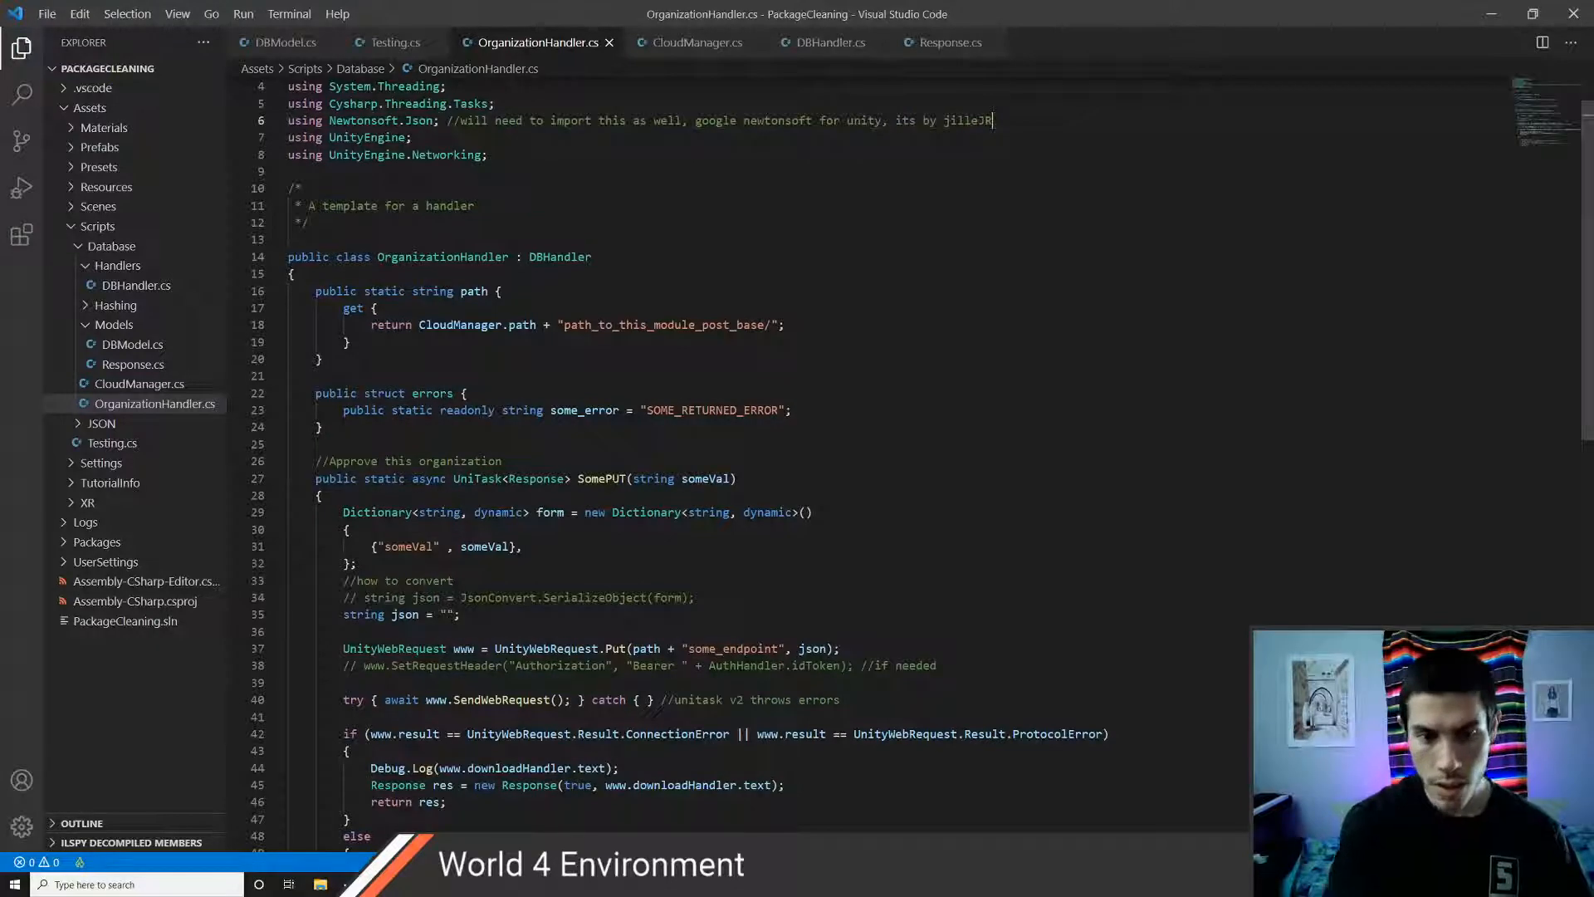
# - Open the Awesome Apey Orb project from the recently opened folders
pyautogui.click(662, 428)
pyautogui.hotkey('ctrl', 'r')
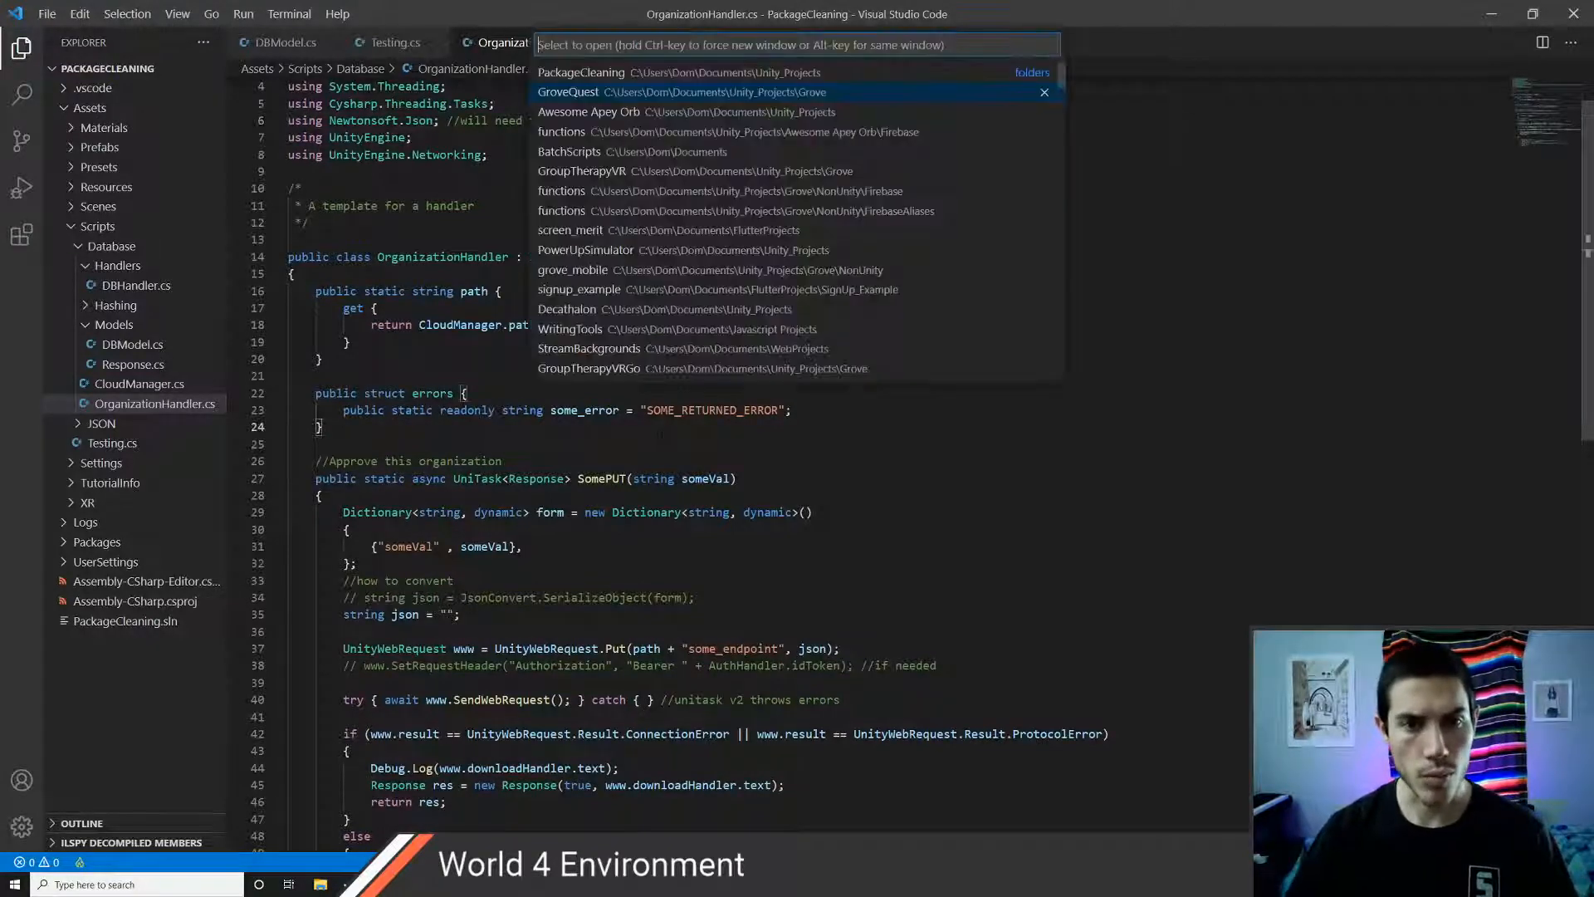
pyautogui.press('Down')
pyautogui.press('Return')
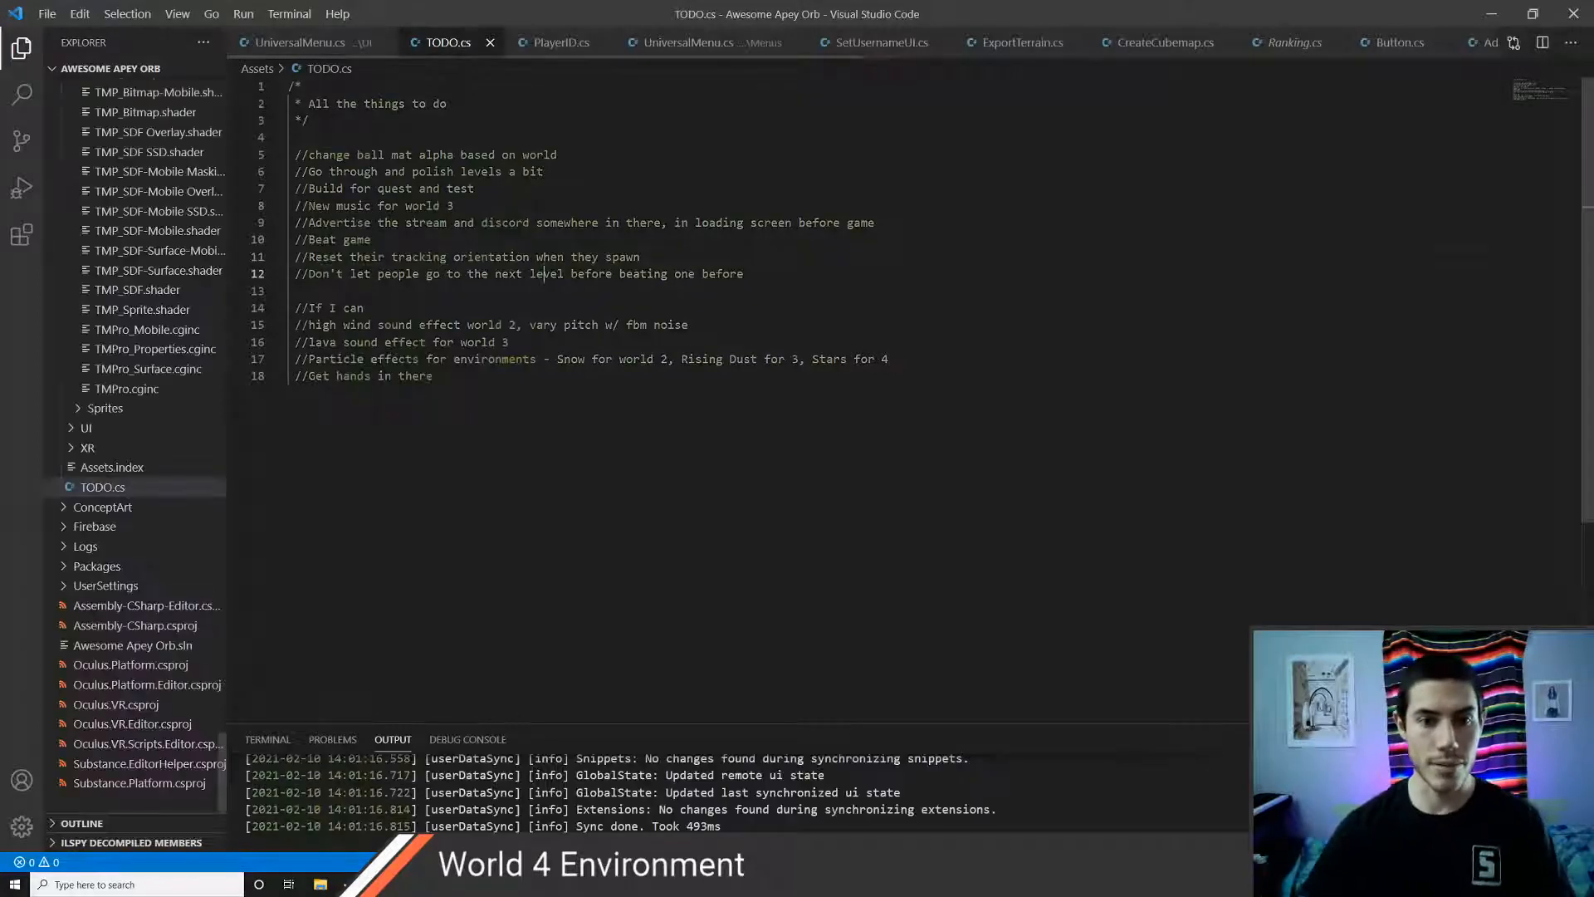
# - Read through the first to-do items in TODO.cs, from the ball material alpha task to the stream and discord advertising task
pyautogui.press('Up')
pyautogui.press('Up')
pyautogui.press('Up')
pyautogui.press('Up')
pyautogui.press('Up')
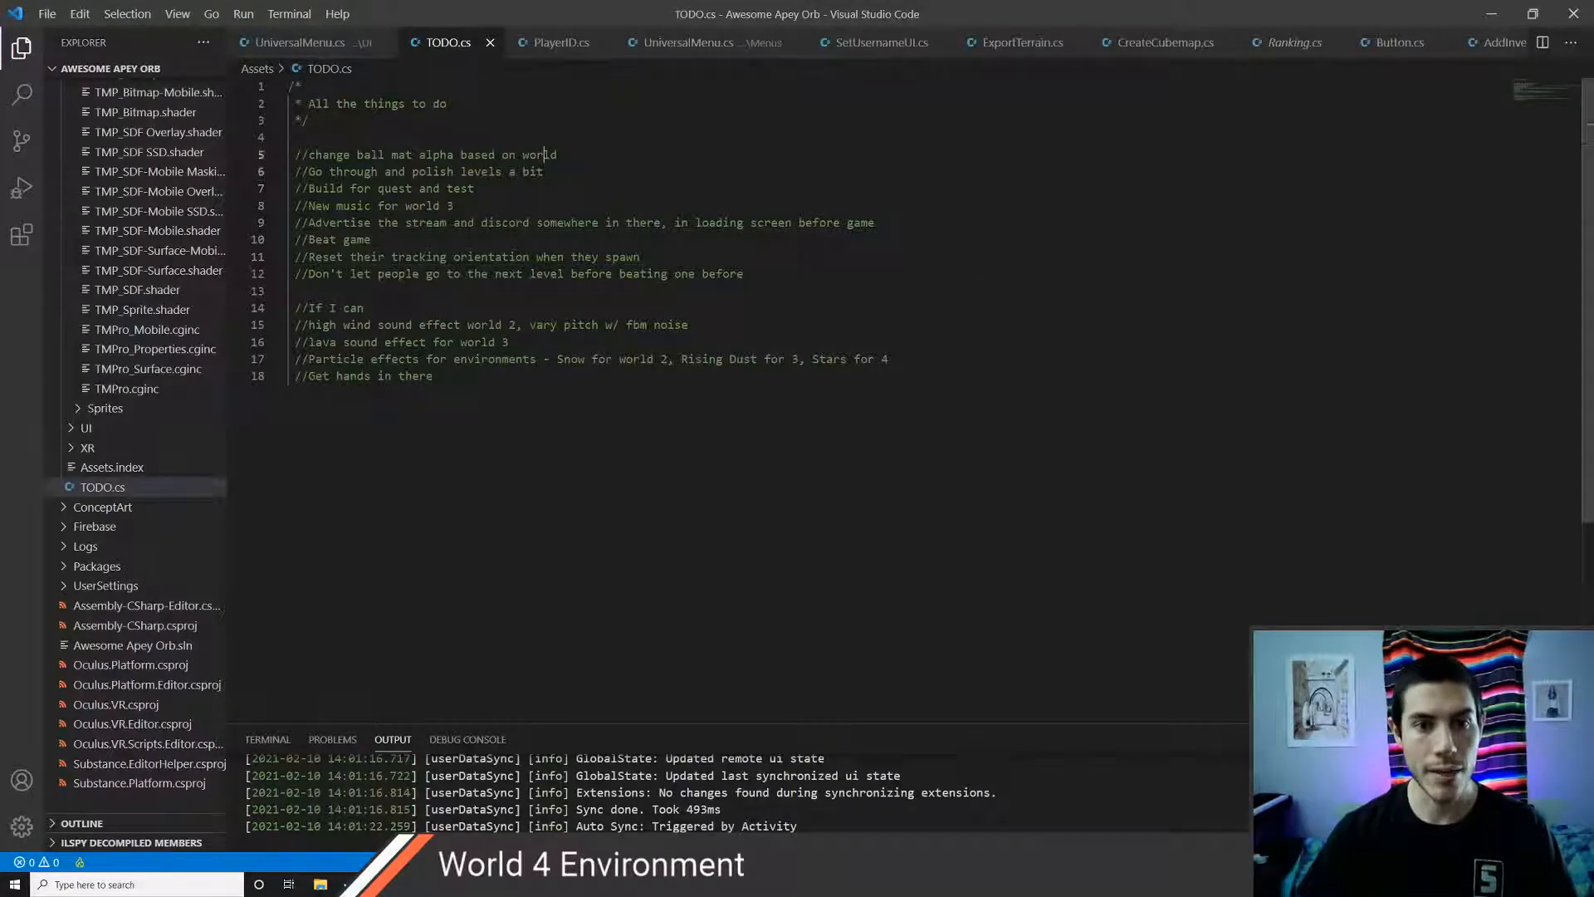
pyautogui.press('Down')
pyautogui.press('Up')
pyautogui.hotkey('ctrl', 'Down')
pyautogui.hotkey('ctrl', 'Down')
pyautogui.hotkey('ctrl', 'Up')
pyautogui.hotkey('ctrl', 'Up')
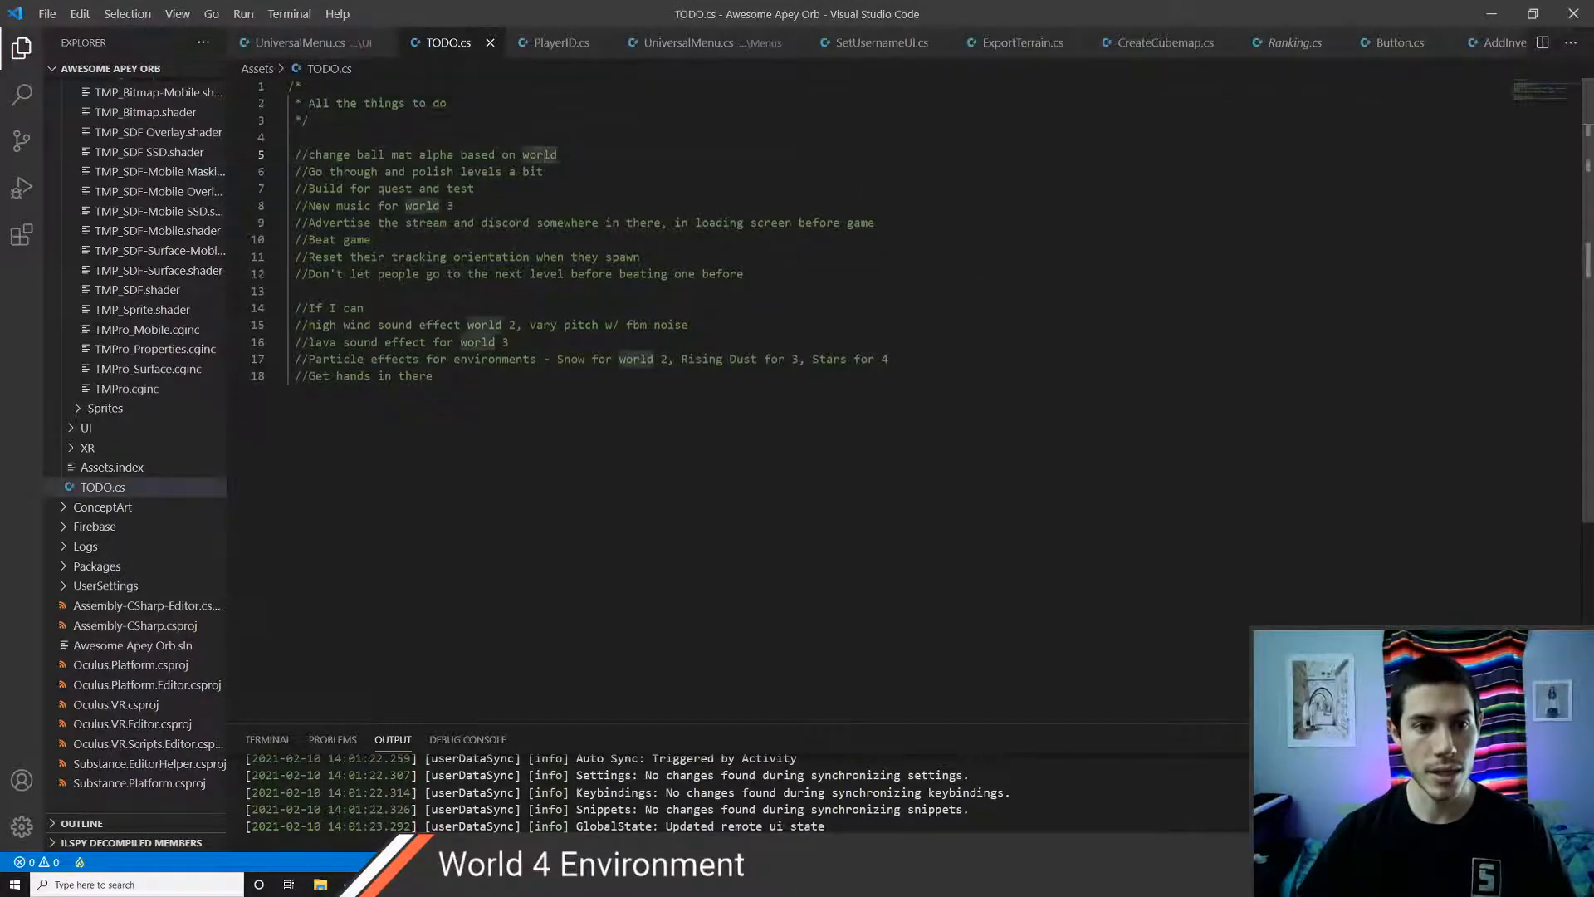
pyautogui.press('Down')
pyautogui.press('Up')
pyautogui.press('End')
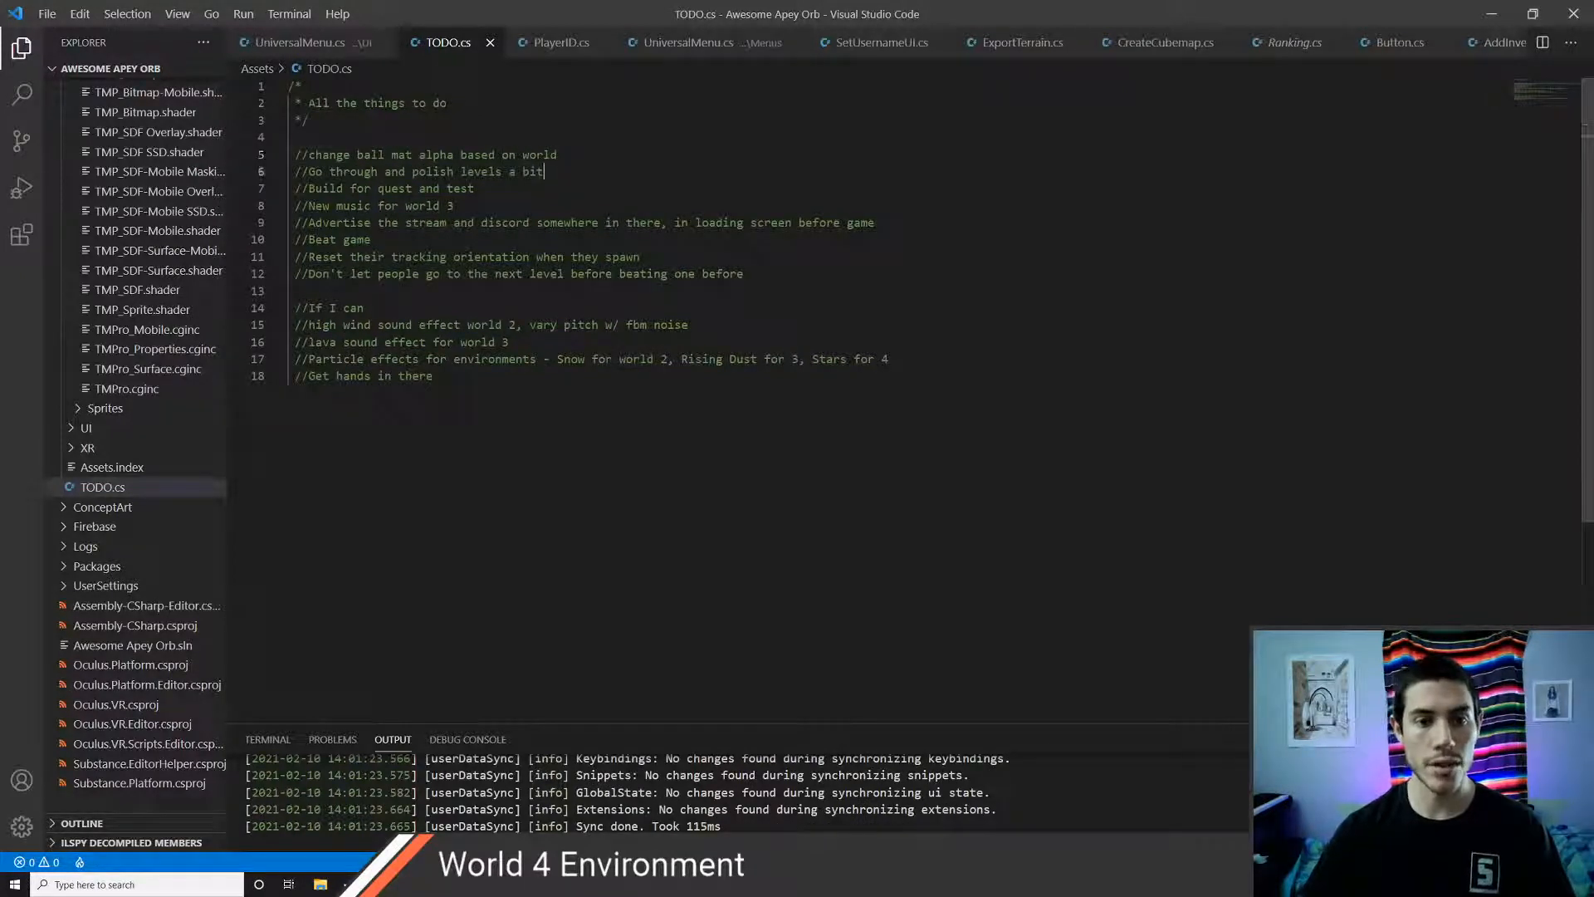
pyautogui.press('Down')
pyautogui.press('Down')
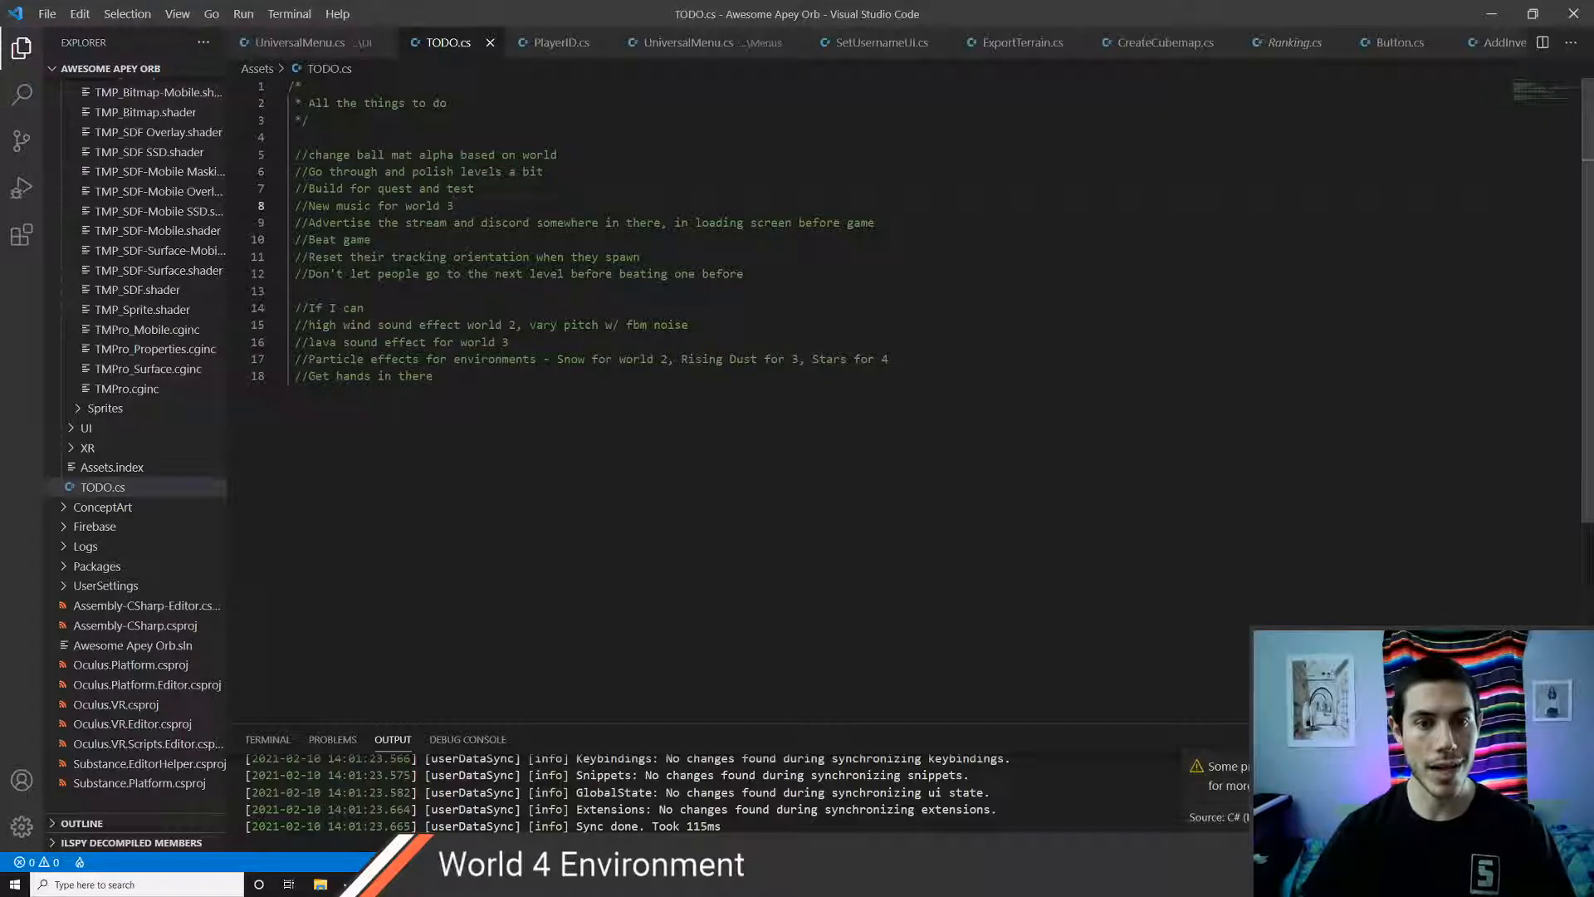
pyautogui.hotkey('shift', 'Home')
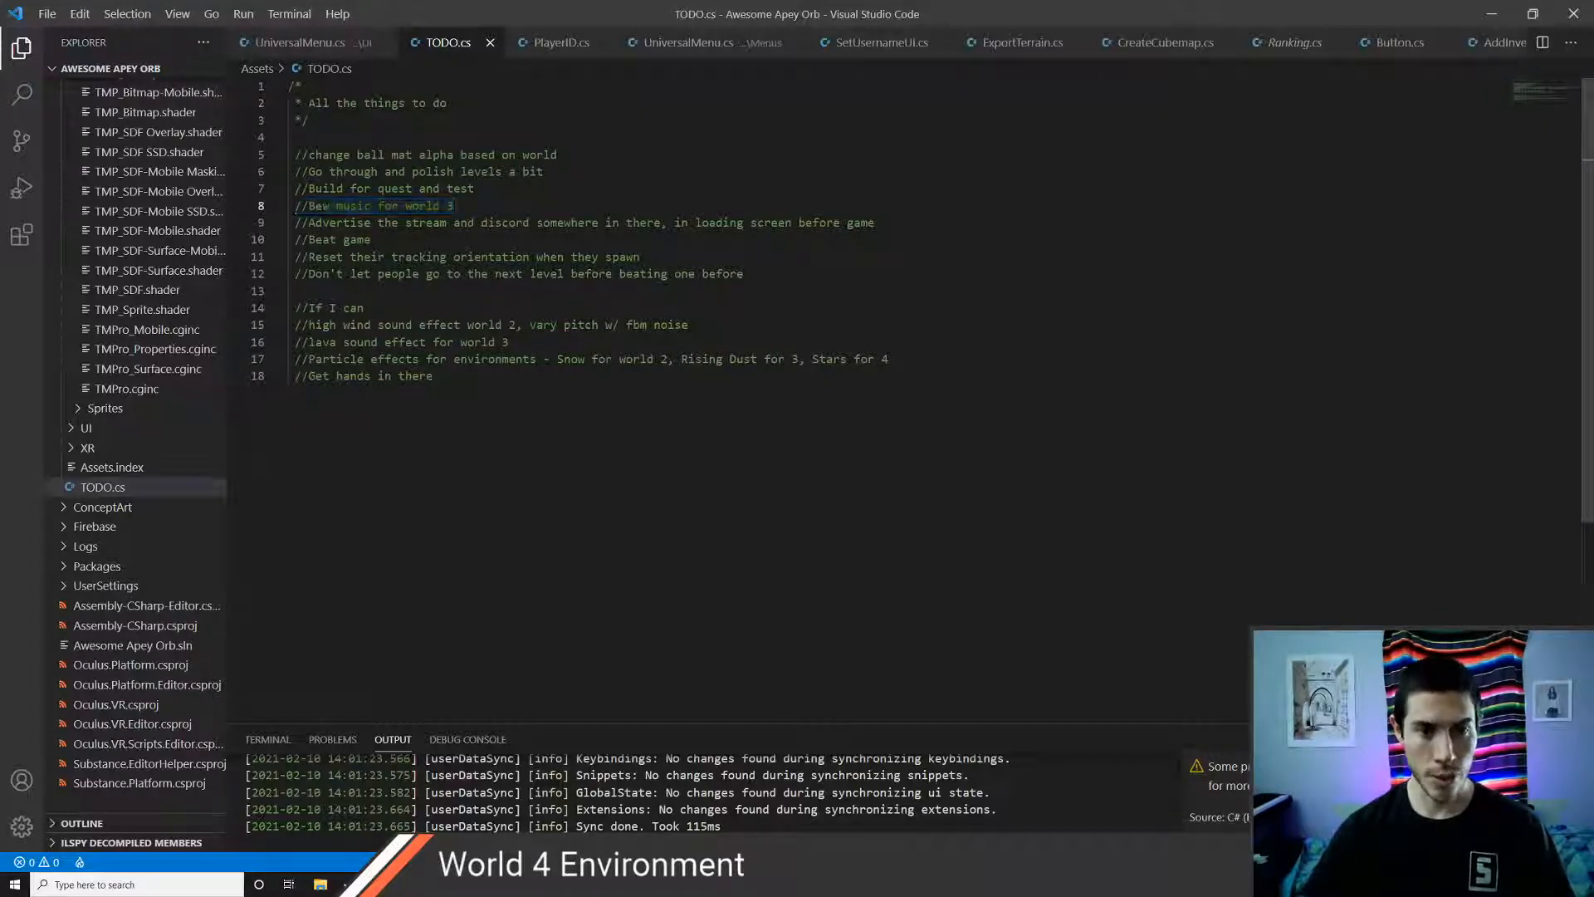
pyautogui.press('End')
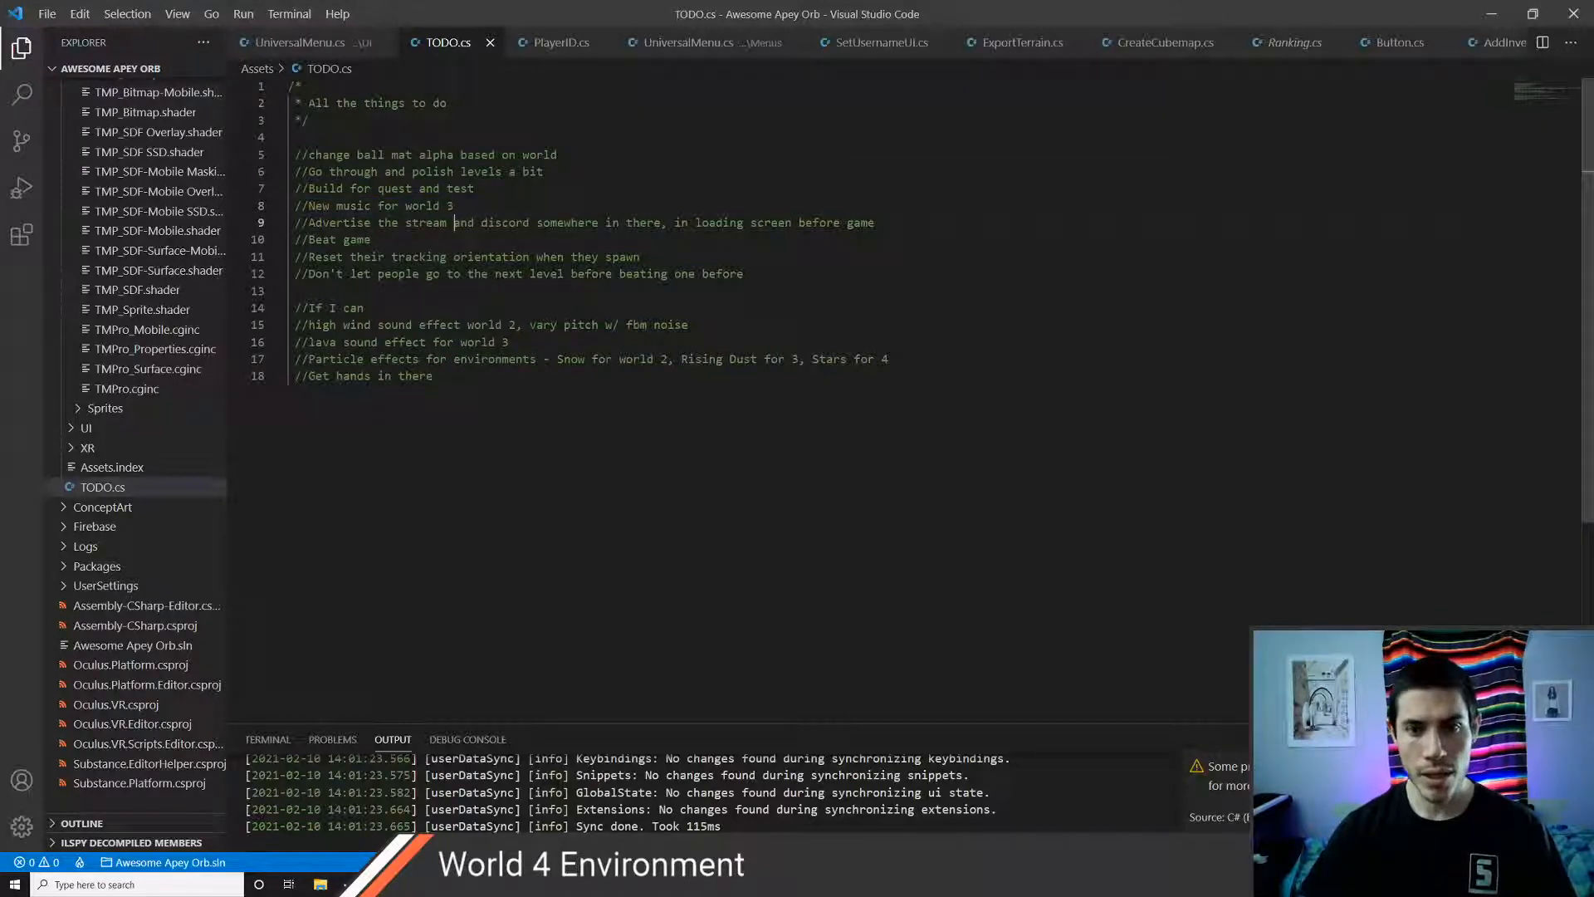
pyautogui.press('alt')
pyautogui.press('Down')
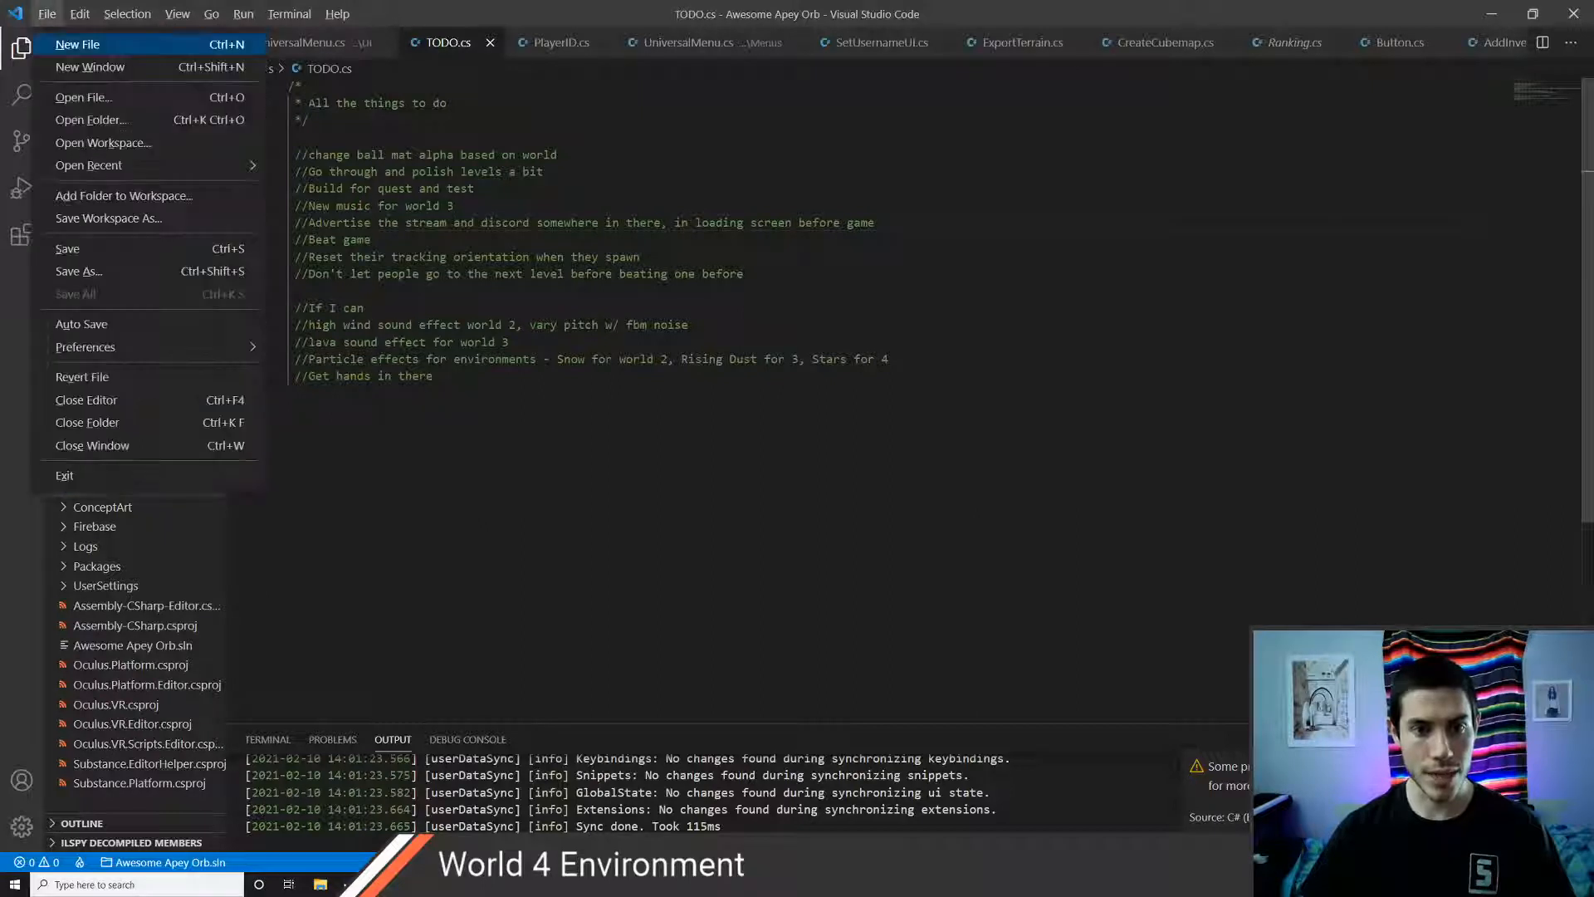
pyautogui.press('Escape')
pyautogui.press('Escape')
# - Review the remaining main to-do items in TODO.cs, including beating the game, resetting tracking orientation on spawn and locking the next level
pyautogui.press('Down')
pyautogui.press('Up')
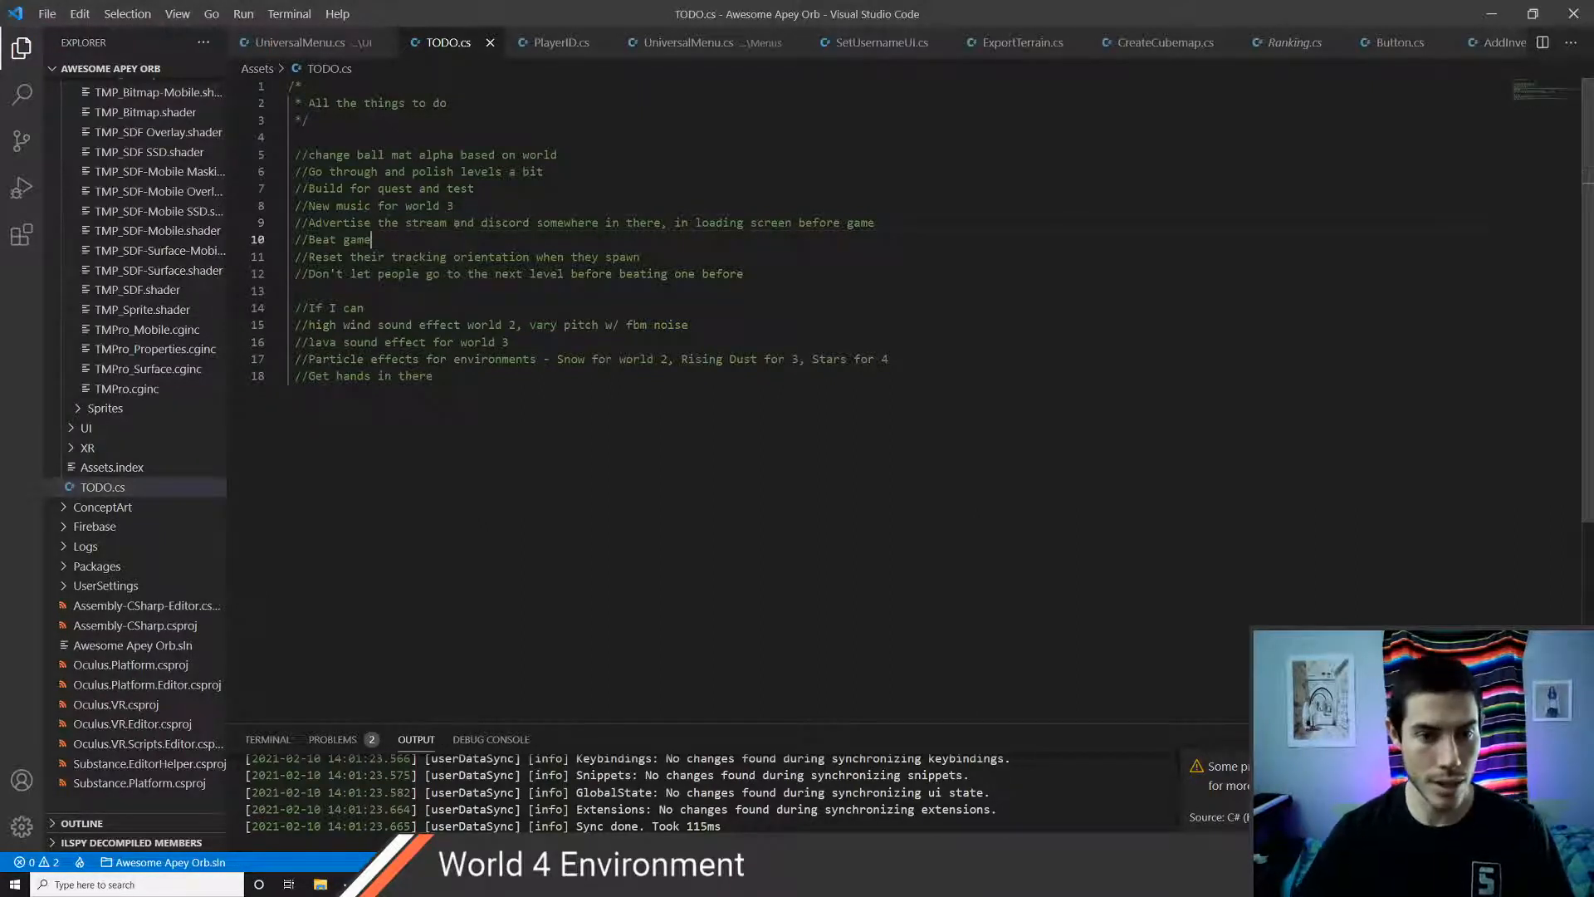
pyautogui.press('Down')
pyautogui.press('Down')
pyautogui.press('Down')
pyautogui.press('Up')
pyautogui.press('Up')
pyautogui.press('Up')
pyautogui.press('Up')
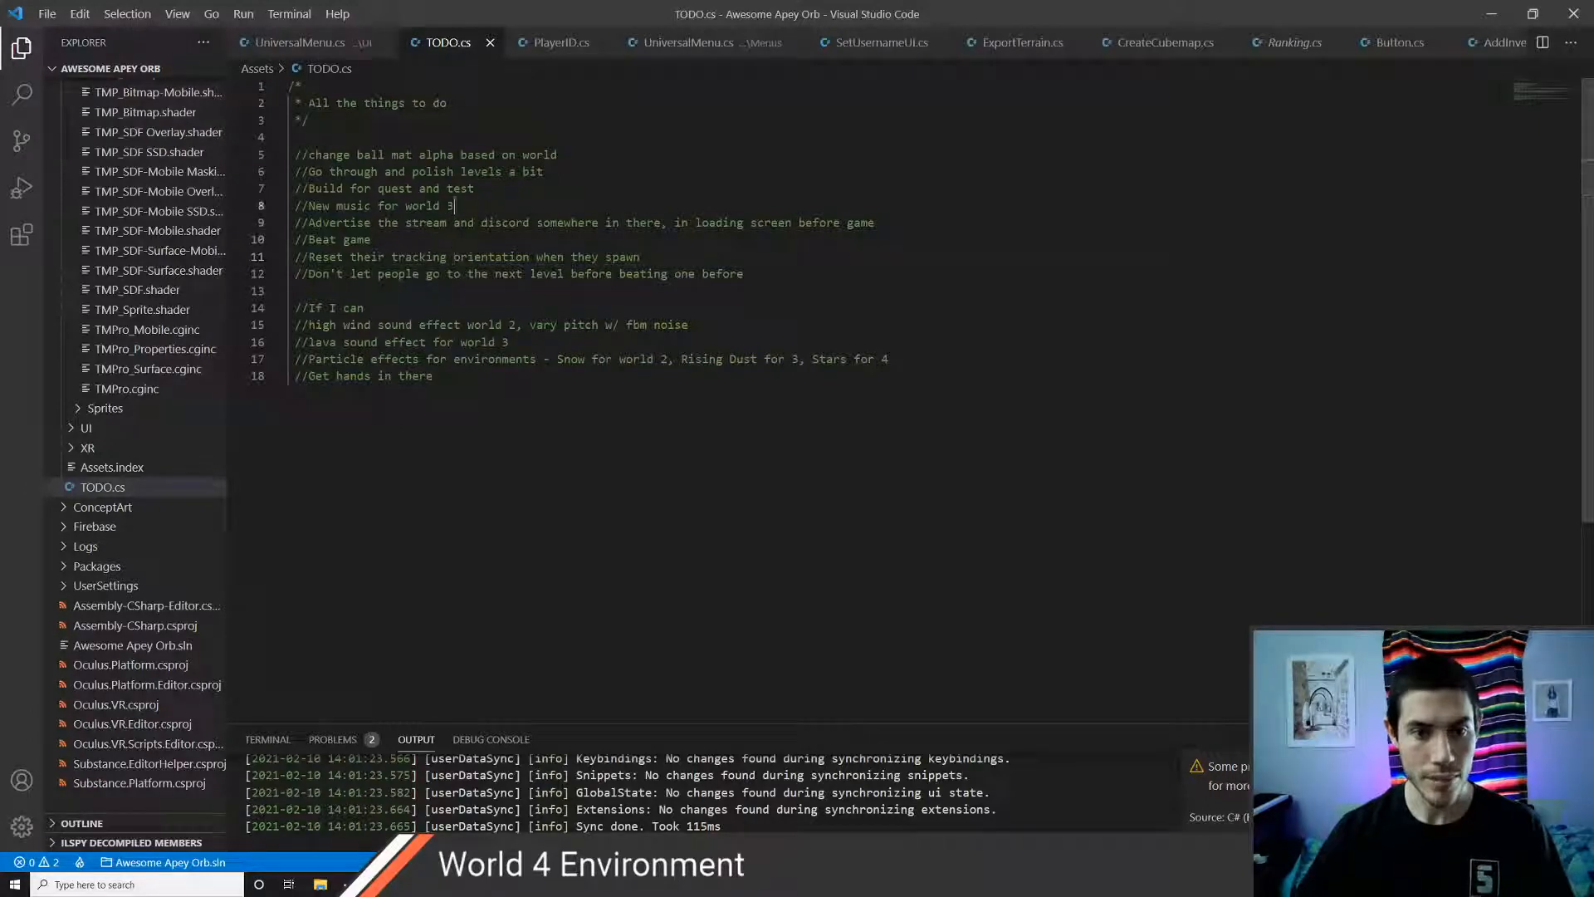
pyautogui.press('Down')
pyautogui.press('Down')
pyautogui.press('Down')
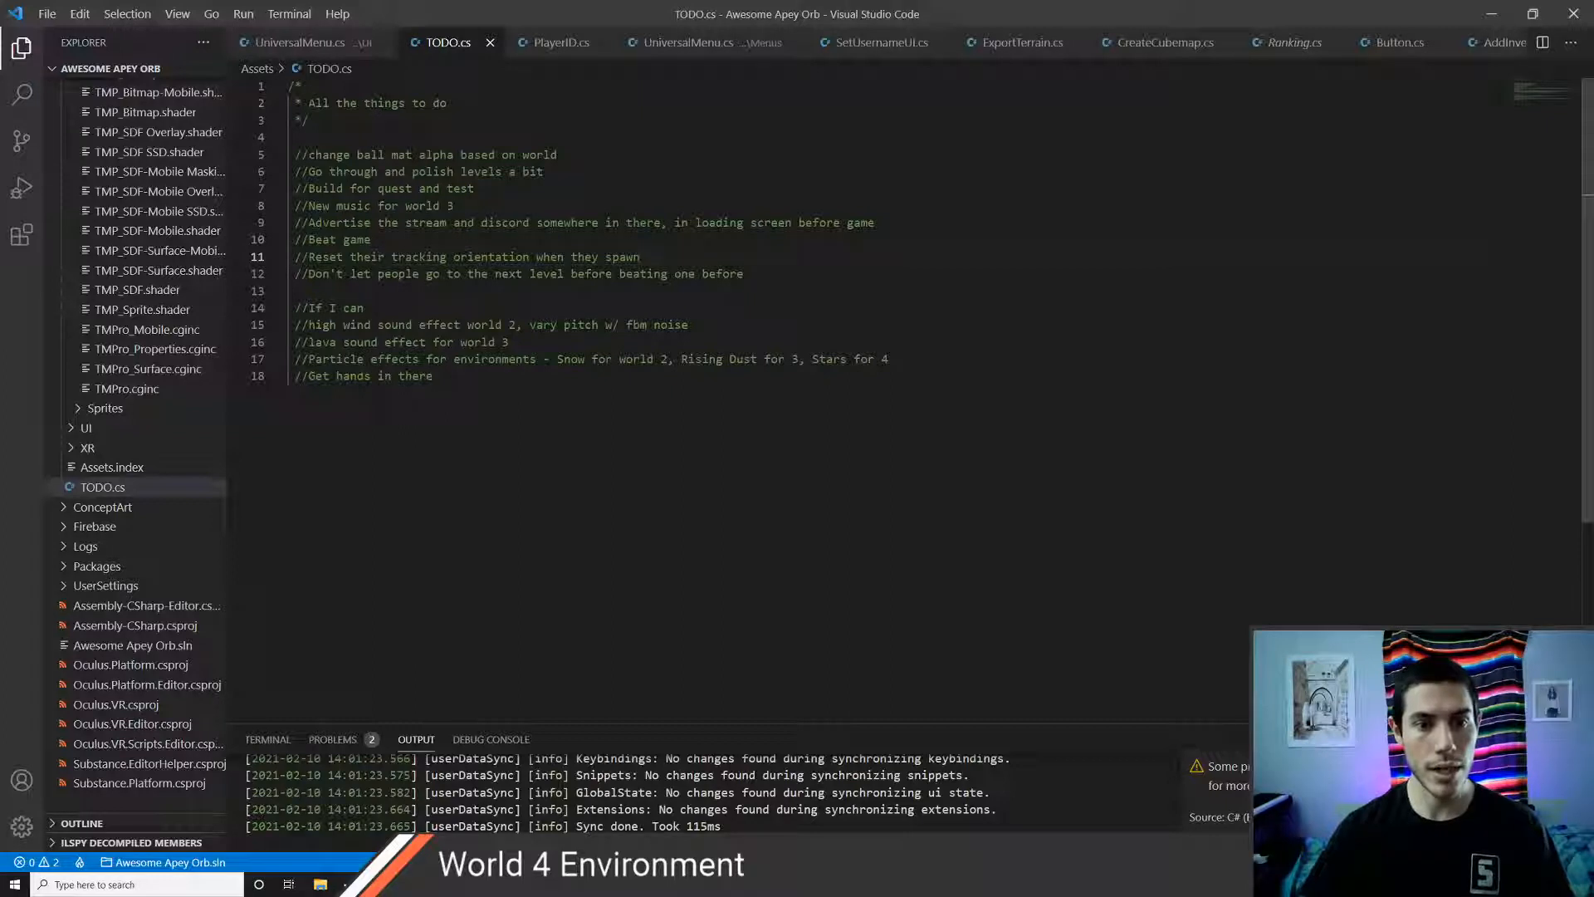
pyautogui.press('Down')
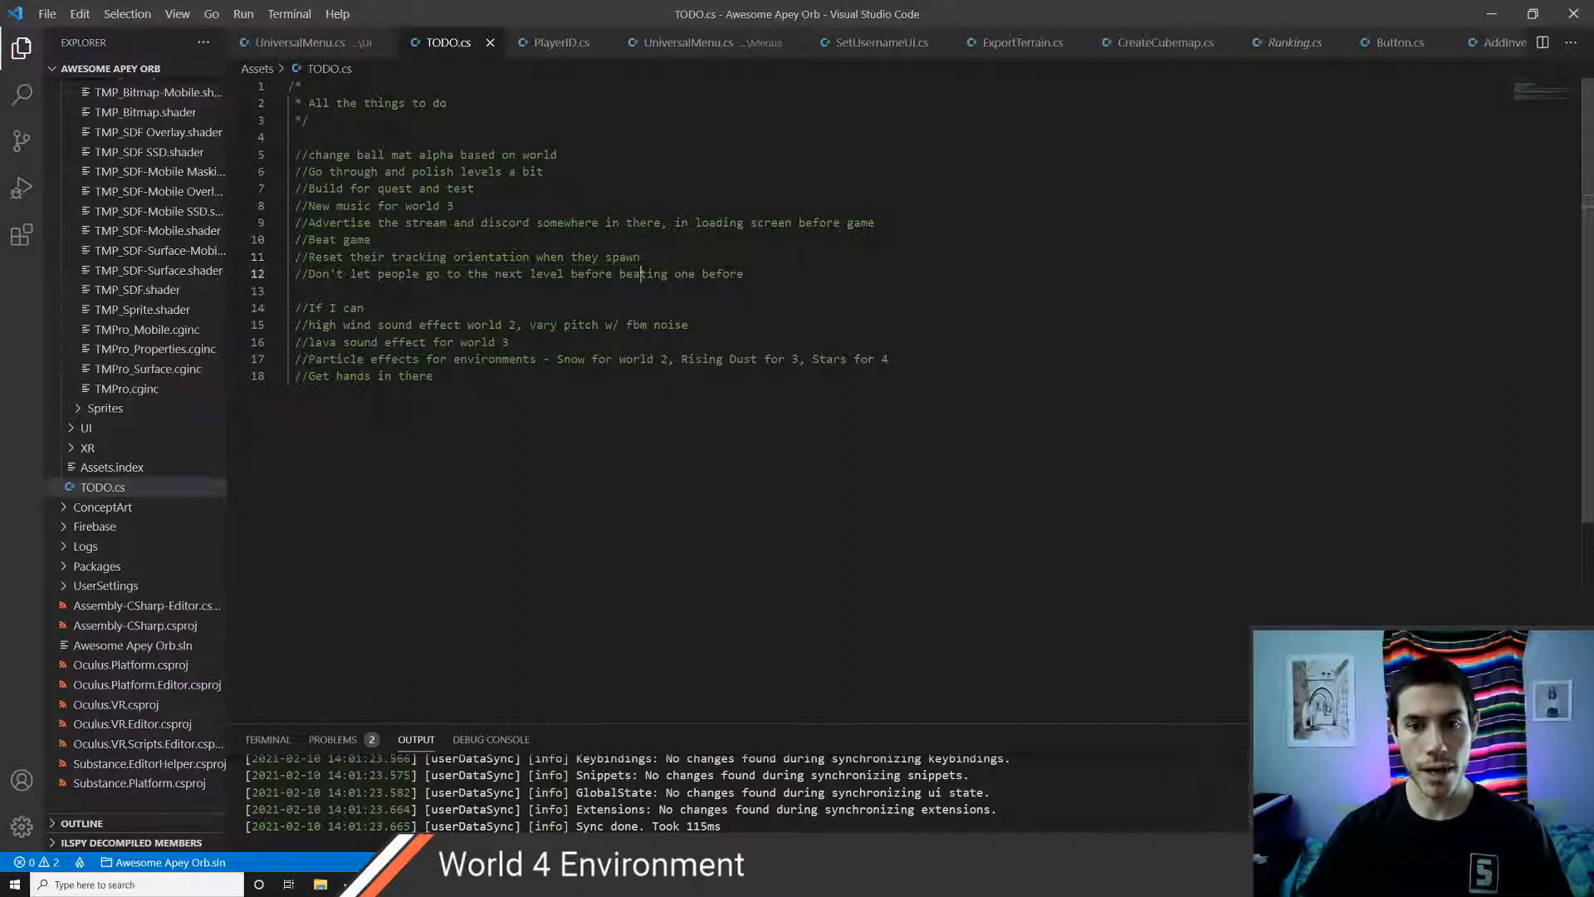
pyautogui.write('*')
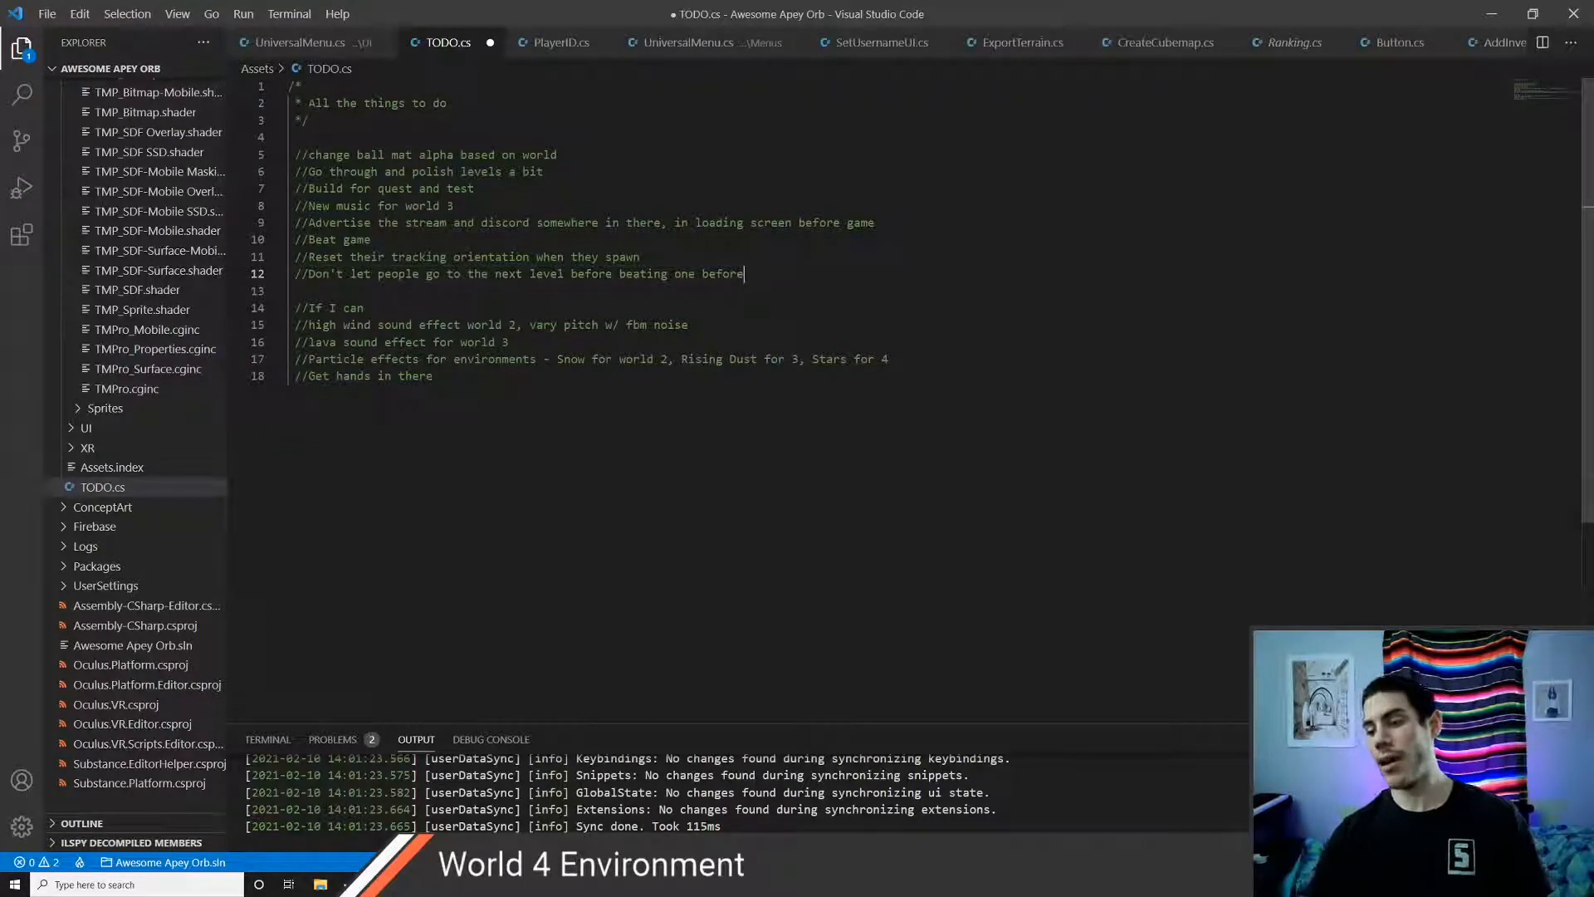
pyautogui.press('super+alt+d')
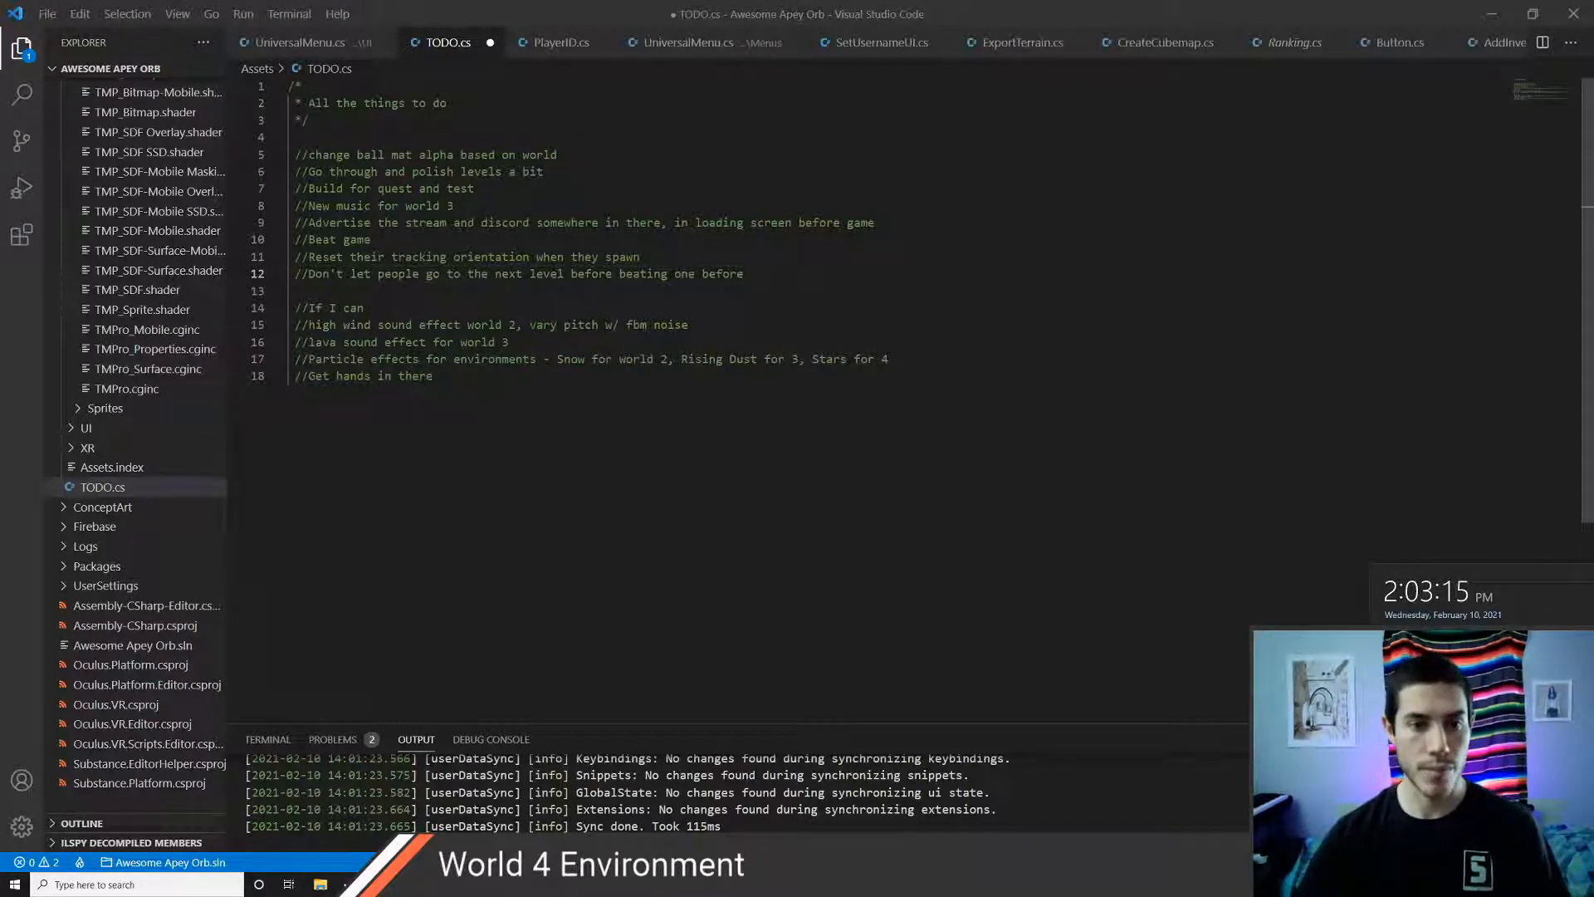
# - Return to the ball material alpha item in TODO.cs, switch to the Unity editor and start play mode
pyautogui.click(495, 155)
pyautogui.click(557, 155)
pyautogui.hotkey('alt', 'Tab')
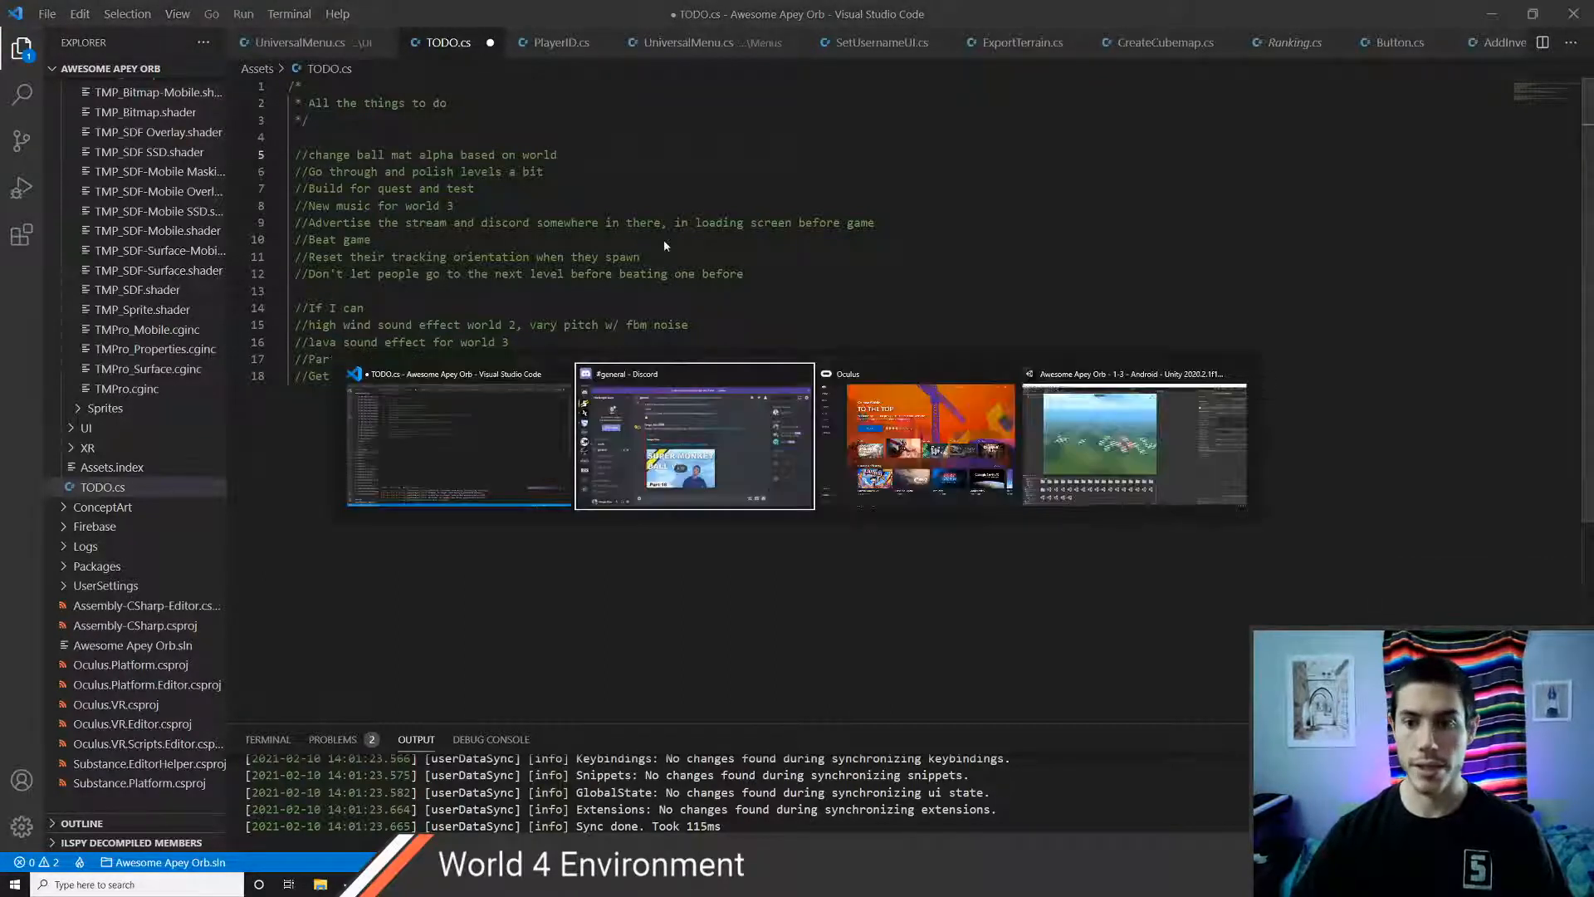
pyautogui.hotkey('alt', 'Tab')
pyautogui.hotkey('alt', 'Tab')
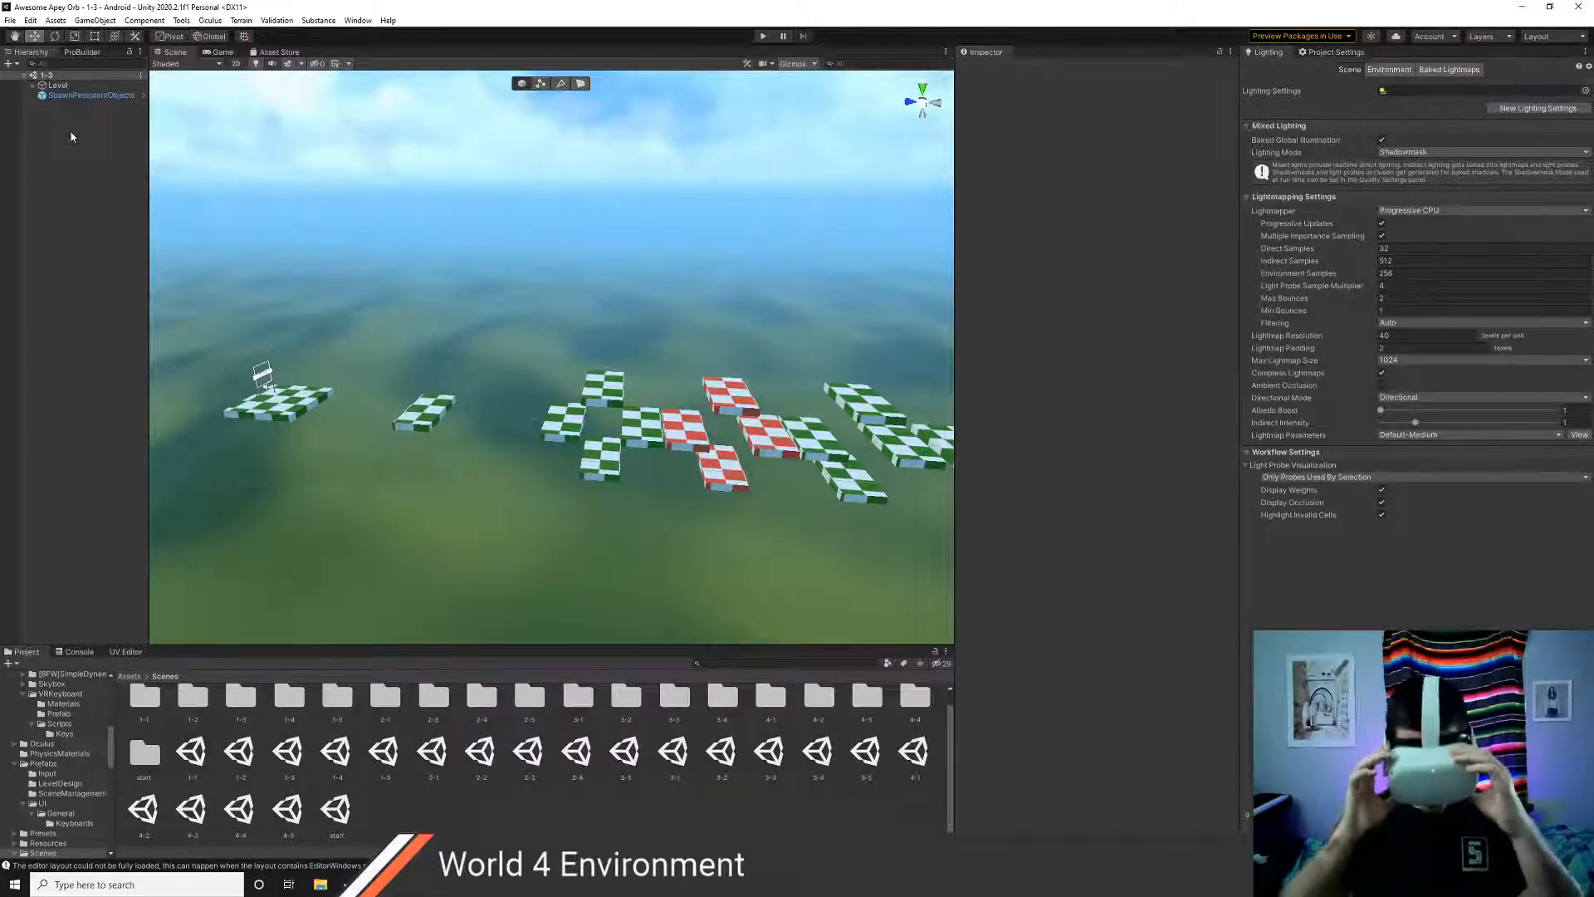
pyautogui.hotkey('ctrl', 'p')
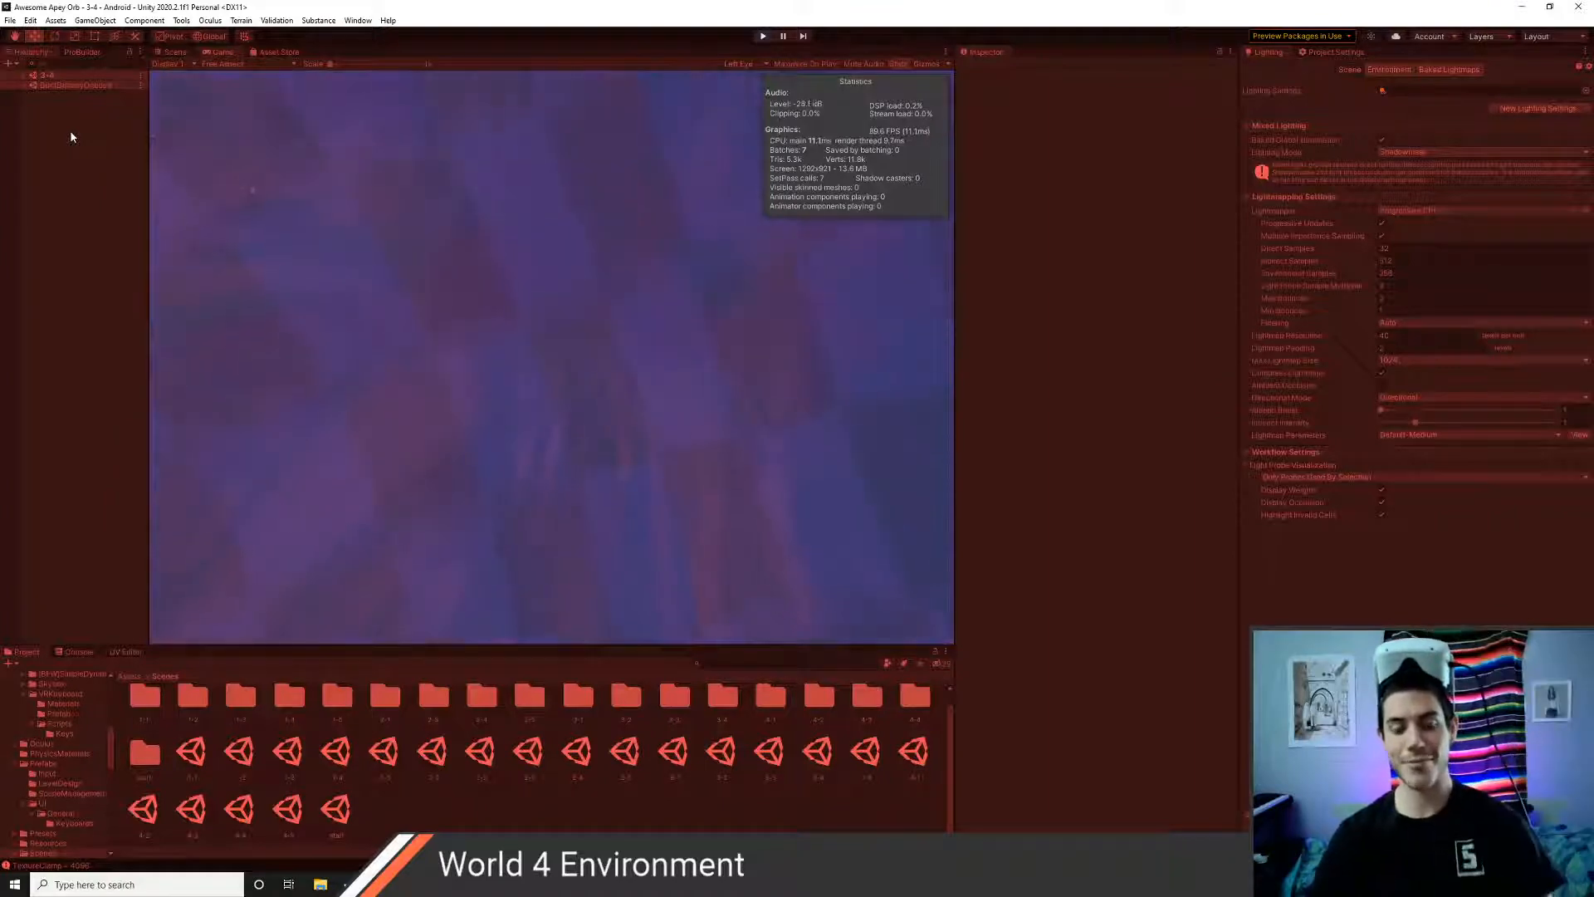
# - Select the Ball object under Player in the running game's DontDestroyOnLoad scene
pyautogui.click(25, 75)
pyautogui.click(25, 76)
pyautogui.click(25, 85)
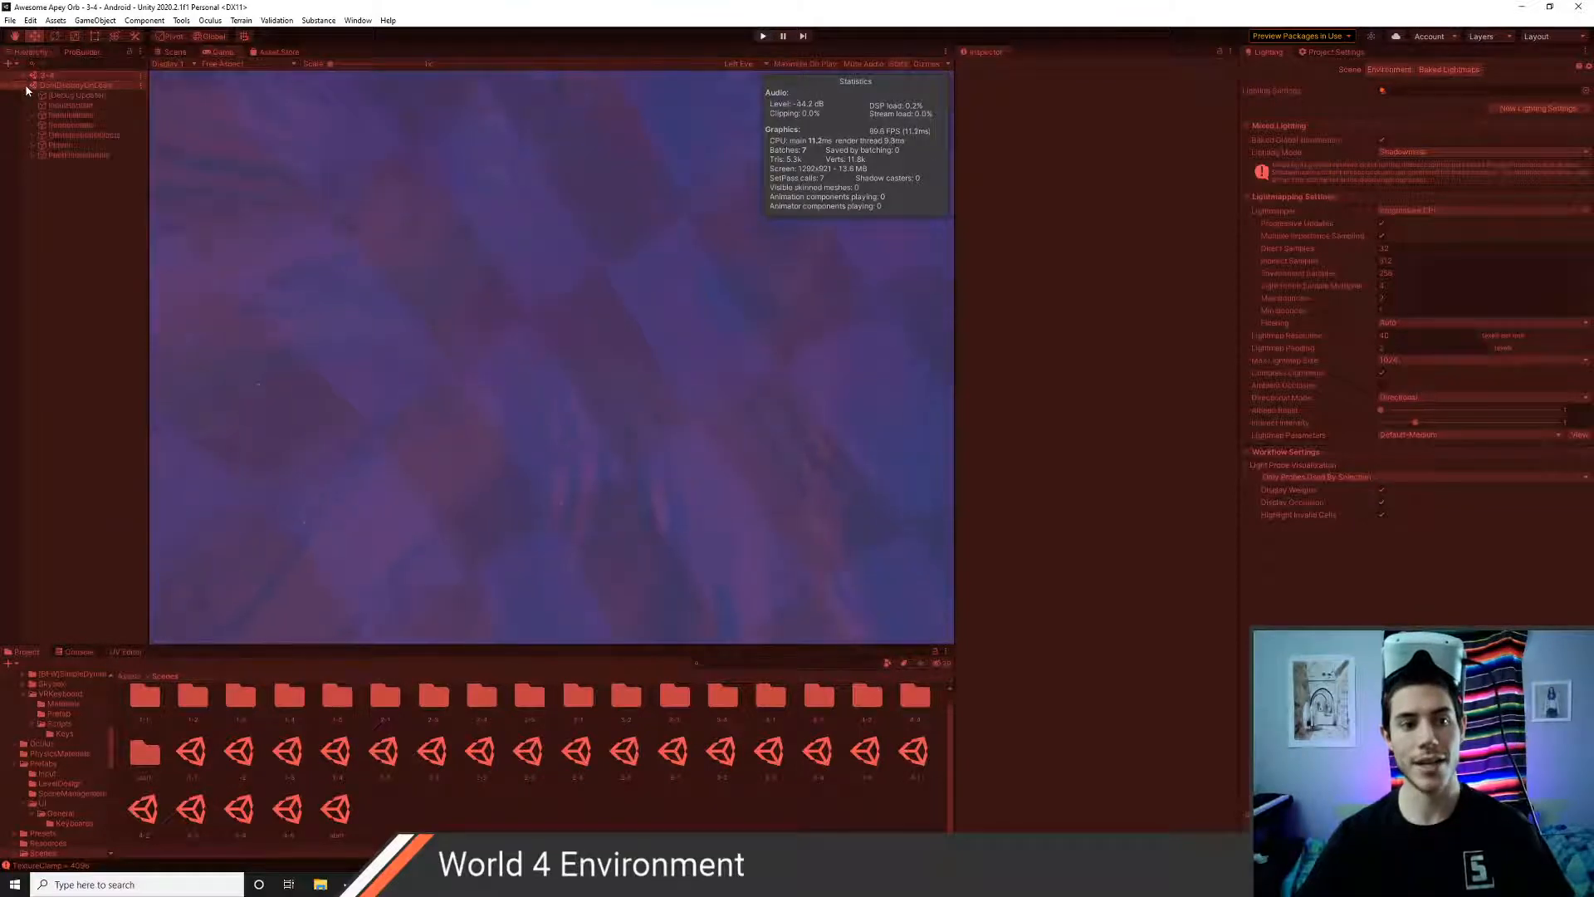
pyautogui.click(24, 86)
pyautogui.click(25, 76)
pyautogui.click(60, 85)
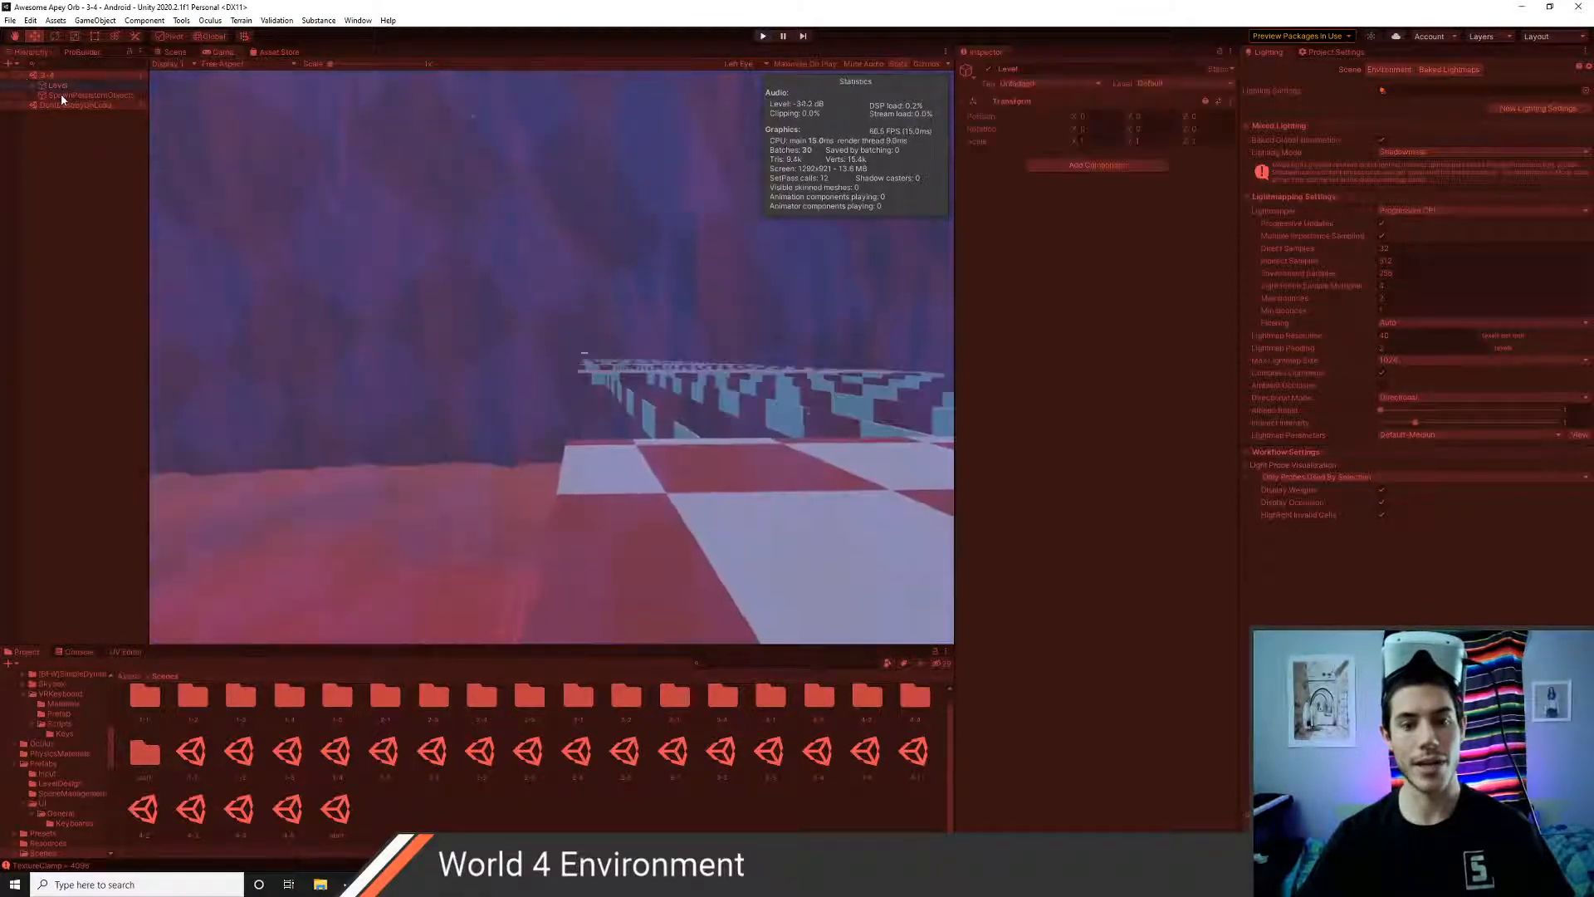
pyautogui.click(26, 105)
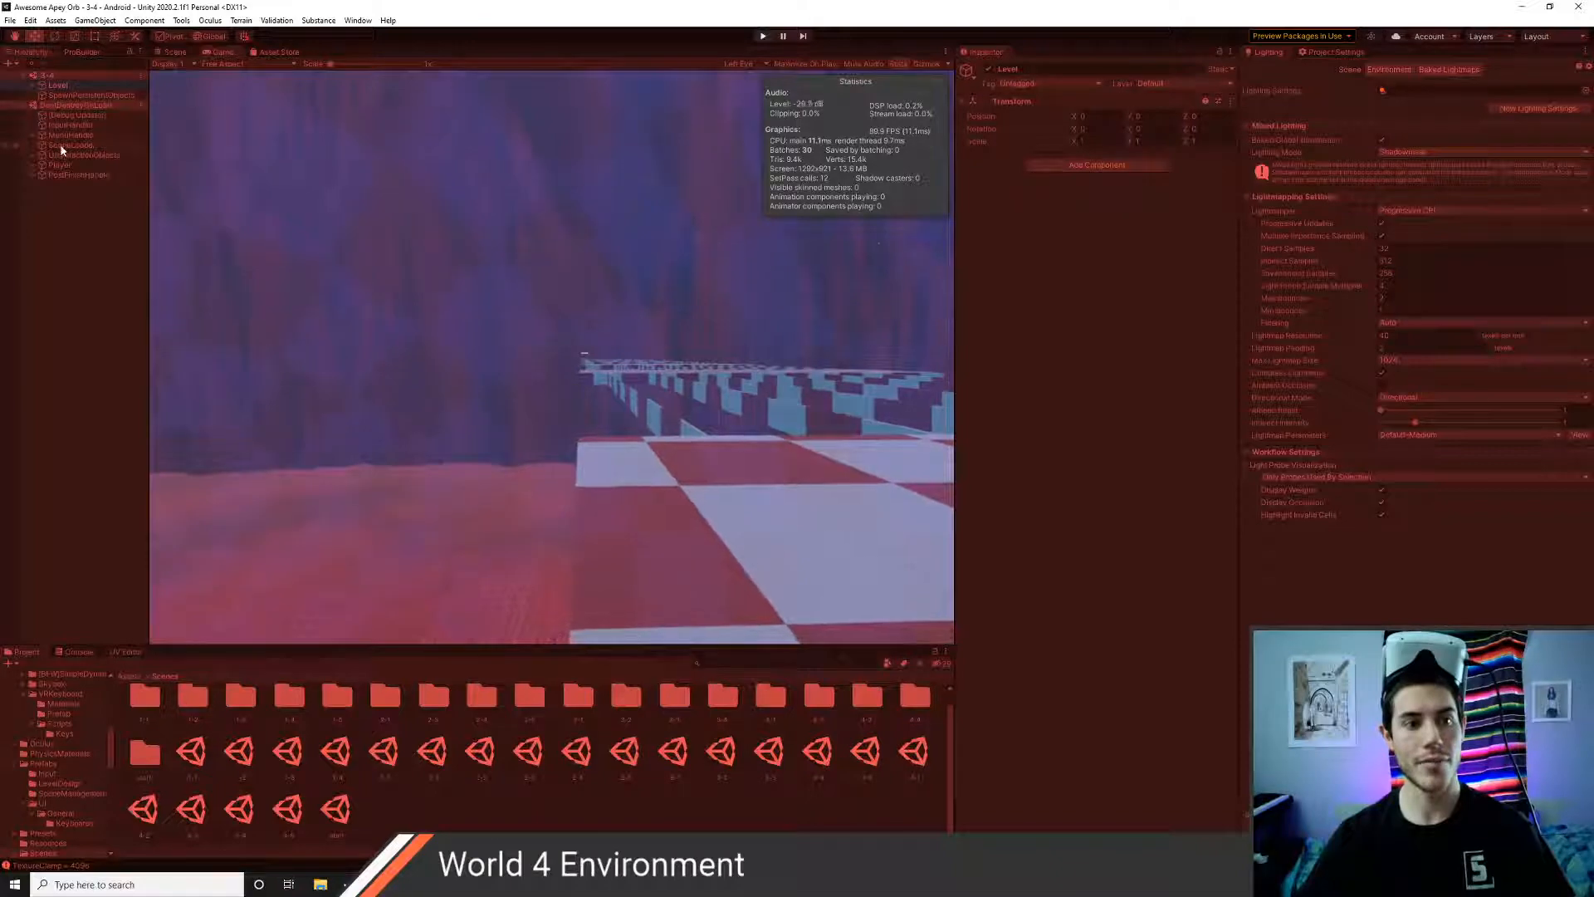
pyautogui.click(59, 164)
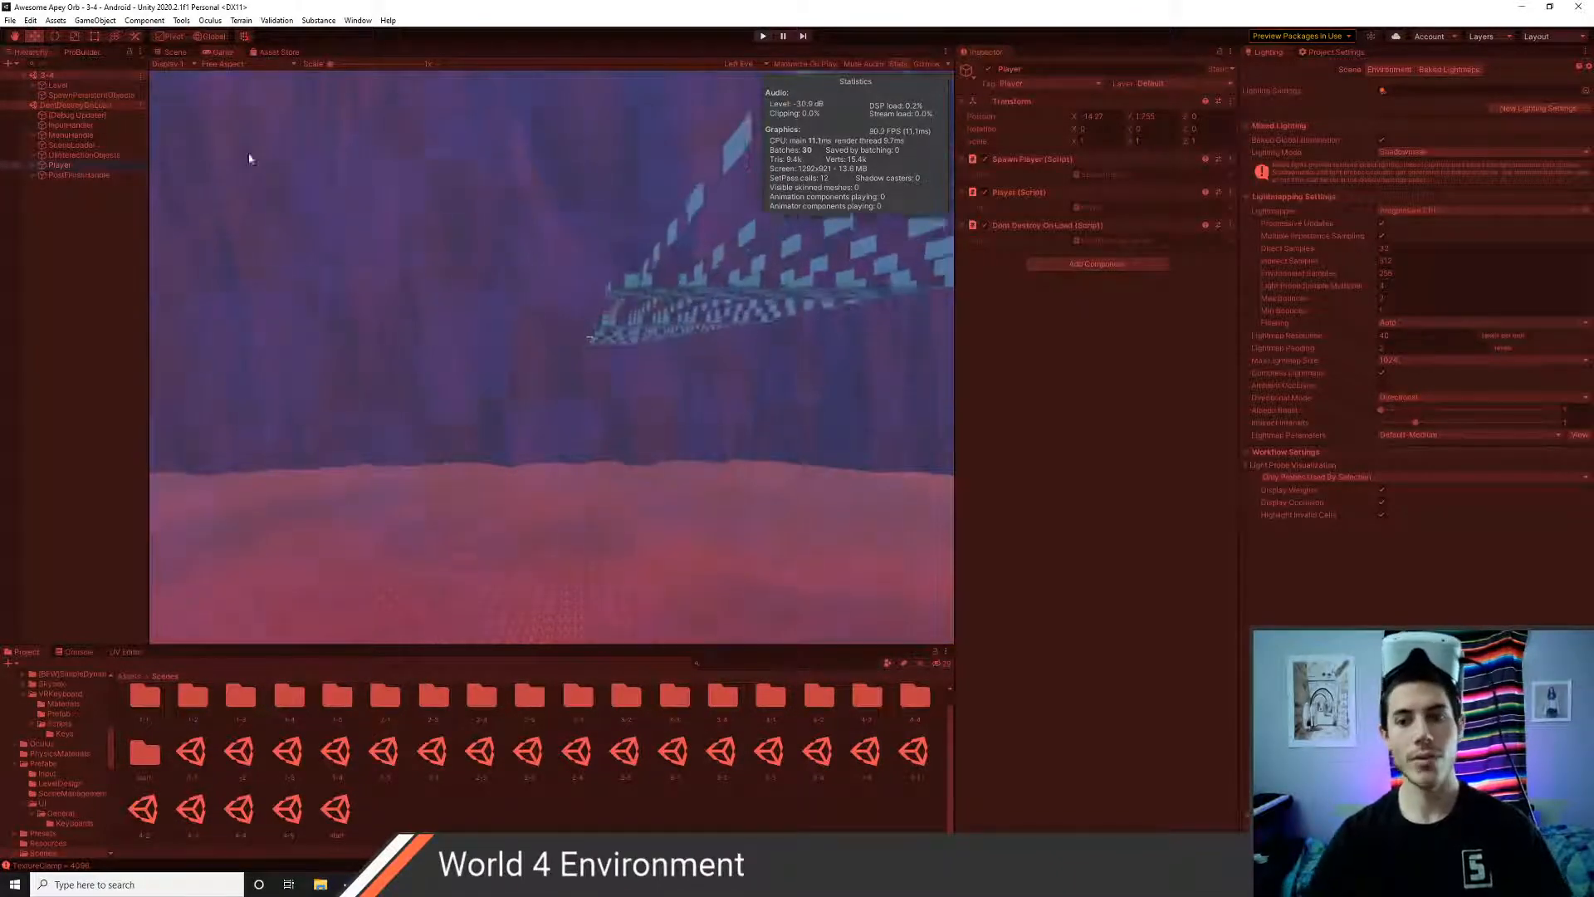
pyautogui.click(35, 164)
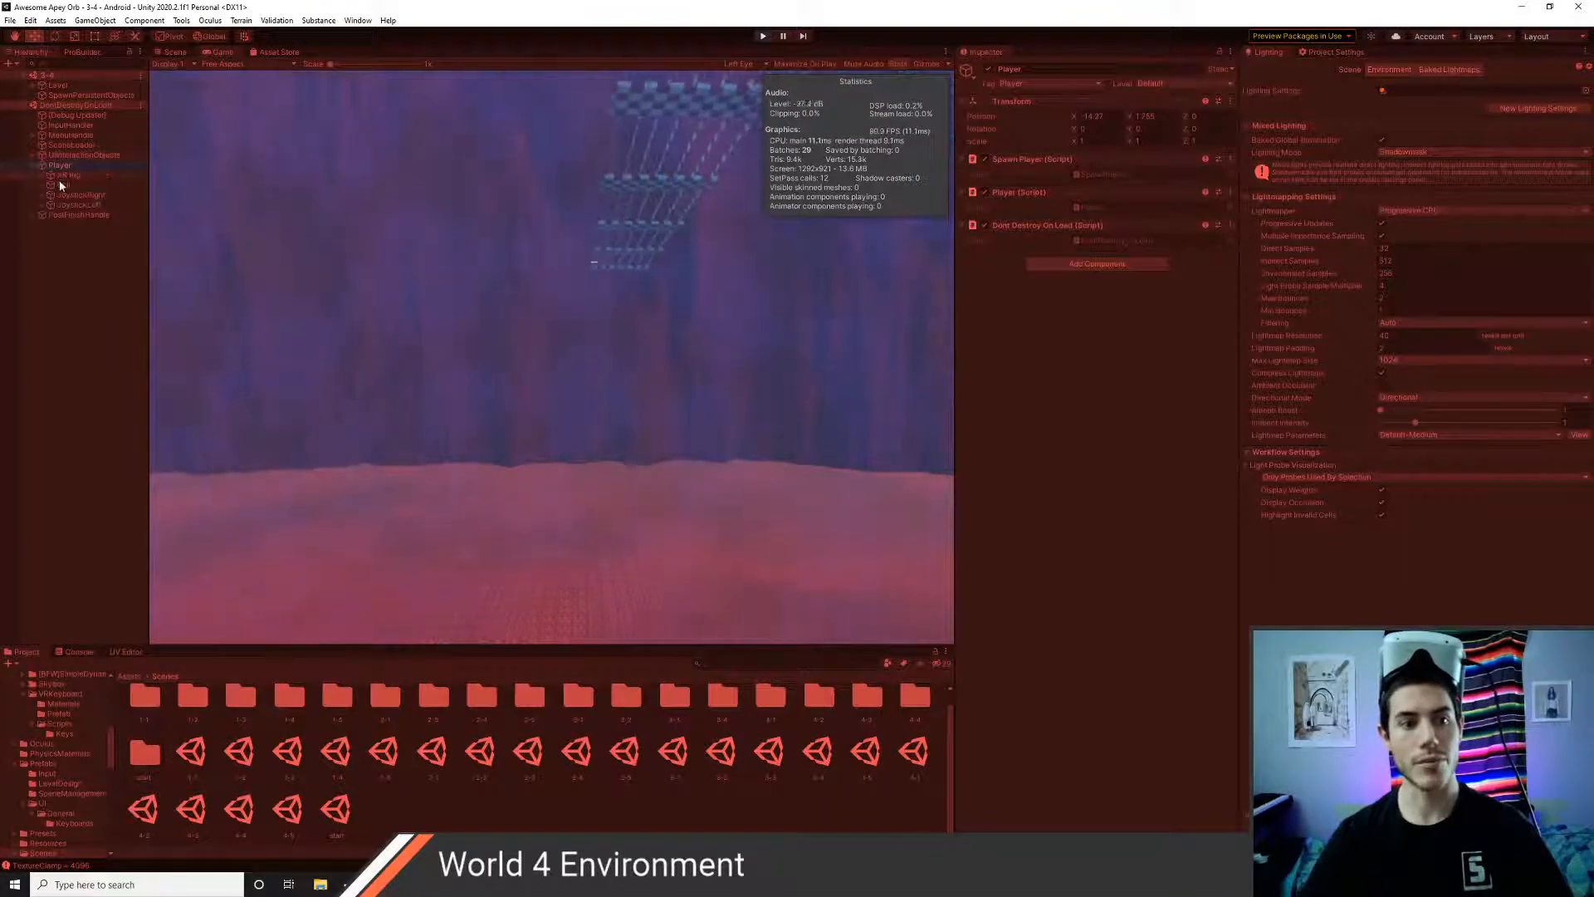
pyautogui.click(63, 185)
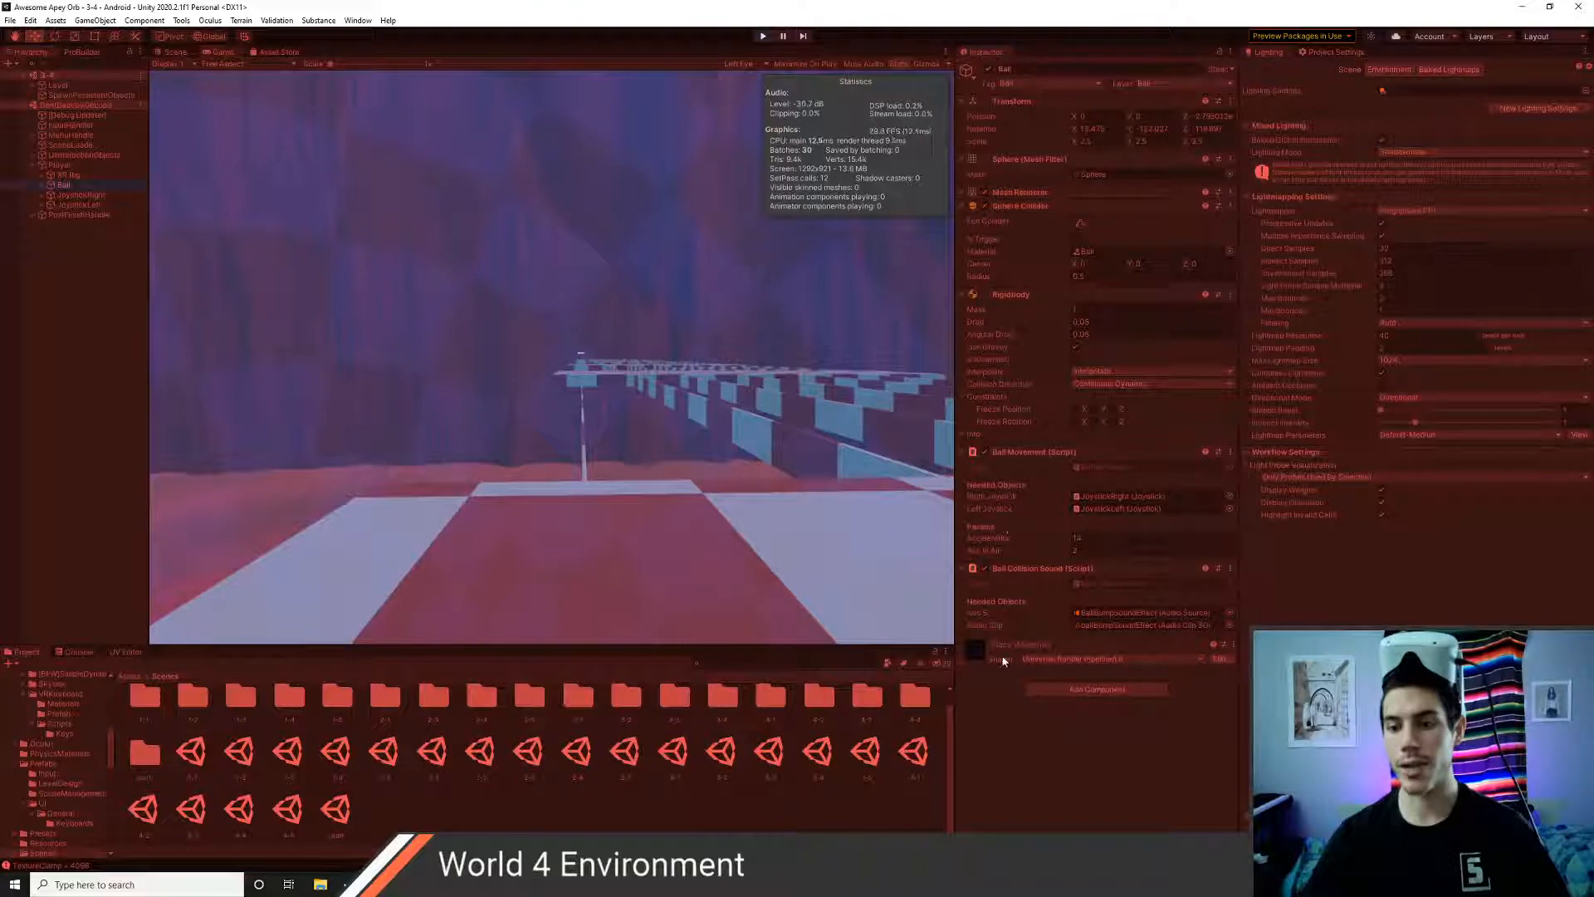
# - Set the alpha of the ball's Glass material base map colour to 0.1294 and exit play mode
pyautogui.click(968, 660)
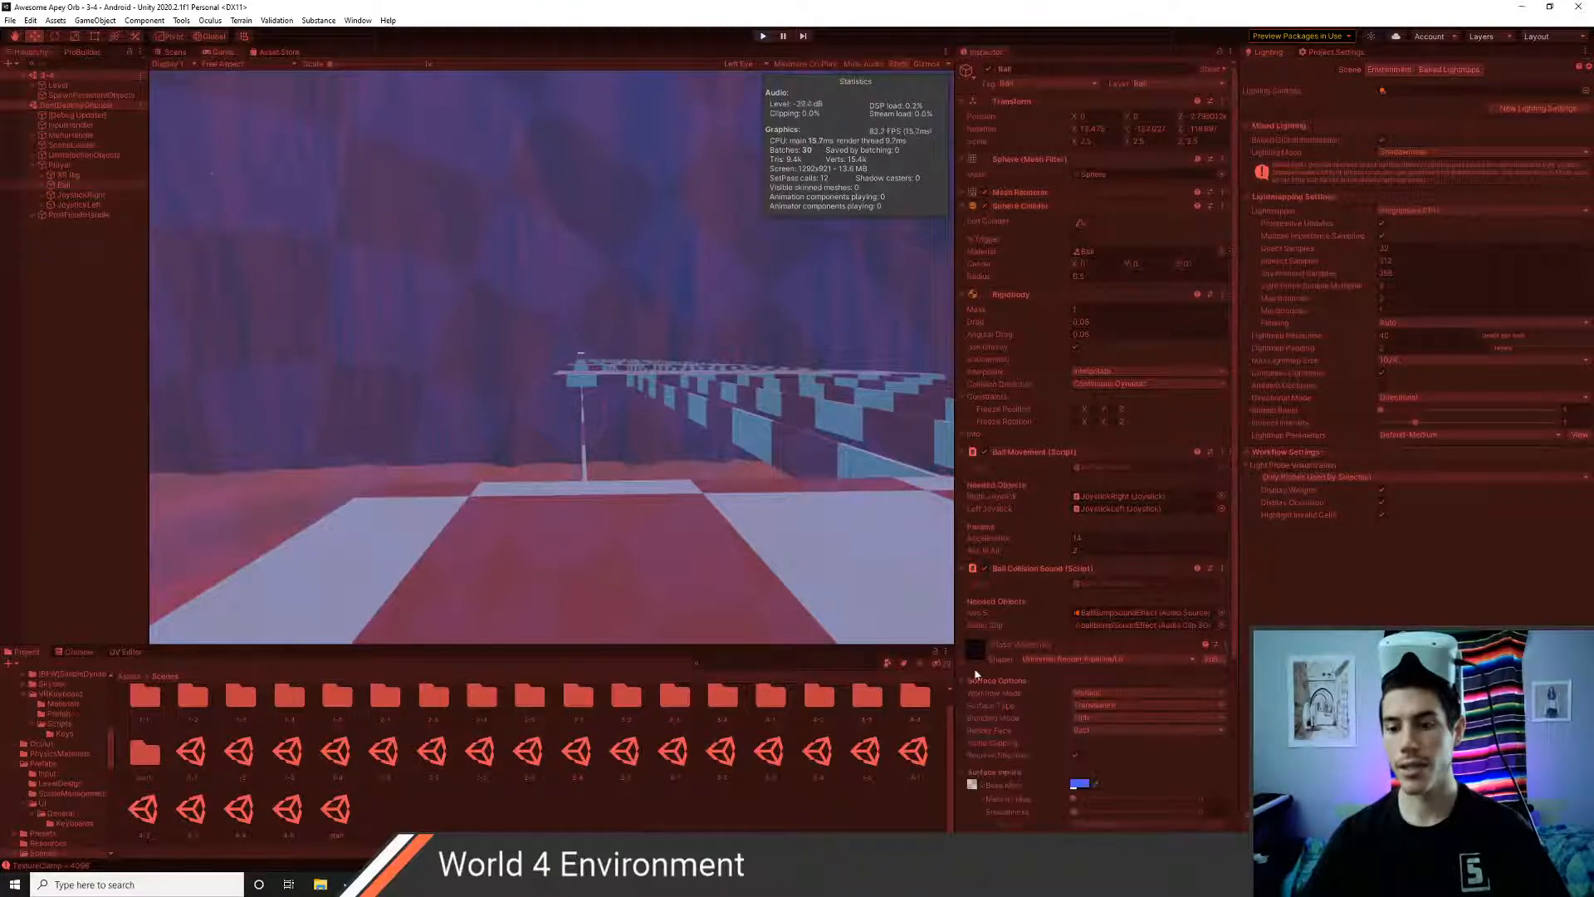
pyautogui.click(1079, 784)
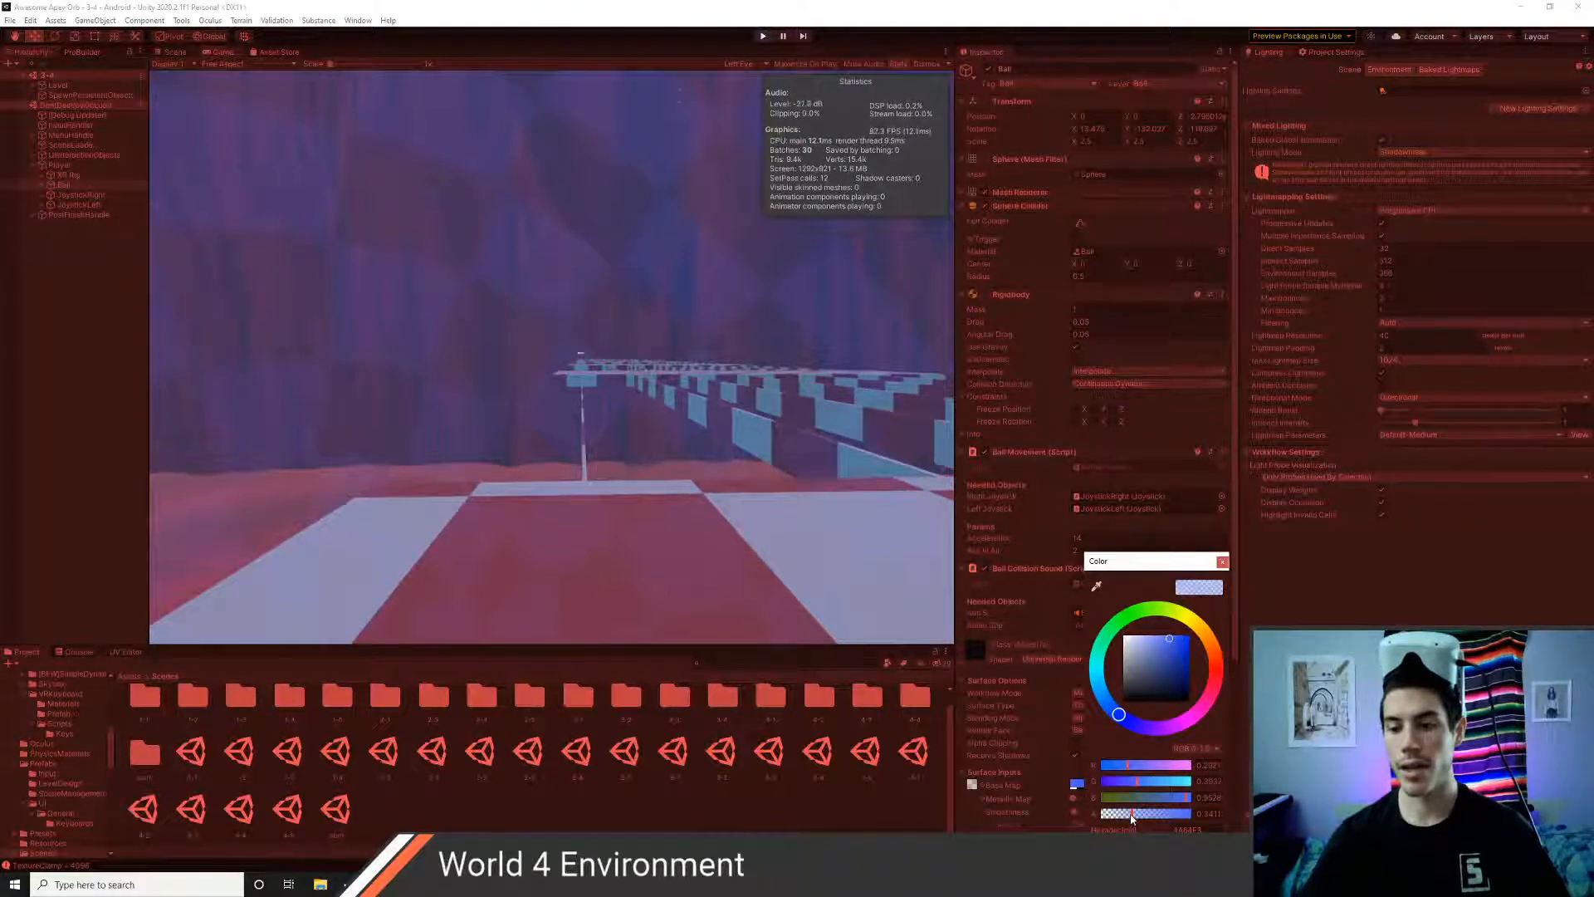
pyautogui.moveTo(1131, 817); pyautogui.dragTo(1118, 822)
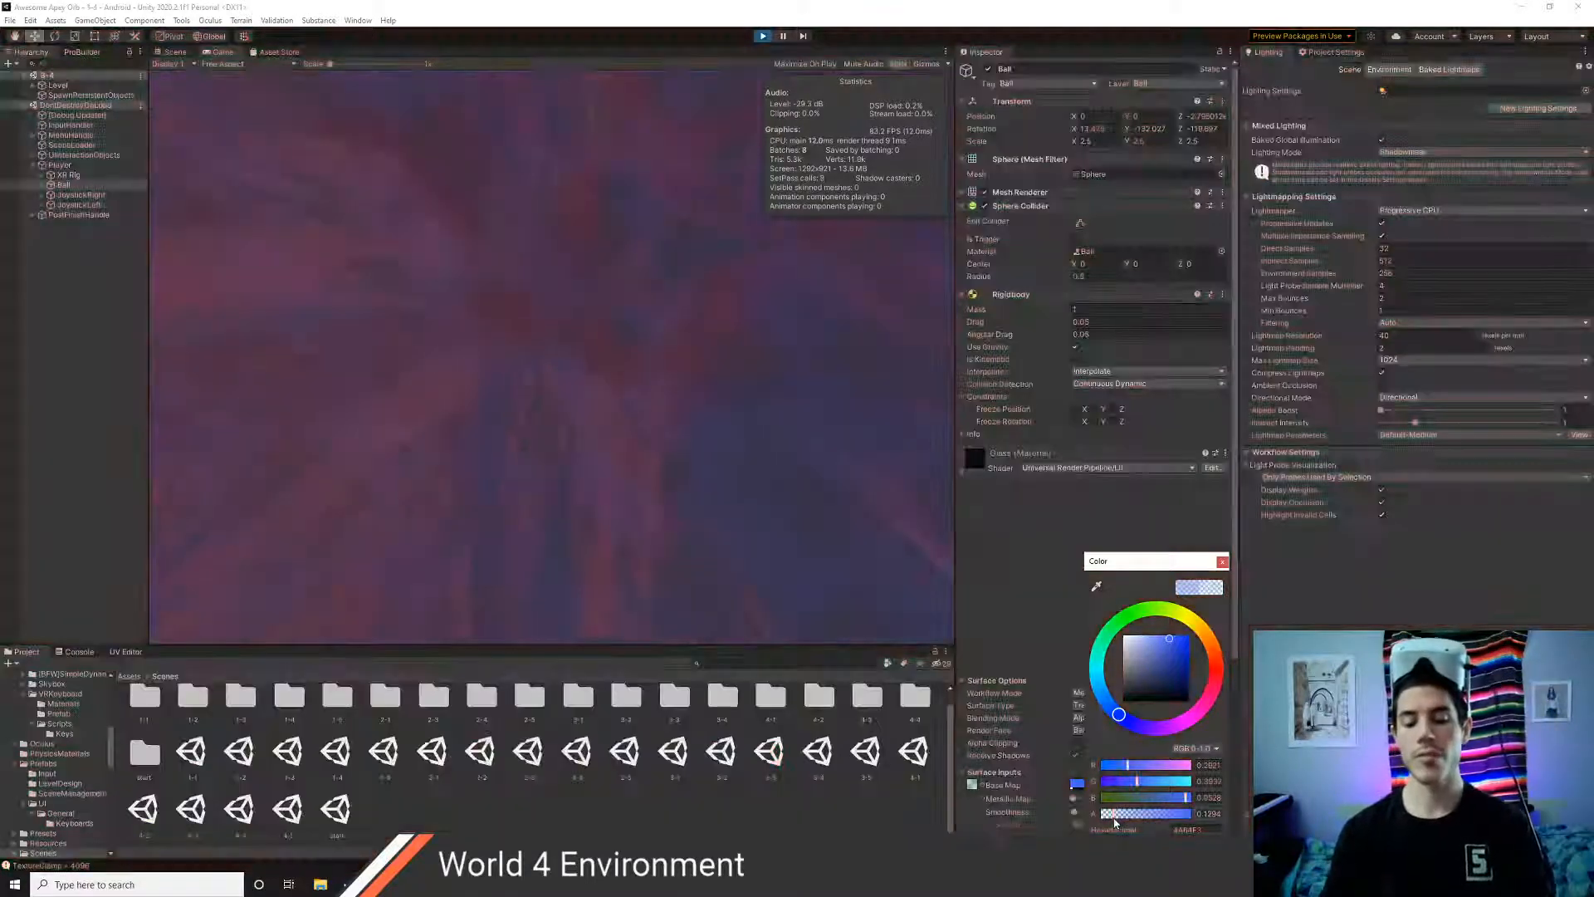
pyautogui.hotkey('ctrl', 'p')
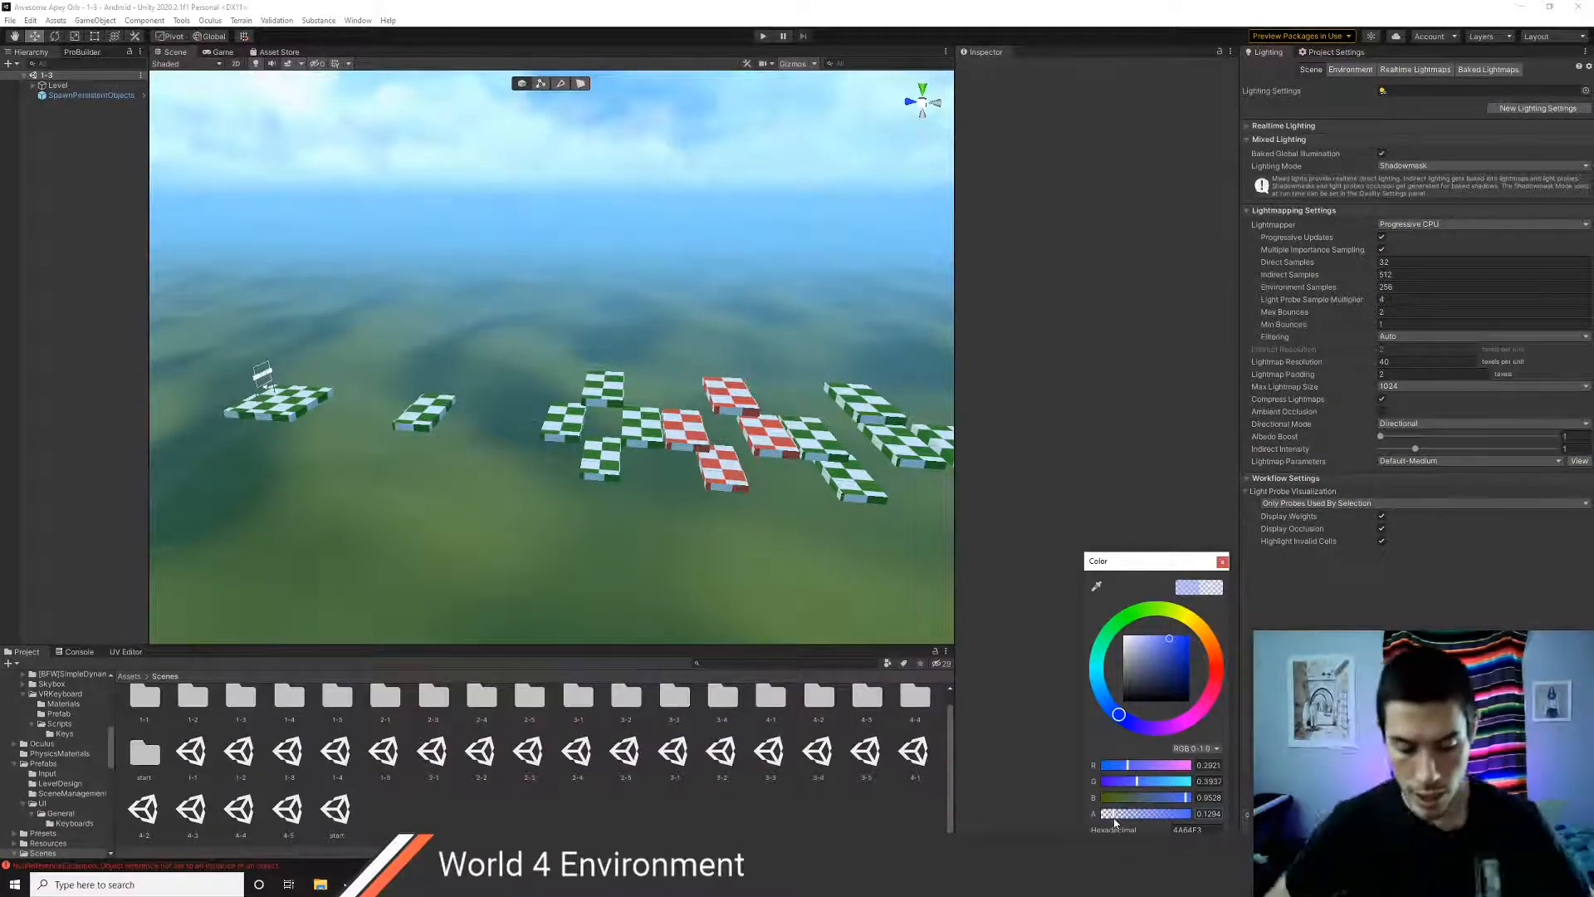
# - Switch to Visual Studio Code to review the TODO.cs item about locking the next level, and return to Unity
pyautogui.hotkey('alt', 'Tab')
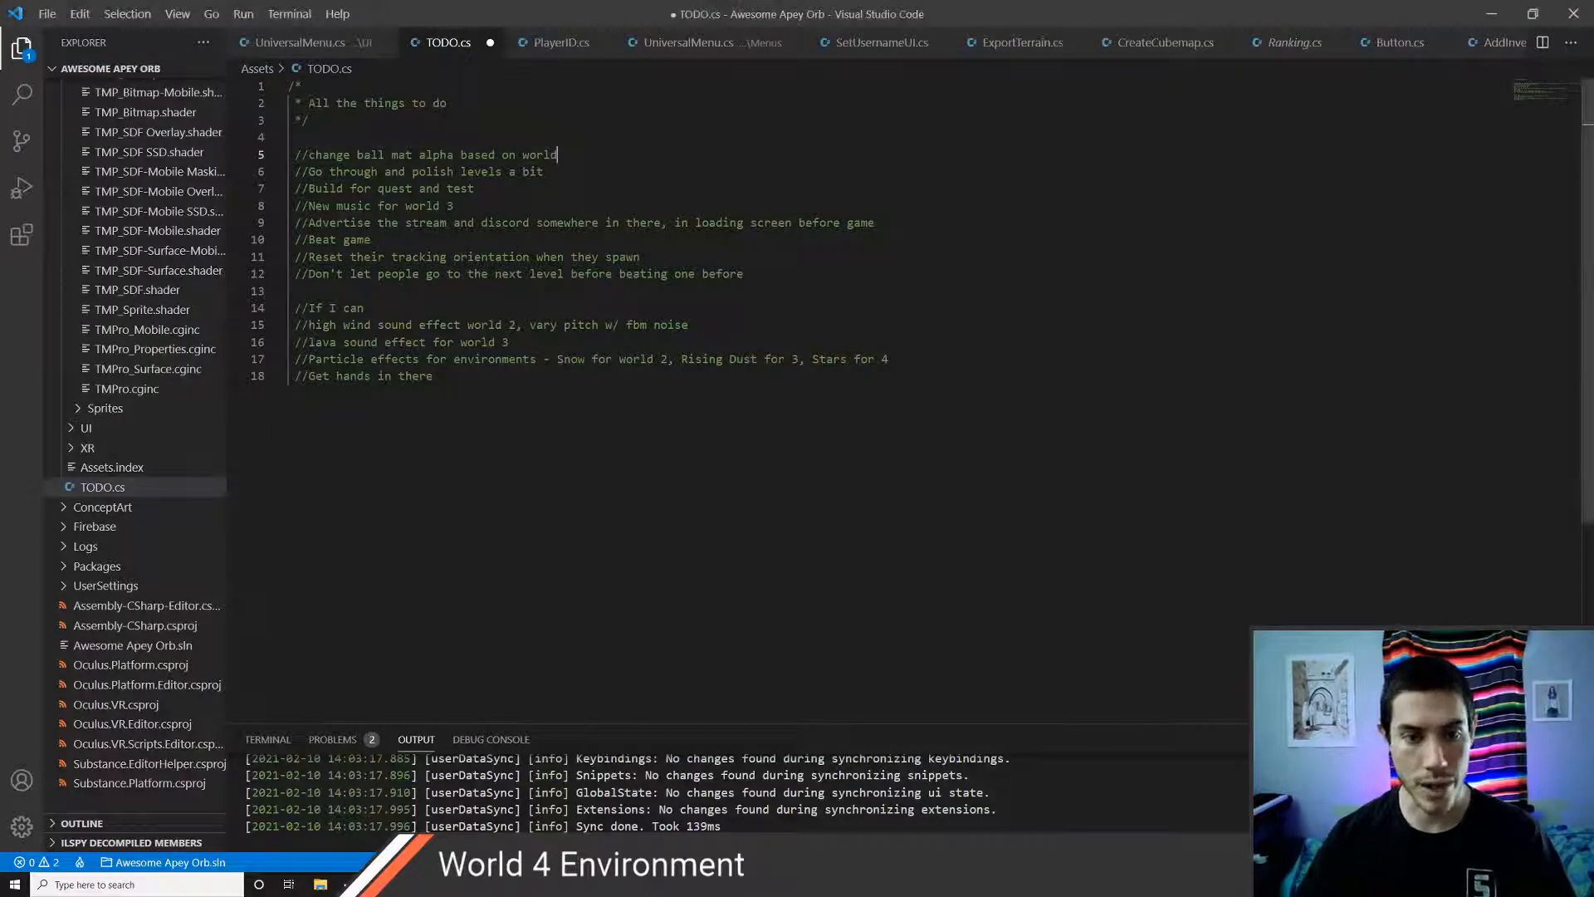
pyautogui.moveTo(308, 274); pyautogui.dragTo(738, 274)
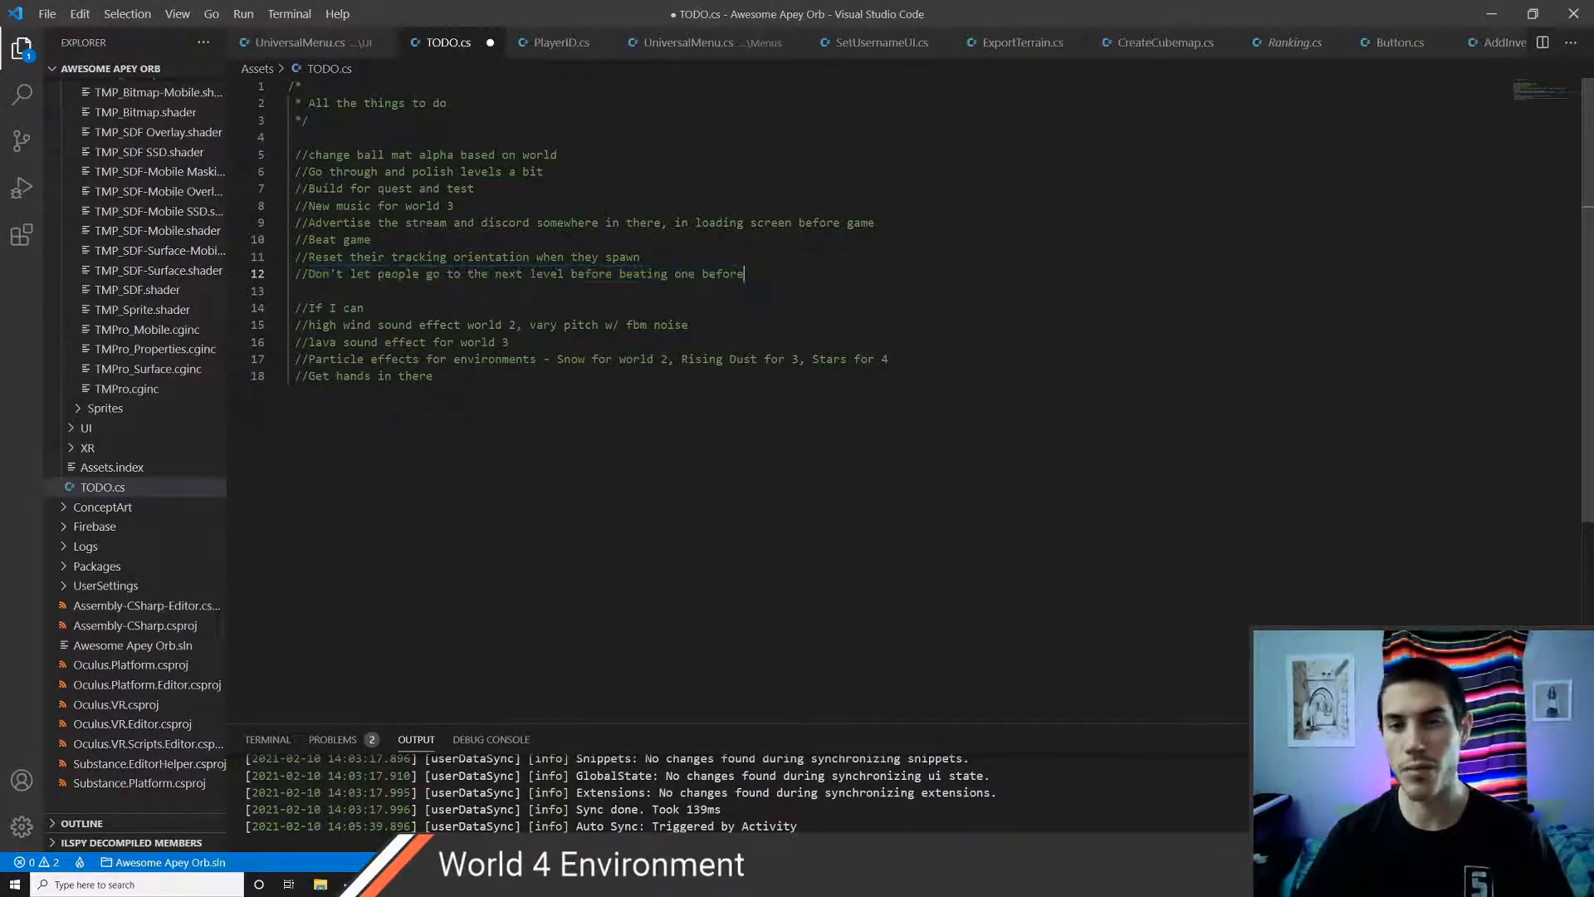
pyautogui.hotkey('alt', 'Tab')
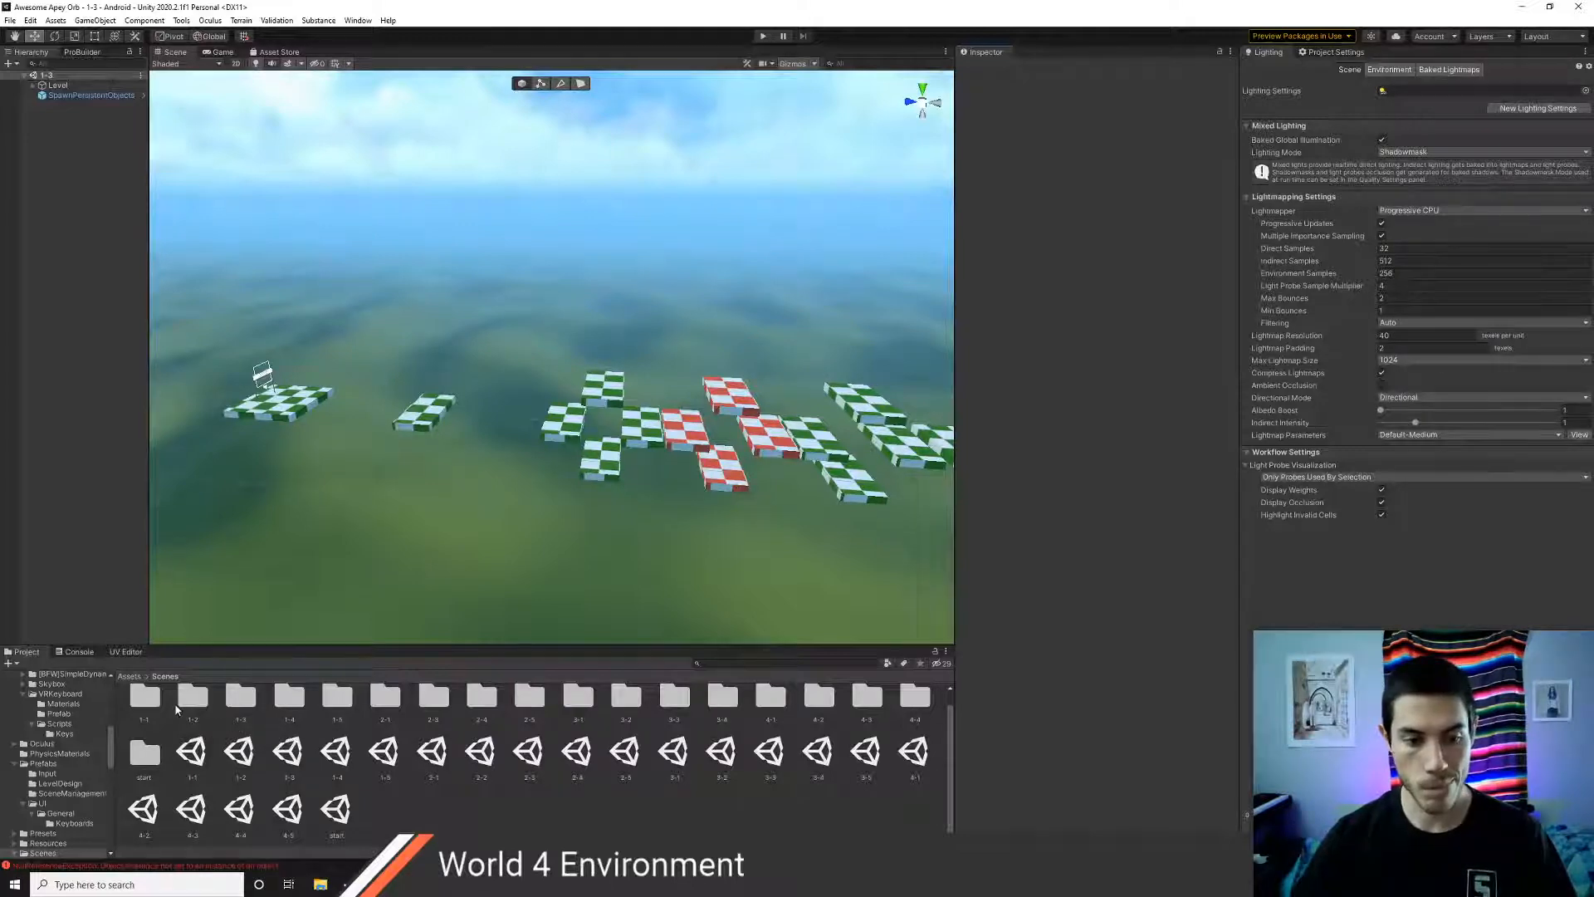
# - Locate the Textures folder holding the CreateCubemap script in Scripts/Utility and move it directly into the Scripts folder
pyautogui.click(131, 677)
pyautogui.doubleClick(681, 715)
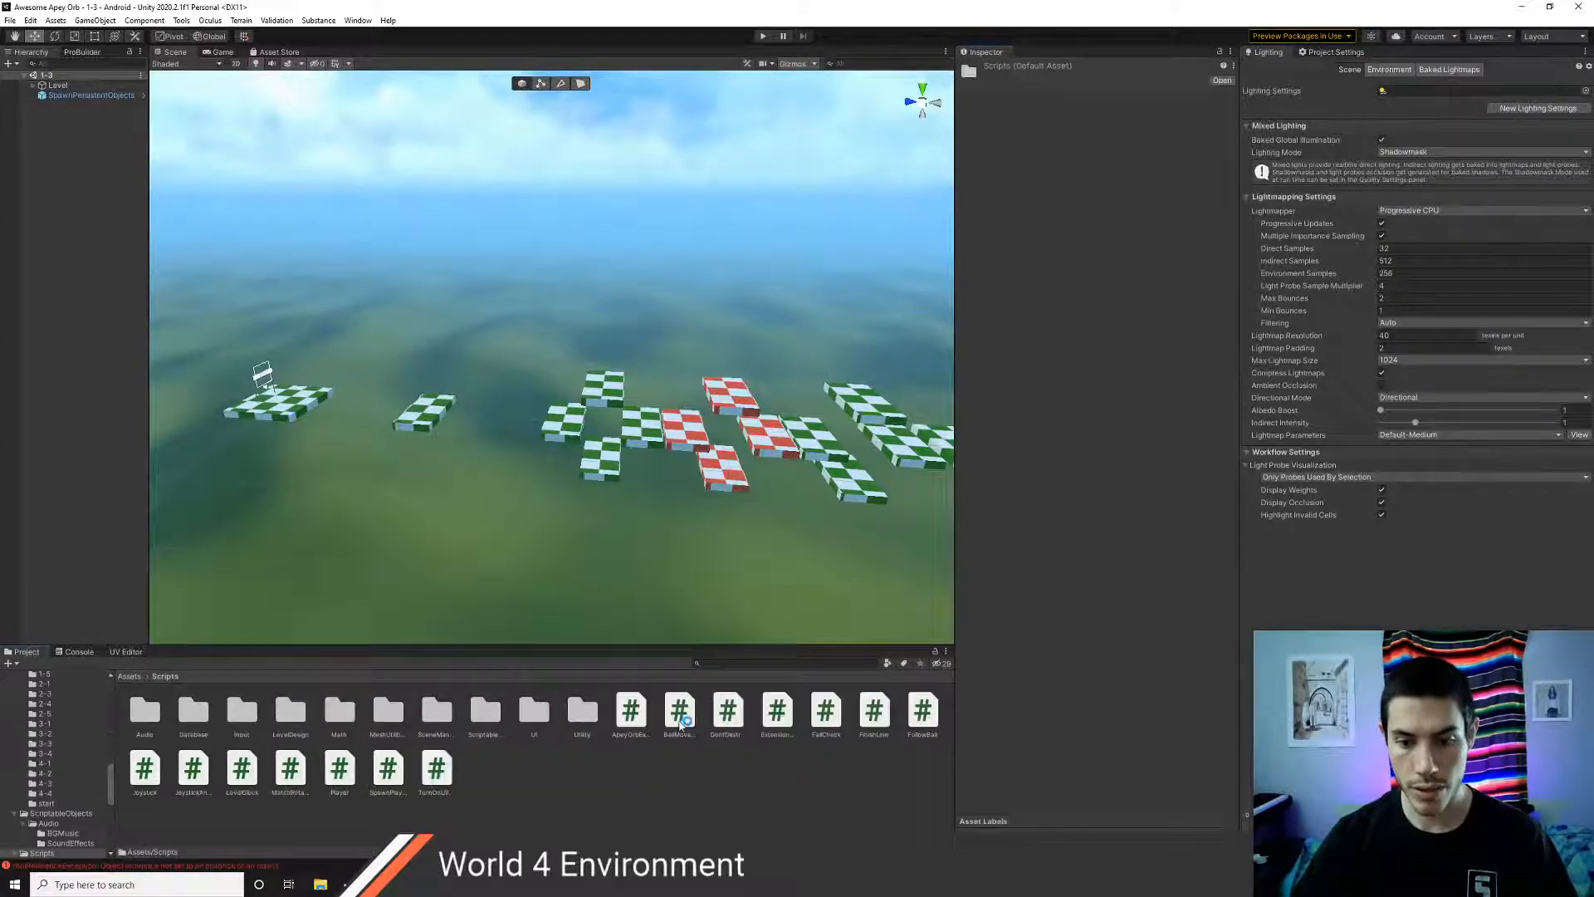
pyautogui.doubleClick(584, 712)
pyautogui.doubleClick(143, 724)
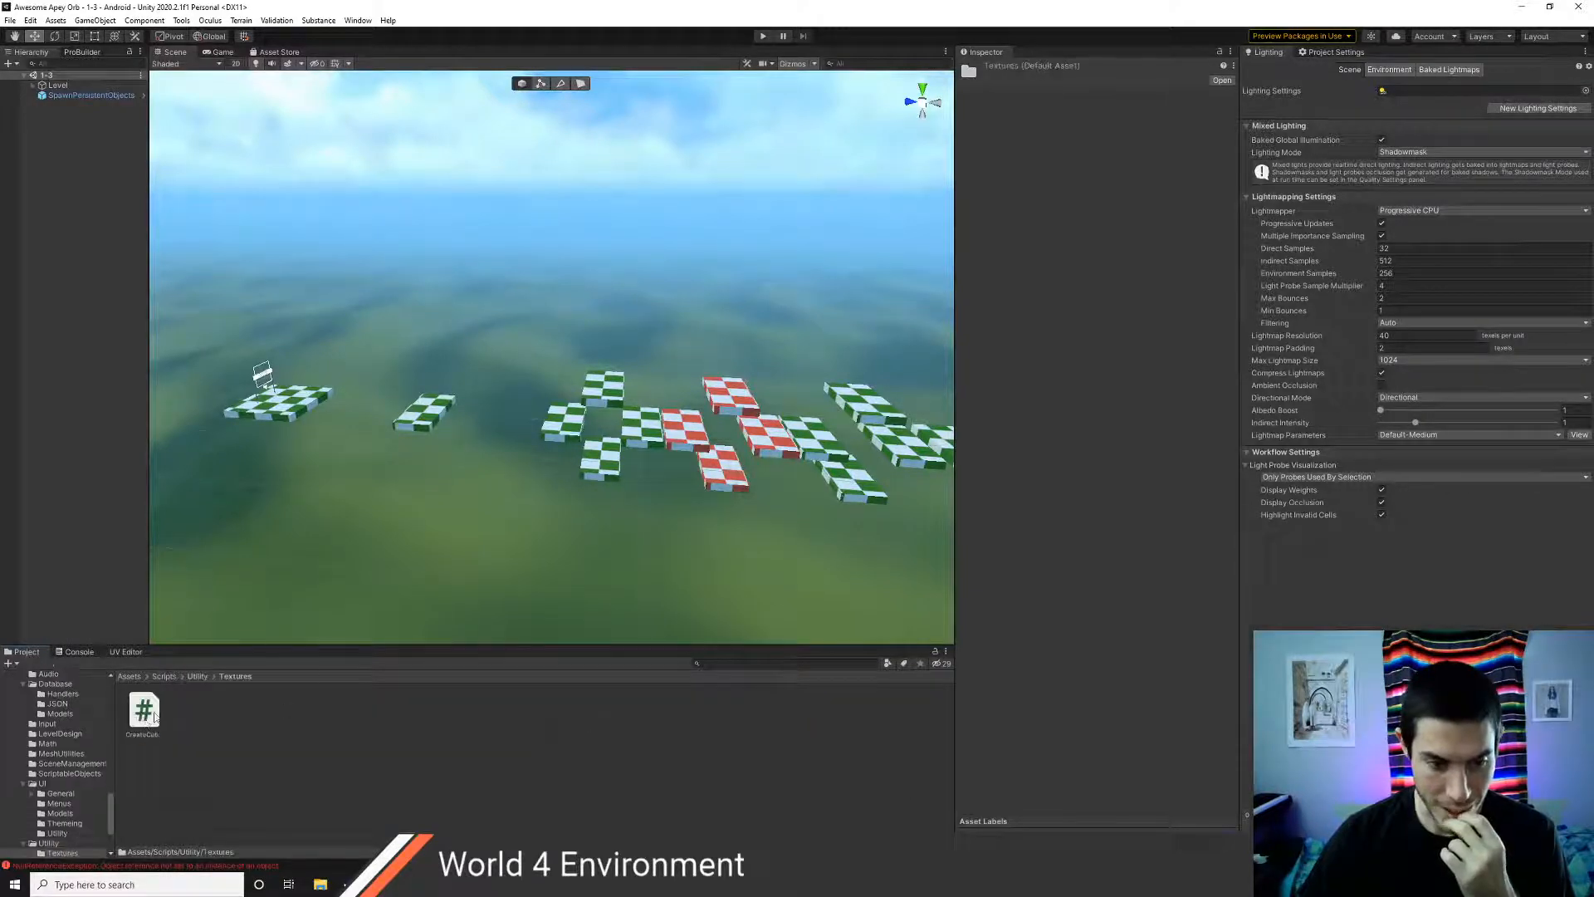
pyautogui.click(151, 719)
pyautogui.click(198, 676)
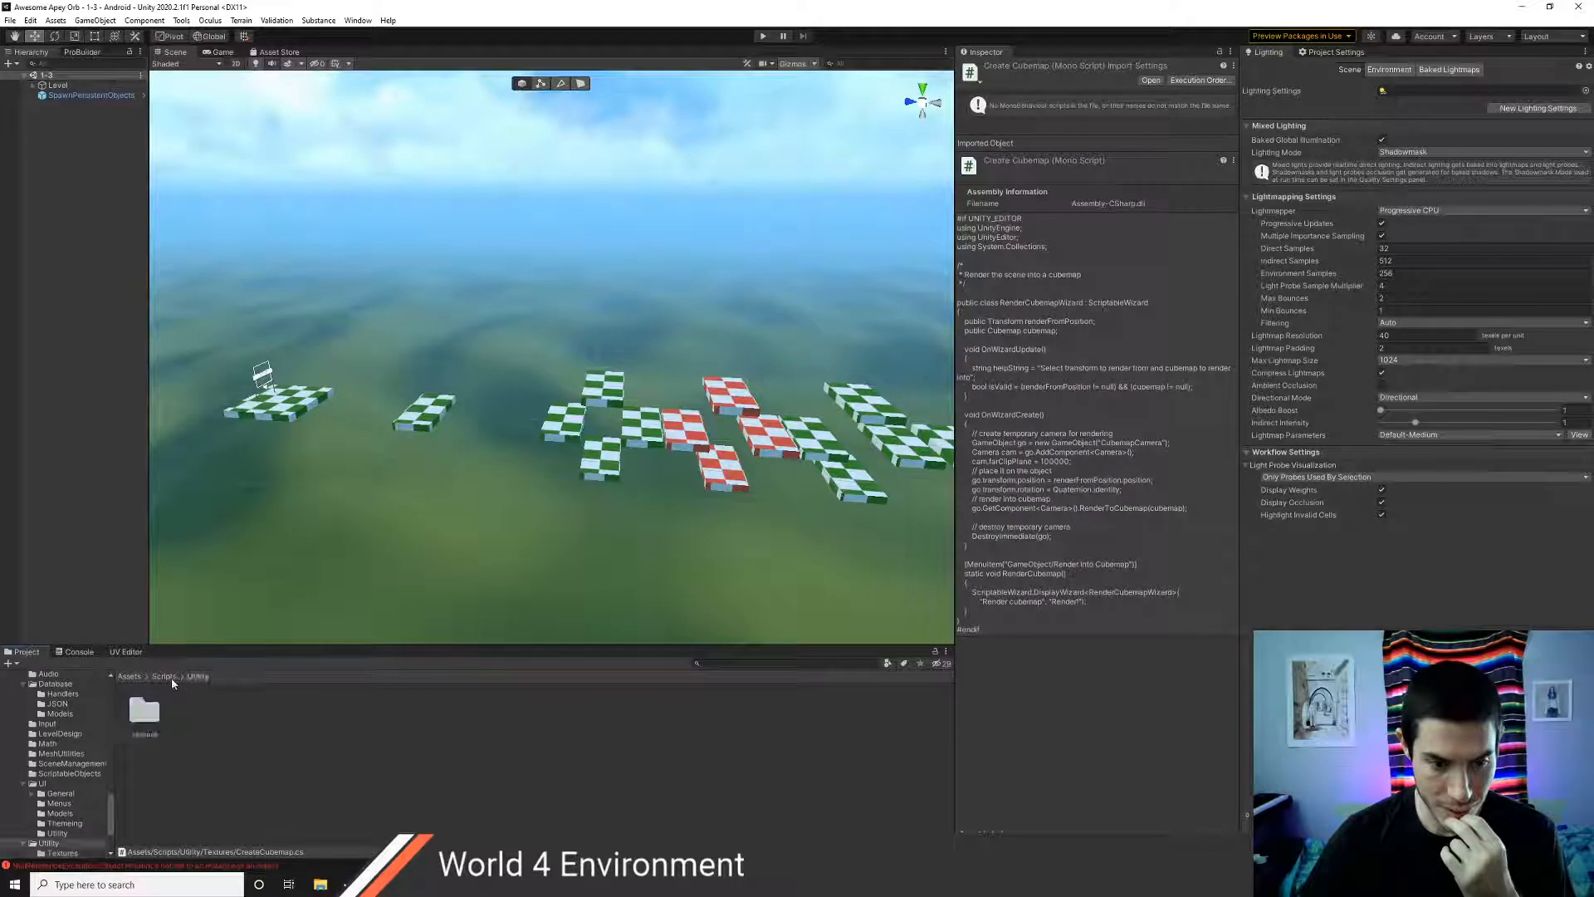
pyautogui.click(164, 676)
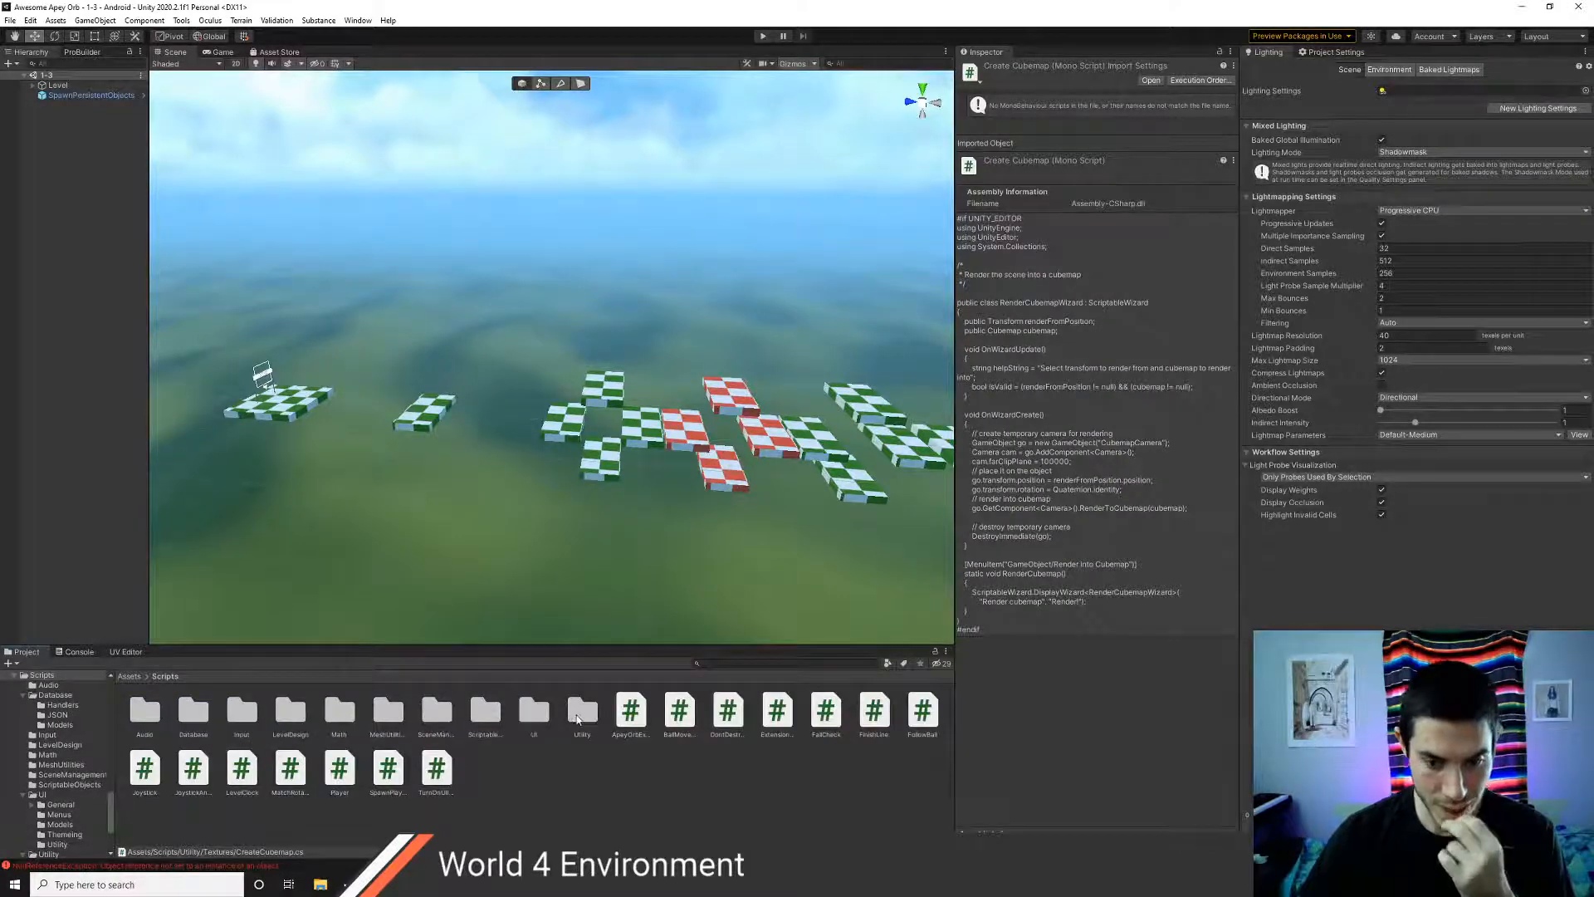
pyautogui.doubleClick(581, 712)
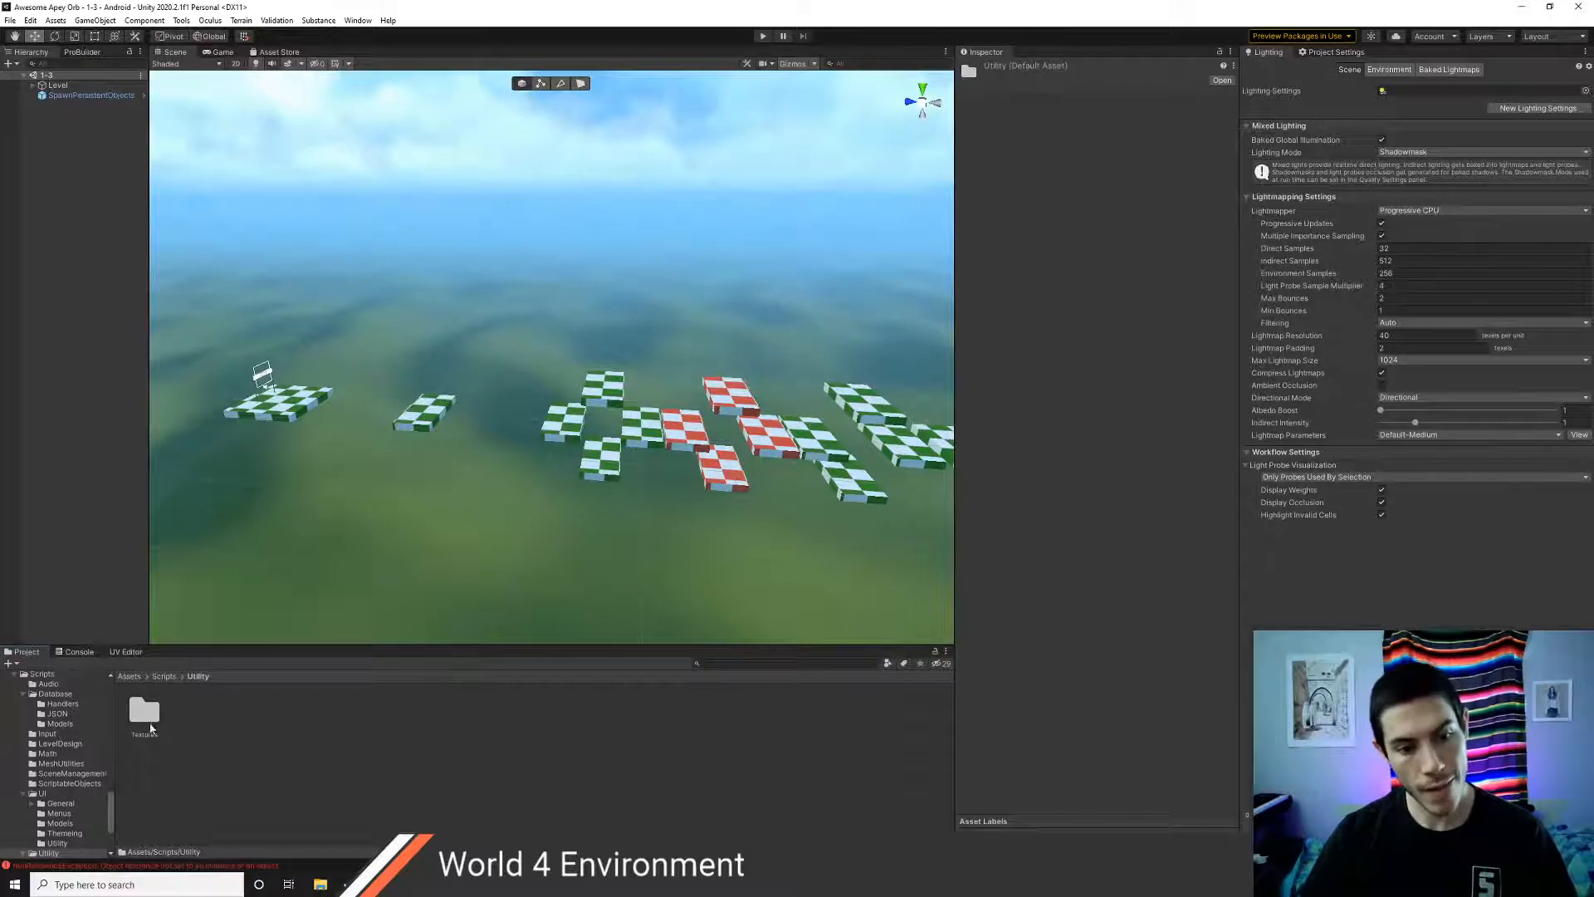
pyautogui.click(144, 716)
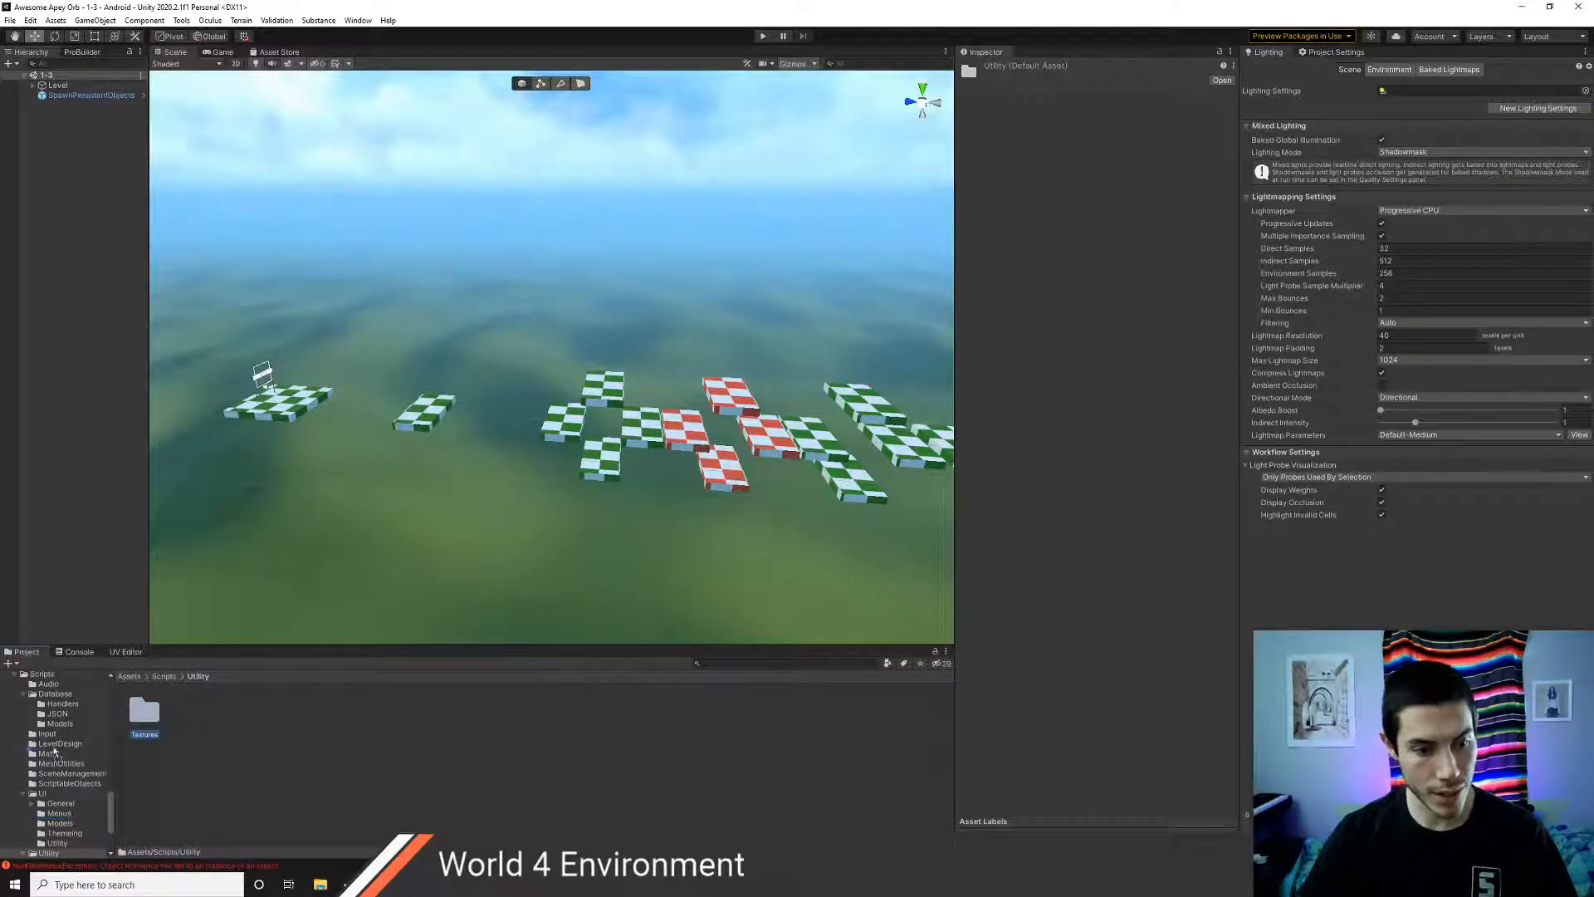
pyautogui.scroll(3, 48, 730)
pyautogui.moveTo(45, 749); pyautogui.dragTo(46, 744)
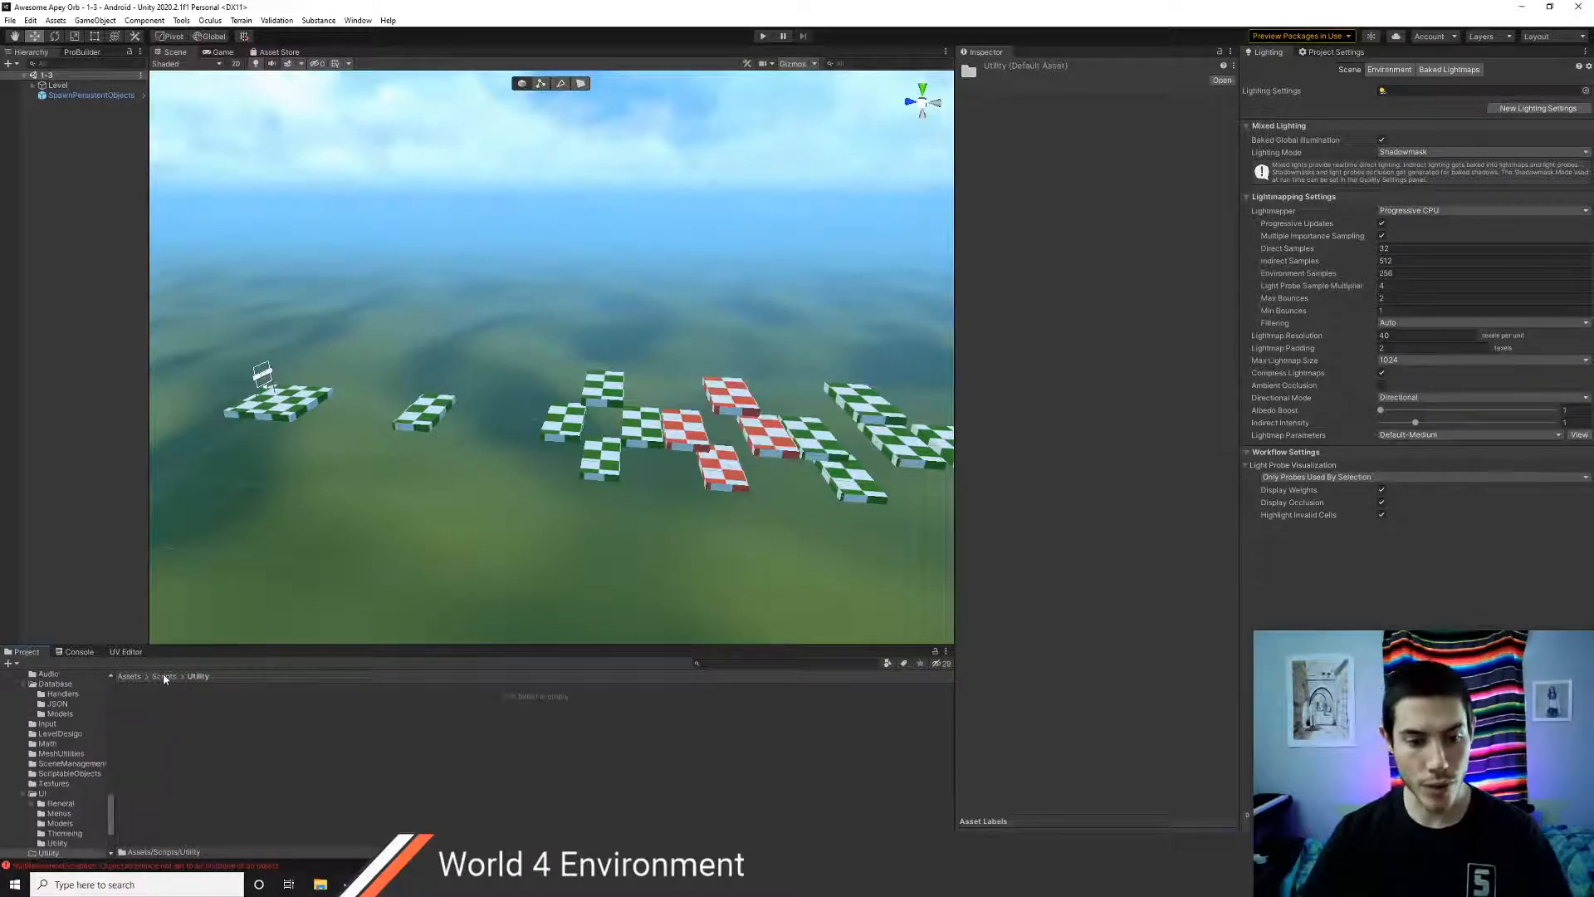
# - Delete the emptied Utility folder from Scripts
pyautogui.click(164, 675)
pyautogui.moveTo(582, 710); pyautogui.dragTo(629, 719)
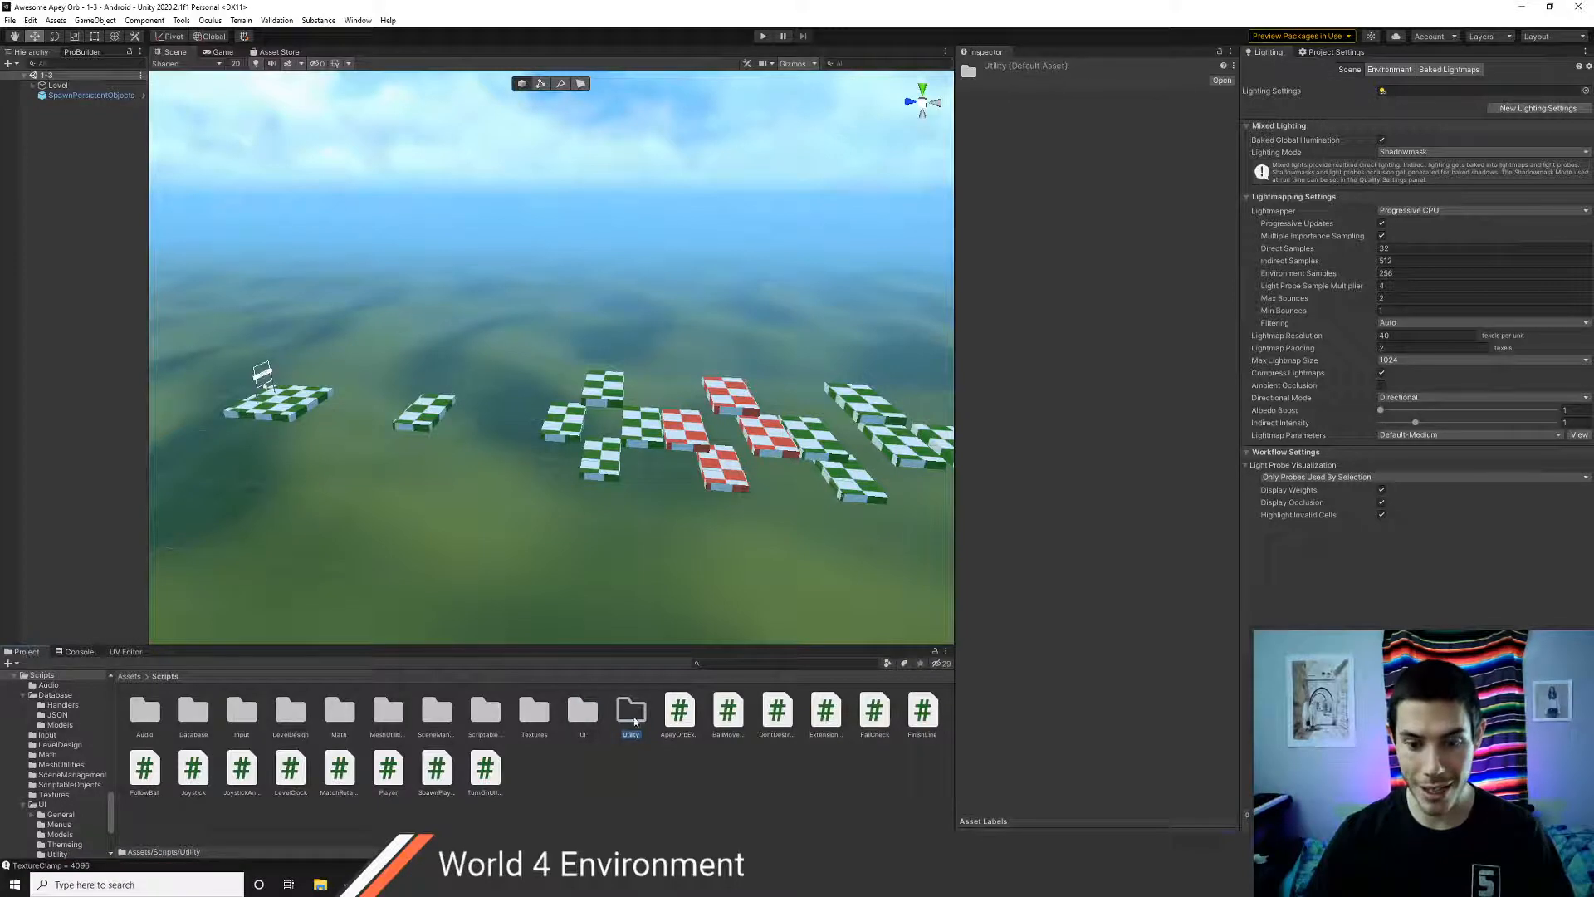
pyautogui.press('Delete')
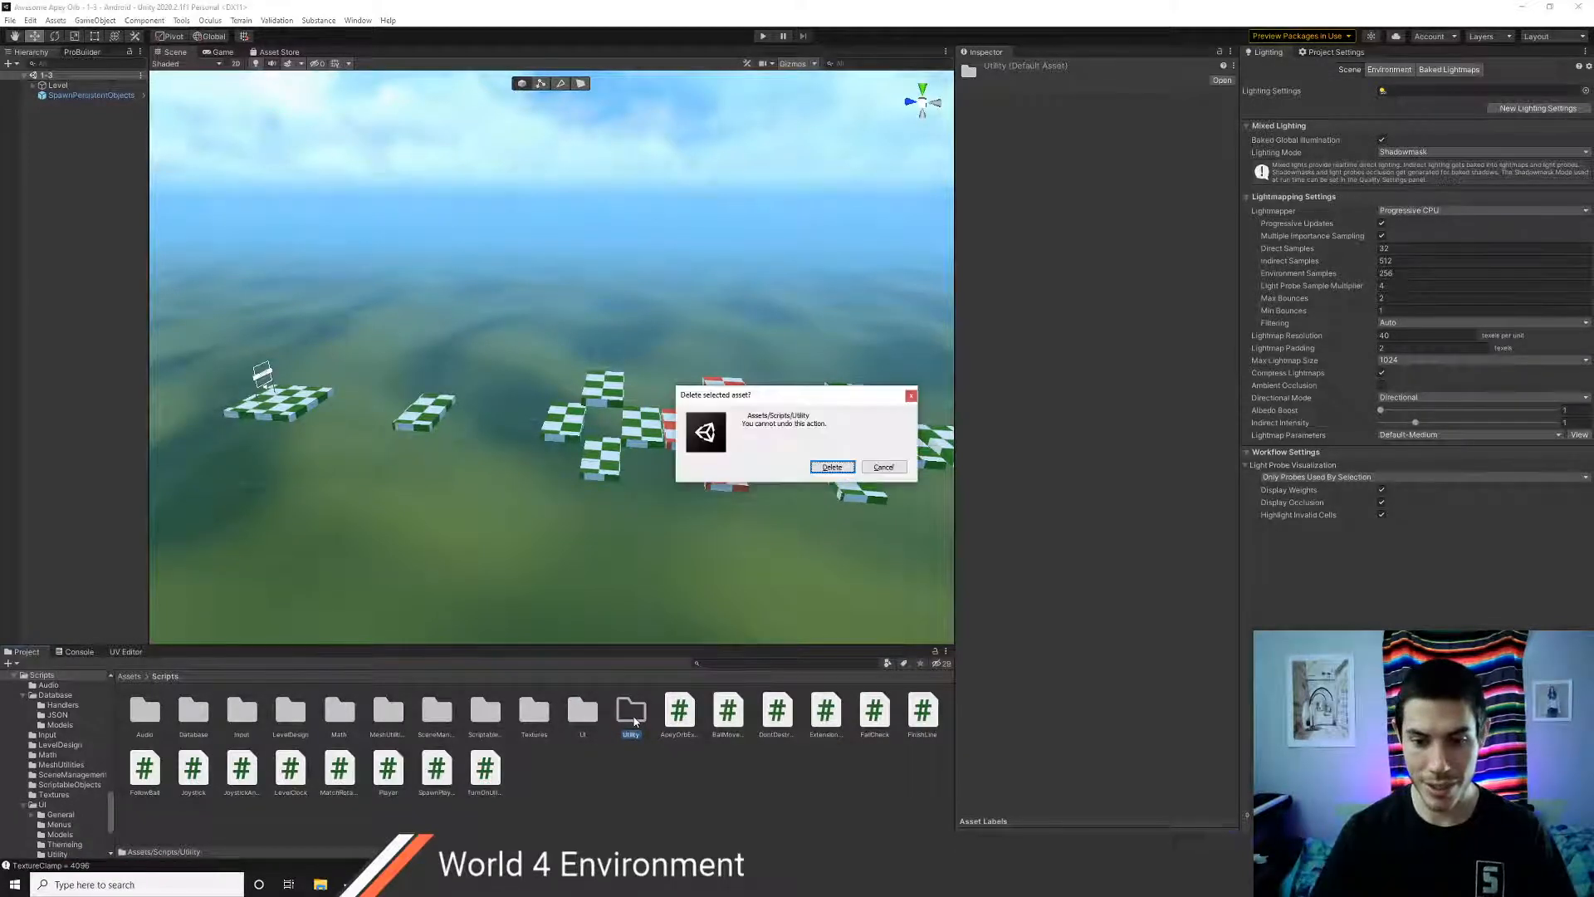
pyautogui.press('Return')
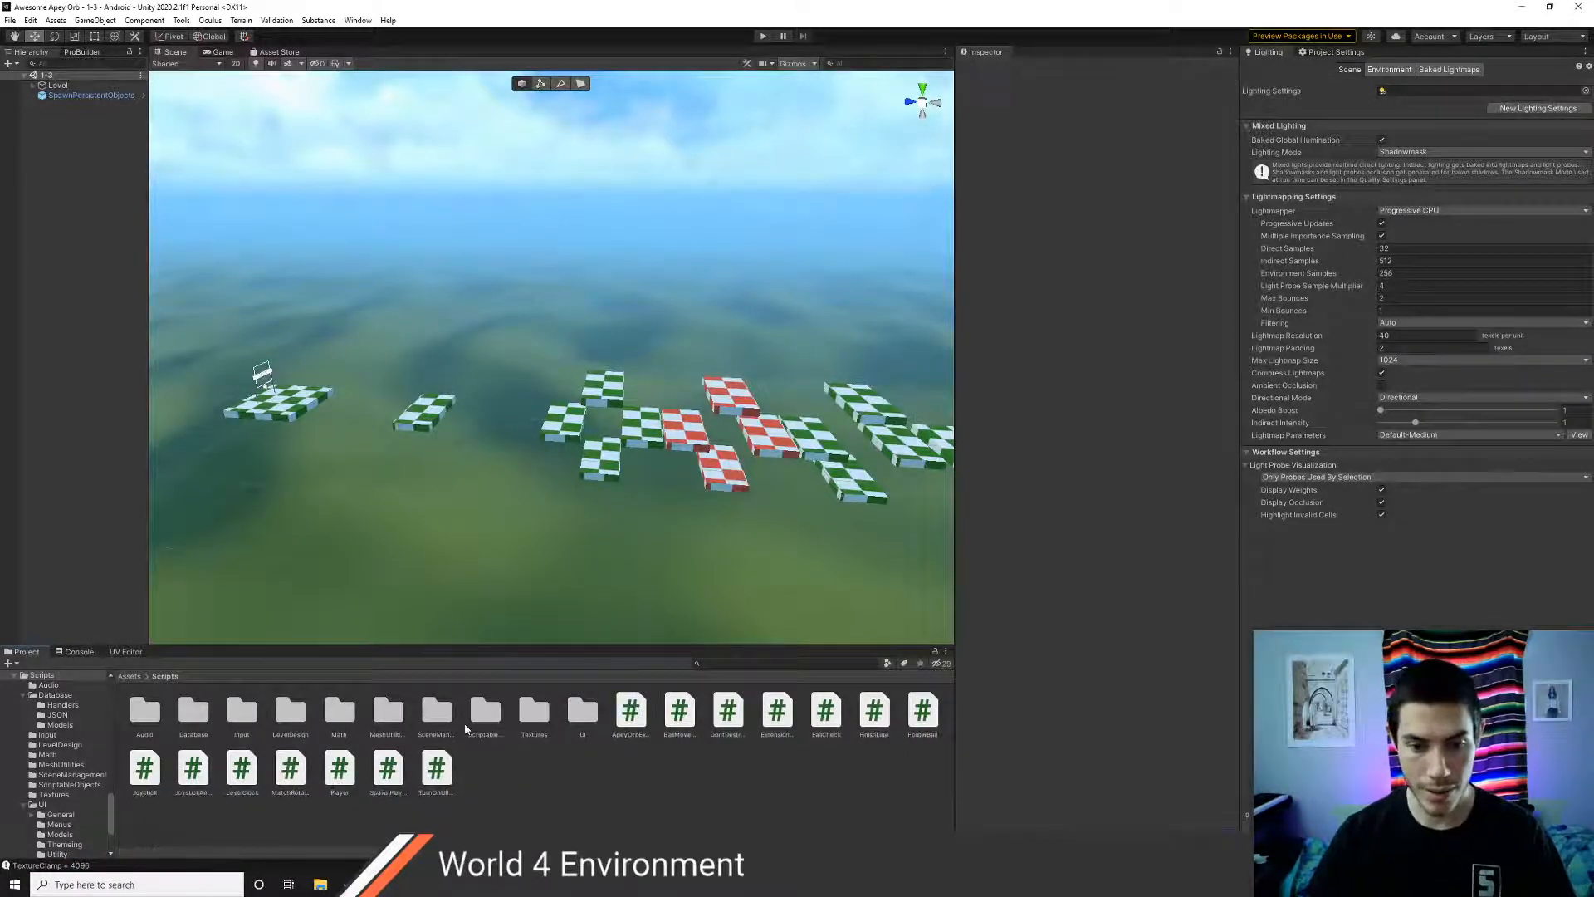
# - Rename the Textures folder in Scripts to TexturesGen
pyautogui.doubleClick(583, 709)
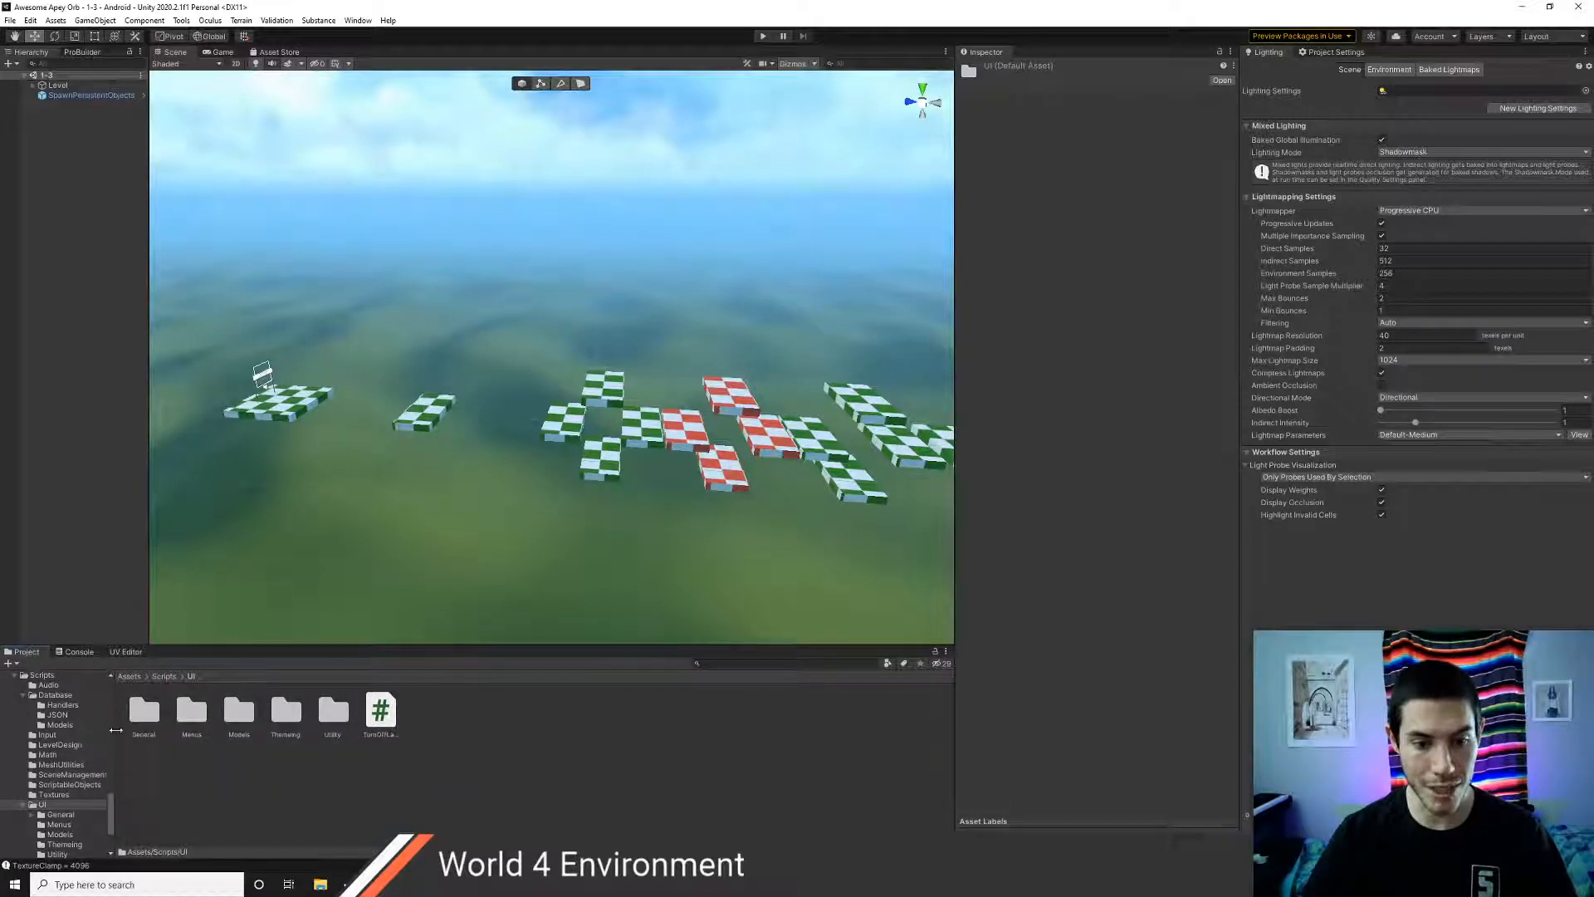
pyautogui.click(162, 676)
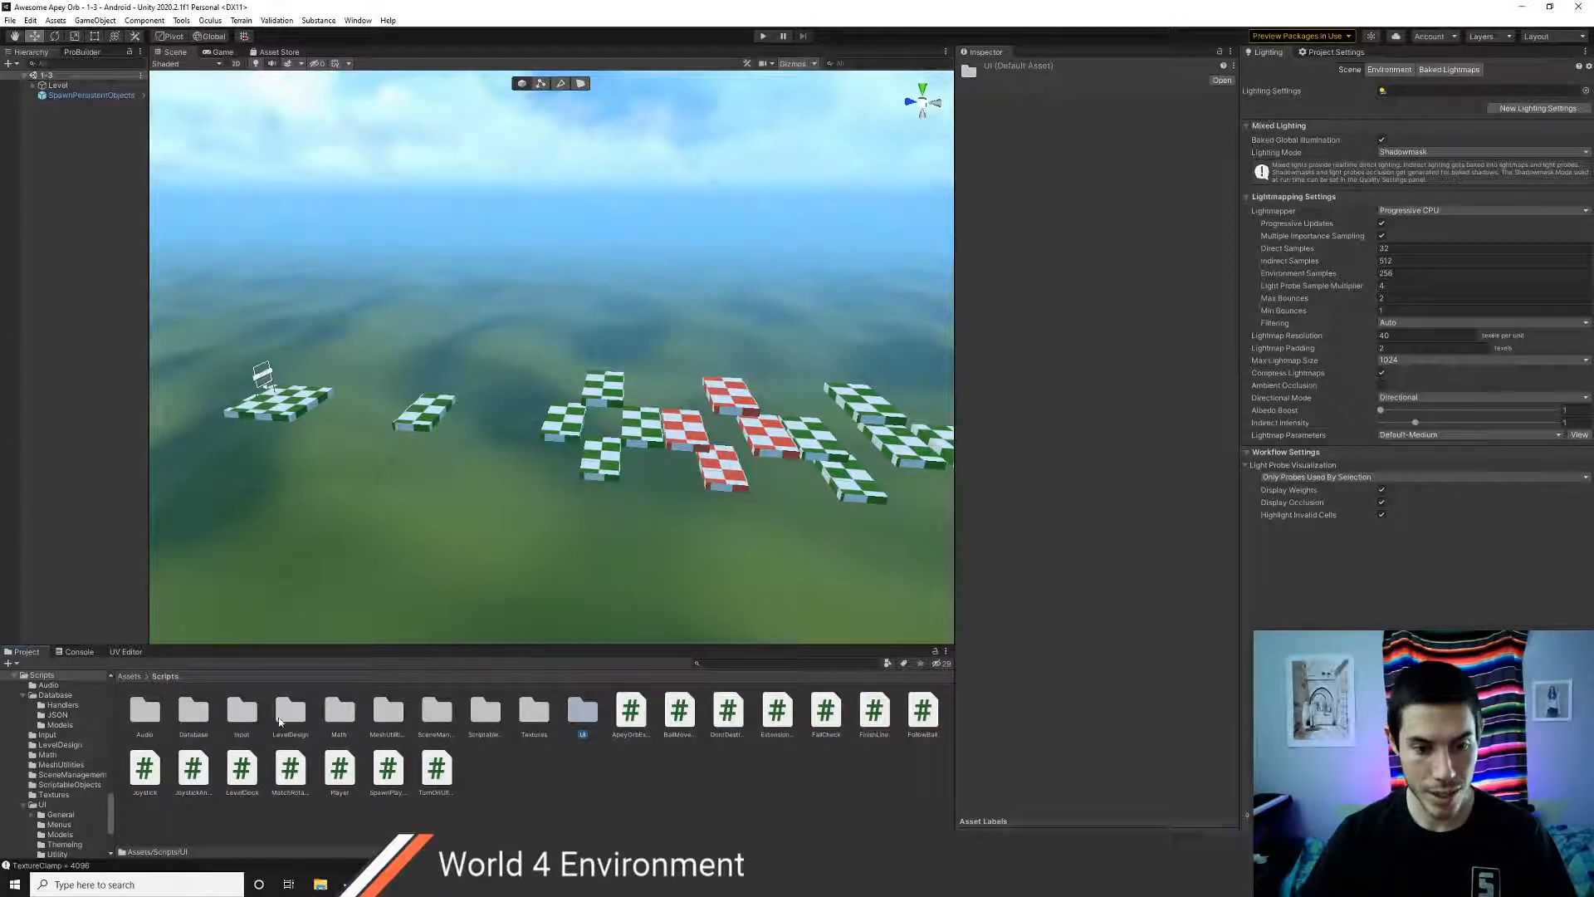
pyautogui.click(530, 716)
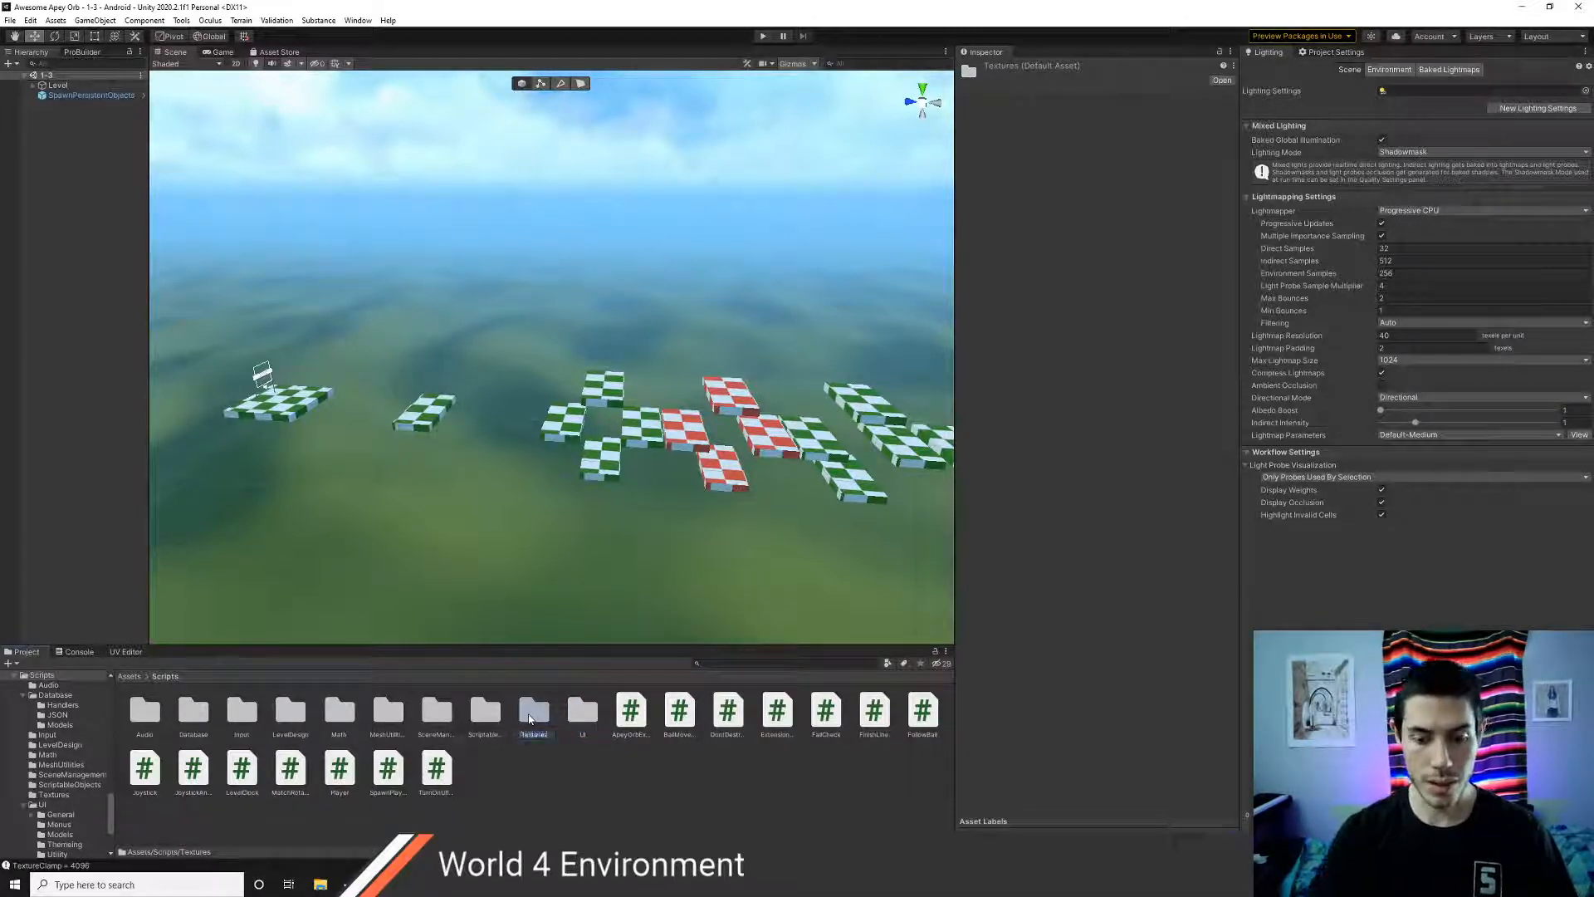
pyautogui.write('Gen')
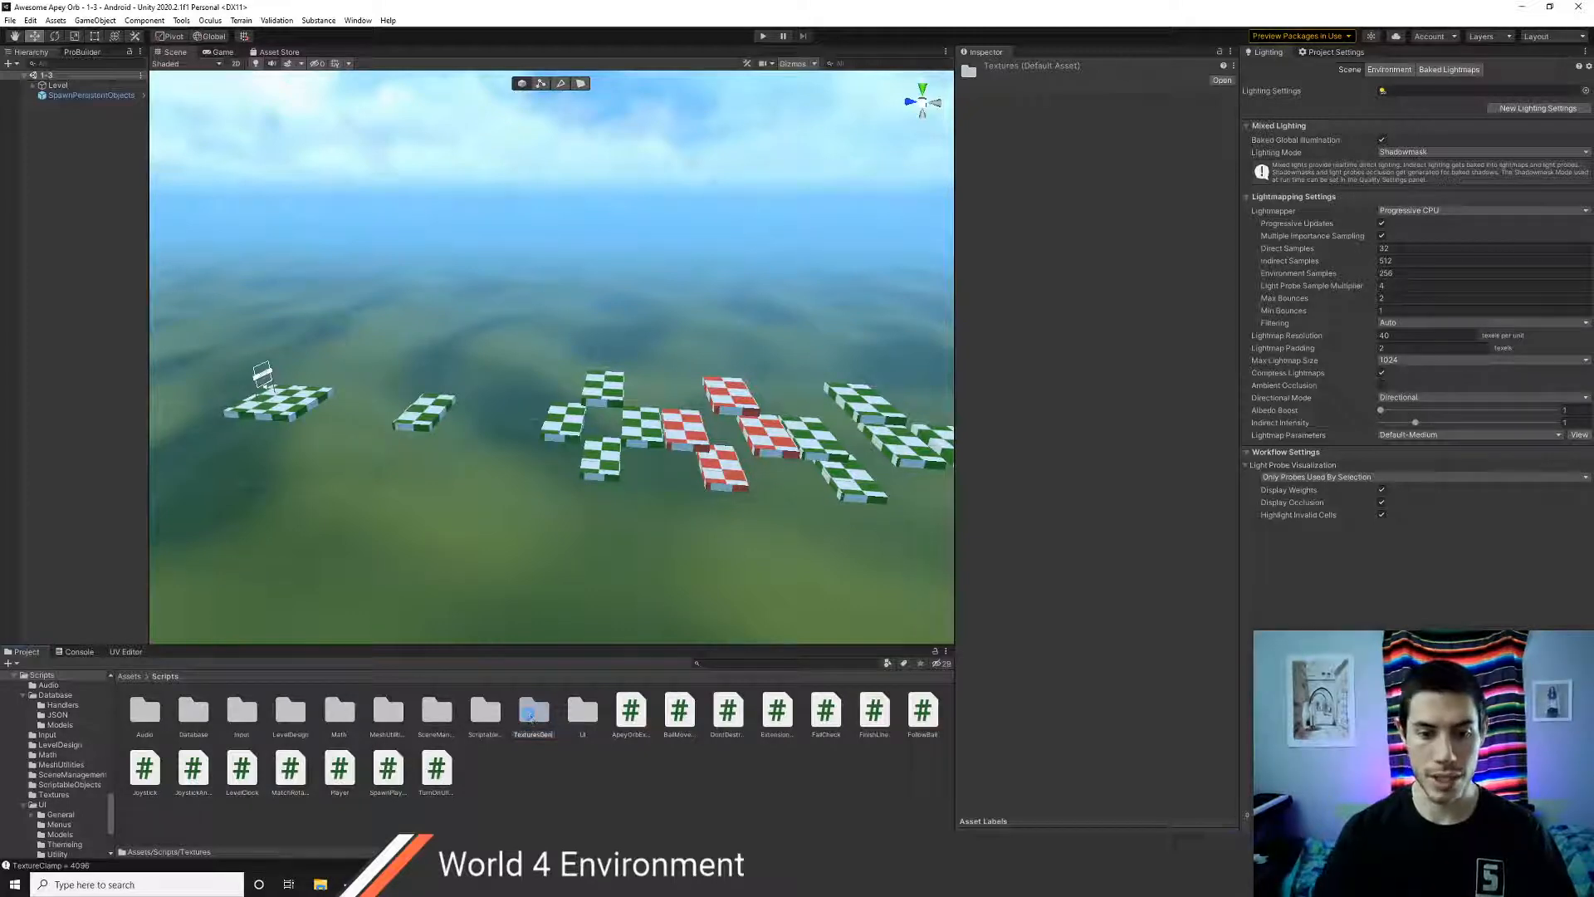
pyautogui.press('Return')
pyautogui.rightClick(555, 774)
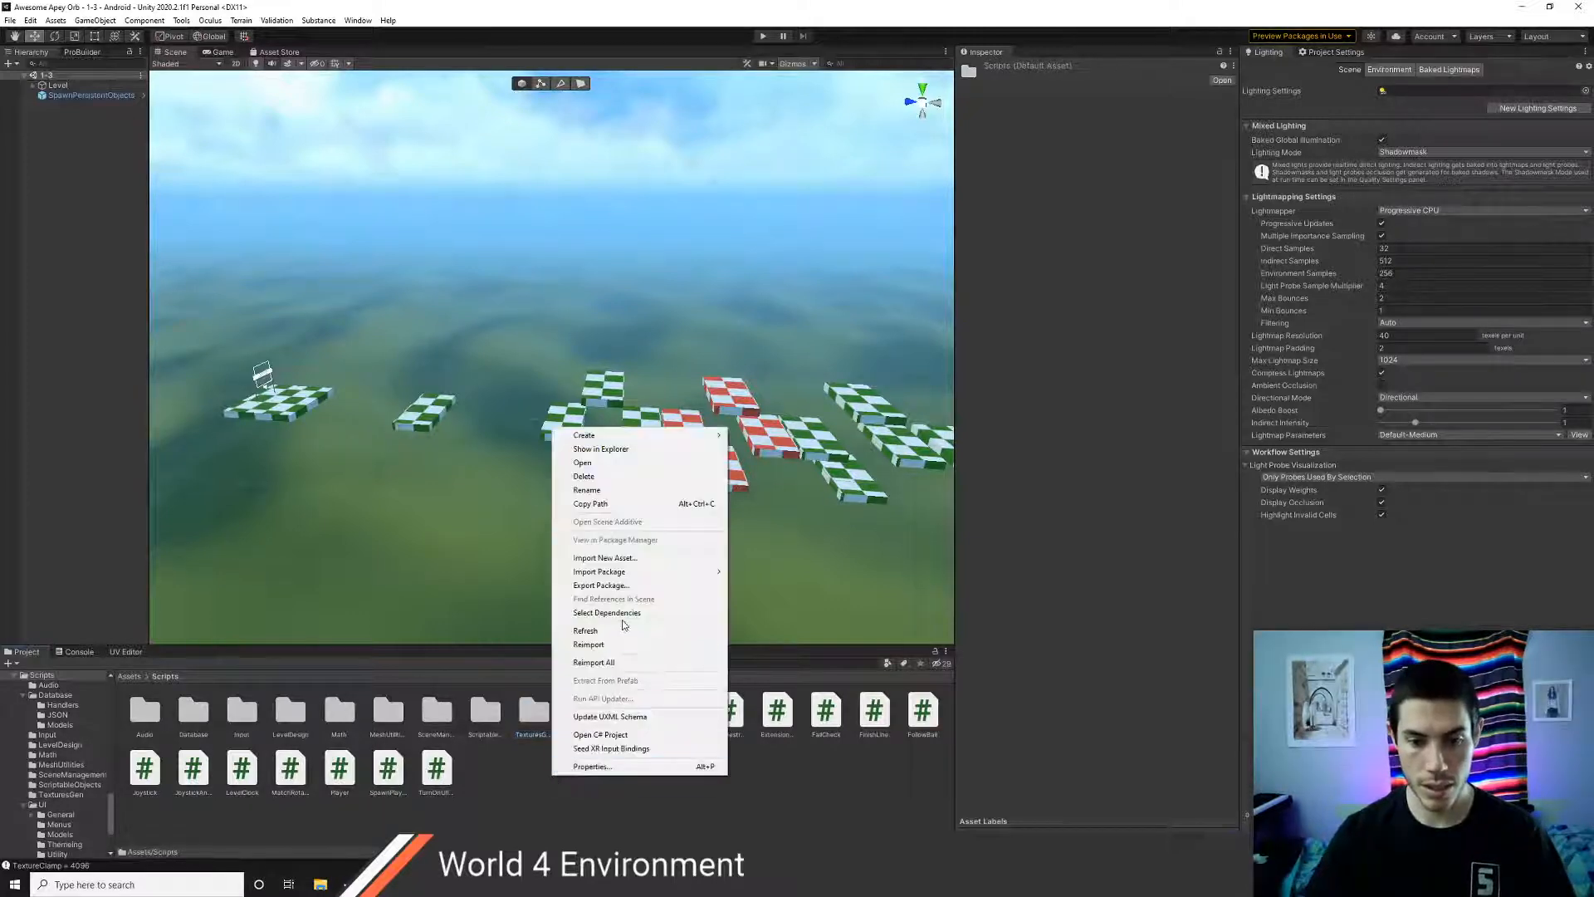
pyautogui.click(582, 598)
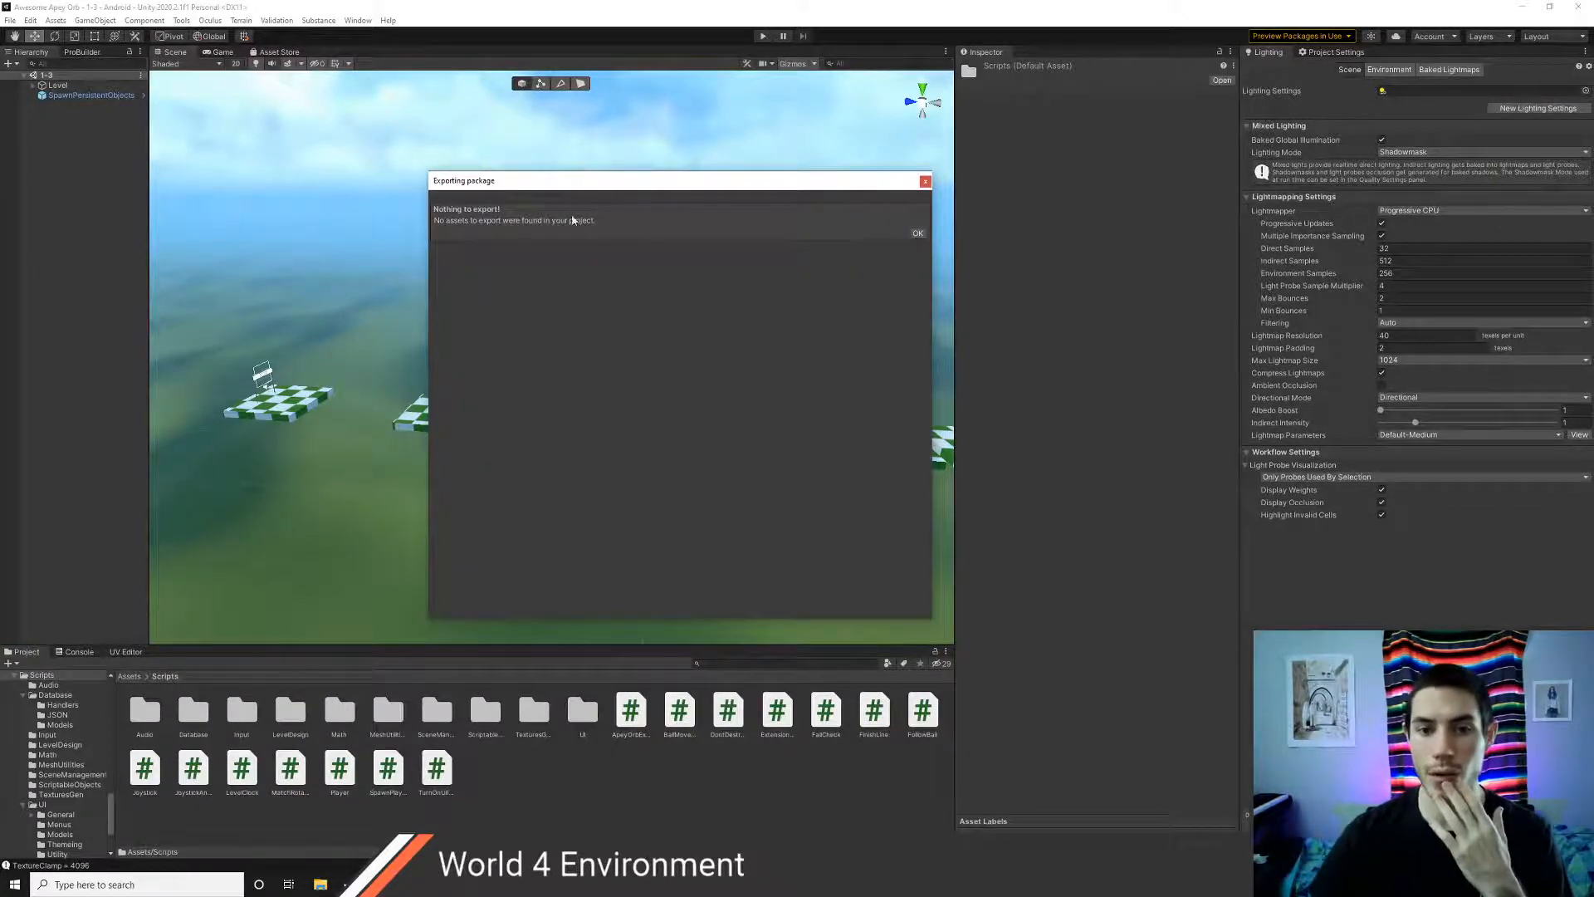
pyautogui.click(917, 235)
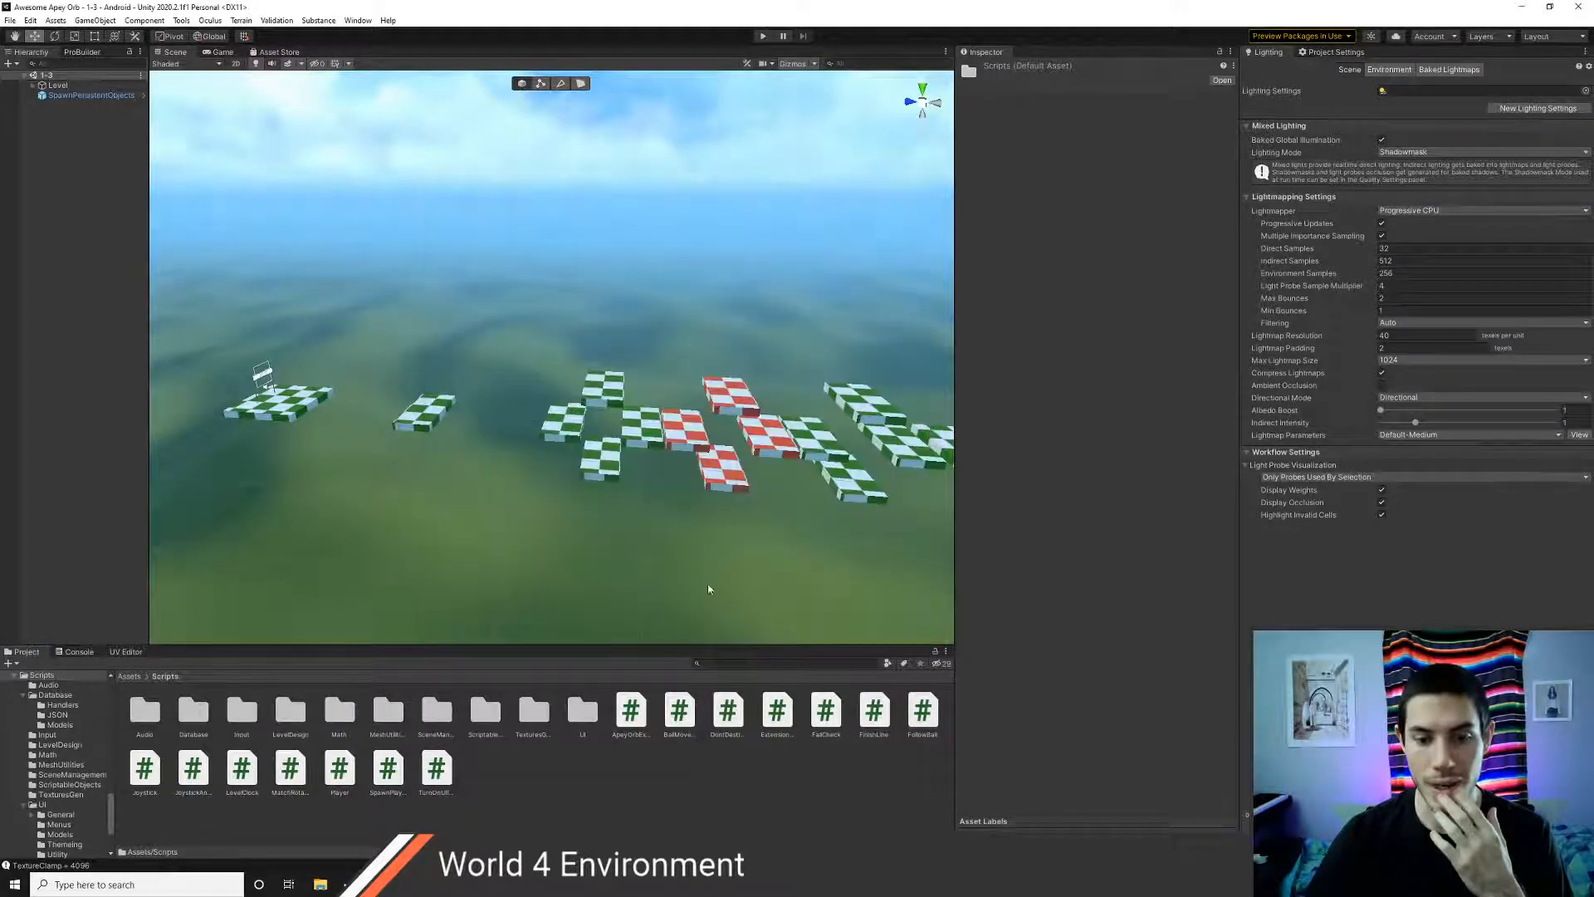
# - Set up a package export from Scripts that includes only the TexturesGen folder with its CreateCubemap script
pyautogui.rightClick(548, 776)
pyautogui.click(624, 579)
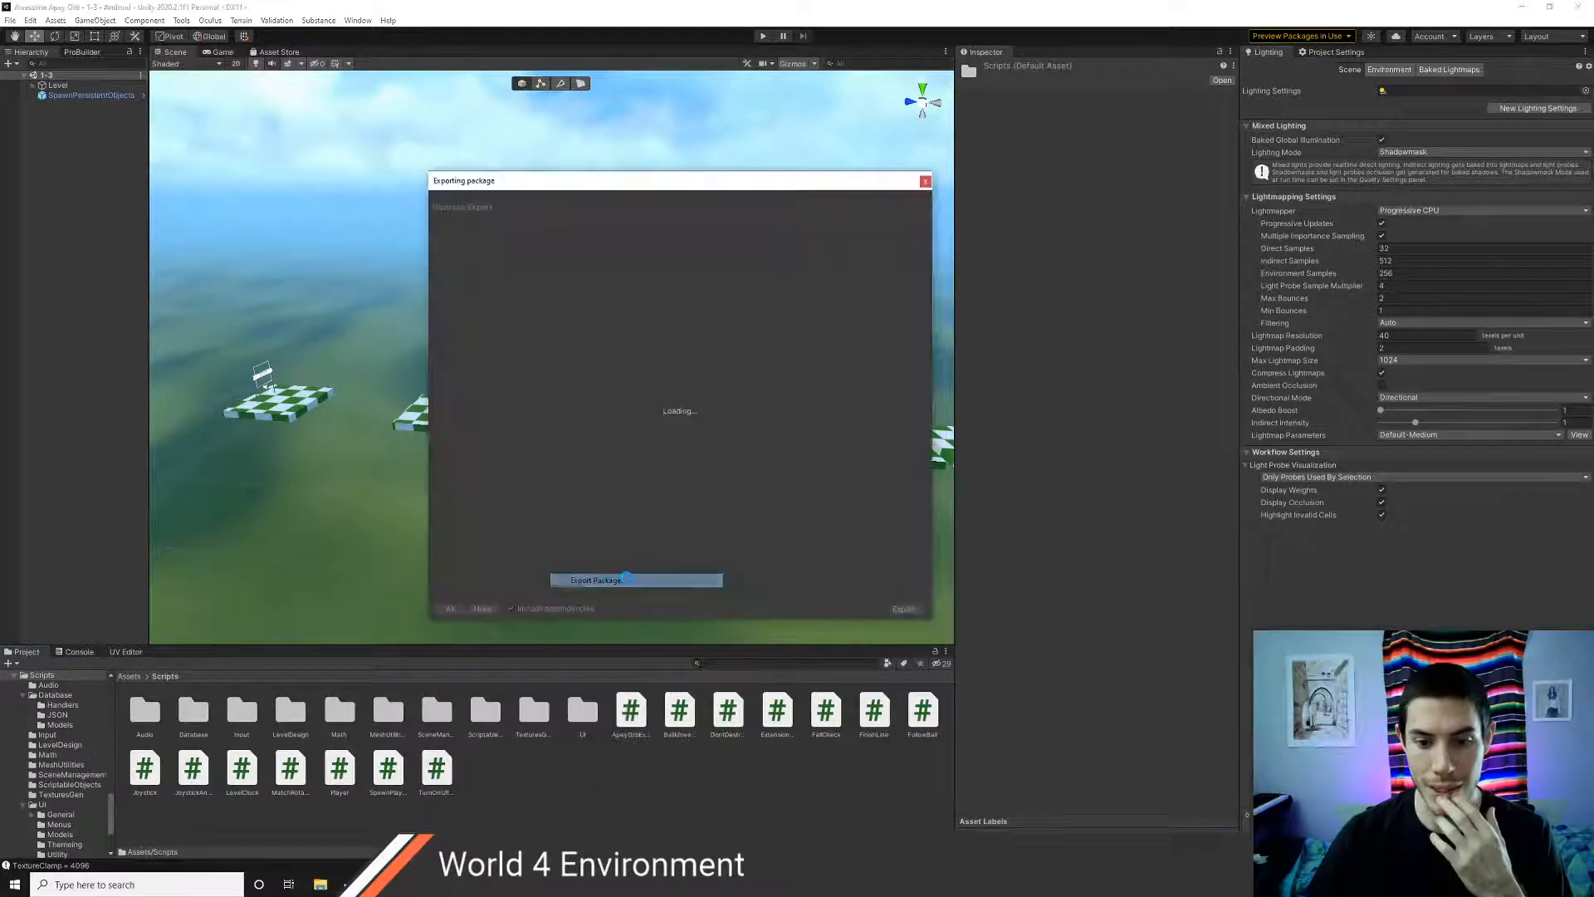
pyautogui.click(482, 609)
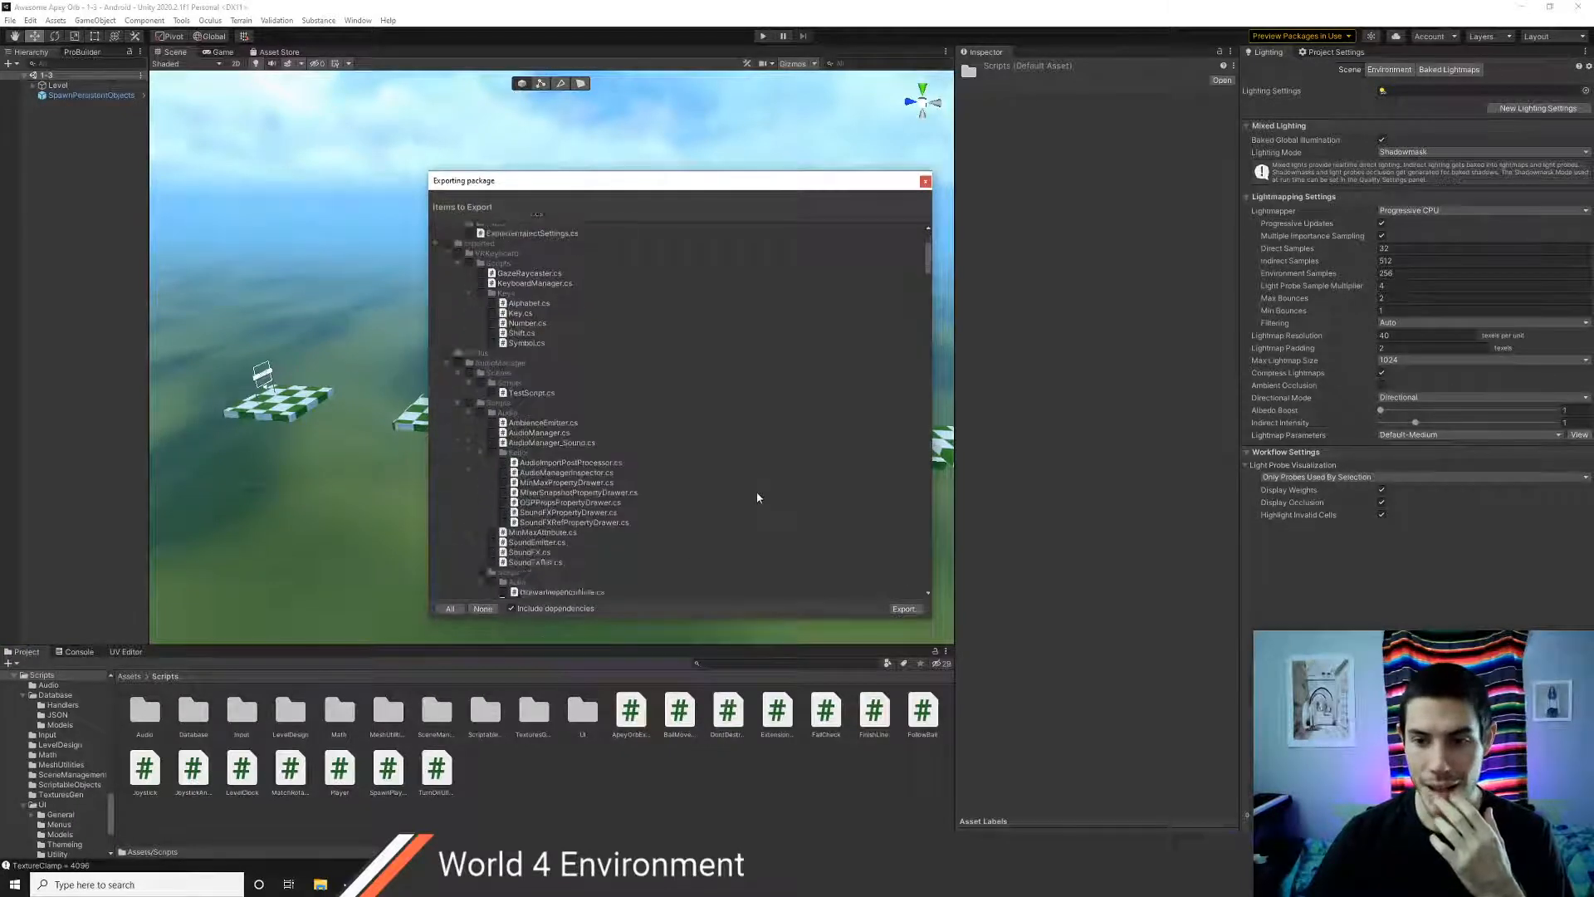
pyautogui.scroll(-15, 758, 498)
pyautogui.scroll(-5, 892, 564)
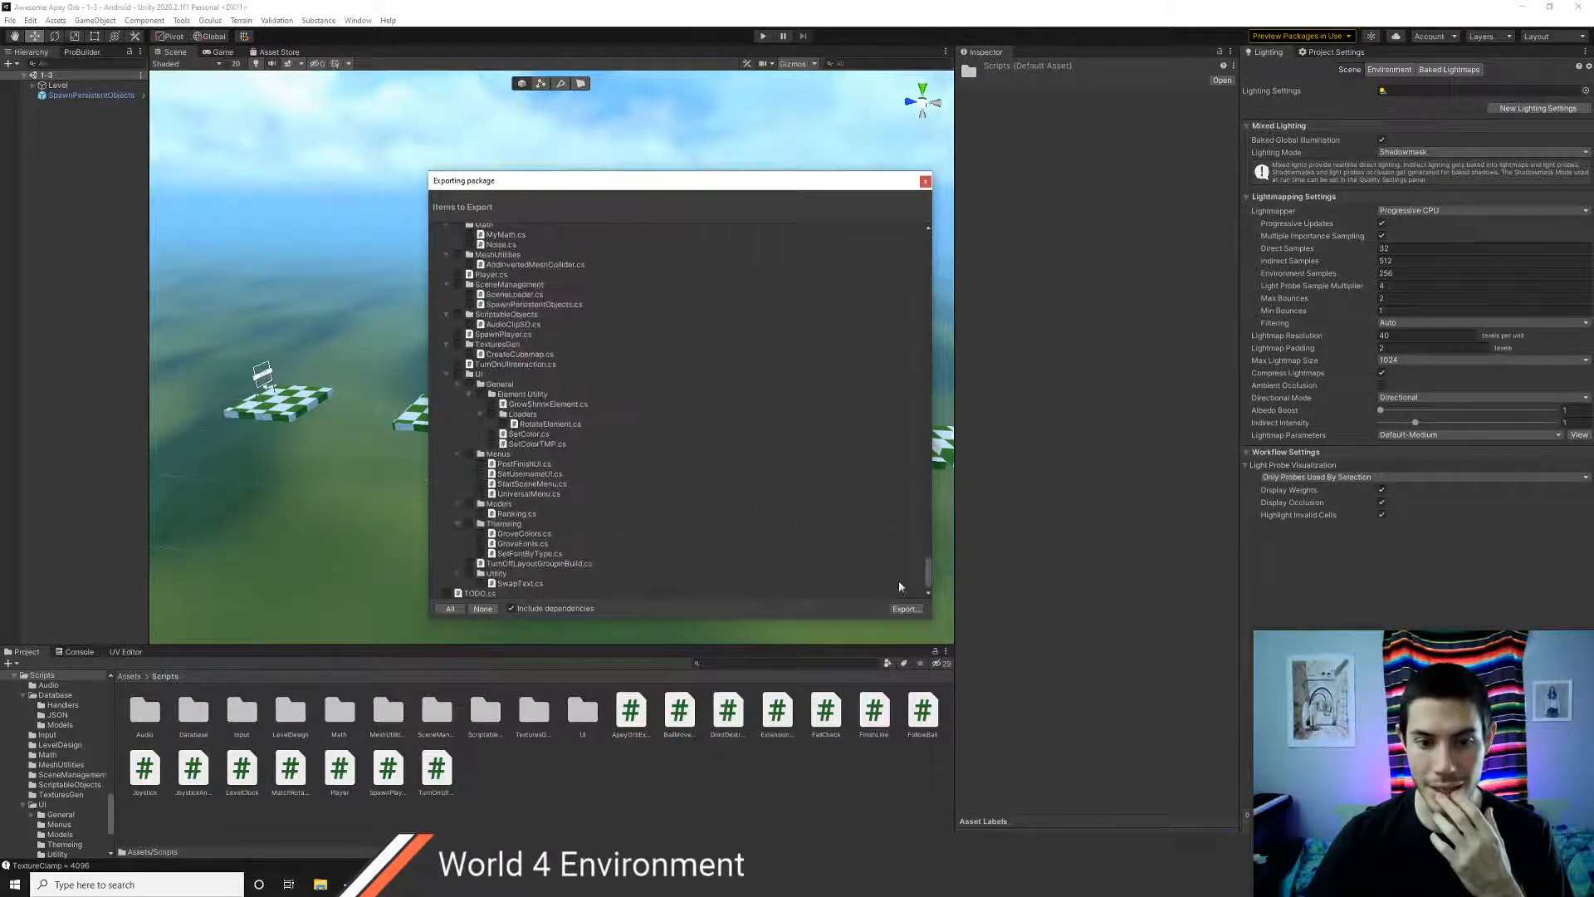
pyautogui.scroll(-3, 901, 577)
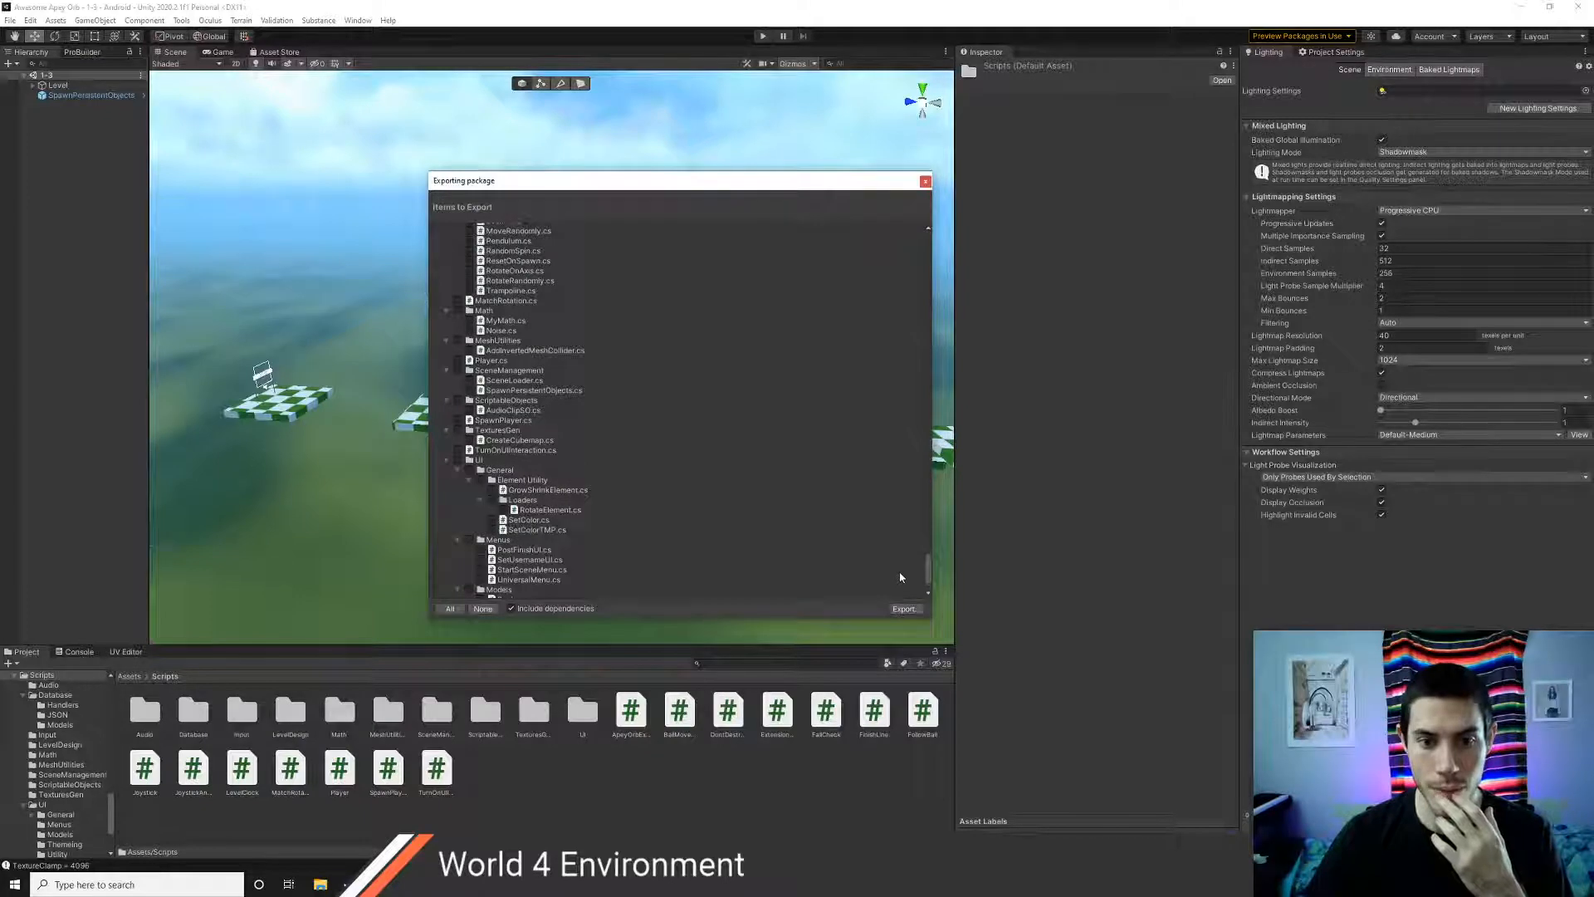
pyautogui.scroll(10, 900, 577)
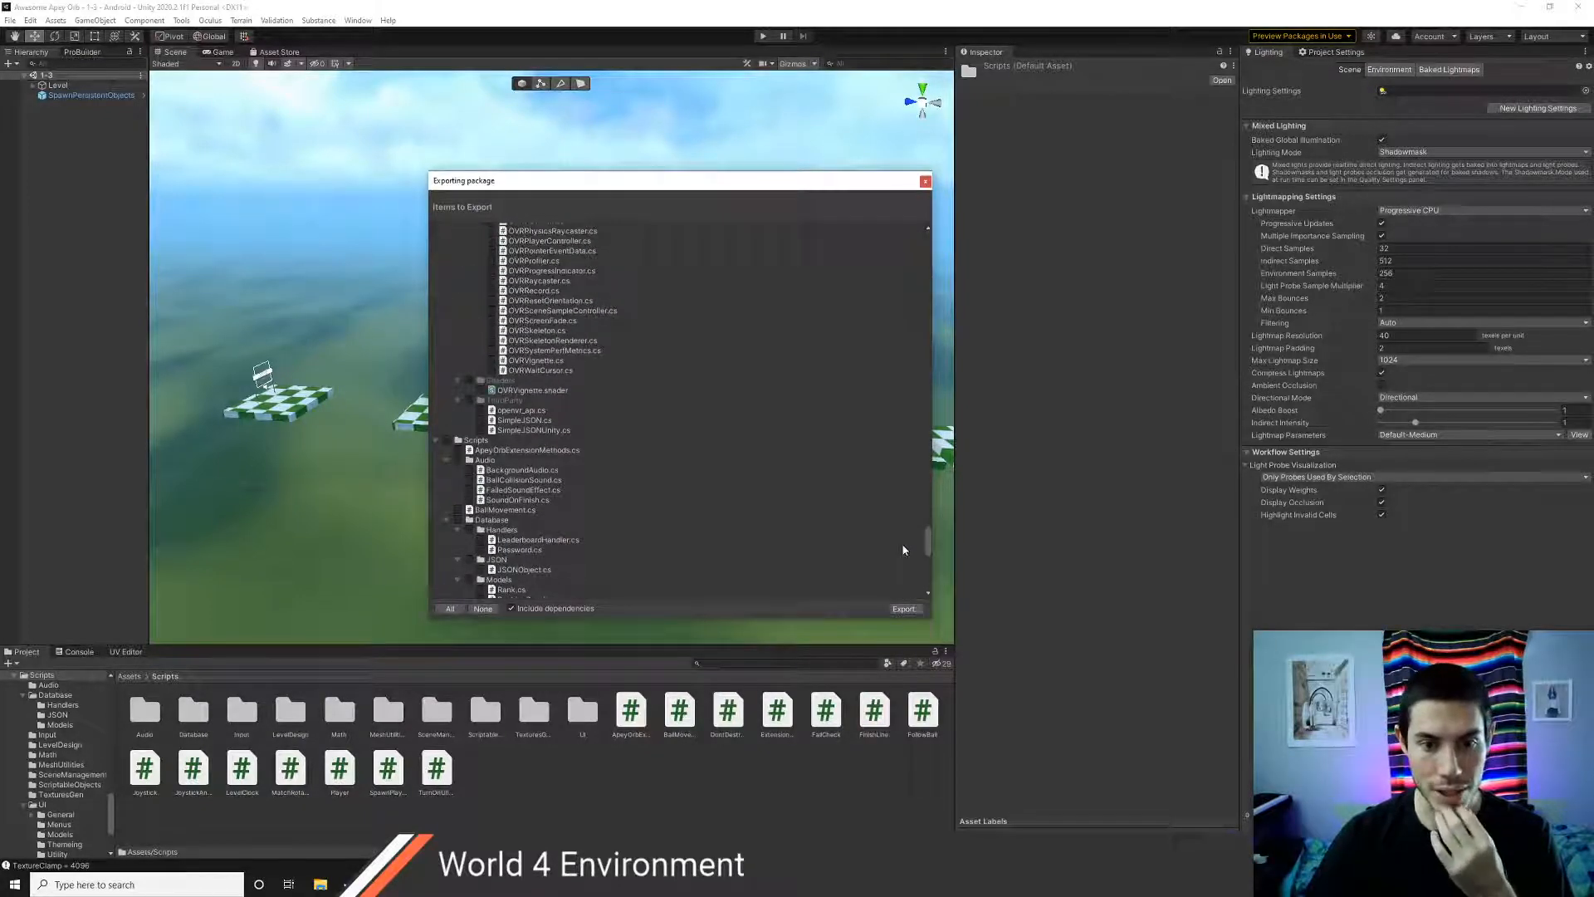
pyautogui.scroll(-4, 904, 550)
pyautogui.scroll(-10, 903, 555)
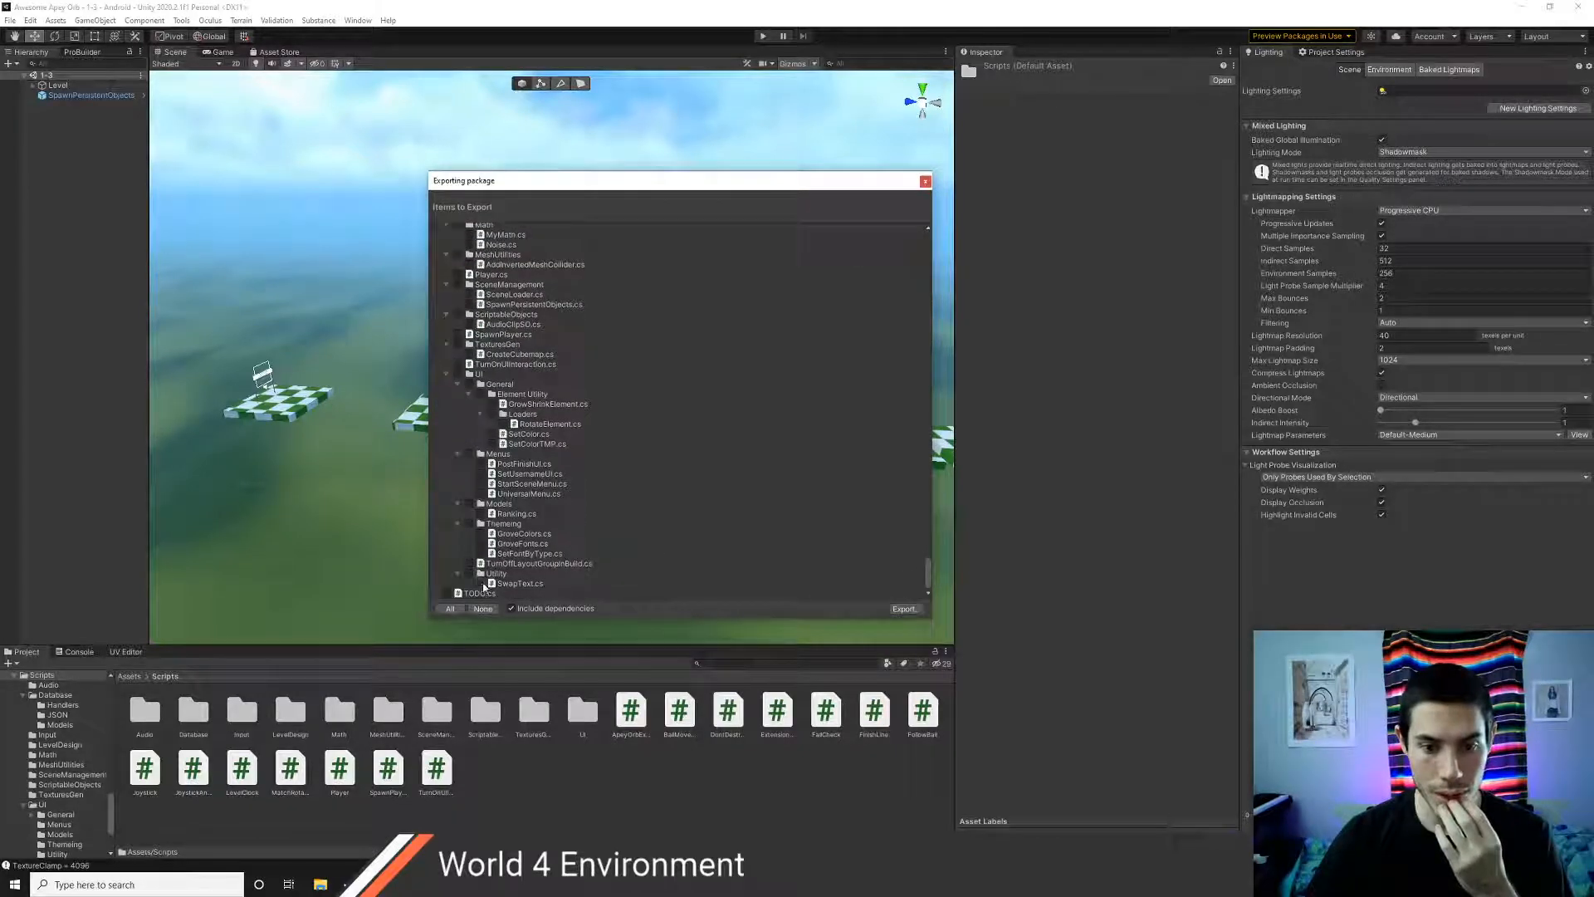
pyautogui.scroll(3, 476, 471)
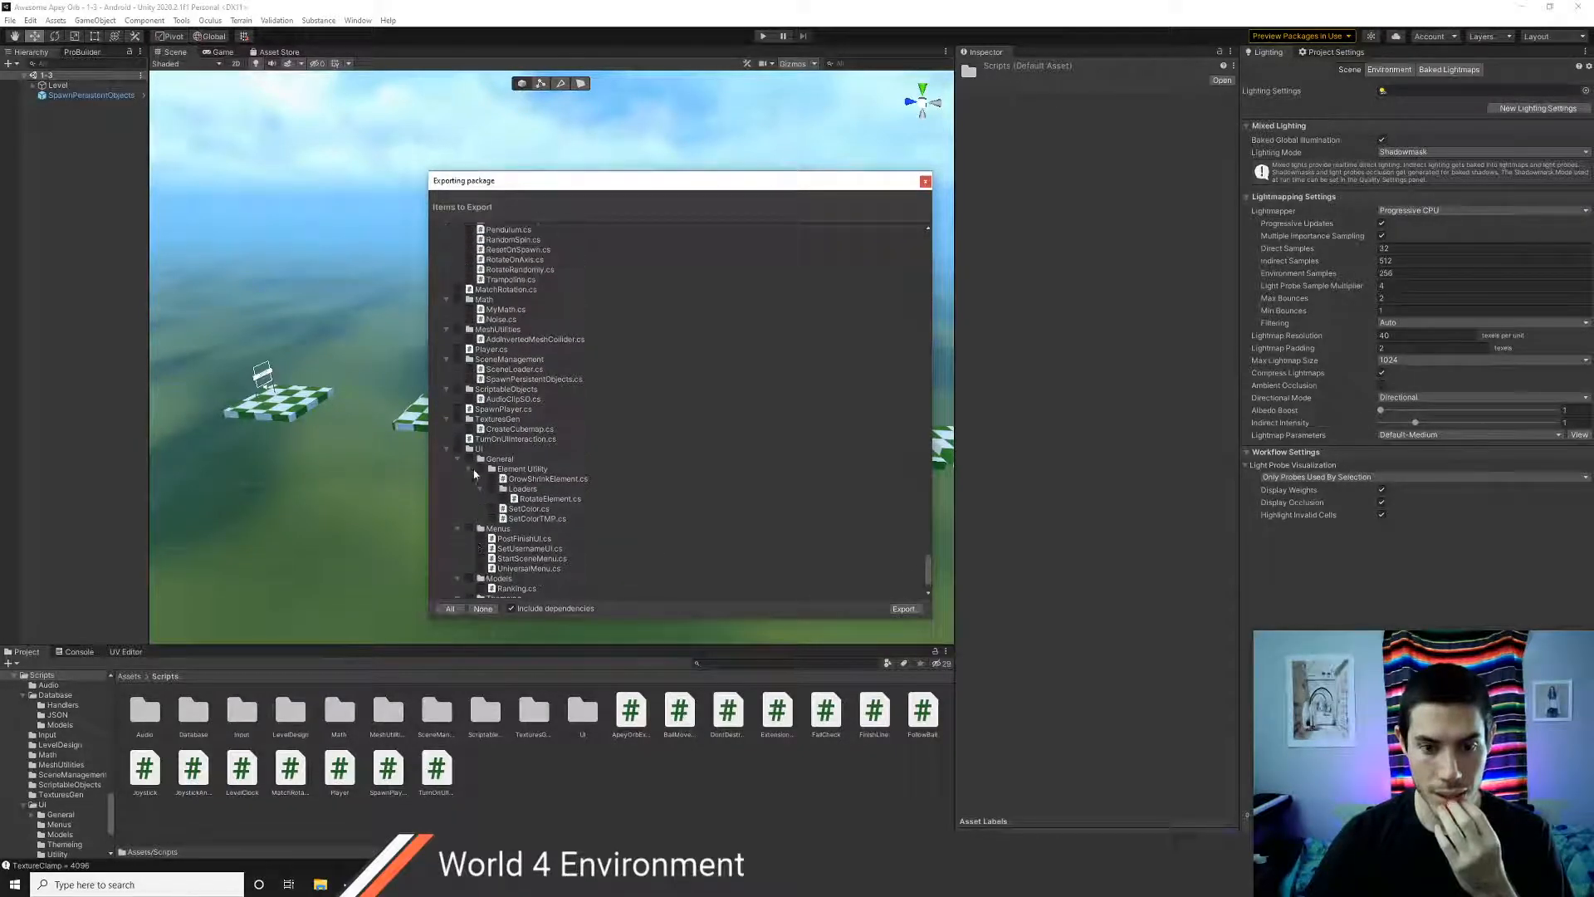
pyautogui.click(464, 419)
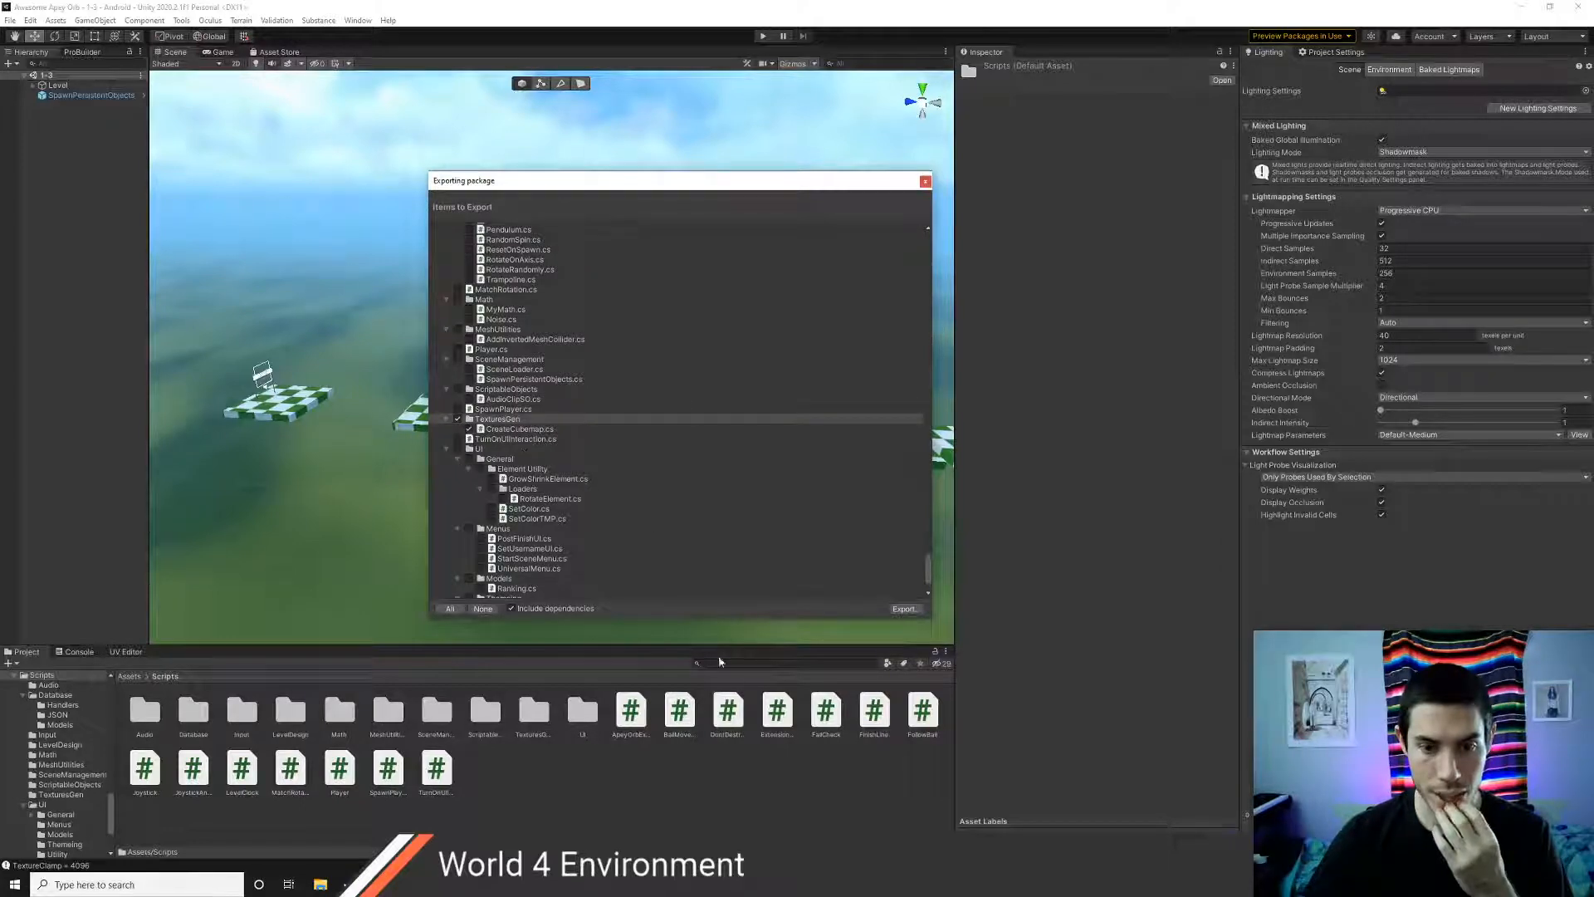
# - Export the package into My_Packages as CubemapRenderer.unitypackage, replacing the existing file, and close the folder window that opens
pyautogui.click(904, 609)
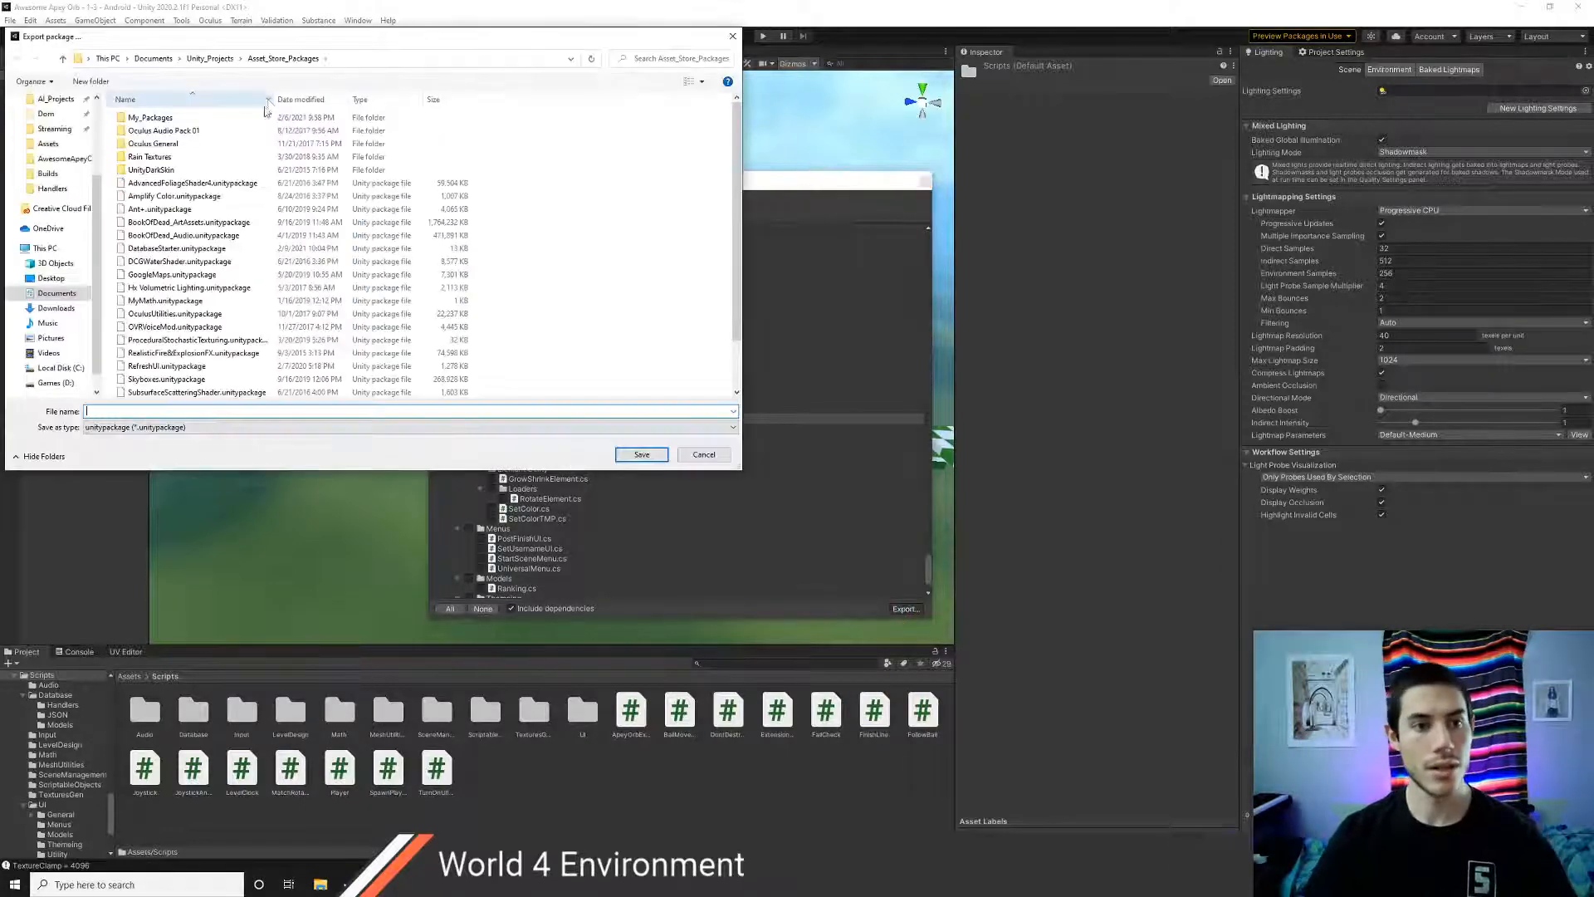
pyautogui.scroll(-1, 245, 291)
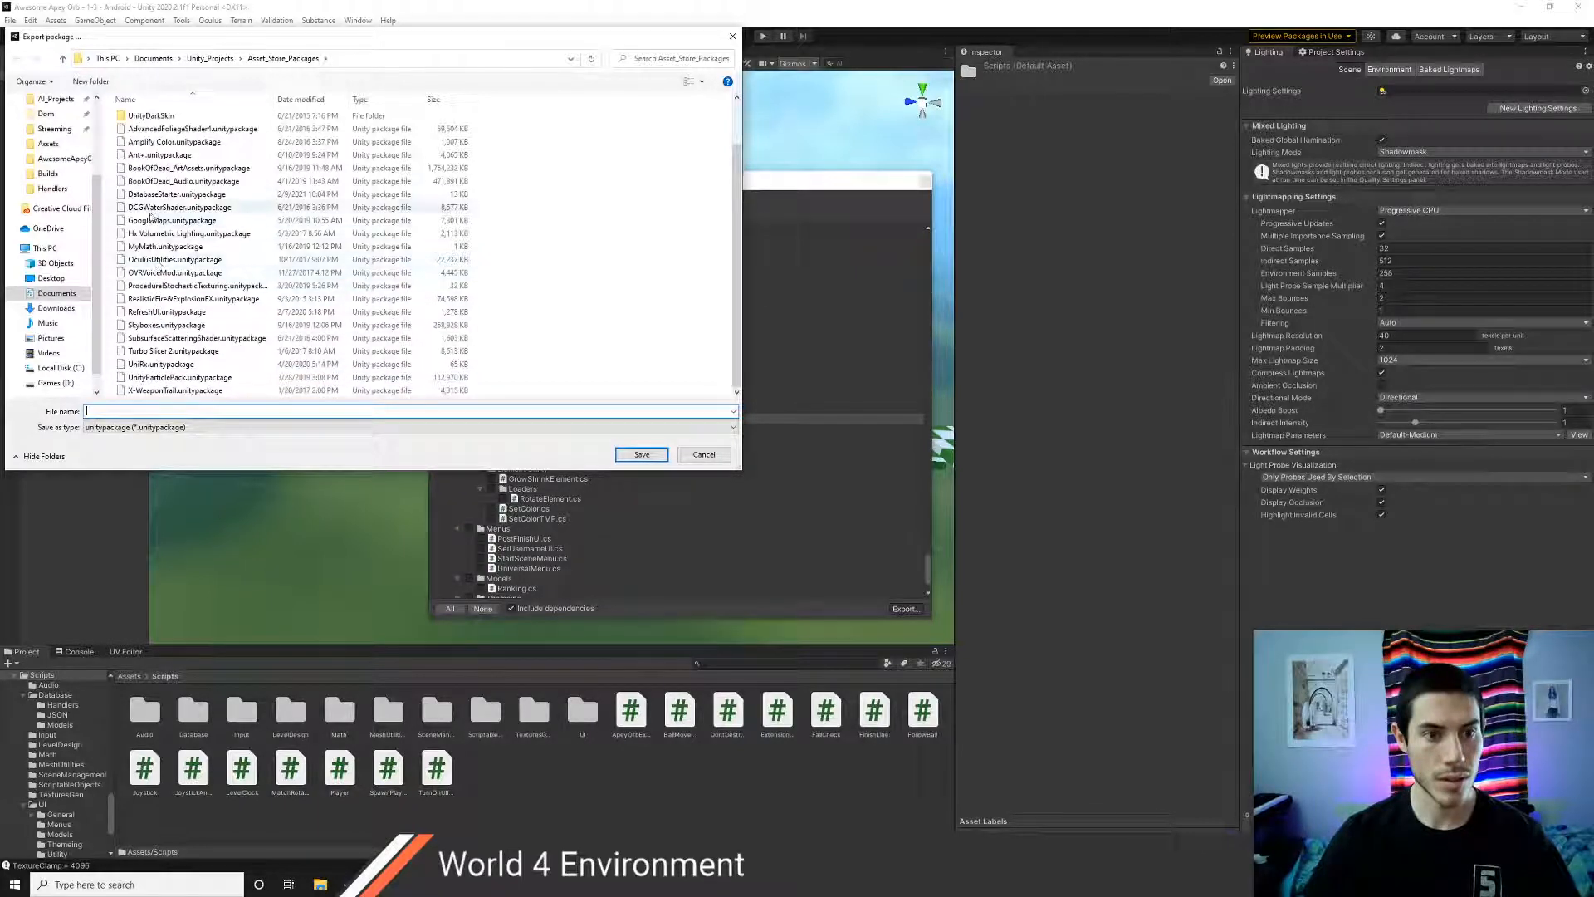
pyautogui.scroll(2, 163, 158)
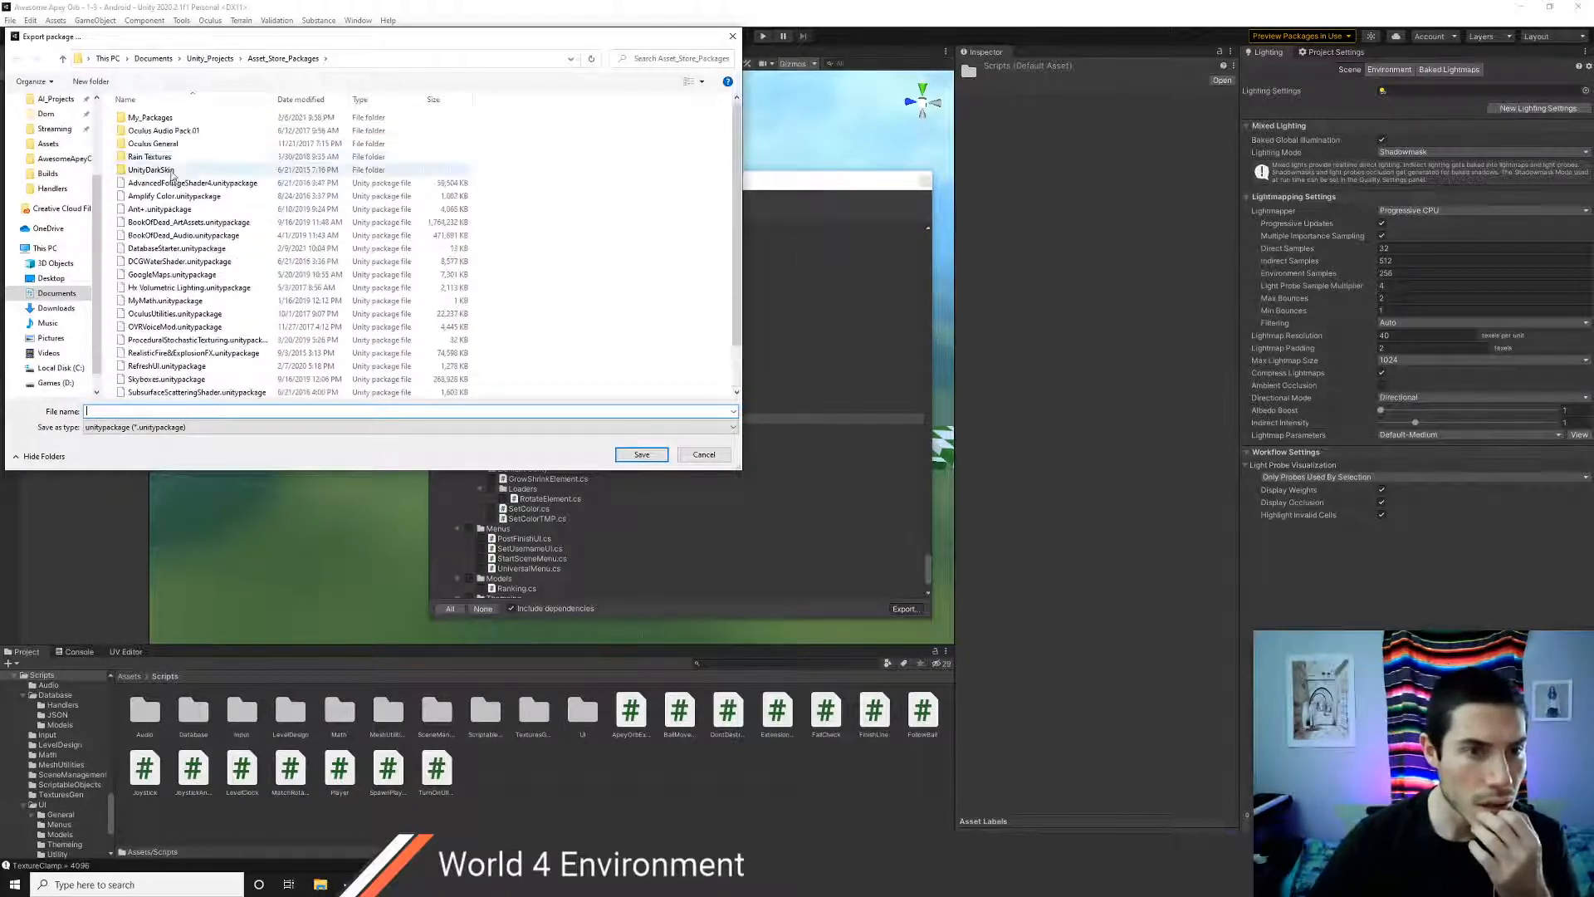
pyautogui.doubleClick(150, 117)
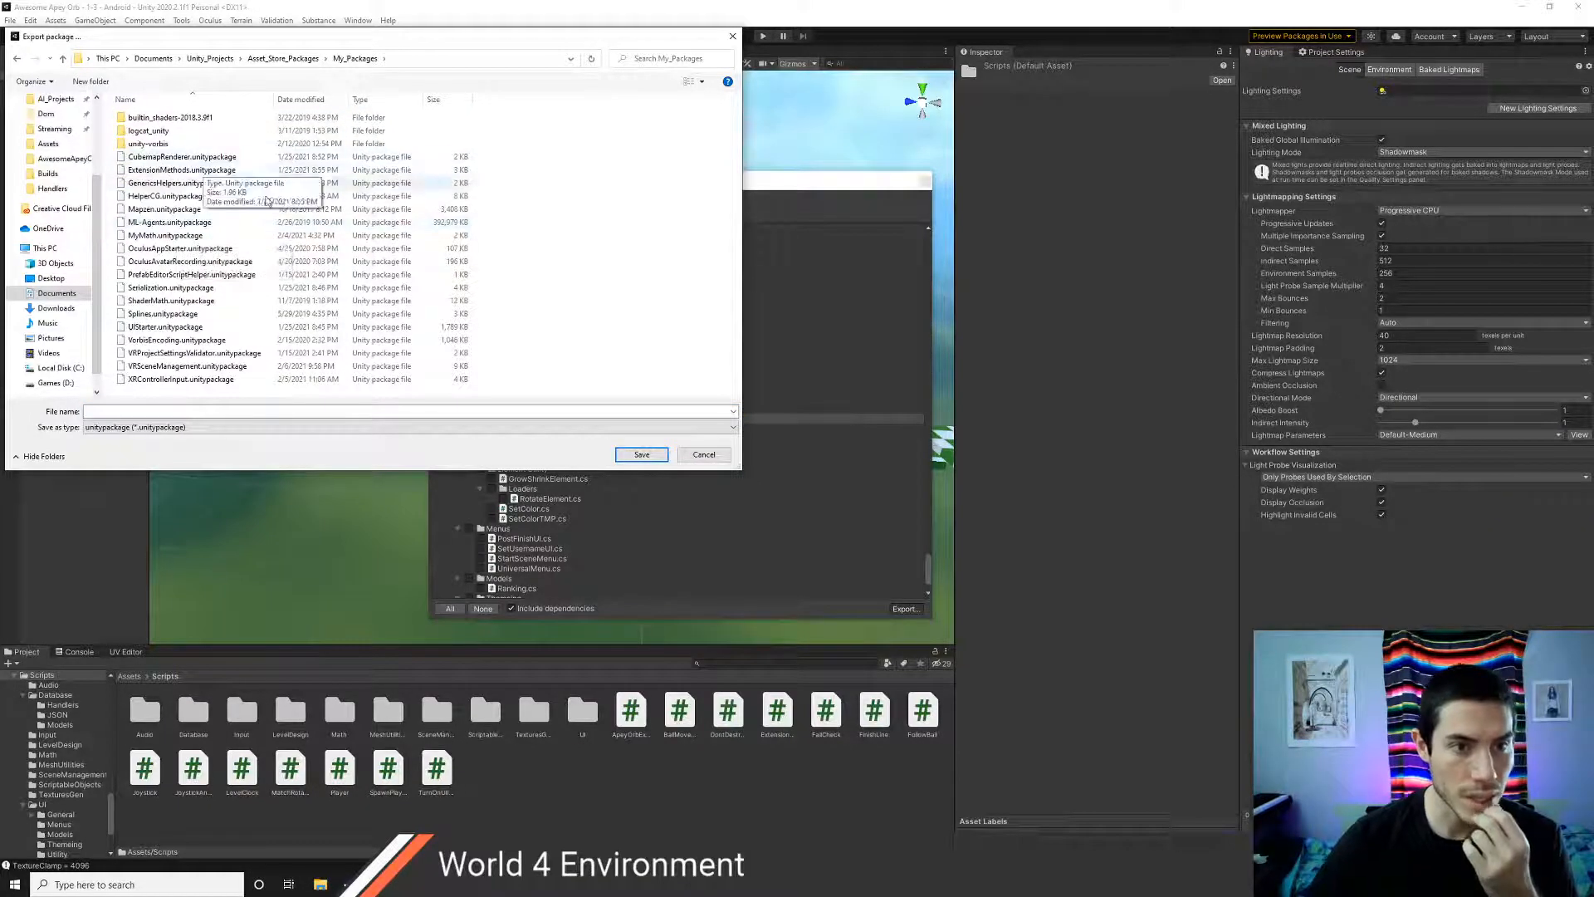
pyautogui.click(153, 411)
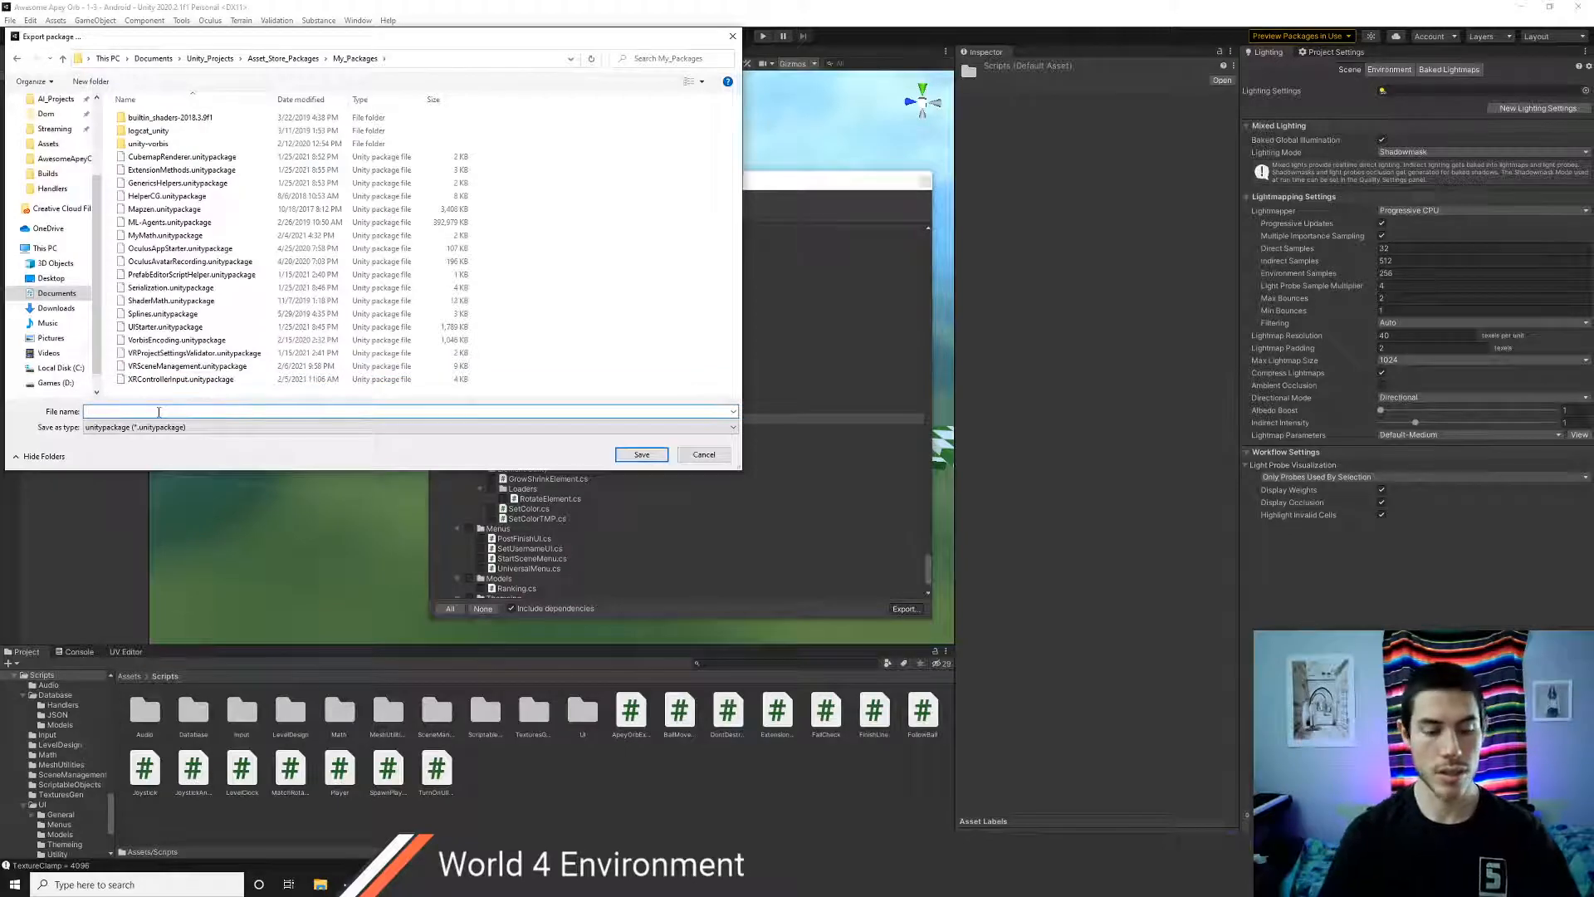
pyautogui.write('C')
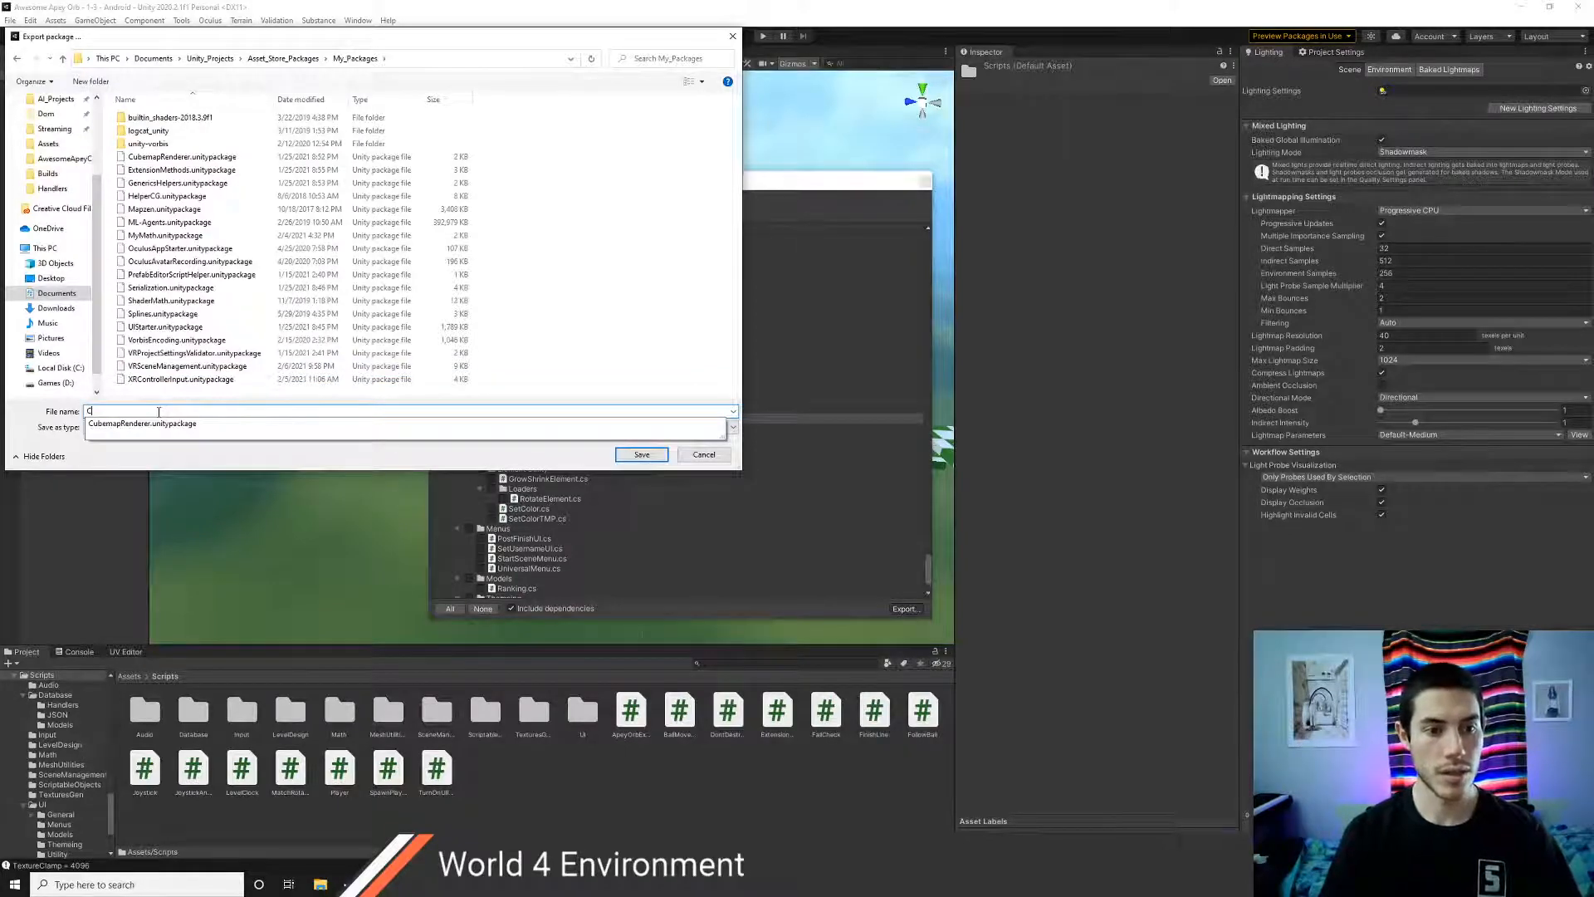
pyautogui.press('Down')
pyautogui.press('Return')
pyautogui.click(822, 445)
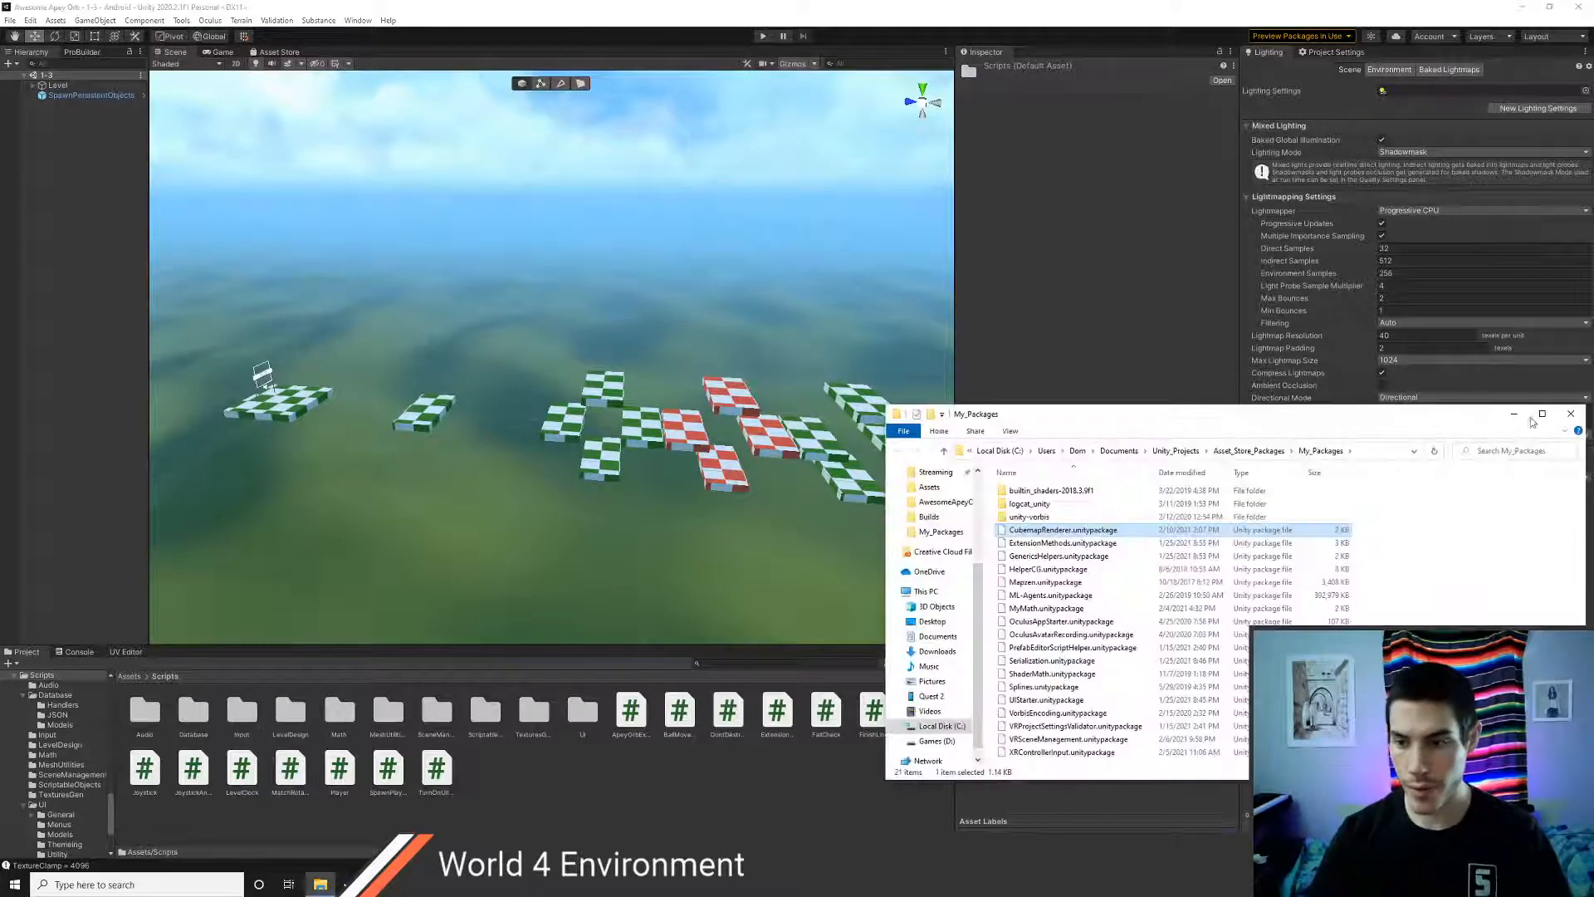
pyautogui.click(1571, 413)
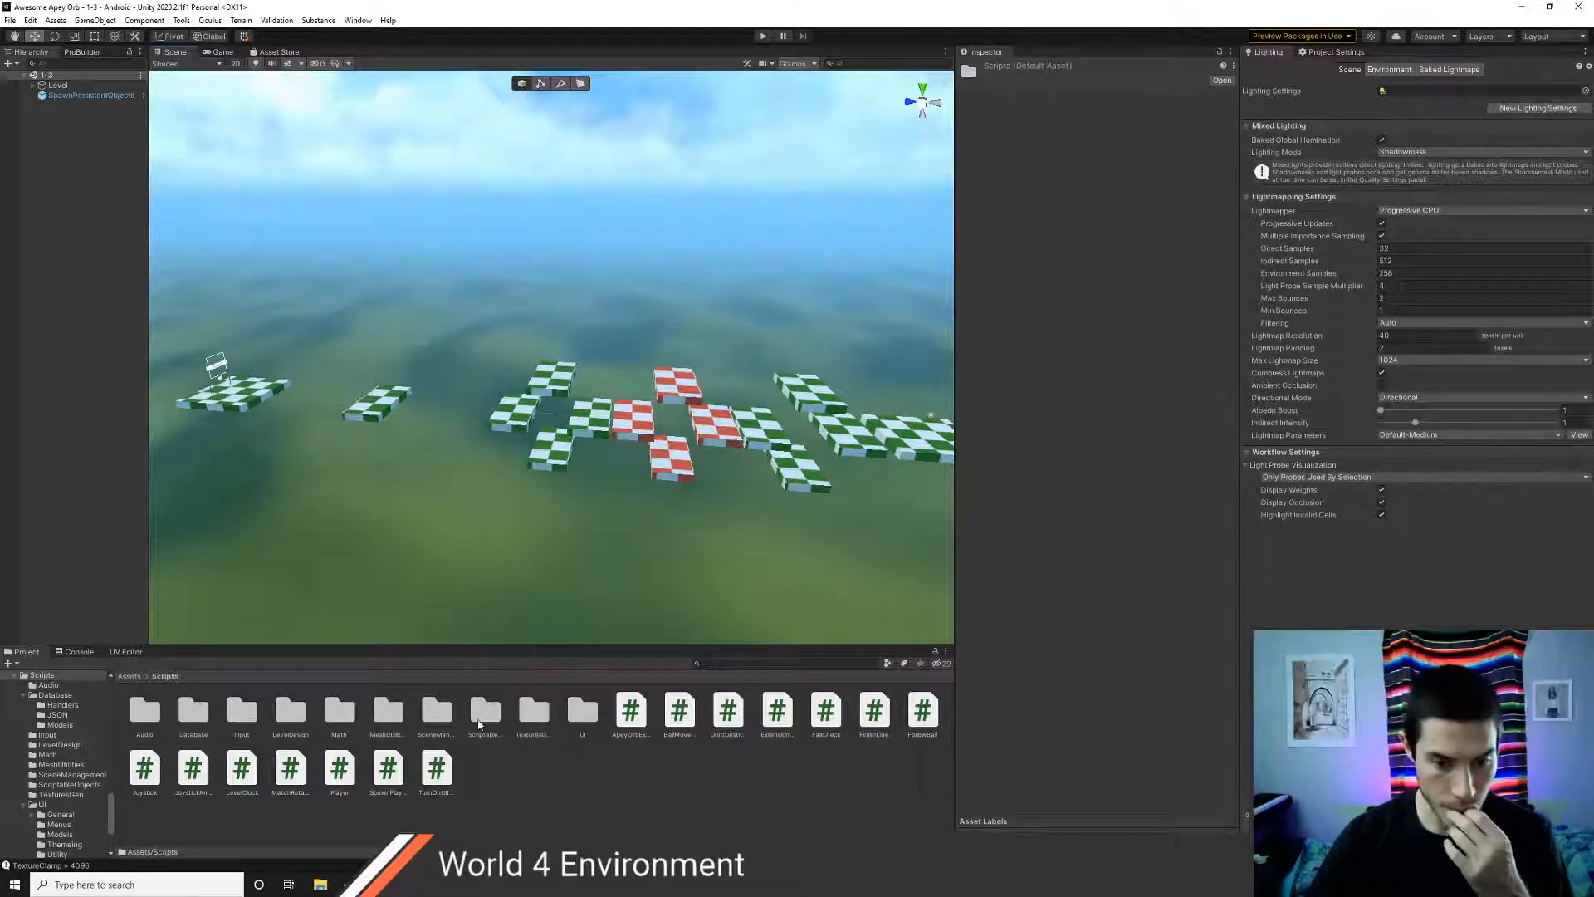
pyautogui.click(447, 721)
pyautogui.click(390, 720)
pyautogui.click(332, 714)
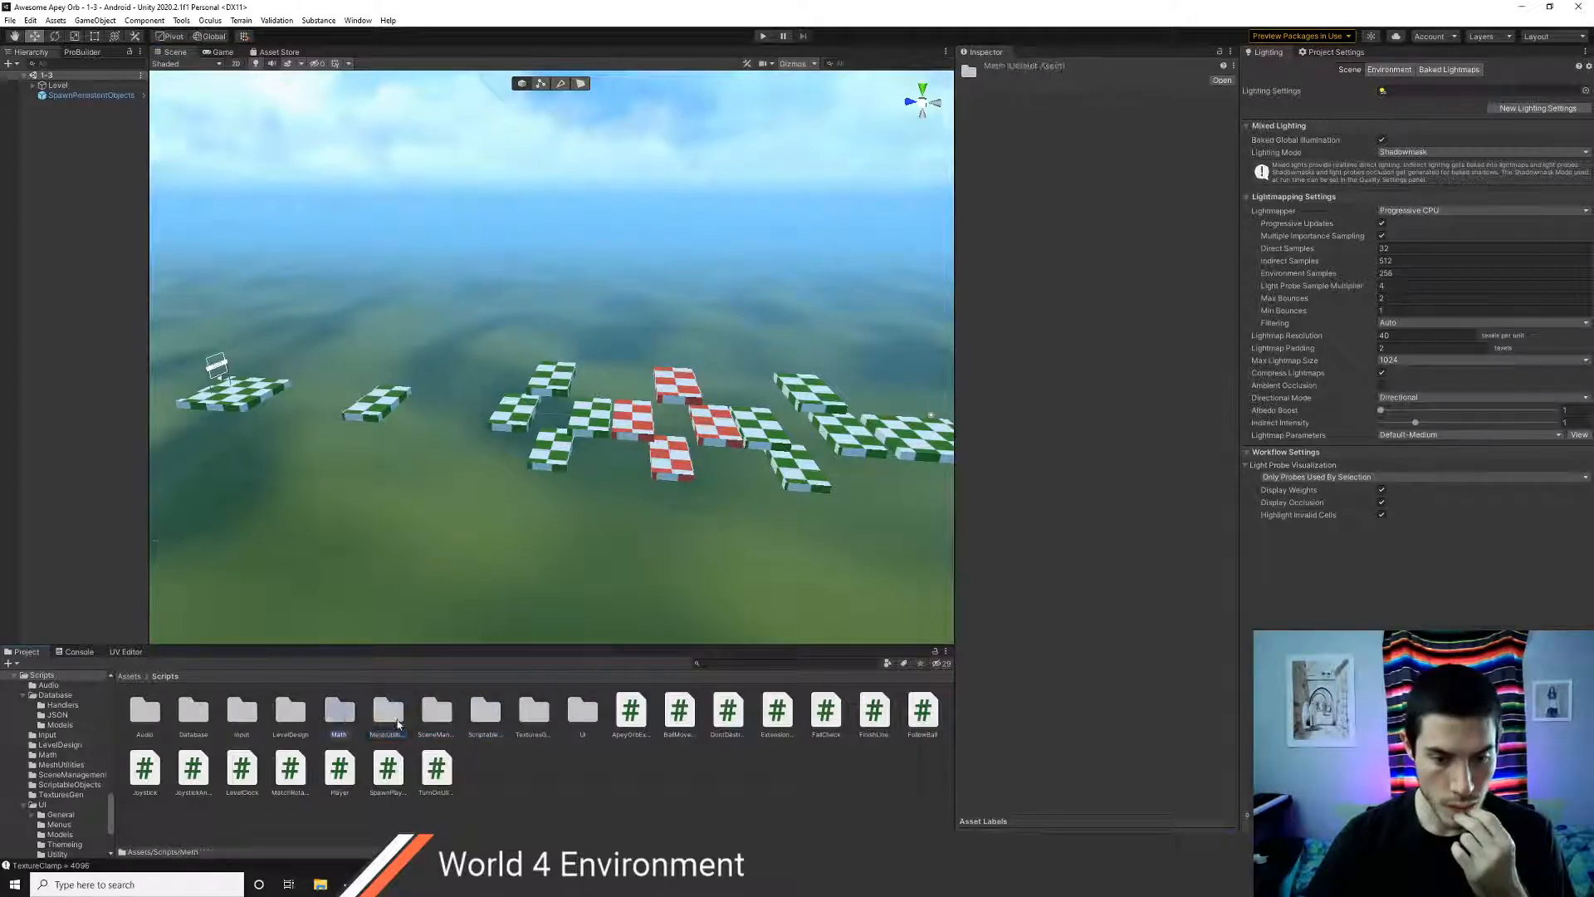
pyautogui.click(386, 718)
pyautogui.click(440, 719)
pyautogui.click(579, 720)
pyautogui.click(389, 717)
pyautogui.click(339, 715)
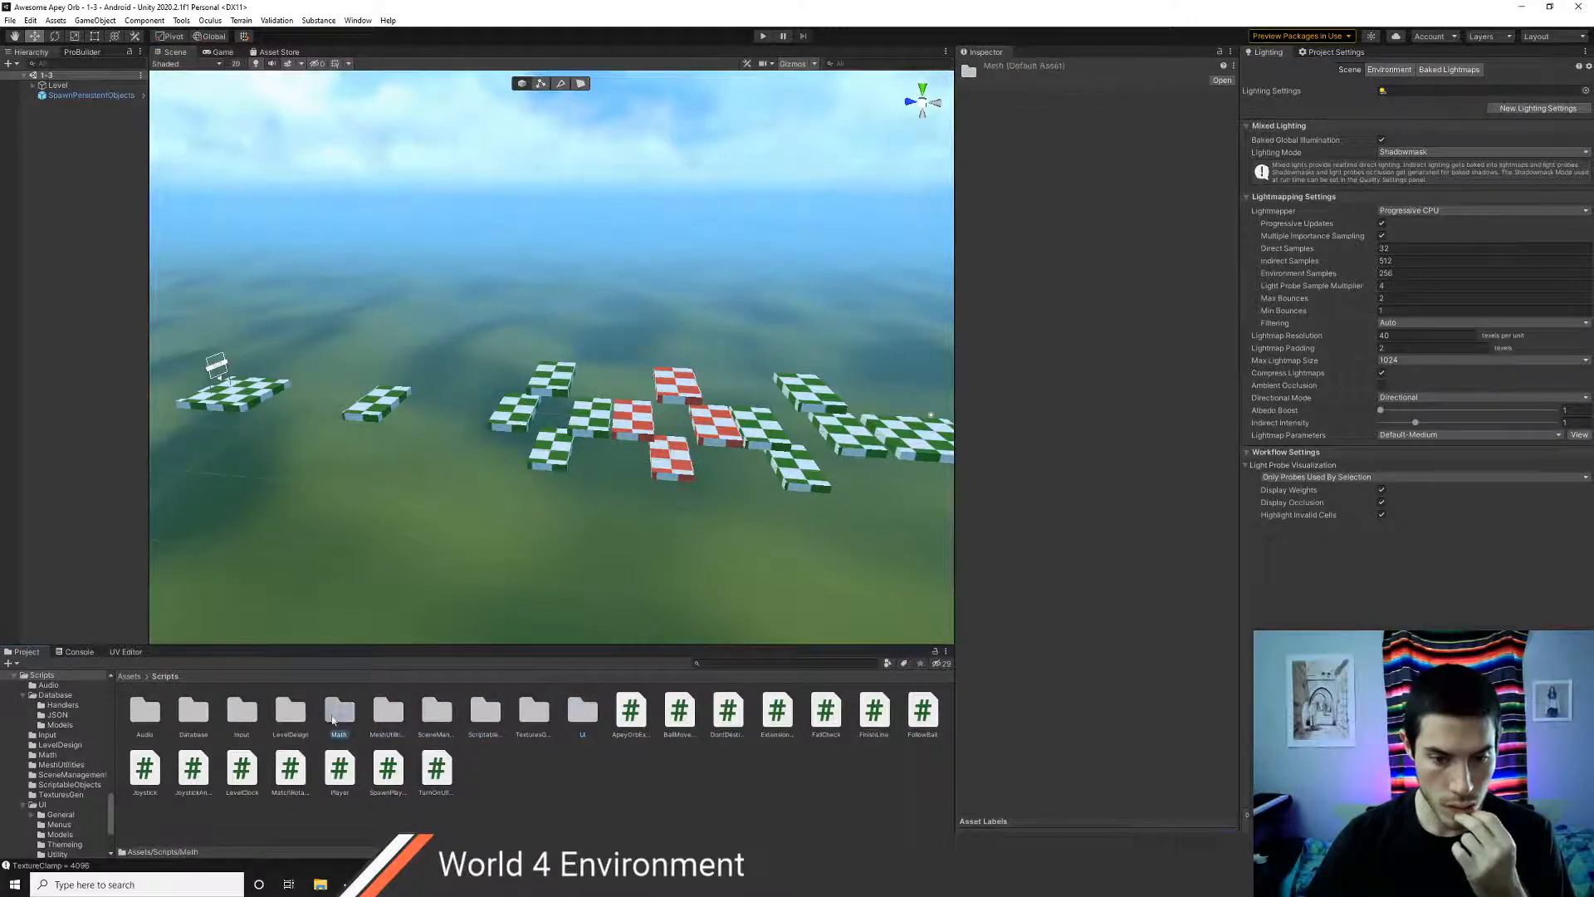
# - Look through the subfolders of the Scripts folder, from Audio to UI
pyautogui.click(291, 717)
pyautogui.click(217, 721)
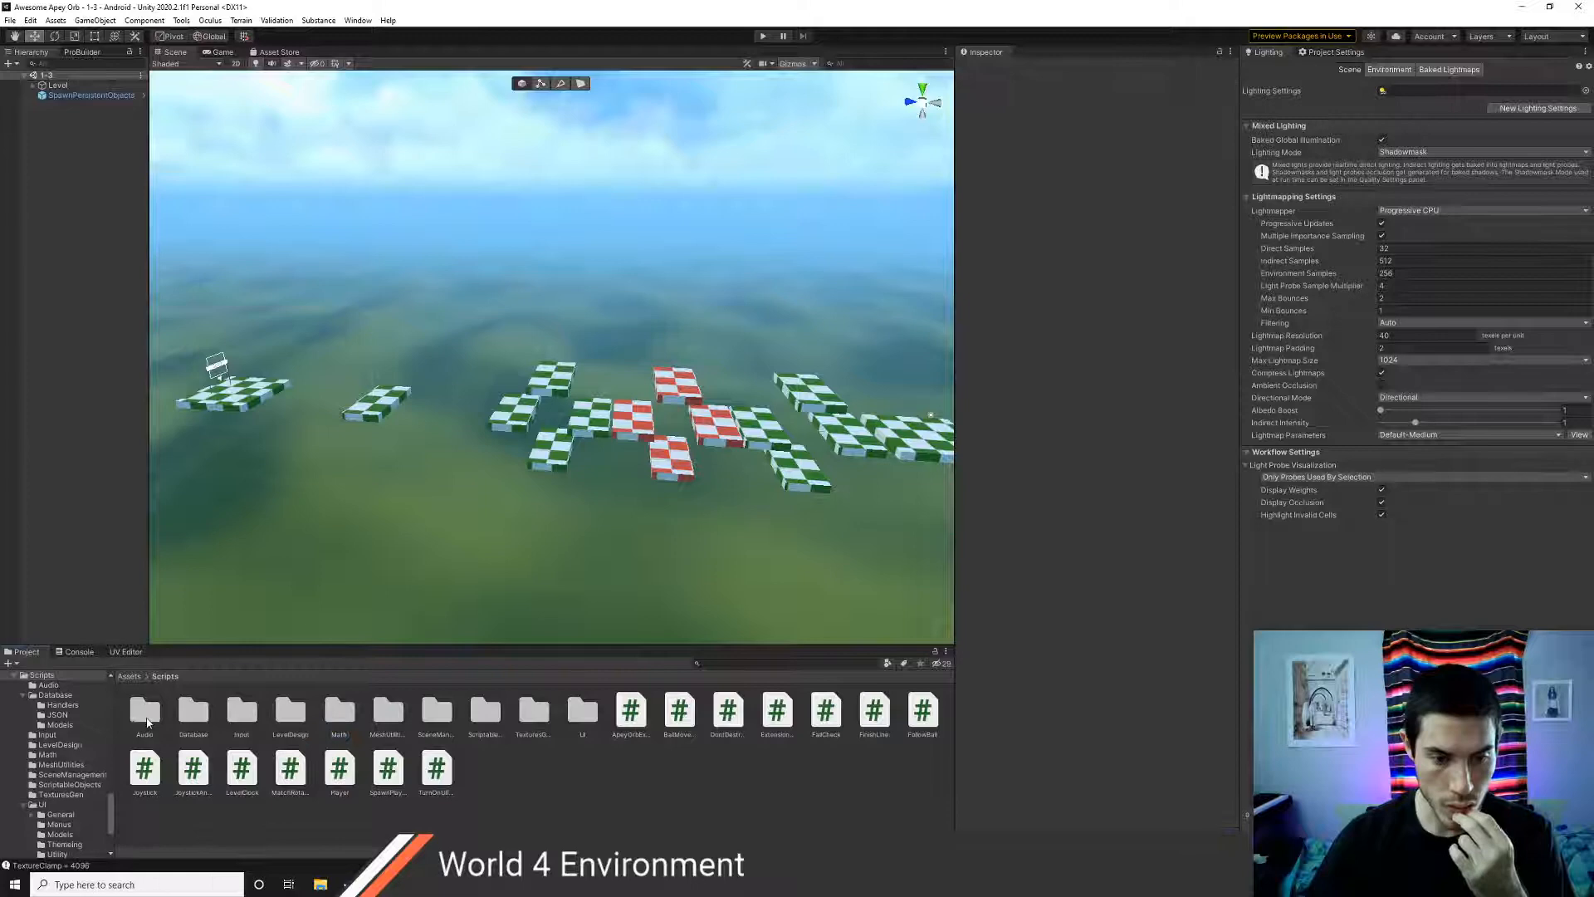
pyautogui.click(192, 716)
pyautogui.click(241, 716)
pyautogui.click(284, 718)
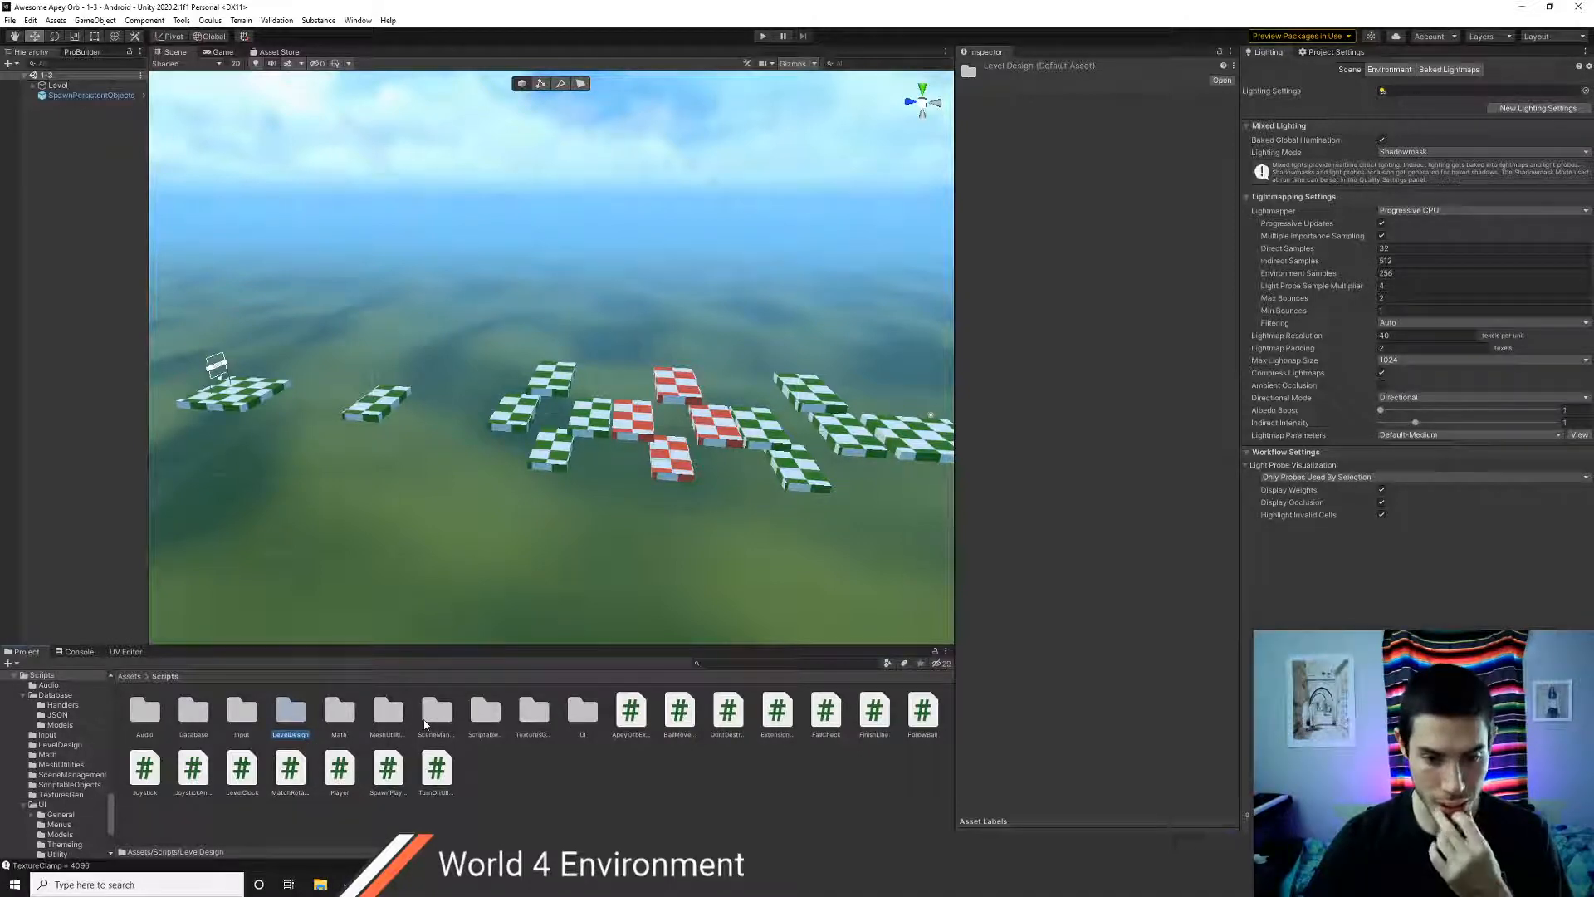
pyautogui.click(577, 715)
pyautogui.click(533, 716)
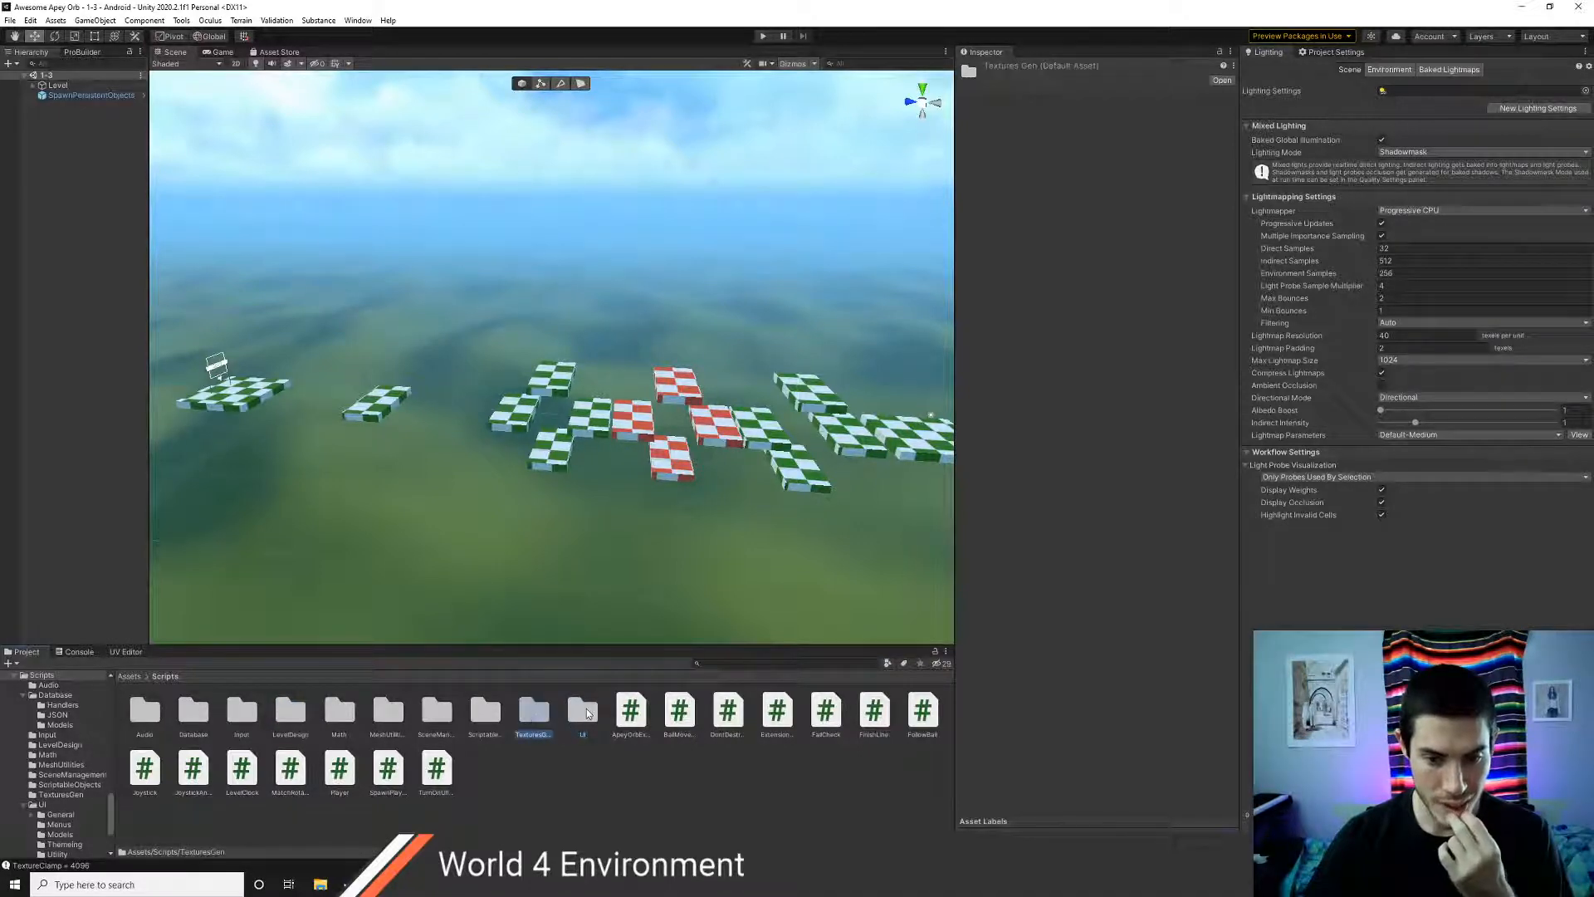
pyautogui.click(586, 713)
pyautogui.click(537, 715)
pyautogui.click(586, 714)
pyautogui.click(540, 719)
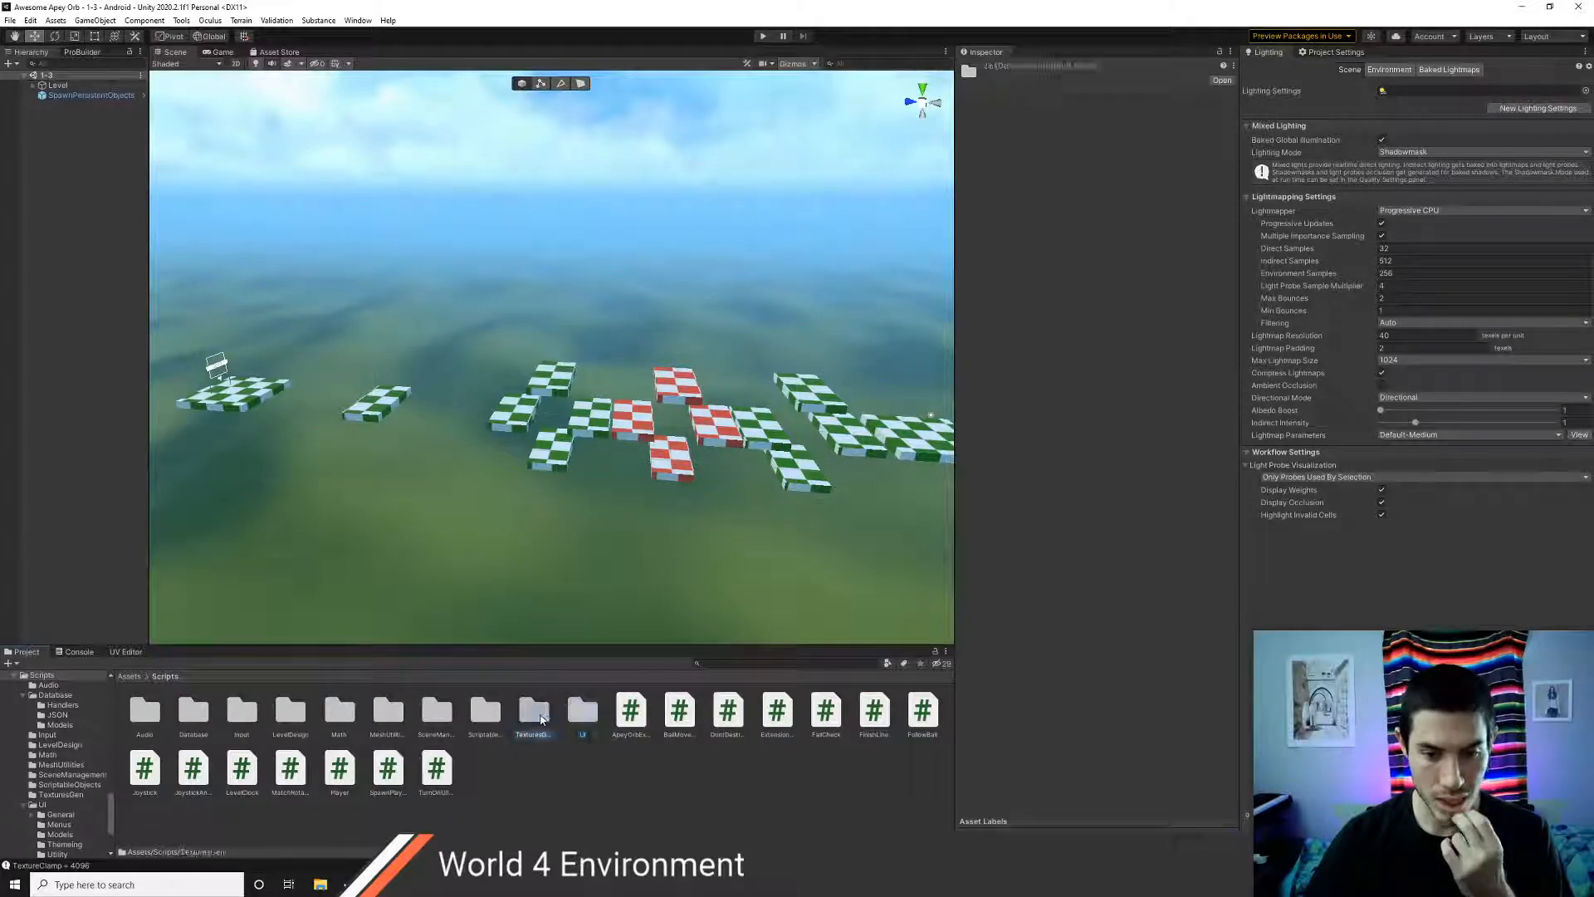
pyautogui.click(586, 714)
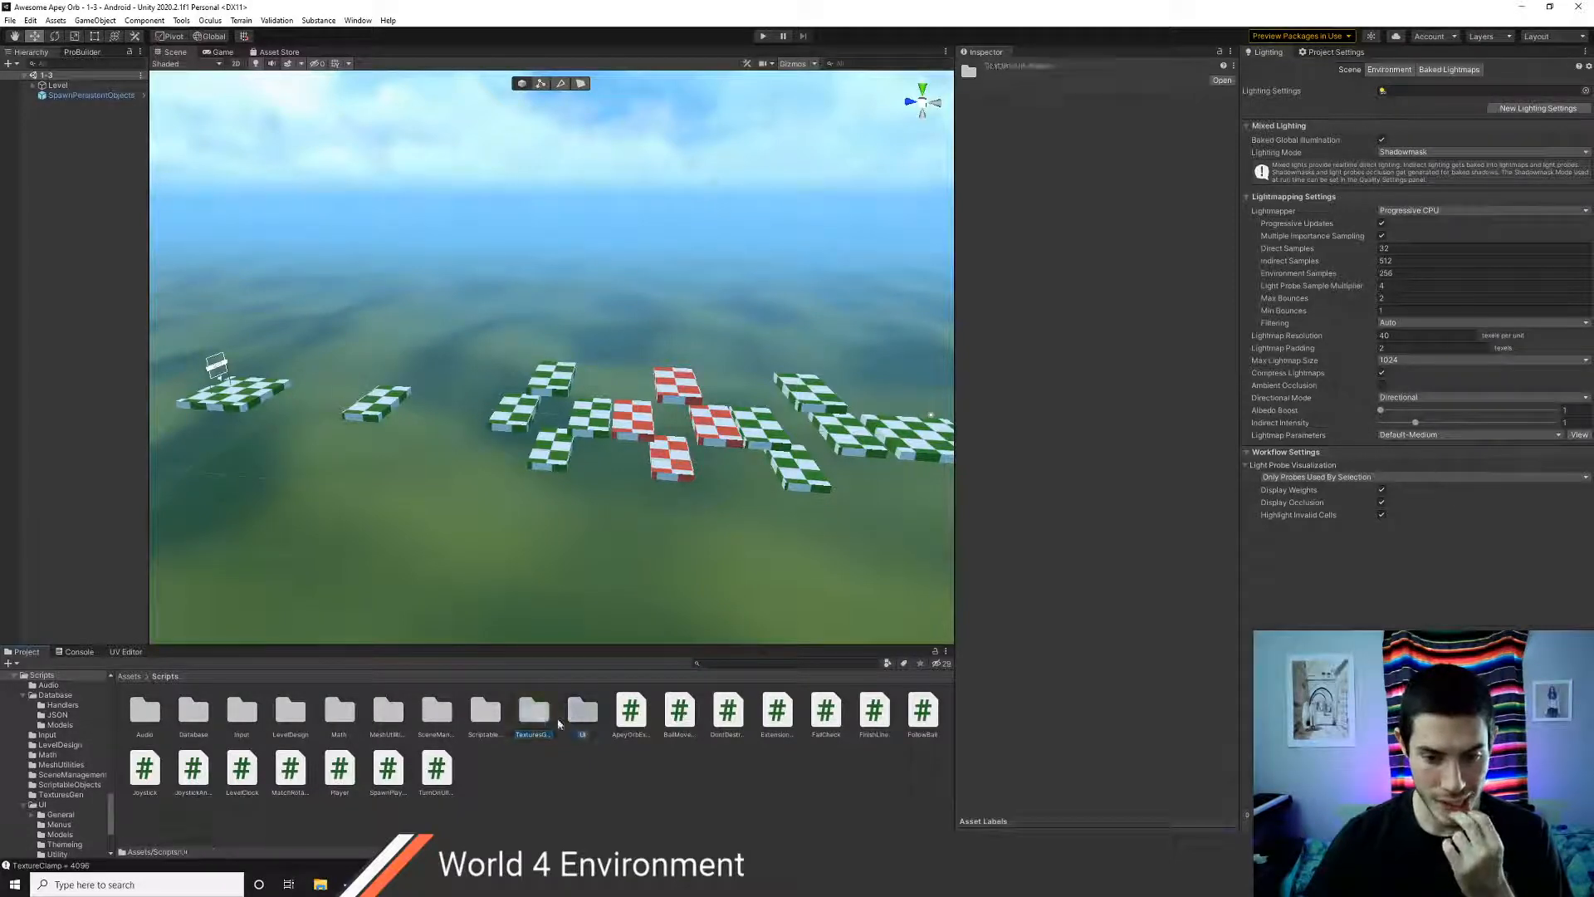
pyautogui.click(486, 714)
pyautogui.click(436, 714)
pyautogui.click(386, 718)
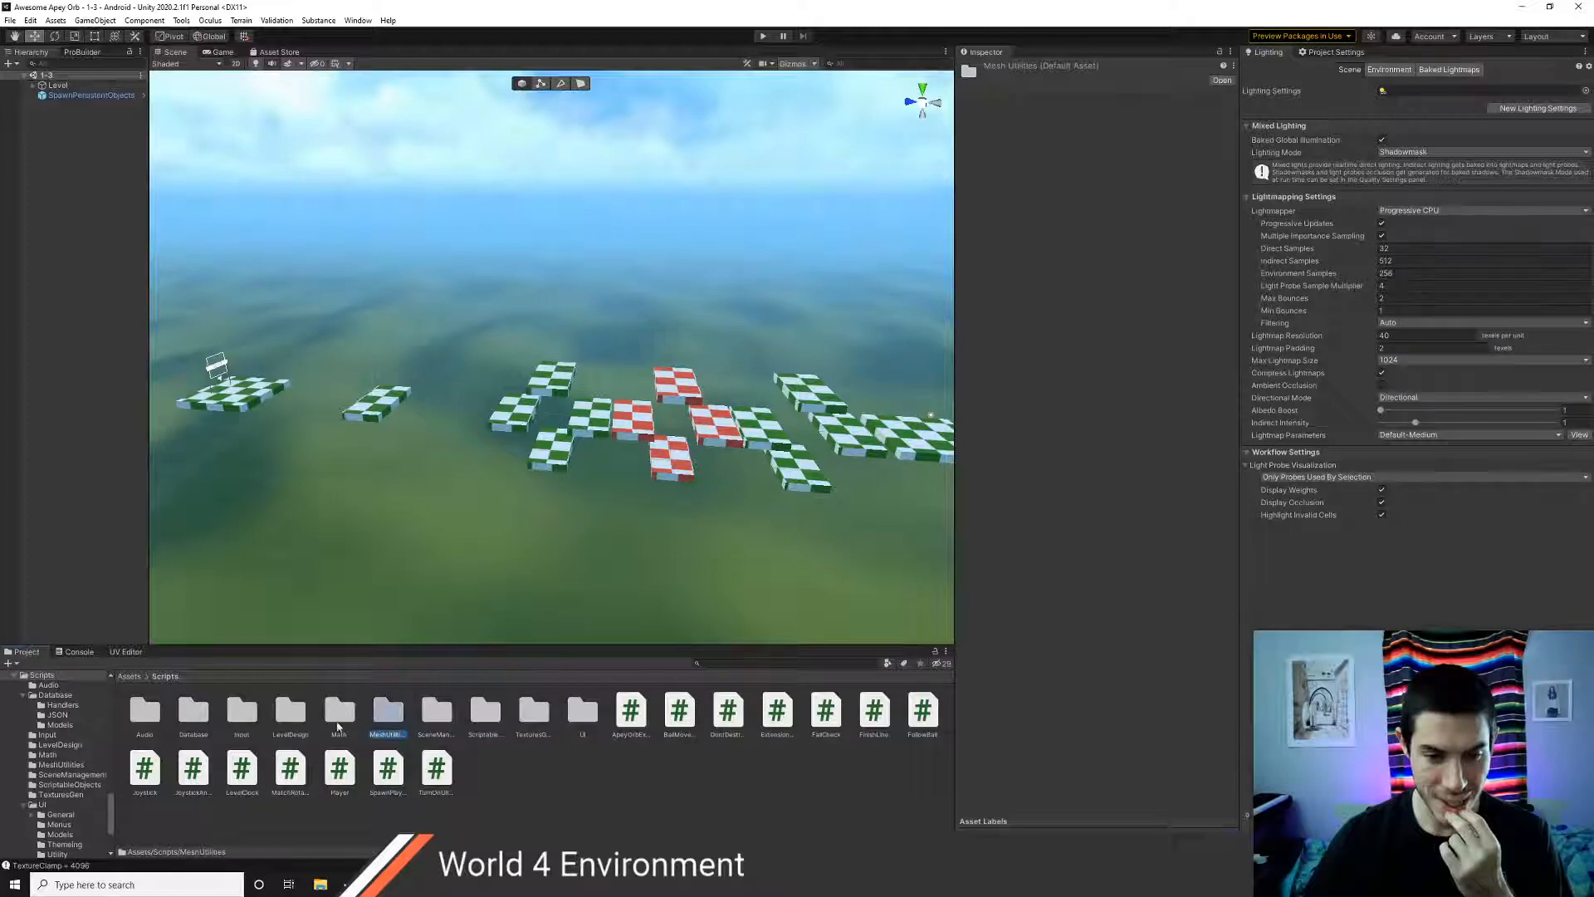
# - Create a C# script named BallAlphaChanger in the Scripts folder and open it in Visual Studio Code
pyautogui.click(485, 774)
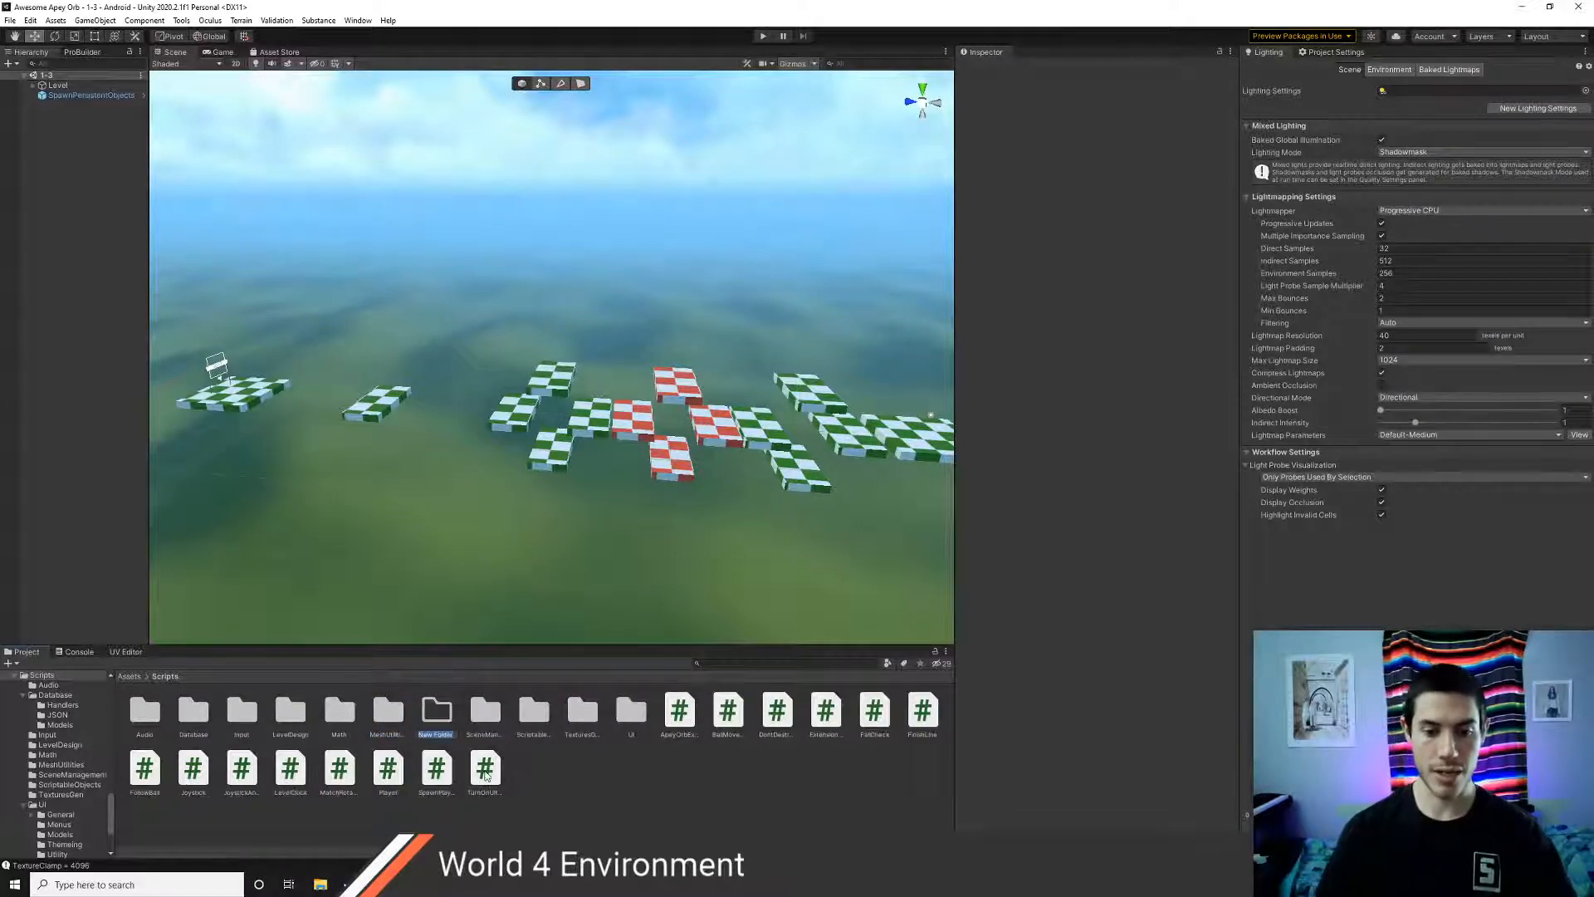
pyautogui.hotkey('ctrl', 'alt', 'c')
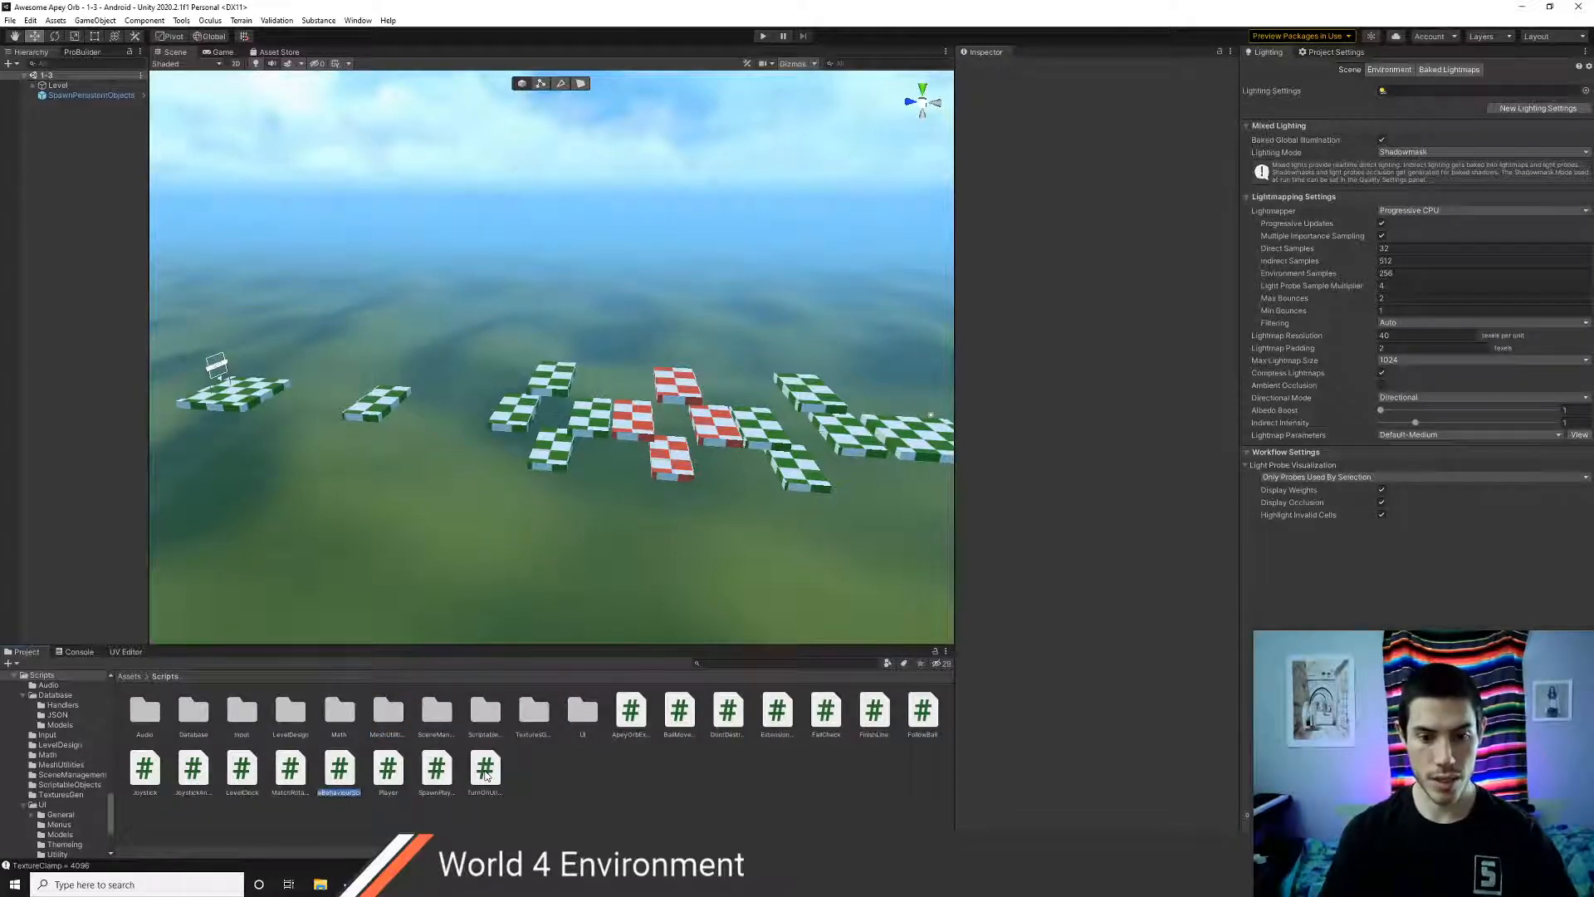
pyautogui.write('BallAI')
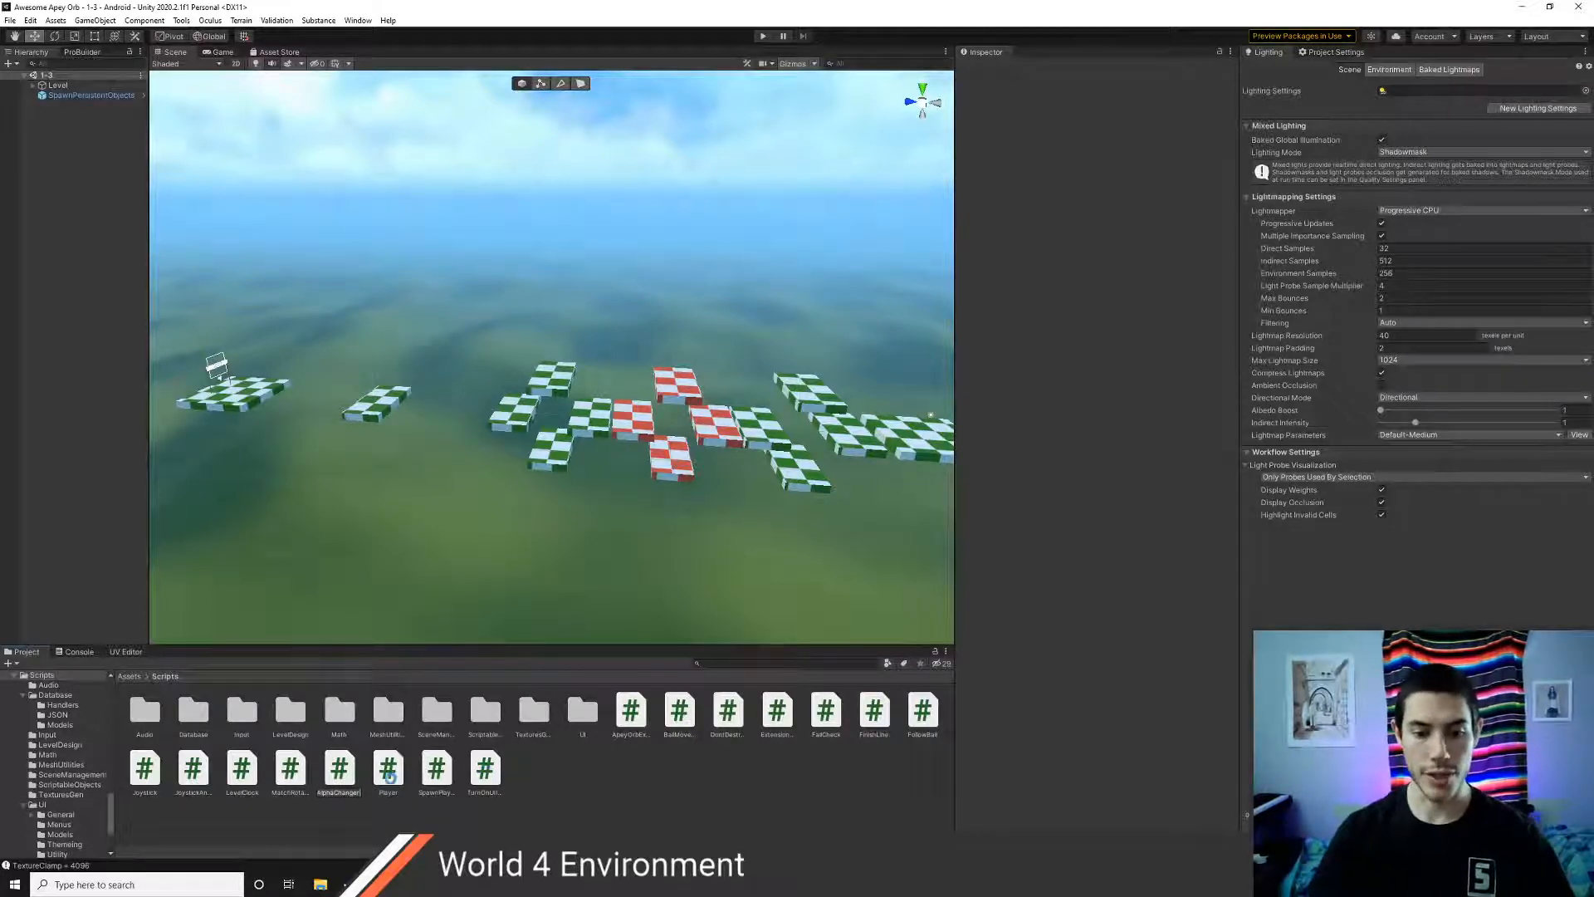
pyautogui.press('Return')
pyautogui.doubleClick(681, 712)
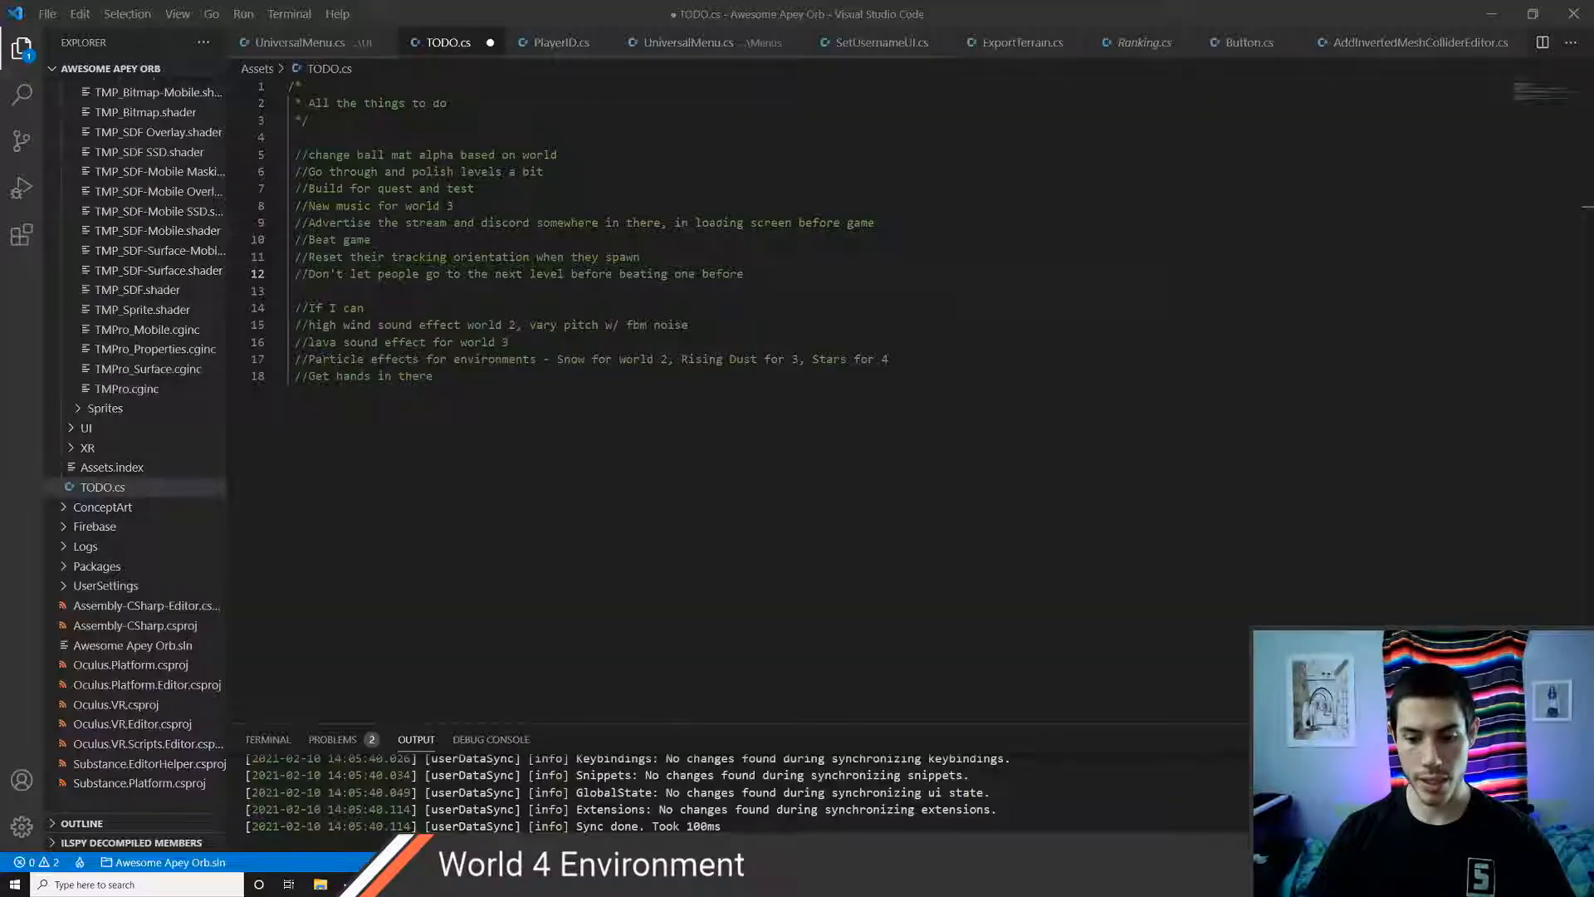
# - Add the summary comment "Changes the alpha of the ball material depending on the world" above the BallAlphaChanger class and save
pyautogui.press('Return')
pyautogui.press('Return')
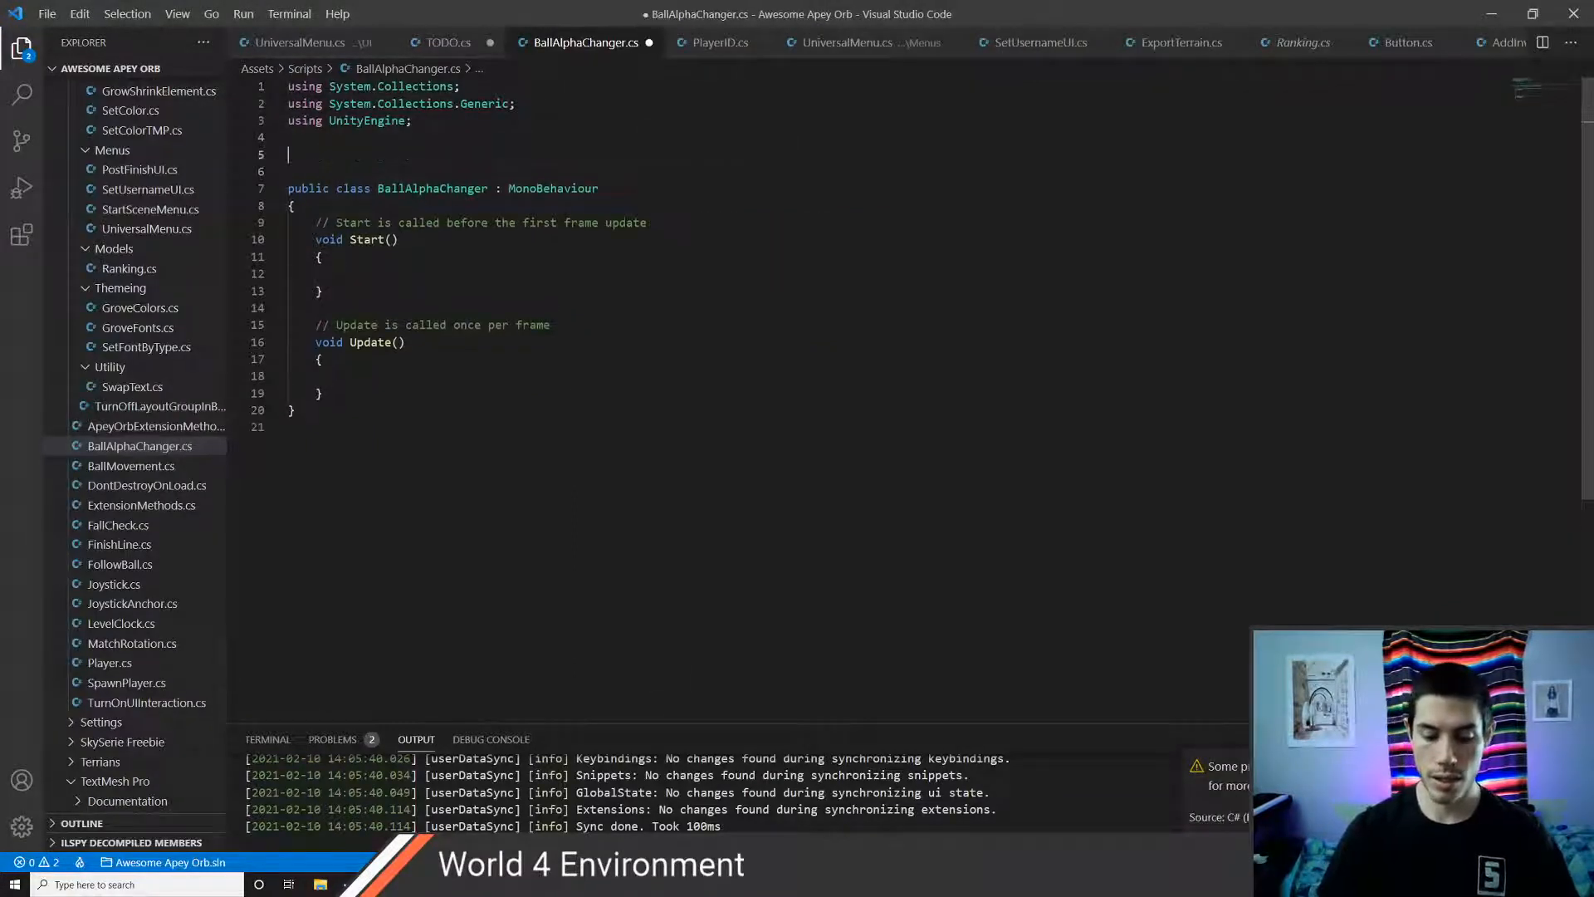
pyautogui.press('Up')
pyautogui.write('su')
pyautogui.press('BackSpace')
pyautogui.press('BackSpace')
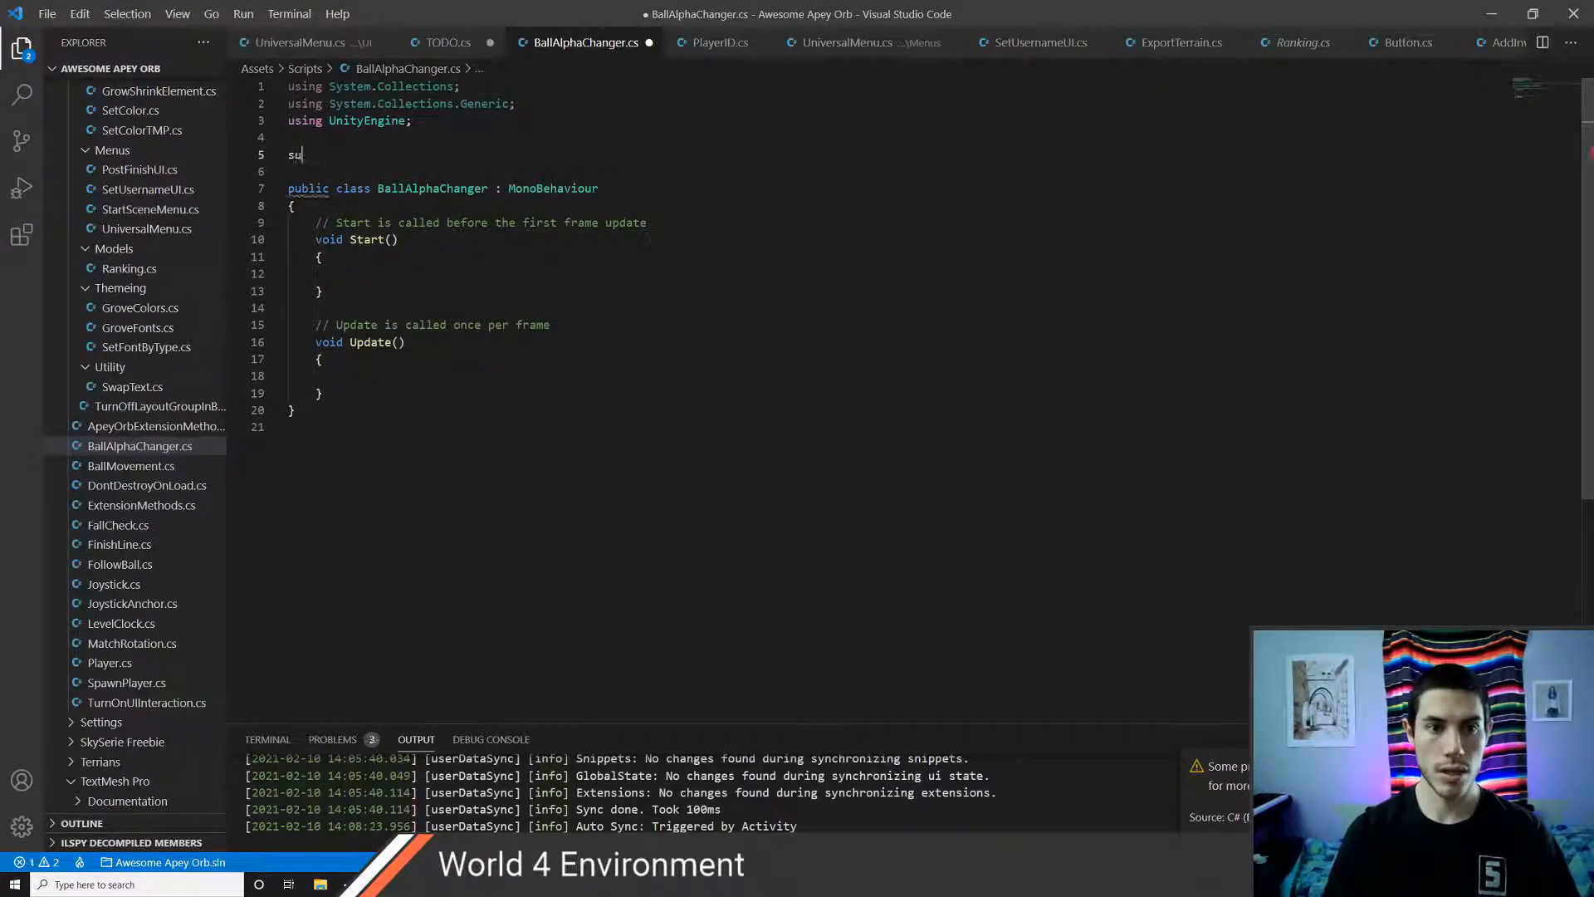
pyautogui.write('m')
pyautogui.press('Tab')
pyautogui.write('Change')
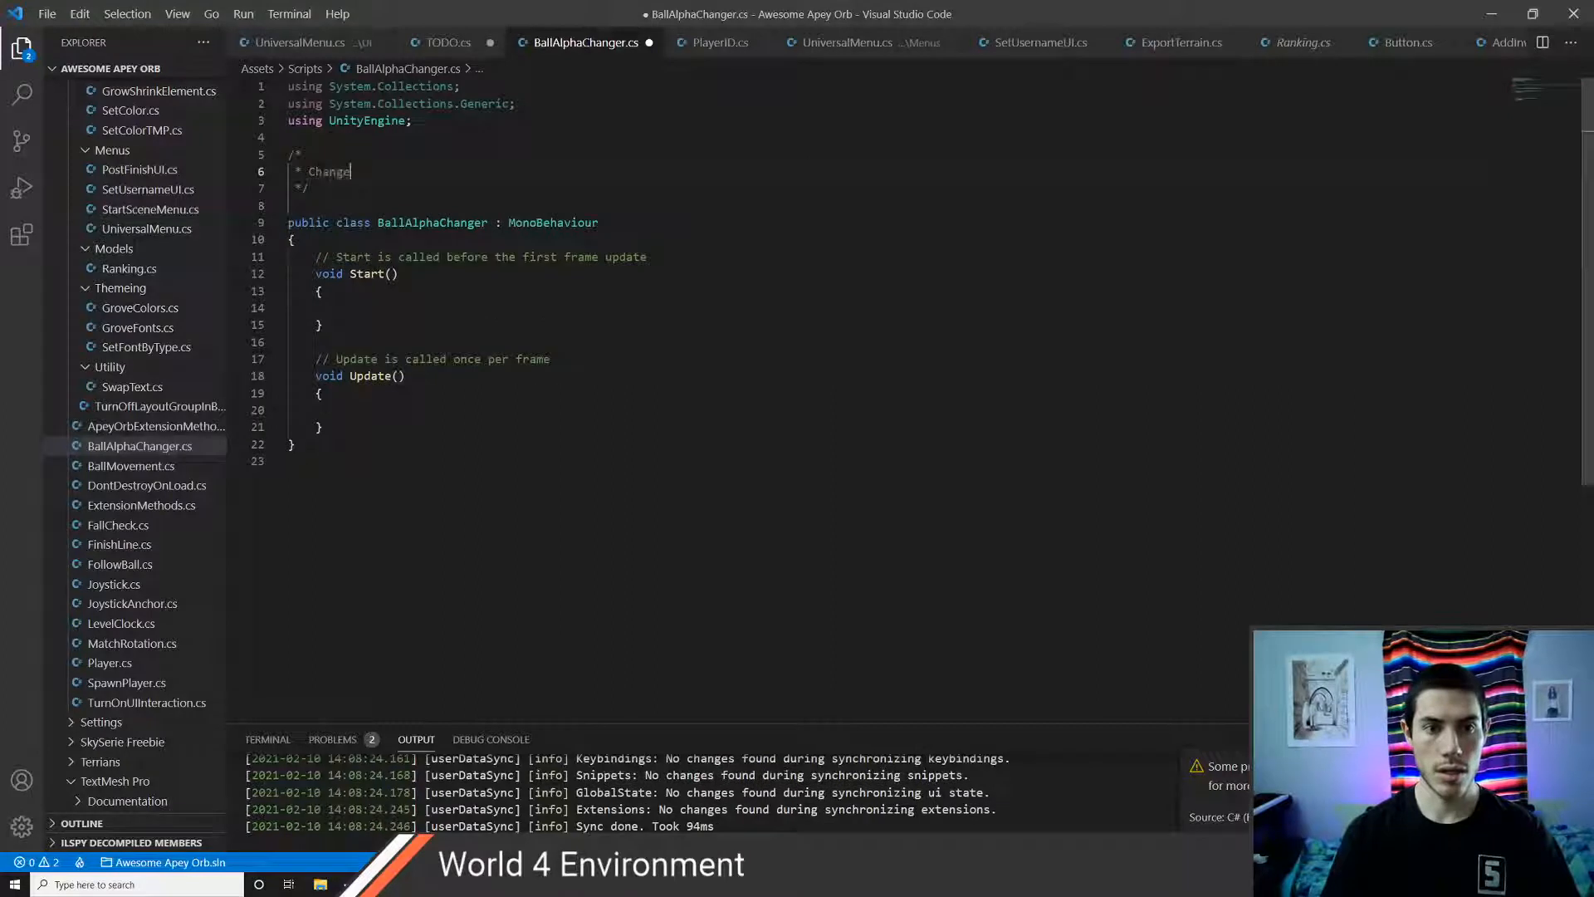
pyautogui.write('s the alpha of the ball material ')
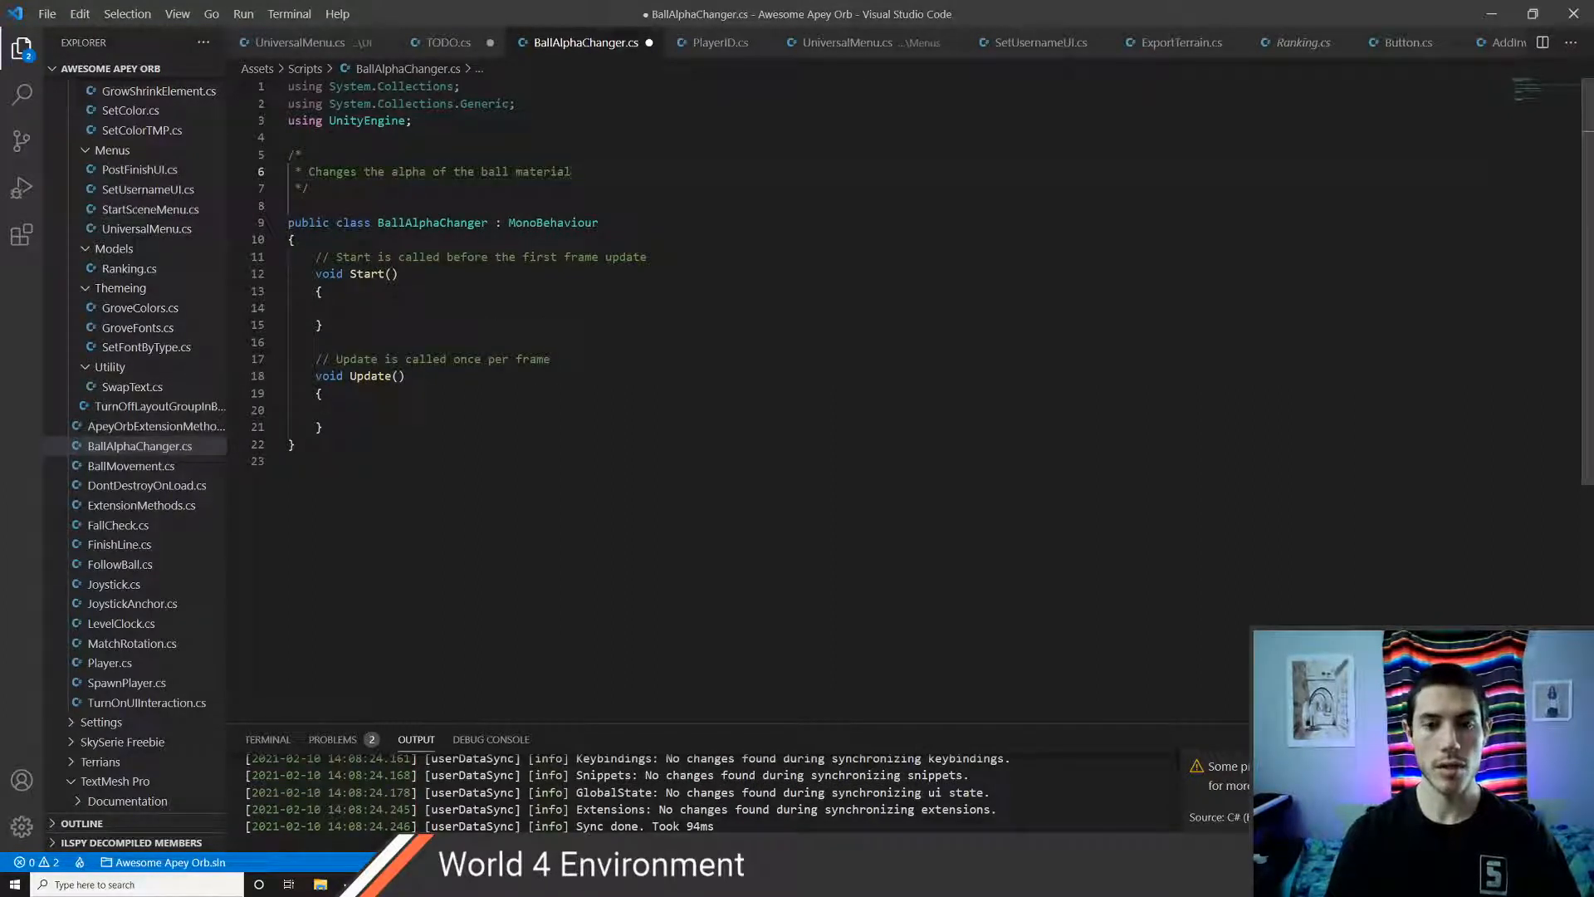
pyautogui.write('dependi')
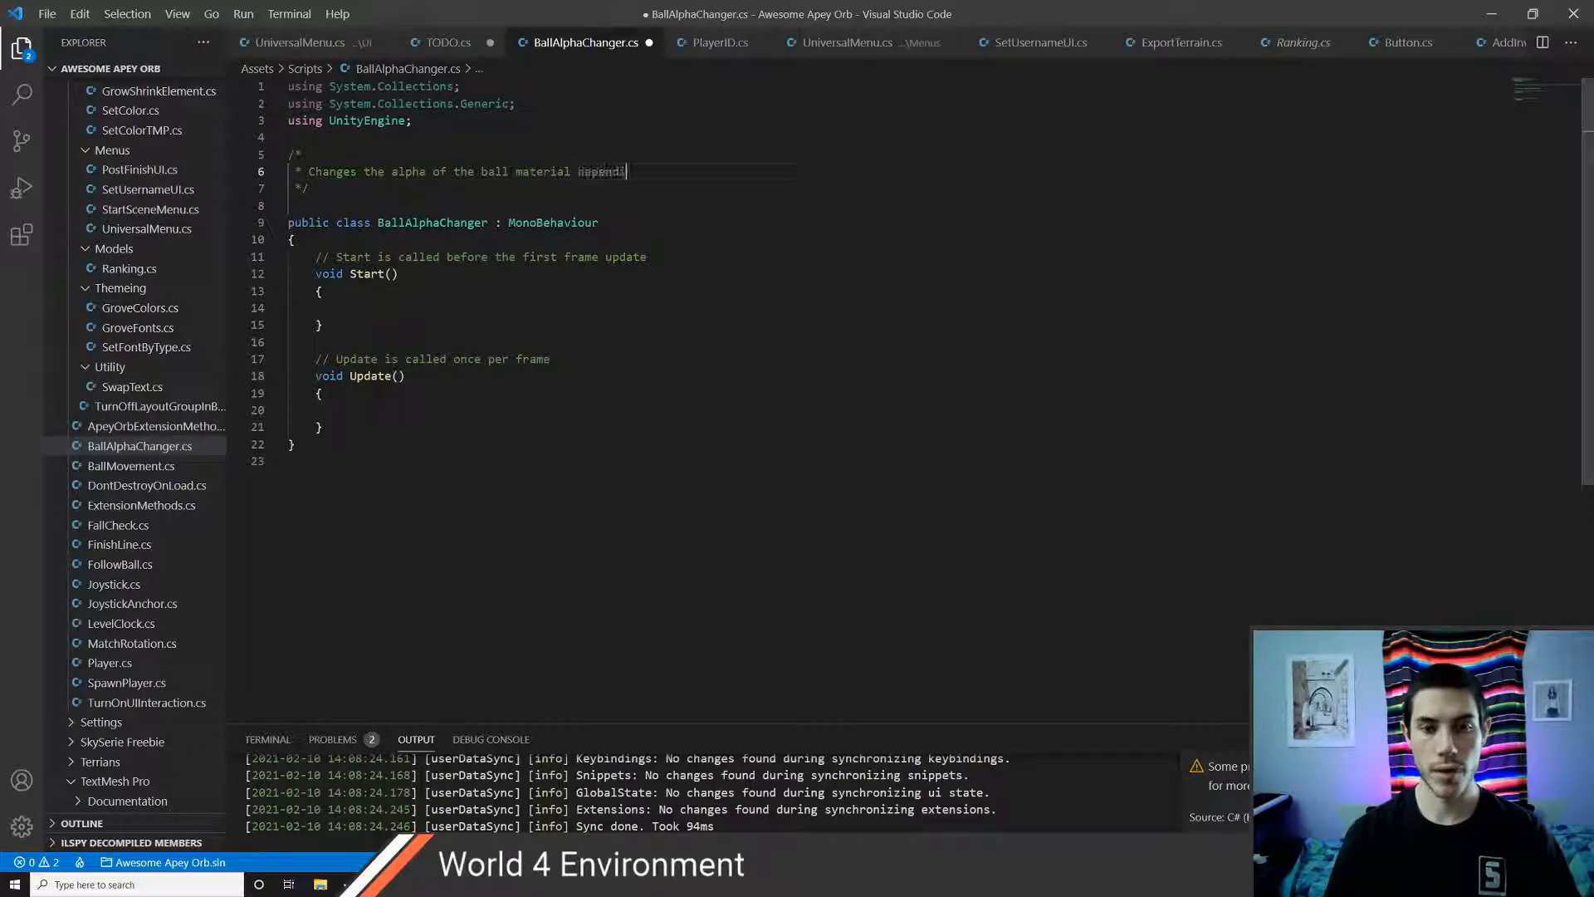
pyautogui.write('ng on the world')
pyautogui.hotkey('ctrl', 's')
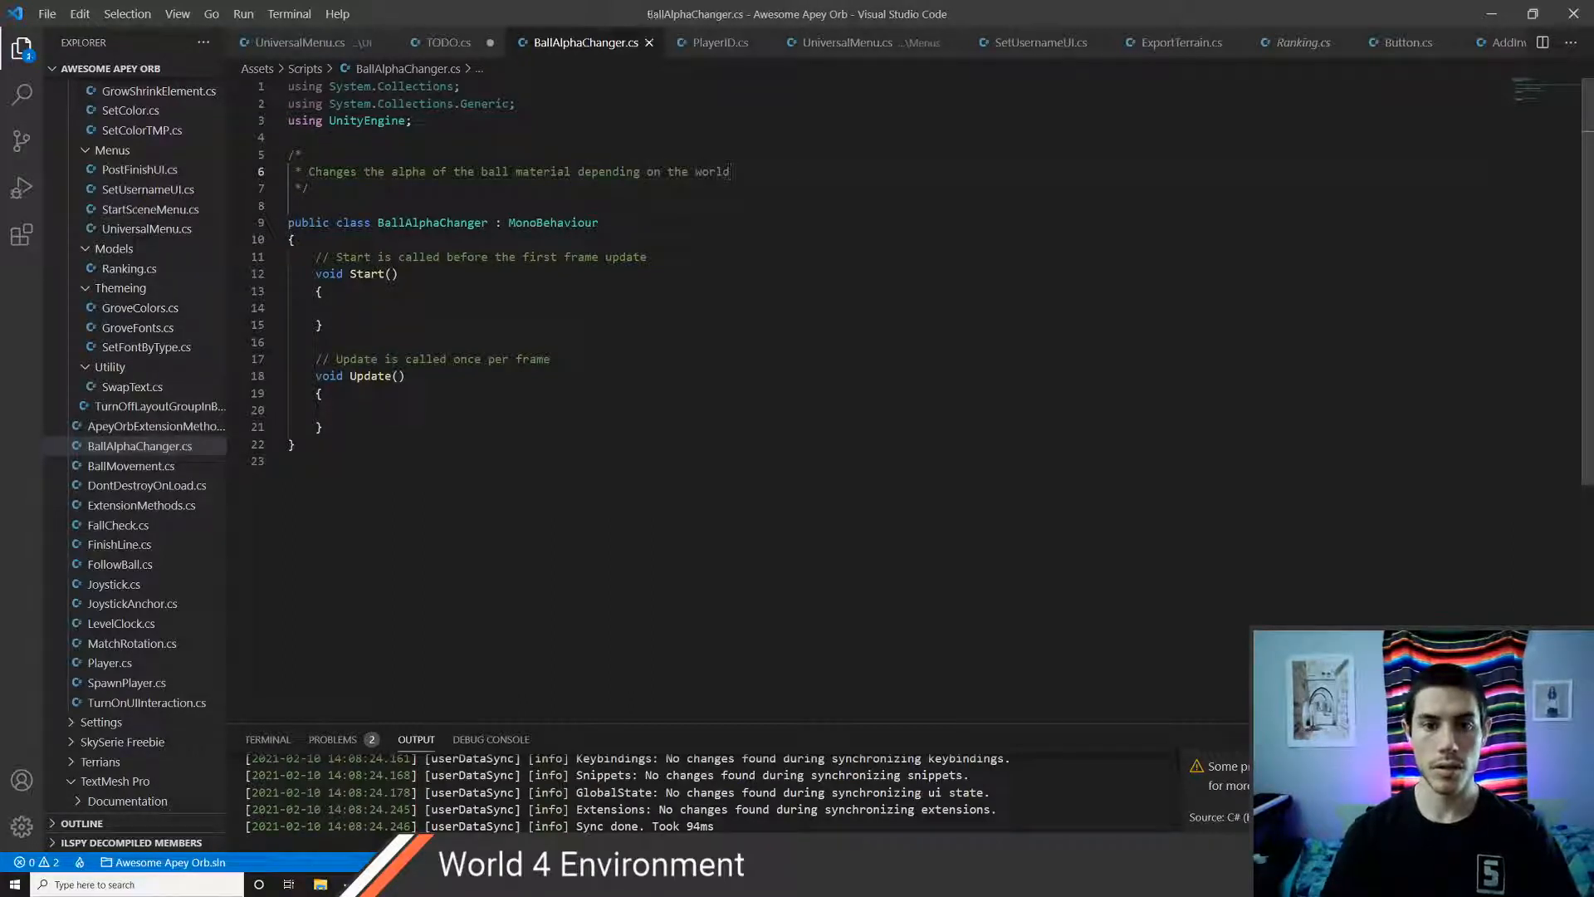
# - Delete the default Start and Update methods with their comments from the BallAlphaChanger class
pyautogui.press('Down')
pyautogui.press('Down')
pyautogui.press('Down')
pyautogui.press('Up')
pyautogui.hotkey('ctrl', 'x')
pyautogui.hotkey('ctrl', 'x')
pyautogui.hotkey('ctrl', 'x')
pyautogui.hotkey('ctrl', 'x')
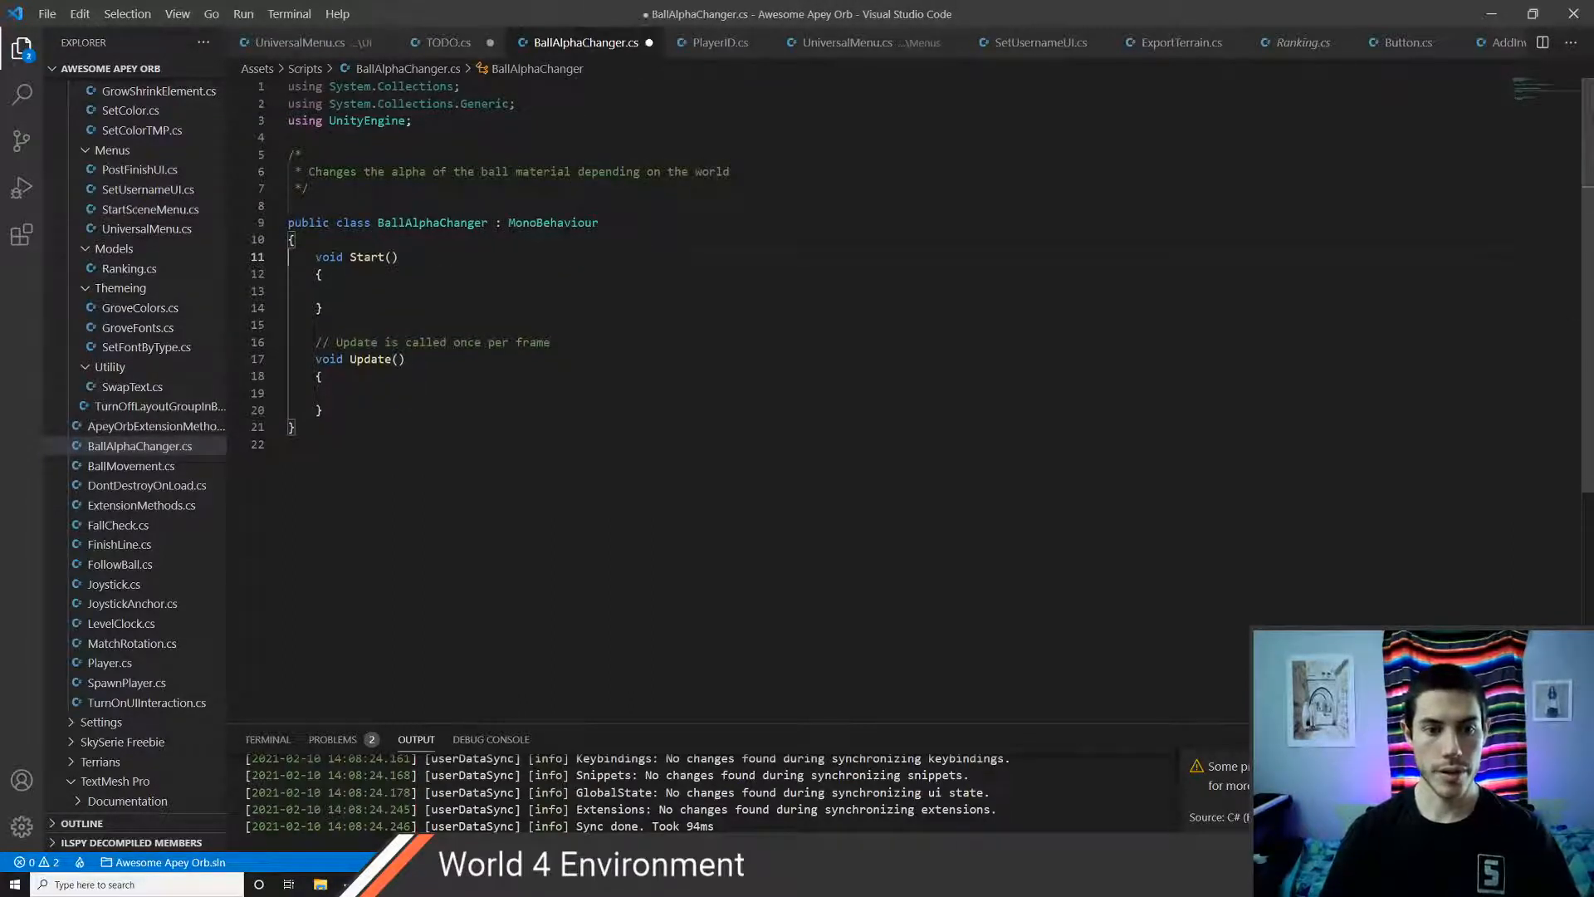
pyautogui.hotkey('ctrl', 'x')
pyautogui.hotkey('ctrl', 'x')
pyautogui.hotkey('ctrl', 'x')
pyautogui.hotkey('ctrl', 'x')
pyautogui.hotkey('ctrl', 'x')
pyautogui.hotkey('ctrl', 'x')
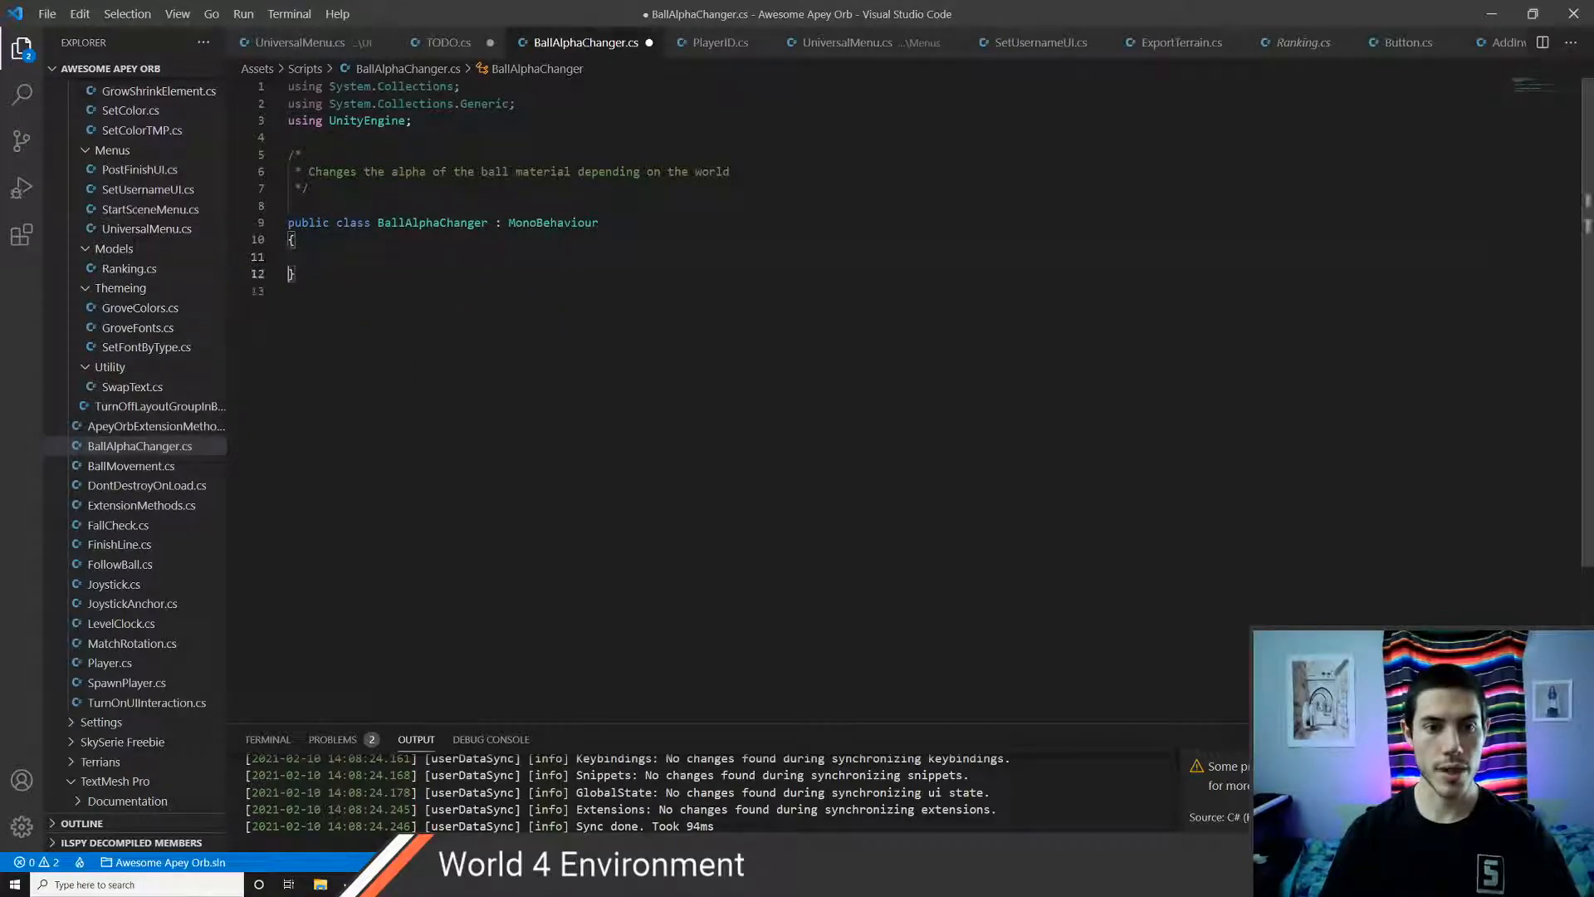
pyautogui.press('BackSpace')
# - Insert empty OnEnable and OnDisable methods into the class body from the enable snippet
pyautogui.press('Up')
pyautogui.press('Tab')
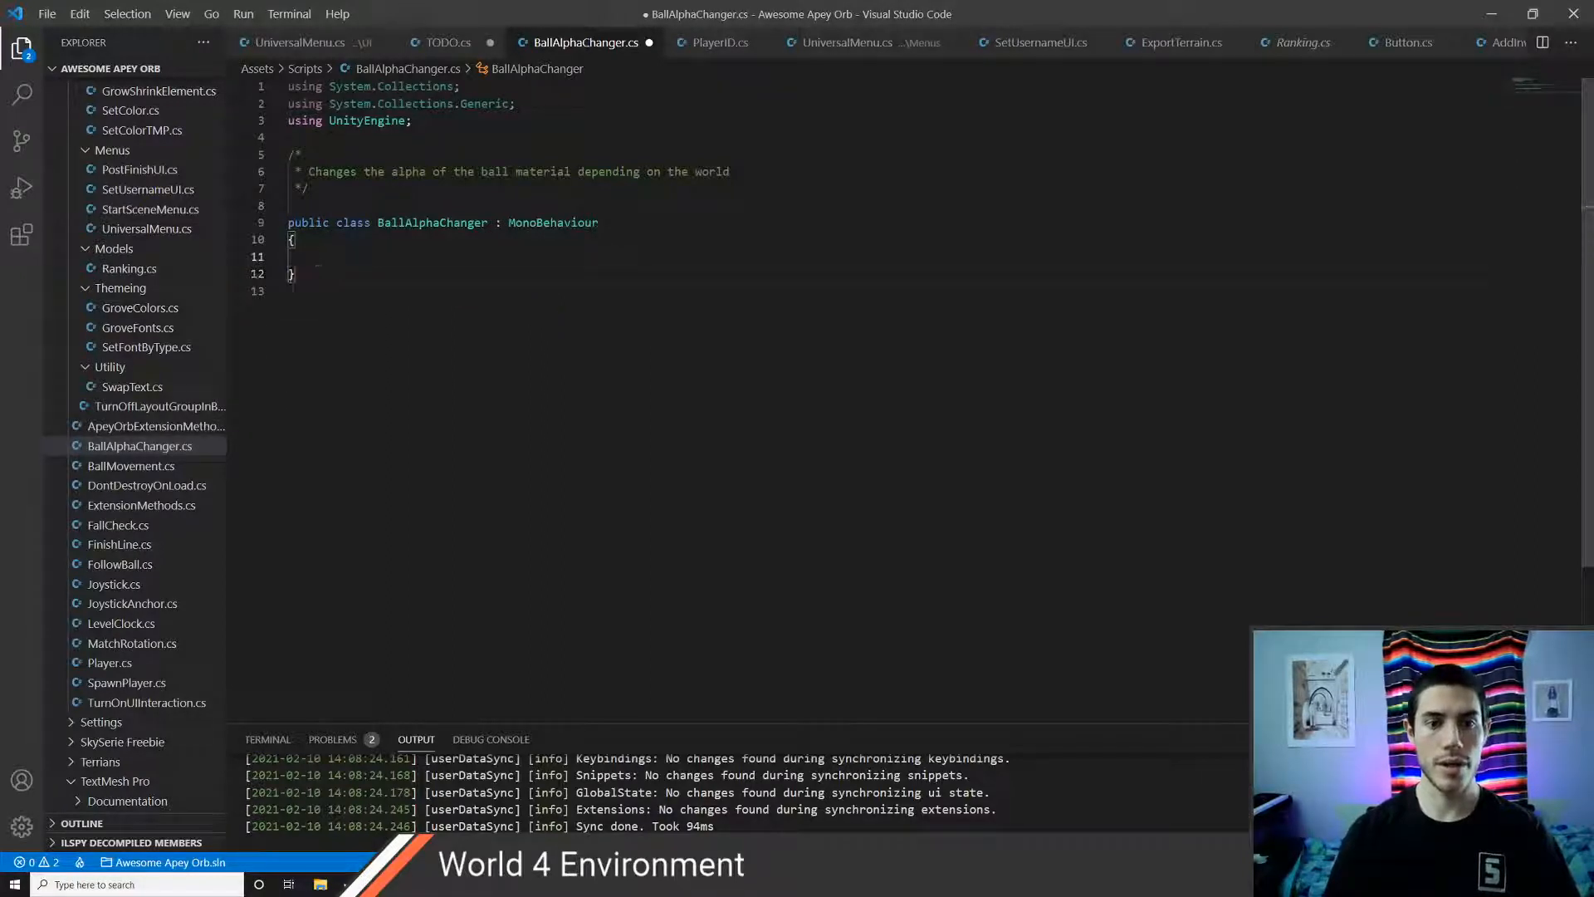
pyautogui.write('enva')
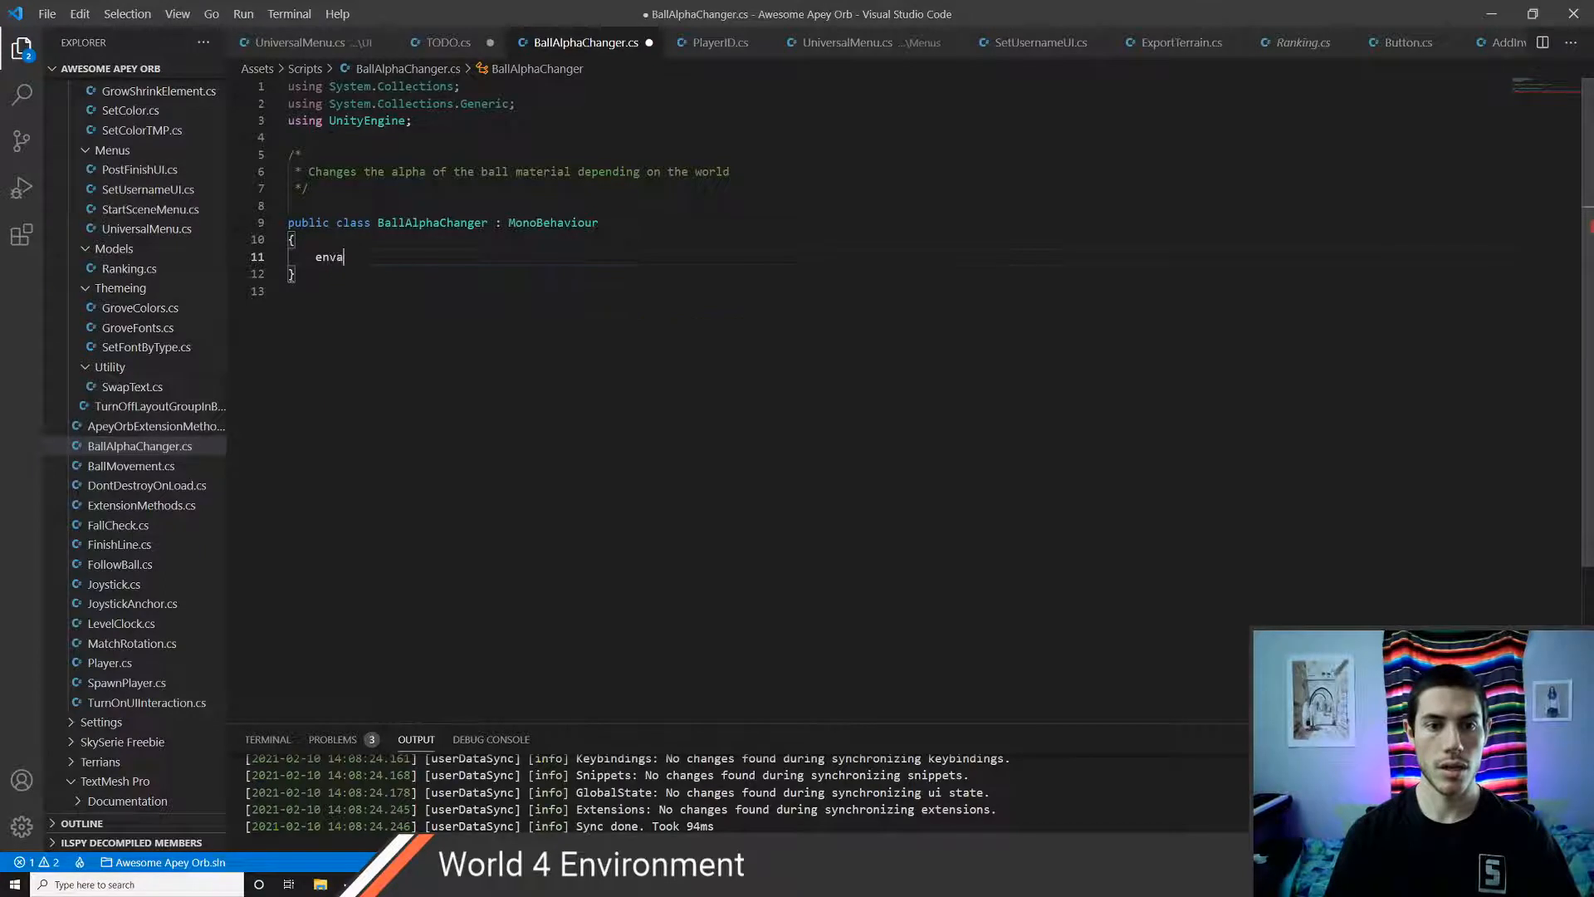
pyautogui.write('abl')
pyautogui.press('Return')
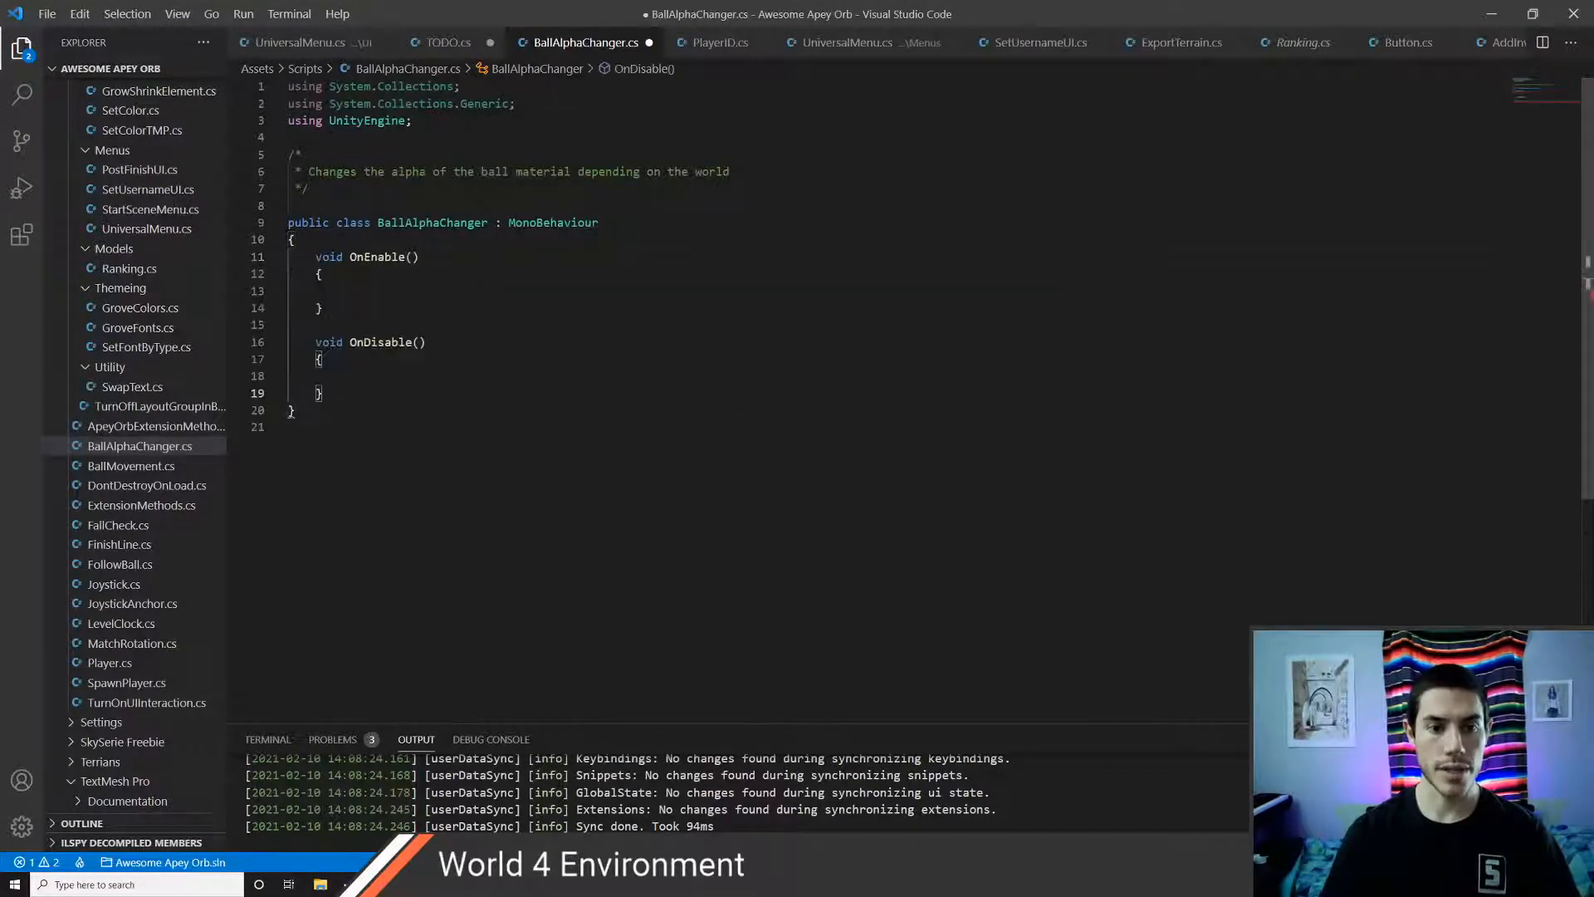
# - Write a SceneManager reference inside OnEnable and import the UnityEngine.SceneManagement namespace for it
pyautogui.click(343, 291)
pyautogui.write('Scene')
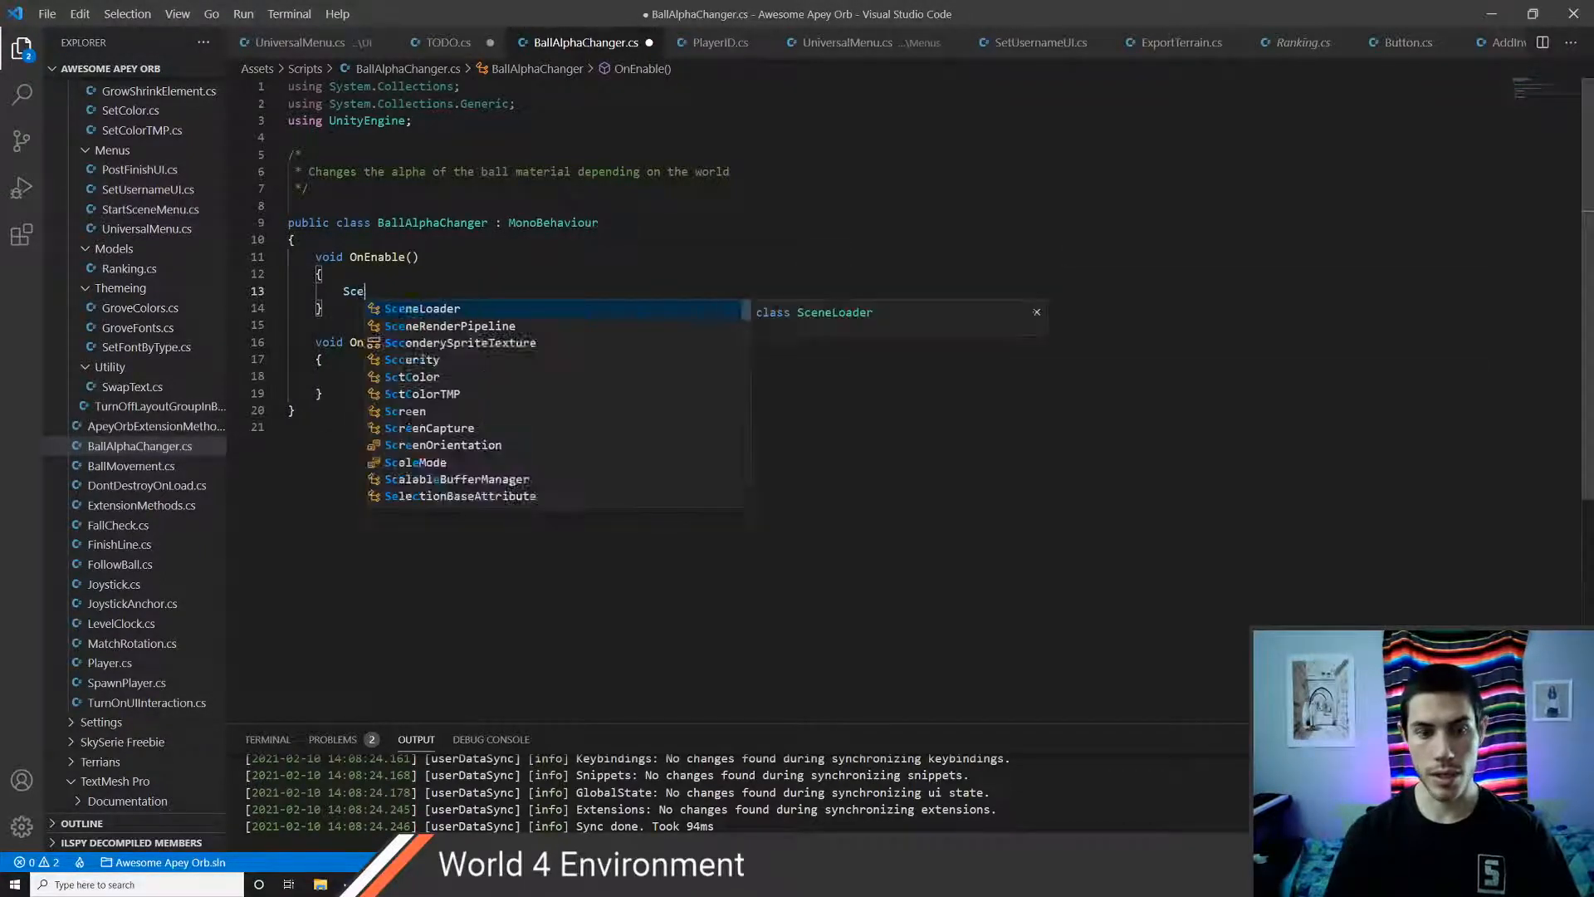
pyautogui.press('BackSpace')
pyautogui.press('BackSpace')
pyautogui.press('BackSpace')
pyautogui.press('BackSpace')
pyautogui.press('BackSpace')
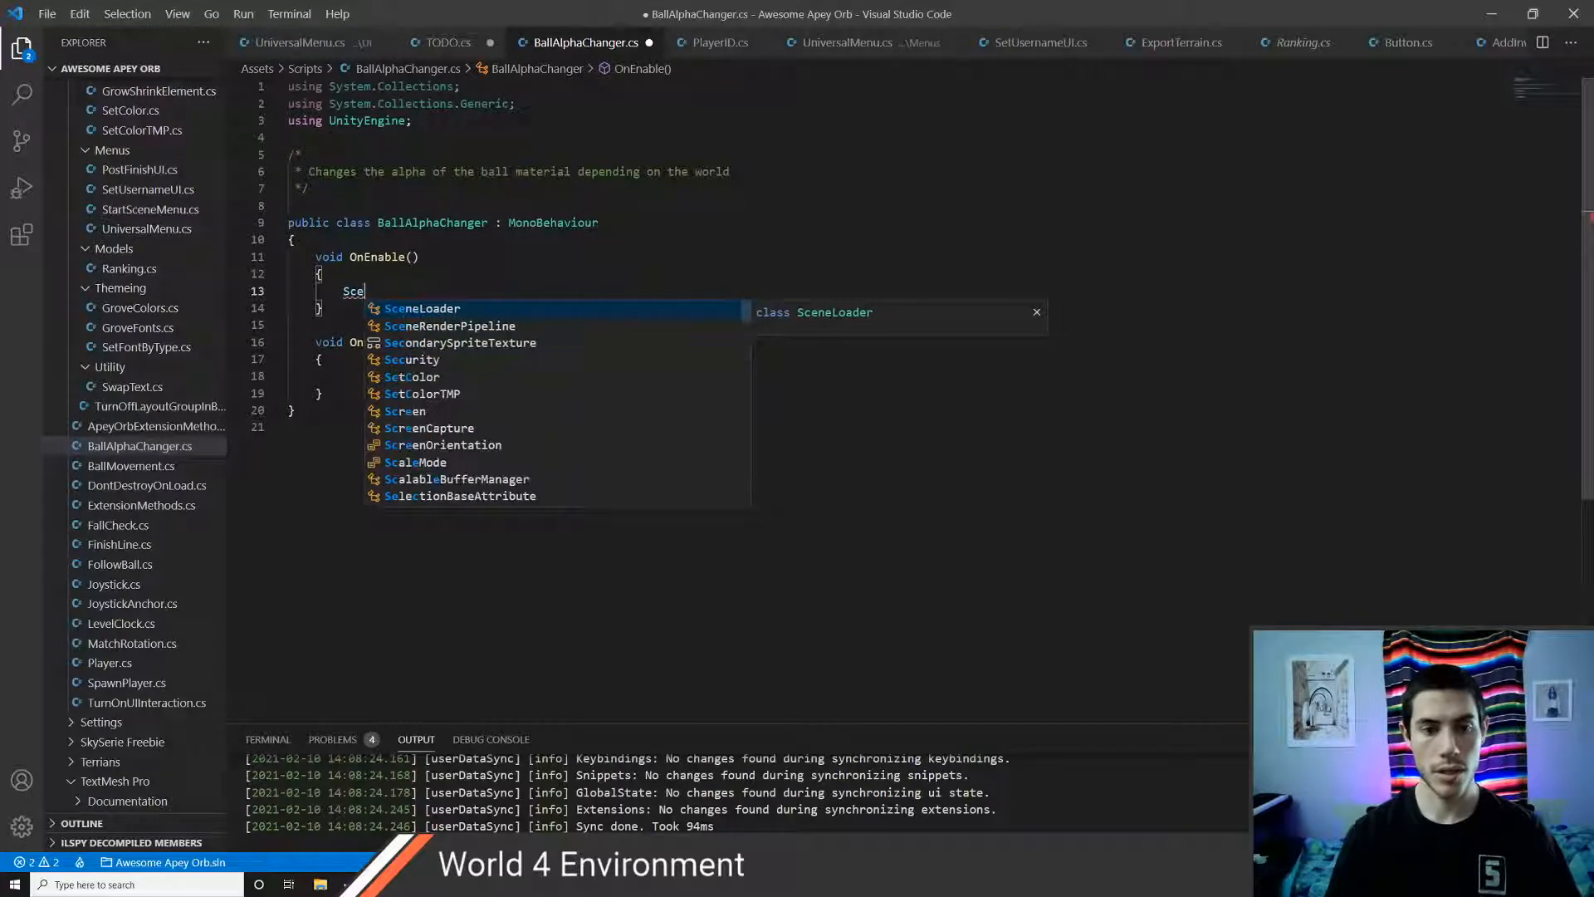
pyautogui.write('SceneMana')
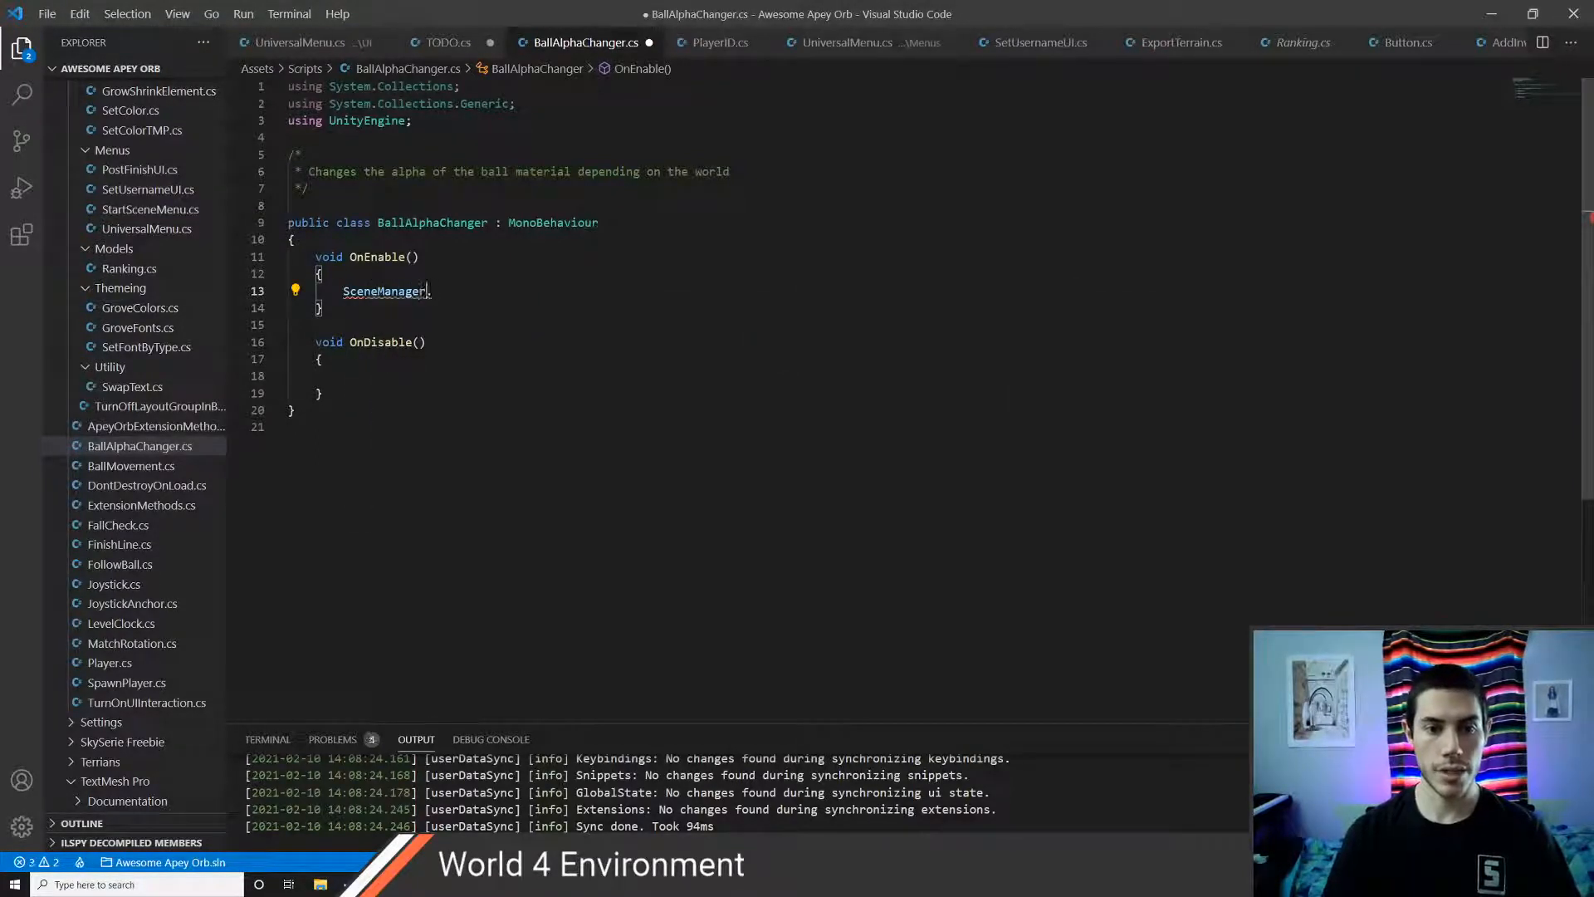
pyautogui.write('ger')
pyautogui.hotkey('ctrl', '.')
pyautogui.press('Return')
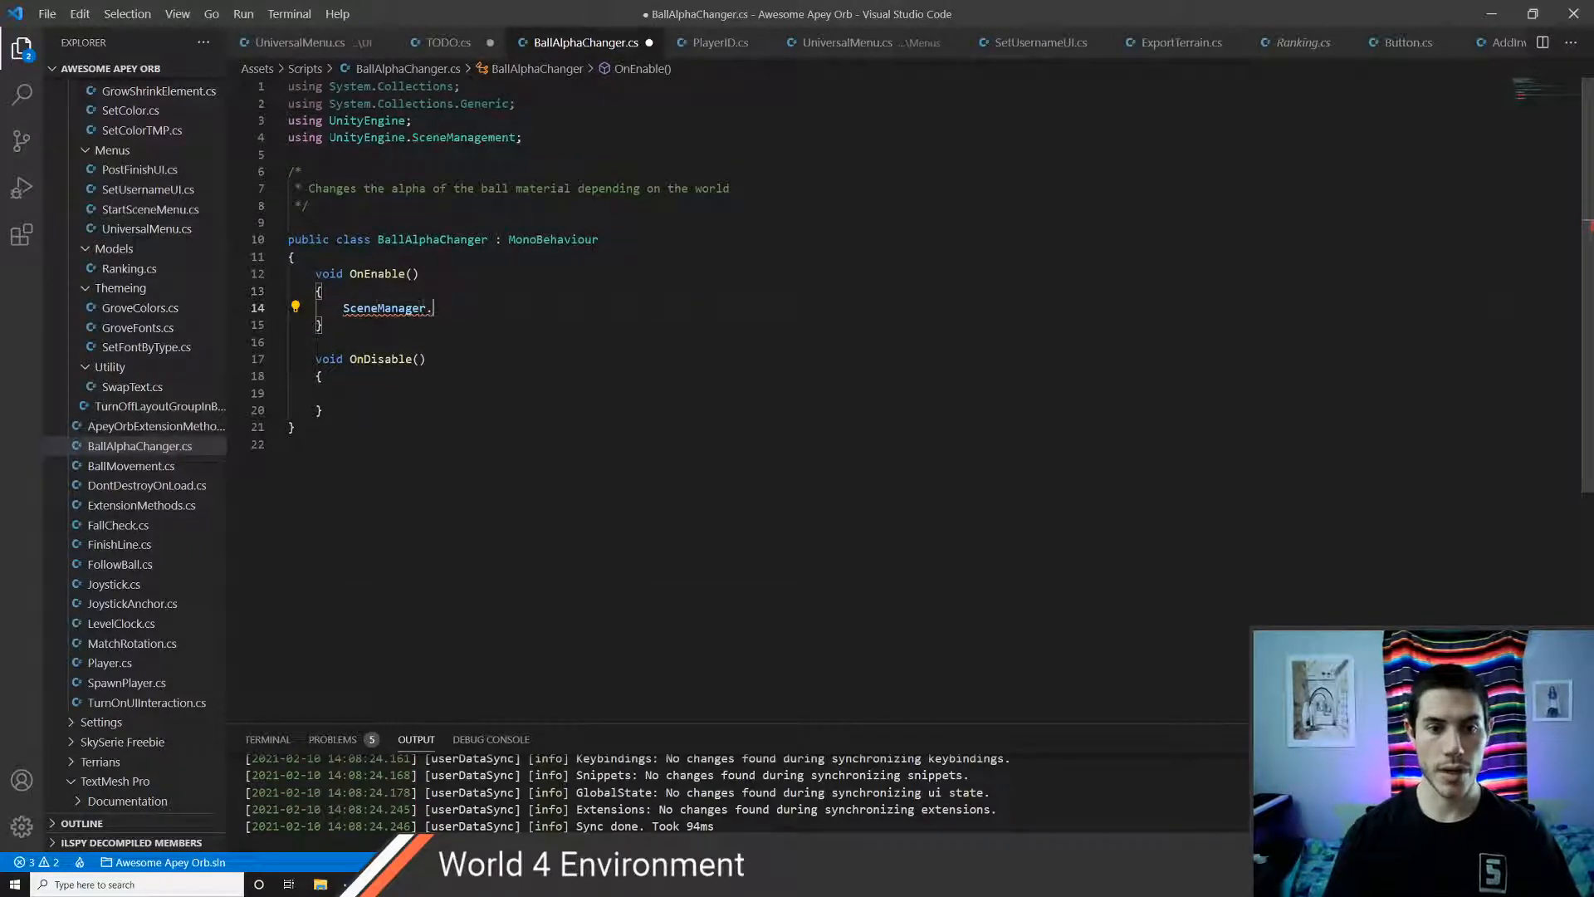
# - Complete the OnEnable line so that SceneLoaded is subscribed to SceneManager.sceneLoaded with +=, and save the script
pyautogui.write('.on')
pyautogui.press('BackSpace')
pyautogui.press('BackSpace')
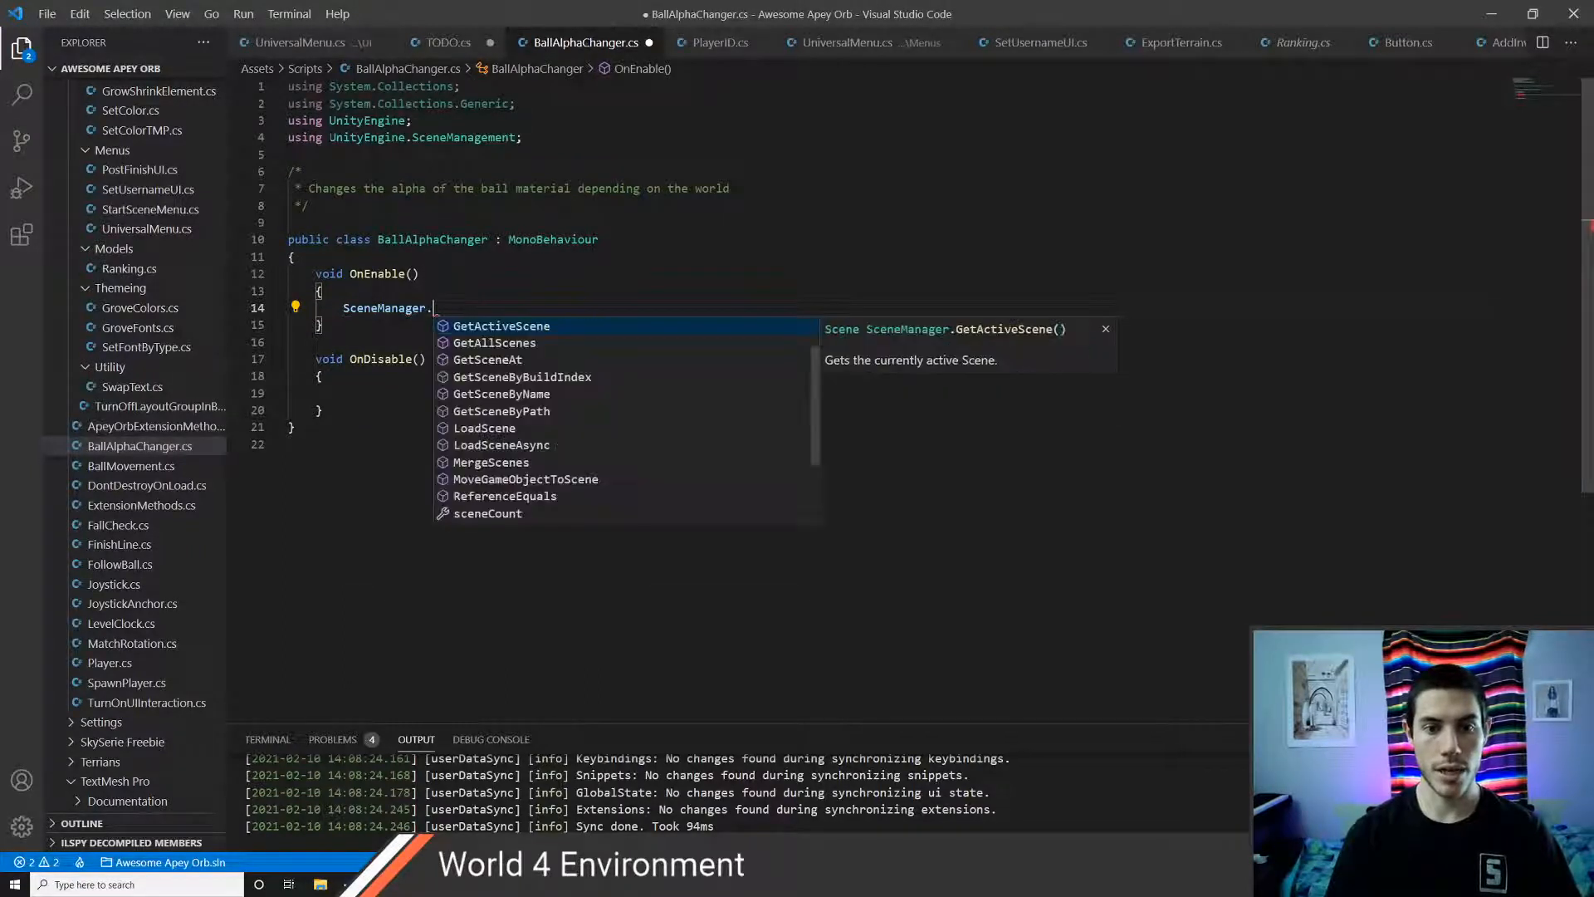
pyautogui.write('sc')
pyautogui.press('Tab')
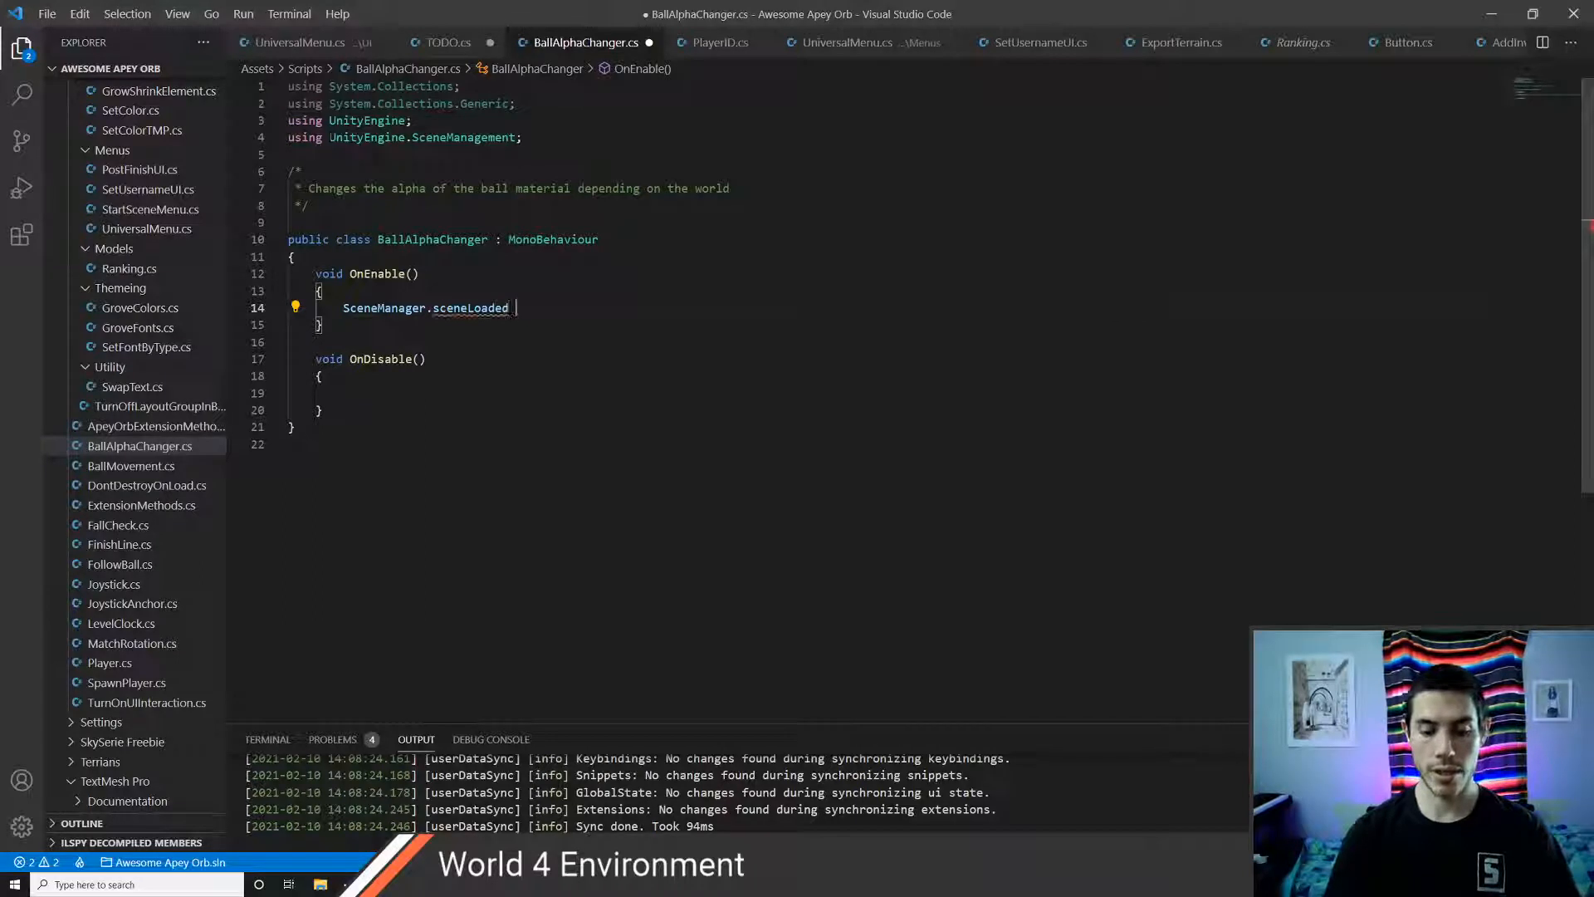
pyautogui.write('+= Scene')
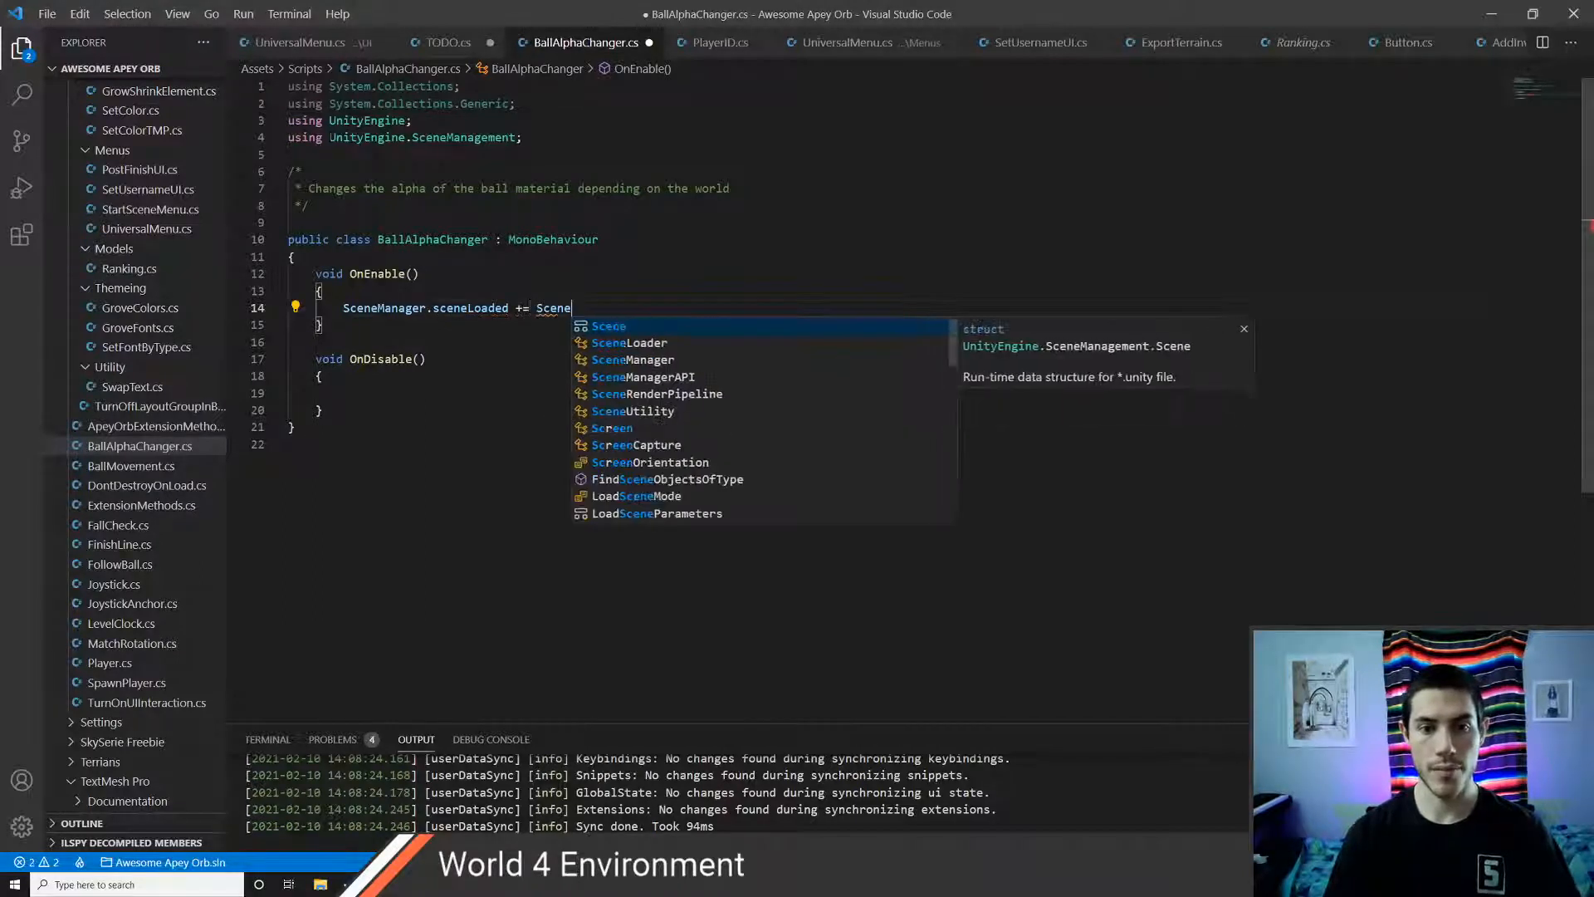
pyautogui.write('Loaded')
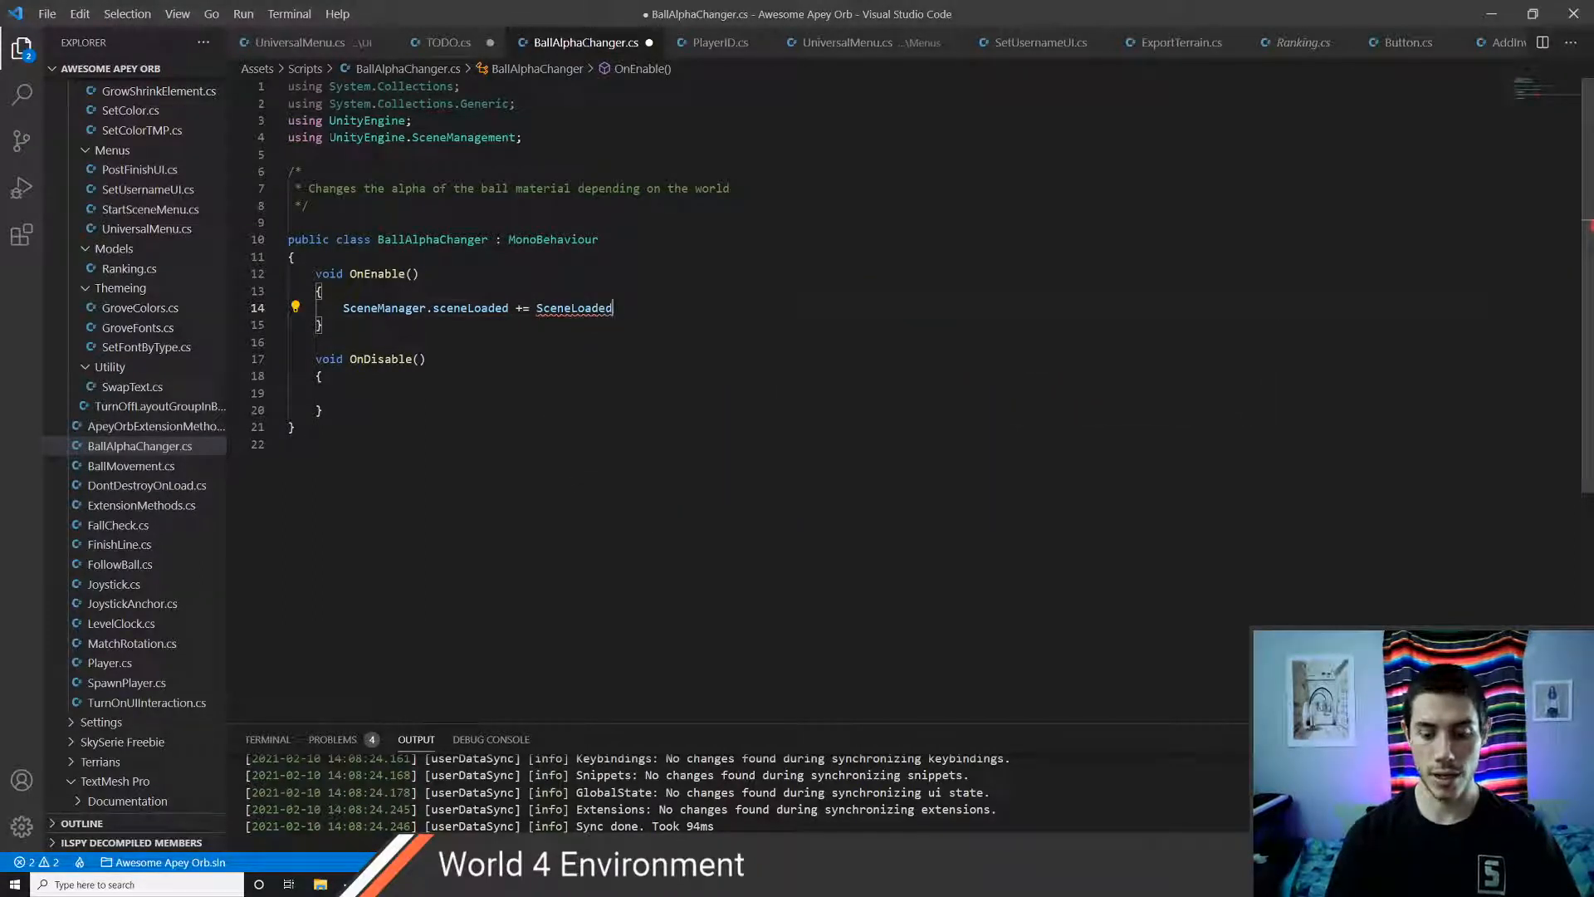
pyautogui.write(';')
pyautogui.hotkey('ctrl', 's')
# - Copy the subscription line into OnDisable, change its operator to -= to unsubscribe SceneLoaded, and save
pyautogui.press('Down')
pyautogui.press('Down')
pyautogui.press('Down')
pyautogui.press('Down')
pyautogui.press('Down')
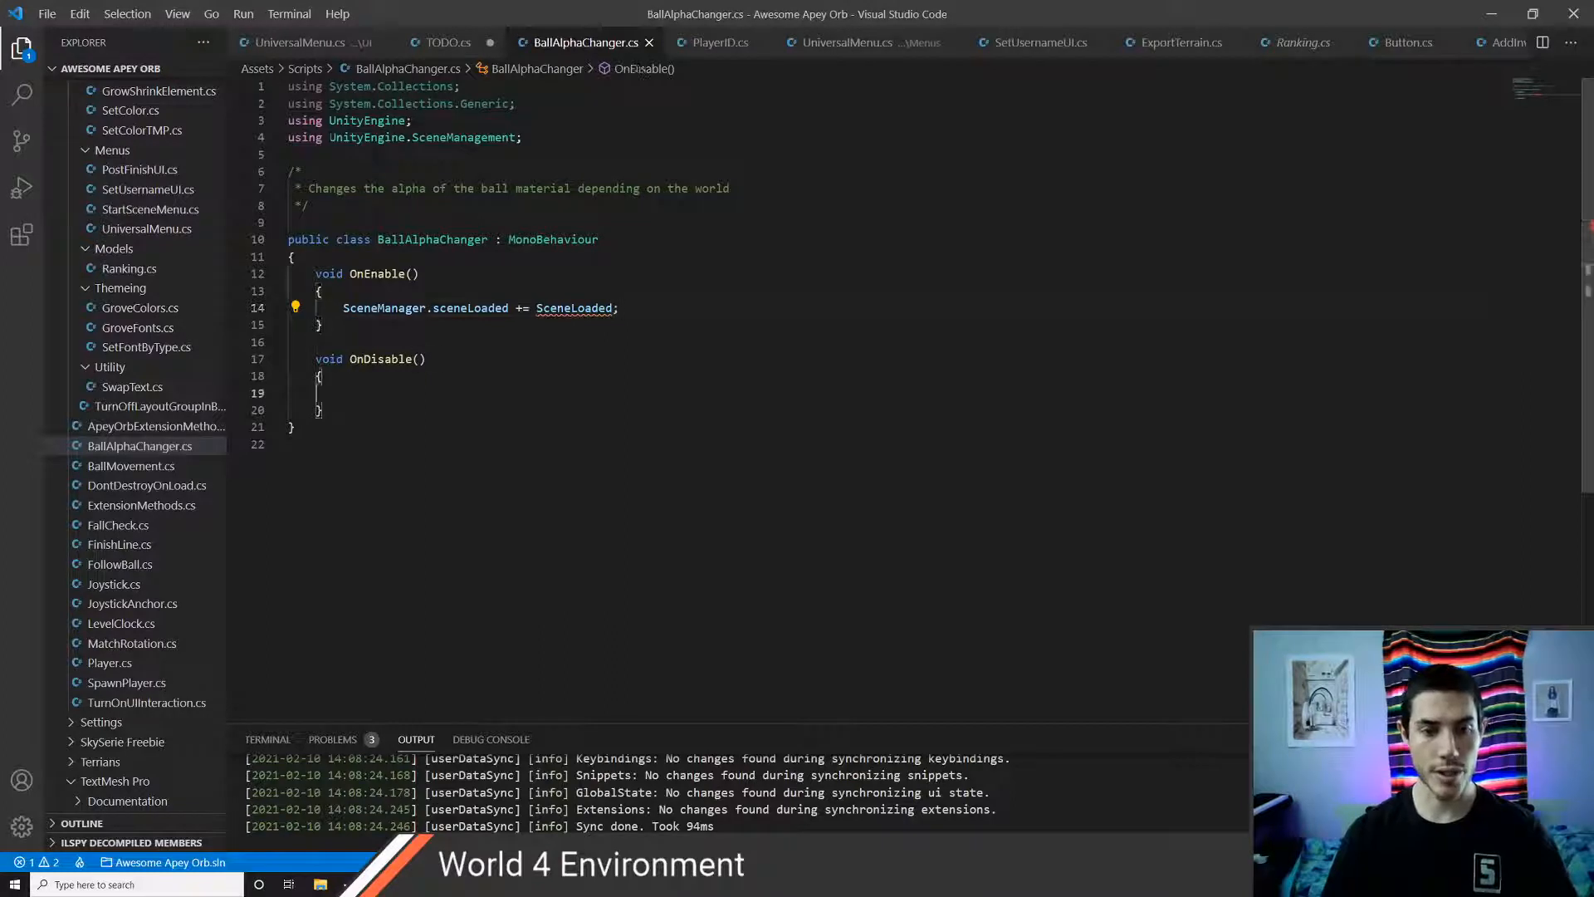
pyautogui.write('SceneManager.sceneLoaded += SceneLoaded;')
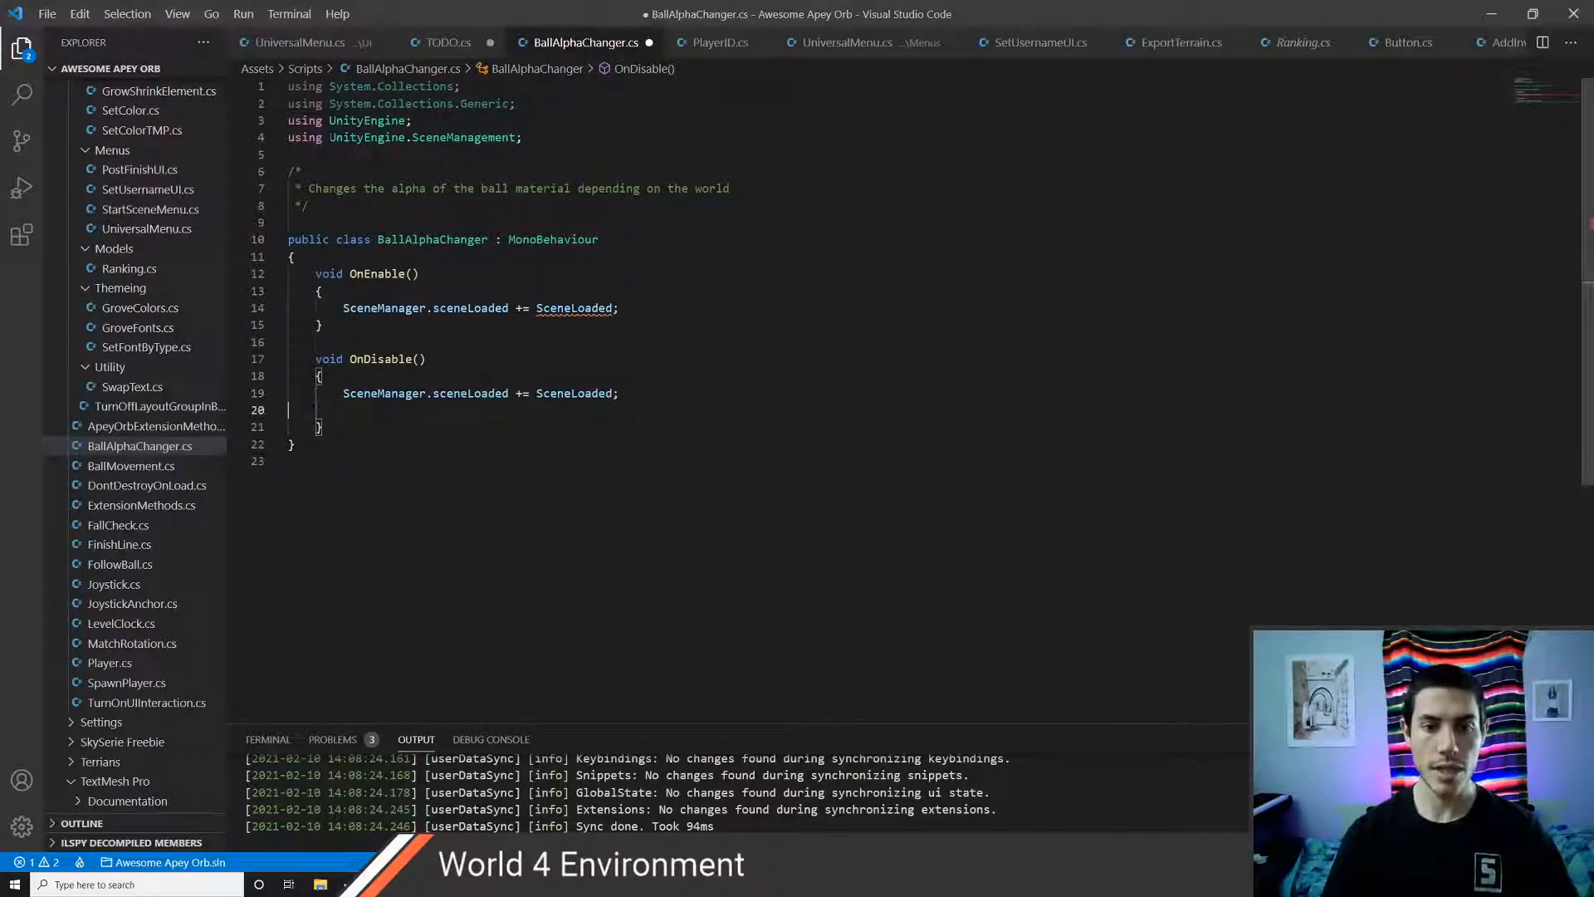
pyautogui.press('BackSpace')
pyautogui.hotkey('ctrl', 'Left')
pyautogui.hotkey('ctrl', 'Left')
pyautogui.press('BackSpace')
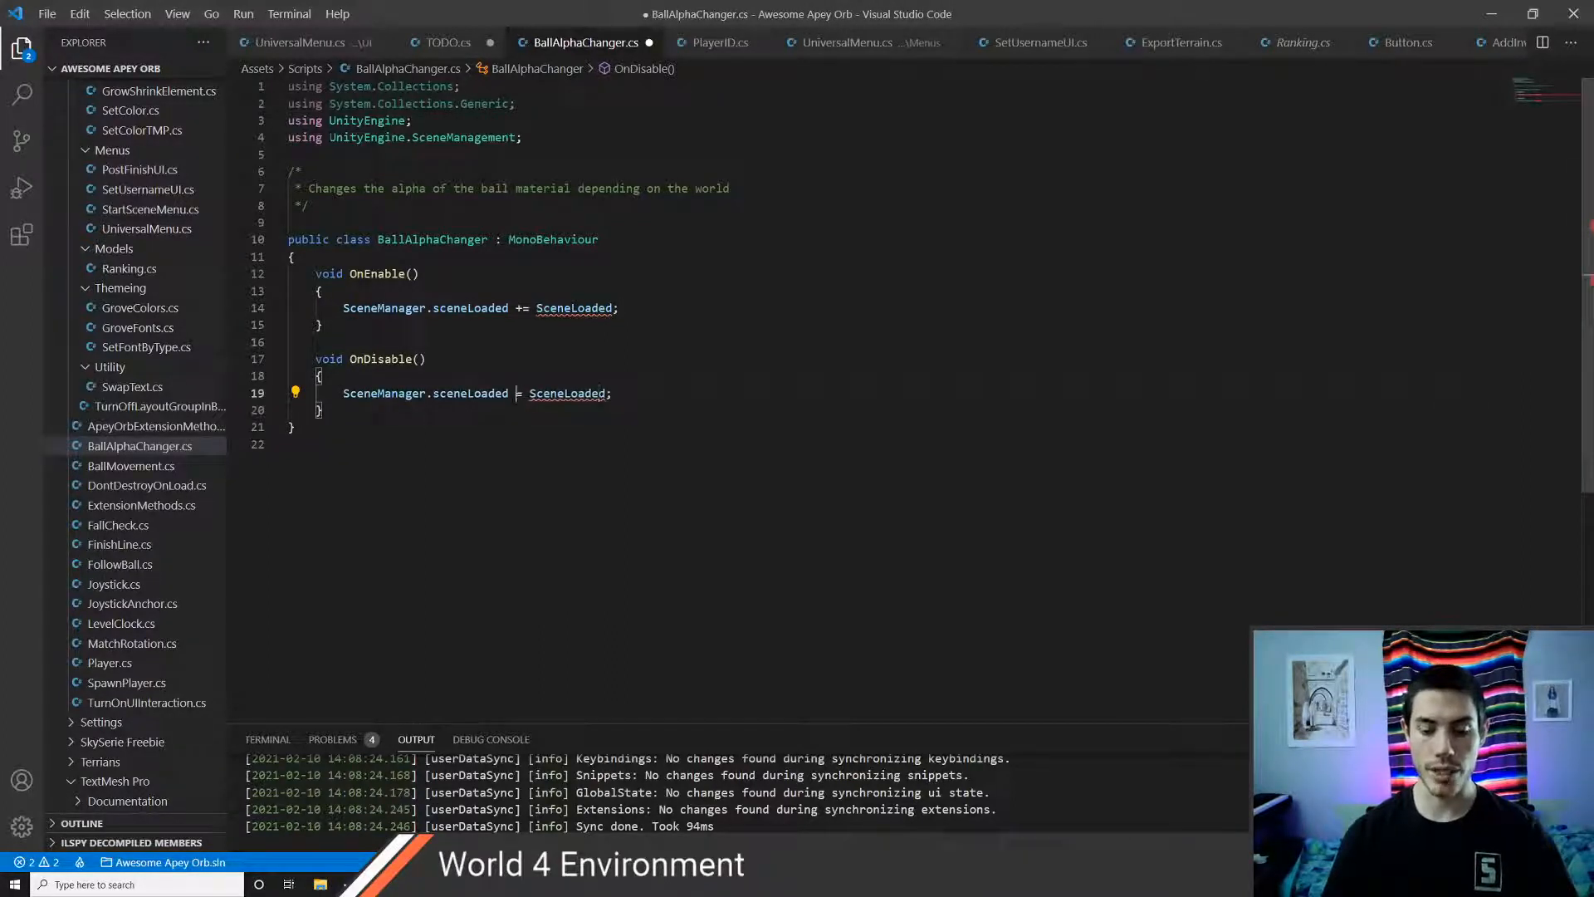
pyautogui.write('-')
pyautogui.hotkey('ctrl', 's')
# - Add a SceneLoaded(Scene scene, LoadSceneMode mode) method with an empty body below OnDisable and save the script
pyautogui.press('Down')
pyautogui.press('Down')
pyautogui.press('Up')
pyautogui.press('End')
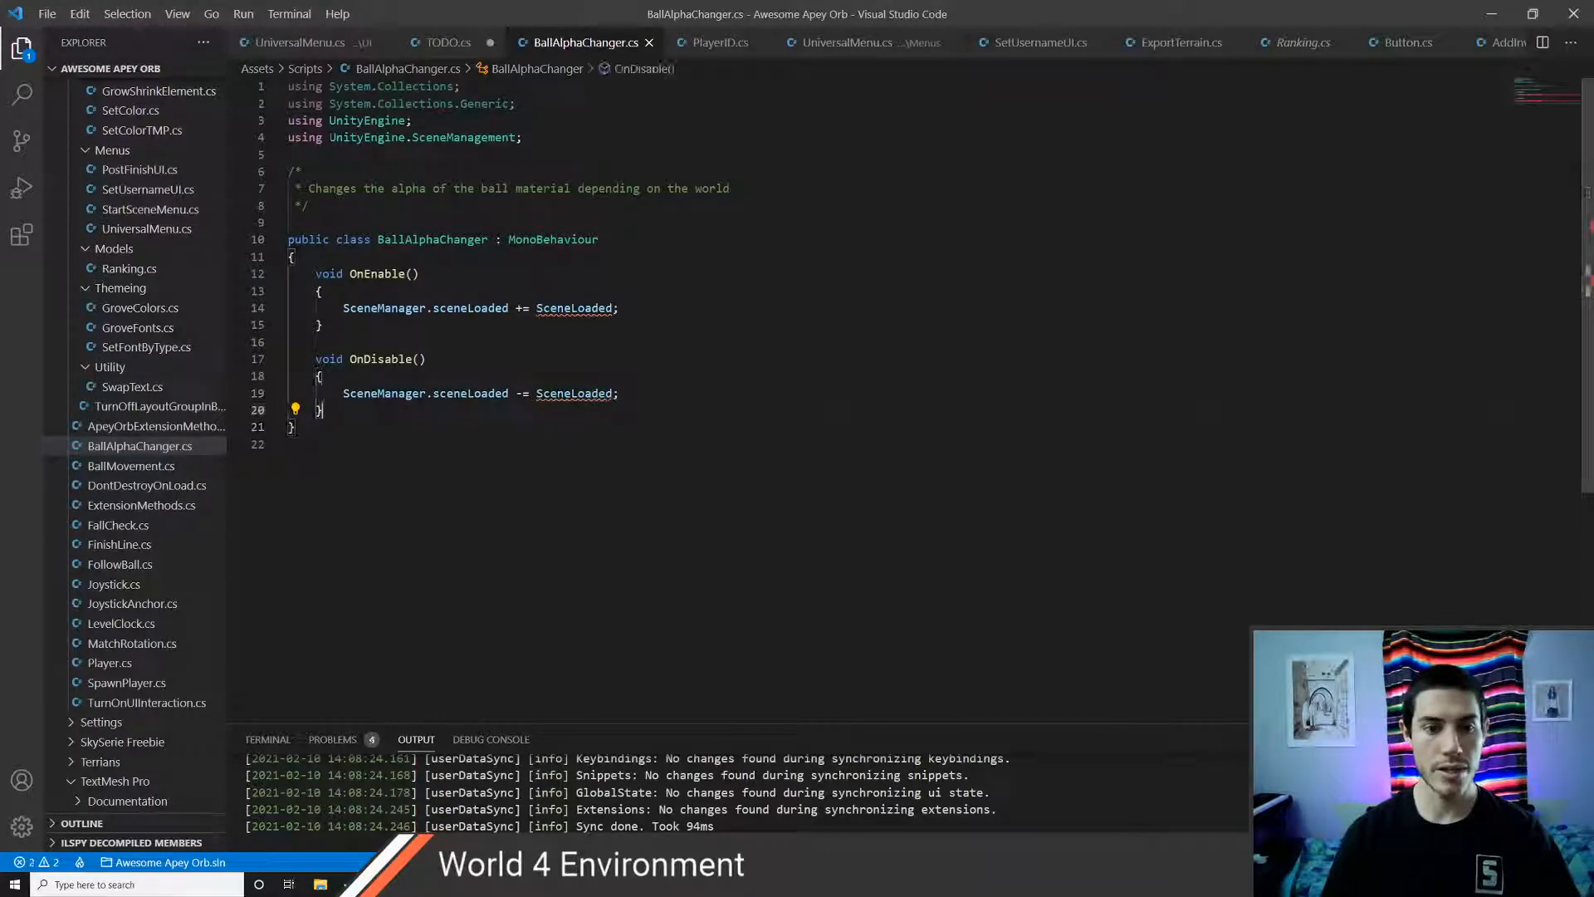
pyautogui.press('Return')
pyautogui.press('Return')
pyautogui.write('void Sc')
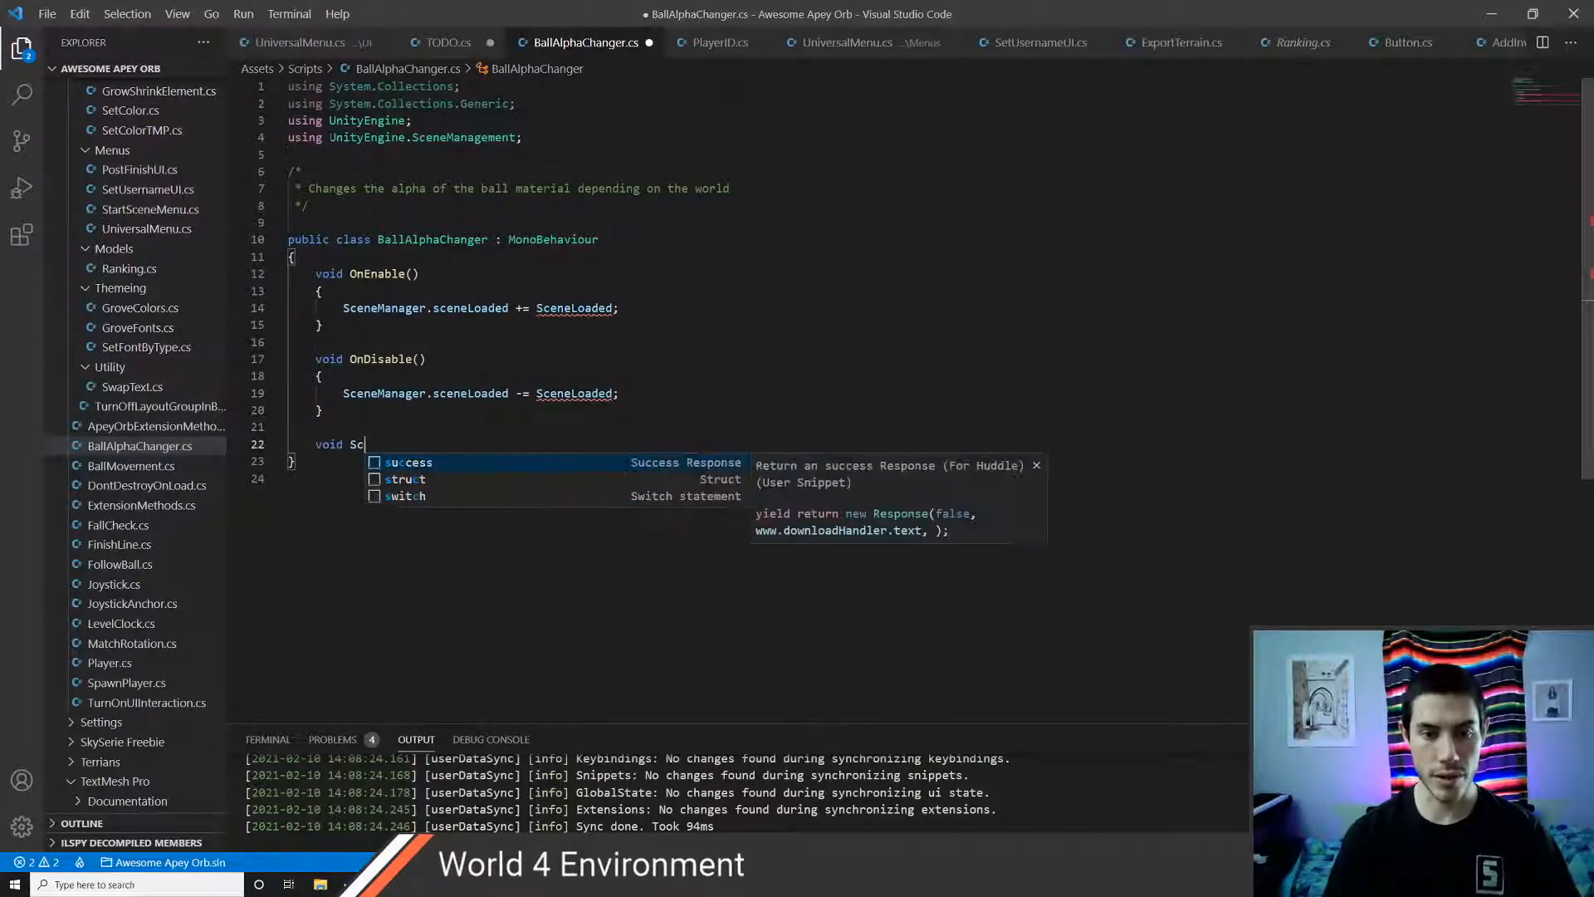
pyautogui.write('eneLoaded(Scene scene, ')
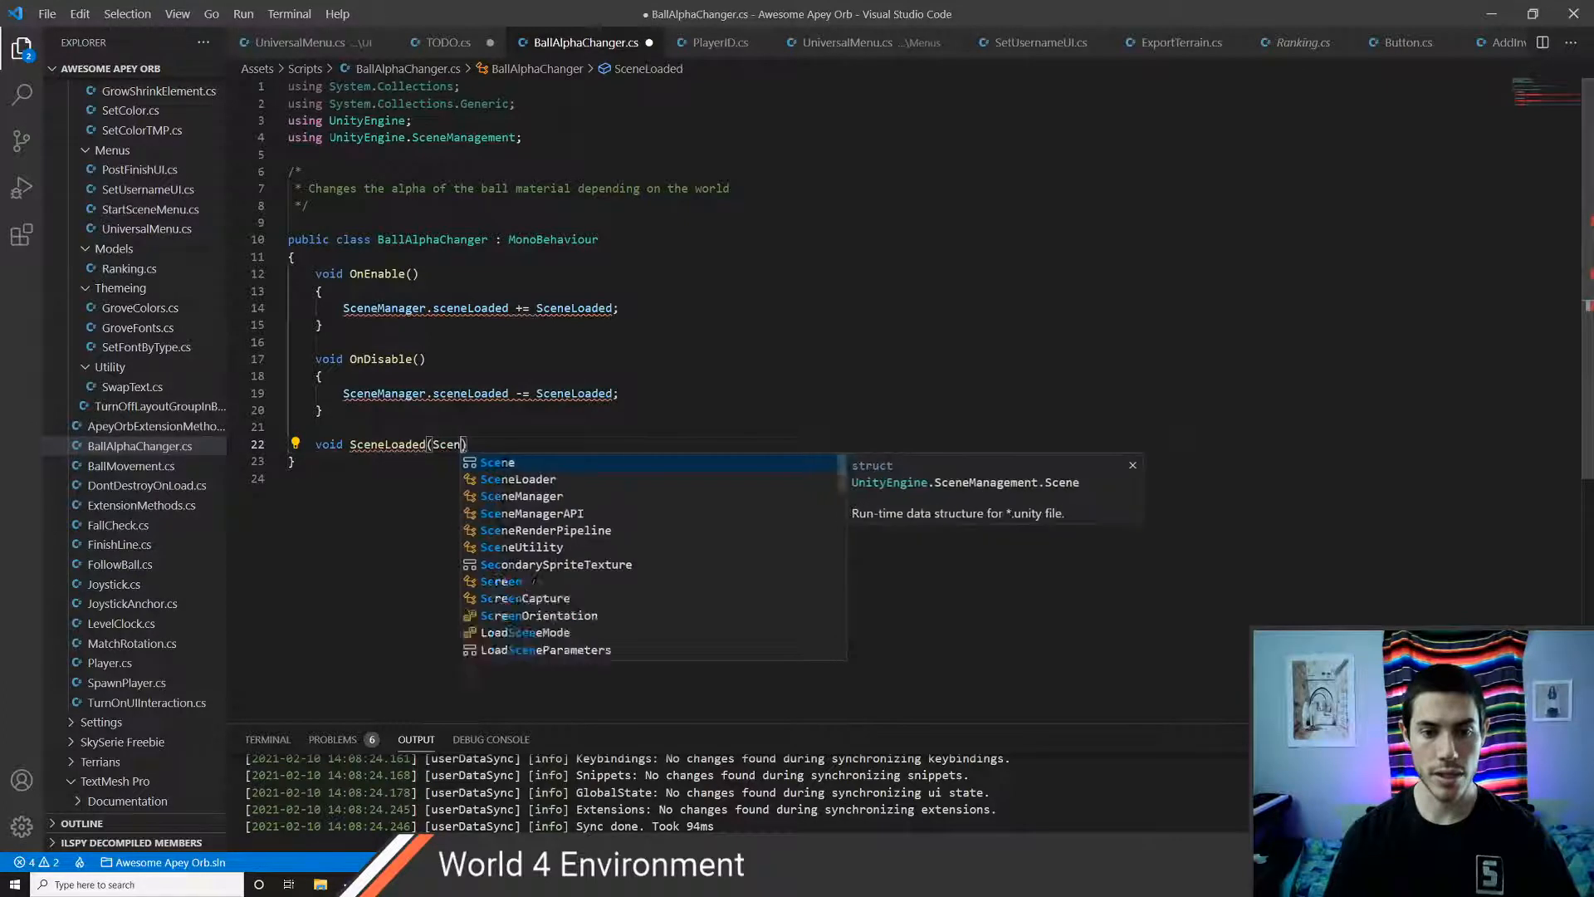
pyautogui.write('LoadSceneMode mode')
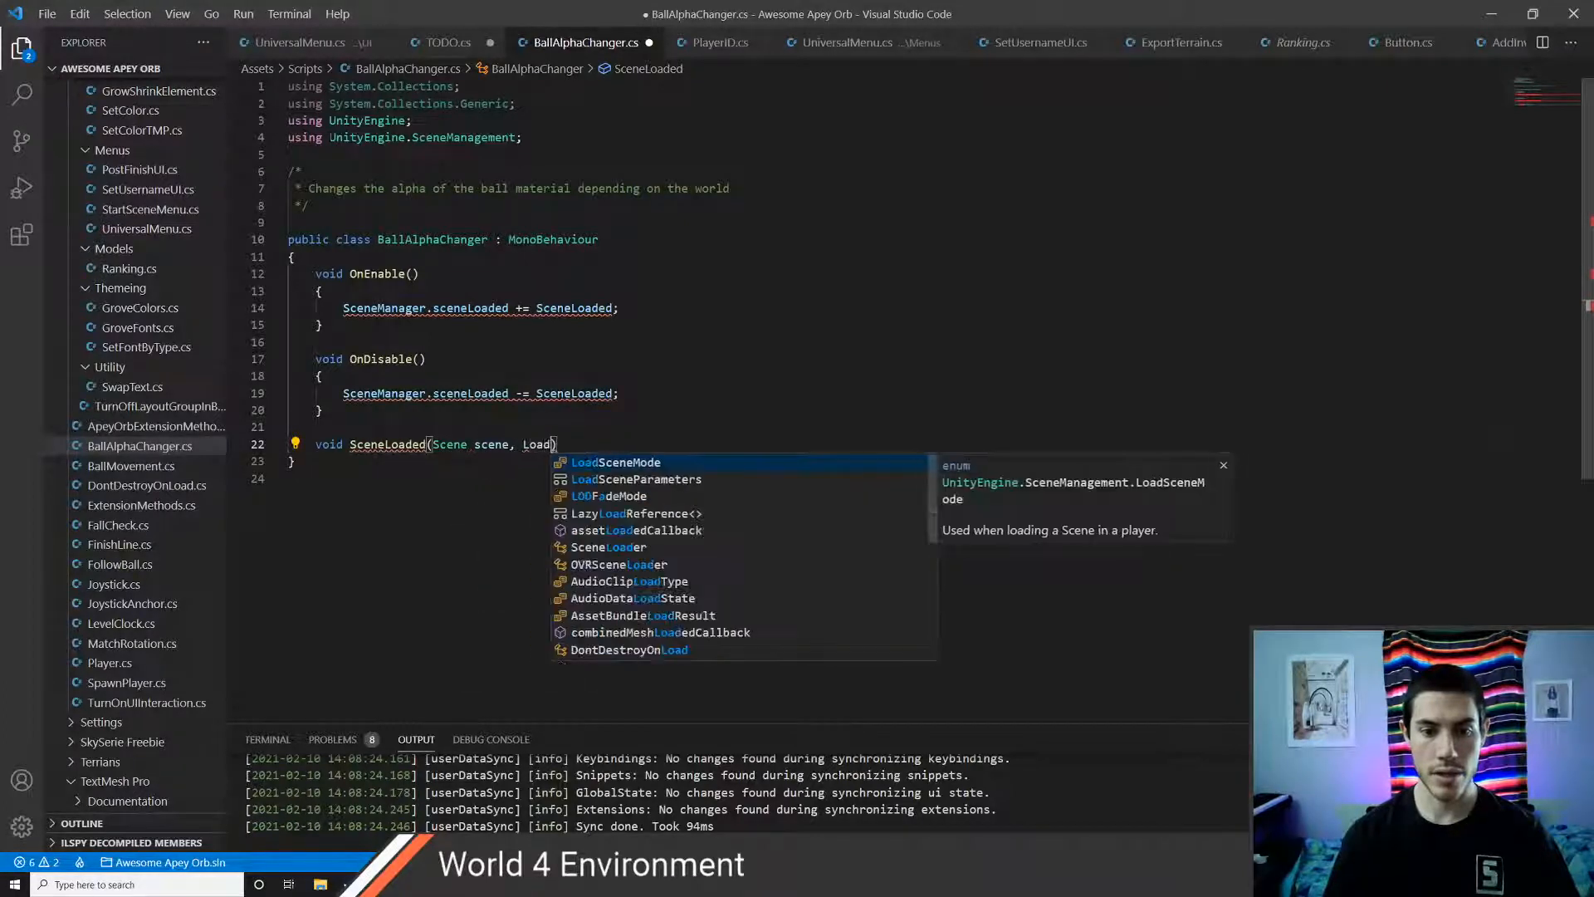
pyautogui.write(')')
pyautogui.hotkey('ctrl', 's')
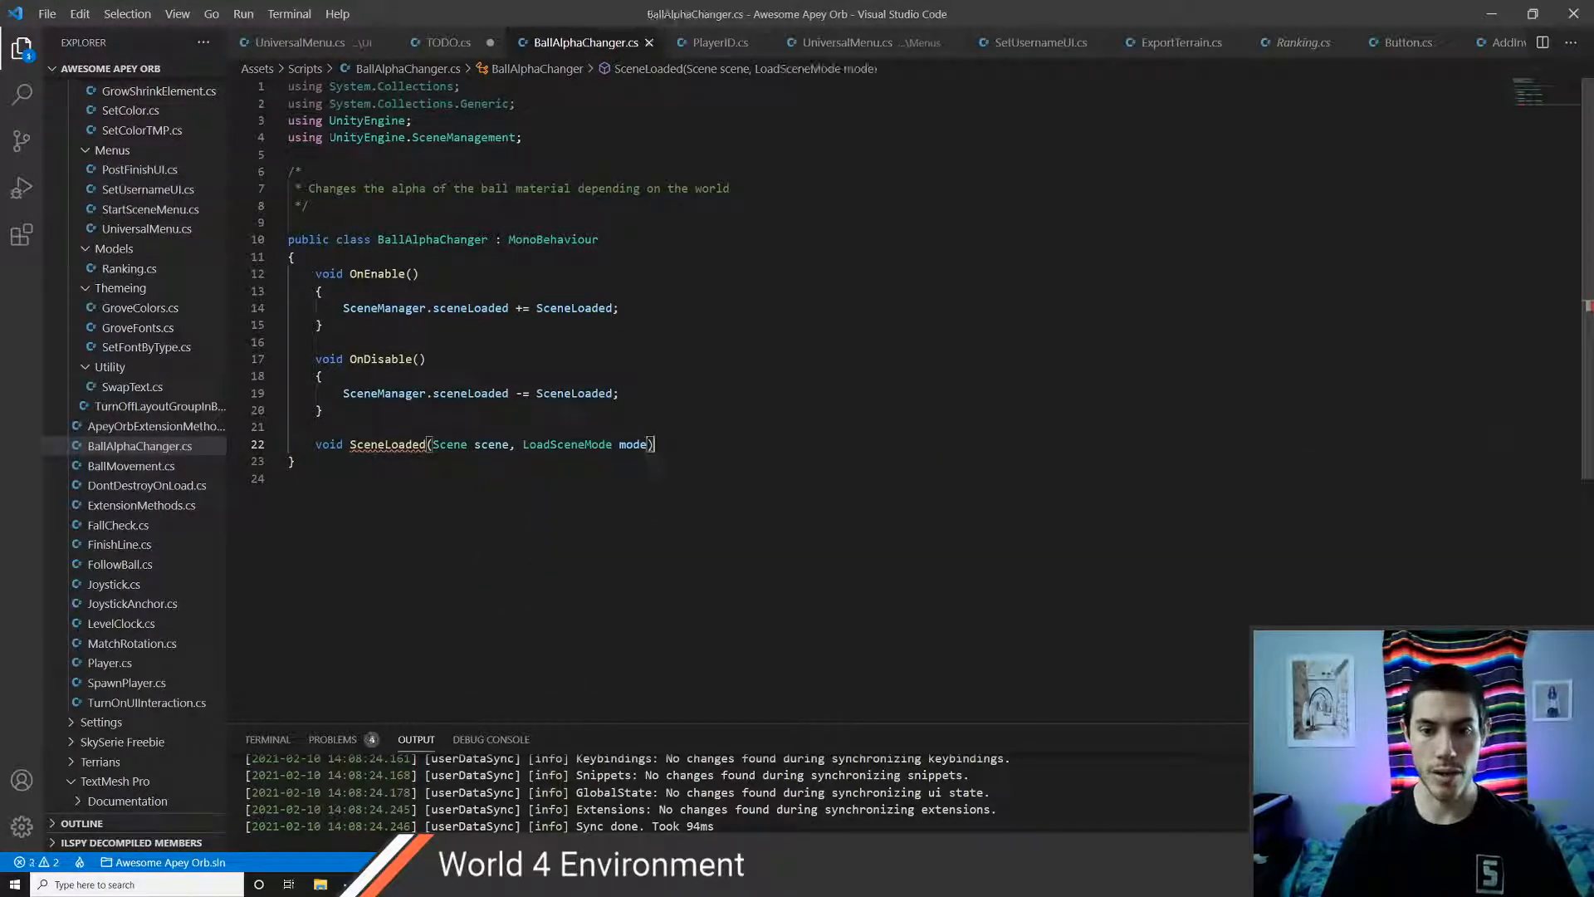
pyautogui.press('Return')
pyautogui.write('{')
pyautogui.press('Return')
pyautogui.hotkey('ctrl', 's')
# - Write the comment "//called when scene loaded" on its own line above the SceneLoaded method and save
pyautogui.press('Up')
pyautogui.press('Up')
pyautogui.press('Up')
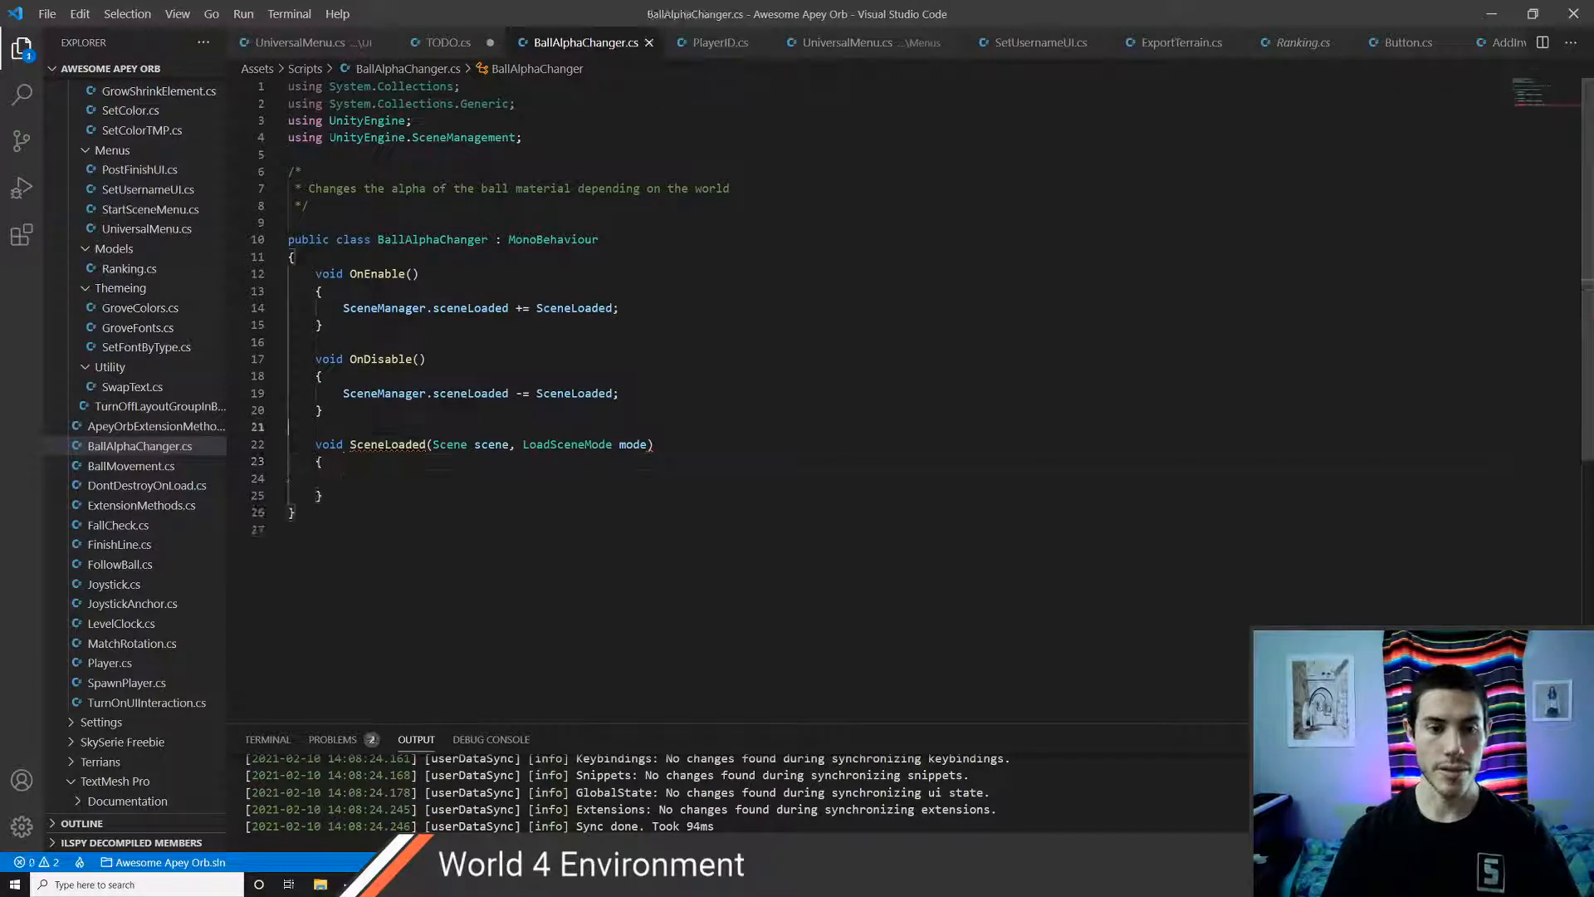
pyautogui.press('Tab')
pyautogui.press('Return')
pyautogui.write('//called ')
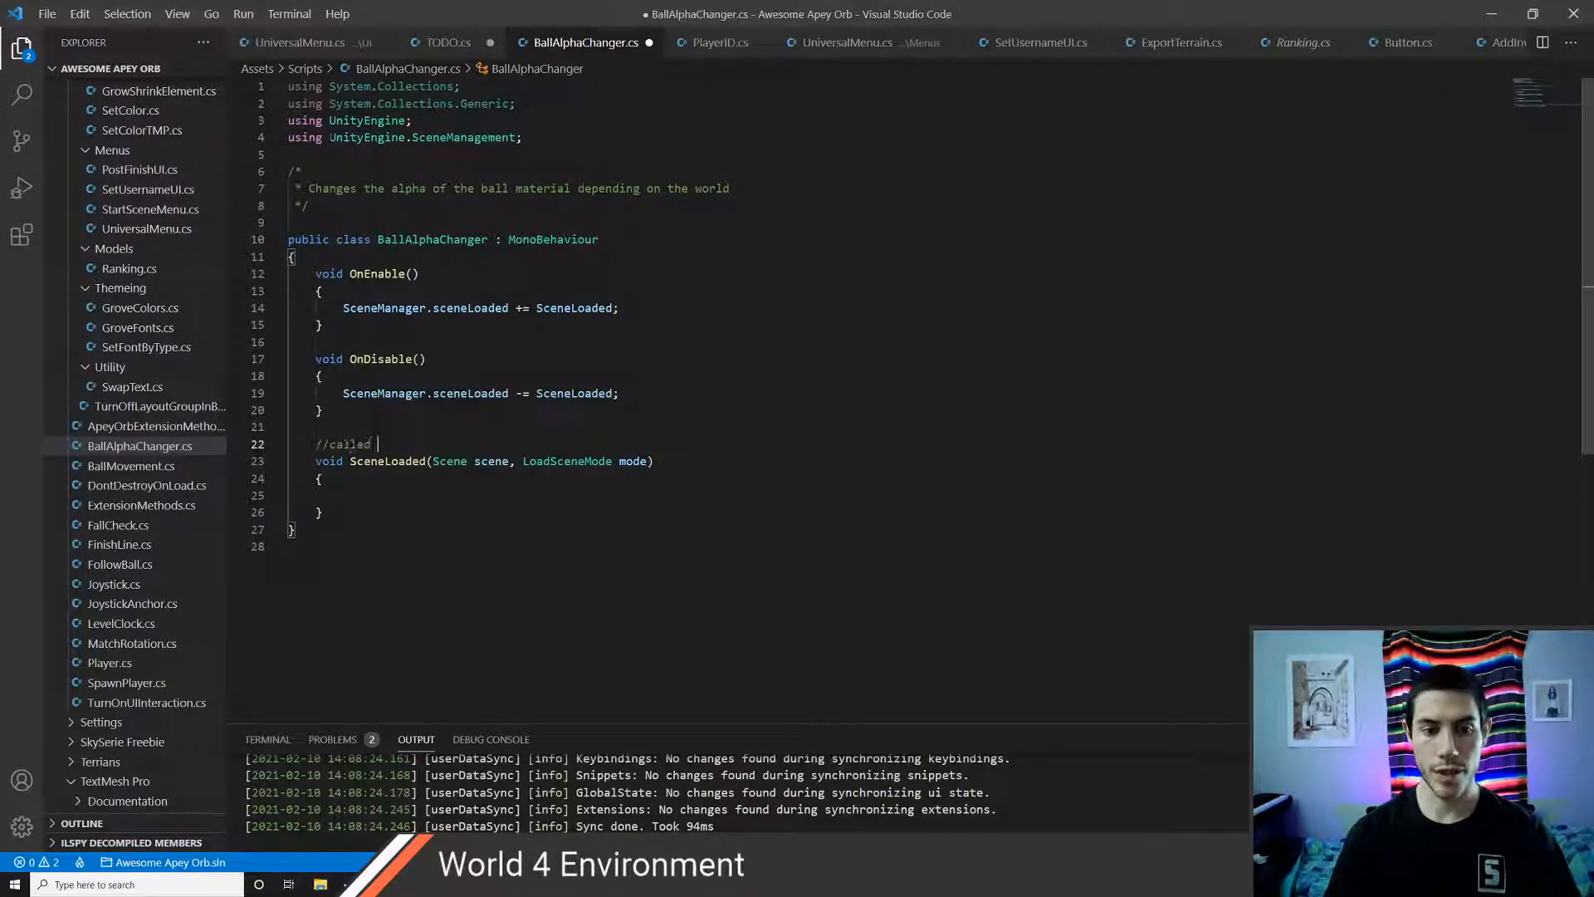
pyautogui.write('when sce')
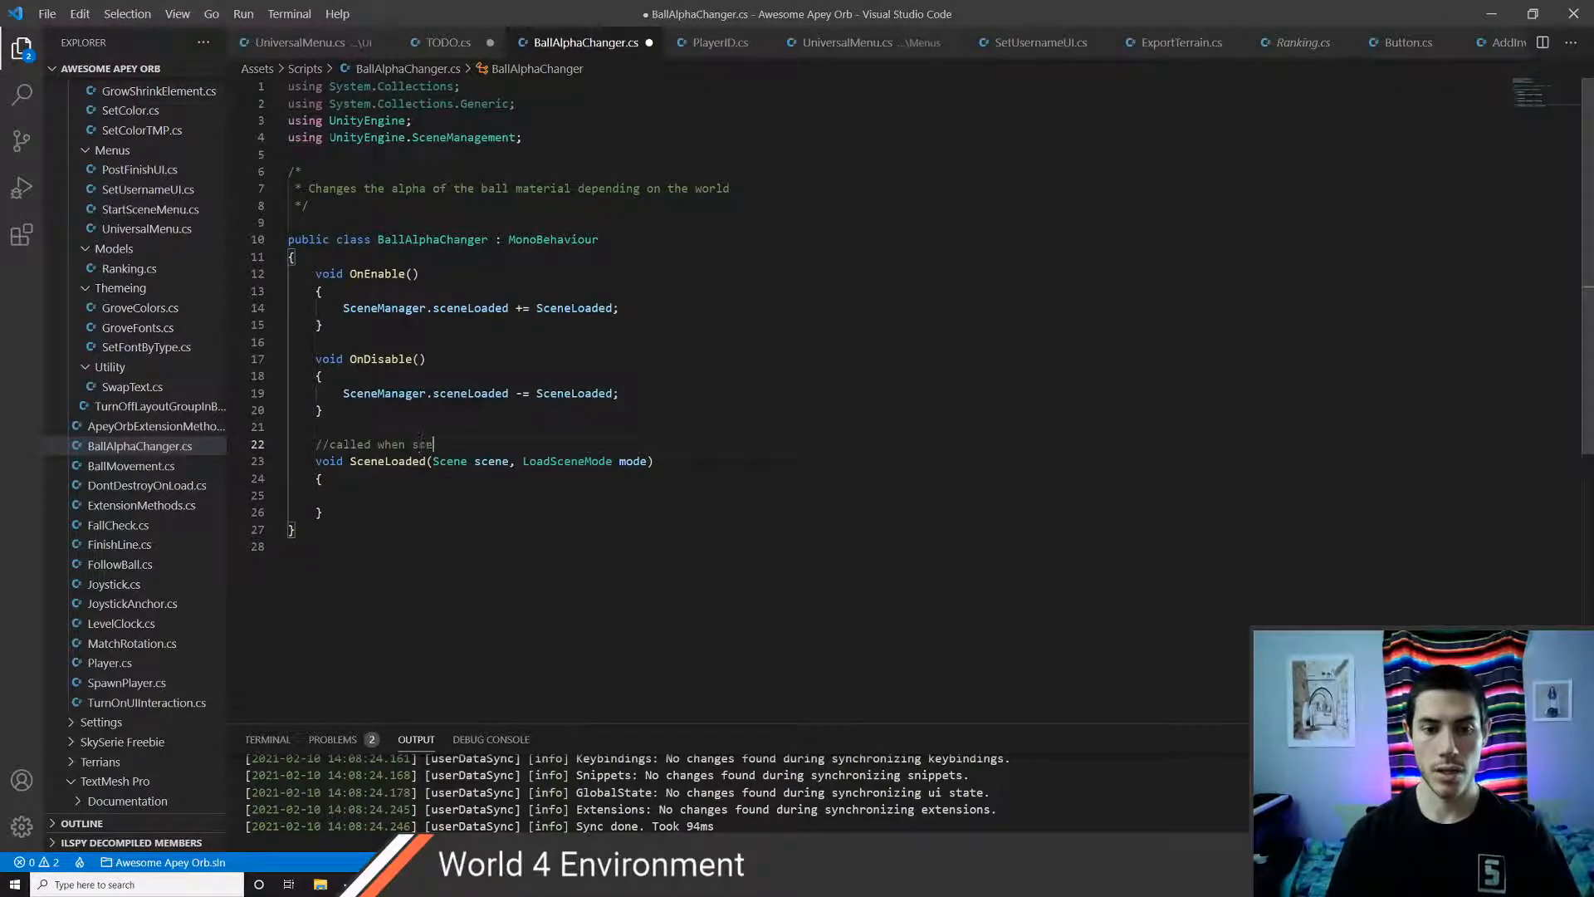
pyautogui.write('ne loaded')
pyautogui.hotkey('ctrl', 's')
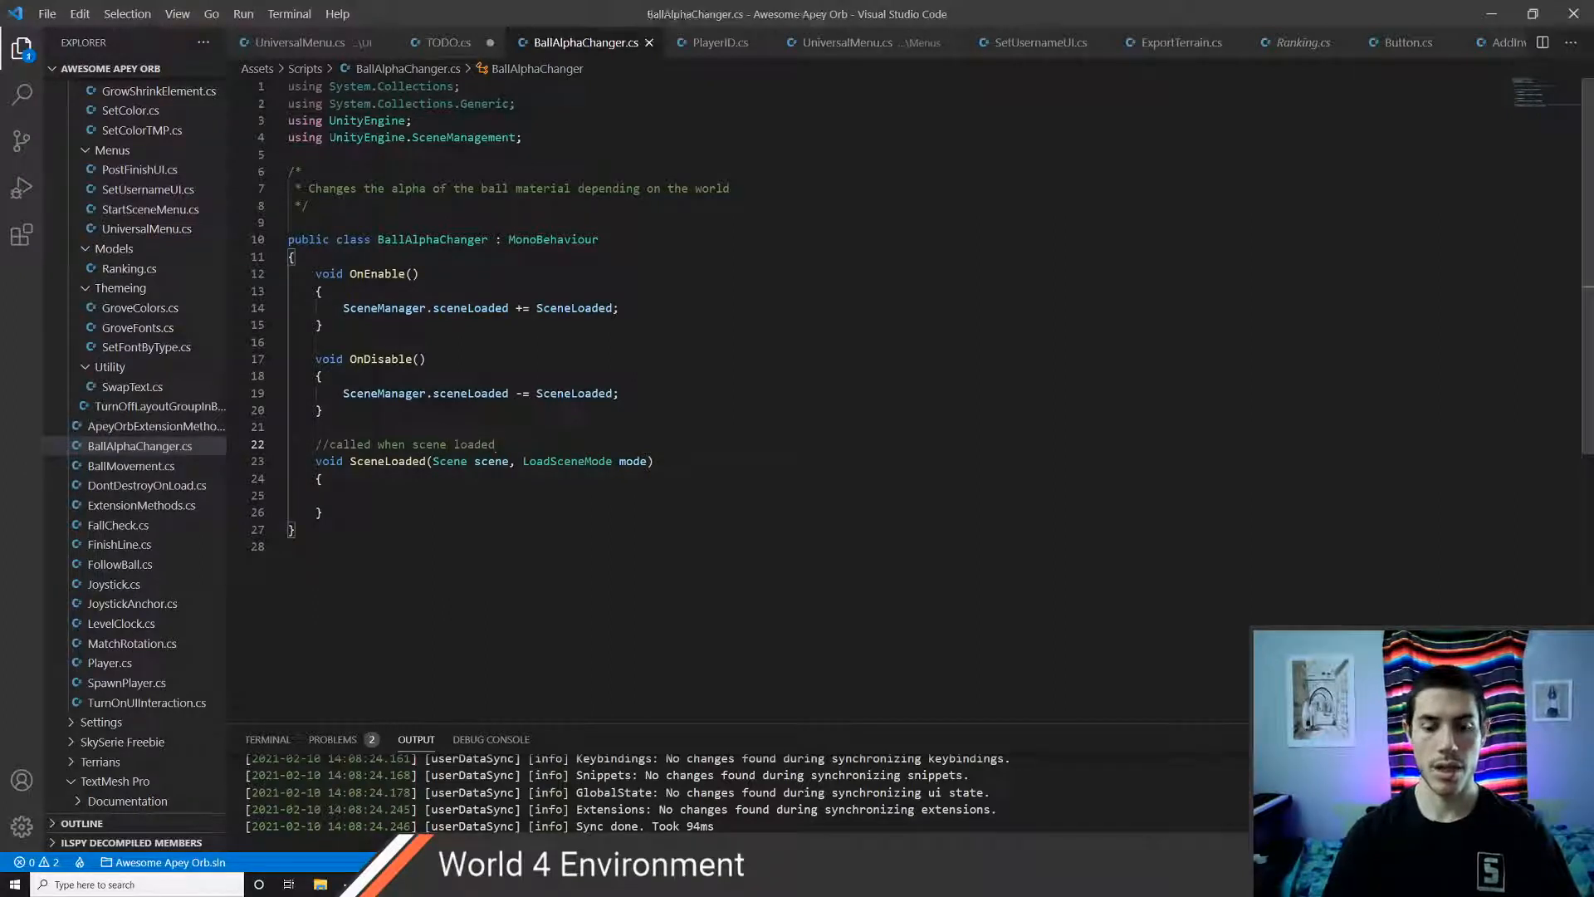
pyautogui.click(396, 495)
pyautogui.click(374, 478)
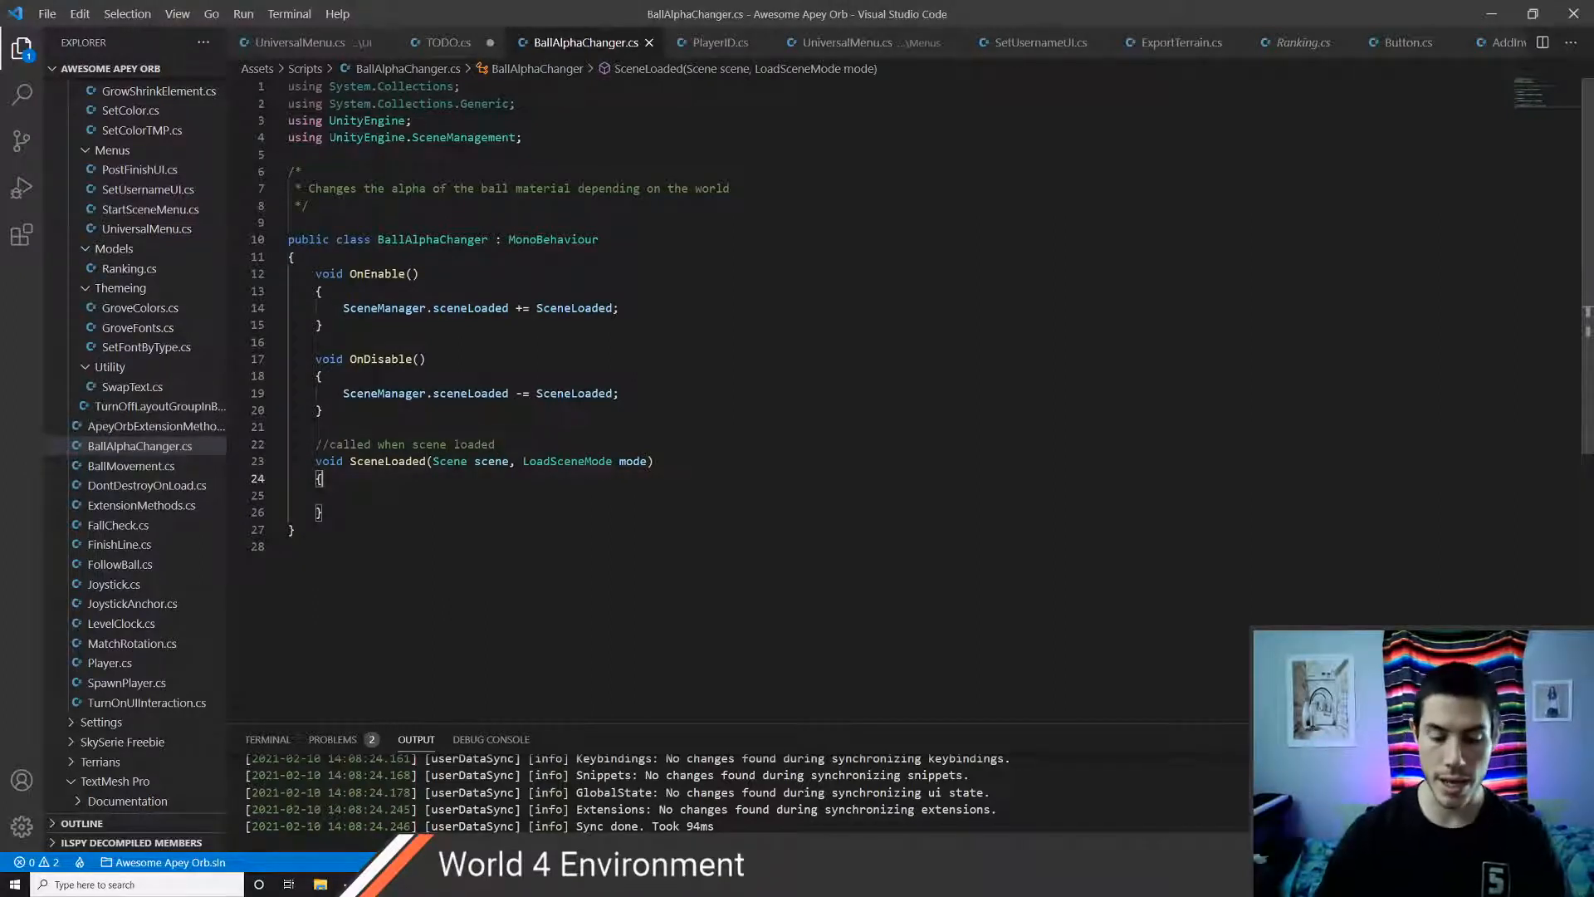
pyautogui.click(343, 495)
pyautogui.press('Tab')
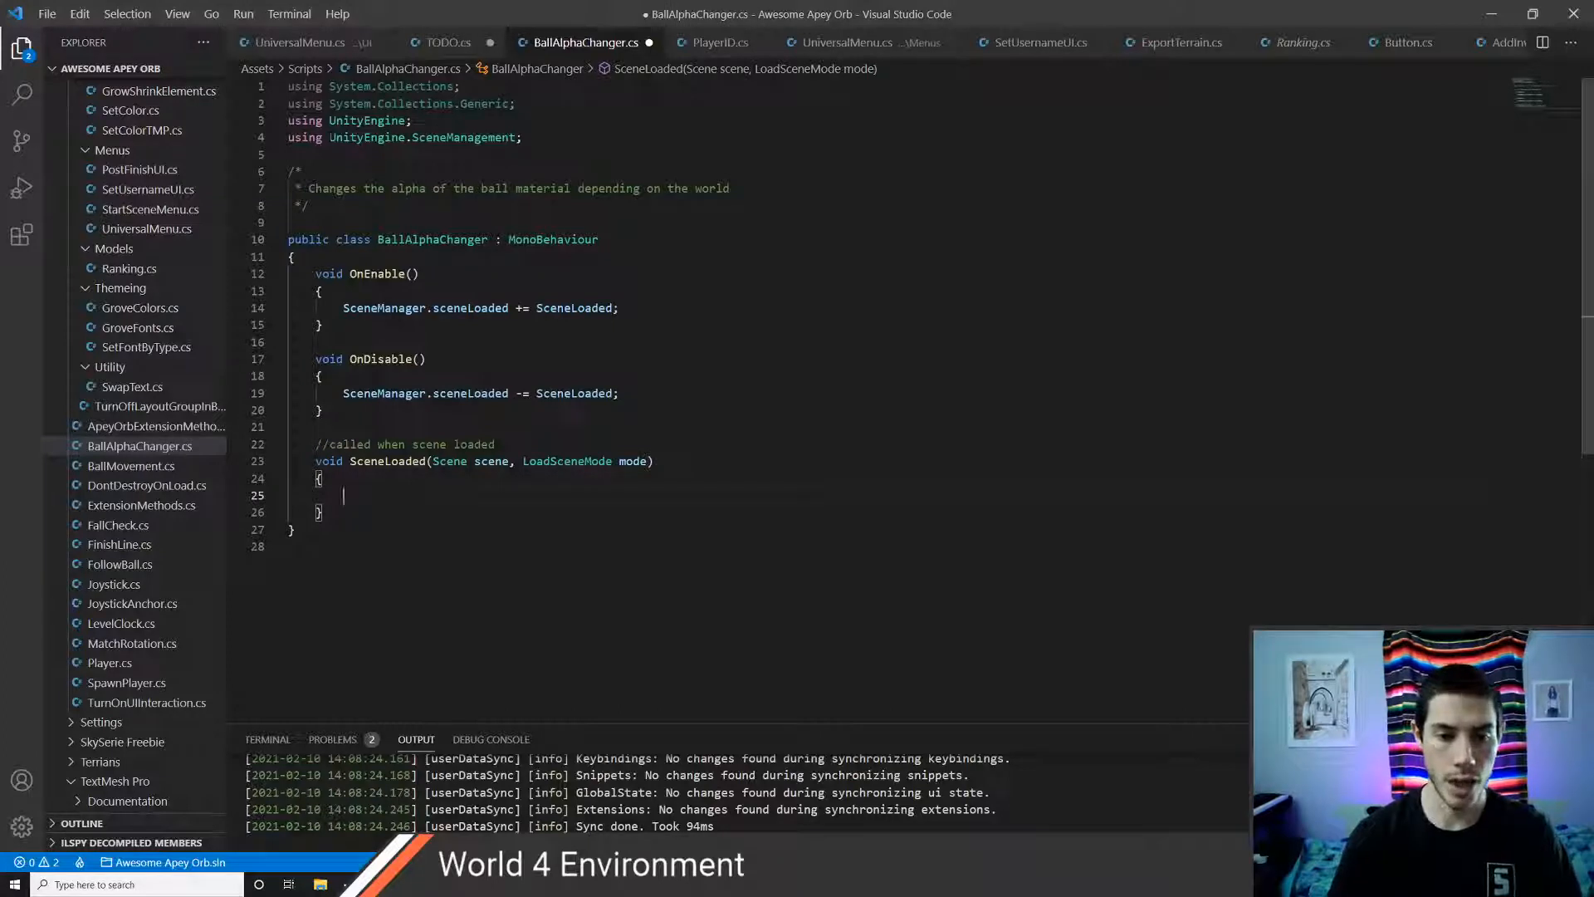
pyautogui.write('scene.nam')
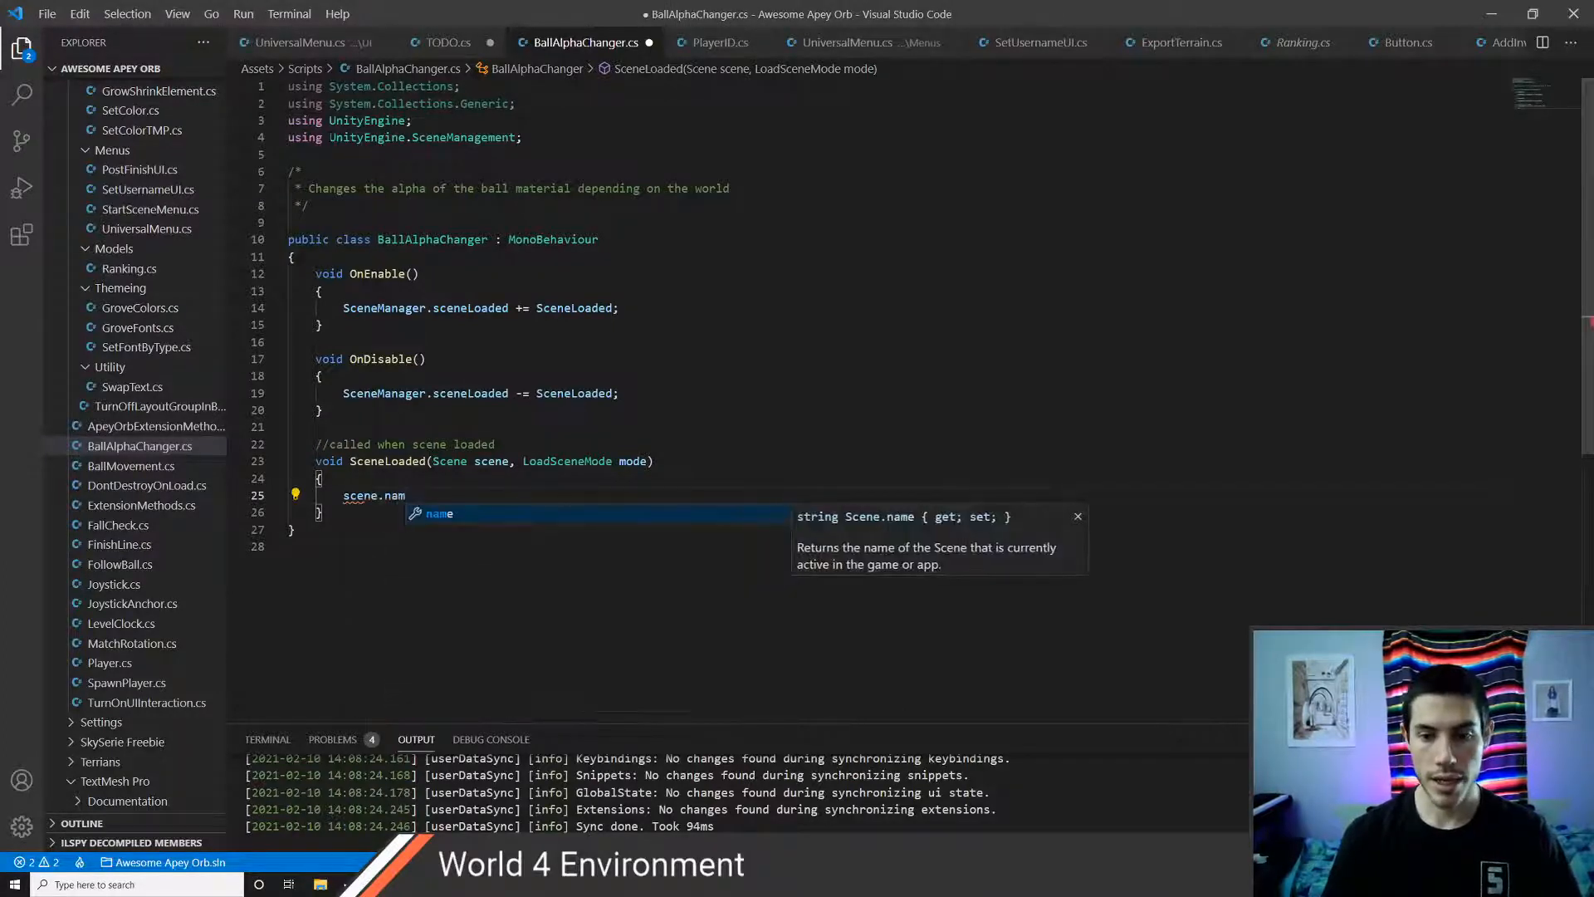
pyautogui.press('Tab')
pyautogui.press('BackSpace')
pyautogui.press('BackSpace')
pyautogui.press('BackSpace')
pyautogui.press('BackSpace')
pyautogui.press('BackSpace')
pyautogui.press('BackSpace')
pyautogui.press('BackSpace')
pyautogui.press('BackSpace')
pyautogui.press('BackSpace')
pyautogui.press('BackSpace')
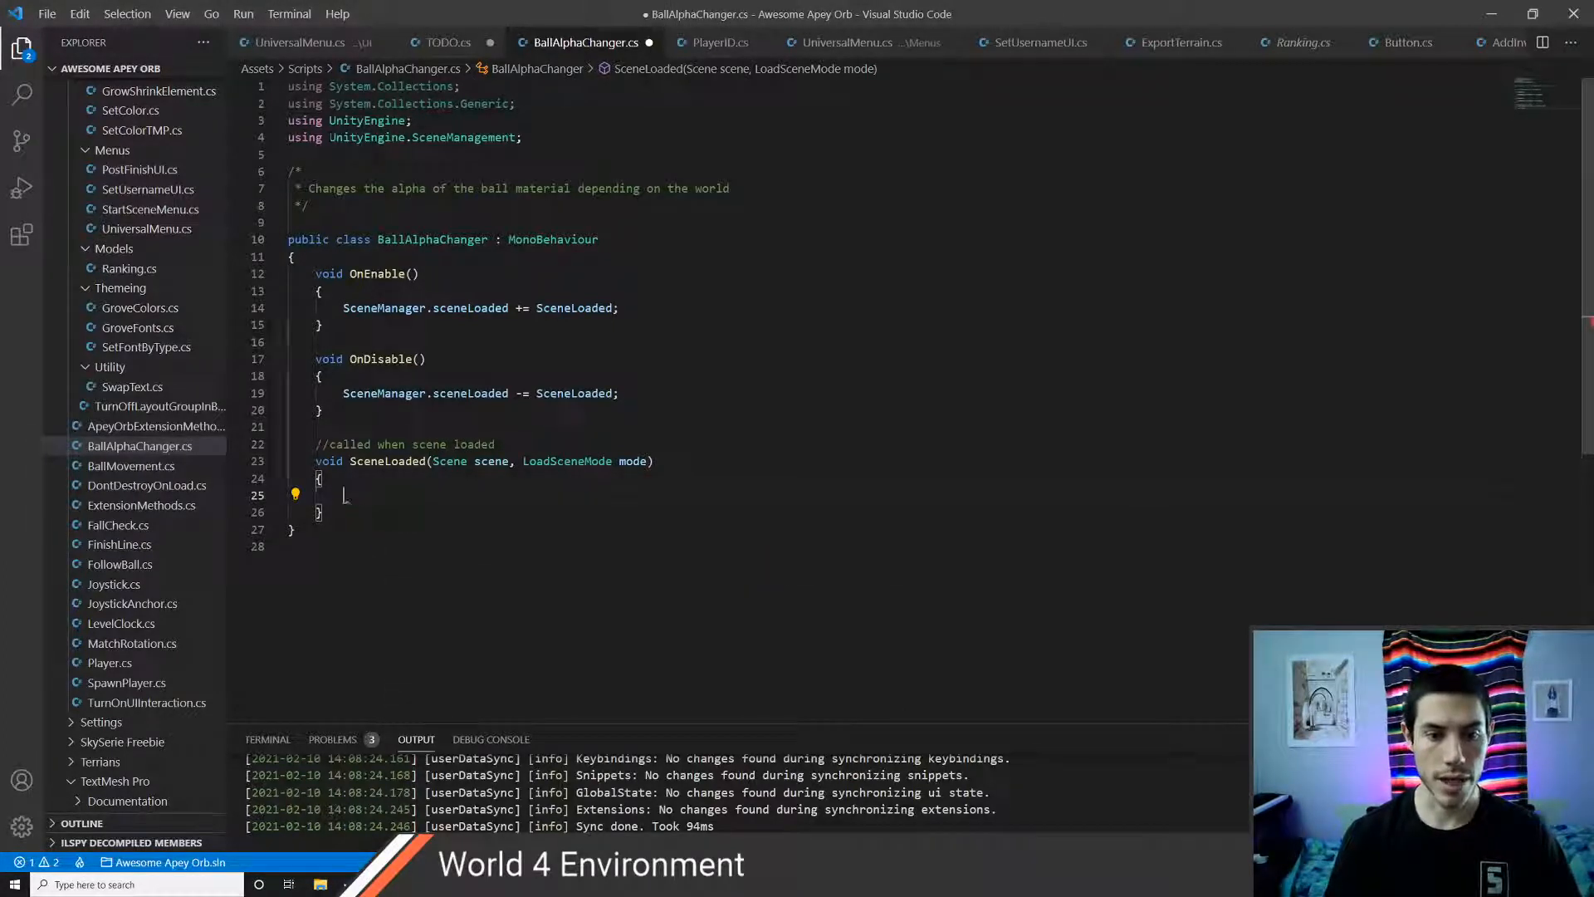
# - Declare a Material field named mat at the start of the class, followed by a blank line, and save
pyautogui.press('Up')
pyautogui.press('Up')
pyautogui.press('Up')
pyautogui.press('Up')
pyautogui.press('Up')
pyautogui.press('Up')
pyautogui.press('Up')
pyautogui.press('Up')
pyautogui.press('Up')
pyautogui.press('Up')
pyautogui.press('Up')
pyautogui.press('Up')
pyautogui.press('Up')
pyautogui.press('Up')
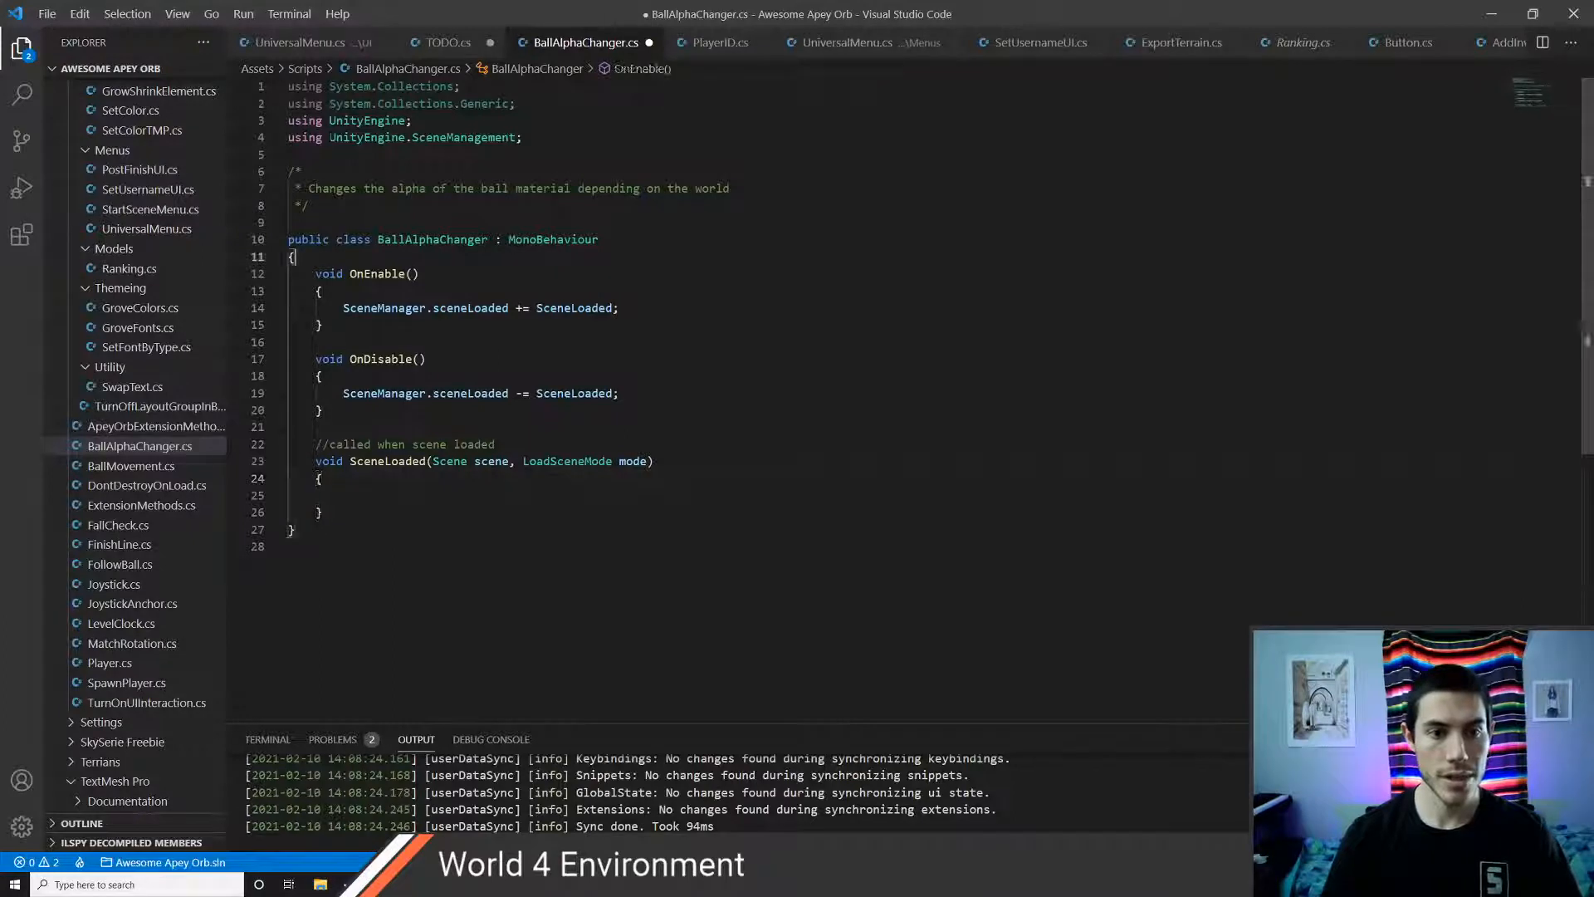
pyautogui.press('Return')
pyautogui.write('Material mat =')
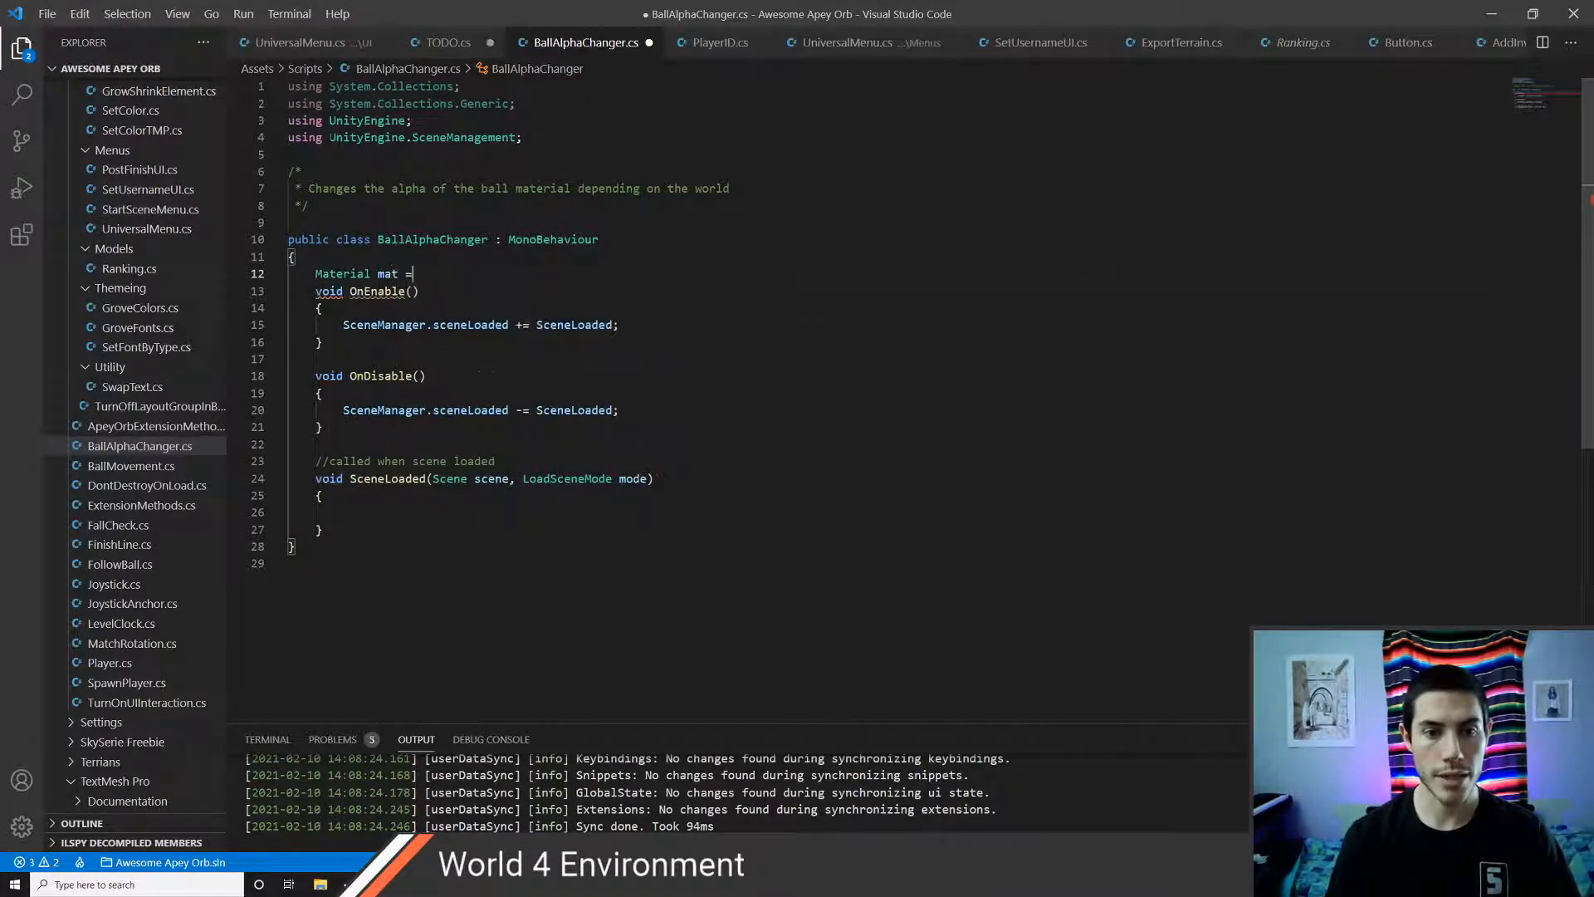
pyautogui.press('BackSpace')
pyautogui.write(';')
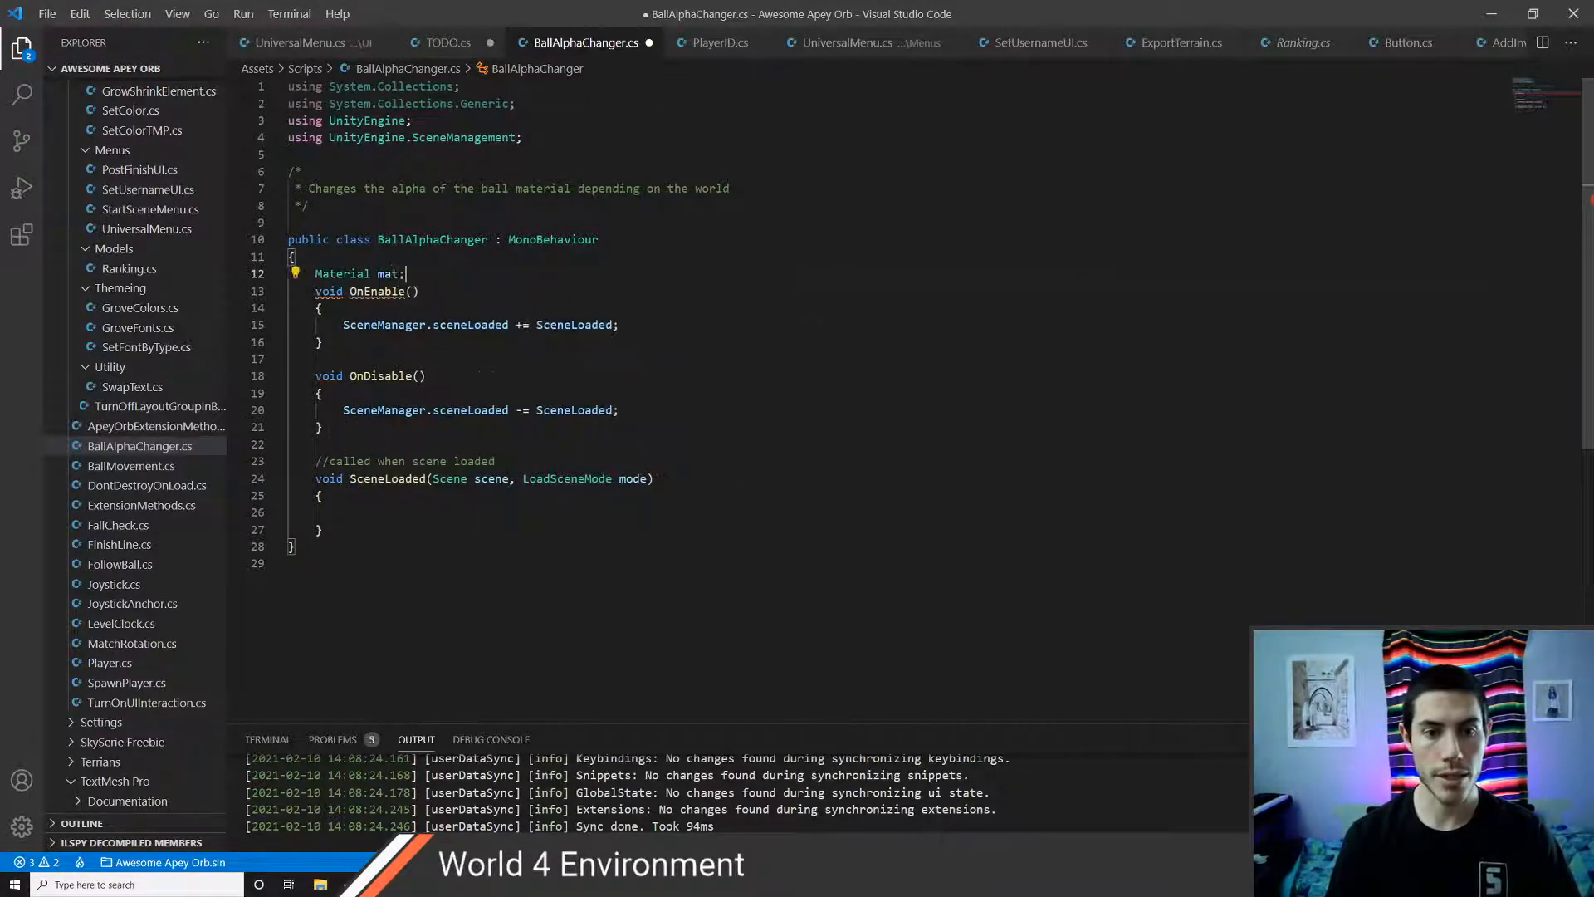
pyautogui.press('Return')
pyautogui.hotkey('ctrl', 's')
pyautogui.press('Down')
pyautogui.press('Down')
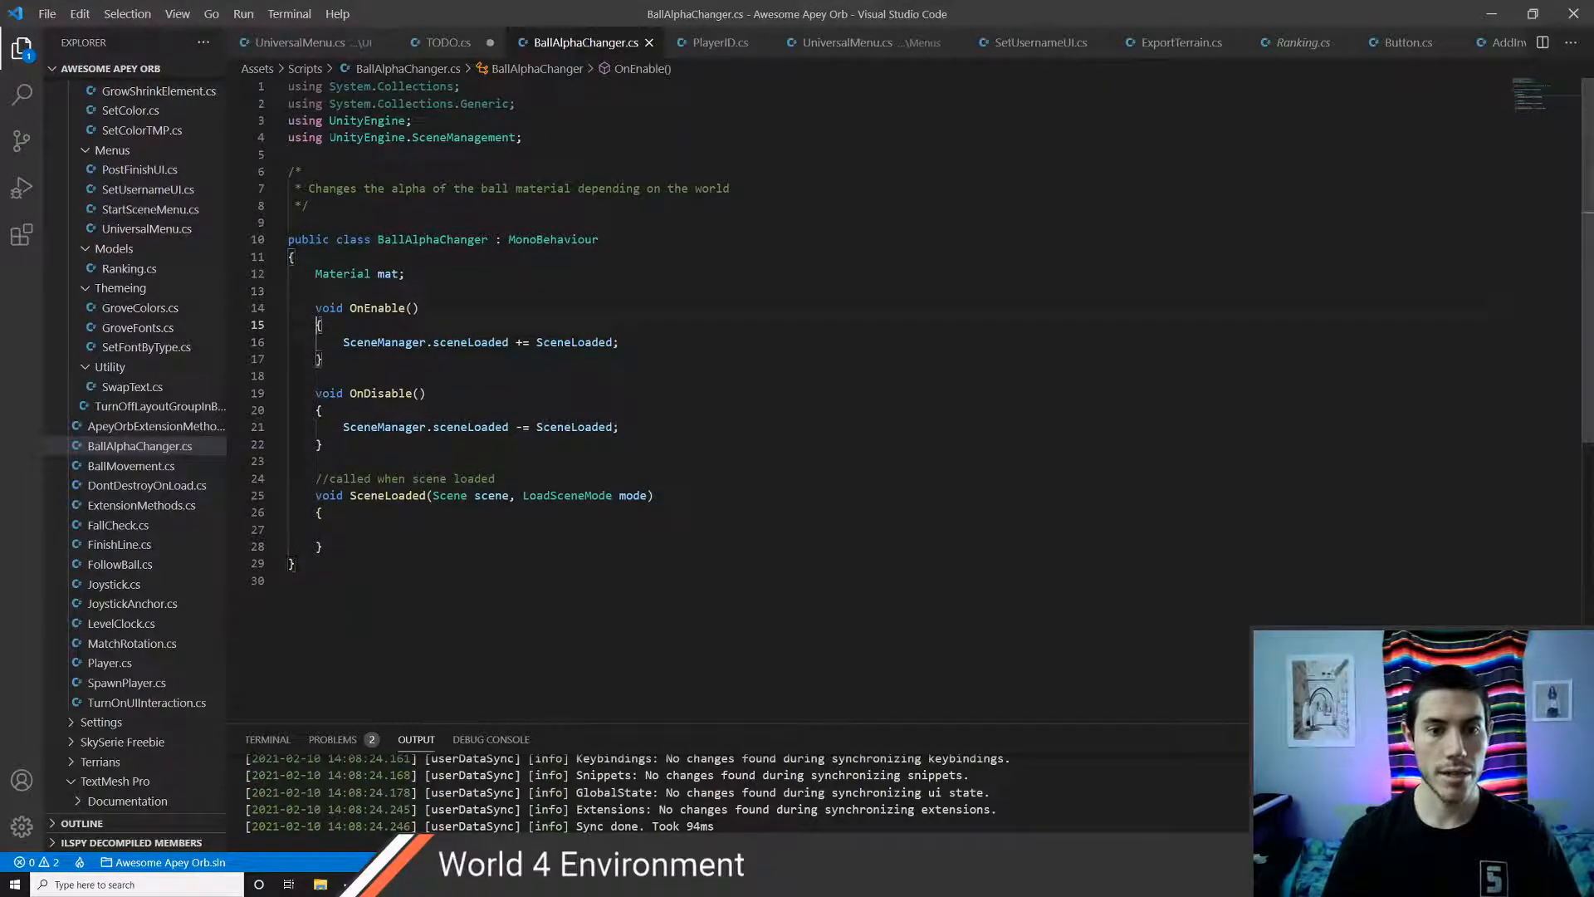
pyautogui.press('Return')
pyautogui.write('ma')
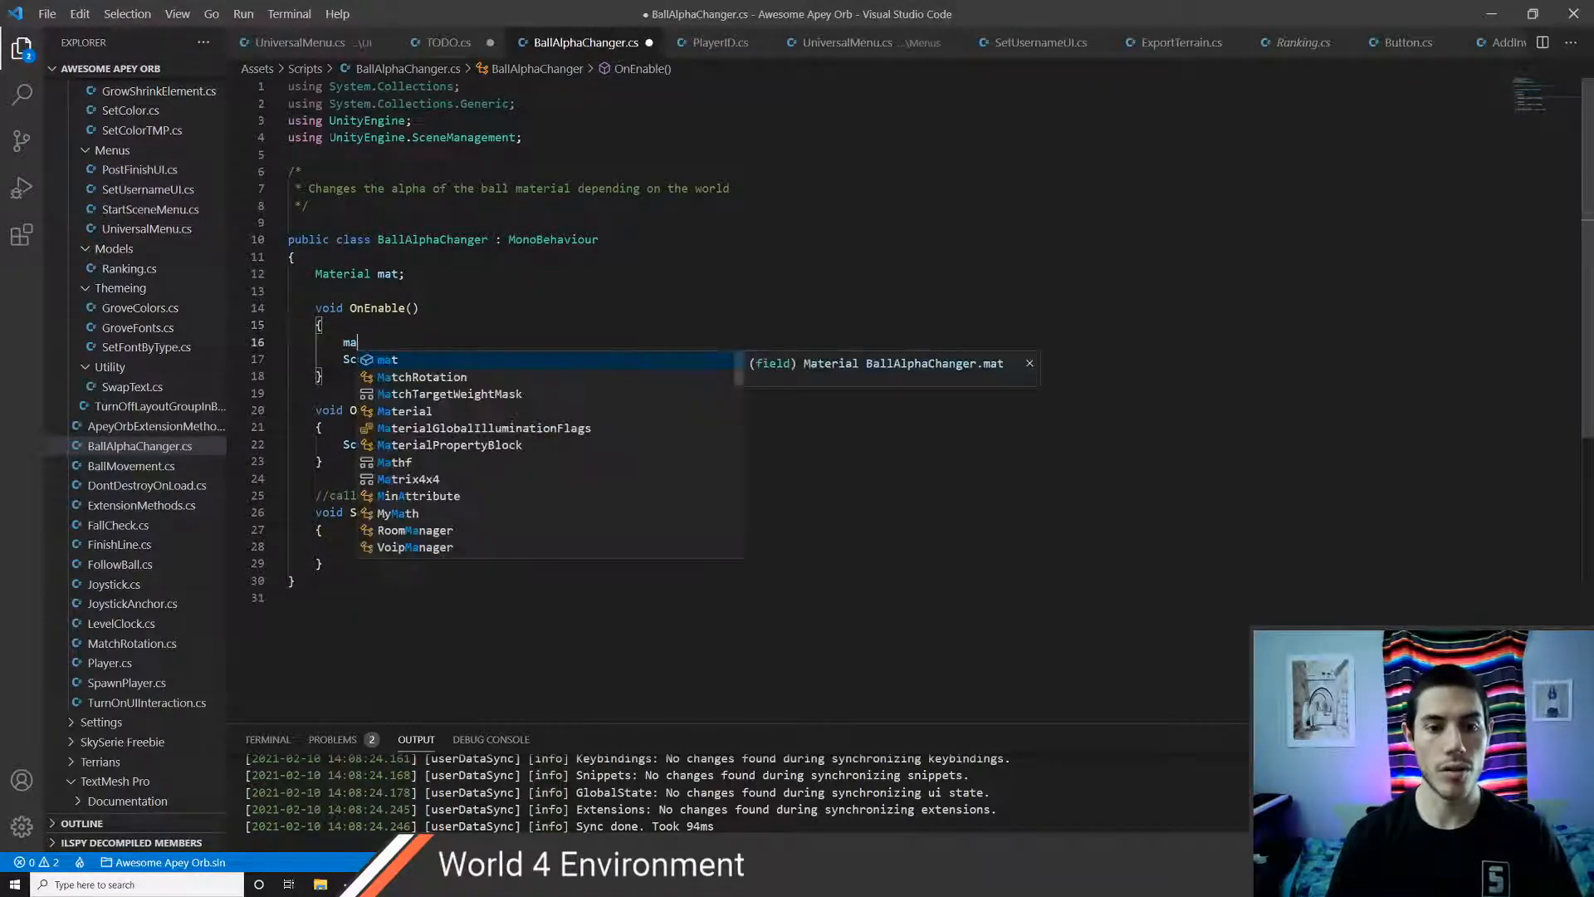
pyautogui.press('BackSpace')
pyautogui.press('BackSpace')
pyautogui.press('BackSpace')
pyautogui.press('BackSpace')
pyautogui.press('BackSpace')
# - Add a Start method between OnDisable and the SceneLoaded comment, with the beginning of an assignment to mat in its body
pyautogui.press('Down')
pyautogui.press('Down')
pyautogui.press('Down')
pyautogui.press('Down')
pyautogui.press('Down')
pyautogui.press('Down')
pyautogui.press('Down')
pyautogui.press('Down')
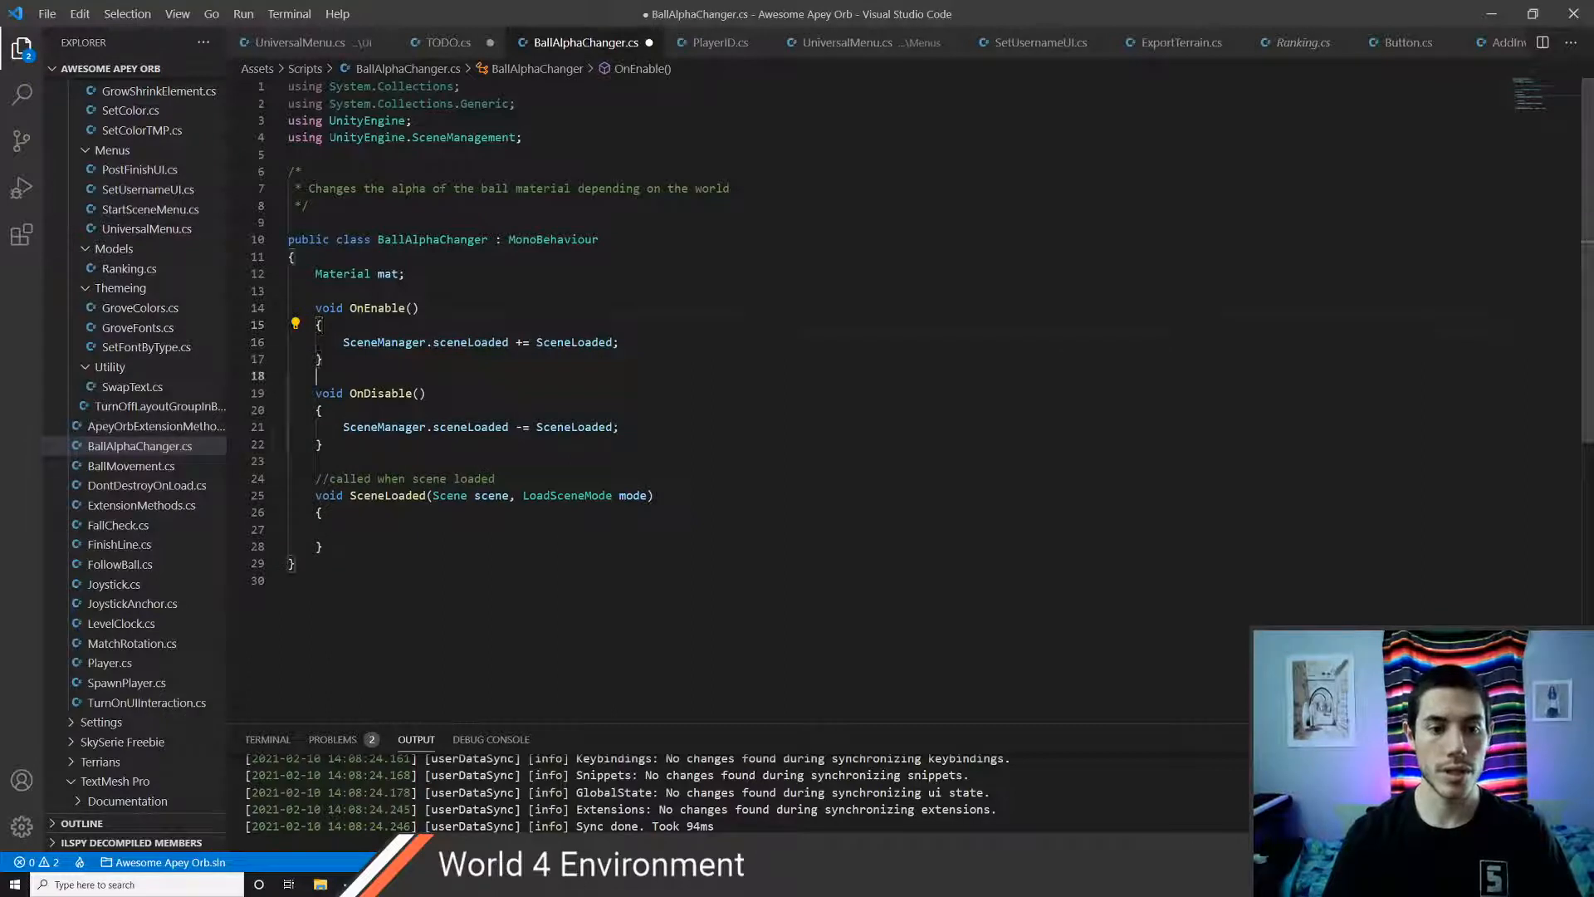
pyautogui.press('Return')
pyautogui.write('void')
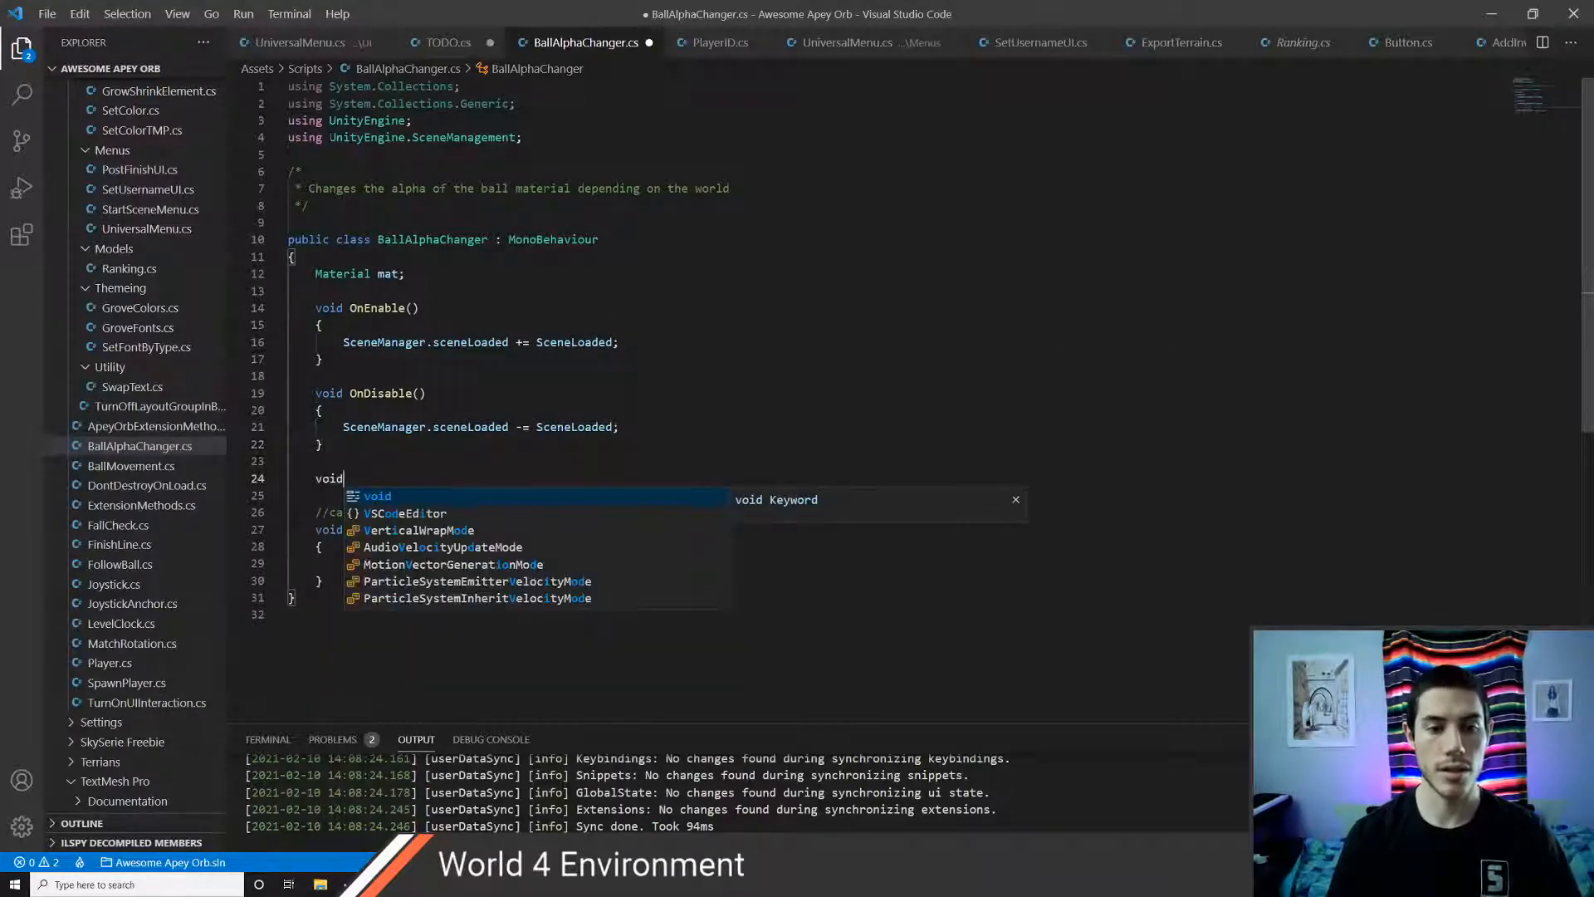
pyautogui.write(' Start()')
pyautogui.press('Return')
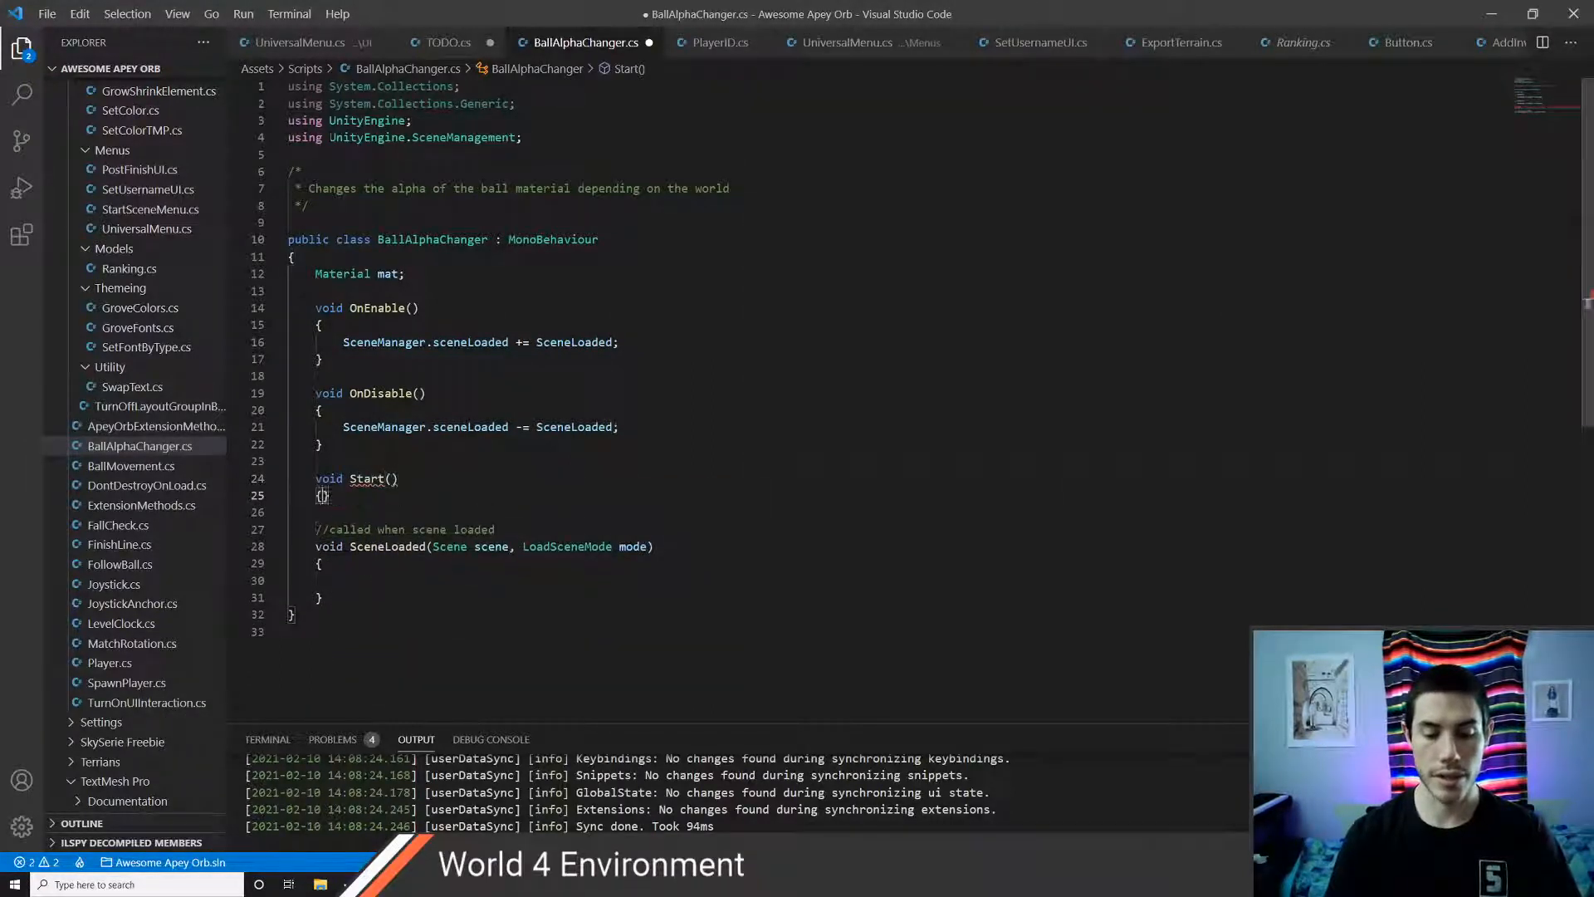
pyautogui.write('{')
pyautogui.press('Return')
pyautogui.write('mat =')
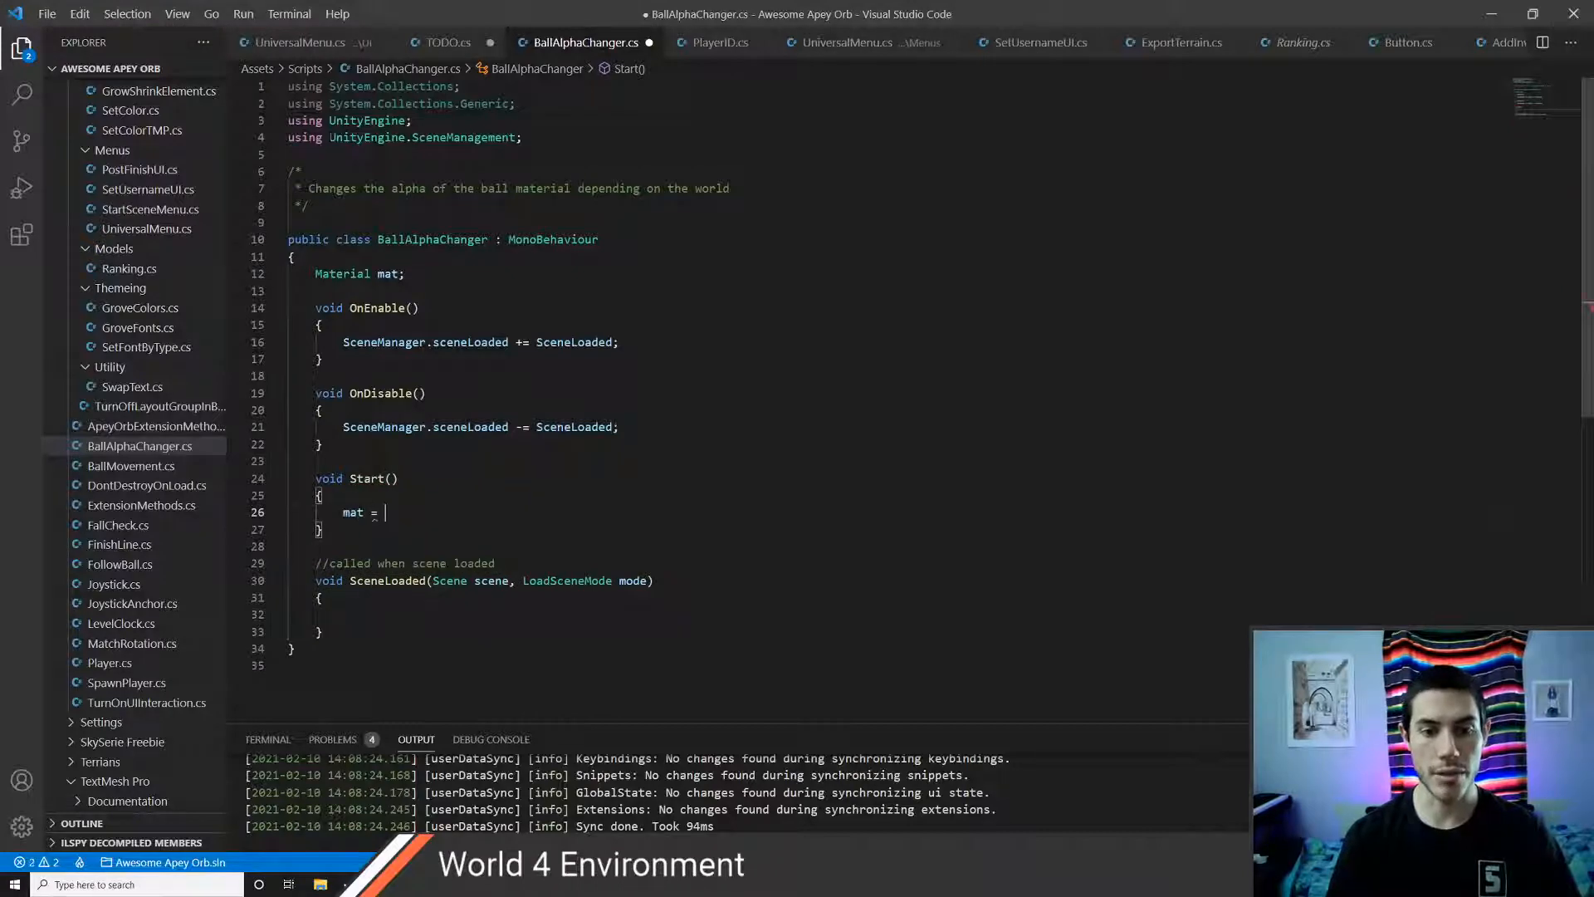
pyautogui.write('Getr')
pyautogui.press('BackSpace')
pyautogui.press('BackSpace')
pyautogui.press('BackSpace')
pyautogui.press('BackSpace')
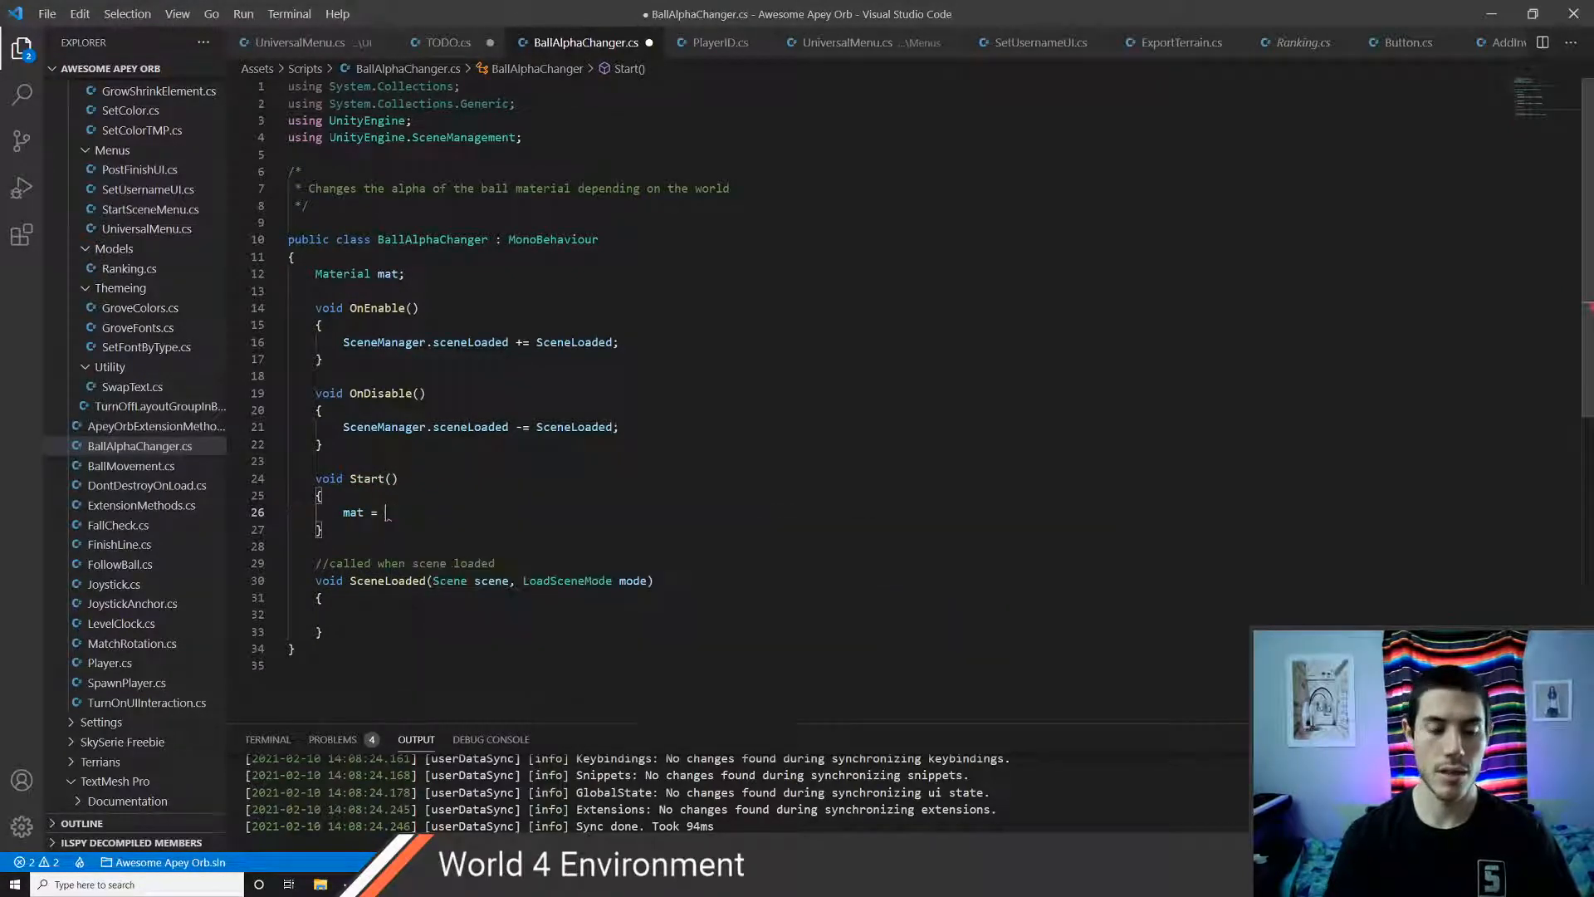
pyautogui.hotkey('alt', 'Tab')
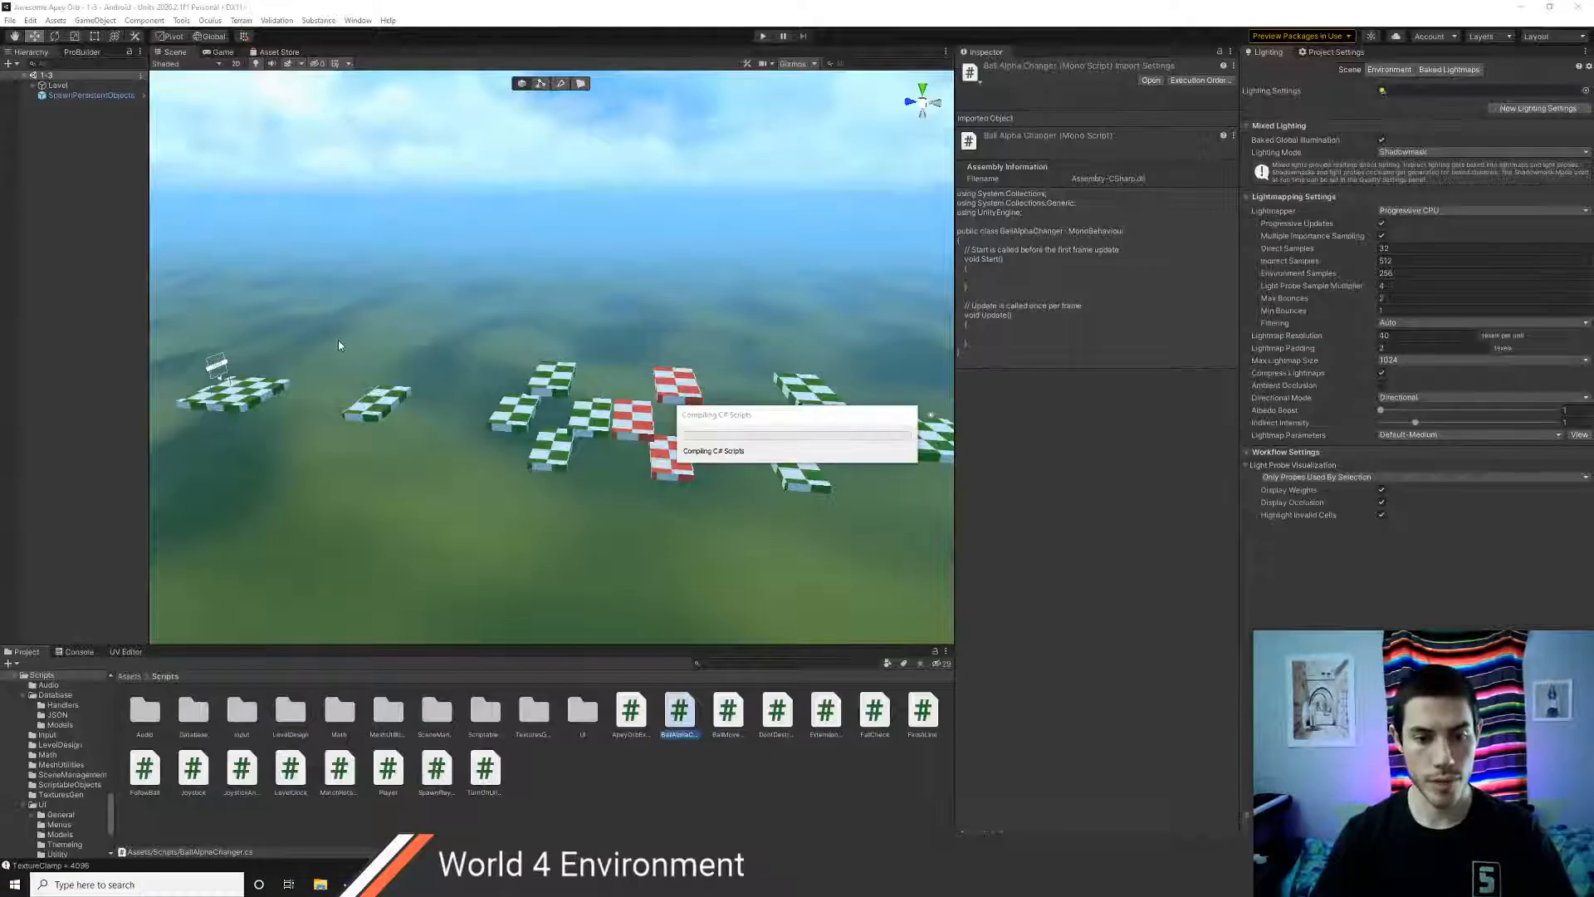
pyautogui.hotkey('alt', 'Tab')
# - Complete the mat assignment in Start with GetComponent<Renderer>().sharedMaterial and save the script
pyautogui.write('GetCo')
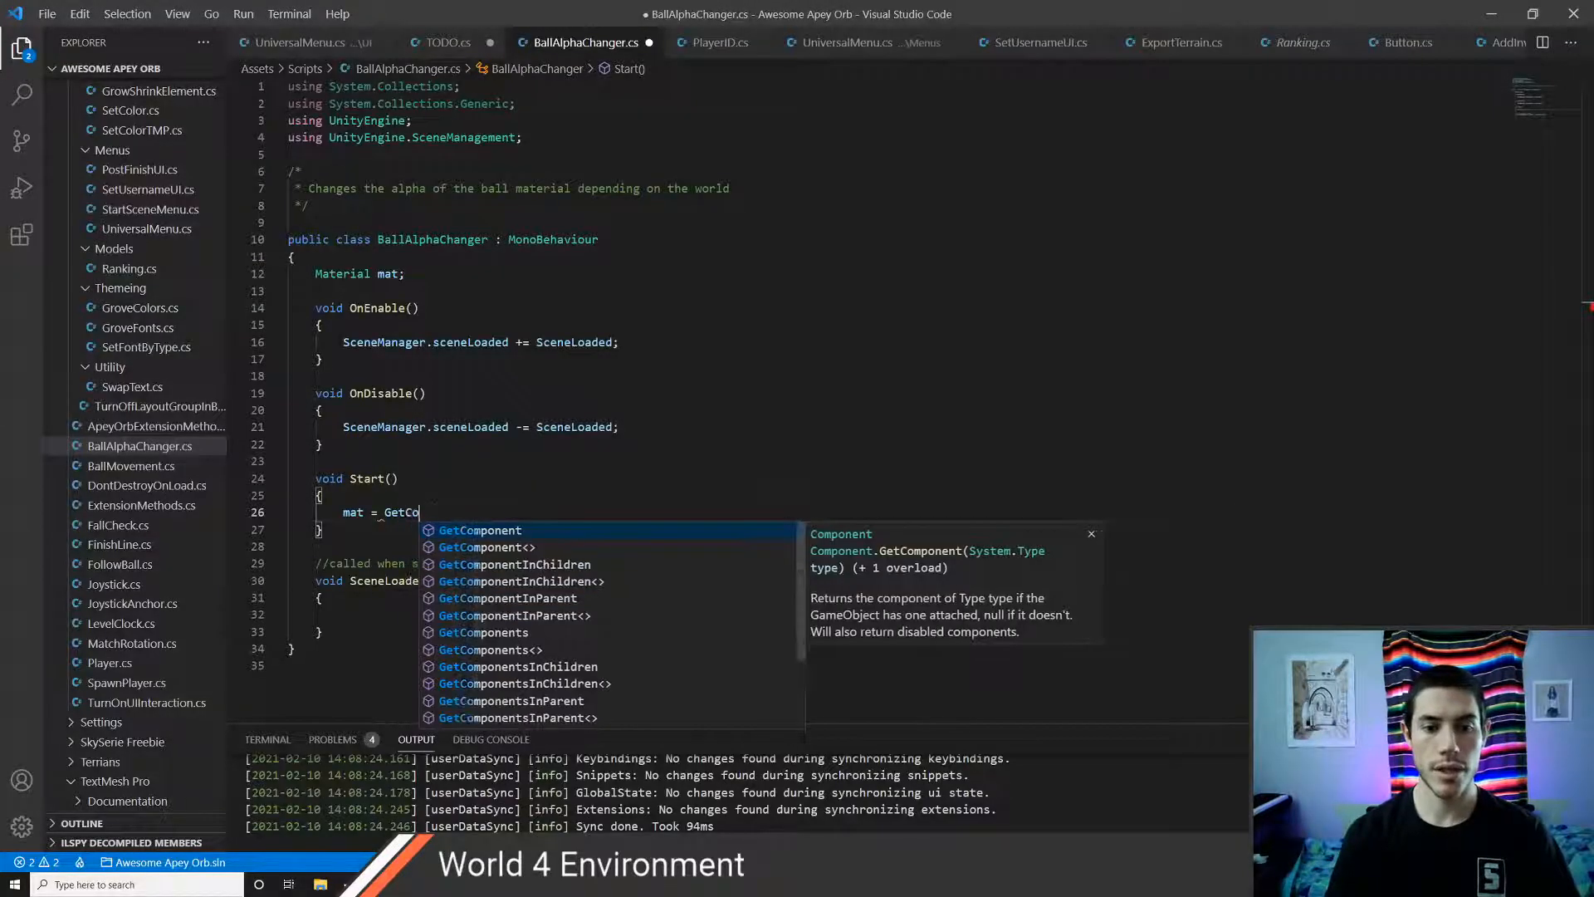
pyautogui.press('Tab')
pyautogui.write('<Render')
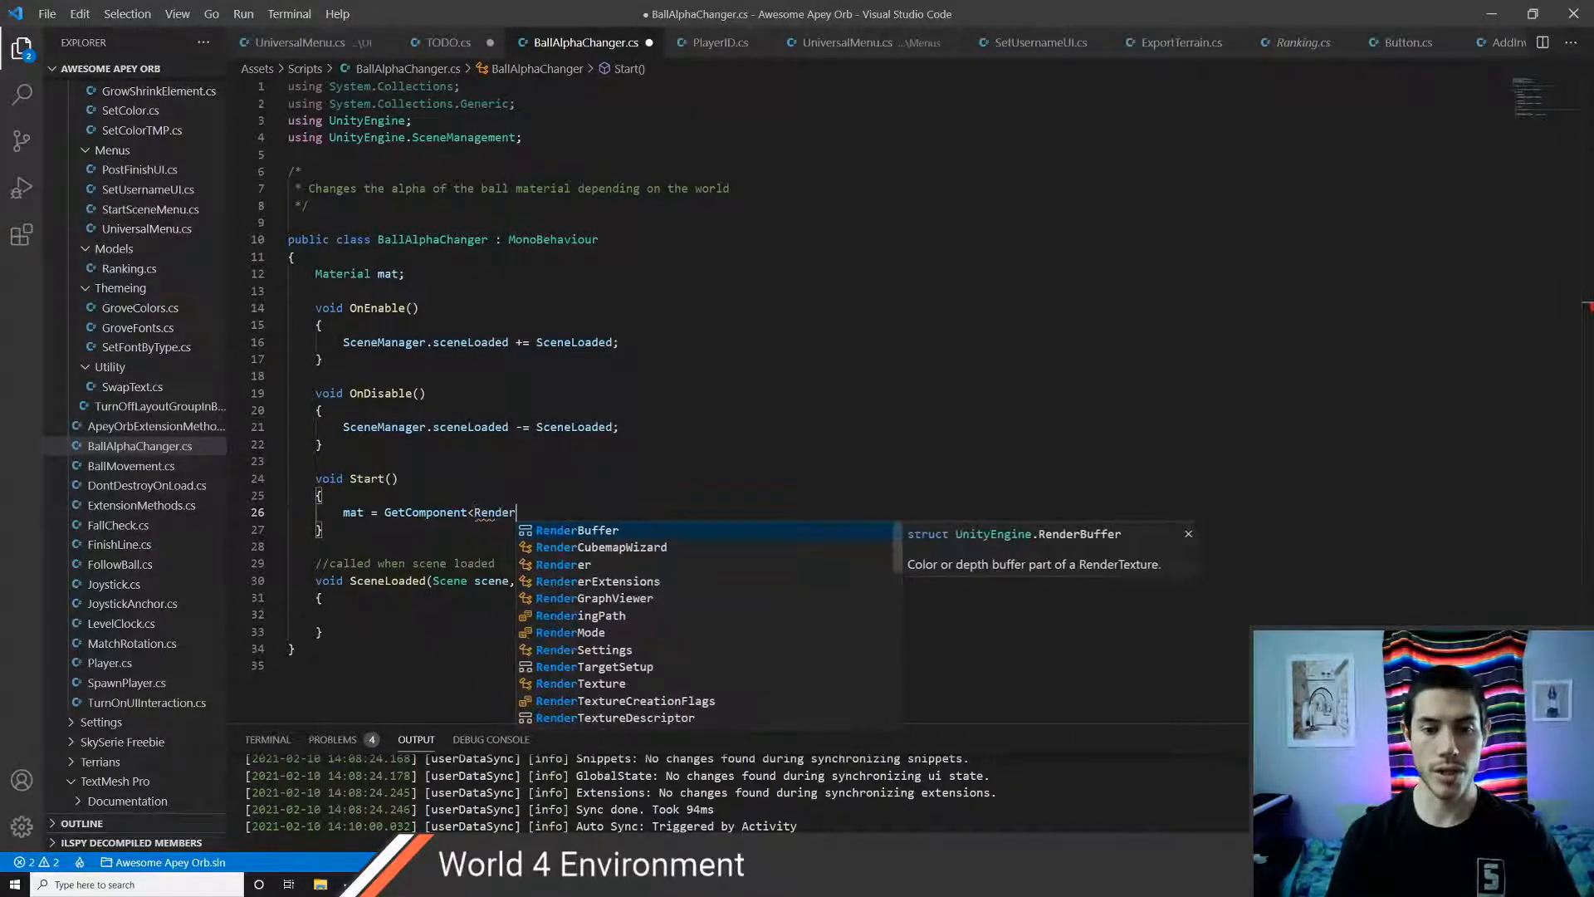
pyautogui.write('er>().m')
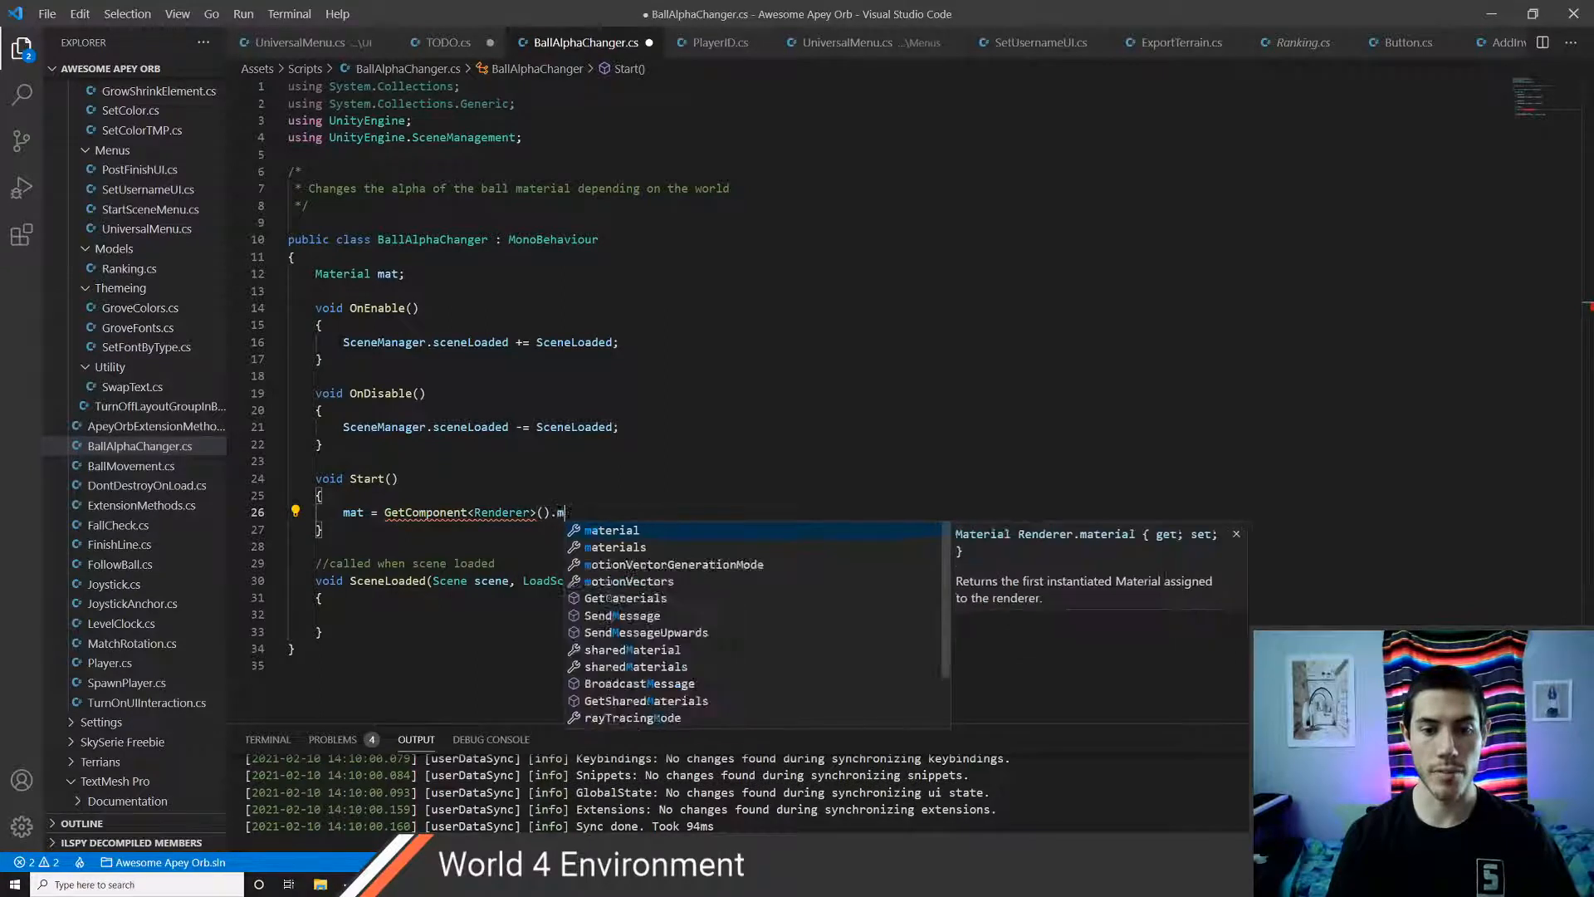
pyautogui.press('BackSpace')
pyautogui.write('share')
pyautogui.press('Tab')
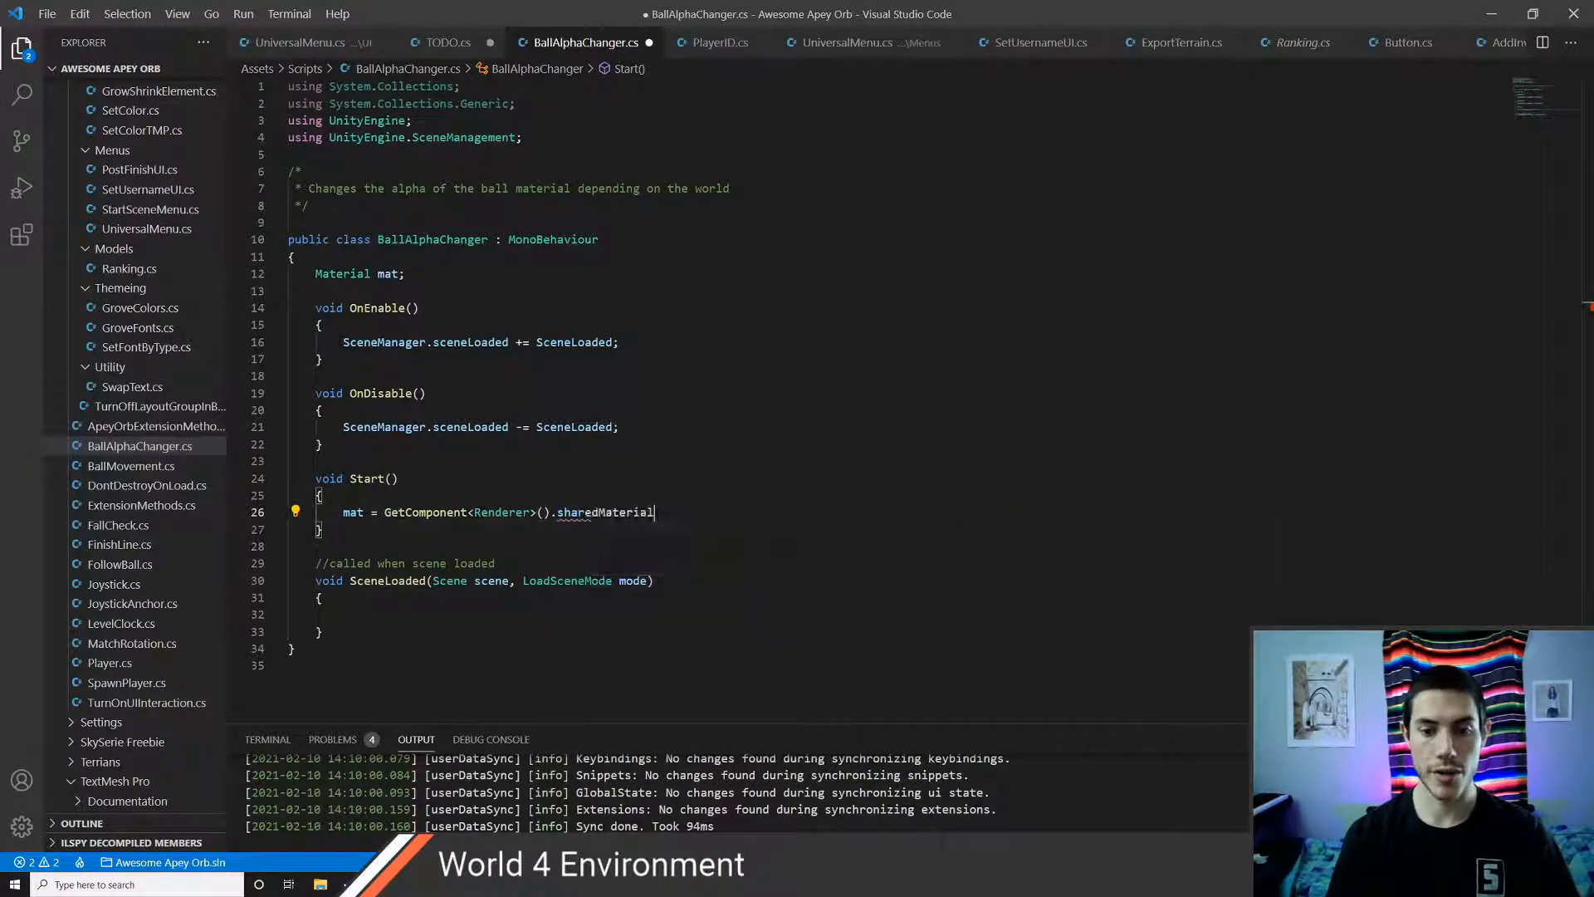
pyautogui.write(';')
pyautogui.hotkey('ctrl', 's')
# - Begin an if statement inside SceneLoaded with scene.name in its condition
pyautogui.press('Down')
pyautogui.press('Down')
pyautogui.press('Down')
pyautogui.press('Down')
pyautogui.press('Down')
pyautogui.press('Down')
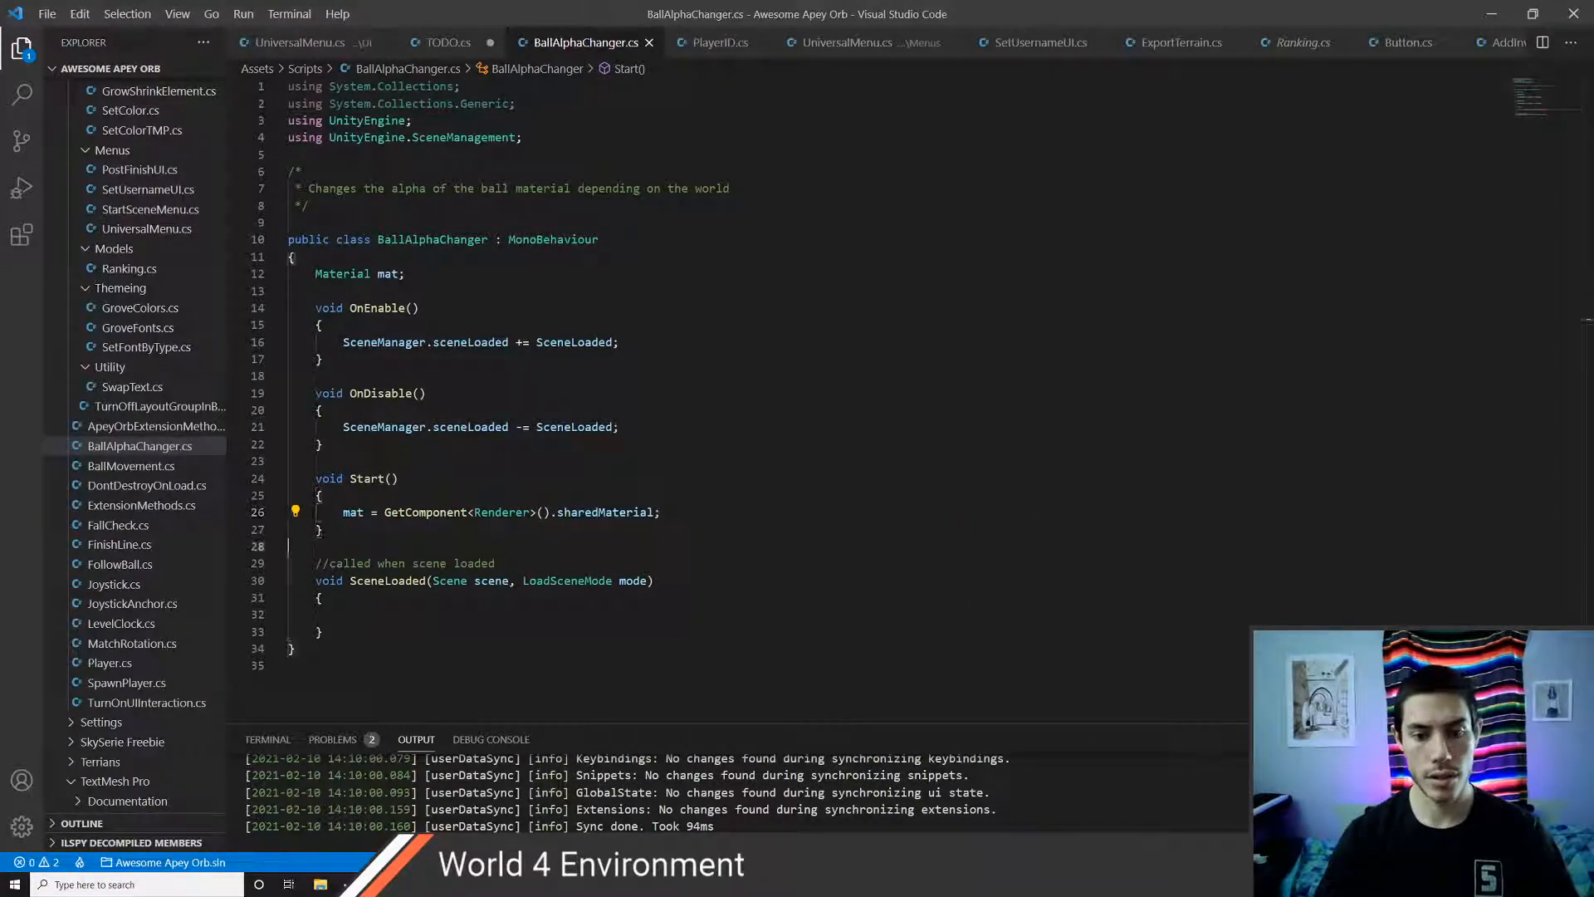
pyautogui.write('if (scene.nam')
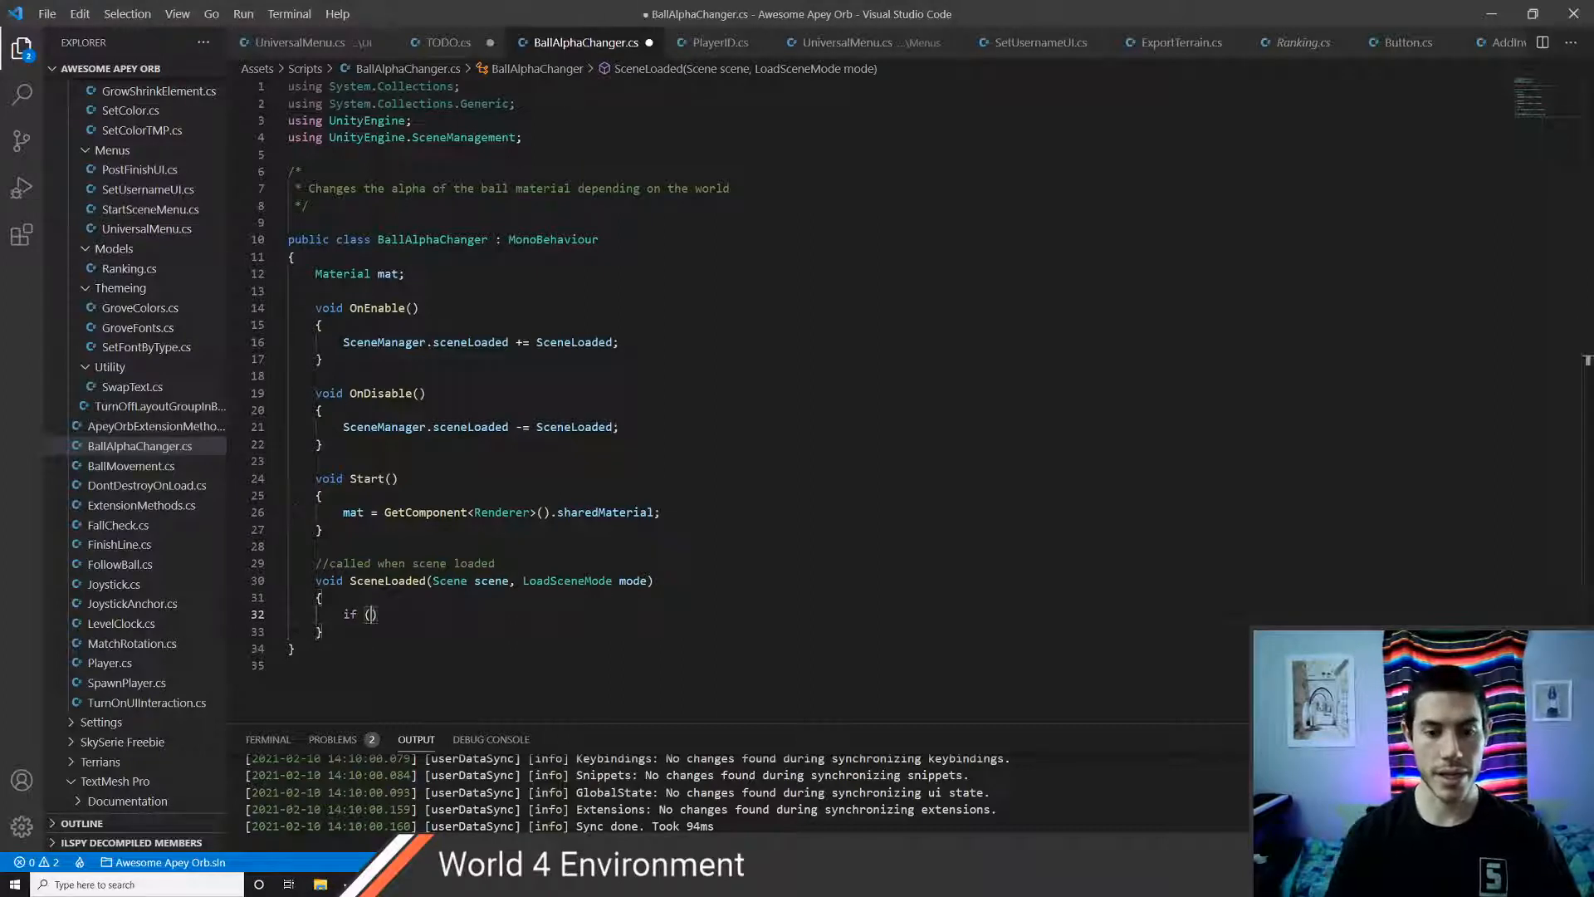
pyautogui.write('e')
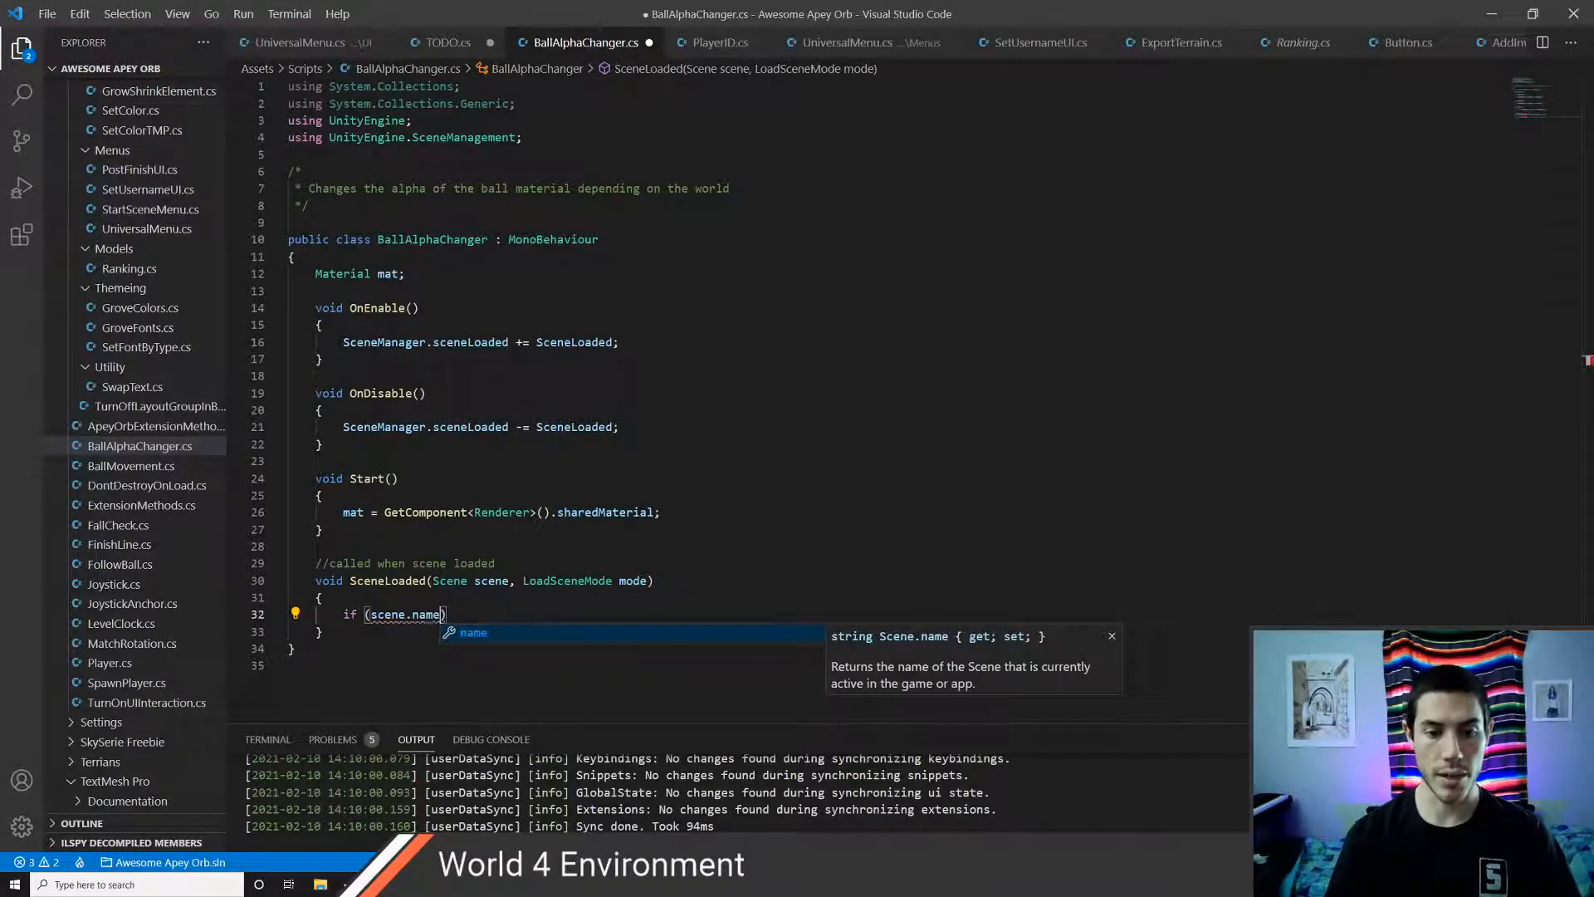
# - Store scene.name in a string variable called name on a line above the if statement, and save
pyautogui.press('Up')
pyautogui.press('Return')
pyautogui.write('string')
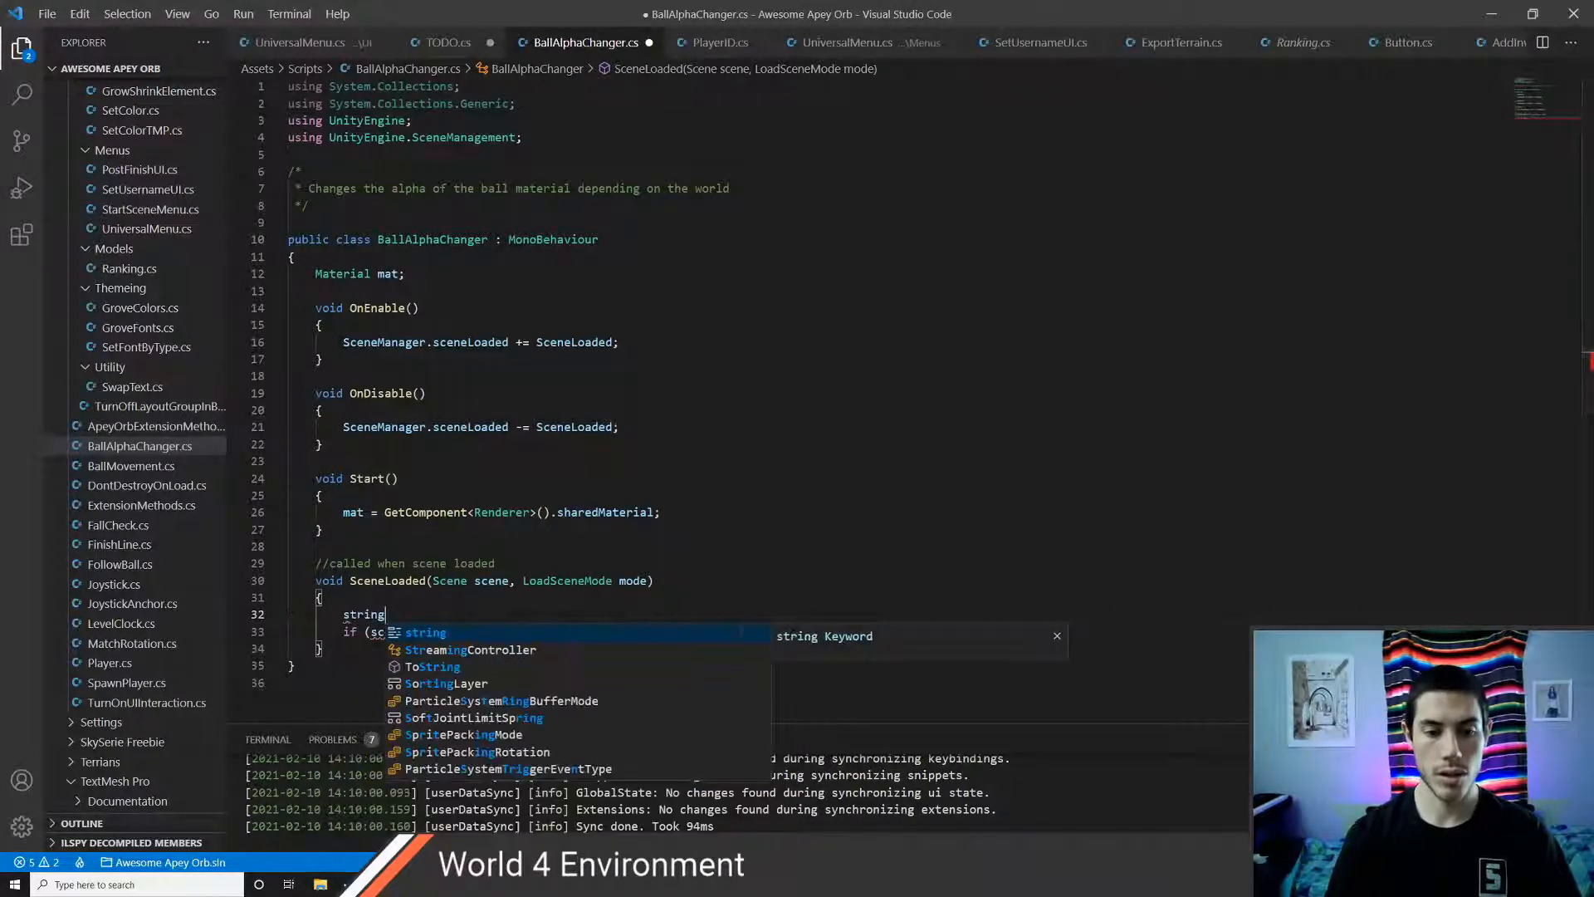
pyautogui.write(' name = scene.name;')
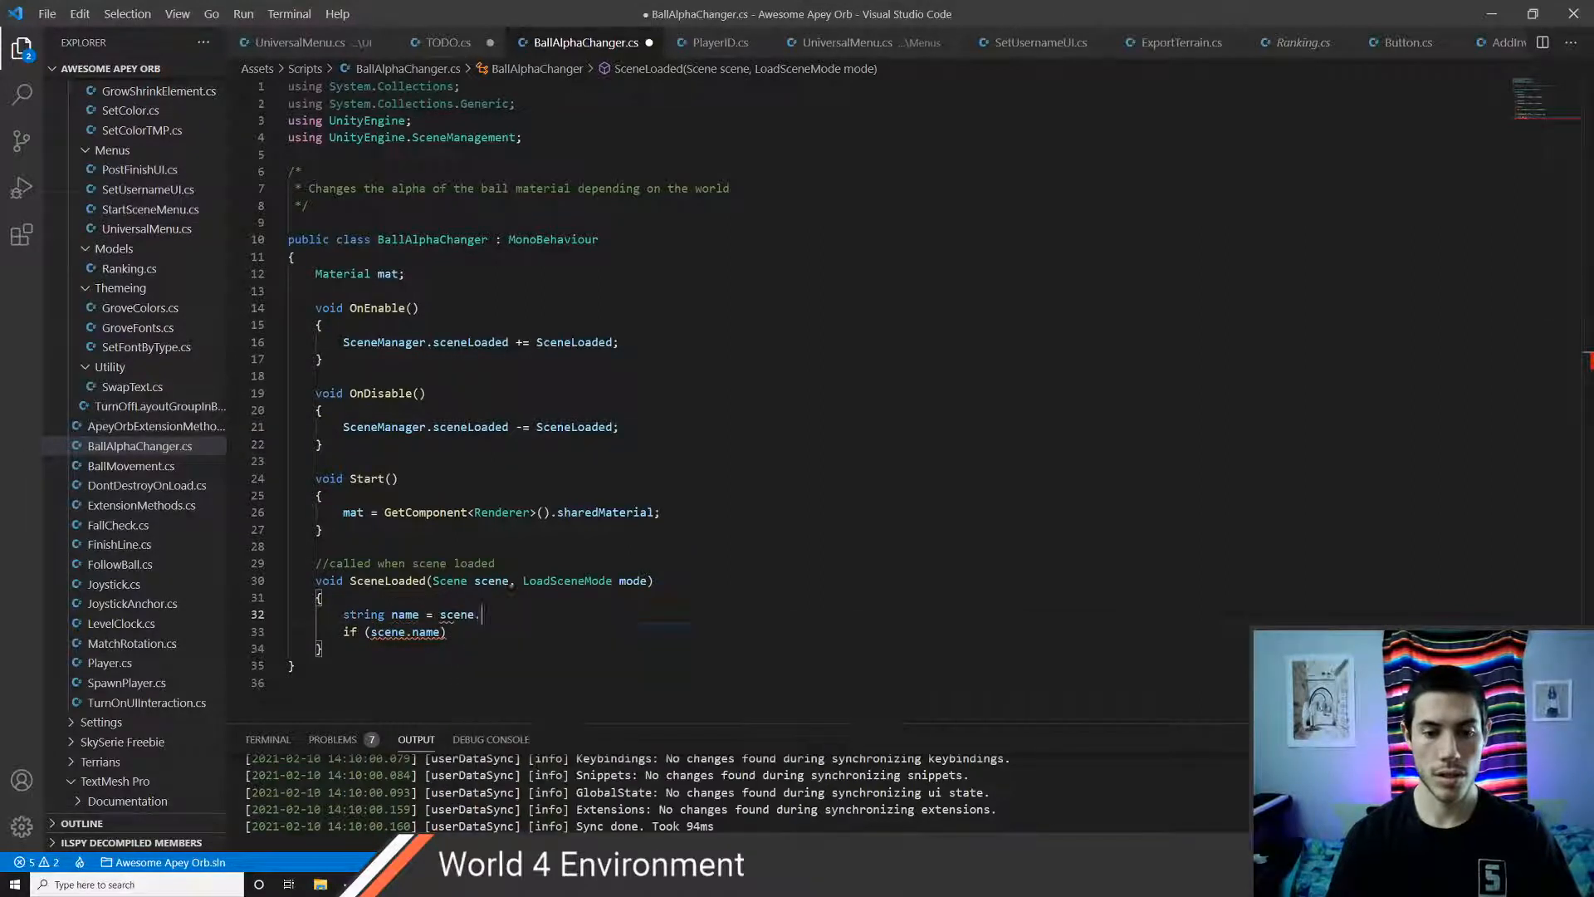
pyautogui.hotkey('ctrl', 's')
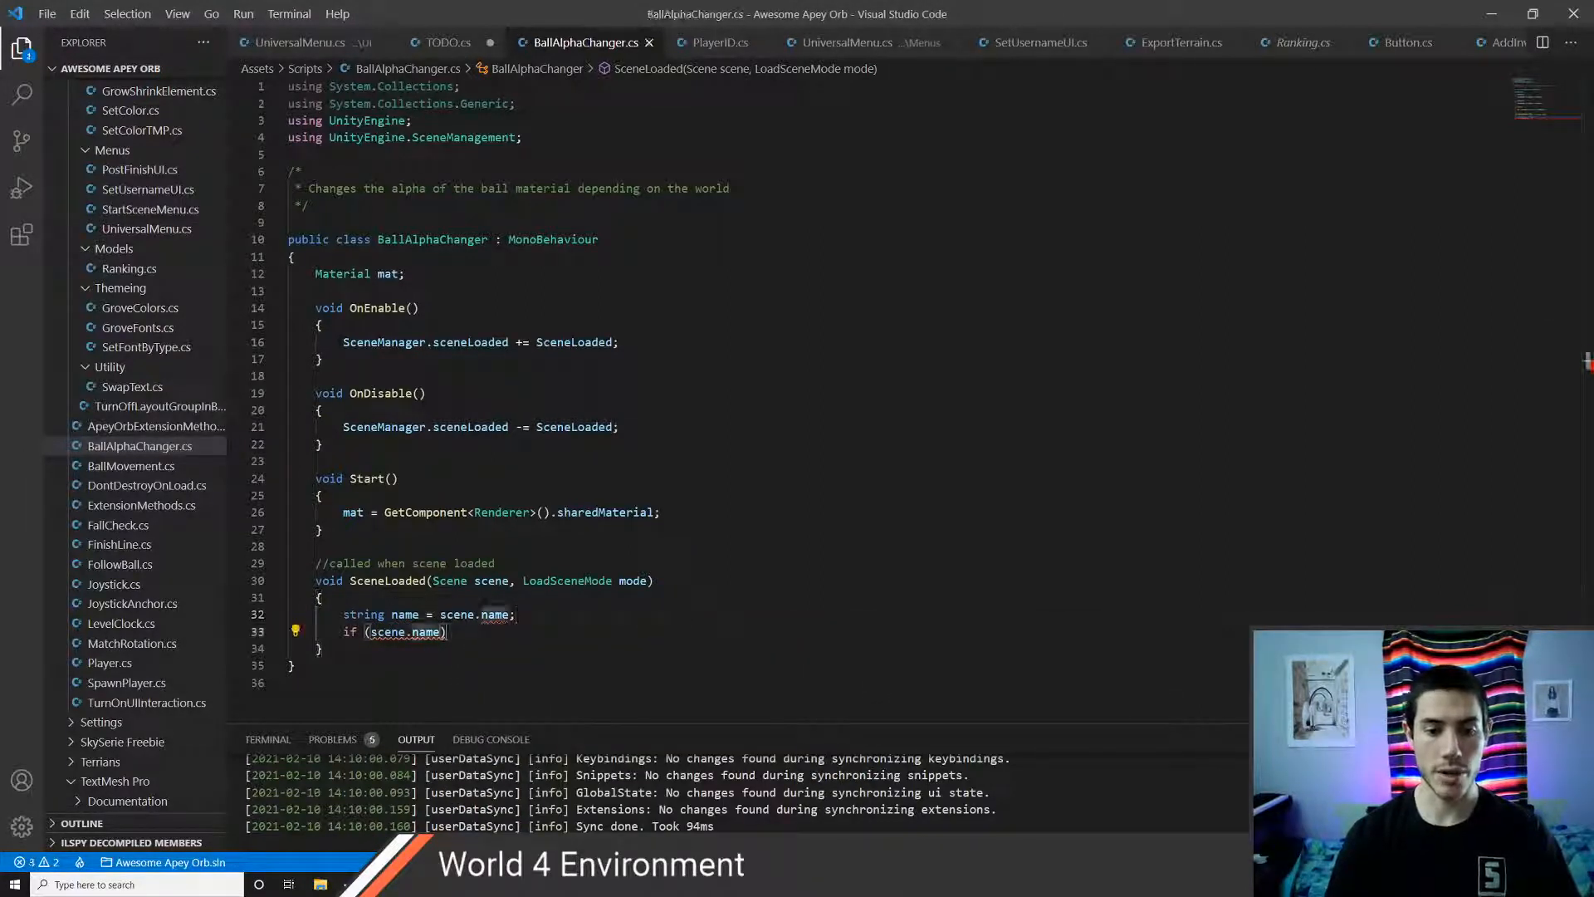
# - Replace scene.name in the if condition of SceneLoaded with the variable name
pyautogui.hotkey('ctrl', 'BackSpace')
pyautogui.hotkey('ctrl', 'BackSpace')
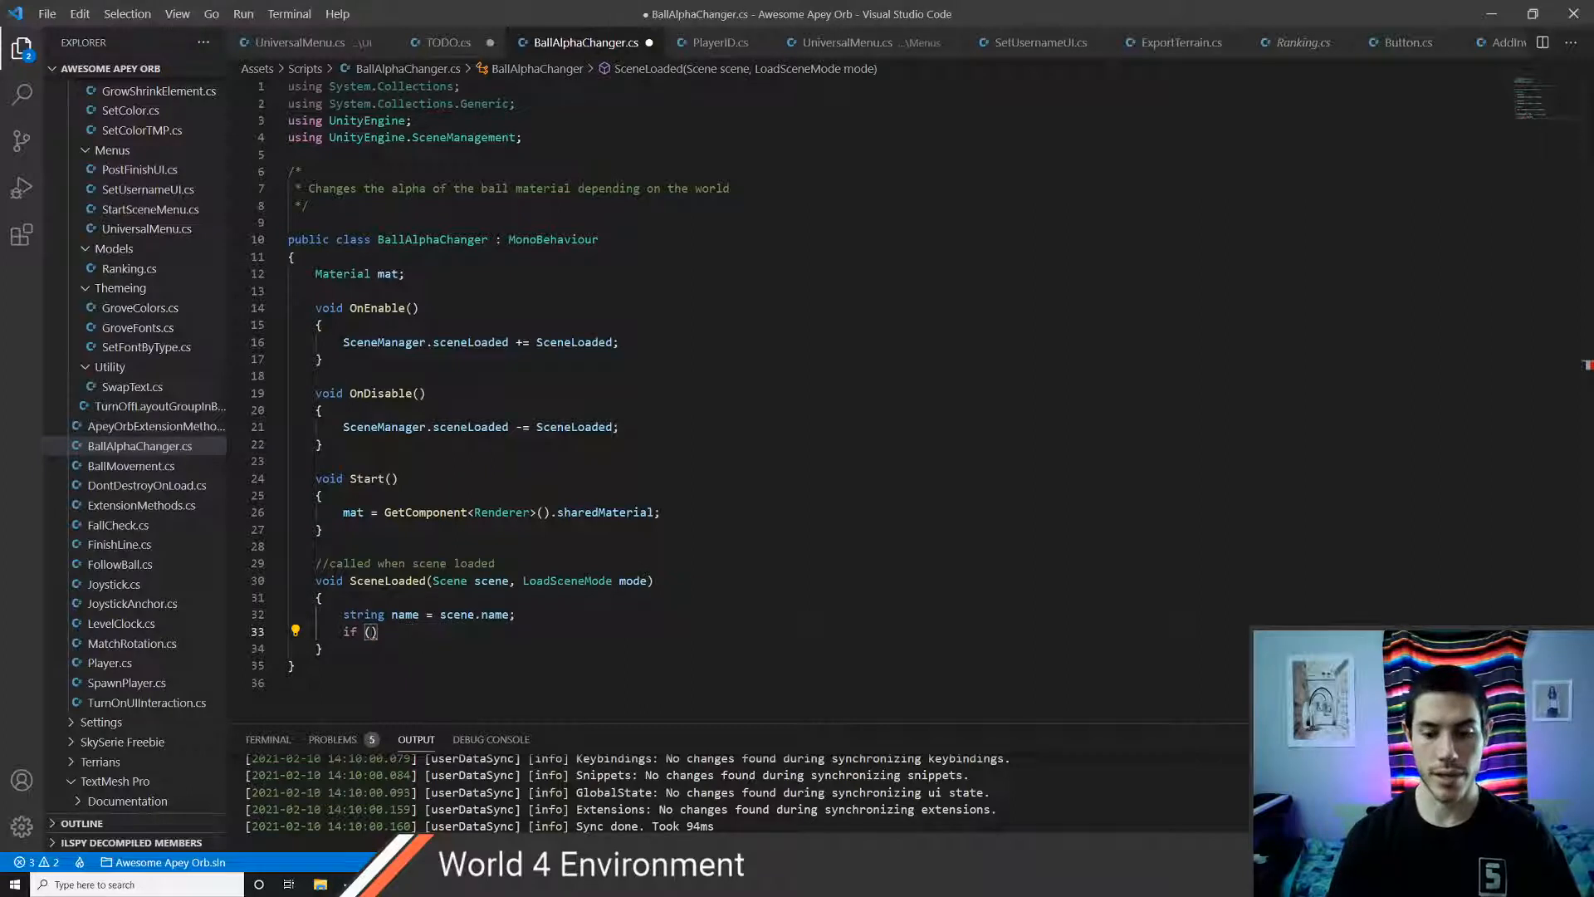
pyautogui.write('name ==')
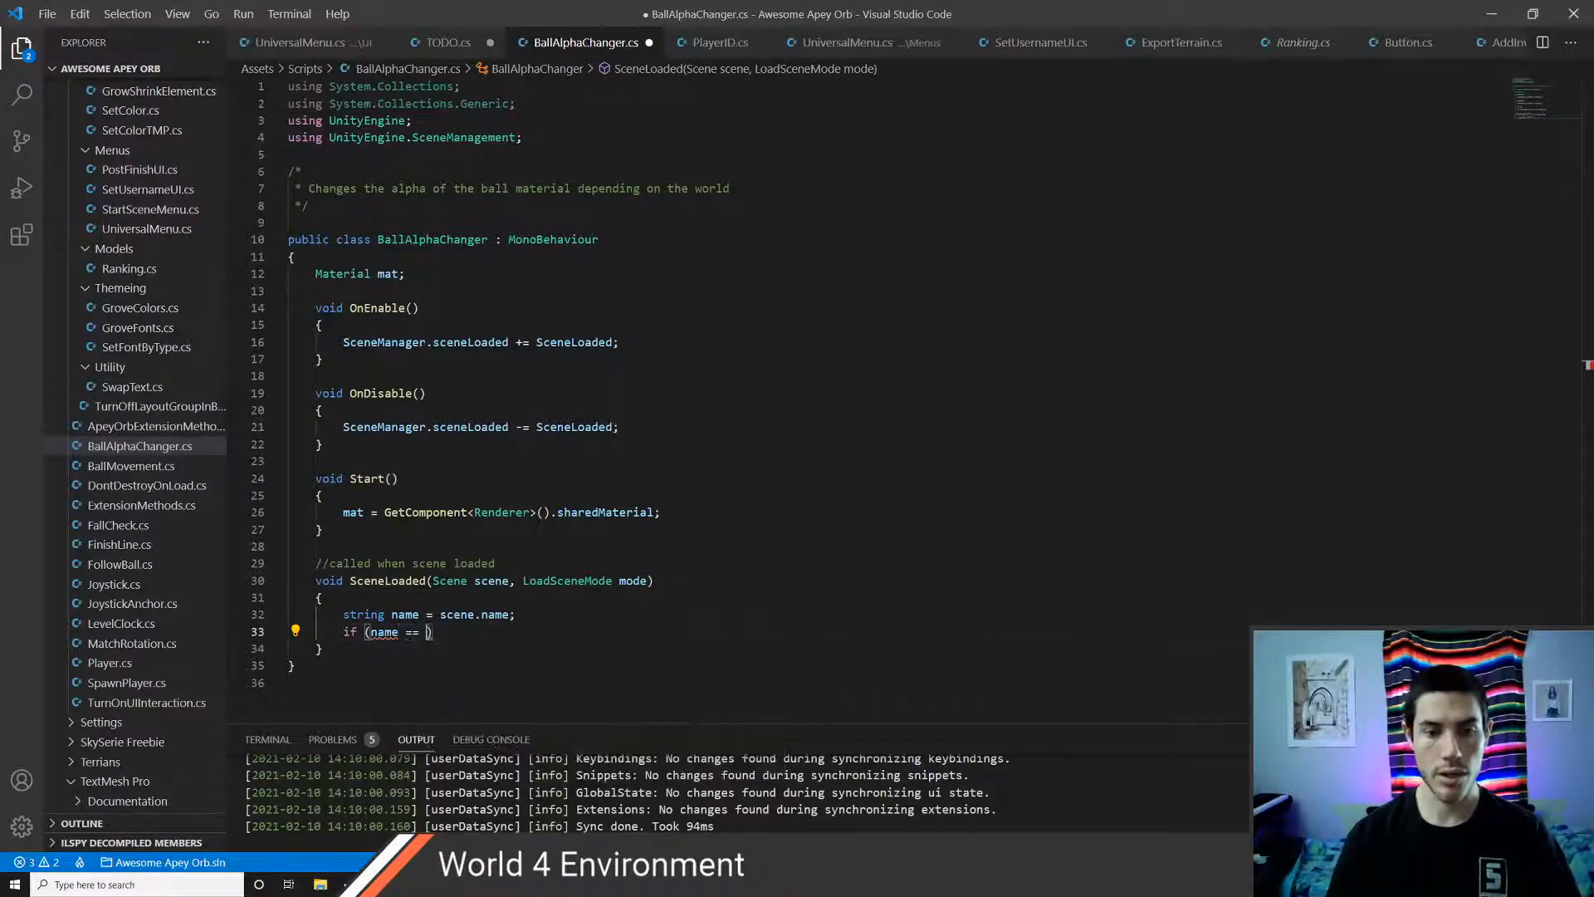
pyautogui.press('BackSpace')
pyautogui.press('BackSpace')
pyautogui.press('BackSpace')
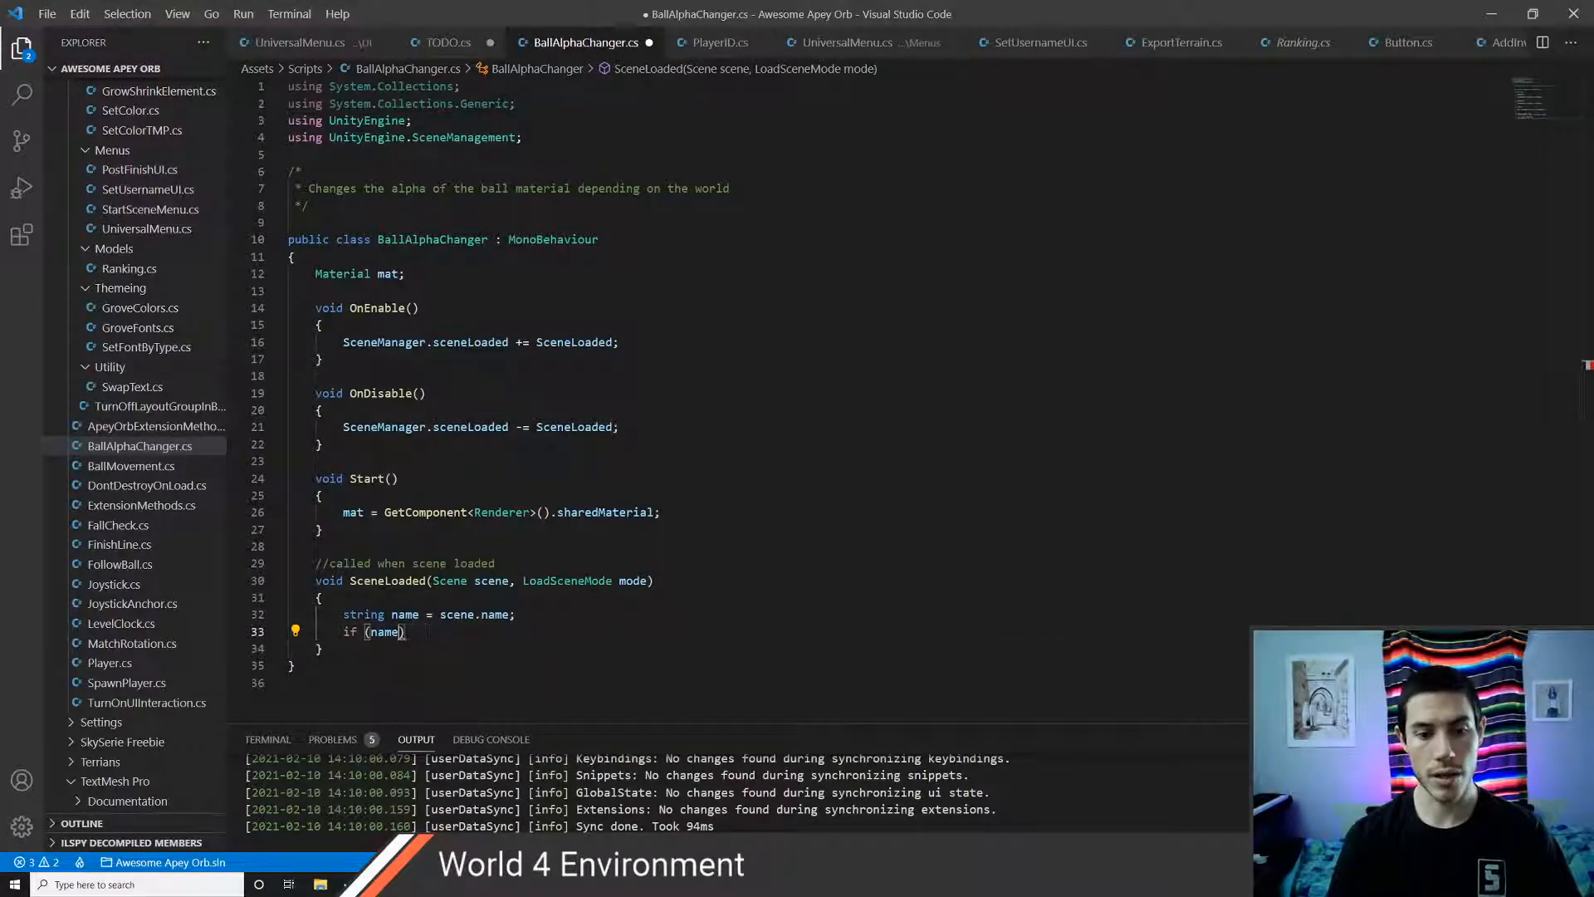
# - Try a name.Contains() check in the if condition, and restore the condition to name
pyautogui.write('.con')
pyautogui.press('Tab')
pyautogui.write('(')
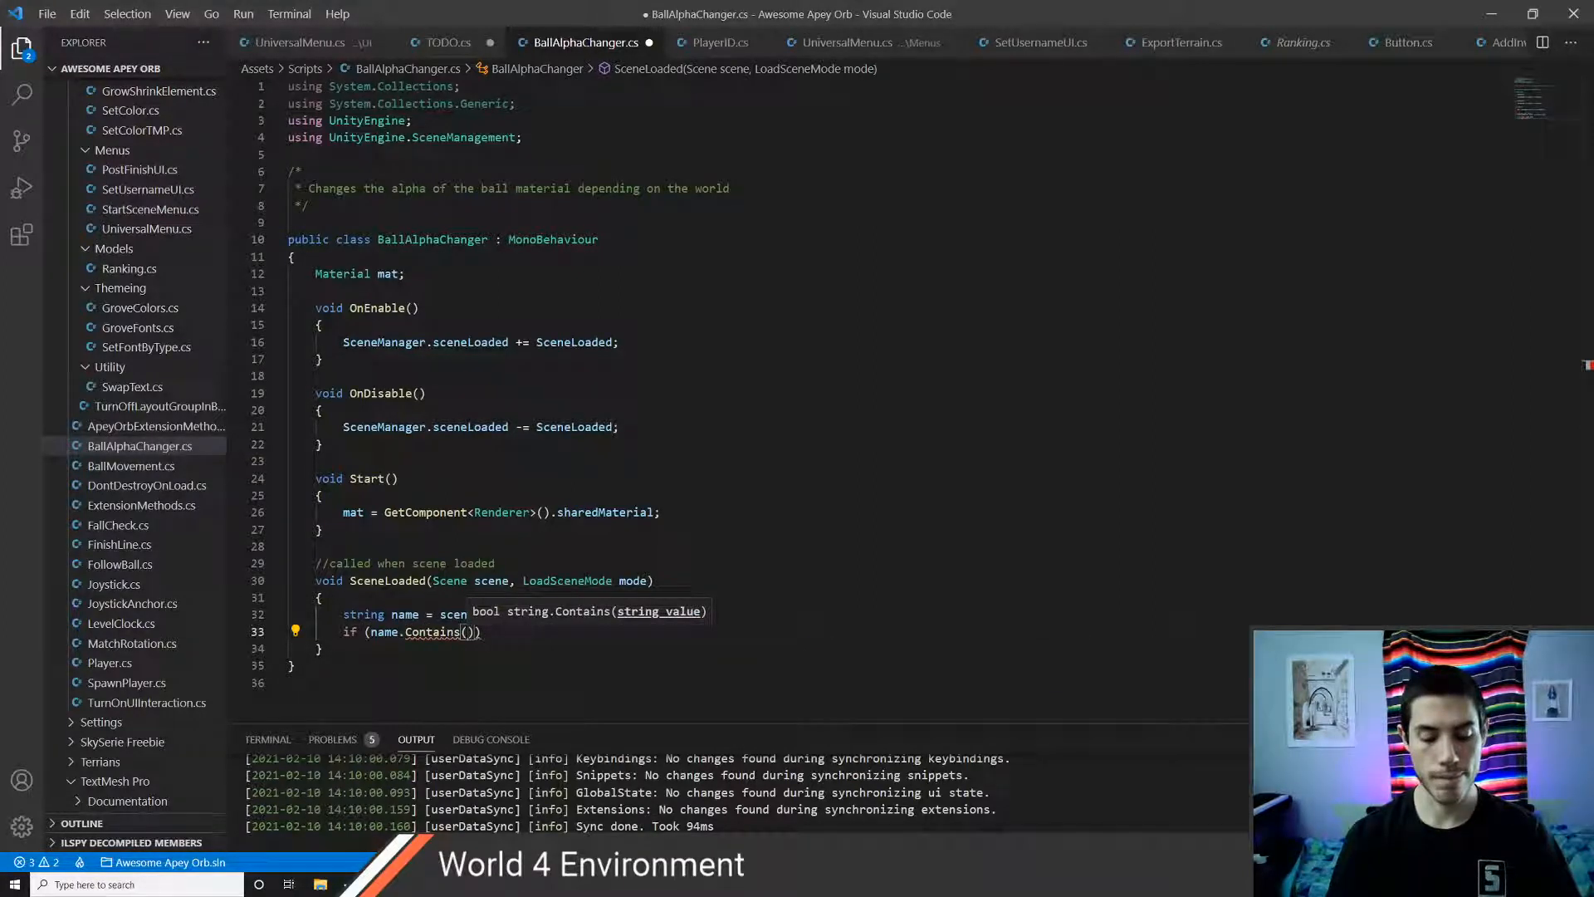
pyautogui.press('BackSpace')
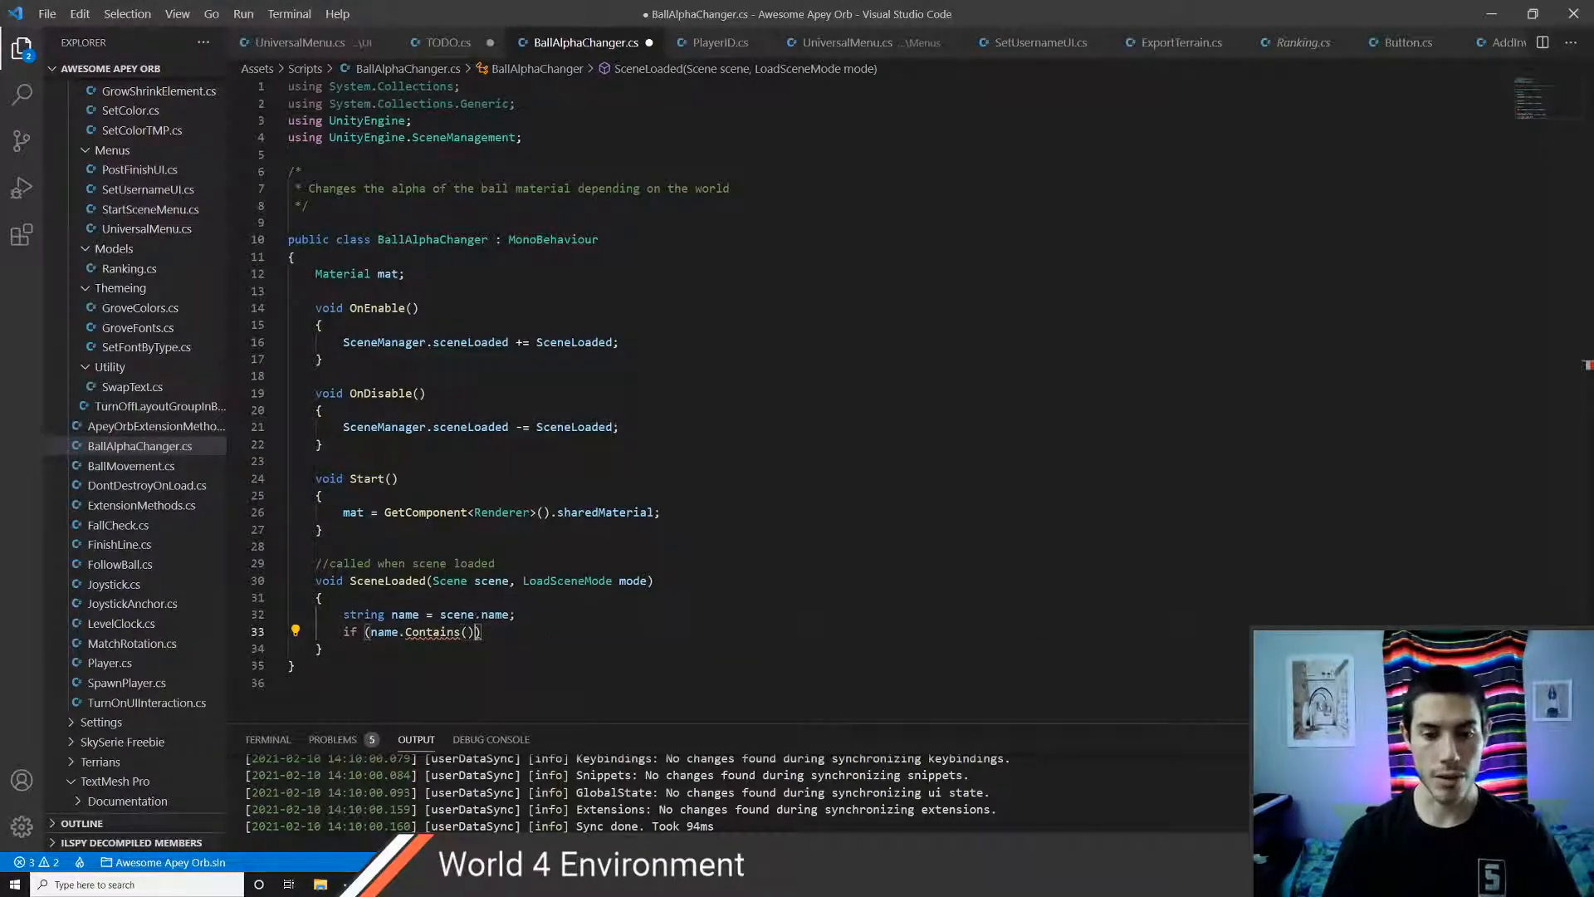
pyautogui.press('BackSpace')
pyautogui.press('BackSpace')
pyautogui.press('BackSpace')
pyautogui.press('BackSpace')
pyautogui.press('BackSpace')
pyautogui.press('BackSpace')
pyautogui.press('BackSpace')
pyautogui.press('BackSpace')
pyautogui.press('BackSpace')
pyautogui.press('BackSpace')
pyautogui.press('BackSpace')
pyautogui.press('BackSpace')
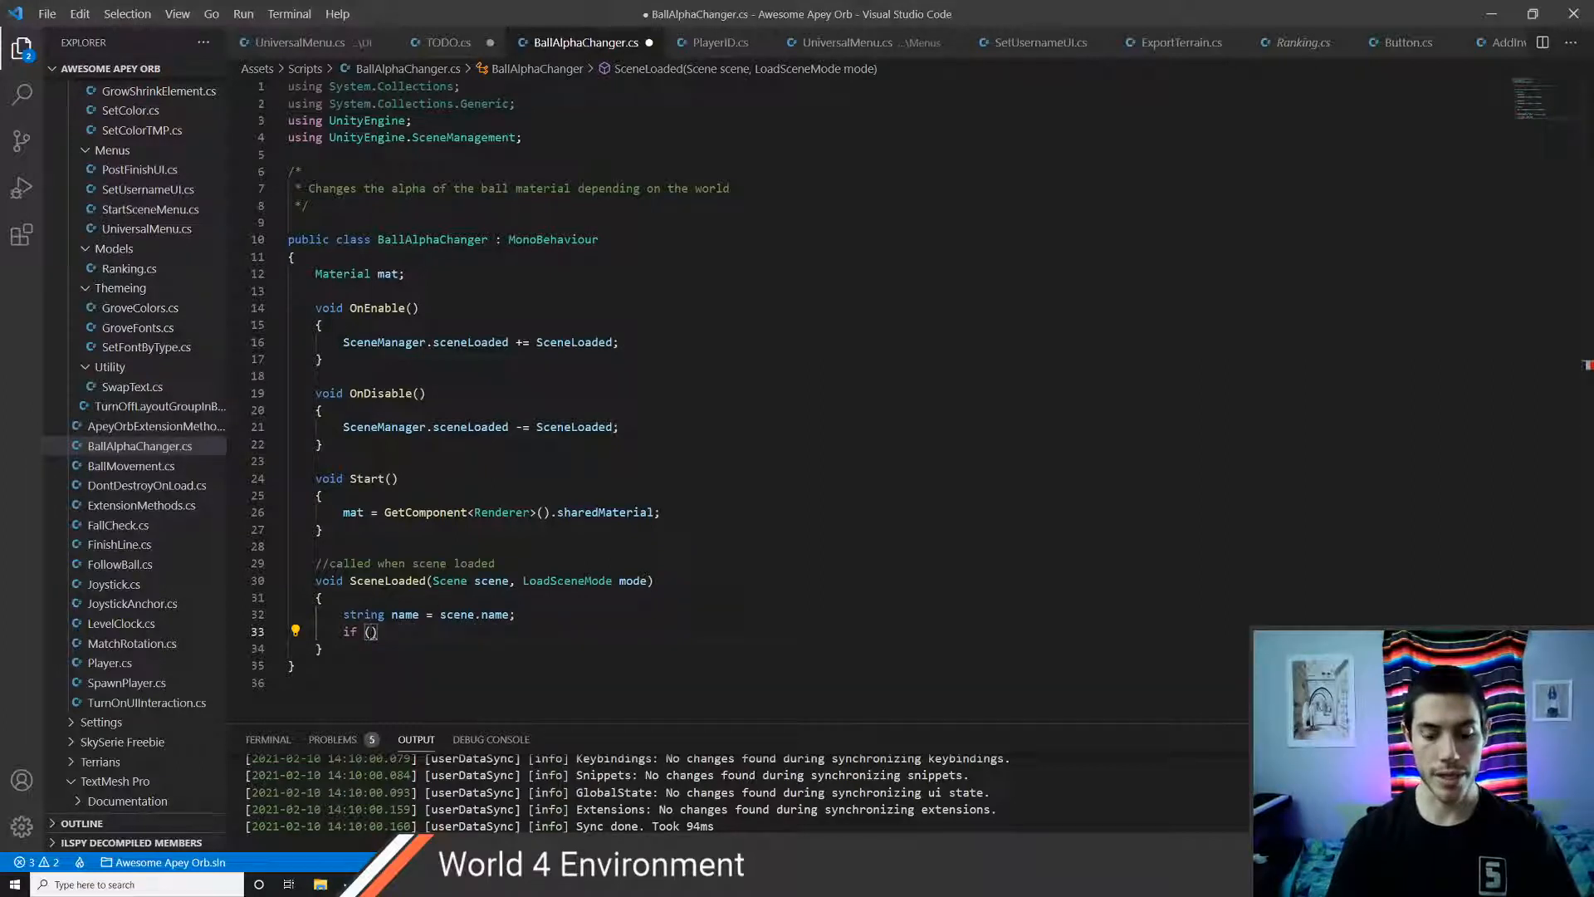
pyautogui.write('name')
# - Try a trailing comment listing scene names 1-1,1-2,1-3...1-5, 2-1 after the if condition, and remove it
pyautogui.click(395, 615)
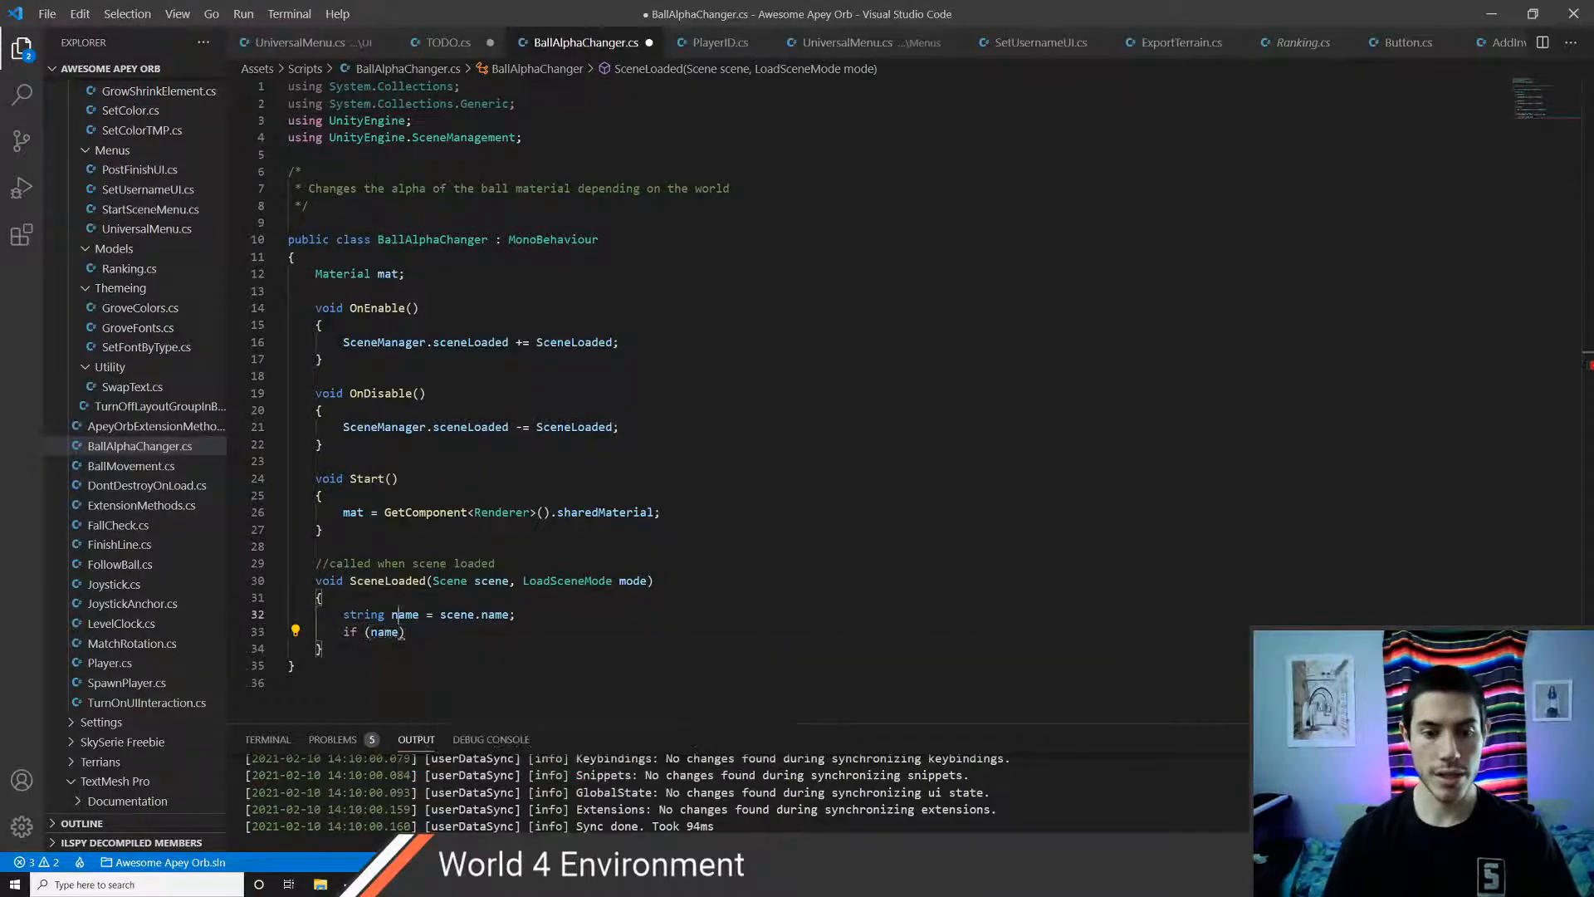
pyautogui.click(406, 631)
pyautogui.write('/')
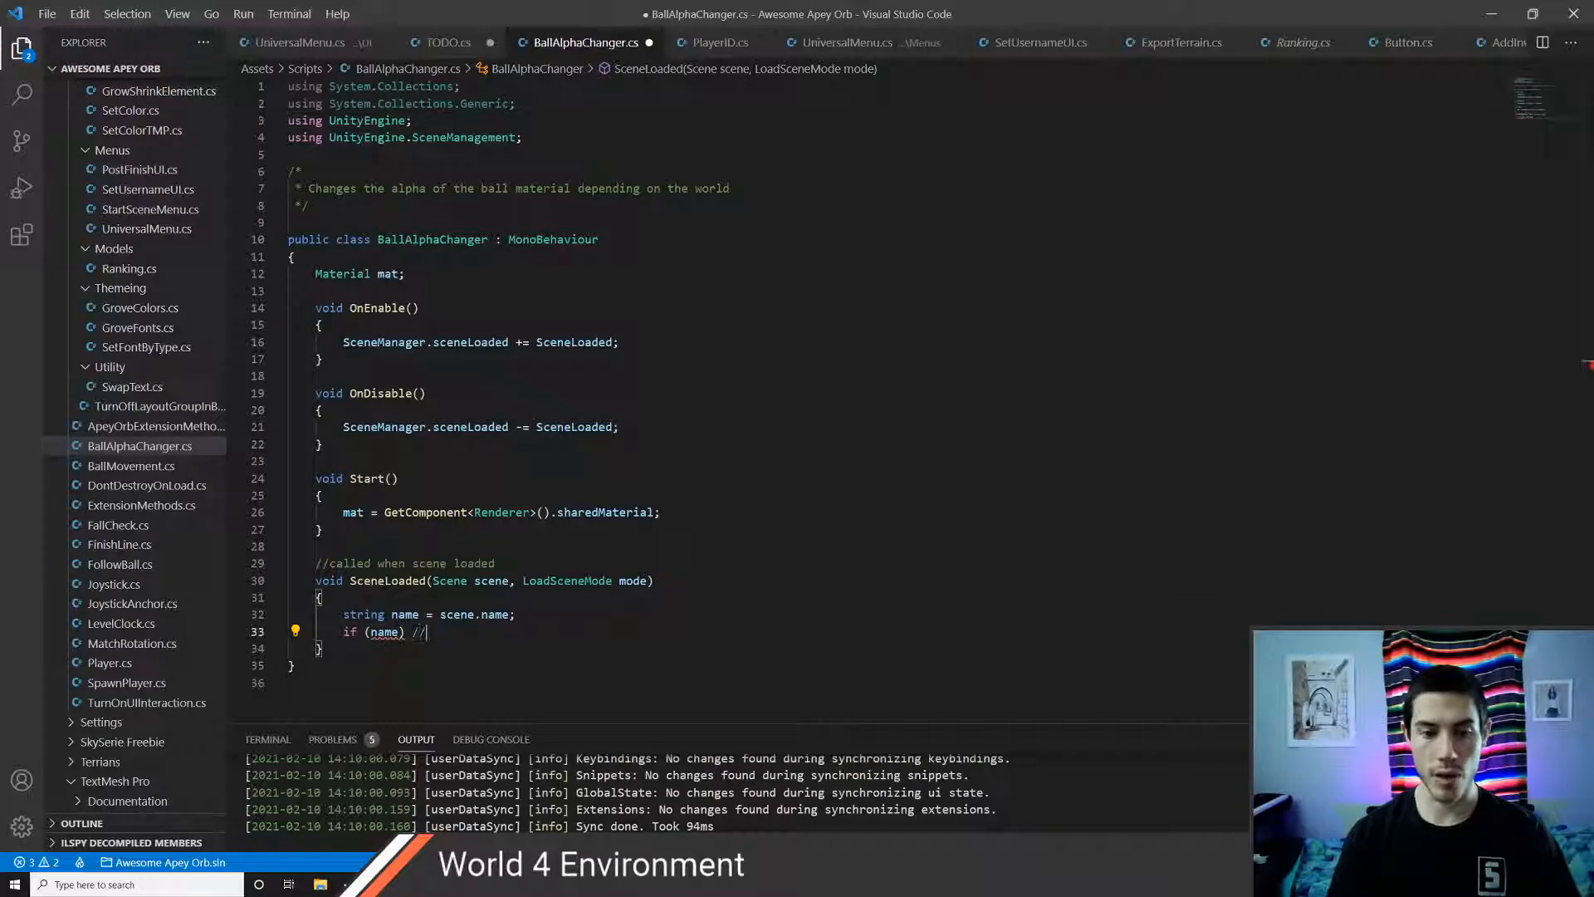
pyautogui.write('/1-1,1-2,1-3')
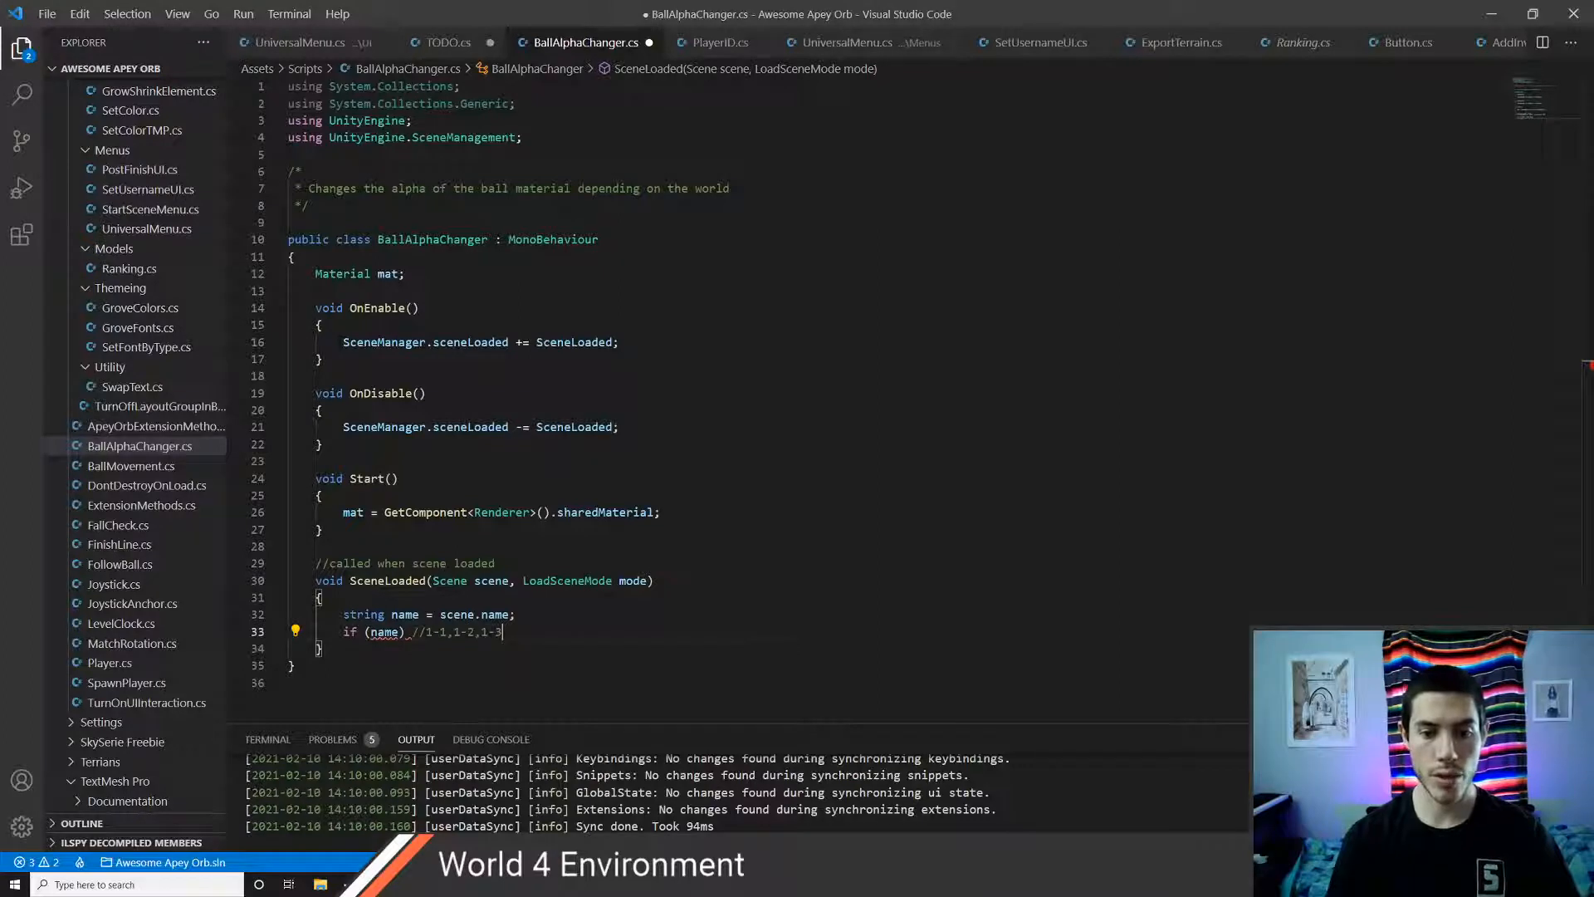
pyautogui.write('...1-5, 2-1')
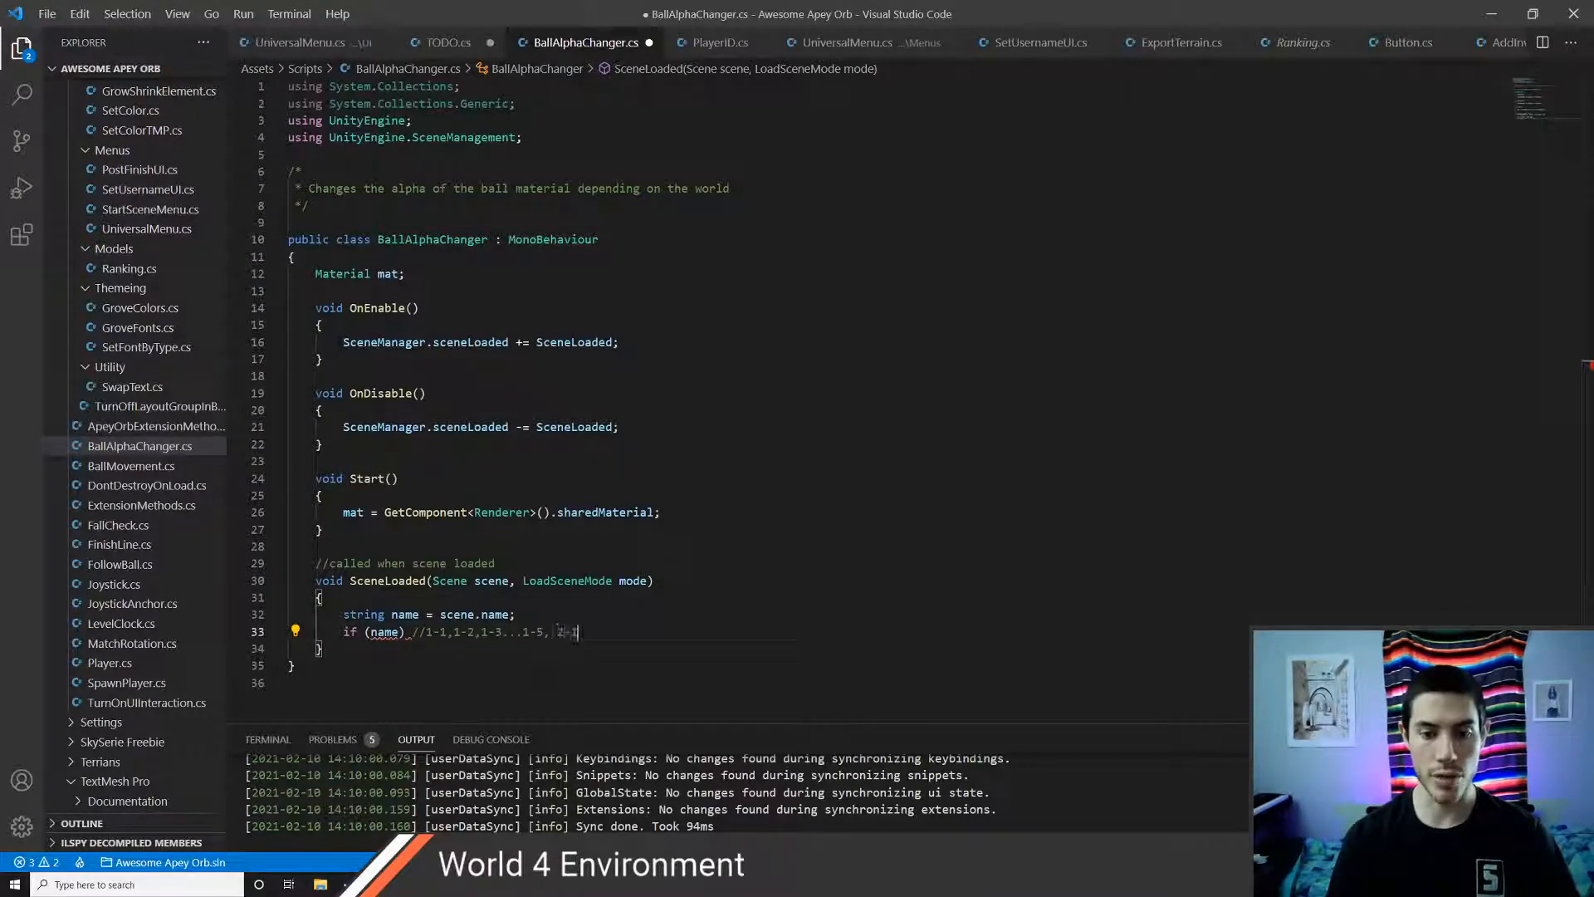
pyautogui.write(', 20')
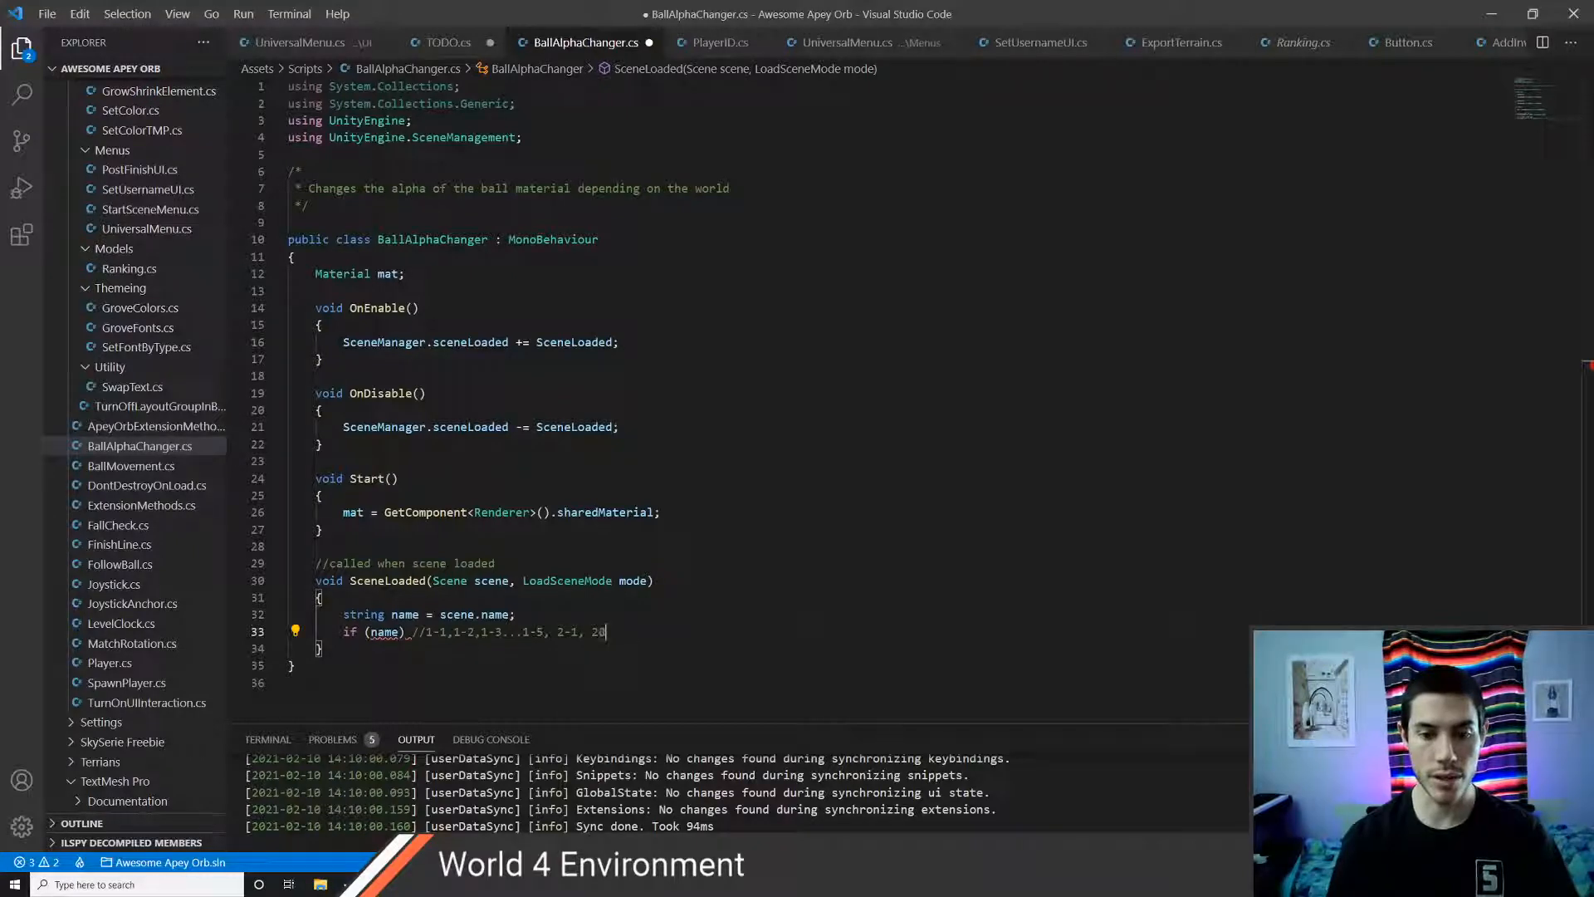
pyautogui.press('Left')
pyautogui.press('Left')
pyautogui.press('Left')
pyautogui.press('Left')
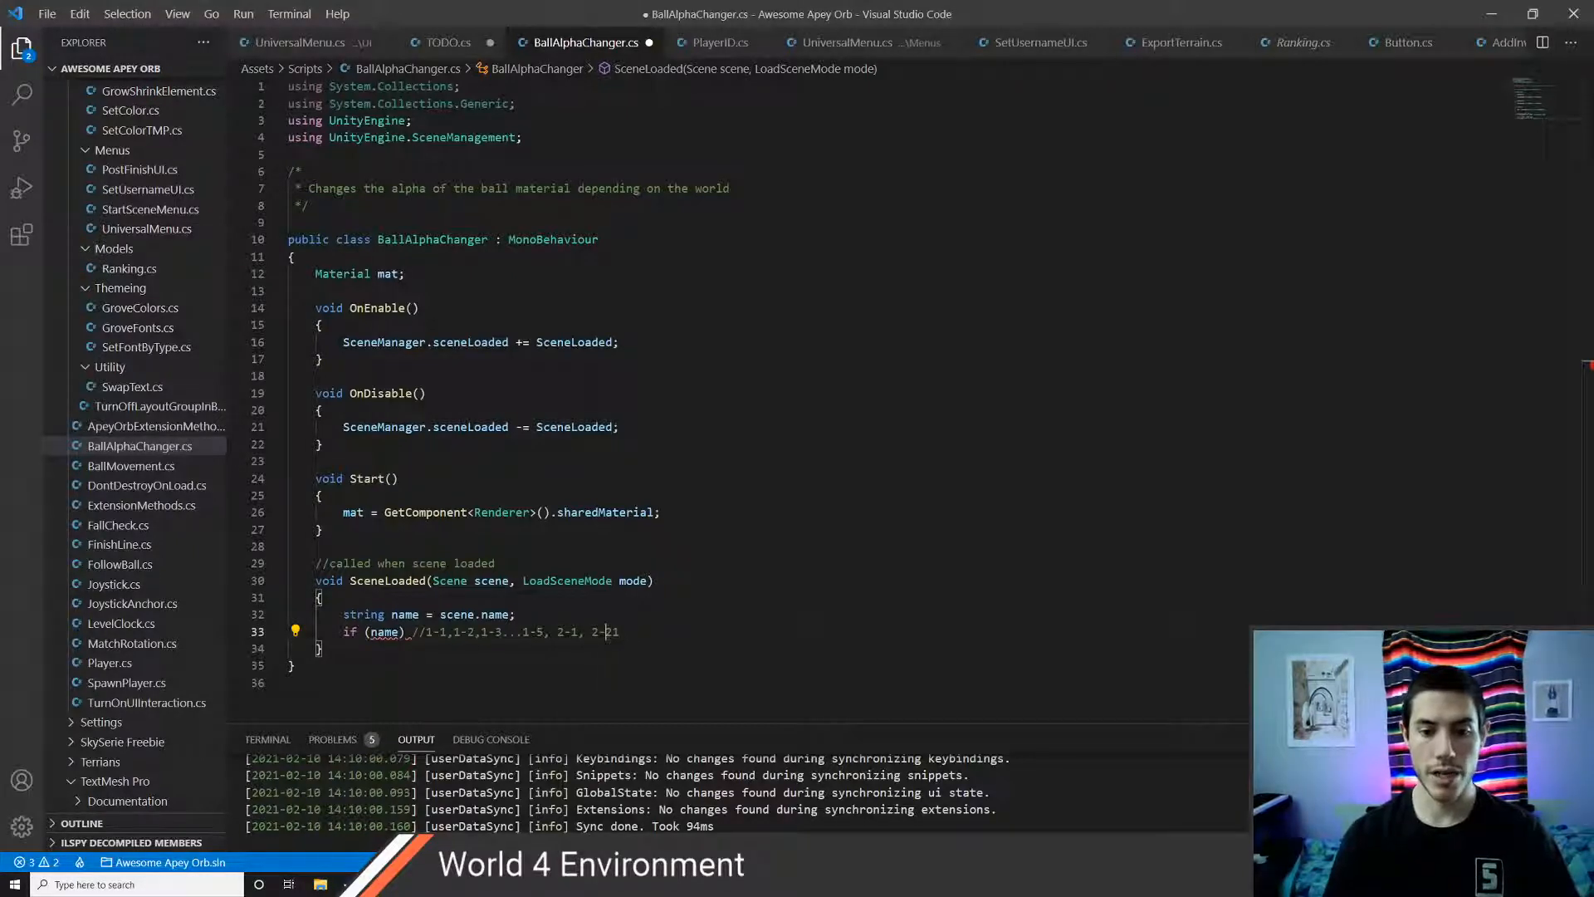
pyautogui.press('End')
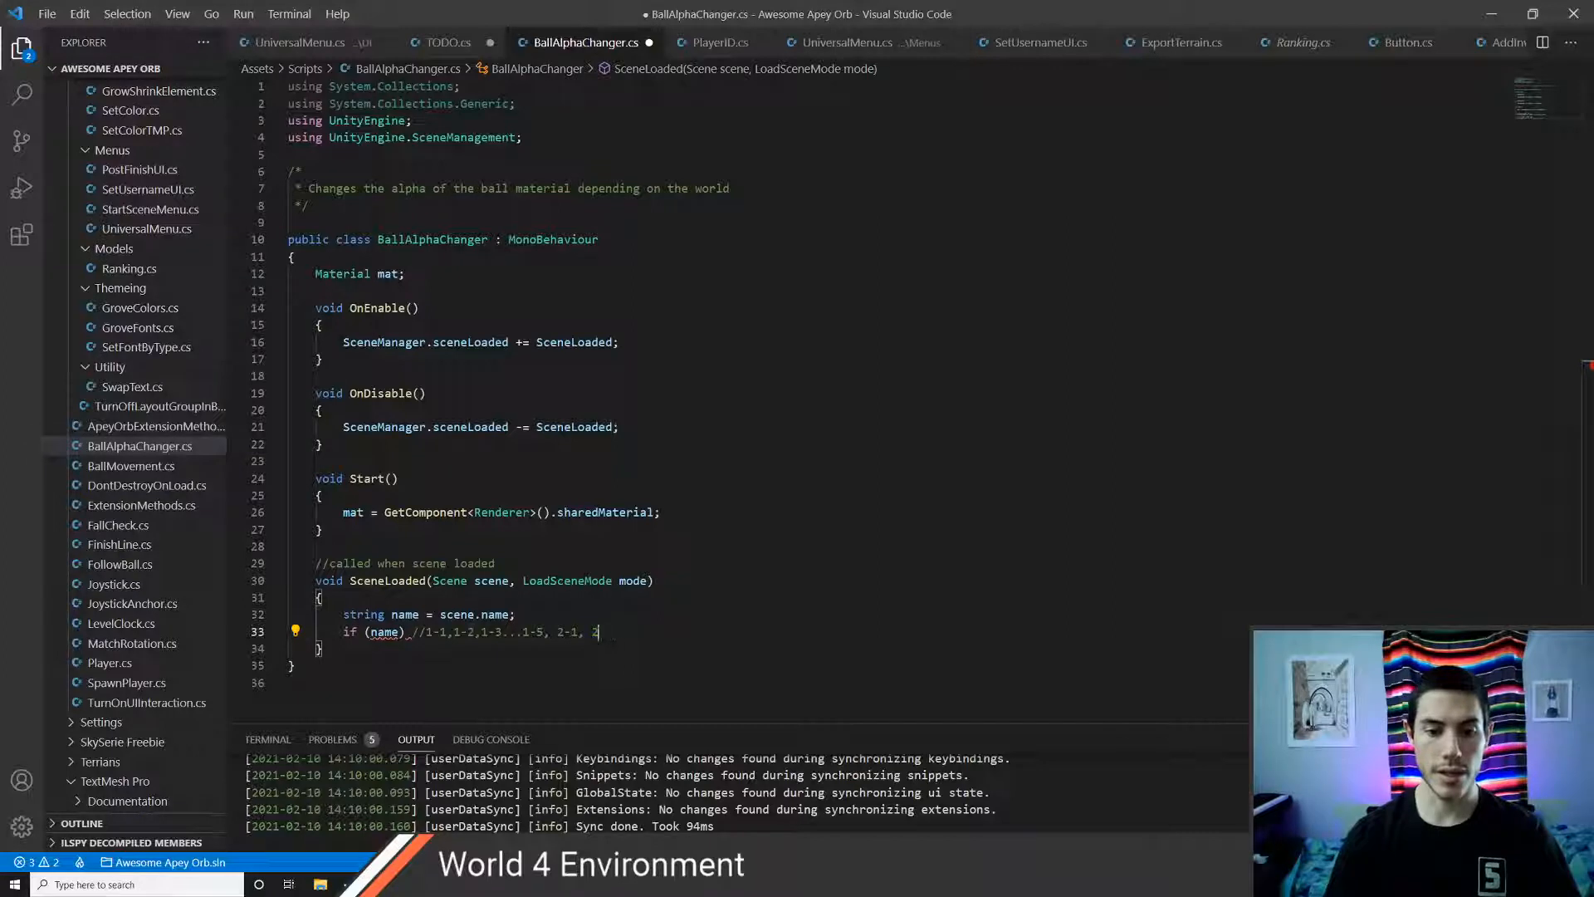
pyautogui.press('BackSpace')
pyautogui.press('BackSpace')
pyautogui.press('BackSpace')
pyautogui.press('BackSpace')
pyautogui.press('BackSpace')
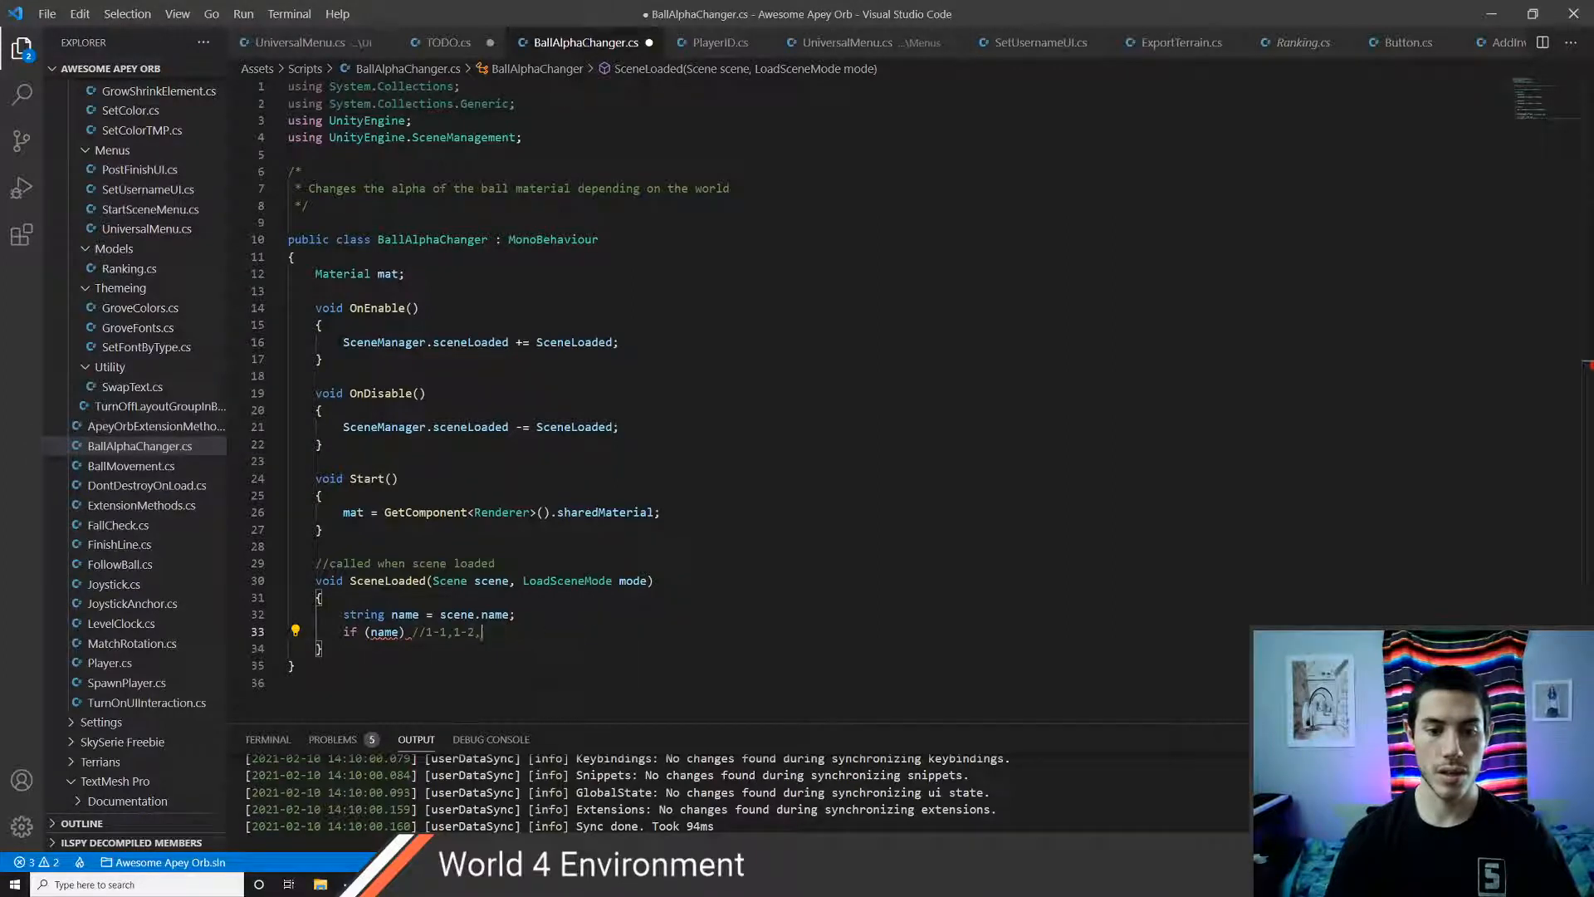
pyautogui.press('BackSpace')
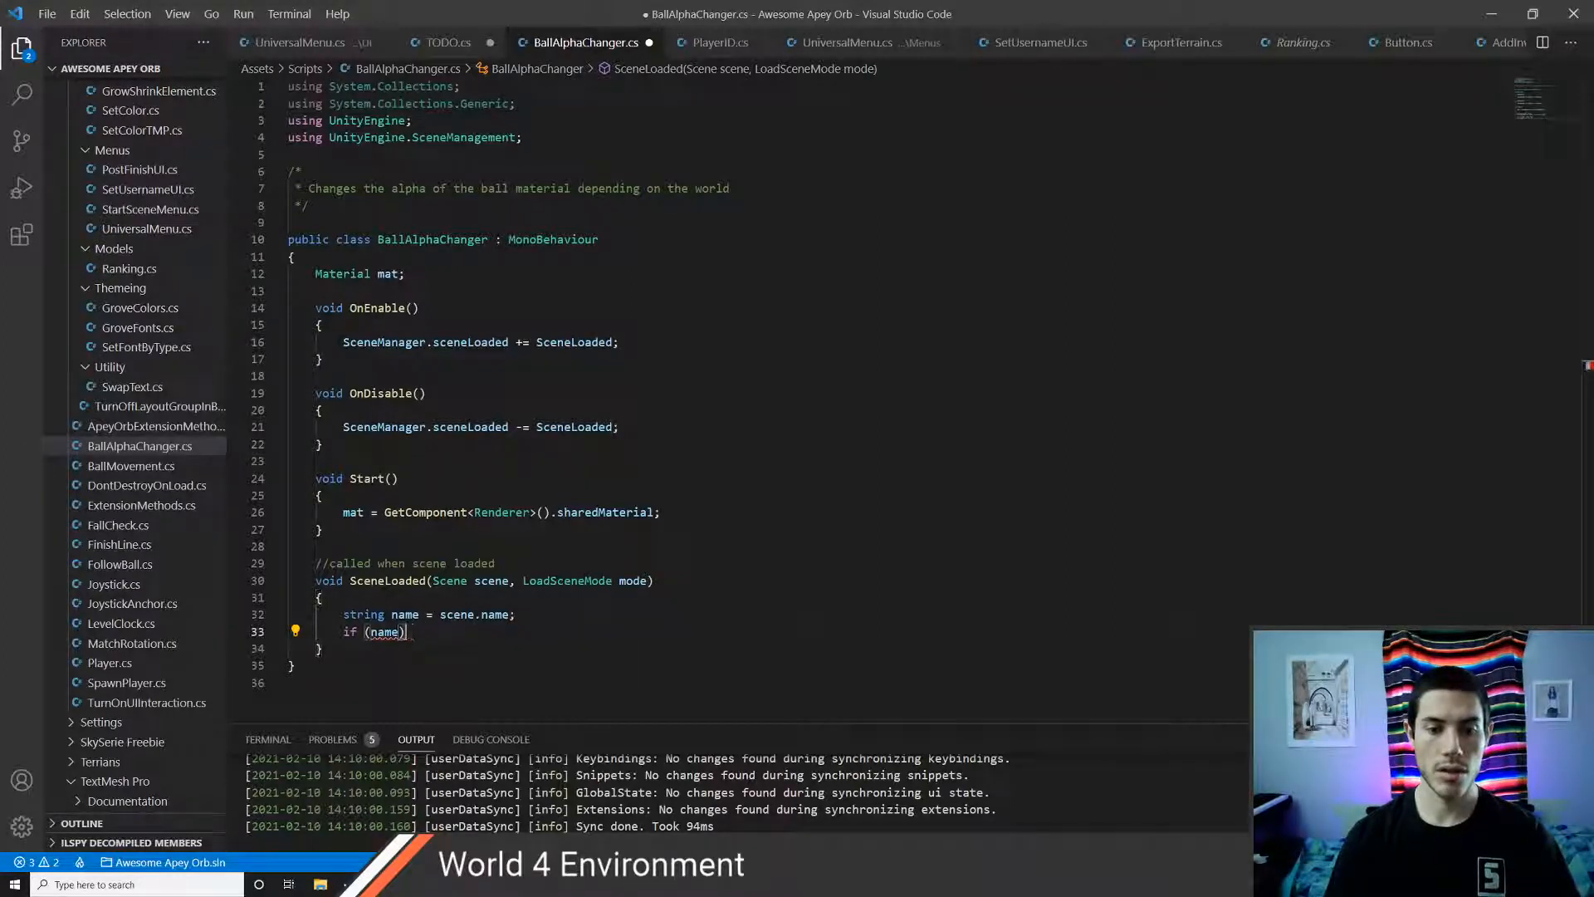
# - Extend the if condition to name.Substring(0,1) == "1" and save the script
pyautogui.write('.sub')
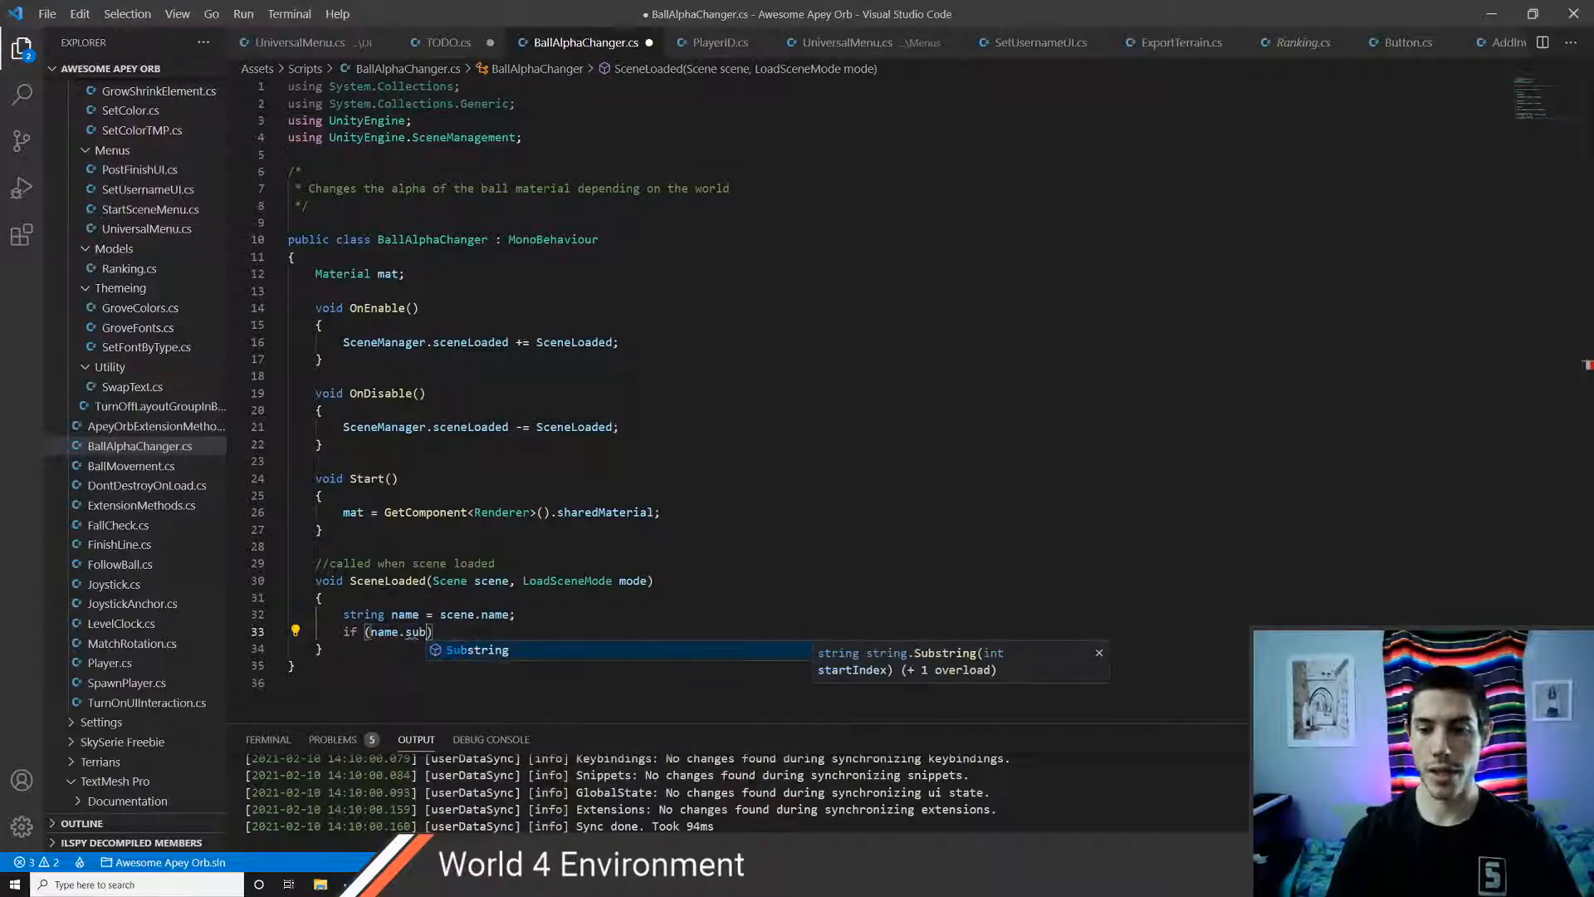
pyautogui.press('Tab')
pyautogui.write('(0,1))')
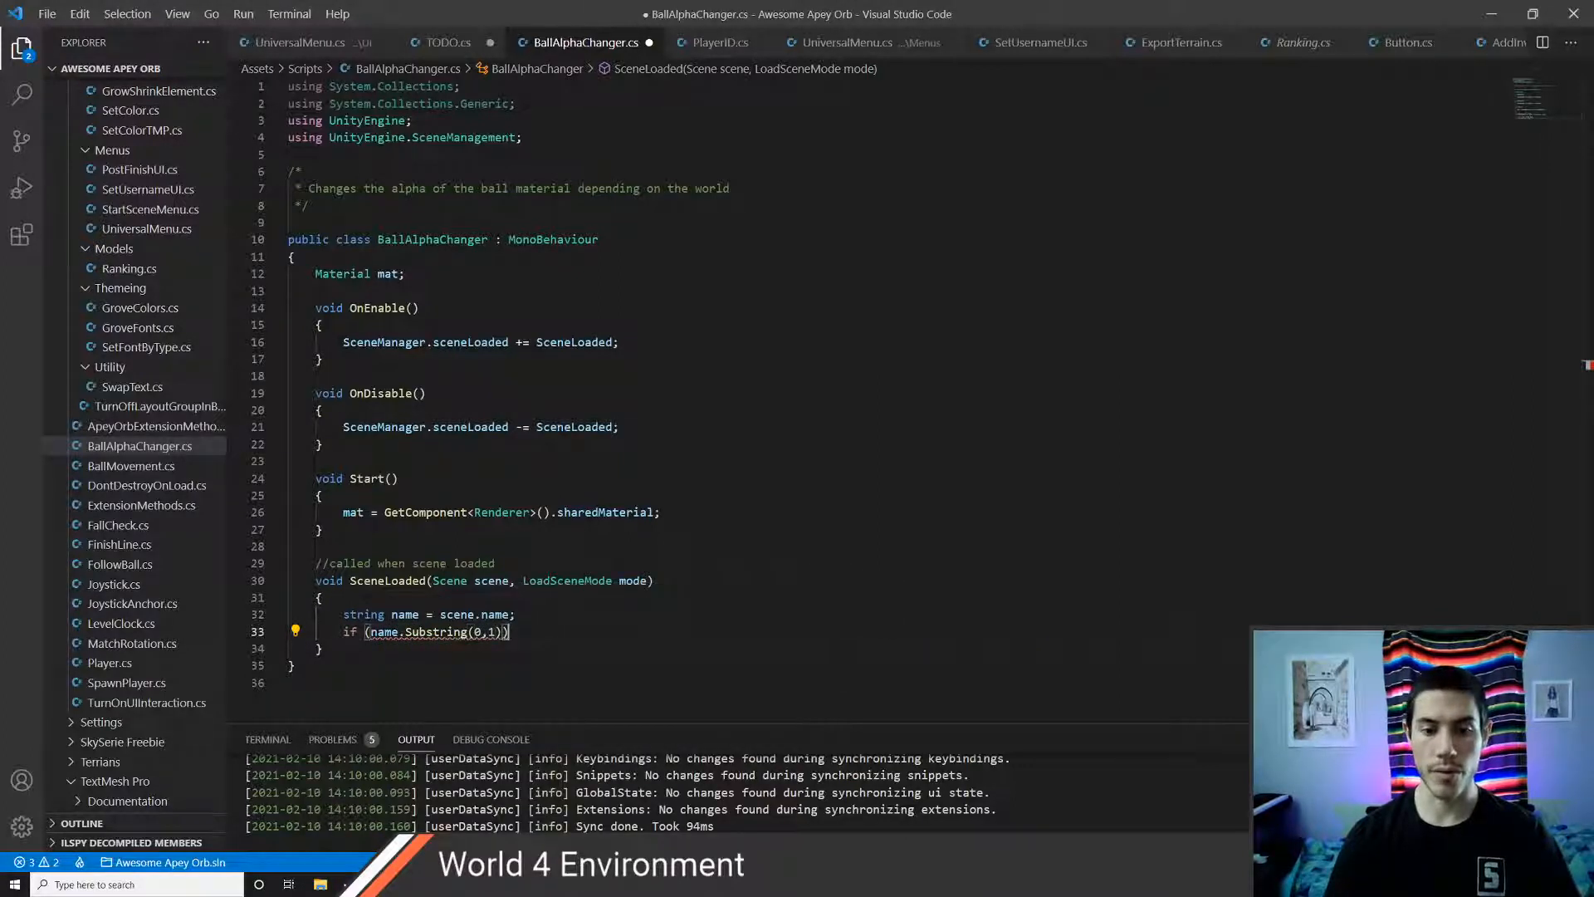
pyautogui.write(';')
pyautogui.hotkey('ctrl', 's')
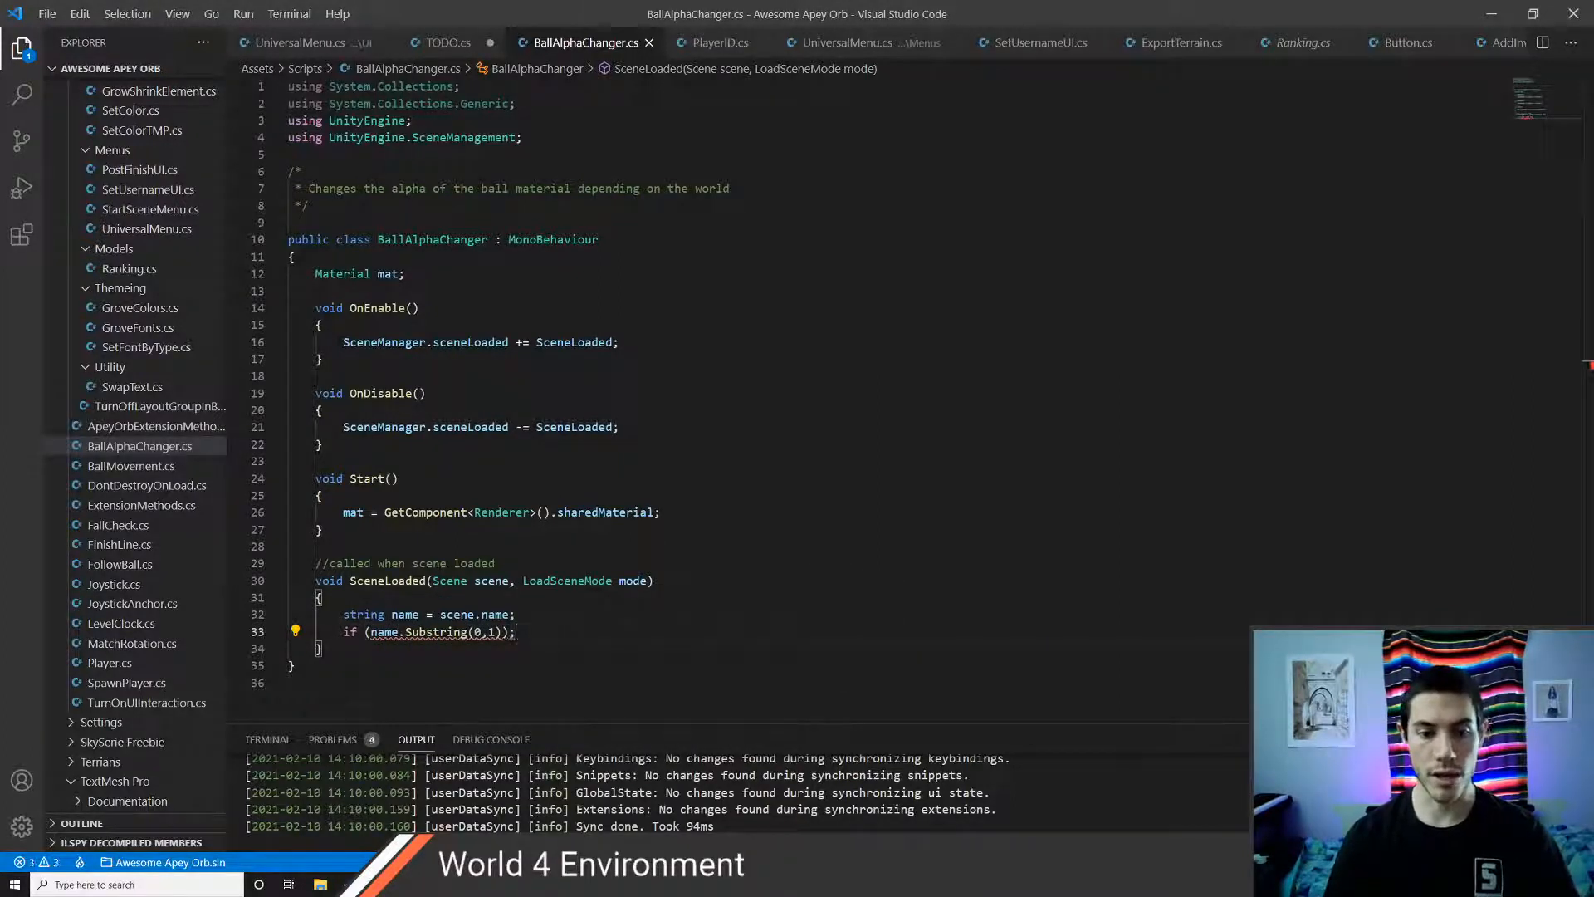
pyautogui.press('Left')
pyautogui.write('== "1')
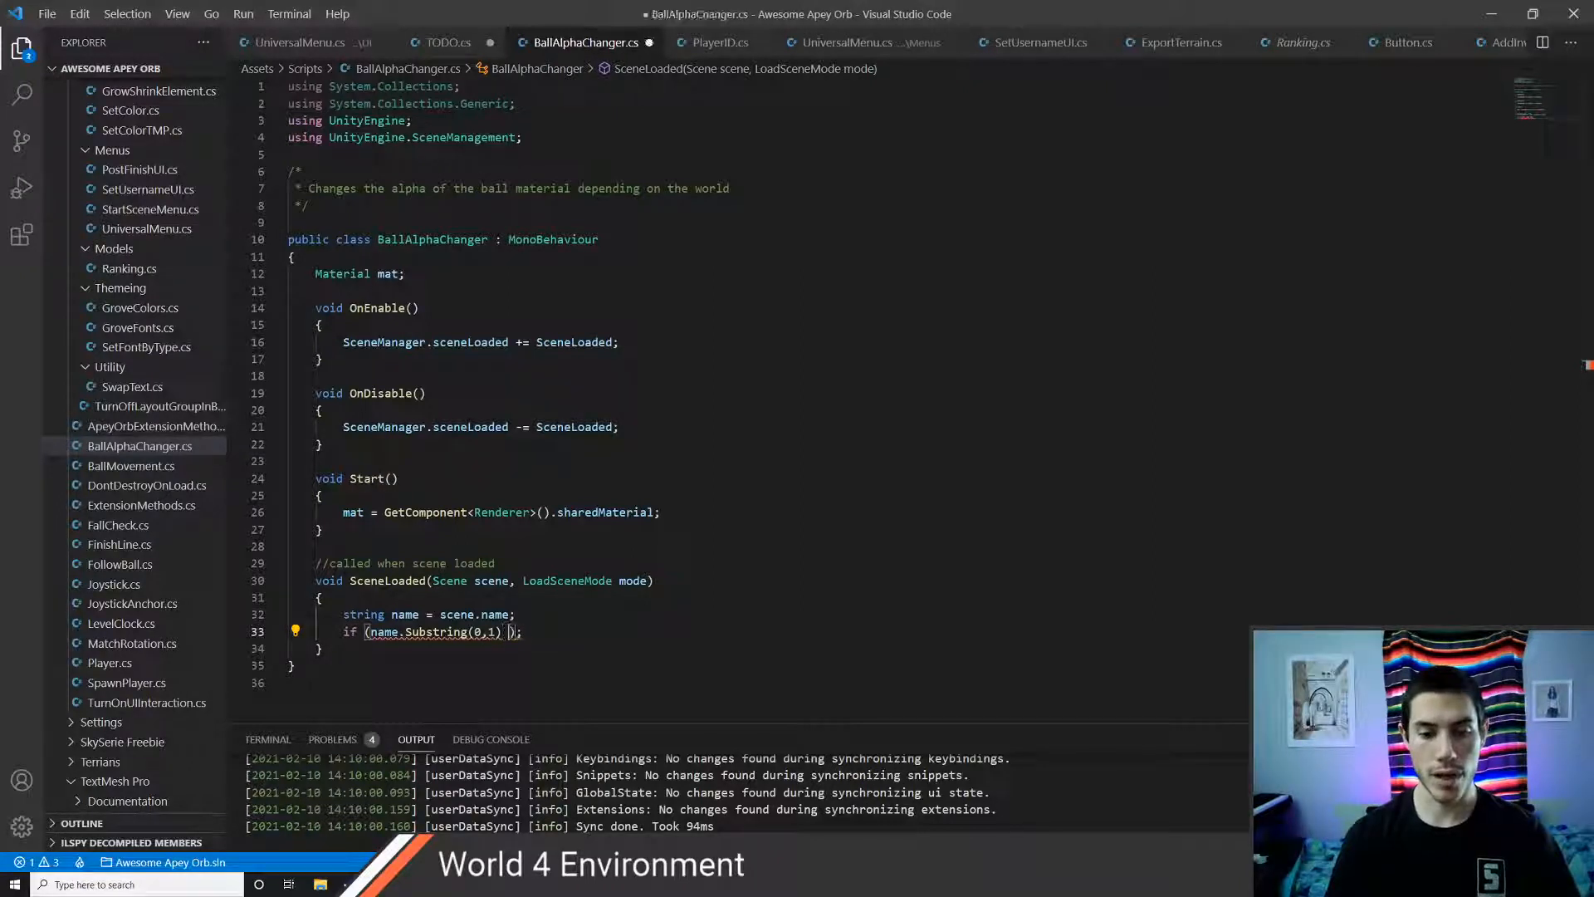
pyautogui.hotkey('ctrl', 's')
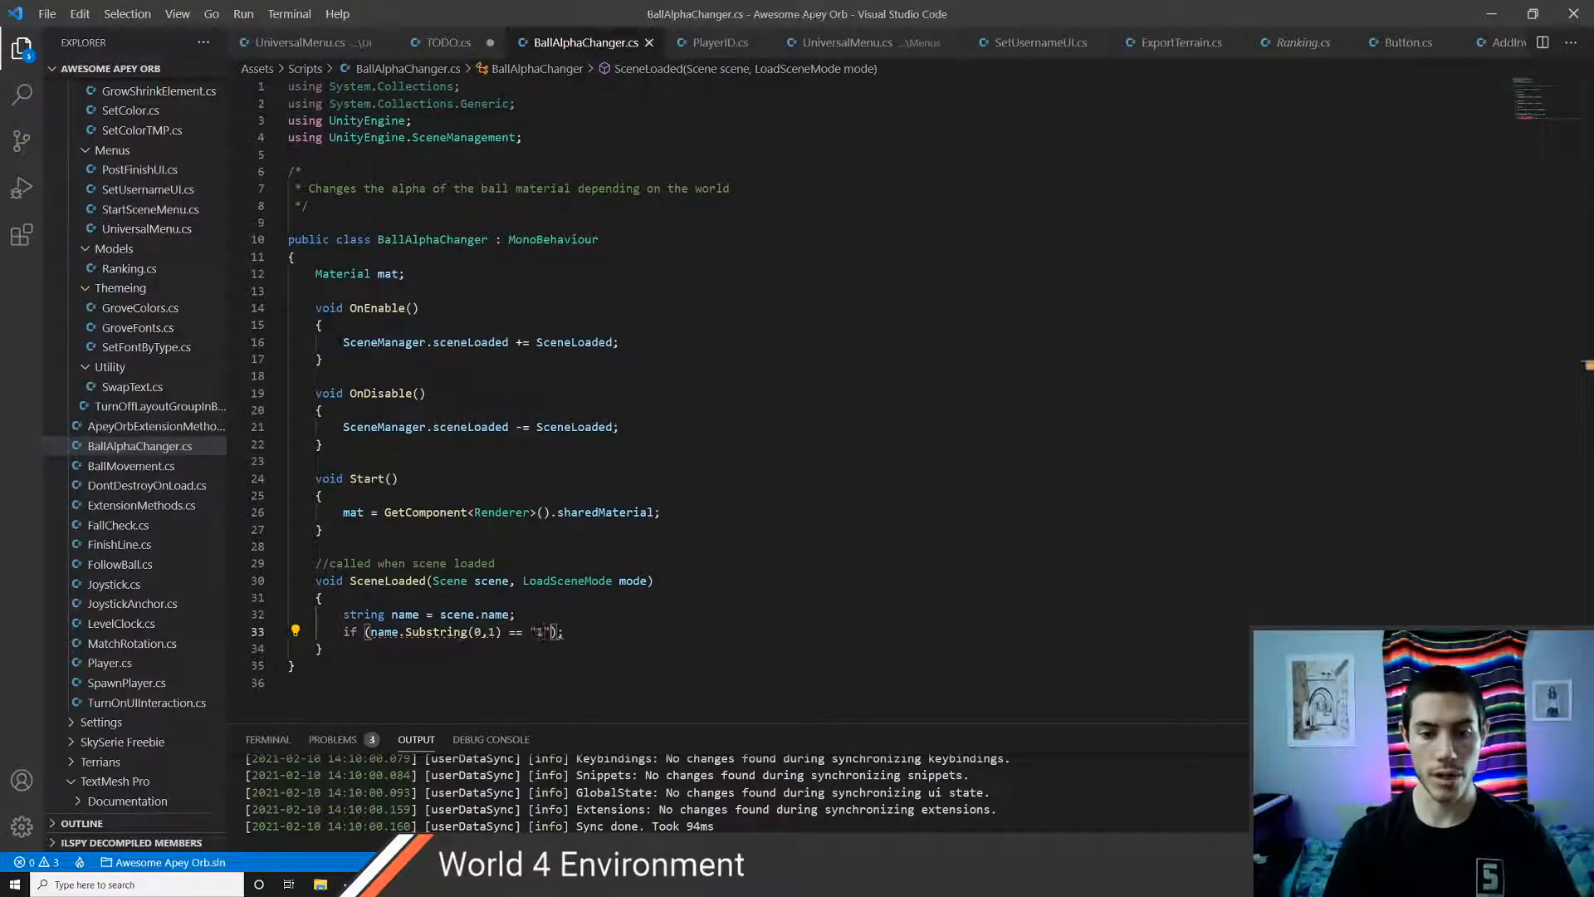
# - Replace the semicolon after the if condition with the comment //world 1
pyautogui.press('Right')
pyautogui.press('Right')
pyautogui.press('Delete')
pyautogui.write('/')
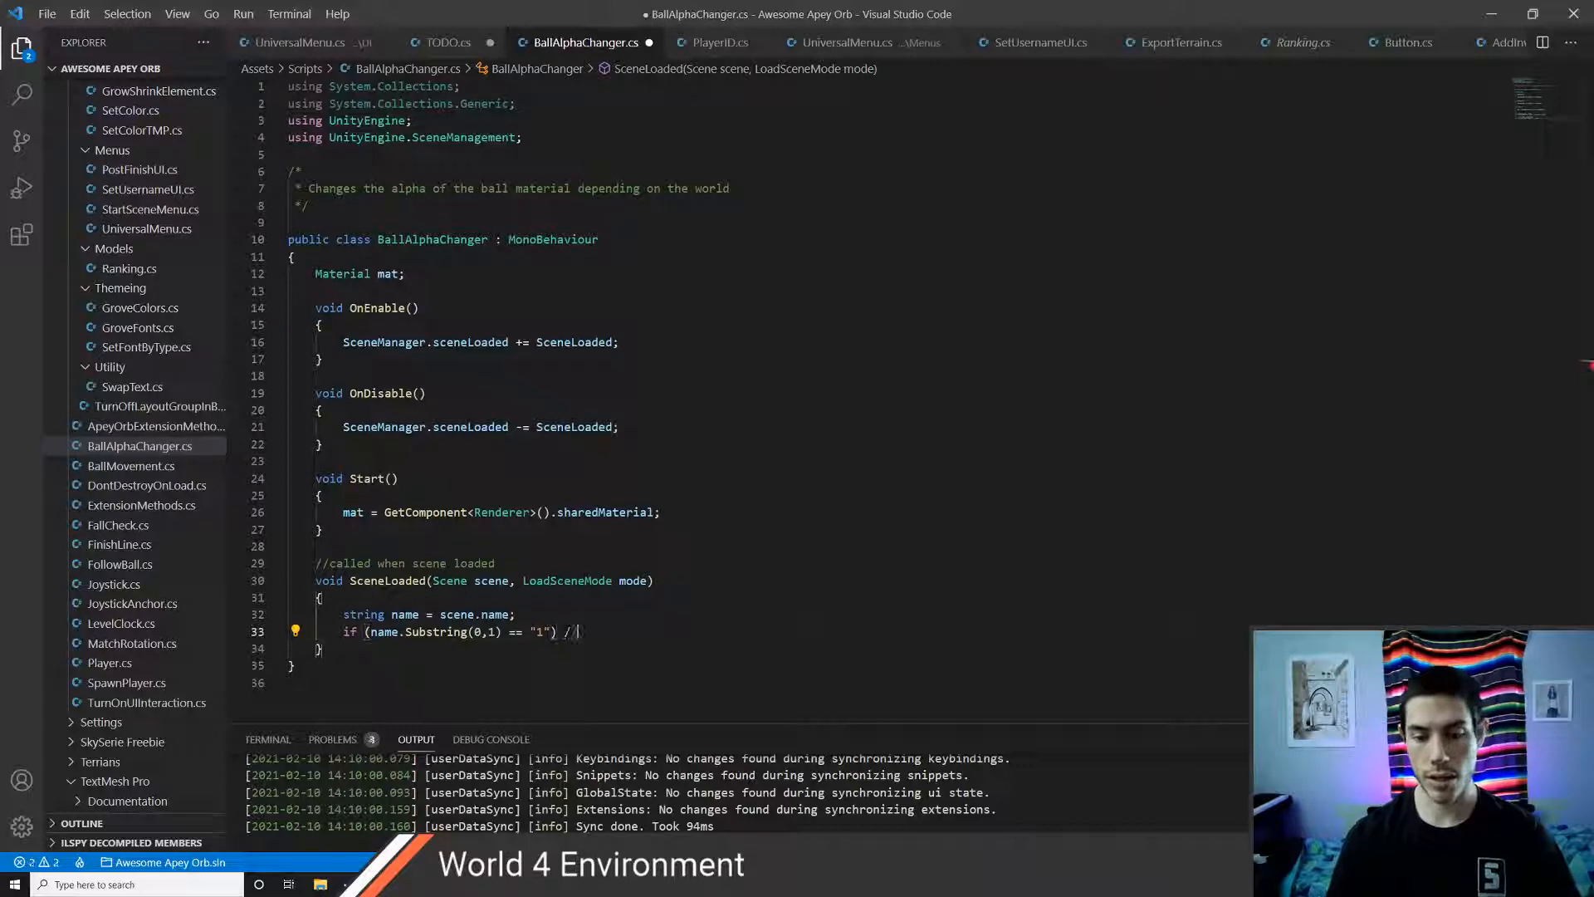
pyautogui.write('/world 1')
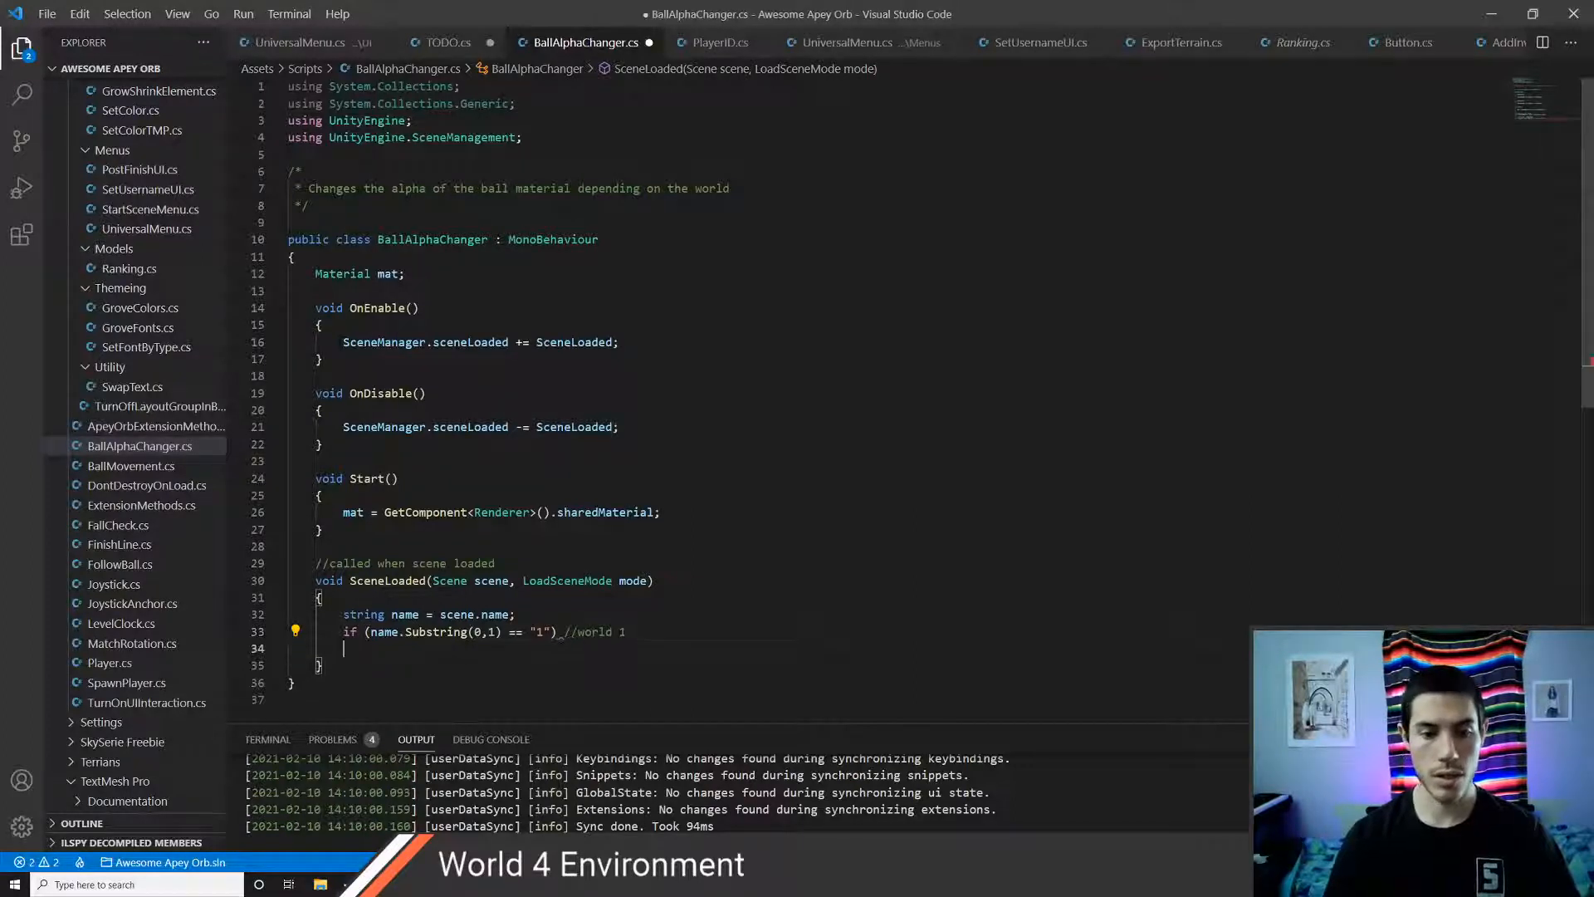
# - Begin the body of the world 1 condition with an assignment to mat.color on a new line
pyautogui.press('Return')
pyautogui.write('mat.')
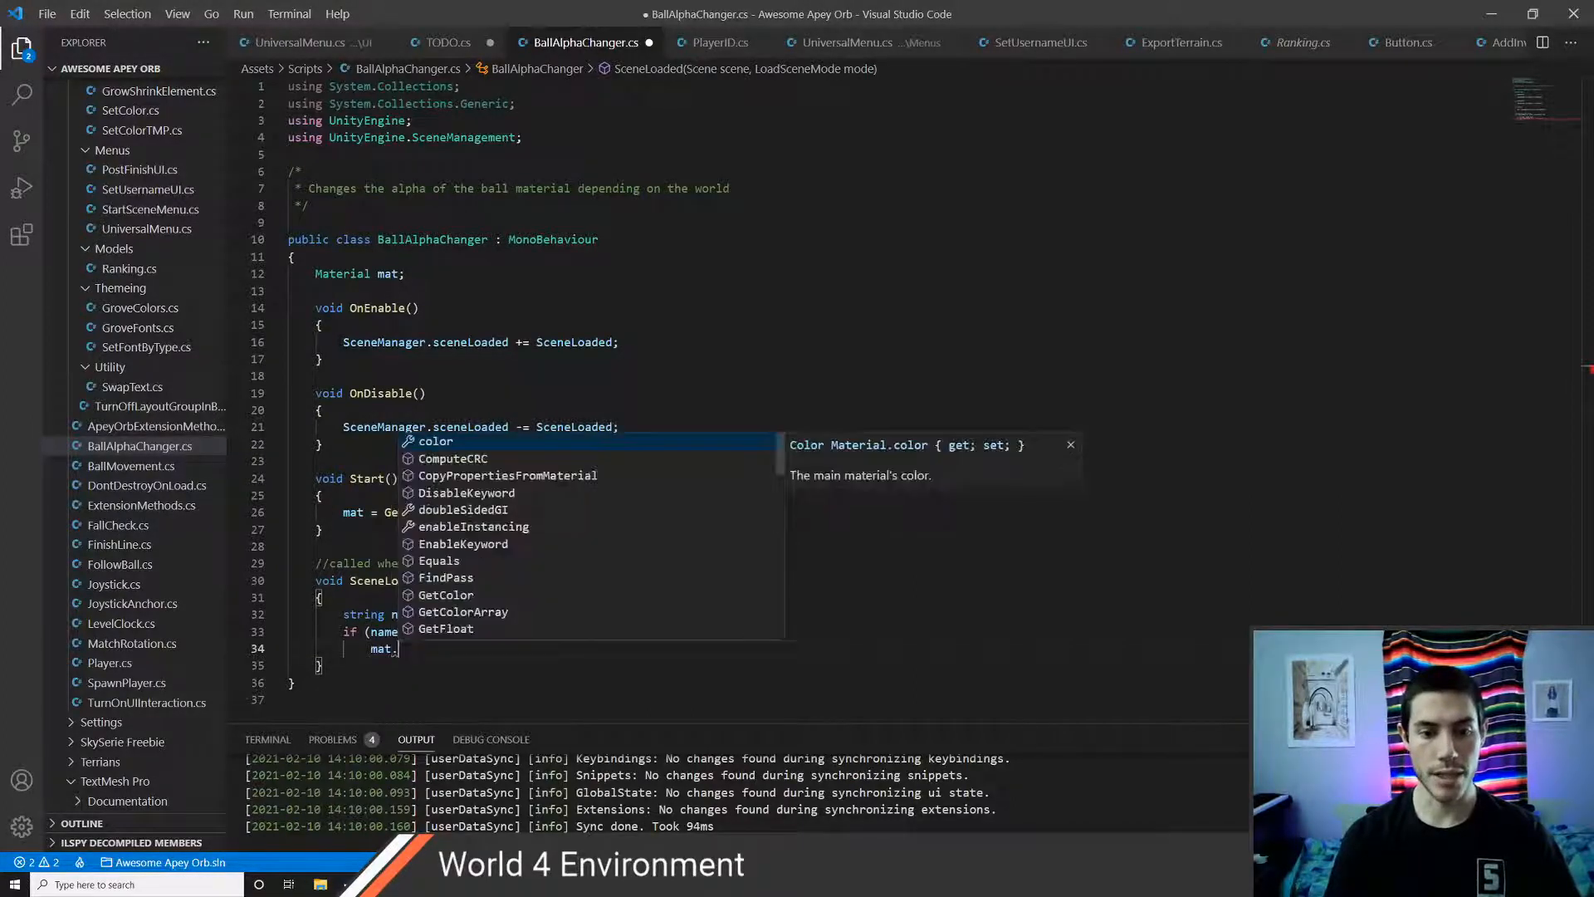
pyautogui.press('Tab')
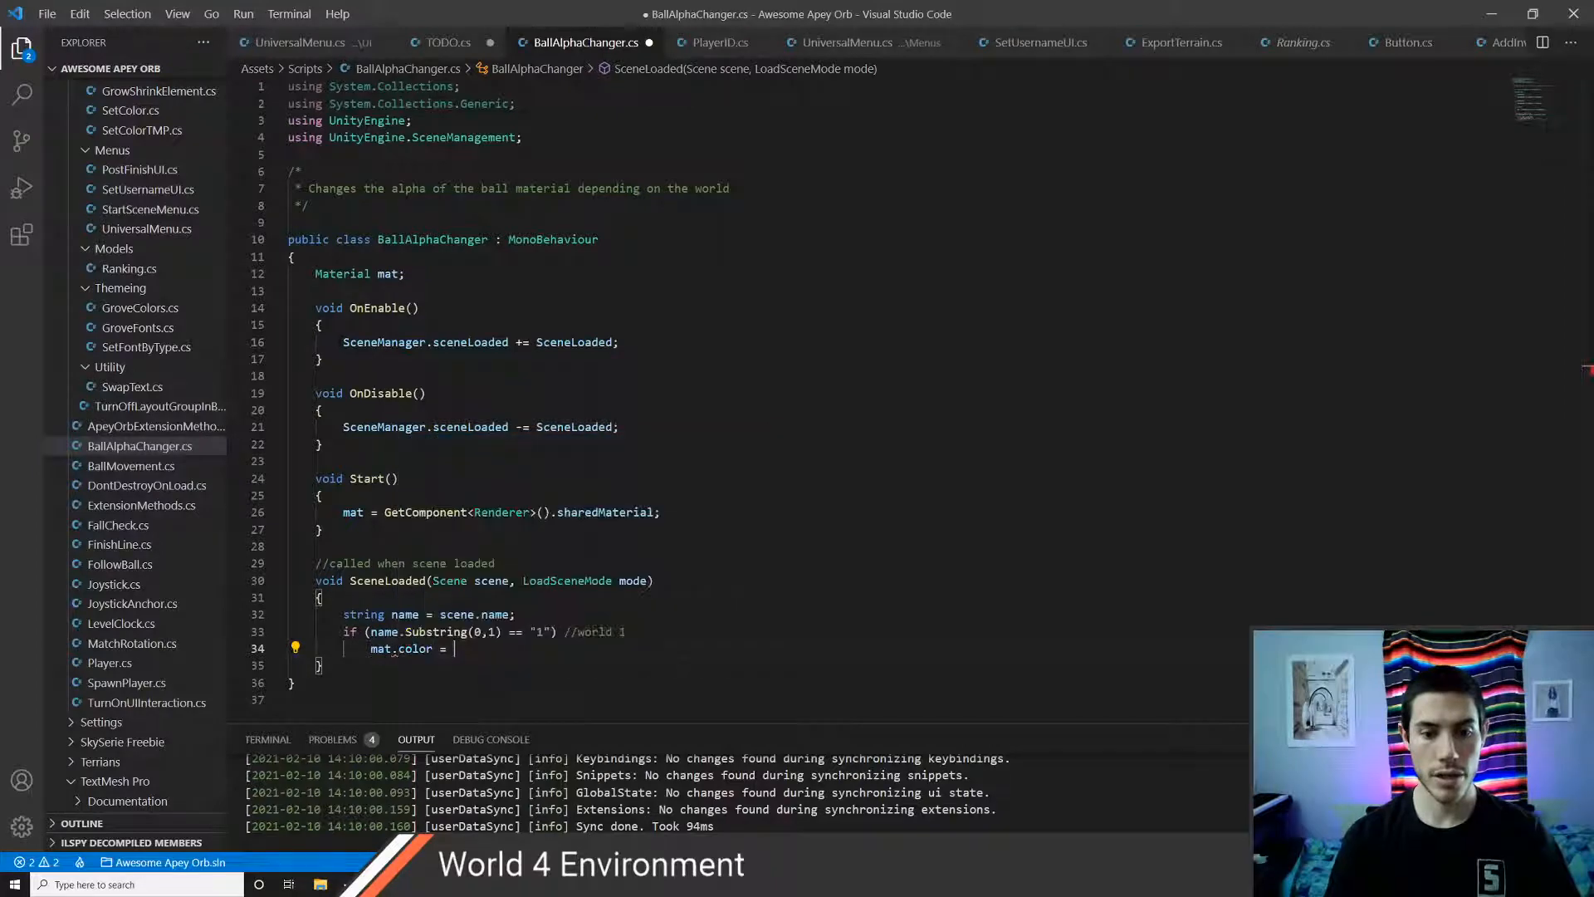
pyautogui.write('=')
pyautogui.hotkey('alt', 'Tab')
pyautogui.hotkey('alt', 'Tab')
pyautogui.hotkey('alt', 'Tab')
pyautogui.hotkey('alt', 'Tab')
pyautogui.hotkey('alt', 'Tab')
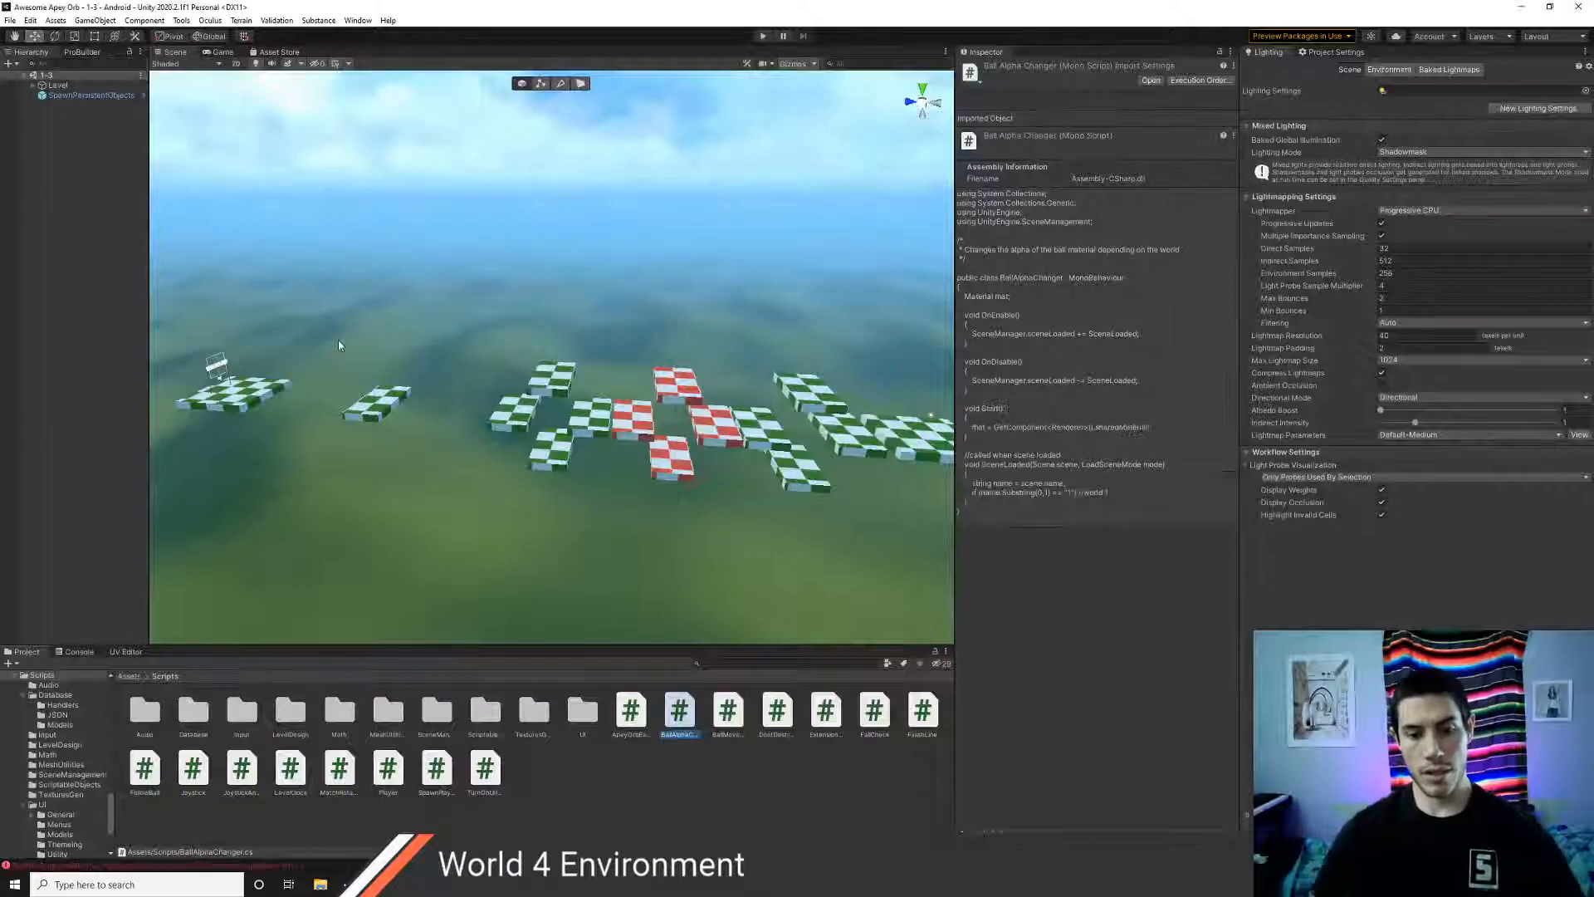
pyautogui.hotkey('alt', 'Tab')
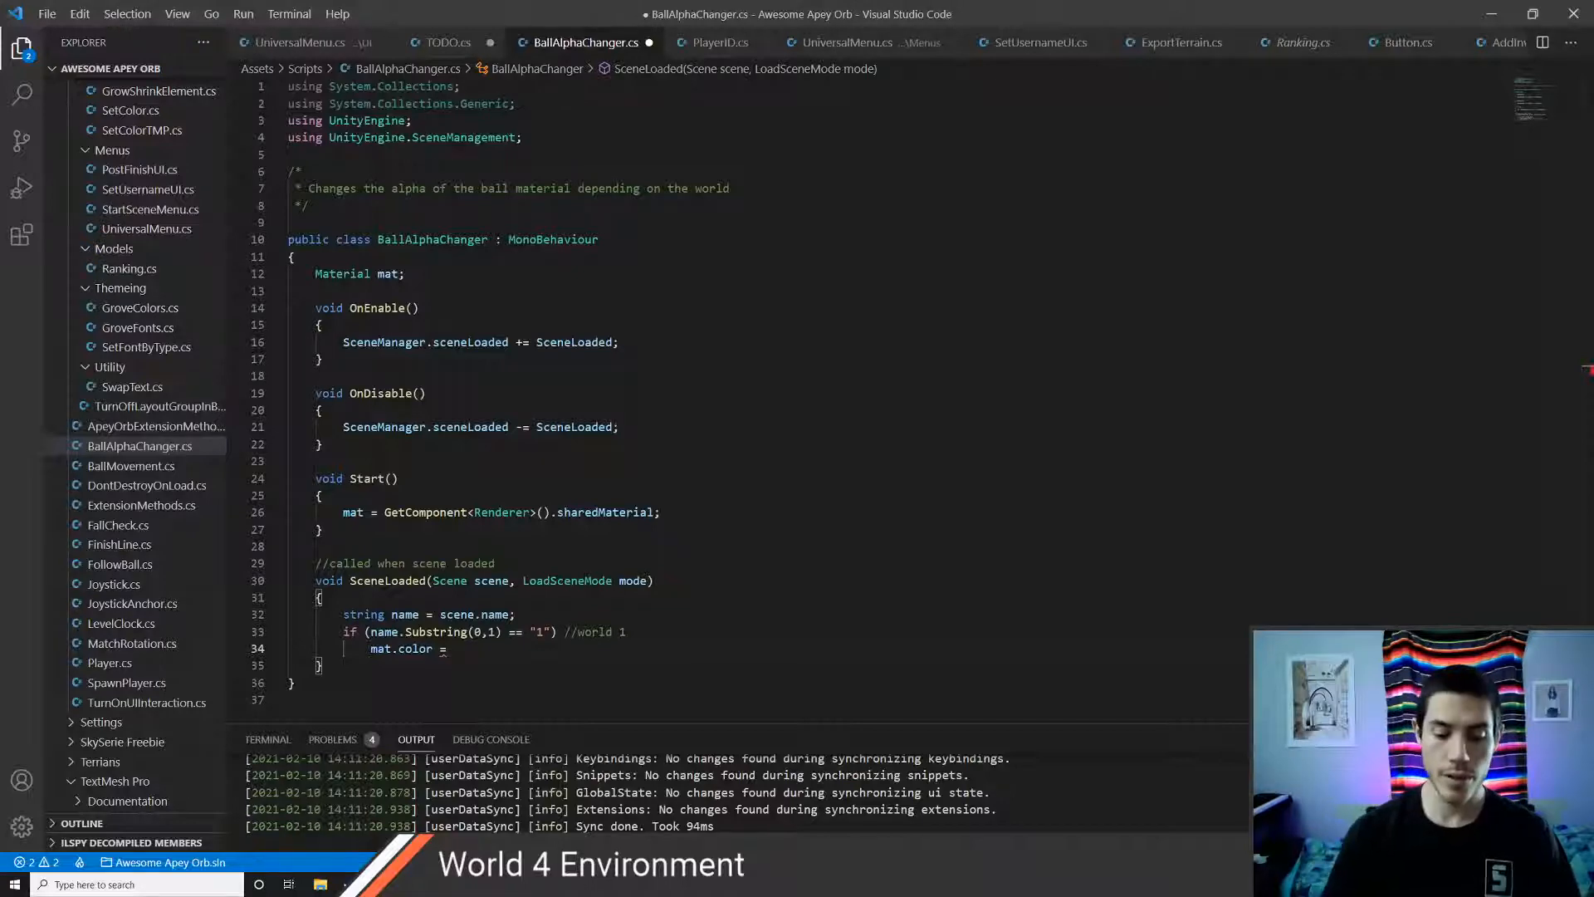
# - Open the ExtensionMethods.cs script by searching the project files for extens
pyautogui.hotkey('ctrl', 'p')
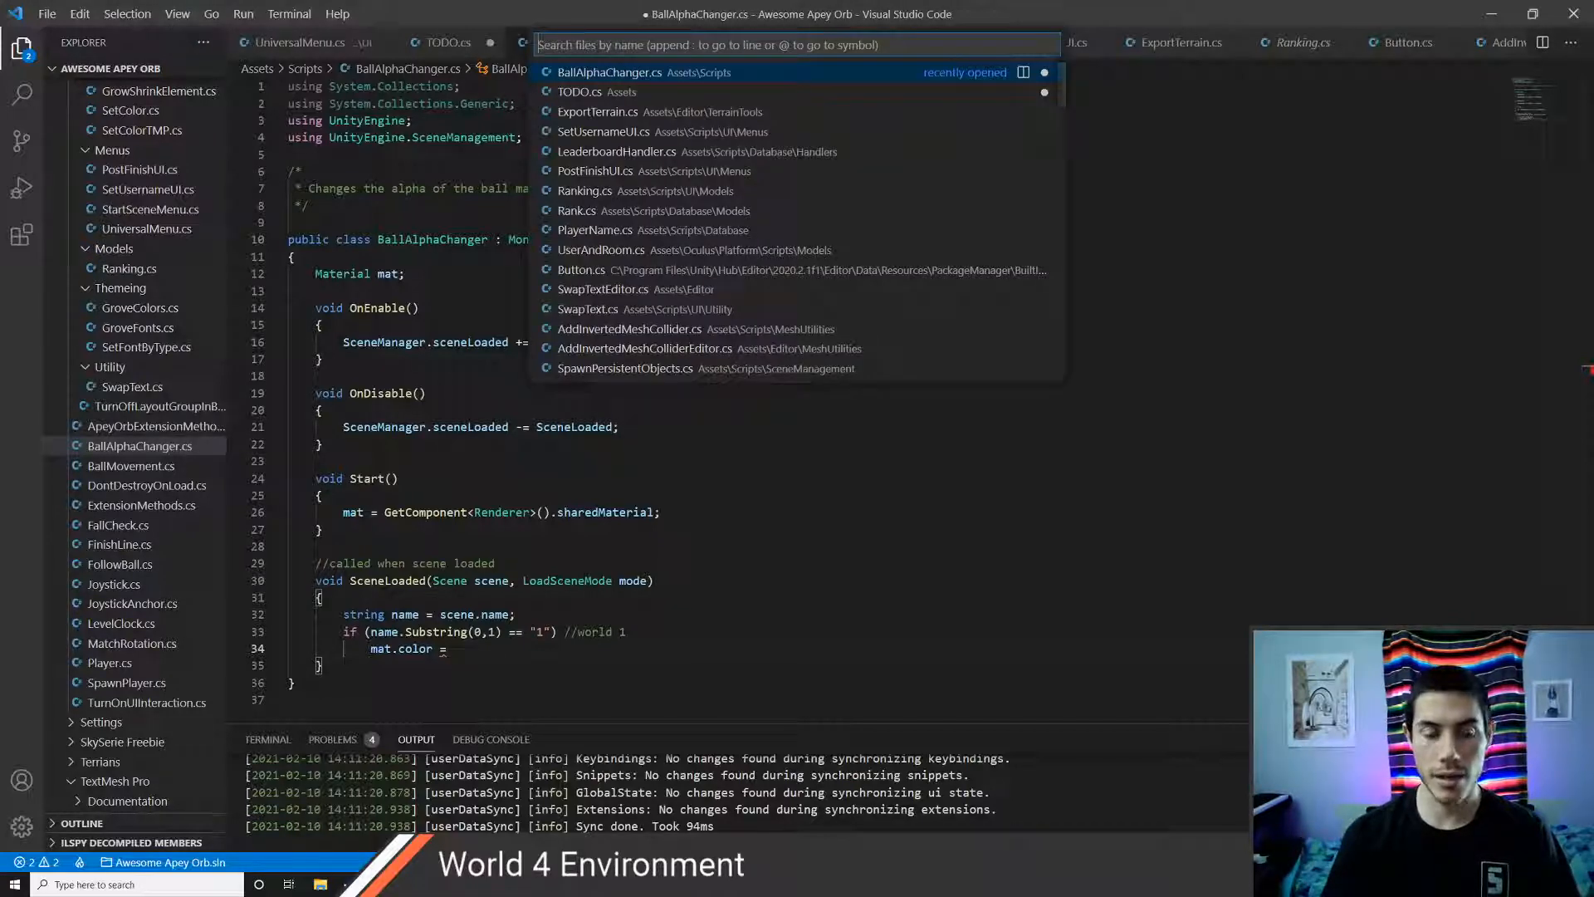
pyautogui.write('extens')
pyautogui.press('Return')
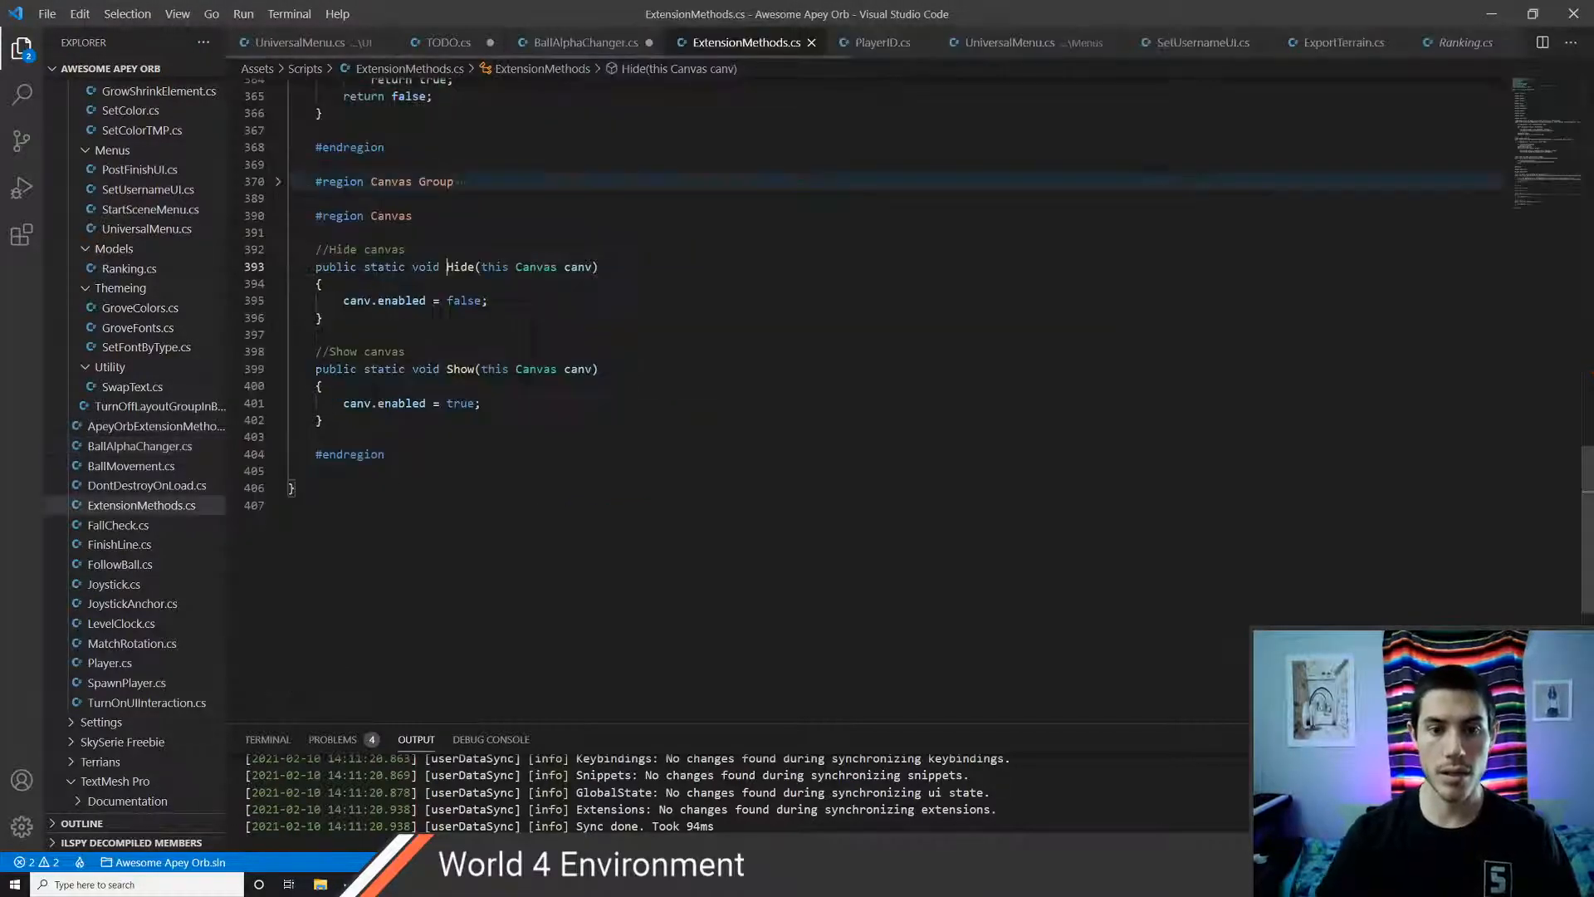
# - Examine the Hide and Show methods in the Canvas region near the end of ExtensionMethods.cs
pyautogui.press('Down')
pyautogui.press('Down')
pyautogui.press('Down')
pyautogui.press('Down')
pyautogui.press('Down')
pyautogui.press('Down')
pyautogui.press('Down')
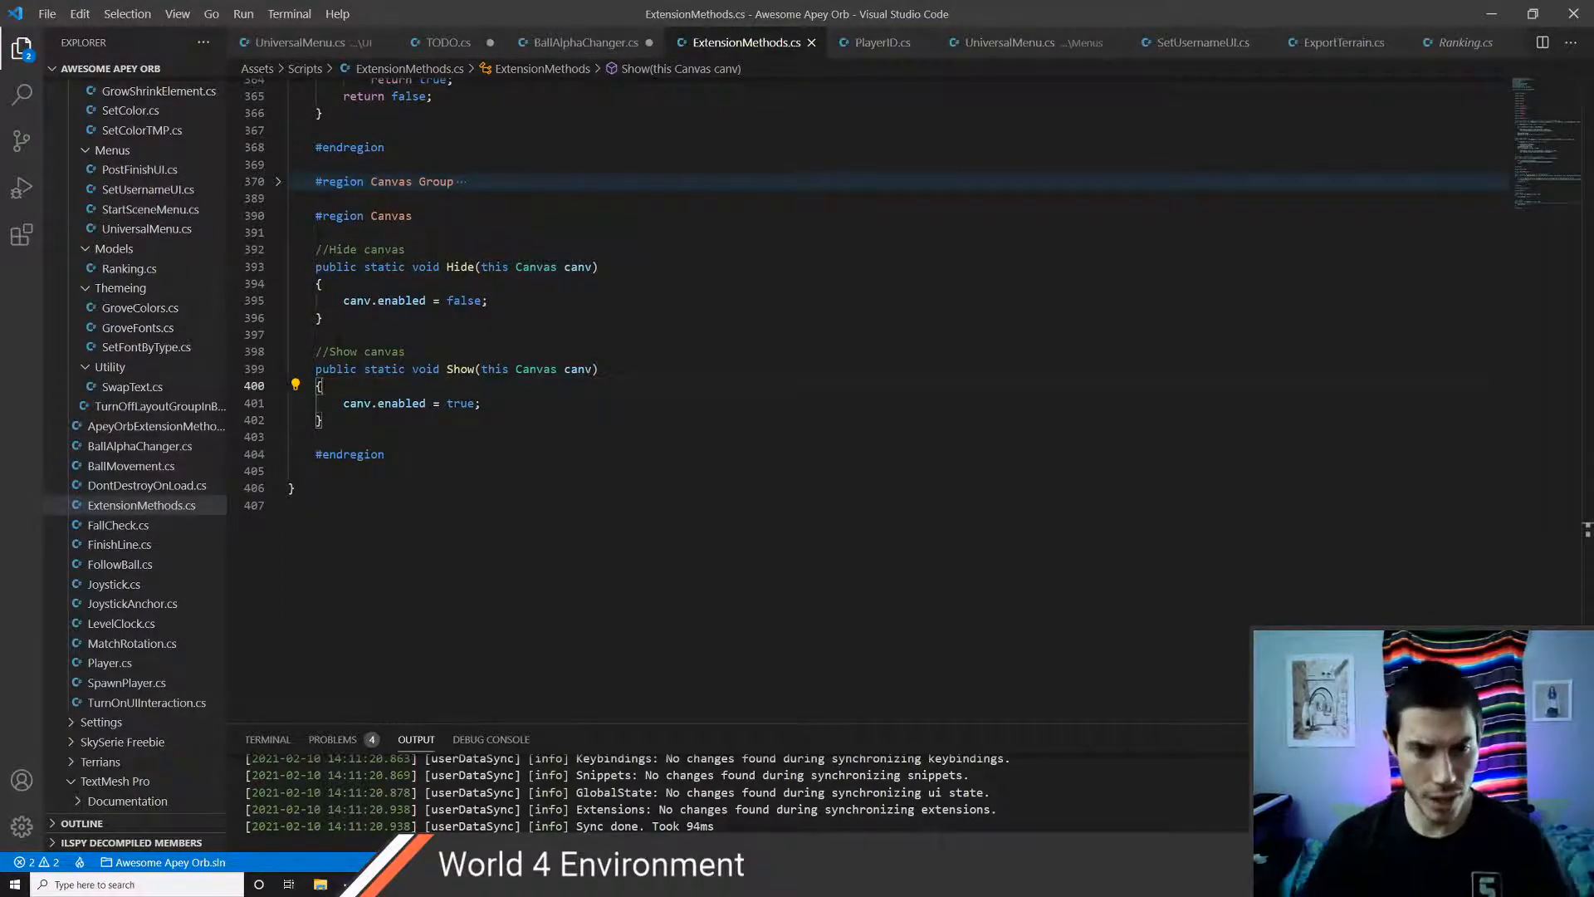
pyautogui.click(289, 334)
pyautogui.press('Down')
pyautogui.press('Down')
pyautogui.press('Down')
pyautogui.press('Down')
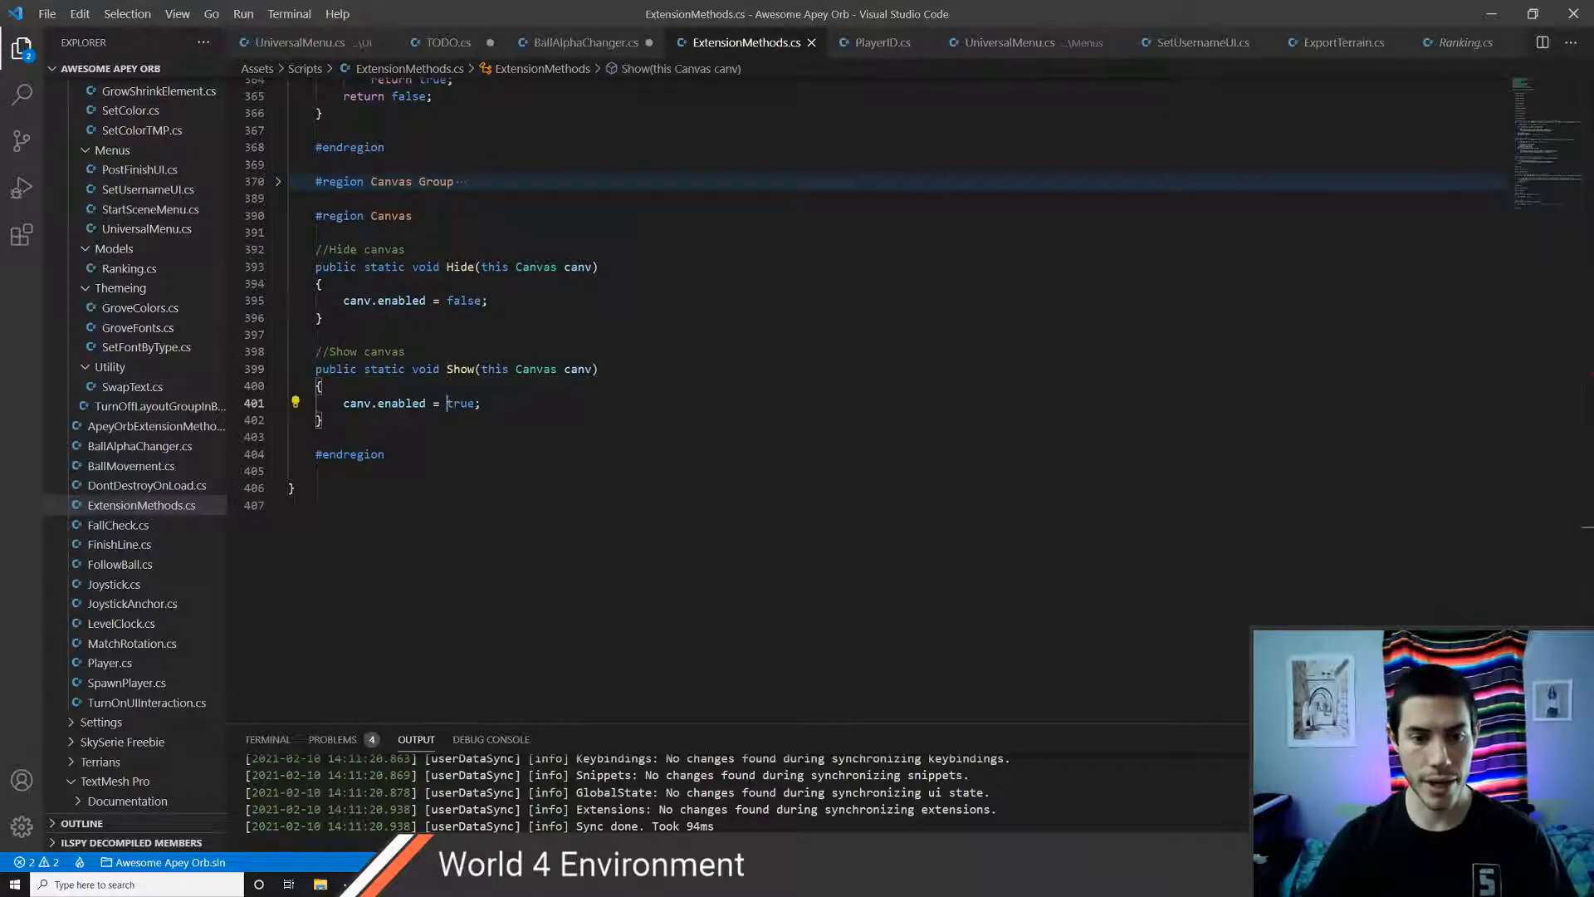
pyautogui.hotkey('ctrl', 'Tab')
pyautogui.hotkey('ctrl', 'Tab')
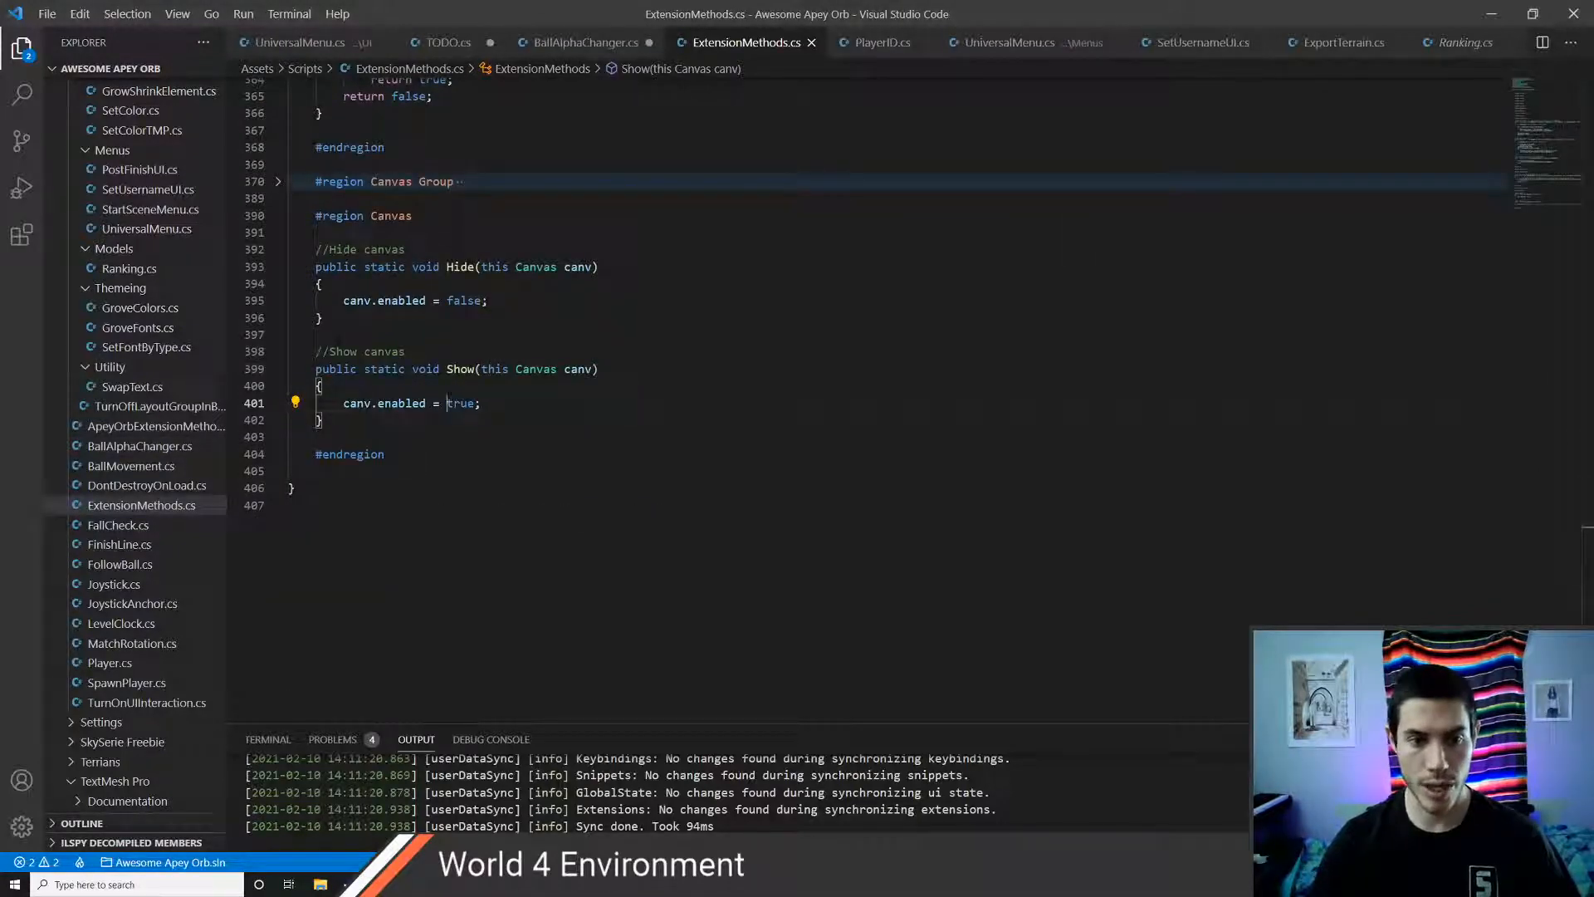
pyautogui.press('Down')
pyautogui.press('Down')
pyautogui.press('Down')
pyautogui.press('Up')
pyautogui.press('Up')
pyautogui.press('Up')
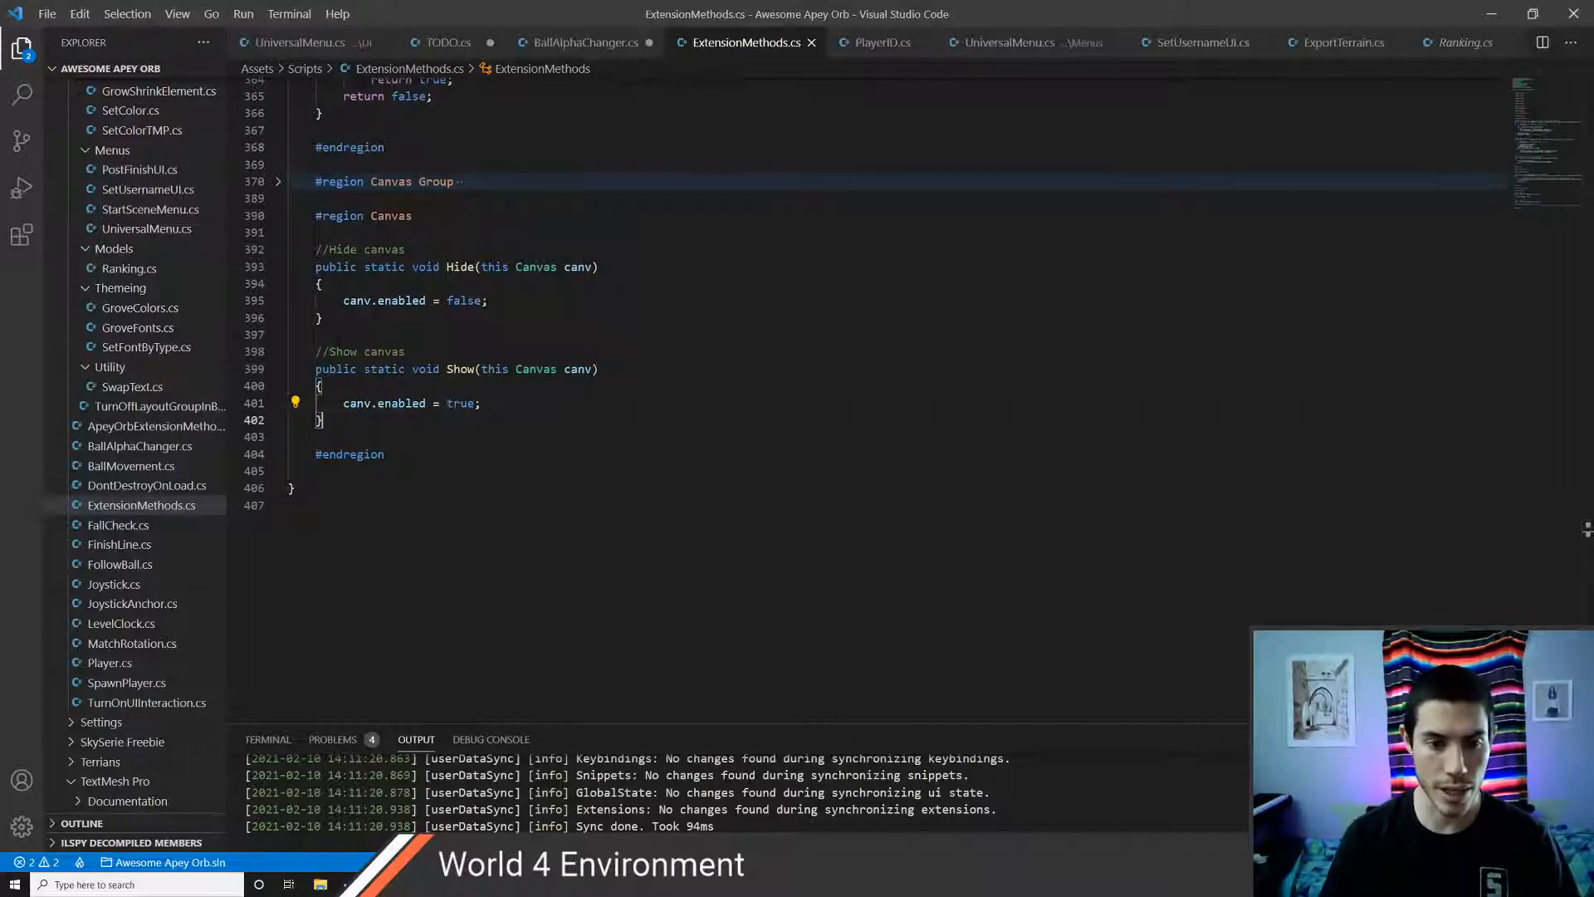
pyautogui.hotkey('ctrl', 'Down')
pyautogui.hotkey('ctrl', 'Down')
pyautogui.hotkey('ctrl', 'Up')
pyautogui.hotkey('ctrl', 'Up')
pyautogui.hotkey('ctrl', 'Up')
pyautogui.hotkey('ctrl', 'Up')
pyautogui.hotkey('ctrl', 'Up')
pyautogui.press('Up')
pyautogui.press('Up')
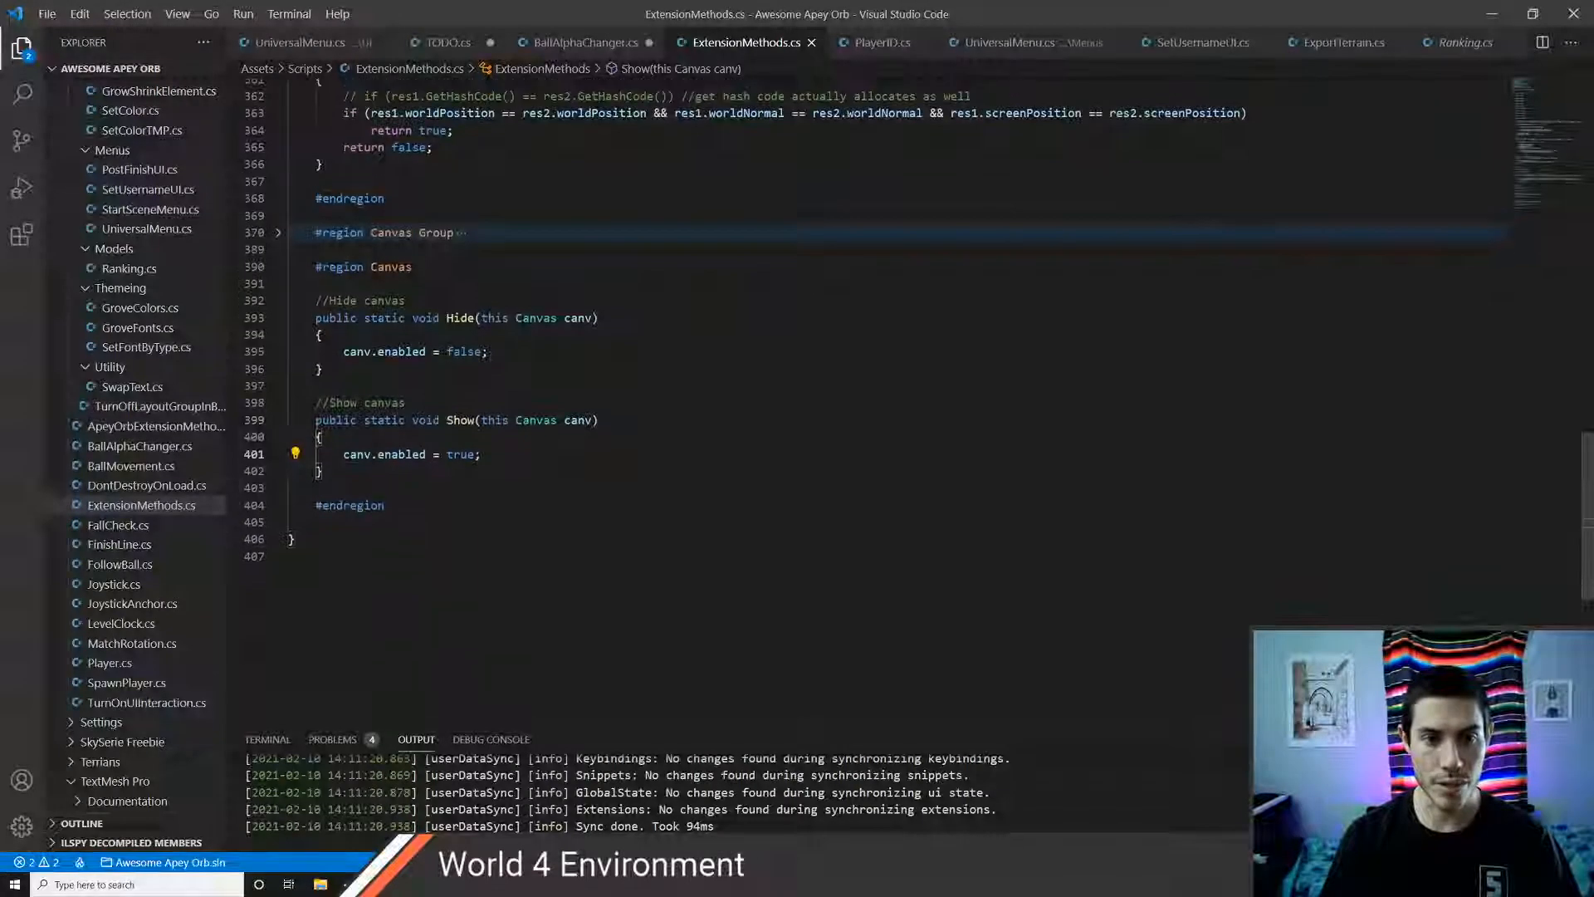
# - Search ExtensionMethods.cs for vector to reach the collapsed Vector3 region, and close the search
pyautogui.hotkey('ctrl', 'f')
pyautogui.write('vector')
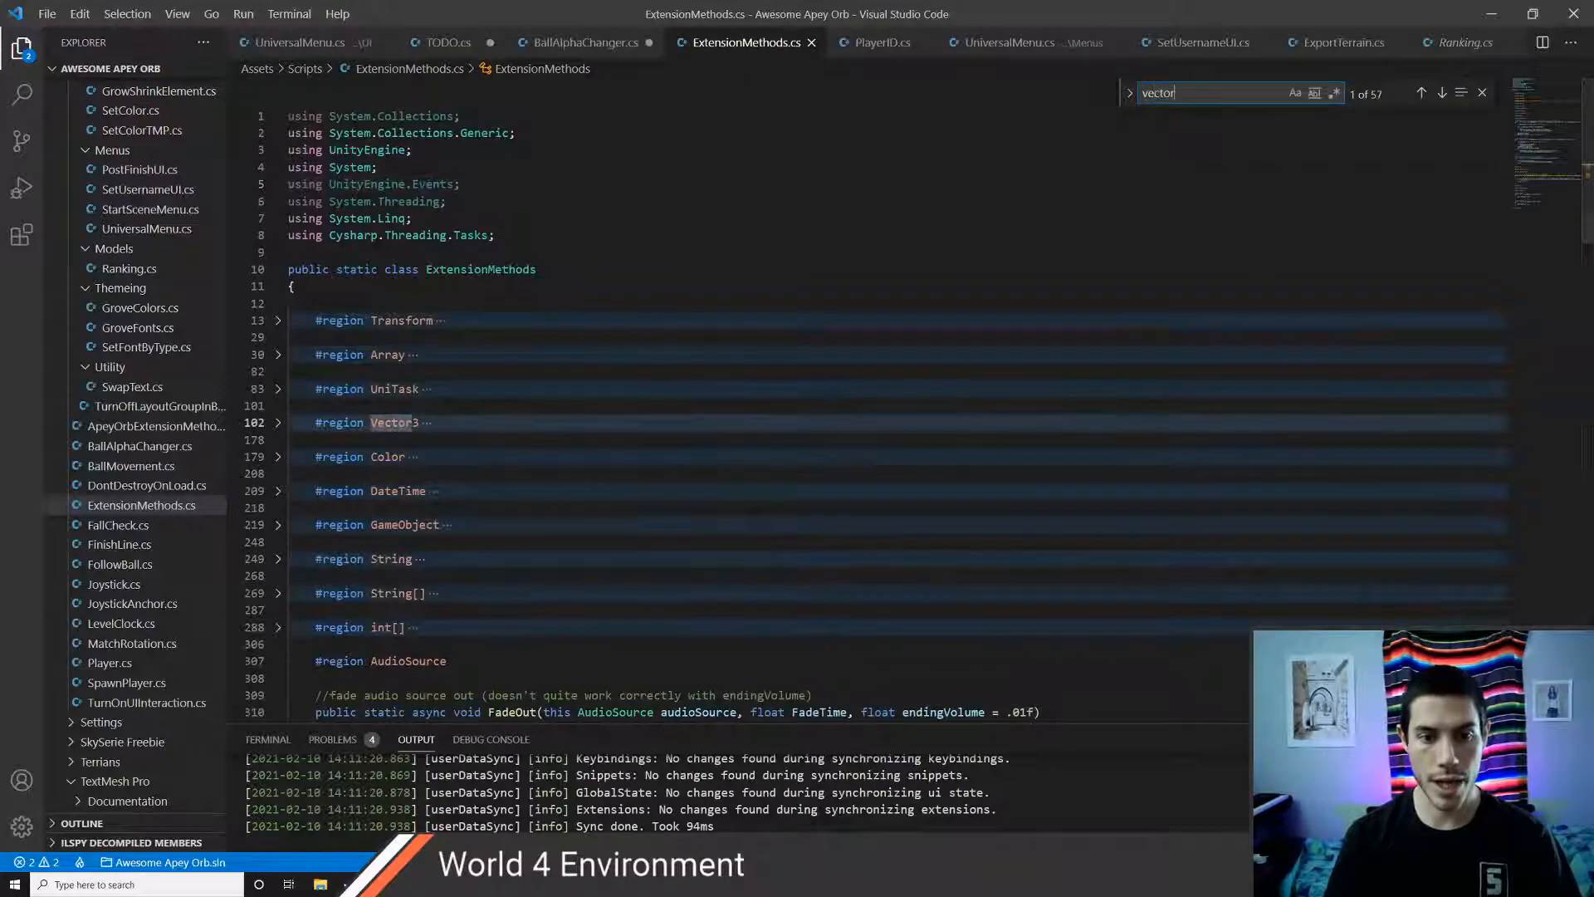
pyautogui.press('Escape')
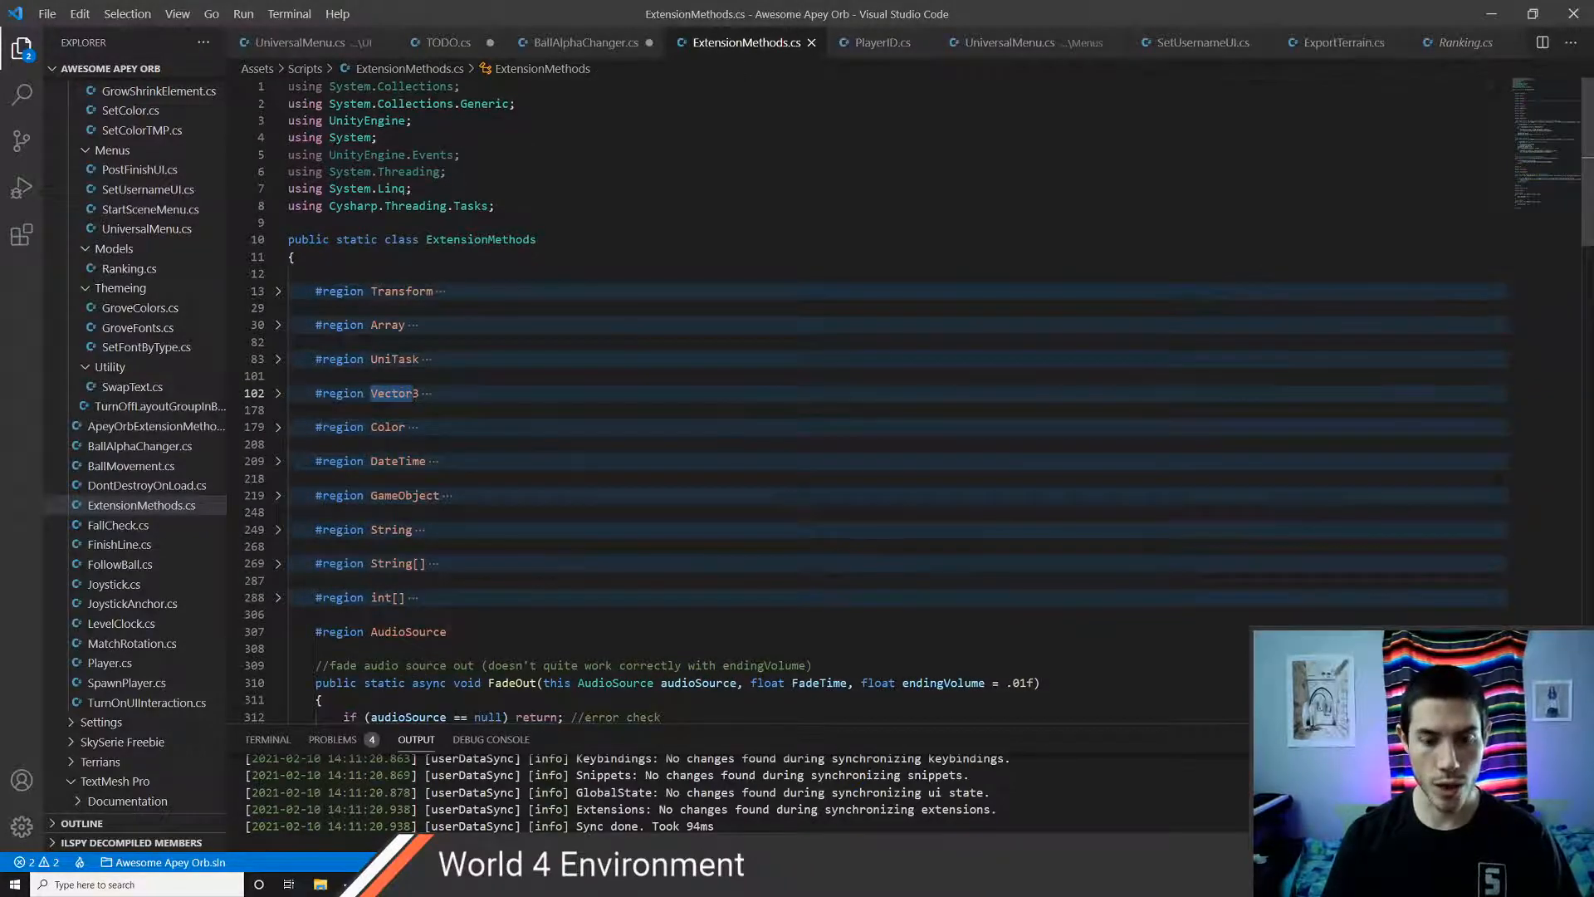
# - Expand the Vector3 region and examine its extension methods down to ToColor
pyautogui.hotkey('ctrl', 'shift', ']')
pyautogui.press('Down')
pyautogui.press('Down')
pyautogui.press('Down')
pyautogui.press('Down')
pyautogui.press('Down')
pyautogui.press('Down')
pyautogui.press('Down')
pyautogui.press('Down')
pyautogui.press('Down')
pyautogui.press('Down')
pyautogui.press('Down')
pyautogui.press('Down')
pyautogui.press('Down')
pyautogui.press('Down')
pyautogui.press('Down')
pyautogui.press('Down')
pyautogui.press('Down')
pyautogui.press('Down')
pyautogui.press('Down')
pyautogui.press('Down')
pyautogui.press('Down')
pyautogui.press('Down')
pyautogui.press('Down')
pyautogui.press('Down')
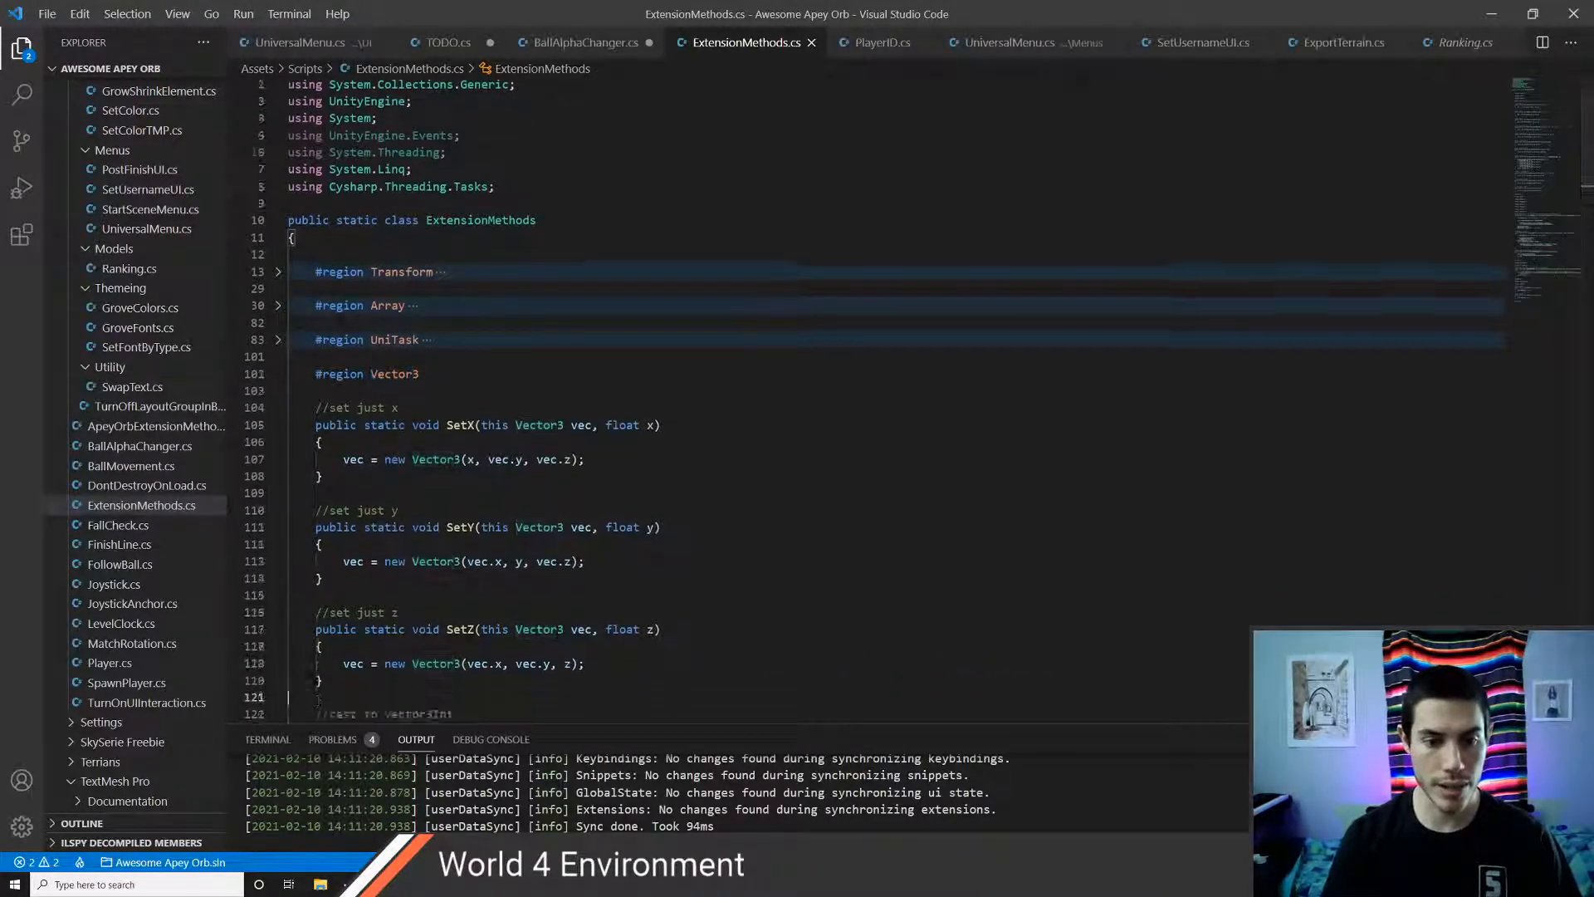
pyautogui.press('Down')
pyautogui.press('Down')
pyautogui.press('Down')
pyautogui.press('Down')
pyautogui.press('Down')
pyautogui.press('Down')
pyautogui.press('Down')
pyautogui.press('Down')
pyautogui.press('Down')
pyautogui.press('Down')
pyautogui.press('Down')
pyautogui.press('Down')
pyautogui.press('Down')
pyautogui.press('Down')
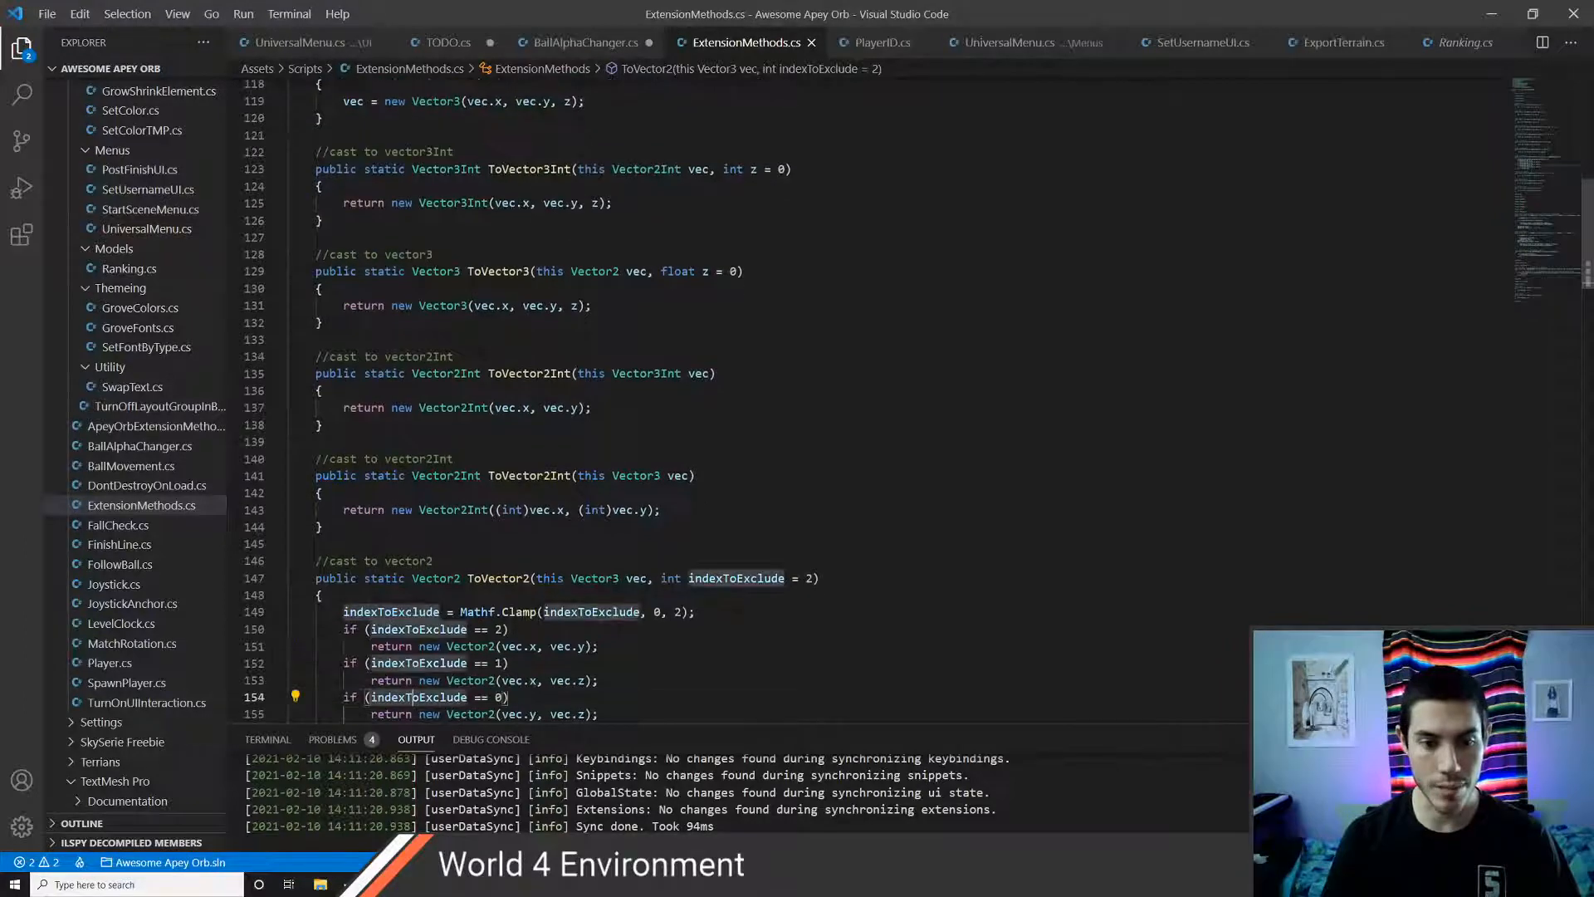
pyautogui.press('Down')
pyautogui.press('Down')
pyautogui.press('Down')
pyautogui.press('Down')
pyautogui.press('Down')
pyautogui.press('Down')
pyautogui.press('Down')
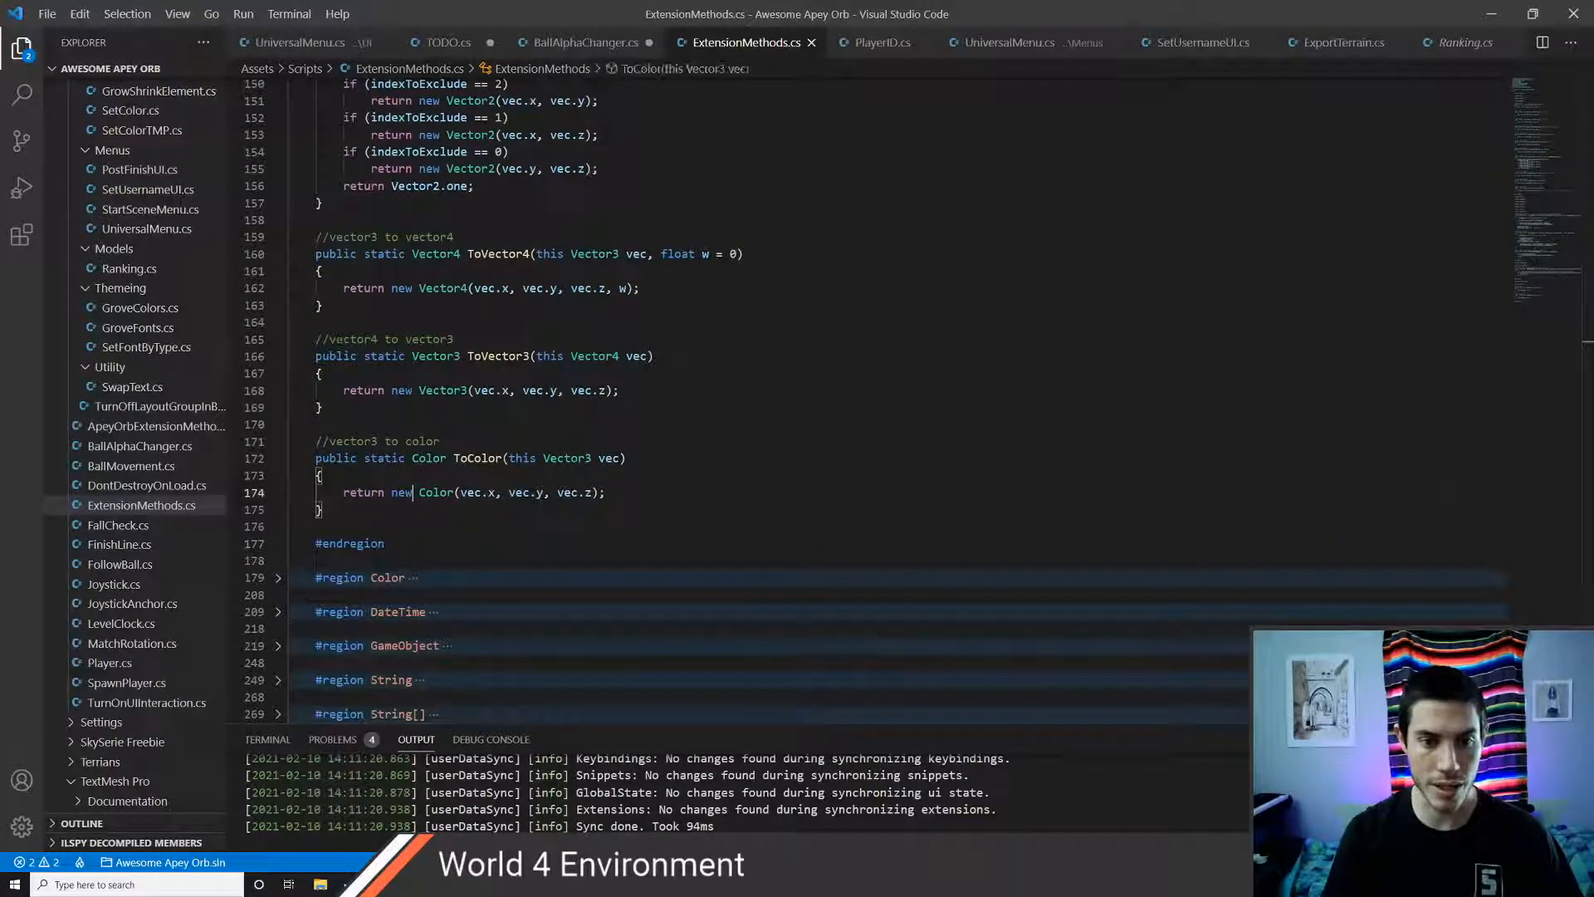
# - Add the comment "//scale a vector and actually have it work" below the Vector3 region's ToColor method and save the script
pyautogui.press('Down')
pyautogui.press('End')
pyautogui.press('Return')
pyautogui.press('Return')
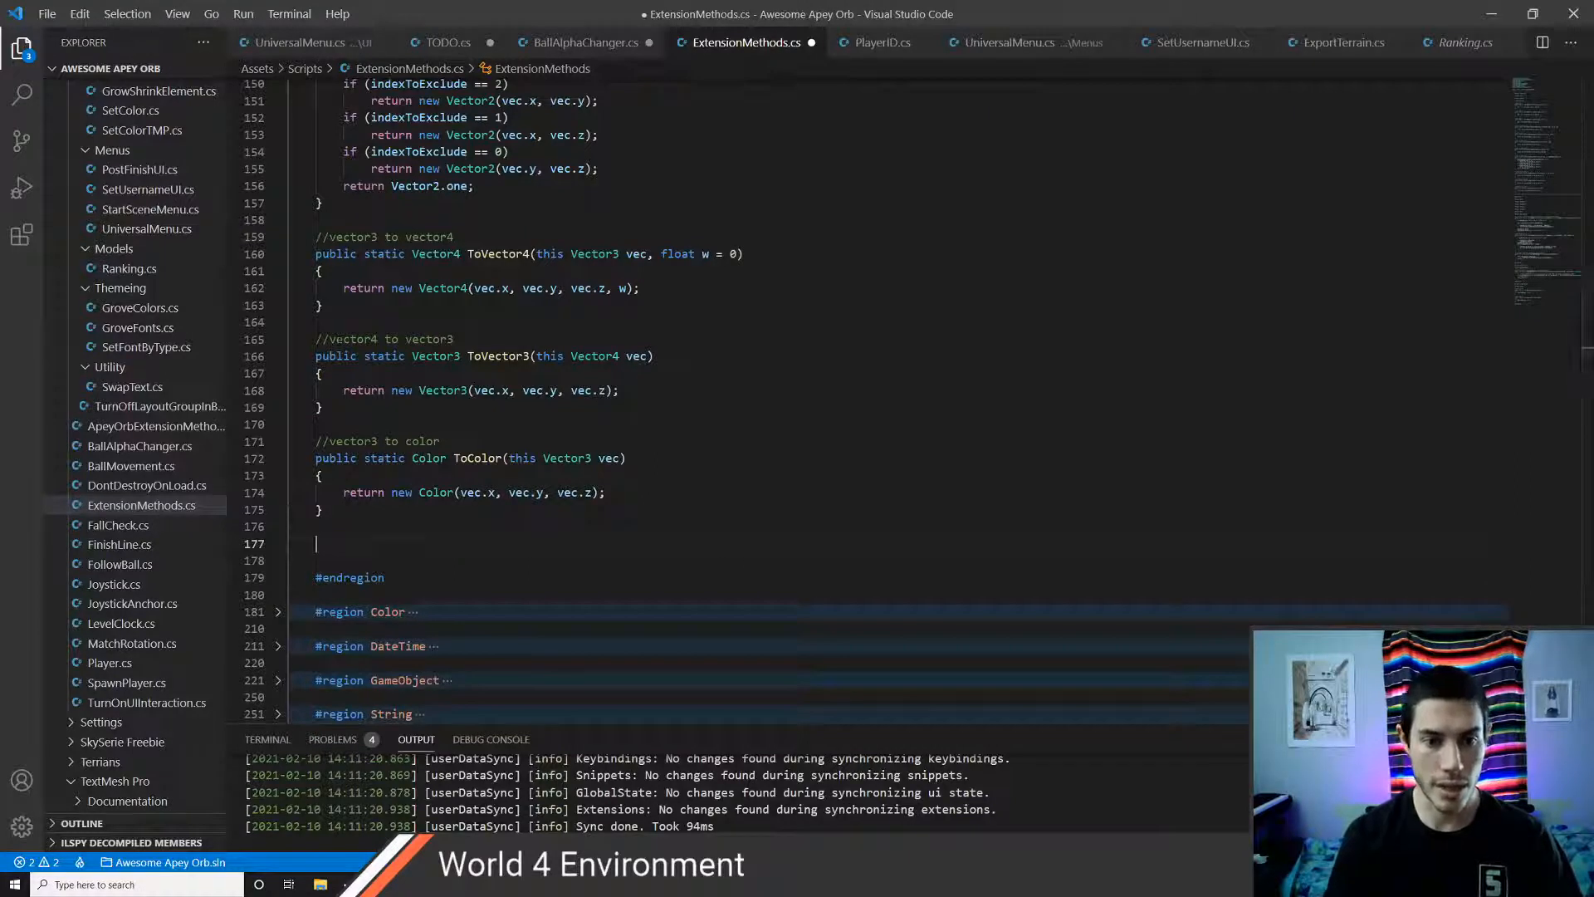
pyautogui.write('//')
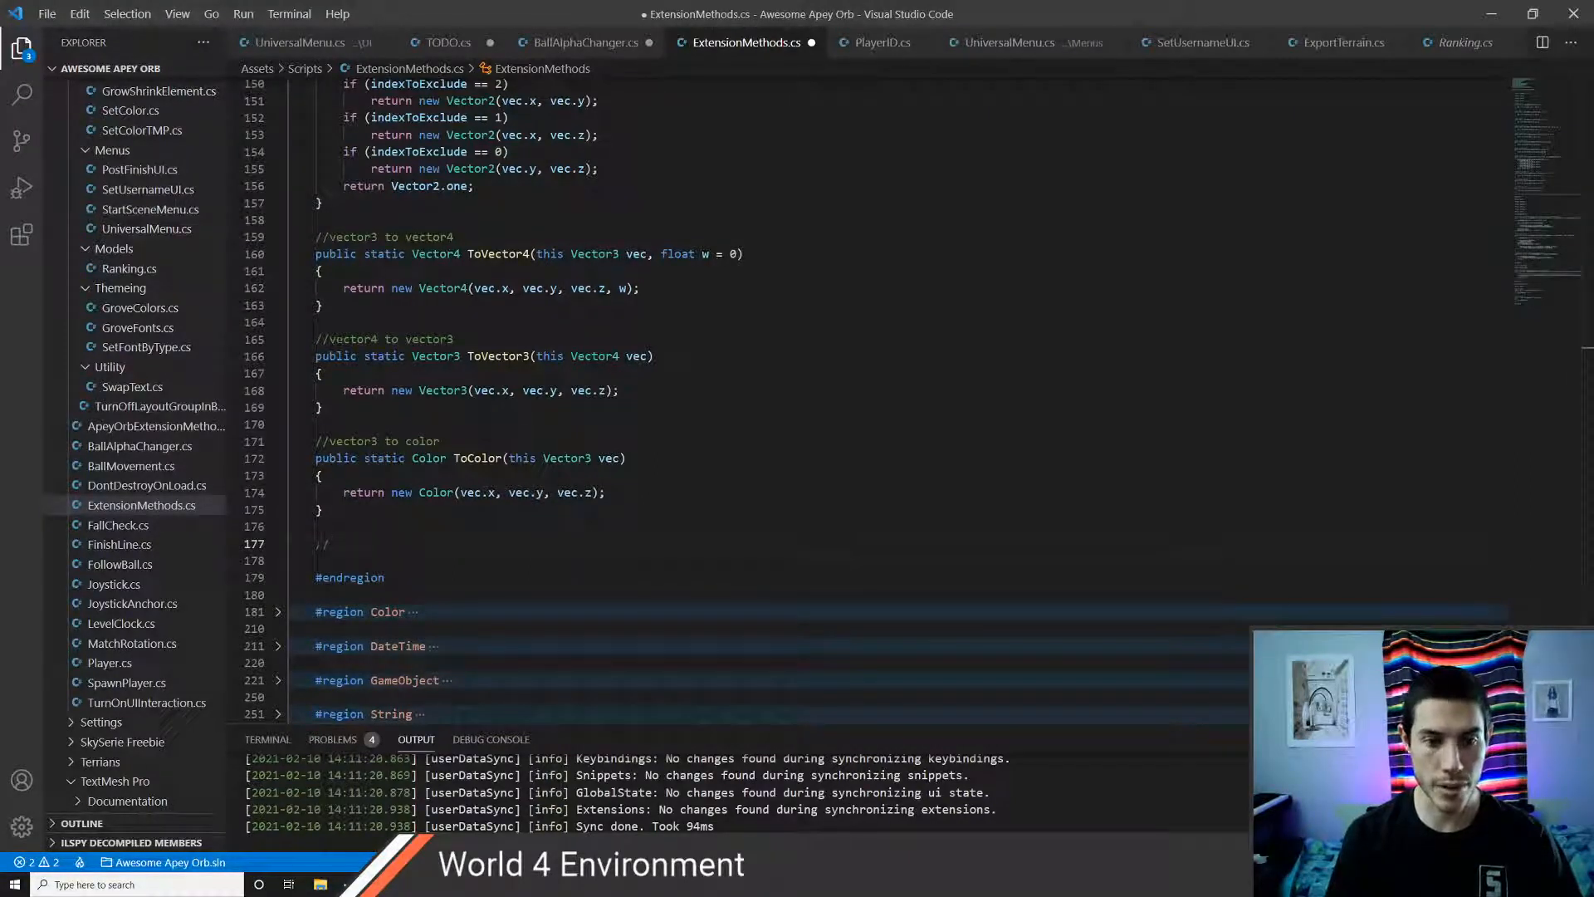
pyautogui.write('scale a ve')
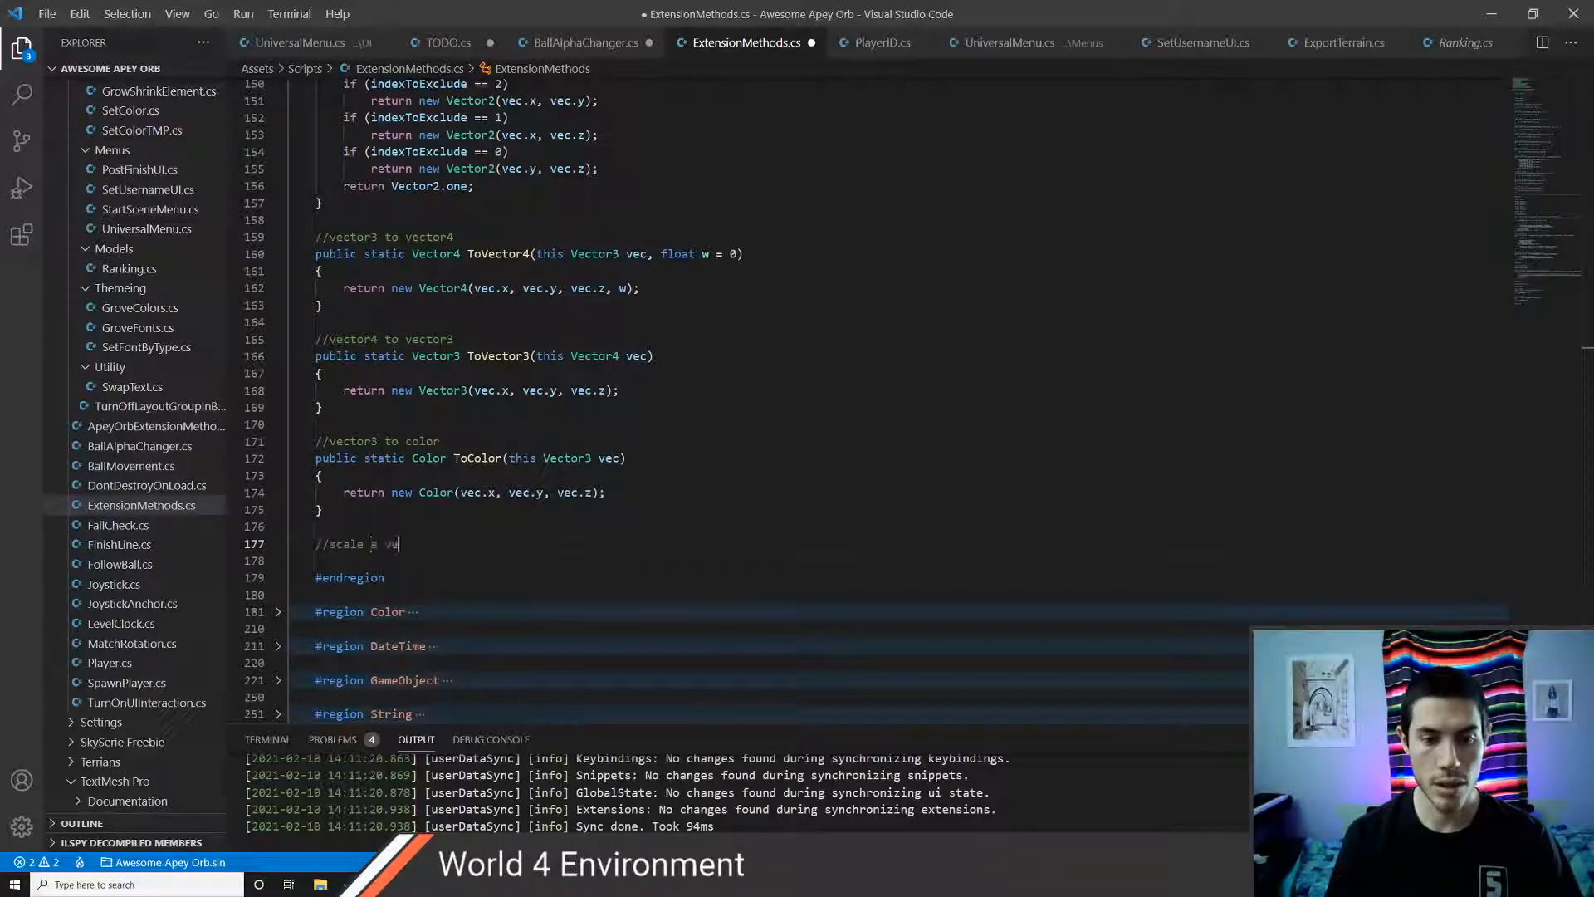
pyautogui.write('ctor and actually ')
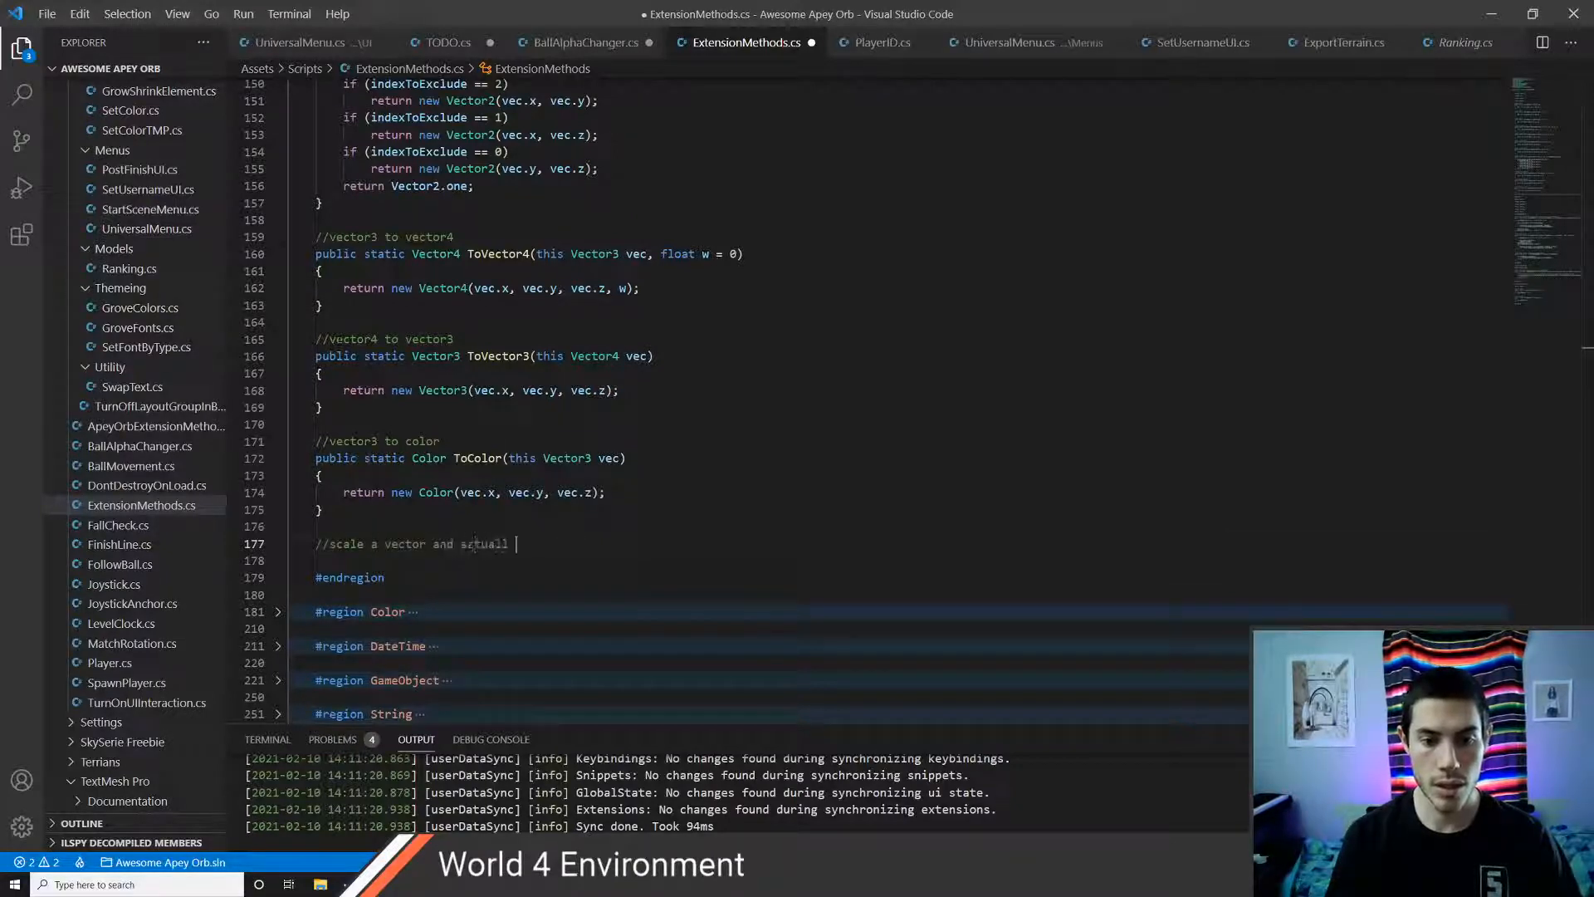
pyautogui.write('have it work')
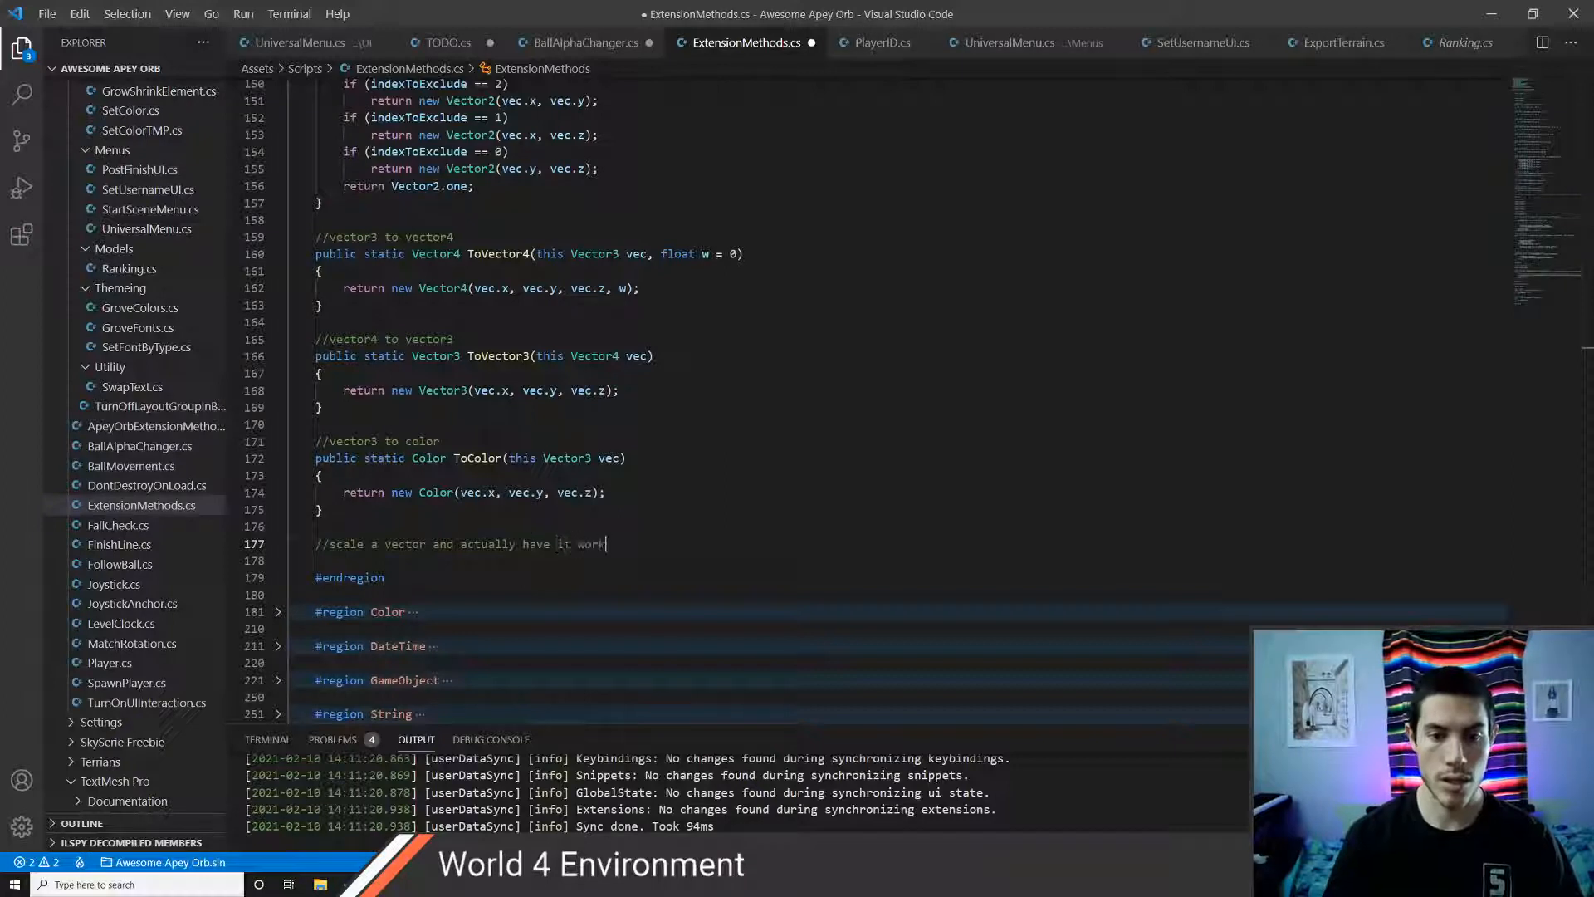
pyautogui.hotkey('ctrl', 's')
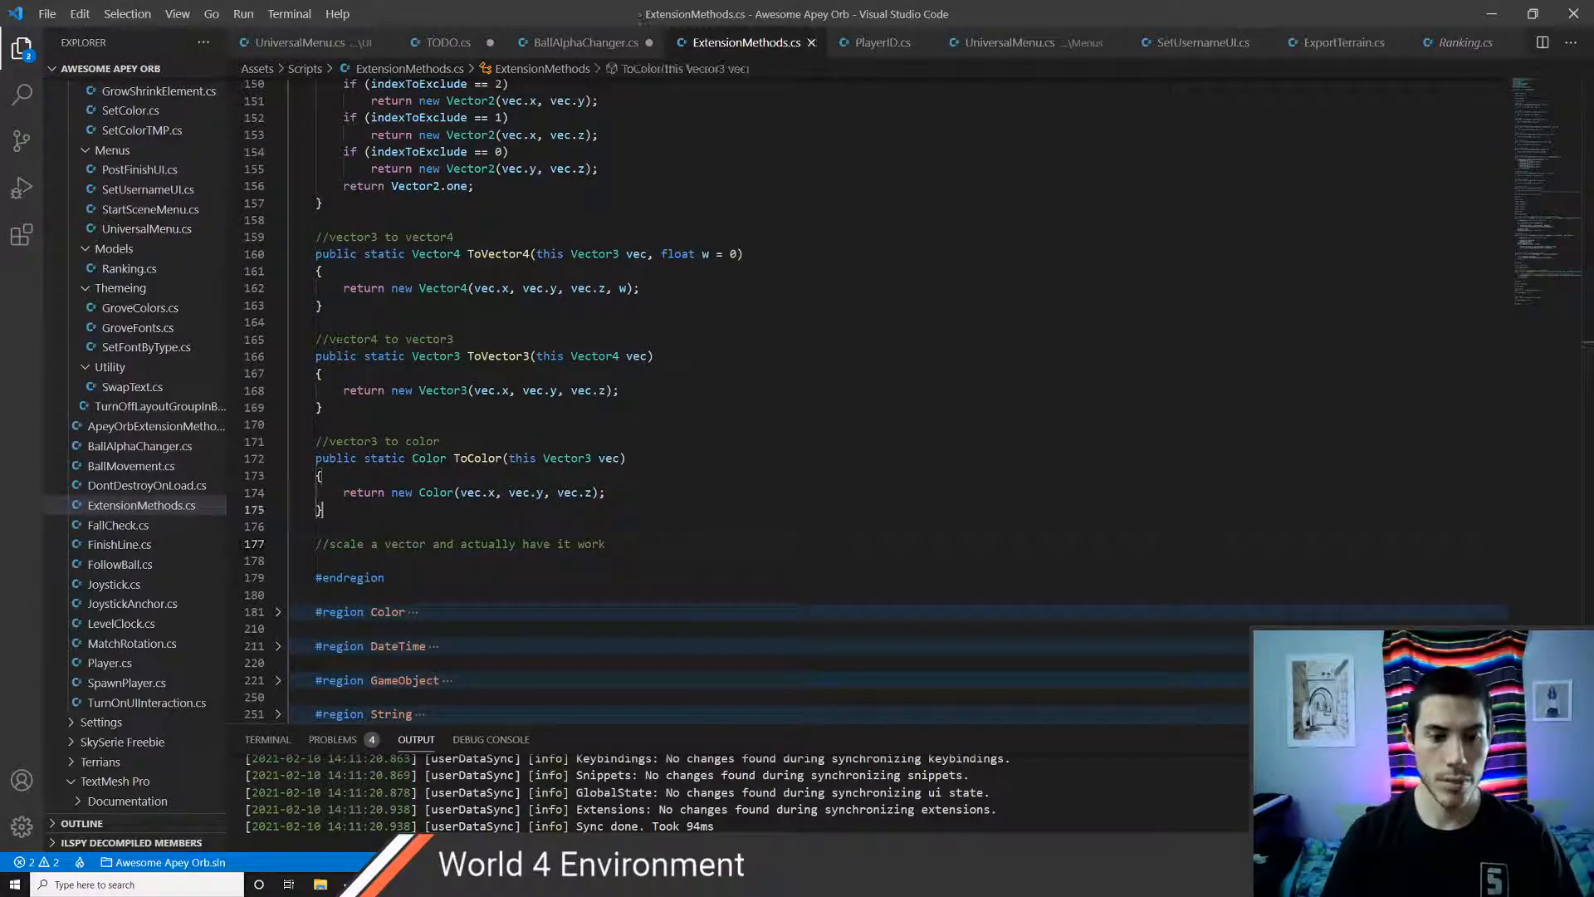
# - Copy the ToColor method, without its comment, to directly below the scale a vector comment
pyautogui.moveTo(323, 510); pyautogui.dragTo(607, 458)
pyautogui.hotkey('shift', 'Home')
pyautogui.hotkey('ctrl', 'c')
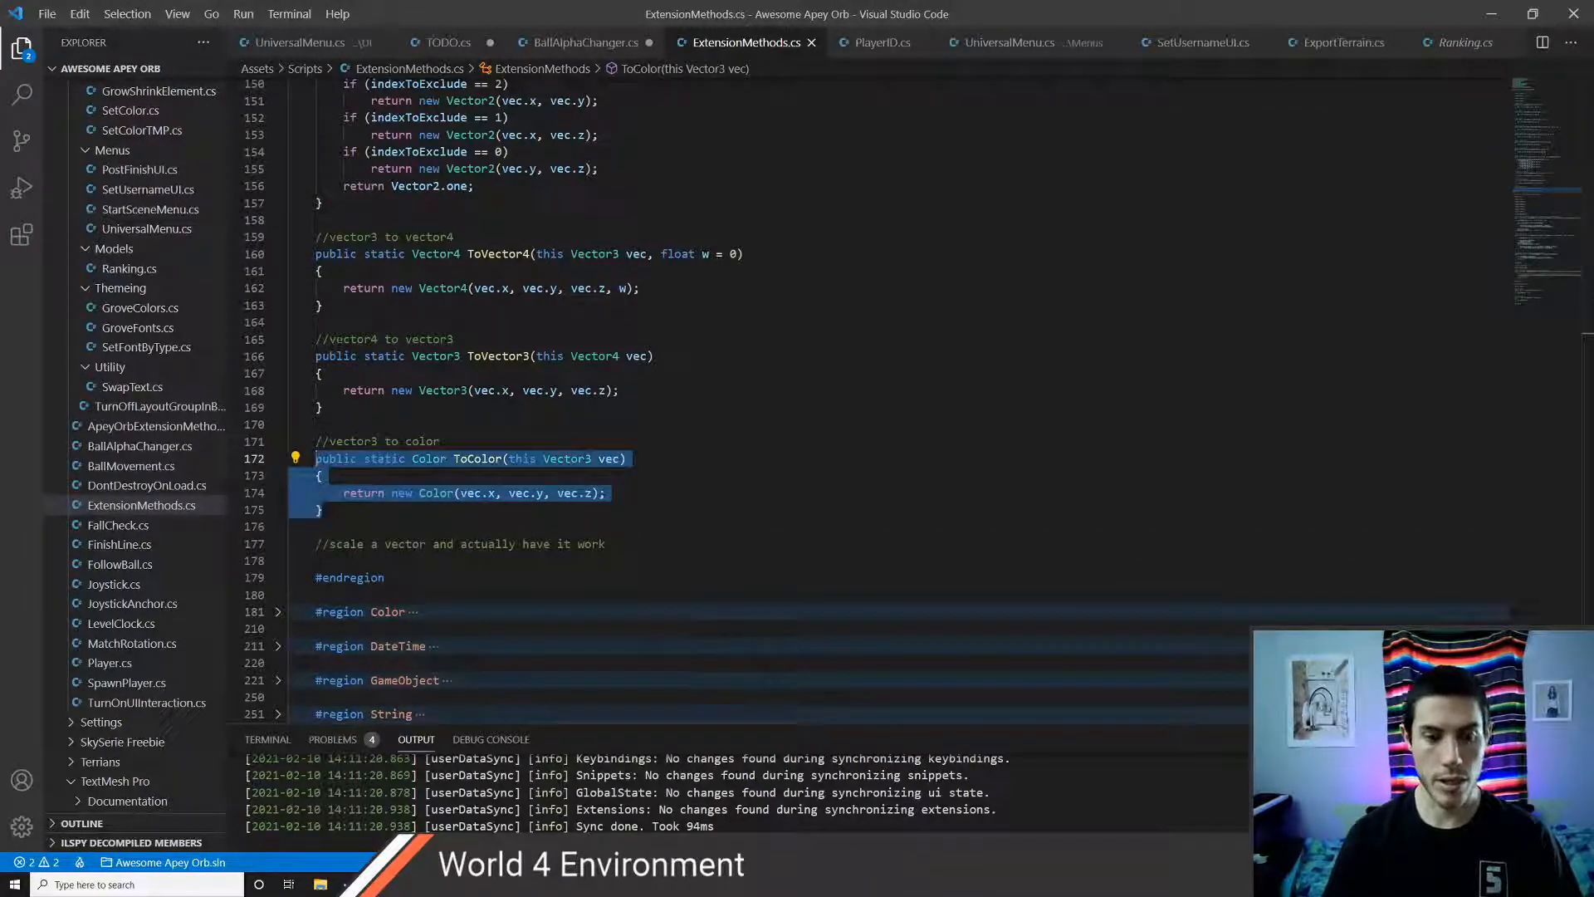
pyautogui.press('Down')
pyautogui.press('Down')
pyautogui.press('Down')
pyautogui.press('Return')
pyautogui.press('Up')
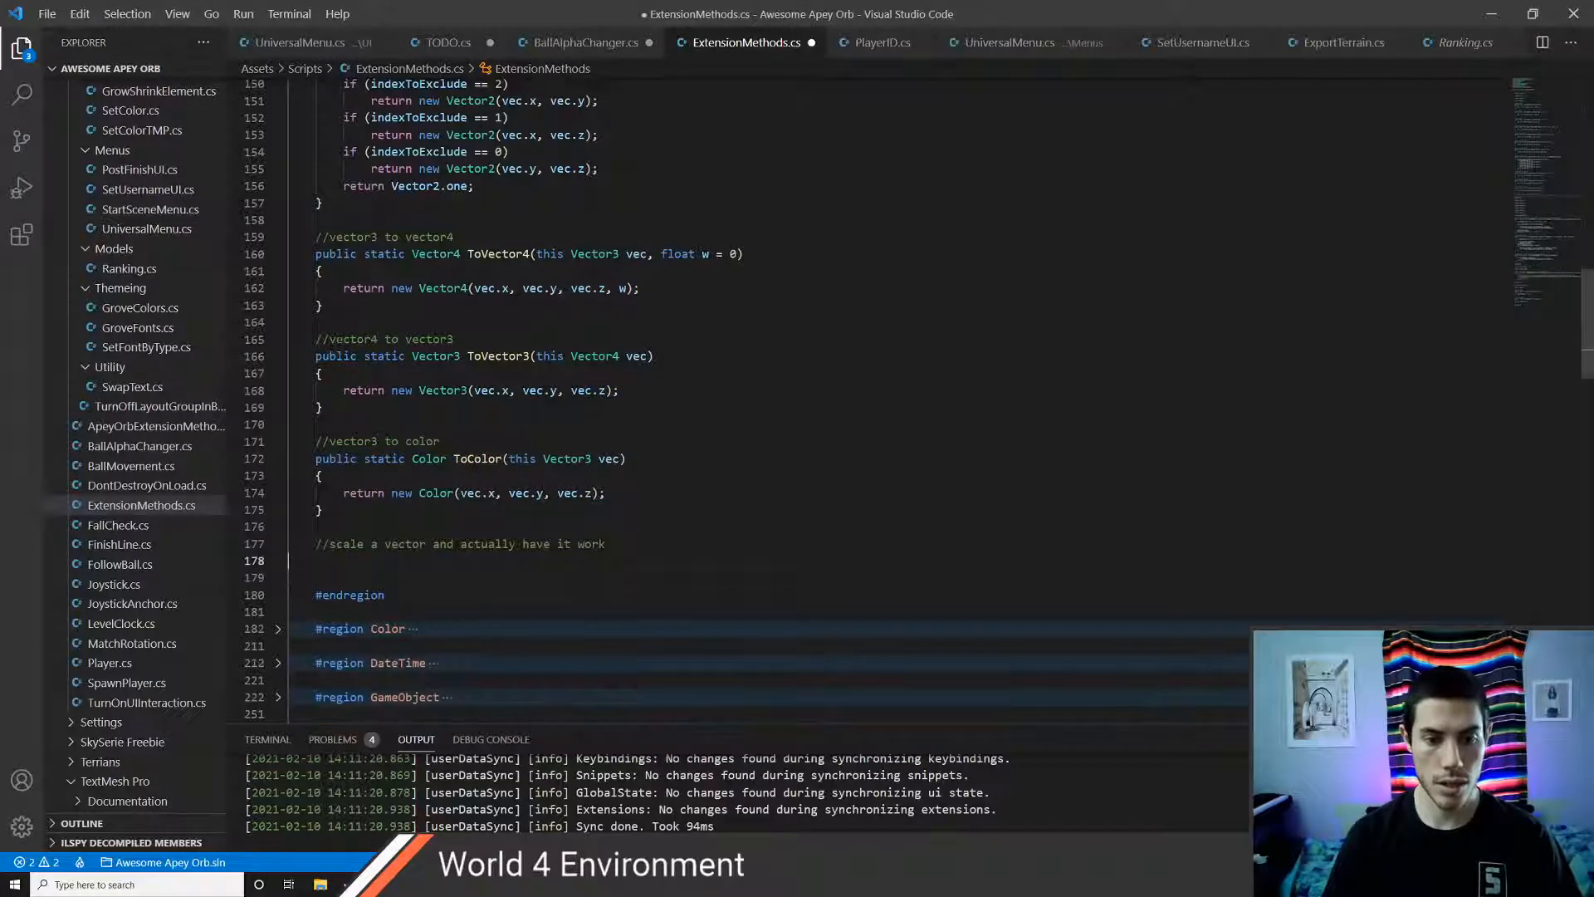
pyautogui.hotkey('ctrl', 'v')
# - Change the return type of the copied ToColor method under the scale comment to Vector3
pyautogui.press('Up')
pyautogui.press('Up')
pyautogui.press('Up')
pyautogui.hotkey('ctrl', 'Right')
pyautogui.hotkey('ctrl', 'Right')
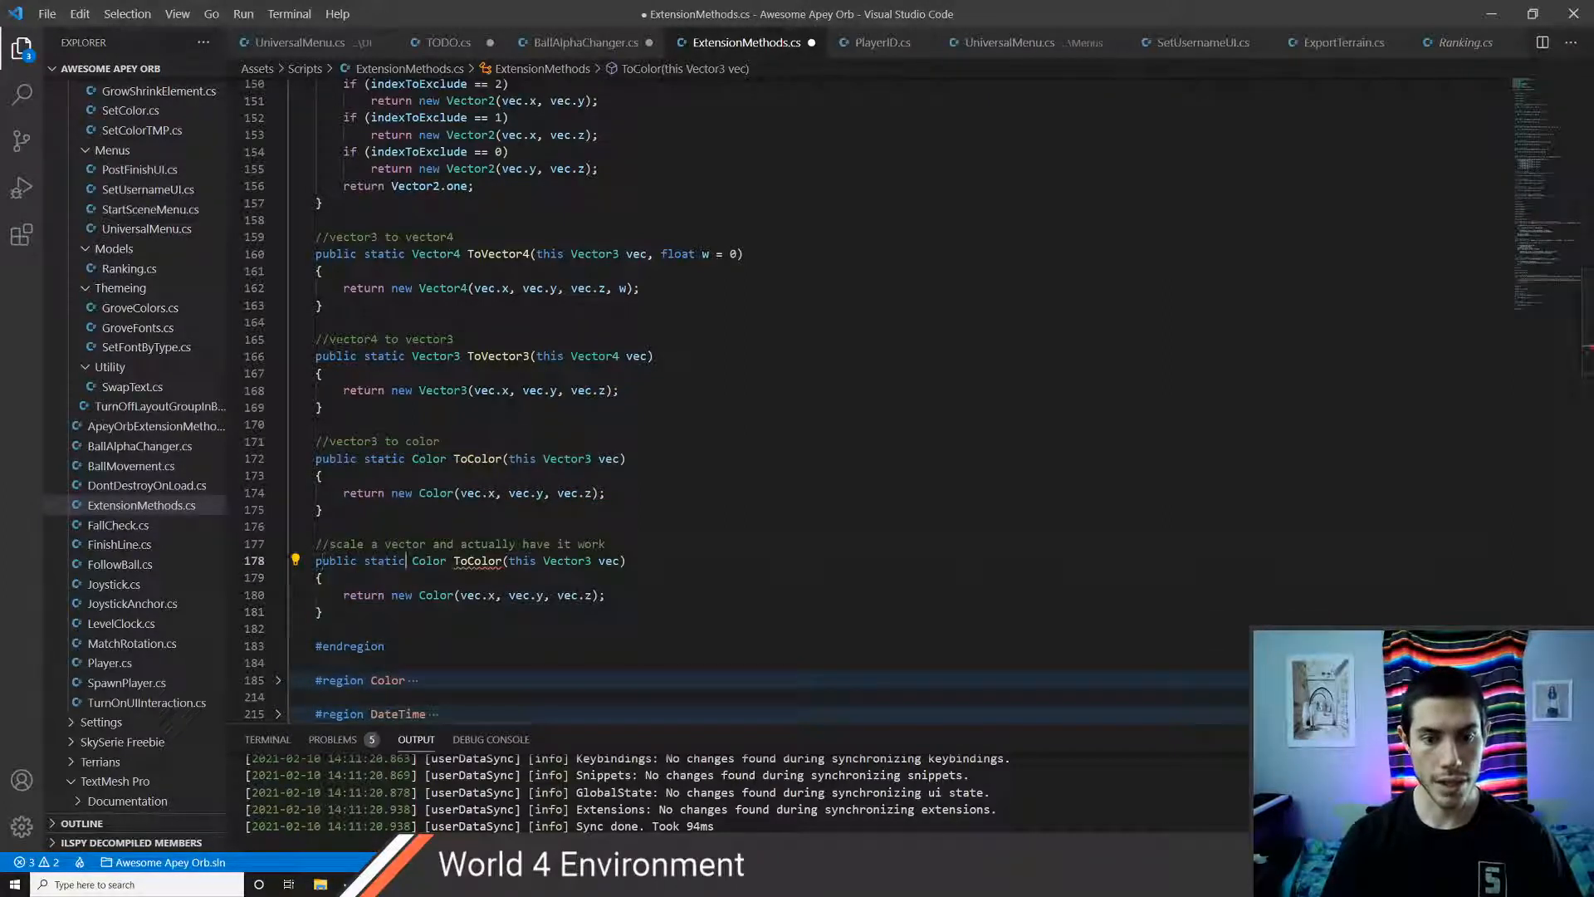
pyautogui.press('Right')
pyautogui.hotkey('ctrl', 'shift', 'Right')
pyautogui.press('BackSpace')
pyautogui.write('Vector3')
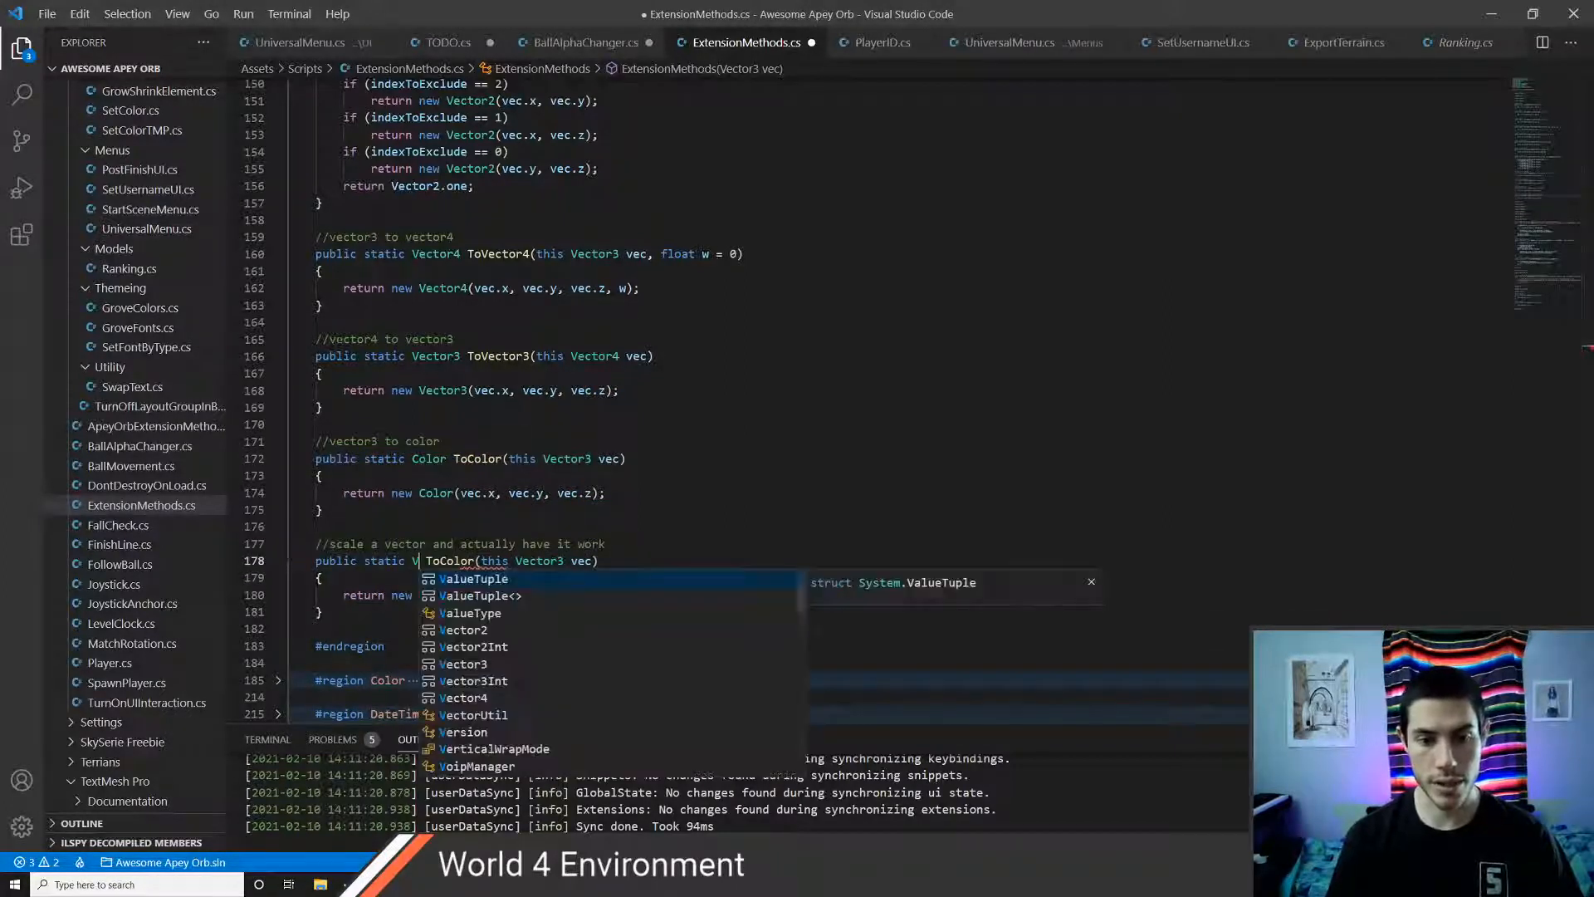
# - Rename the copied method under the scale comment to Scale
pyautogui.hotkey('ctrl', 'Right')
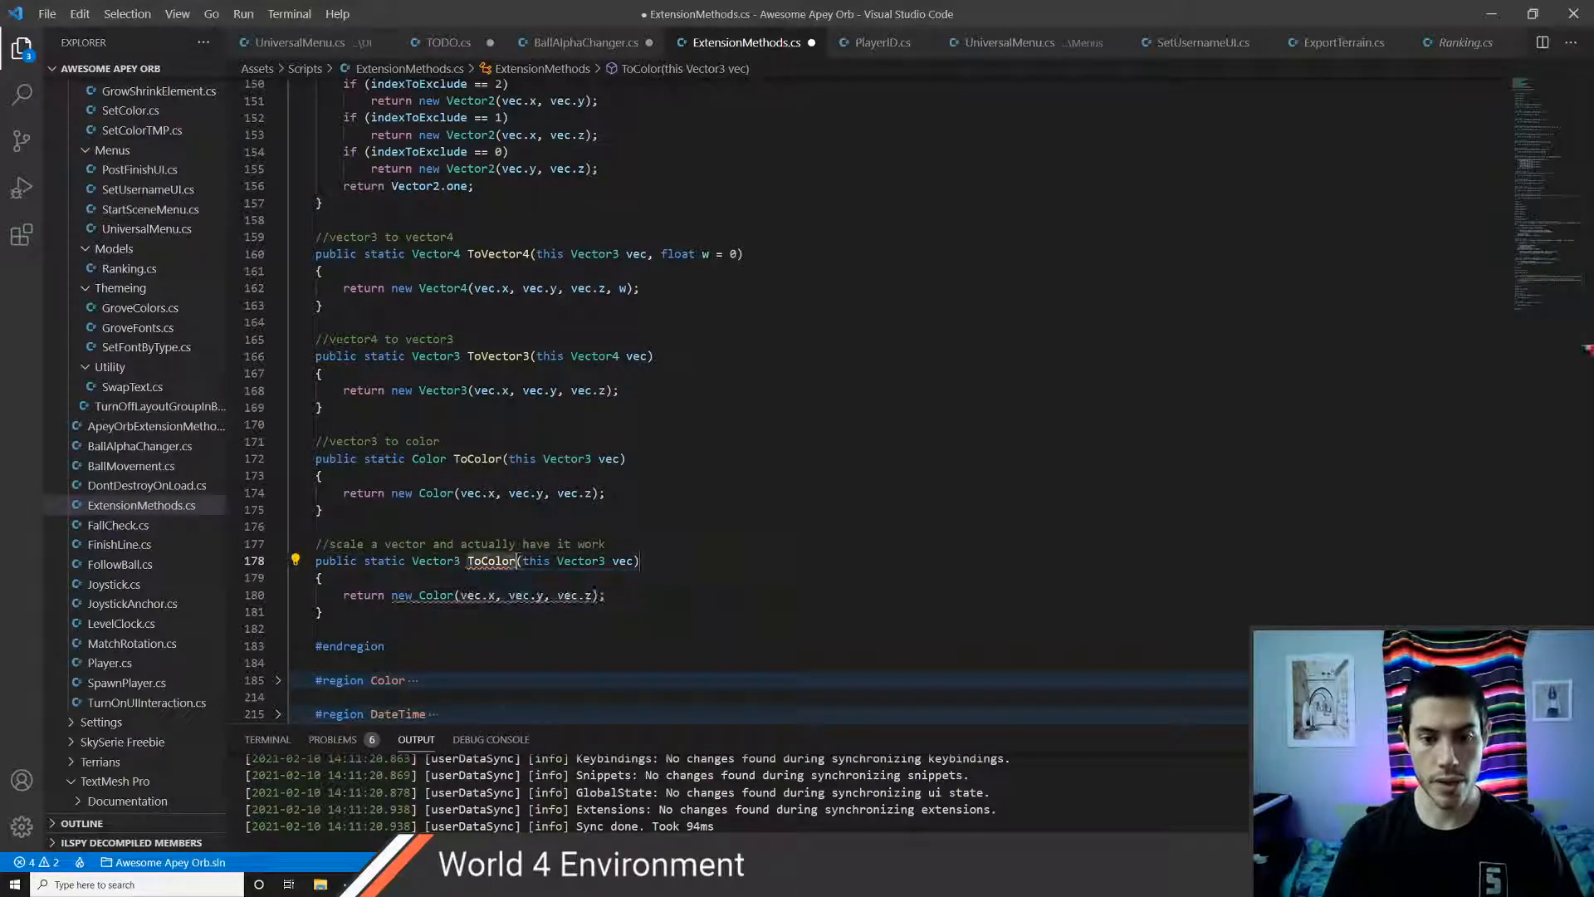
pyautogui.press('BackSpace')
pyautogui.press('BackSpace')
pyautogui.press('BackSpace')
pyautogui.press('BackSpace')
pyautogui.press('BackSpace')
pyautogui.press('BackSpace')
pyautogui.press('BackSpace')
pyautogui.write('Scale')
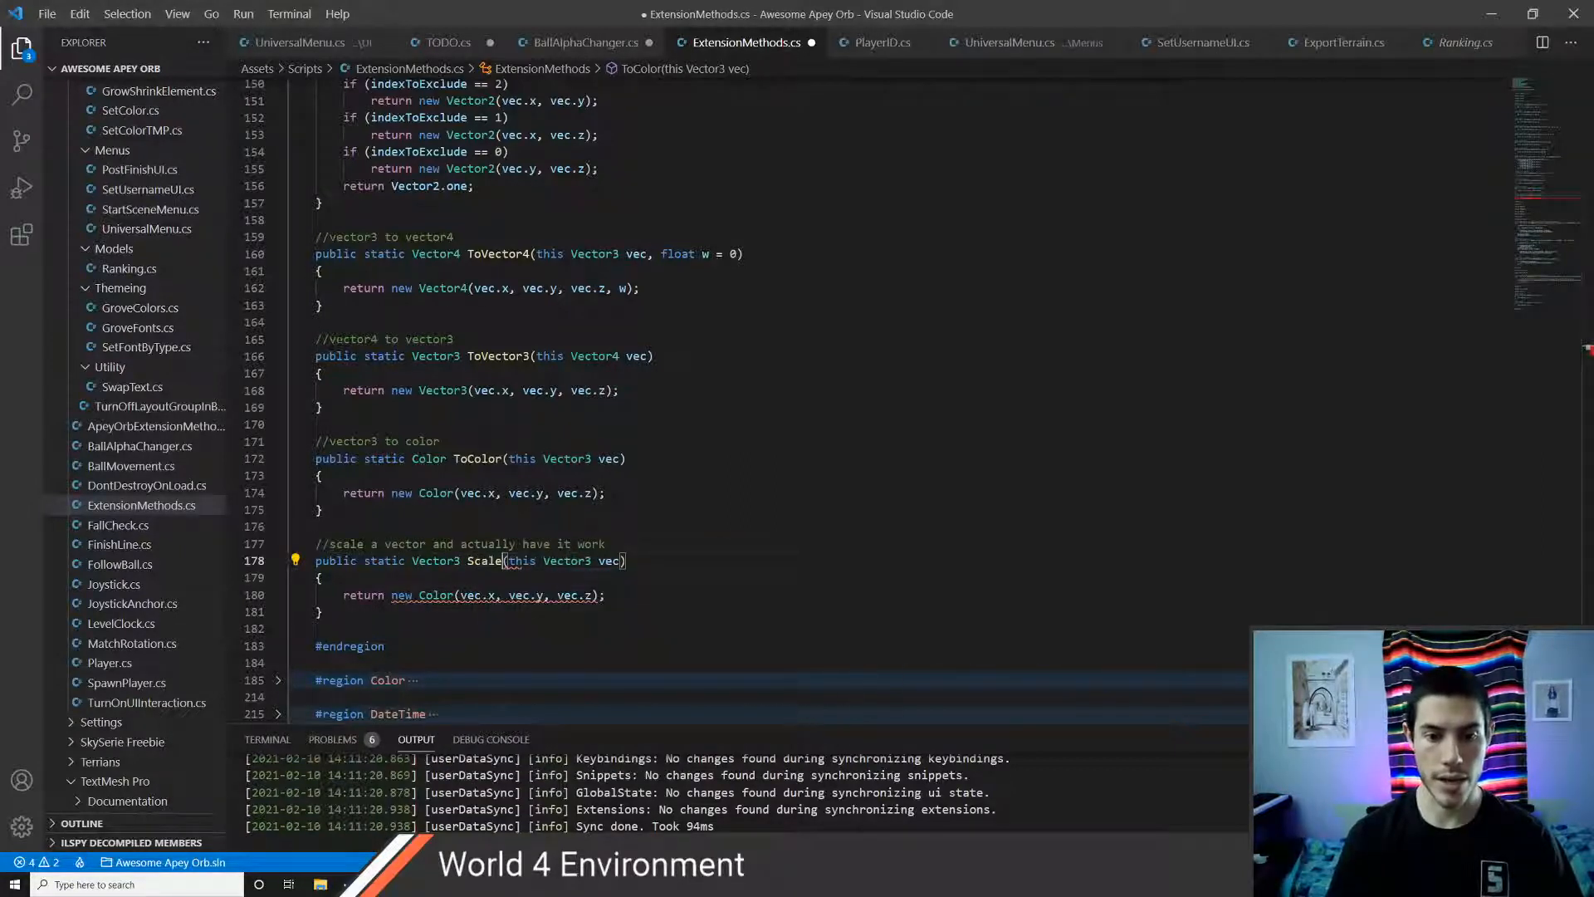
# - Add the parameters float x, float y and float z after vec in the Scale method's signature, followed by a comma
pyautogui.hotkey('ctrl', 'Right')
pyautogui.hotkey('ctrl', 'Right')
pyautogui.hotkey('ctrl', 'Right')
pyautogui.hotkey('ctrl', 'Right')
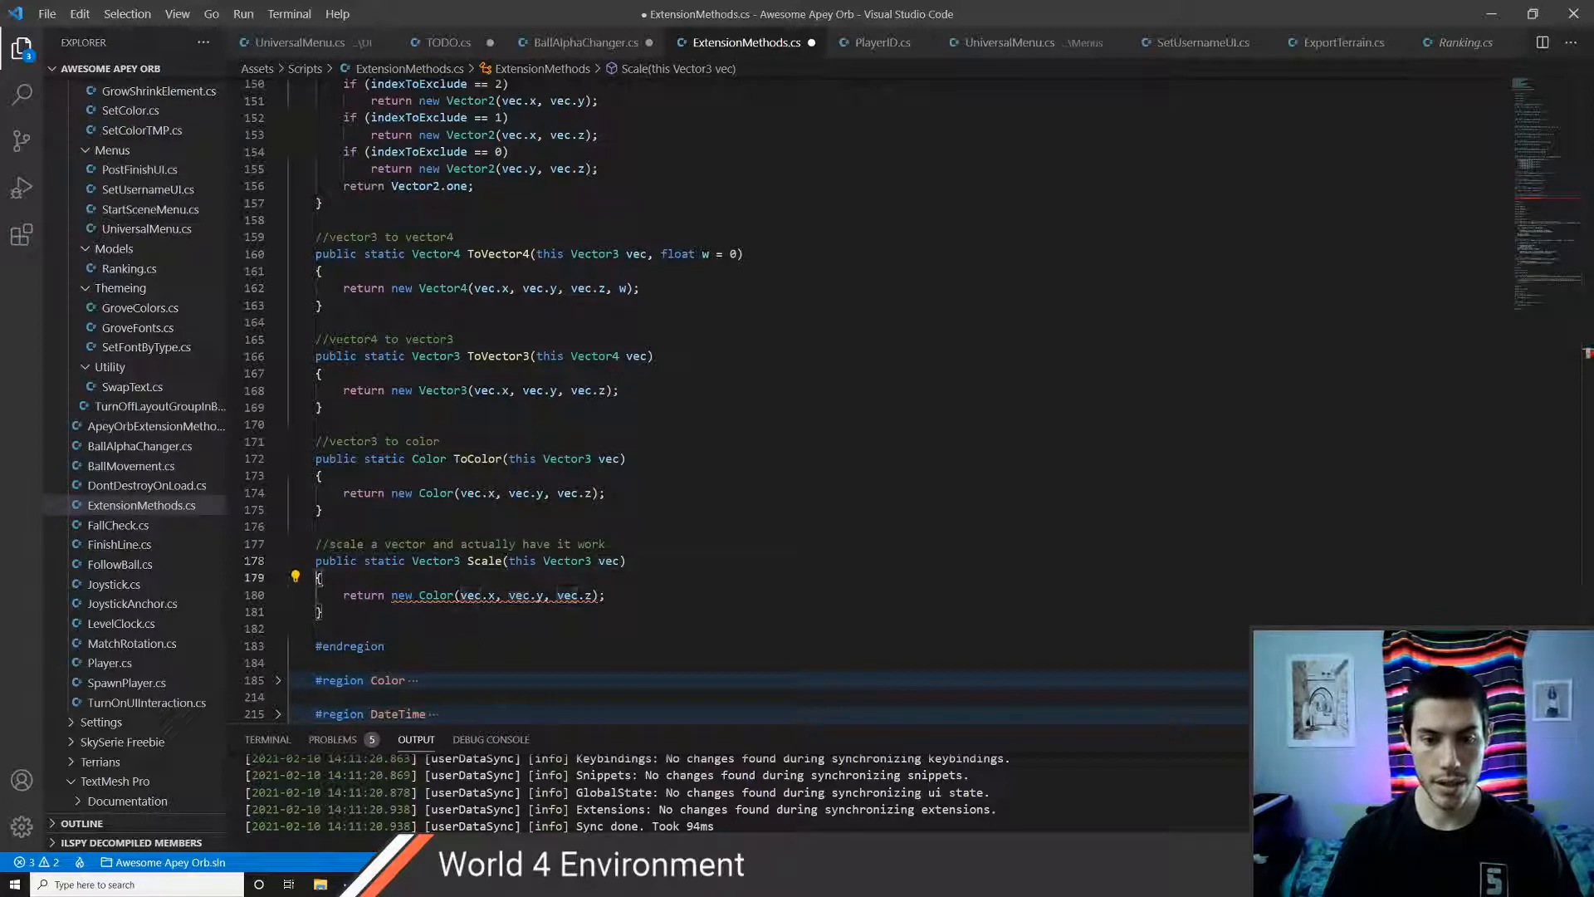
pyautogui.press('Up')
pyautogui.hotkey('ctrl', 'Right')
pyautogui.hotkey('ctrl', 'Right')
pyautogui.hotkey('ctrl', 'Right')
pyautogui.hotkey('ctrl', 'Right')
pyautogui.hotkey('ctrl', 'Right')
pyautogui.hotkey('ctrl', 'Right')
pyautogui.hotkey('ctrl', 'Right')
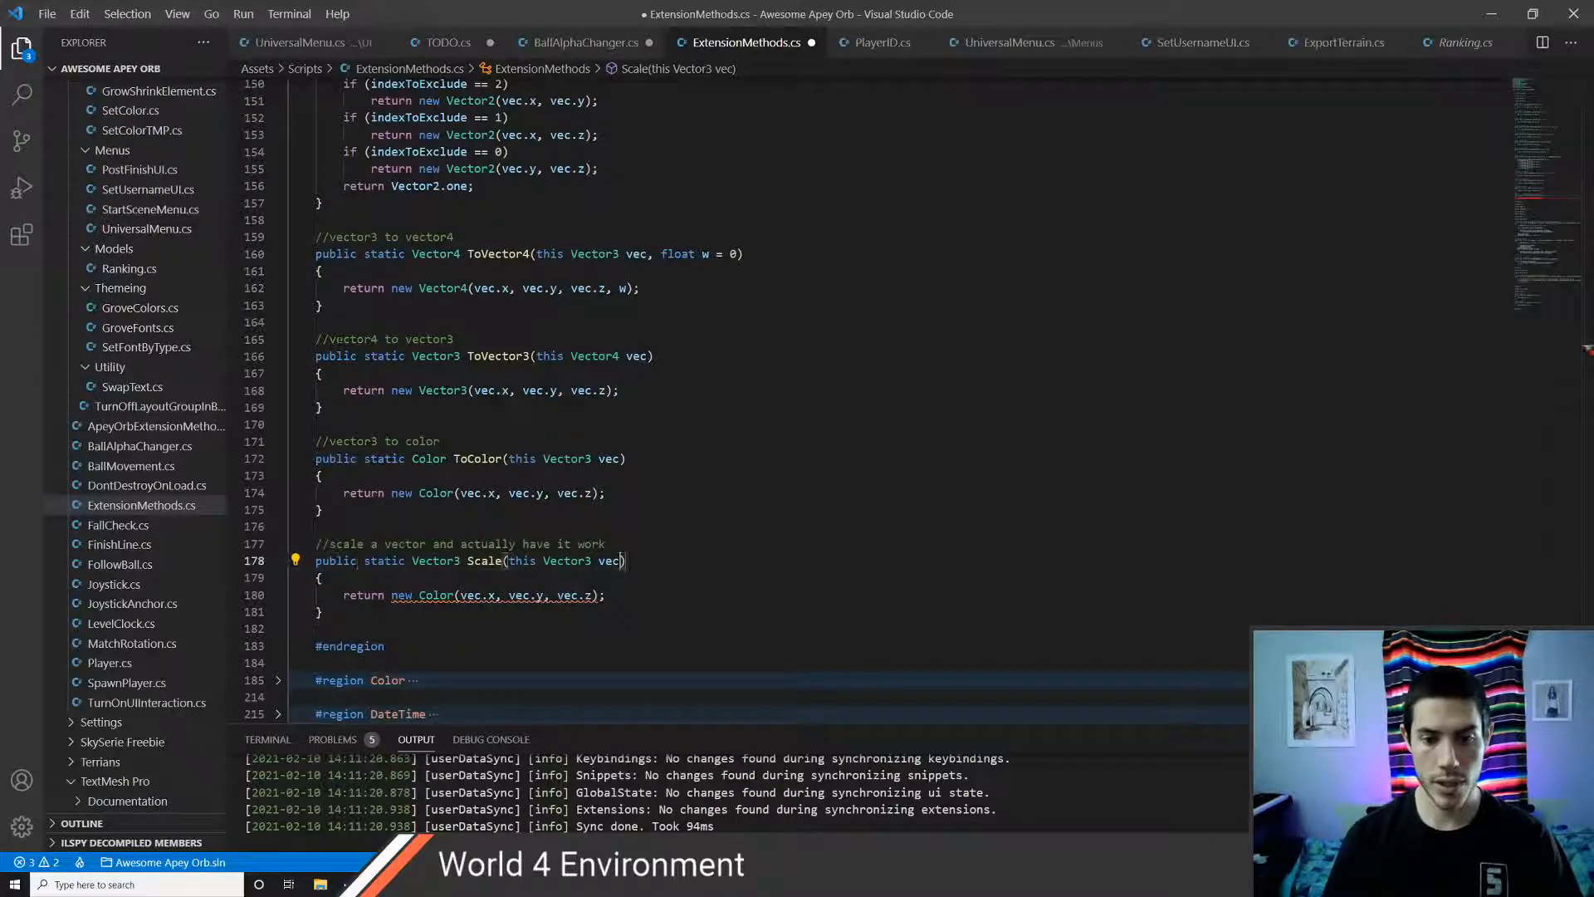
pyautogui.write(', ')
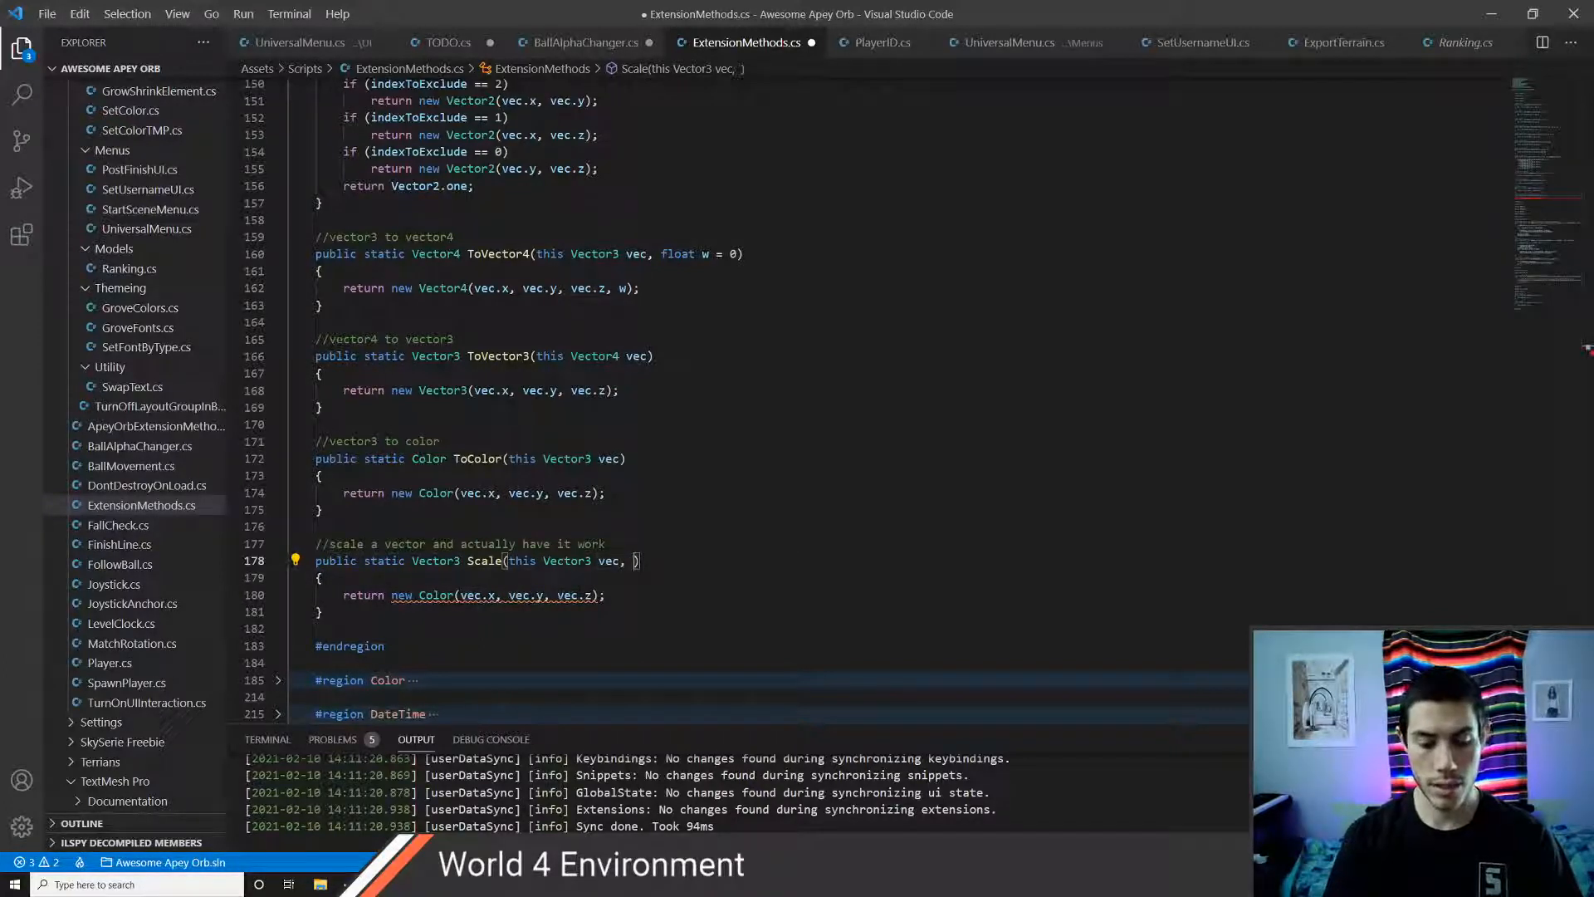
pyautogui.write('x')
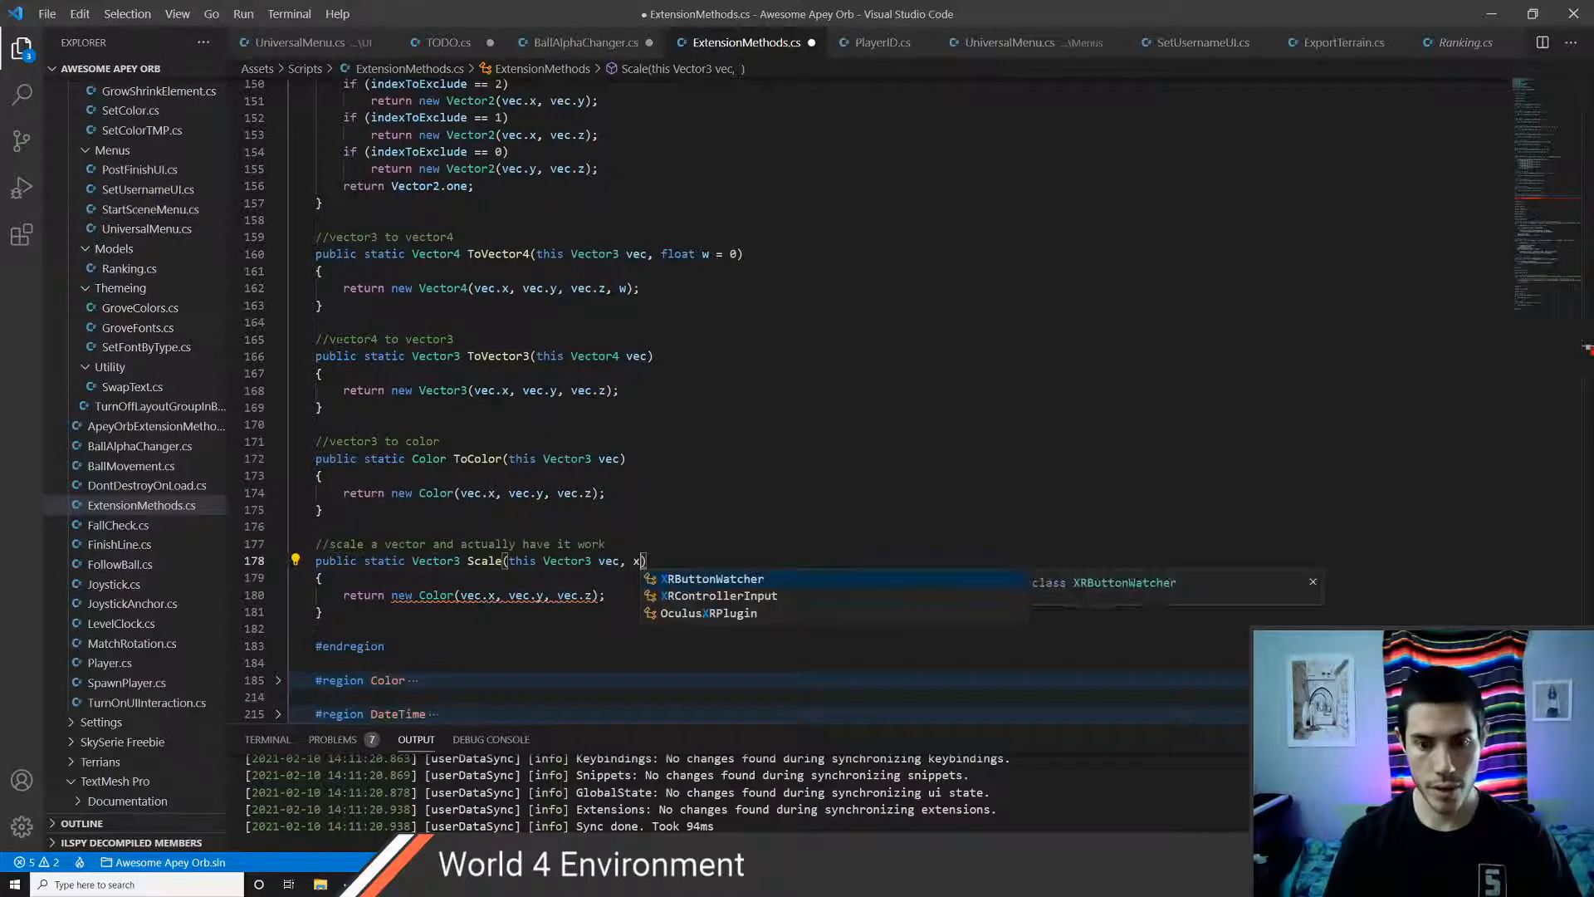
pyautogui.press('BackSpace')
pyautogui.write('float x, ')
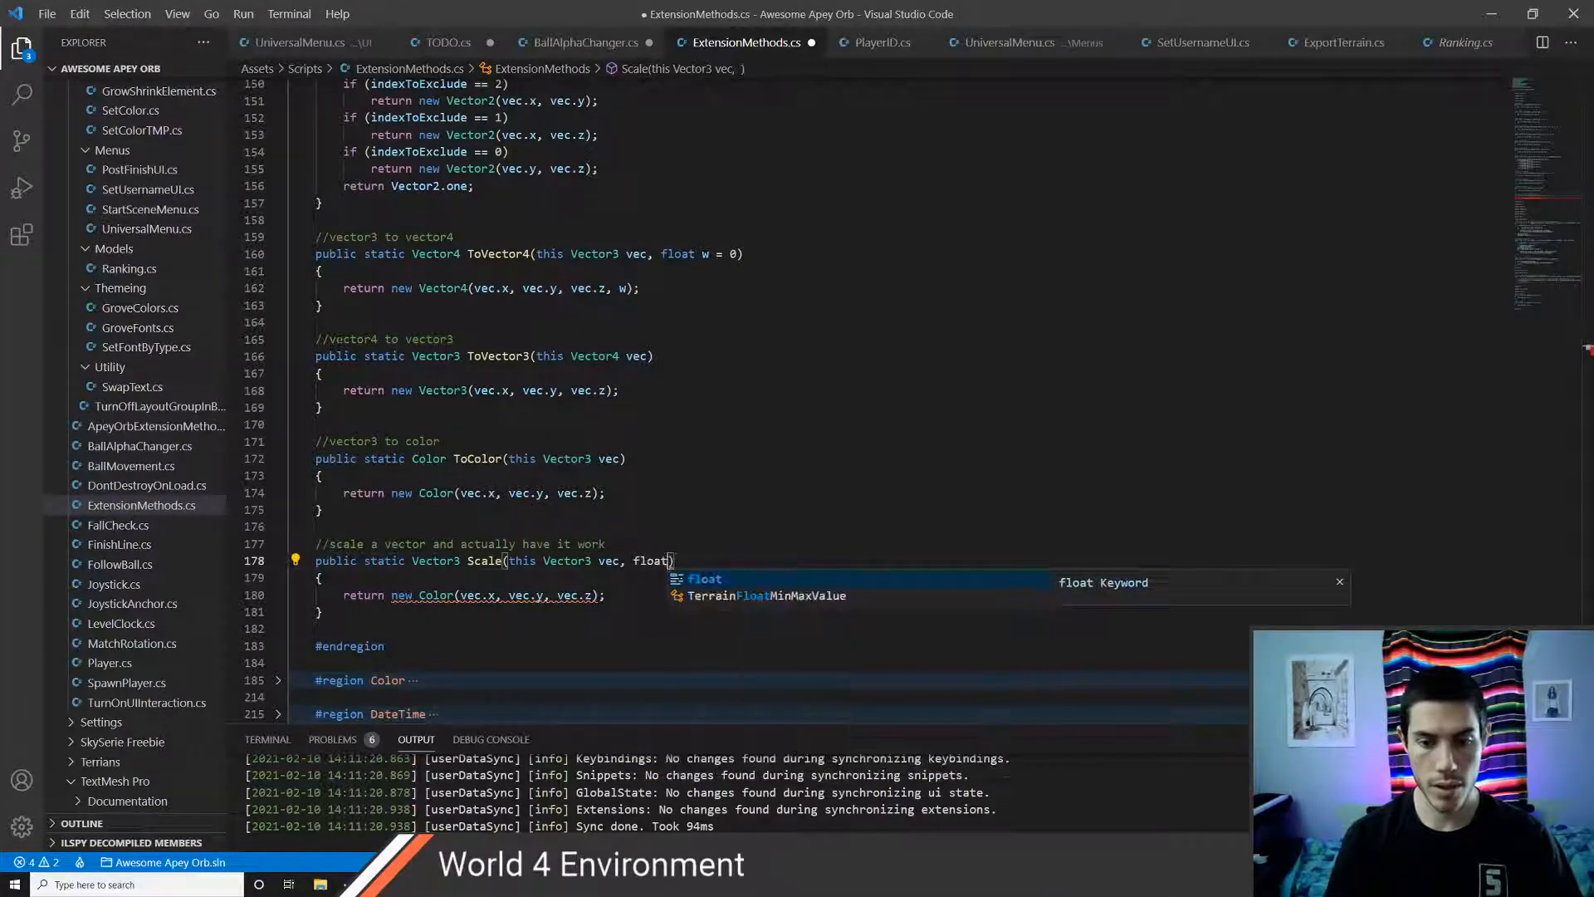
pyautogui.write('float y, ')
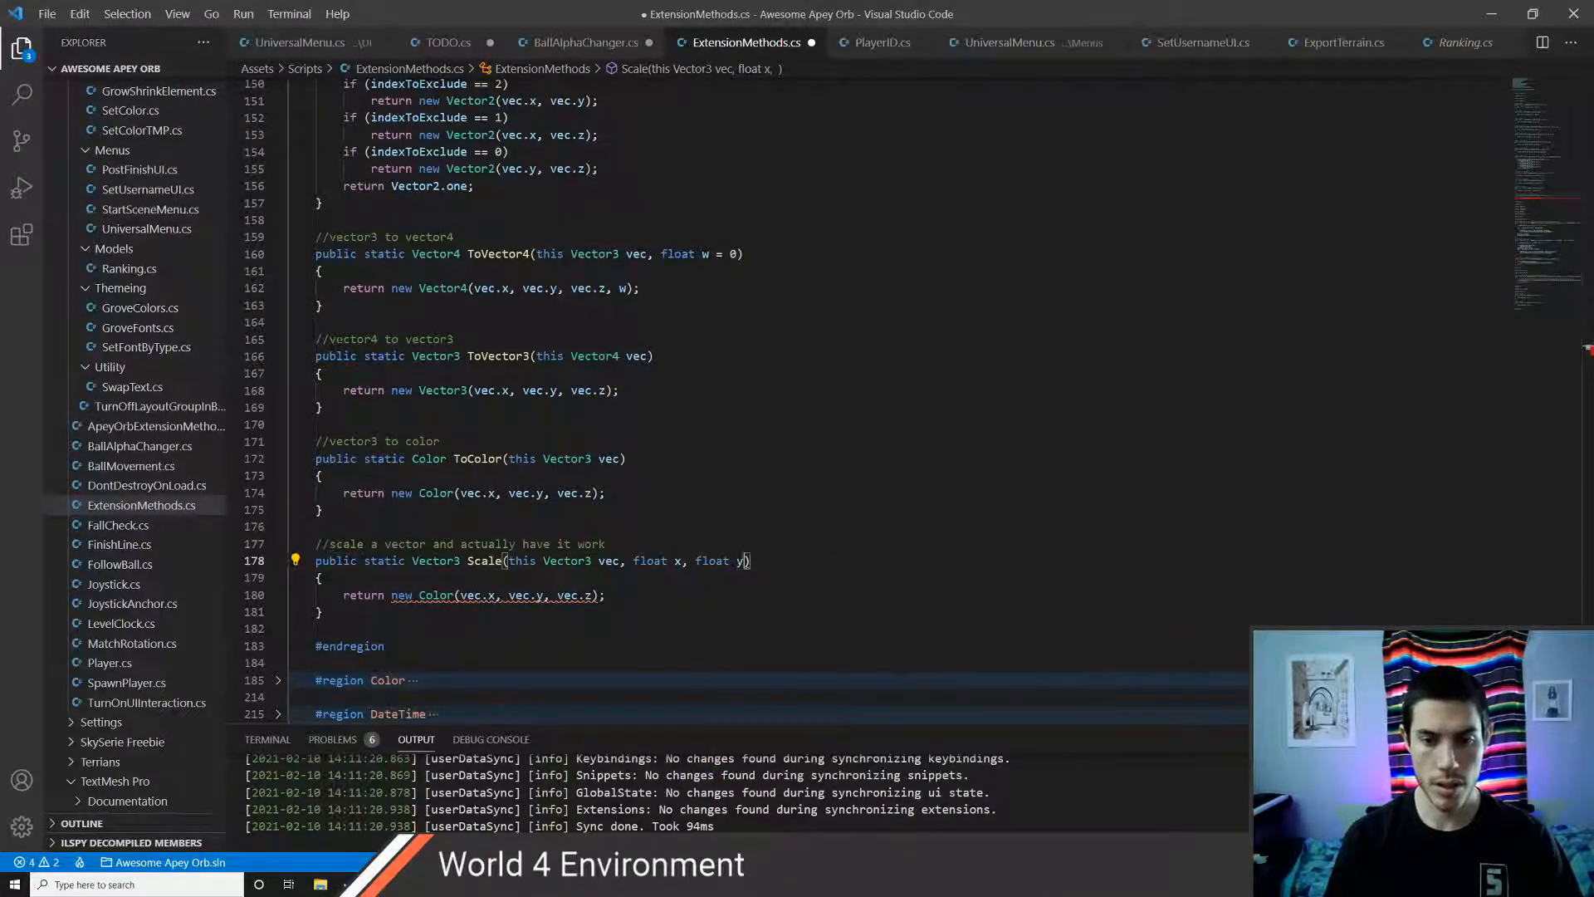
pyautogui.write('float z')
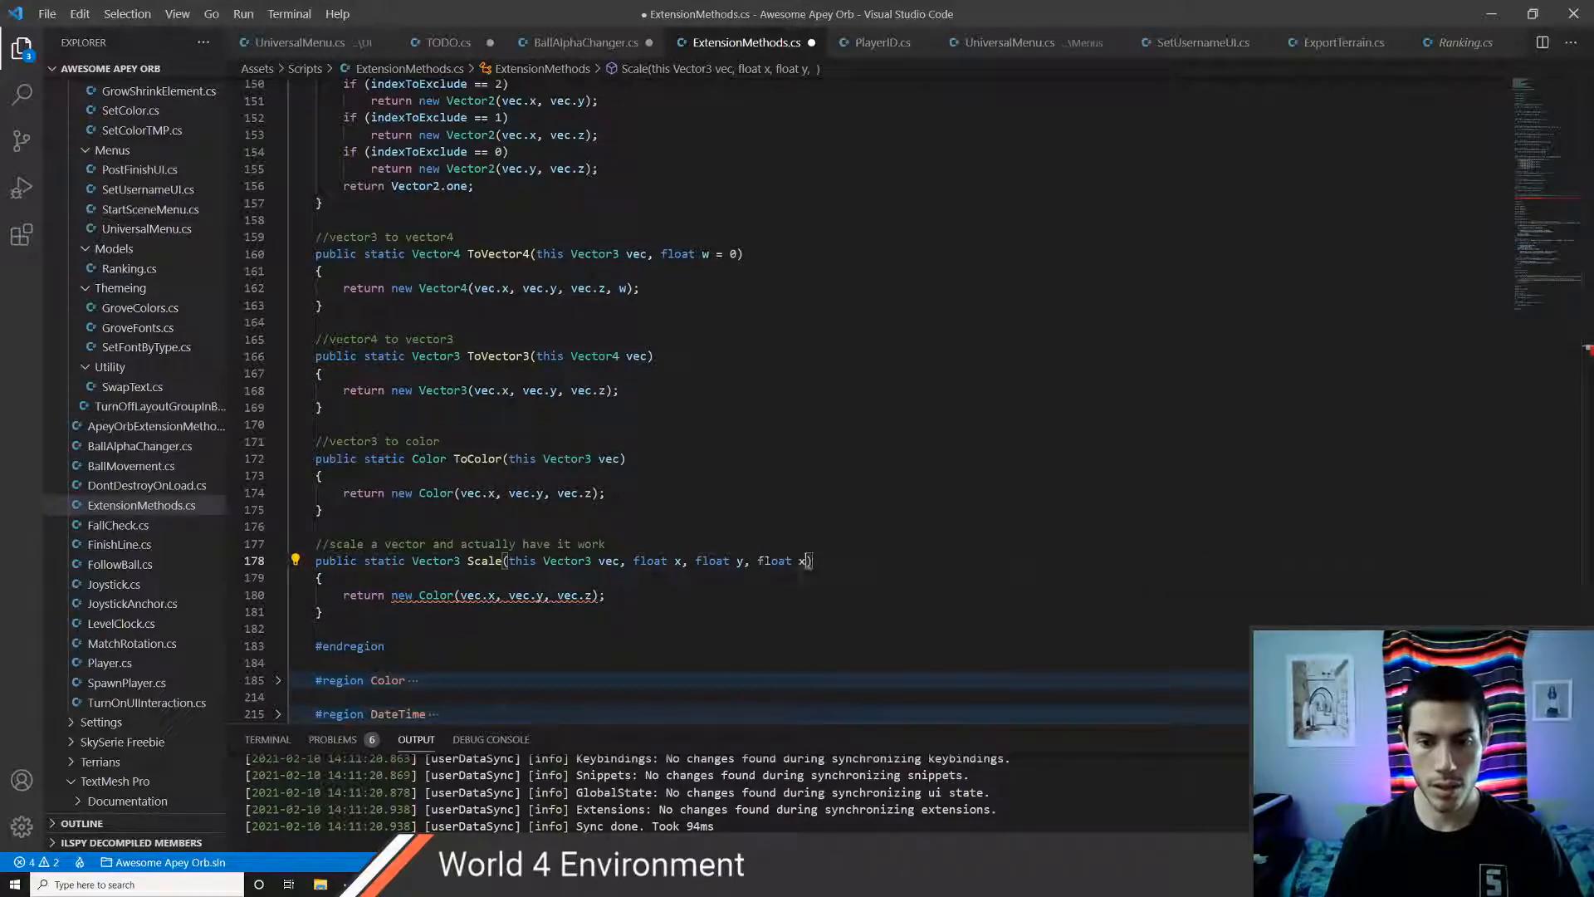
pyautogui.write(',')
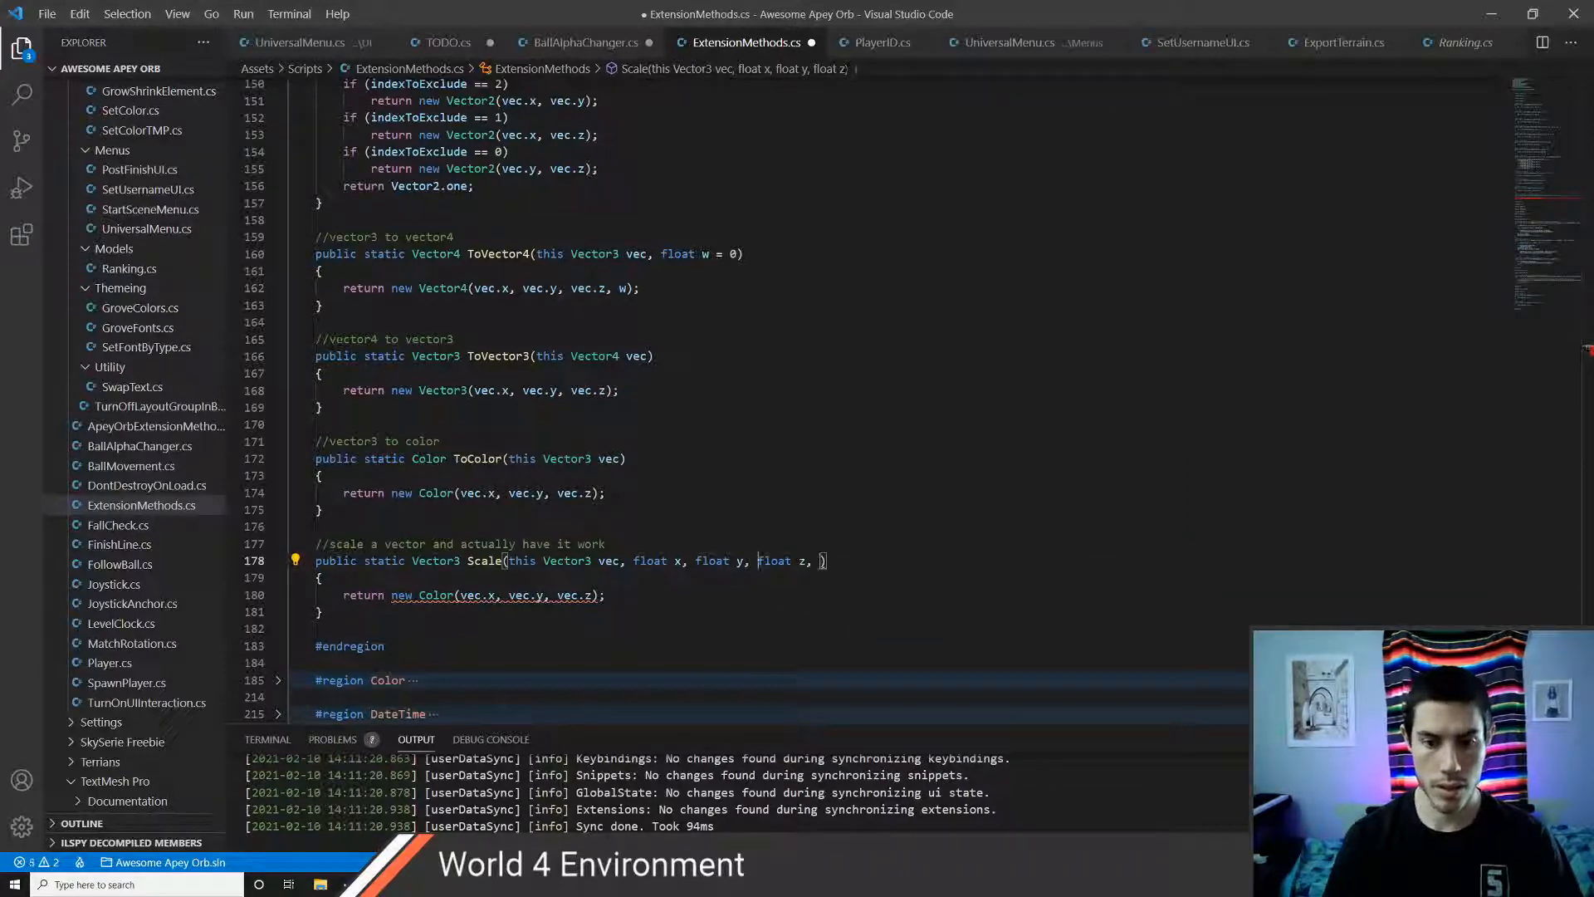
# - Expand the Color region below the Vector3 region
pyautogui.click(543, 561)
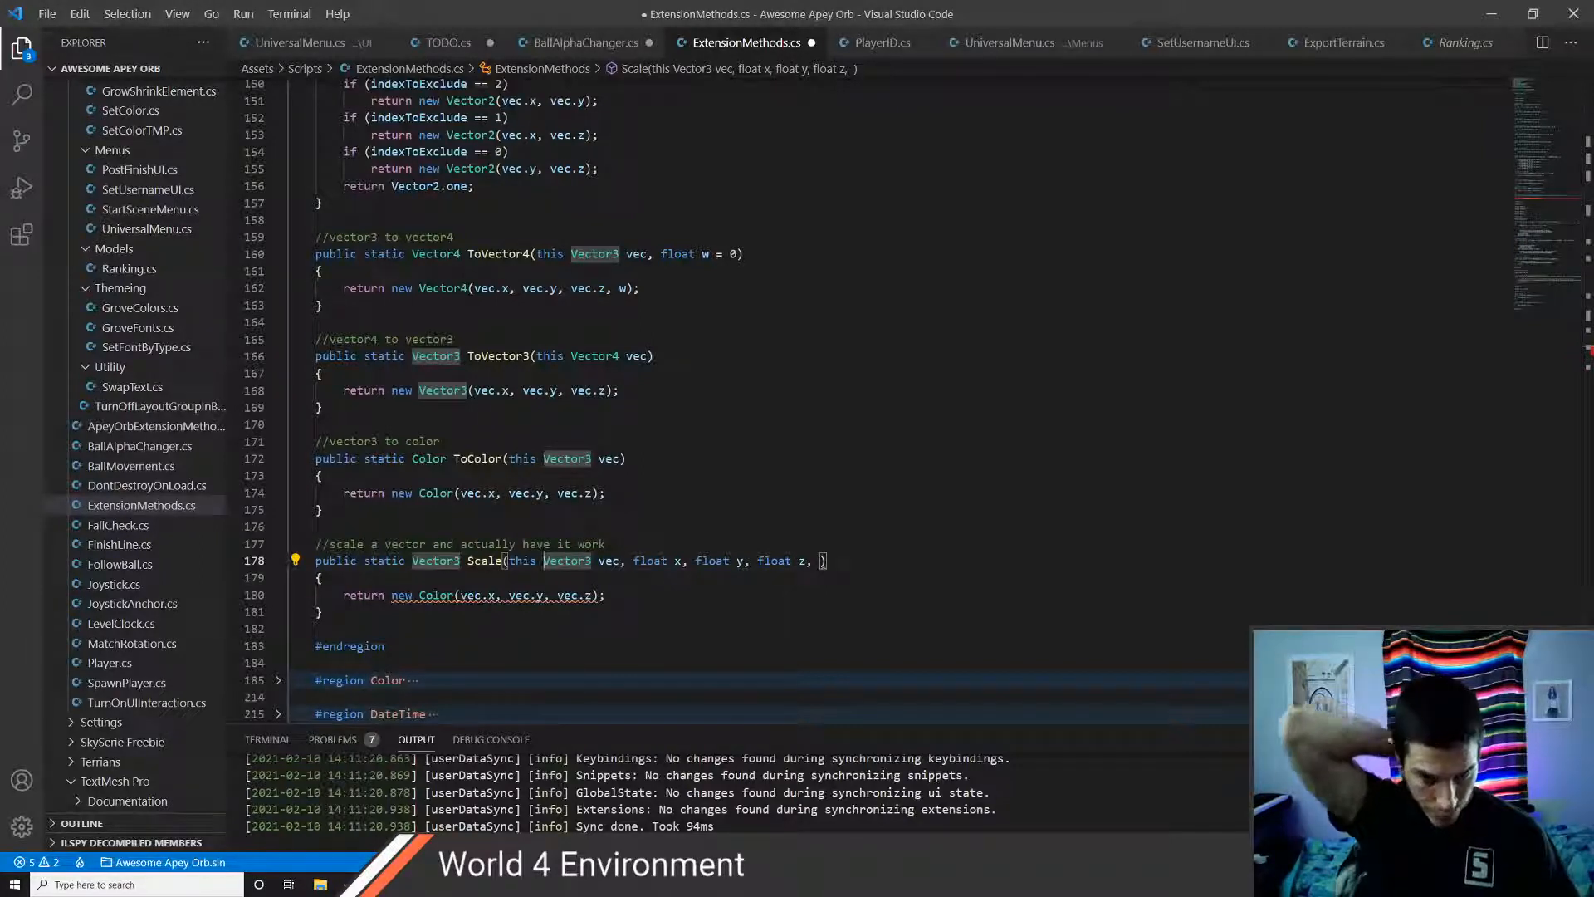
pyautogui.press('Down')
pyautogui.press('Down')
pyautogui.press('Down')
pyautogui.press('Down')
pyautogui.press('Down')
pyautogui.press('Down')
pyautogui.press('Down')
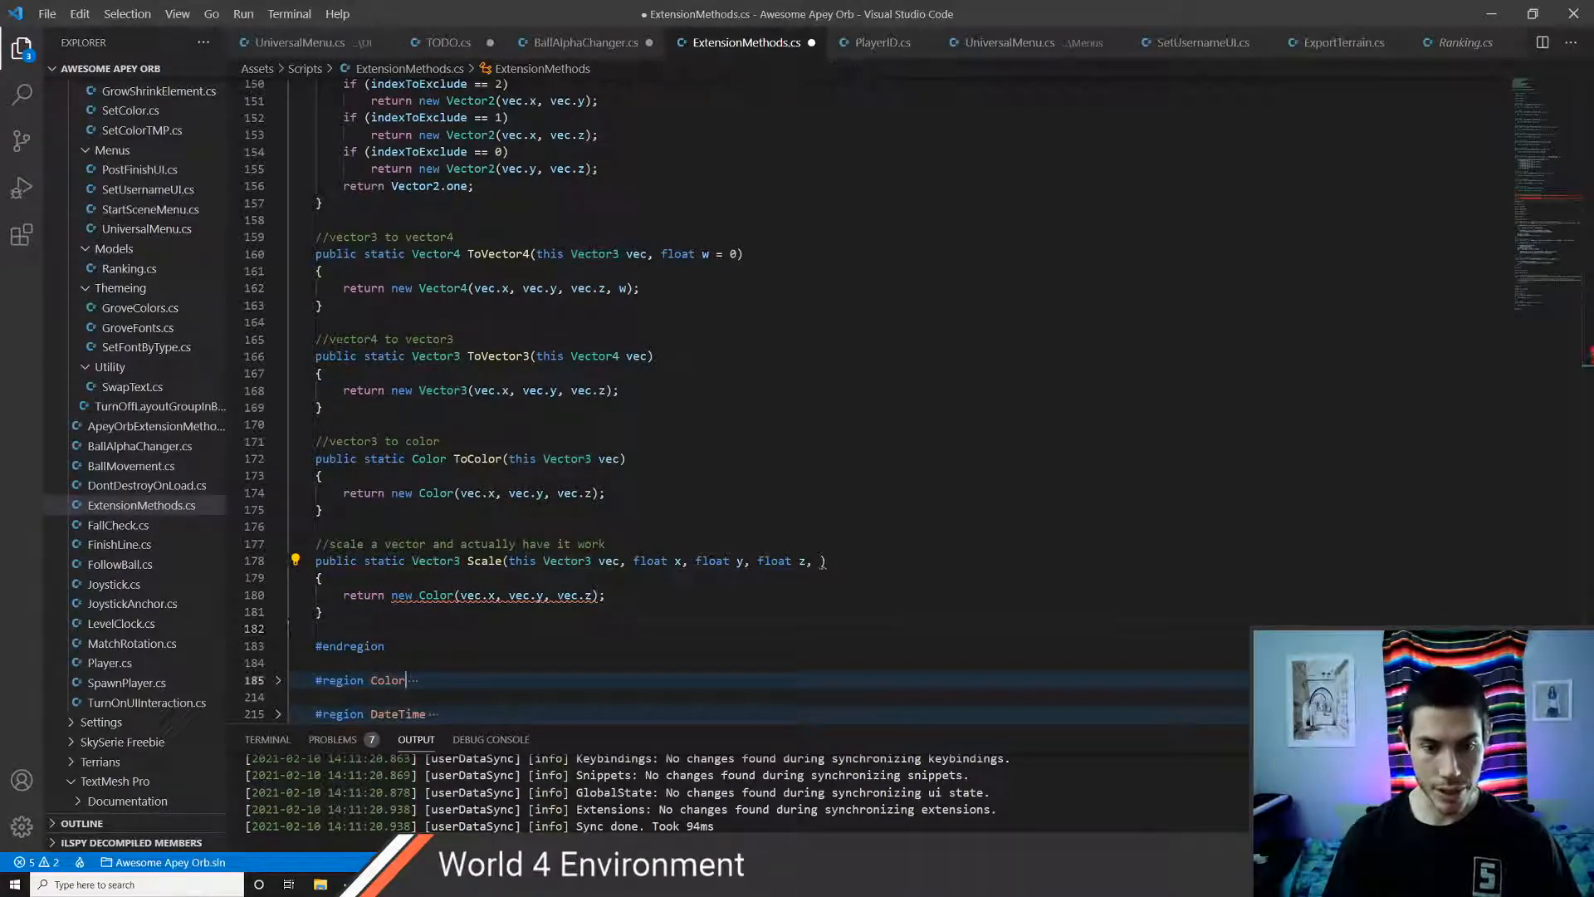
pyautogui.hotkey('ctrl', 'shift', ']')
pyautogui.hotkey('ctrl', 'Down')
pyautogui.hotkey('ctrl', 'Down')
pyautogui.hotkey('ctrl', 'Down')
pyautogui.hotkey('ctrl', 'Down')
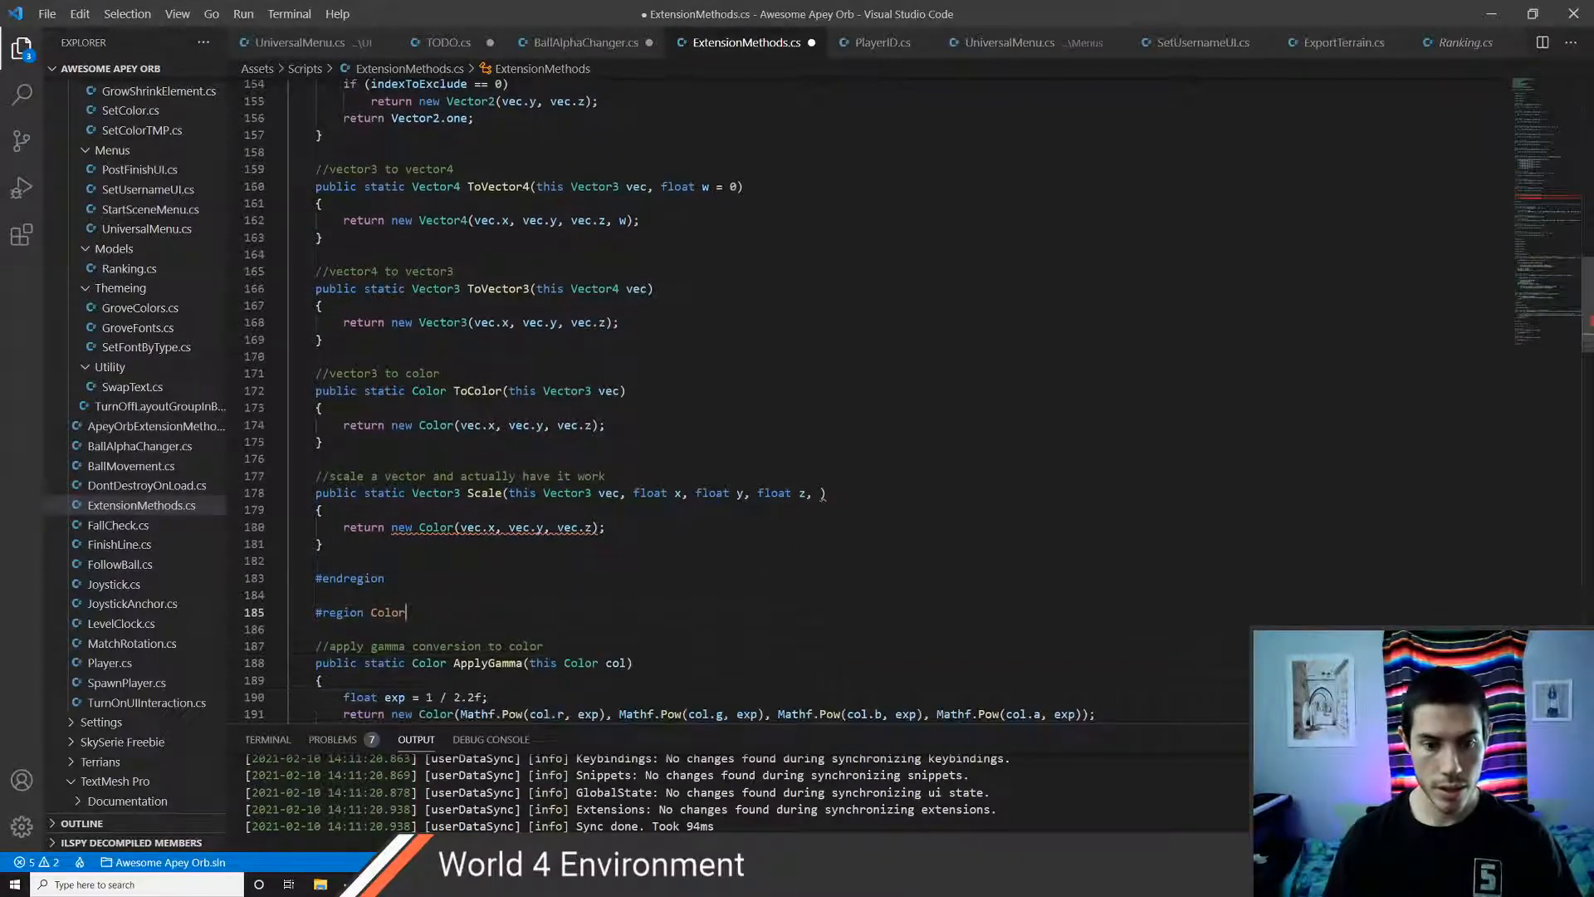
# - Copy the Scale method together with its comment to the start of the Color region, above the apply gamma conversion comment
pyautogui.press('Up')
pyautogui.press('Up')
pyautogui.press('Up')
pyautogui.hotkey('shift', 'Up')
pyautogui.hotkey('shift', 'Up')
pyautogui.hotkey('shift', 'Up')
pyautogui.hotkey('shift', 'Up')
pyautogui.hotkey('shift', 'Up')
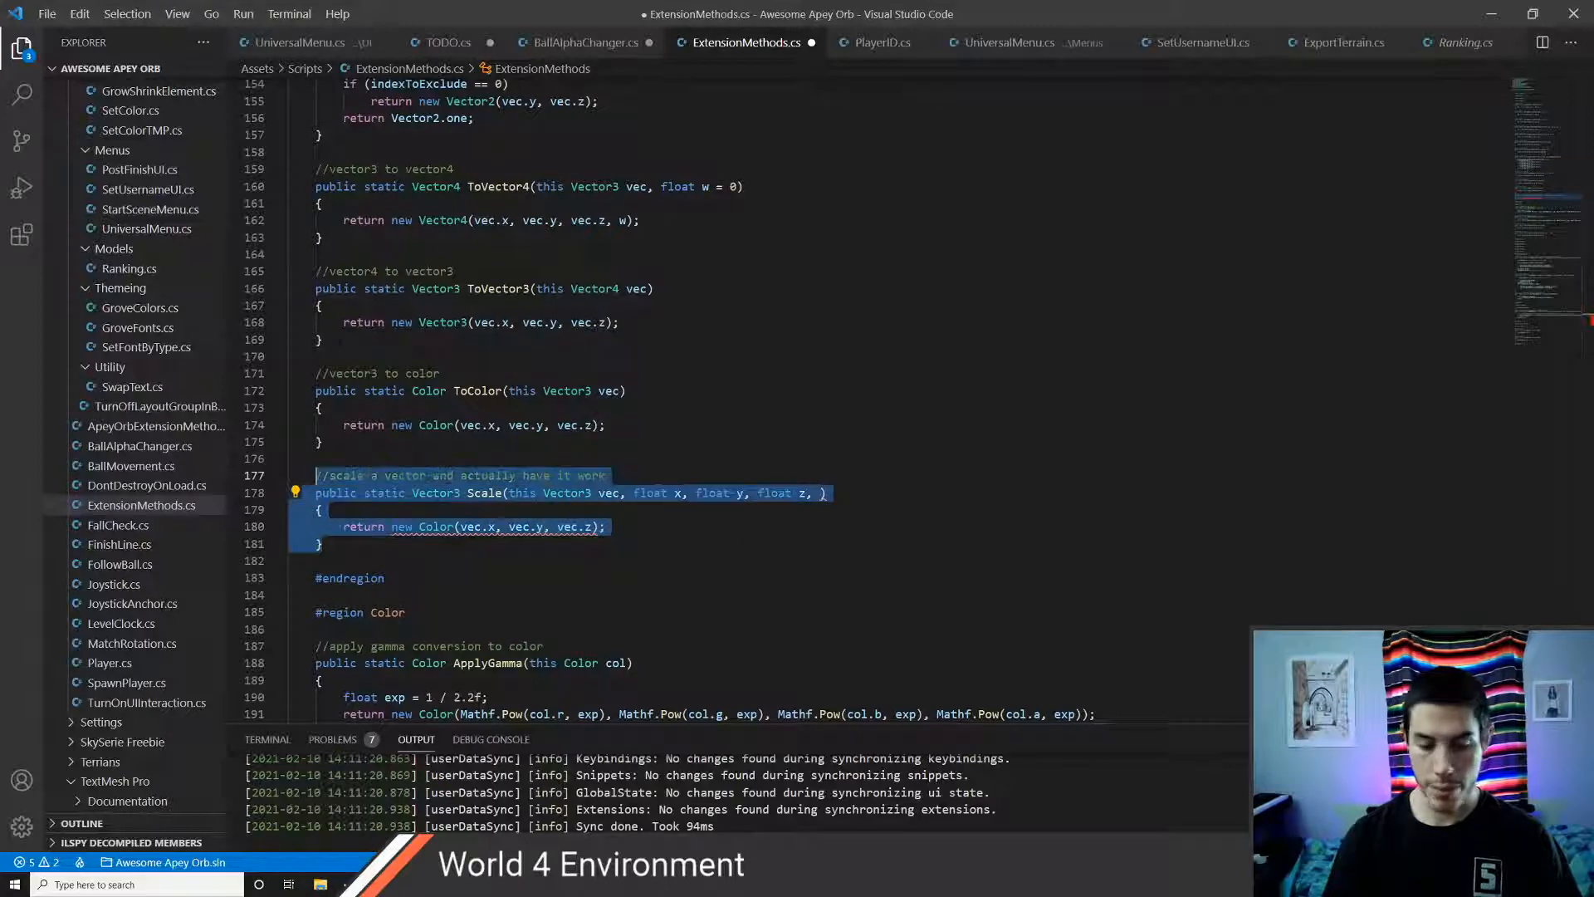
pyautogui.hotkey('shift', 'Home')
pyautogui.hotkey('ctrl', 'c')
pyautogui.press('Down')
pyautogui.press('Down')
pyautogui.press('Down')
pyautogui.press('Down')
pyautogui.press('Down')
pyautogui.press('Return')
pyautogui.press('Return')
pyautogui.press('Up')
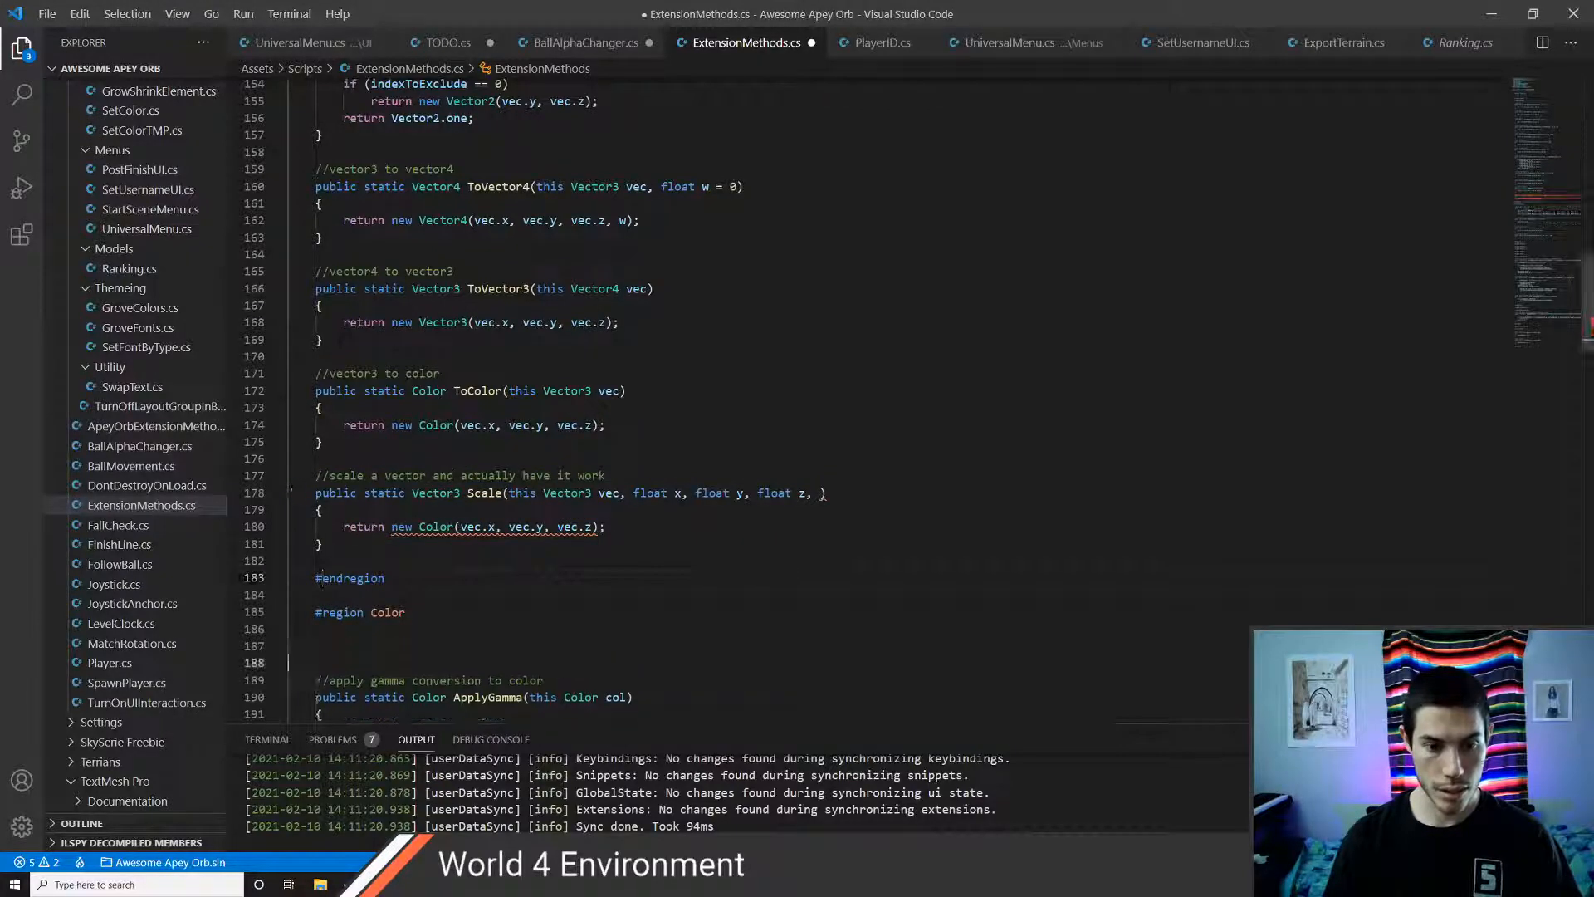
pyautogui.hotkey('ctrl', 'v')
# - Change the comment of the Scale copy in the Color region to "//scale a color and actually have it work" and save the script
pyautogui.press('Up')
pyautogui.press('Up')
pyautogui.press('Up')
pyautogui.press('Up')
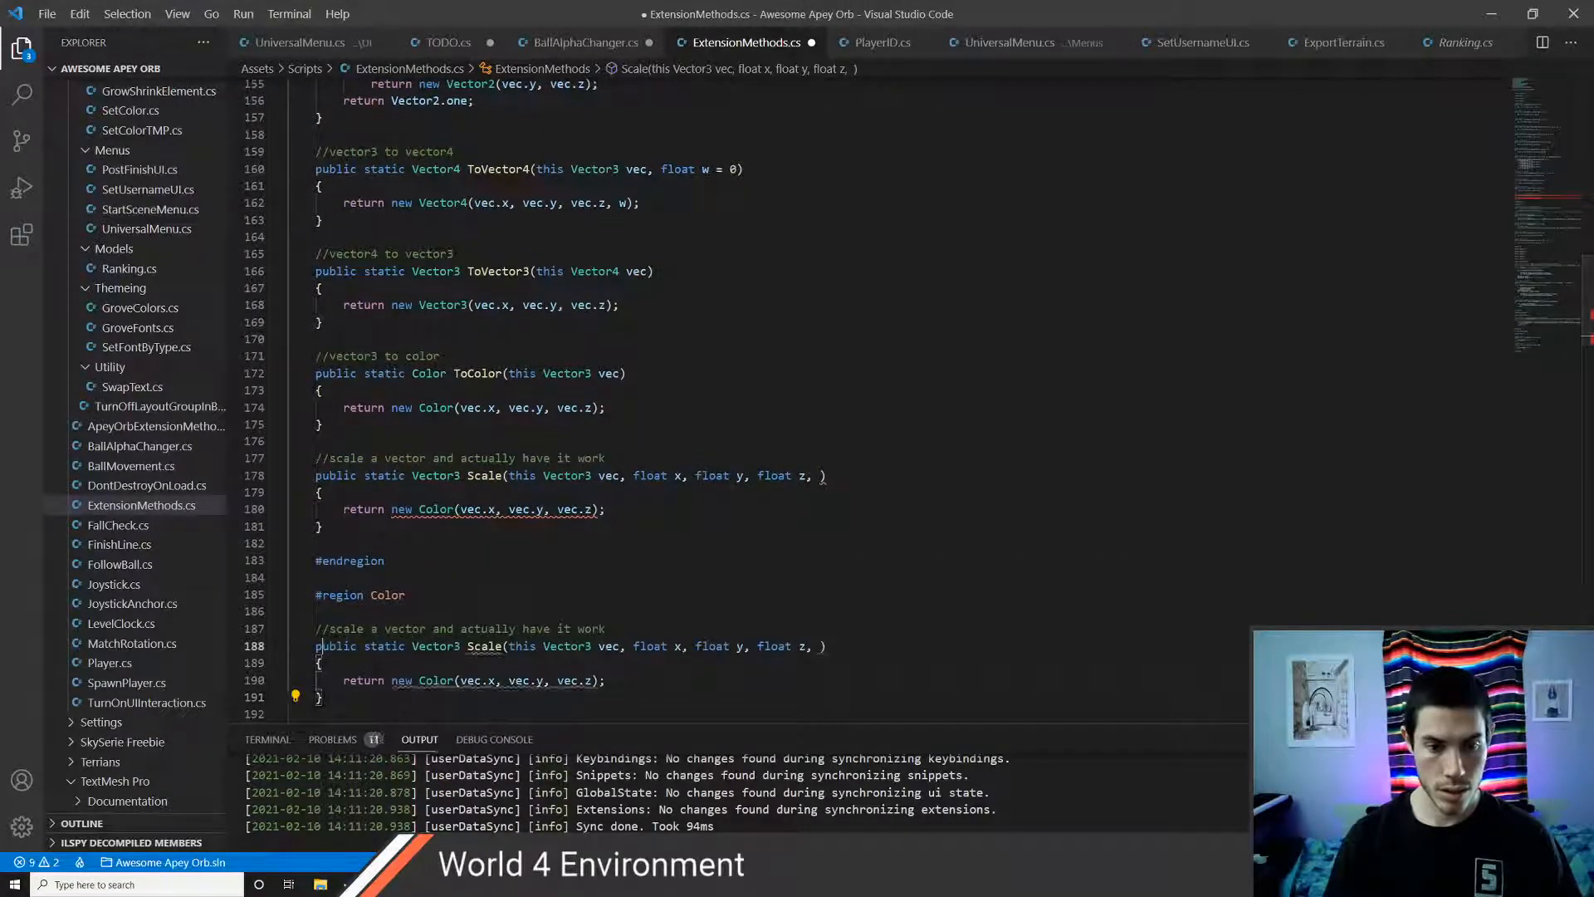
pyautogui.press('Right')
pyautogui.hotkey('ctrl', 'Right')
pyautogui.hotkey('ctrl', 'Right')
pyautogui.hotkey('ctrl', 'Right')
pyautogui.hotkey('ctrl', 'BackSpace')
pyautogui.write('S')
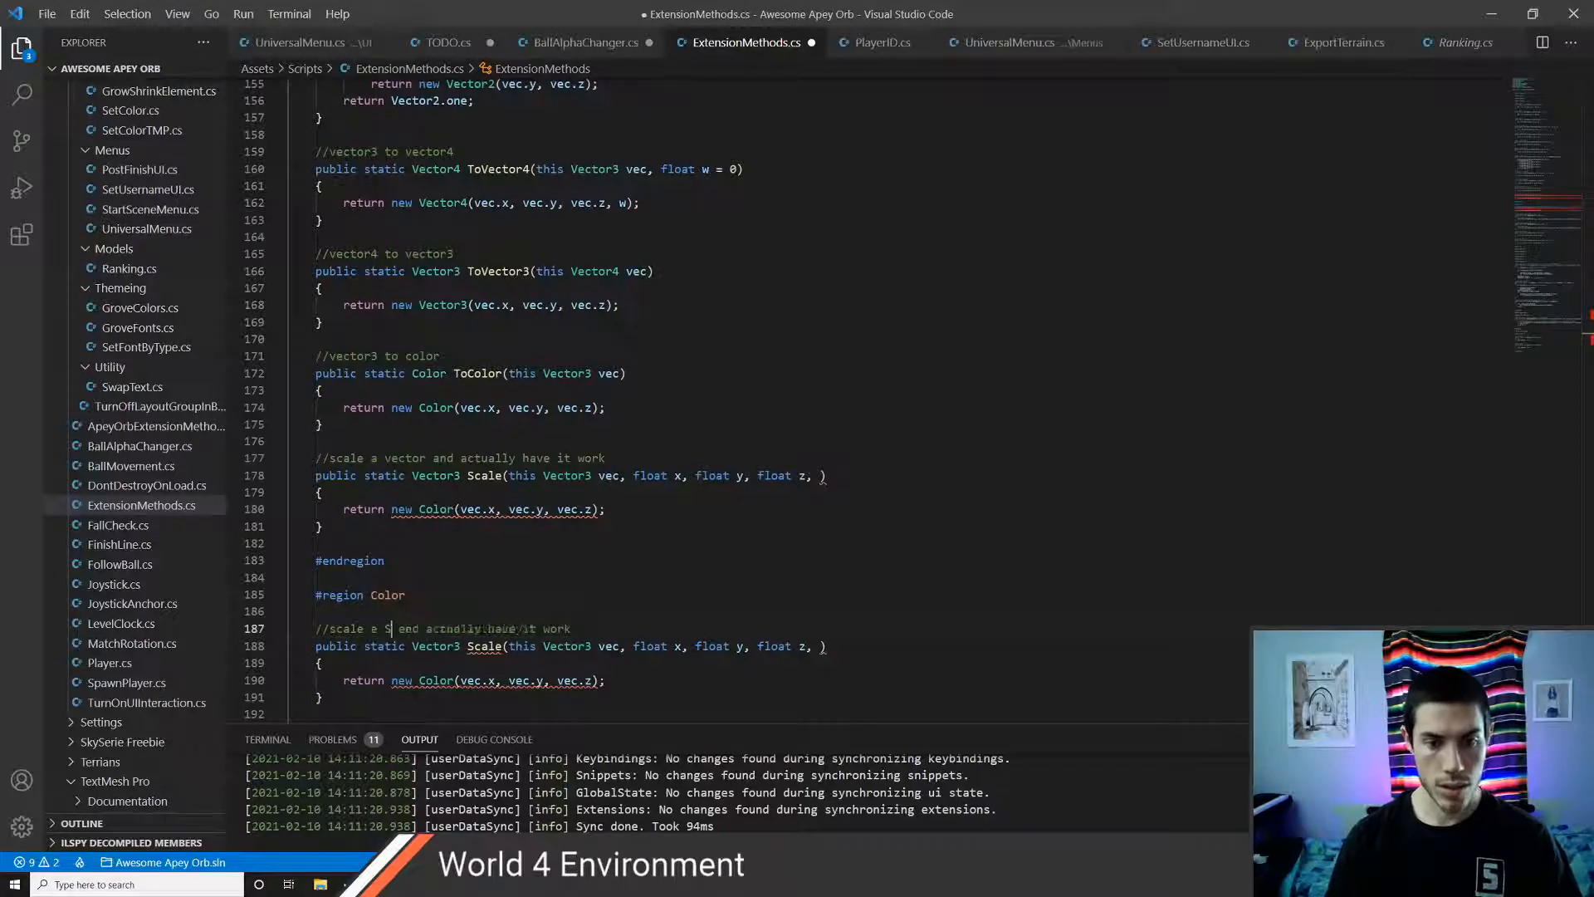
pyautogui.write('olor')
pyautogui.hotkey('ctrl', 's')
pyautogui.press('BackSpace')
pyautogui.press('BackSpace')
pyautogui.press('BackSpace')
pyautogui.press('BackSpace')
pyautogui.press('BackSpace')
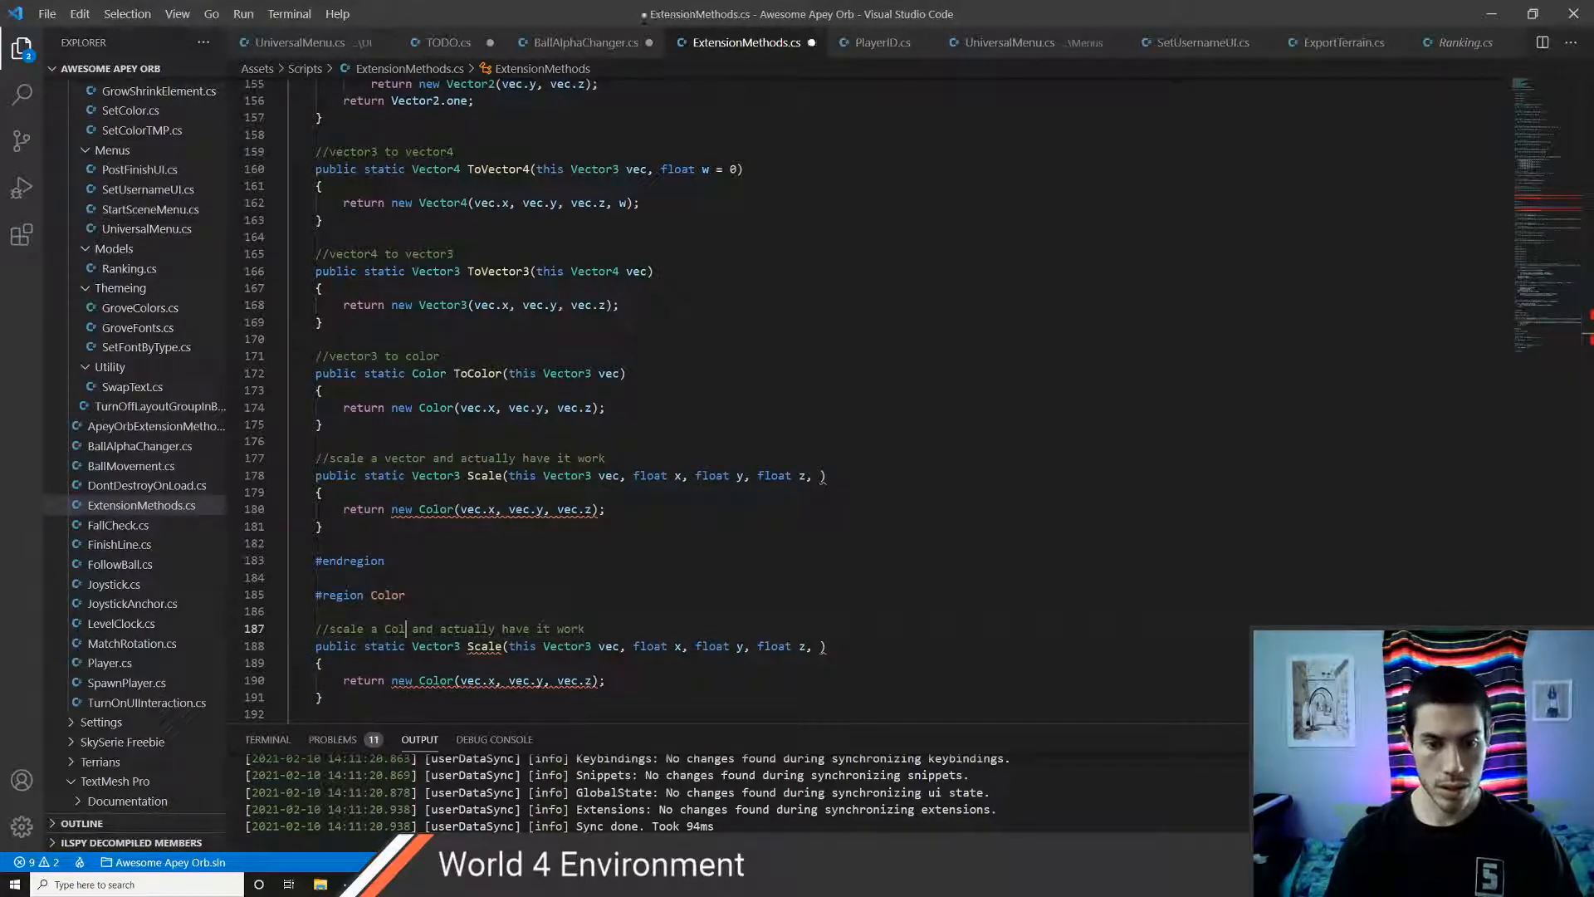
pyautogui.write('color')
pyautogui.hotkey('ctrl', 's')
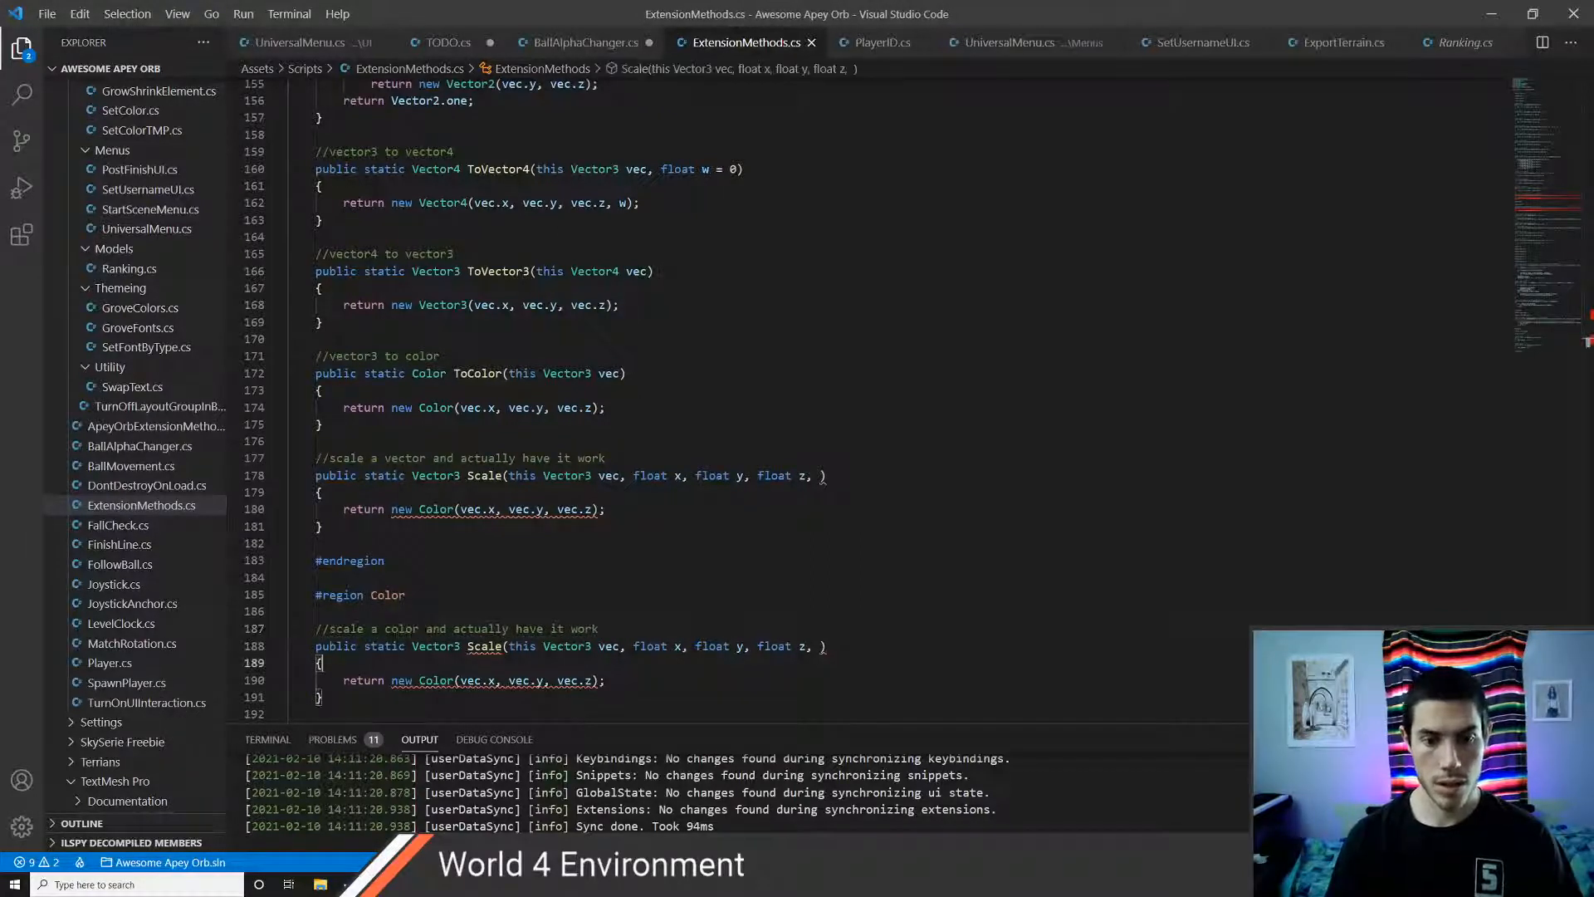
# - Set the return type of the Color region's Scale method to Color and go to its Vector3 parameter type
pyautogui.press('Down')
pyautogui.hotkey('ctrl', 'Right')
pyautogui.press('Left')
pyautogui.hotkey('ctrl', 'BackSpace')
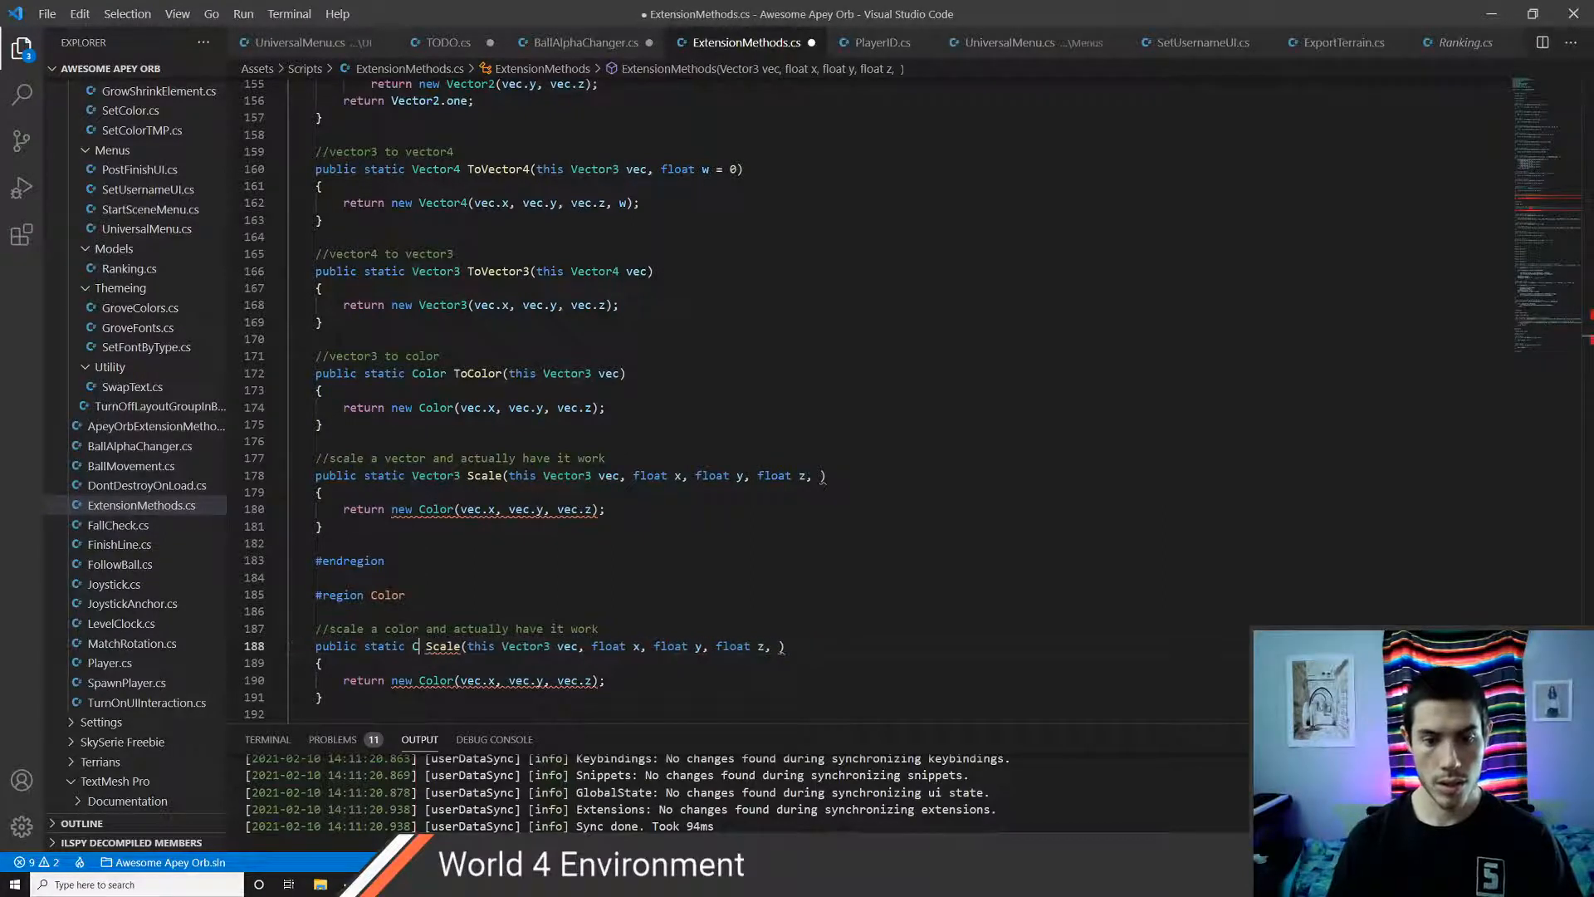
pyautogui.write('Color')
pyautogui.hotkey('ctrl', 'Right')
pyautogui.hotkey('ctrl', 'Right')
pyautogui.hotkey('ctrl', 'Right')
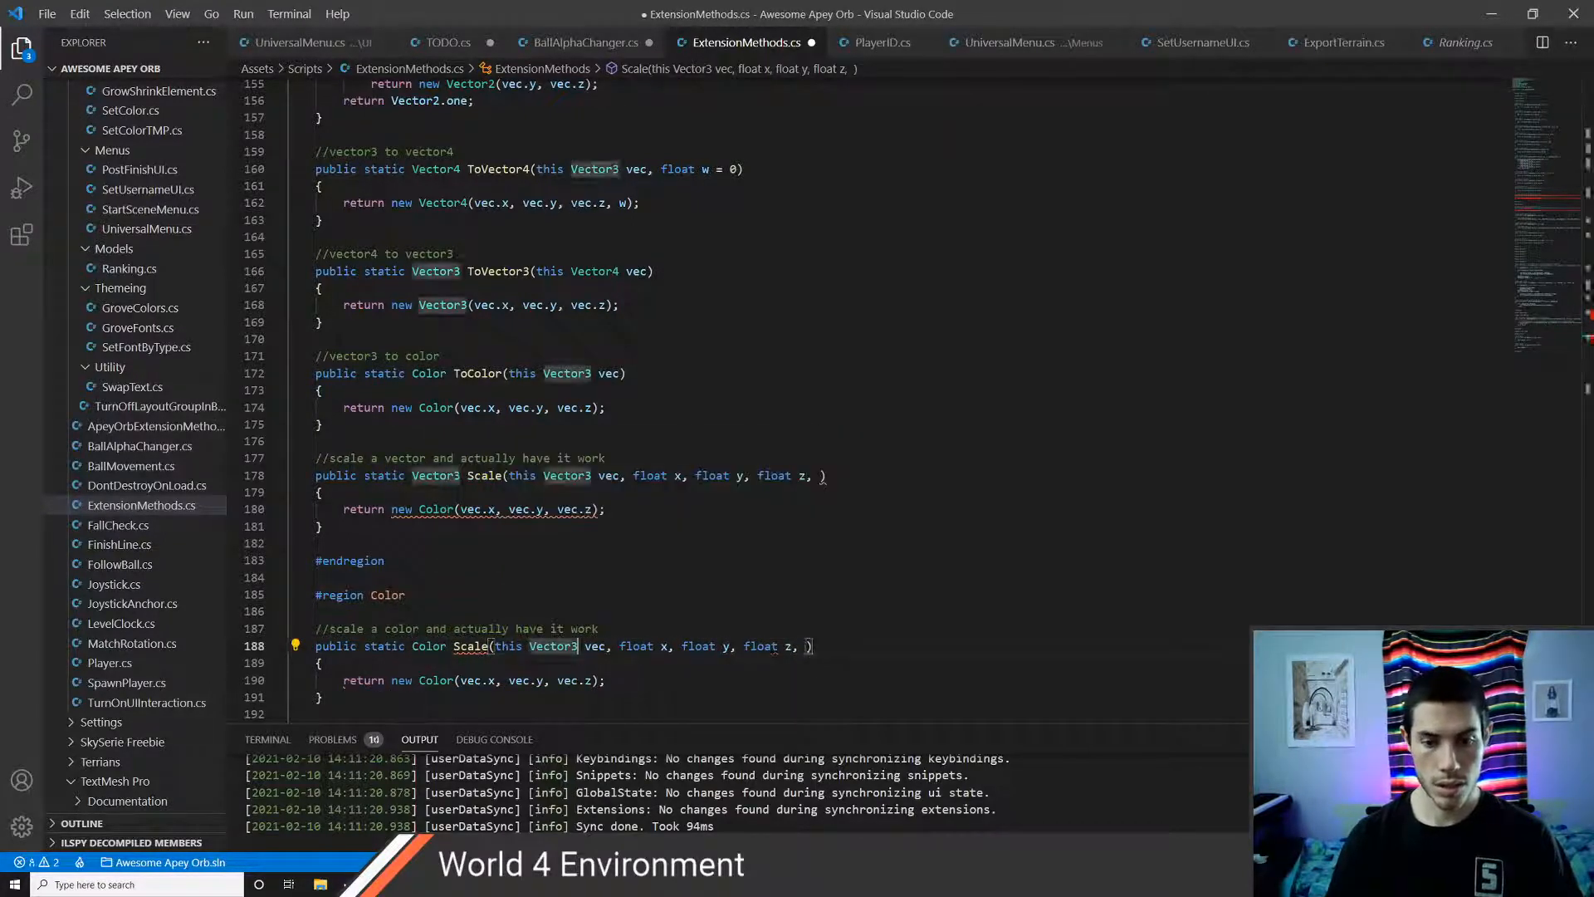
# - Change the first parameter of the Color region's Scale method to "this Color col"
pyautogui.hotkey('ctrl', 'BackSpace')
pyautogui.write('Color')
pyautogui.hotkey('ctrl', 'Right')
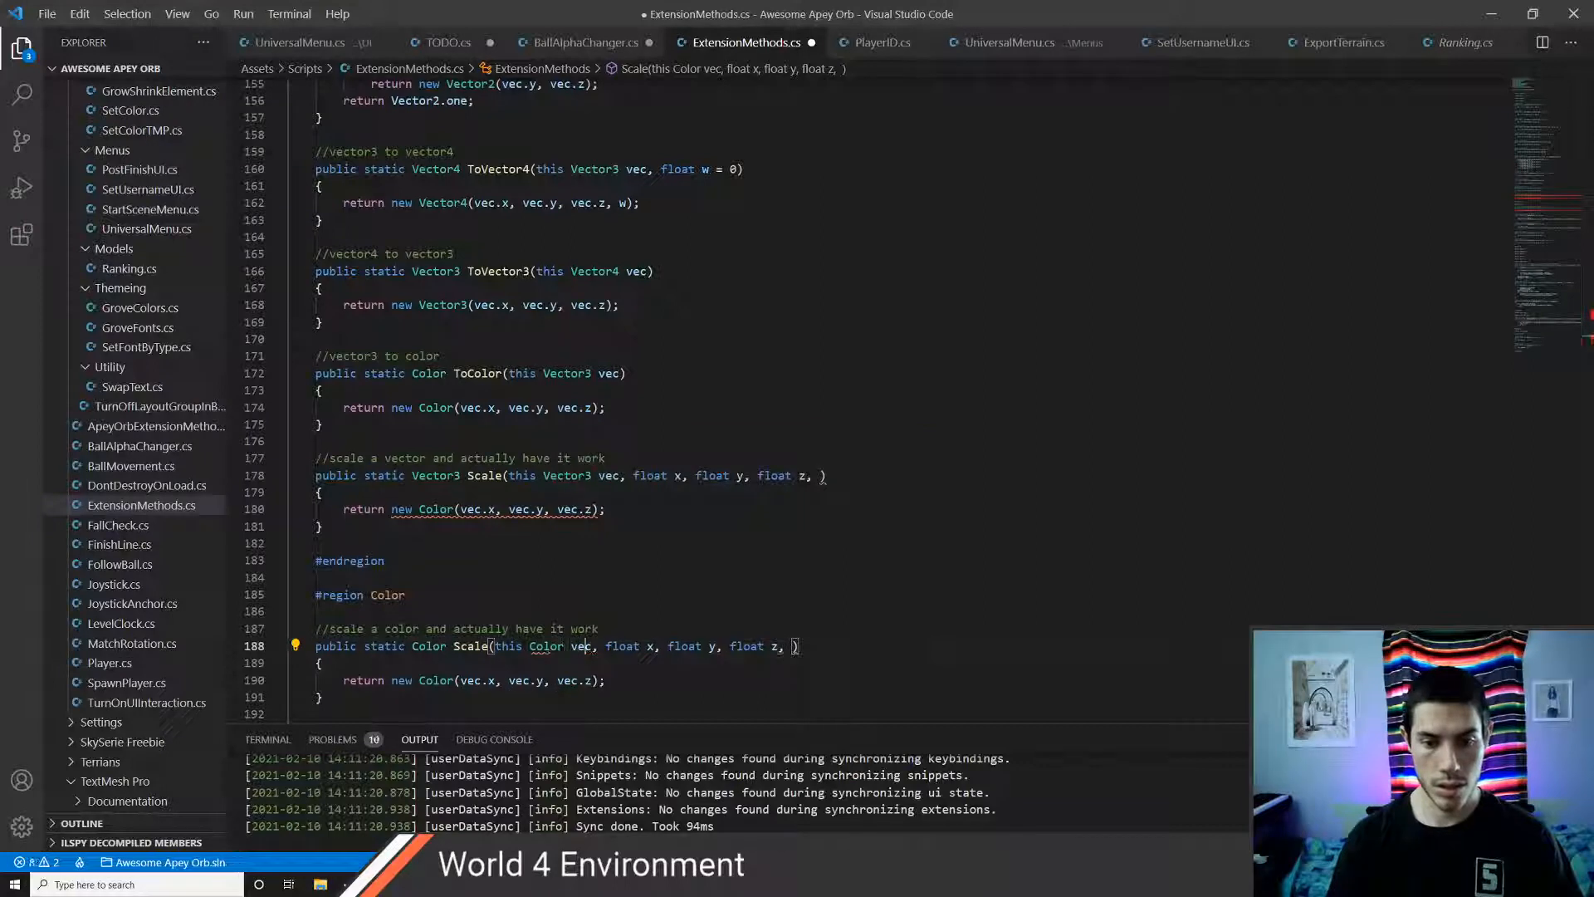
pyautogui.hotkey('ctrl', 'BackSpace')
pyautogui.write('col')
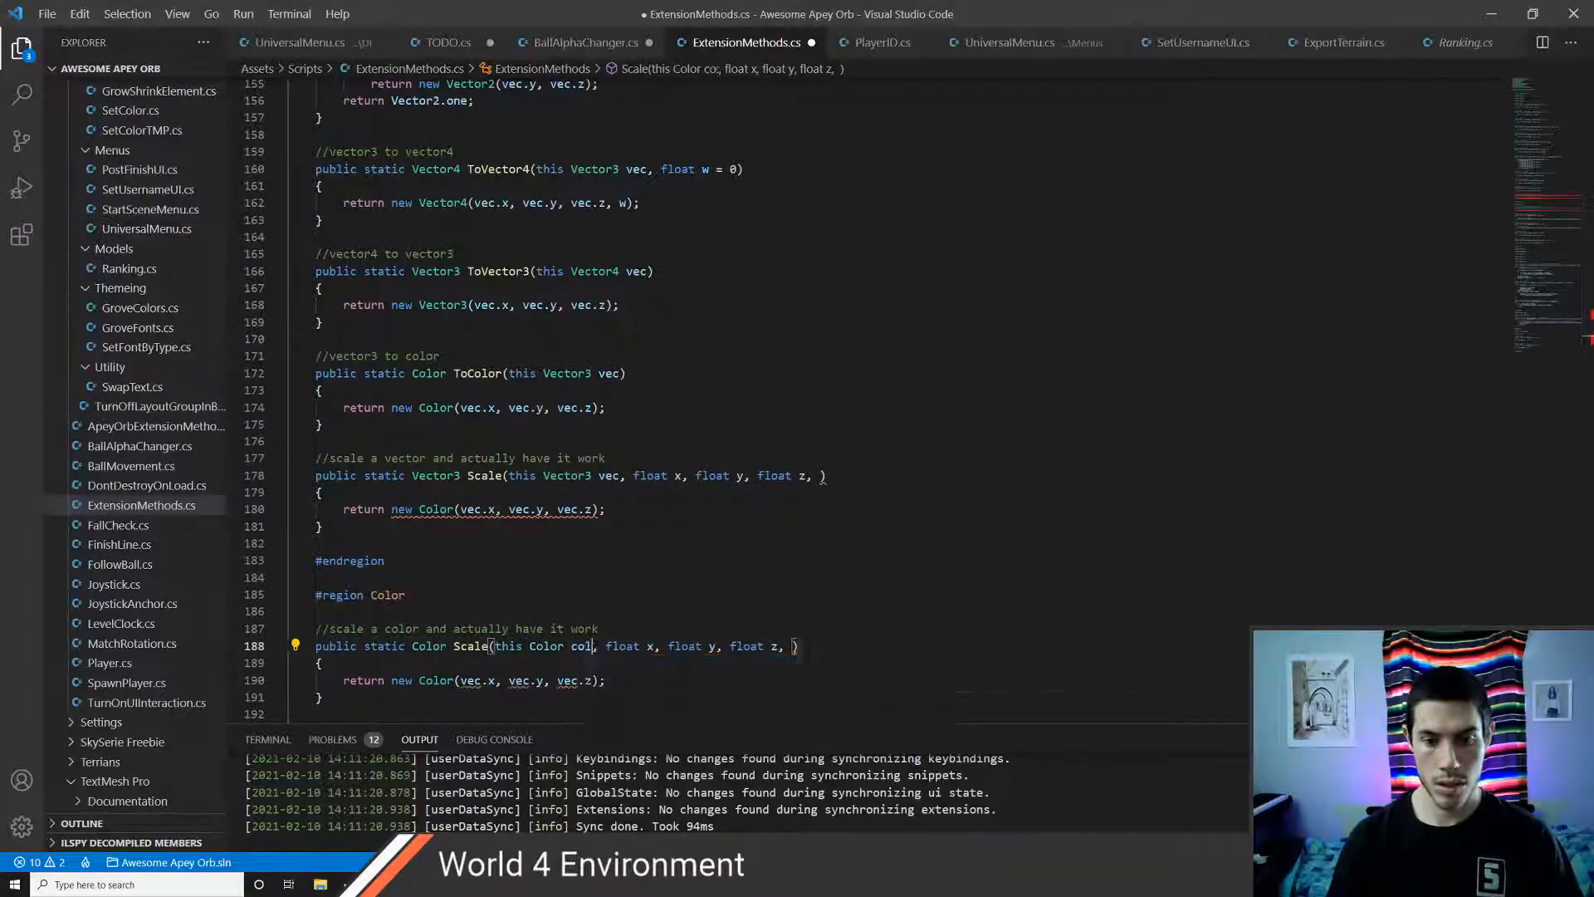
# - Rename the float parameters x, y and z of the color Scale method to r, g and b
pyautogui.hotkey('ctrl', 'Right')
pyautogui.hotkey('ctrl', 's')
pyautogui.press('BackSpace')
pyautogui.write('r')
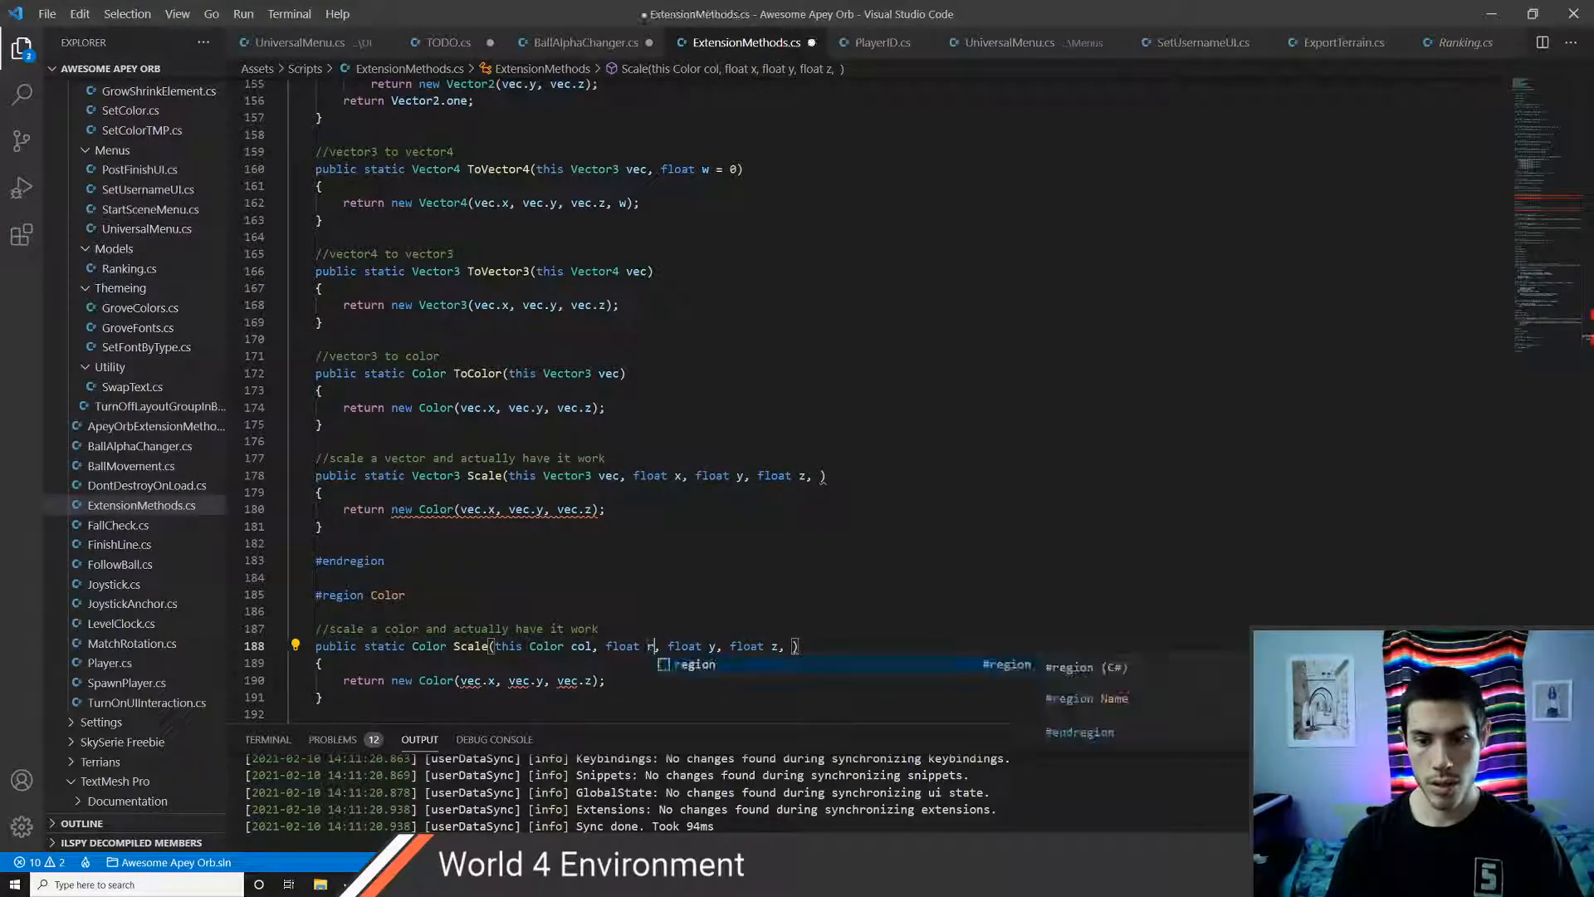
pyautogui.hotkey('ctrl', 'Right')
pyautogui.press('BackSpace')
pyautogui.write('g')
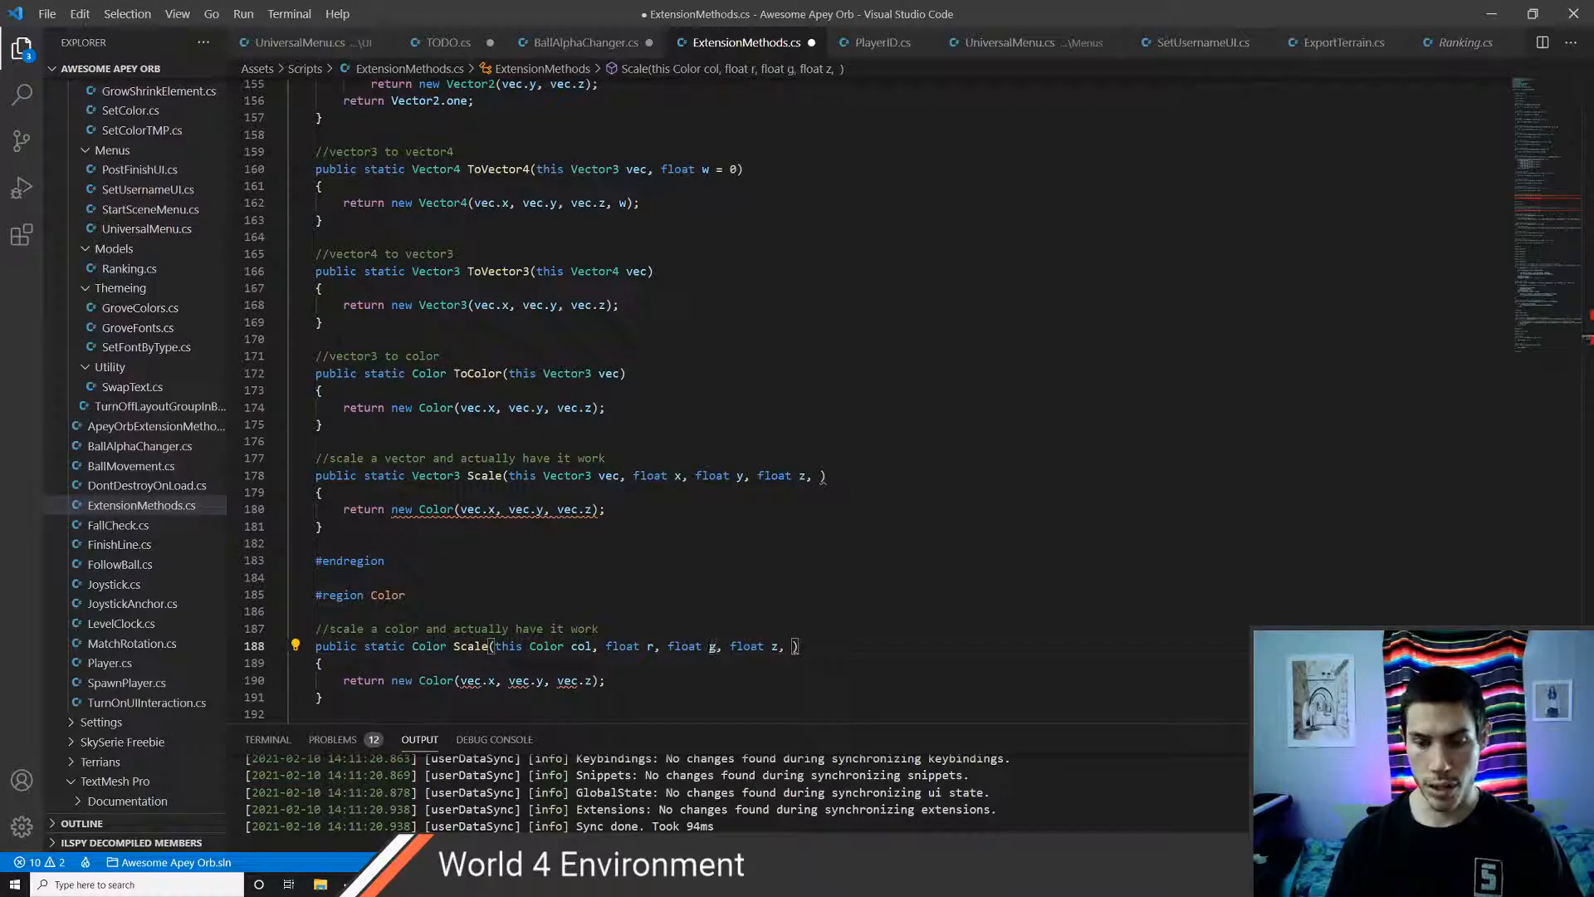
pyautogui.hotkey('ctrl', 'Right')
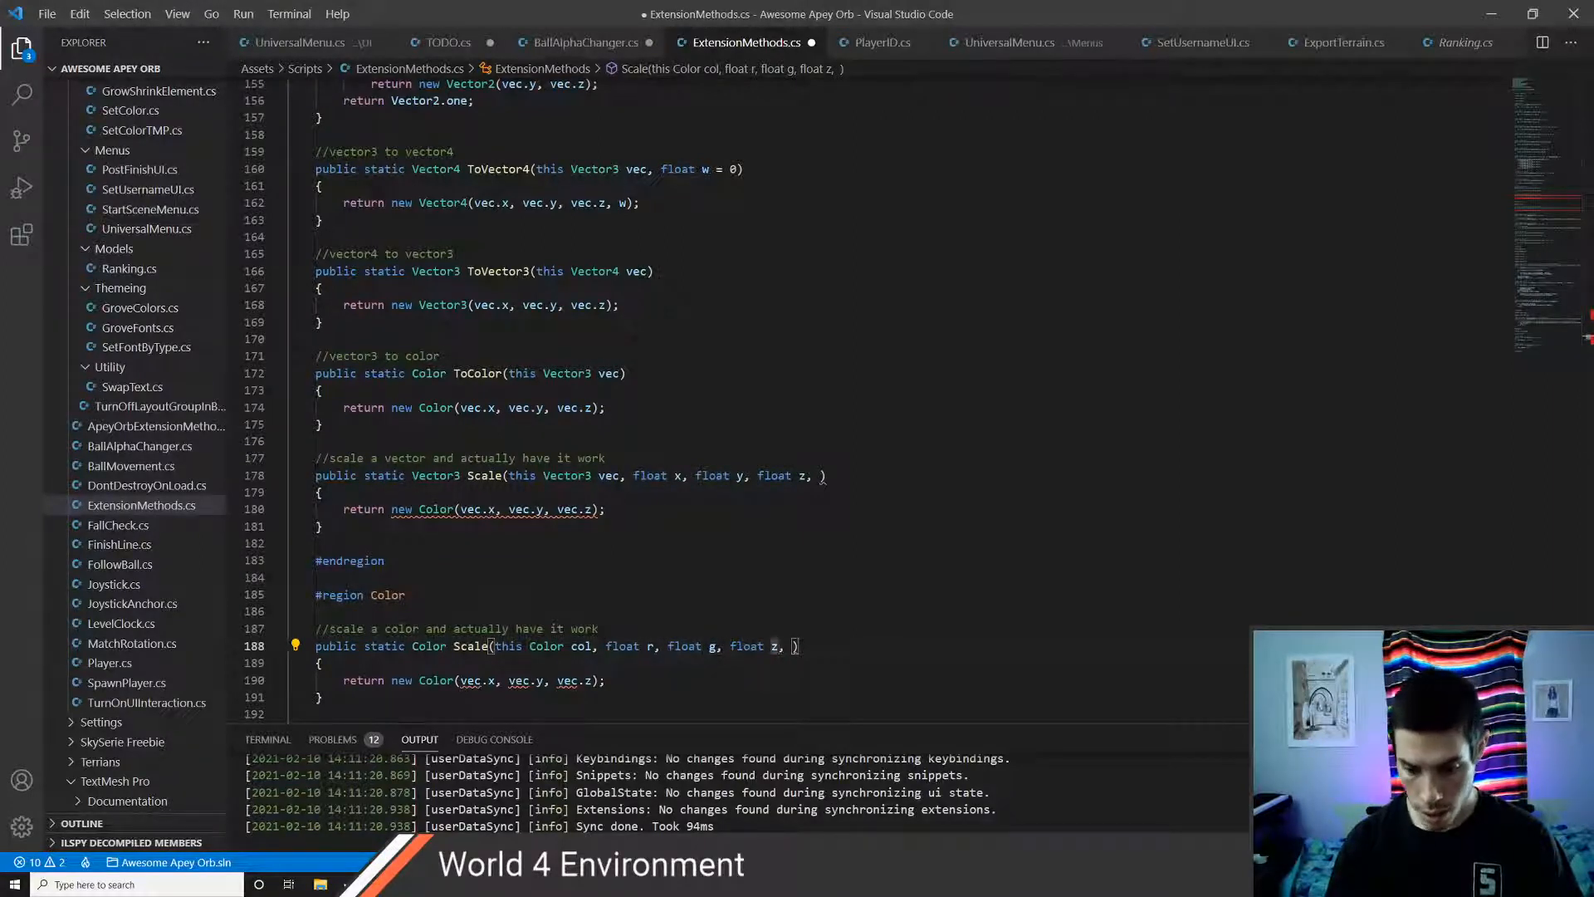
pyautogui.press('BackSpace')
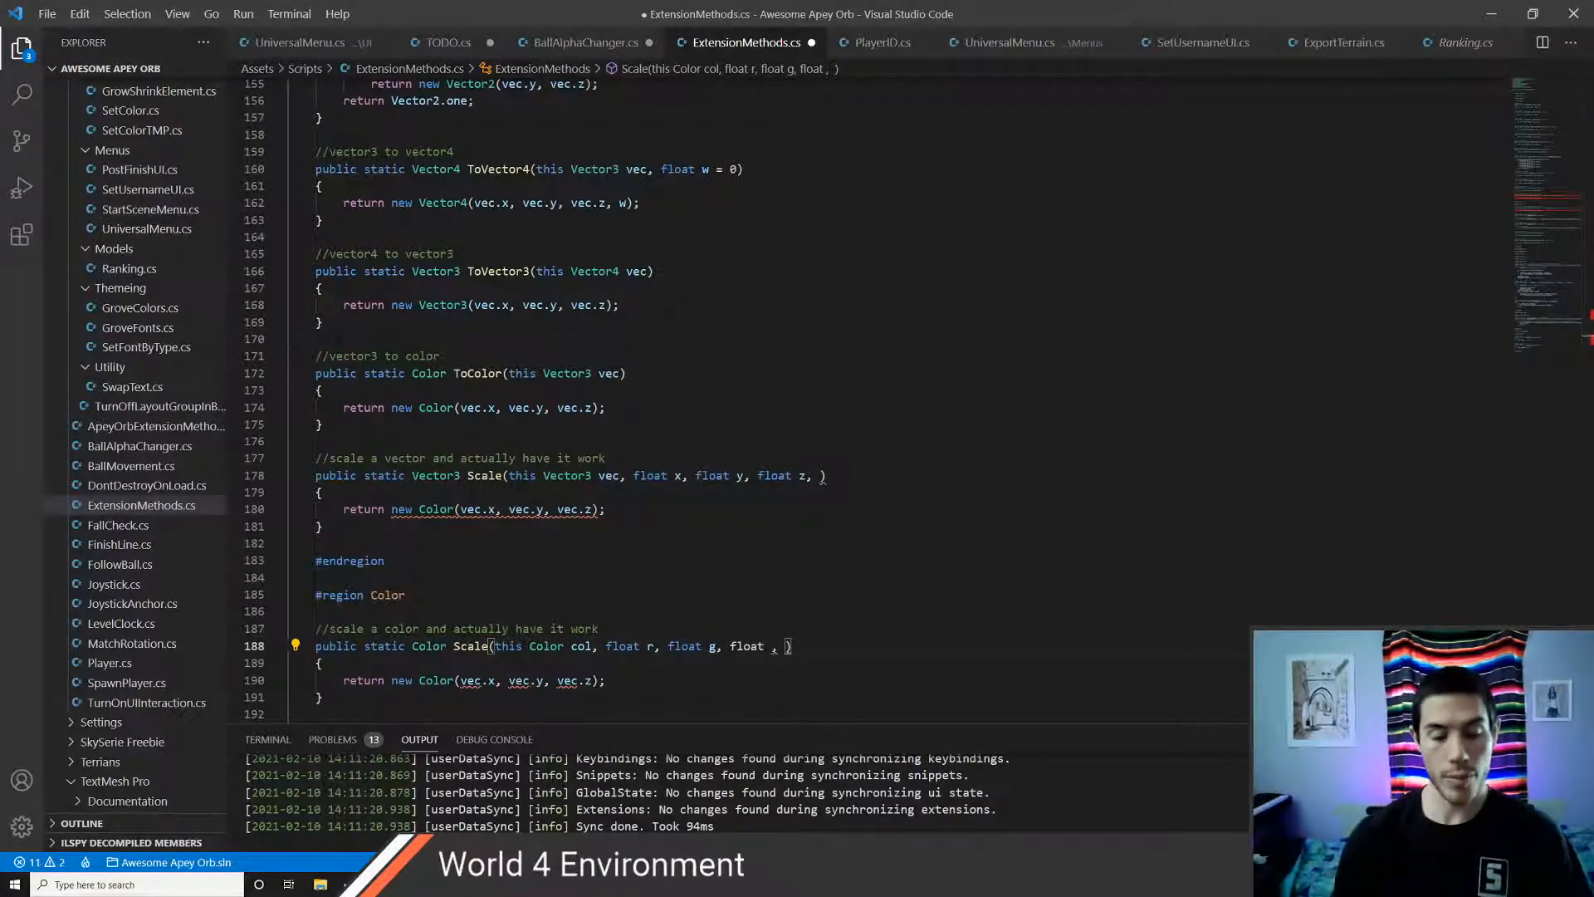
pyautogui.write('b')
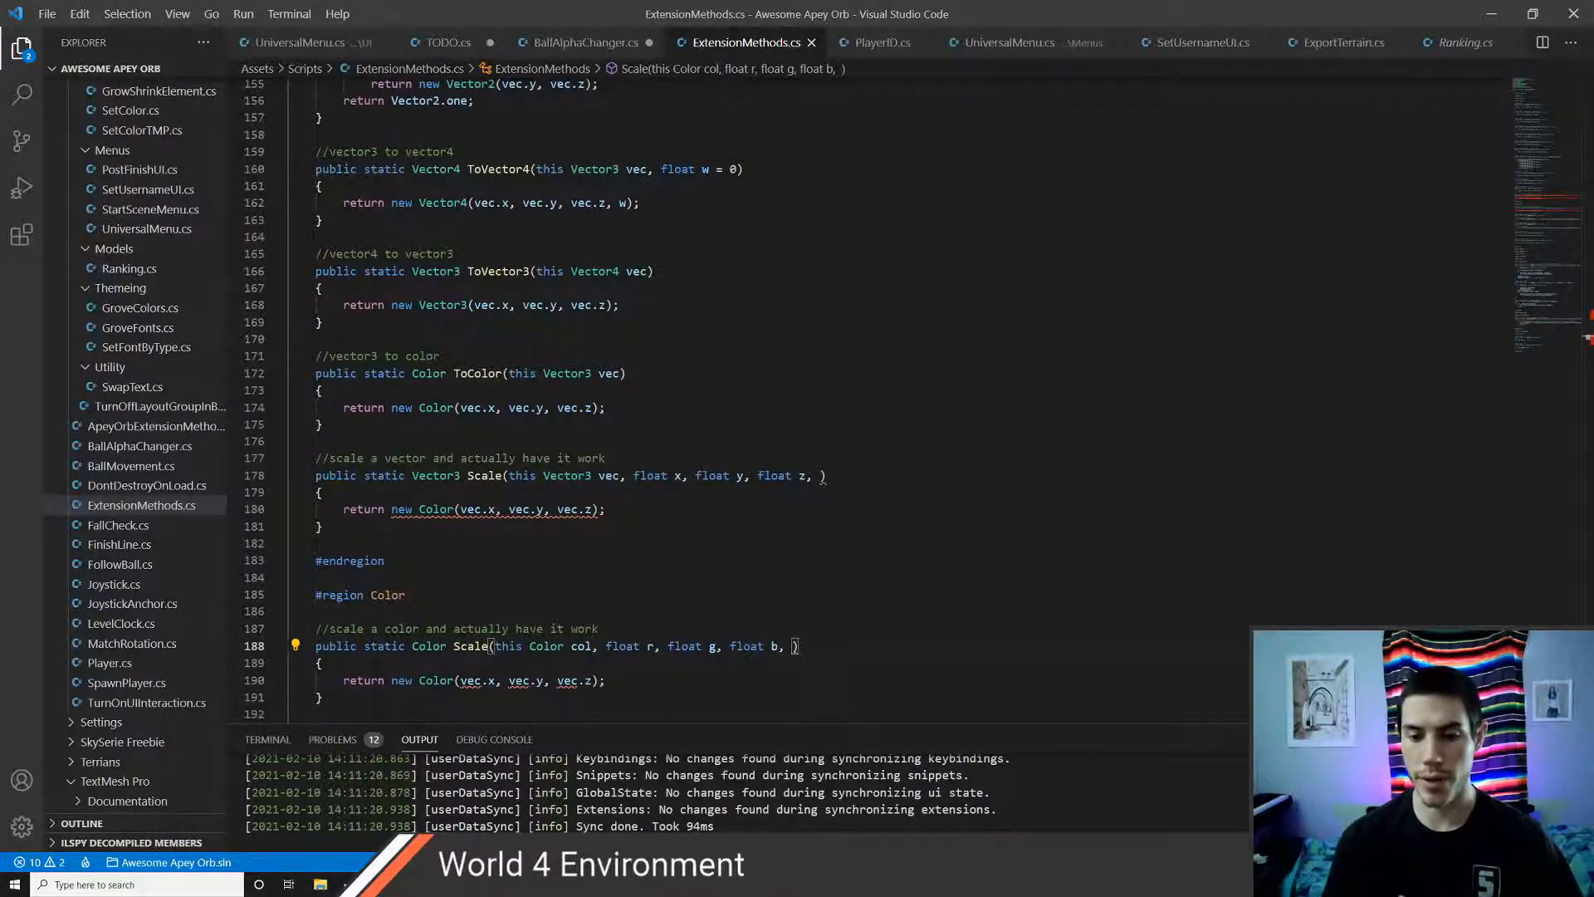
# - Add "float a" as the last parameter of the color Scale method and save the script
pyautogui.write('a')
pyautogui.press('BackSpace')
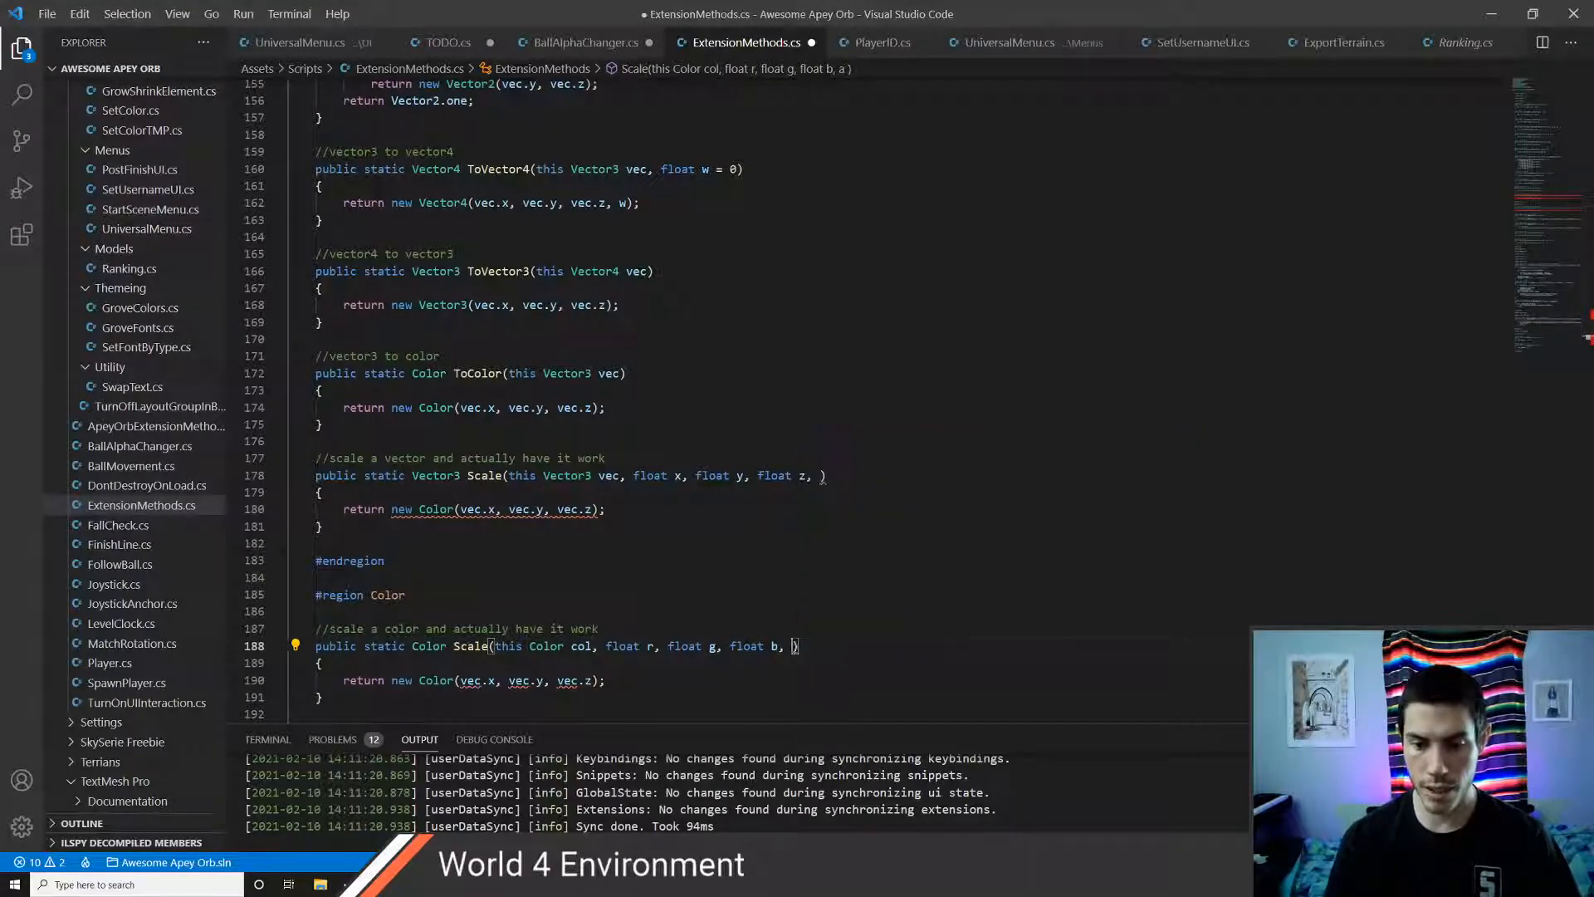
pyautogui.write('float a')
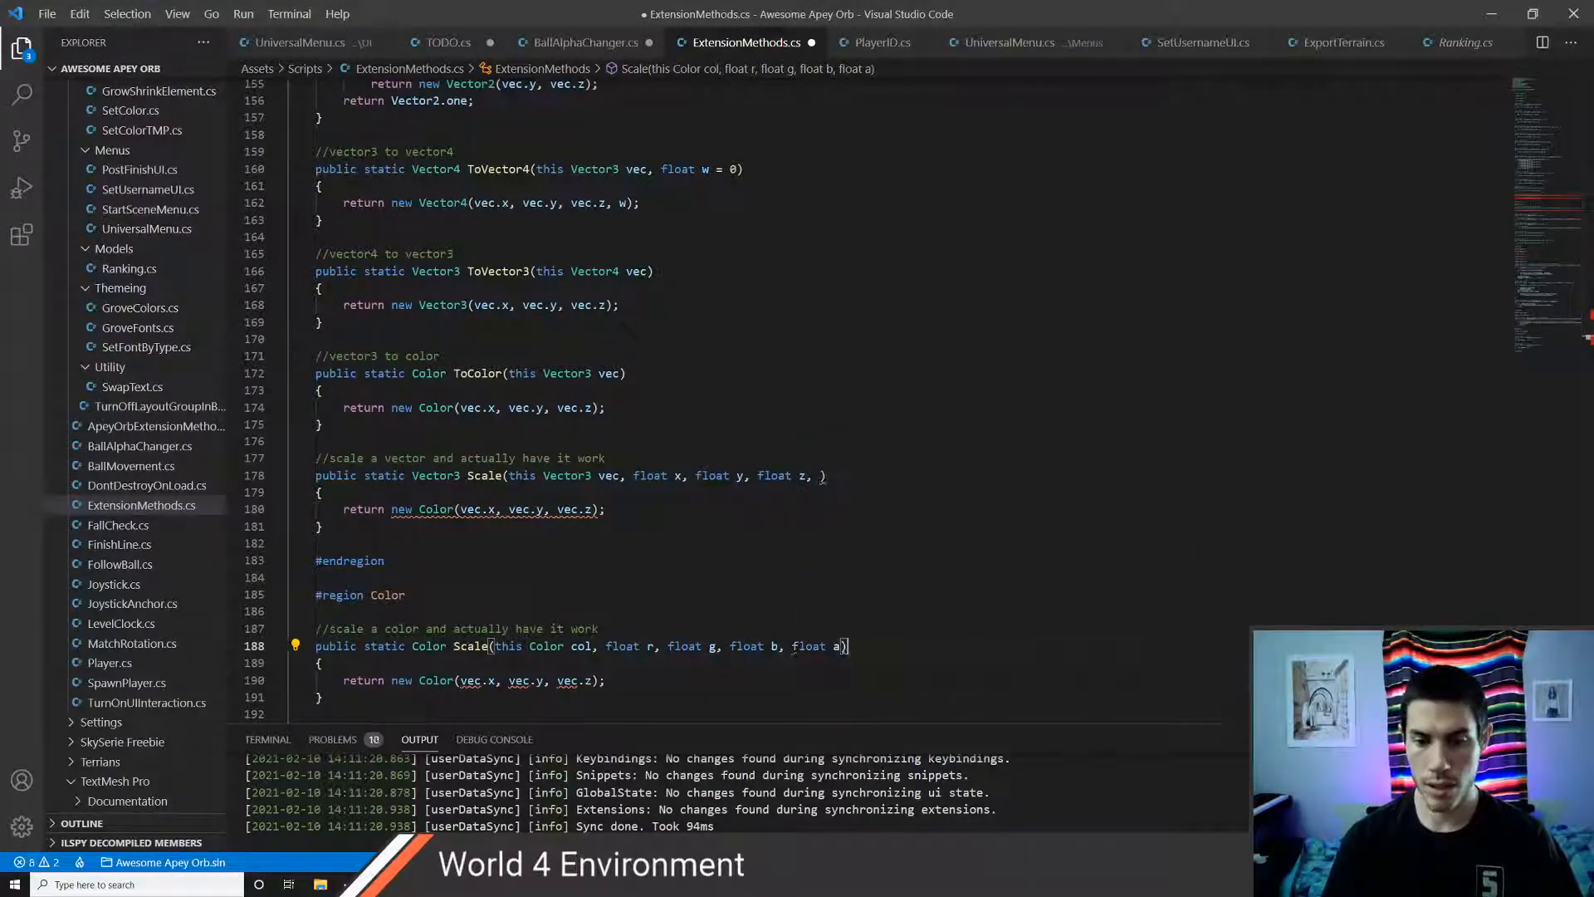
pyautogui.hotkey('ctrl', 's')
# - Replace vec.x in the color Scale method's return statement with "col.r * r"
pyautogui.click(593, 680)
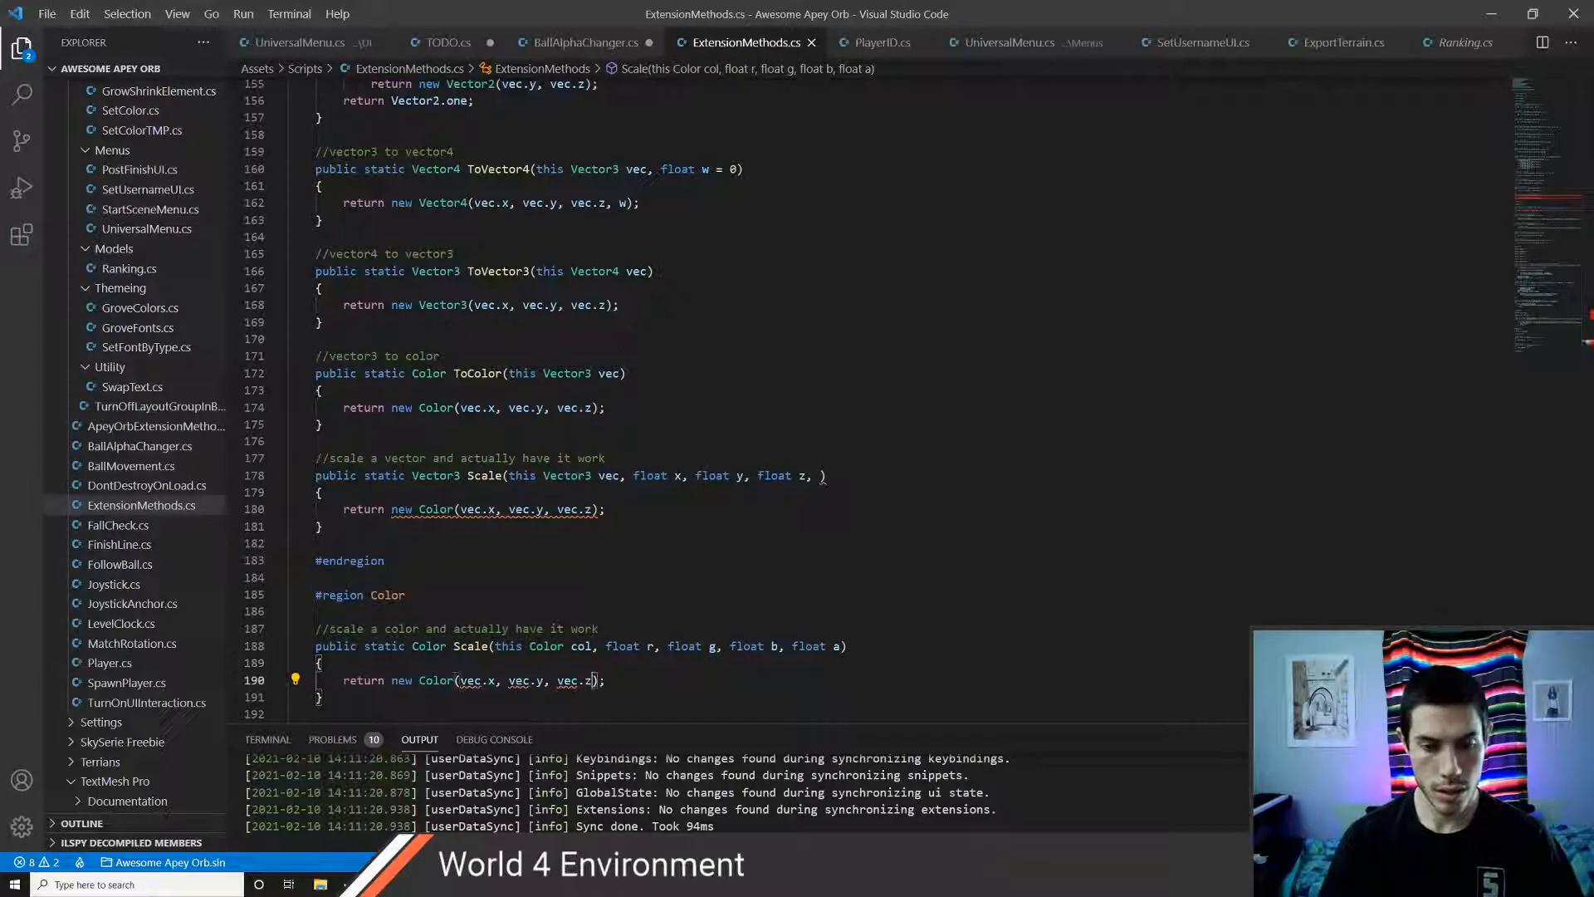
pyautogui.click(493, 680)
pyautogui.press('BackSpace')
pyautogui.press('BackSpace')
pyautogui.press('BackSpace')
pyautogui.press('BackSpace')
pyautogui.press('BackSpace')
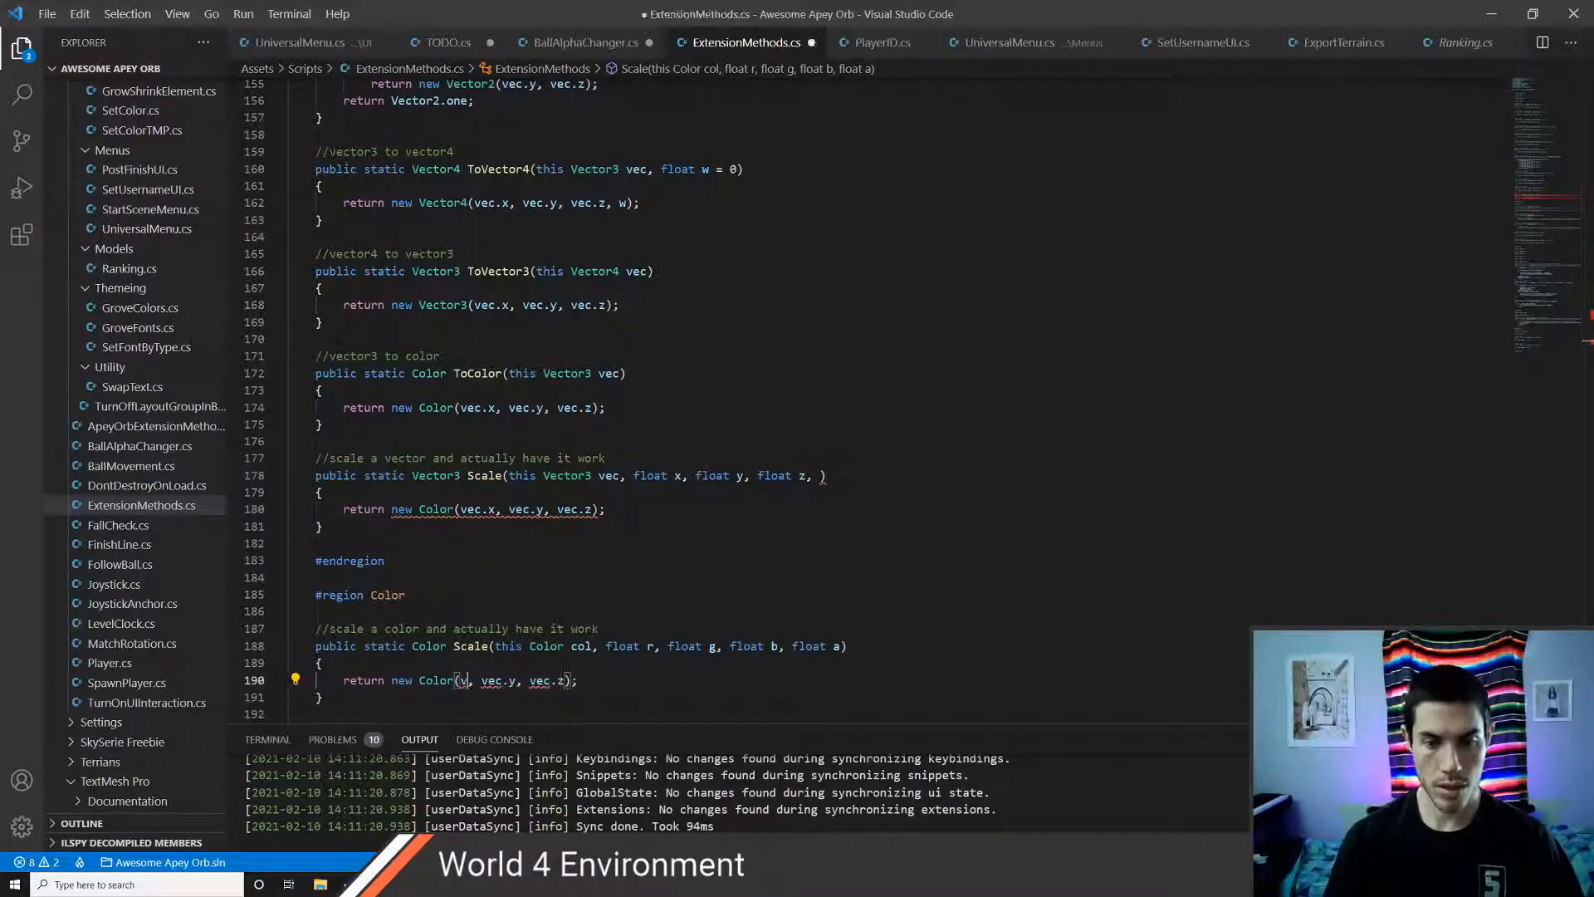
pyautogui.write('col.a')
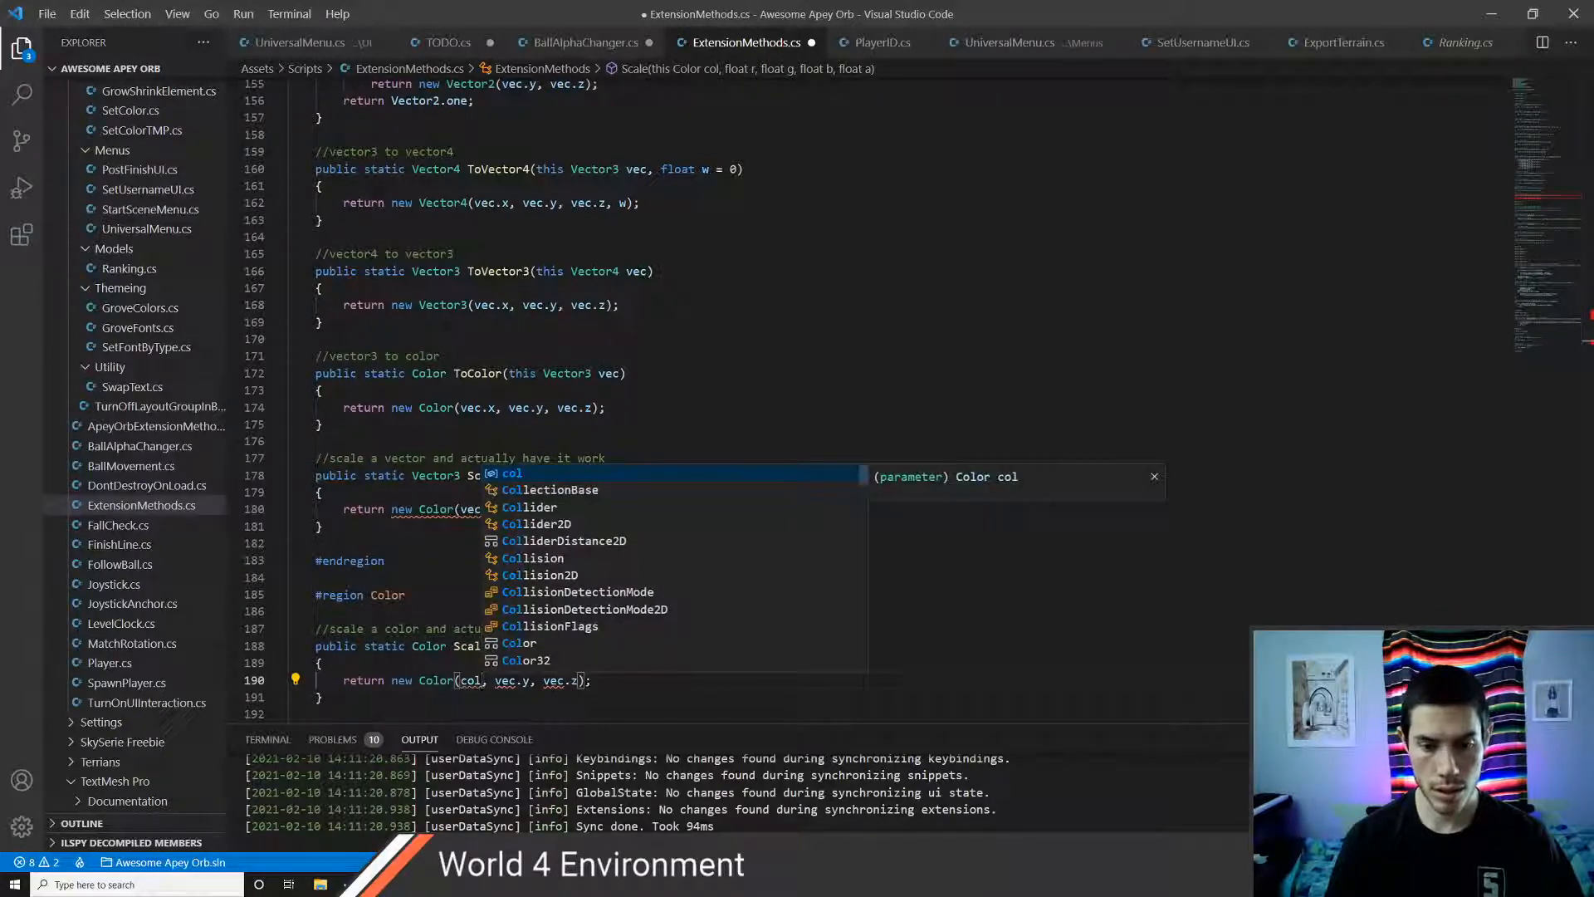
pyautogui.write(' *')
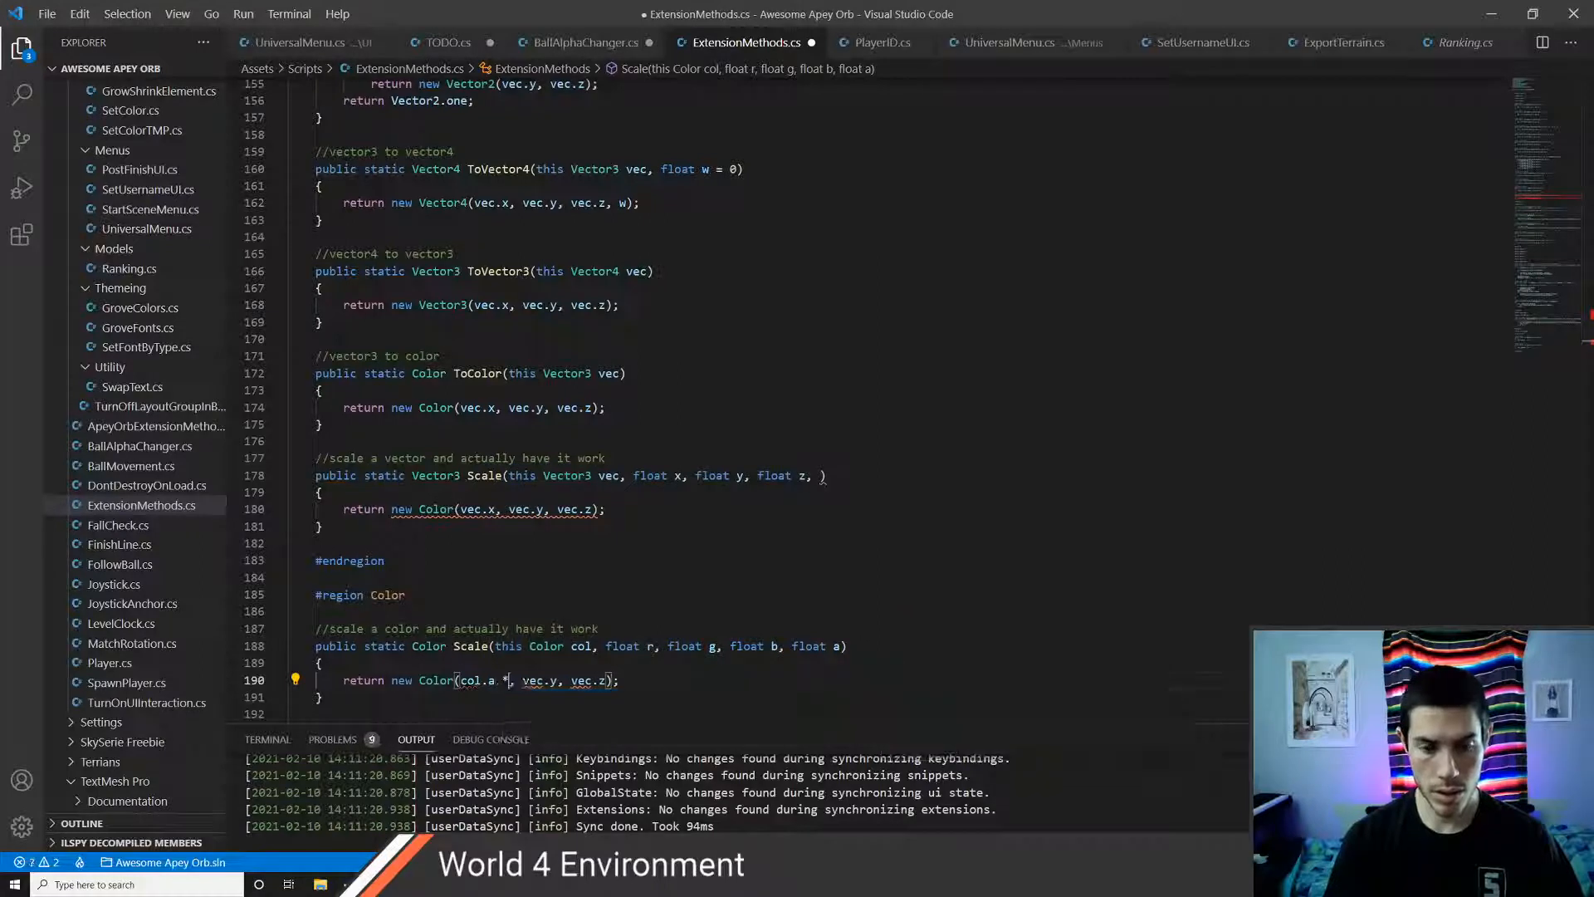
pyautogui.press('BackSpace')
pyautogui.press('BackSpace')
pyautogui.press('BackSpace')
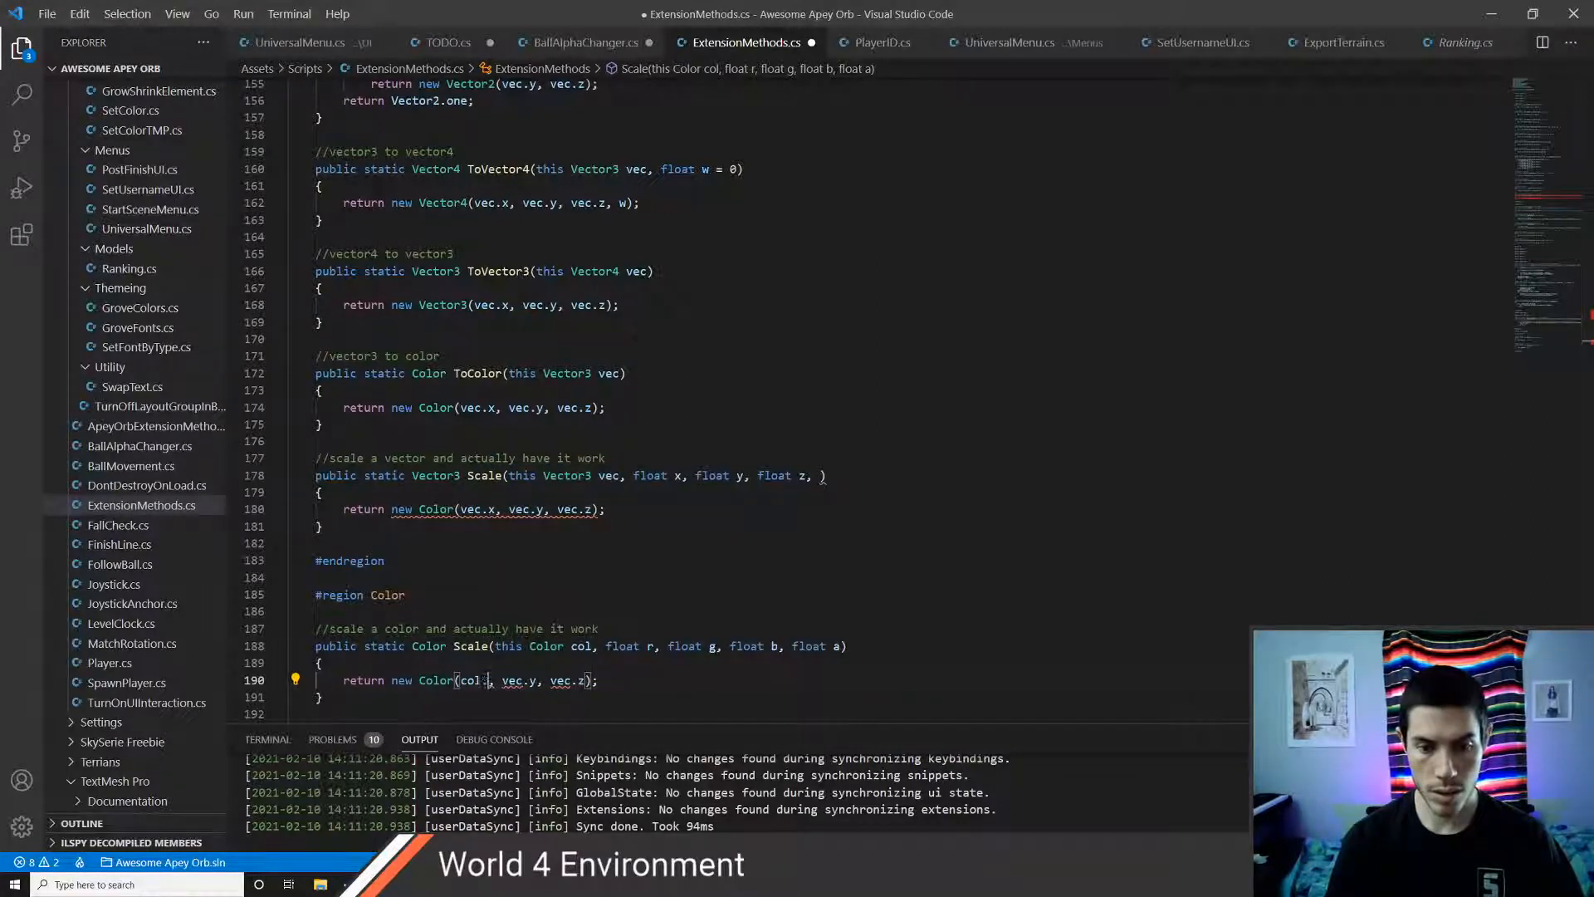
pyautogui.write('r * r')
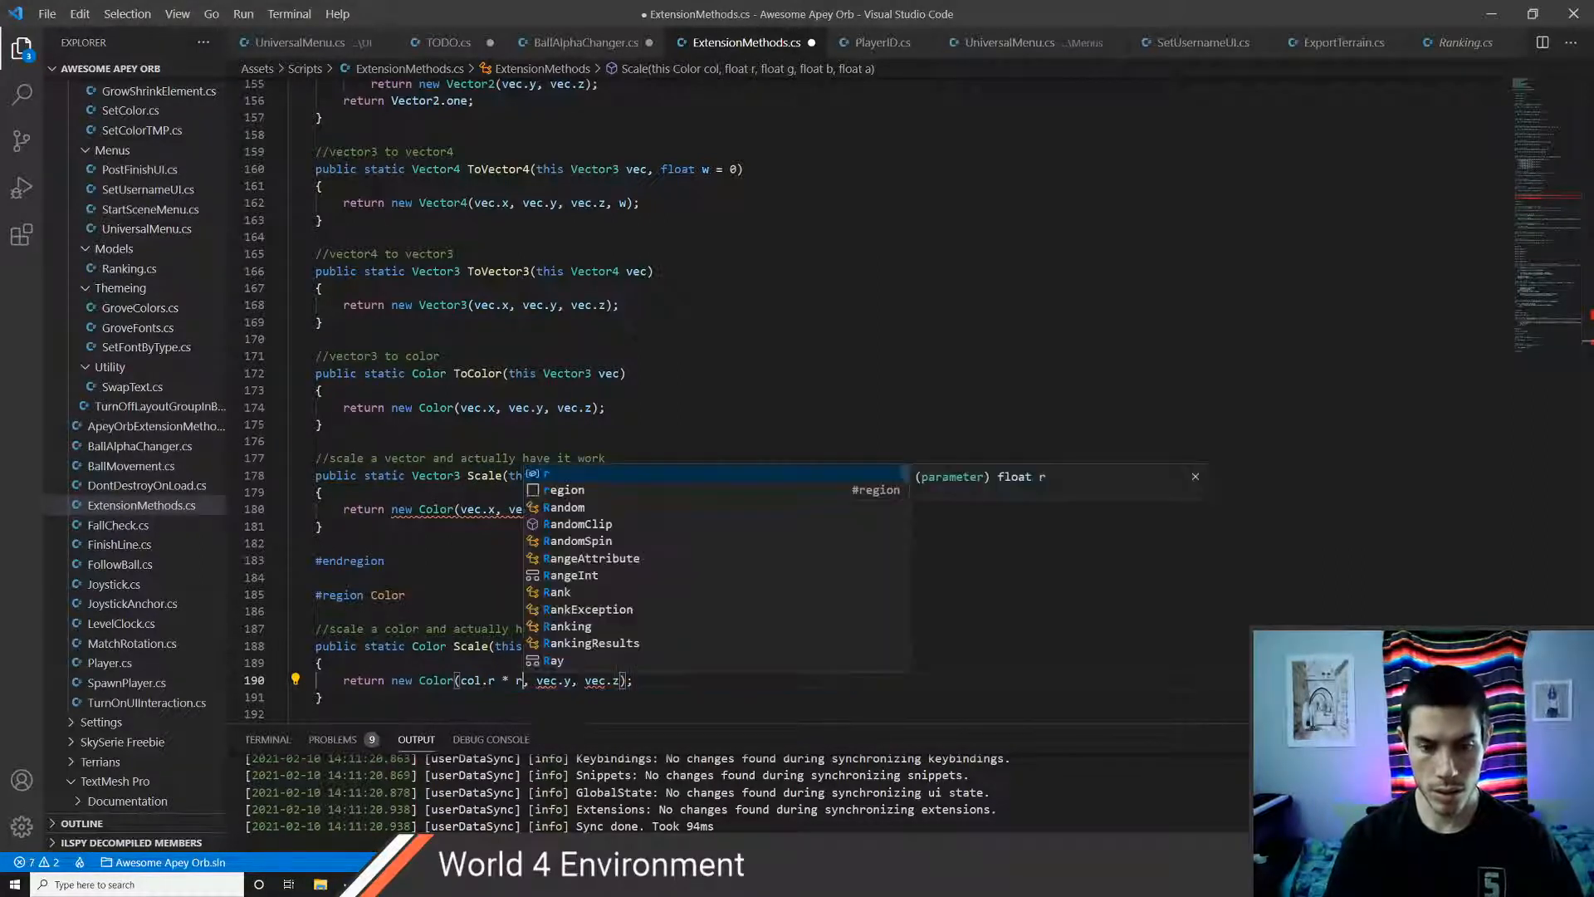
# - Replace vec.y in the color Scale method's return statement with "col.g * g"
pyautogui.press('Right')
pyautogui.press('Right')
pyautogui.press('Right')
pyautogui.press('Right')
pyautogui.press('Right')
pyautogui.press('BackSpace')
pyautogui.press('BackSpace')
pyautogui.press('BackSpace')
pyautogui.press('BackSpace')
pyautogui.press('BackSpace')
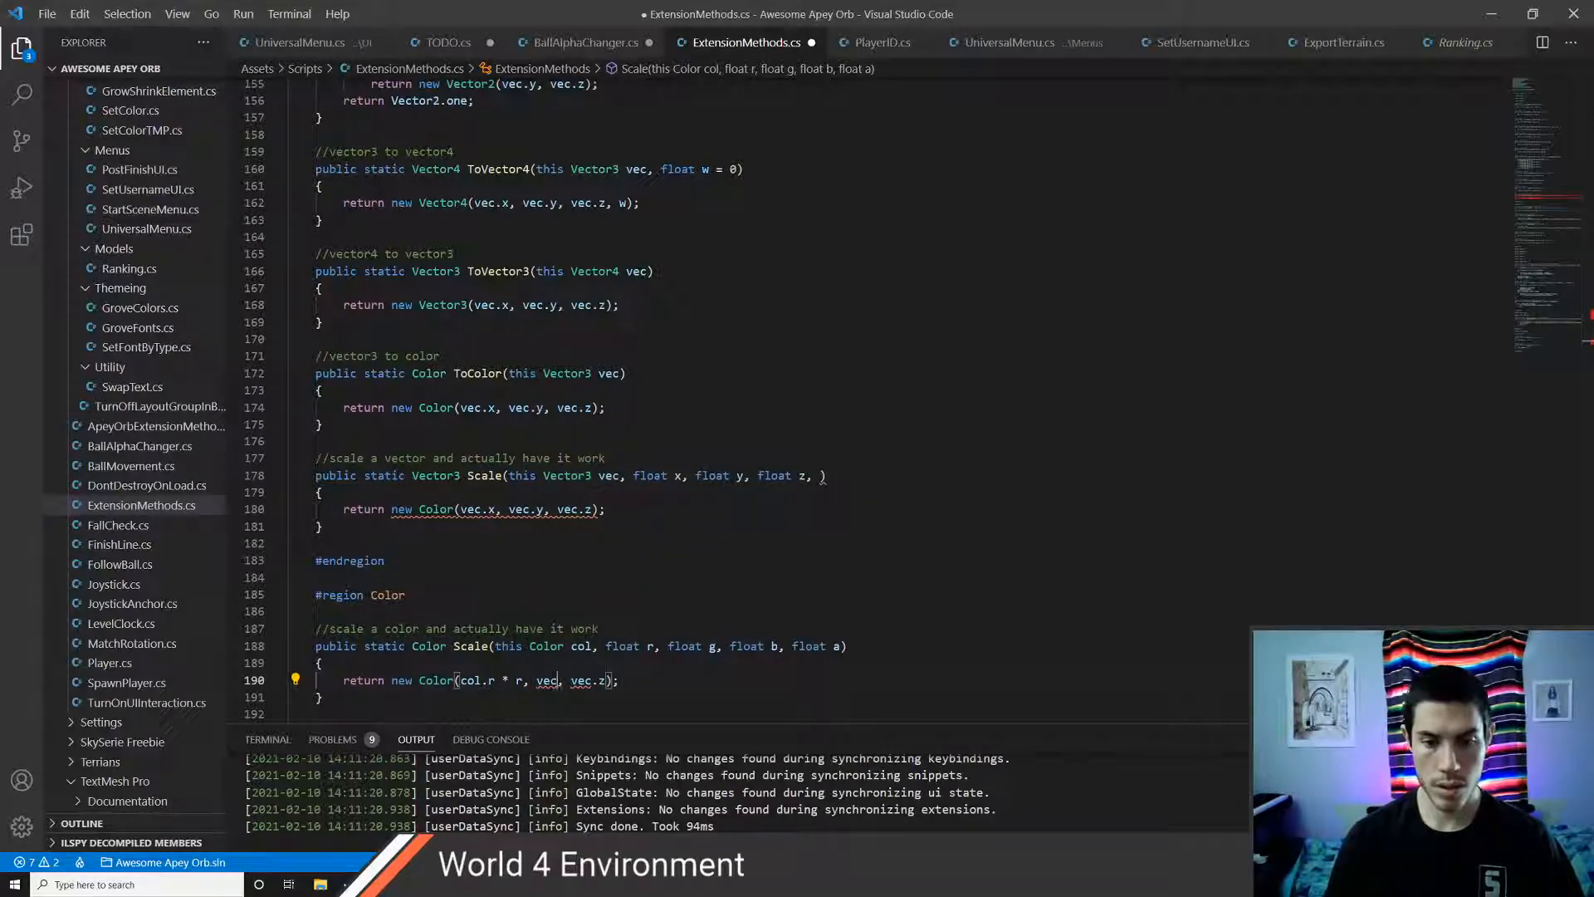
pyautogui.write('col.g * g')
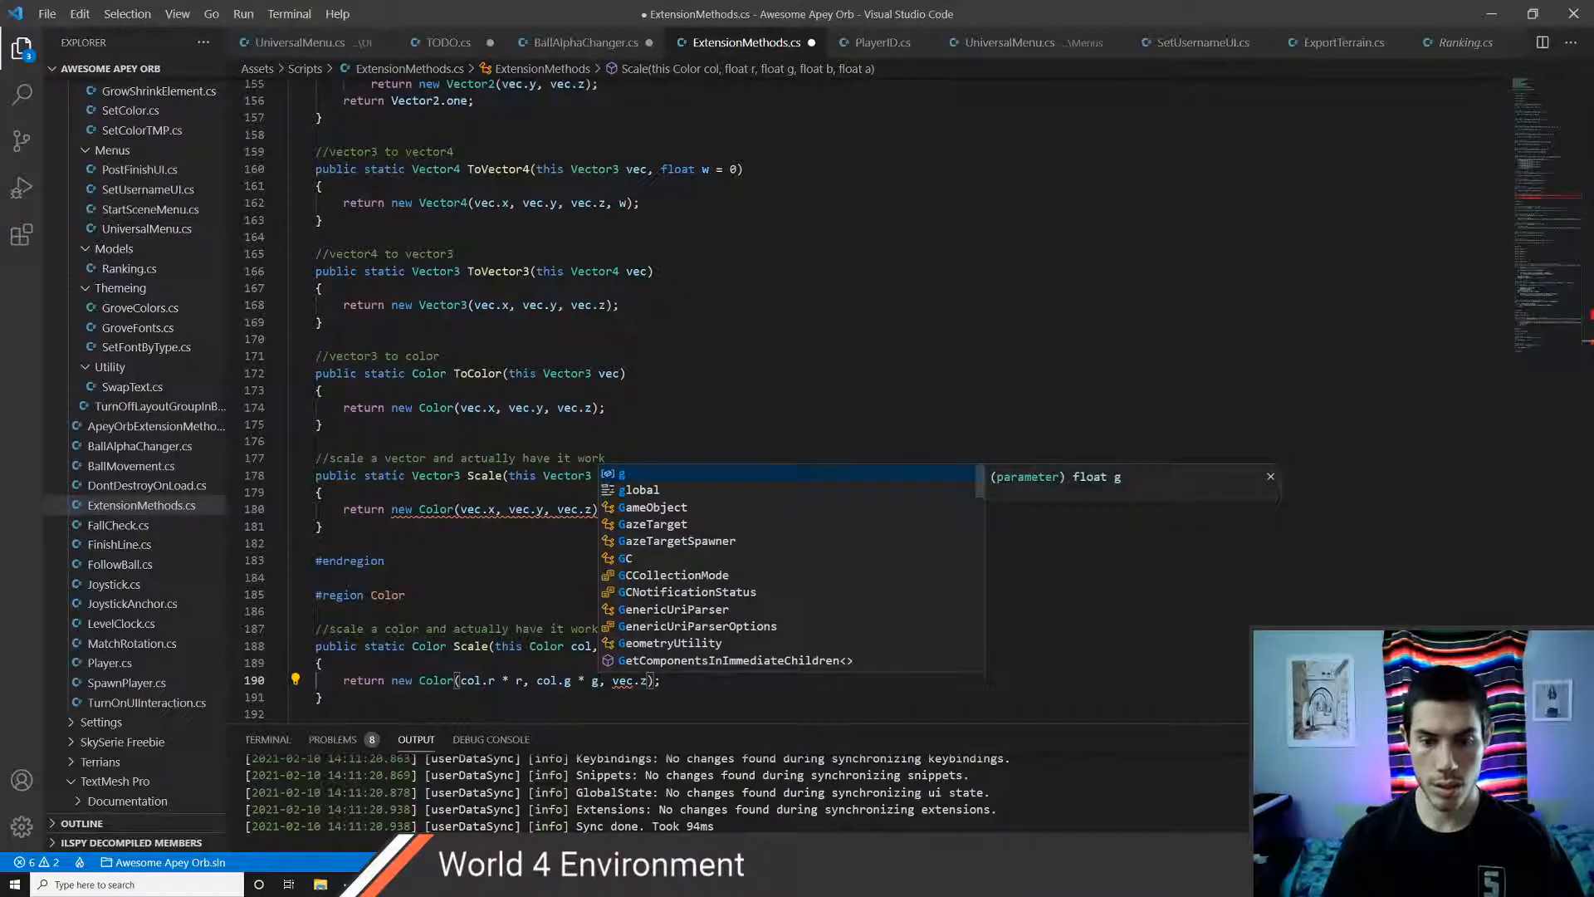
# - Replace vec.z in the color Scale method's return statement with "col.b"
pyautogui.press('Right')
pyautogui.press('Right')
pyautogui.press('Right')
pyautogui.press('Right')
pyautogui.press('Right')
pyautogui.press('BackSpace')
pyautogui.press('BackSpace')
pyautogui.press('BackSpace')
pyautogui.press('BackSpace')
pyautogui.press('BackSpace')
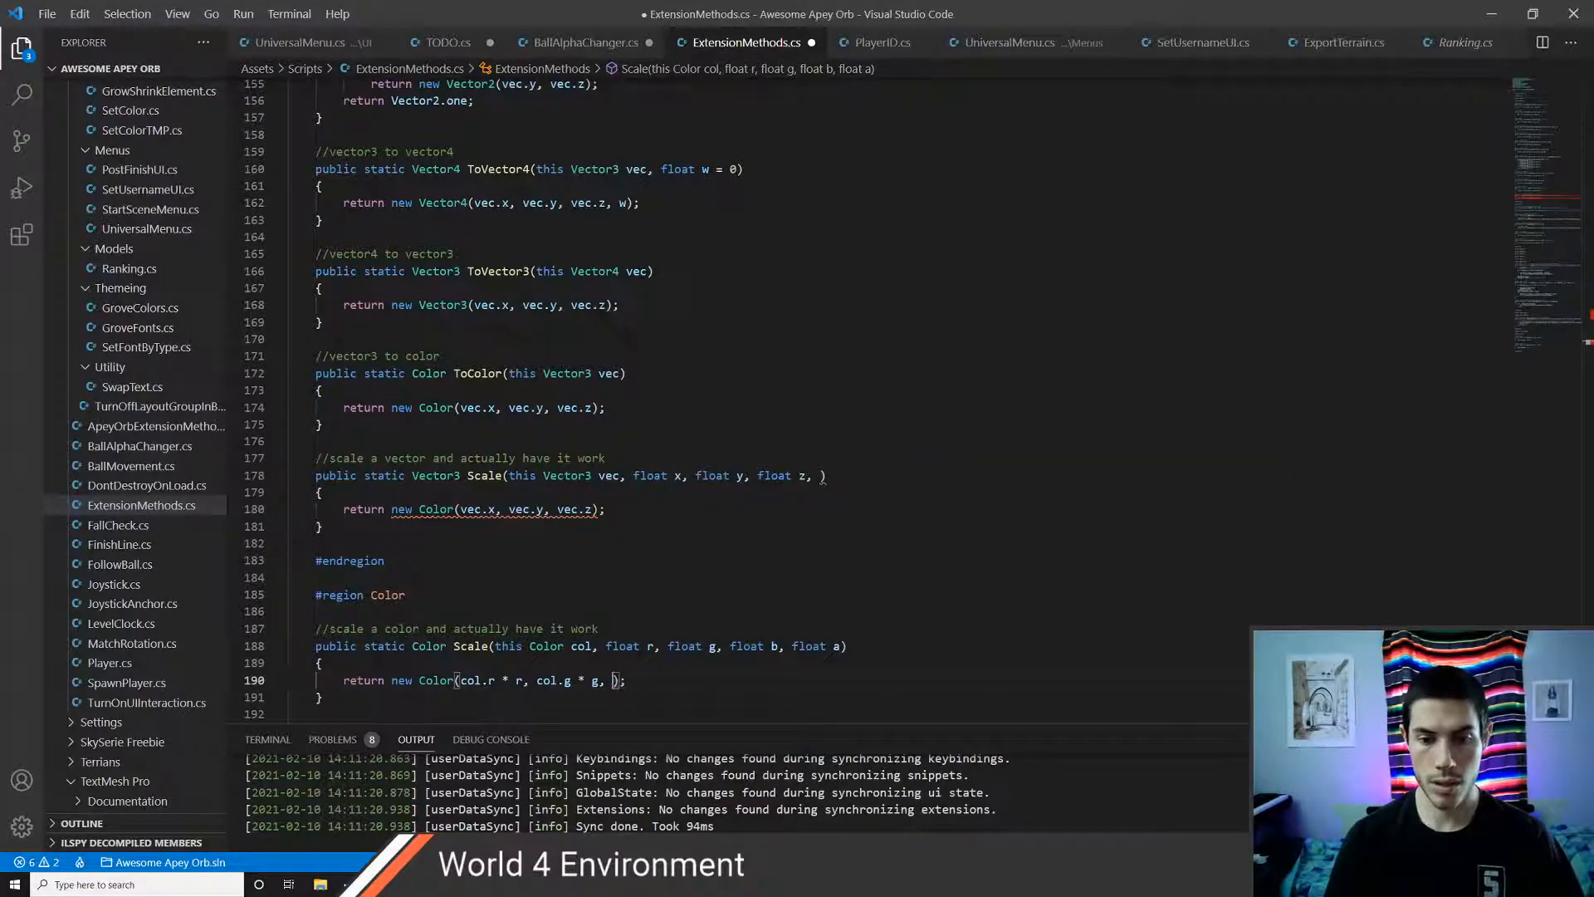
pyautogui.write('colb')
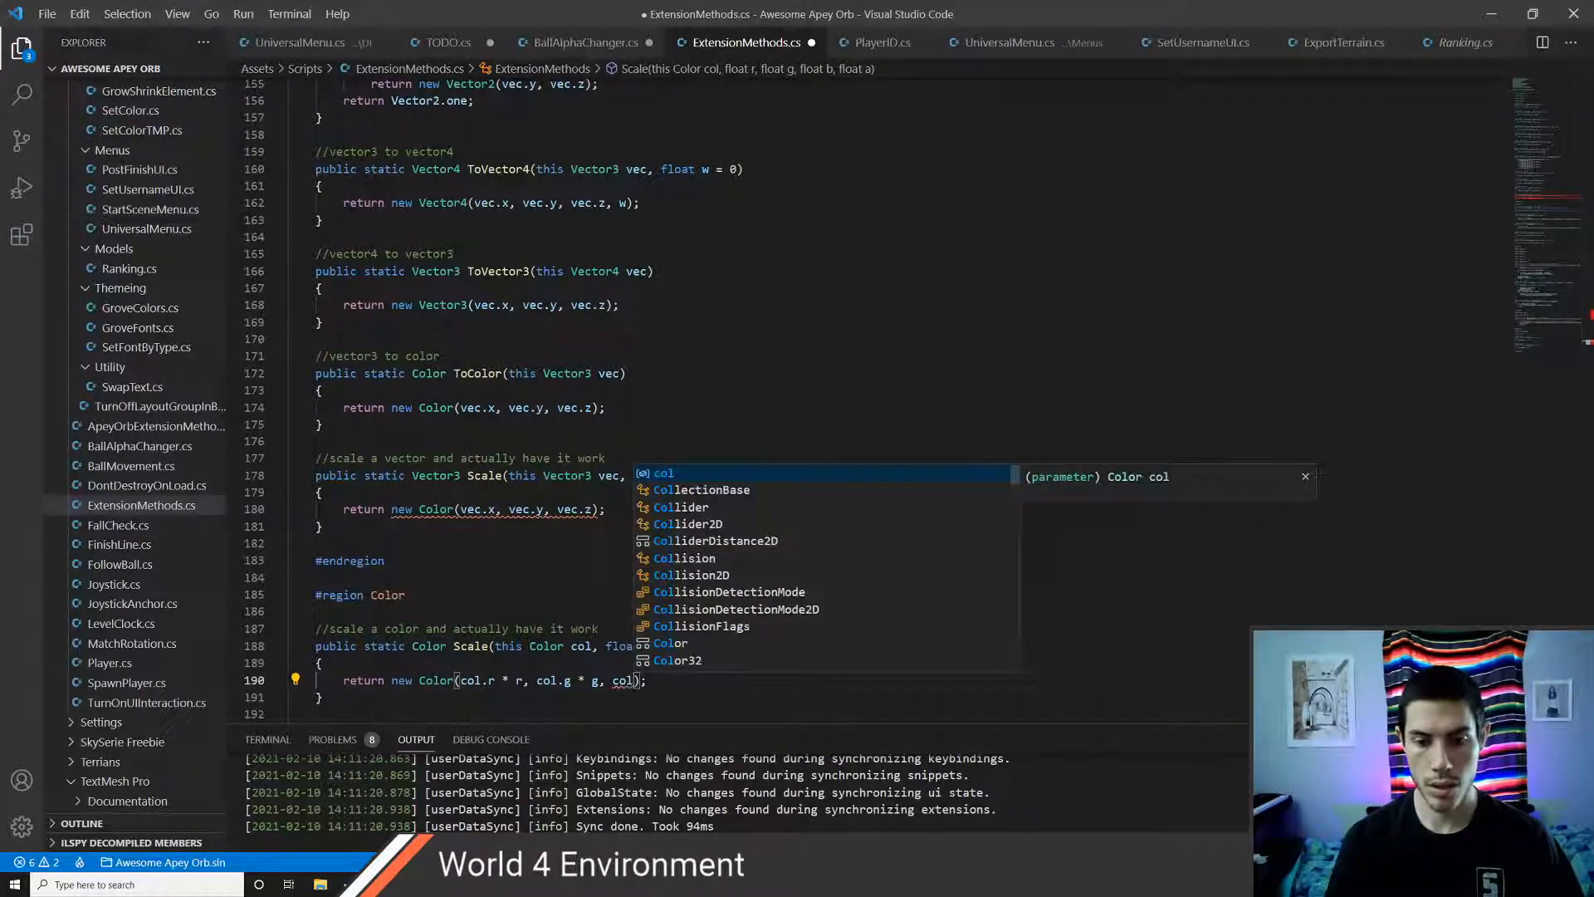
pyautogui.press('BackSpace')
pyautogui.write('.b')
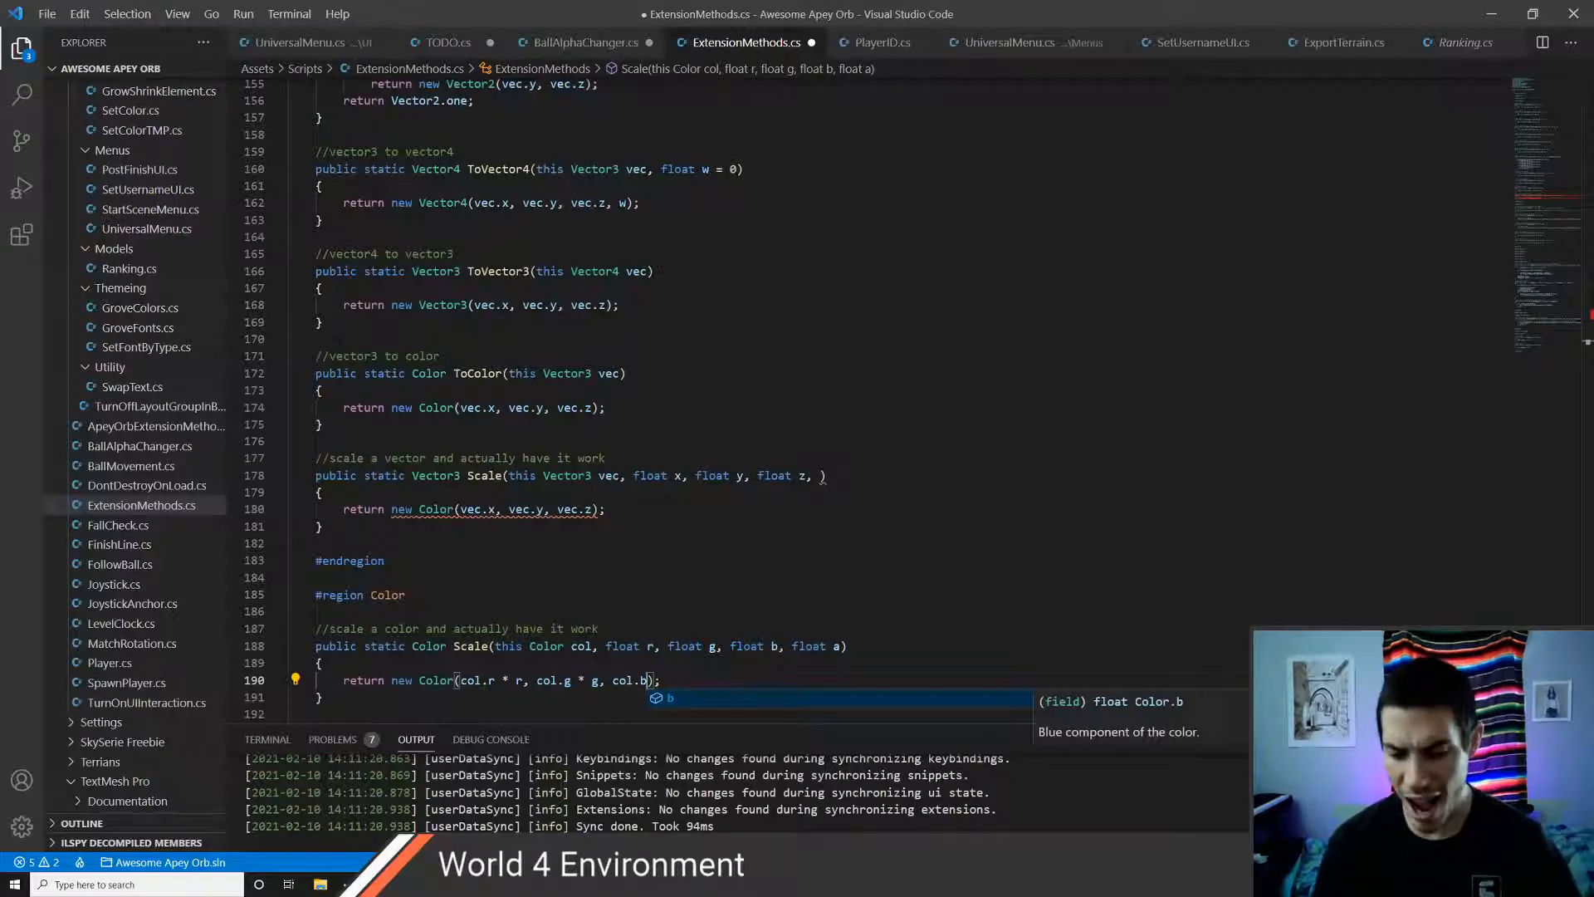
# - Complete the third argument of the returned color as "col.b * b"
pyautogui.press('Left')
pyautogui.press('Left')
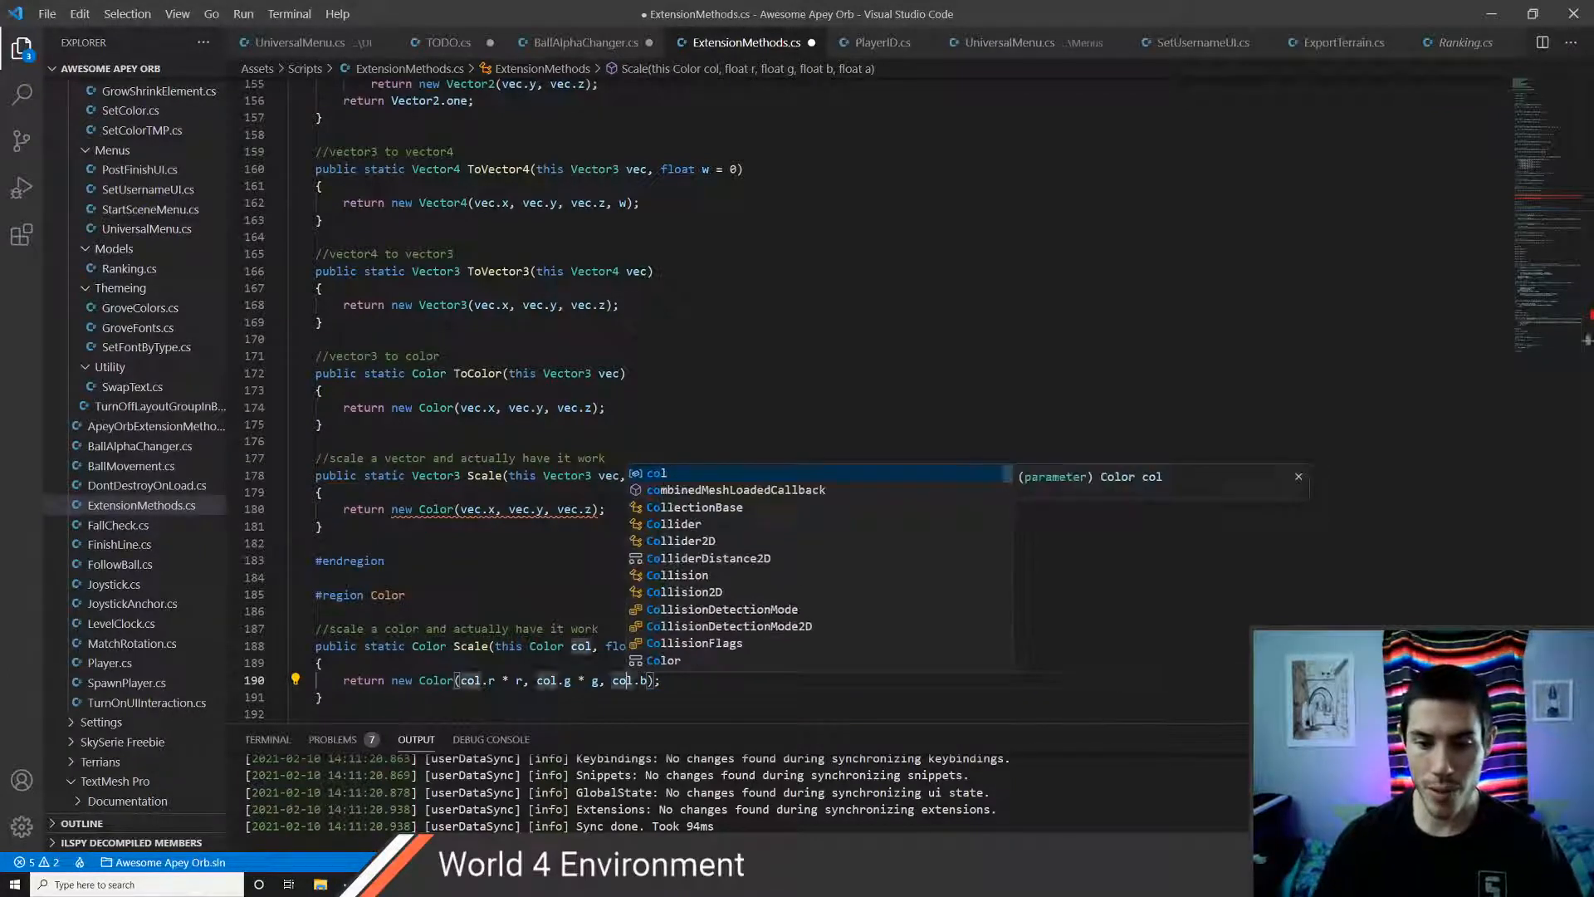
pyautogui.press('Right')
pyautogui.press('Right')
pyautogui.write('*')
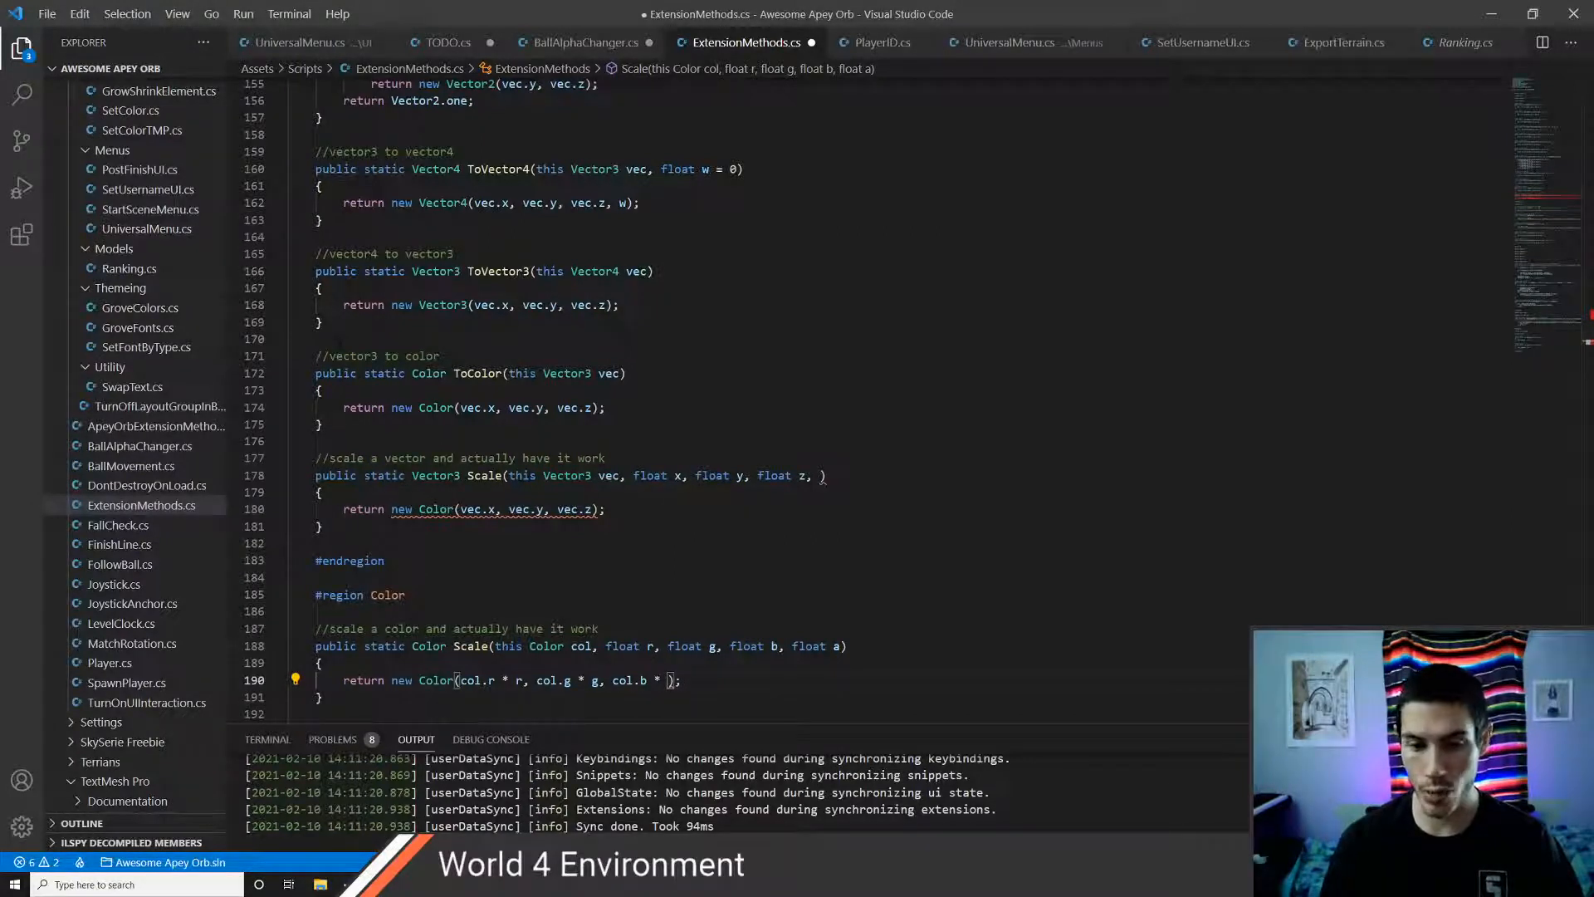
pyautogui.press('BackSpace')
pyautogui.press('BackSpace')
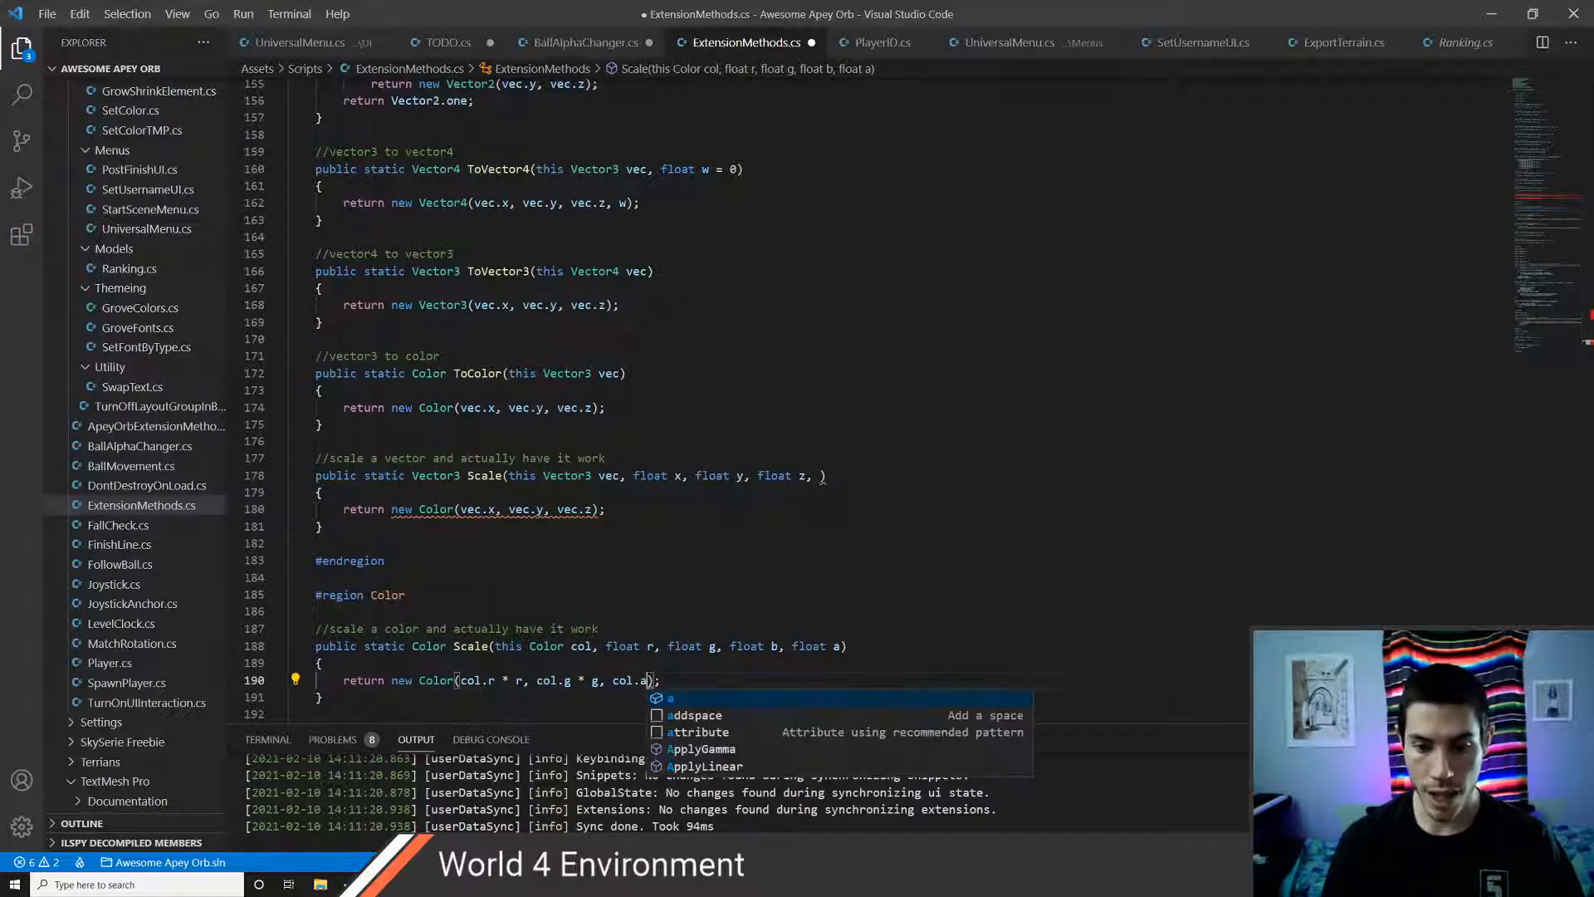
pyautogui.press('Escape')
pyautogui.write('b * b')
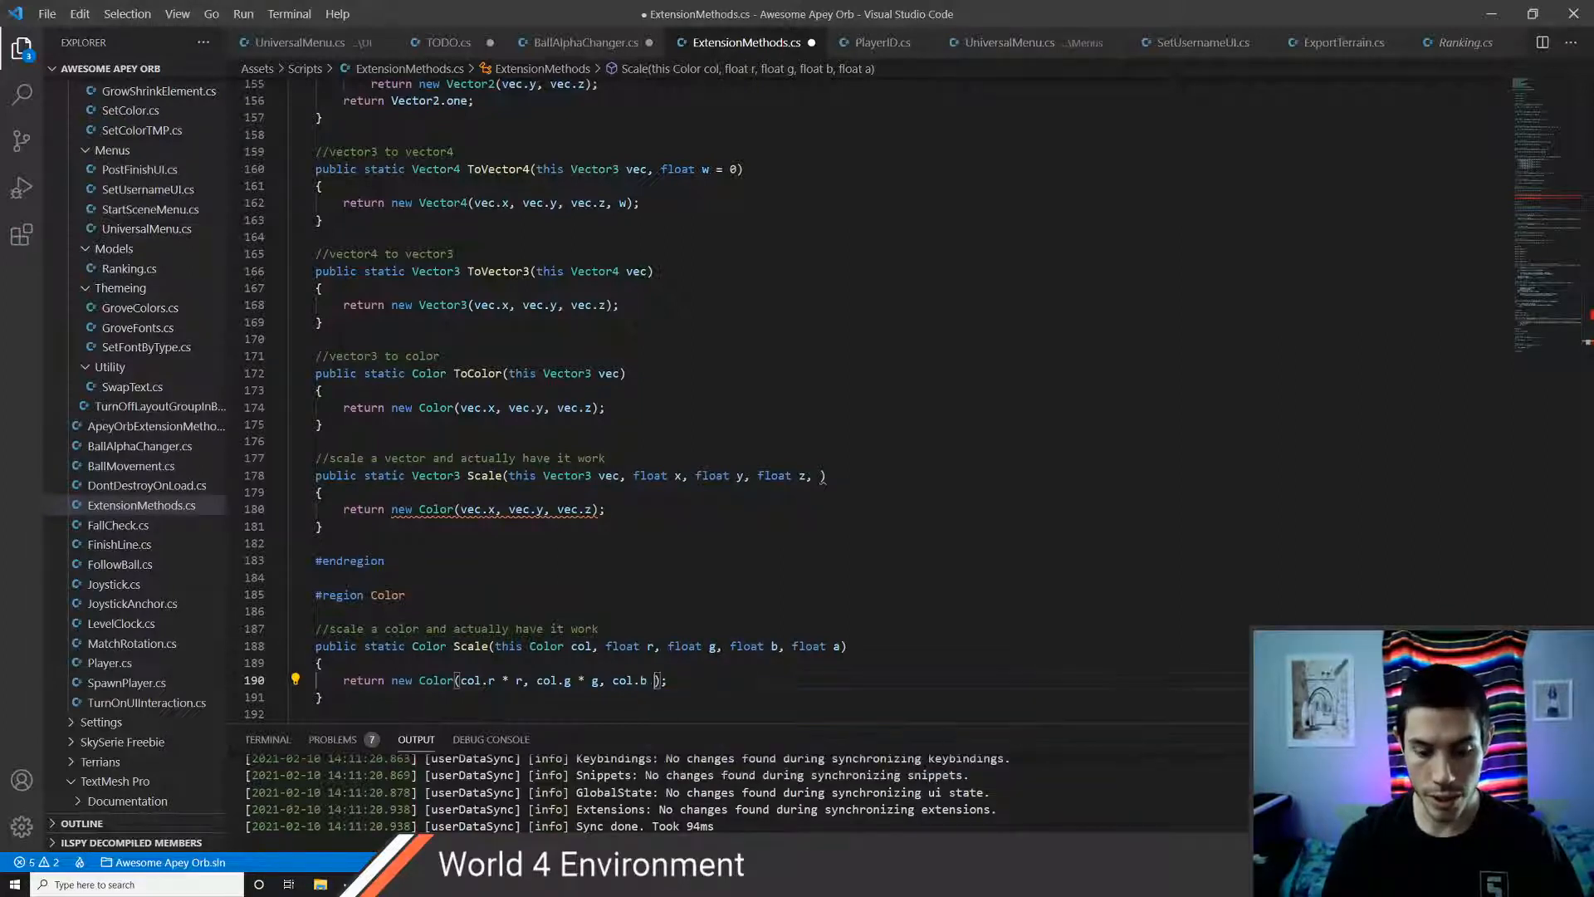
# - Add "col.a * a" as the fourth argument of the returned color and save the script
pyautogui.write(', col.a')
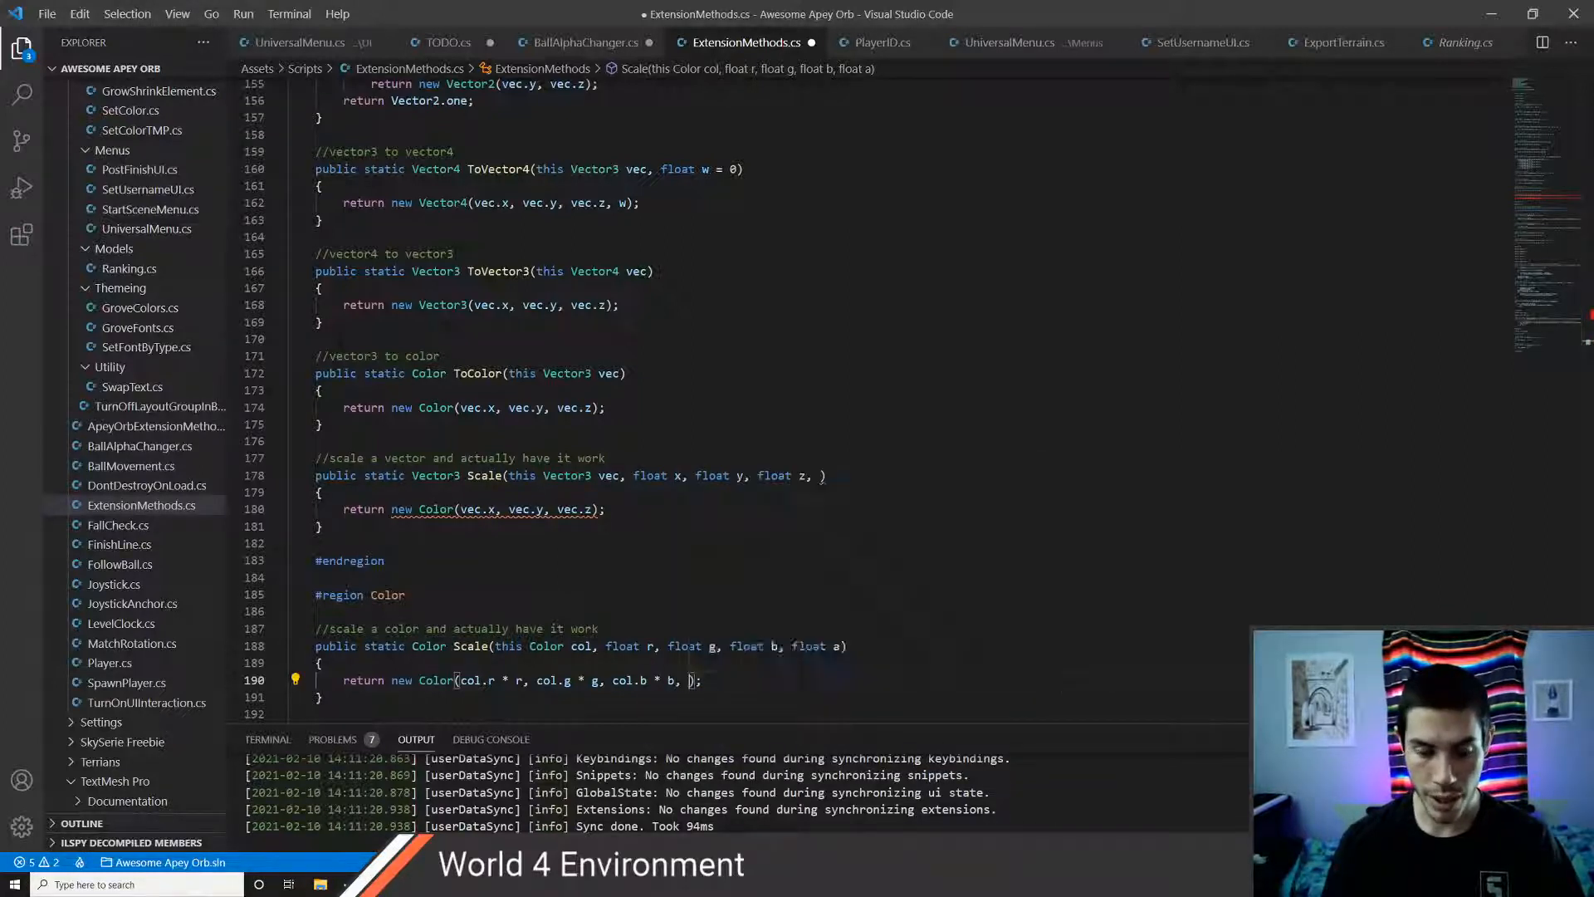
pyautogui.write(' * a')
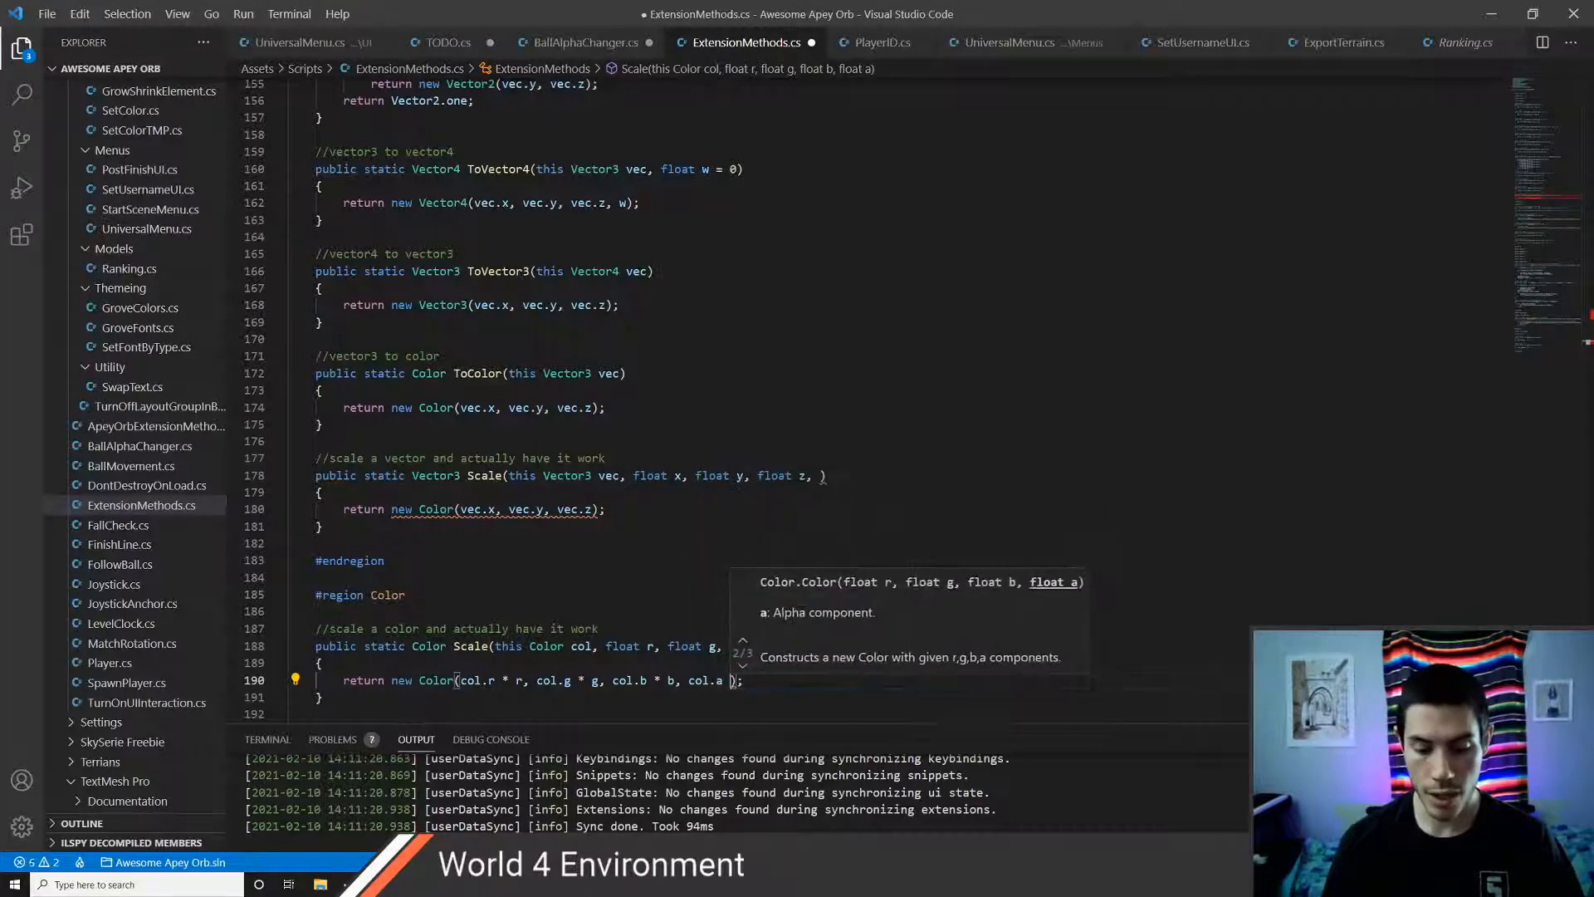
pyautogui.press('Escape')
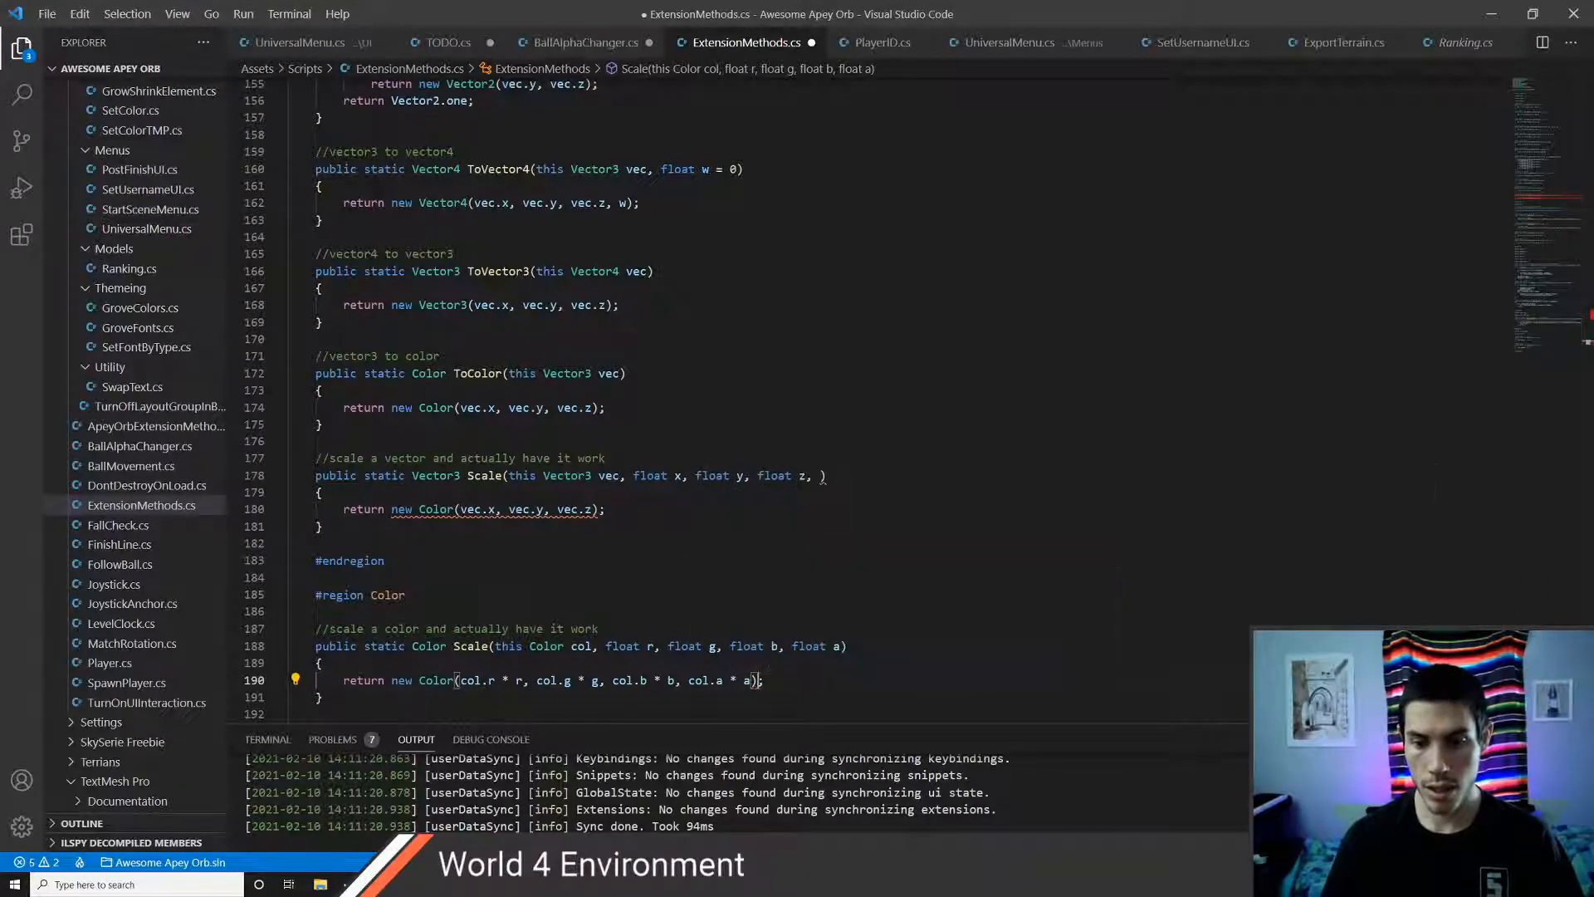
pyautogui.press('Down')
pyautogui.hotkey('ctrl', 's')
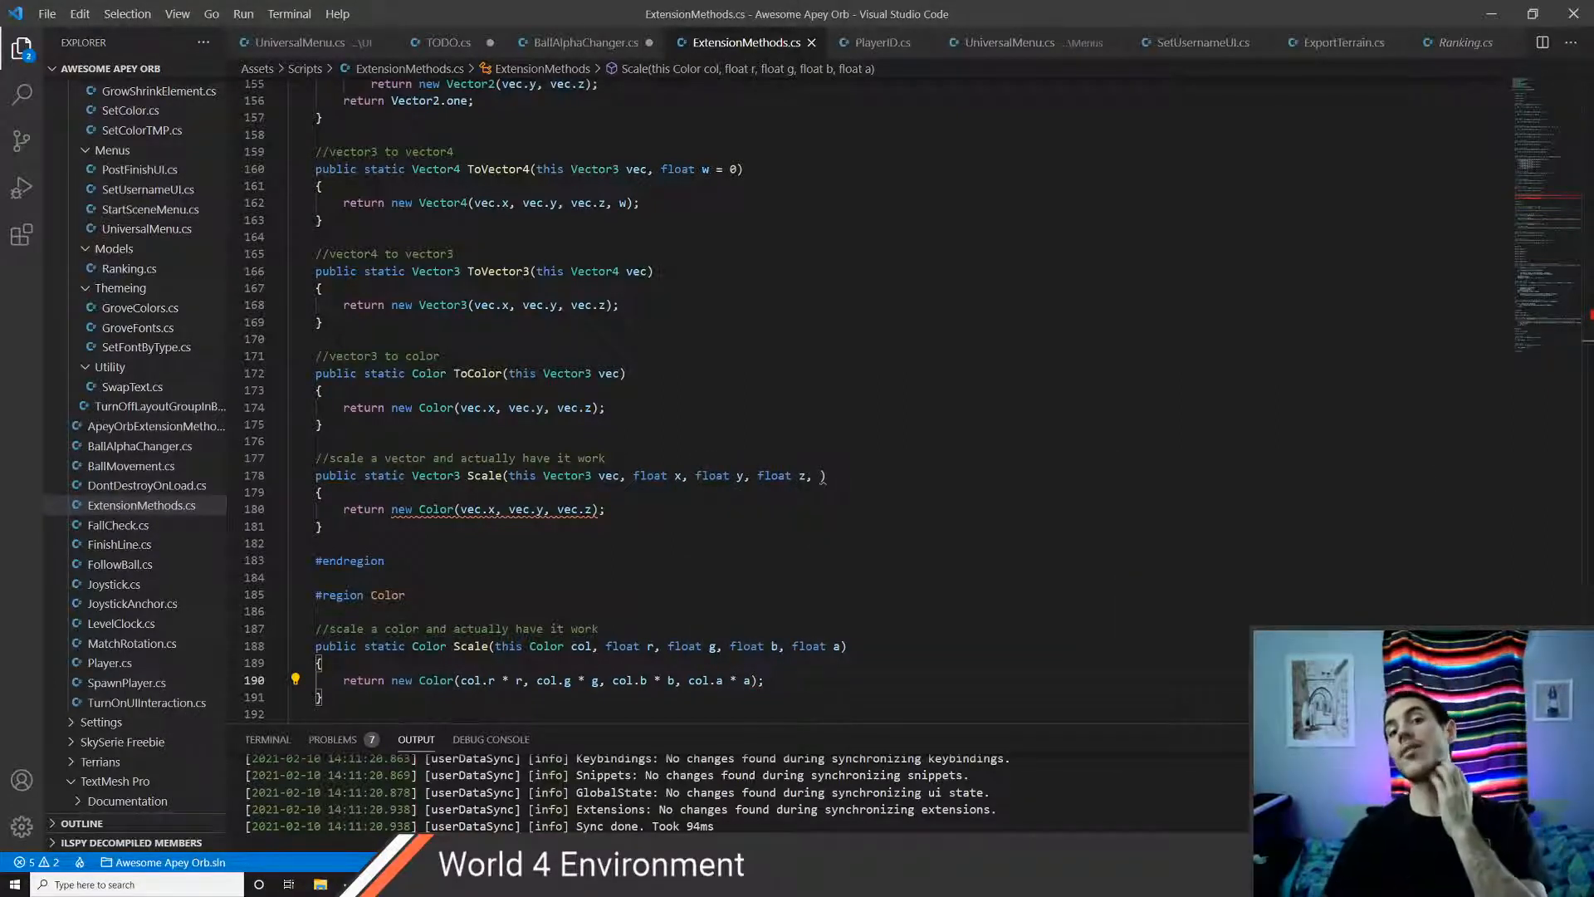
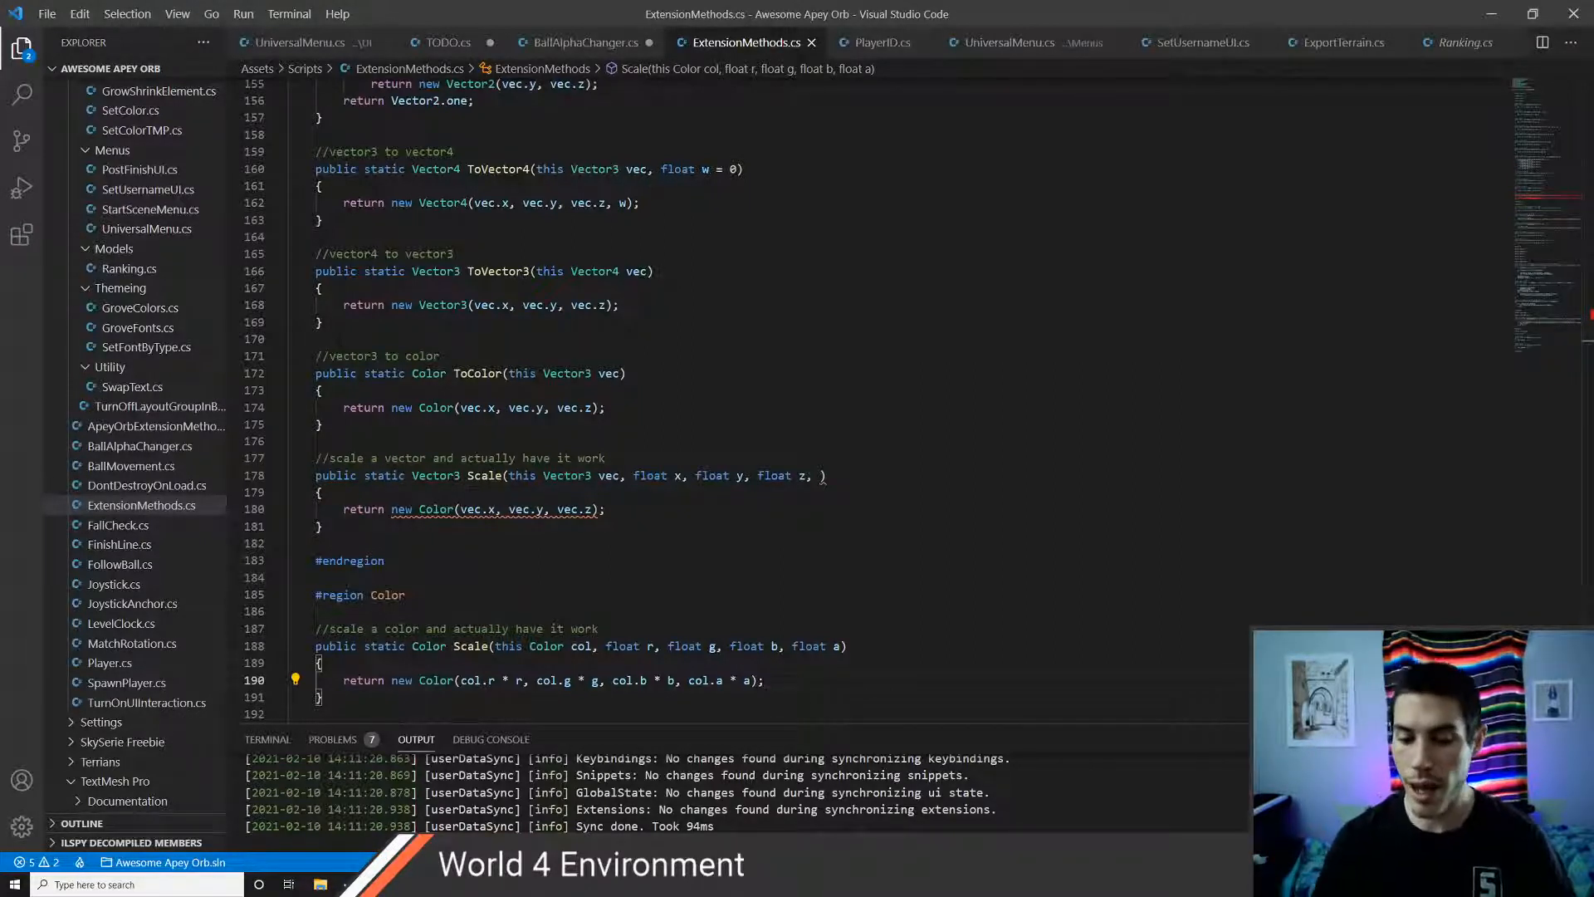
# - Go back to the unfinished Vector3 Scale method and compare it with the color Scale method
pyautogui.press('Up')
pyautogui.press('Up')
pyautogui.press('Up')
pyautogui.press('Up')
pyautogui.scroll(-1, 919, 401)
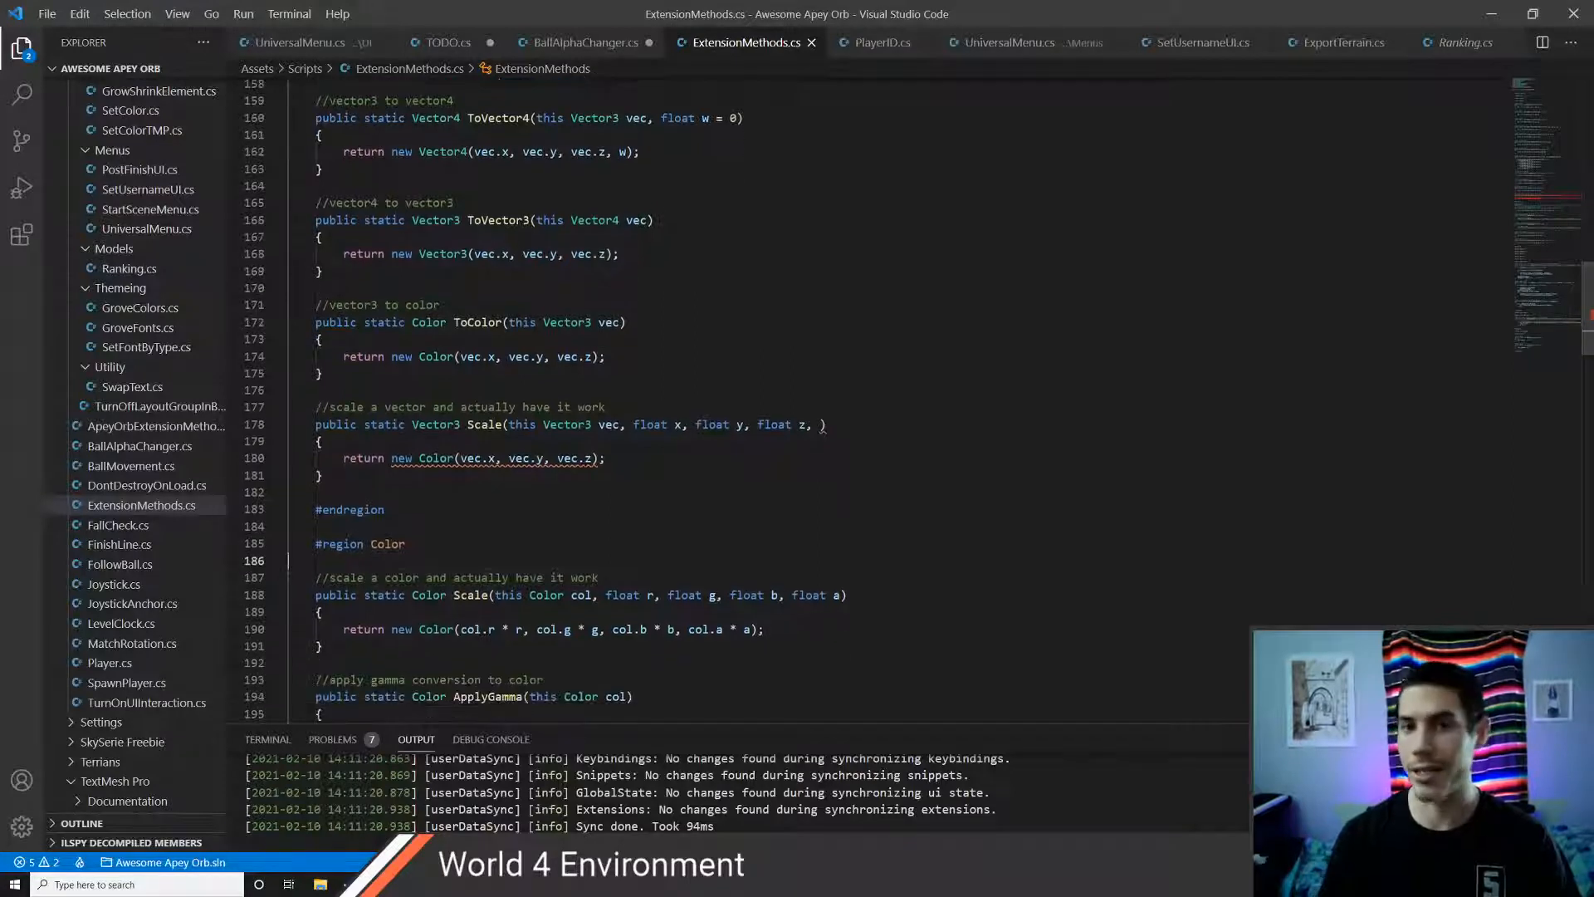
pyautogui.press('Up')
pyautogui.press('Up')
pyautogui.press('Up')
pyautogui.press('Up')
pyautogui.press('Up')
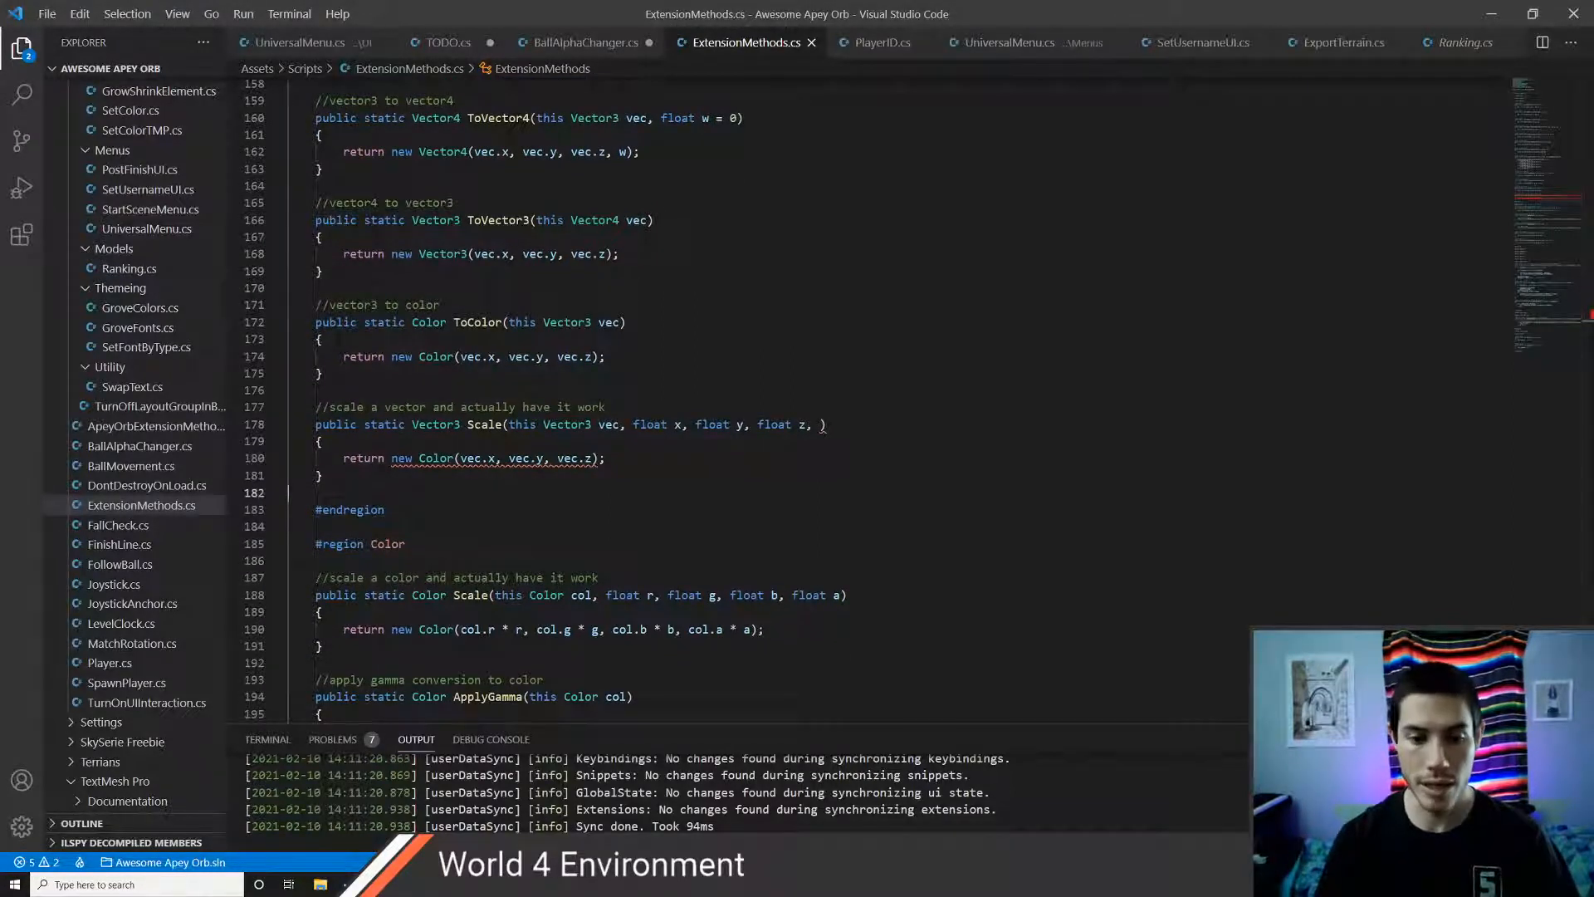
pyautogui.scroll(1, 536, 409)
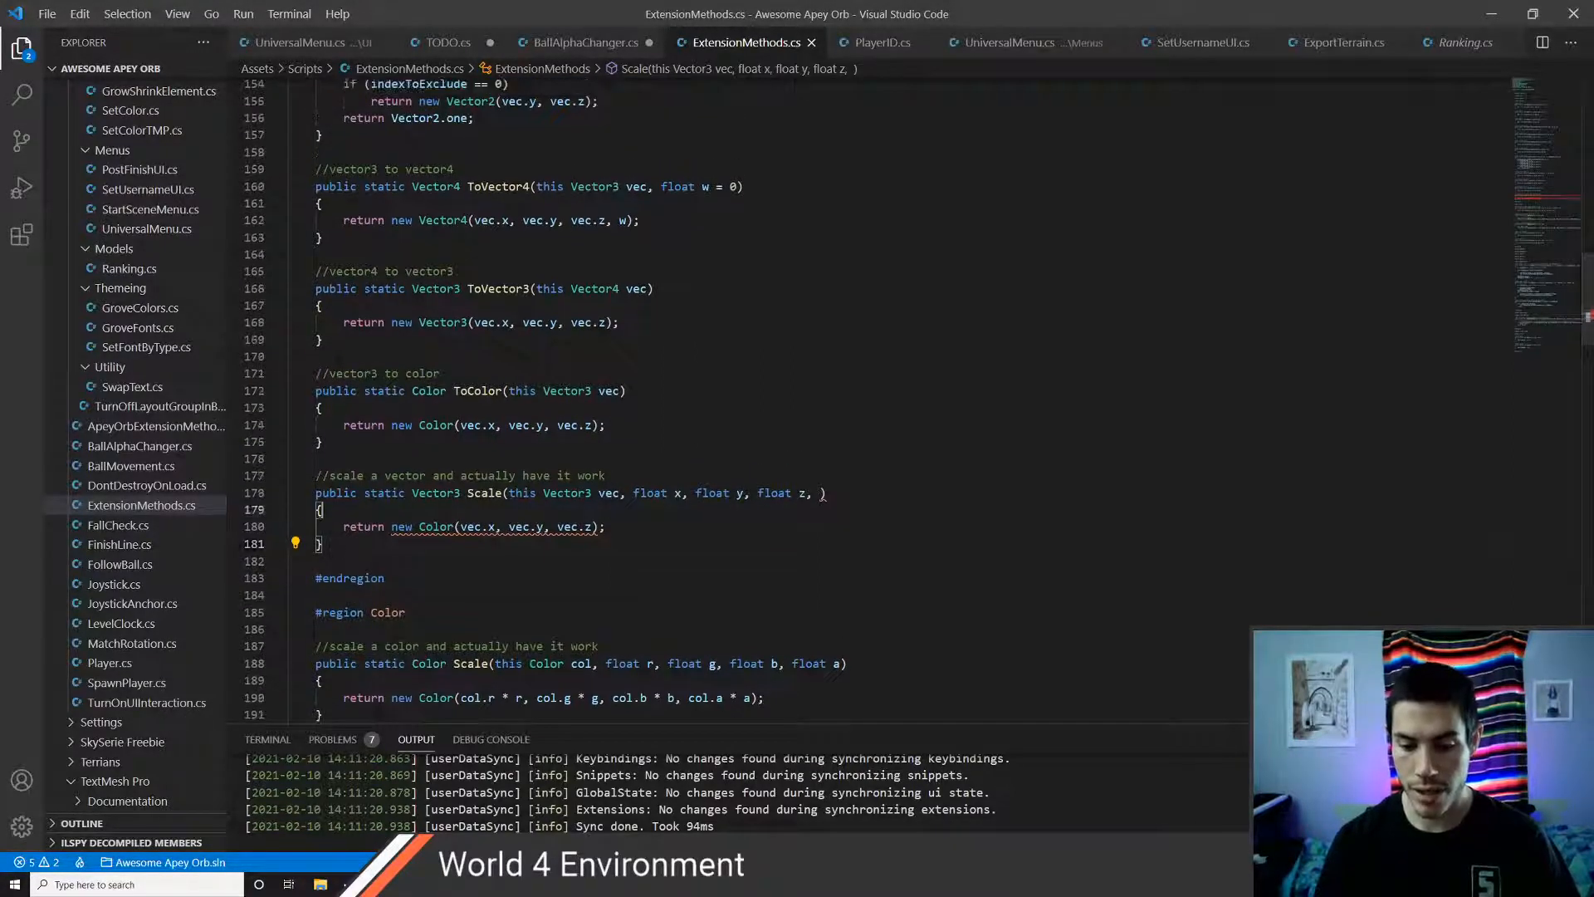
pyautogui.press('Up')
pyautogui.press('Up')
pyautogui.scroll(-1, 919, 401)
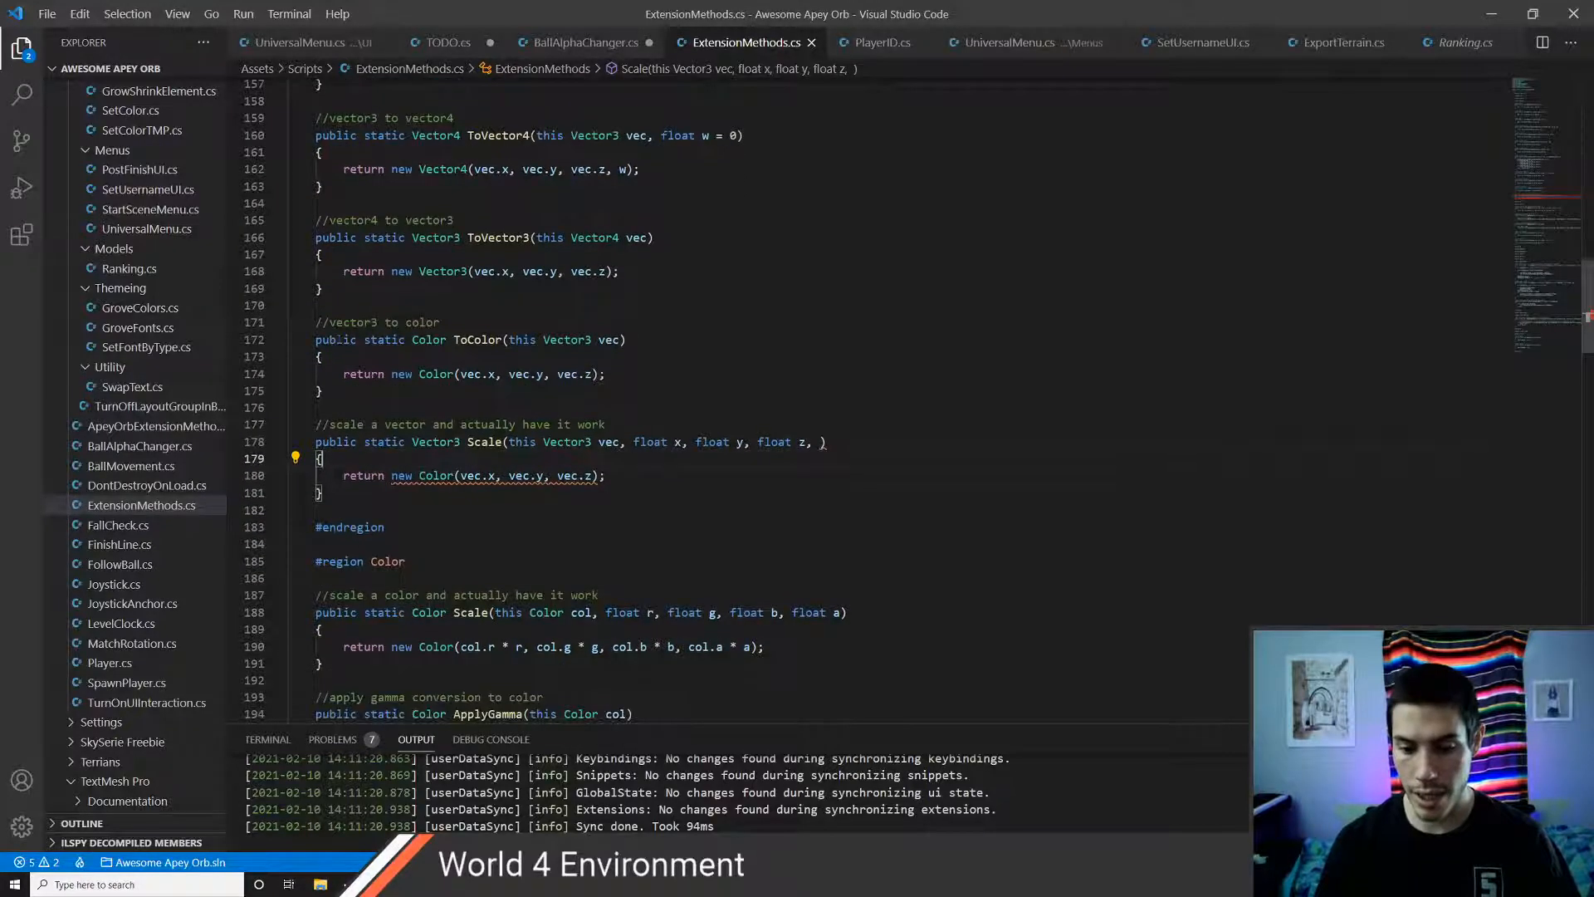
pyautogui.scroll(1, 919, 401)
# - Switch to Streamlabs OBS and check the live stream chat
pyautogui.hotkey('alt', 'Tab')
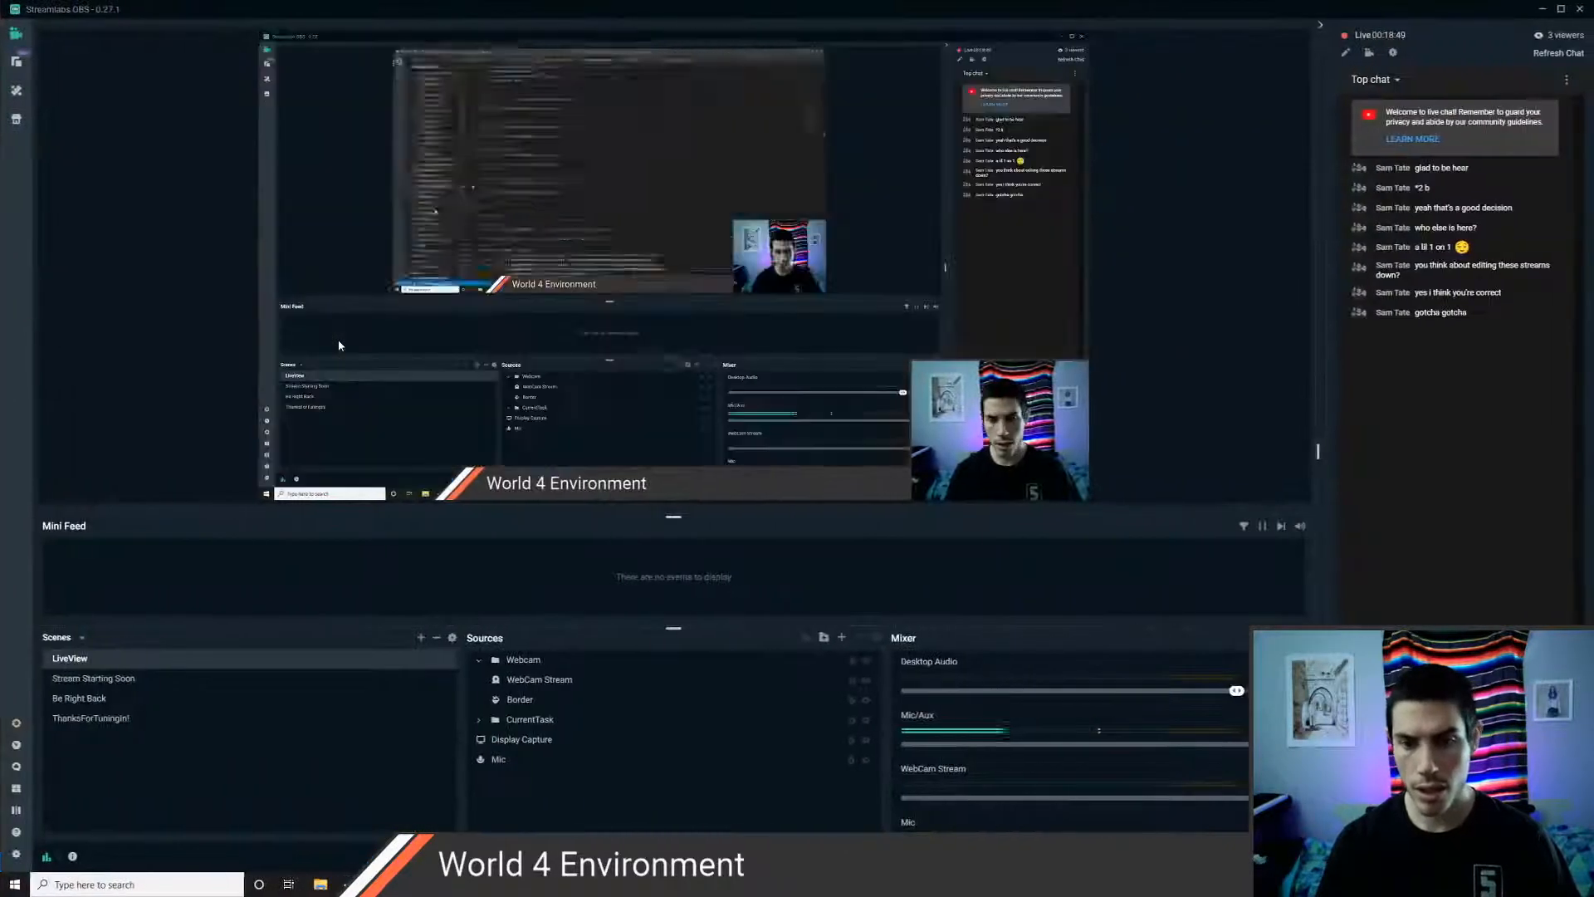
pyautogui.hotkey('alt', 'Tab')
pyautogui.hotkey('alt', 'Tab')
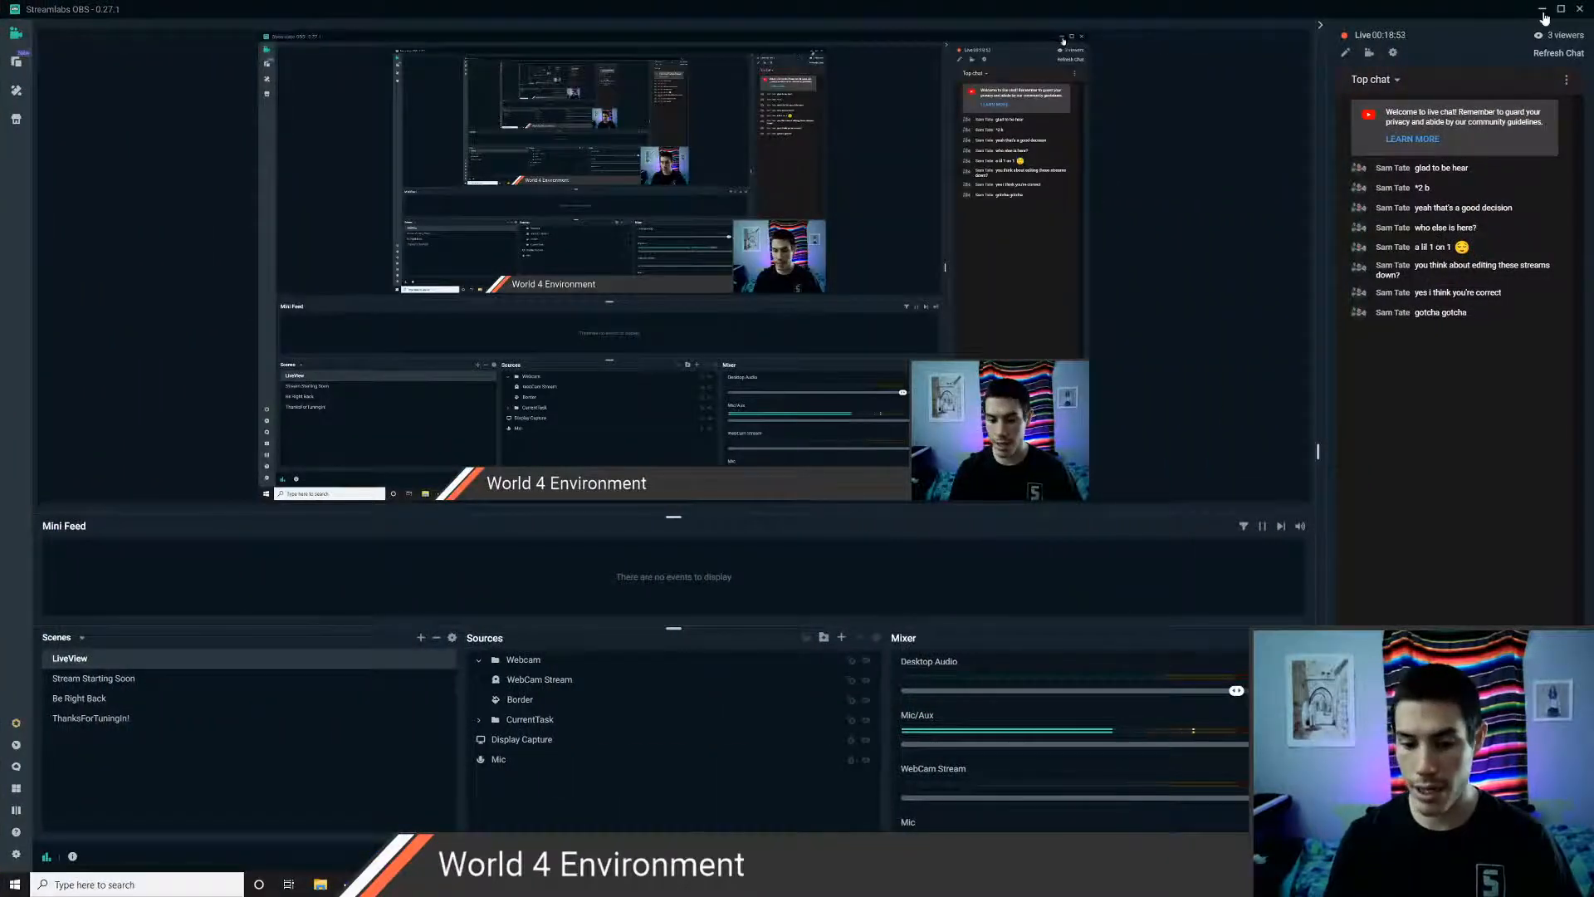
# - Open CurrentTask.txt from the Streaming folder in Documents and close the File Explorer window
pyautogui.click(1541, 10)
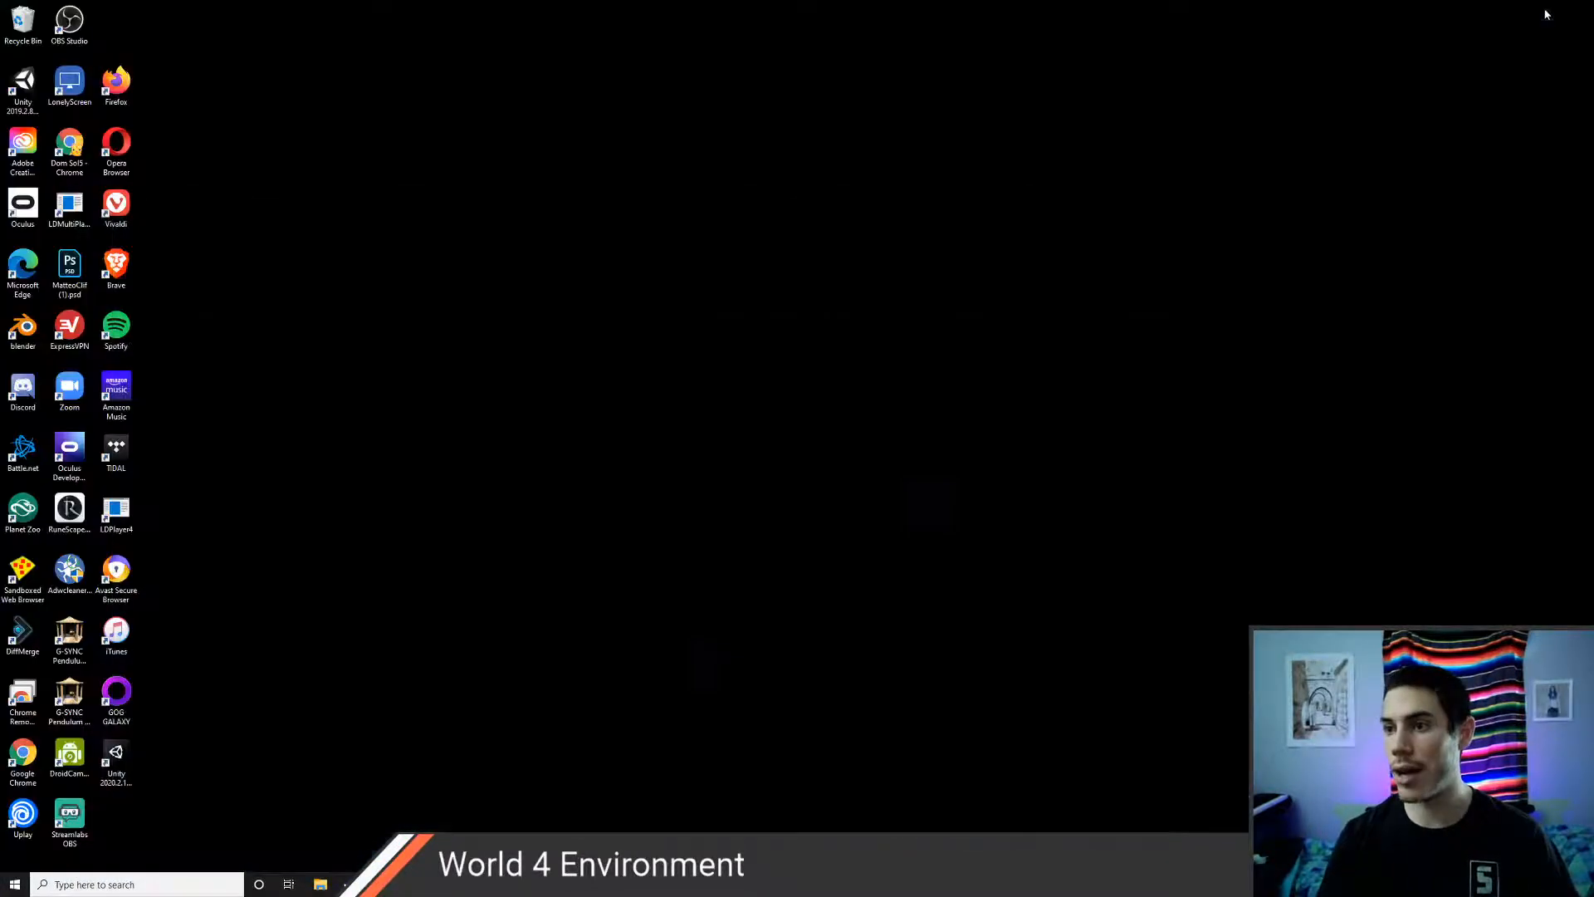
pyautogui.press('super')
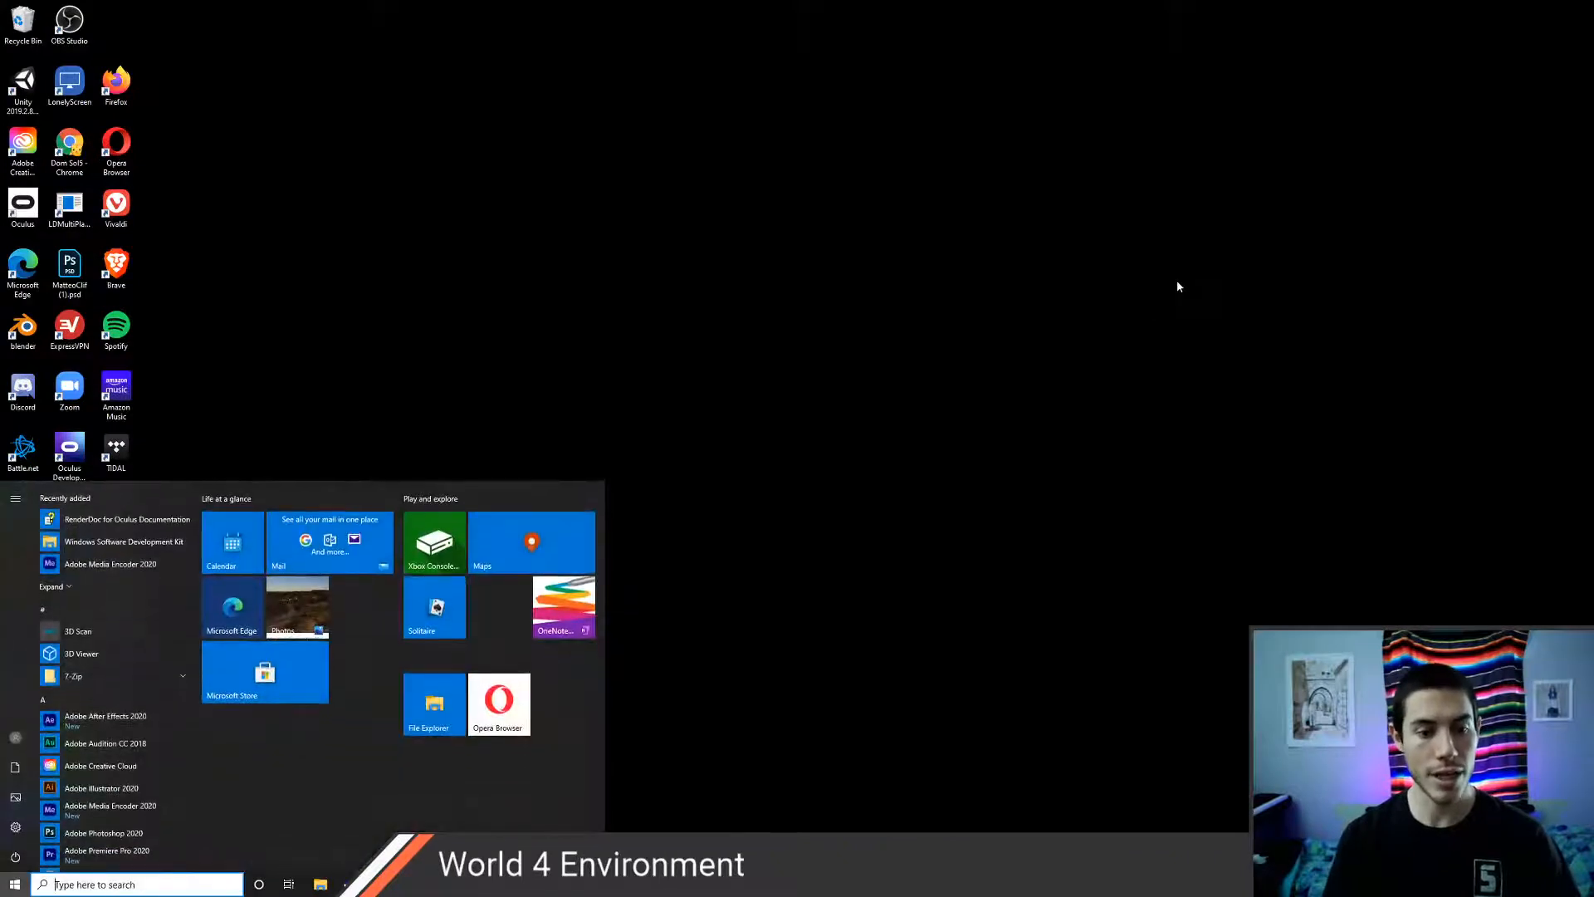
pyautogui.press('super+e')
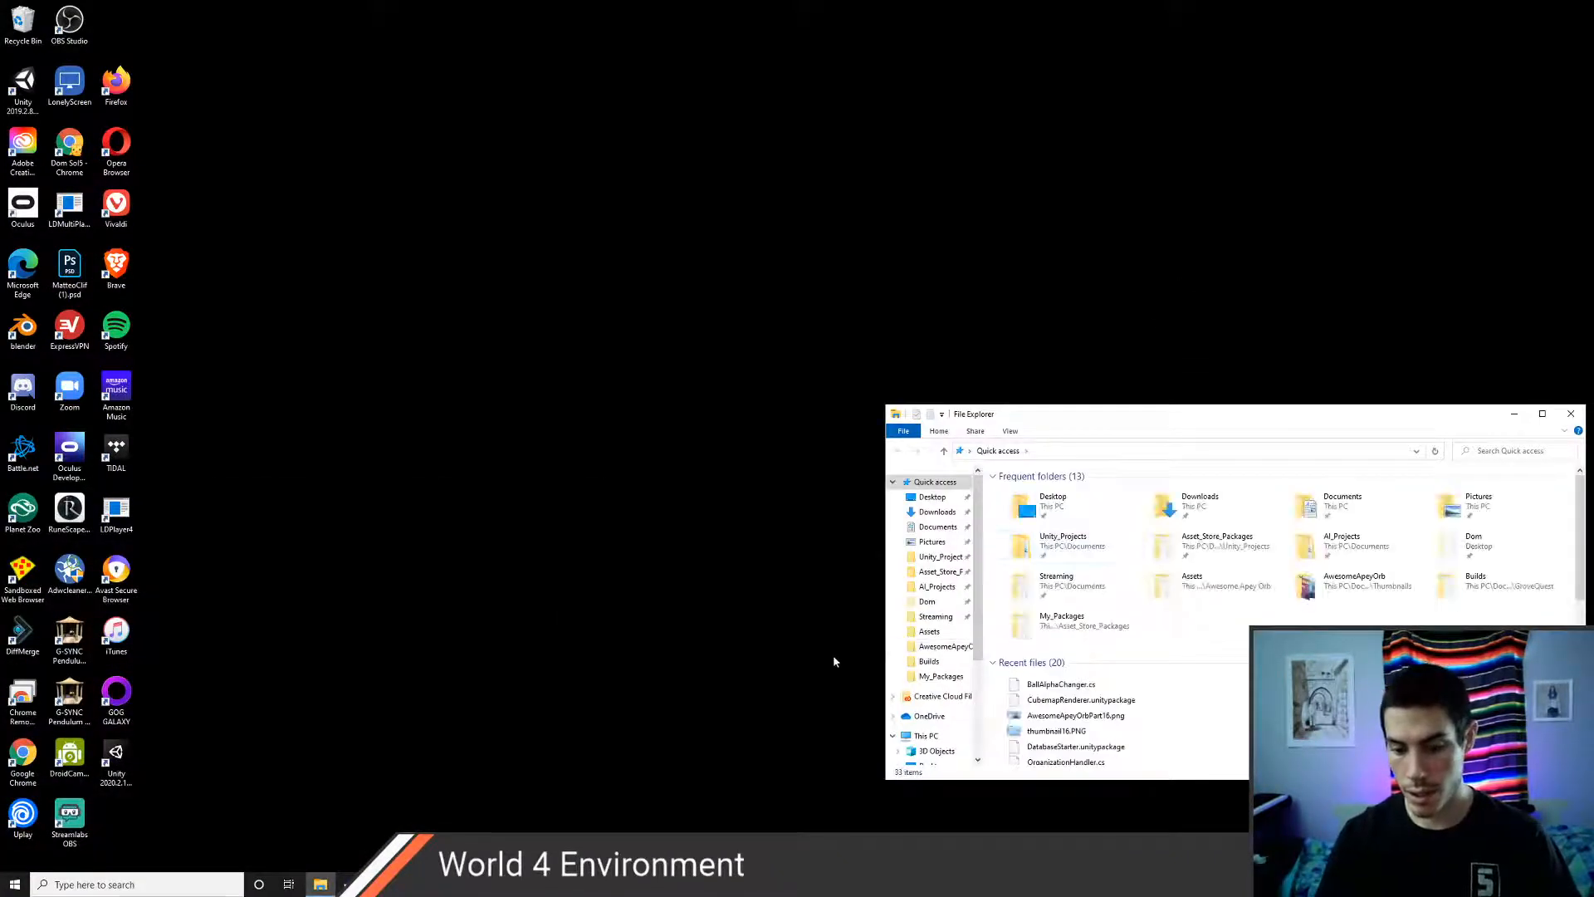
pyautogui.click(937, 526)
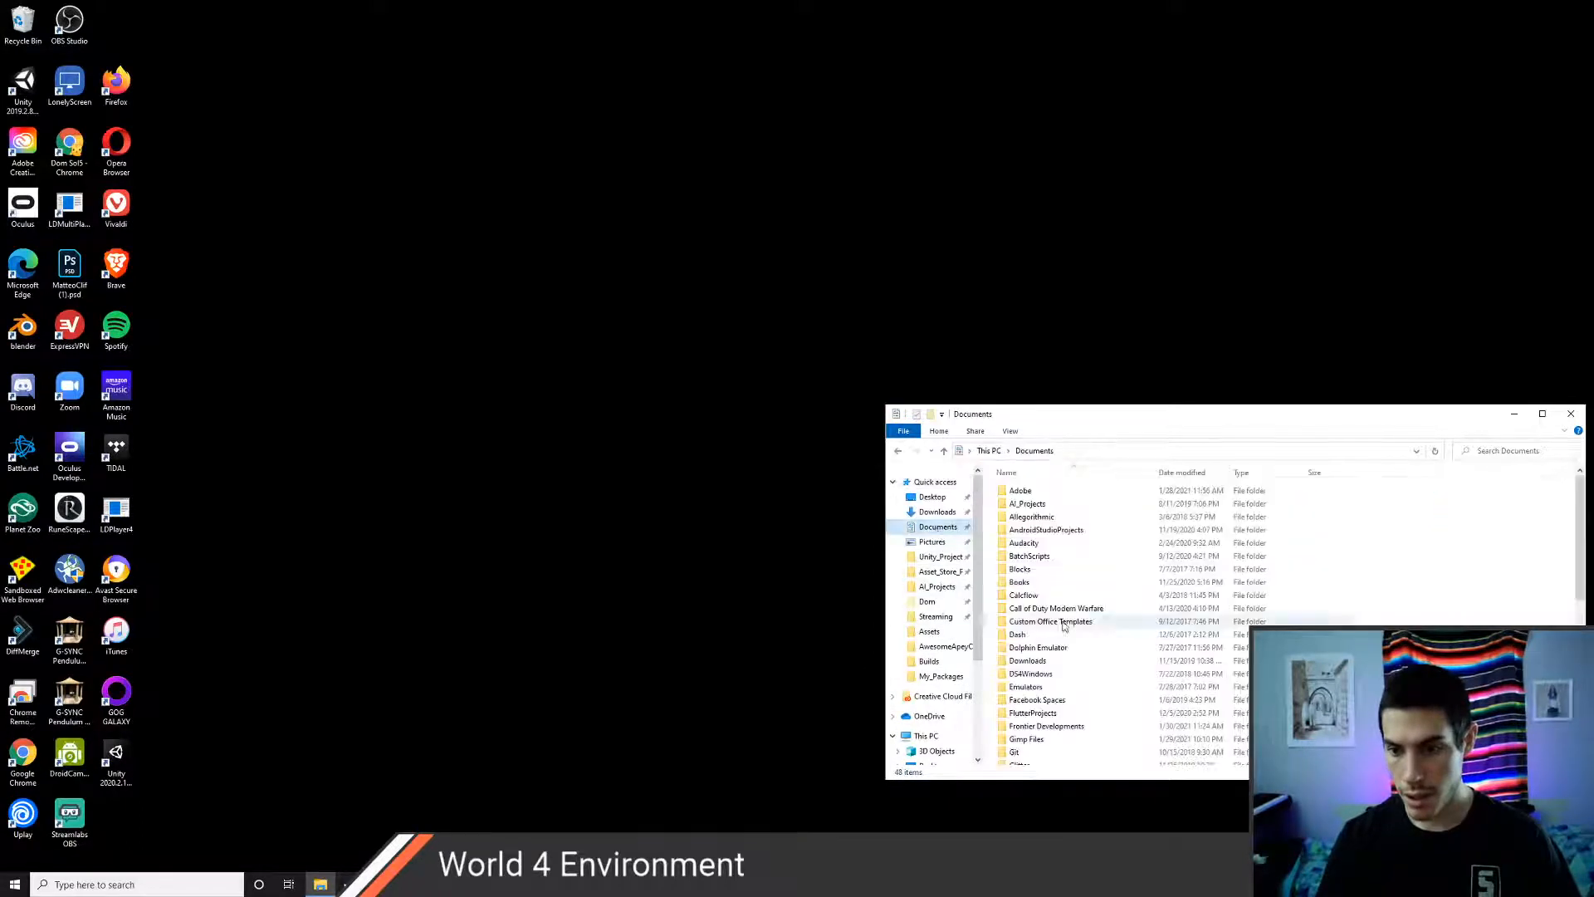
pyautogui.scroll(-8, 1063, 689)
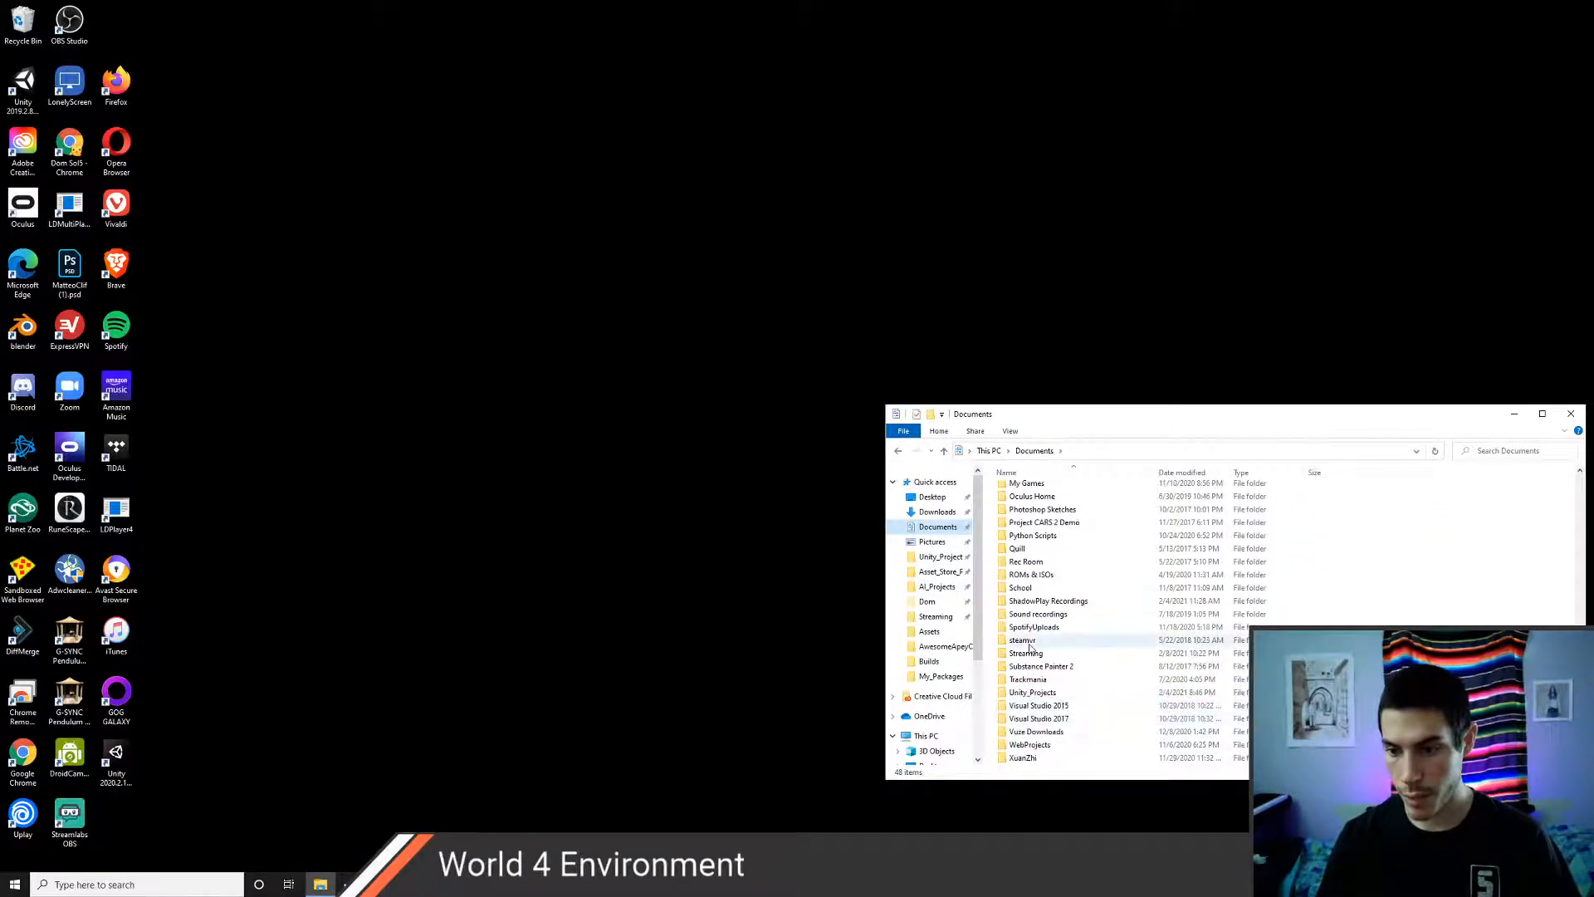
pyautogui.doubleClick(1038, 653)
pyautogui.doubleClick(1036, 556)
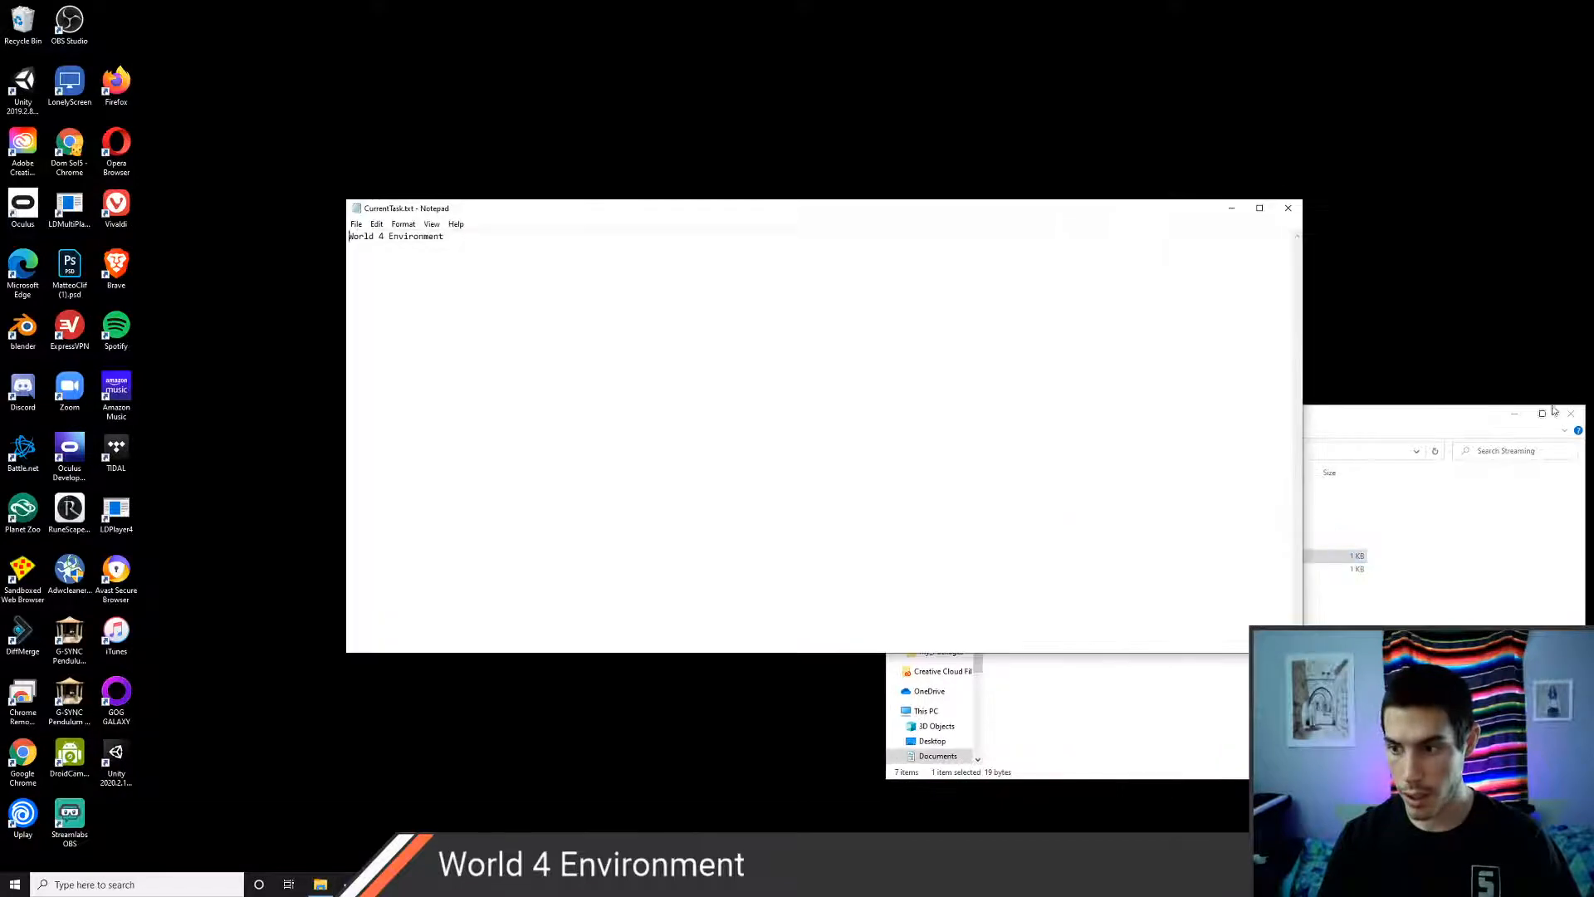
pyautogui.click(1571, 414)
# - Replace the current task text with "Ball Alpha based on world" and save the file
pyautogui.hotkey('ctrl', 'a')
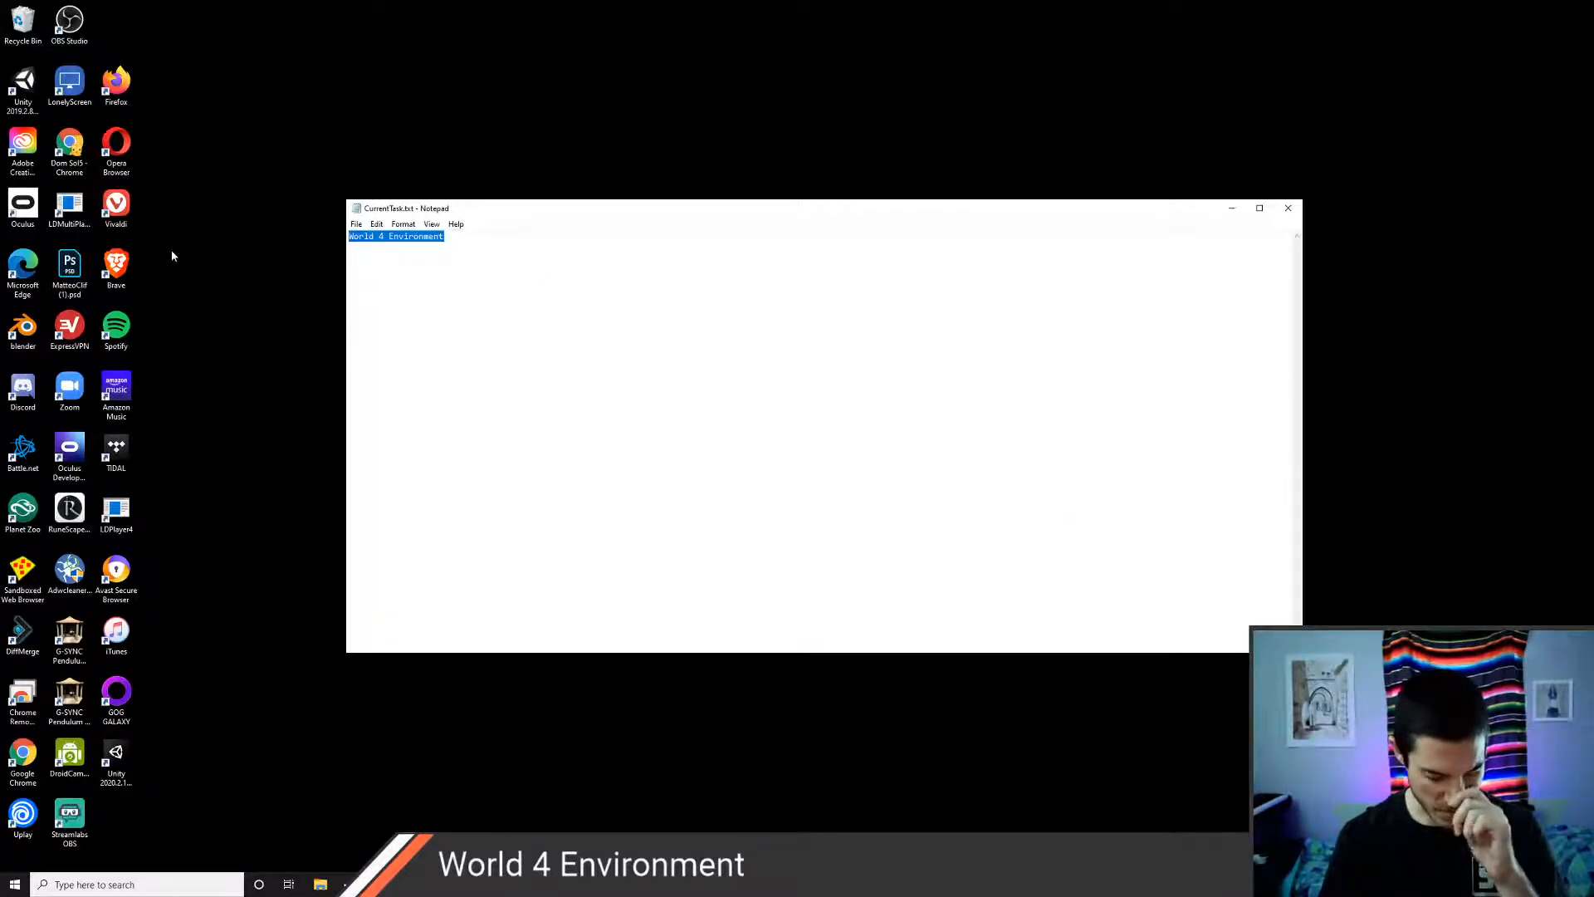
pyautogui.write('Ball ALp')
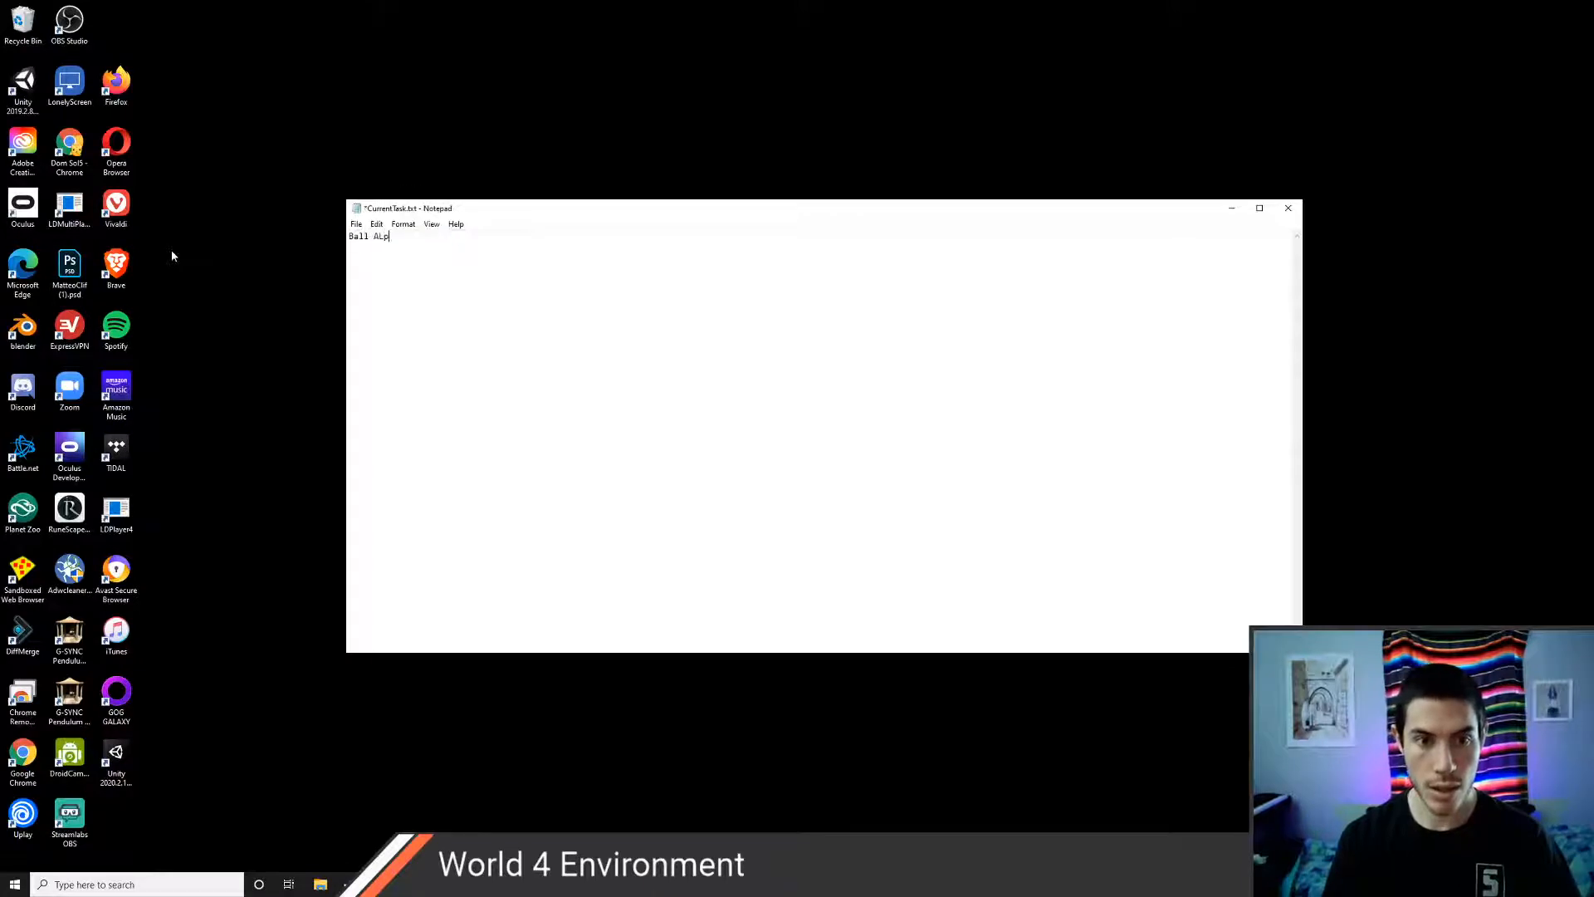
pyautogui.press('BackSpace')
pyautogui.press('BackSpace')
pyautogui.write('lpha ')
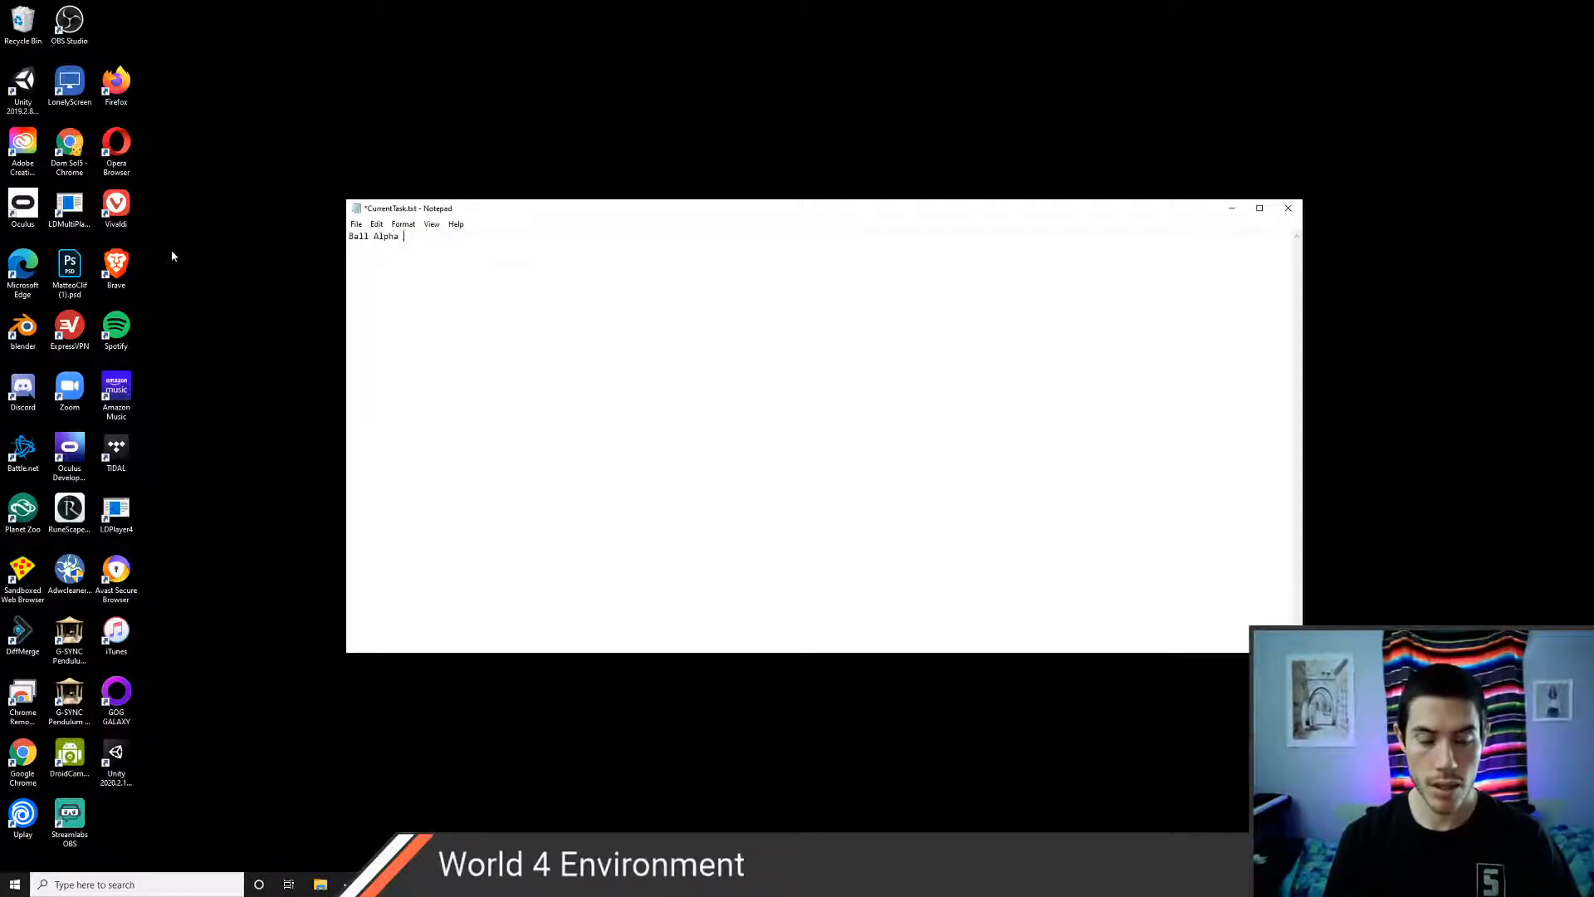
pyautogui.write('based on world')
pyautogui.hotkey('ctrl', 's')
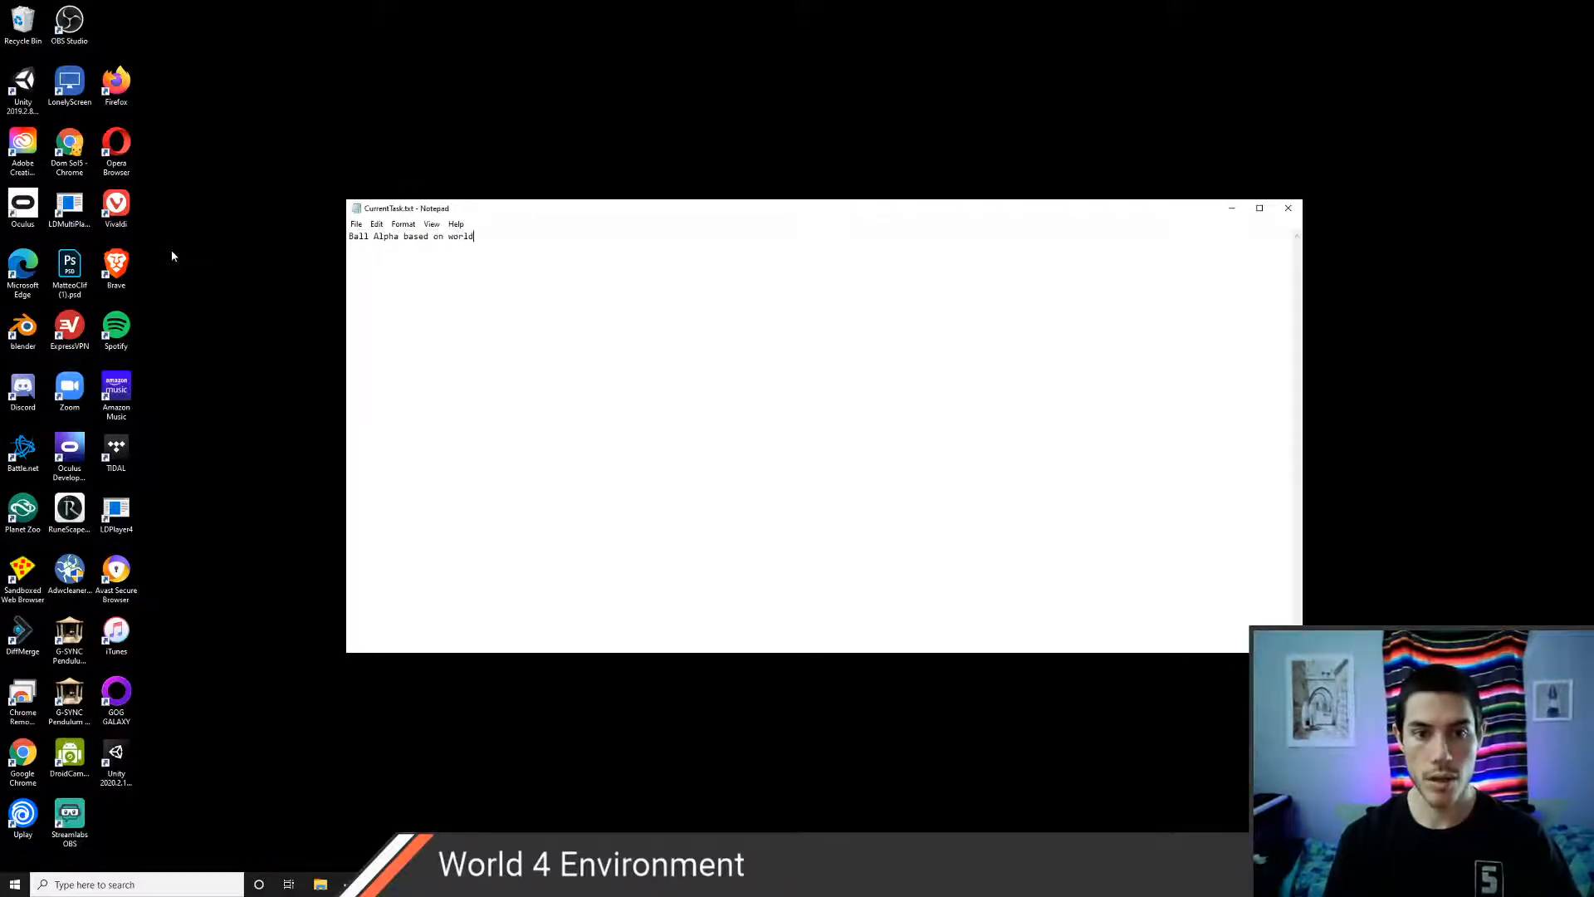
# - Lowercase the word "alpha" in the task text, save it, and switch back to Visual Studio Code
pyautogui.hotkey('ctrl', 'Left')
pyautogui.hotkey('ctrl', 'Left')
pyautogui.hotkey('ctrl', 'Left')
pyautogui.press('Delete')
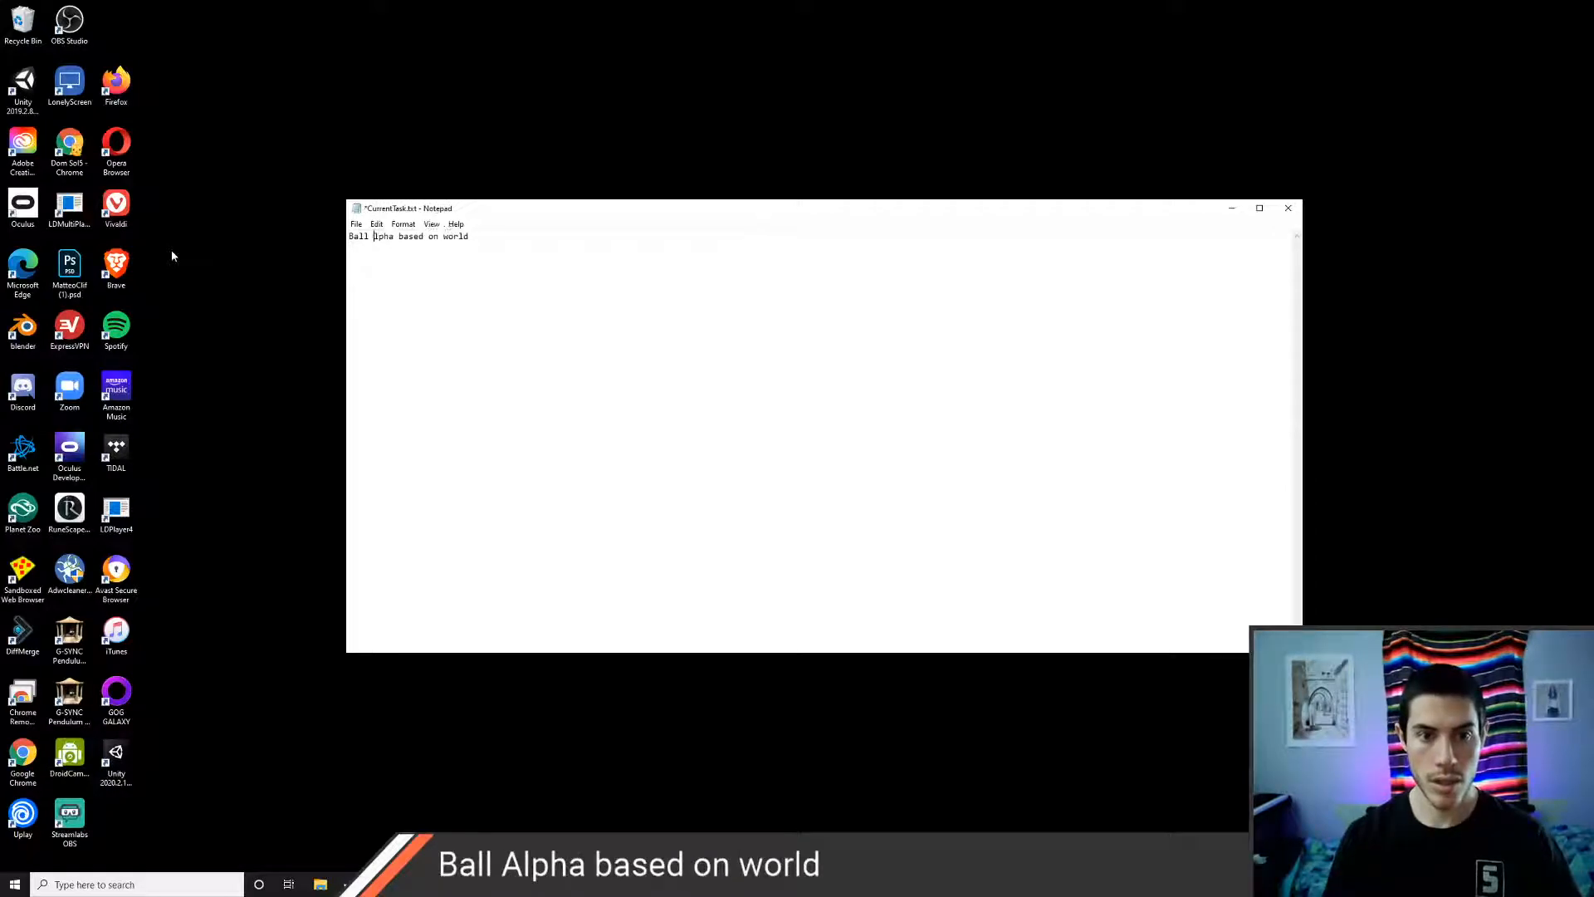
pyautogui.write('a')
pyautogui.hotkey('ctrl', 's')
pyautogui.hotkey('alt', 'Tab')
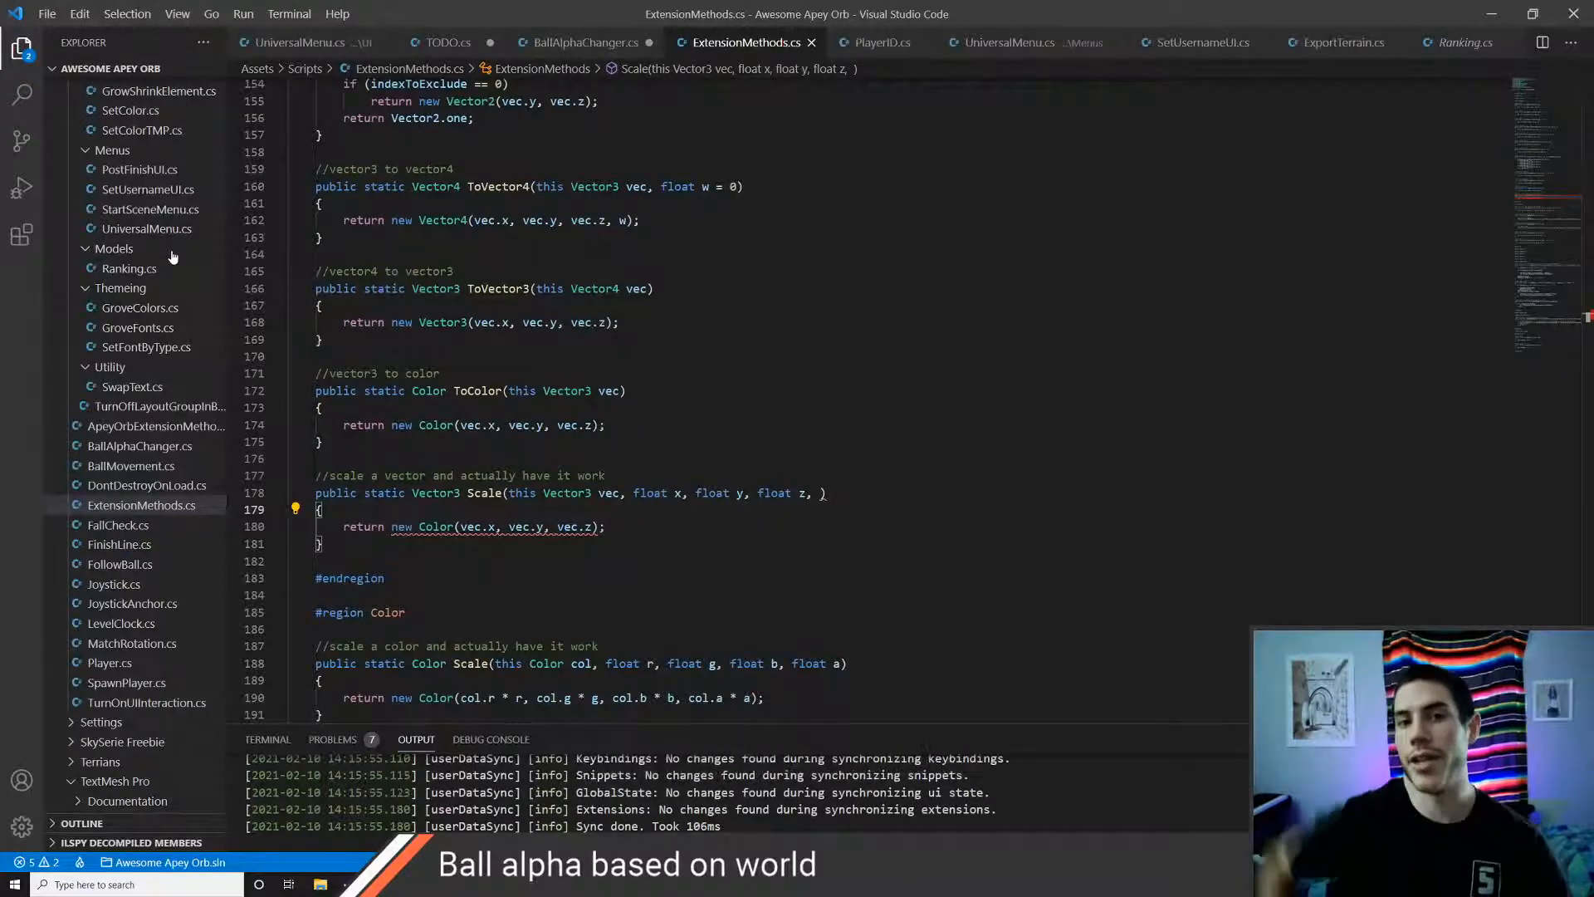
# - Replace Color with Scale in the return statement of the Vector3 Scale method and save the script
pyautogui.press('Down')
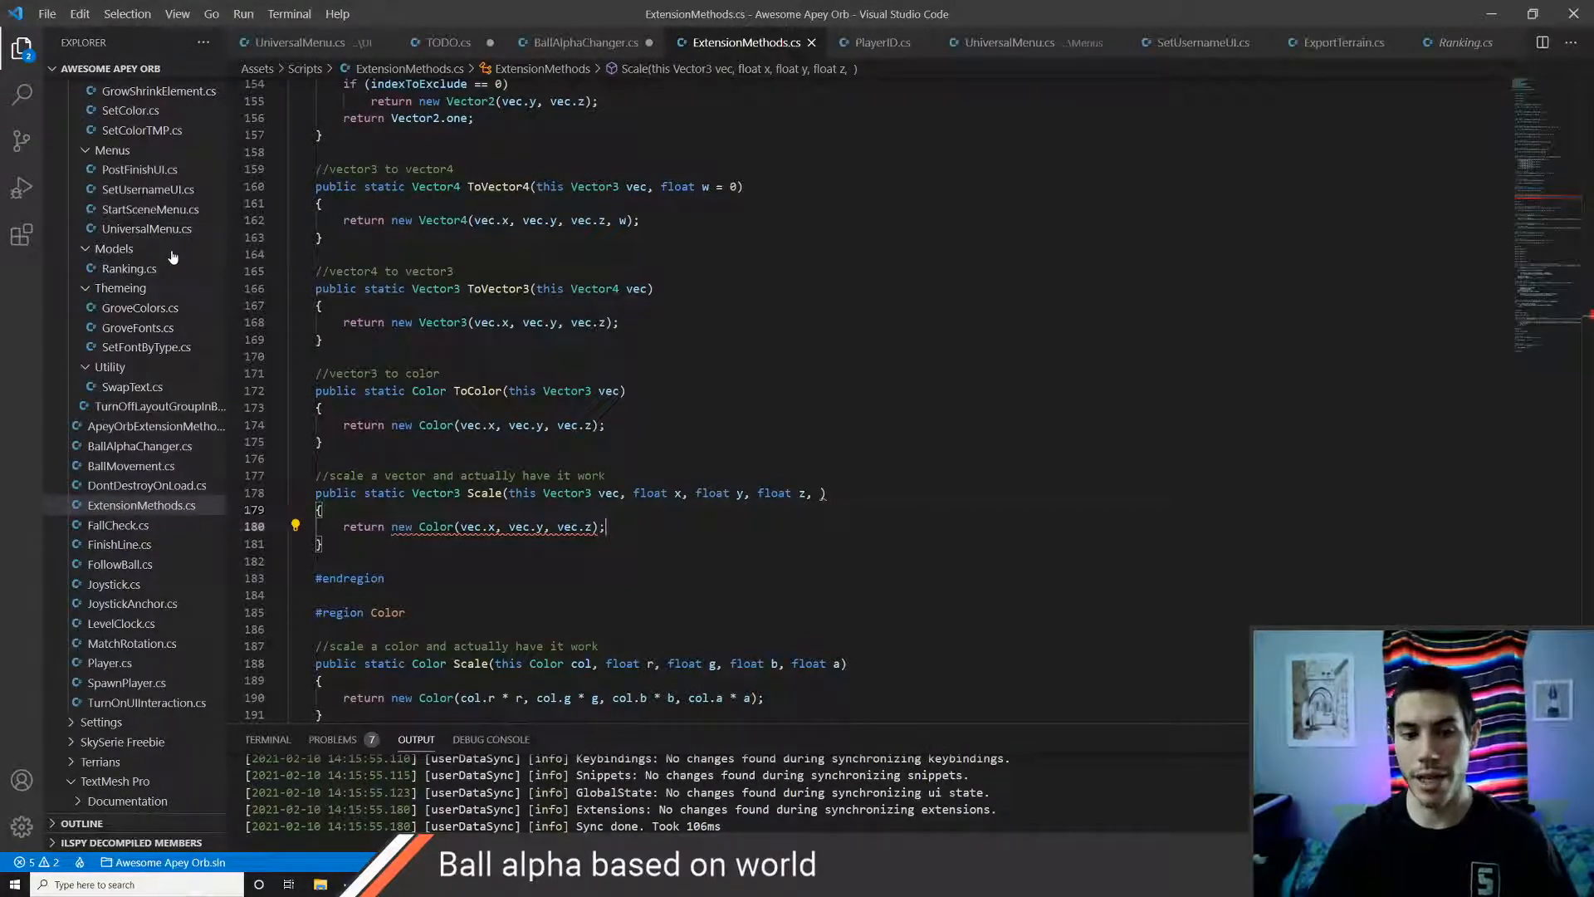
pyautogui.press('Left')
pyautogui.press('Left')
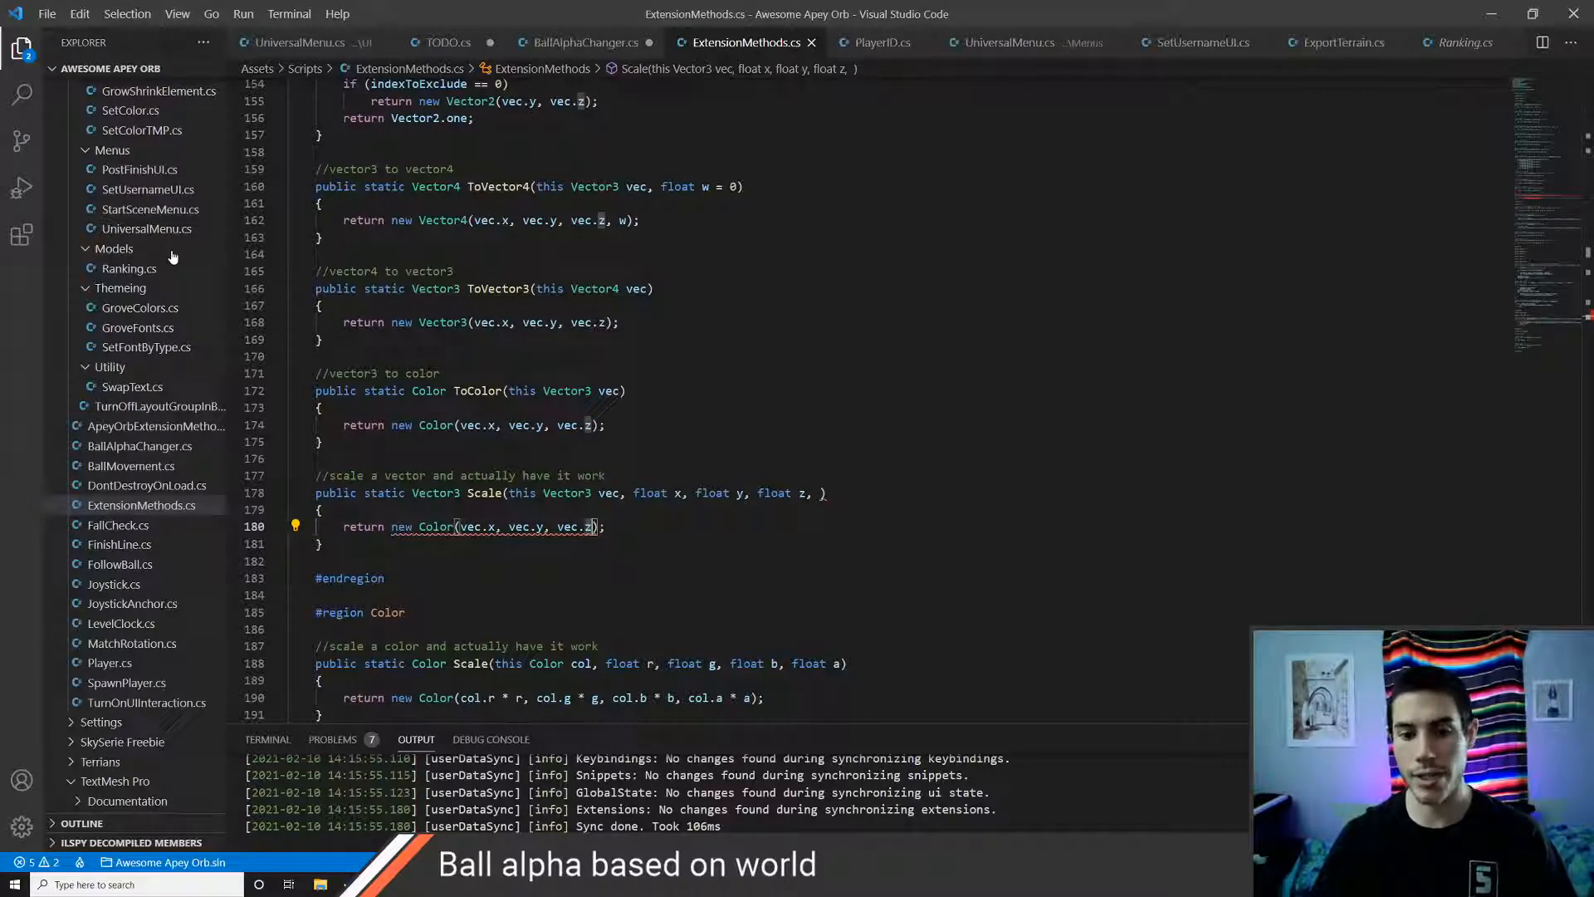
pyautogui.press('Left')
pyautogui.press('Left')
pyautogui.press('Left')
pyautogui.press('Left')
pyautogui.press('Left')
pyautogui.press('Left')
pyautogui.press('Left')
pyautogui.press('Left')
pyautogui.press('Left')
pyautogui.press('Left')
pyautogui.press('Left')
pyautogui.press('Left')
pyautogui.press('Left')
pyautogui.press('Left')
pyautogui.press('Left')
pyautogui.press('Left')
pyautogui.press('Left')
pyautogui.press('Left')
pyautogui.press('Left')
pyautogui.press('Left')
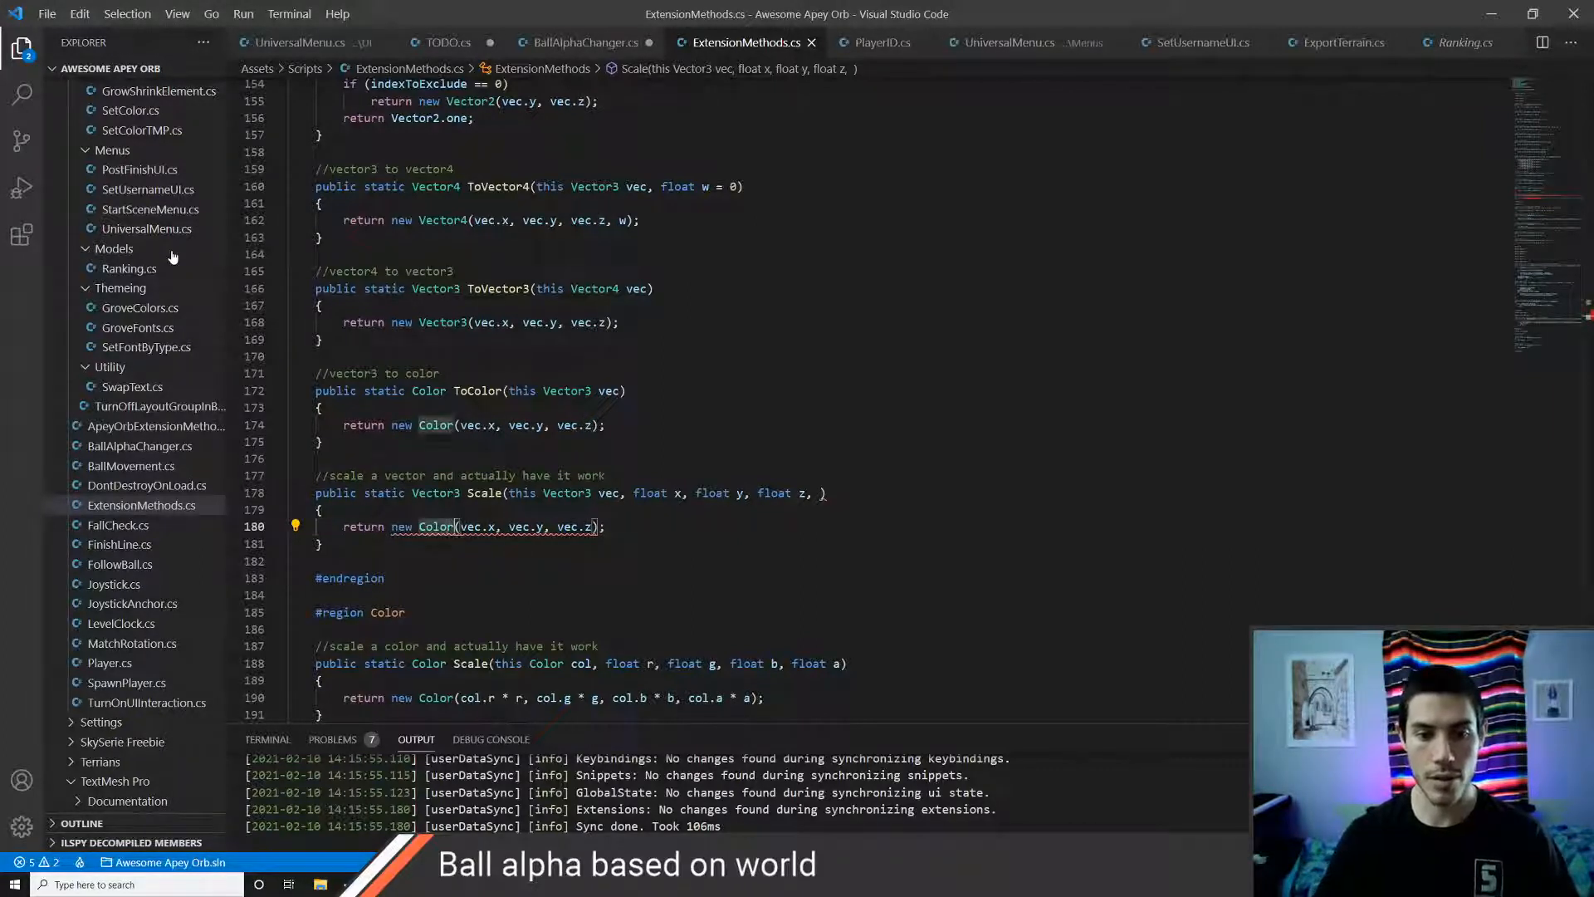
pyautogui.press('BackSpace')
pyautogui.press('BackSpace')
pyautogui.press('BackSpace')
pyautogui.press('BackSpace')
pyautogui.press('BackSpace')
pyautogui.write('Scale')
pyautogui.press('Escape')
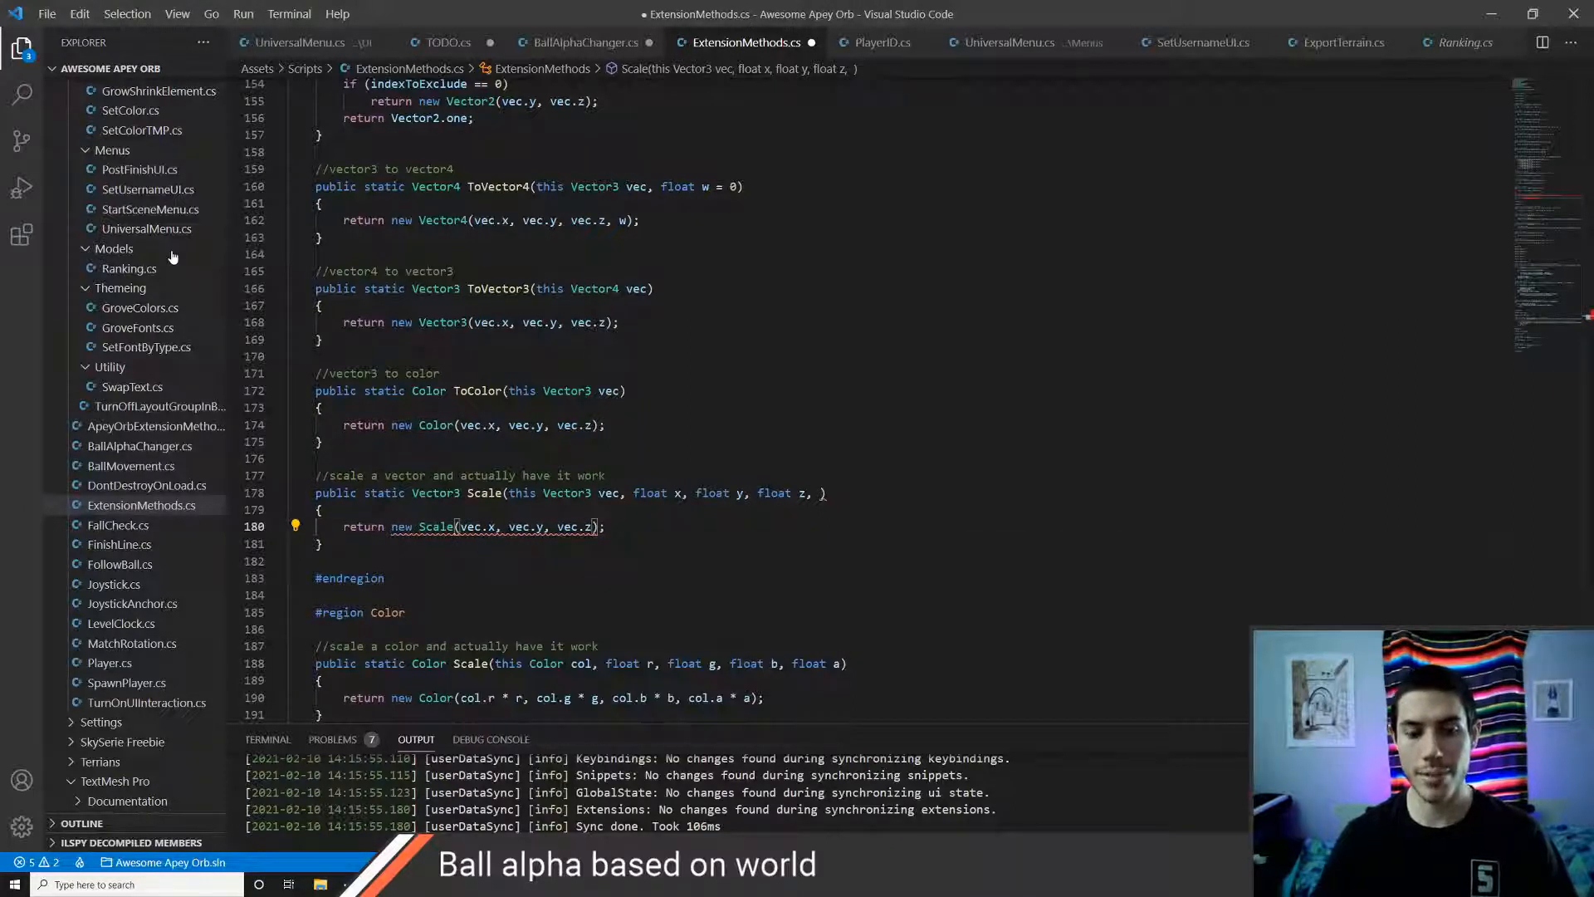
pyautogui.hotkey('ctrl', 's')
# - Make the Vector3 Scale method return a new Vector3 and save the script
pyautogui.press('Up')
pyautogui.press('Up')
pyautogui.press('Down')
pyautogui.press('Down')
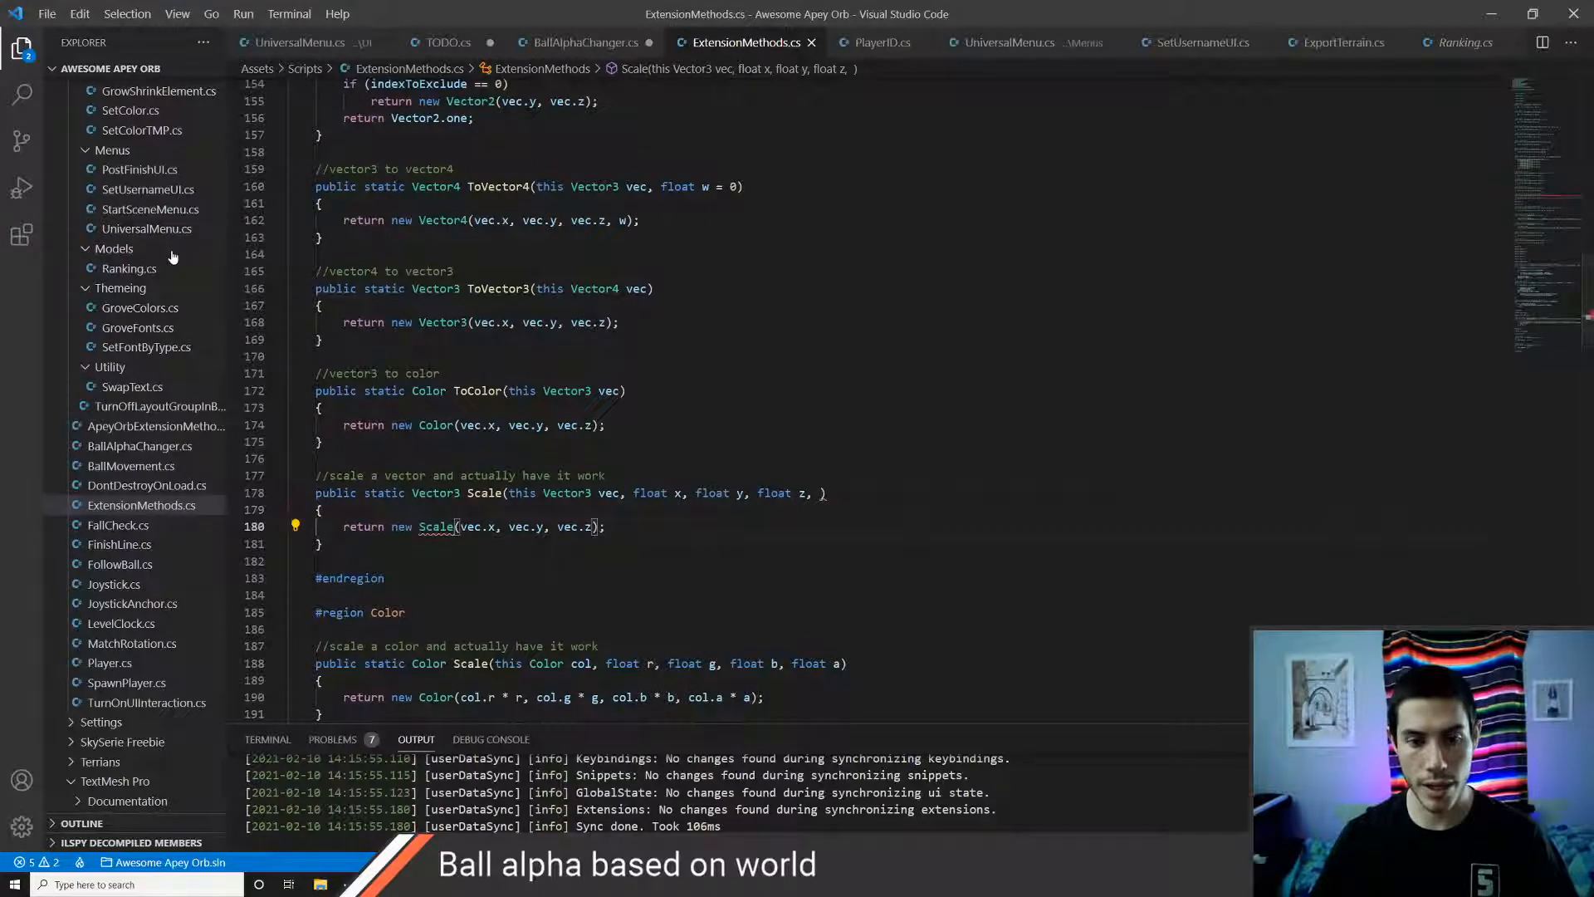
pyautogui.press('BackSpace')
pyautogui.press('BackSpace')
pyautogui.press('BackSpace')
pyautogui.press('BackSpace')
pyautogui.press('BackSpace')
pyautogui.write('Vector3')
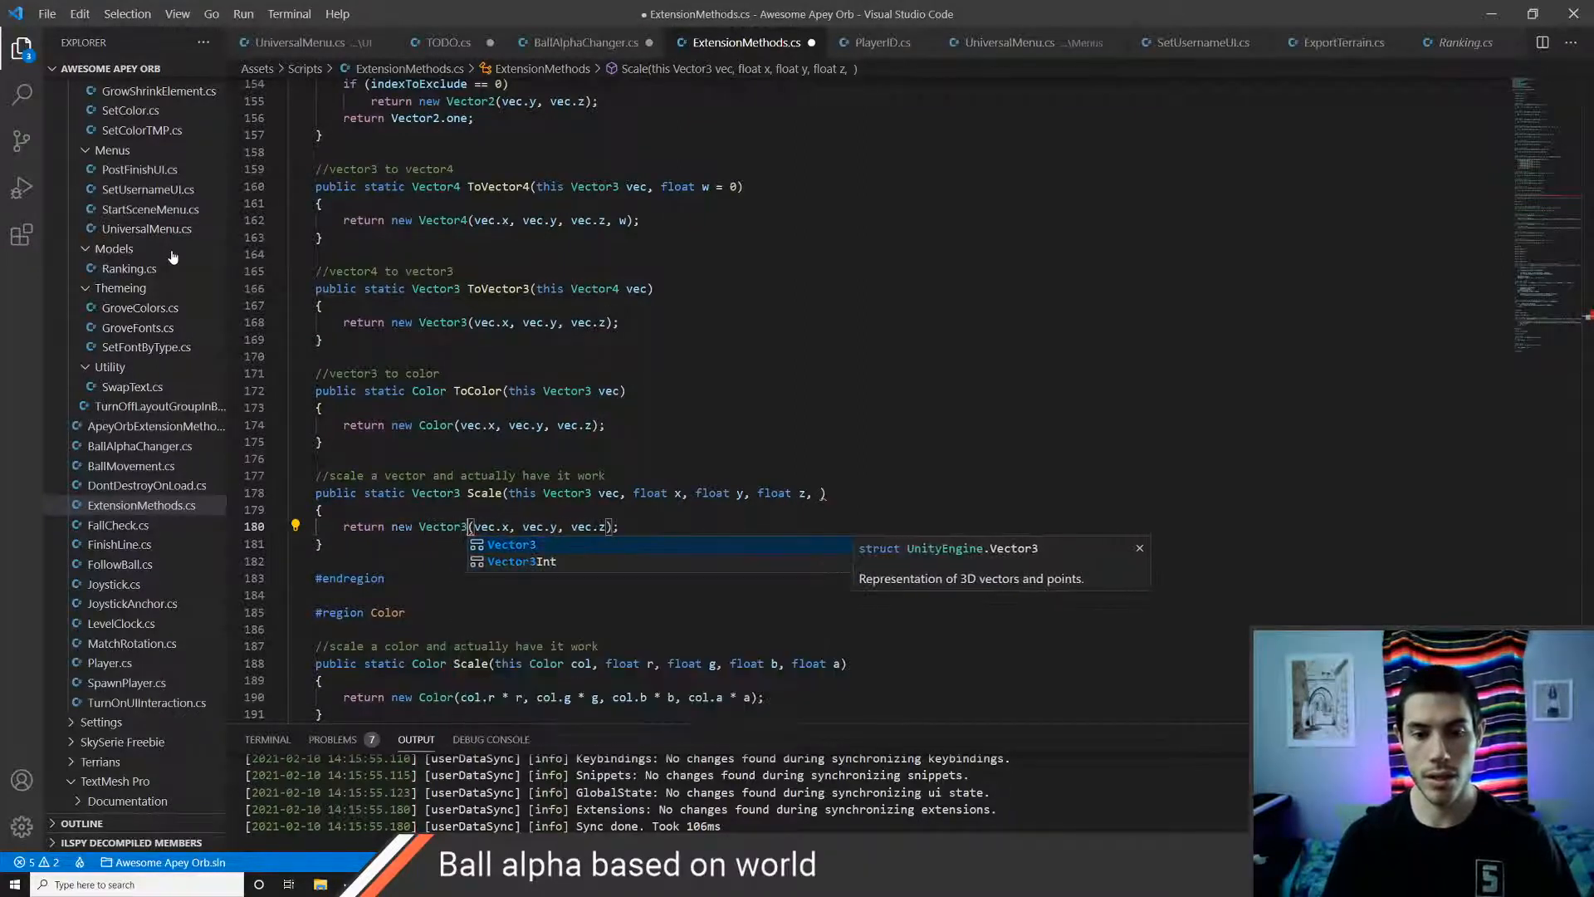
pyautogui.hotkey('ctrl', 's')
# - Add a comma after vec.z in the returned Vector3 to start a fourth argument
pyautogui.press('Escape')
pyautogui.press('Right')
pyautogui.press('Right')
pyautogui.press('Right')
pyautogui.press('Right')
pyautogui.press('Right')
pyautogui.press('Right')
pyautogui.press('Right')
pyautogui.press('Right')
pyautogui.press('Right')
pyautogui.press('Right')
pyautogui.press('Right')
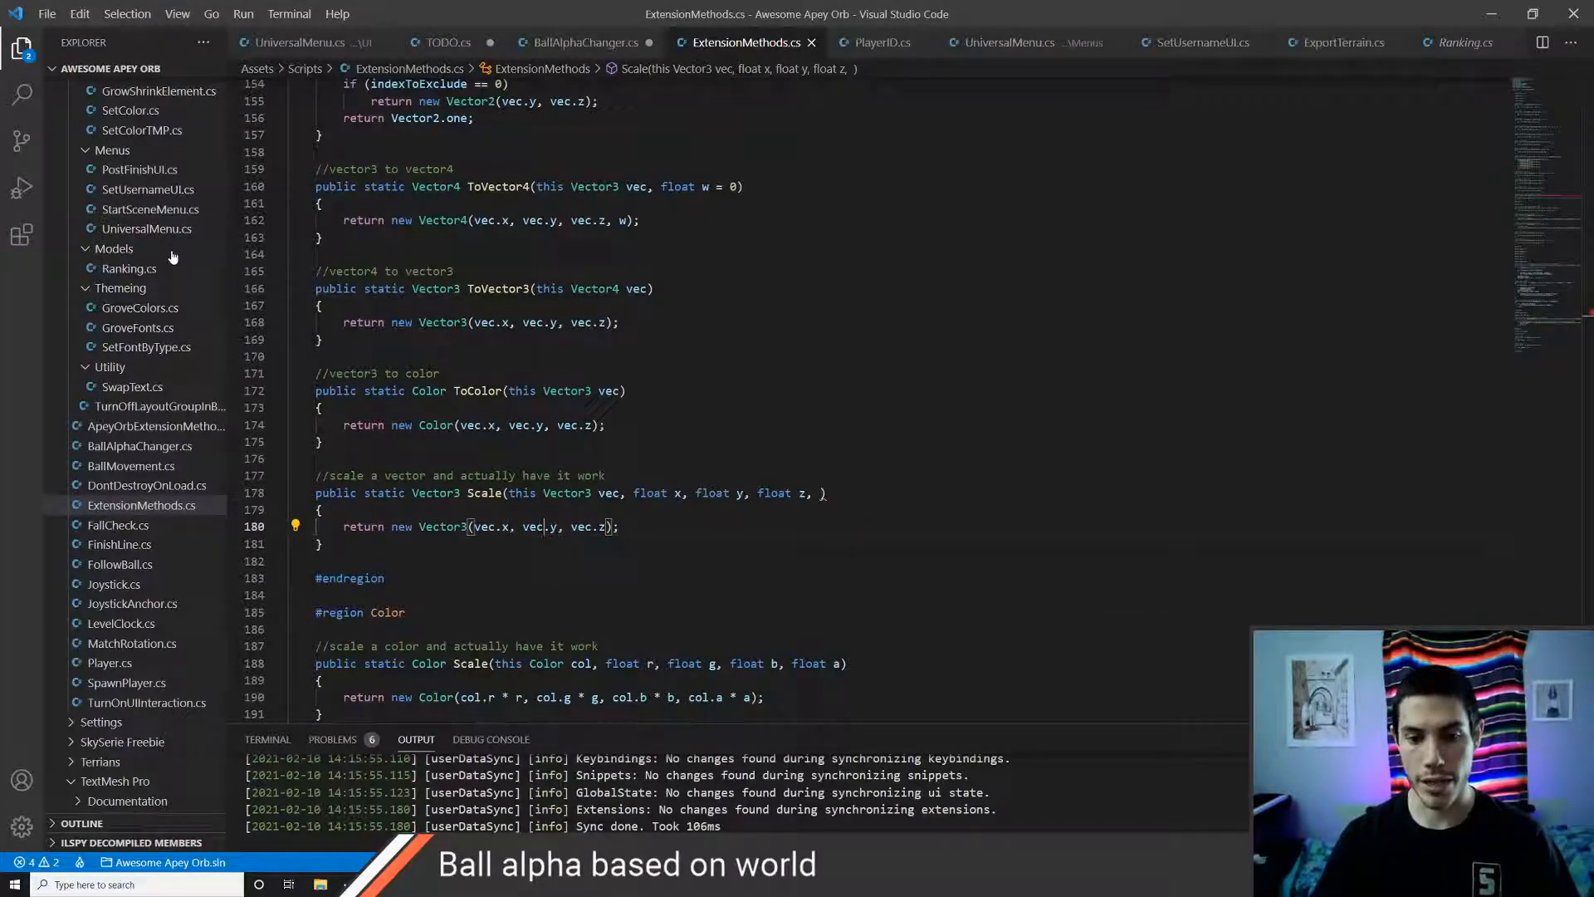
pyautogui.press('Right')
pyautogui.press('Right')
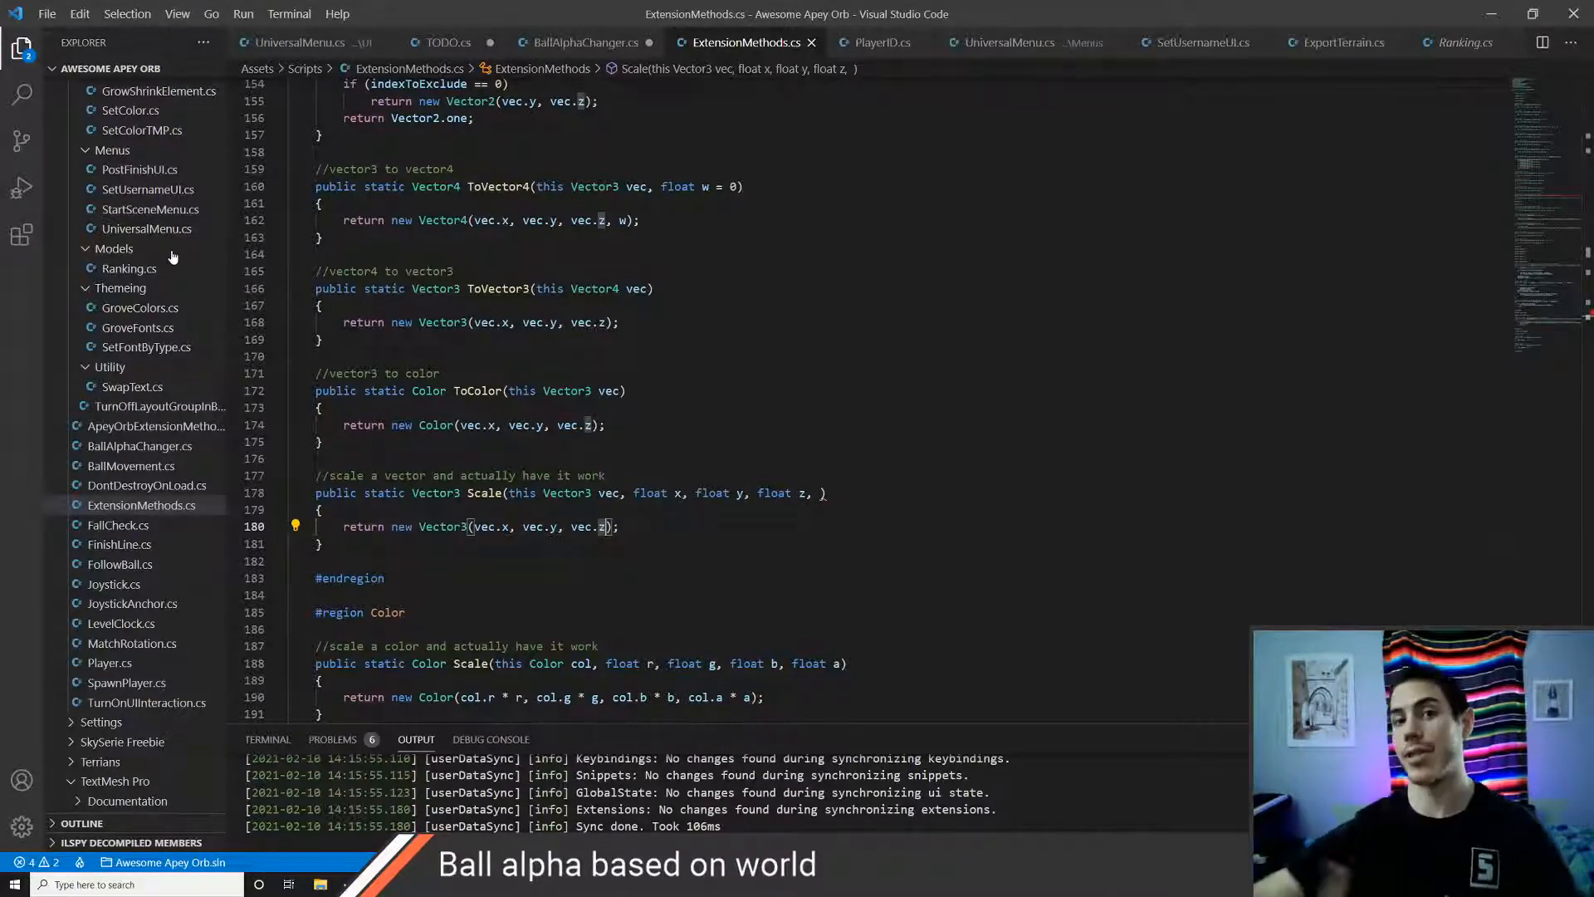
pyautogui.write(',')
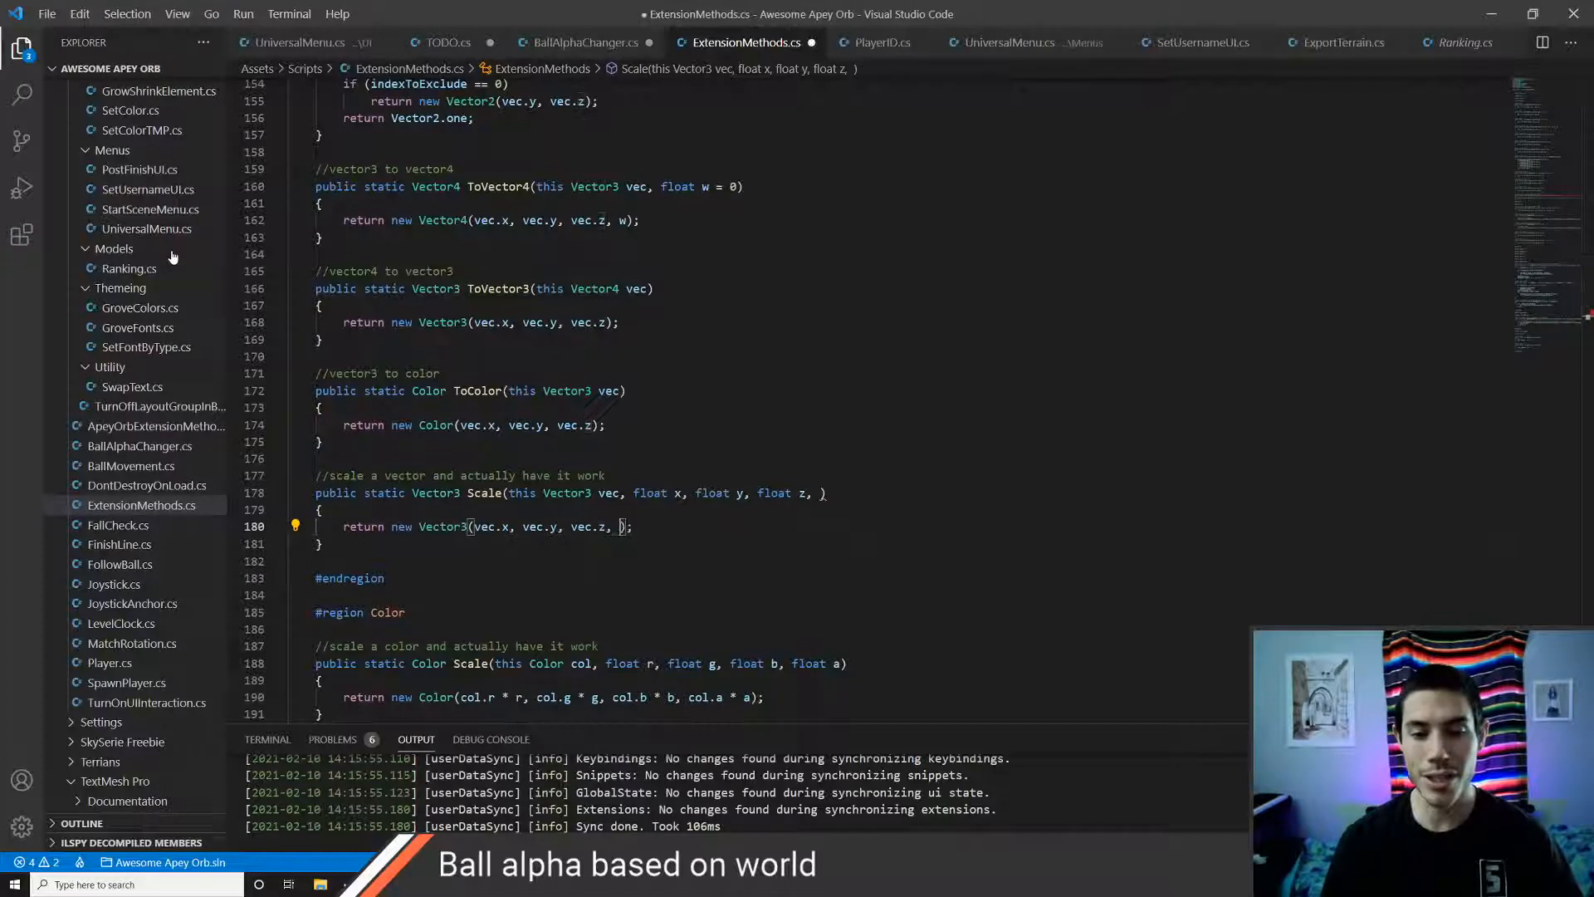
# - Remove the trailing comma after "float z" in the Vector3 Scale method's parameter list and save
pyautogui.press('Up')
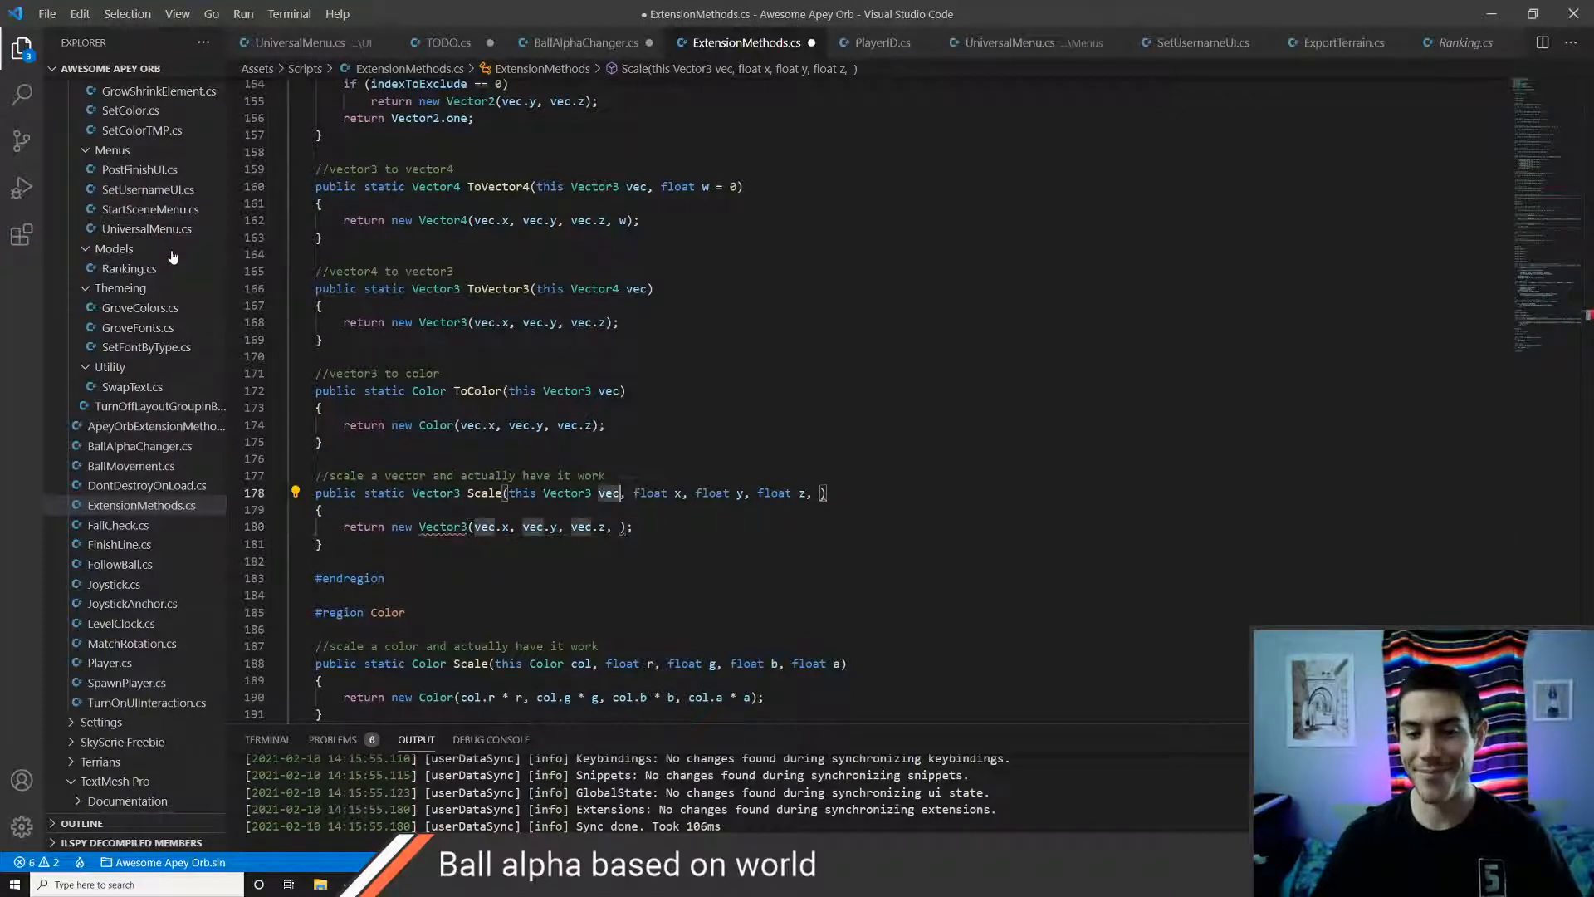
pyautogui.press('End')
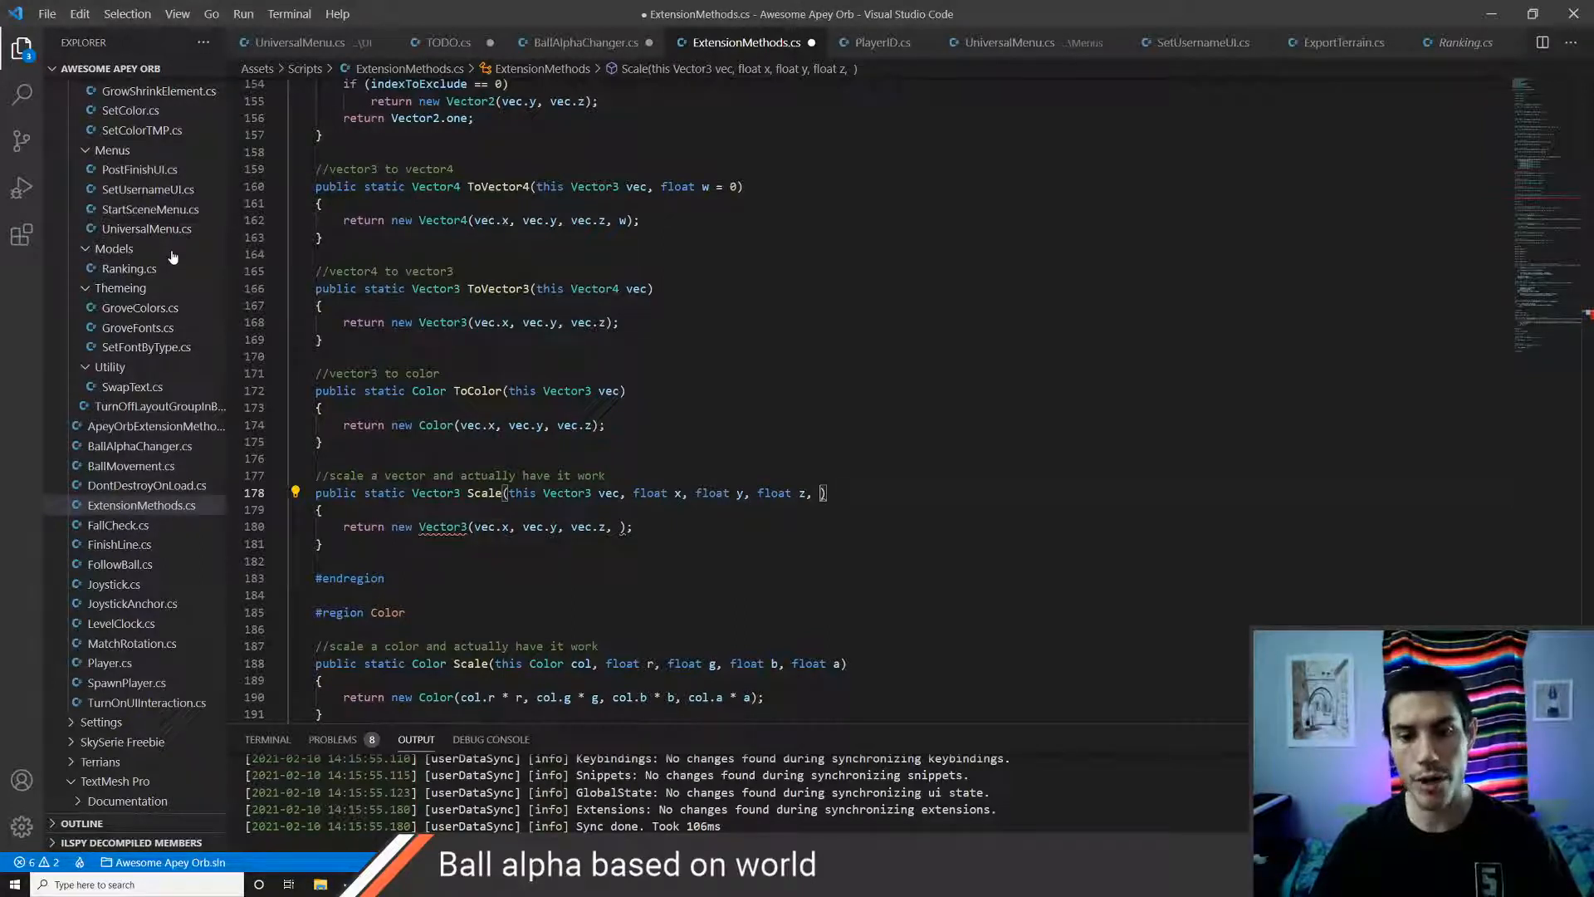
pyautogui.press('BackSpace')
pyautogui.press('BackSpace')
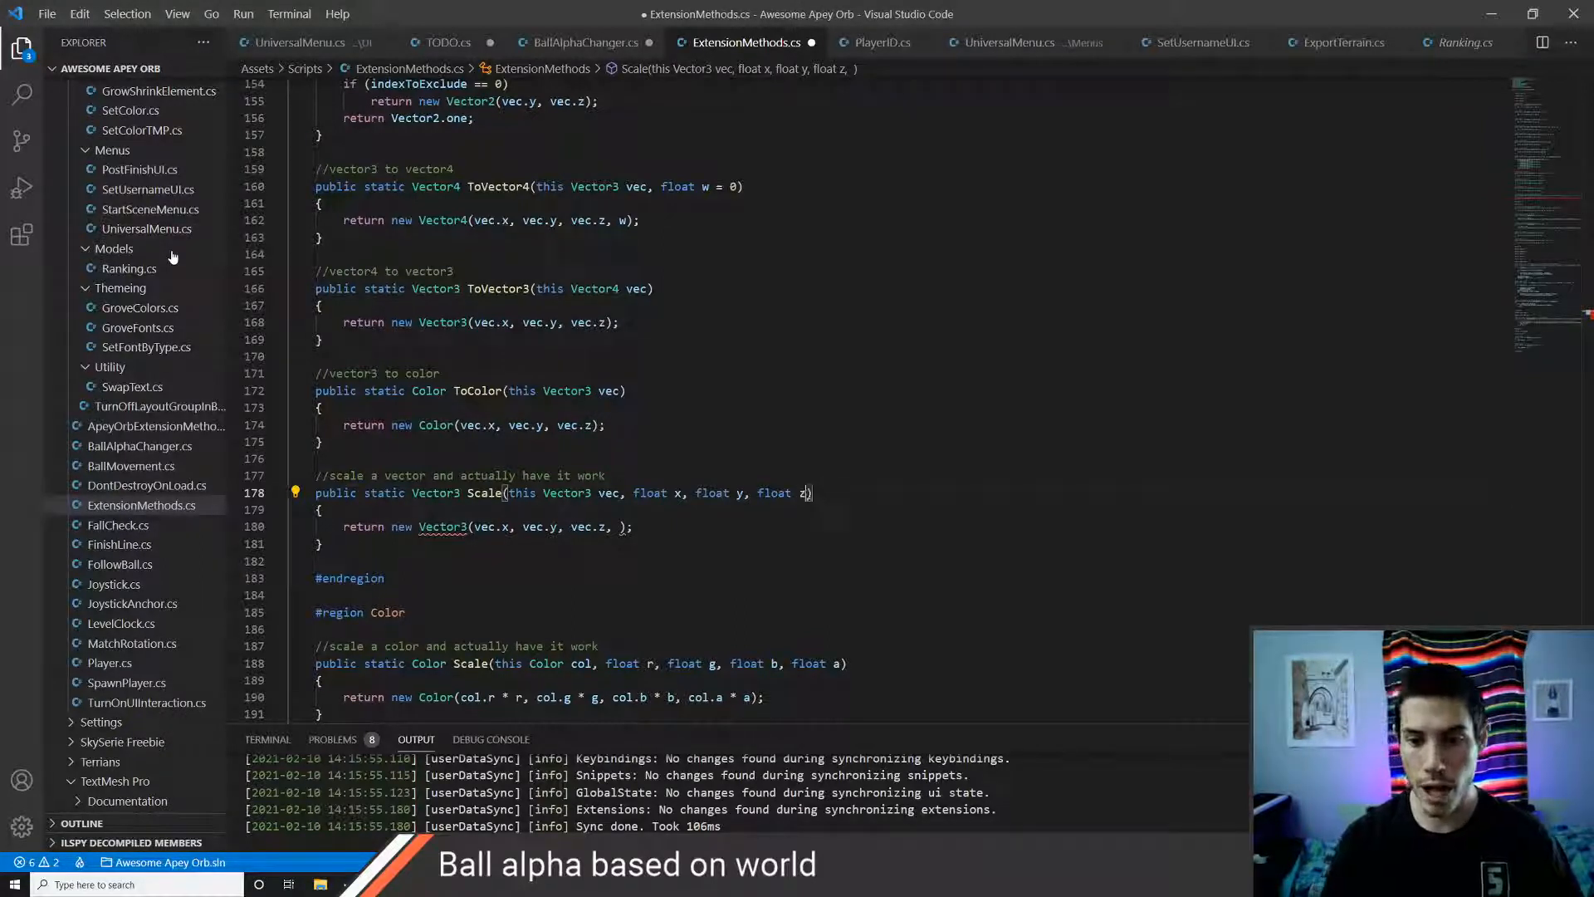
pyautogui.hotkey('ctrl', 's')
# - Remove the trailing comma after vec.z in the returned Vector3
pyautogui.press('Down')
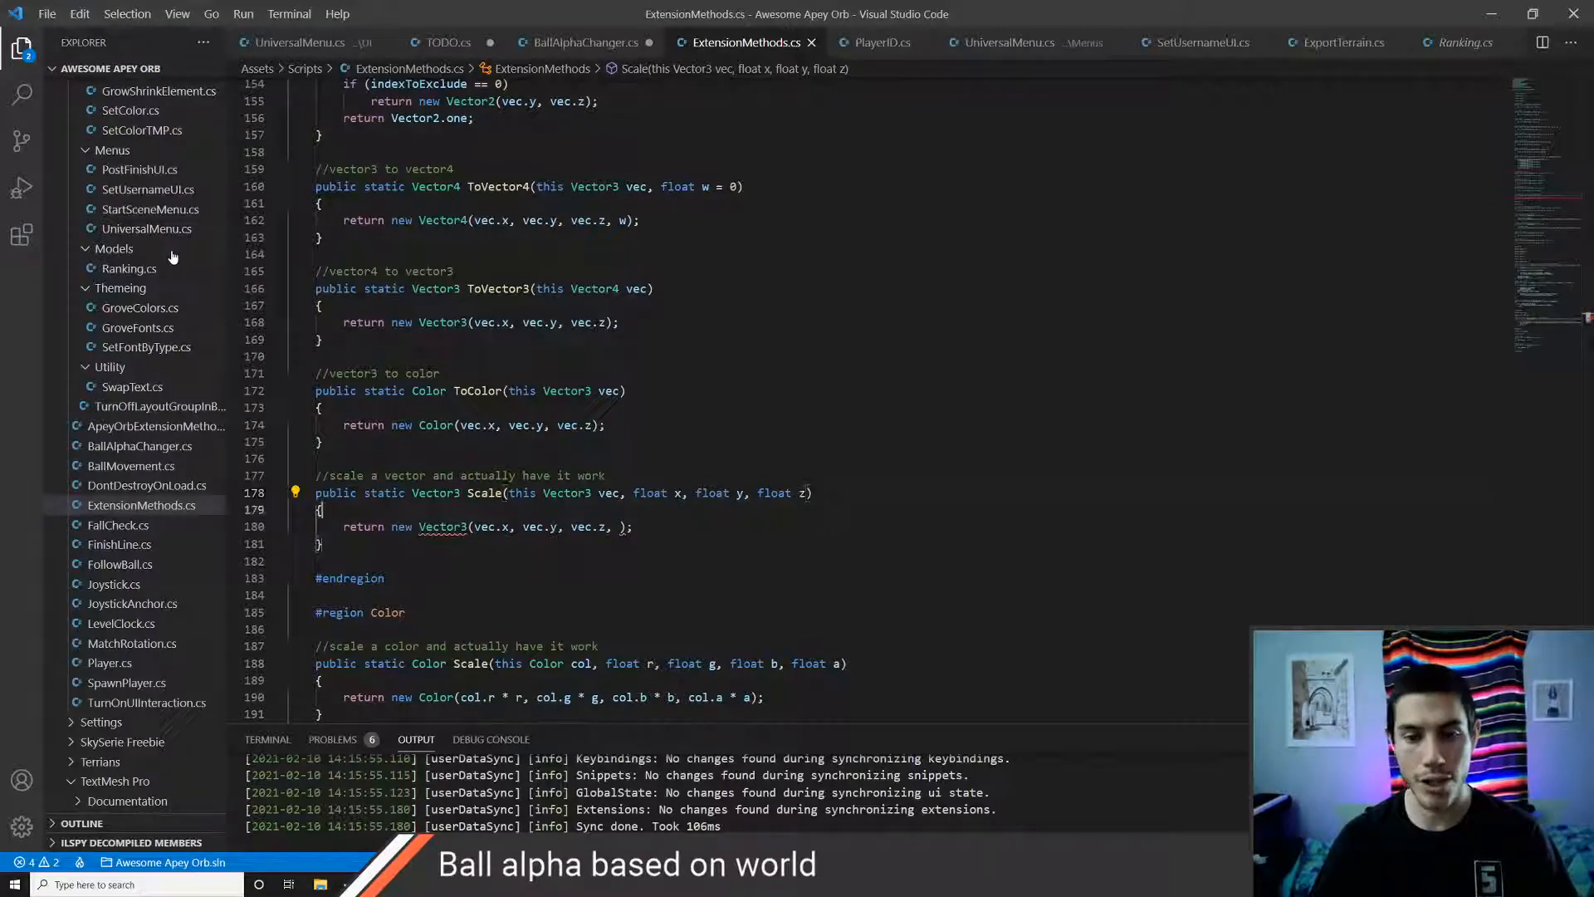
pyautogui.press('Down')
pyautogui.press('Left')
pyautogui.press('Left')
pyautogui.press('Left')
pyautogui.press('Left')
pyautogui.press('Left')
pyautogui.press('Left')
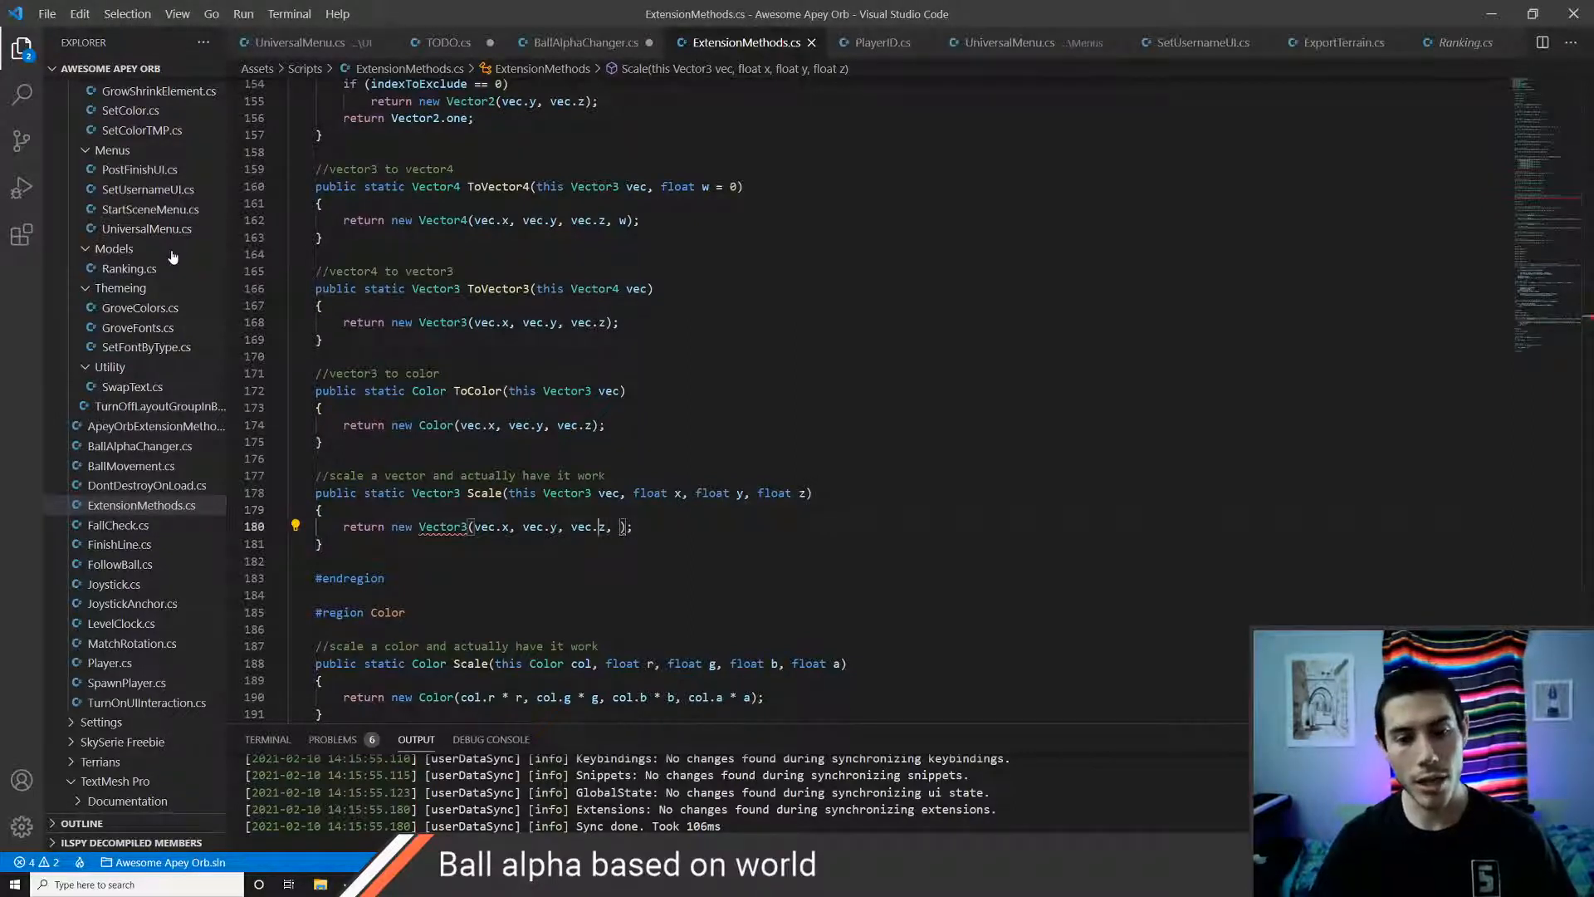
pyautogui.press('Right')
pyautogui.press('Right')
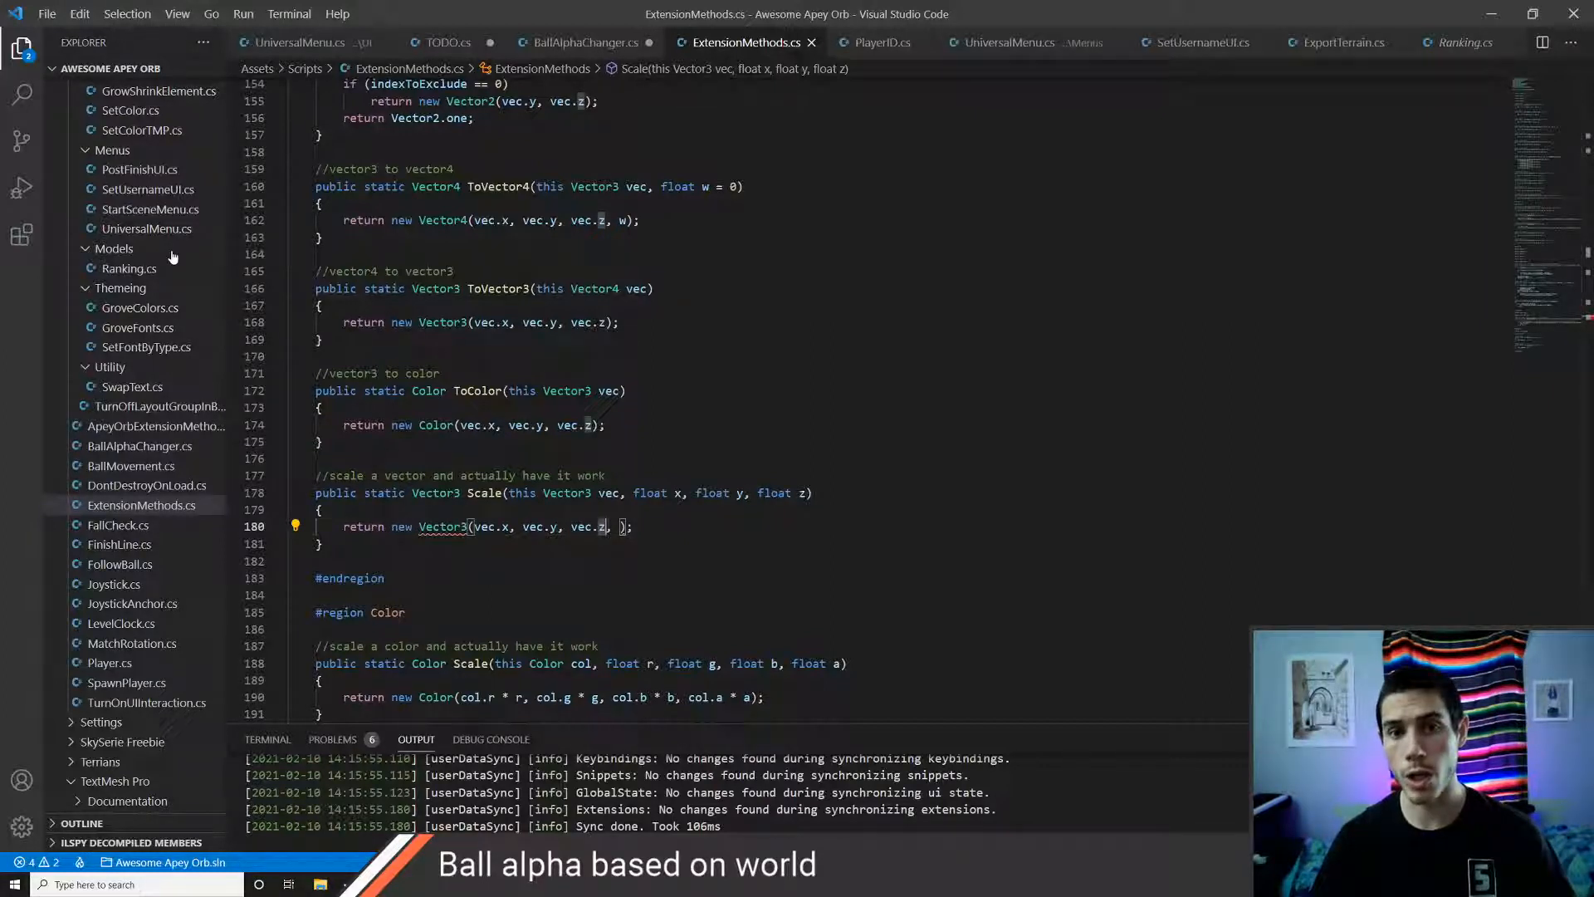
pyautogui.press('Right')
pyautogui.press('Right')
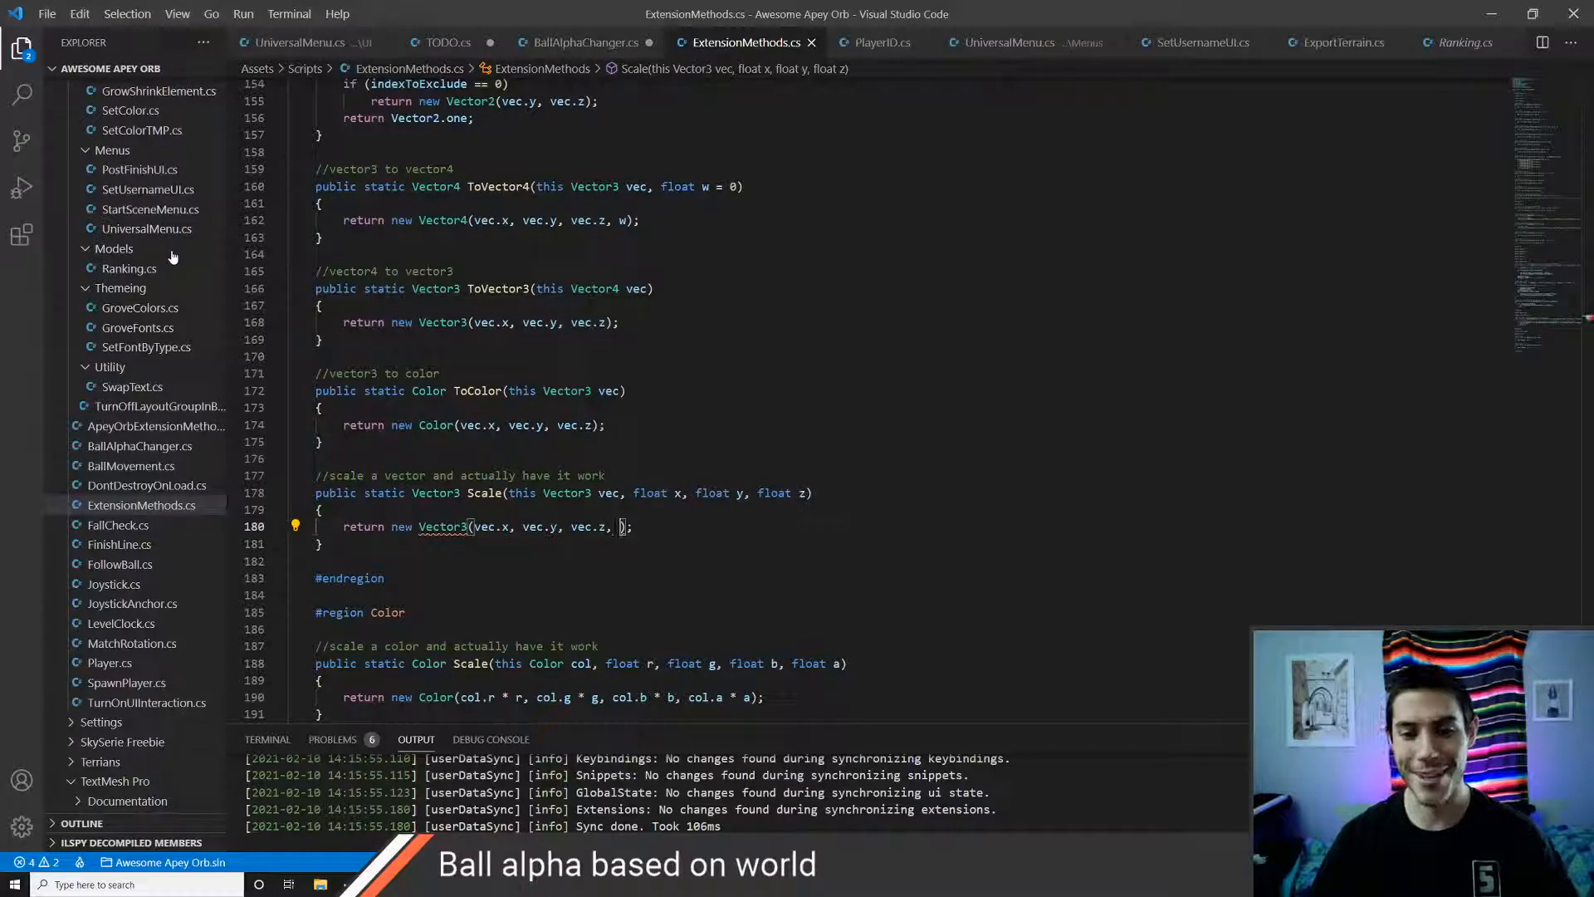
pyautogui.hotkey('ctrl', 'Down')
pyautogui.hotkey('ctrl', 'Down')
pyautogui.hotkey('ctrl', 'Up')
pyautogui.hotkey('ctrl', 'Down')
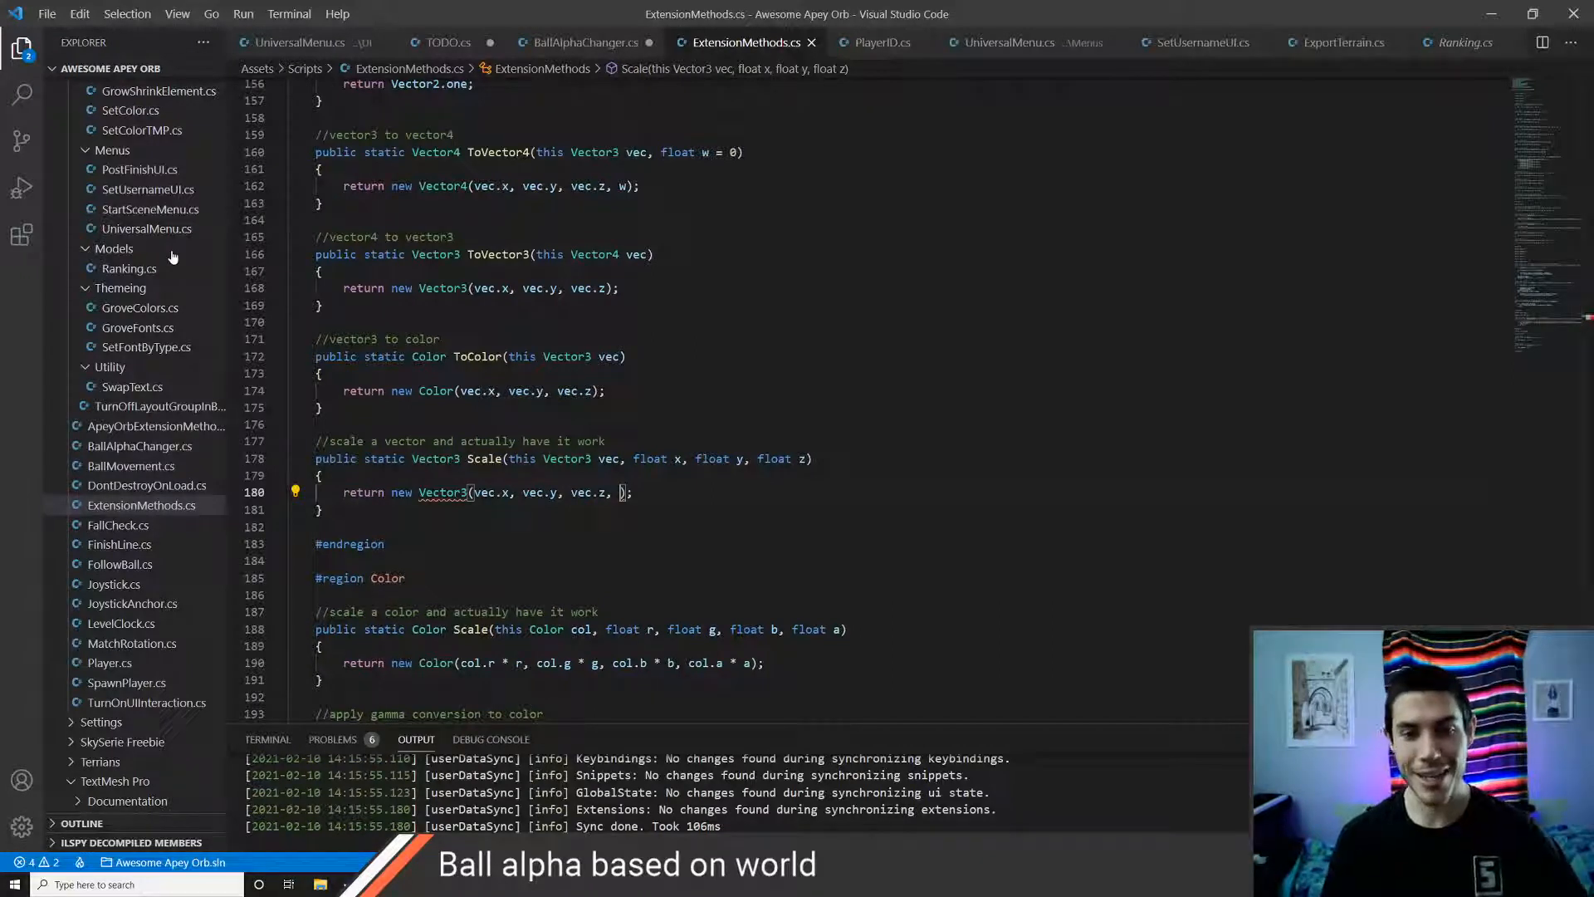
pyautogui.press('BackSpace')
pyautogui.press('BackSpace')
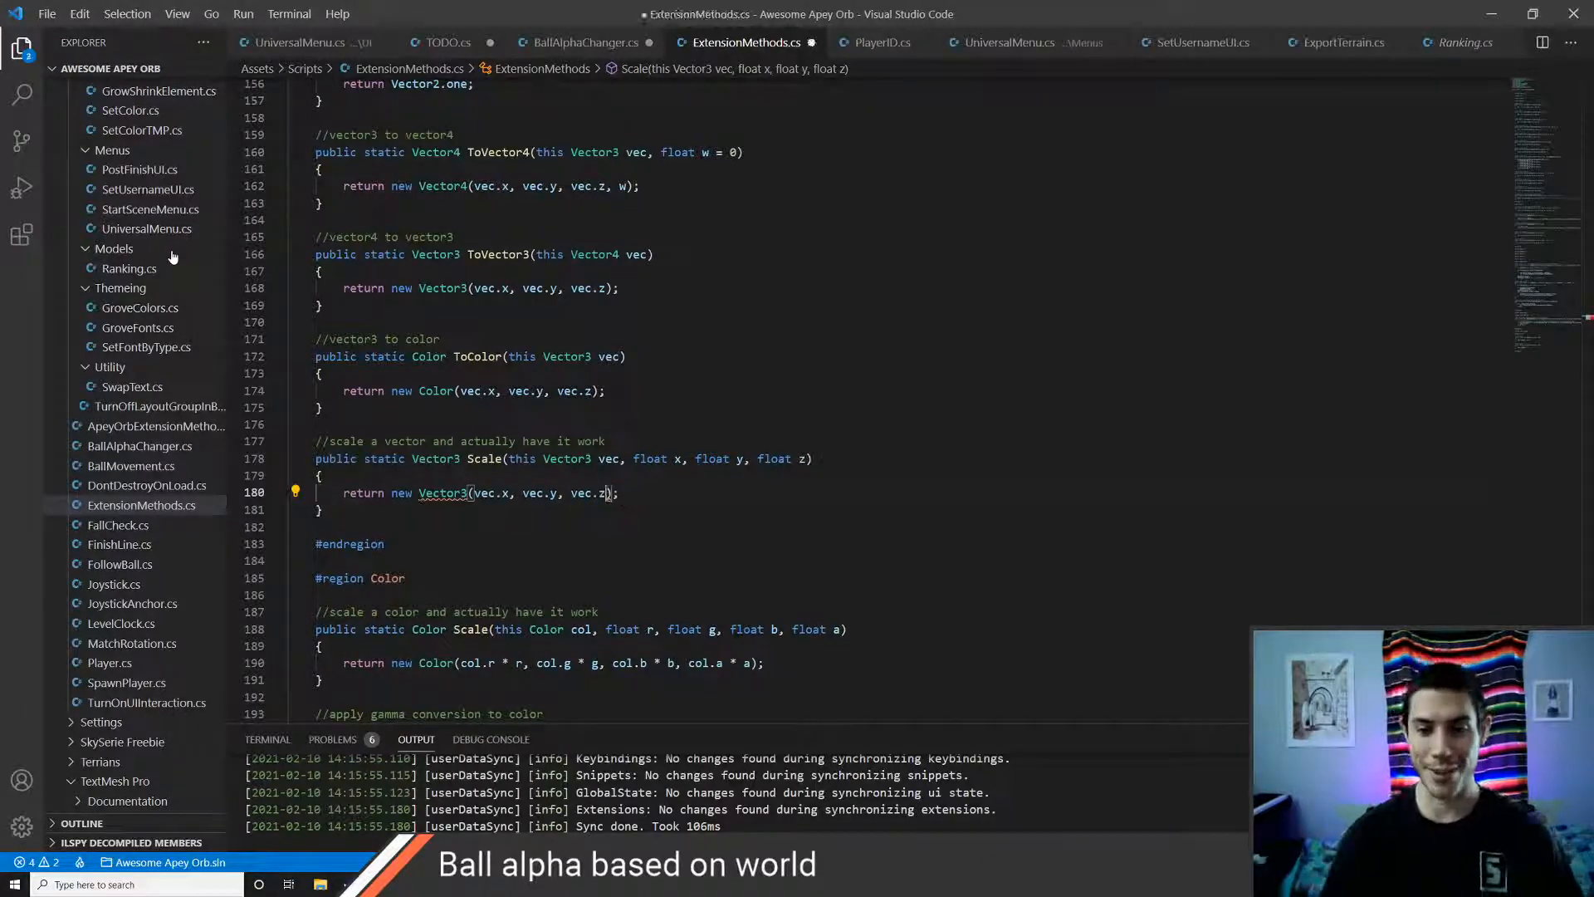
# - Complete the first argument of the returned Vector3 as "vec.x * x"
pyautogui.press('Left')
pyautogui.press('Left')
pyautogui.press('Left')
pyautogui.press('Left')
pyautogui.press('Left')
pyautogui.press('Left')
pyautogui.press('Left')
pyautogui.press('Left')
pyautogui.press('Left')
pyautogui.press('Left')
pyautogui.press('Left')
pyautogui.press('Left')
pyautogui.press('Left')
pyautogui.press('Left')
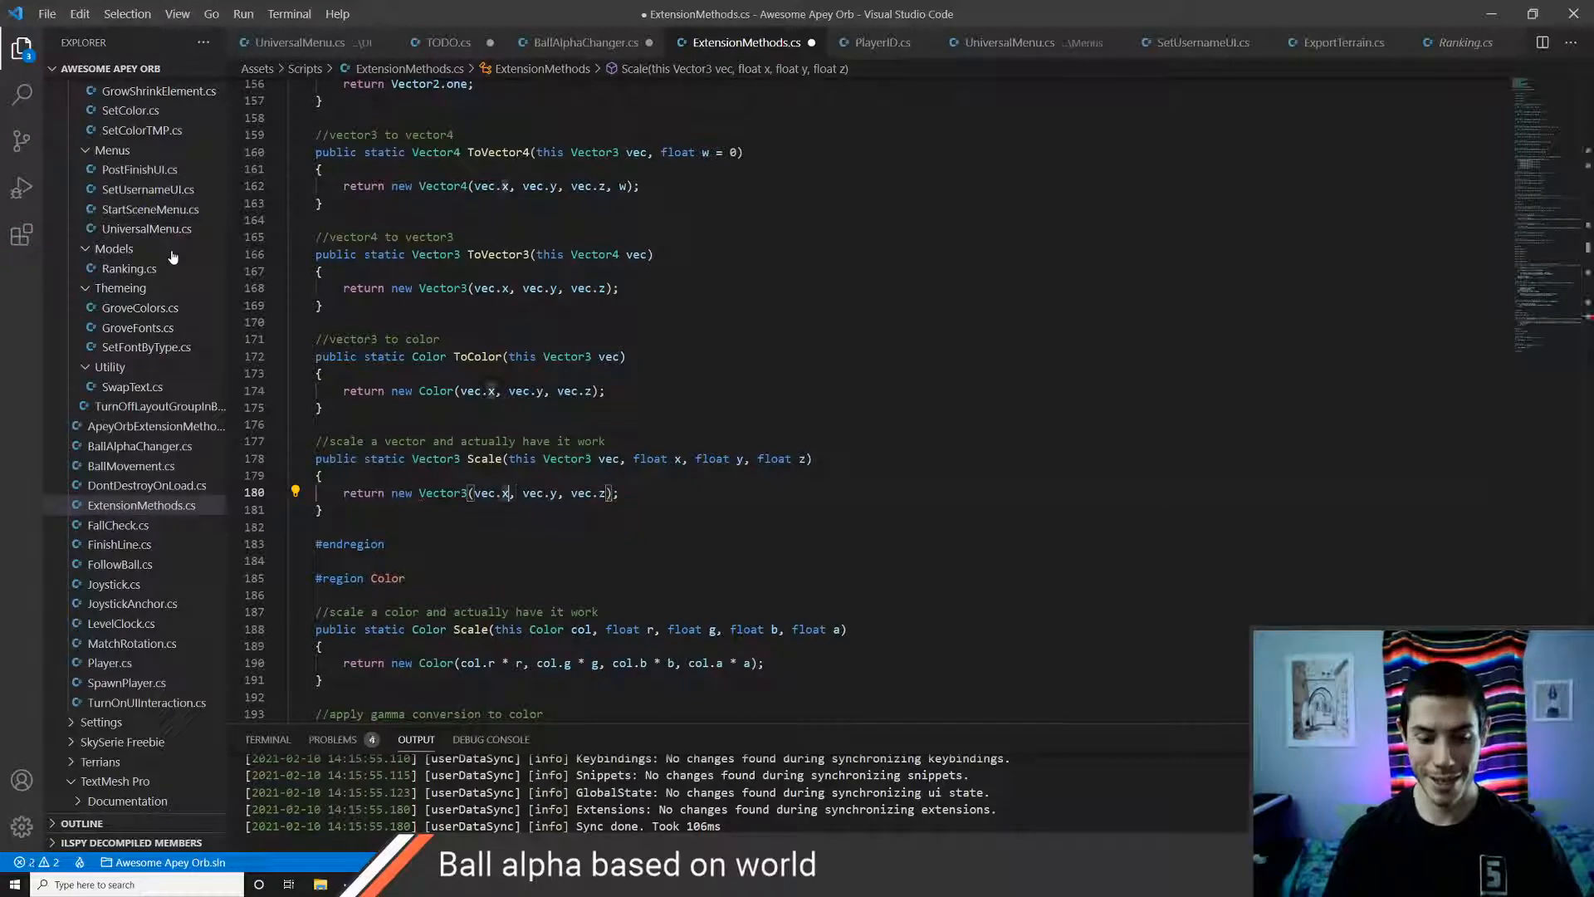
pyautogui.write('* x')
# - Complete the second argument of the returned Vector3 as "vec.y * y"
pyautogui.press('Right')
pyautogui.press('Right')
pyautogui.press('Right')
pyautogui.press('Right')
pyautogui.press('Right')
pyautogui.press('Right')
pyautogui.press('Right')
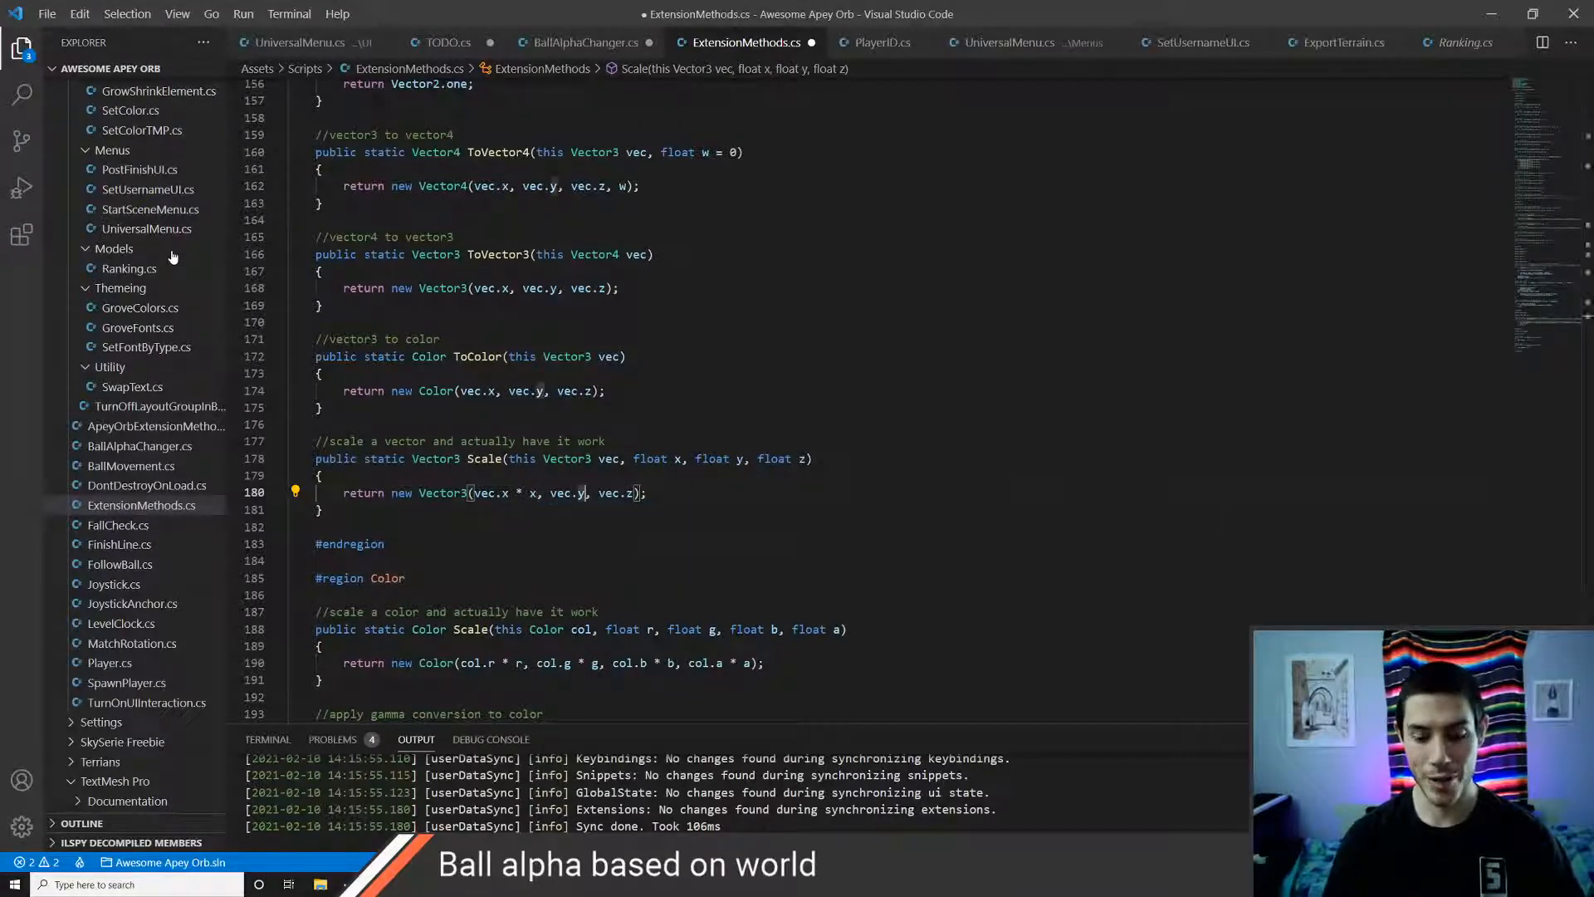
pyautogui.write('* y')
# - Complete the third argument of the returned Vector3 as "vec.z * z" and save the script
pyautogui.press('Right')
pyautogui.press('Right')
pyautogui.press('Right')
pyautogui.press('Right')
pyautogui.press('Right')
pyautogui.press('Right')
pyautogui.press('Right')
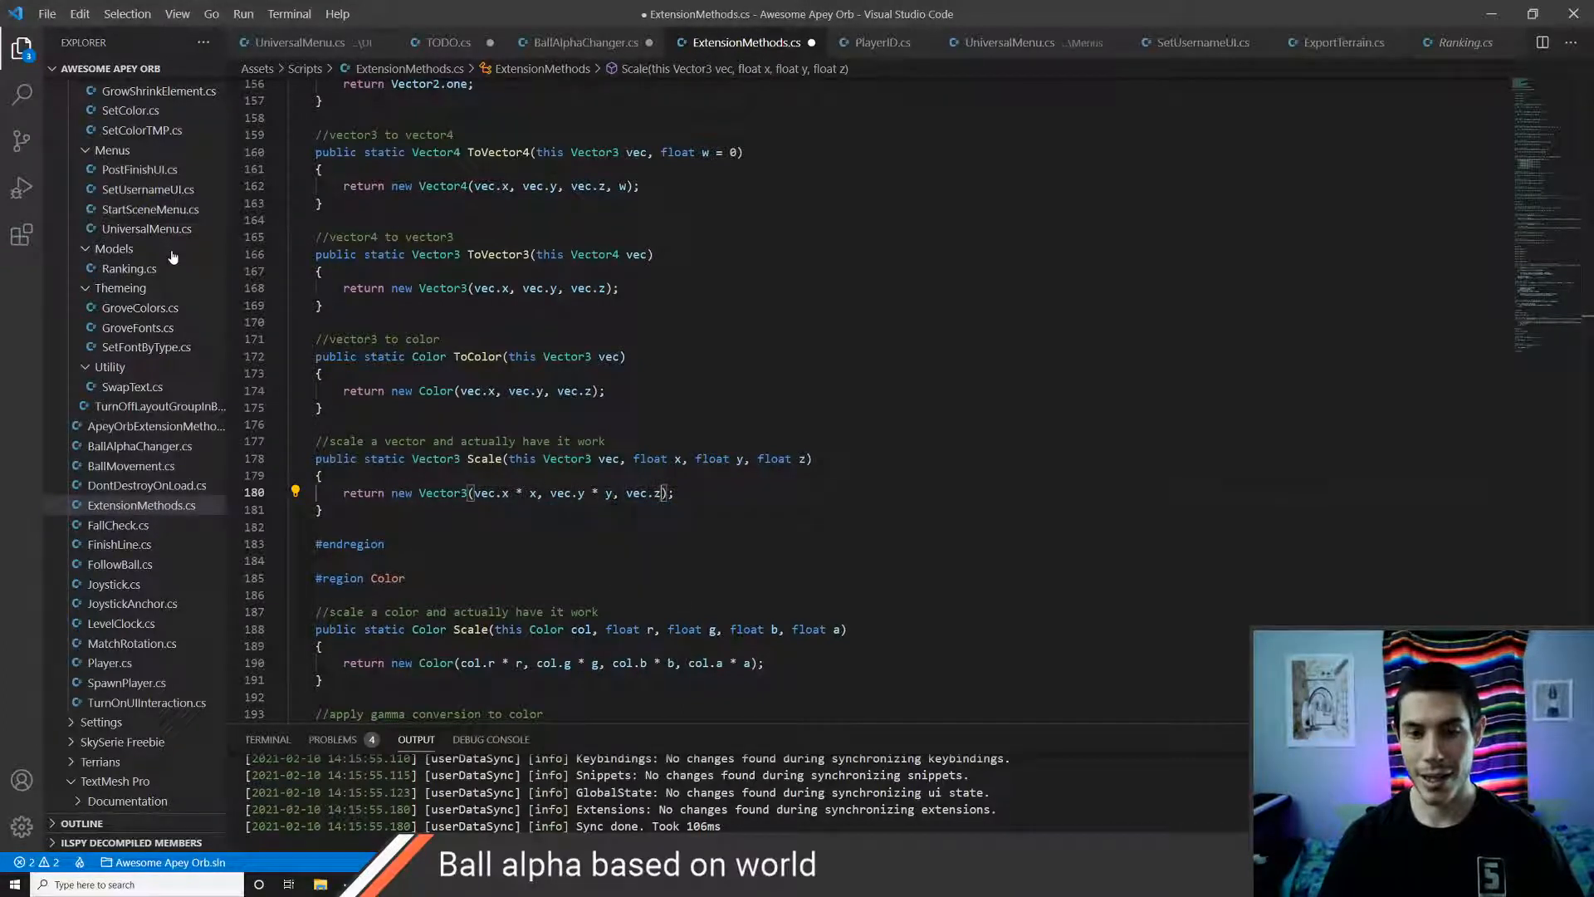
pyautogui.write('* z')
pyautogui.hotkey('ctrl', 's')
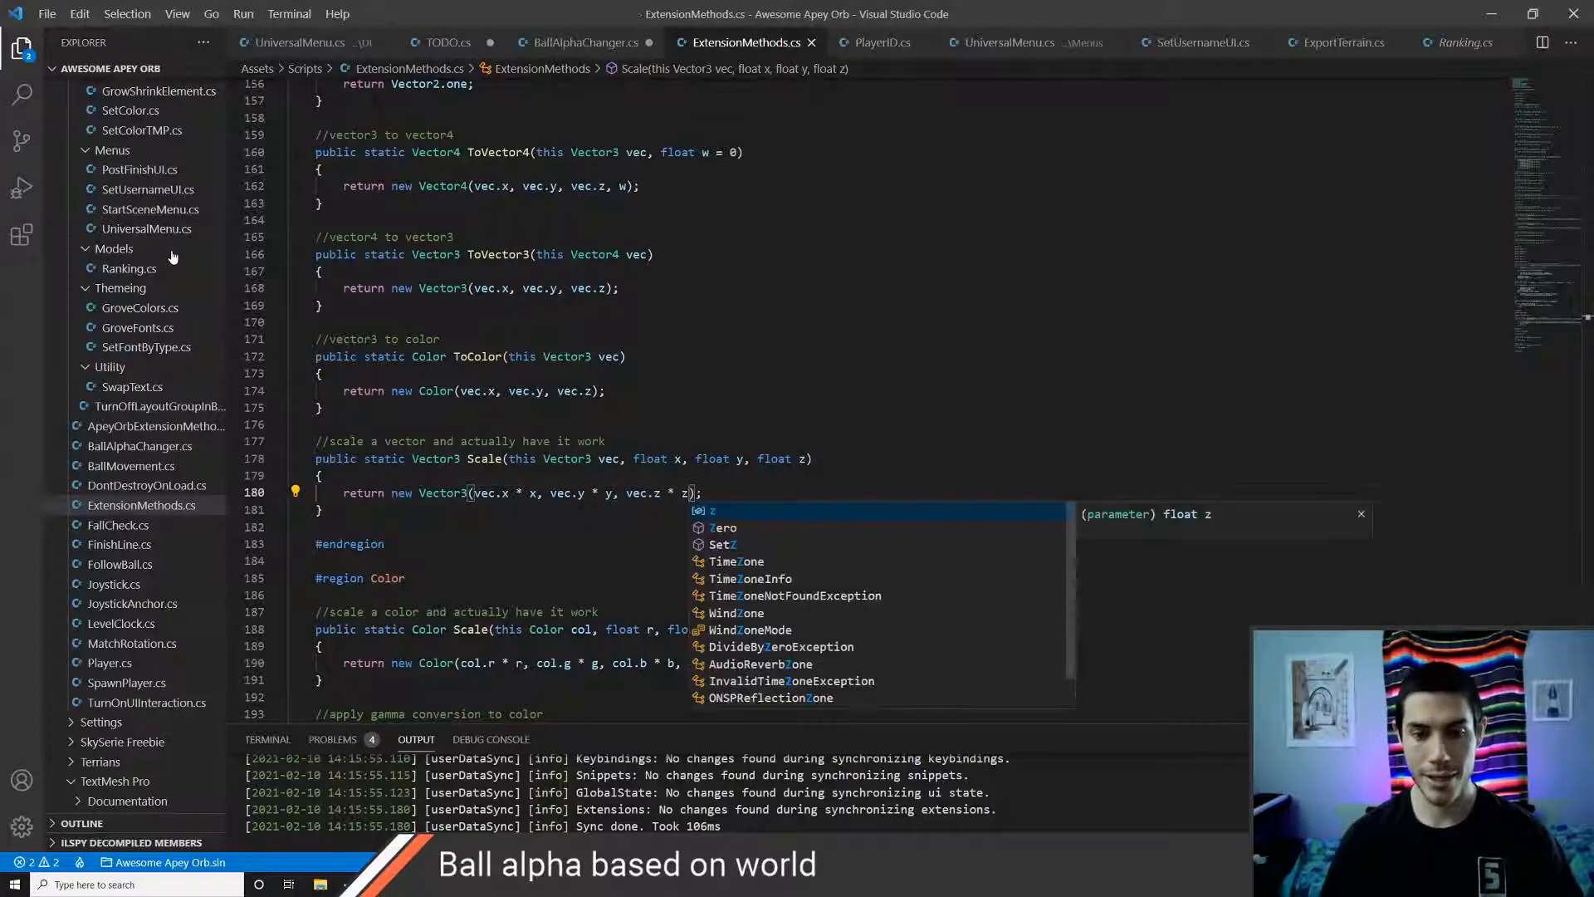
pyautogui.press('Escape')
pyautogui.press('Down')
pyautogui.press('Down')
pyautogui.press('Up')
pyautogui.press('Up')
pyautogui.press('Up')
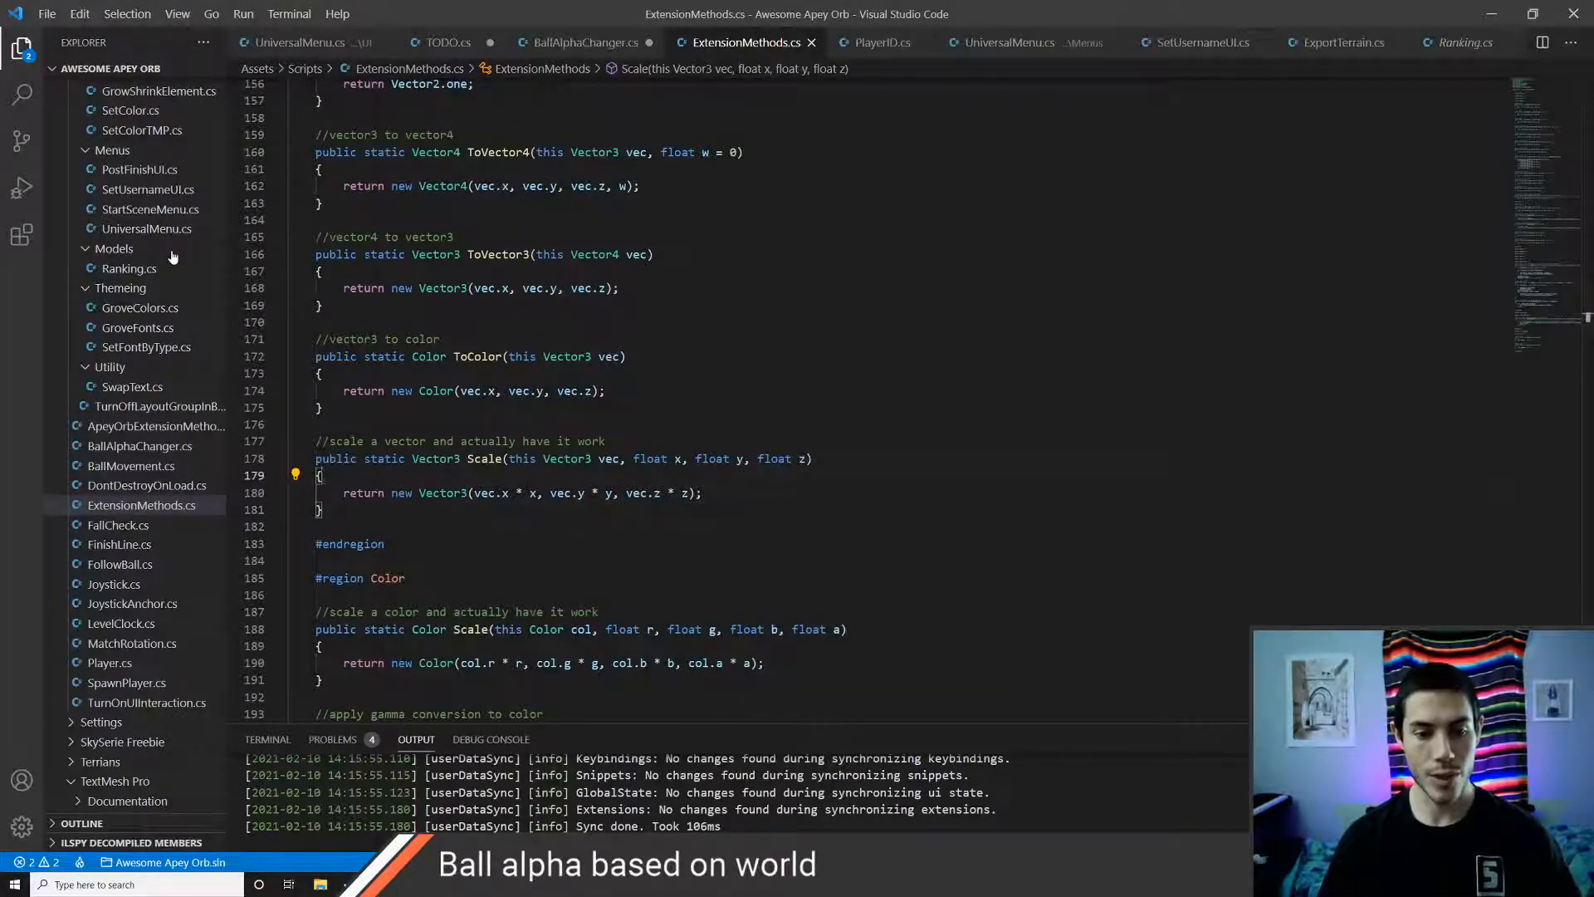
# - In BallAlphaChanger.cs, assign mat.color from a mat.color.Scale call with 1,1,1 as the first three arguments
pyautogui.hotkey('ctrl', 'Tab')
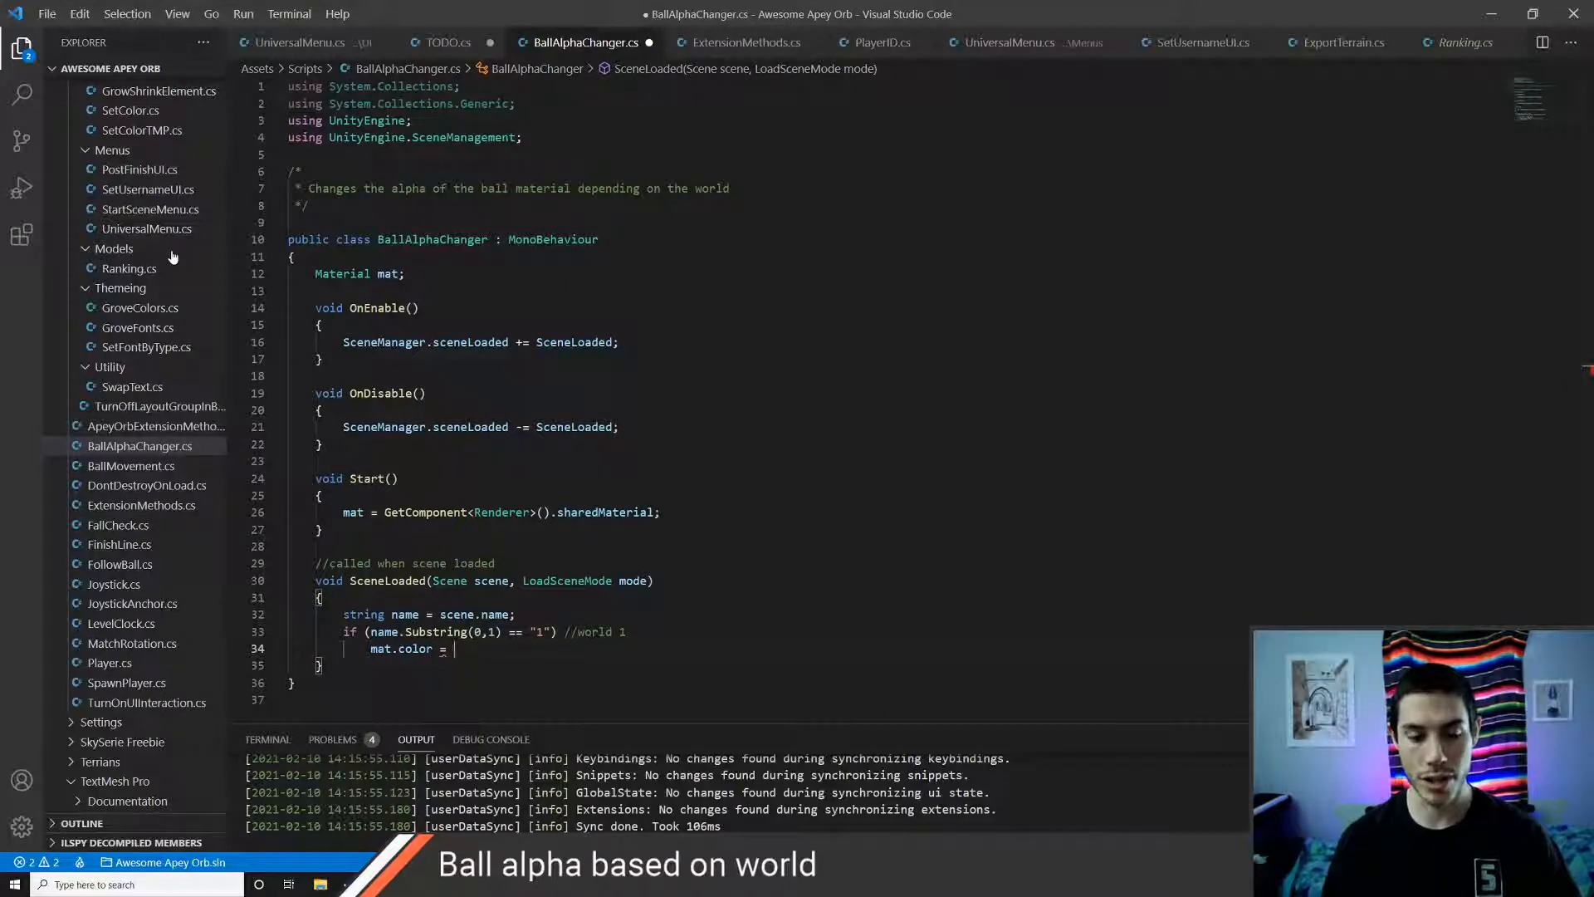
pyautogui.write('mat.co')
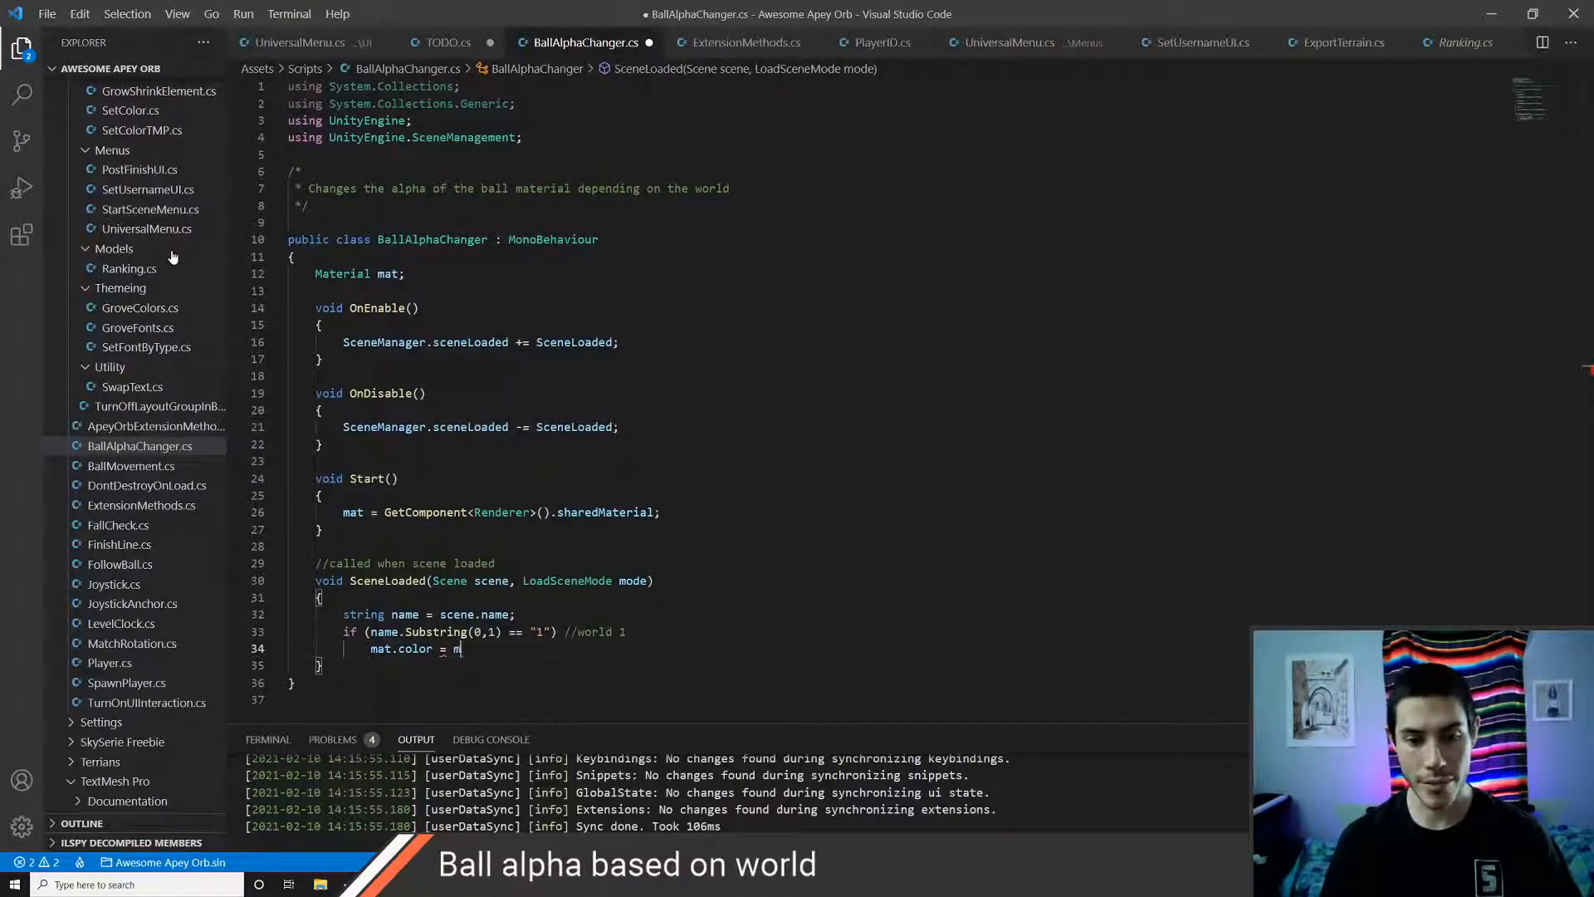
pyautogui.write('lor')
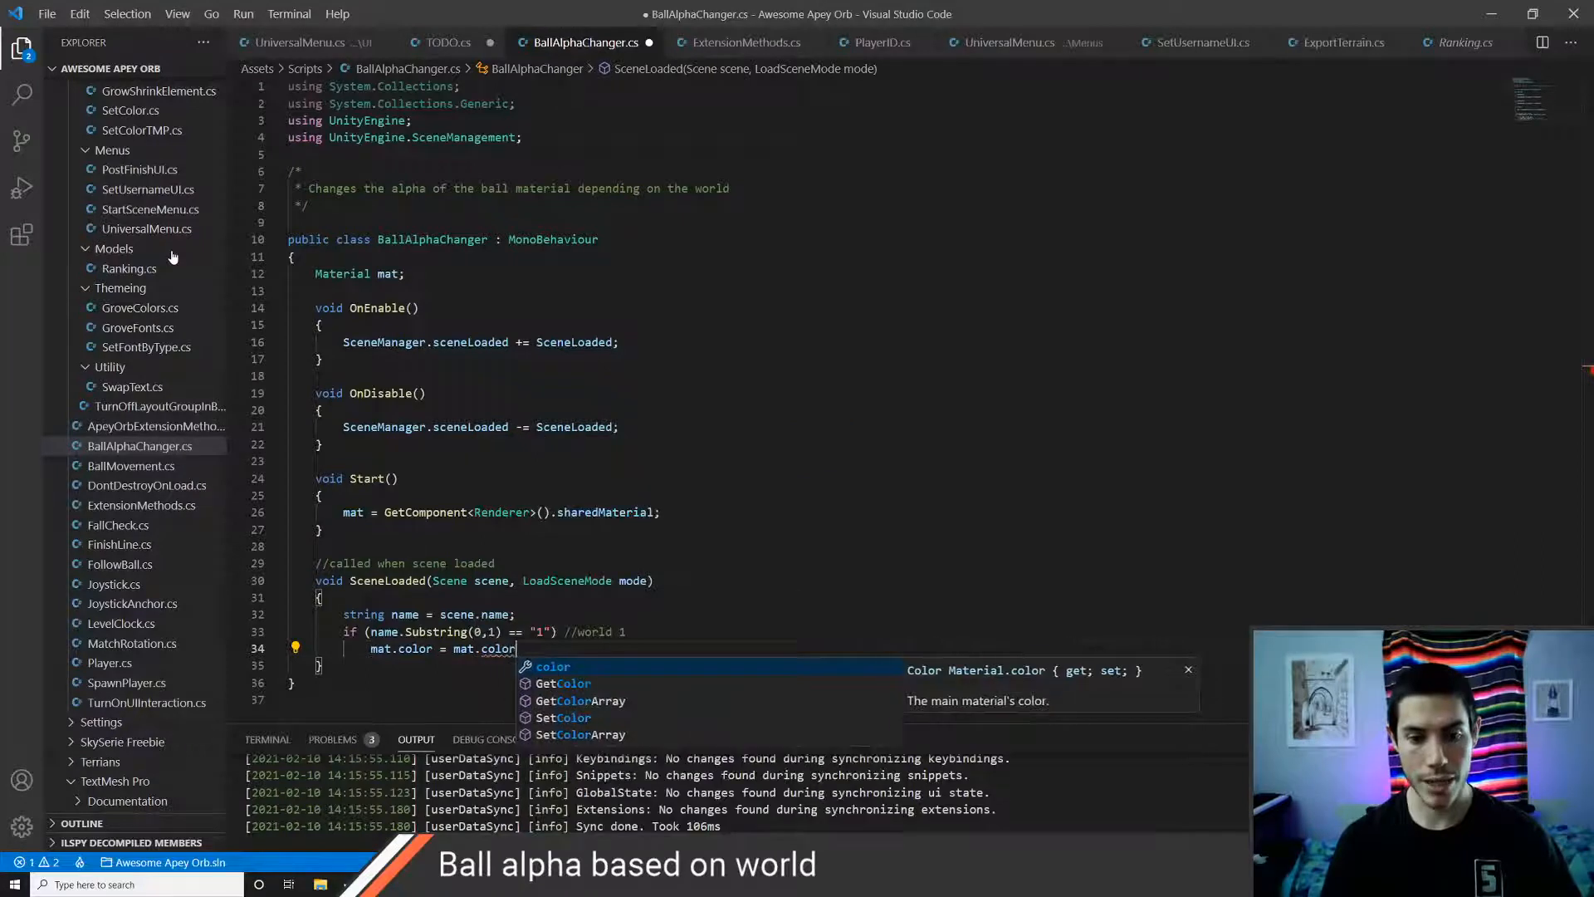
pyautogui.write('.Scale(1,1,1')
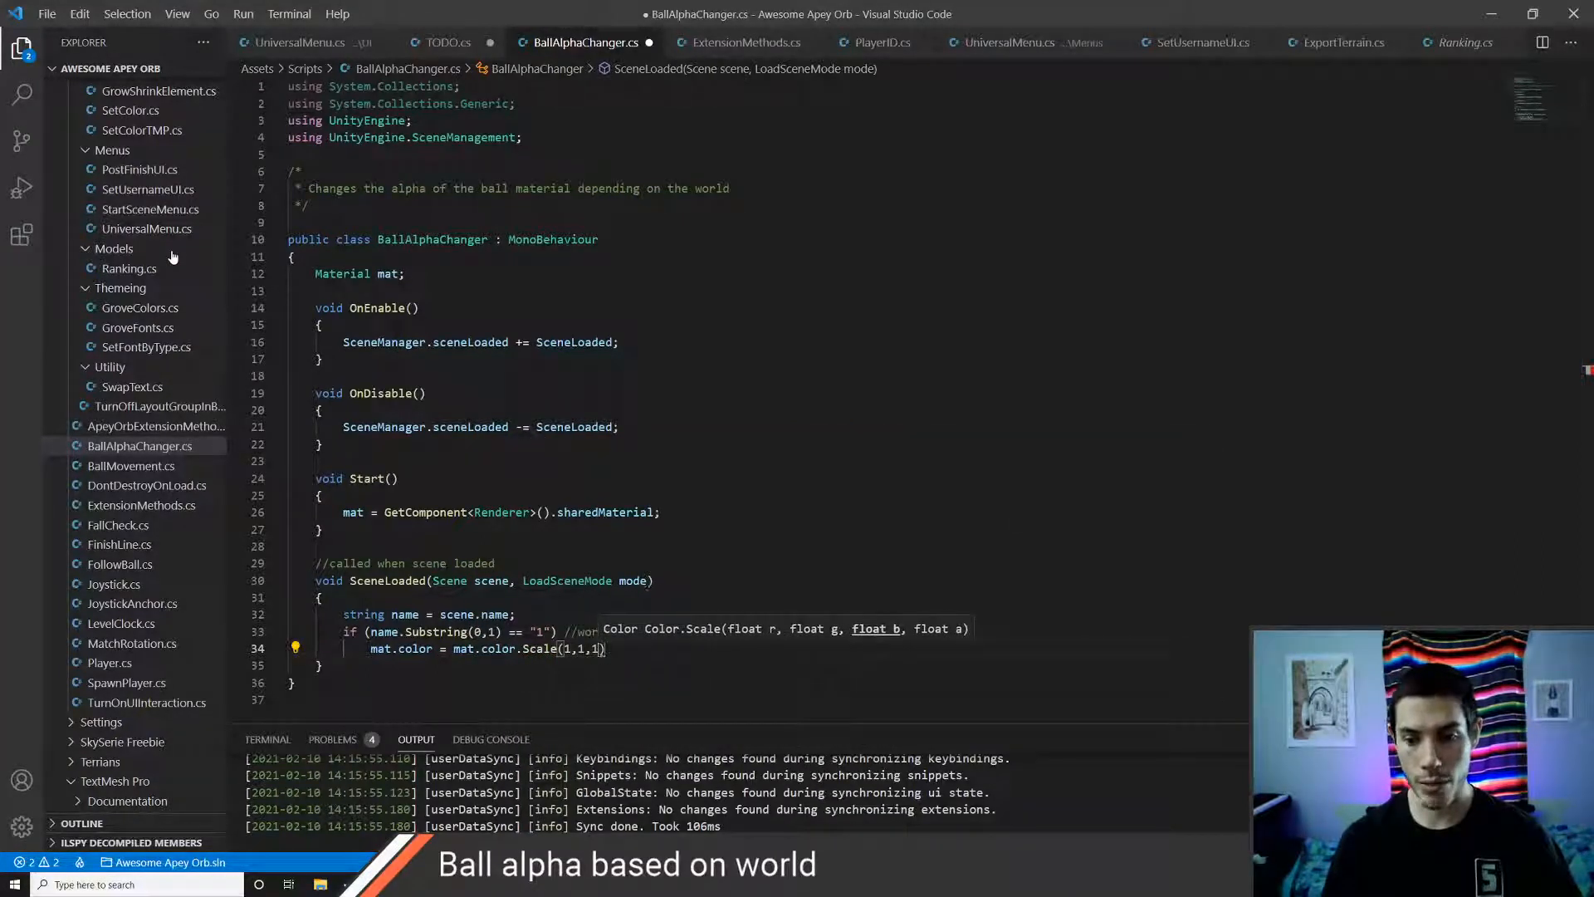
pyautogui.write(',')
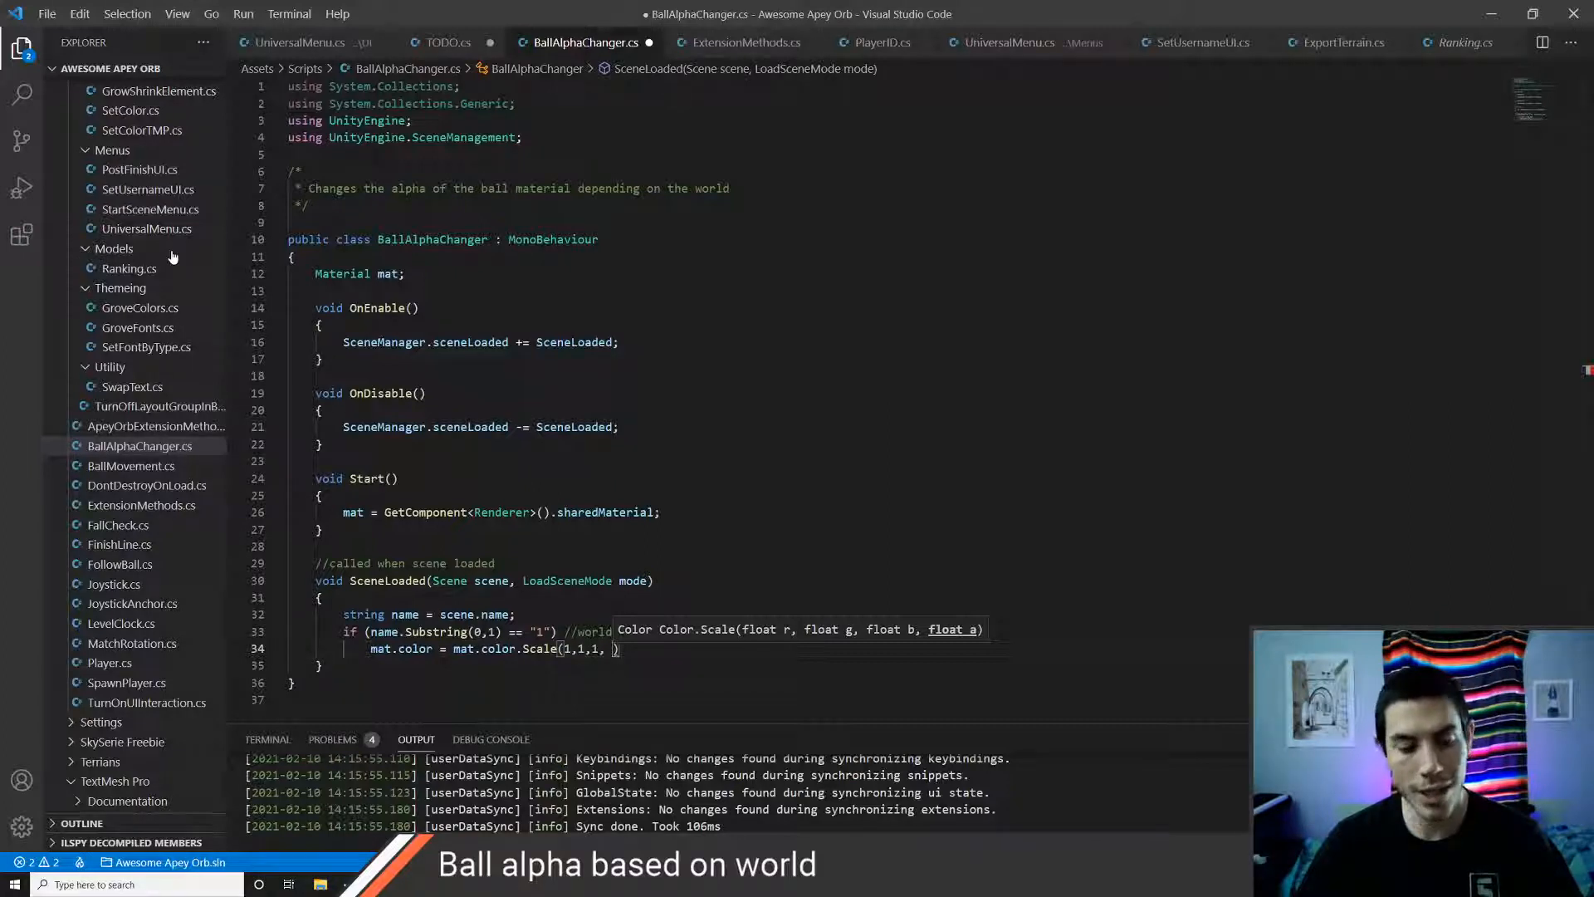
# - Replace the first argument of the Scale call with mat.color.r
pyautogui.press('Left')
pyautogui.press('Left')
pyautogui.press('Left')
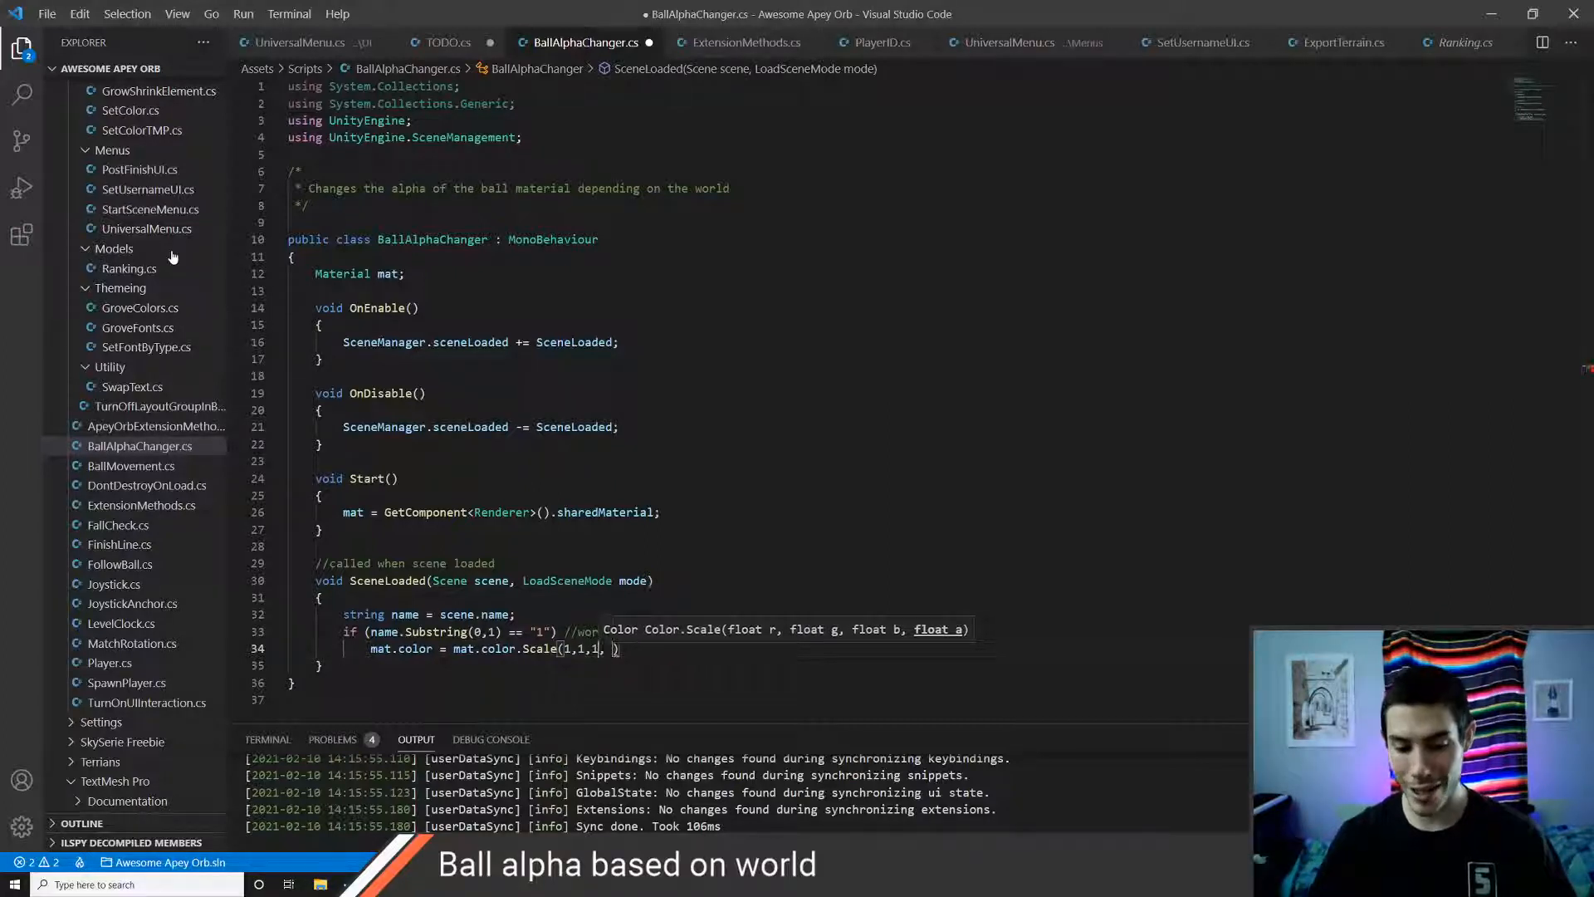
pyautogui.press('Left')
pyautogui.press('Left')
pyautogui.press('Left')
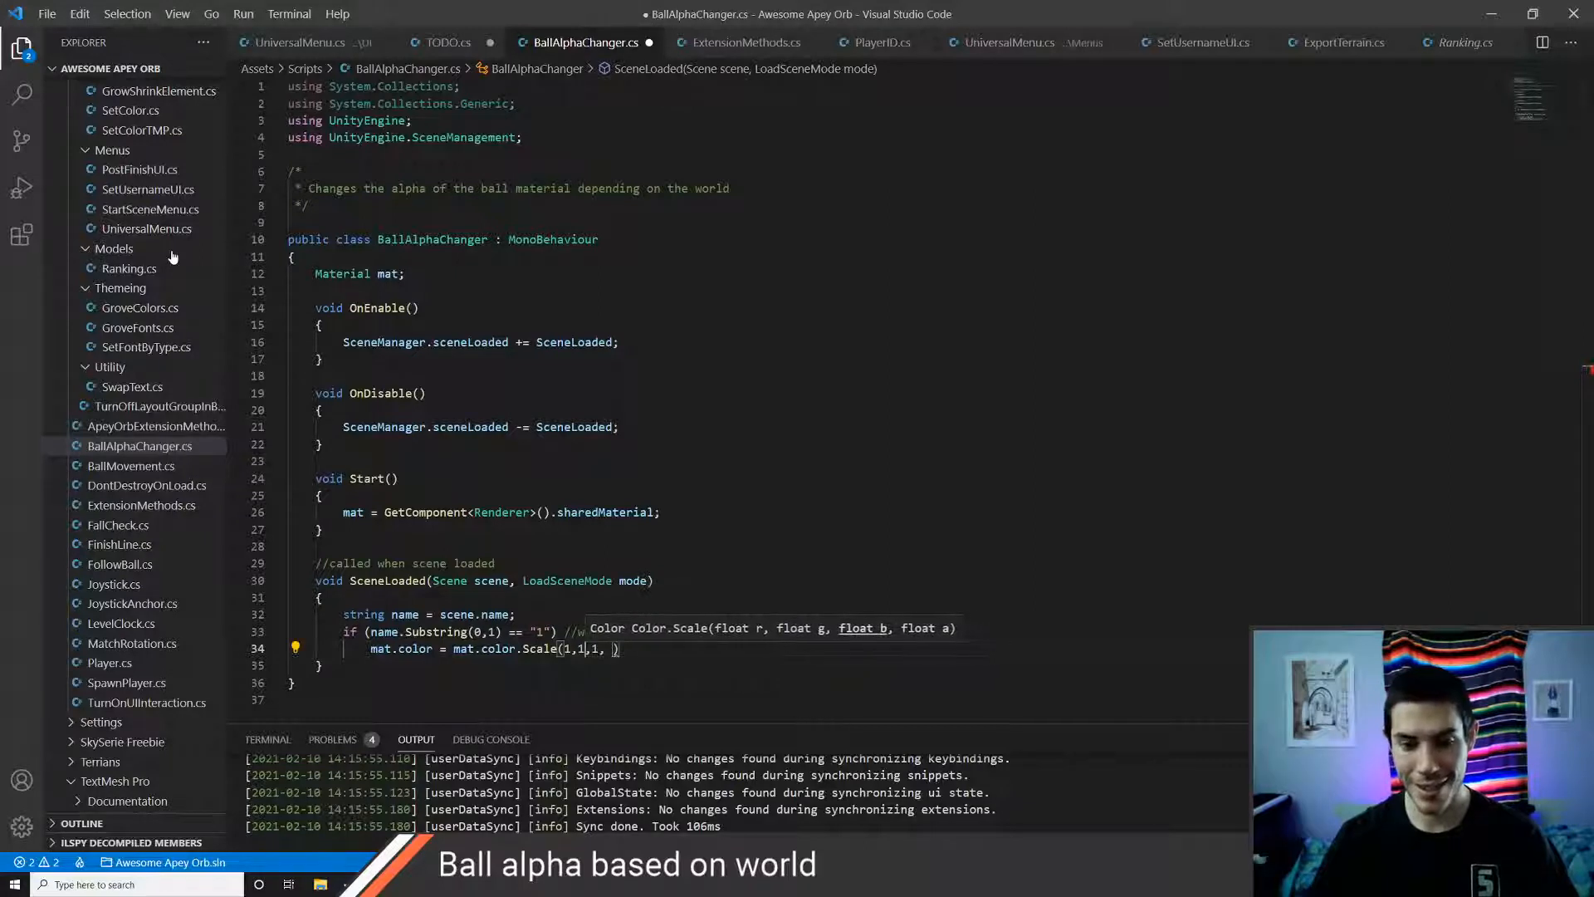
pyautogui.press('BackSpace')
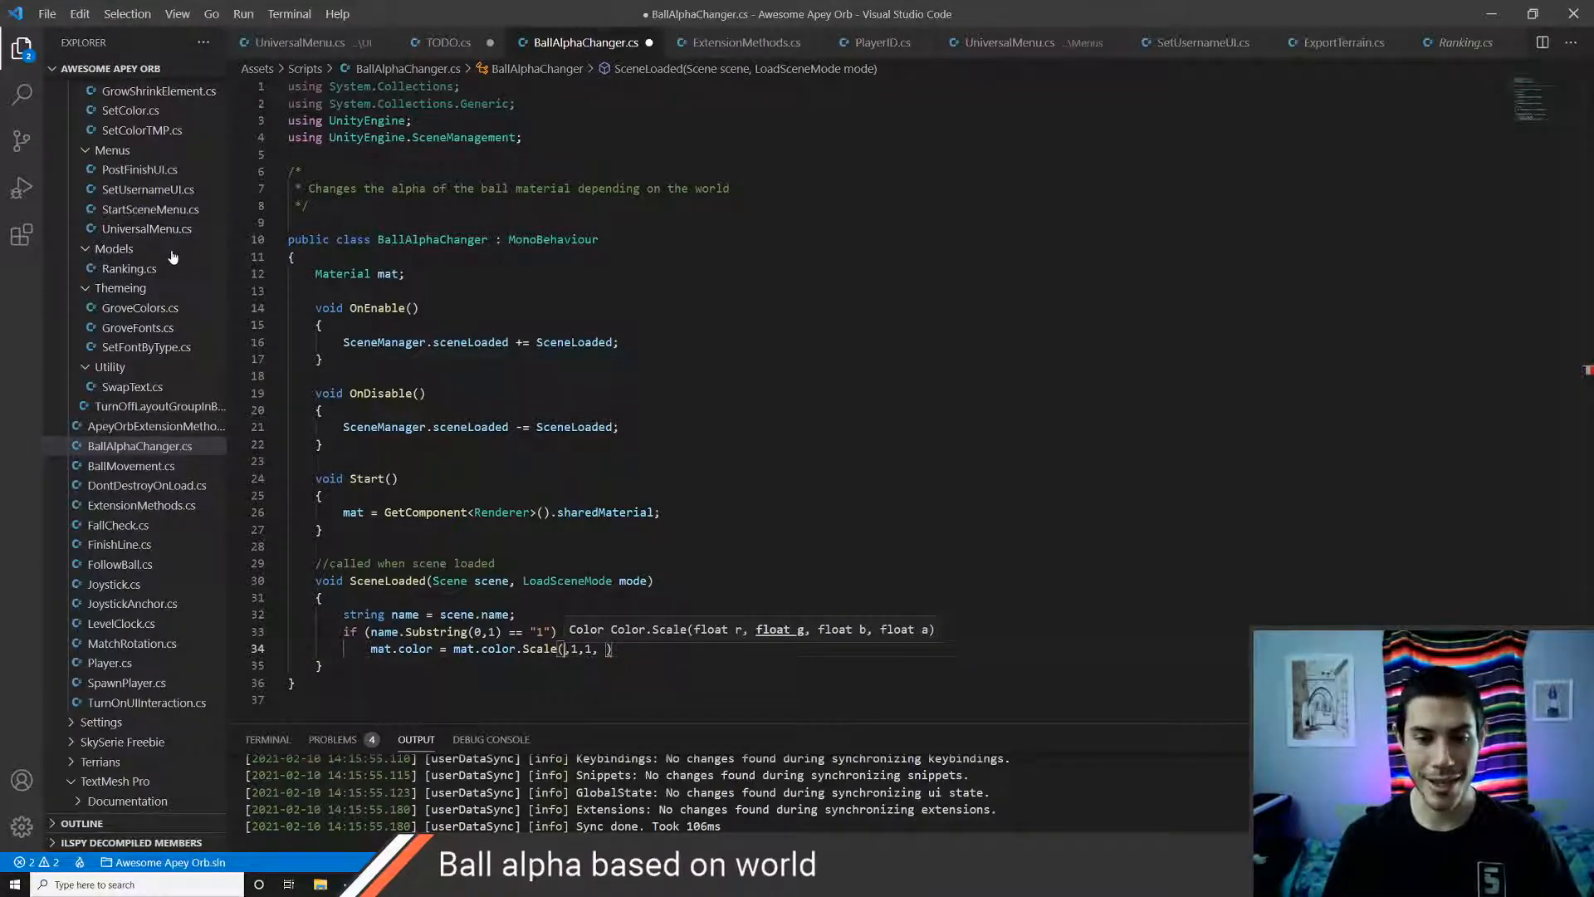
pyautogui.write('mat.color.')
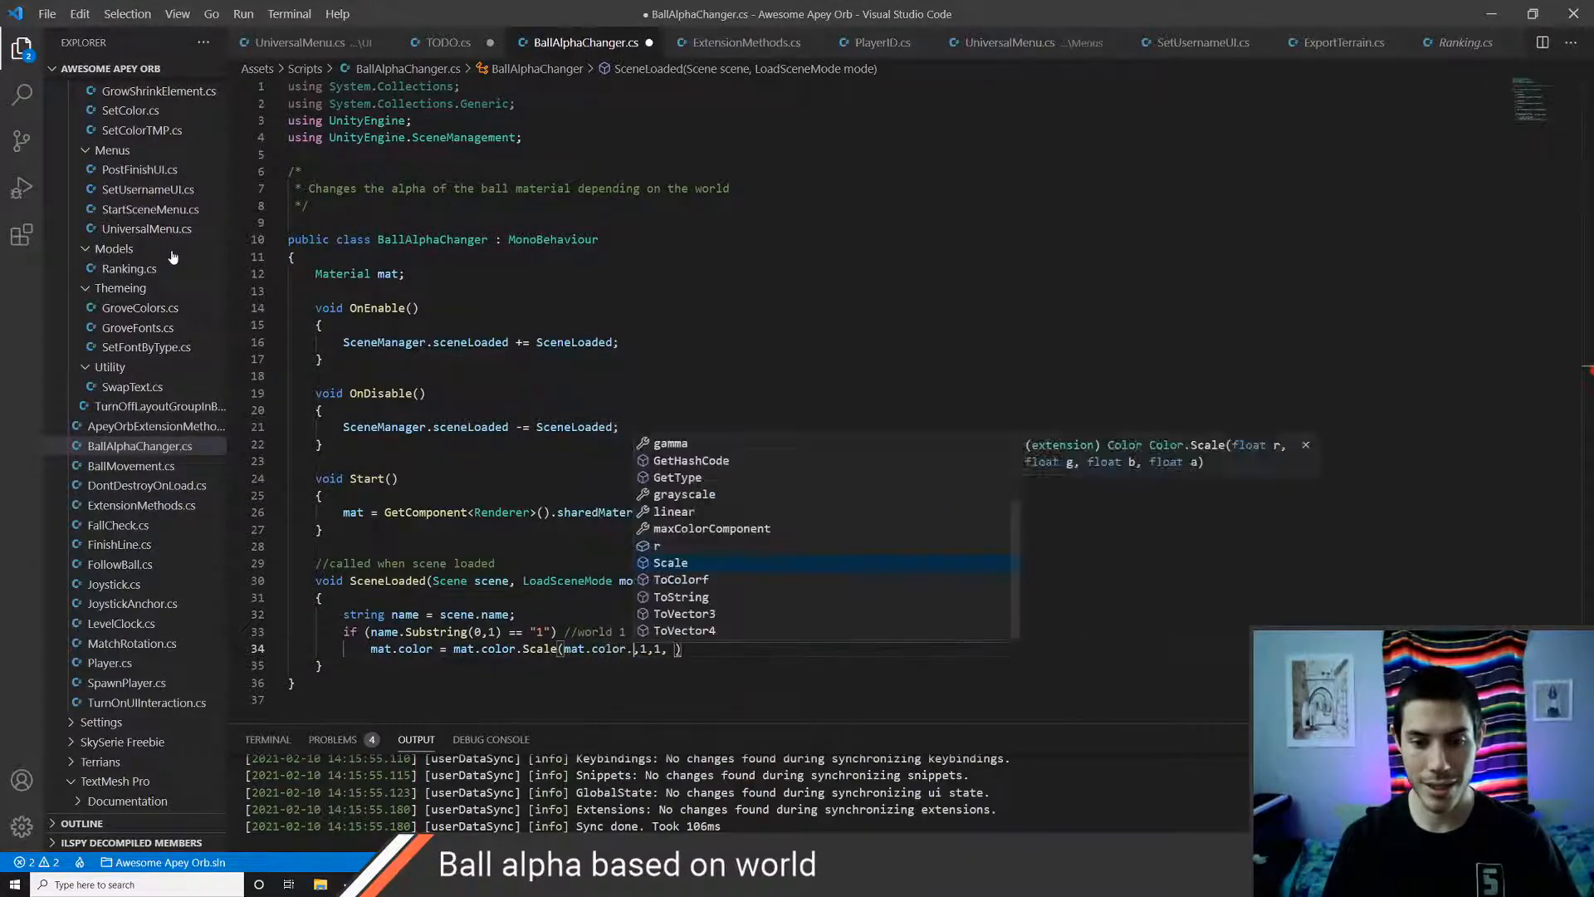
pyautogui.write('r')
# - Replace the second argument of the Scale call with mat.color.g
pyautogui.press('Right')
pyautogui.press('Right')
pyautogui.press('BackSpace')
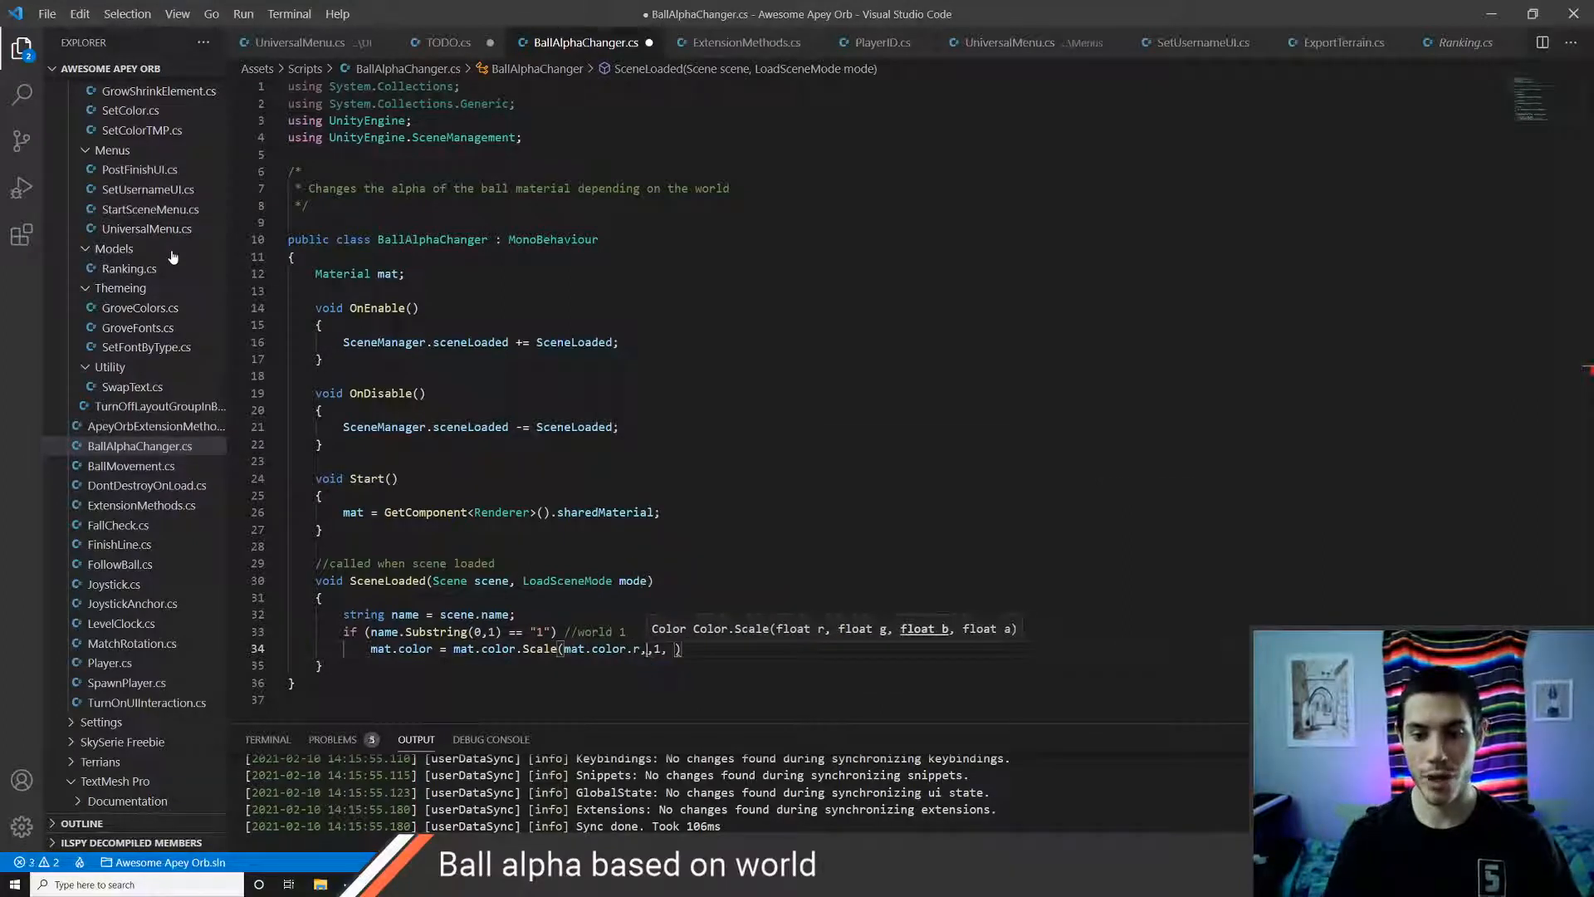
pyautogui.write('mat.color.')
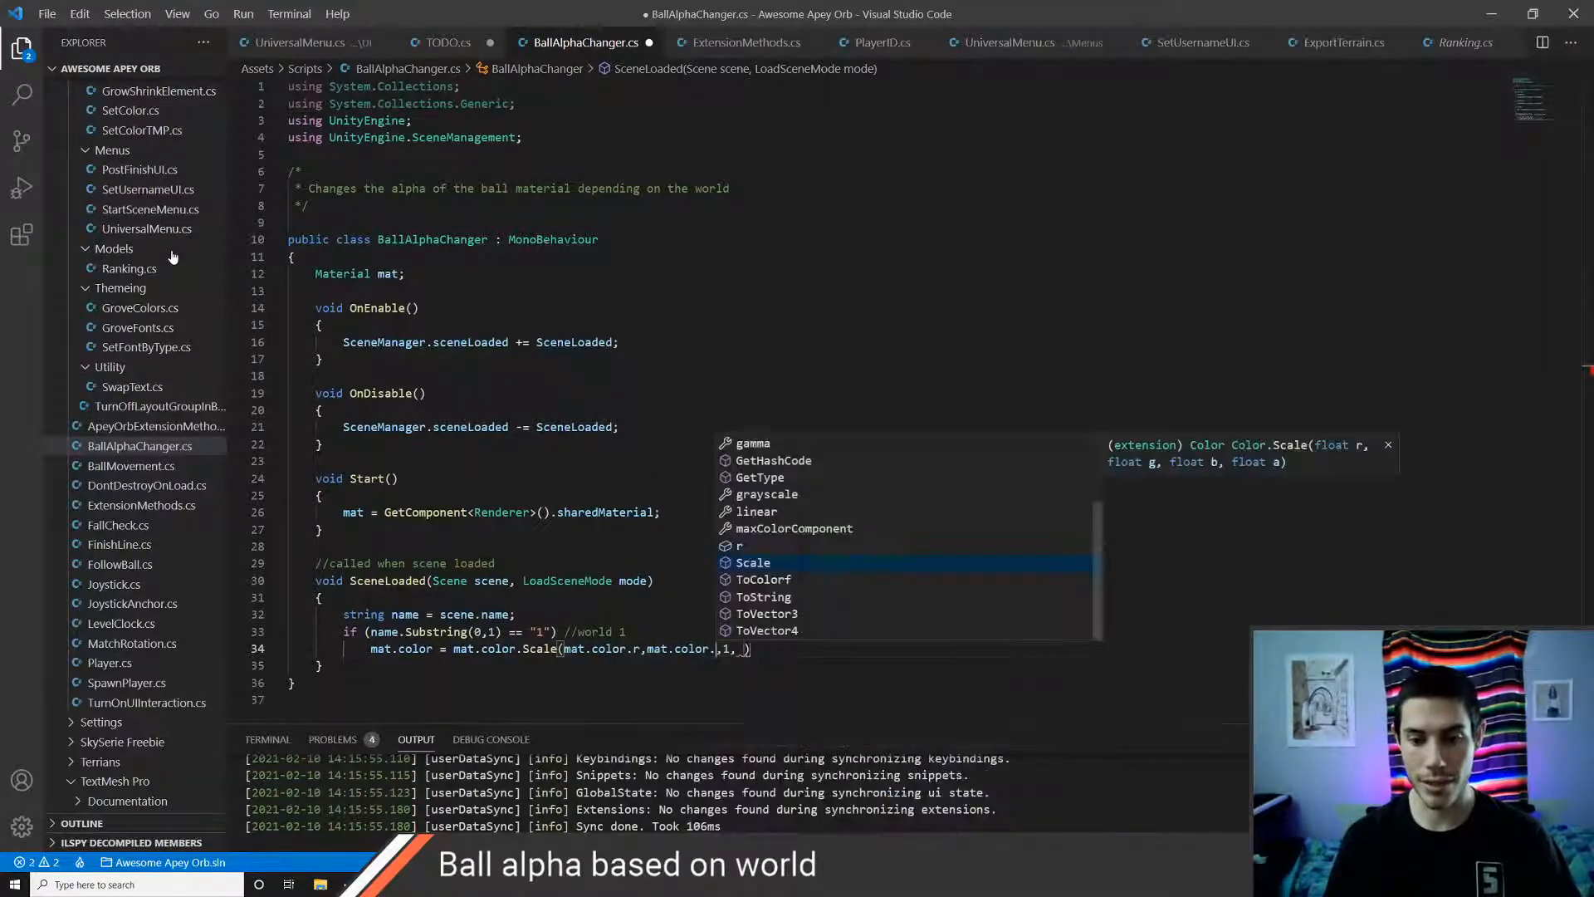
pyautogui.write('g')
# - Replace the third argument of the Scale call with mat.color.b and save the script
pyautogui.press('Right')
pyautogui.press('Right')
pyautogui.press('BackSpace')
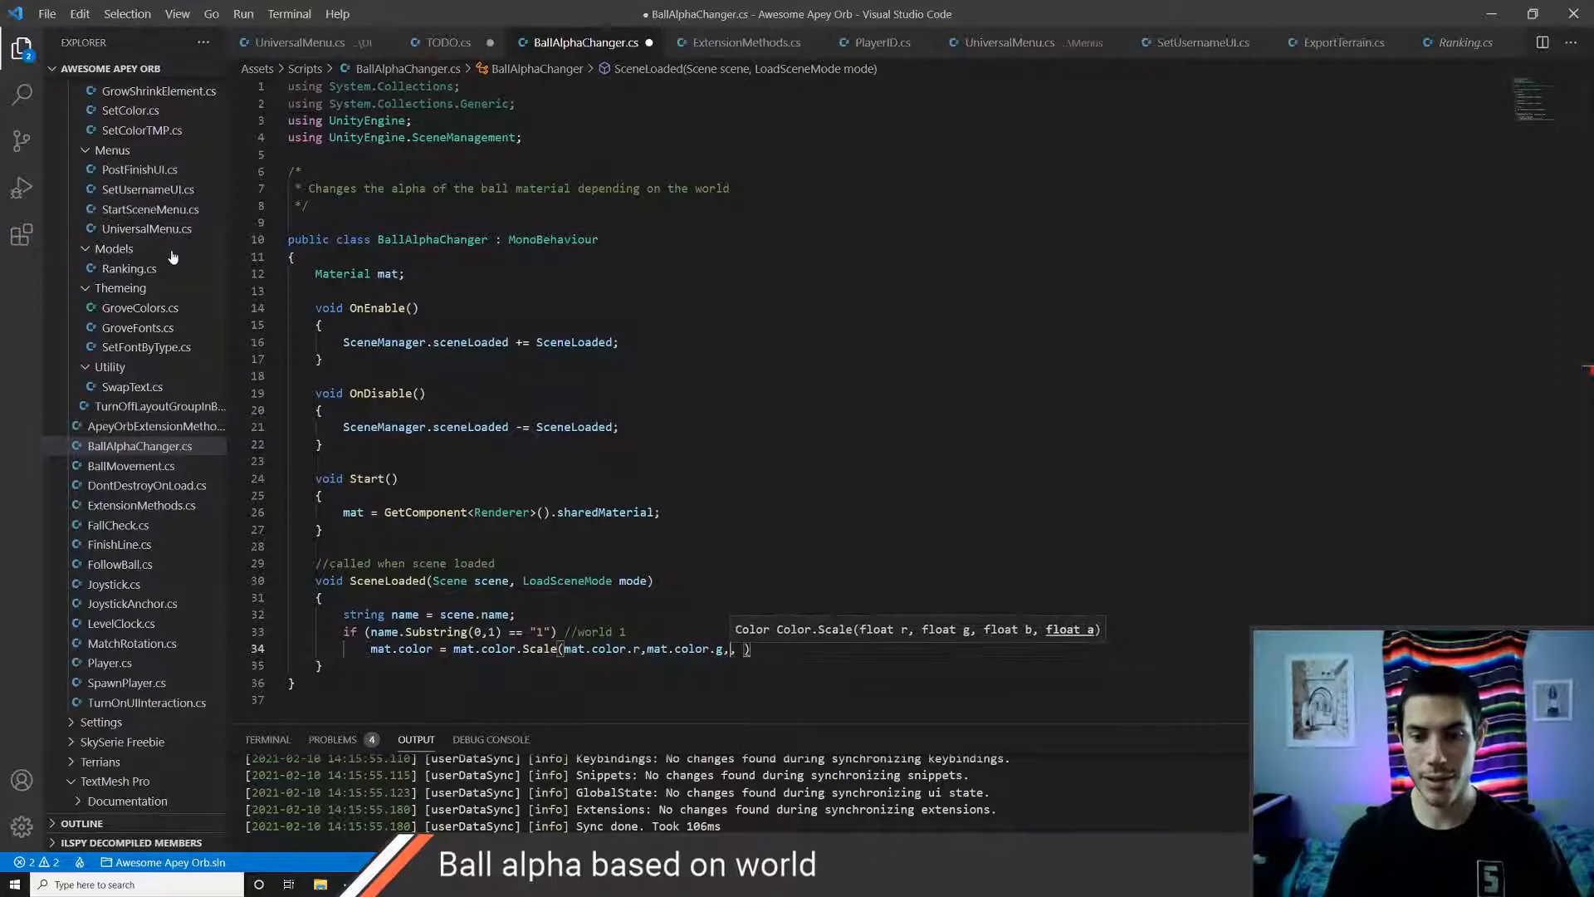
pyautogui.write('mat.color')
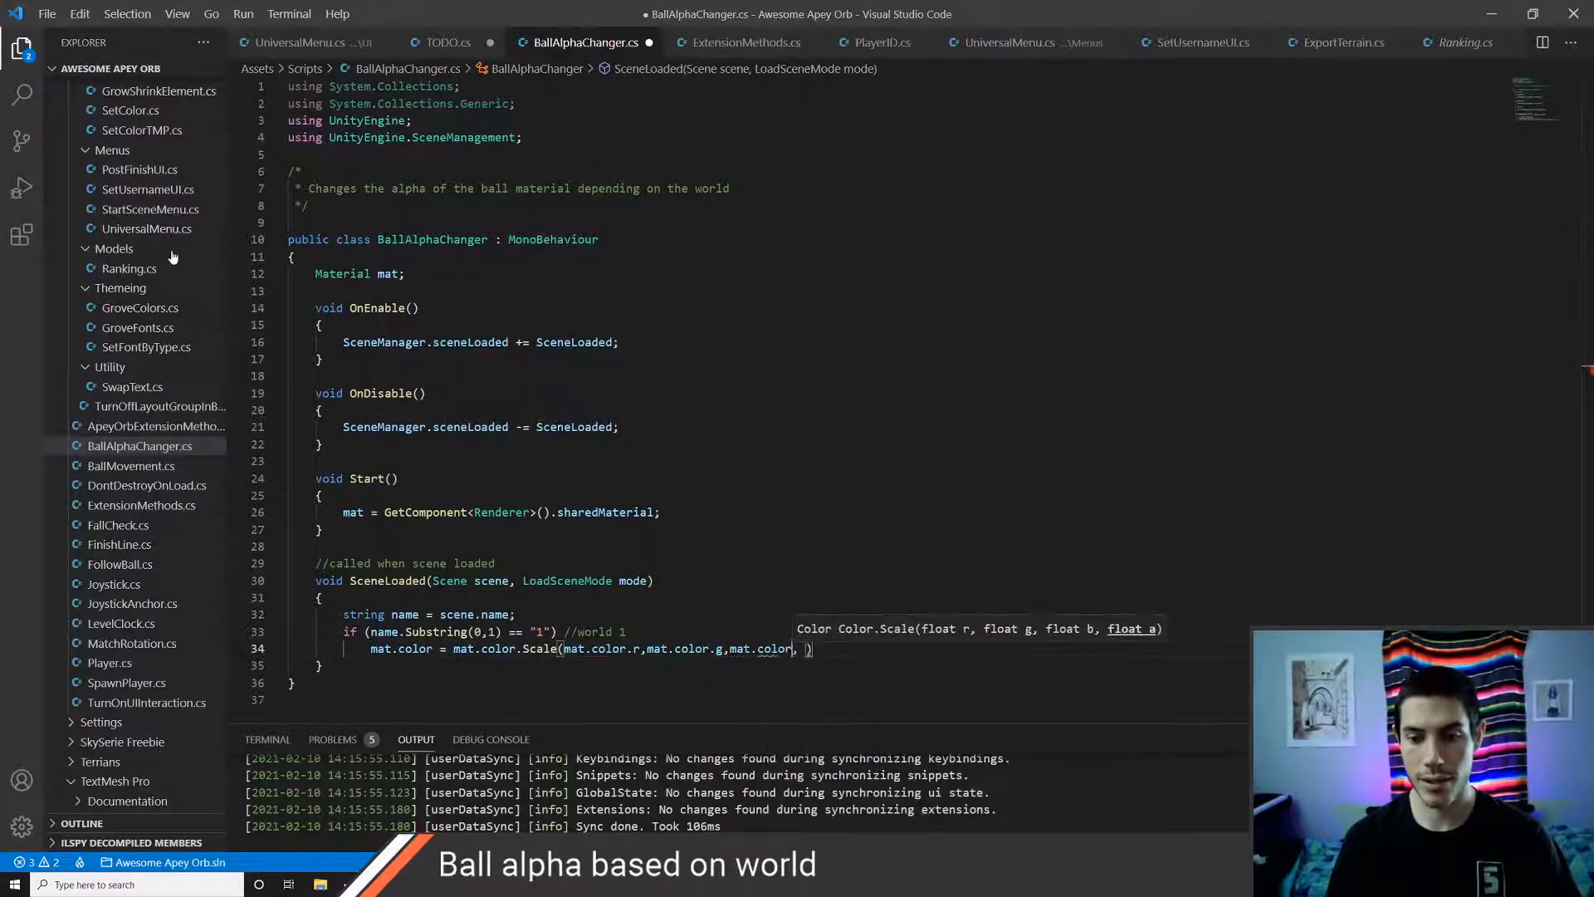
pyautogui.write('.b')
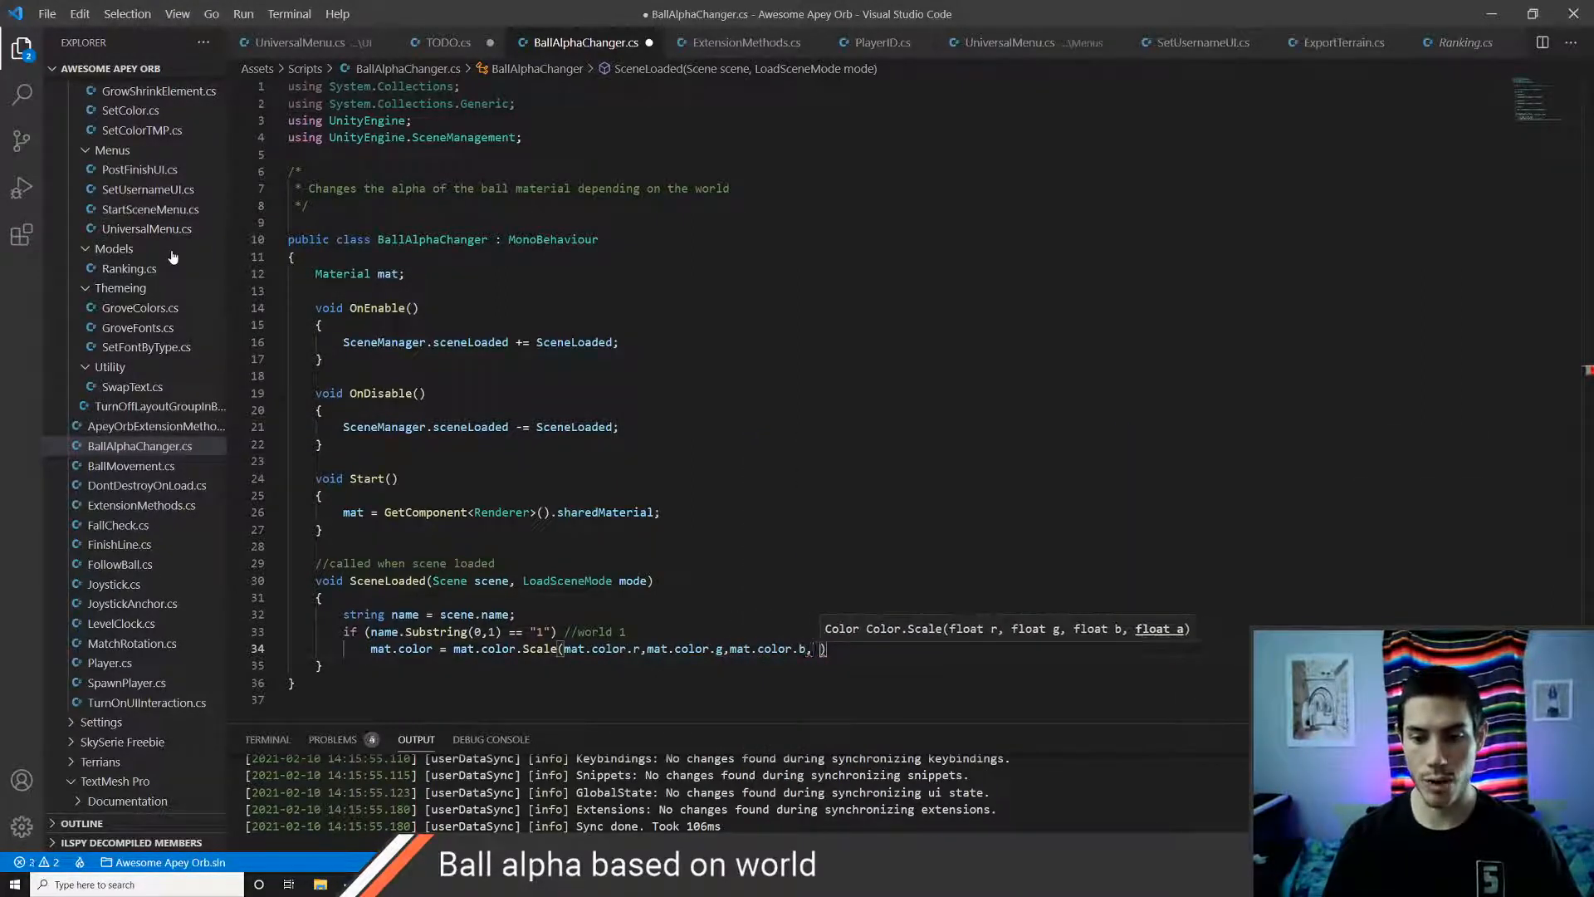
pyautogui.hotkey('ctrl', 's')
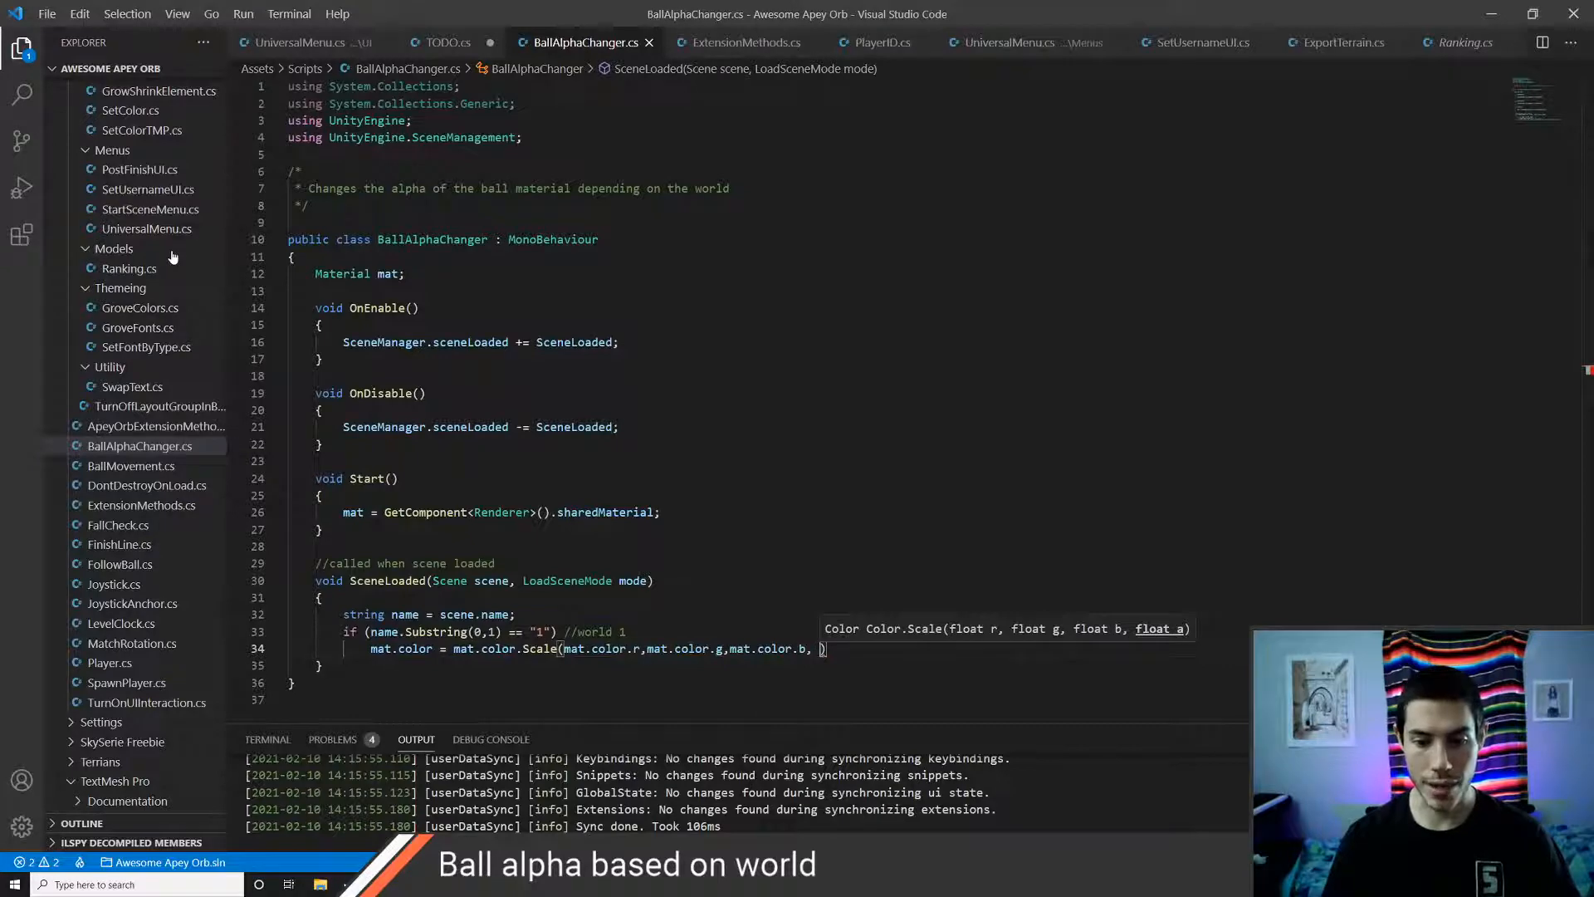
# - Switch to Unity and look up the Base Map color values of the Ball's Glass material in the Player prefab
pyautogui.hotkey('alt', 'Tab')
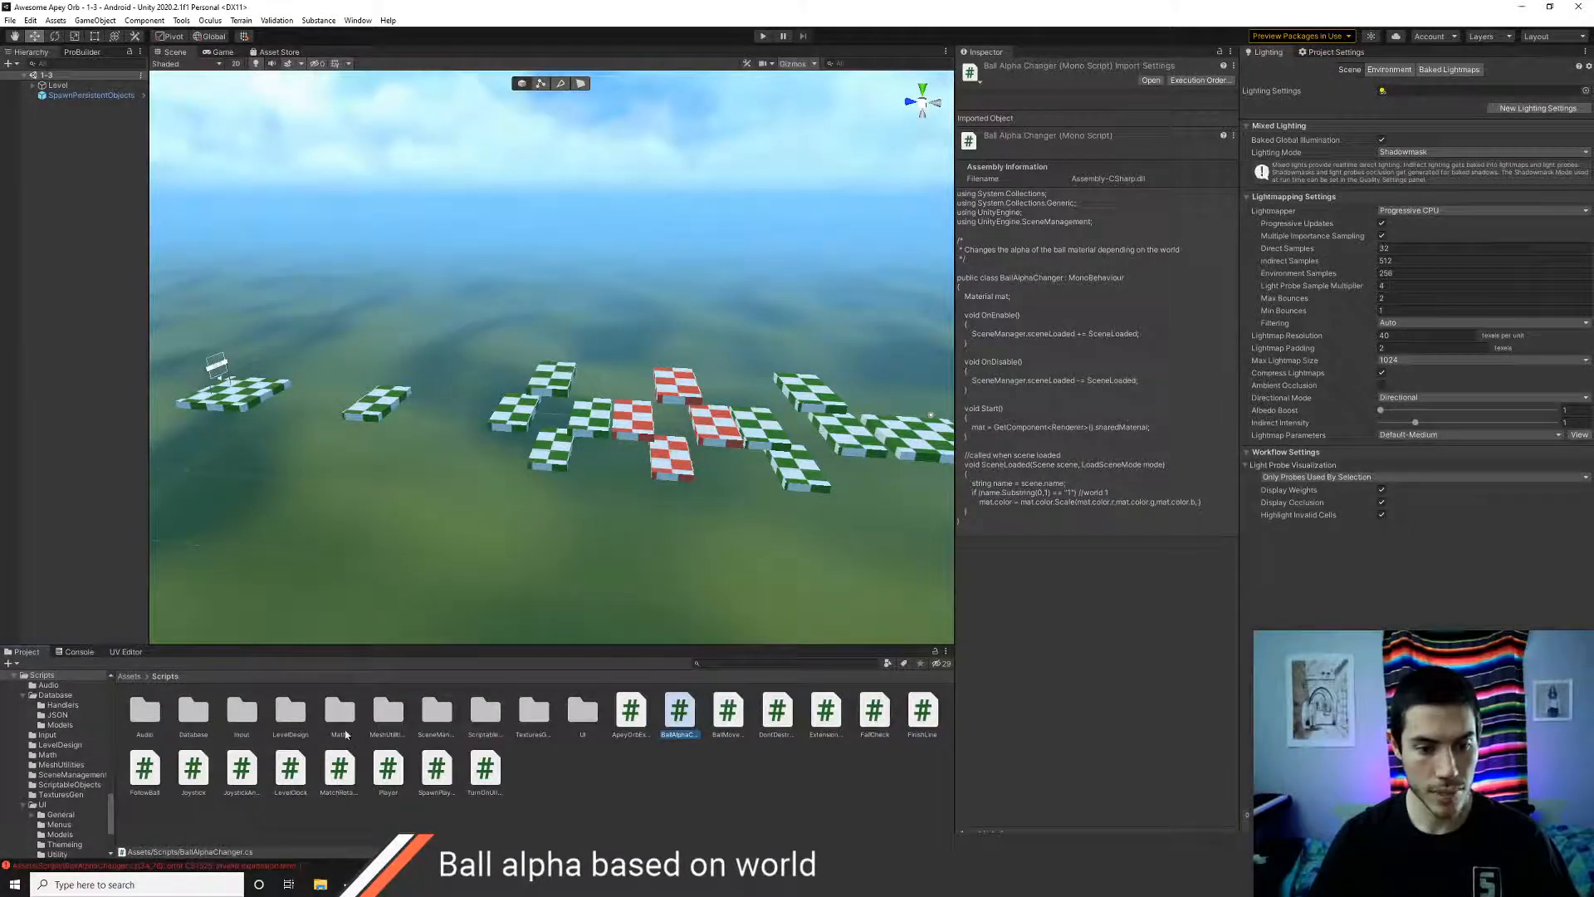
pyautogui.click(130, 677)
pyautogui.doubleClick(438, 722)
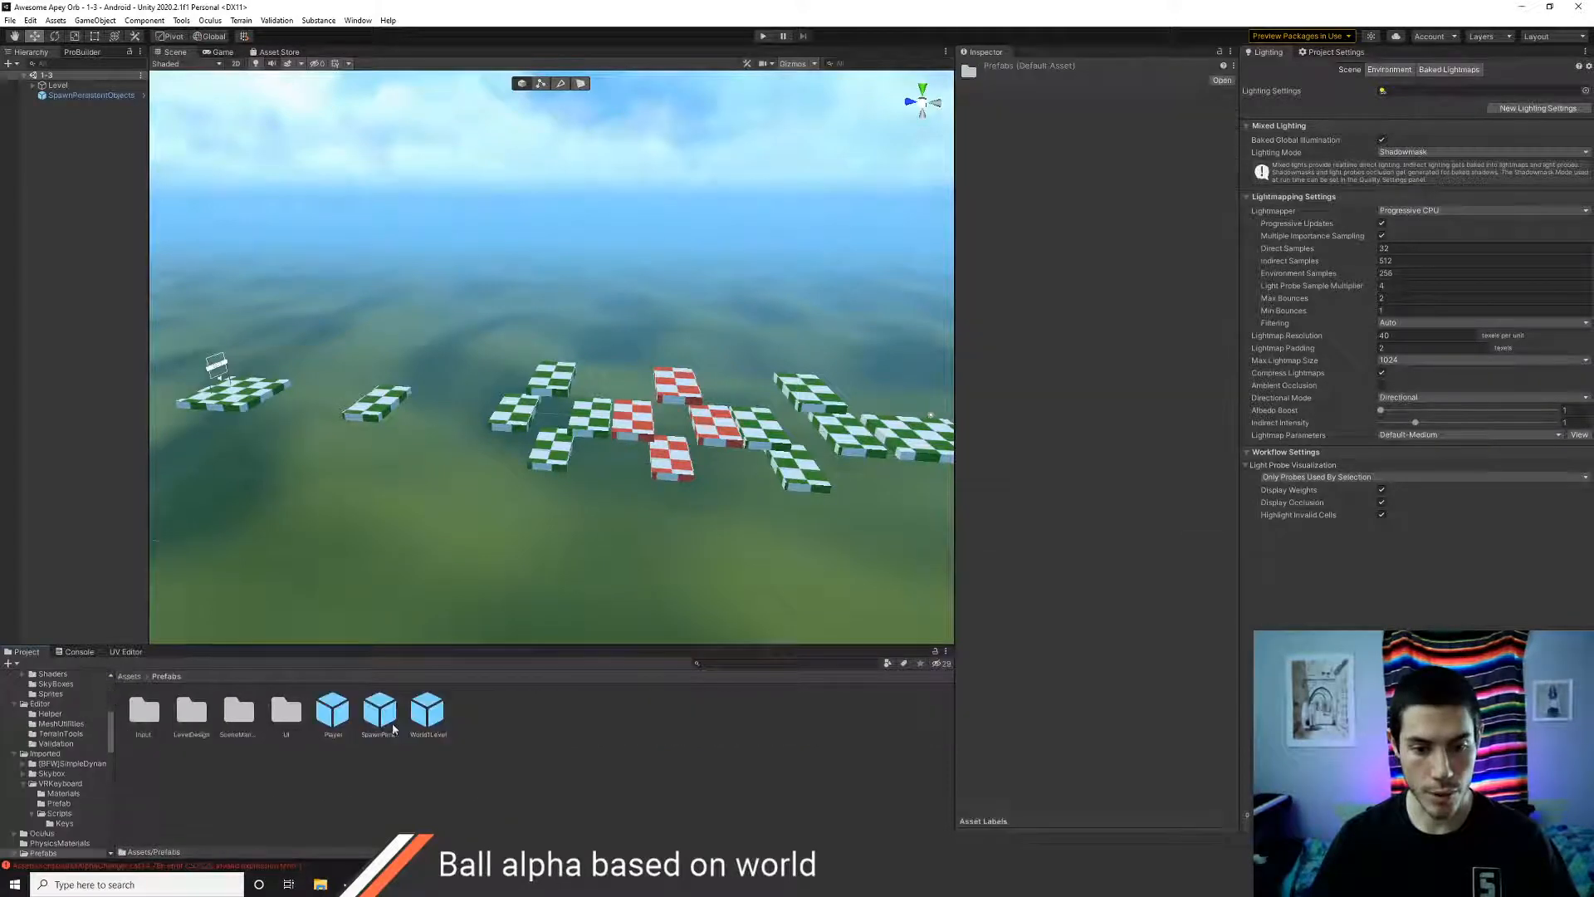
pyautogui.doubleClick(333, 712)
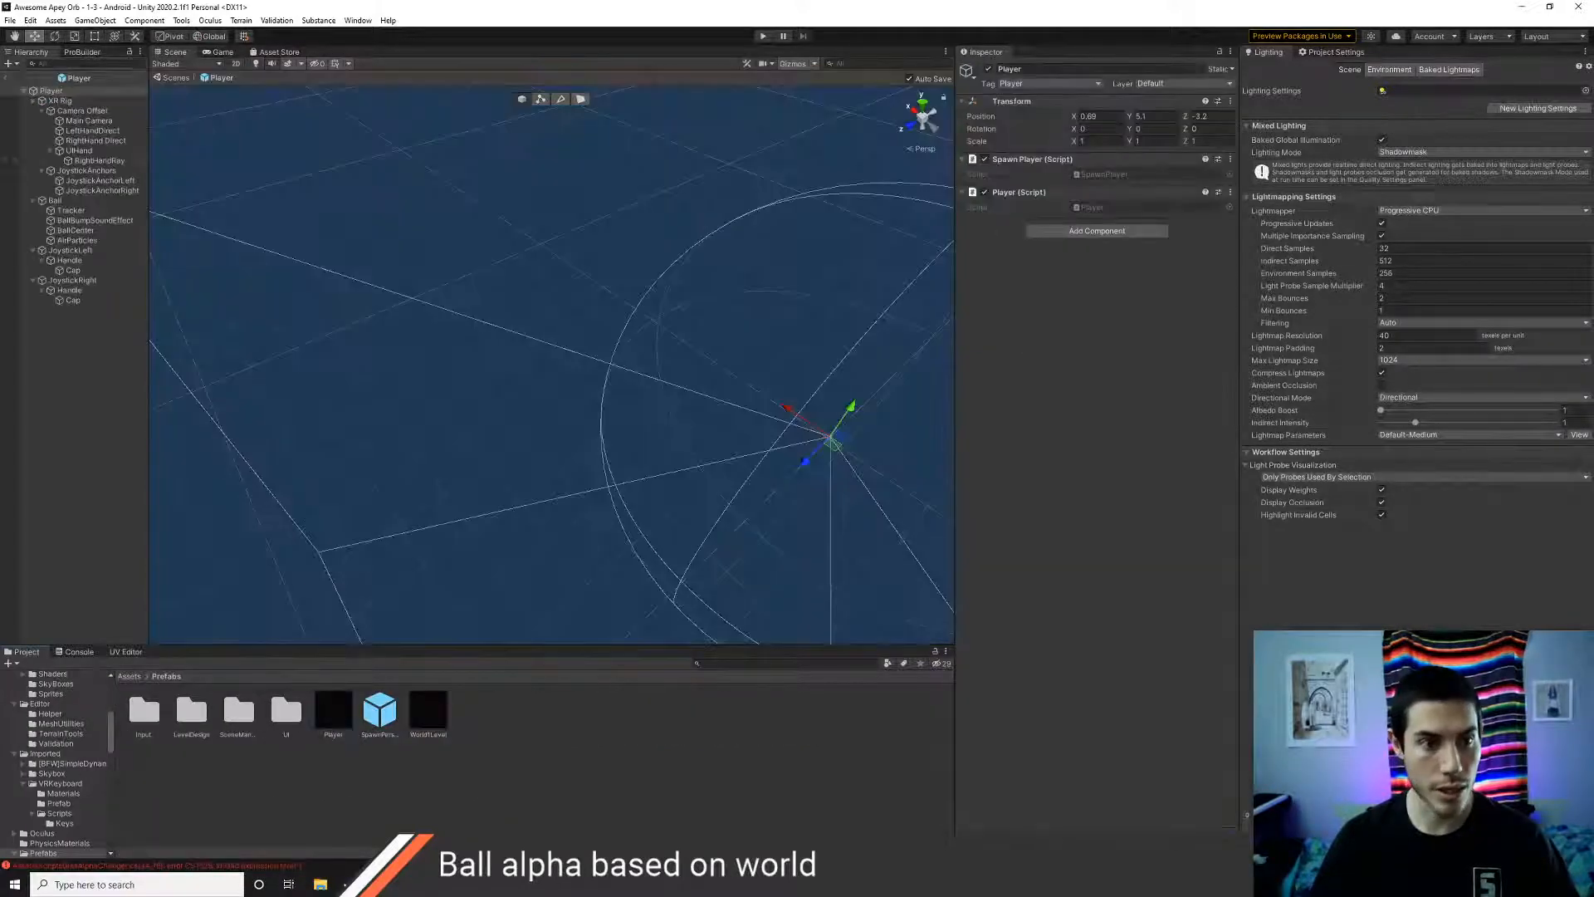
pyautogui.click(55, 200)
pyautogui.scroll(-5, 1044, 299)
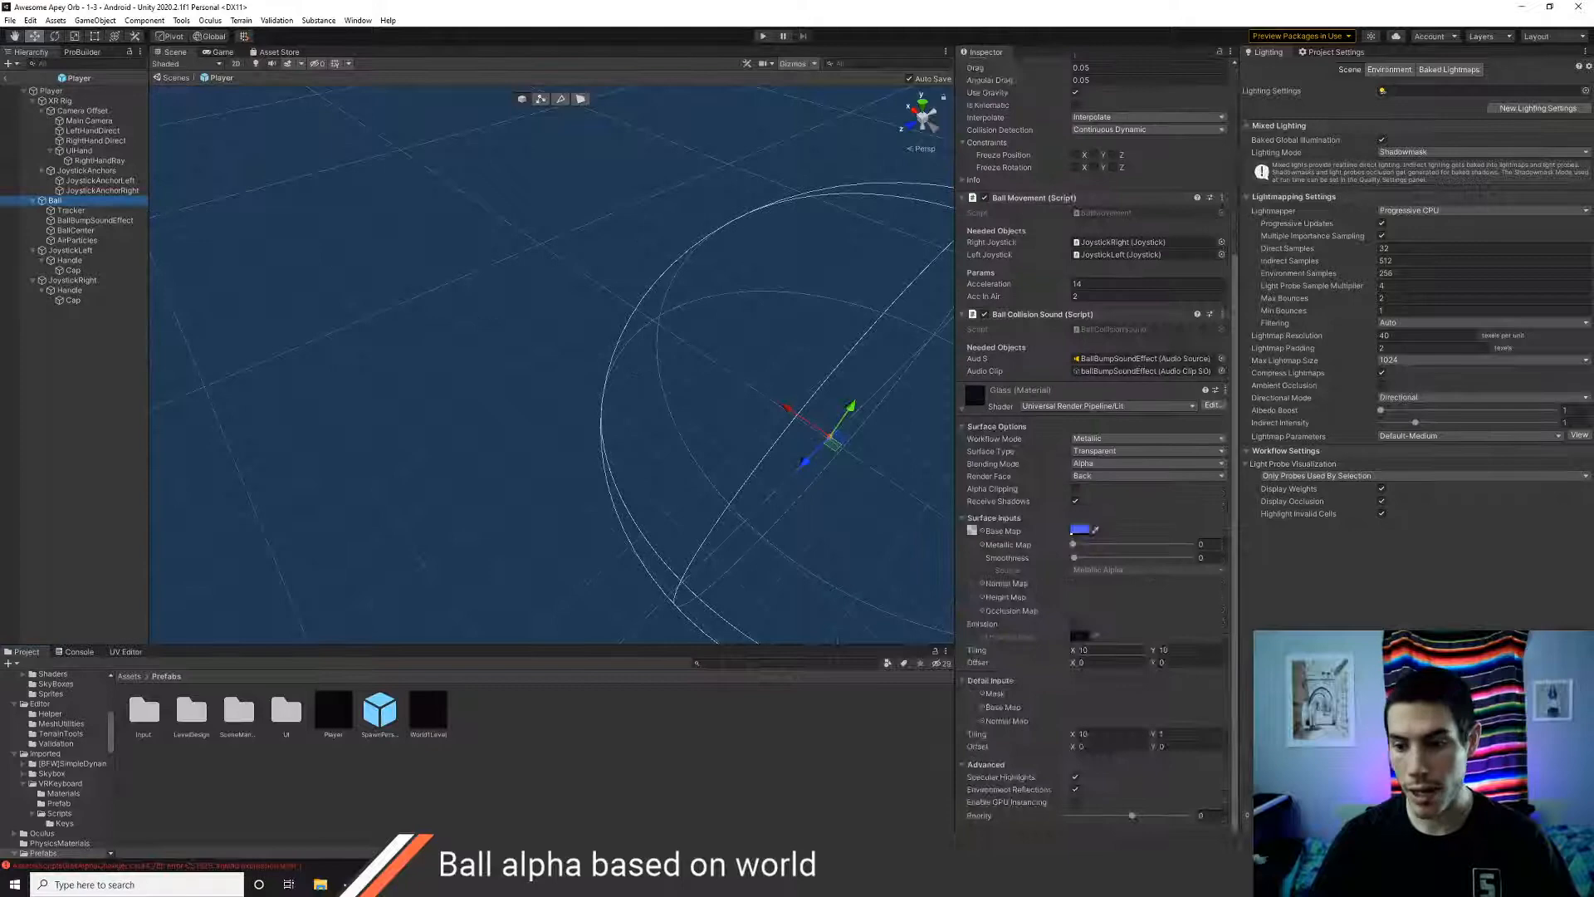
pyautogui.click(1077, 531)
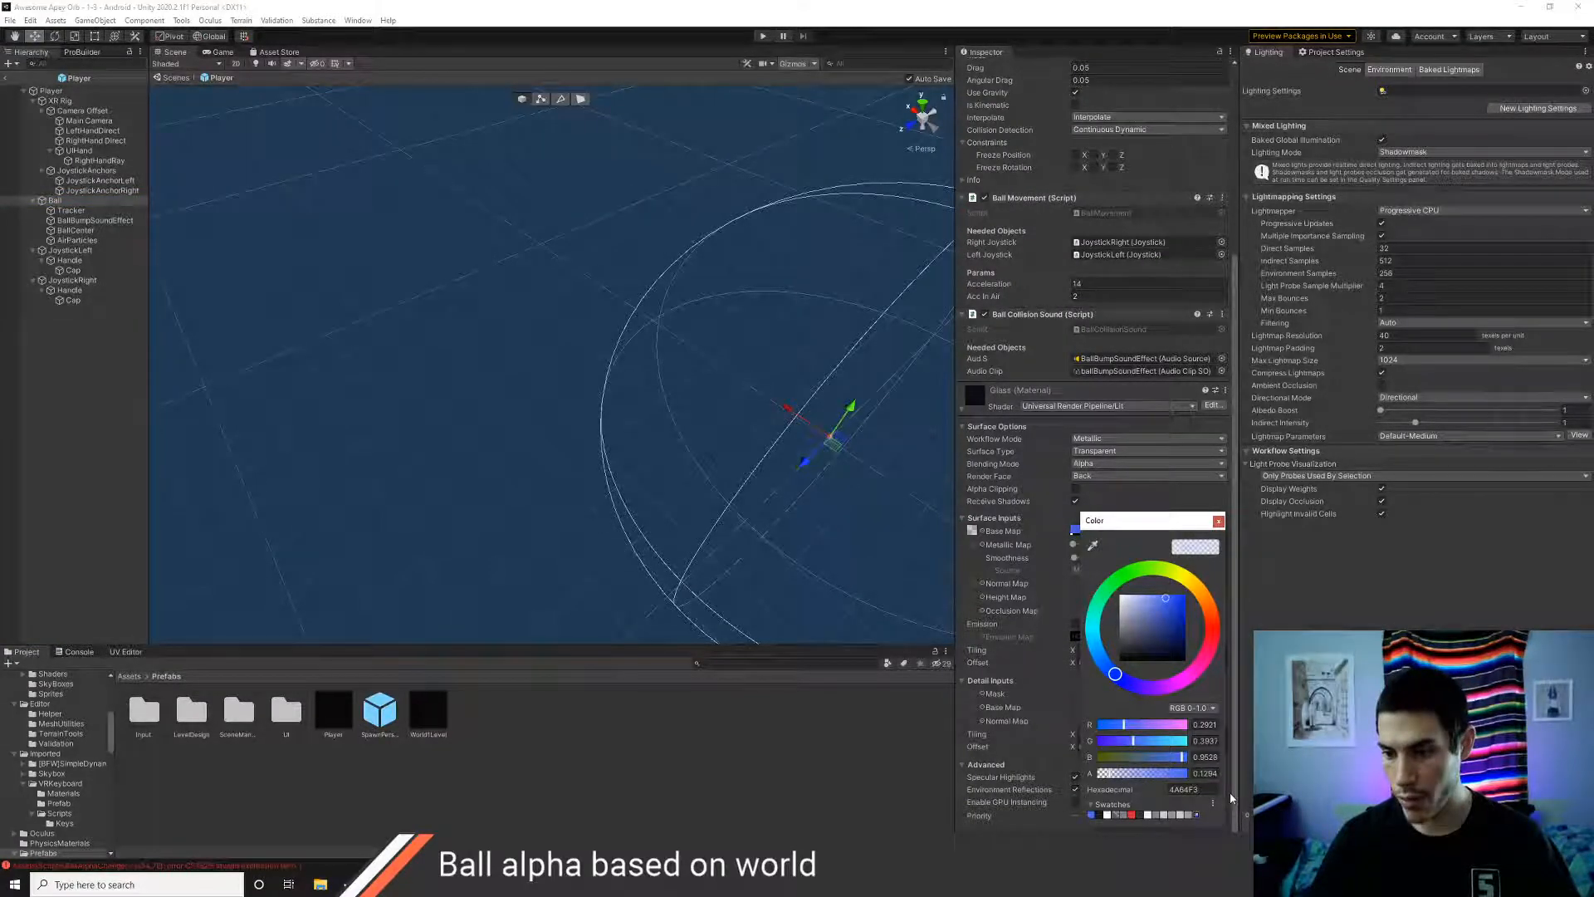
# - Back in Visual Studio Code, complete the Scale call with an alpha of .1294f, end the statement and save the script
pyautogui.hotkey('alt', 'Tab')
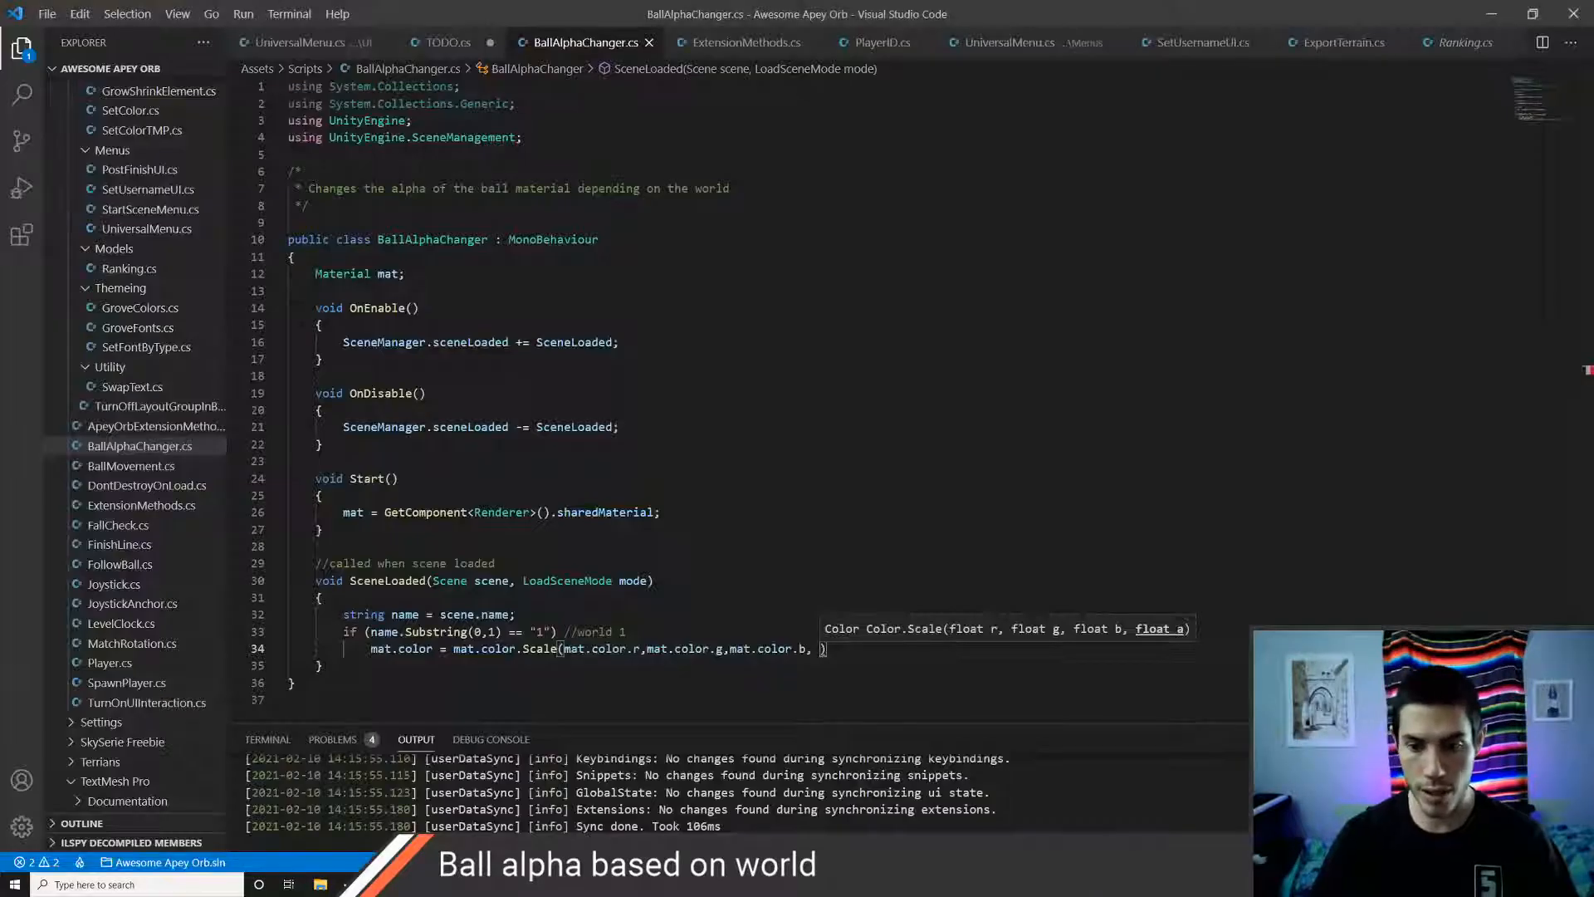
pyautogui.write('.12')
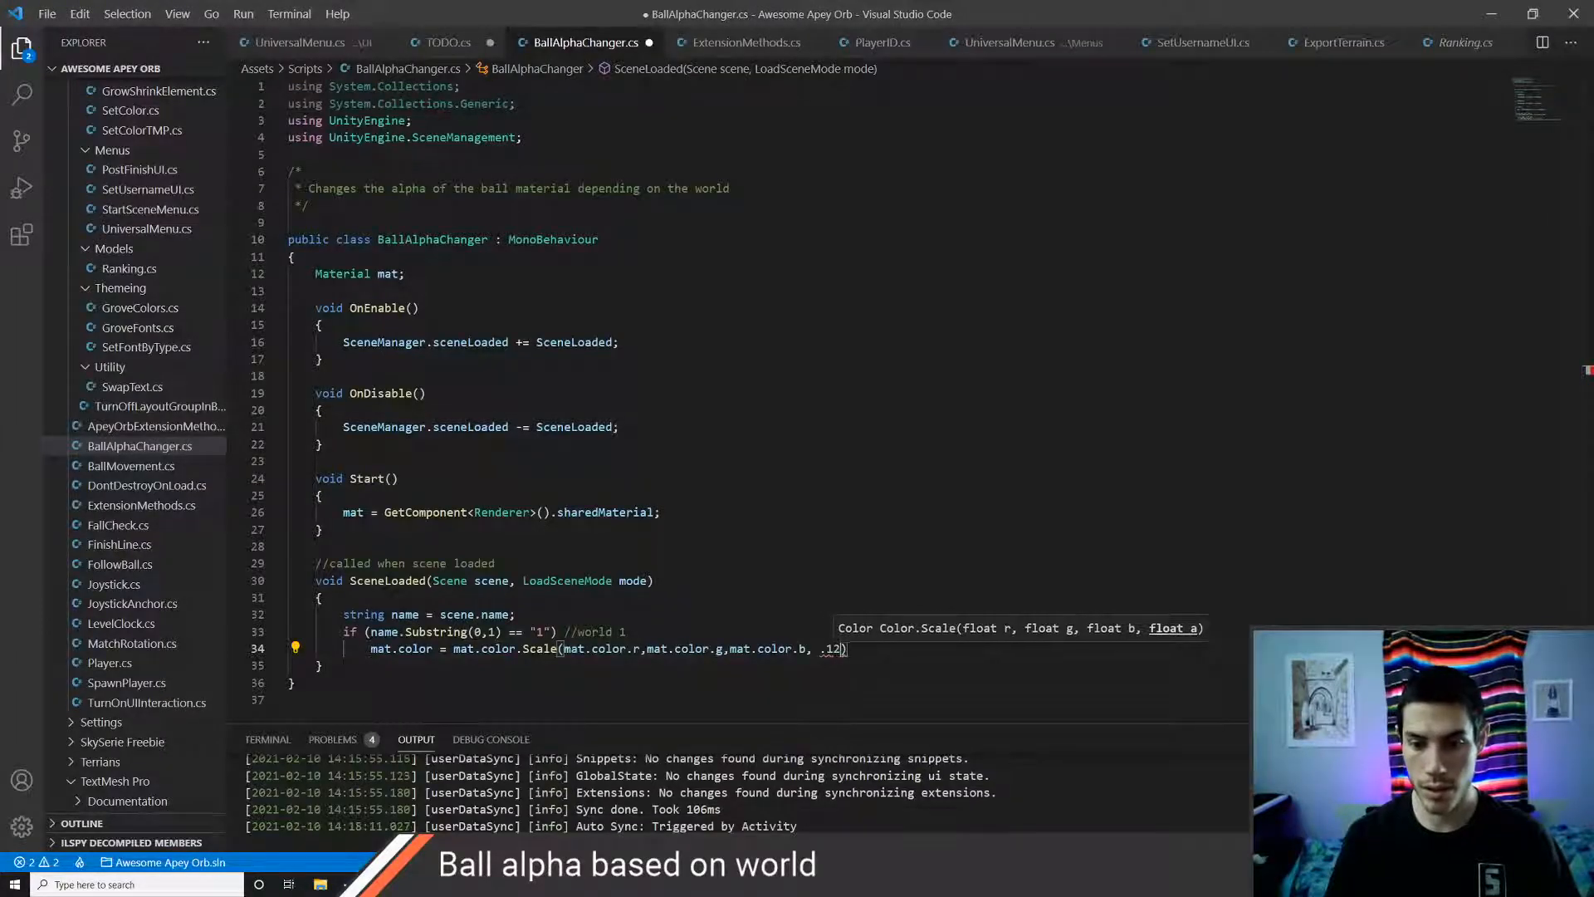
pyautogui.write('9')
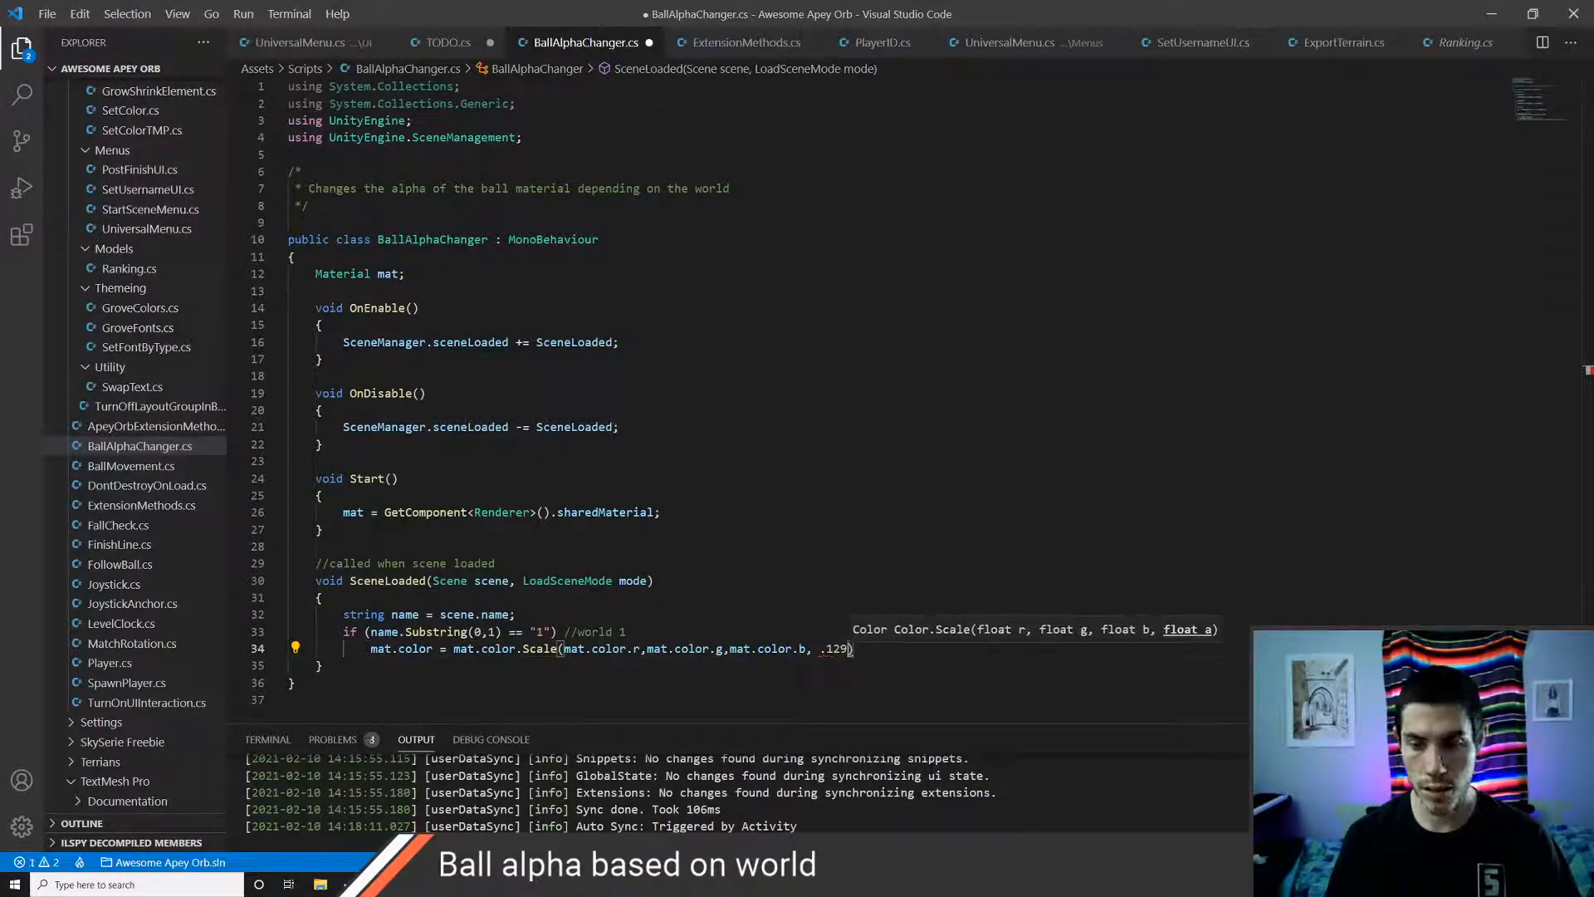
pyautogui.write('4f);')
pyautogui.hotkey('ctrl', 's')
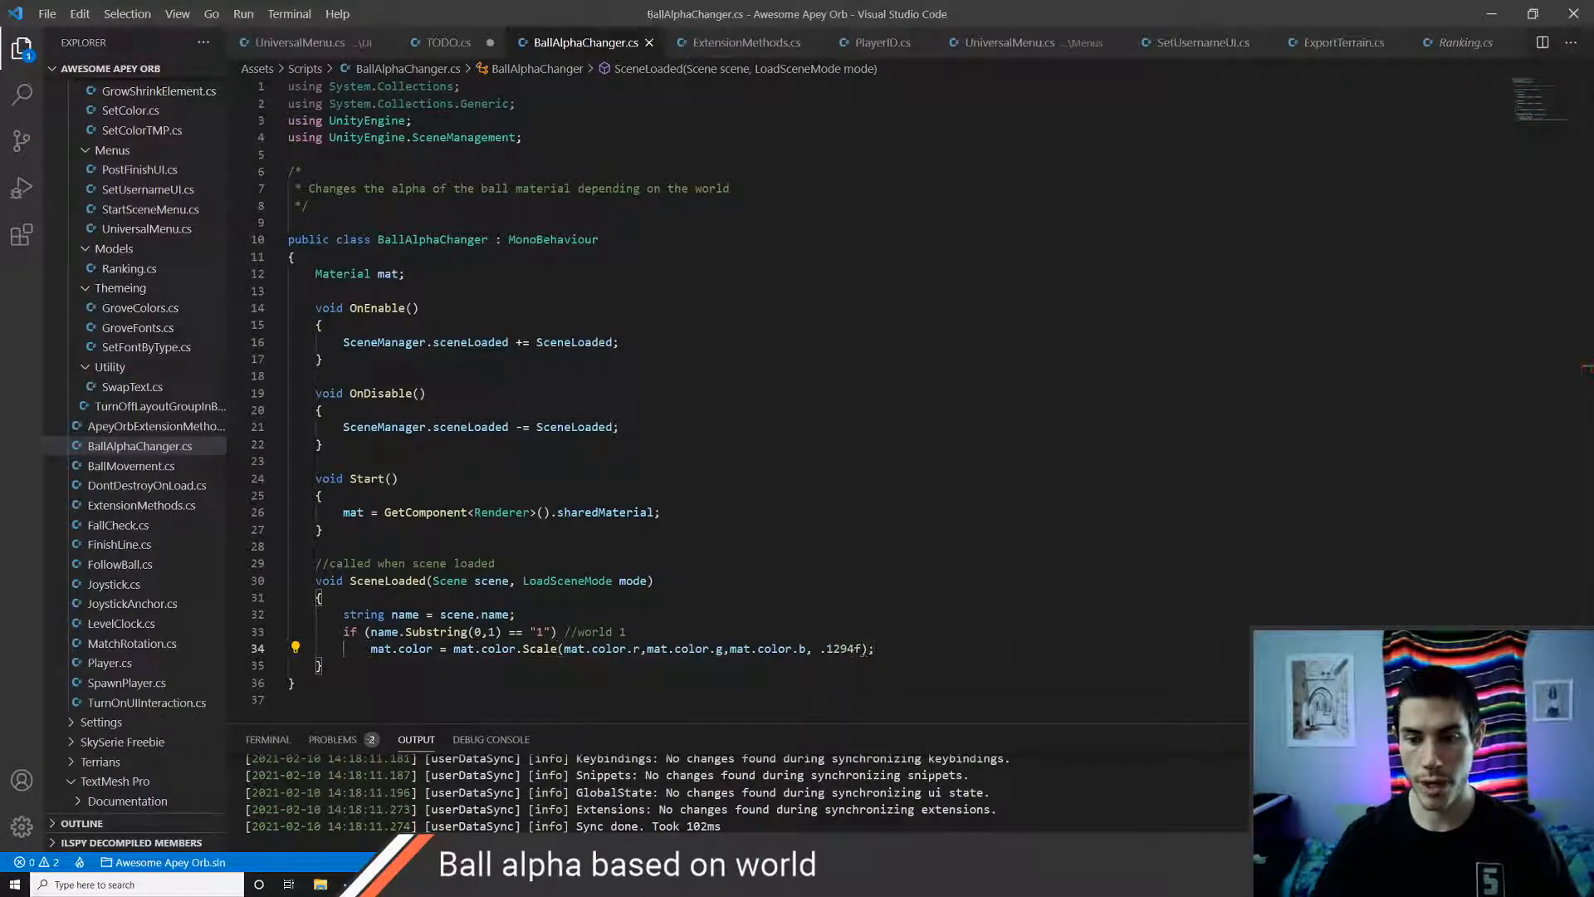
# - Duplicate the world 1 if statement with its mat.color assignment directly below the original
pyautogui.hotkey('shift', 'Up')
pyautogui.hotkey('shift', 'Home')
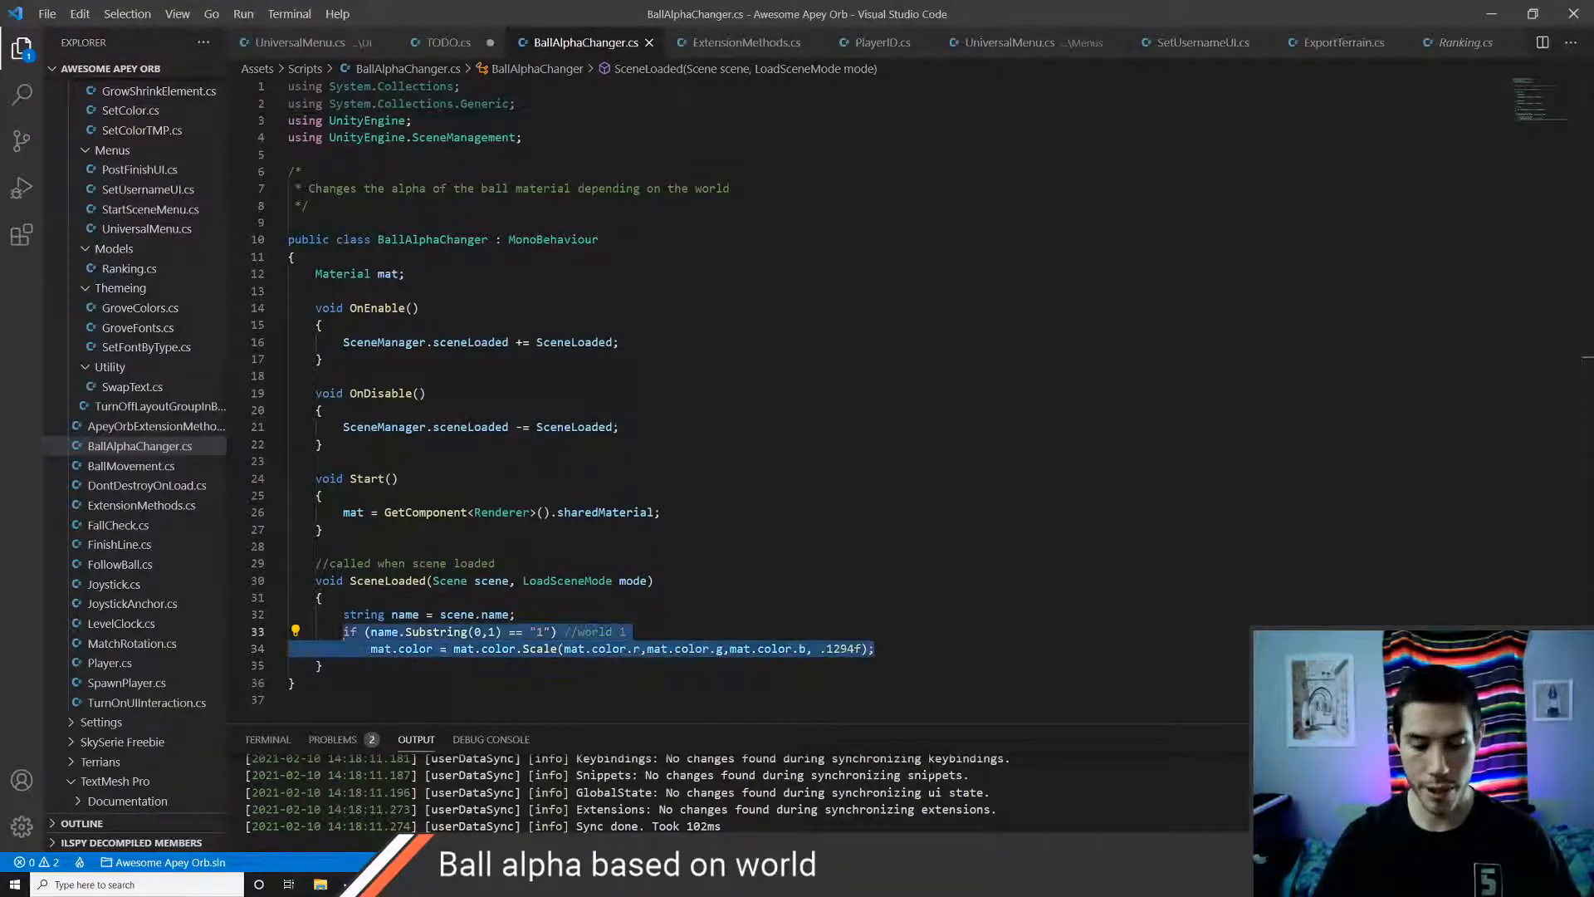
pyautogui.hotkey('ctrl', 'c')
pyautogui.press('Right')
pyautogui.press('Return')
pyautogui.hotkey('ctrl', 'v')
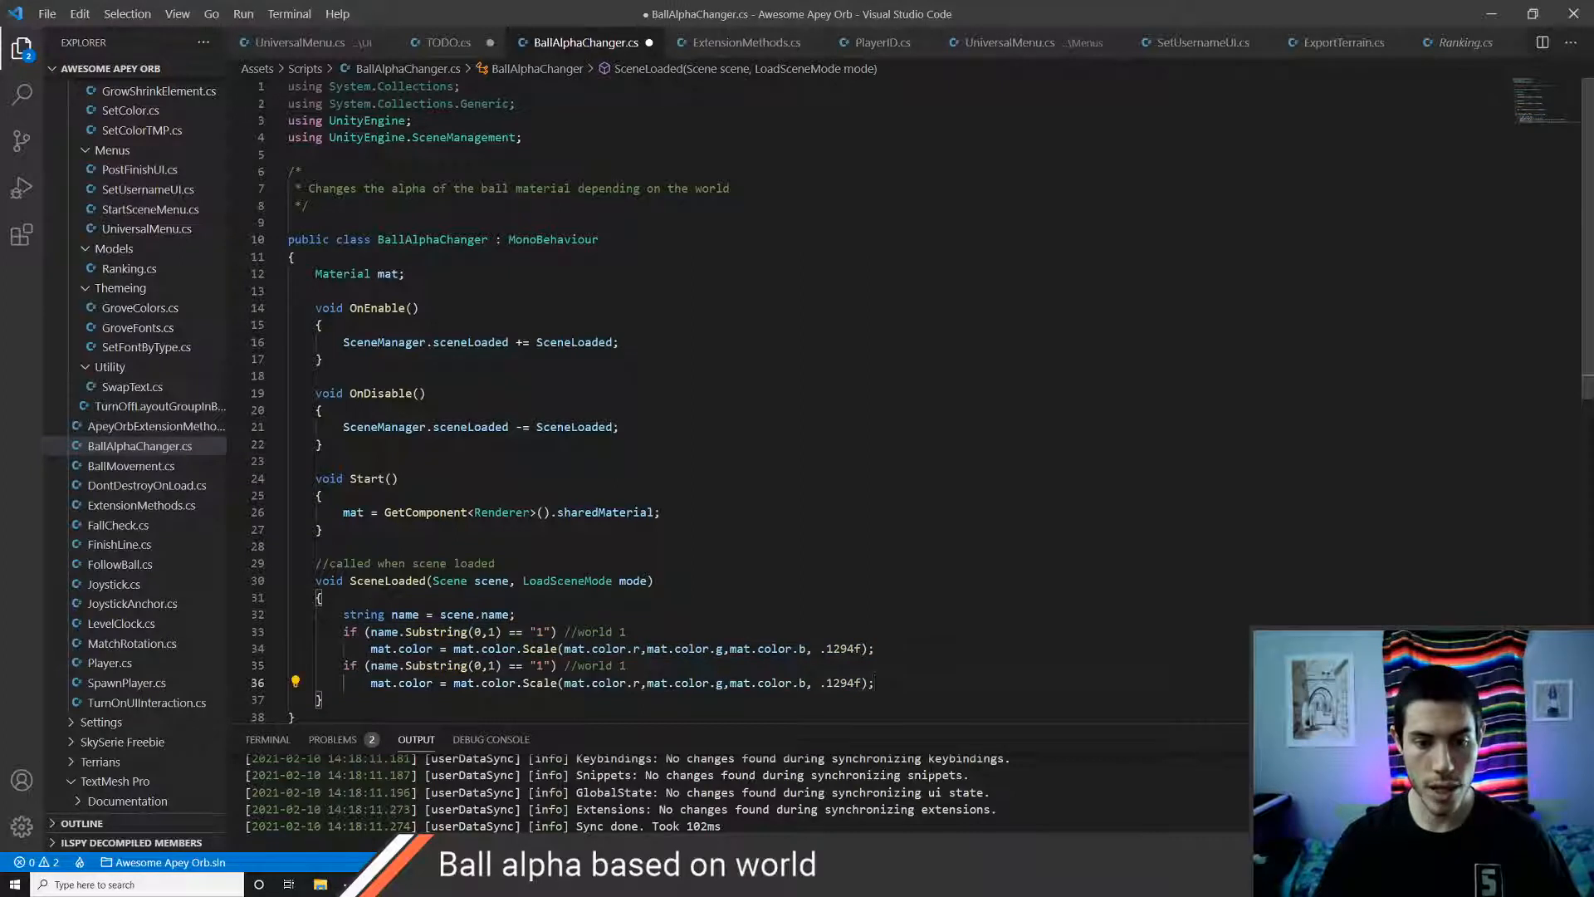
# - Add two more copies of the world 1 if block below and align their if lines with the others
pyautogui.press('Return')
pyautogui.hotkey('ctrl', 'v')
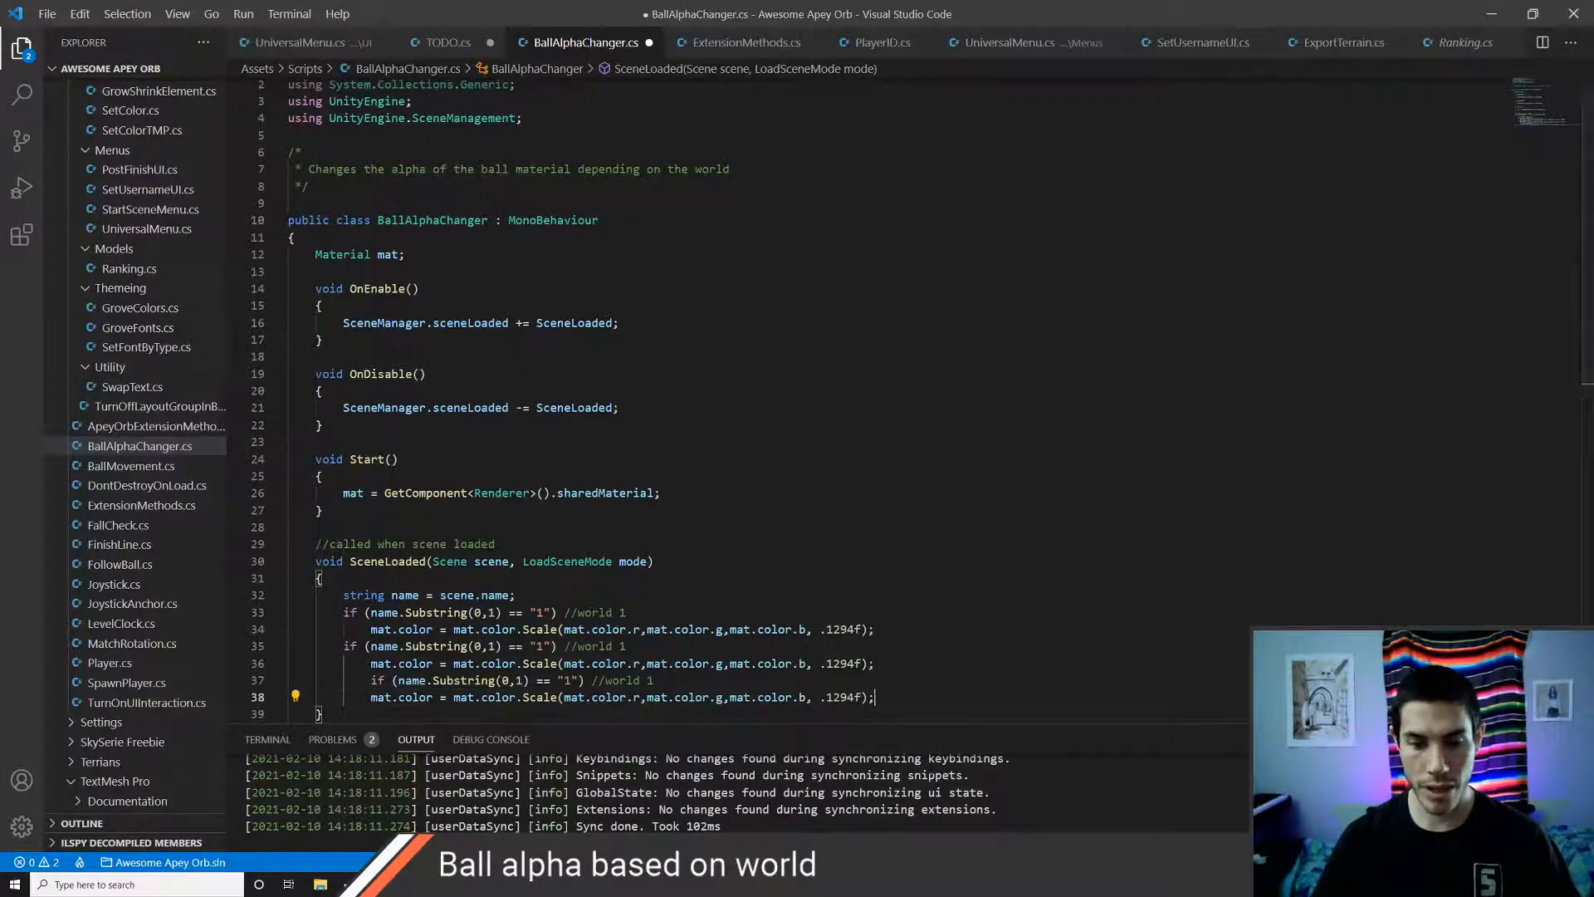
pyautogui.hotkey('shift', 'Tab')
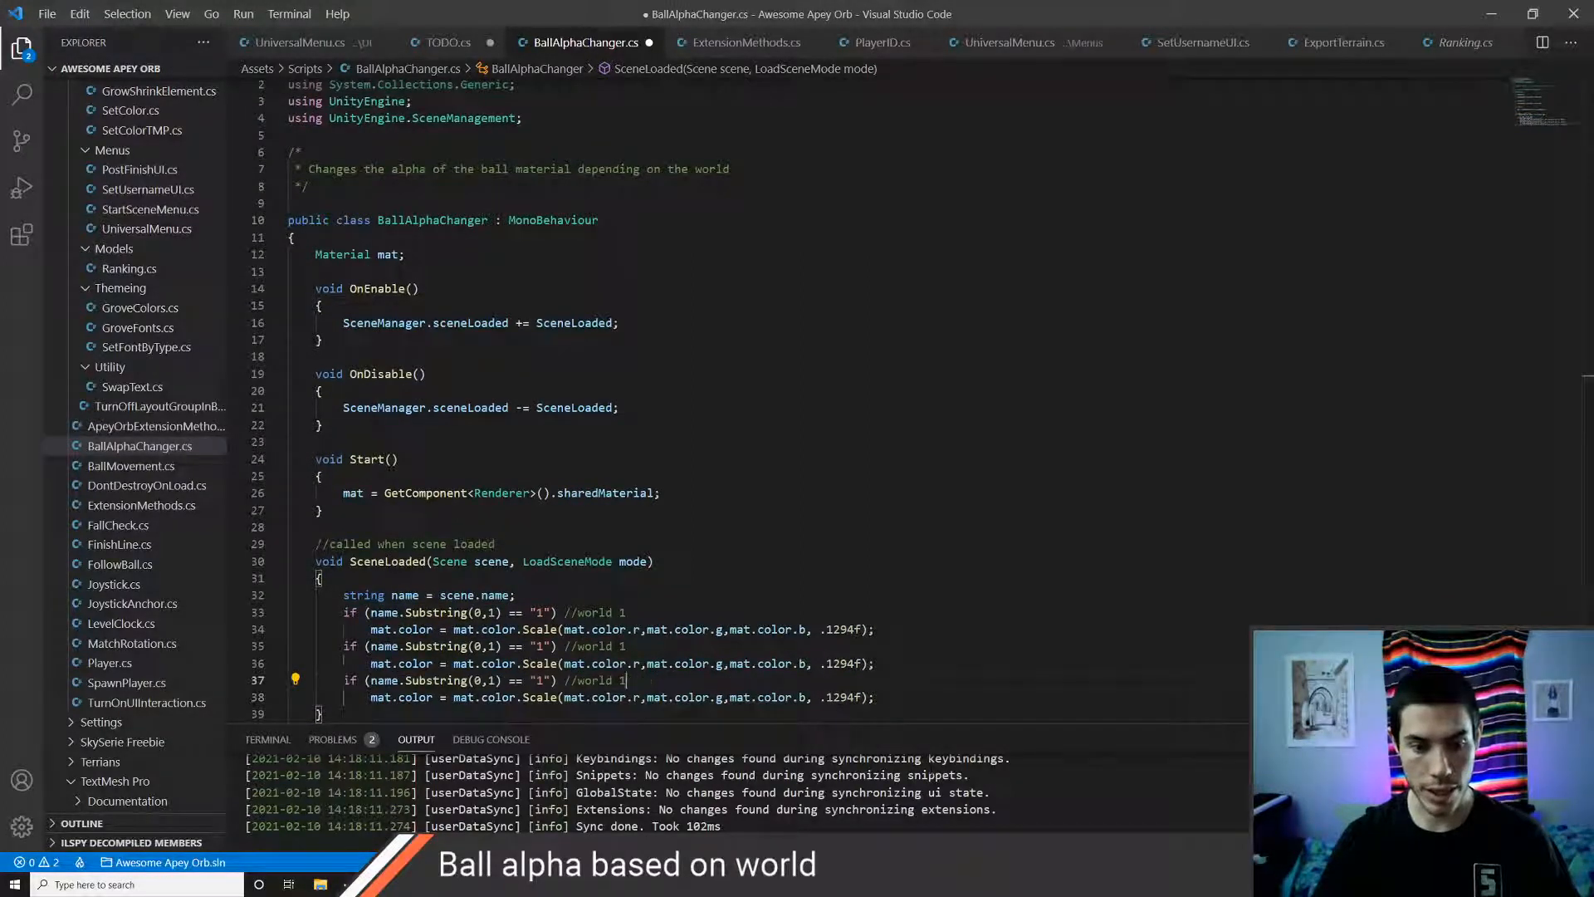
pyautogui.press('Down')
pyautogui.press('Return')
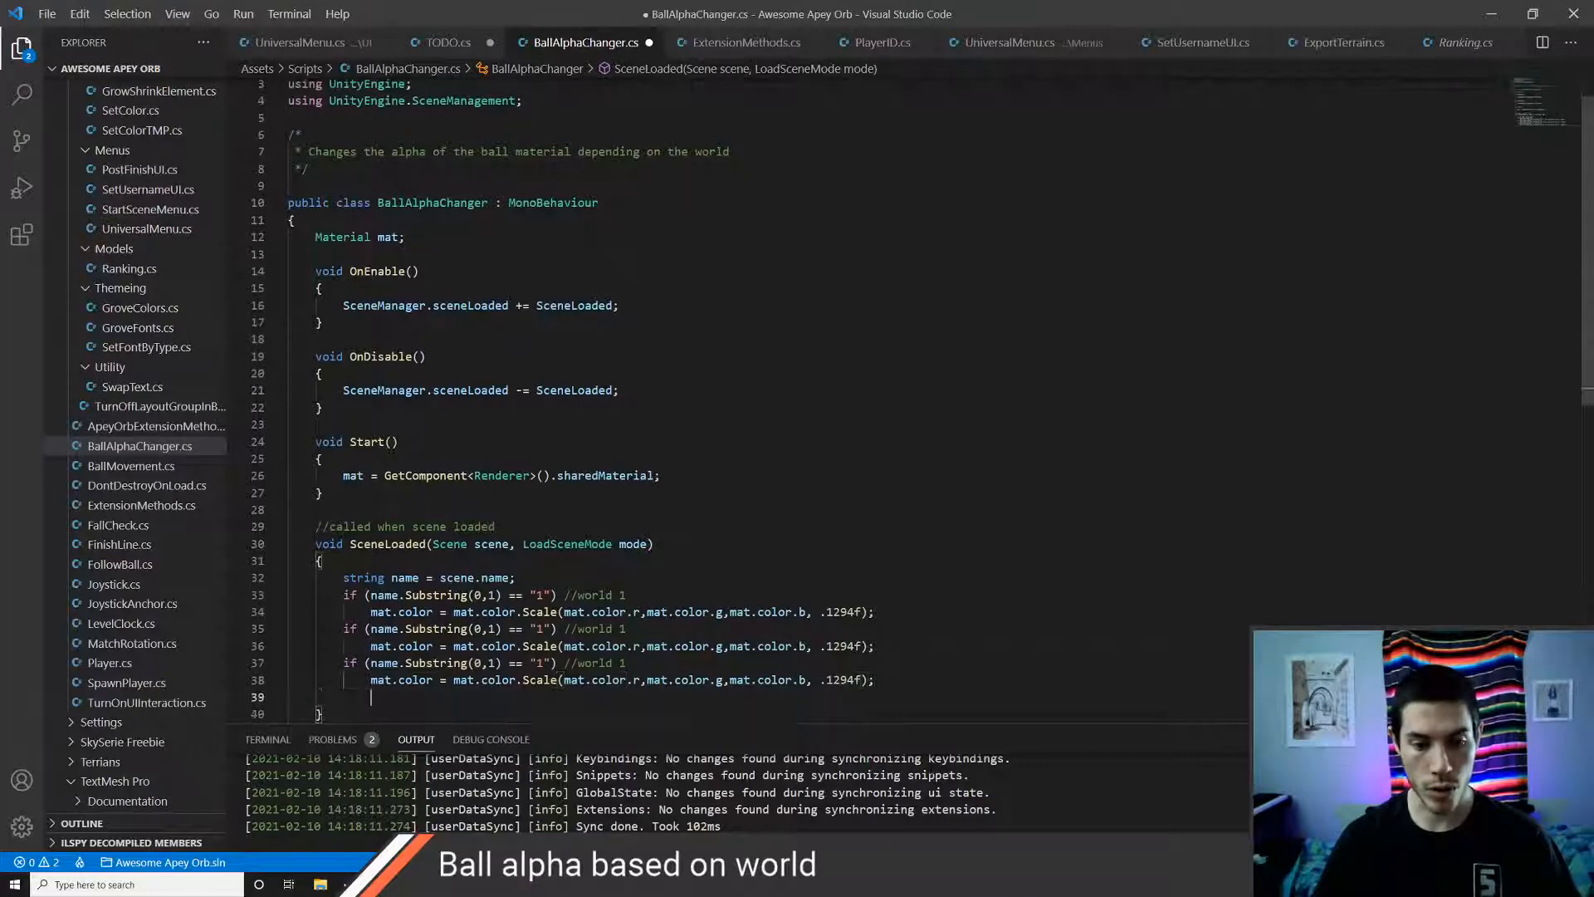
pyautogui.hotkey('ctrl', 'v')
pyautogui.press('Up')
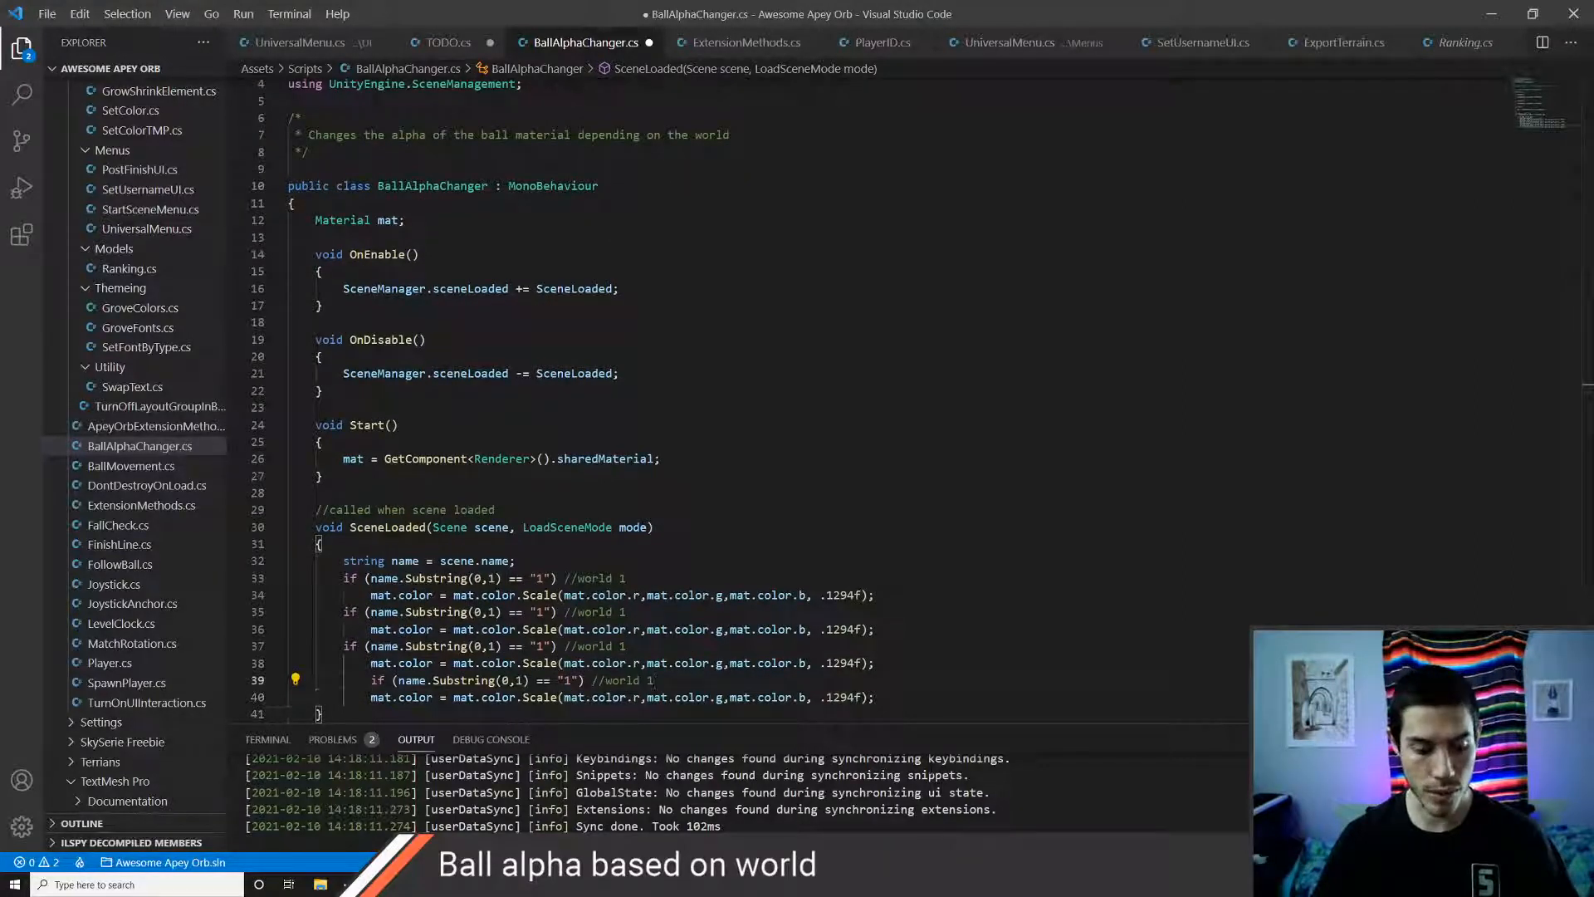
pyautogui.hotkey('shift', 'Tab')
# - Change the compared world value in the second if condition to "2"
pyautogui.press('Up')
pyautogui.press('Up')
pyautogui.press('Up')
pyautogui.press('Up')
pyautogui.press('Left')
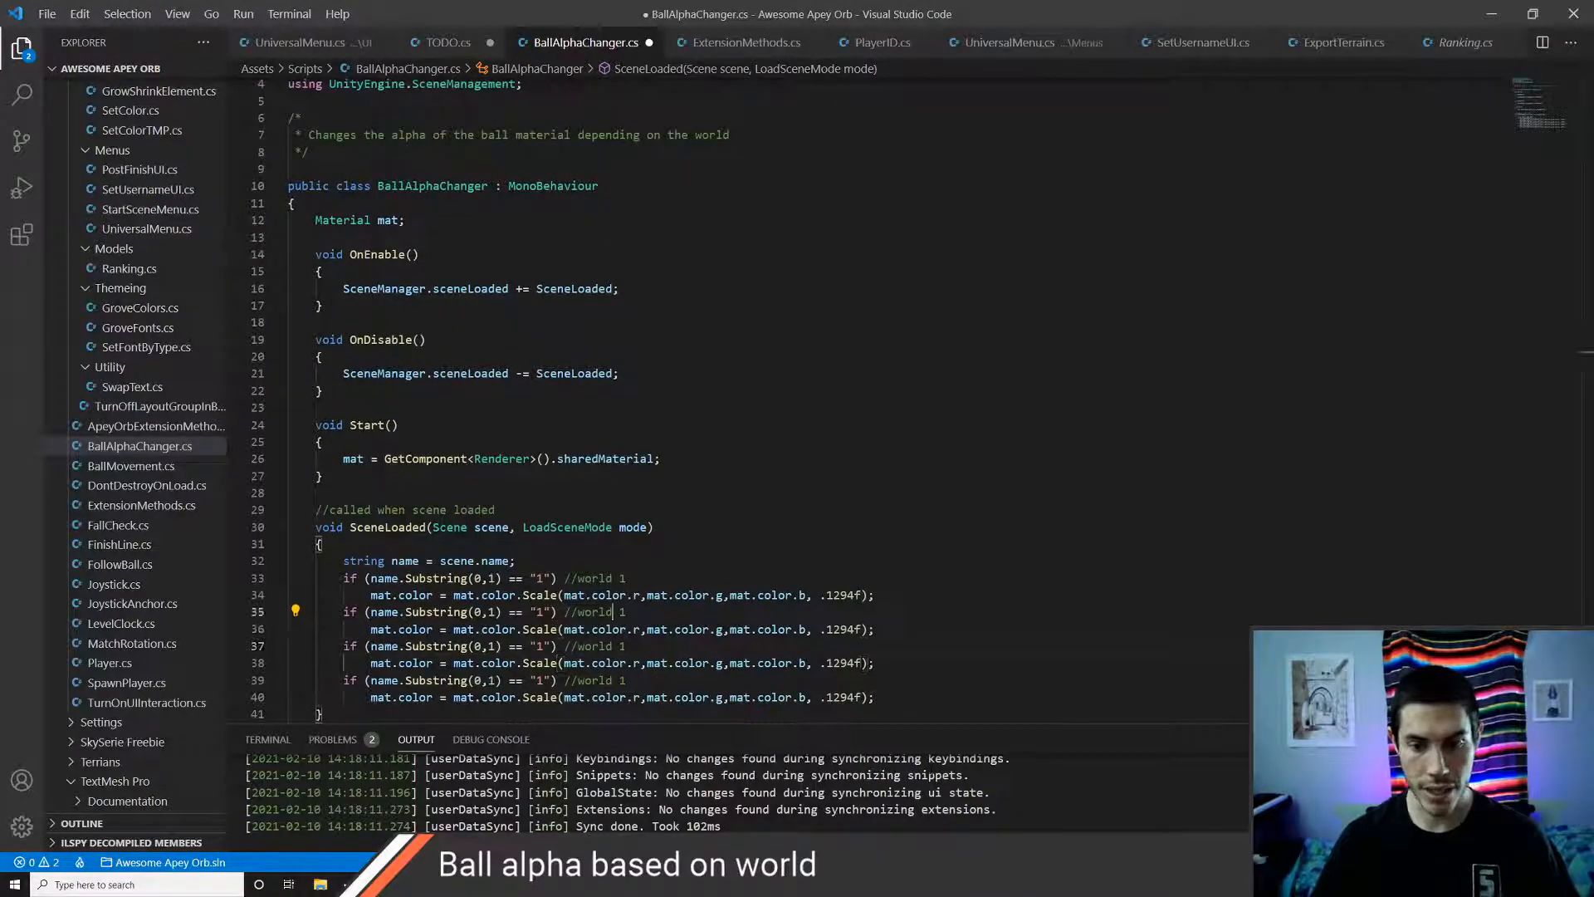
pyautogui.press('Left')
pyautogui.press('Left')
pyautogui.press('Left')
pyautogui.press('Left')
pyautogui.press('Left')
pyautogui.press('Left')
pyautogui.press('Left')
pyautogui.press('Left')
pyautogui.press('Left')
pyautogui.press('Delete')
pyautogui.write('2')
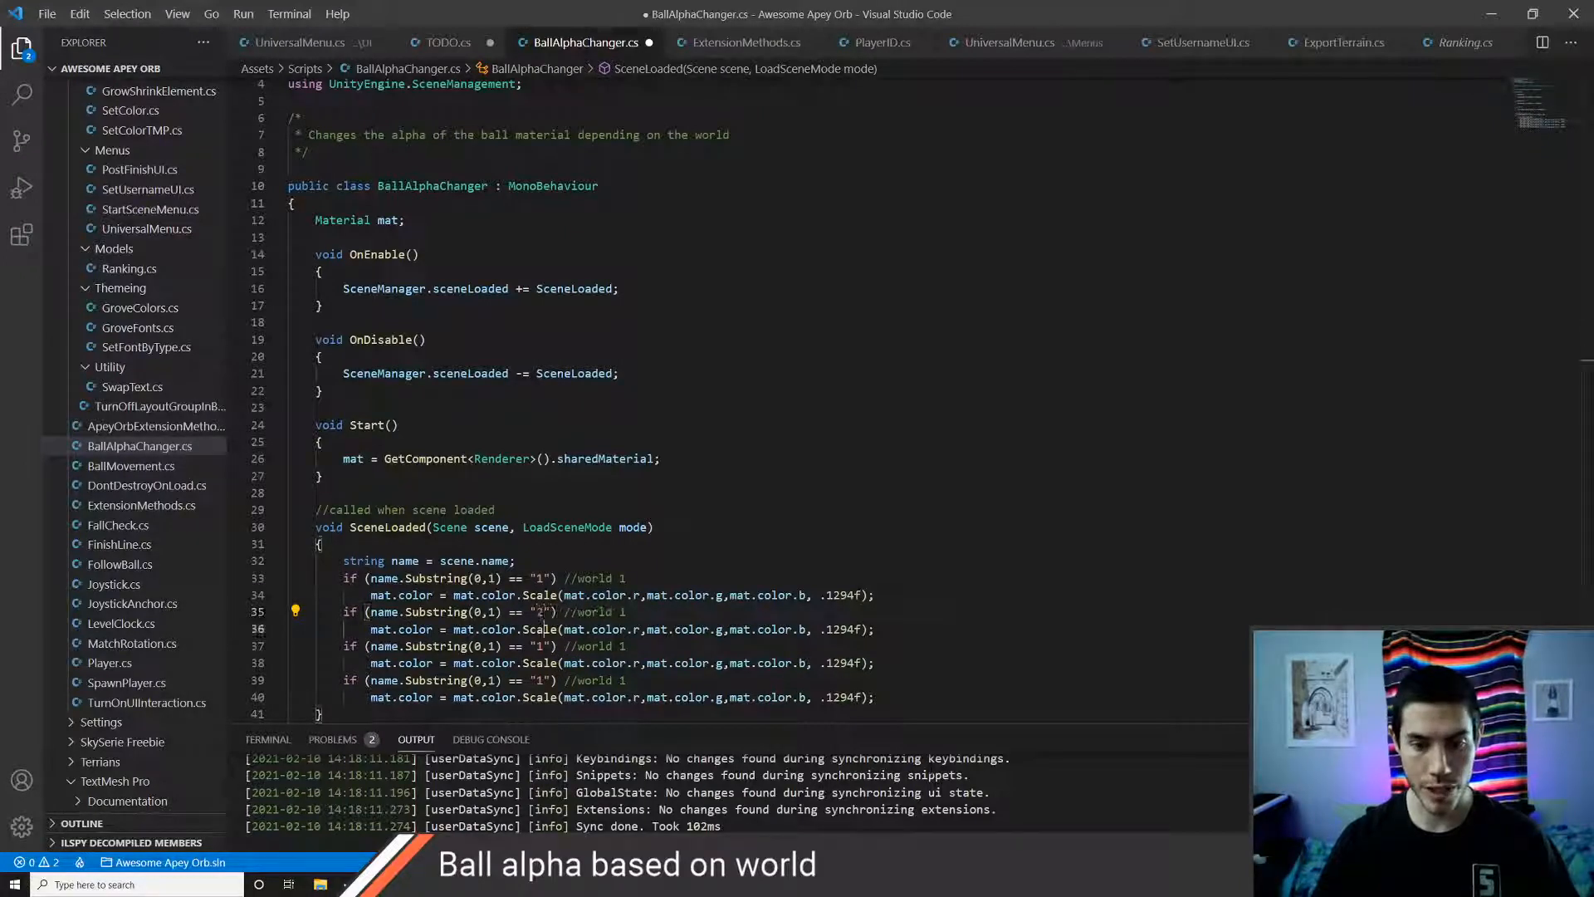
# - Change the compared world values to "3" in the third if condition and "4" in the fourth
pyautogui.press('Down')
pyautogui.press('Down')
pyautogui.press('BackSpace')
pyautogui.write('3')
pyautogui.press('Down')
pyautogui.press('Down')
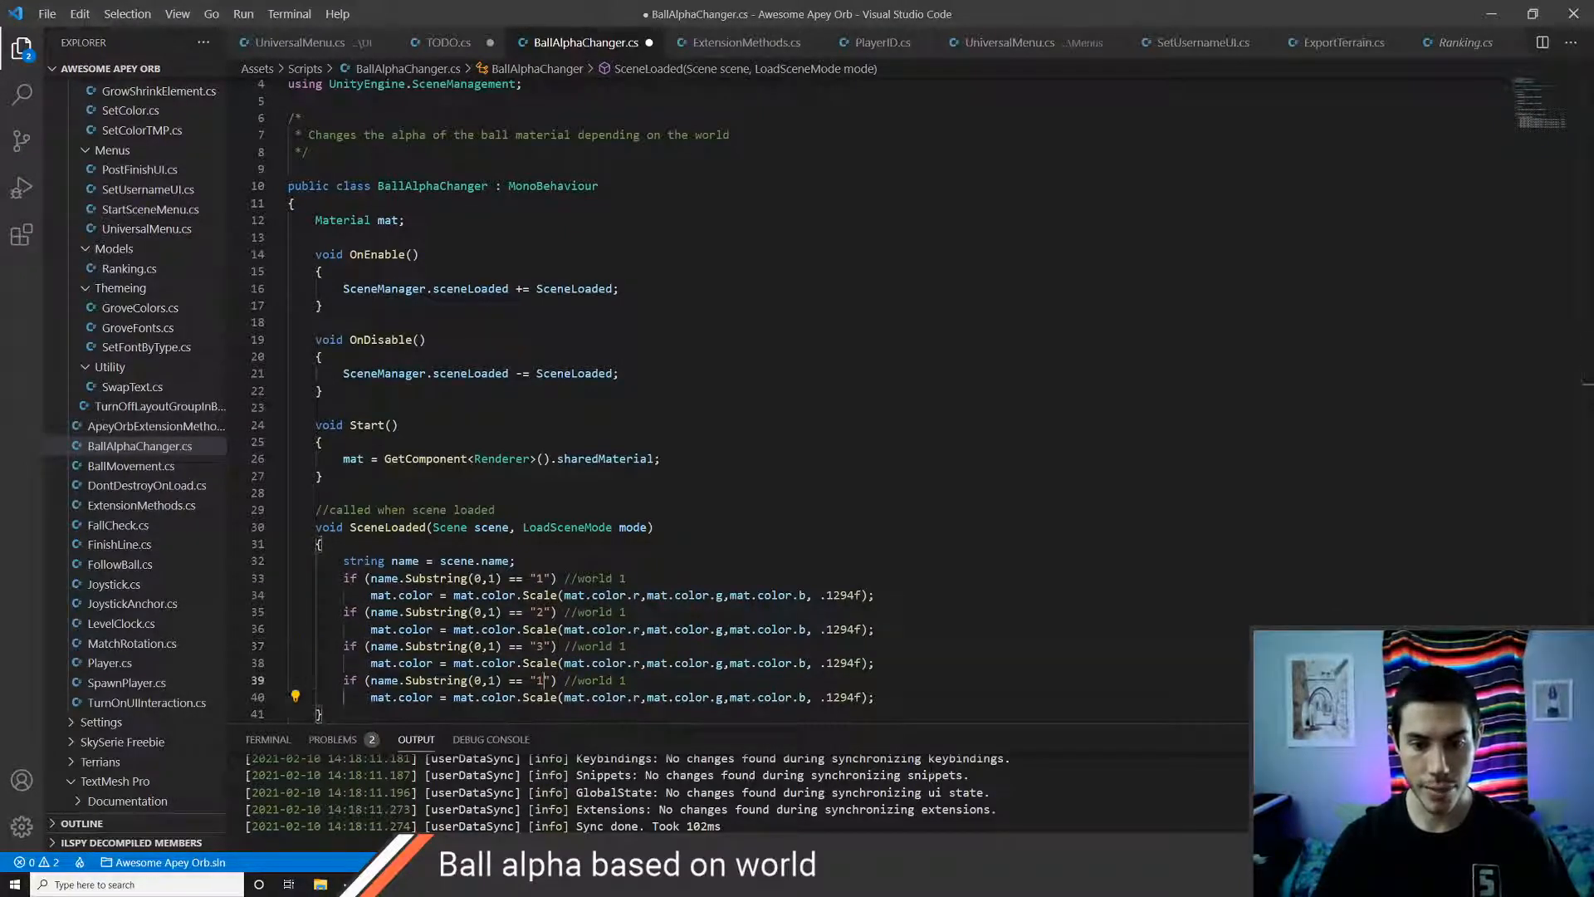
# - Renumber the comments on the second, third and fourth if lines to world 2, world 3 and world 4, and save the script
pyautogui.press('End')
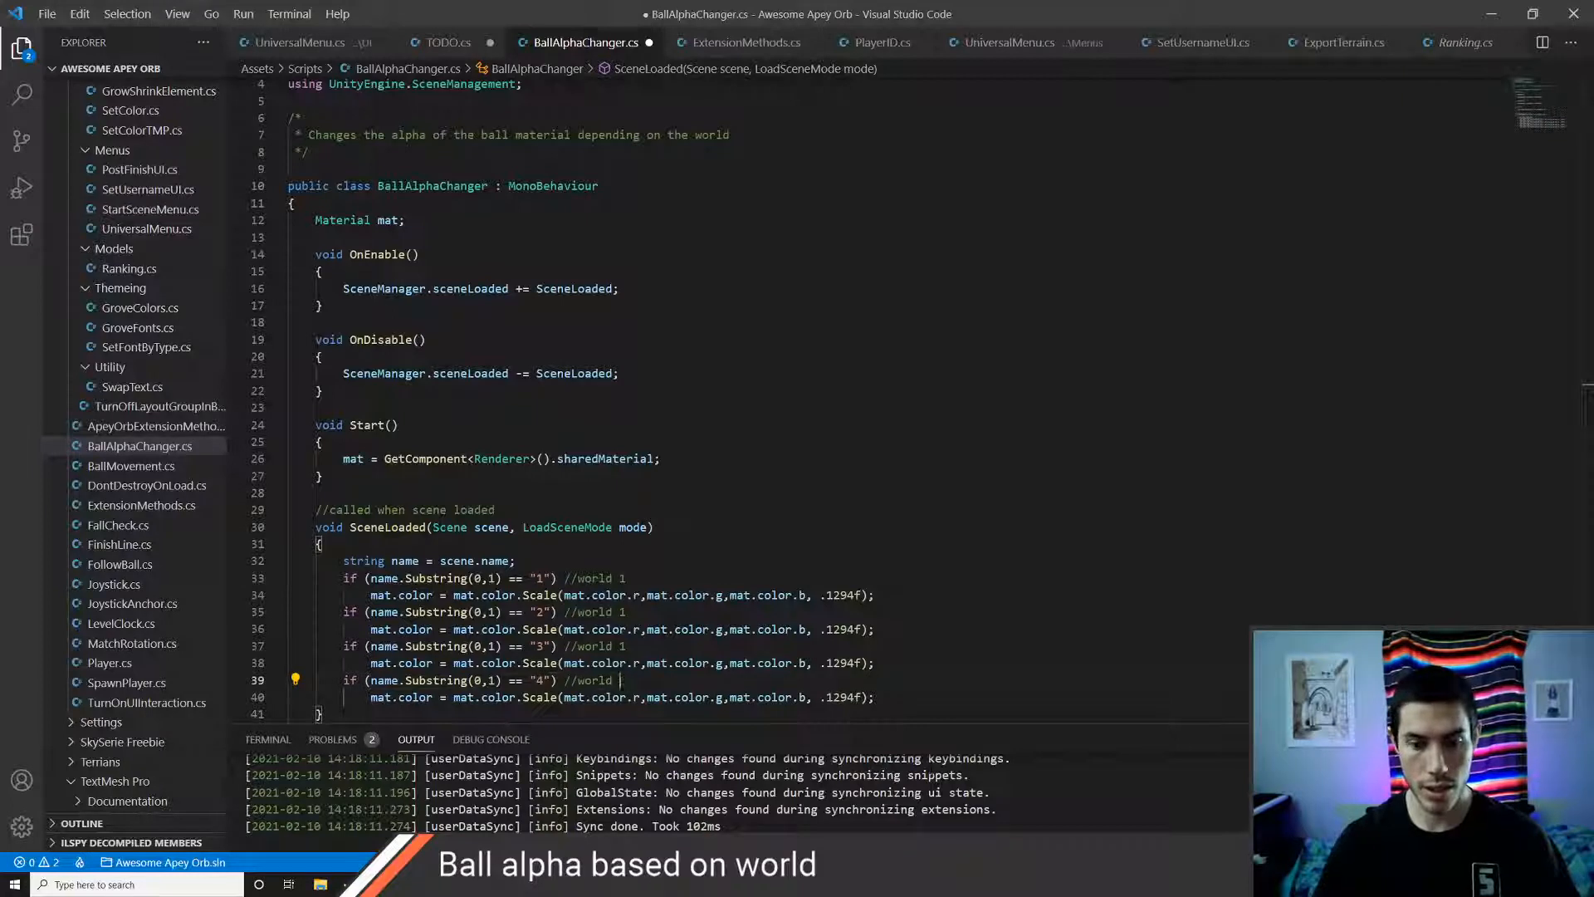
pyautogui.press('Up')
pyautogui.press('BackSpace')
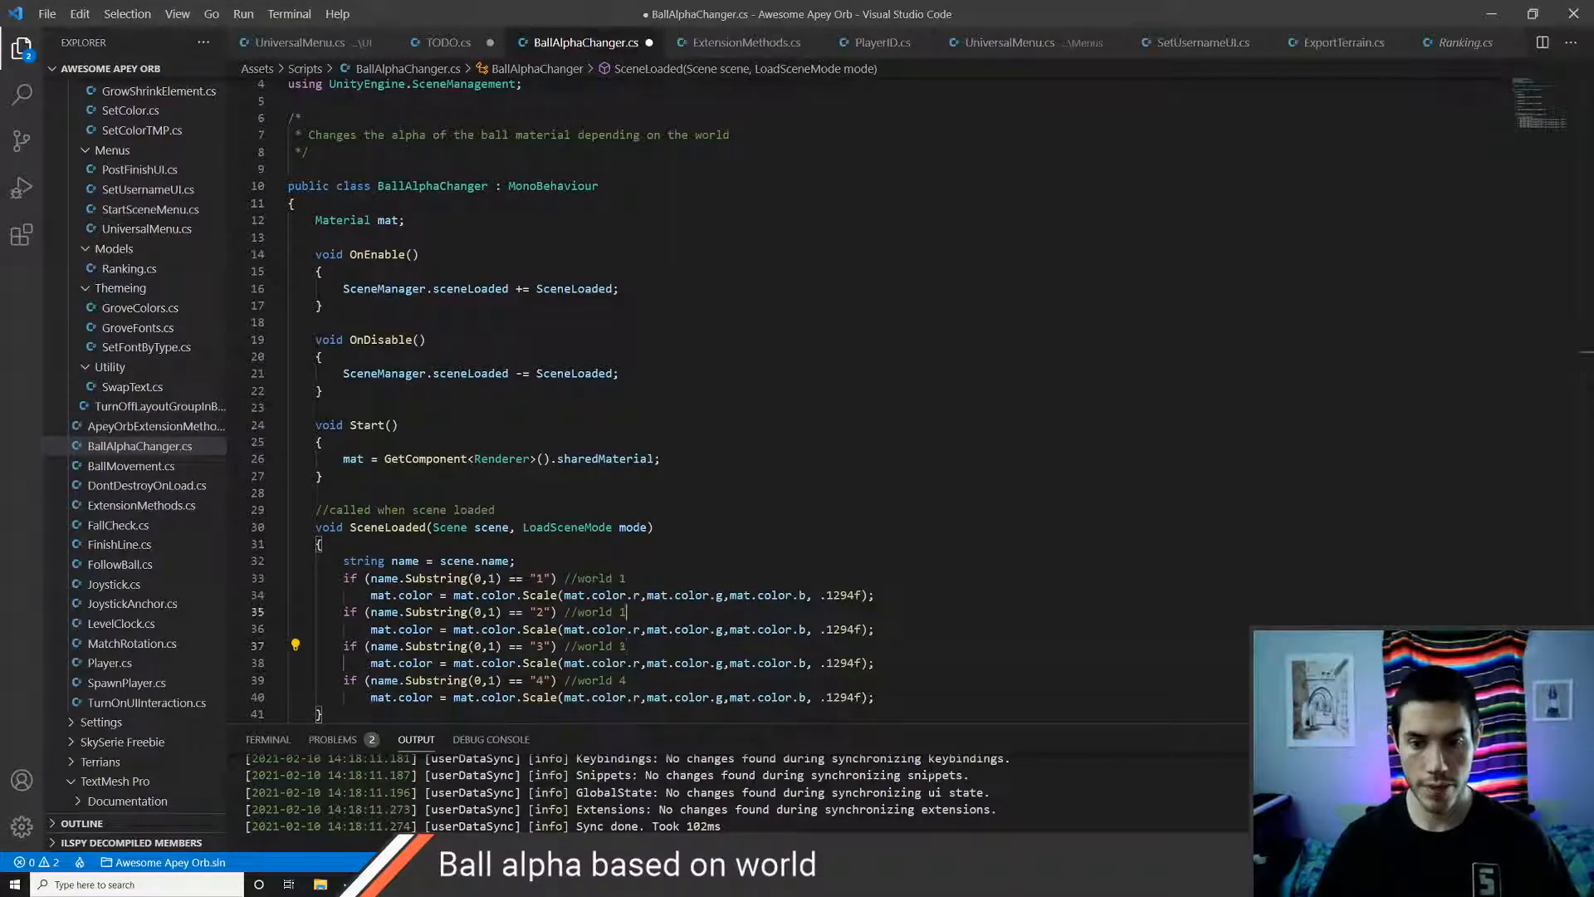
pyautogui.press('BackSpace')
pyautogui.write('2')
pyautogui.hotkey('ctrl', 's')
pyautogui.press('Up')
pyautogui.scroll(-1, 578, 402)
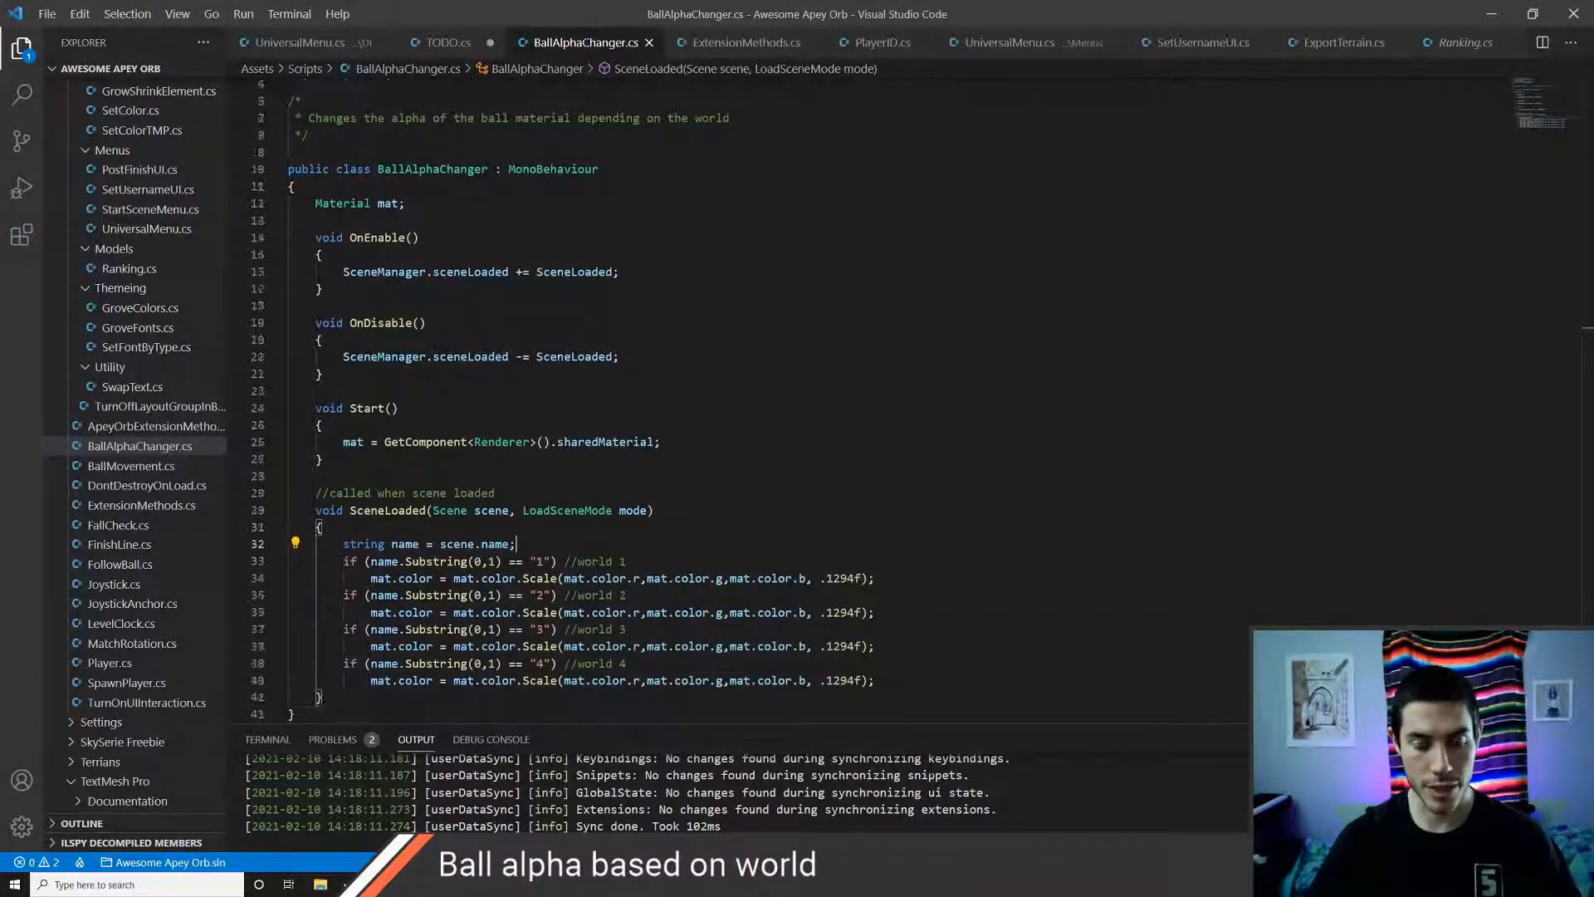
pyautogui.press('Down')
pyautogui.press('Down')
pyautogui.press('Down')
pyautogui.press('Down')
pyautogui.press('Down')
pyautogui.press('Down')
pyautogui.press('Down')
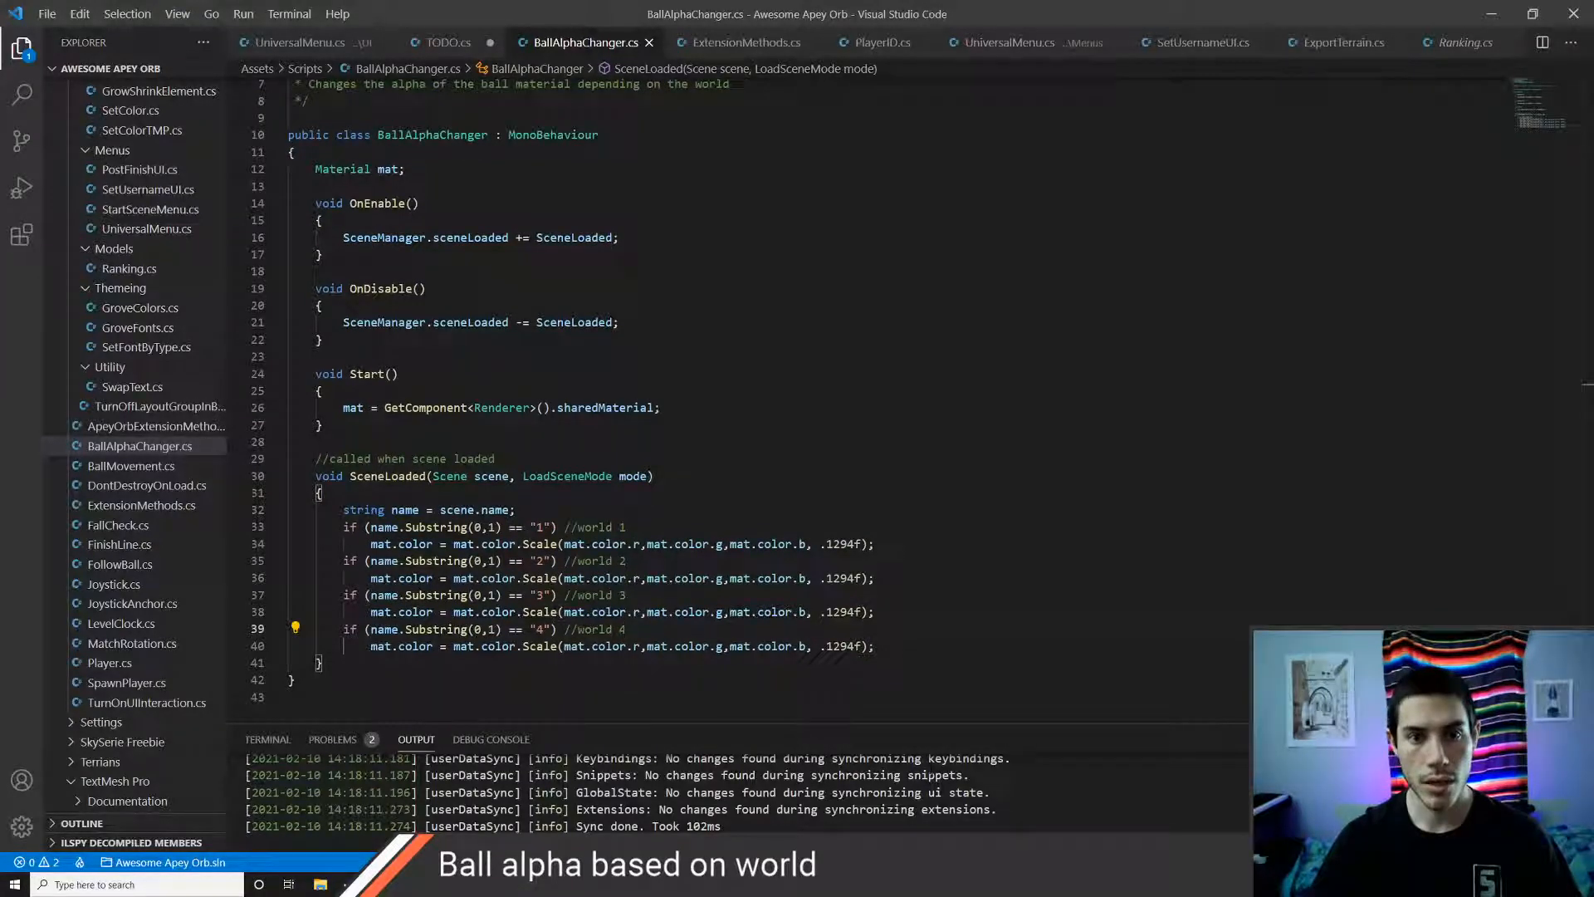
# - Switch to Unity and look through the Tracker, joystick anchor, camera and XR Rig objects of the Player prefab
pyautogui.hotkey('alt', 'Tab')
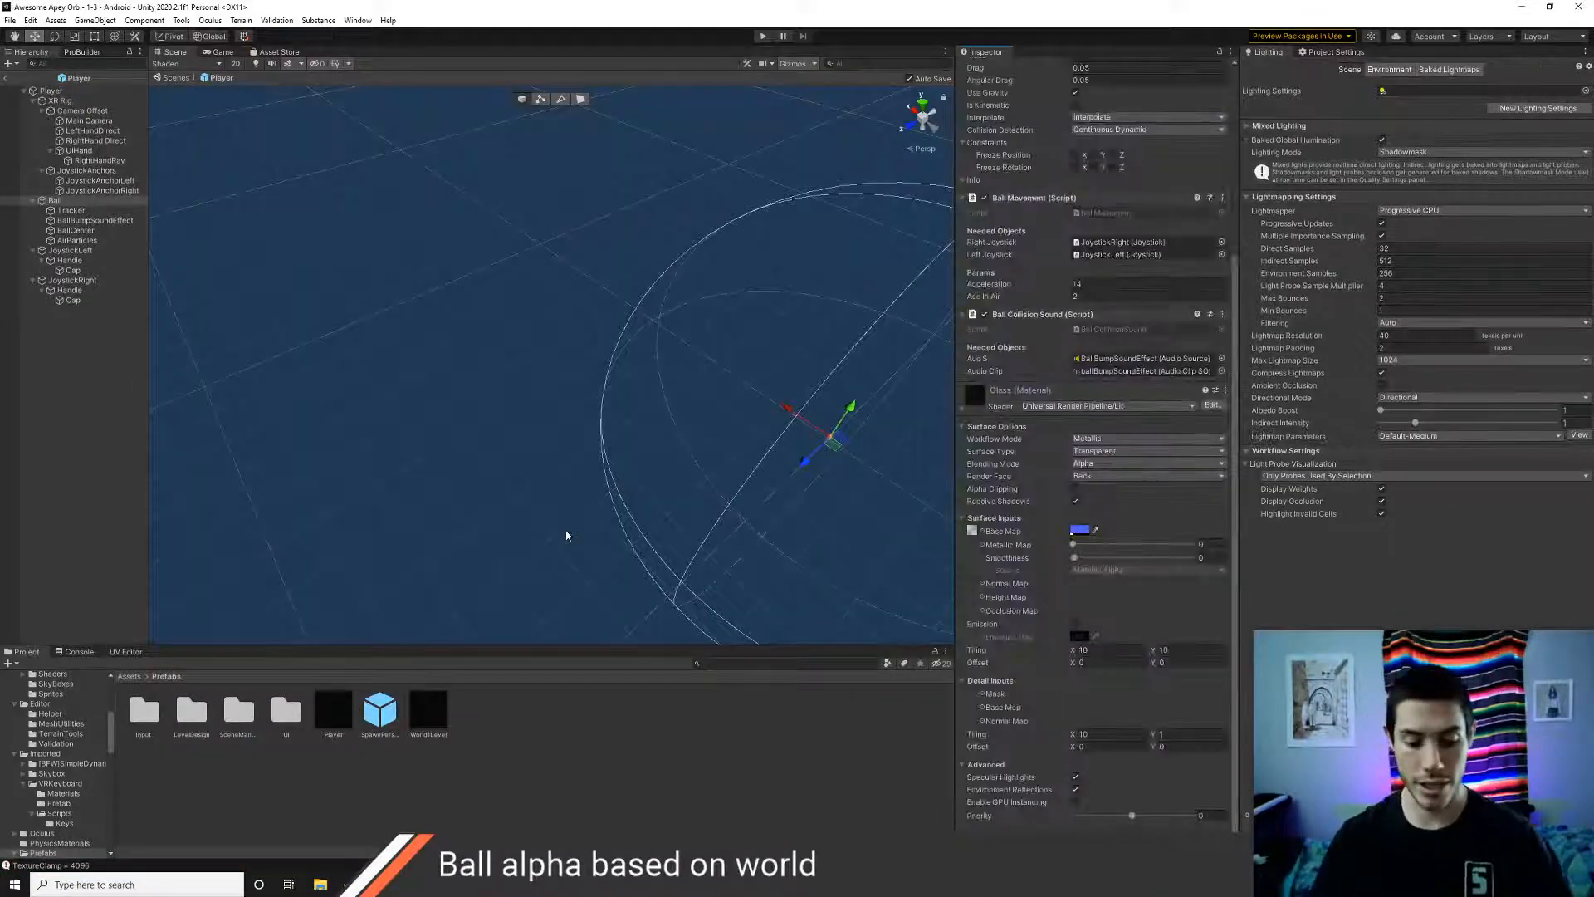
pyautogui.click(70, 210)
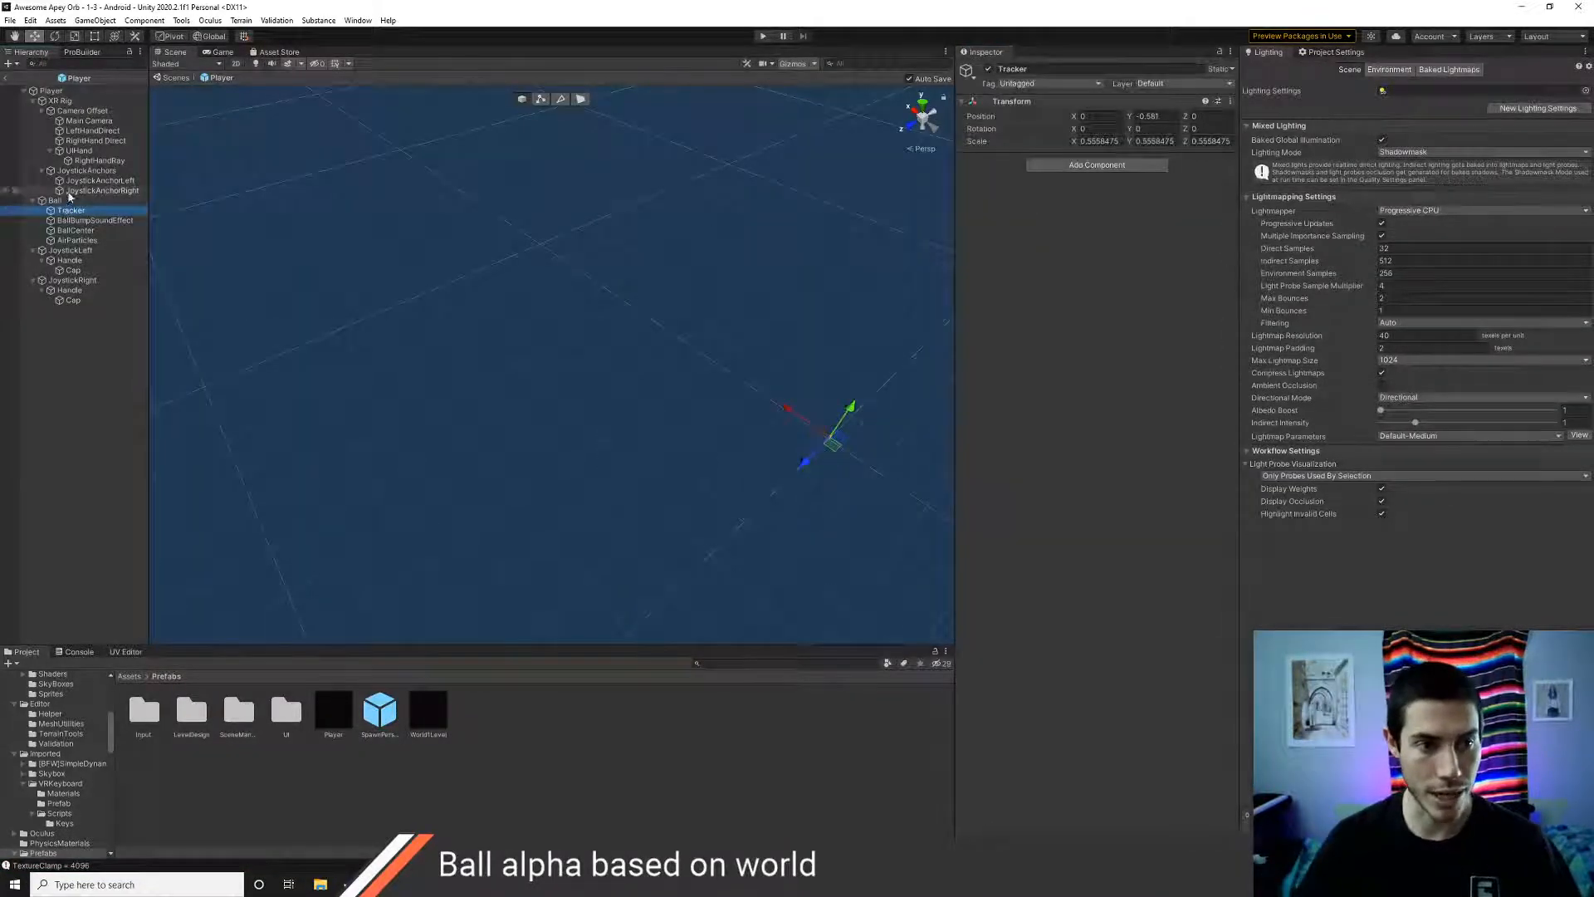
pyautogui.click(70, 191)
pyautogui.click(70, 171)
pyautogui.click(70, 122)
pyautogui.click(61, 101)
pyautogui.click(72, 113)
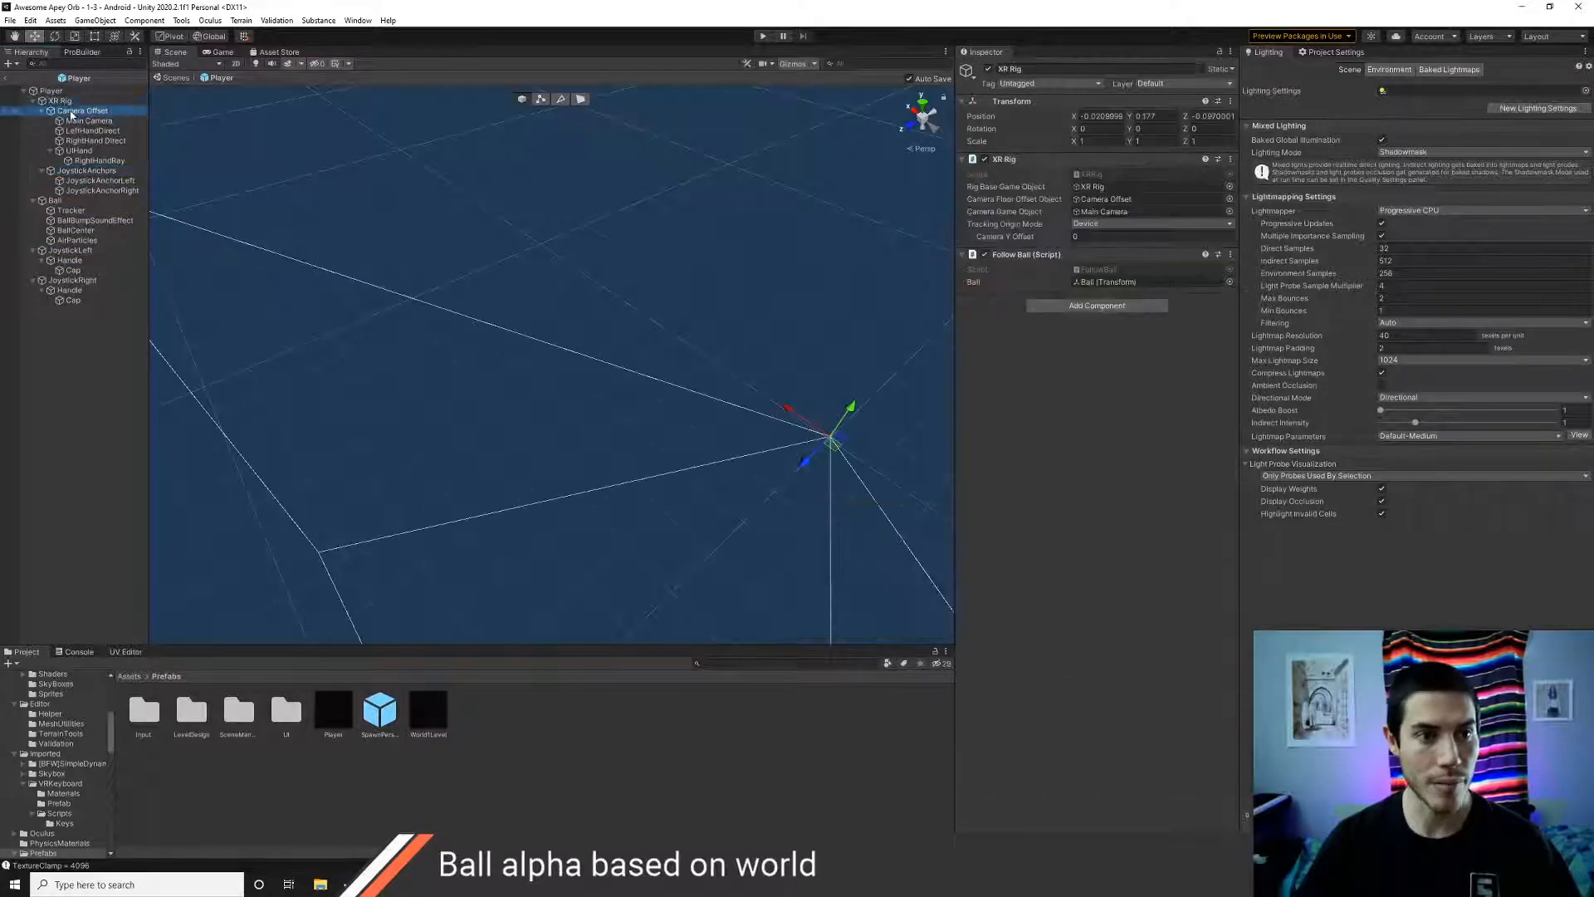
# - Add the Ball Alpha Changer script component to the Ball object and exit the Player prefab back to the scene
pyautogui.click(56, 201)
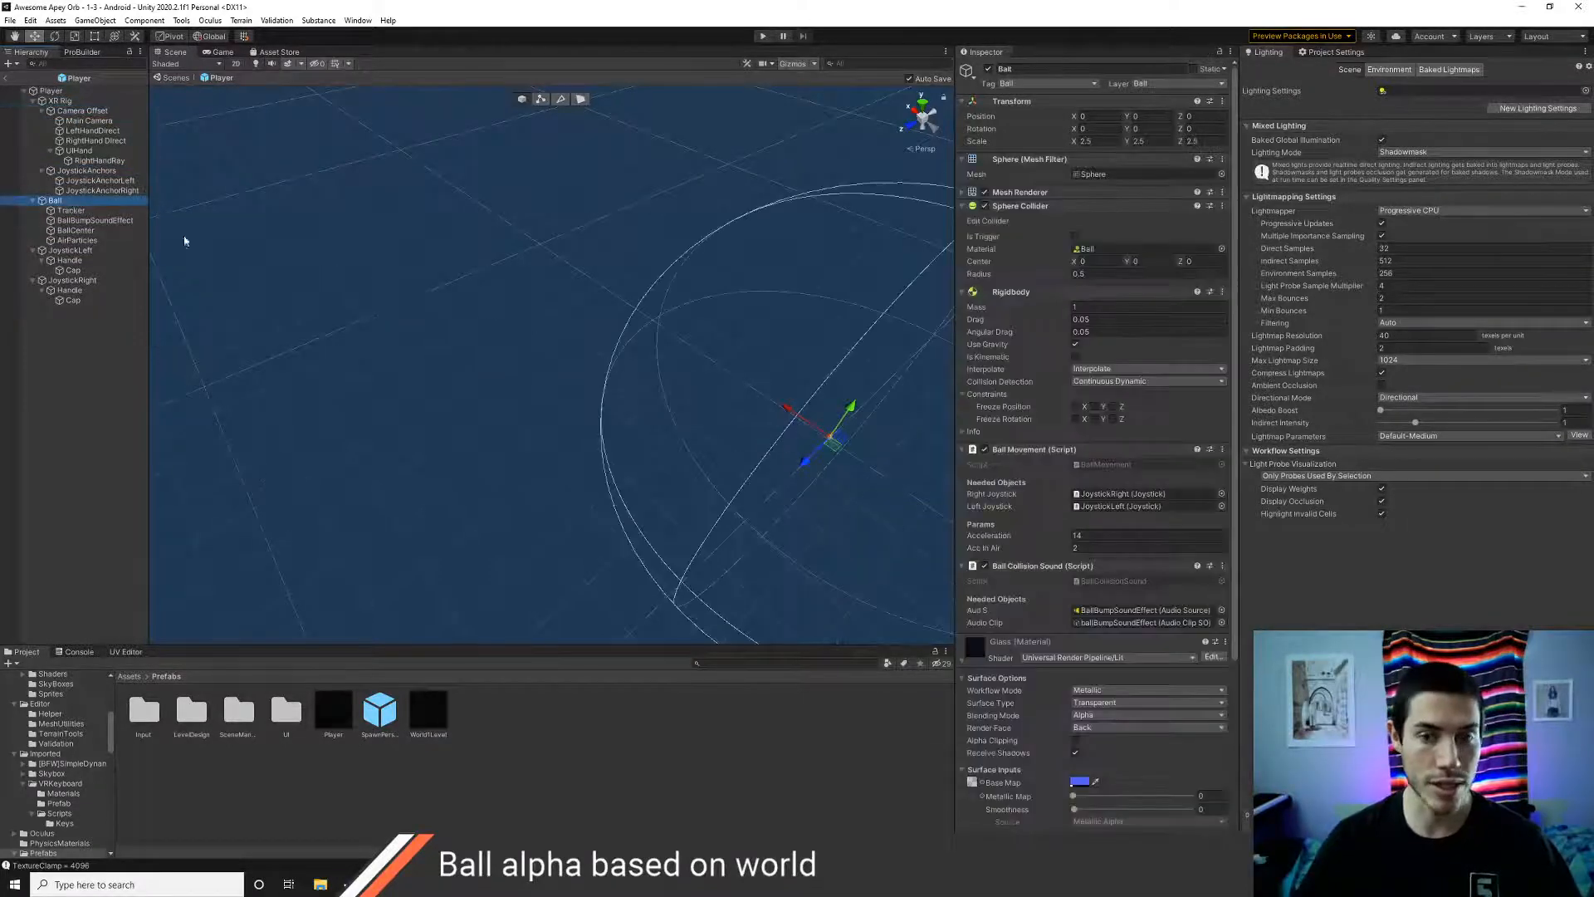
pyautogui.scroll(-3, 1085, 566)
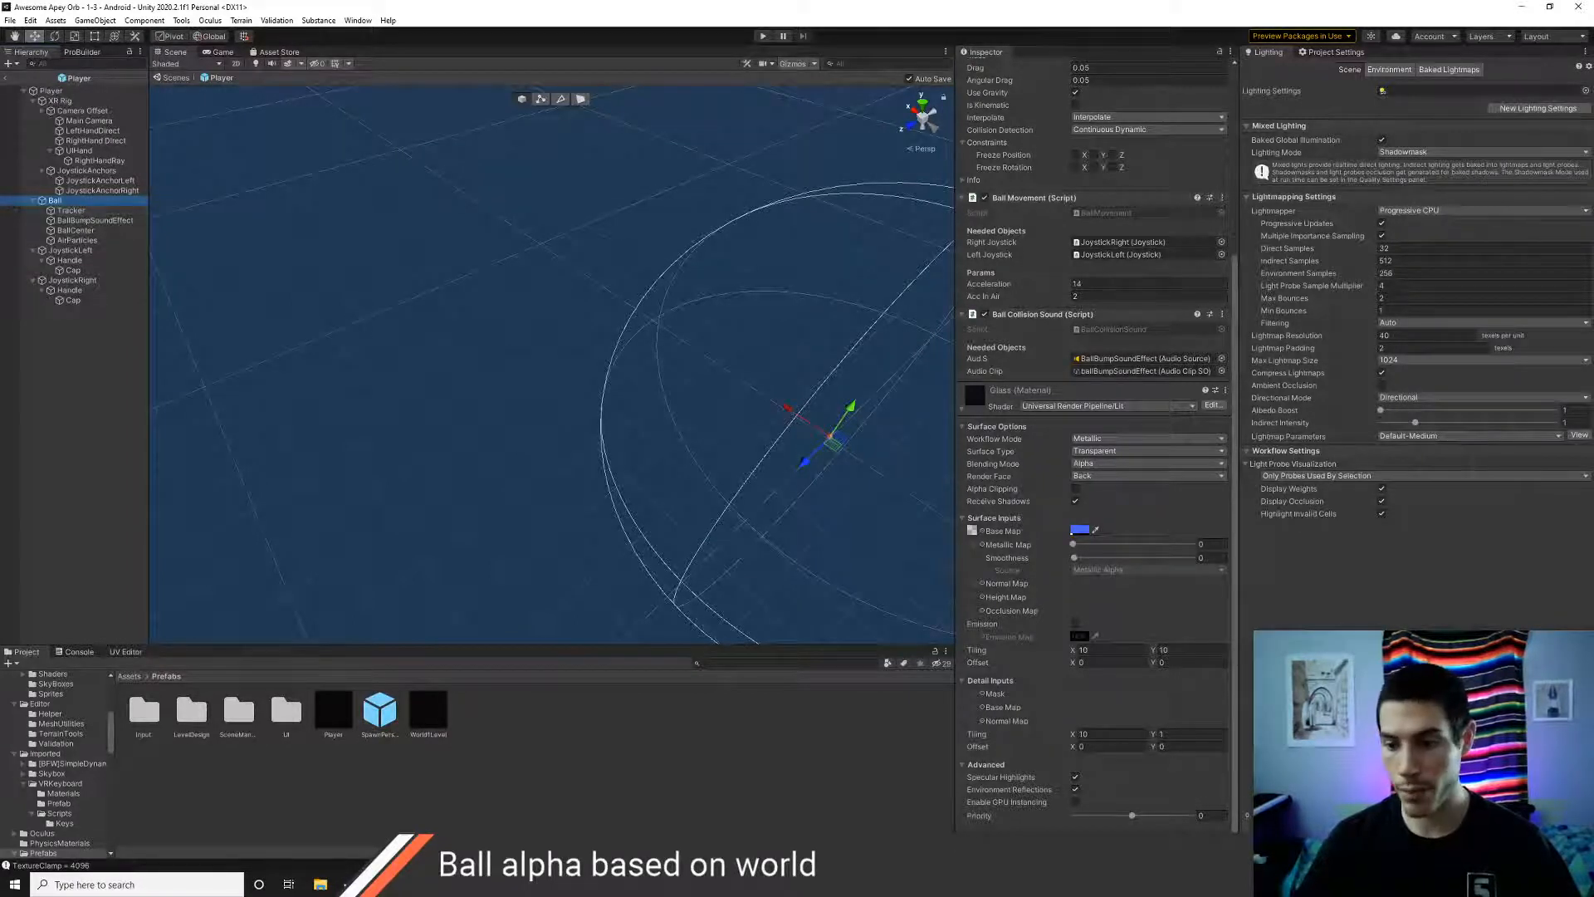
pyautogui.hotkey('ctrl', 'shift', 'a')
pyautogui.write('balla')
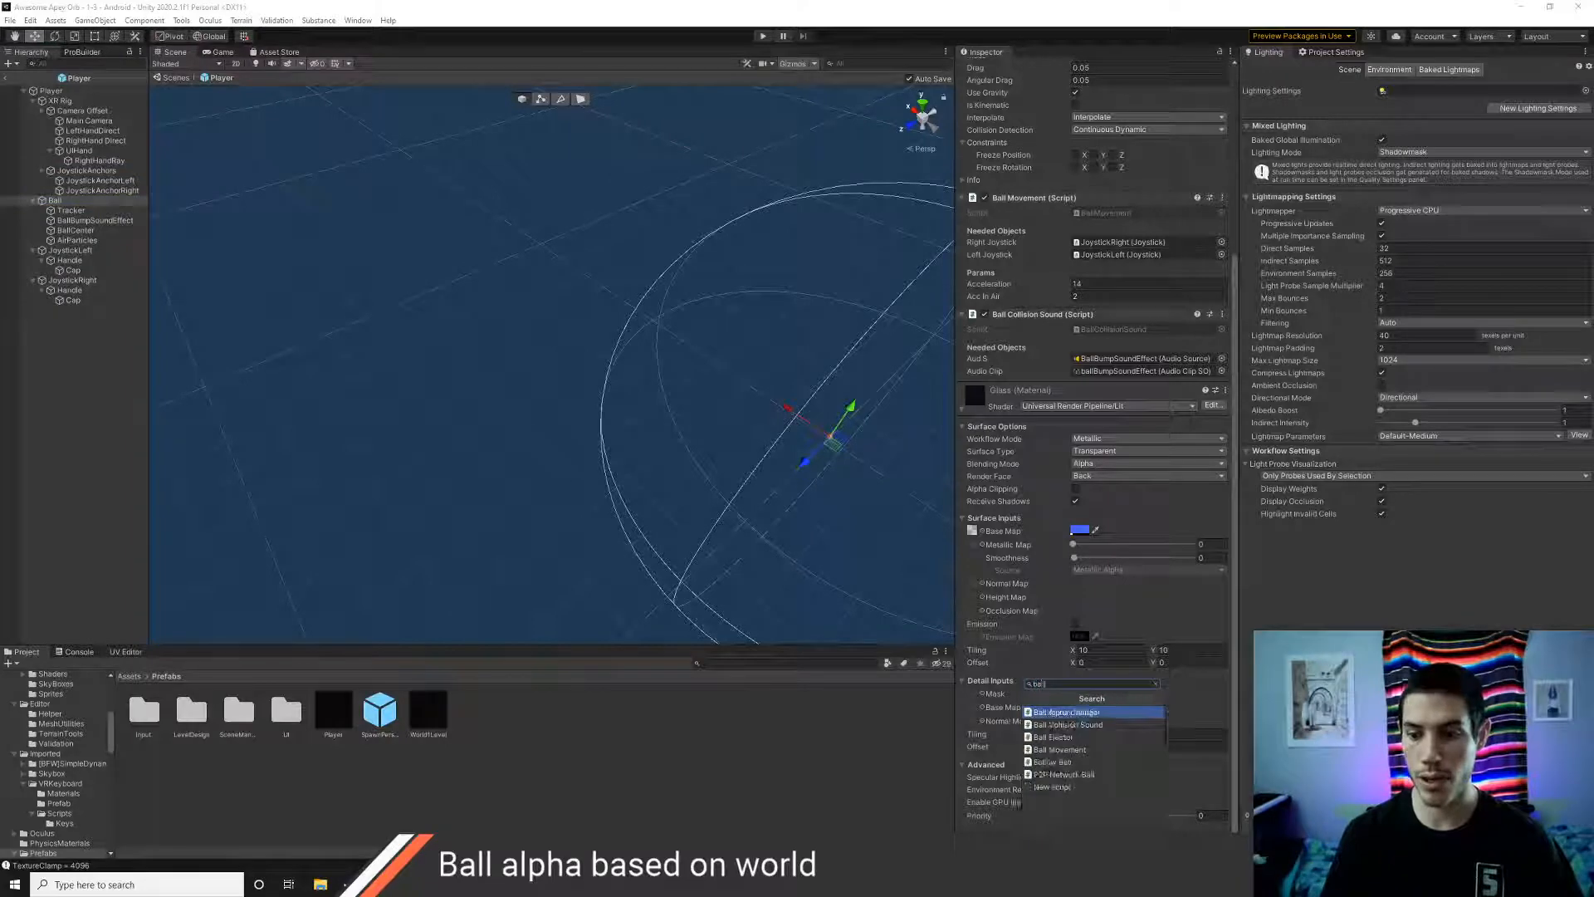
pyautogui.press('Return')
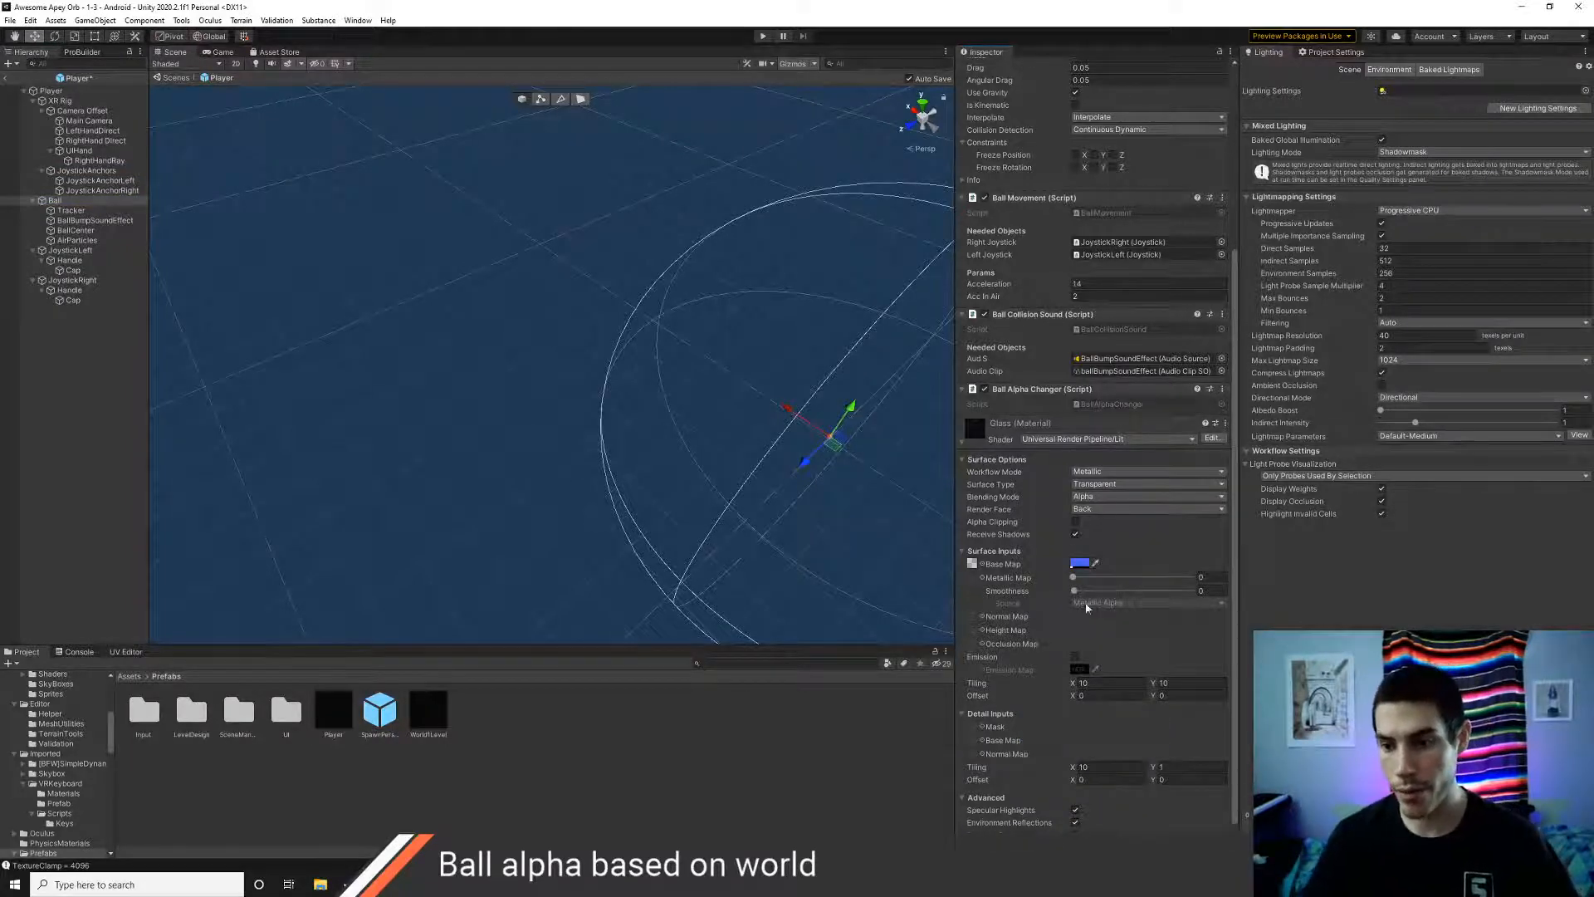
pyautogui.scroll(-1, 1038, 532)
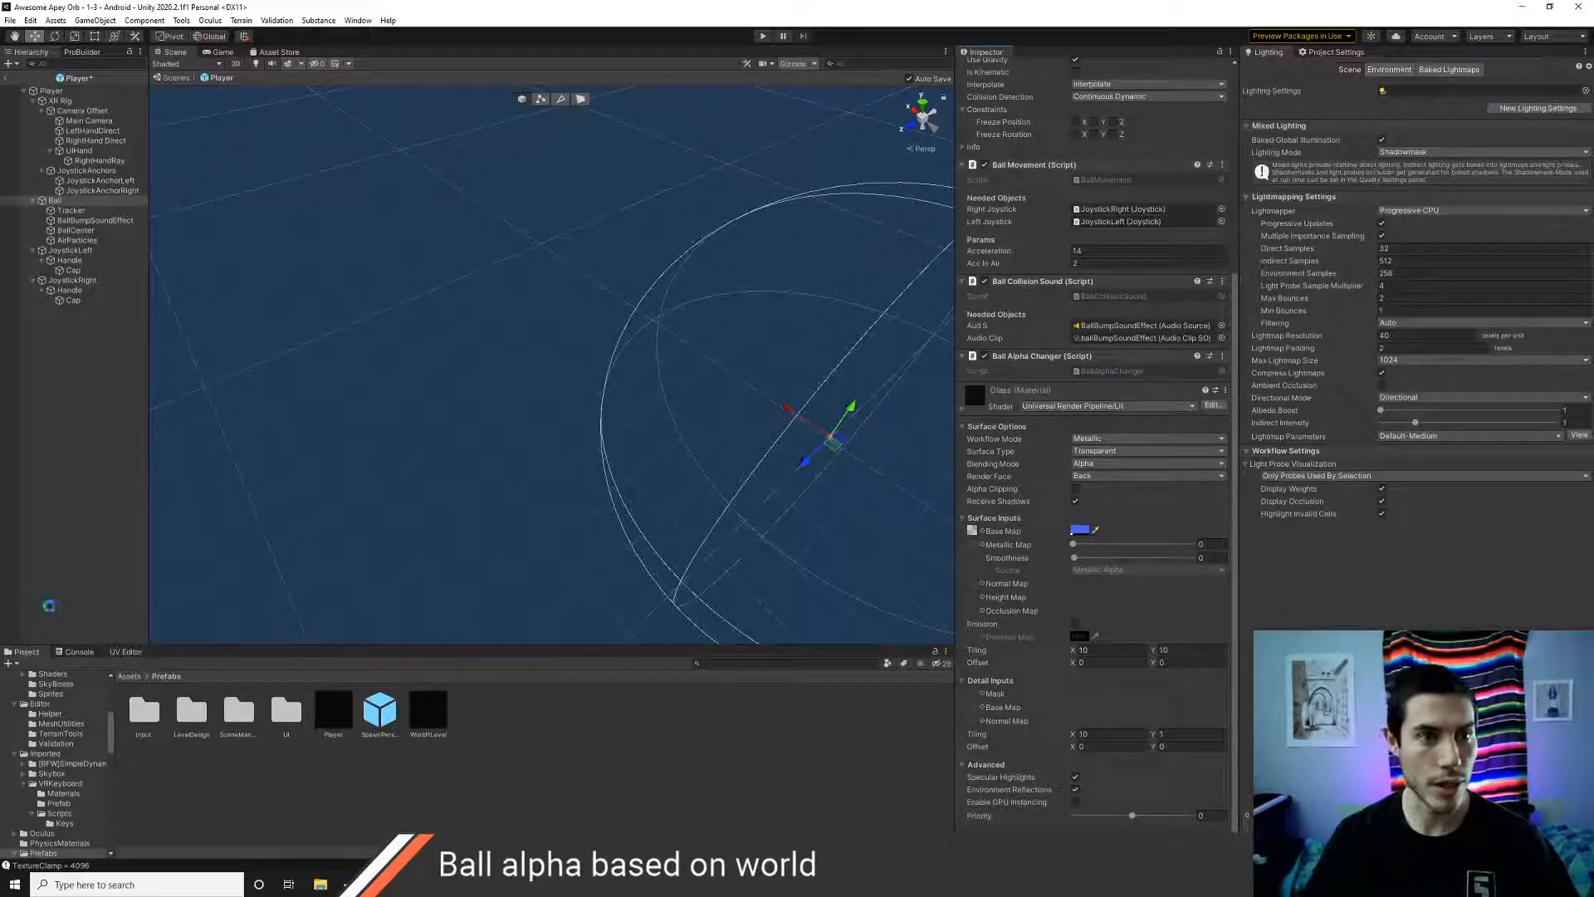
pyautogui.click(7, 79)
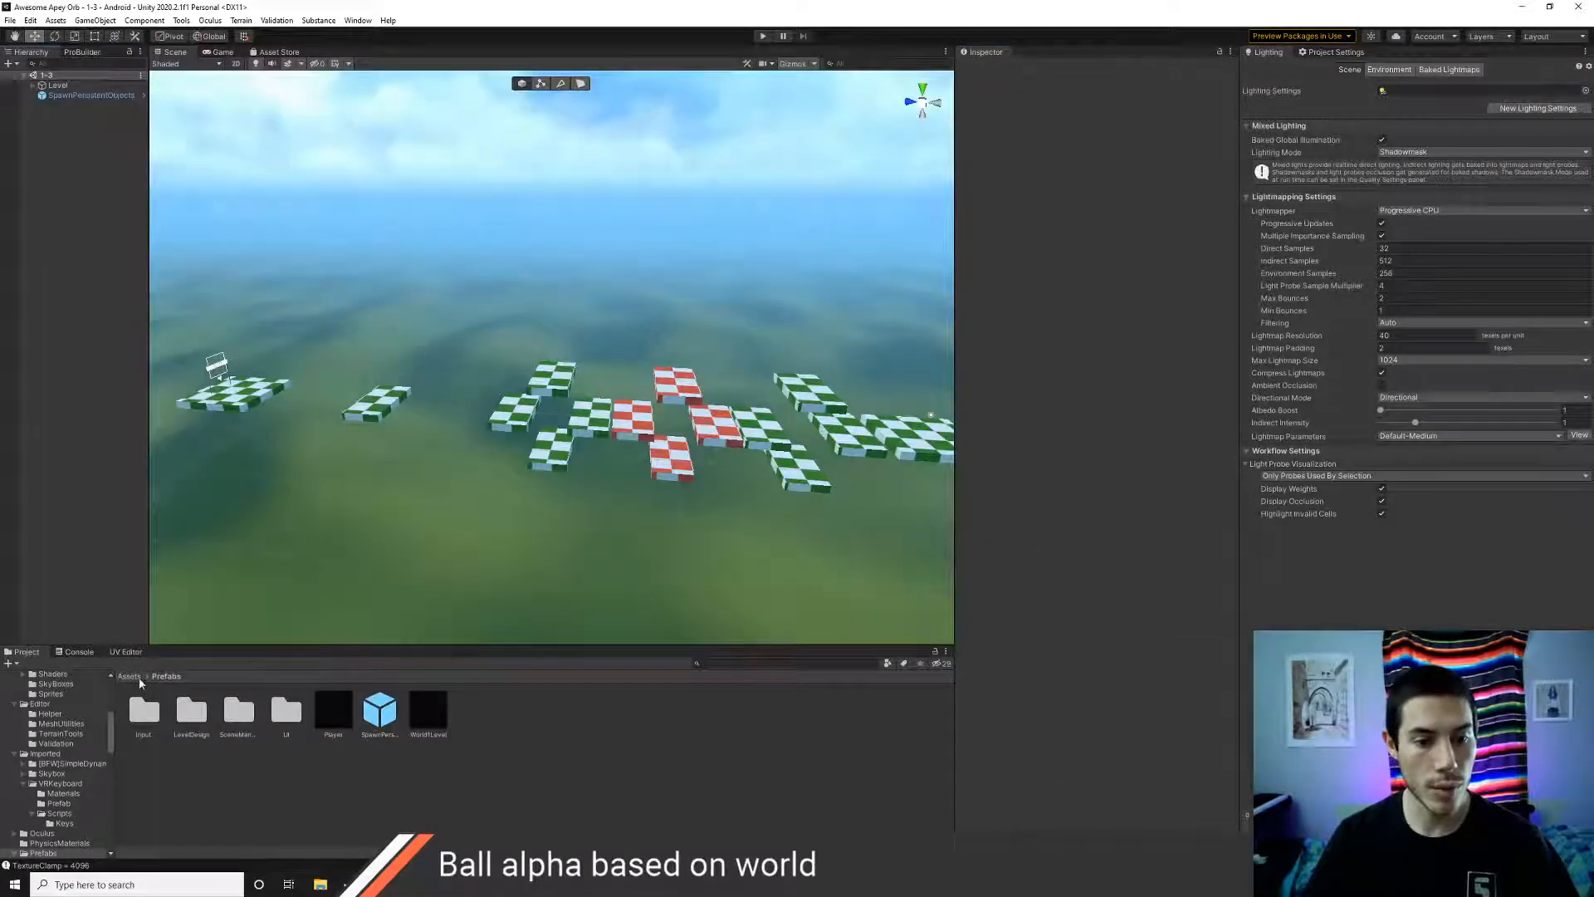
# - Open scene 2-1 from the project's Scenes folder and start play mode
pyautogui.click(131, 676)
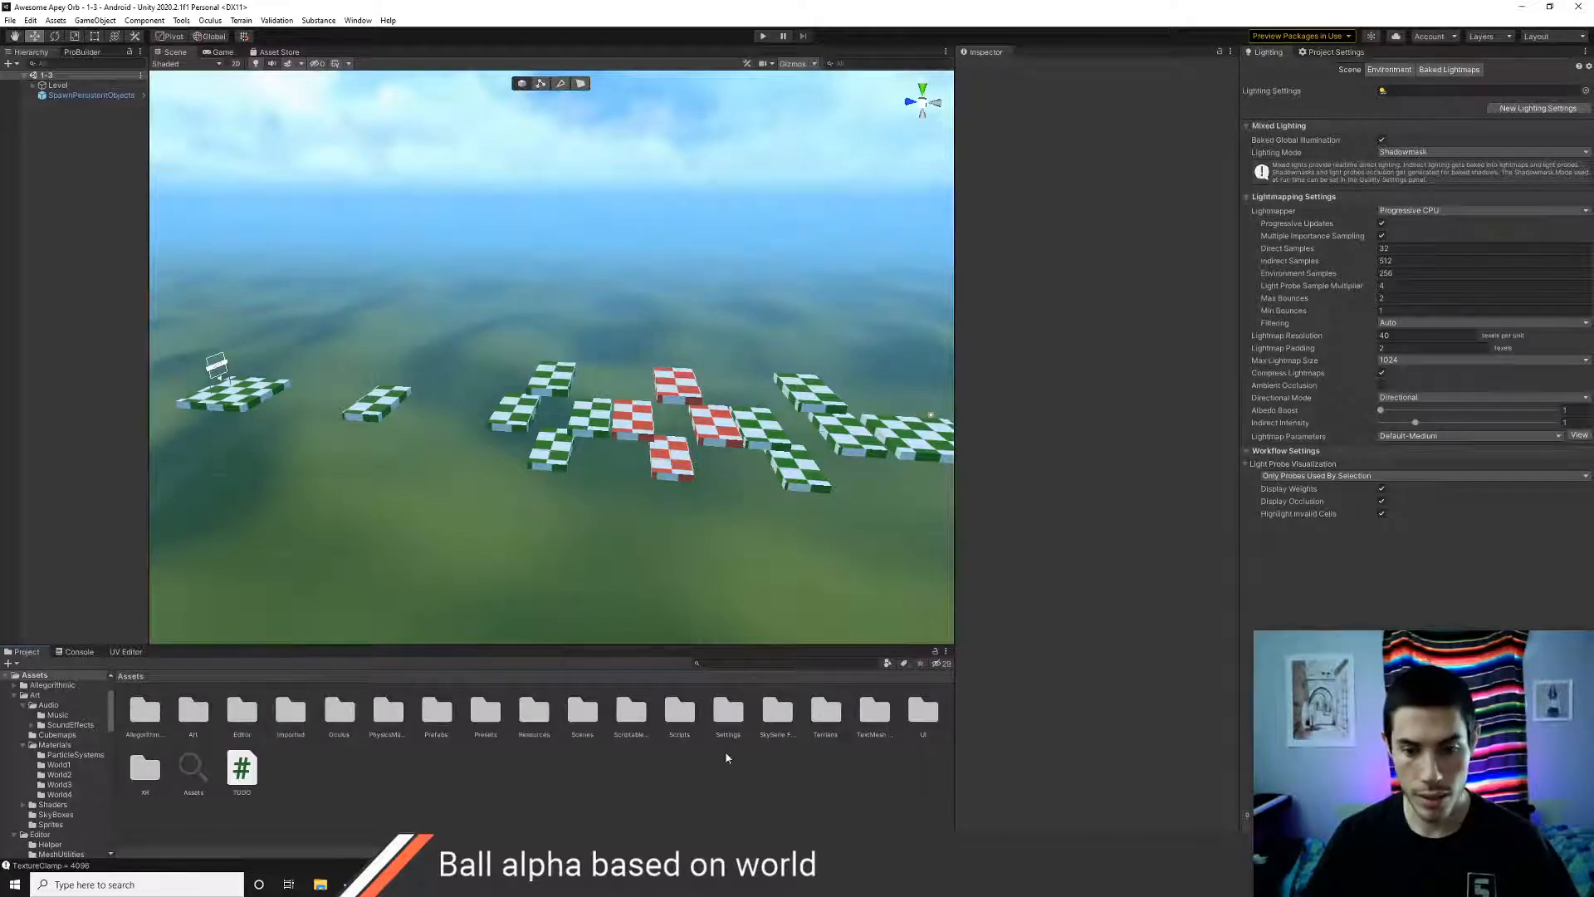
pyautogui.doubleClick(729, 727)
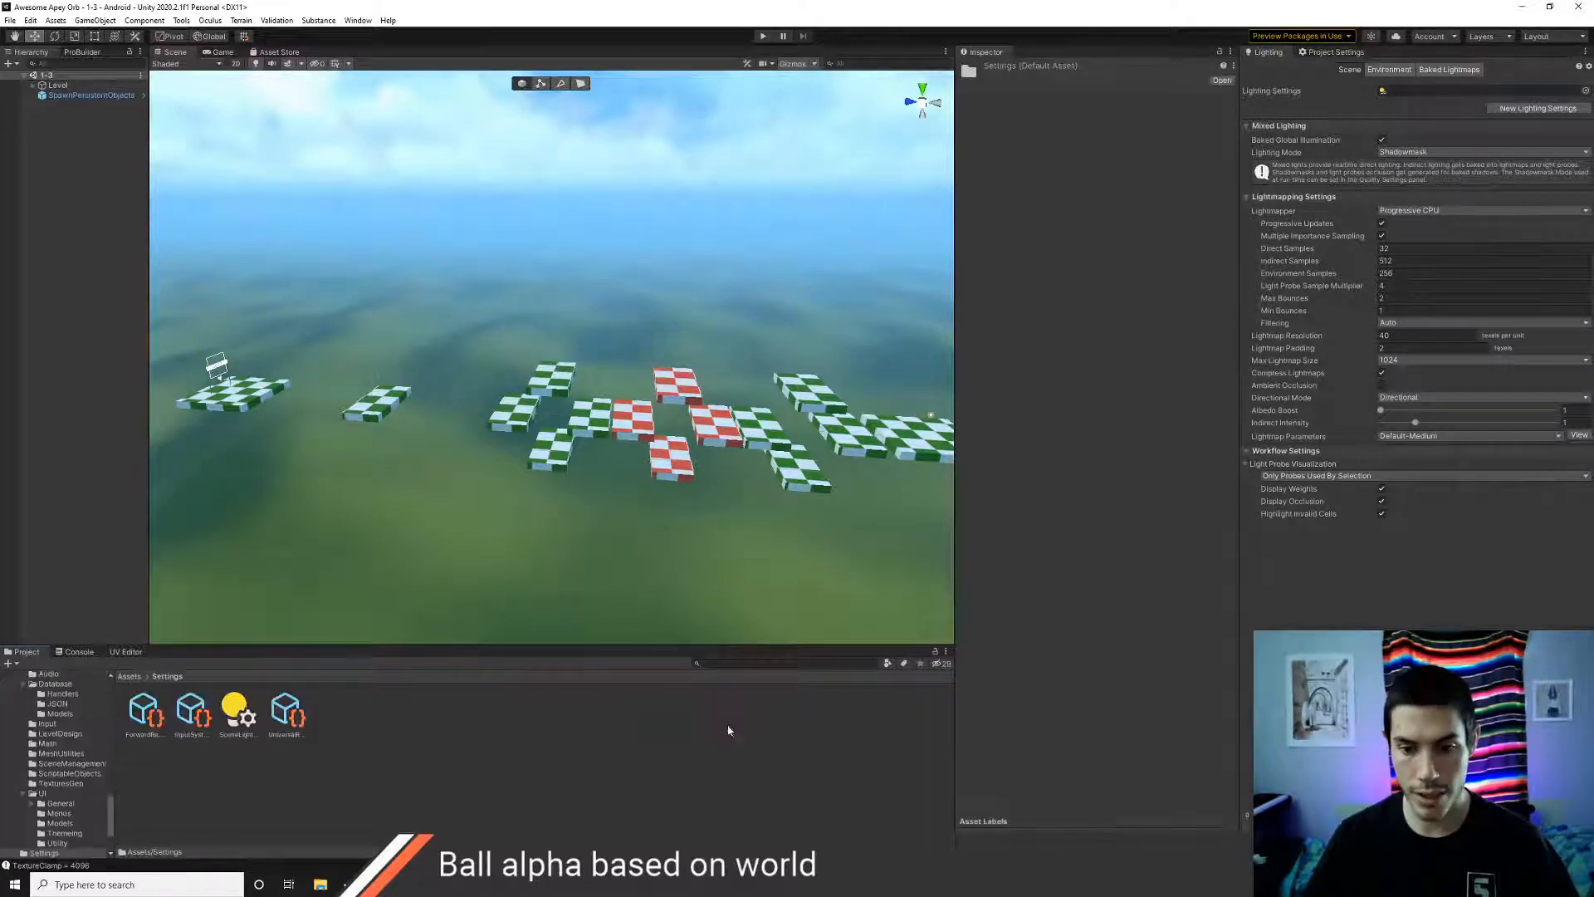
pyautogui.click(130, 677)
pyautogui.doubleClick(581, 712)
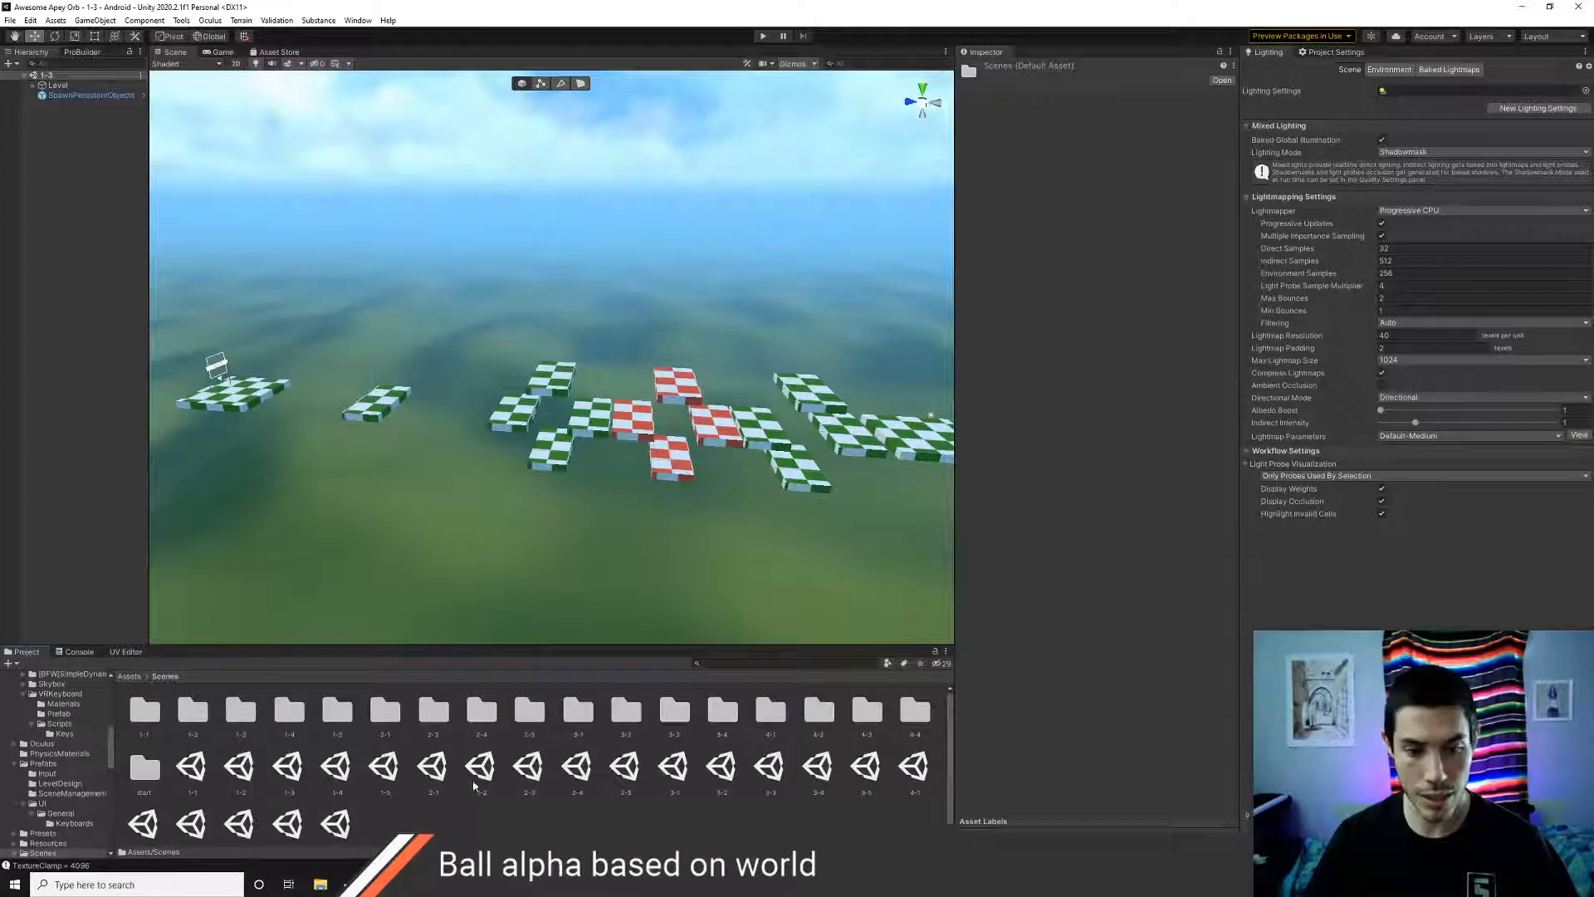
pyautogui.click(433, 768)
pyautogui.doubleClick(440, 772)
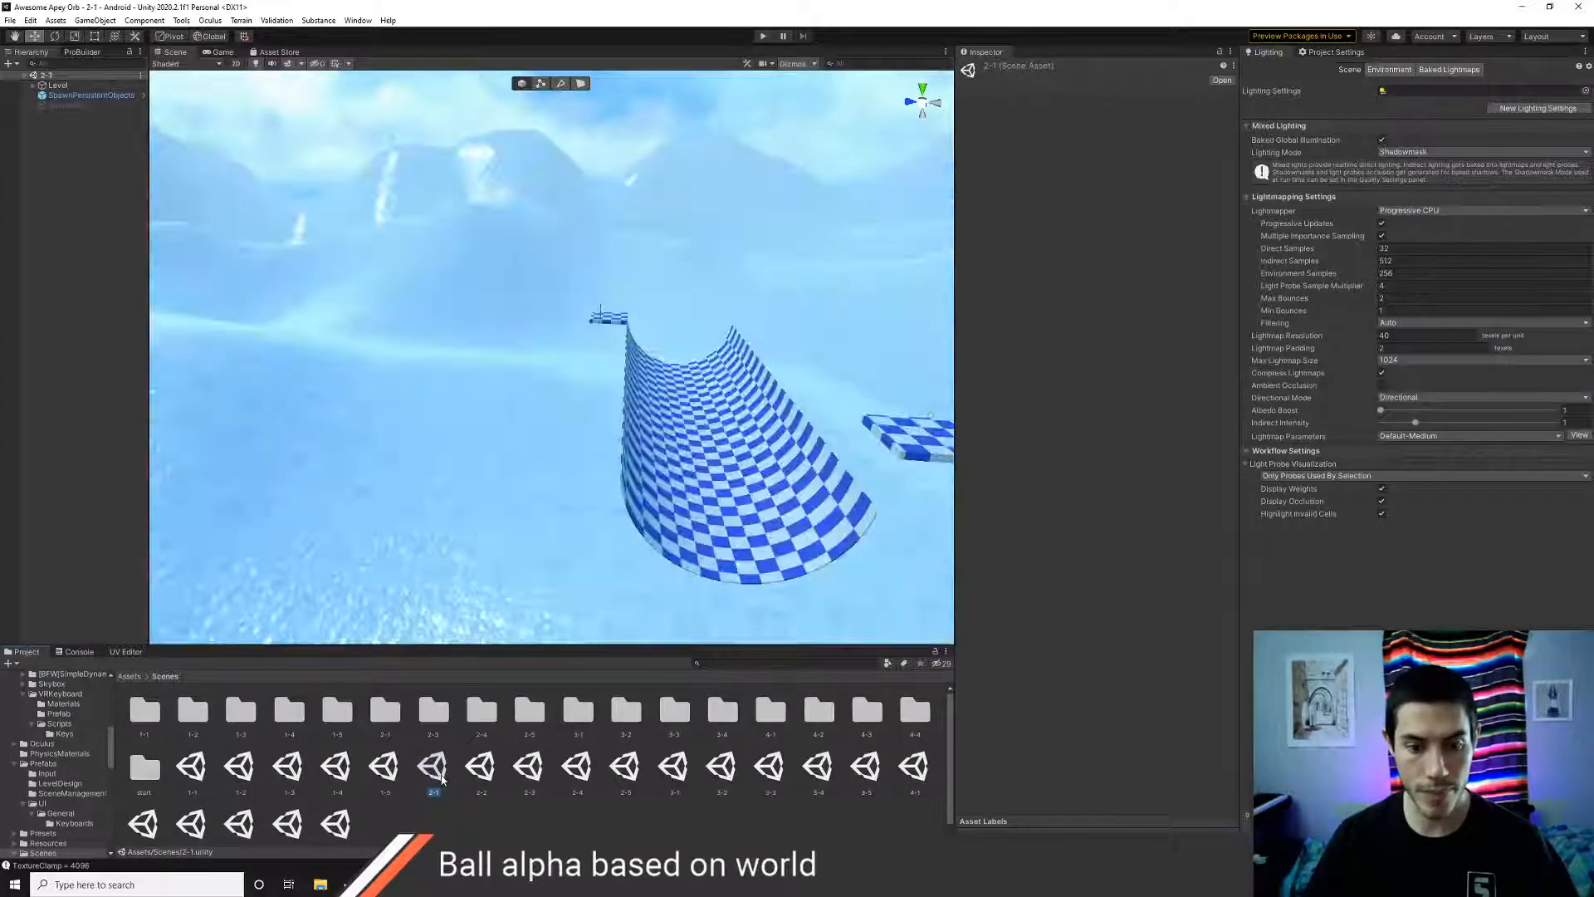
pyautogui.click(763, 37)
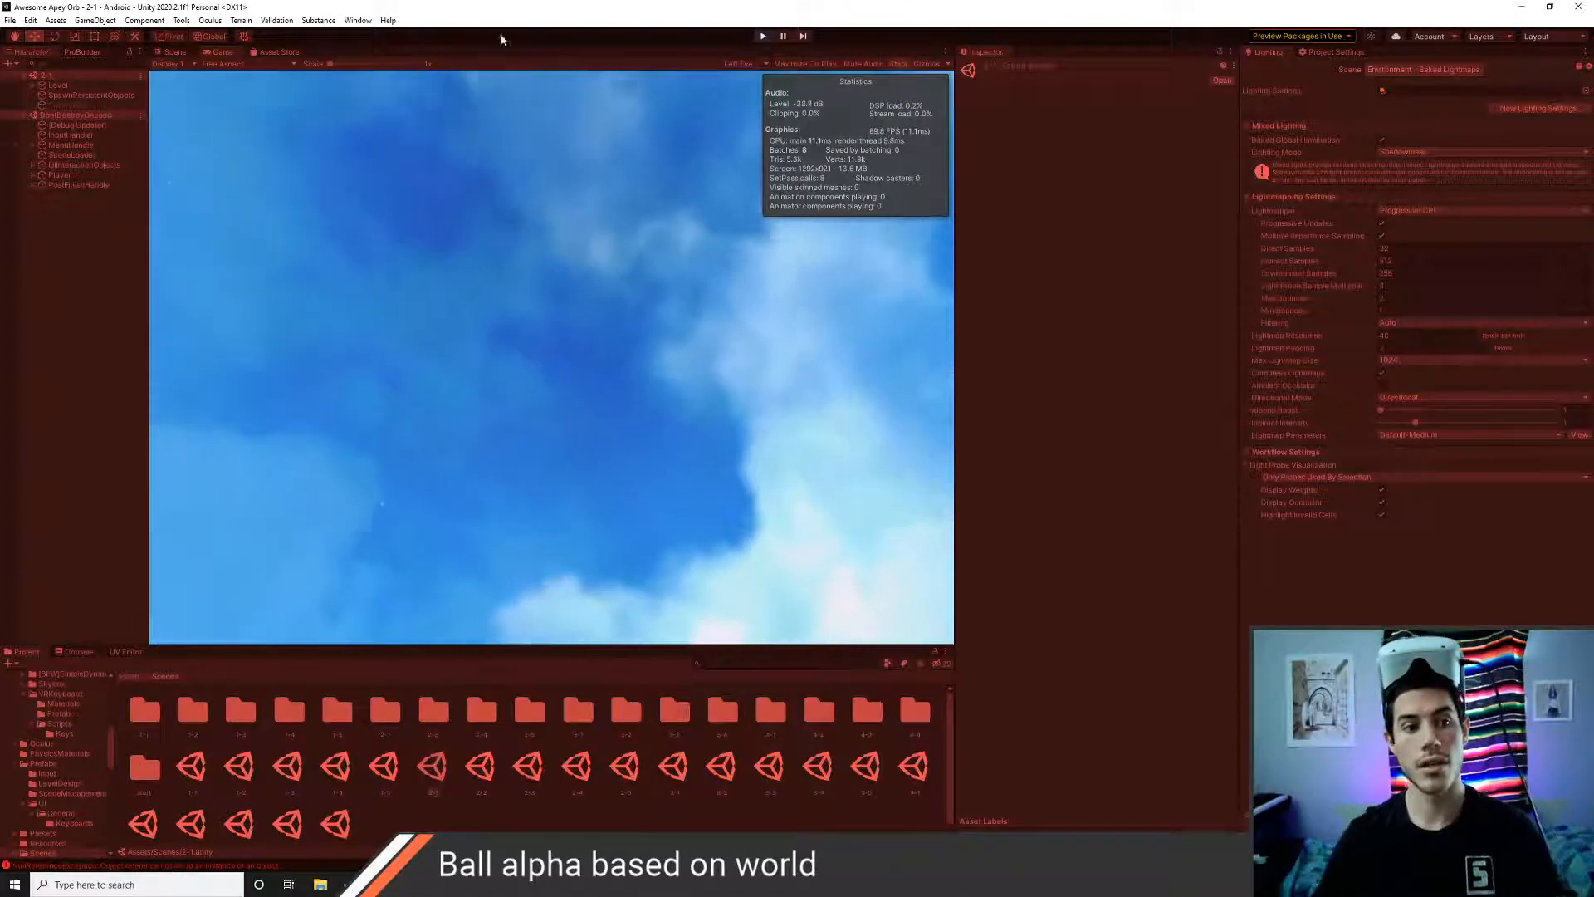
# - Select the Ball under Player in the running scene and raise its Base Map color's alpha to about 0.35
pyautogui.click(33, 175)
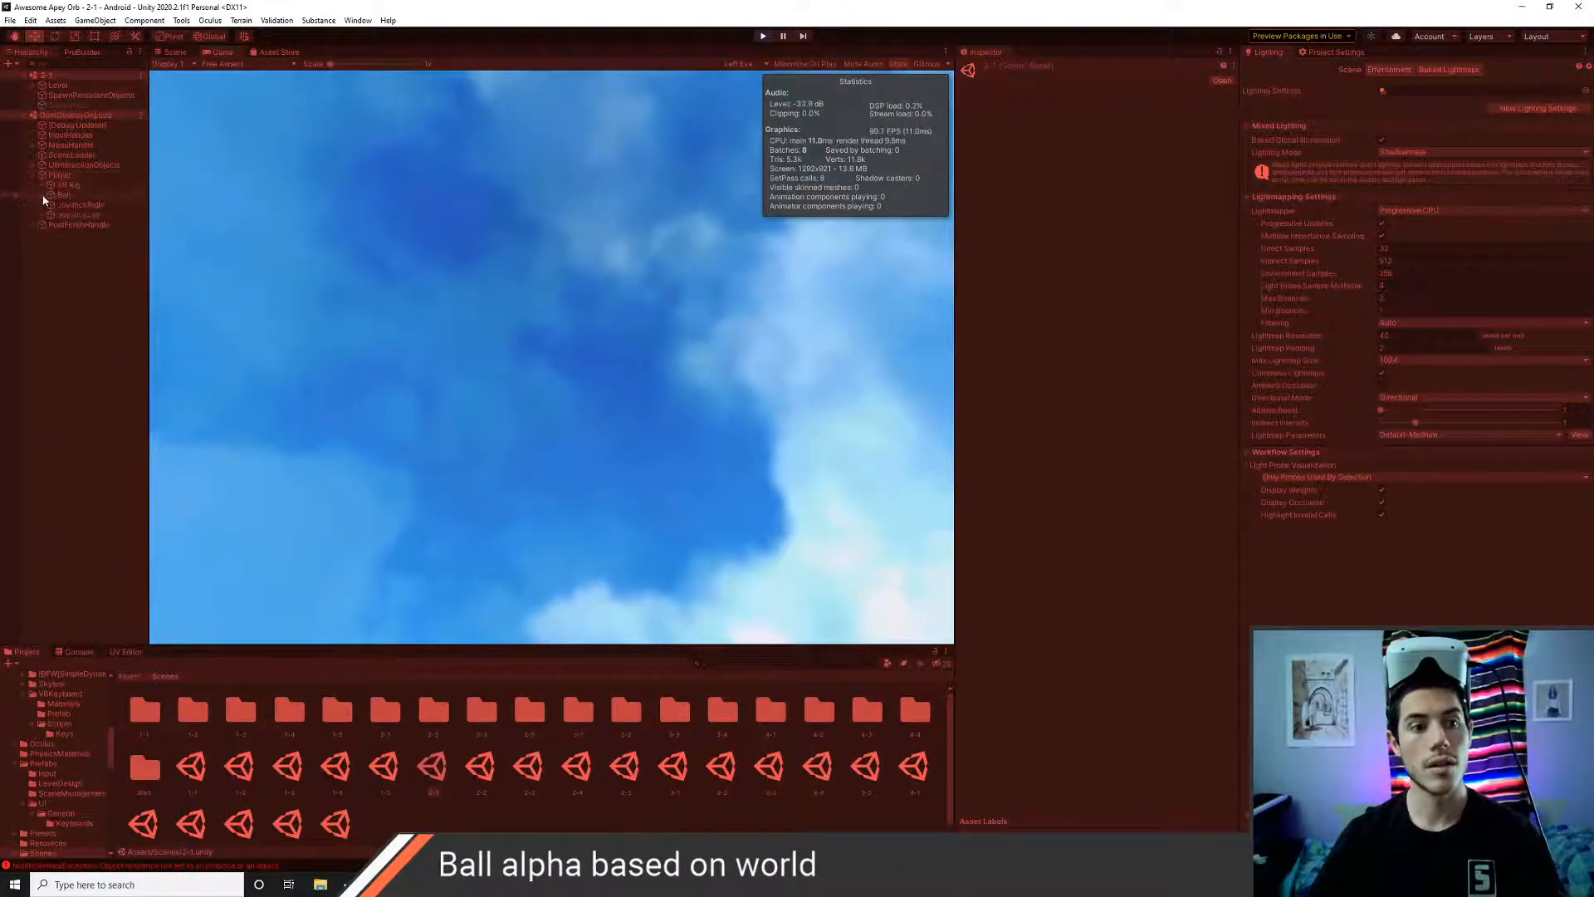
pyautogui.click(42, 195)
pyautogui.click(75, 224)
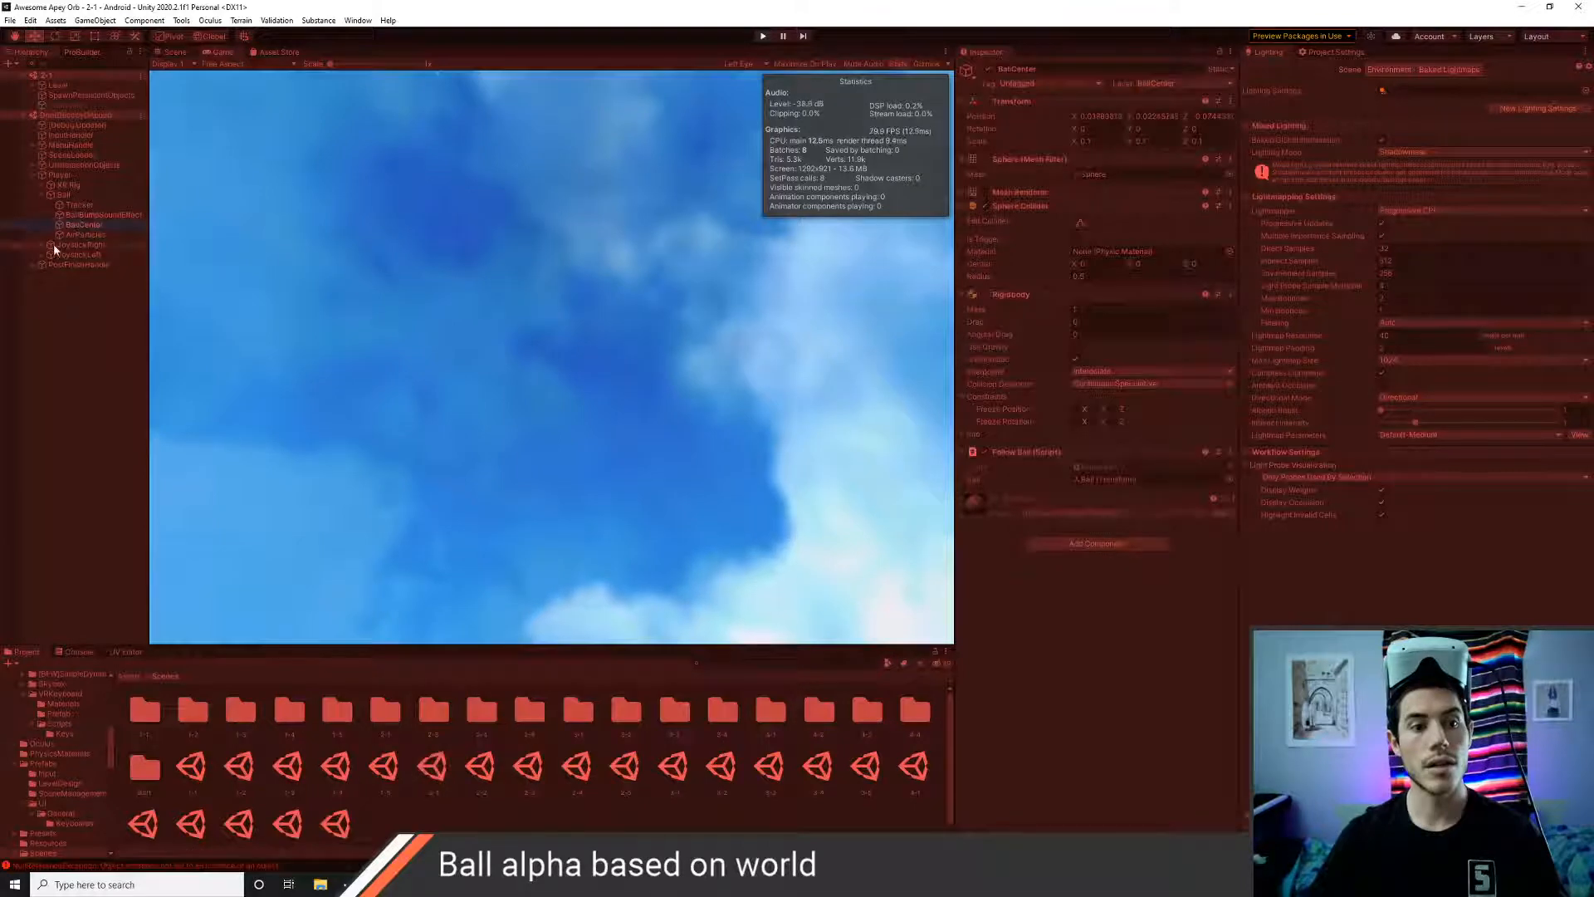
pyautogui.click(80, 214)
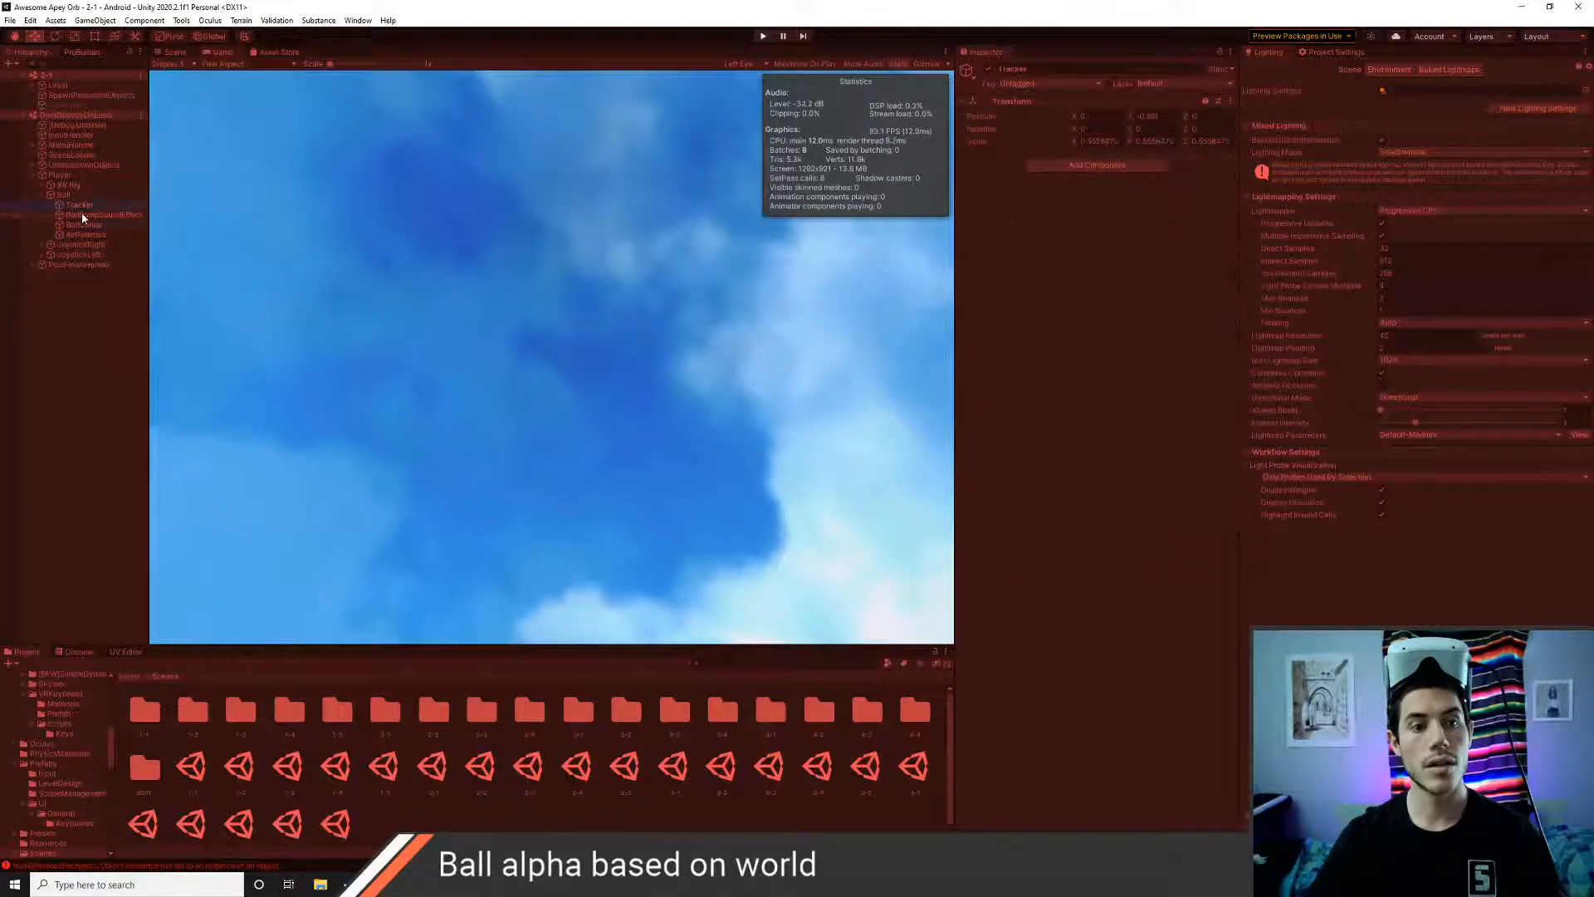
pyautogui.click(86, 231)
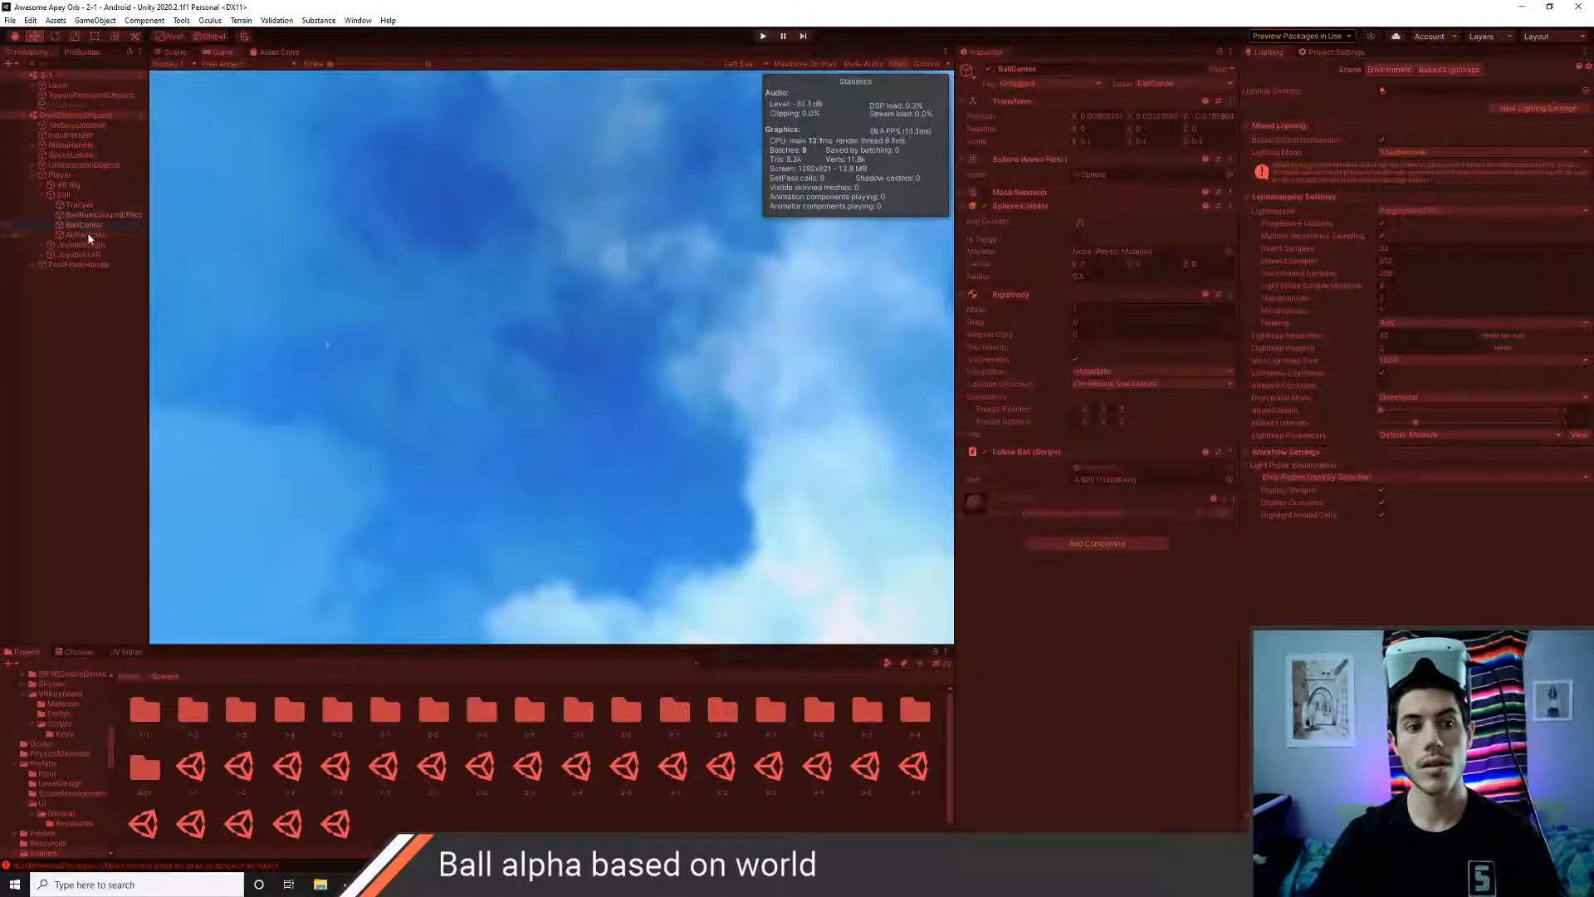
pyautogui.click(67, 196)
pyautogui.scroll(-5, 1160, 704)
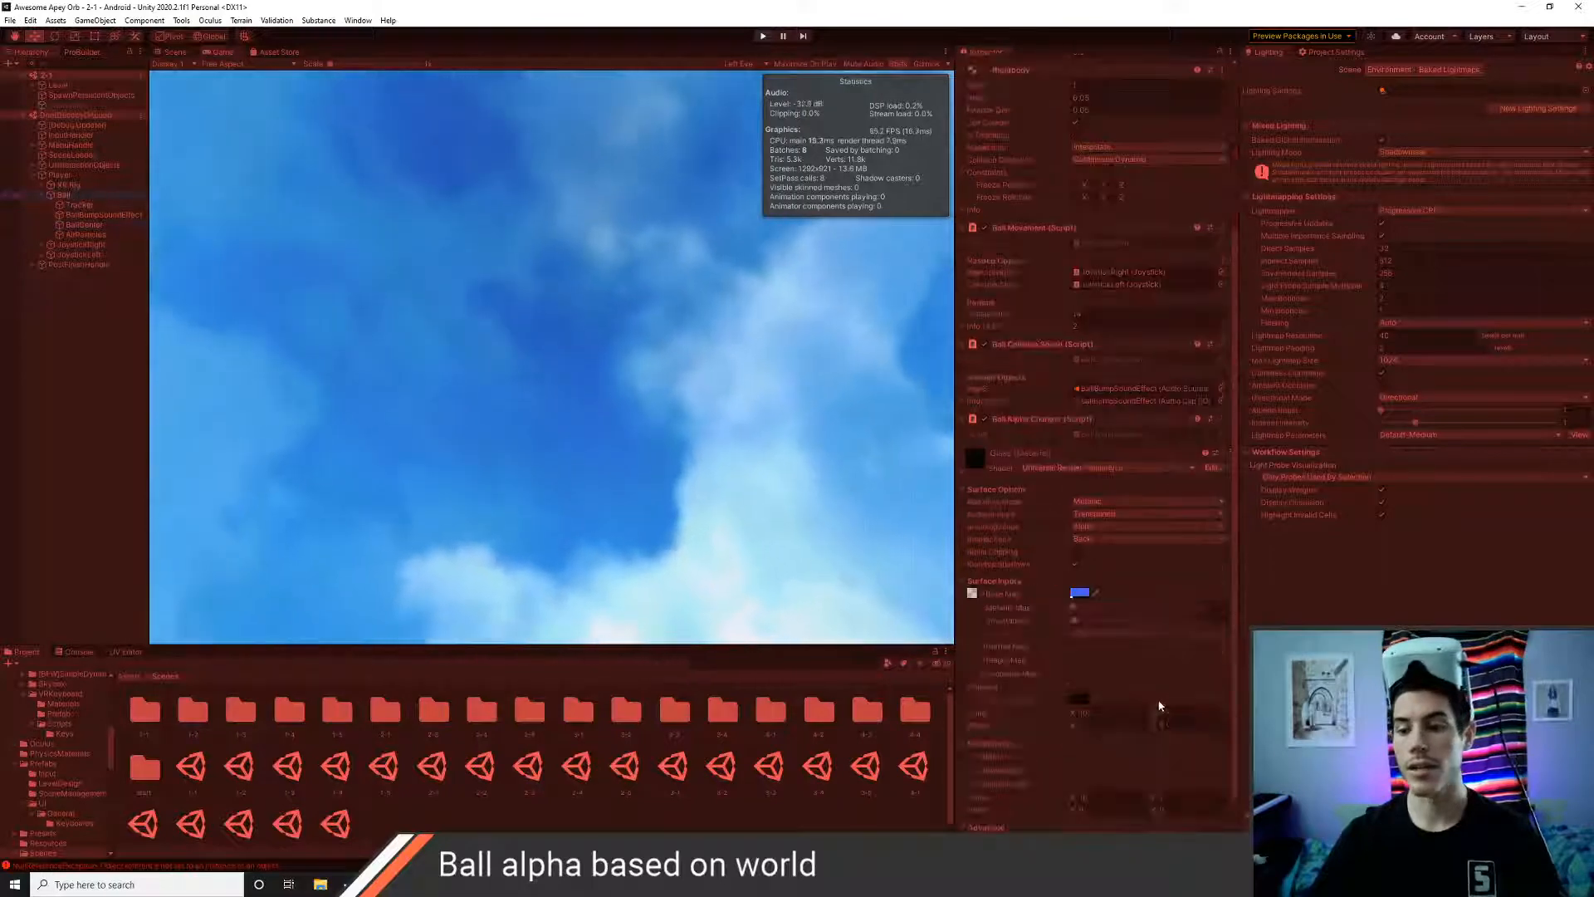
pyautogui.click(1078, 593)
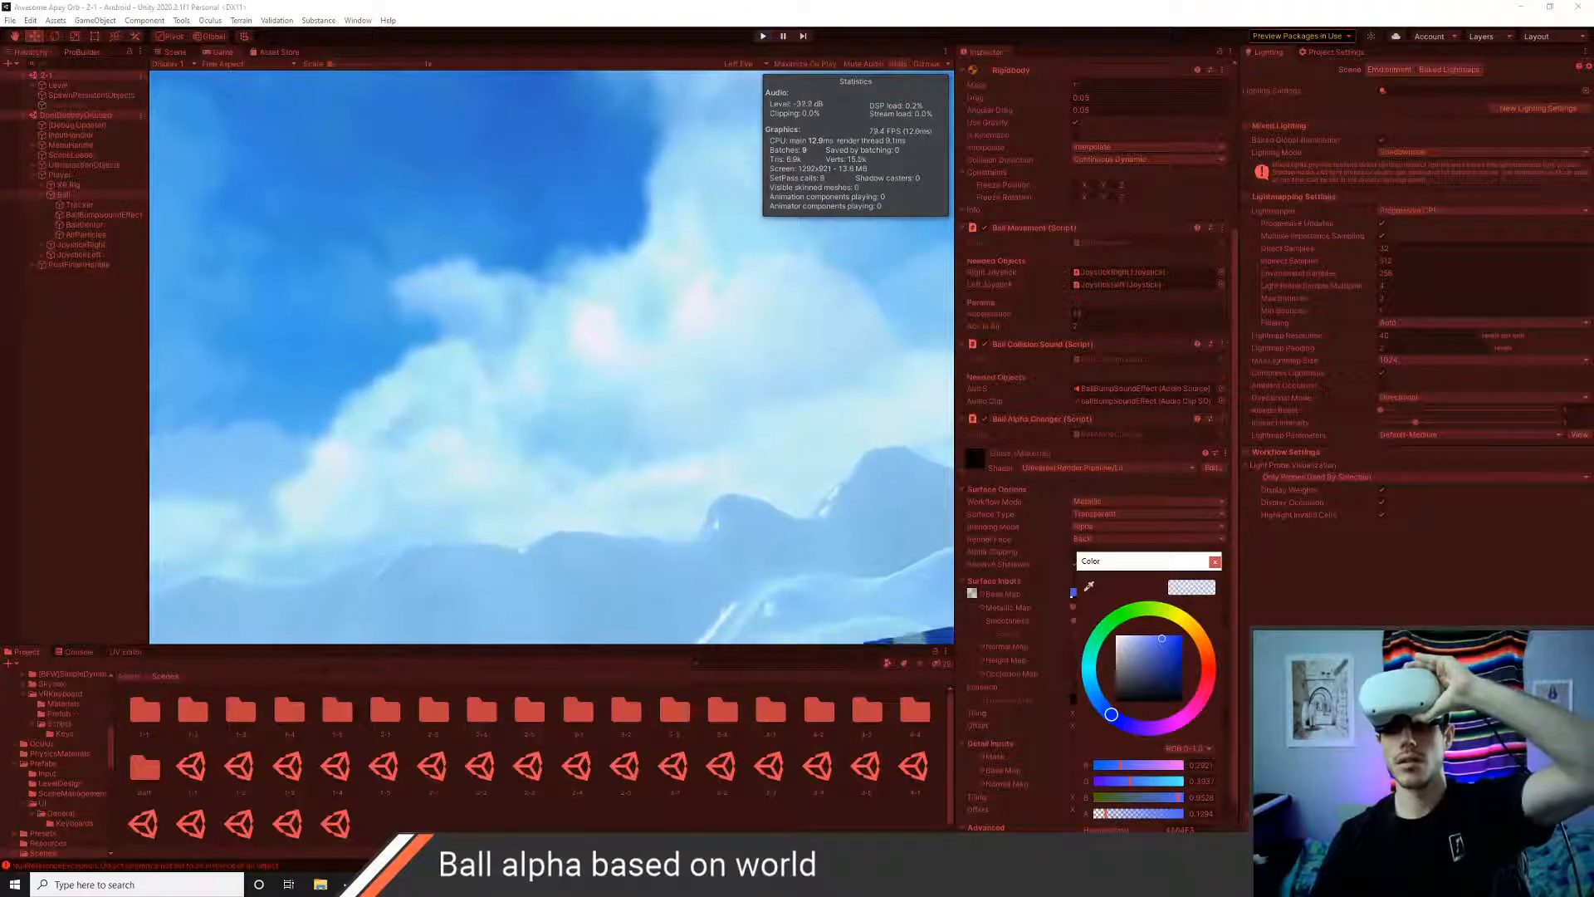
pyautogui.moveTo(1111, 817); pyautogui.dragTo(1130, 820)
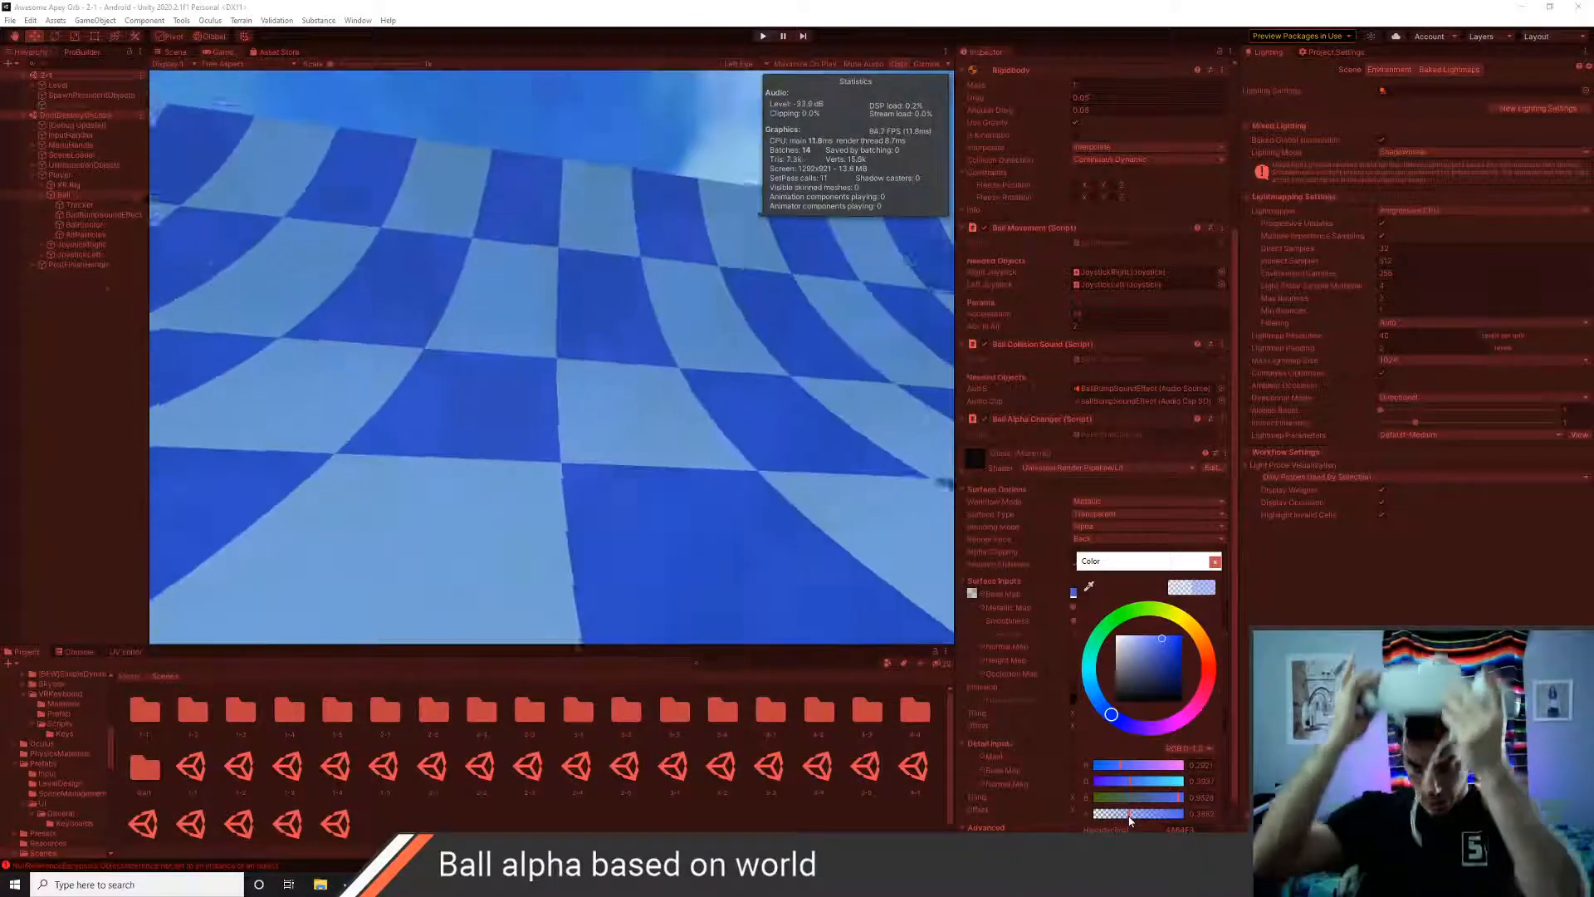
pyautogui.click(1215, 563)
# - Switch to Visual Studio Code, set the alpha in the world 2 mat.color assignment to .35f, and save the script
pyautogui.hotkey('alt', 'Tab')
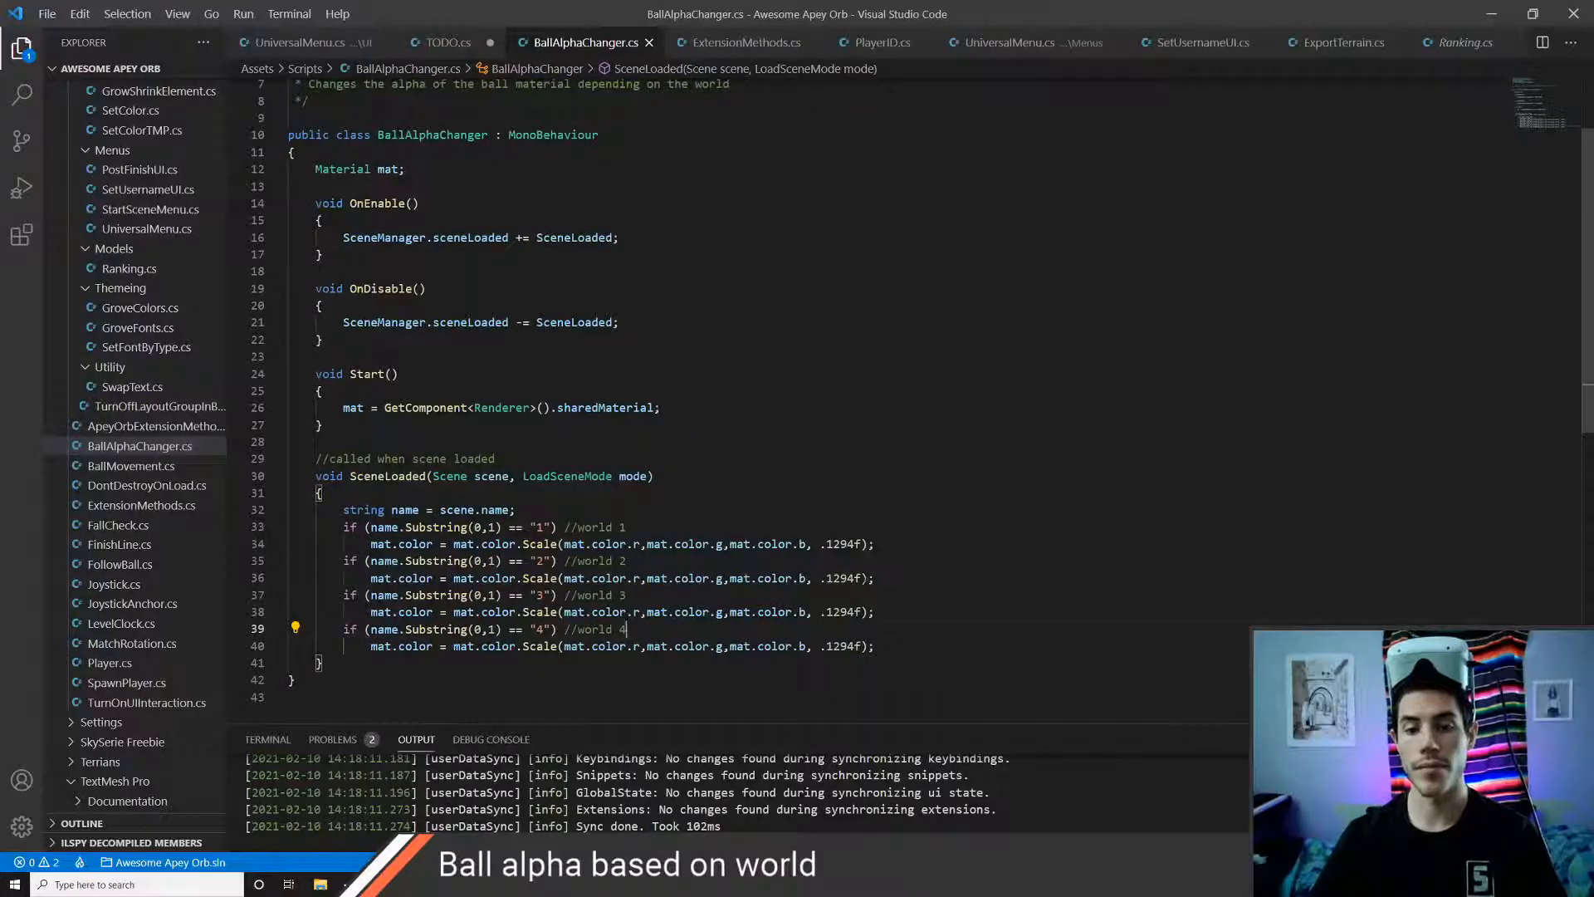
pyautogui.click(854, 578)
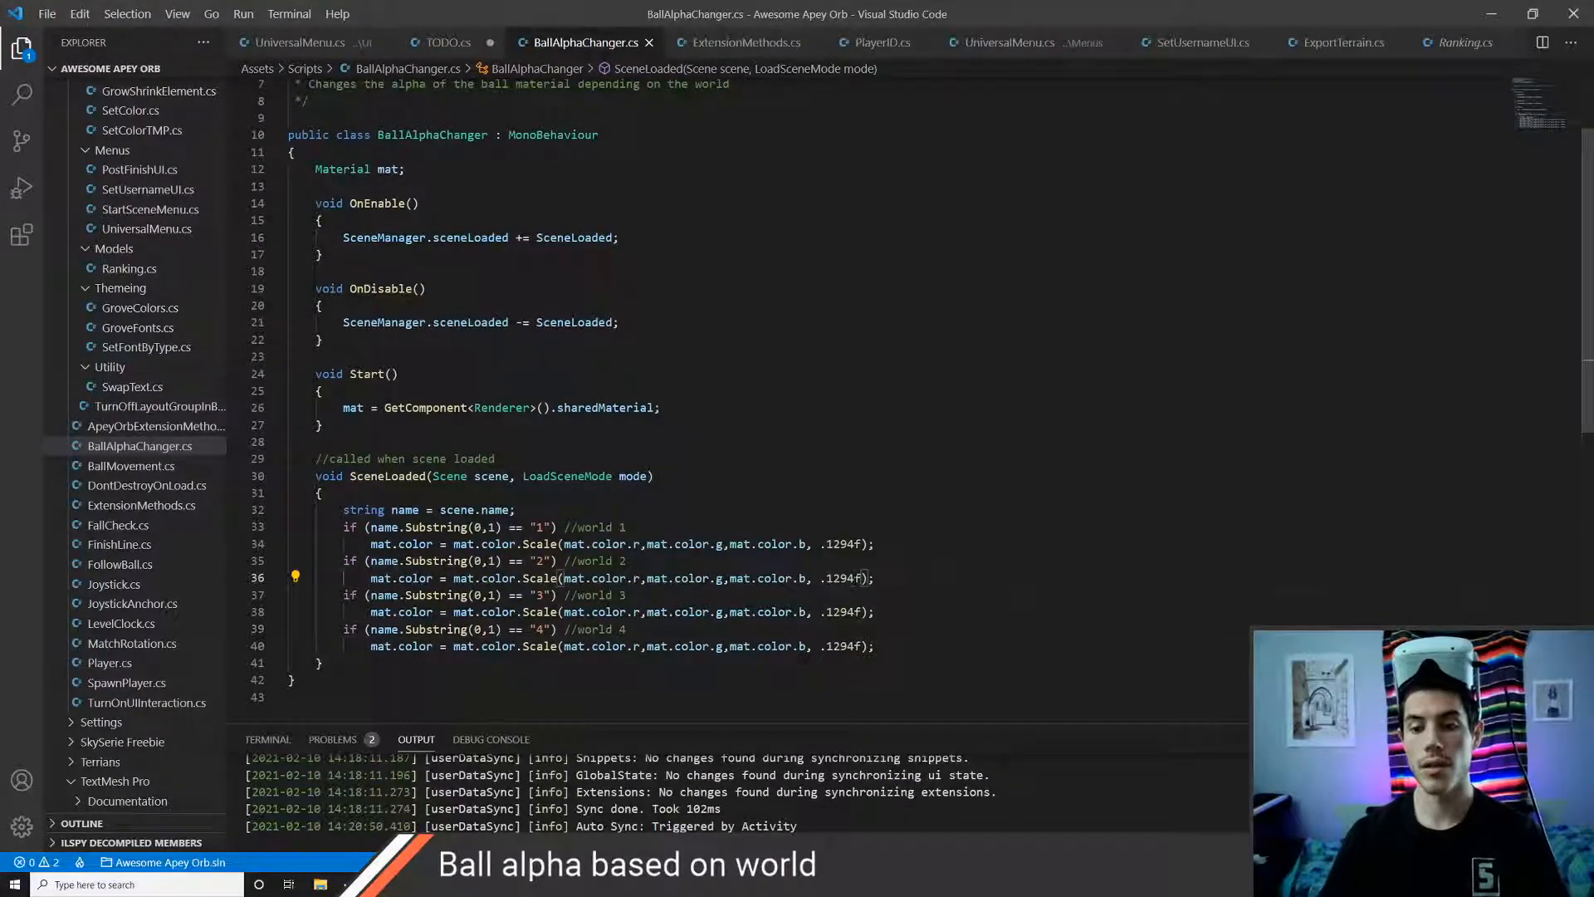
pyautogui.press('BackSpace')
pyautogui.press('BackSpace')
pyautogui.press('BackSpace')
pyautogui.press('BackSpace')
pyautogui.write('35')
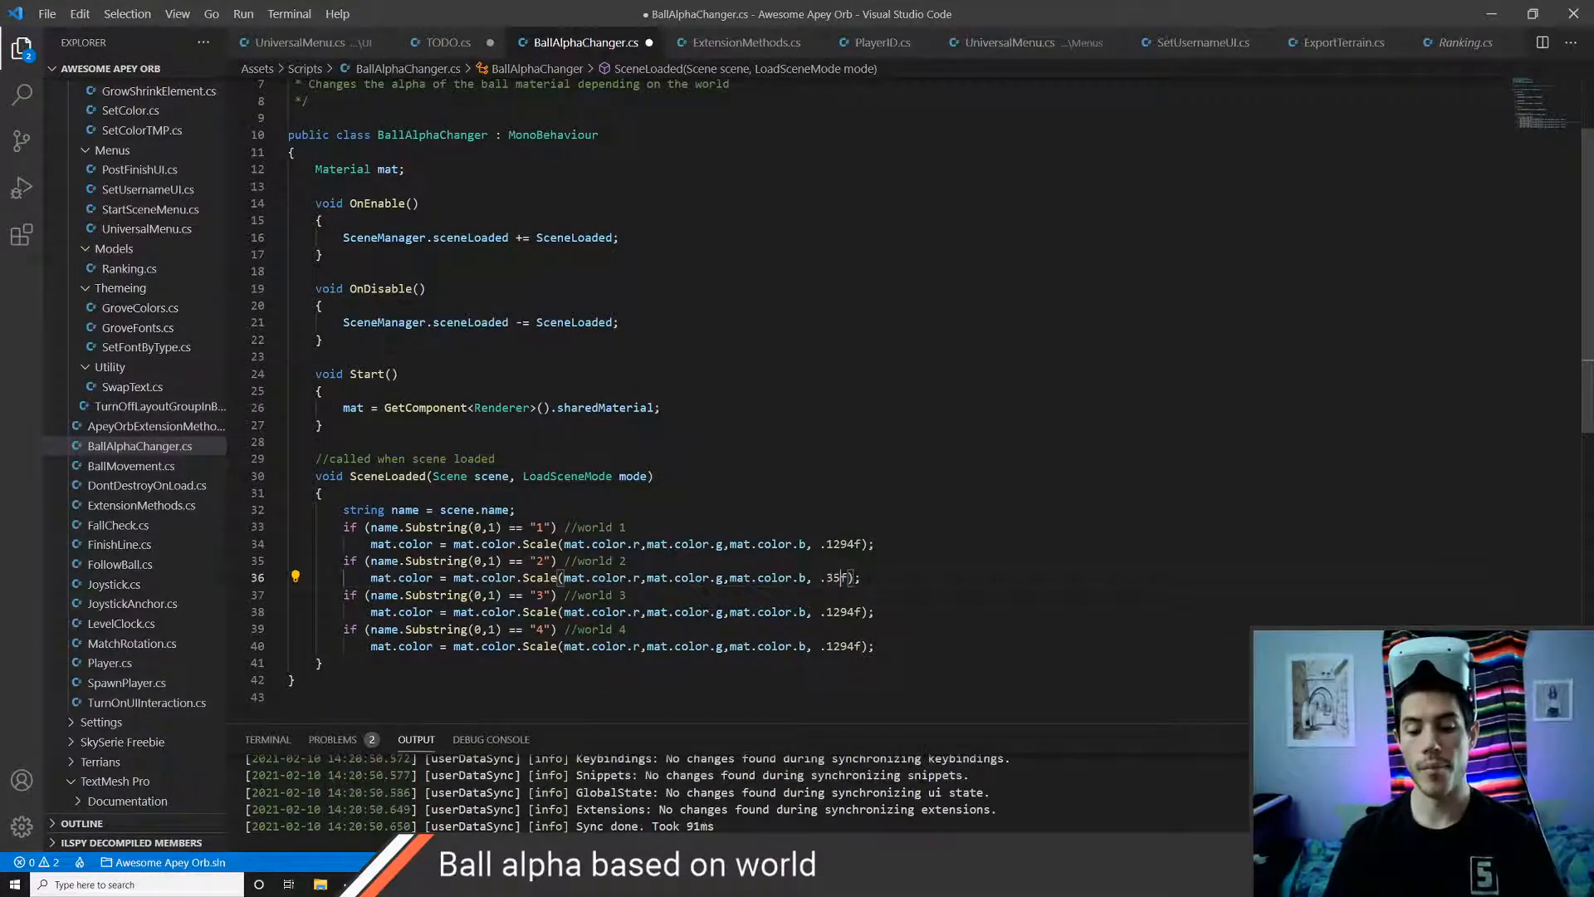
pyautogui.hotkey('ctrl', 's')
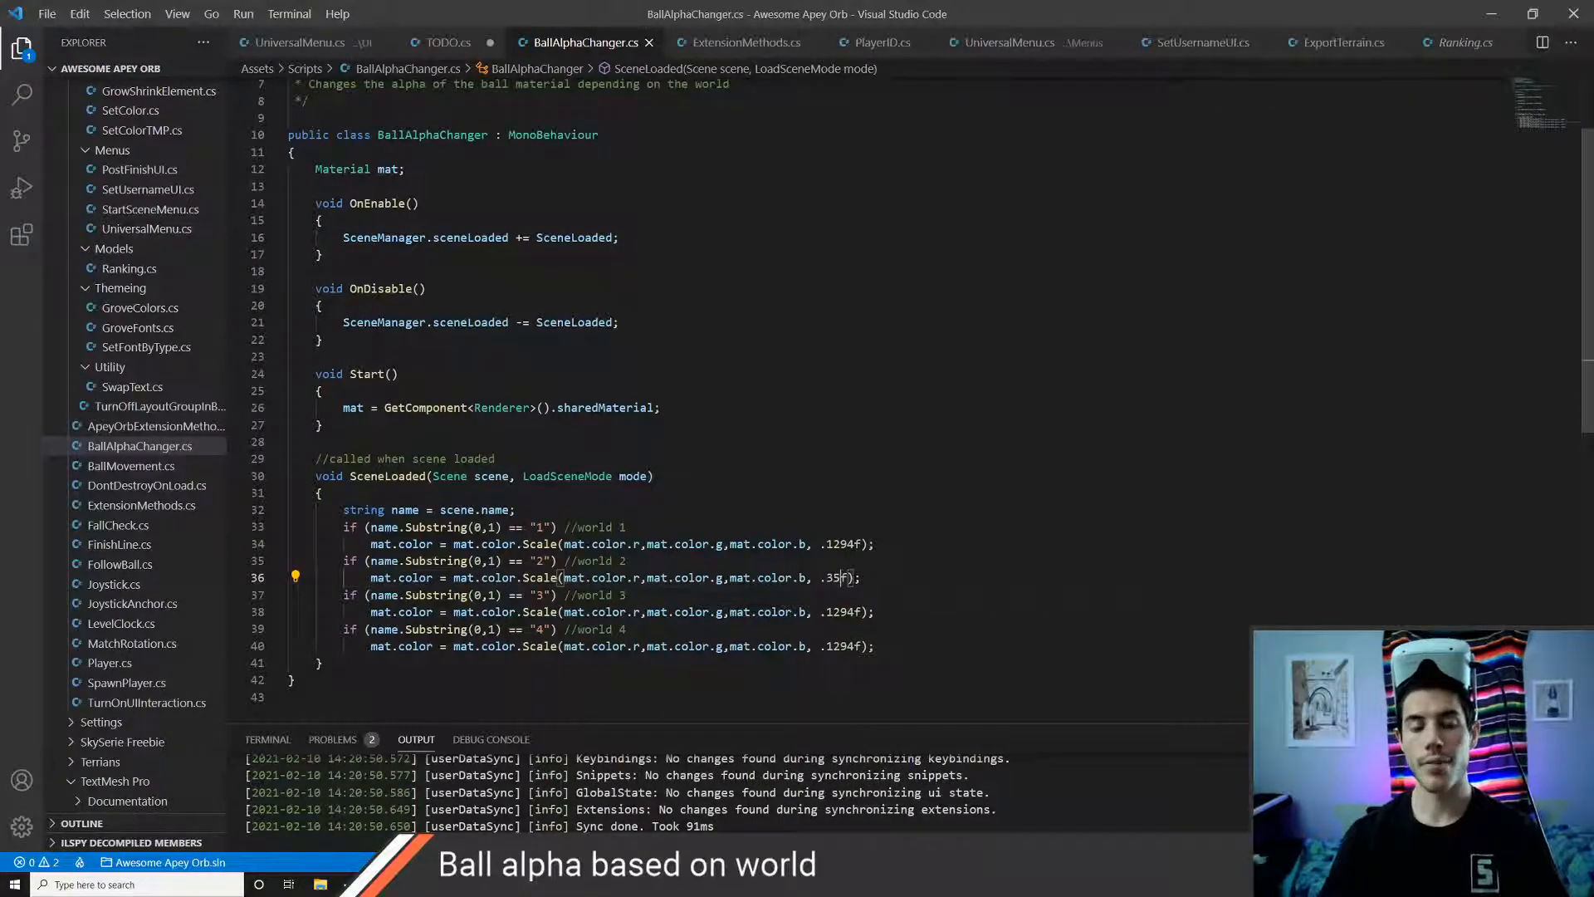
# - Switch back to Unity, stop play mode and open scene 3-1
pyautogui.hotkey('alt', 'Tab')
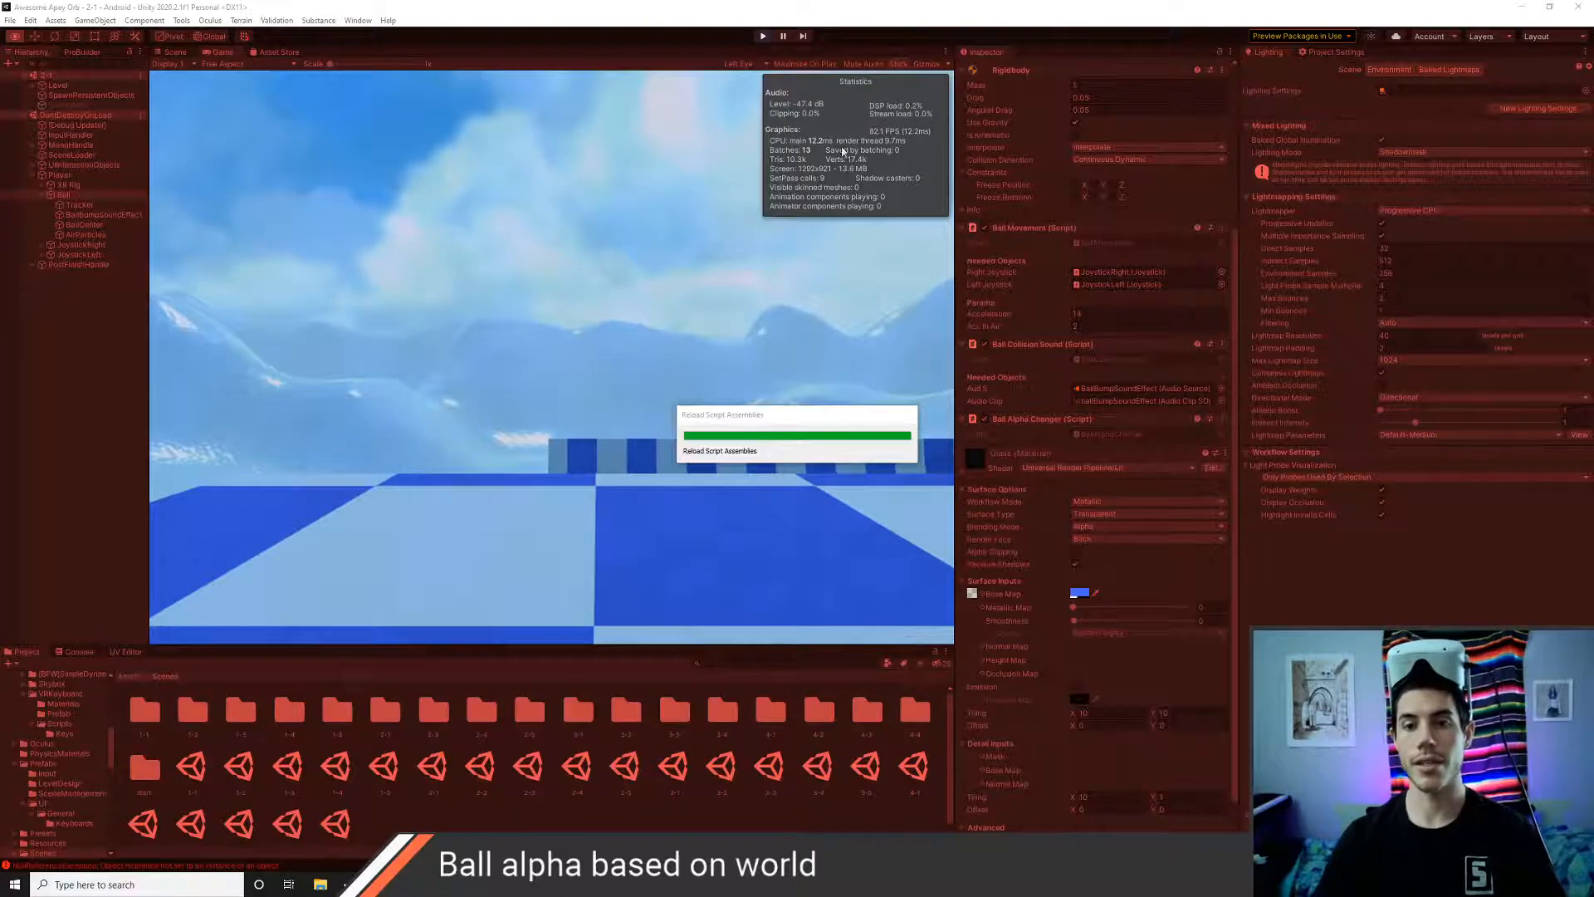
pyautogui.click(761, 36)
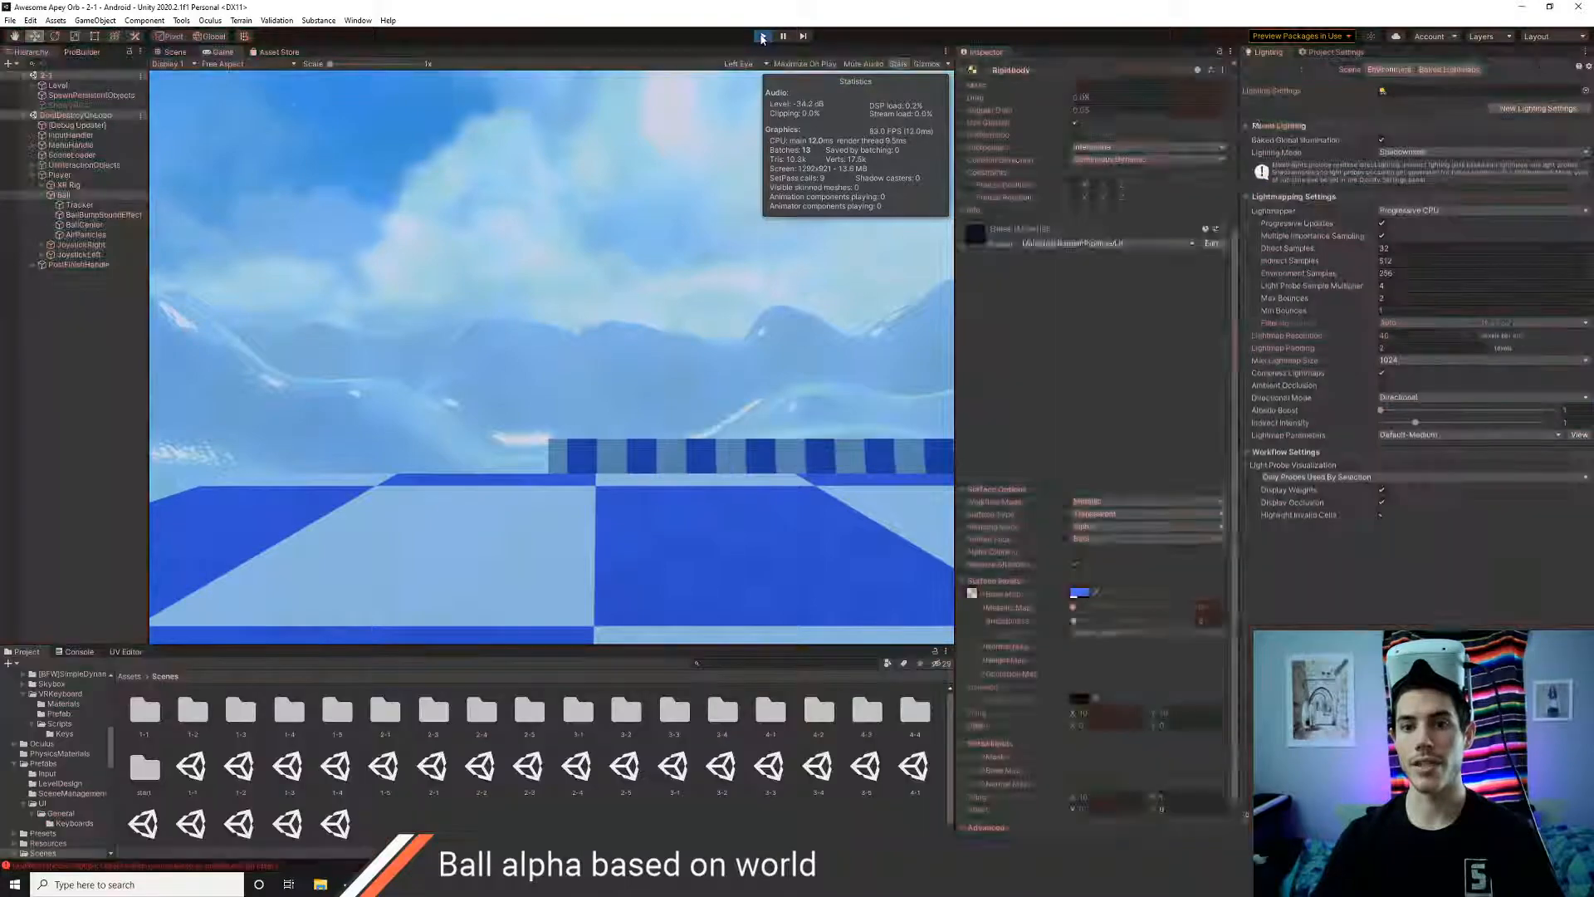
pyautogui.click(675, 767)
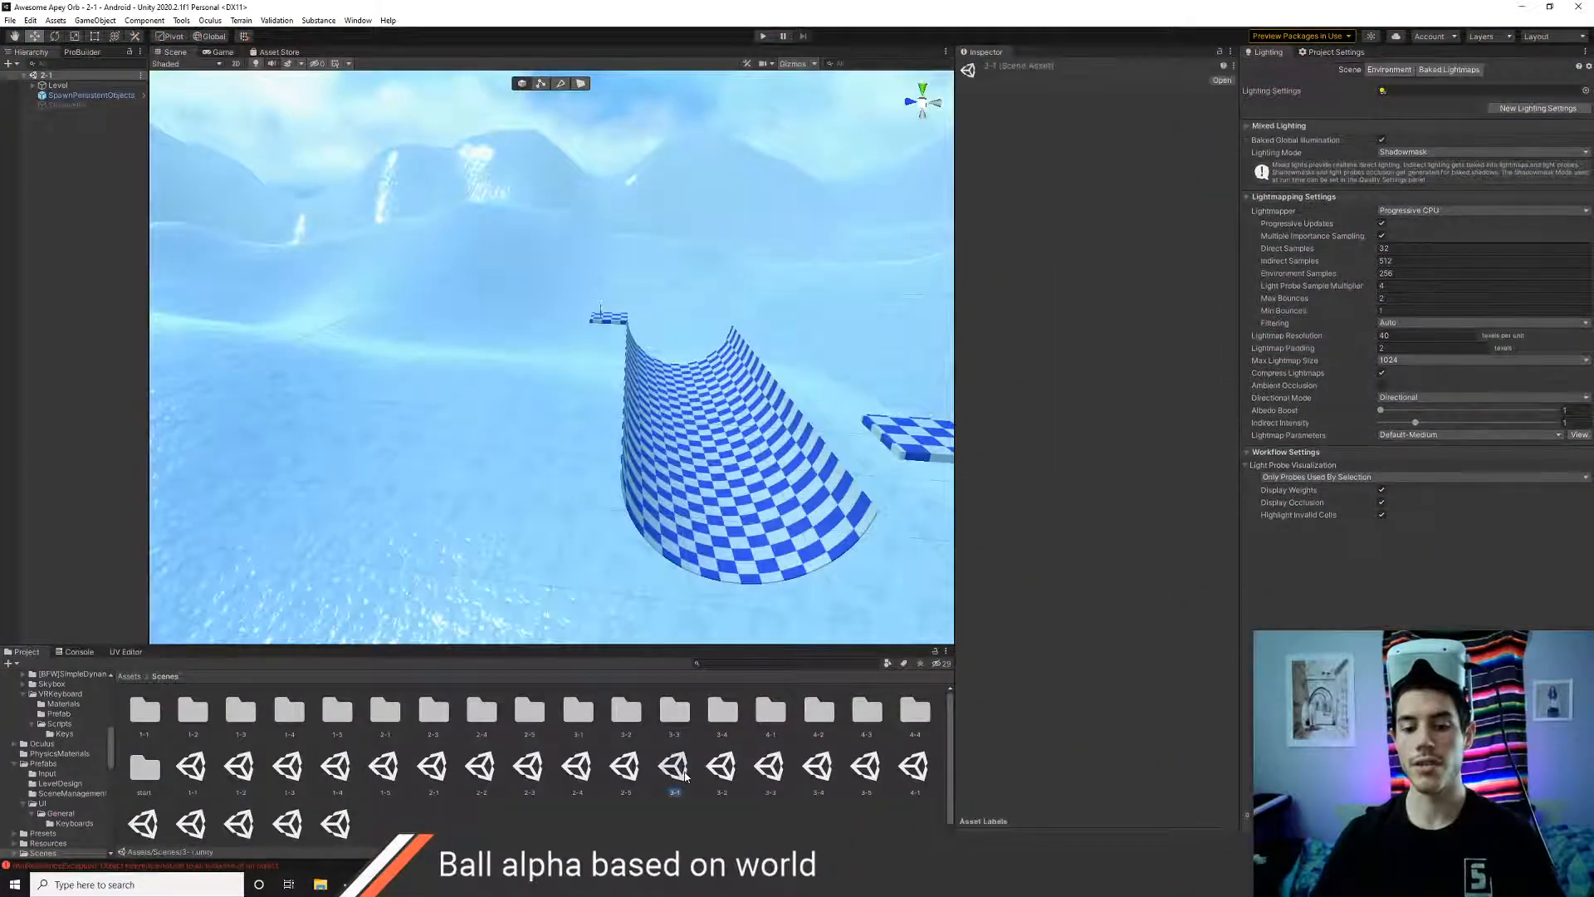
pyautogui.doubleClick(682, 772)
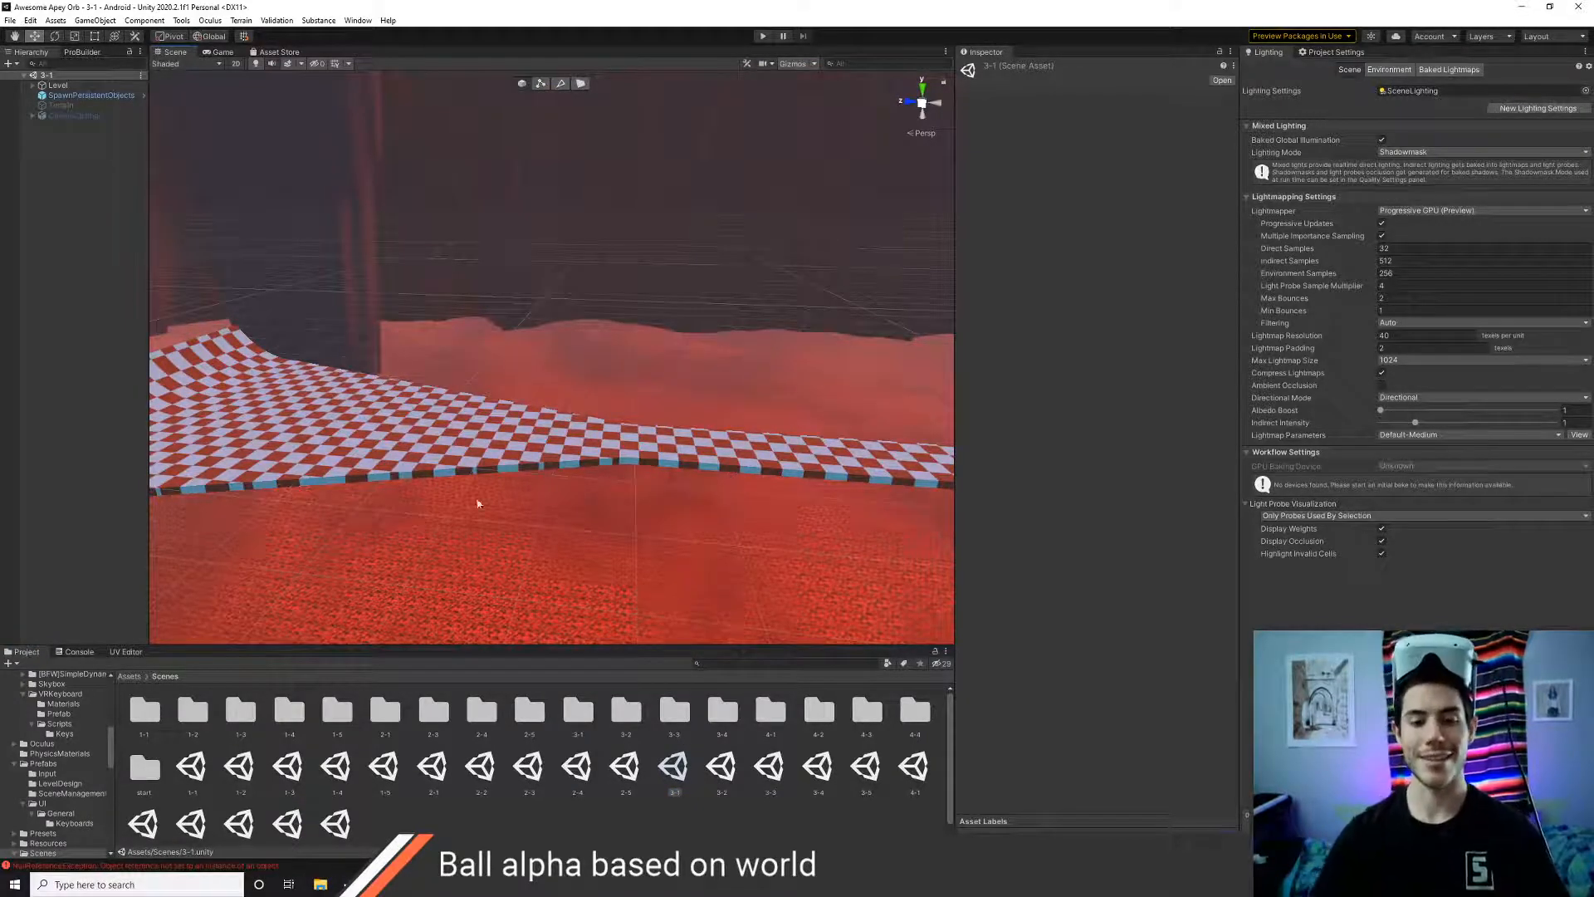
# - Look over the level in scene 3-1 and start play mode
pyautogui.moveTo(477, 503); pyautogui.dragTo(650, 461, button='right')
pyautogui.scroll(-5, 618, 488)
pyautogui.keyDown('alt'); pyautogui.moveTo(561, 448); pyautogui.dragTo(191, 465); pyautogui.keyUp('alt')
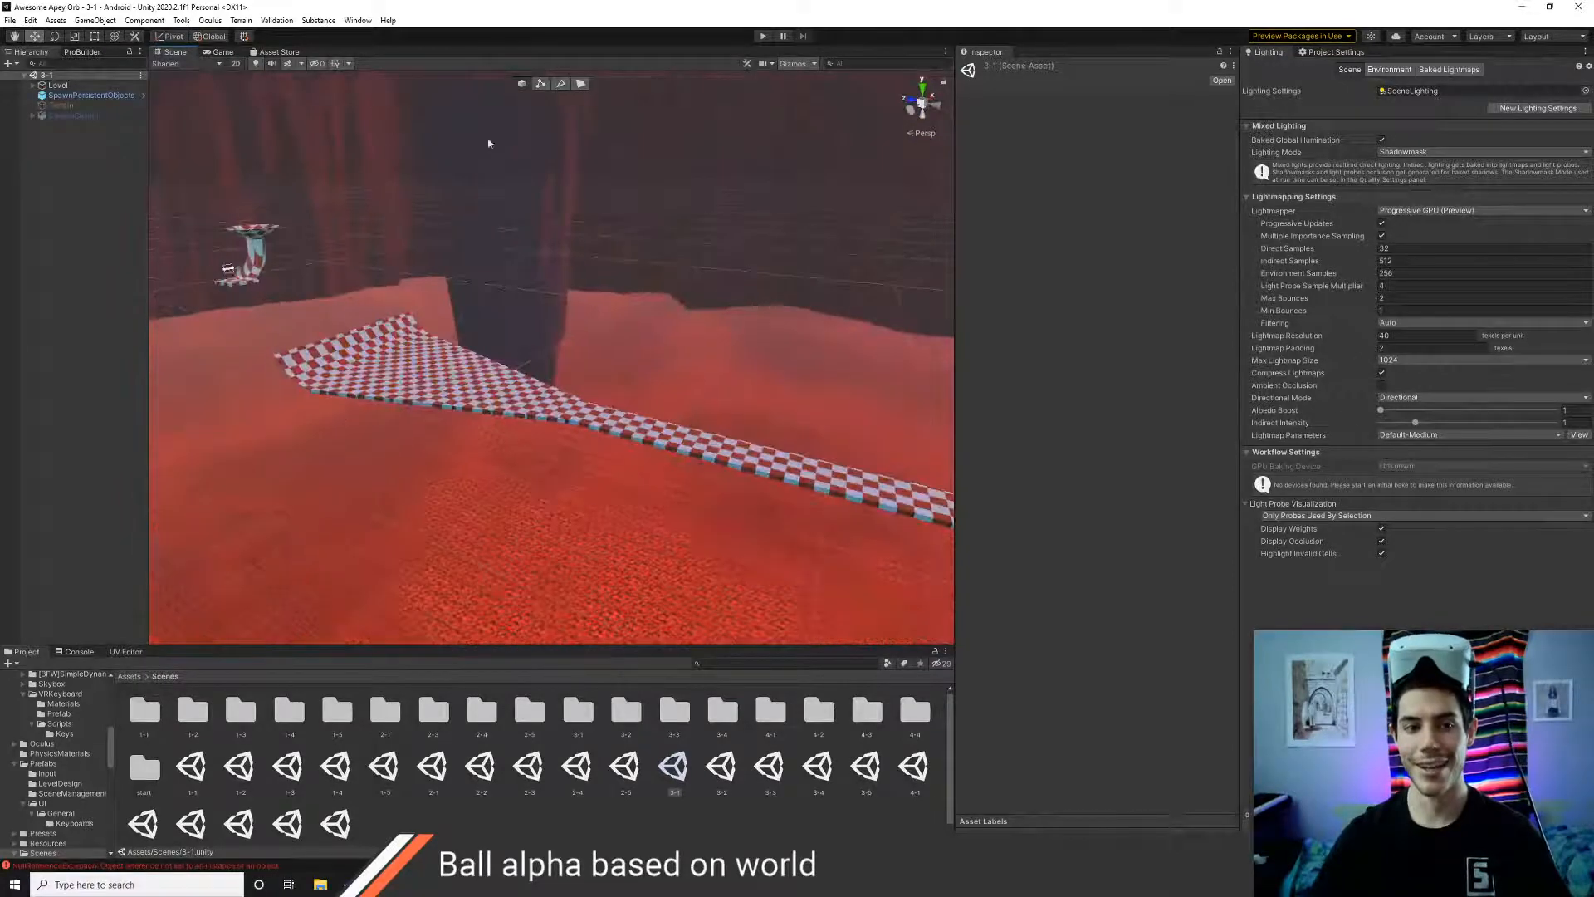
pyautogui.click(762, 36)
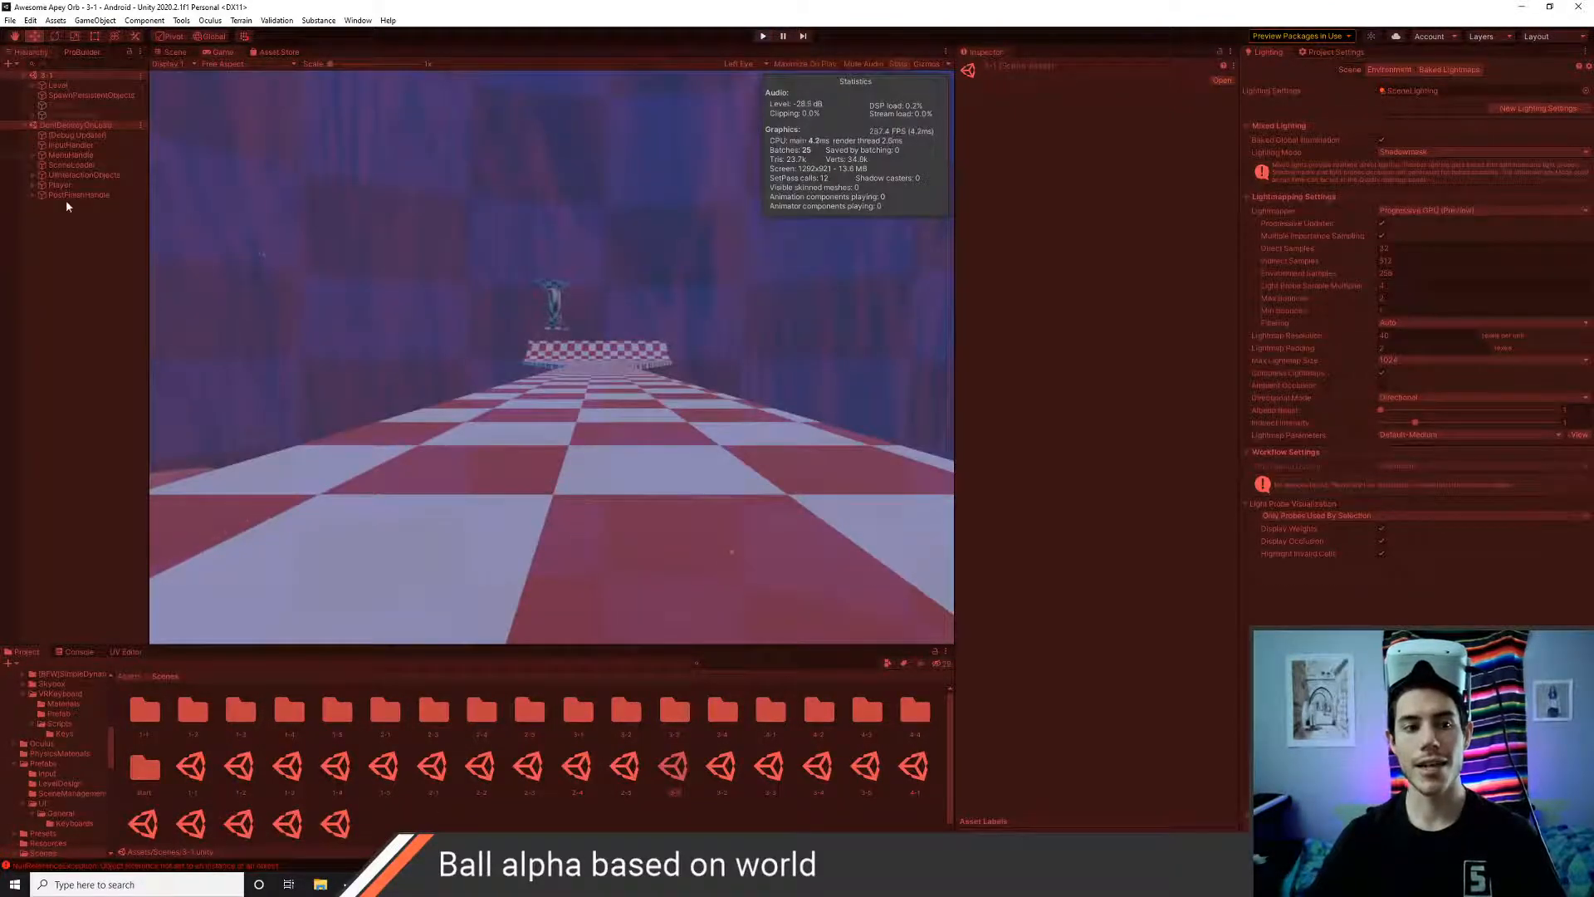
# - Select the Ball under Player in the running scene and lower its Base Map color's alpha to about 0.07
pyautogui.click(33, 185)
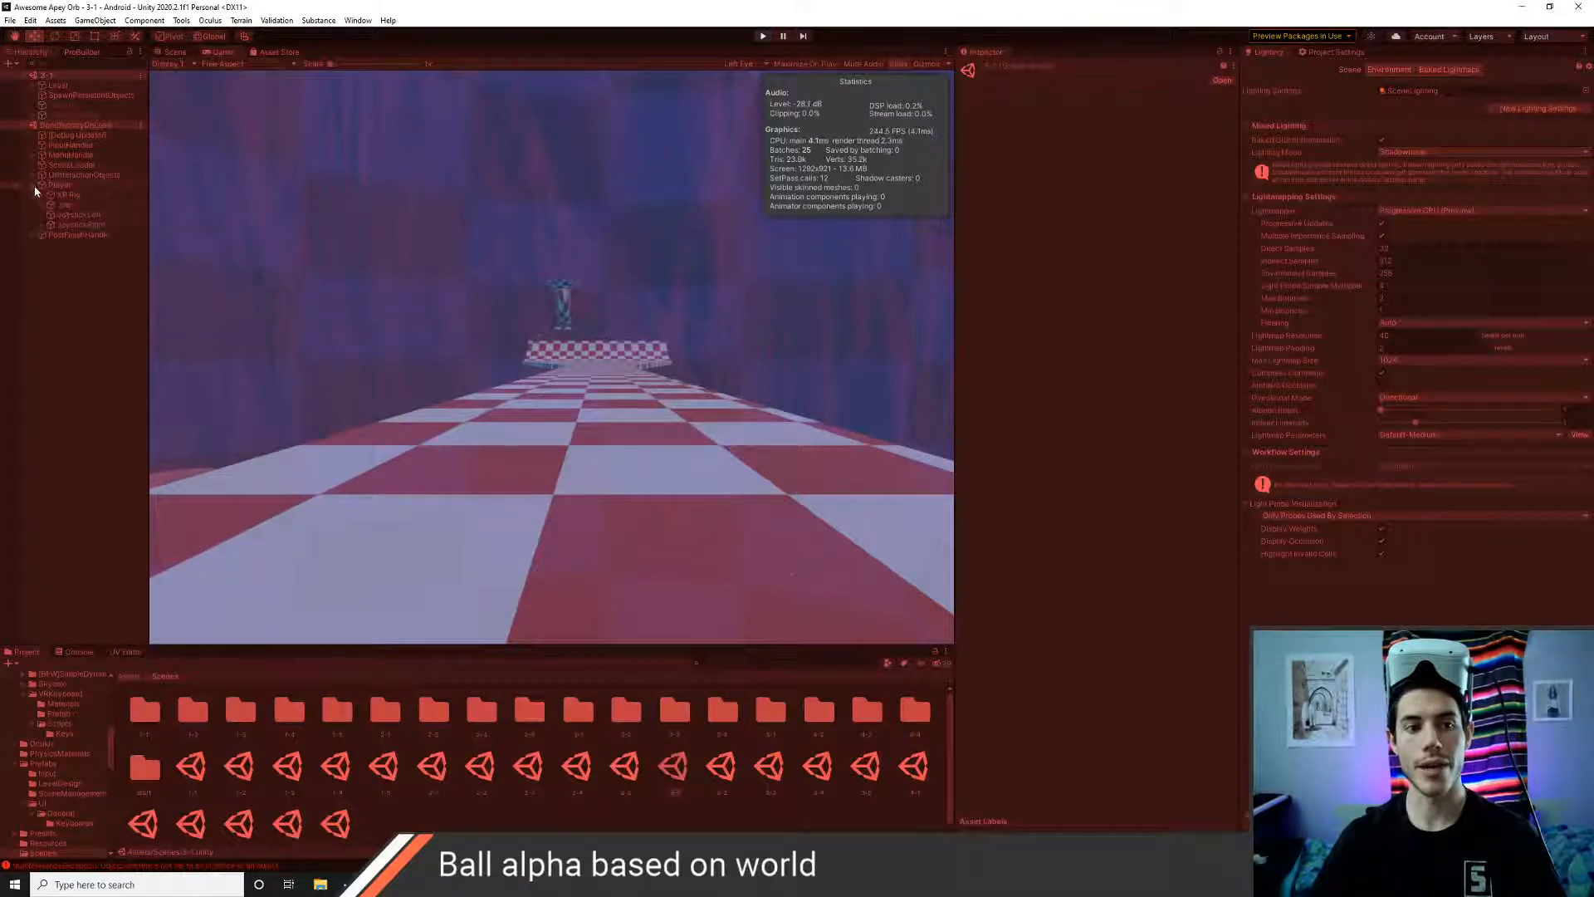
pyautogui.click(43, 204)
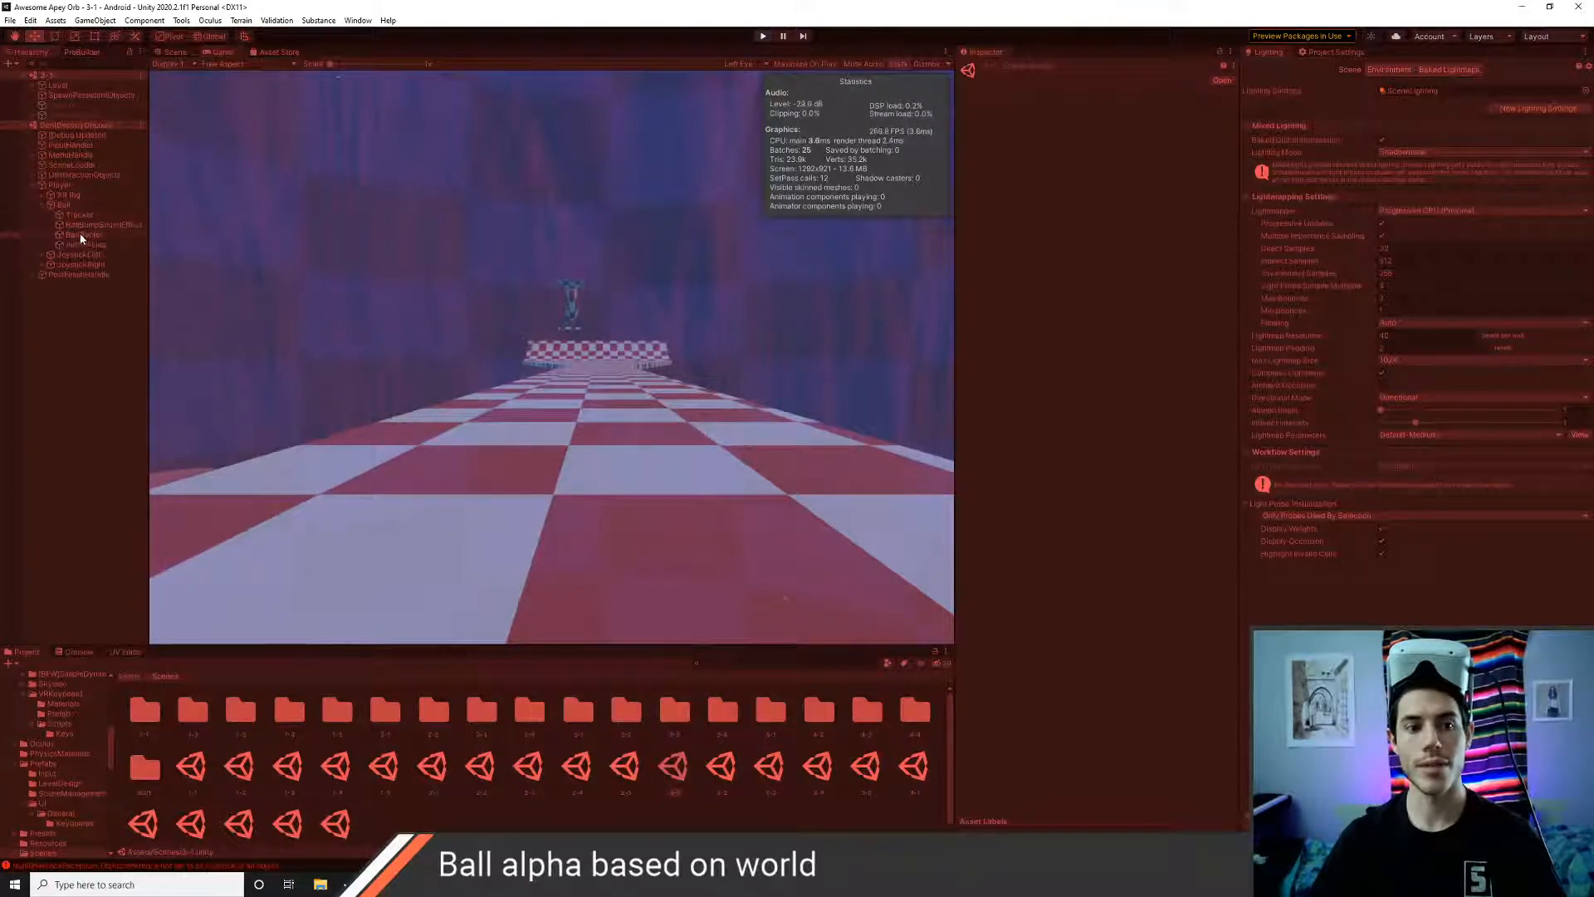
pyautogui.click(73, 205)
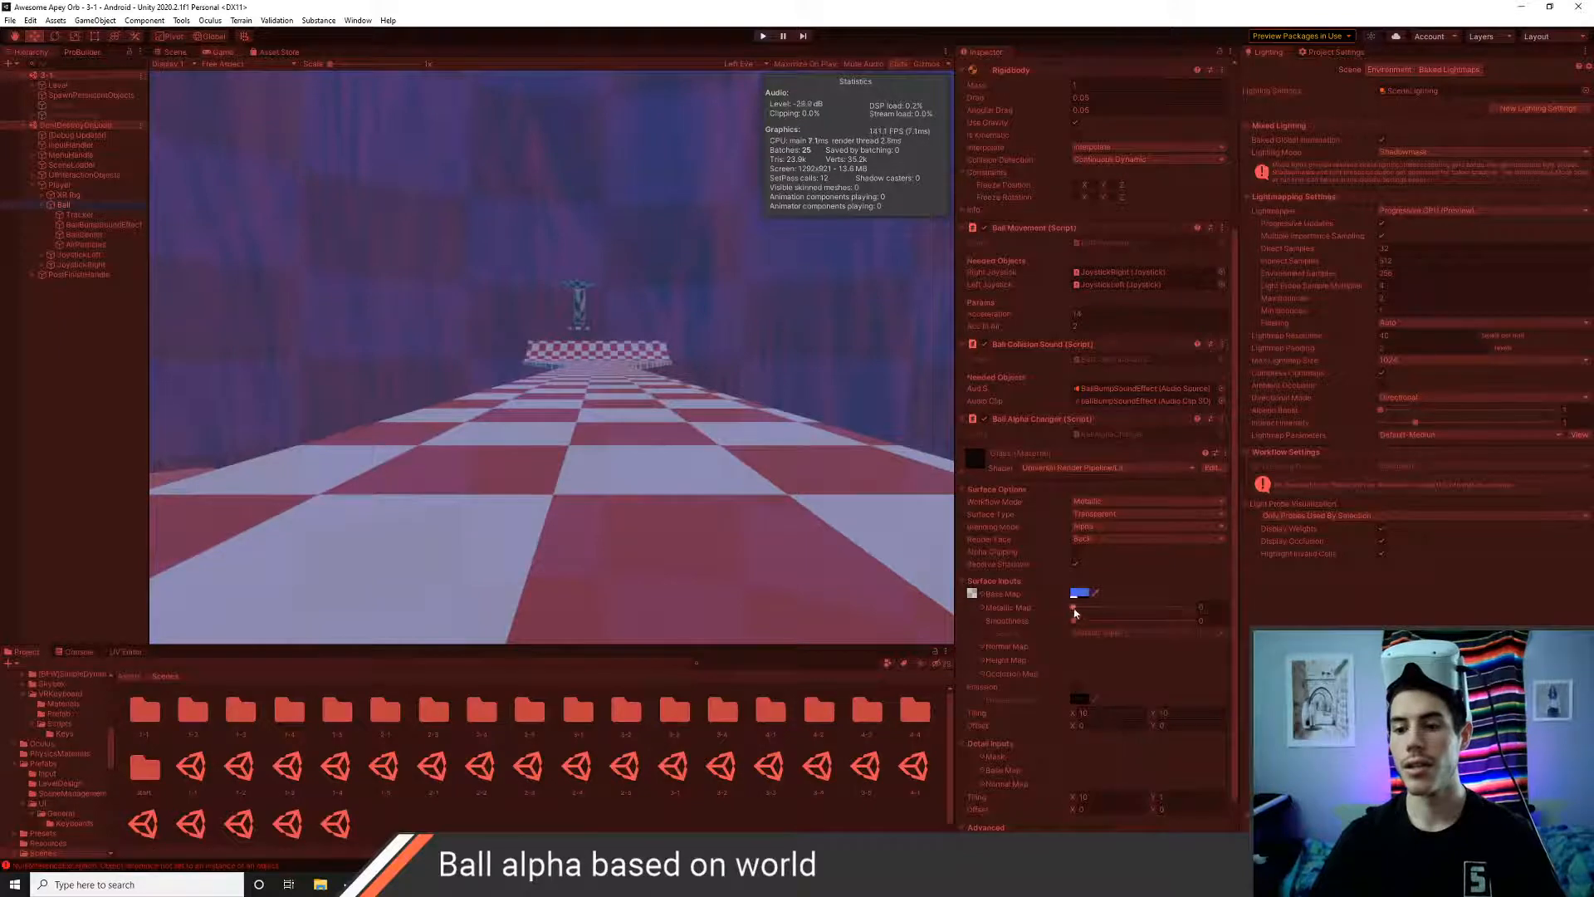
pyautogui.click(1079, 593)
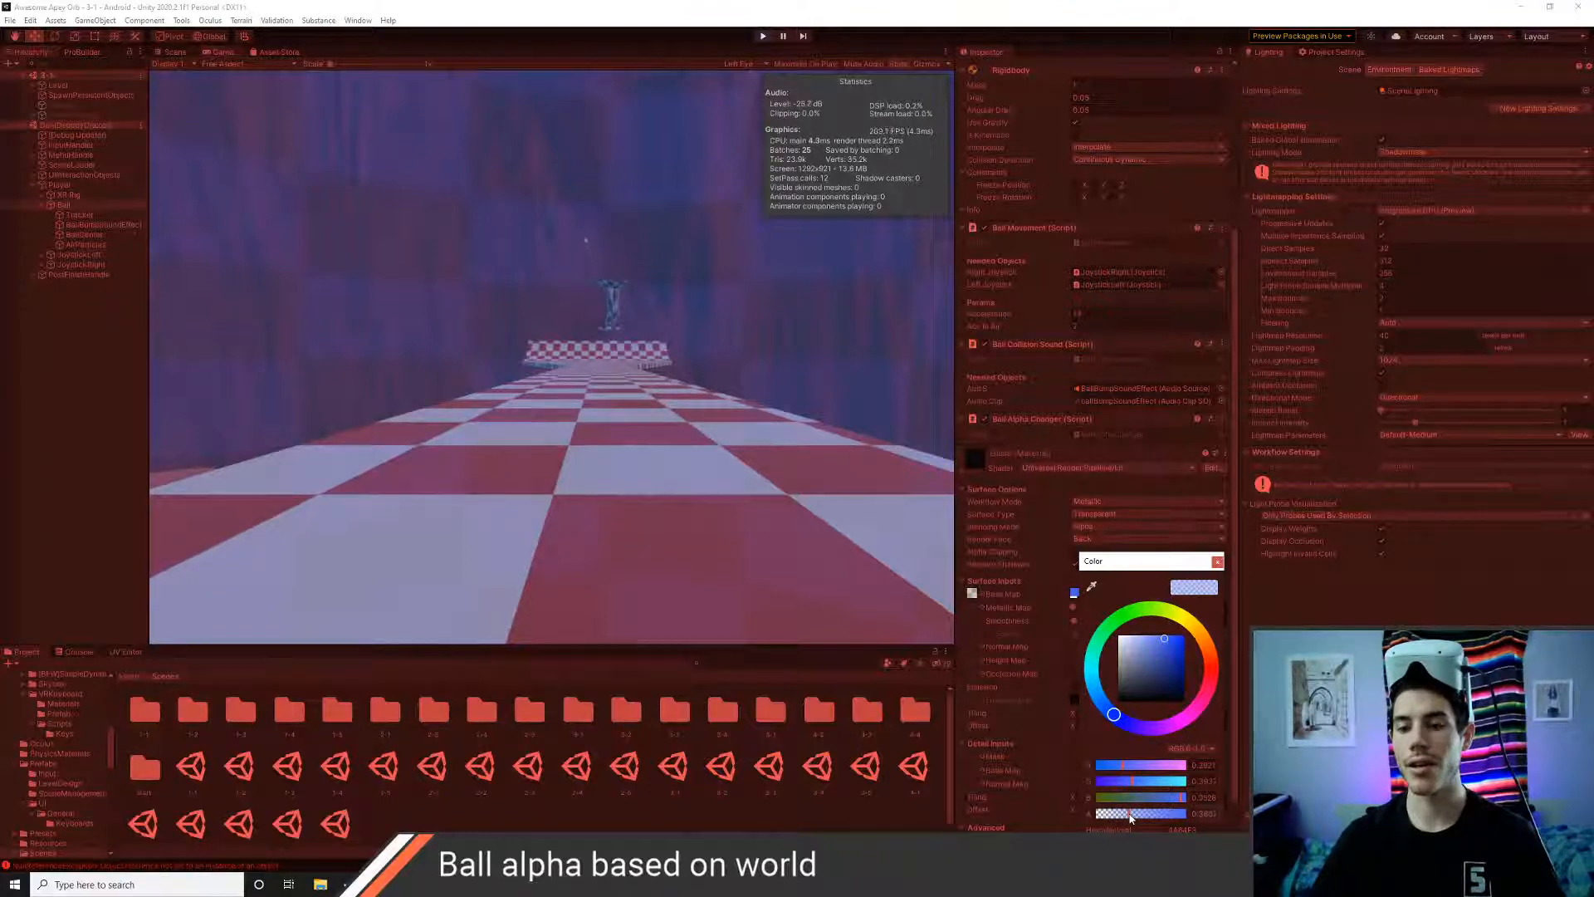
pyautogui.moveTo(1126, 820); pyautogui.dragTo(1114, 822)
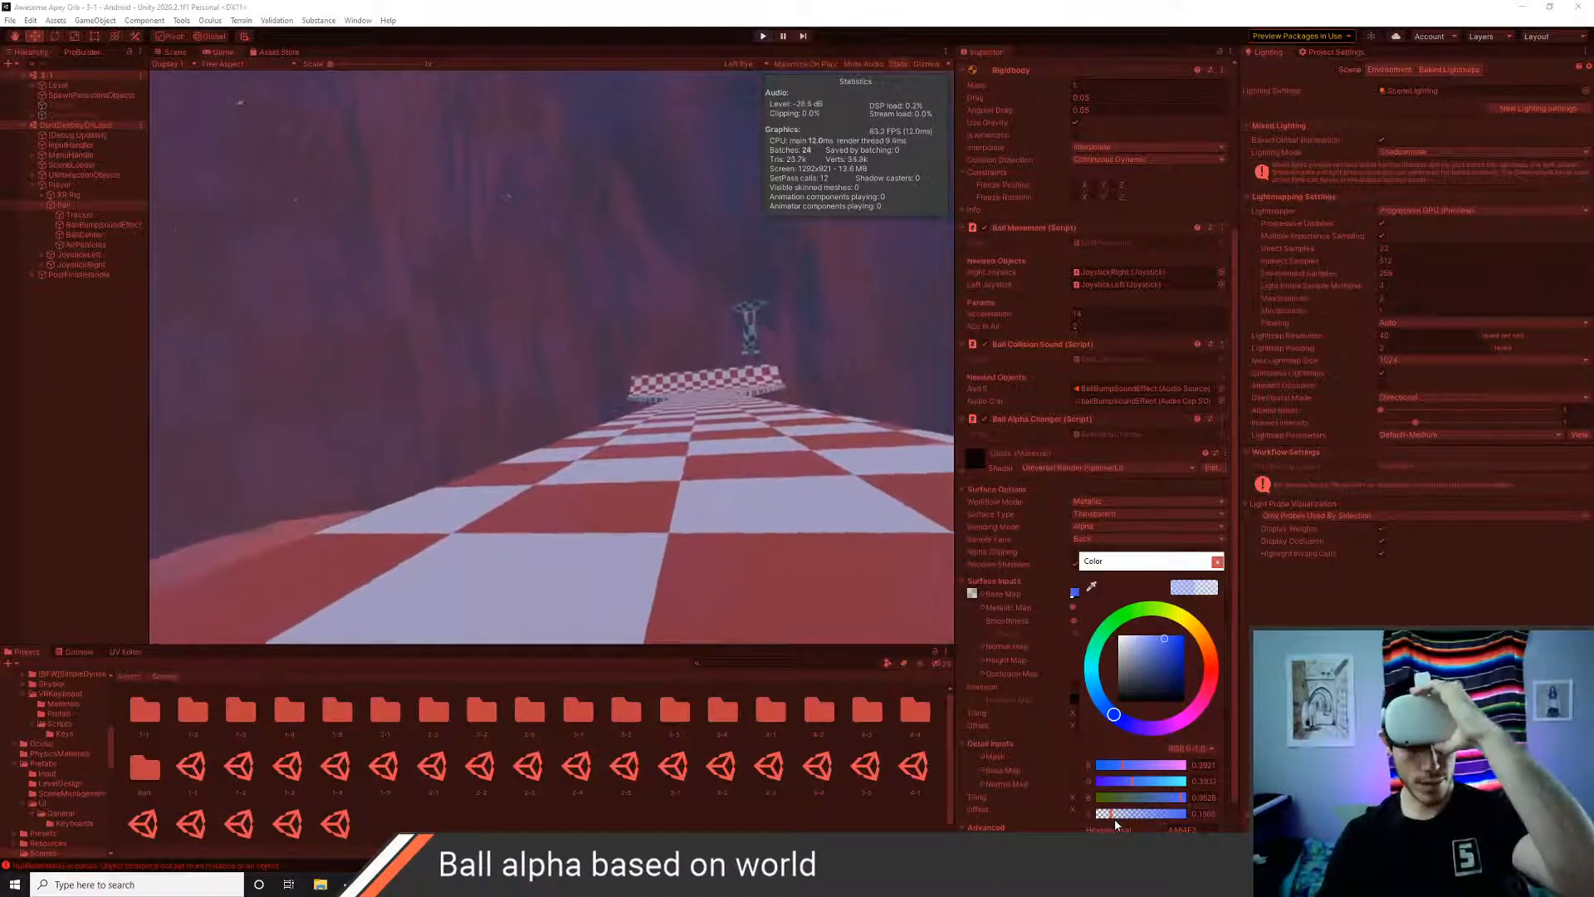
pyautogui.moveTo(1114, 818); pyautogui.dragTo(1107, 819)
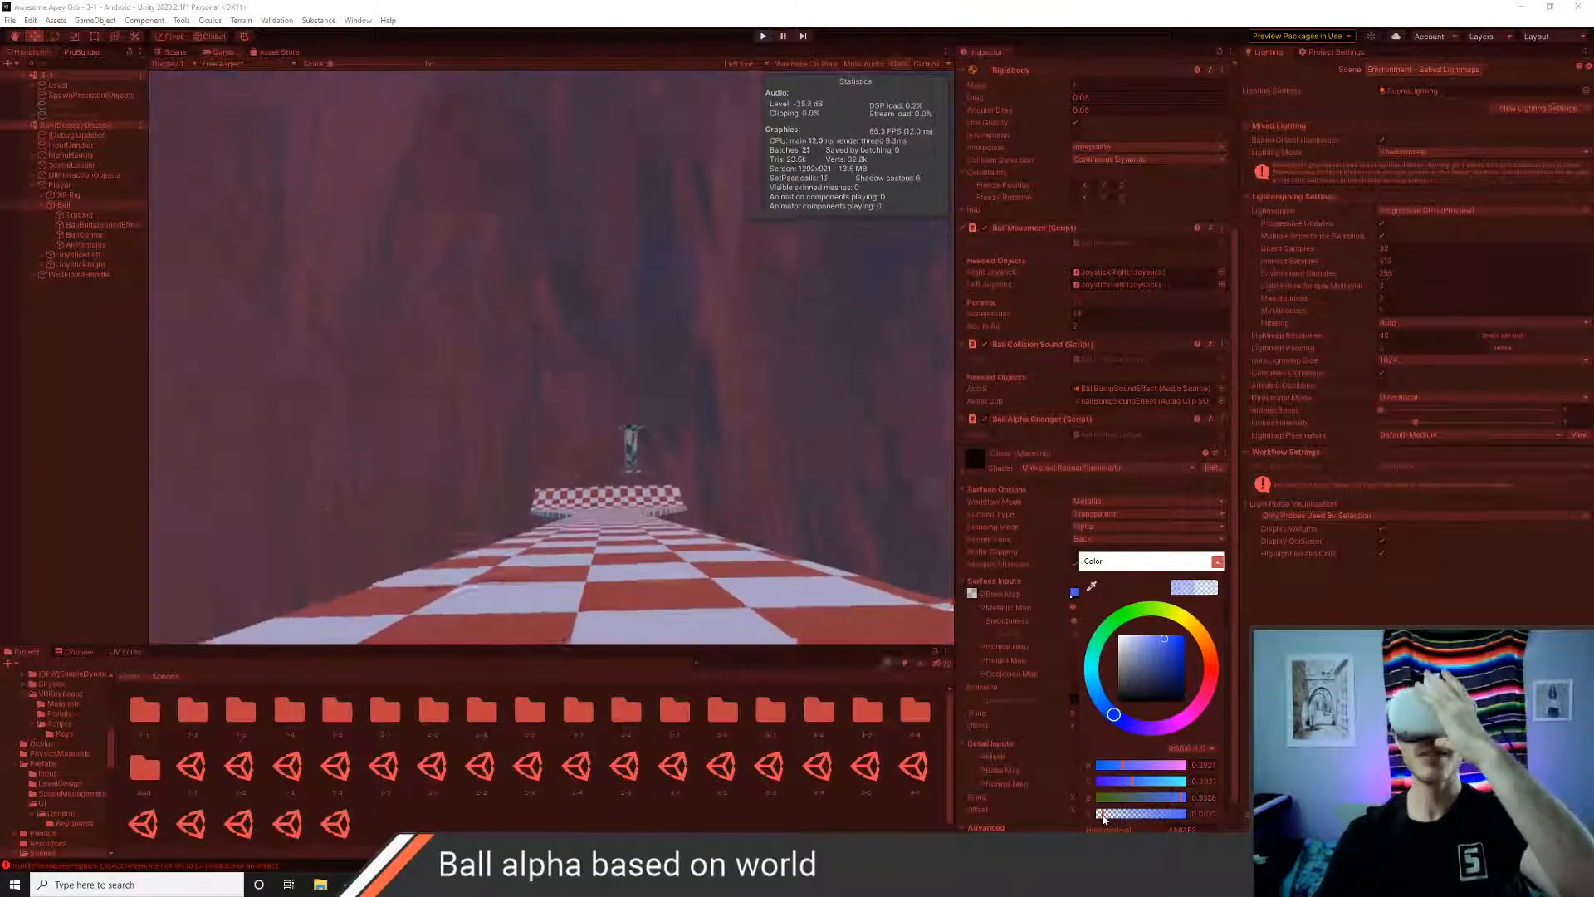
pyautogui.moveTo(1102, 819); pyautogui.dragTo(1101, 818)
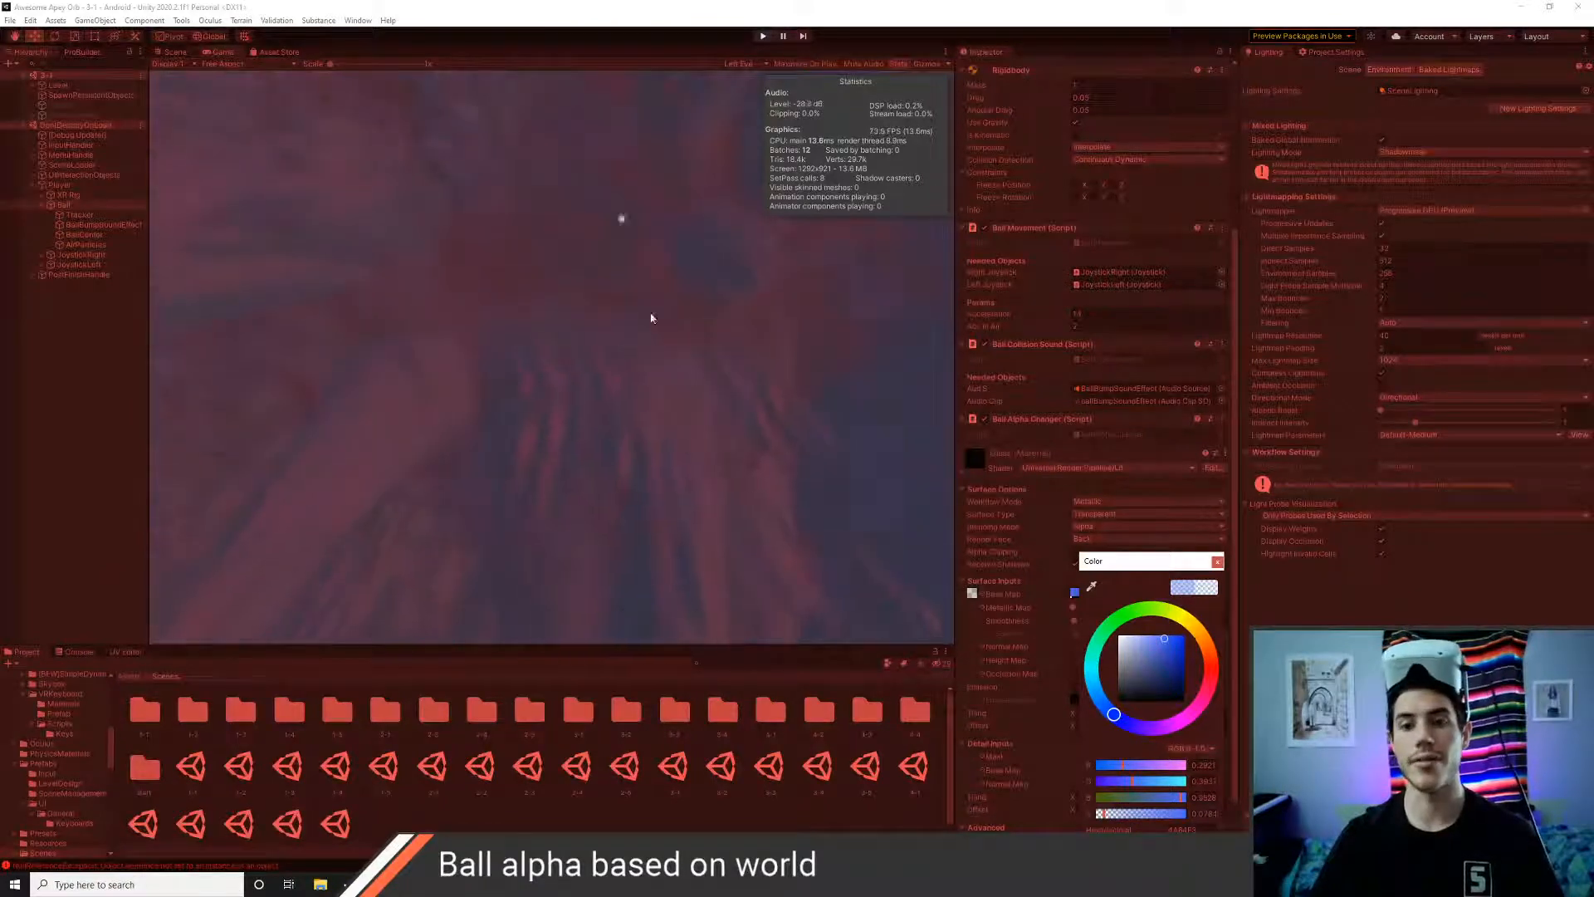
# - Stop play mode, switch to Visual Studio Code, set the alpha in the world 3 mat.color assignment to .072f, and save the script
pyautogui.click(764, 37)
pyautogui.hotkey('alt', 'Tab')
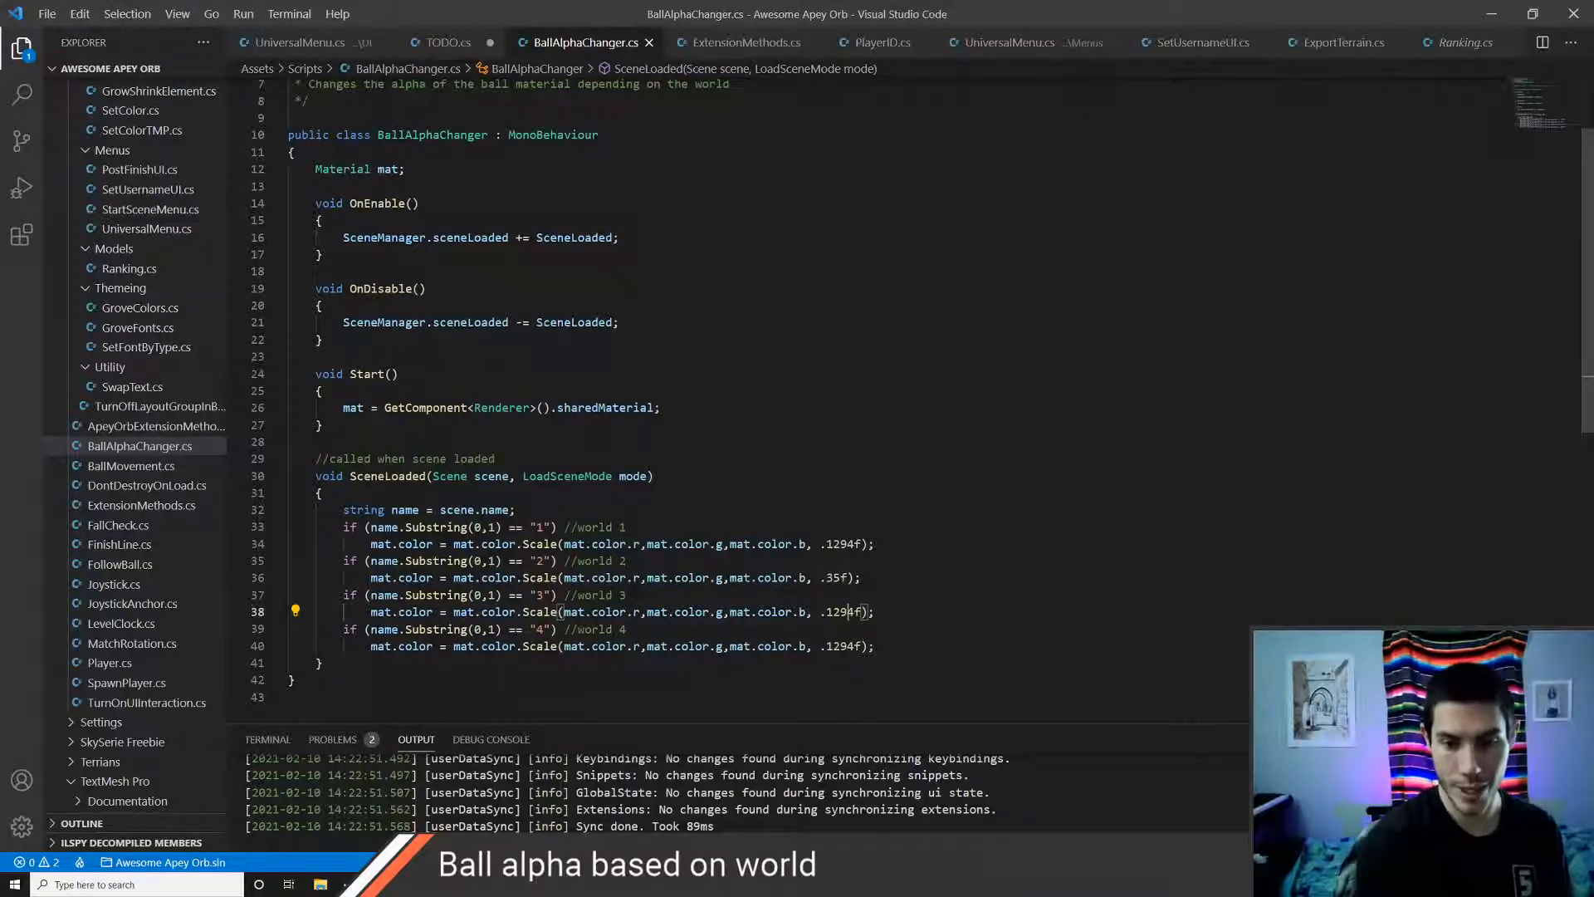
pyautogui.press('Left')
pyautogui.press('Left')
pyautogui.press('BackSpace')
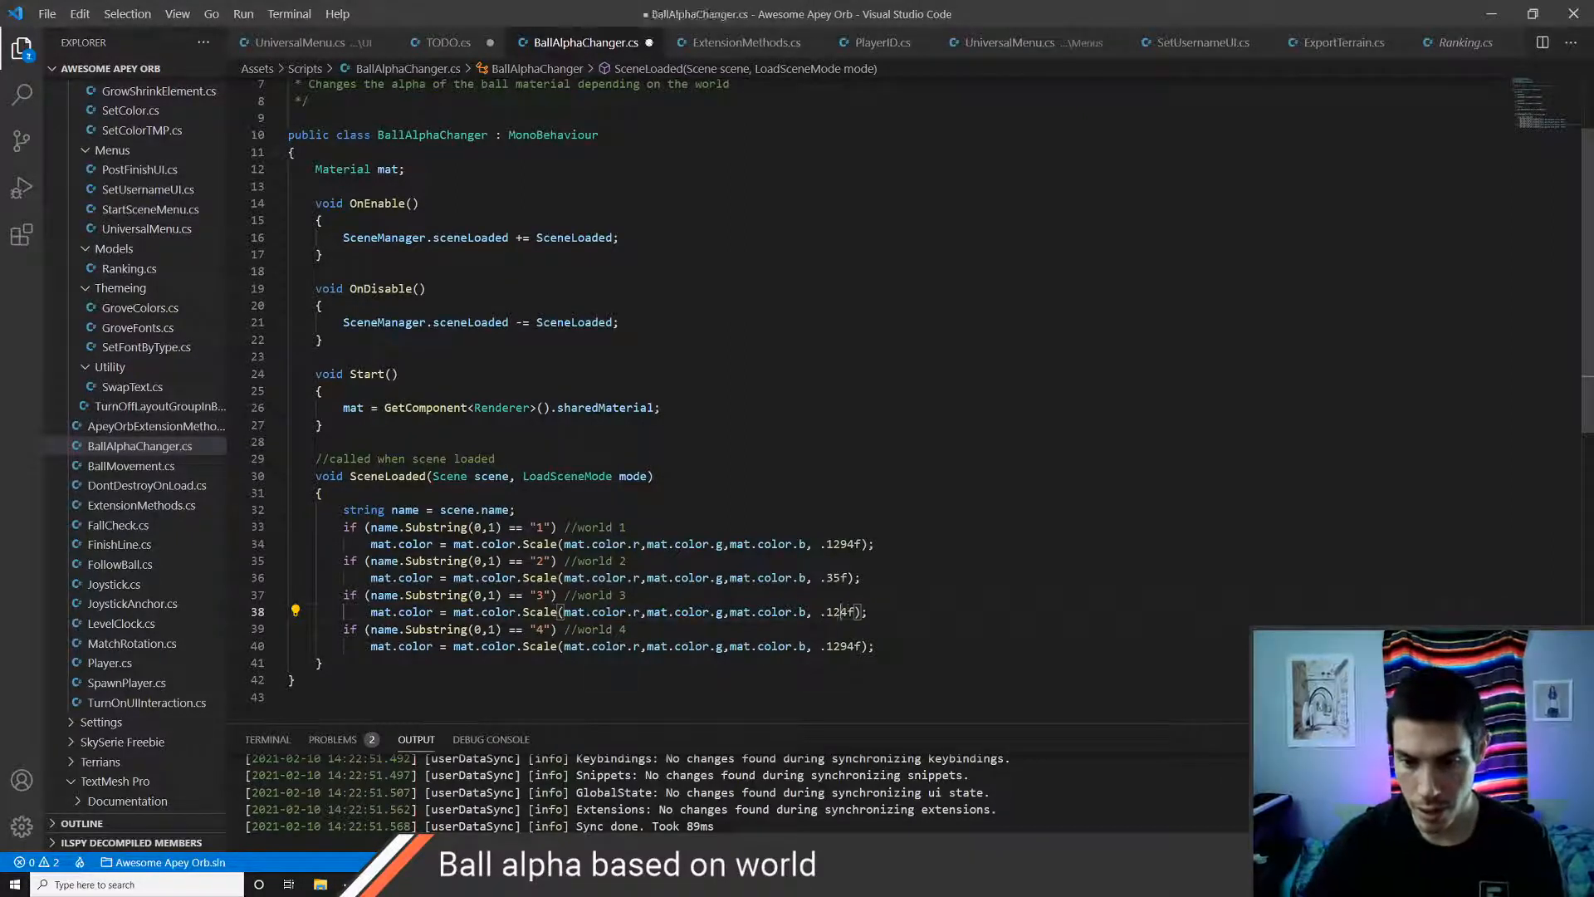
pyautogui.press('BackSpace')
pyautogui.press('BackSpace')
pyautogui.press('BackSpace')
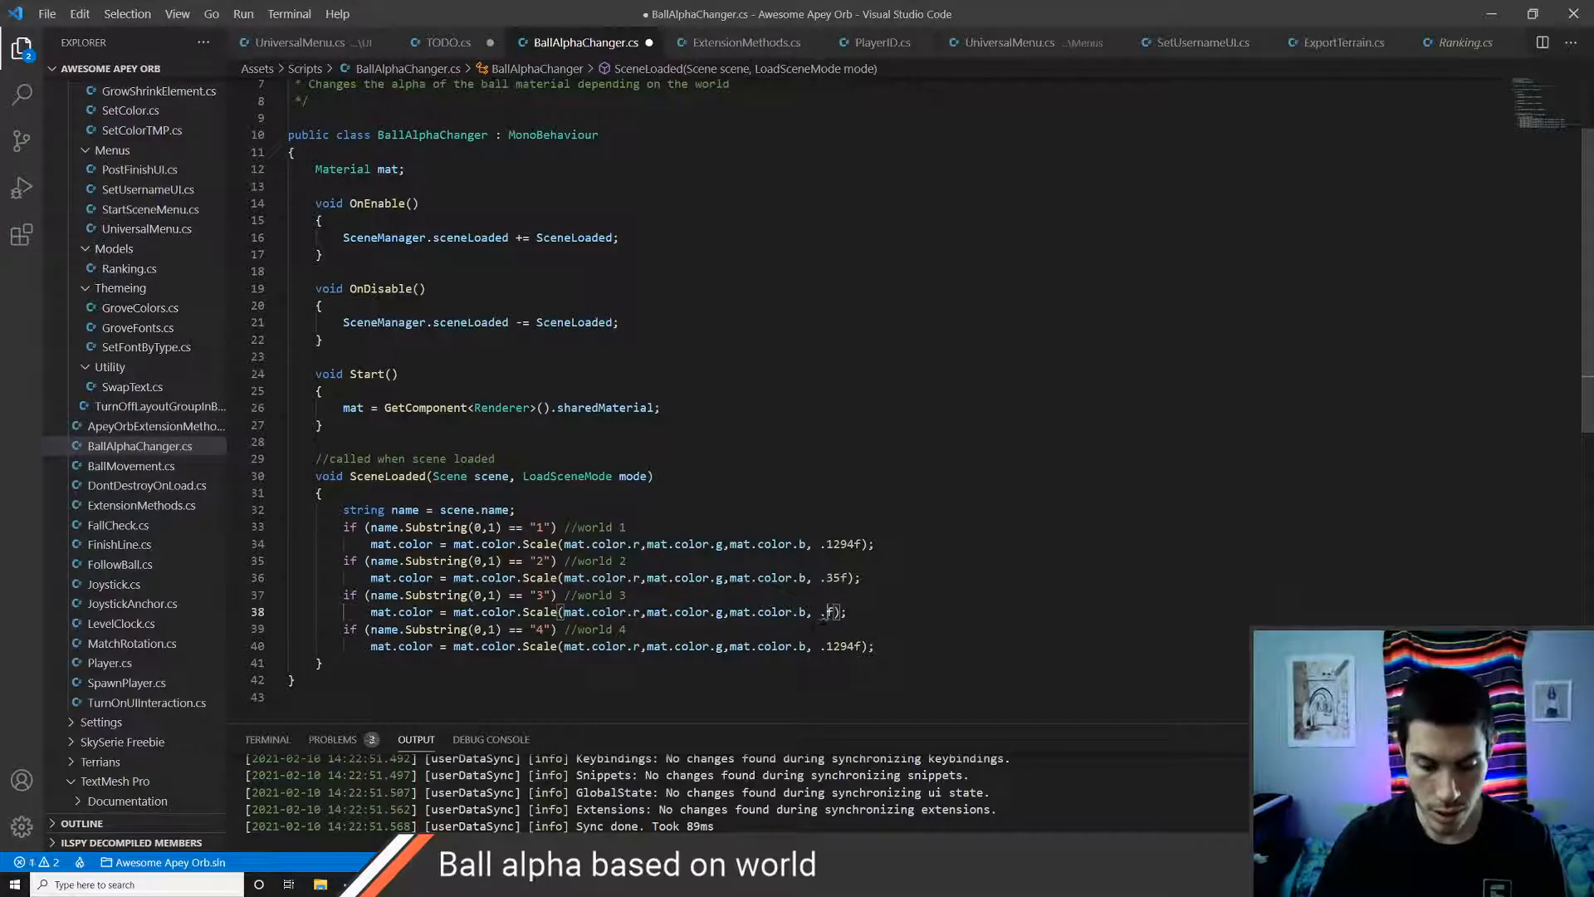
pyautogui.write('072')
pyautogui.hotkey('ctrl', 's')
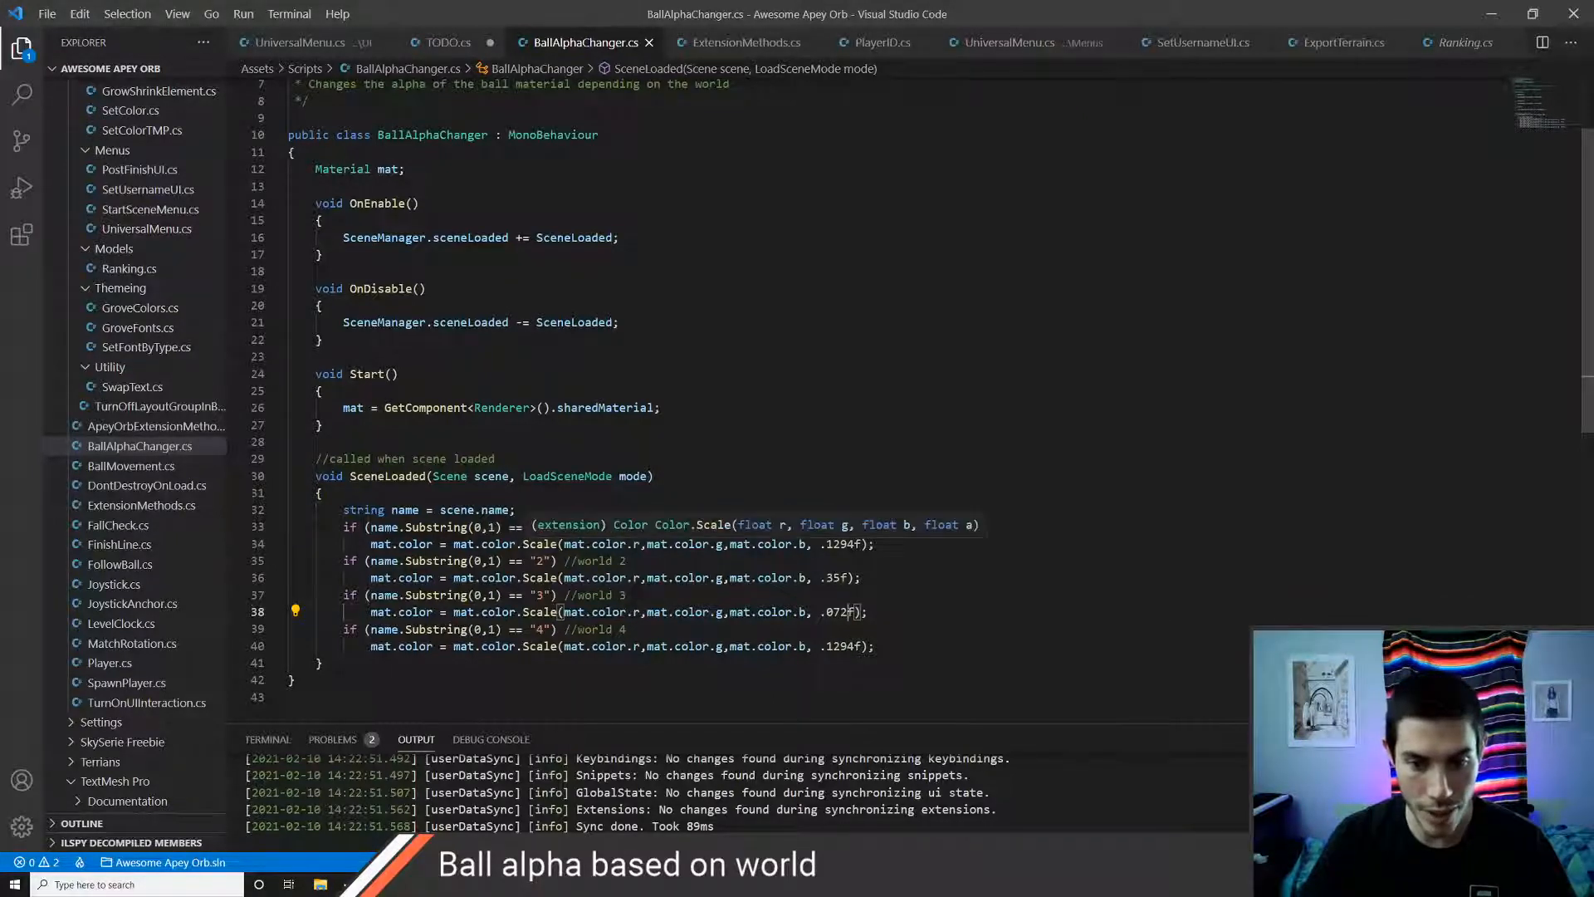
# - Select all four occurrences of mat.color.Scale in the SceneLoaded method for simultaneous editing
pyautogui.click(557, 544)
pyautogui.press('BackSpace')
pyautogui.press('BackSpace')
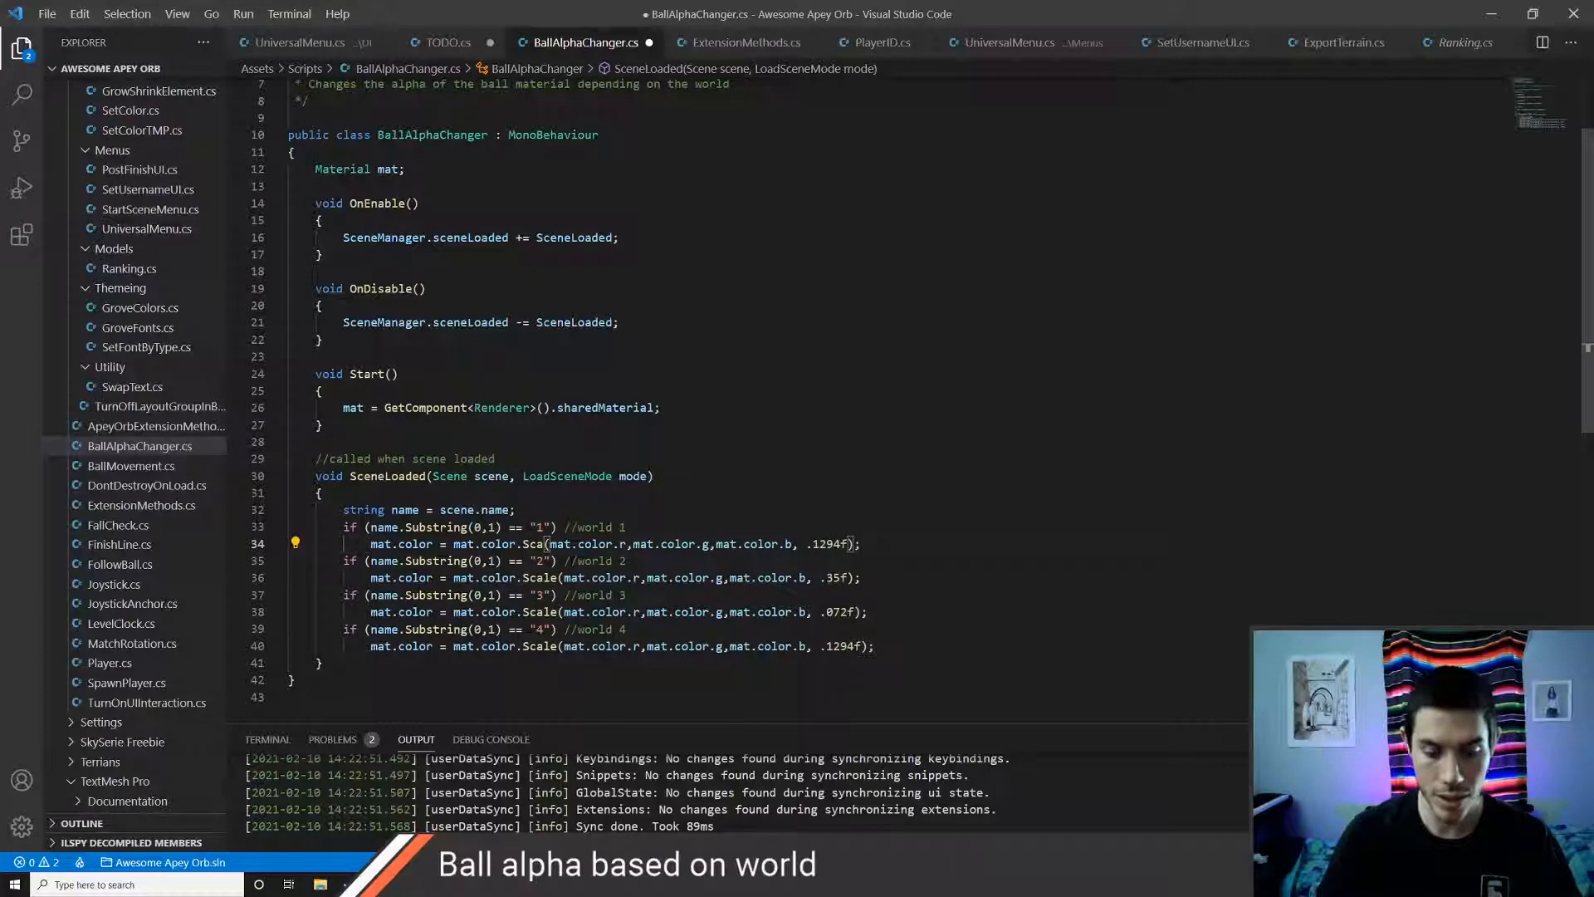
pyautogui.write('le')
pyautogui.hotkey('ctrl', 'shift', 'Left')
pyautogui.hotkey('ctrl', 'shift', 'Left')
pyautogui.hotkey('ctrl', 'shift', 'Left')
pyautogui.hotkey('ctrl', 'd')
pyautogui.hotkey('ctrl', 'd')
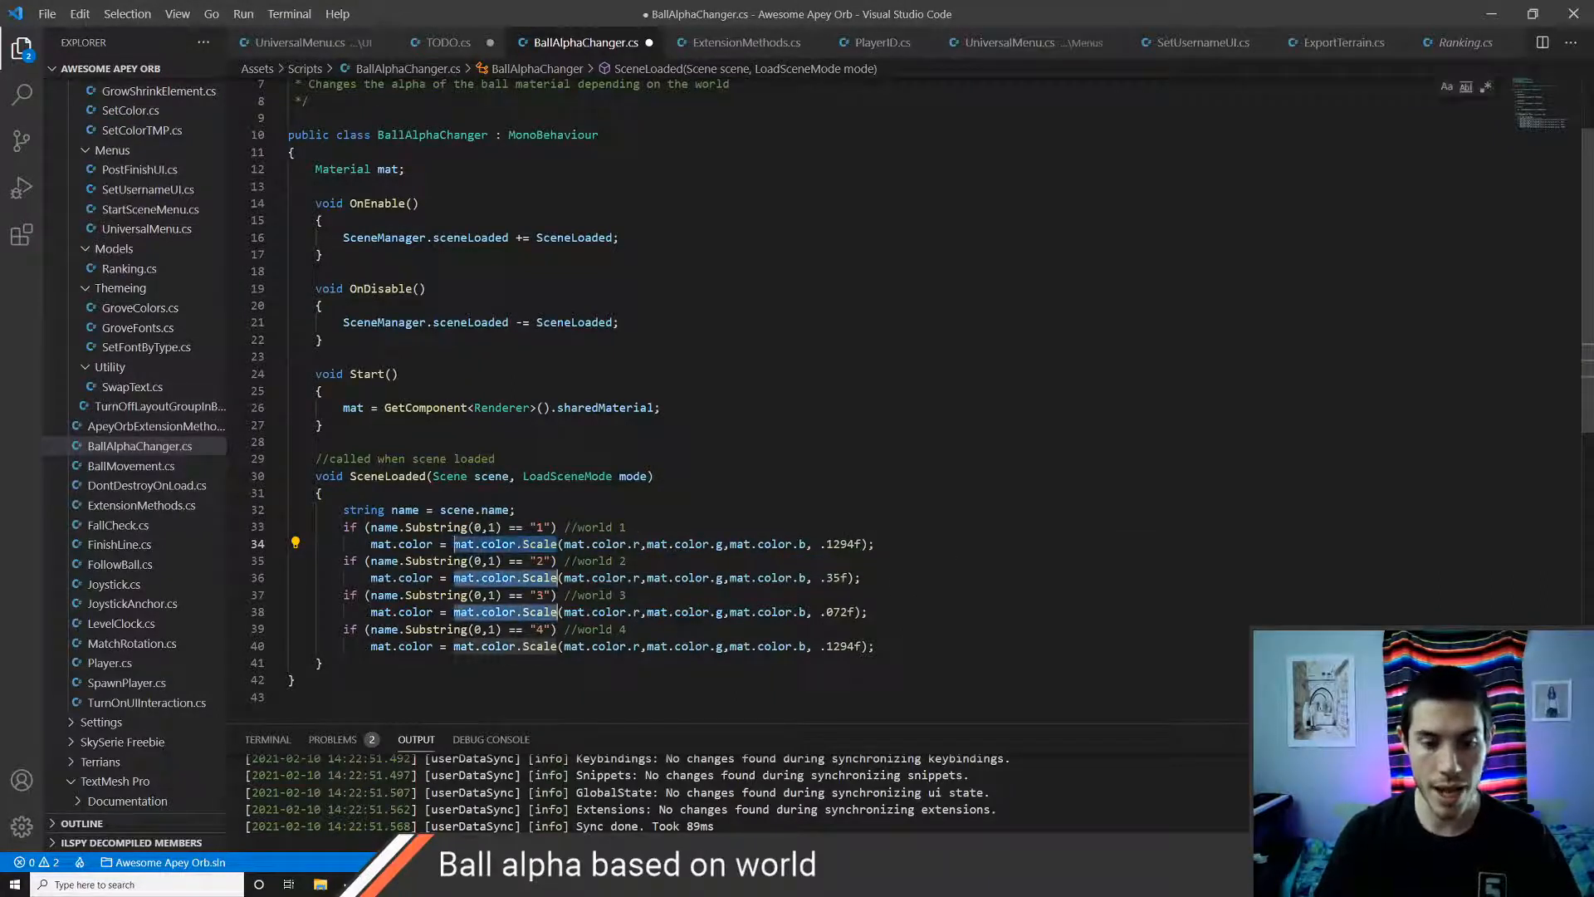
pyautogui.hotkey('ctrl', 'd')
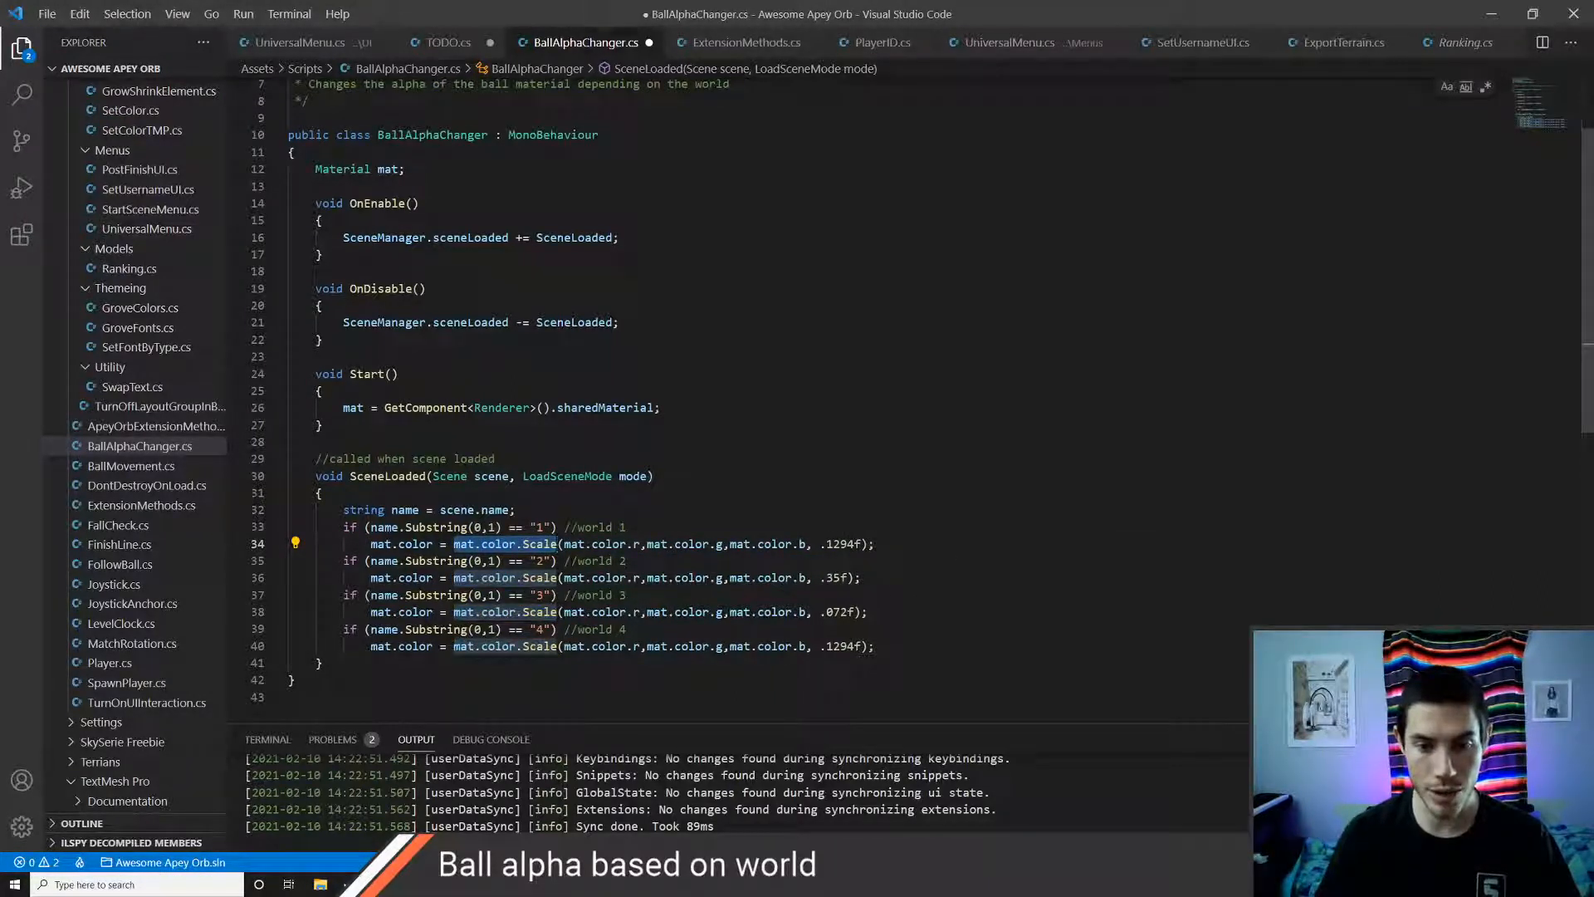
# - Replace all four mat.color.Scale calls in SceneLoaded with new Color and save BallAlphaChanger.cs
pyautogui.moveTo(557, 545); pyautogui.dragTo(481, 544)
pyautogui.click(501, 543)
pyautogui.click(468, 544)
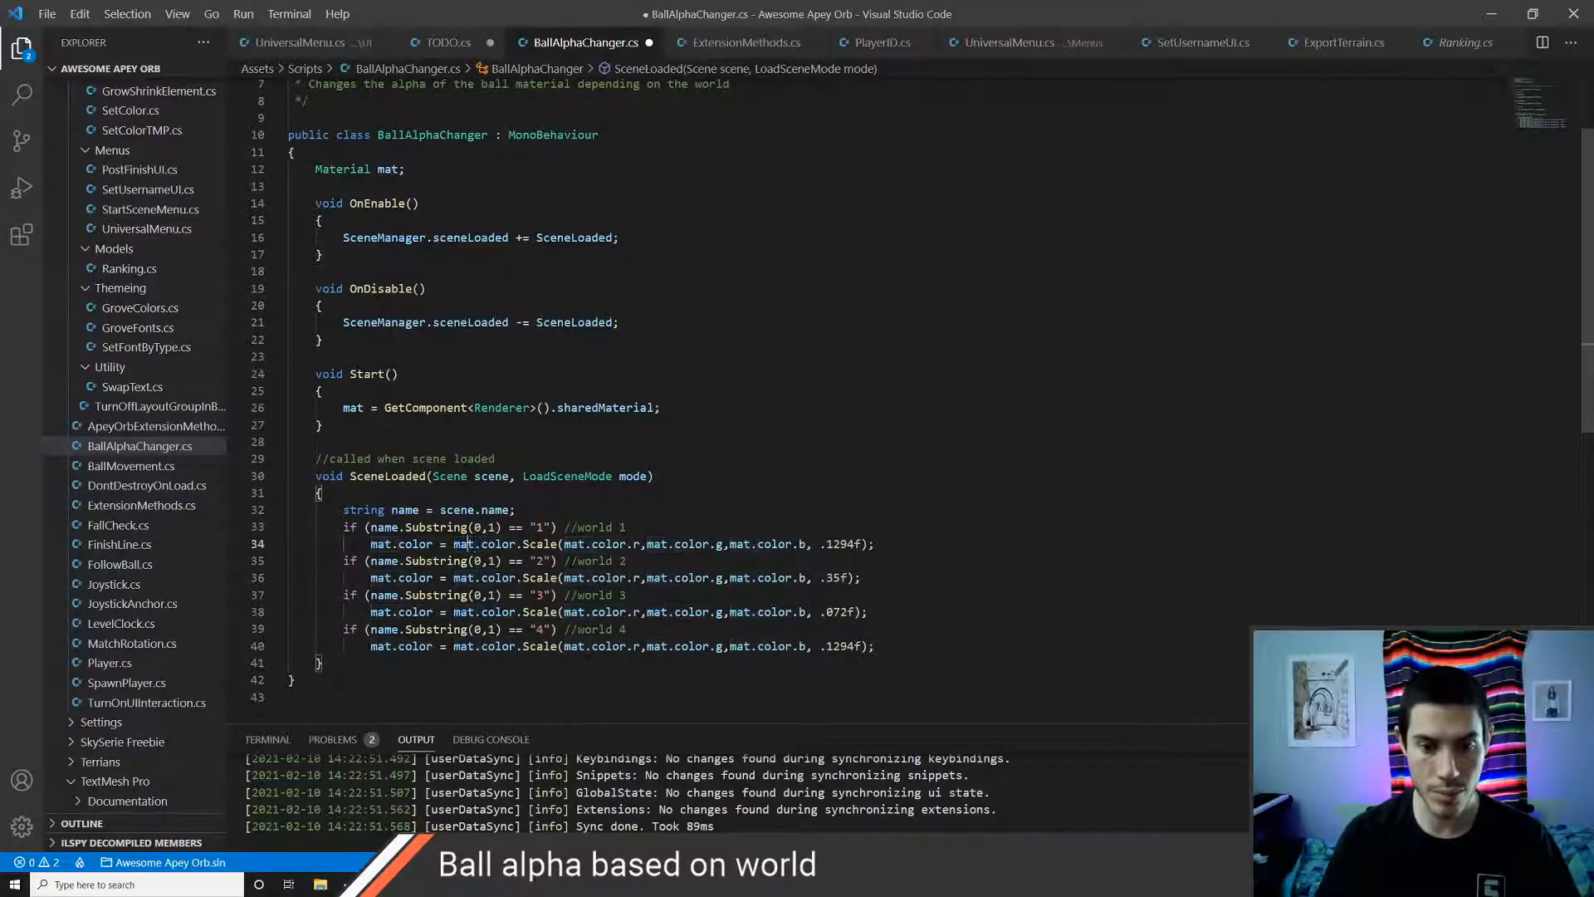
pyautogui.hotkey('ctrl', 'shift', 'Right')
pyautogui.hotkey('ctrl', 'shift', 'Right')
pyautogui.hotkey('ctrl', 'shift', 'Right')
pyautogui.hotkey('ctrl', 'shift', 'Right')
pyautogui.hotkey('ctrl', 'shift', 'Left')
pyautogui.hotkey('ctrl', 'shift', 'Left')
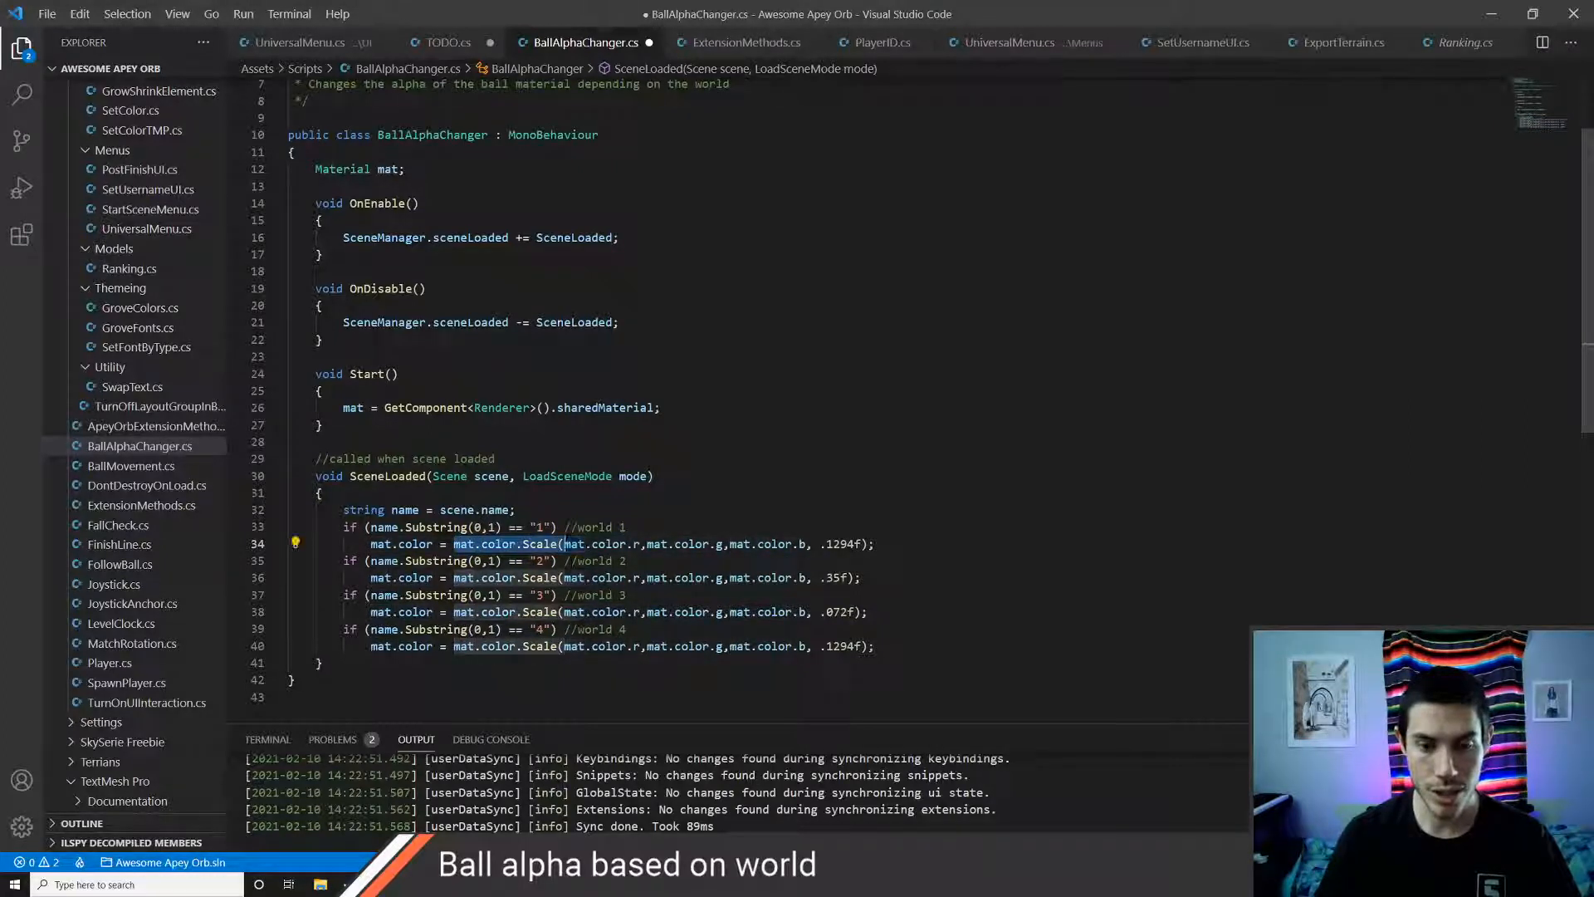
pyautogui.hotkey('ctrl', 'shift', 'Right')
pyautogui.hotkey('ctrl', 'd')
pyautogui.hotkey('ctrl', 'd')
pyautogui.hotkey('ctrl', 'd')
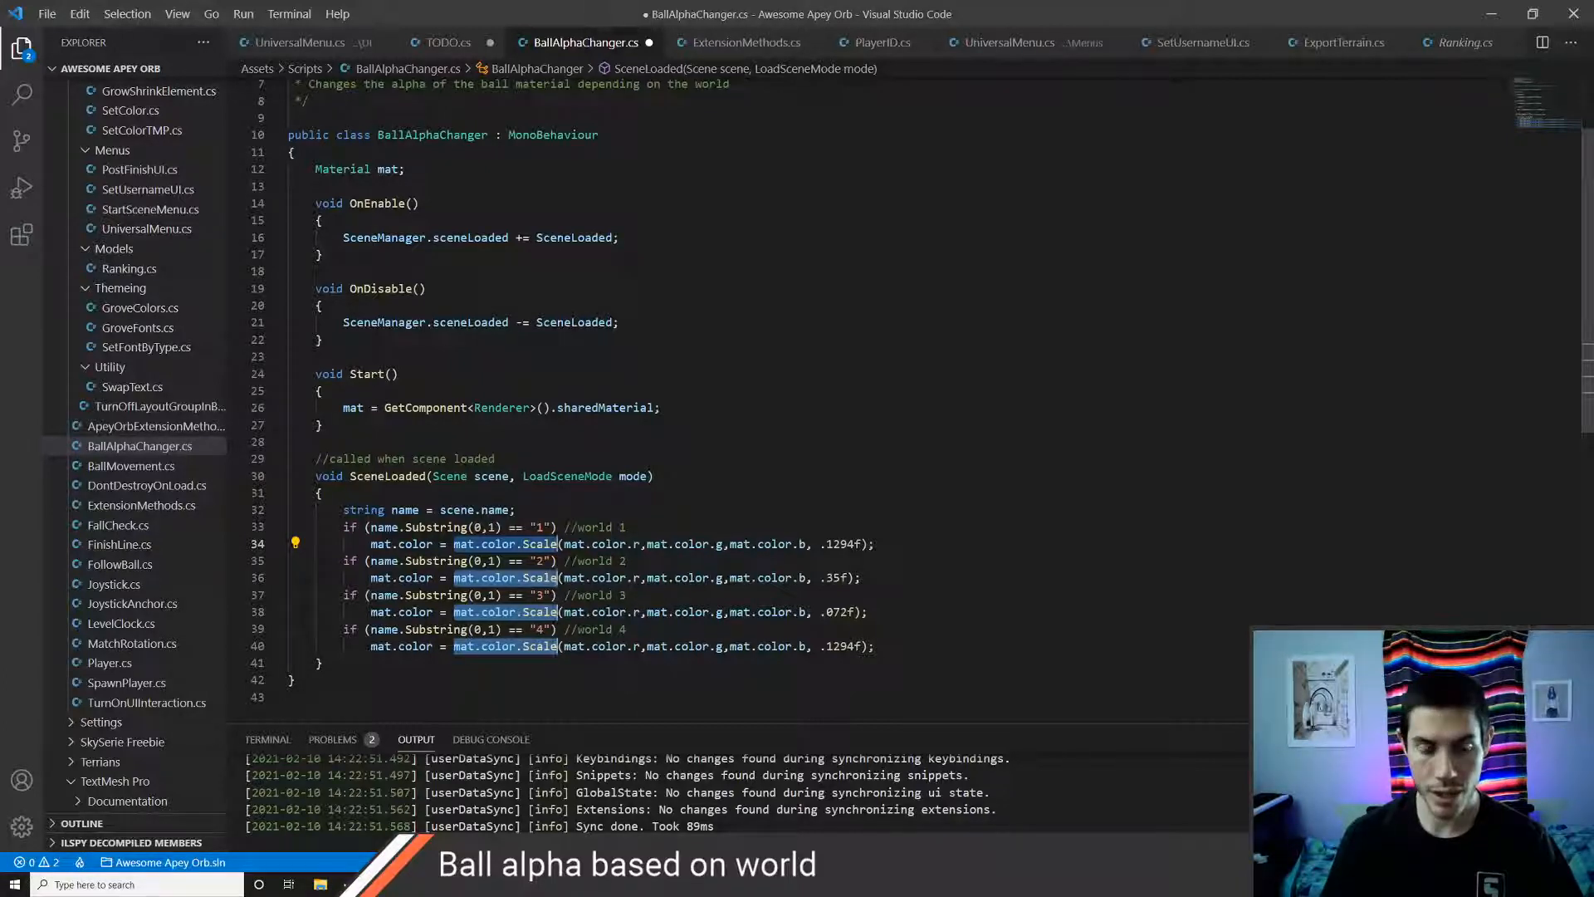
pyautogui.write('new Color')
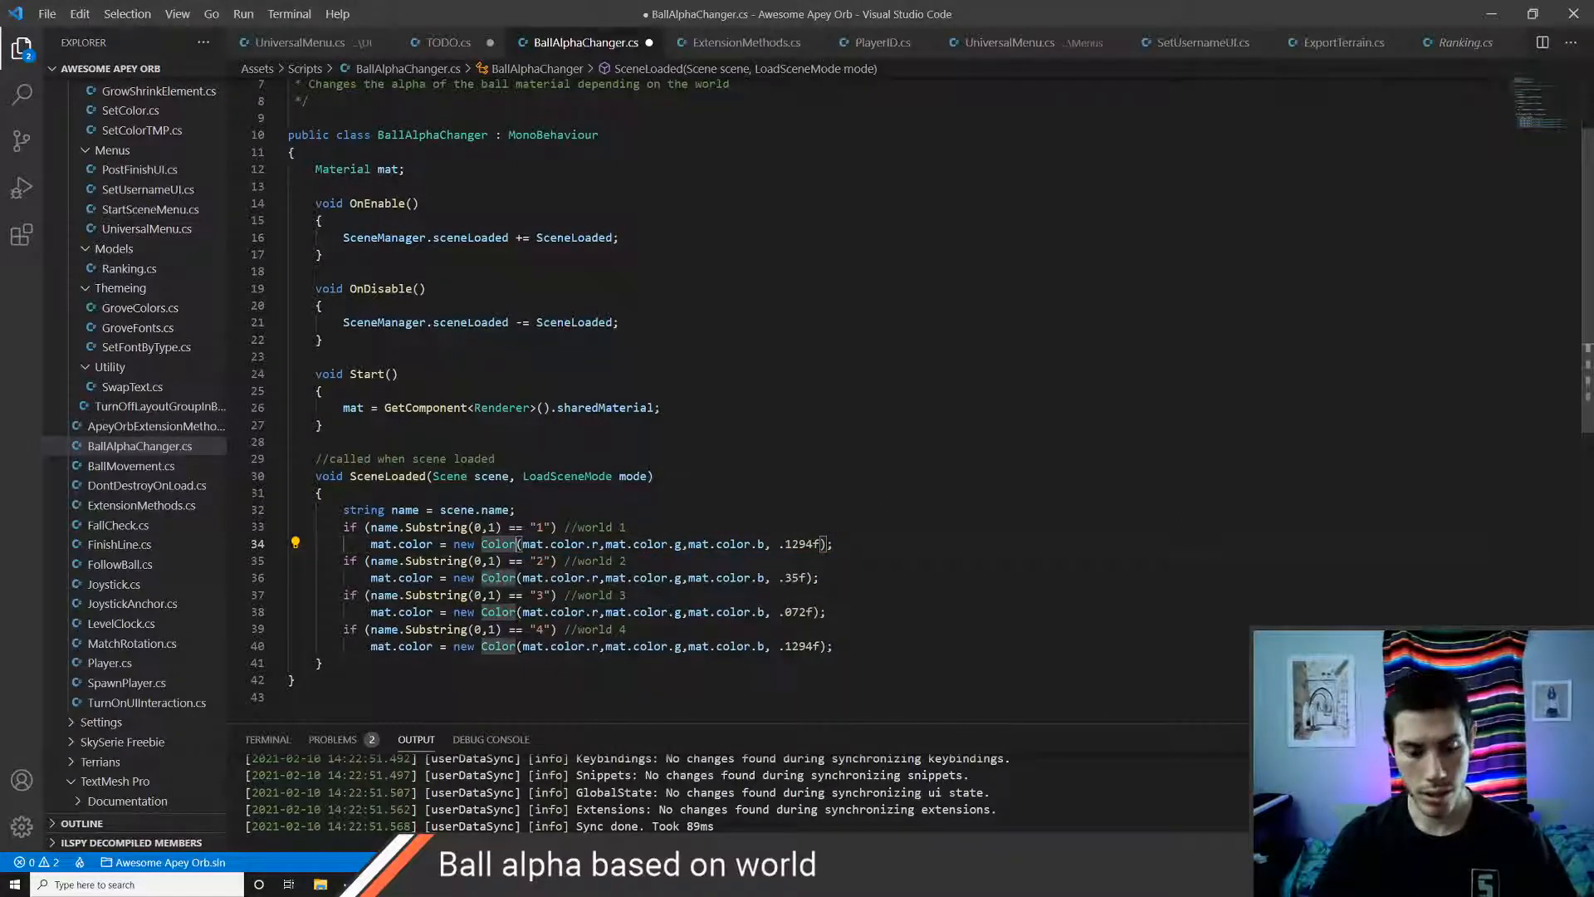
pyautogui.hotkey('ctrl', 's')
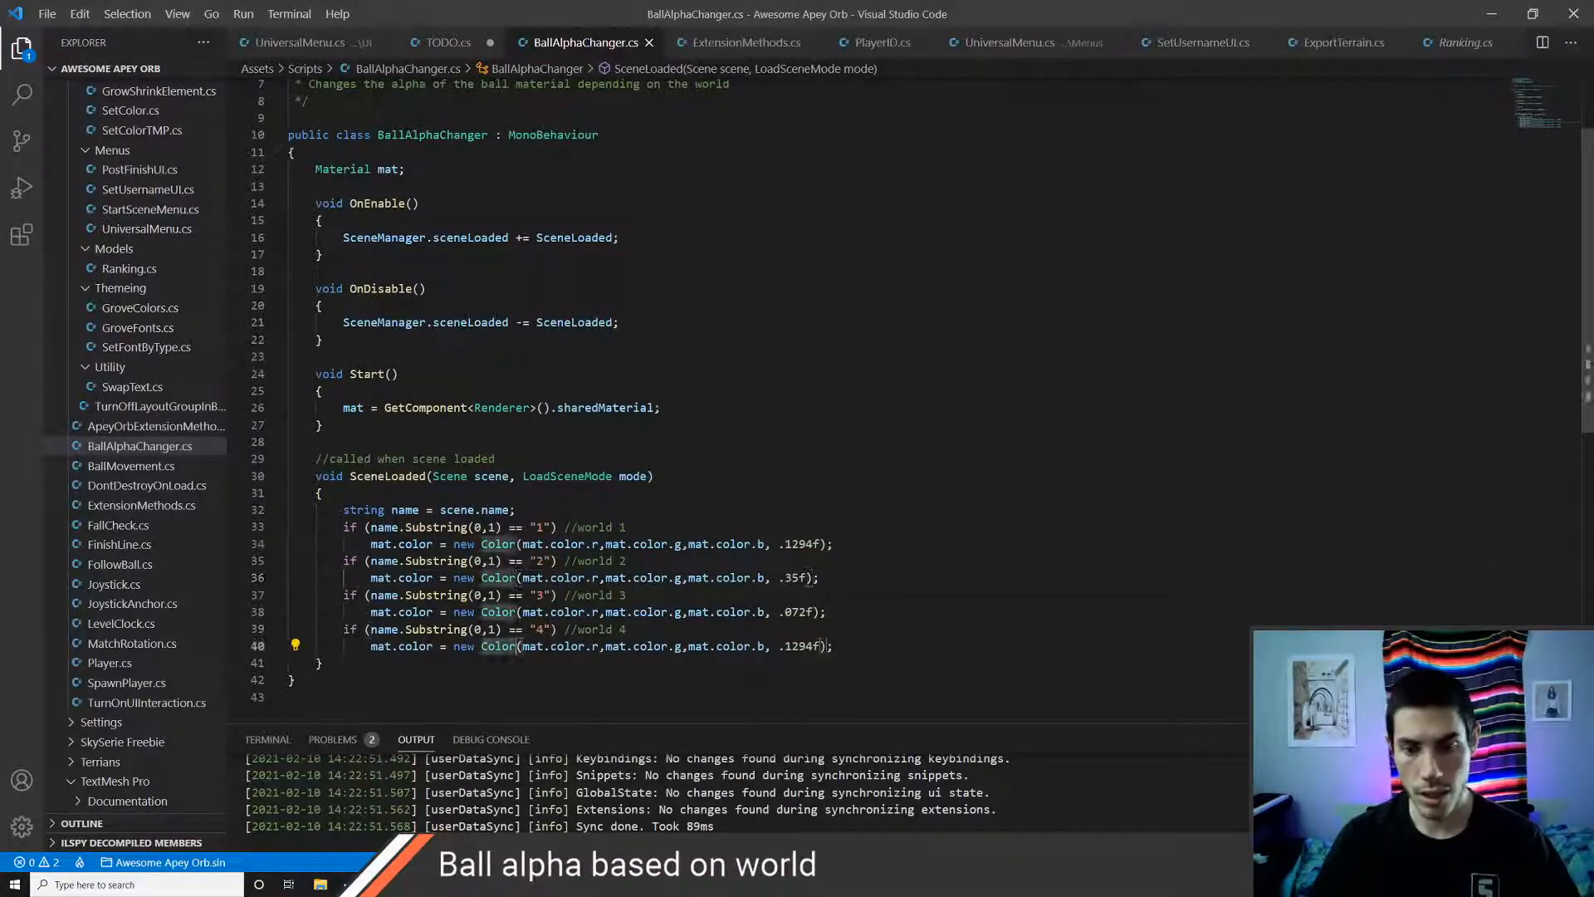
pyautogui.click(585, 646)
pyautogui.click(681, 646)
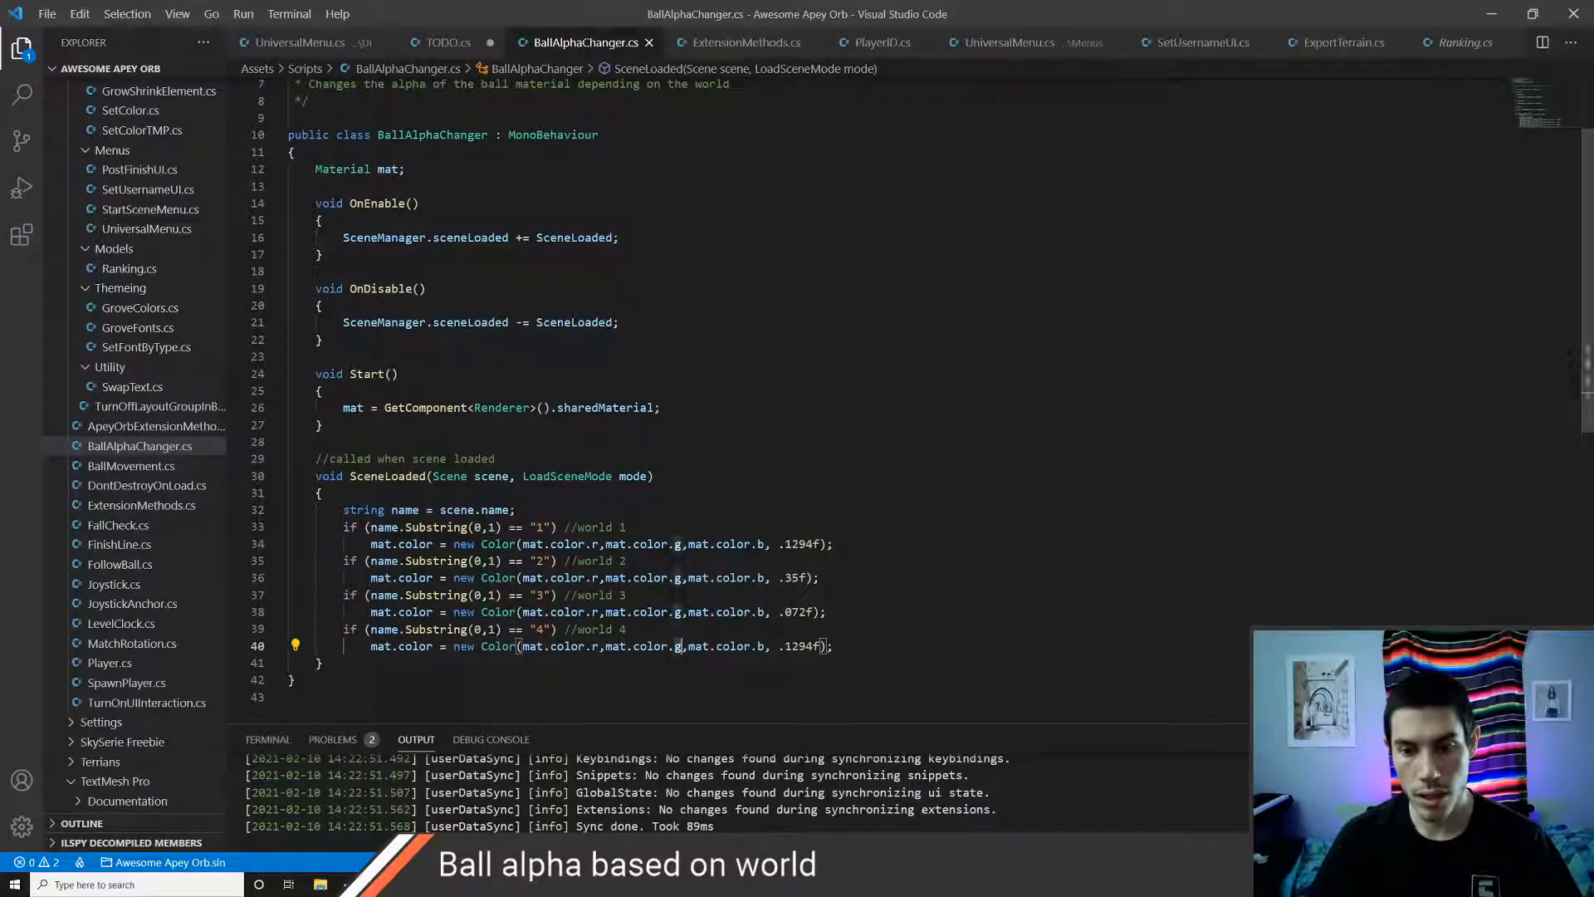
# - Switch to Unity, open scene 4-1 from the Scenes folder and run it in Play mode
pyautogui.hotkey('alt', 'Tab')
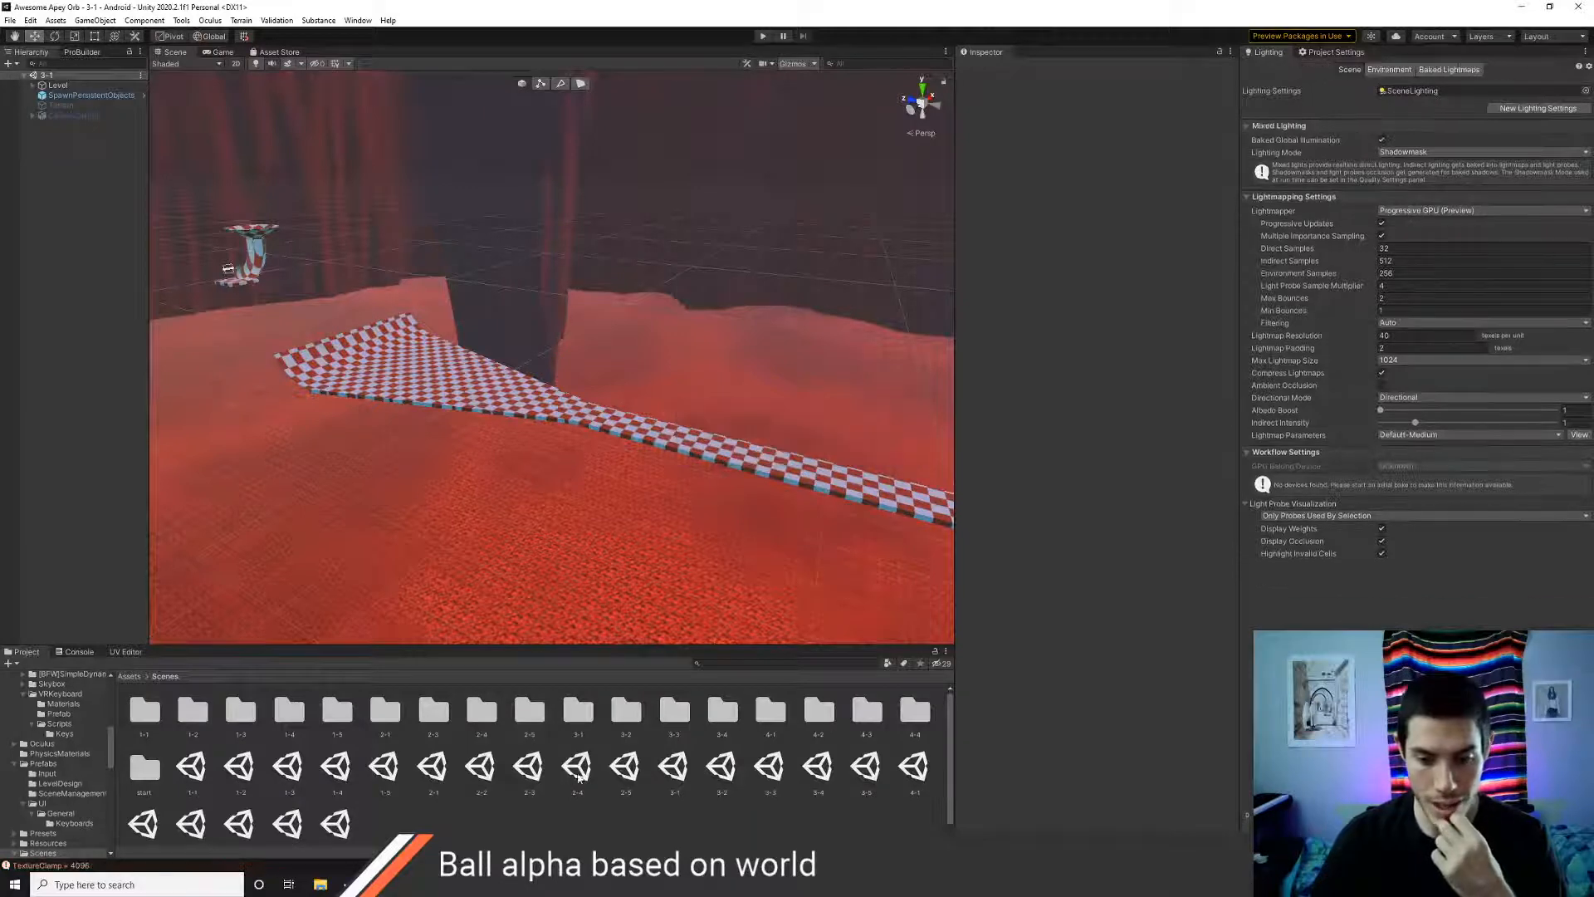
pyautogui.scroll(-1, 597, 780)
pyautogui.doubleClick(919, 765)
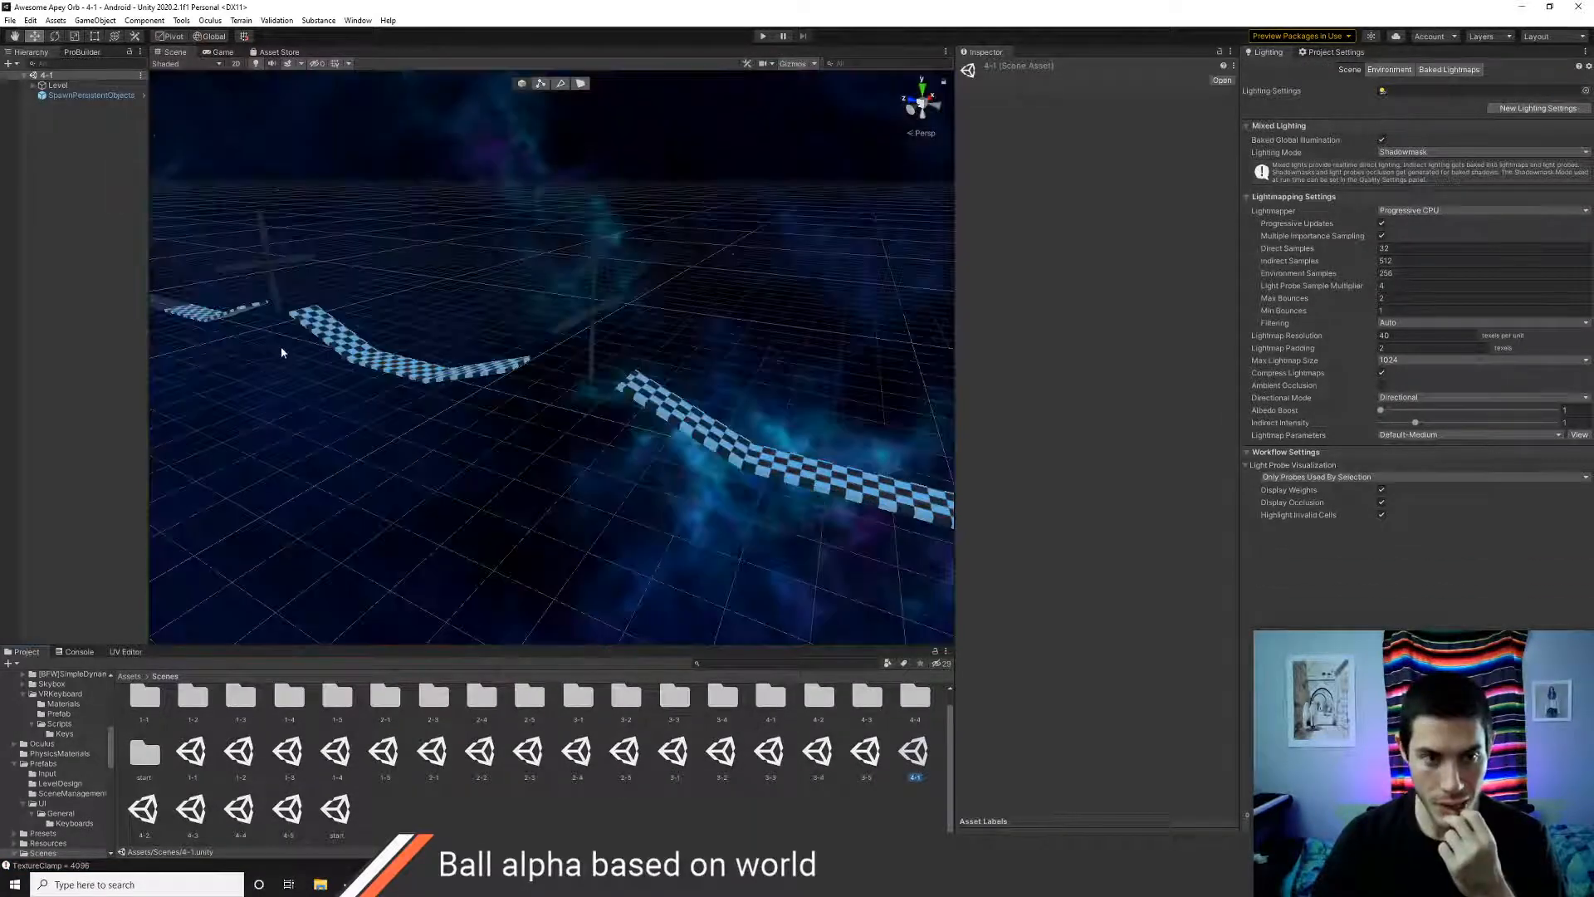
pyautogui.moveTo(570, 453); pyautogui.dragTo(440, 398, button='right')
pyautogui.click(761, 35)
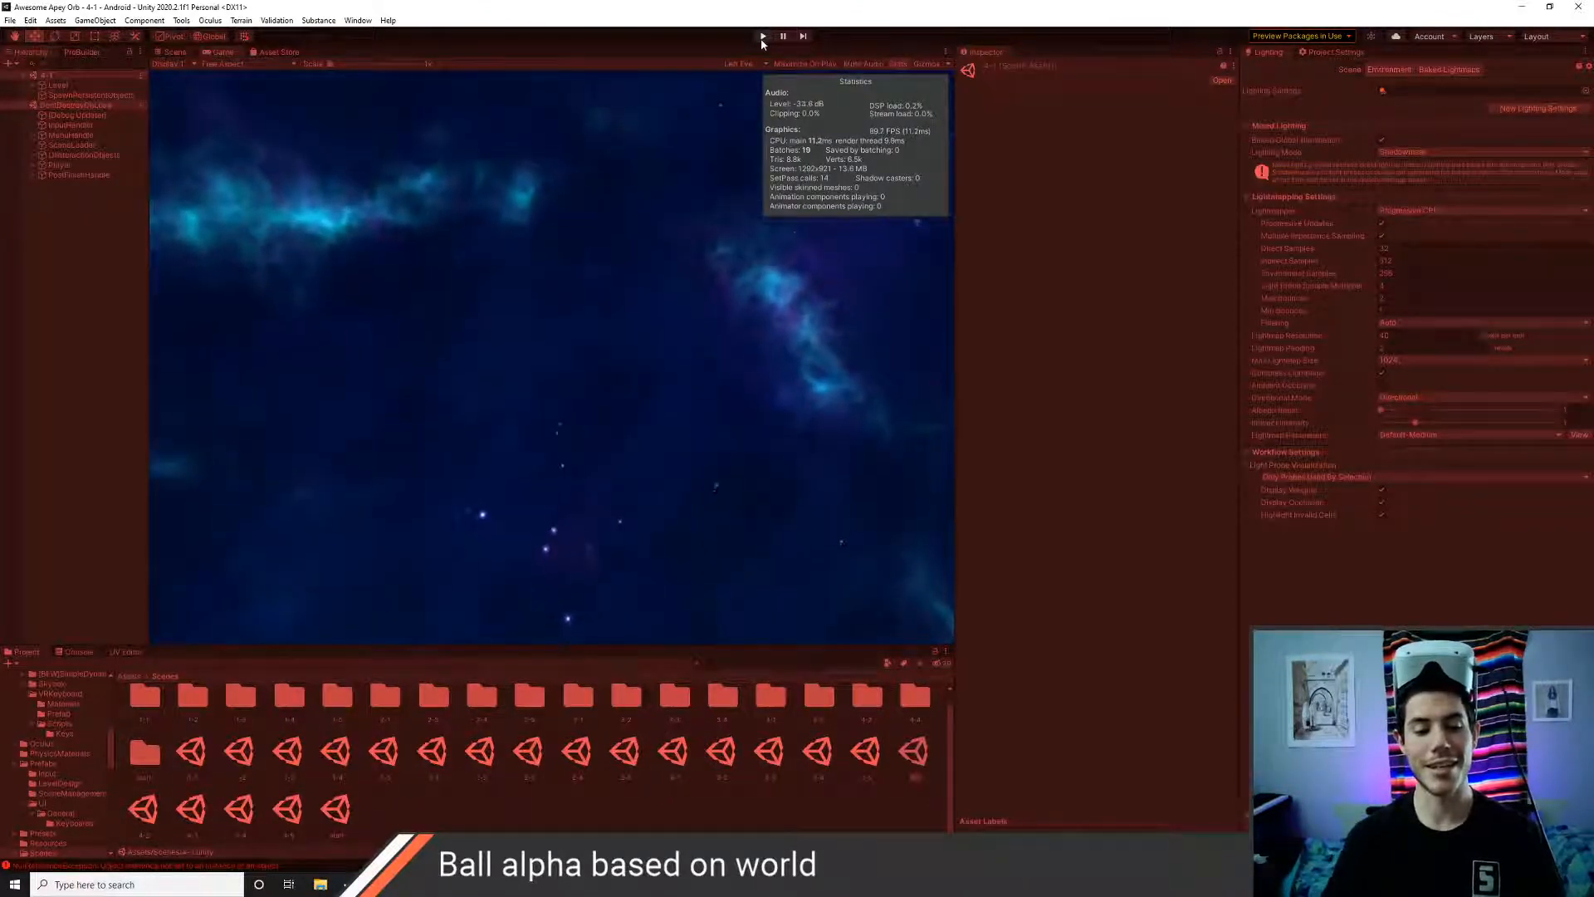
# - Show the console messages, select the Ball under Player and open its material's Base Map colour
pyautogui.click(77, 652)
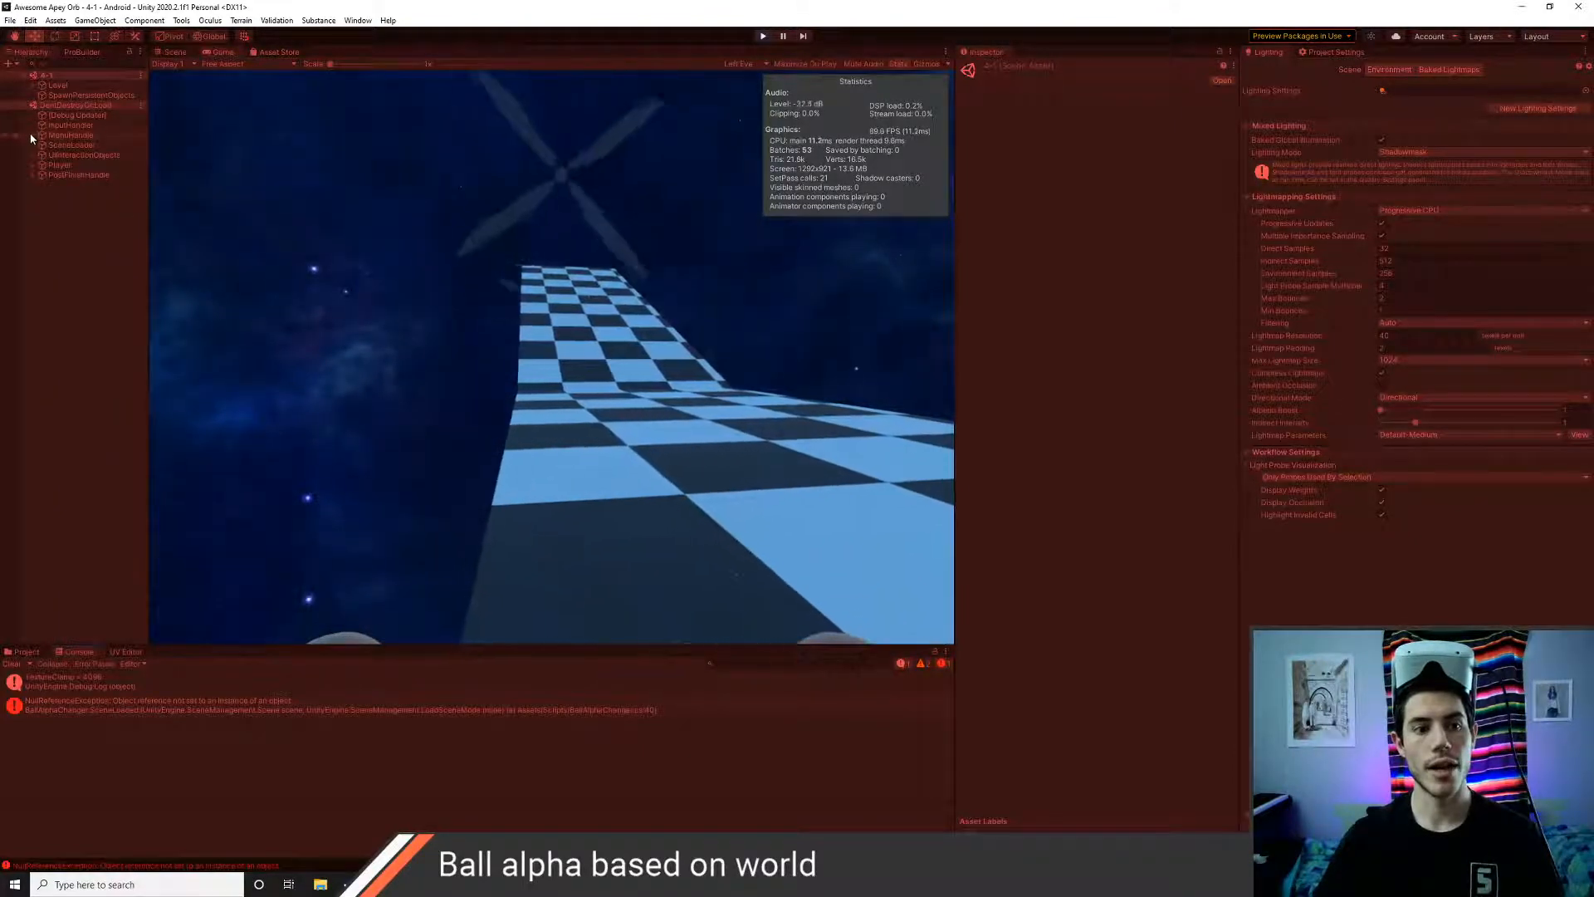
pyautogui.click(33, 165)
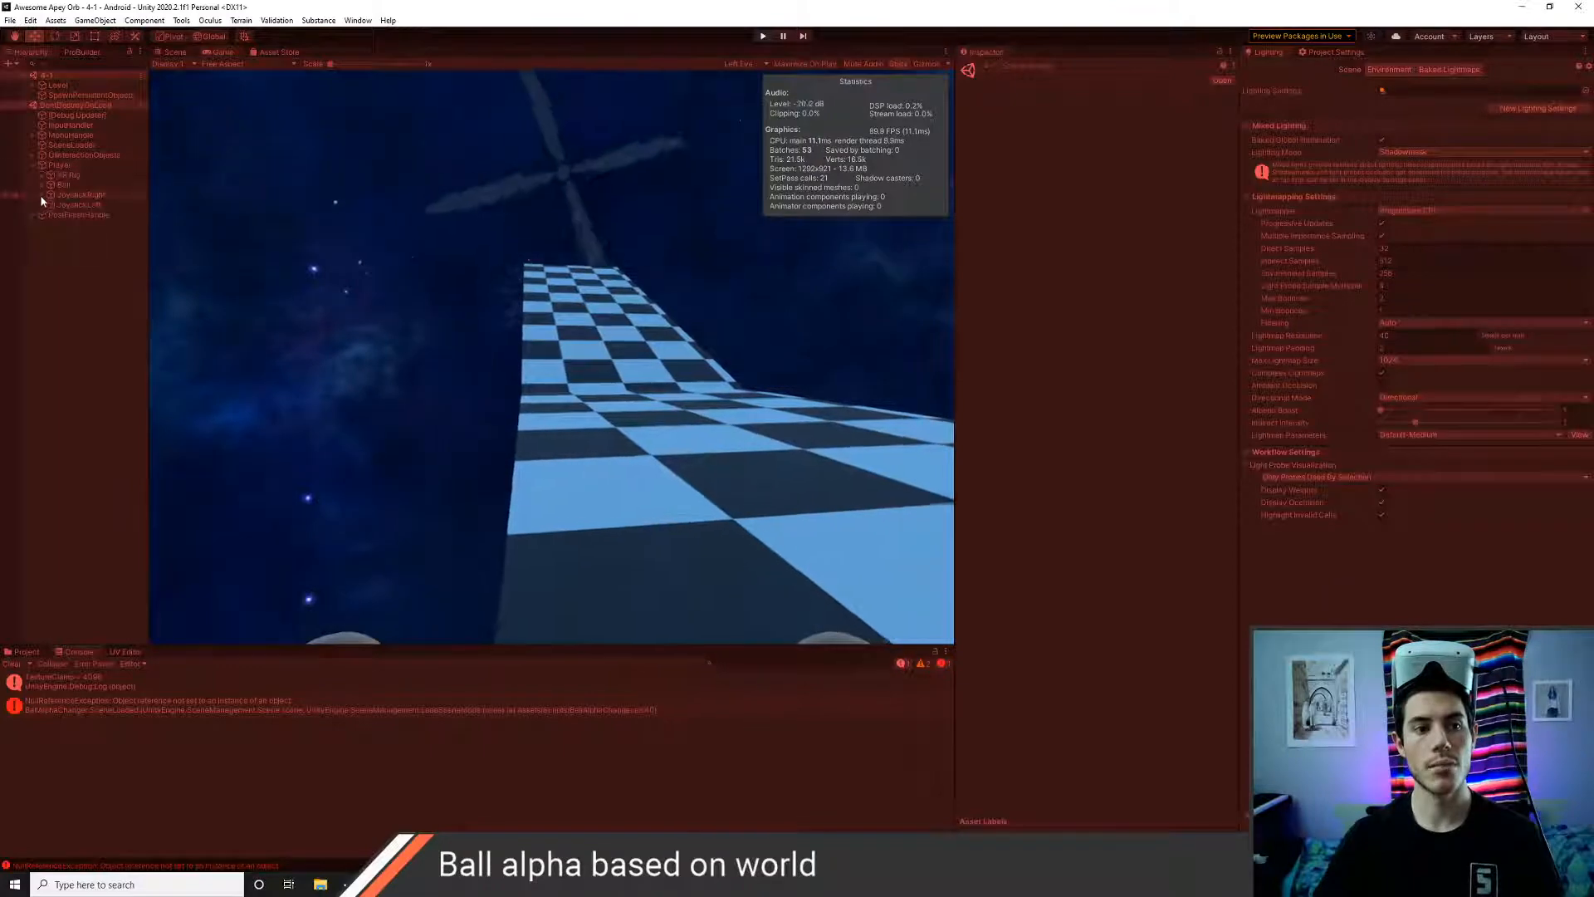
pyautogui.click(50, 185)
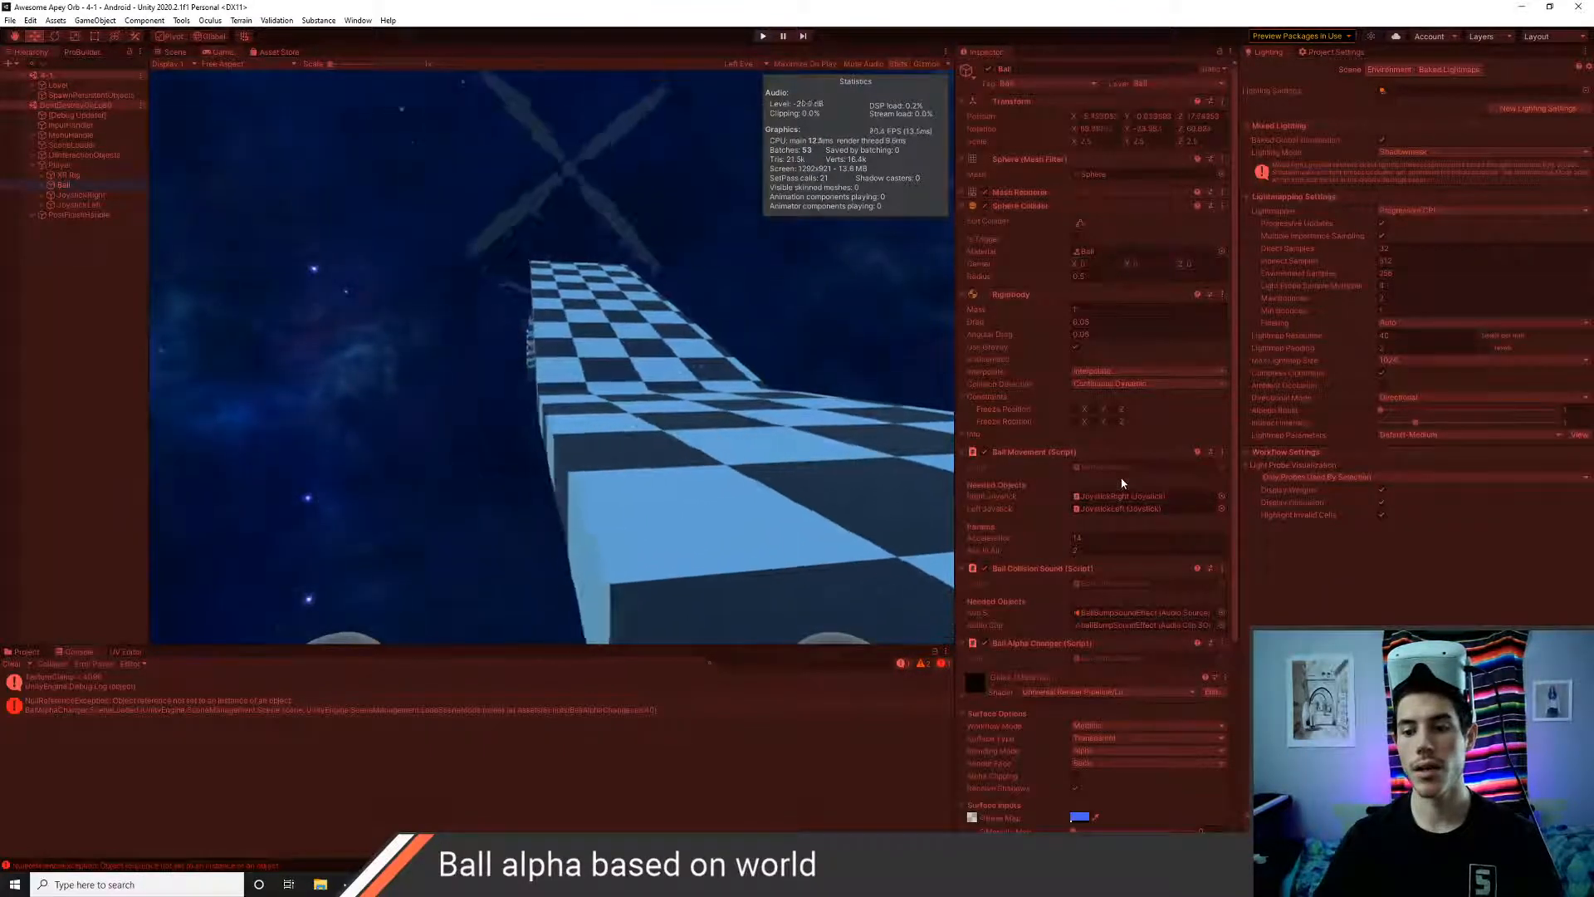
pyautogui.click(1079, 817)
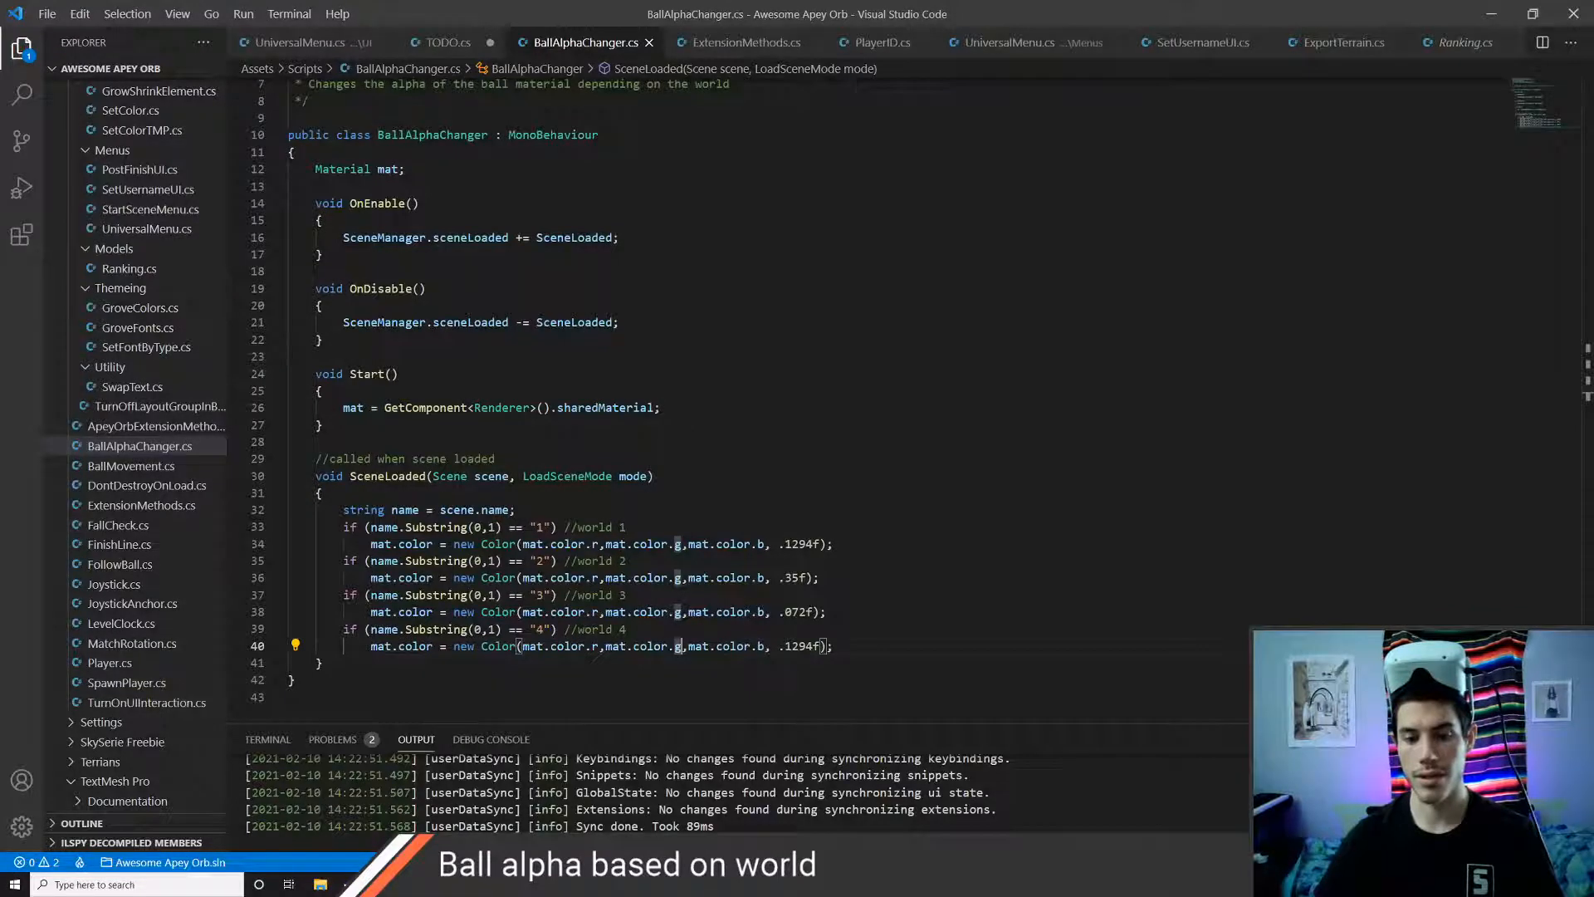
# - Switch to Visual Studio Code, set the world 4 alpha in SceneLoaded to .0627f and save the script
pyautogui.click(765, 646)
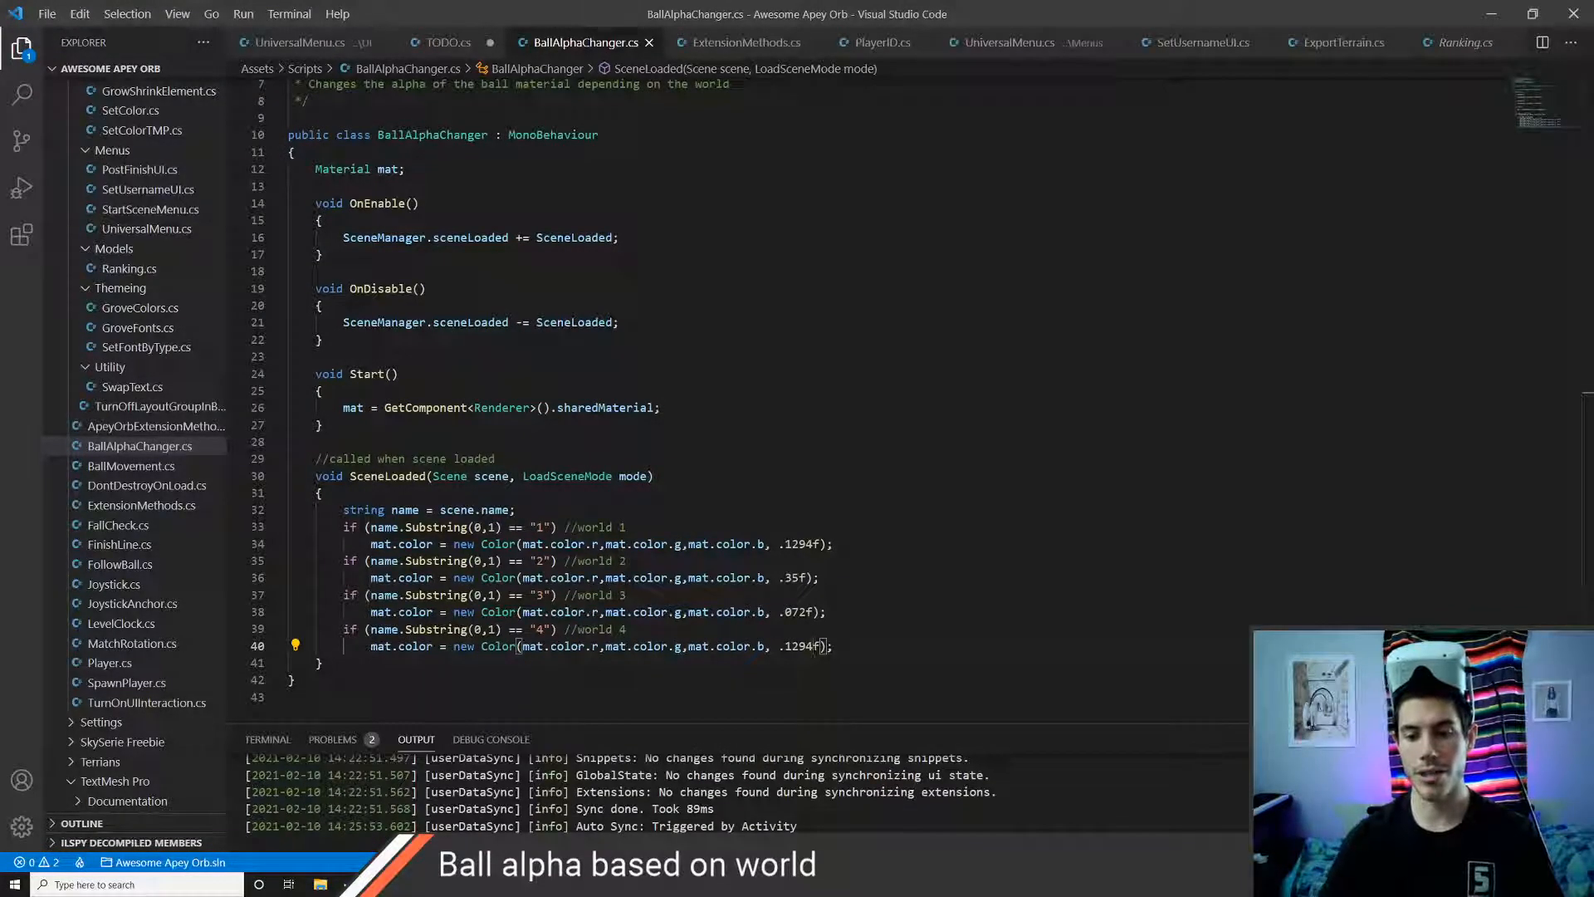
pyautogui.click(815, 646)
pyautogui.press('BackSpace')
pyautogui.press('BackSpace')
pyautogui.press('BackSpace')
pyautogui.press('BackSpace')
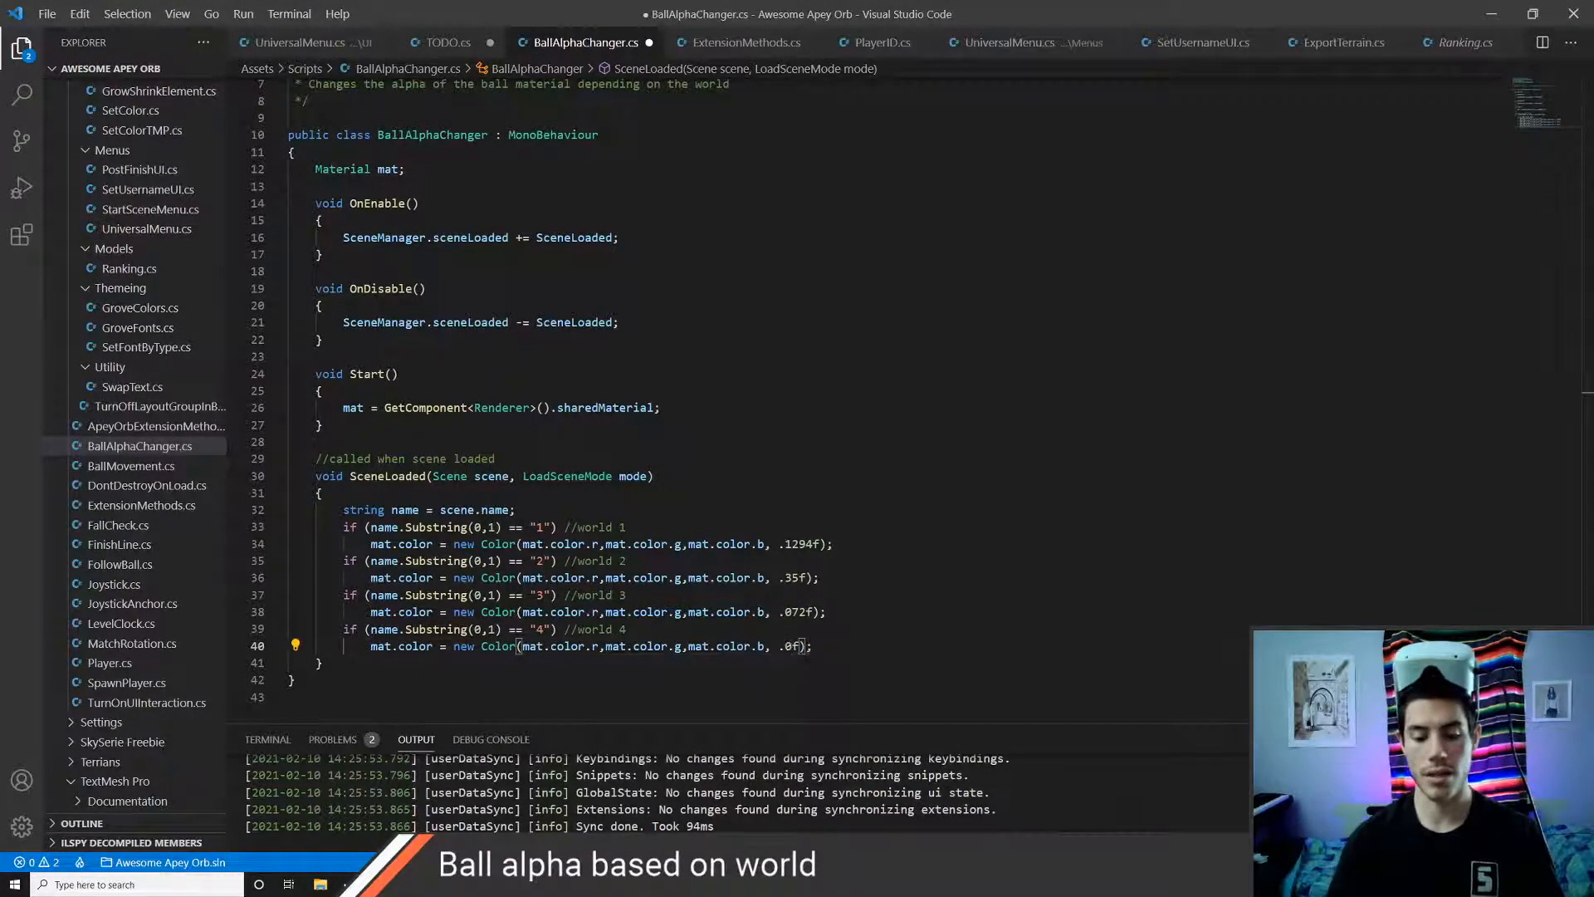
pyautogui.hotkey('ctrl', 's')
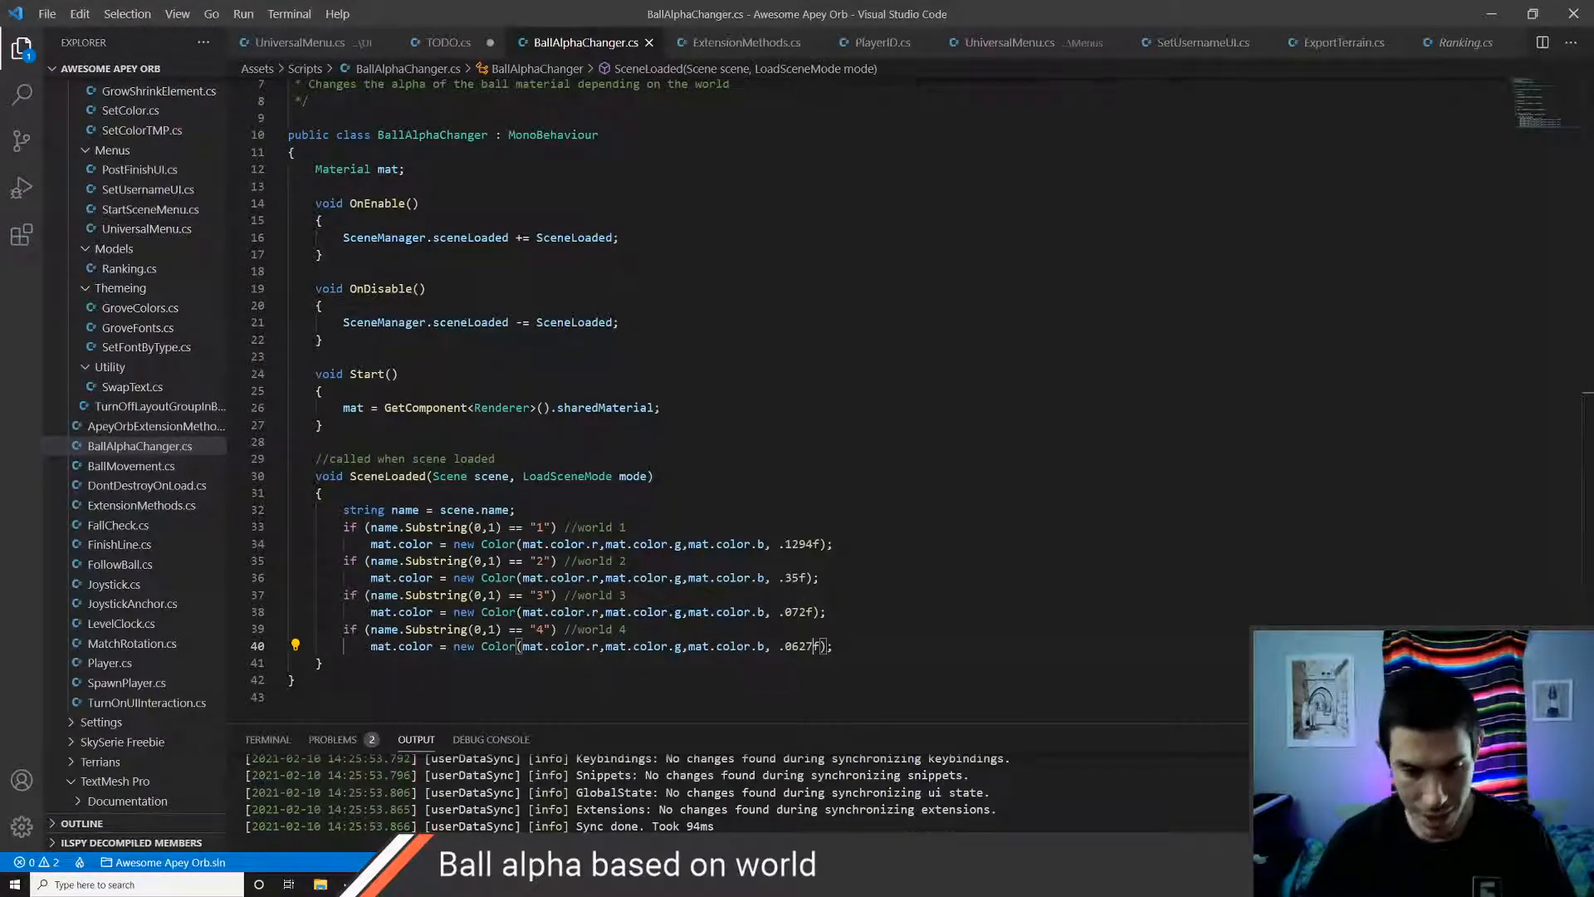
# - Switch to Unity and view the tracks and surroundings of scenes 4-1, 3-1, 2-1 and 1-1 in turn
pyautogui.hotkey('alt', 'Tab')
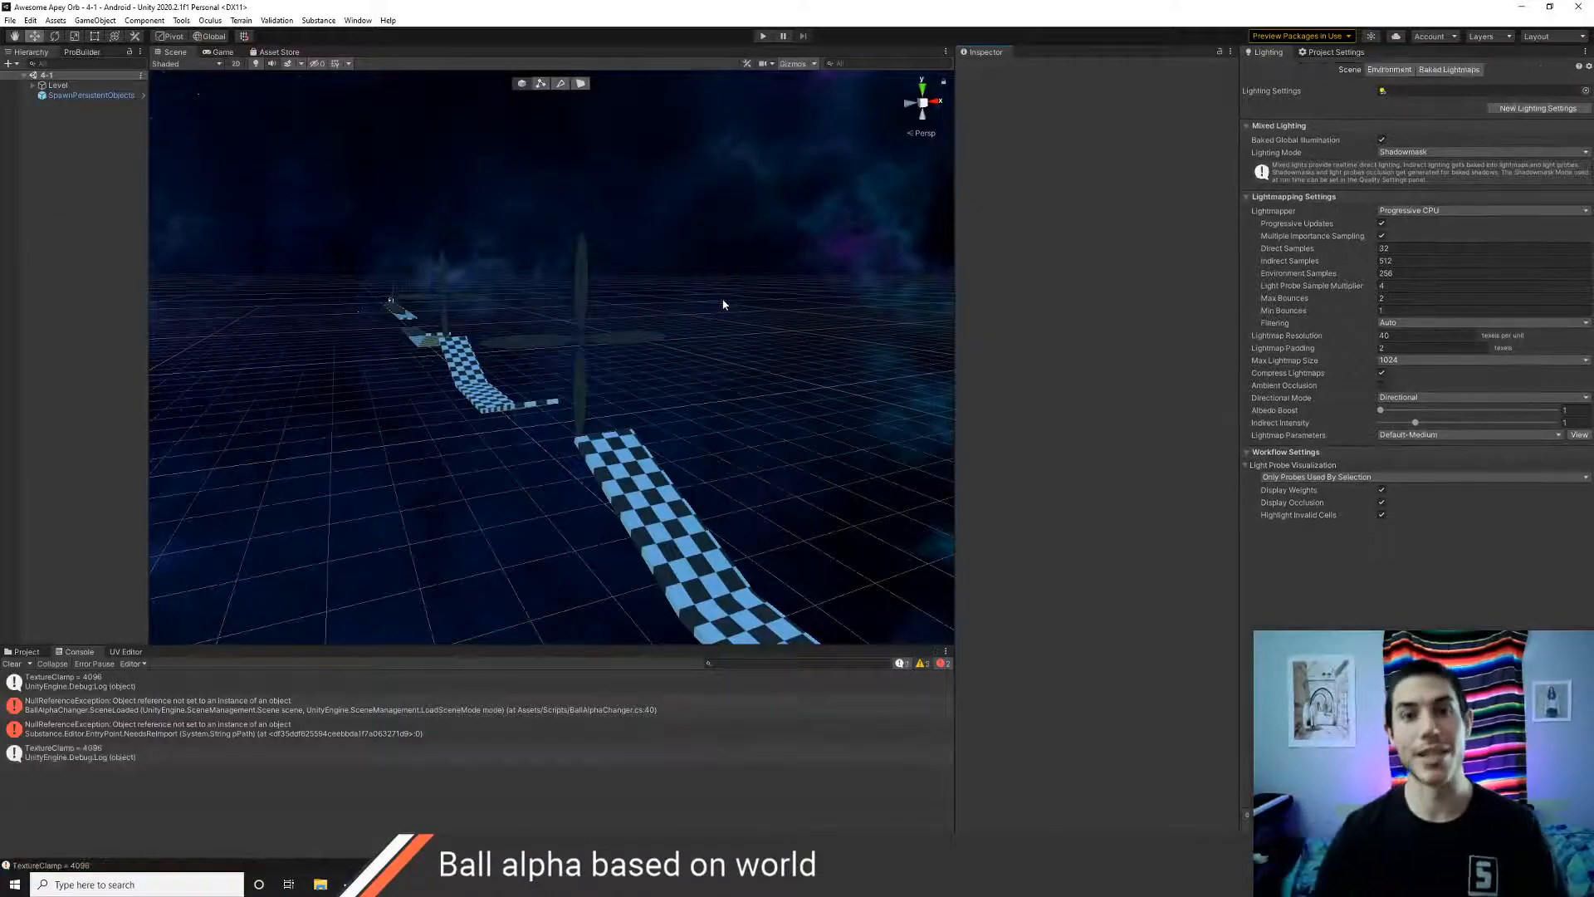
pyautogui.moveTo(709, 323); pyautogui.dragTo(604, 371, button='right')
pyautogui.press('d')
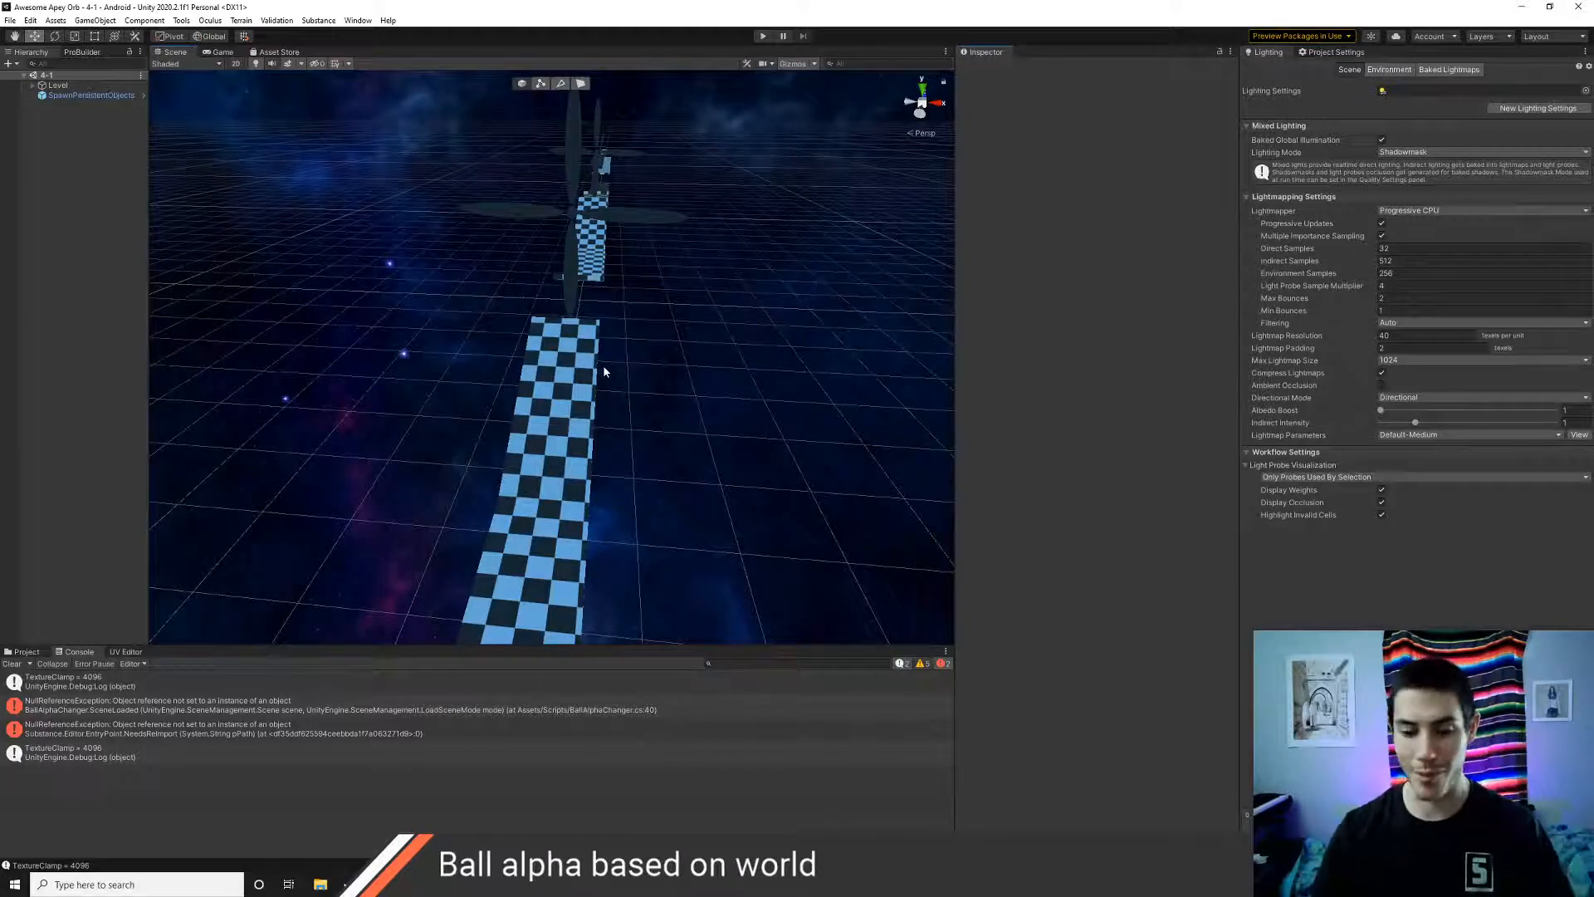
pyautogui.moveTo(545, 433); pyautogui.dragTo(443, 330, button='right')
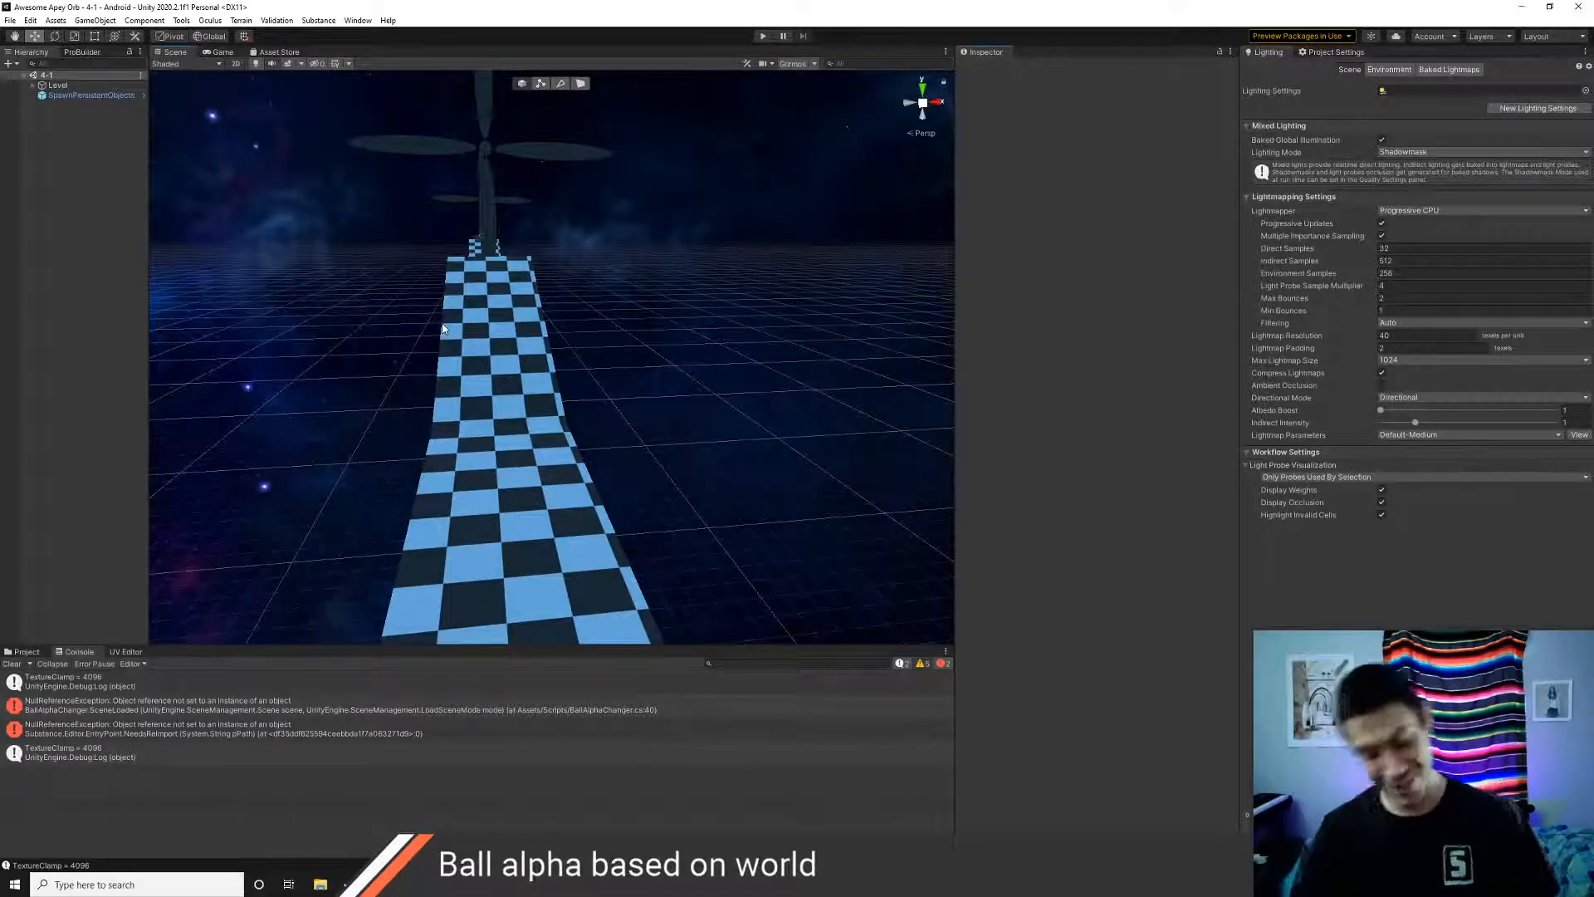
pyautogui.moveTo(442, 329); pyautogui.dragTo(402, 383, button='right')
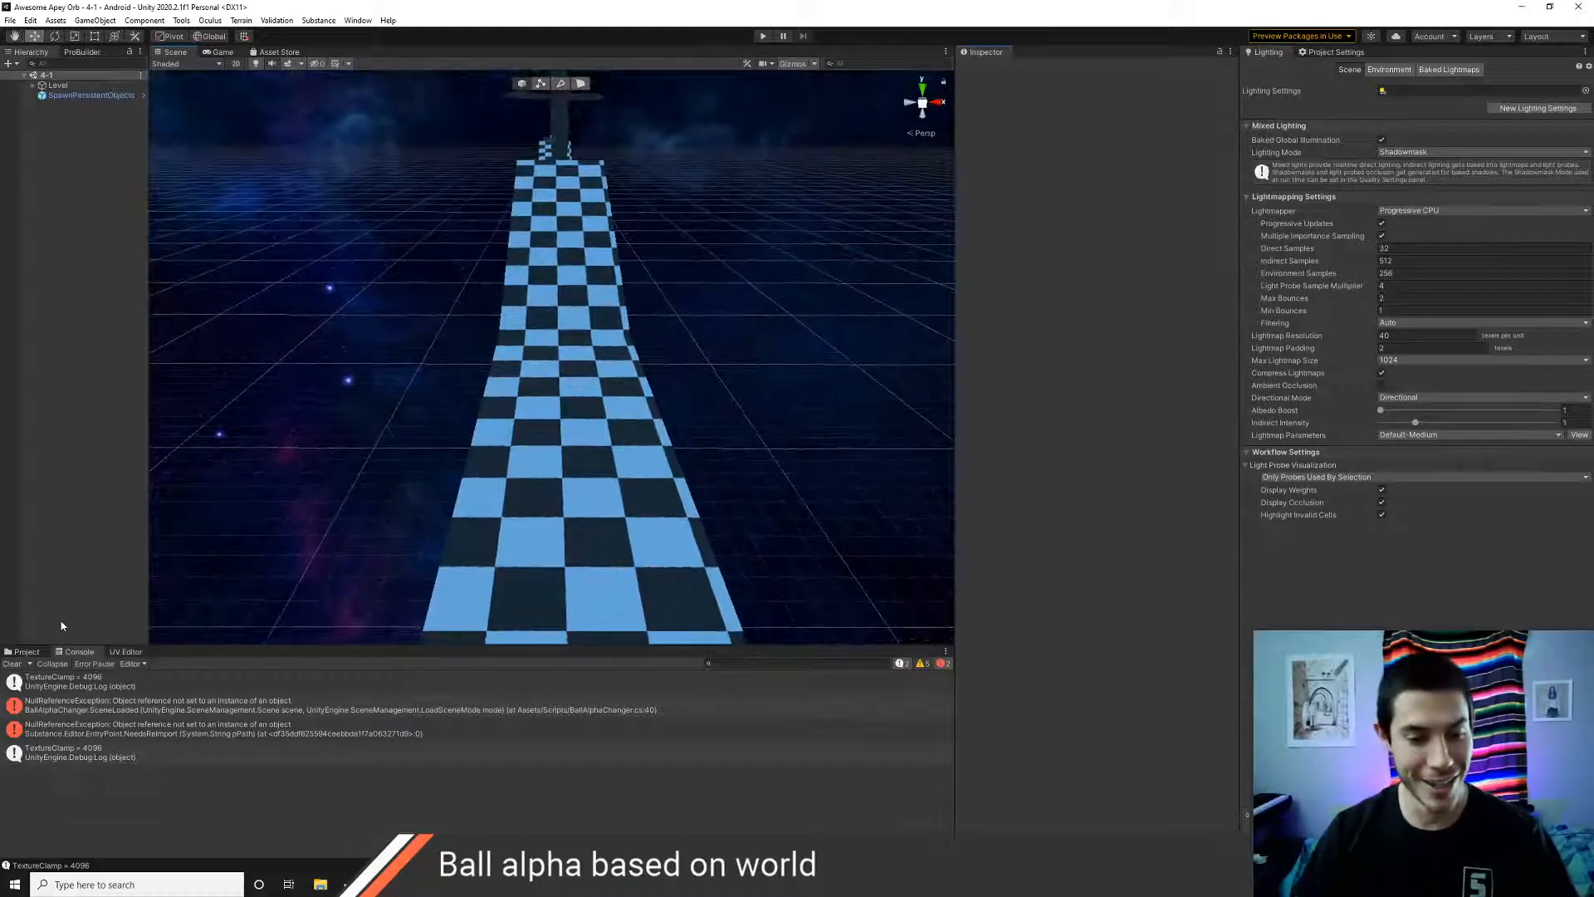
pyautogui.click(25, 653)
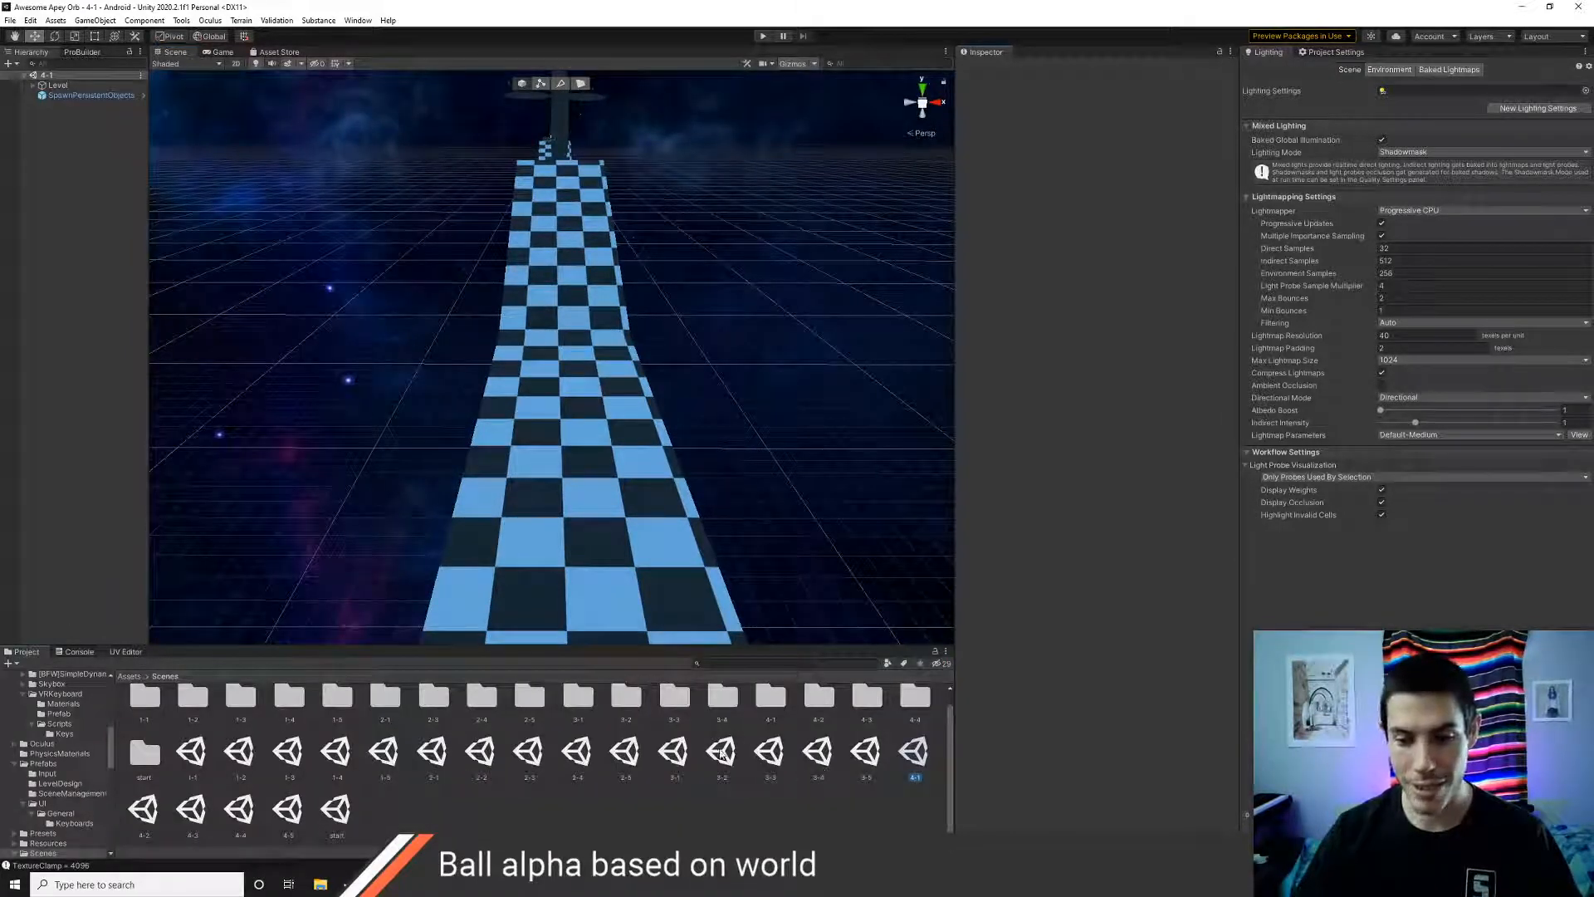
pyautogui.doubleClick(674, 753)
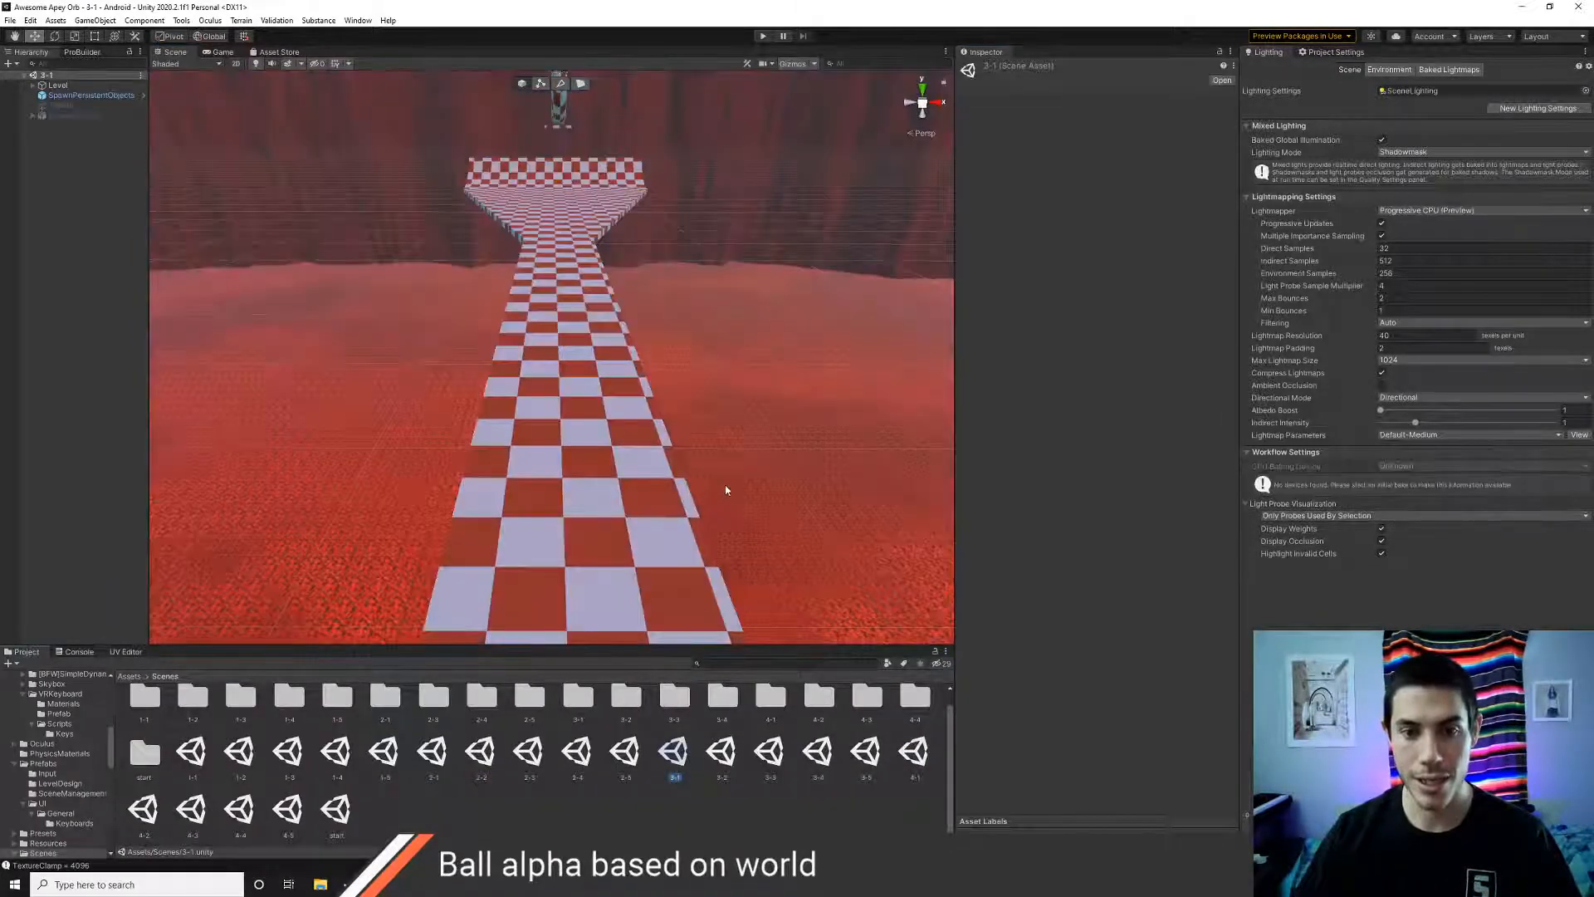
pyautogui.moveTo(507, 444); pyautogui.dragTo(631, 515, button='right')
pyautogui.click(431, 752)
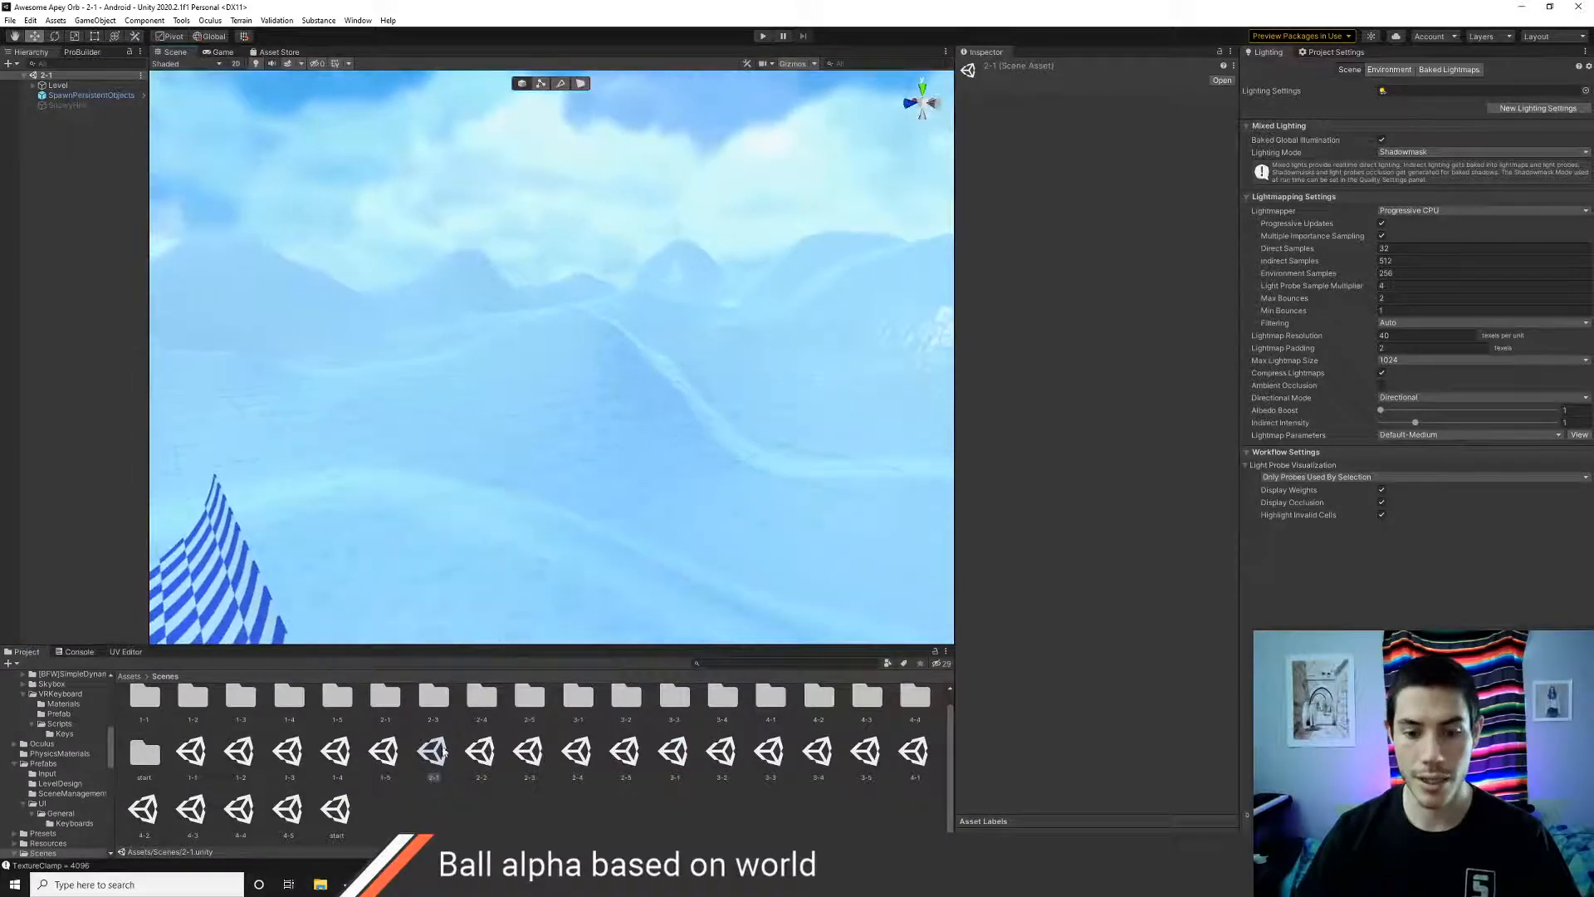
pyautogui.doubleClick(206, 757)
pyautogui.moveTo(665, 274); pyautogui.dragTo(531, 398, button='right')
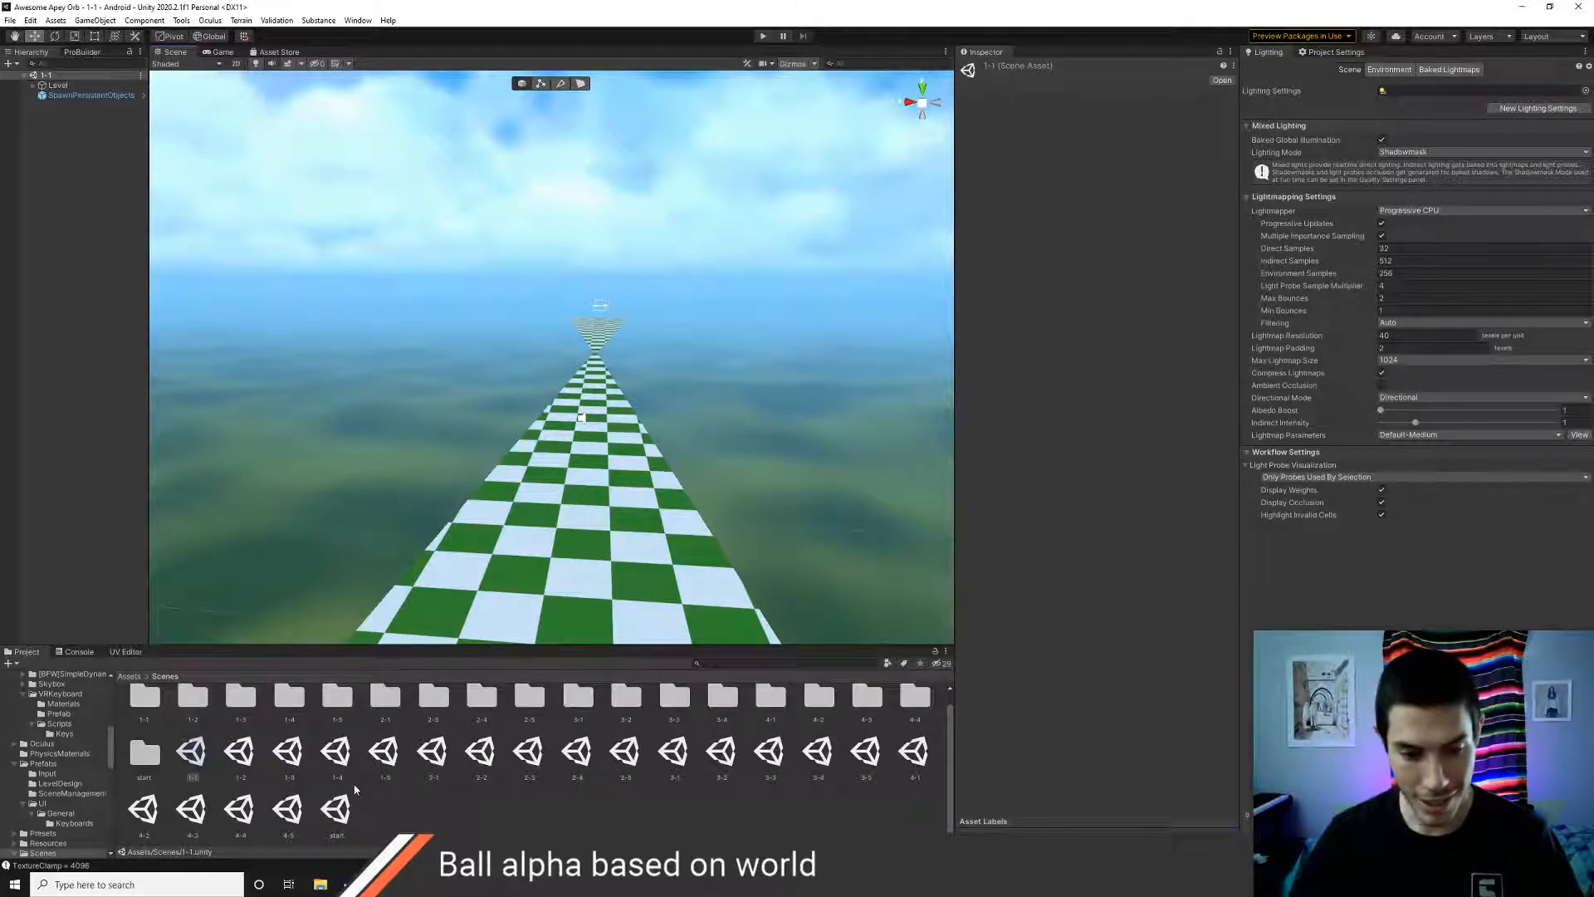
# - Switch to Visual Studio Code and review the Start and SceneLoaded methods of BallAlphaChanger.cs
pyautogui.hotkey('alt', 'Tab')
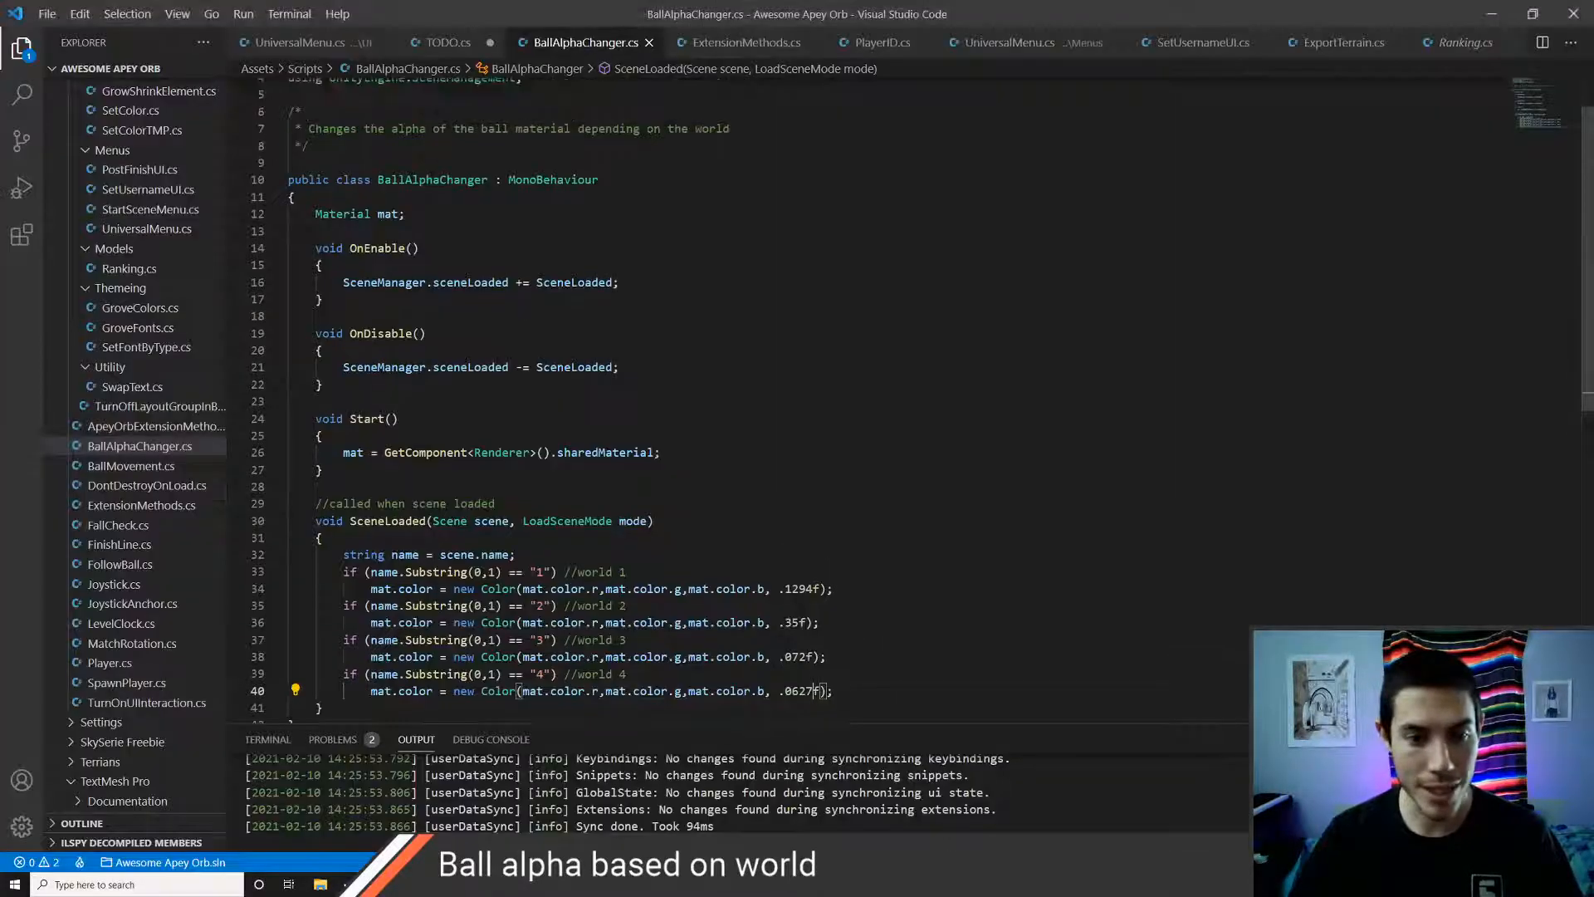
pyautogui.click(396, 453)
pyautogui.click(322, 470)
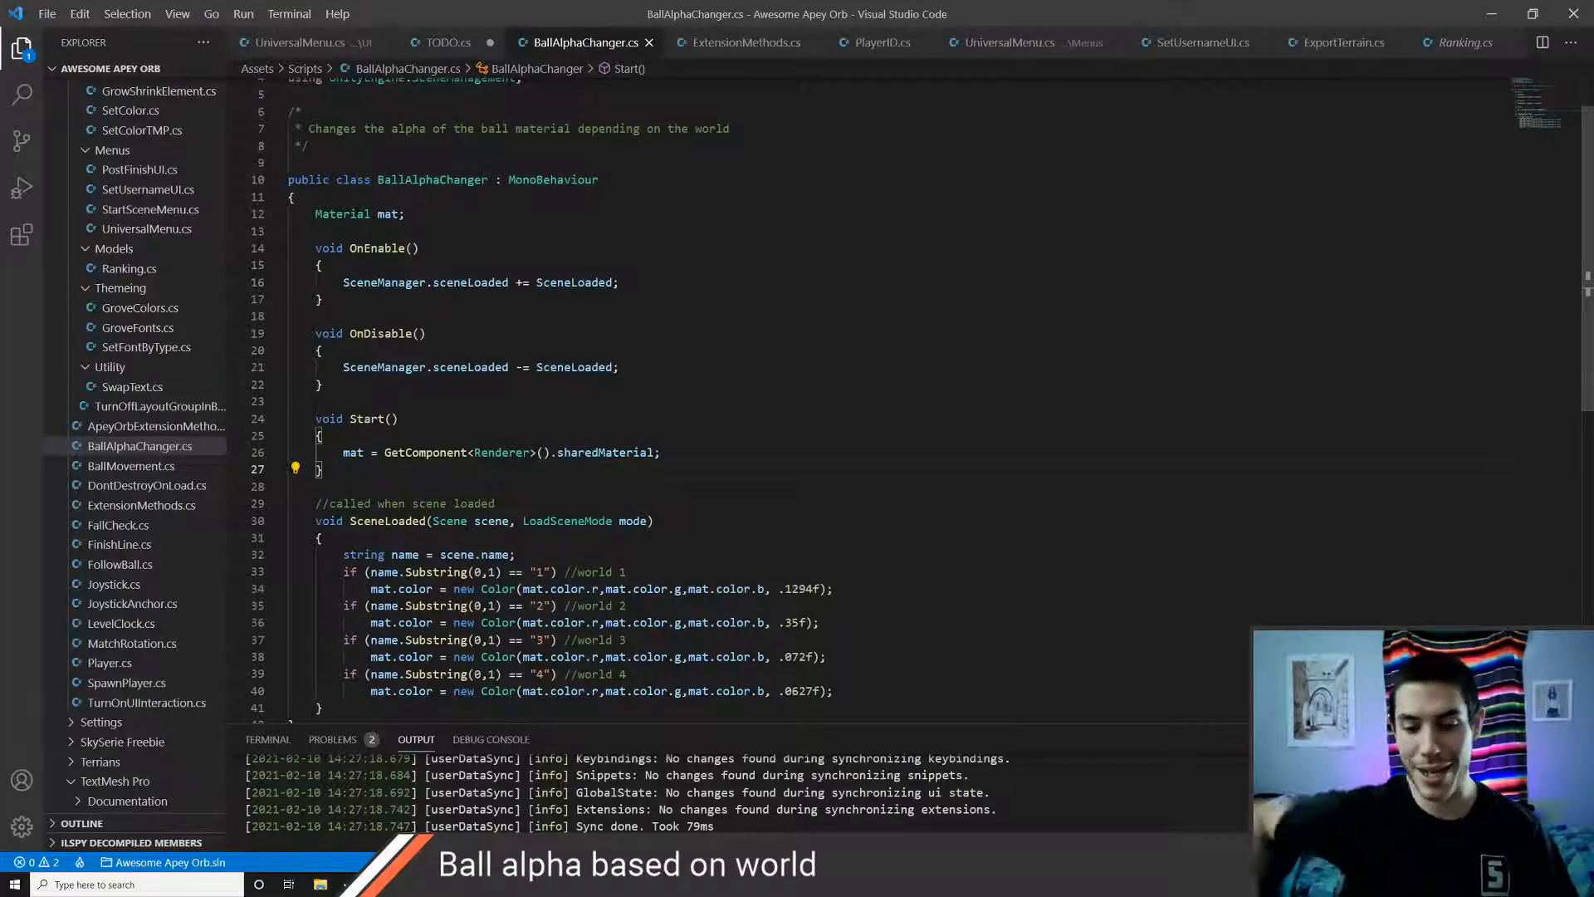
pyautogui.scroll(-3, 606, 498)
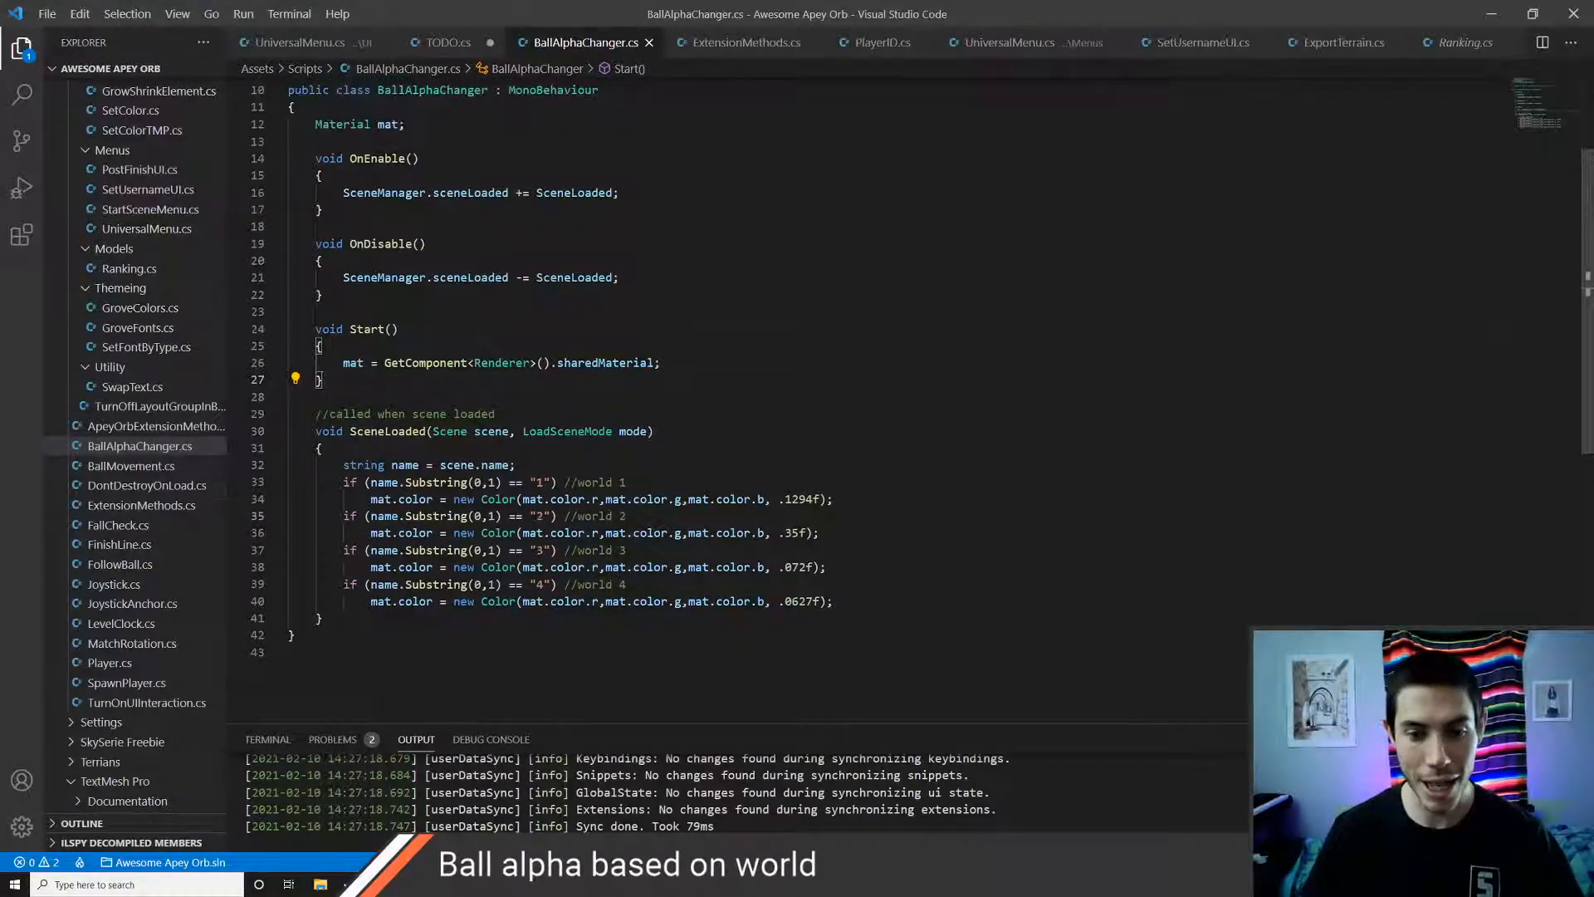
pyautogui.click(556, 471)
pyautogui.scroll(3, 707, 548)
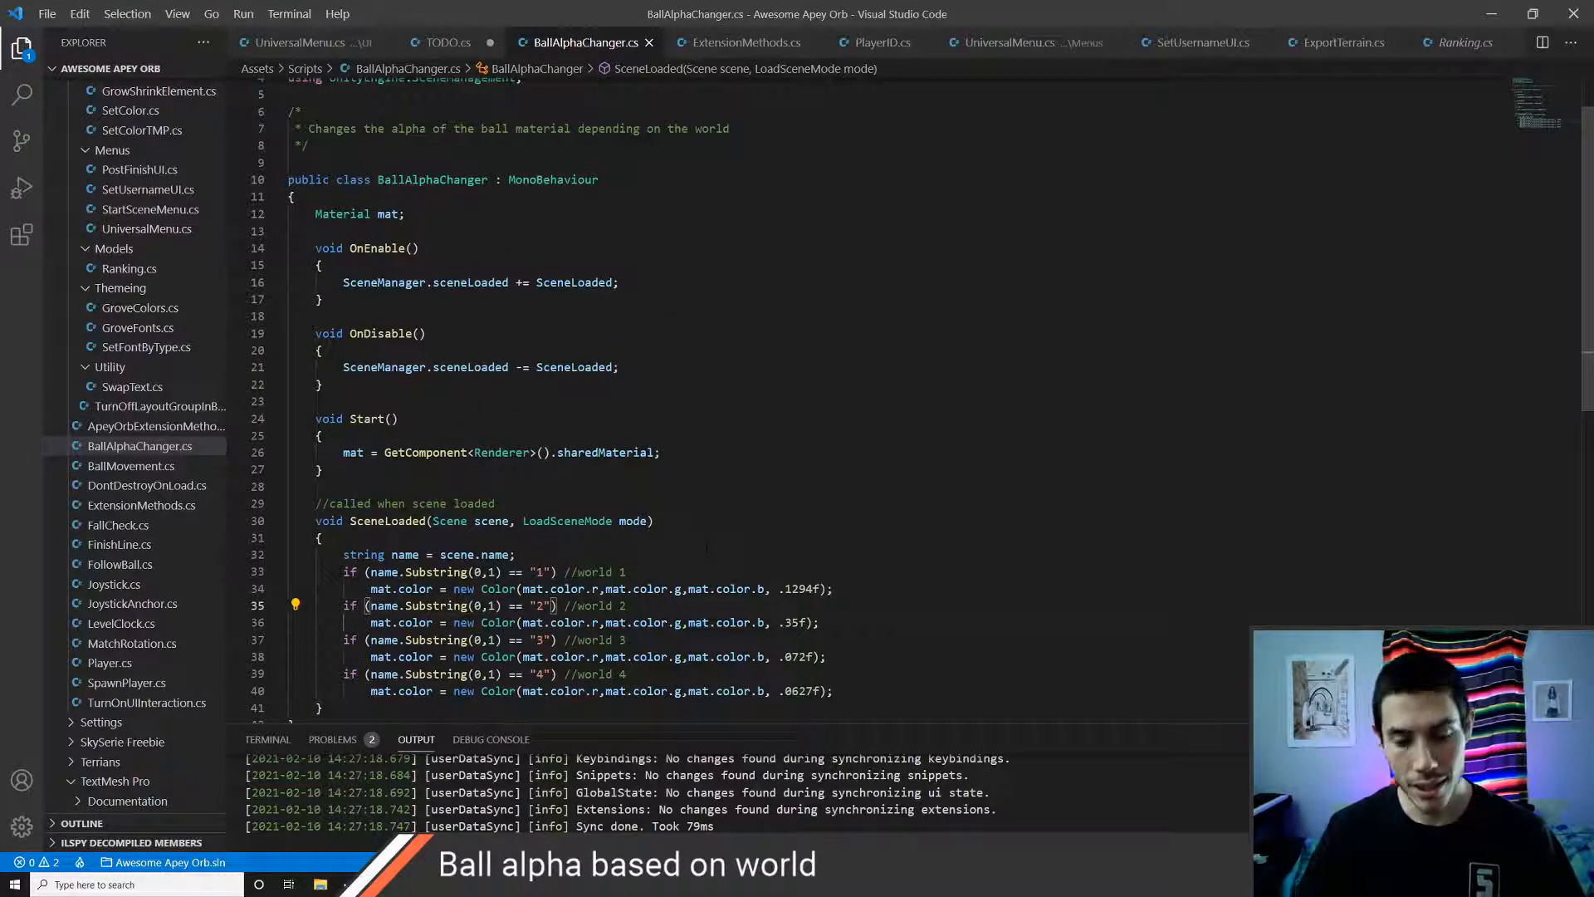
pyautogui.scroll(1, 706, 548)
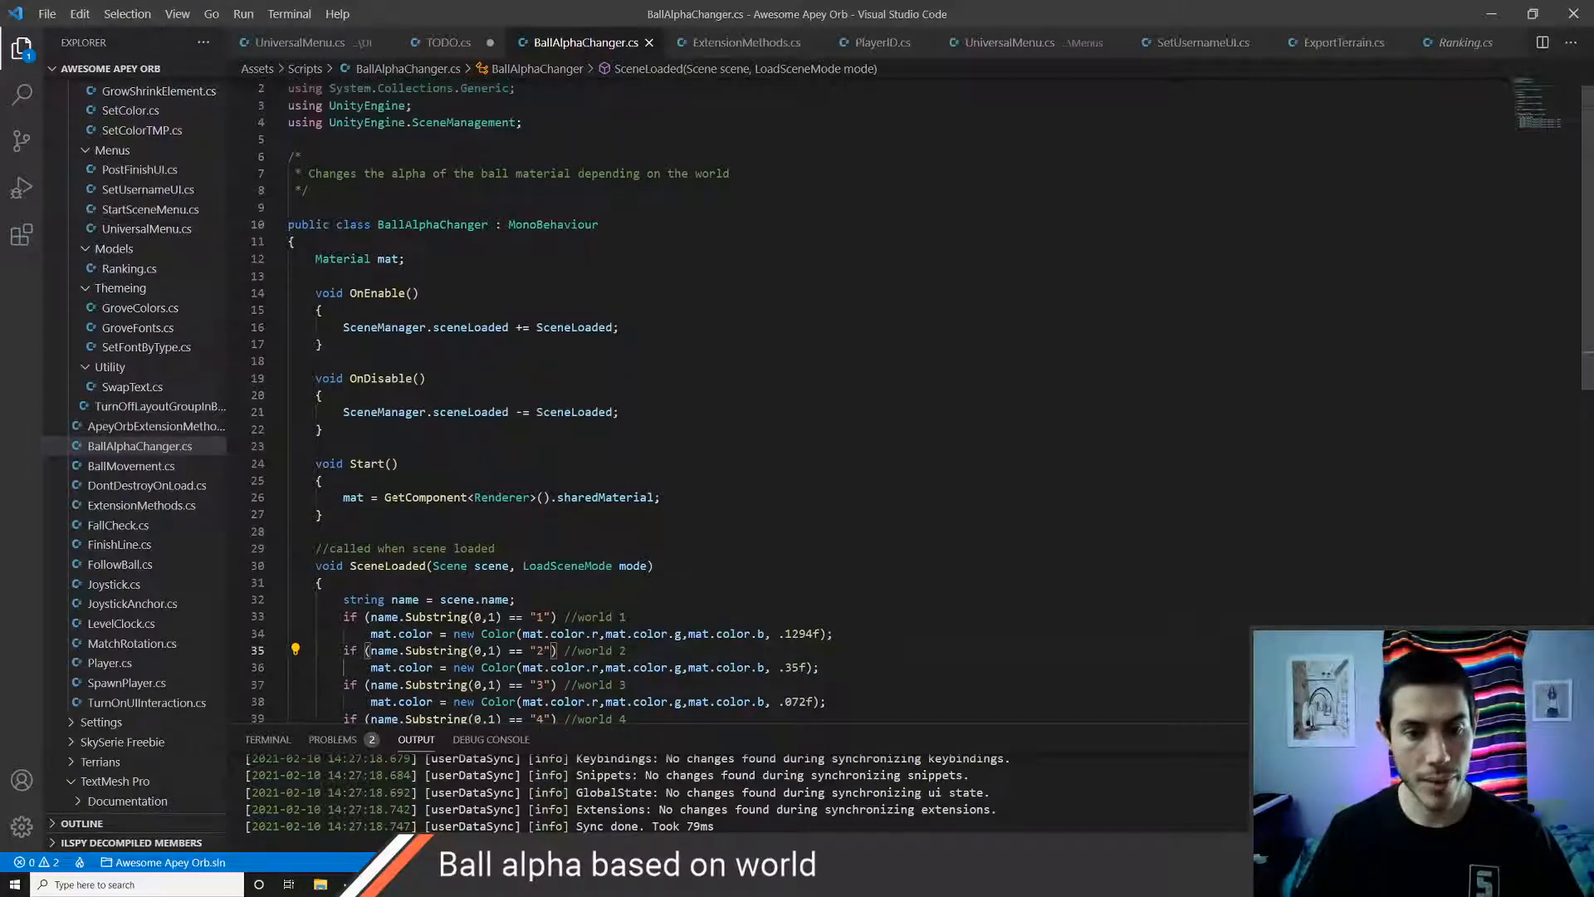
pyautogui.scroll(-1, 706, 547)
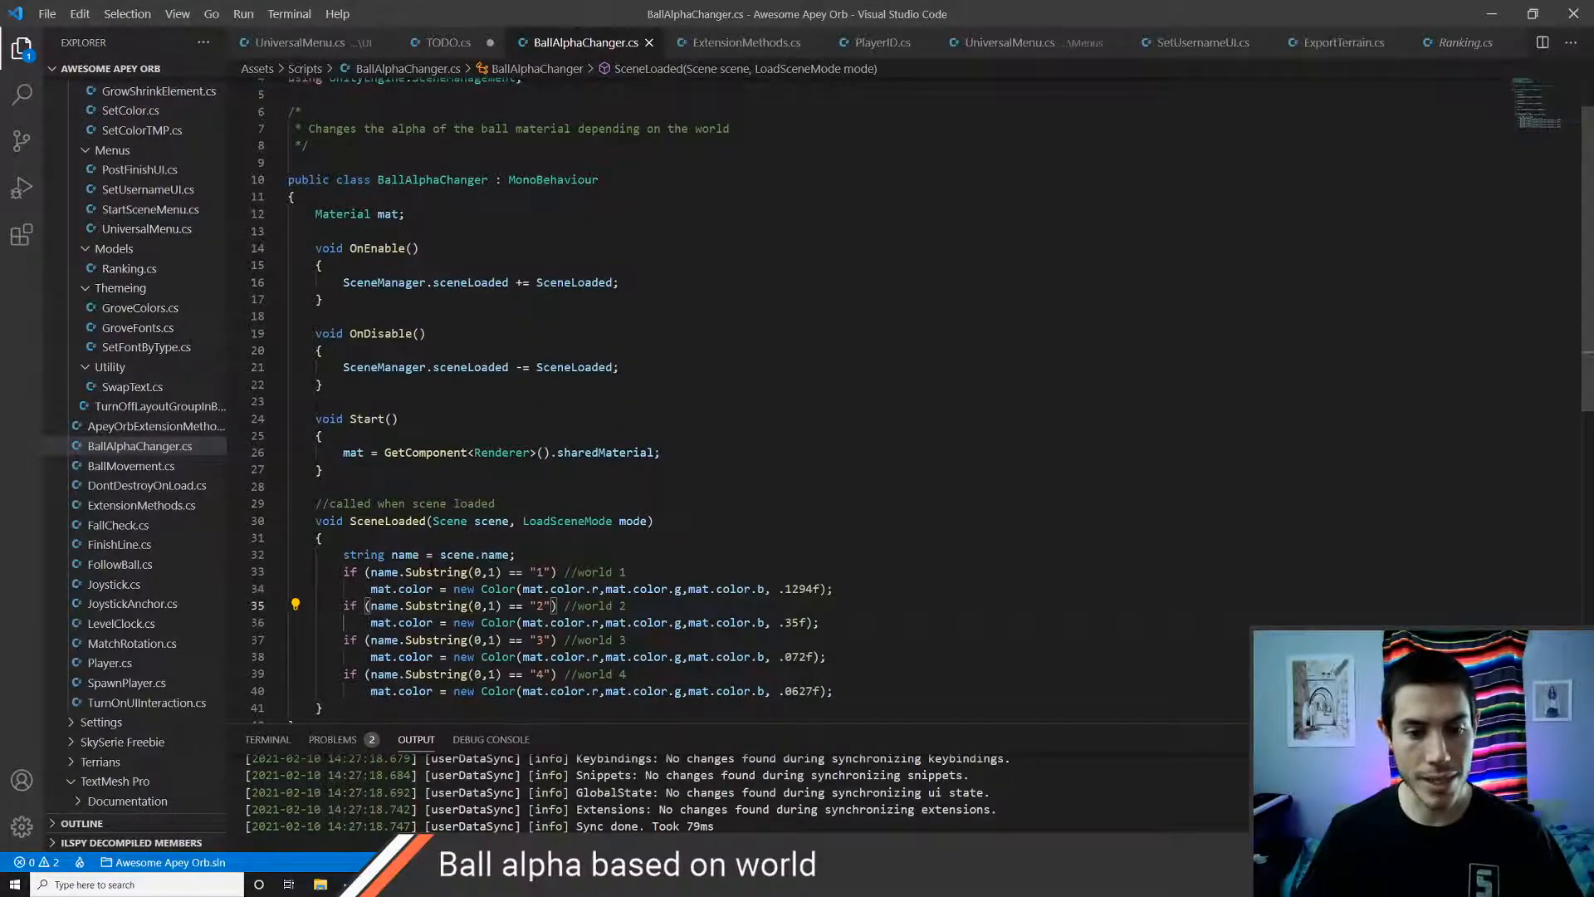
pyautogui.click(322, 538)
pyautogui.press('Return')
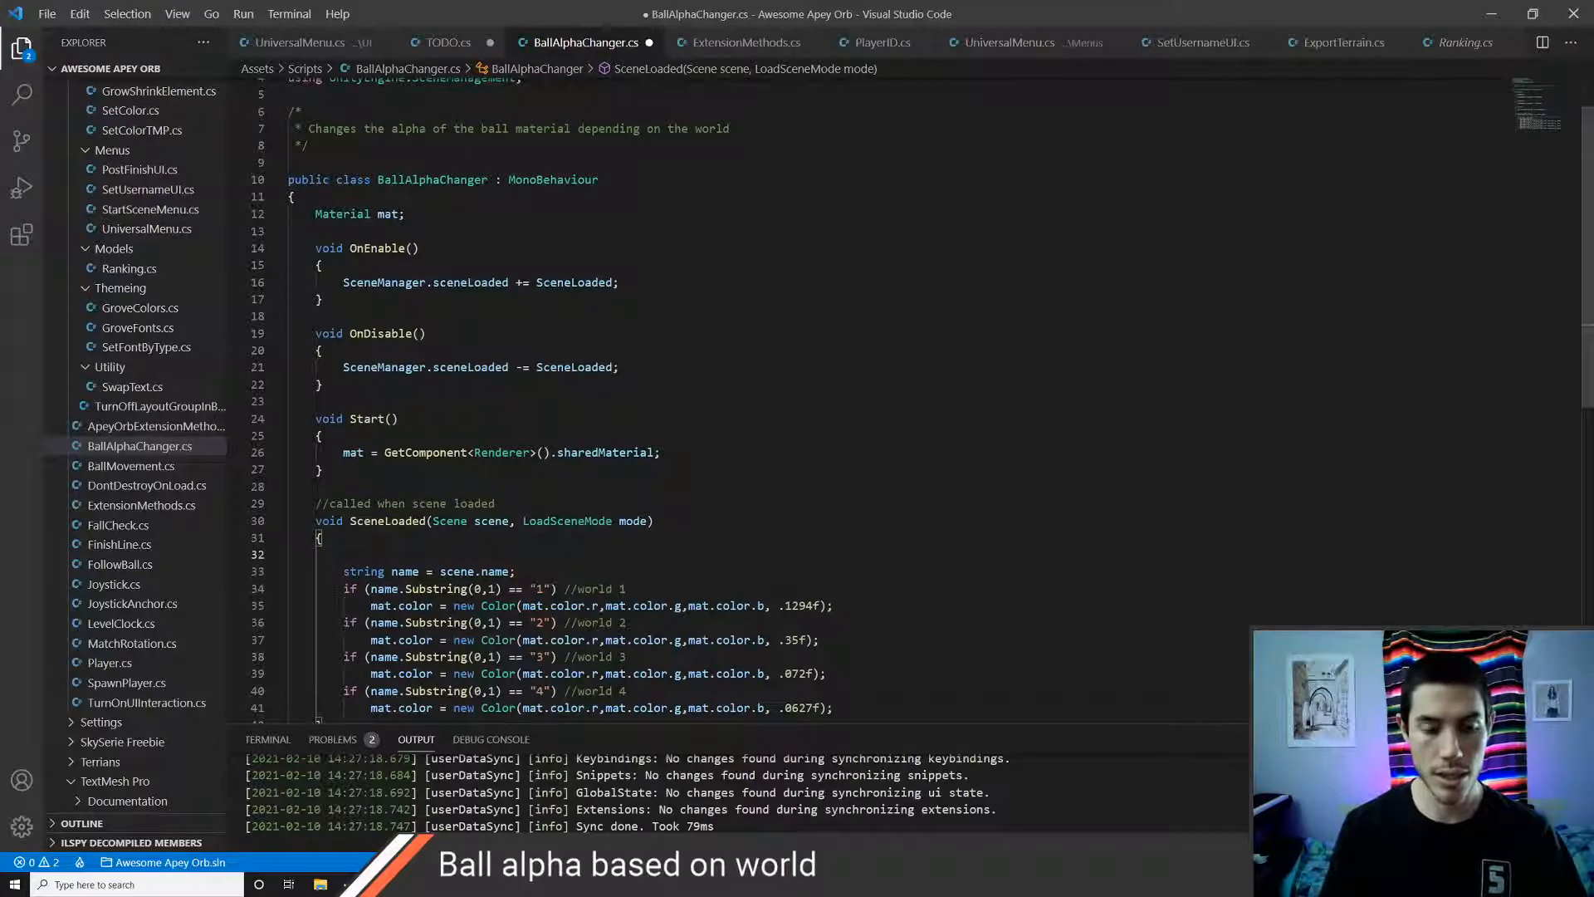
pyautogui.press('BackSpace')
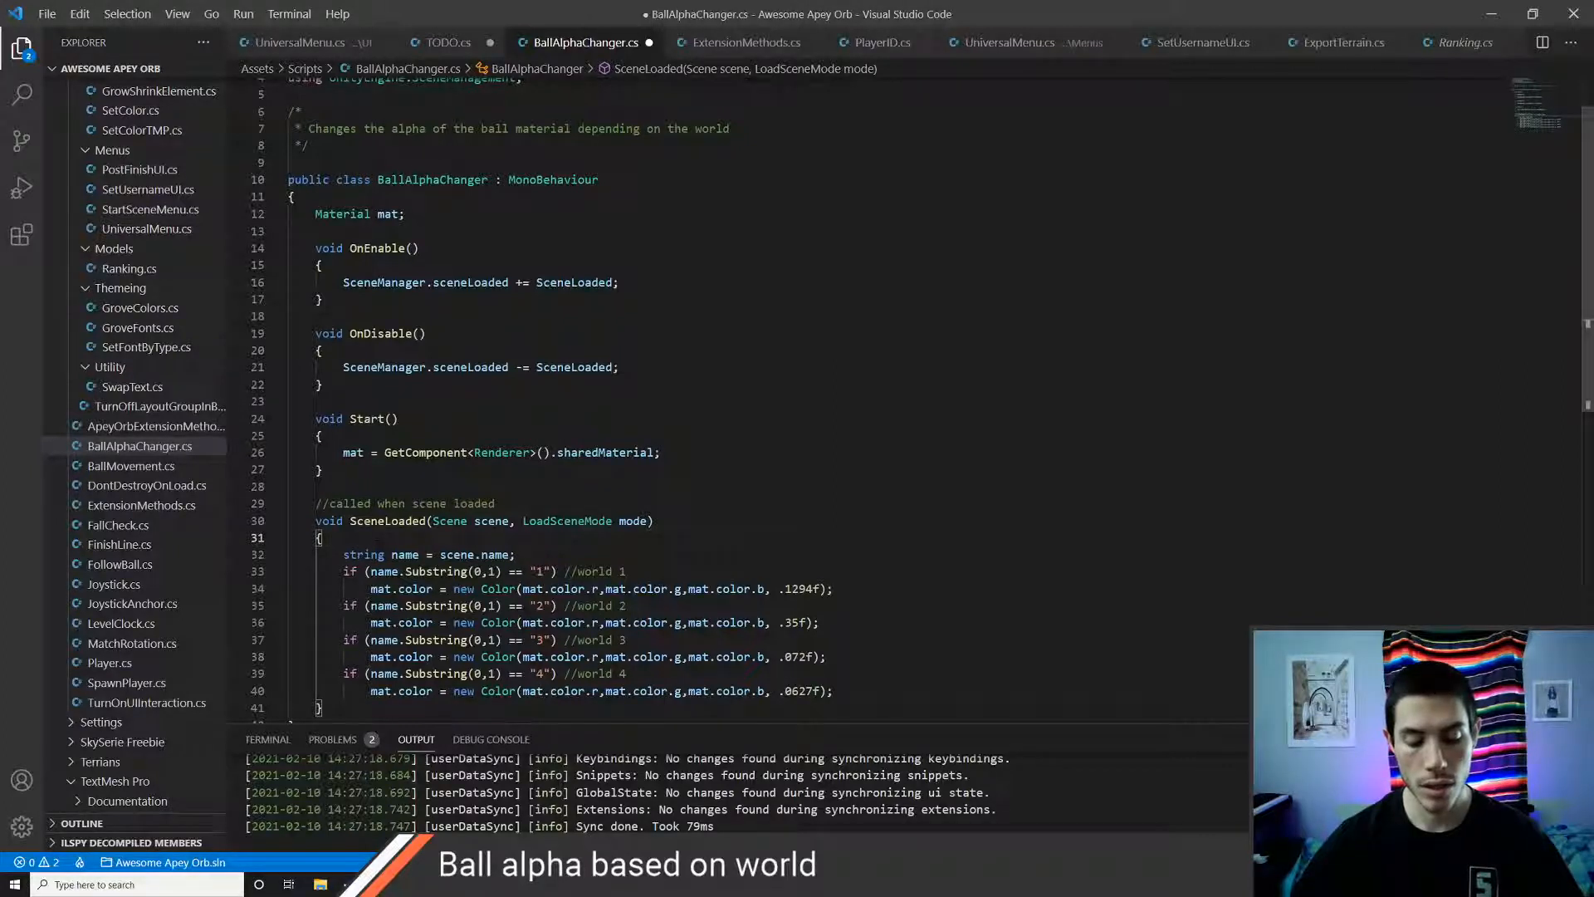
pyautogui.press('Return')
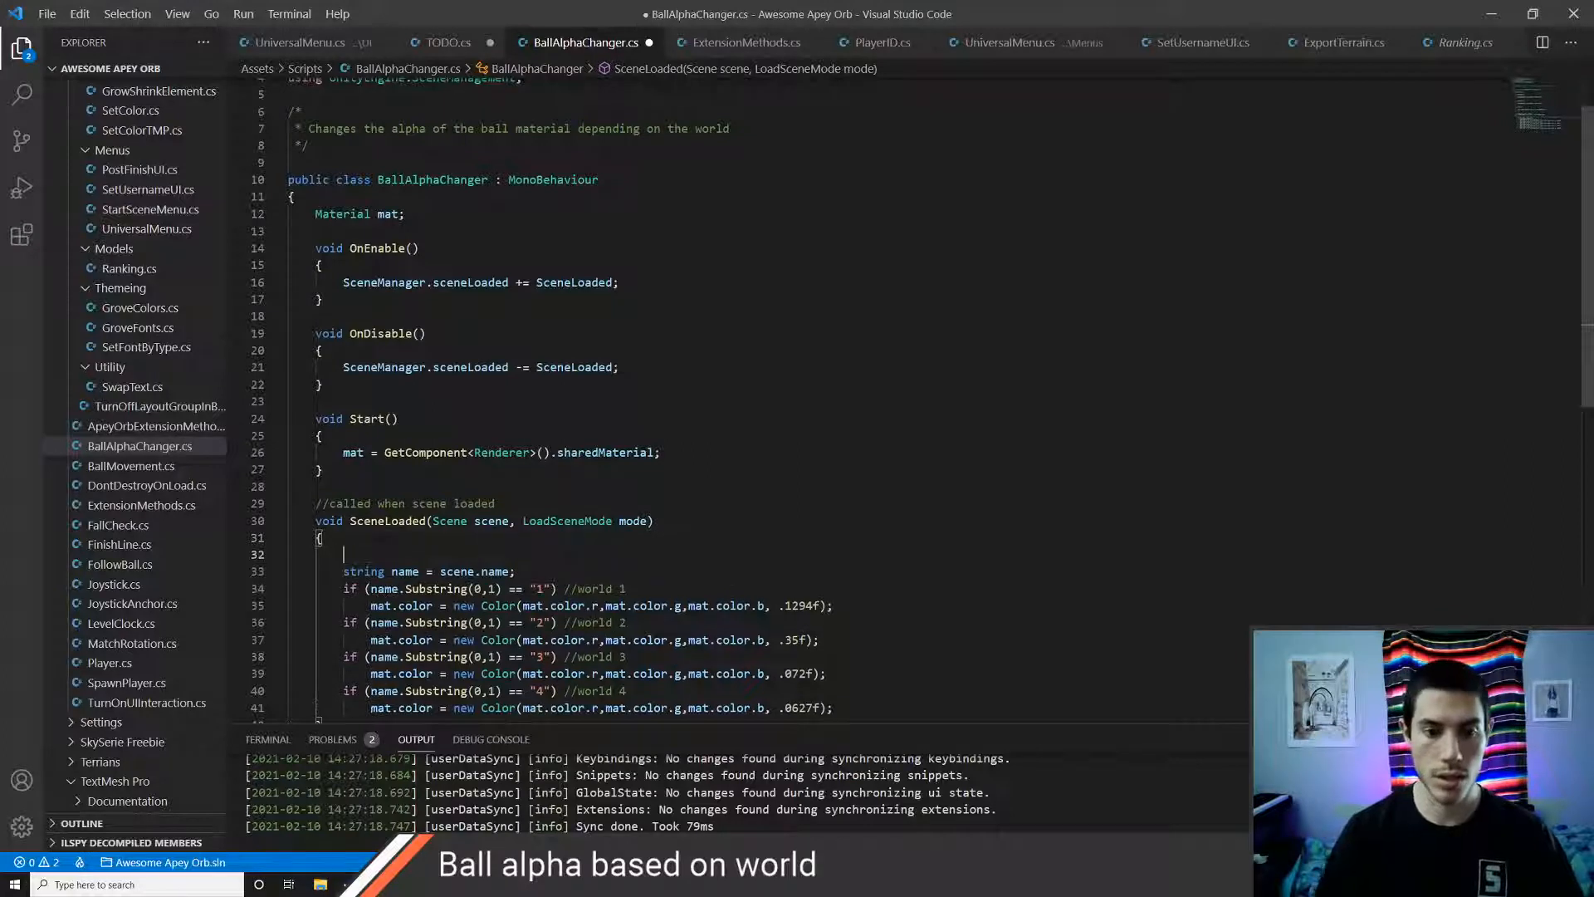
pyautogui.press('BackSpace')
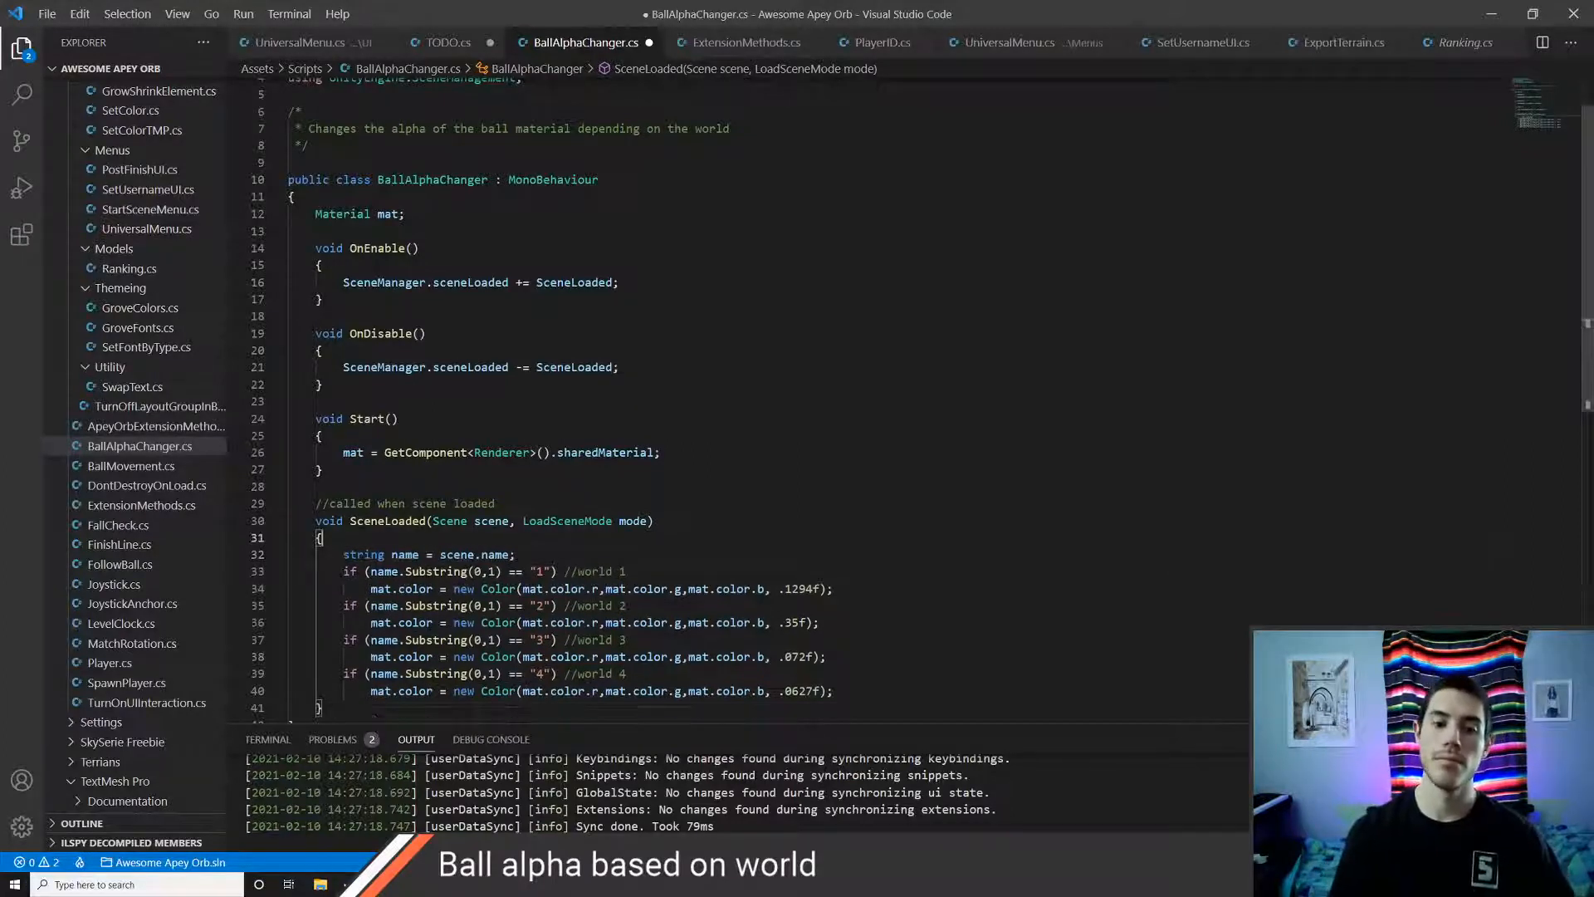
pyautogui.hotkey('ctrl', 's')
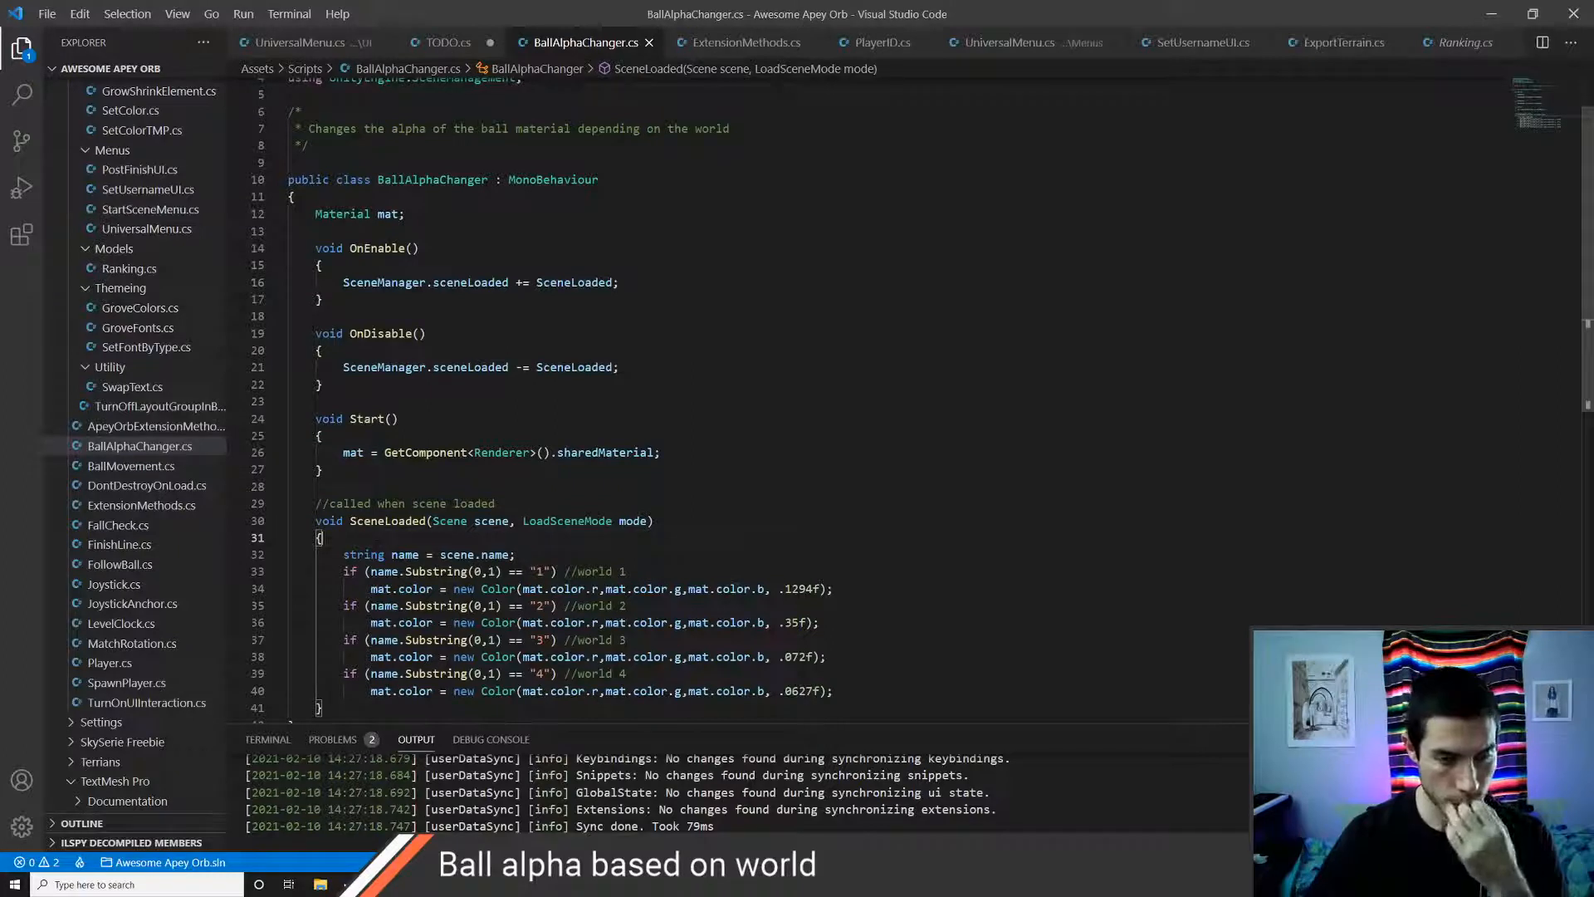
# - Move the mat = GetComponent<Renderer>().sharedMaterial line from Start to the first line of OnEnable, above the SceneLoaded subscription
pyautogui.press('Up')
pyautogui.press('Up')
pyautogui.press('Up')
pyautogui.press('Up')
pyautogui.press('Up')
pyautogui.press('Up')
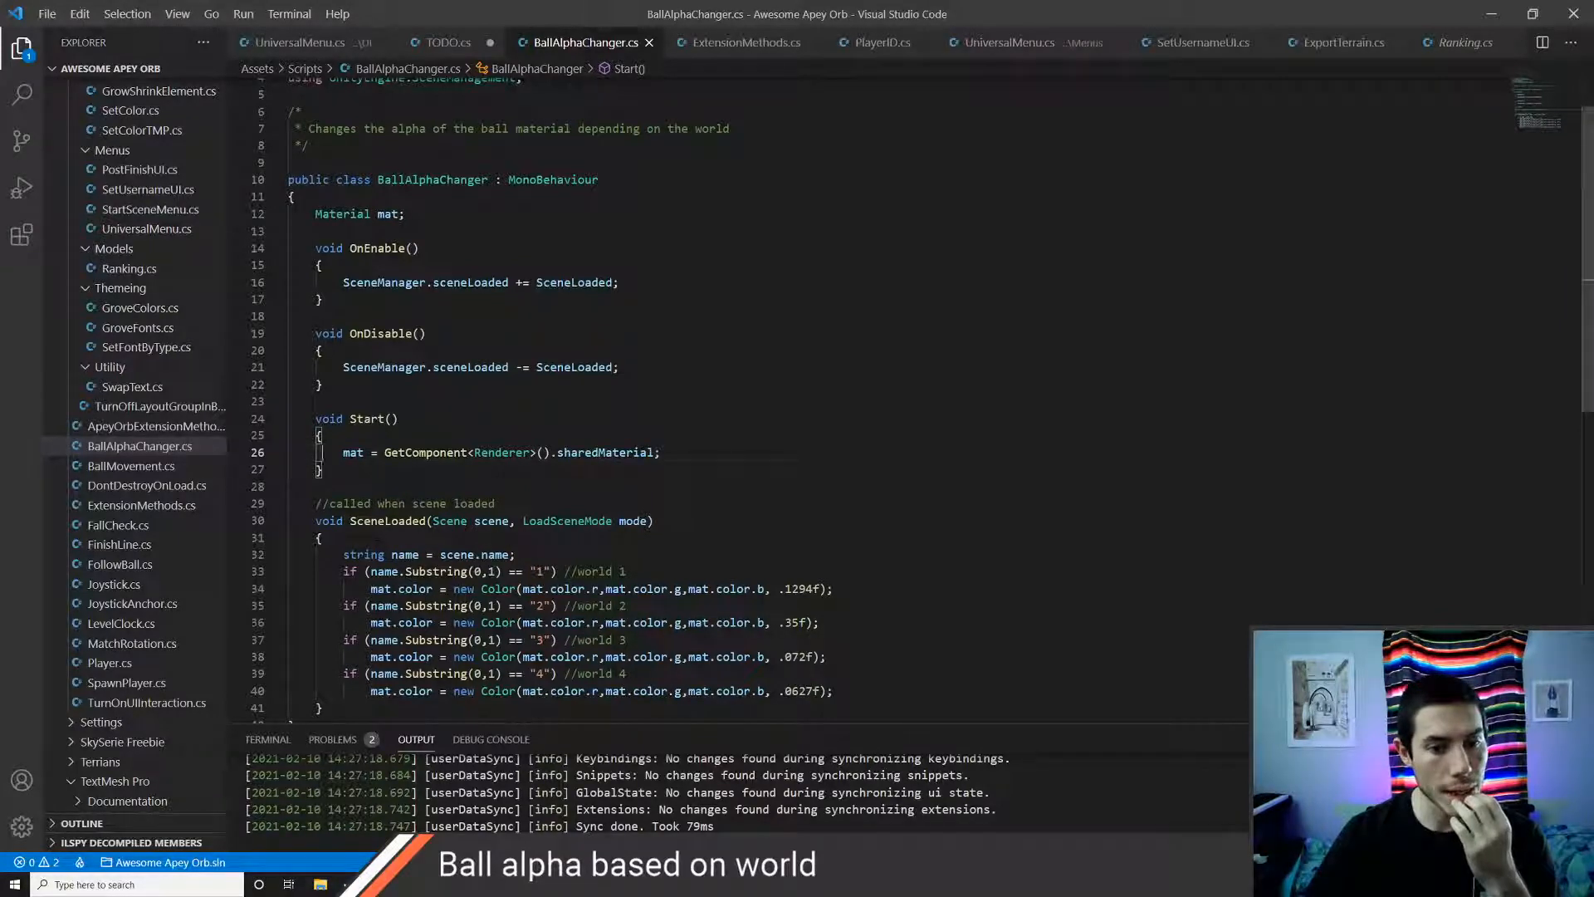
pyautogui.press('Up')
pyautogui.press('Up')
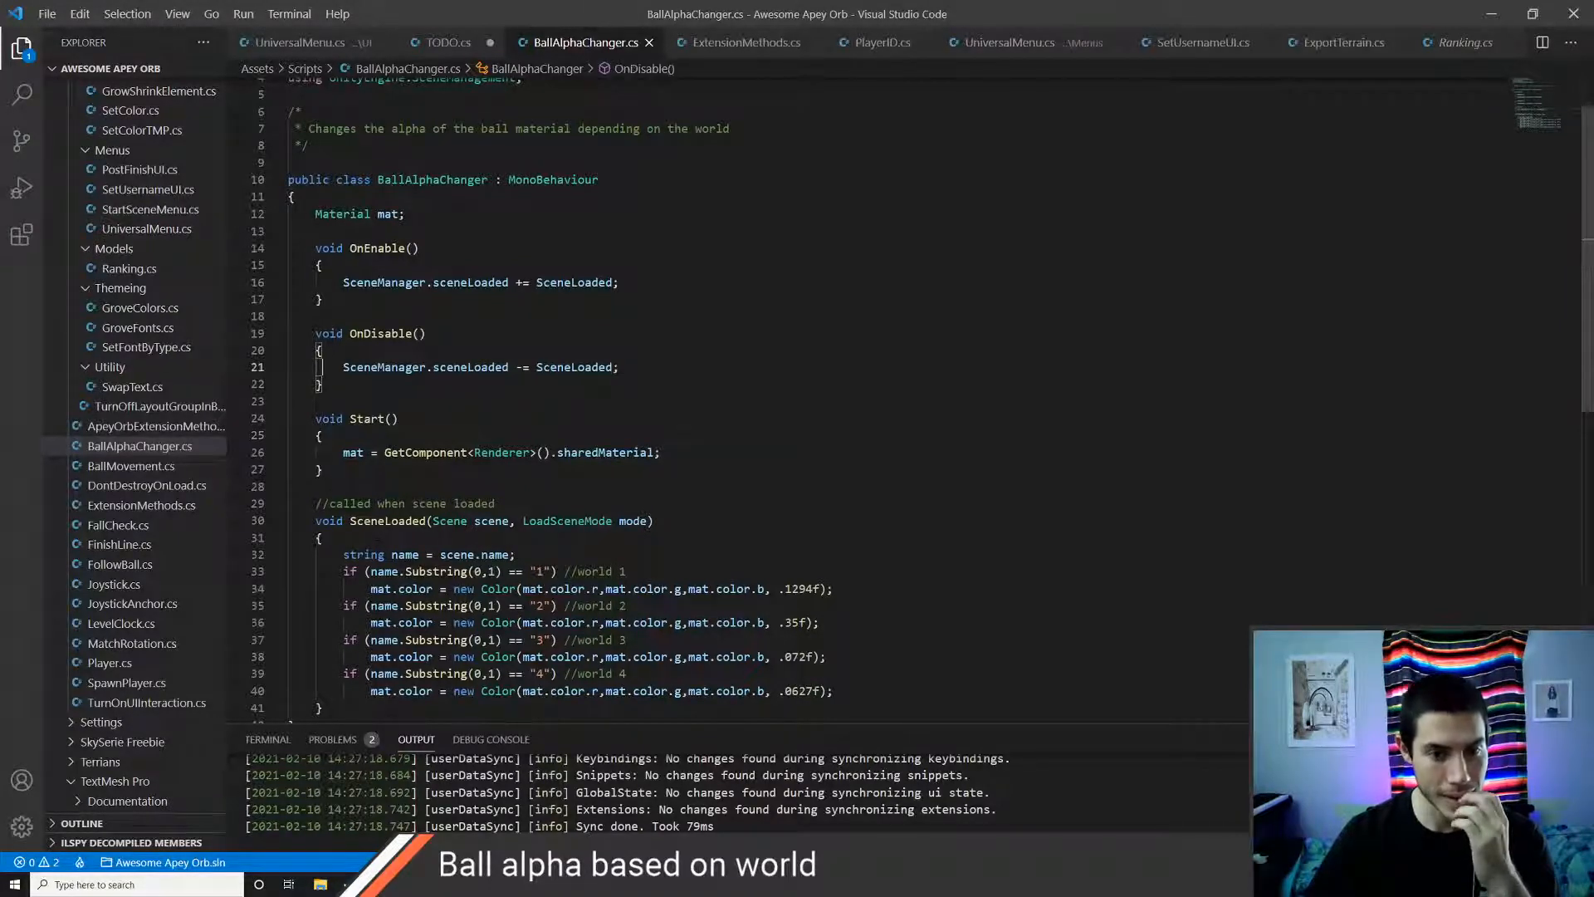
pyautogui.press('Down')
pyautogui.press('Down')
pyautogui.hotkey('alt', 'Up')
pyautogui.hotkey('alt', 'Up')
pyautogui.hotkey('alt', 'Up')
pyautogui.hotkey('alt', 'Up')
pyautogui.hotkey('alt', 'Up')
pyautogui.hotkey('alt', 'Up')
pyautogui.hotkey('alt', 'Up')
pyautogui.hotkey('alt', 'Up')
pyautogui.hotkey('alt', 'Up')
pyautogui.hotkey('alt', 'Up')
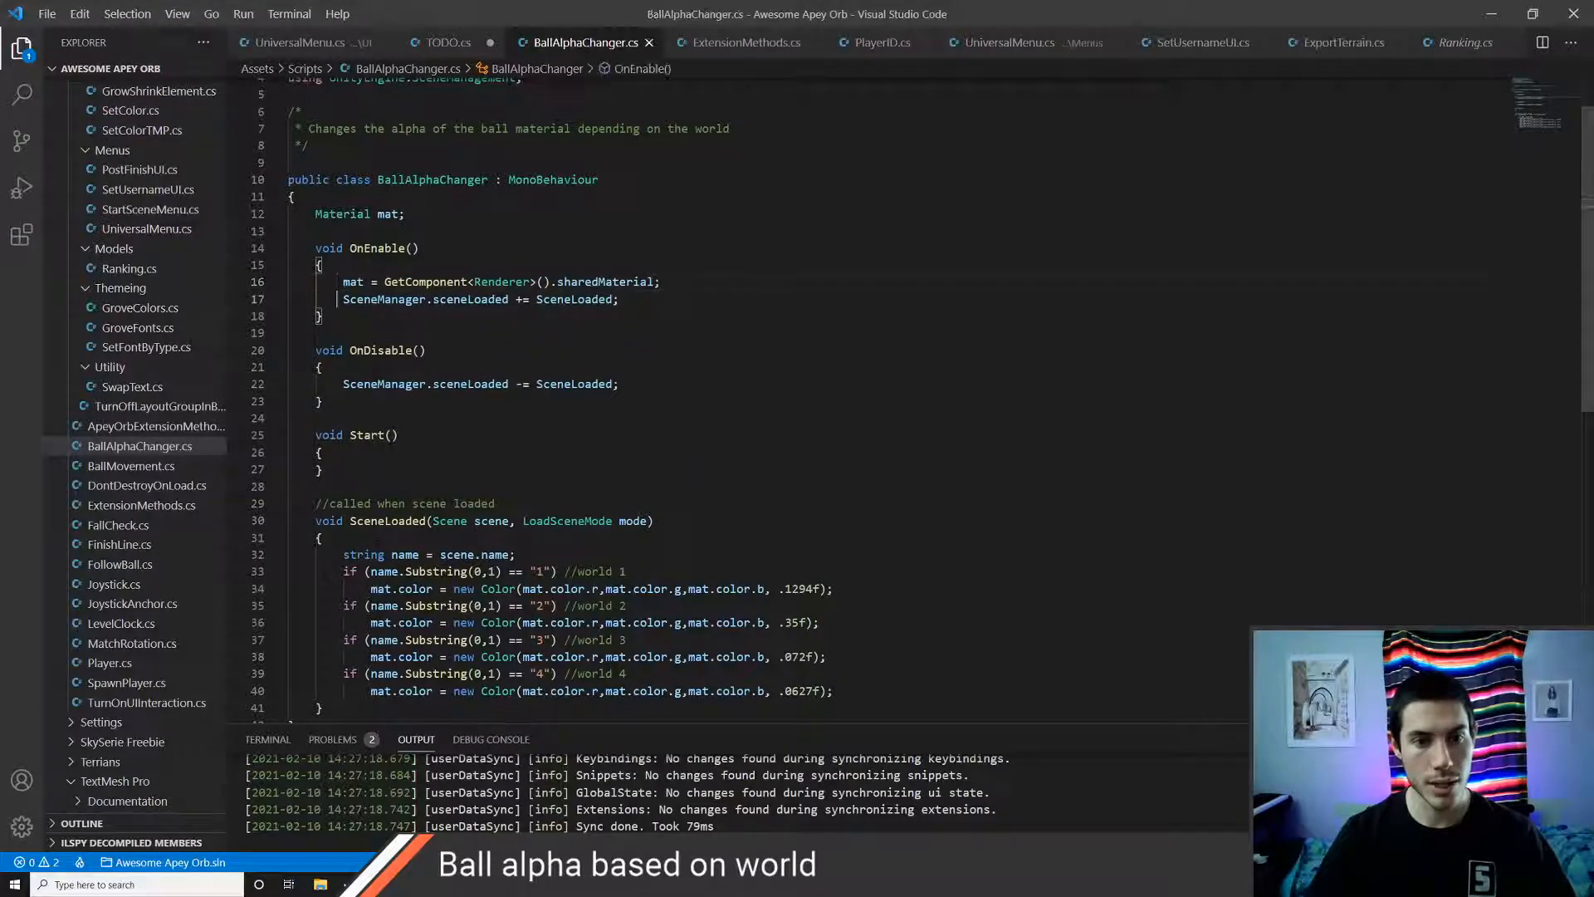
# - Delete the emptied Start method from BallAlphaChanger.cs
pyautogui.press('Down')
pyautogui.press('Down')
pyautogui.press('Down')
pyautogui.press('Down')
pyautogui.press('Down')
pyautogui.press('Down')
pyautogui.press('Down')
pyautogui.press('Down')
pyautogui.press('Down')
pyautogui.press('Up')
pyautogui.hotkey('ctrl', 'shift', 'k')
pyautogui.hotkey('ctrl', 'shift', 'k')
pyautogui.hotkey('ctrl', 'shift', 'k')
pyautogui.hotkey('ctrl', 'shift', 'k')
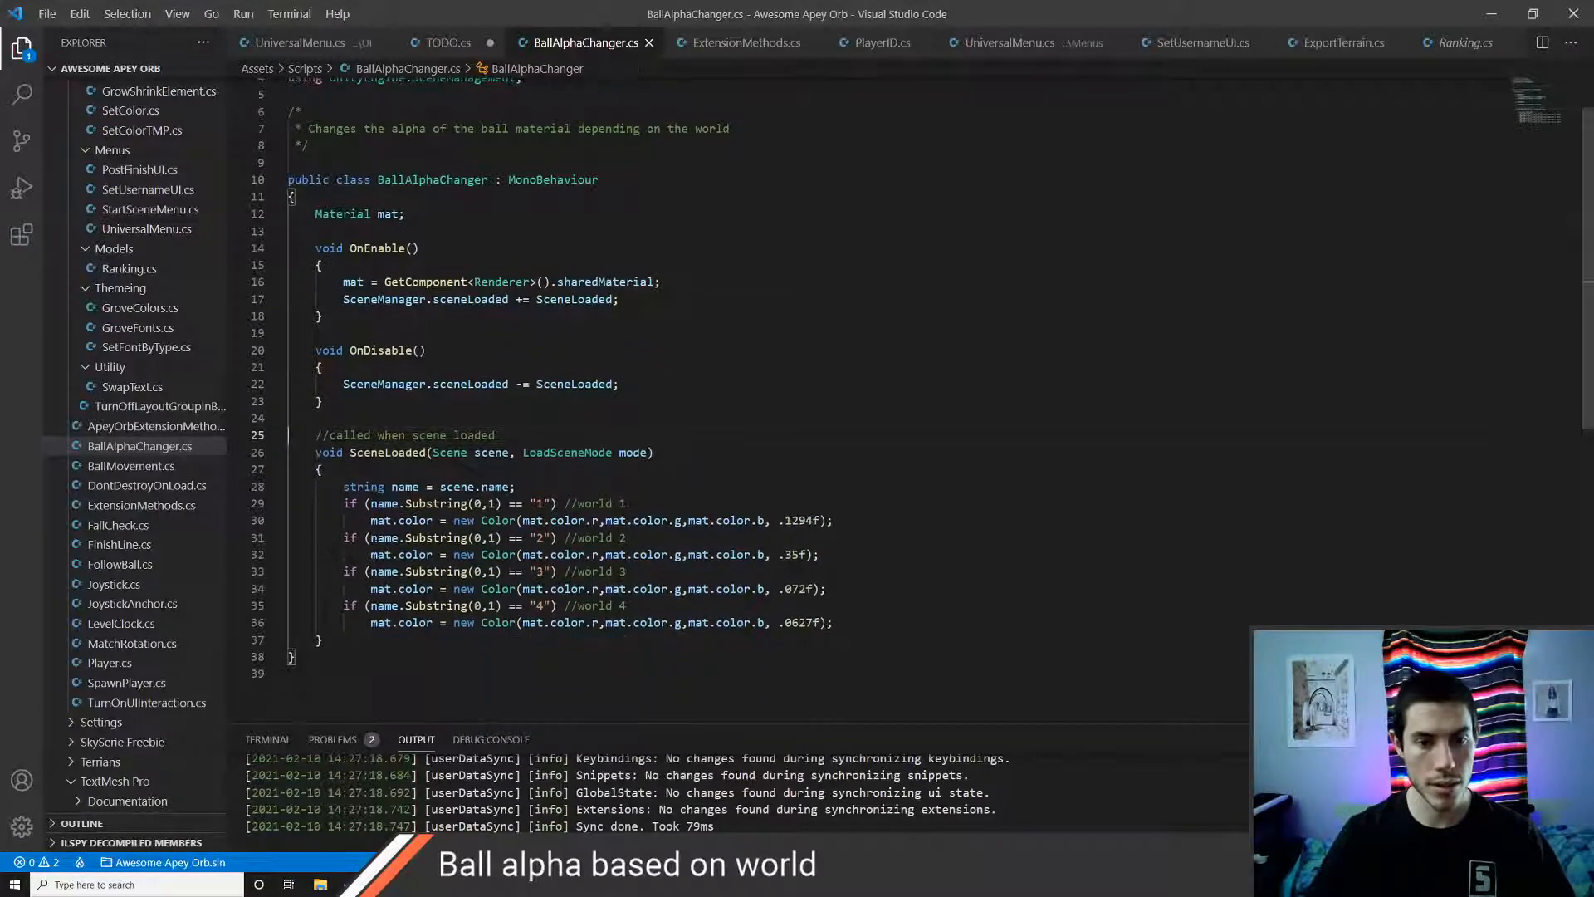
# - Switch to Unity, play scene 1-1 and check the Base Map colour of the Ball under Player
pyautogui.hotkey('alt', 'Tab')
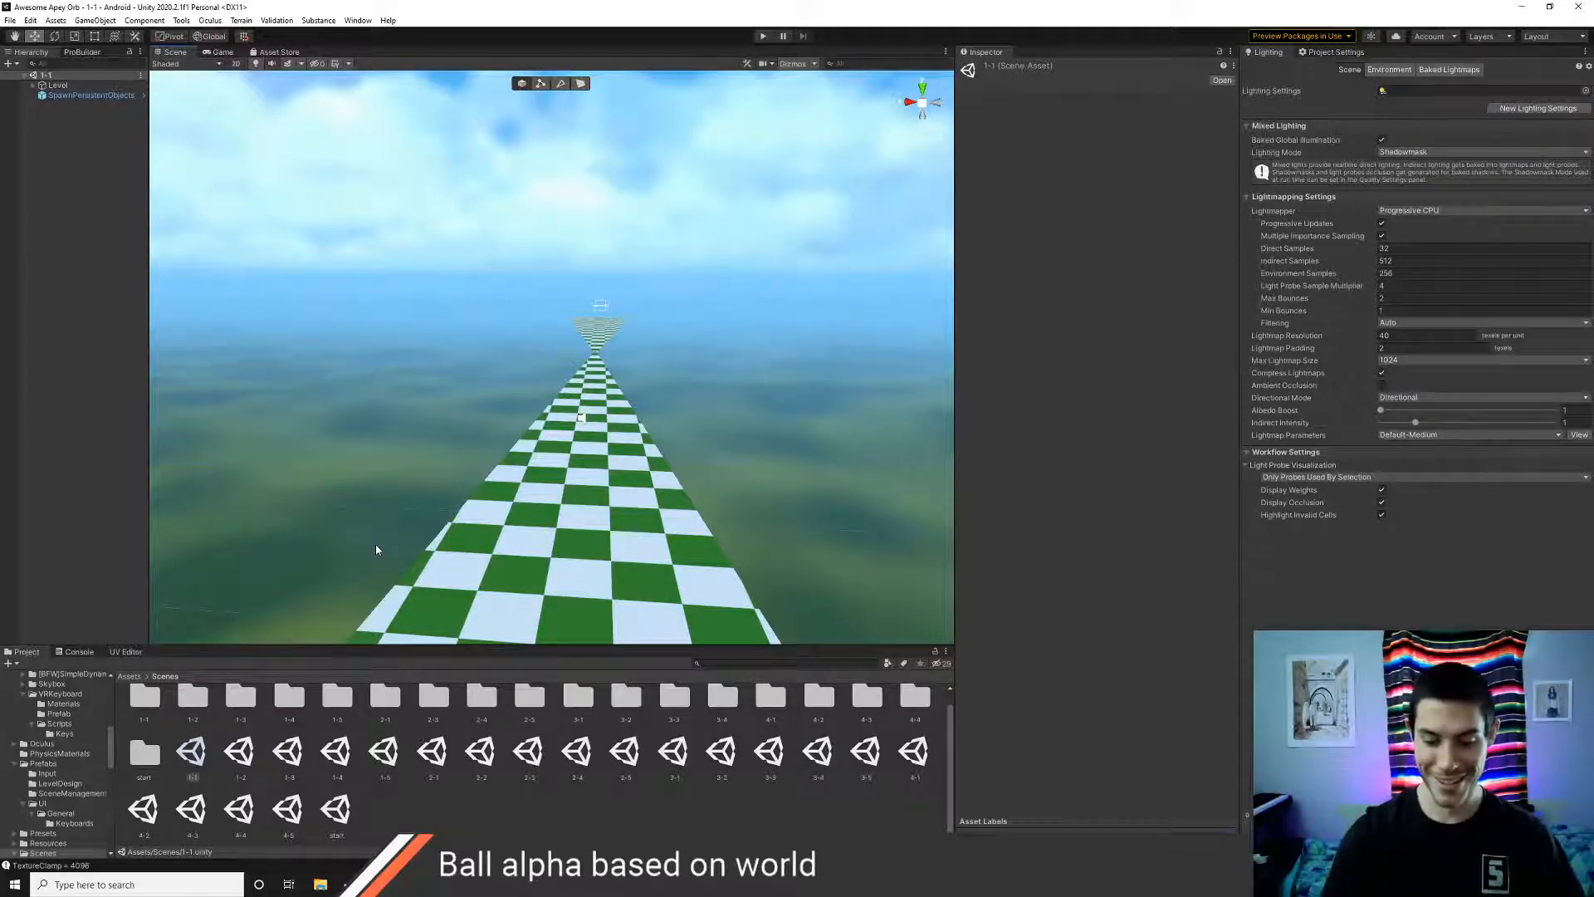
pyautogui.hotkey('ctrl', 'p')
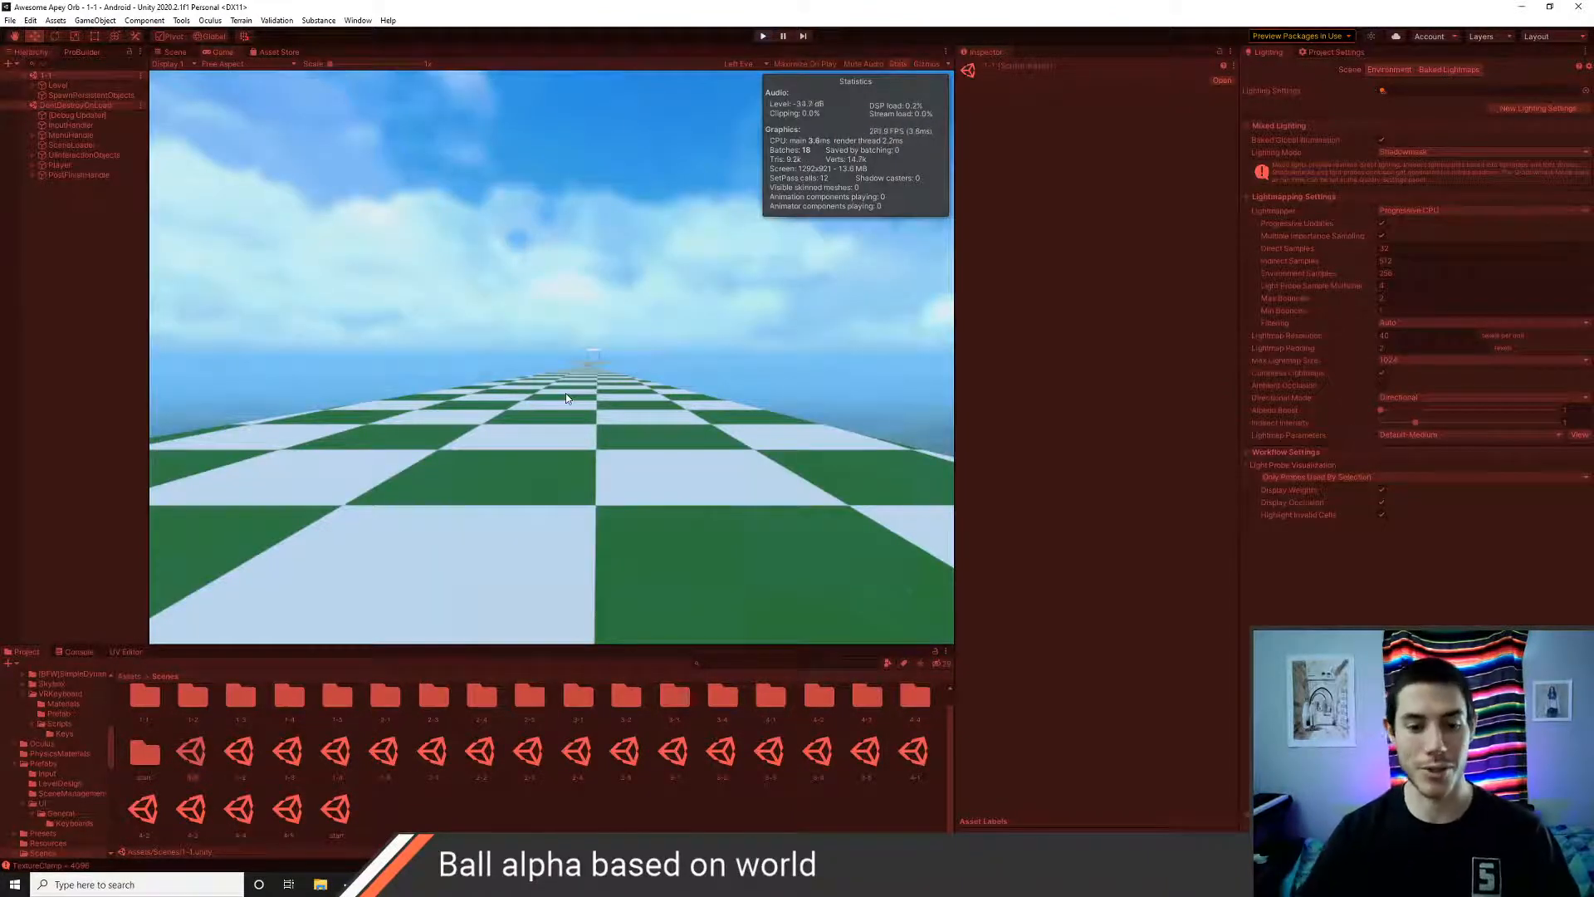
pyautogui.click(73, 652)
pyautogui.click(26, 652)
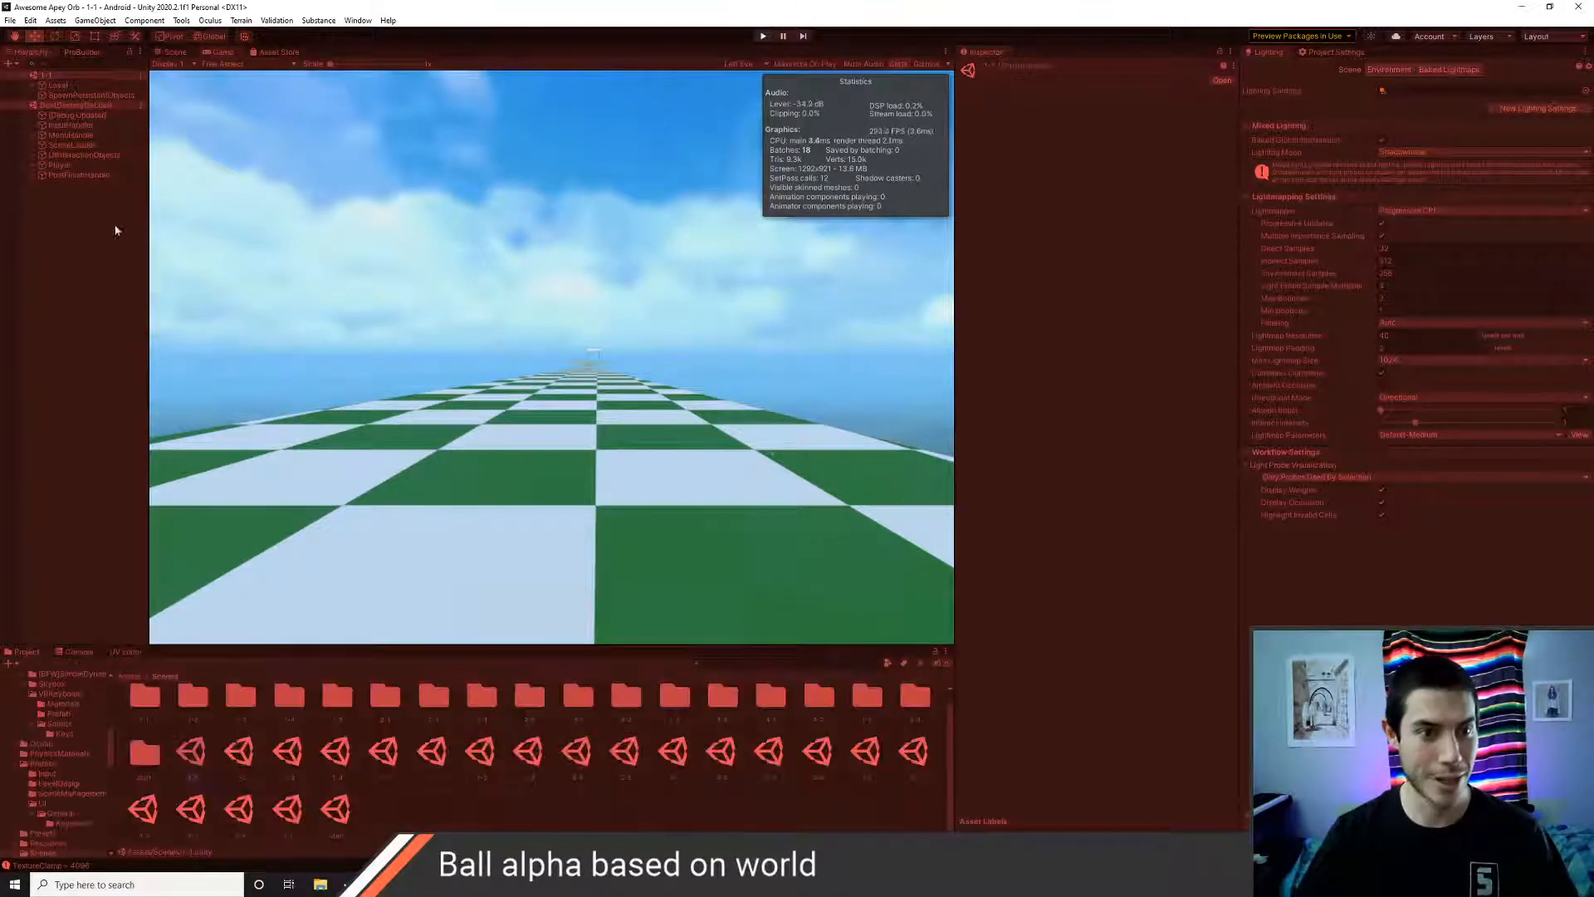
pyautogui.click(37, 165)
pyautogui.click(58, 186)
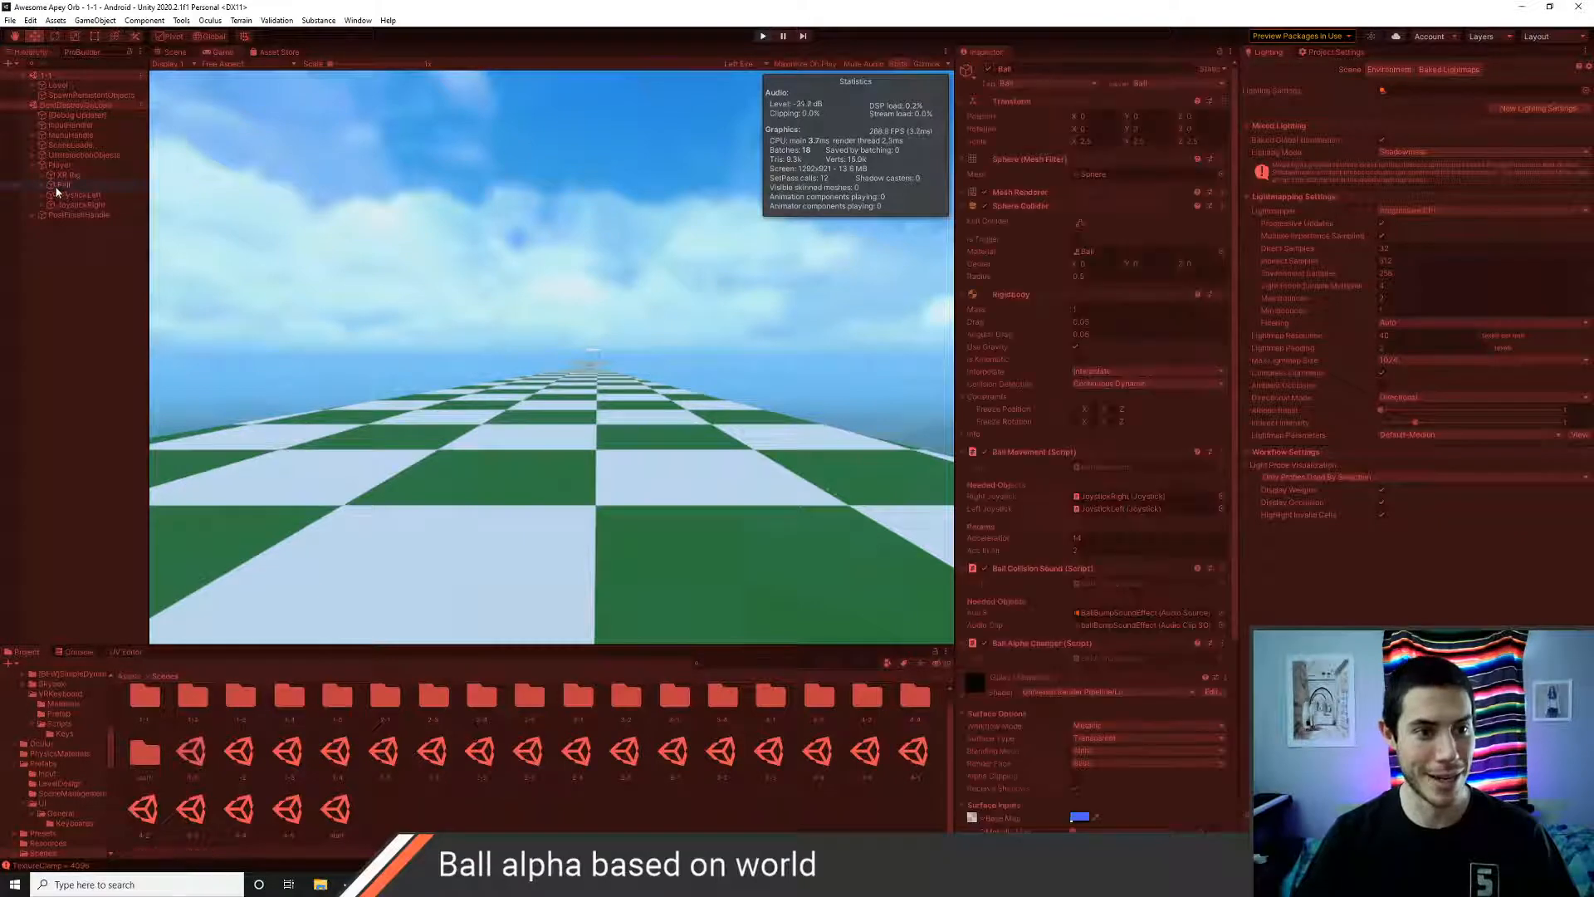
pyautogui.scroll(-3, 1134, 769)
pyautogui.click(1073, 706)
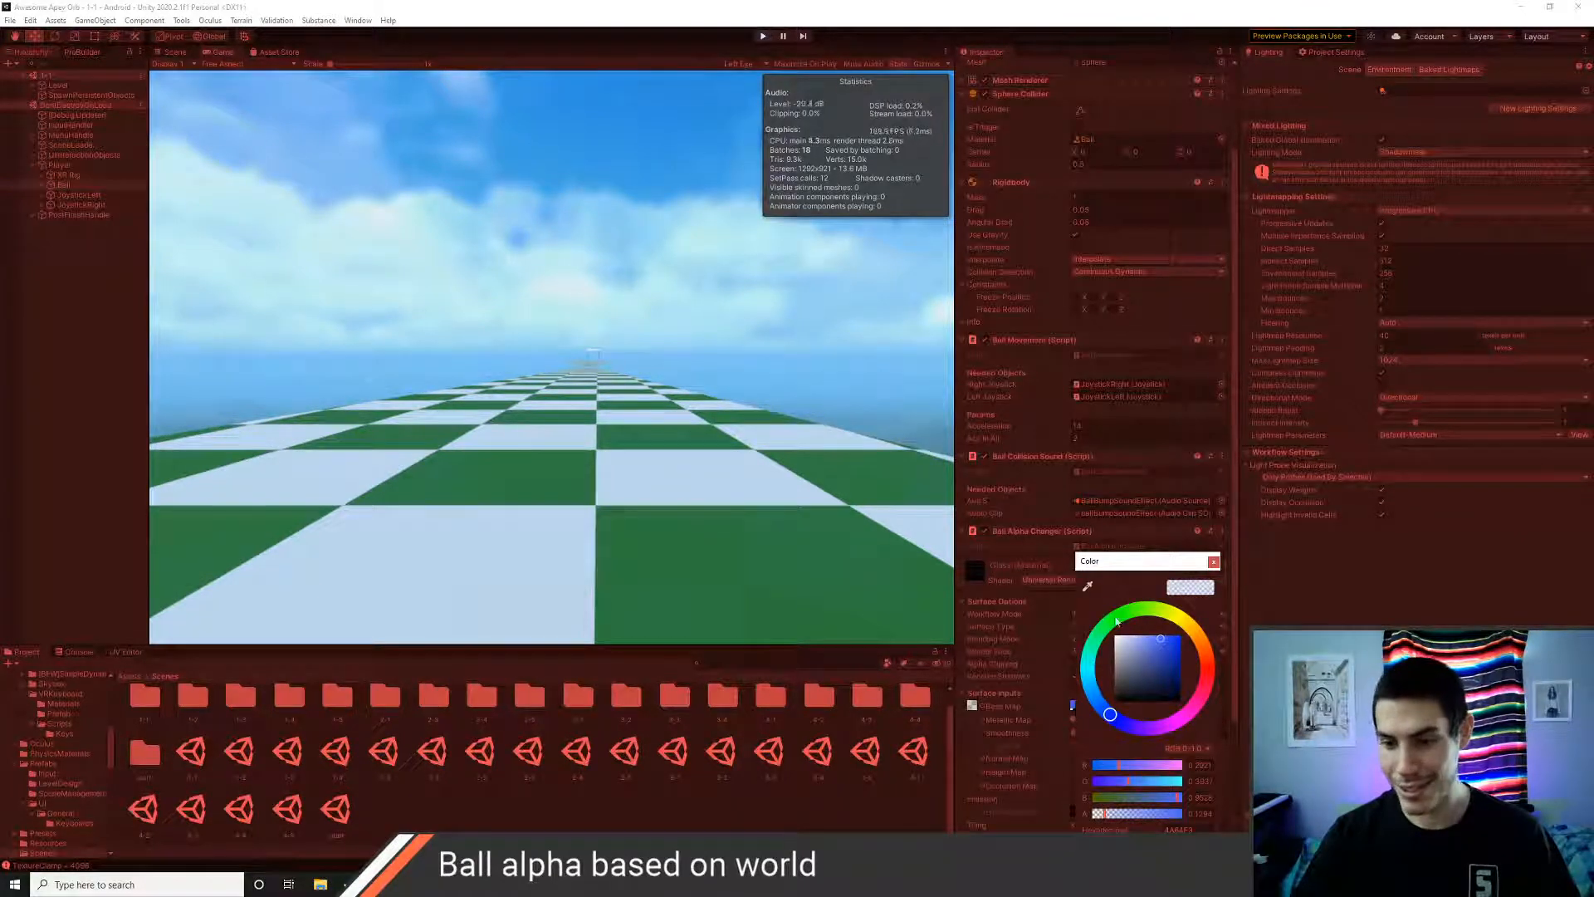
pyautogui.click(1213, 563)
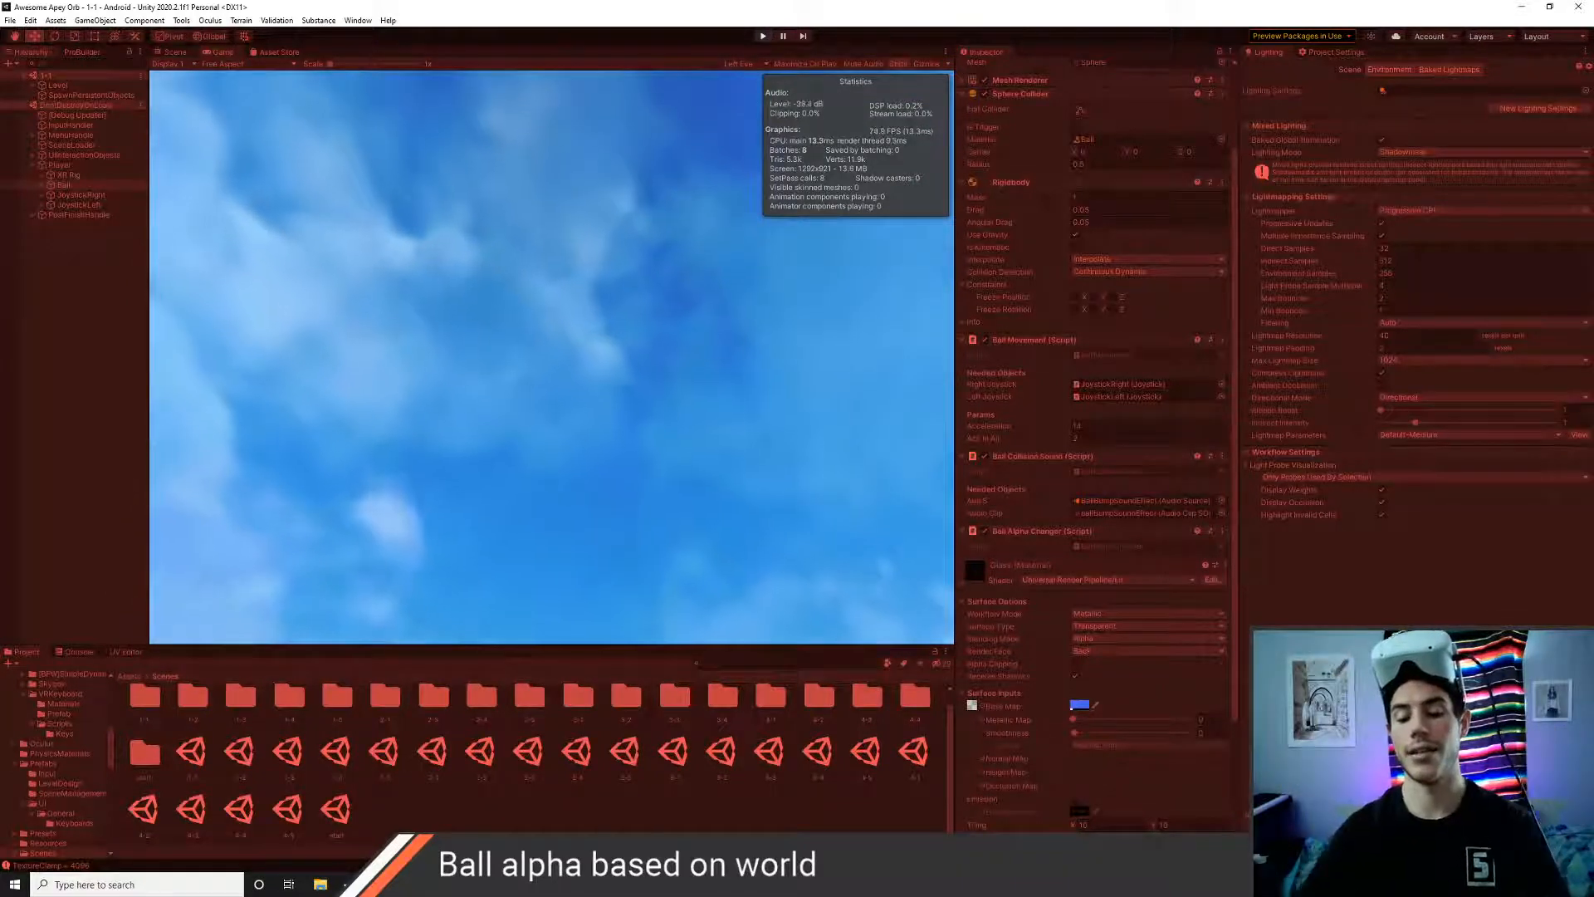
# - Stop play mode, inspect the error in the console and clear the messages
pyautogui.hotkey('ctrl', 'p')
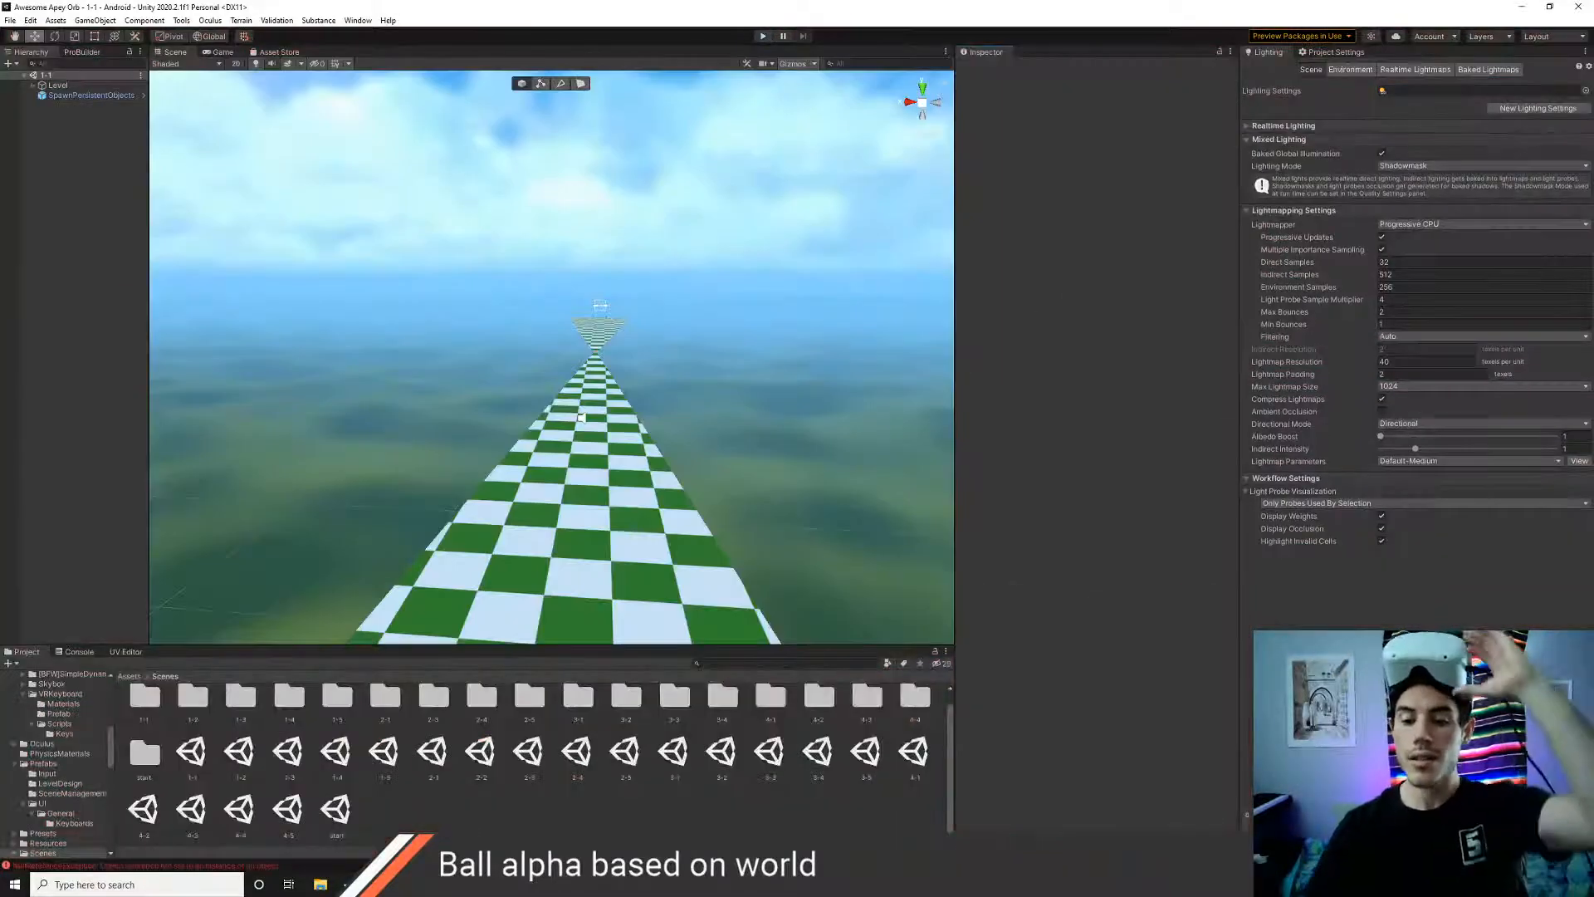
pyautogui.click(79, 652)
pyautogui.click(100, 710)
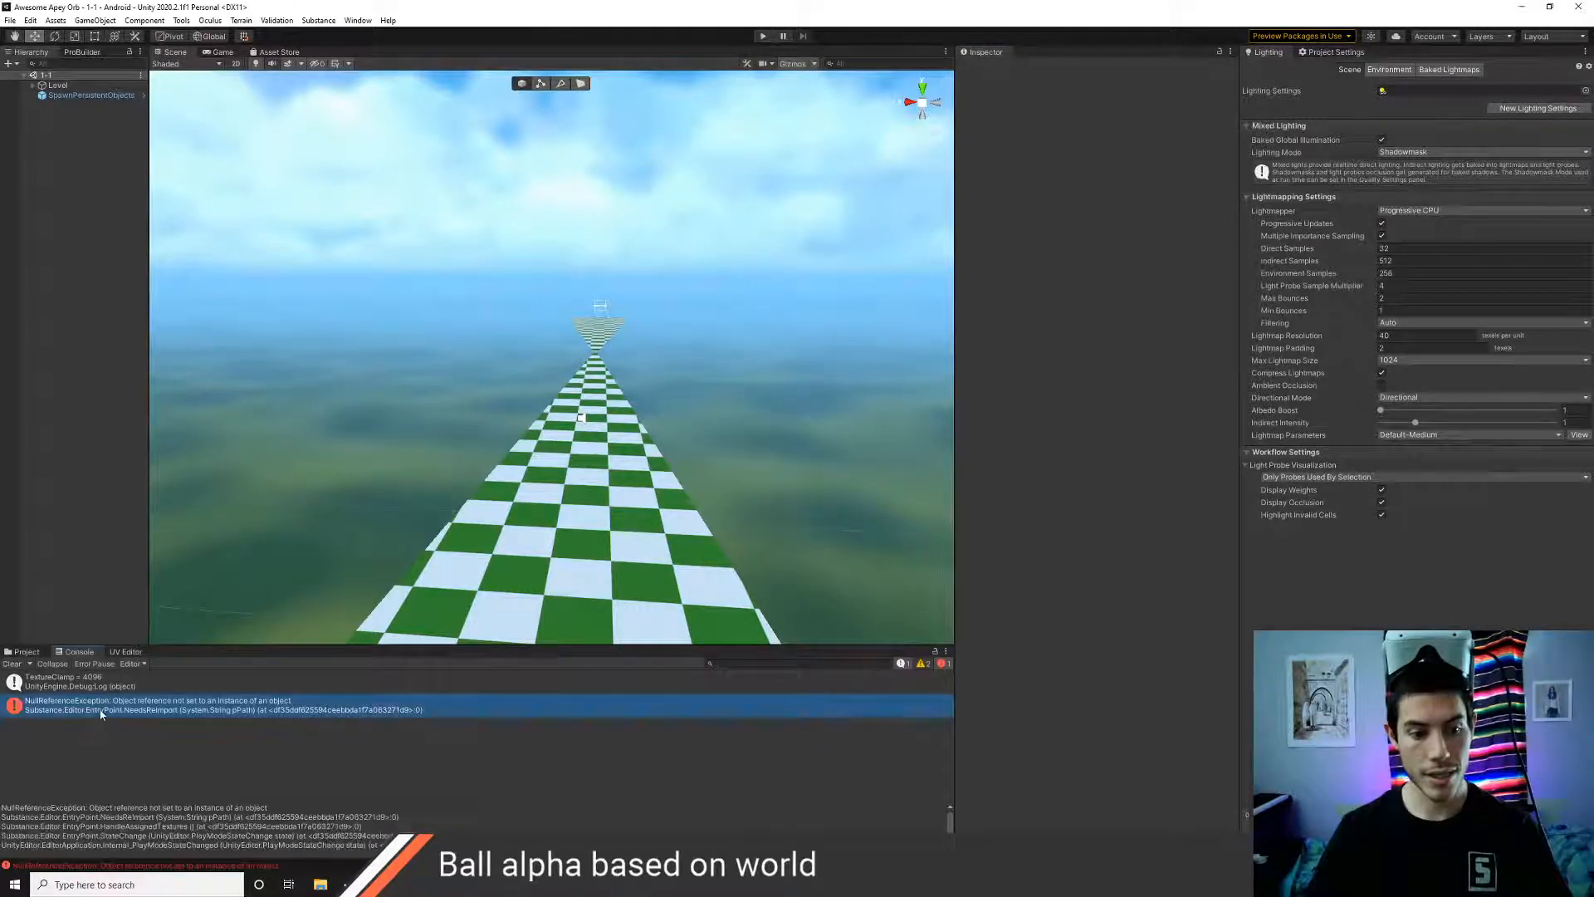
pyautogui.click(13, 663)
# - Set the world 1 alpha in SceneLoaded to .1594f in Visual Studio Code and play-test scene 1-1 in Unity
pyautogui.hotkey('alt', 'Tab')
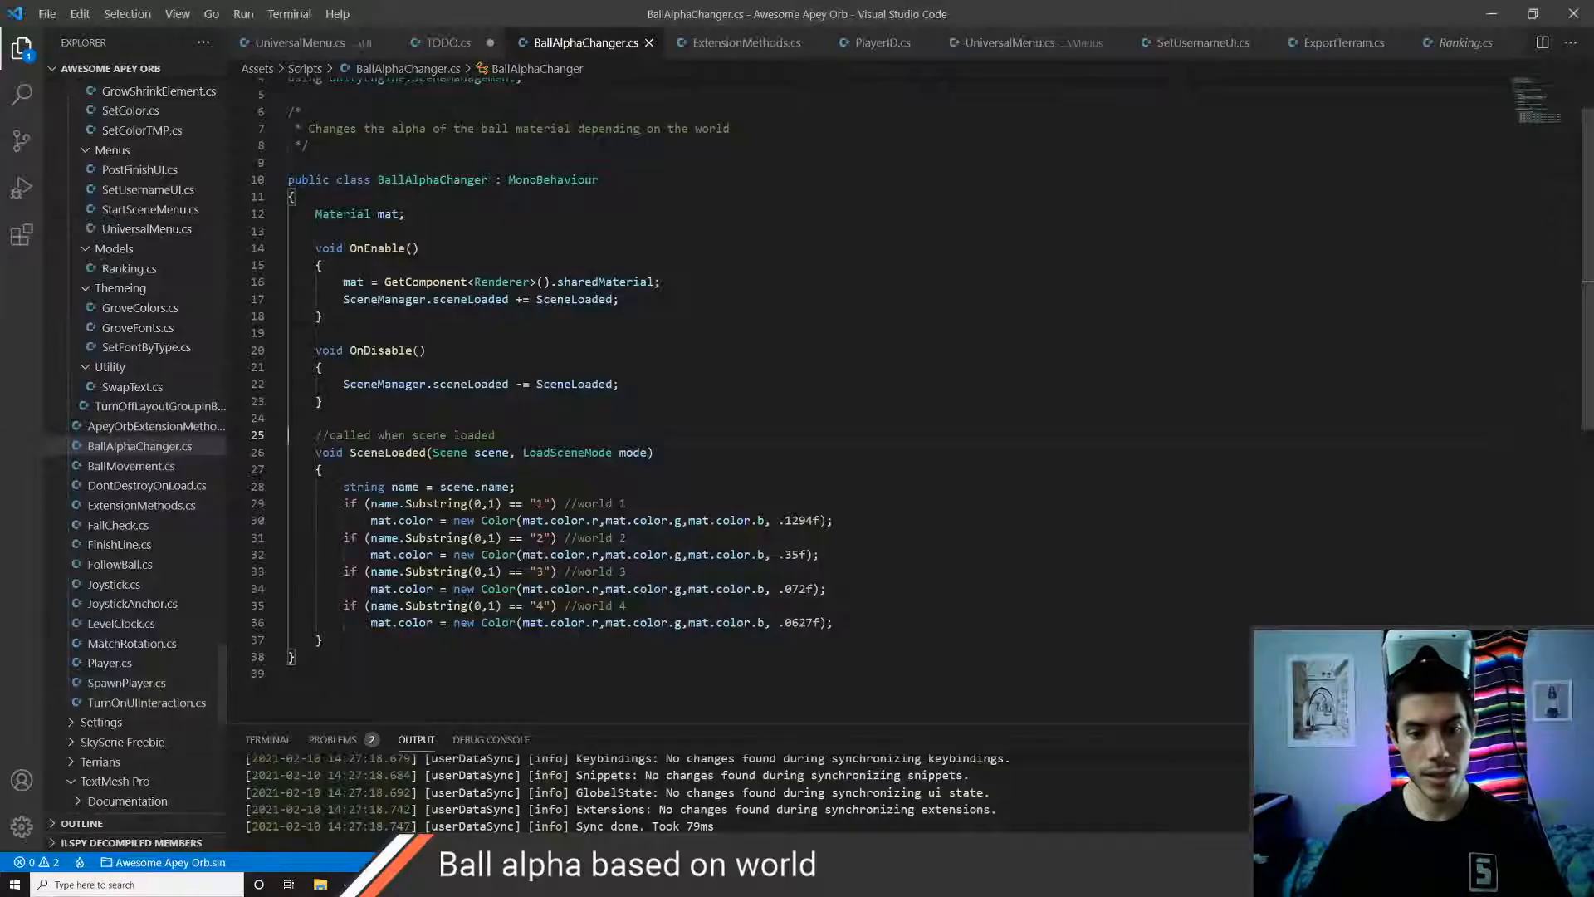
pyautogui.click(801, 519)
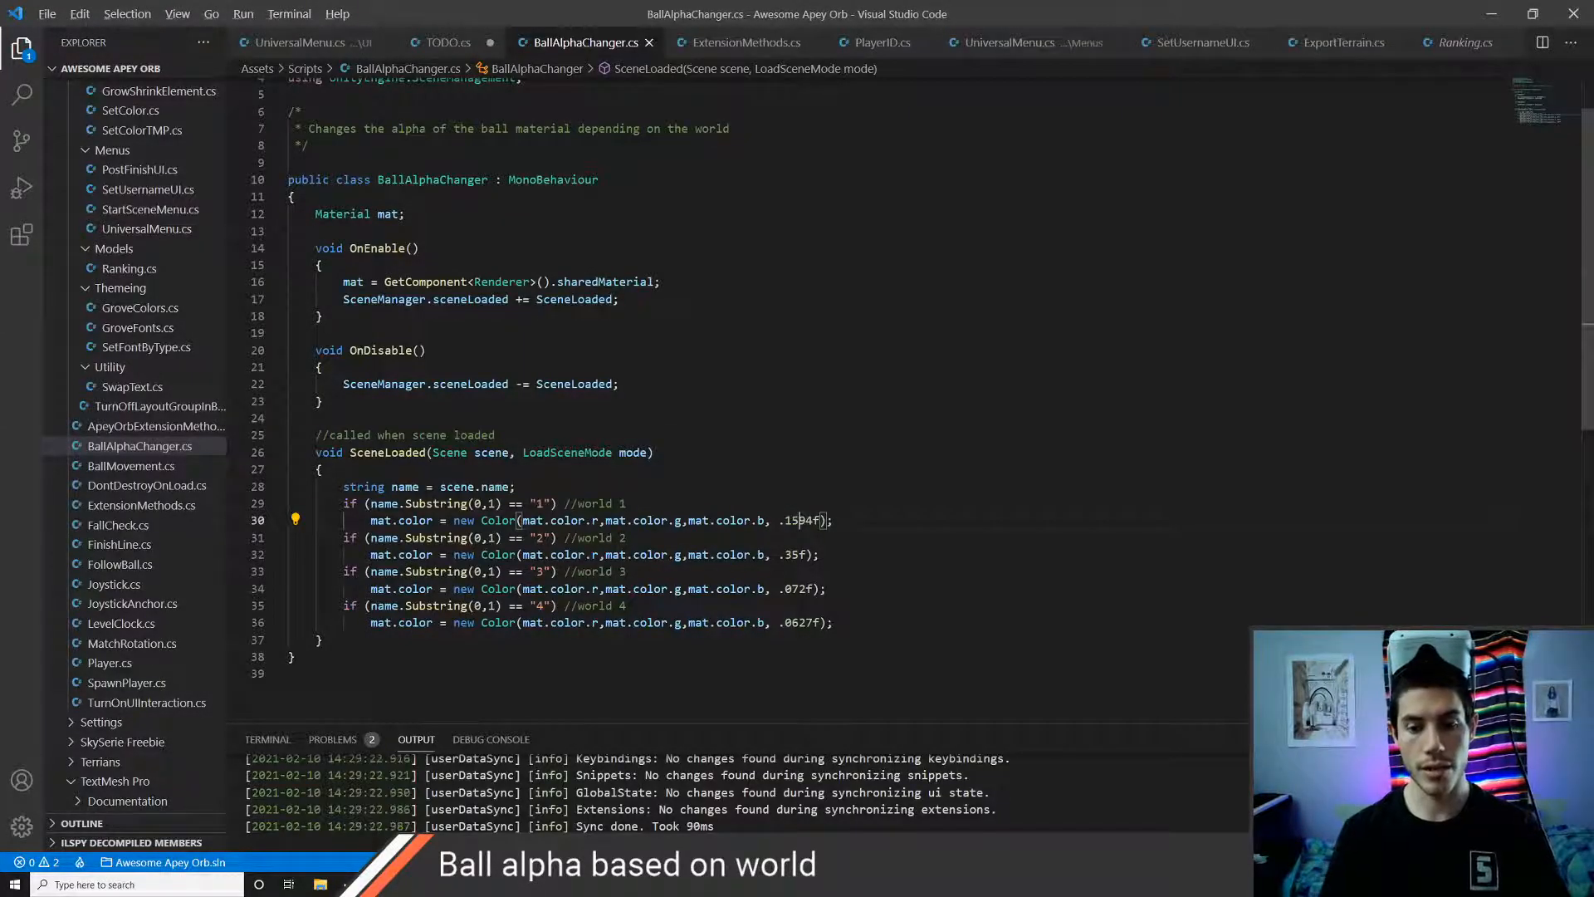
pyautogui.hotkey('alt', 'Tab')
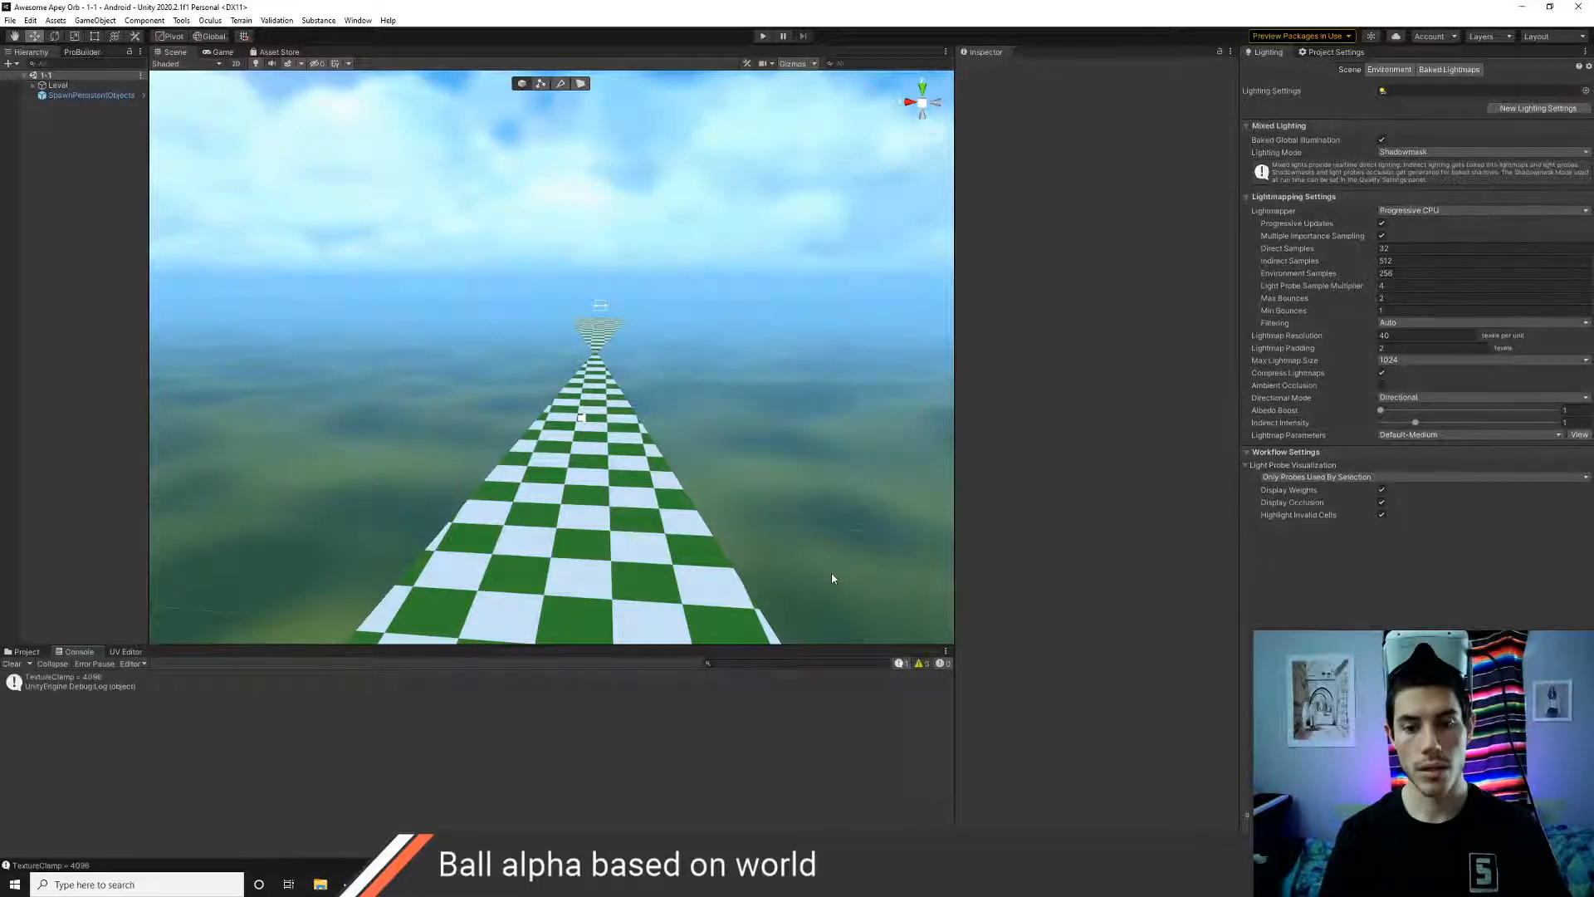
pyautogui.hotkey('ctrl', 'p')
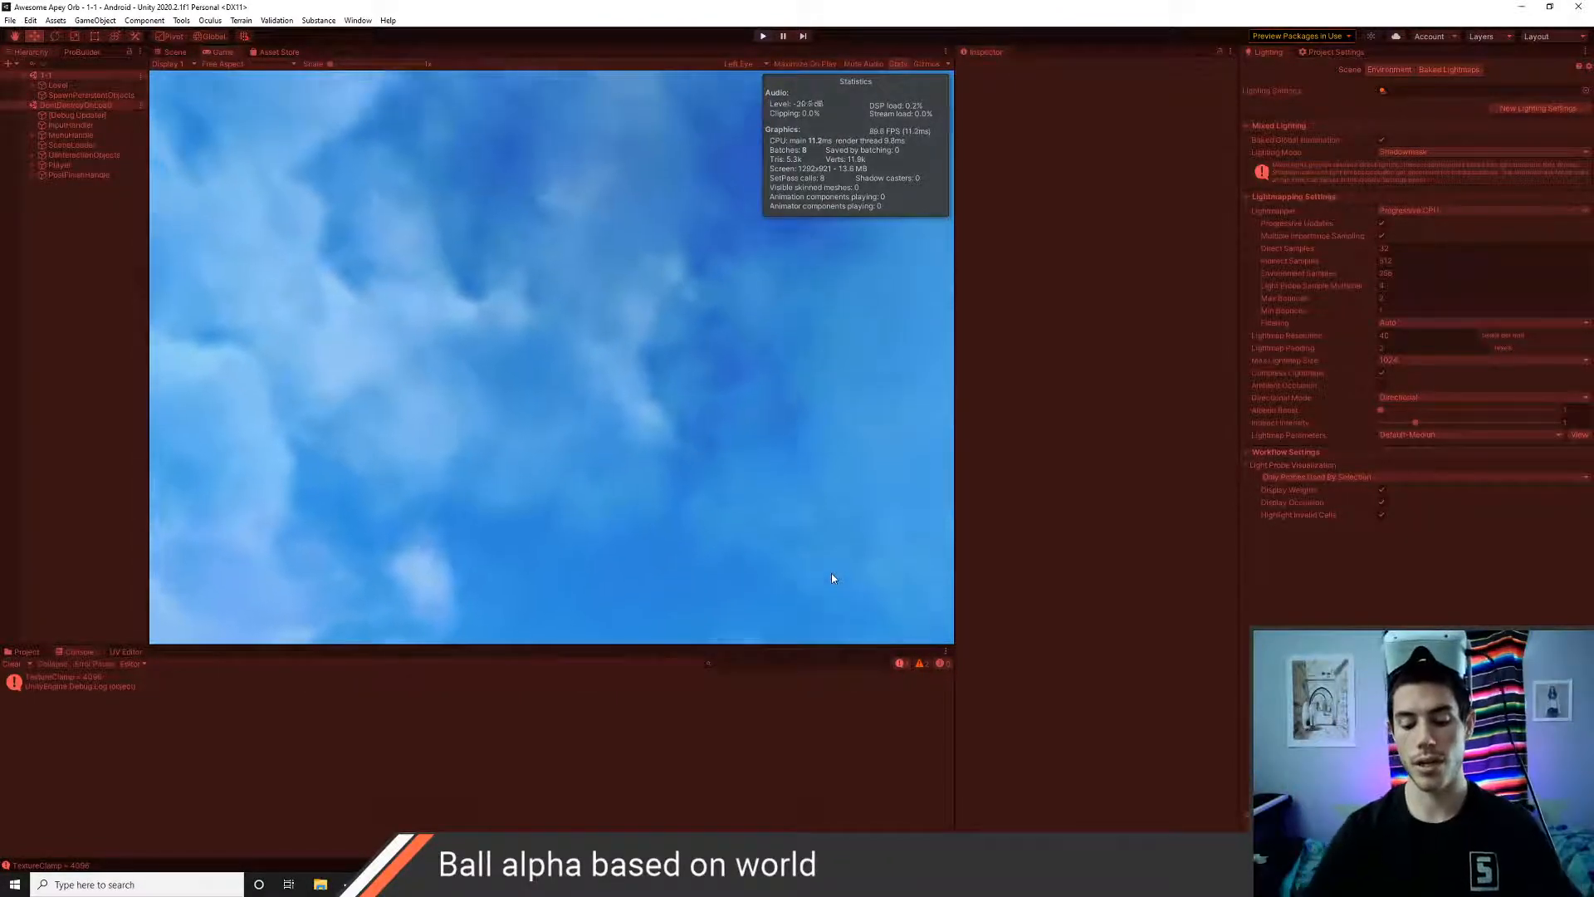
pyautogui.hotkey('ctrl', 'p')
# - Recheck the world 1 alpha in Visual Studio Code and play scene 1-1 in Unity, viewing the Ball's material settings
pyautogui.hotkey('alt', 'Tab')
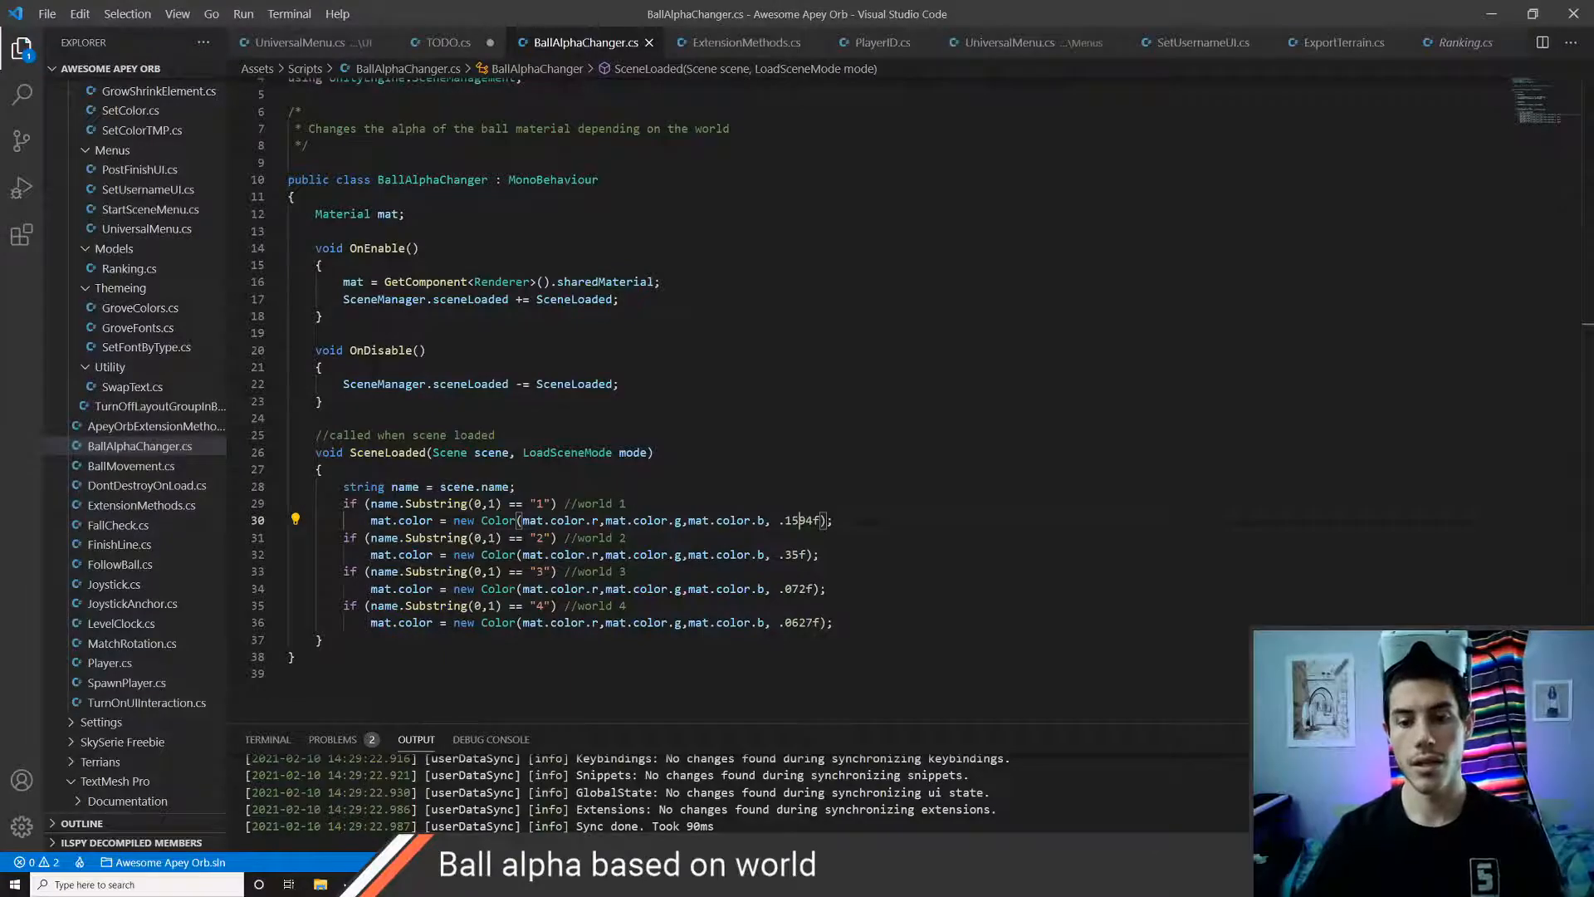
pyautogui.click(779, 521)
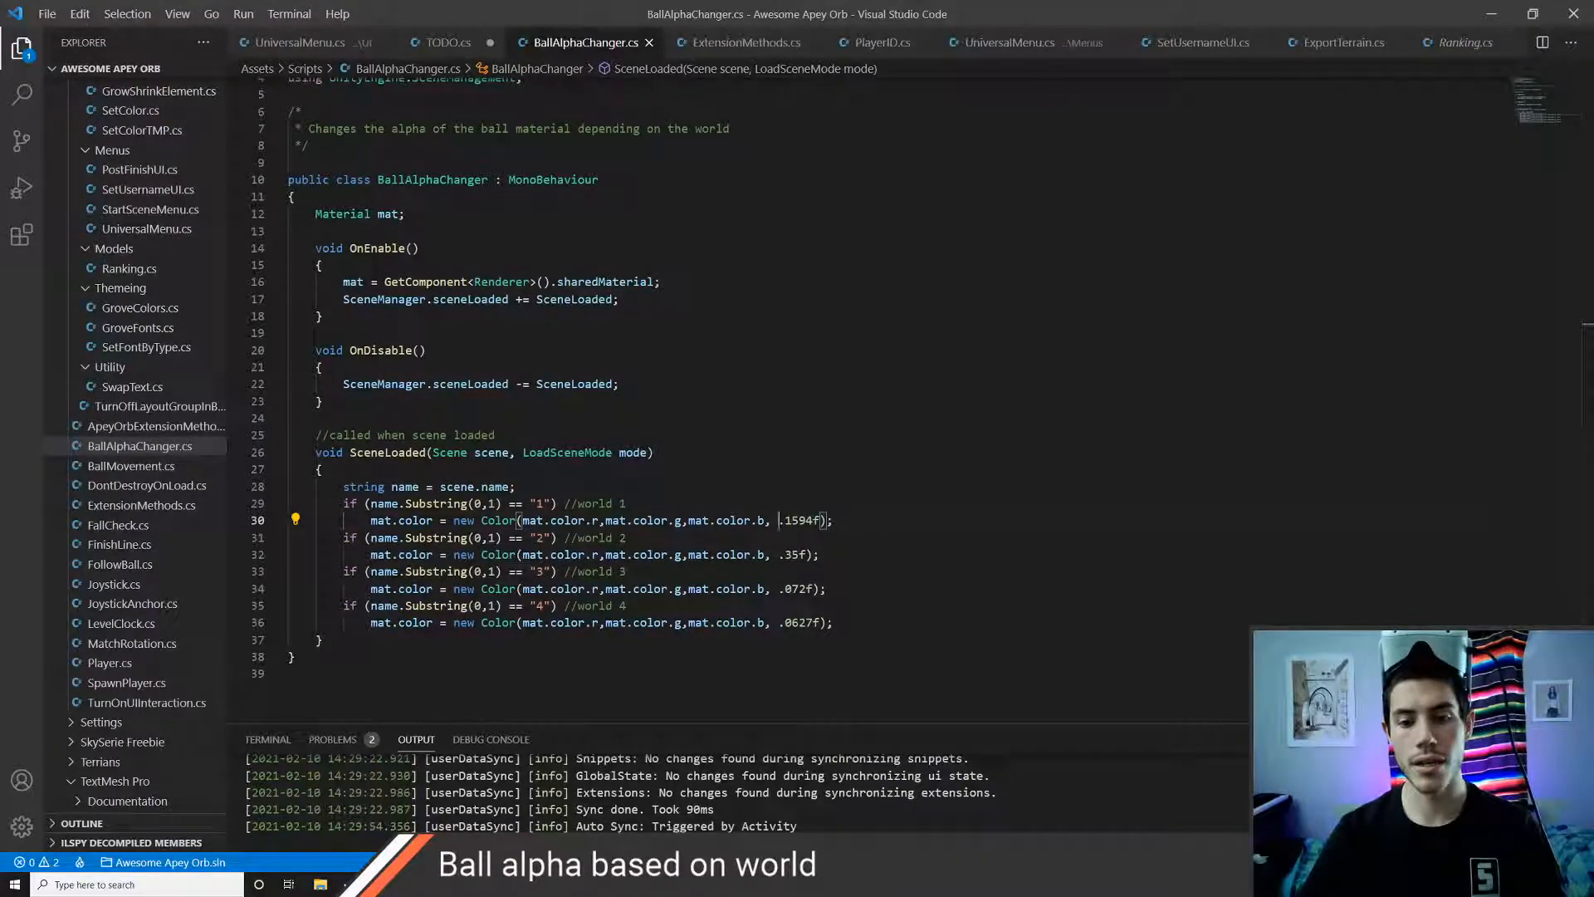
pyautogui.hotkey('alt', 'Tab')
pyautogui.hotkey('ctrl', 'p')
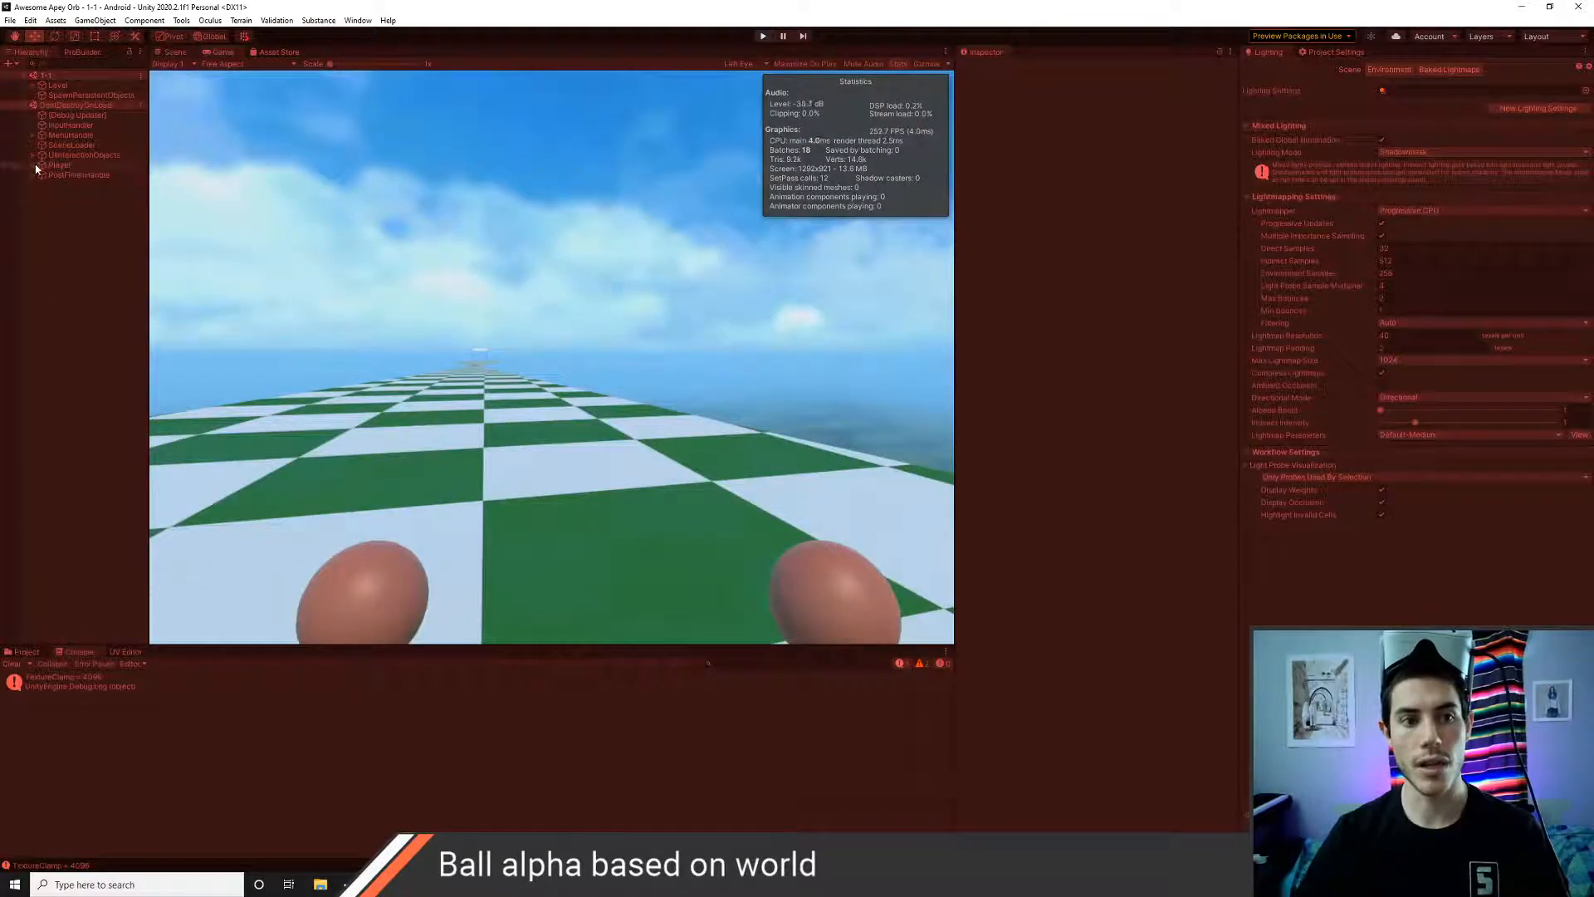
pyautogui.click(36, 166)
pyautogui.click(45, 184)
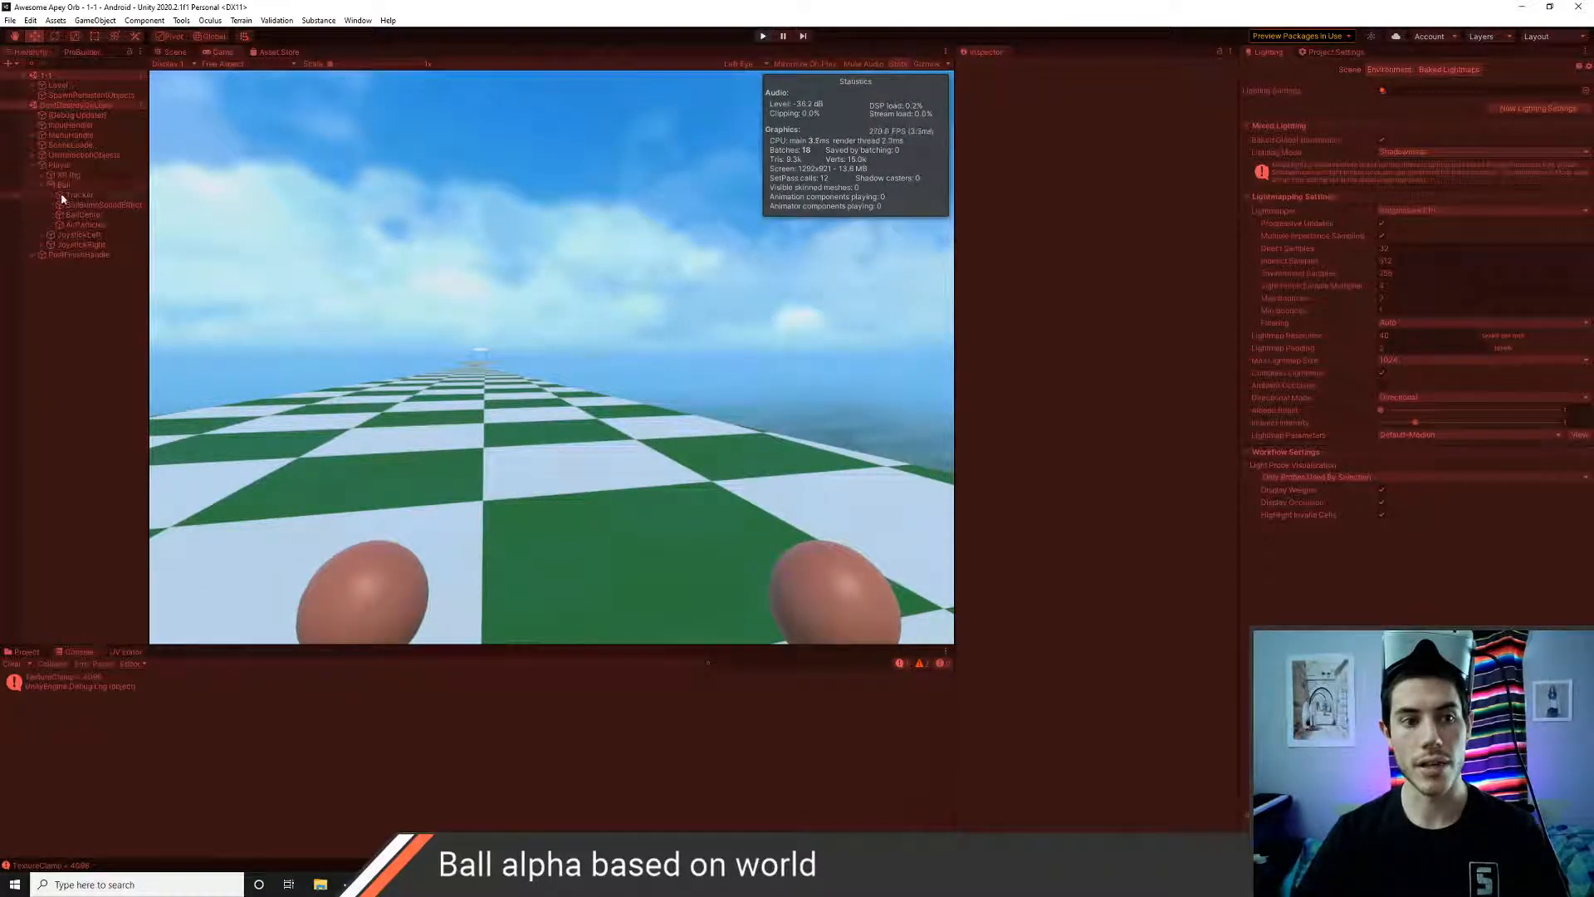
pyautogui.click(63, 184)
pyautogui.scroll(-5, 1104, 581)
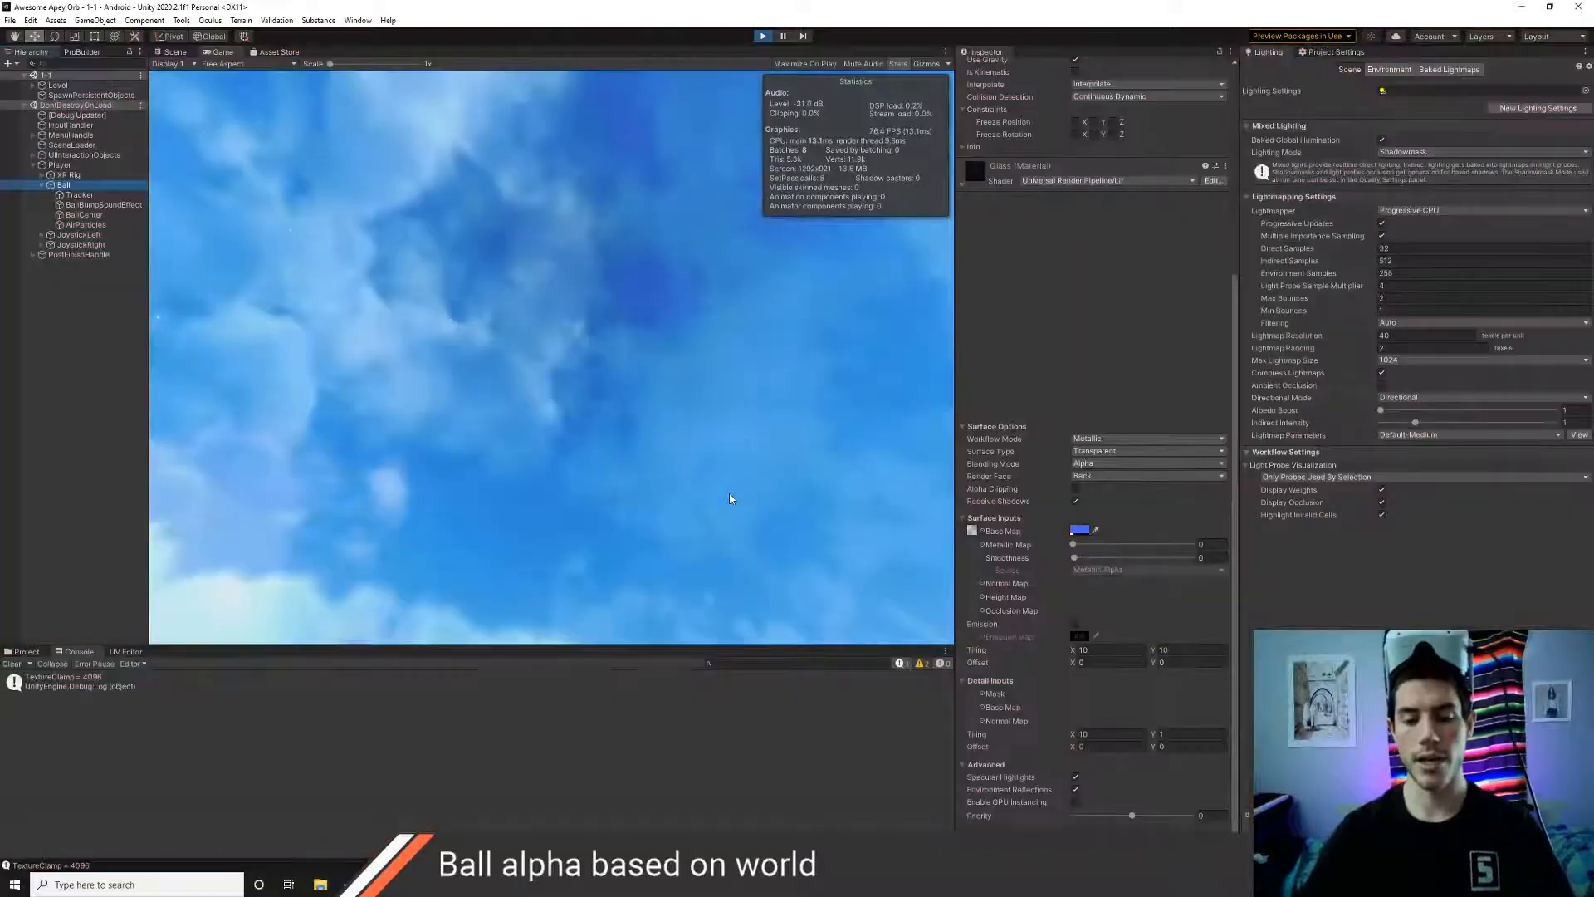
# - Switch to Visual Studio Code, set the world 1 alpha in SceneLoaded to .1894f and save the script
pyautogui.hotkey('alt', 'Tab')
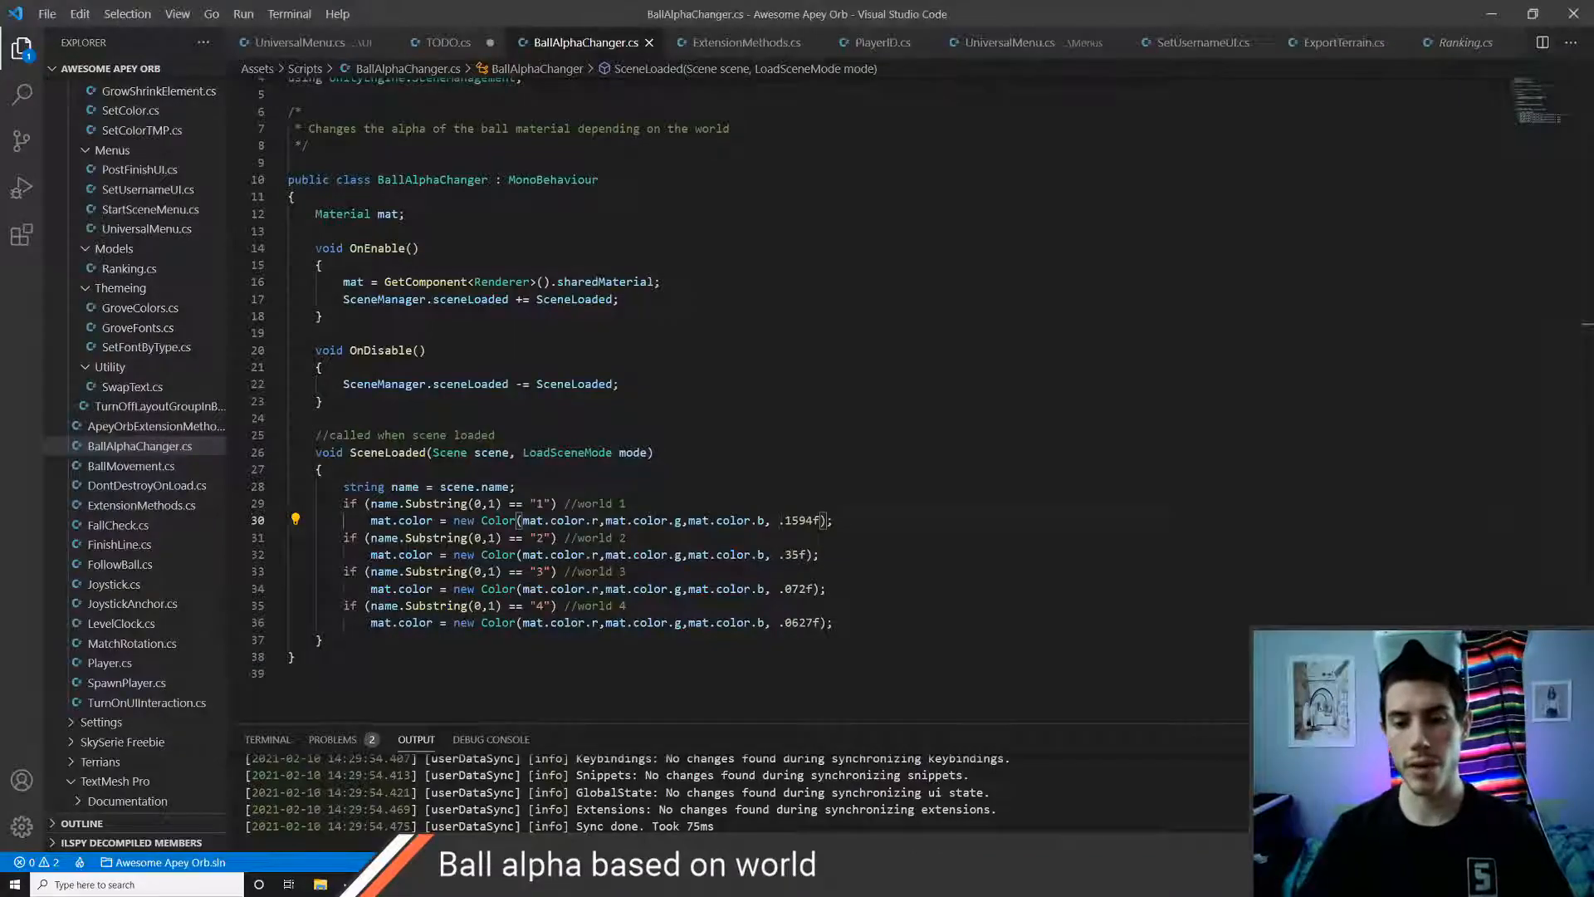
pyautogui.click(799, 520)
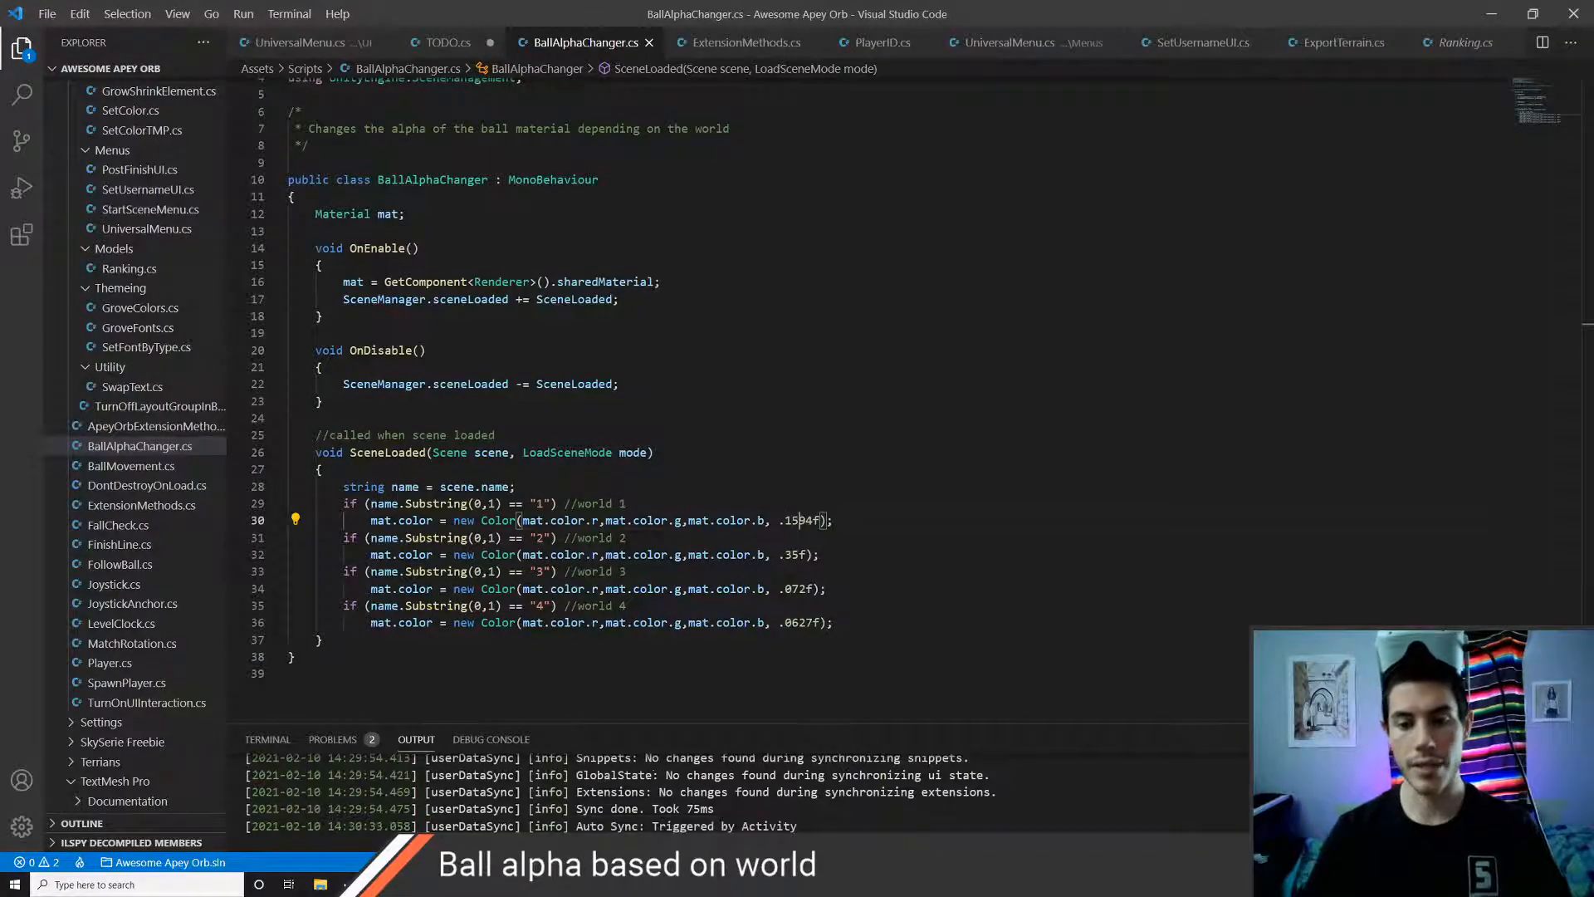
pyautogui.press('BackSpace')
pyautogui.write('8')
pyautogui.hotkey('ctrl', 's')
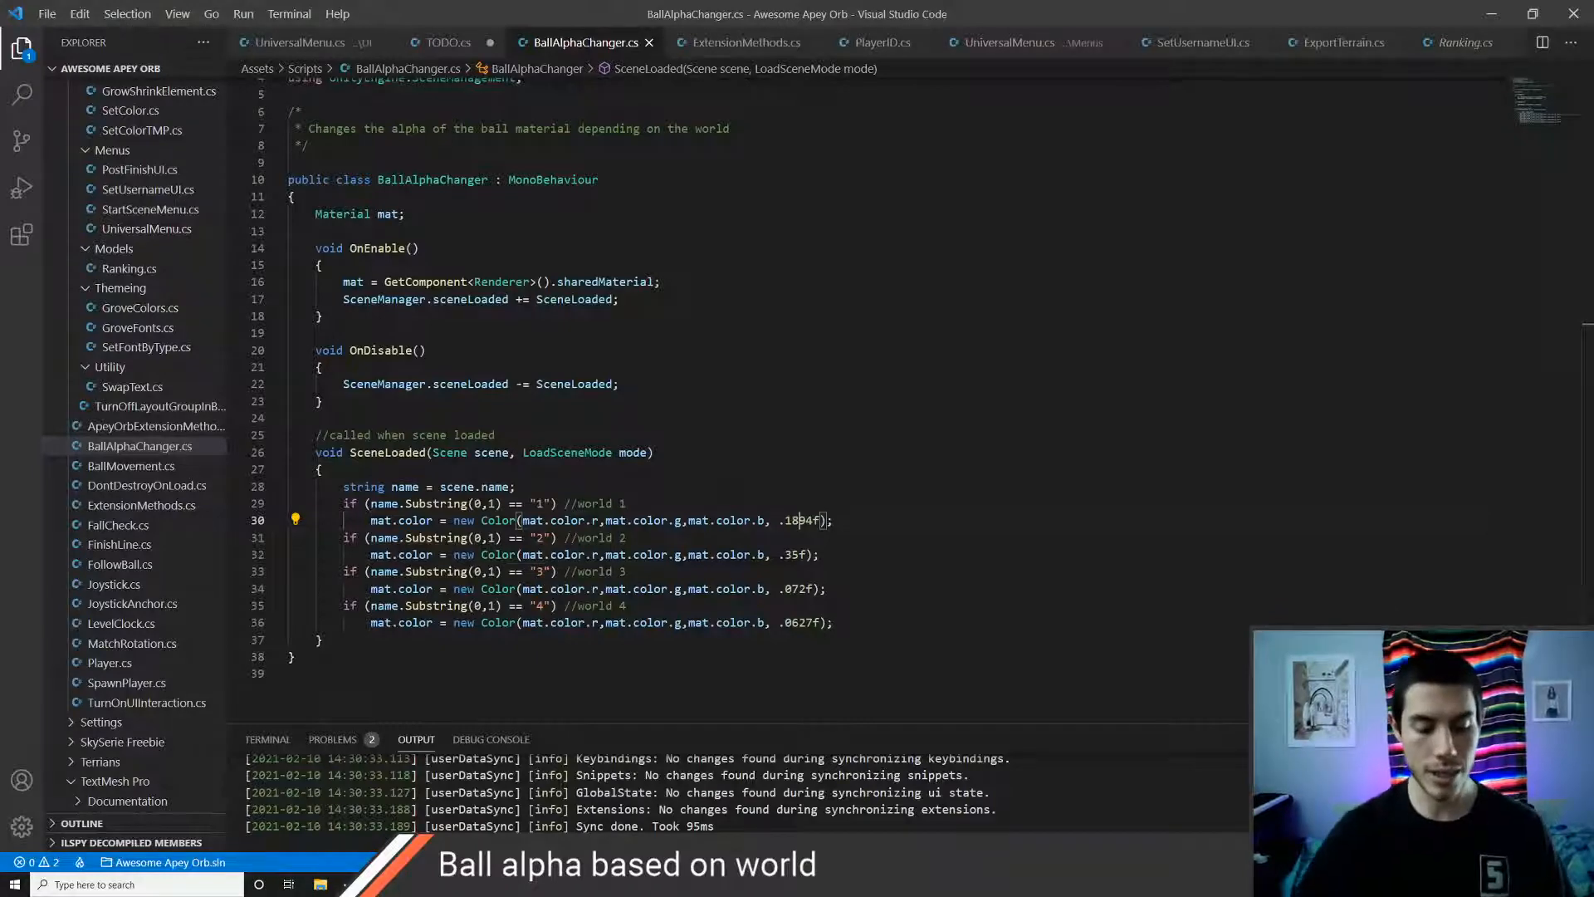
# - Open TODO.cs, delete the "Go through and polish levels a bit" line and save the file
pyautogui.hotkey('ctrl', 'pagedown')
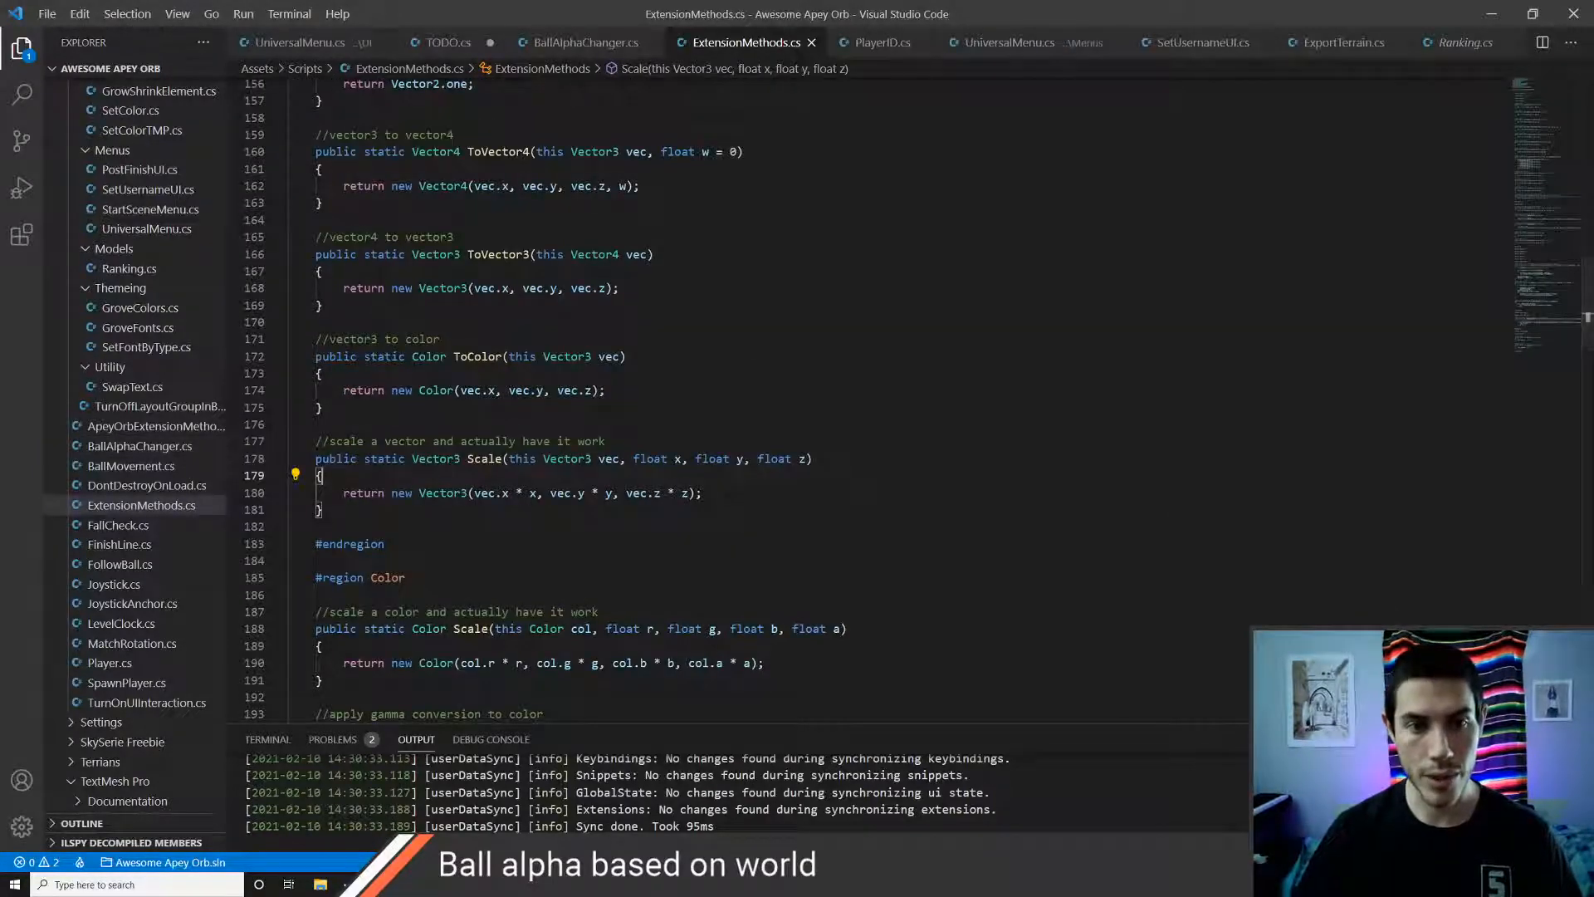
pyautogui.hotkey('ctrl', 'Tab')
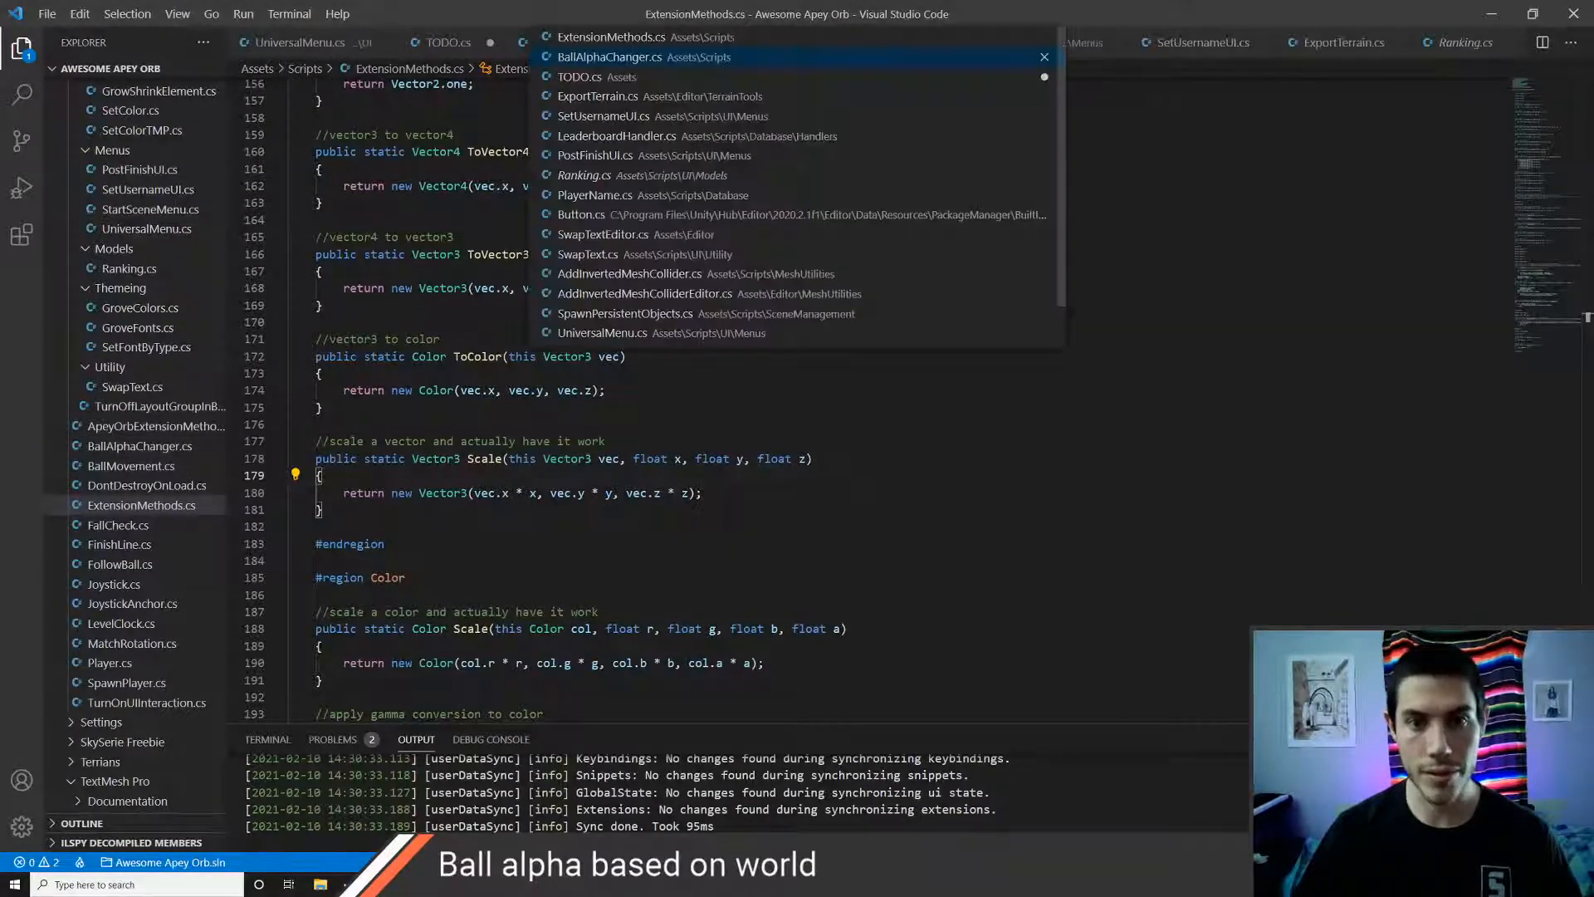
pyautogui.click(544, 172)
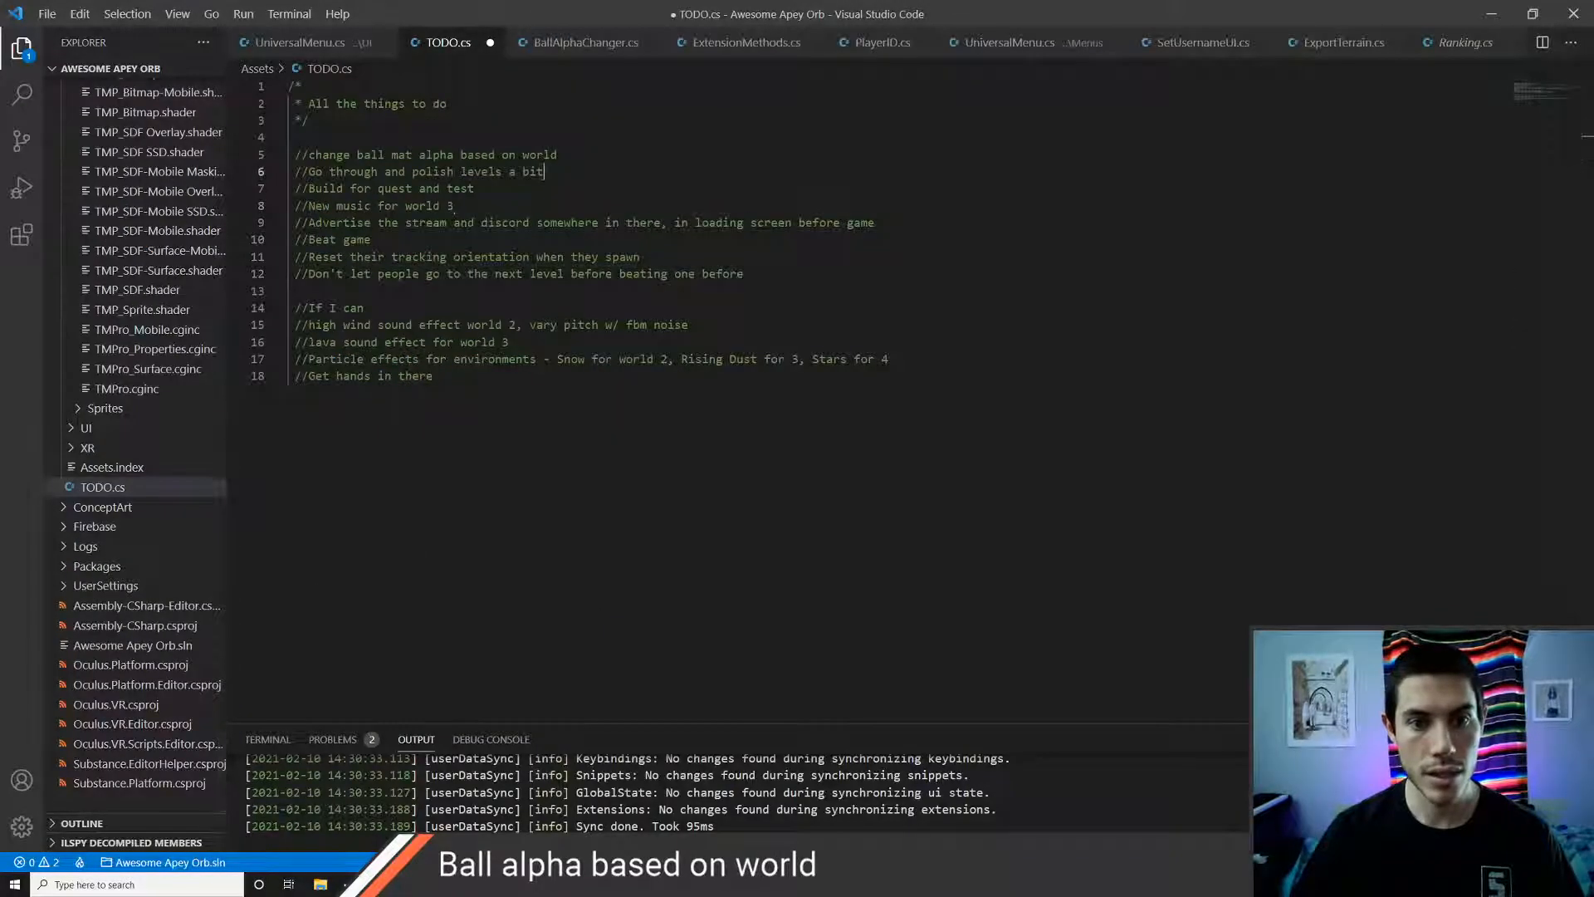
pyautogui.hotkey('ctrl', 'shift', 'k')
pyautogui.hotkey('ctrl', 's')
# - Switch to Unity and open the Shaders folder inside the project's Art assets
pyautogui.hotkey('alt', 'Tab')
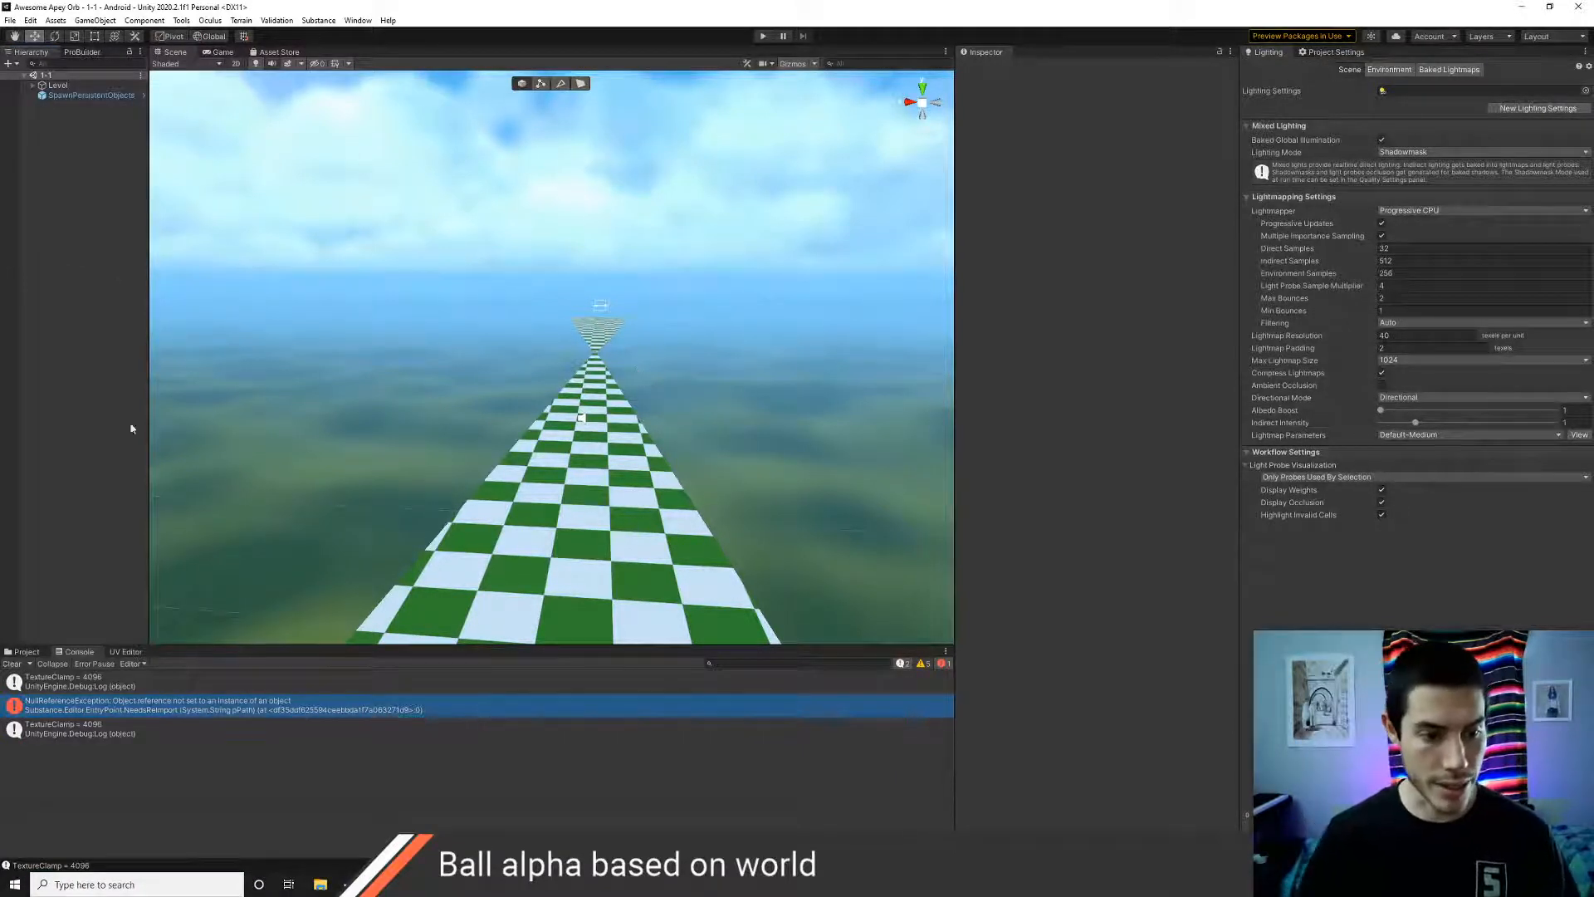
pyautogui.click(27, 651)
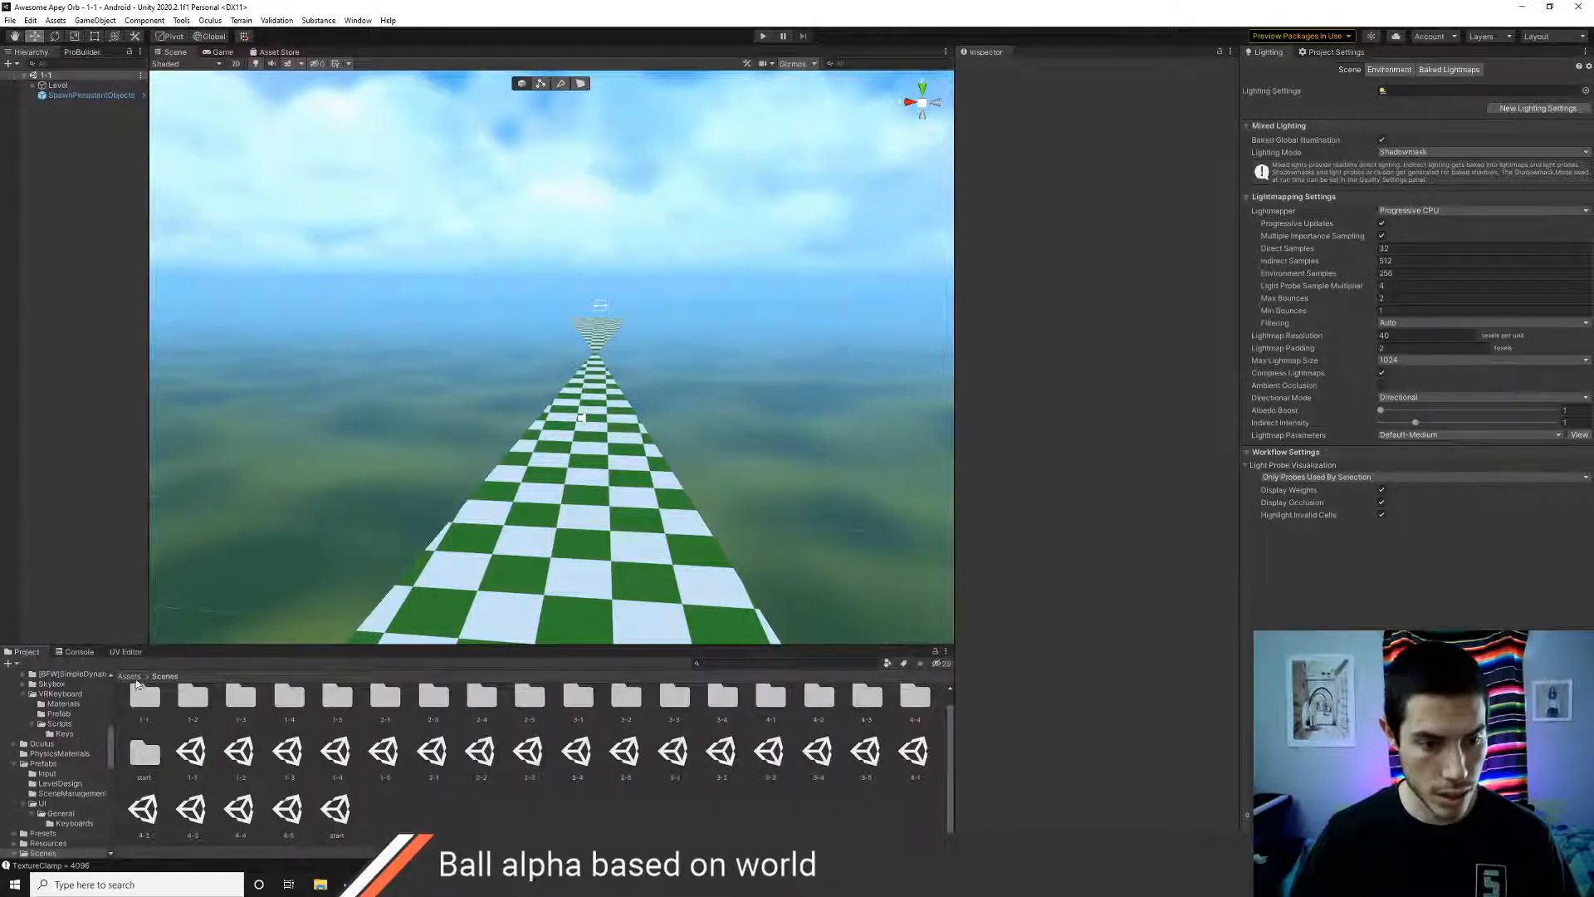
pyautogui.click(133, 677)
pyautogui.doubleClick(185, 716)
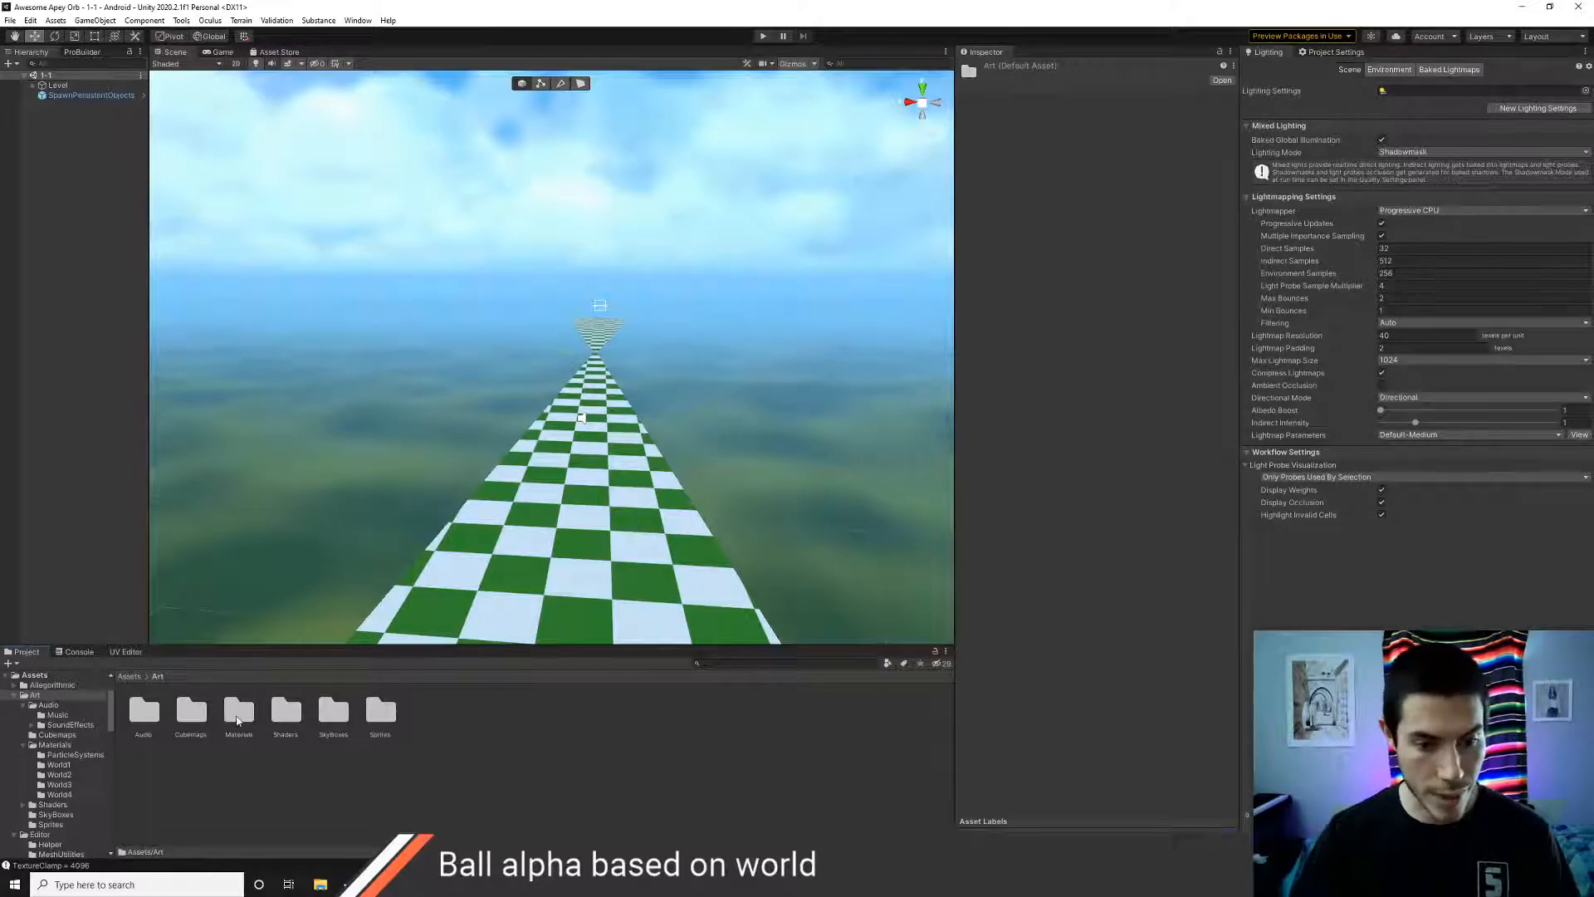
pyautogui.doubleClick(279, 721)
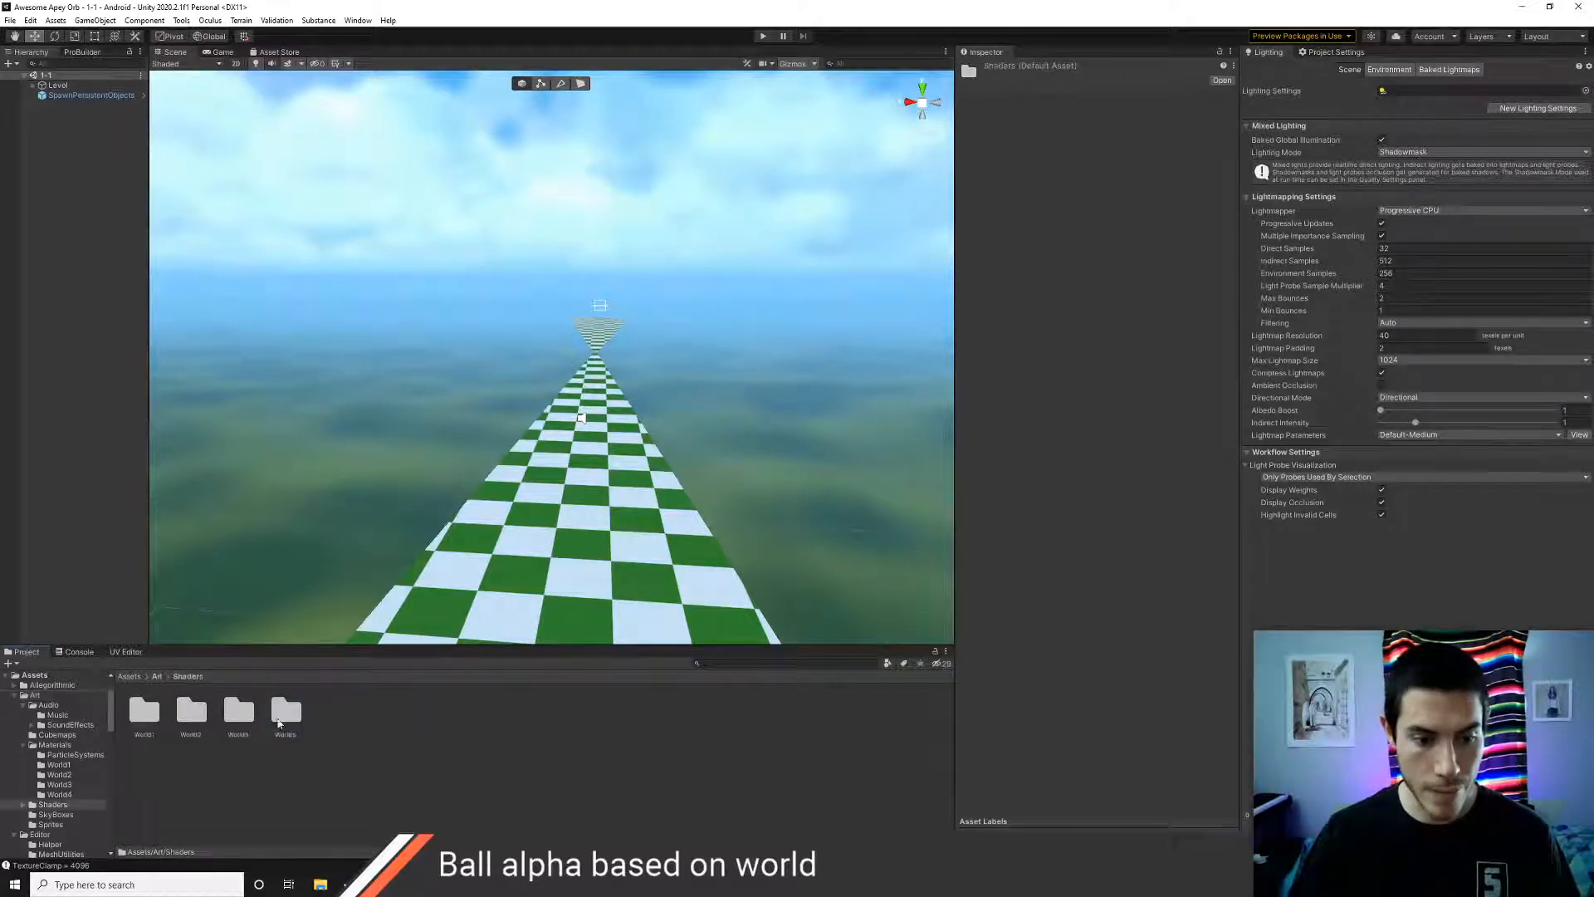
# - Create a Universal Render Pipeline Lit Shader Graph named Ball in the Shaders folder
pyautogui.rightClick(335, 725)
pyautogui.moveTo(416, 382)
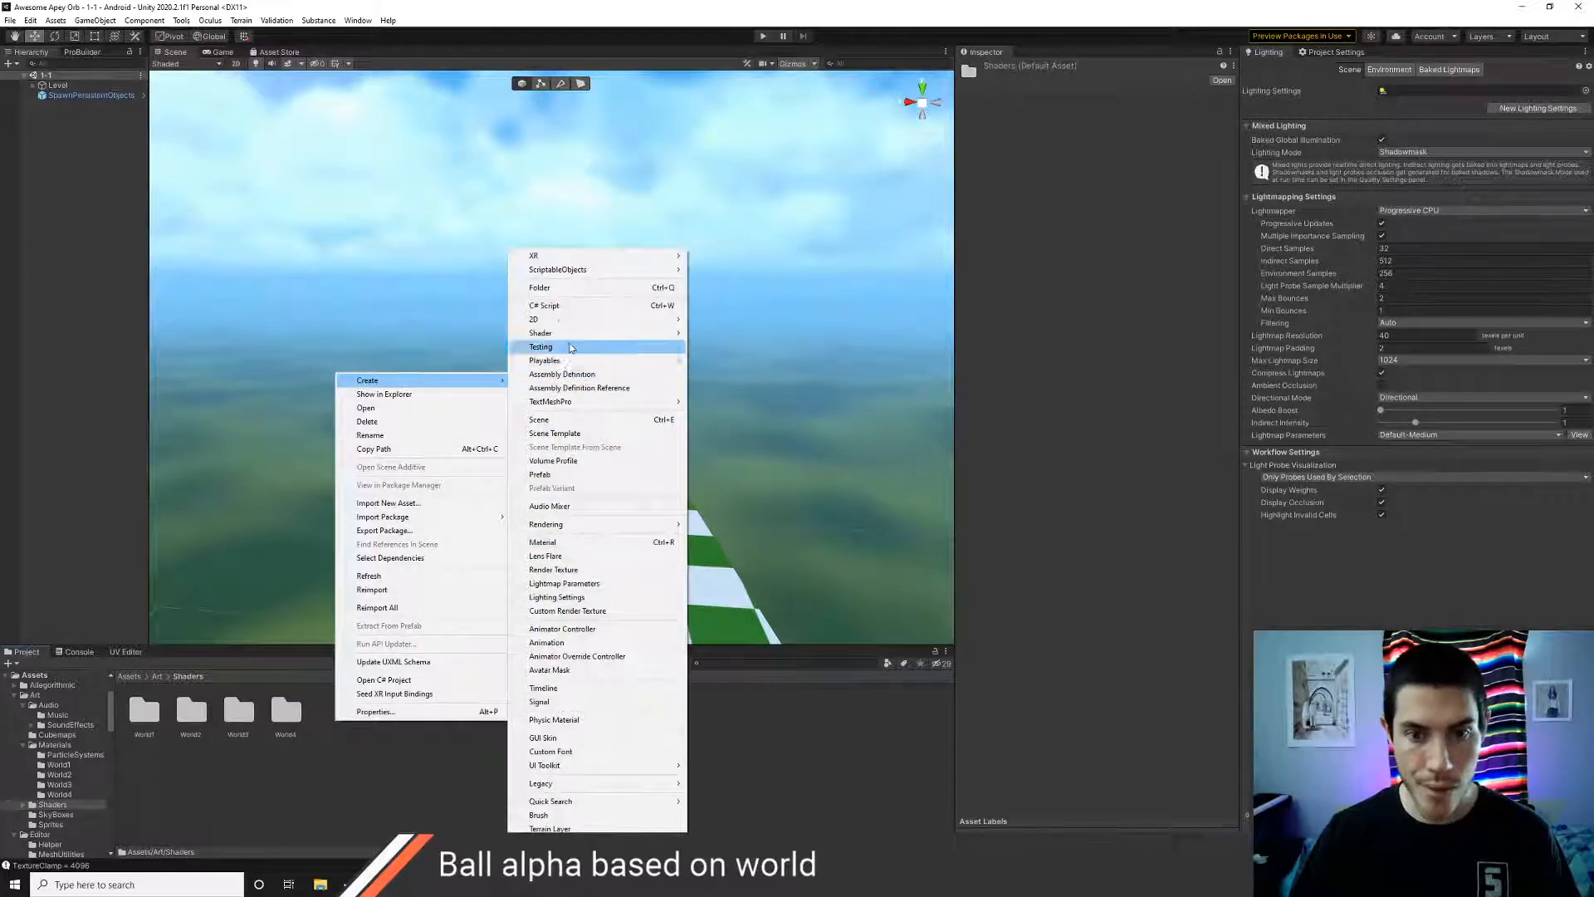
pyautogui.moveTo(572, 334)
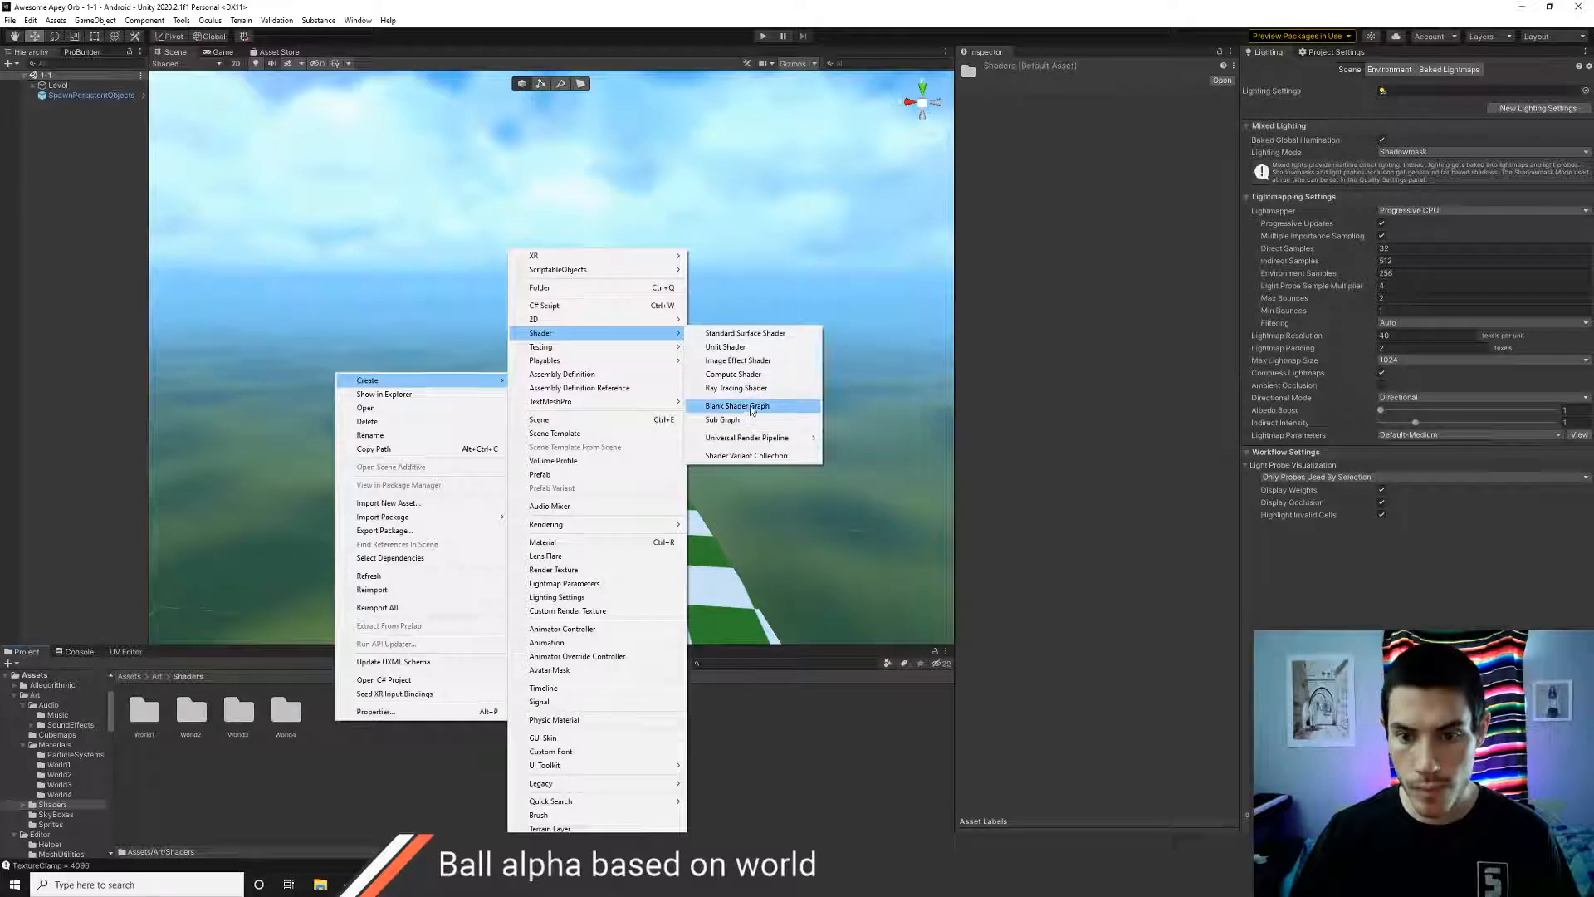
pyautogui.moveTo(768, 439)
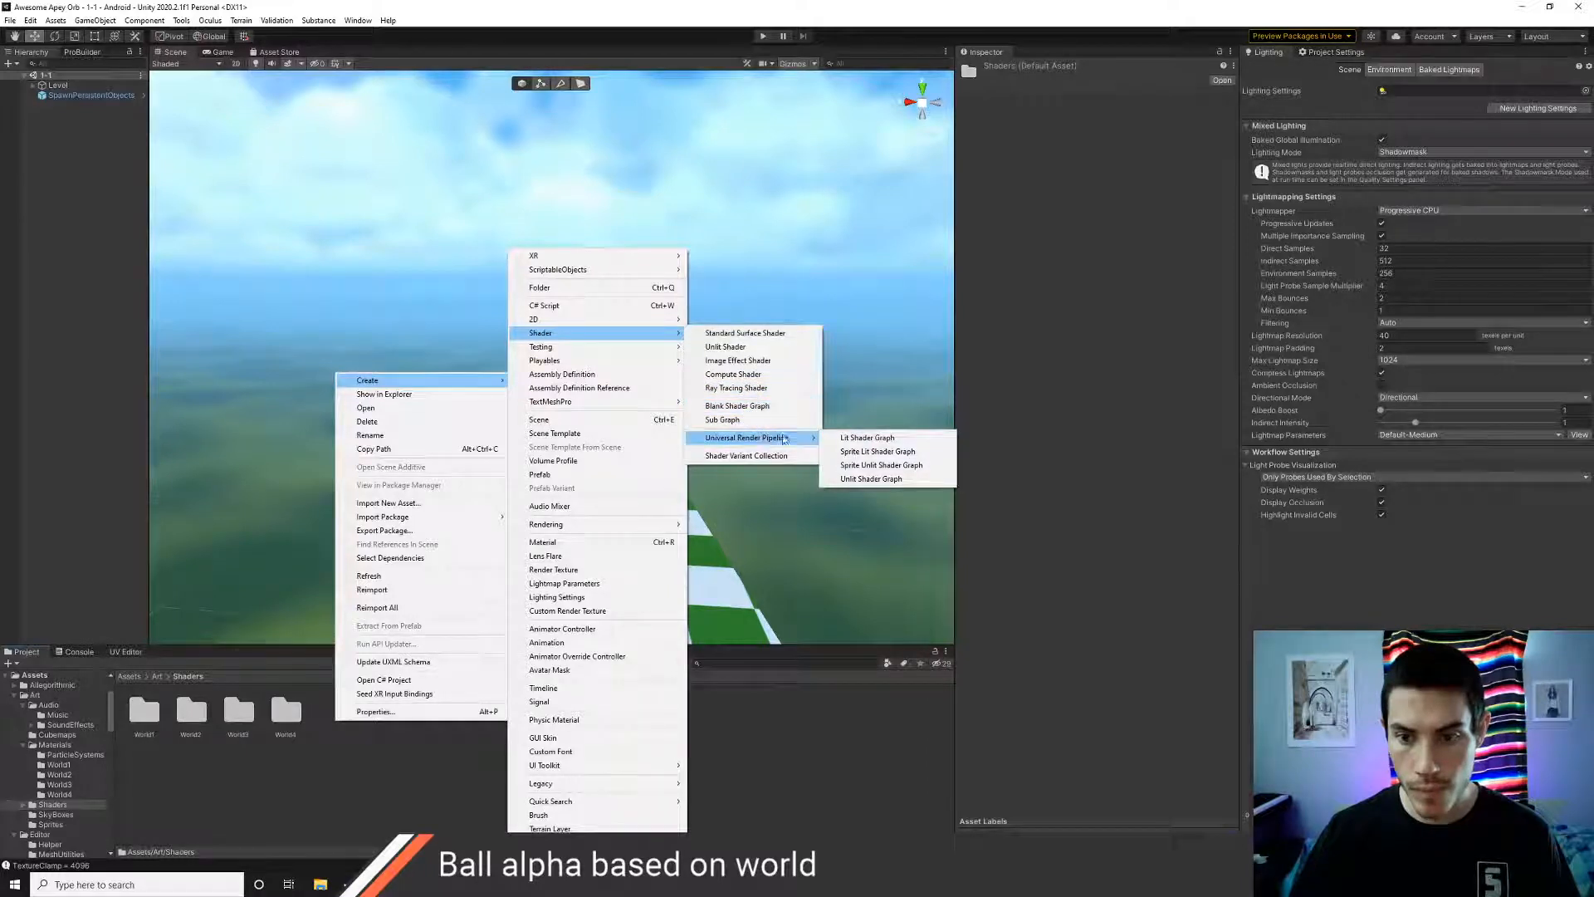
pyautogui.click(885, 436)
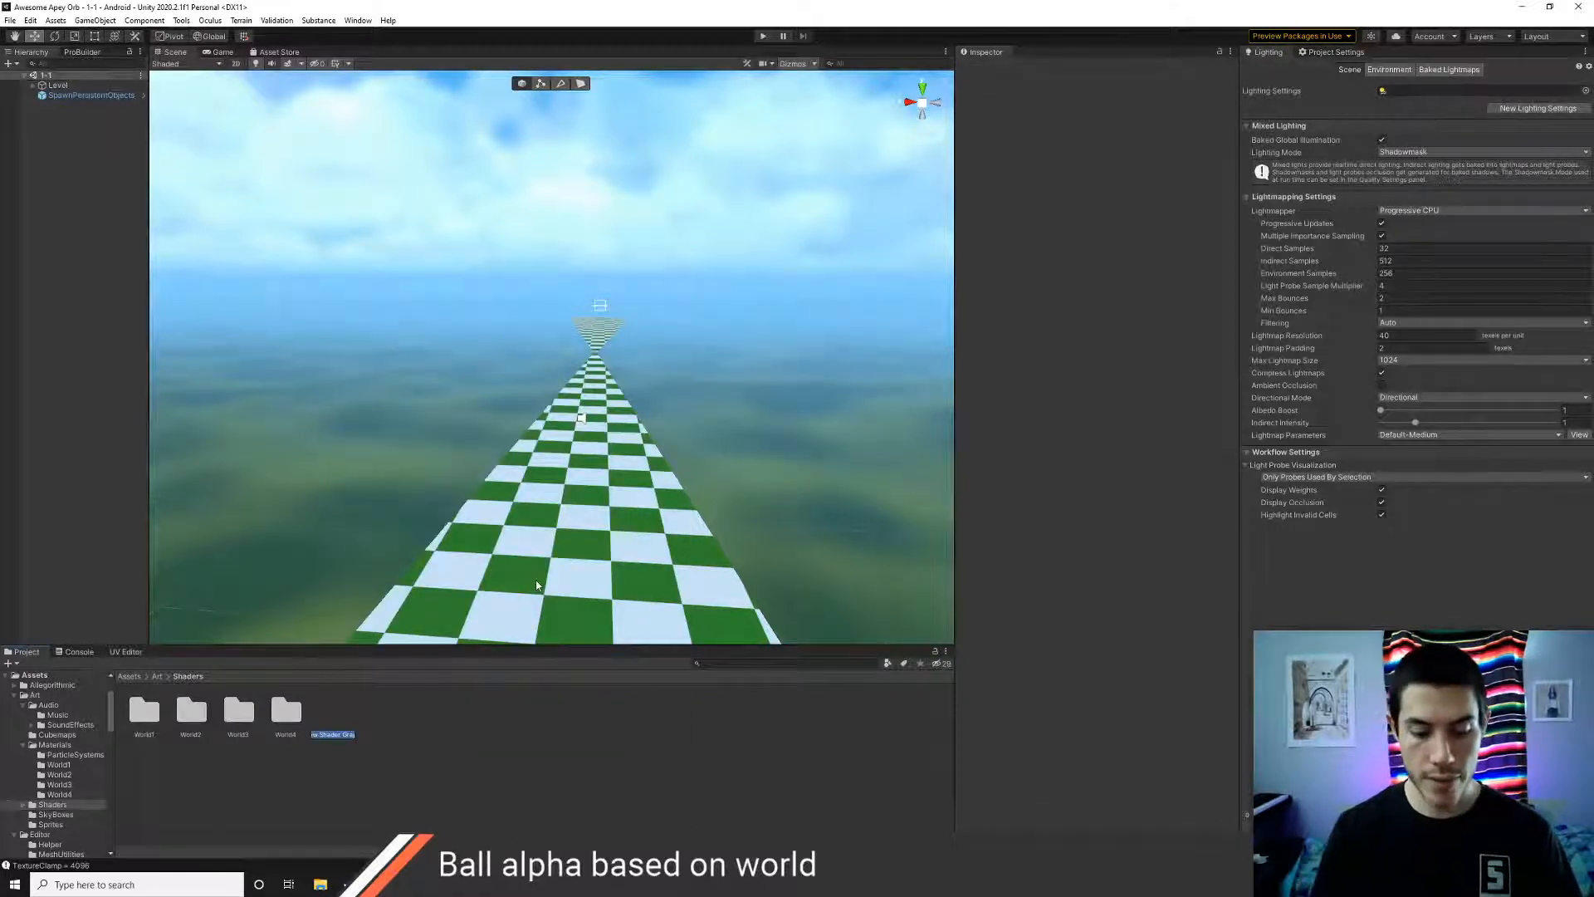
pyautogui.write('Ball')
pyautogui.press('Return')
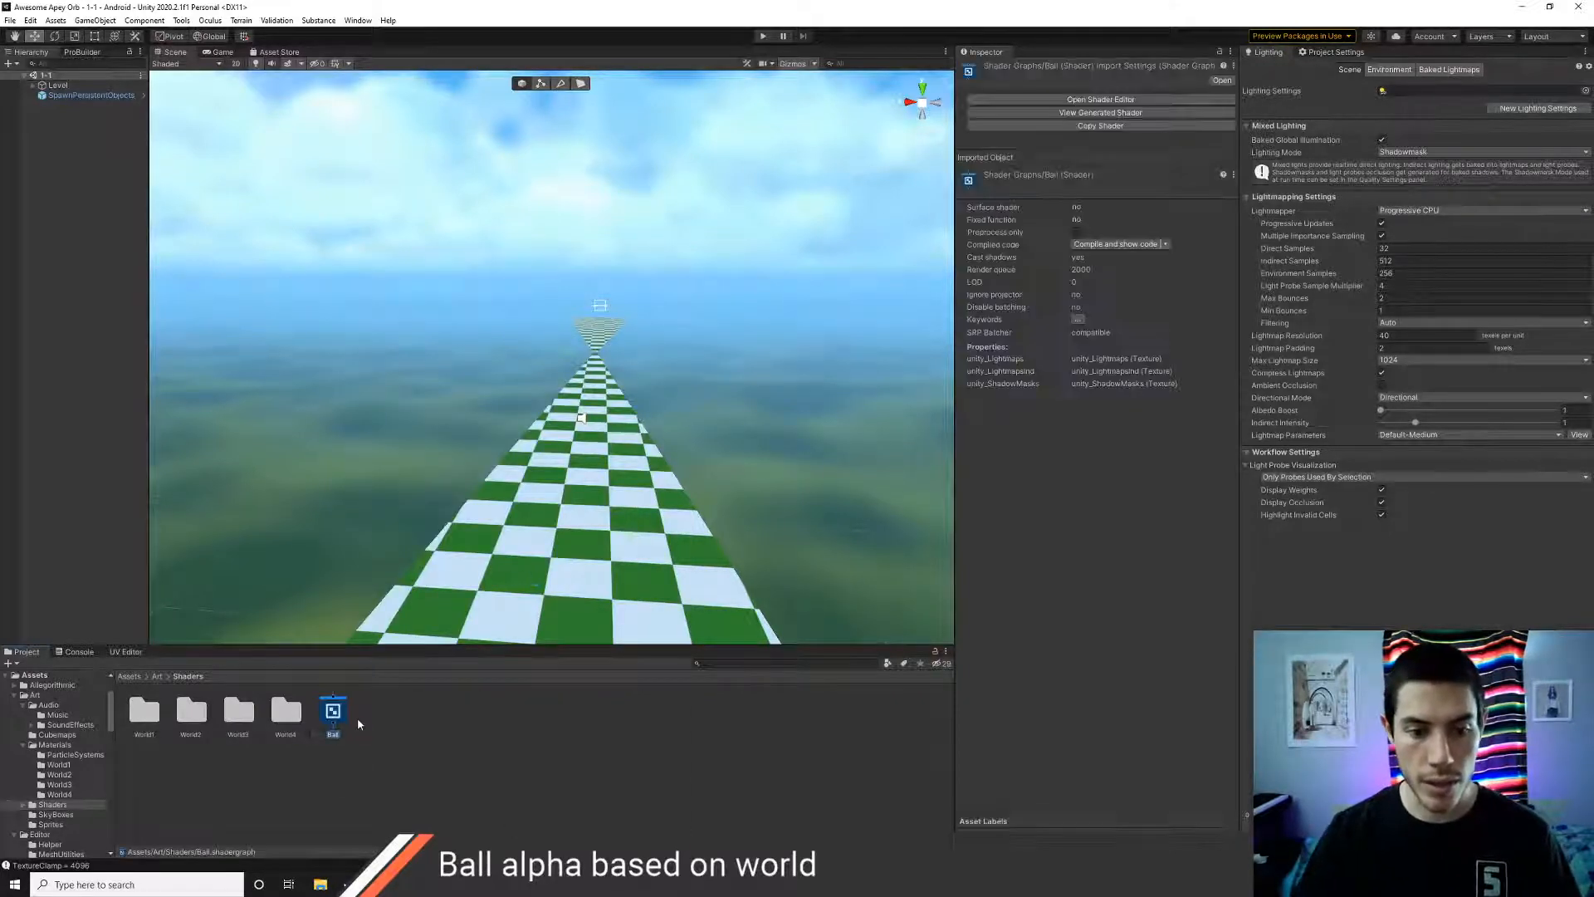
# - Open the Ball shader graph and set its surface to Transparent, keeping the Alpha blend mode
pyautogui.doubleClick(334, 713)
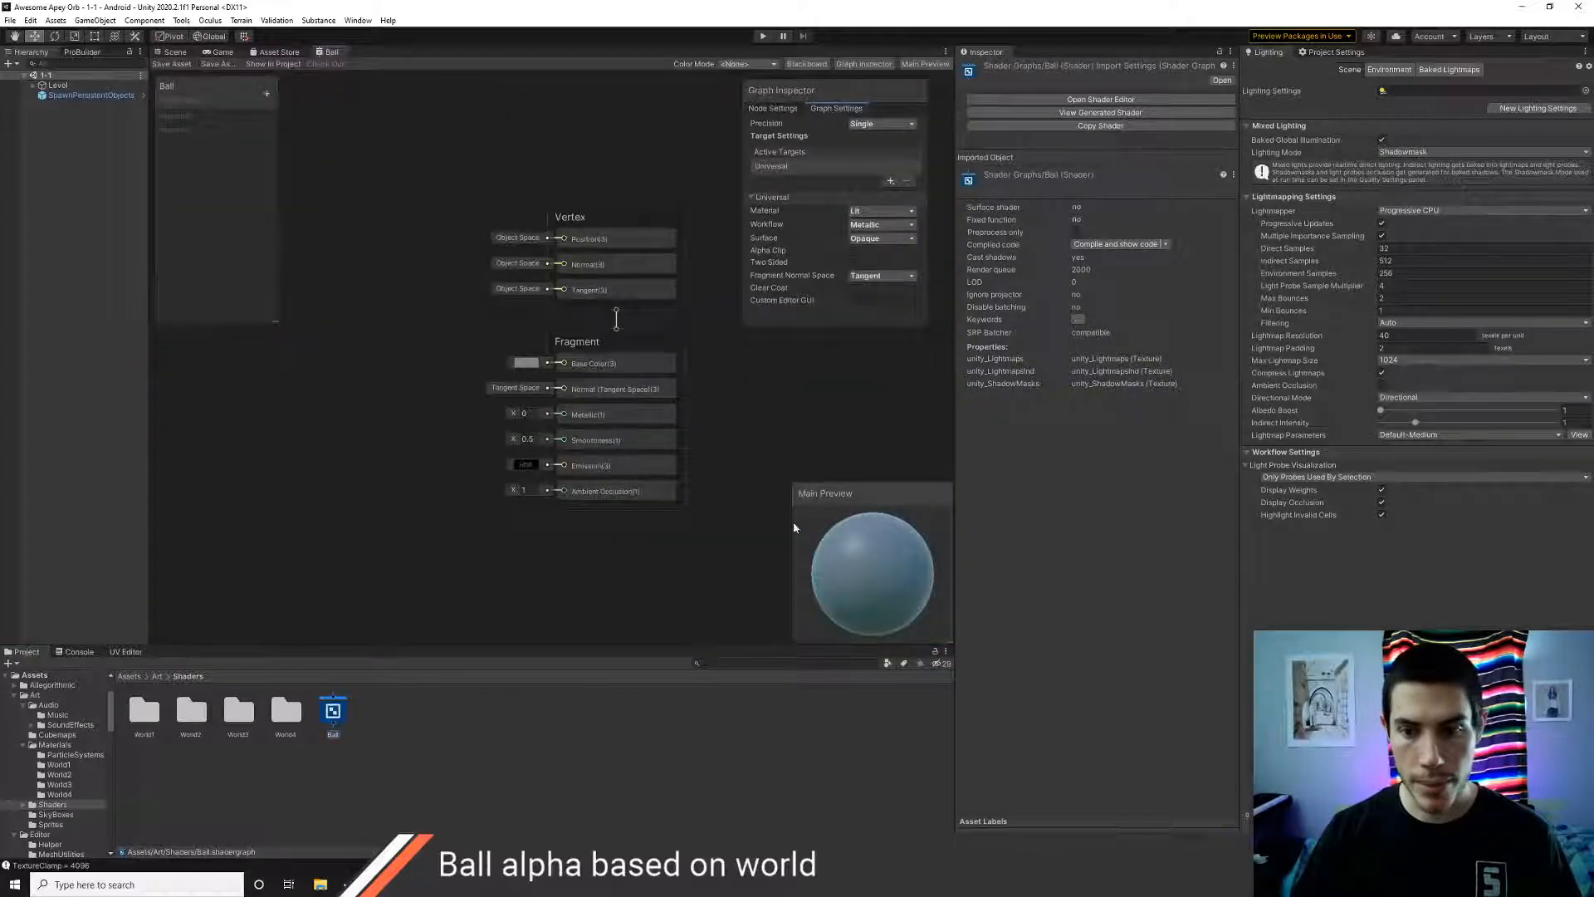
pyautogui.click(872, 236)
pyautogui.click(881, 262)
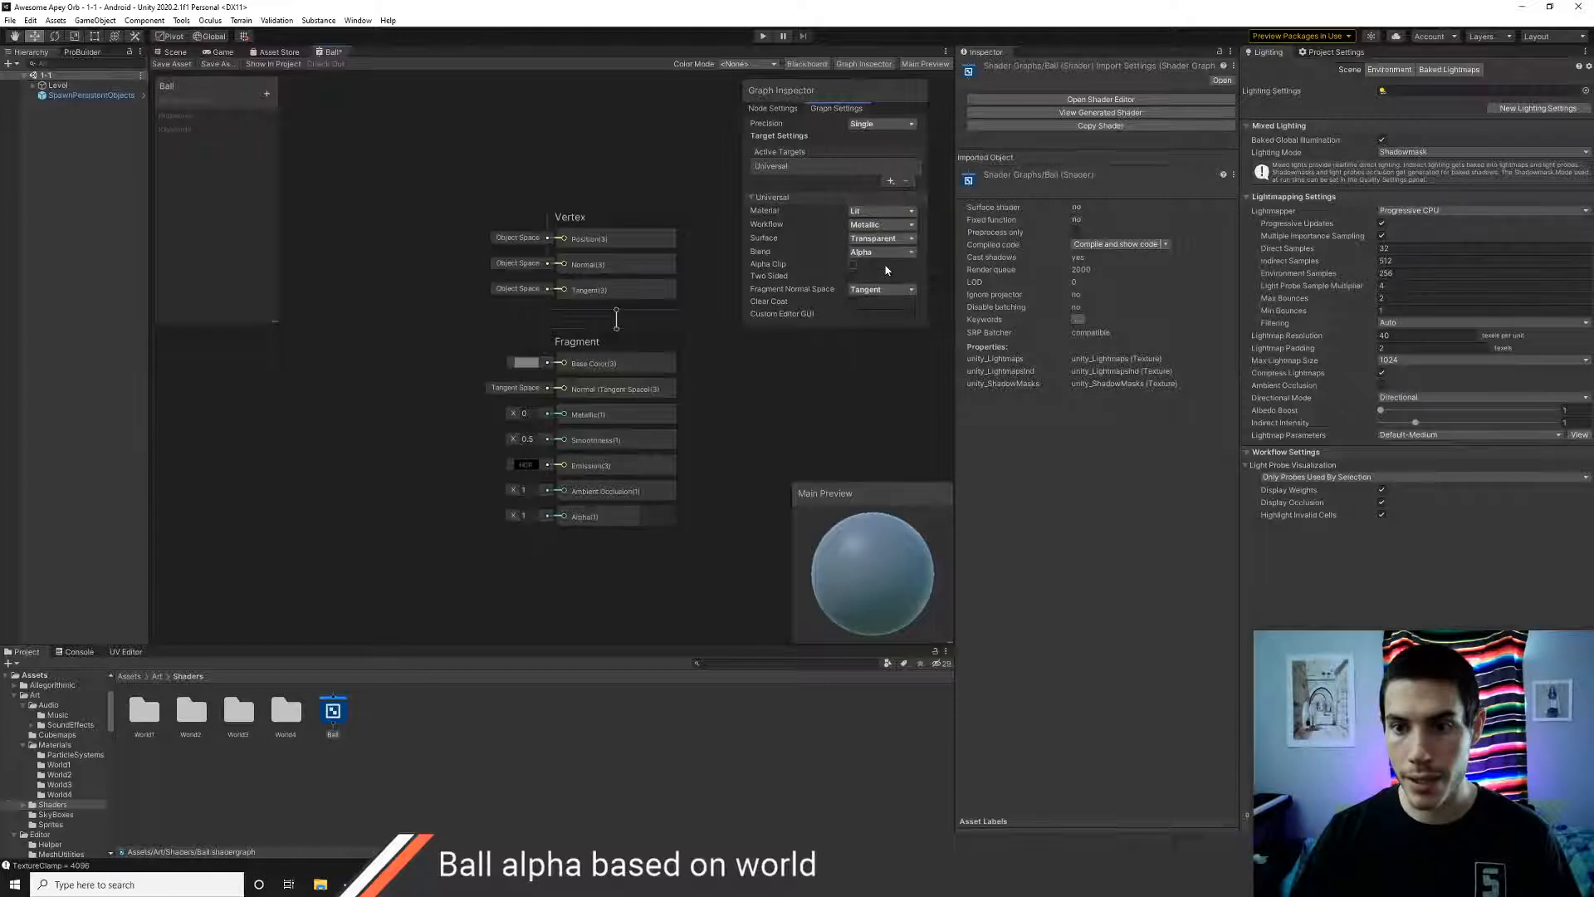
pyautogui.click(872, 253)
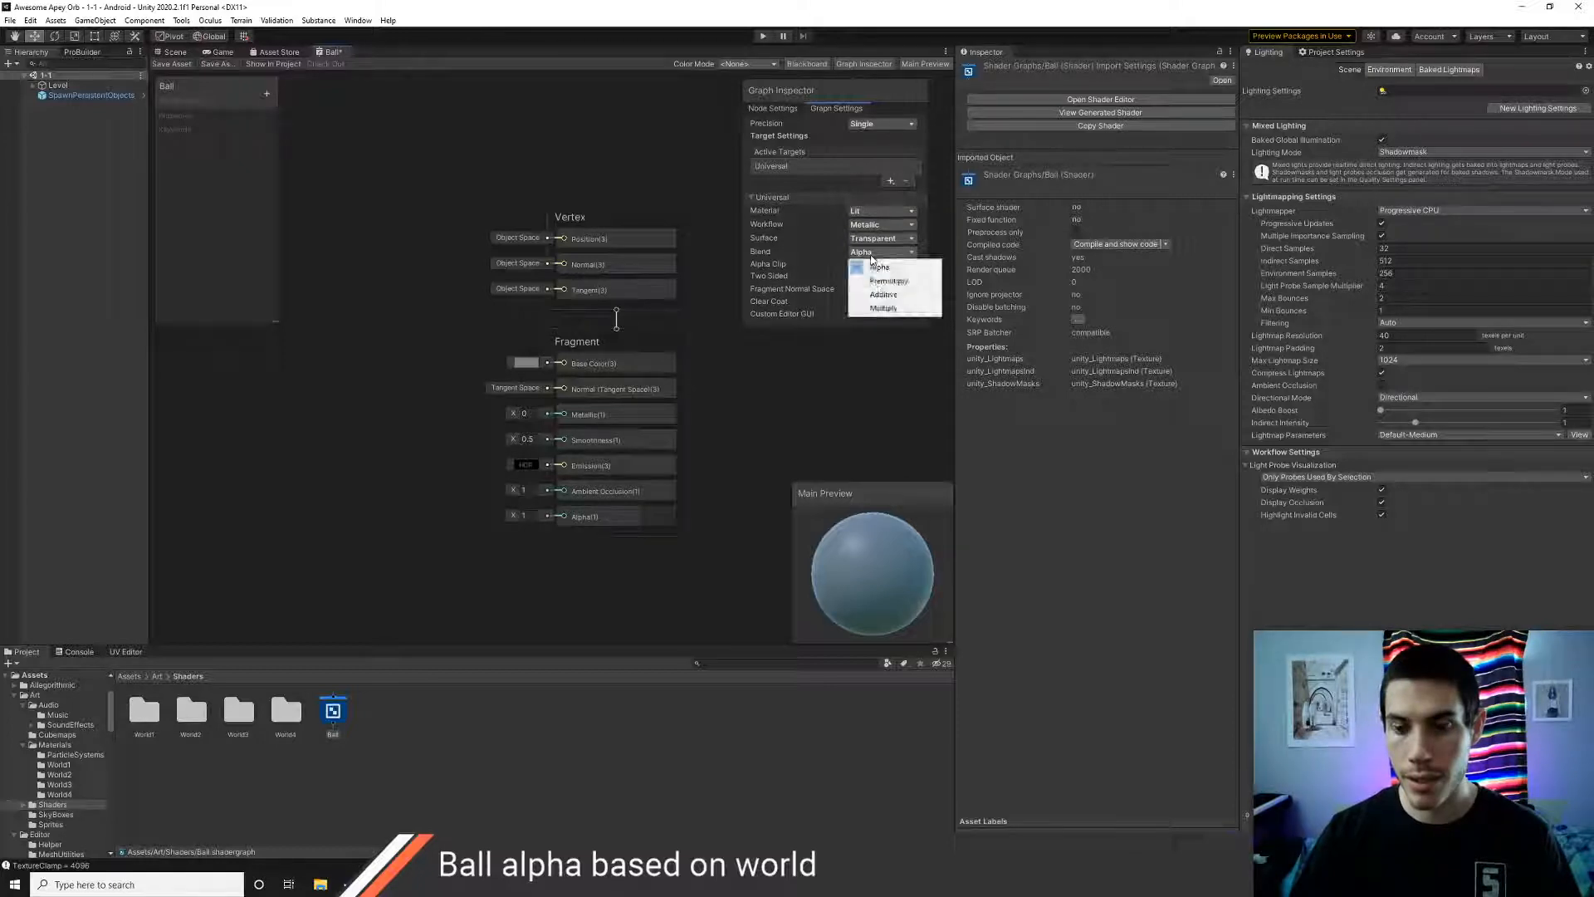
pyautogui.click(788, 405)
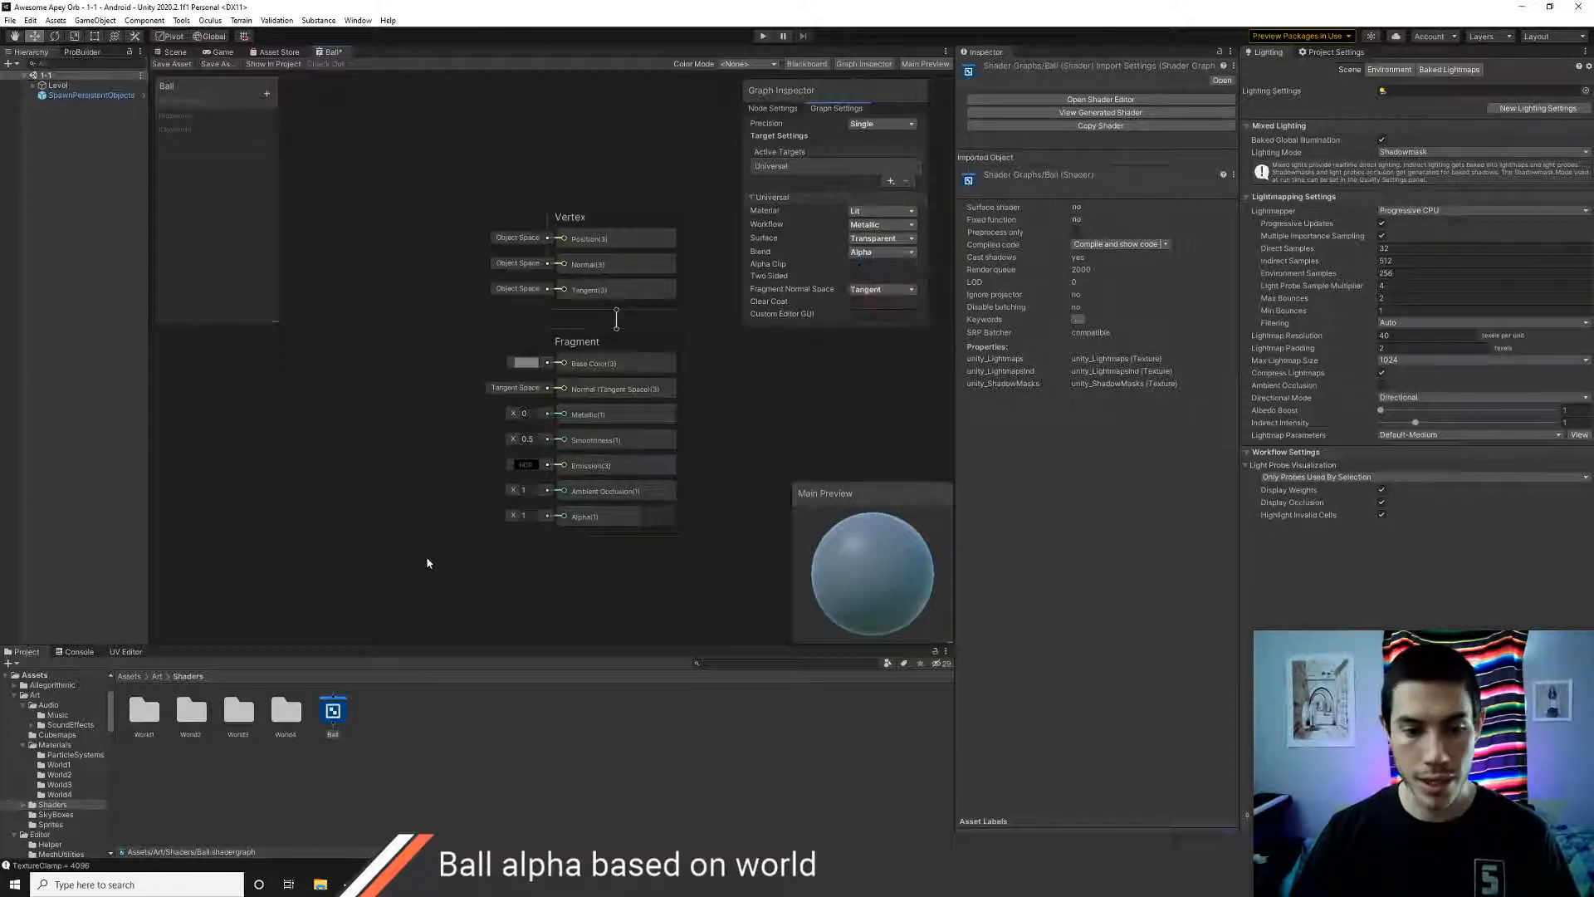
# - Open the Art Materials folder and check the Glass material's surface options and blending modes
pyautogui.click(157, 676)
pyautogui.click(238, 712)
pyautogui.doubleClick(237, 715)
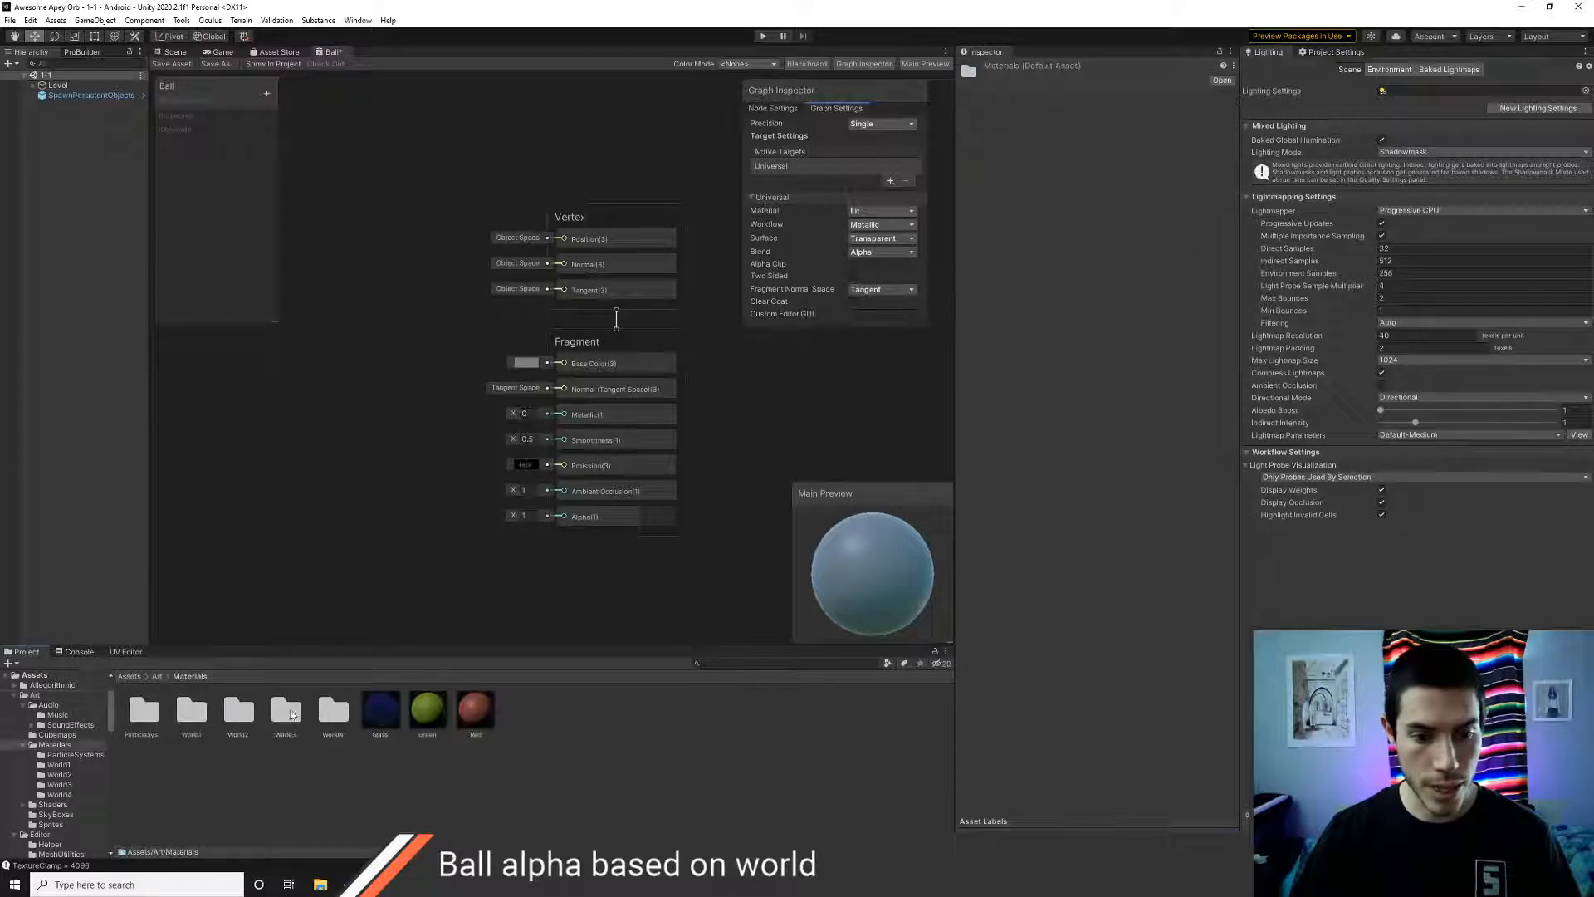
pyautogui.click(379, 713)
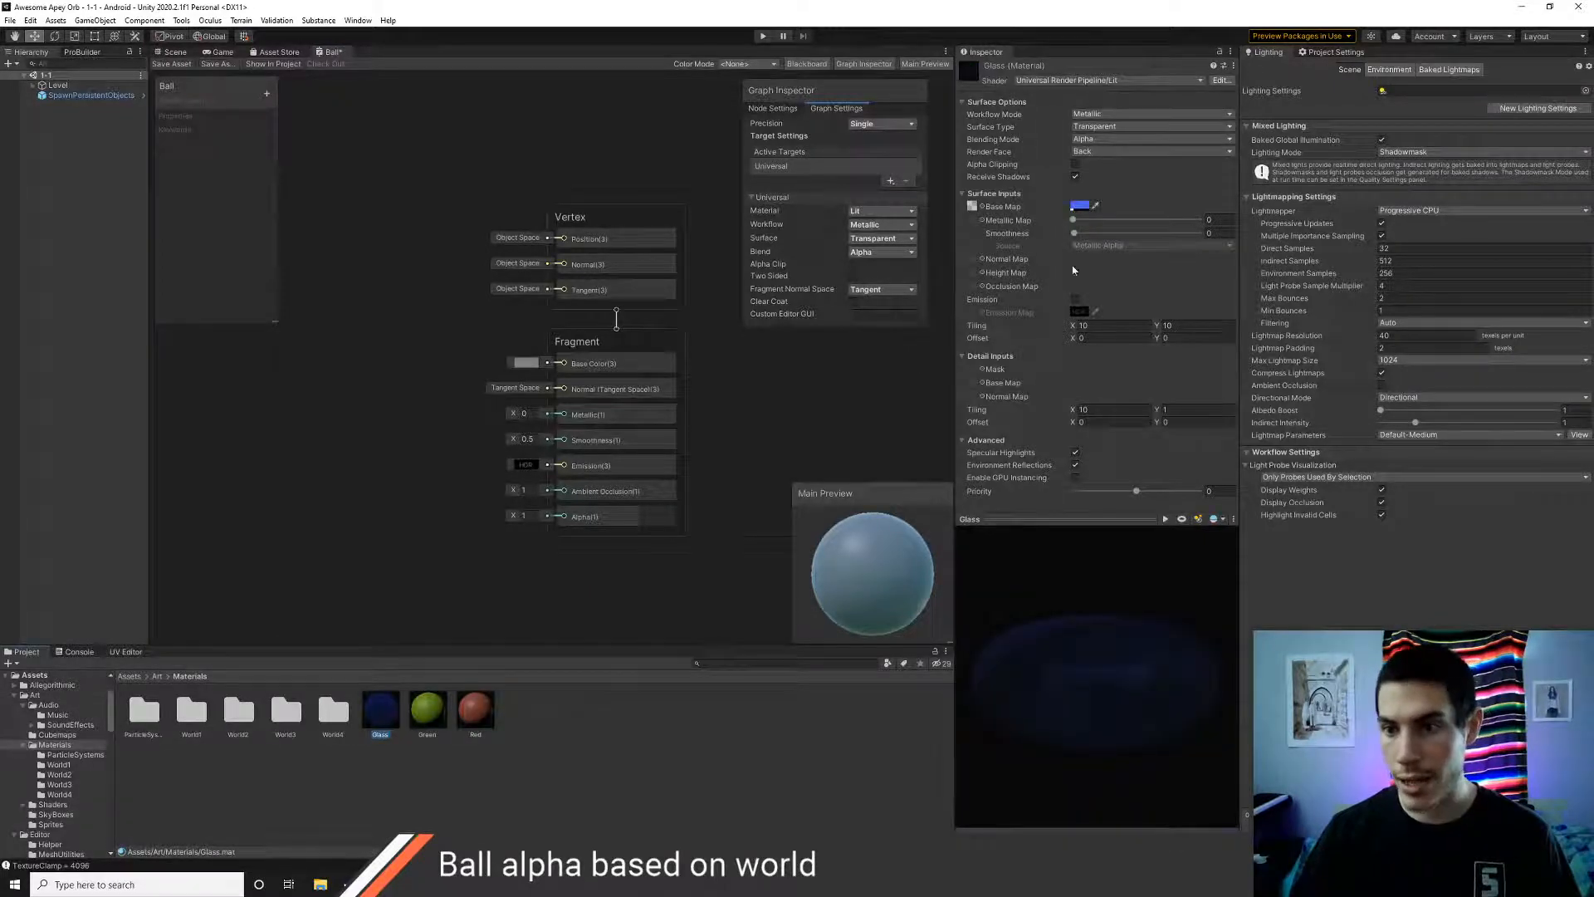
pyautogui.click(1094, 139)
pyautogui.click(1033, 147)
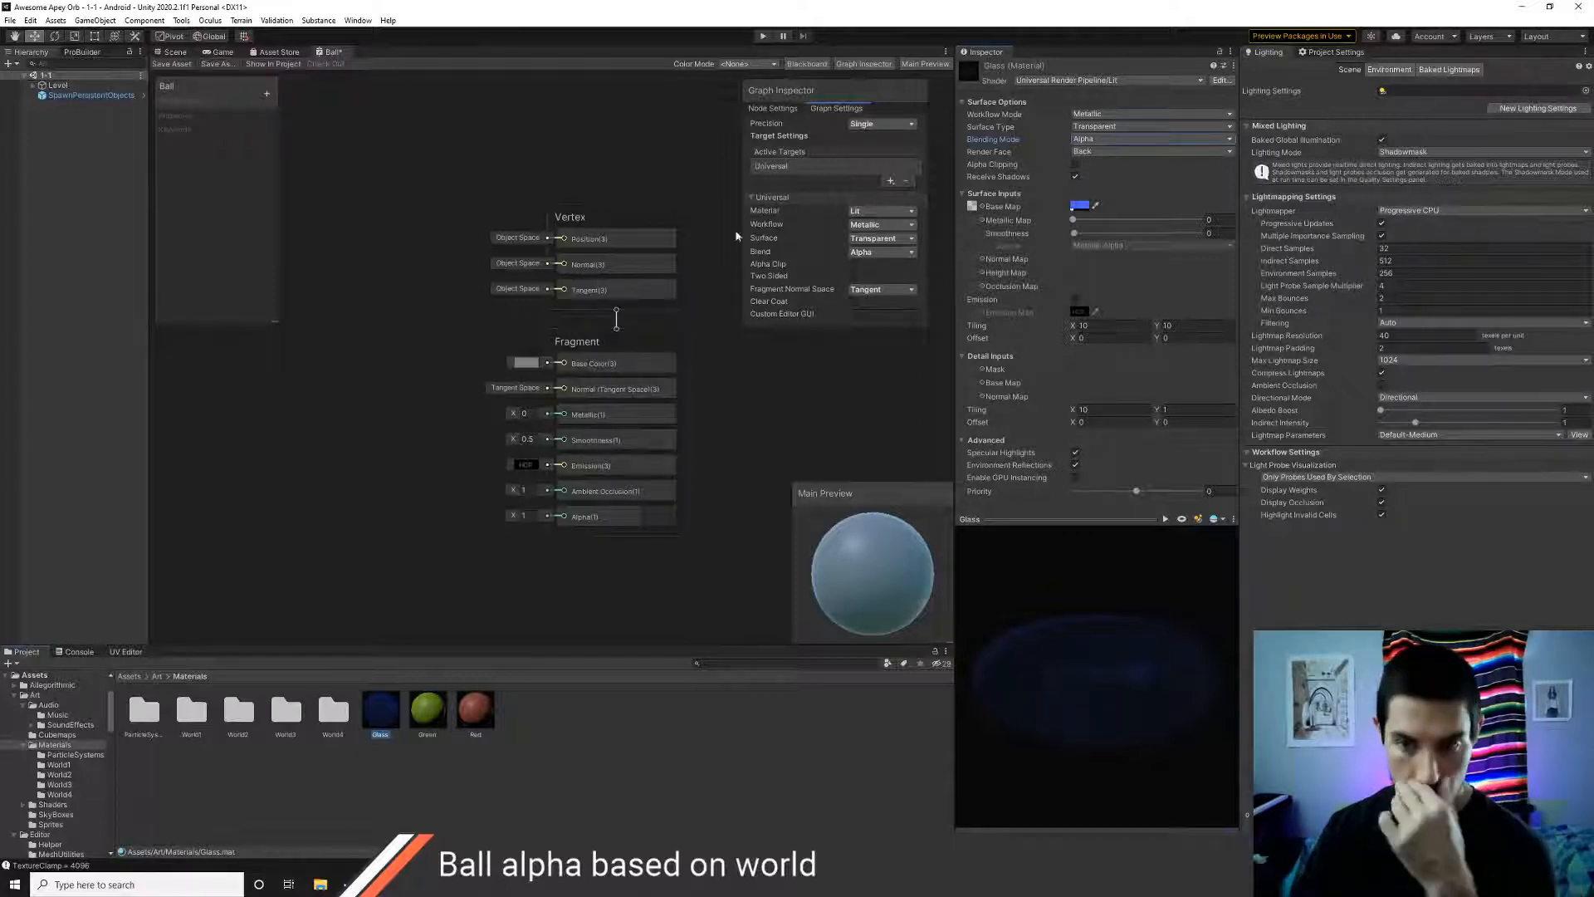
# - Enable Two Sided in the Ball graph settings and rotate the preview sphere to inspect it
pyautogui.moveTo(814, 360); pyautogui.dragTo(809, 366, button='middle')
pyautogui.click(852, 276)
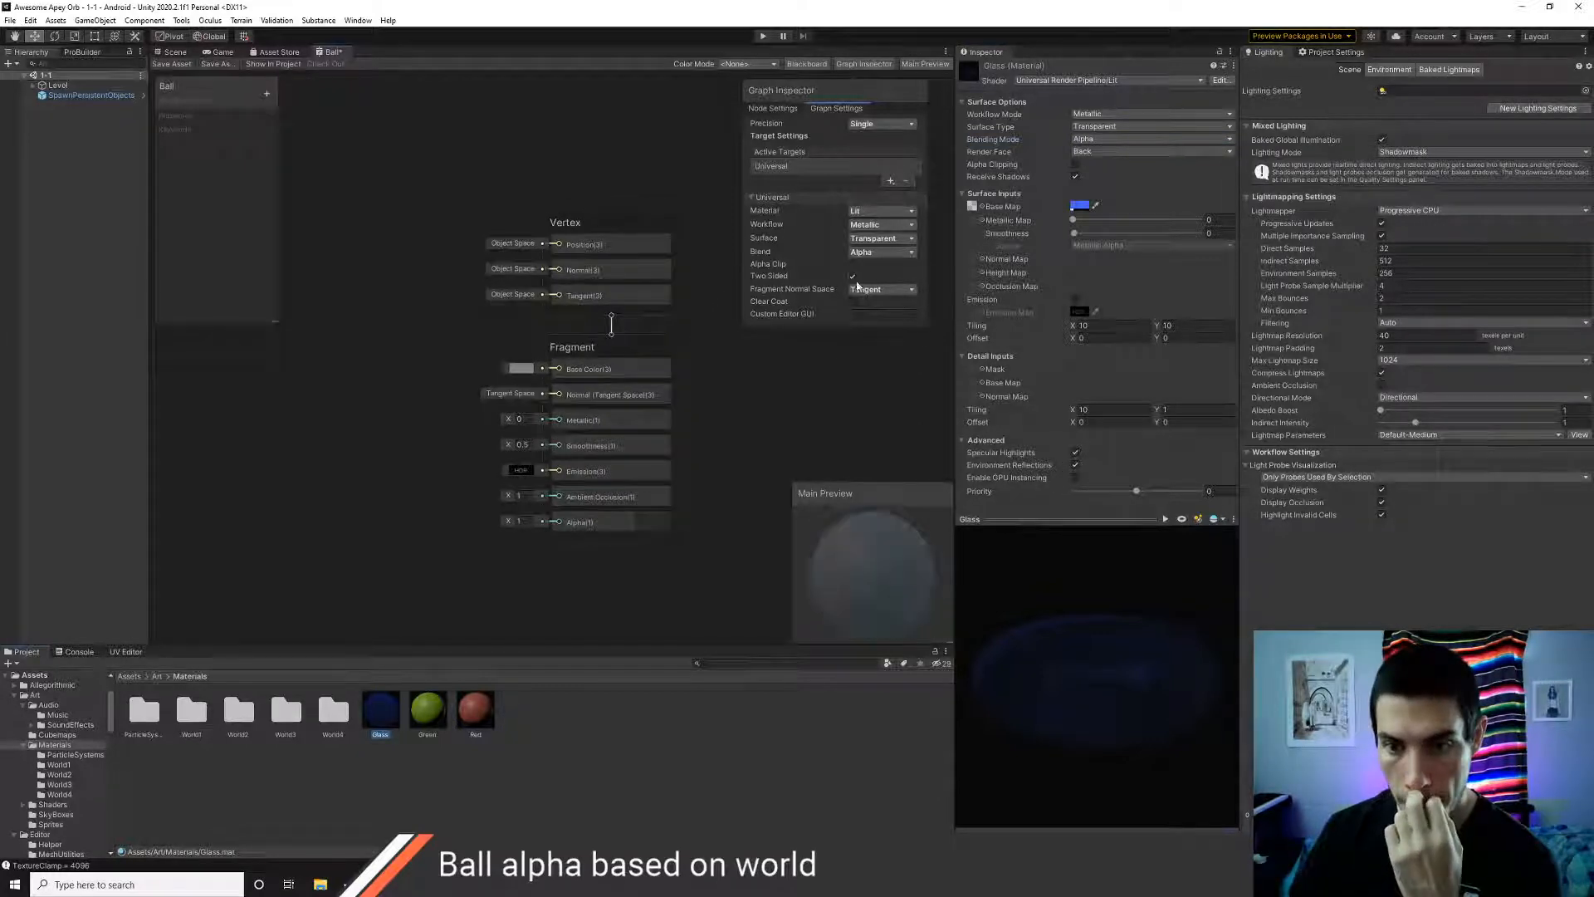
pyautogui.moveTo(885, 590); pyautogui.dragTo(925, 564)
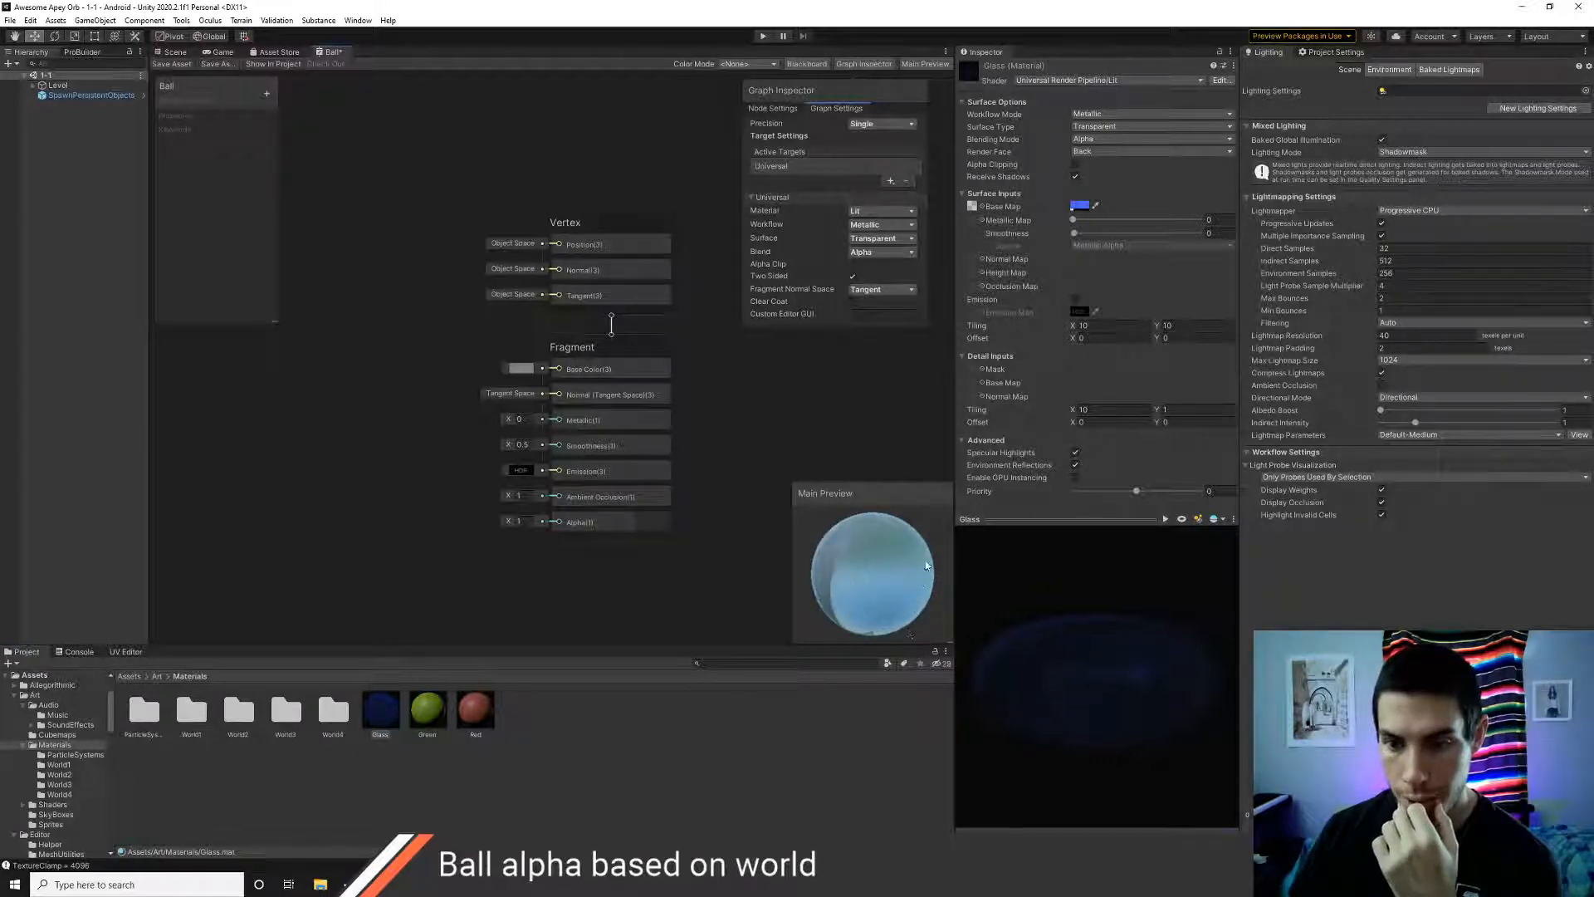
# - Try the Clear Coat option on the Ball graph and rotate the preview sphere
pyautogui.click(852, 302)
pyautogui.click(853, 303)
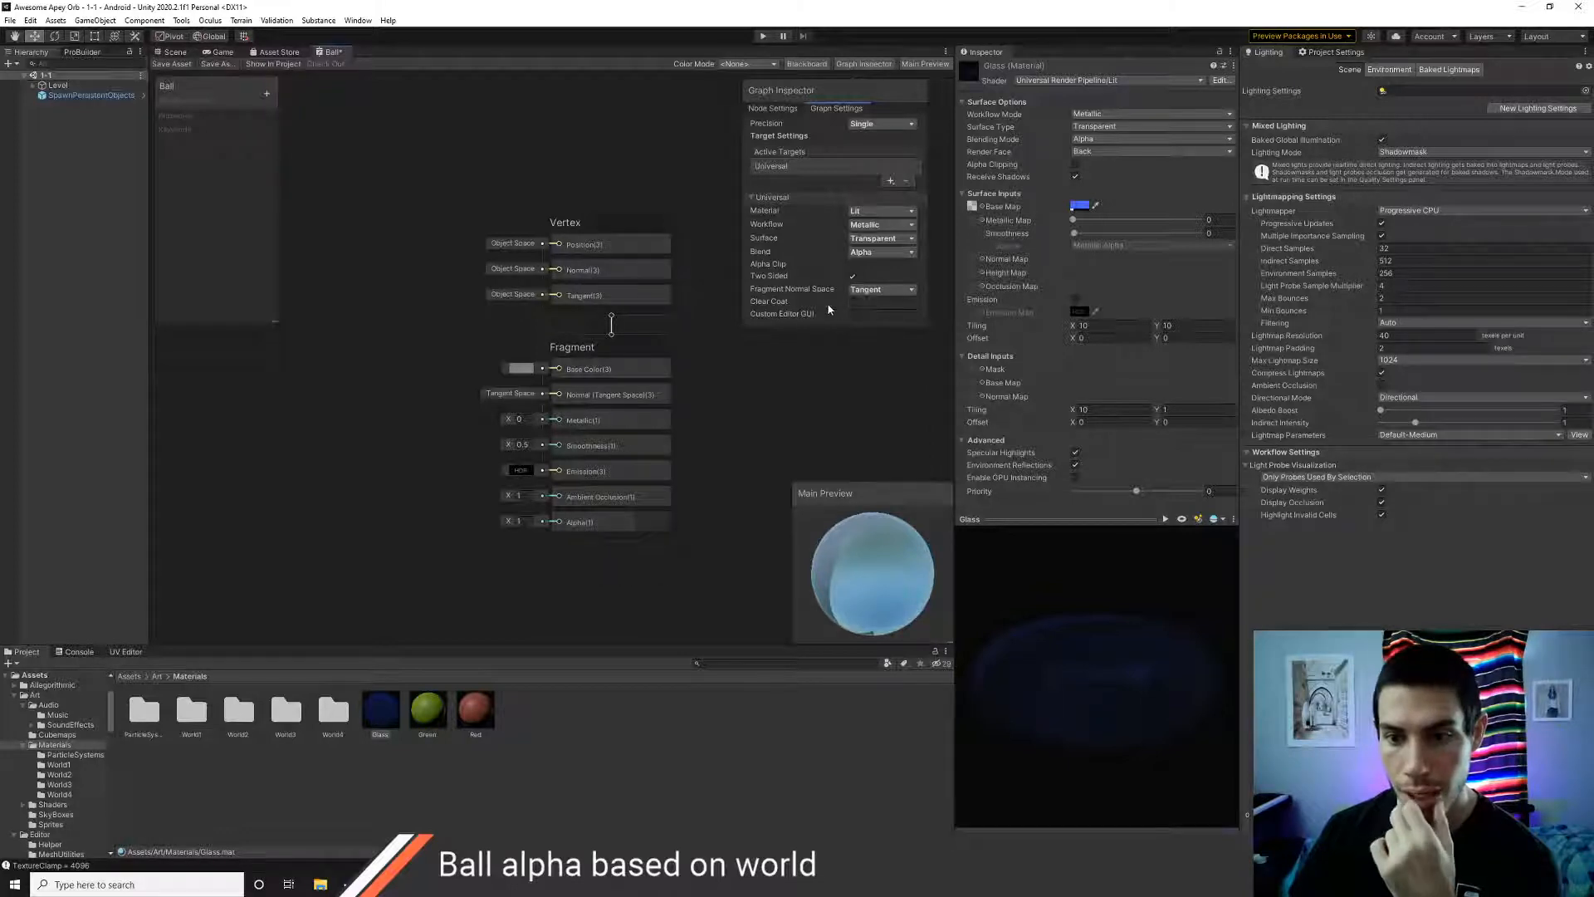
pyautogui.moveTo(829, 562); pyautogui.dragTo(884, 566)
pyautogui.moveTo(406, 316); pyautogui.dragTo(375, 288, button='middle')
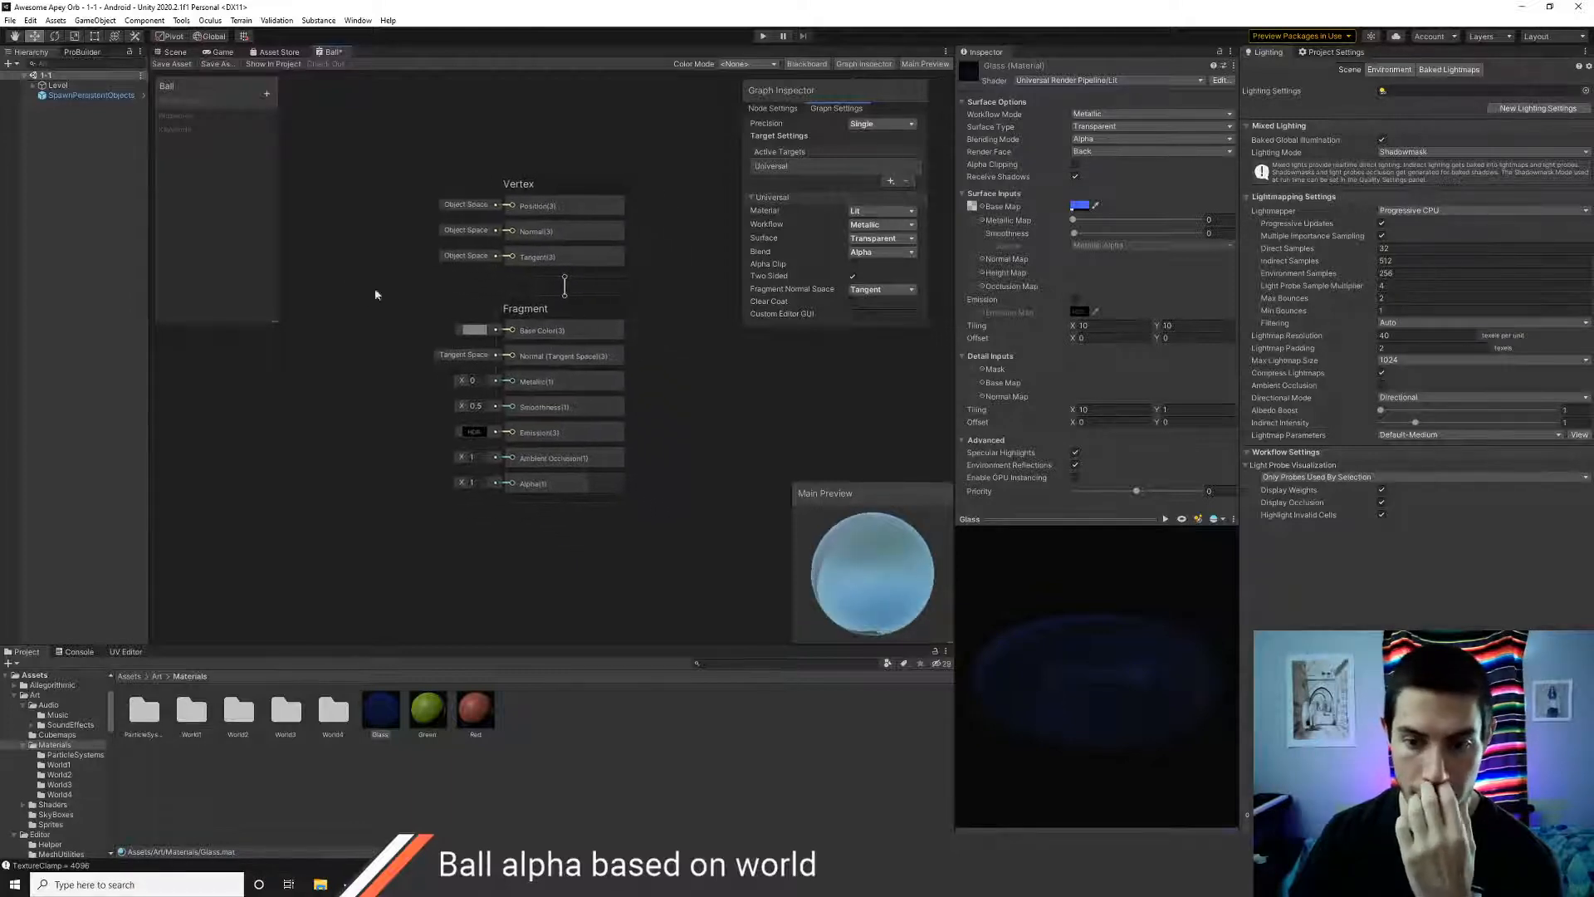
pyautogui.moveTo(794, 371); pyautogui.dragTo(791, 388, button='middle')
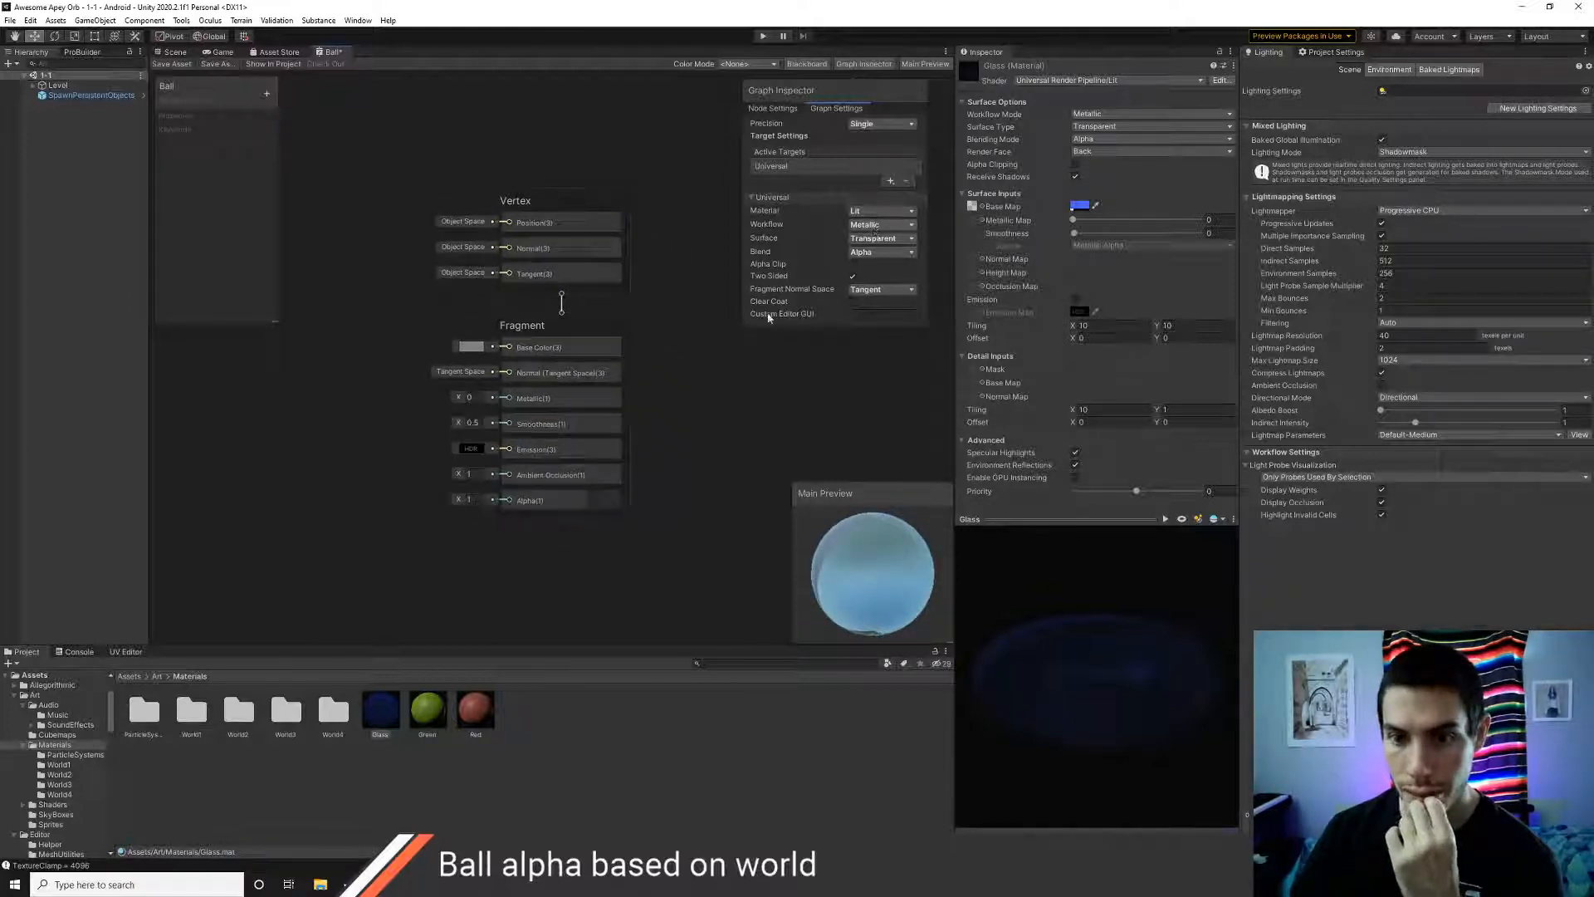
pyautogui.moveTo(703, 307); pyautogui.dragTo(741, 324, button='middle')
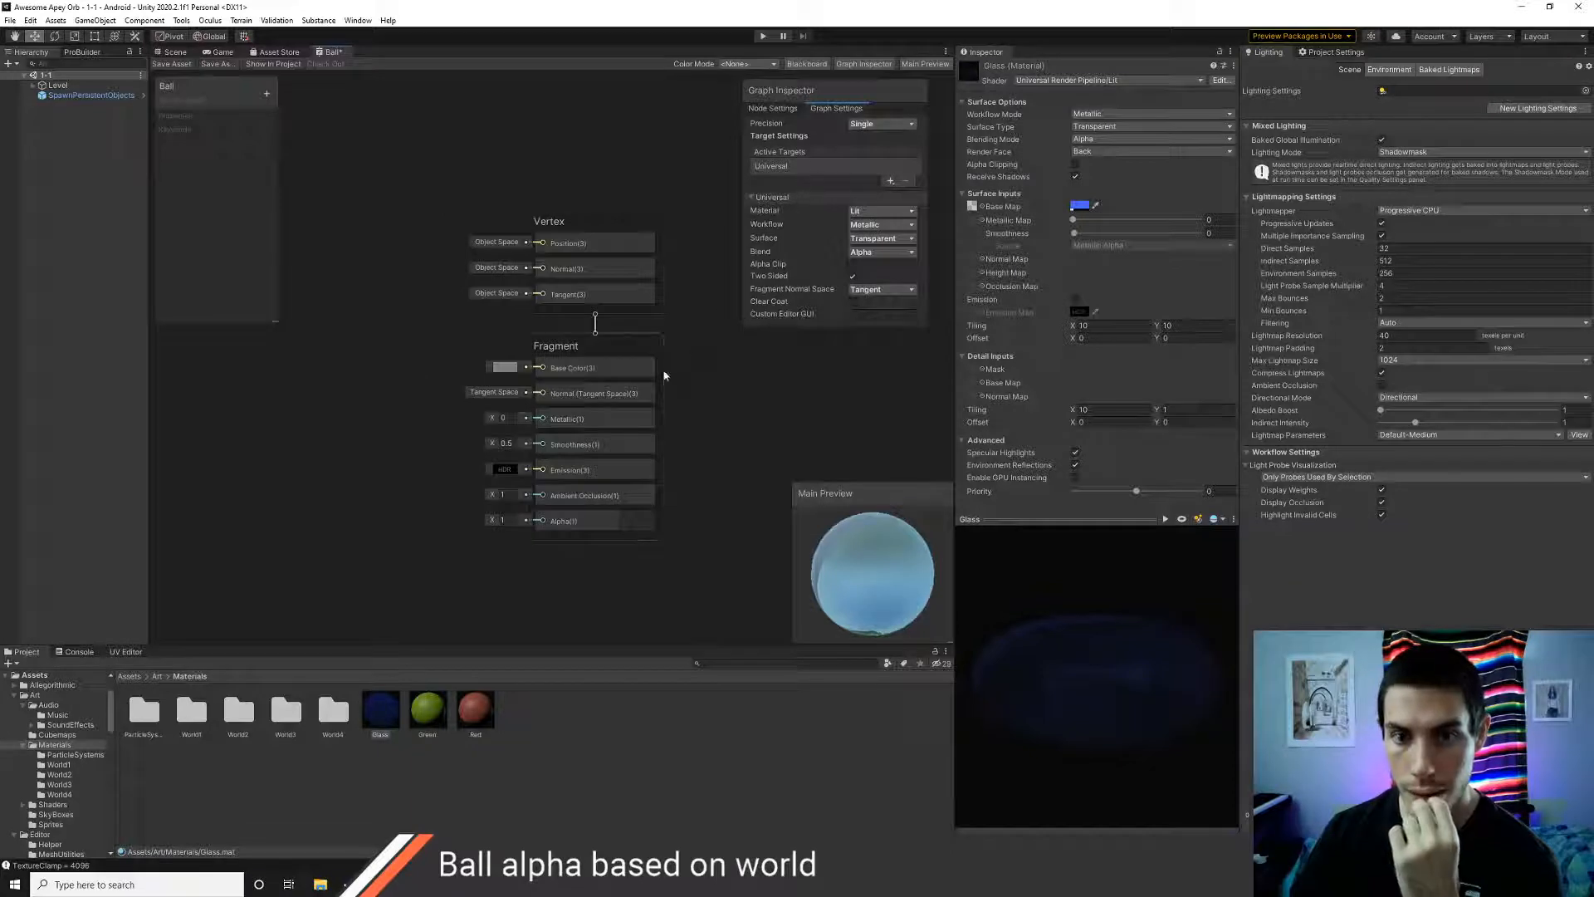
pyautogui.moveTo(705, 377); pyautogui.dragTo(676, 396, button='middle')
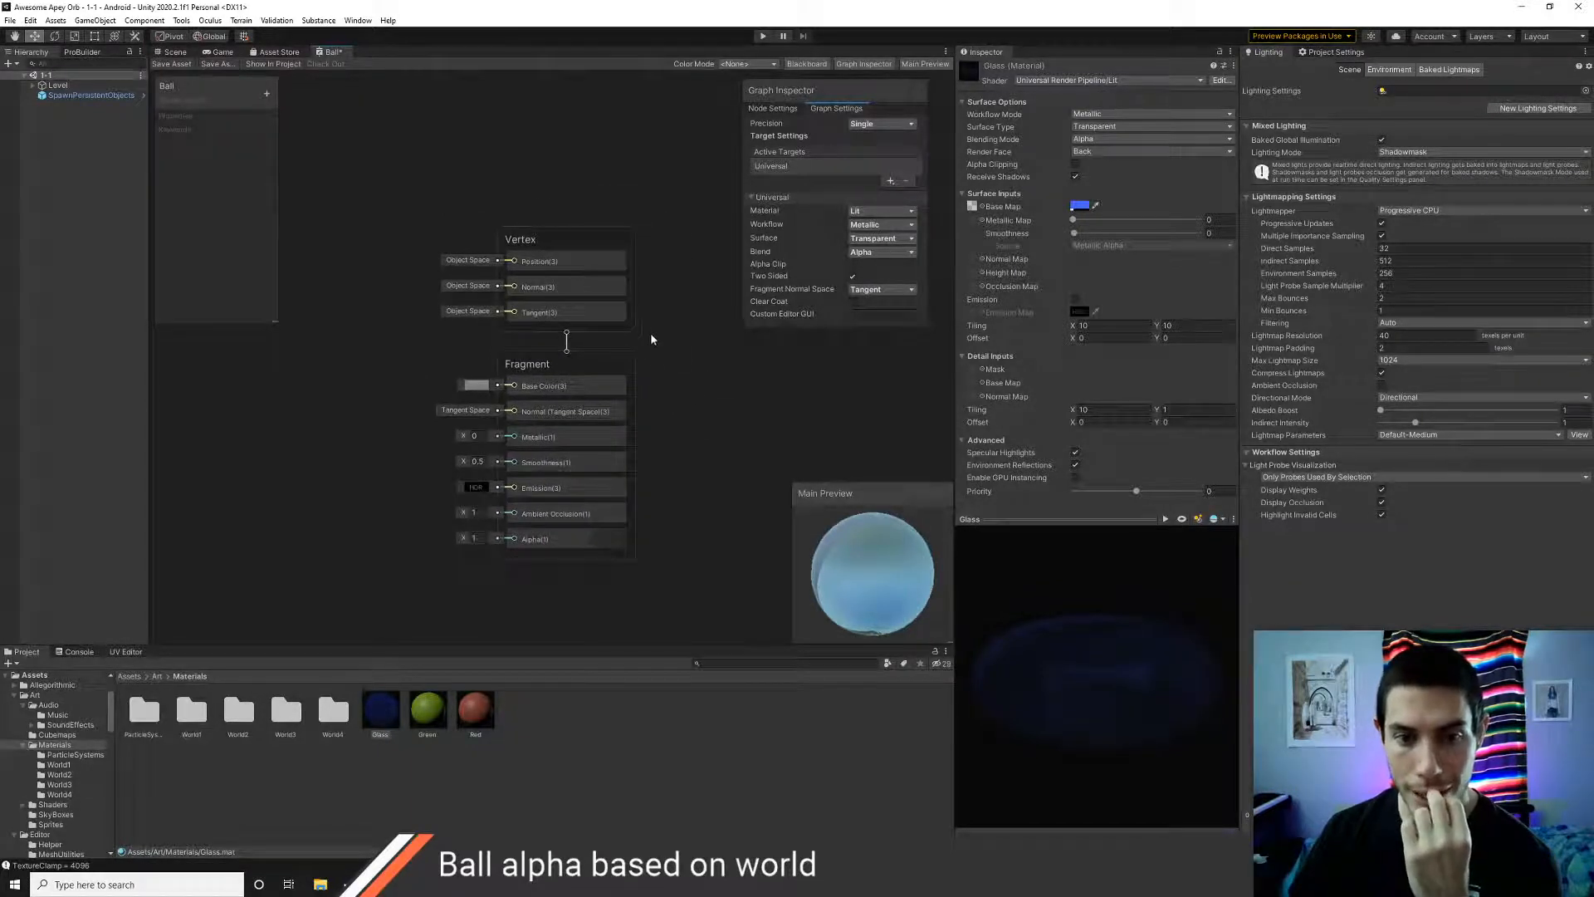
pyautogui.moveTo(655, 380); pyautogui.dragTo(663, 338, button='middle')
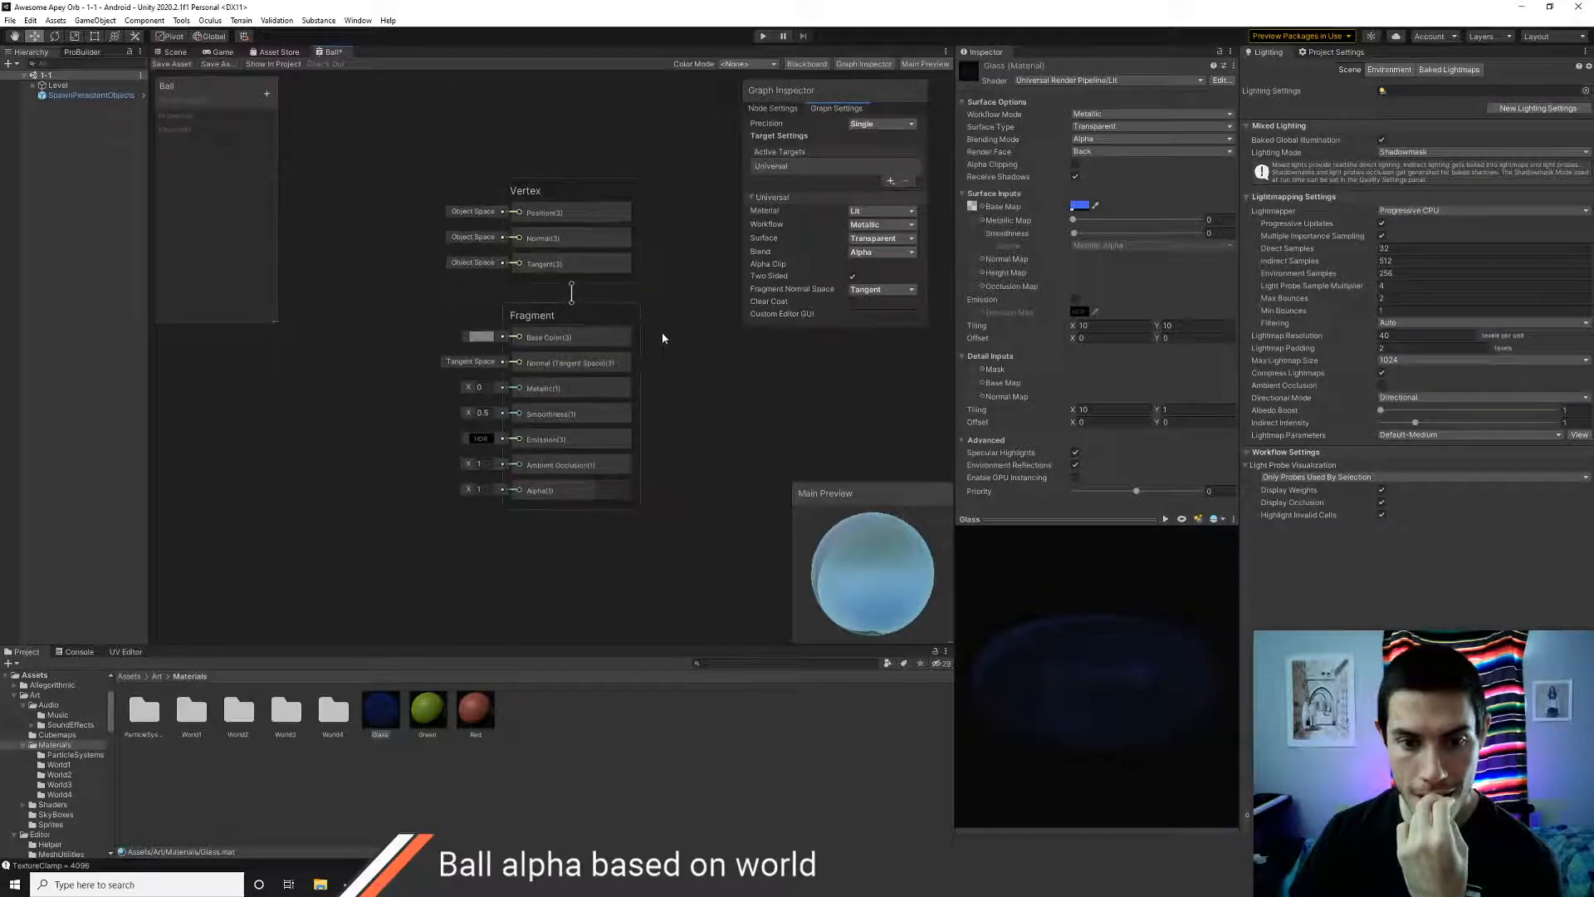
# - Set the fragment Base Color of the Ball graph to the blue sampled from the Glass material's Base Map color
pyautogui.click(479, 337)
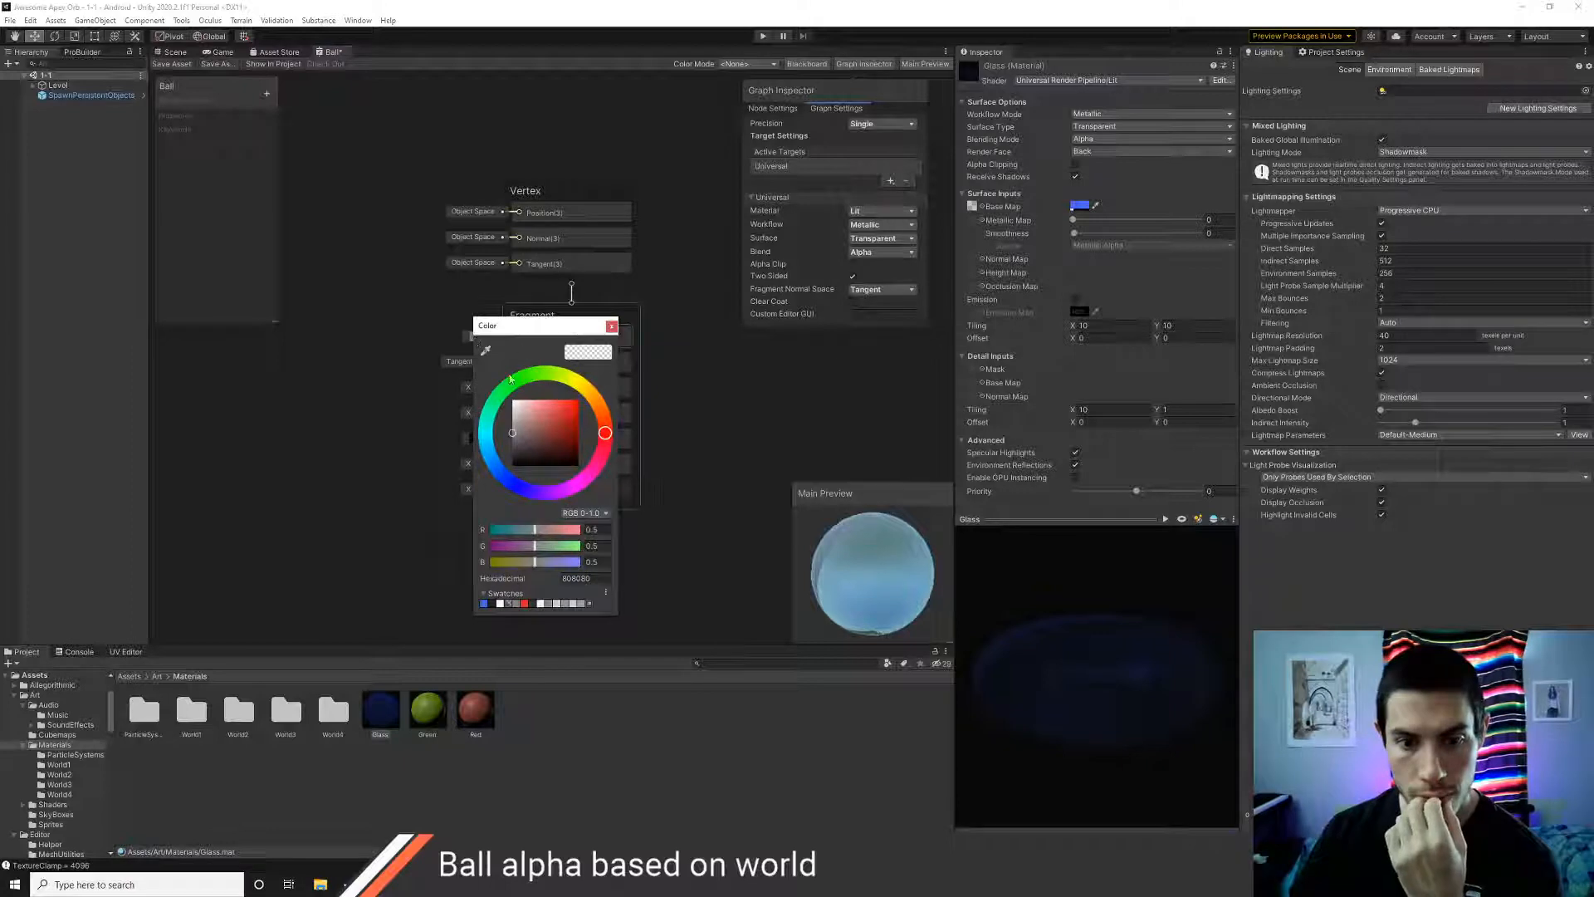
pyautogui.click(484, 351)
pyautogui.click(1080, 205)
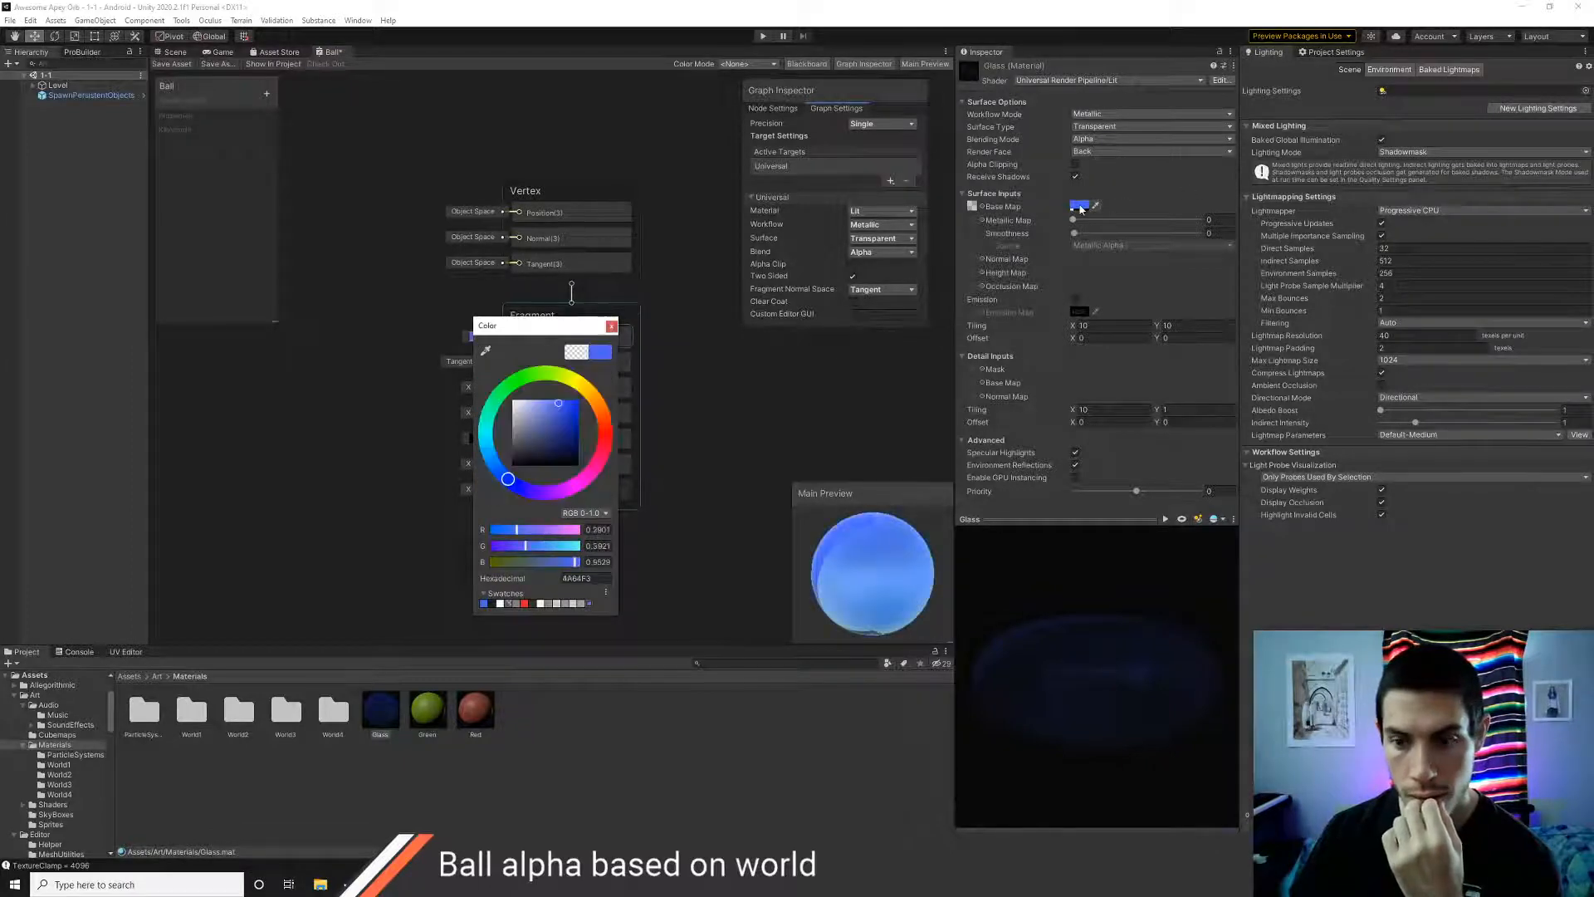
pyautogui.click(611, 326)
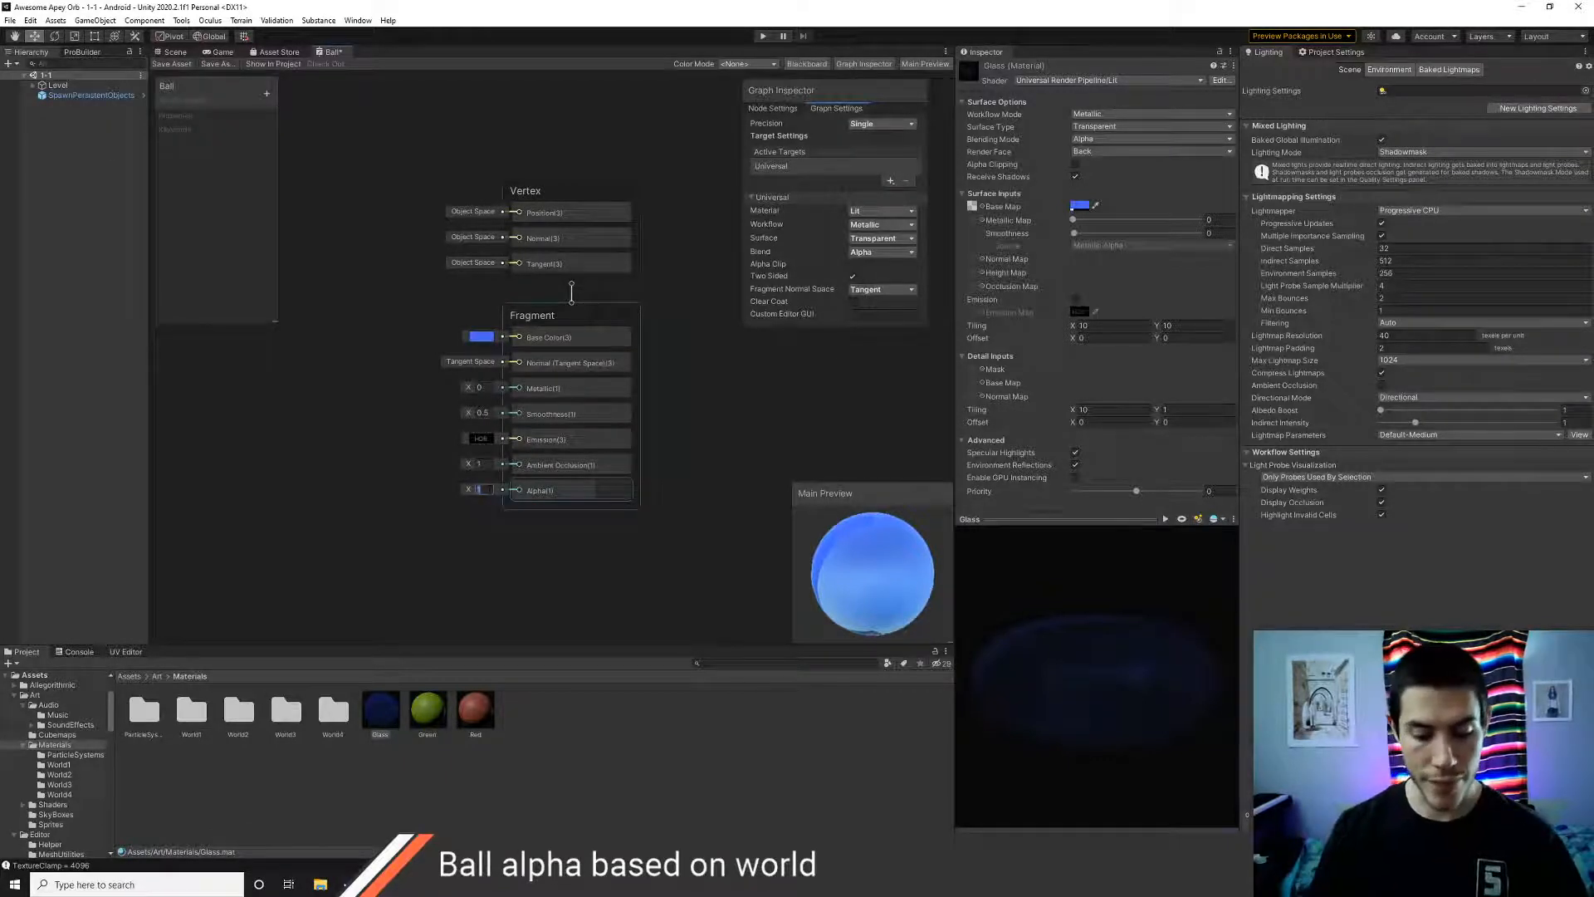
# - Set the fragment Alpha to 0.2 and rotate the main preview sphere to check its transparency
pyautogui.write('2')
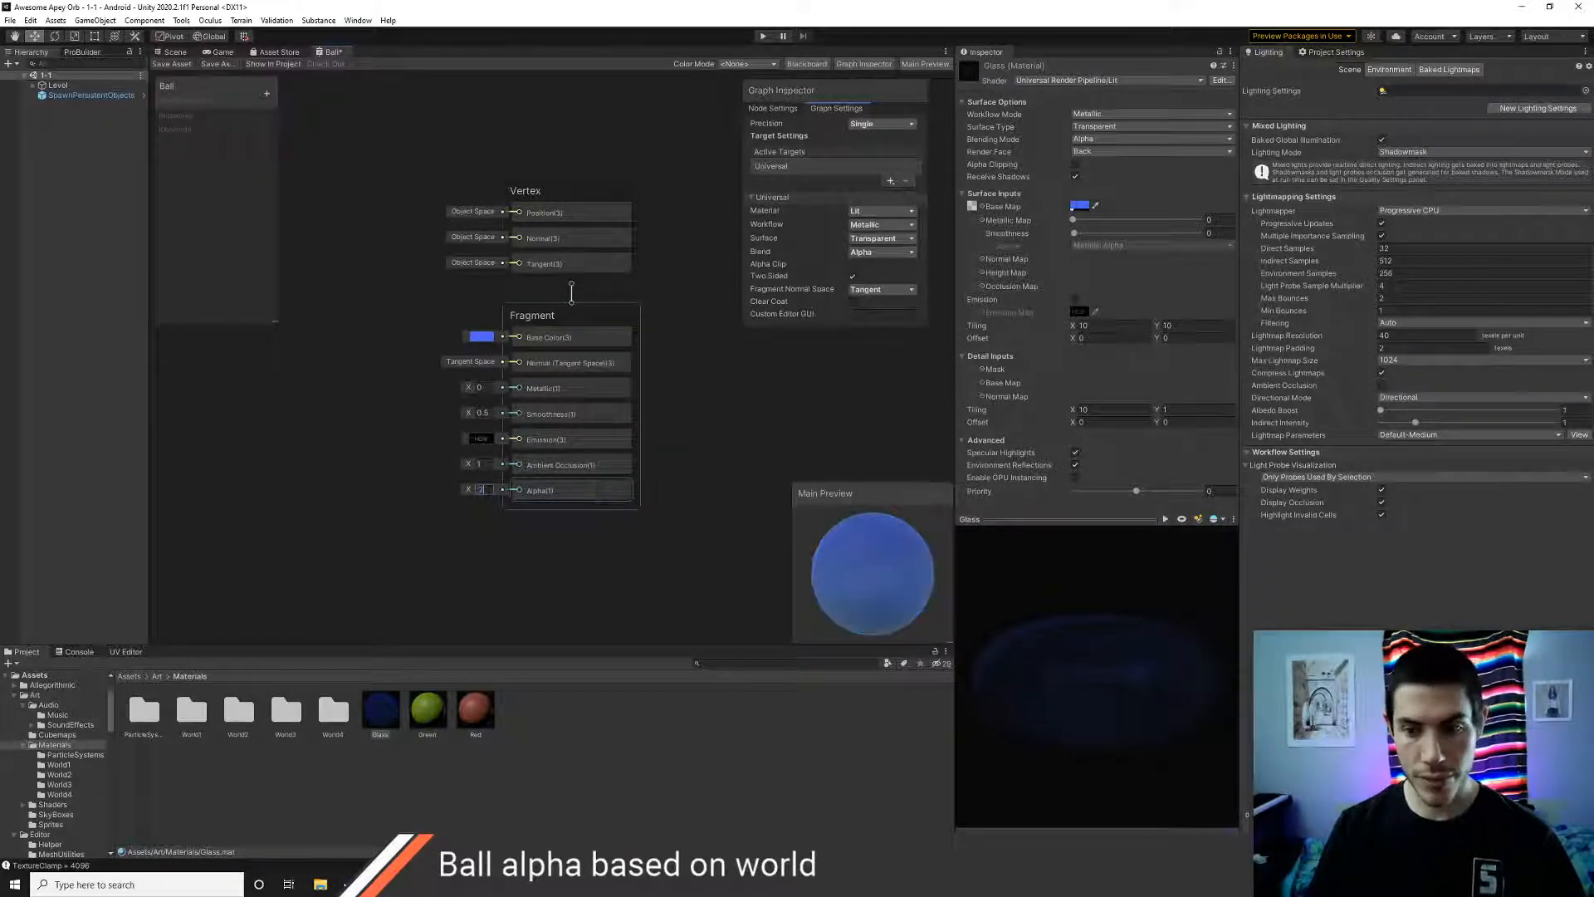
pyautogui.click(863, 547)
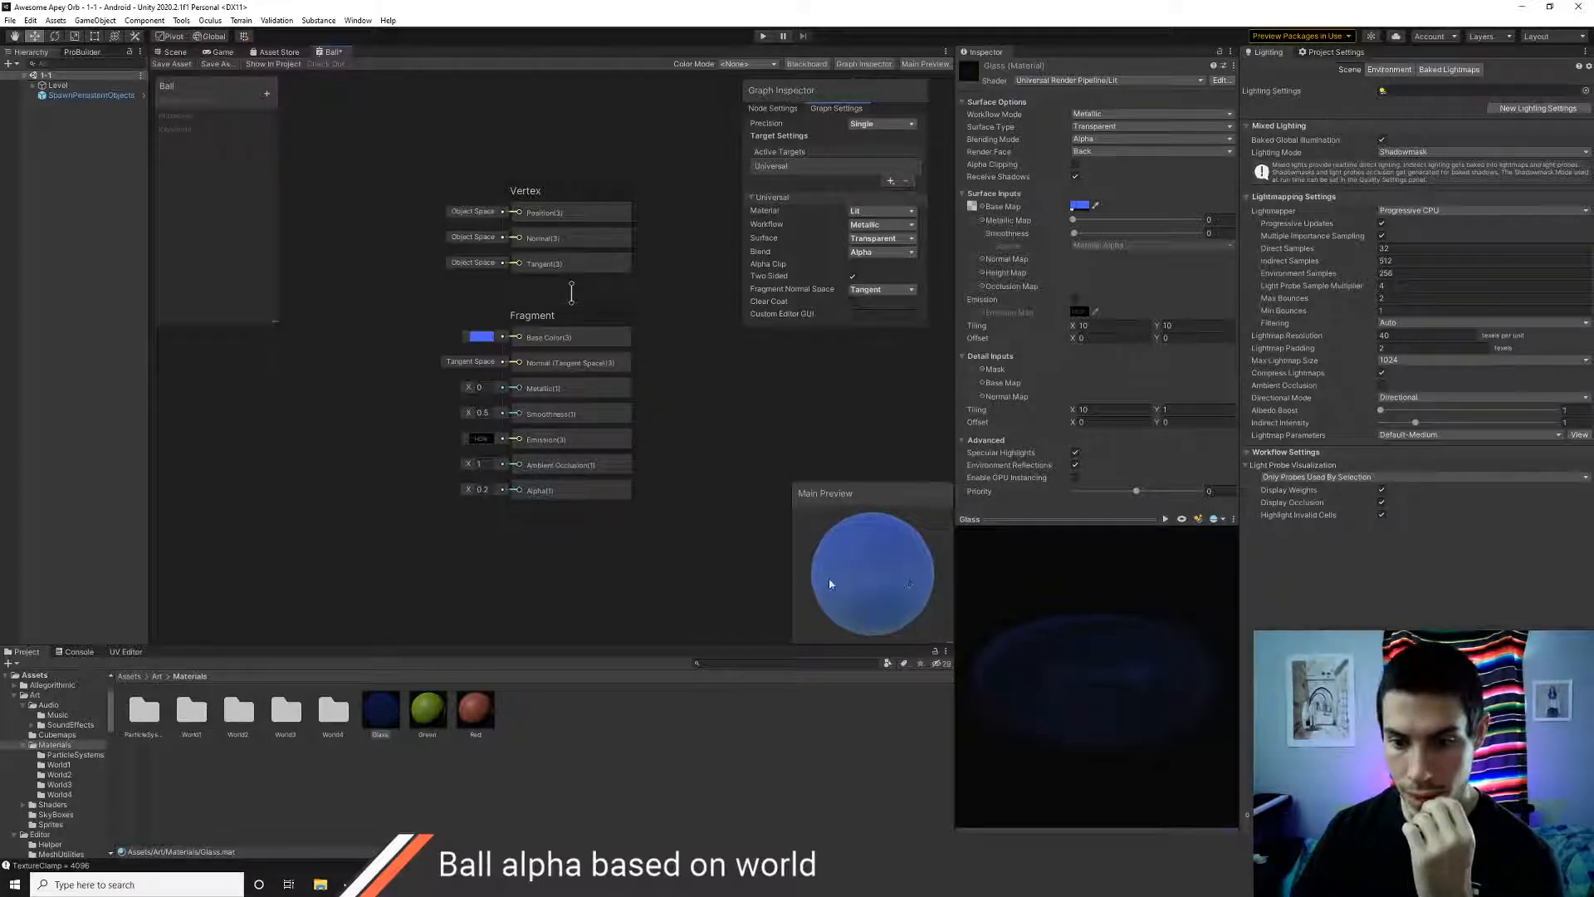
pyautogui.moveTo(828, 584); pyautogui.dragTo(893, 631)
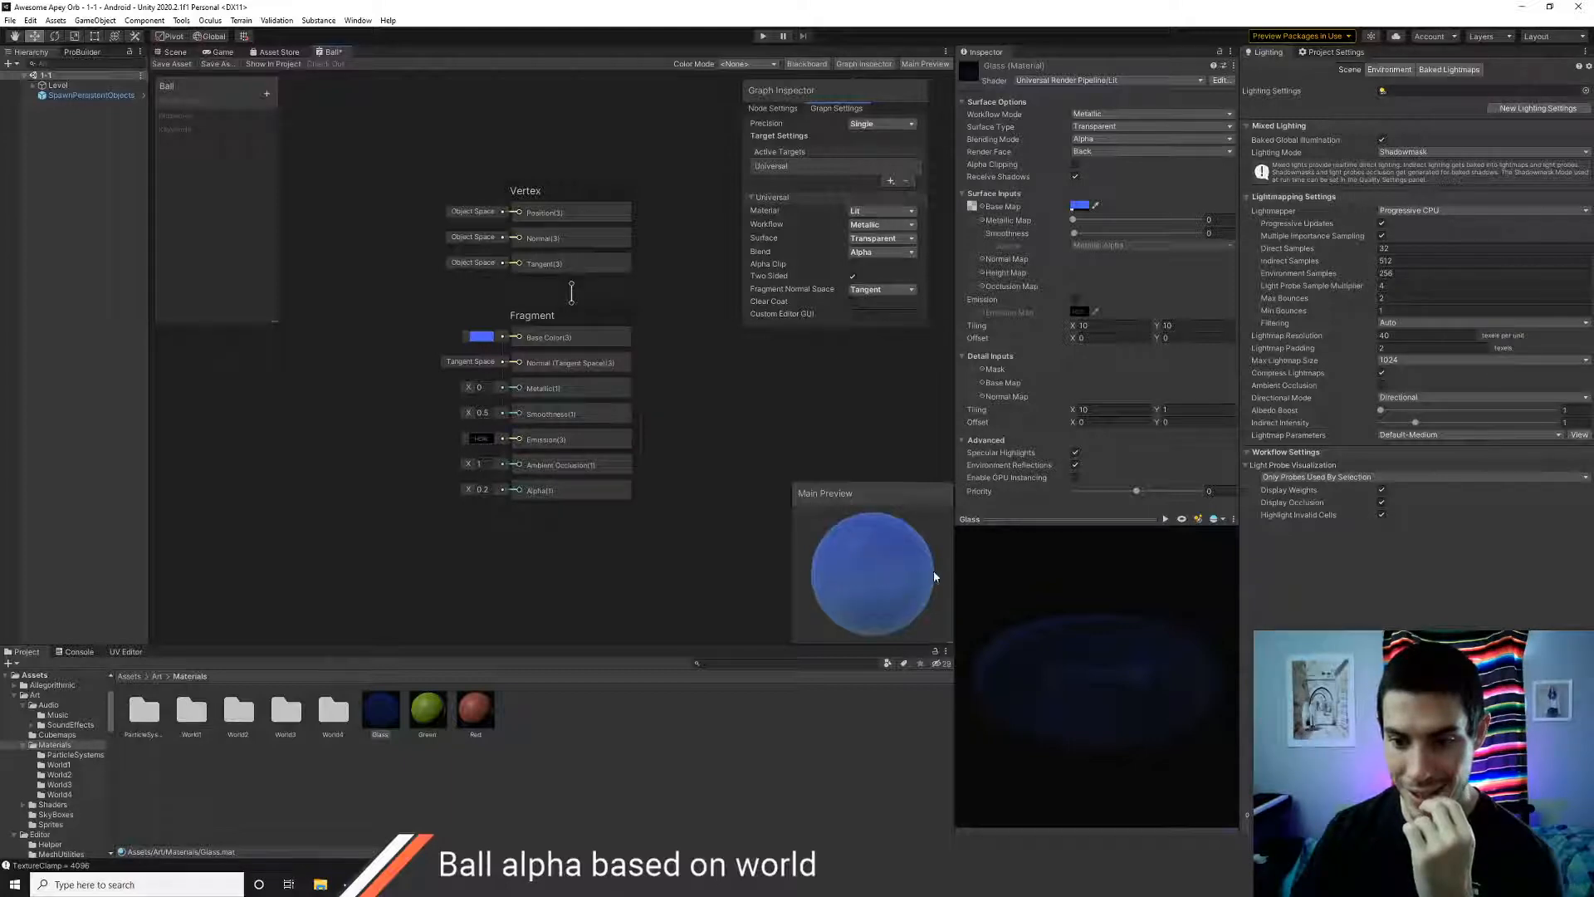
pyautogui.moveTo(934, 571); pyautogui.dragTo(913, 571)
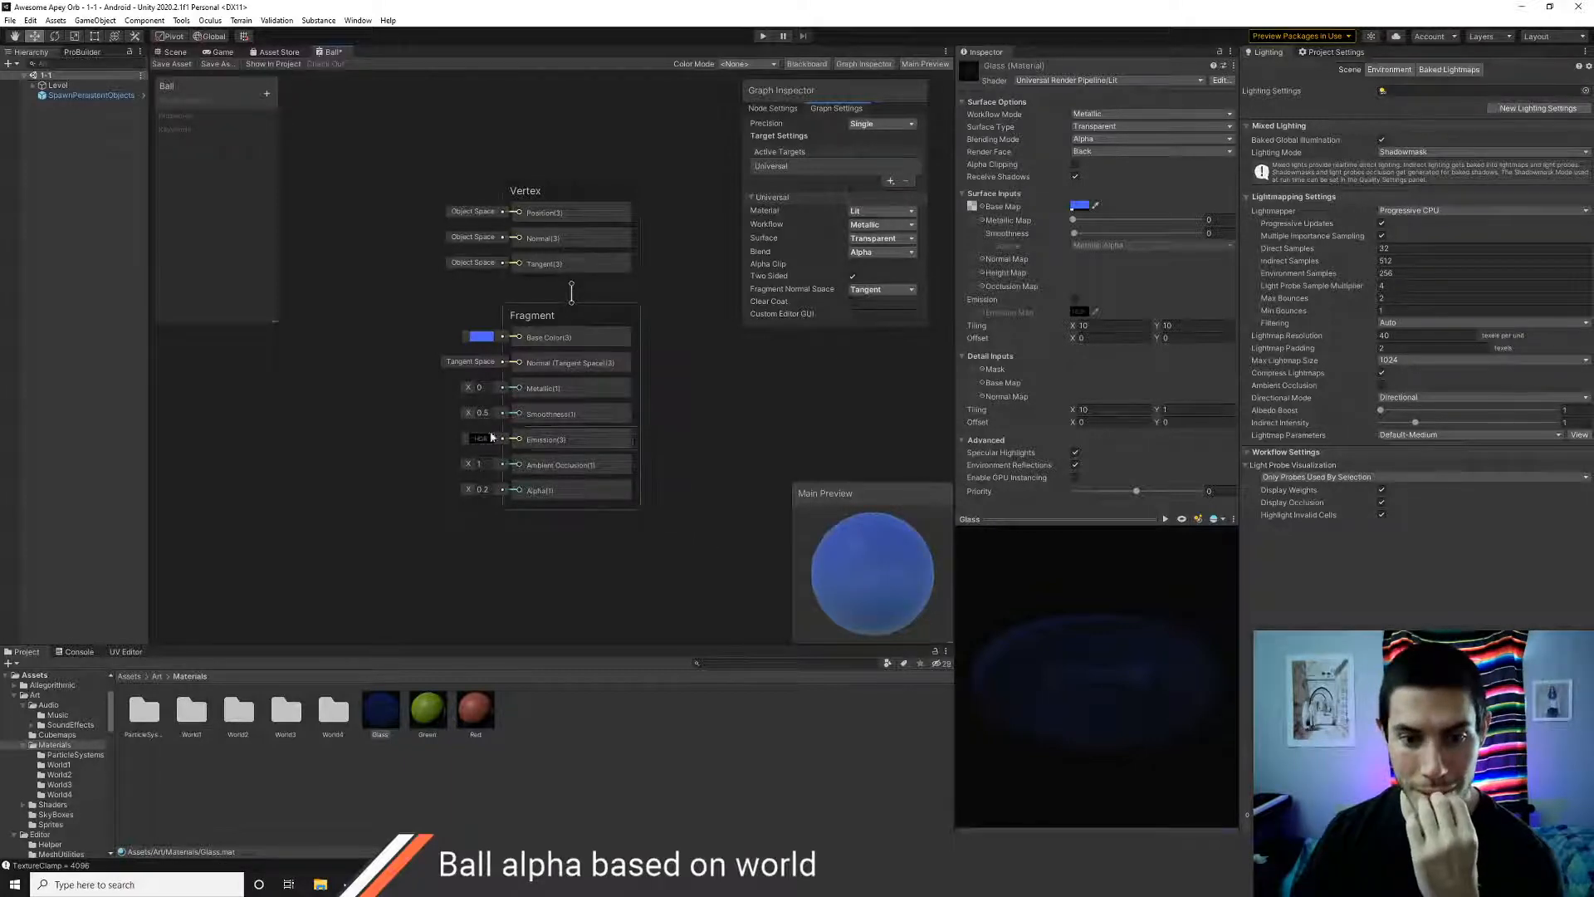
# - Set the fragment Smoothness of the Ball graph to 0
pyautogui.moveTo(469, 417); pyautogui.dragTo(459, 420)
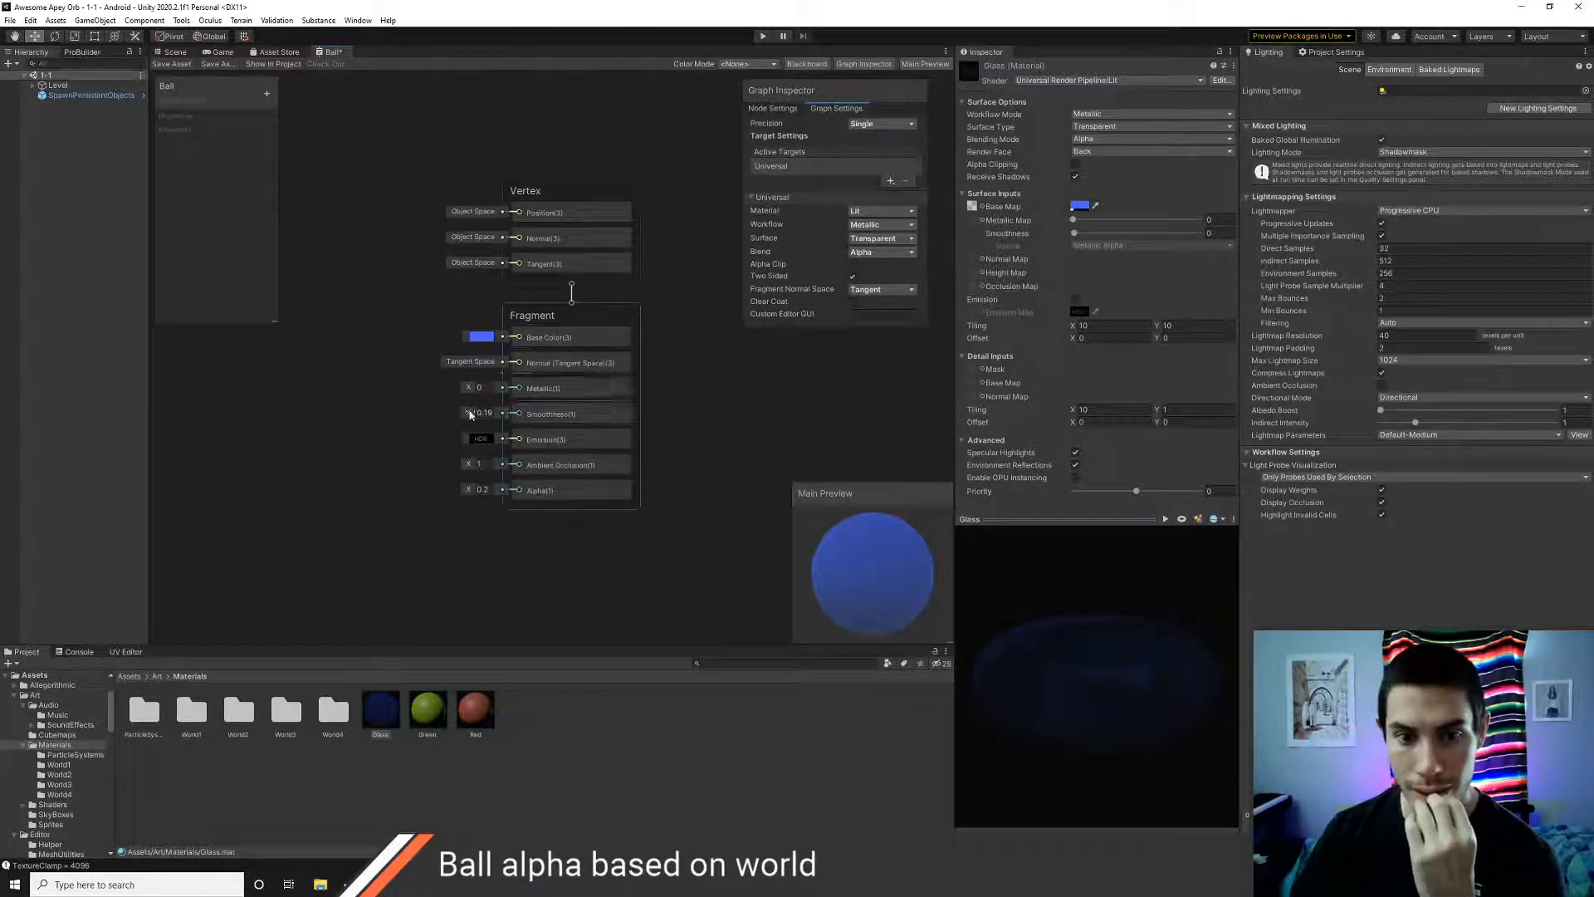
pyautogui.moveTo(468, 413); pyautogui.dragTo(409, 419)
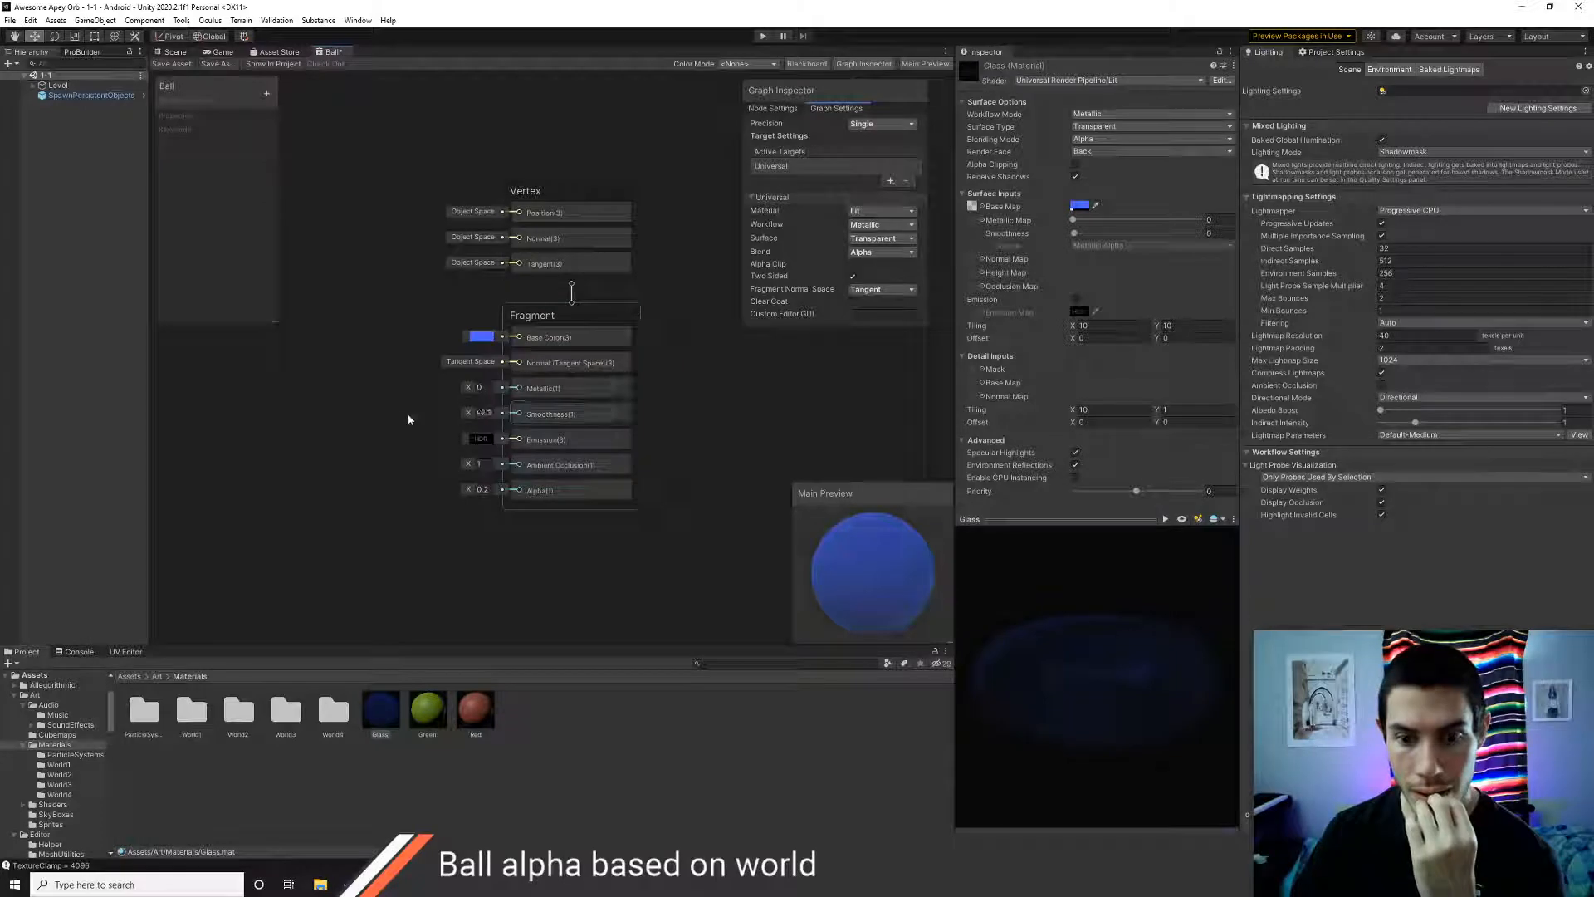
pyautogui.click(484, 412)
pyautogui.write('0')
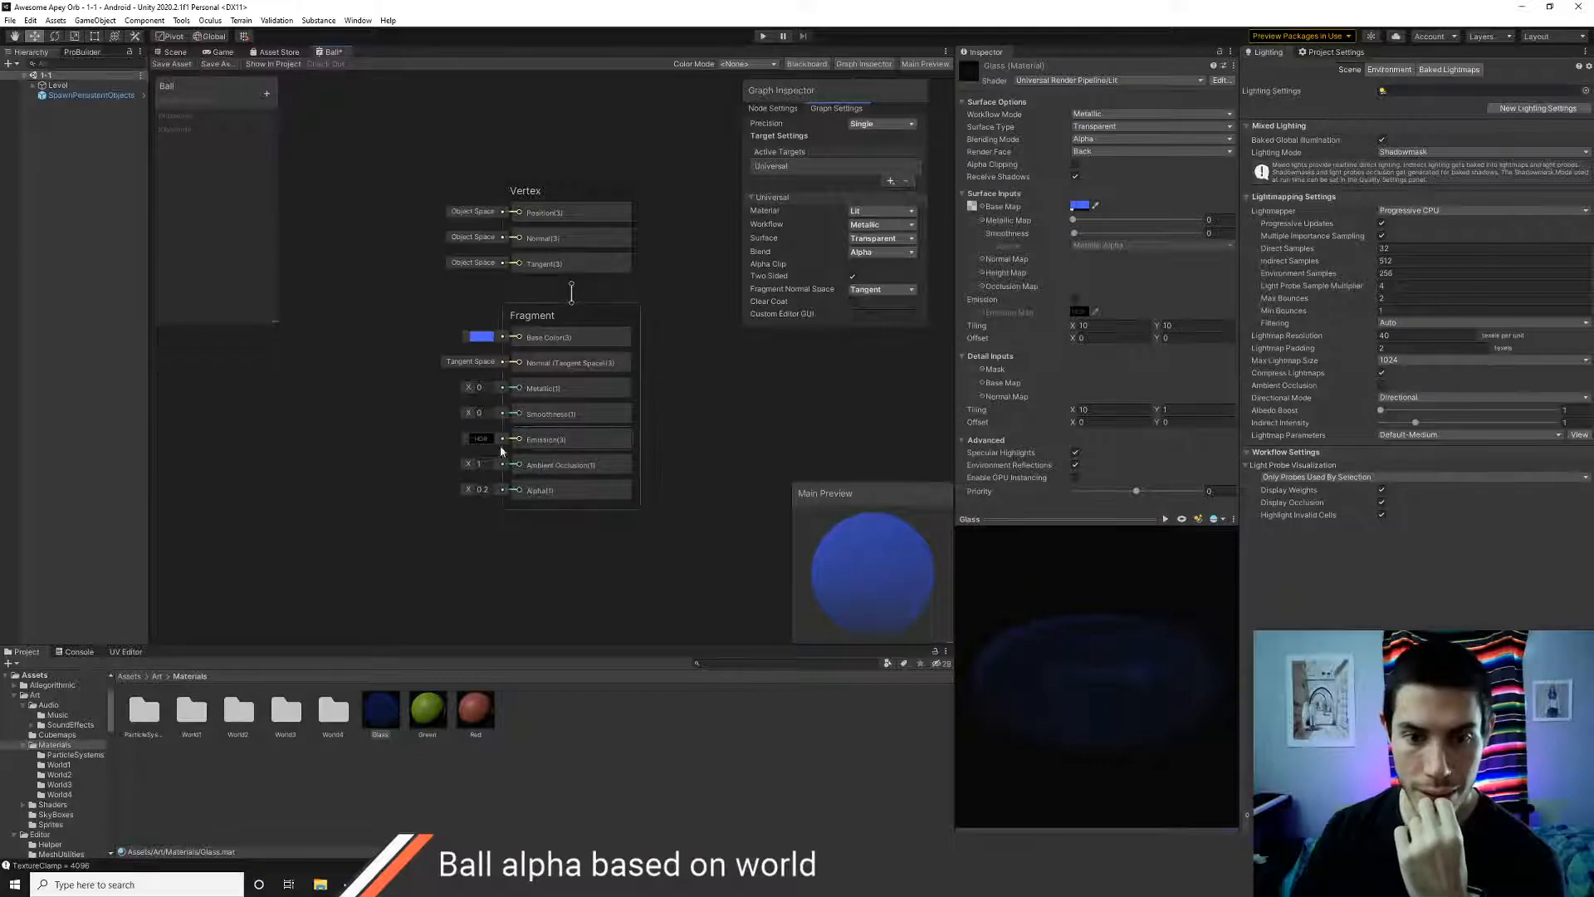
pyautogui.click(401, 494)
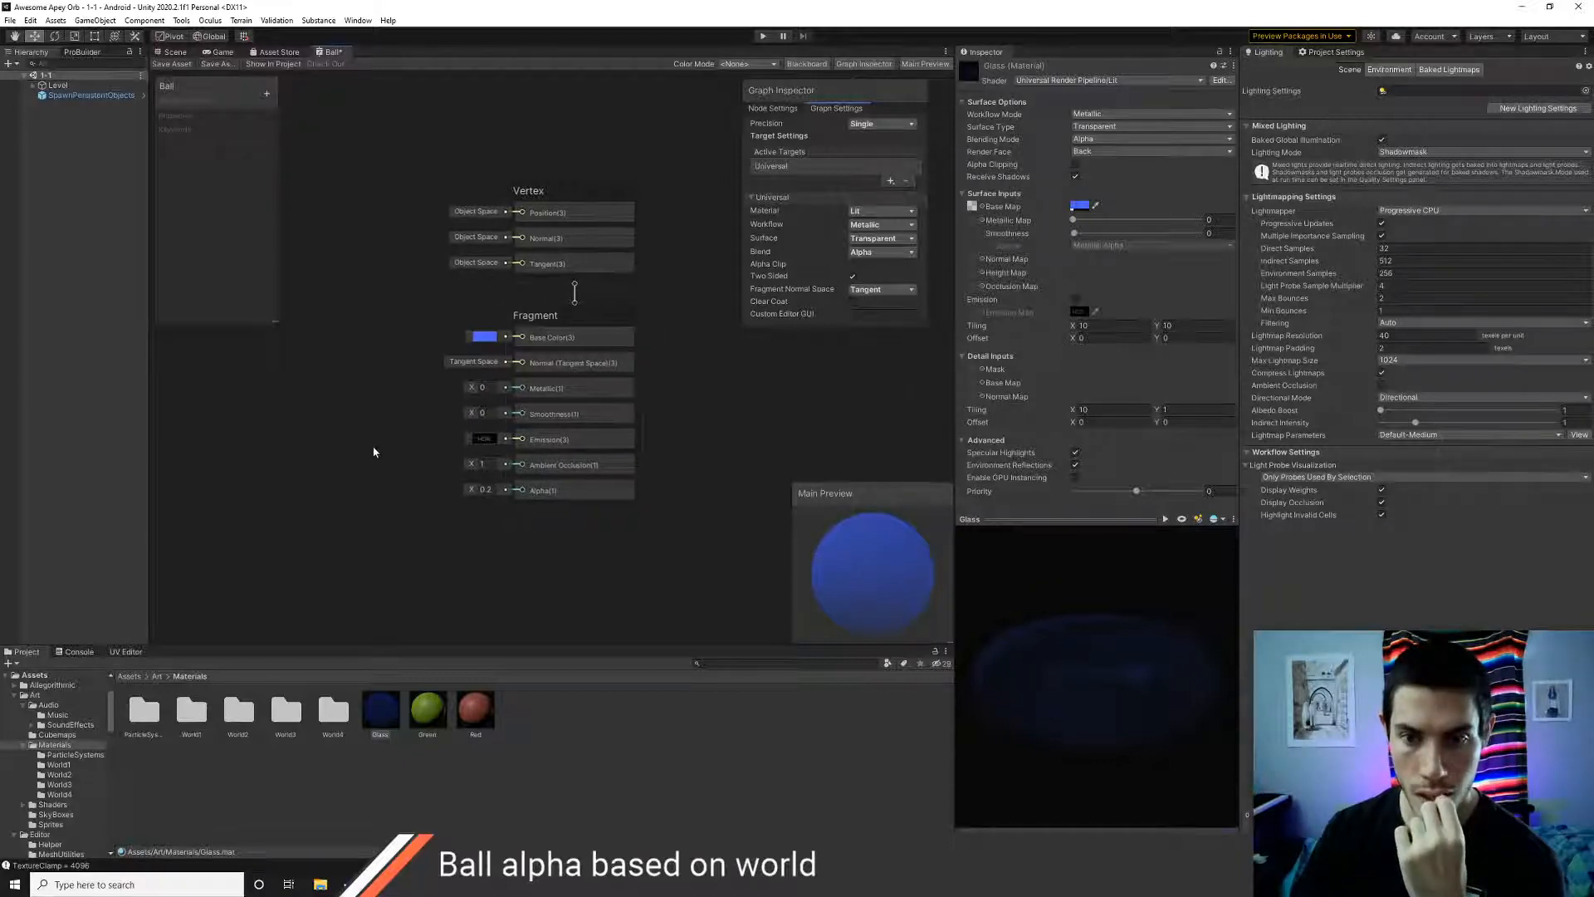
# - Add an Object node to the Ball graph and try its Position output as the fragment Base Color
pyautogui.moveTo(373, 449); pyautogui.dragTo(430, 473, button='middle')
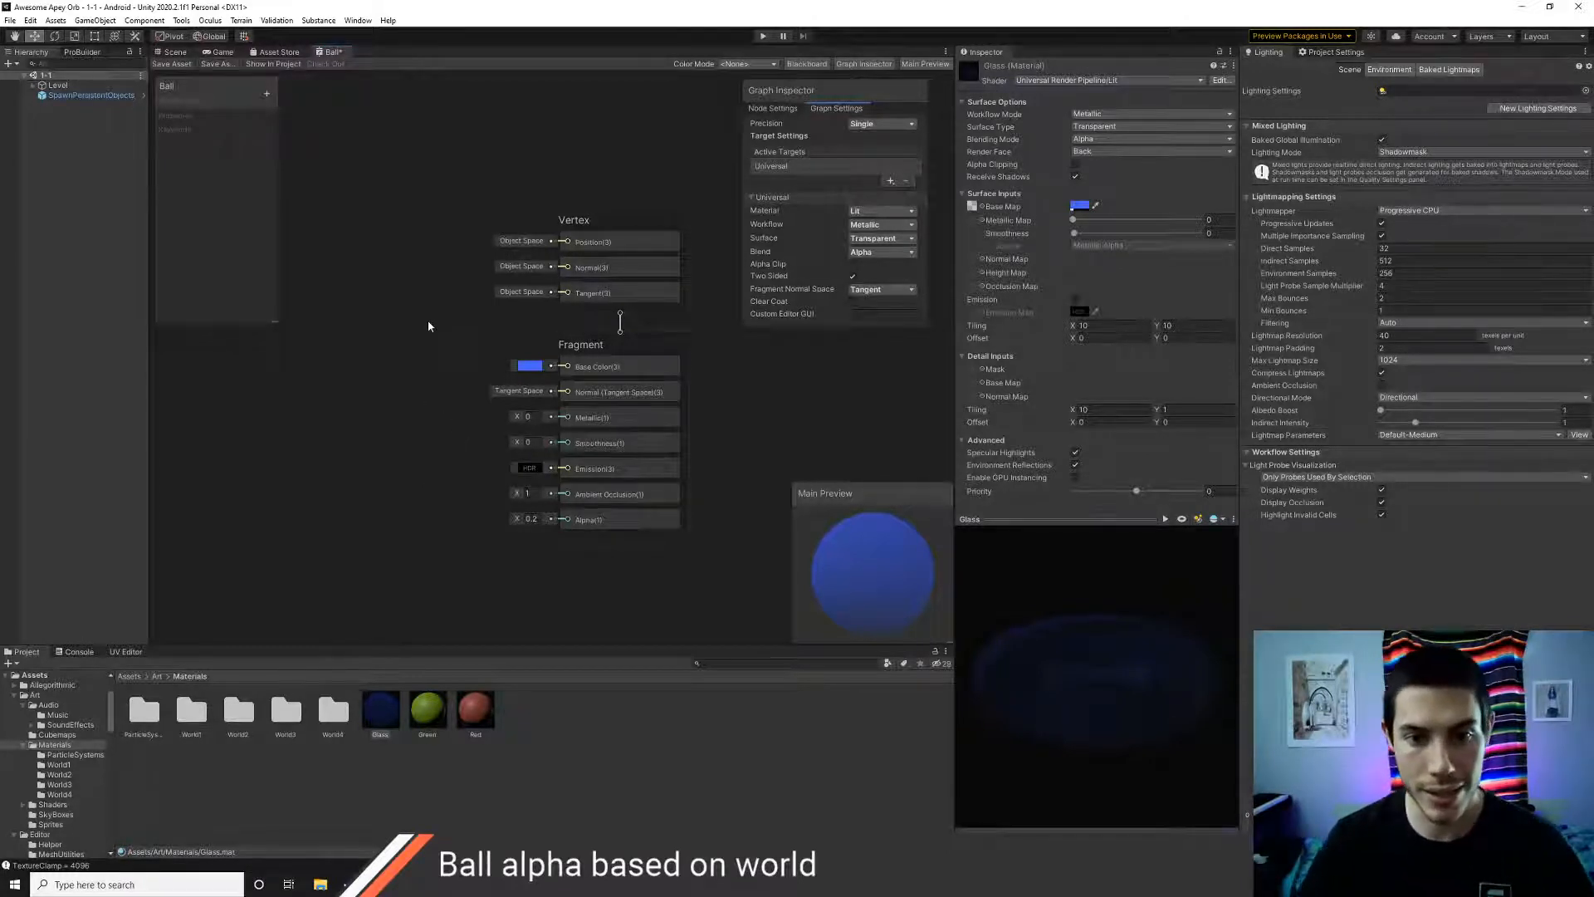
pyautogui.rightClick(336, 376)
pyautogui.click(371, 384)
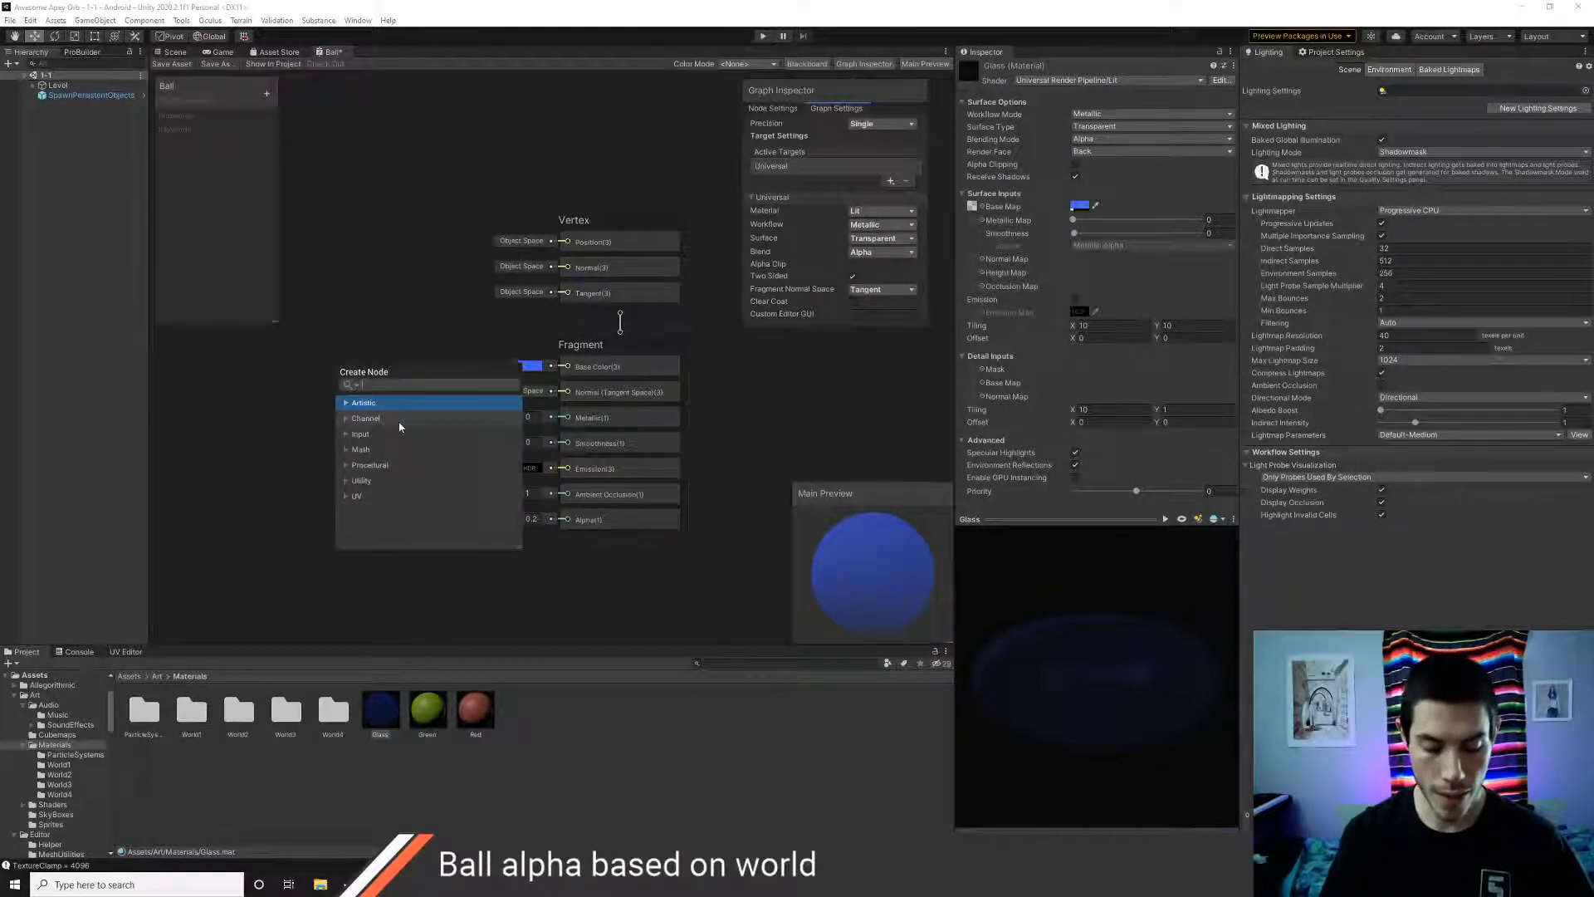
pyautogui.write('obj')
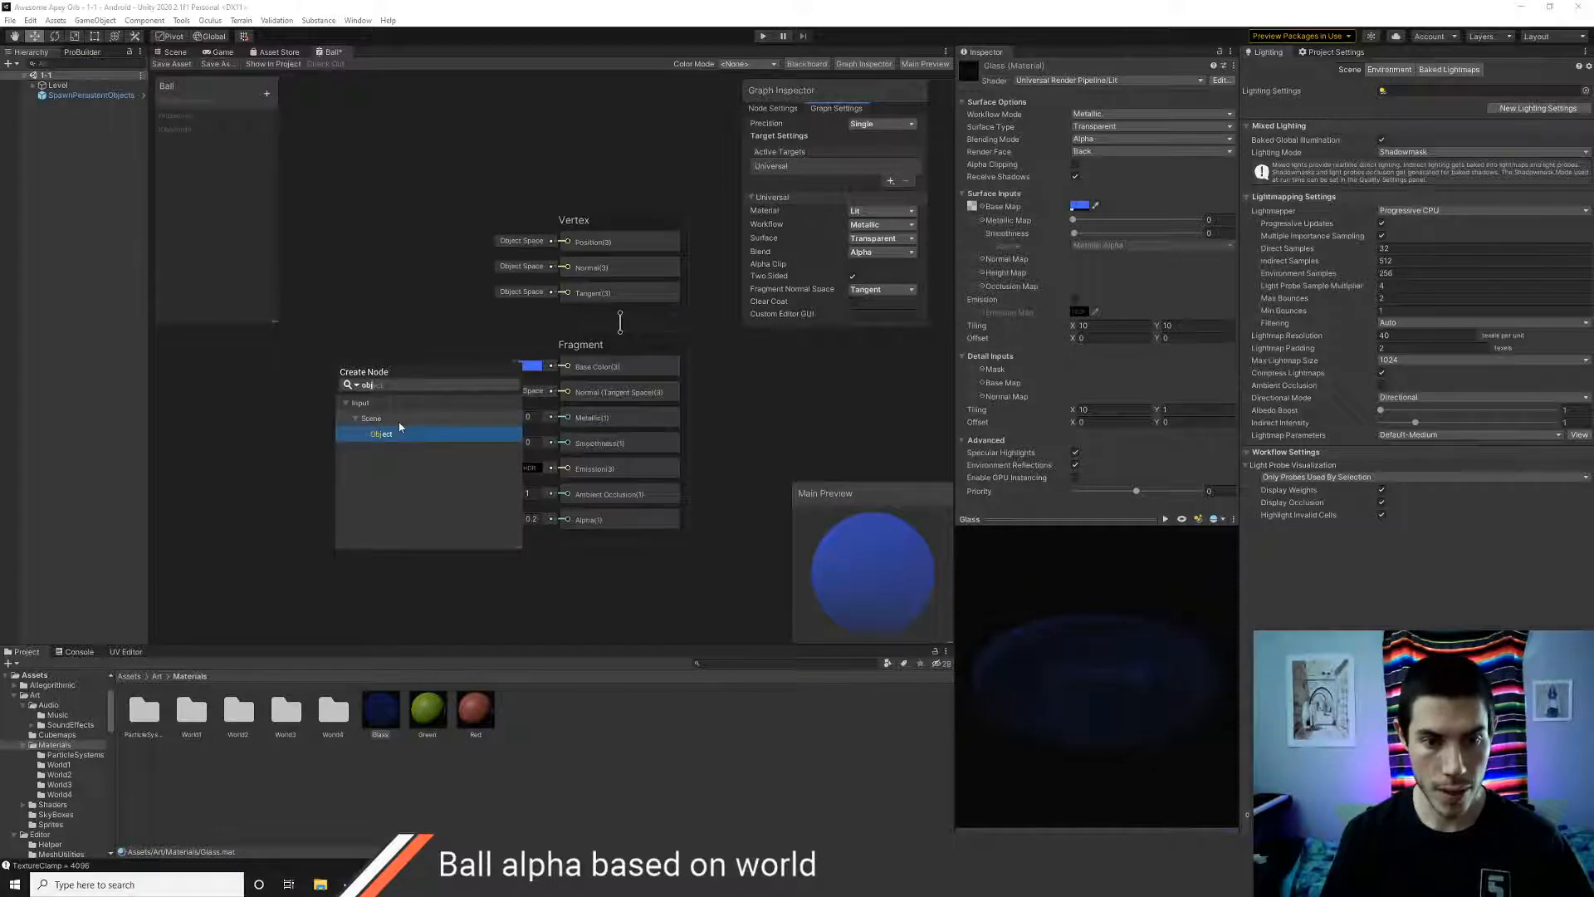
pyautogui.click(399, 428)
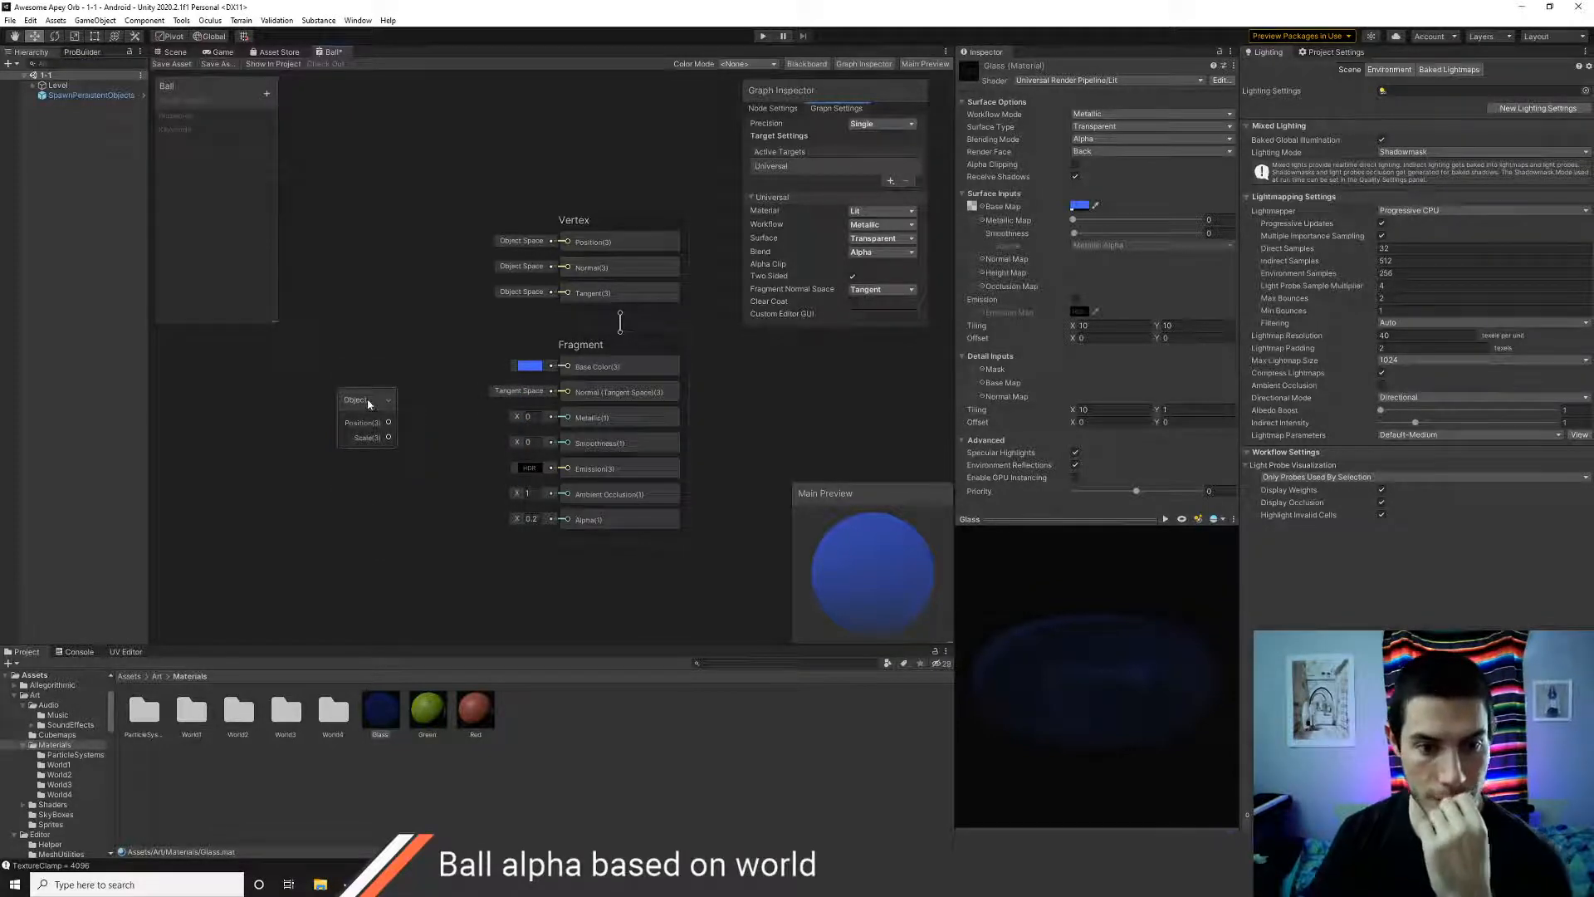
pyautogui.moveTo(368, 404); pyautogui.dragTo(567, 366)
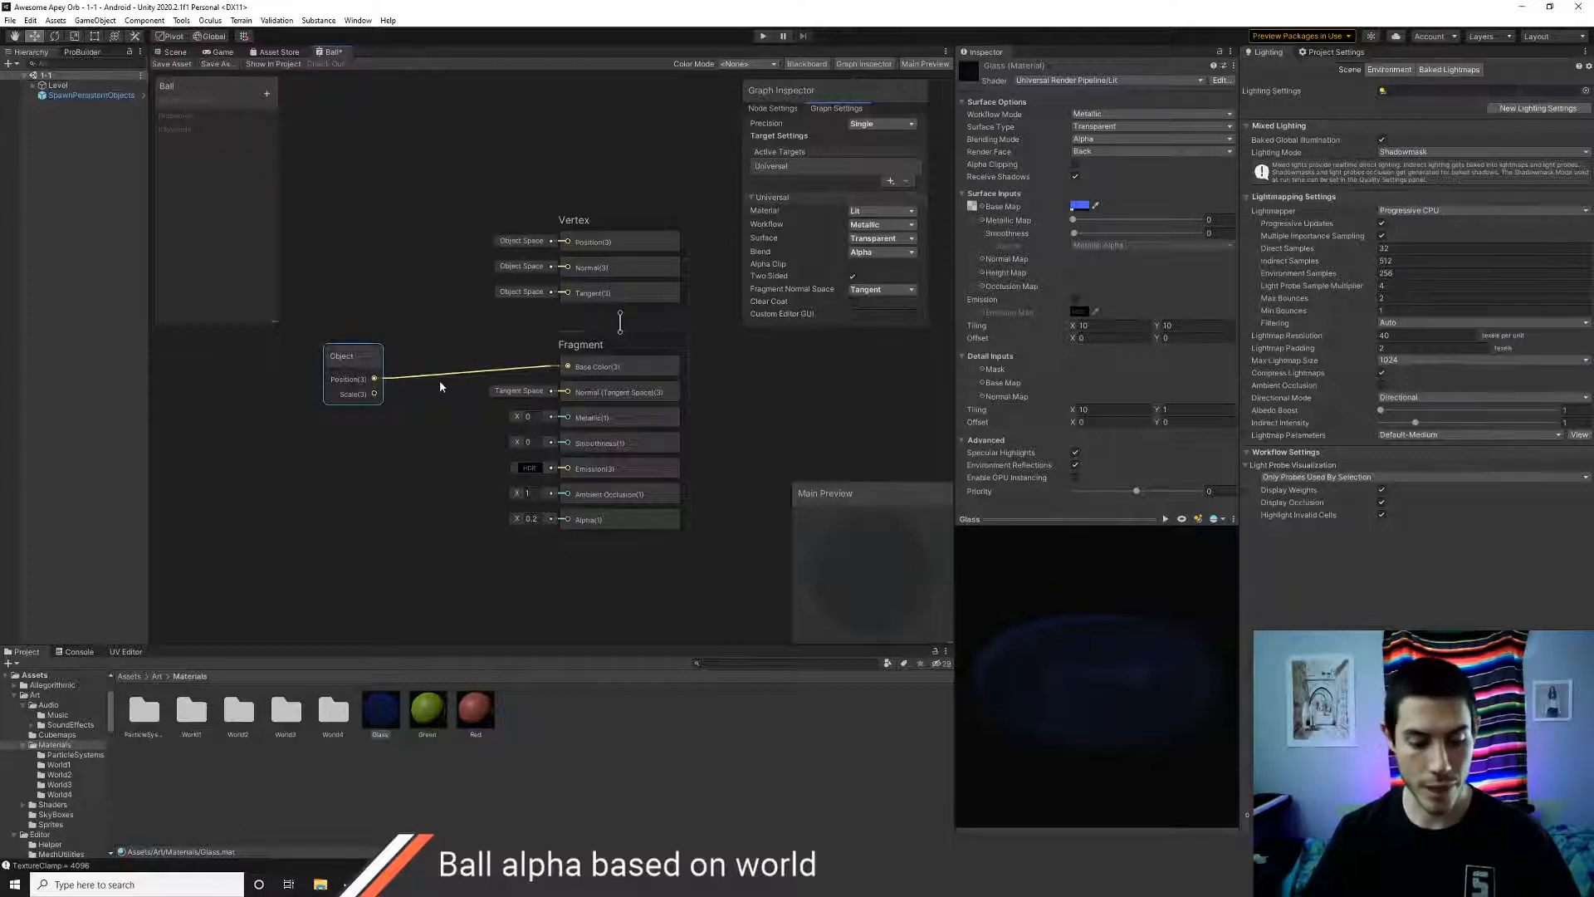
# - Remove the Base Color connection and delete the Object node from the graph
pyautogui.press('Delete')
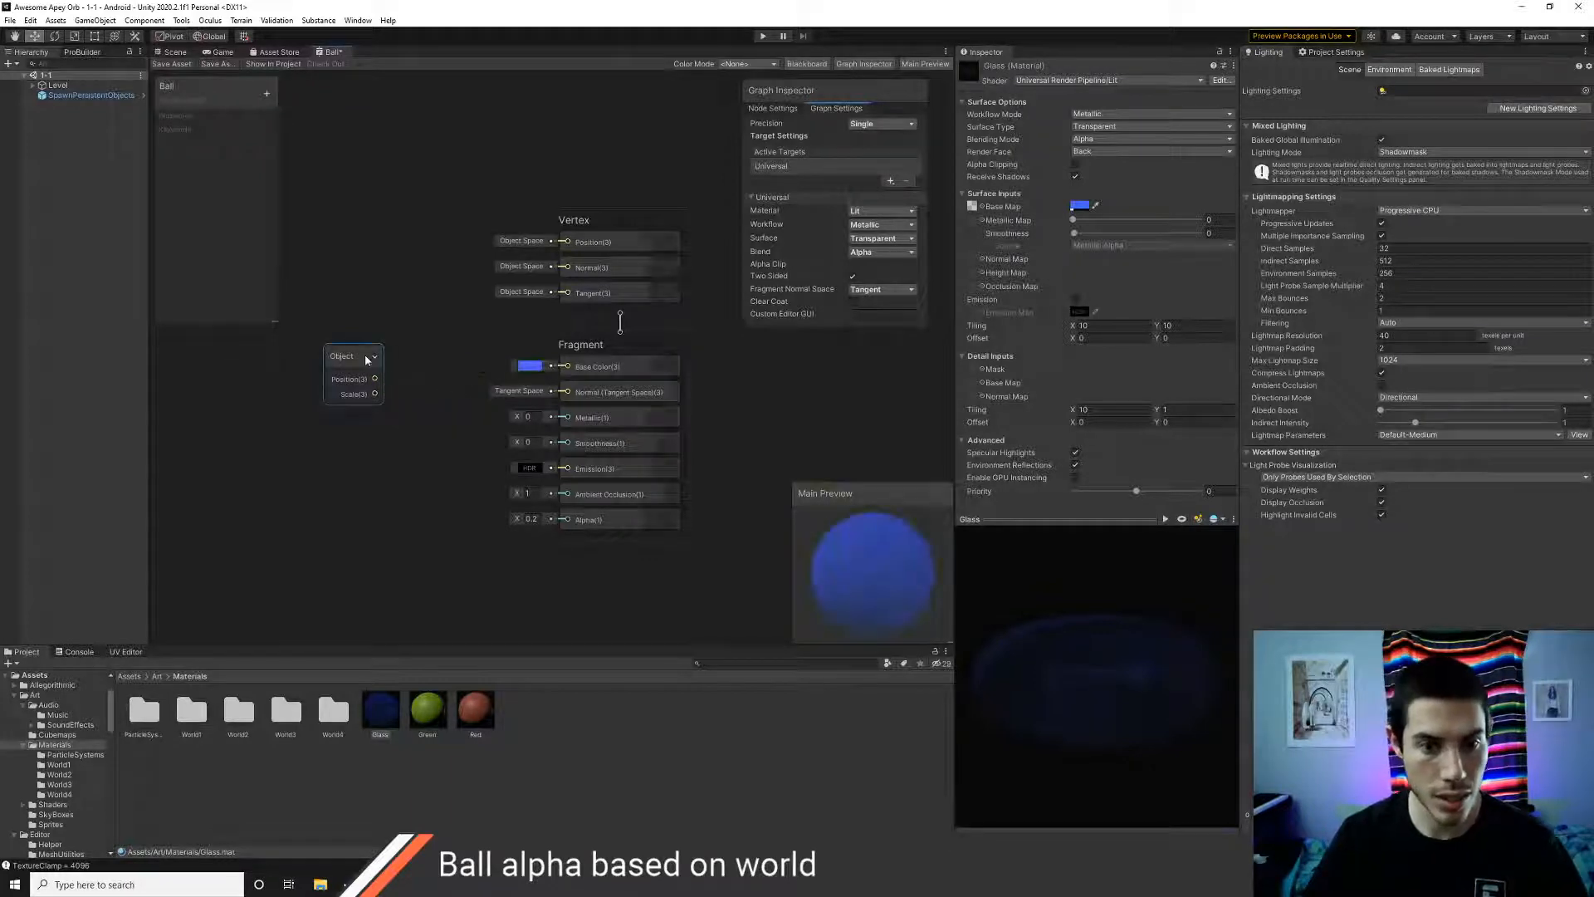
pyautogui.moveTo(380, 366); pyautogui.dragTo(327, 361)
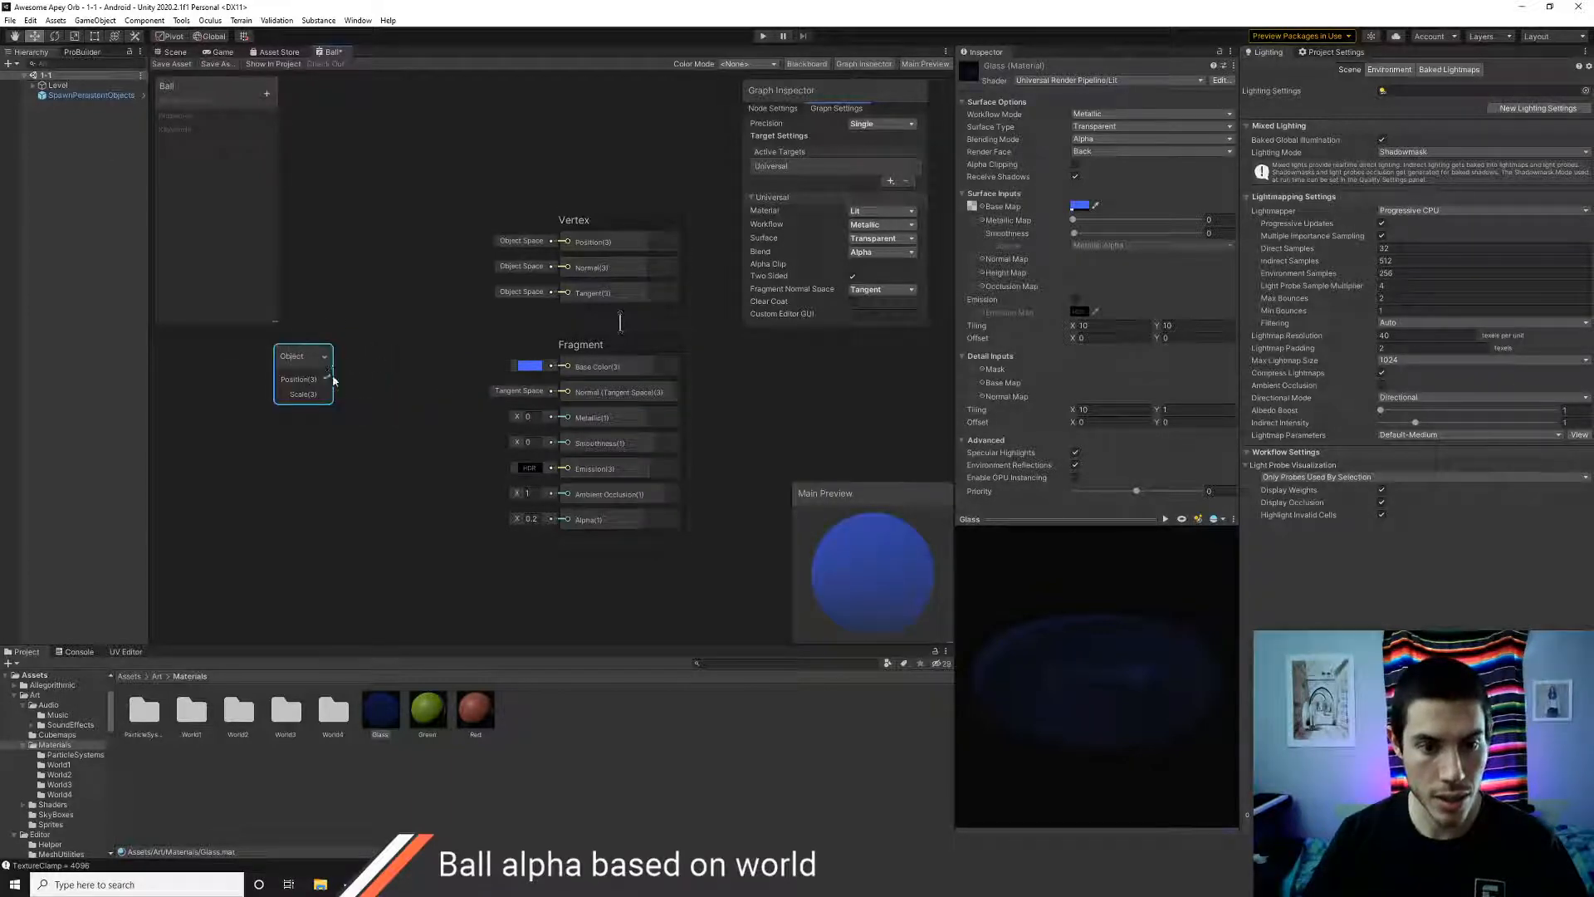
pyautogui.press('space')
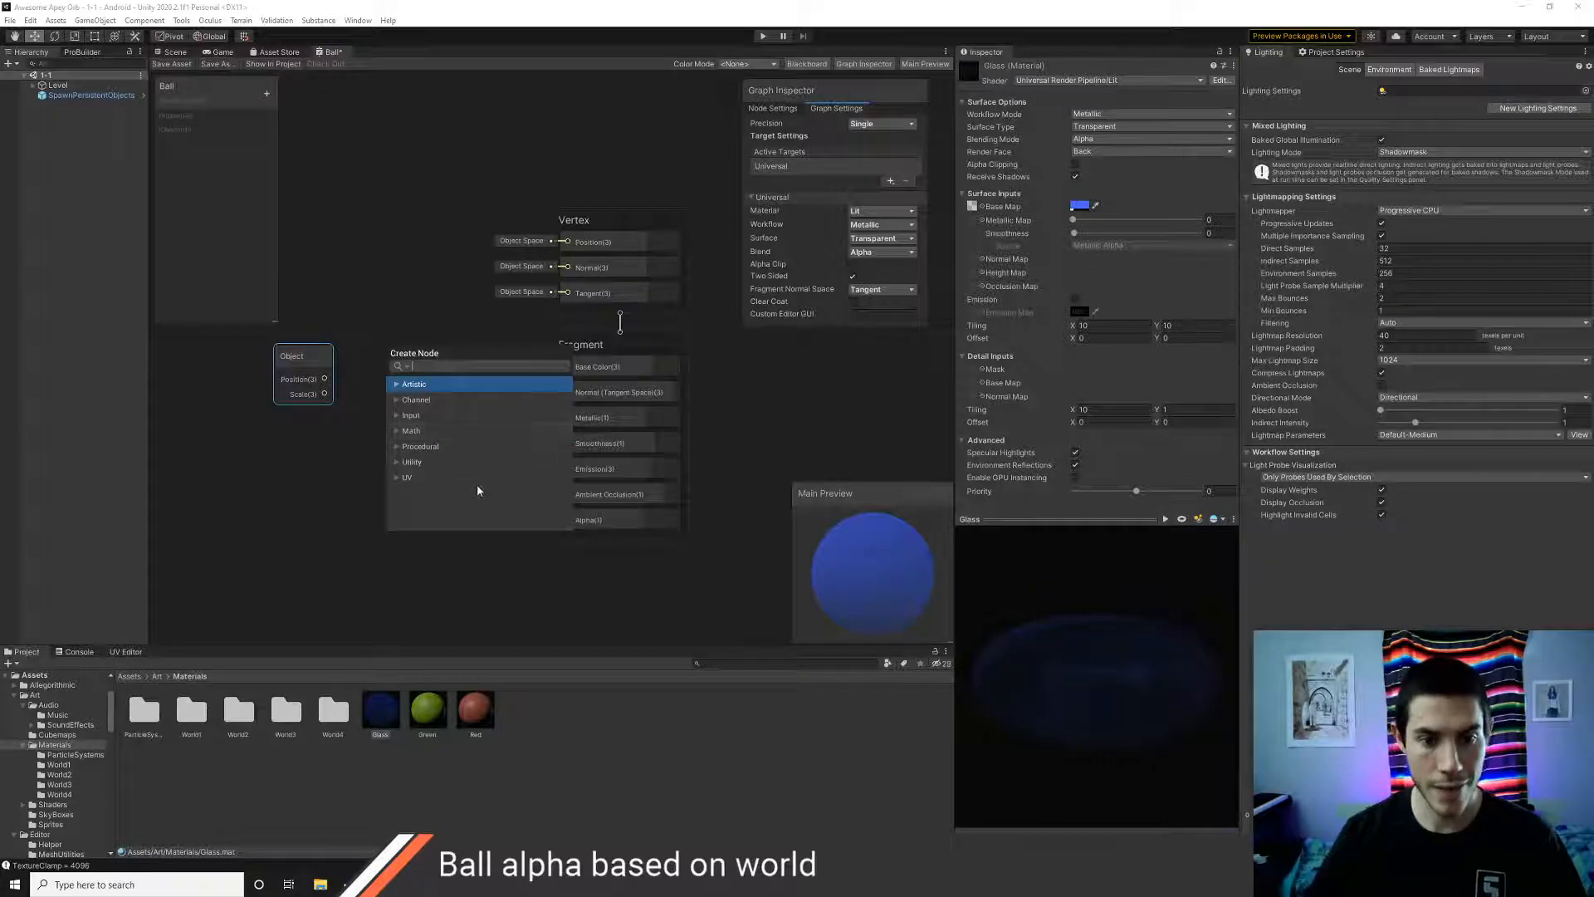
pyautogui.press('Escape')
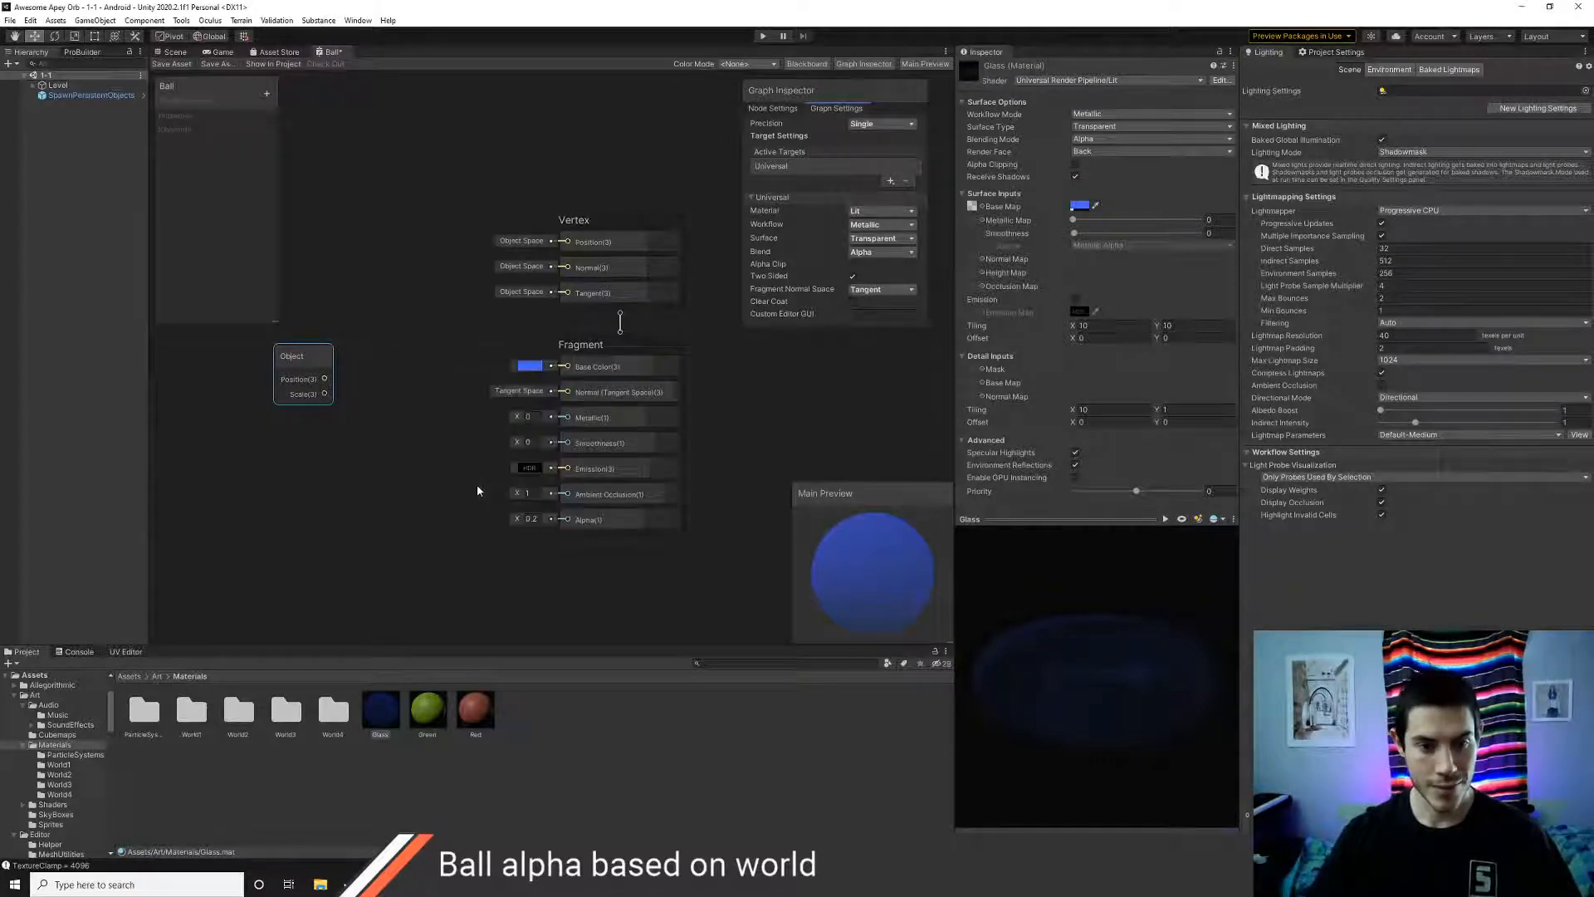
pyautogui.rightClick(304, 361)
pyautogui.click(348, 415)
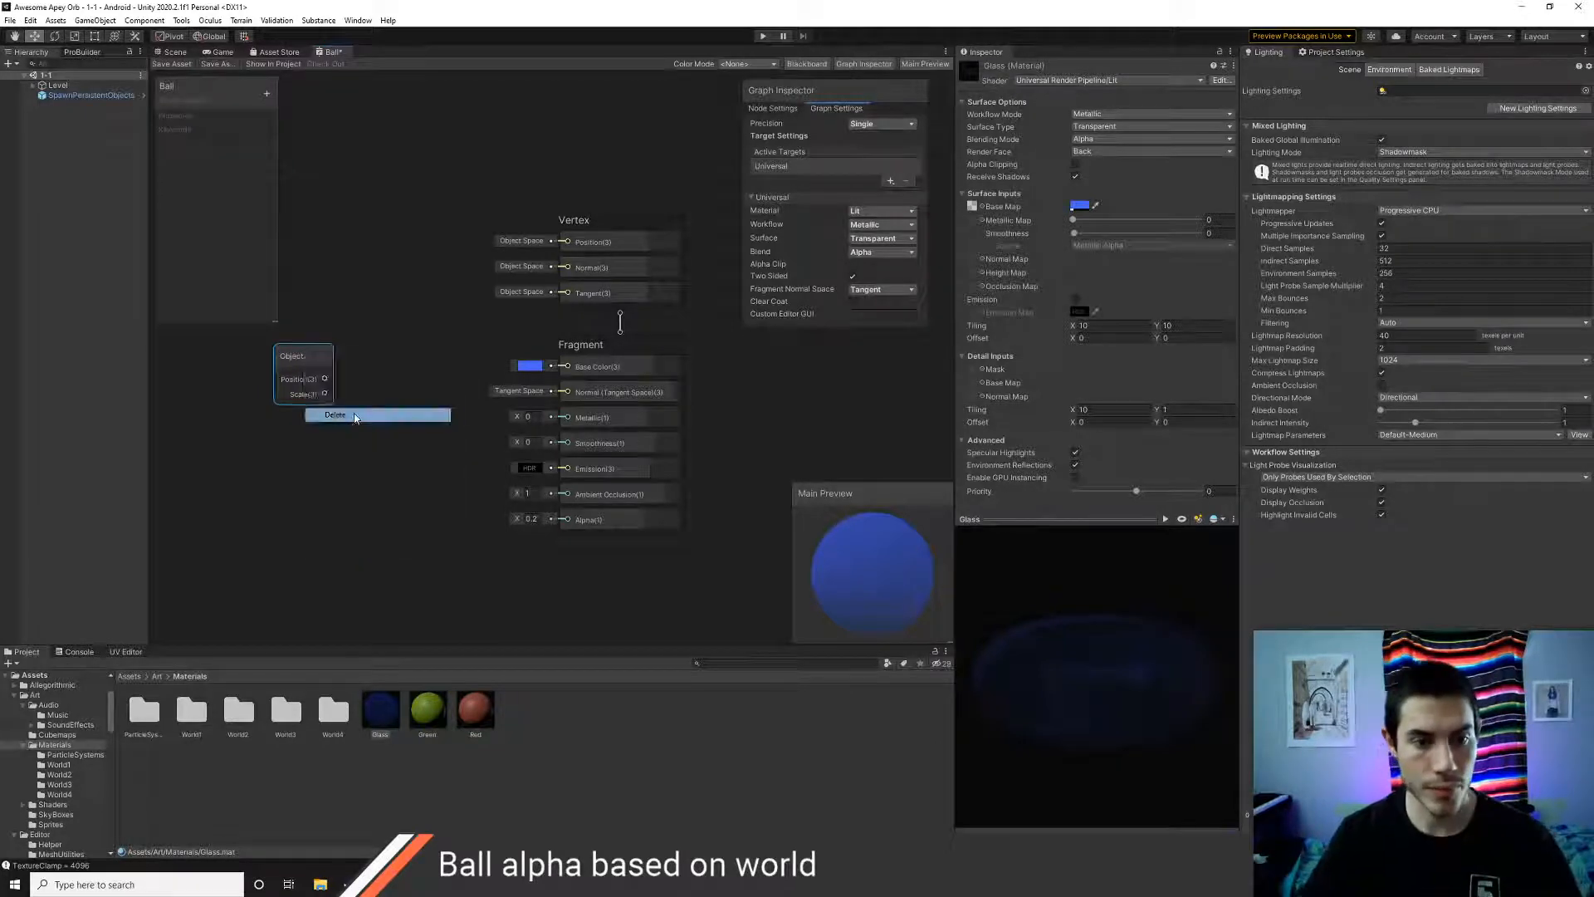
# - Open Google Chrome and search the web for "get object space position shader graph"
pyautogui.hotkey('alt', 'Tab')
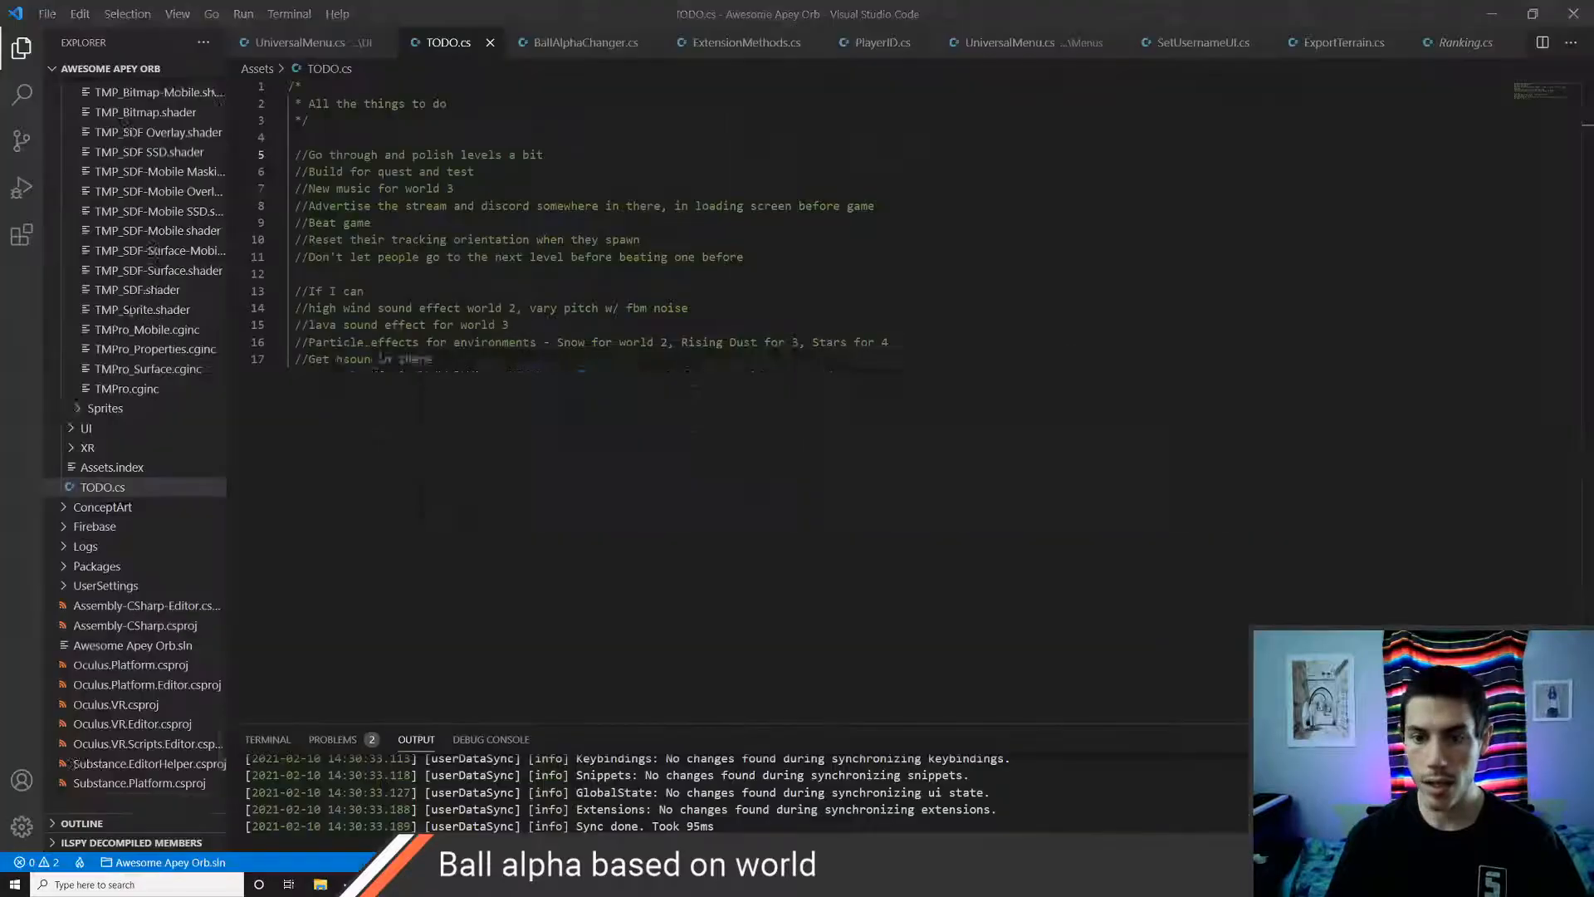
pyautogui.hotkey('alt', 'Tab')
pyautogui.press('super')
pyautogui.write('chrome')
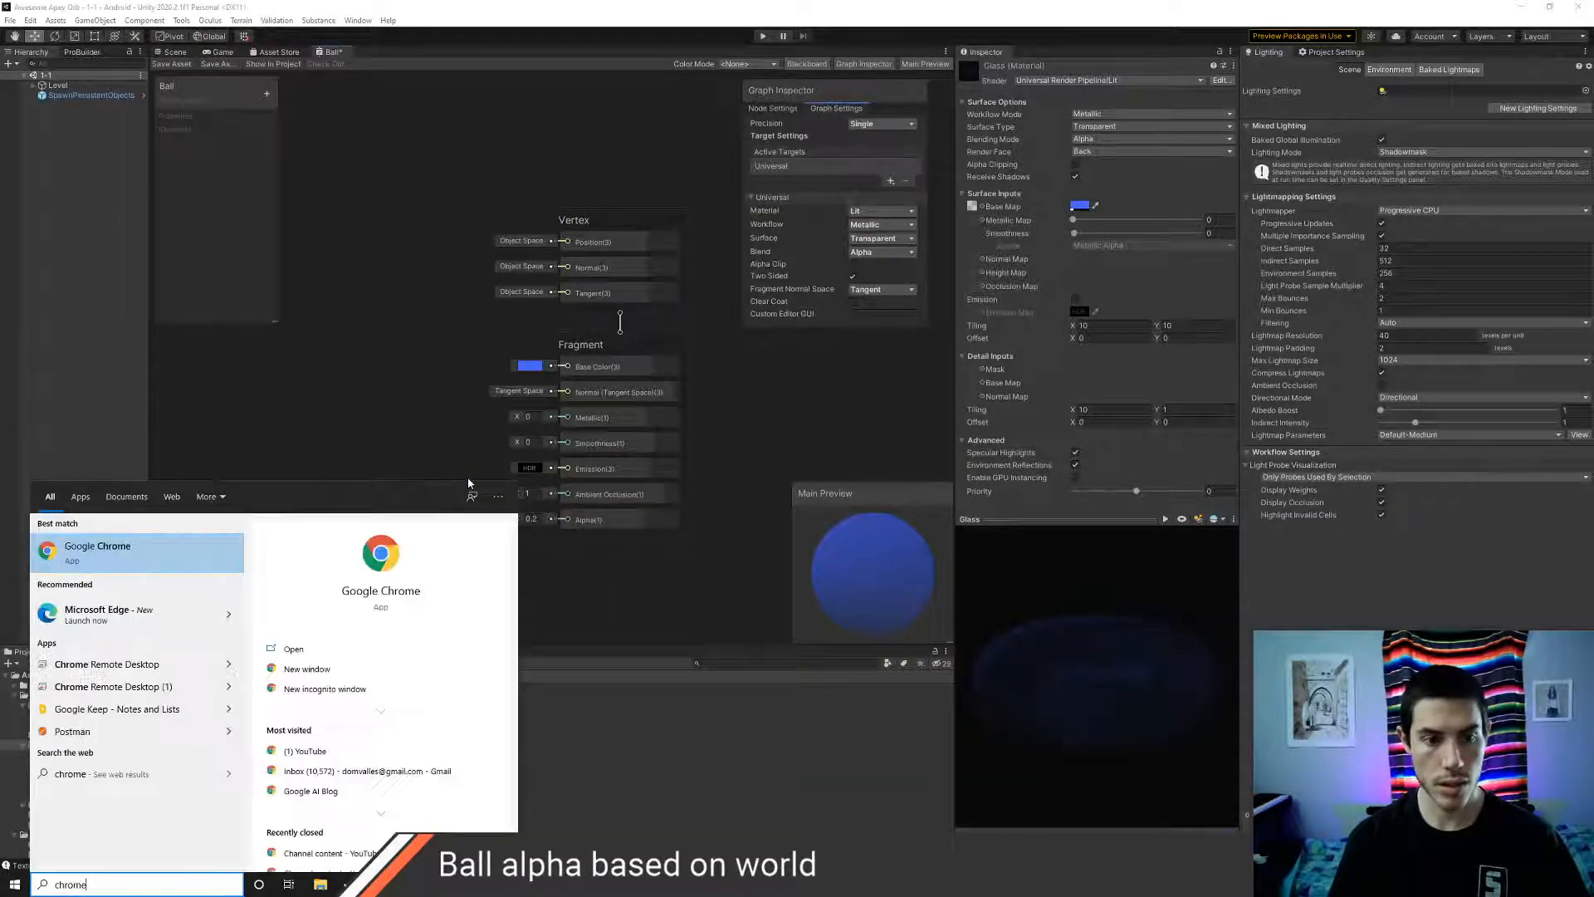
pyautogui.press('Return')
pyautogui.write('get ')
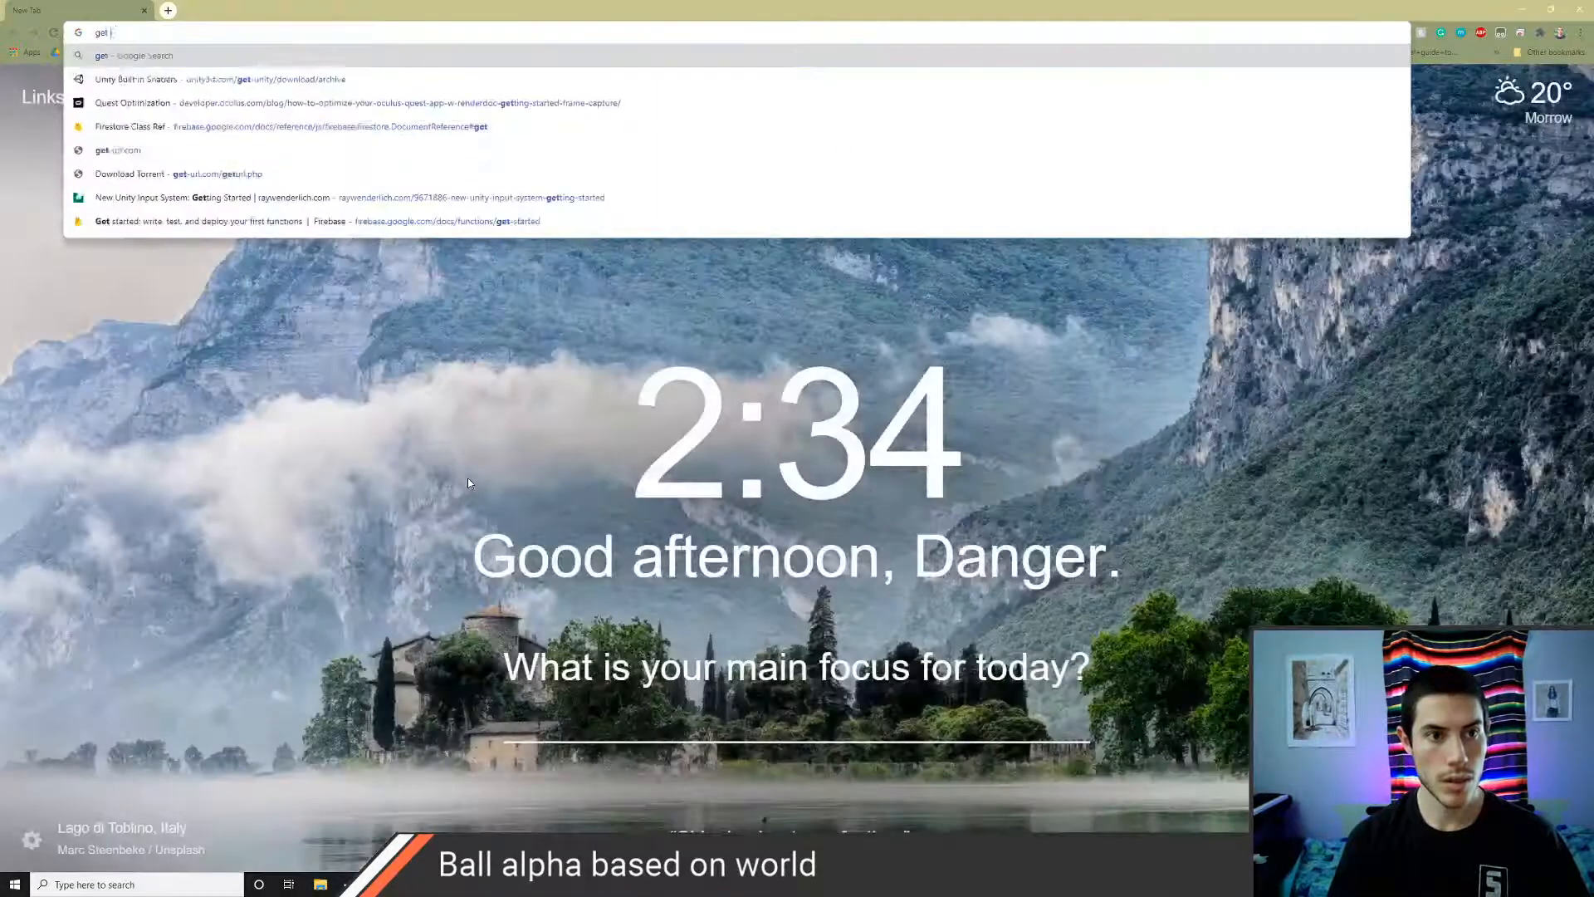
pyautogui.write('object space position')
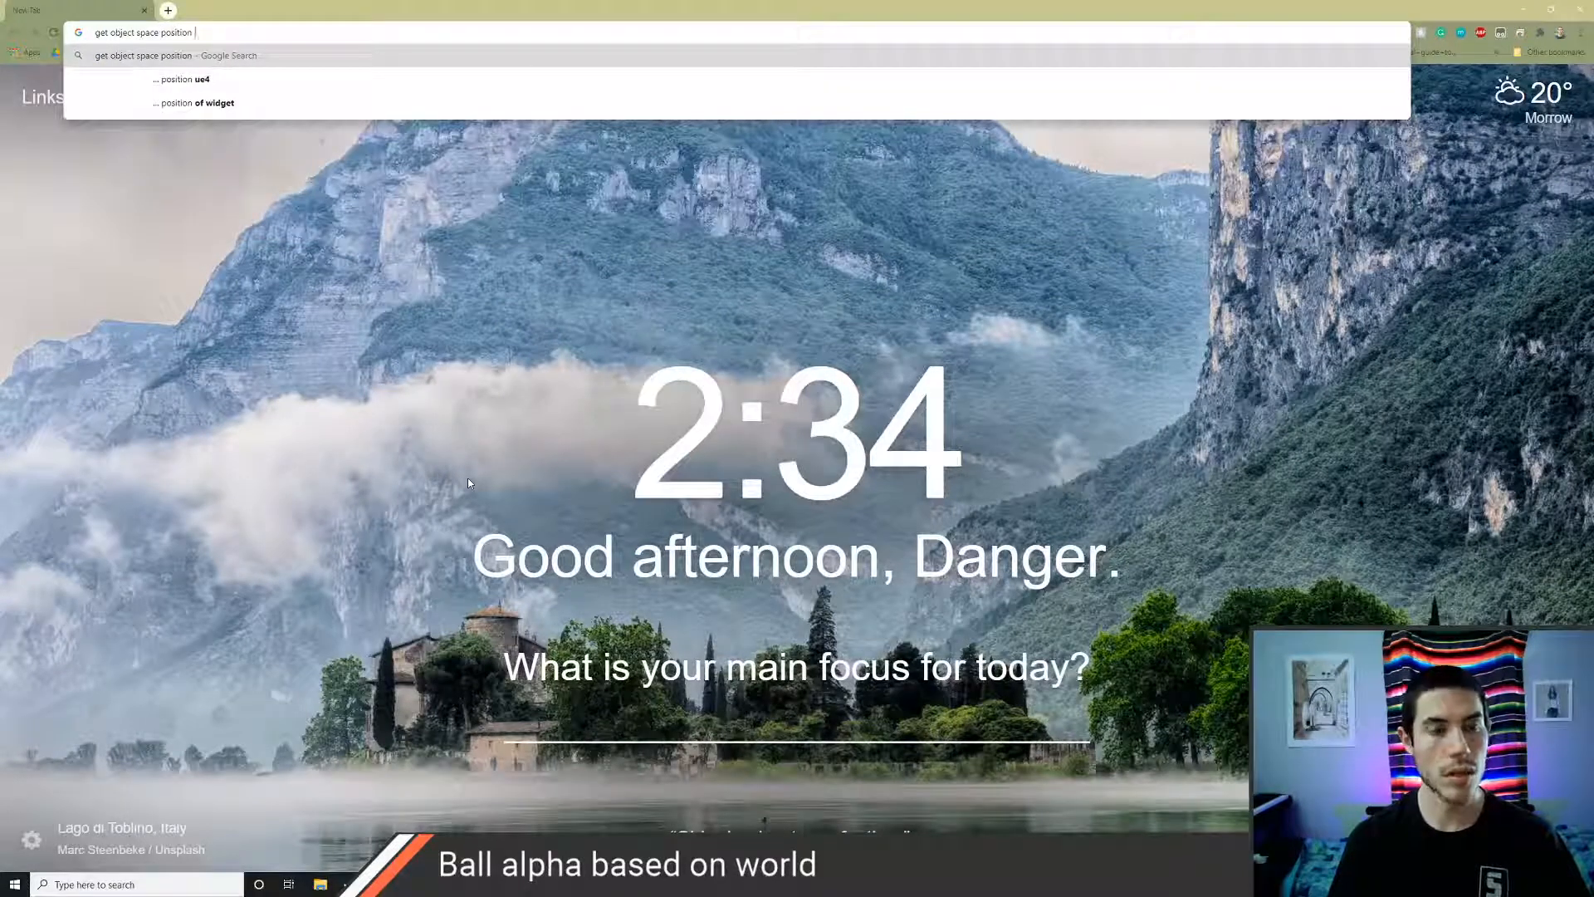
pyautogui.write(' shader graph')
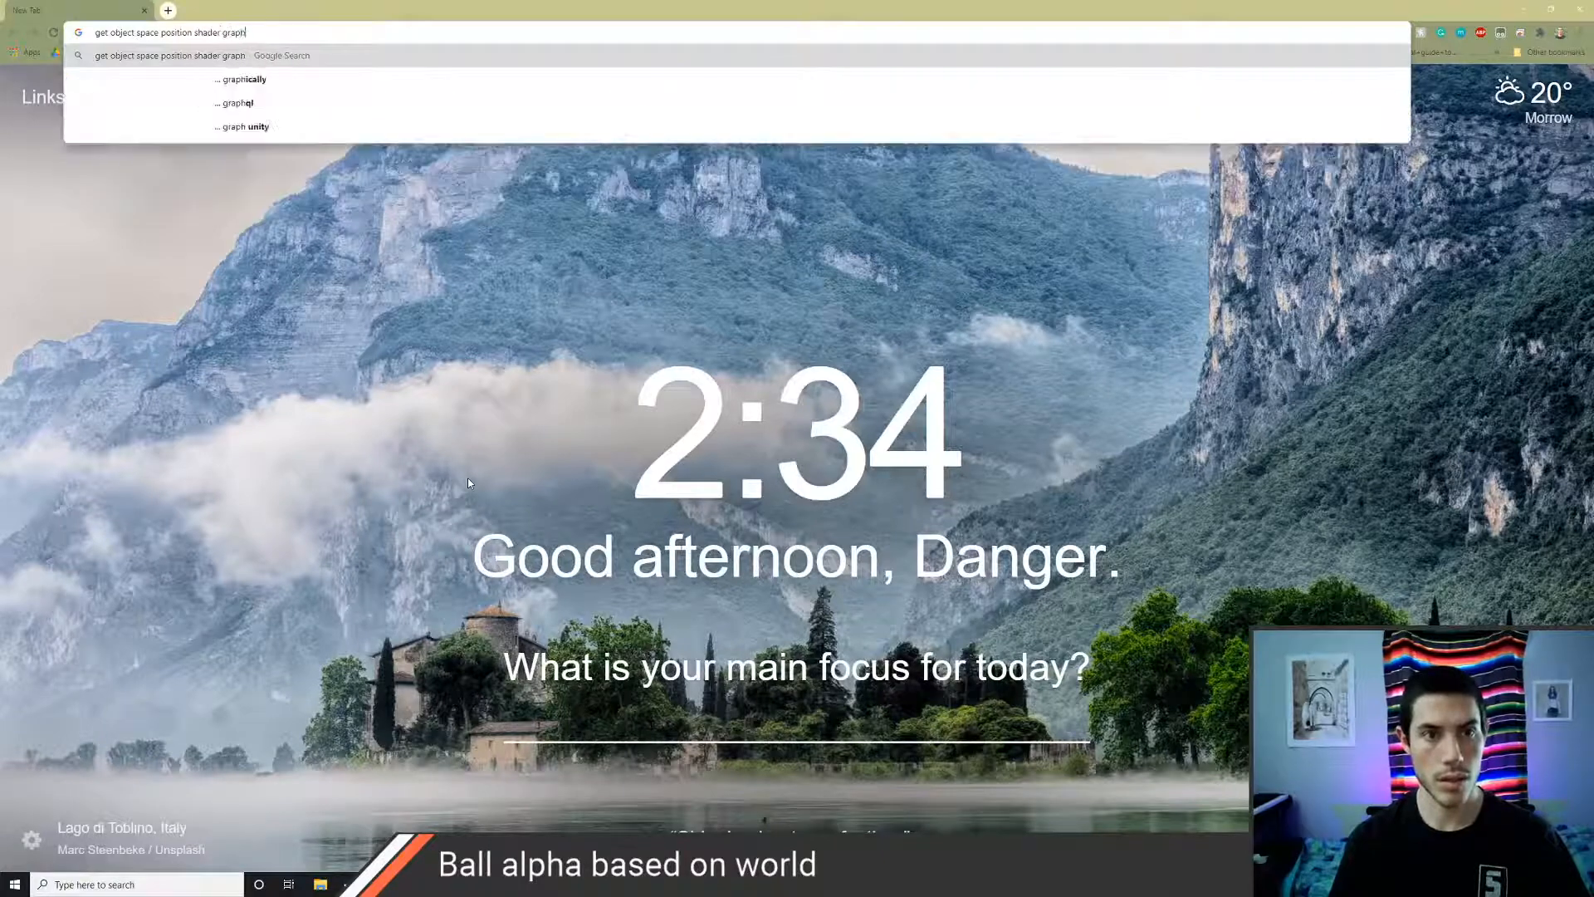
pyautogui.press('Return')
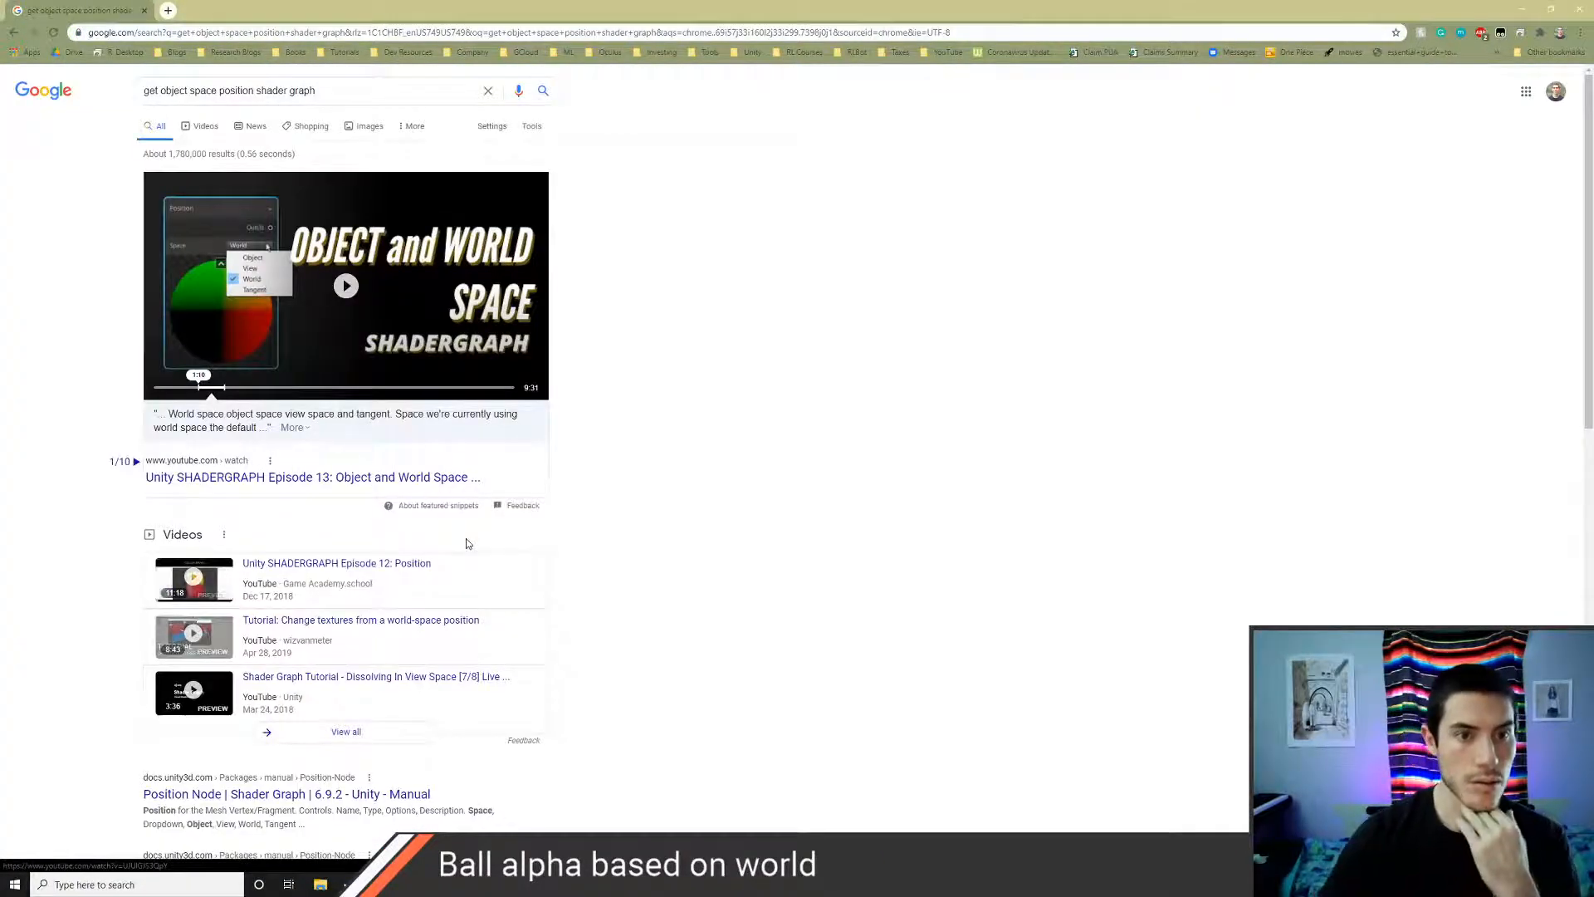
# - Switch back to Unity, add a Position node with Space set to Object, and place it away from the Fragment block
pyautogui.hotkey('alt', 'Tab')
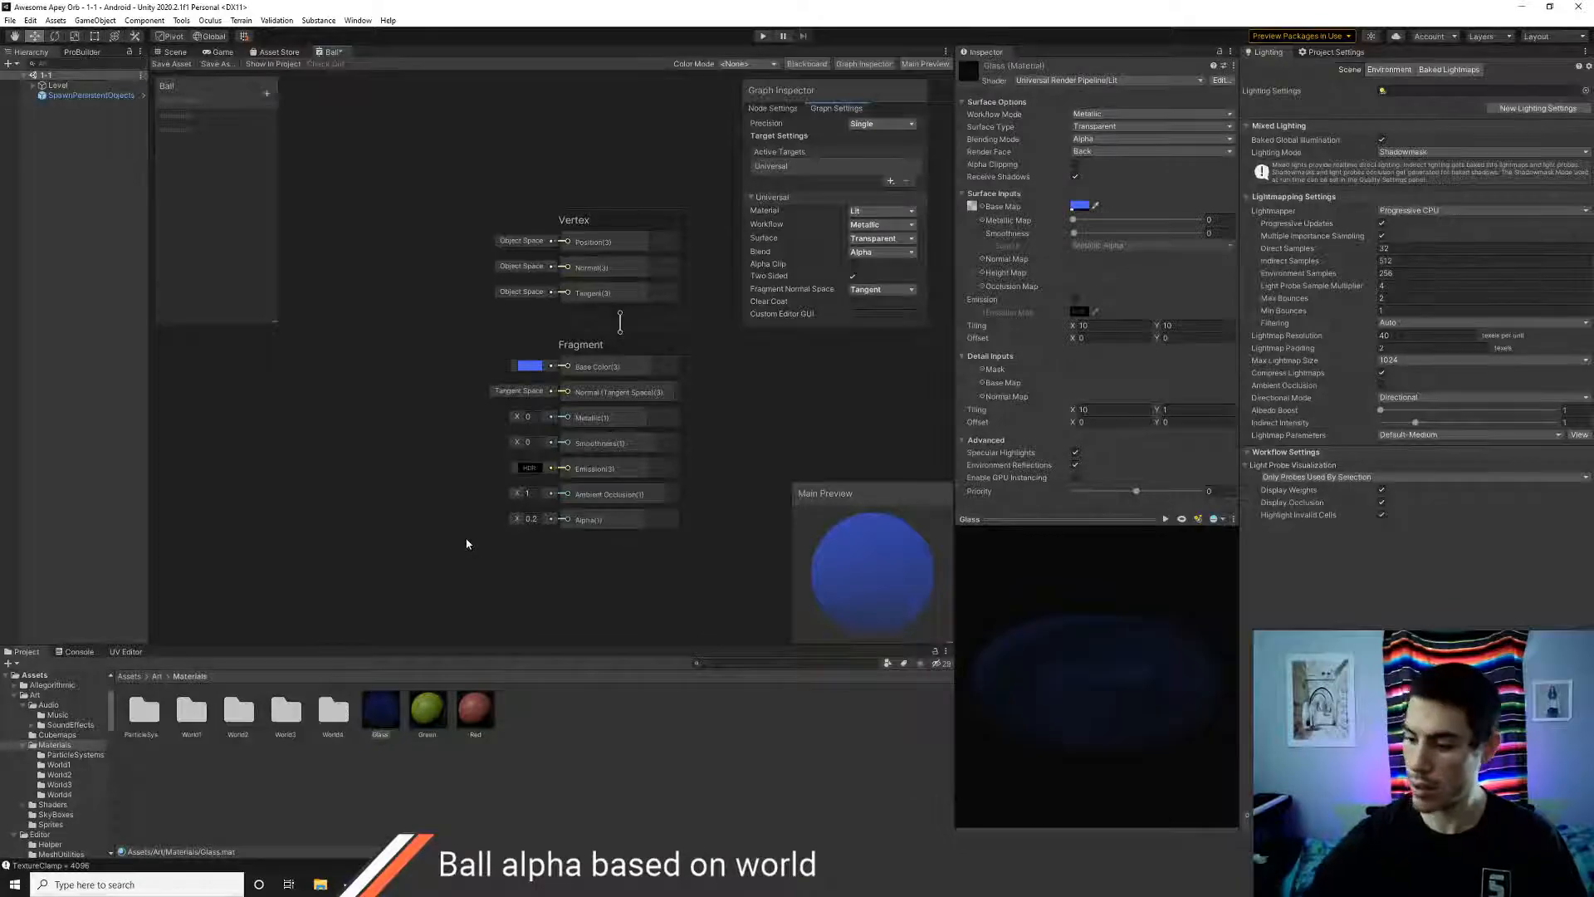
pyautogui.rightClick(295, 371)
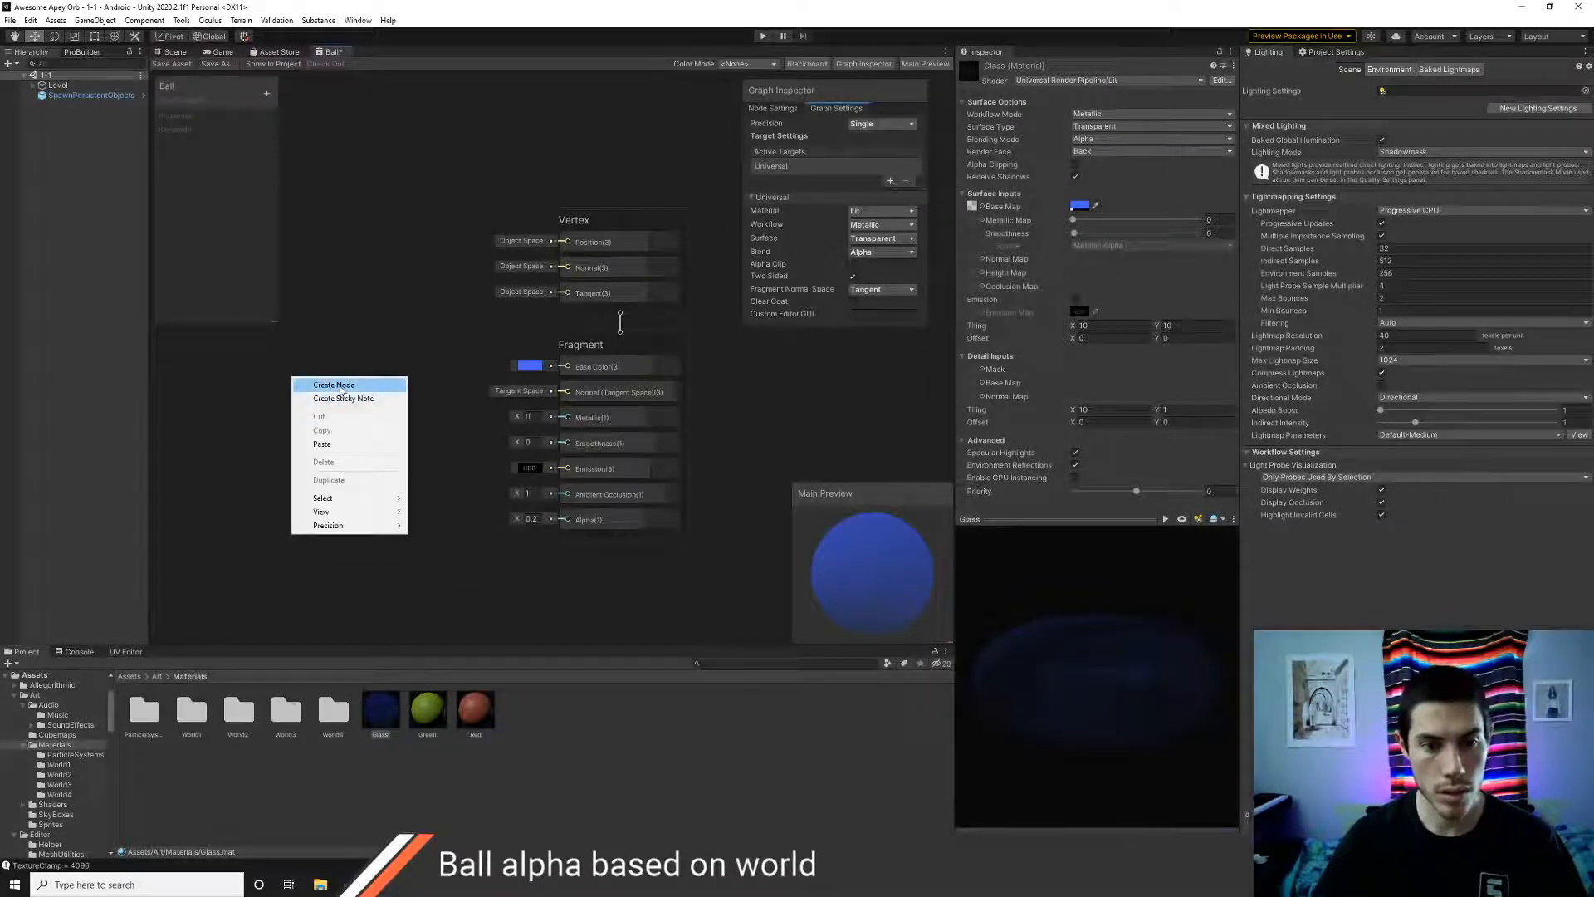
pyautogui.click(336, 382)
pyautogui.write('posi')
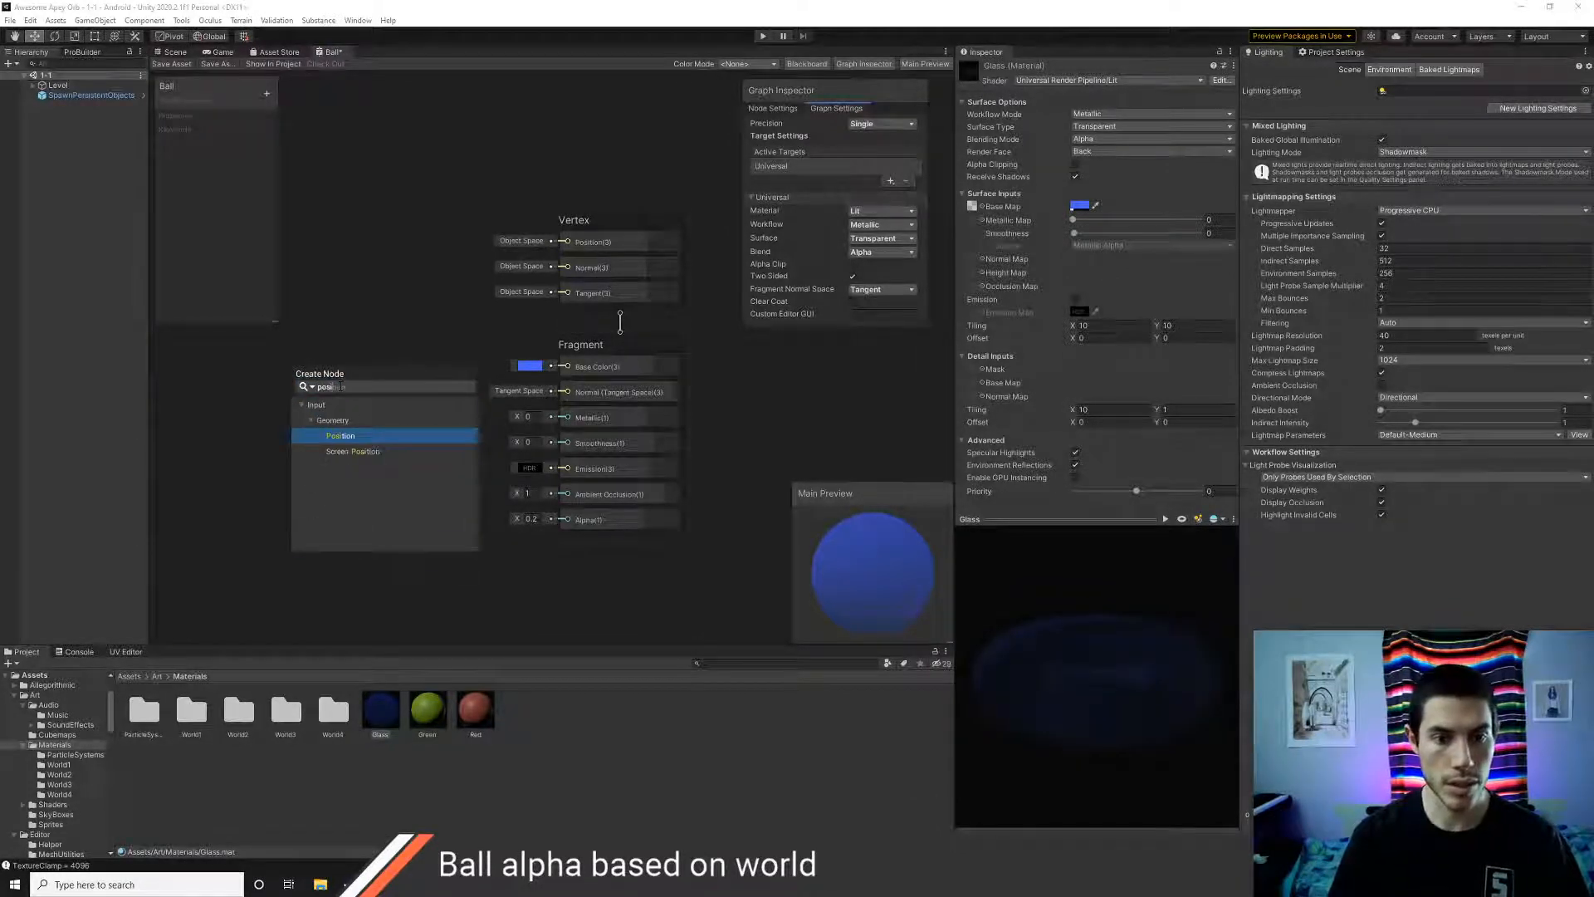
pyautogui.press('Return')
pyautogui.click(392, 446)
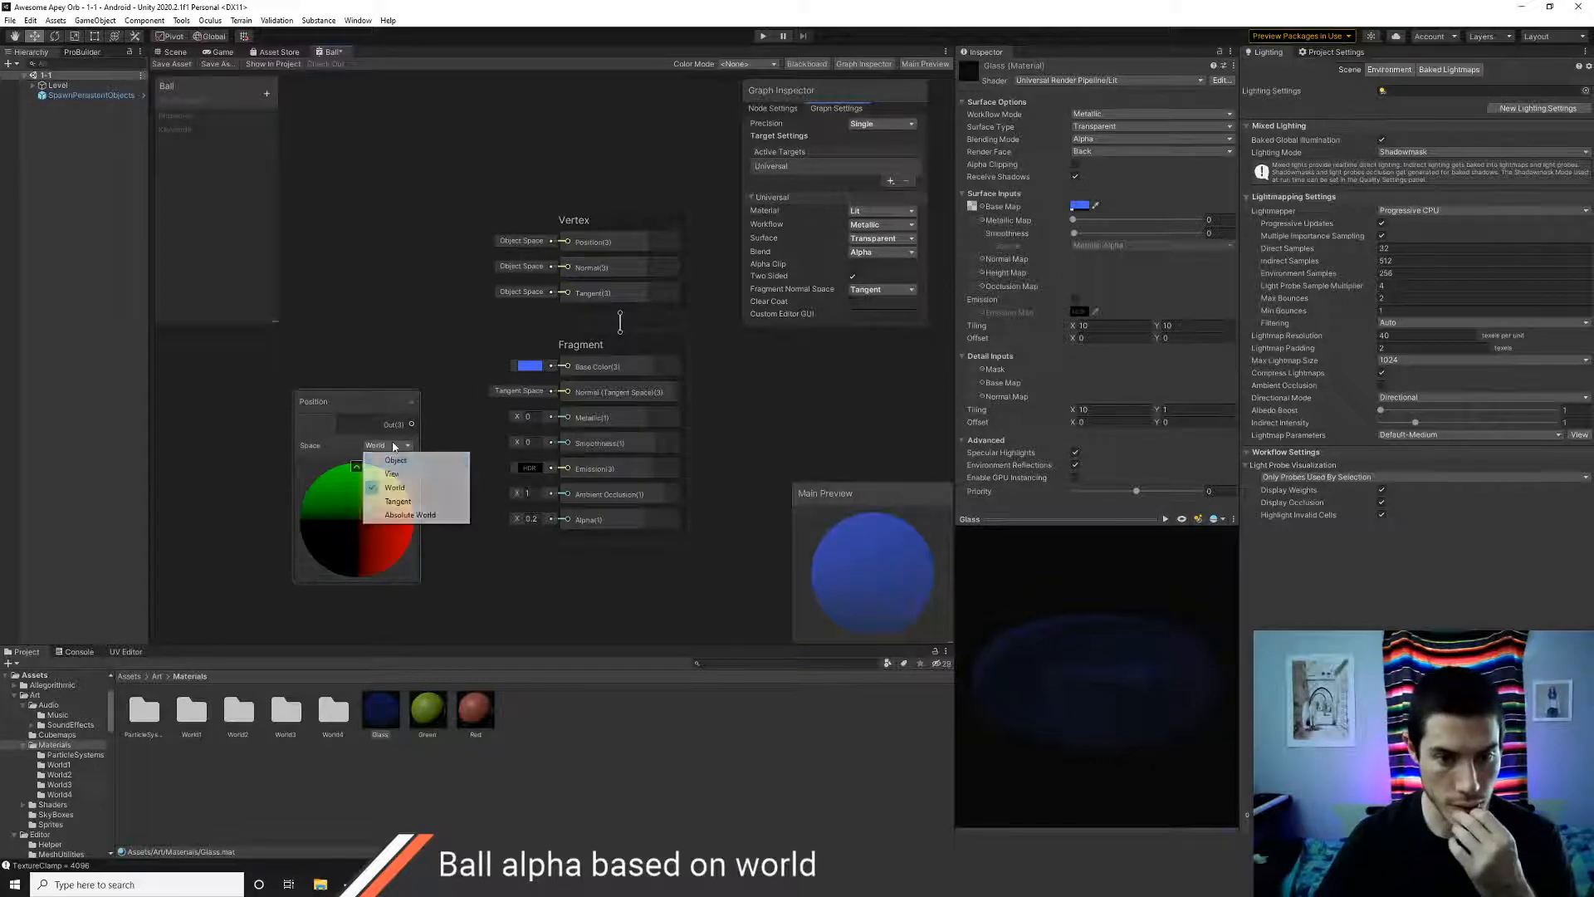
pyautogui.click(395, 459)
pyautogui.moveTo(351, 399); pyautogui.dragTo(234, 372)
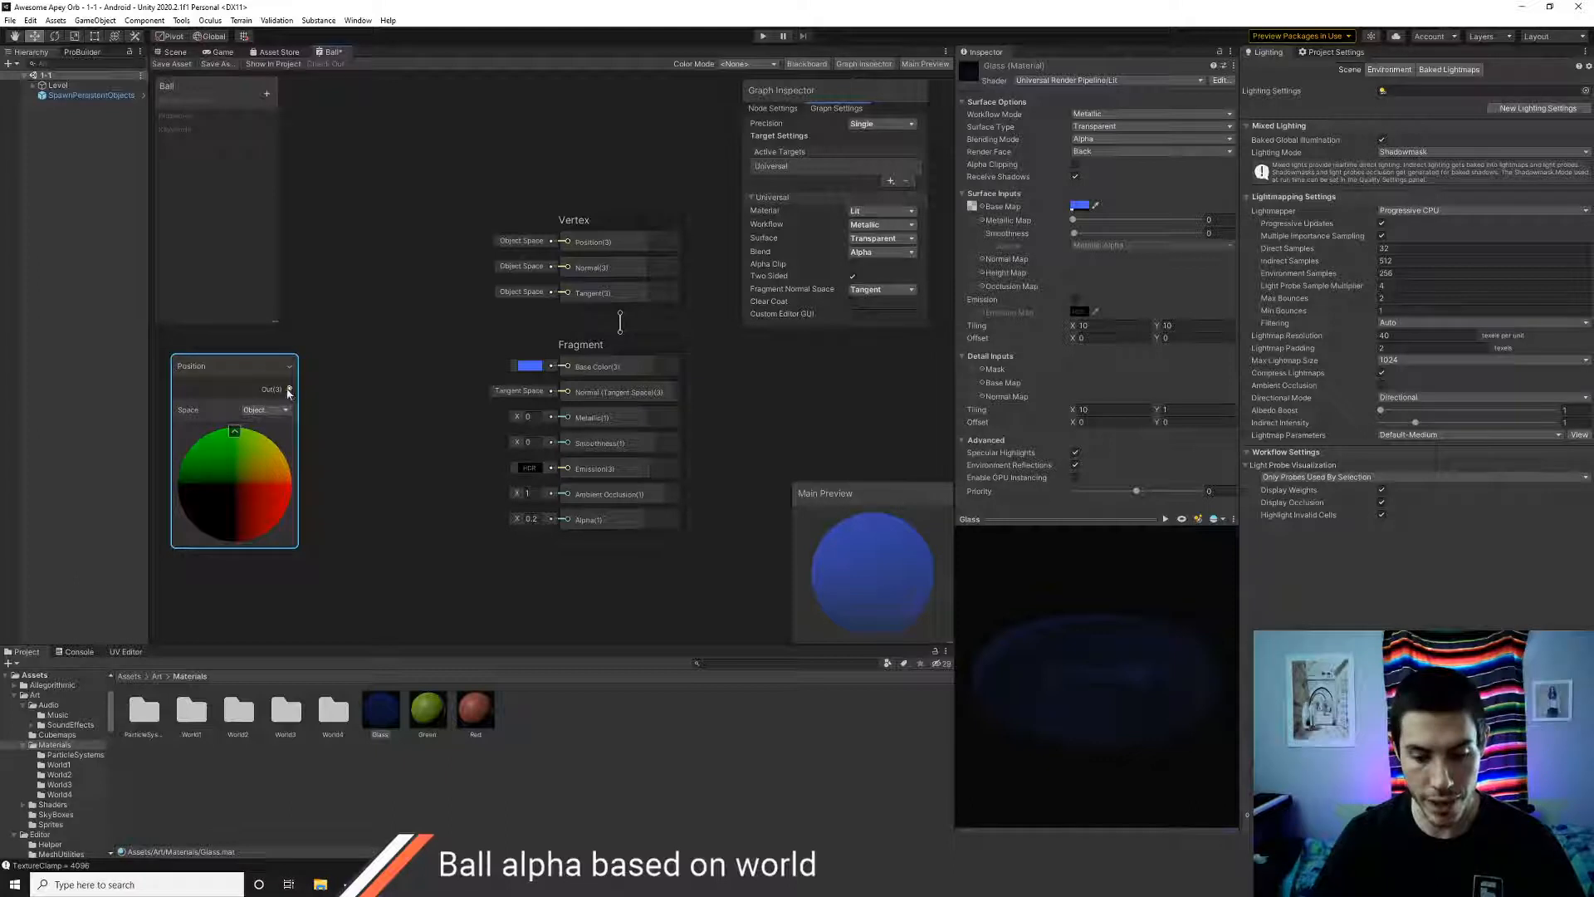
pyautogui.moveTo(405, 427); pyautogui.dragTo(559, 455, button='middle')
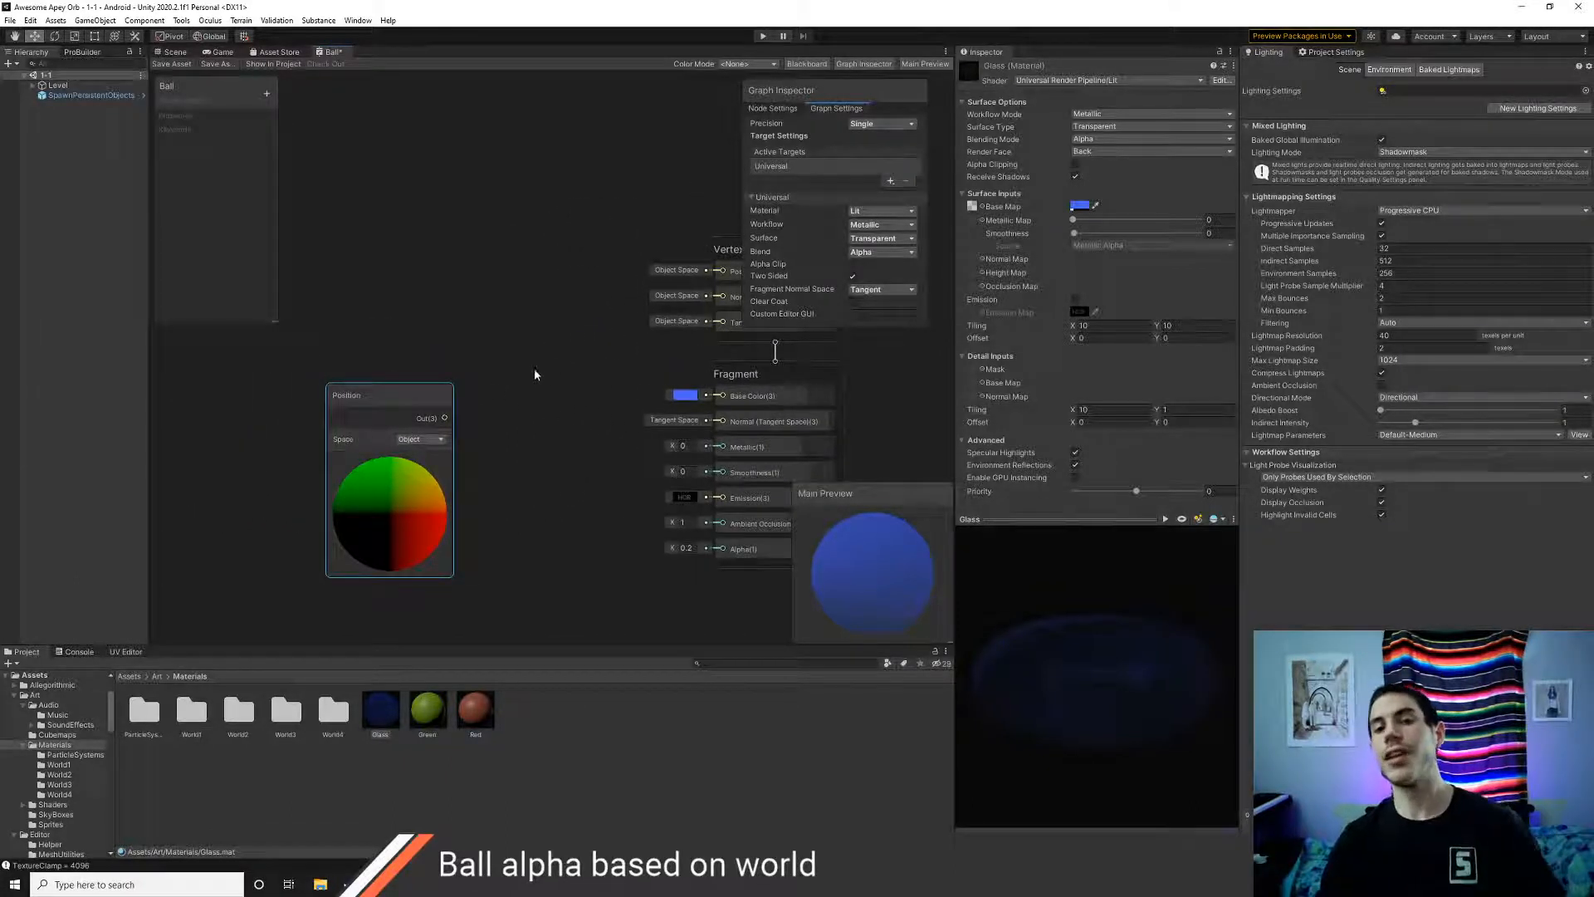
pyautogui.moveTo(534, 371); pyautogui.dragTo(434, 390, button='middle')
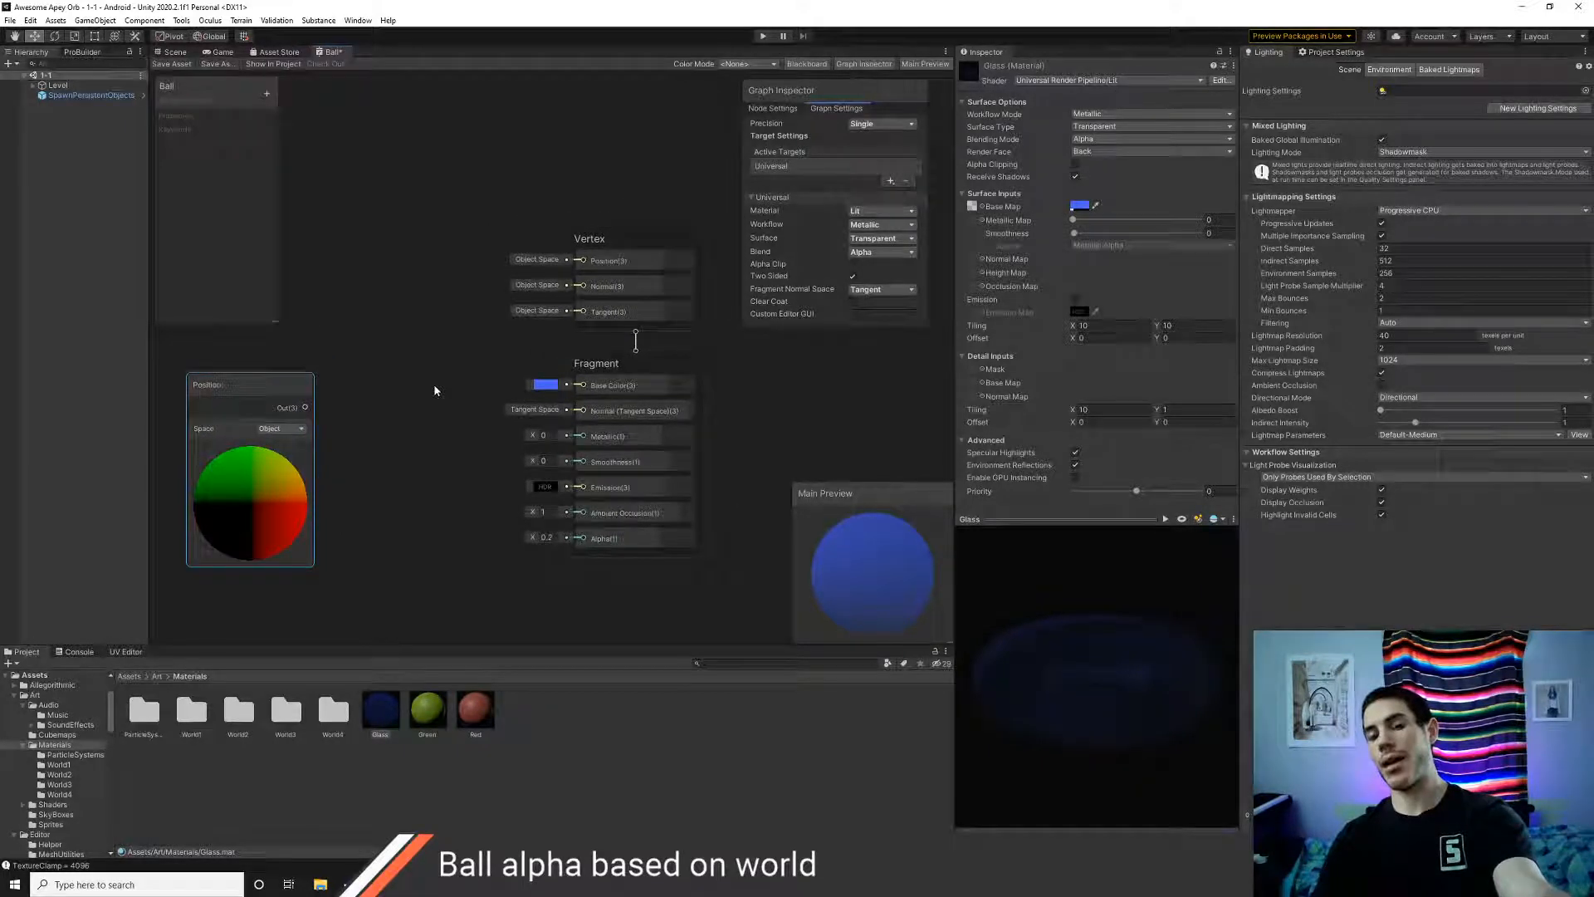
# - Switch to Visual Studio Code, look through the vertex code in TMP_SDF.shader, and close the file
pyautogui.hotkey('alt', 'Tab')
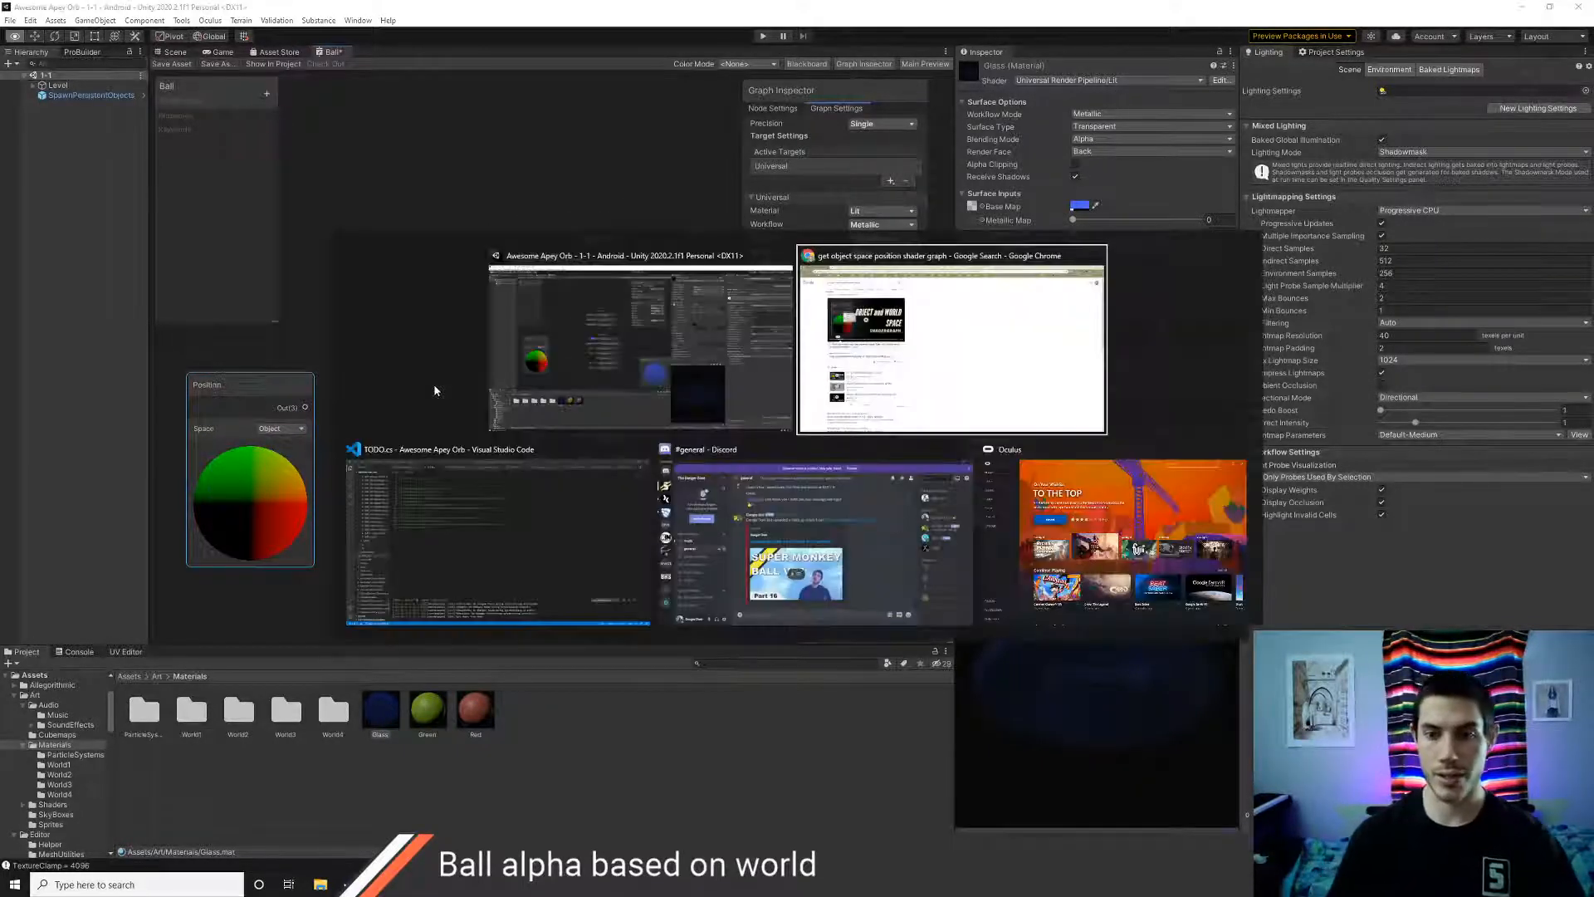
pyautogui.hotkey('alt', 'Tab')
pyautogui.hotkey('ctrl', 'p')
pyautogui.write('sdf')
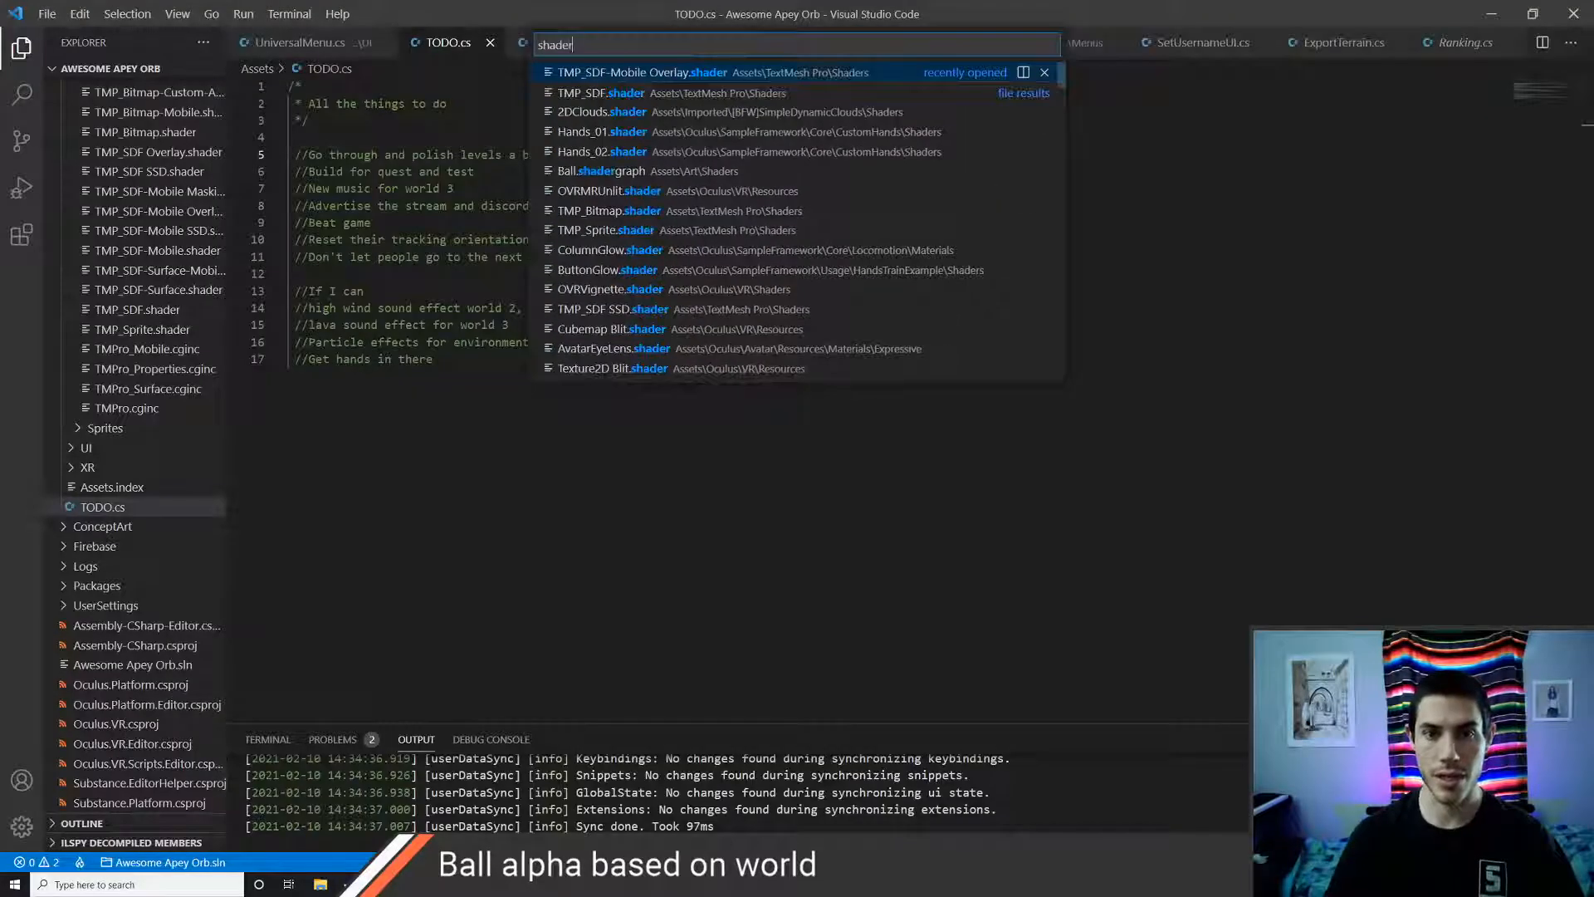
pyautogui.press('Return')
pyautogui.scroll(-20, 499, 446)
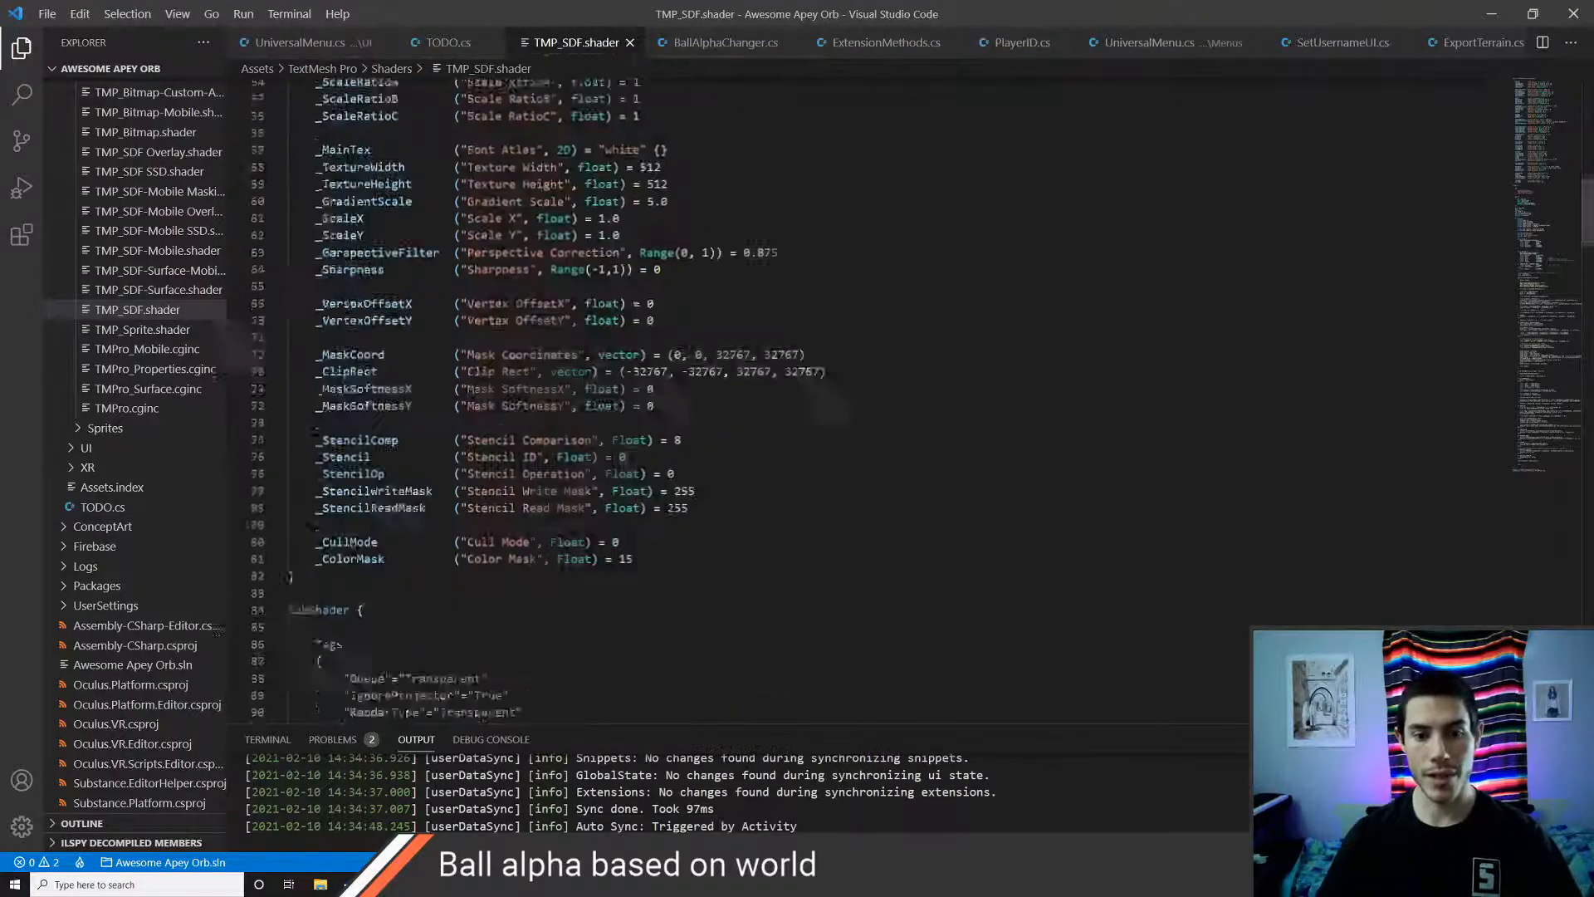
pyautogui.scroll(-20, 499, 446)
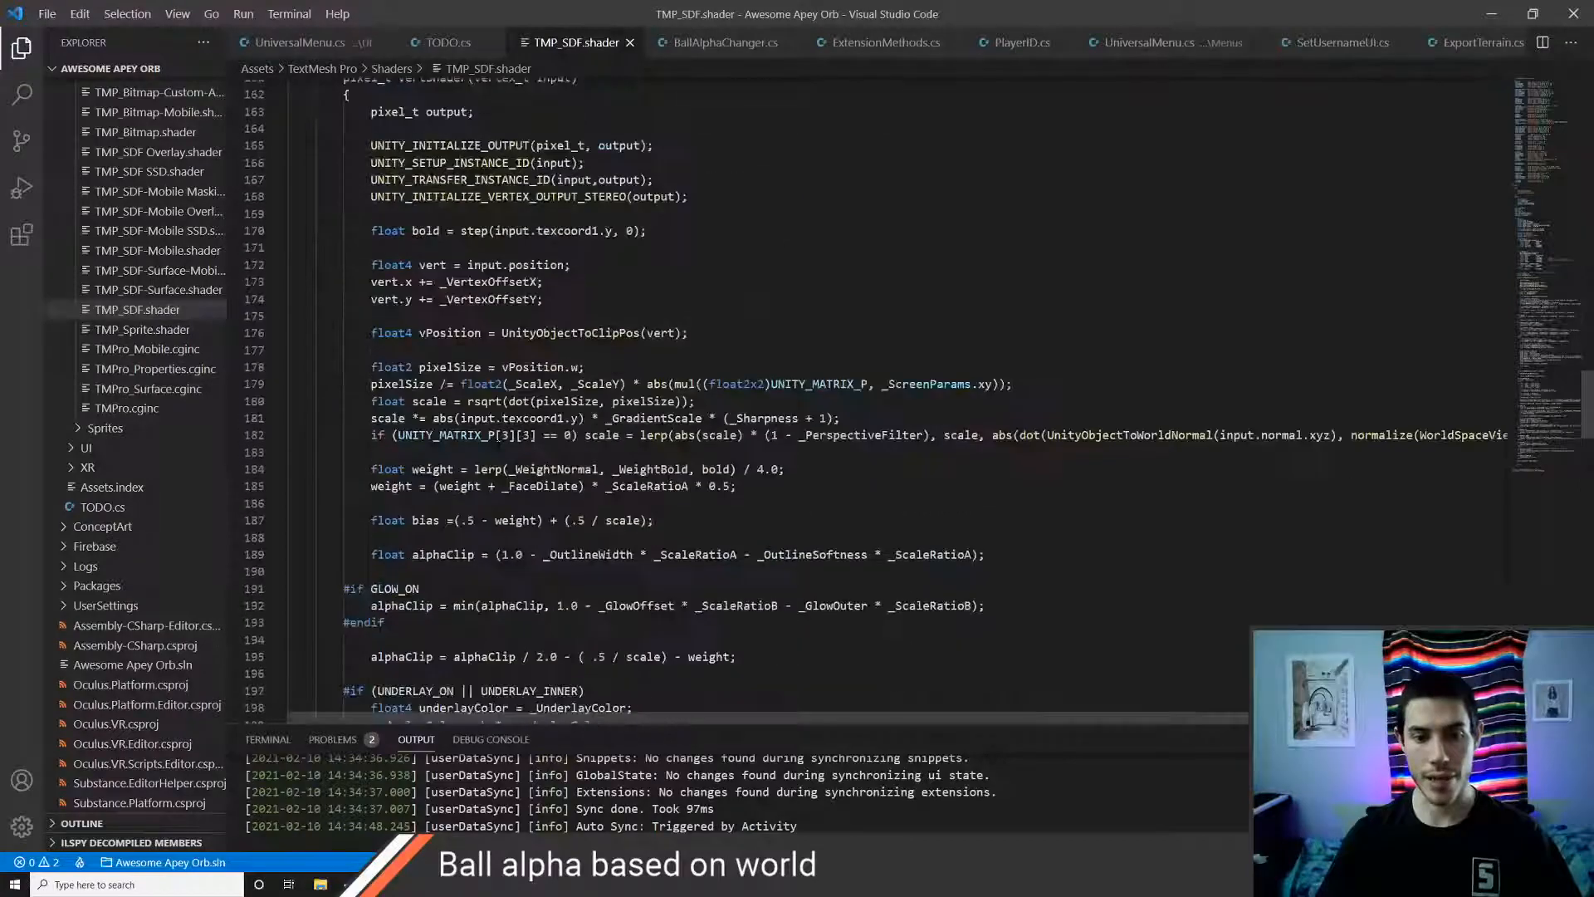
pyautogui.scroll(3, 499, 446)
pyautogui.hotkey('ctrl', 'w')
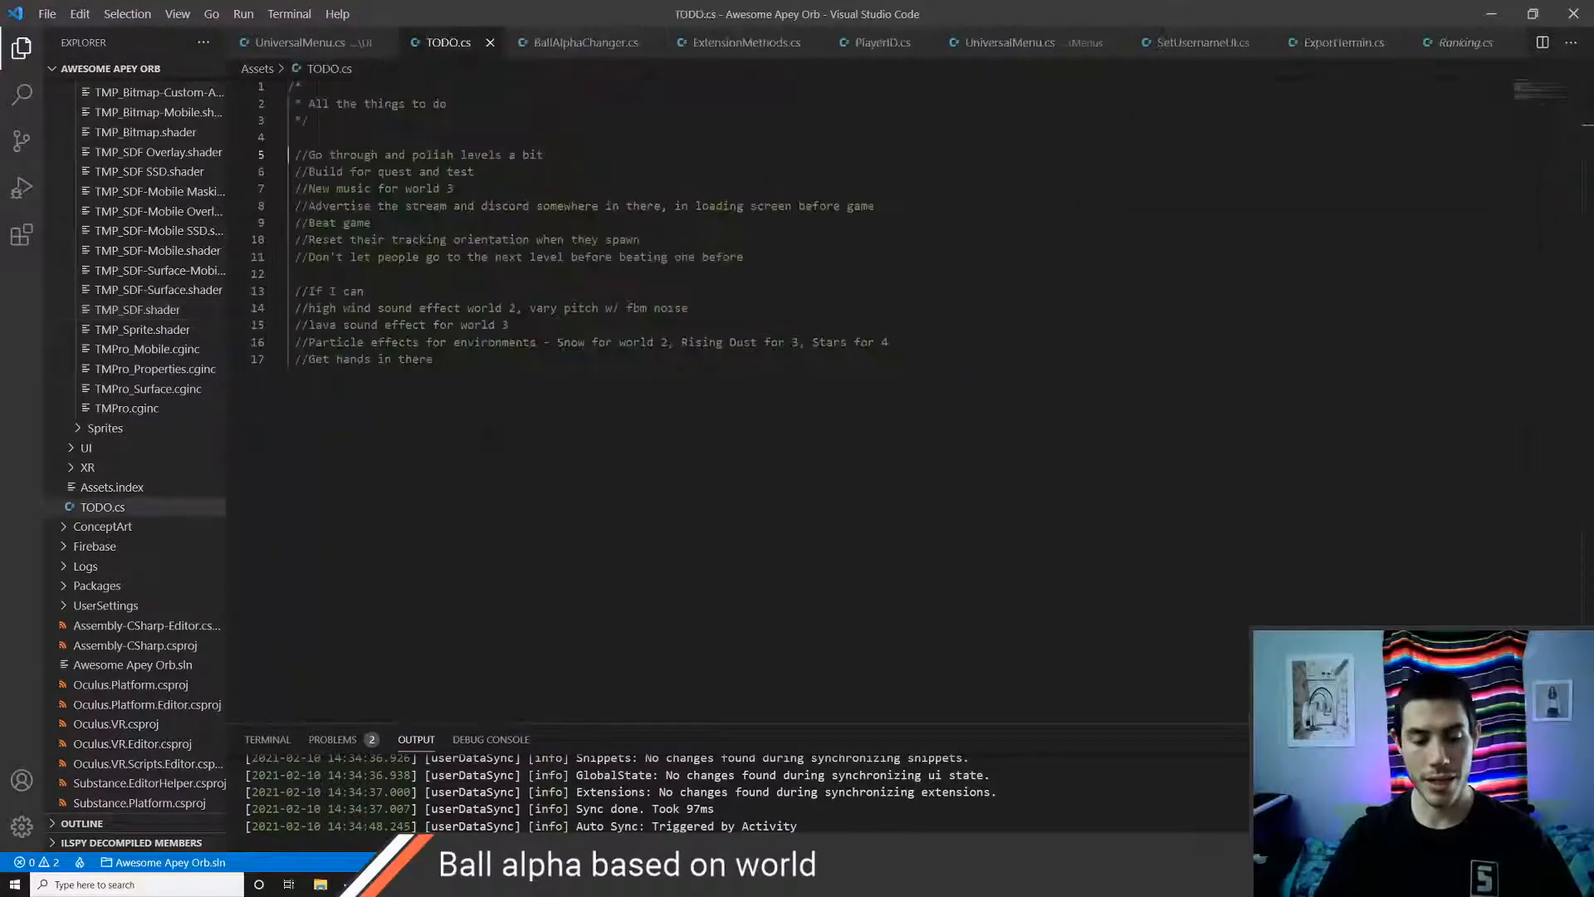
# - Return to Unity and move the Position node farther from the Fragment block to make room for more nodes
pyautogui.hotkey('alt', 'Tab')
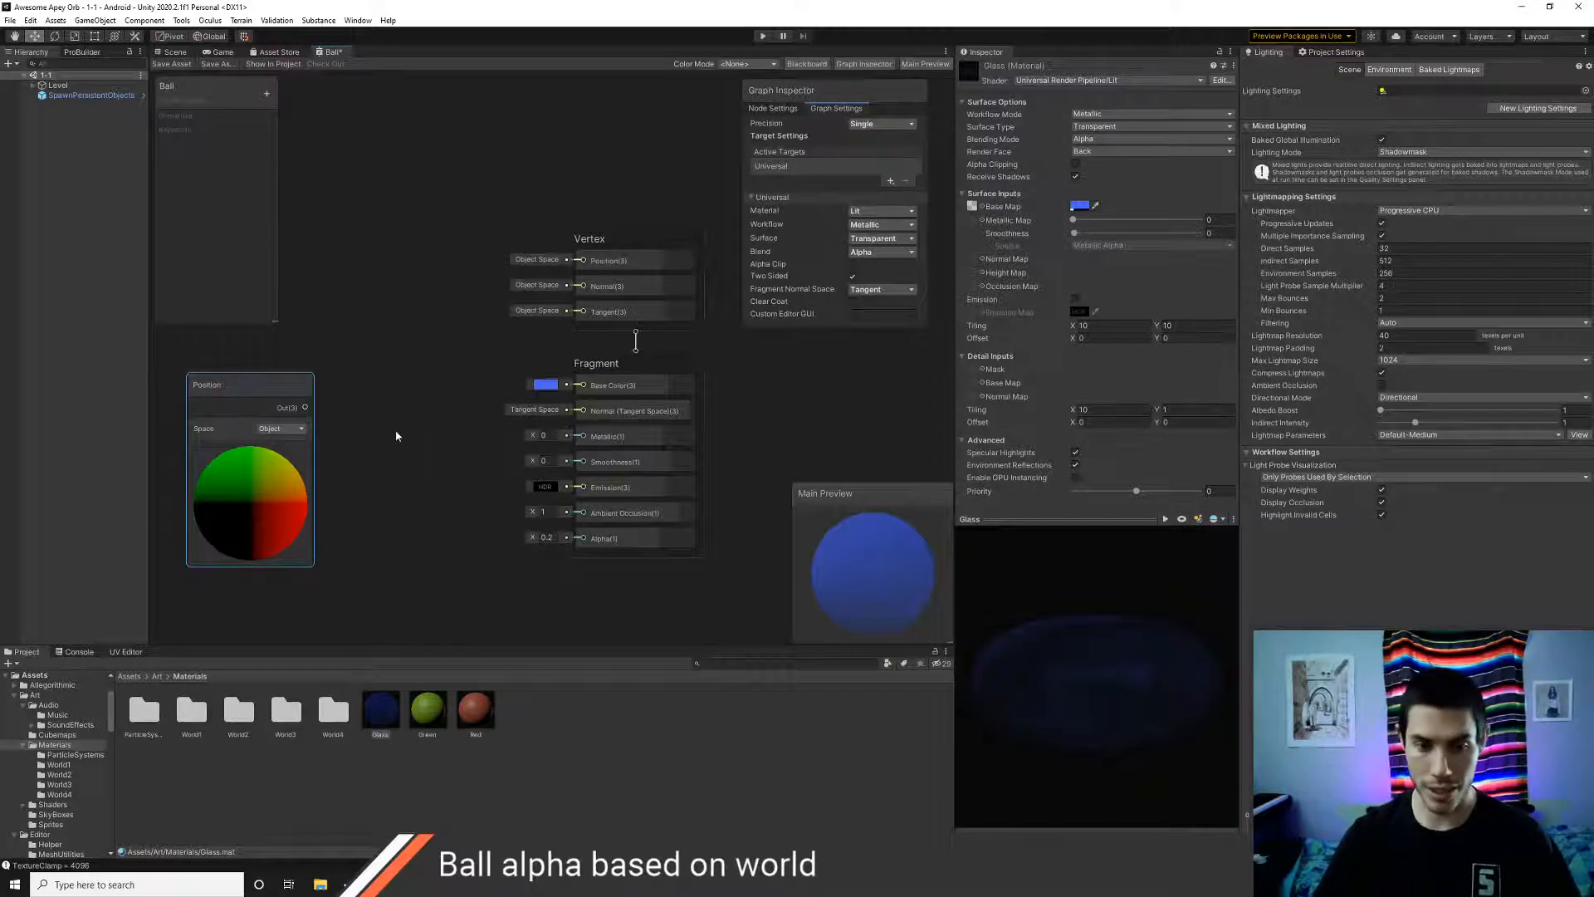
pyautogui.moveTo(396, 436); pyautogui.dragTo(450, 467, button='middle')
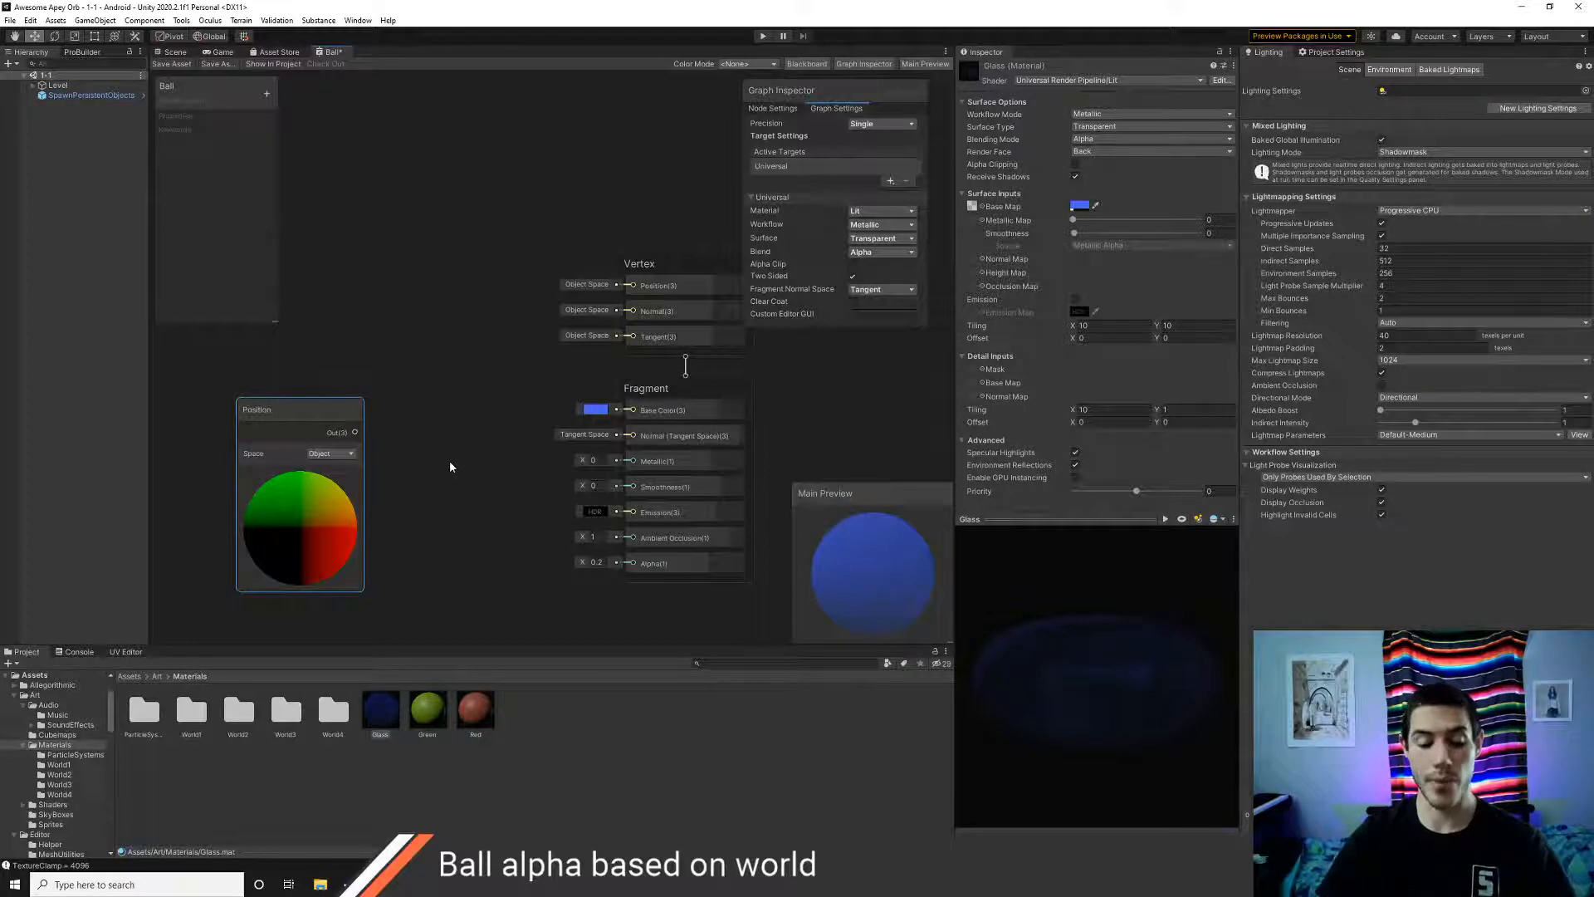
pyautogui.moveTo(307, 413); pyautogui.dragTo(282, 379)
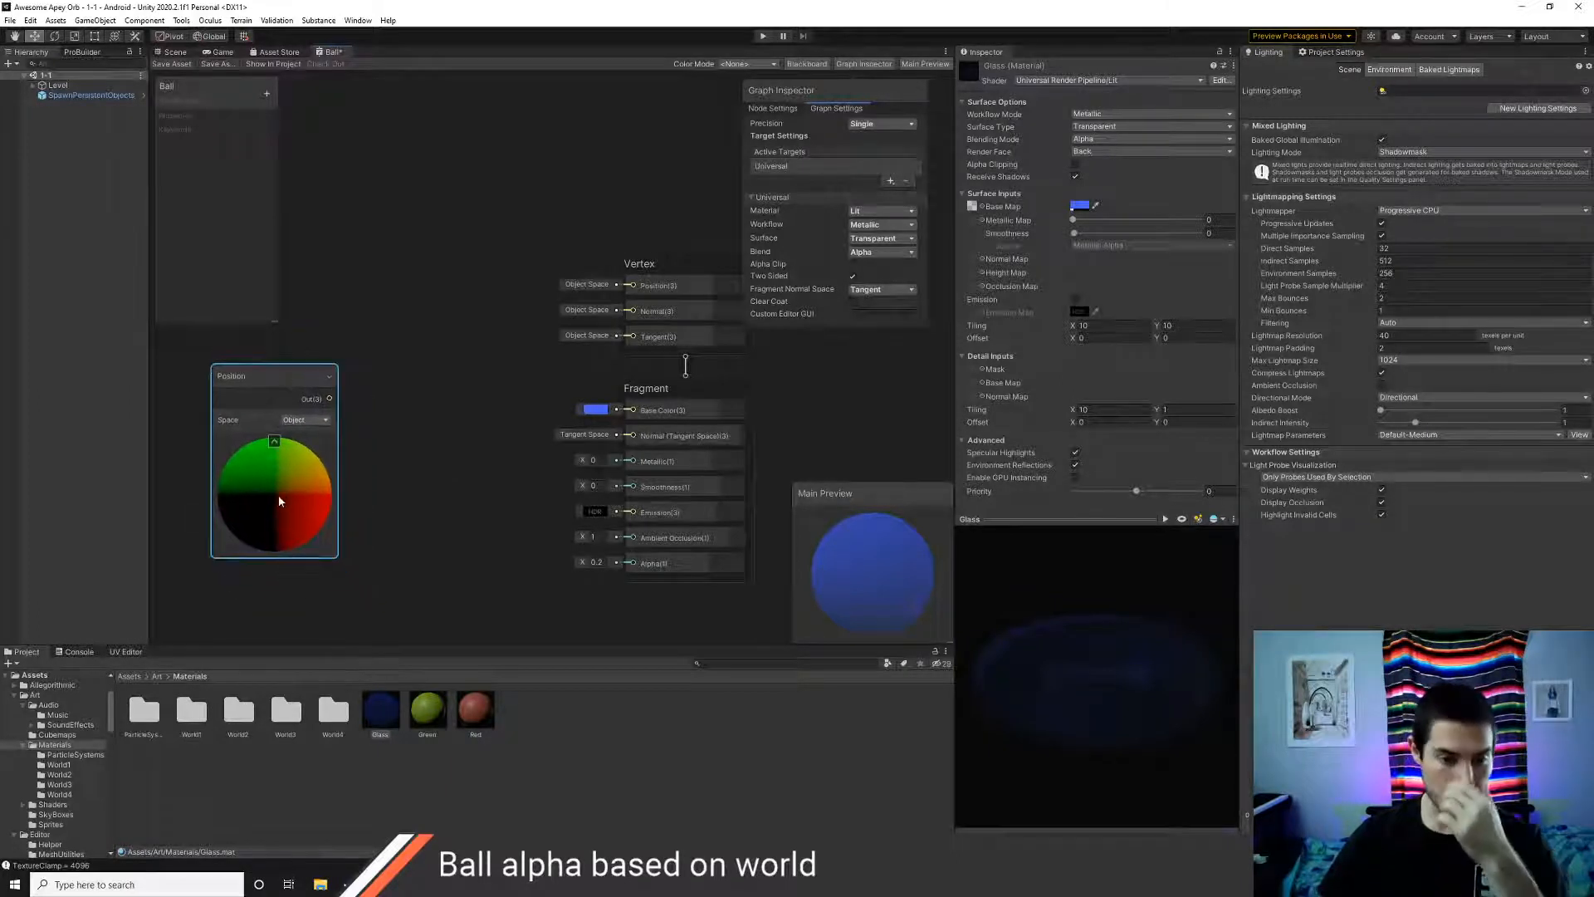
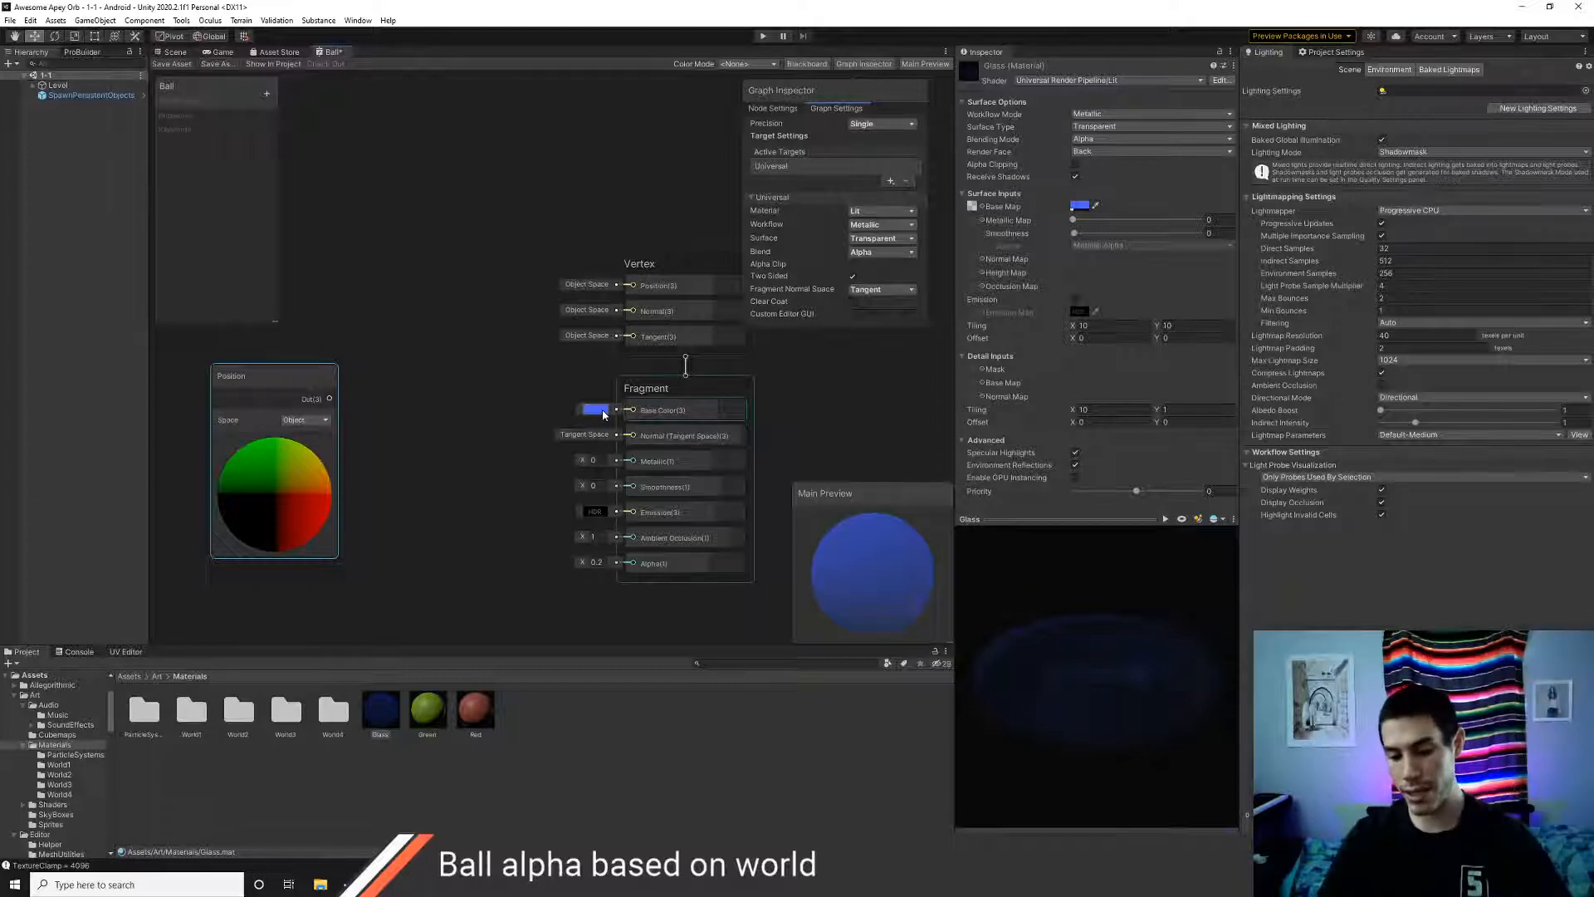
pyautogui.moveTo(448, 427); pyautogui.dragTo(532, 427, button='middle')
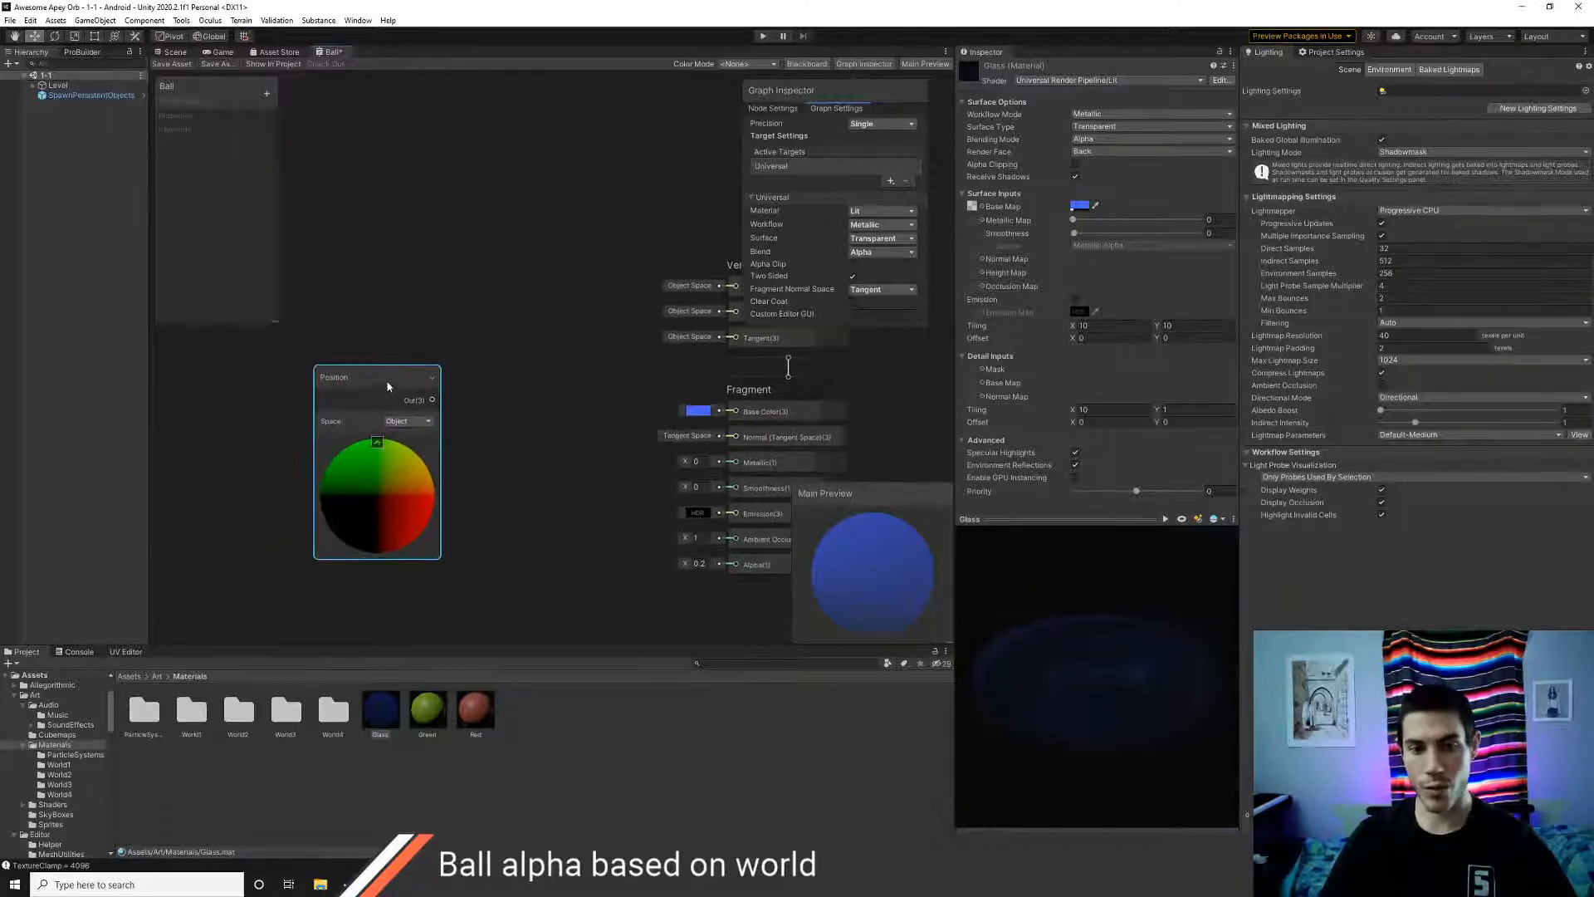
pyautogui.moveTo(357, 373); pyautogui.dragTo(283, 372)
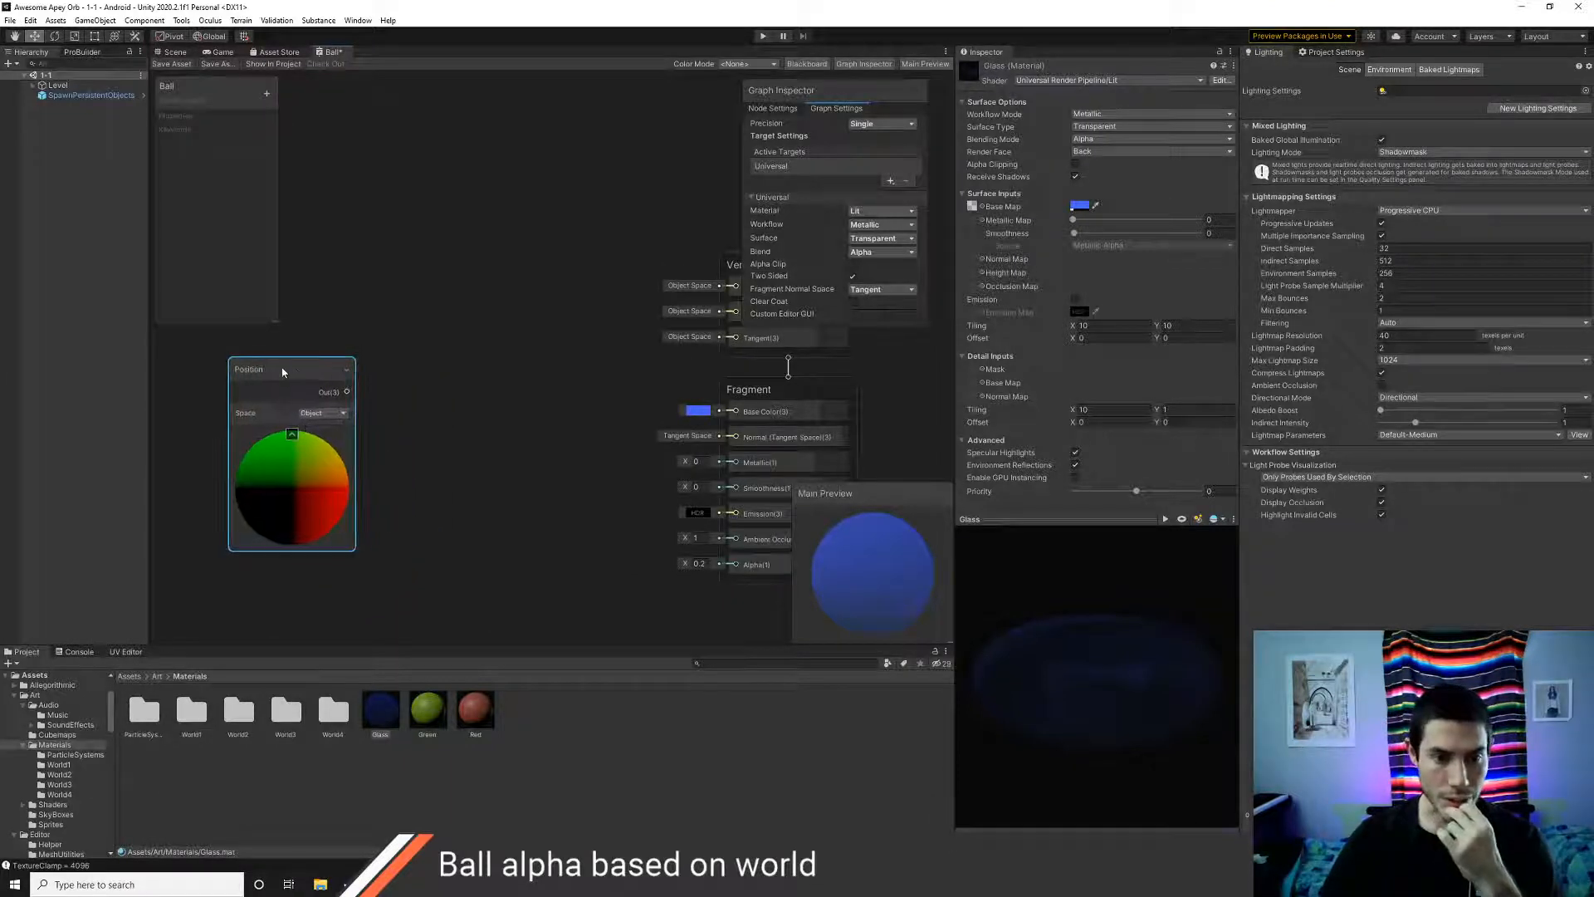
# - Add a Vector 3 node between the Position node and the Fragment block, and try wiring Position's output onward
pyautogui.rightClick(468, 398)
pyautogui.click(491, 400)
pyautogui.write('vec')
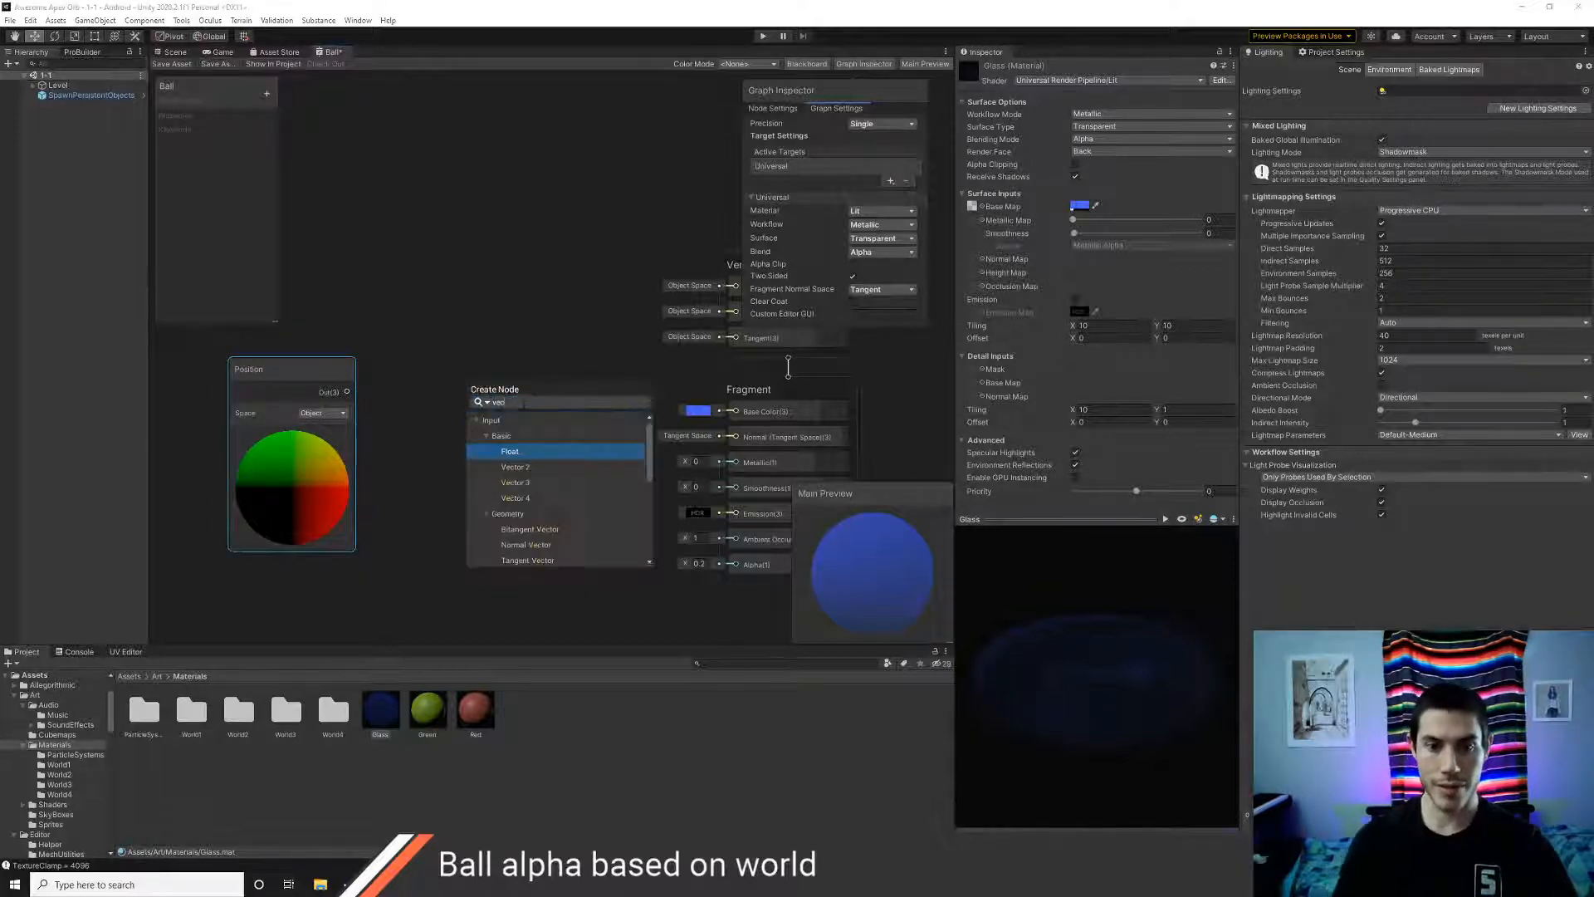
pyautogui.write('to')
pyautogui.press('Down')
pyautogui.press('Down')
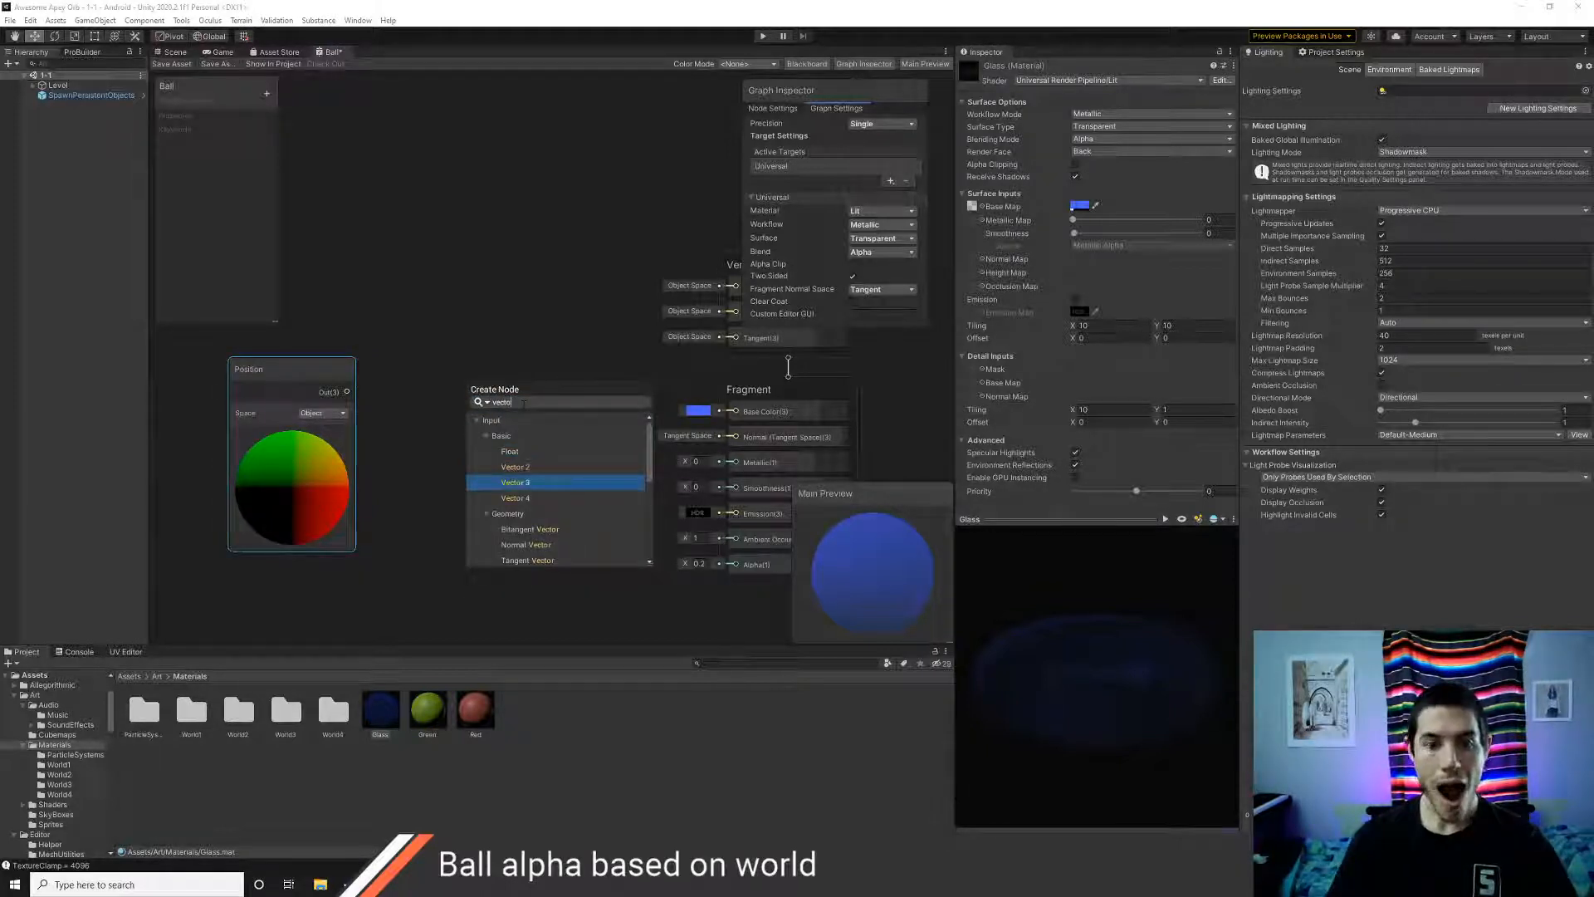
pyautogui.press('Return')
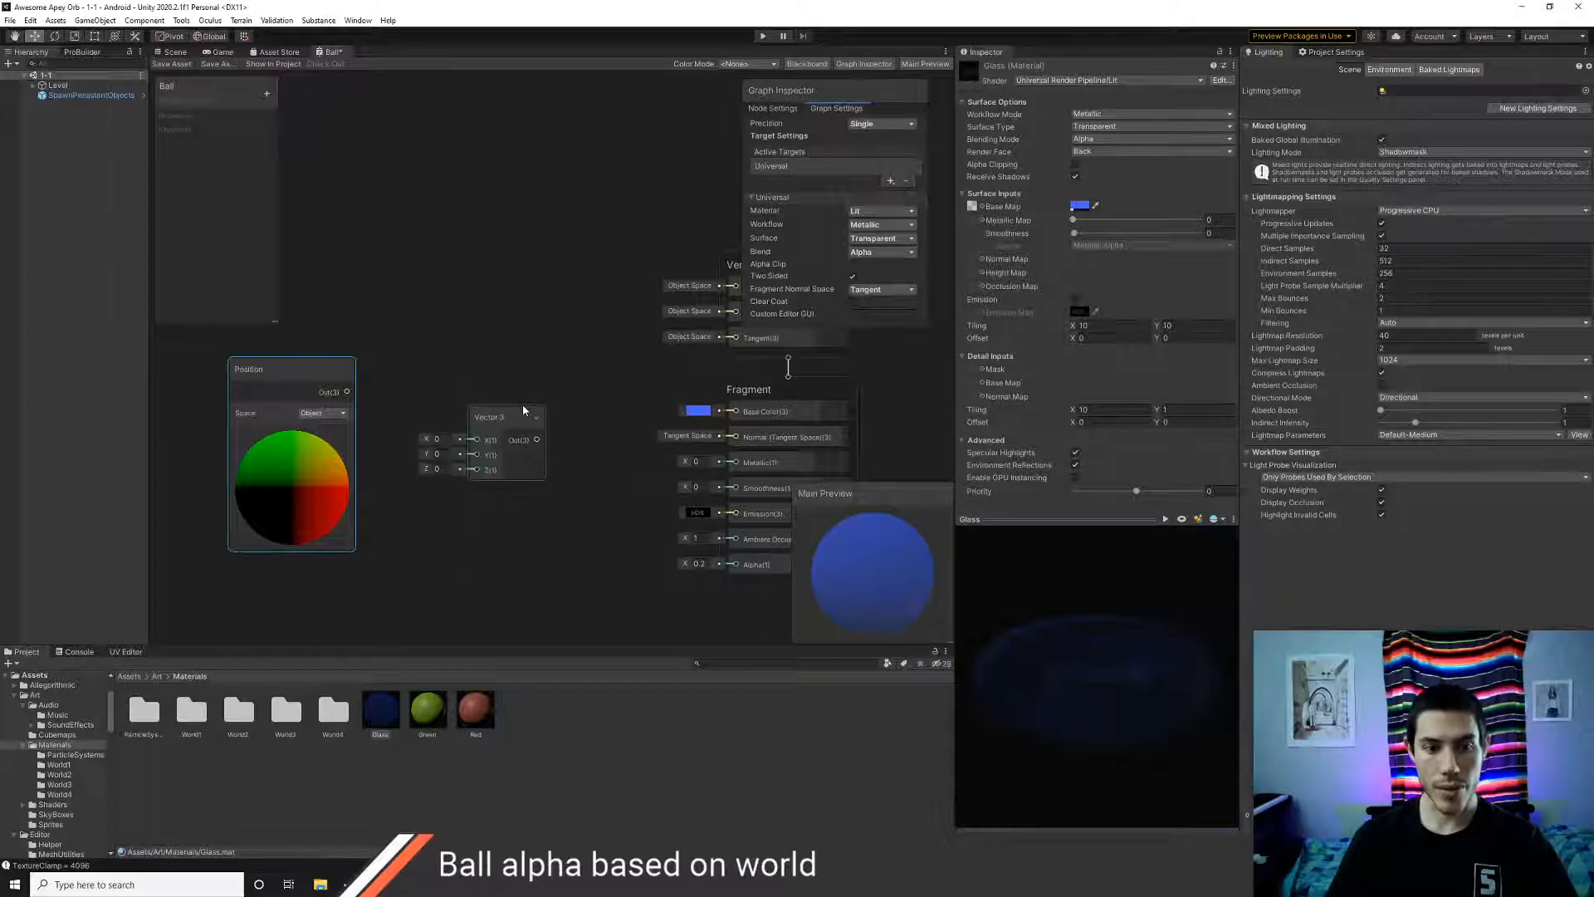
pyautogui.moveTo(494, 412); pyautogui.dragTo(474, 368)
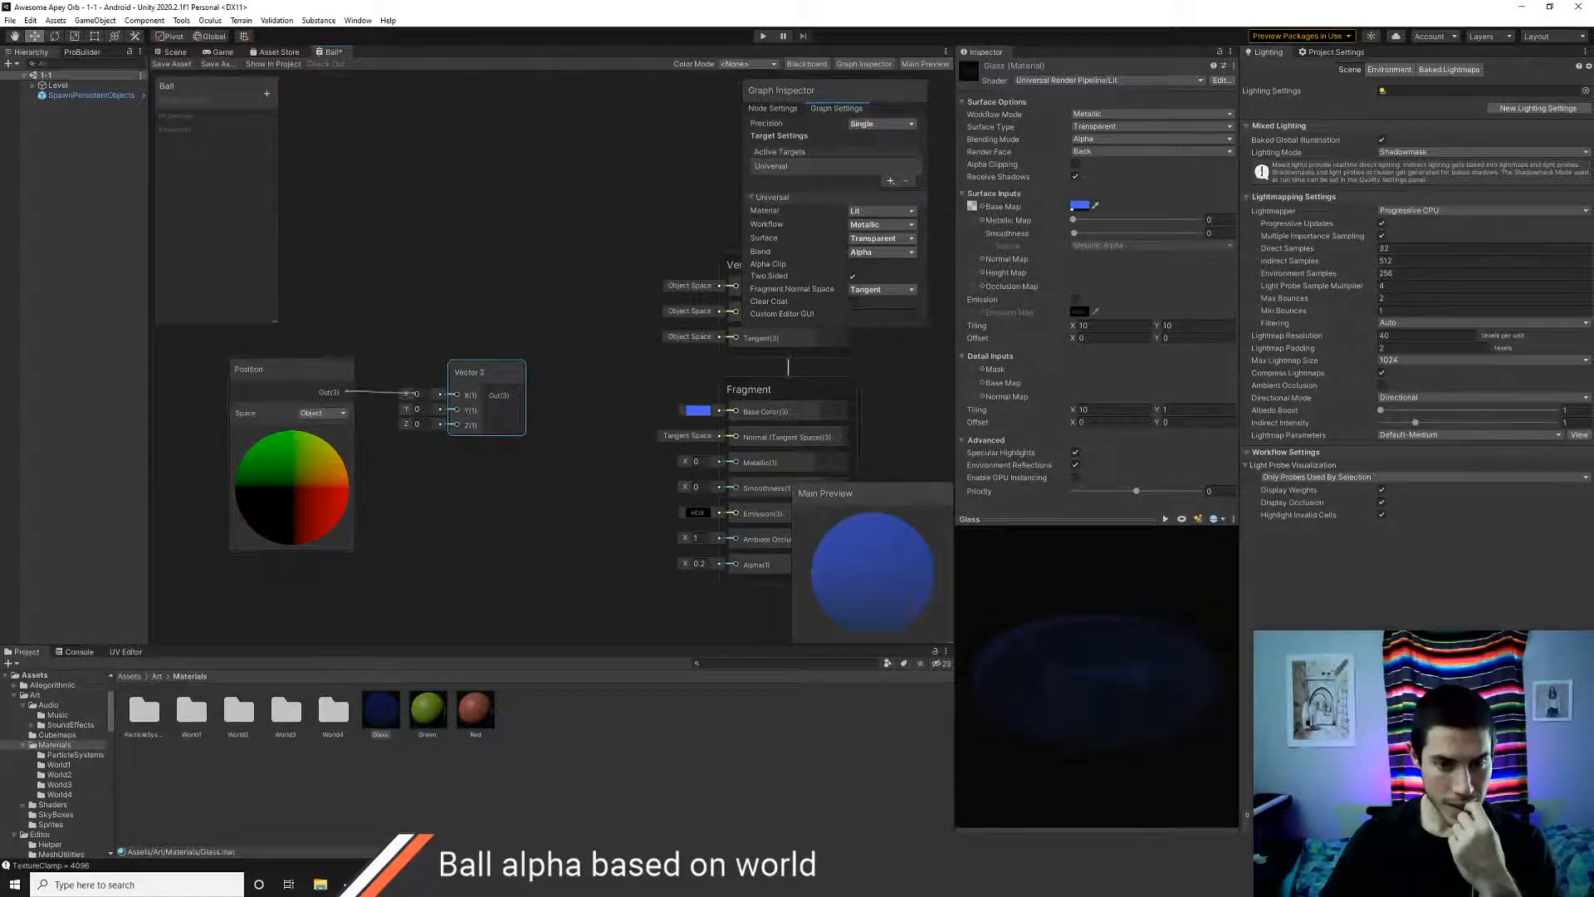
pyautogui.moveTo(348, 393); pyautogui.dragTo(379, 345)
pyautogui.press('Escape')
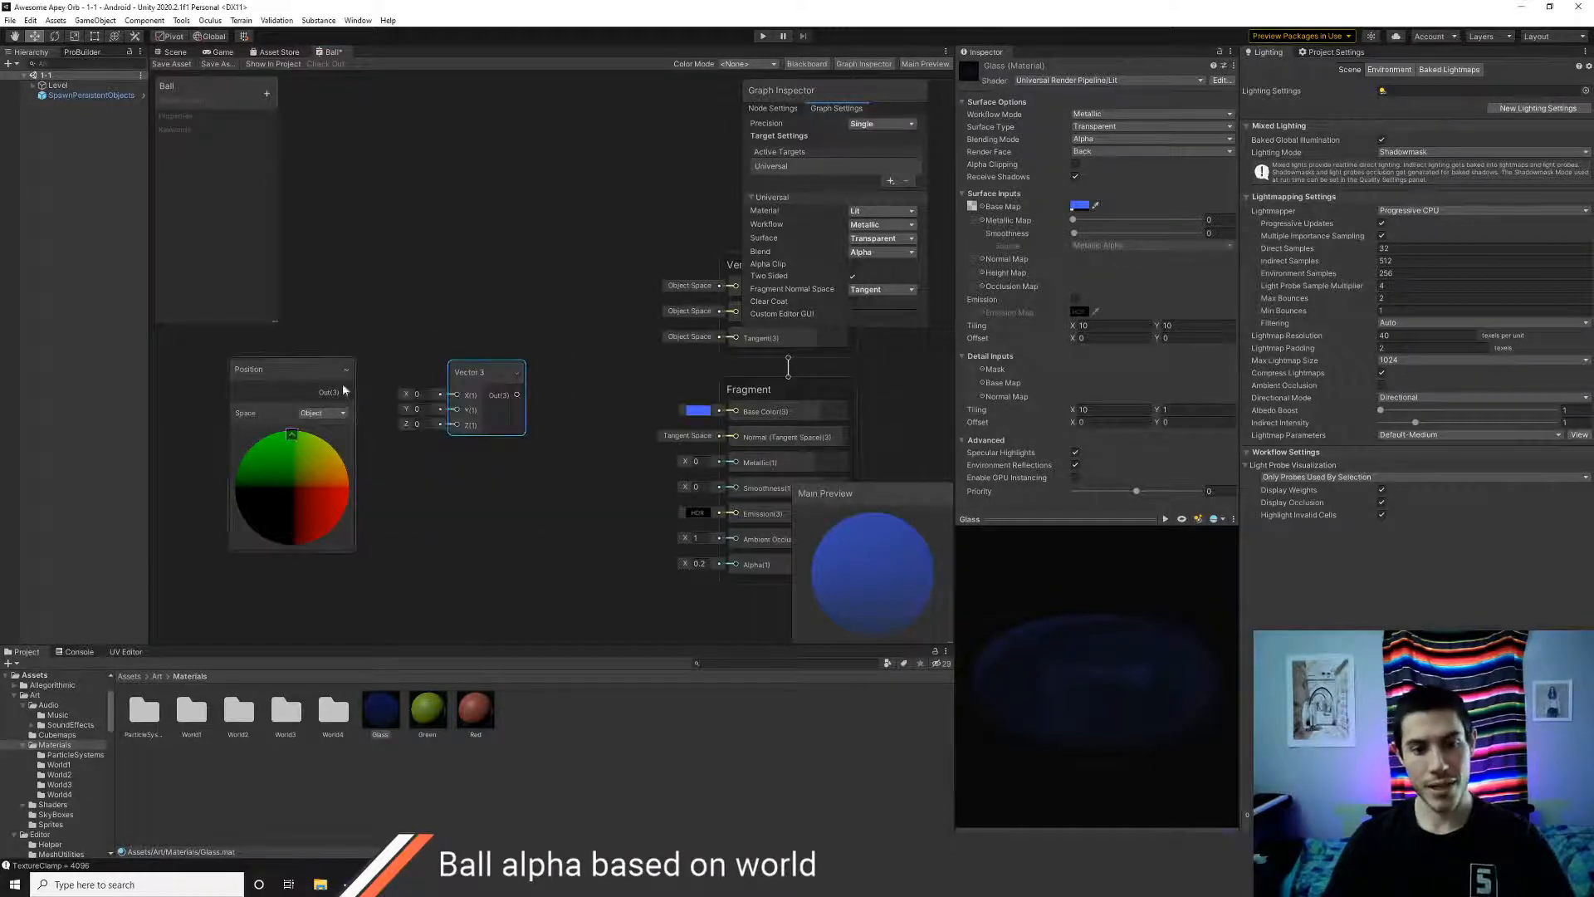
# - Add a Swizzle node, move the Vector 3 node out of the way, and connect Position's output to the Swizzle input
pyautogui.rightClick(381, 308)
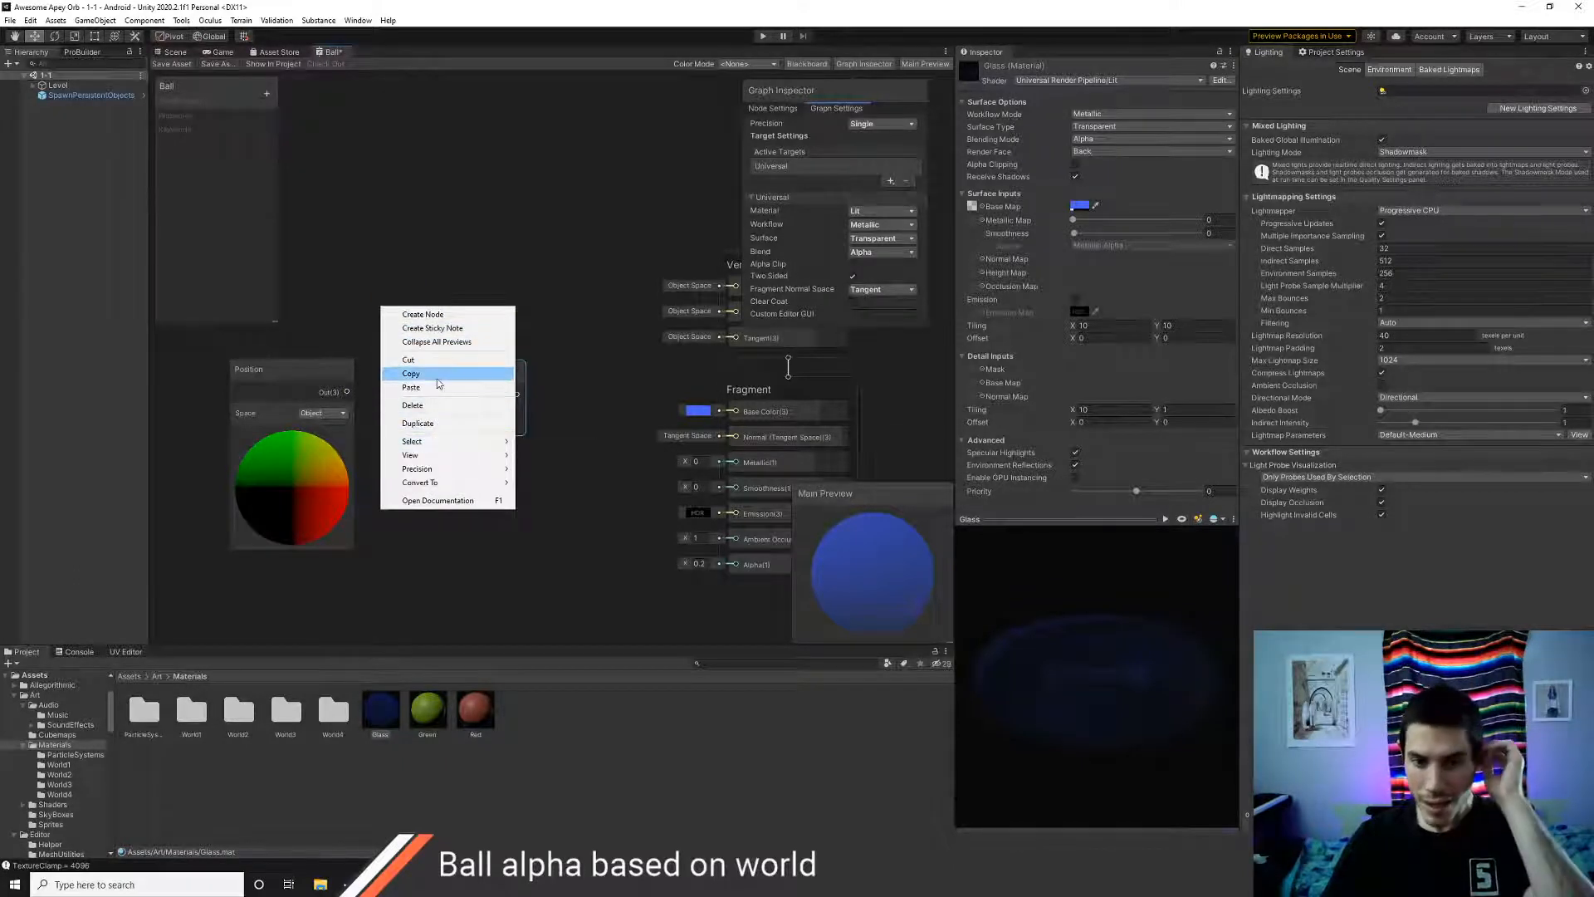
pyautogui.click(430, 314)
pyautogui.write('swizzle')
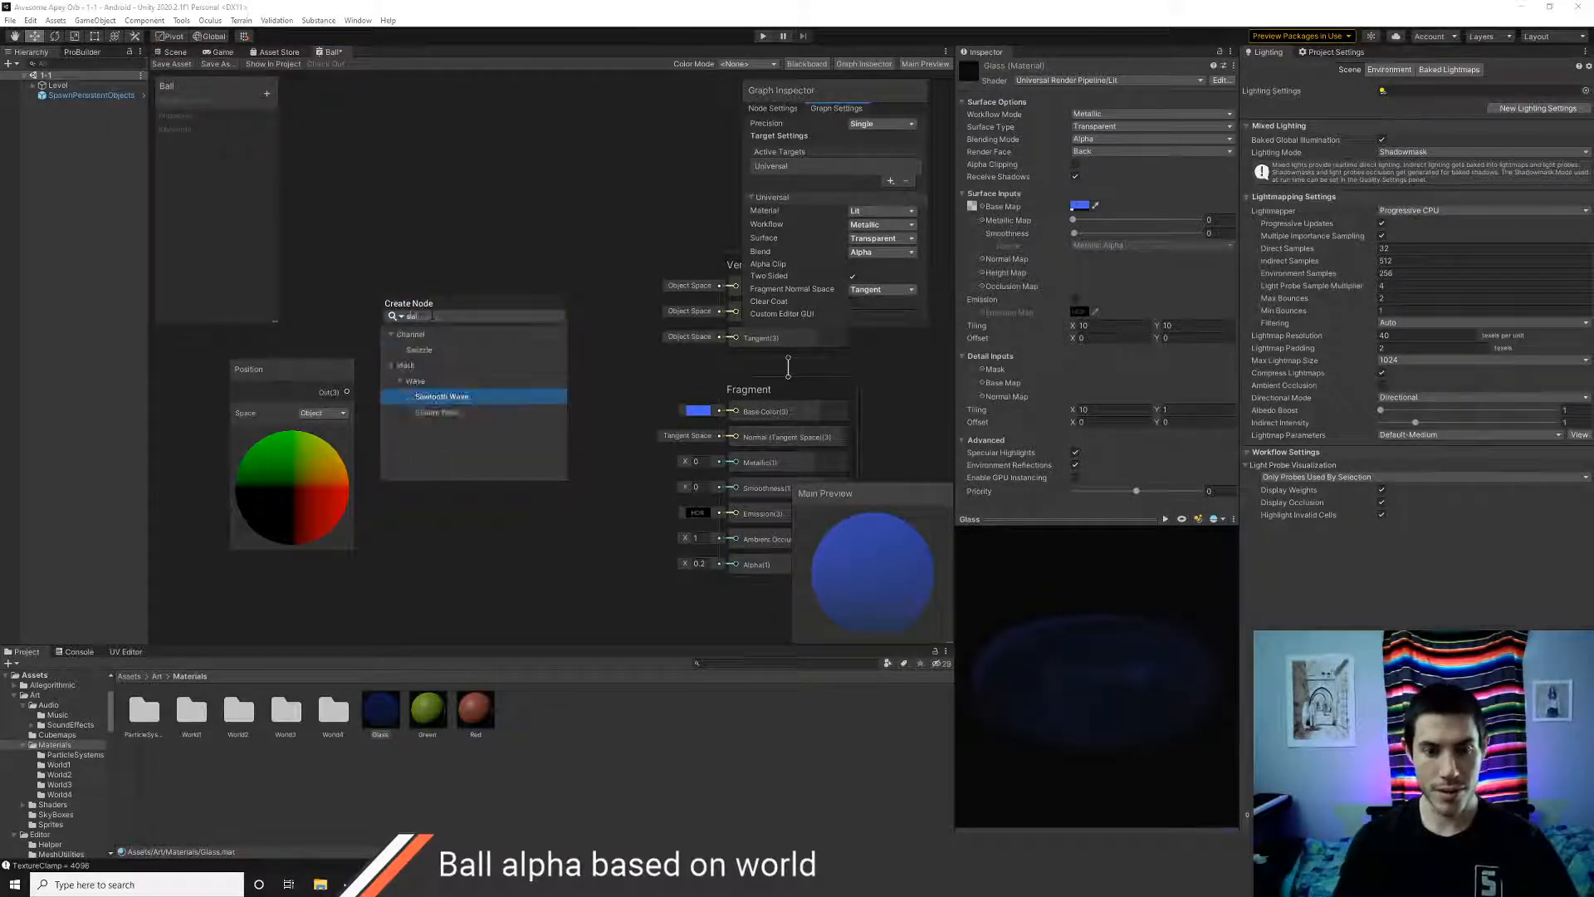
pyautogui.press('Return')
pyautogui.moveTo(424, 327); pyautogui.dragTo(409, 154)
pyautogui.moveTo(531, 440); pyautogui.dragTo(589, 574)
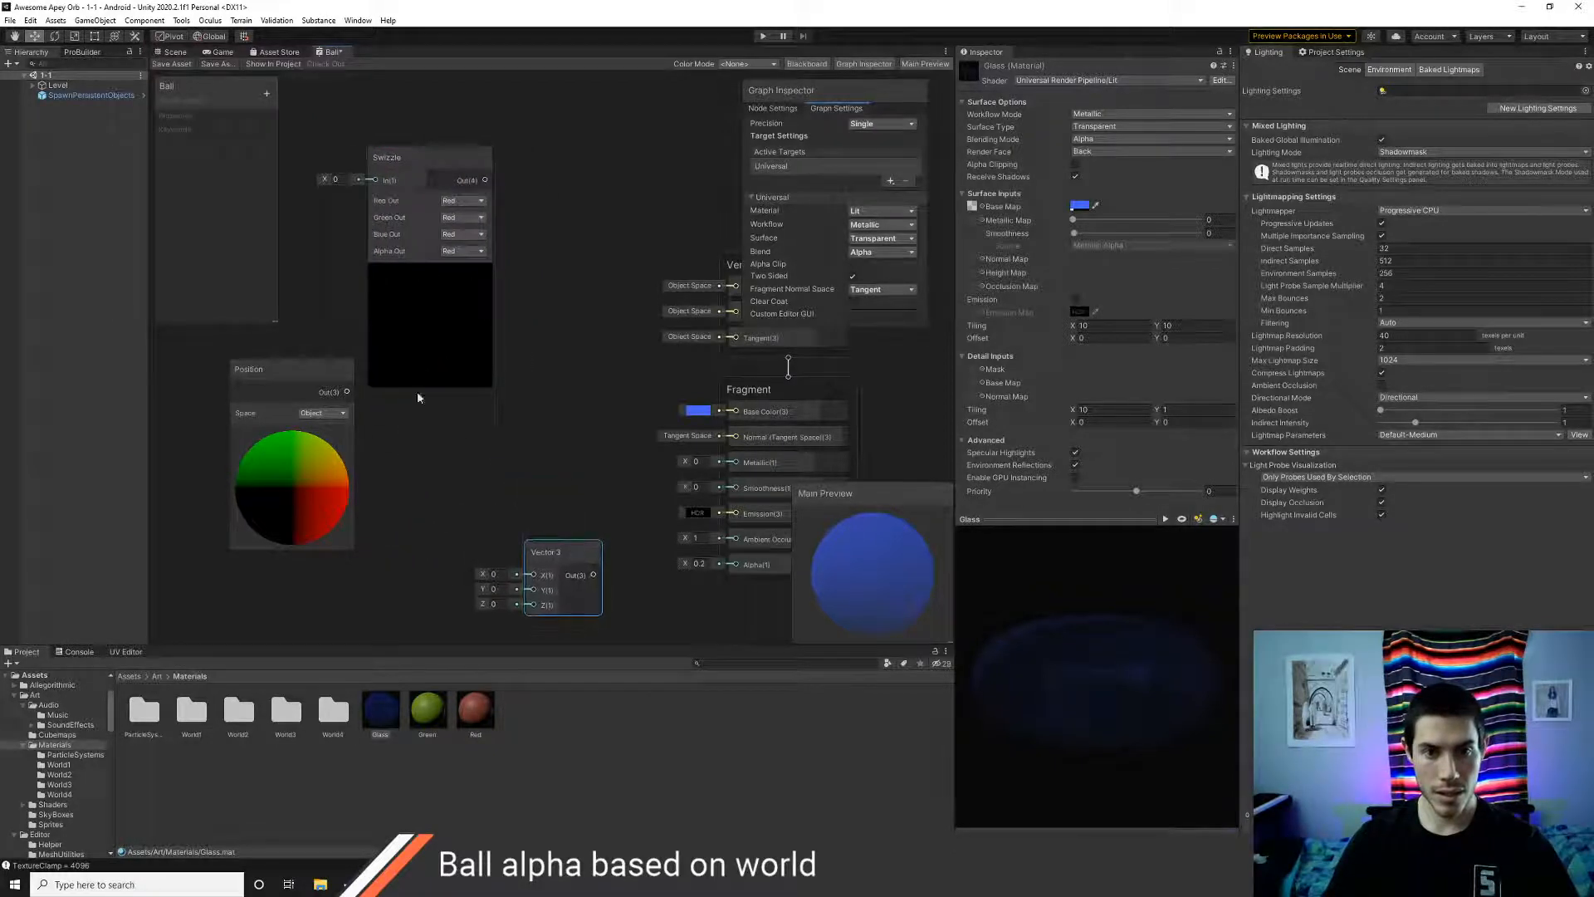
pyautogui.moveTo(423, 158); pyautogui.dragTo(442, 315)
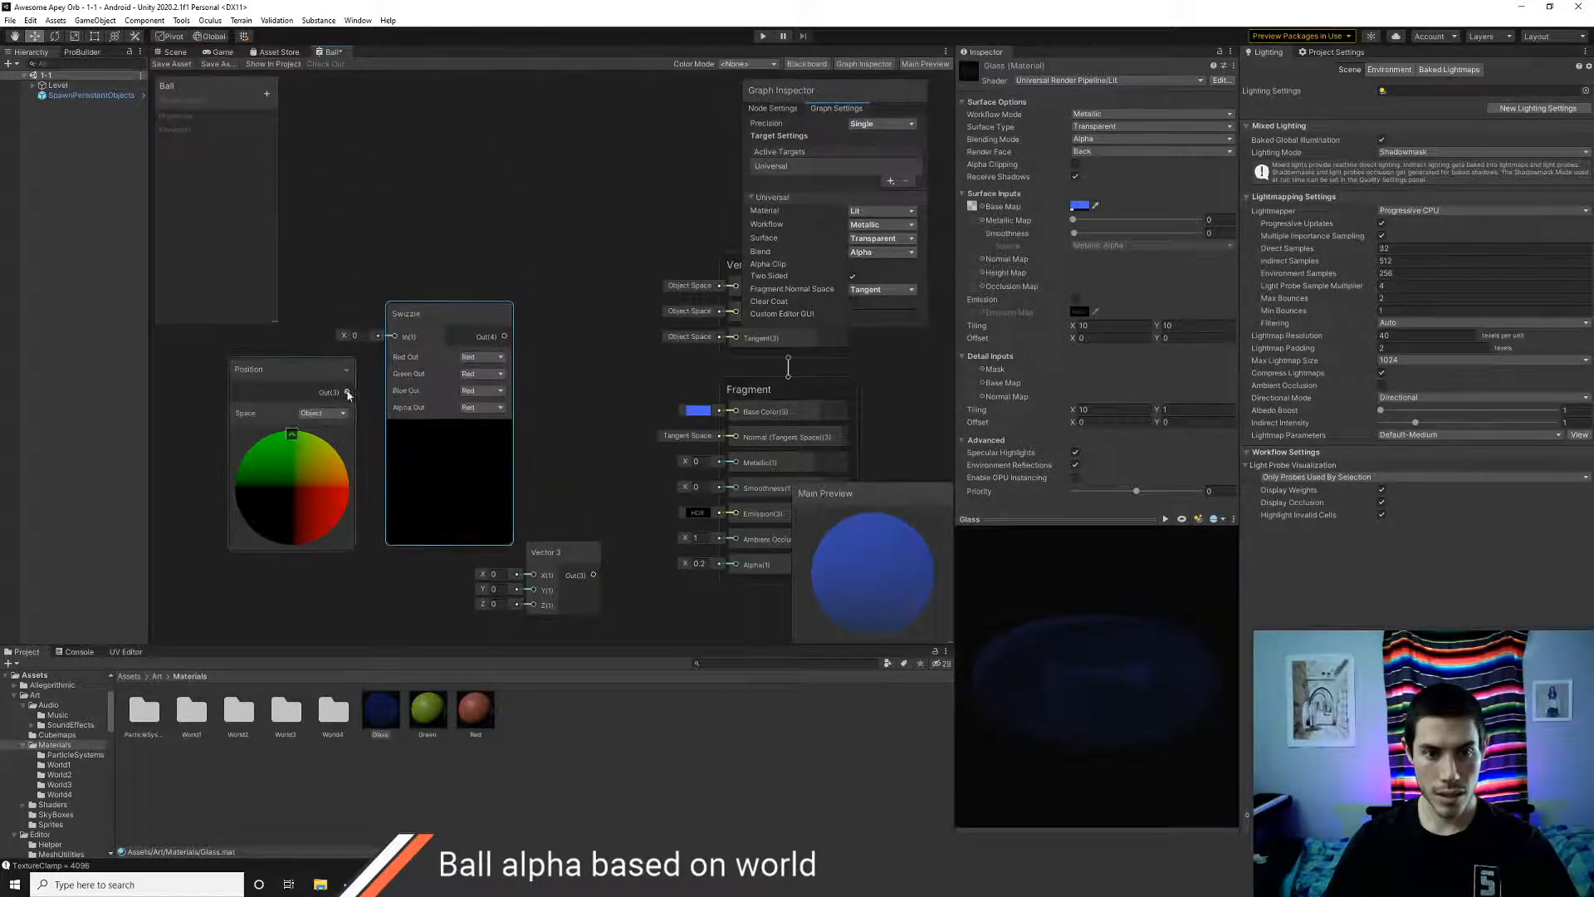
pyautogui.moveTo(348, 393); pyautogui.dragTo(395, 336)
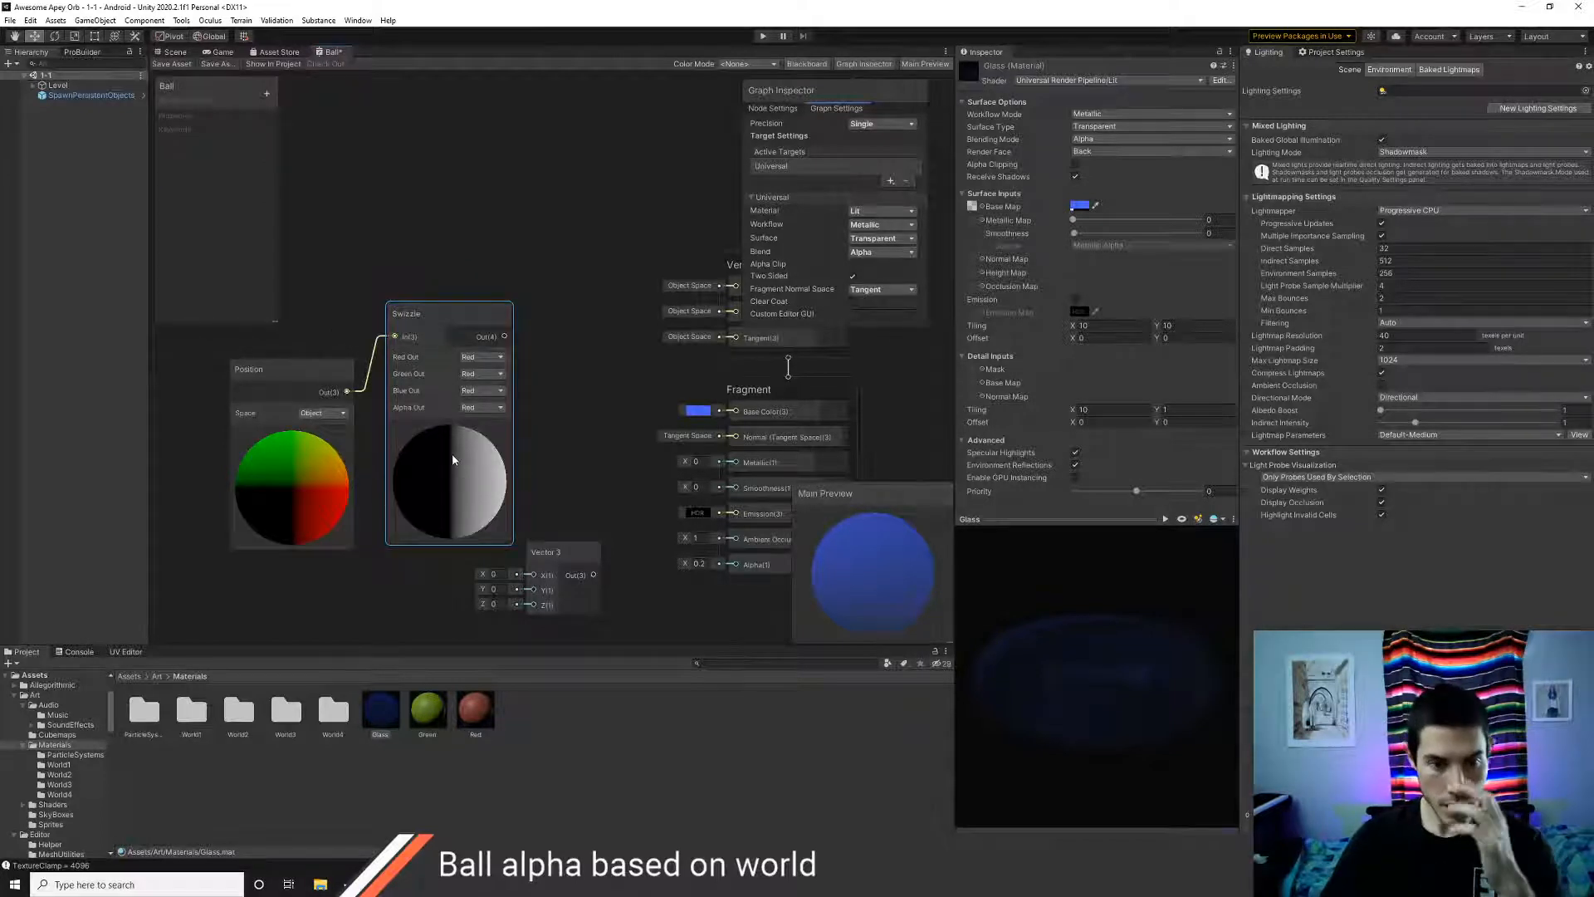
# - Rearrange the Position, Swizzle and Vector 3 nodes in a row, leaving space before the Fragment block
pyautogui.moveTo(469, 327); pyautogui.dragTo(479, 259)
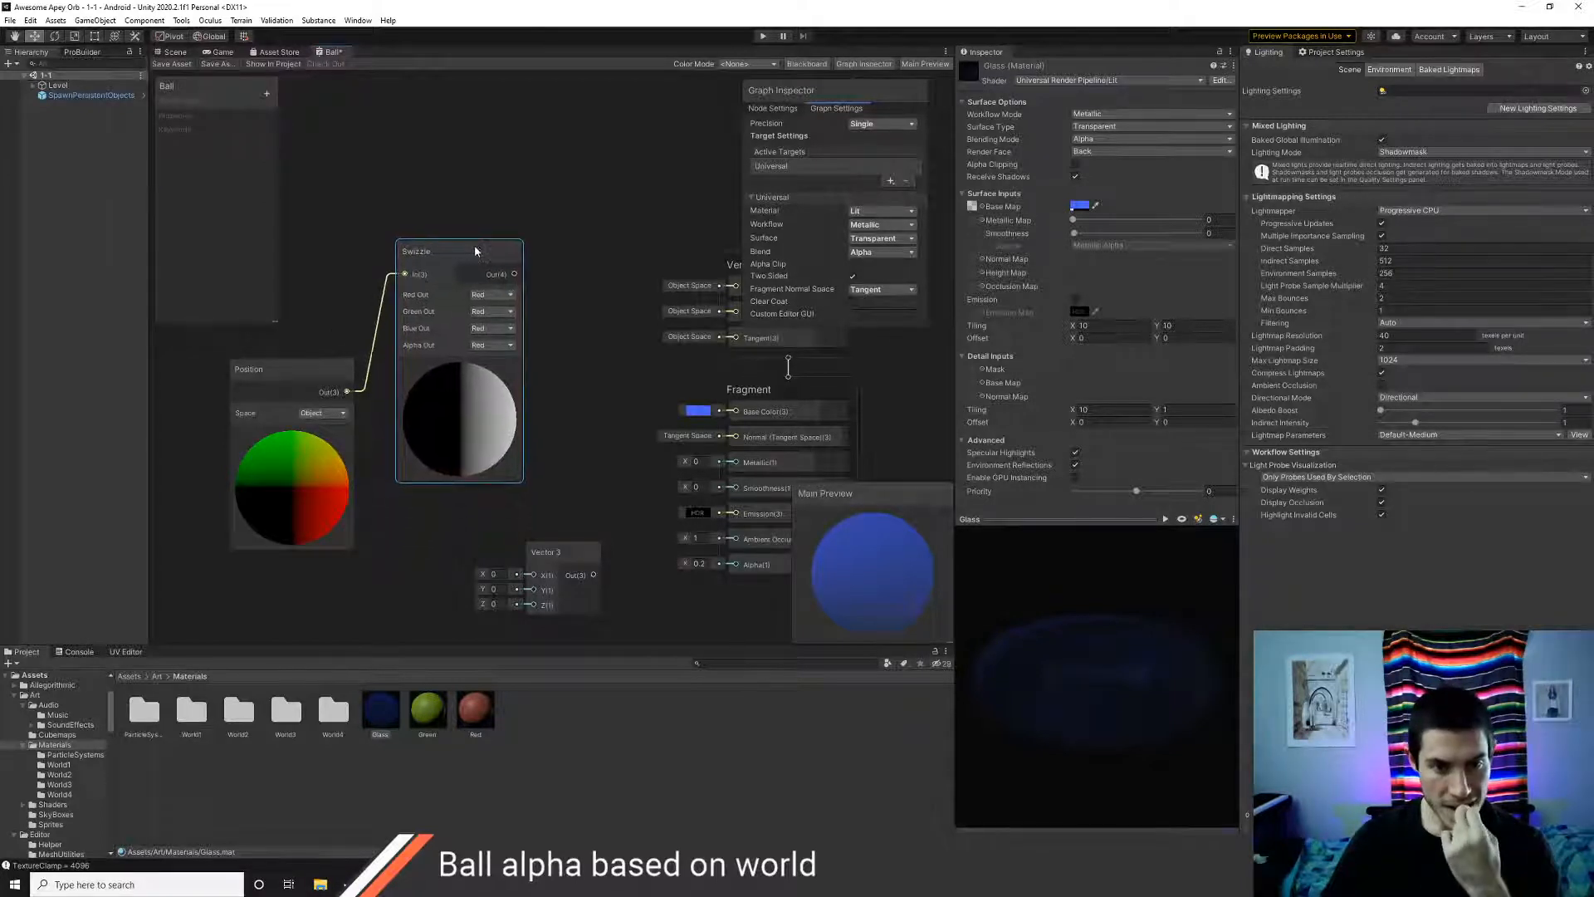
pyautogui.moveTo(288, 373); pyautogui.dragTo(236, 376)
pyautogui.scroll(-4, 316, 401)
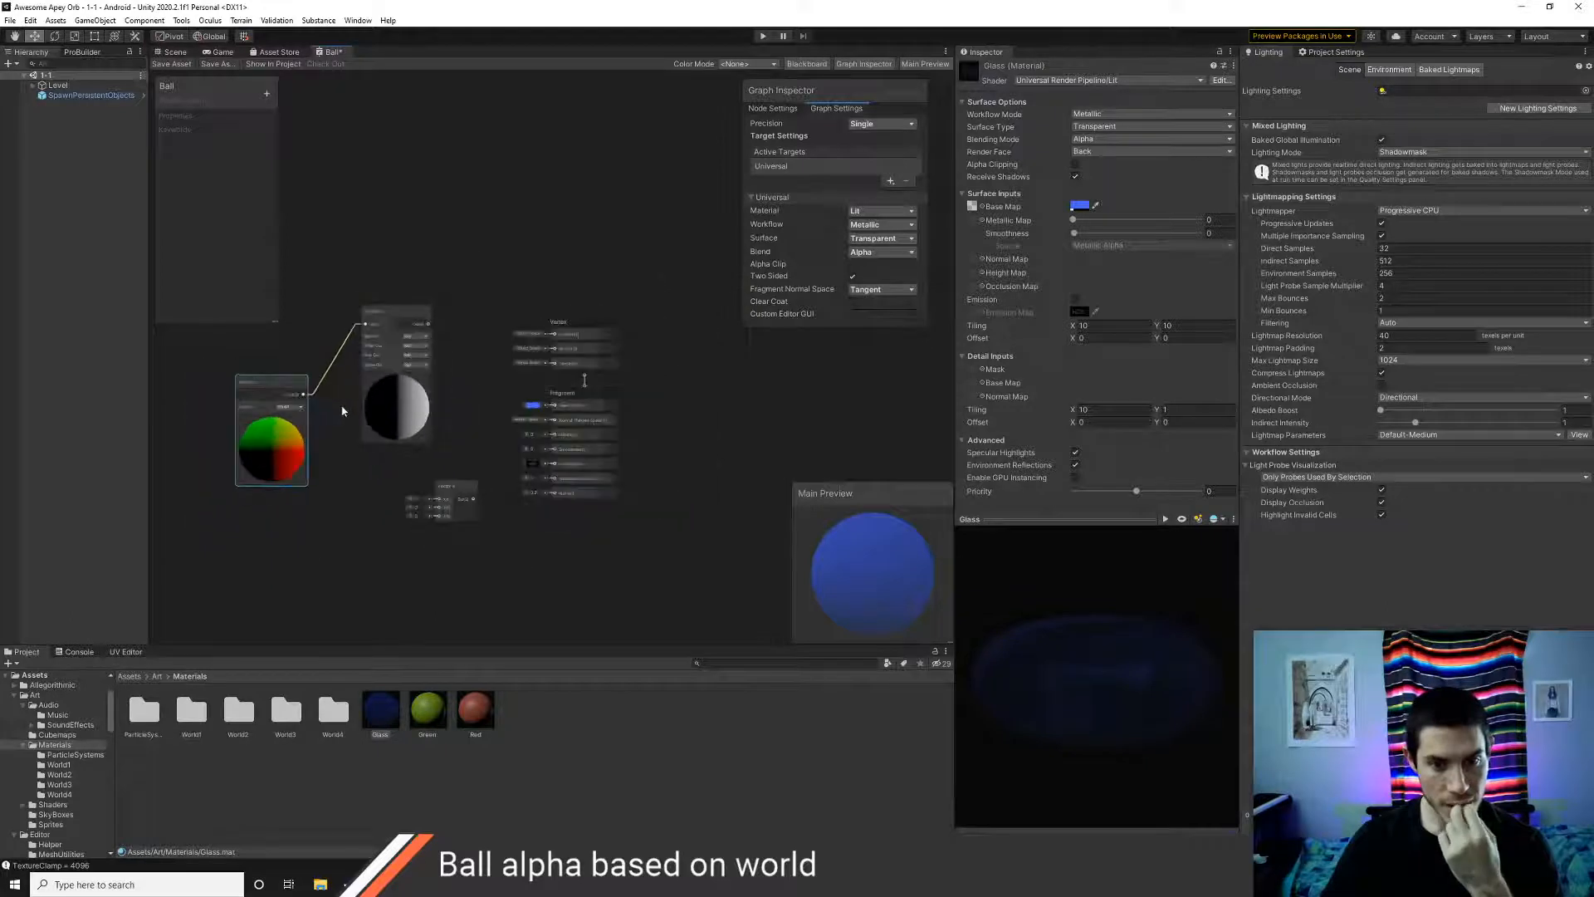
pyautogui.moveTo(333, 406); pyautogui.dragTo(432, 420, button='middle')
pyautogui.moveTo(362, 402); pyautogui.dragTo(281, 390)
pyautogui.moveTo(500, 335); pyautogui.dragTo(382, 382)
pyautogui.moveTo(547, 504); pyautogui.dragTo(531, 467)
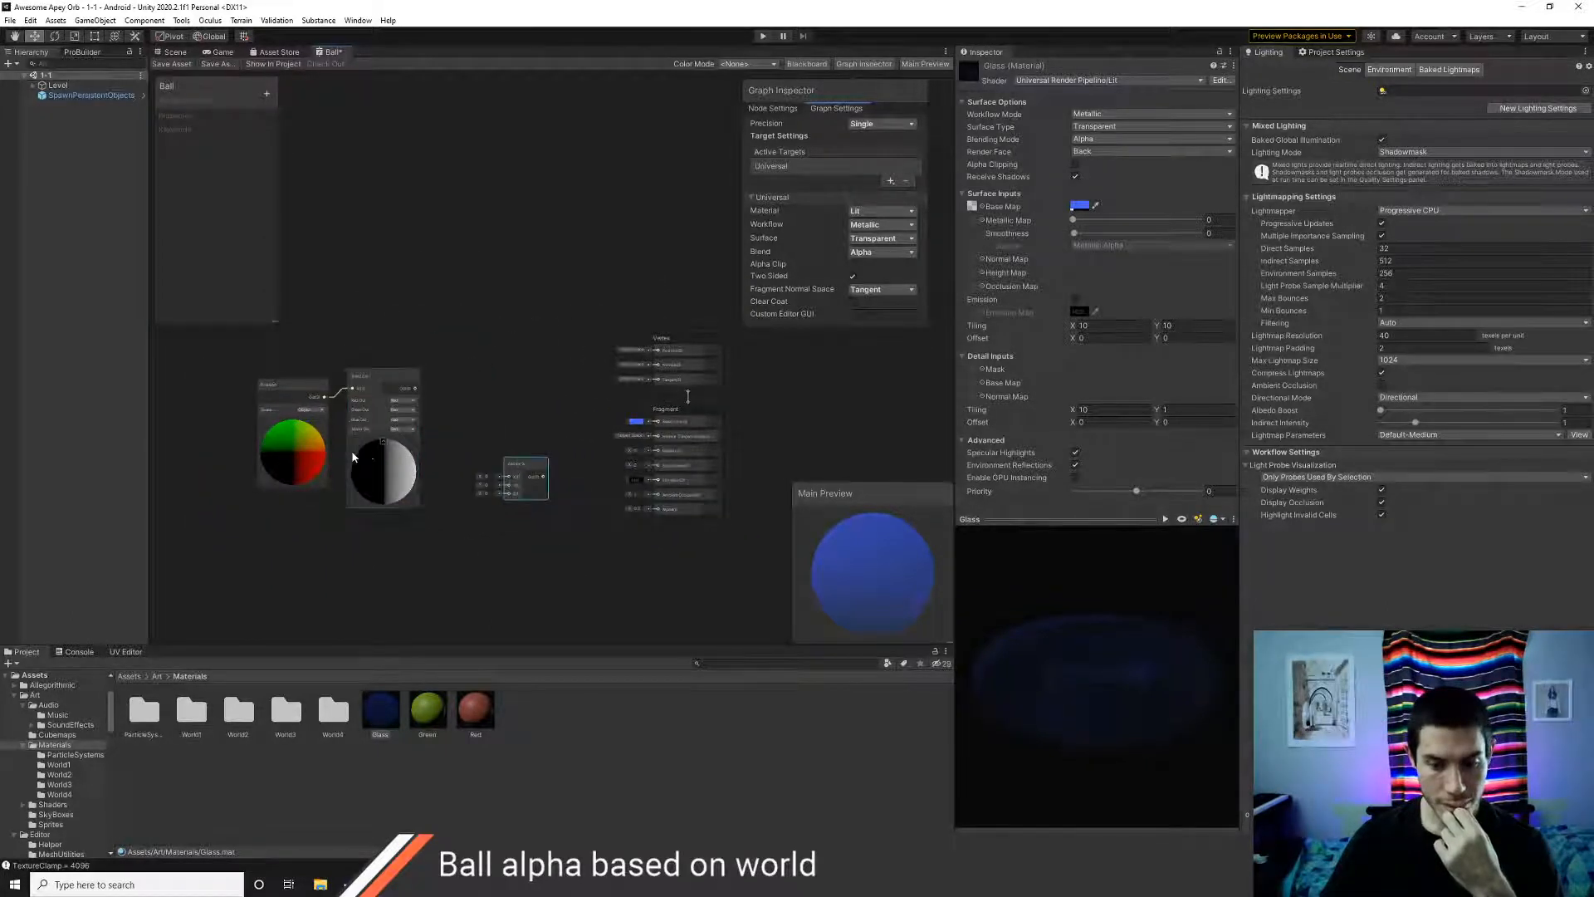
pyautogui.scroll(3, 355, 450)
pyautogui.moveTo(459, 449); pyautogui.dragTo(487, 446, button='middle')
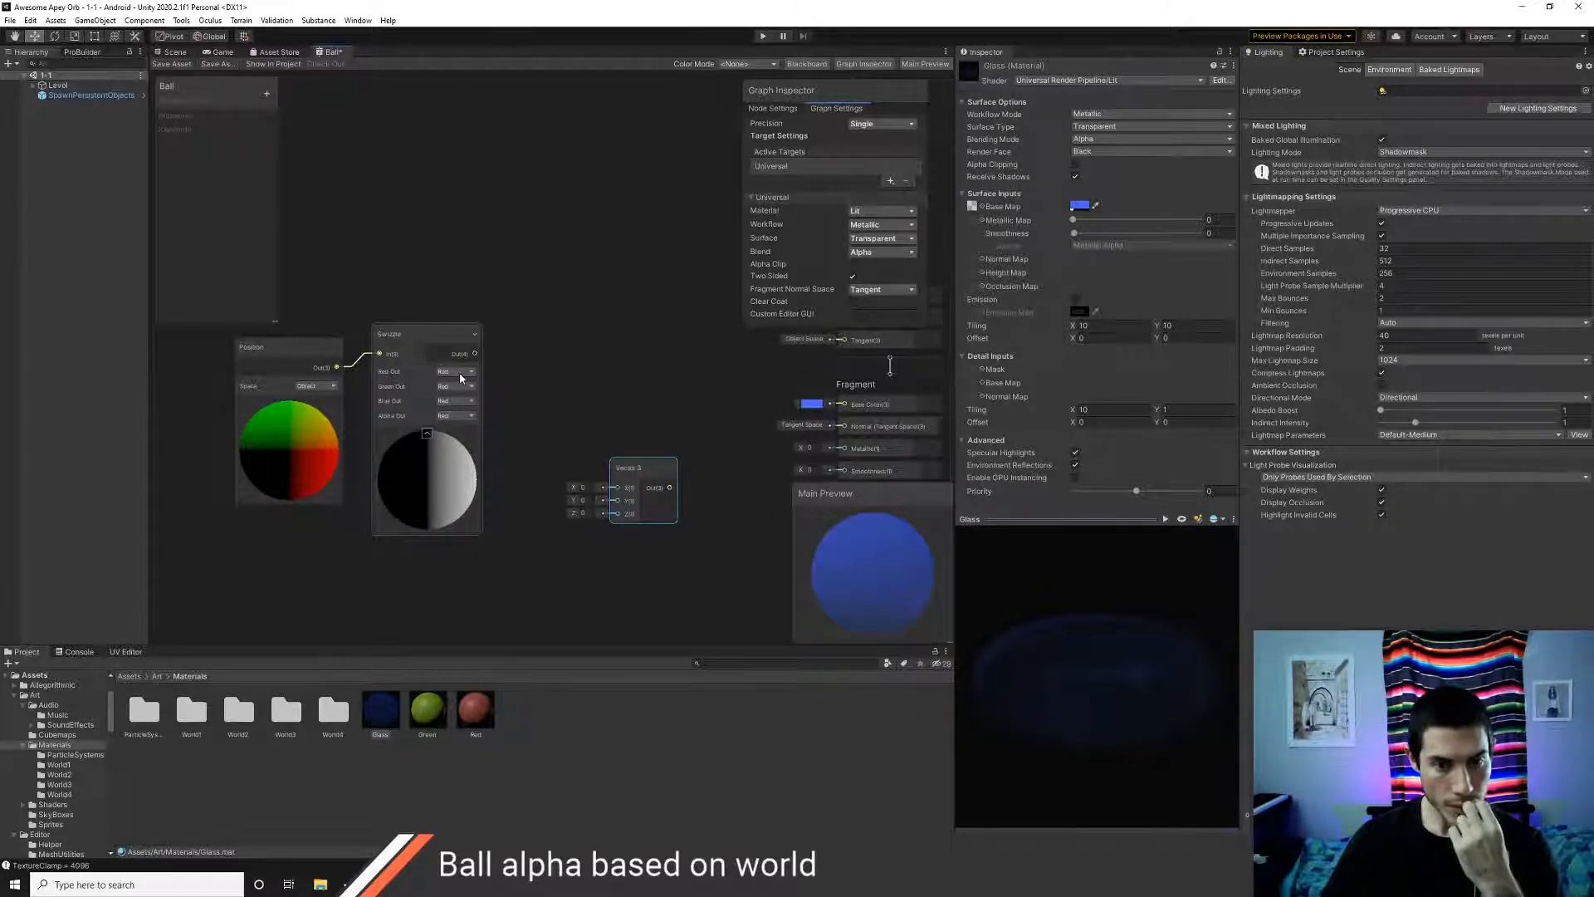
# - Check which channels are available for the Swizzle node's Red, Green, Blue and Alpha outputs
pyautogui.click(460, 373)
pyautogui.click(419, 384)
pyautogui.click(451, 388)
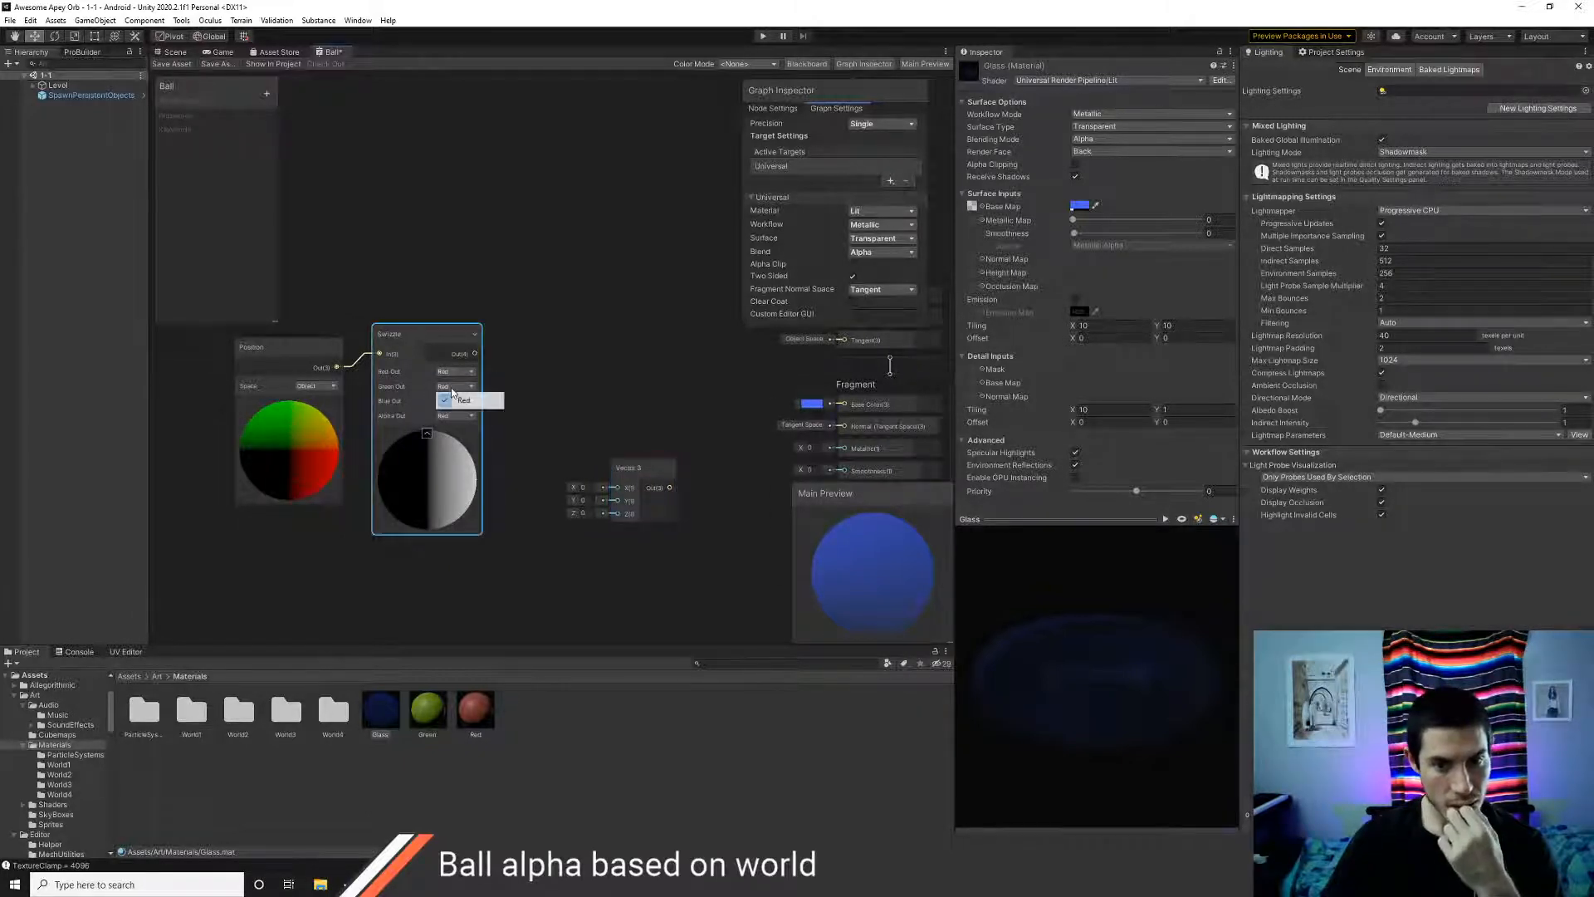
pyautogui.click(423, 387)
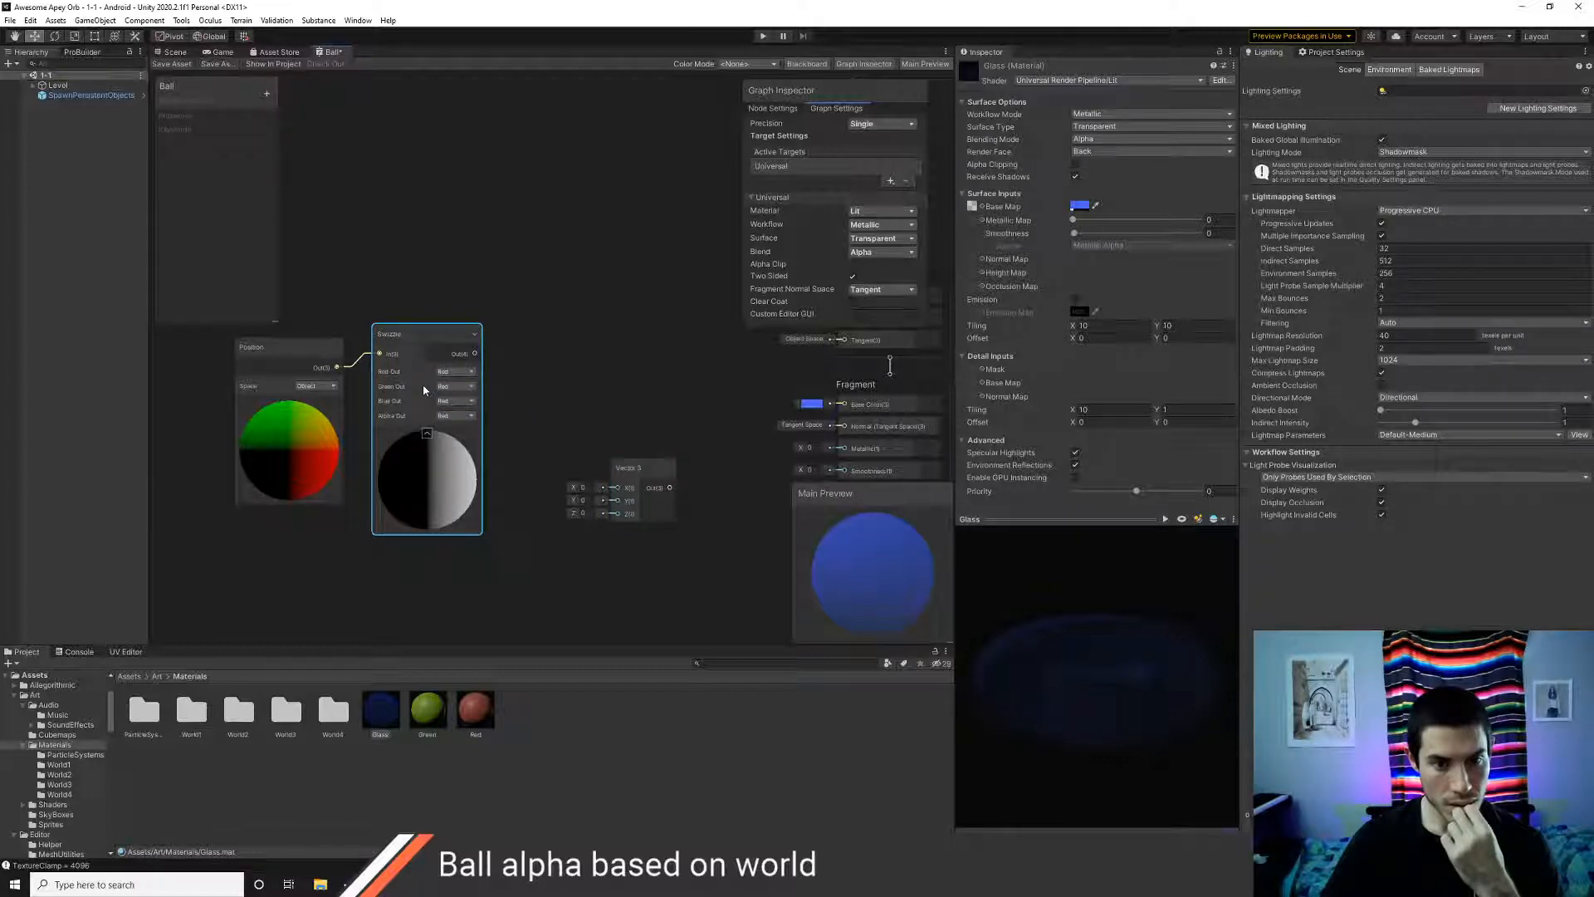
pyautogui.click(460, 402)
pyautogui.click(412, 399)
pyautogui.click(460, 418)
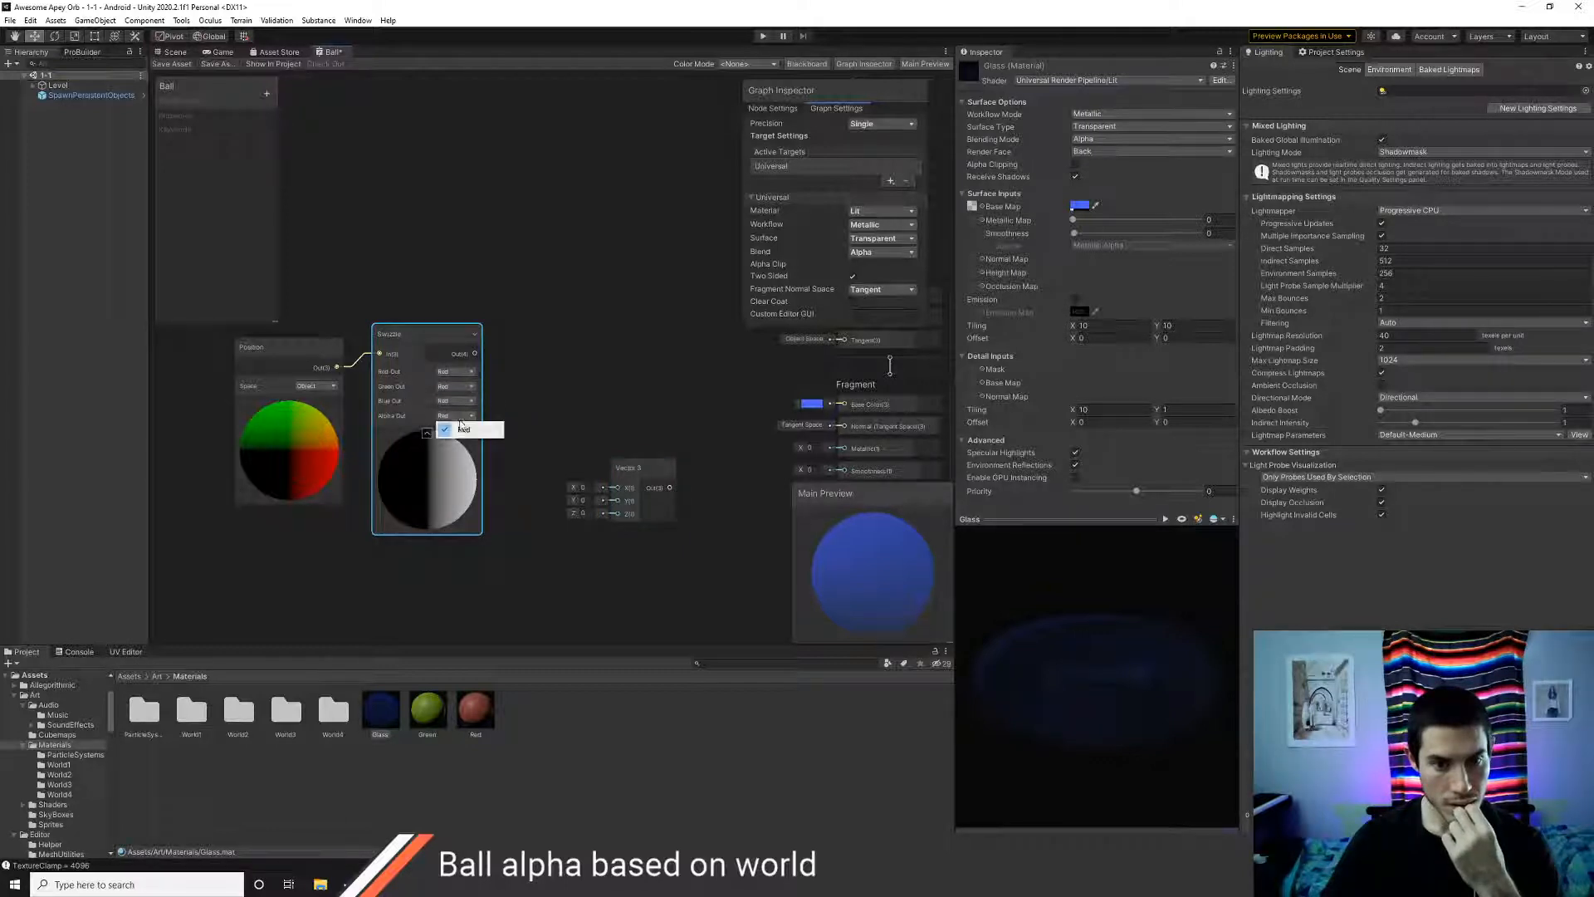
pyautogui.click(422, 402)
pyautogui.scroll(1, 455, 410)
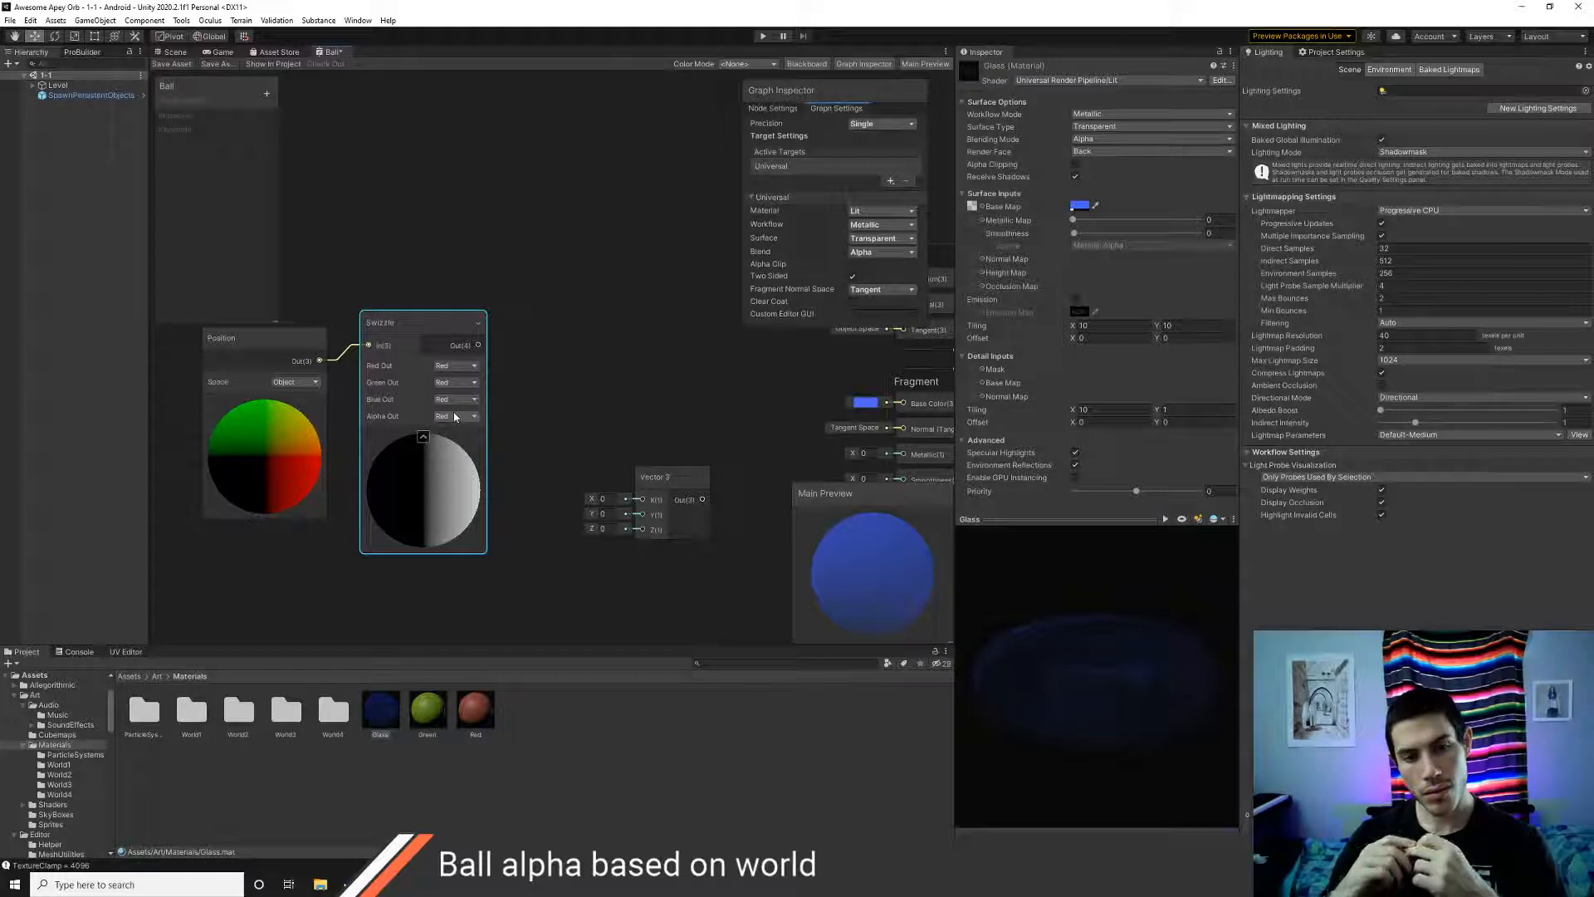
# - Search the available graph nodes for "if" and clear the search
pyautogui.rightClick(501, 255)
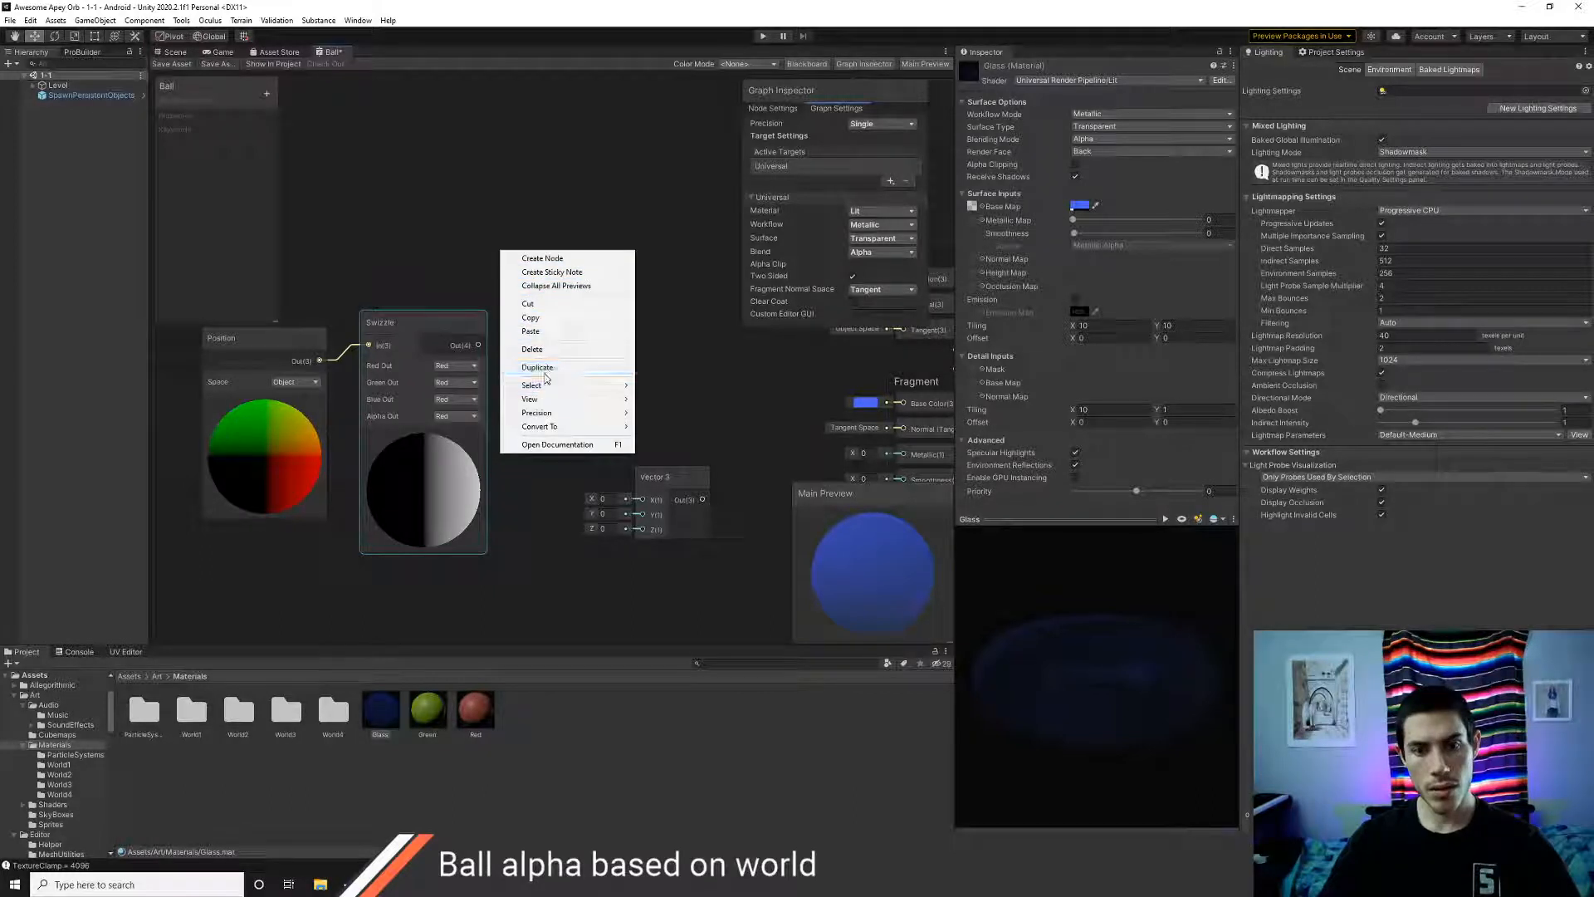
pyautogui.click(547, 258)
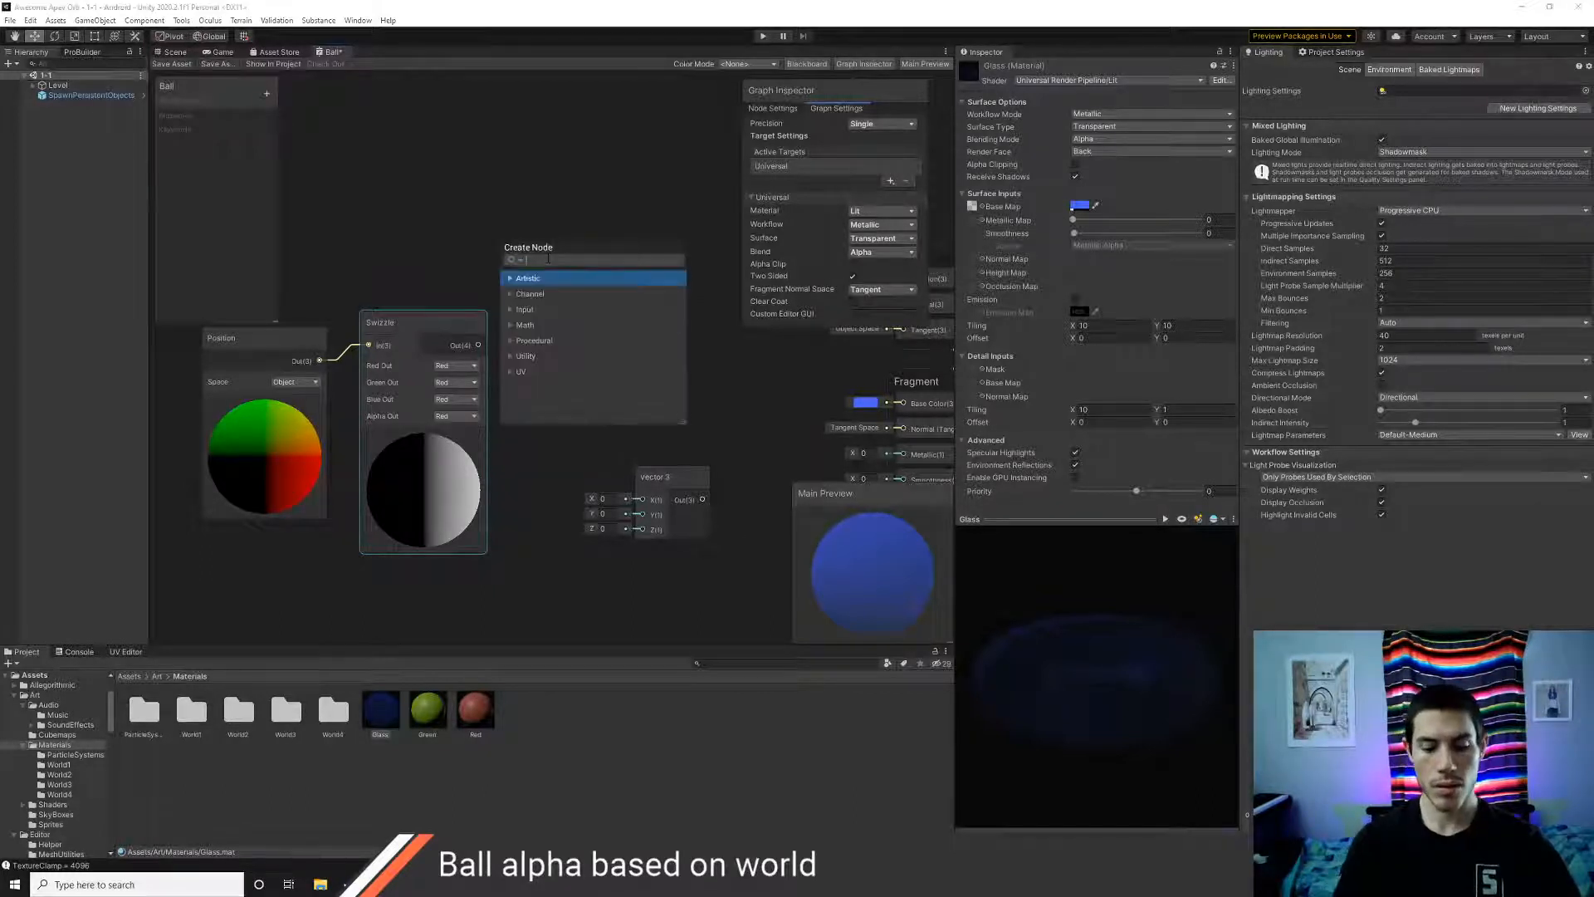
pyautogui.write('if')
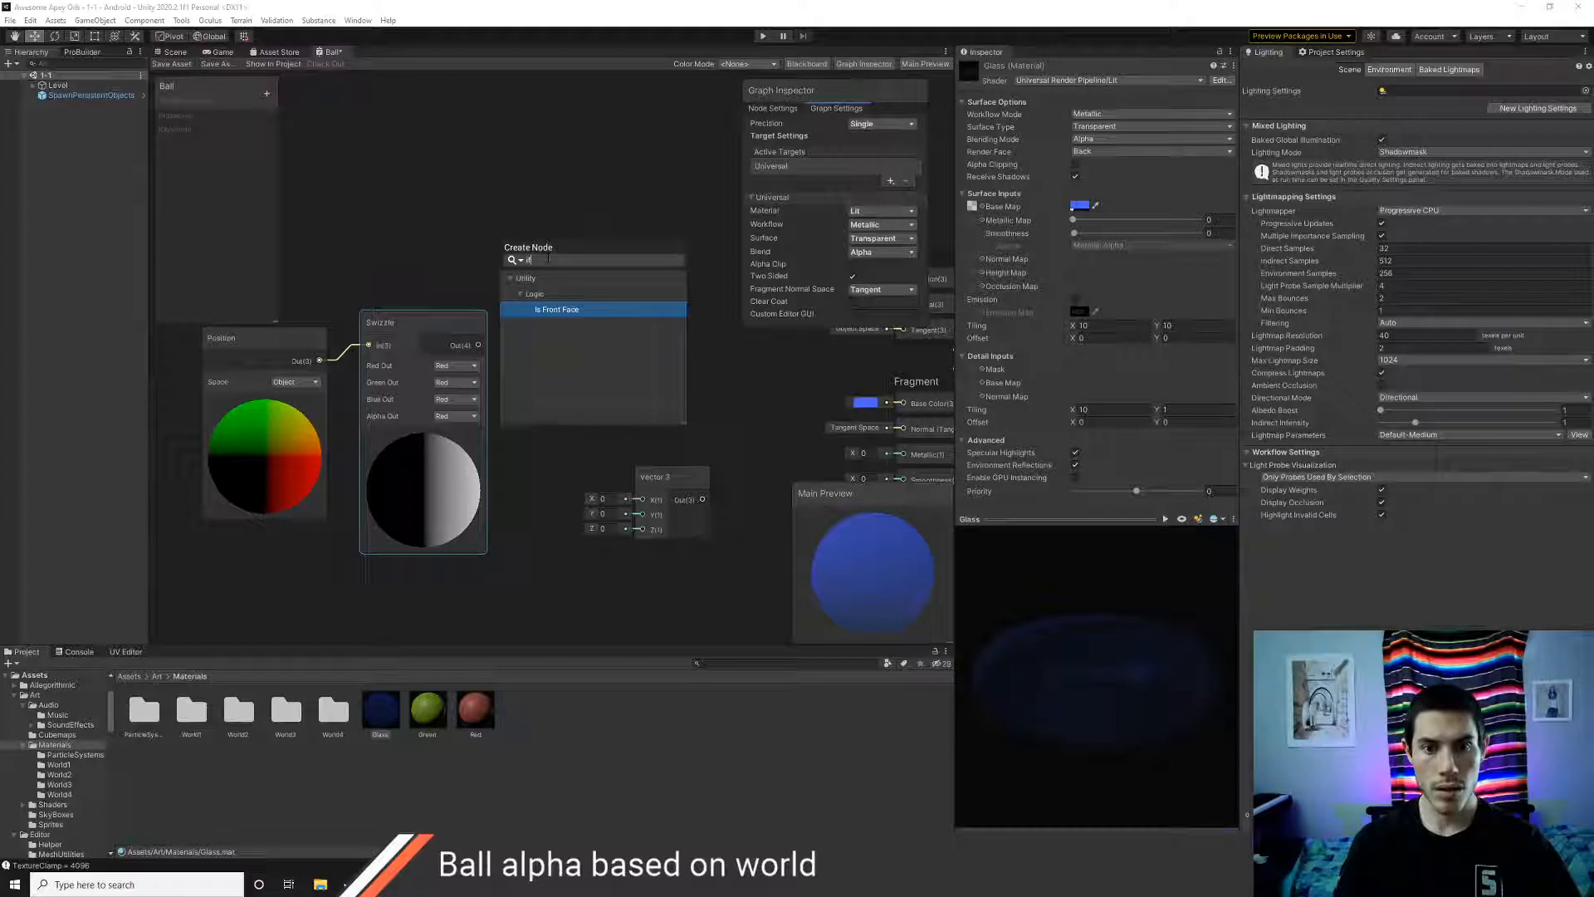
pyautogui.press('BackSpace')
pyautogui.press('BackSpace')
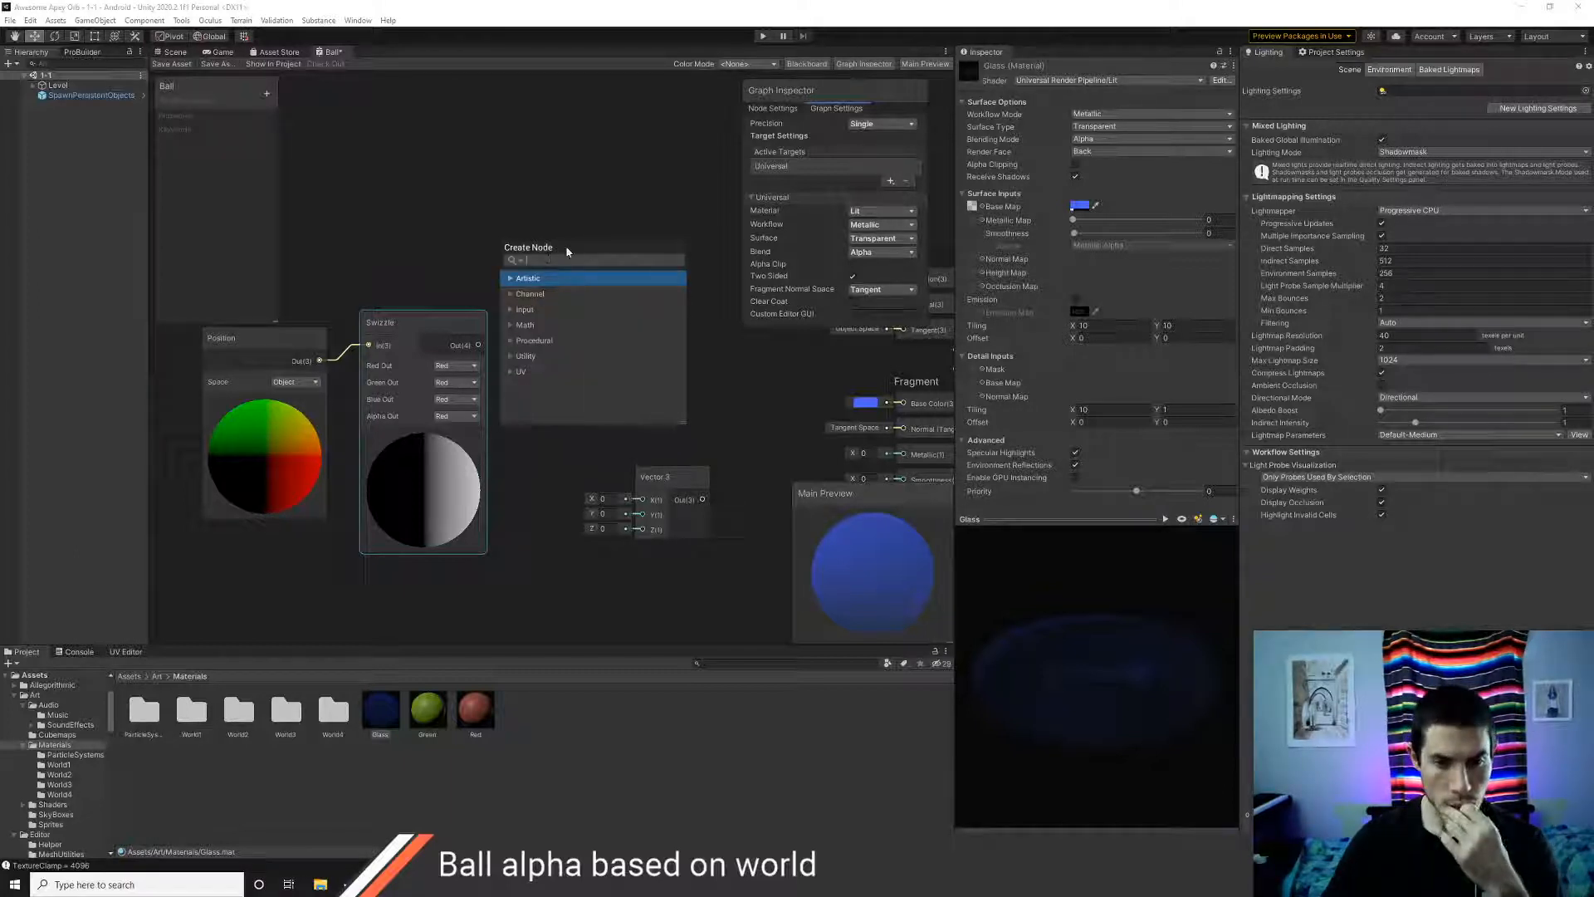
# - Browse the Math and Procedural node categories, add a Checkerboard node, and place it above the Vector 3 node
pyautogui.moveTo(566, 251); pyautogui.dragTo(576, 263)
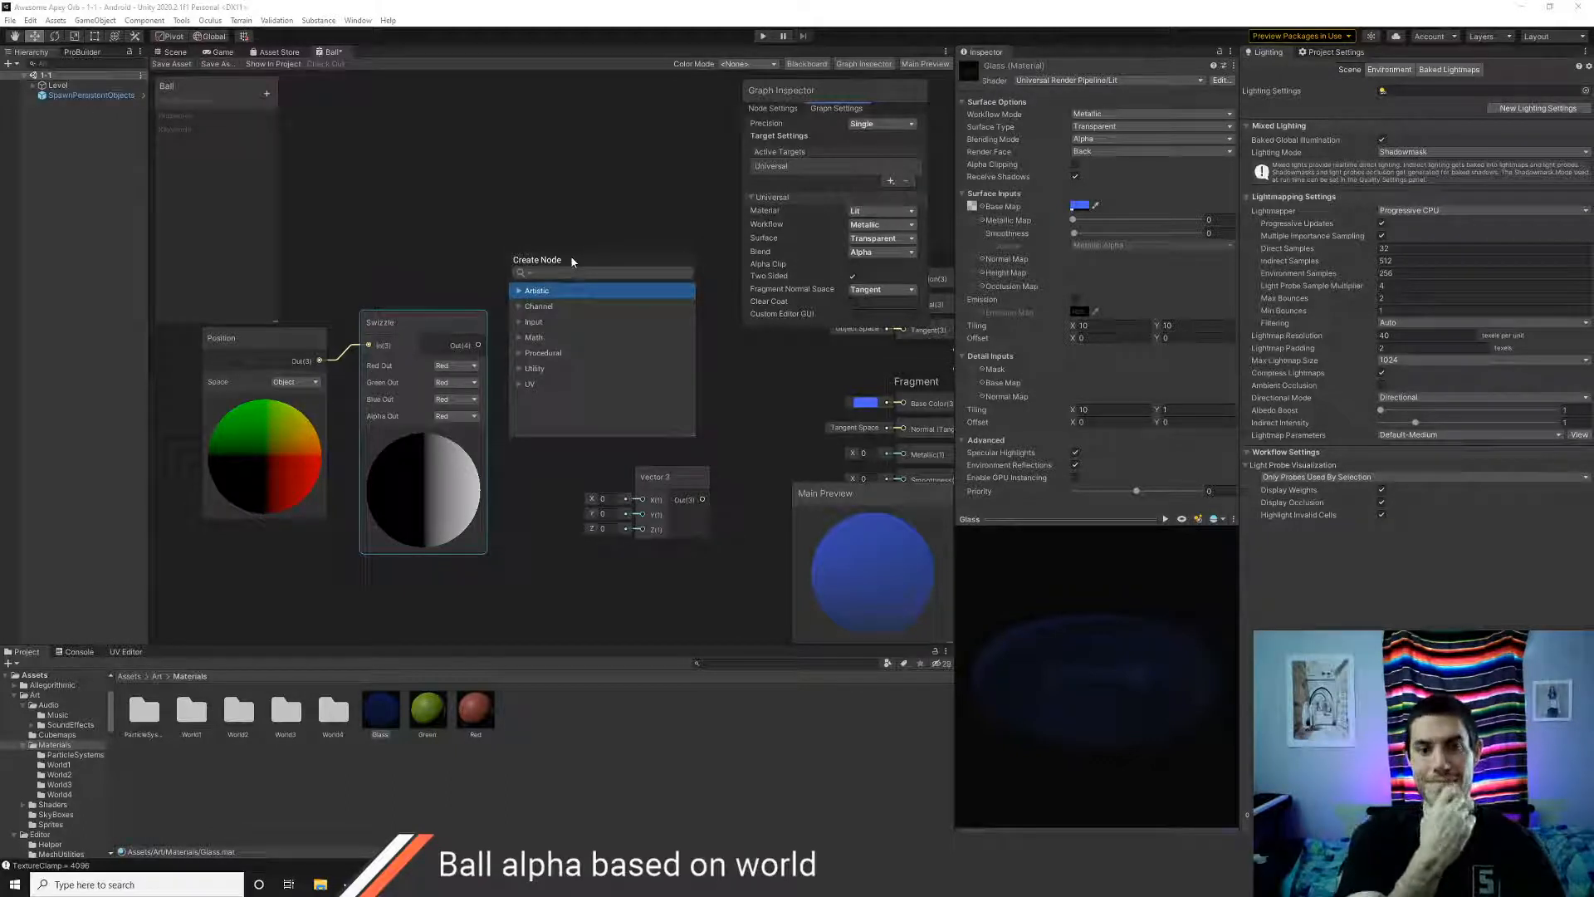
pyautogui.click(518, 337)
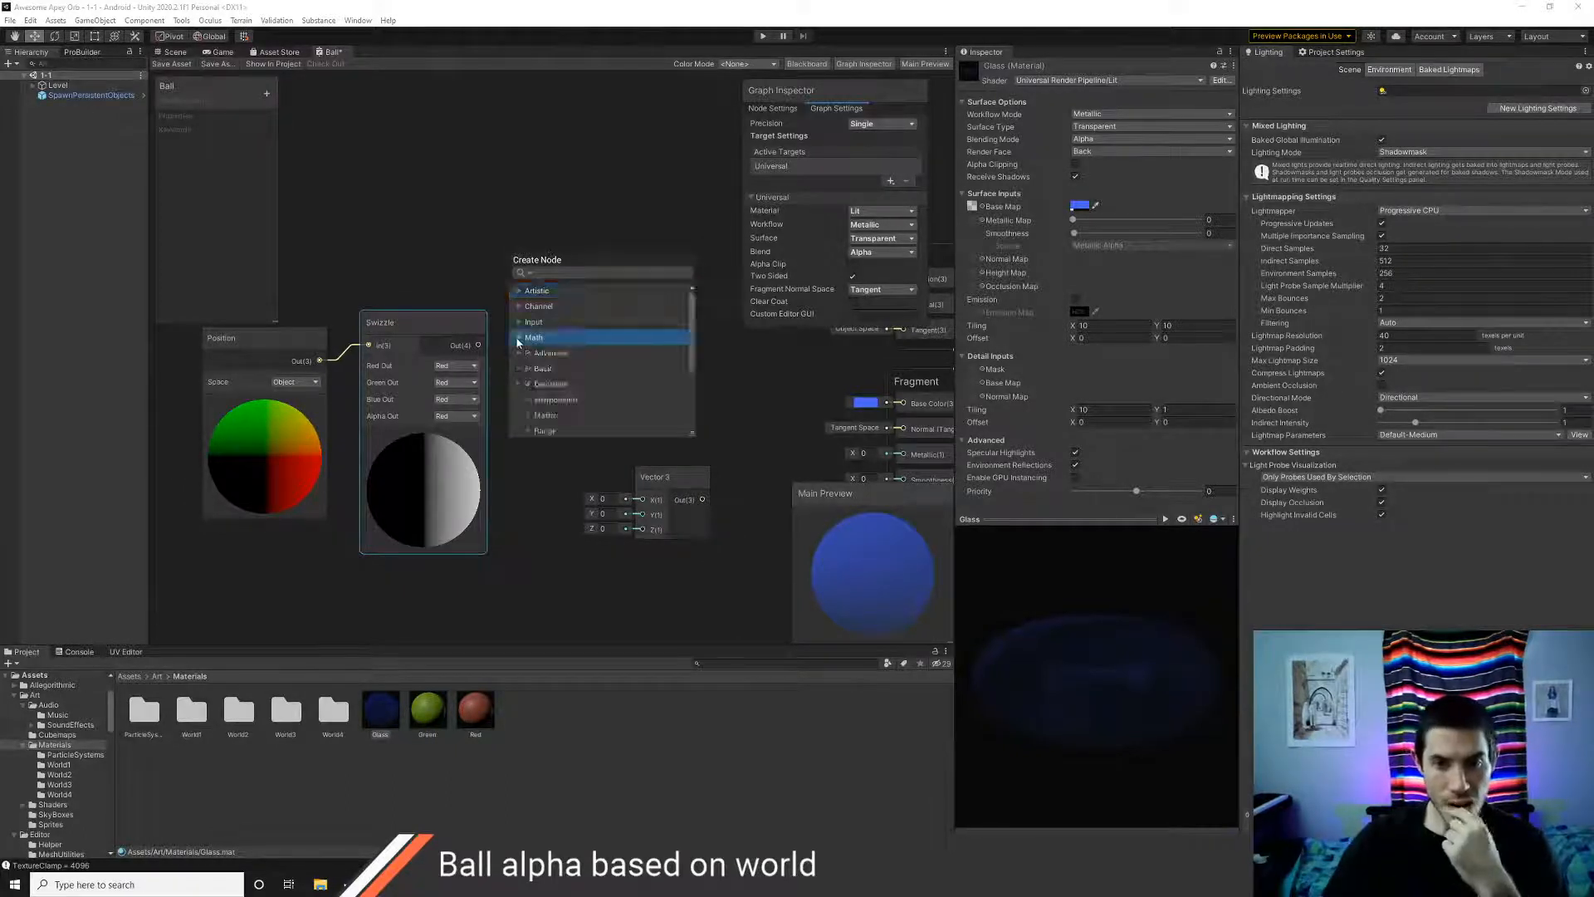
pyautogui.scroll(-3, 539, 390)
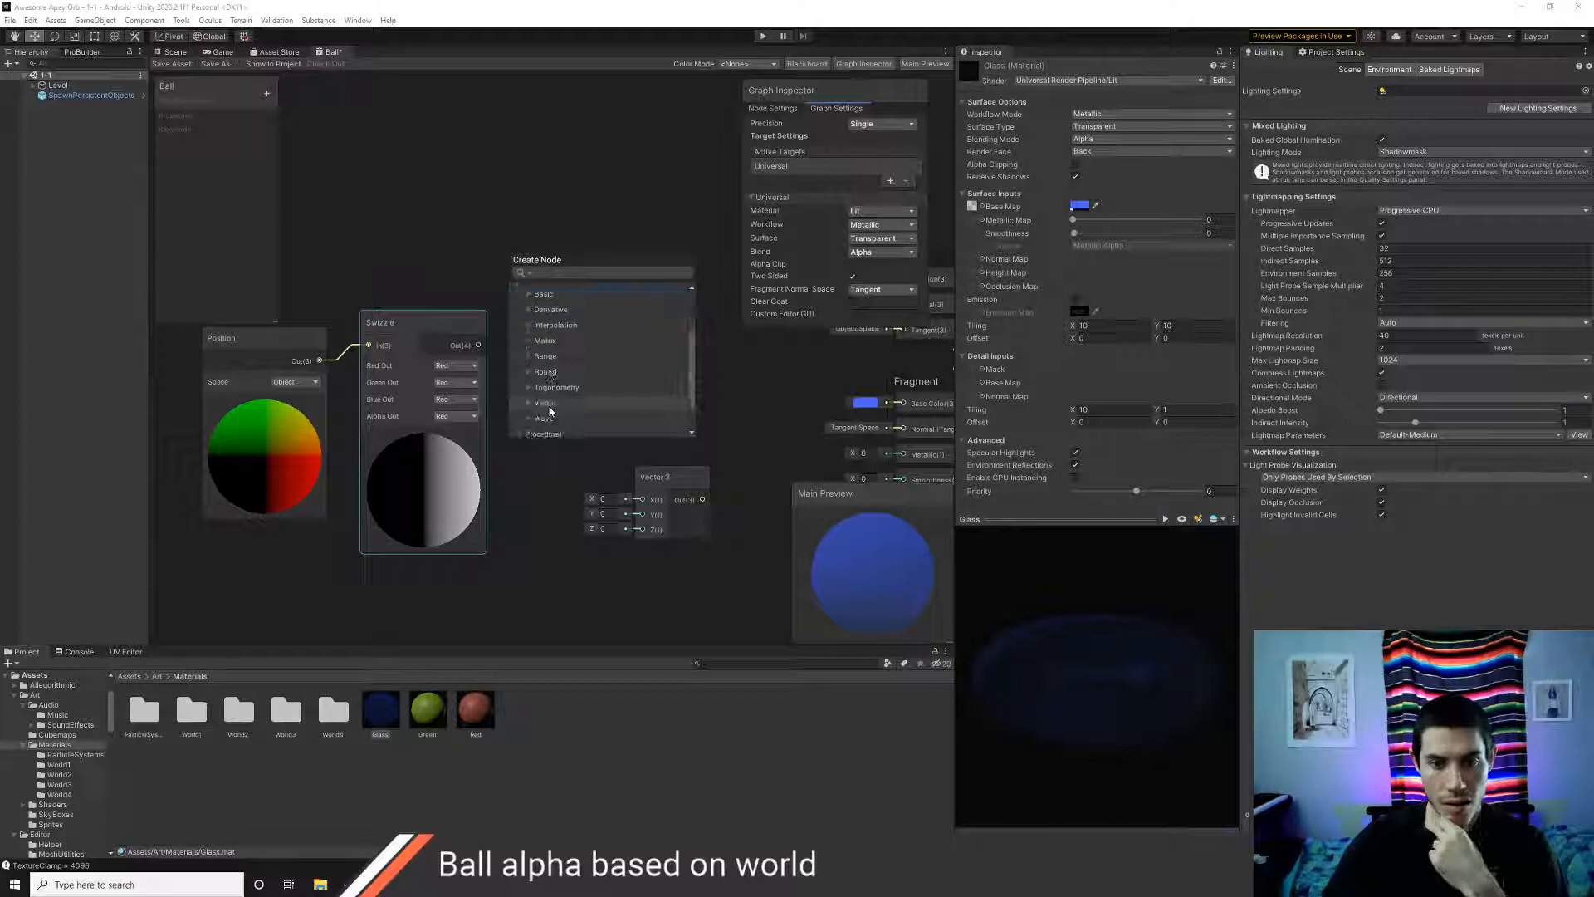
pyautogui.scroll(2, 542, 422)
pyautogui.click(516, 297)
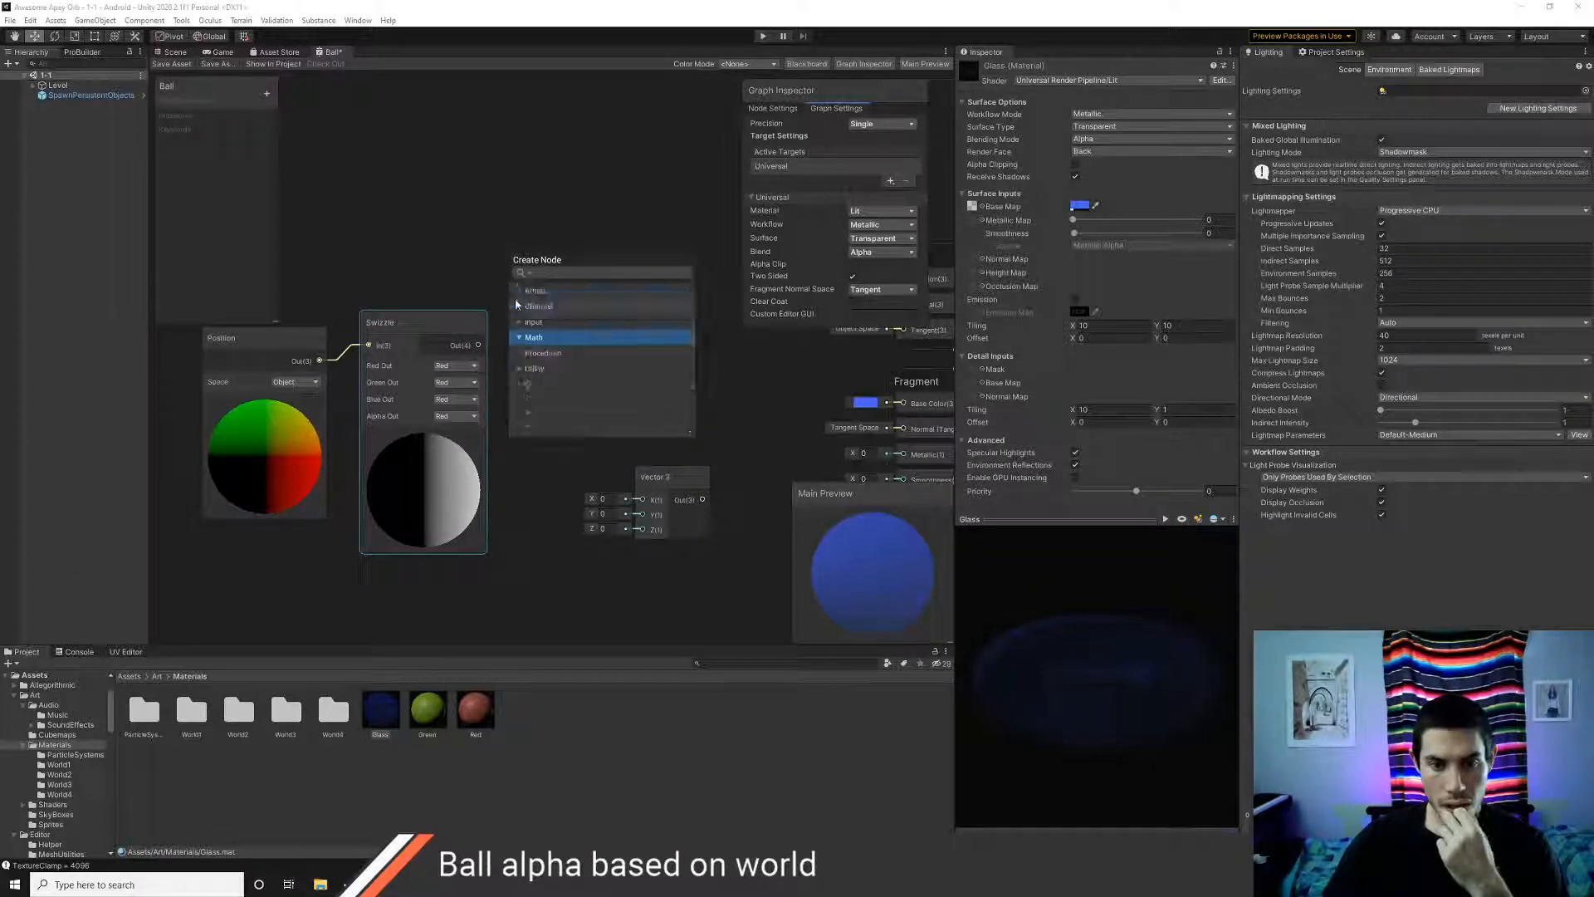
pyautogui.click(518, 354)
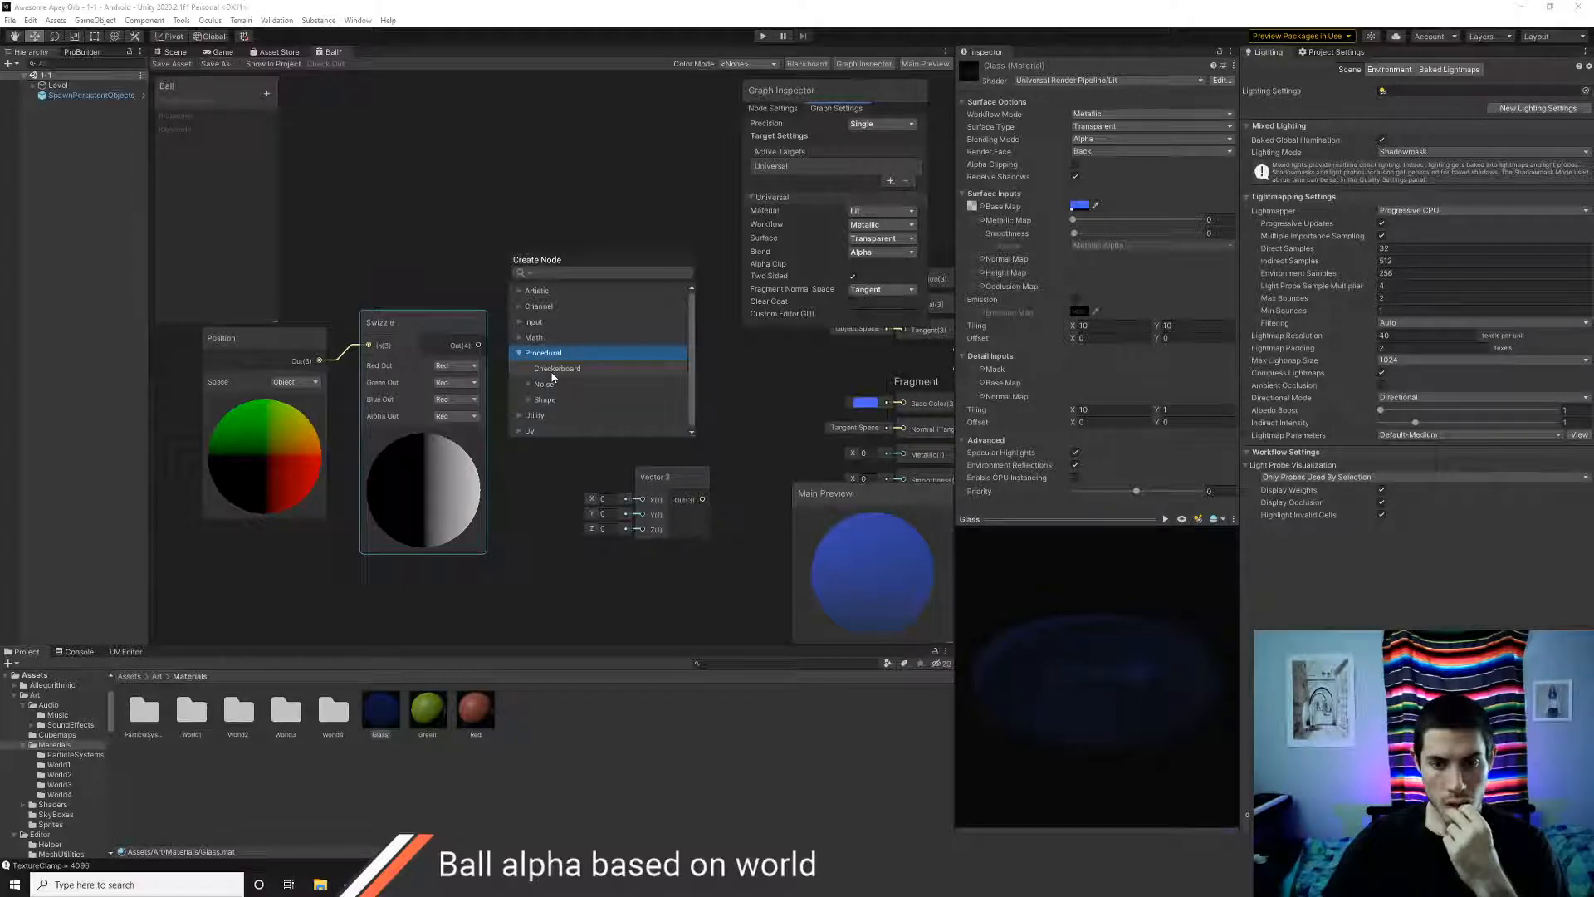
pyautogui.click(552, 374)
pyautogui.click(552, 376)
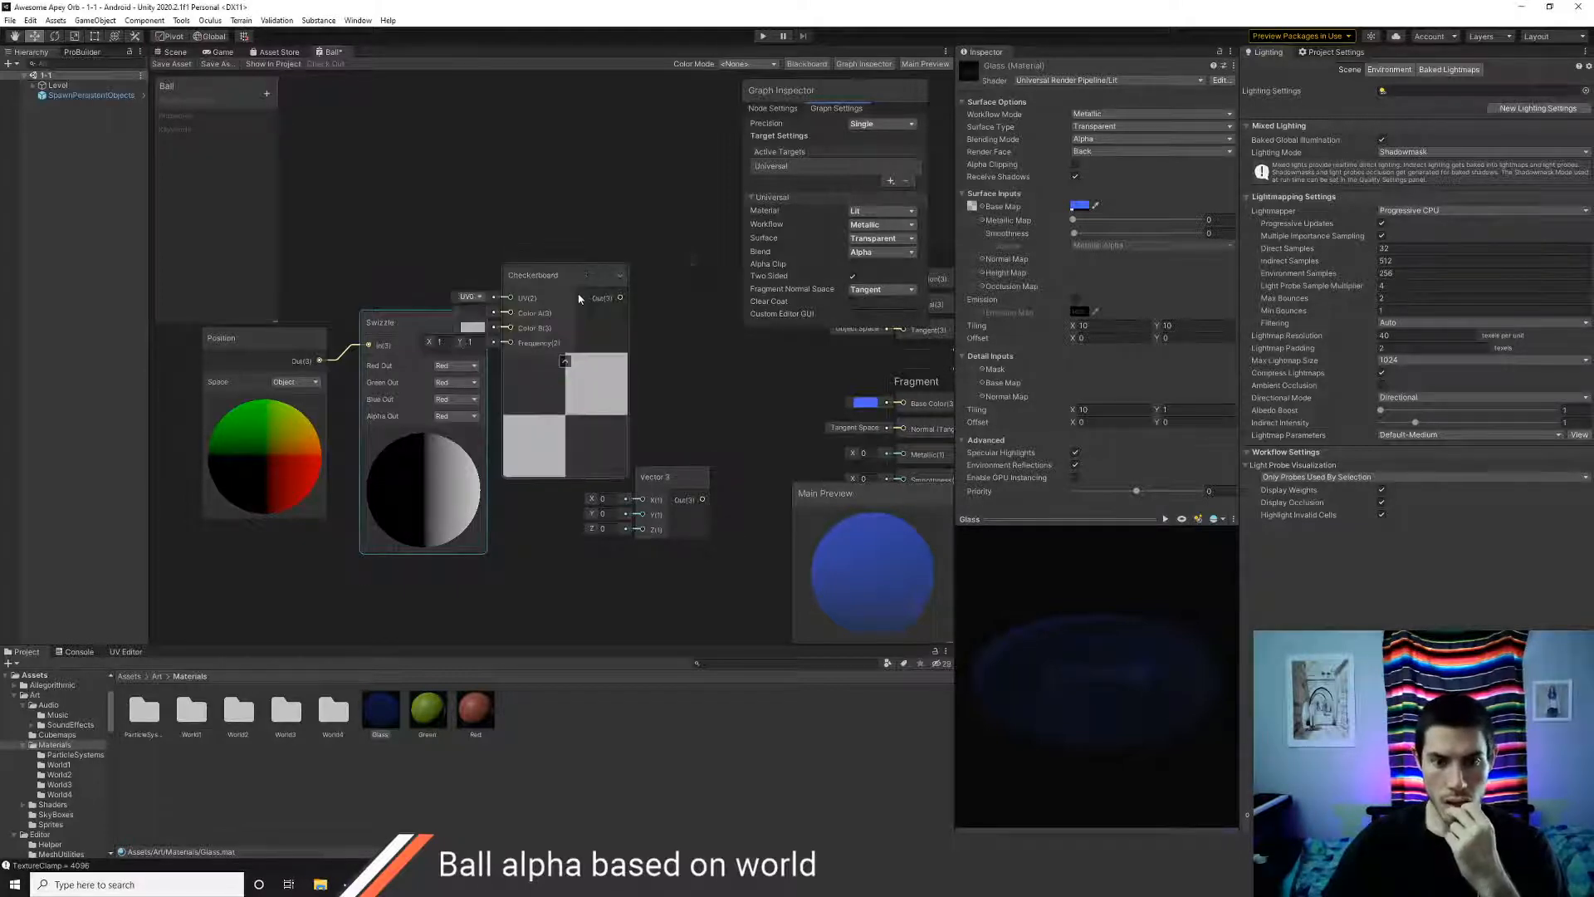
pyautogui.moveTo(567, 277); pyautogui.dragTo(597, 210)
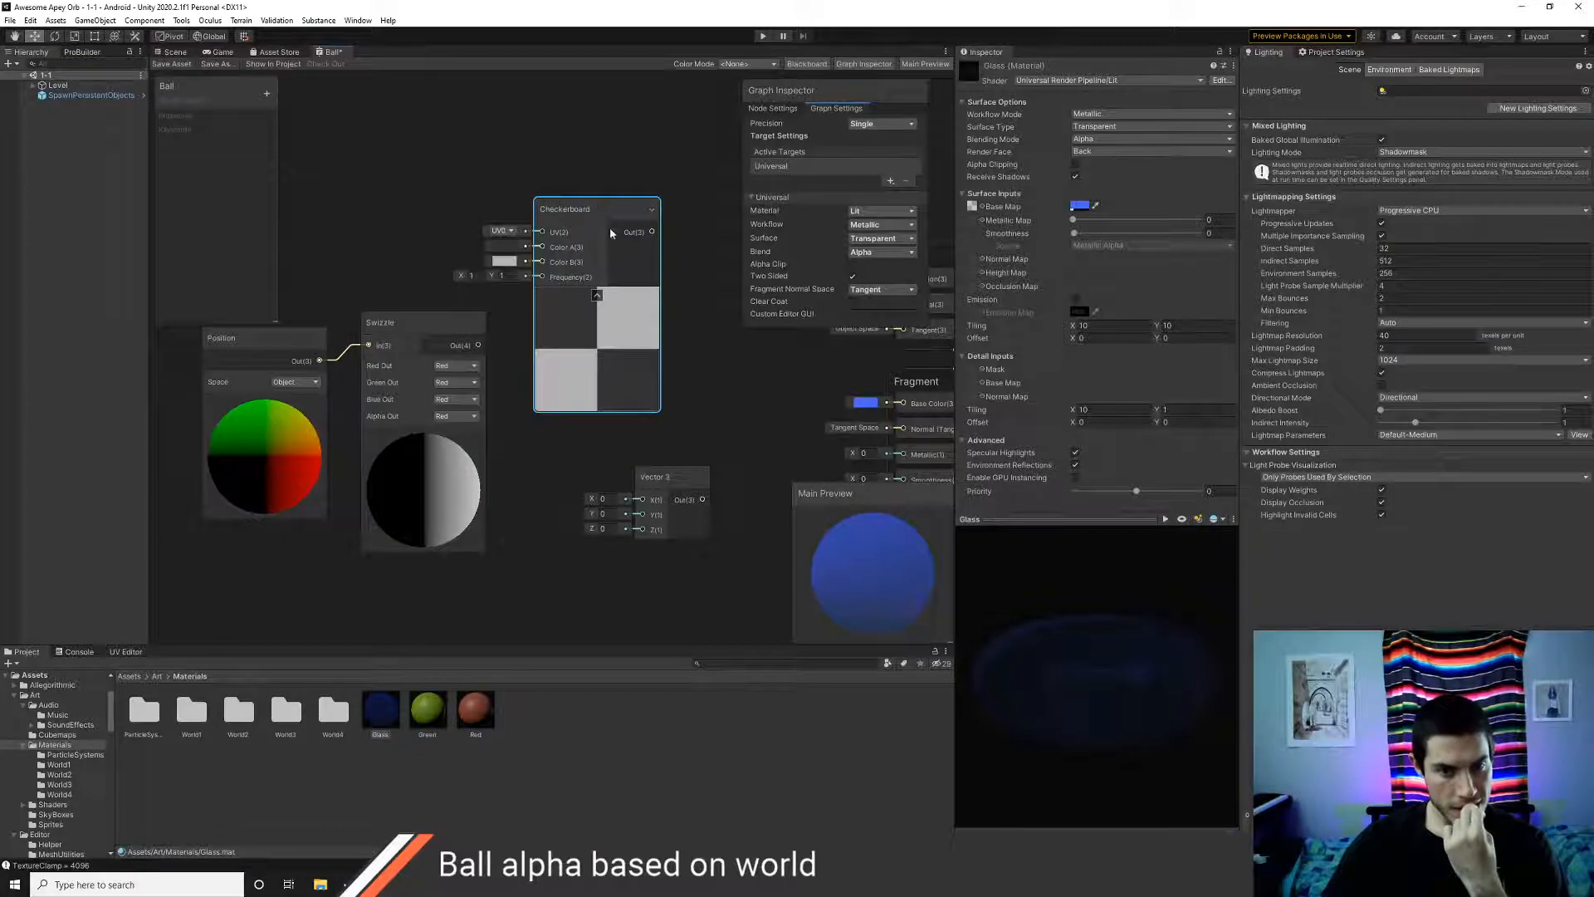
# - Space out the Position and Swizzle nodes and connect the Swizzle output to the Checkerboard's UV input
pyautogui.moveTo(432, 323); pyautogui.dragTo(415, 323)
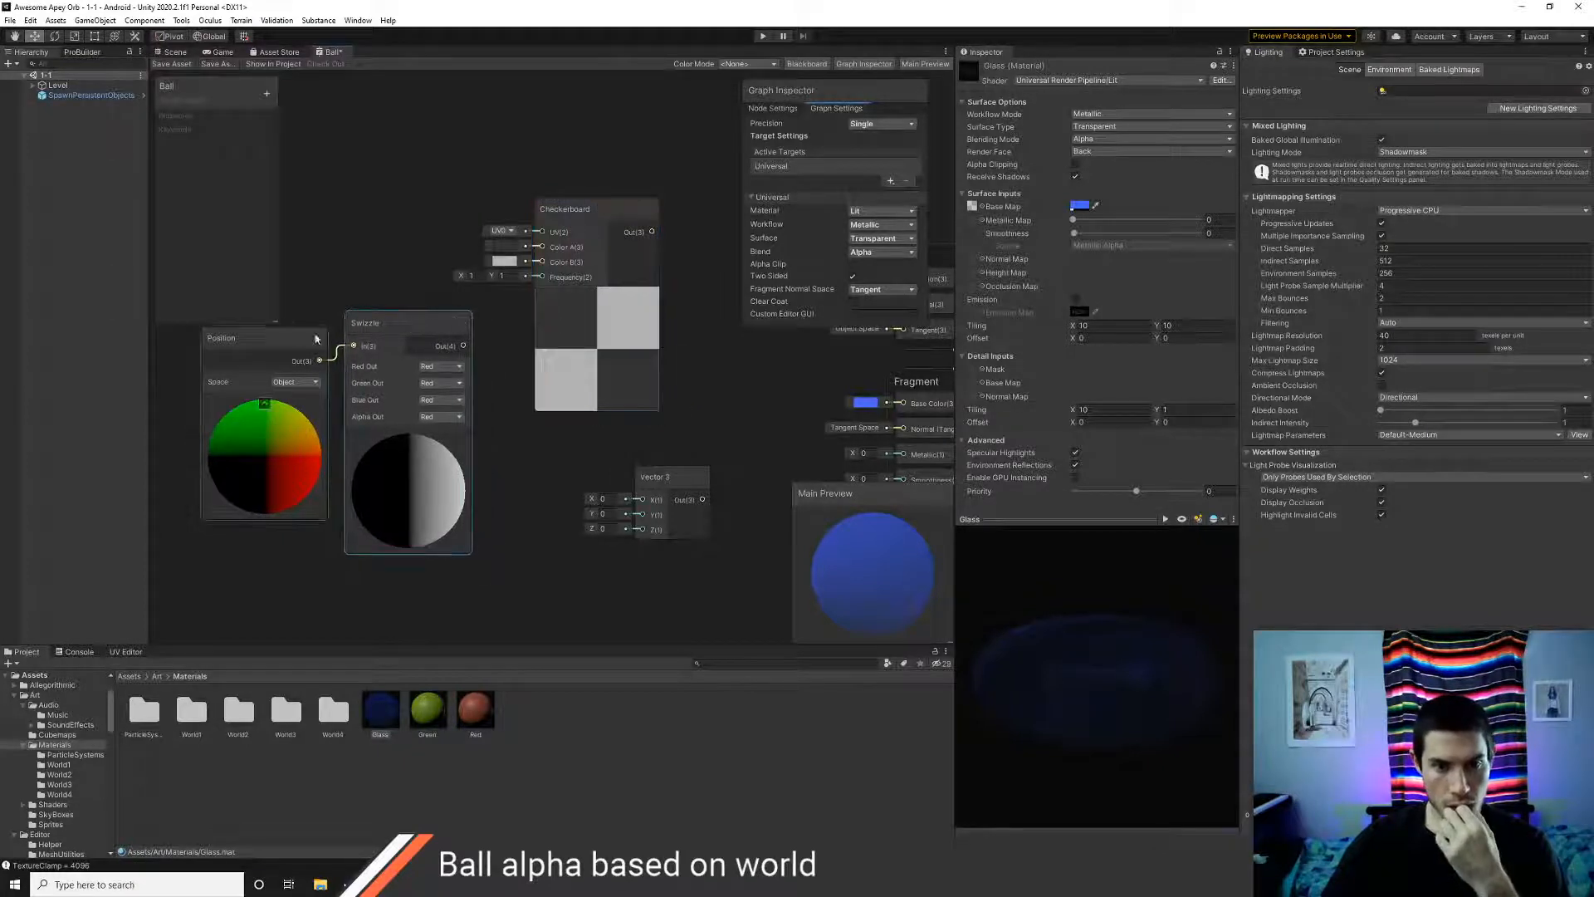
pyautogui.moveTo(295, 338); pyautogui.dragTo(270, 339)
pyautogui.moveTo(398, 318); pyautogui.dragTo(542, 233)
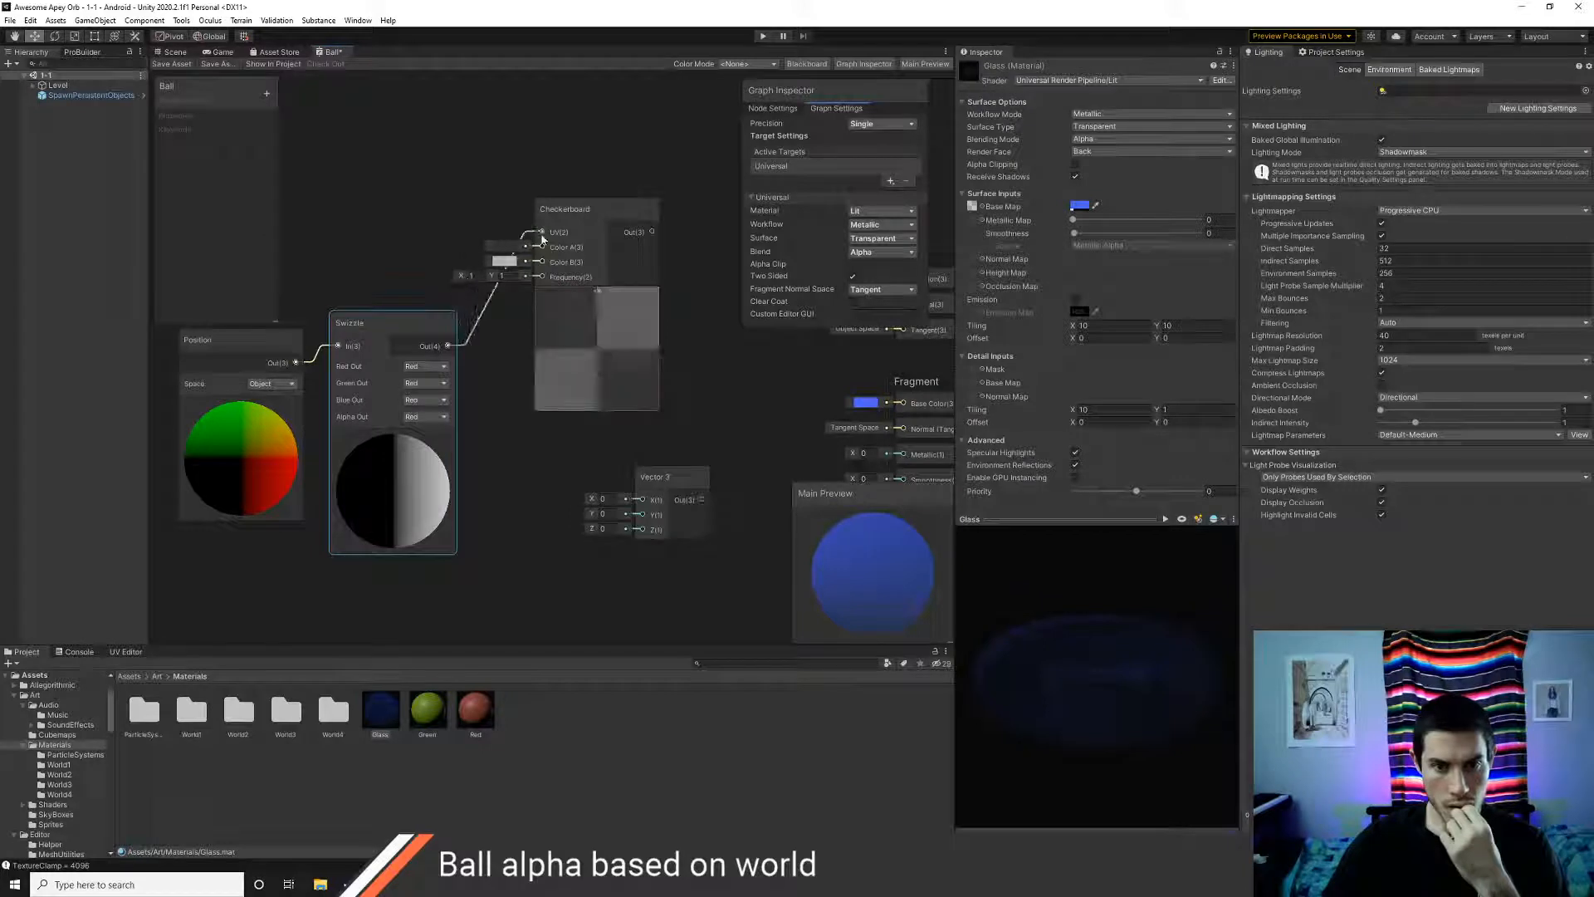
pyautogui.moveTo(601, 357)
pyautogui.mouseDown()
pyautogui.moveTo(607, 369)
pyautogui.moveTo(584, 370)
pyautogui.mouseUp()
pyautogui.scroll(-1, 591, 365)
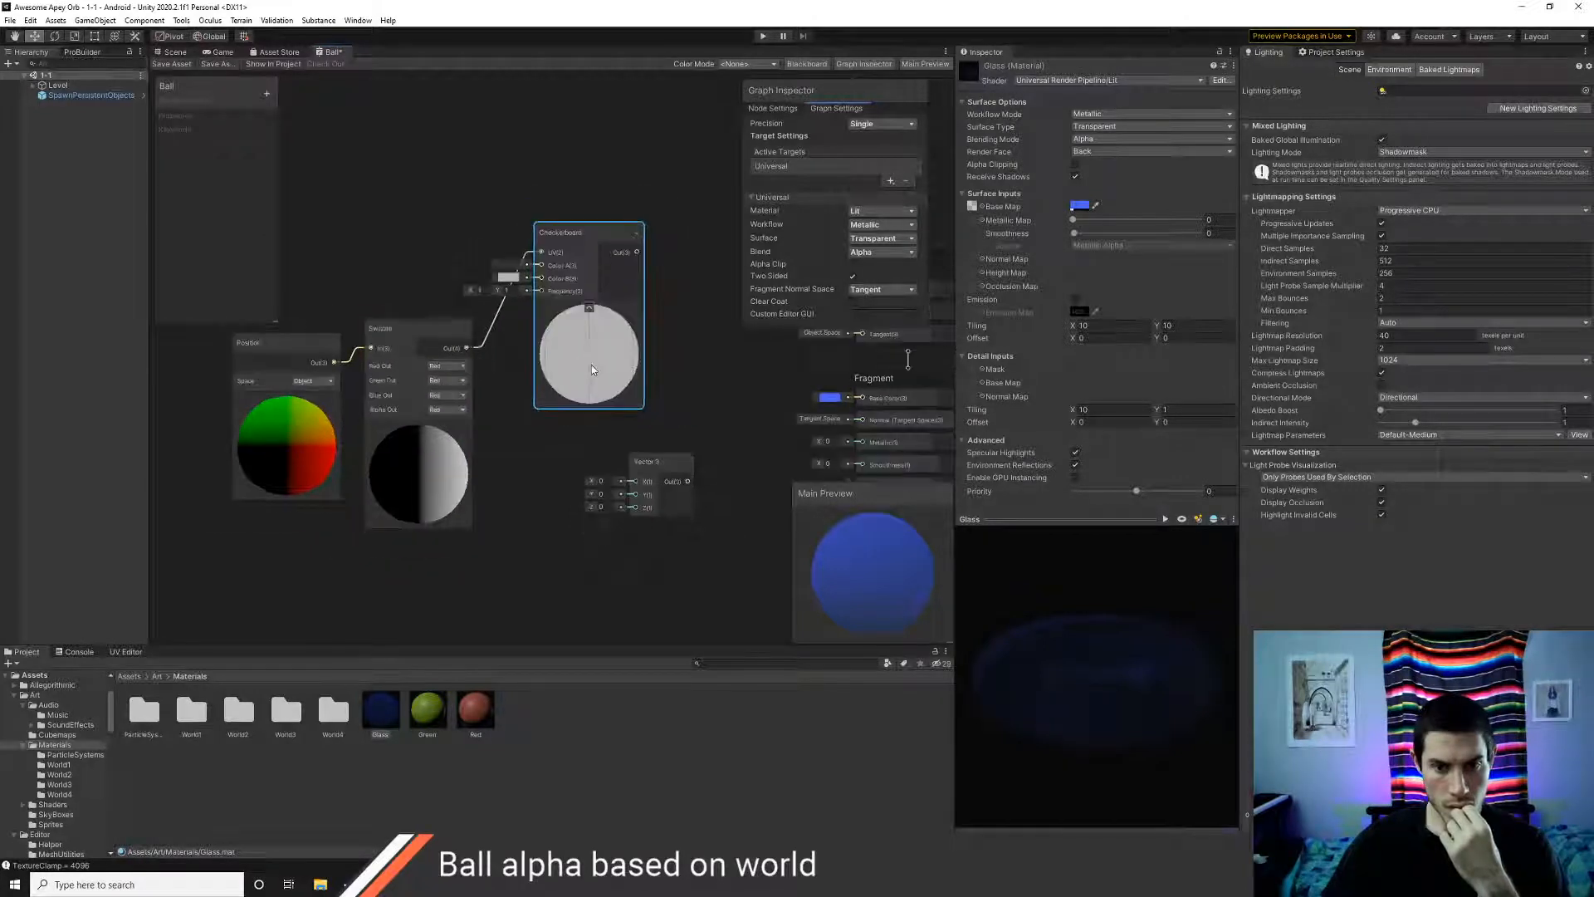
pyautogui.scroll(1, 591, 370)
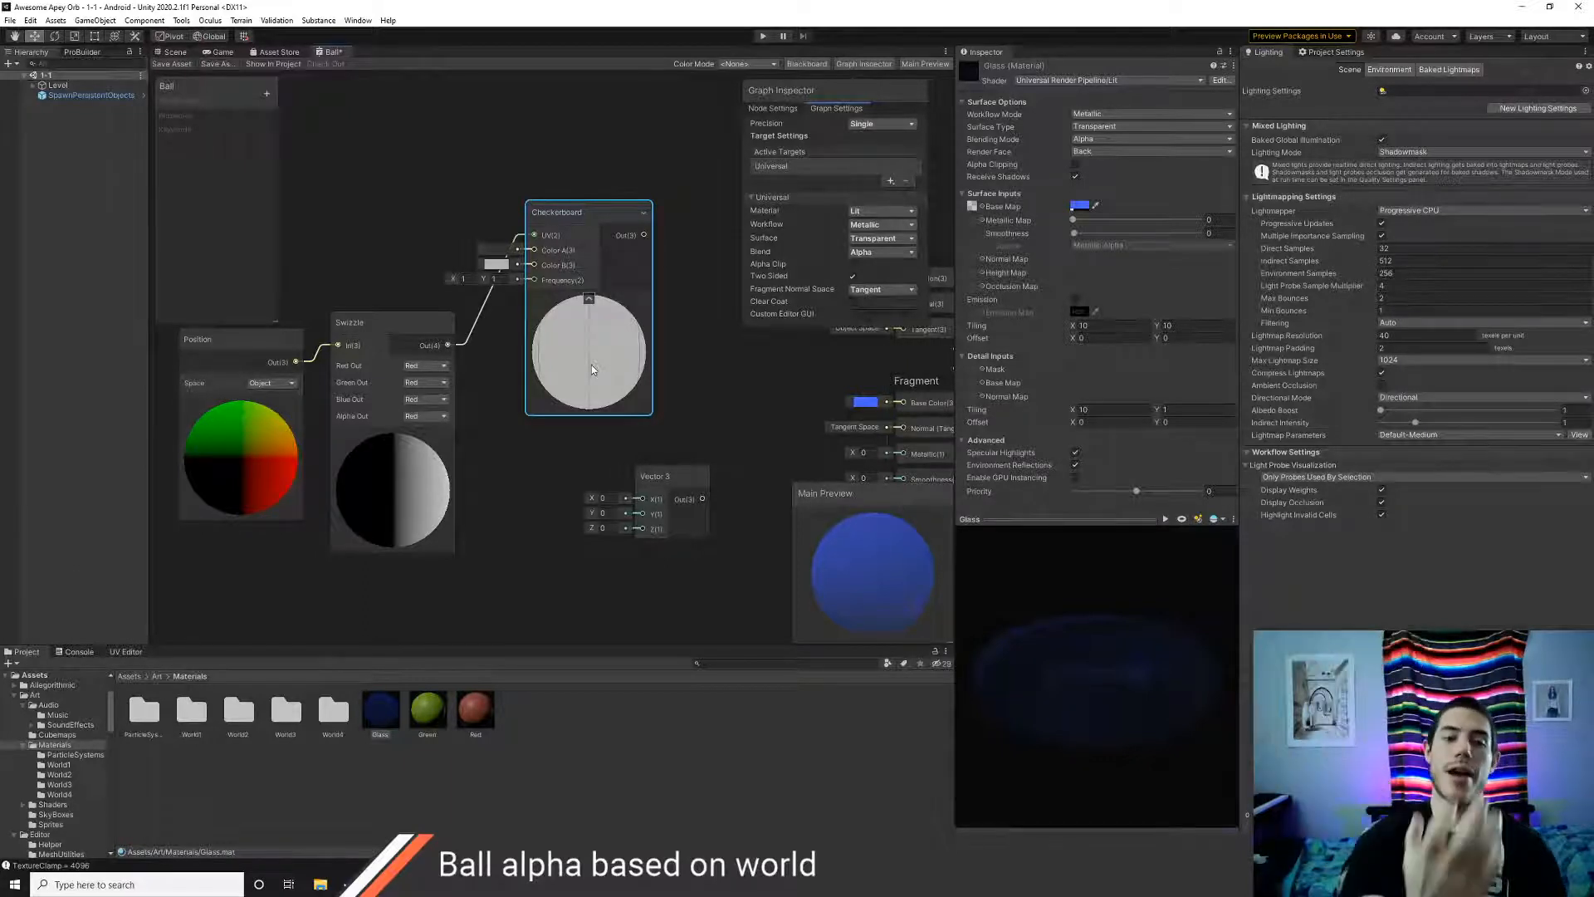
pyautogui.moveTo(384, 326); pyautogui.dragTo(379, 337)
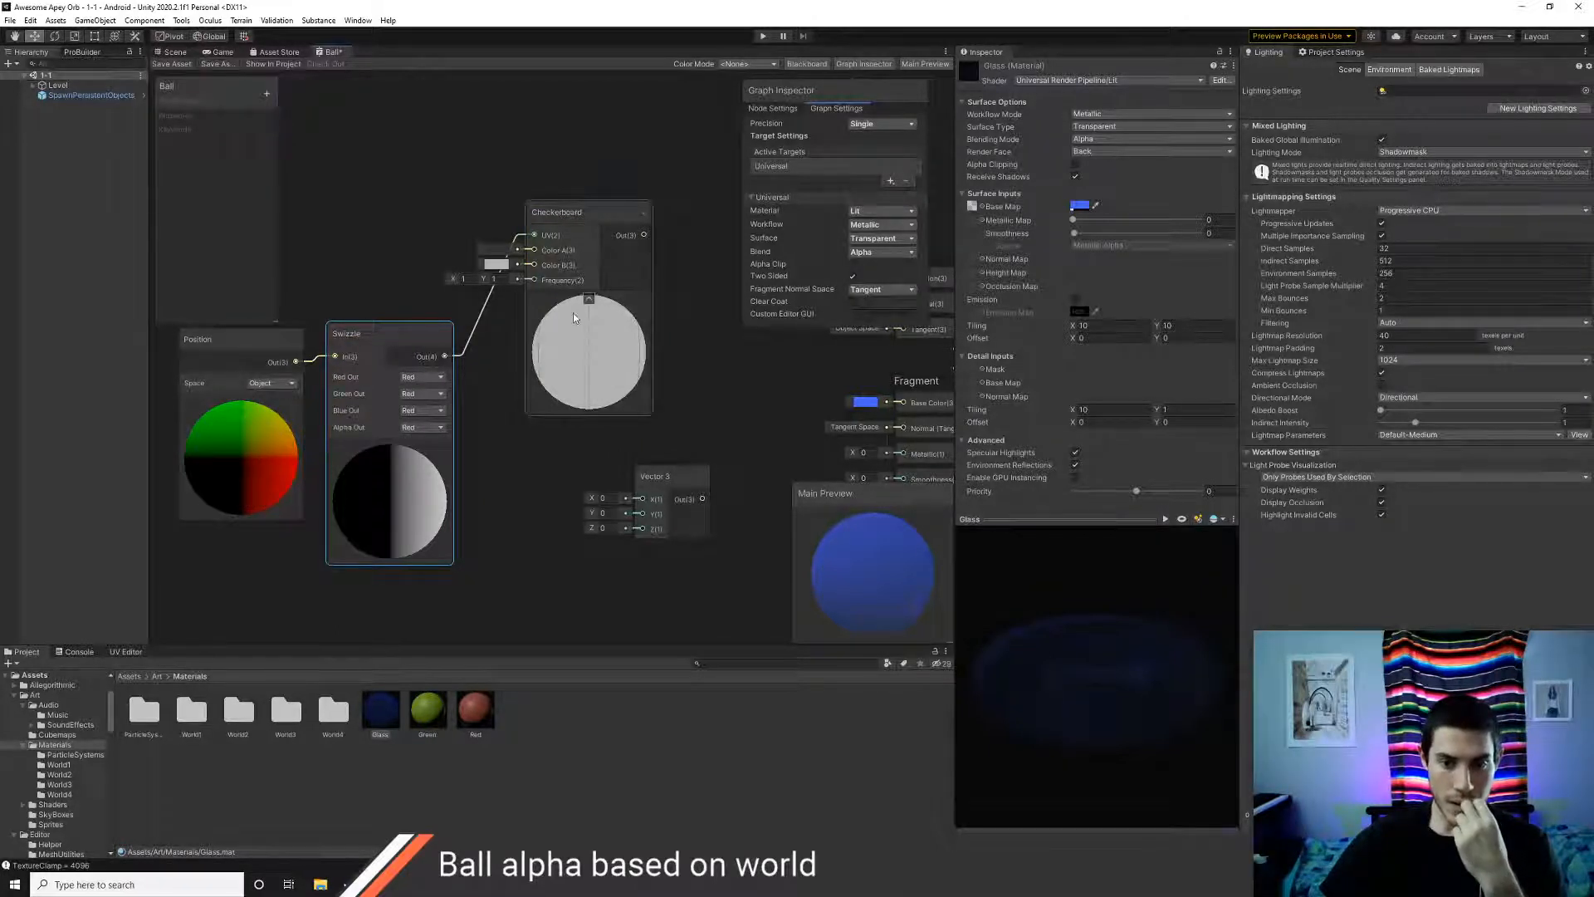
pyautogui.moveTo(689, 387); pyautogui.dragTo(630, 392, button='middle')
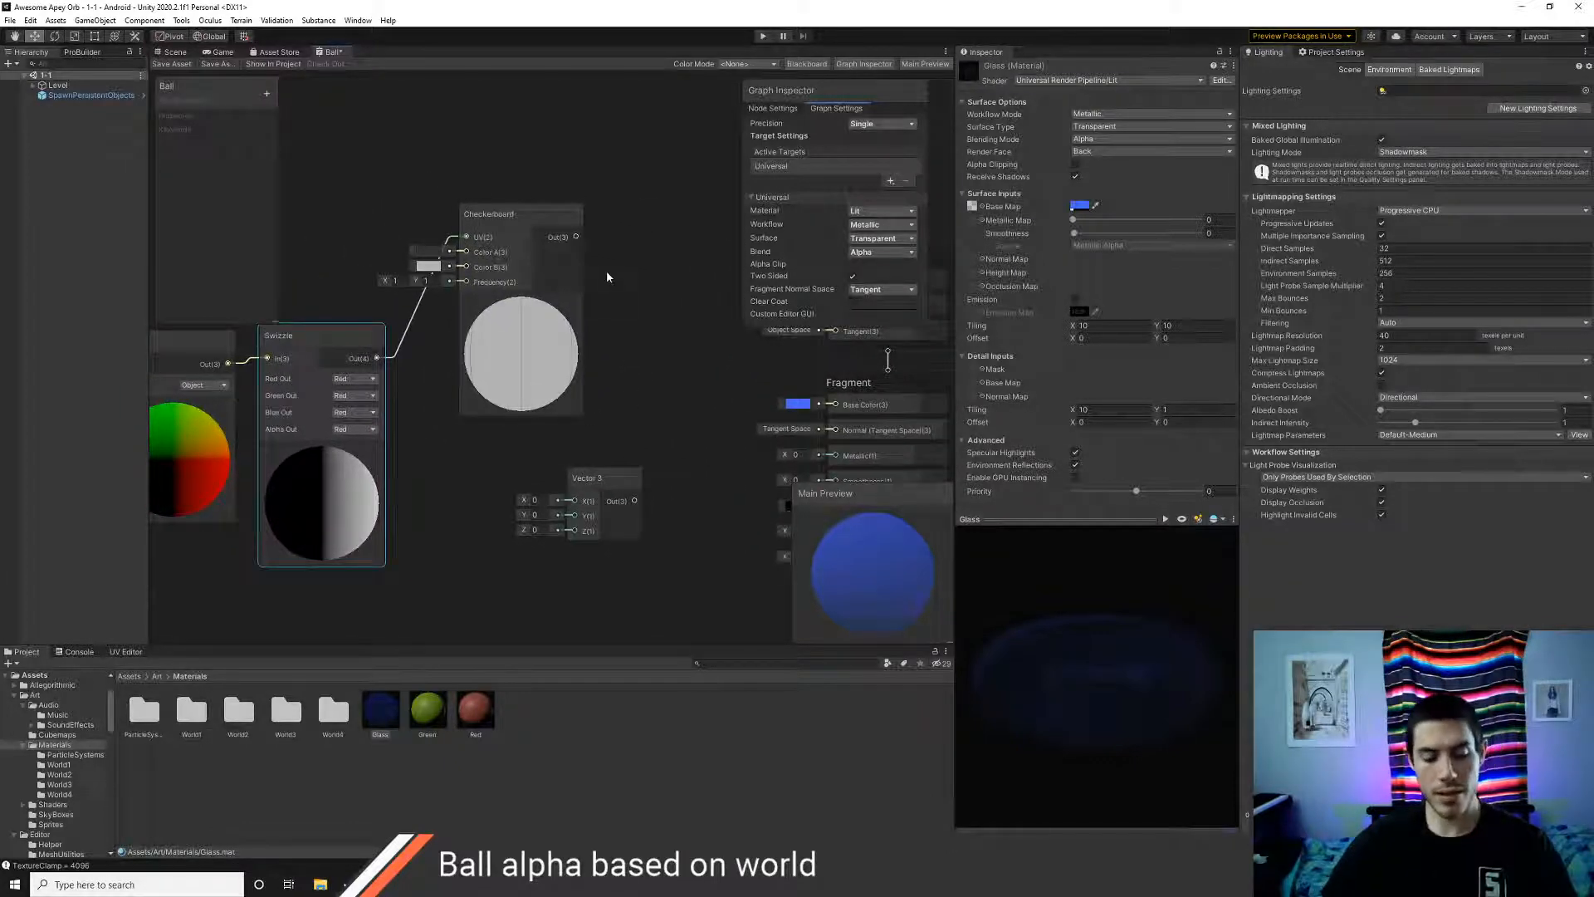
# - Switch to Chrome and search the web for "if statement shader graph"
pyautogui.hotkey('alt', 'Tab')
pyautogui.hotkey('ctrl', 'l')
pyautogui.write('if')
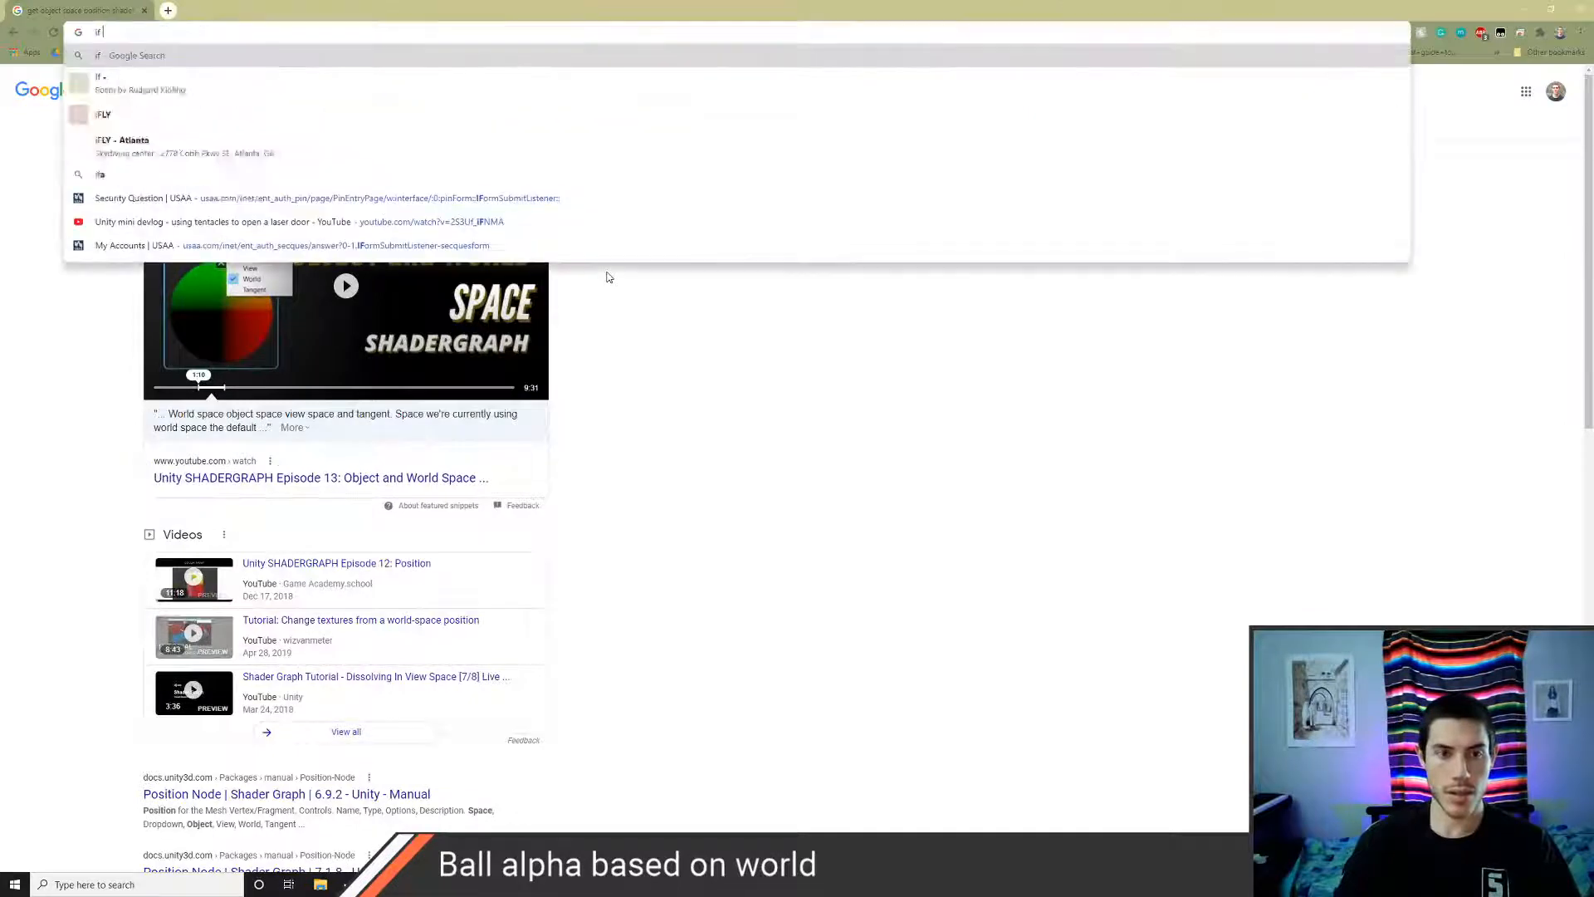
pyautogui.write(' statement shad')
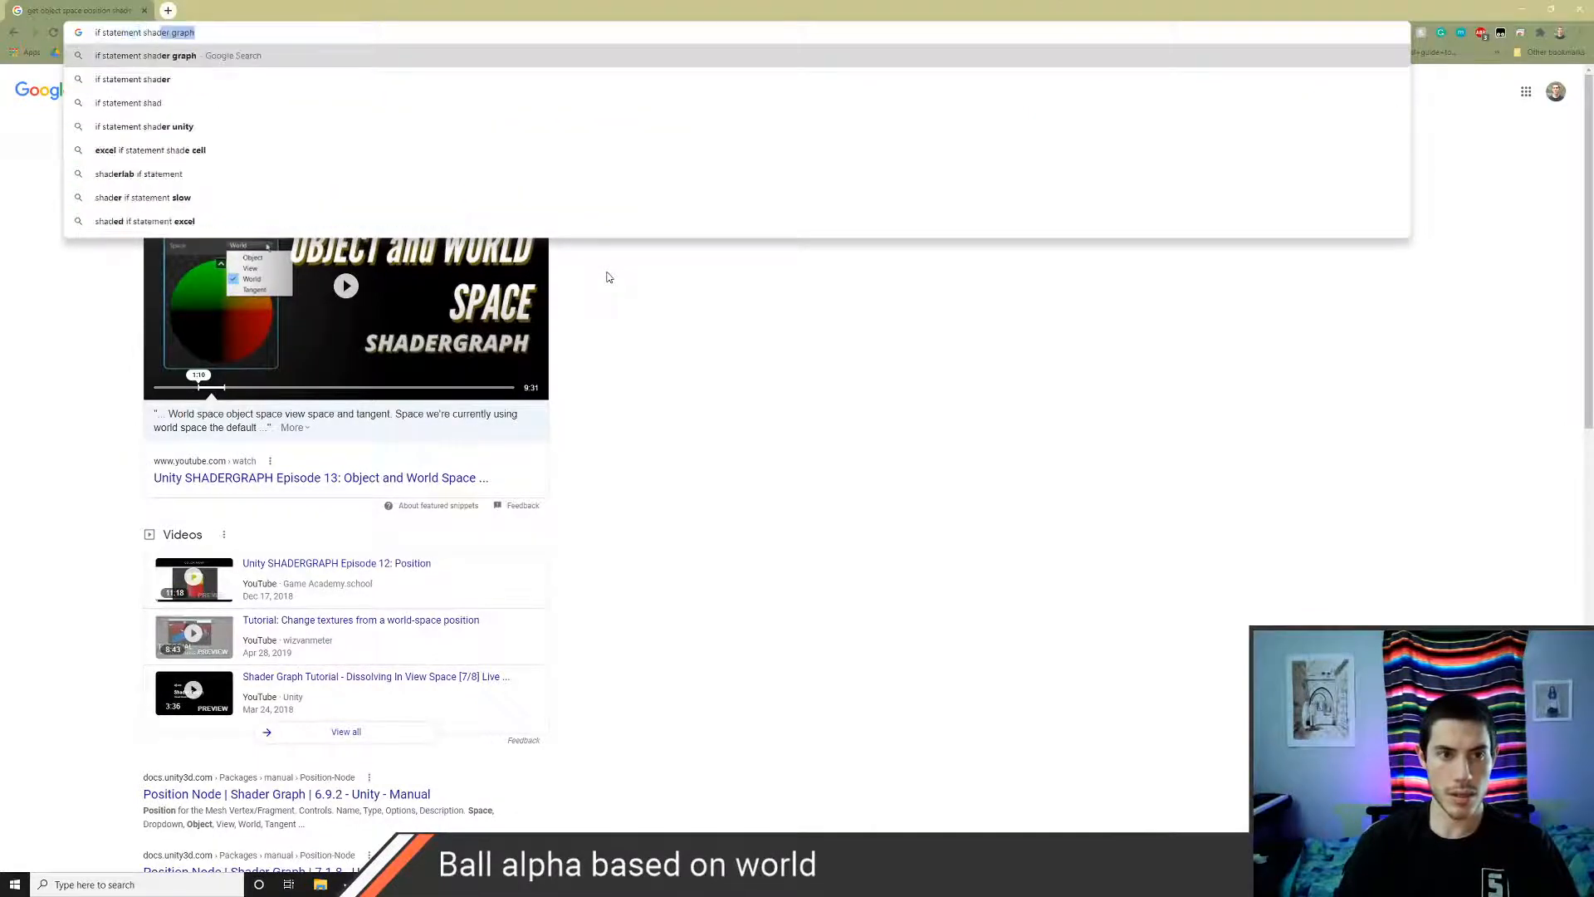
pyautogui.write('er graph')
pyautogui.press('Return')
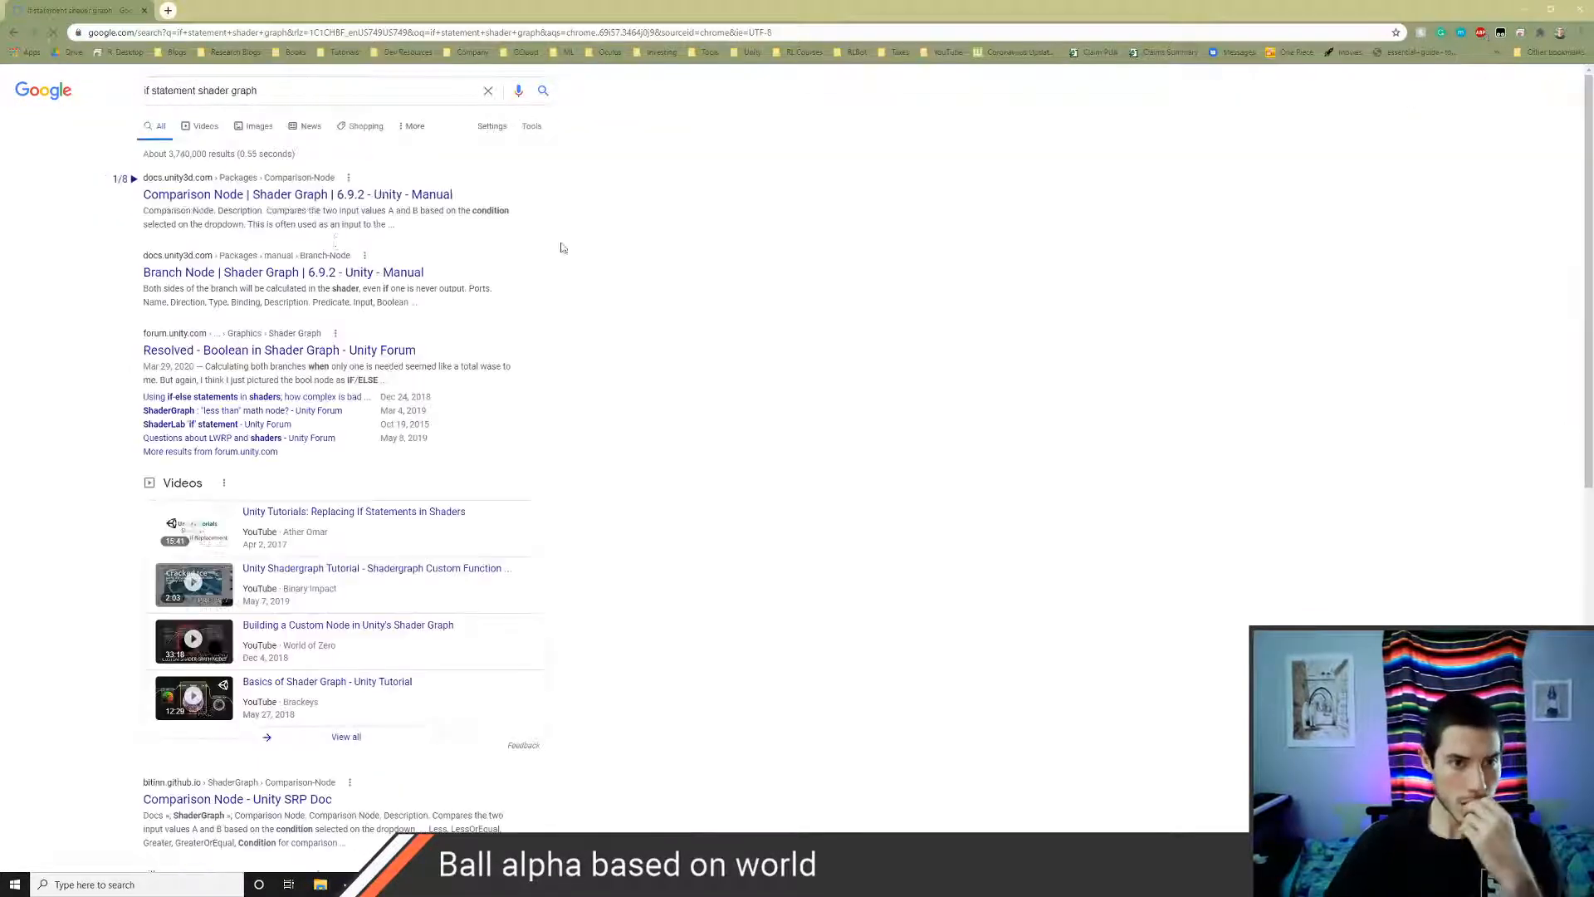
# - Open the Unity manual pages for the Comparison Node and Branch Node in new tabs and read both
pyautogui.middleClick(282, 193)
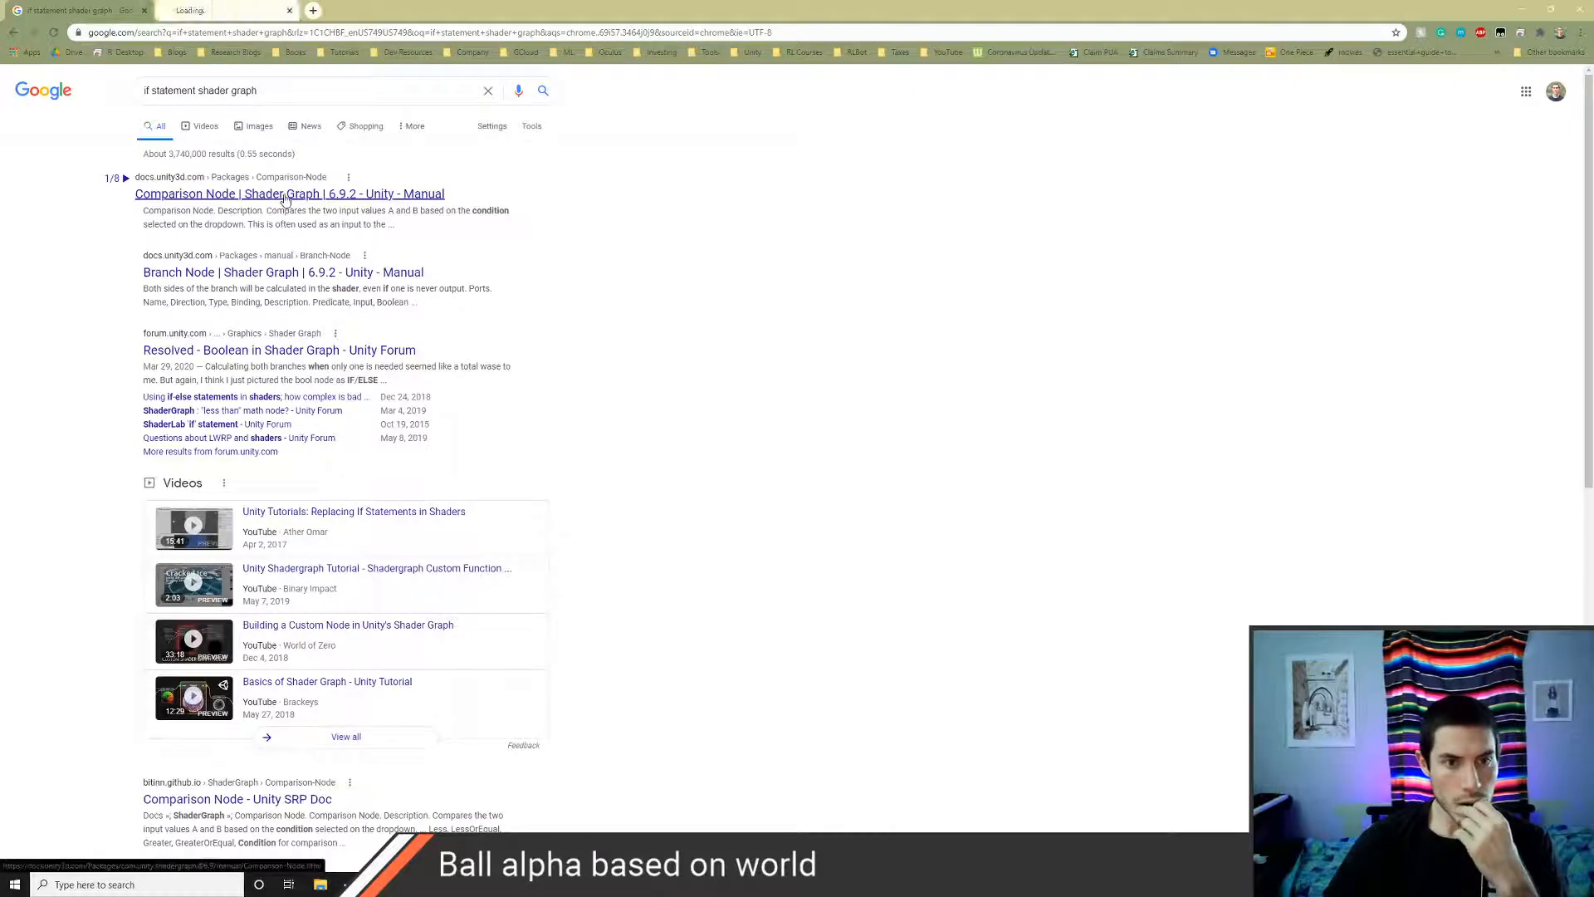
pyautogui.middleClick(270, 264)
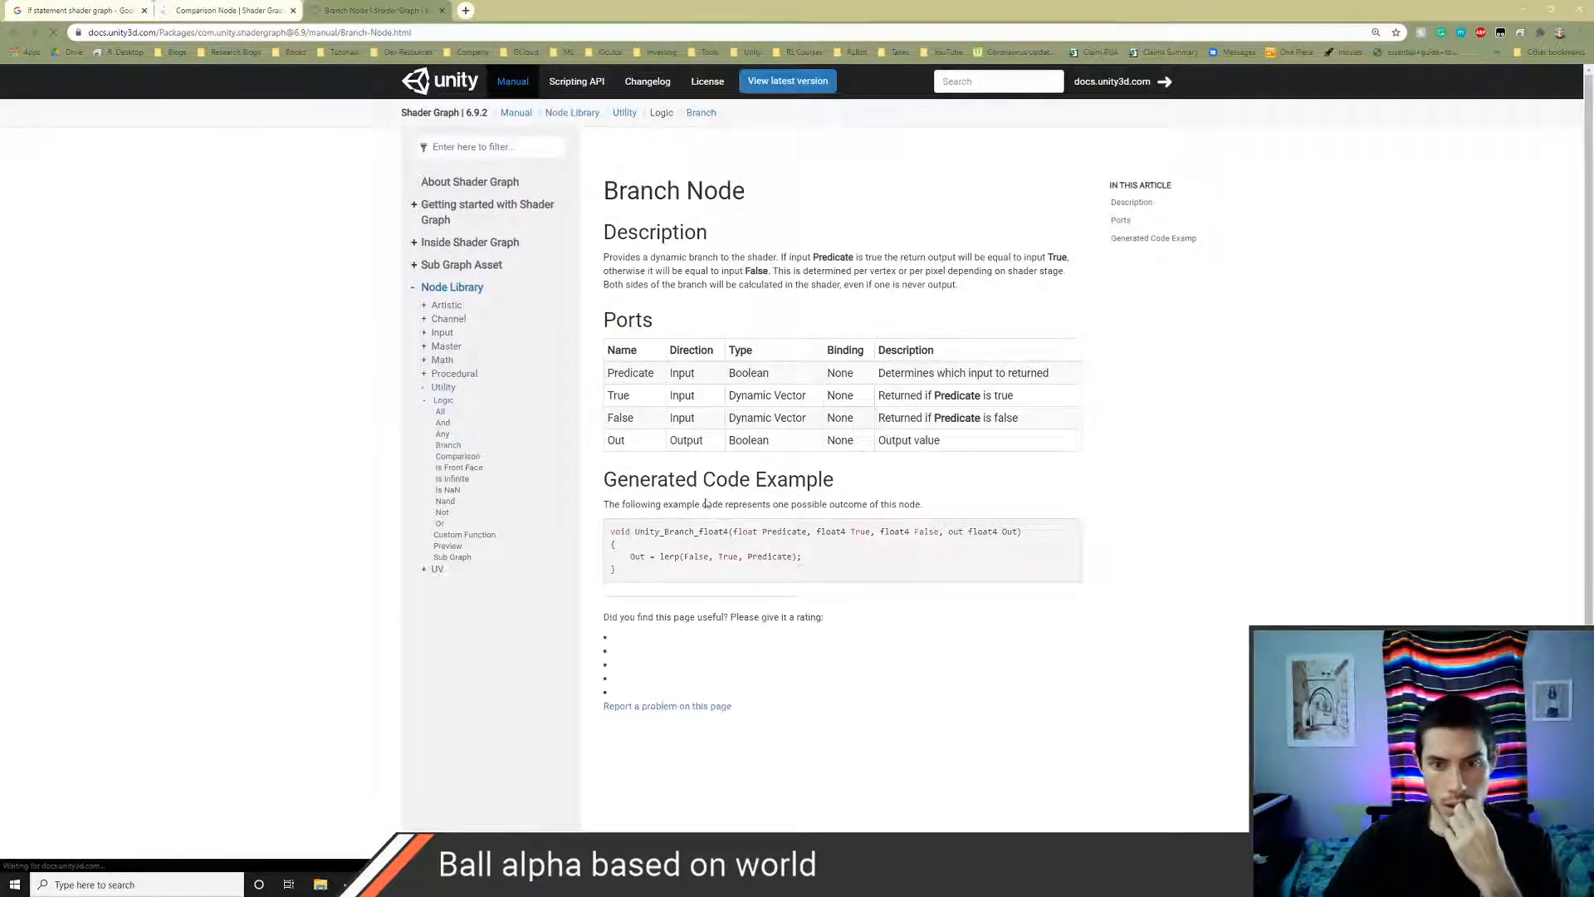
pyautogui.scroll(-1, 909, 606)
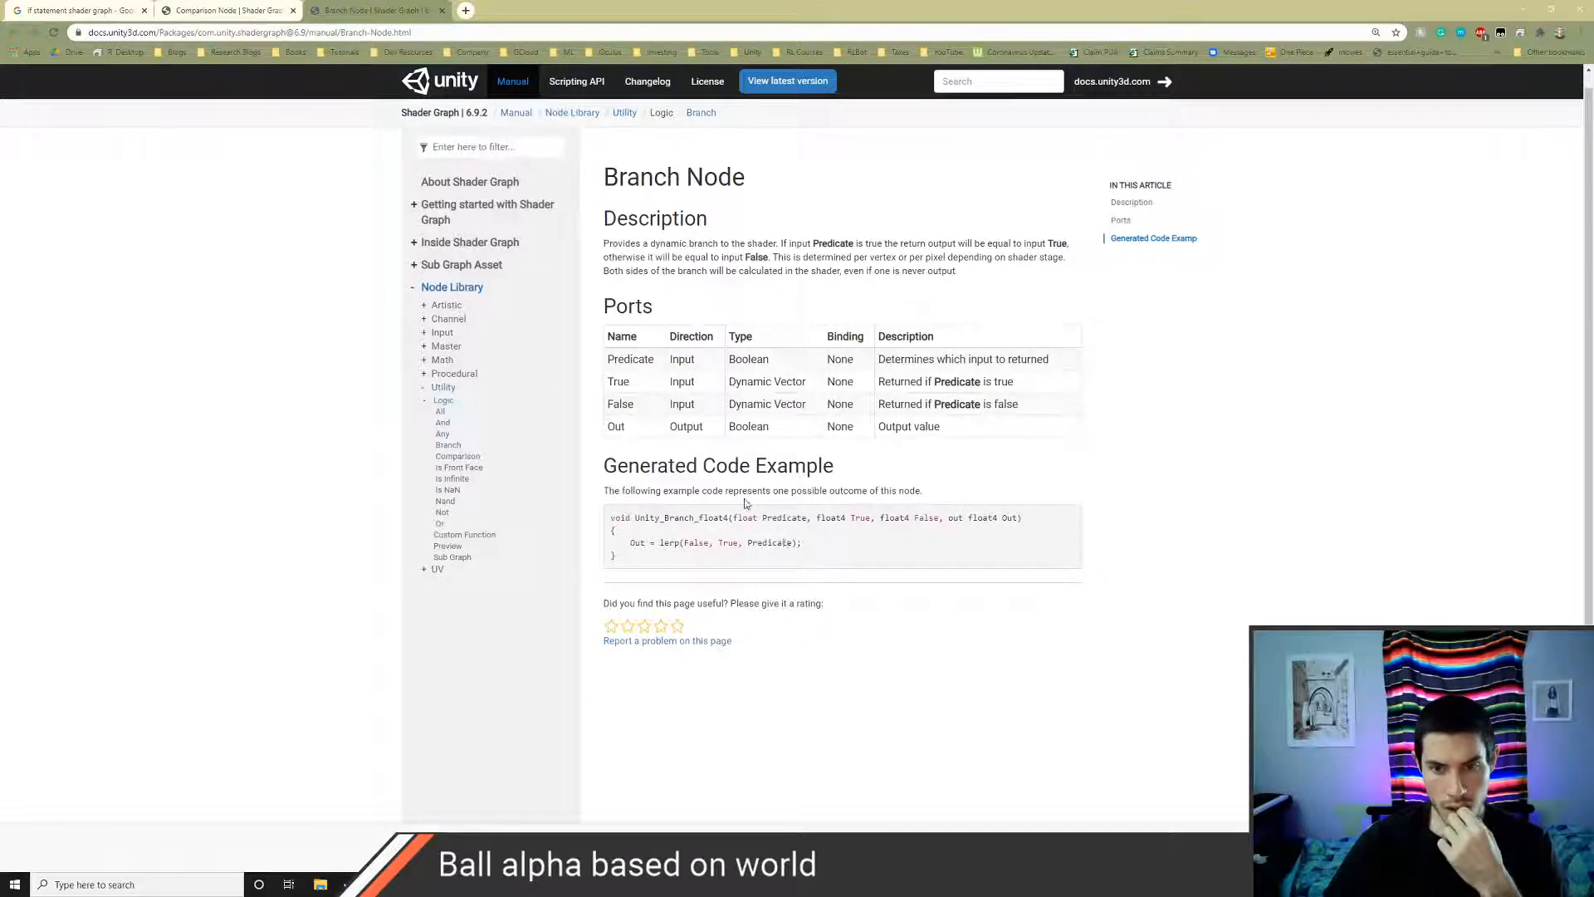
pyautogui.click(255, 10)
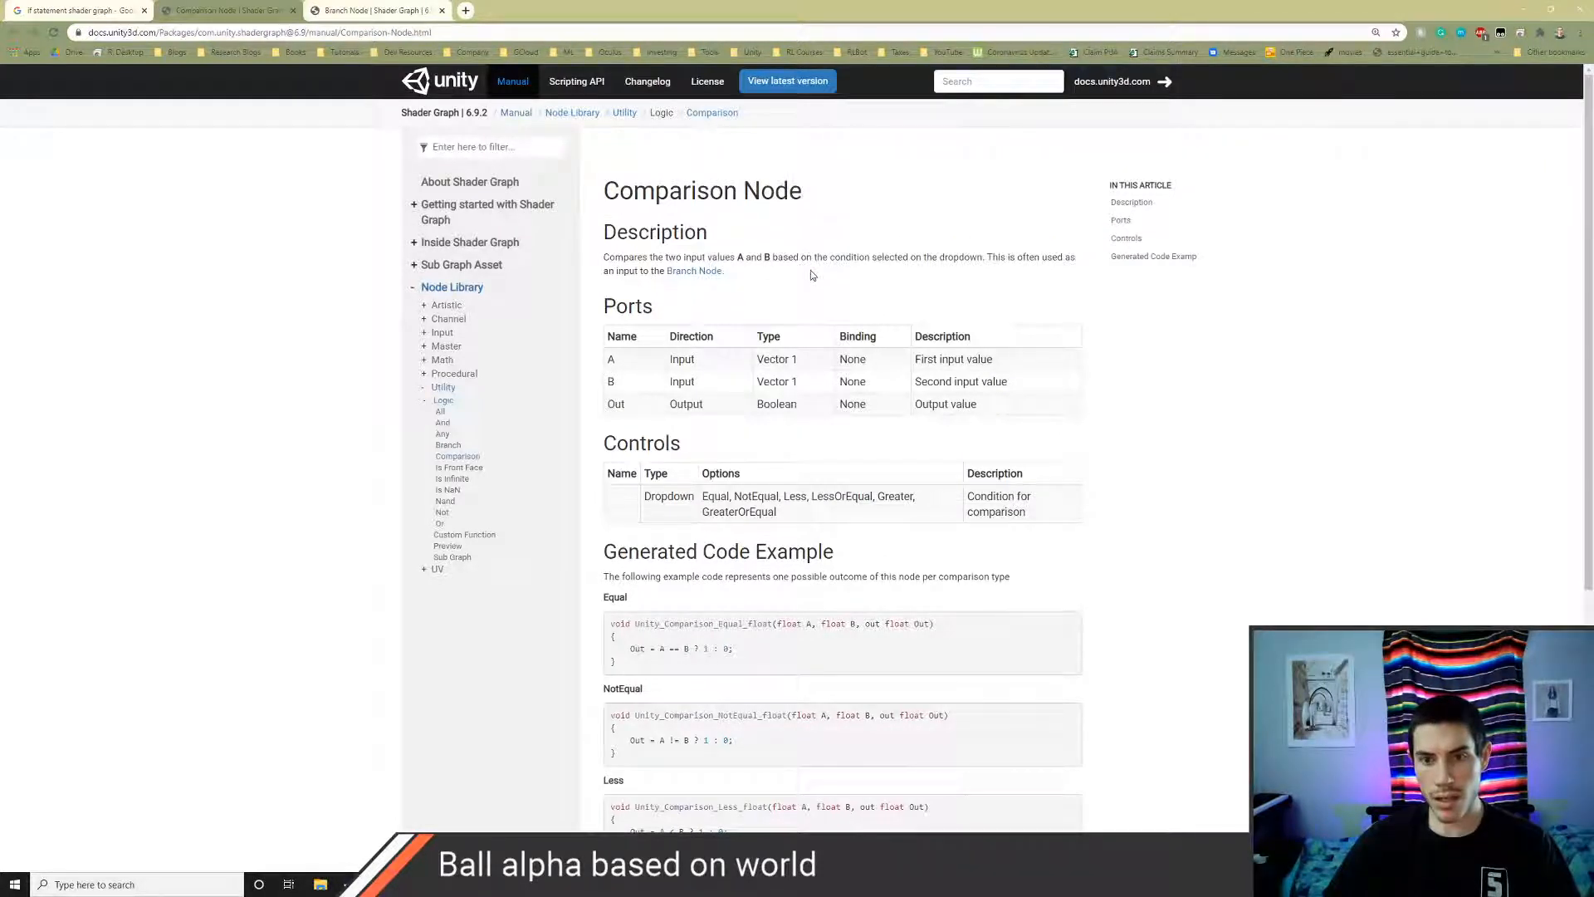
# - Return to Unity, add a Comparison node below the Vector 3 node, and check which comparison conditions it offers
pyautogui.hotkey('alt', 'Tab')
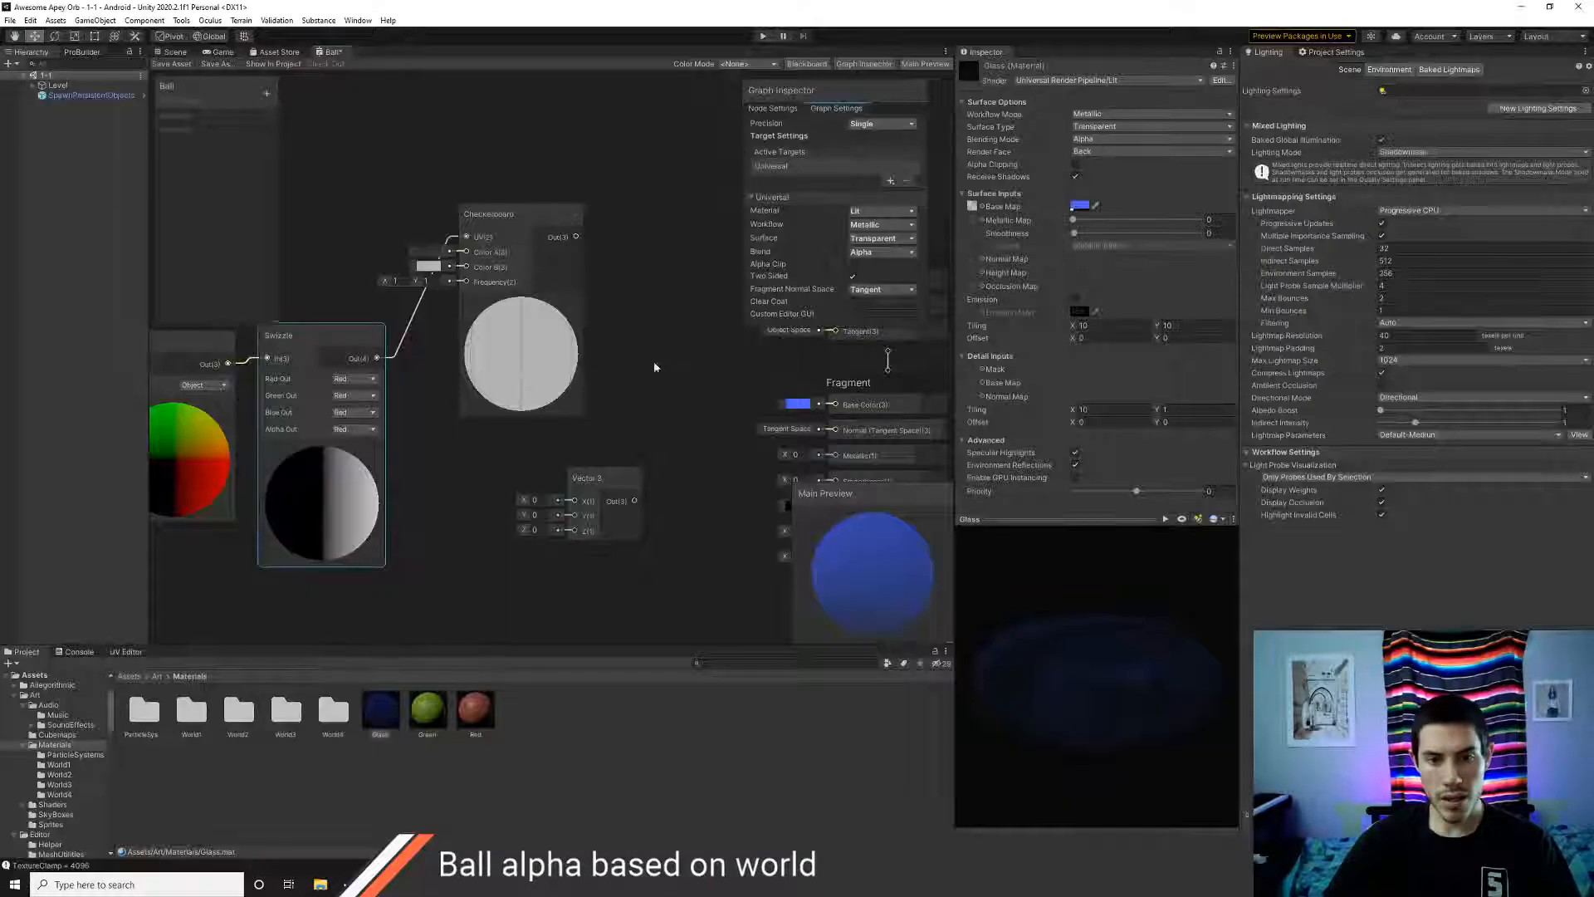
pyautogui.scroll(-2, 462, 422)
pyautogui.moveTo(463, 421); pyautogui.dragTo(518, 339, button='middle')
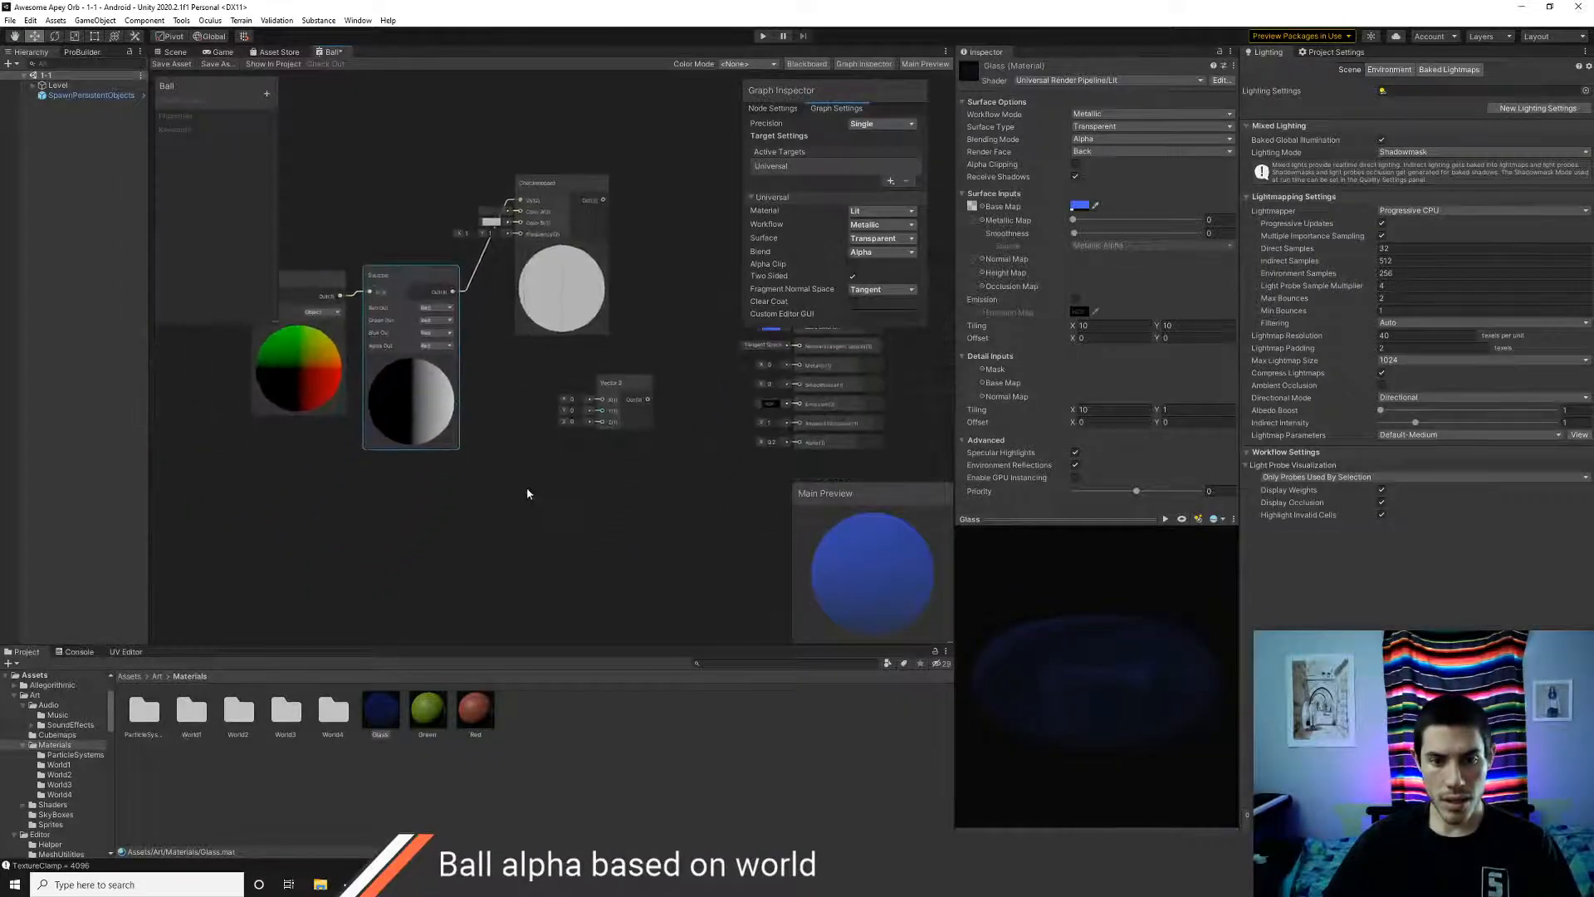
pyautogui.rightClick(526, 487)
pyautogui.click(567, 499)
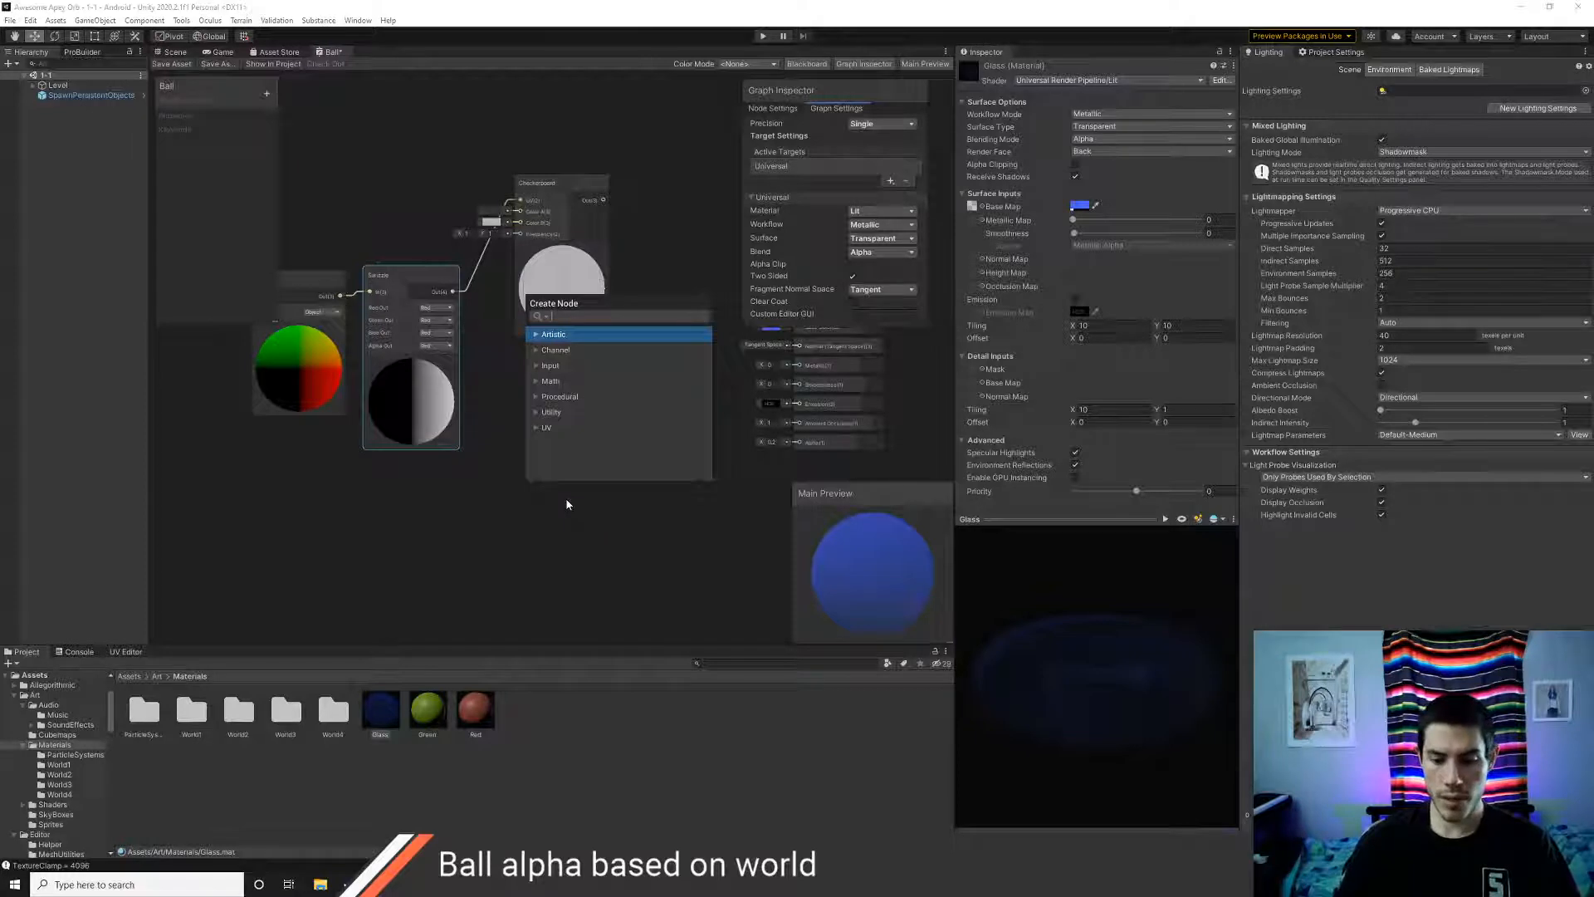
pyautogui.write('comparis')
pyautogui.press('Return')
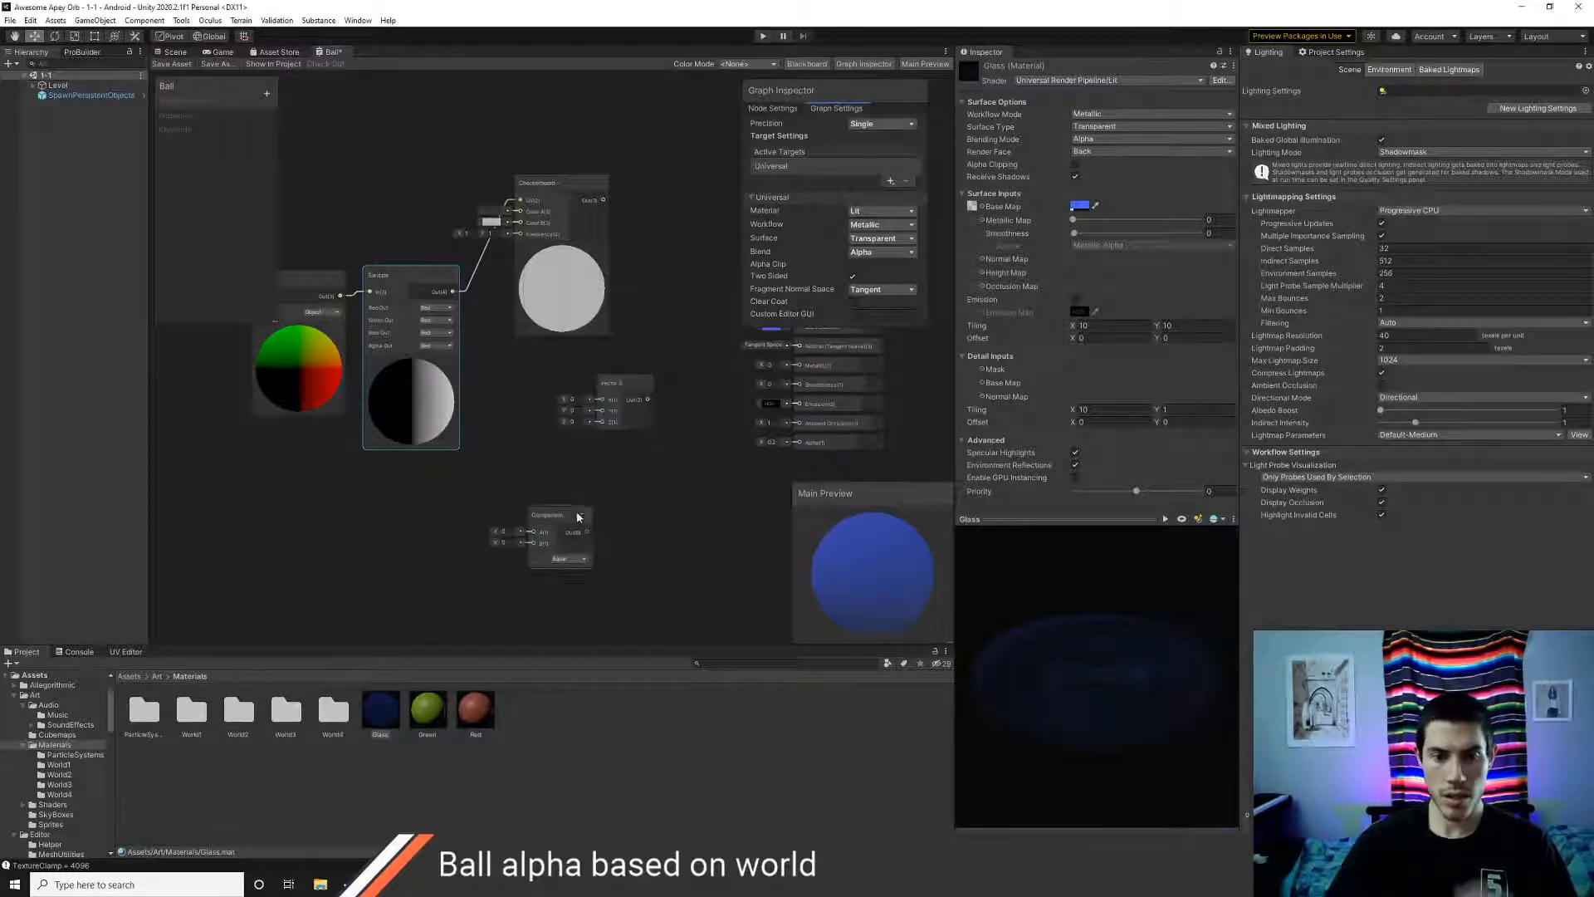
pyautogui.click(552, 515)
pyautogui.moveTo(552, 514); pyautogui.dragTo(541, 479)
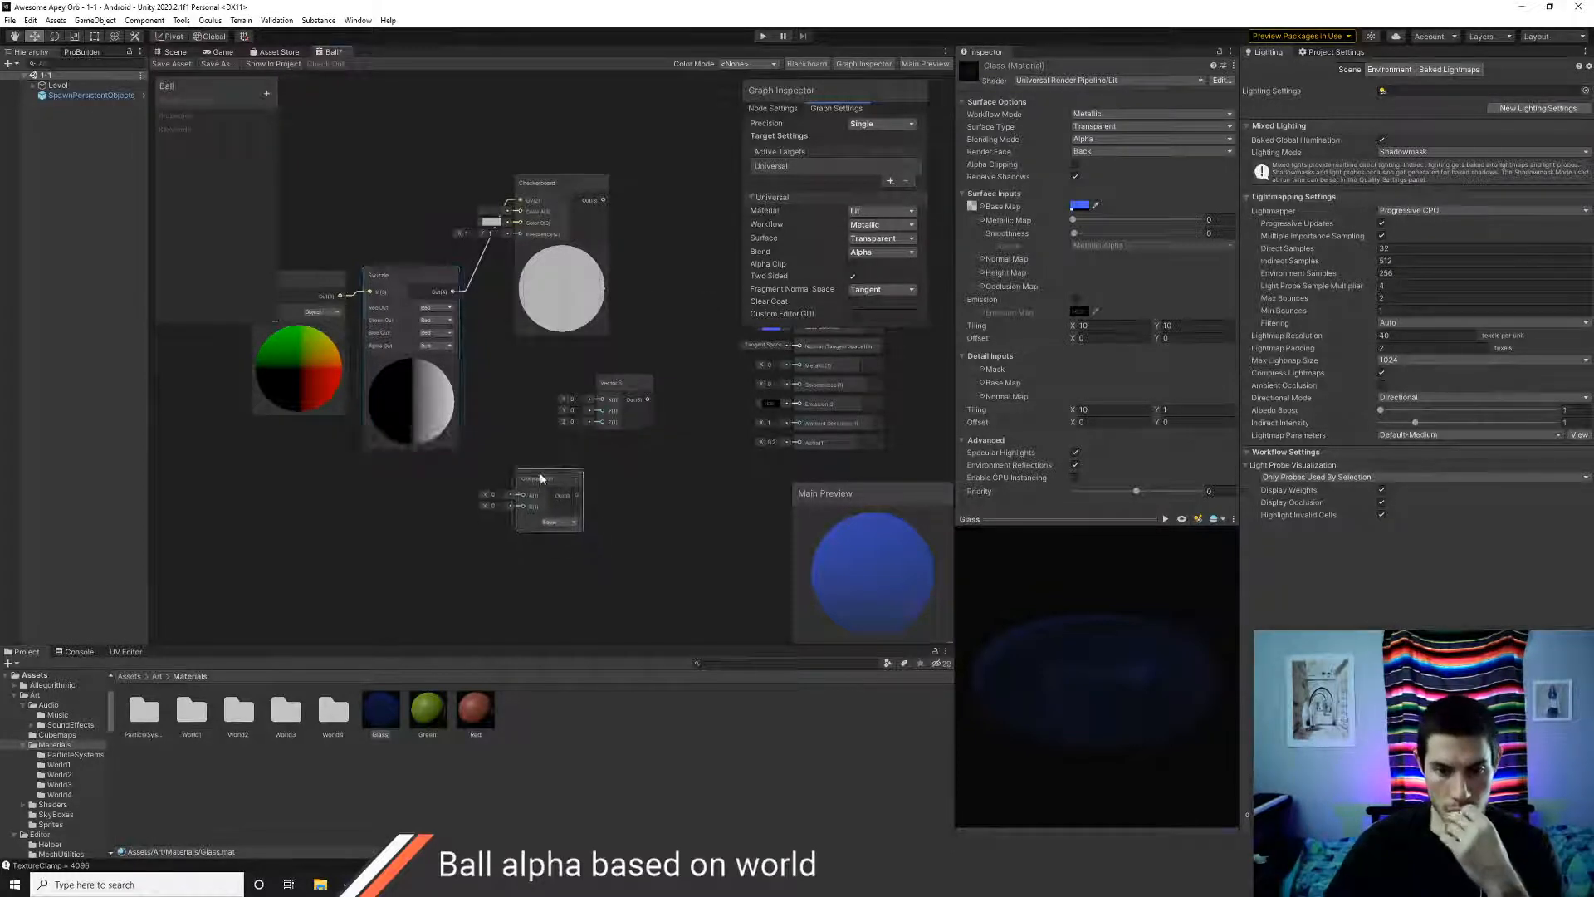
pyautogui.click(570, 522)
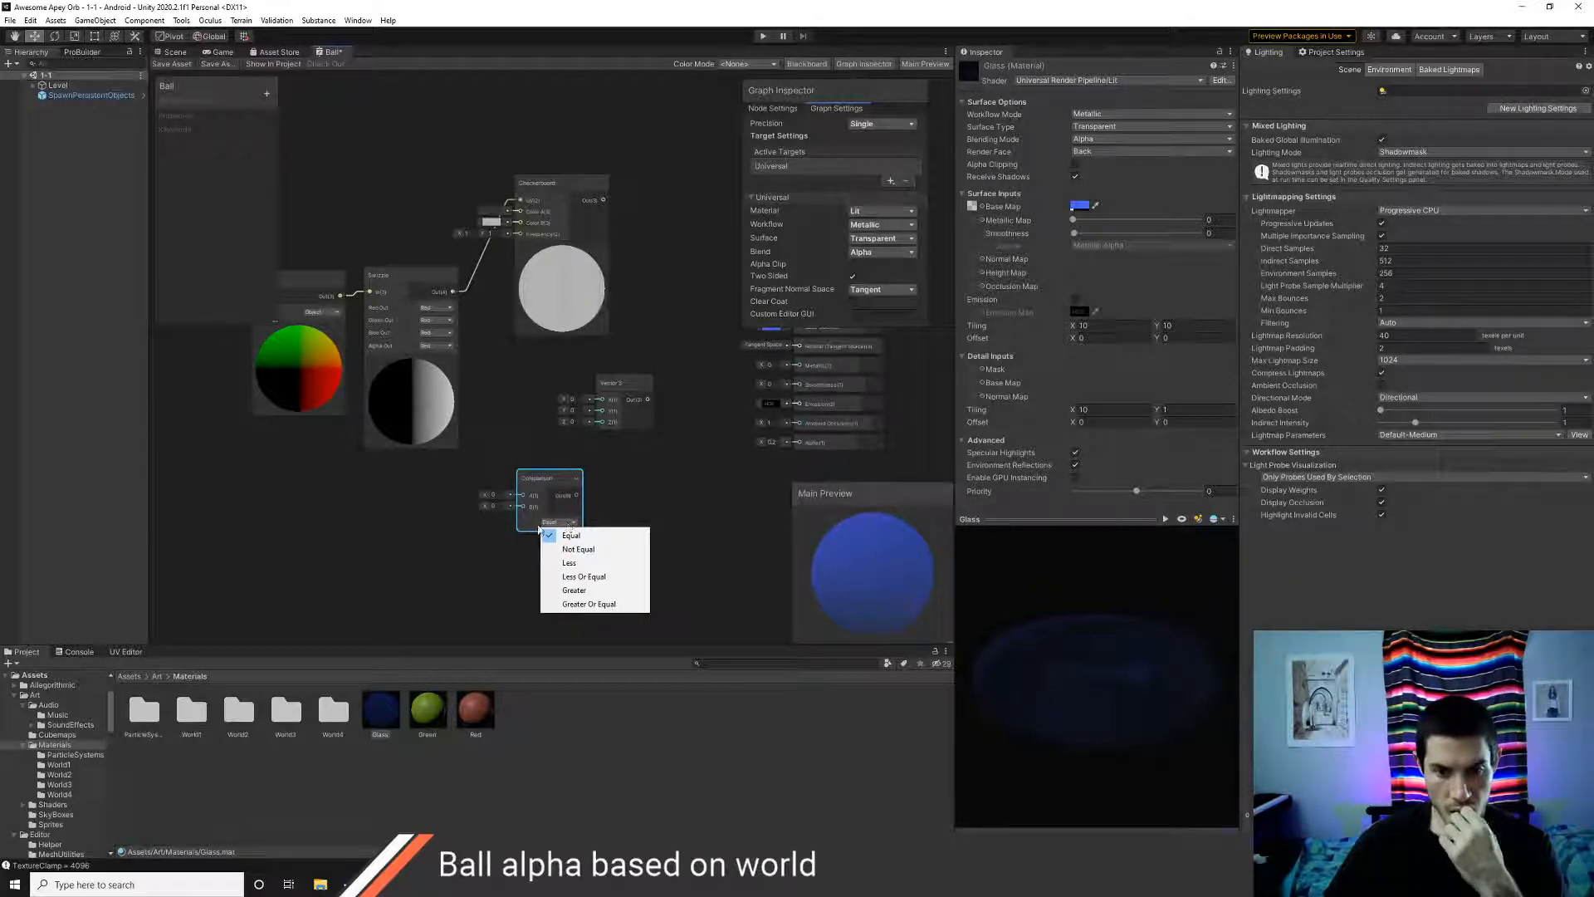
pyautogui.click(506, 556)
pyautogui.click(506, 556)
# - Add a Branch node and place it below and to the left of the Comparison node
pyautogui.rightClick(505, 554)
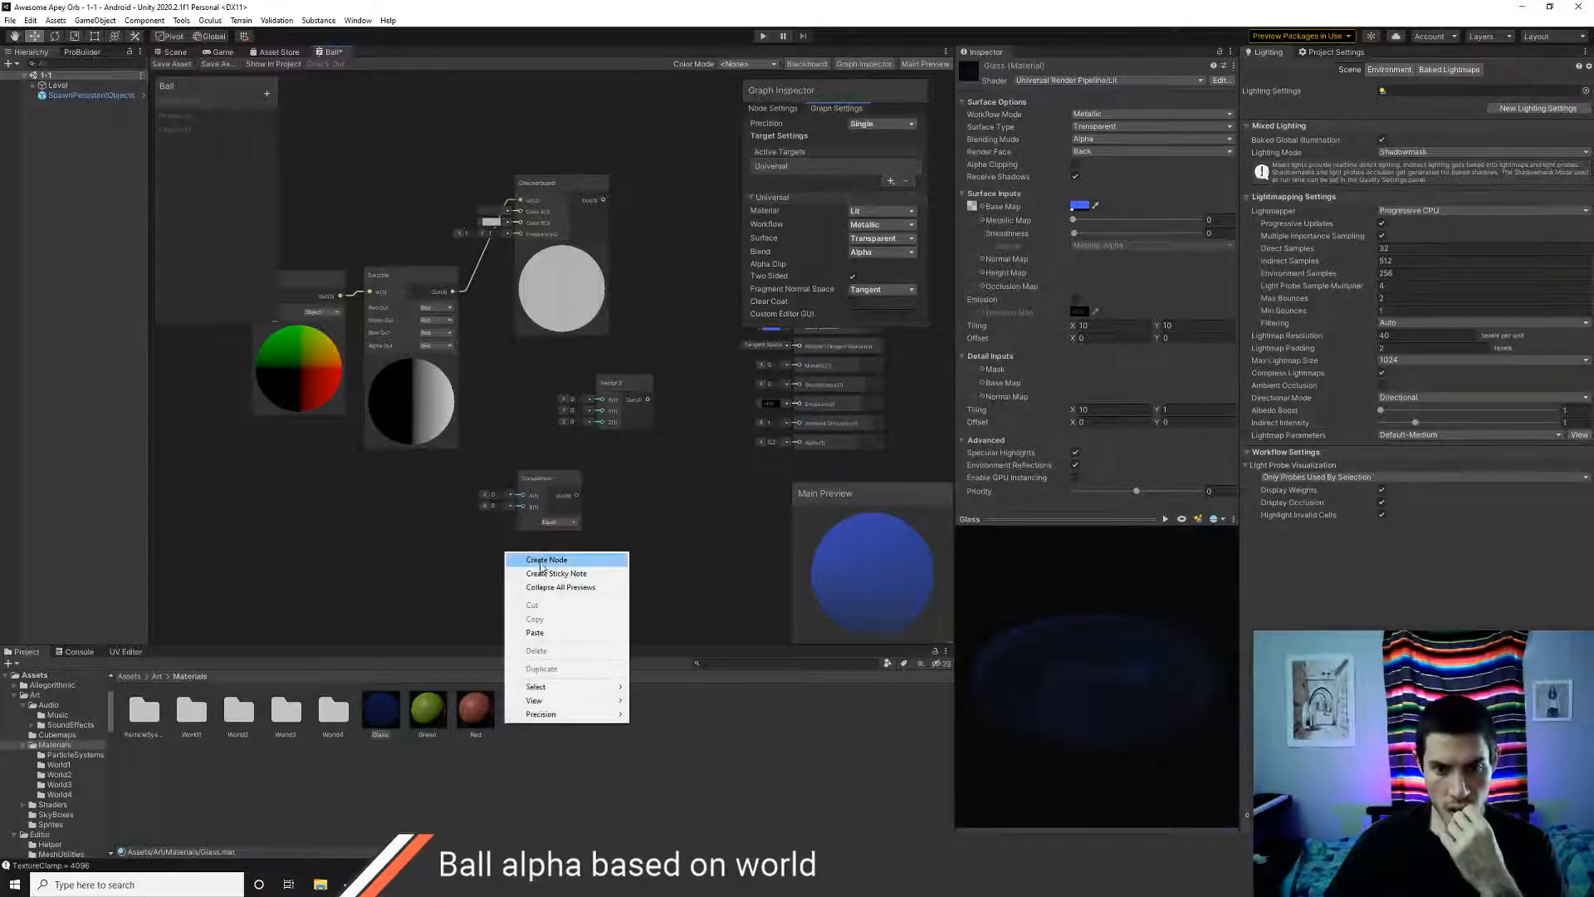
pyautogui.click(540, 562)
pyautogui.write('bran')
pyautogui.press('Return')
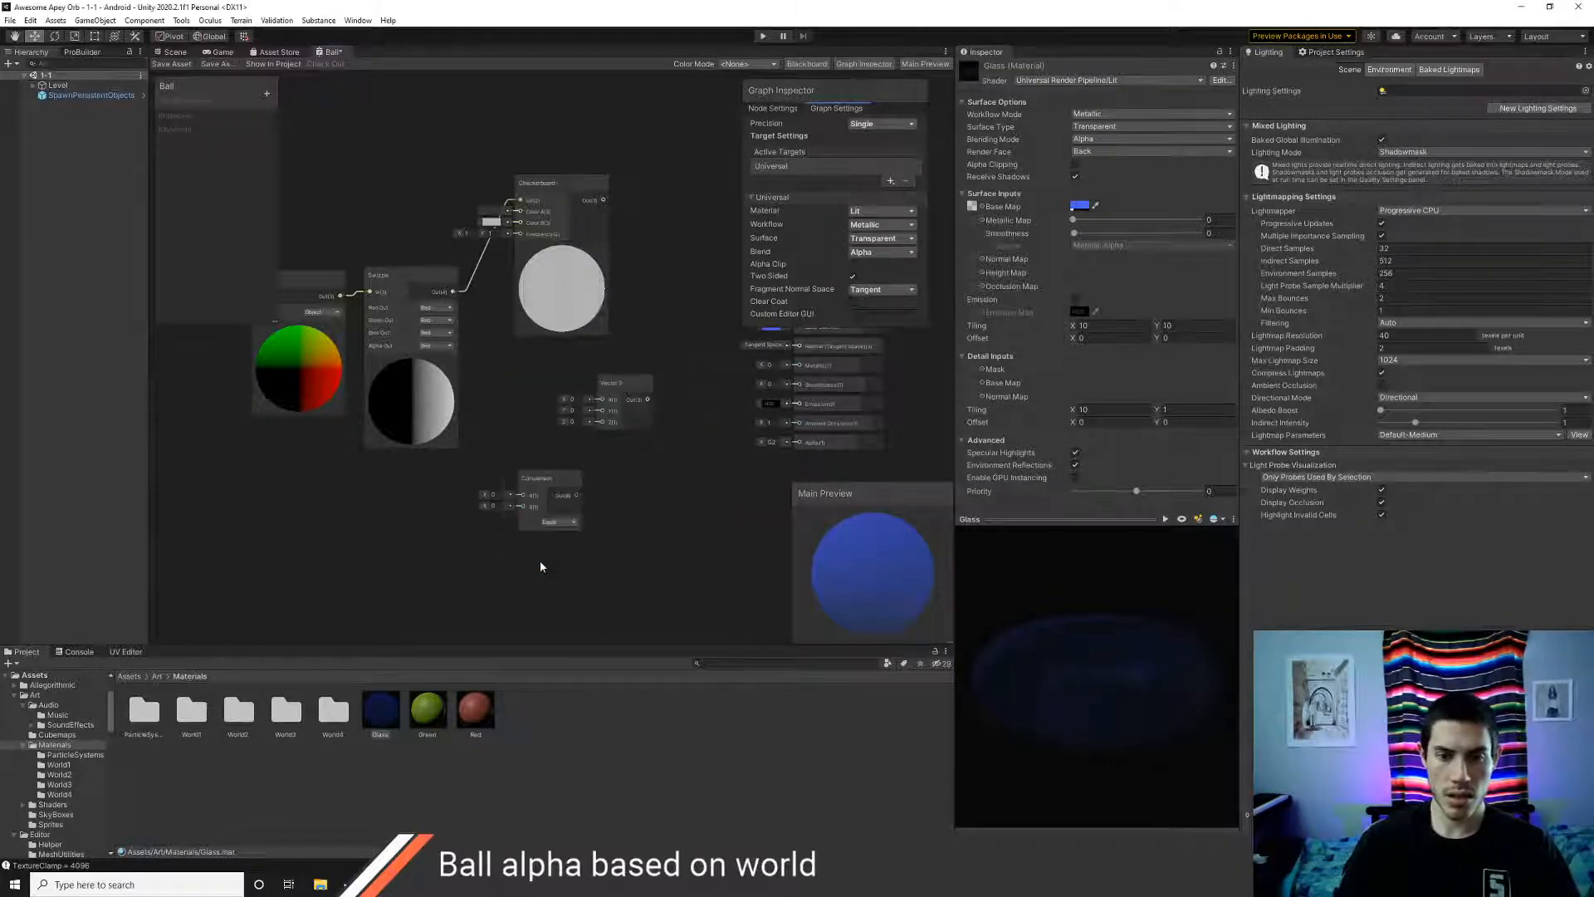
pyautogui.scroll(1, 619, 559)
pyautogui.moveTo(619, 560); pyautogui.dragTo(695, 491, button='middle')
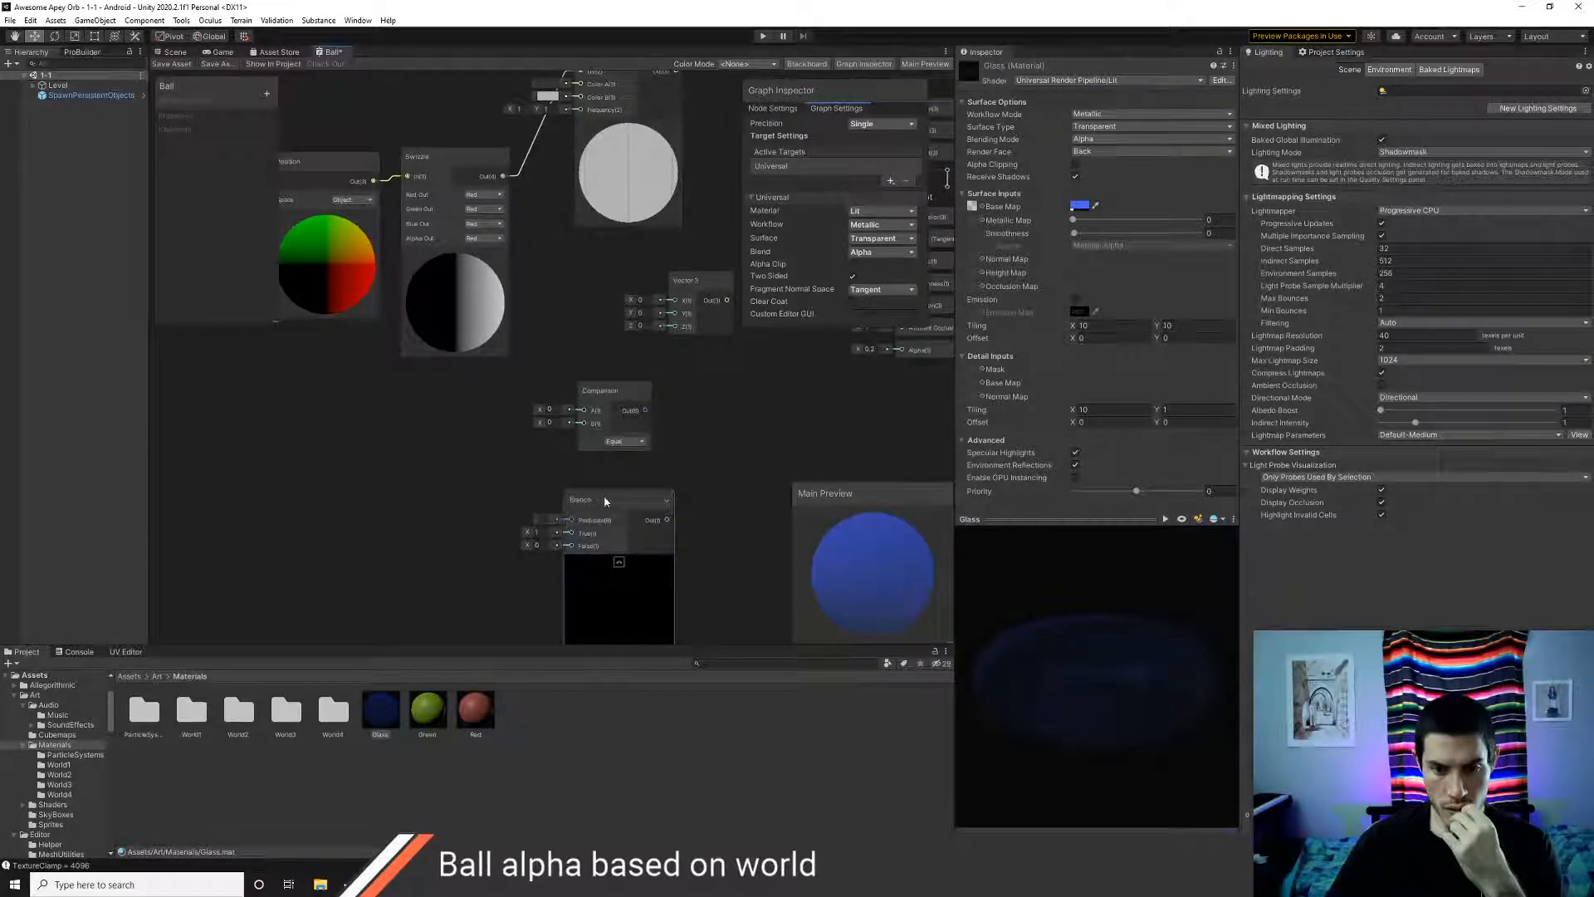
pyautogui.moveTo(655, 511); pyautogui.dragTo(520, 474)
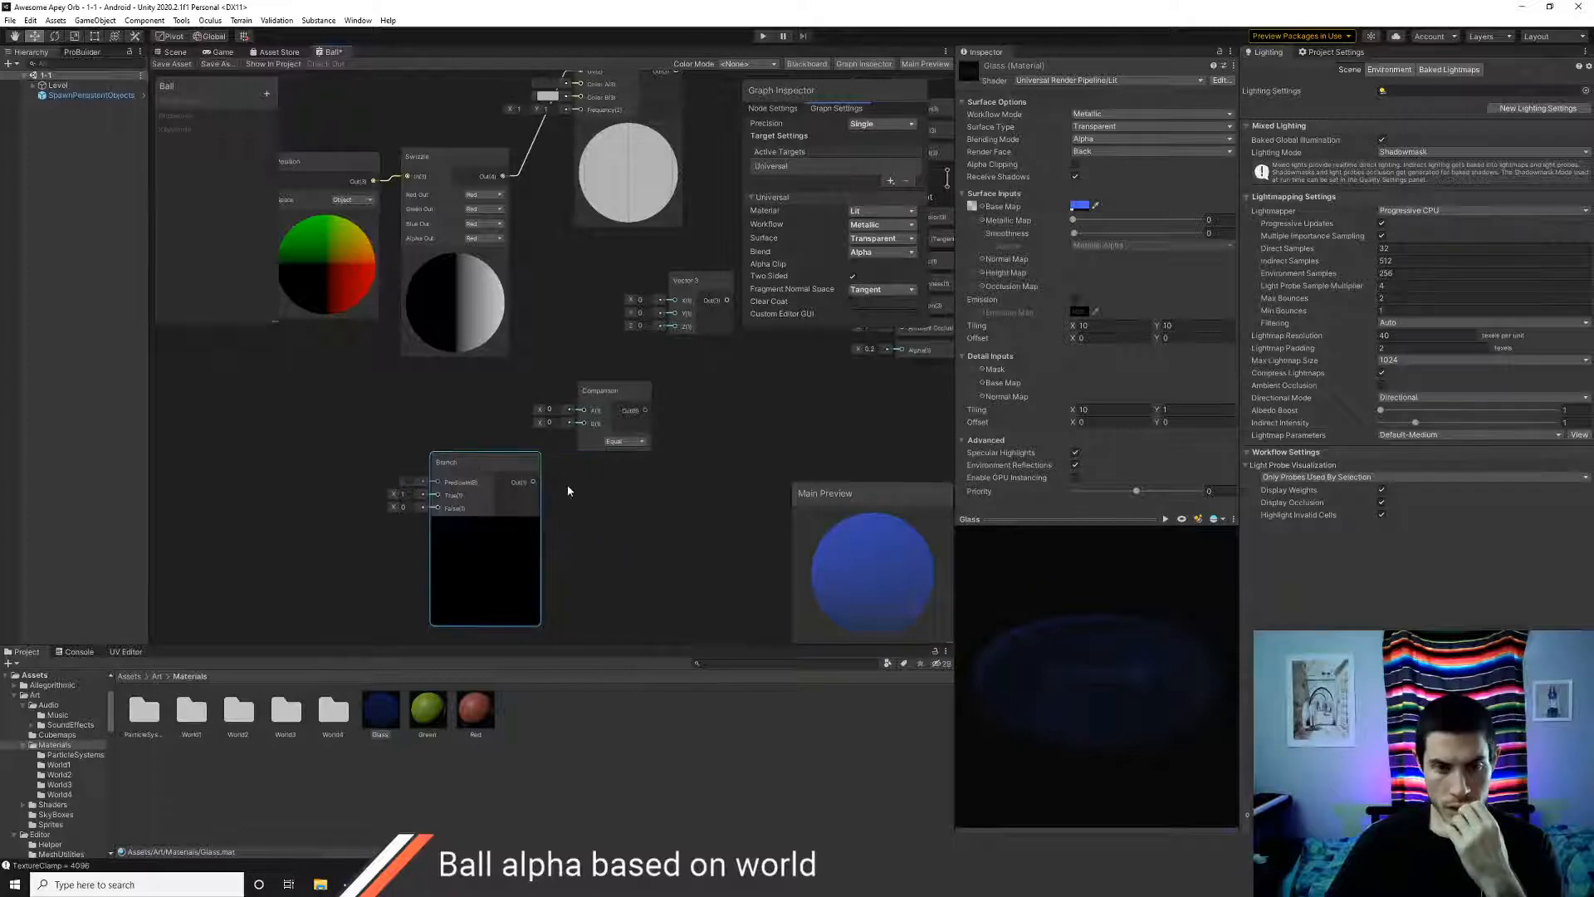
# - Recheck the channel choices for the Swizzle node's Green and Blue outputs, and collapse and re-expand its preview
pyautogui.moveTo(566, 485); pyautogui.dragTo(627, 498, button='middle')
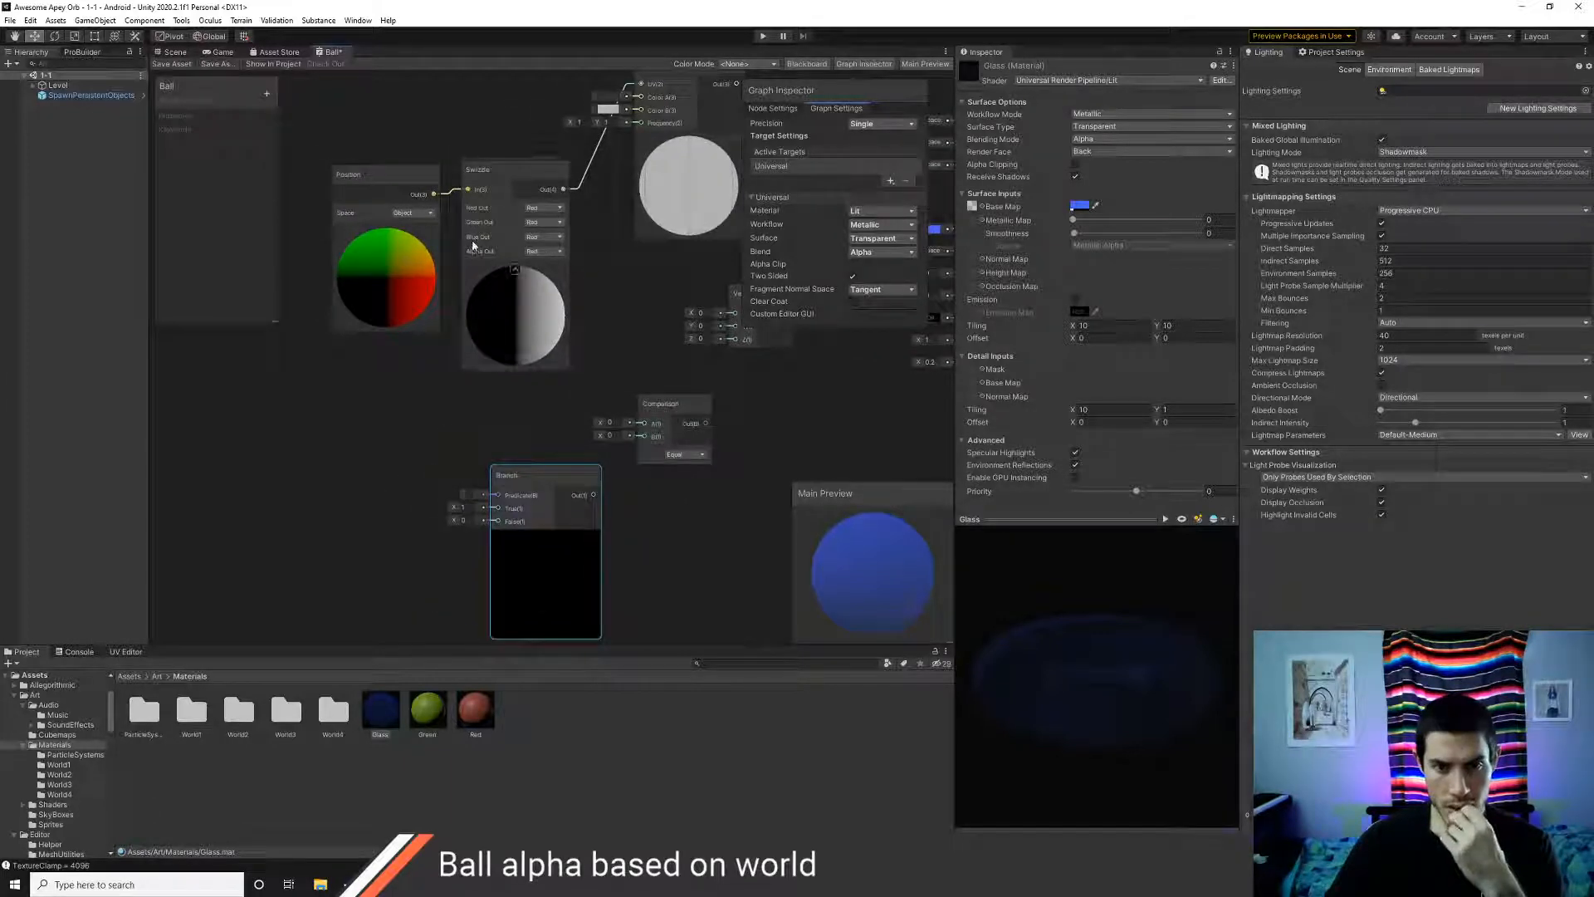
pyautogui.scroll(1, 402, 378)
pyautogui.moveTo(405, 385); pyautogui.dragTo(394, 473, button='middle')
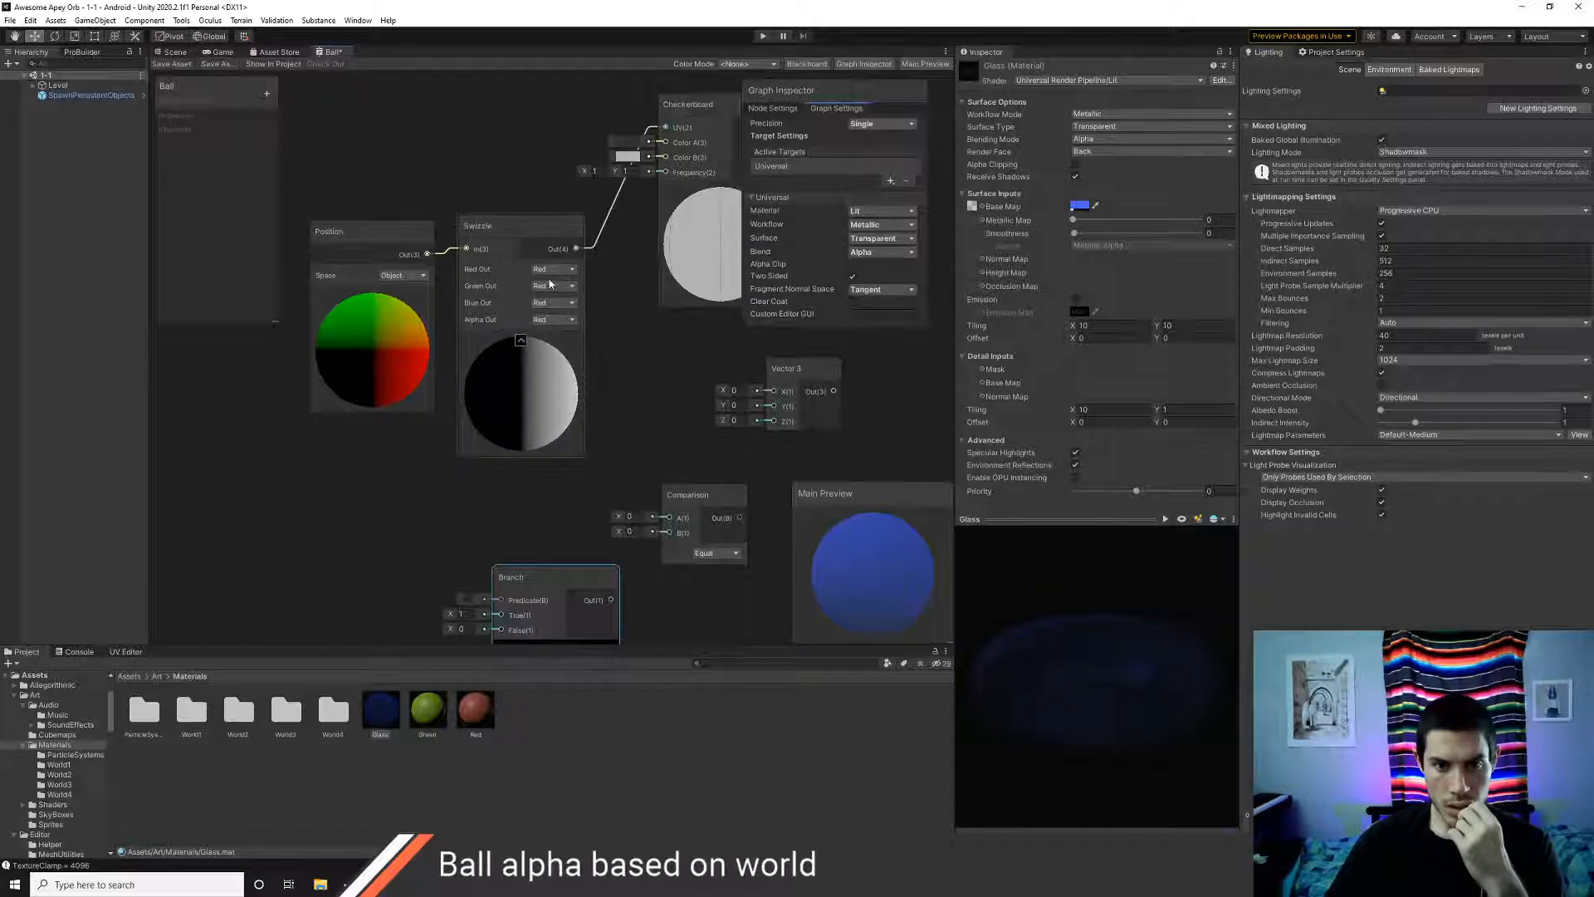
pyautogui.click(571, 227)
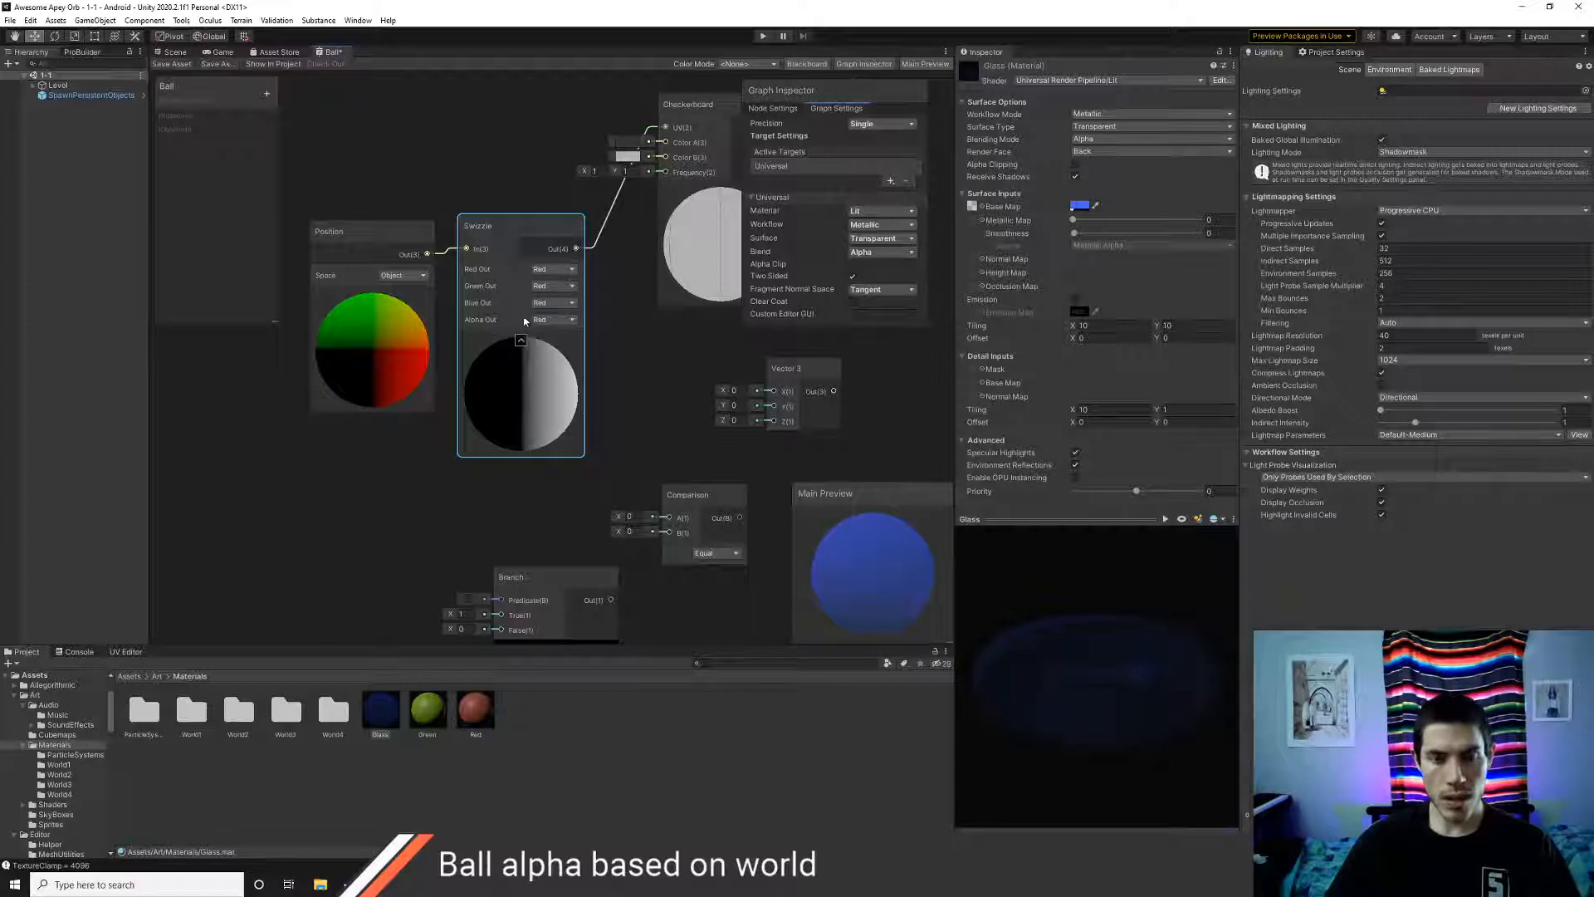
pyautogui.click(561, 286)
pyautogui.click(566, 286)
pyautogui.click(561, 286)
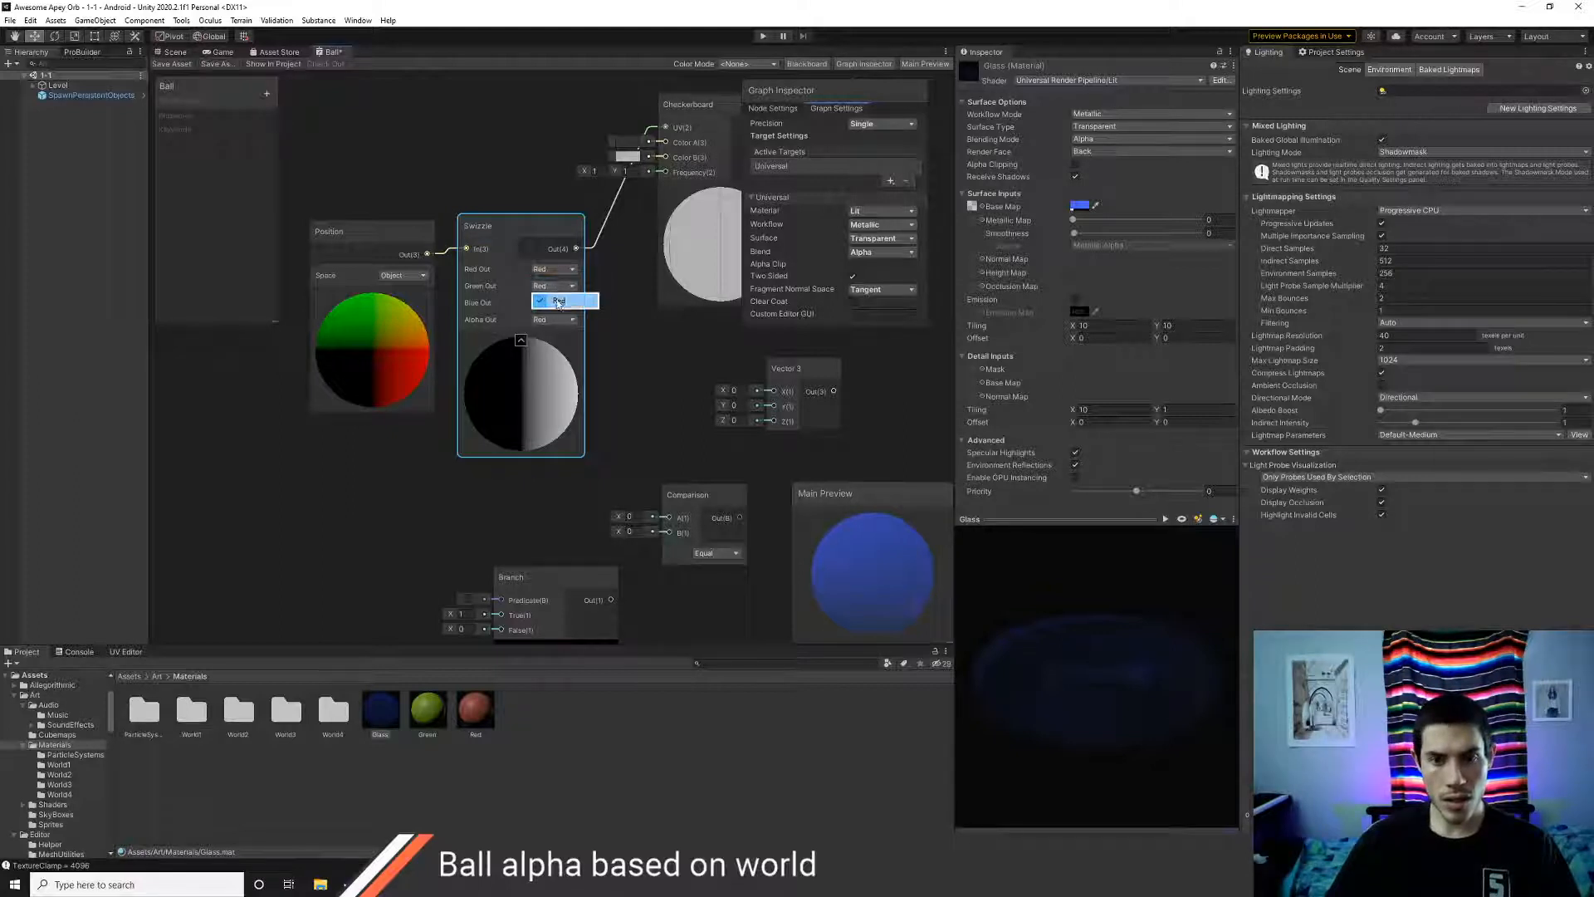
pyautogui.click(561, 300)
pyautogui.click(519, 339)
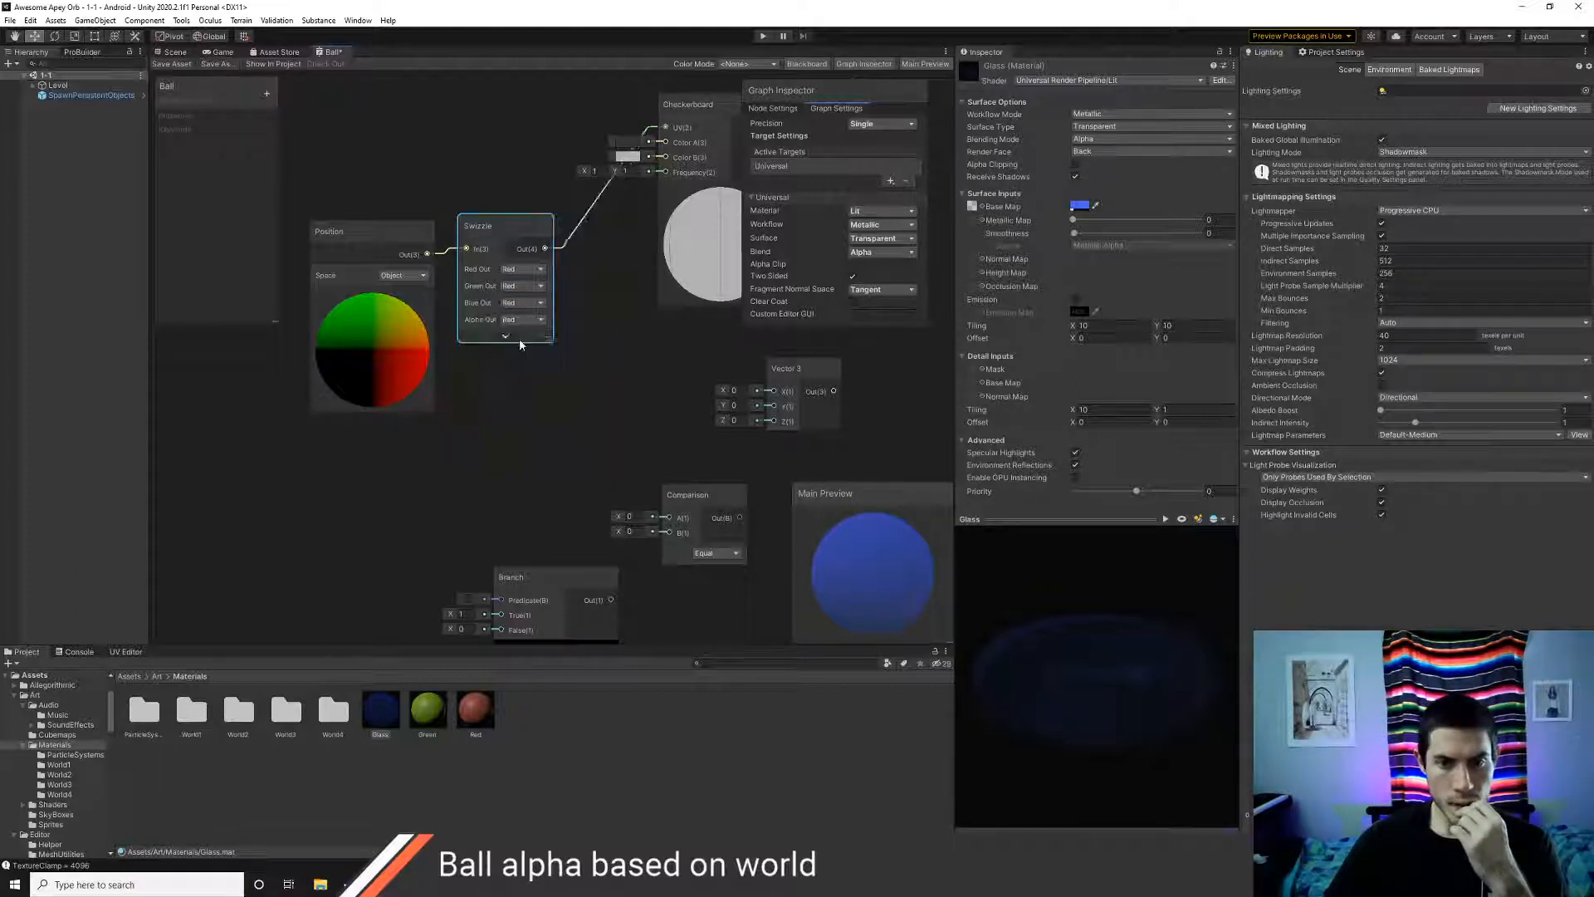
pyautogui.click(512, 337)
pyautogui.moveTo(500, 344); pyautogui.dragTo(463, 352, button='middle')
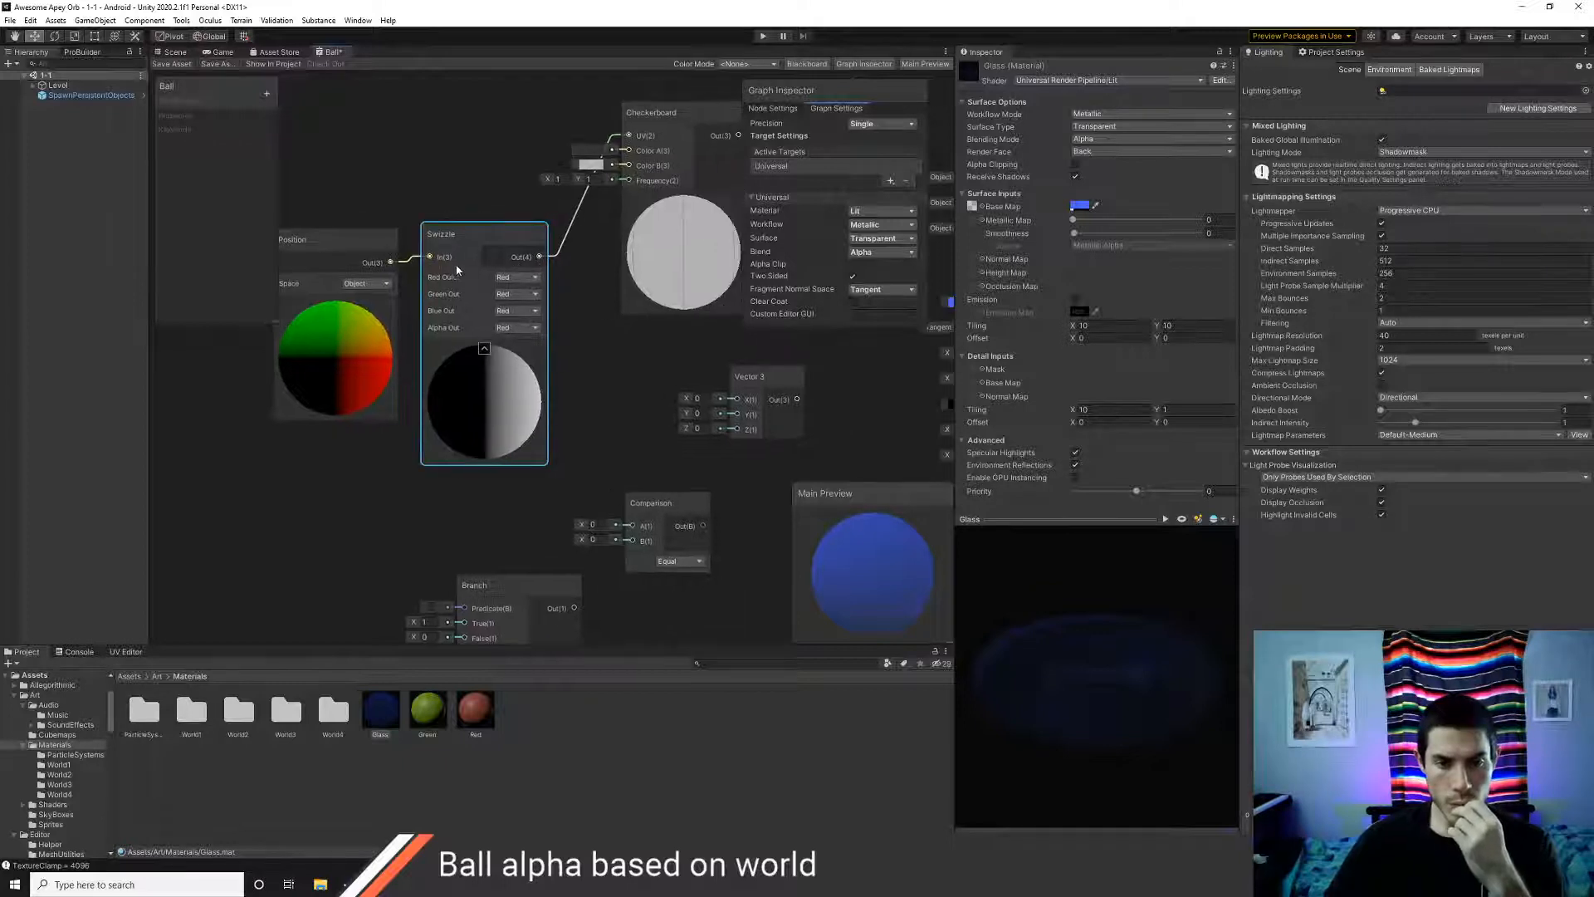
pyautogui.moveTo(461, 443); pyautogui.dragTo(434, 316, button='middle')
pyautogui.moveTo(631, 462); pyautogui.dragTo(524, 521, button='middle')
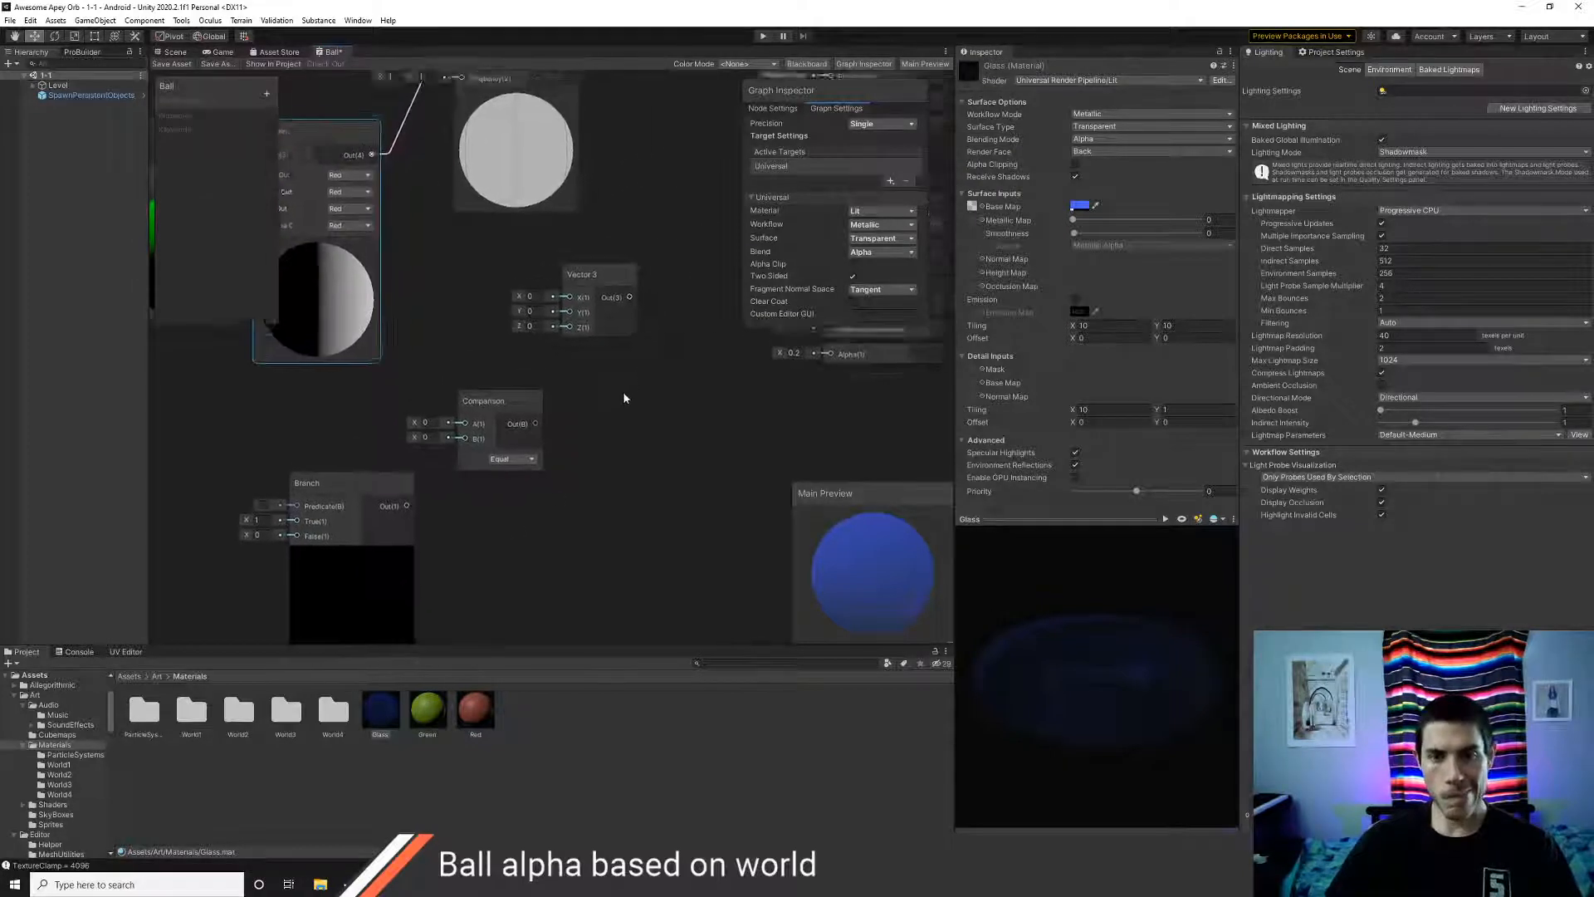
pyautogui.moveTo(626, 395); pyautogui.dragTo(697, 456, button='middle')
pyautogui.moveTo(552, 391); pyautogui.dragTo(587, 253, button='middle')
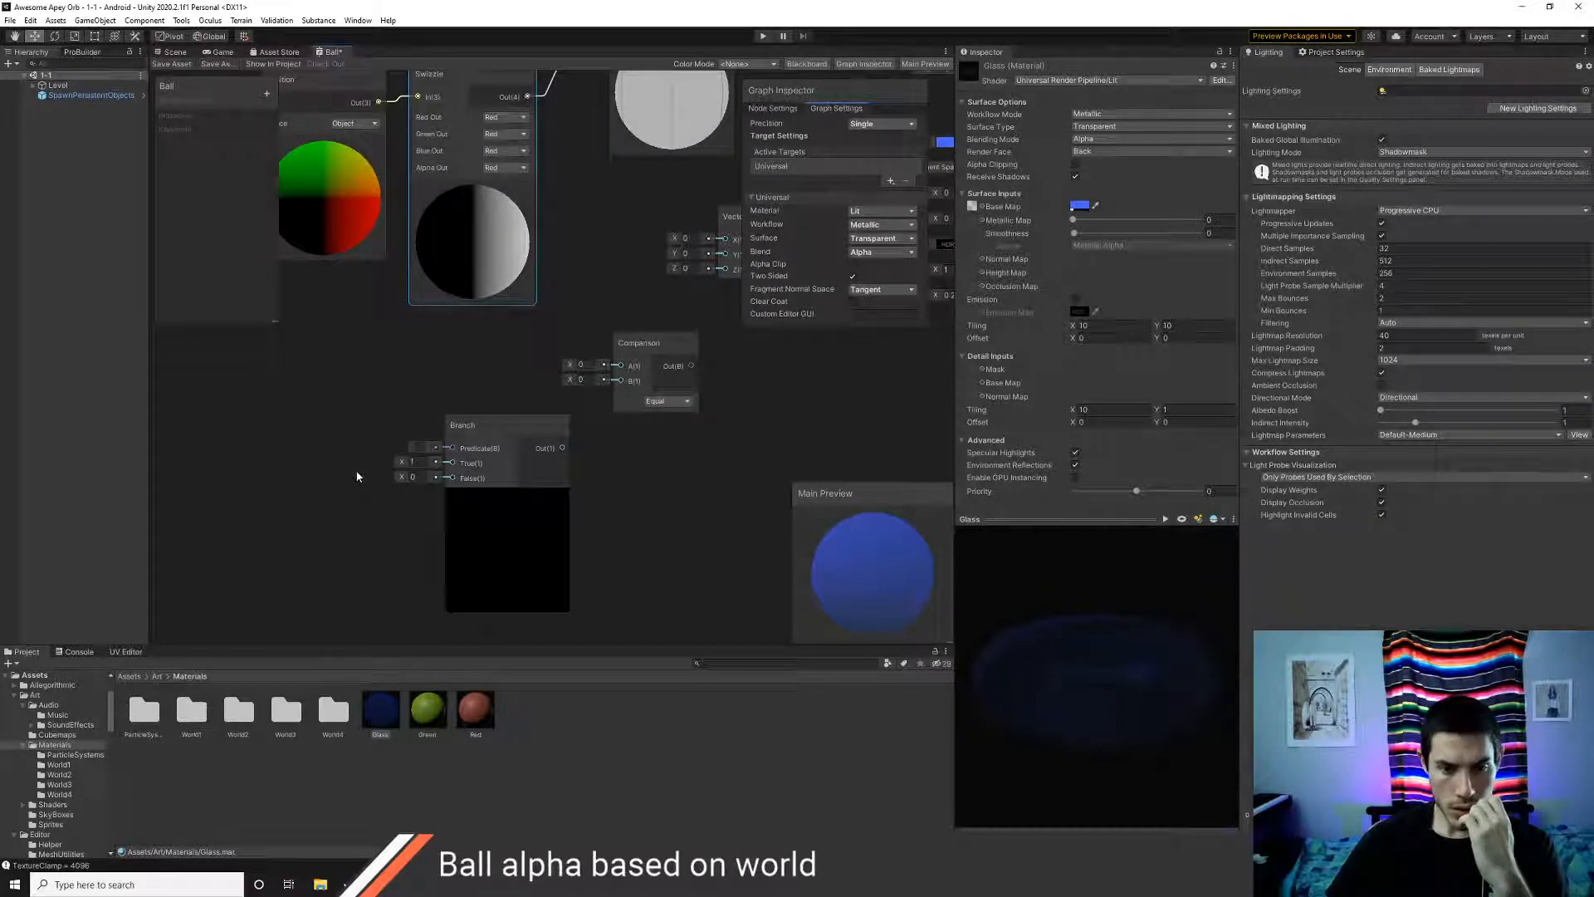
pyautogui.moveTo(343, 474); pyautogui.dragTo(288, 501, button='middle')
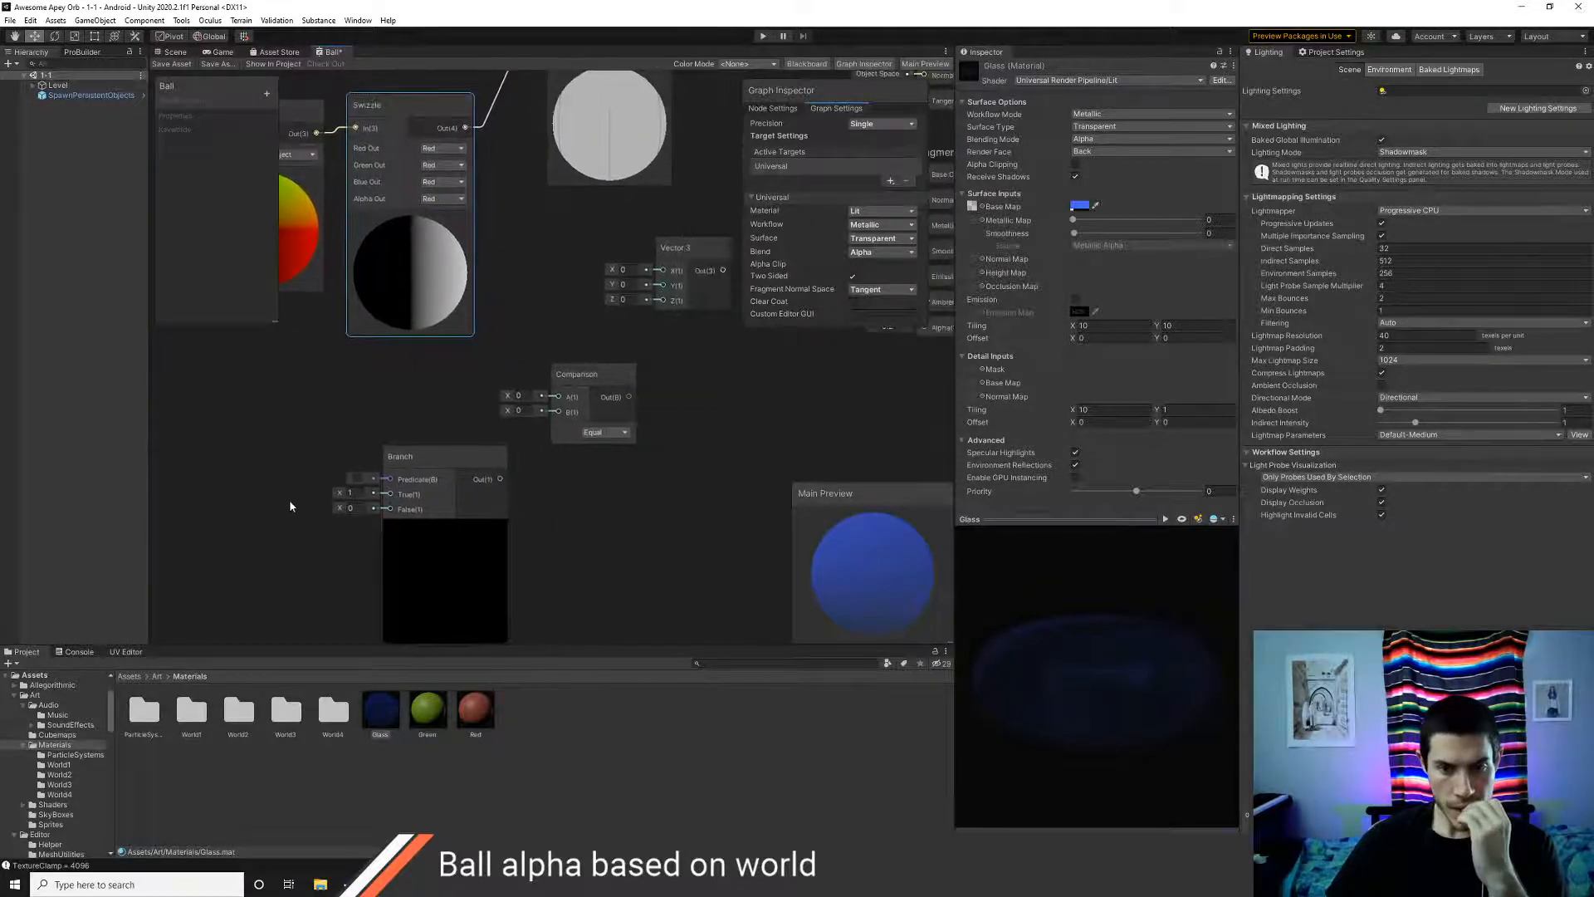
# - Move the Comparison node slightly closer to the Branch node and set its condition to Less Or Equal
pyautogui.moveTo(596, 386); pyautogui.dragTo(561, 373)
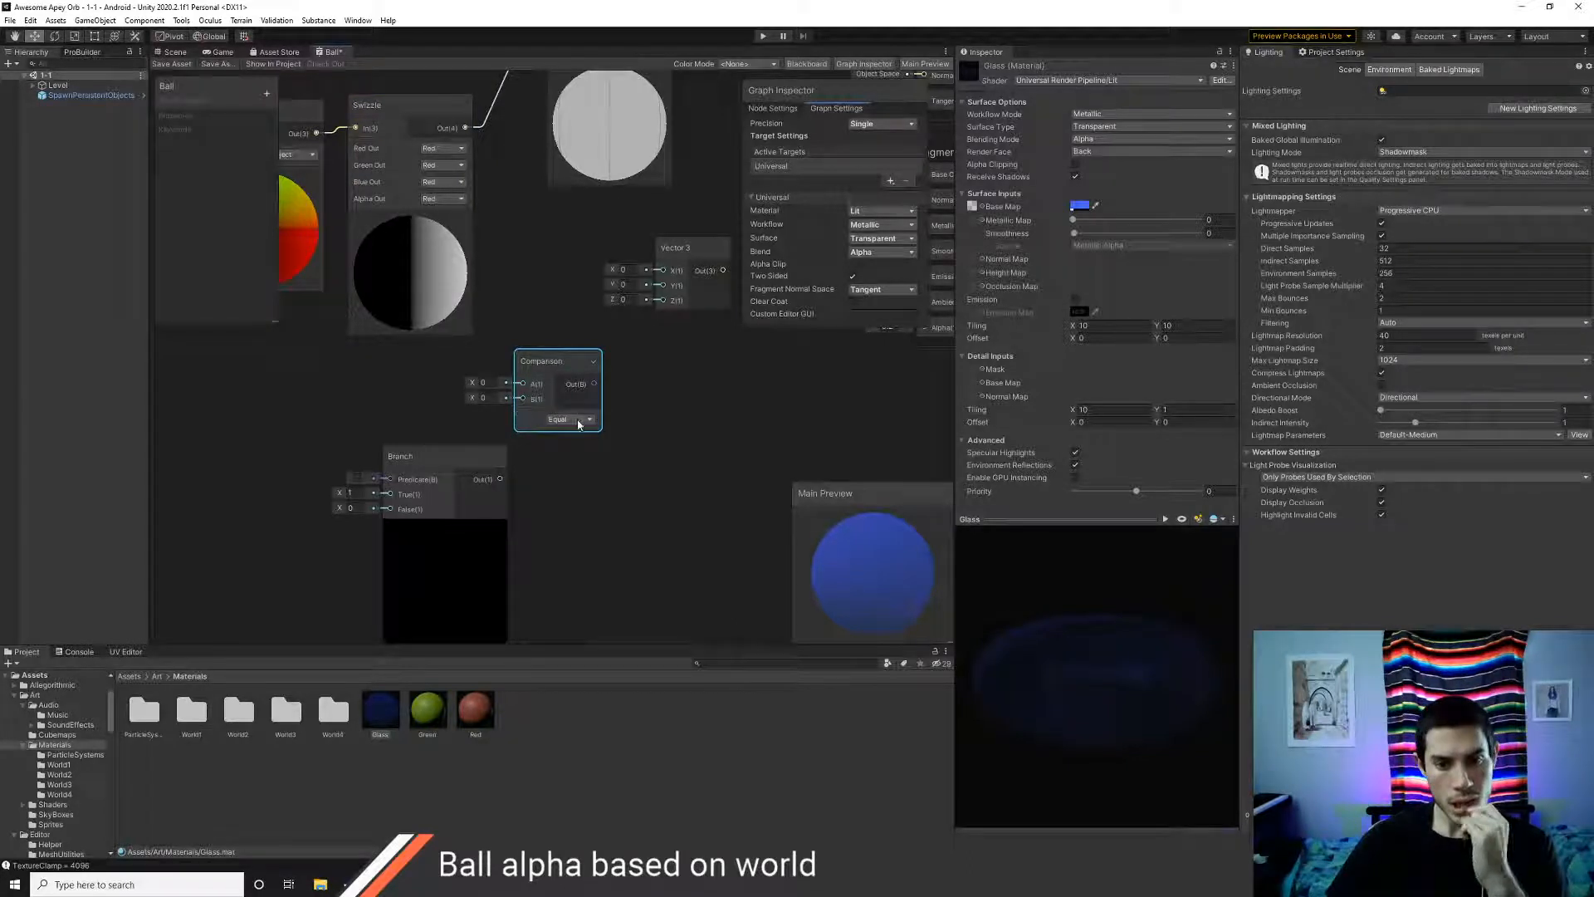
pyautogui.click(579, 421)
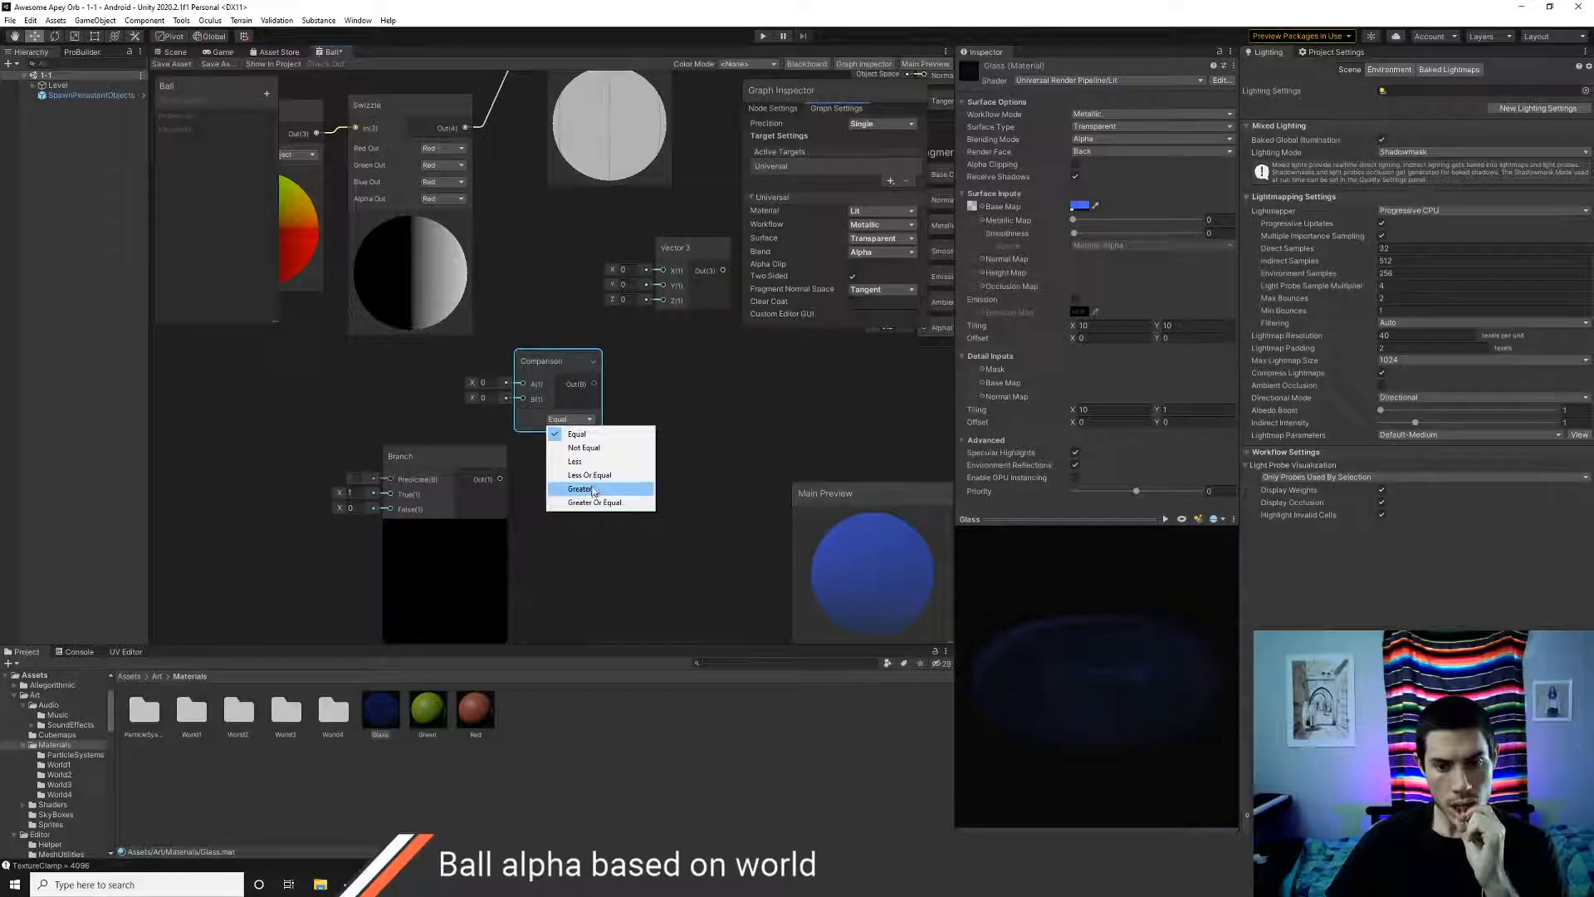
pyautogui.click(591, 476)
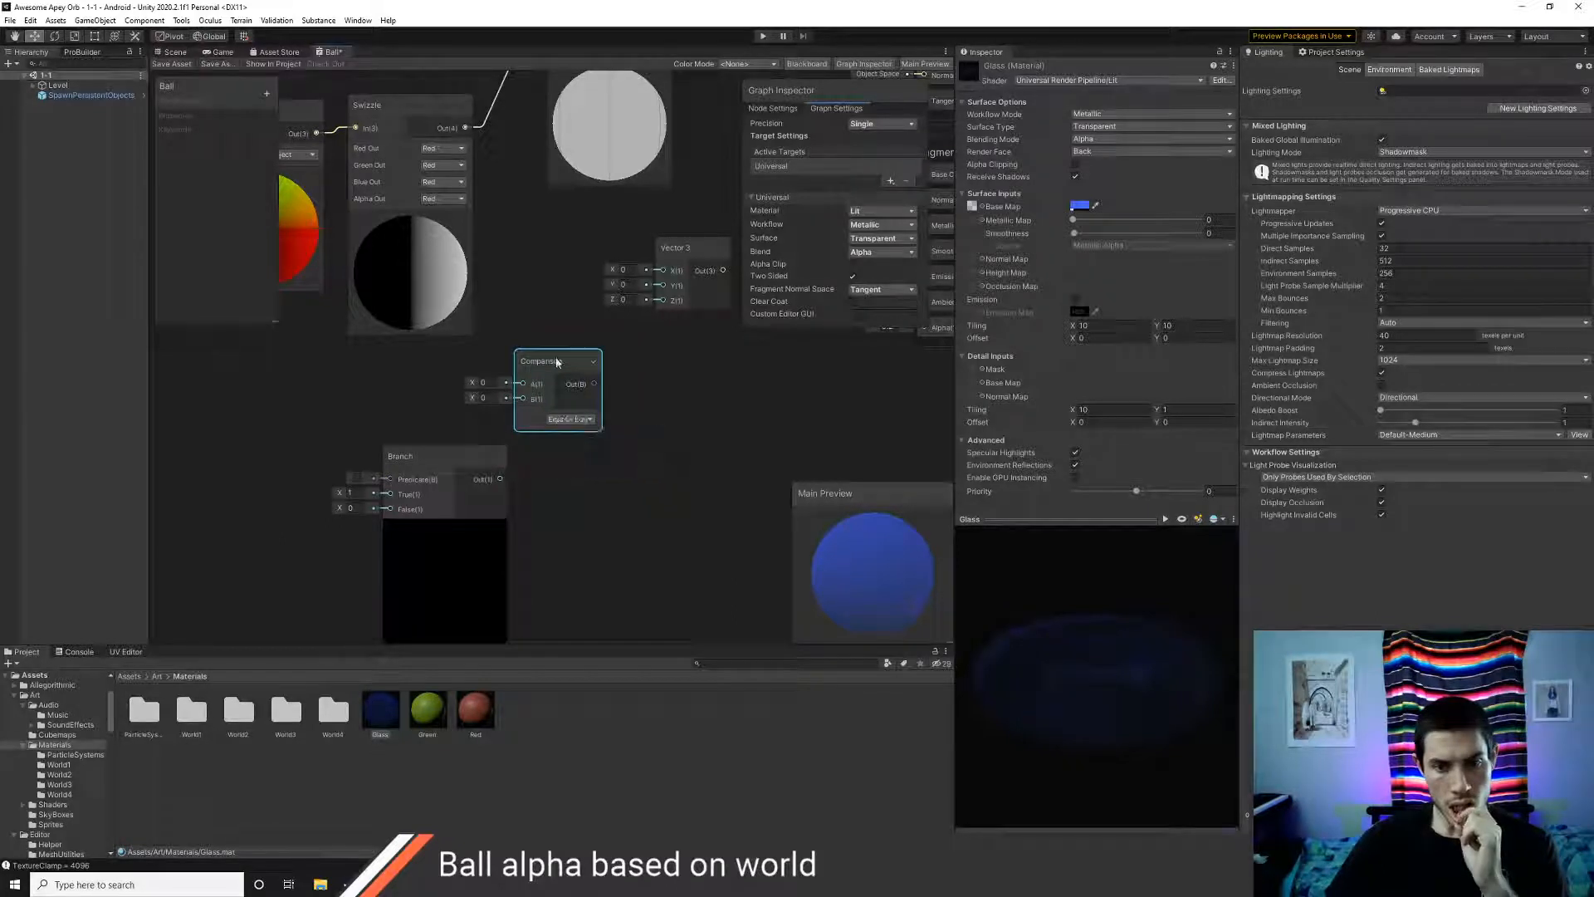
pyautogui.moveTo(455, 336); pyautogui.dragTo(535, 474, button='middle')
# - Switch to Chrome and search the web in a new tab for "get just y part of vector3 shadergraph"
pyautogui.hotkey('alt', 'Tab')
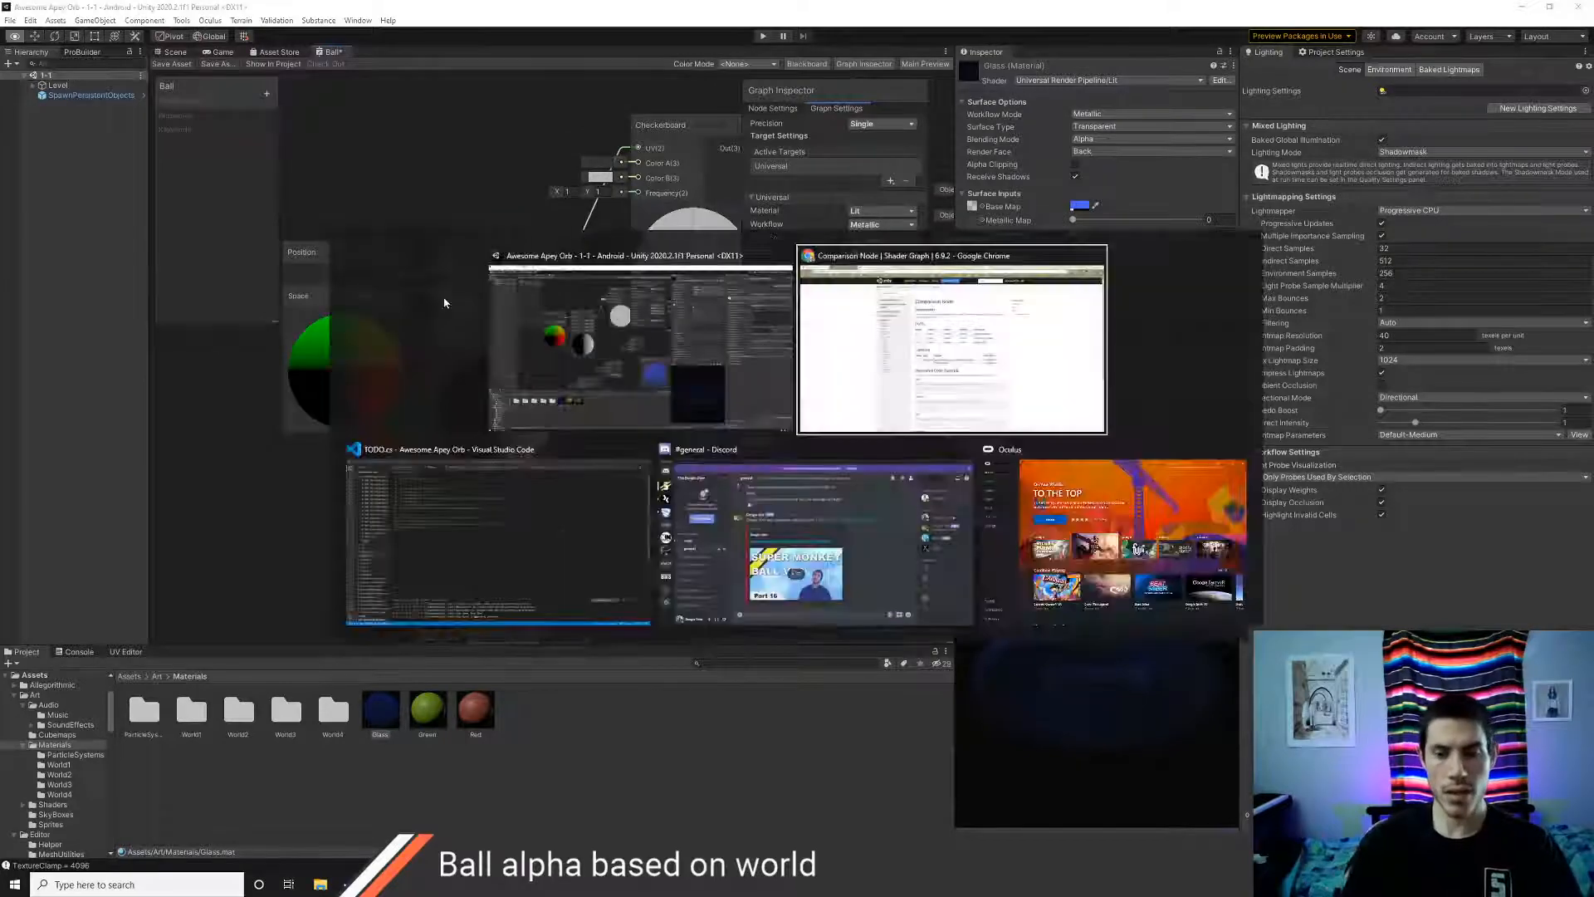
pyautogui.hotkey('ctrl', 't')
pyautogui.write('get')
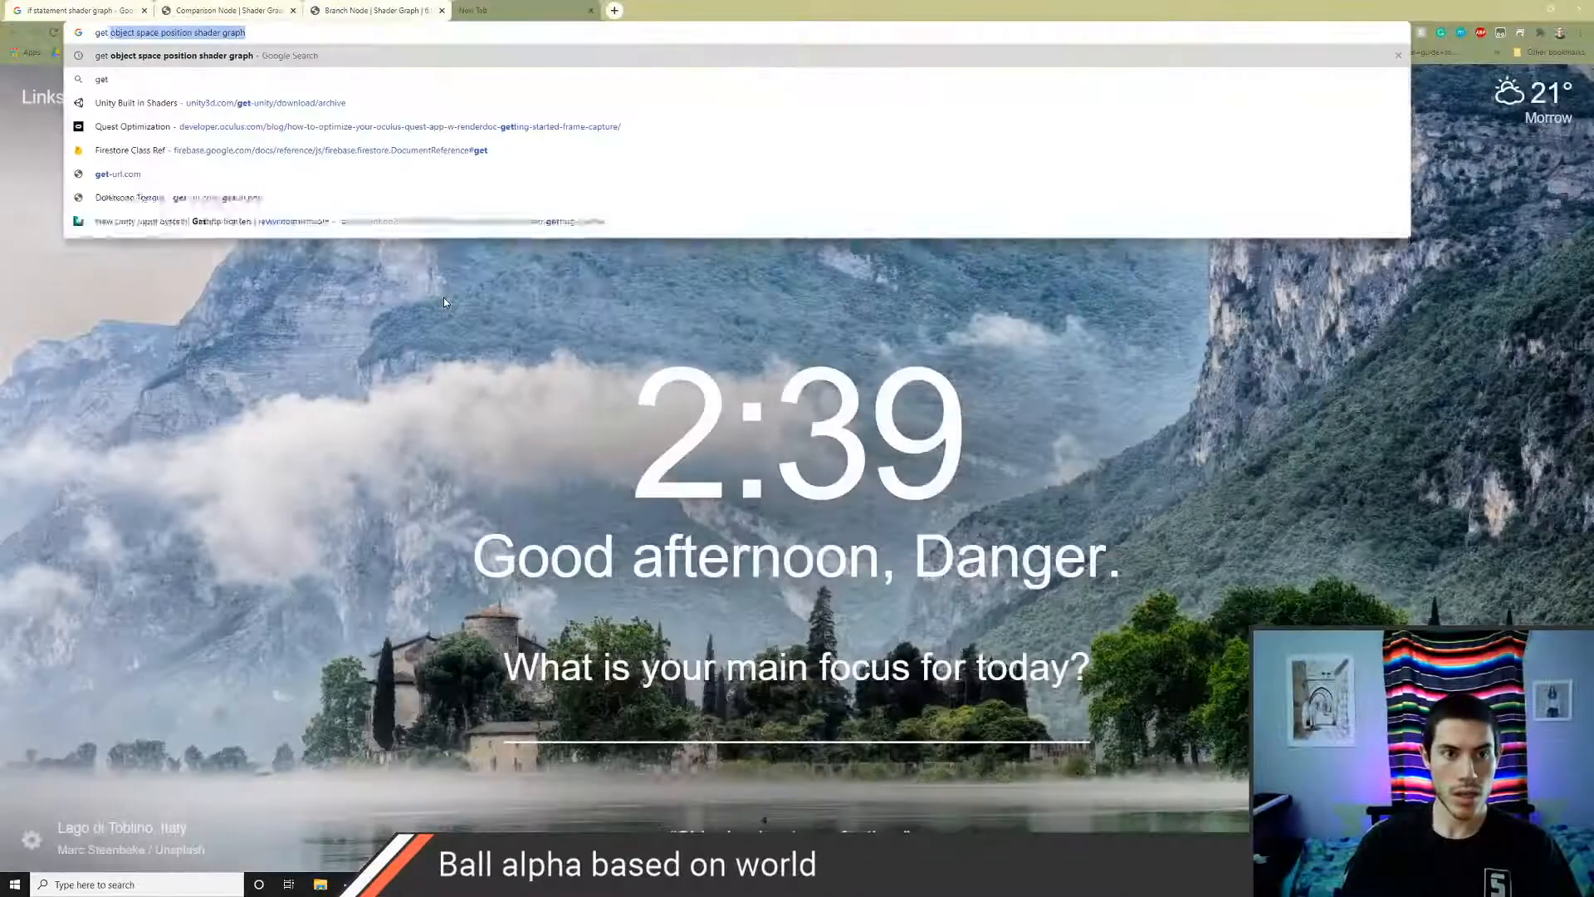
pyautogui.write(' just y par')
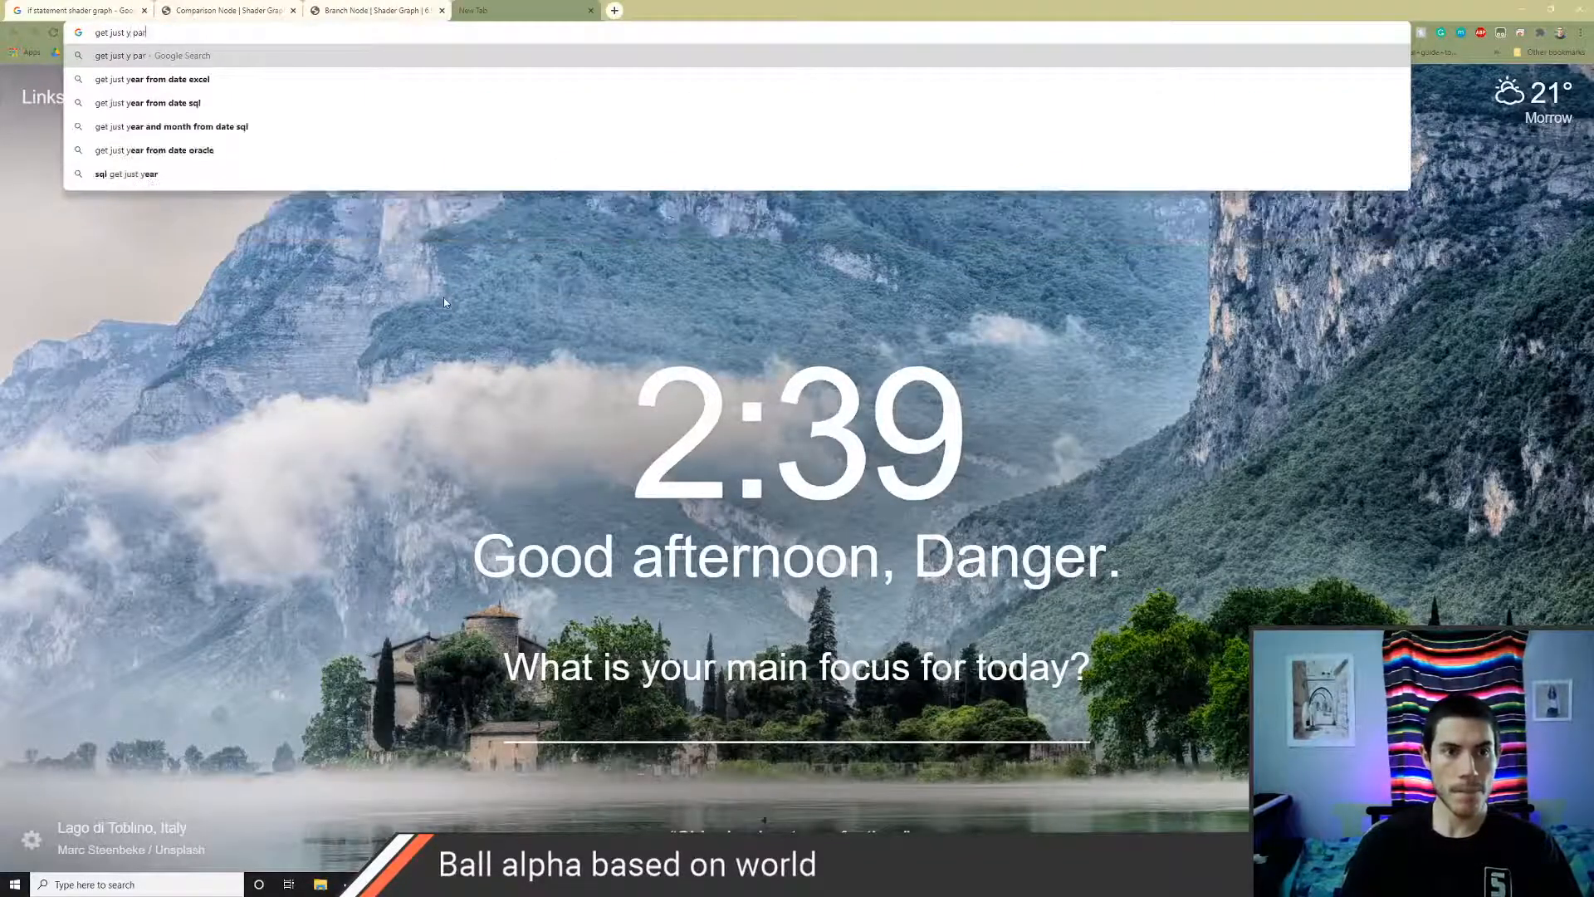
pyautogui.write('t of vector3')
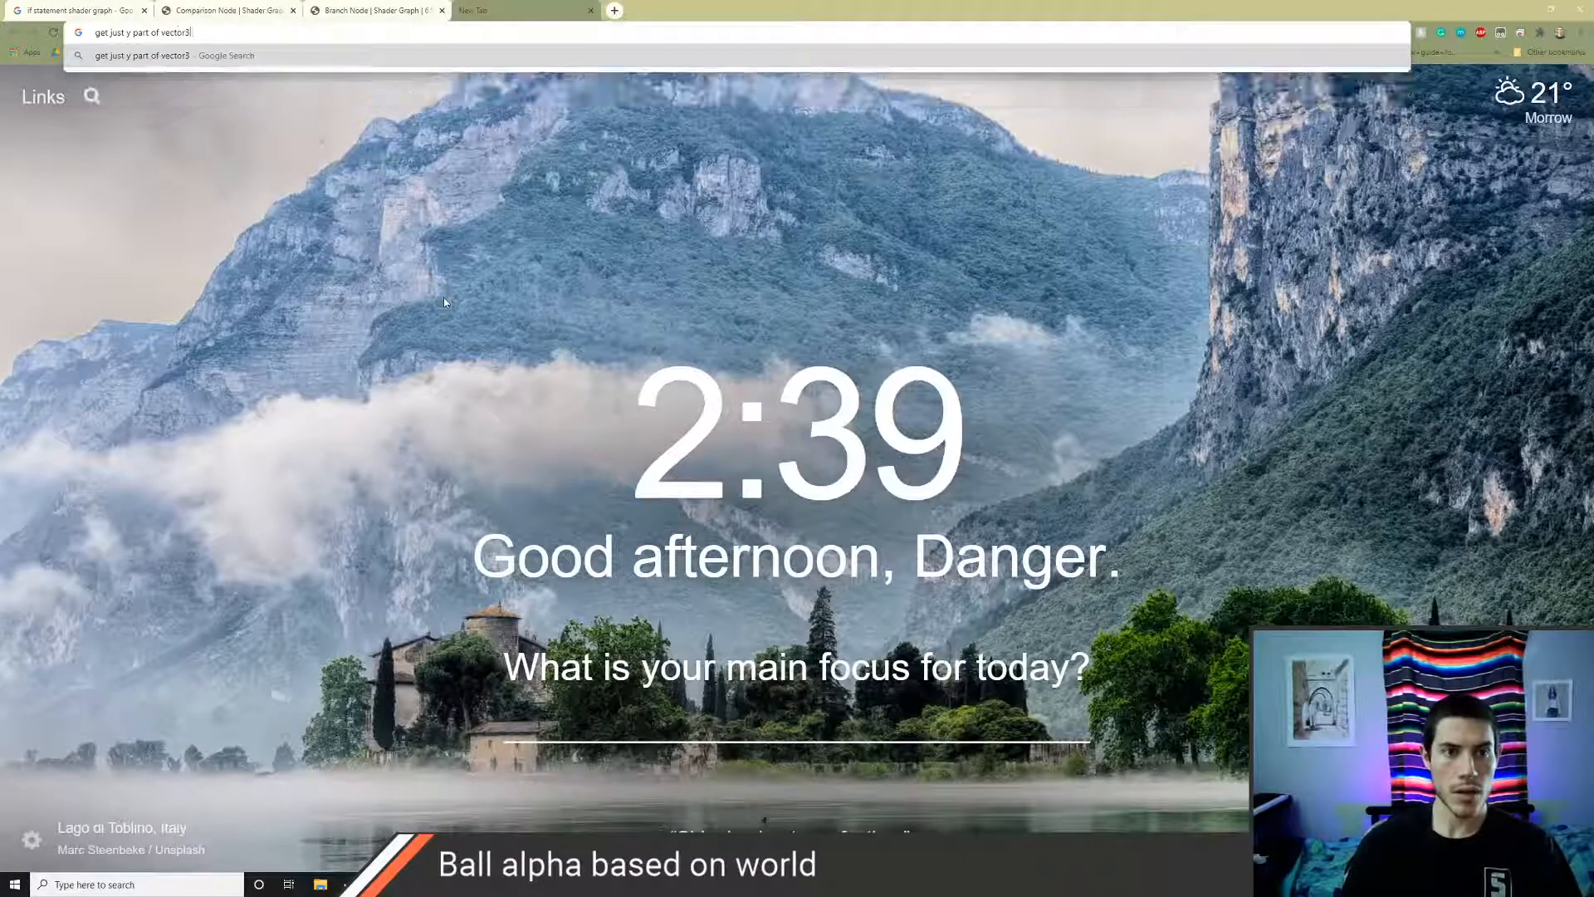
pyautogui.write(' shadergraph')
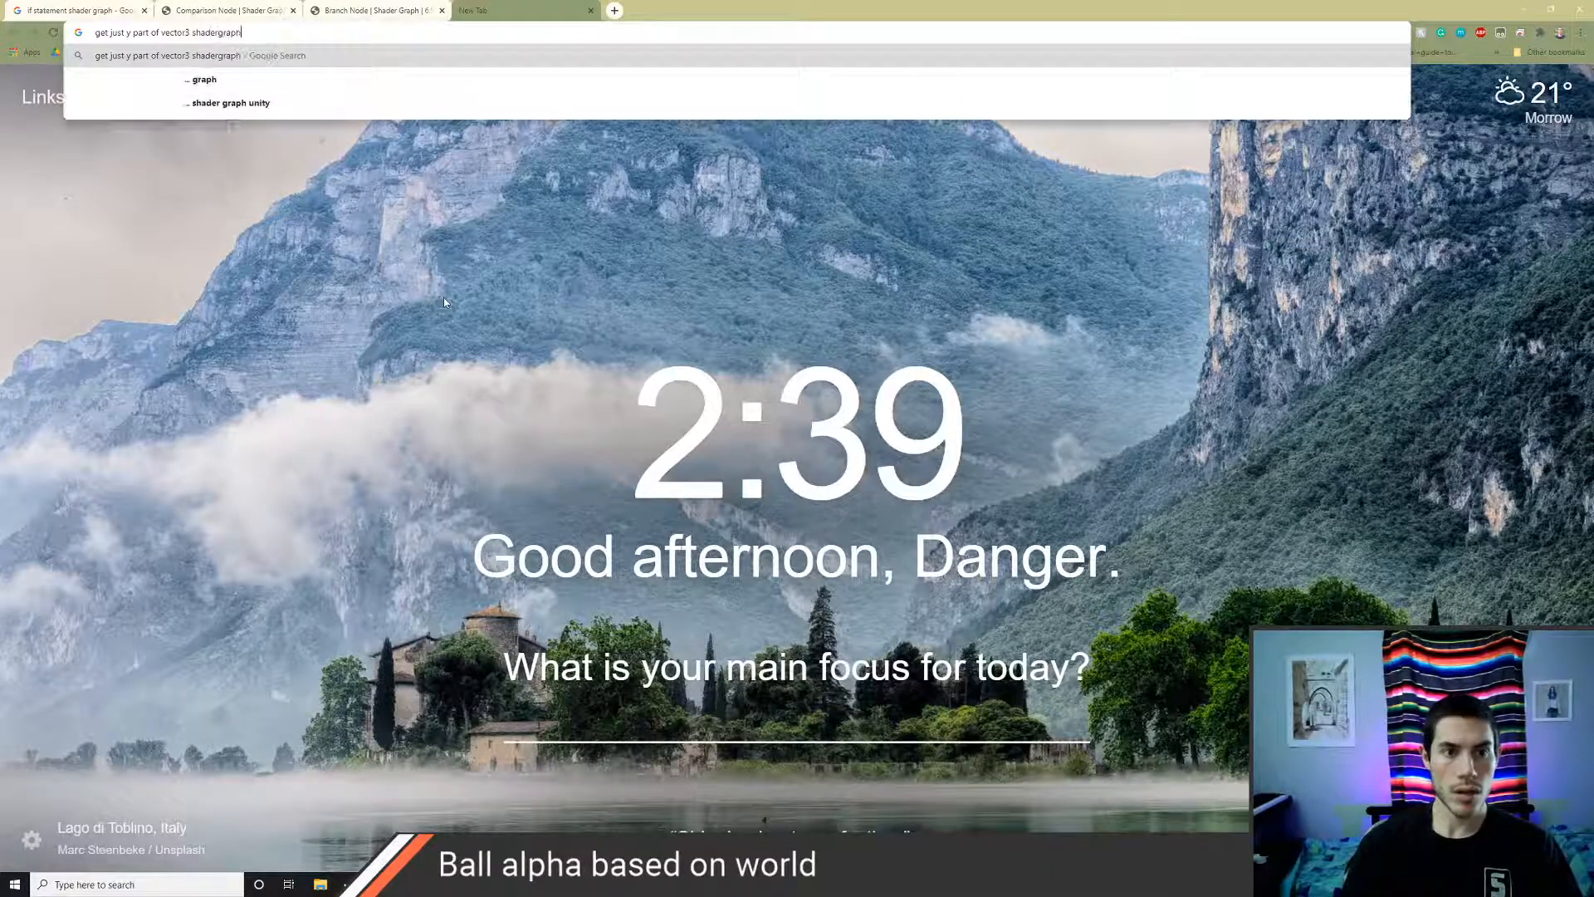
pyautogui.press('Return')
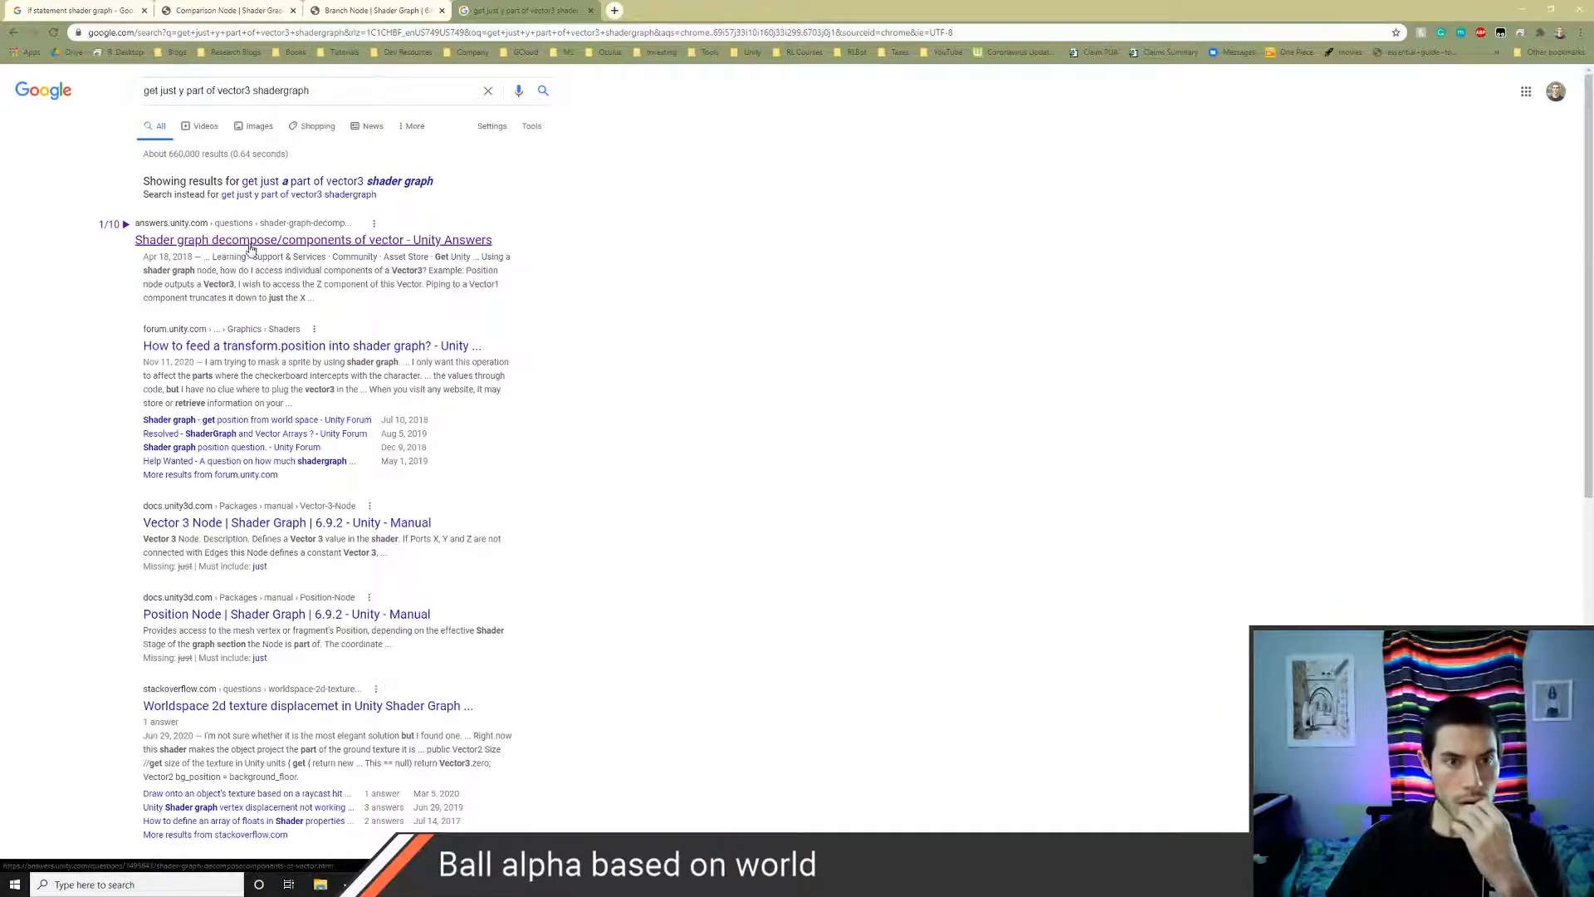
# - Open the Unity Answers thread on decomposing vector components in Shader Graph and read its replies
pyautogui.click(251, 245)
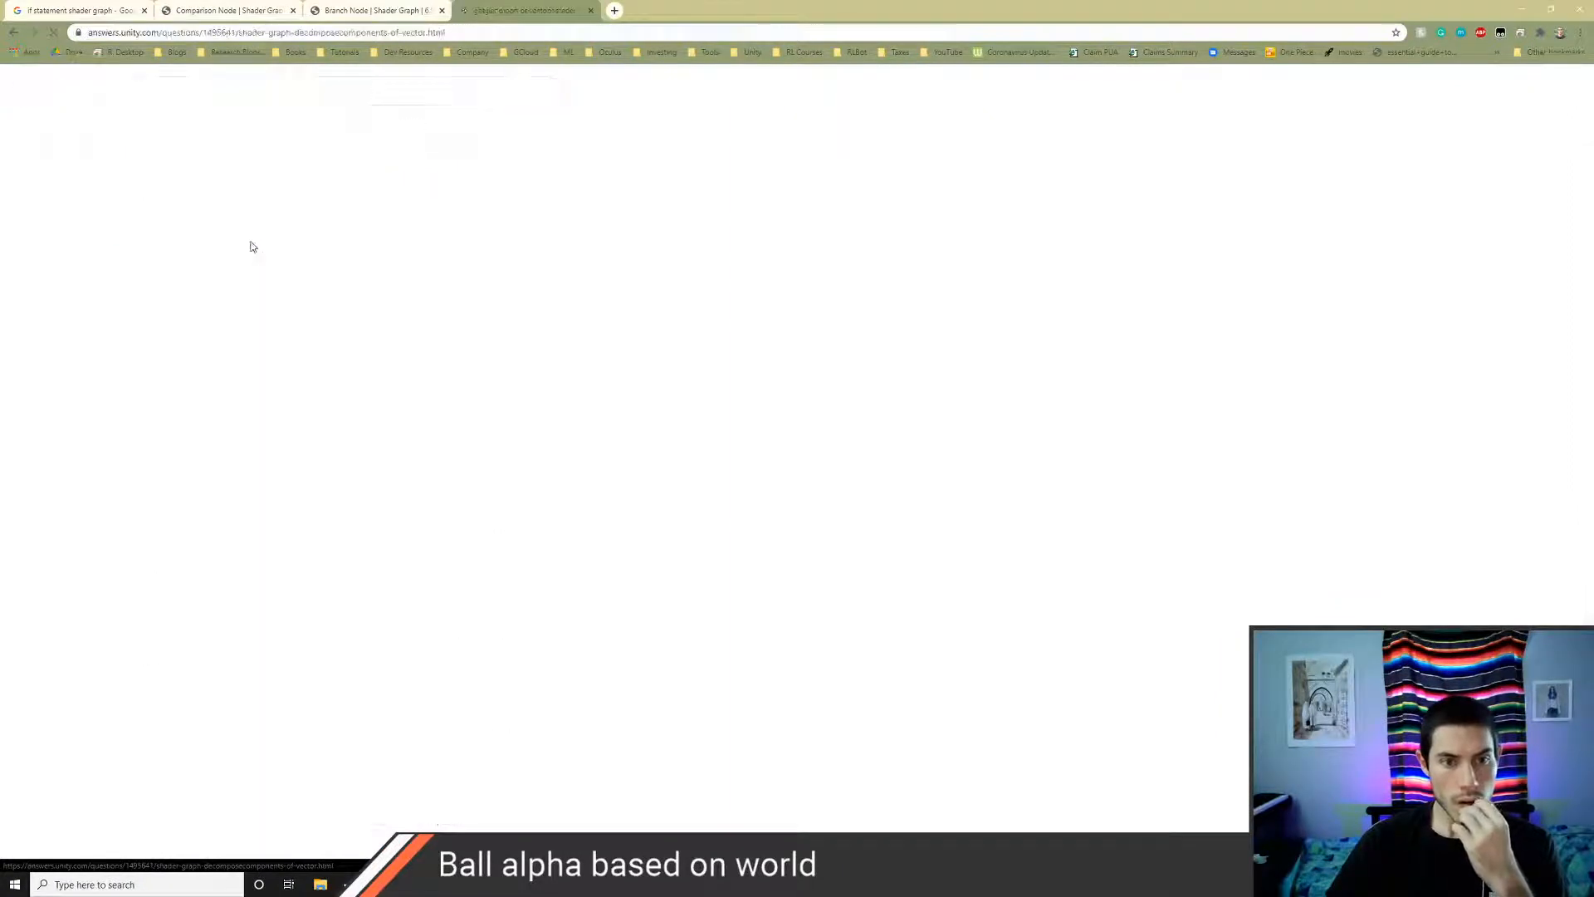
pyautogui.scroll(-3, 313, 513)
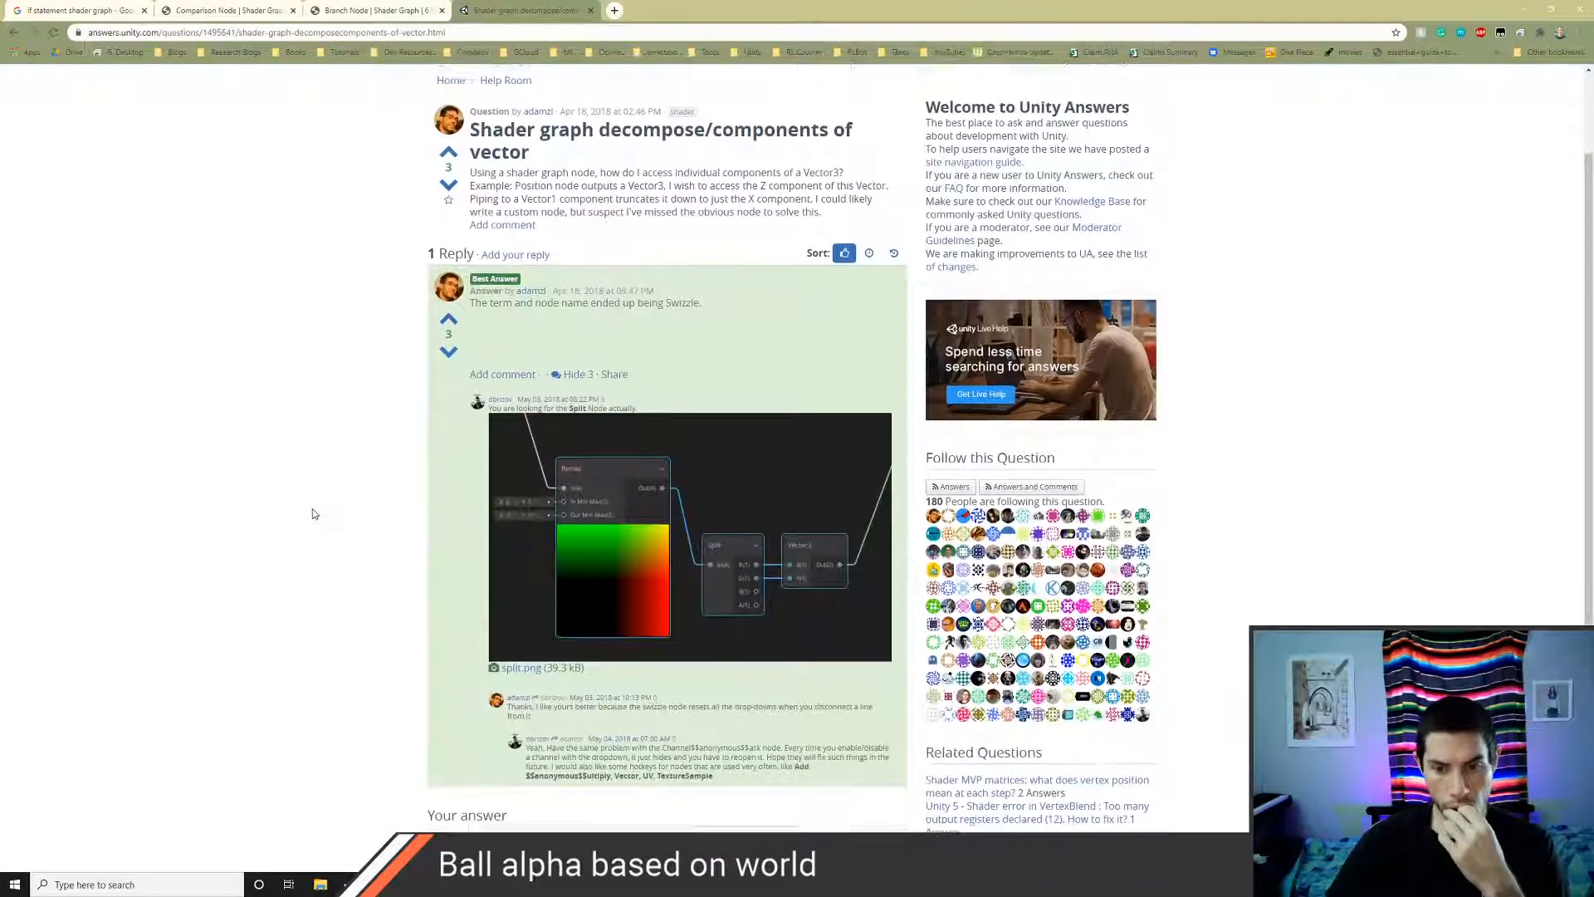
pyautogui.scroll(-1, 315, 513)
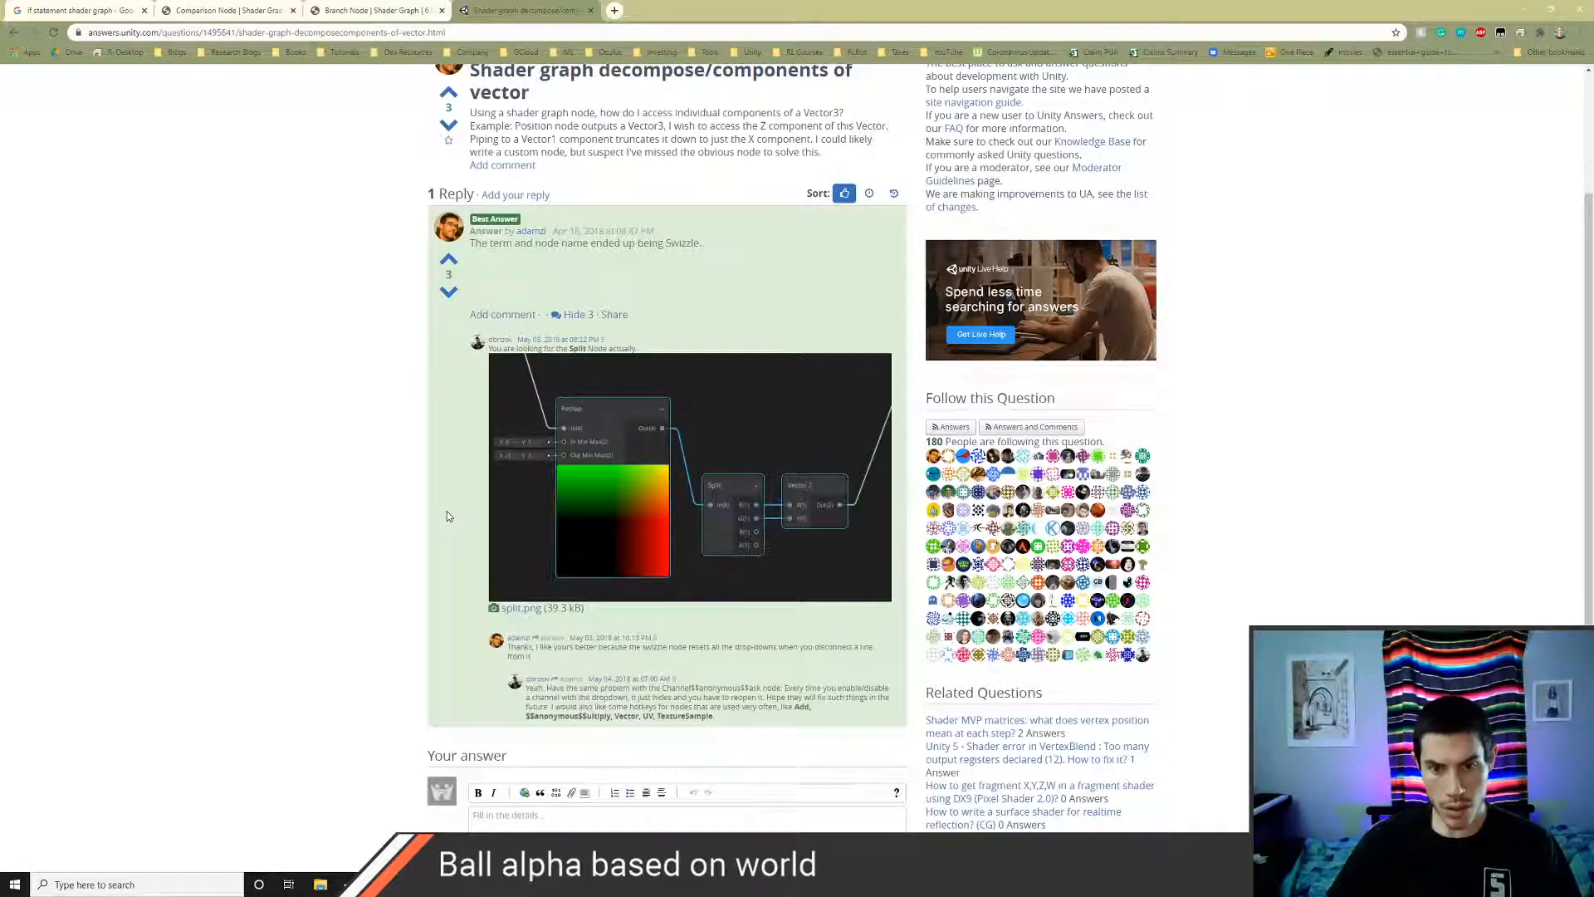
# - Switch back to Unity and add a Split node below the Position and Swizzle nodes
pyautogui.hotkey('alt', 'Tab')
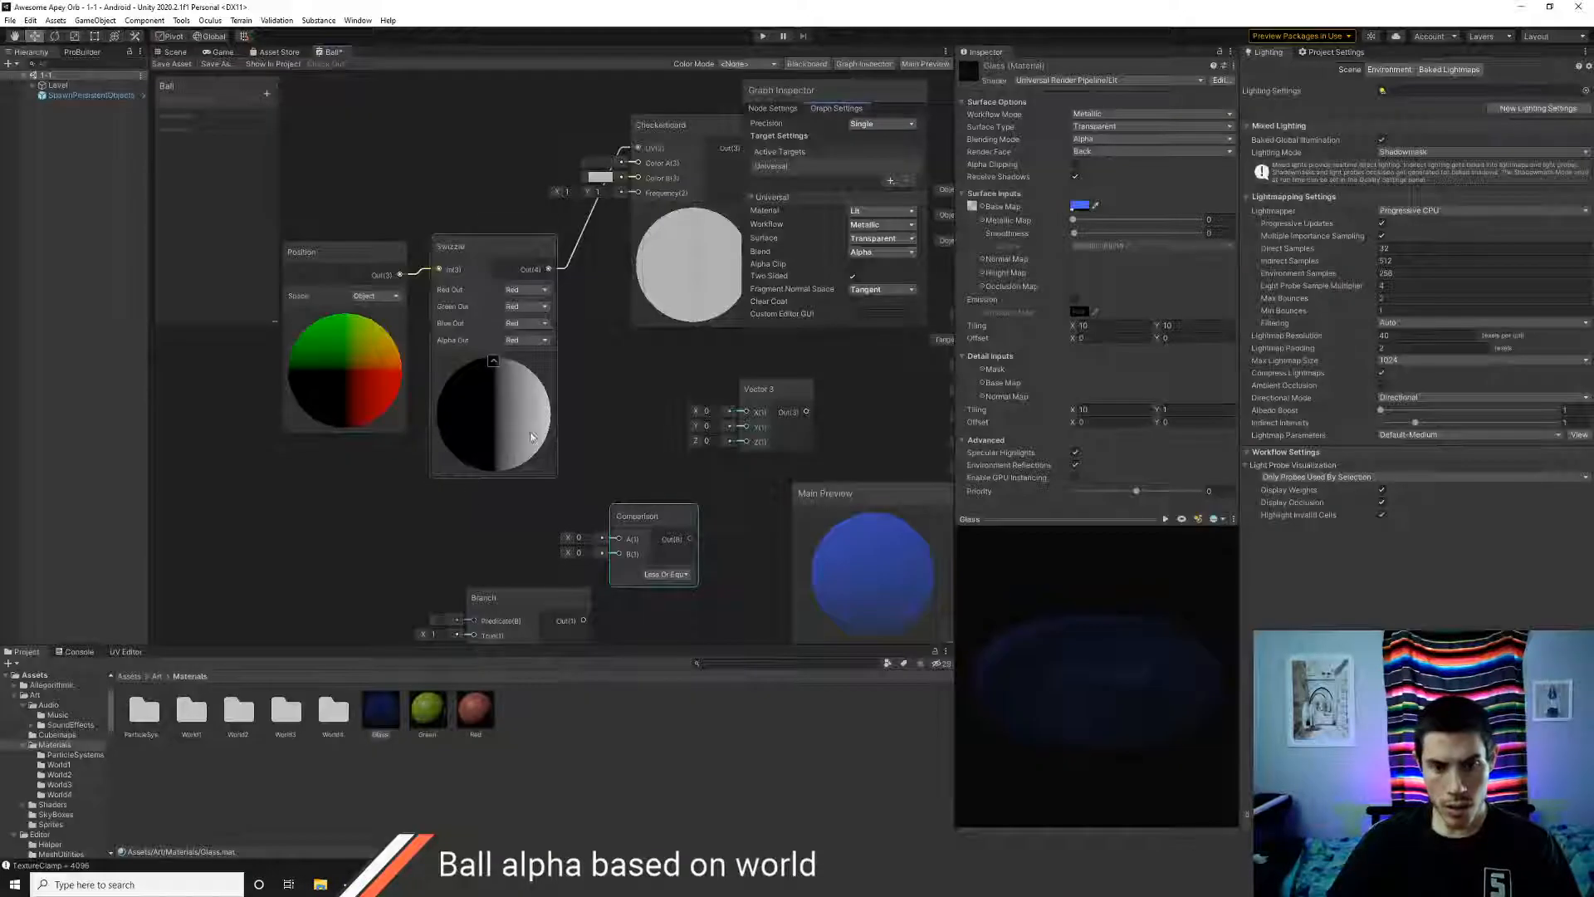
pyautogui.rightClick(346, 491)
pyautogui.click(390, 501)
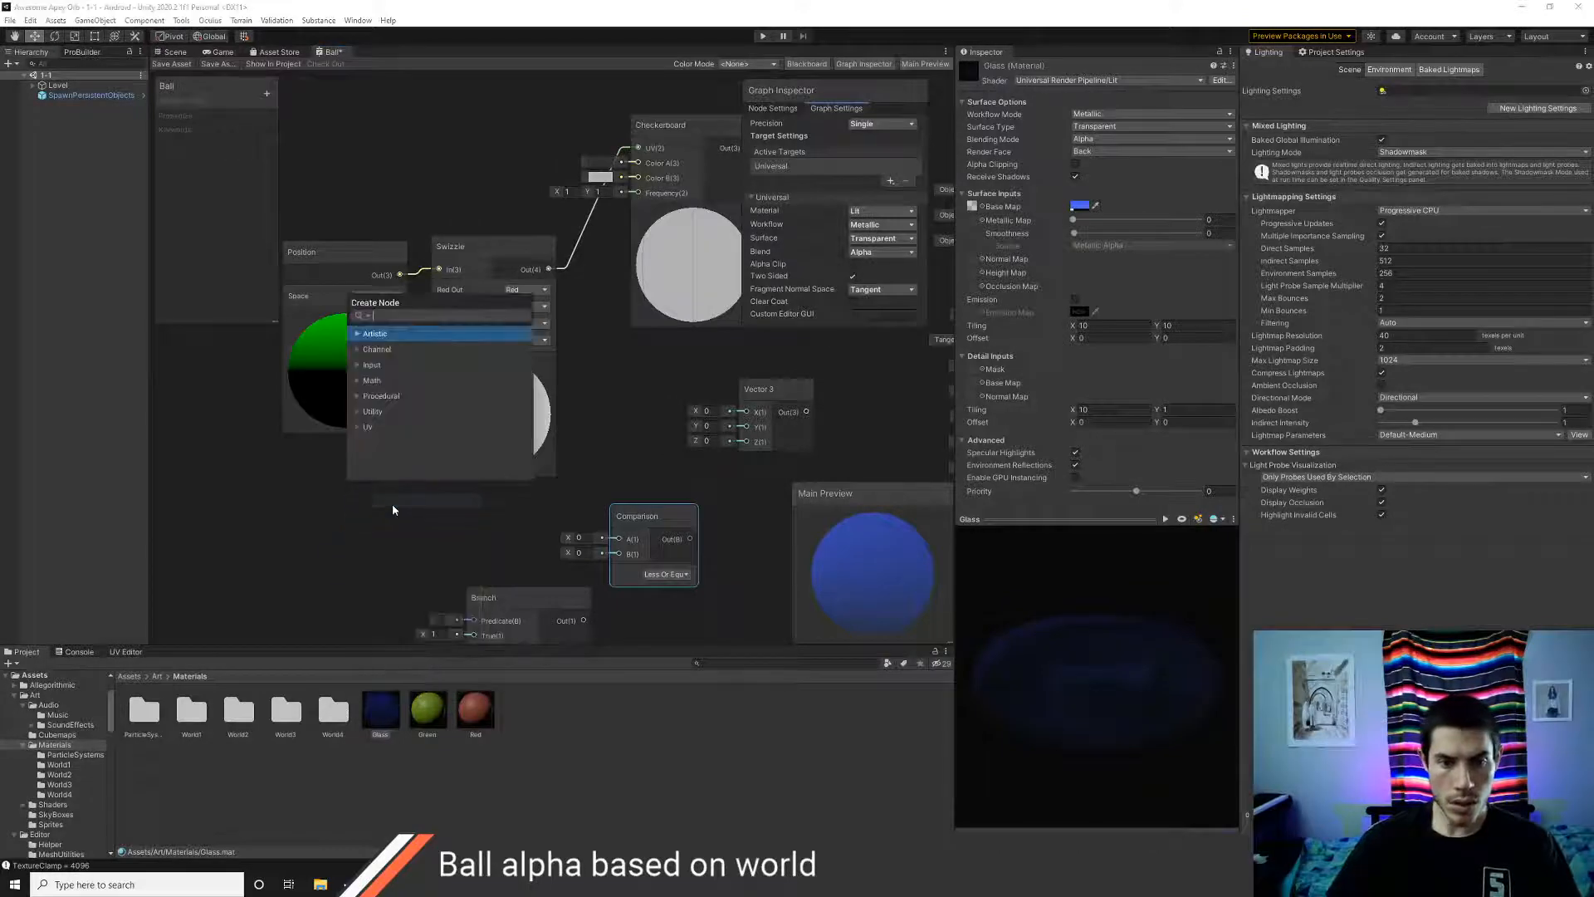
pyautogui.write('split')
pyautogui.press('Return')
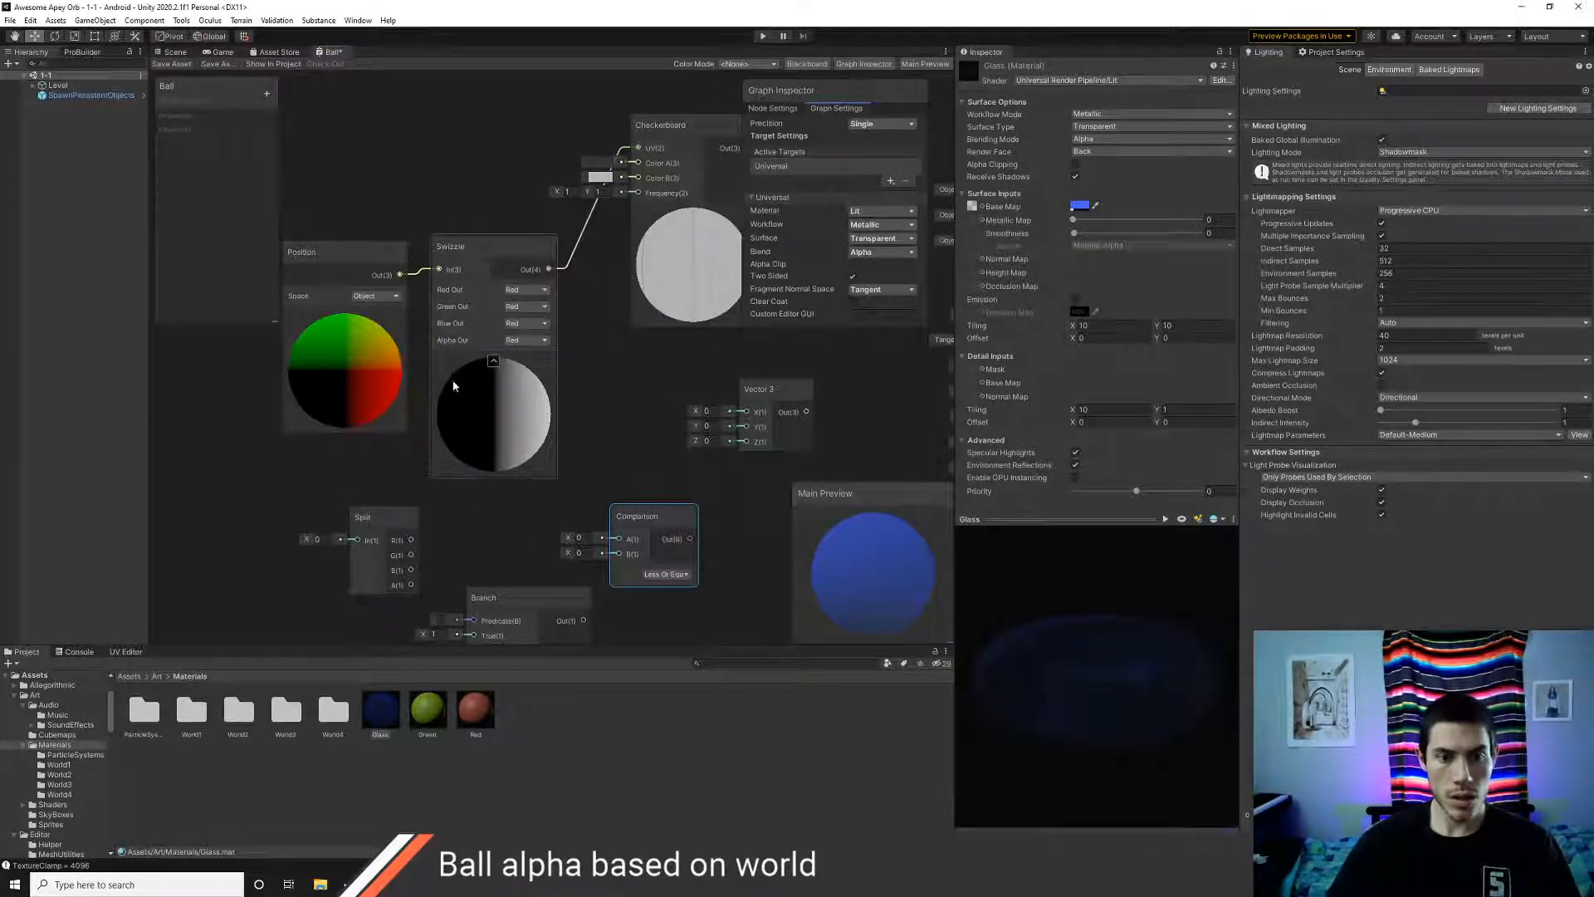
# - Move the Position node down beside Split, delete its link to Swizzle, and connect its output to the Split node's input
pyautogui.moveTo(347, 261); pyautogui.dragTo(440, 246, button='middle')
pyautogui.moveTo(440, 241); pyautogui.dragTo(290, 379)
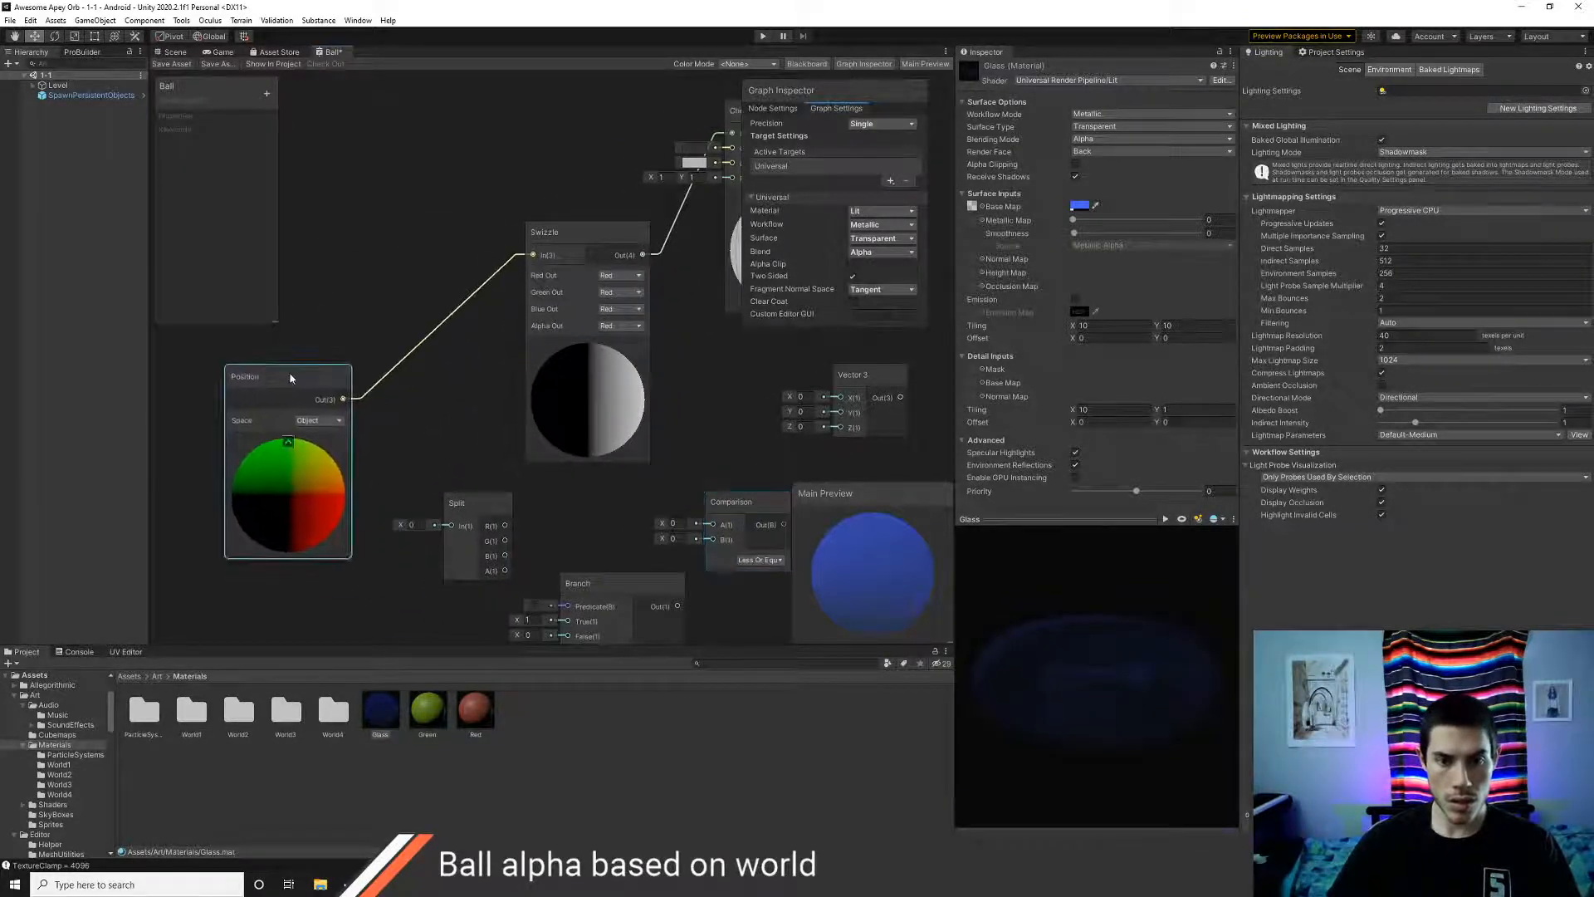
pyautogui.rightClick(458, 316)
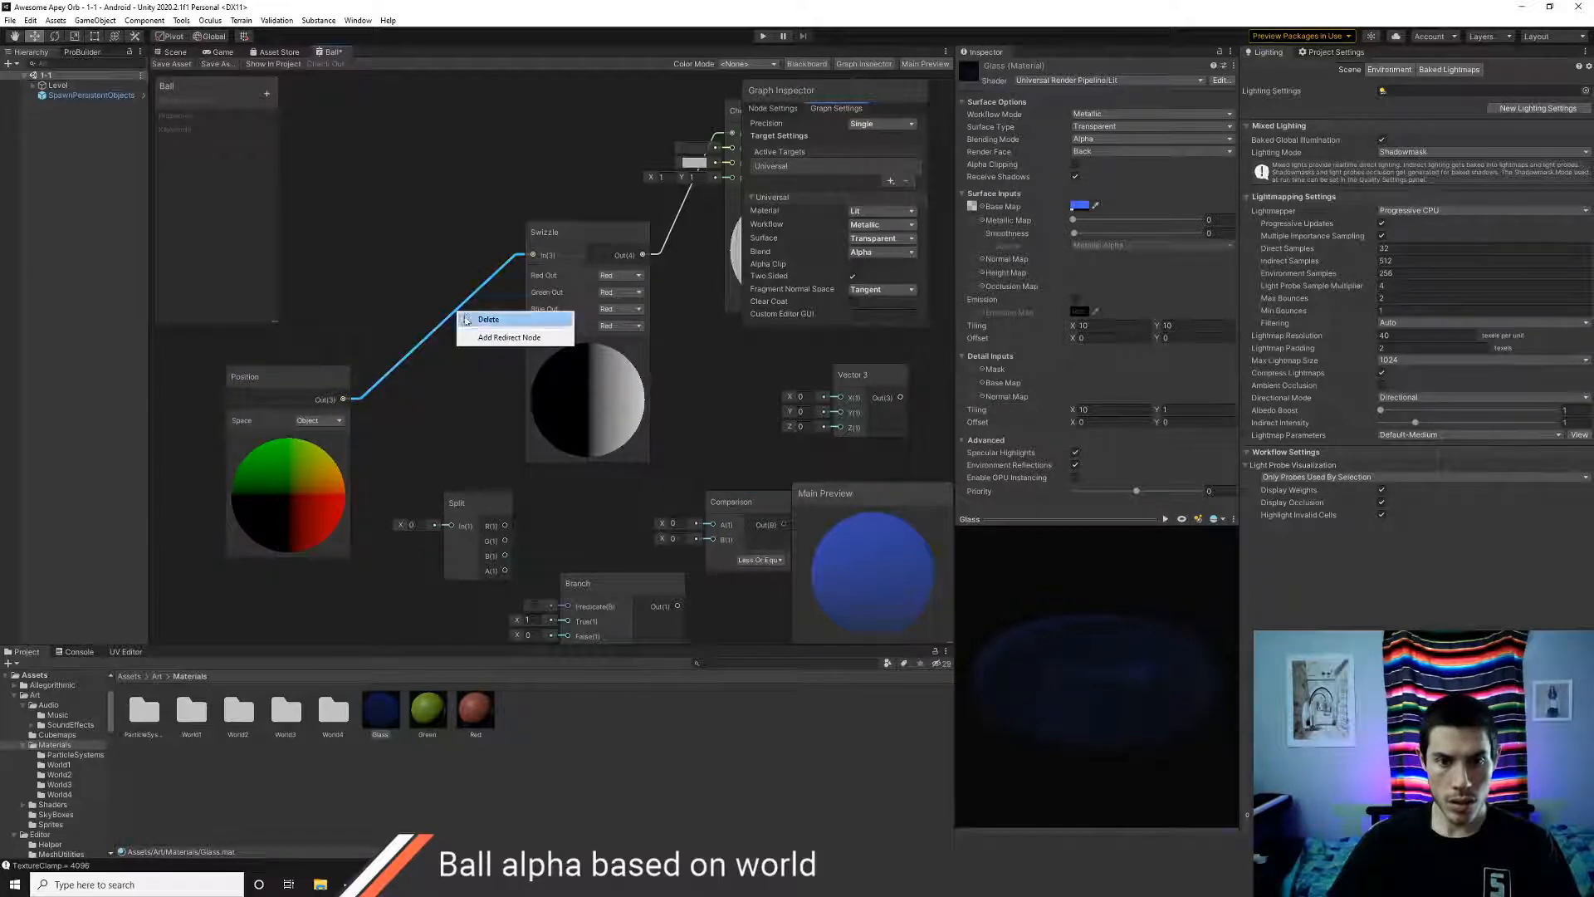
pyautogui.click(487, 319)
pyautogui.moveTo(343, 399); pyautogui.dragTo(451, 526)
pyautogui.moveTo(501, 518); pyautogui.dragTo(390, 446, button='middle')
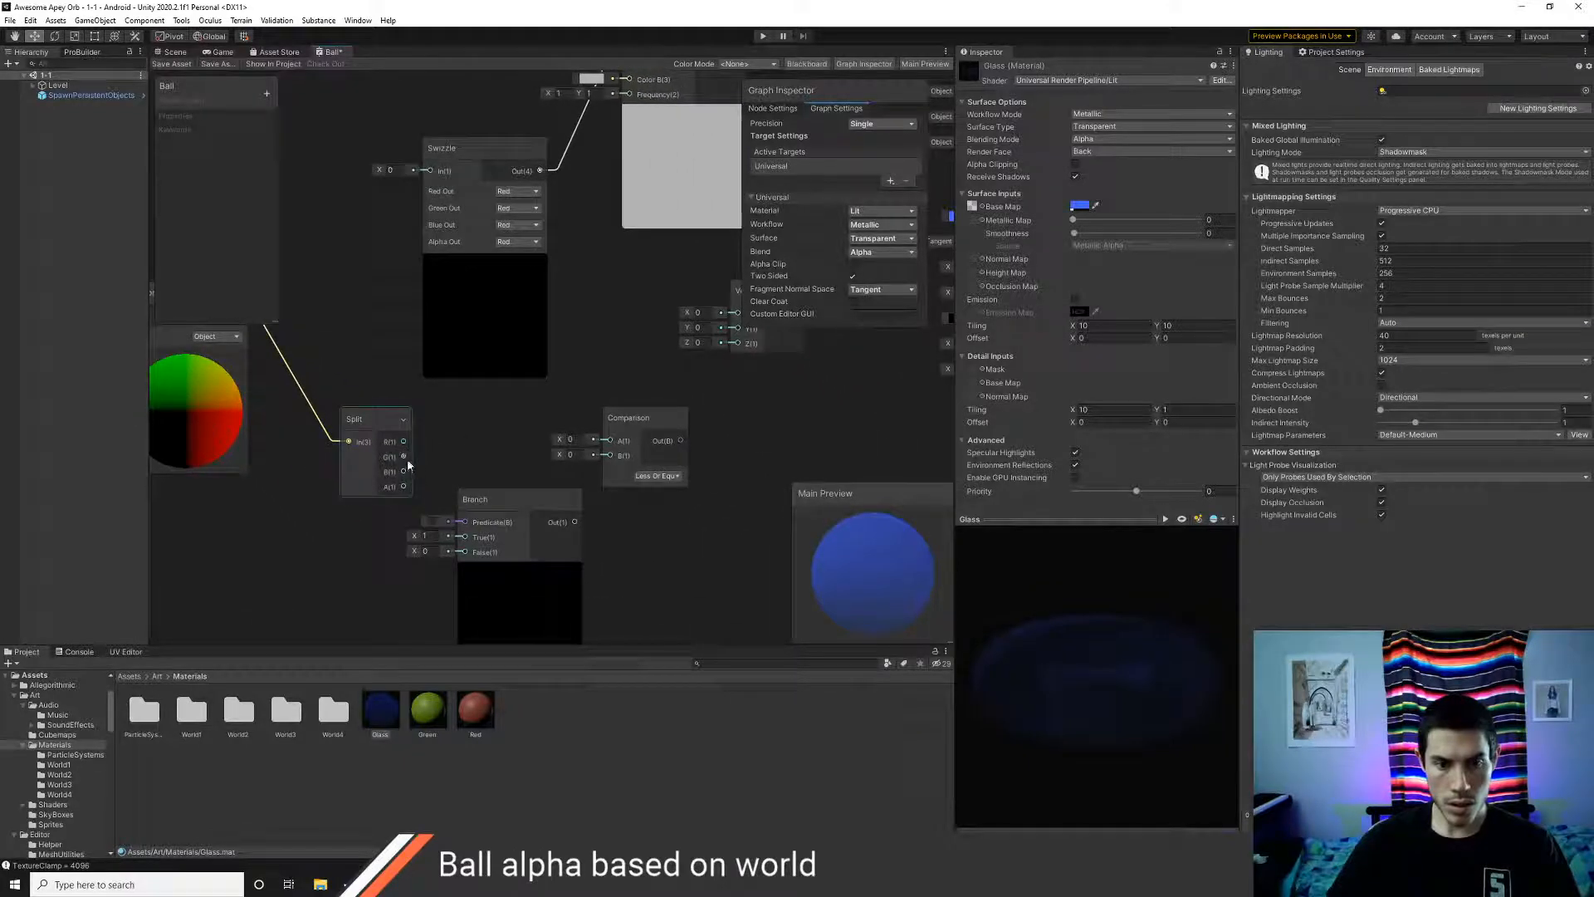
# - Connect the Split node's G output to the Comparison node's A input and move Comparison closer to Split
pyautogui.moveTo(406, 457); pyautogui.dragTo(609, 442)
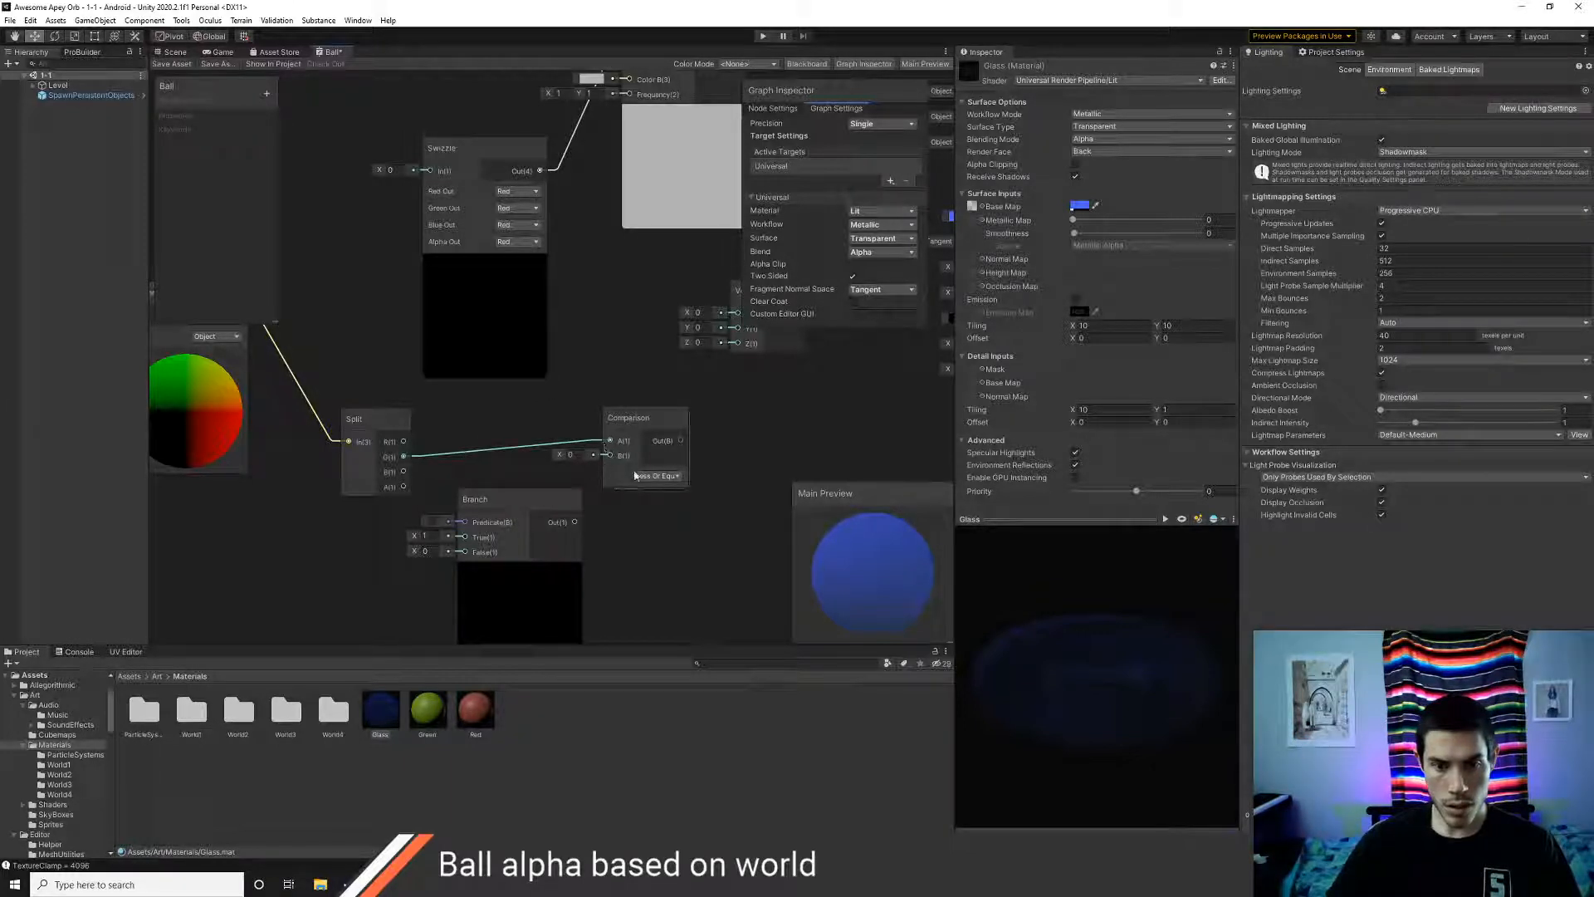
pyautogui.moveTo(654, 529); pyautogui.dragTo(570, 546, button='middle')
pyautogui.moveTo(558, 442); pyautogui.dragTo(494, 425)
# - Place the Branch node to the right of Comparison and connect the Comparison output to the Branch node's Predicate input
pyautogui.moveTo(436, 514); pyautogui.dragTo(688, 430)
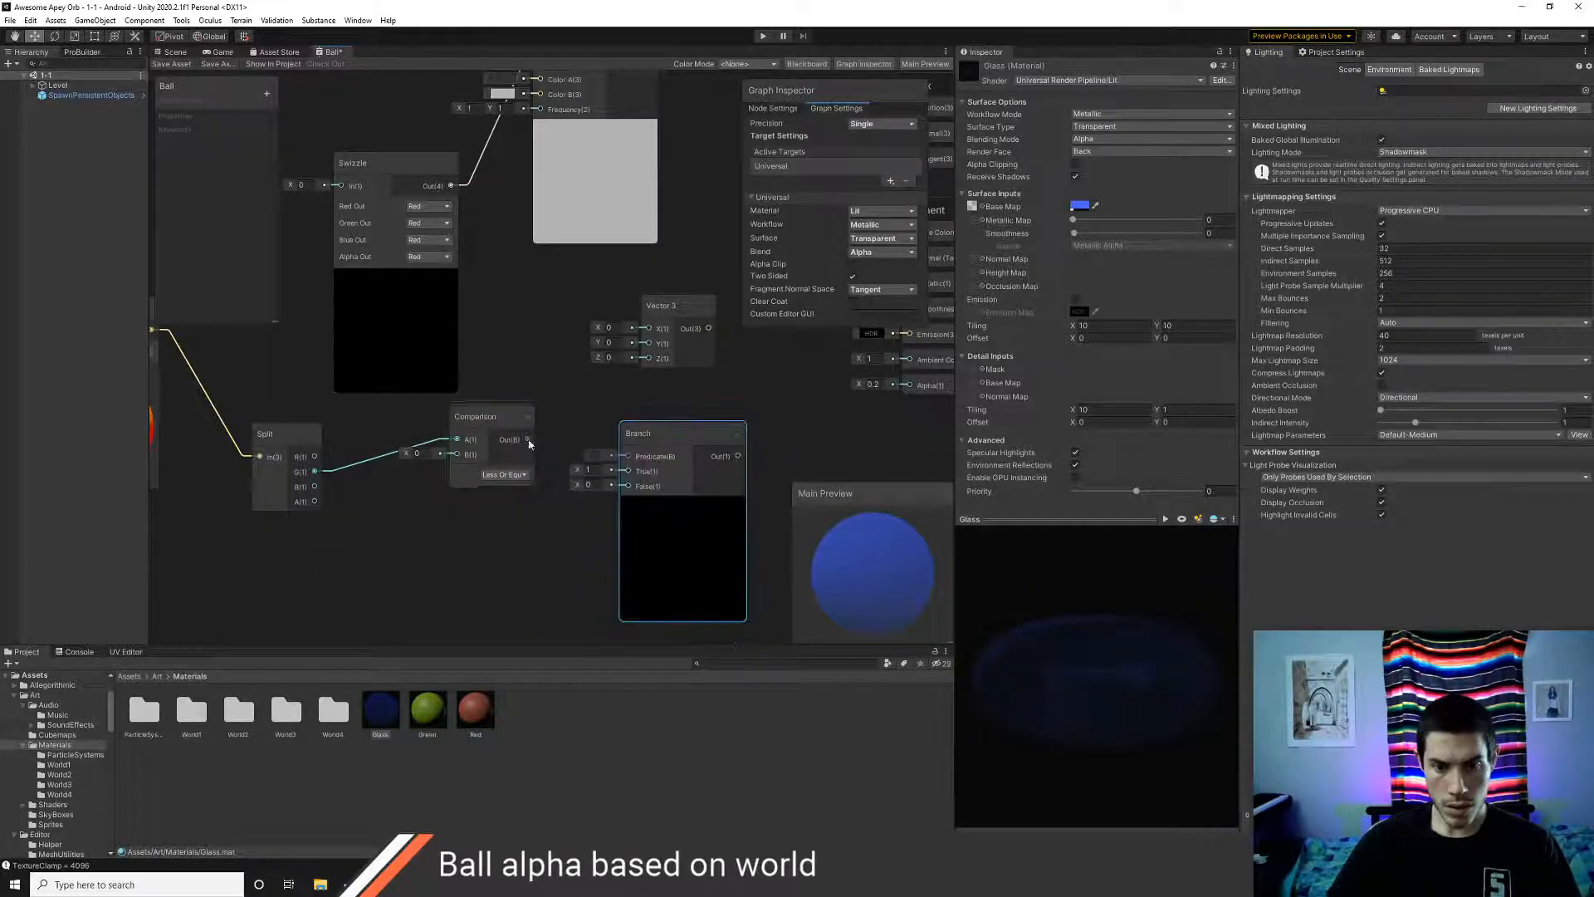
pyautogui.moveTo(528, 439); pyautogui.dragTo(612, 457)
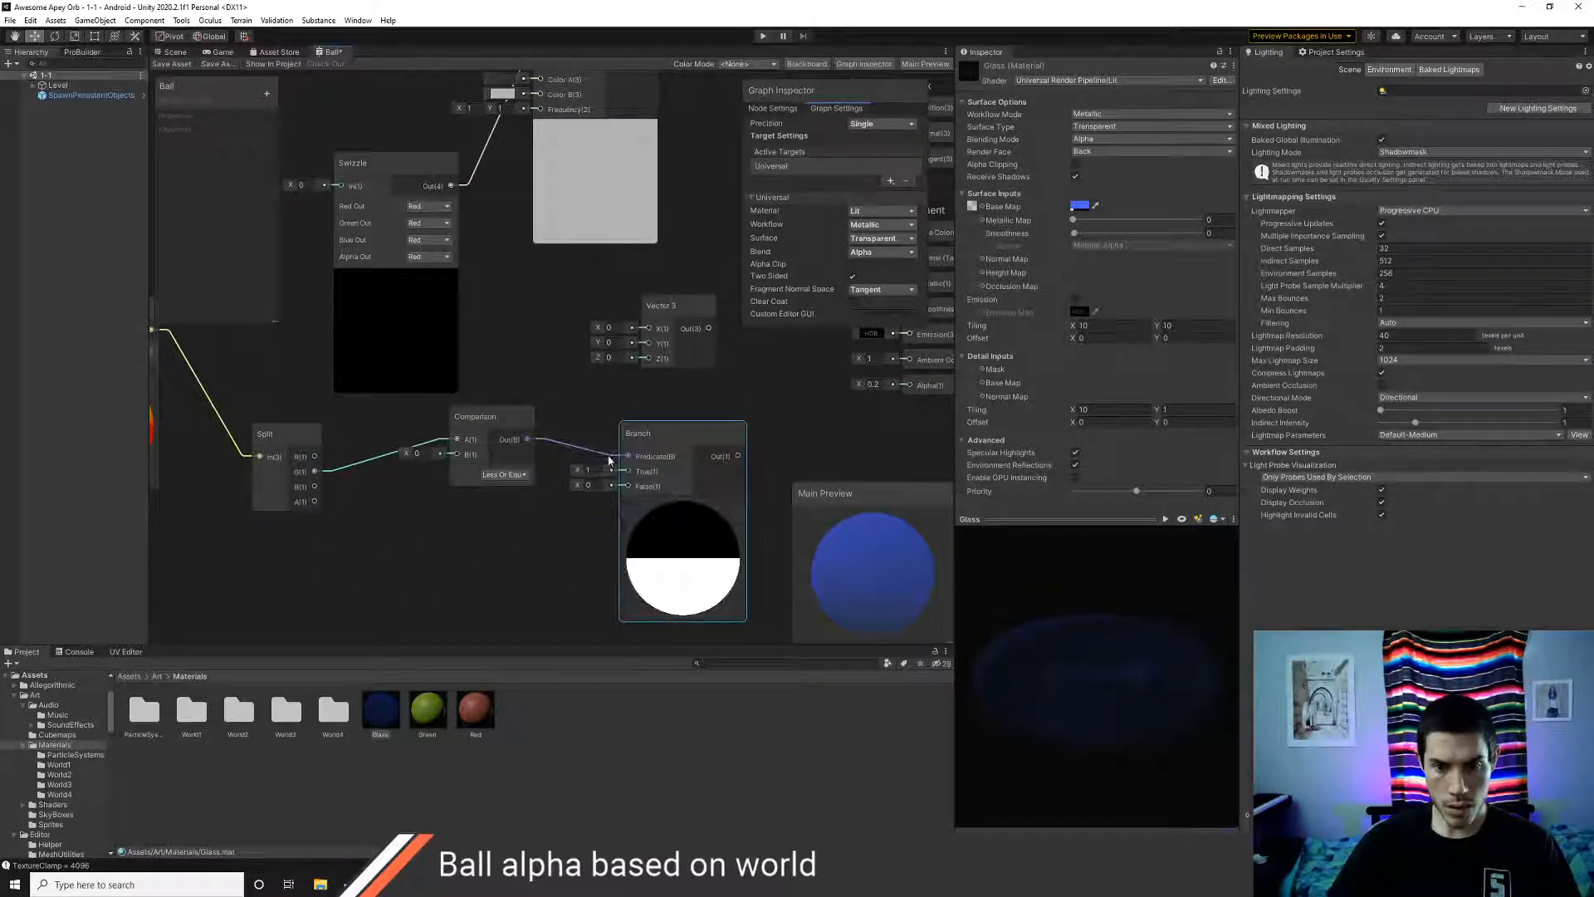
pyautogui.moveTo(680, 554); pyautogui.dragTo(676, 540)
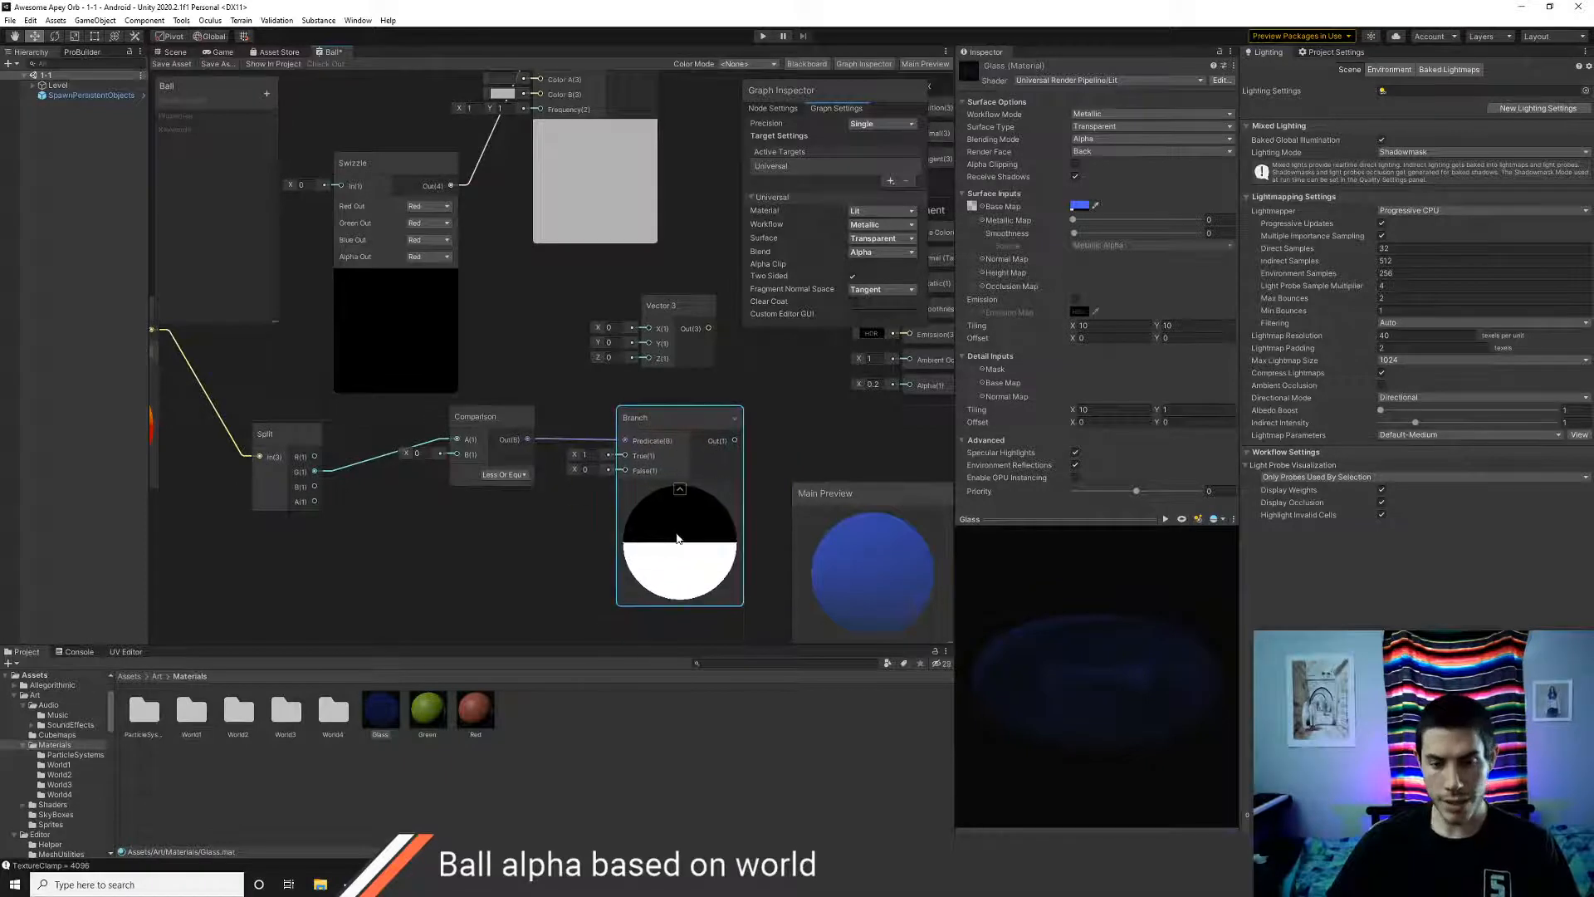
pyautogui.moveTo(519, 521); pyautogui.dragTo(427, 540, button='middle')
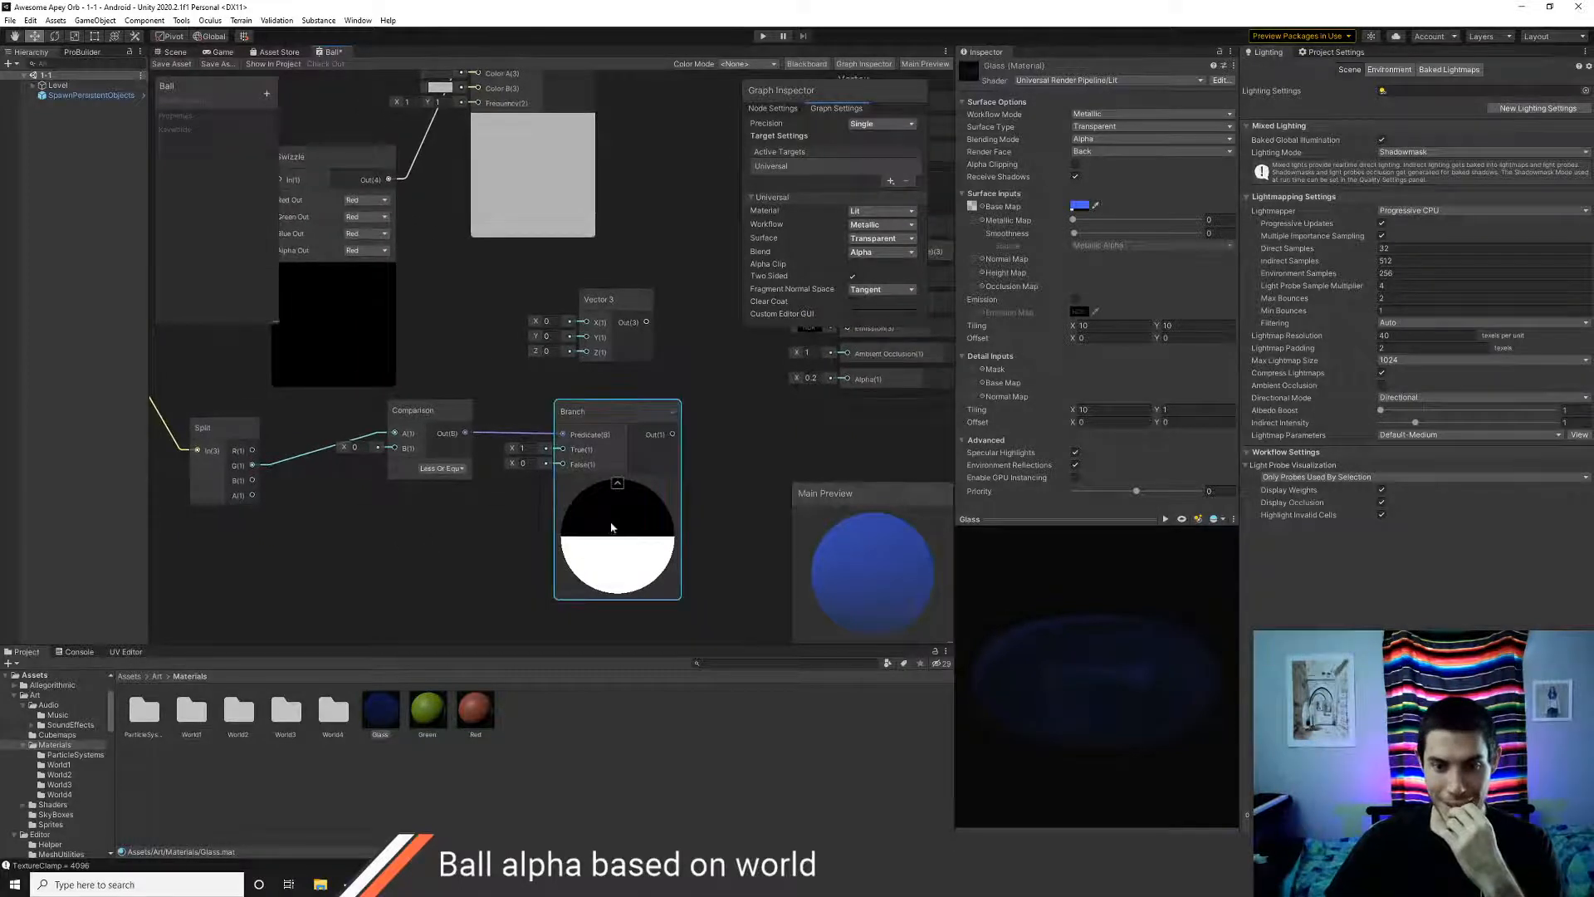
pyautogui.moveTo(616, 549); pyautogui.dragTo(621, 544)
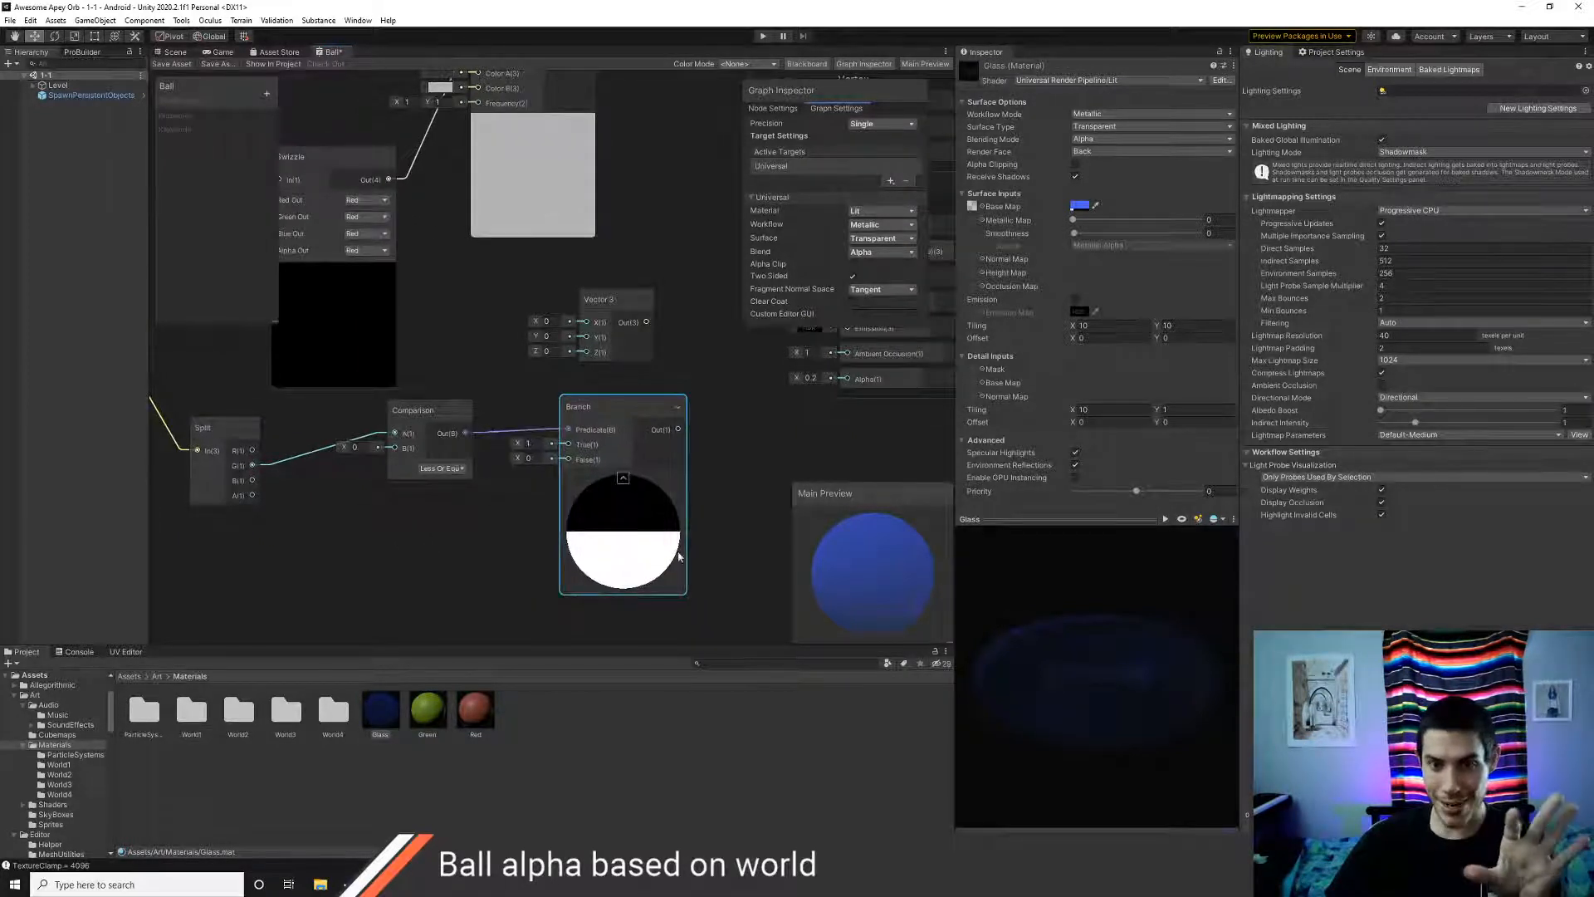
pyautogui.moveTo(450, 546); pyautogui.dragTo(493, 579, button='middle')
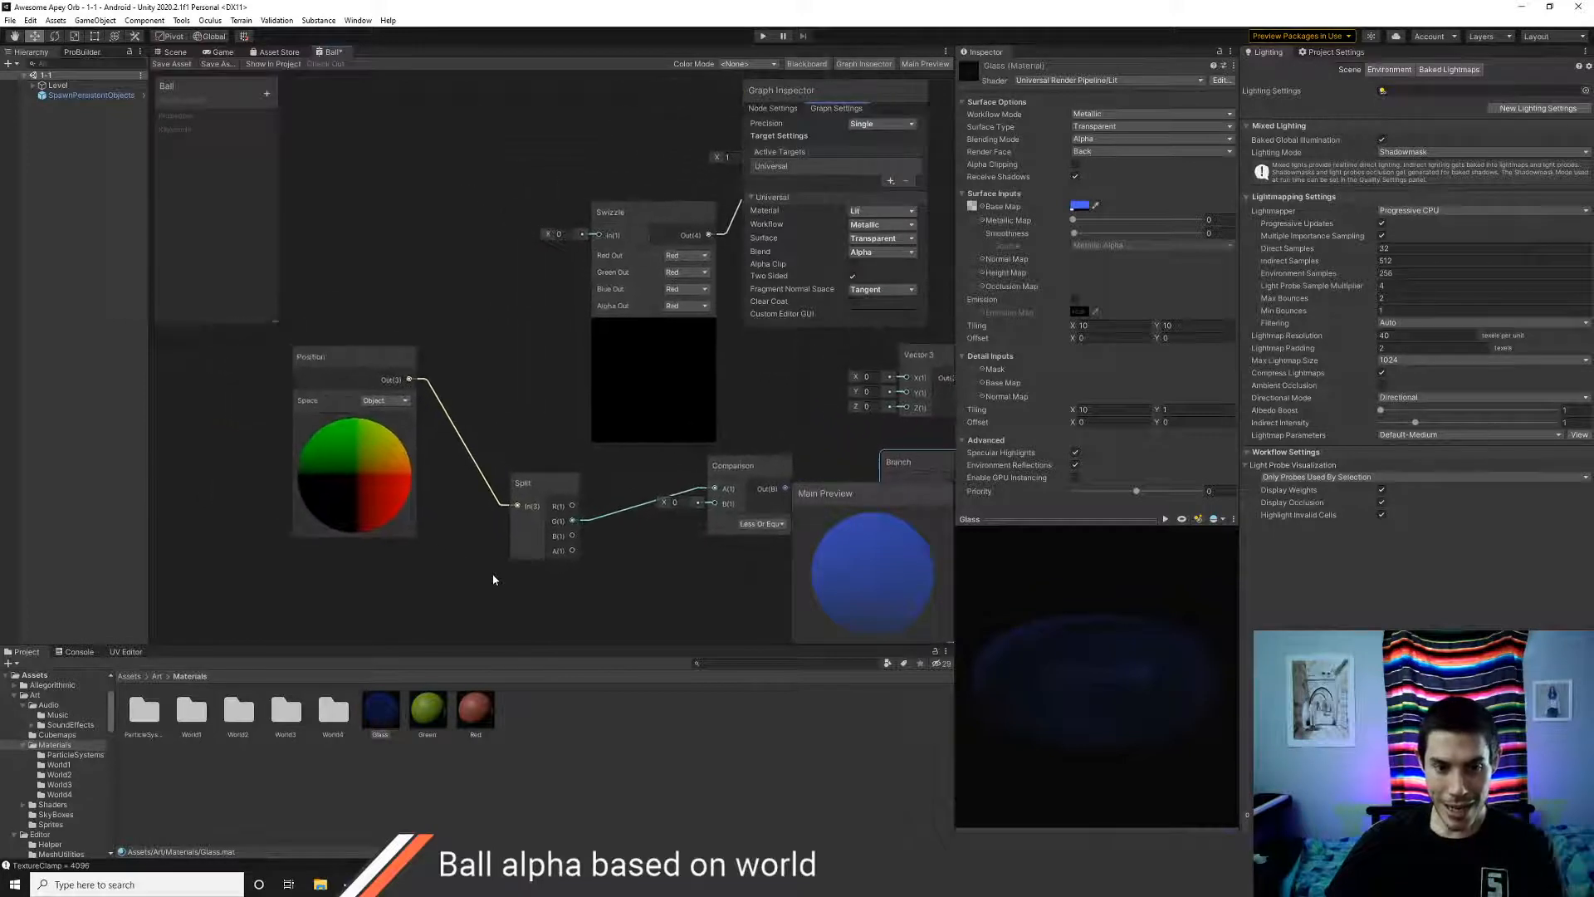
pyautogui.moveTo(496, 513); pyautogui.dragTo(515, 465, button='middle')
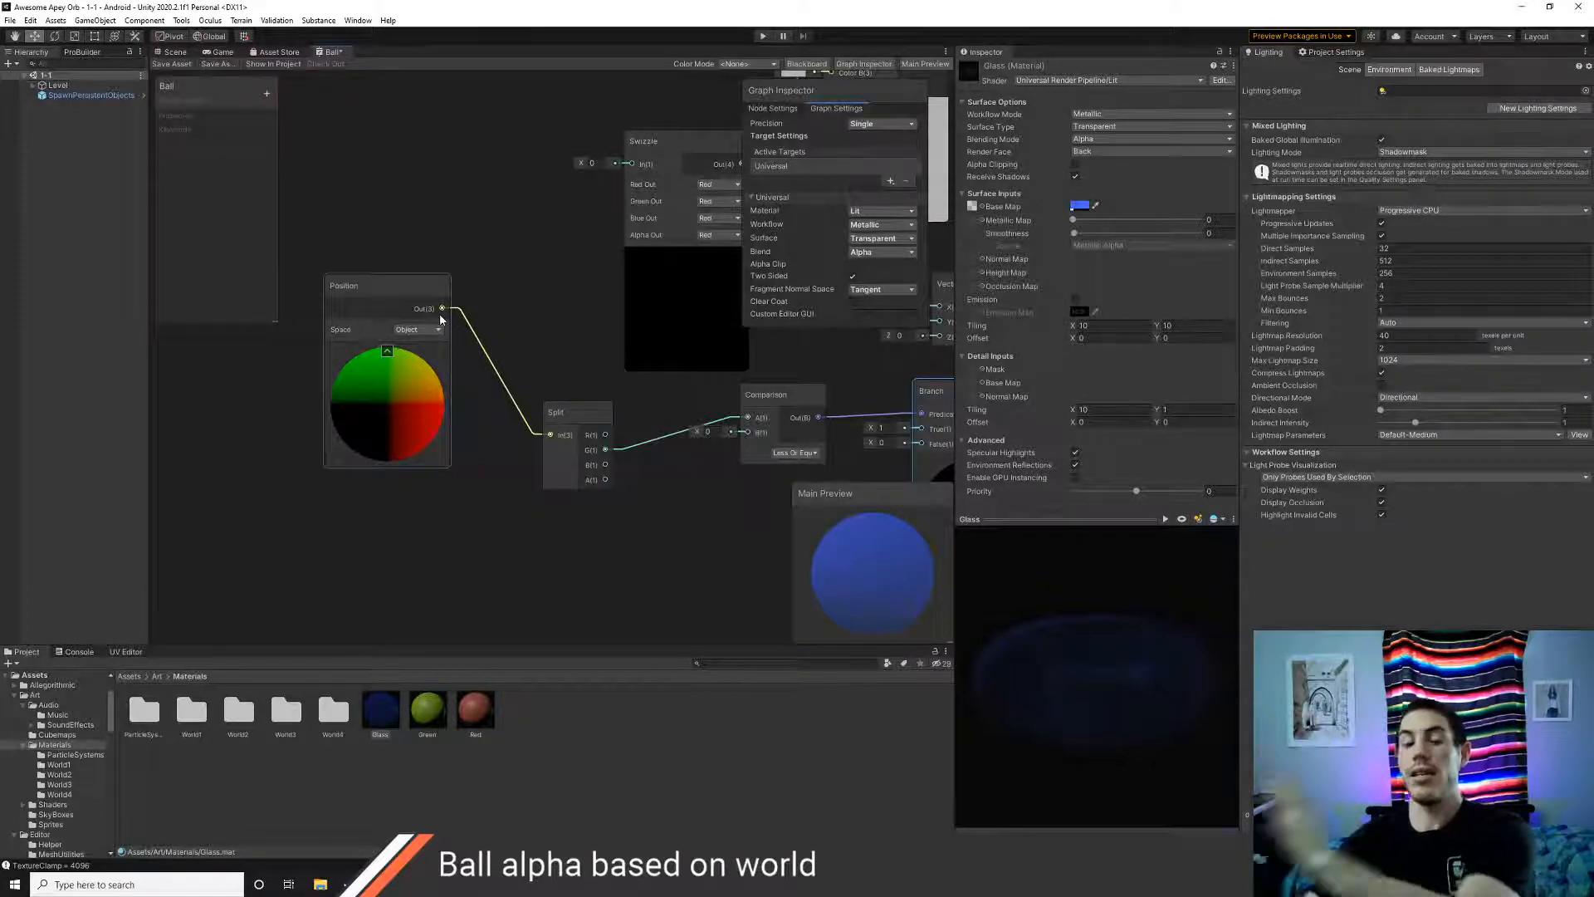
pyautogui.moveTo(683, 528); pyautogui.dragTo(614, 498, button='middle')
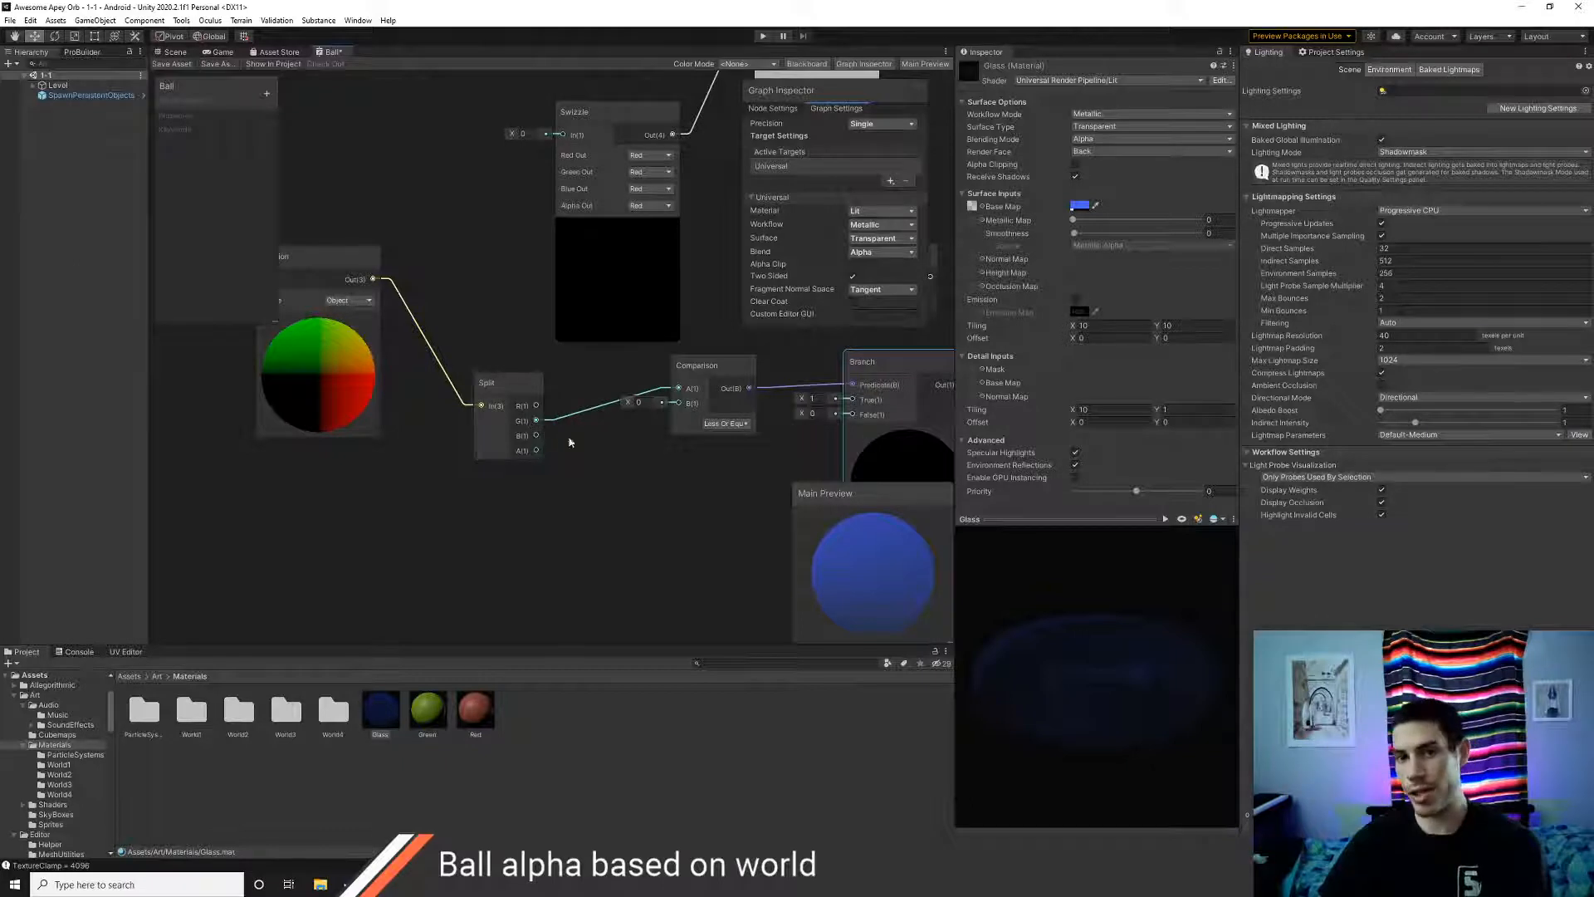
pyautogui.moveTo(660, 505); pyautogui.dragTo(562, 512, button='middle')
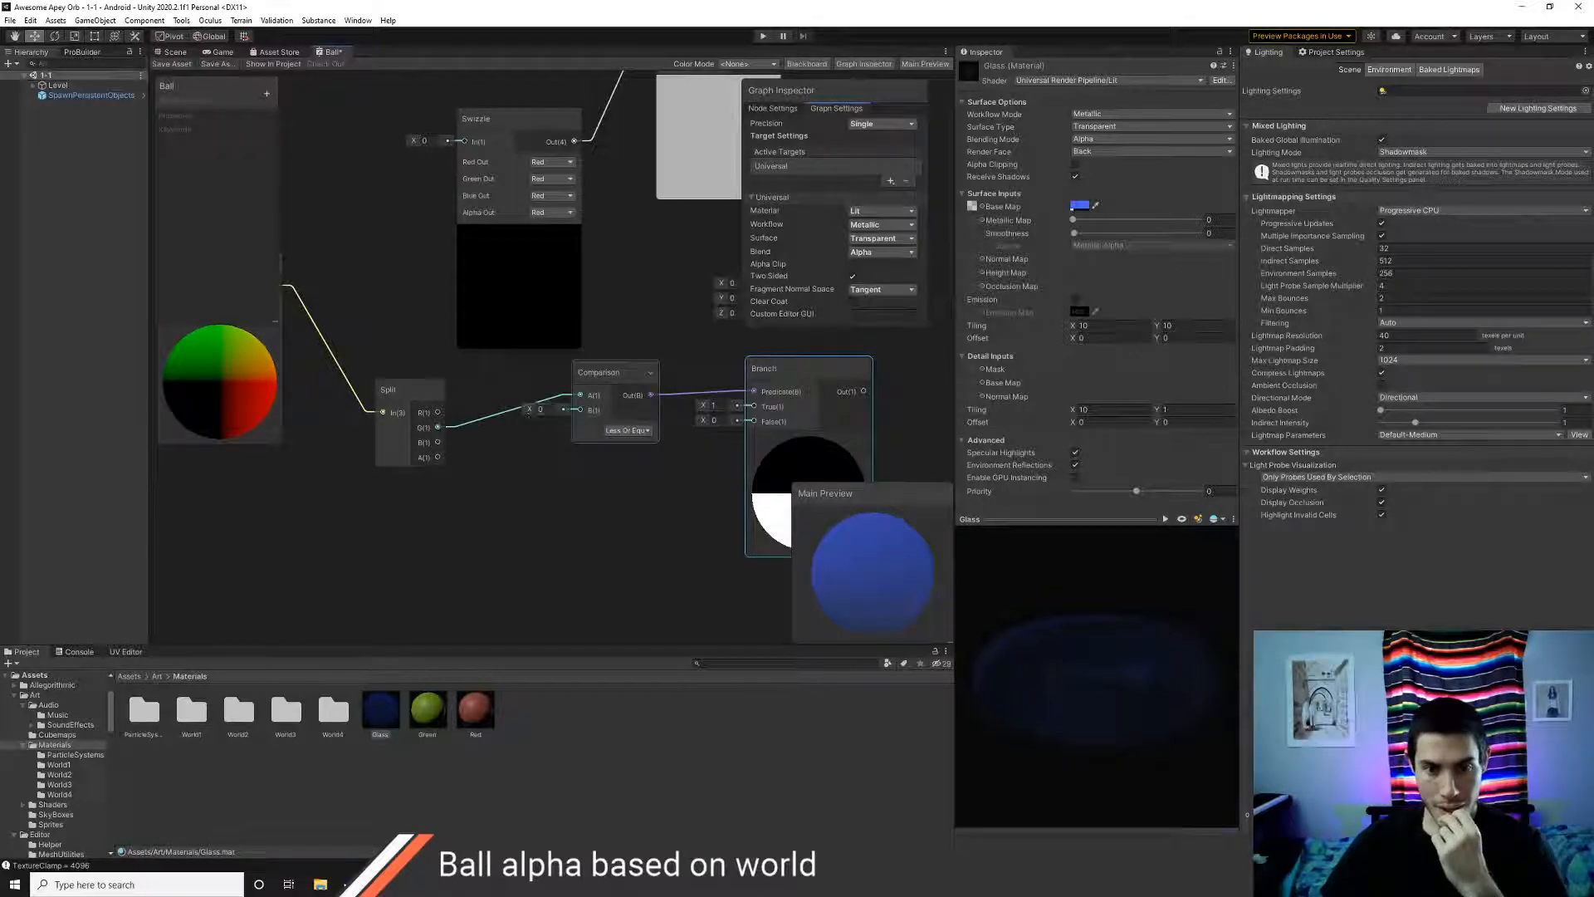
pyautogui.moveTo(662, 441); pyautogui.dragTo(567, 448, button='middle')
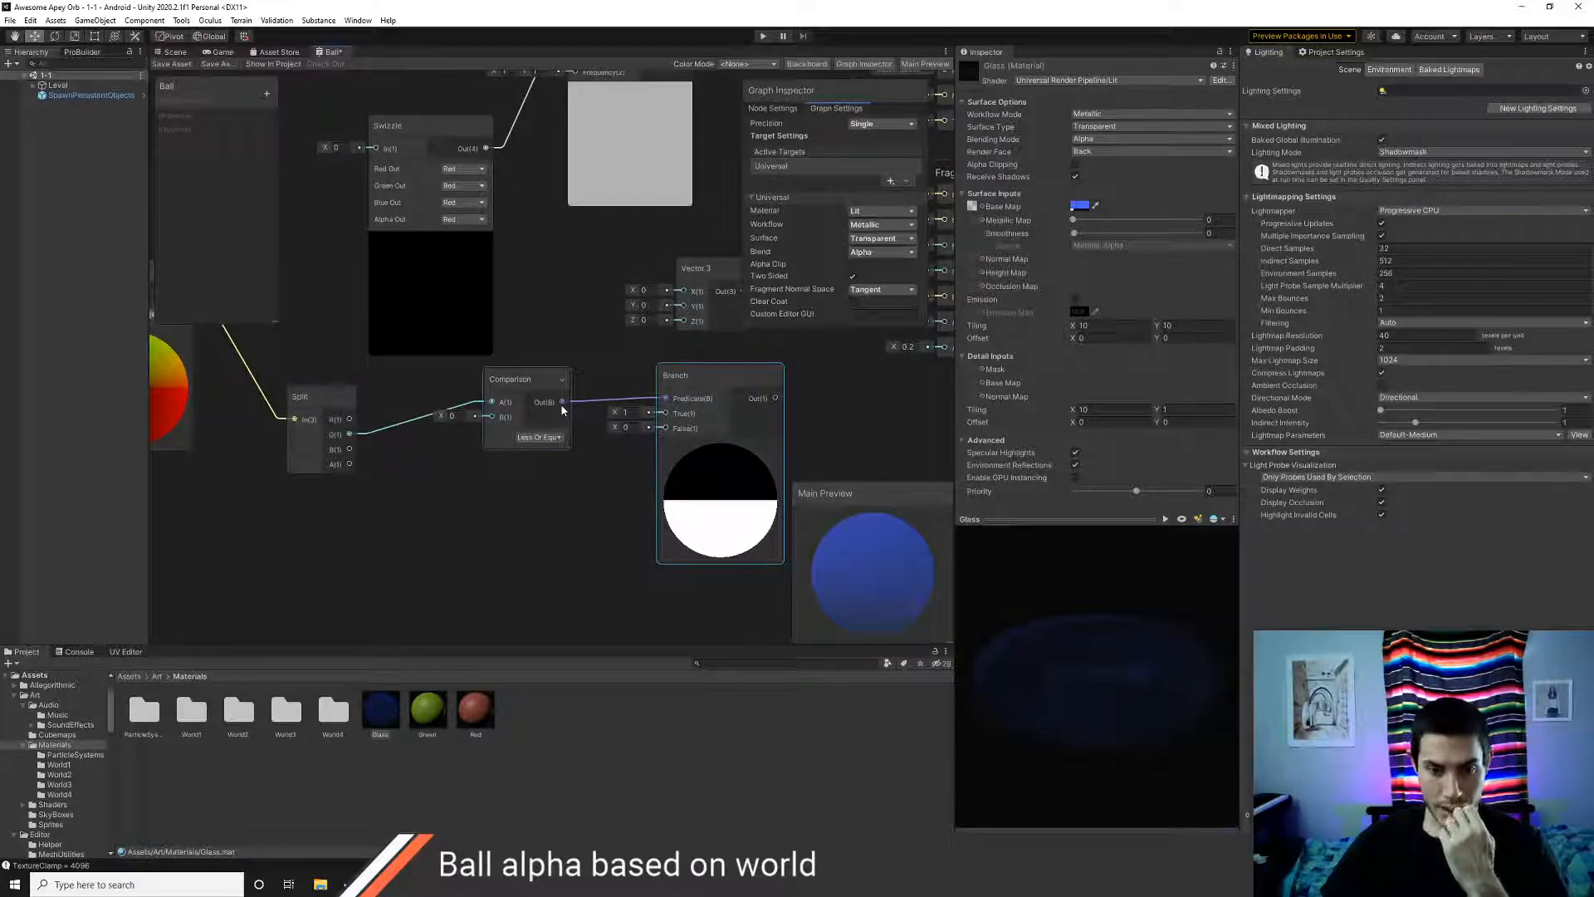
# - Try 0.1 and 0.5 as the Branch node's True value and return it to 1
pyautogui.moveTo(581, 455); pyautogui.dragTo(511, 456, button='middle')
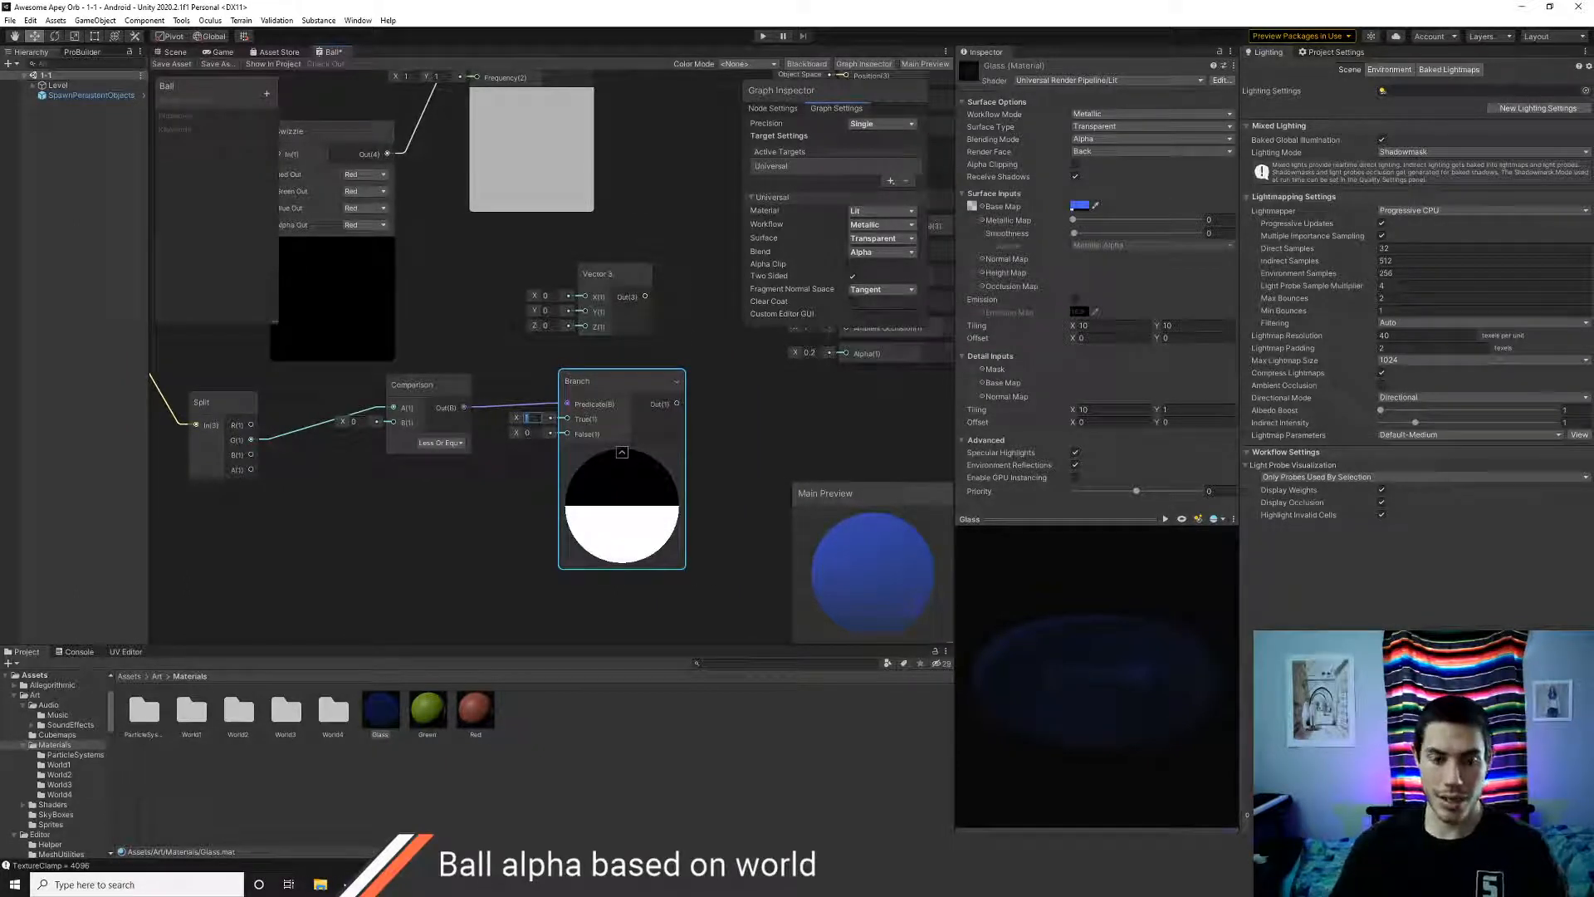
pyautogui.write('.1')
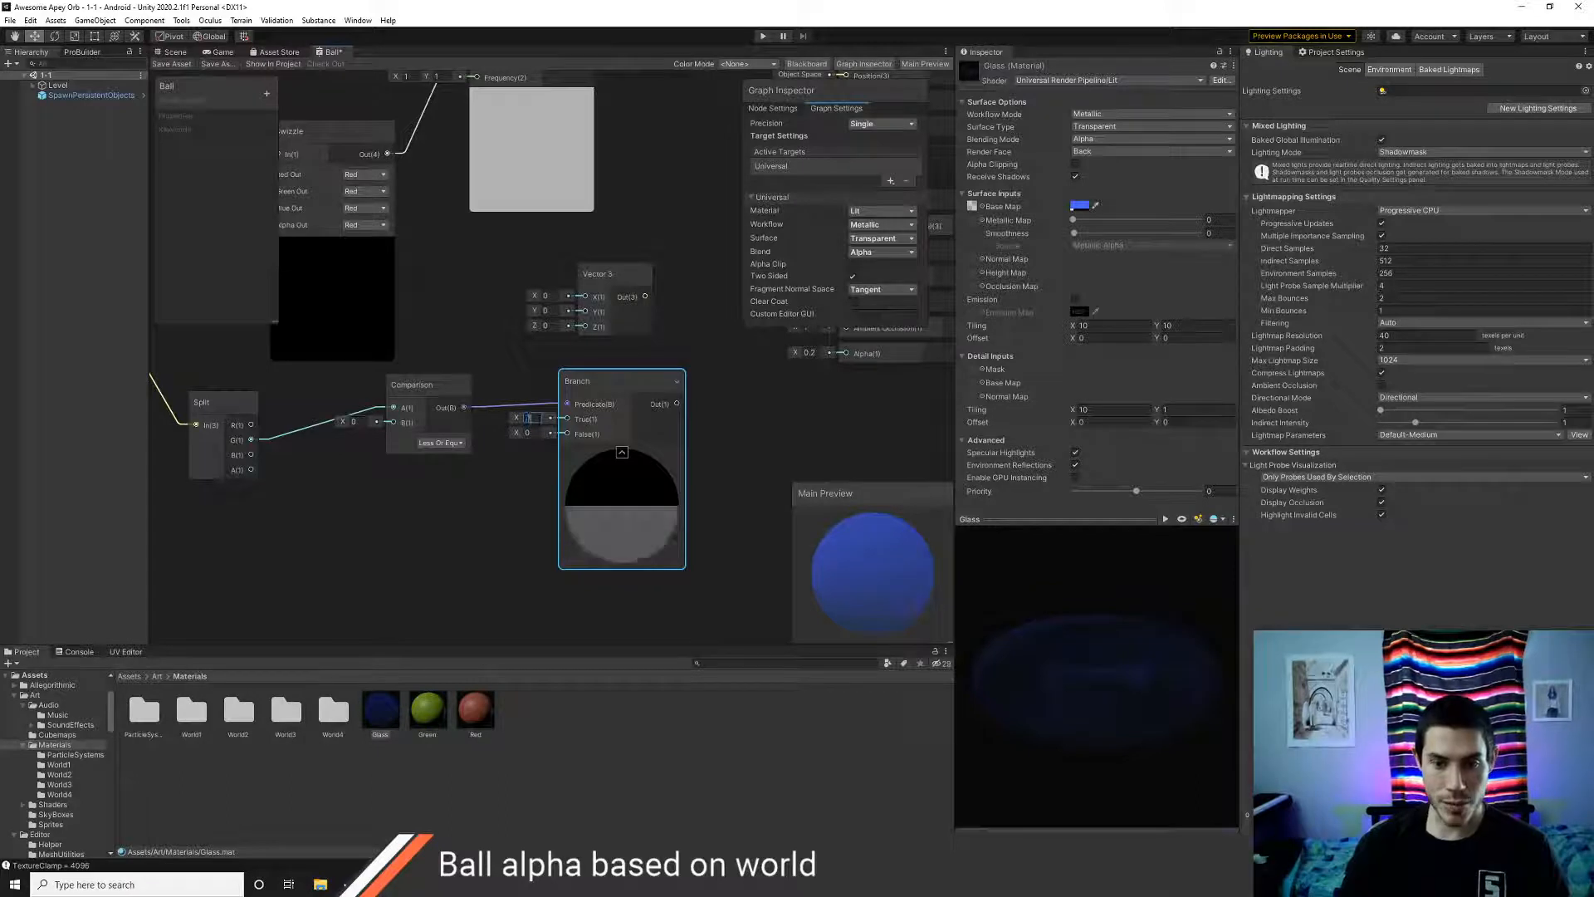
pyautogui.press('BackSpace')
pyautogui.write('5')
pyautogui.press('BackSpace')
pyautogui.press('BackSpace')
pyautogui.write('1')
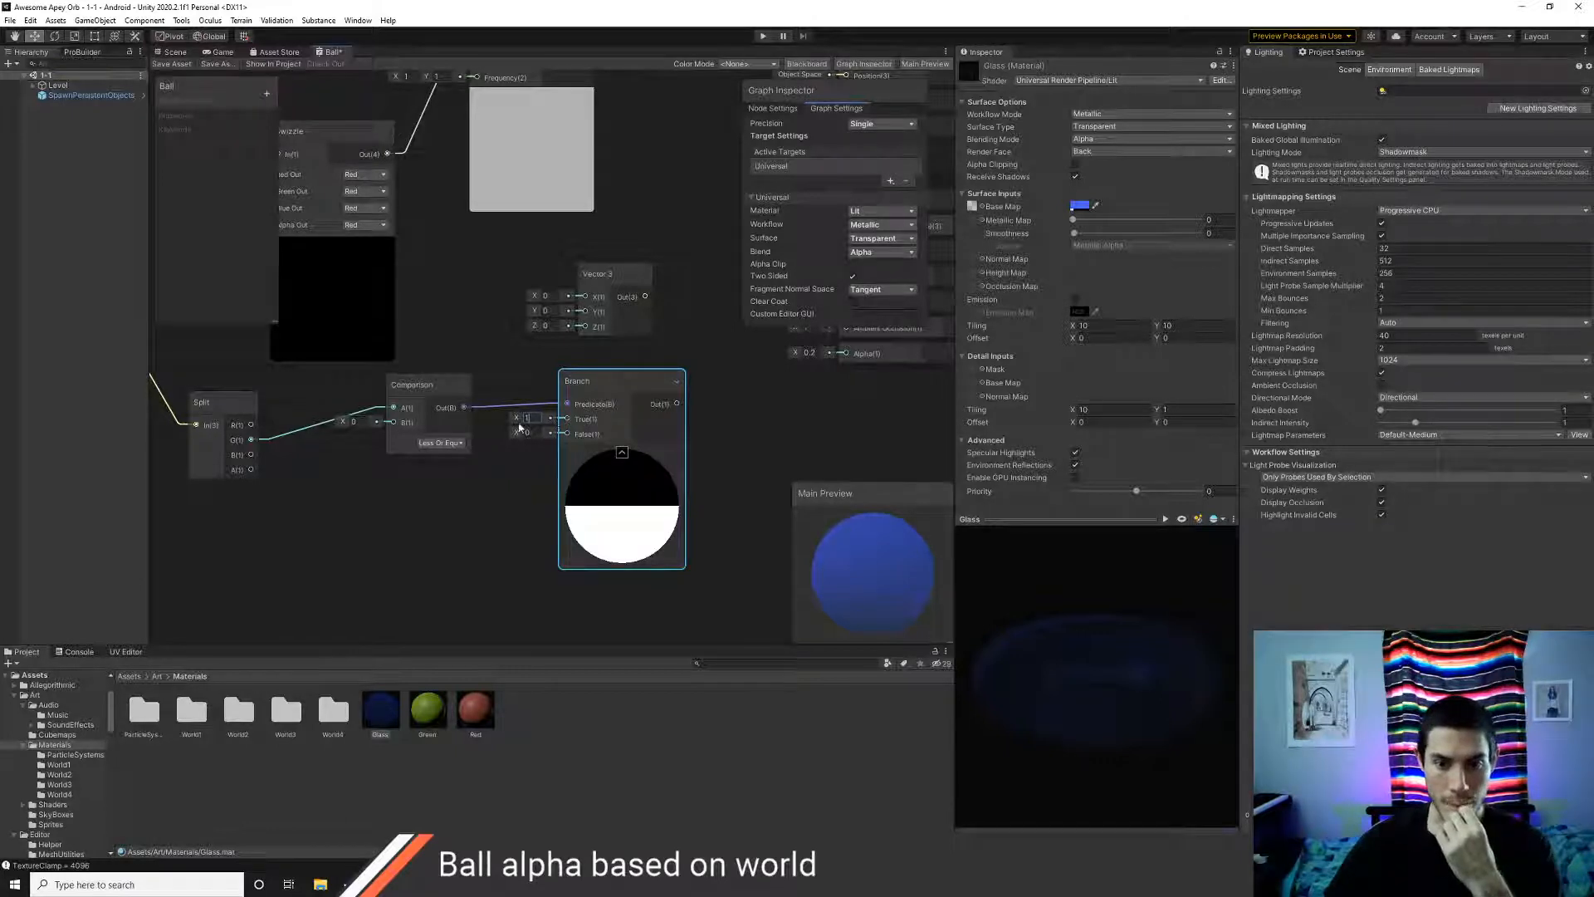
pyautogui.click(552, 436)
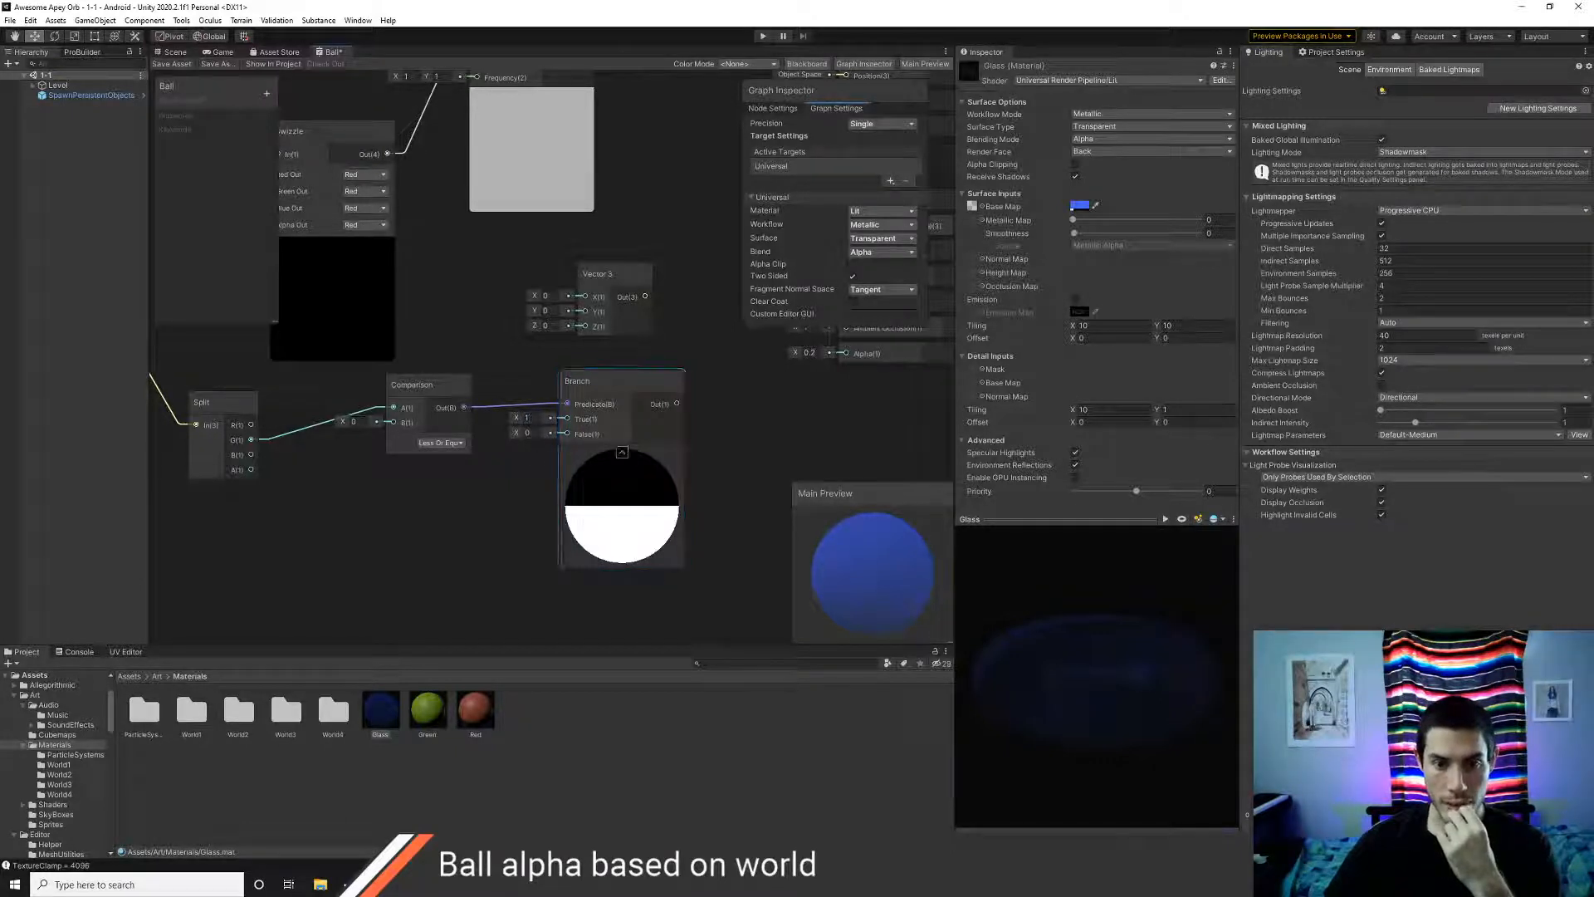
# - Delete the unused Vector 3, Checkerboard and Swizzle nodes from the graph
pyautogui.moveTo(683, 514); pyautogui.dragTo(595, 527, button='middle')
pyautogui.moveTo(611, 441); pyautogui.dragTo(584, 487, button='middle')
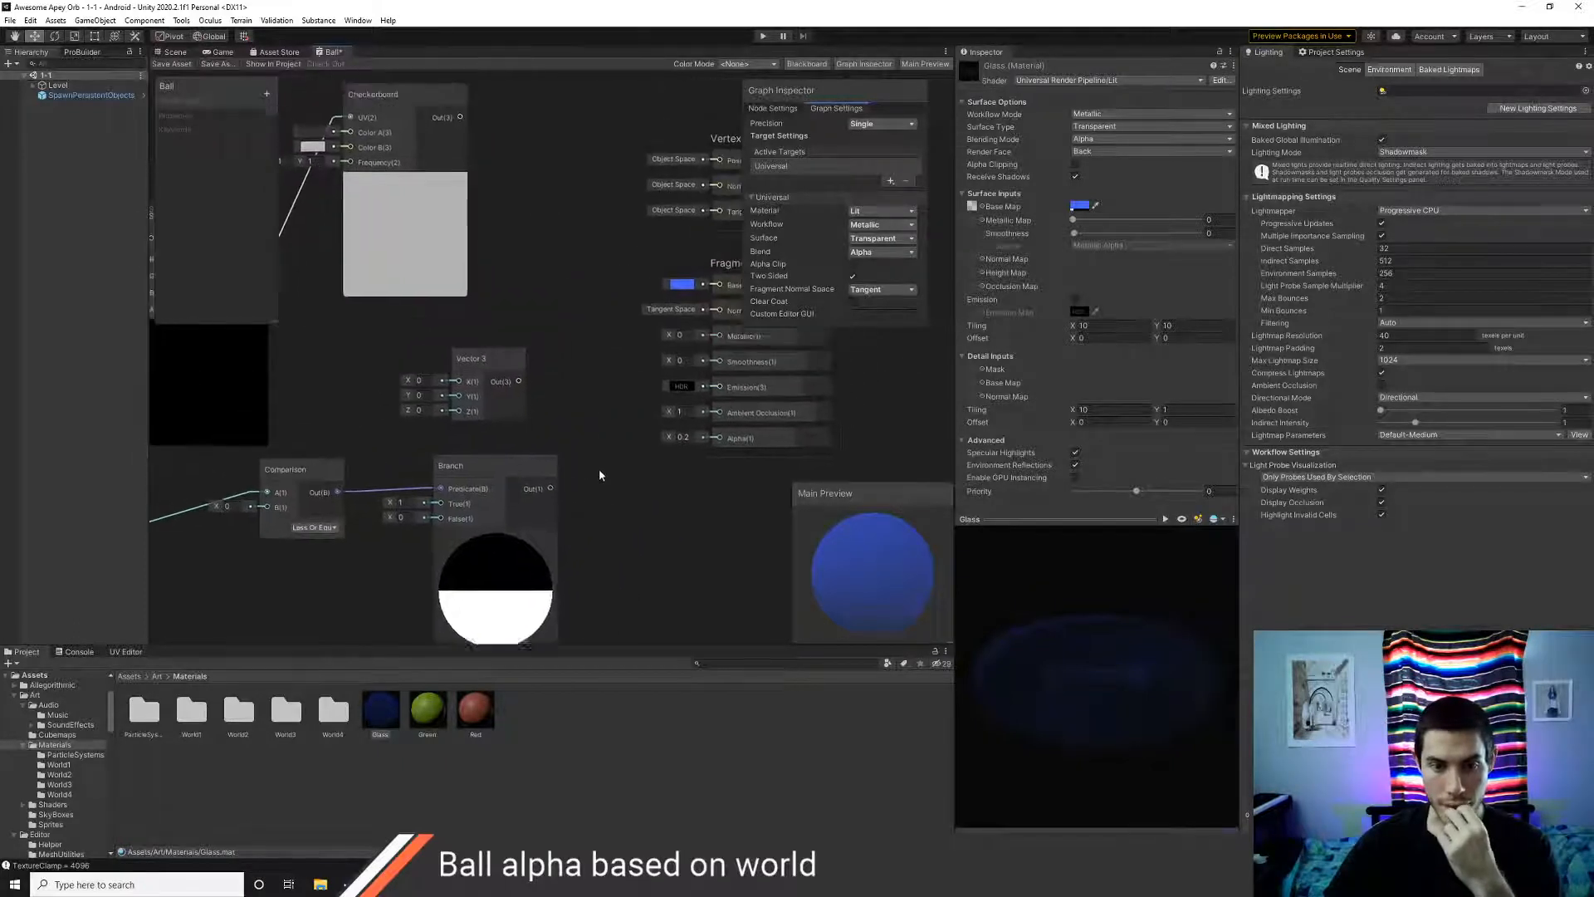
pyautogui.rightClick(550, 388)
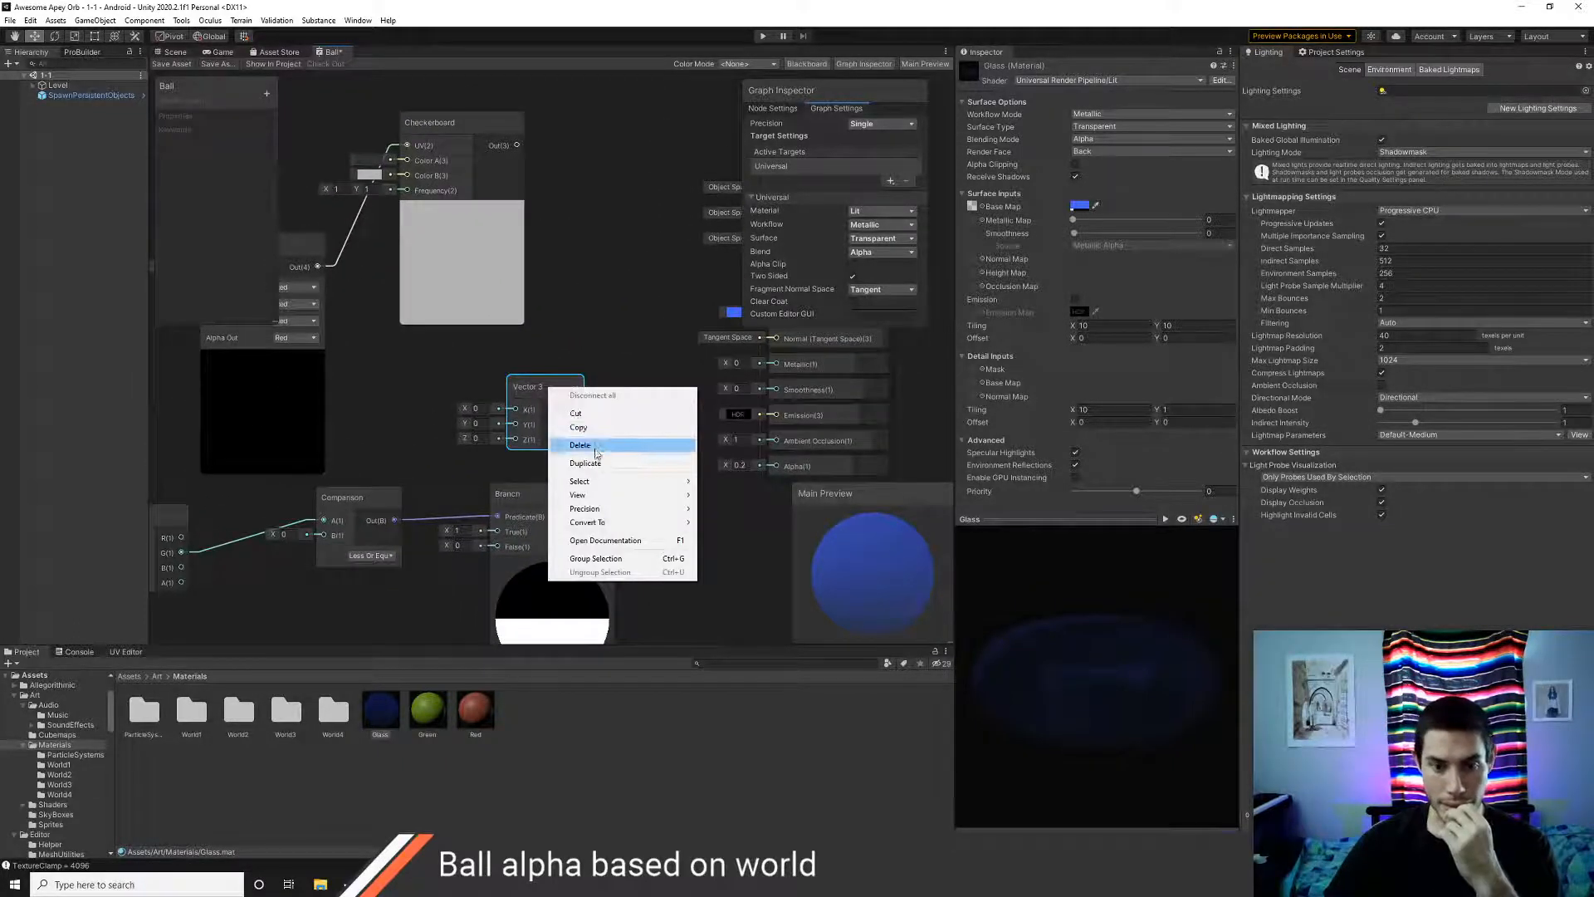
pyautogui.click(595, 446)
pyautogui.moveTo(528, 390); pyautogui.dragTo(704, 472, button='middle')
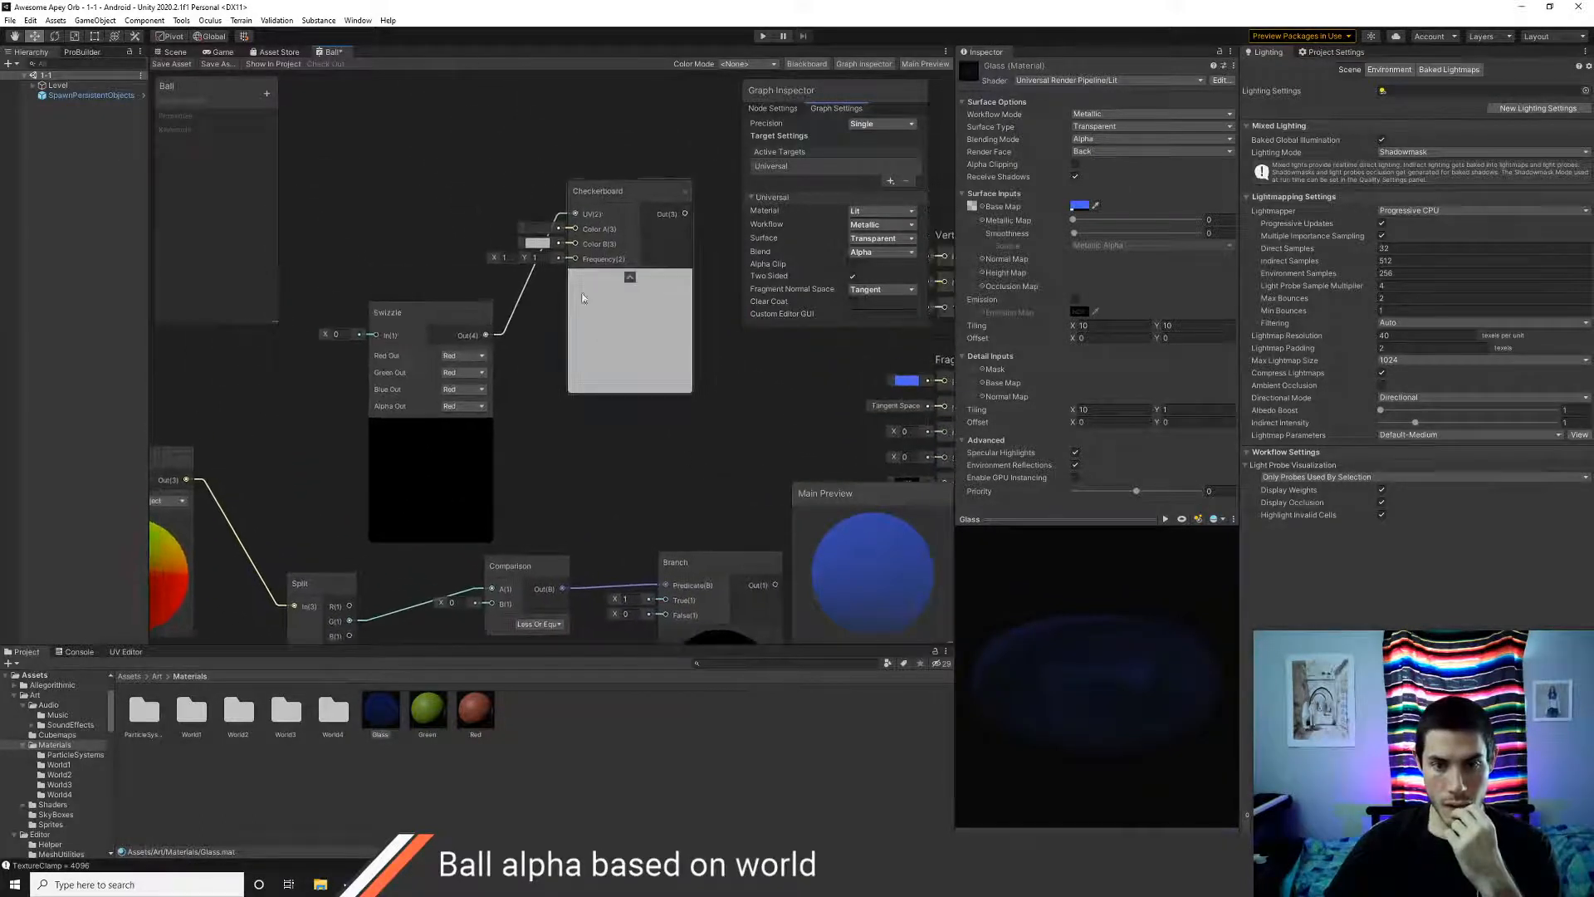
pyautogui.rightClick(599, 202)
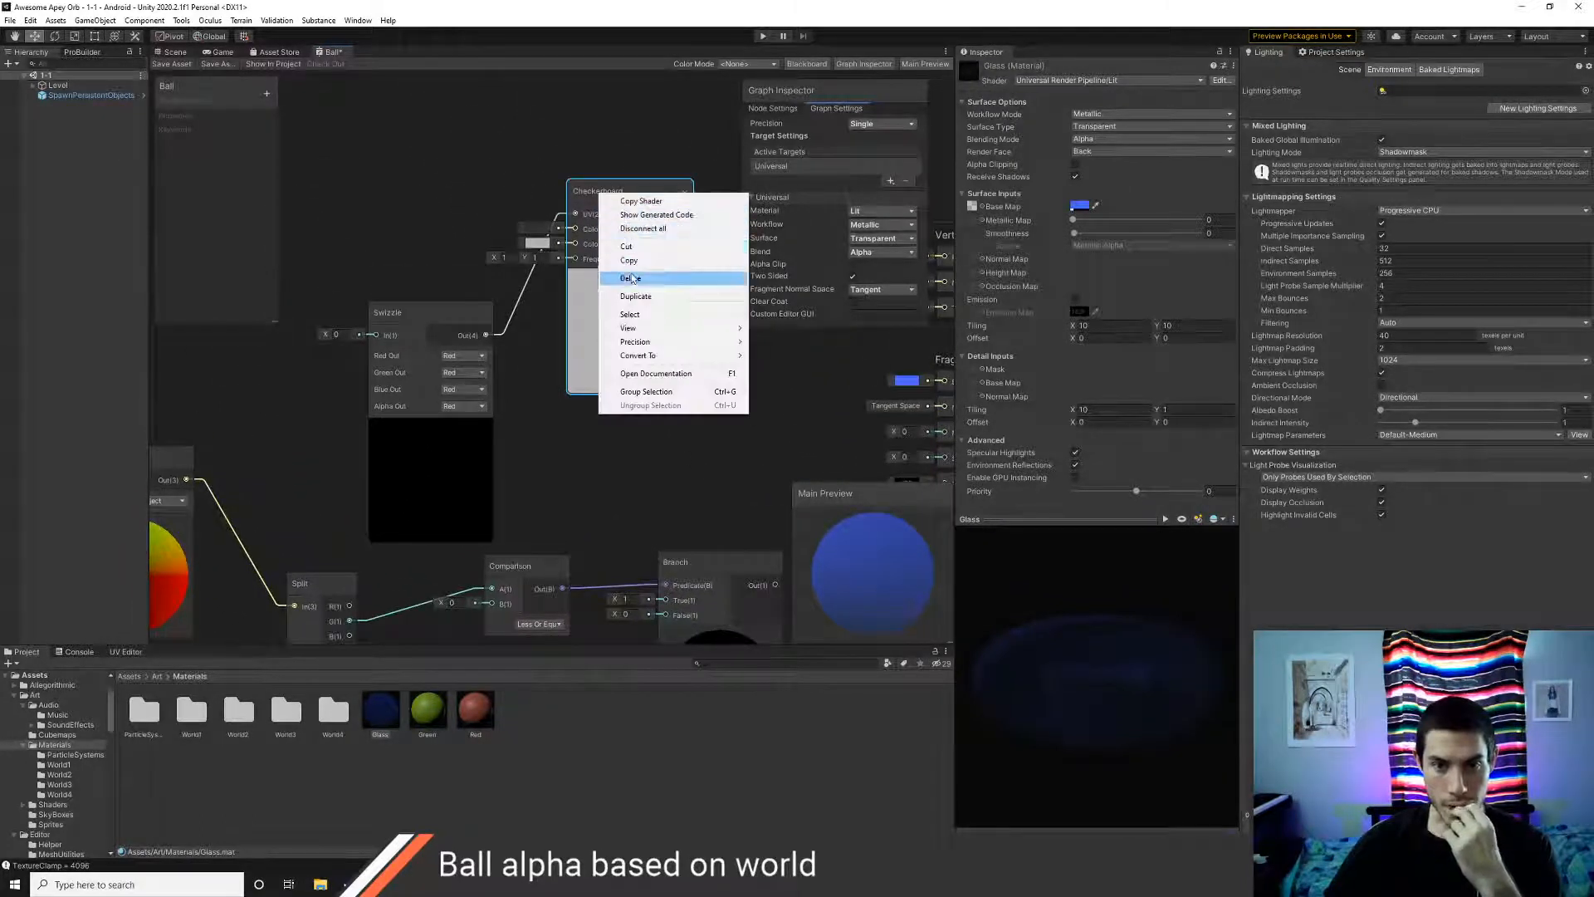
pyautogui.click(619, 278)
pyautogui.rightClick(454, 330)
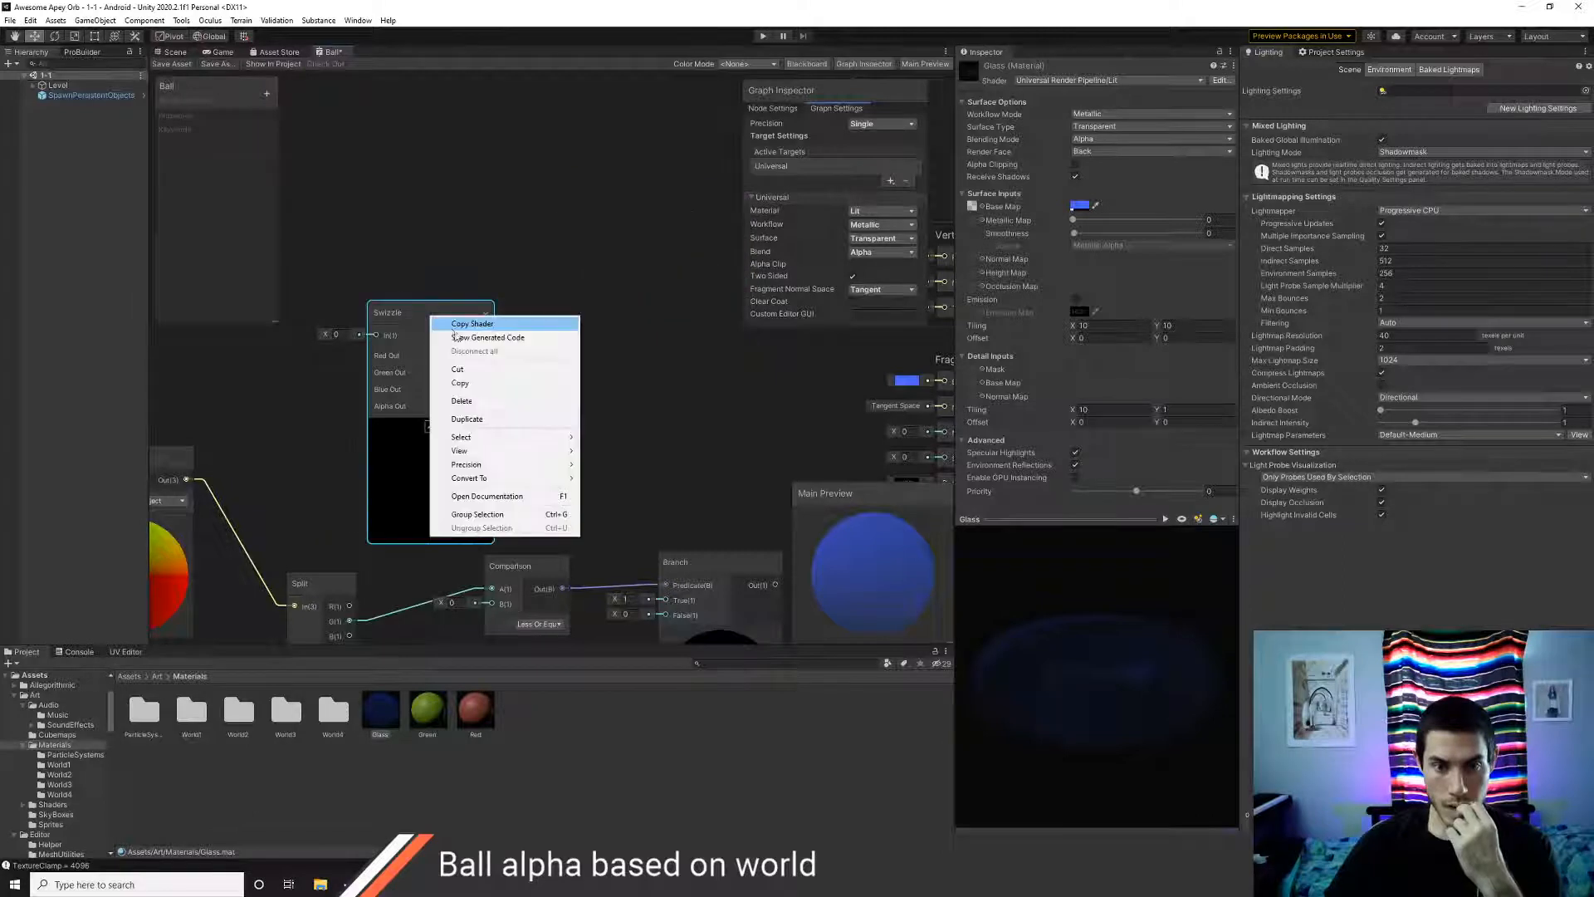
pyautogui.click(475, 405)
# - Move the Split, Comparison and Branch nodes up into the space freed in the graph
pyautogui.moveTo(596, 413); pyautogui.dragTo(660, 316, button='middle')
pyautogui.moveTo(365, 486); pyautogui.dragTo(355, 354)
pyautogui.moveTo(570, 469); pyautogui.dragTo(511, 368)
pyautogui.moveTo(747, 465); pyautogui.dragTo(657, 357)
pyautogui.moveTo(579, 376); pyautogui.dragTo(321, 330, button='middle')
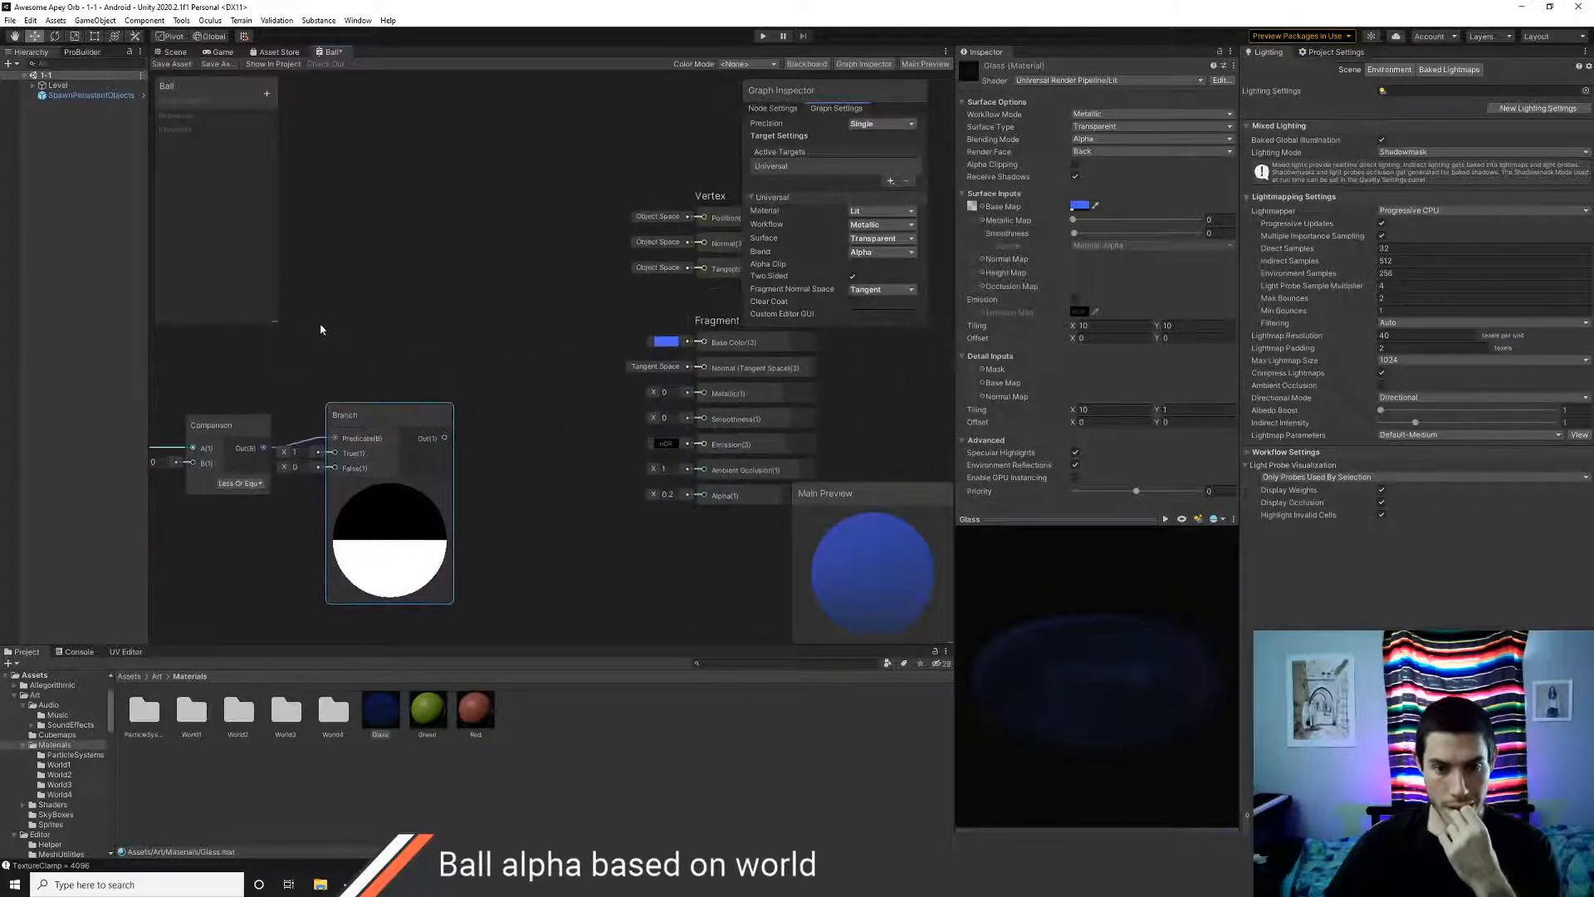
# - Add a basic input Color node to the graph above the Branch node
pyautogui.moveTo(432, 330); pyautogui.dragTo(481, 366, button='middle')
pyautogui.rightClick(425, 341)
pyautogui.click(465, 342)
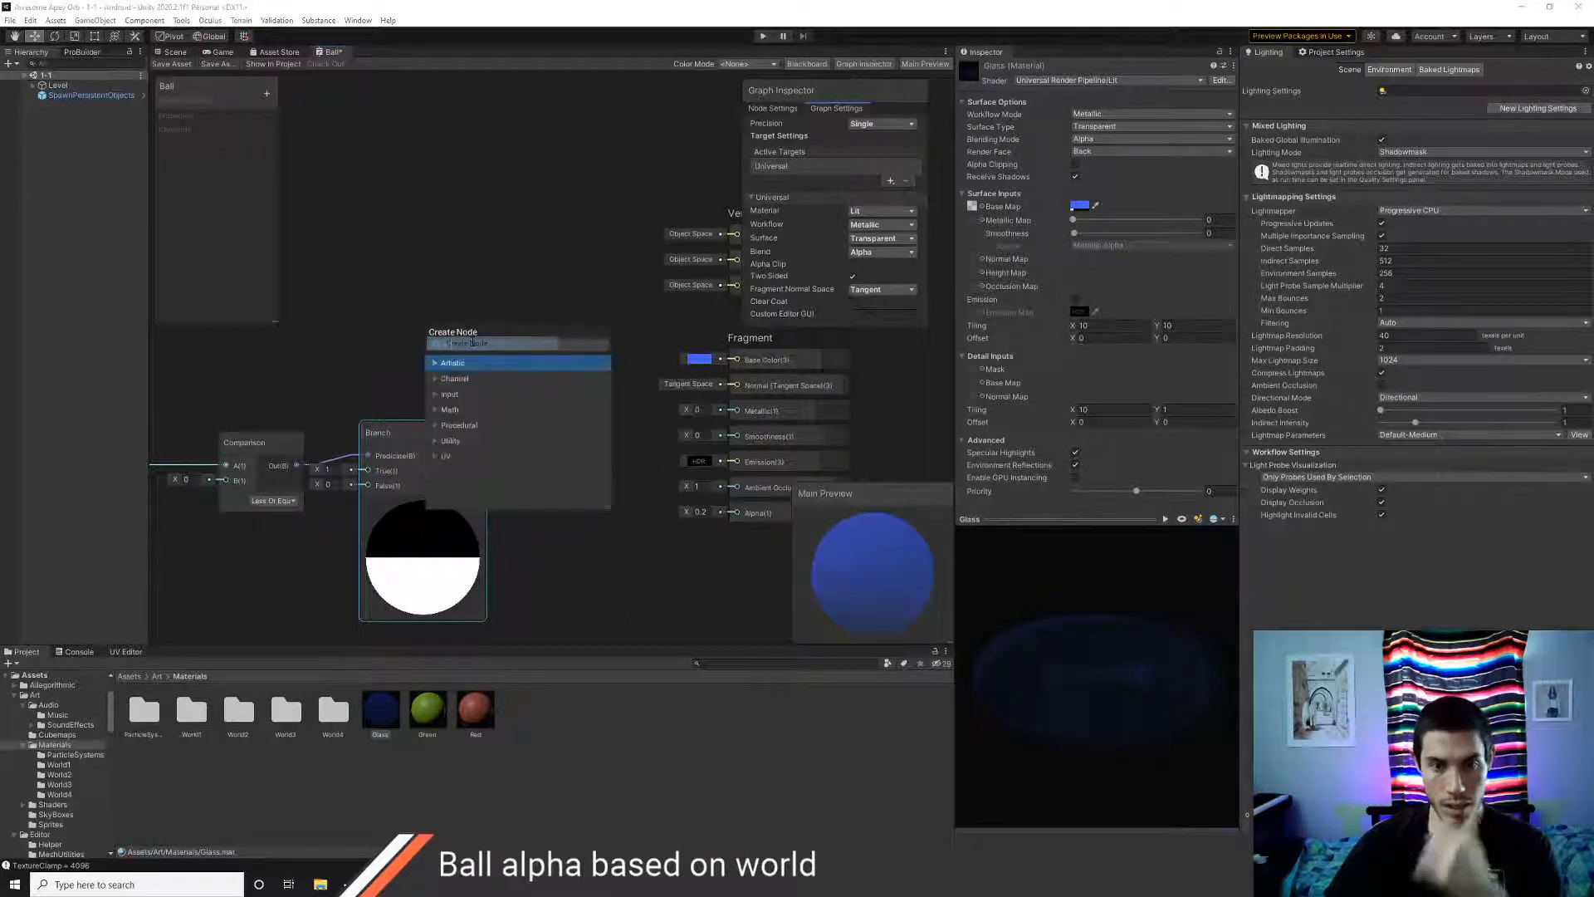
pyautogui.write('color')
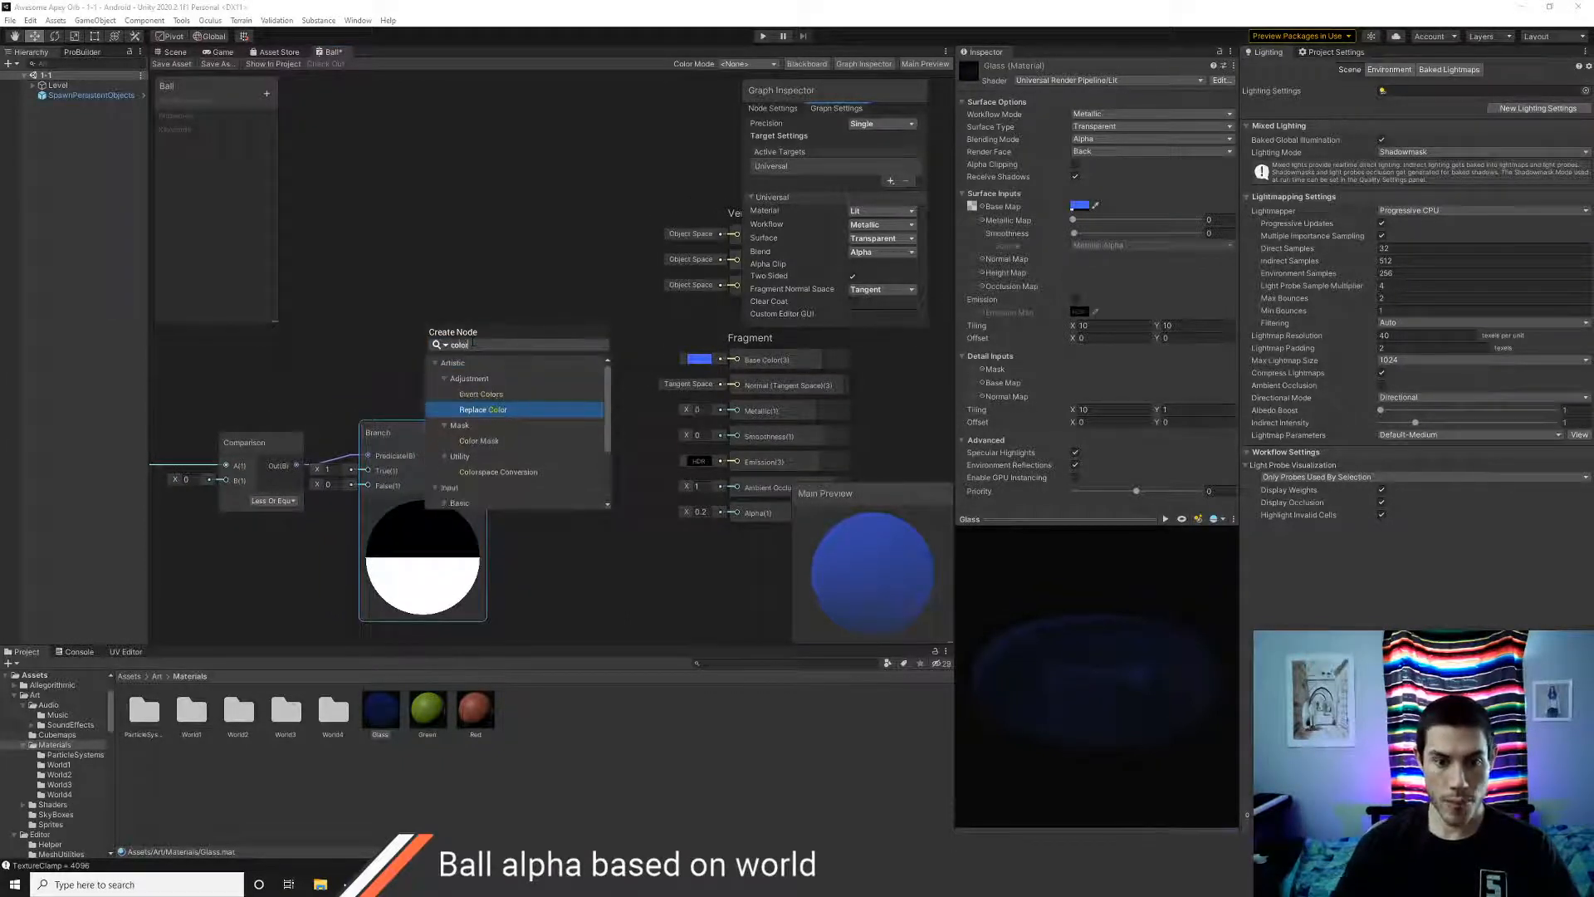
pyautogui.press('Down')
pyautogui.press('Down')
pyautogui.press('Down')
pyautogui.press('Down')
pyautogui.press('Down')
pyautogui.press('Down')
pyautogui.press('Down')
pyautogui.press('Down')
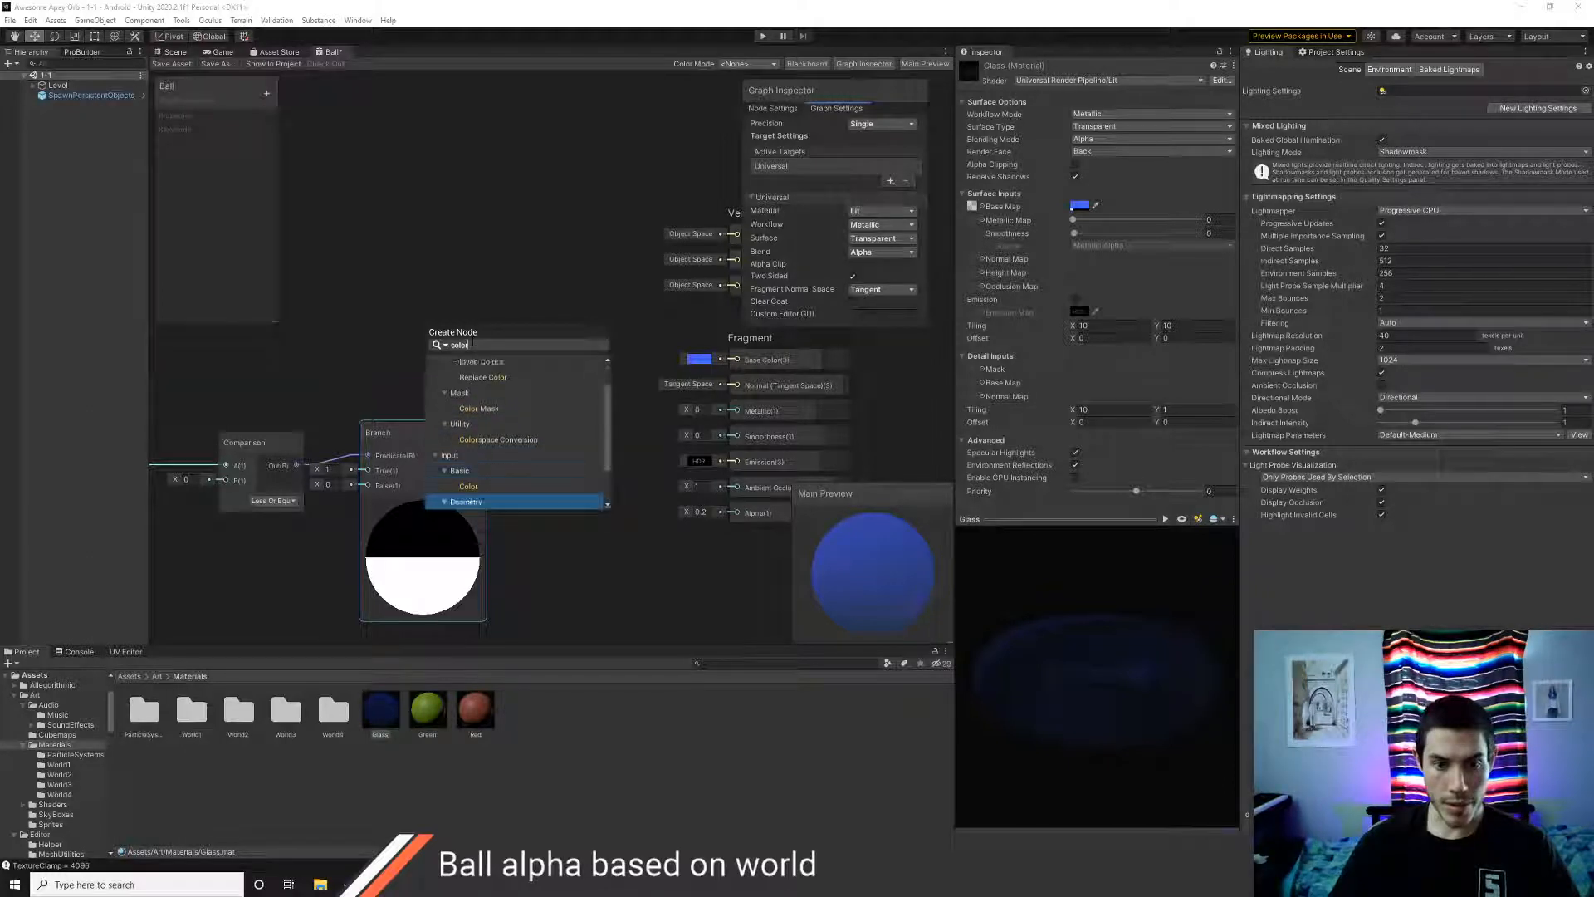
pyautogui.press('Up')
pyautogui.press('Return')
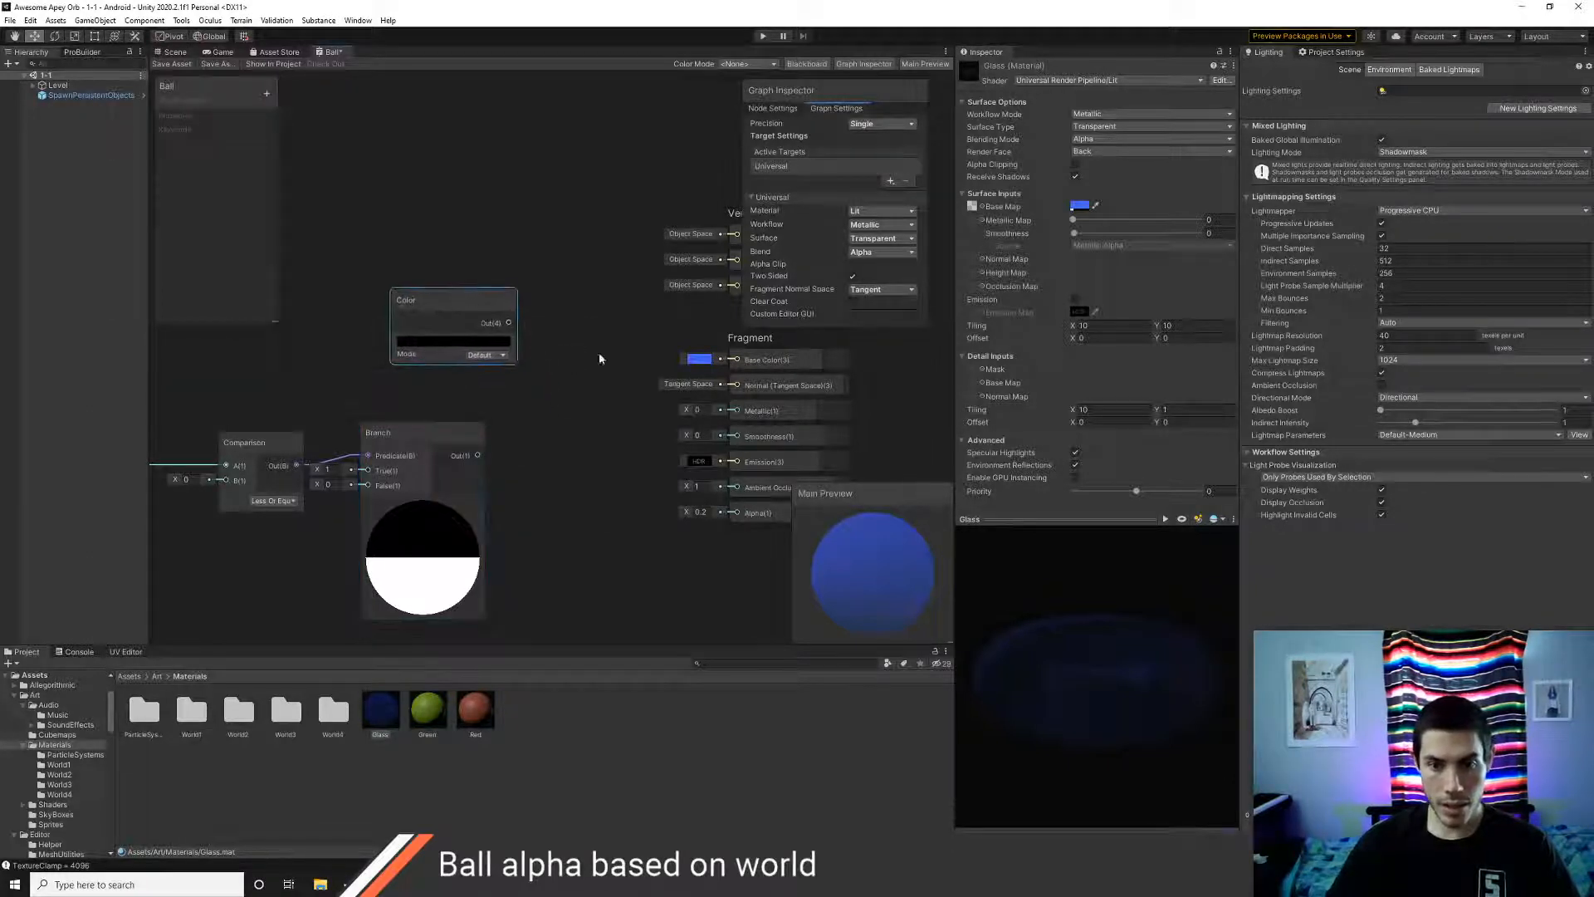
# - Sample the Fragment Base Color blue into the Color node and move the node up, clear of the Branch node
pyautogui.click(494, 341)
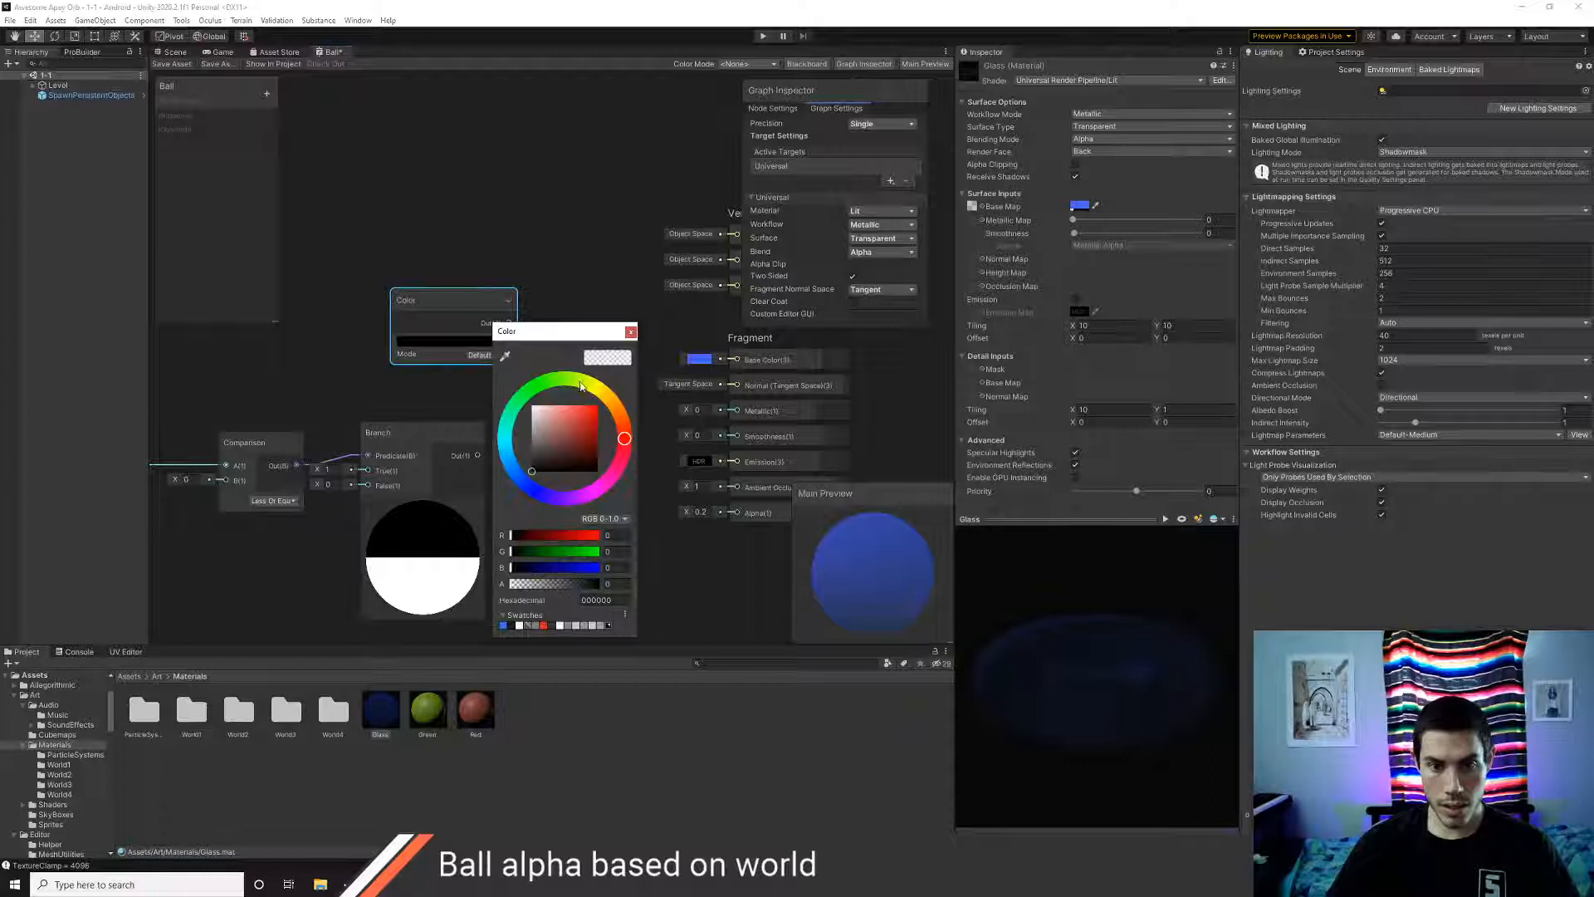
pyautogui.click(504, 357)
pyautogui.click(704, 361)
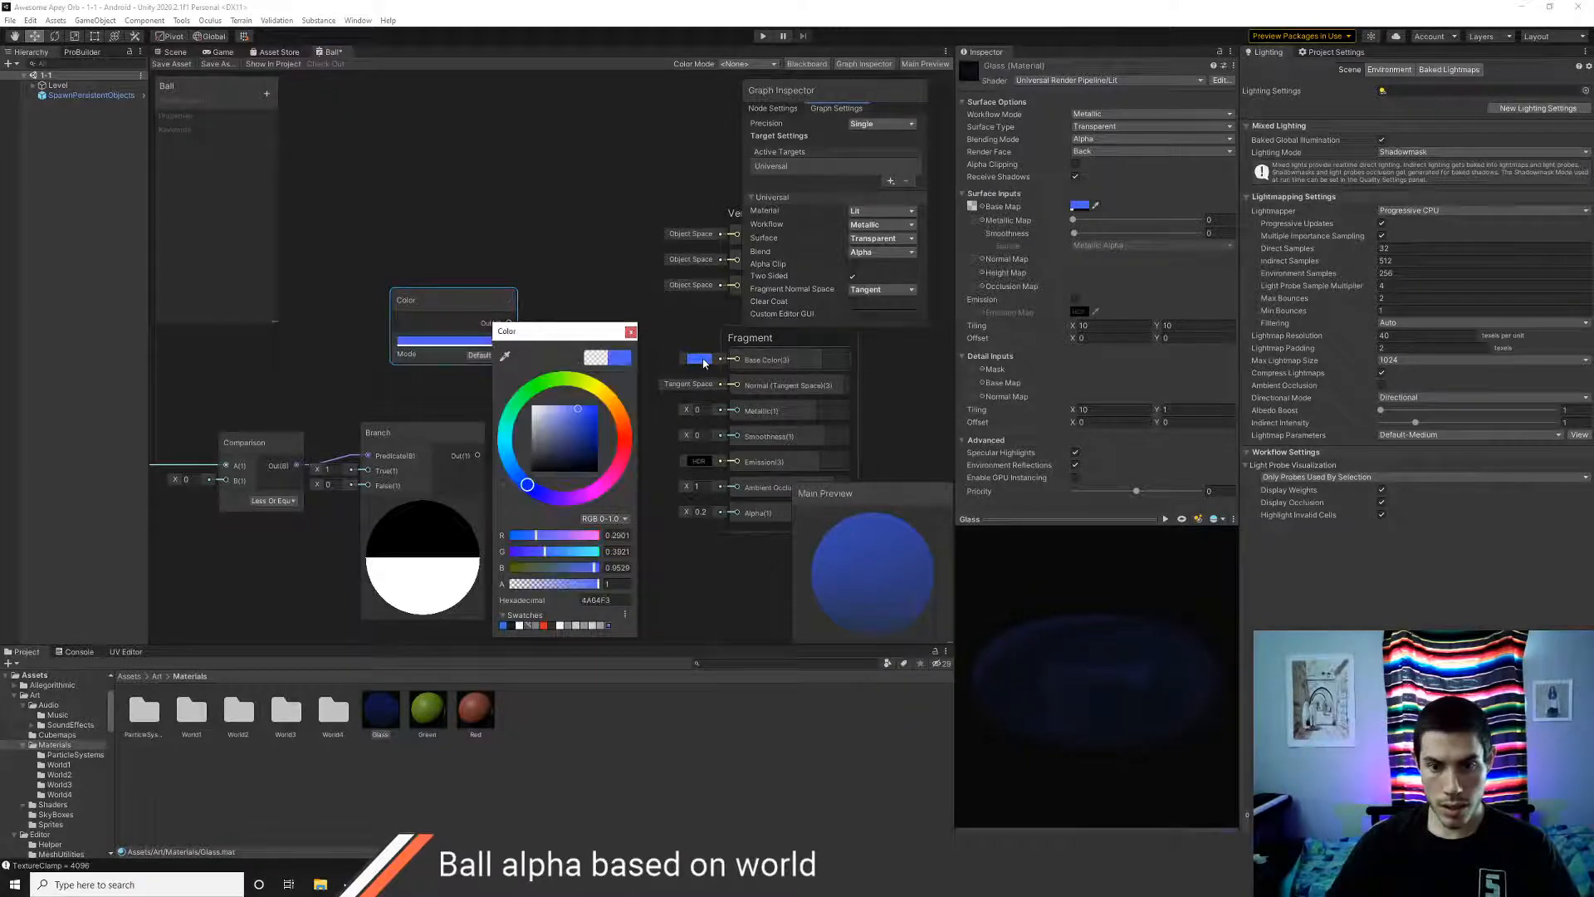
pyautogui.click(631, 332)
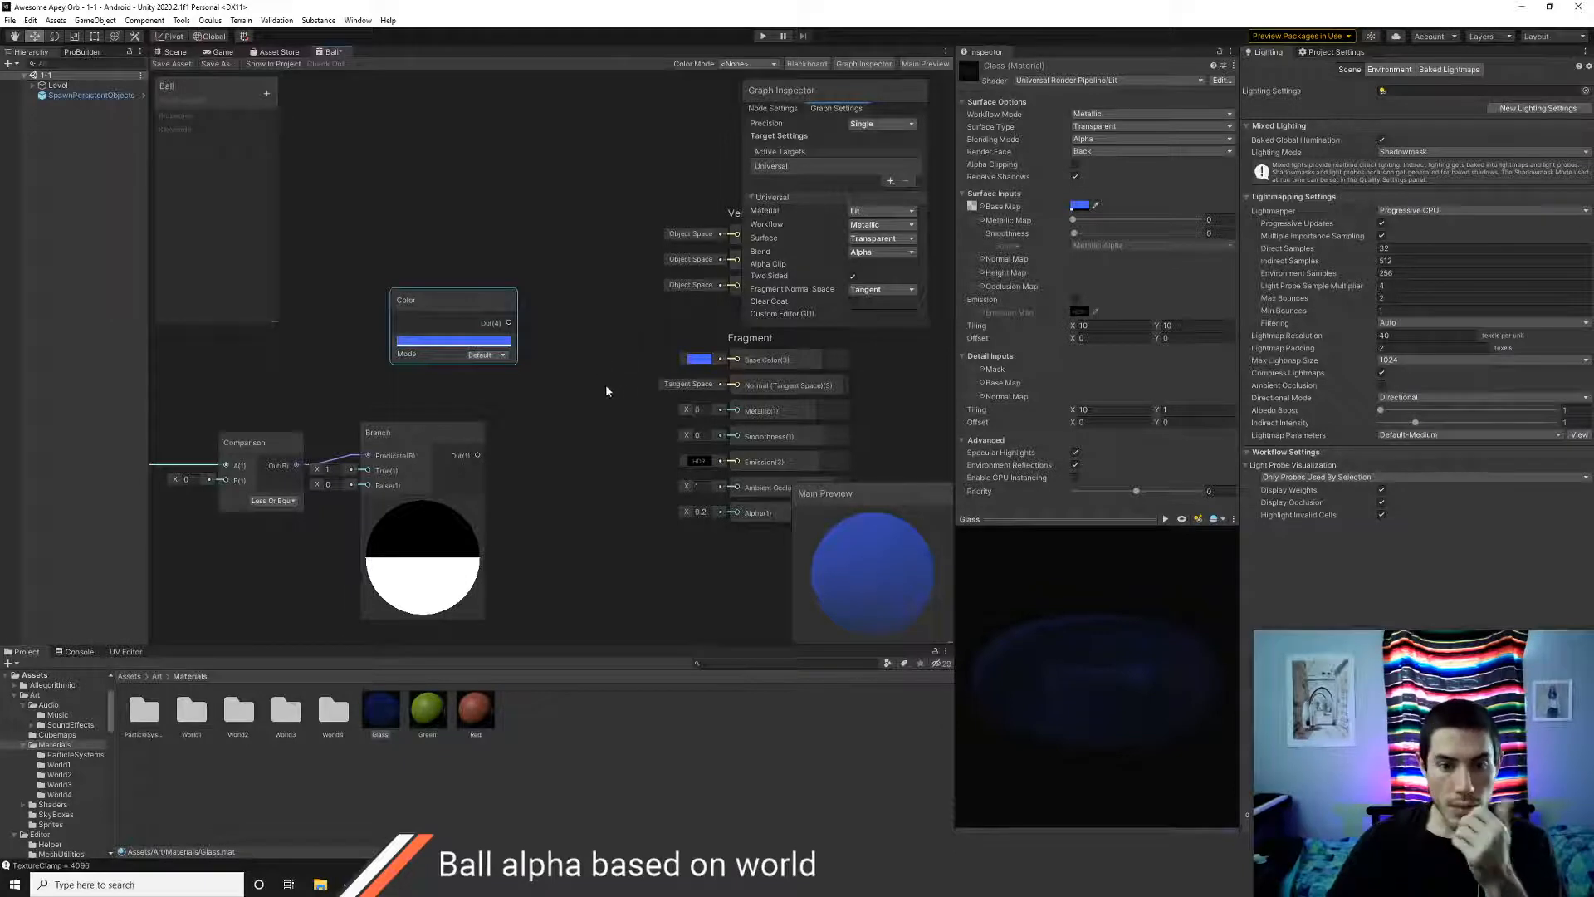
pyautogui.moveTo(606, 391); pyautogui.dragTo(615, 386, button='middle')
pyautogui.moveTo(508, 310); pyautogui.dragTo(443, 278)
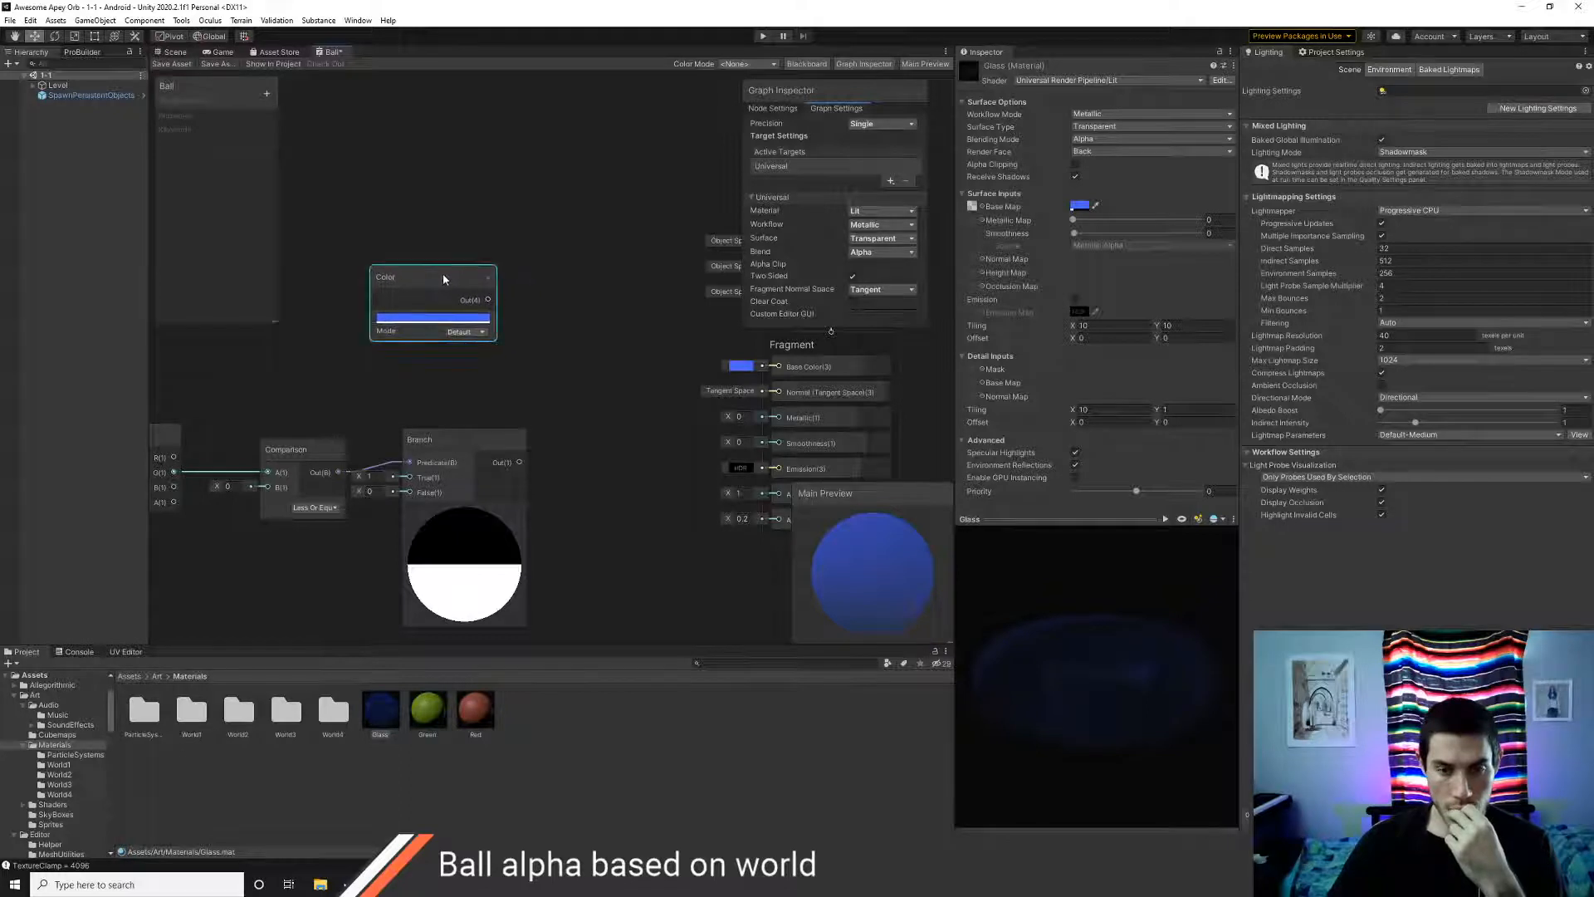
pyautogui.click(610, 336)
# - Connect the Branch output to the Fragment Alpha input and rotate the main preview to inspect the transparency
pyautogui.moveTo(603, 336); pyautogui.dragTo(515, 325, button='middle')
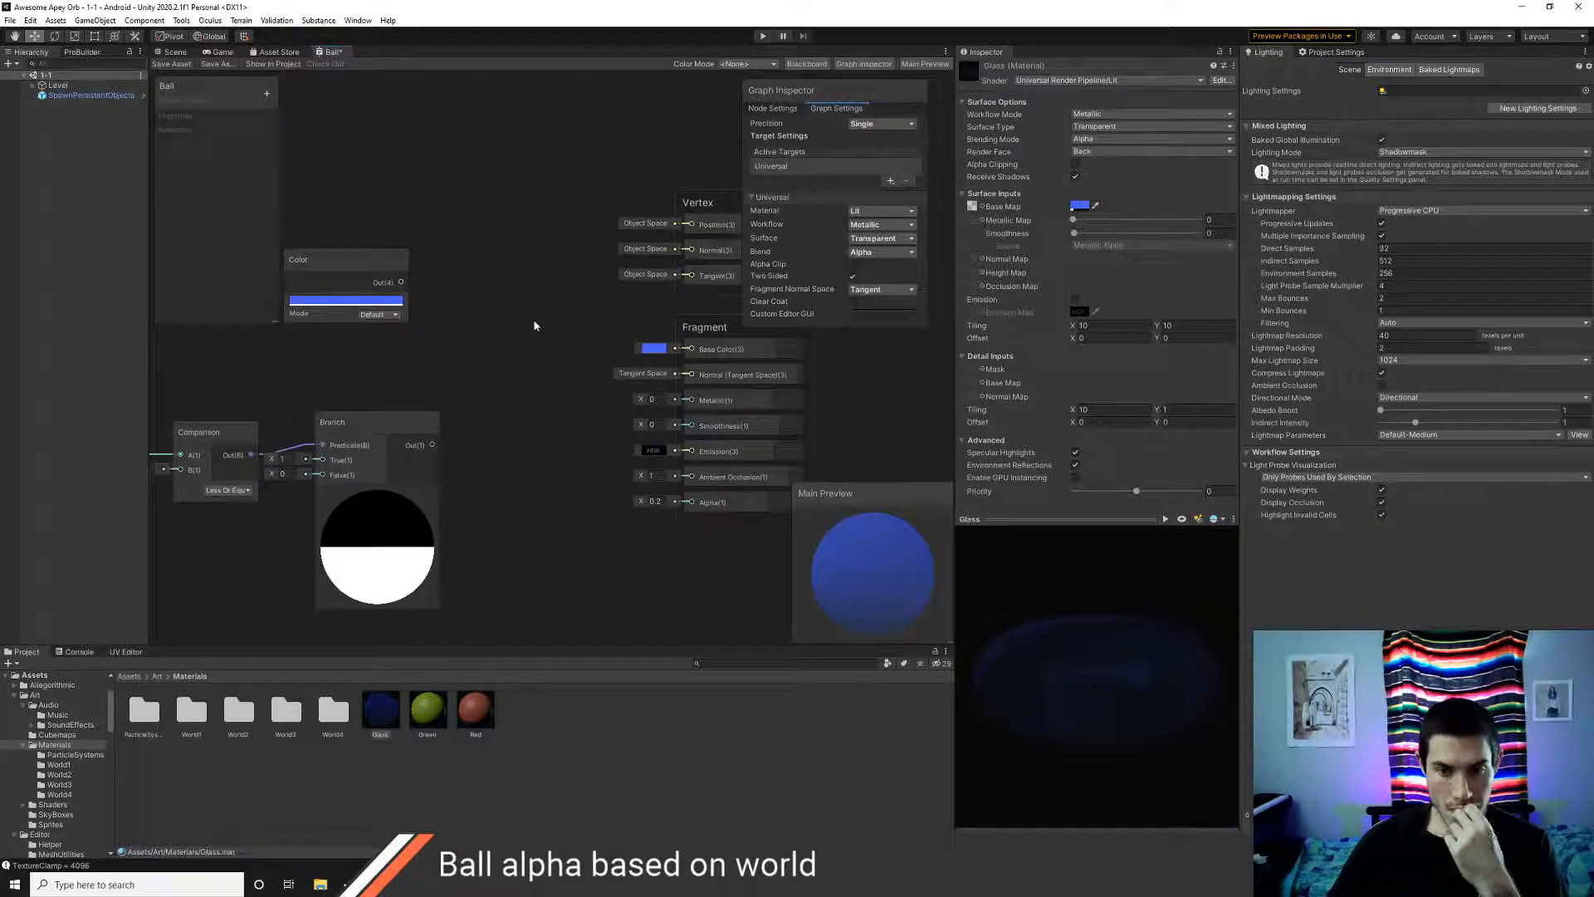
pyautogui.moveTo(544, 406); pyautogui.dragTo(498, 366, button='middle')
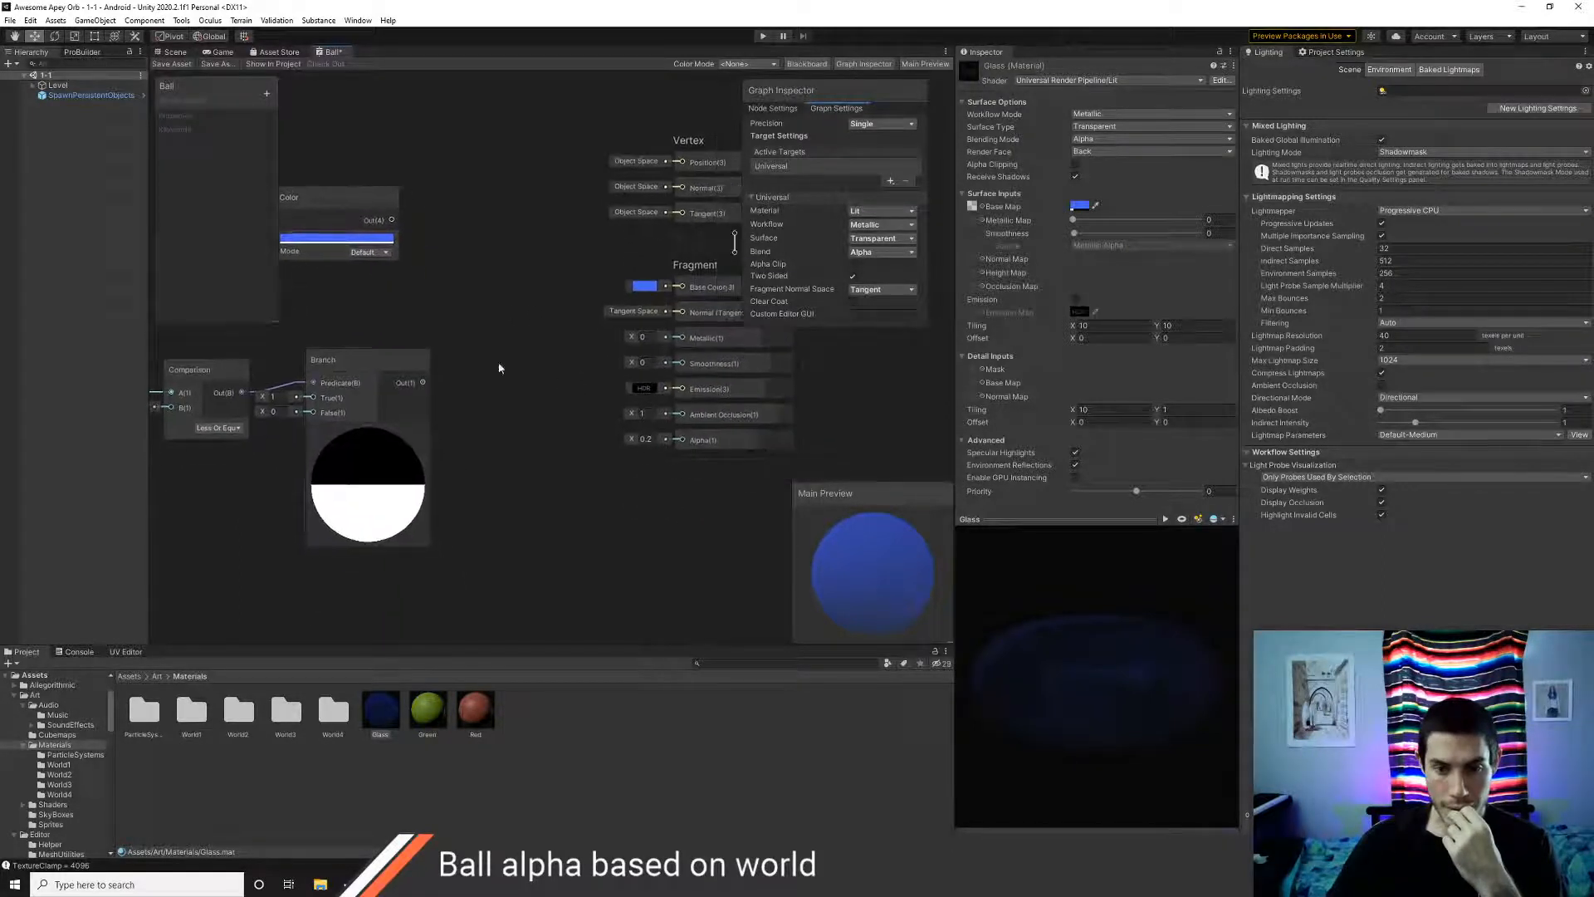
pyautogui.moveTo(423, 382); pyautogui.dragTo(674, 442)
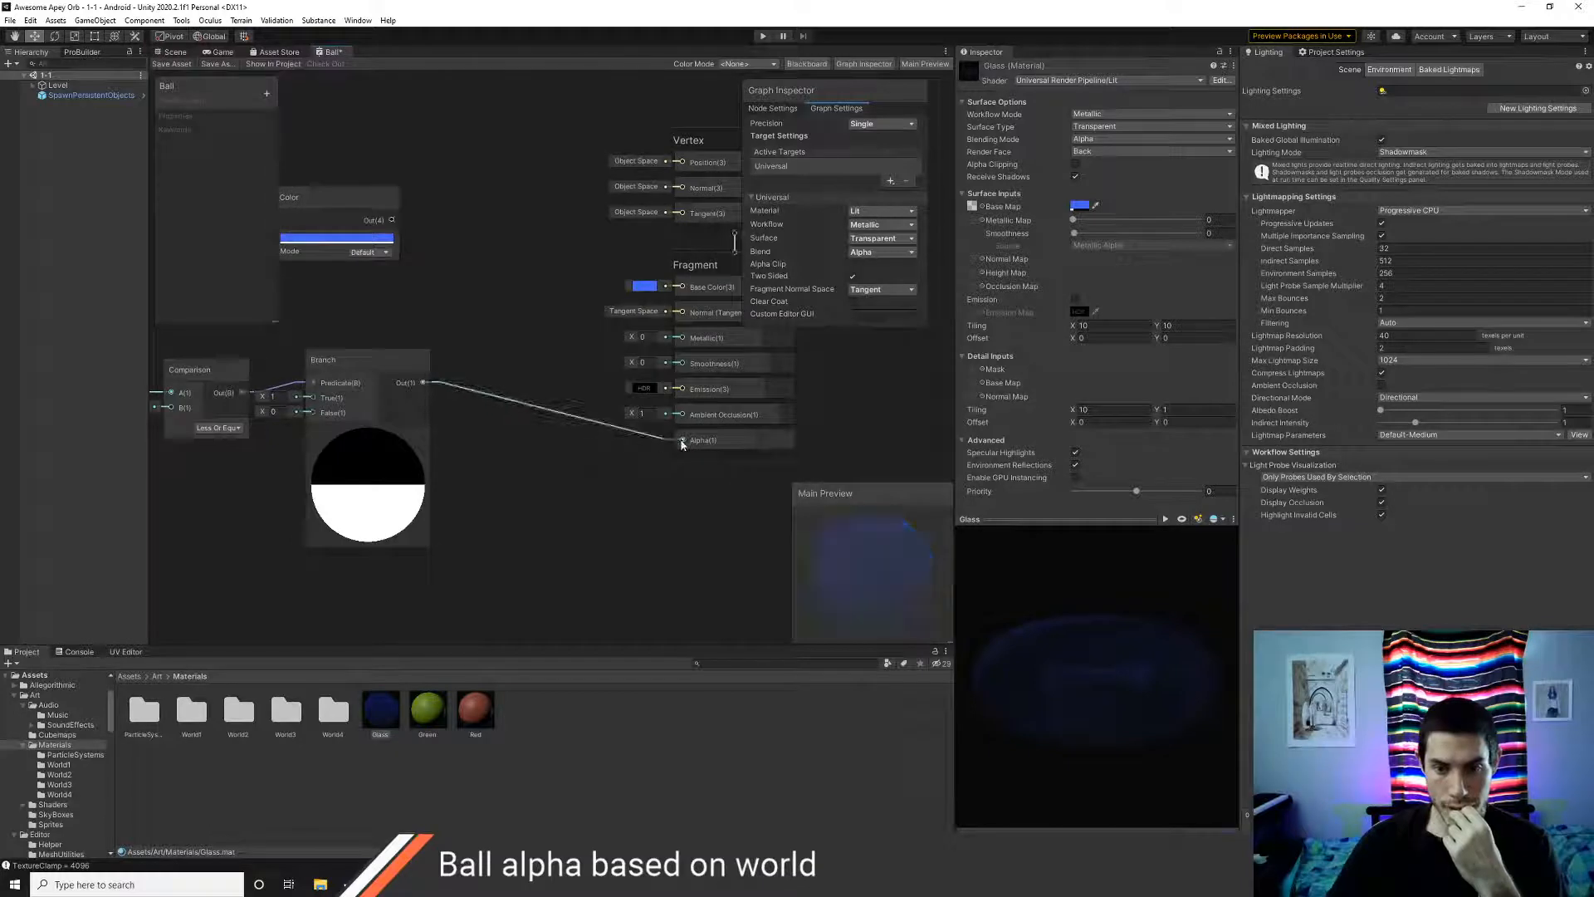
pyautogui.moveTo(888, 560)
pyautogui.mouseDown()
pyautogui.moveTo(839, 620)
pyautogui.moveTo(904, 586)
pyautogui.mouseUp()
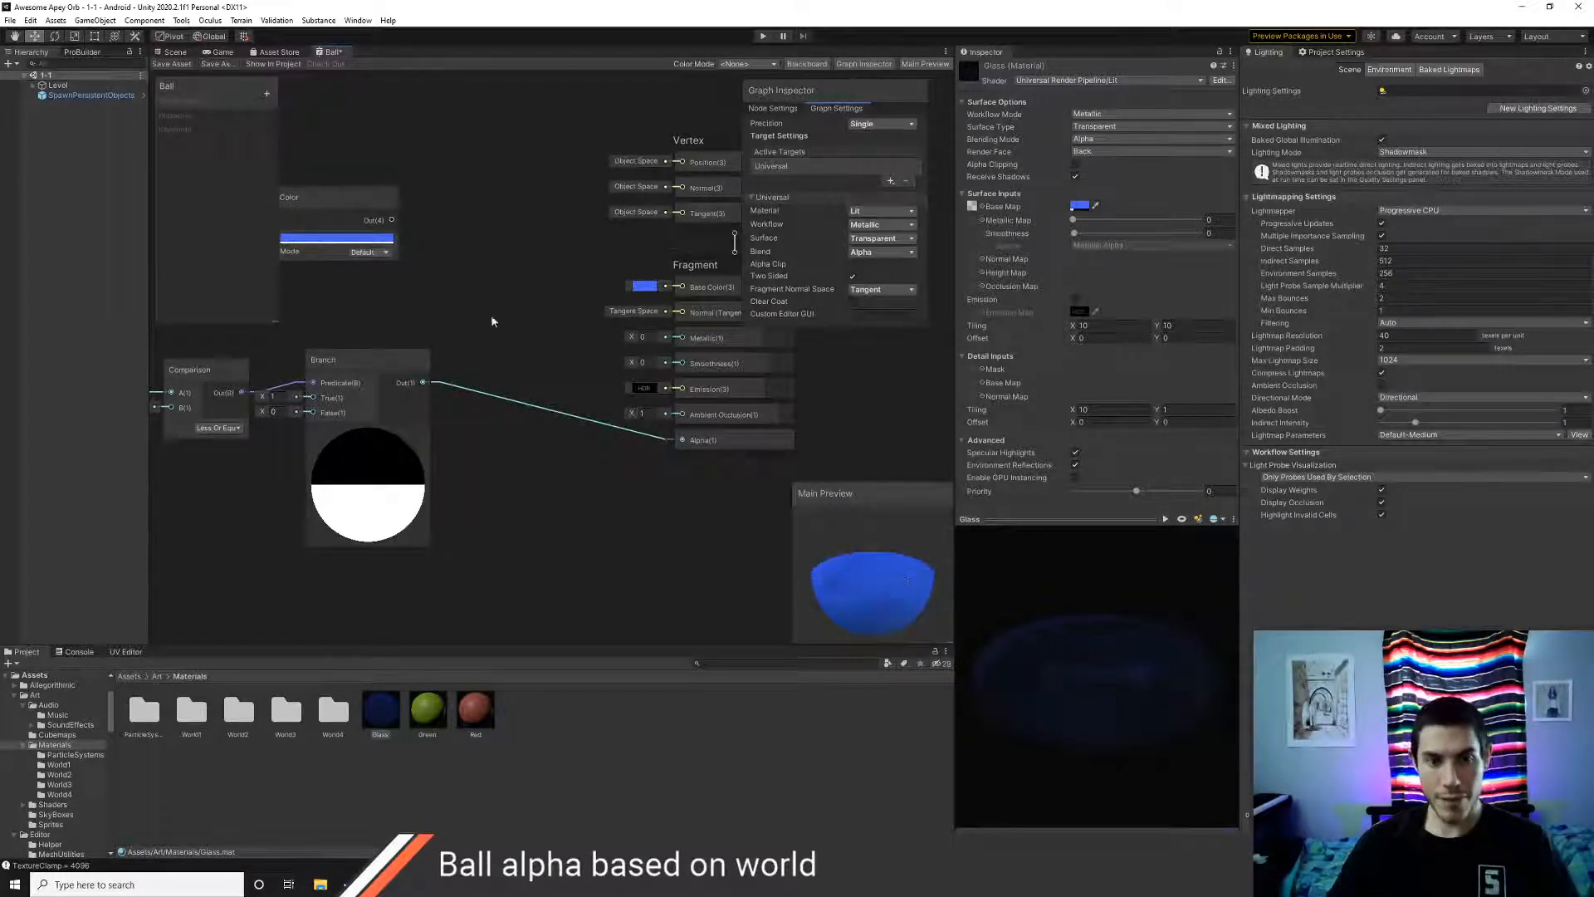
# - Delete the unused Color node from the graph
pyautogui.click(332, 199)
pyautogui.rightClick(321, 197)
pyautogui.click(352, 254)
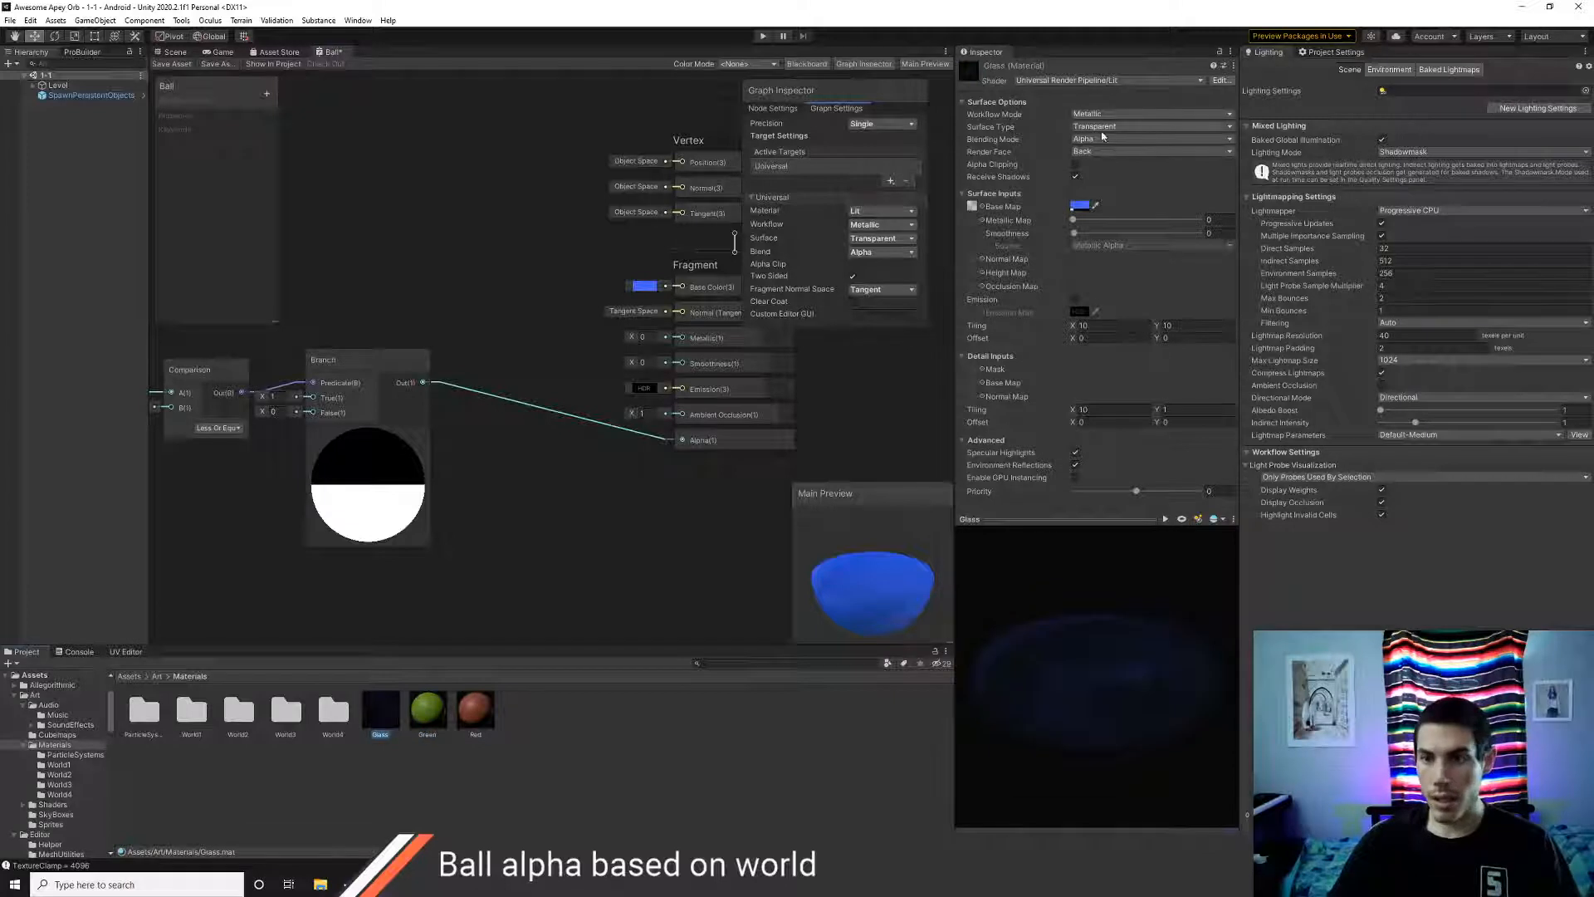
# - Assign the Shader Graphs/Ball shader to the Glass material and rotate its preview
pyautogui.click(1100, 80)
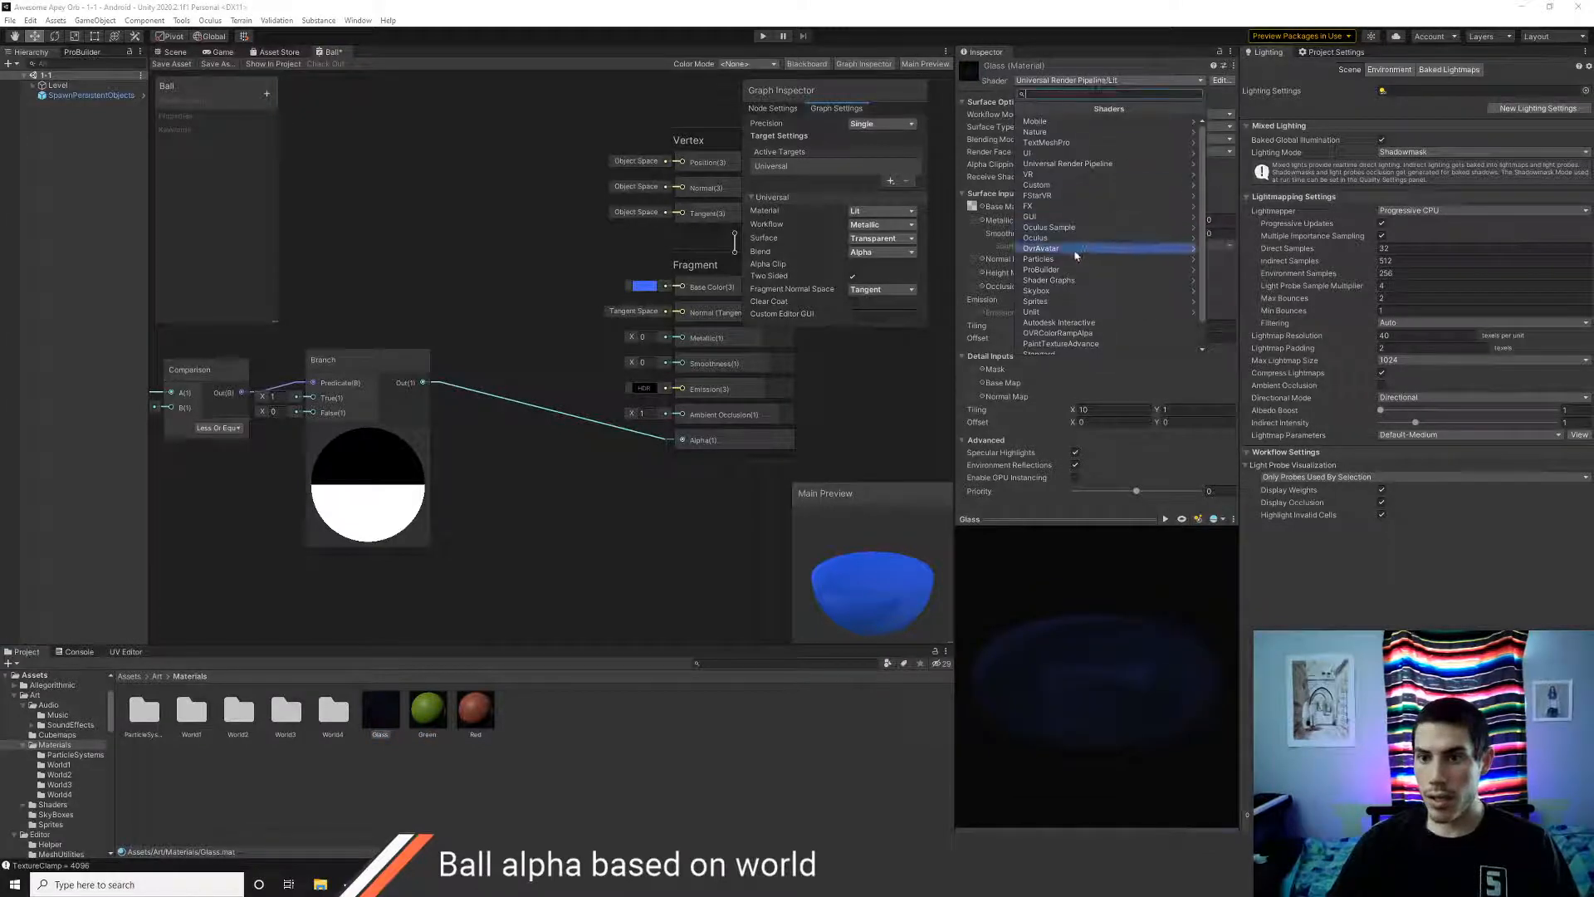
pyautogui.click(1066, 280)
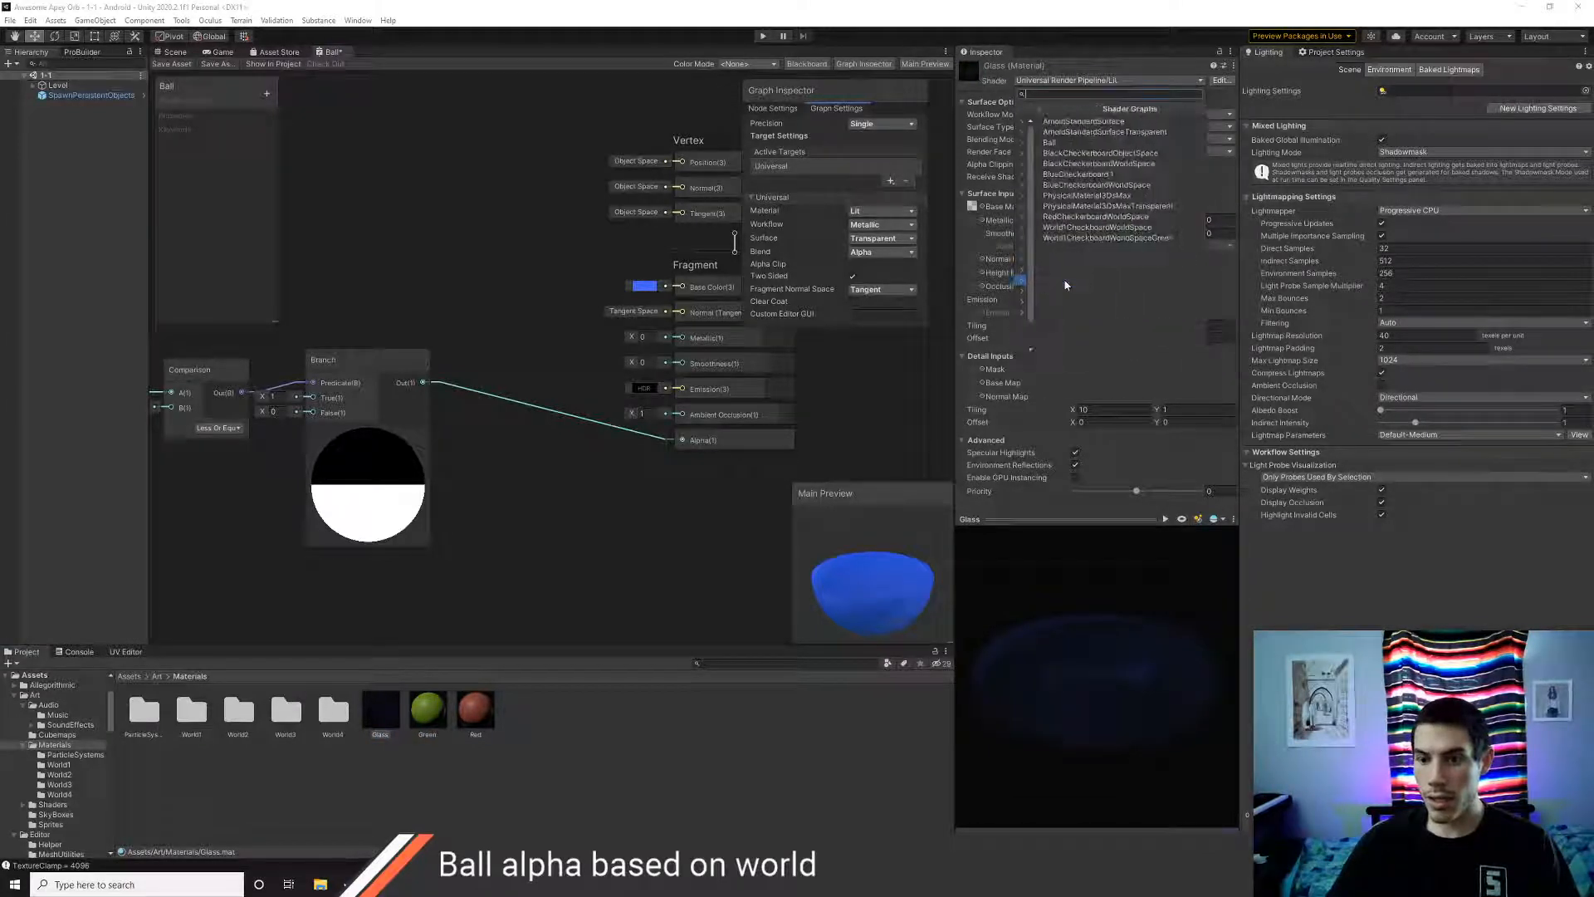
pyautogui.click(1051, 142)
pyautogui.moveTo(1069, 664); pyautogui.dragTo(962, 632)
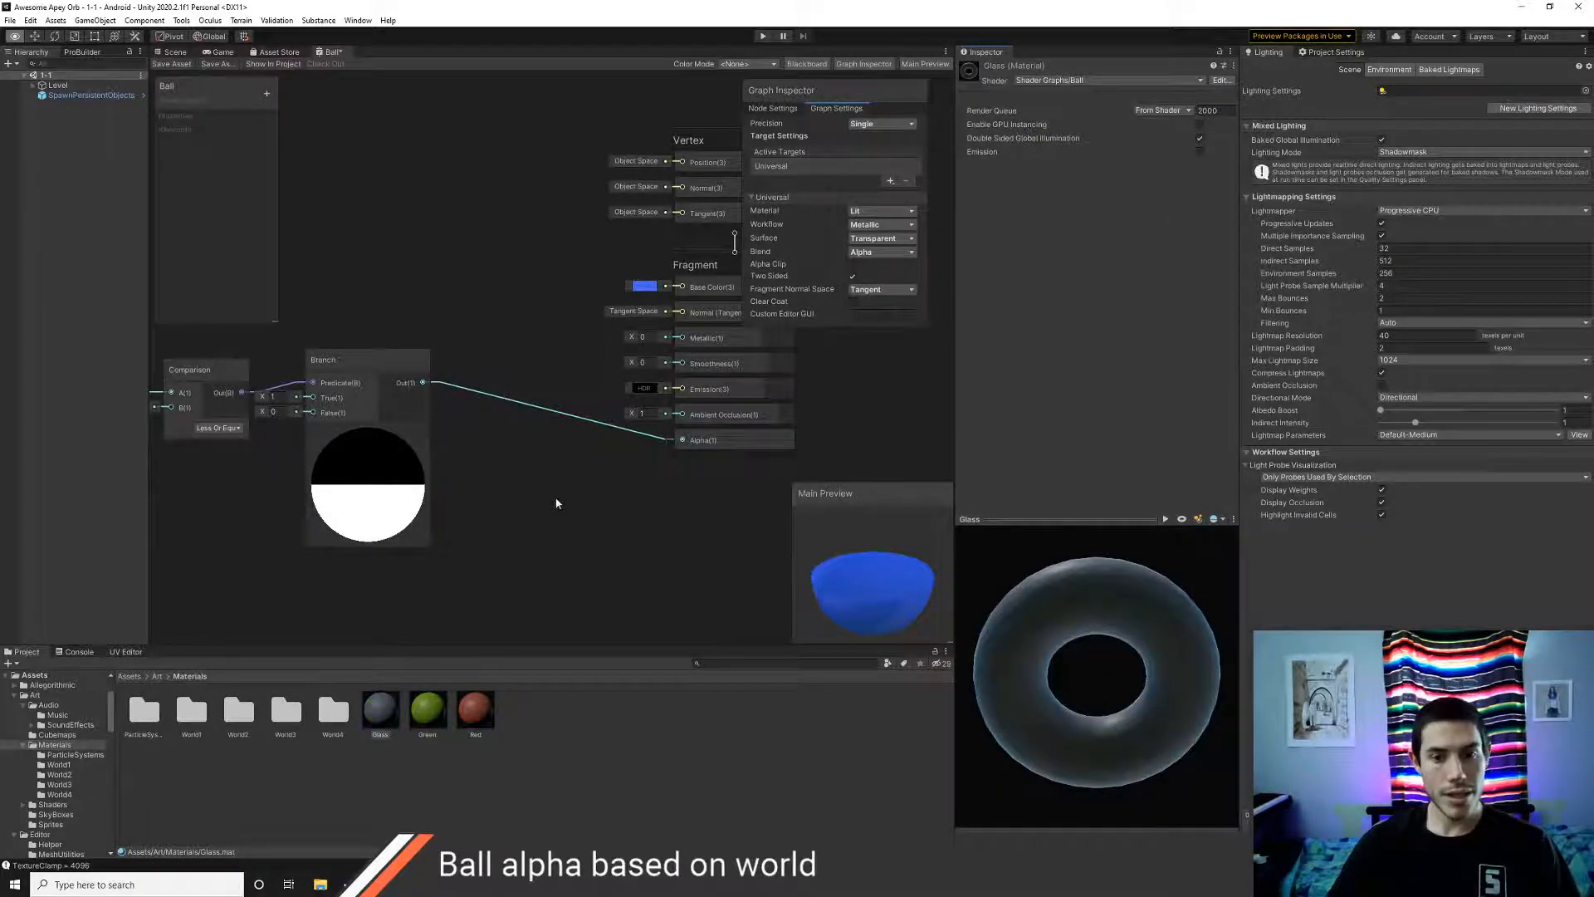
pyautogui.hotkey('alt', 'Tab')
pyautogui.hotkey('alt', 'Tab')
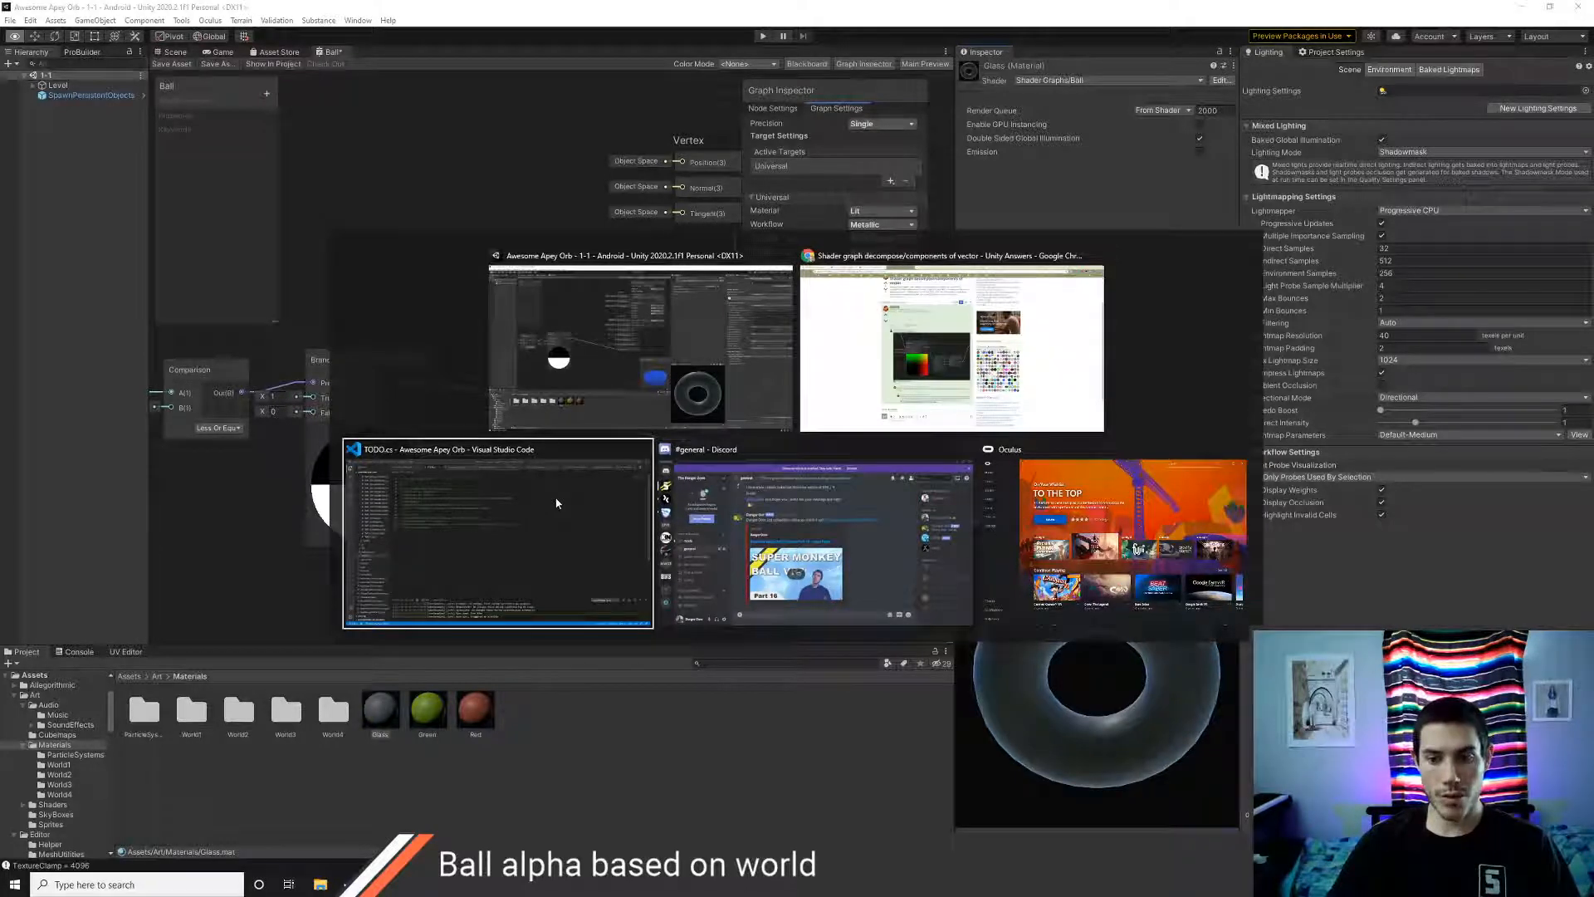
pyautogui.hotkey('alt', 'Tab')
pyautogui.hotkey('alt', 'Tab')
pyautogui.hotkey('alt', 'Tab')
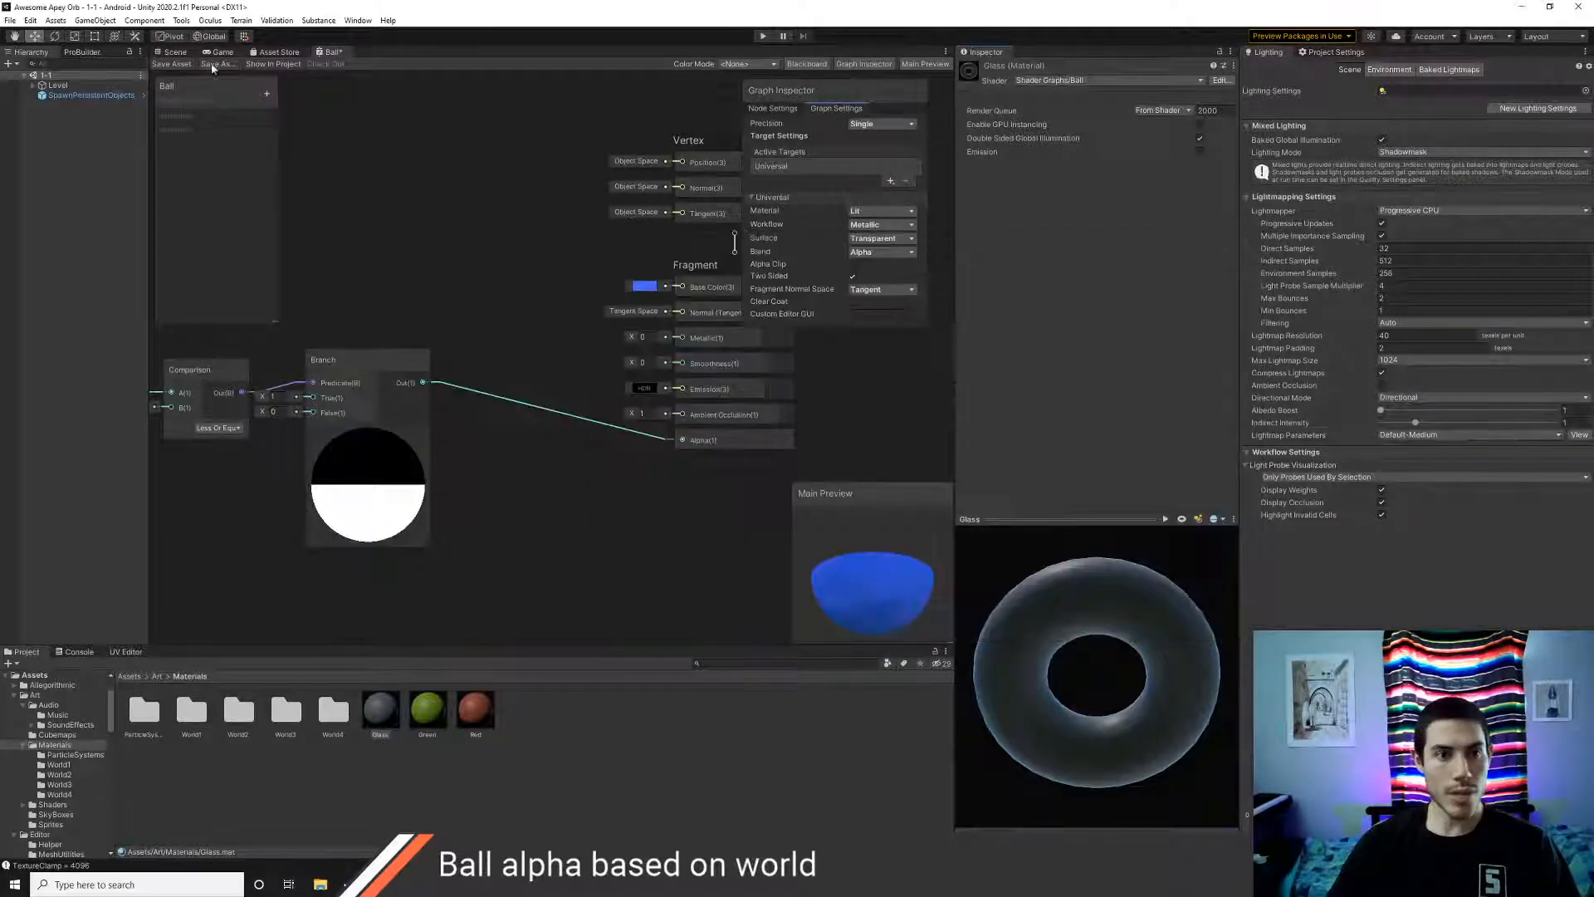
# - Run the level in play mode to check the ball's look with the Ball shader, and stop it
pyautogui.click(174, 52)
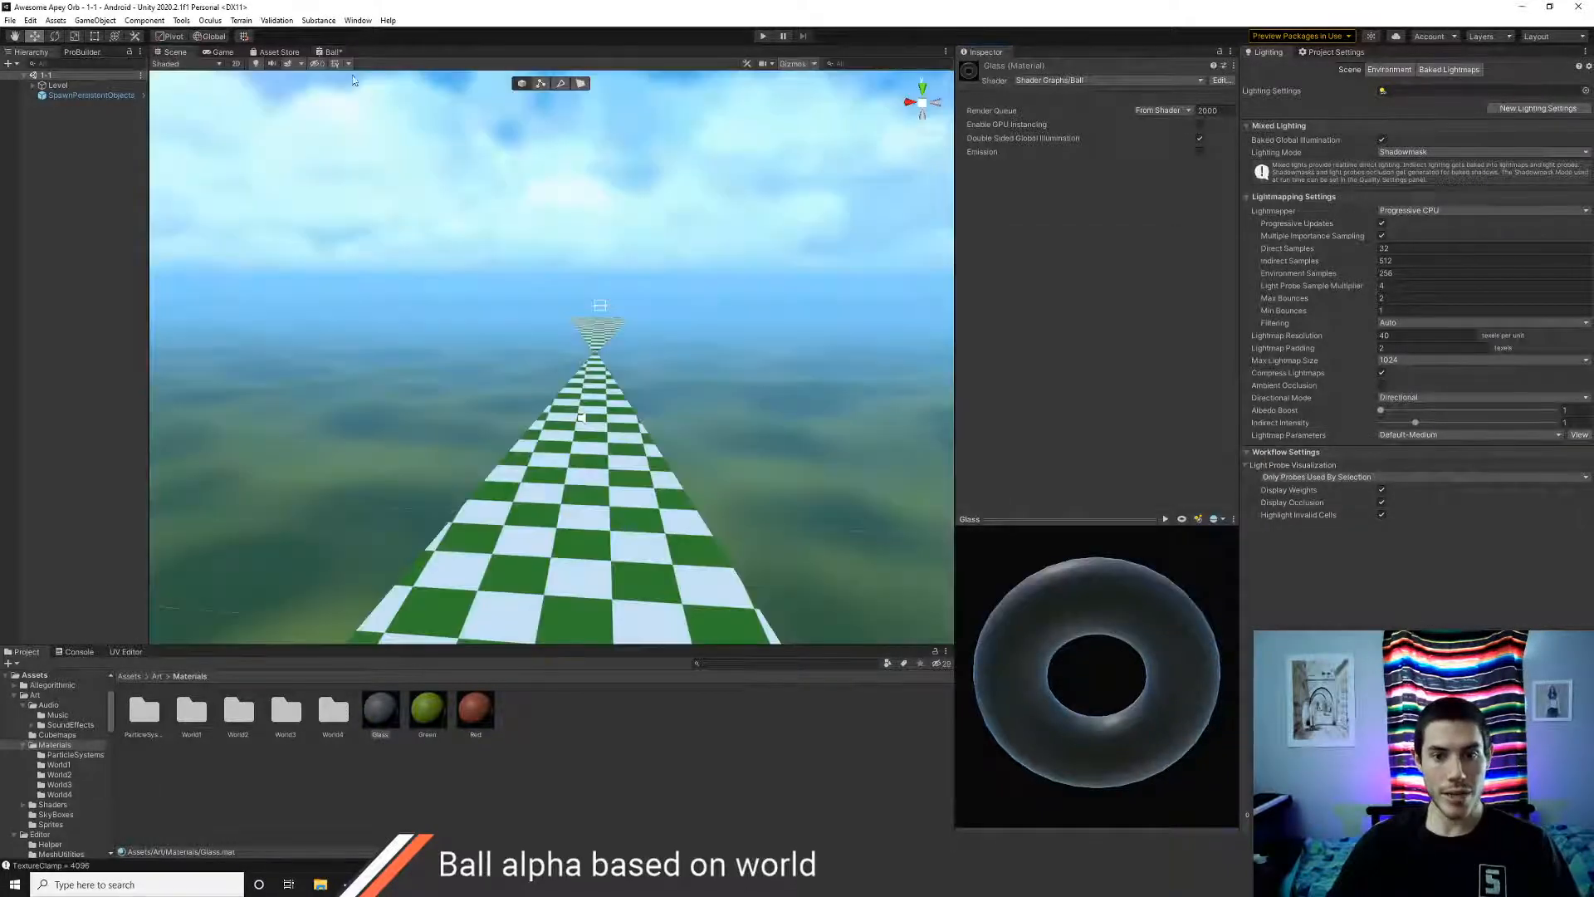
pyautogui.click(761, 37)
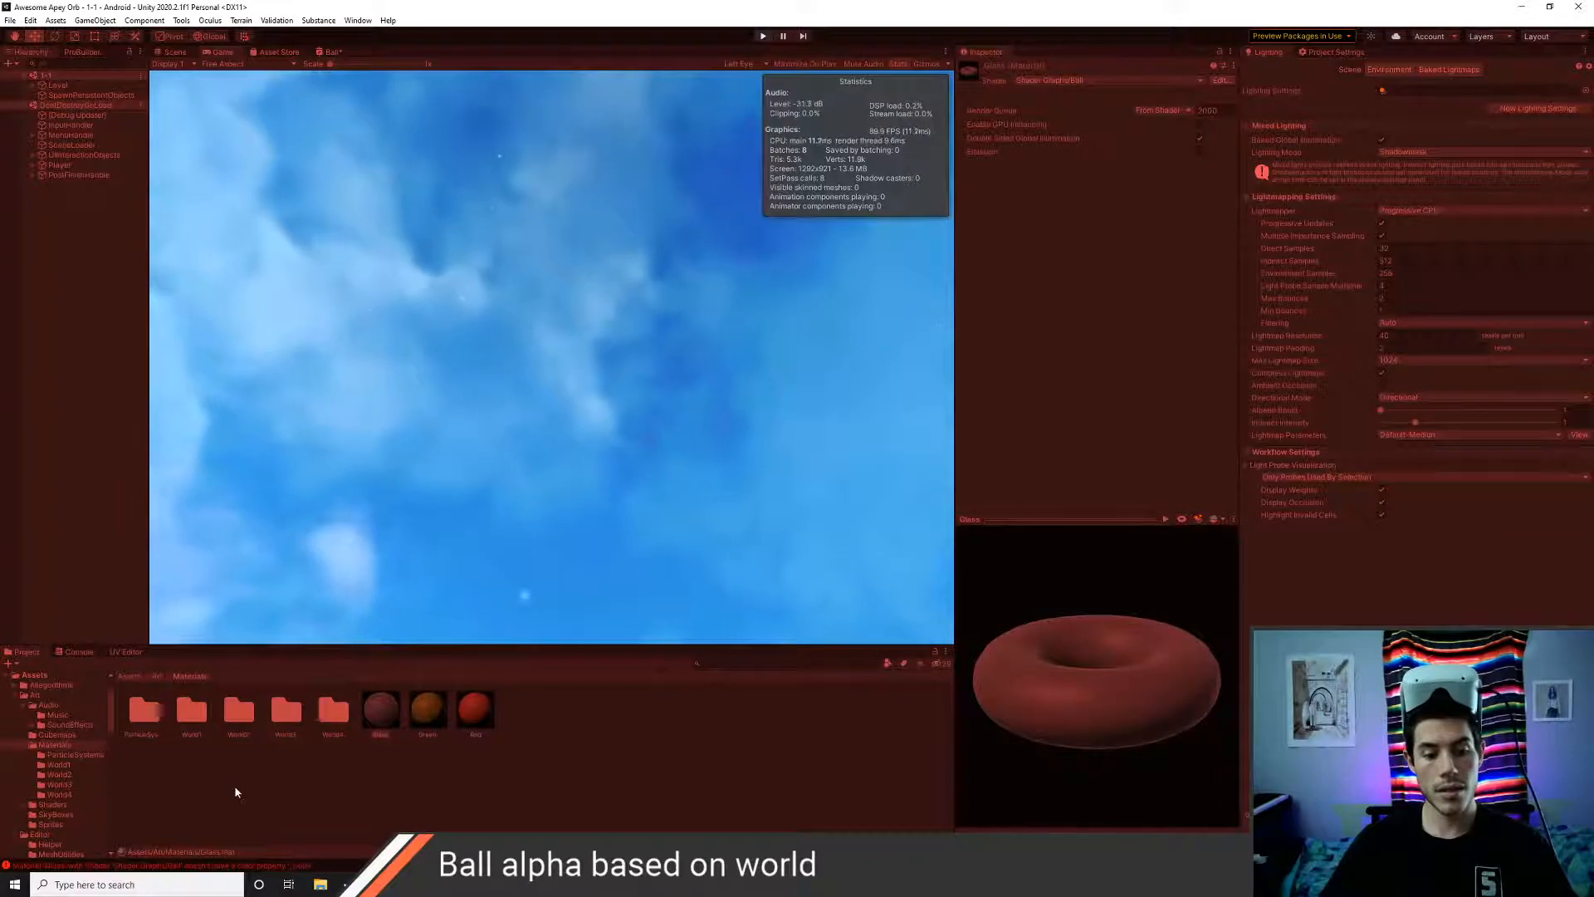
pyautogui.hotkey('ctrl', 'p')
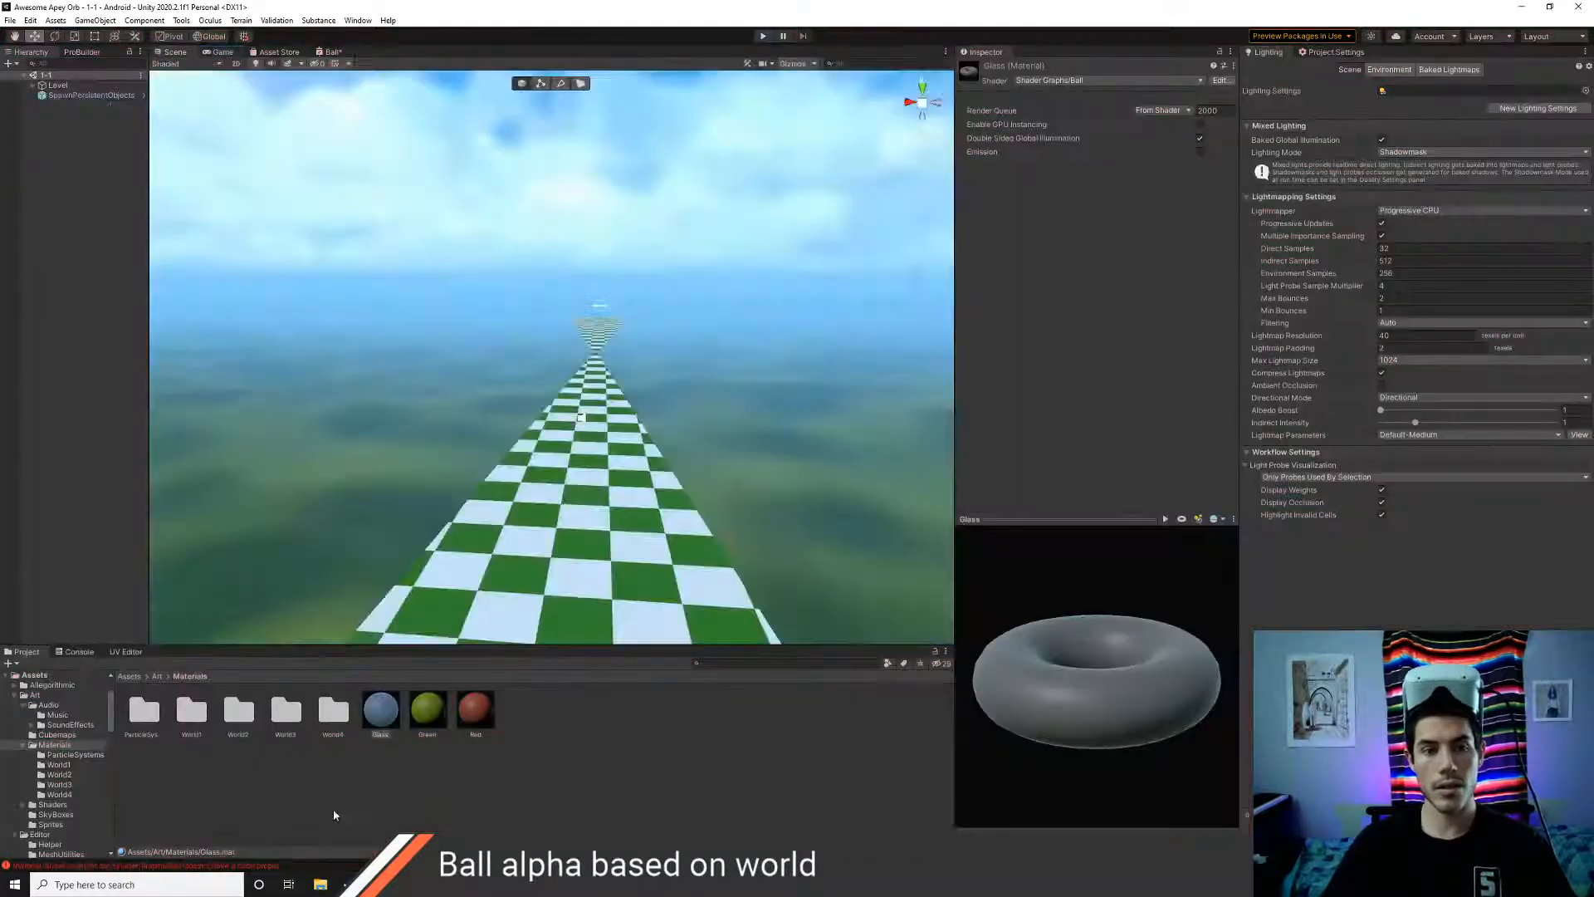
# - Save the Ball shader graph and test the level again in play mode, stopping it after the check
pyautogui.click(332, 51)
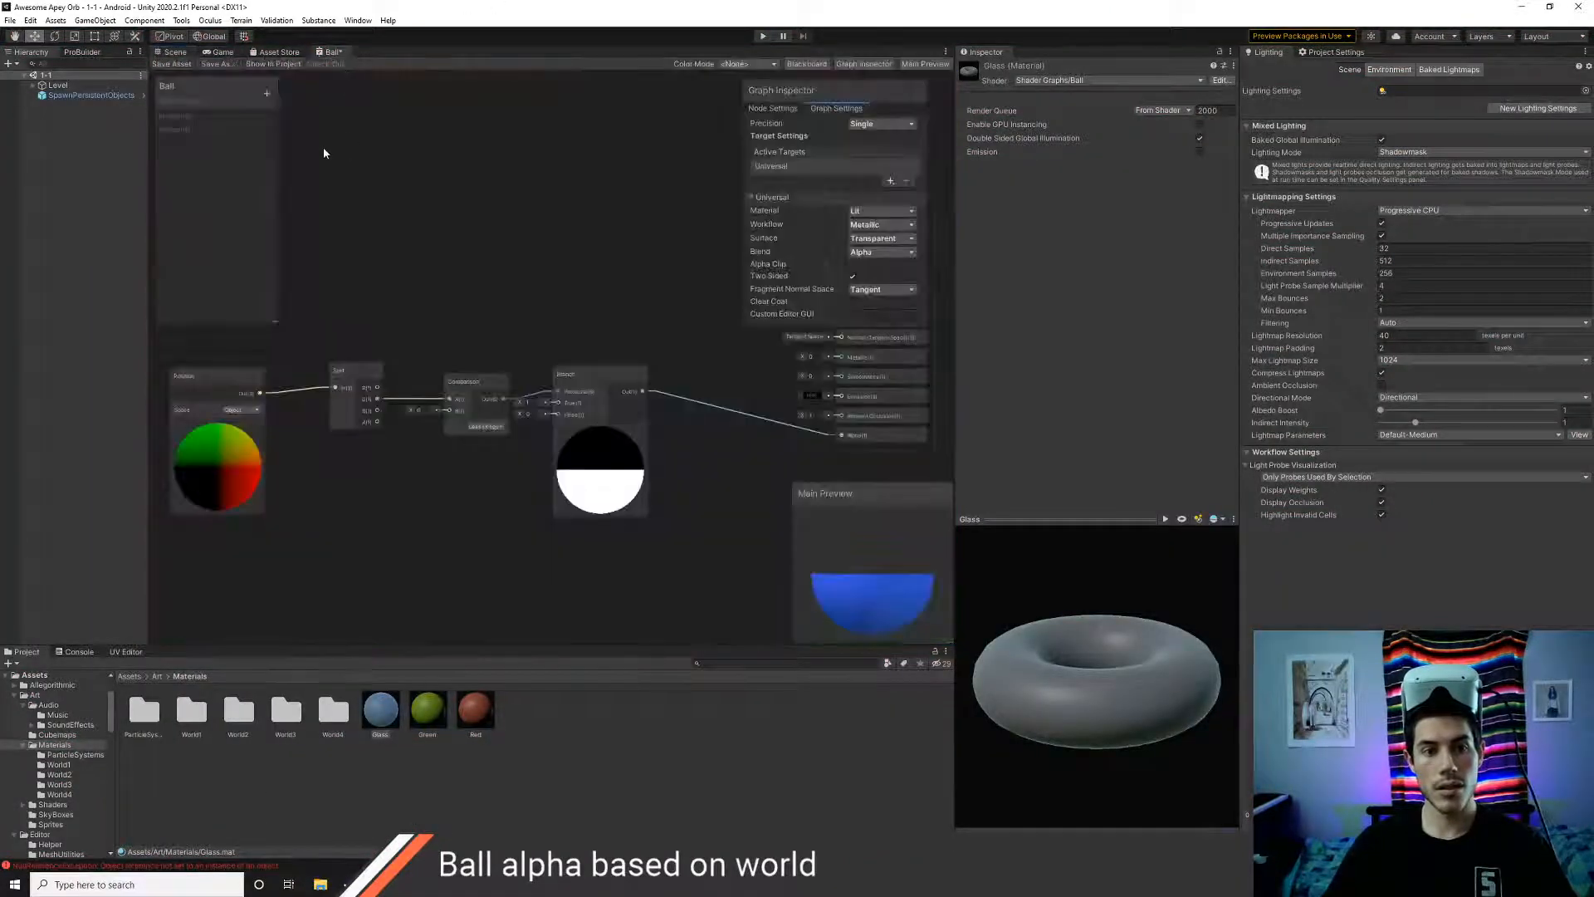
pyautogui.click(171, 63)
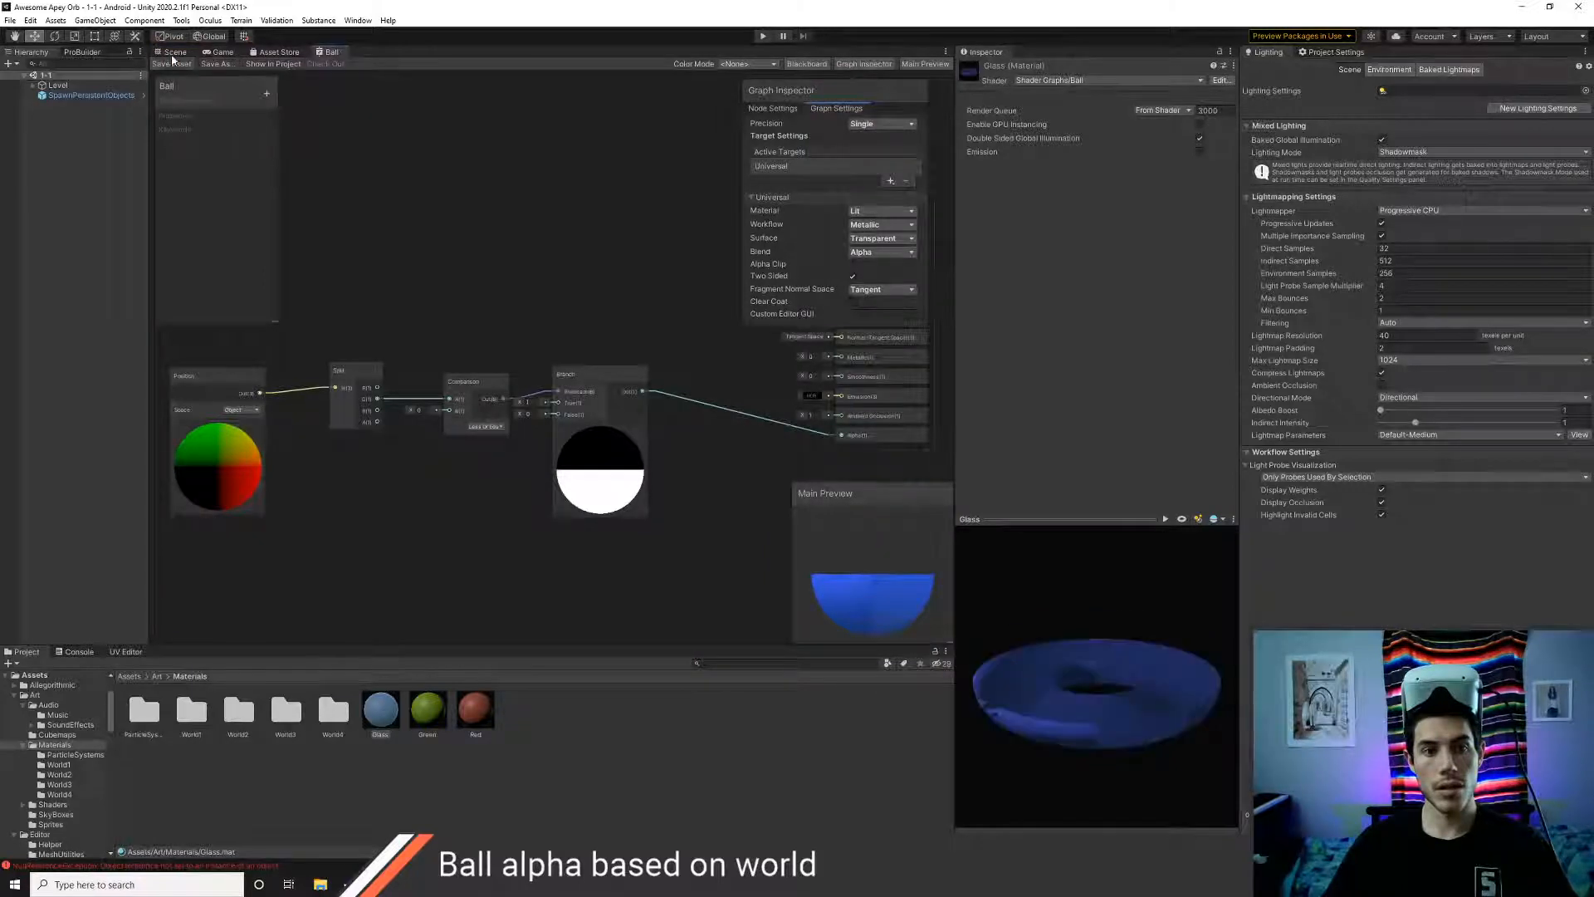
pyautogui.click(173, 53)
pyautogui.moveTo(619, 450); pyautogui.dragTo(608, 379, button='middle')
pyautogui.moveTo(641, 335); pyautogui.dragTo(644, 381, button='middle')
pyautogui.click(763, 36)
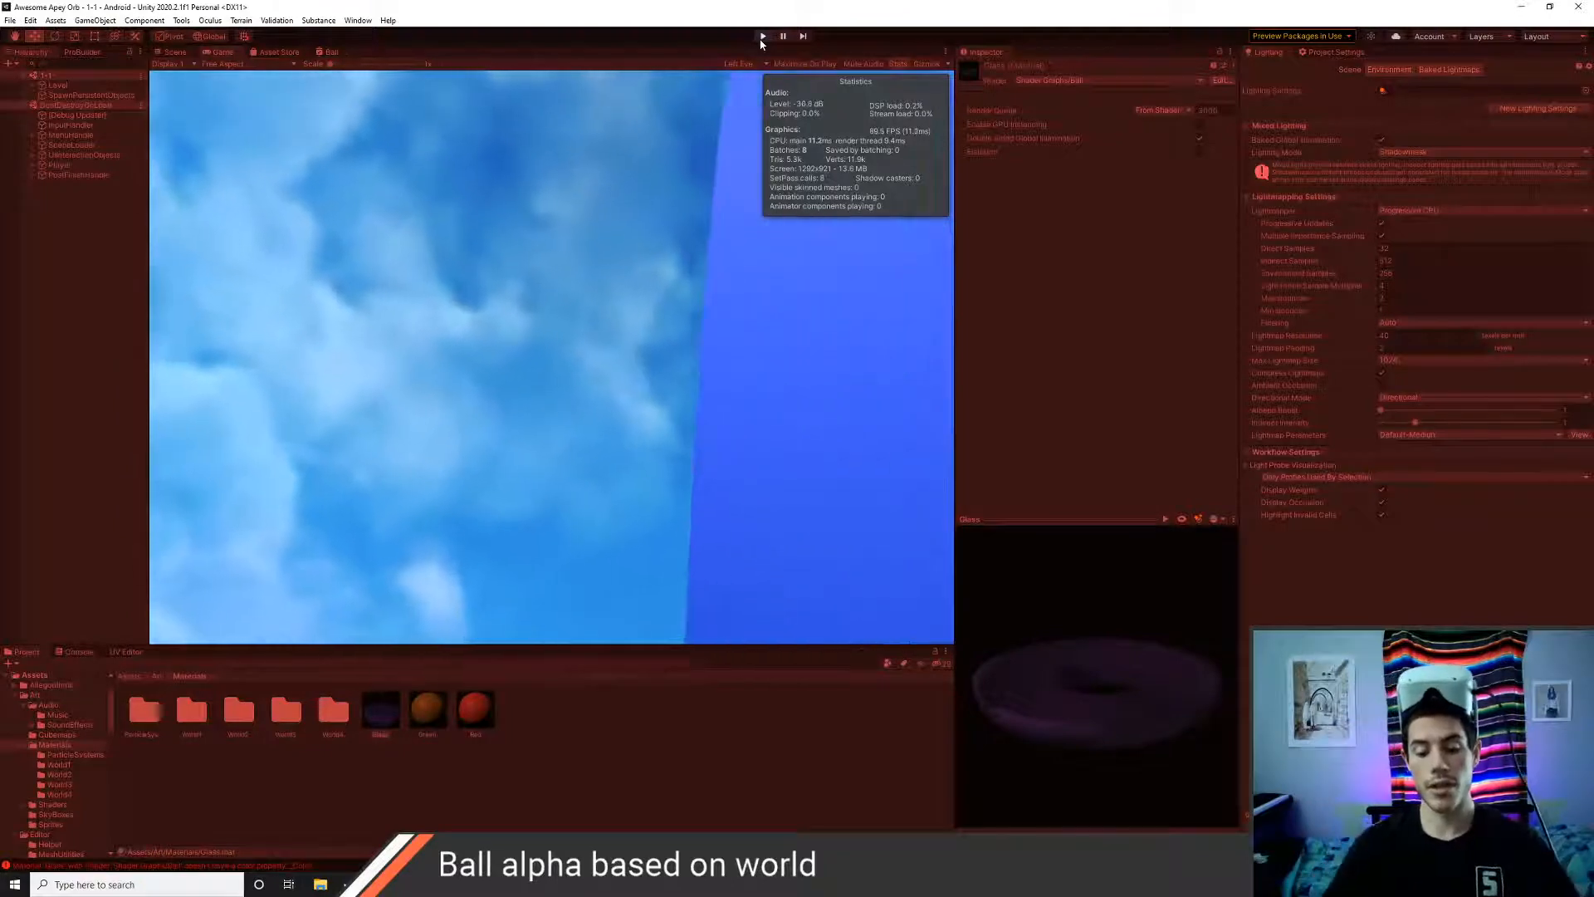
pyautogui.click(760, 40)
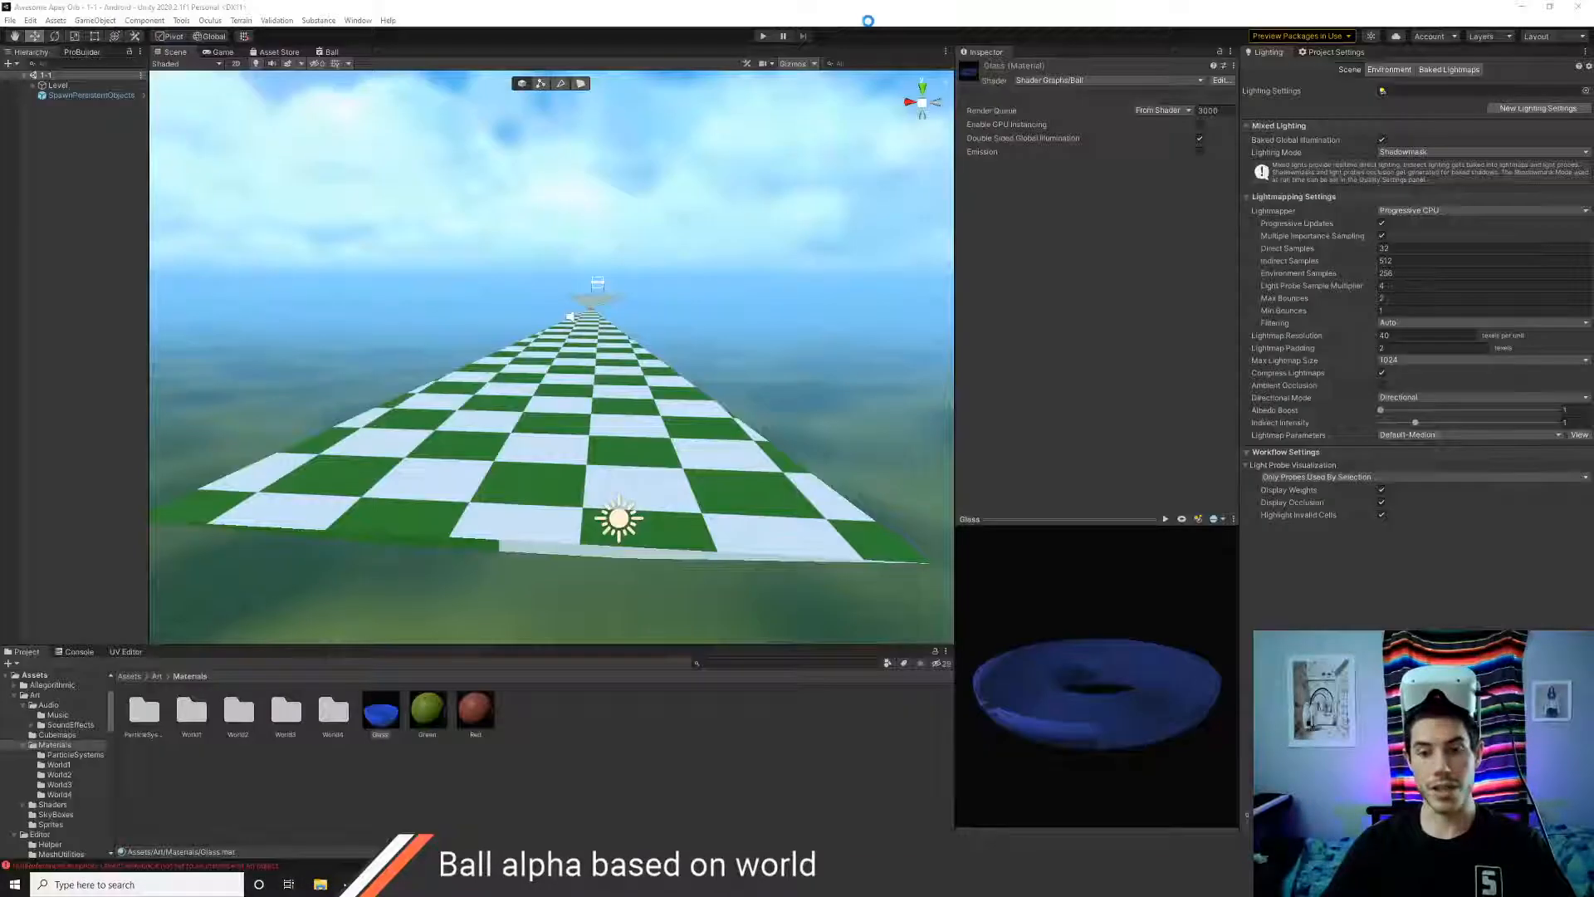
# - Set the Branch node's True value to 0.2 and its False value to 0.1
pyautogui.click(327, 52)
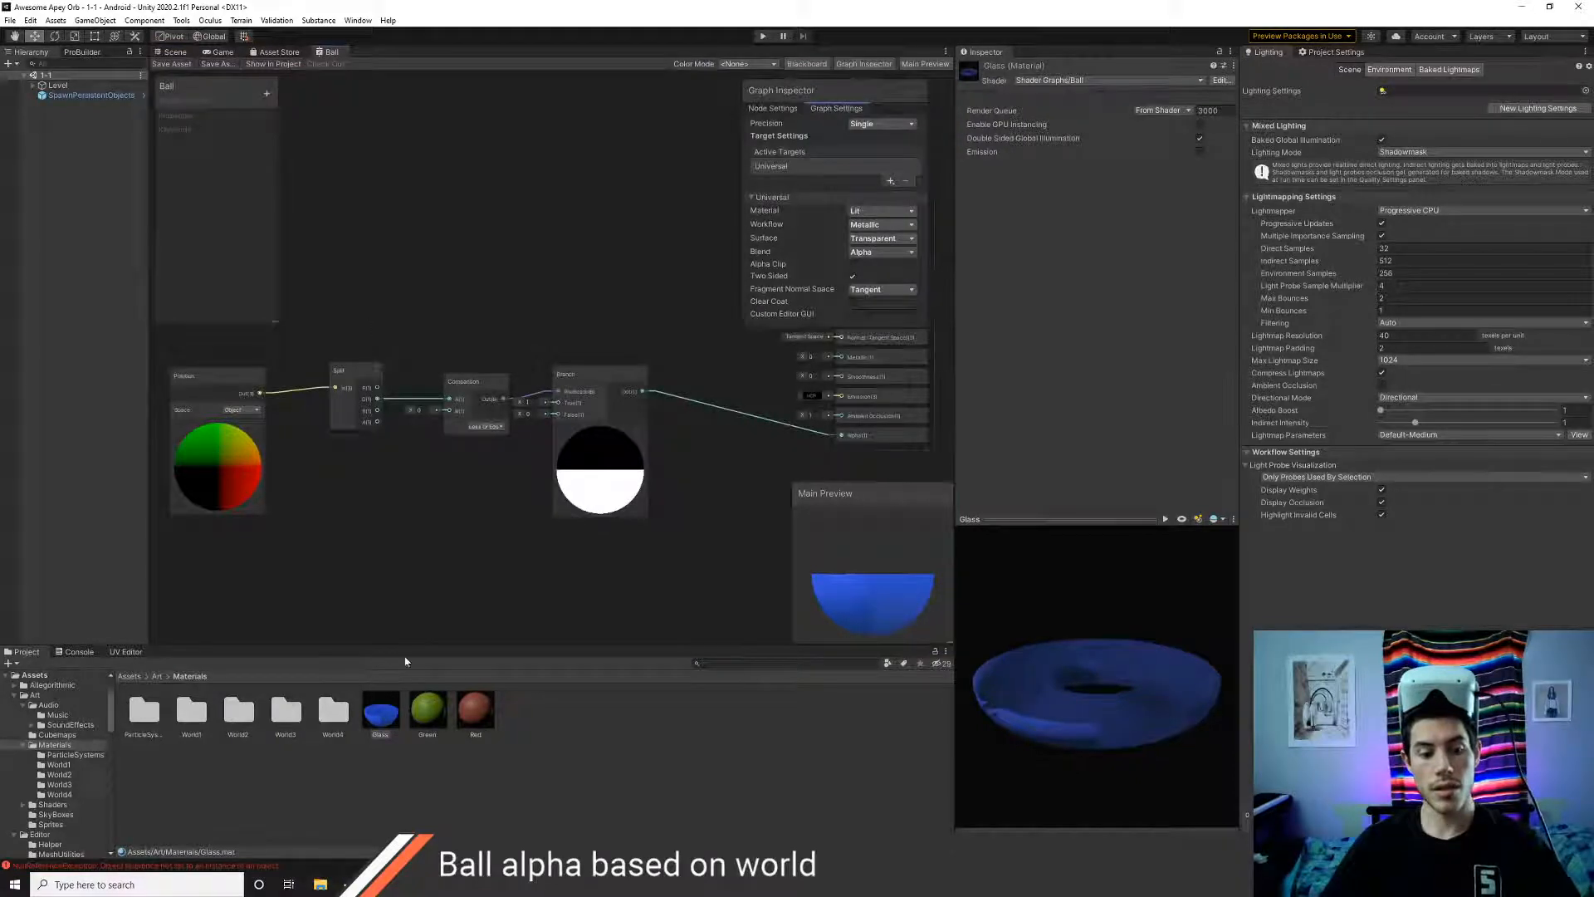
pyautogui.moveTo(722, 526); pyautogui.dragTo(660, 494, button='middle')
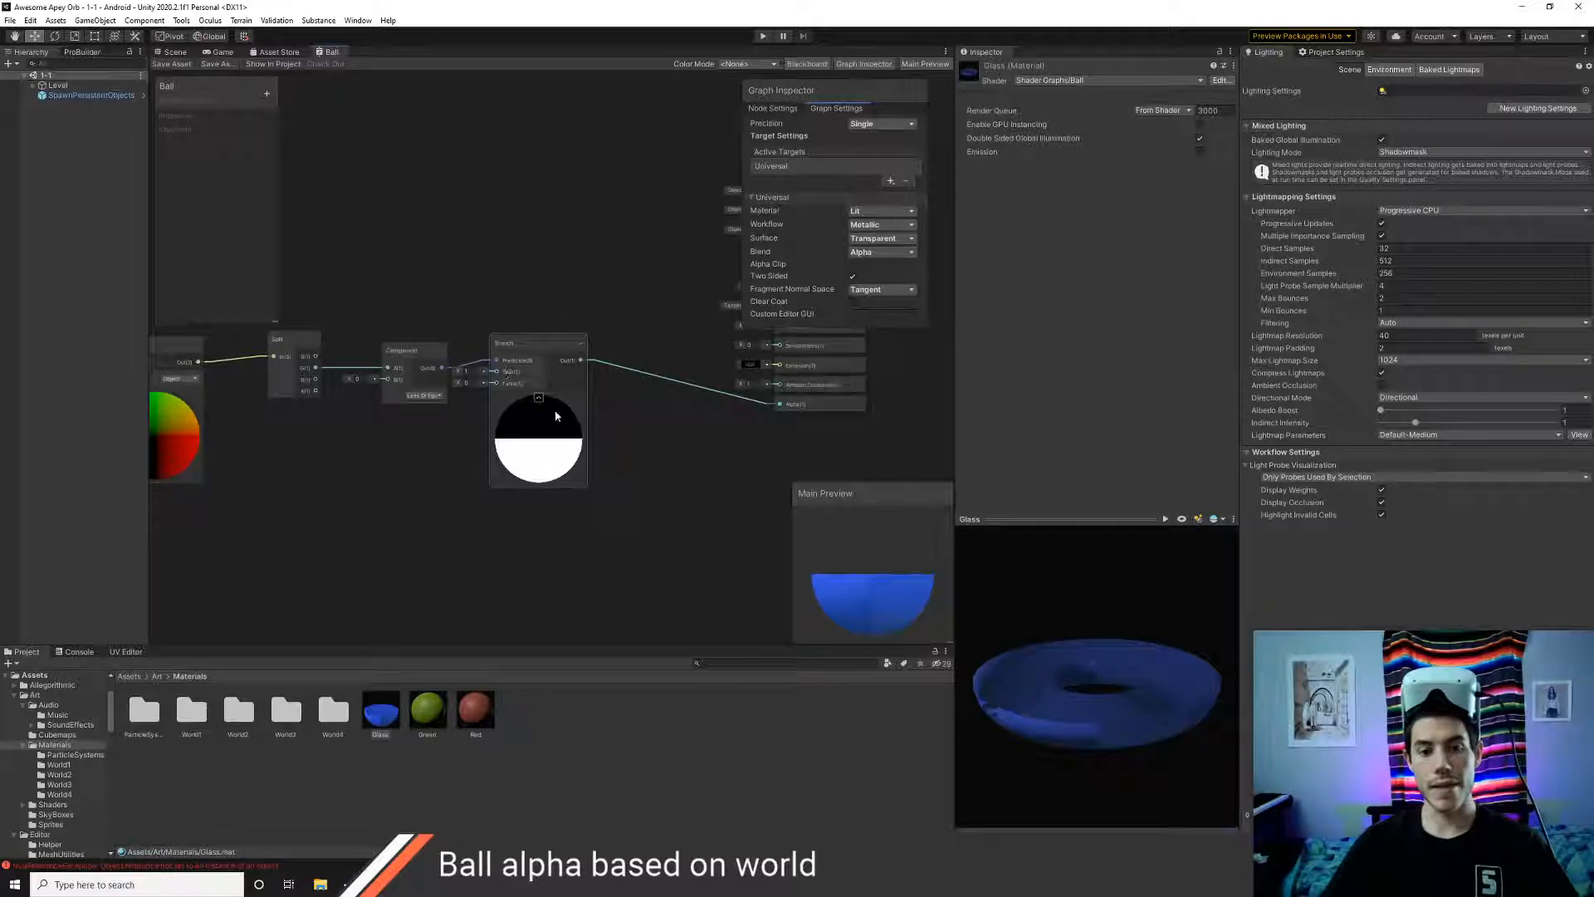
pyautogui.scroll(3, 559, 470)
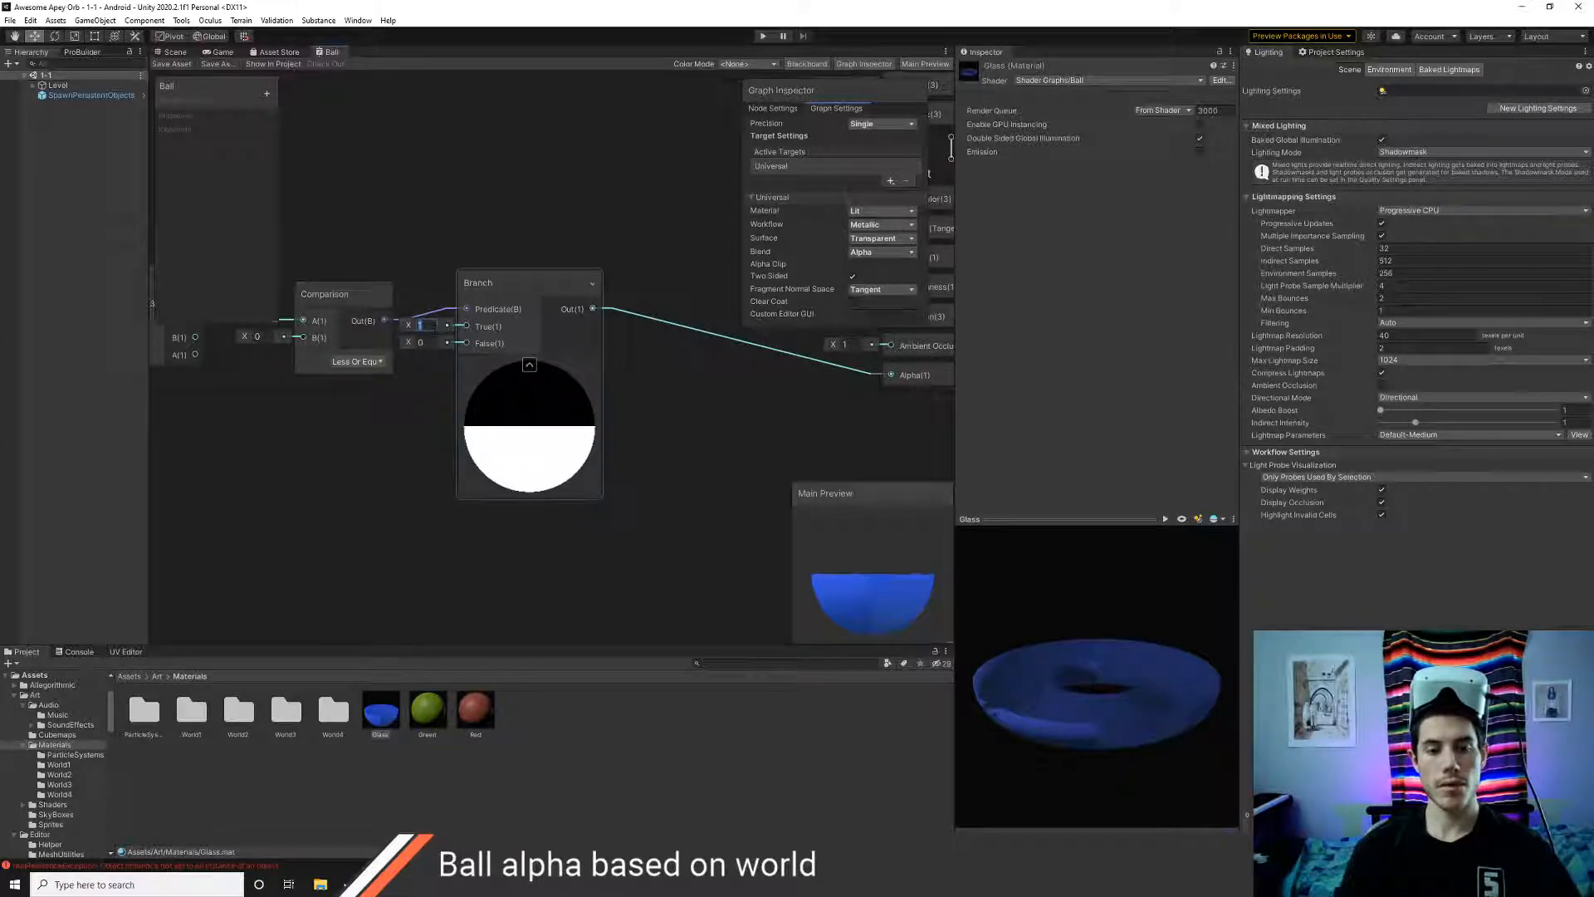
pyautogui.write('.1')
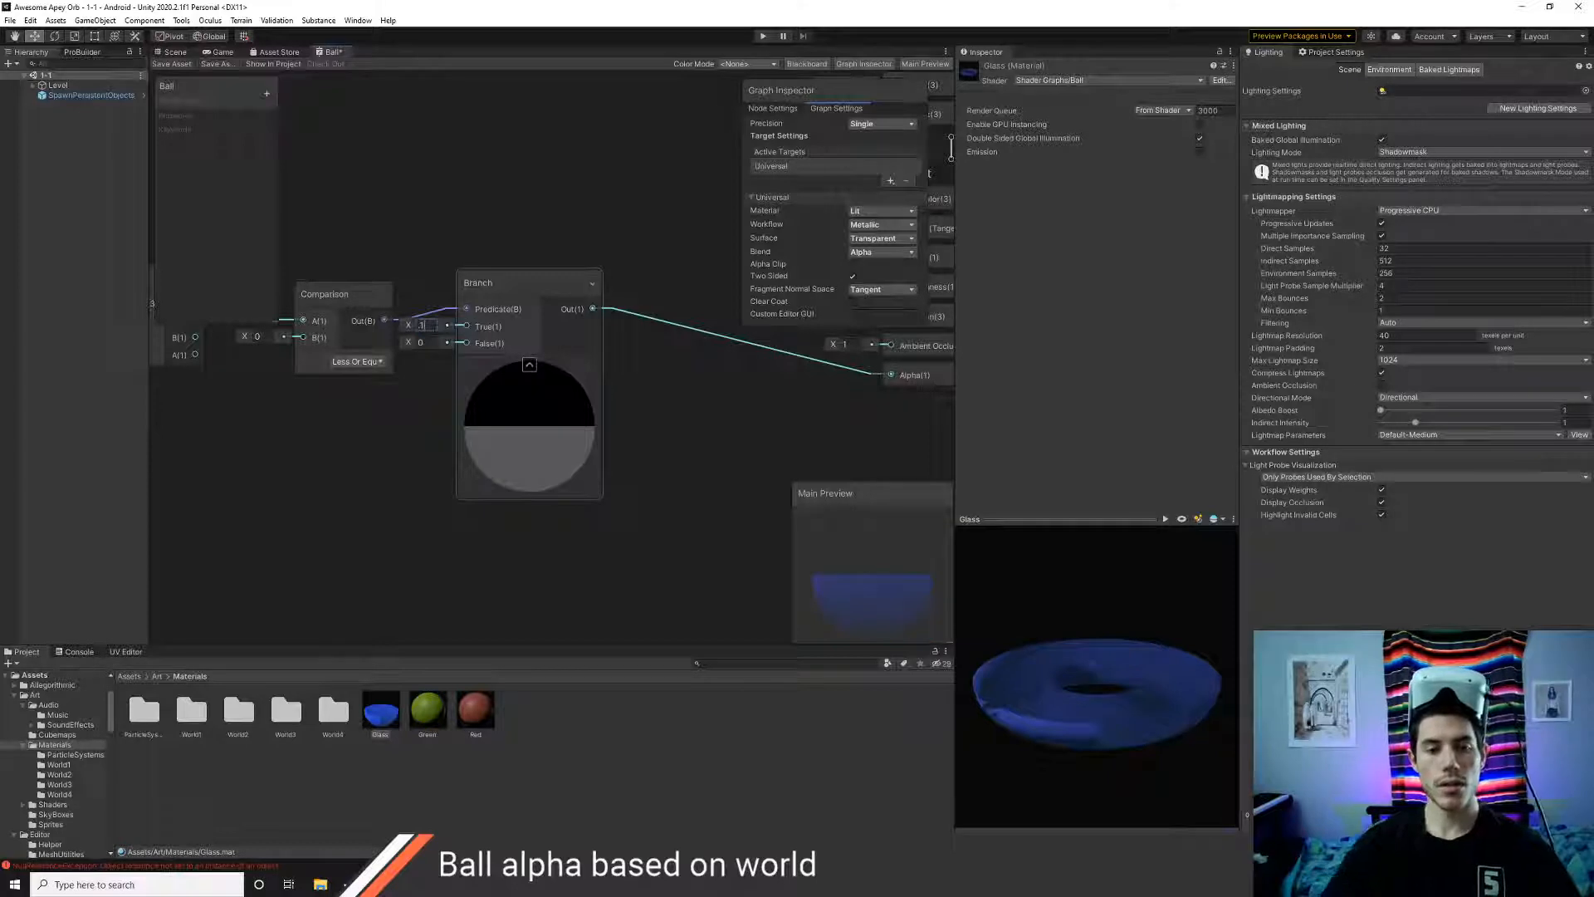
pyautogui.click(424, 342)
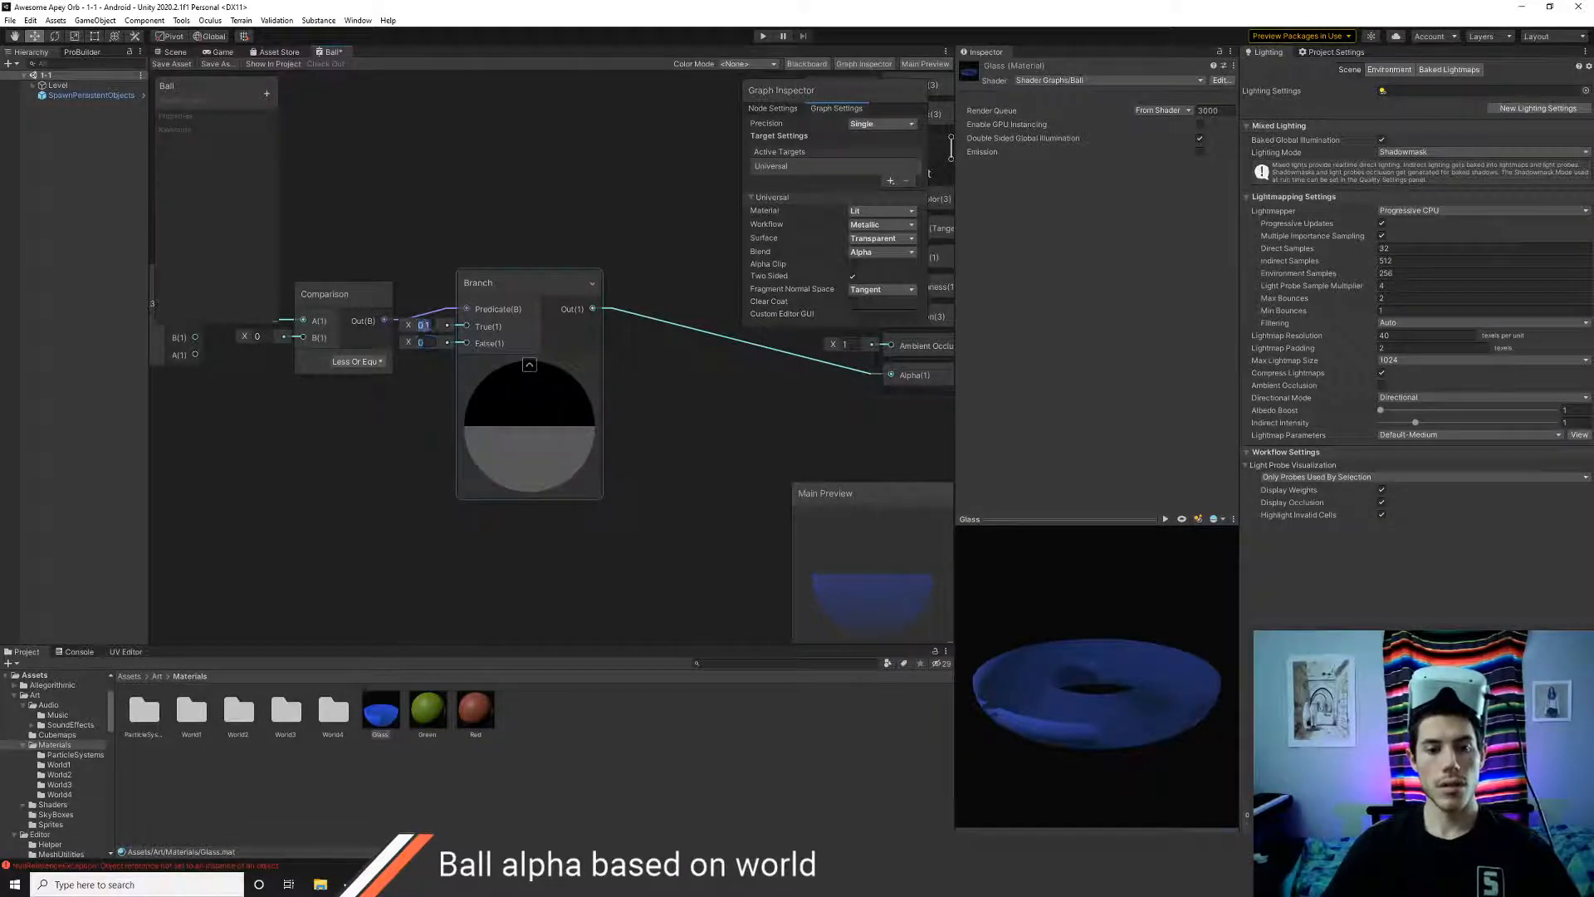
pyautogui.write('0.2')
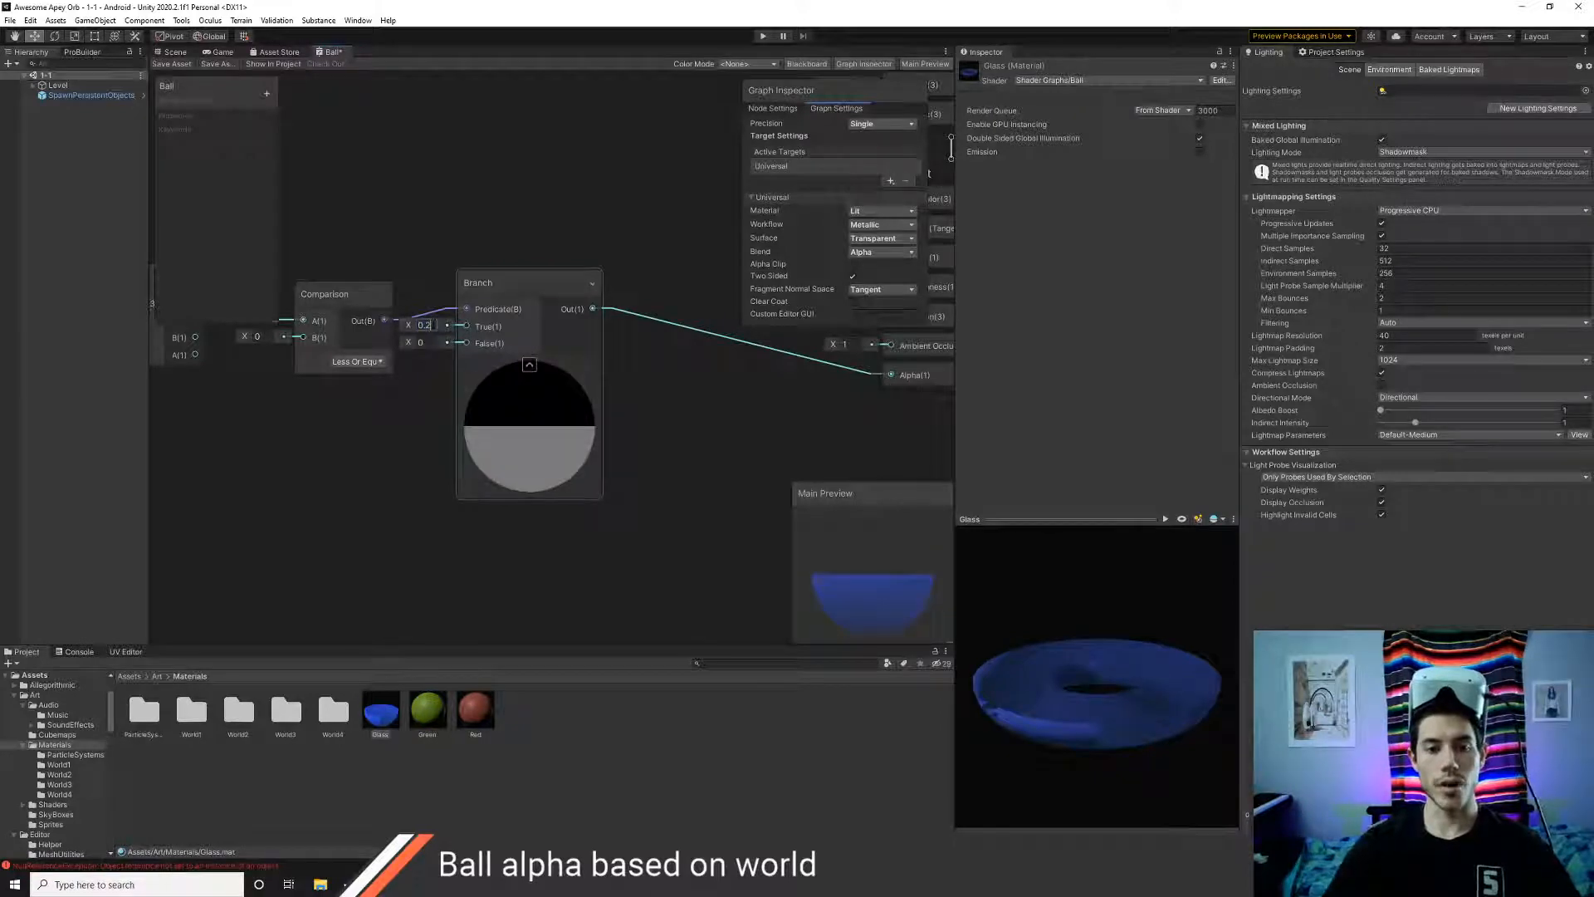
pyautogui.click(423, 342)
pyautogui.write('1')
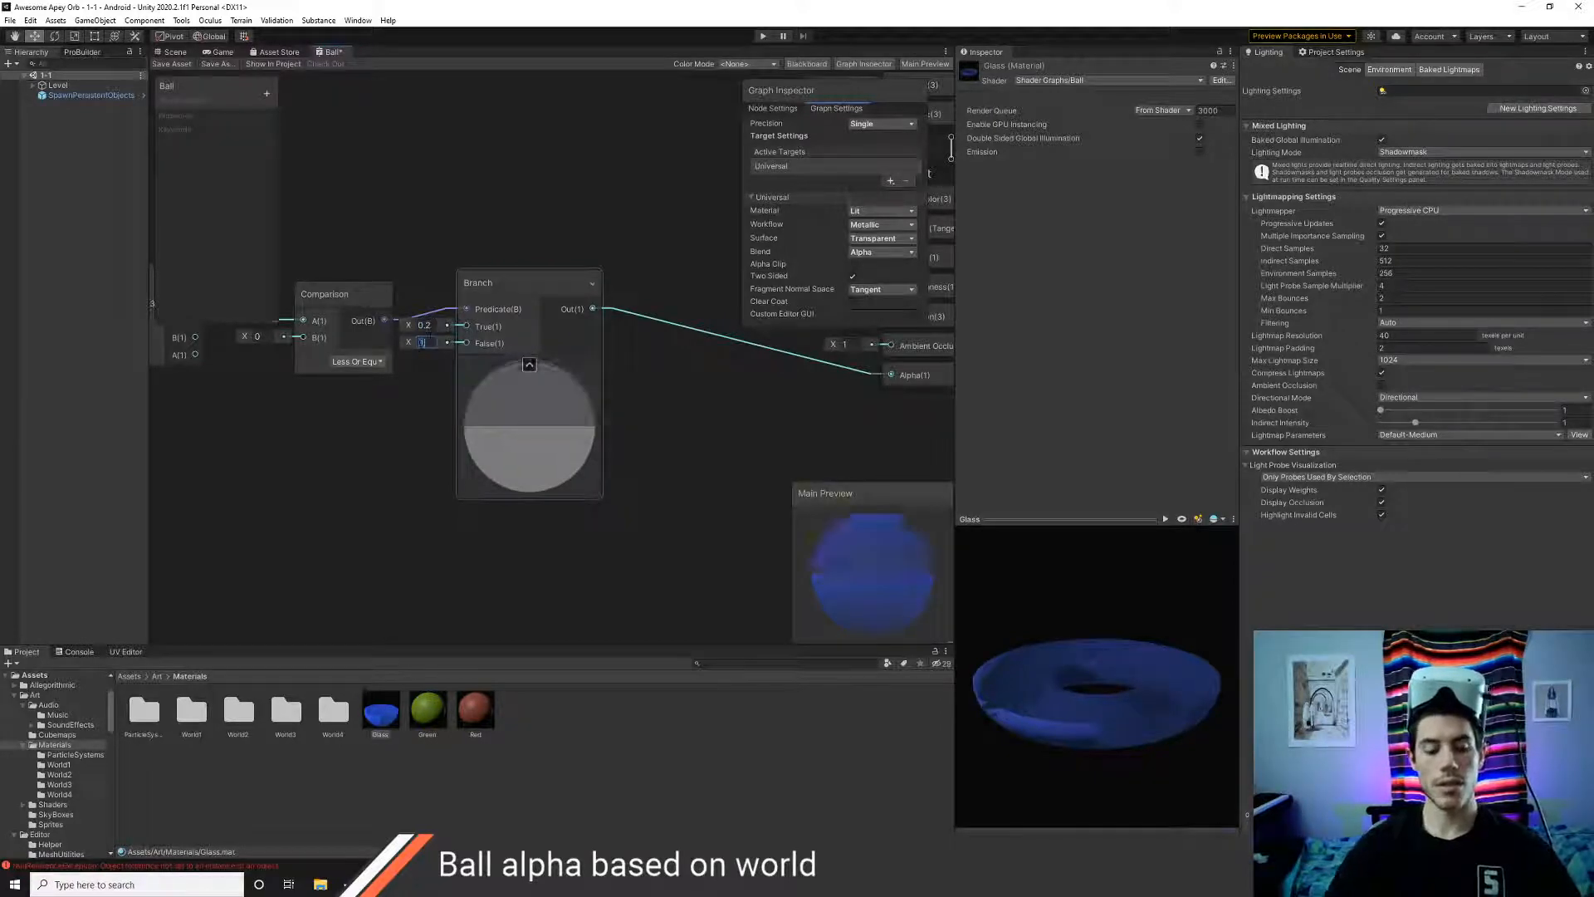
pyautogui.hotkey('alt', 'Tab')
pyautogui.hotkey('alt', 'Tab')
pyautogui.hotkey('alt', 'Tab')
pyautogui.hotkey('alt', 'Tab')
pyautogui.hotkey('alt', 'Tab')
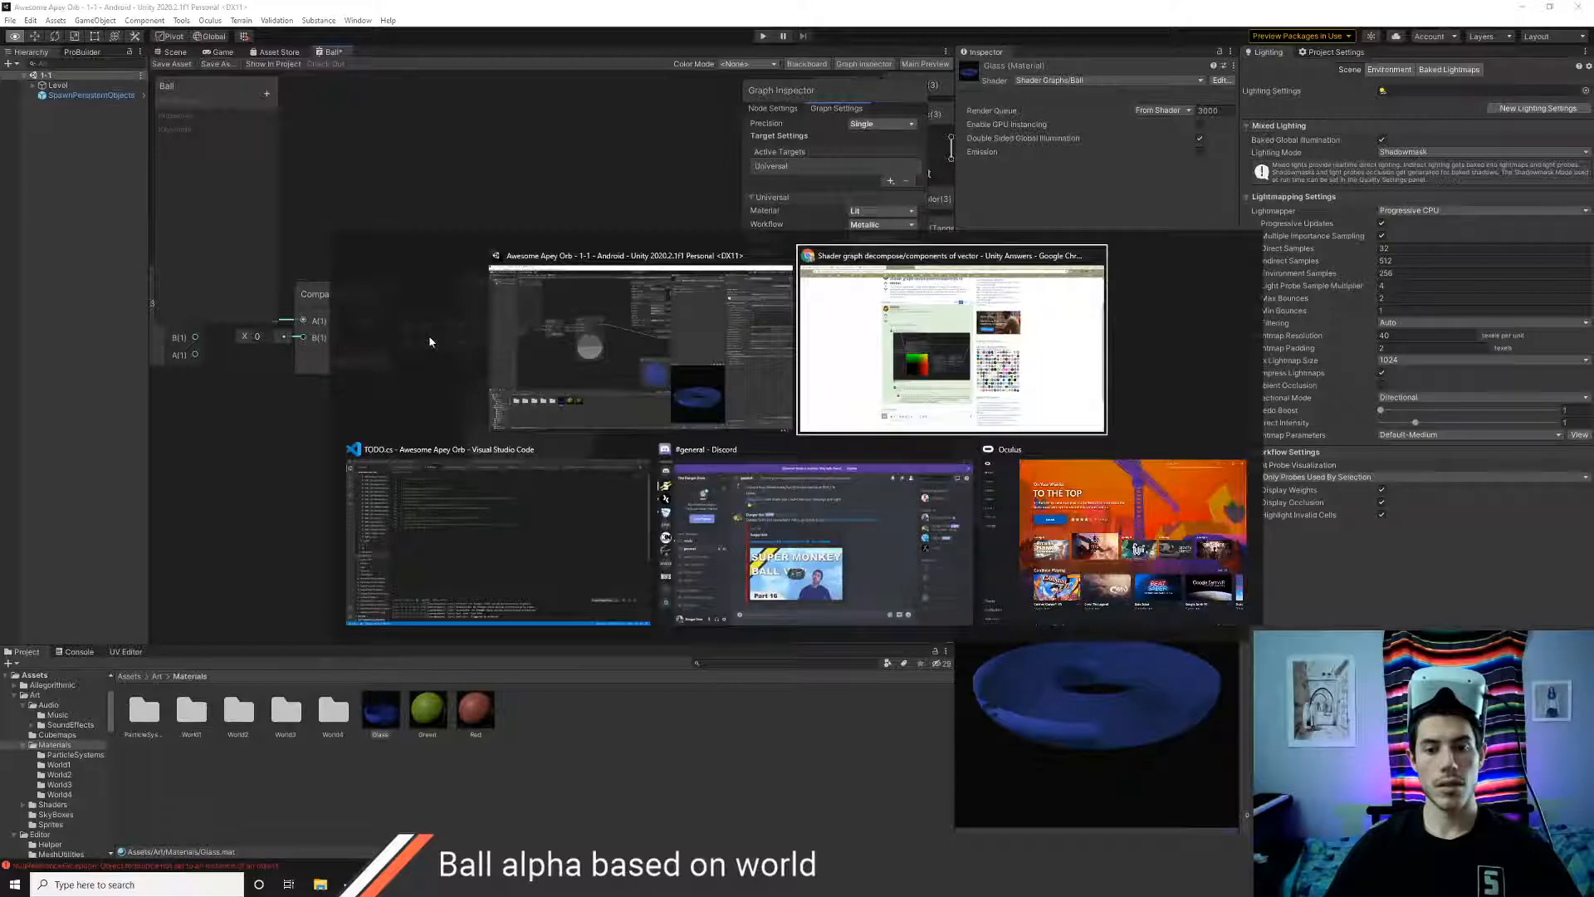
# - Save the Ball shader graph with the new Branch values and open the console's error list
pyautogui.click(181, 64)
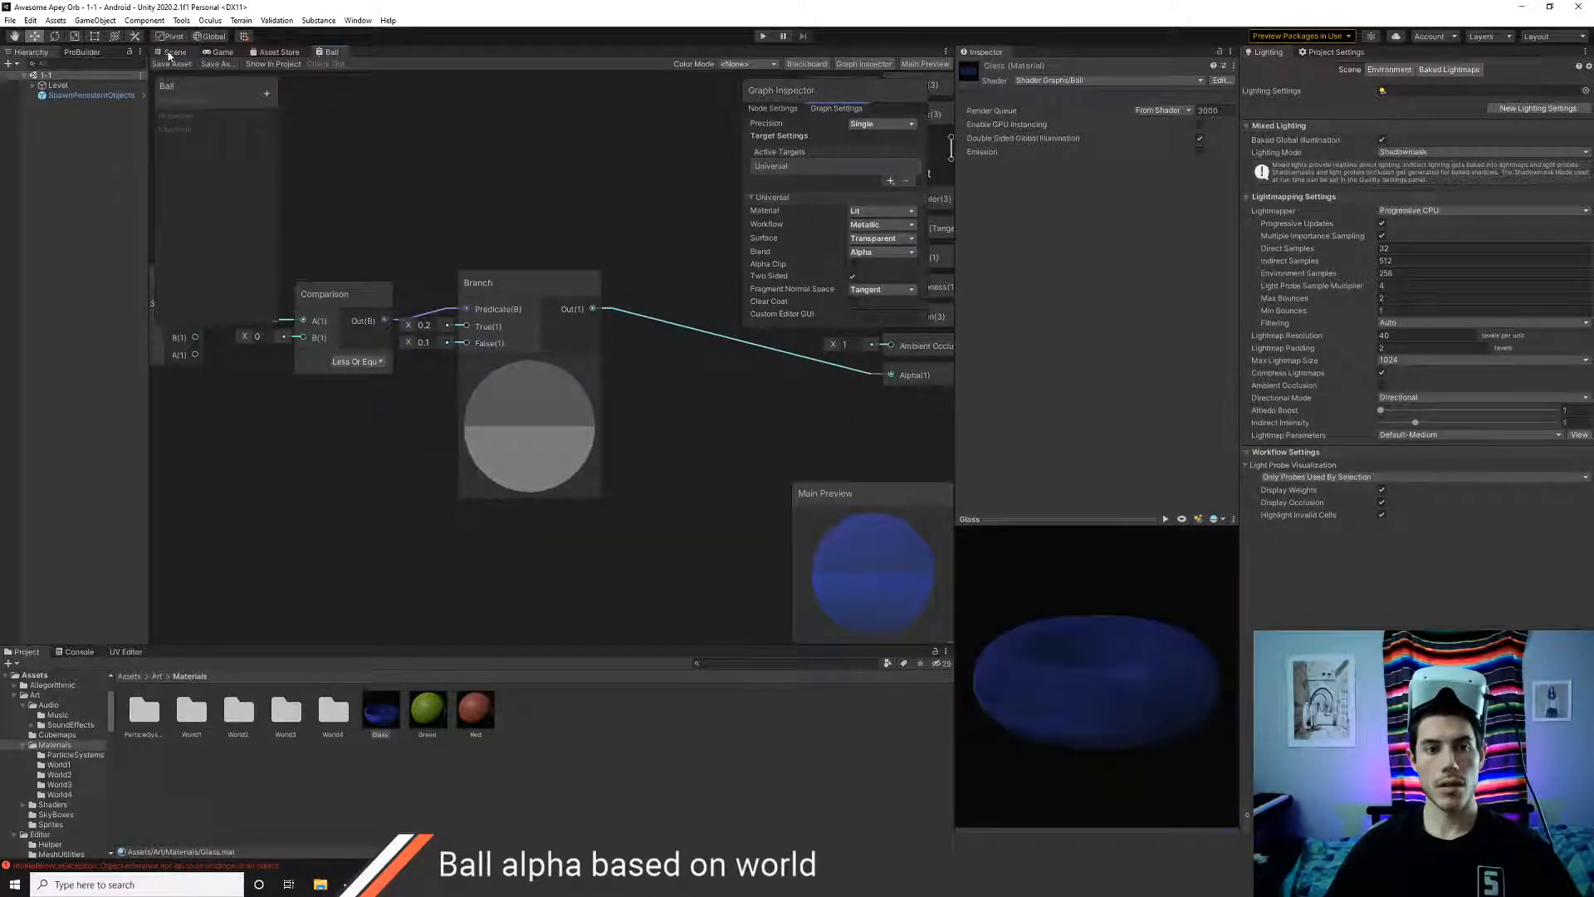
pyautogui.click(80, 652)
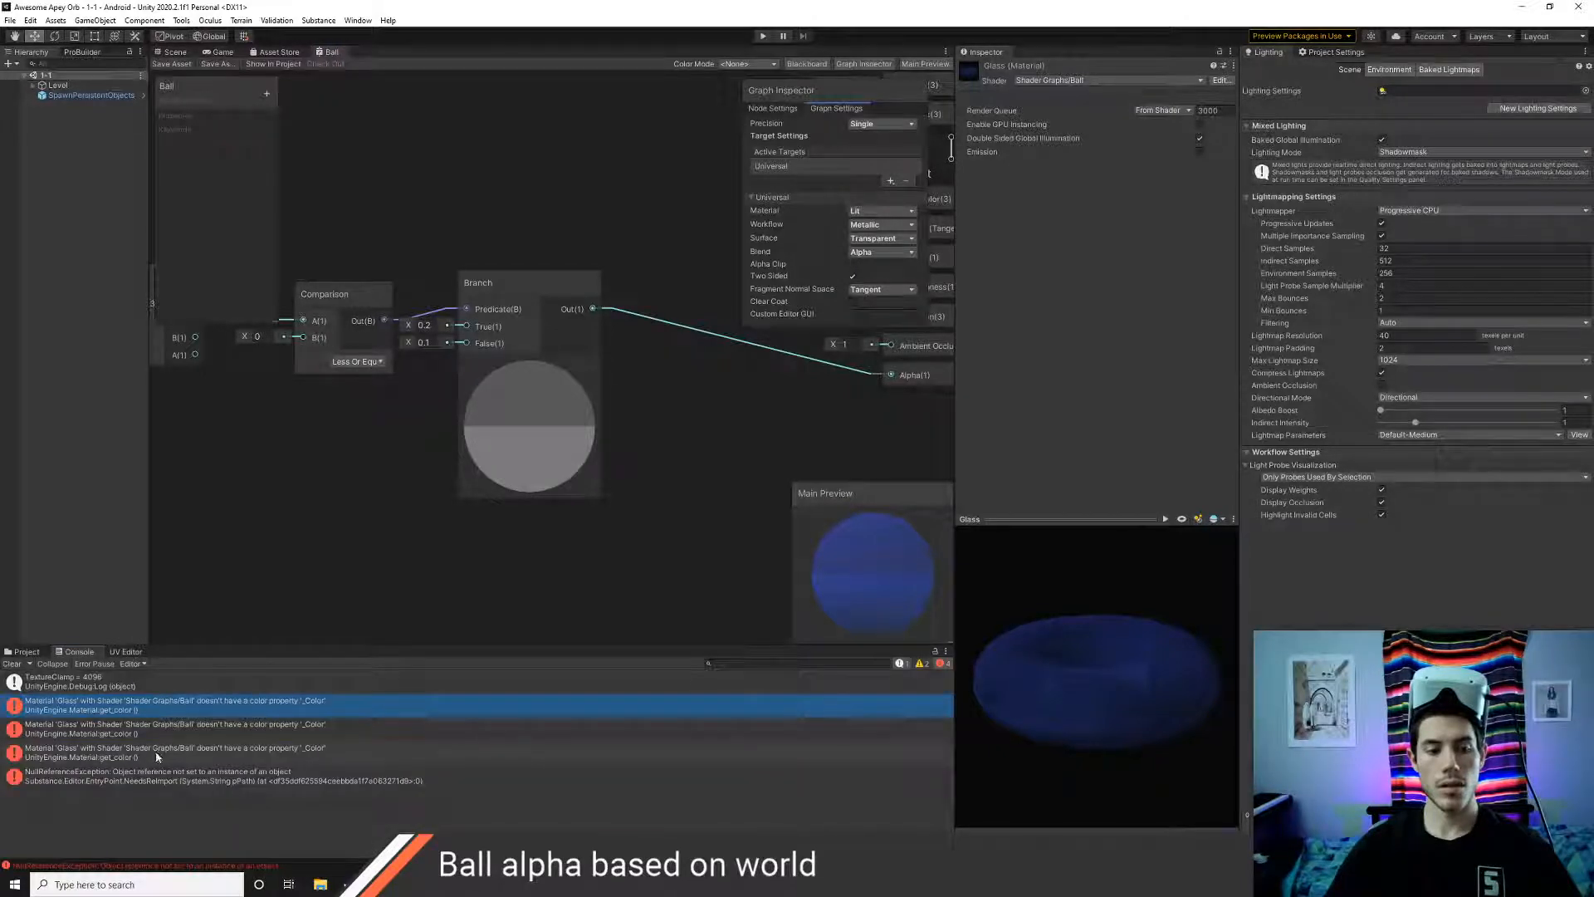
# - Test the level in play mode with the Ball shader's new Branch values, and stop it
pyautogui.click(174, 51)
pyautogui.click(761, 36)
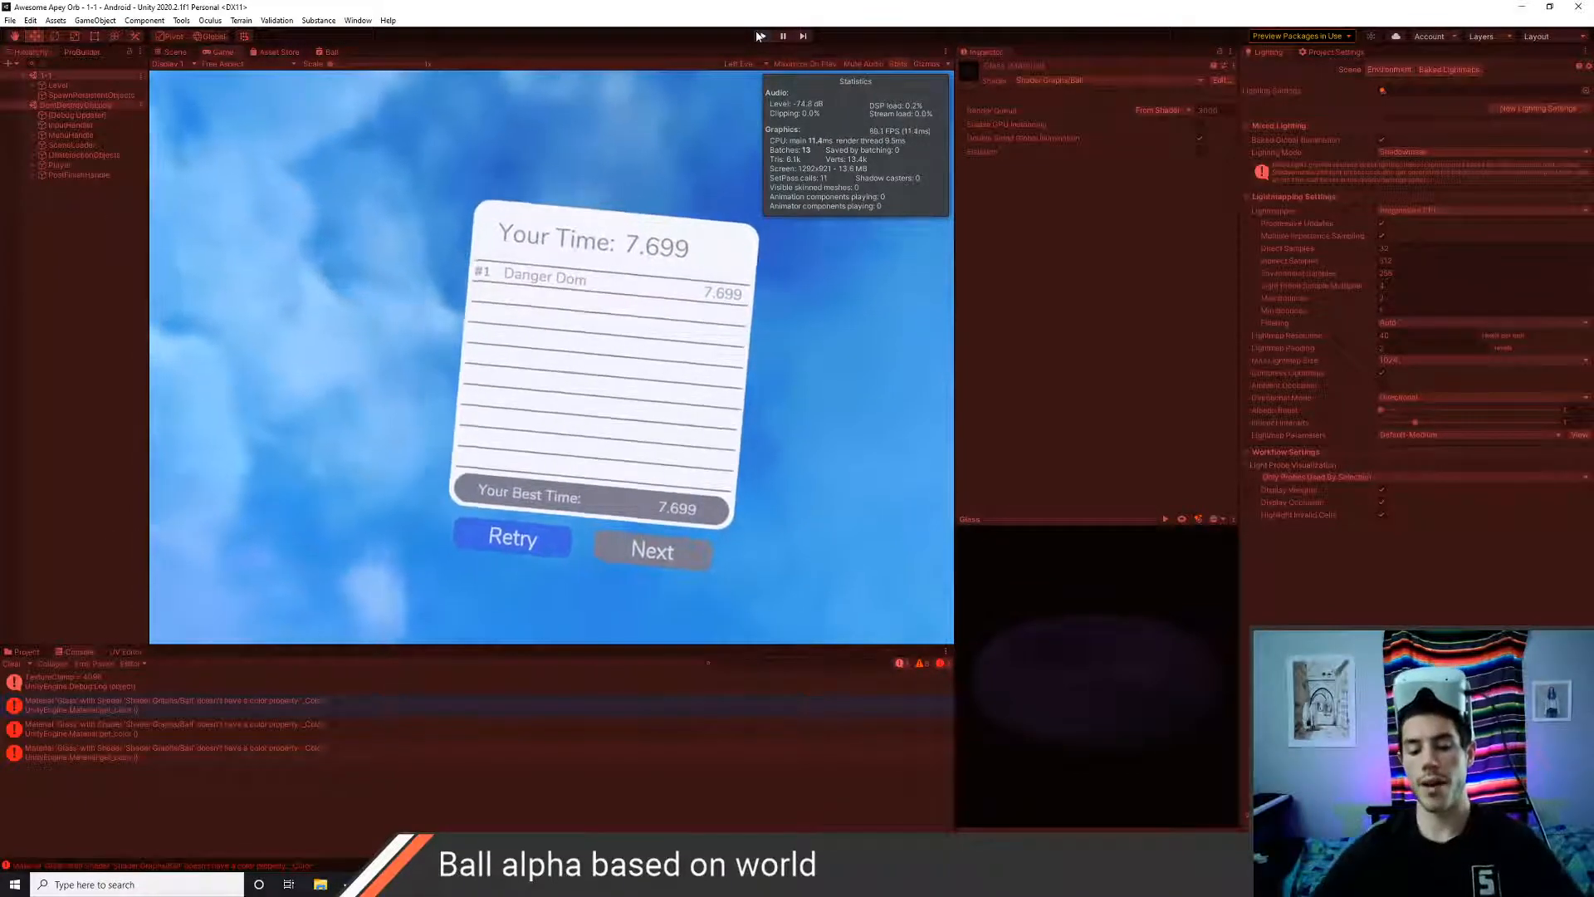
pyautogui.click(758, 36)
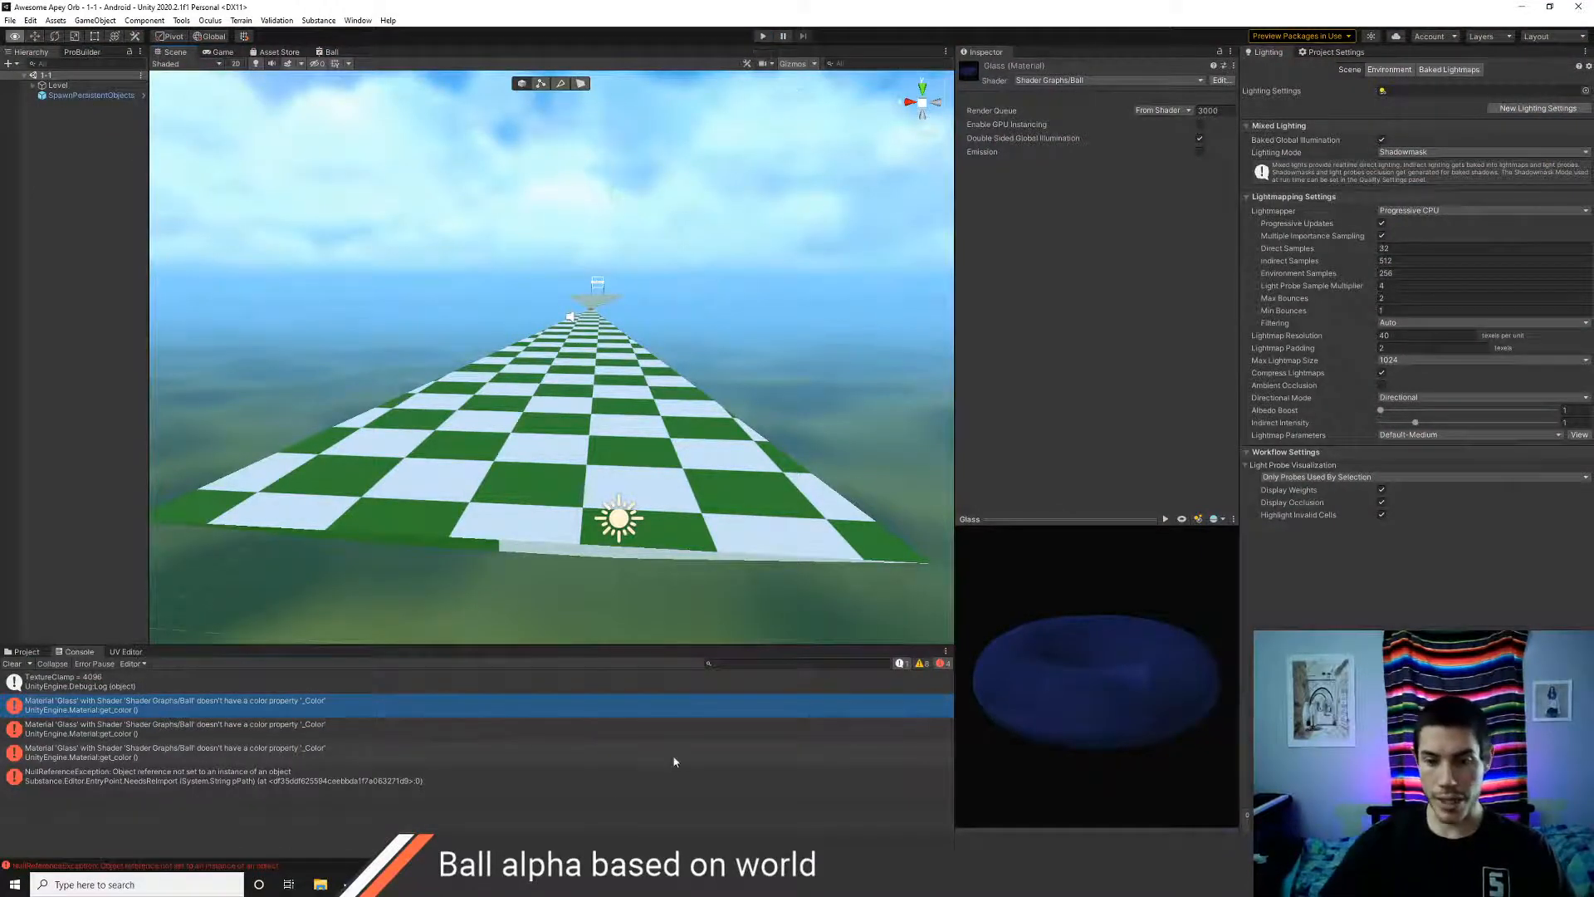
pyautogui.hotkey('alt', 'Tab')
pyautogui.hotkey('alt', 'Tab')
pyautogui.hotkey('alt', 'Tab')
pyautogui.hotkey('alt', 'Tab')
pyautogui.hotkey('alt', 'Tab')
pyautogui.hotkey('alt', 'Tab')
pyautogui.hotkey('alt', 'Tab')
pyautogui.hotkey('alt', 'Tab')
pyautogui.hotkey('alt', 'Tab')
pyautogui.hotkey('alt', 'Tab')
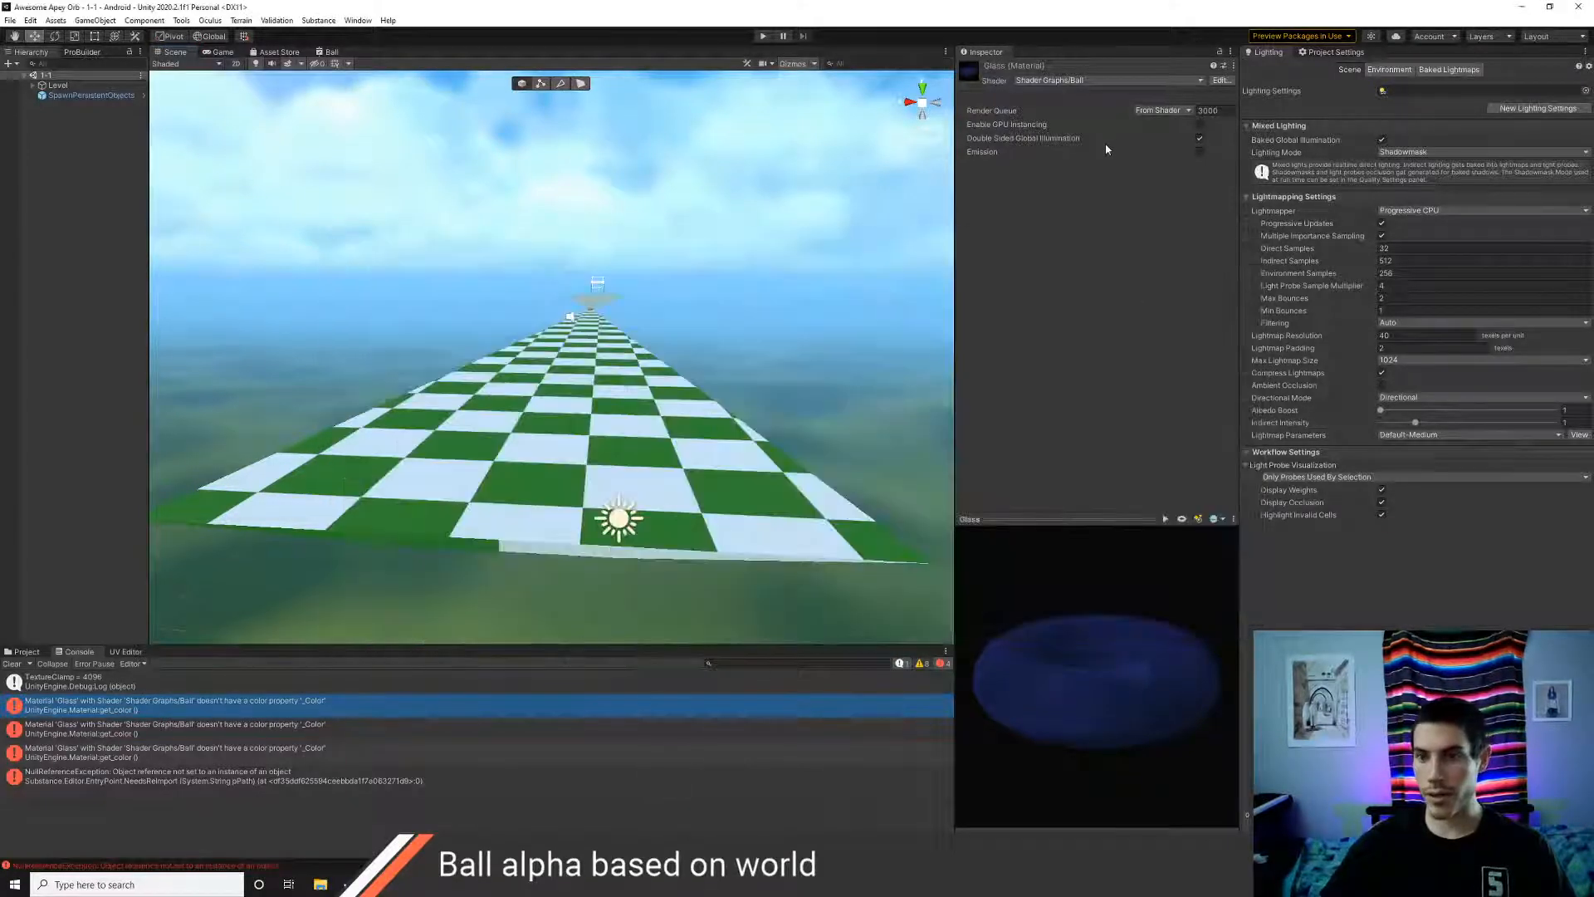
# - Switch the Glass material's shader to Universal Render Pipeline/Lit and test the level in play mode
pyautogui.click(1082, 79)
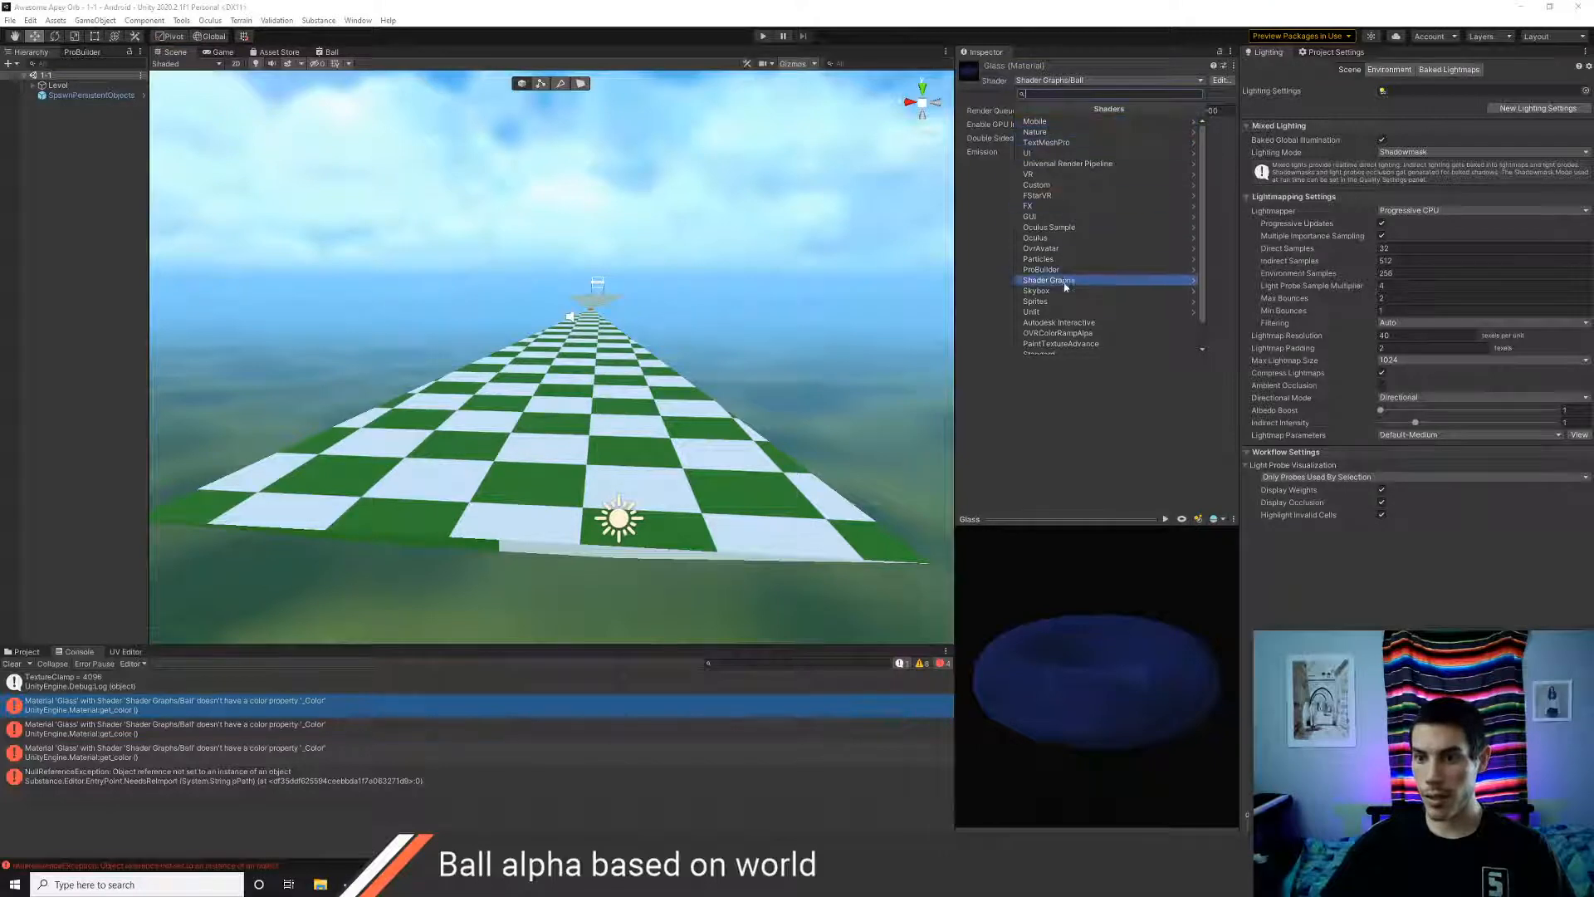
pyautogui.click(1072, 166)
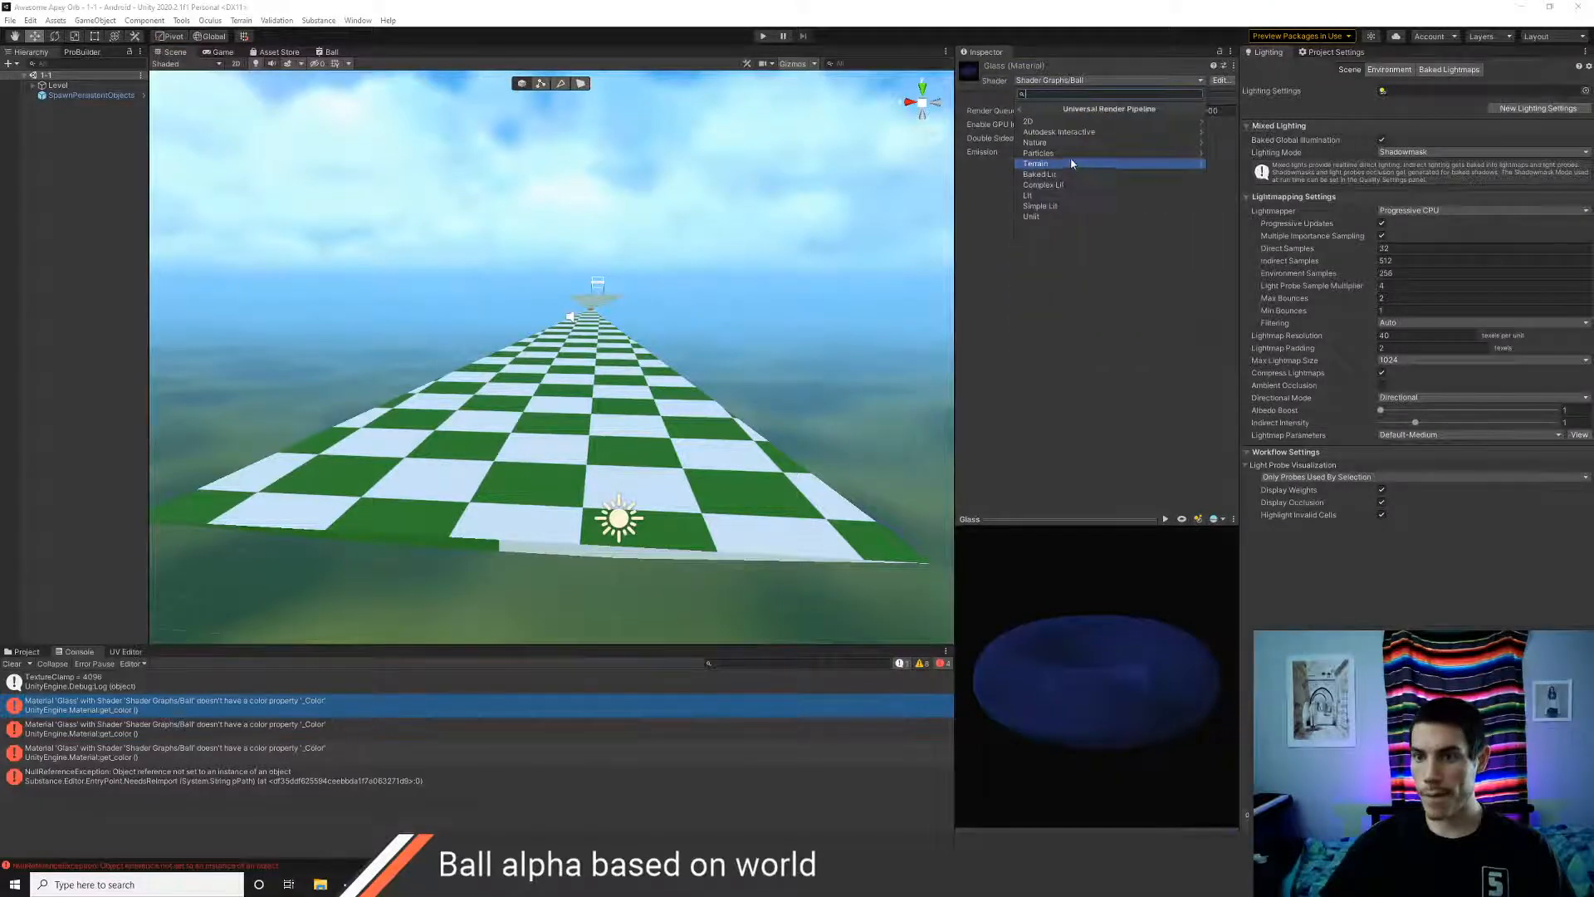
pyautogui.click(1060, 196)
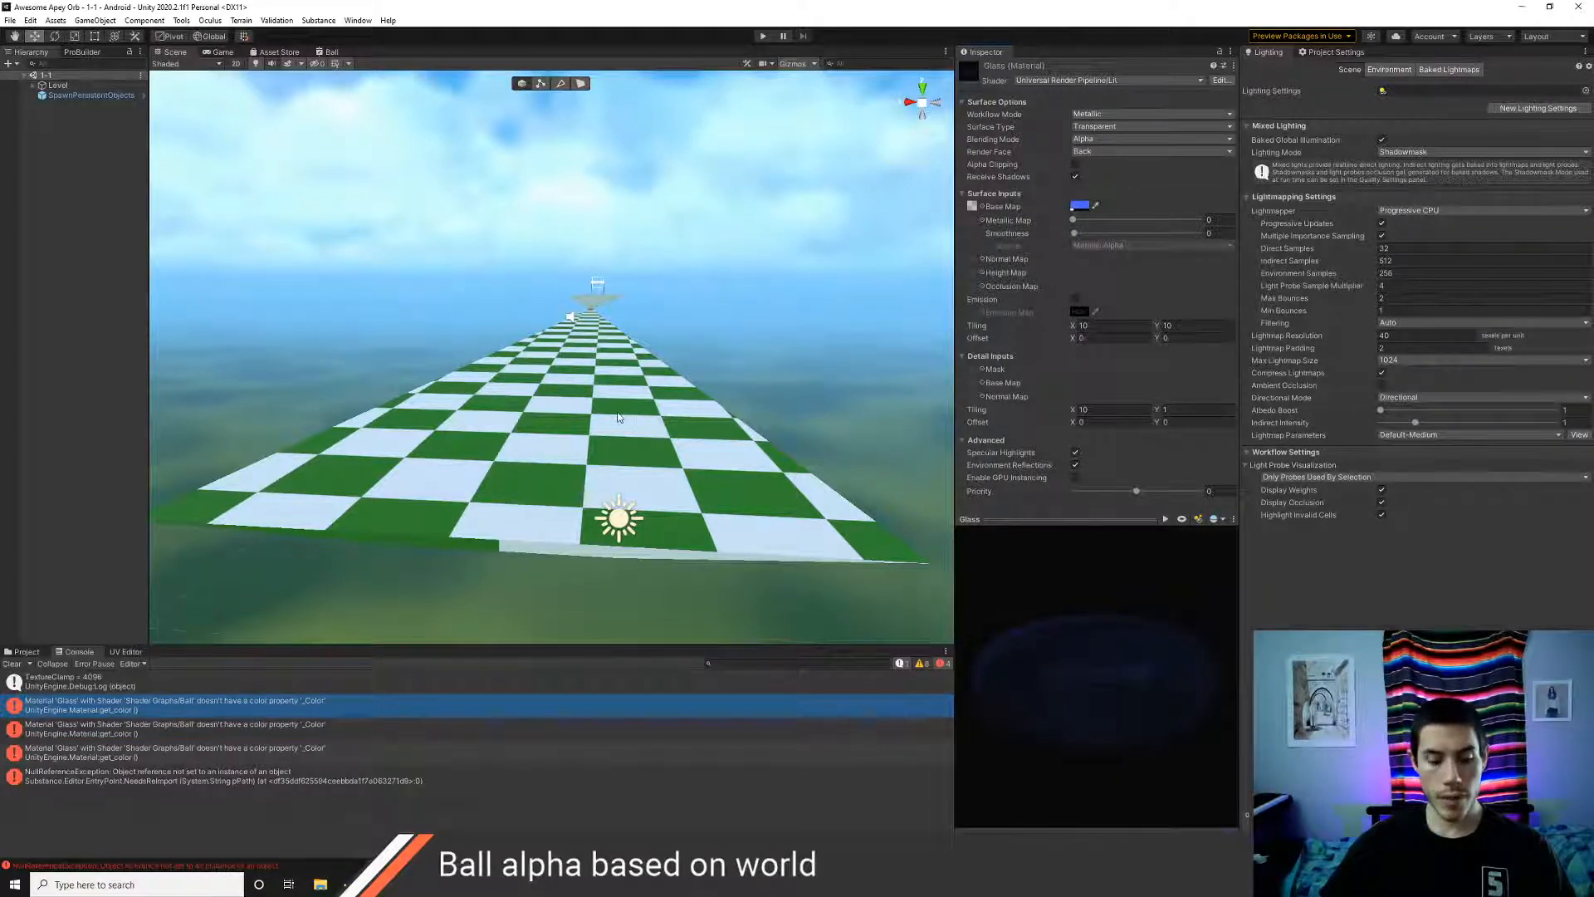
pyautogui.hotkey('ctrl', 'p')
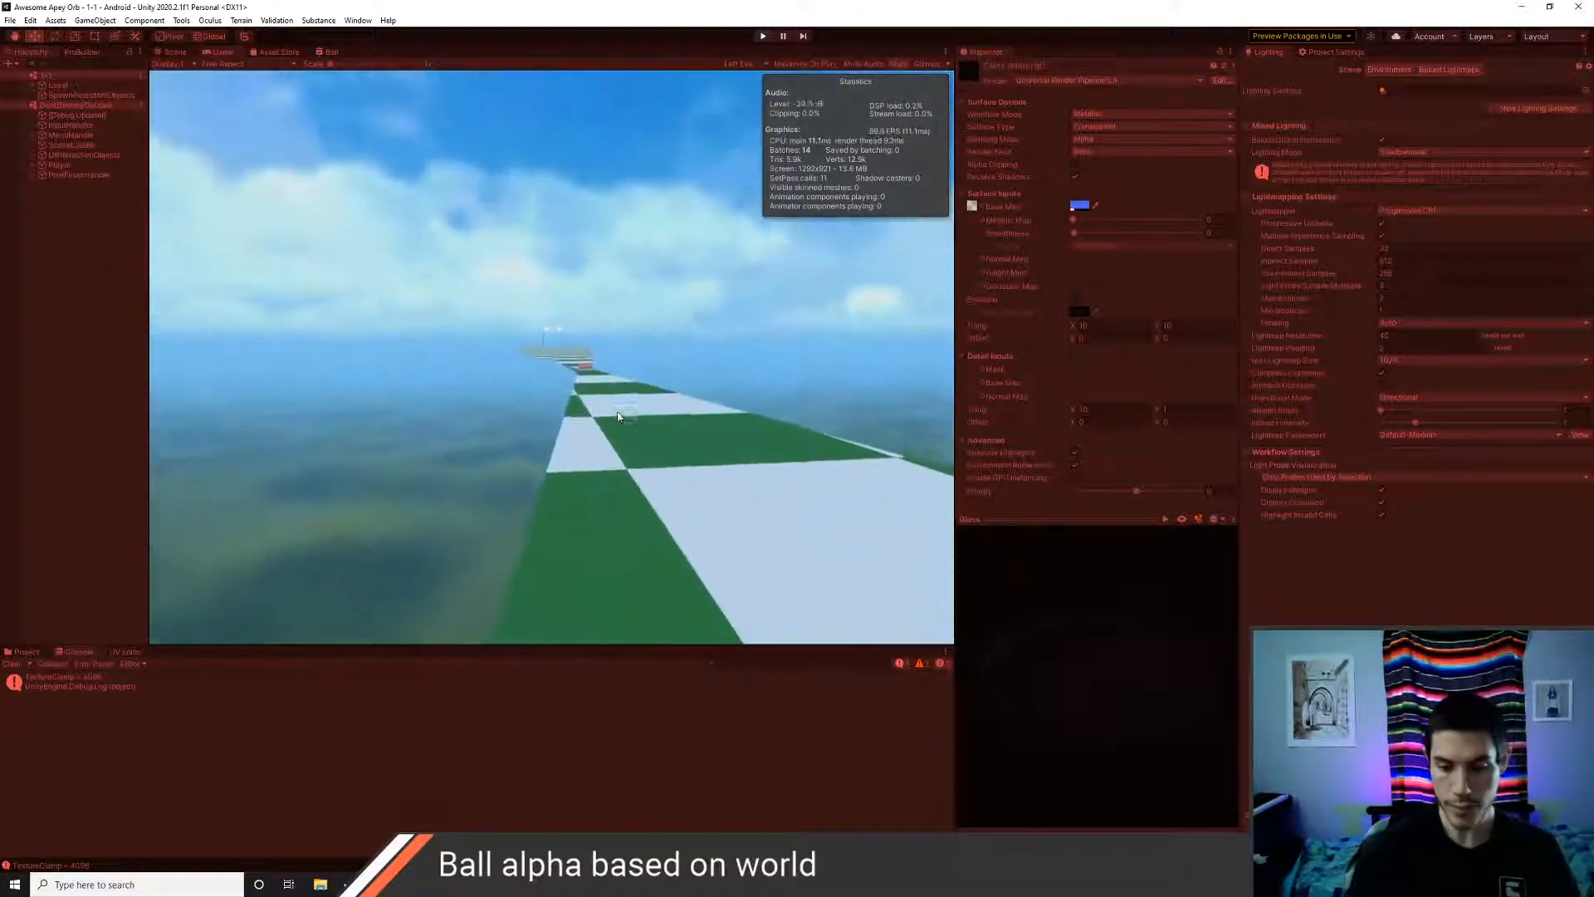
pyautogui.hotkey('ctrl', 'p')
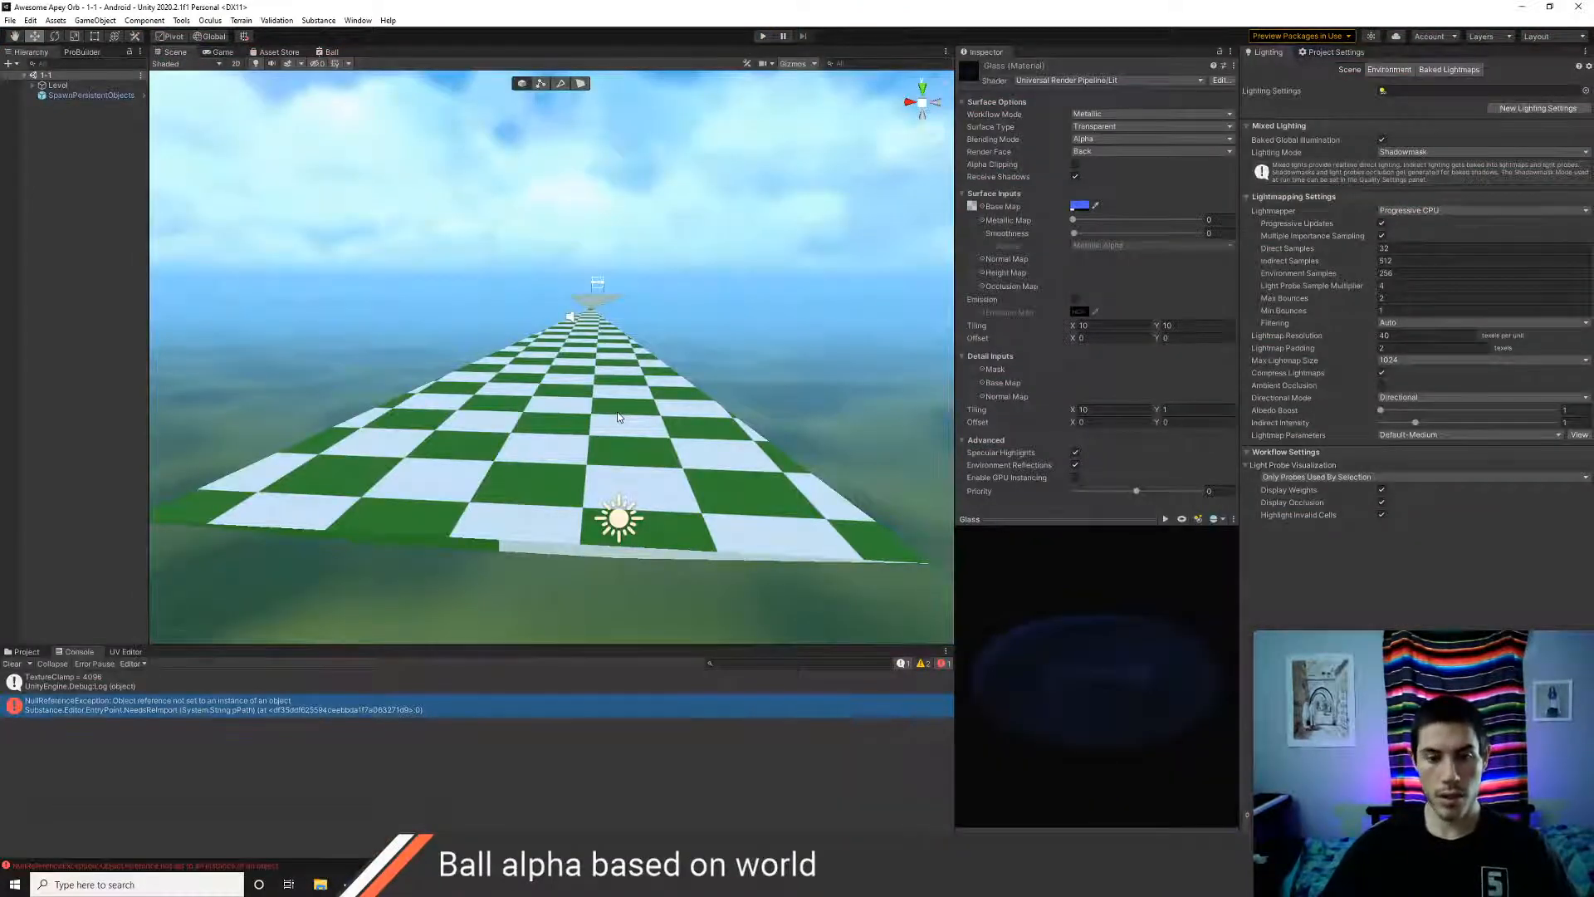
# - Switch to Notepad, replace the text of CurrentTask.txt with "Polish levels a bit" and save the file
pyautogui.hotkey('alt', 'Tab')
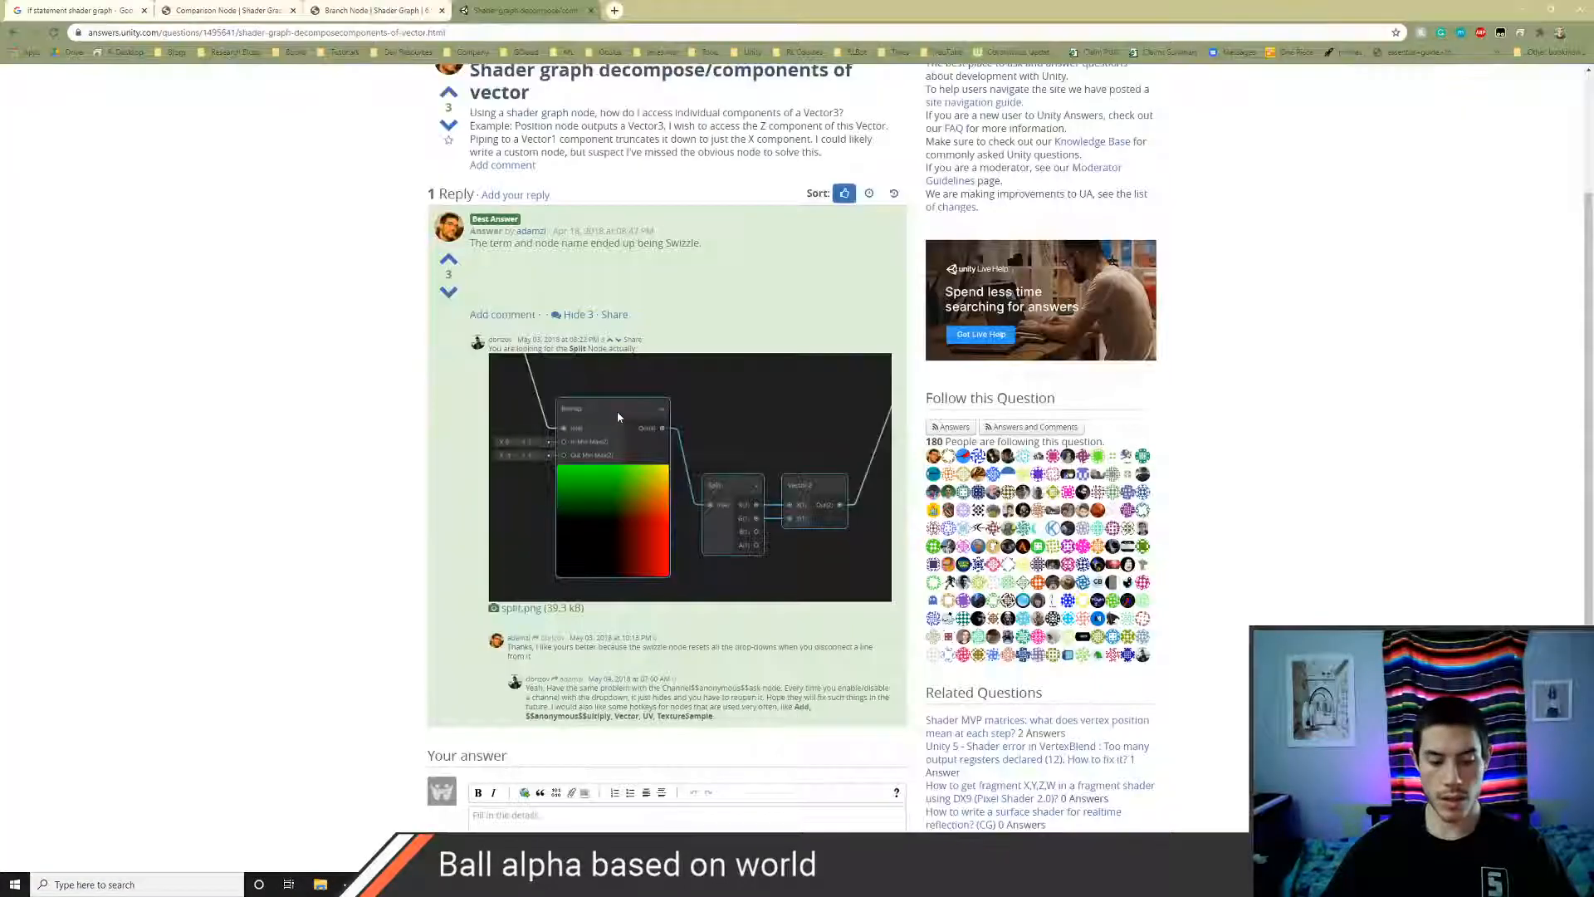
pyautogui.press('ctrl+super+Right')
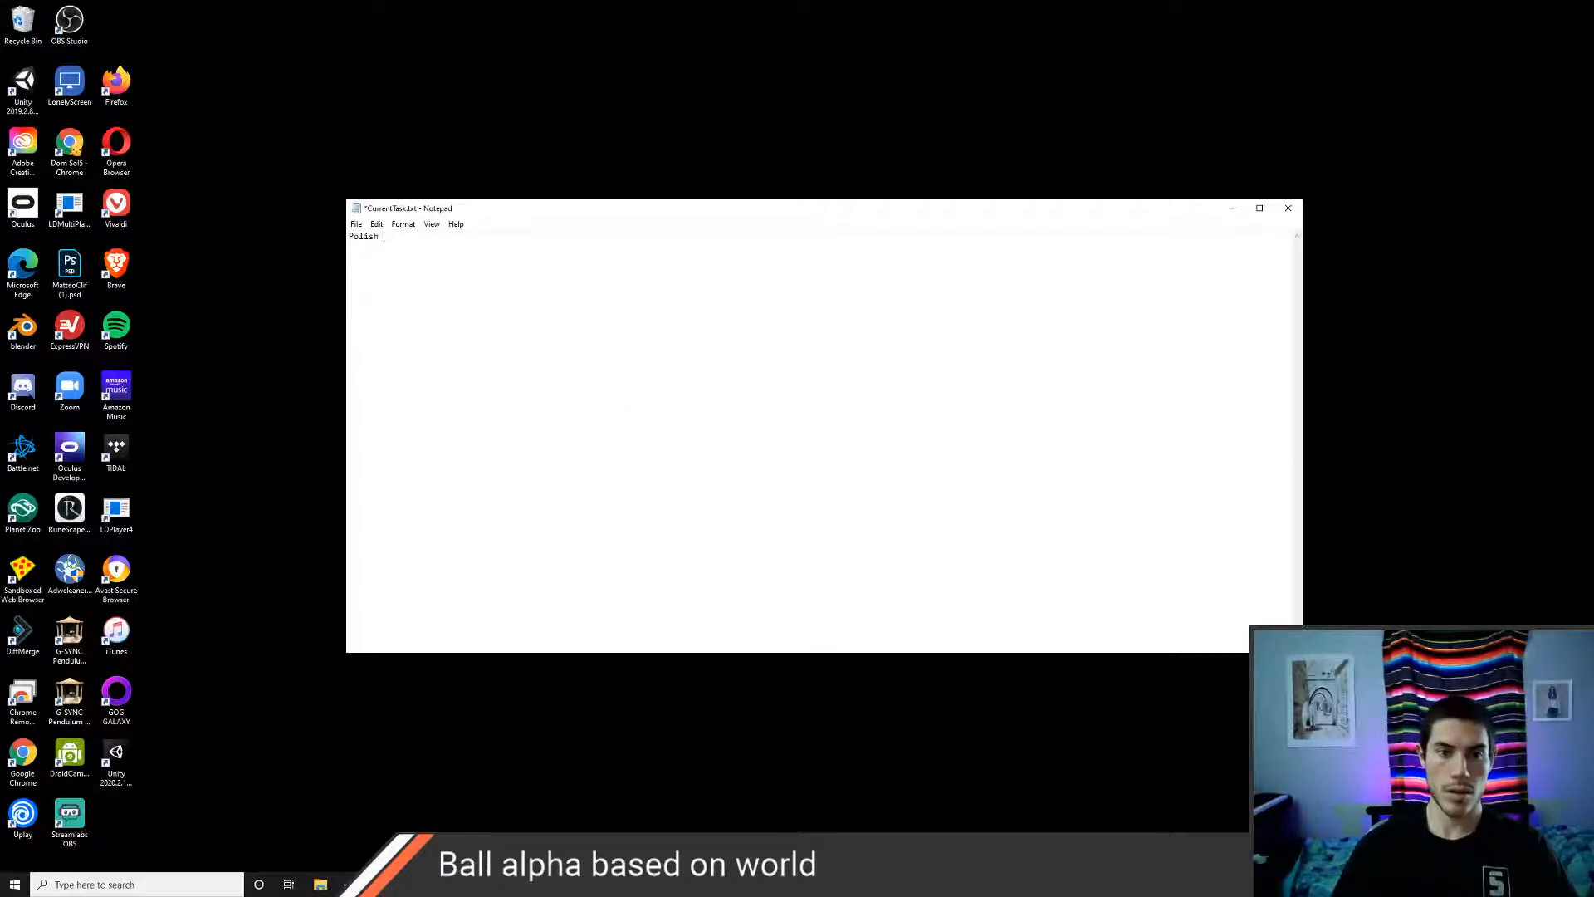
pyautogui.hotkey('alt', 'Tab')
pyautogui.click(618, 416)
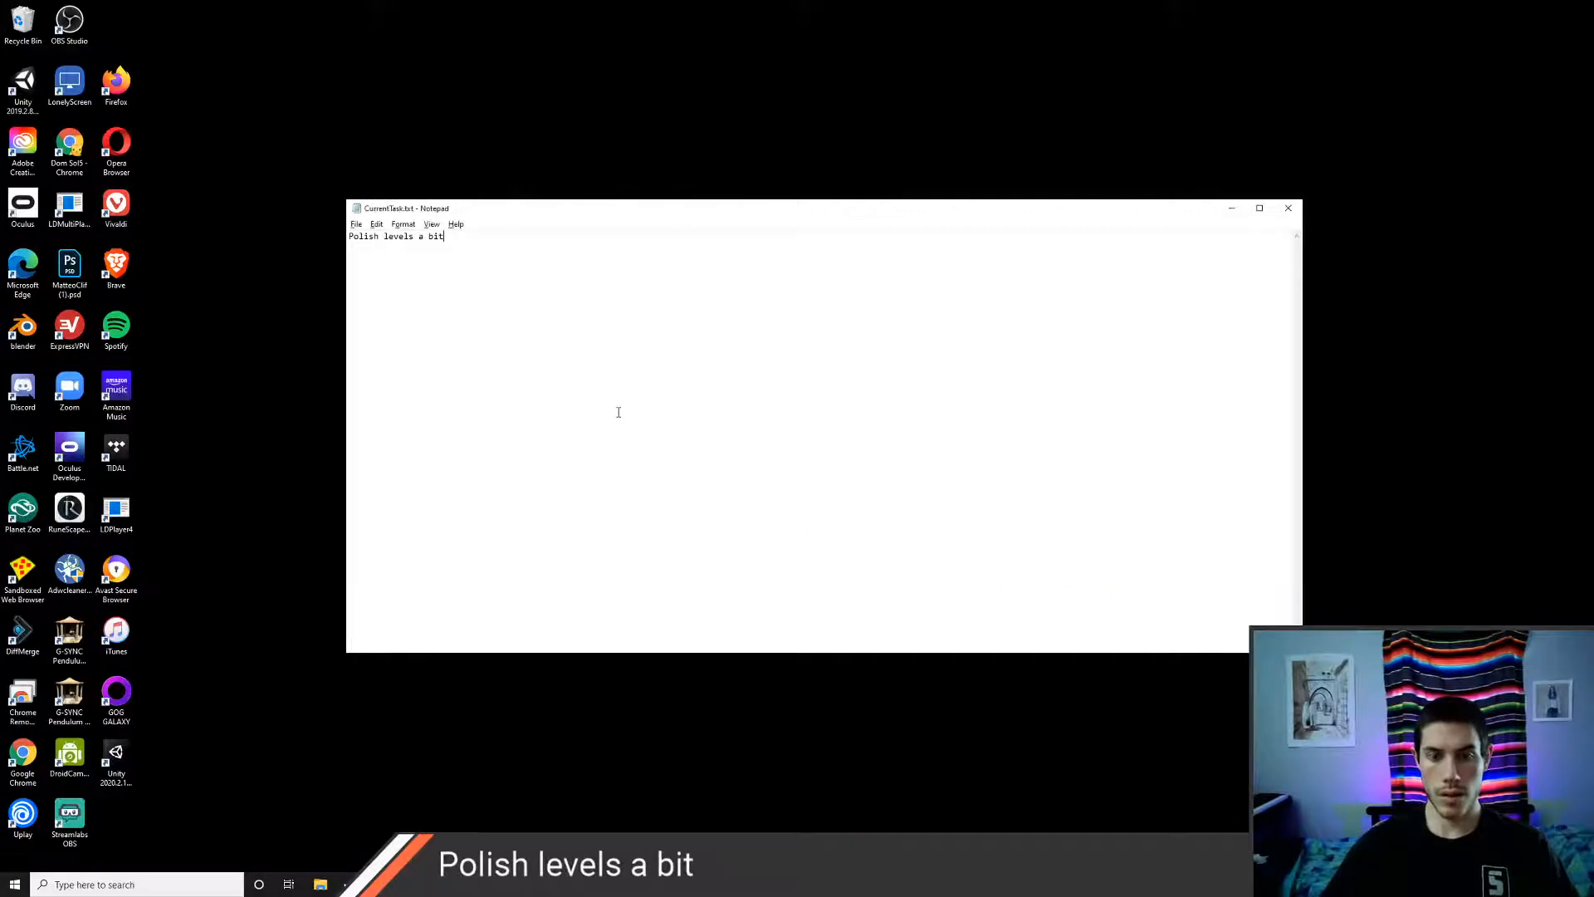
# - Switch to the browser and close the Shader Graph decompose question and the Comparison and Branch node pages
pyautogui.hotkey('alt', 'Tab')
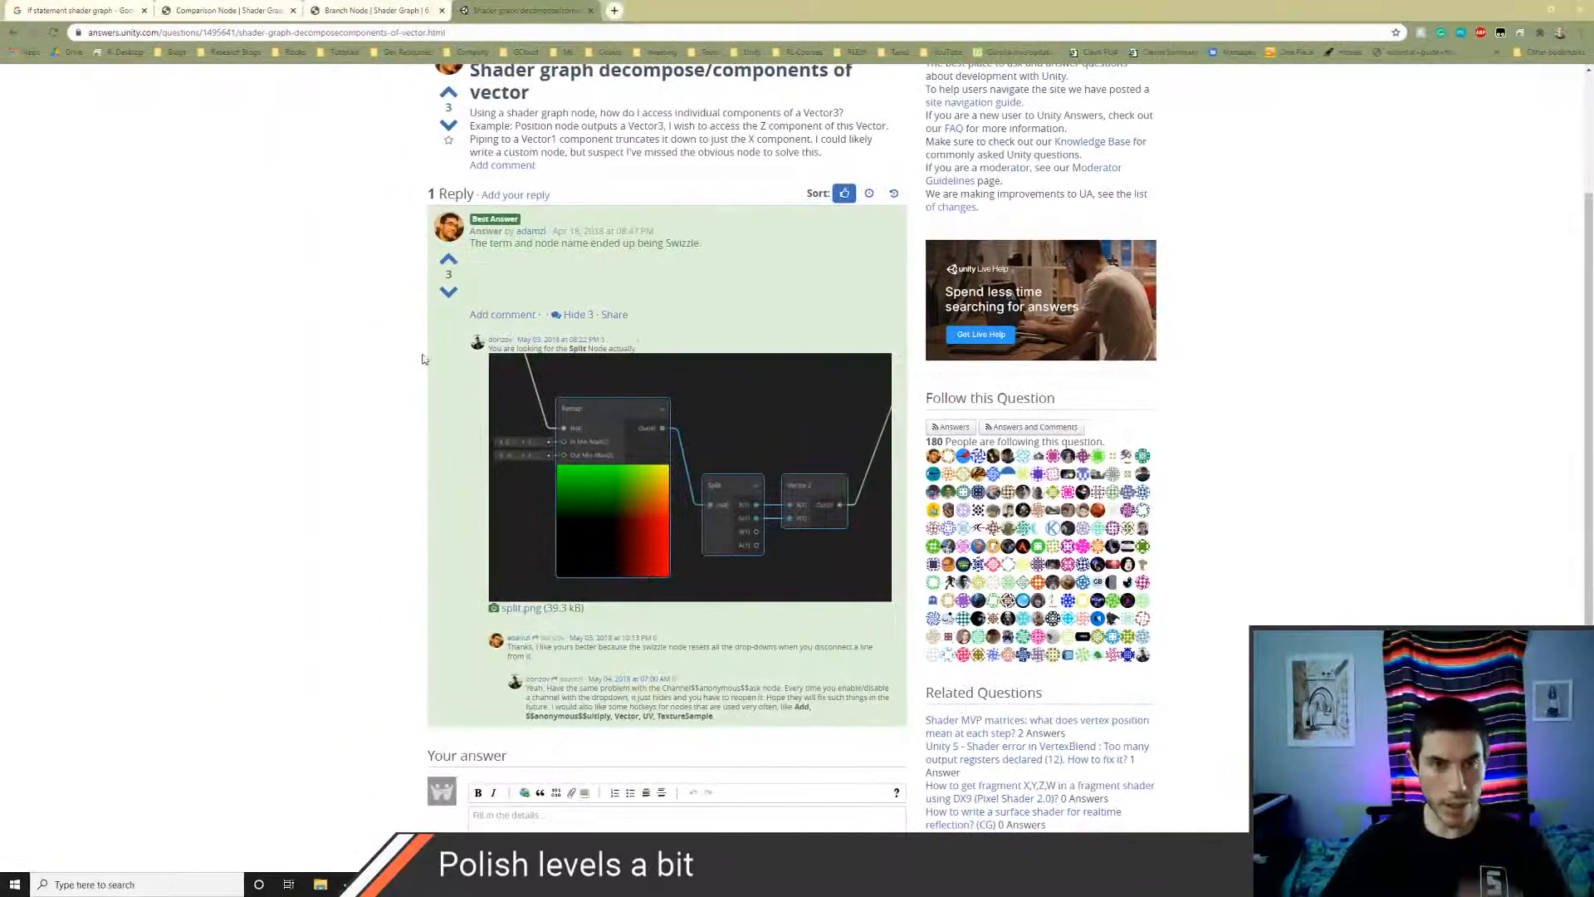
pyautogui.hotkey('ctrl', 'w')
pyautogui.hotkey('ctrl', 'w')
pyautogui.hotkey('ctrl', 'w')
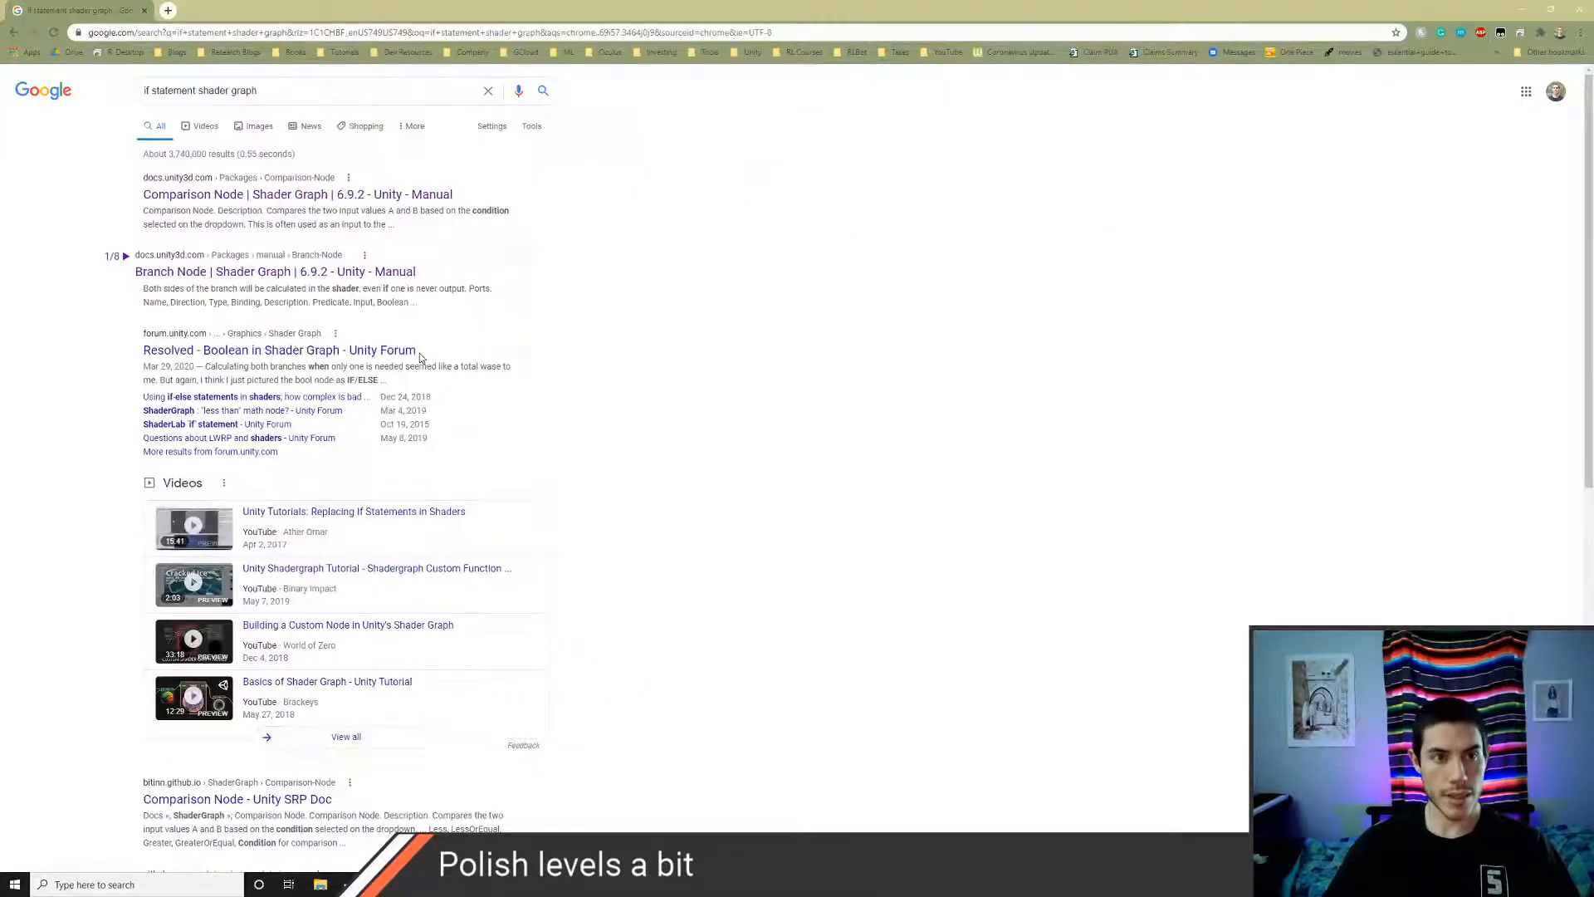
# - Switch back to Unity and clear the console messages
pyautogui.hotkey('alt', 'Tab')
pyautogui.moveTo(510, 326); pyautogui.dragTo(552, 400, button='middle')
pyautogui.click(13, 663)
# - Examine level 1-1 along its checkered track, framing the FinishLine gate and the MainPlatform object
pyautogui.moveTo(643, 440); pyautogui.dragTo(581, 380, button='middle')
pyautogui.scroll(2, 611, 421)
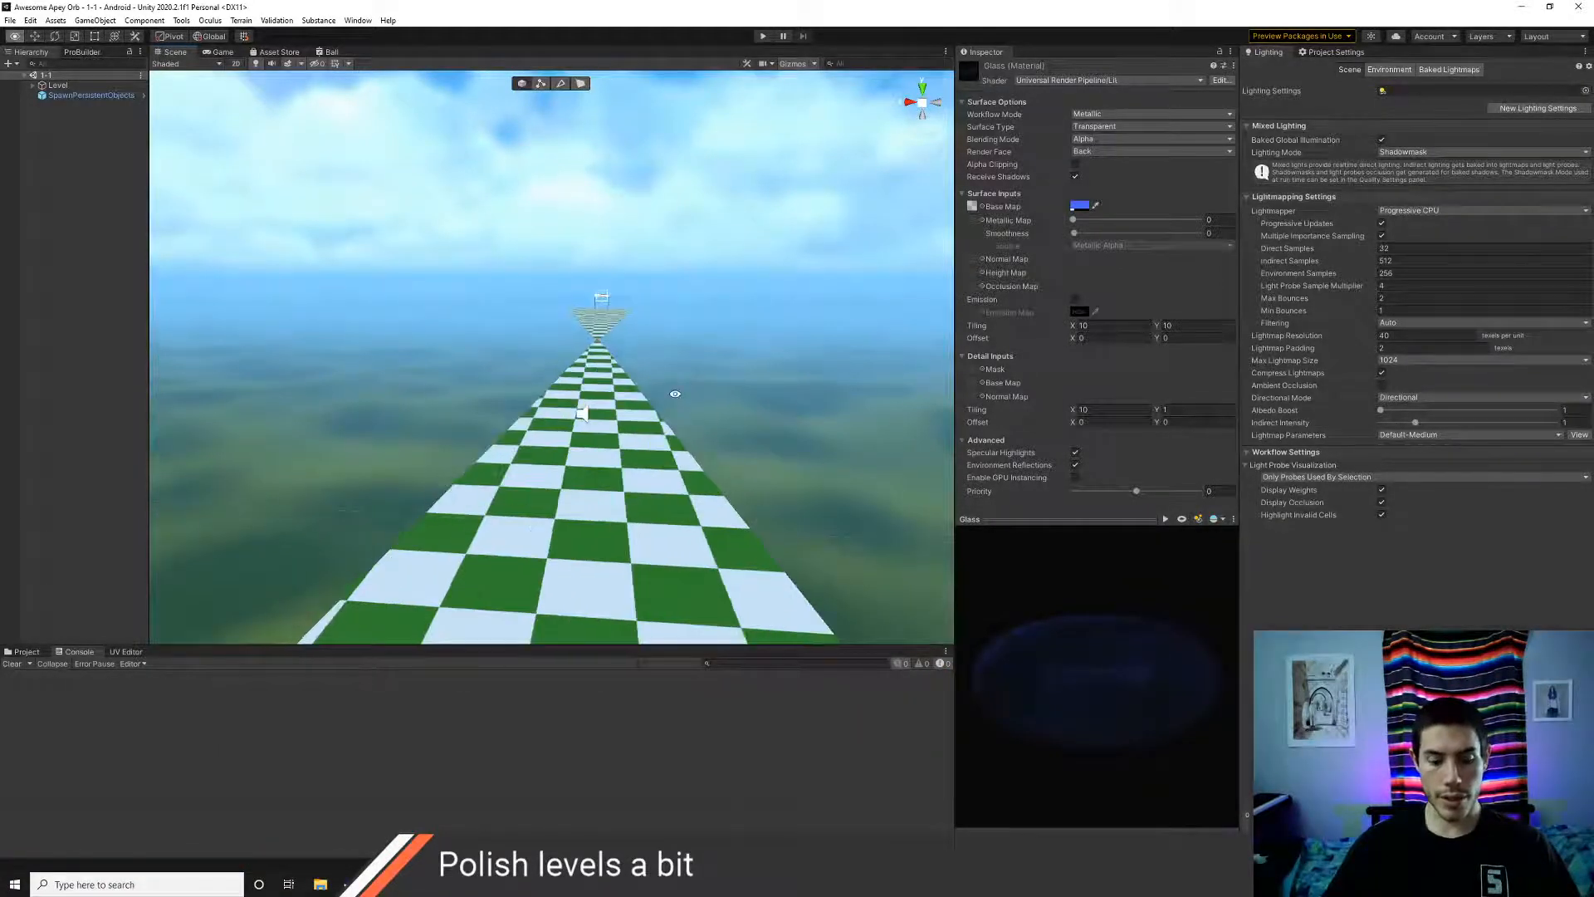
pyautogui.keyDown('alt'); pyautogui.moveTo(675, 393); pyautogui.dragTo(487, 470); pyautogui.keyUp('alt')
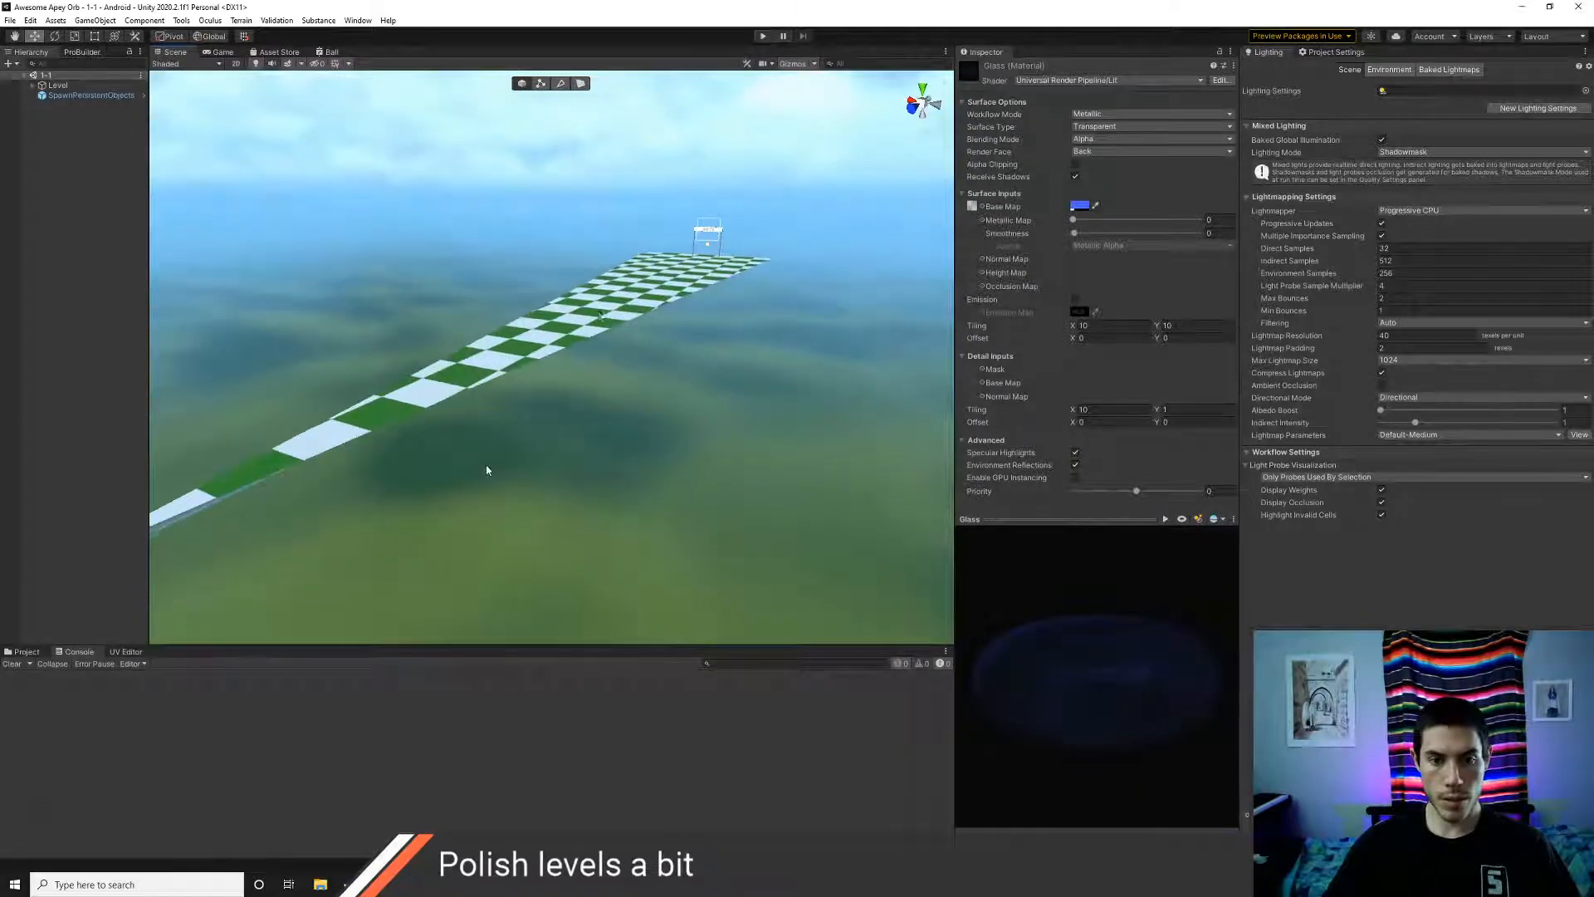
pyautogui.moveTo(626, 348); pyautogui.dragTo(669, 366, button='middle')
pyautogui.scroll(3, 461, 473)
pyautogui.scroll(5, 461, 473)
pyautogui.scroll(2, 640, 405)
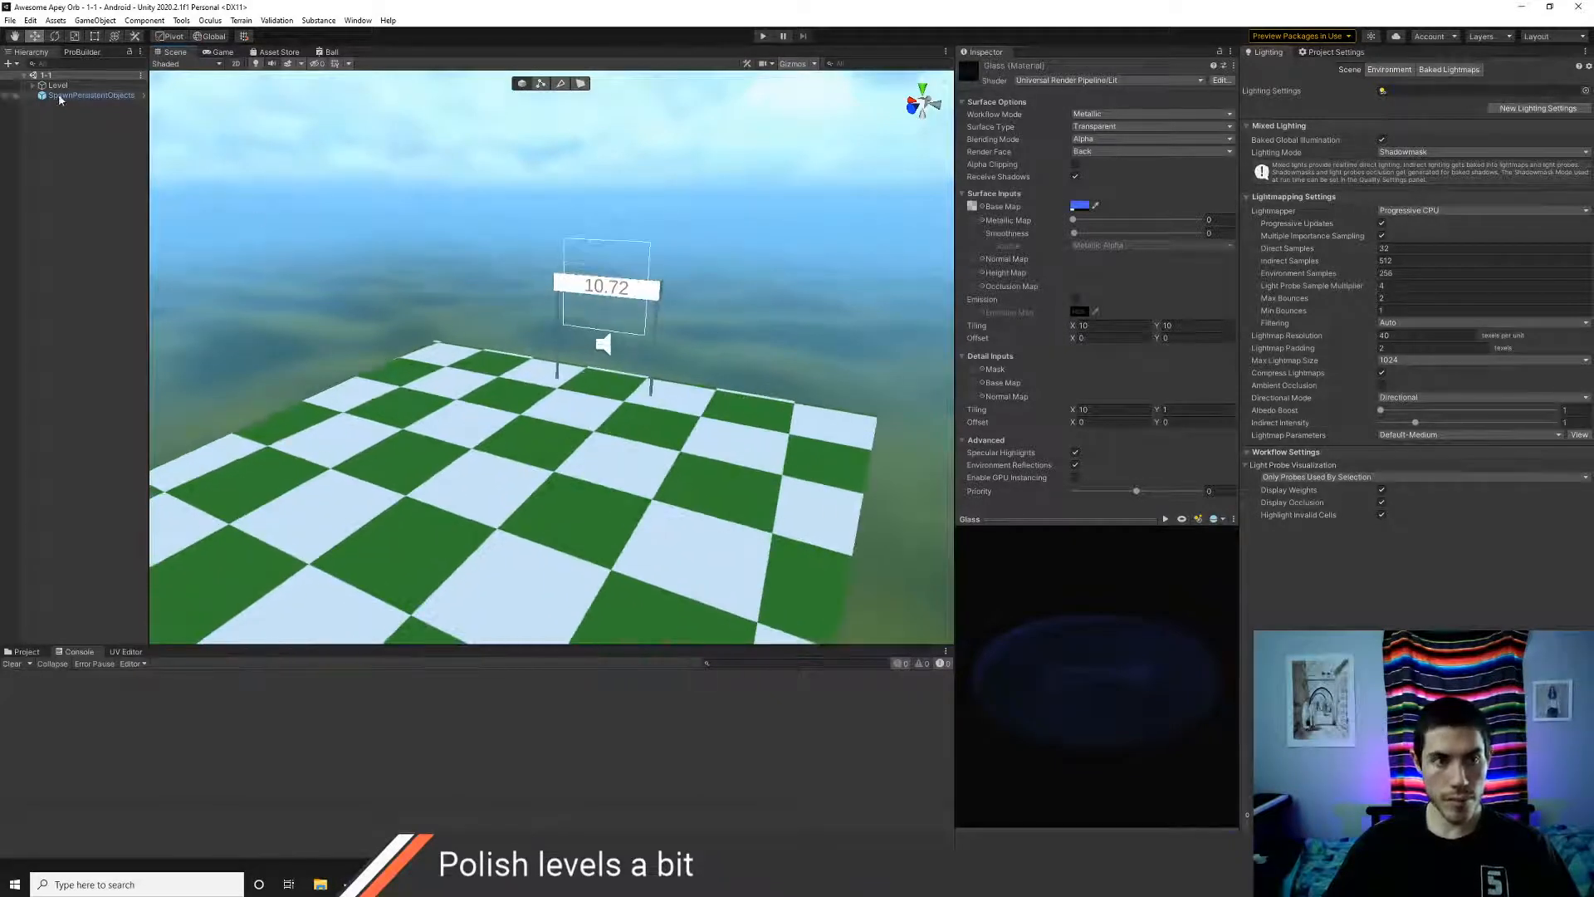
pyautogui.click(34, 86)
pyautogui.click(93, 155)
pyautogui.doubleClick(79, 145)
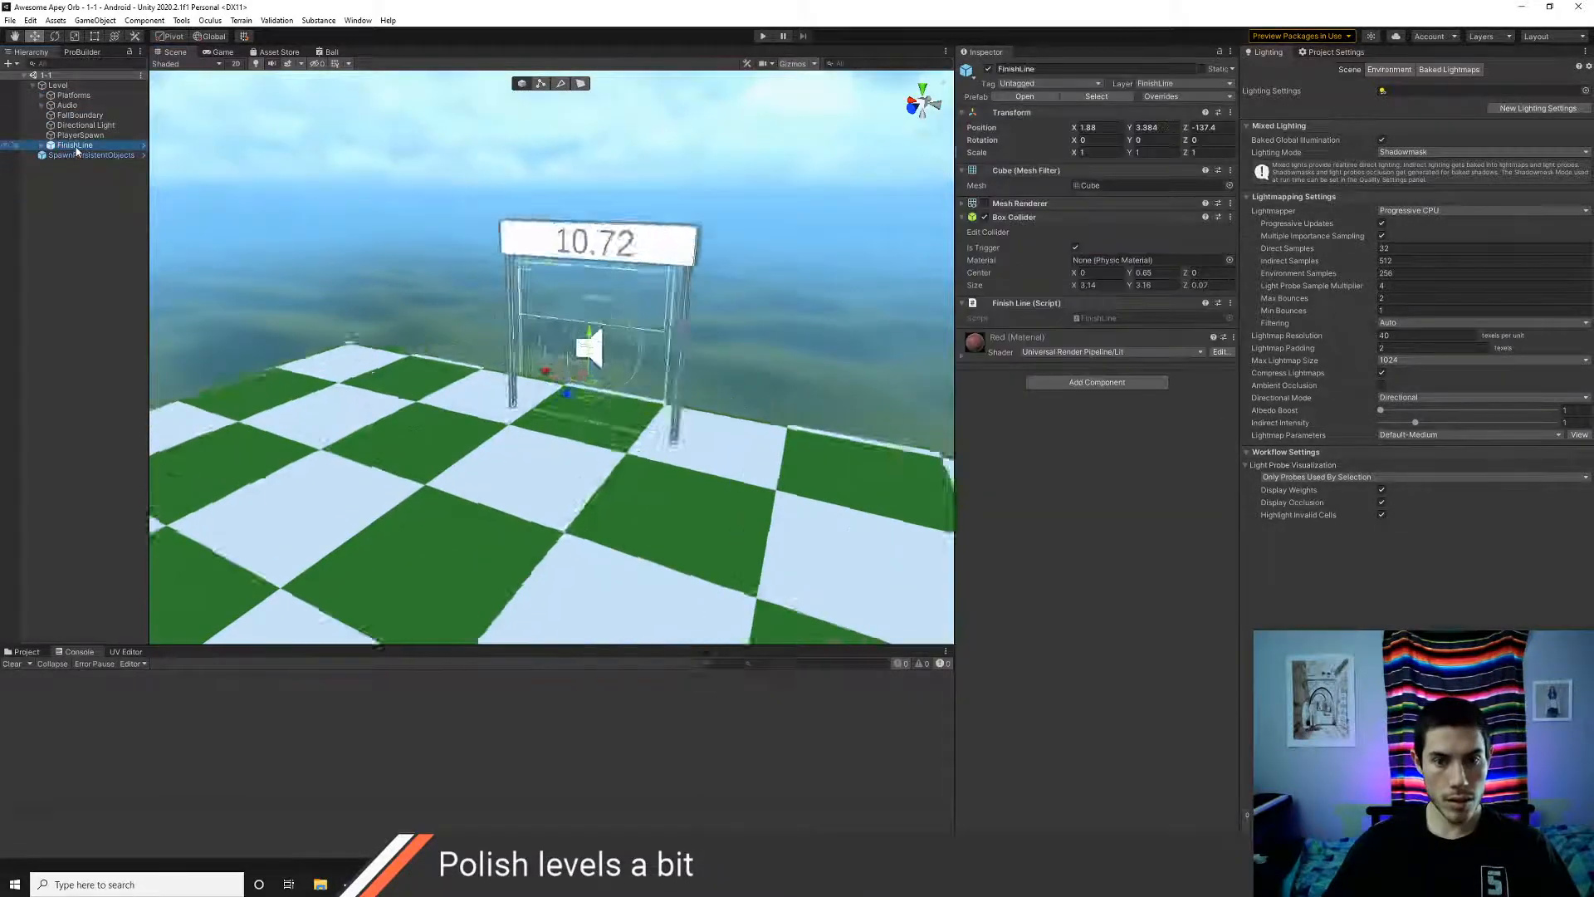
pyautogui.keyDown('alt'); pyautogui.moveTo(461, 431); pyautogui.dragTo(288, 420); pyautogui.keyUp('alt')
pyautogui.scroll(-6, 288, 420)
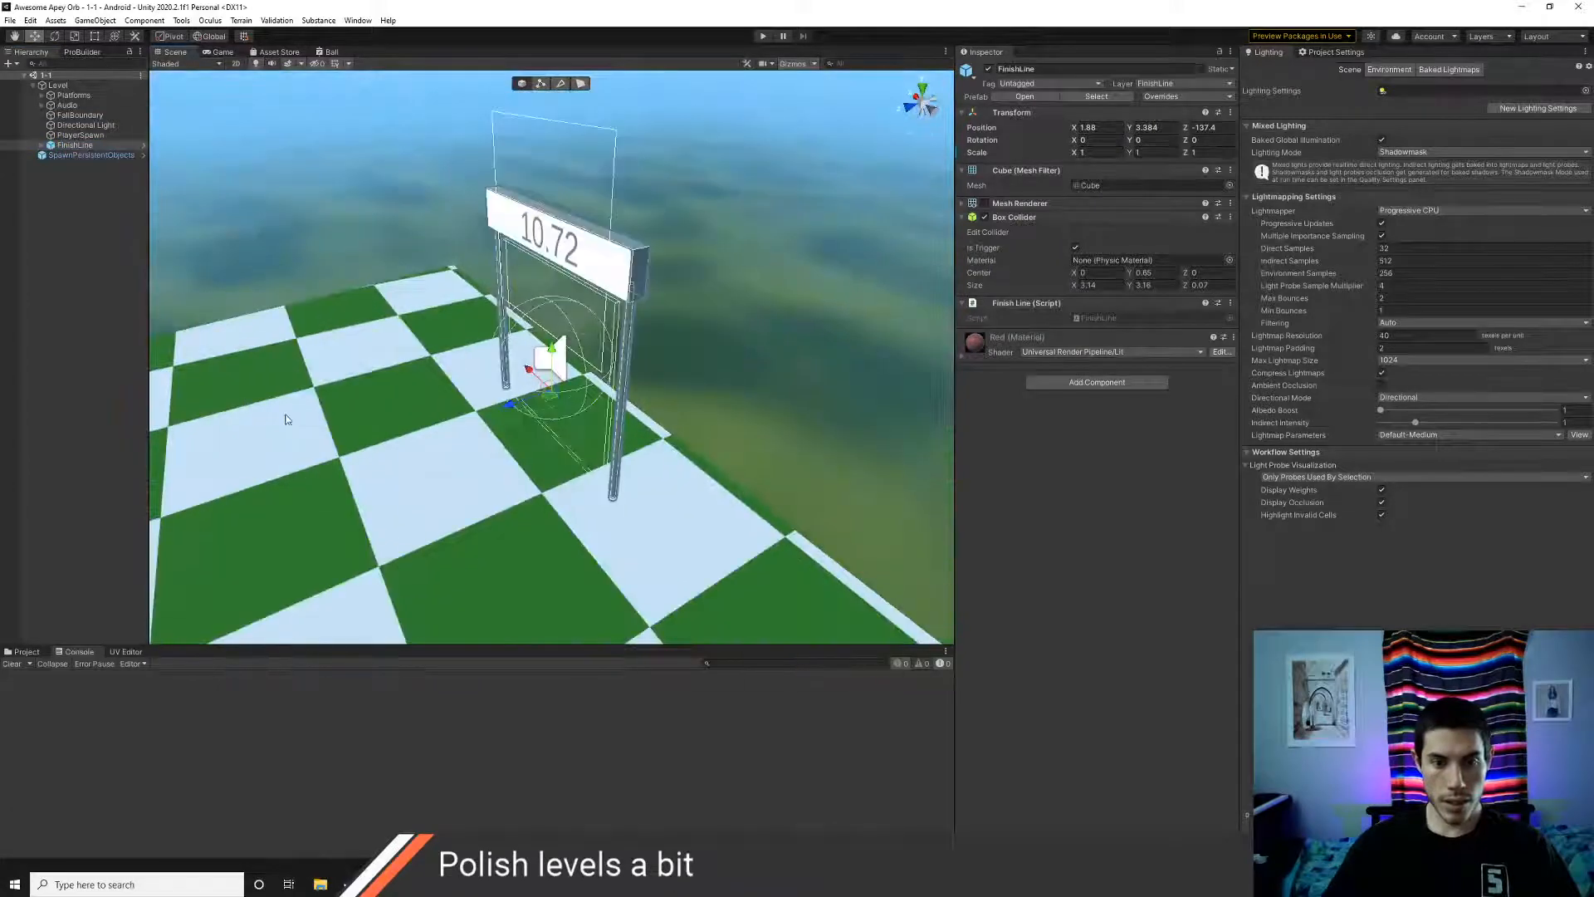
pyautogui.click(303, 426)
pyautogui.press('f')
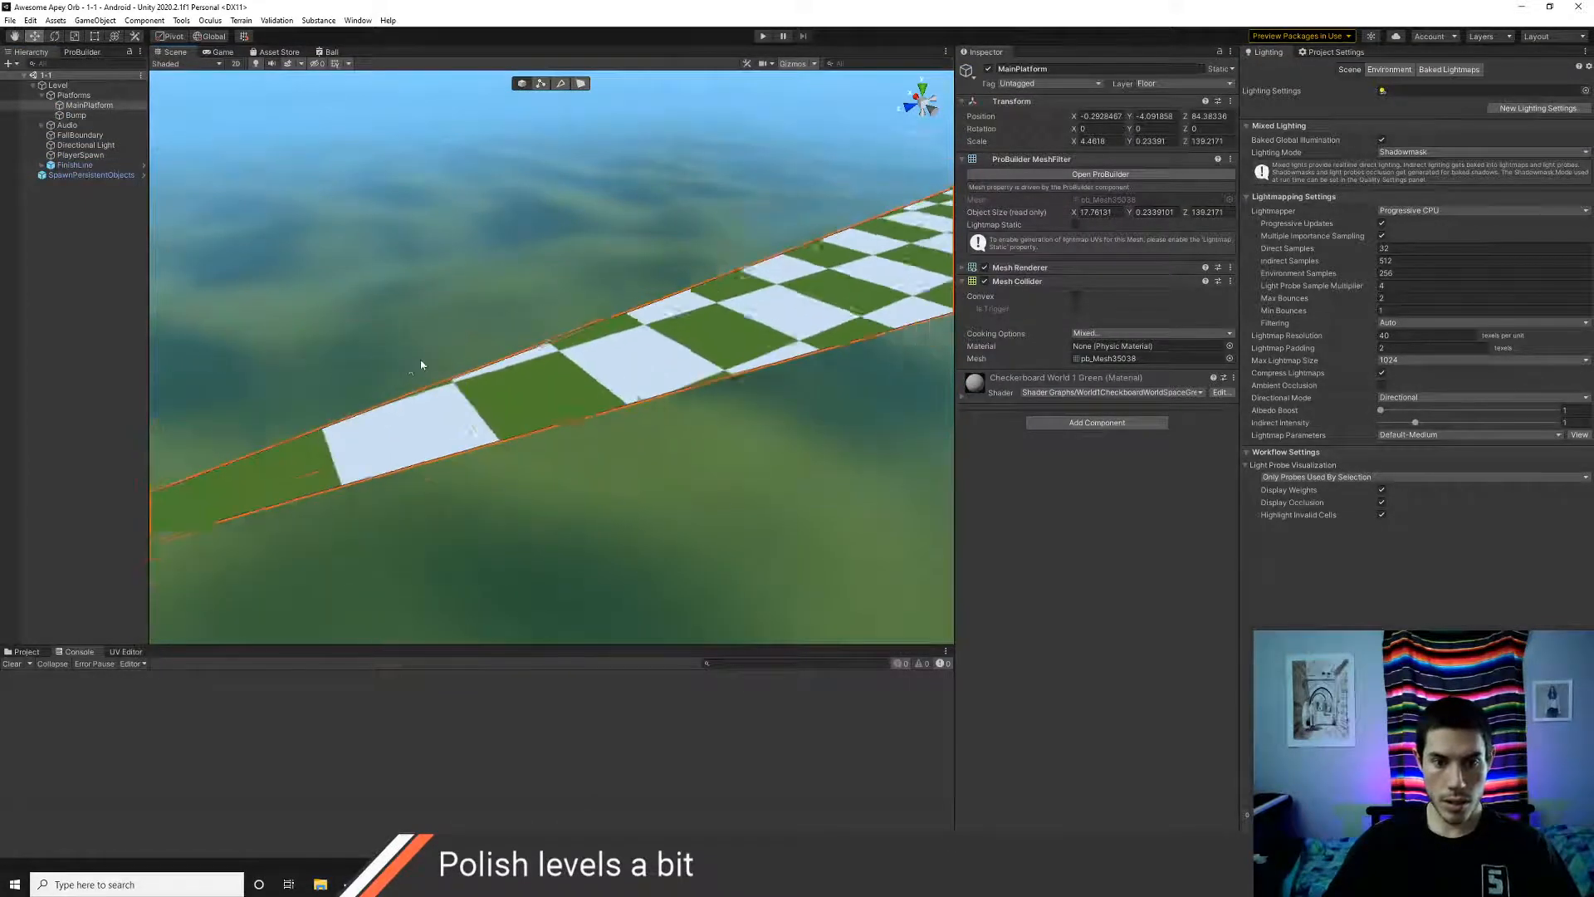
# - Open scene 1-2 from the project's Scenes folder and frame its Level object in the scene view
pyautogui.click(26, 651)
pyautogui.click(128, 677)
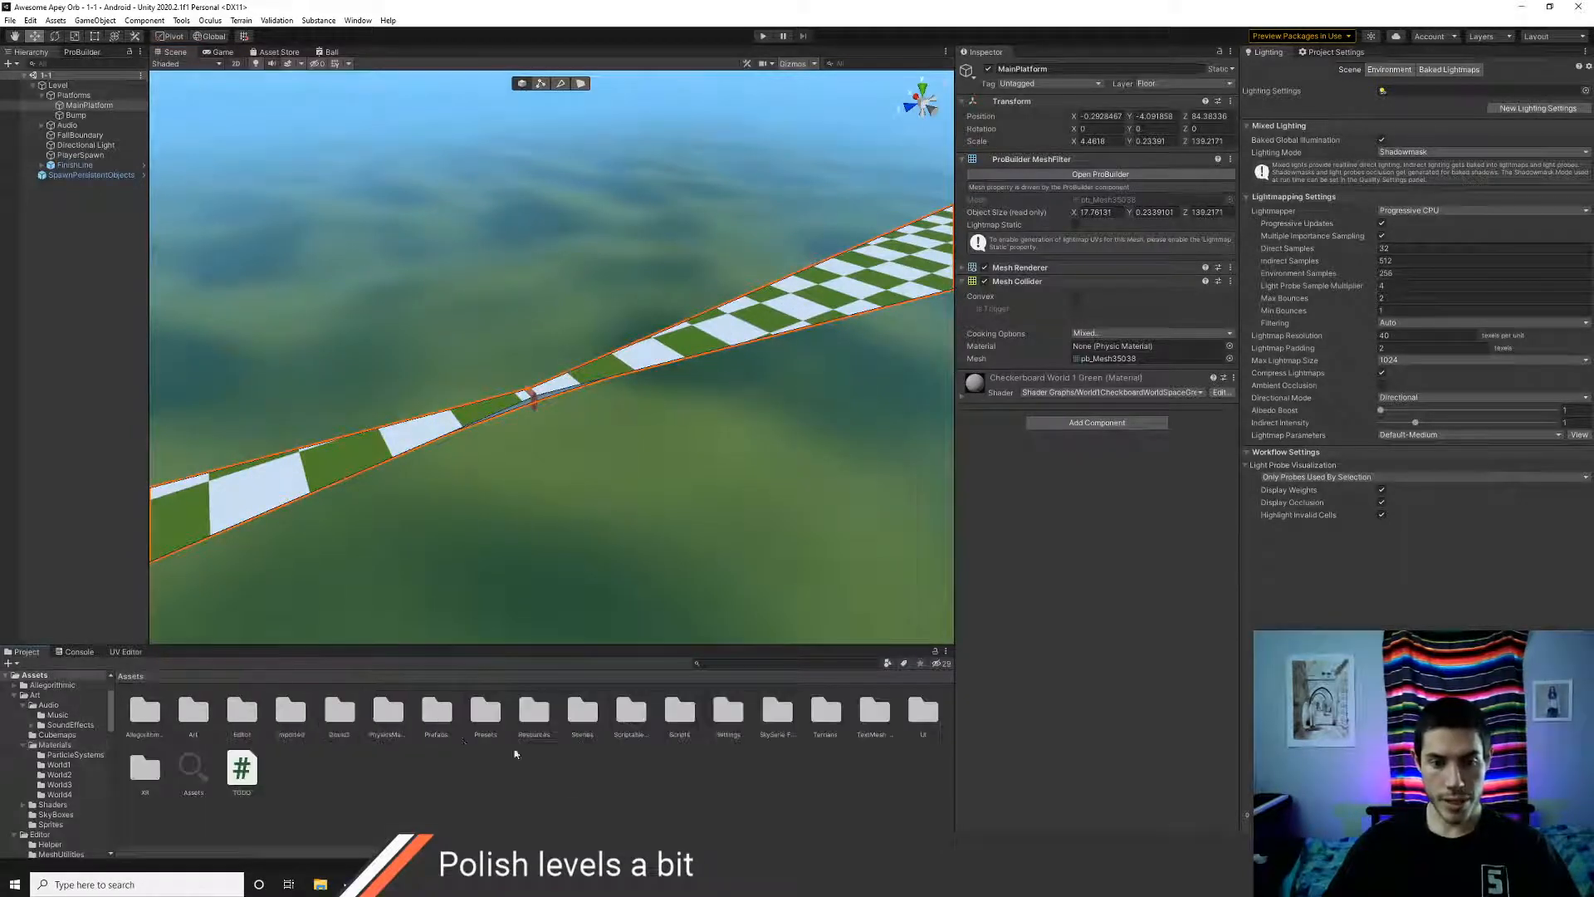
pyautogui.click(583, 714)
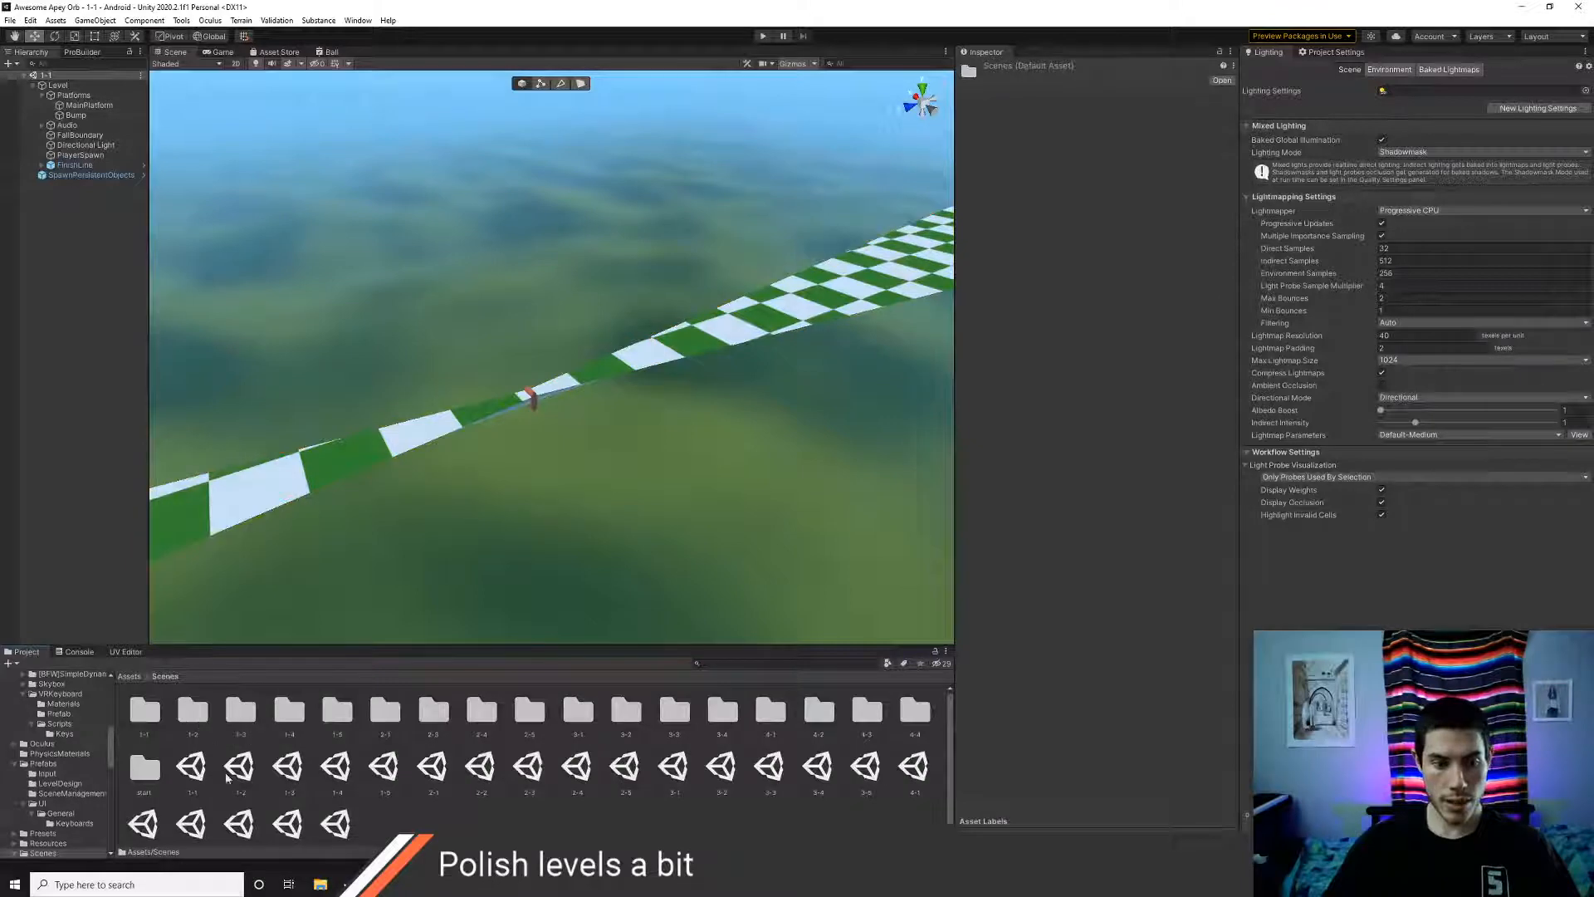
pyautogui.doubleClick(233, 770)
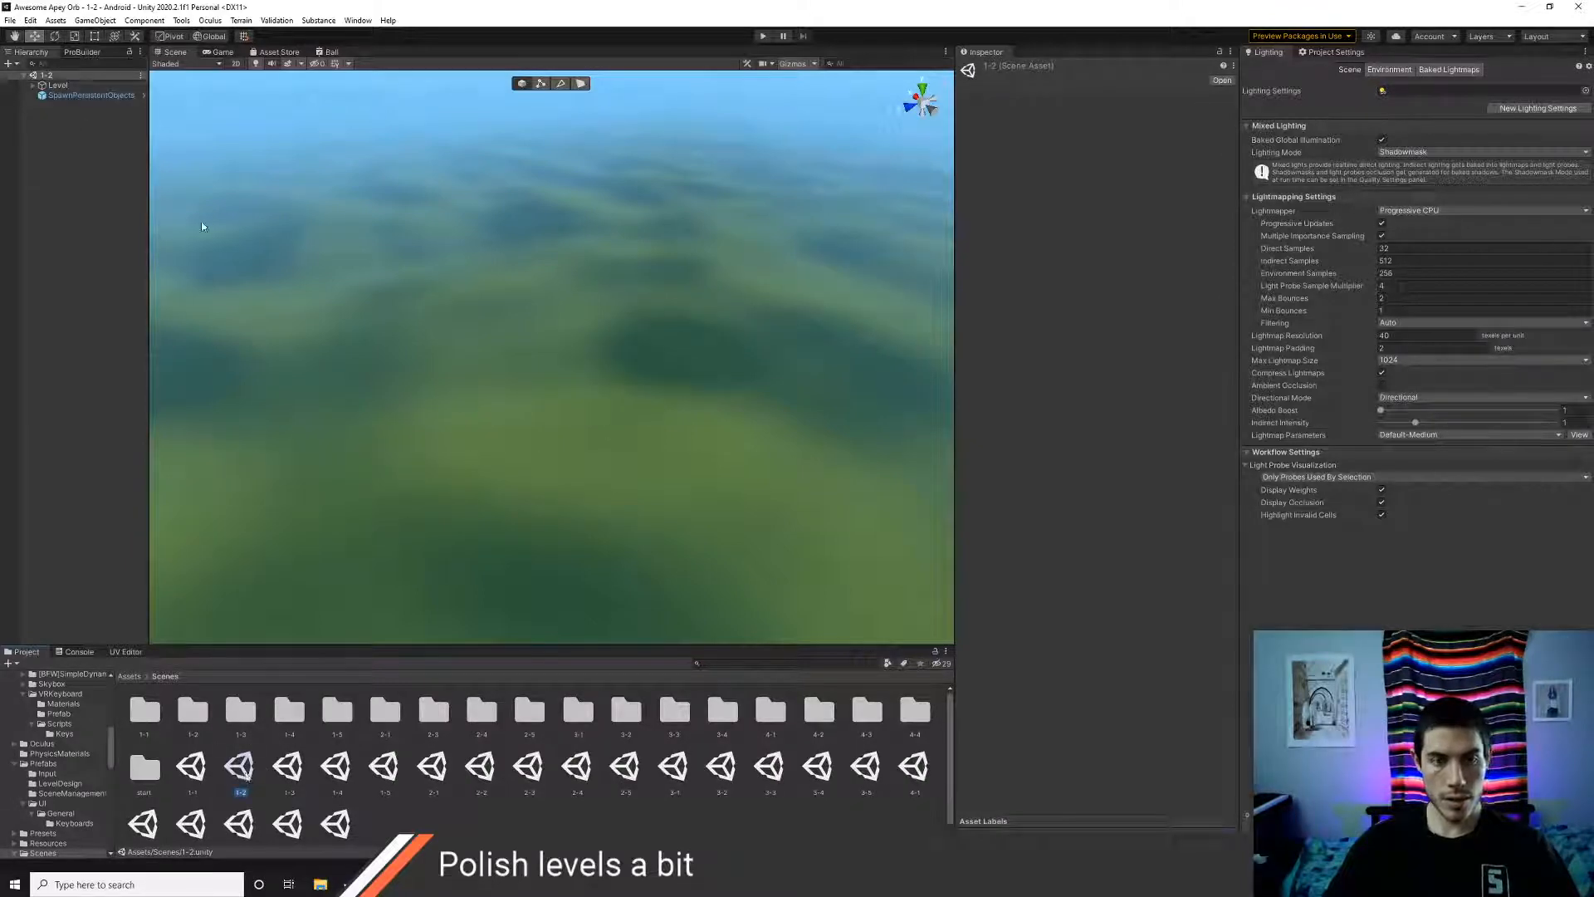
pyautogui.doubleClick(56, 85)
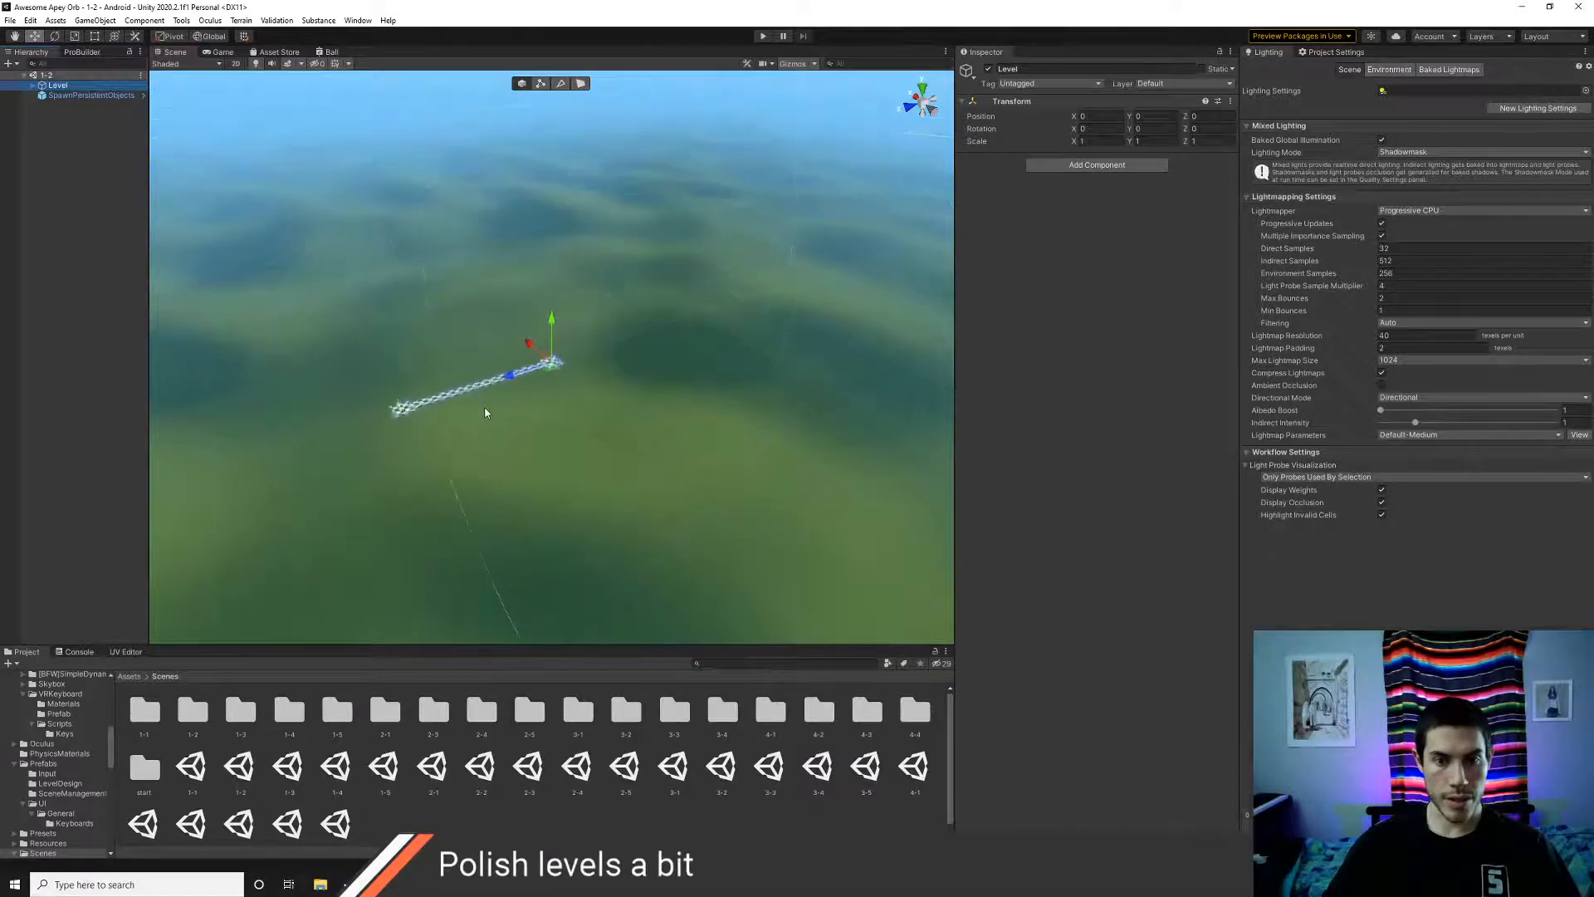
pyautogui.scroll(6, 486, 415)
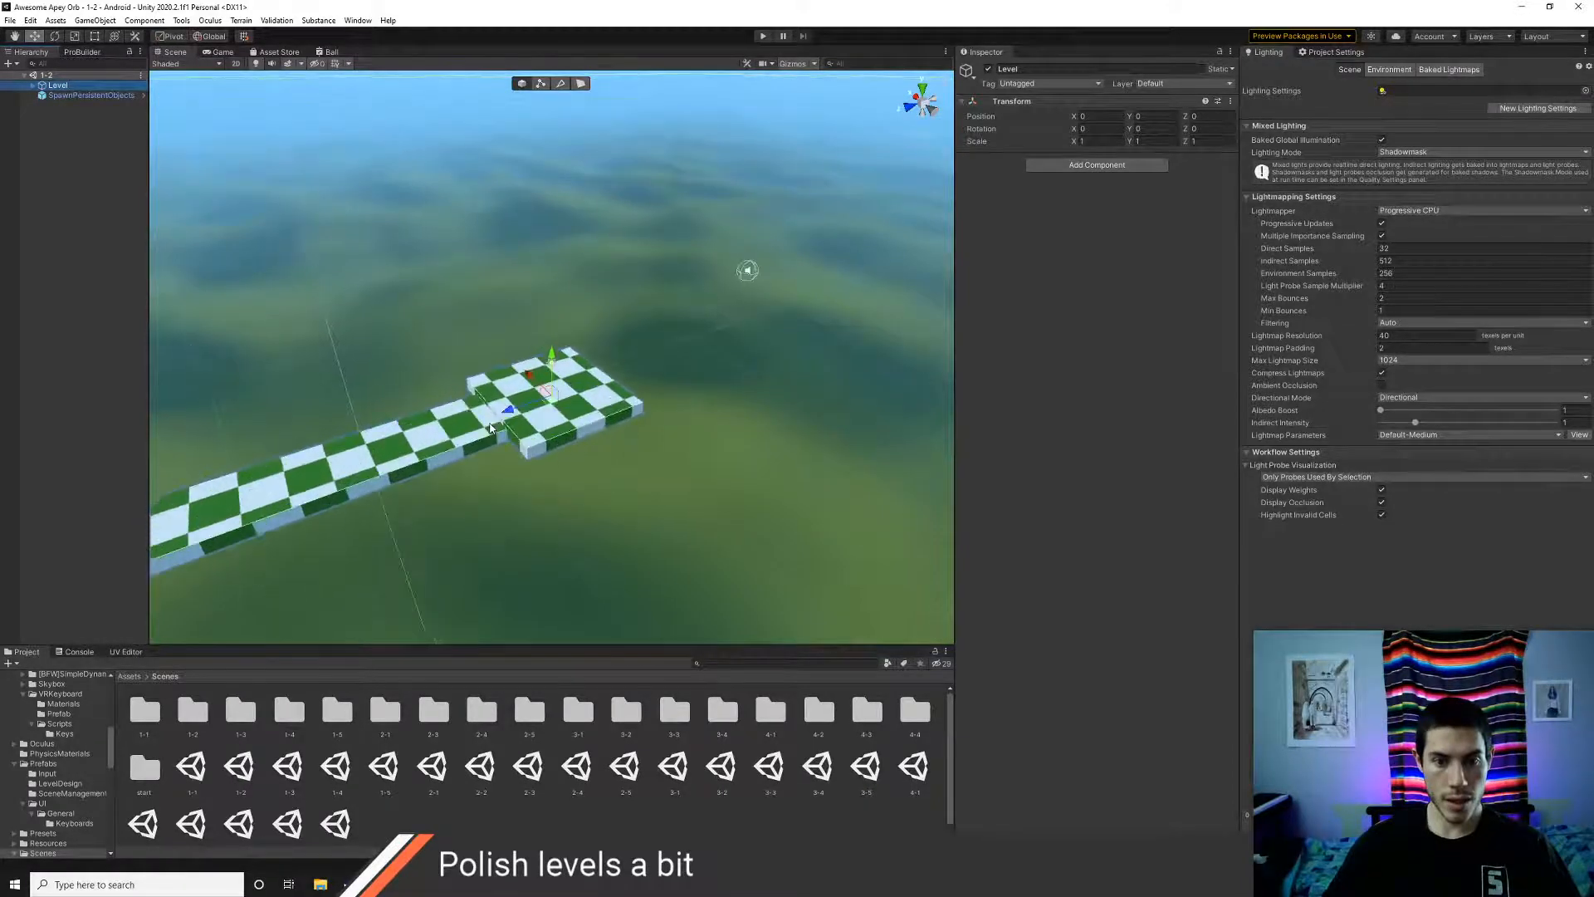
pyautogui.moveTo(532, 520); pyautogui.dragTo(633, 445, button='middle')
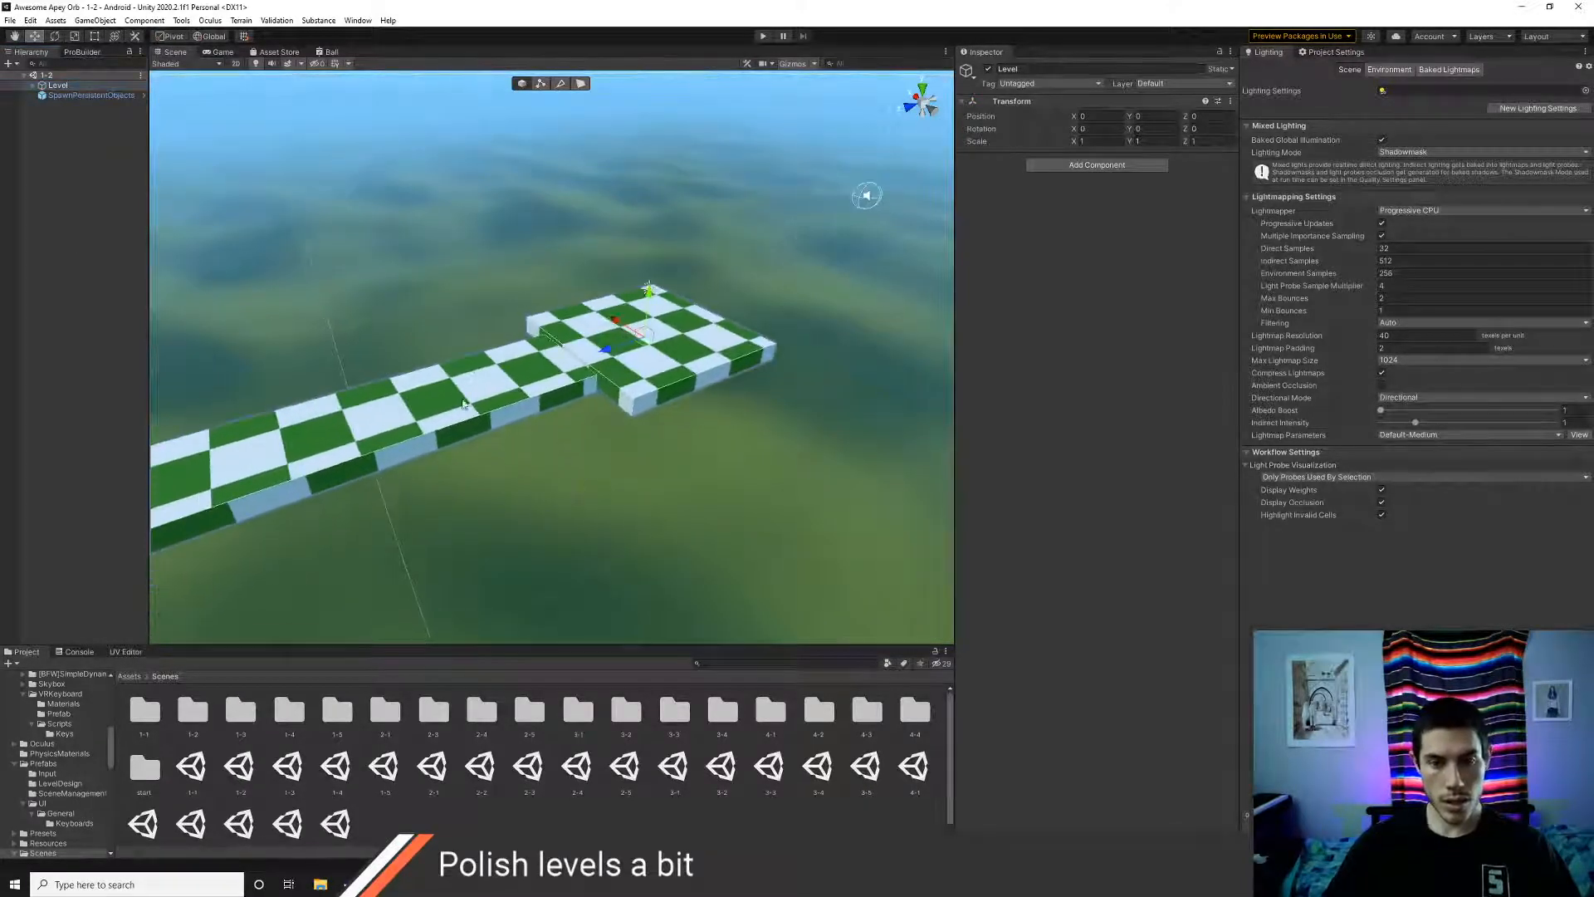
# - Move the FinishLine object out of Platforms so it sits directly under Level, above Platforms
pyautogui.click(33, 86)
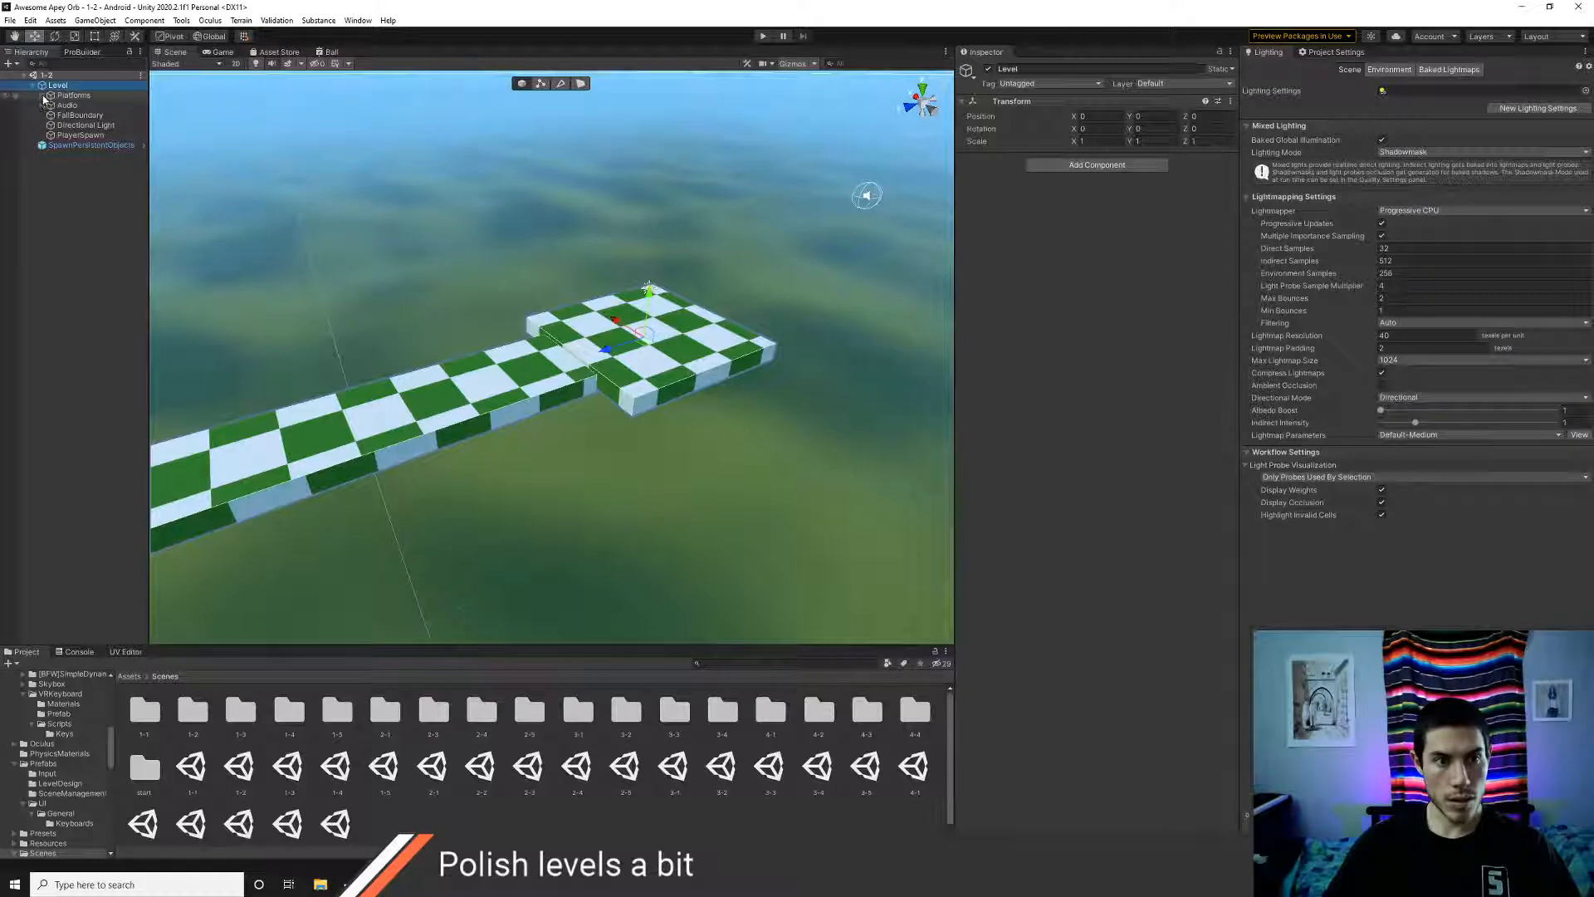
pyautogui.click(41, 95)
pyautogui.click(69, 105)
pyautogui.moveTo(72, 100); pyautogui.dragTo(71, 93)
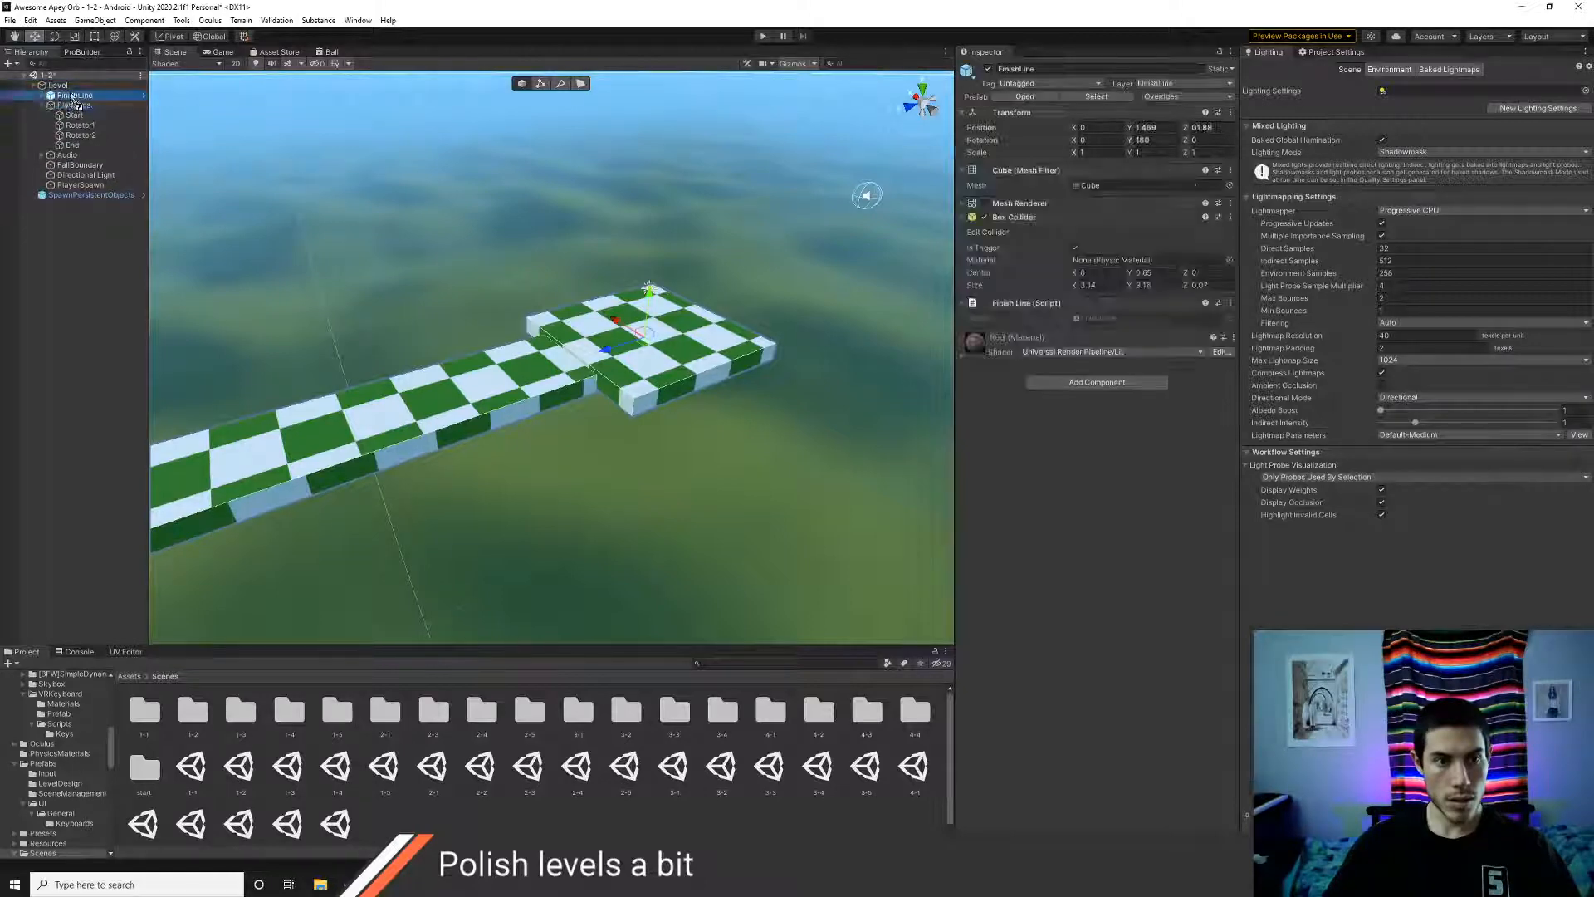
# - Lower the FinishLine gate to a Y position of about 1.44 and save scene 1-2
pyautogui.press('f')
pyautogui.keyDown('alt'); pyautogui.moveTo(606, 430); pyautogui.dragTo(242, 355); pyautogui.keyUp('alt')
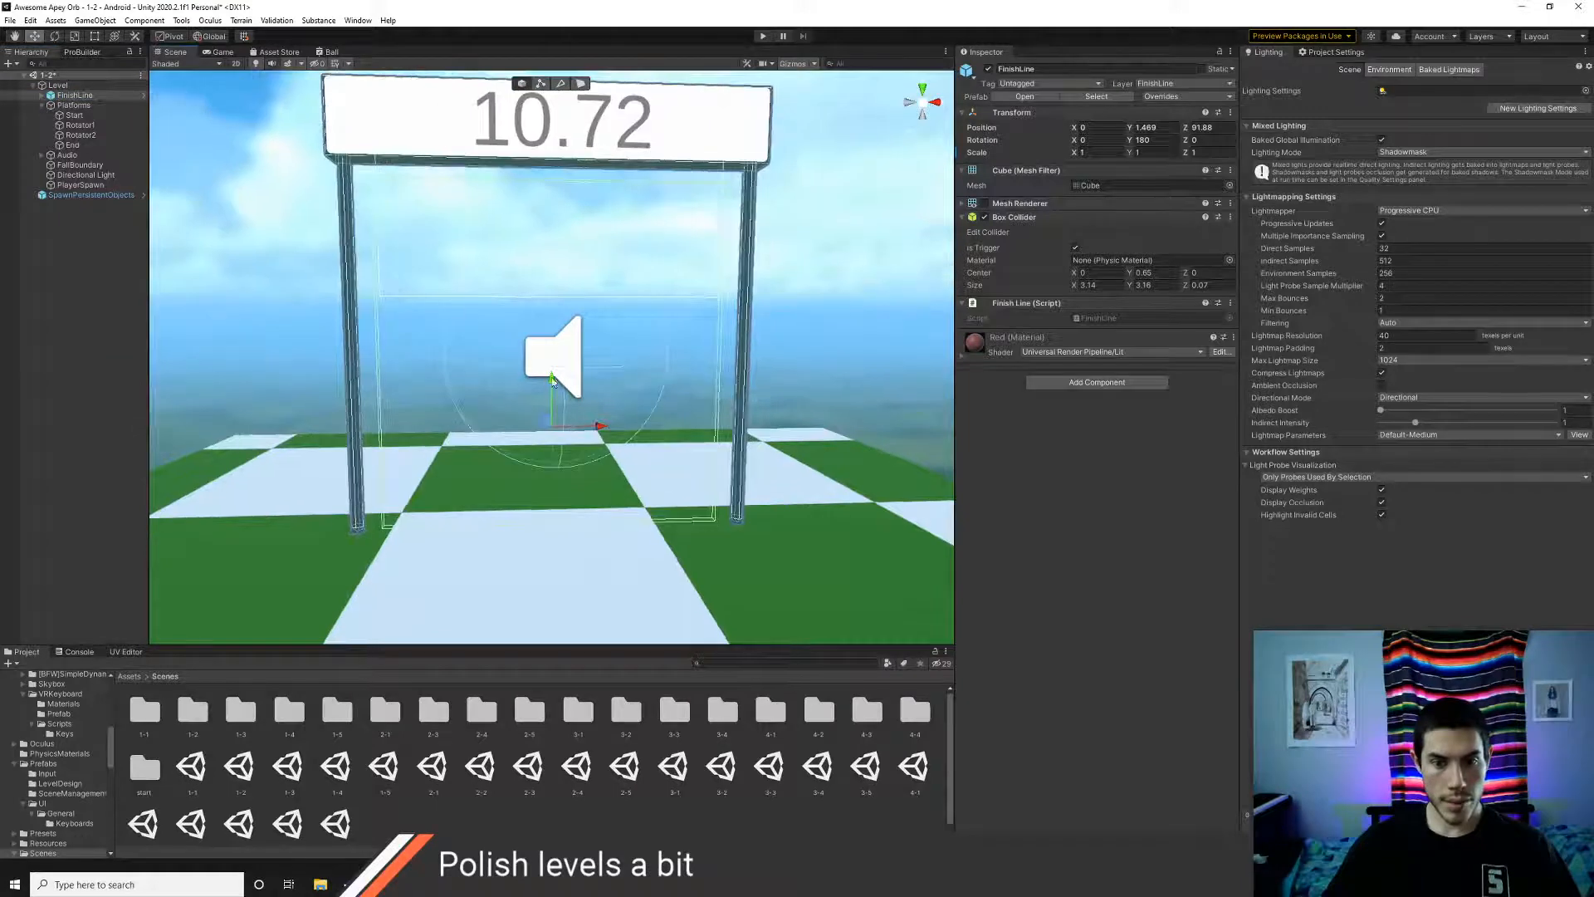
pyautogui.moveTo(551, 380); pyautogui.dragTo(551, 382)
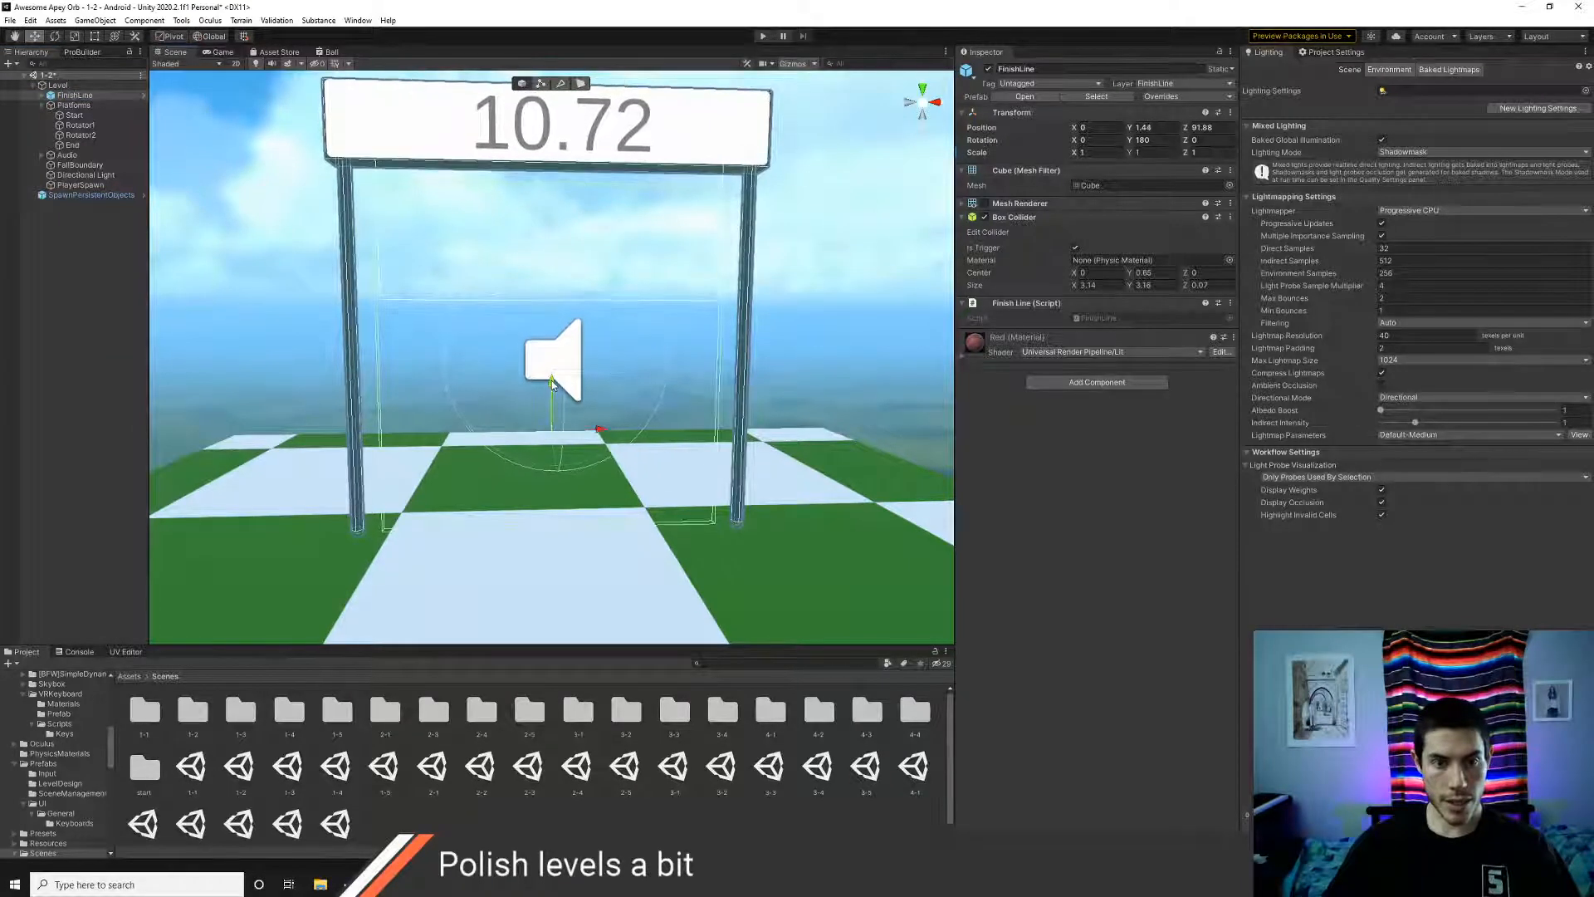
pyautogui.click(63, 398)
# - Set the Rotate On Axis type to Physics on both the Rotator1 and Rotator2 platforms
pyautogui.scroll(-5, 403, 474)
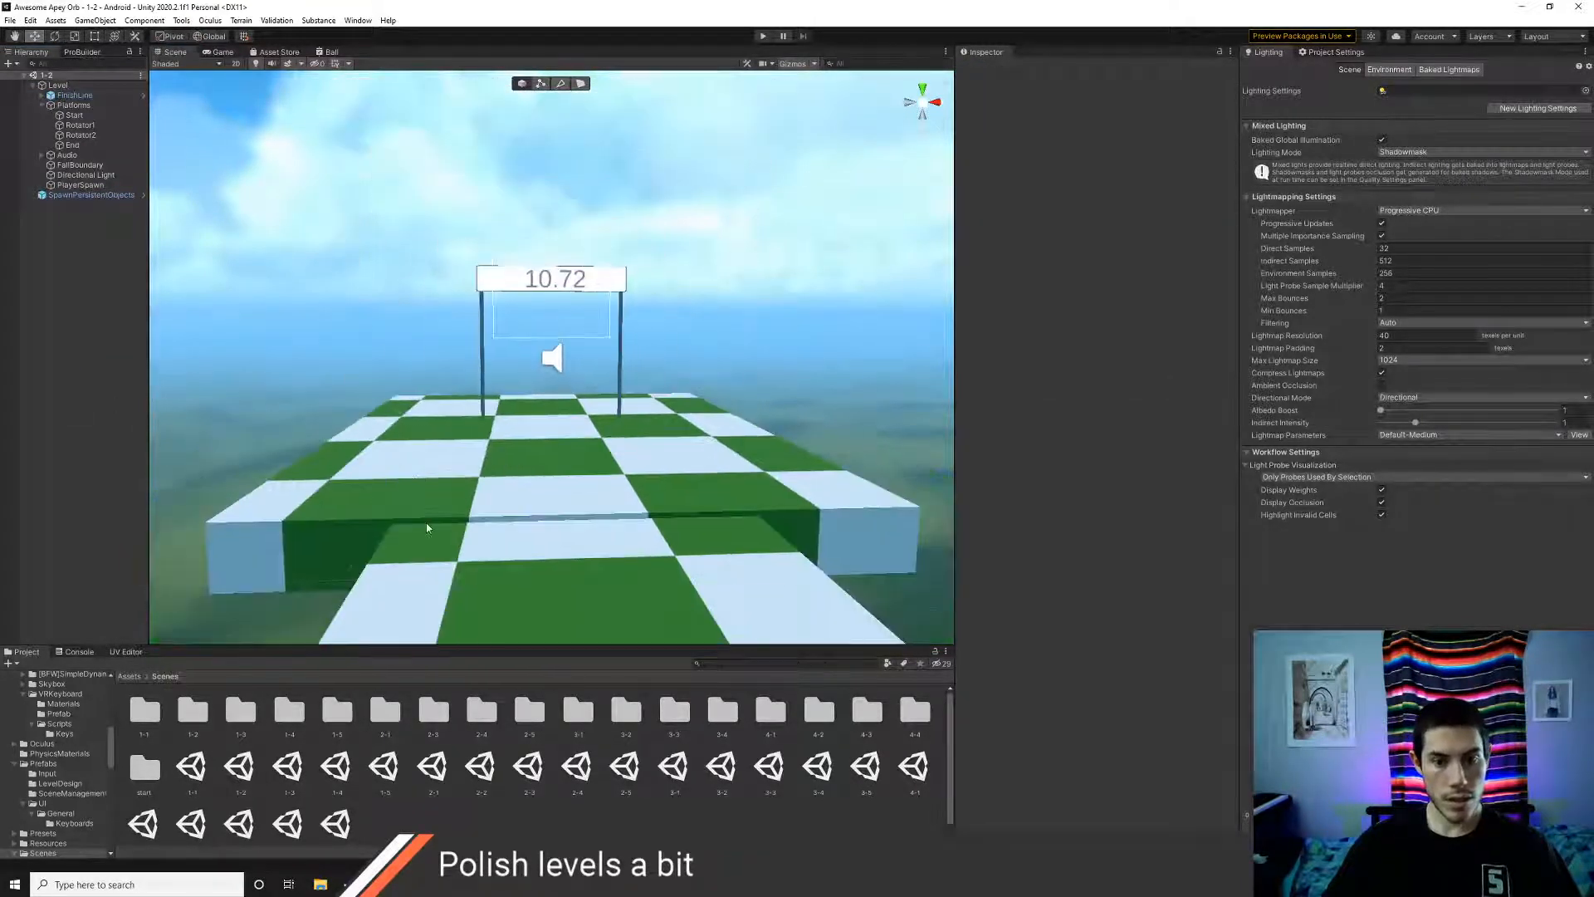
pyautogui.click(560, 553)
pyautogui.moveTo(561, 553); pyautogui.dragTo(660, 503, button='right')
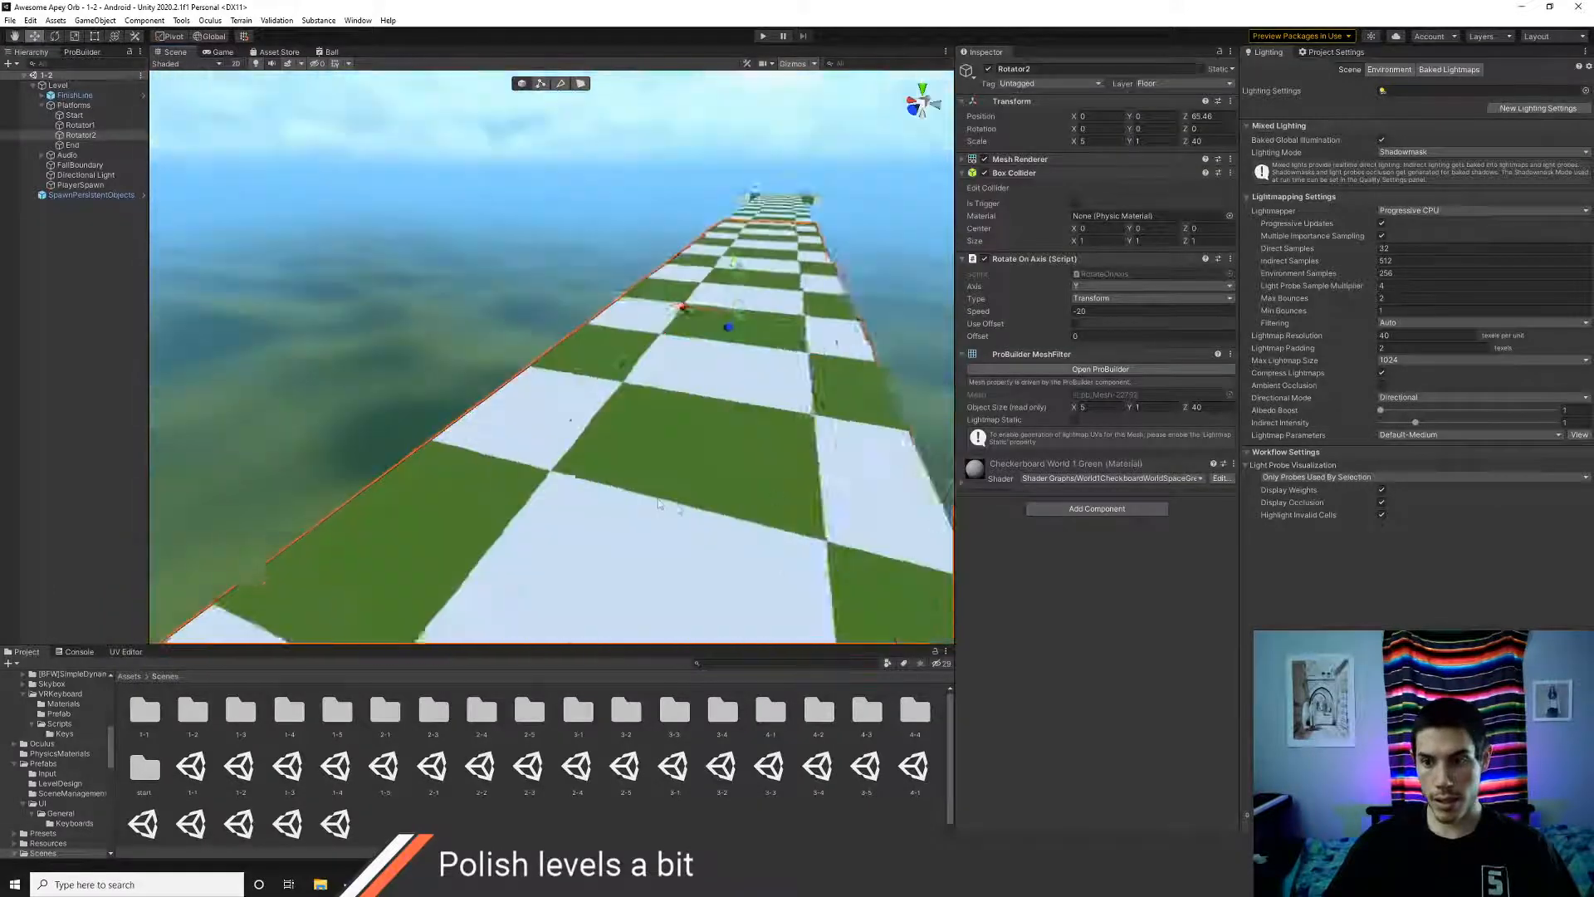
pyautogui.scroll(-3, 676, 489)
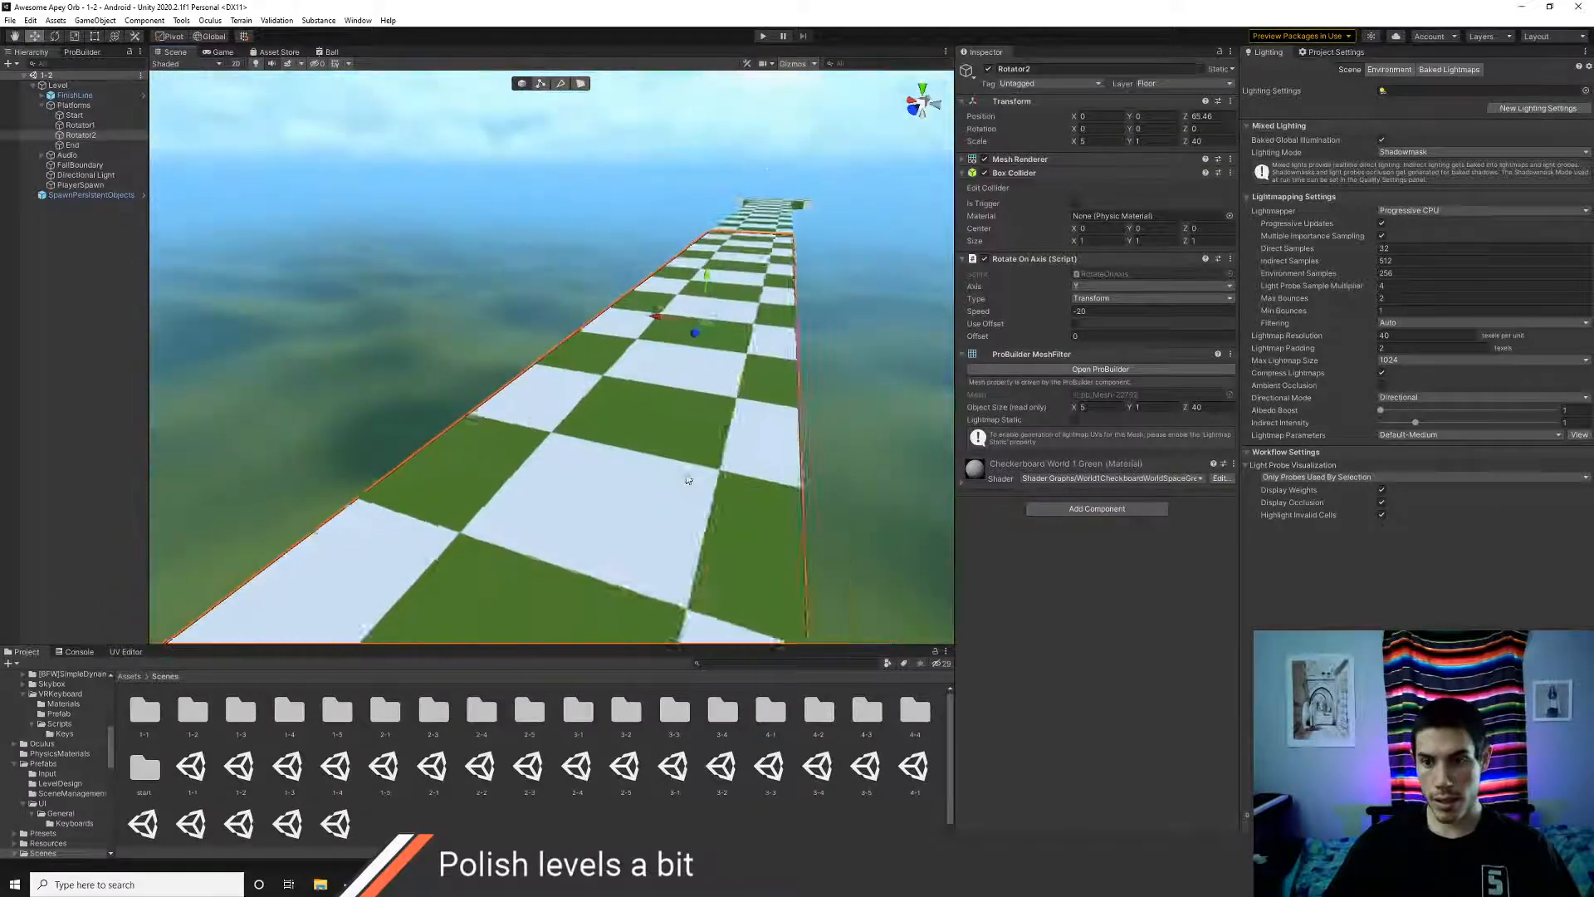
pyautogui.keyDown('shift'); pyautogui.click(749, 234); pyautogui.keyUp('shift')
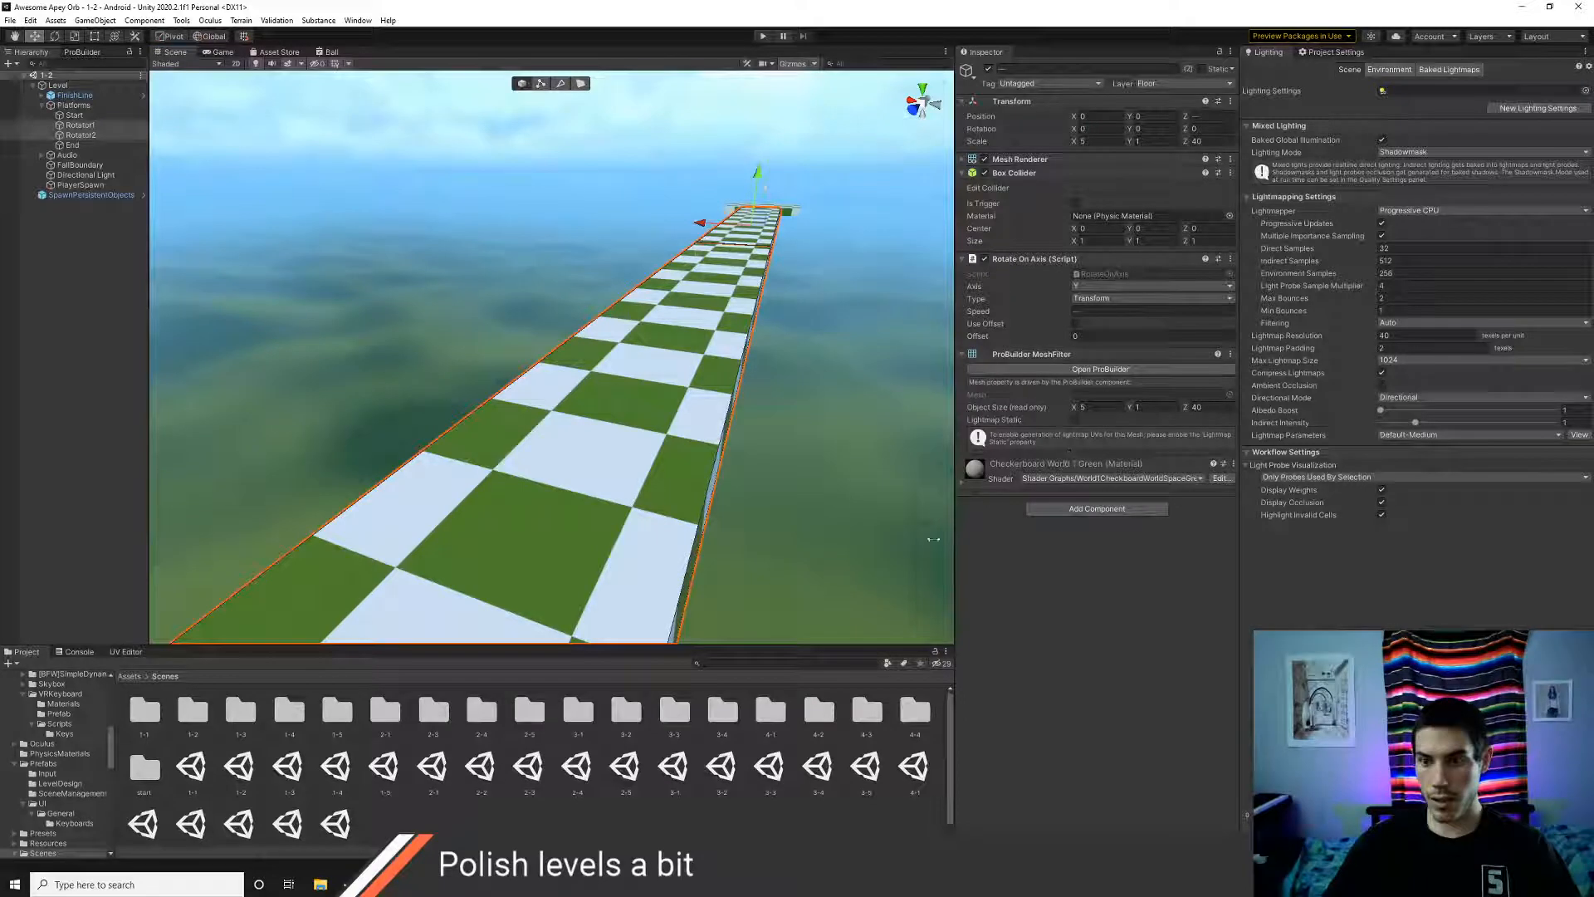
pyautogui.click(706, 431)
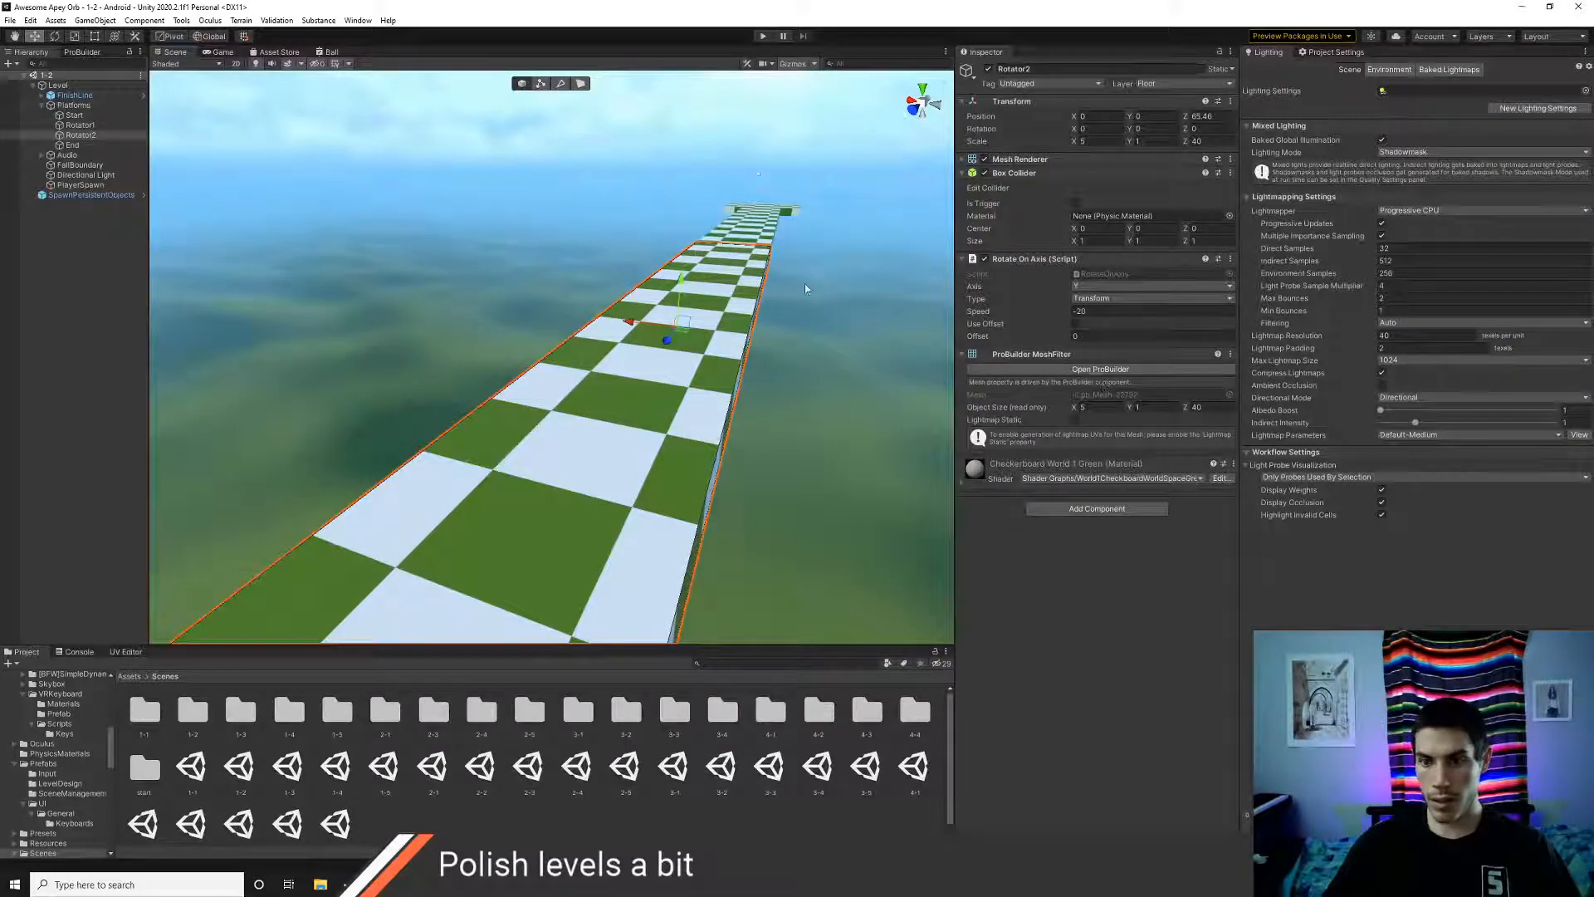
pyautogui.click(758, 231)
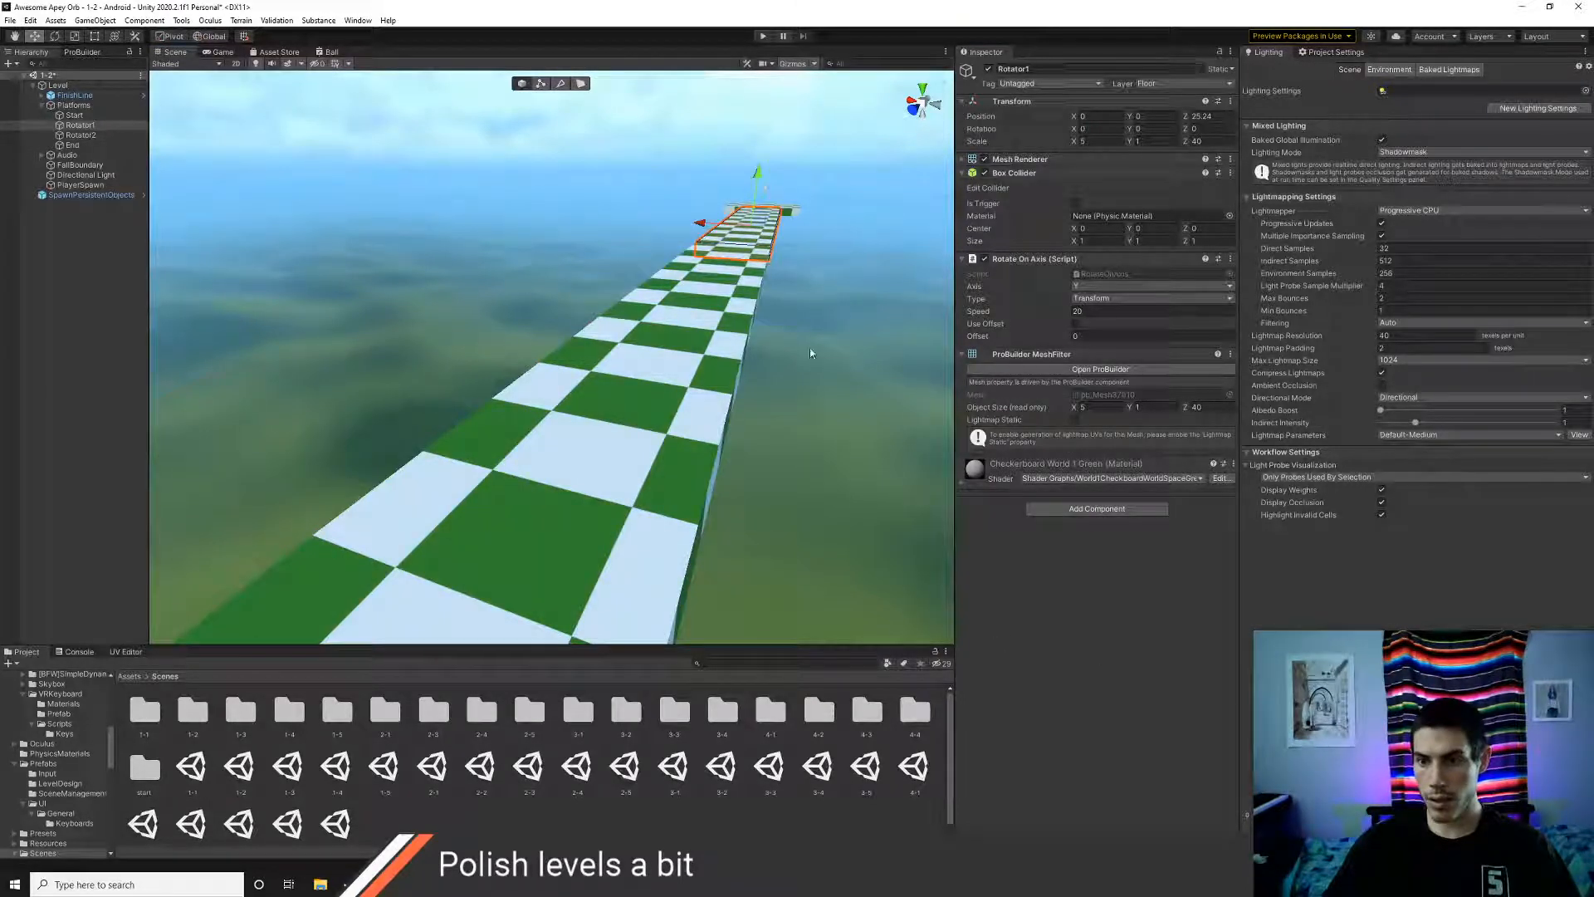
pyautogui.keyDown('shift'); pyautogui.click(639, 412); pyautogui.keyUp('shift')
pyautogui.click(1101, 301)
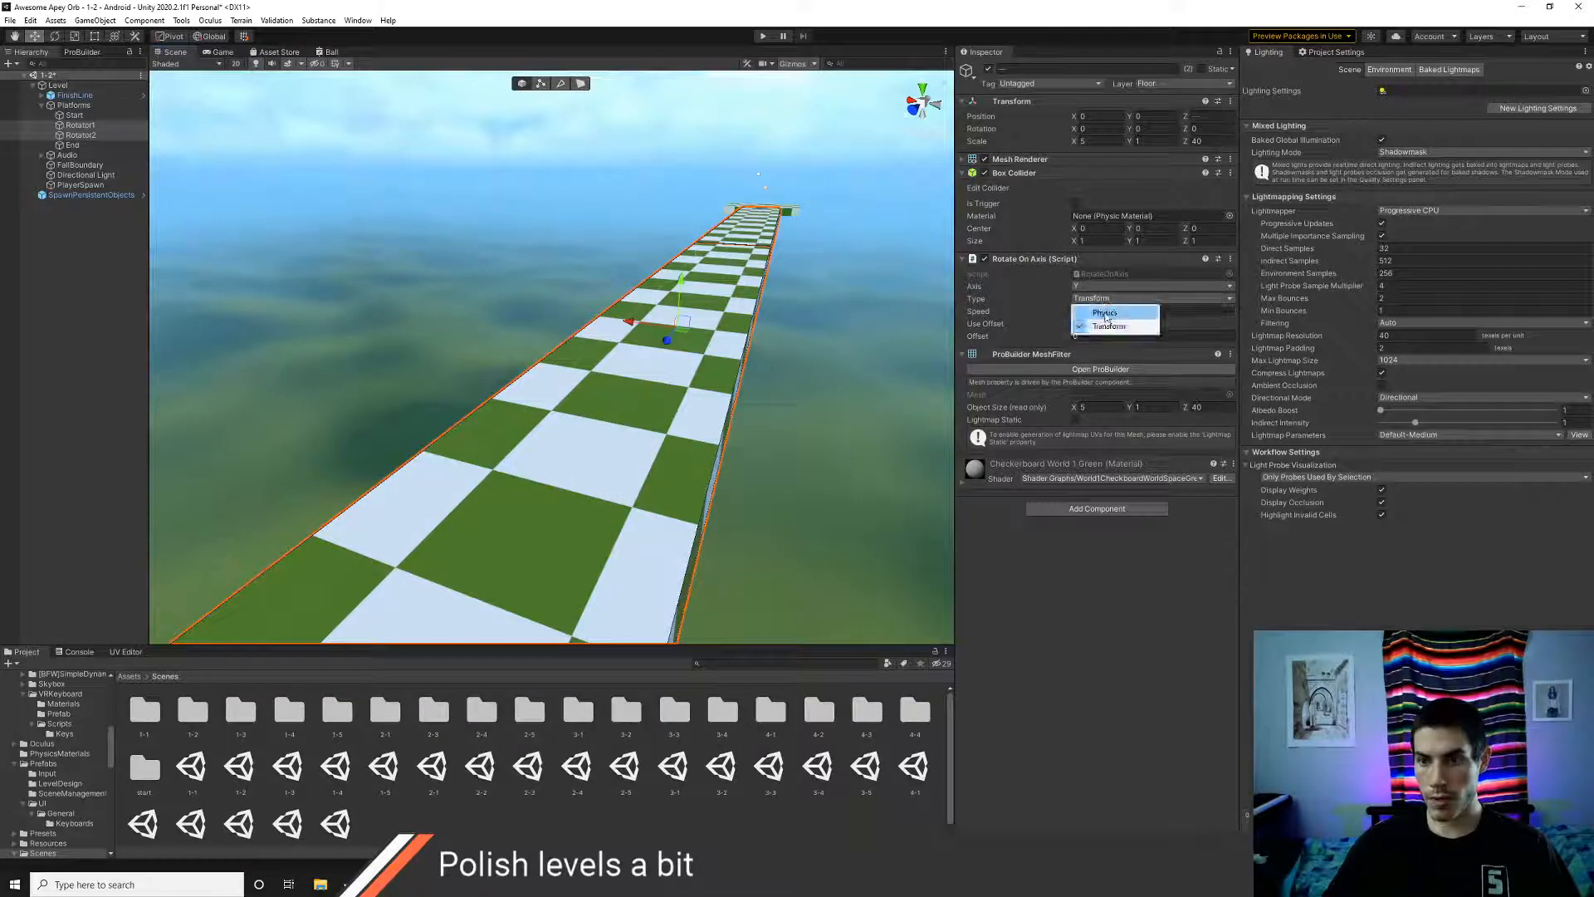
pyautogui.click(1096, 313)
# - Check the Rotate On Axis settings of Rotator2 and Rotator1 individually and play-test scene 1-2 briefly
pyautogui.click(626, 443)
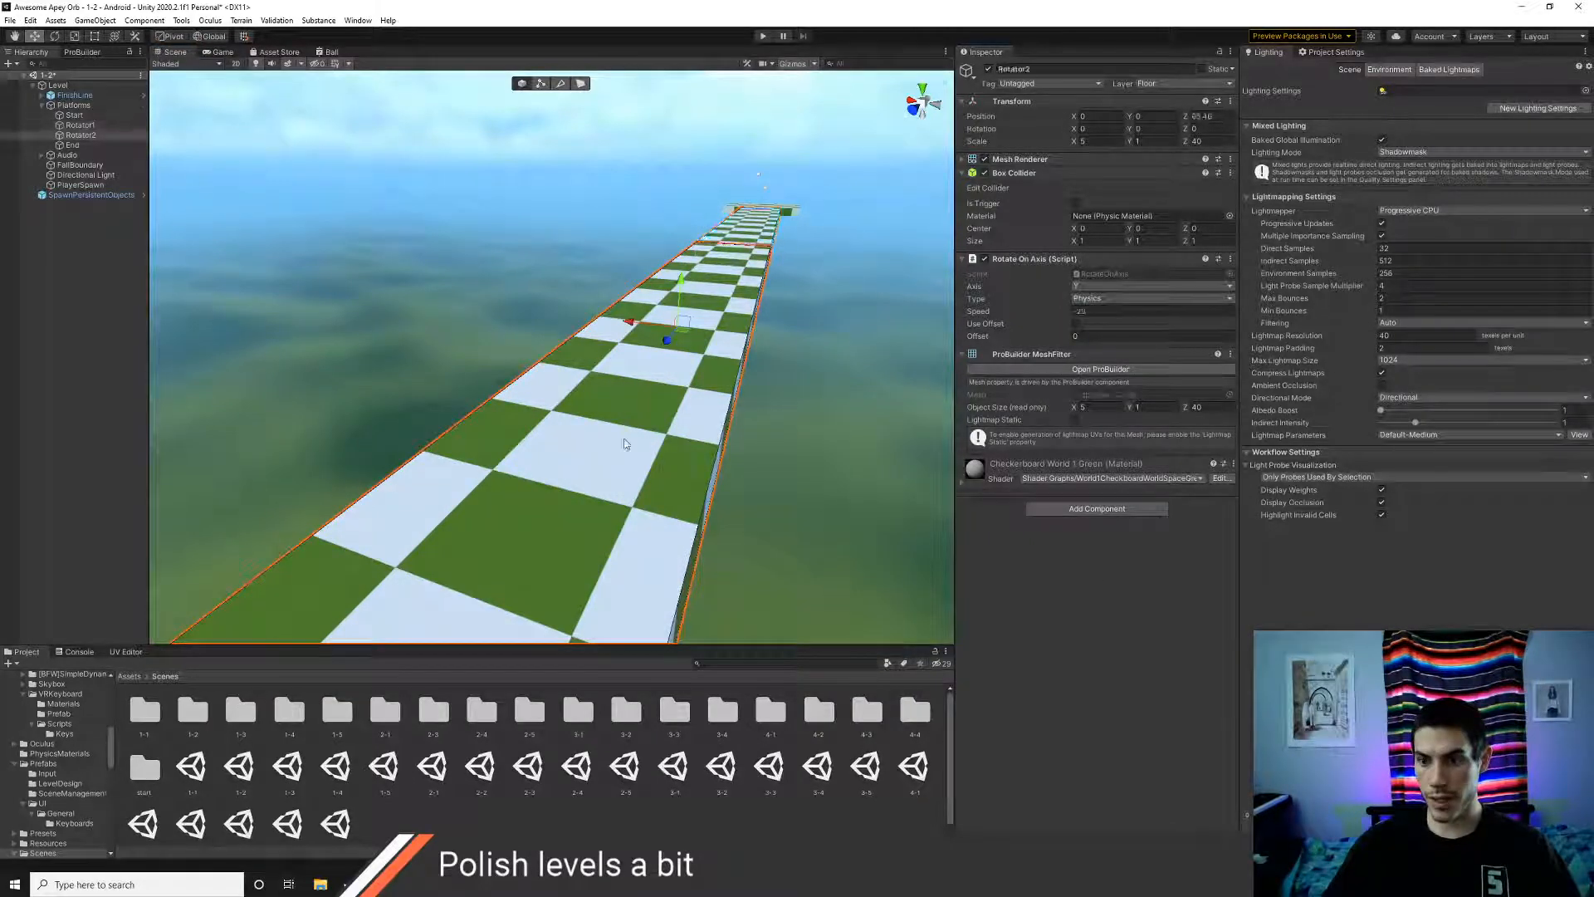
pyautogui.click(764, 230)
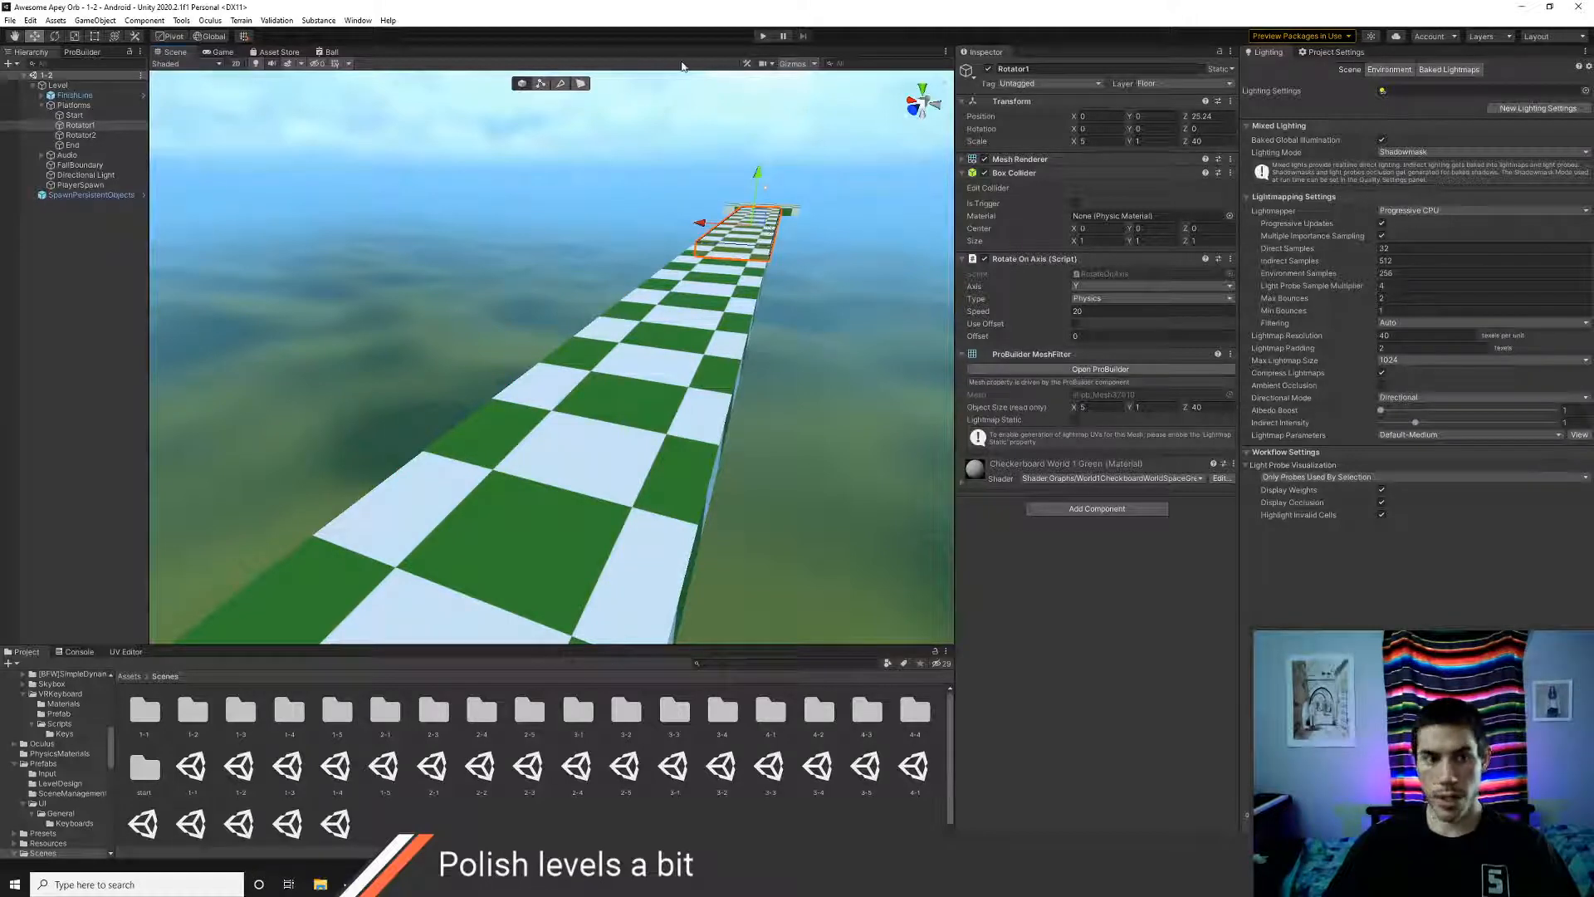
pyautogui.click(762, 38)
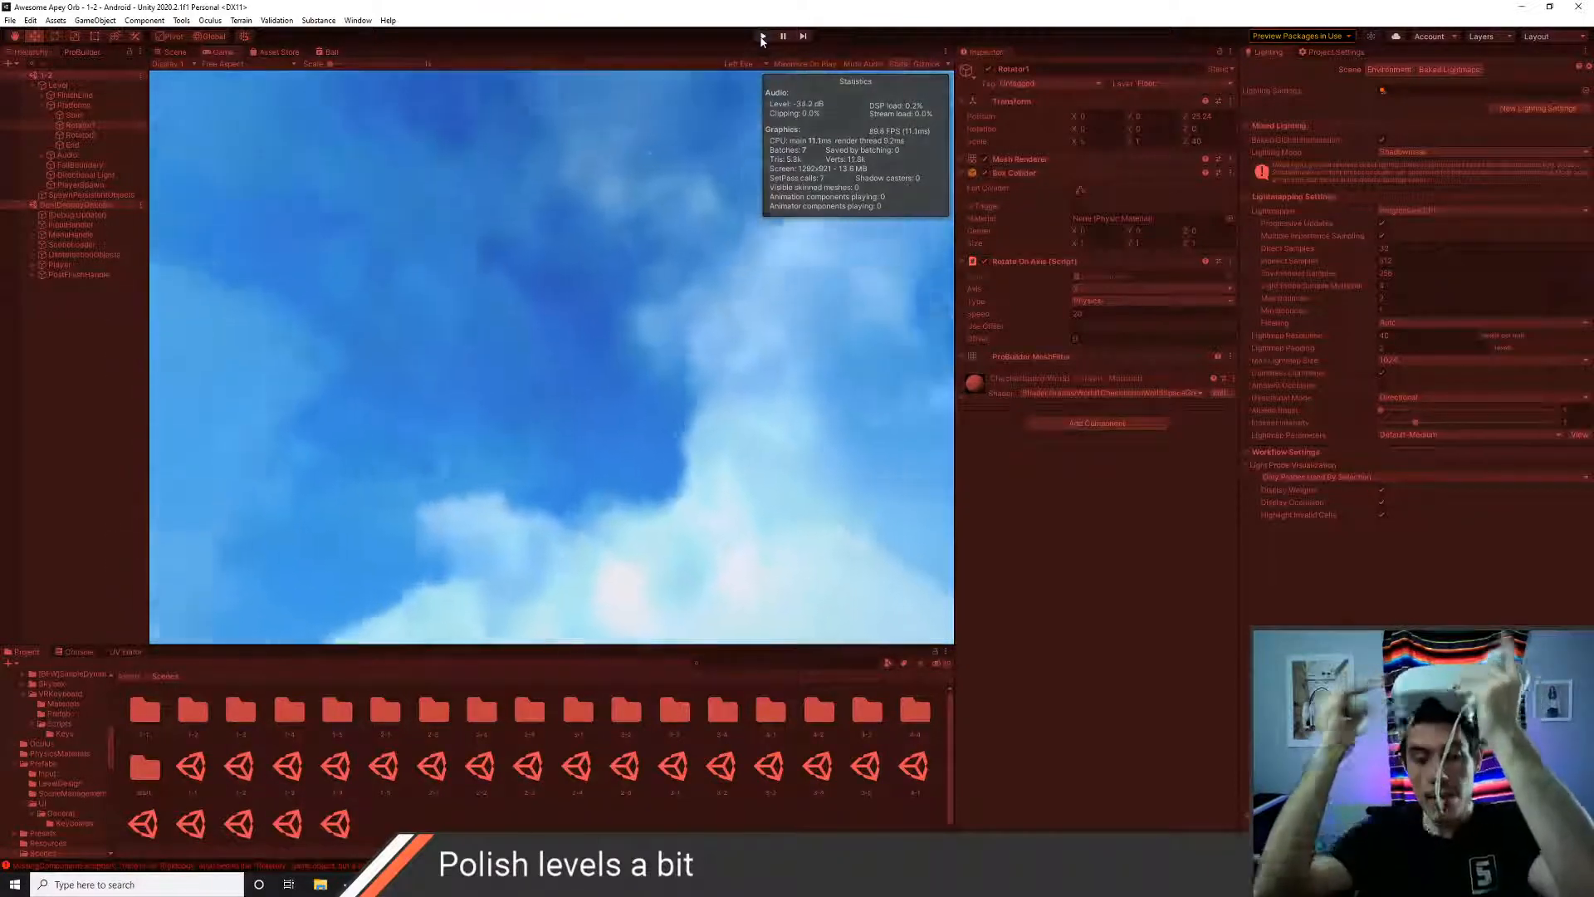
pyautogui.click(762, 36)
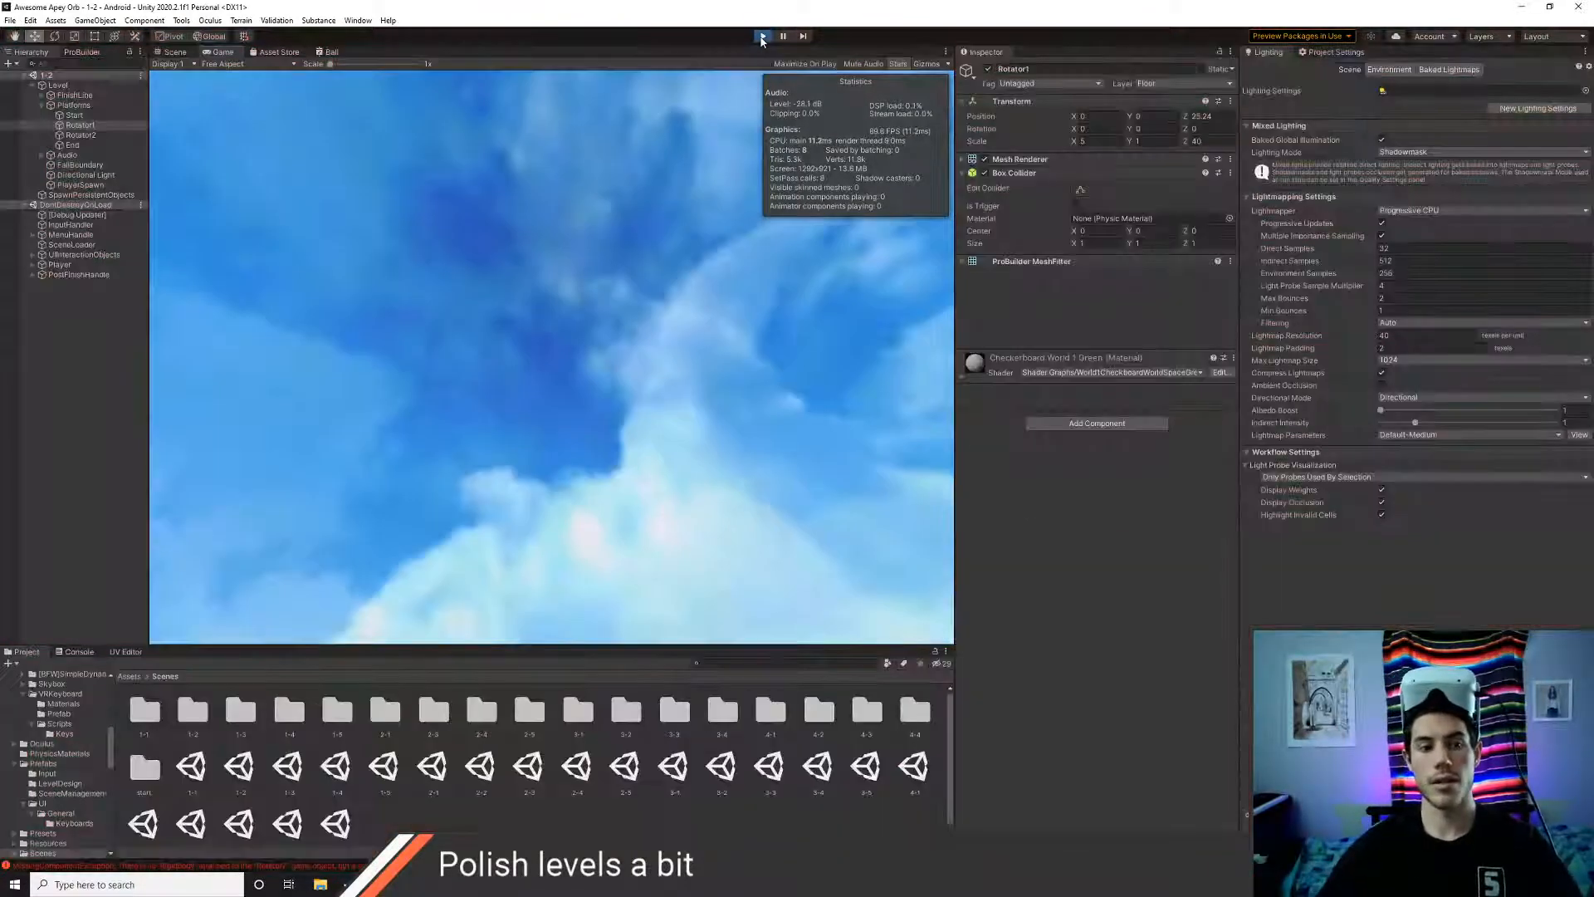
# - Add a Rigidbody component to both Rotator1 and Rotator2
pyautogui.keyDown('ctrl'); pyautogui.click(80, 134); pyautogui.keyUp('ctrl')
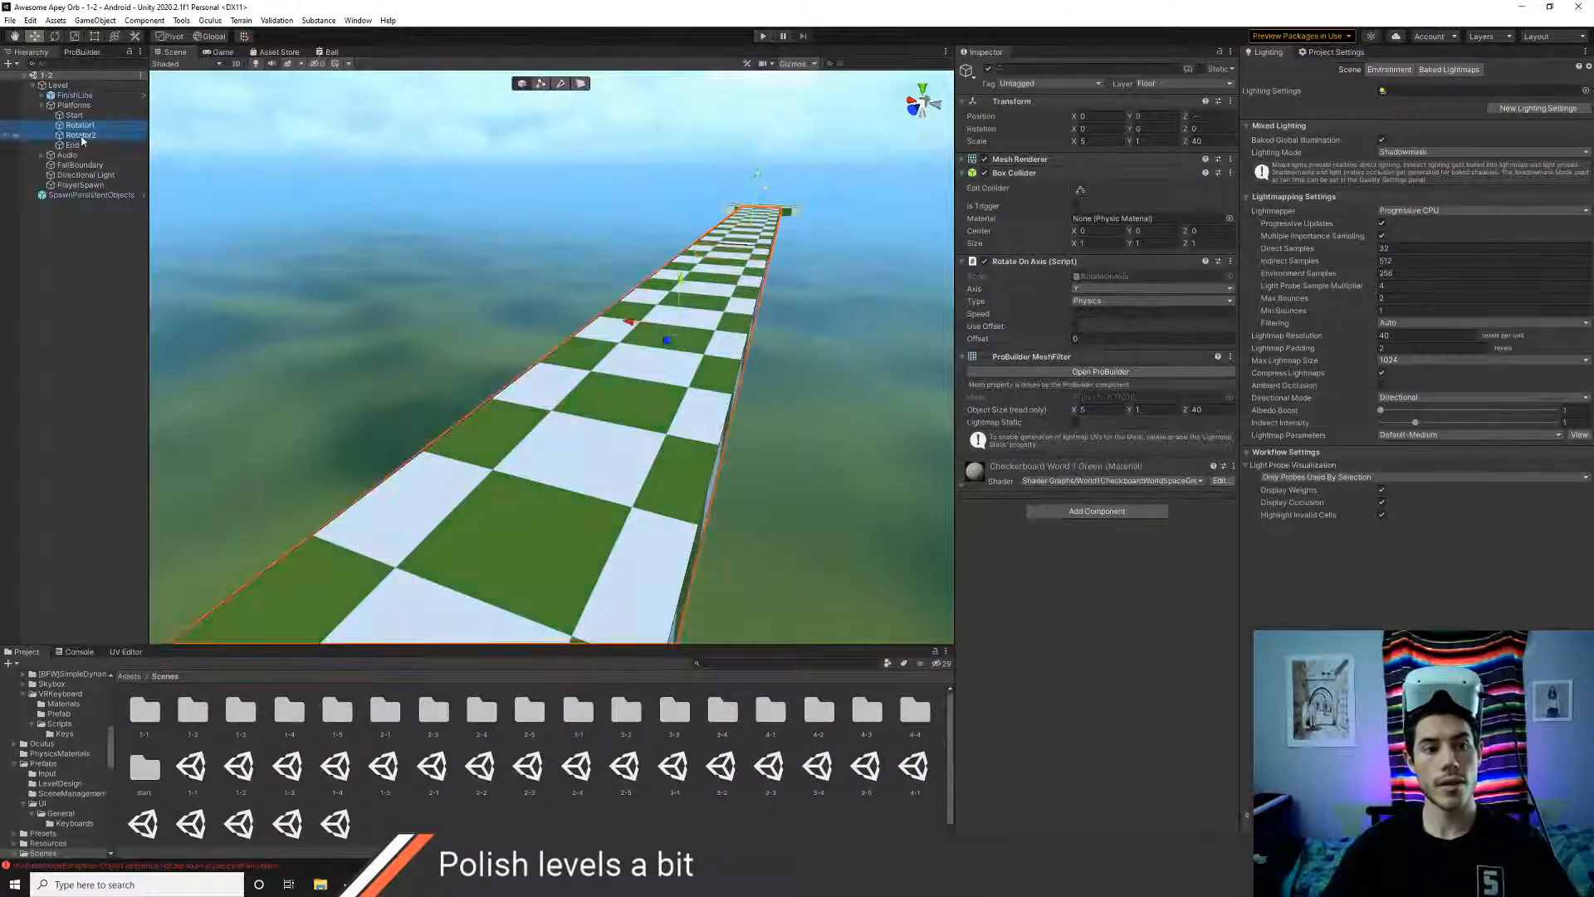
pyautogui.click(1073, 511)
pyautogui.write('rigid')
pyautogui.press('Return')
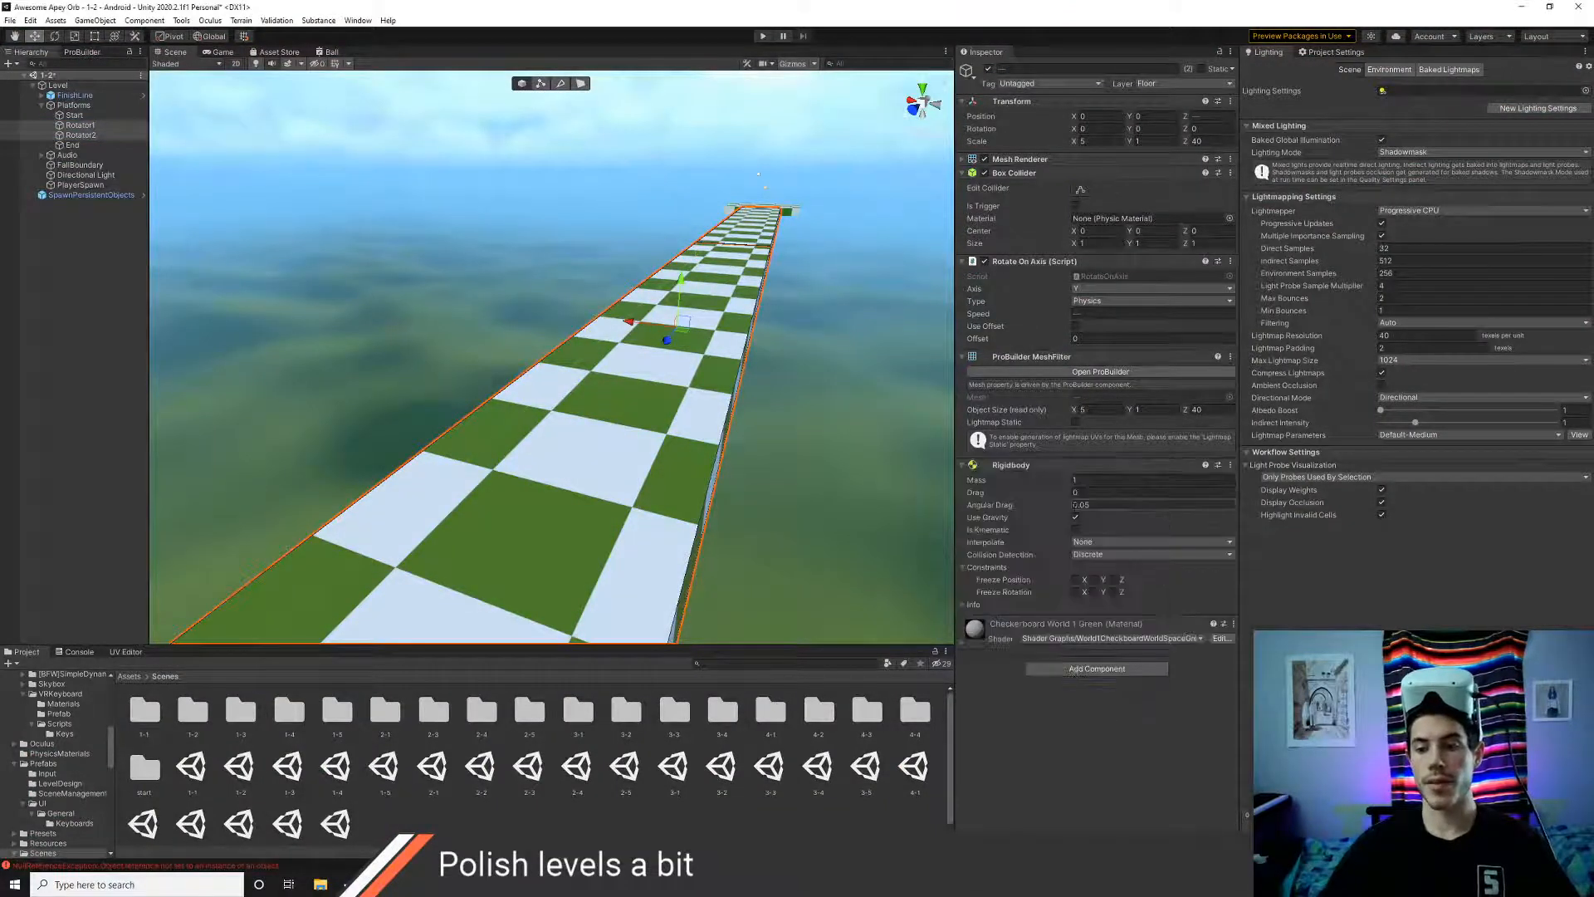
# - Make both rotators' Rigidbodies kinematic without gravity, with angular drag 0, Interpolate enabled and Continuous Speculative collision detection
pyautogui.click(1089, 554)
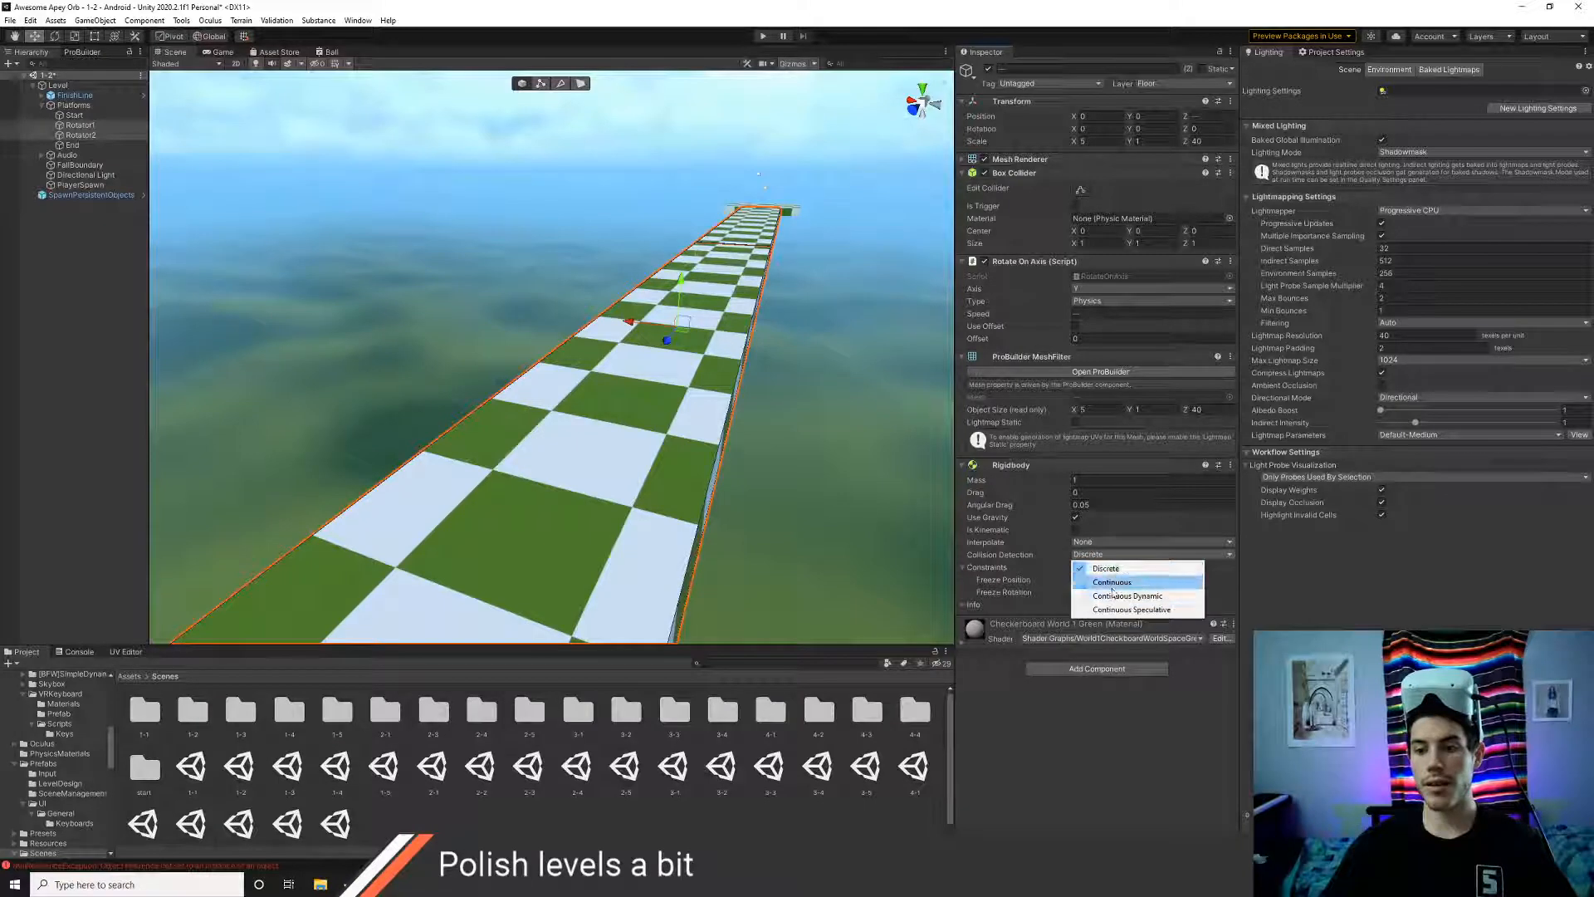
pyautogui.click(1094, 573)
pyautogui.click(1089, 544)
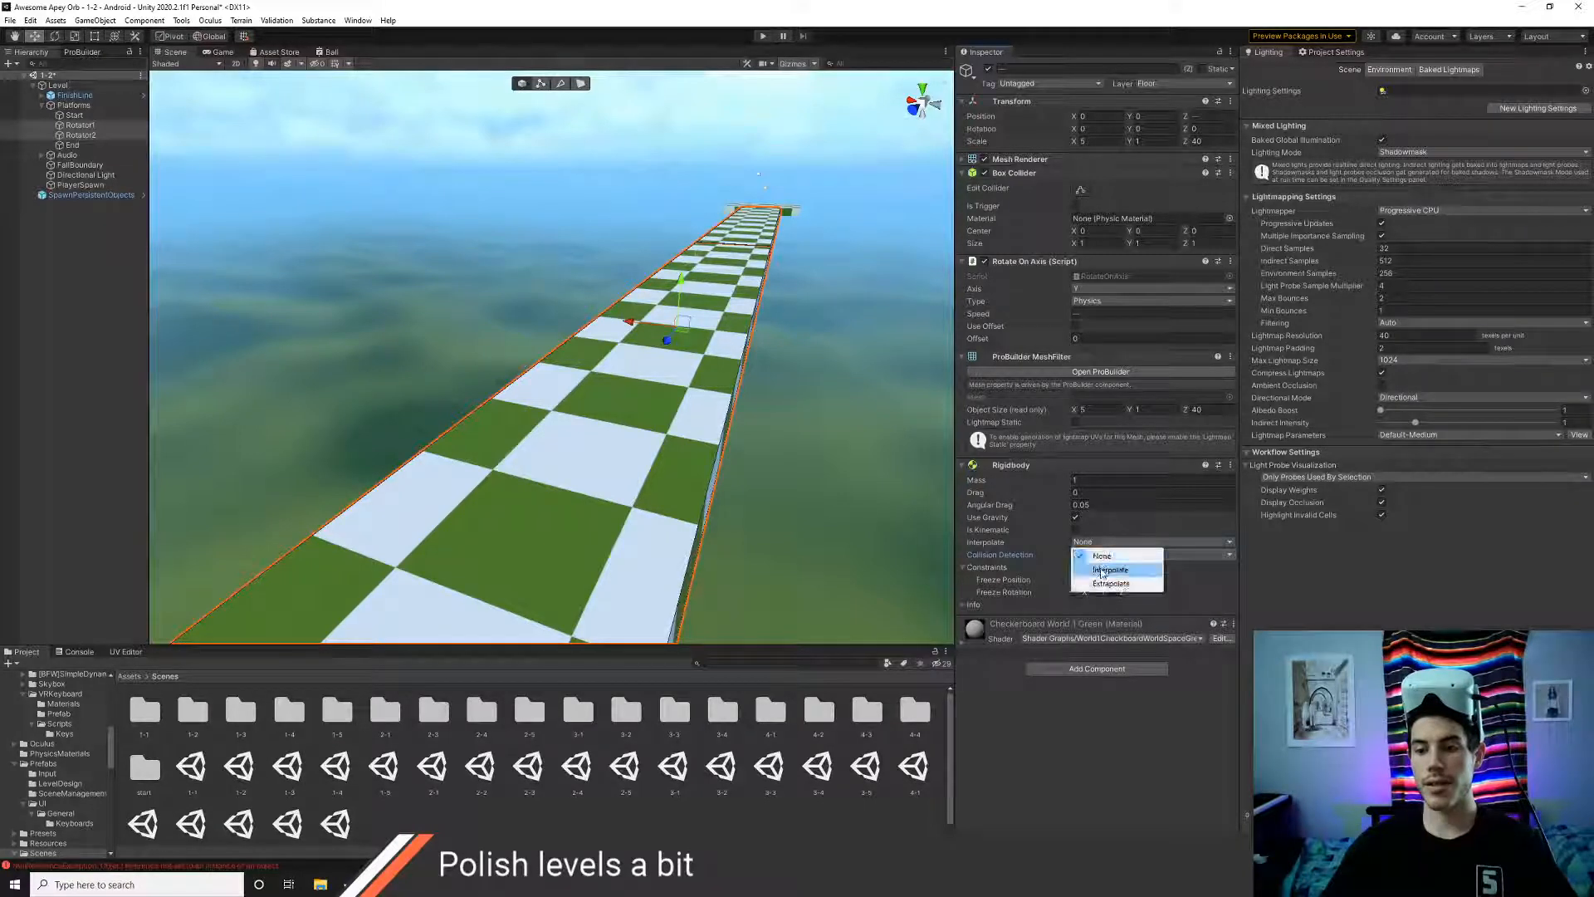
pyautogui.click(1091, 559)
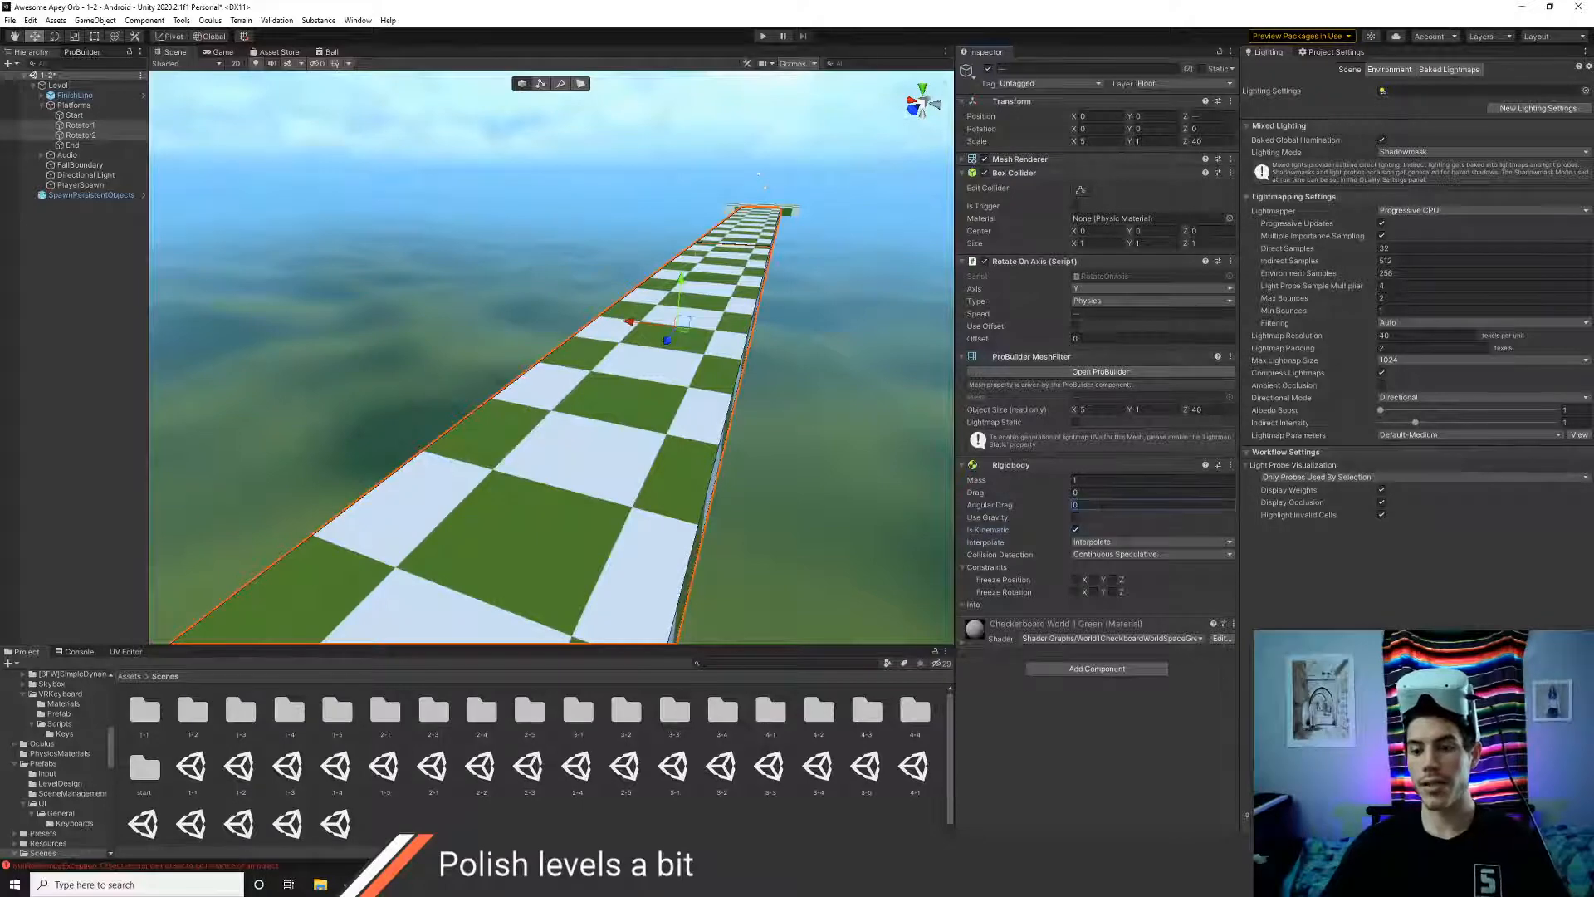
# - Play-test scene 1-2 through to the finish, stop the test, and open scene 1-3 from the Scenes folder
pyautogui.click(762, 37)
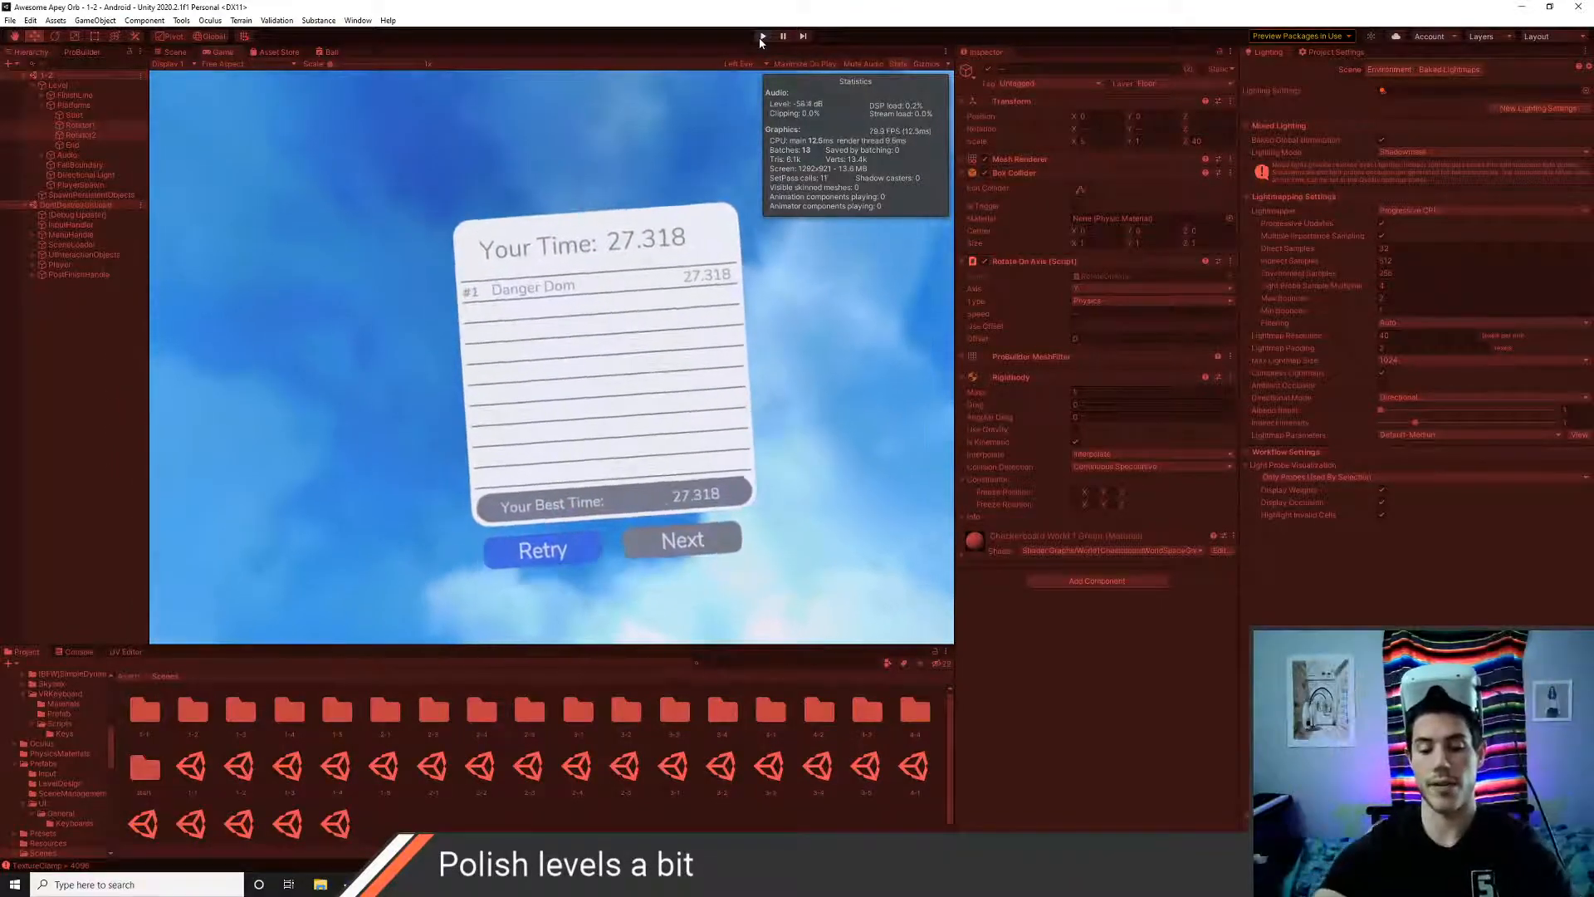
pyautogui.click(760, 36)
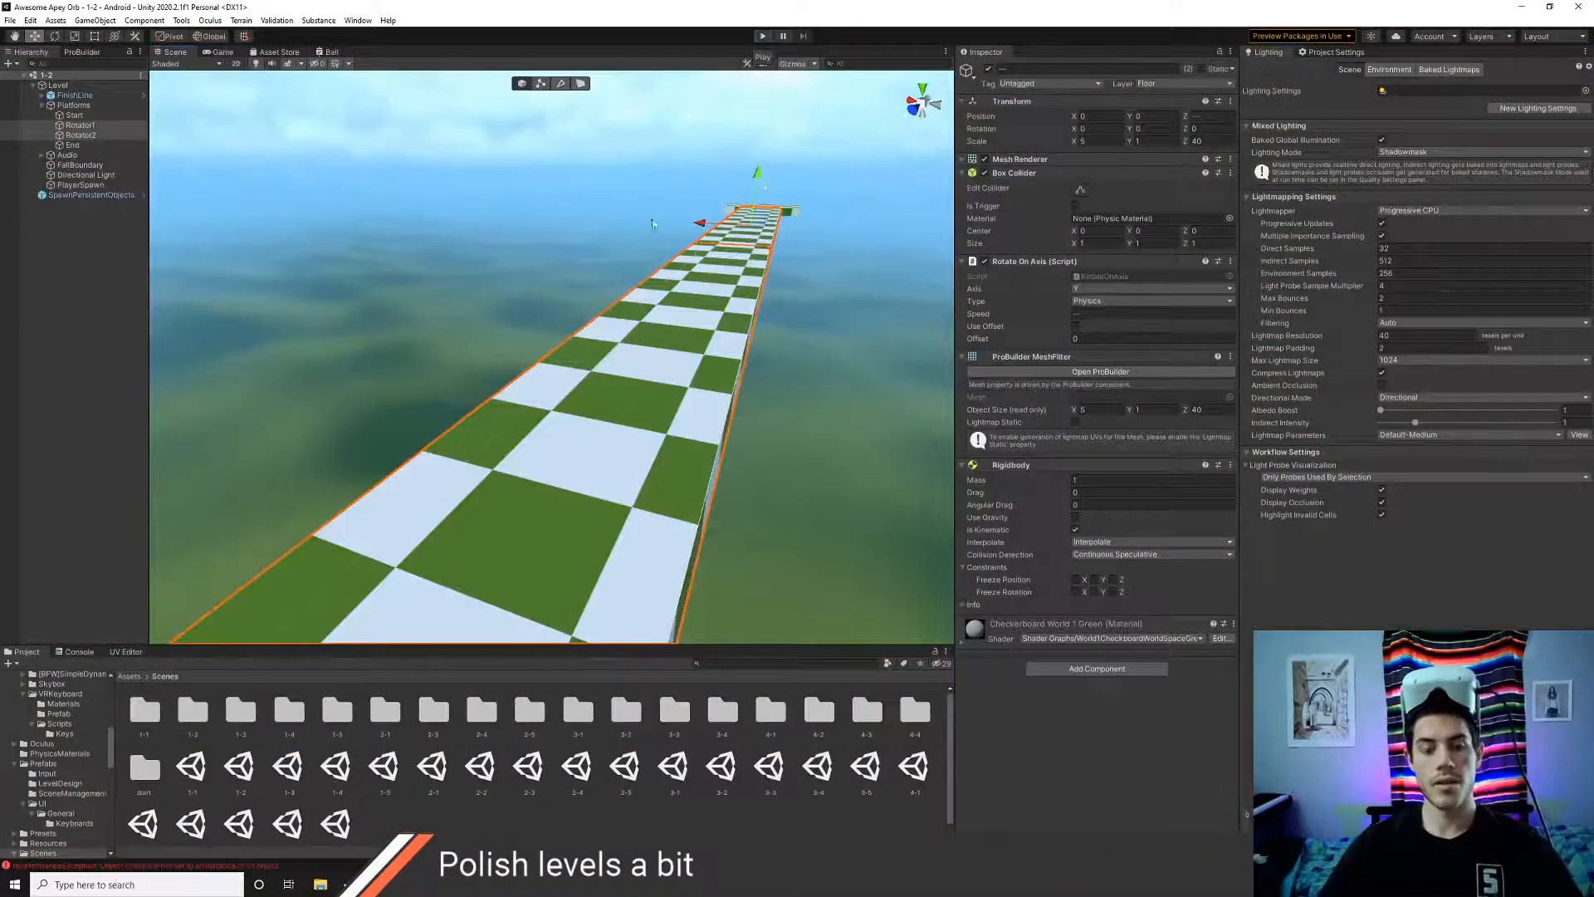
pyautogui.doubleClick(288, 767)
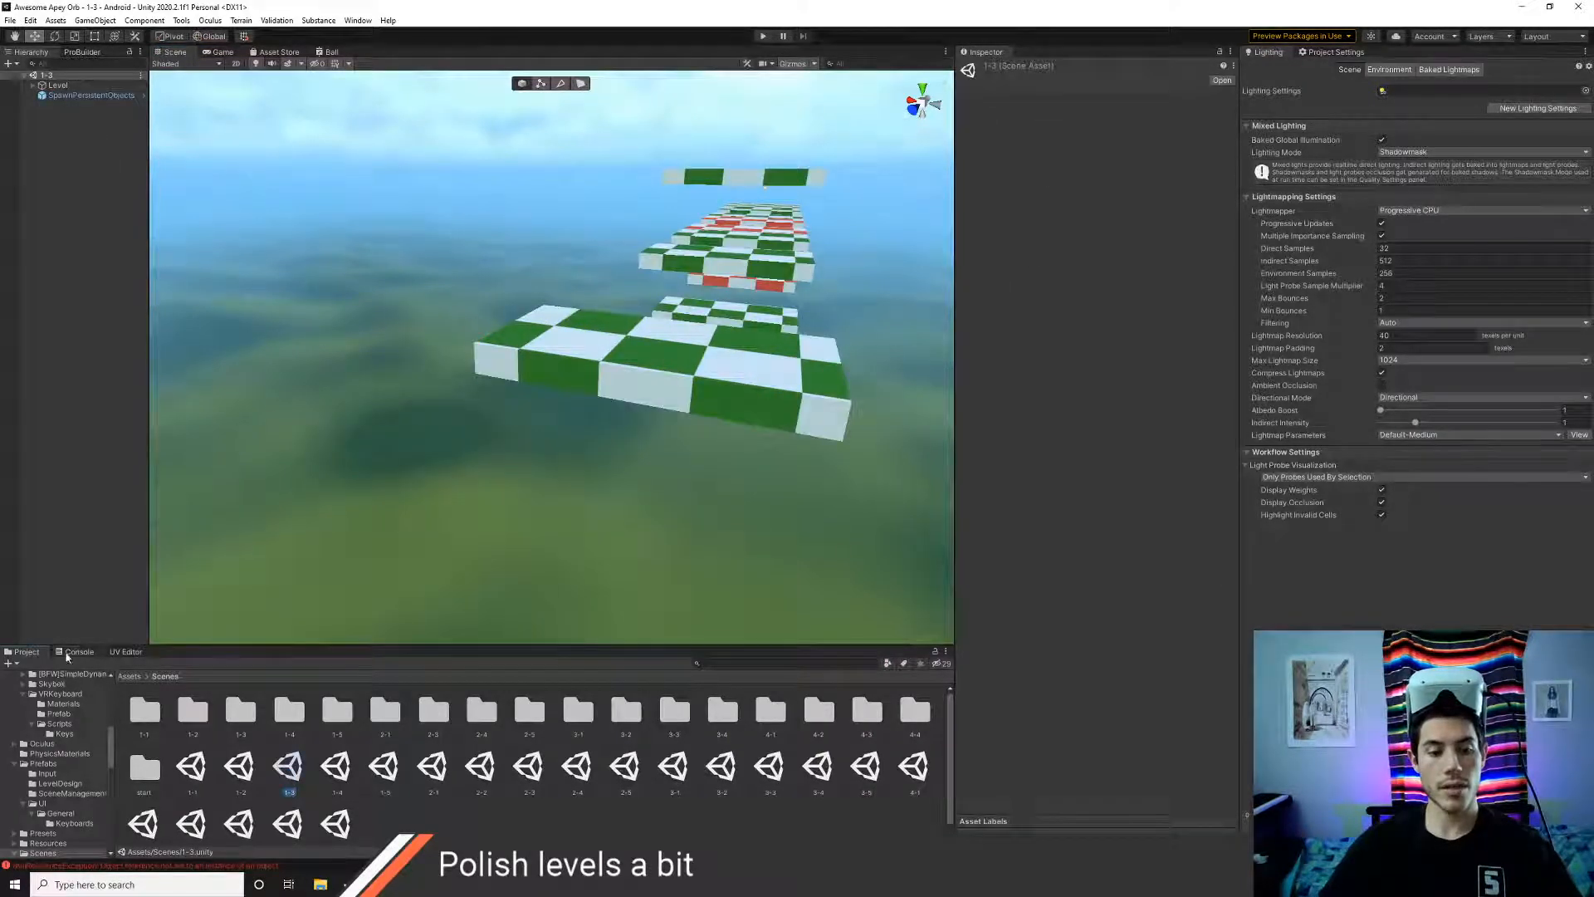
# - Review the error logged in the console, clear the messages, and return to the Scenes folder
pyautogui.click(68, 653)
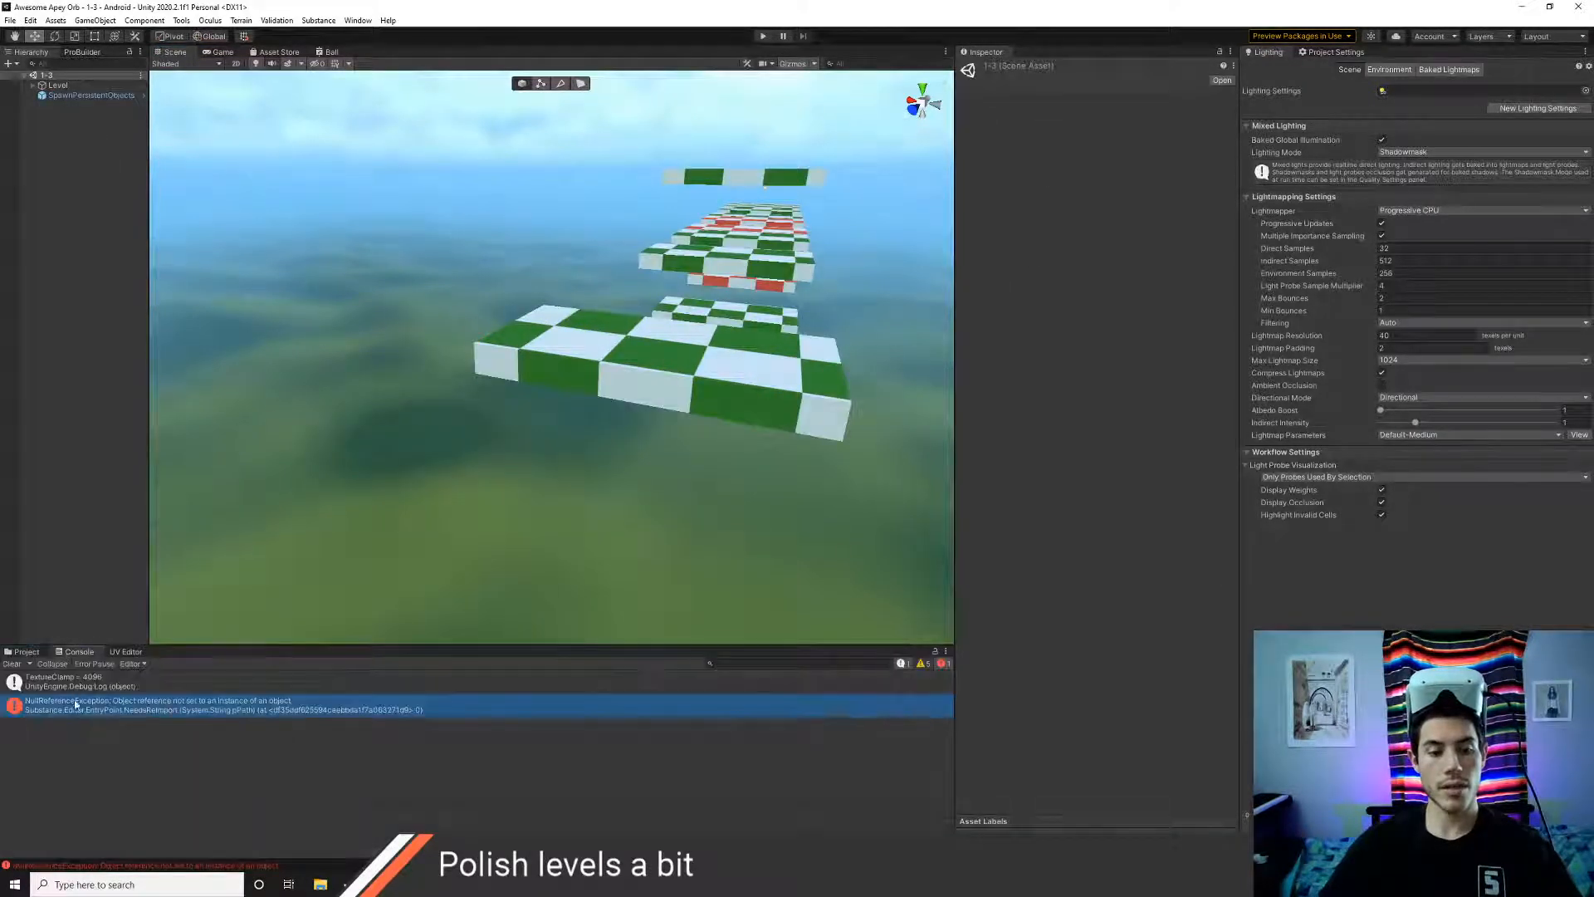
pyautogui.click(27, 652)
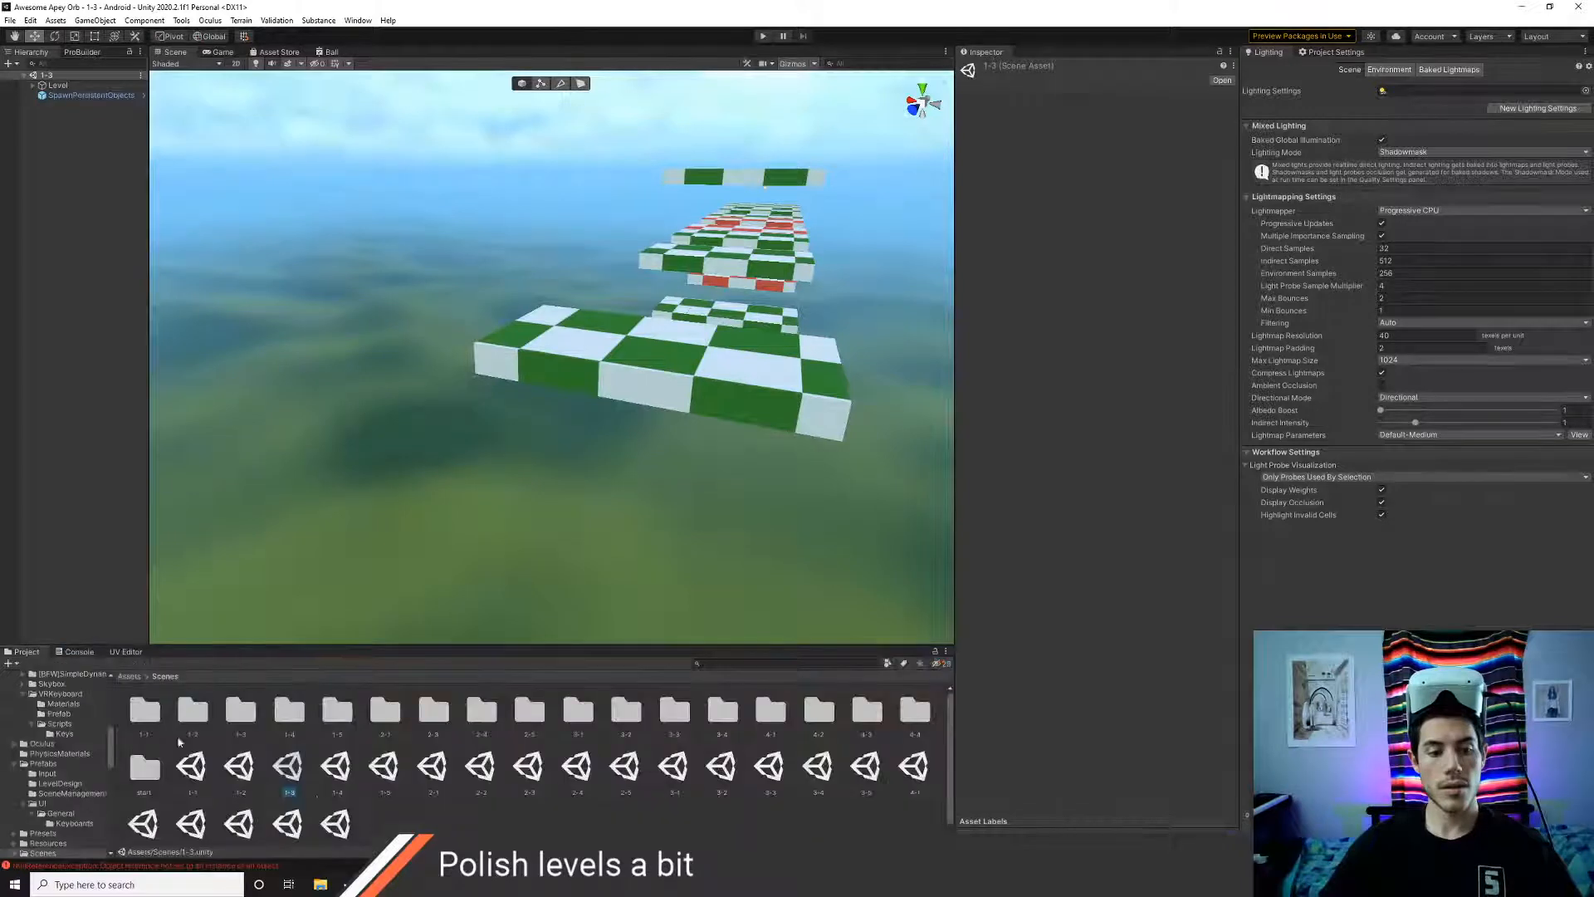
pyautogui.click(79, 651)
pyautogui.click(12, 665)
pyautogui.click(27, 653)
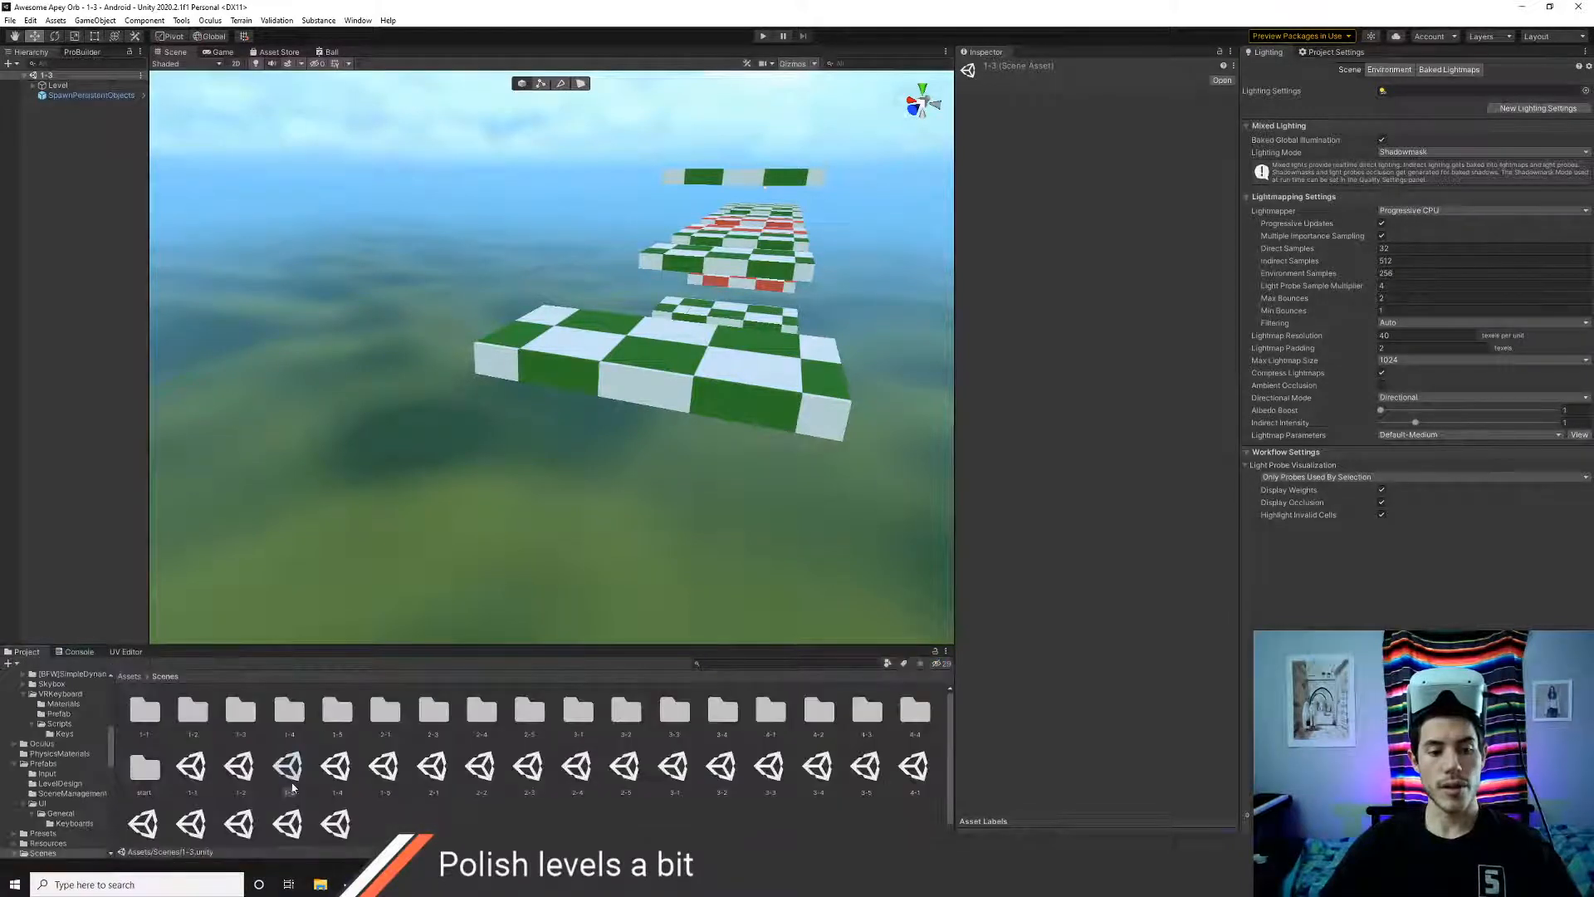
# - Examine the layout of scene 1-3's green and red platforms, including Rotisseur3's P2 platform
pyautogui.scroll(1, 470, 474)
pyautogui.moveTo(709, 416); pyautogui.dragTo(149, 492, button='middle')
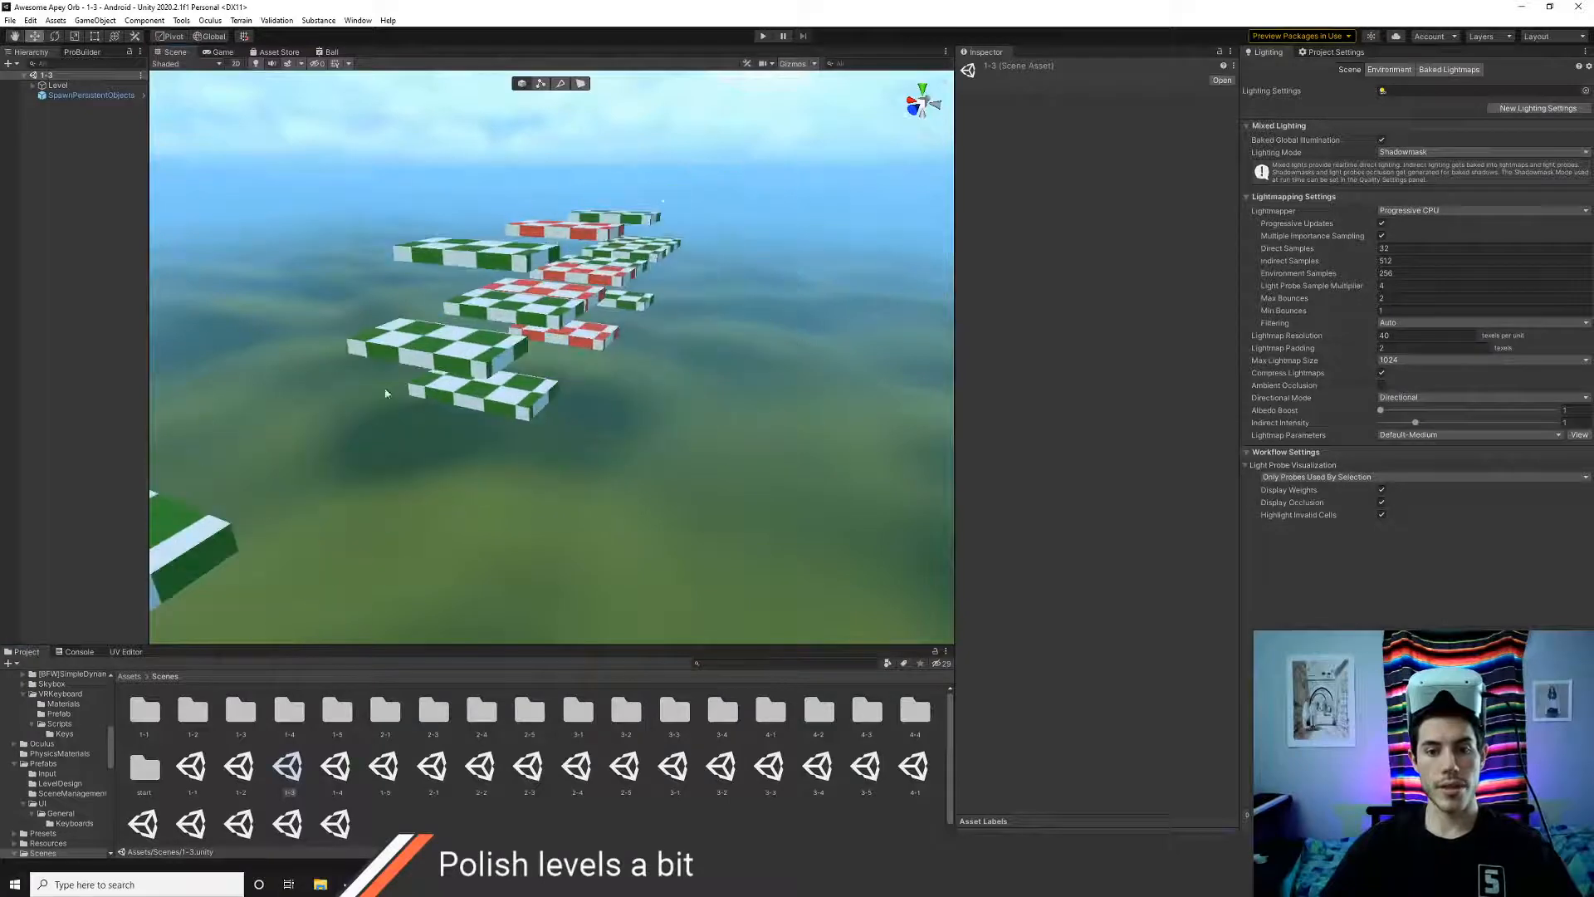
pyautogui.click(431, 356)
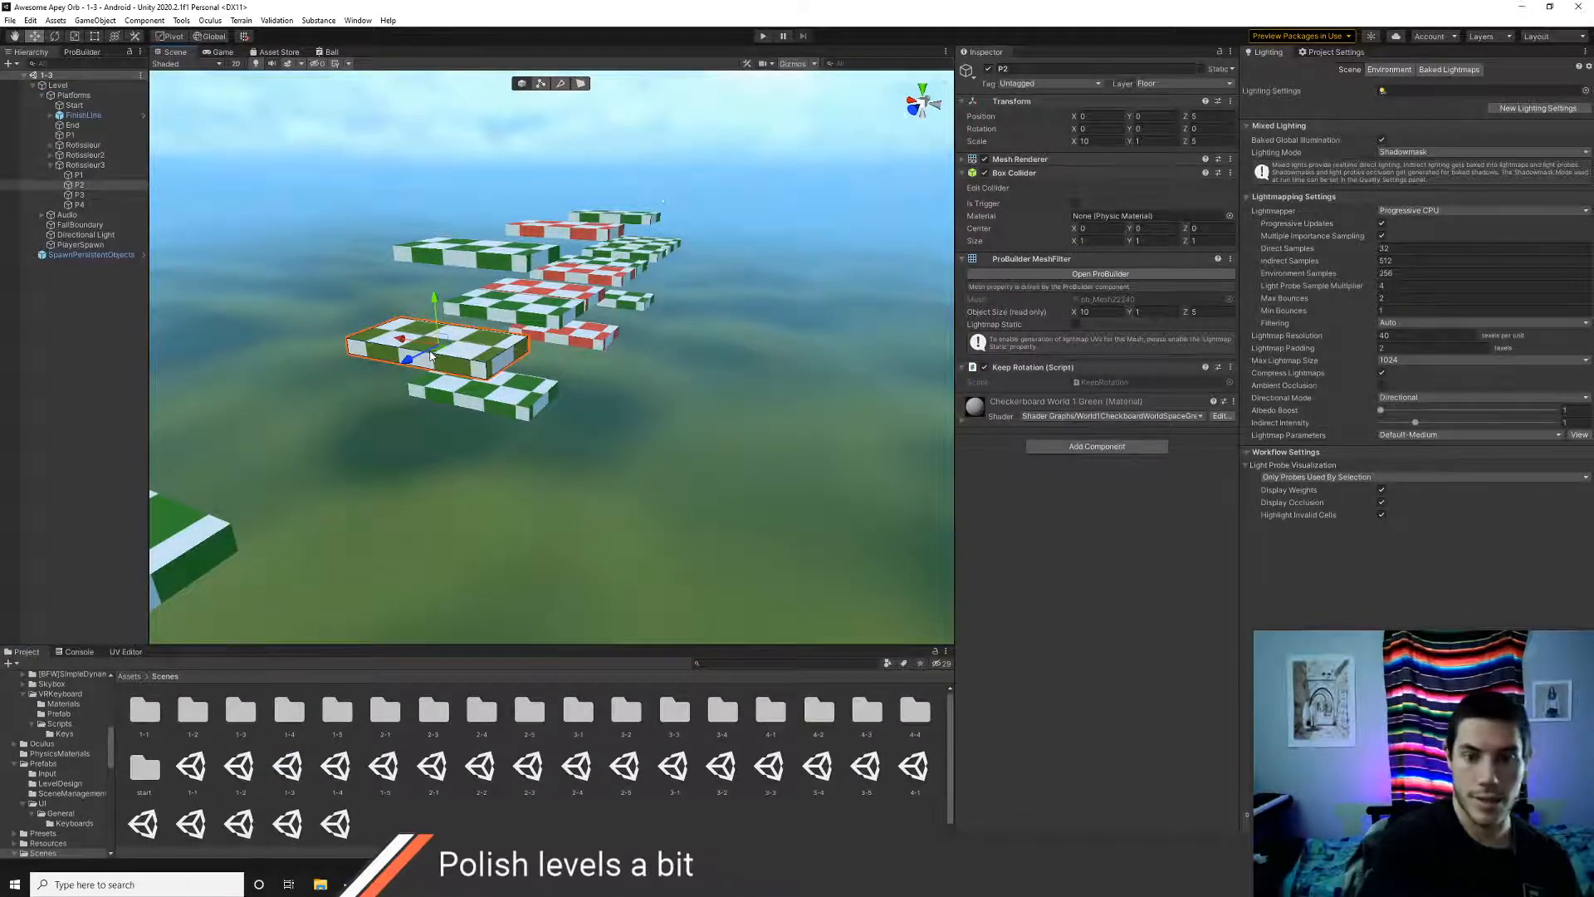
pyautogui.keyDown('alt'); pyautogui.moveTo(701, 365); pyautogui.dragTo(470, 412); pyautogui.keyUp('alt')
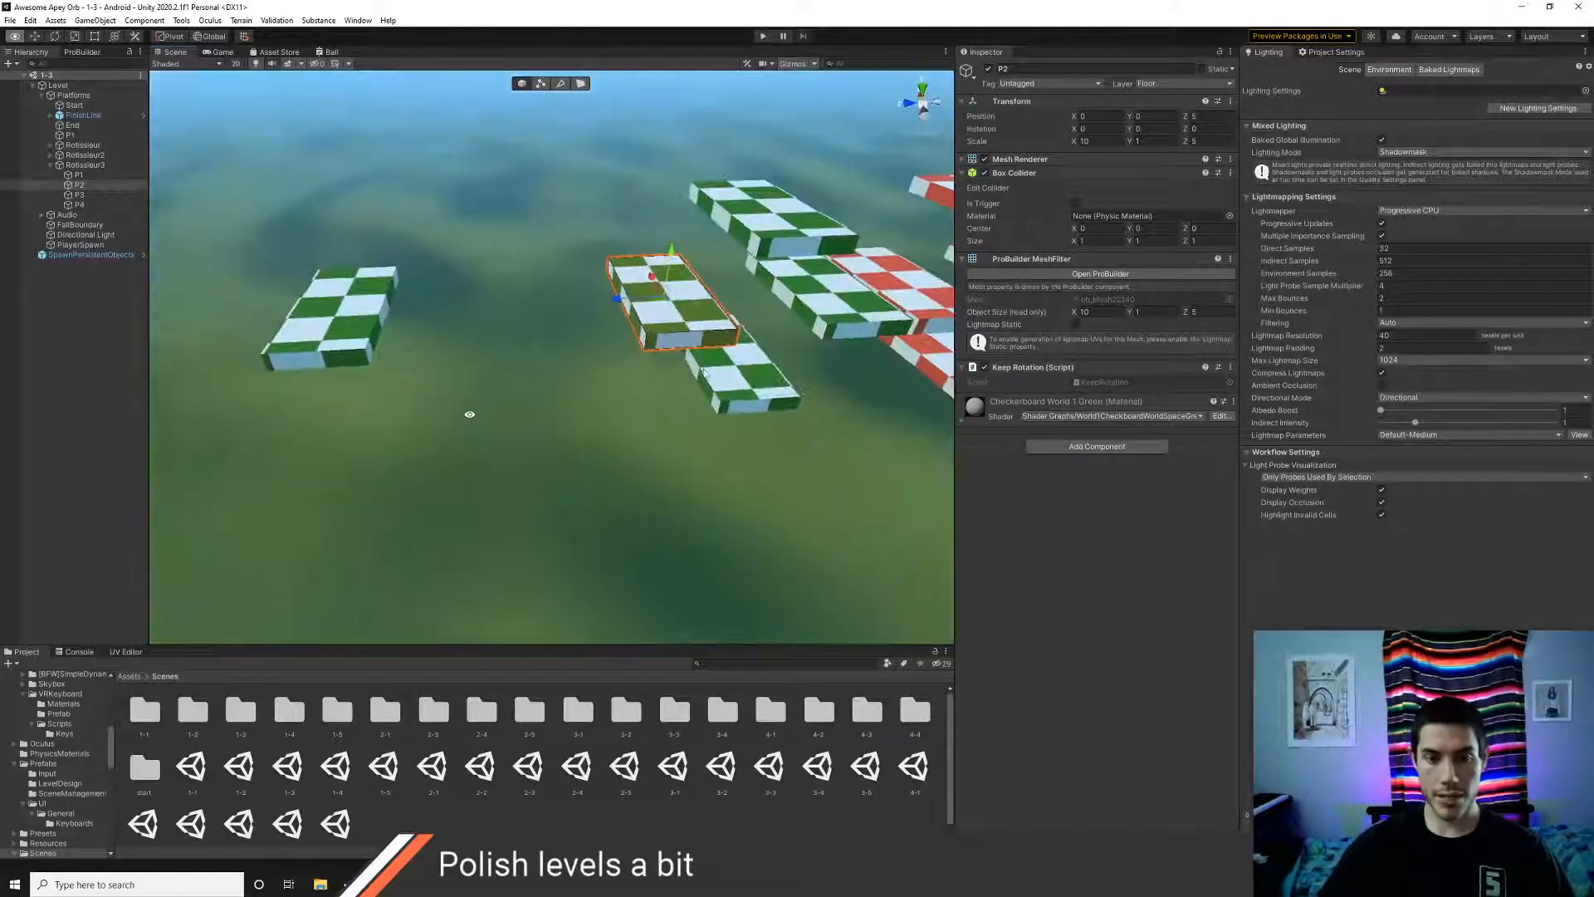
pyautogui.moveTo(647, 372); pyautogui.dragTo(294, 362, button='middle')
pyautogui.moveTo(772, 317); pyautogui.dragTo(365, 320, button='middle')
pyautogui.keyDown('alt'); pyautogui.moveTo(689, 308); pyautogui.dragTo(558, 308); pyautogui.keyUp('alt')
pyautogui.scroll(5, 557, 308)
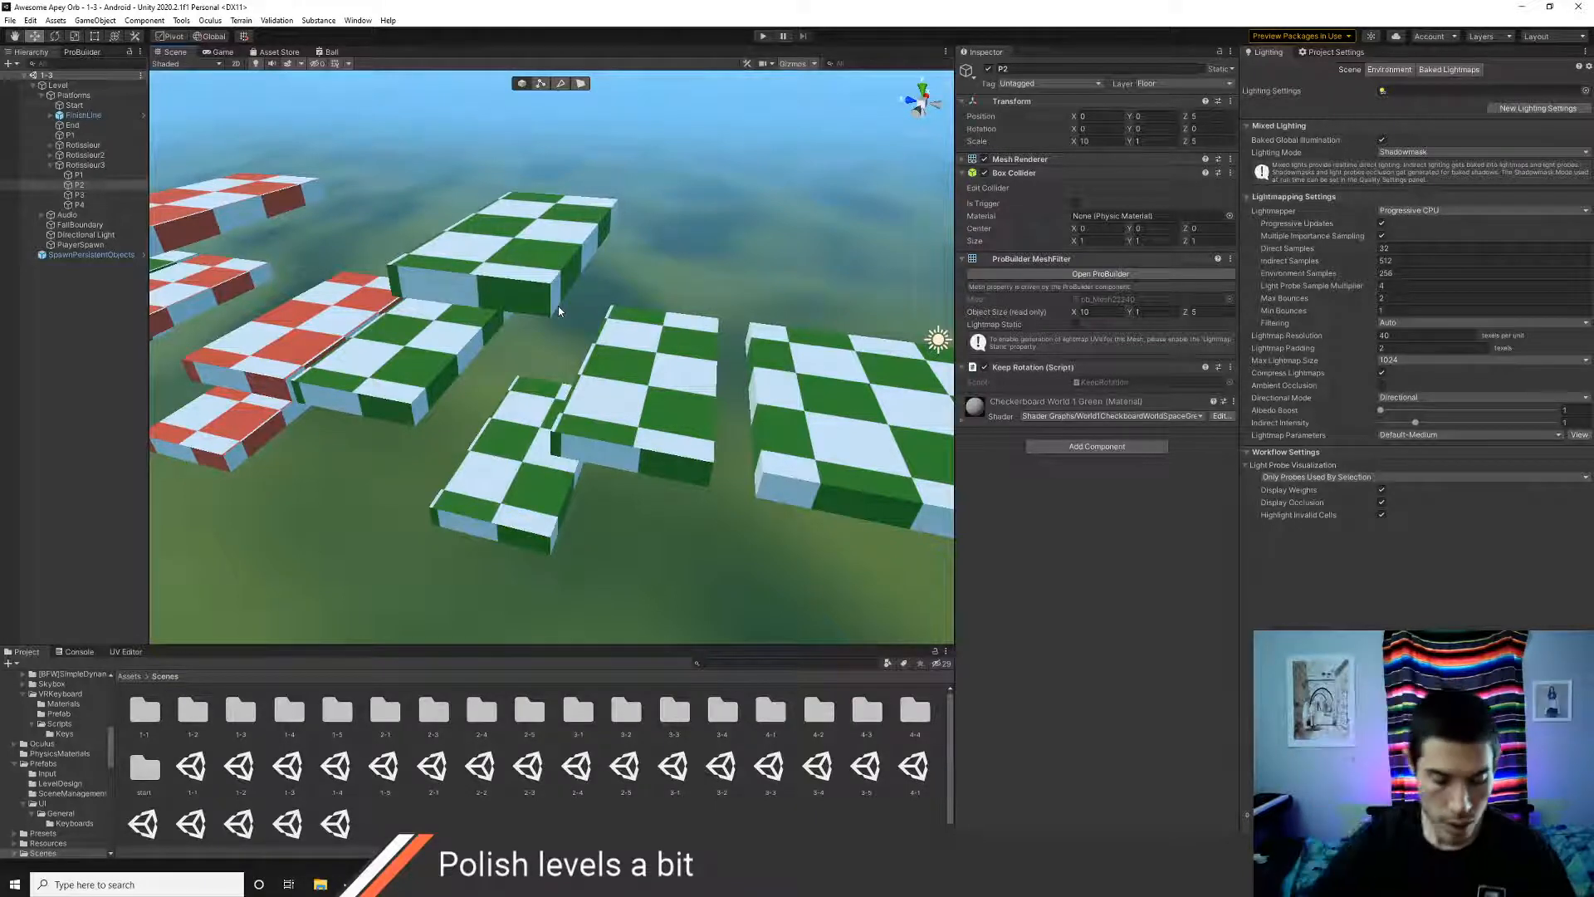
# - Inspect the Rotate On Axis settings of Rotisseur3 and the components on its child platform P1
pyautogui.click(77, 166)
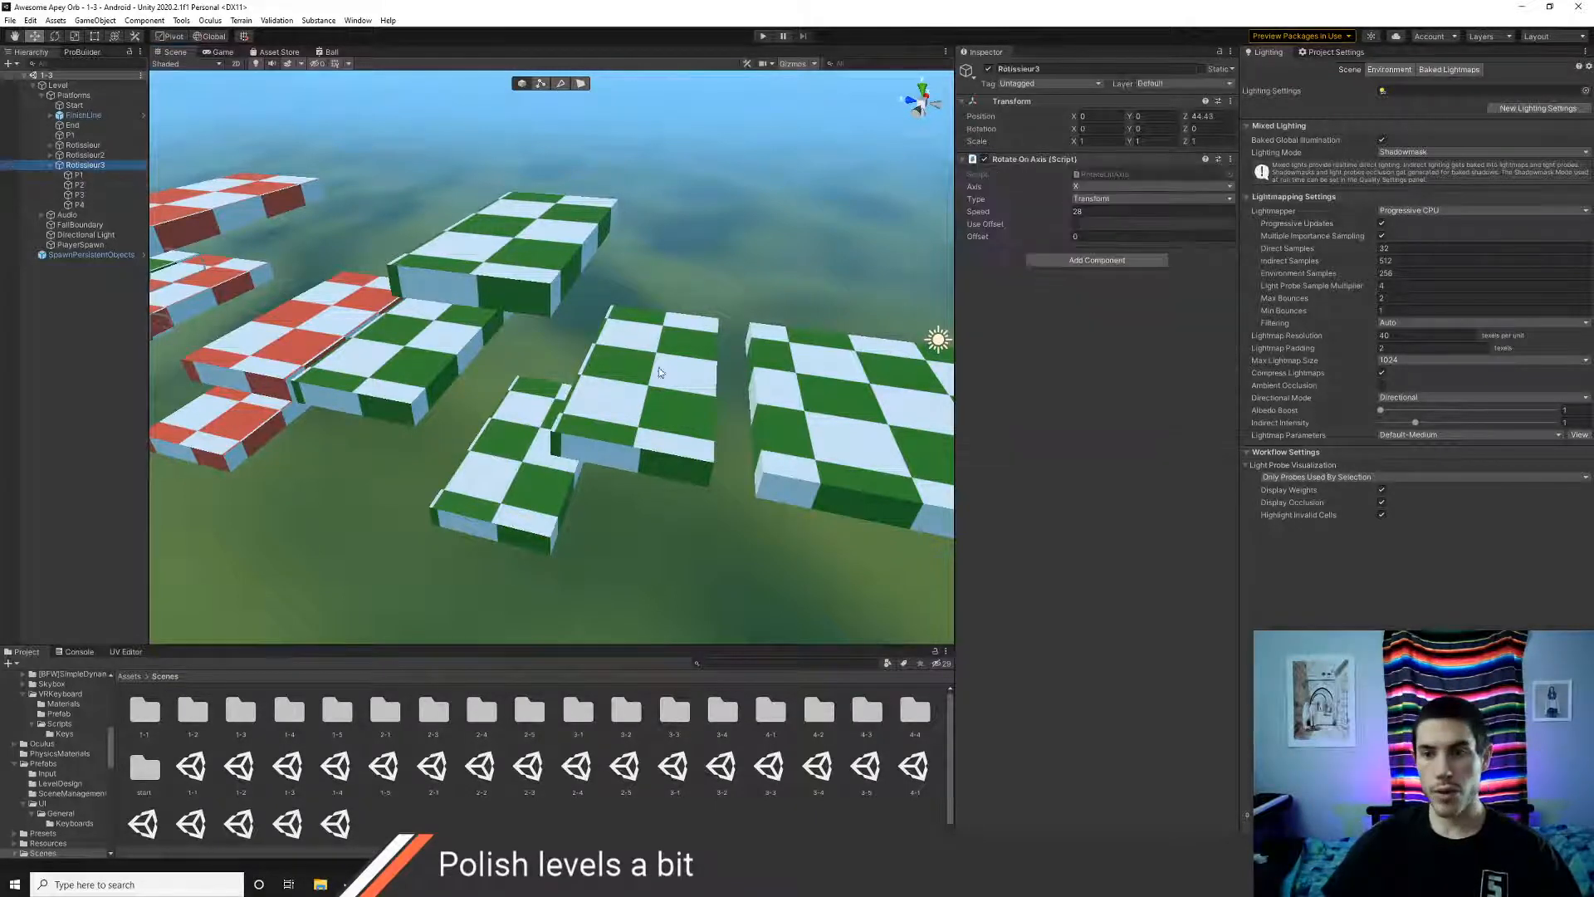
pyautogui.moveTo(659, 371); pyautogui.dragTo(588, 365, button='middle')
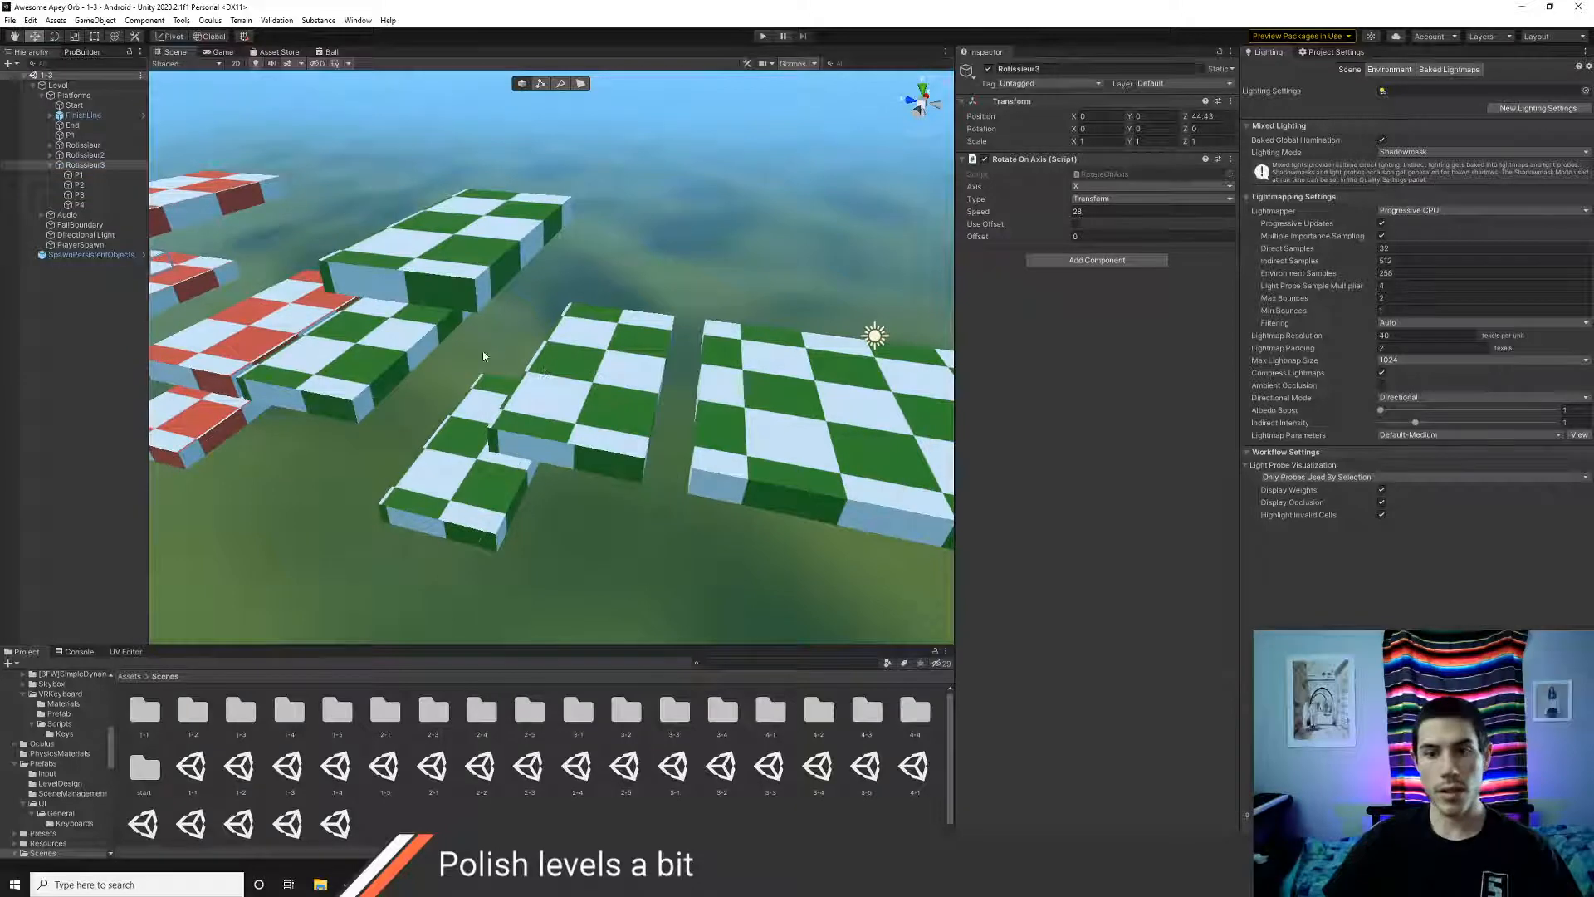
pyautogui.moveTo(484, 356); pyautogui.dragTo(555, 351, button='middle')
pyautogui.click(79, 176)
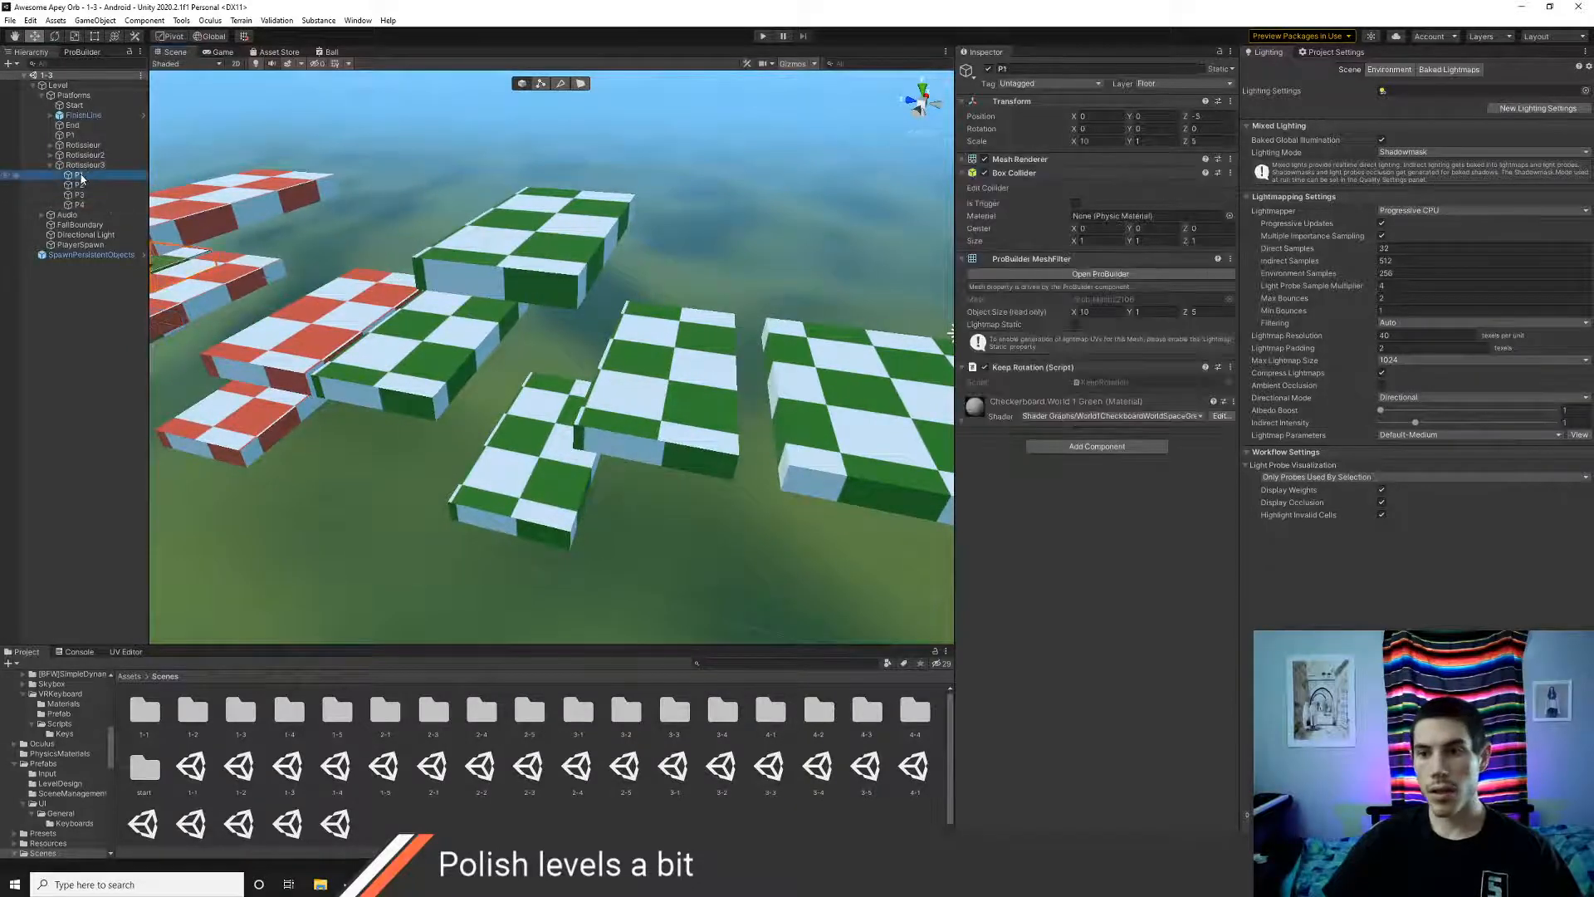
# - Add a Rigidbody component to all P1 to P4 platforms under Rotisseur, Rotisseur2 and Rotisseur3
pyautogui.click(51, 155)
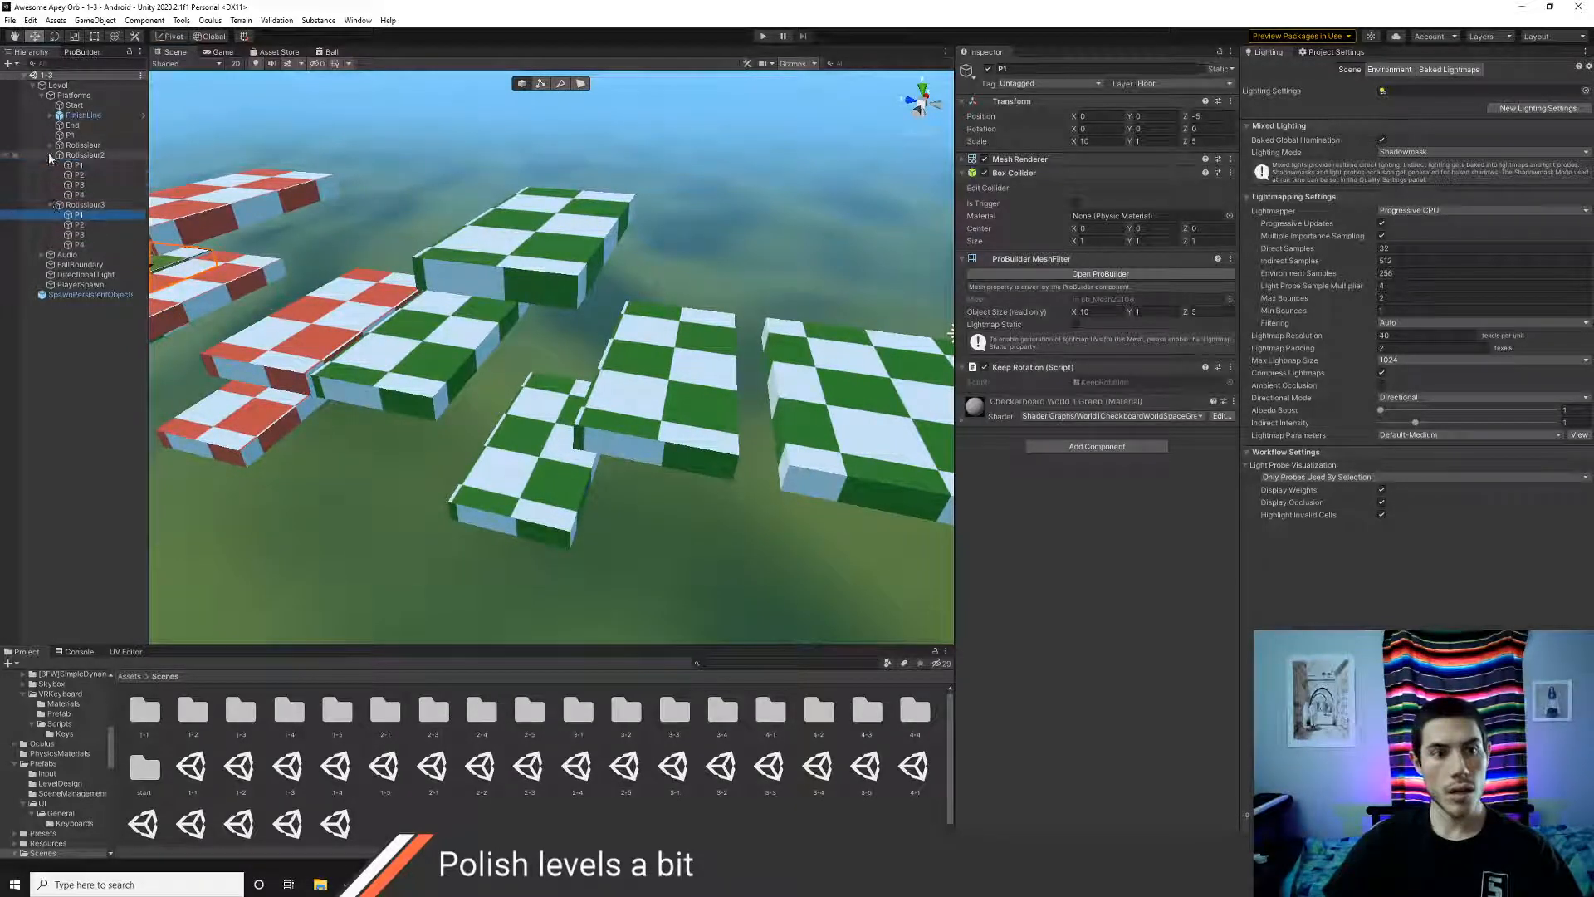
pyautogui.click(51, 146)
pyautogui.click(79, 155)
pyautogui.keyDown('shift'); pyautogui.click(81, 185); pyautogui.keyUp('shift')
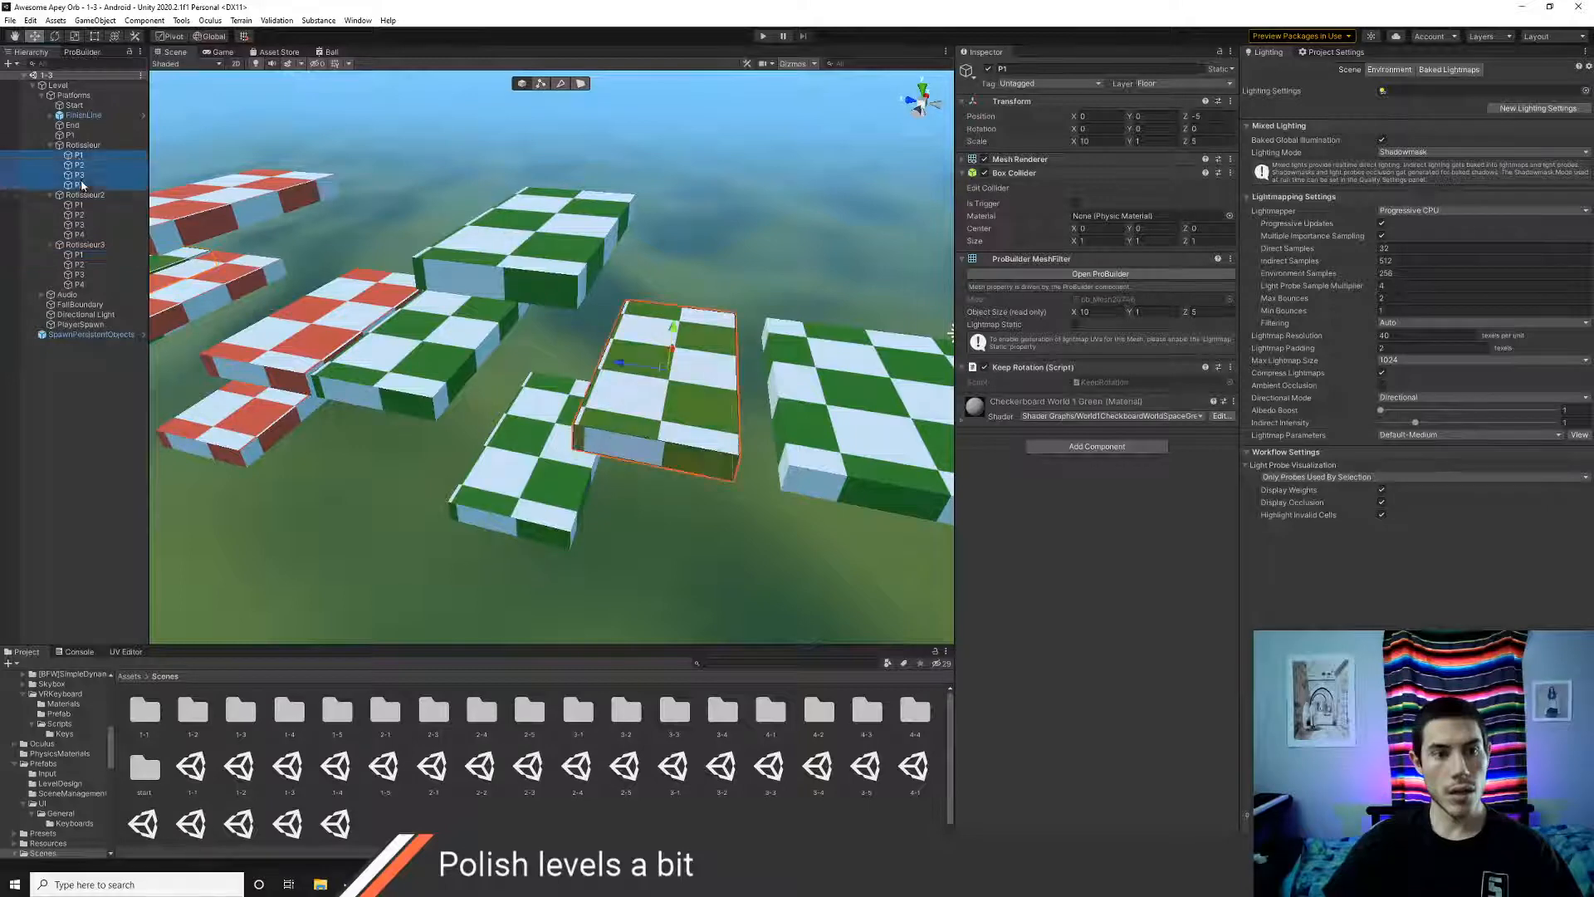
pyautogui.keyDown('shift'); pyautogui.click(79, 234); pyautogui.keyUp('shift')
pyautogui.keyDown('shift'); pyautogui.click(90, 284); pyautogui.keyUp('shift')
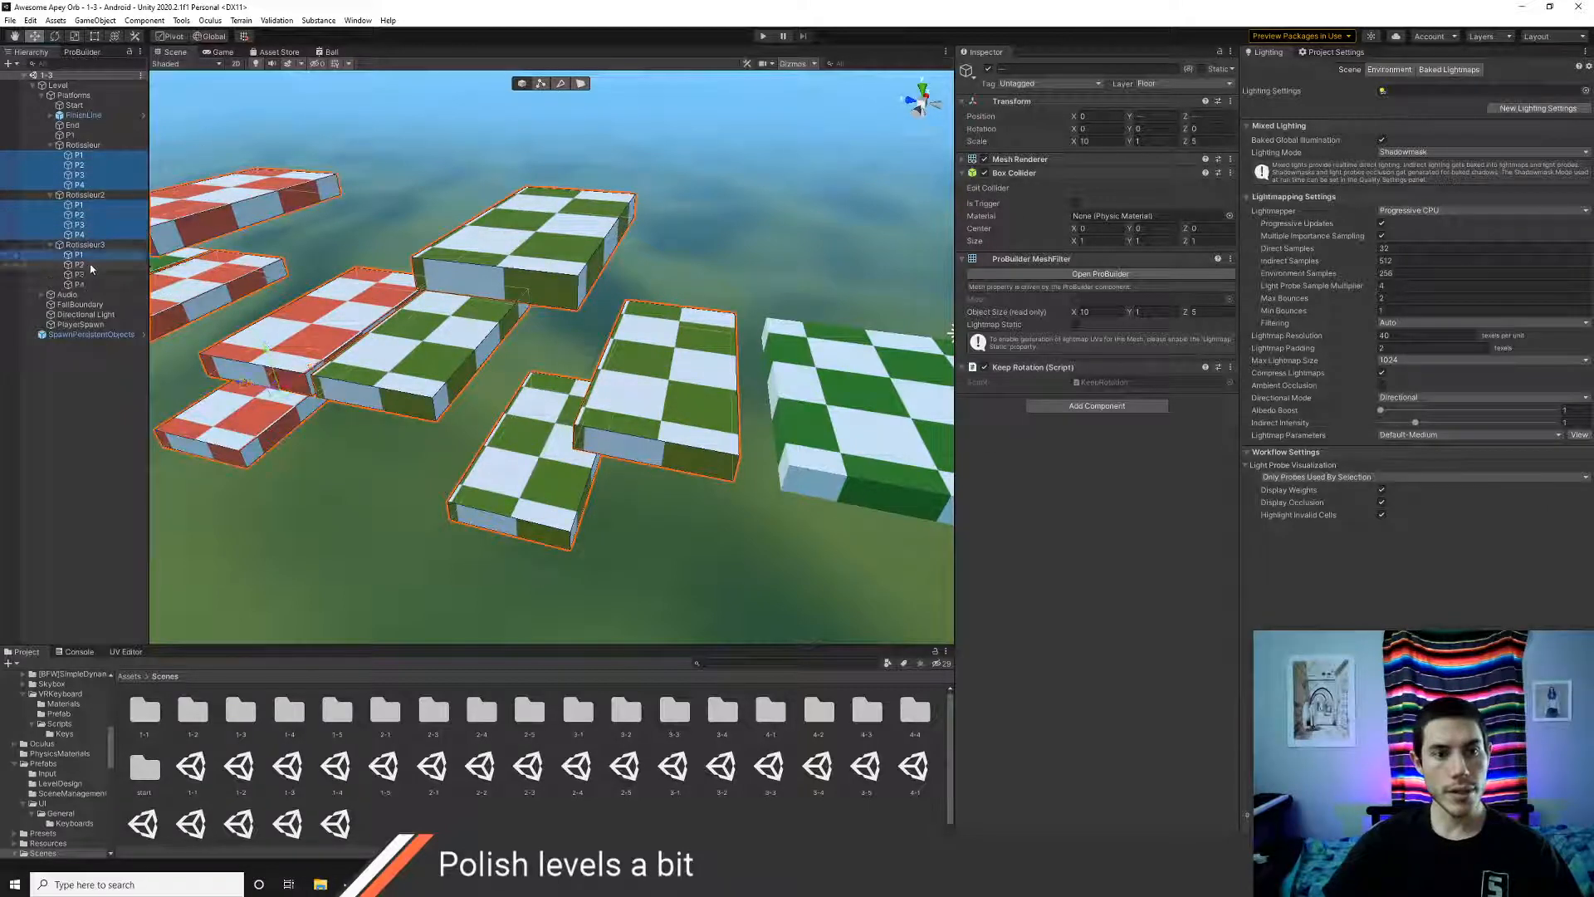
pyautogui.press('f')
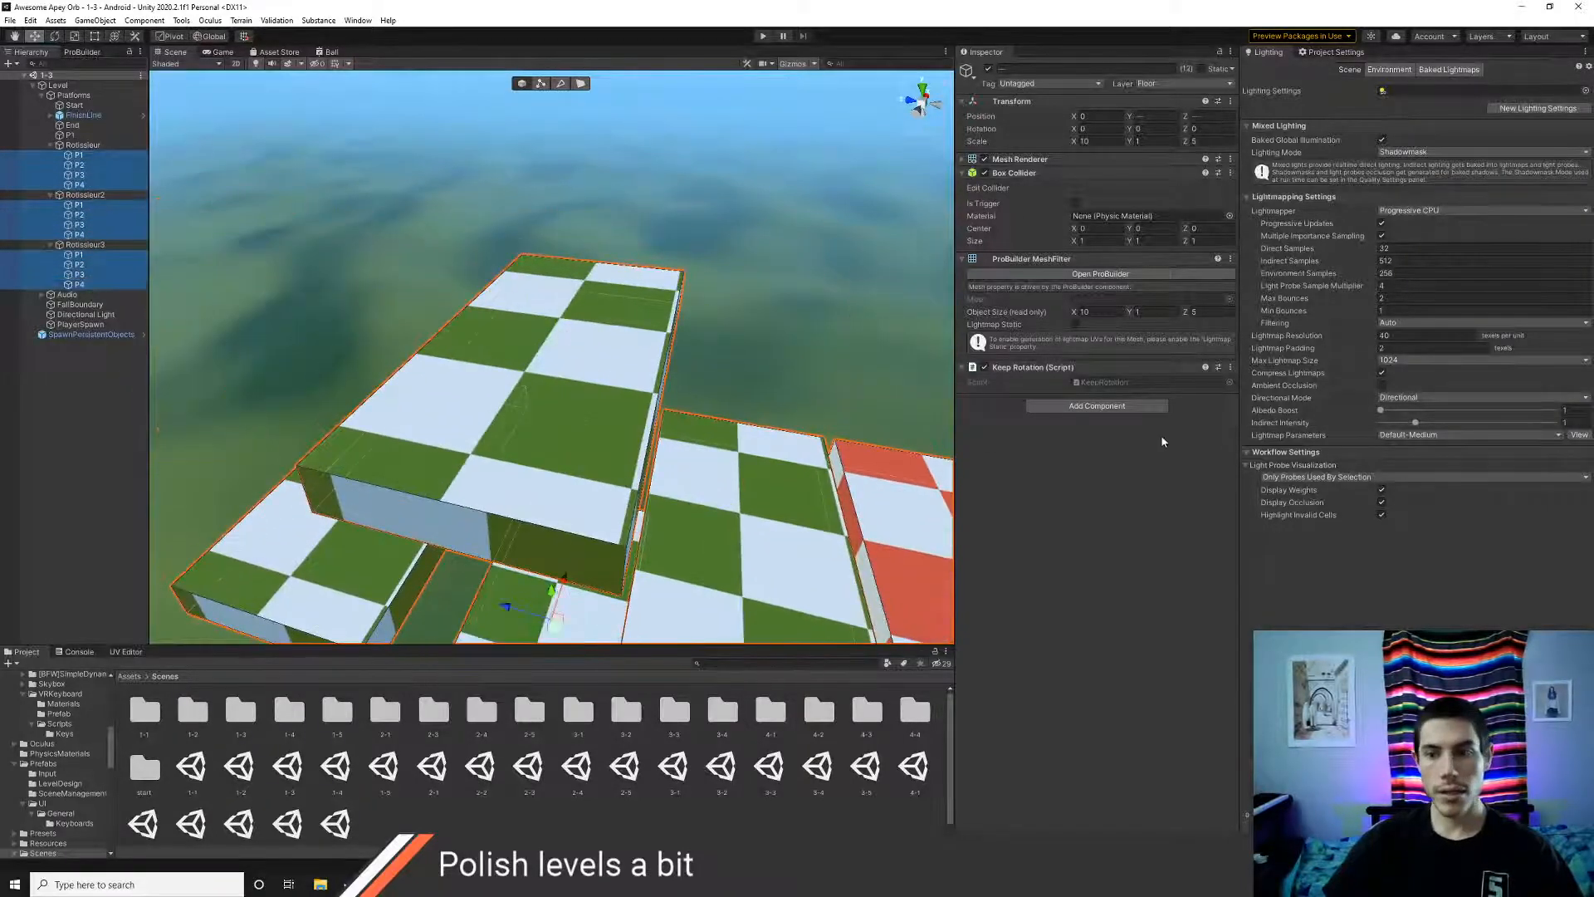
pyautogui.click(1097, 405)
pyautogui.write('rig')
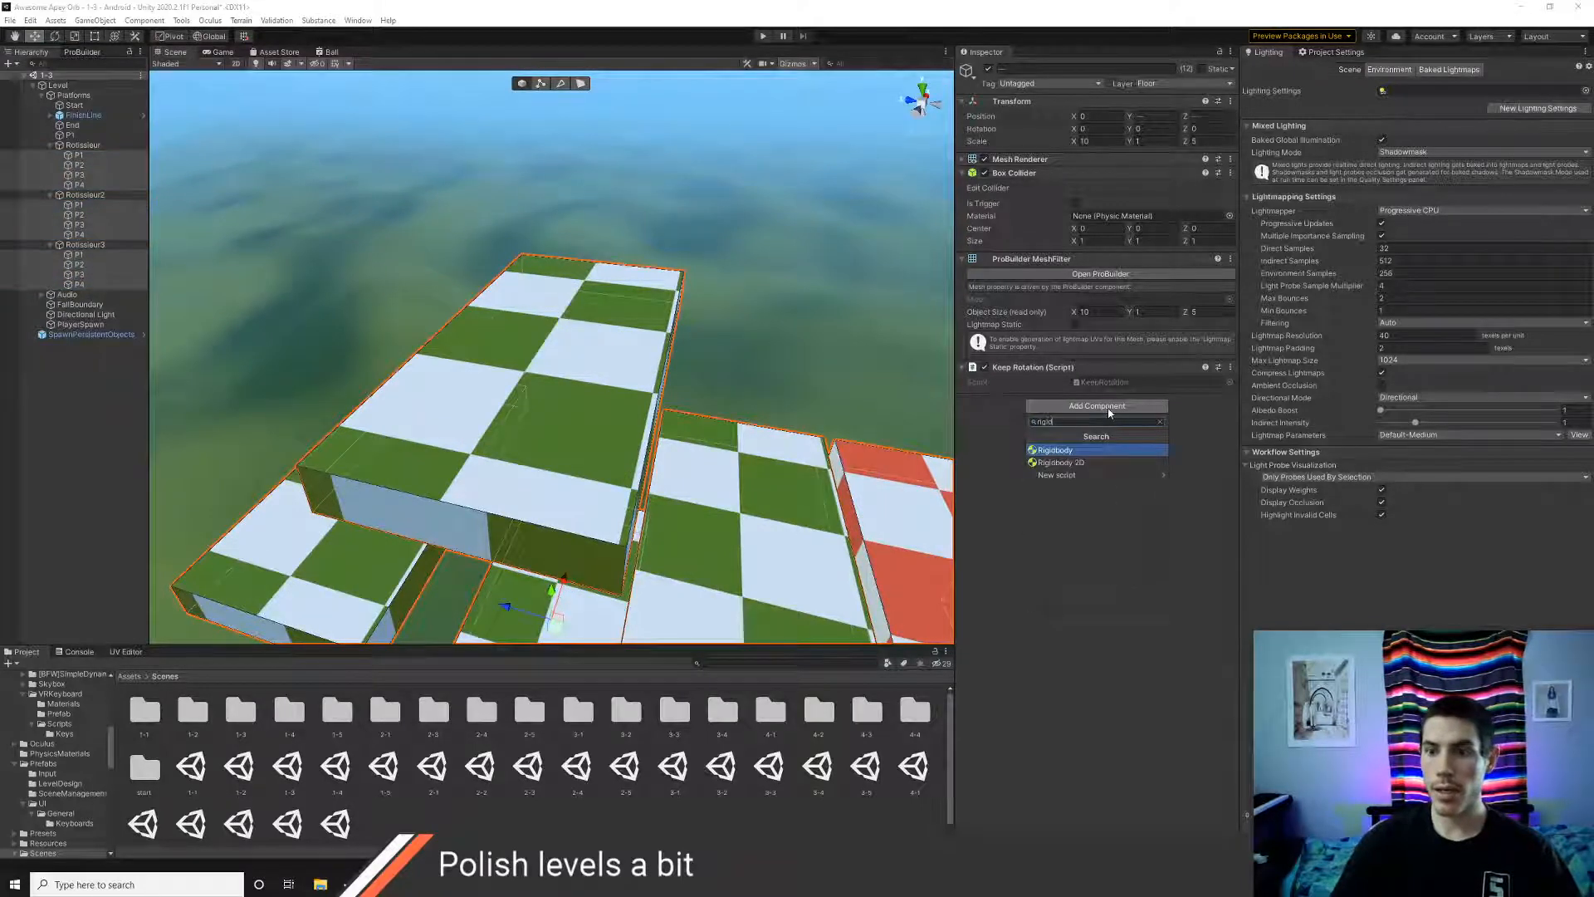
pyautogui.write('id')
pyautogui.press('Return')
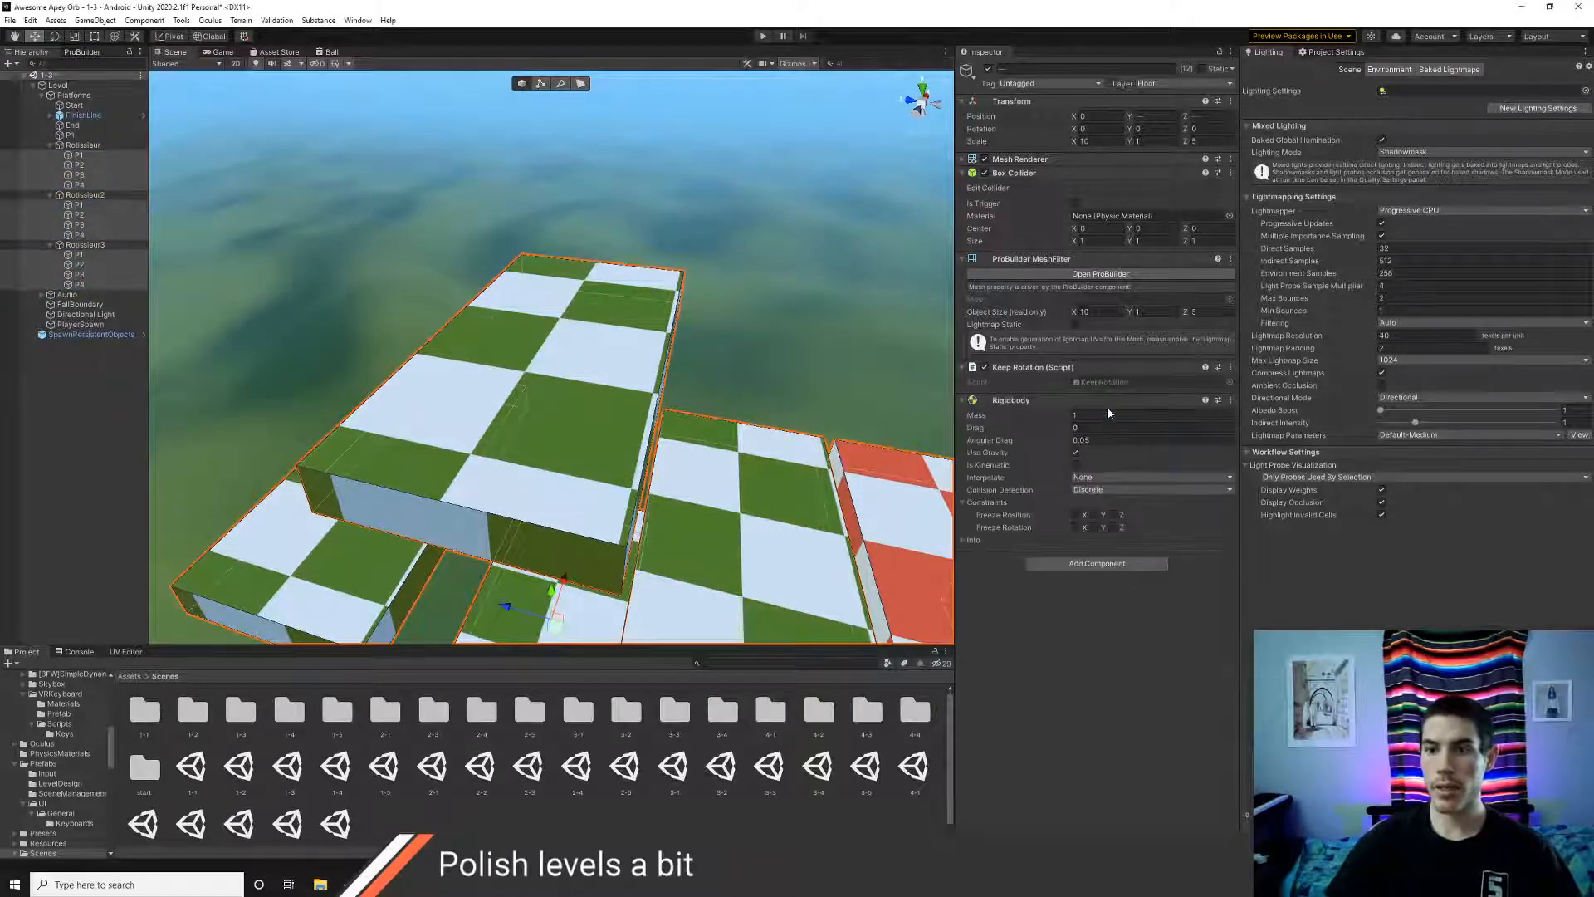
# - Make the P1 to P4 platforms' Rigidbodies kinematic without gravity, with Interpolate, Continuous Speculative collision detection and angular drag 0
pyautogui.click(1076, 465)
pyautogui.click(1150, 478)
pyautogui.click(1112, 504)
pyautogui.click(1150, 489)
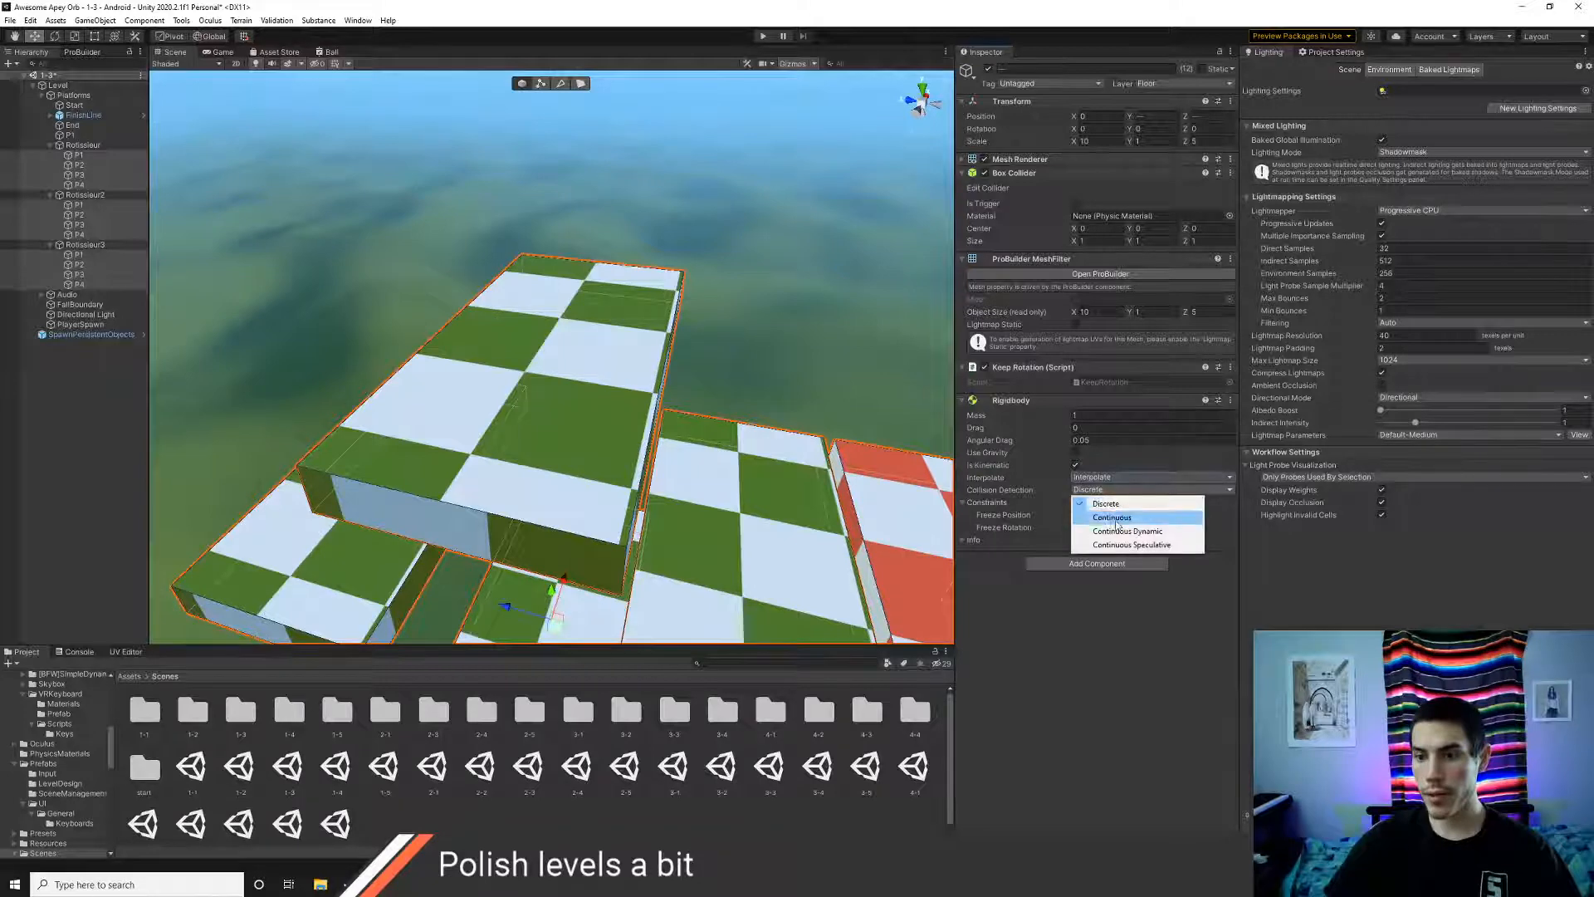
pyautogui.click(1131, 545)
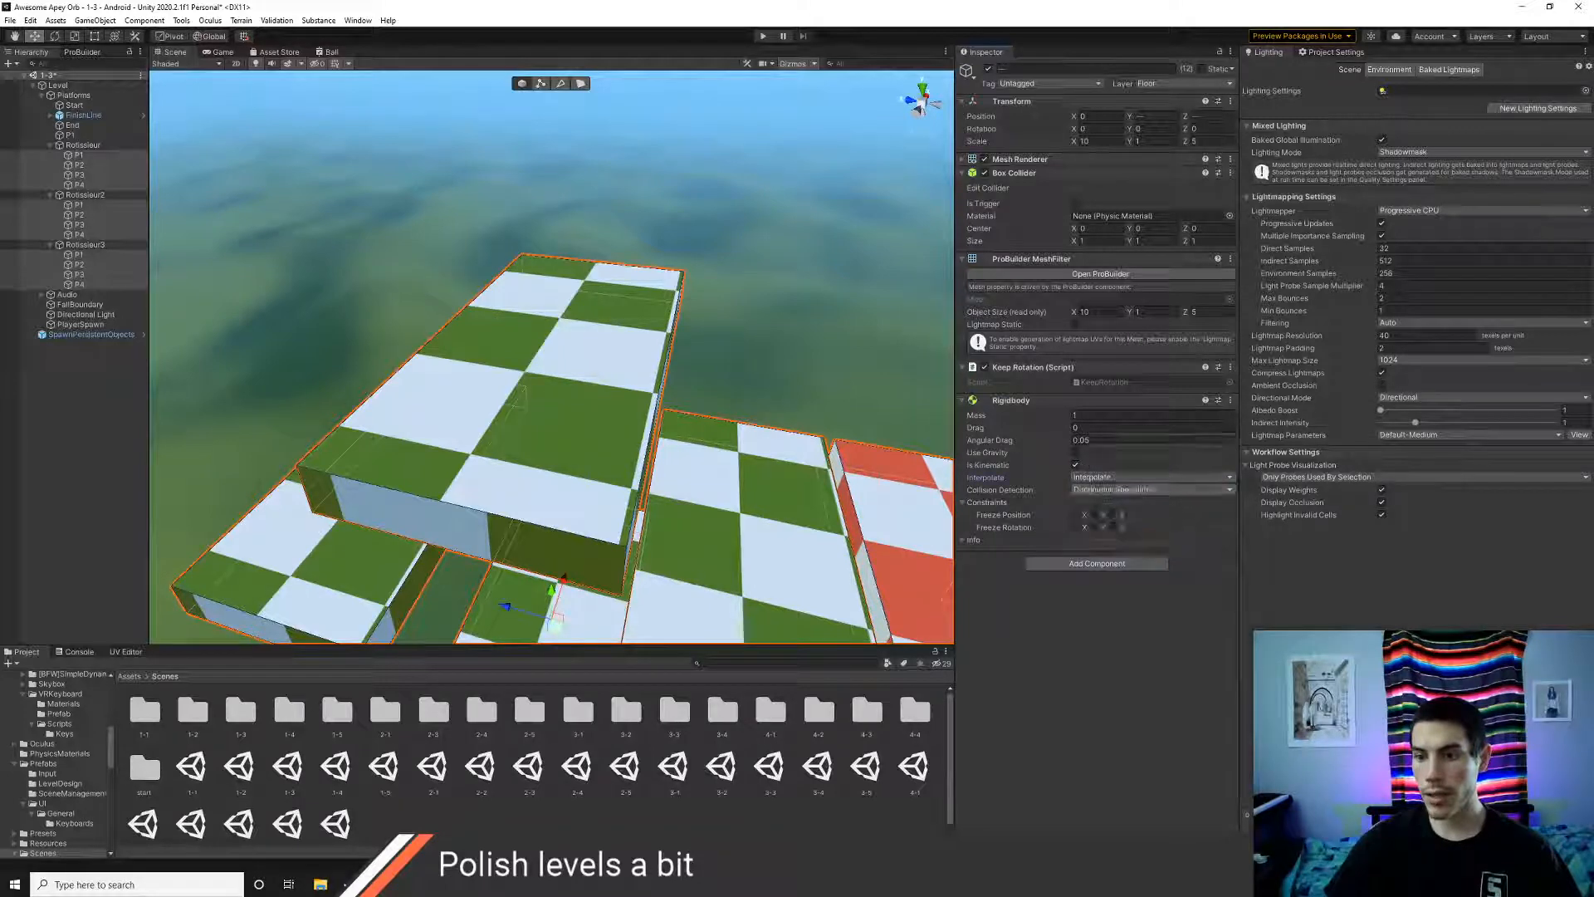
pyautogui.click(1094, 441)
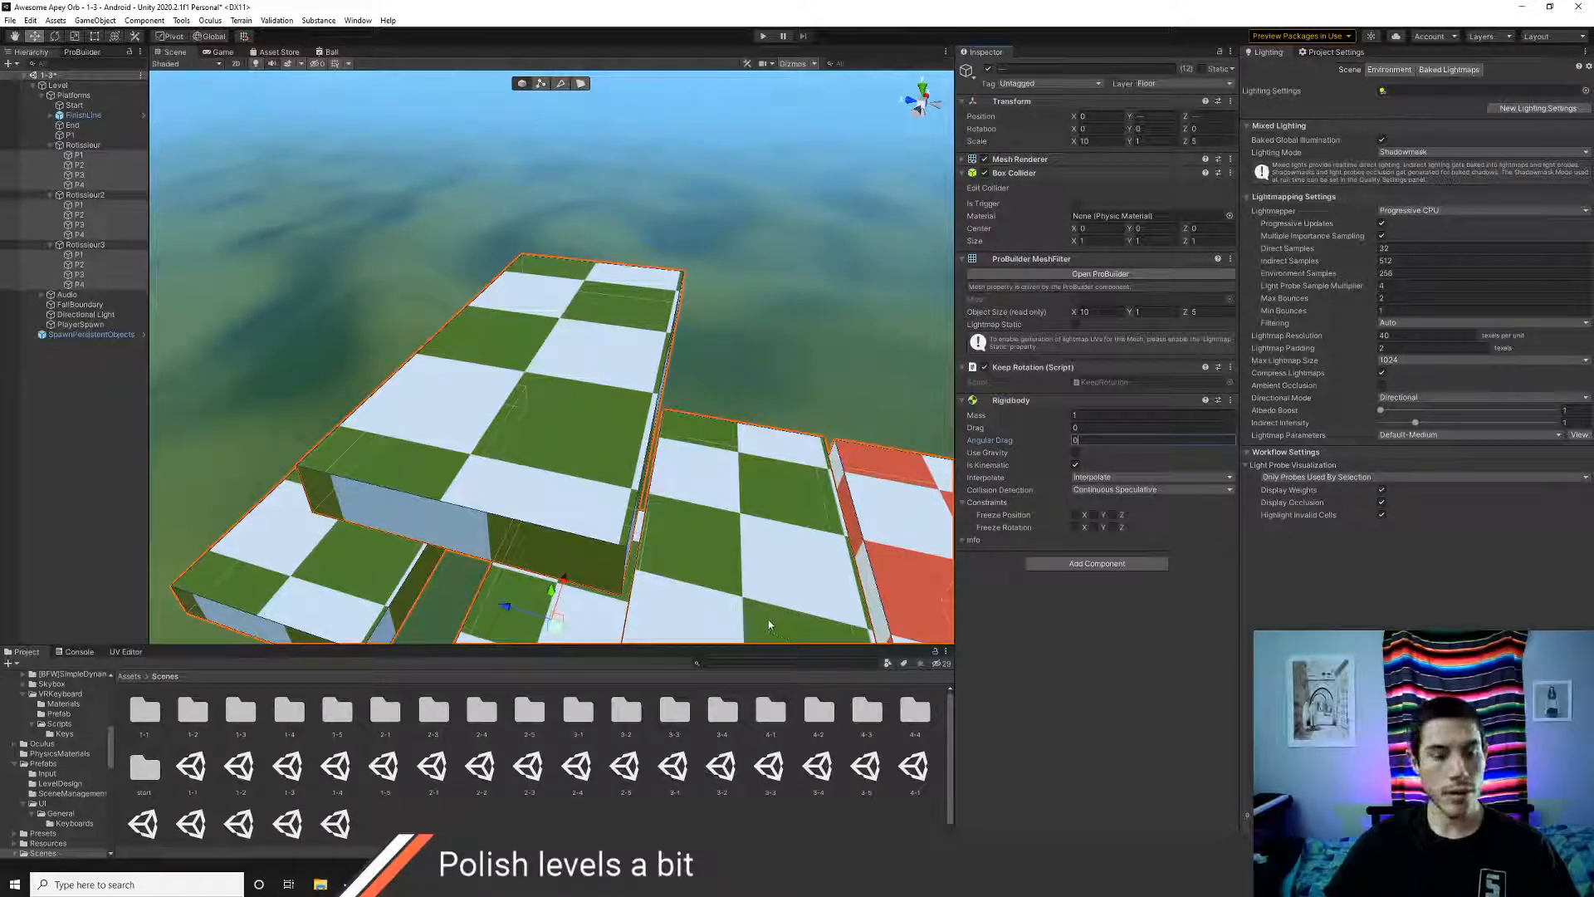
# - Set the Rotate On Axis type to Physics on Rotisseur, Rotisseur2 and Rotisseur3
pyautogui.click(83, 145)
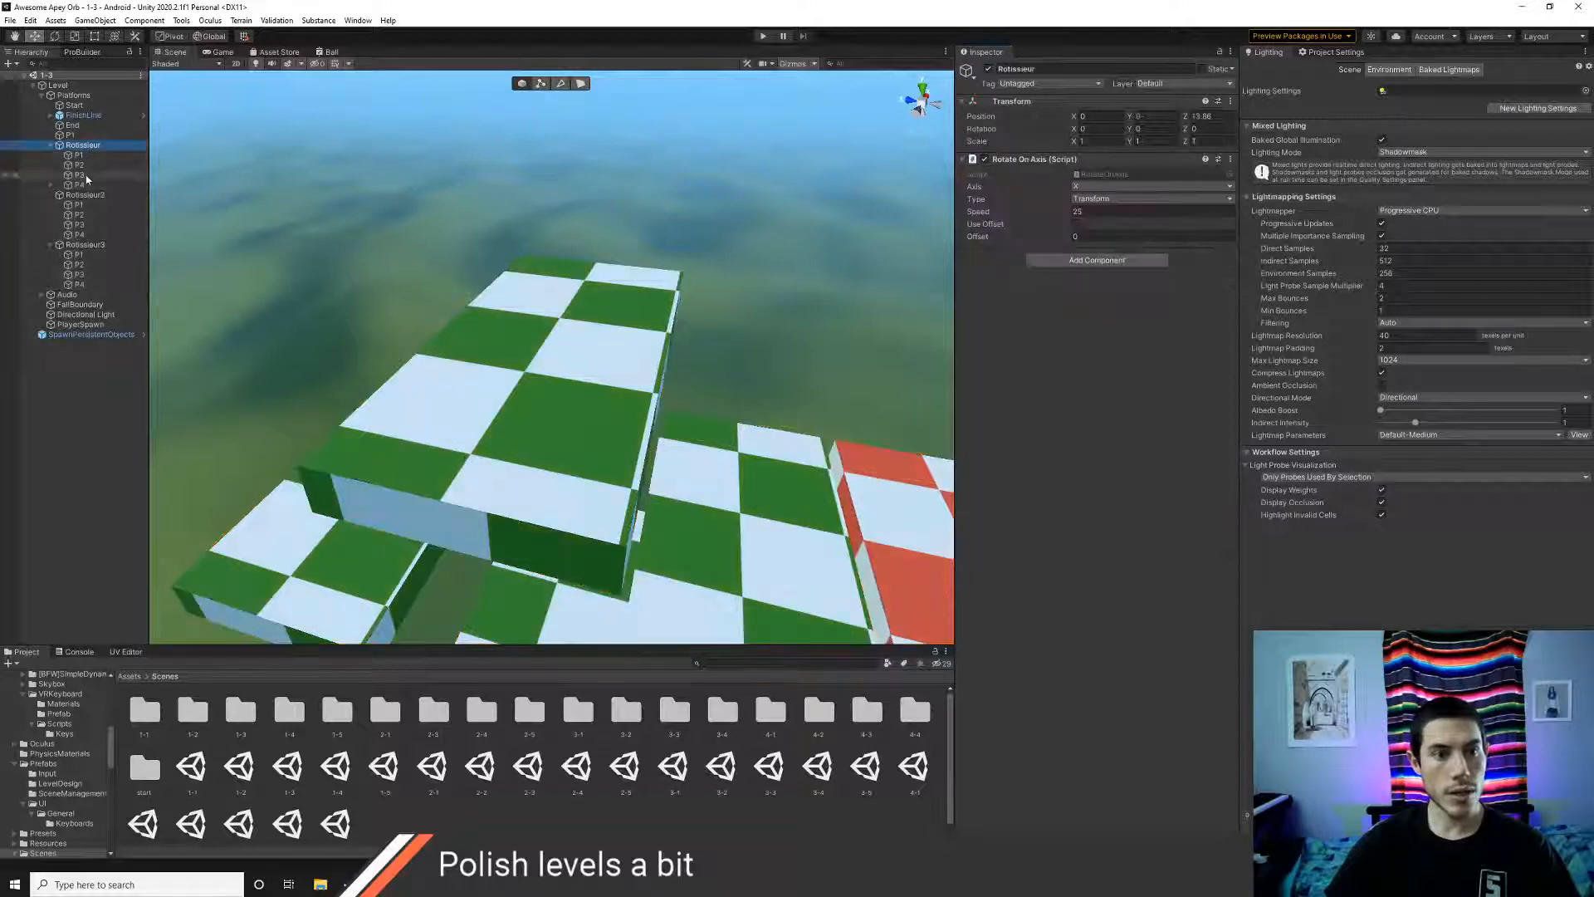
pyautogui.keyDown('ctrl'); pyautogui.click(84, 195); pyautogui.keyUp('ctrl')
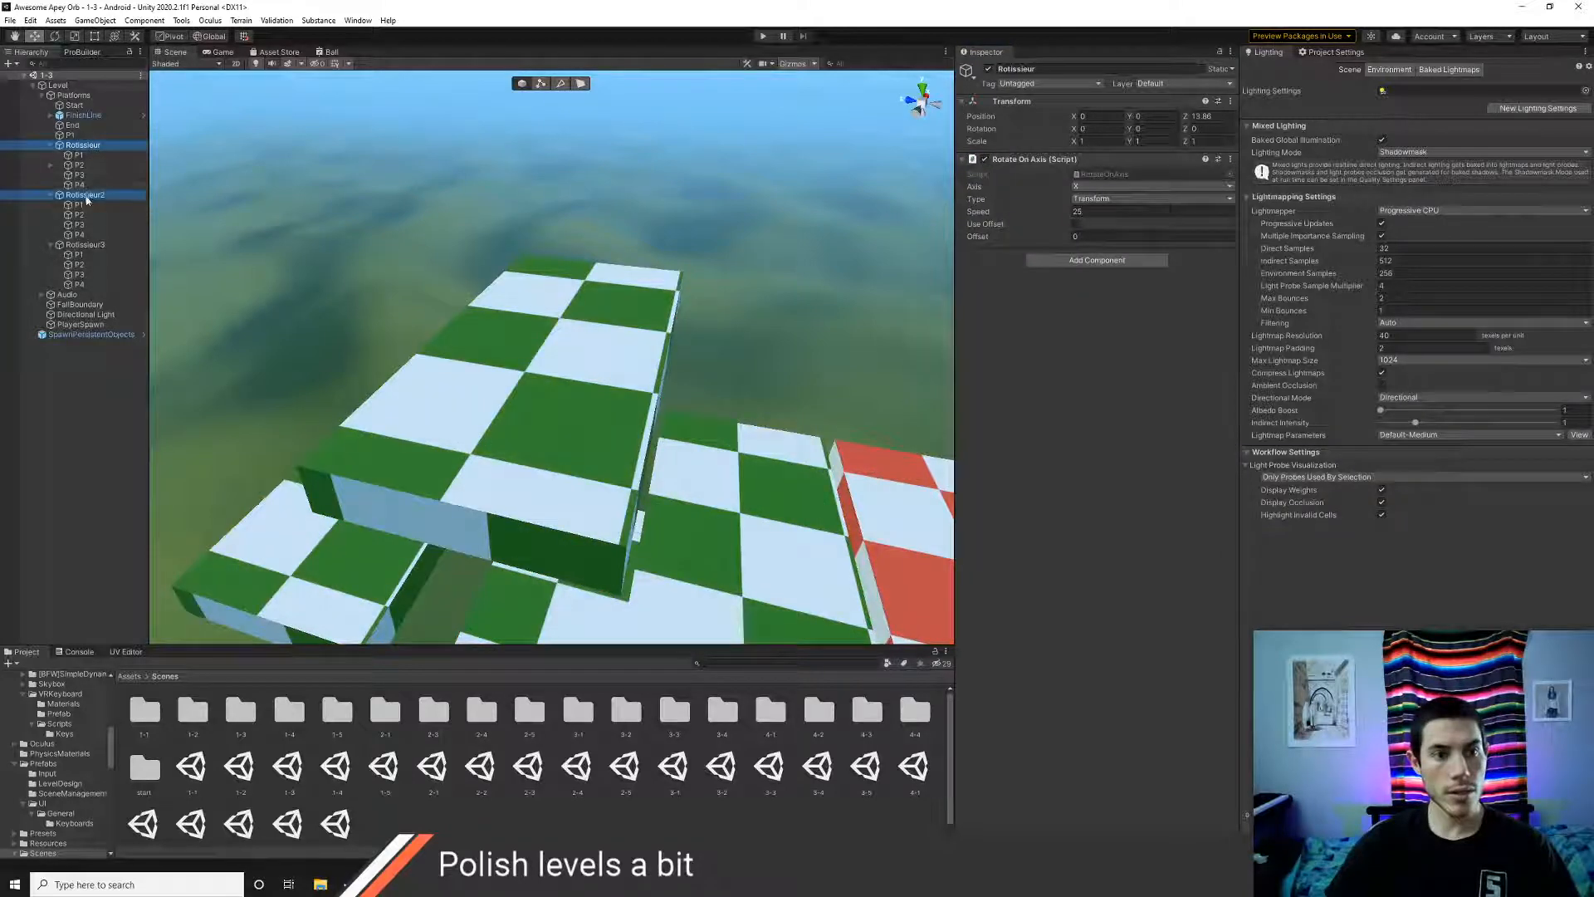
pyautogui.click(1090, 199)
pyautogui.click(1104, 223)
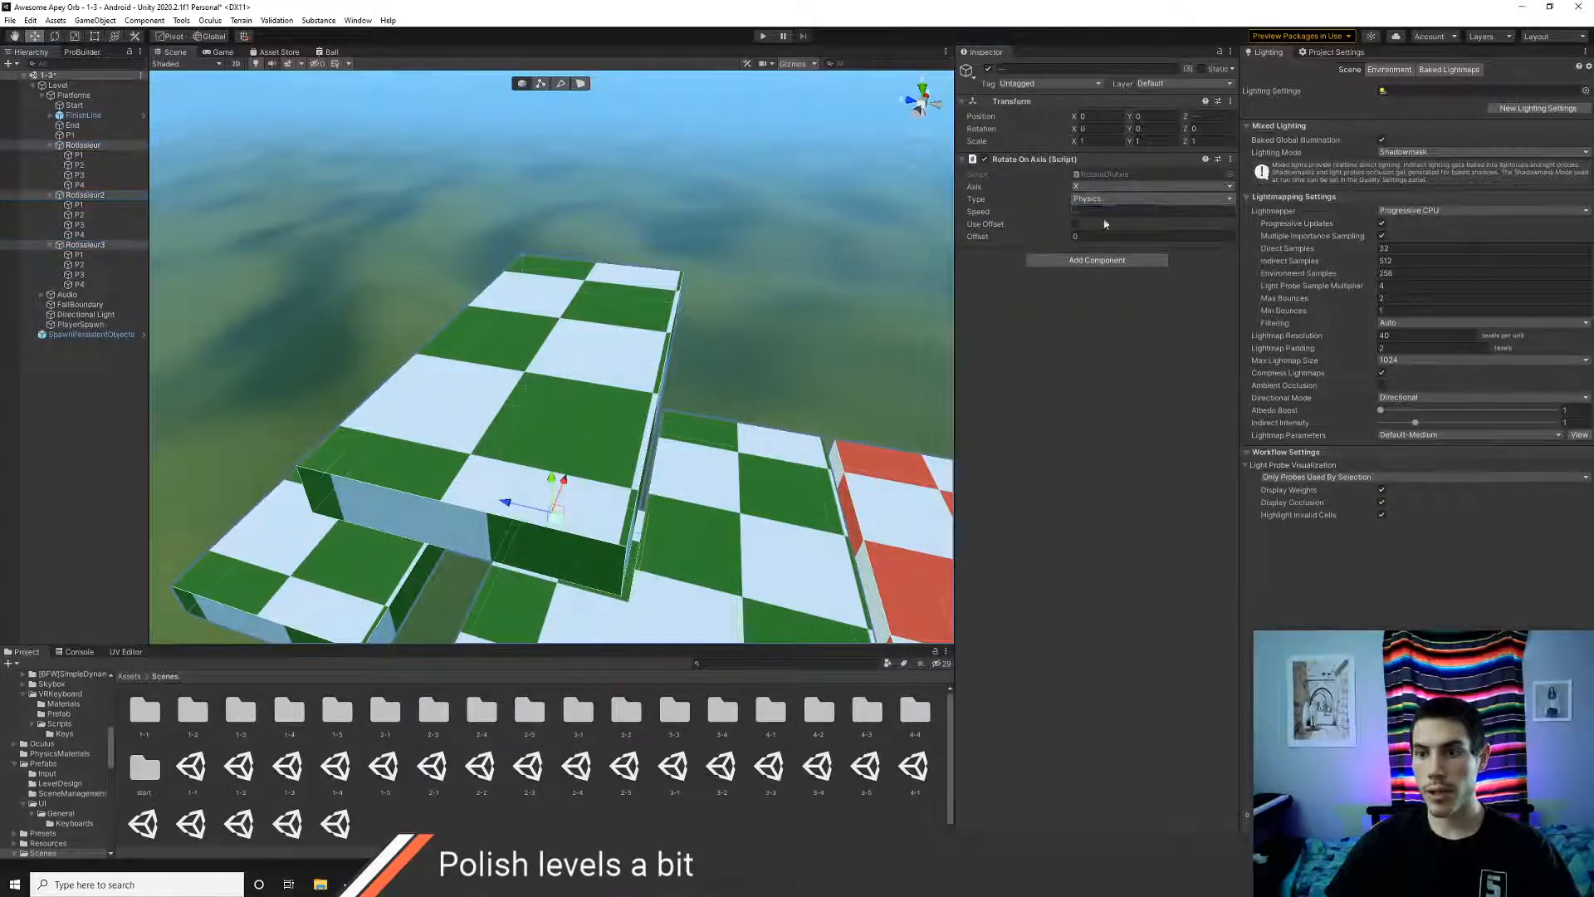
# - Add kinematic, gravity-free Rigidbodies to the three Rotisseur parents, using angular drag 0, Interpolate and Continuous Speculative collision detection
pyautogui.click(1085, 262)
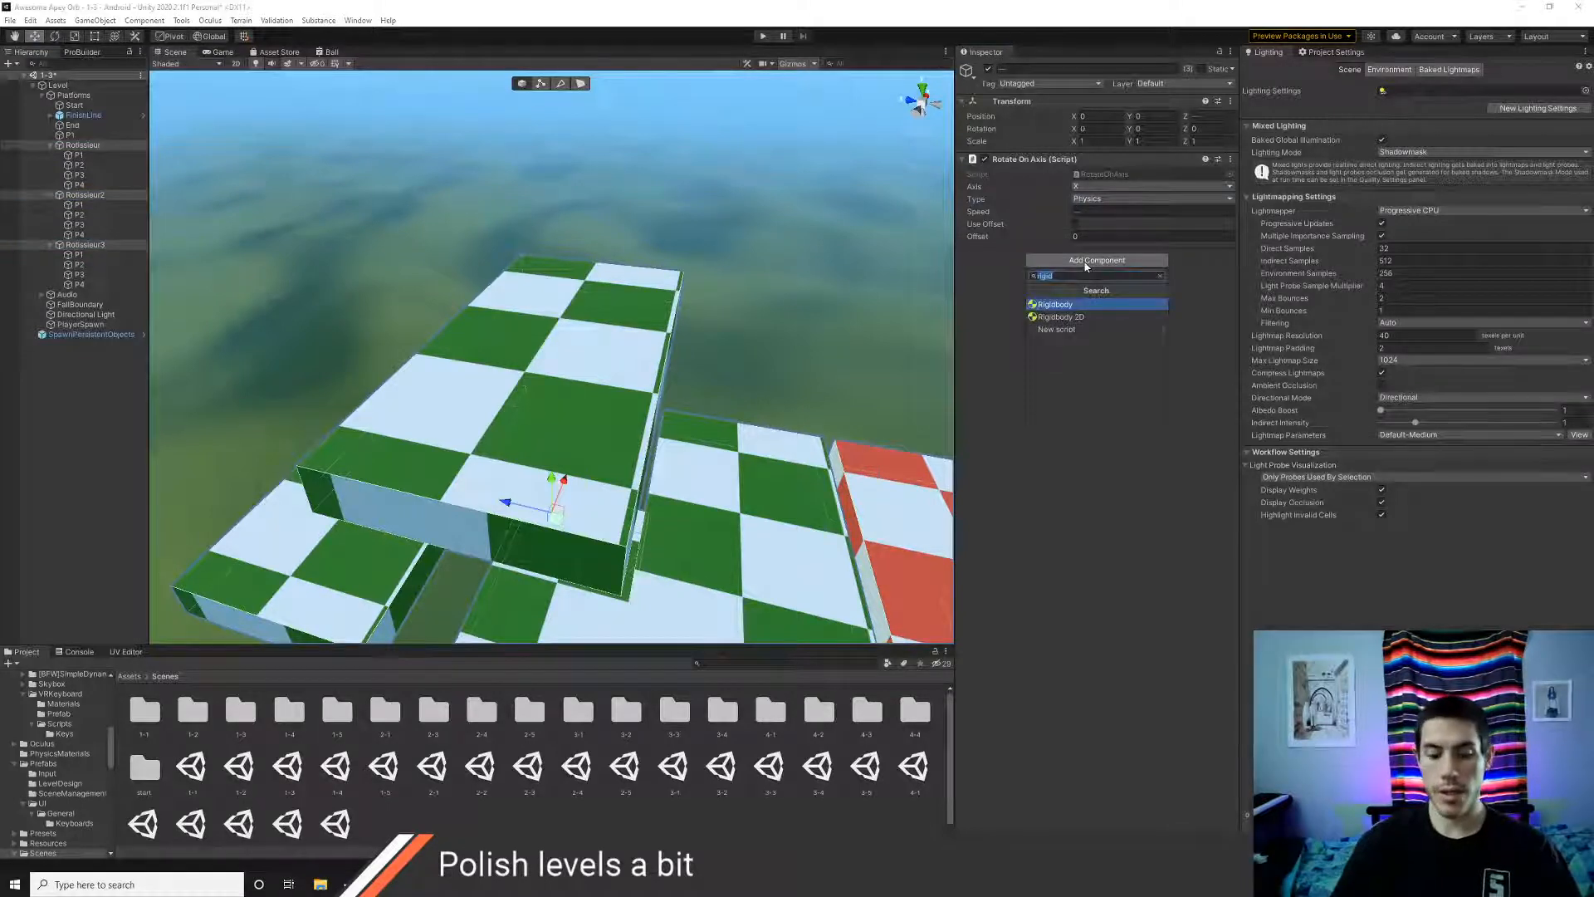
pyautogui.press('Return')
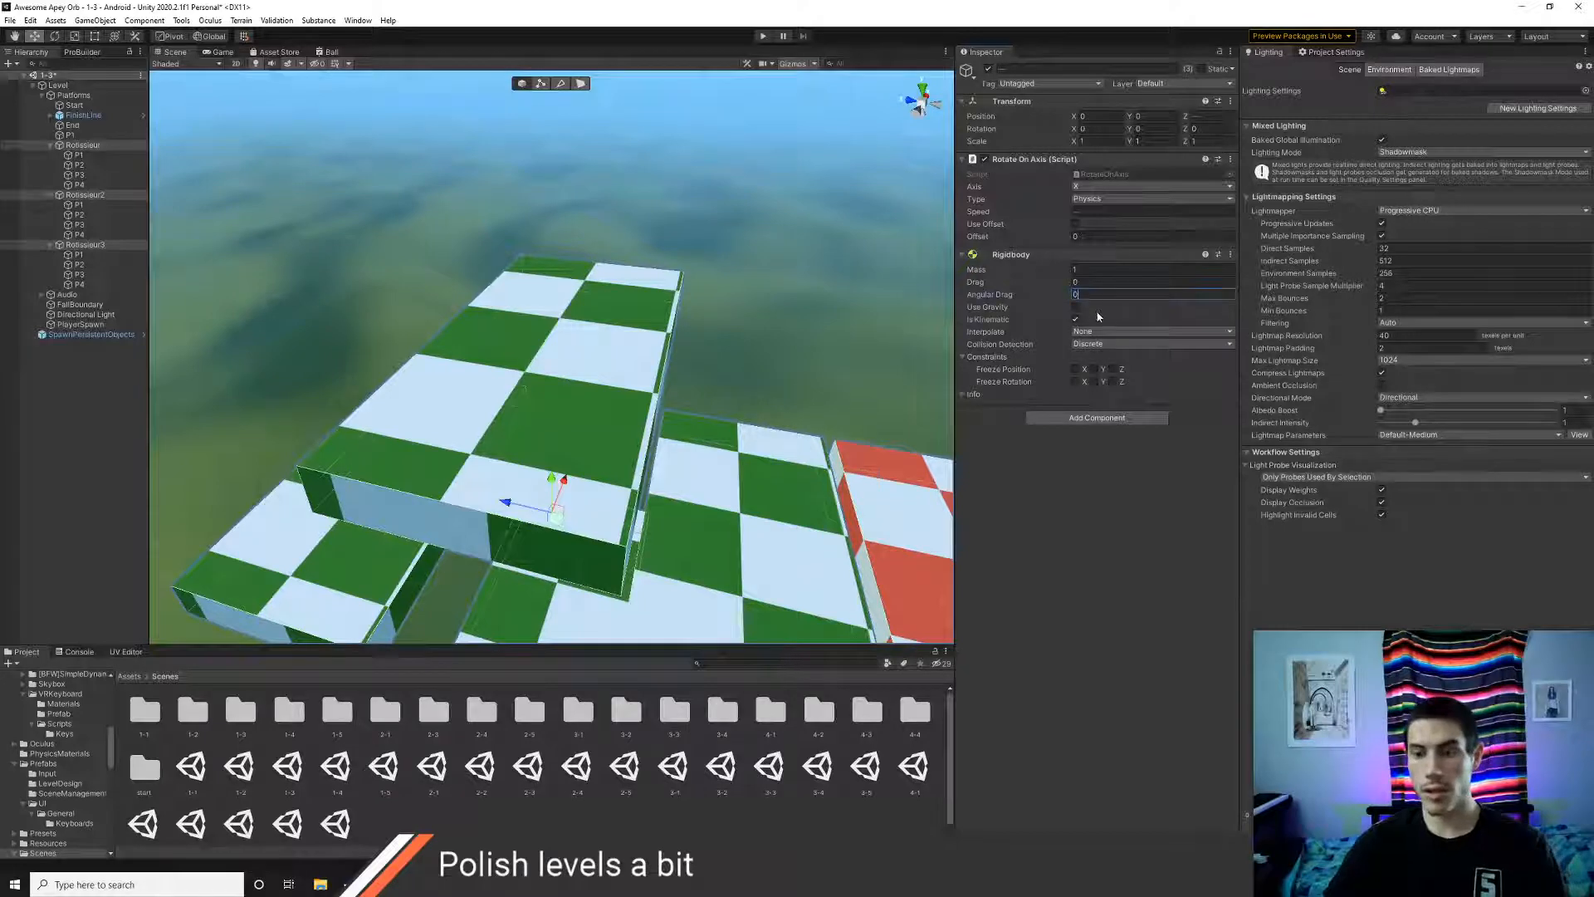
pyautogui.click(1098, 332)
pyautogui.click(1104, 357)
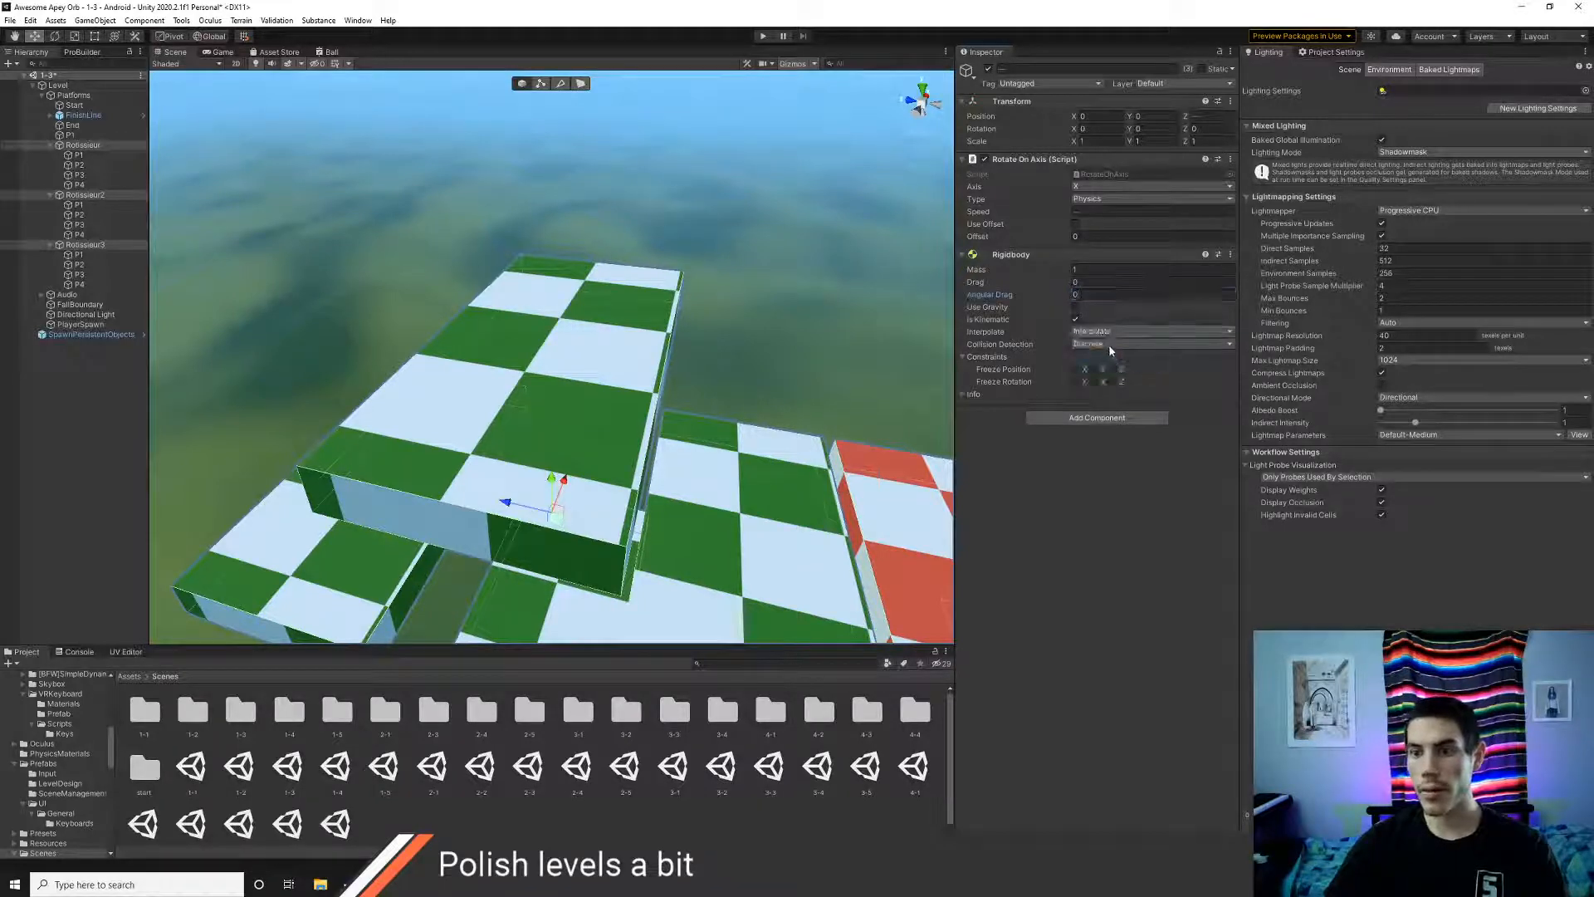
pyautogui.click(1109, 343)
pyautogui.click(1134, 399)
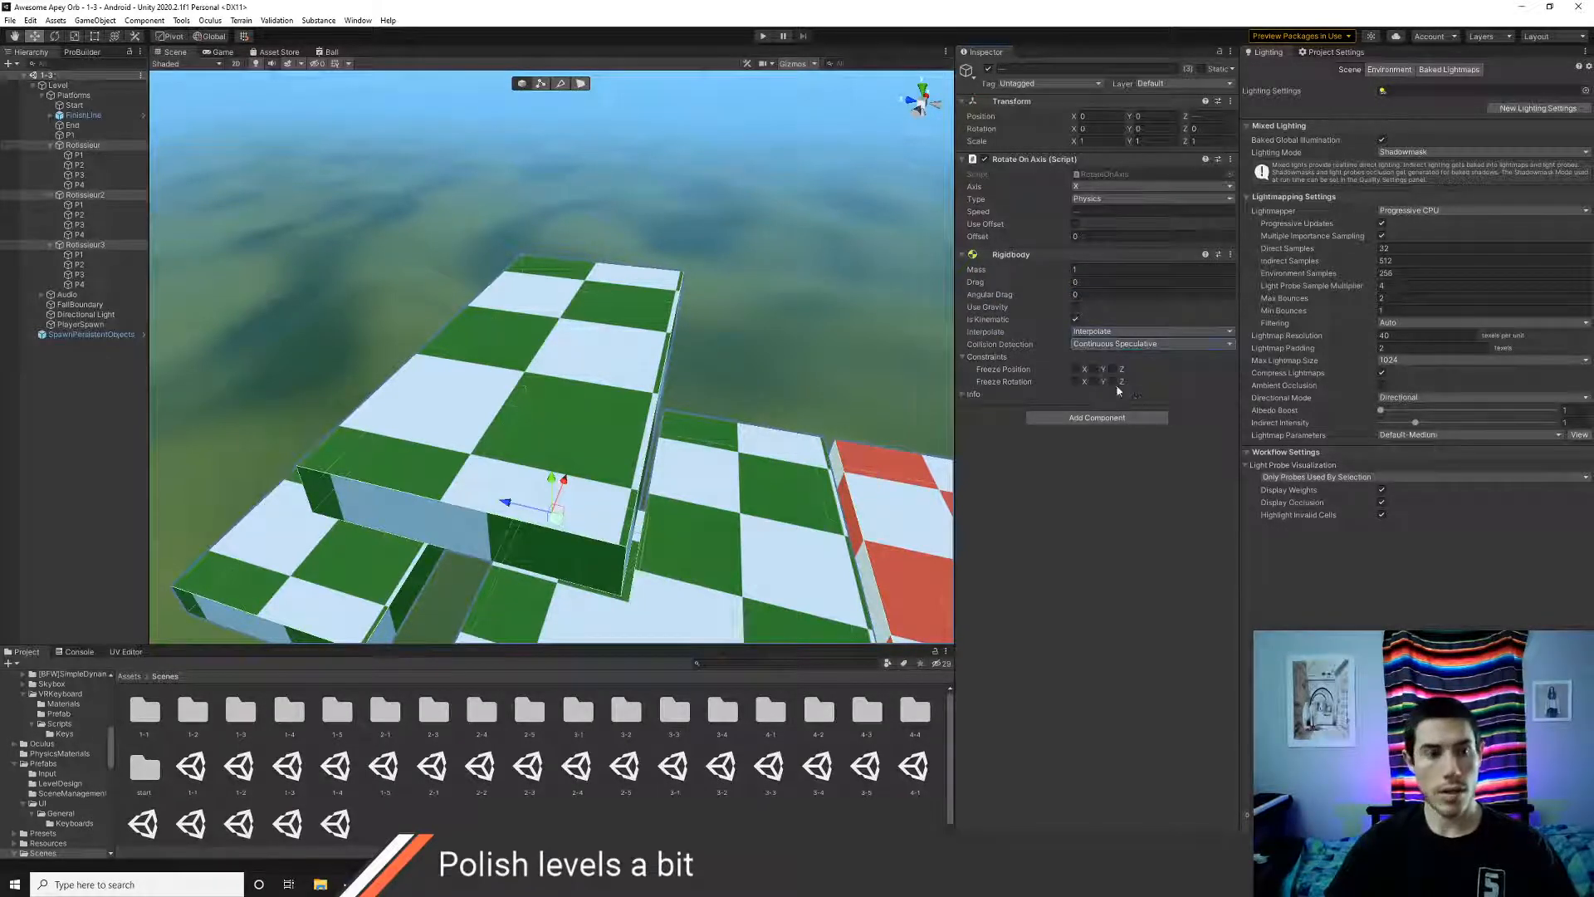
pyautogui.scroll(-5, 512, 373)
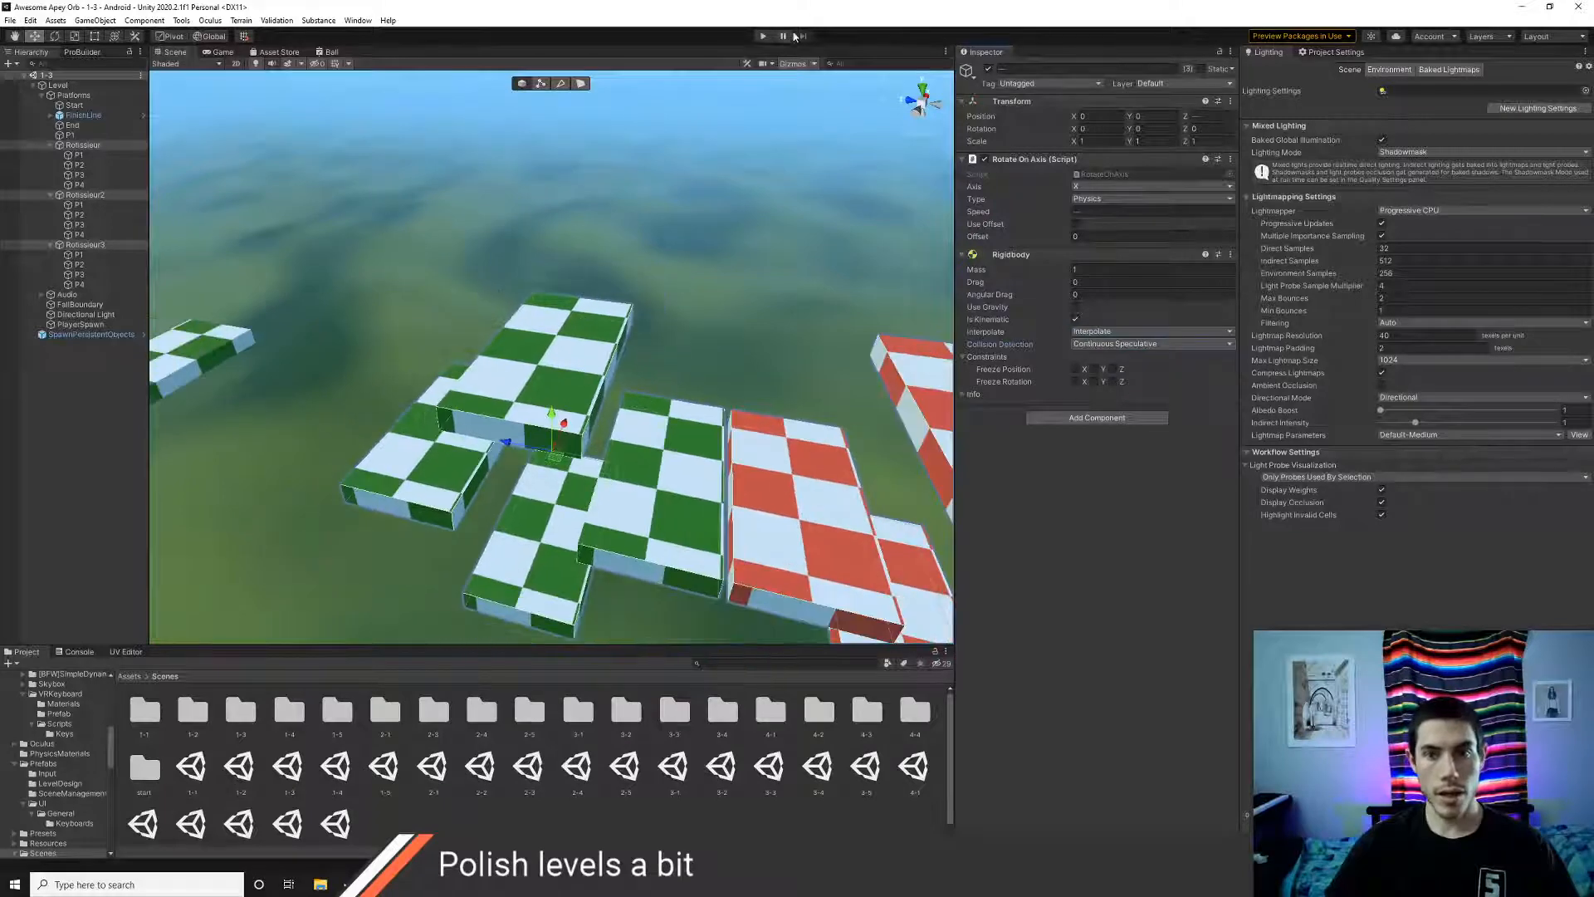
# - Set the Linear Movement type of the standalone P1 platform to Physics and add a Rigidbody to it
pyautogui.click(172, 339)
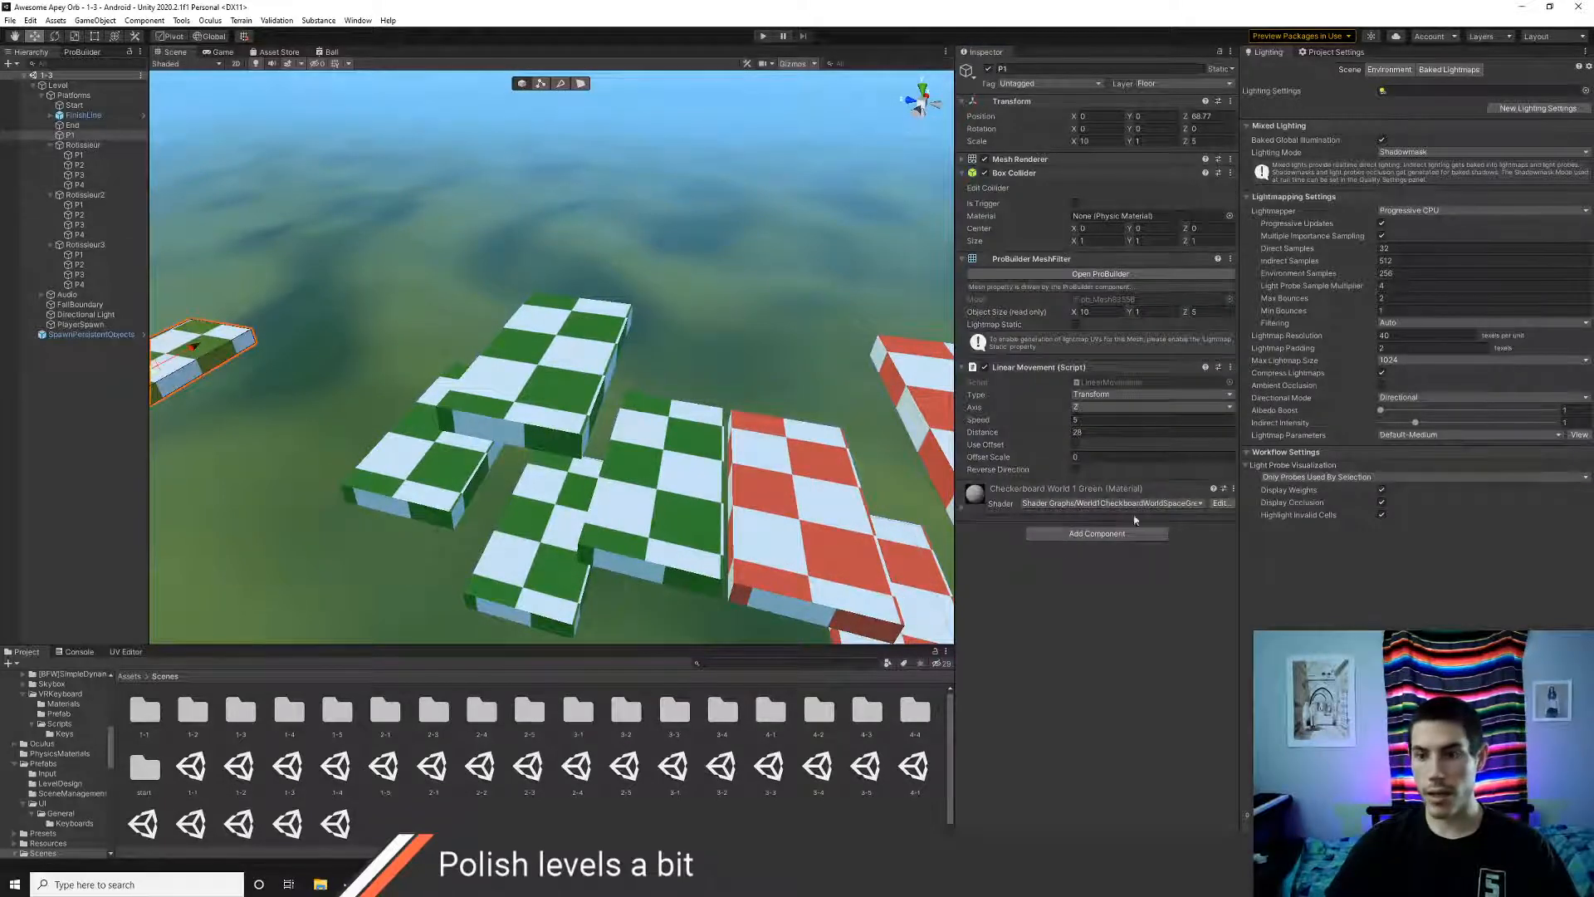
pyautogui.click(1089, 395)
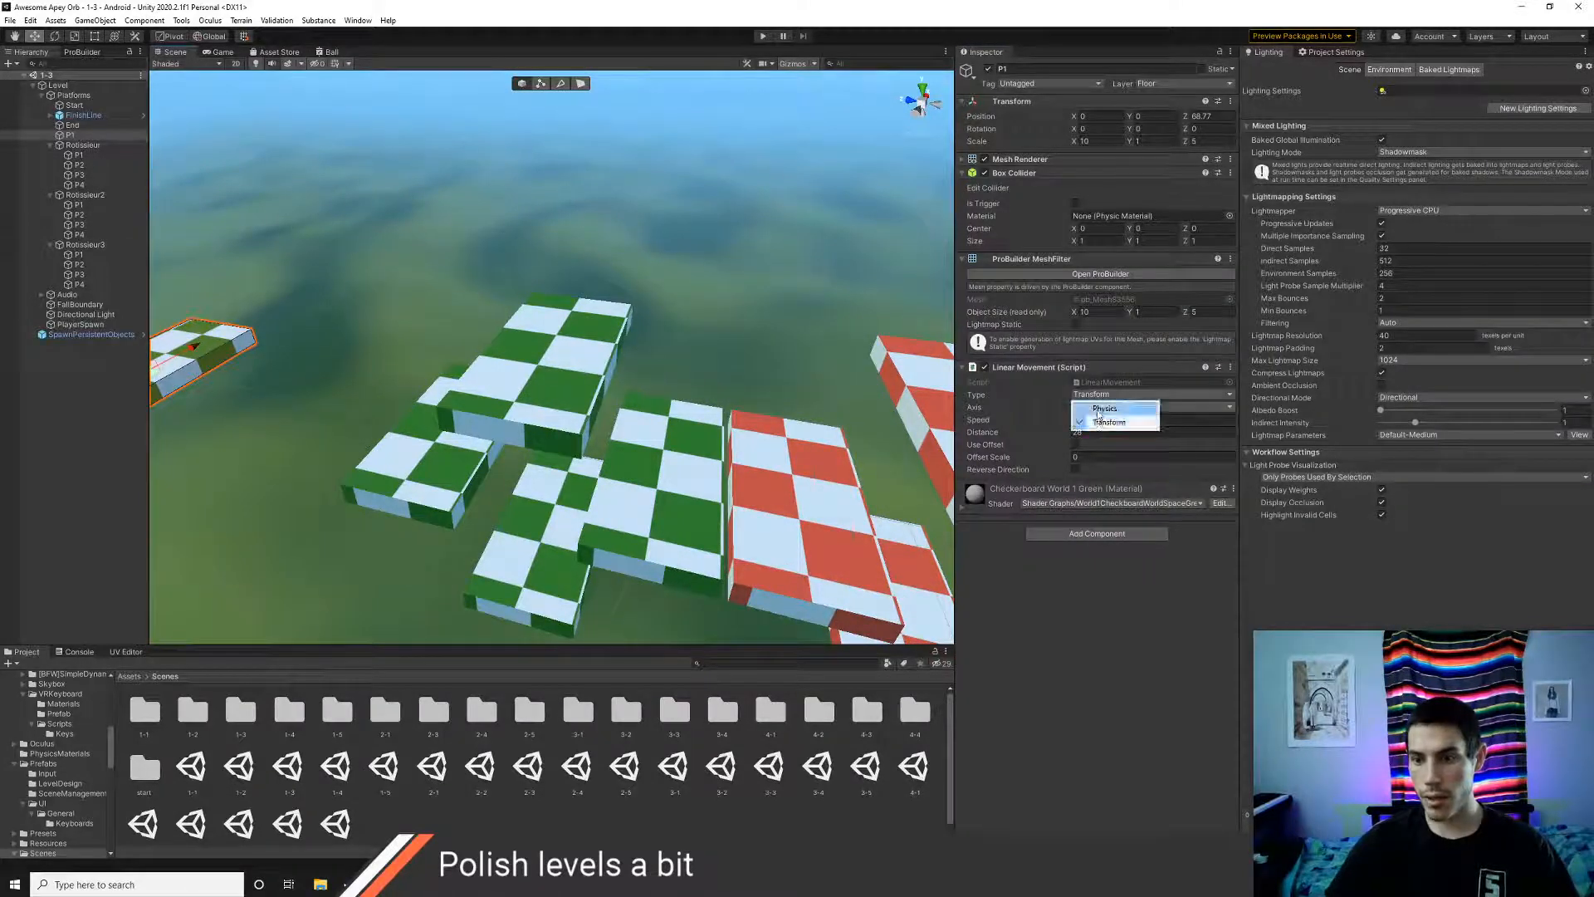
pyautogui.click(1094, 408)
pyautogui.click(1084, 535)
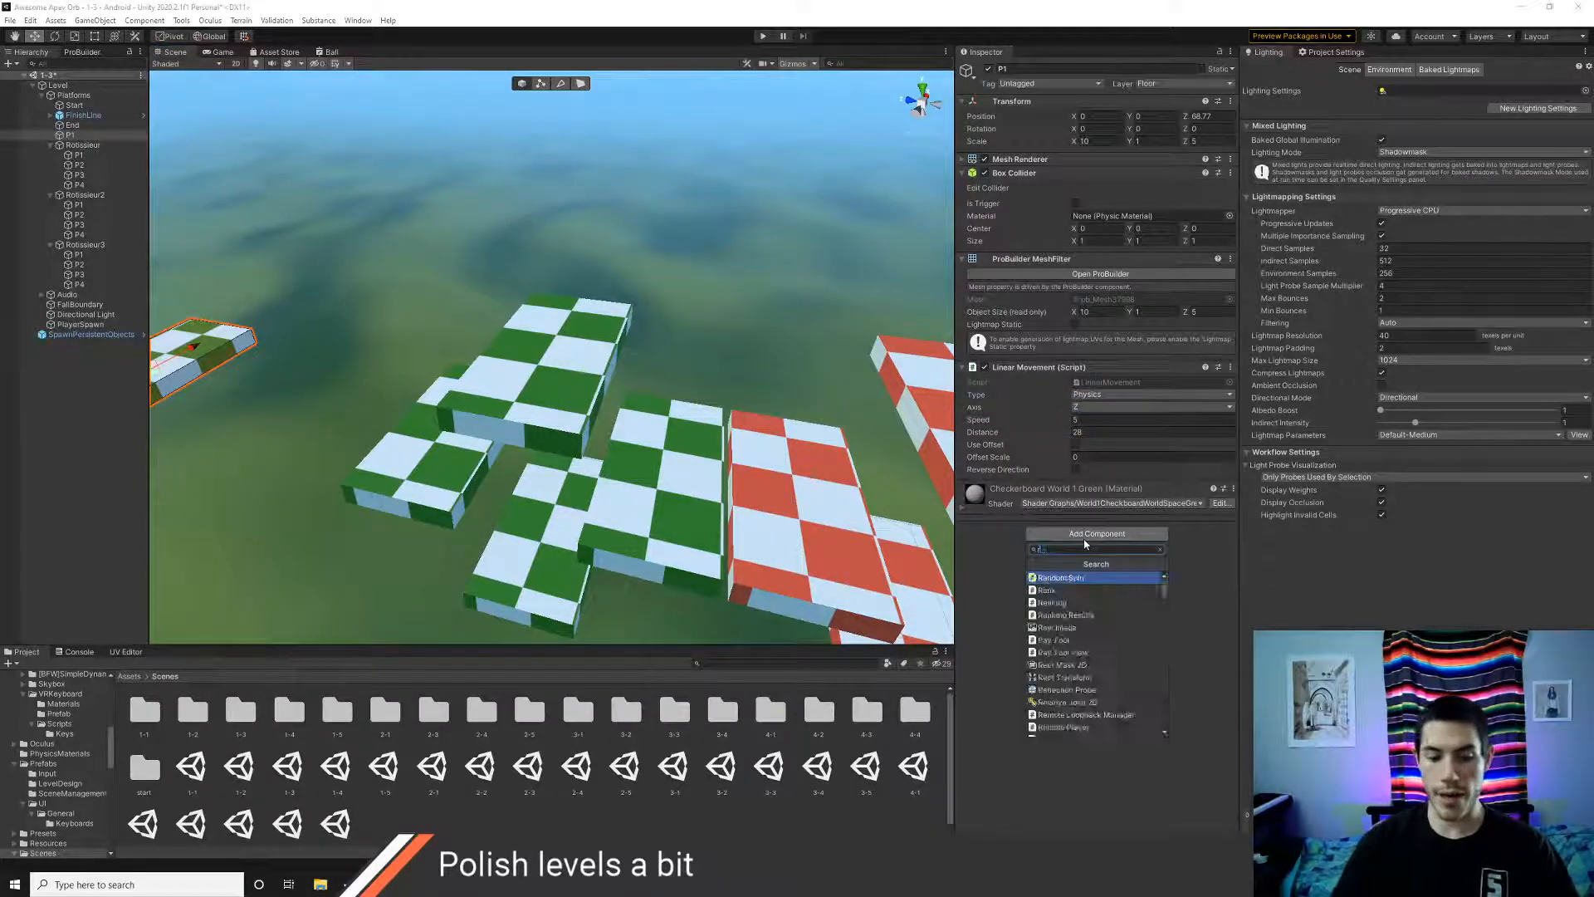
pyautogui.write('rigid')
pyautogui.press('Return')
# - Set the standalone P1 platform's Rigidbody to Interpolate, Continuous collision detection and angular drag 0
pyautogui.click(1095, 564)
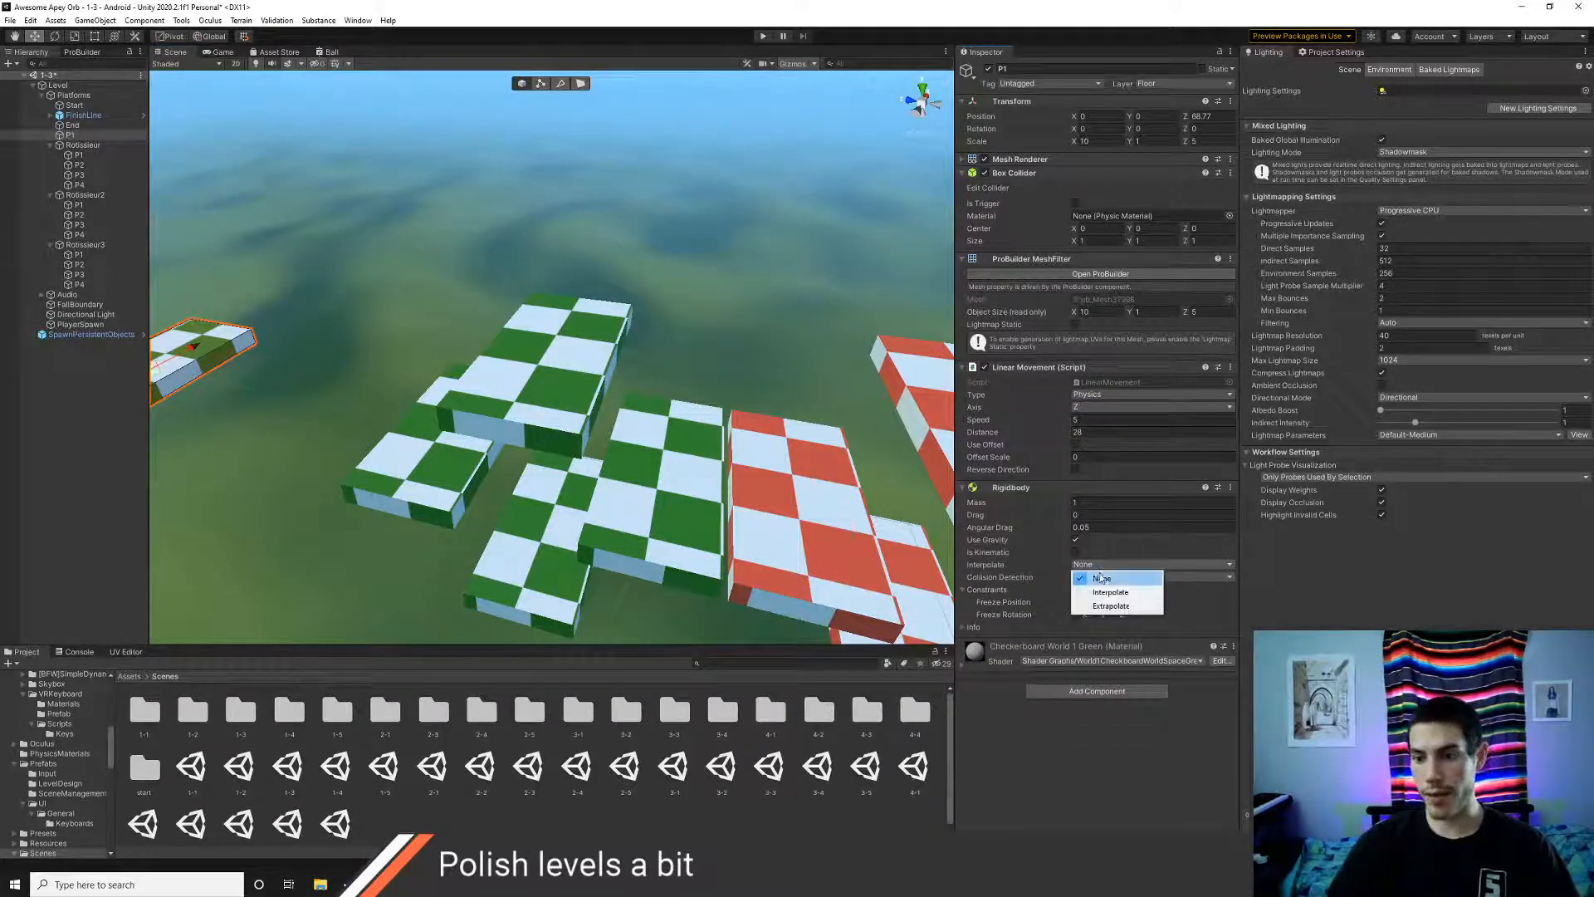
pyautogui.click(1098, 591)
pyautogui.click(1104, 577)
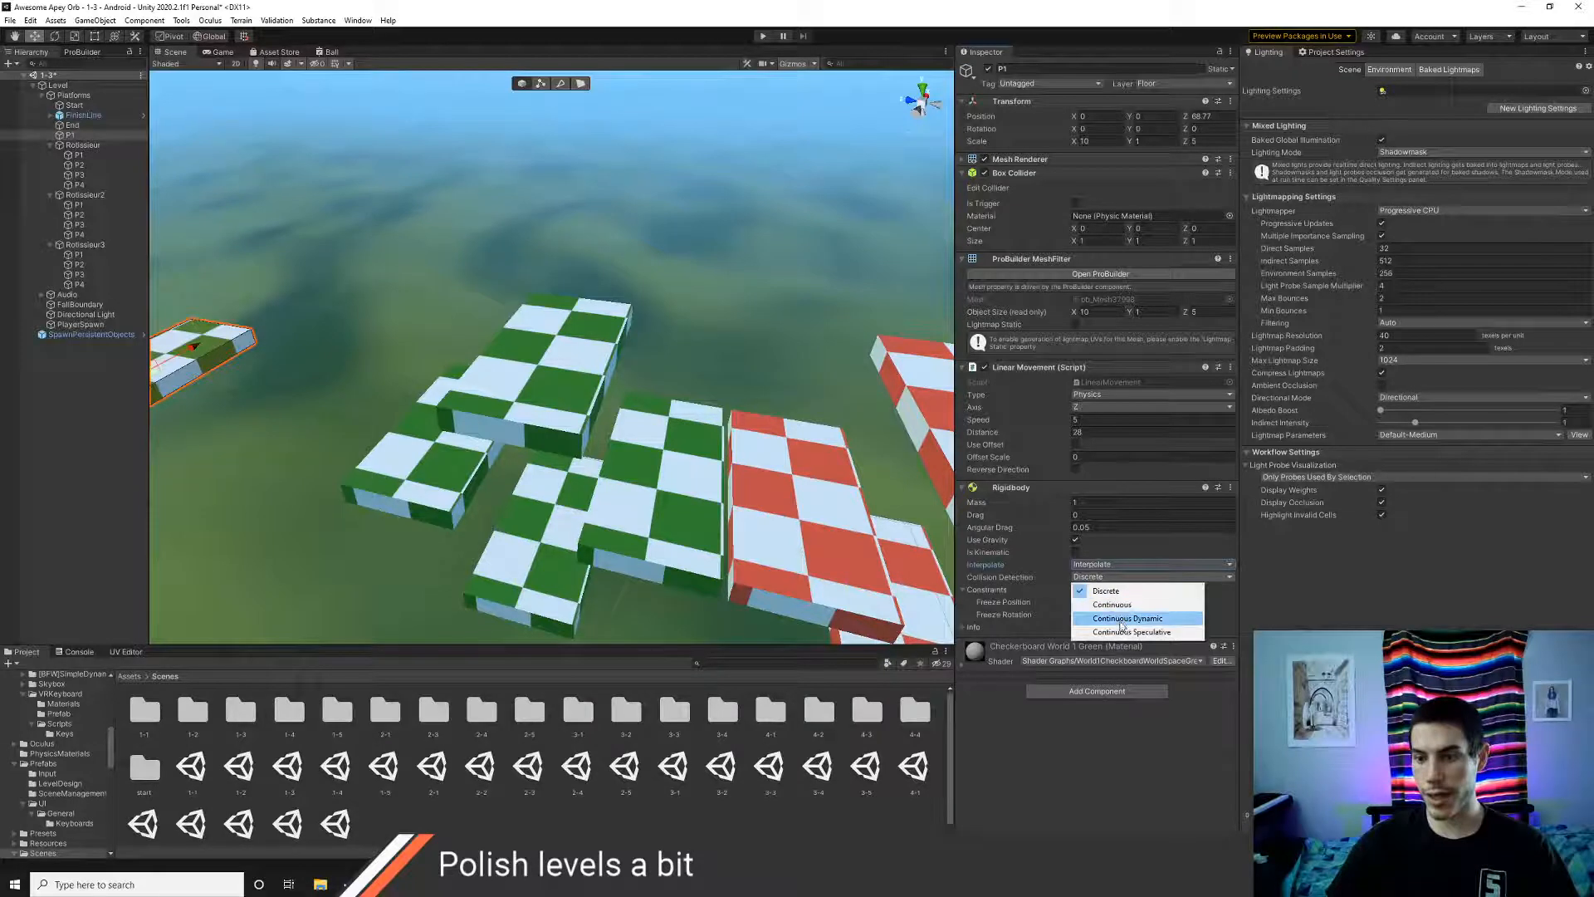
pyautogui.click(1120, 619)
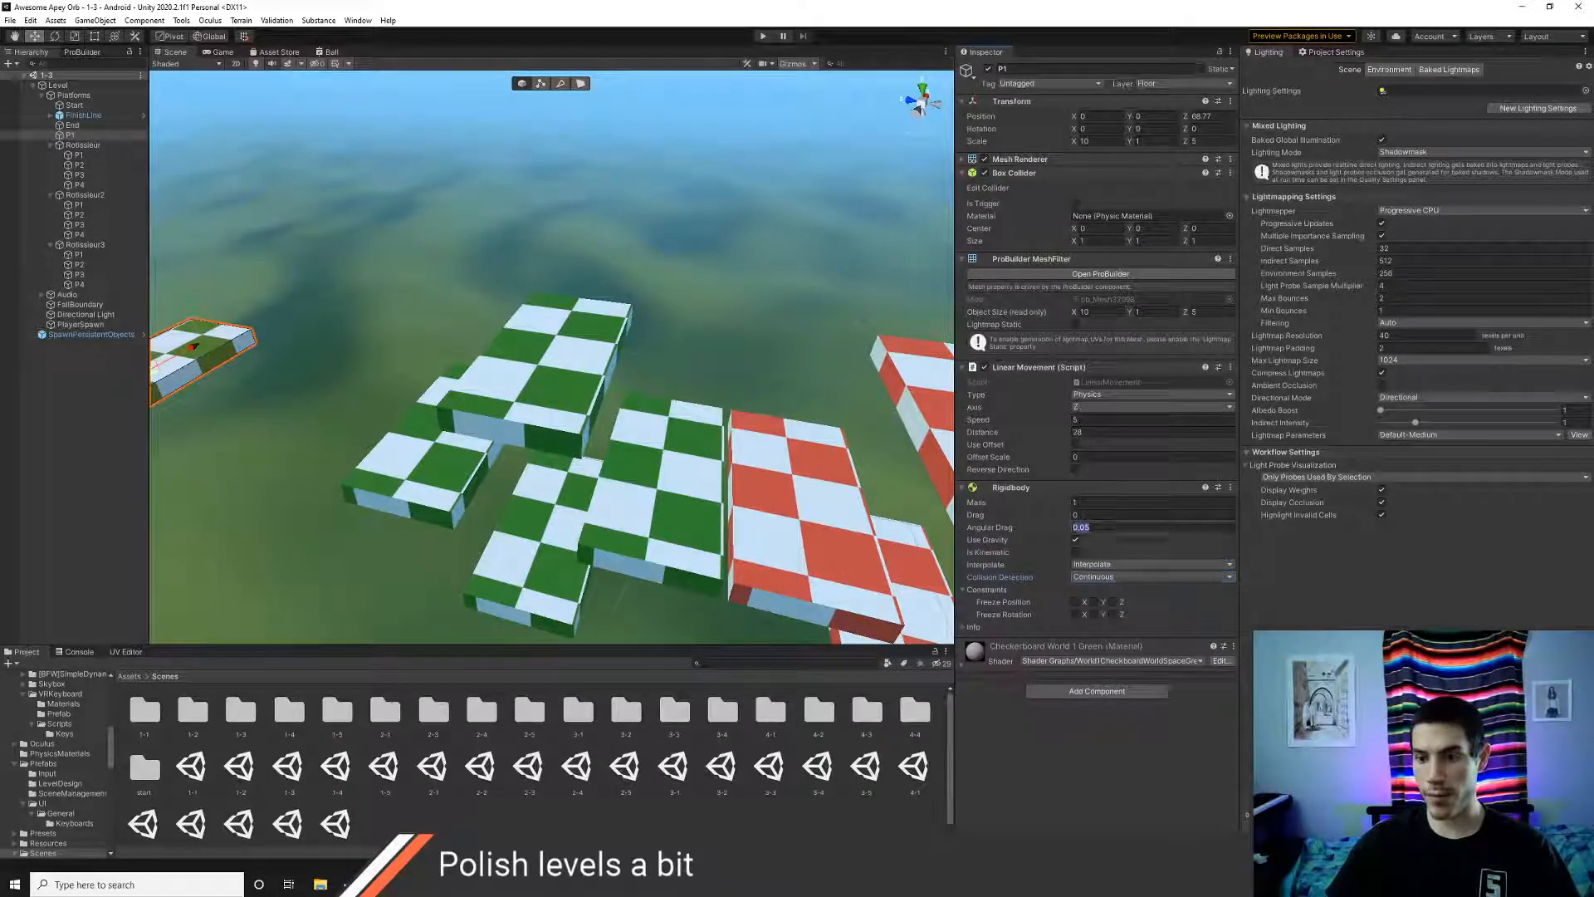
pyautogui.write('0')
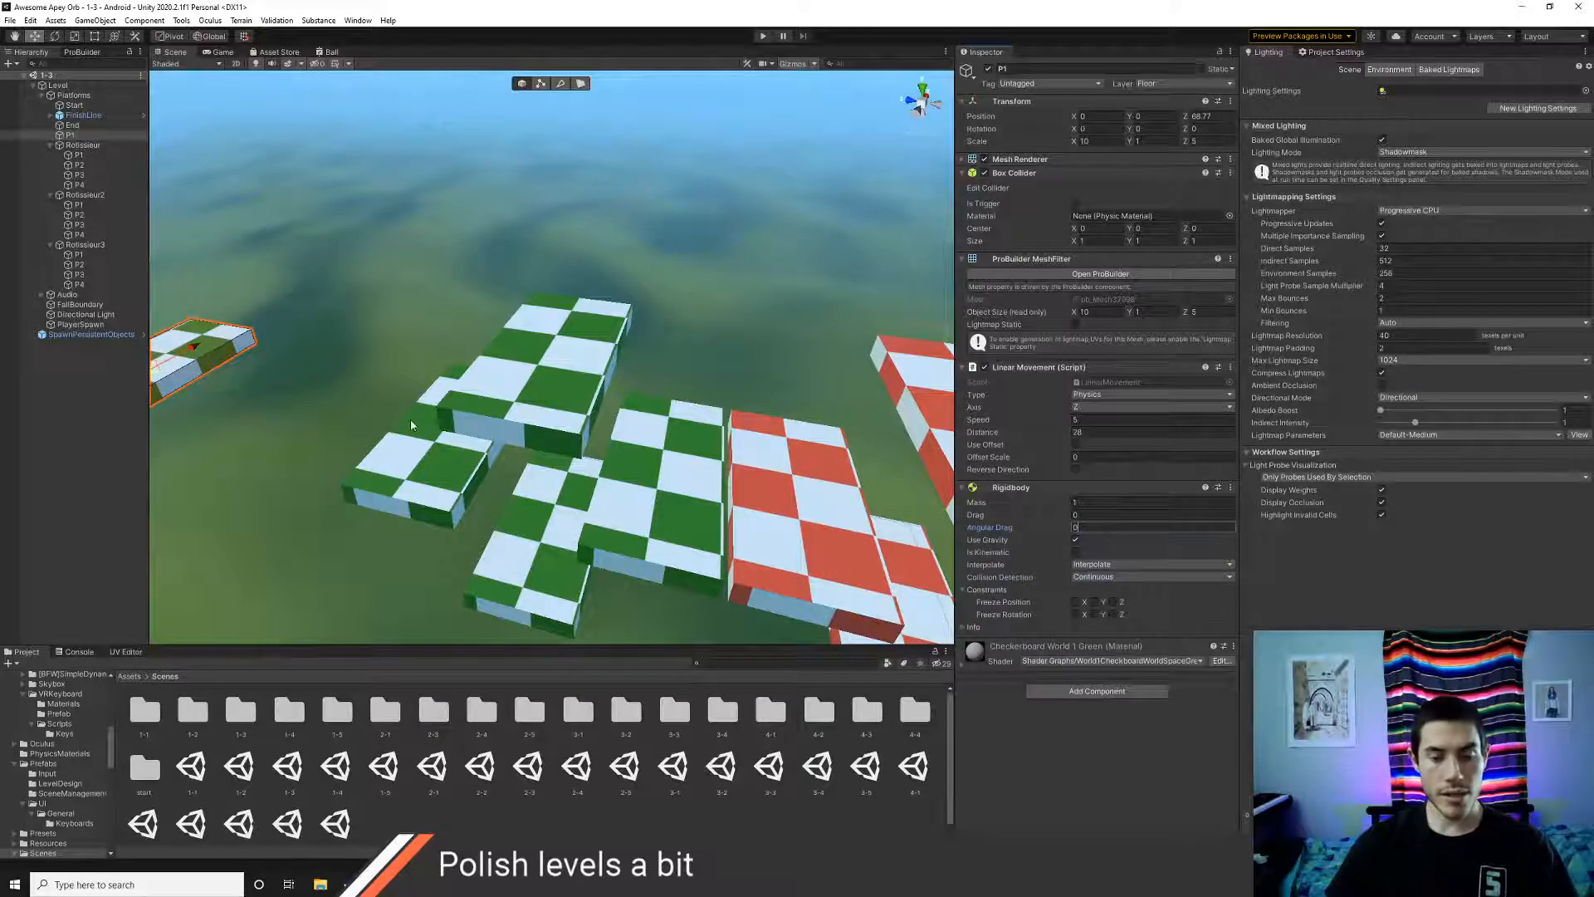
# - Try shifting the standalone P1 platform along X to about 7.66 and undo the move
pyautogui.moveTo(411, 424); pyautogui.dragTo(781, 482, button='middle')
pyautogui.moveTo(419, 482); pyautogui.dragTo(586, 478, button='middle')
pyautogui.scroll(2, 585, 480)
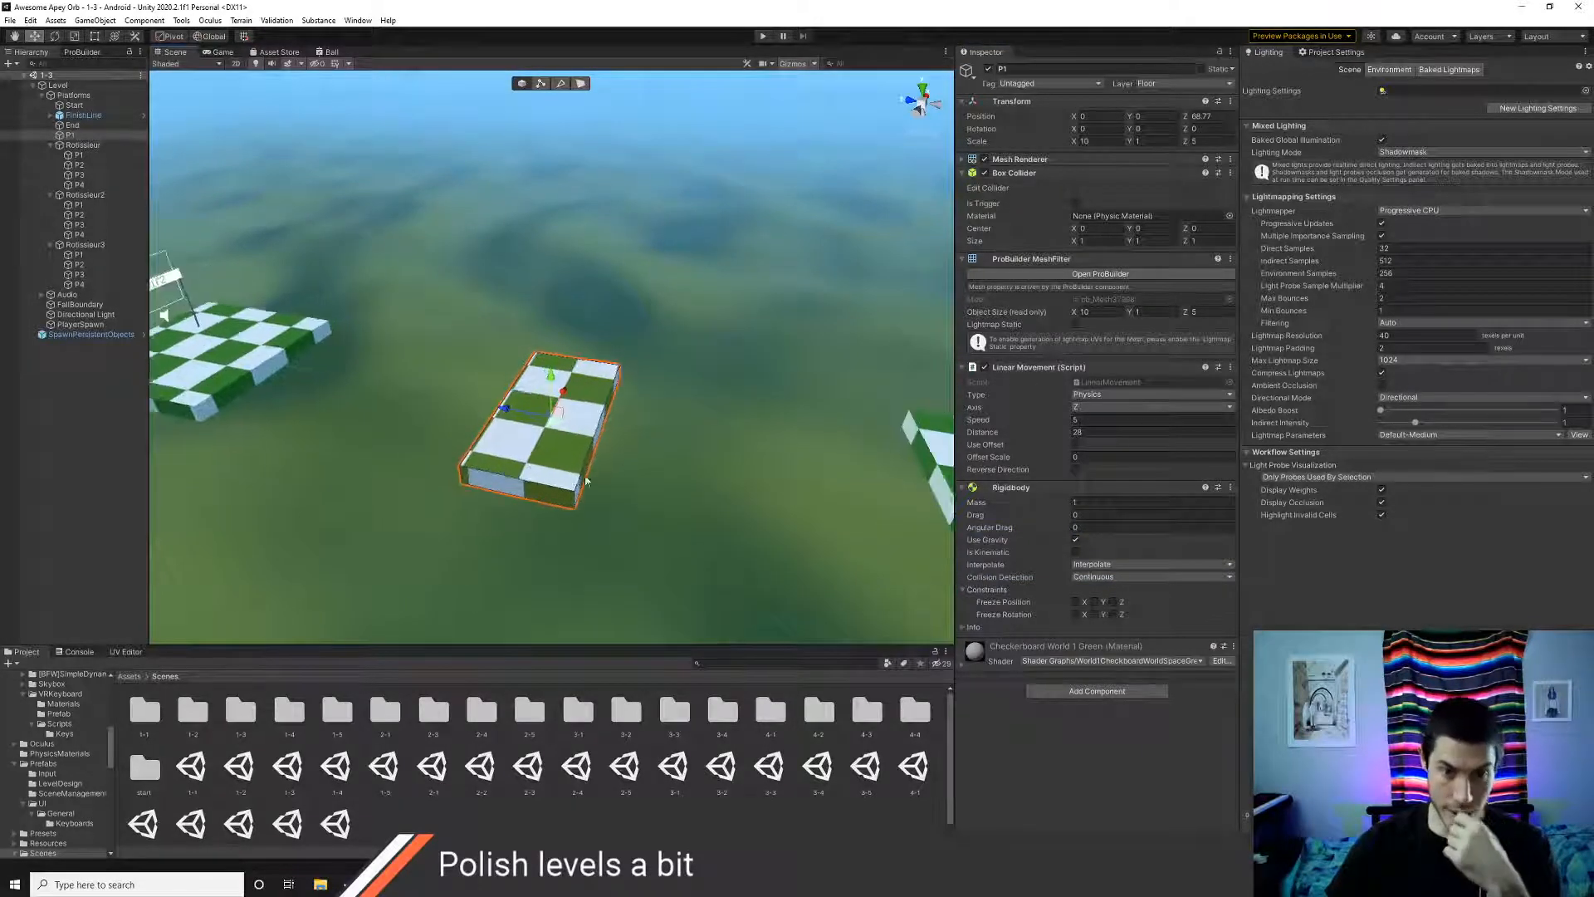
pyautogui.scroll(4, 585, 479)
pyautogui.moveTo(566, 434); pyautogui.dragTo(583, 315)
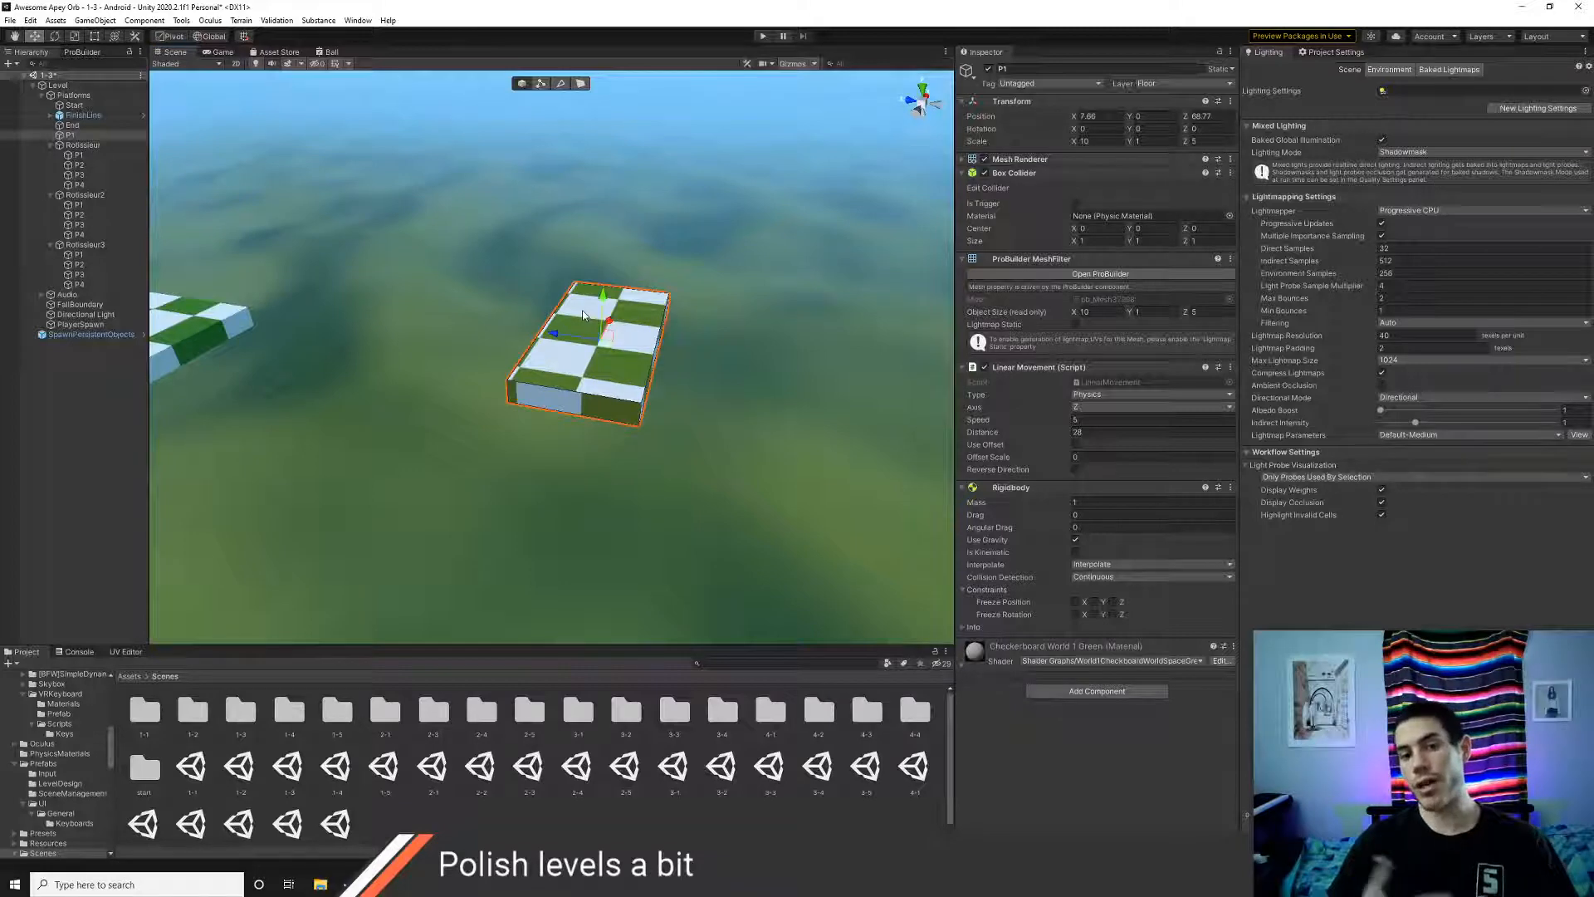
pyautogui.hotkey('ctrl', 'z')
pyautogui.moveTo(645, 526); pyautogui.dragTo(582, 457, button='middle')
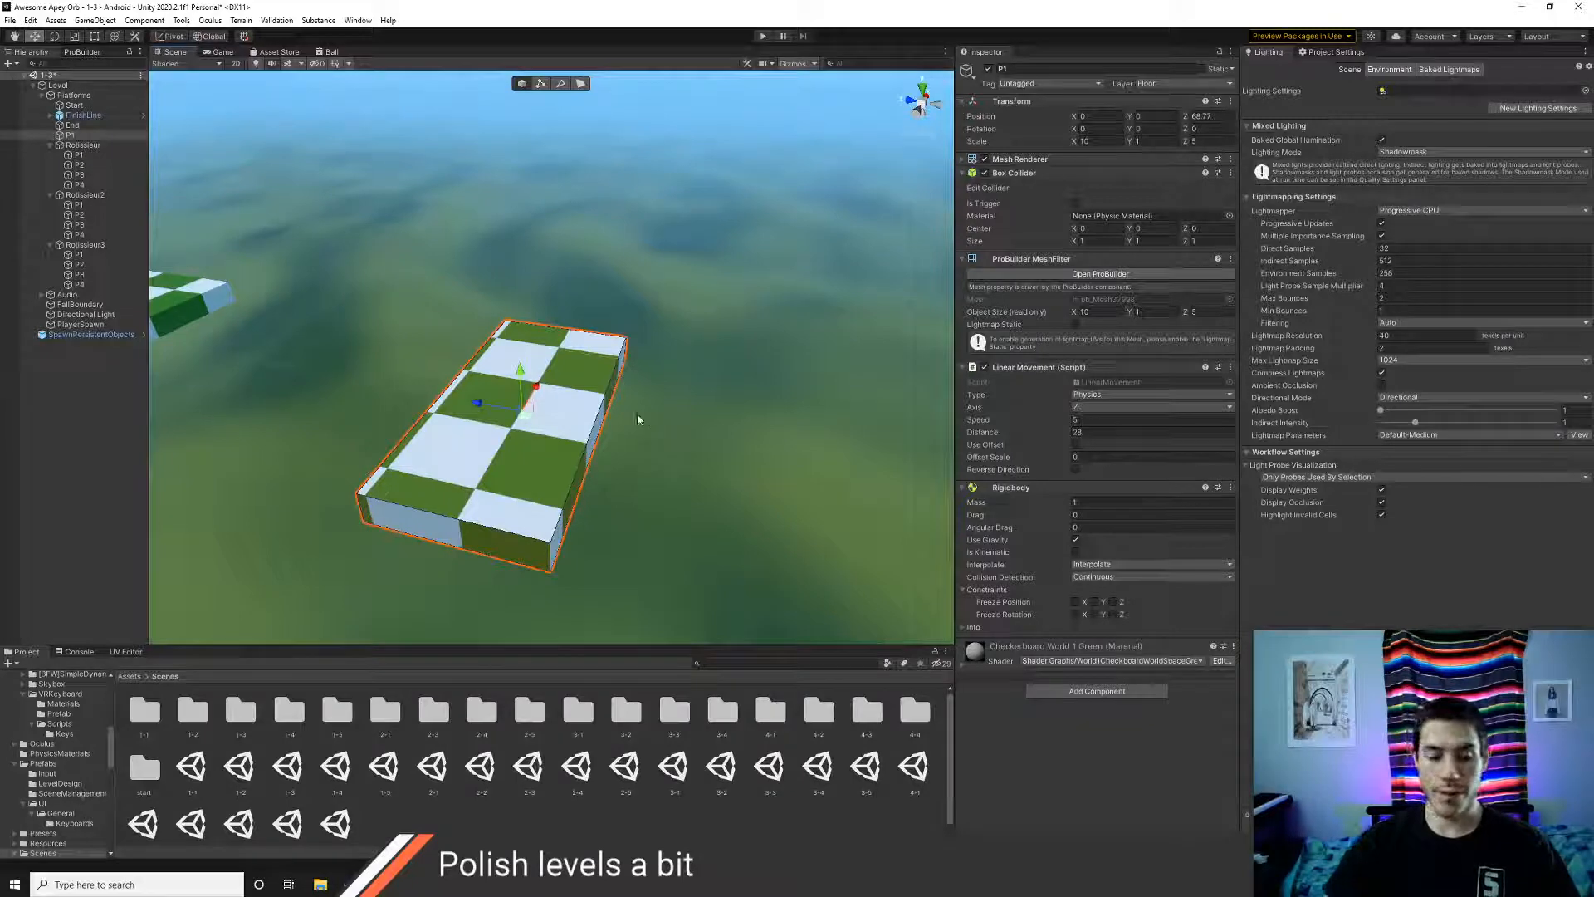
# - Play scene 1-3 and observe the standalone P1 platform's motion in the scene view
pyautogui.click(760, 36)
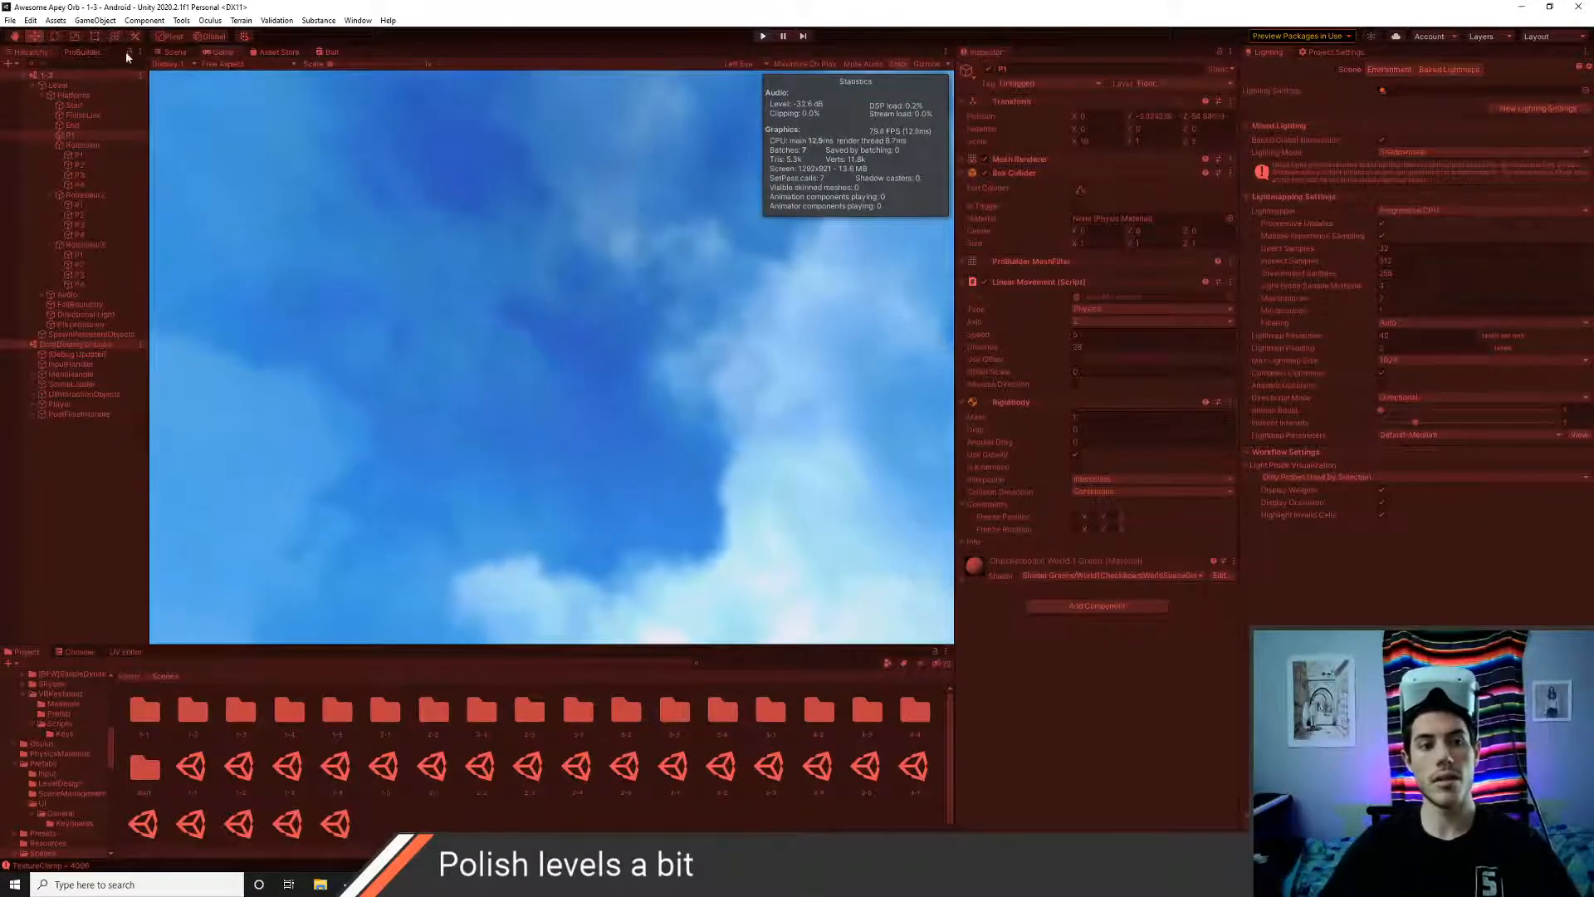
pyautogui.click(173, 52)
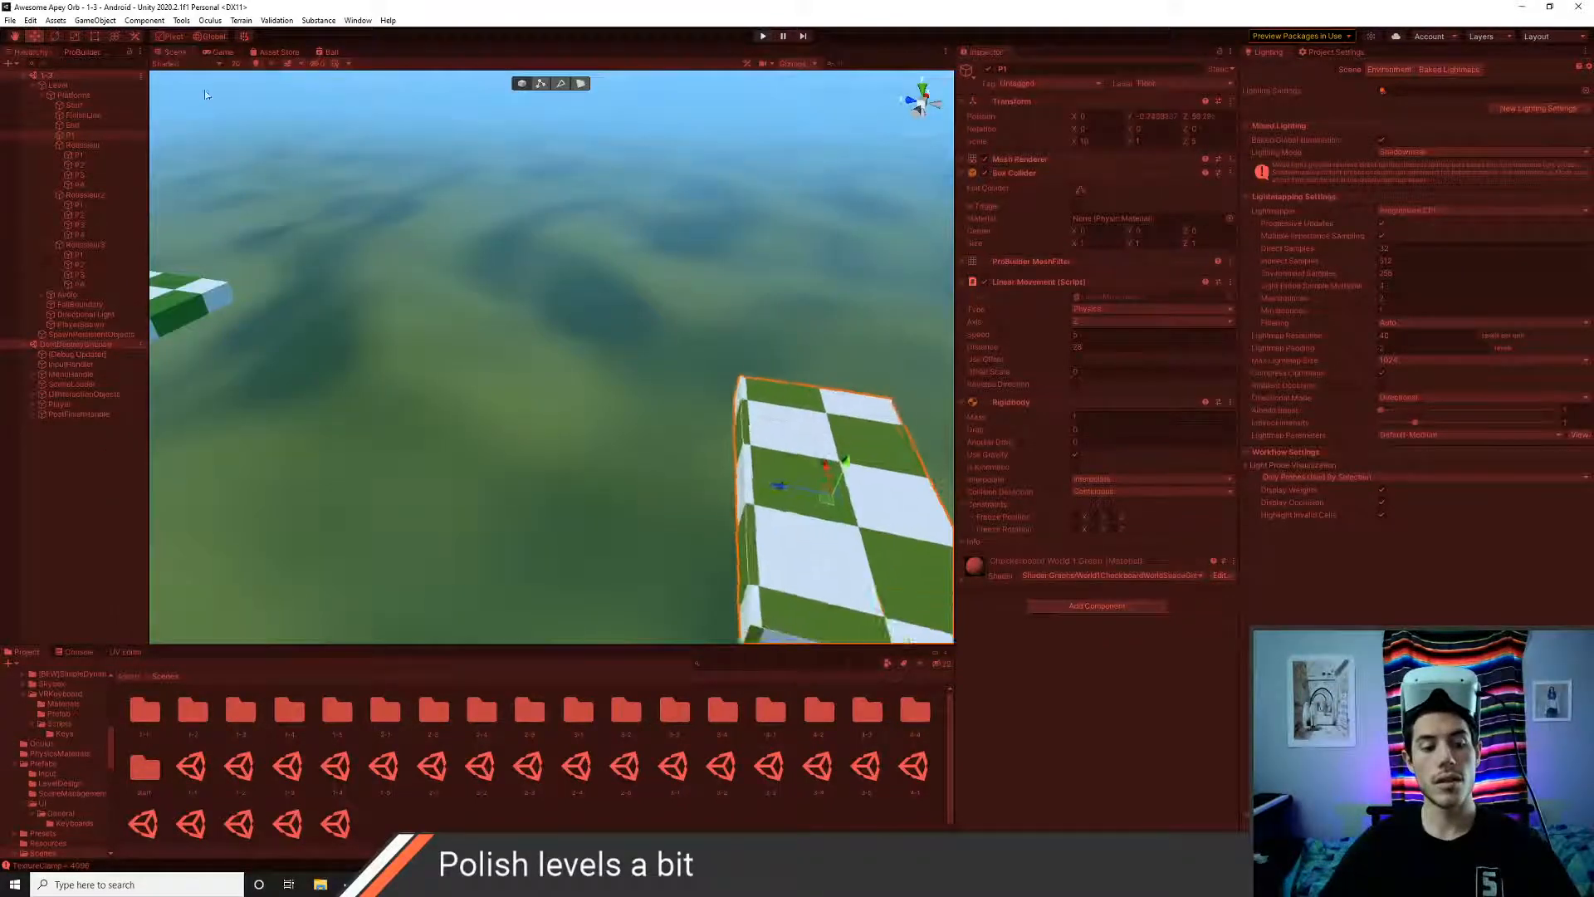
# - Inspect the console log entry and the moving P1 platform in the running level, and stop play mode
pyautogui.click(79, 651)
pyautogui.click(80, 680)
pyautogui.moveTo(616, 455)
pyautogui.mouseDown(button='right')
pyautogui.moveTo(465, 449)
pyautogui.moveTo(534, 473)
pyautogui.moveTo(634, 446)
pyautogui.mouseUp(button='right')
pyautogui.moveTo(634, 447); pyautogui.dragTo(601, 442, button='middle')
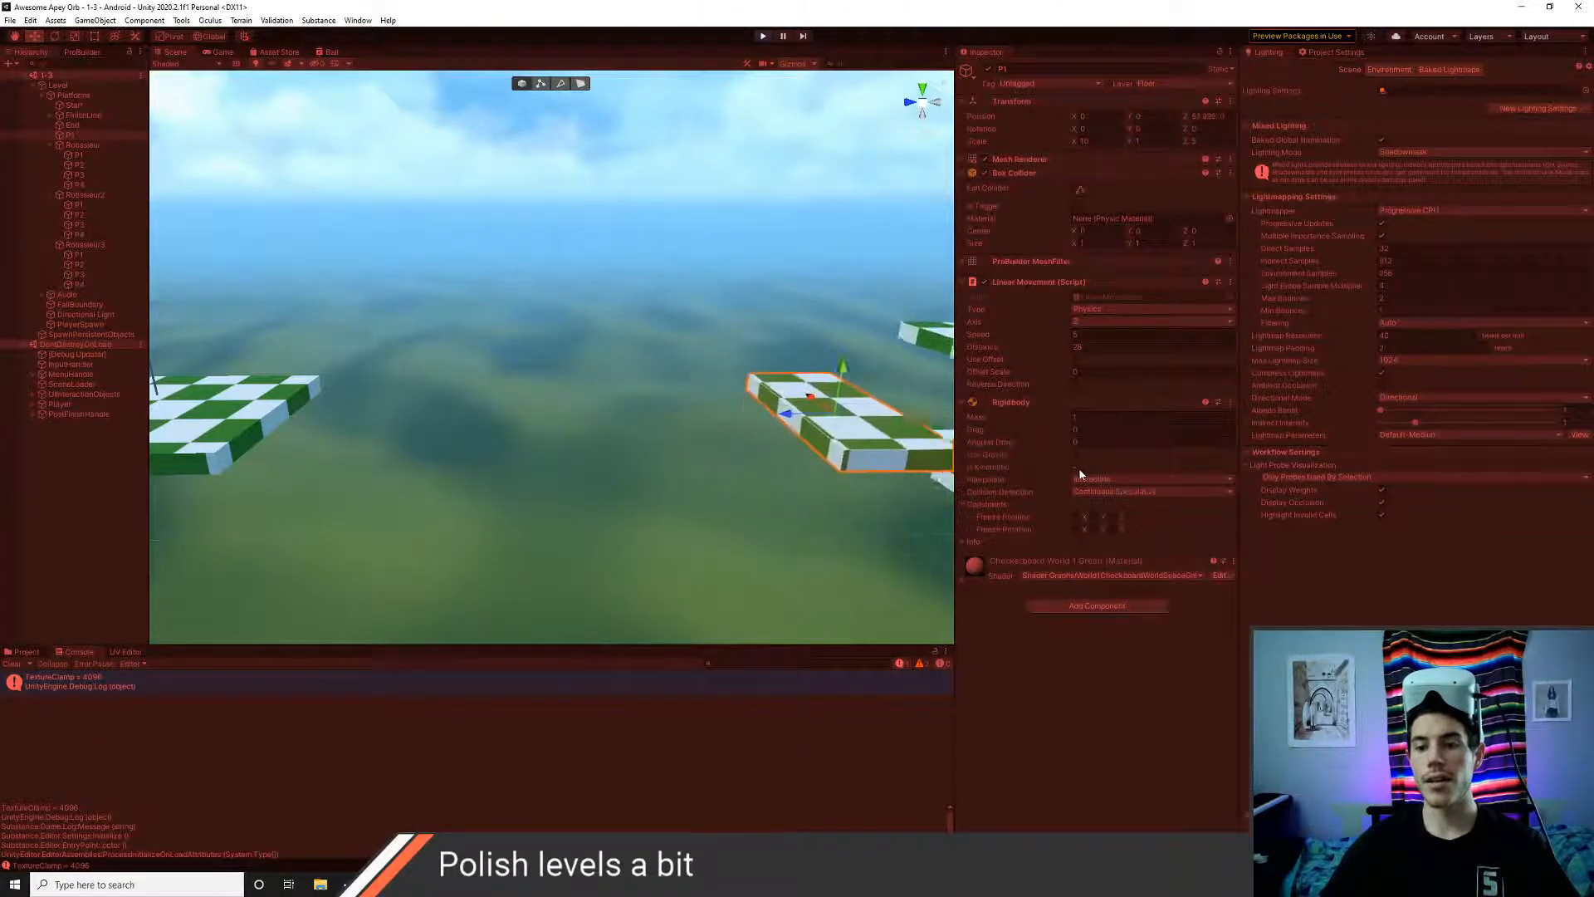
pyautogui.click(763, 37)
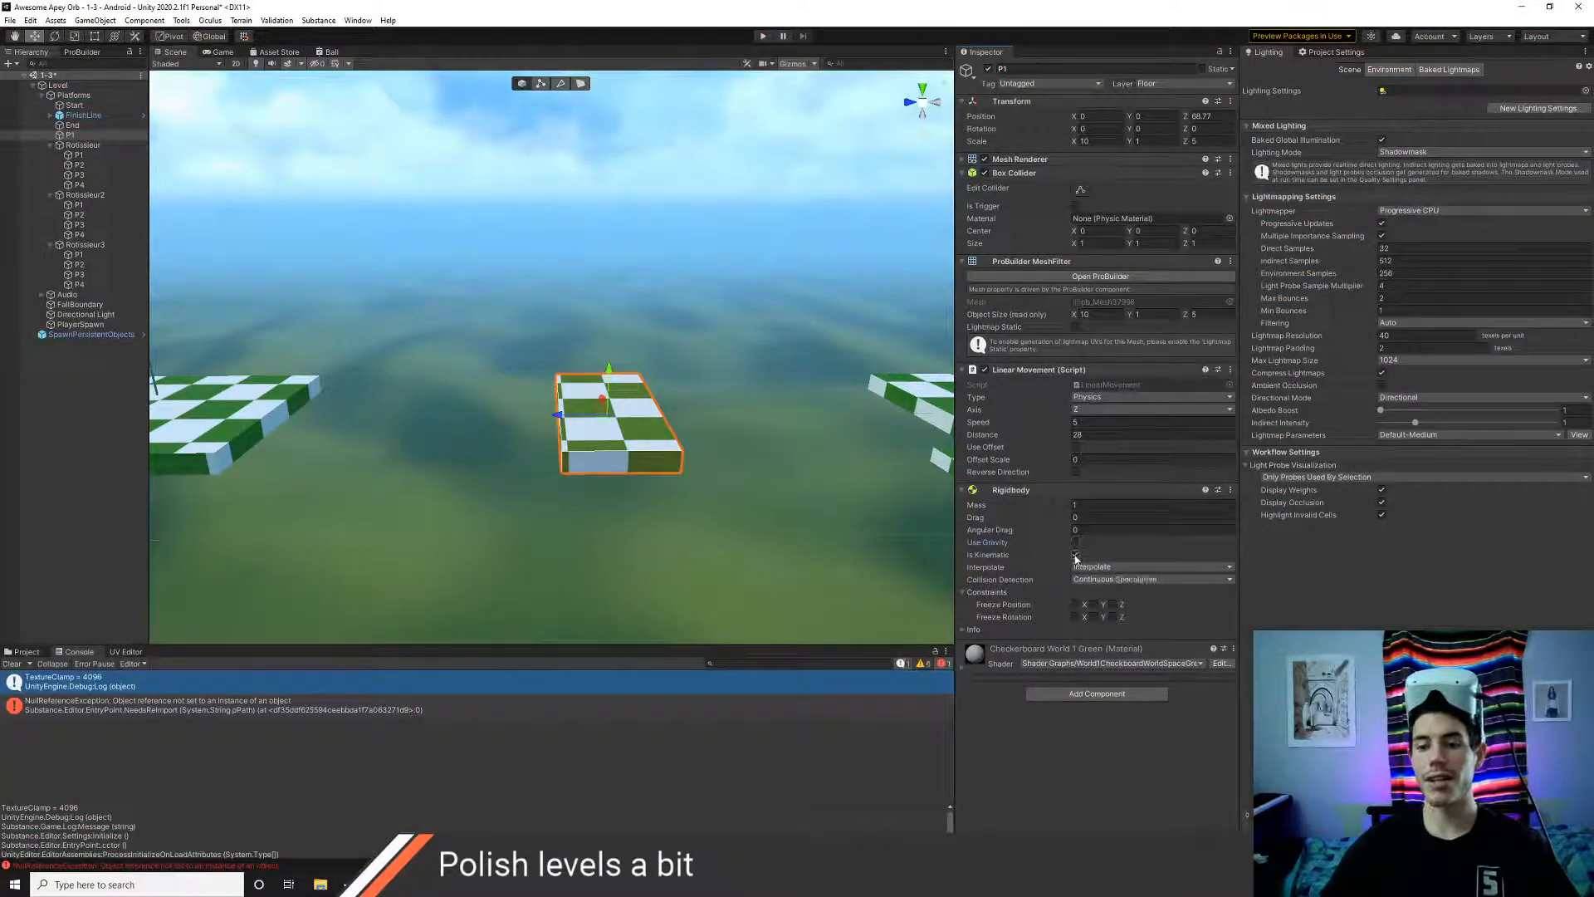
# - Make P1's Rigidbody kinematic and set its collision detection to Continuous
pyautogui.click(1112, 579)
pyautogui.click(1127, 620)
pyautogui.click(1132, 579)
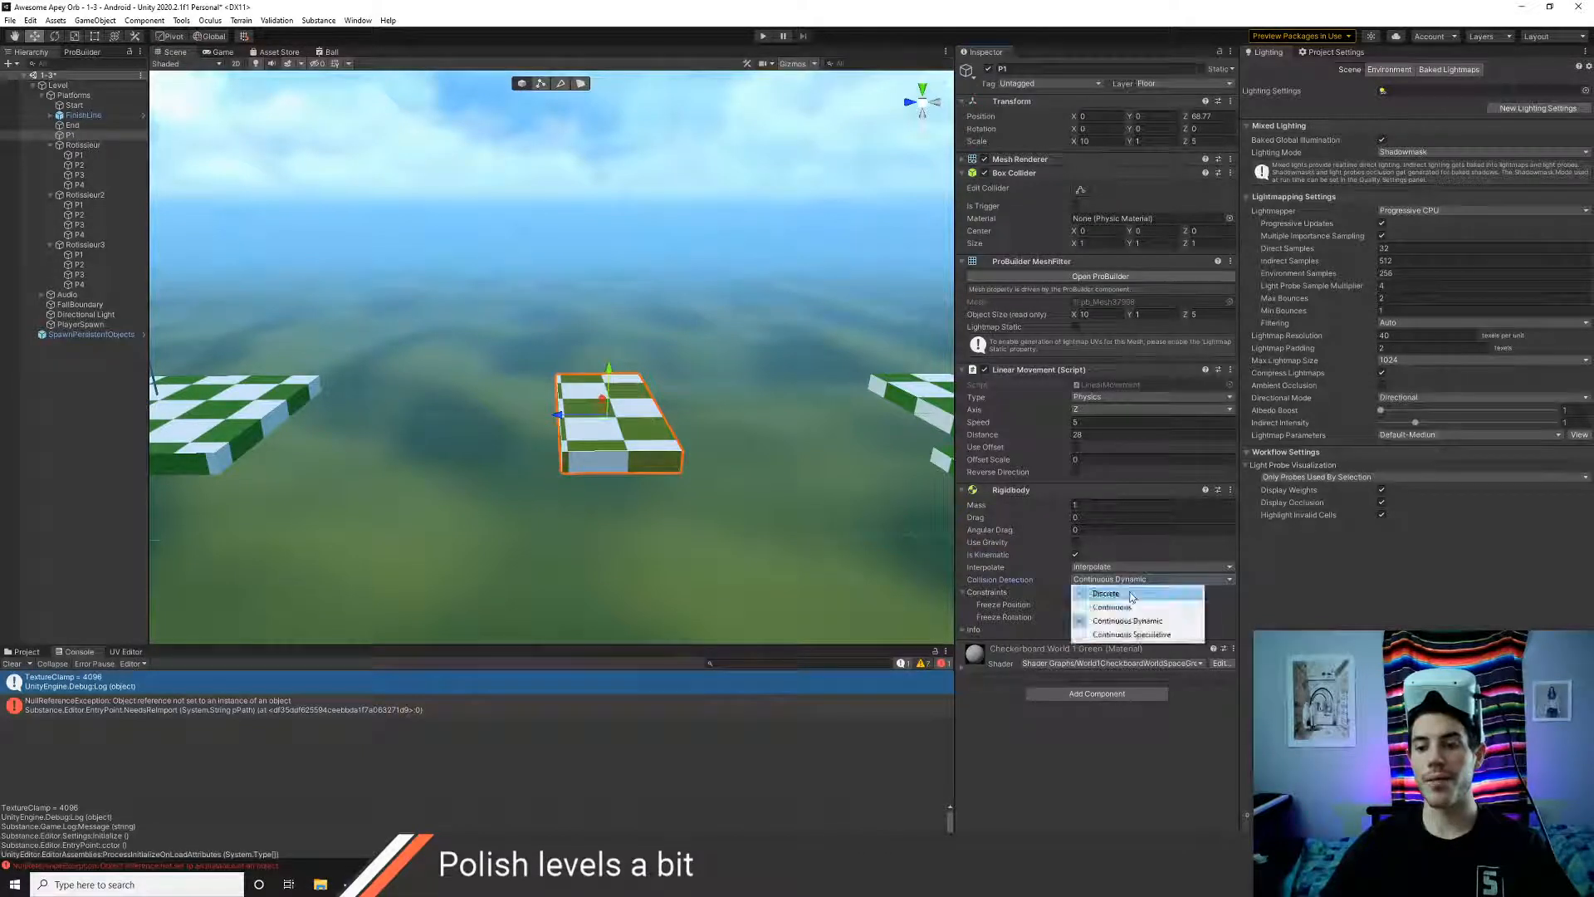
pyautogui.click(1112, 607)
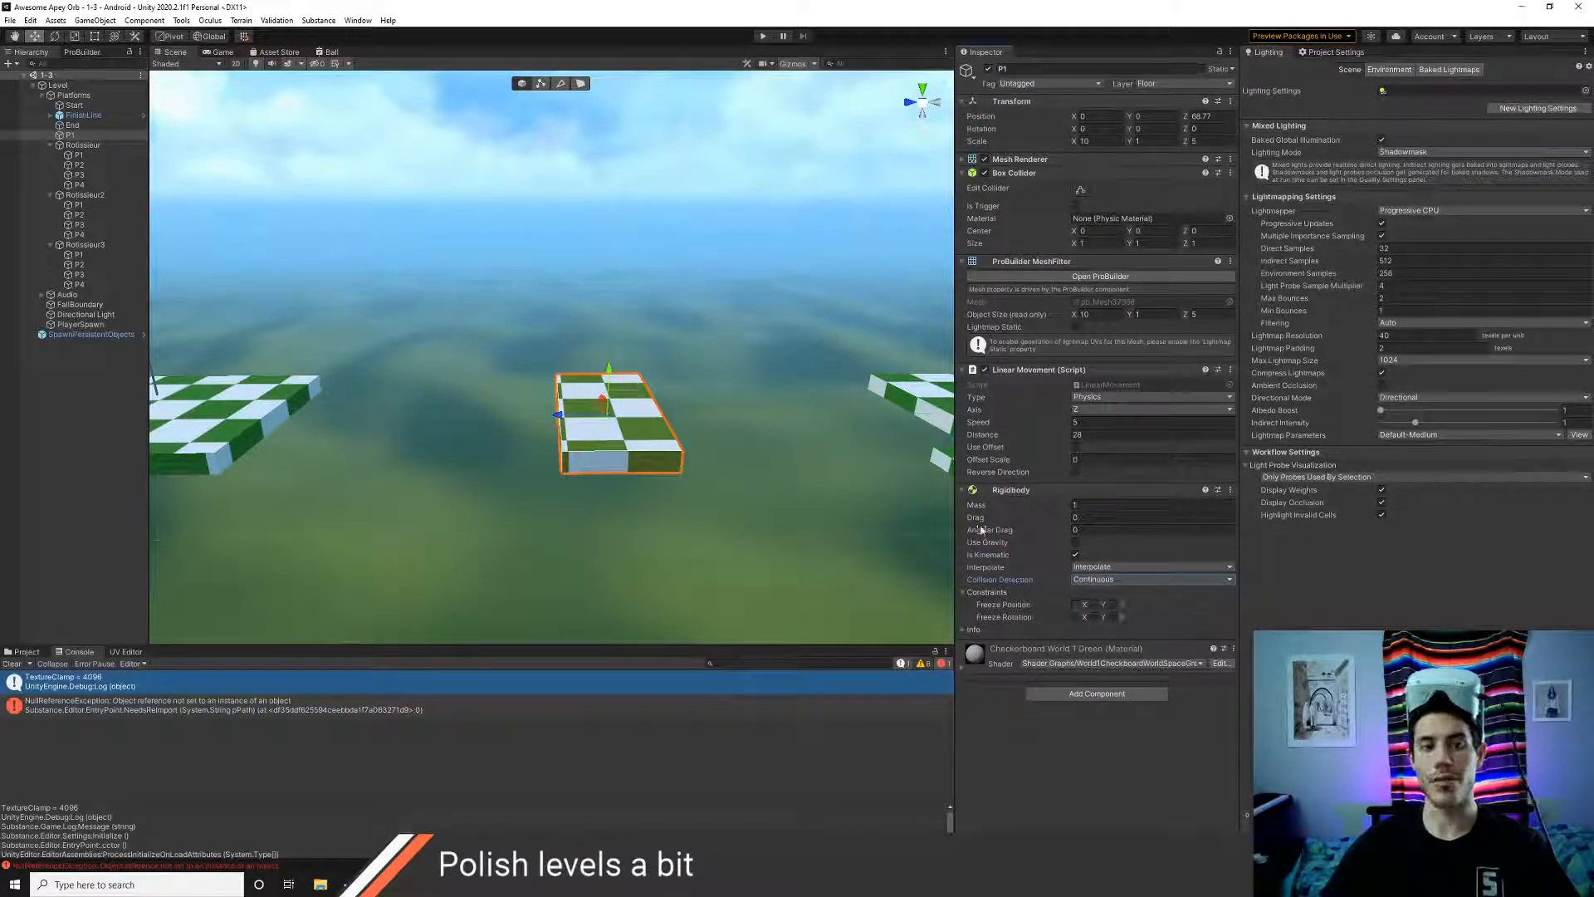
# - Play-test level 1-3 and look over its platform layout in the scene view
pyautogui.click(763, 36)
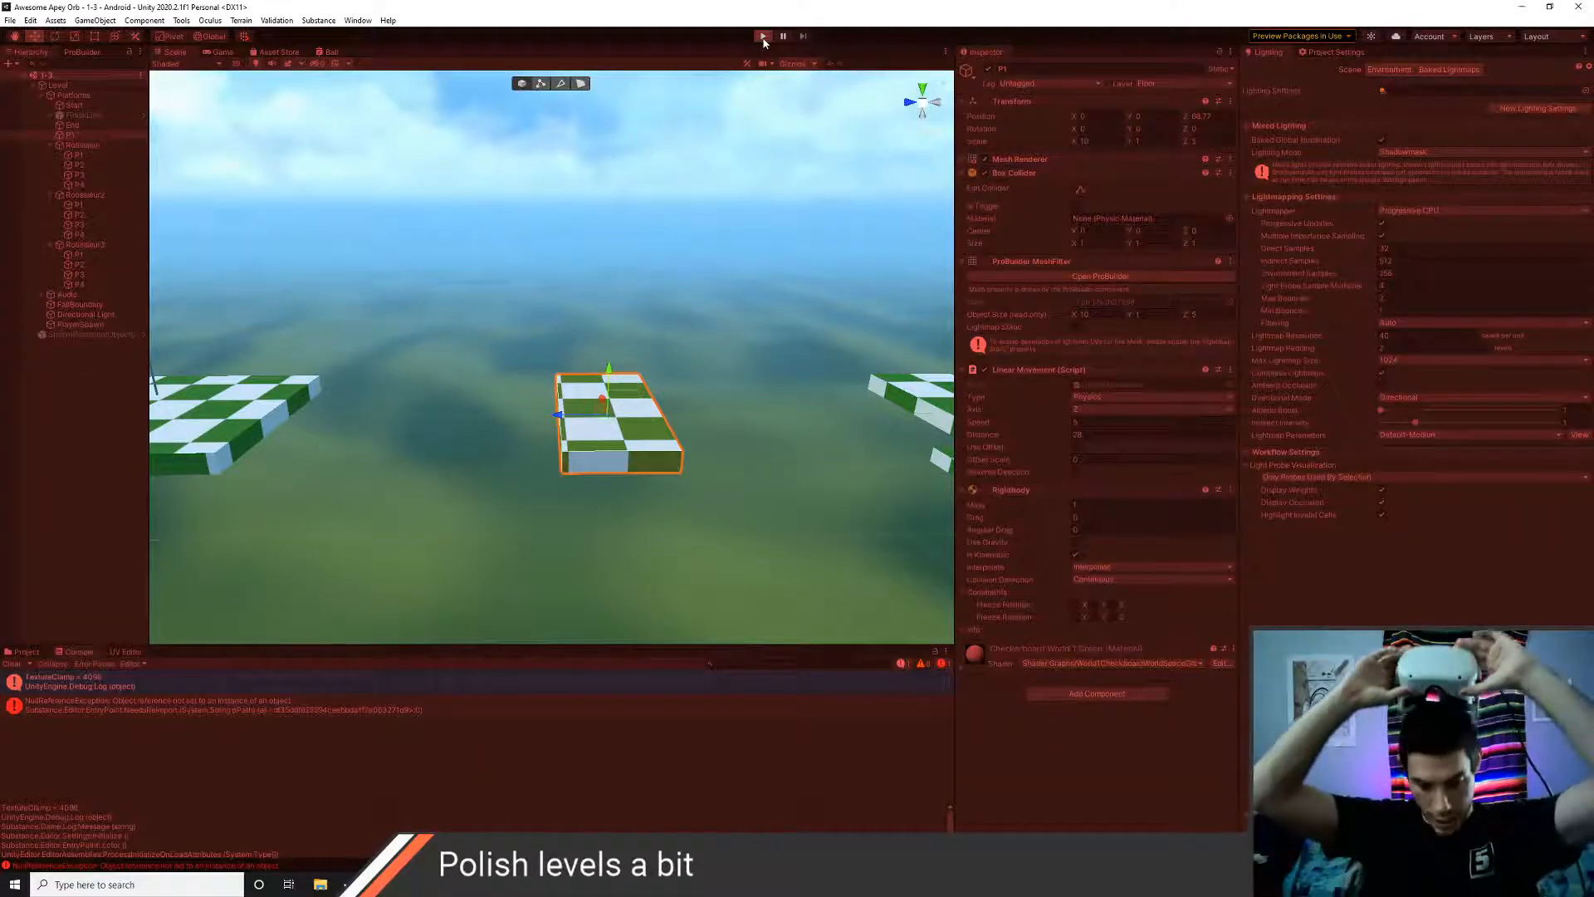
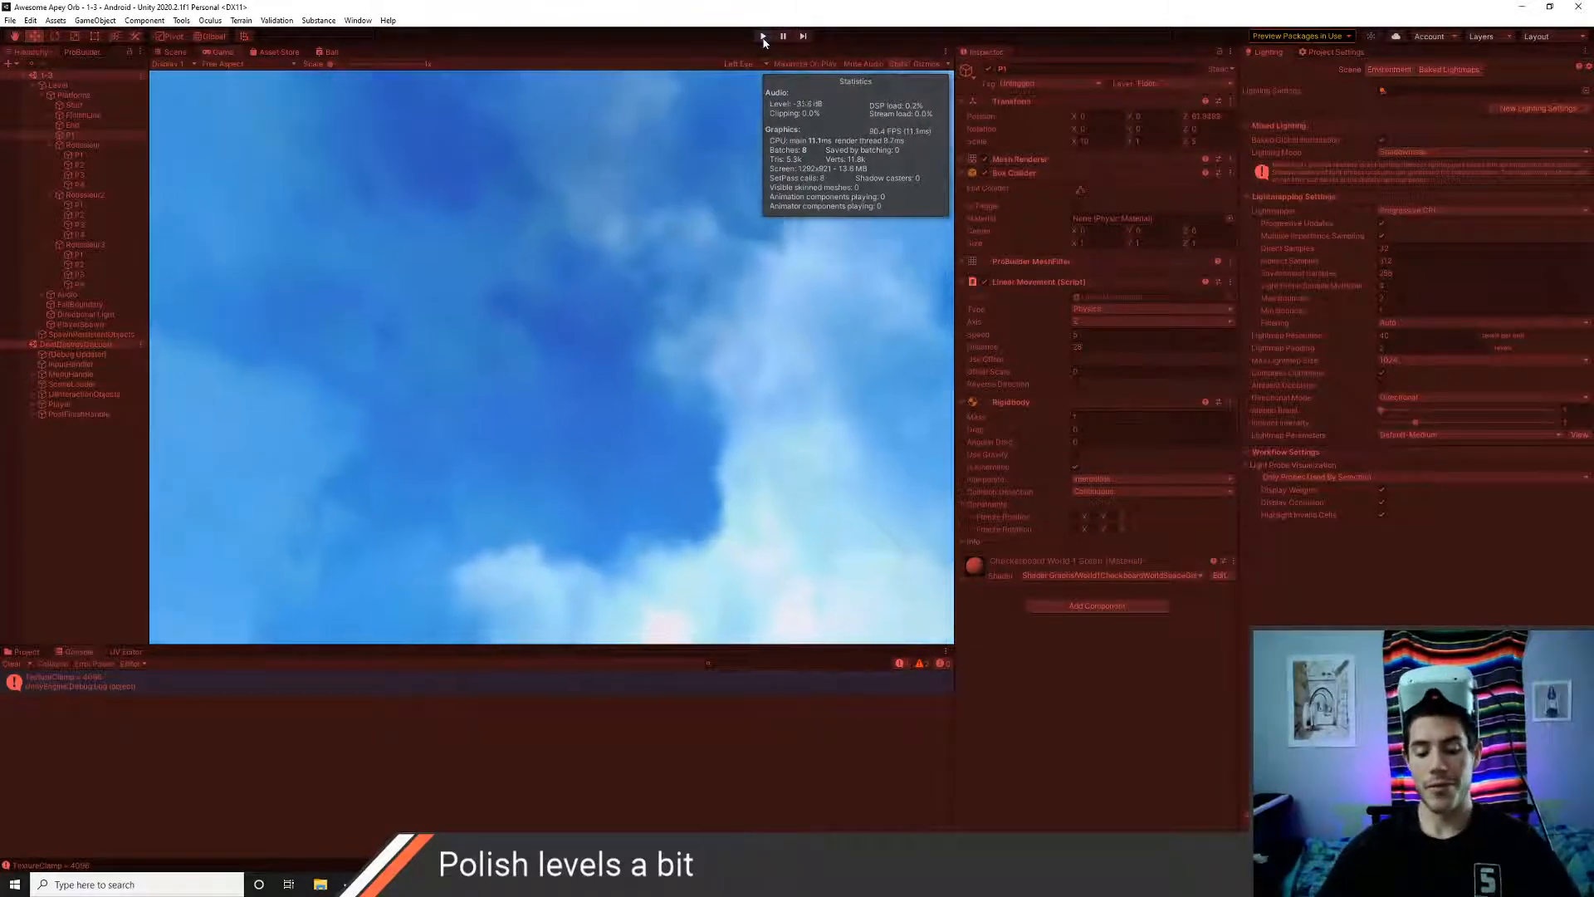
pyautogui.click(762, 37)
pyautogui.scroll(-6, 552, 479)
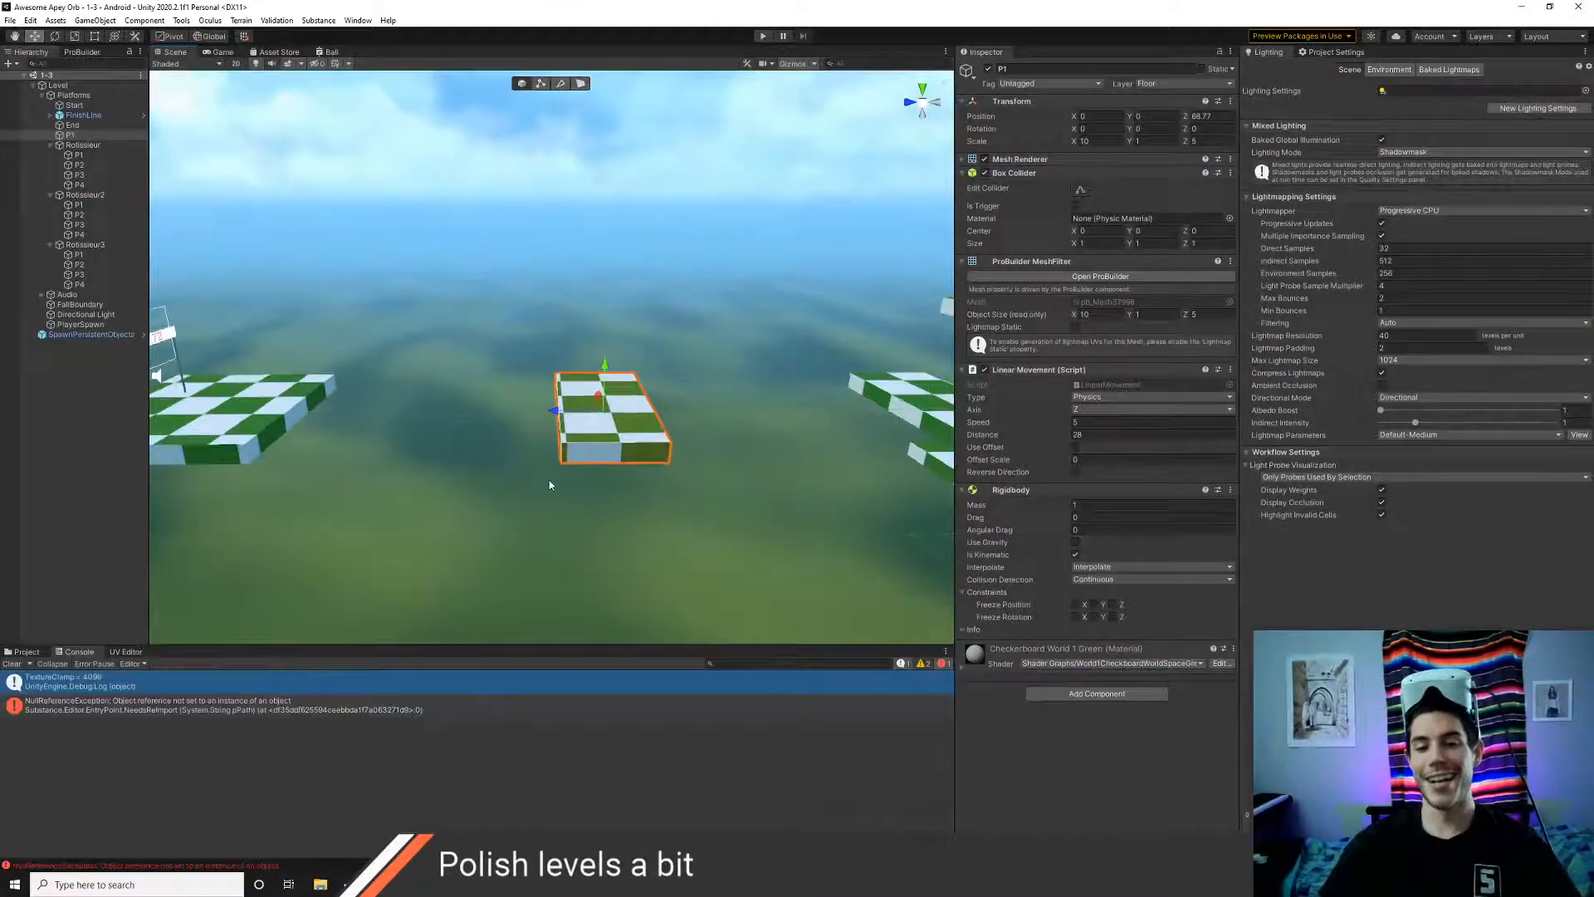
pyautogui.moveTo(707, 415); pyautogui.dragTo(274, 418, button='middle')
pyautogui.scroll(-3, 398, 416)
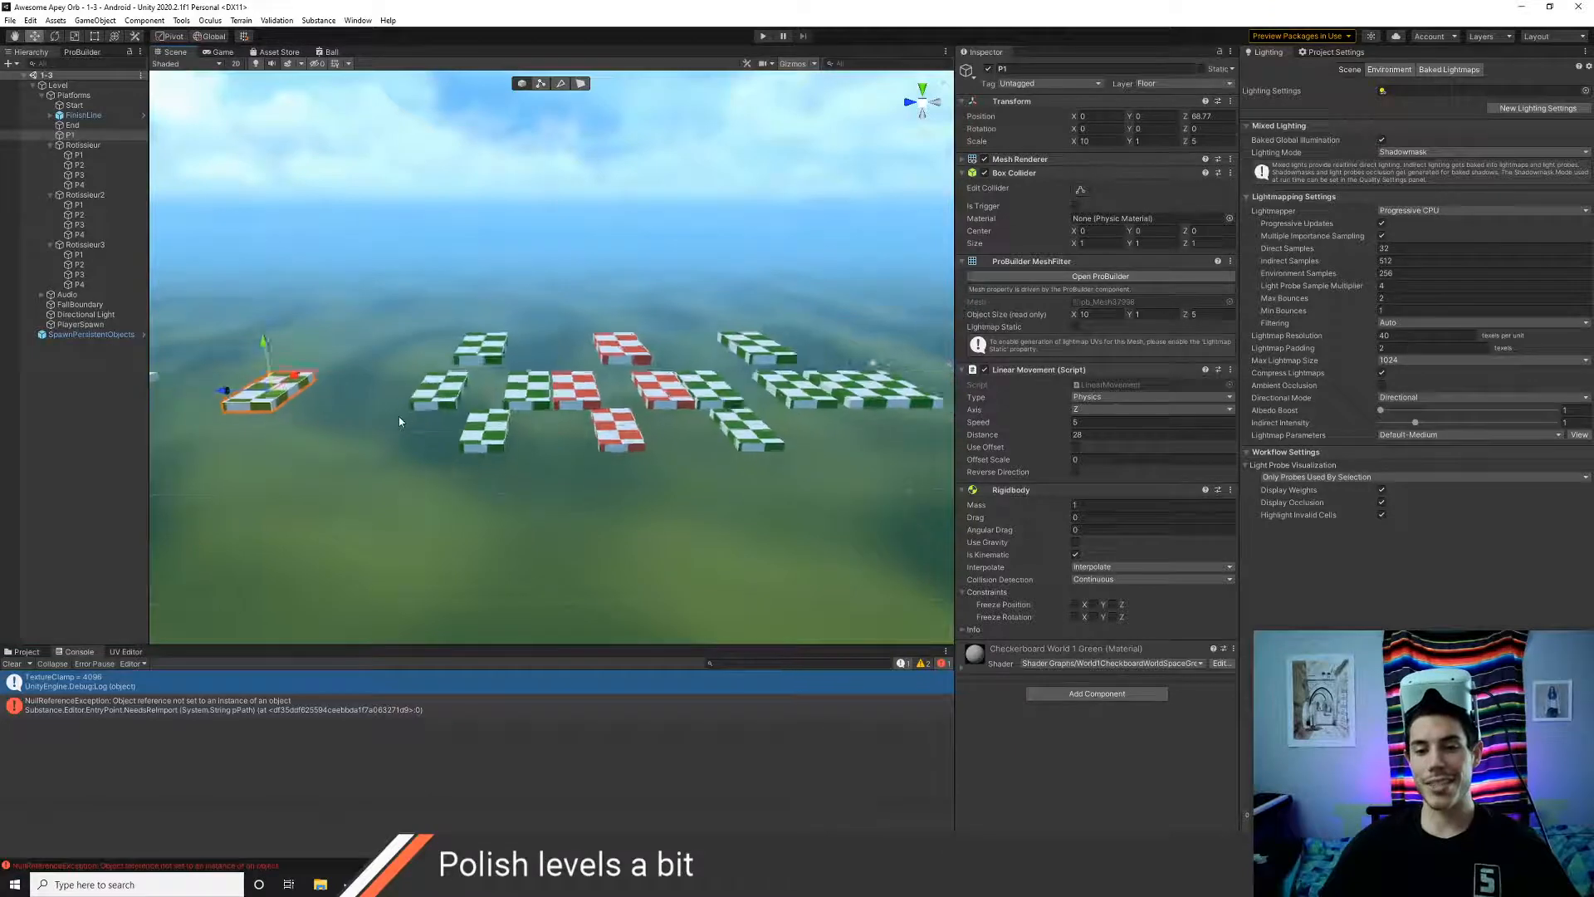
pyautogui.moveTo(377, 417); pyautogui.dragTo(569, 427, button='middle')
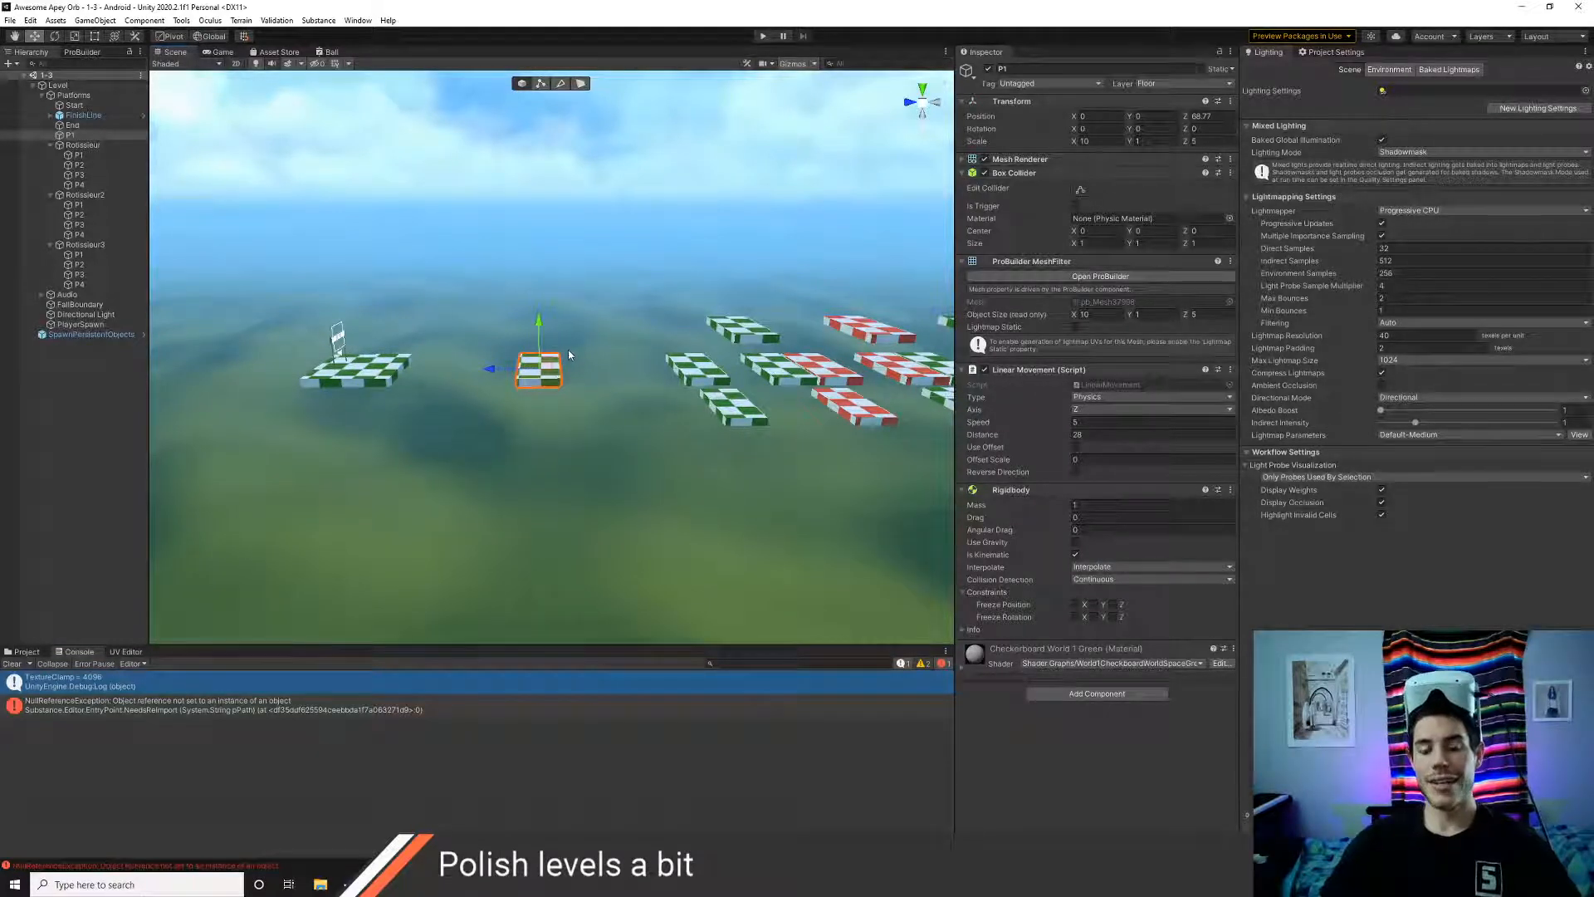
pyautogui.moveTo(706, 441); pyautogui.dragTo(518, 448, button='middle')
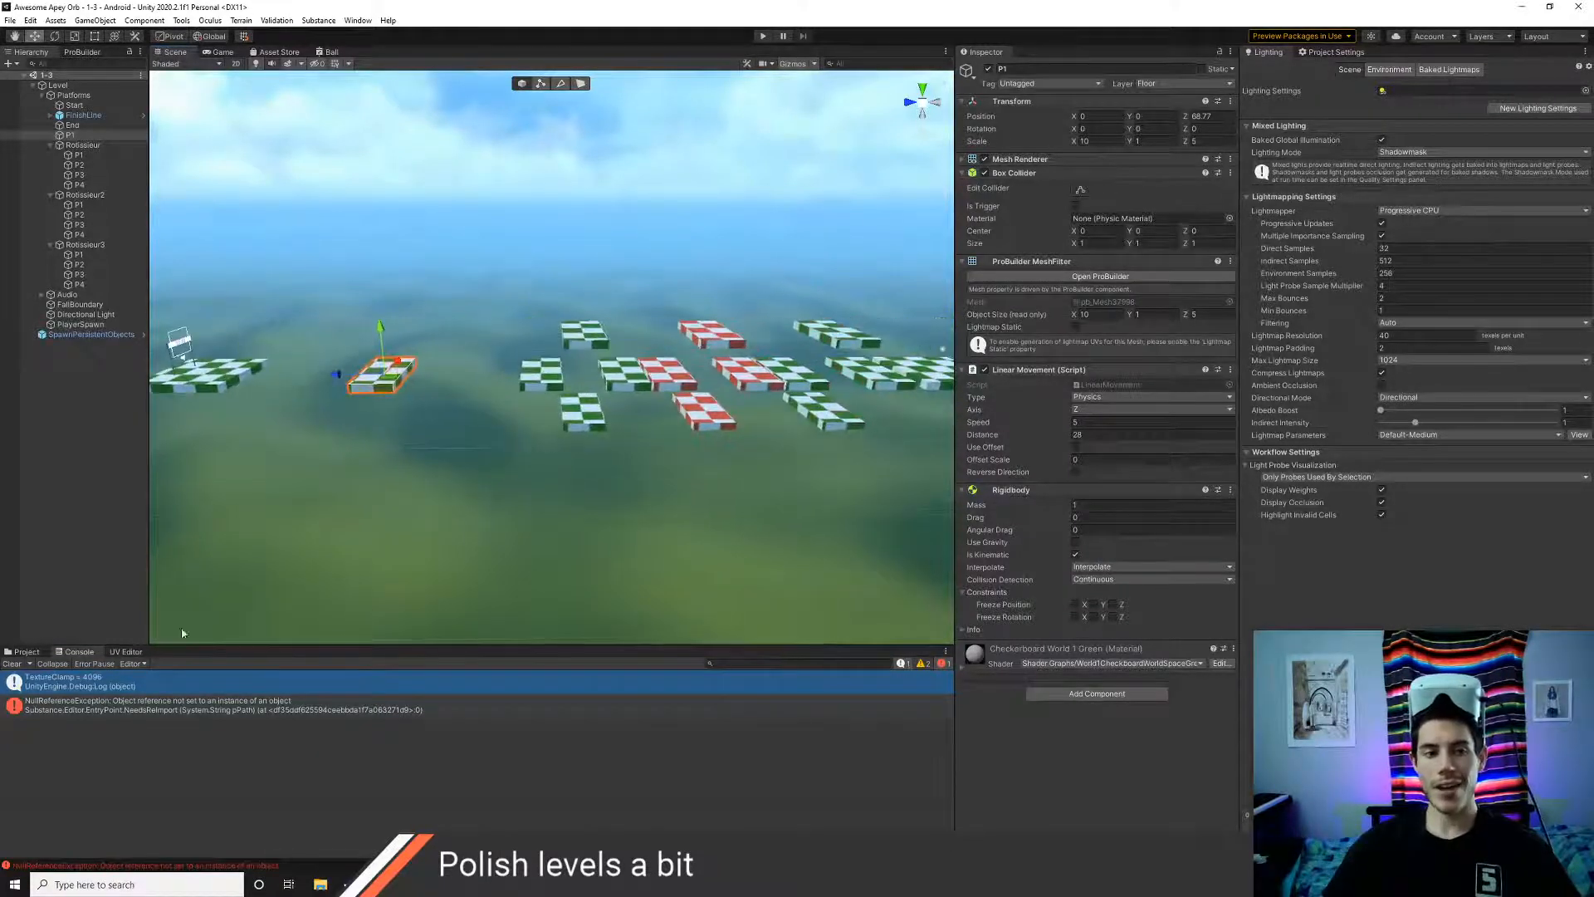
# - Open scene 1-4 and set the End platform's Linear Movement type to Physics
pyautogui.click(26, 653)
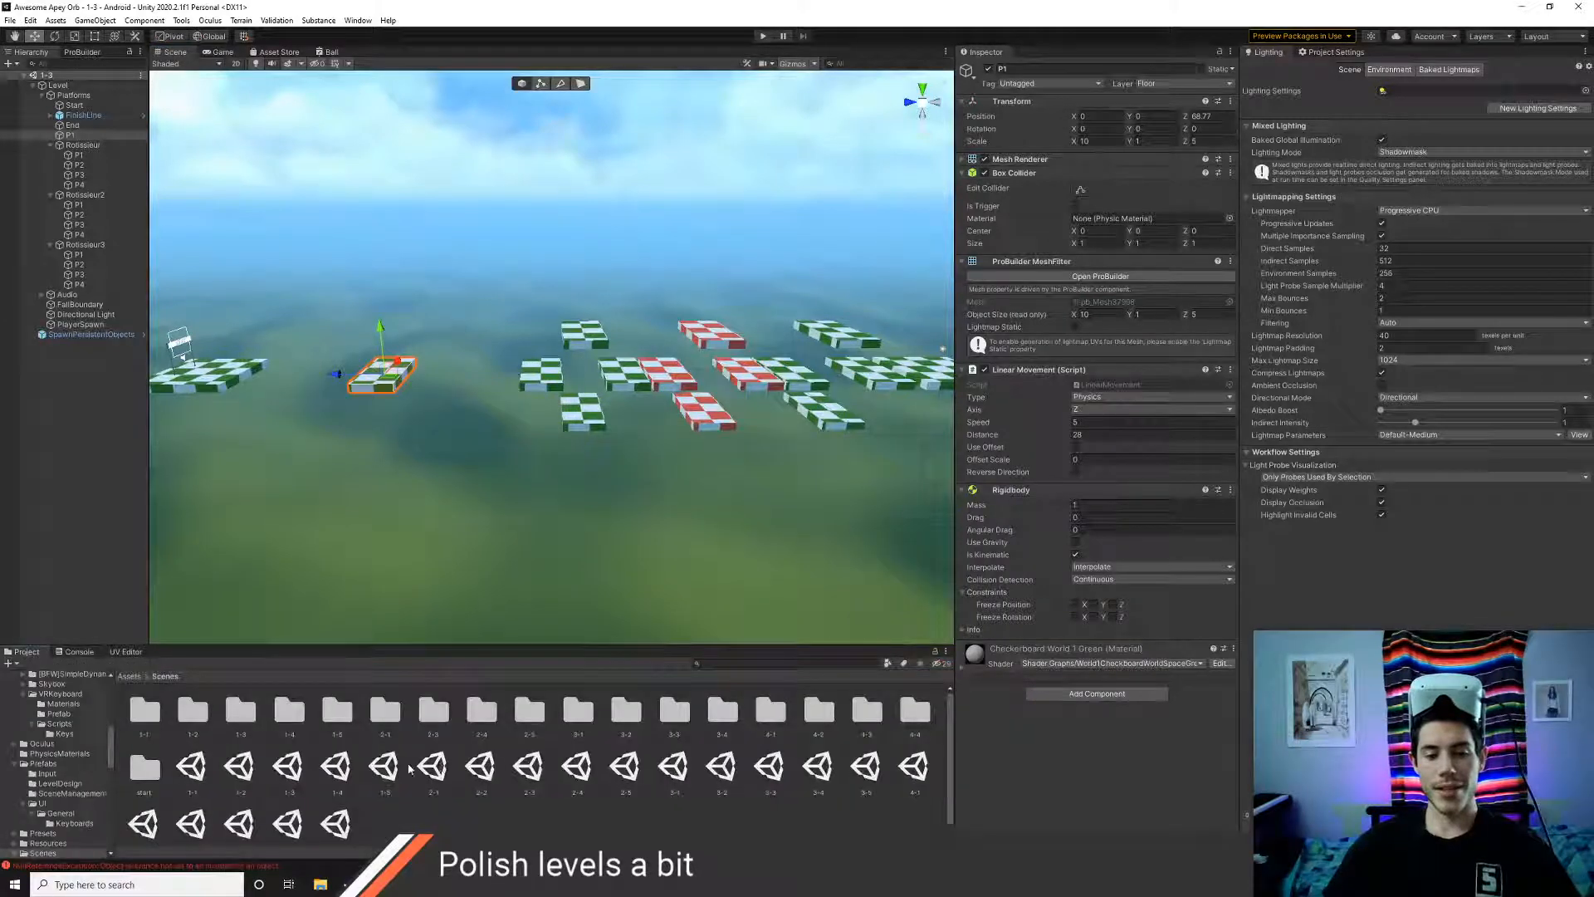
pyautogui.doubleClick(347, 766)
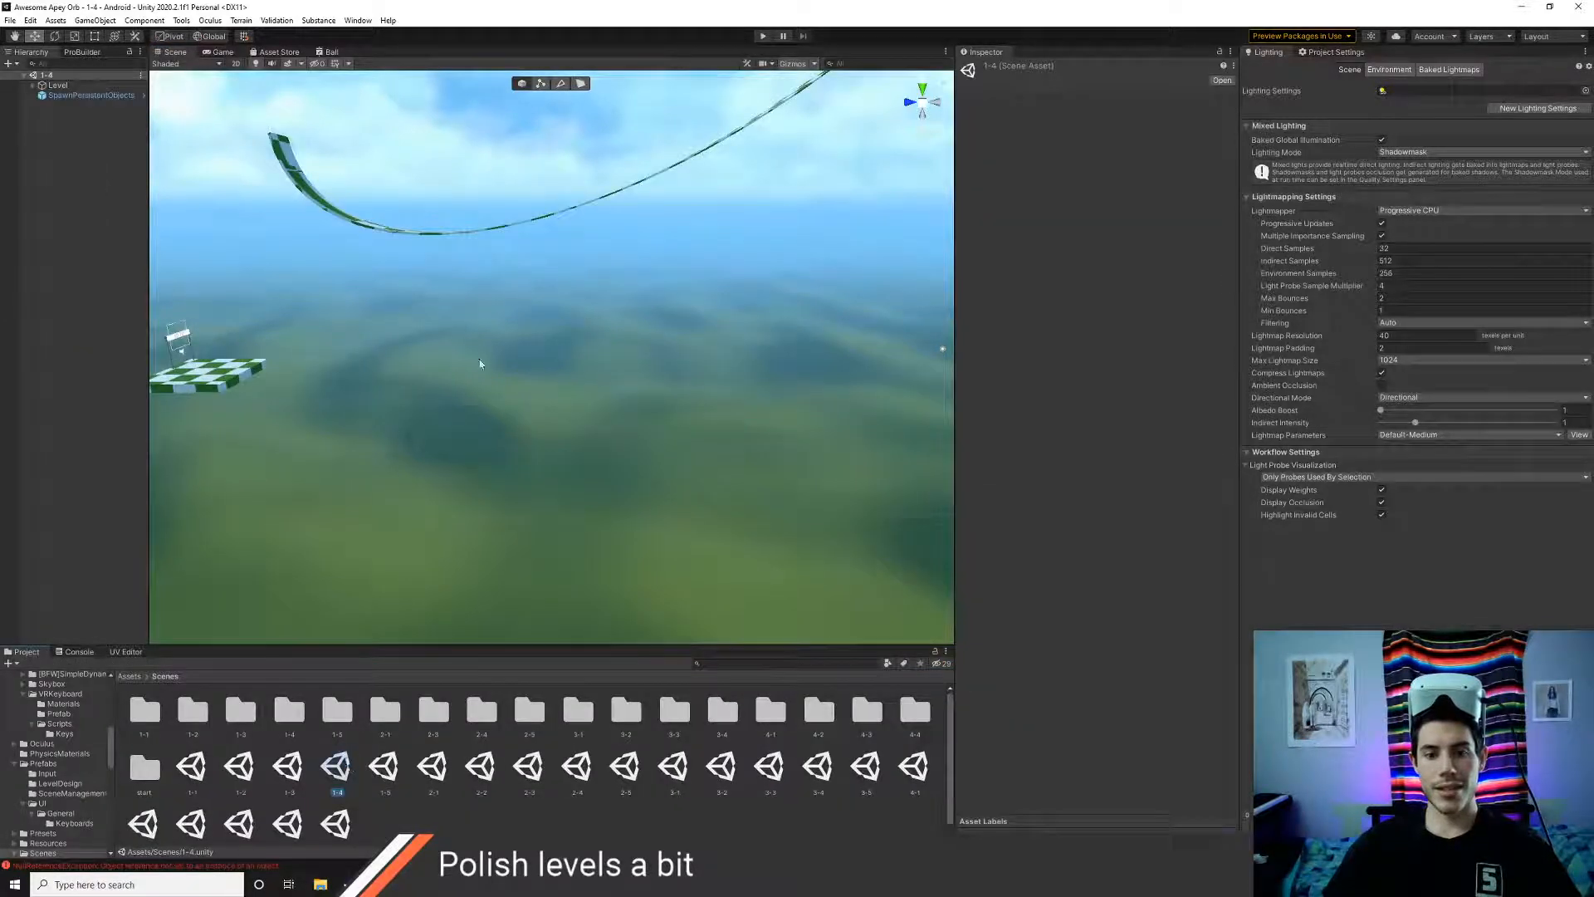
pyautogui.click(330, 449)
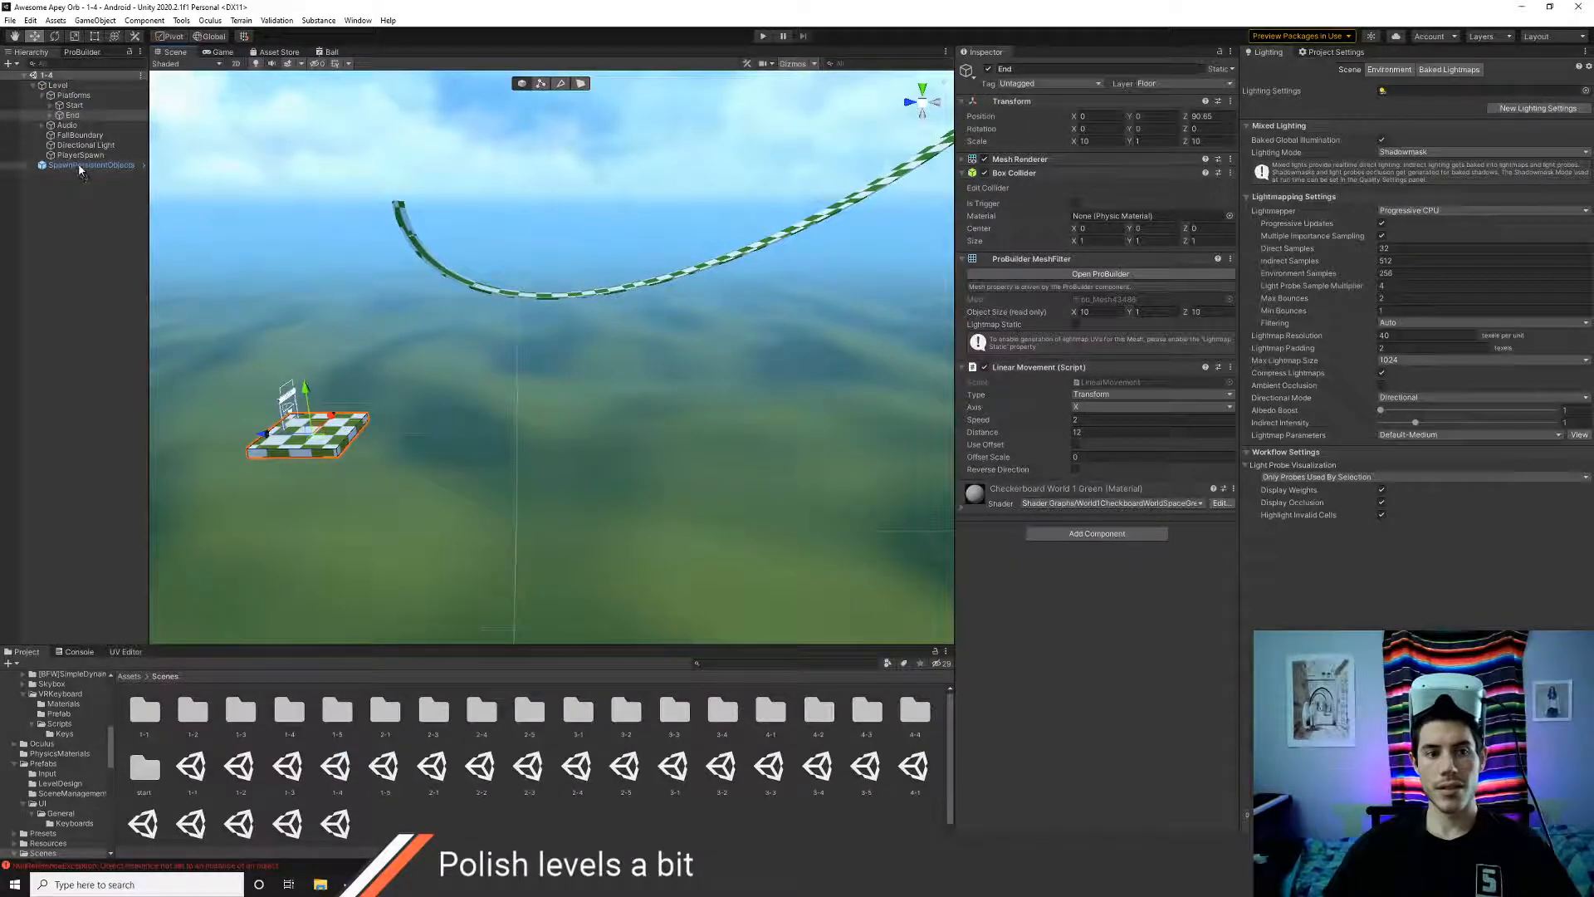
pyautogui.click(50, 116)
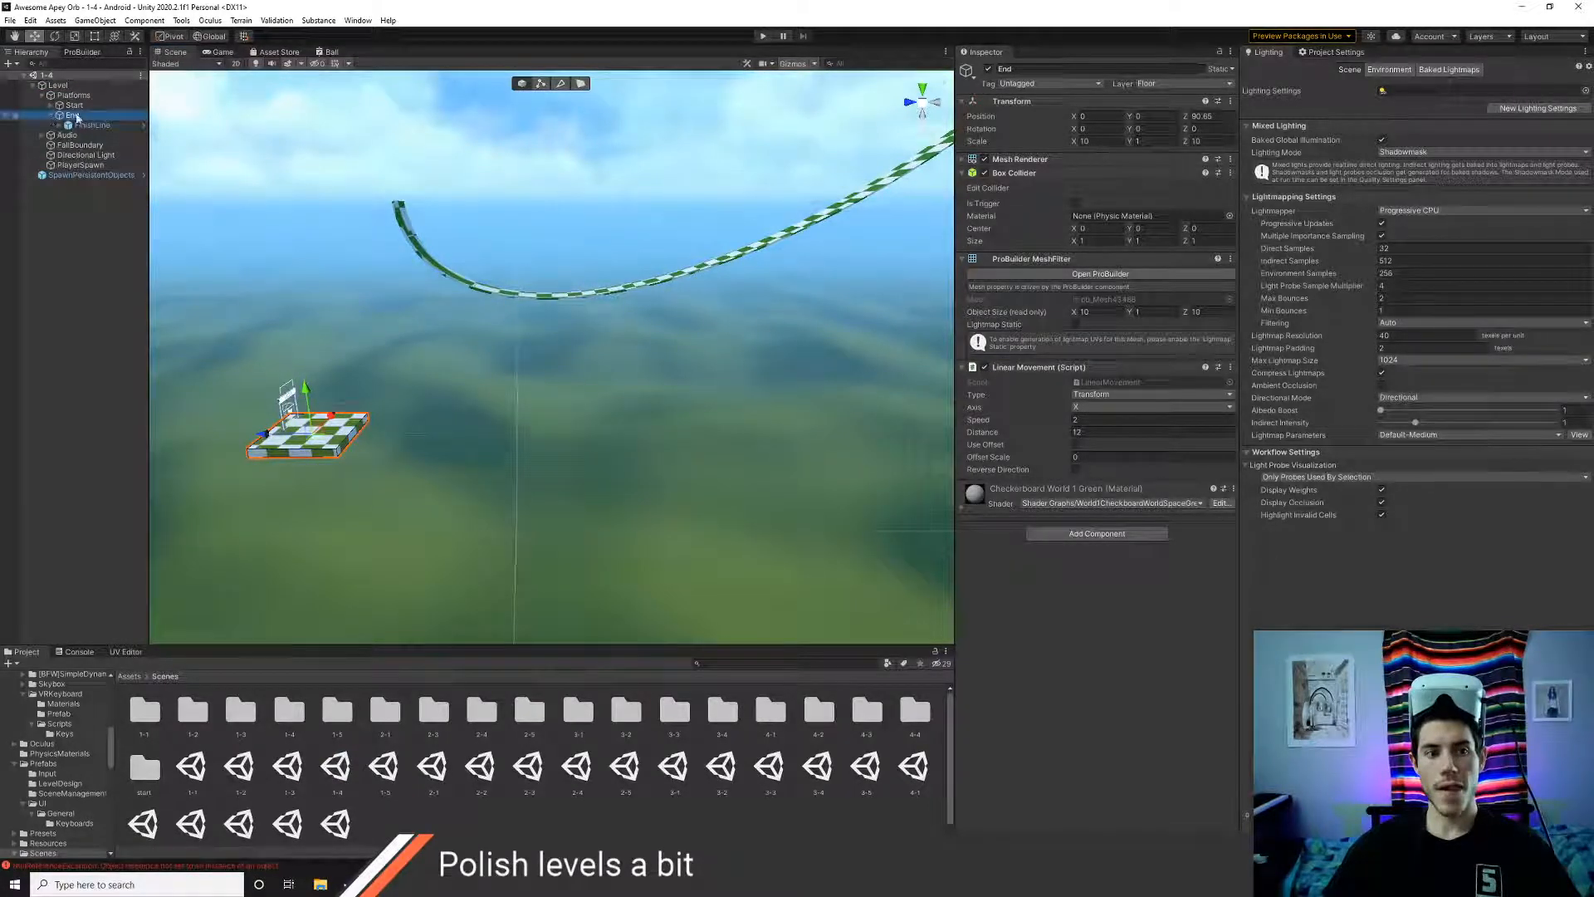
pyautogui.click(77, 117)
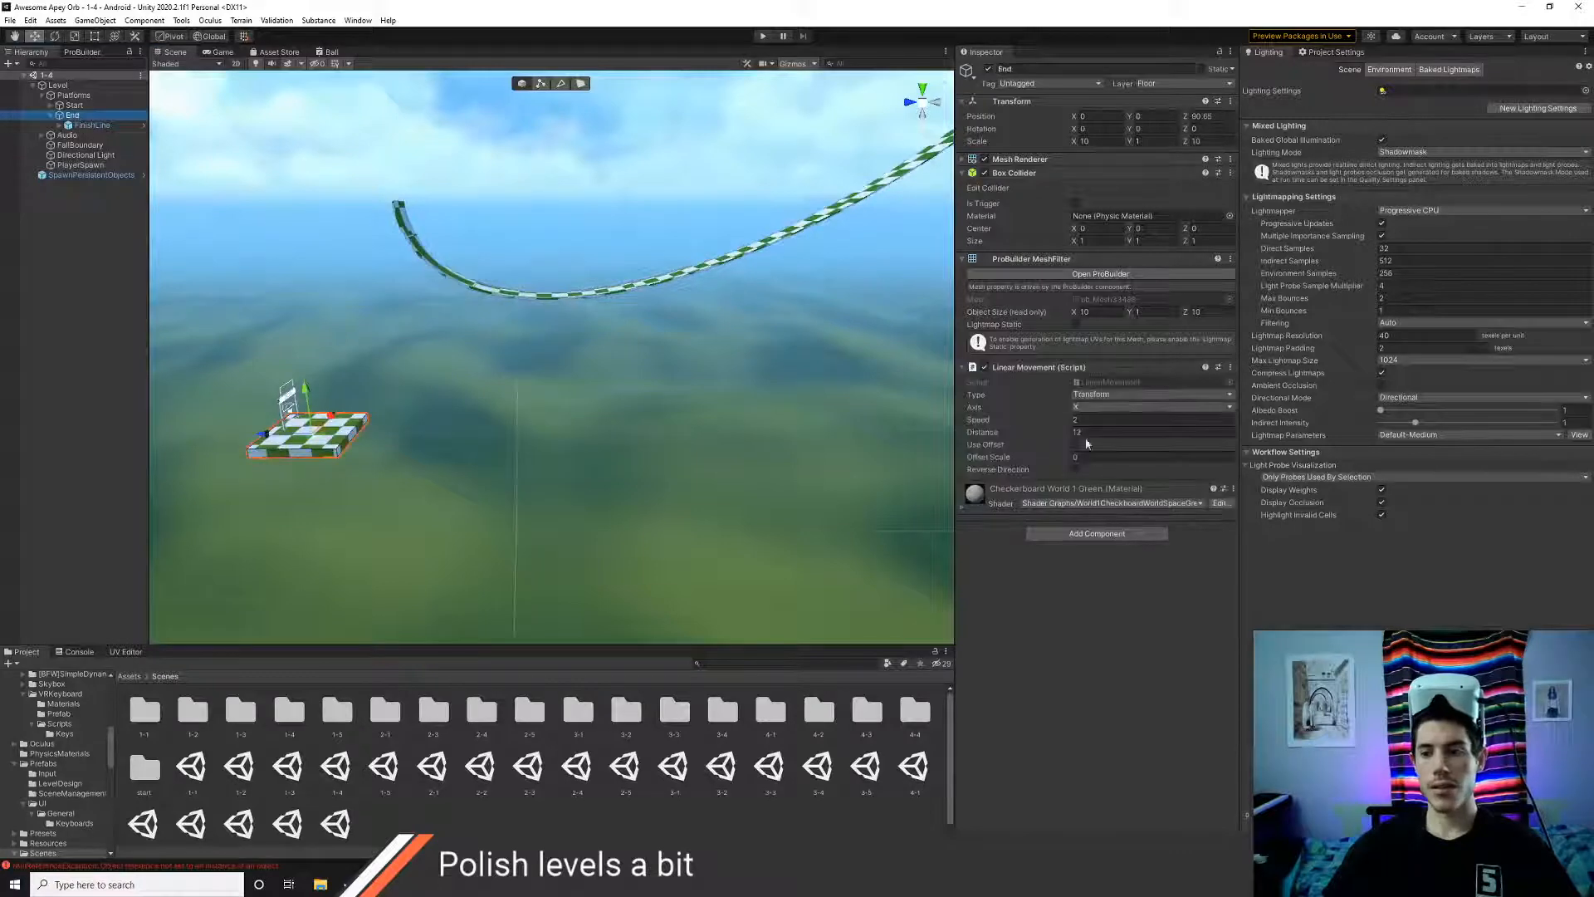
pyautogui.click(1093, 395)
pyautogui.click(1100, 416)
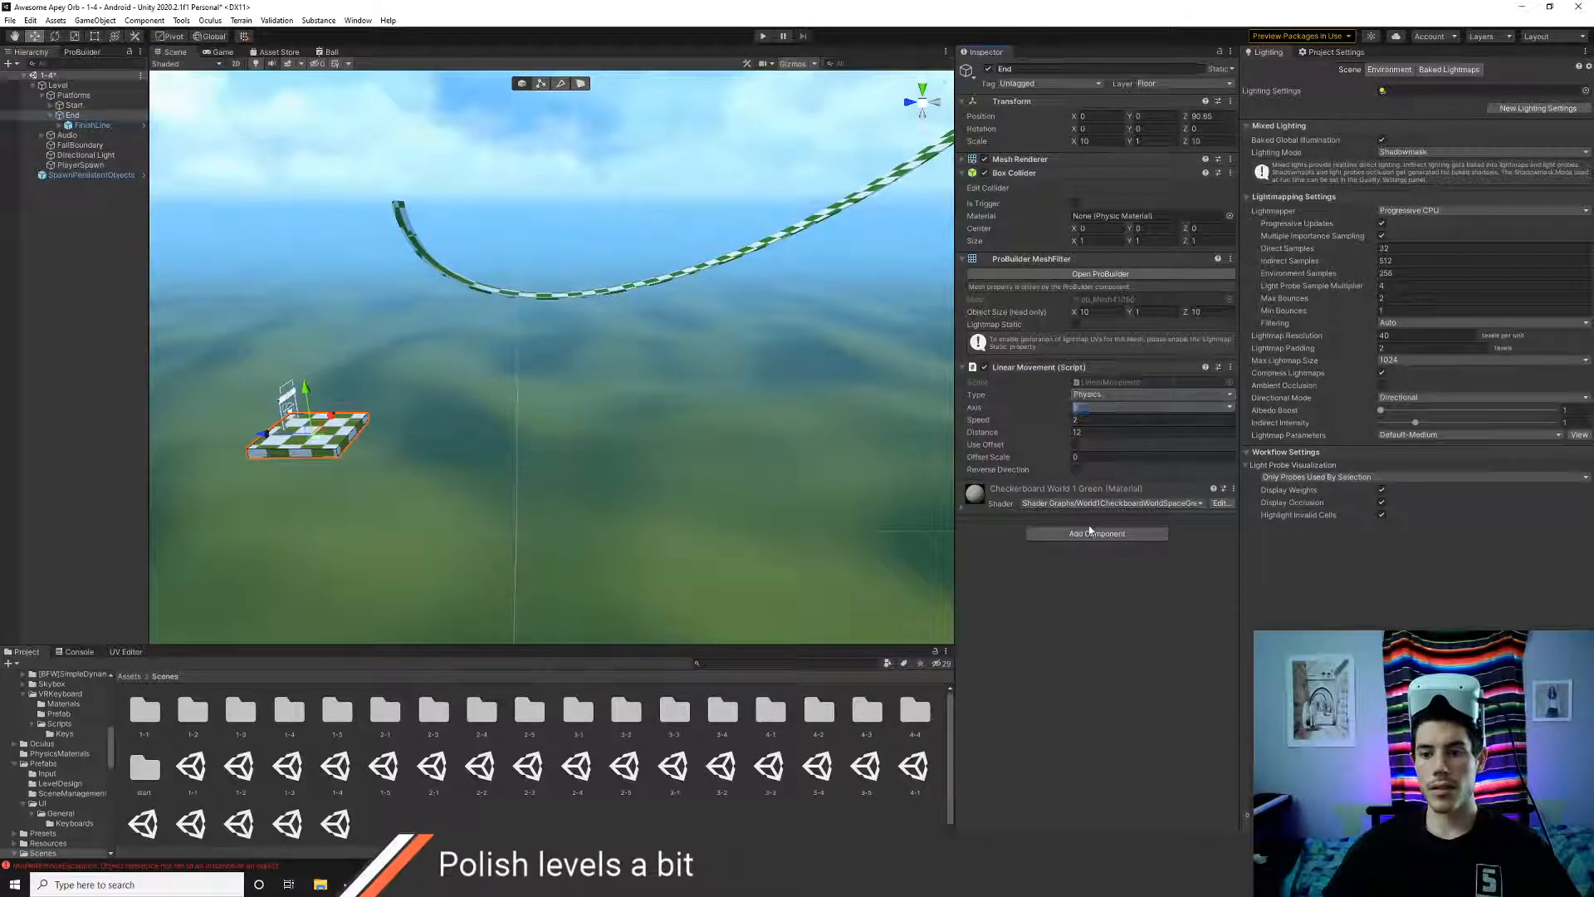
# - Add a Rigidbody to End: no gravity, kinematic, angular drag 0, Interpolate, and Continuous Speculative collision detection
pyautogui.click(1084, 532)
pyautogui.write('rigid')
pyautogui.press('Return')
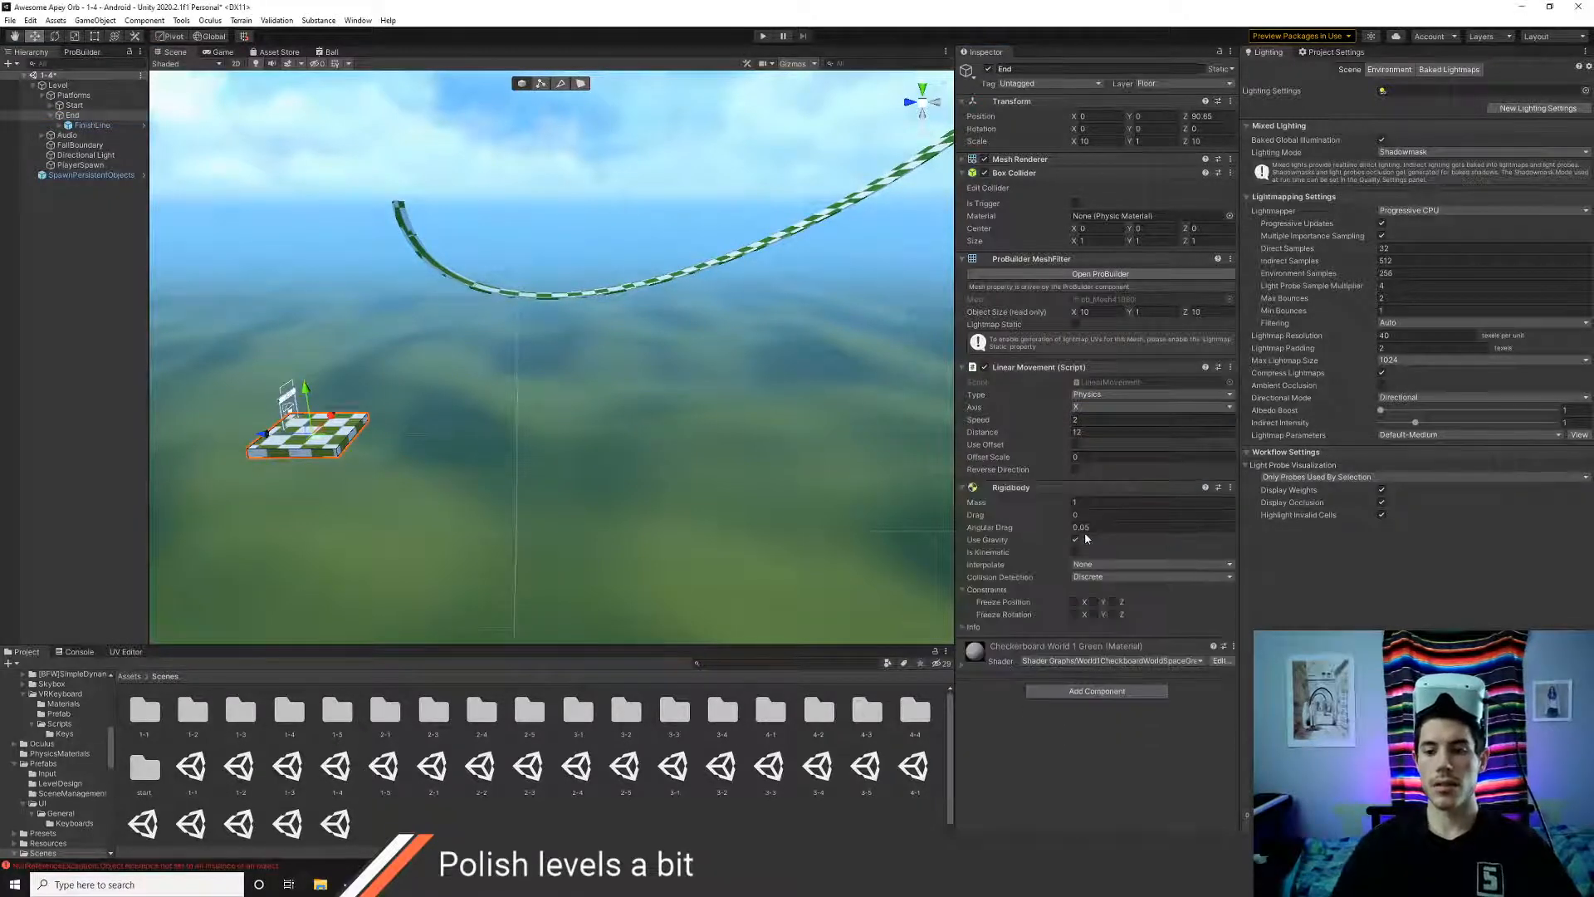
pyautogui.click(1085, 566)
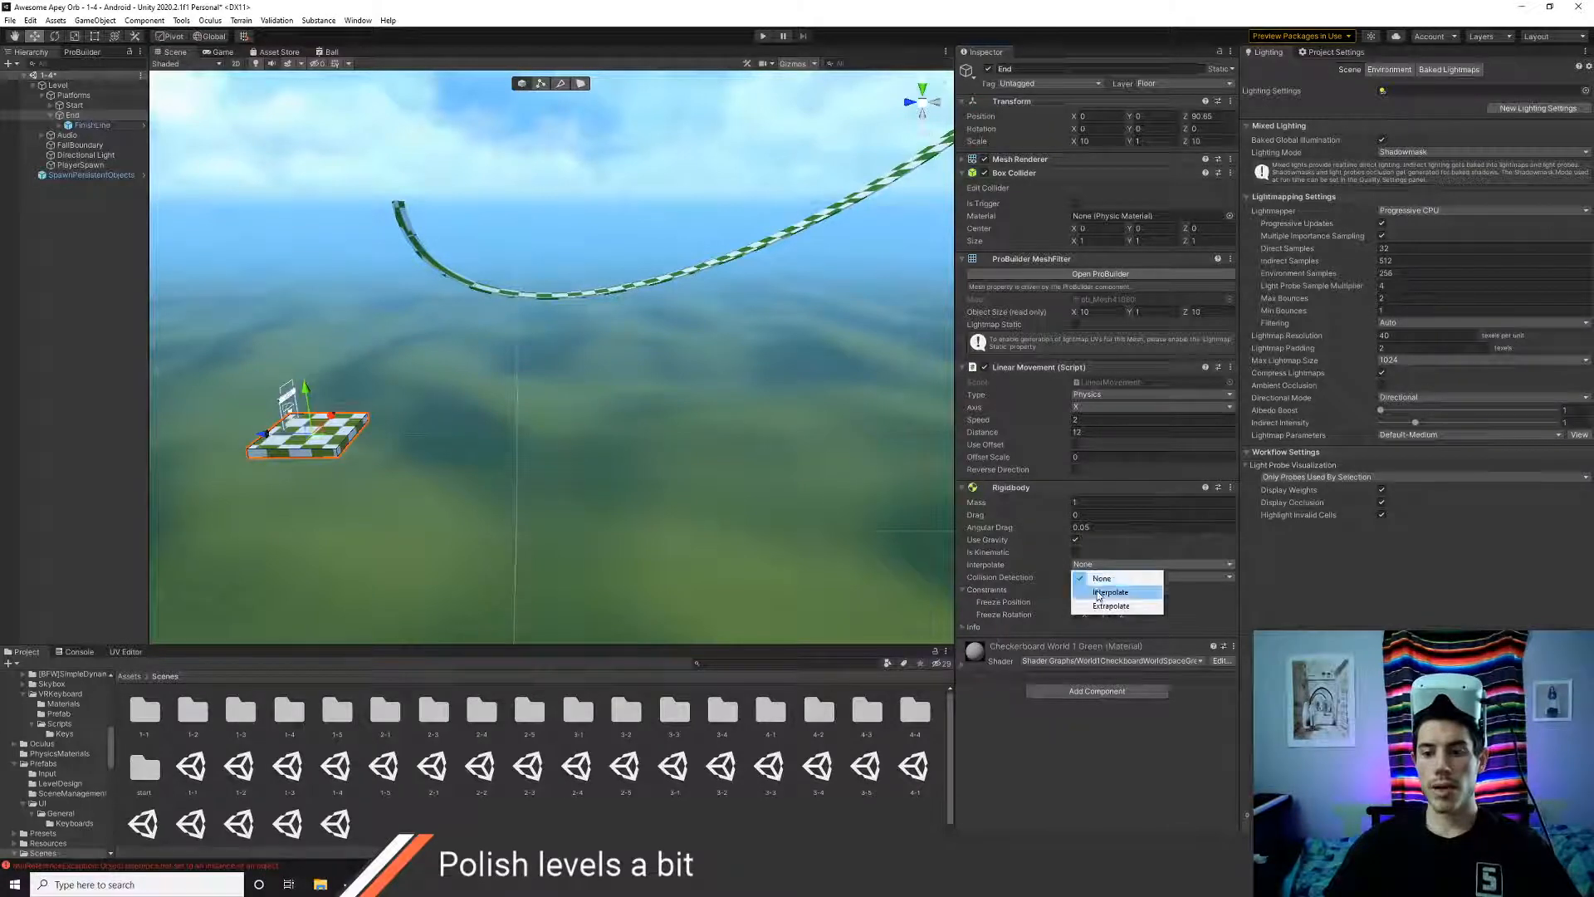
pyautogui.click(1079, 544)
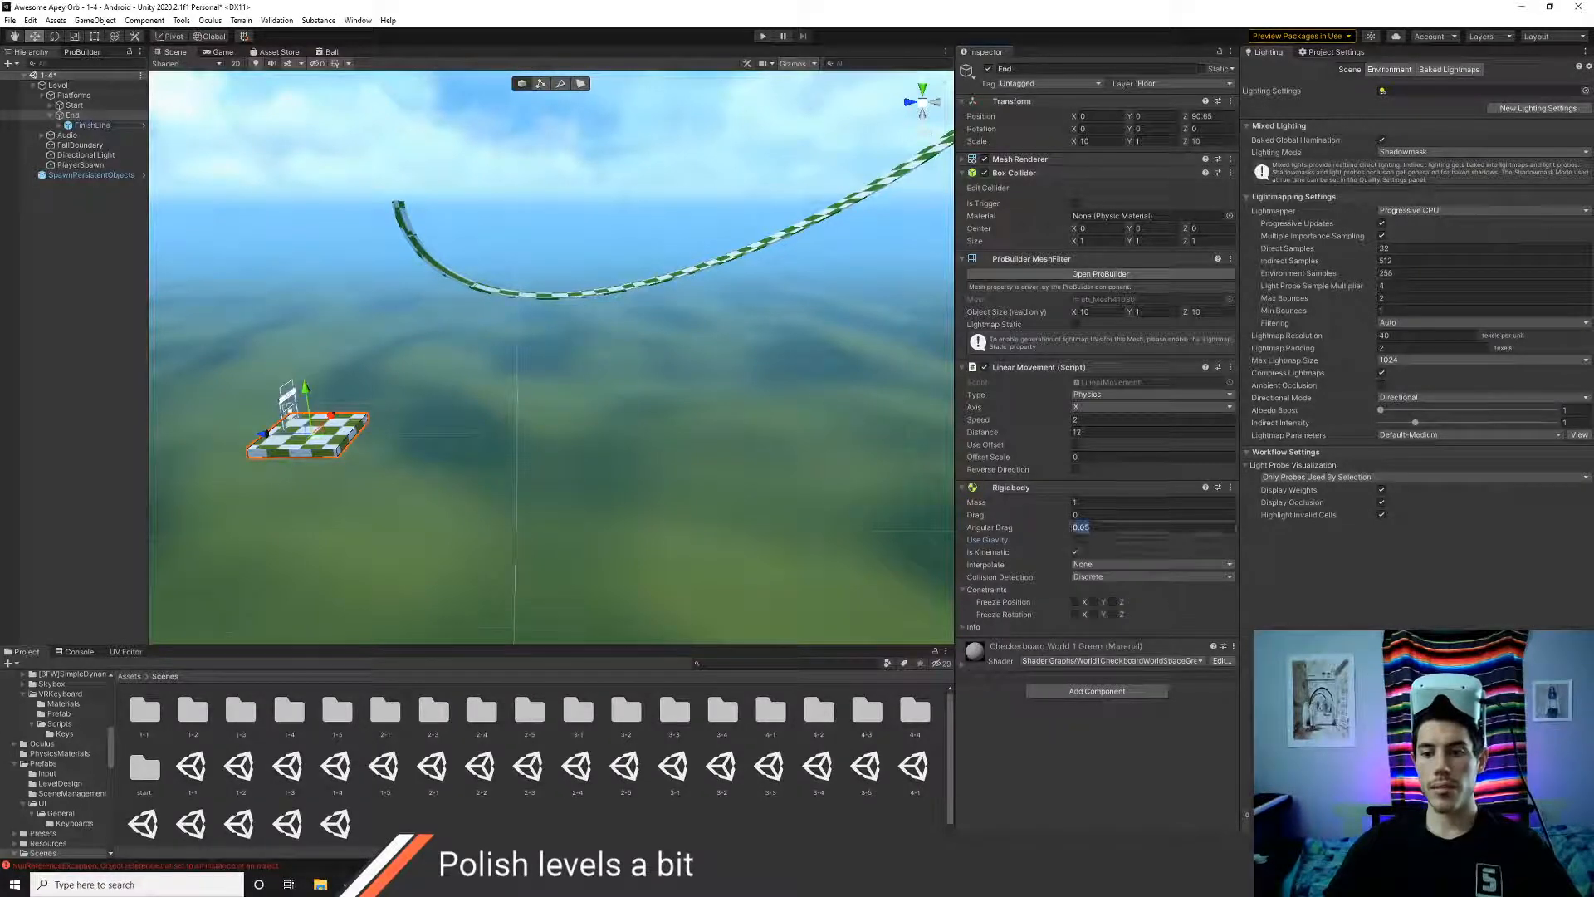
pyautogui.click(1110, 563)
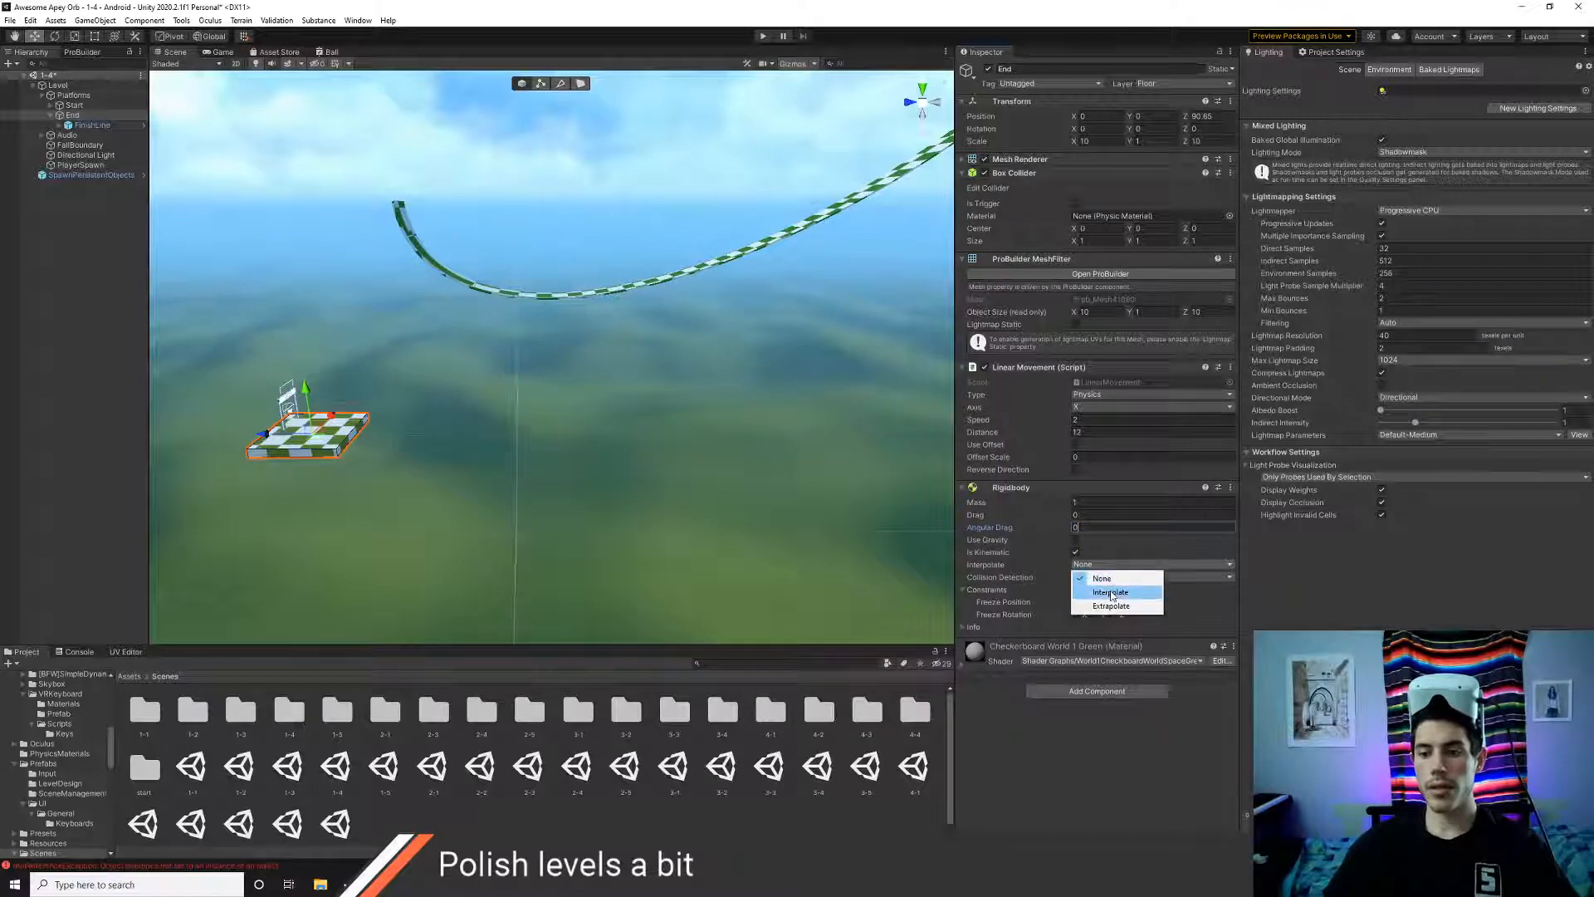
pyautogui.click(1098, 592)
pyautogui.click(1106, 576)
pyautogui.click(1123, 631)
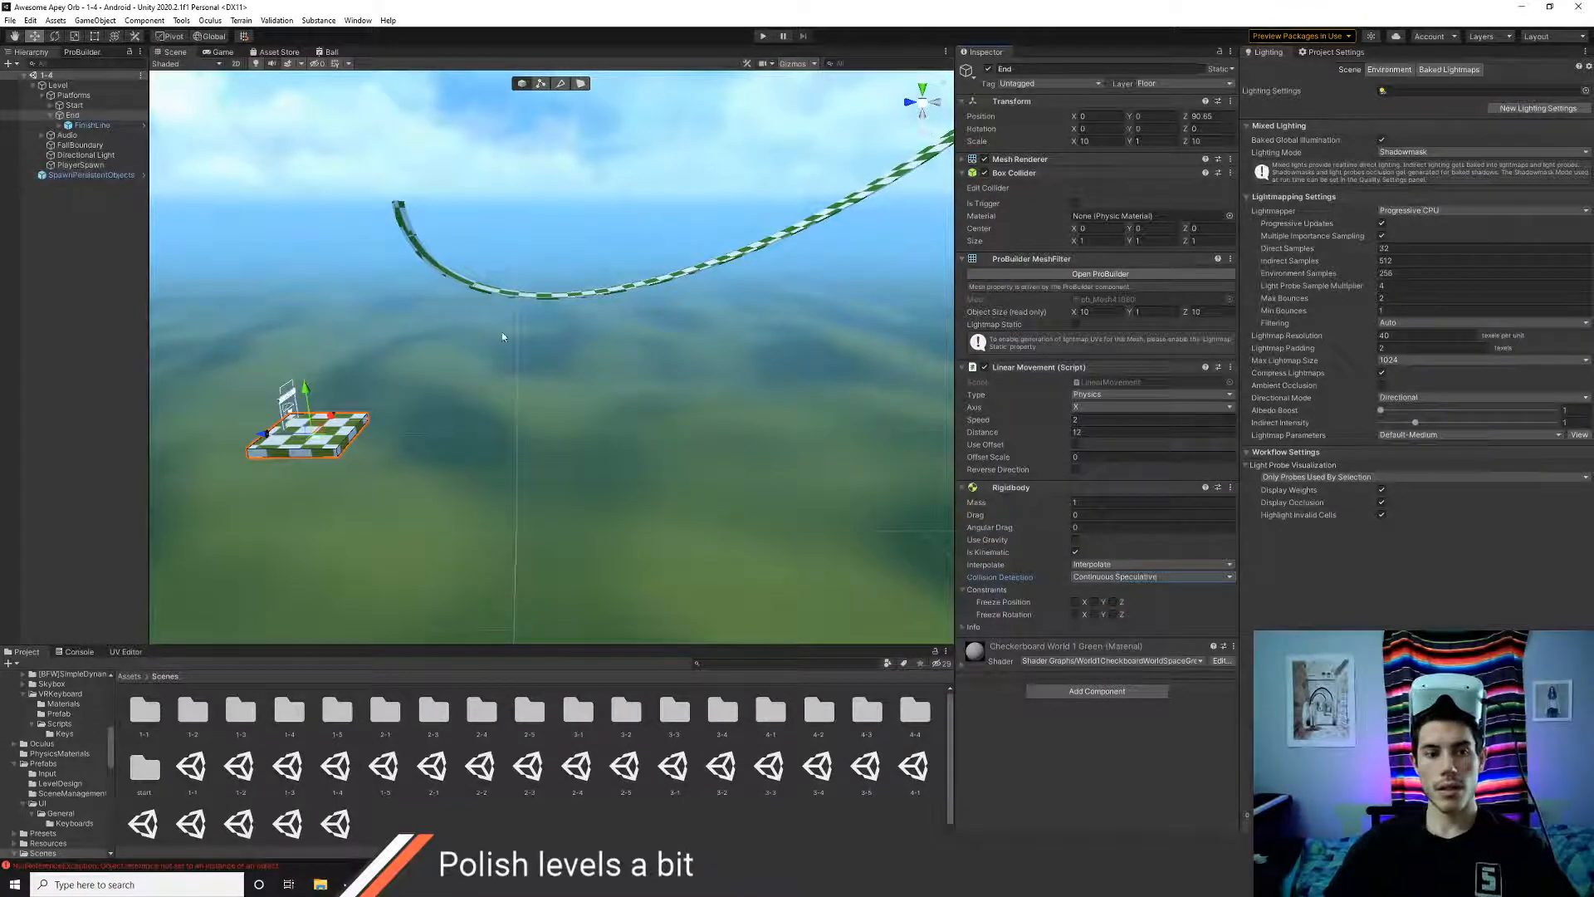
# - Play-test level 1-4 through to the finish and stop play mode
pyautogui.moveTo(501, 332); pyautogui.dragTo(236, 487, button='middle')
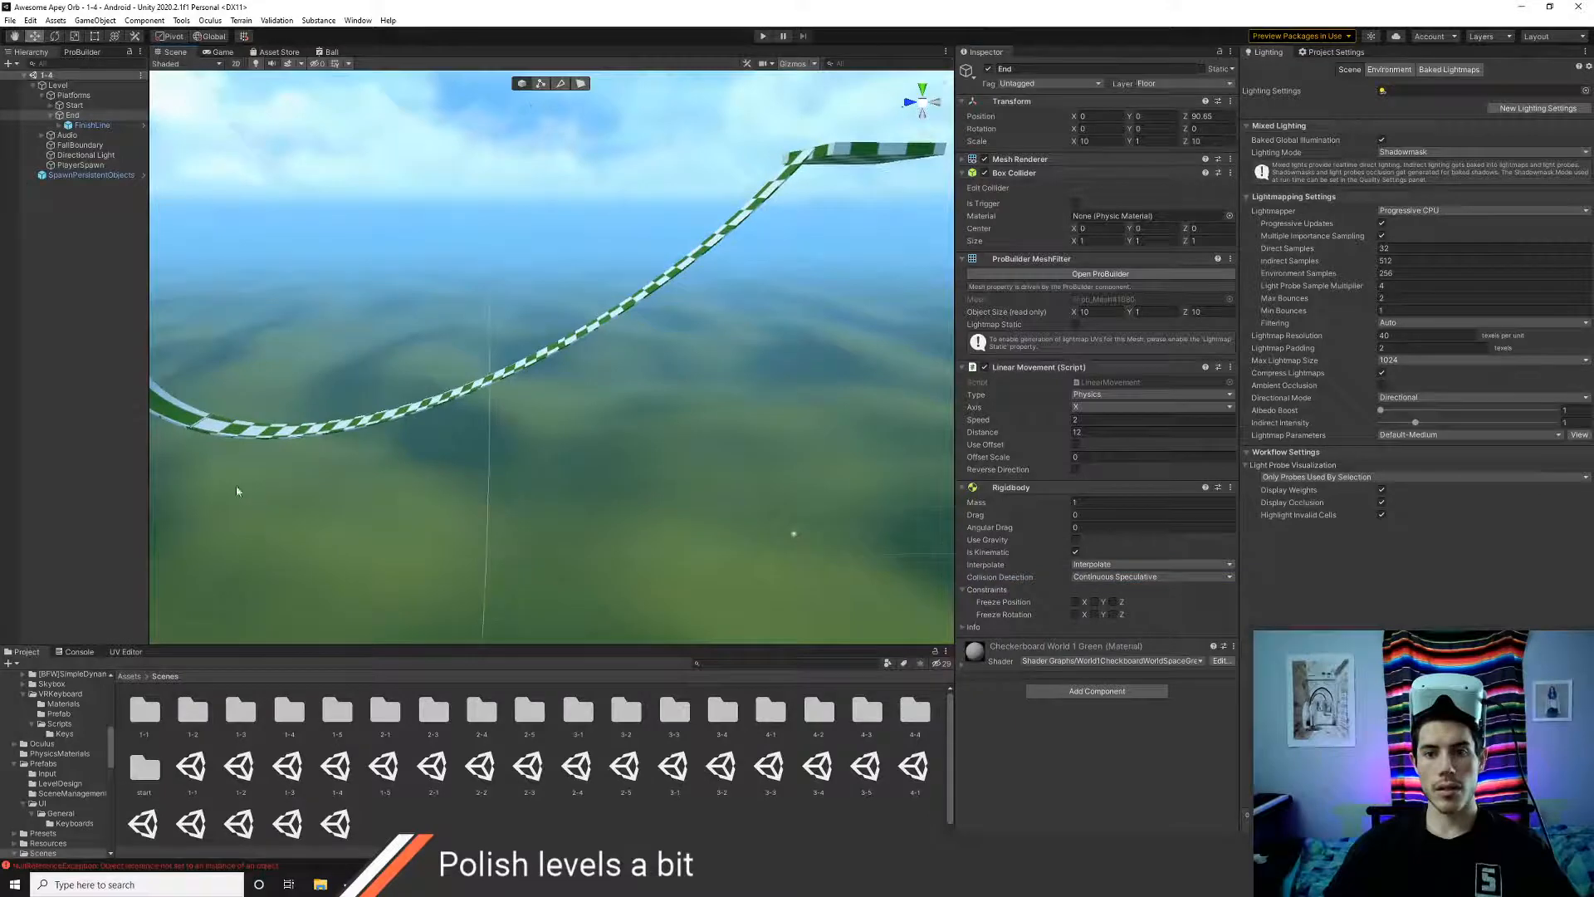
pyautogui.click(760, 36)
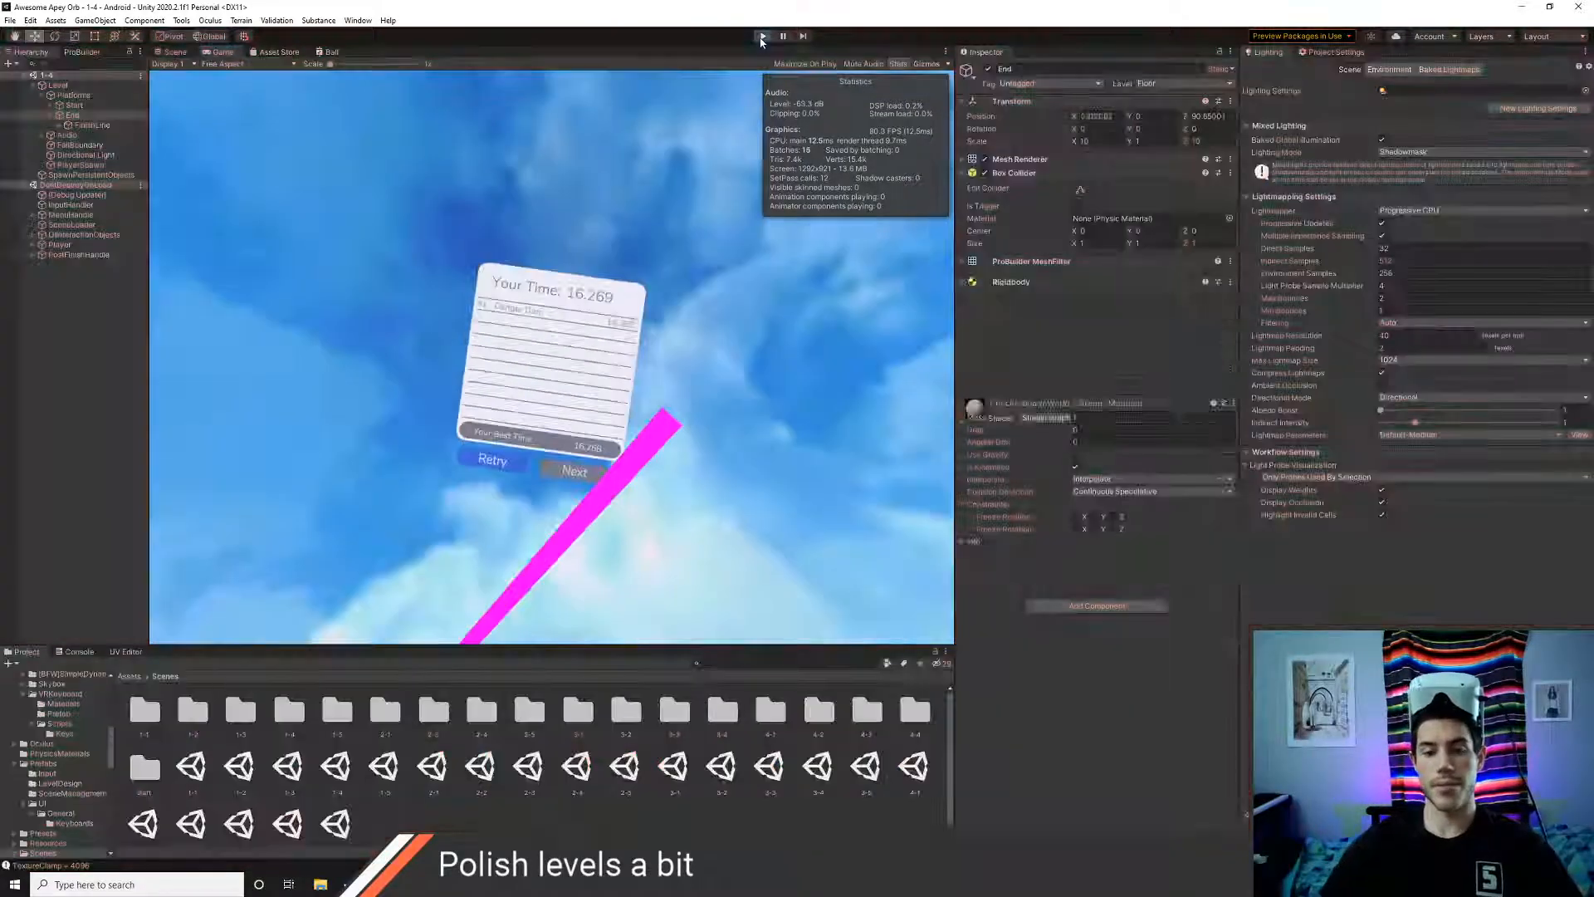
pyautogui.click(762, 37)
# - Lower the FinishLine onto the End platform in scene 1-4, to a Y position of about 1.445
pyautogui.press('f')
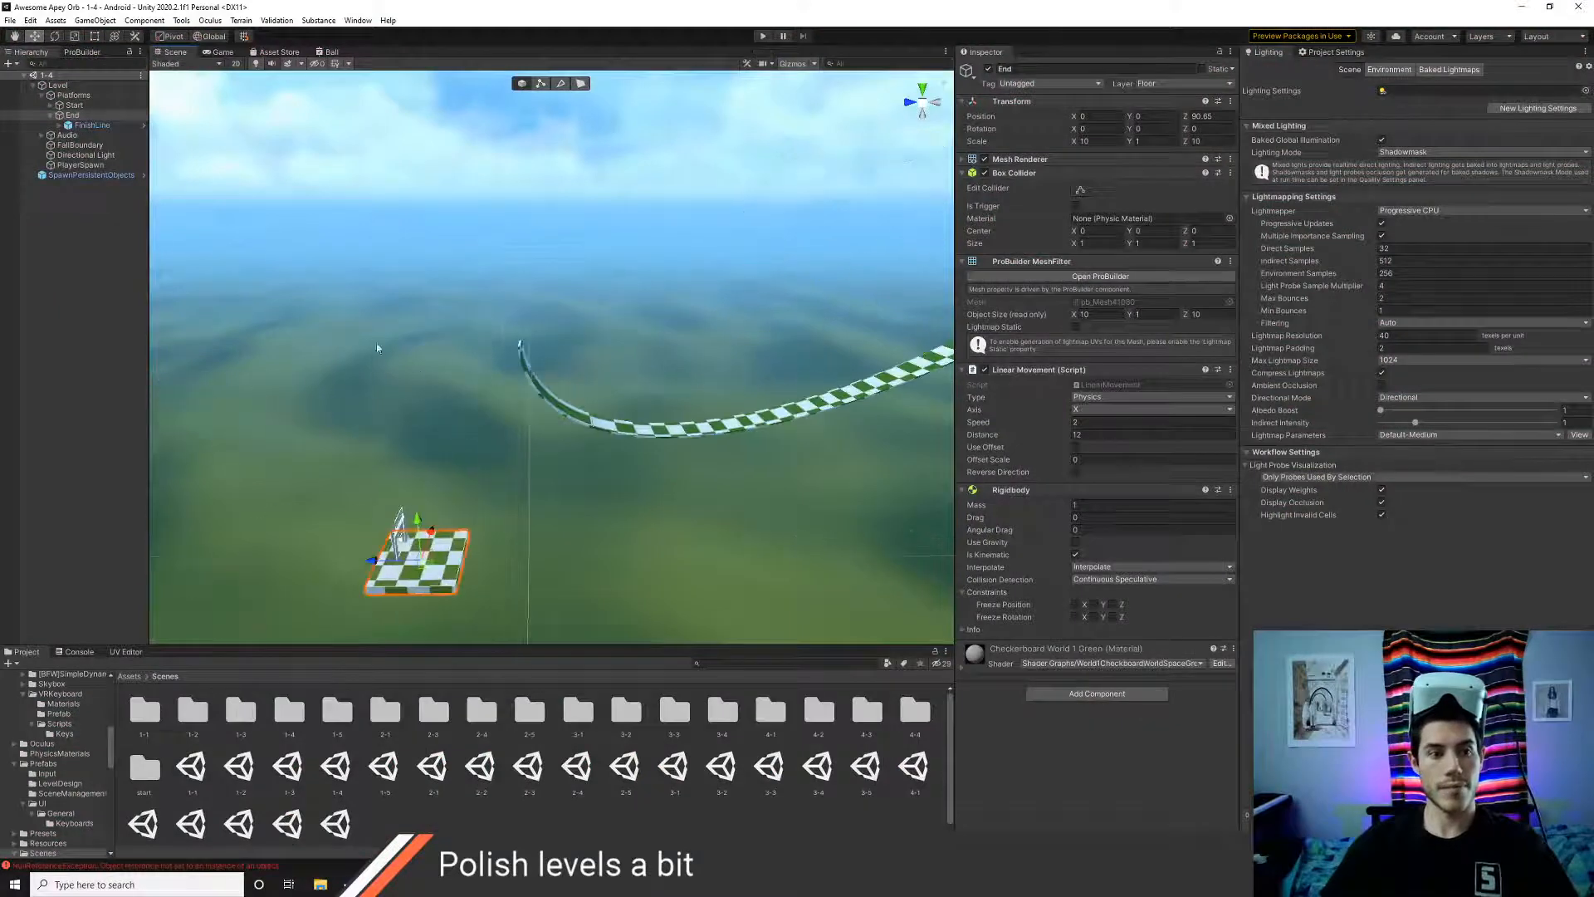
pyautogui.click(92, 126)
pyautogui.press('f')
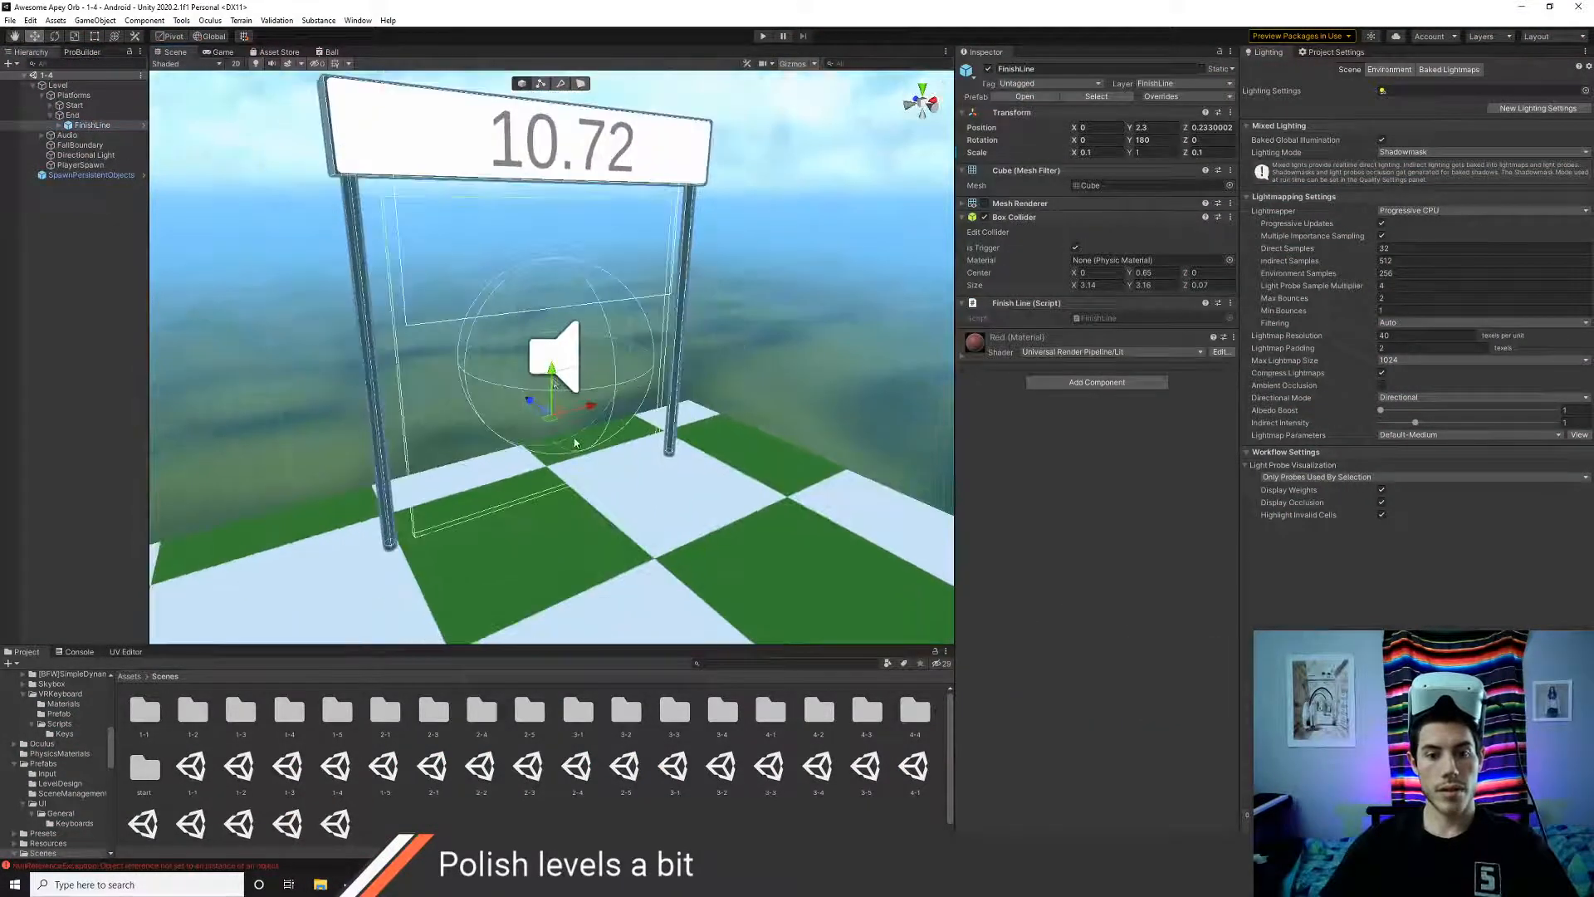
pyautogui.moveTo(554, 375); pyautogui.dragTo(557, 447)
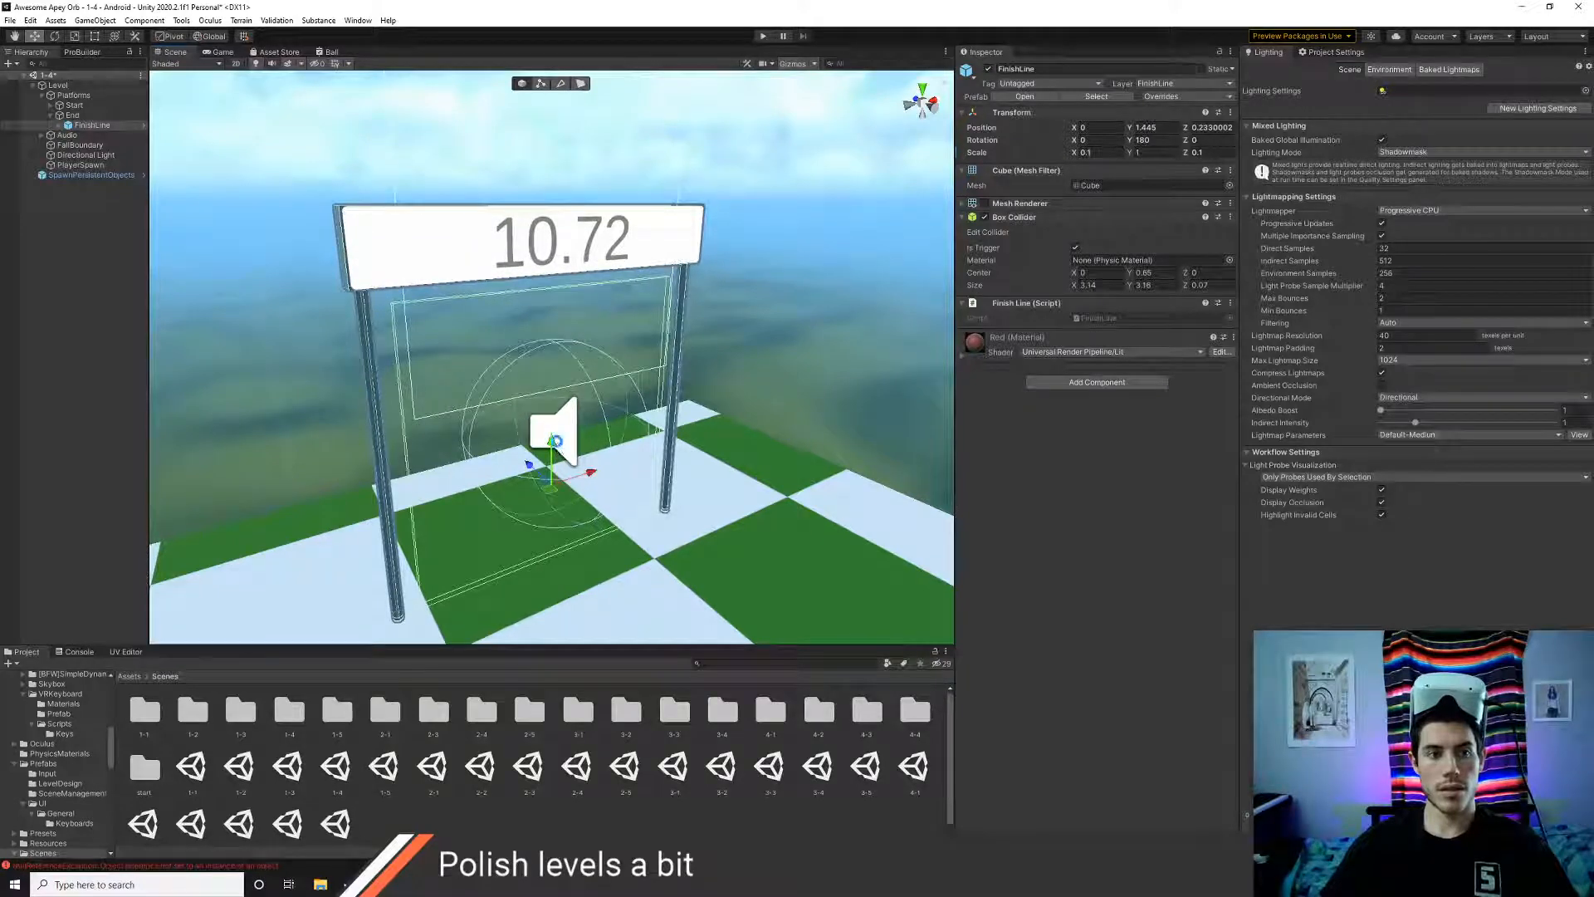
# - Open scene 1-3 and lower its FinishLine slightly to a Y position of about 1.446
pyautogui.doubleClick(303, 776)
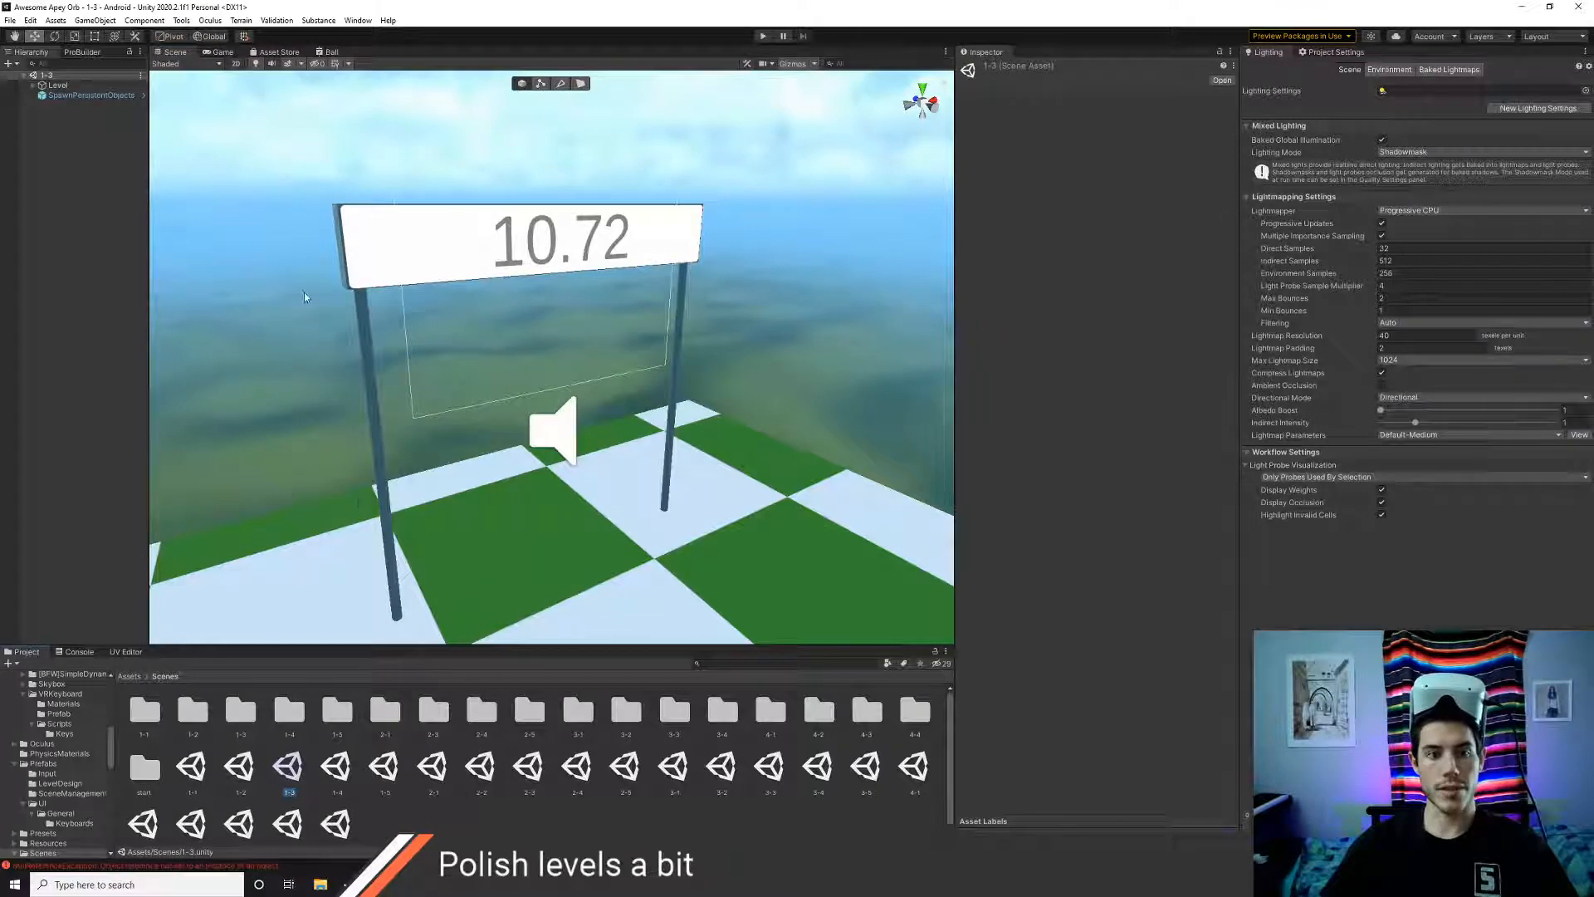
pyautogui.scroll(-4, 390, 490)
pyautogui.moveTo(390, 490); pyautogui.dragTo(710, 370, button='right')
pyautogui.click(695, 337)
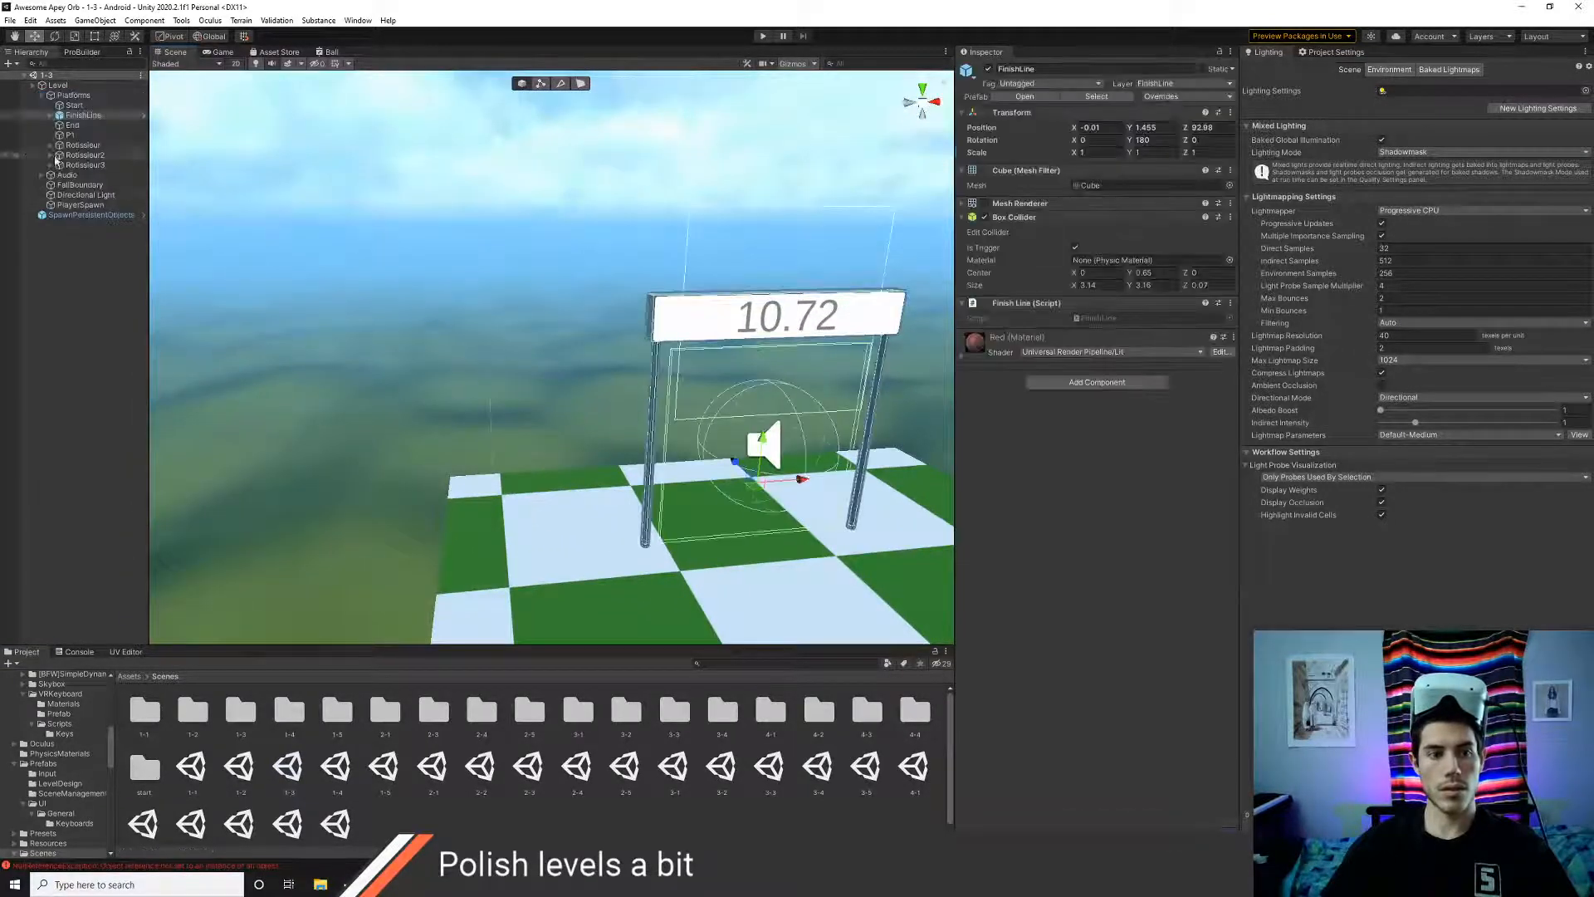
pyautogui.moveTo(513, 479); pyautogui.dragTo(371, 414, button='middle')
pyautogui.moveTo(619, 377); pyautogui.dragTo(621, 379)
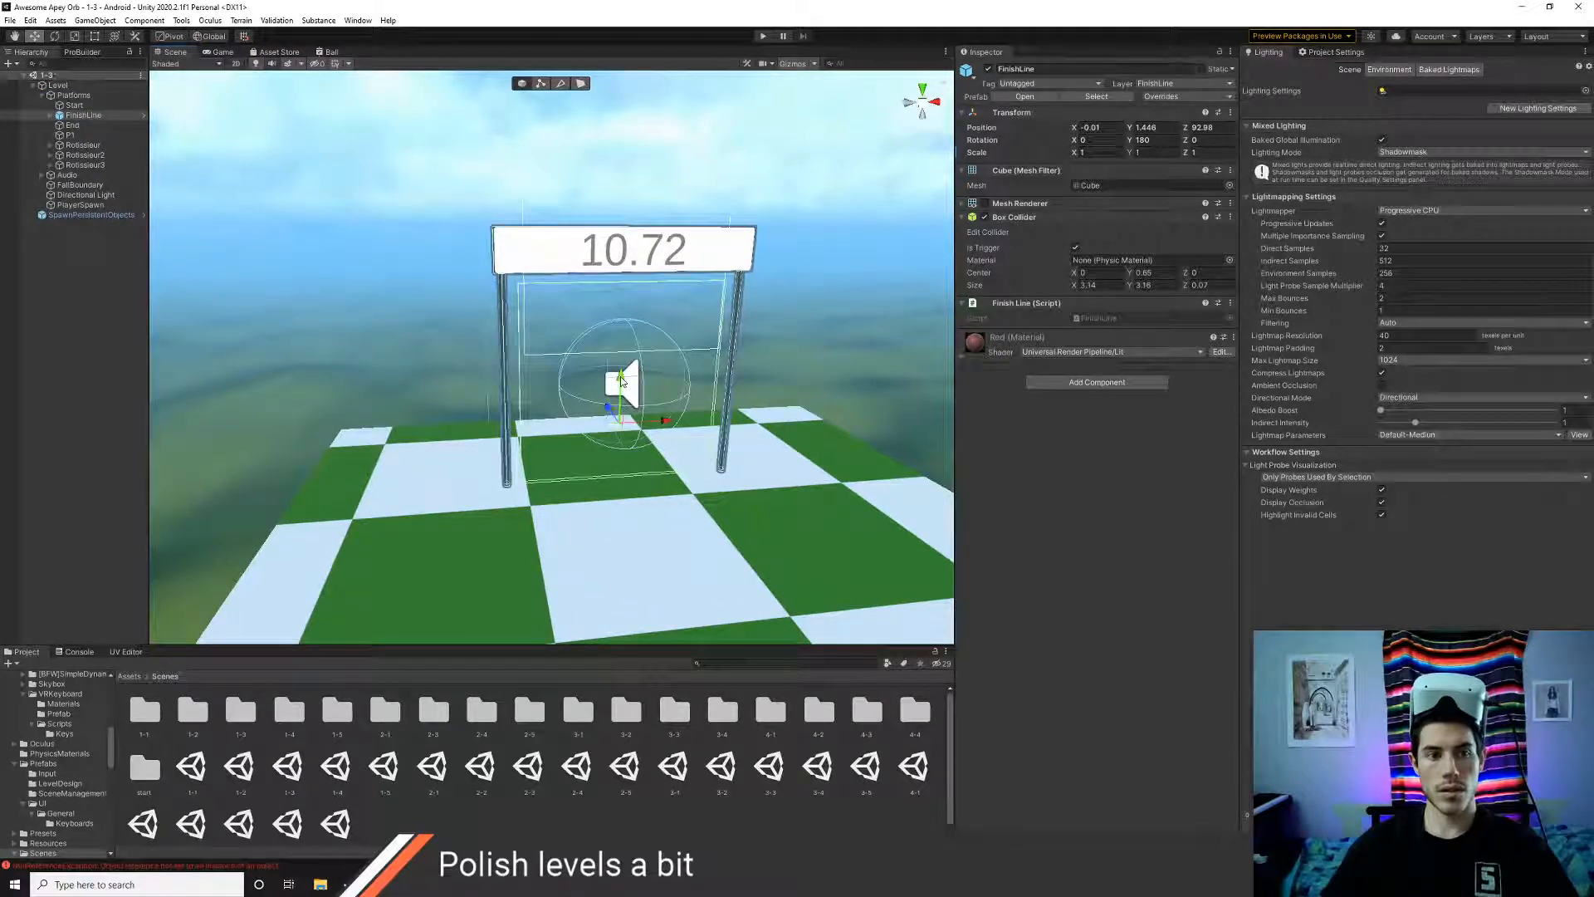
# - Open scene 1-5 and lower its FinishLine onto the End platform, to a Y position of about -0.983
pyautogui.doubleClick(397, 778)
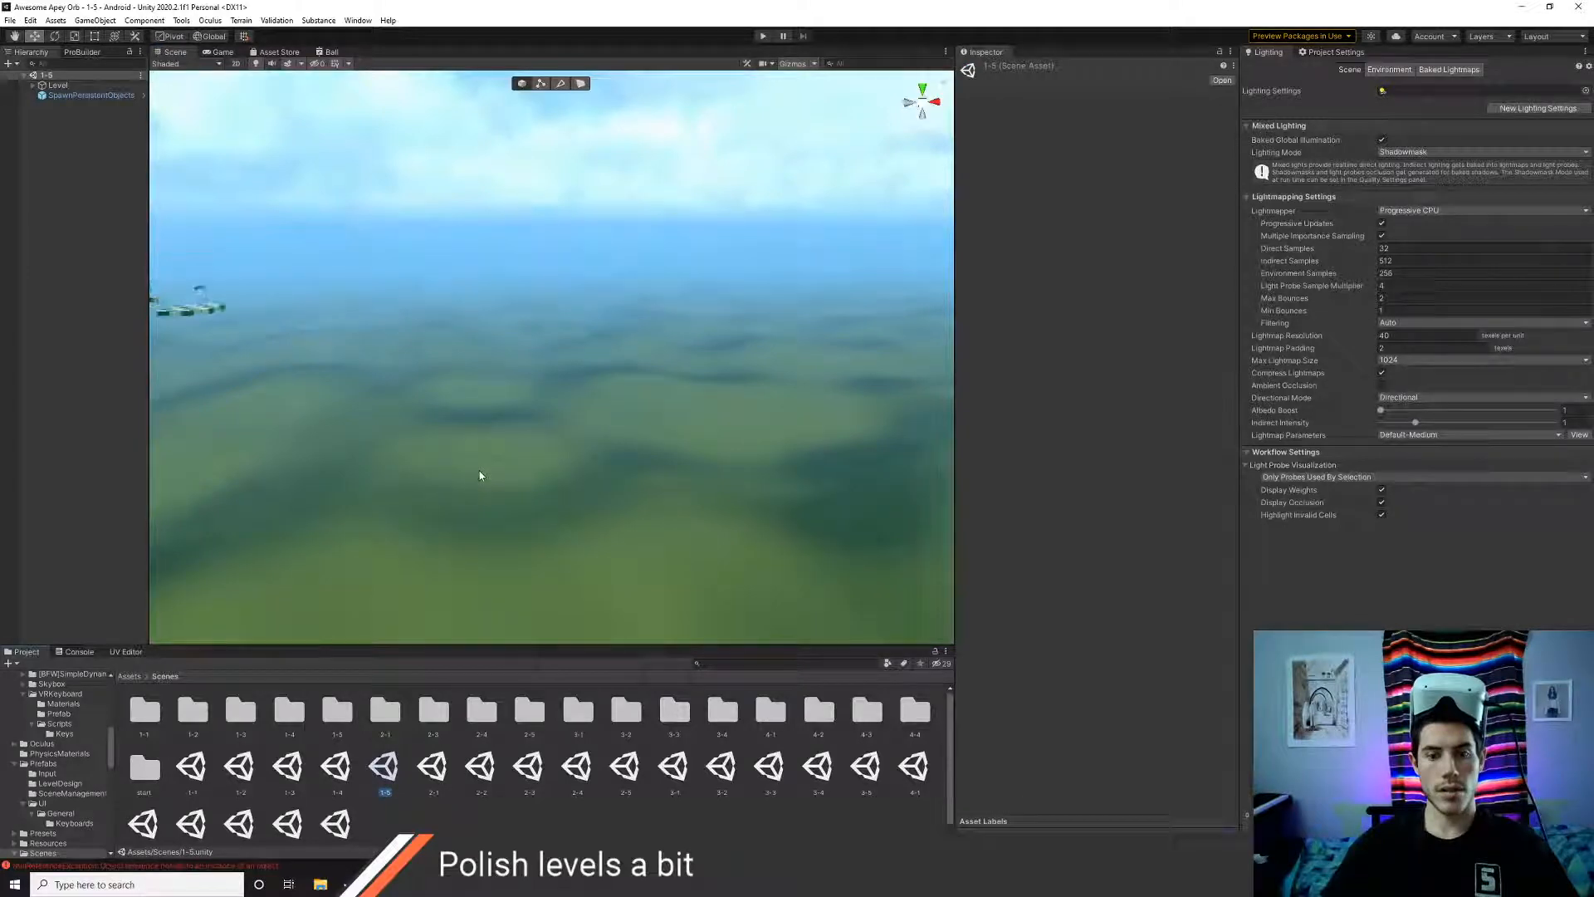
pyautogui.moveTo(356, 442); pyautogui.dragTo(498, 432, button='middle')
pyautogui.scroll(-8, 503, 429)
pyautogui.scroll(5, 337, 410)
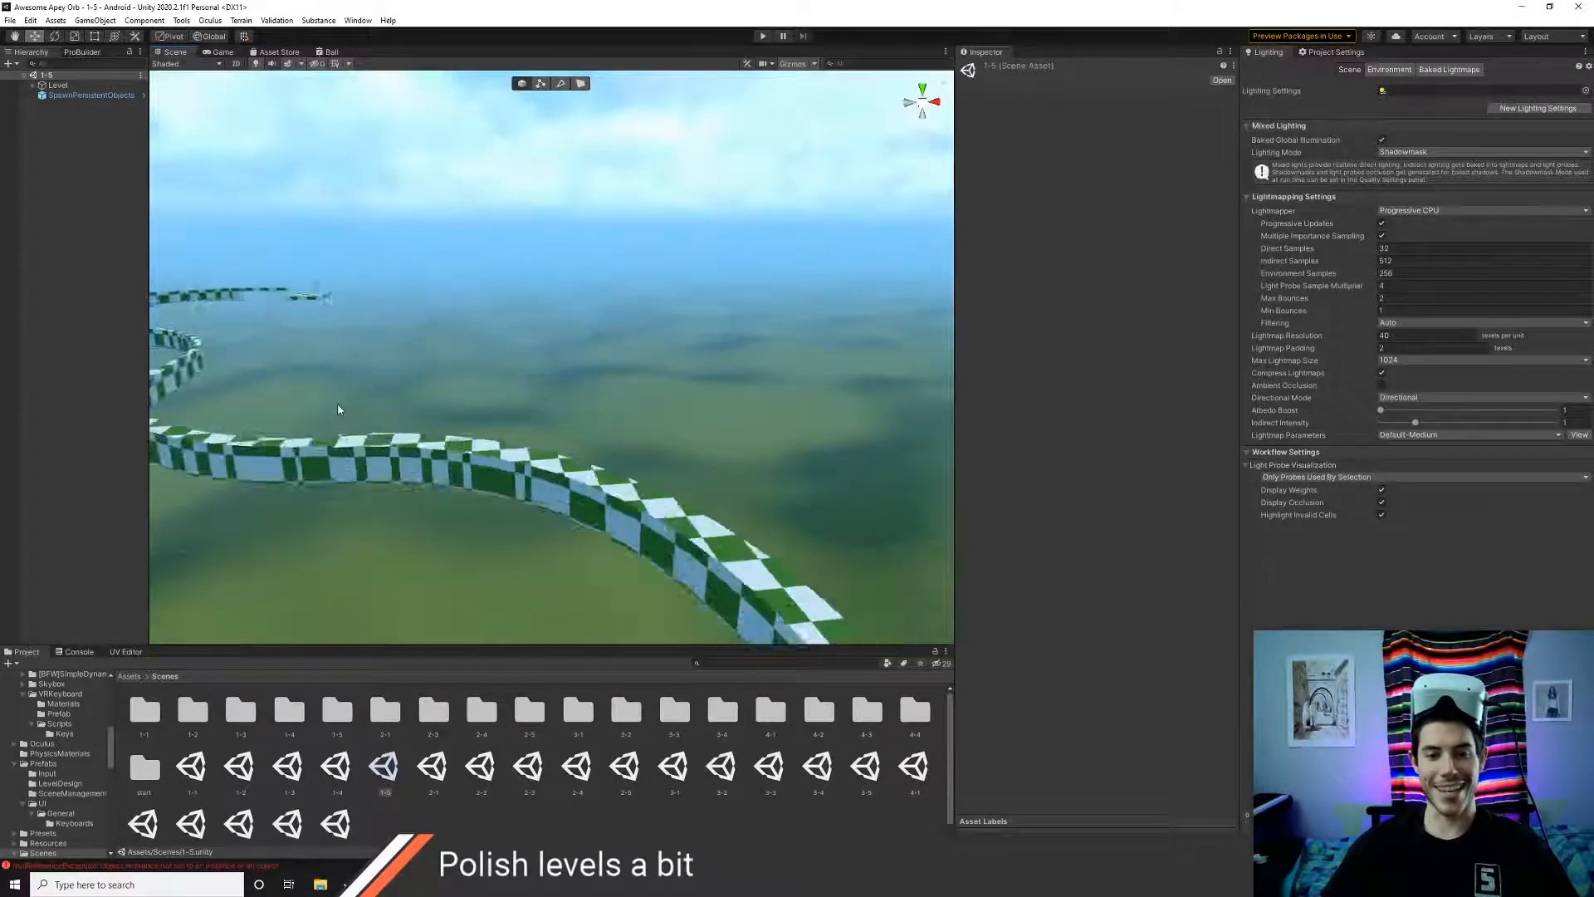
pyautogui.scroll(3, 337, 409)
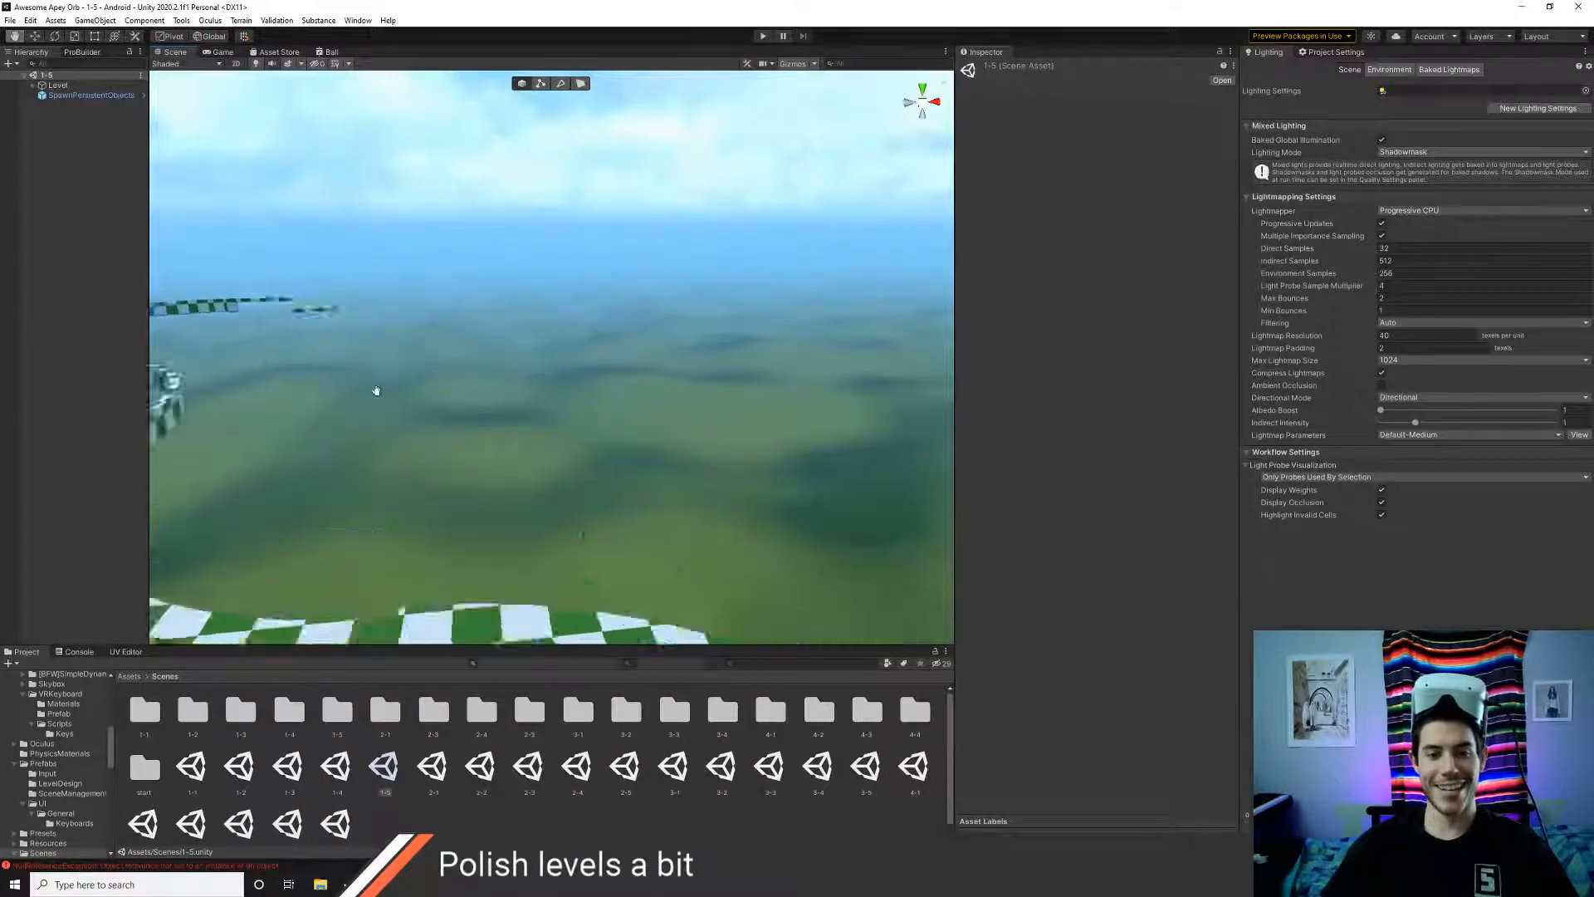
pyautogui.moveTo(373, 391); pyautogui.dragTo(523, 385, button='middle')
pyautogui.scroll(4, 480, 387)
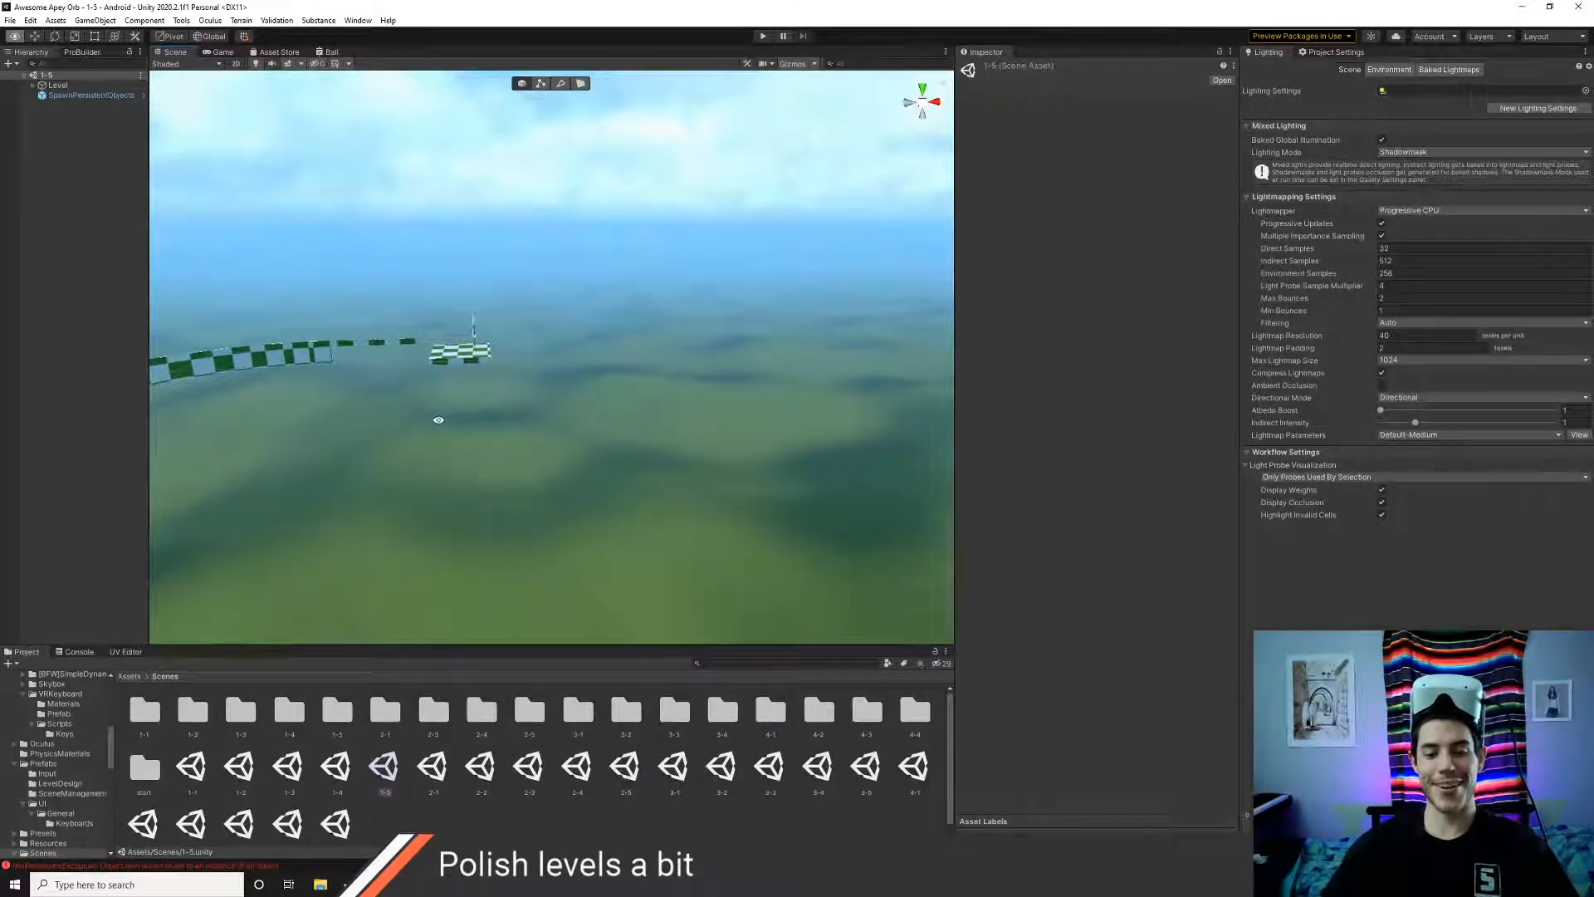
pyautogui.keyDown('alt'); pyautogui.moveTo(438, 420); pyautogui.dragTo(863, 440); pyautogui.keyUp('alt')
pyautogui.moveTo(423, 427); pyautogui.dragTo(640, 402, button='middle')
pyautogui.moveTo(316, 494); pyautogui.dragTo(505, 502, button='middle')
pyautogui.moveTo(506, 502); pyautogui.dragTo(503, 131, button='right')
pyautogui.press('w')
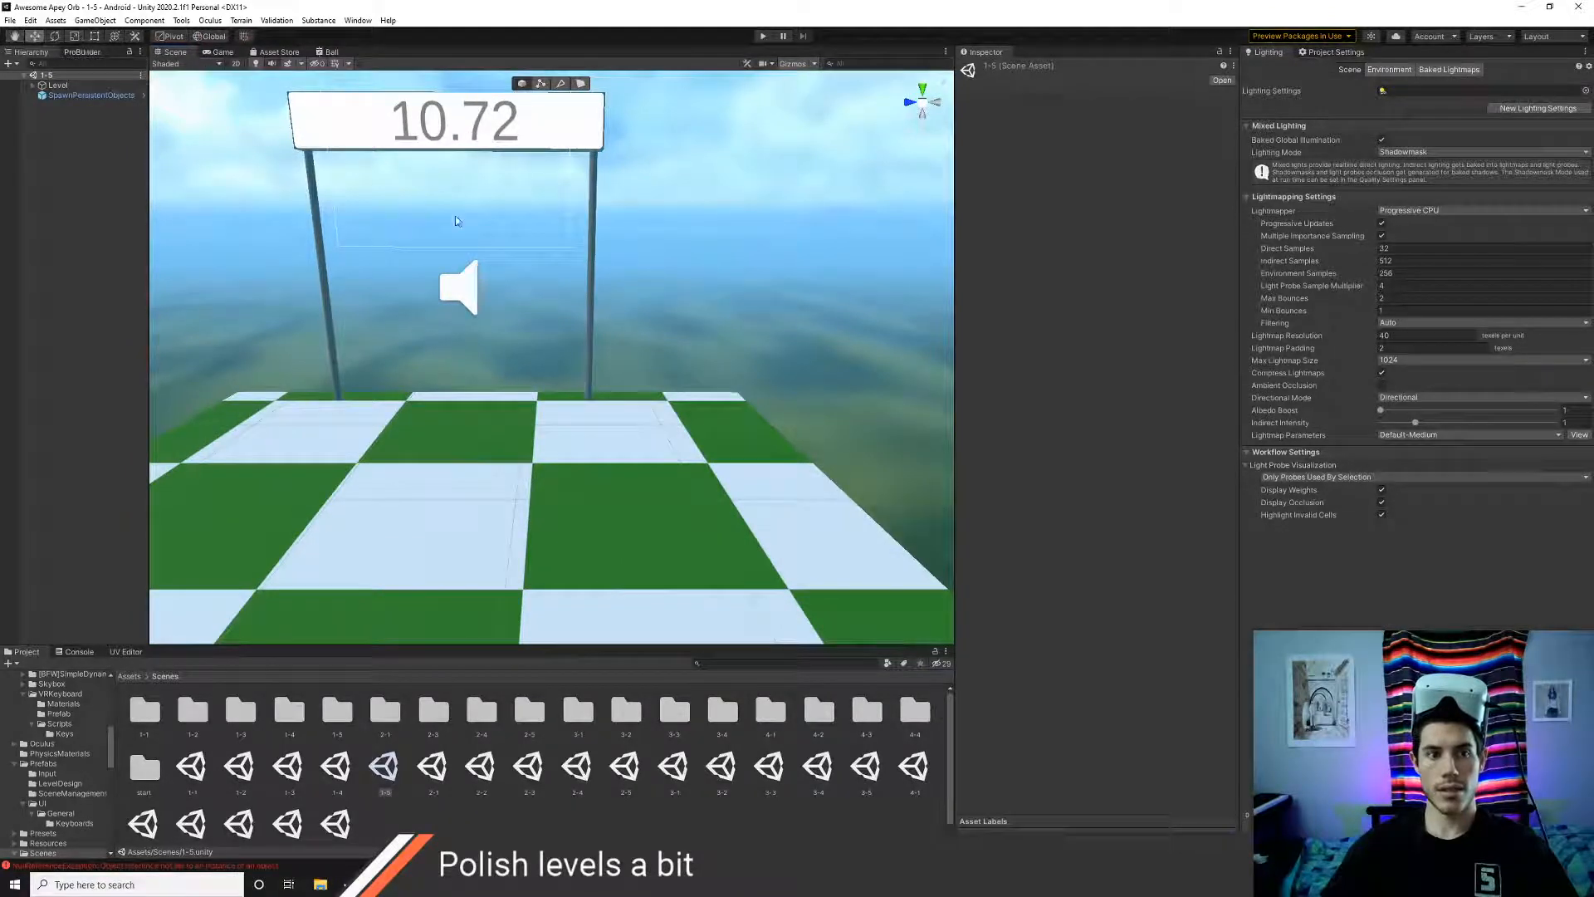
pyautogui.click(363, 116)
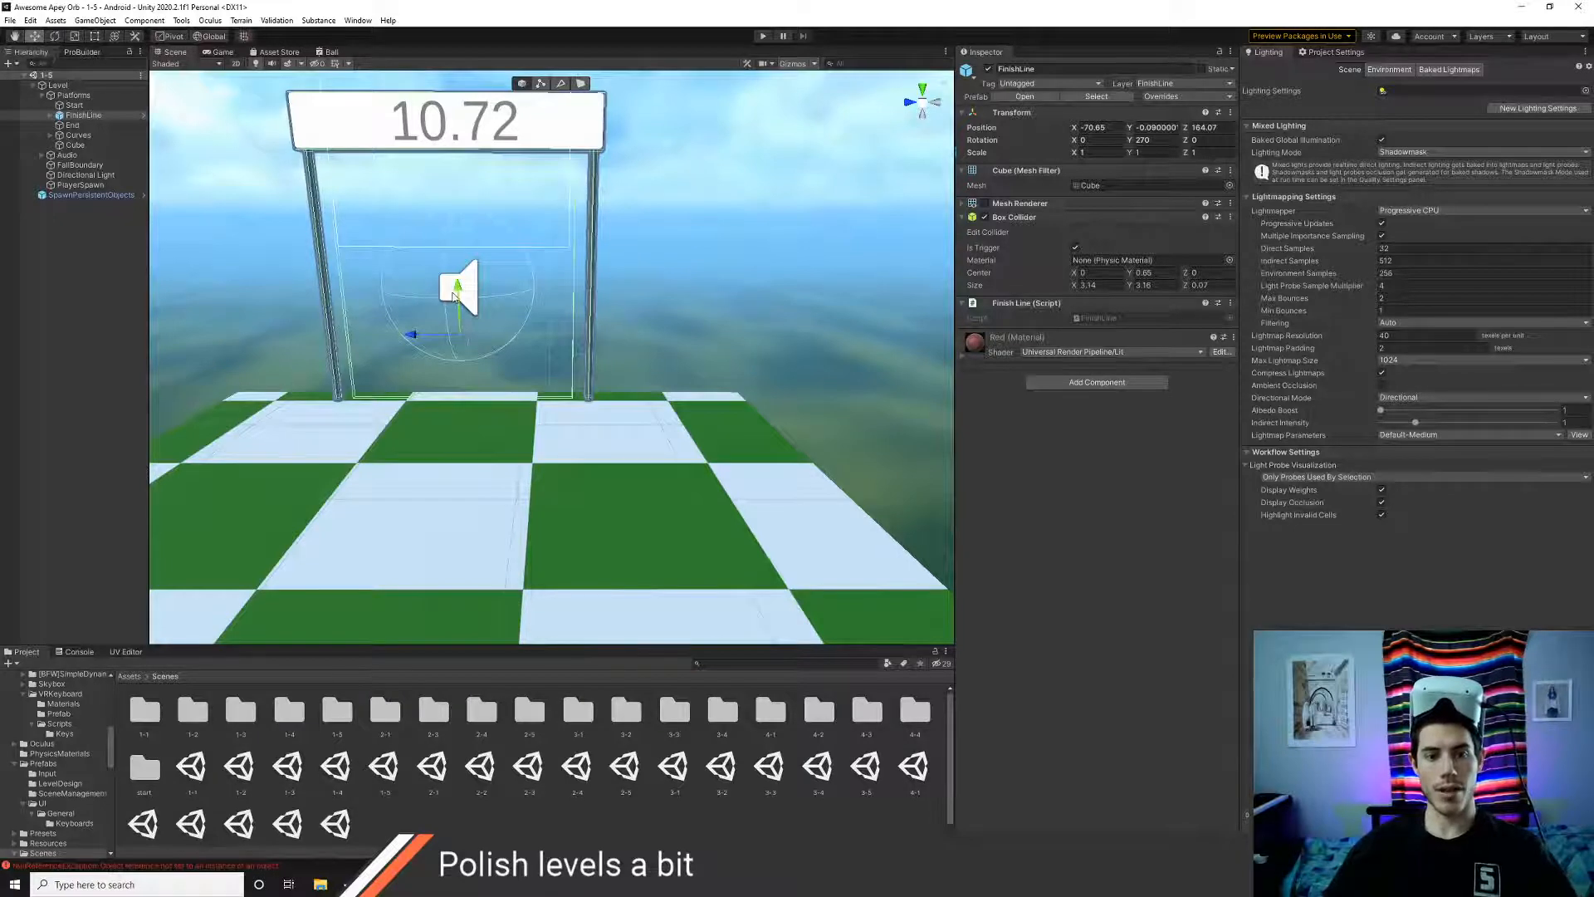
pyautogui.moveTo(453, 297); pyautogui.dragTo(453, 355)
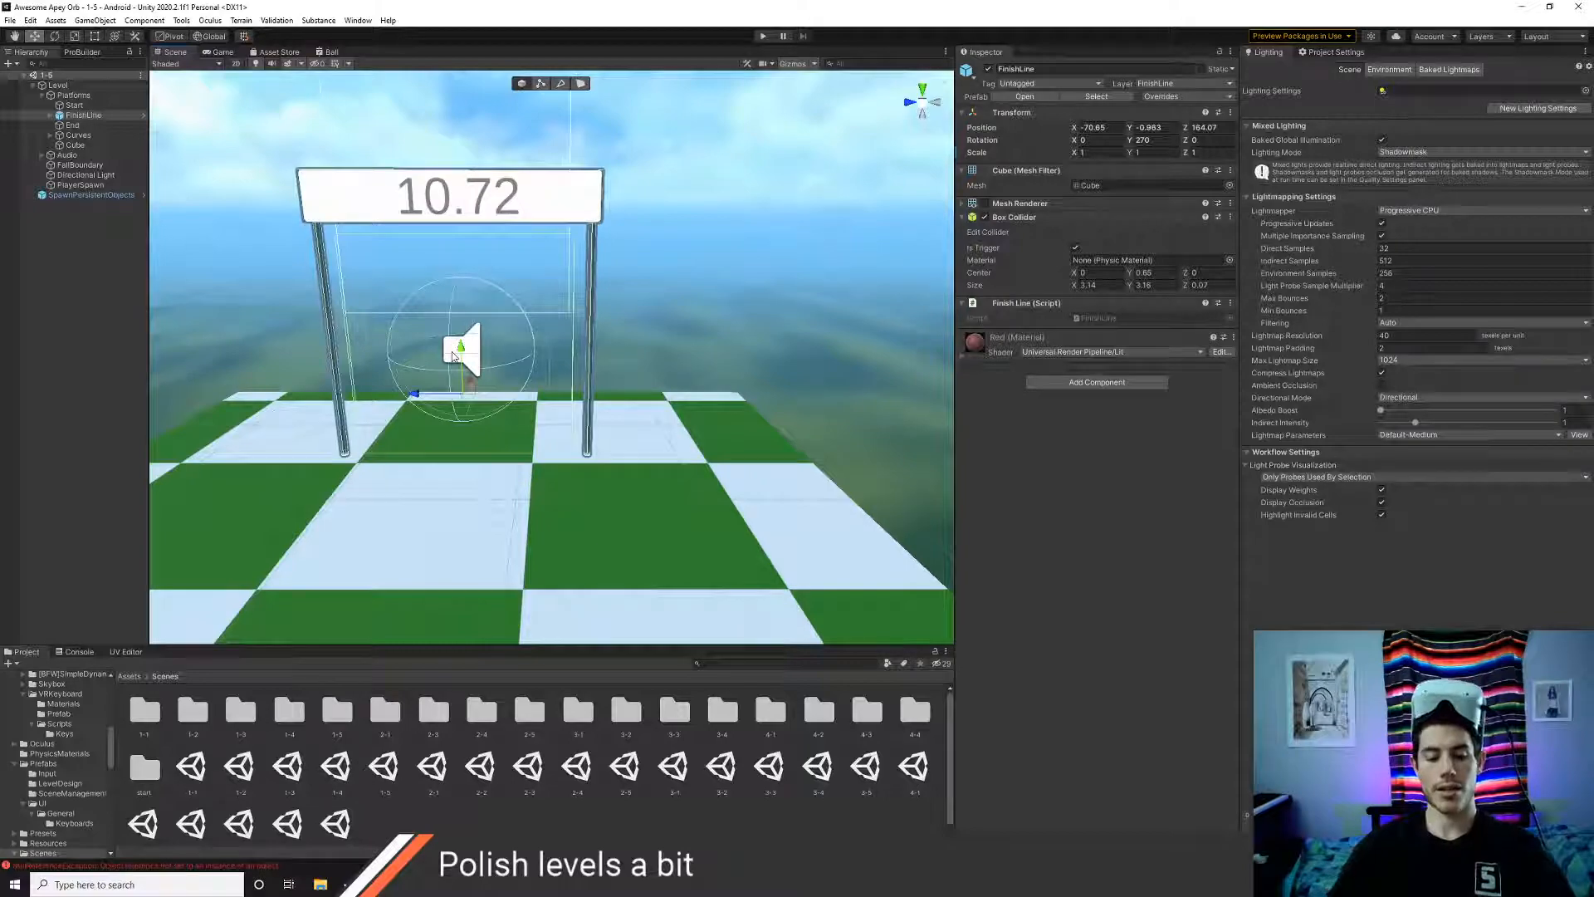
# - Switch to Chrome and open the Sol 5 Google Docs document in a new tab
pyautogui.hotkey('alt', 'Tab')
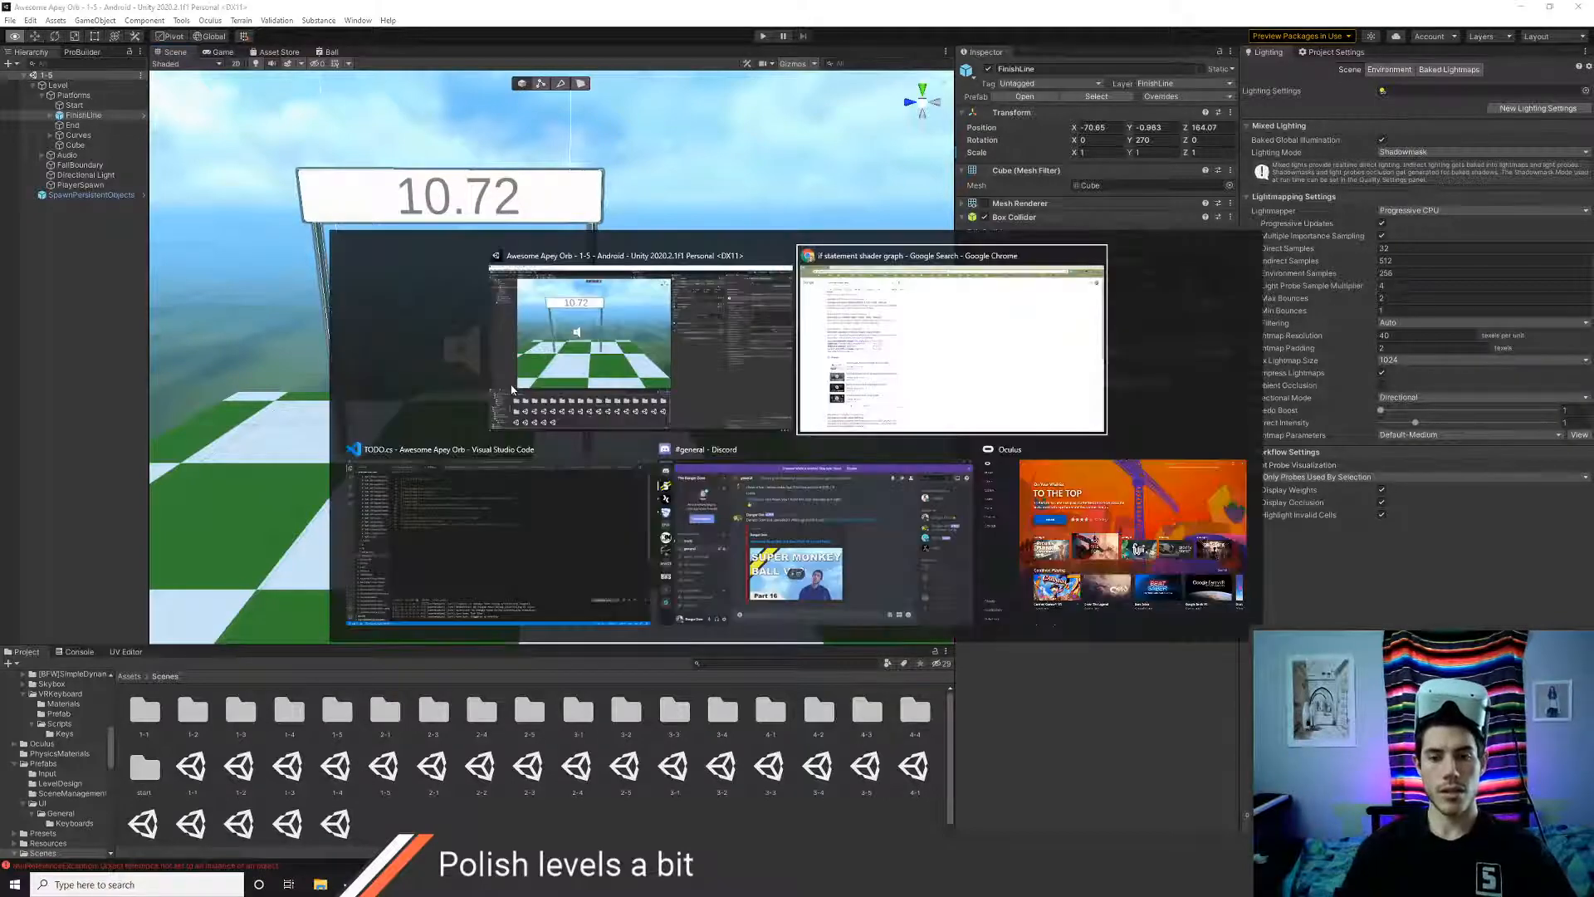
pyautogui.hotkey('ctrl', 't')
pyautogui.write('sta')
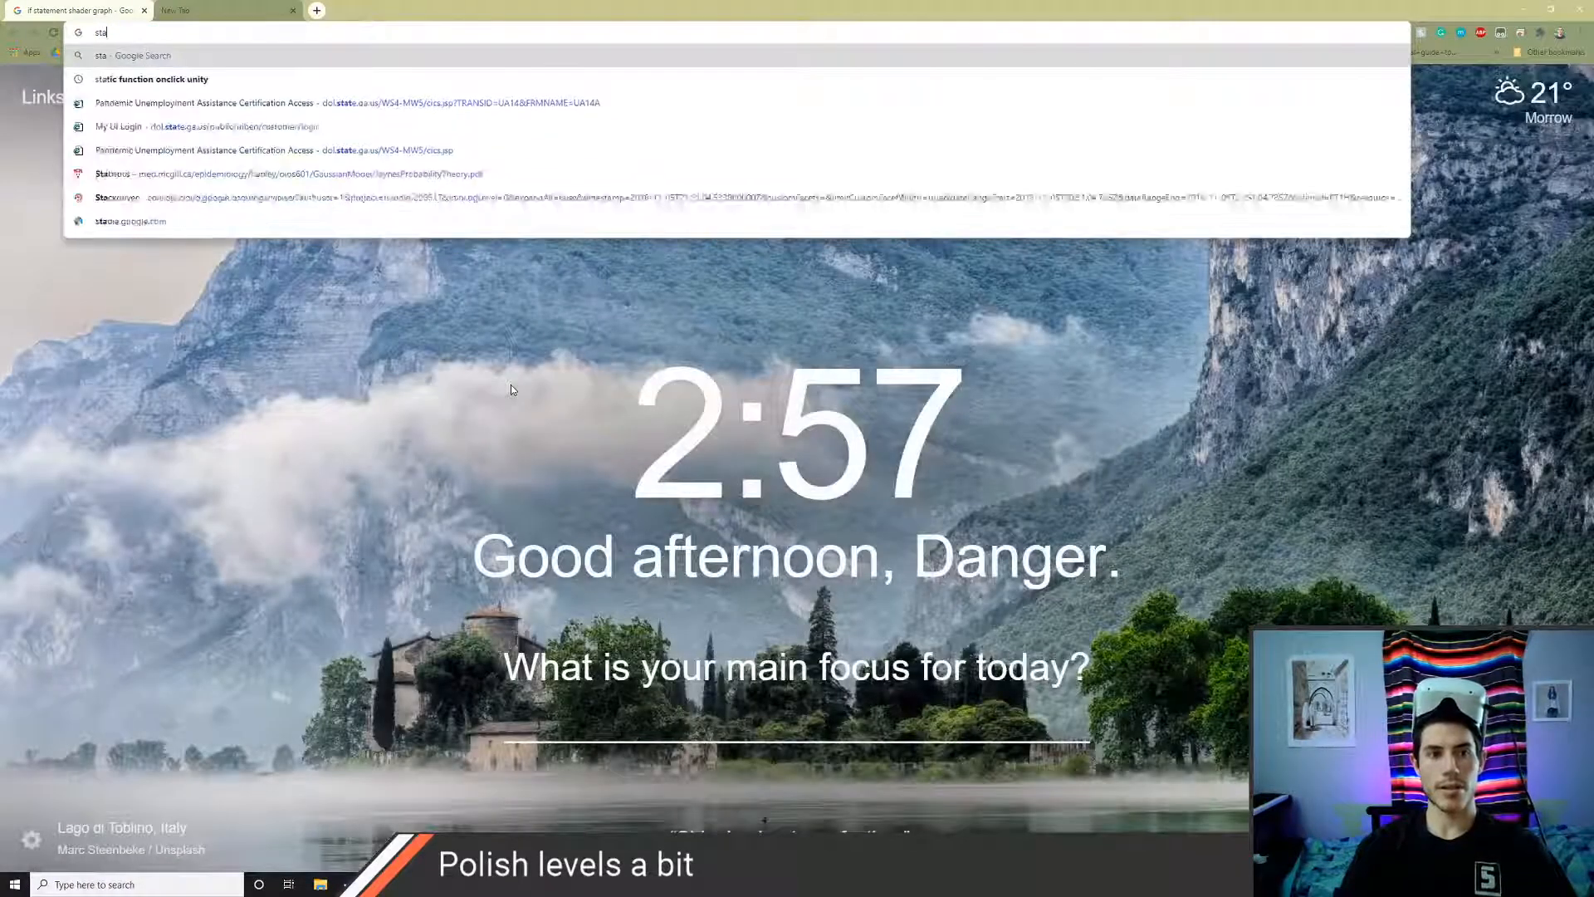
pyautogui.press('BackSpace')
pyautogui.press('BackSpace')
pyautogui.press('BackSpace')
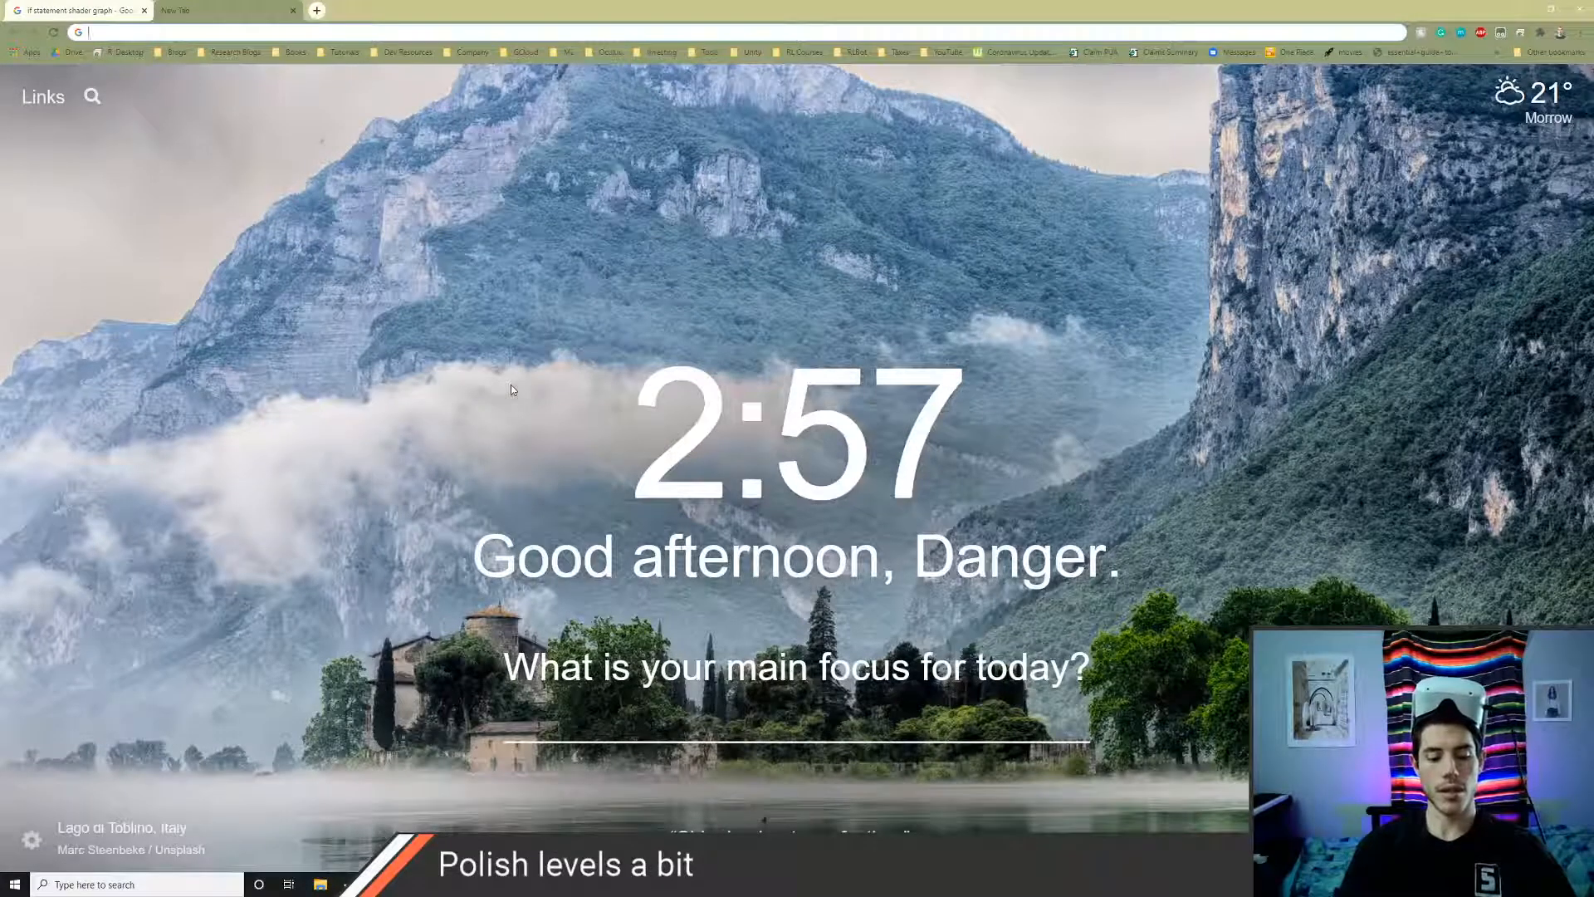
pyautogui.write('sol 5')
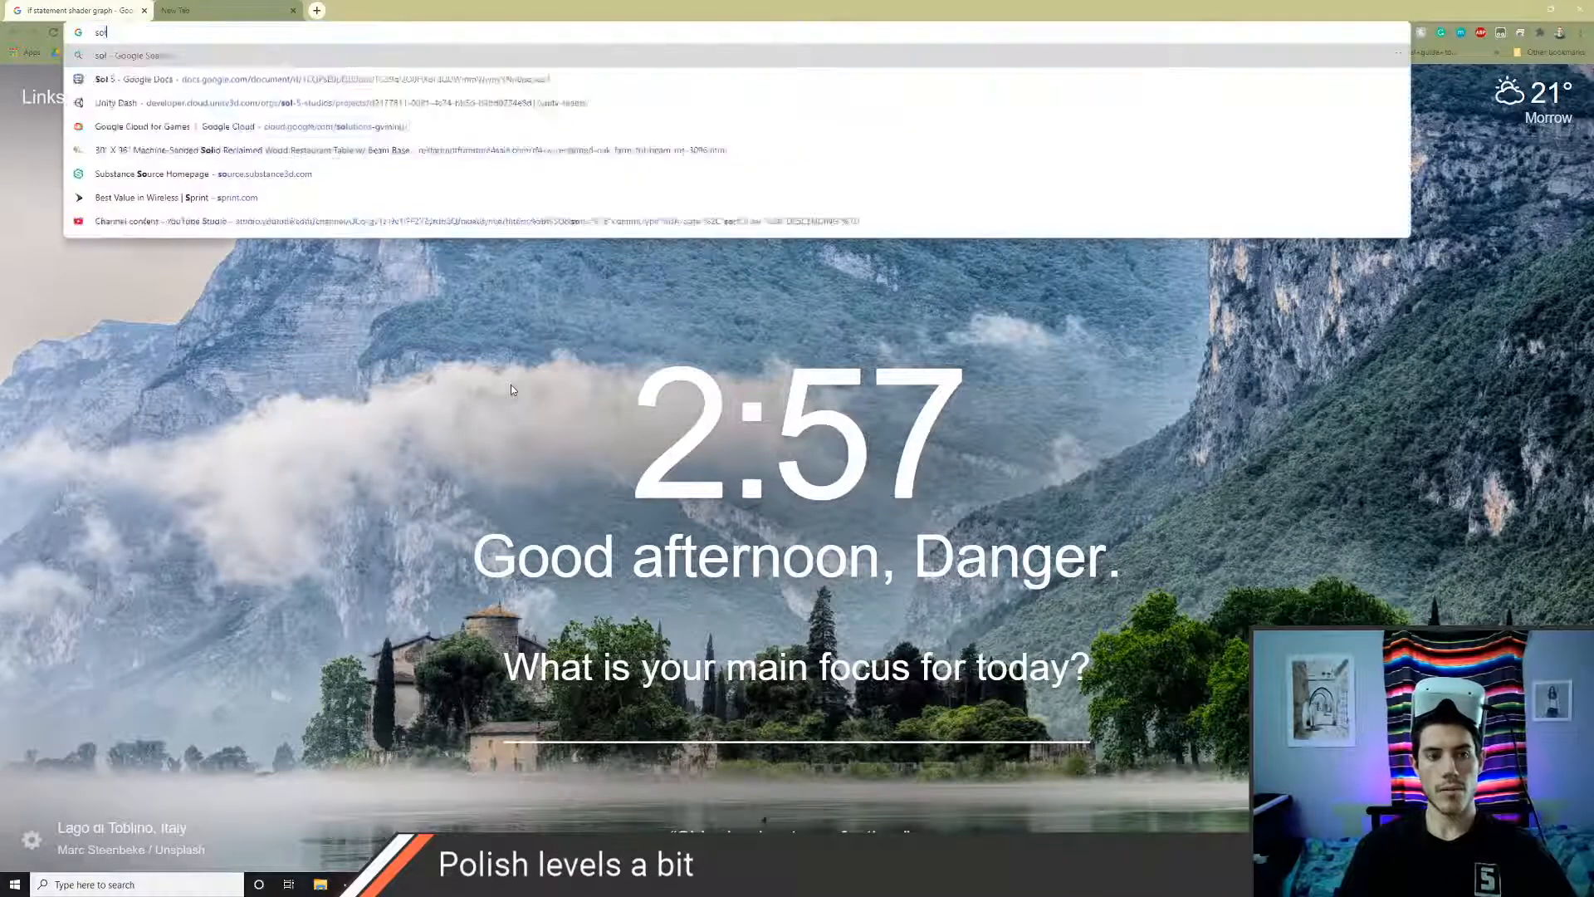
pyautogui.press('Down')
pyautogui.press('Down')
pyautogui.press('Down')
pyautogui.press('Down')
pyautogui.press('Down')
pyautogui.press('Down')
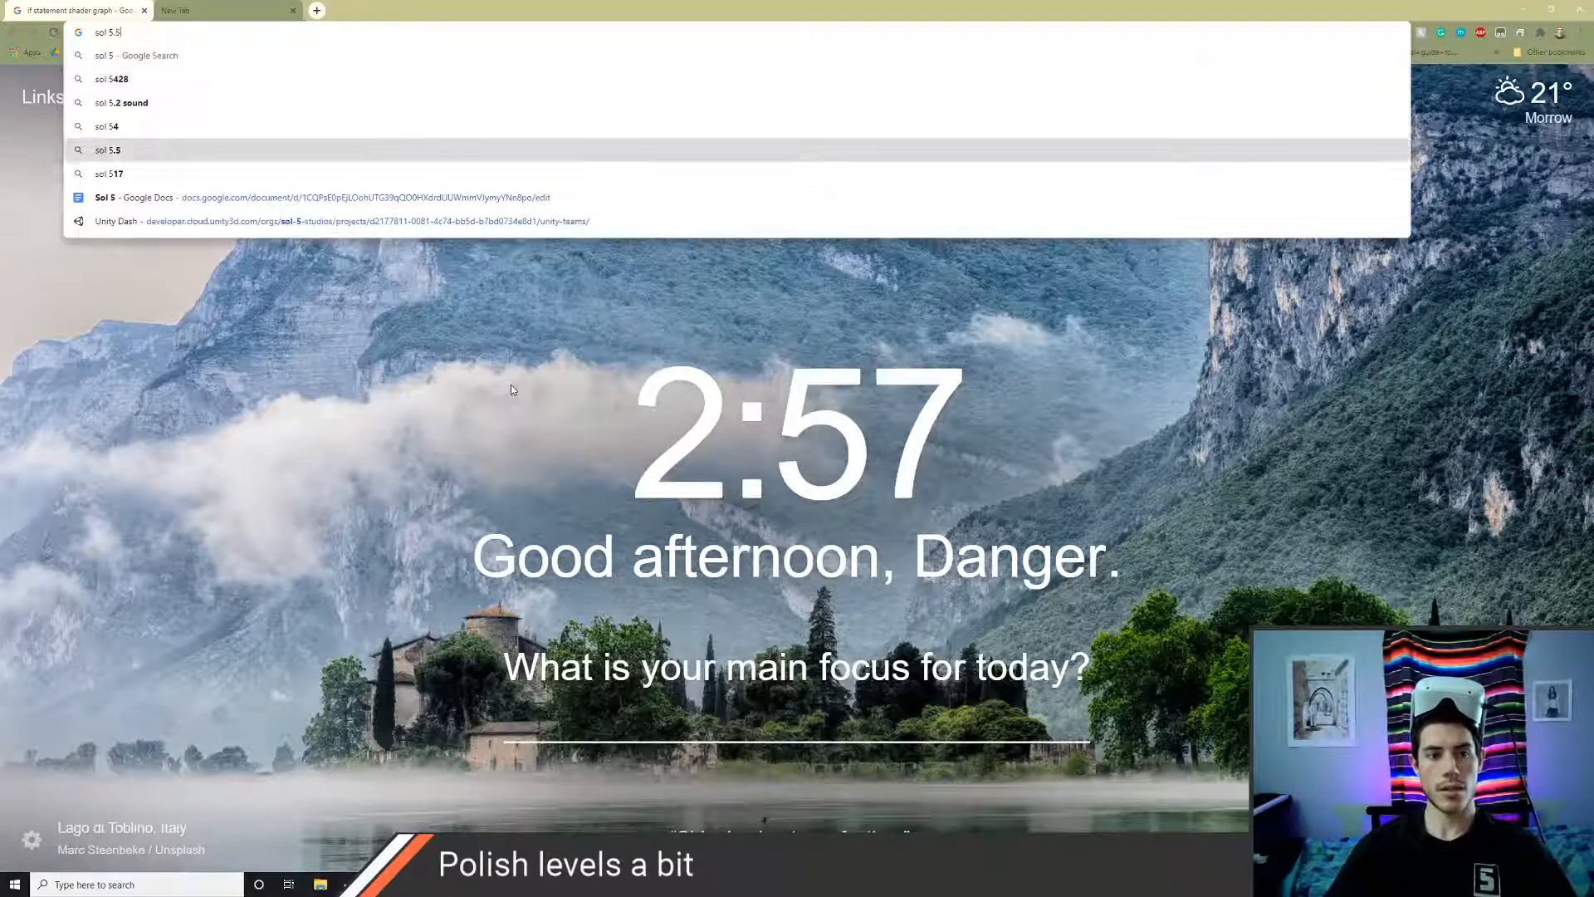
pyautogui.press('Return')
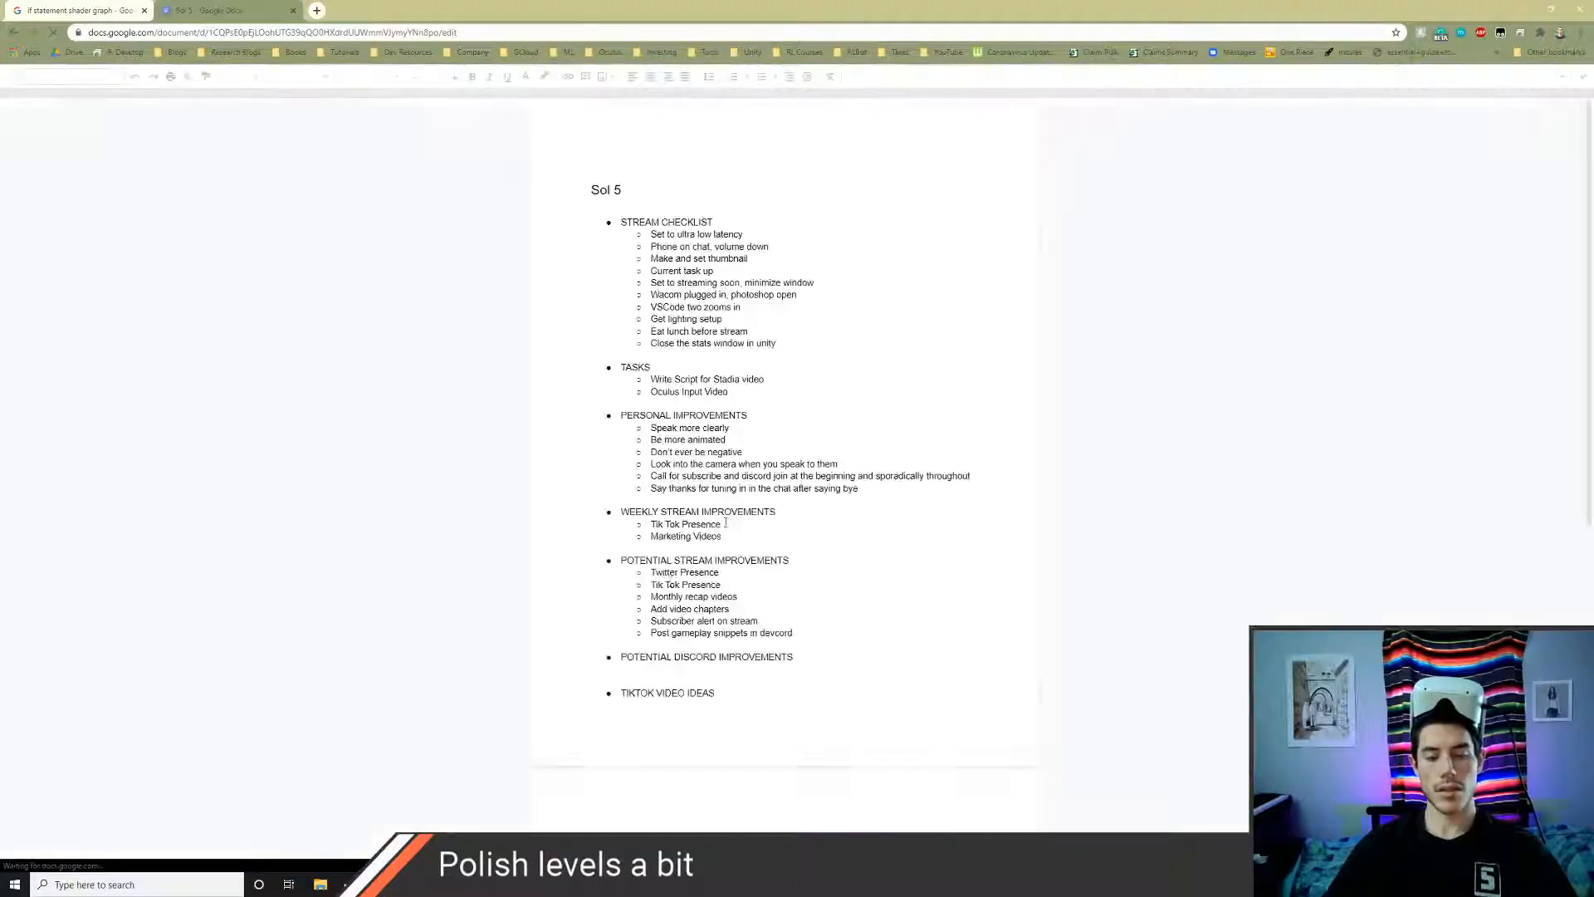
# - Add the bullet "Stuck on hand cursor - Unity" after Project Kickoff Videos in the YOUTUBE VIDEO IDEAS list
pyautogui.scroll(-4, 713, 640)
pyautogui.scroll(-2, 741, 501)
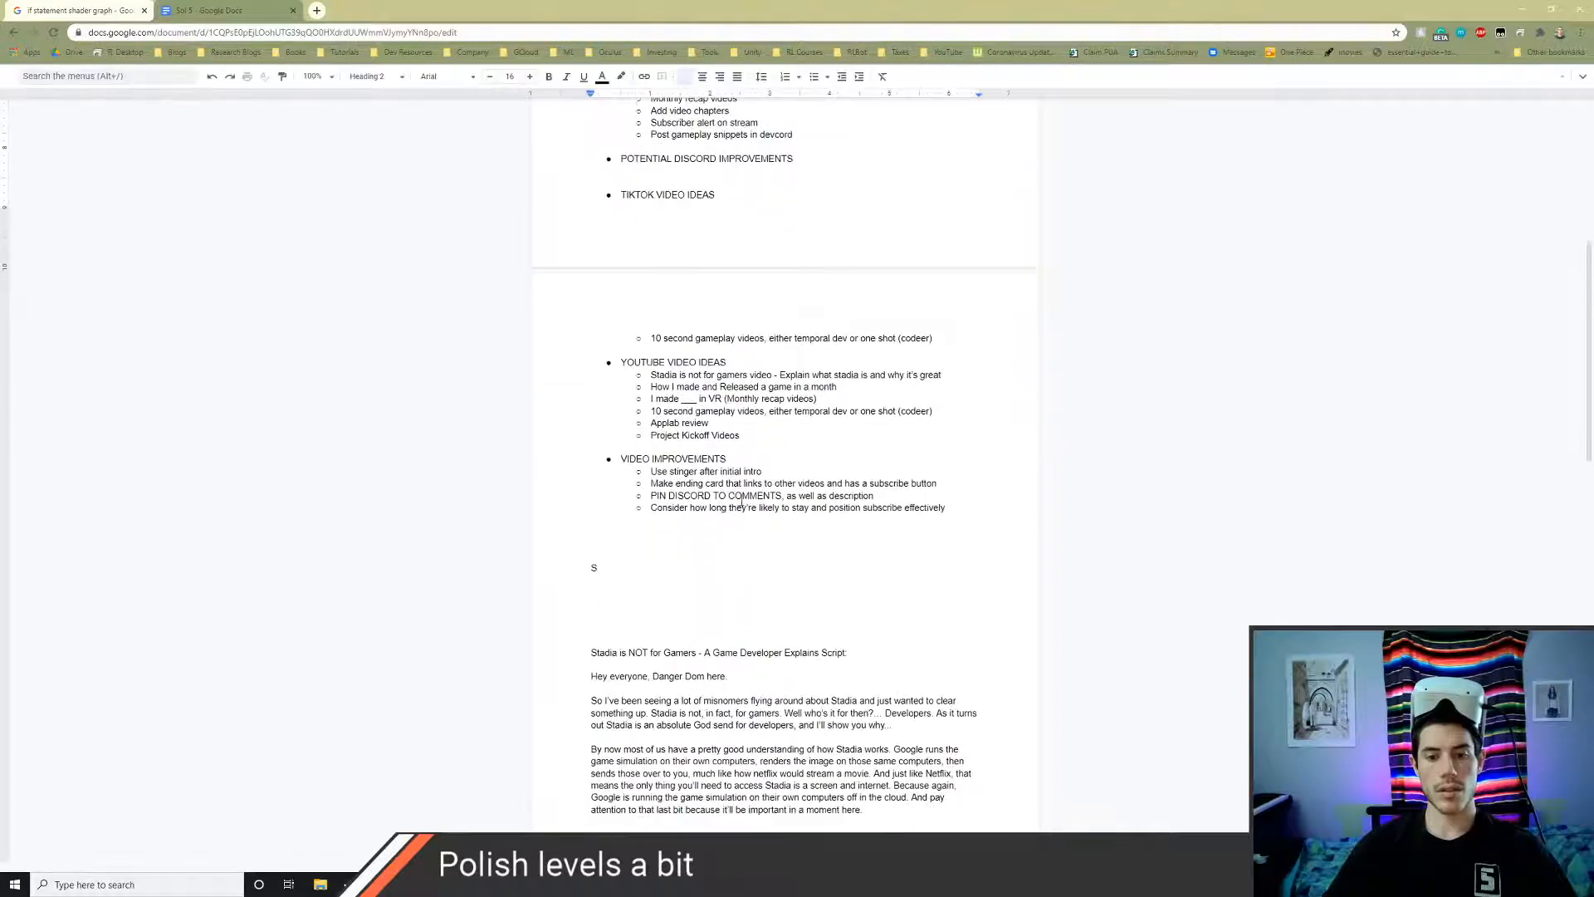
pyautogui.click(745, 433)
pyautogui.press('Return')
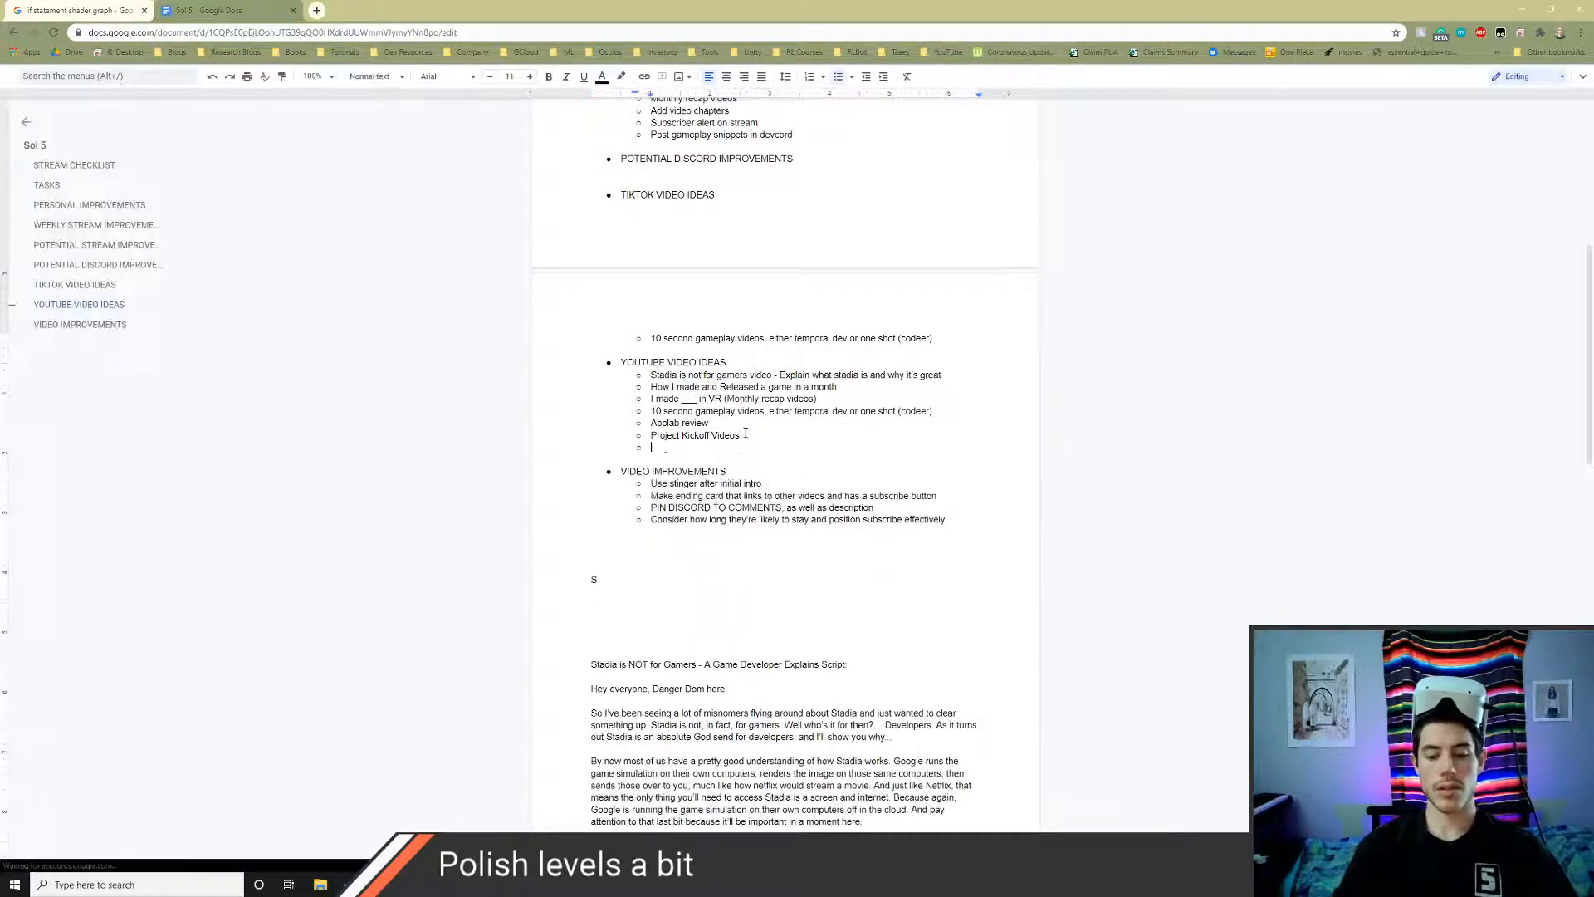
pyautogui.write('Studk on hand cur')
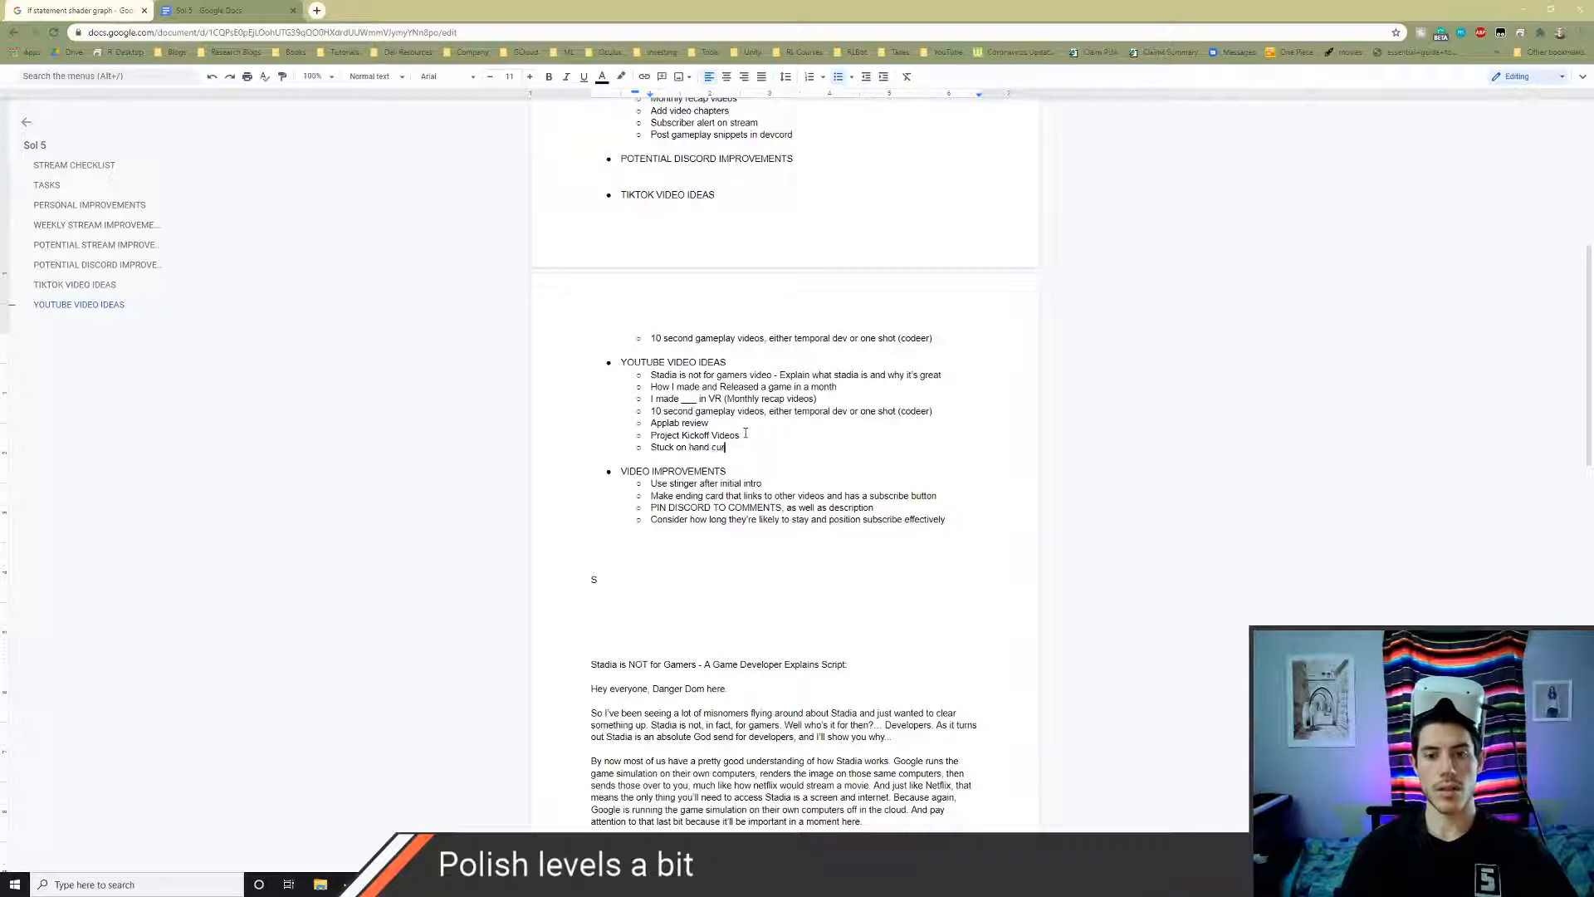
pyautogui.write('sor - Unity')
# - Switch back to Unity, play-test level 1-5 through to the finish and stop play mode
pyautogui.hotkey('alt', 'Tab')
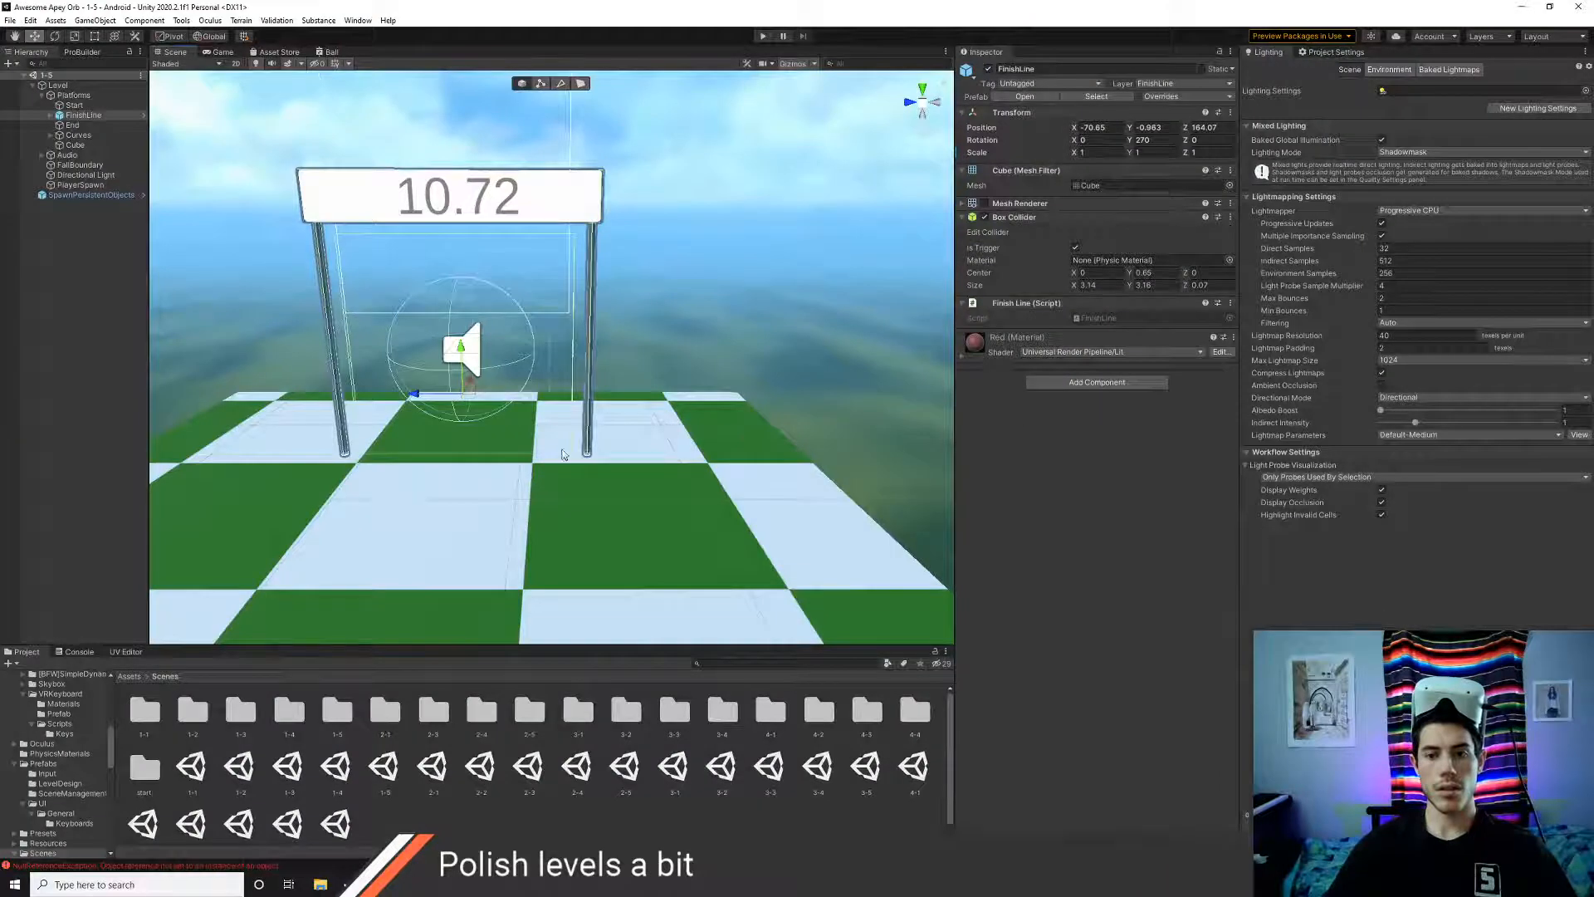
pyautogui.scroll(-3, 563, 455)
pyautogui.moveTo(565, 461); pyautogui.dragTo(615, 460, button='middle')
pyautogui.scroll(-2, 615, 465)
pyautogui.scroll(3, 655, 401)
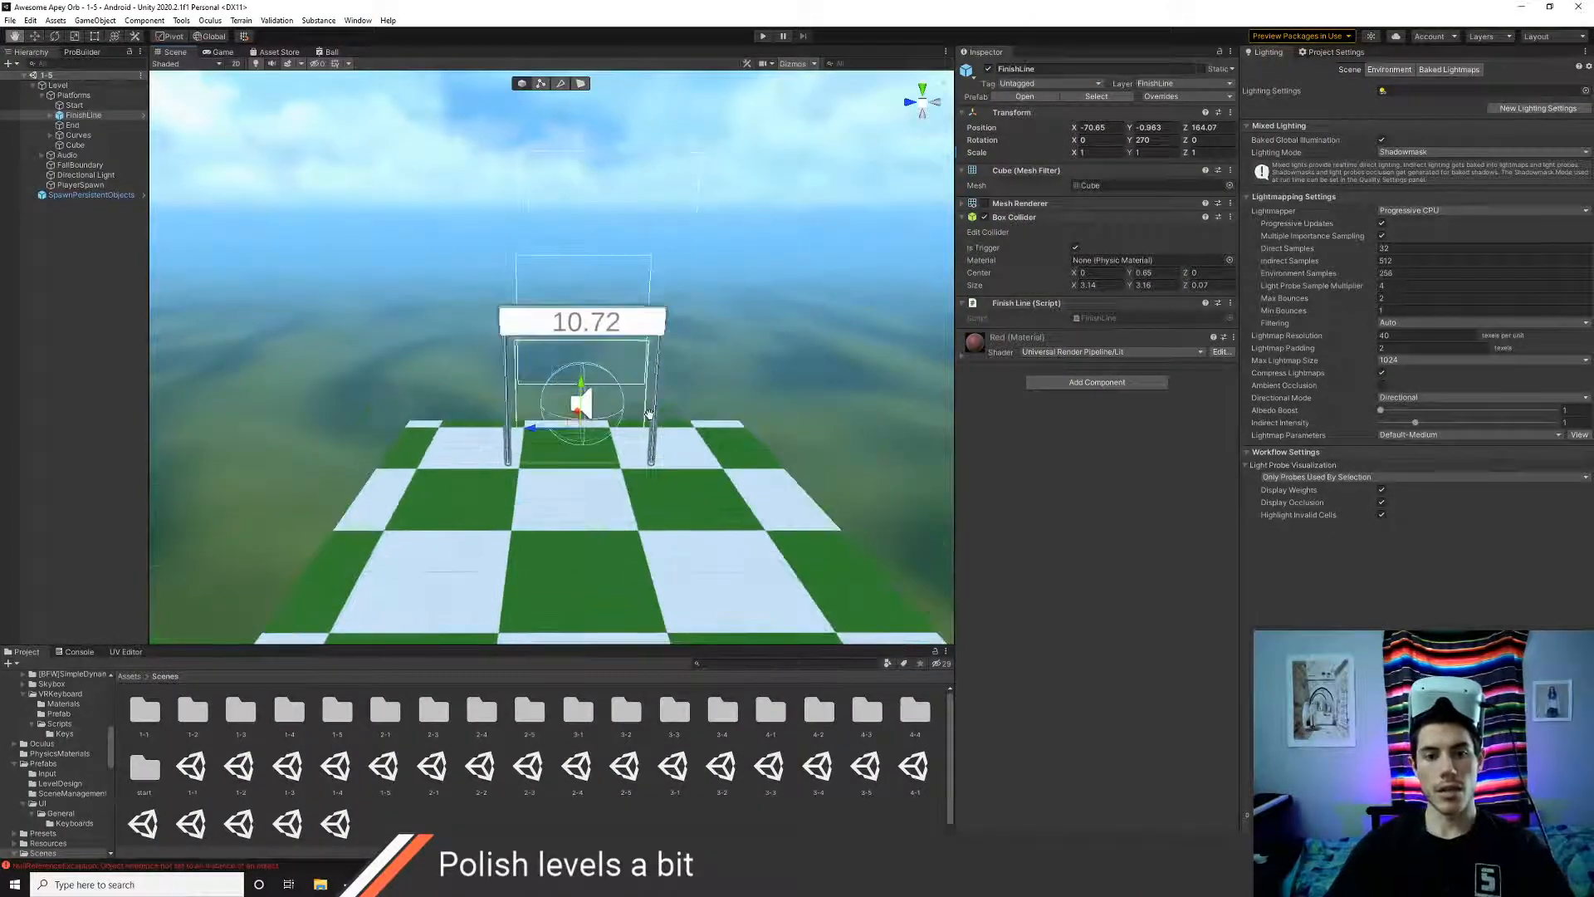
pyautogui.click(761, 36)
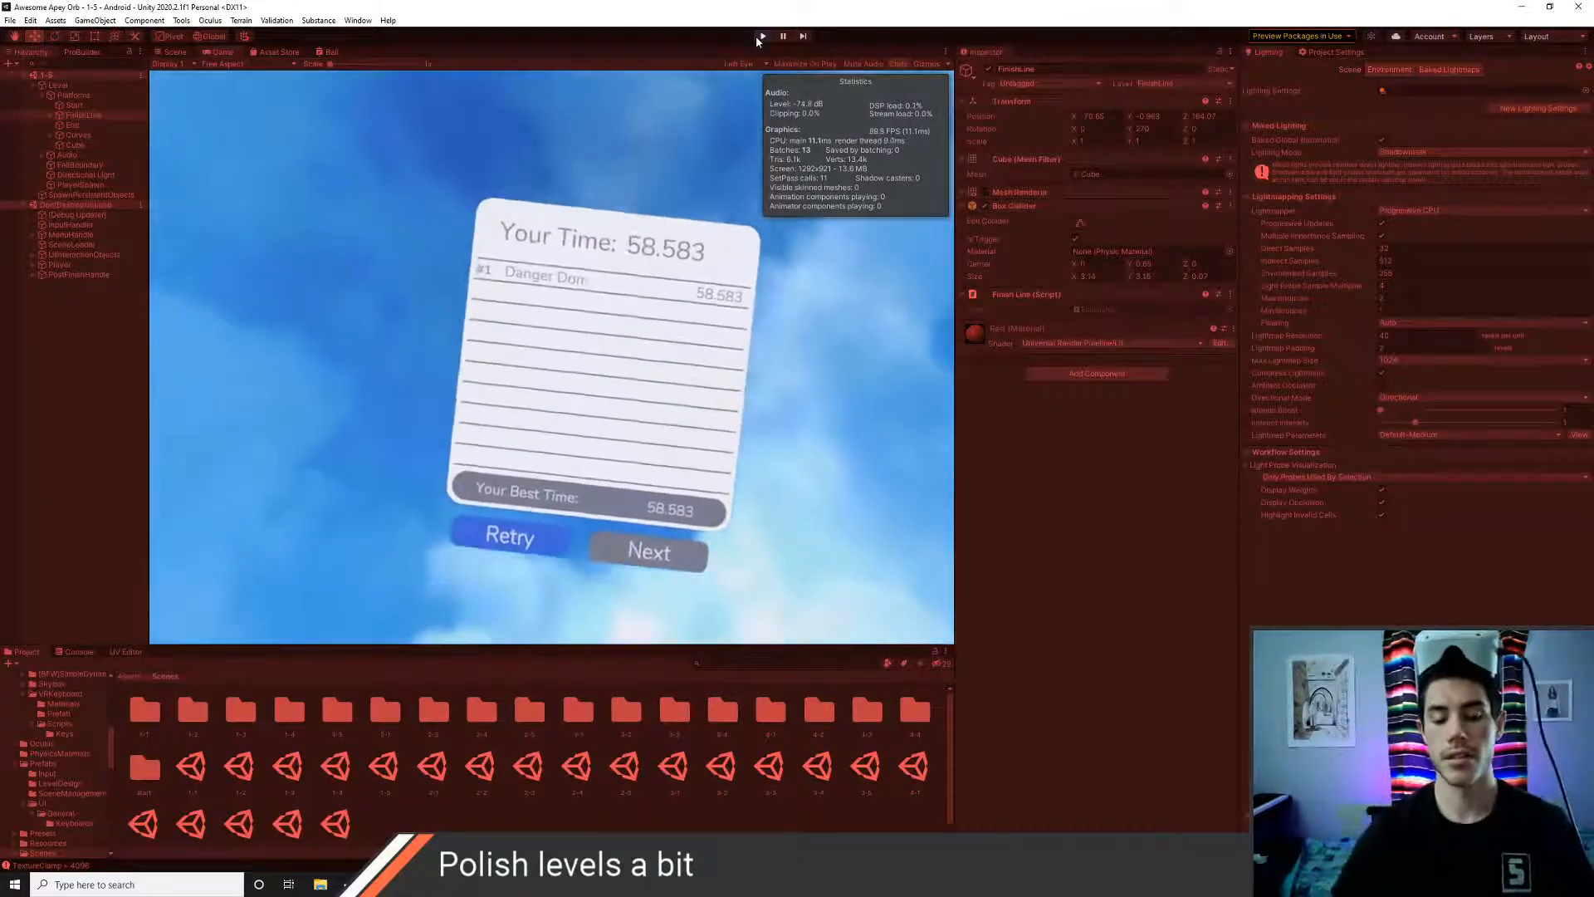
pyautogui.click(758, 38)
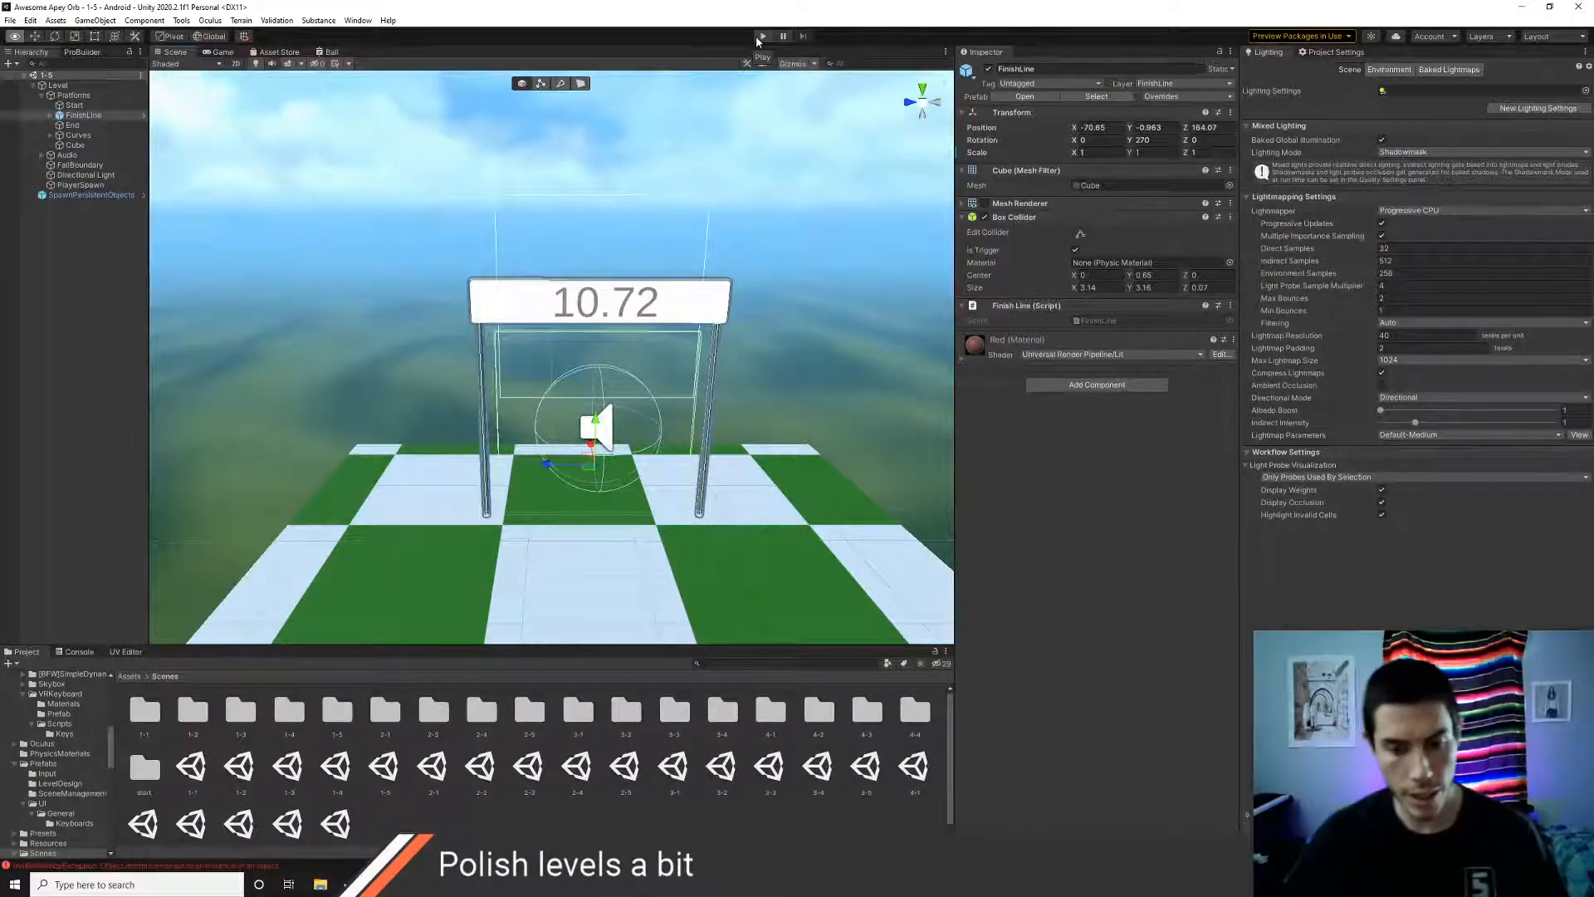
pyautogui.hotkey('alt', 'Tab')
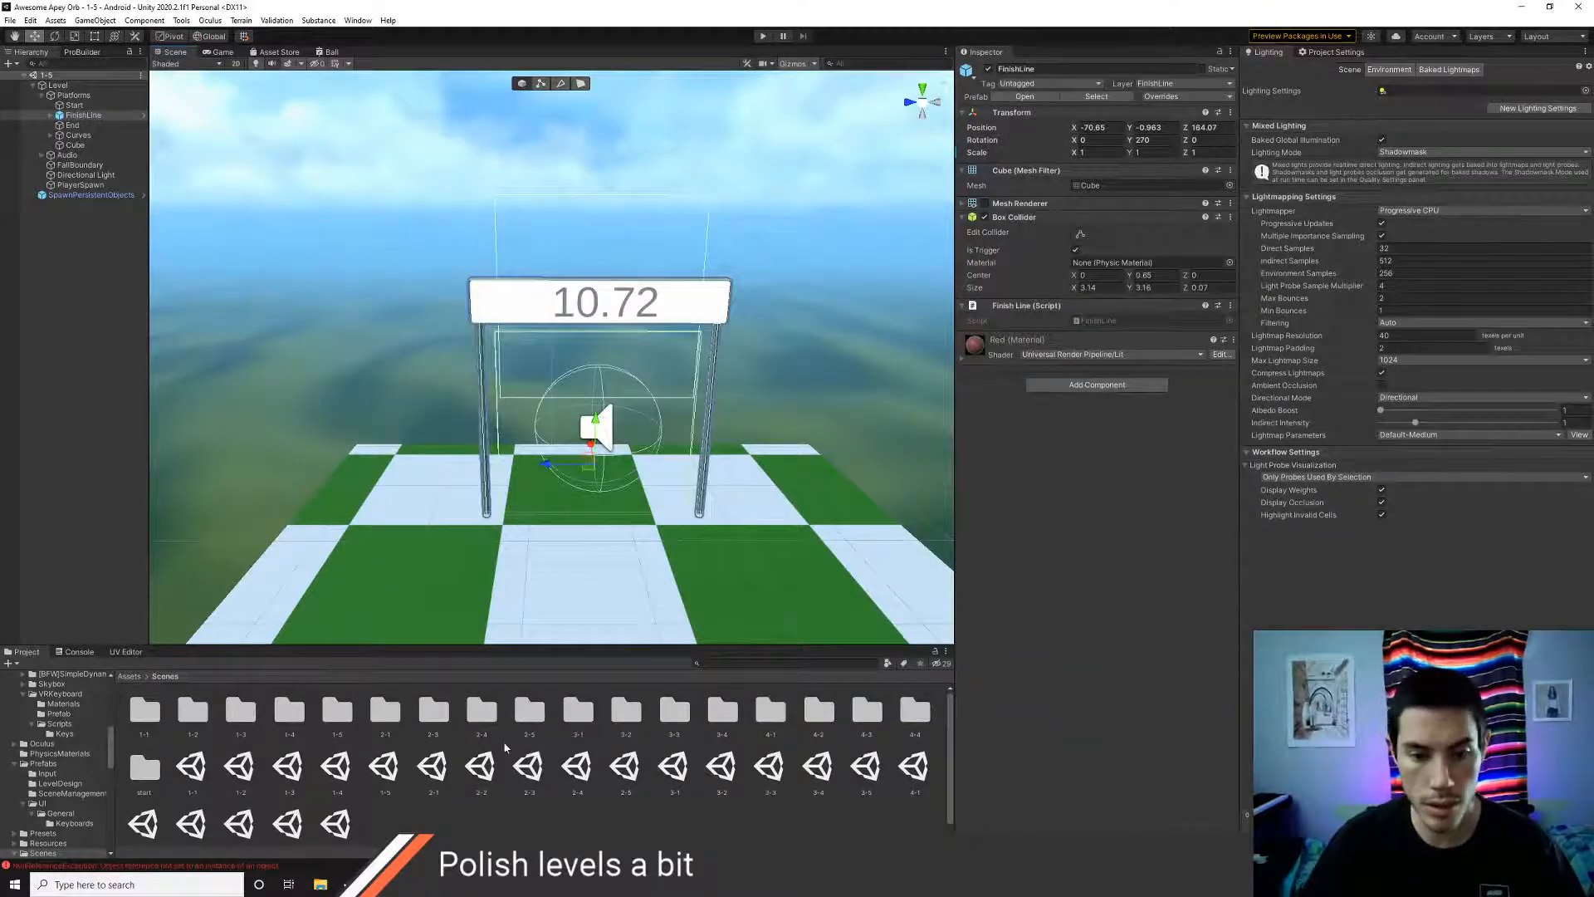
# - Open scene 2-1 and check the console messages
pyautogui.click(440, 774)
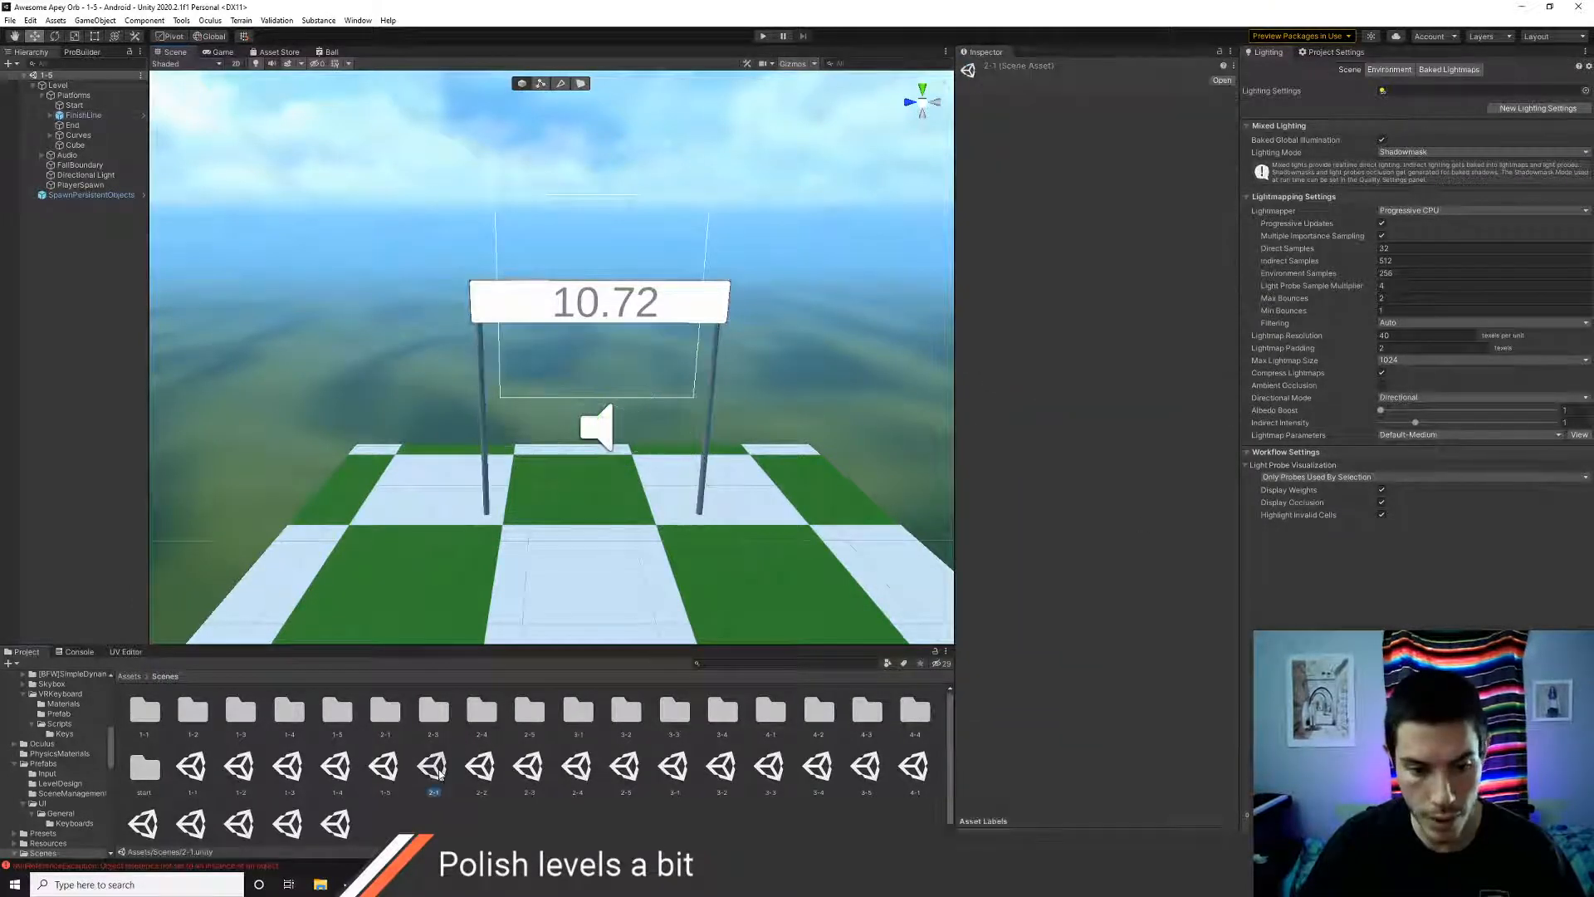
pyautogui.doubleClick(440, 774)
pyautogui.click(81, 653)
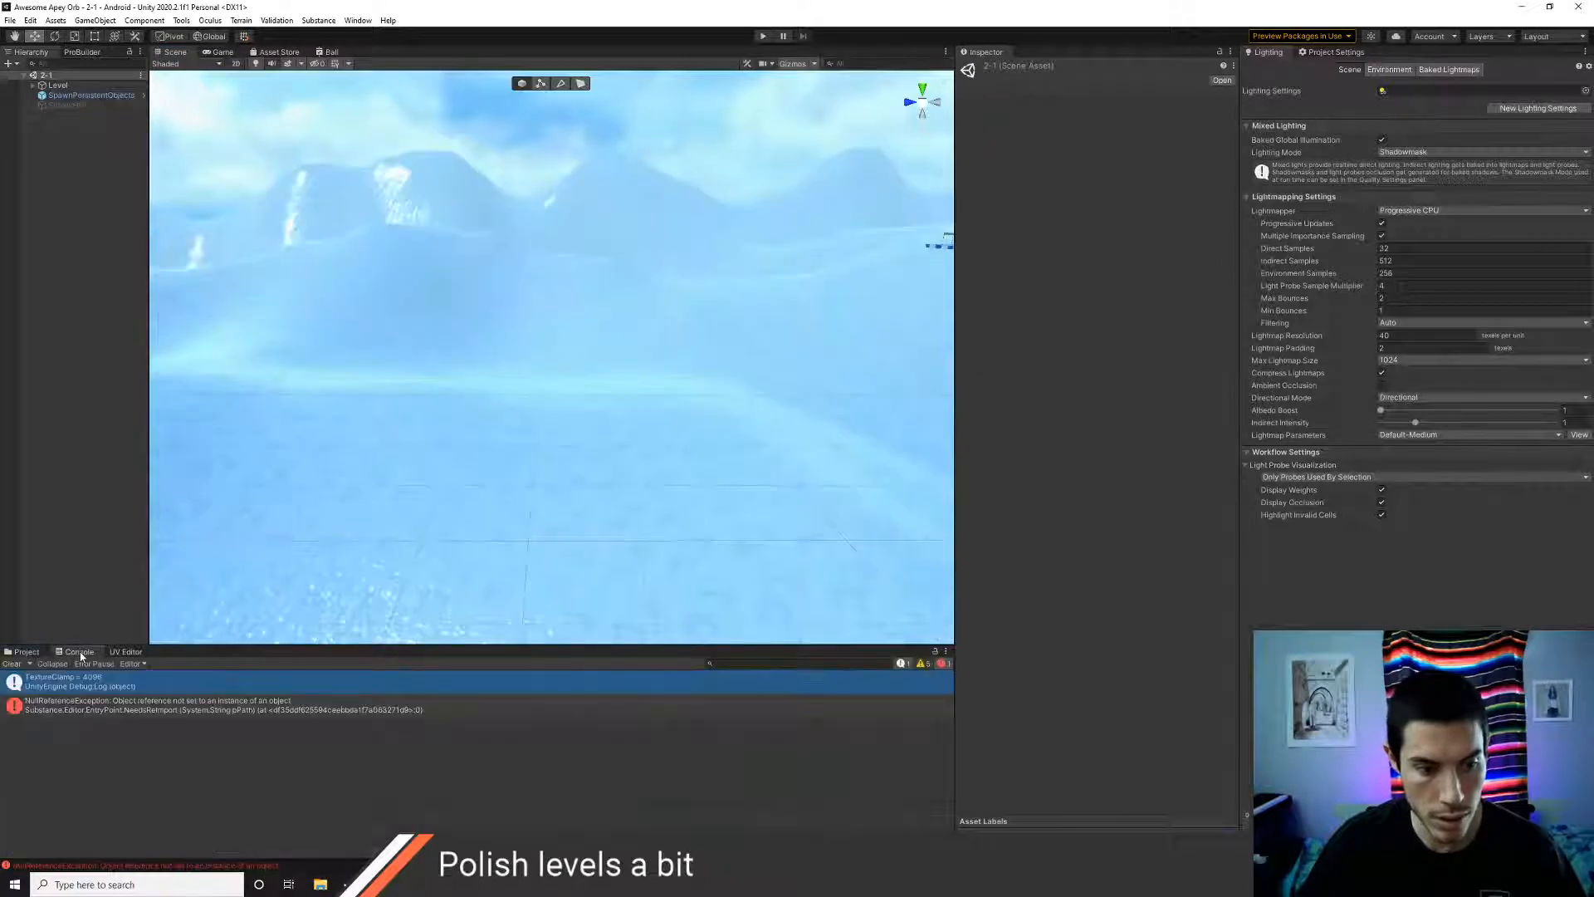
pyautogui.click(25, 652)
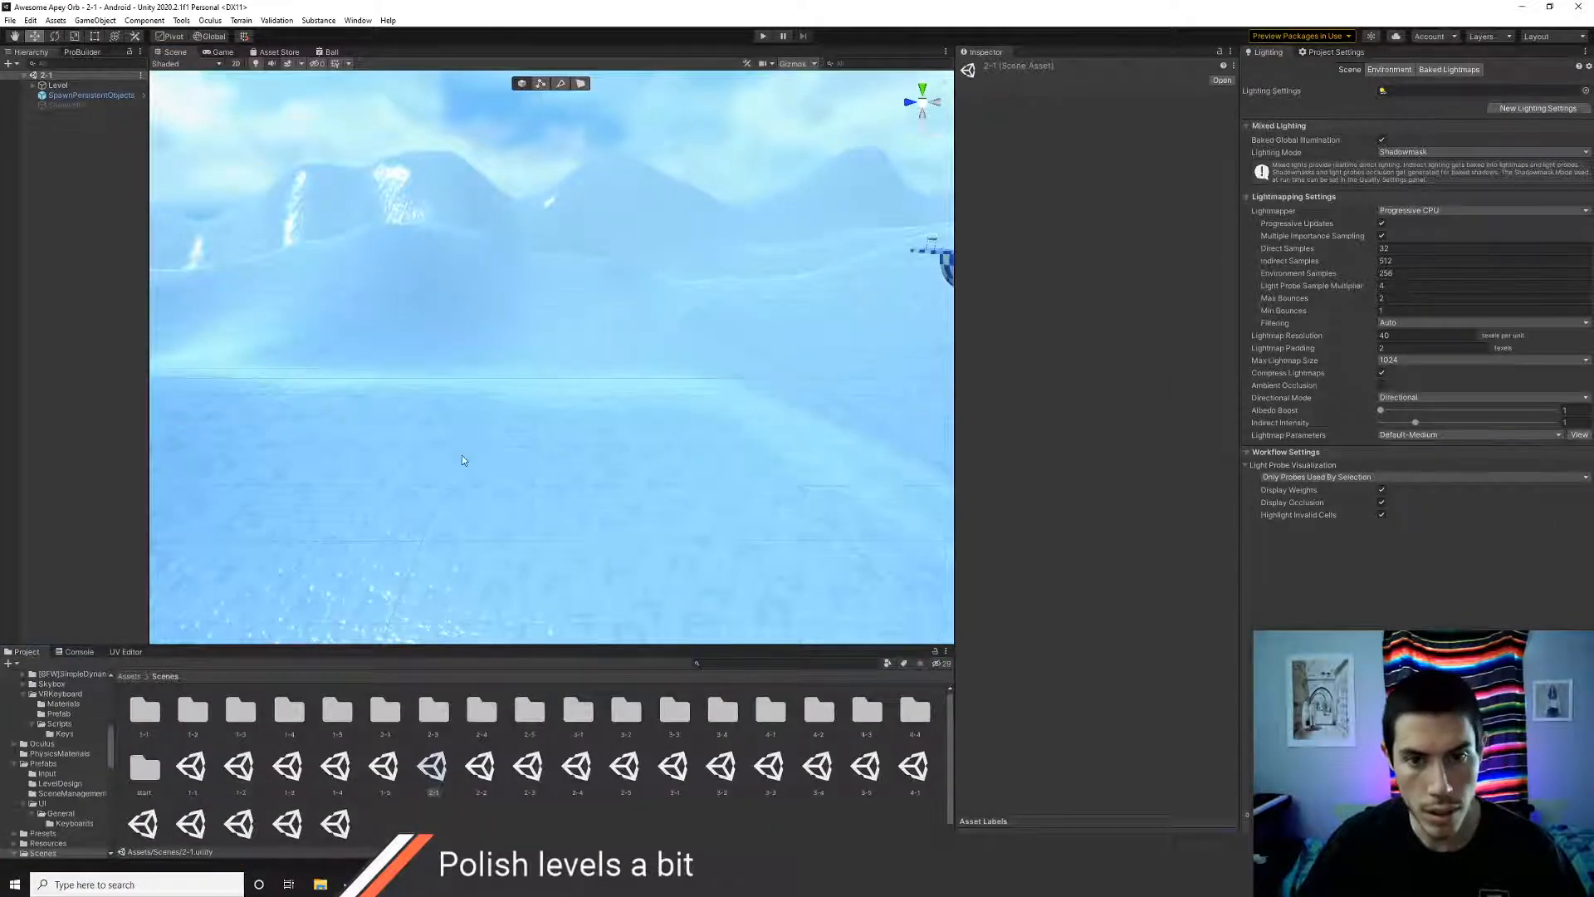
# - Raise the FinishLine in scene 2-1 so its posts rest on the platform, at a Y position of about -3.997
pyautogui.moveTo(462, 460); pyautogui.dragTo(481, 313, button='middle')
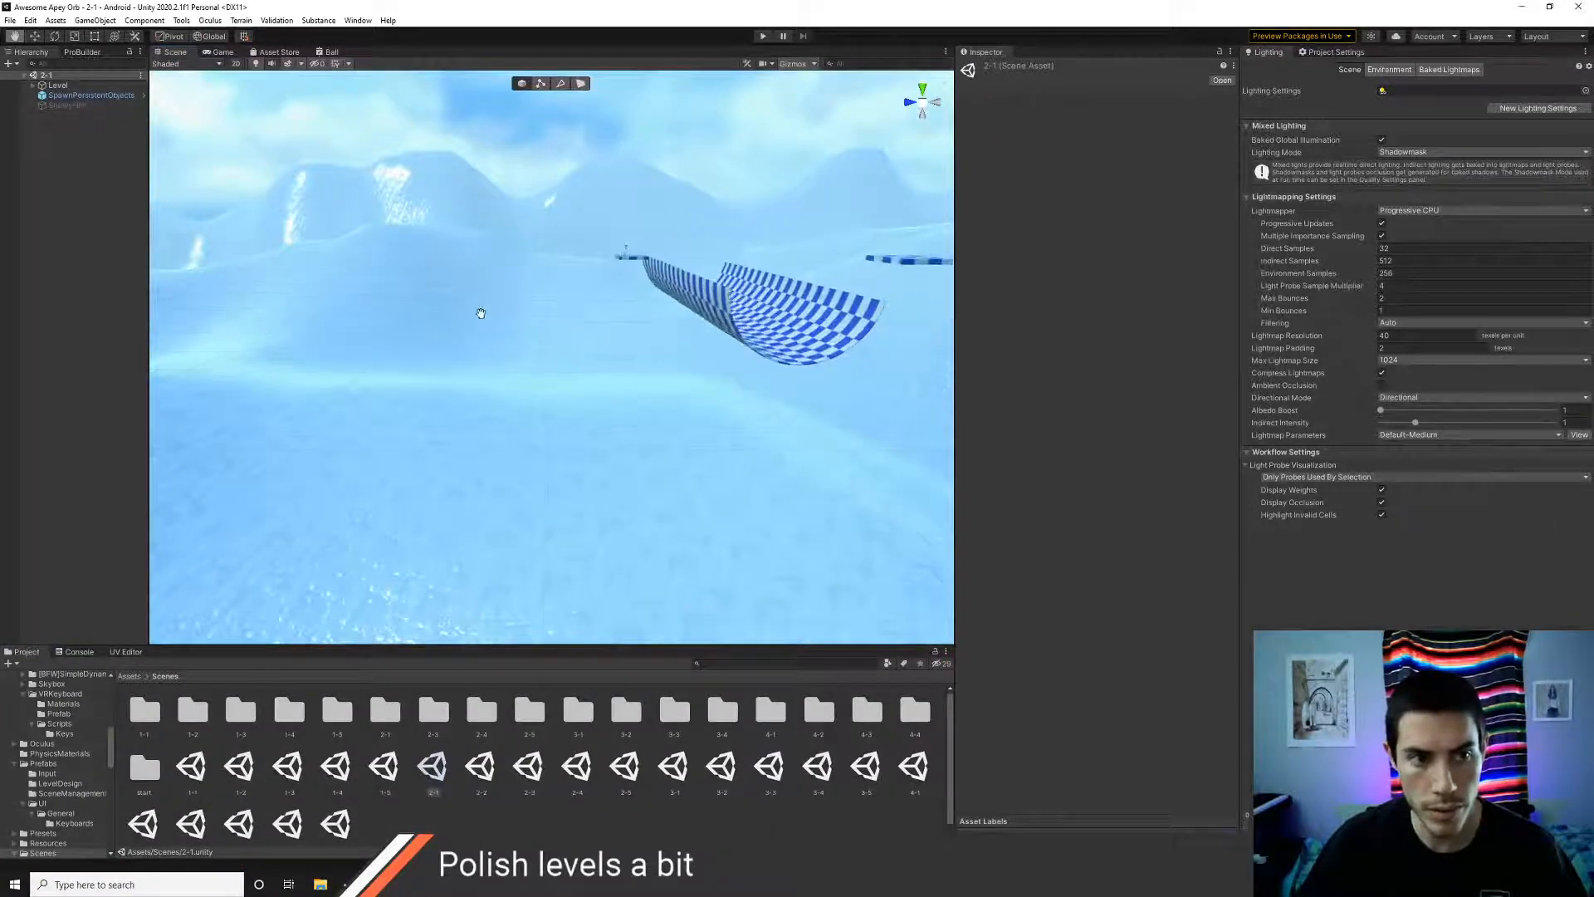
pyautogui.moveTo(697, 322); pyautogui.dragTo(486, 351, button='middle')
pyautogui.moveTo(648, 323); pyautogui.dragTo(587, 327, button='middle')
pyautogui.keyDown('alt'); pyautogui.moveTo(587, 327); pyautogui.dragTo(501, 367); pyautogui.keyUp('alt')
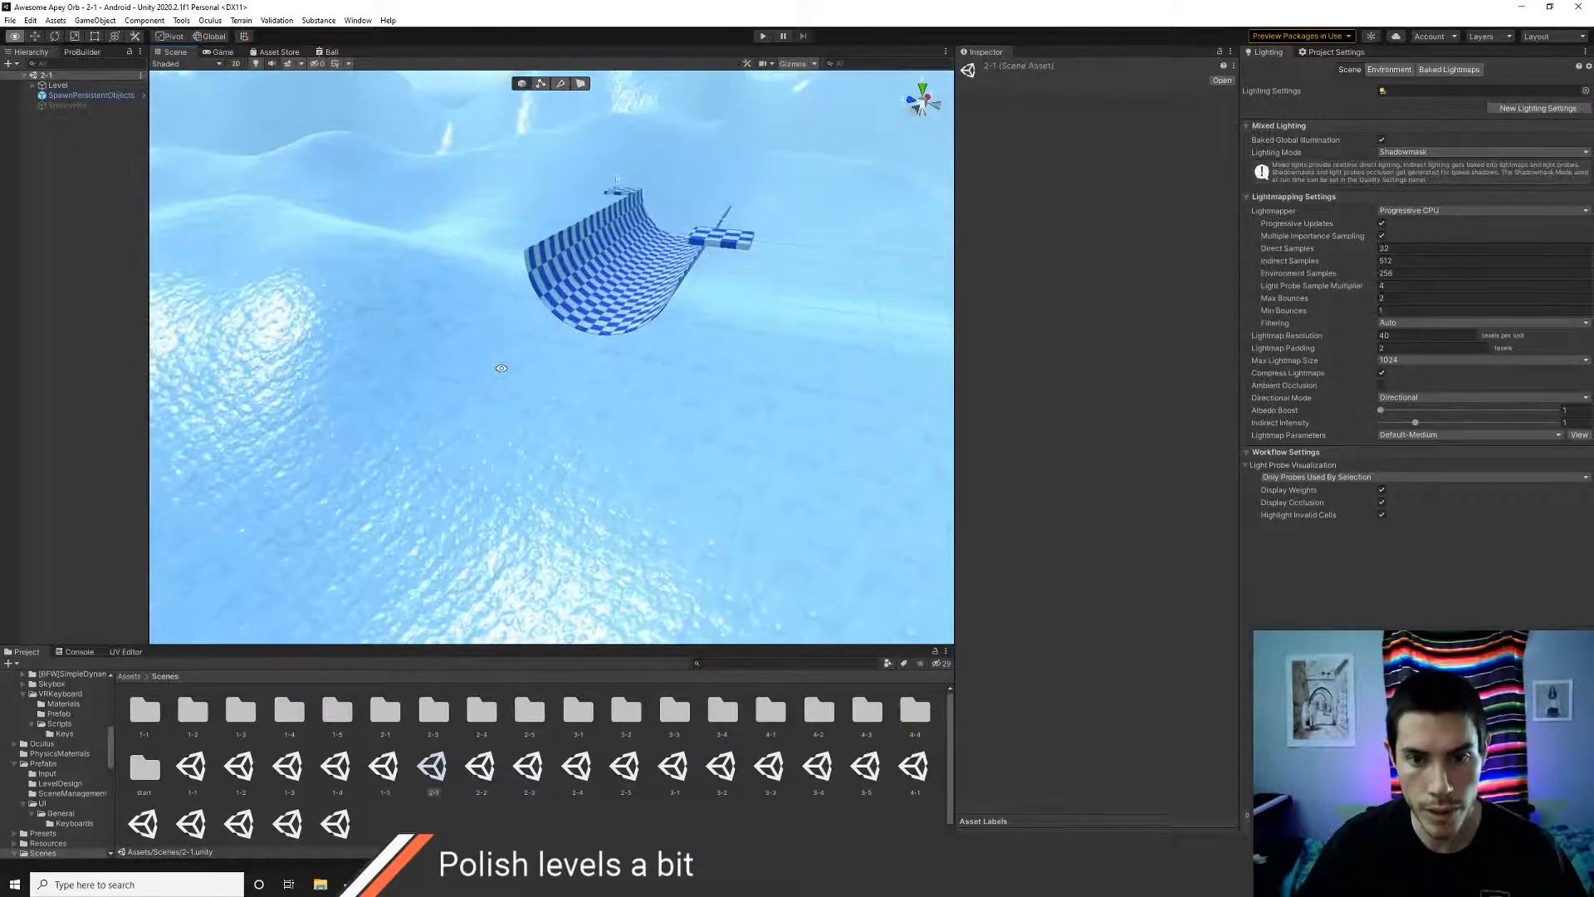
pyautogui.click(32, 84)
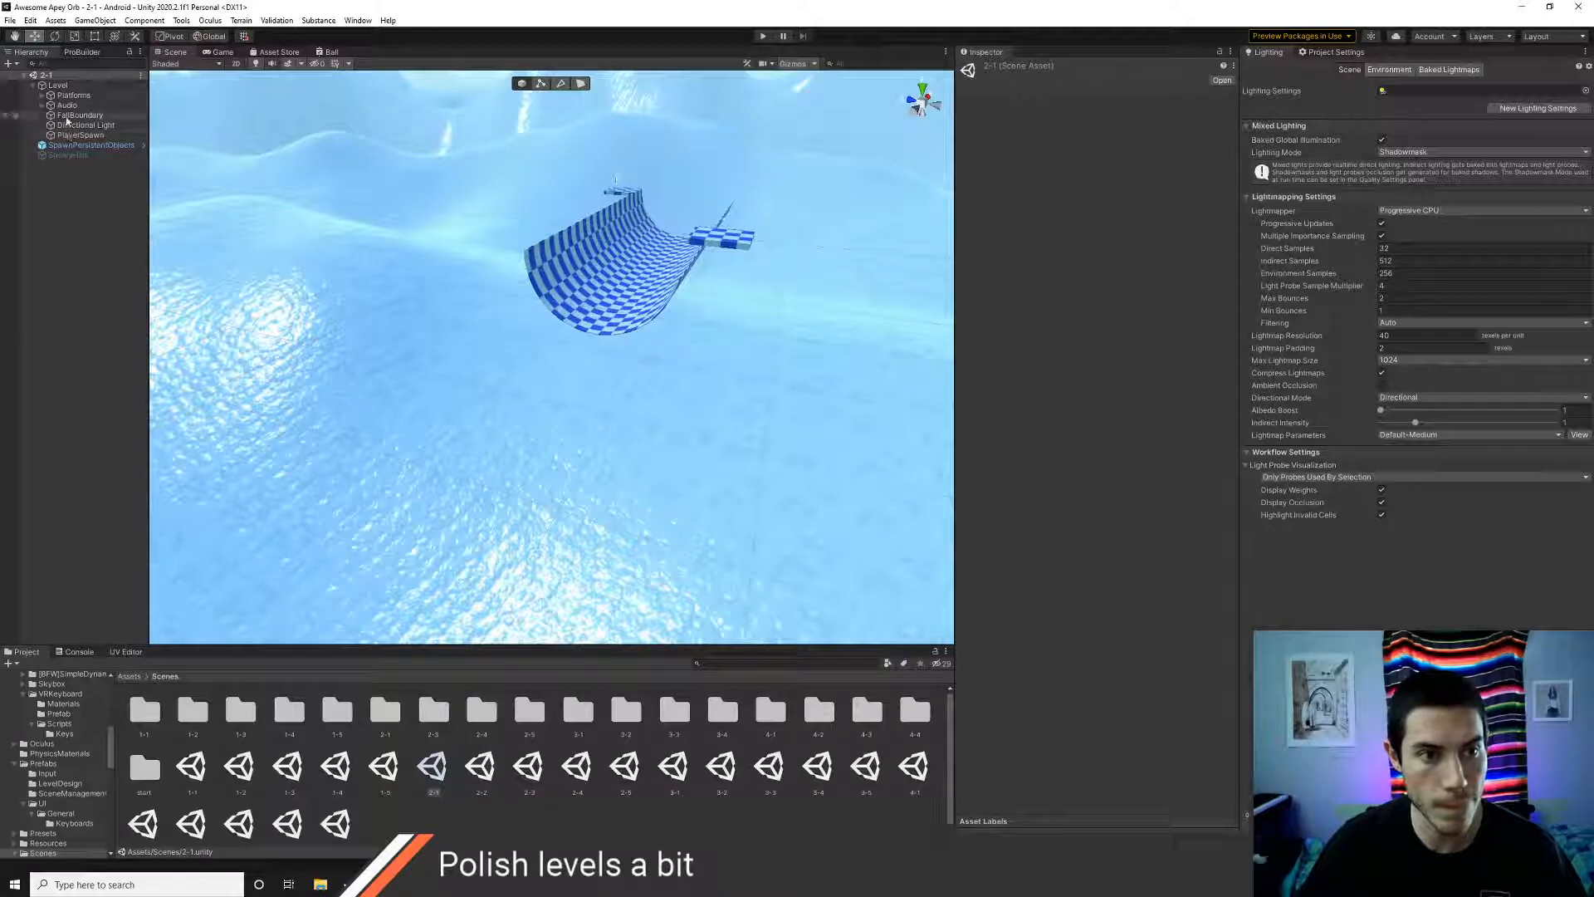
pyautogui.click(42, 95)
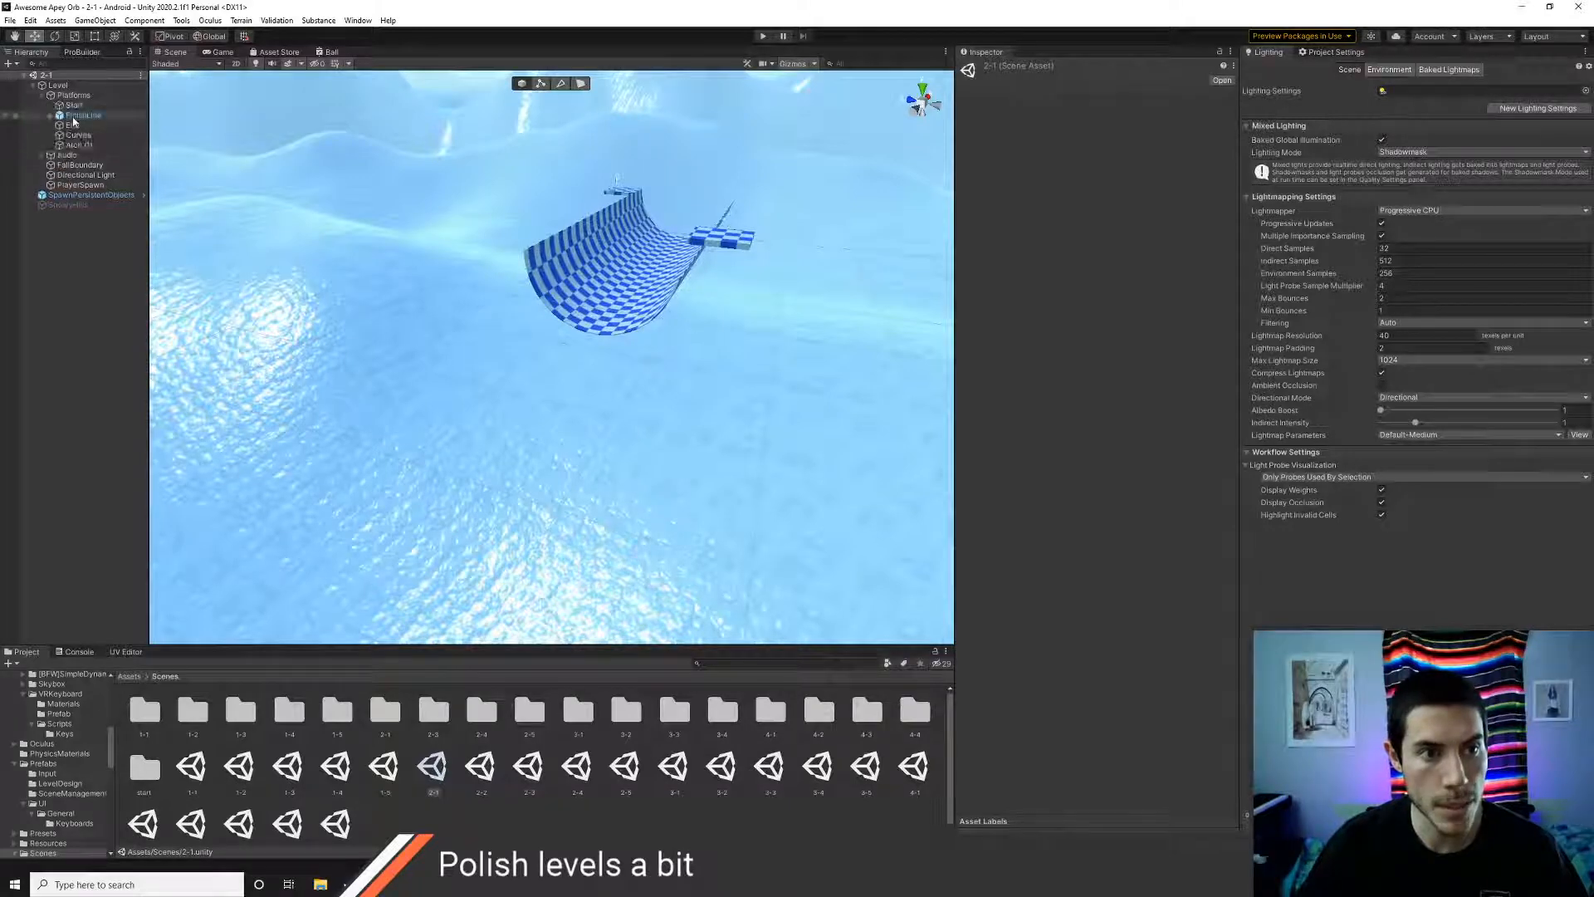
pyautogui.doubleClick(75, 115)
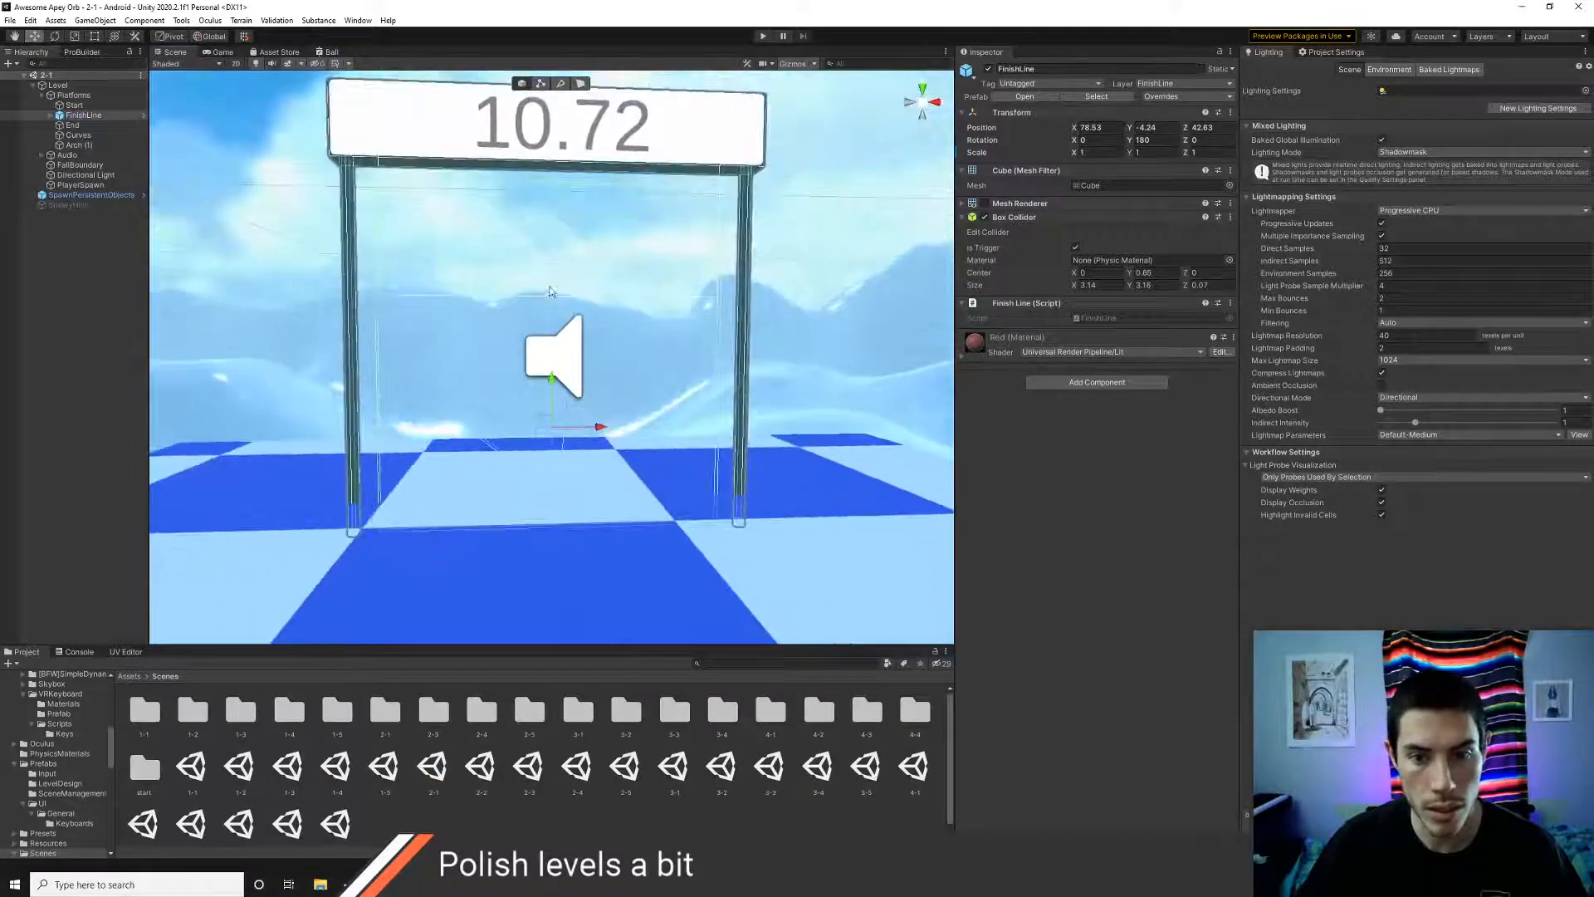
pyautogui.moveTo(556, 382); pyautogui.dragTo(555, 357)
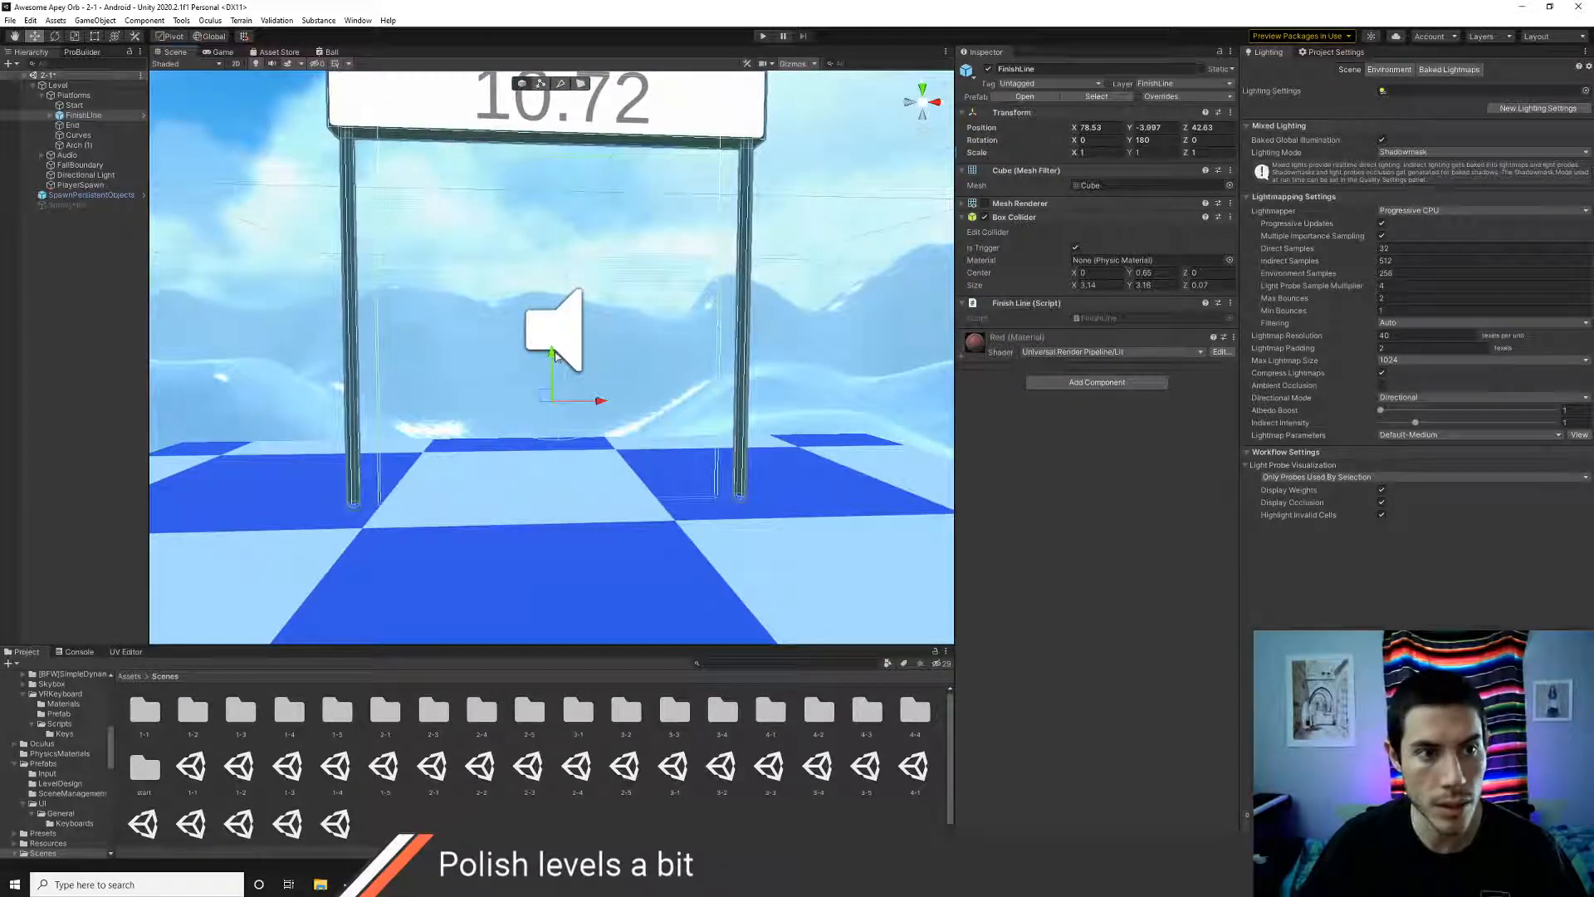
# - Play-test level 2-1 through to the finish and stop play mode
pyautogui.click(761, 36)
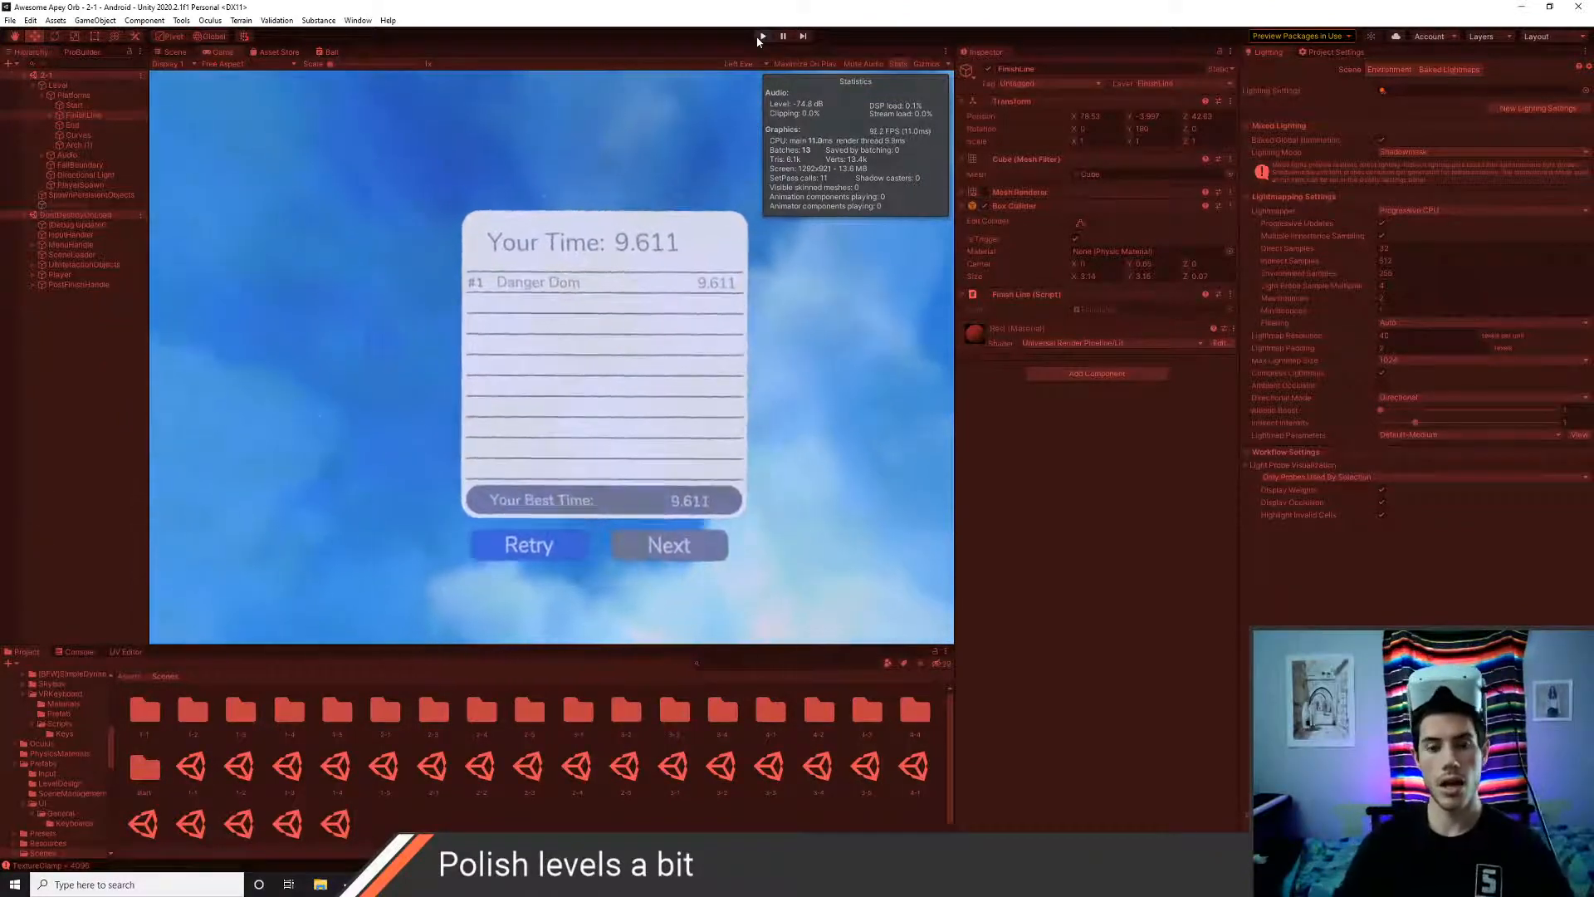
pyautogui.click(762, 36)
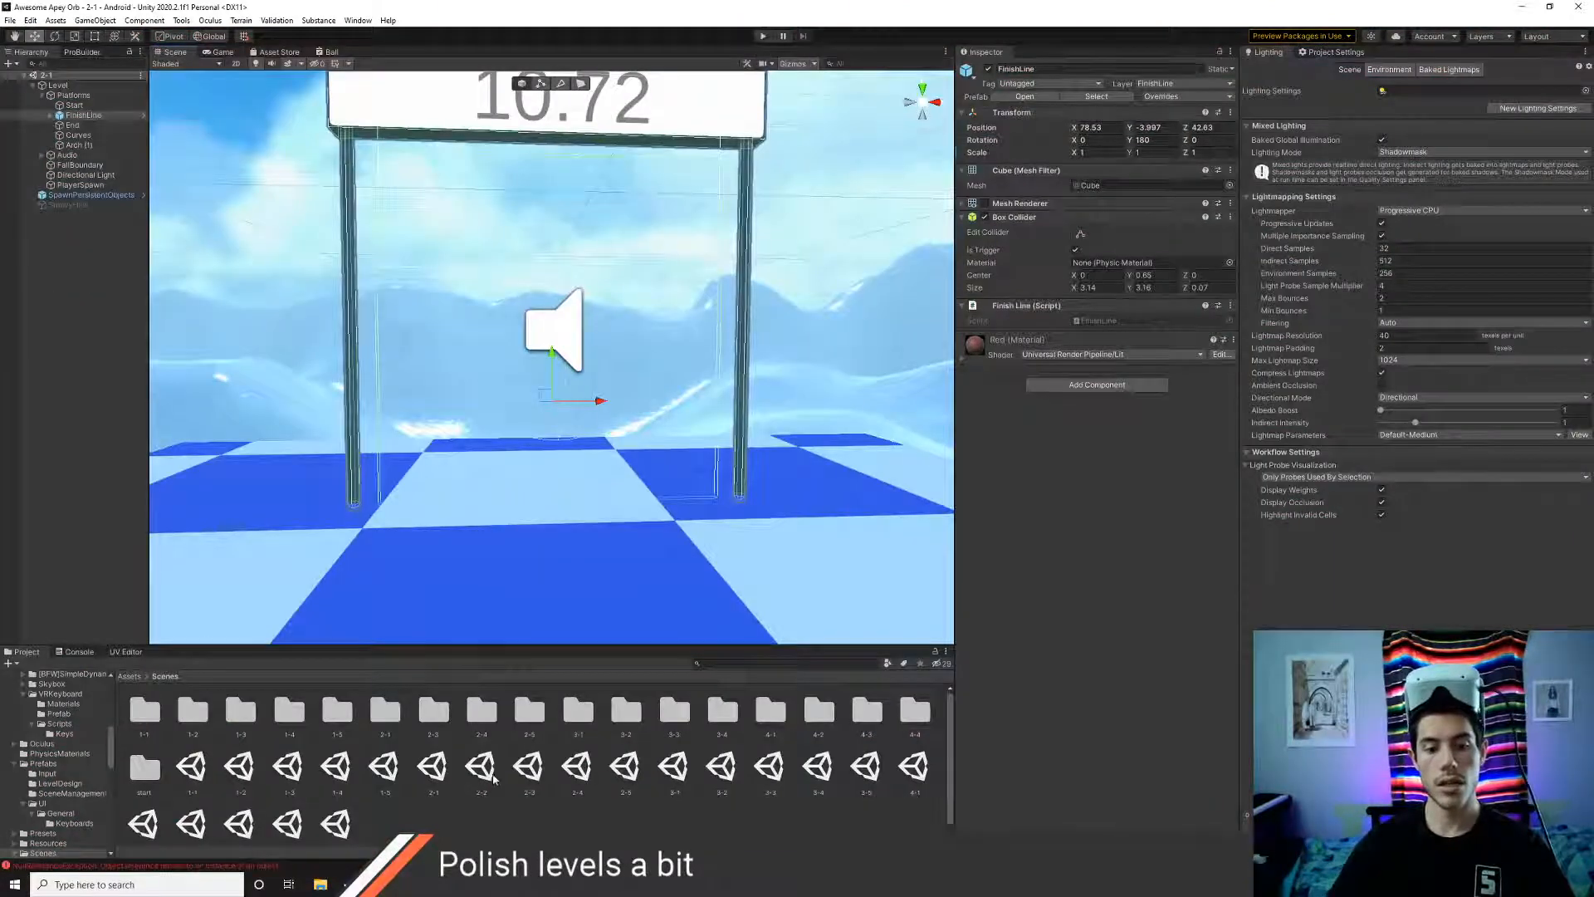
# - Open scene 2-2 and lower its FinishLine slightly, to a Y position of about 31.585
pyautogui.doubleClick(482, 768)
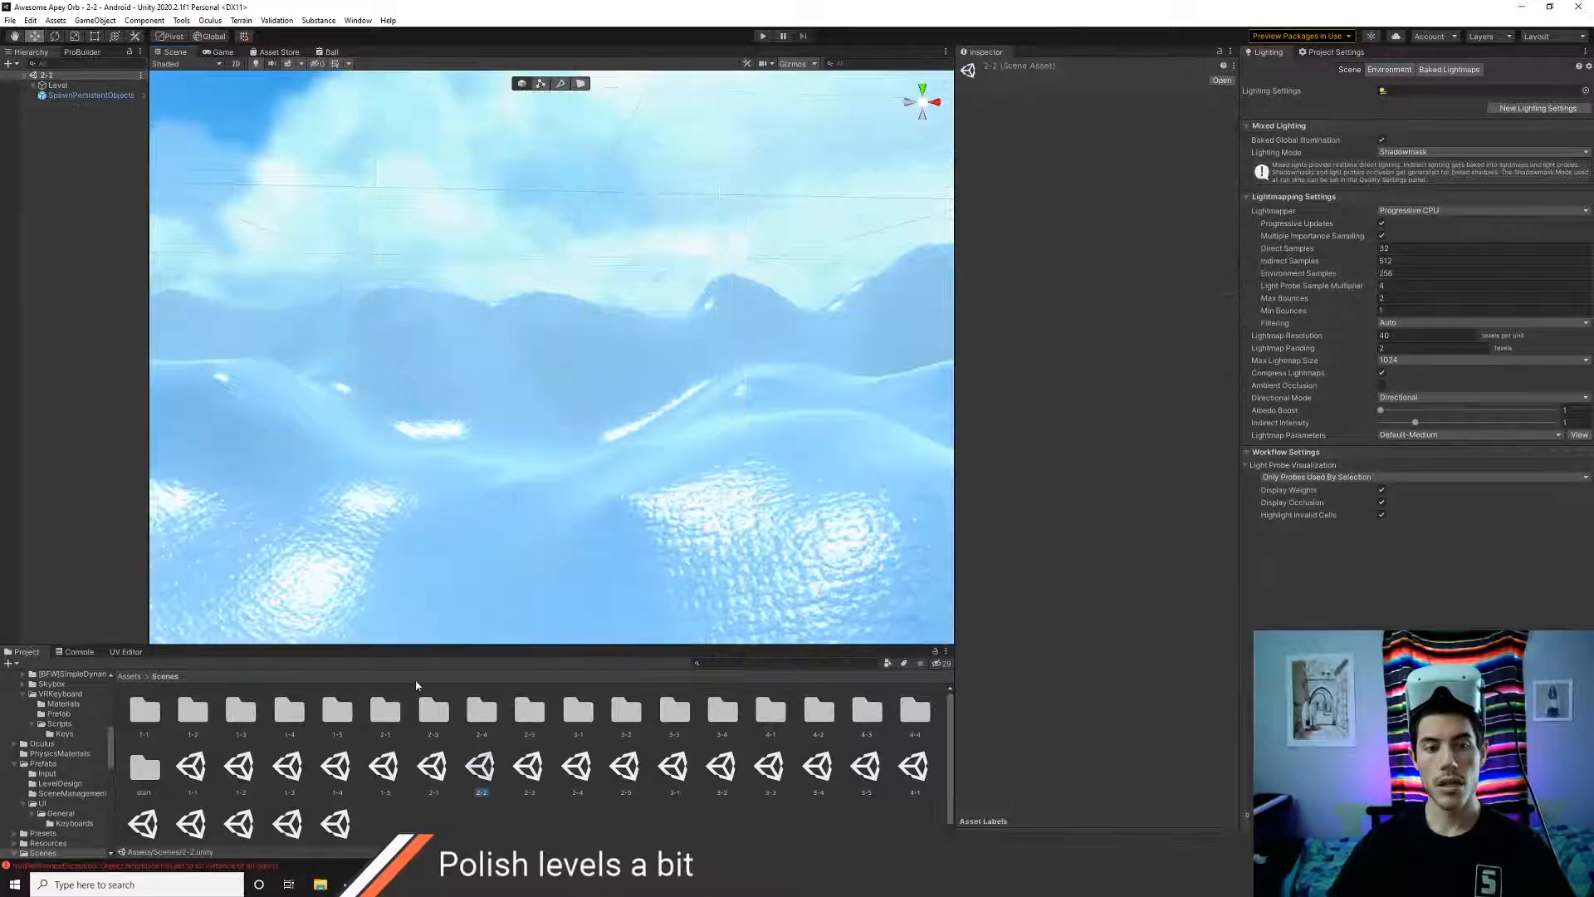
pyautogui.moveTo(330, 535); pyautogui.dragTo(419, 464, button='right')
pyautogui.click(522, 158)
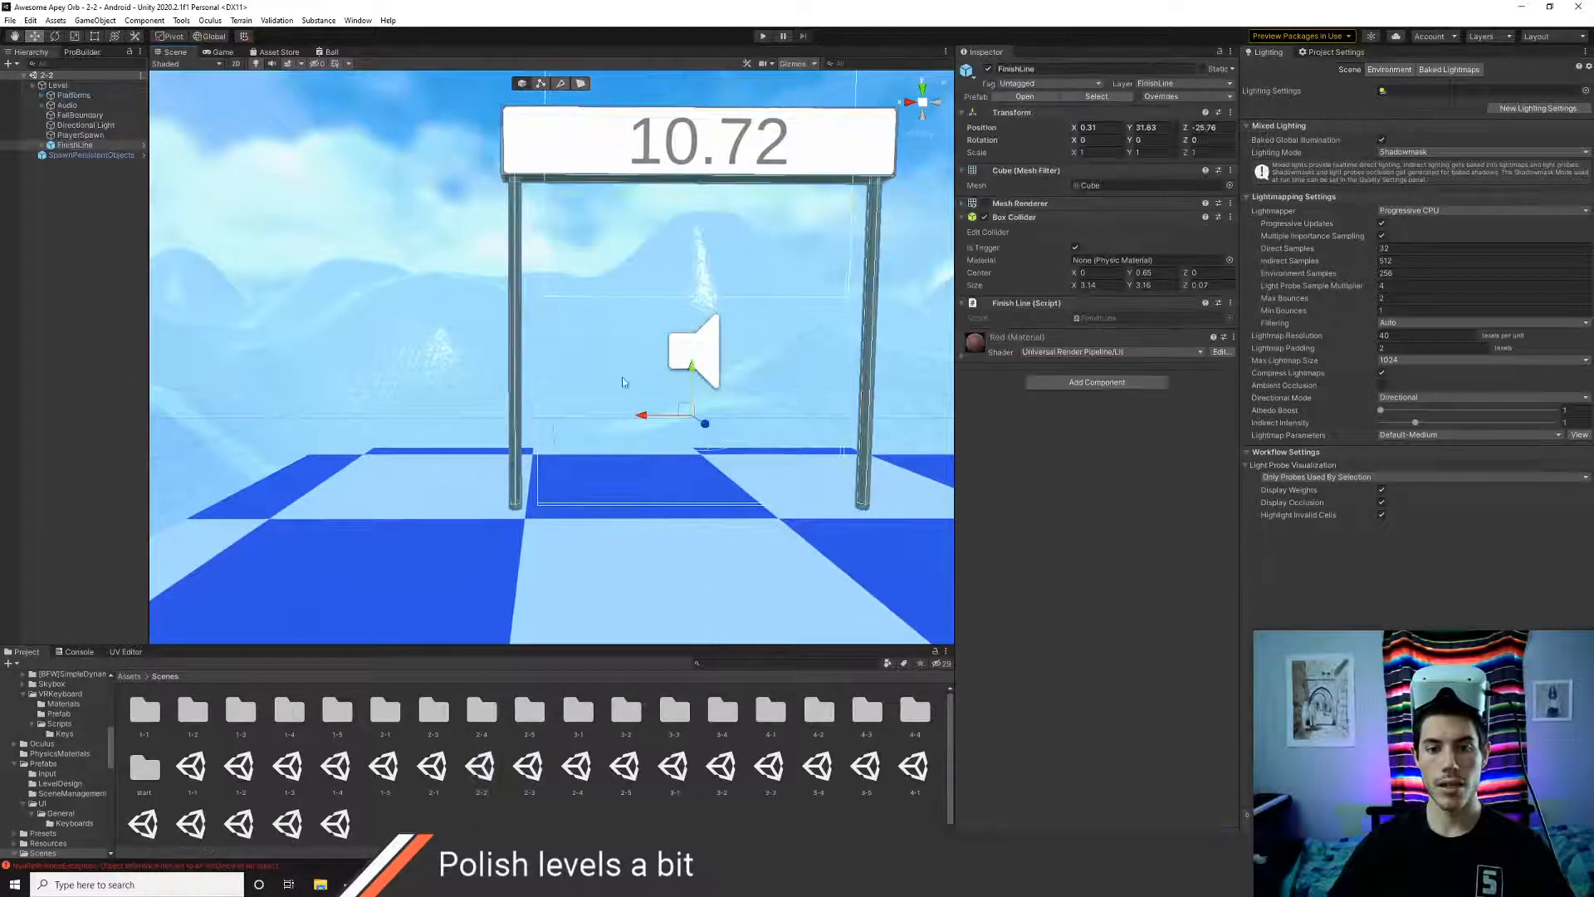
pyautogui.moveTo(691, 376); pyautogui.dragTo(692, 378)
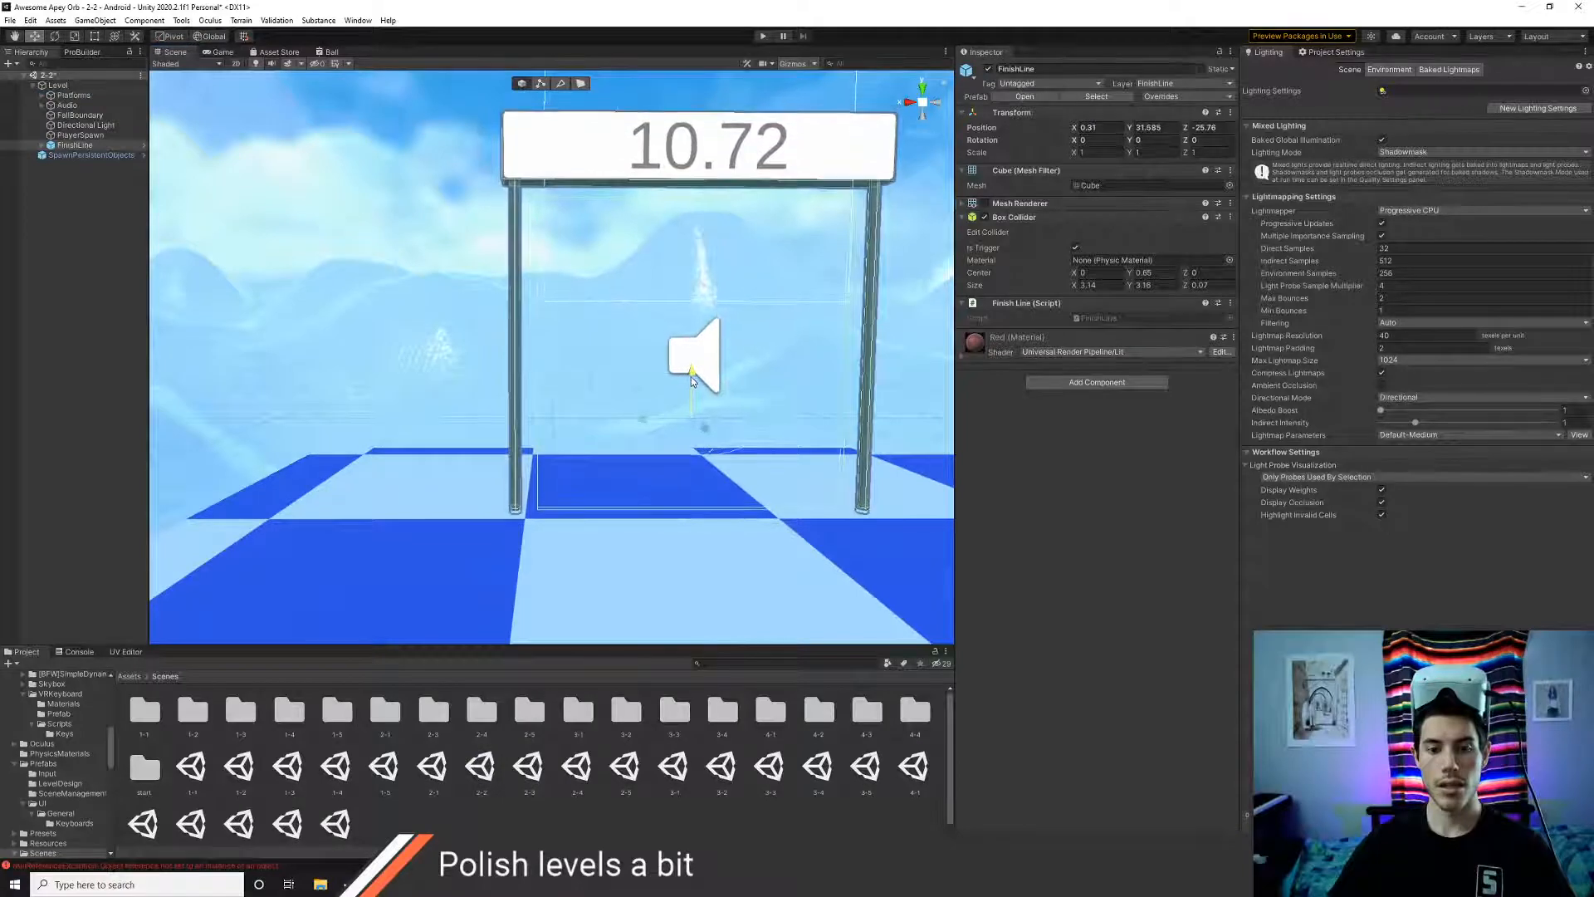
# - Play-test level 2-2 through to the finish and stop play mode
pyautogui.click(84, 371)
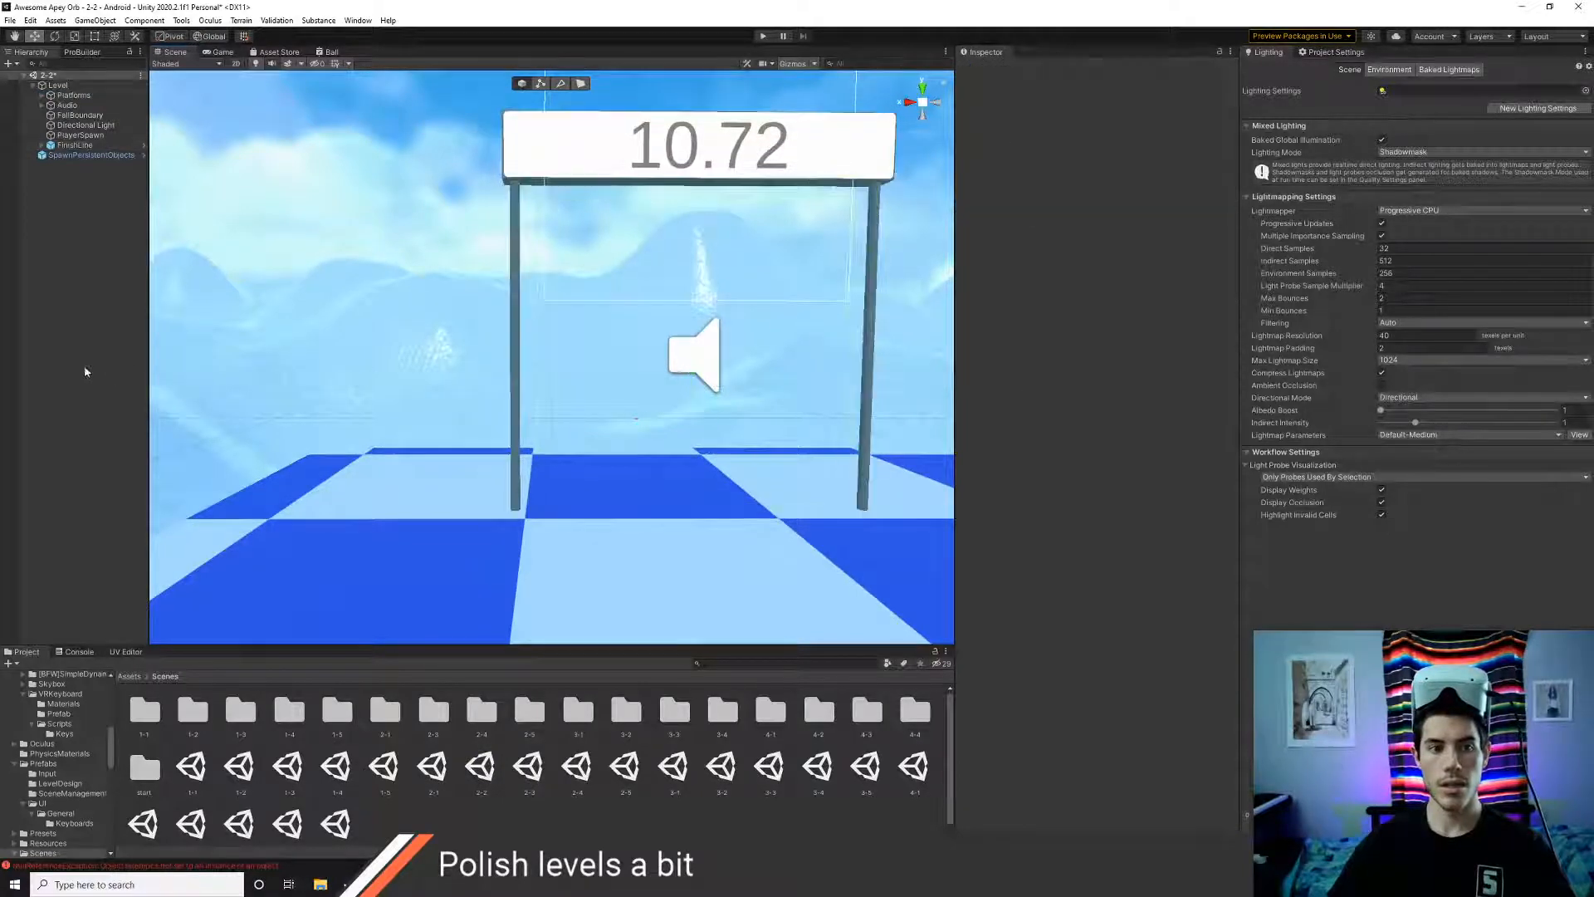
pyautogui.click(761, 36)
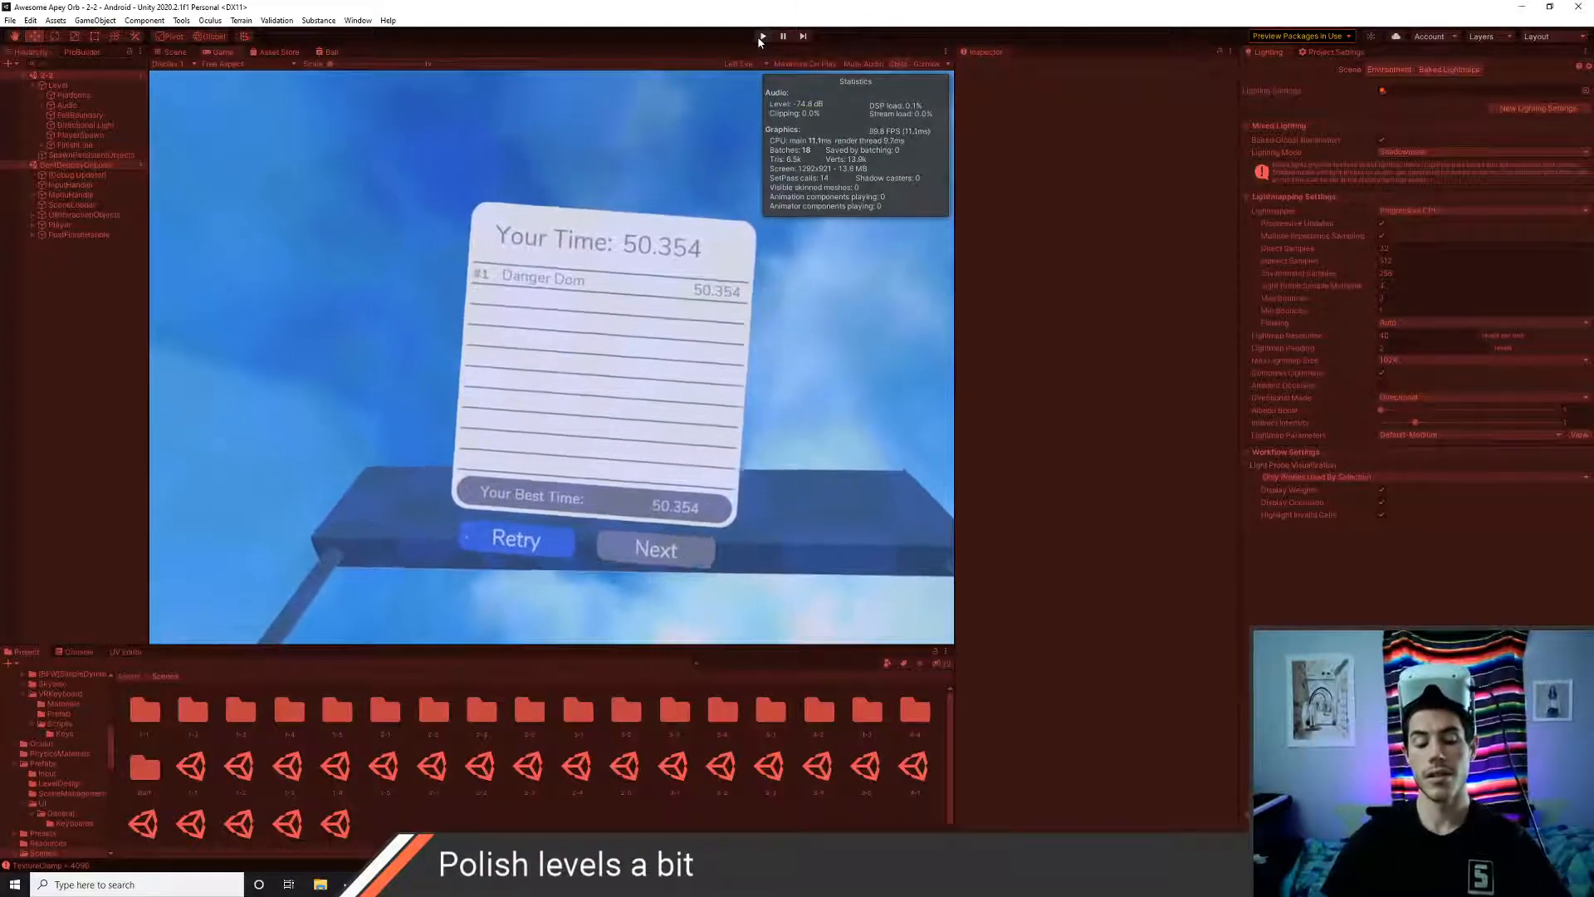
pyautogui.click(760, 38)
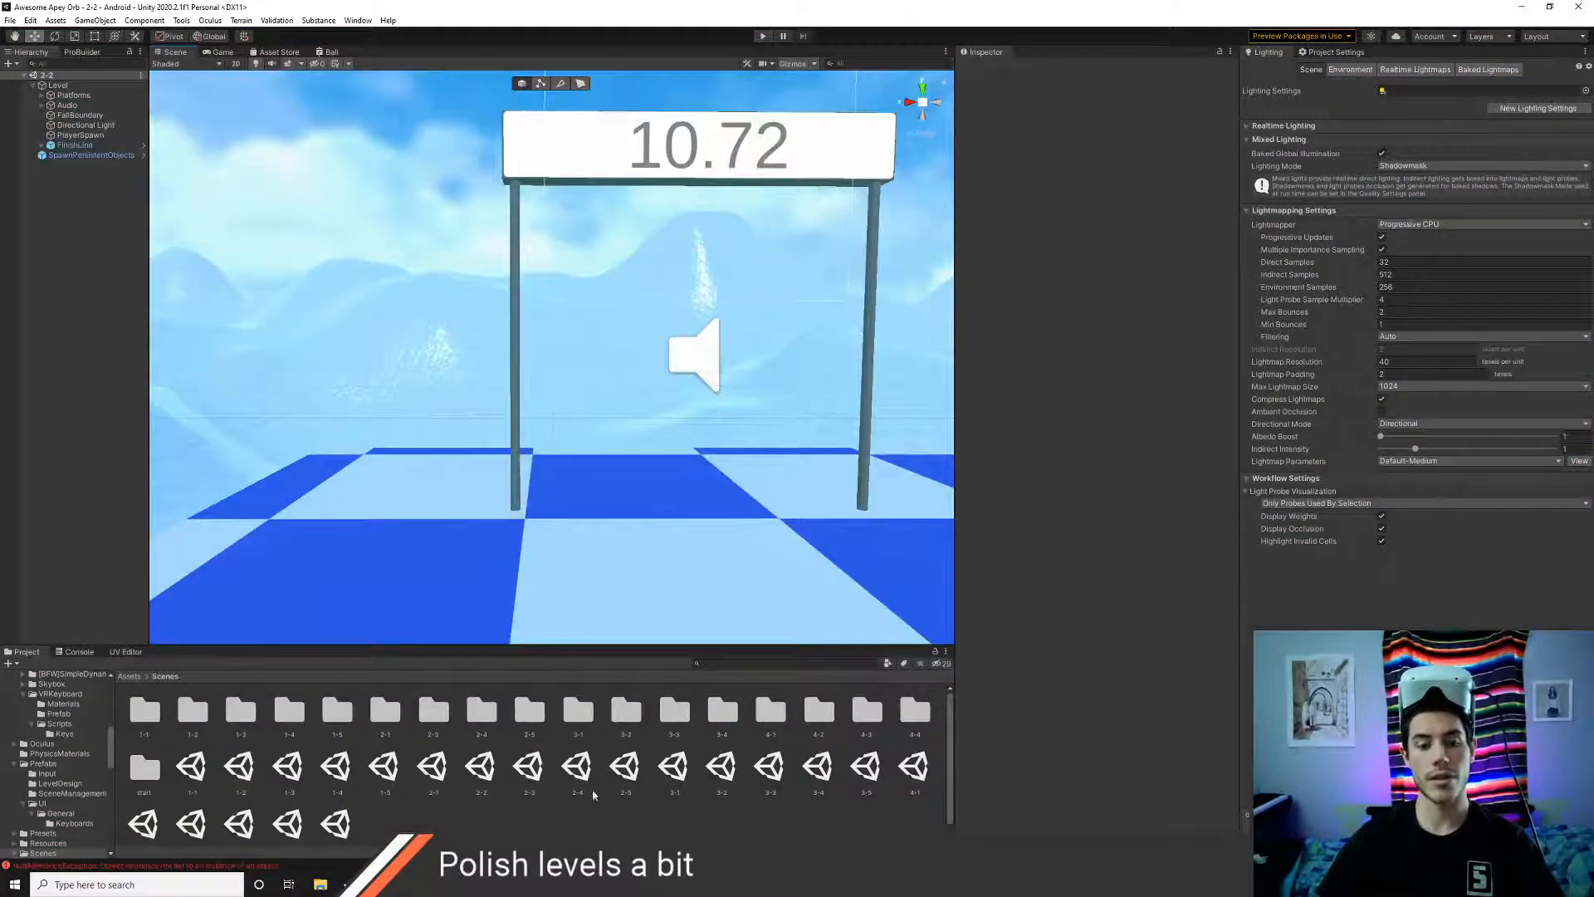
# - Open scene 2-3, play-test the level through to the finish and stop play mode
pyautogui.doubleClick(528, 767)
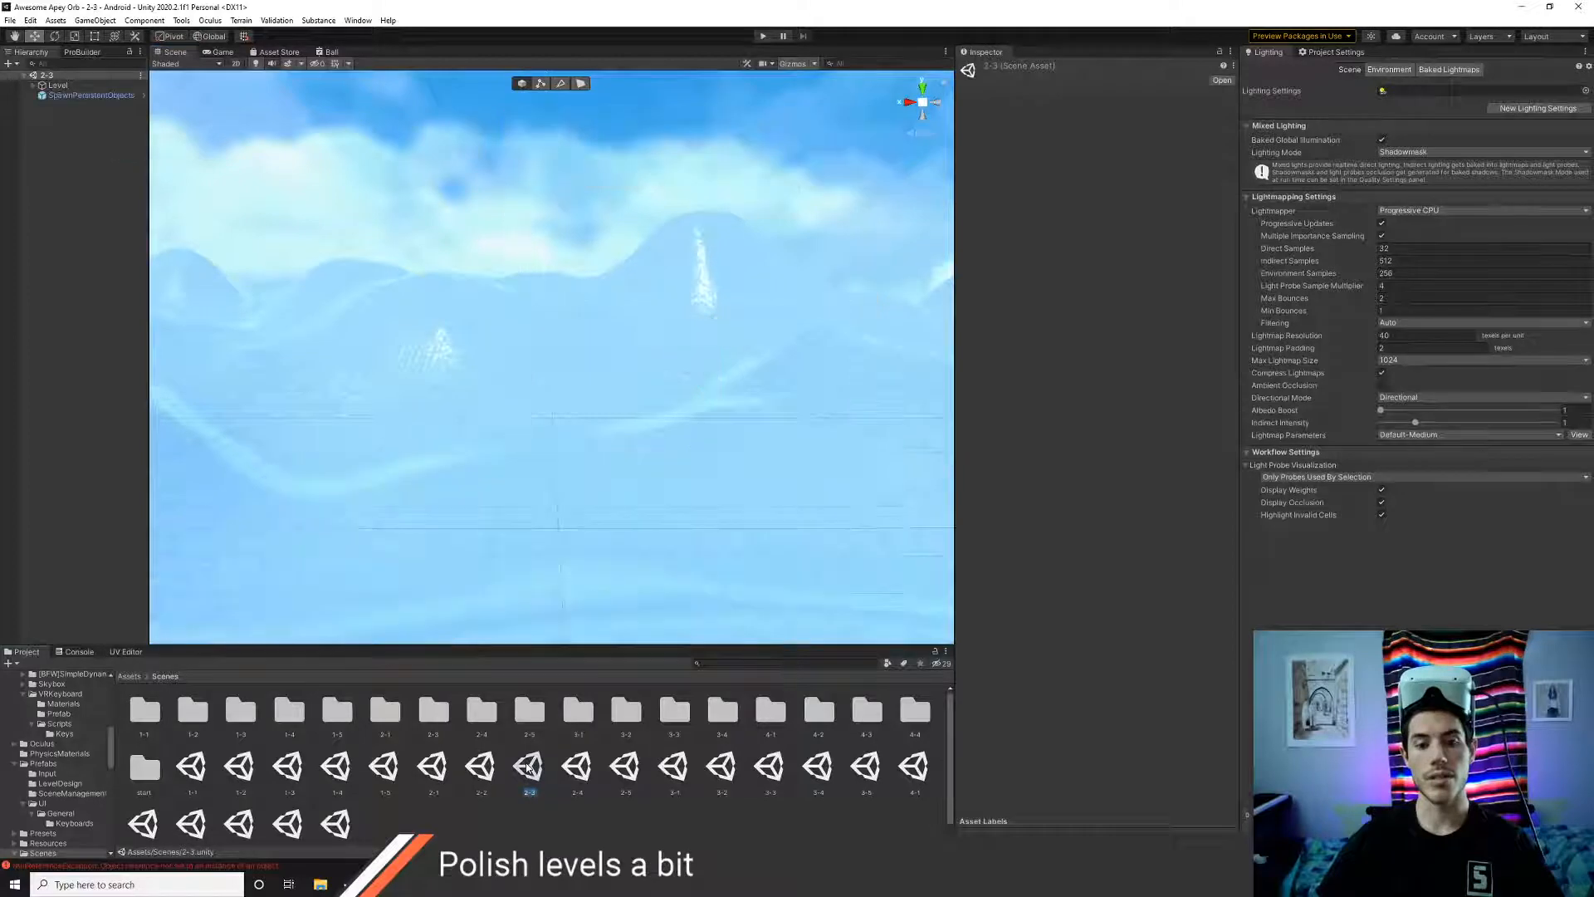
pyautogui.click(762, 37)
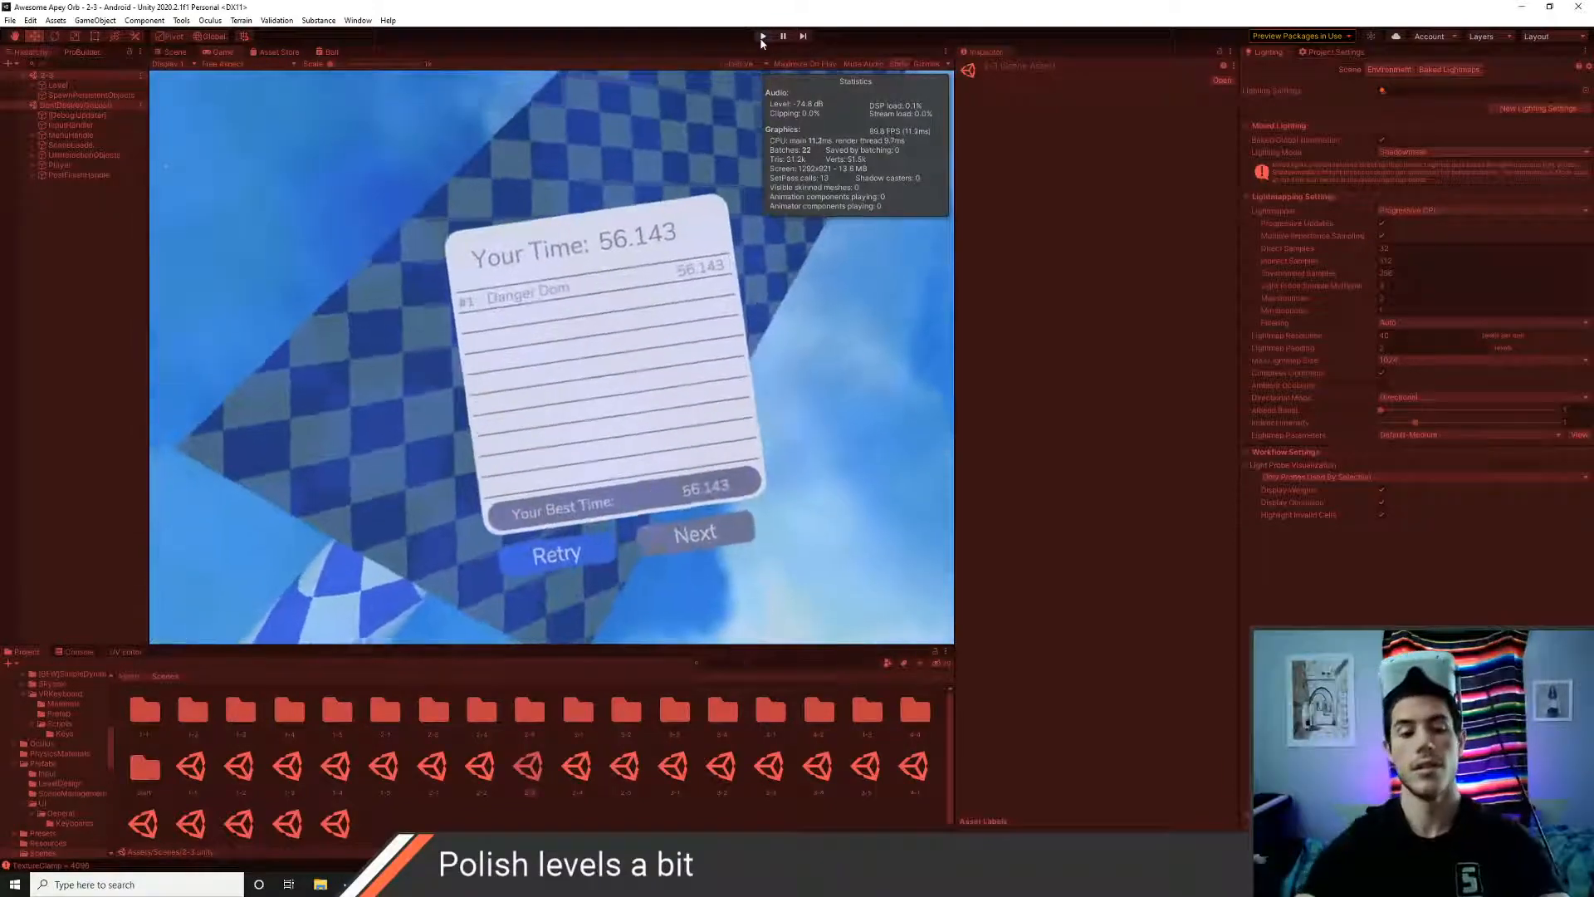
pyautogui.click(762, 37)
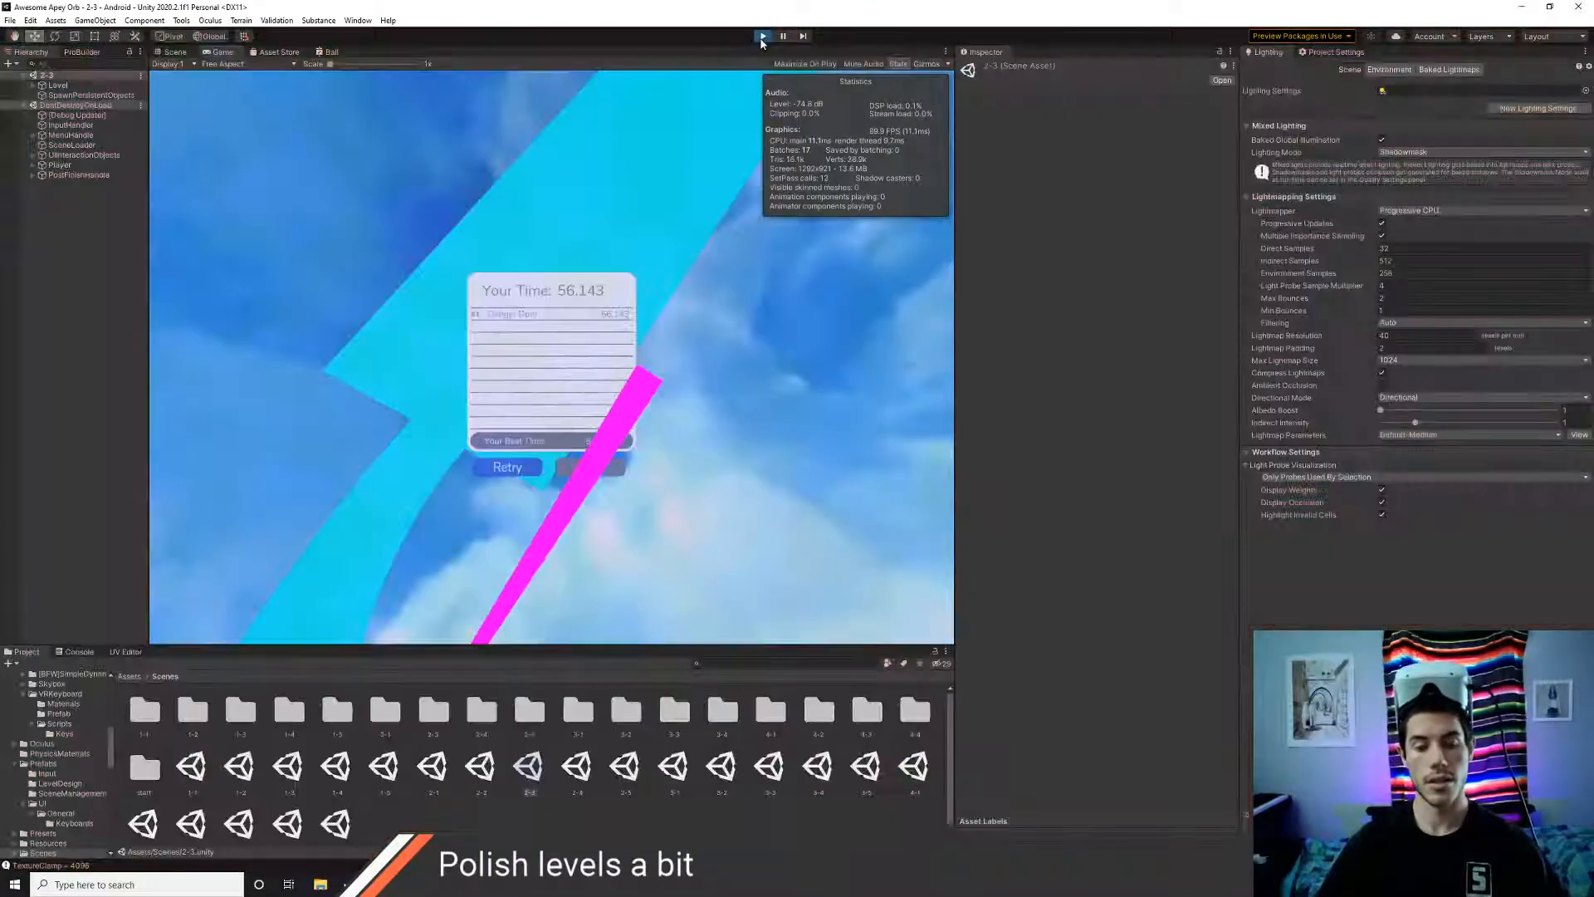
# - Raise the FinishLine in scene 2-3 so its posts rest on the platform, at a Y position of about -168.506
pyautogui.click(39, 87)
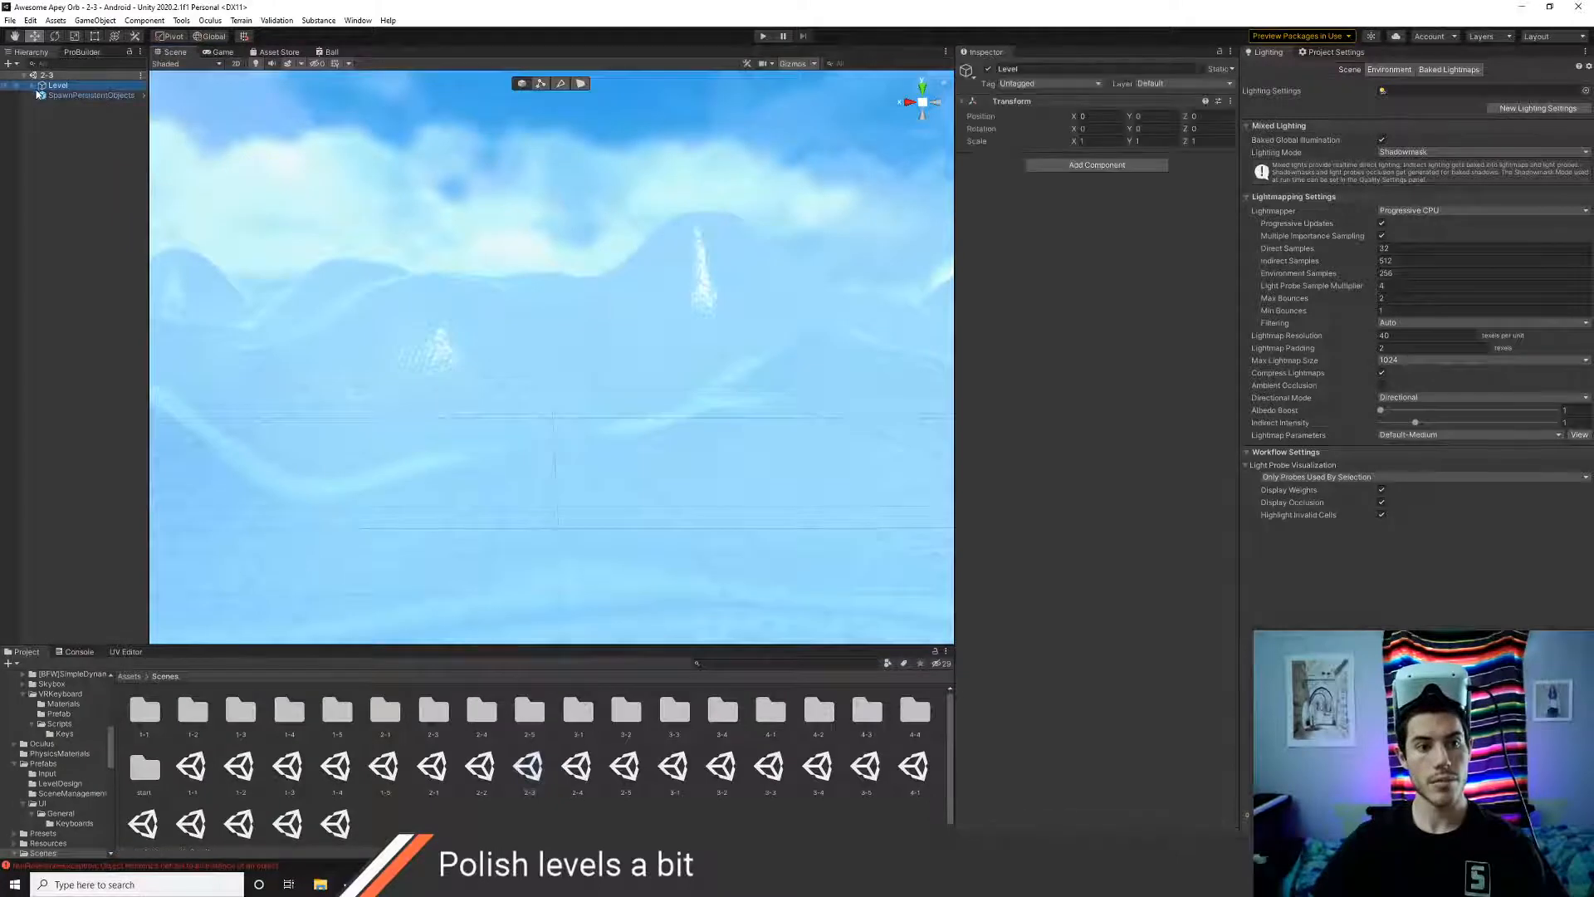
pyautogui.click(33, 86)
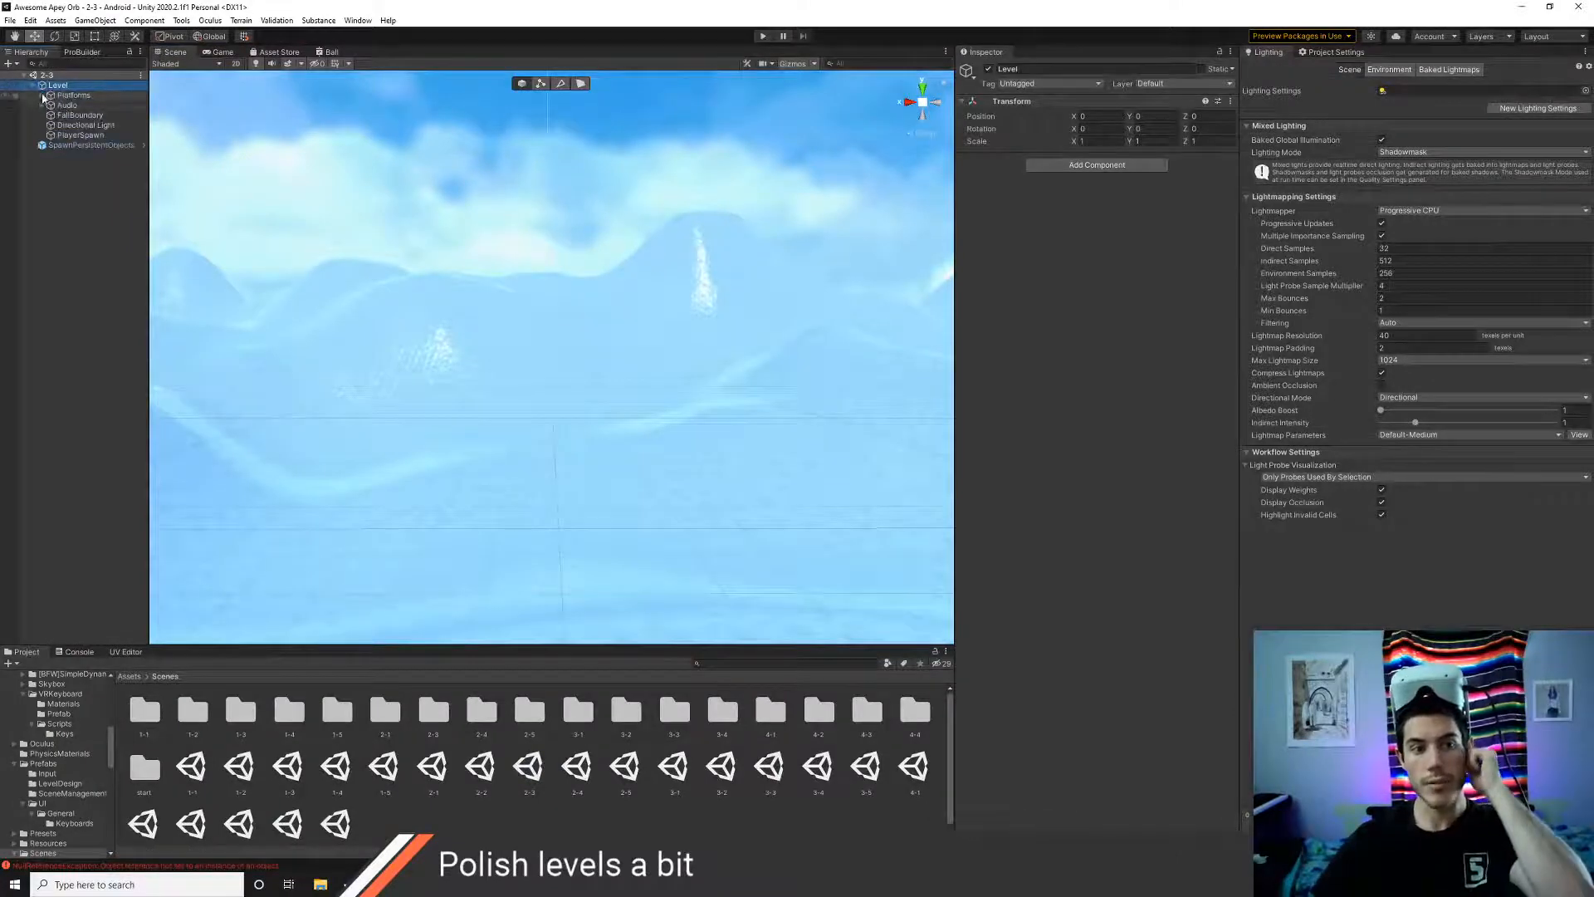
pyautogui.click(43, 95)
pyautogui.doubleClick(83, 114)
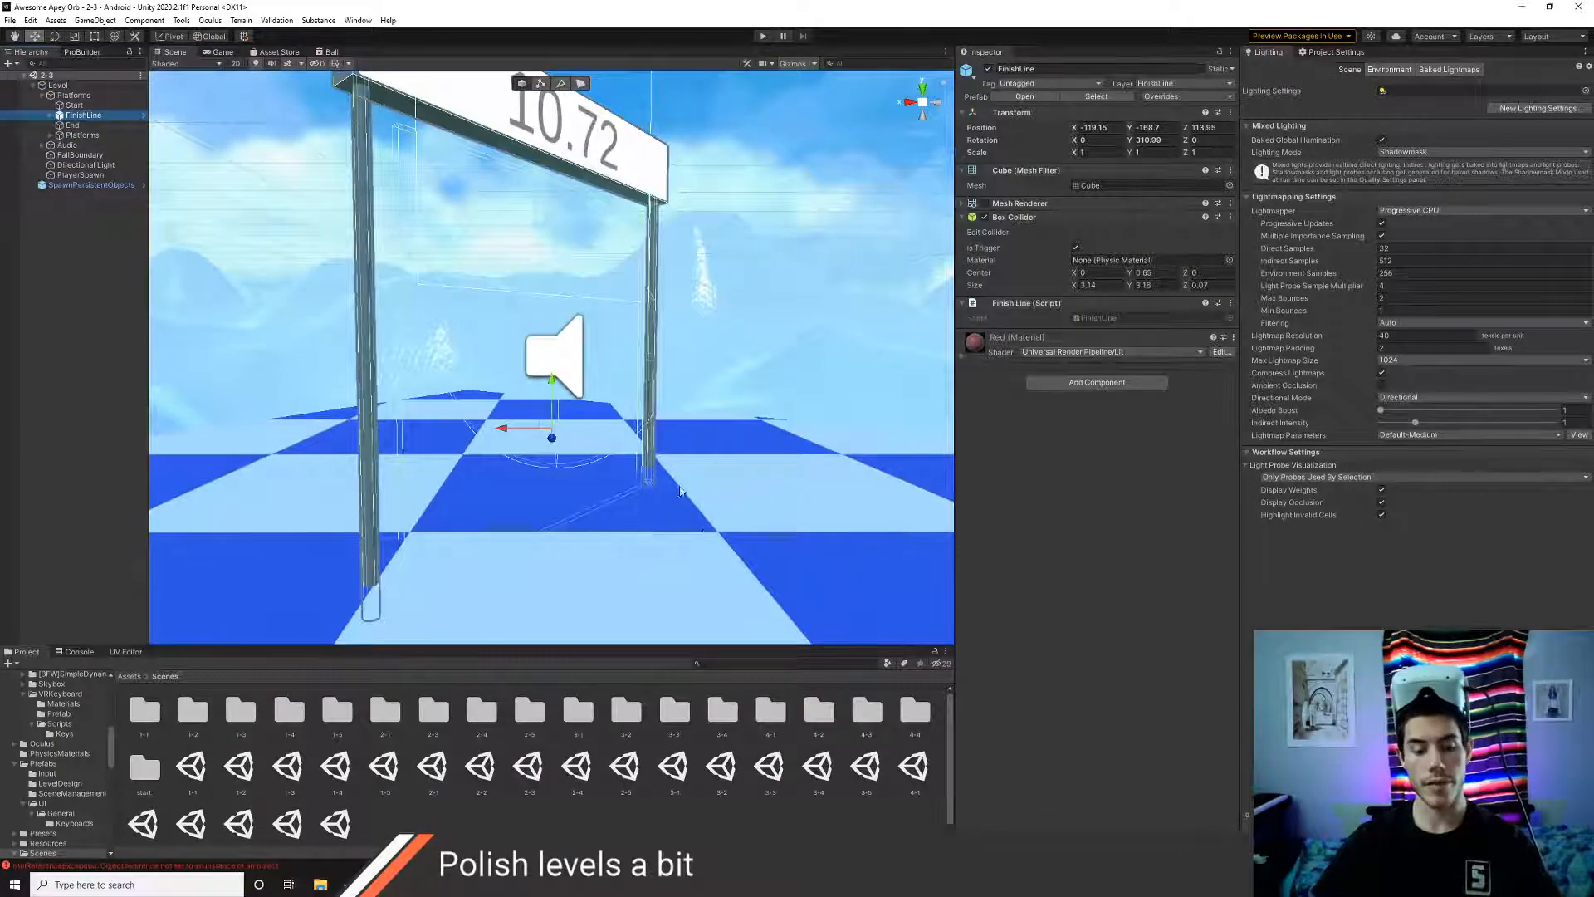
pyautogui.moveTo(552, 386); pyautogui.dragTo(555, 366)
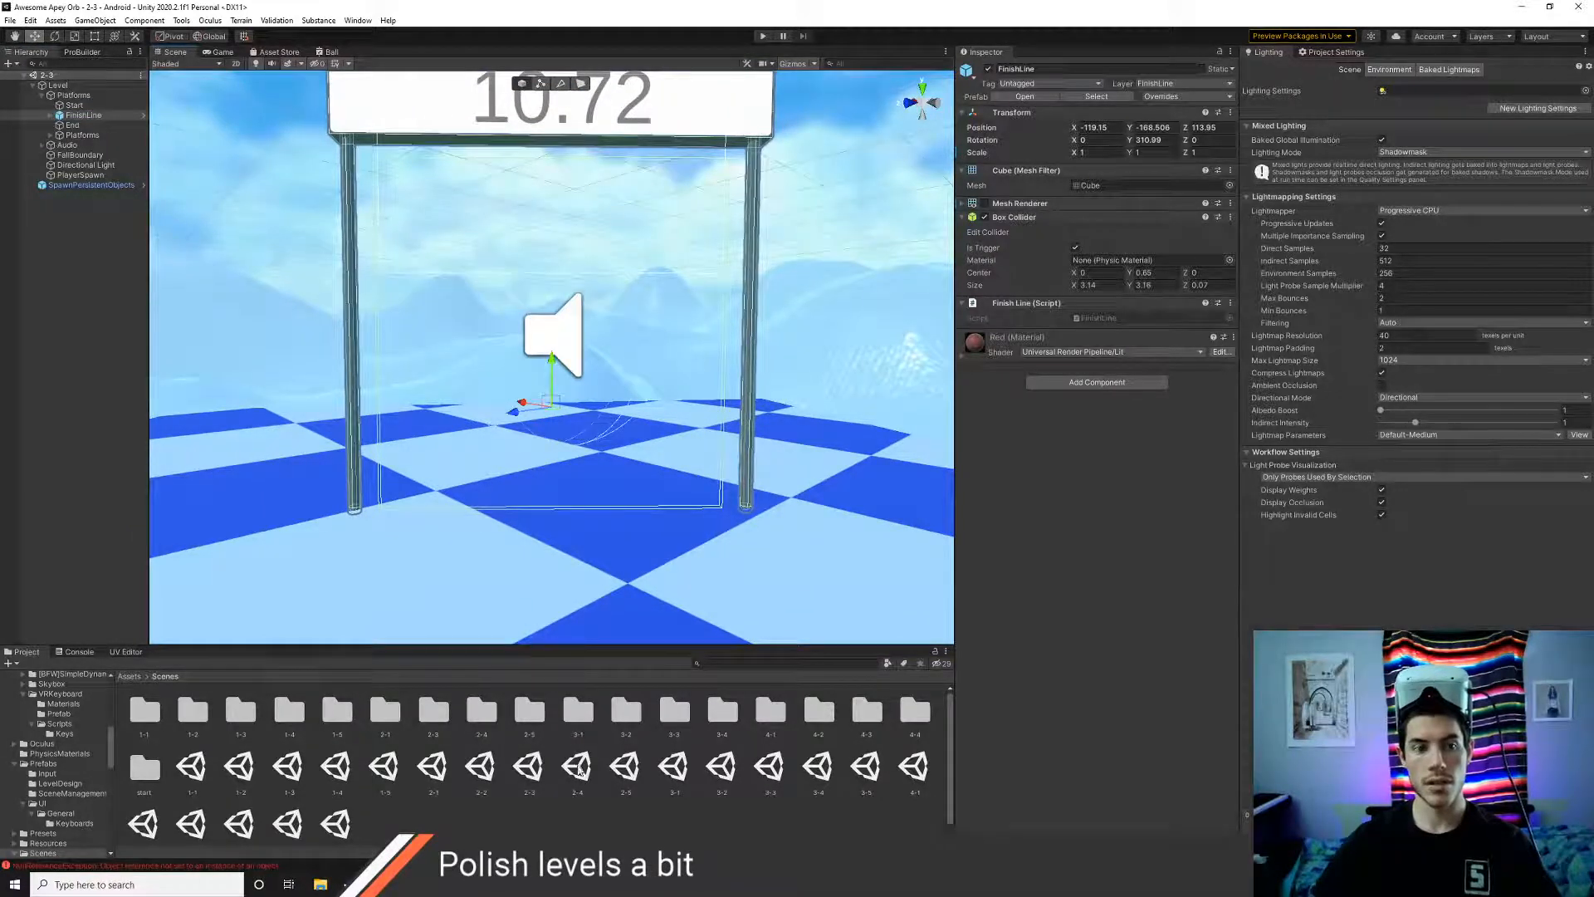
# - Open scene 2-4, tilt its FinishLine to an X rotation of about -50.111 to match the sloped platform, and save the scene
pyautogui.doubleClick(579, 768)
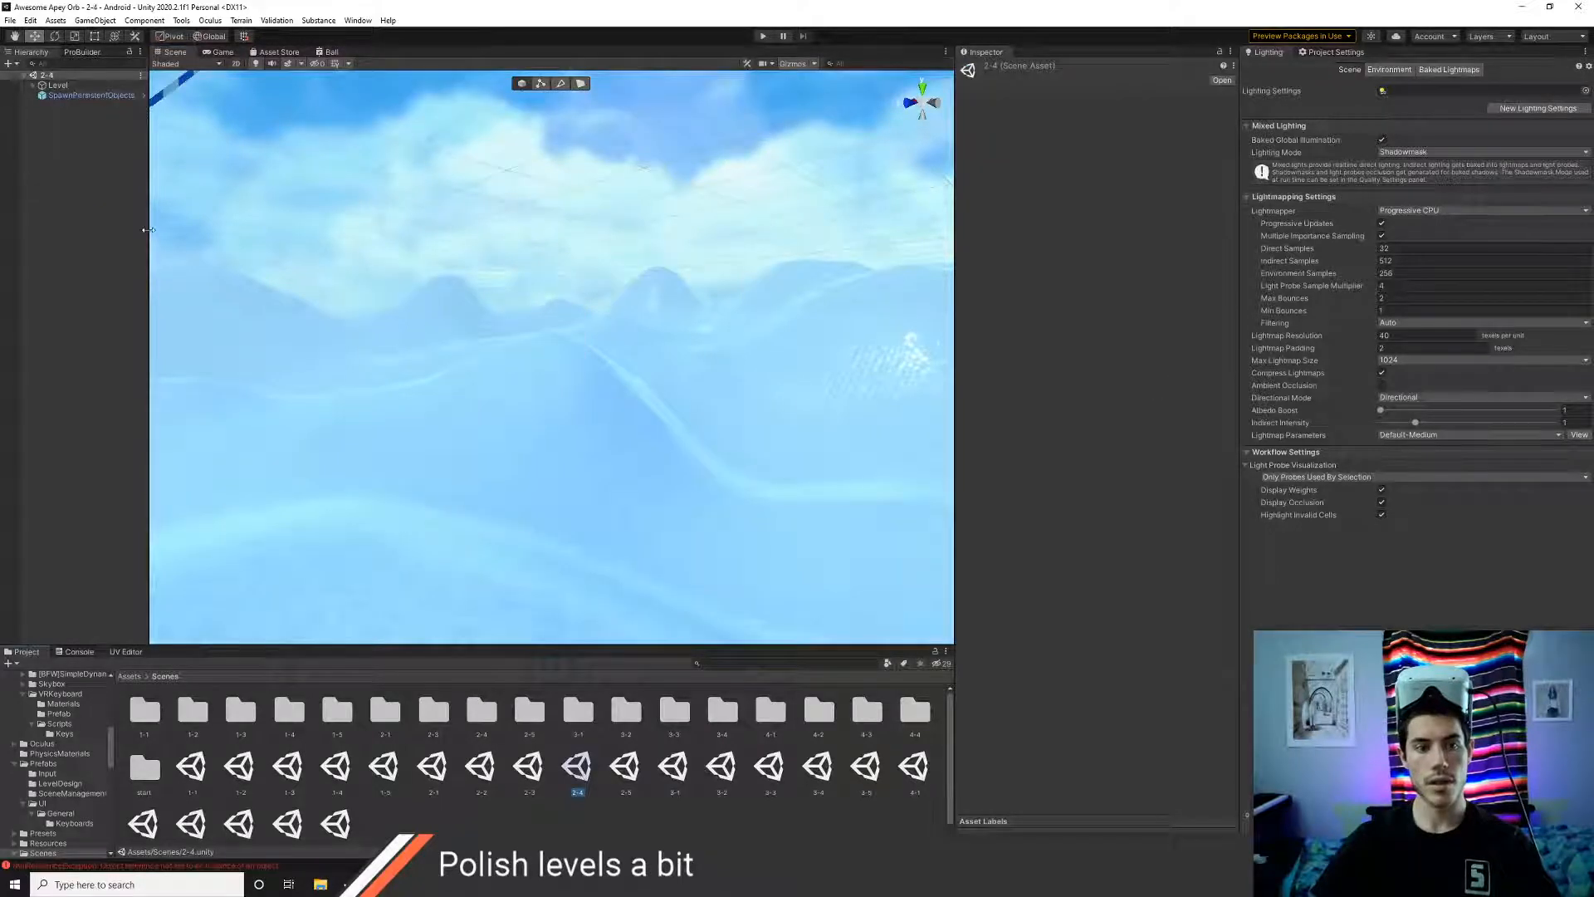
pyautogui.click(35, 86)
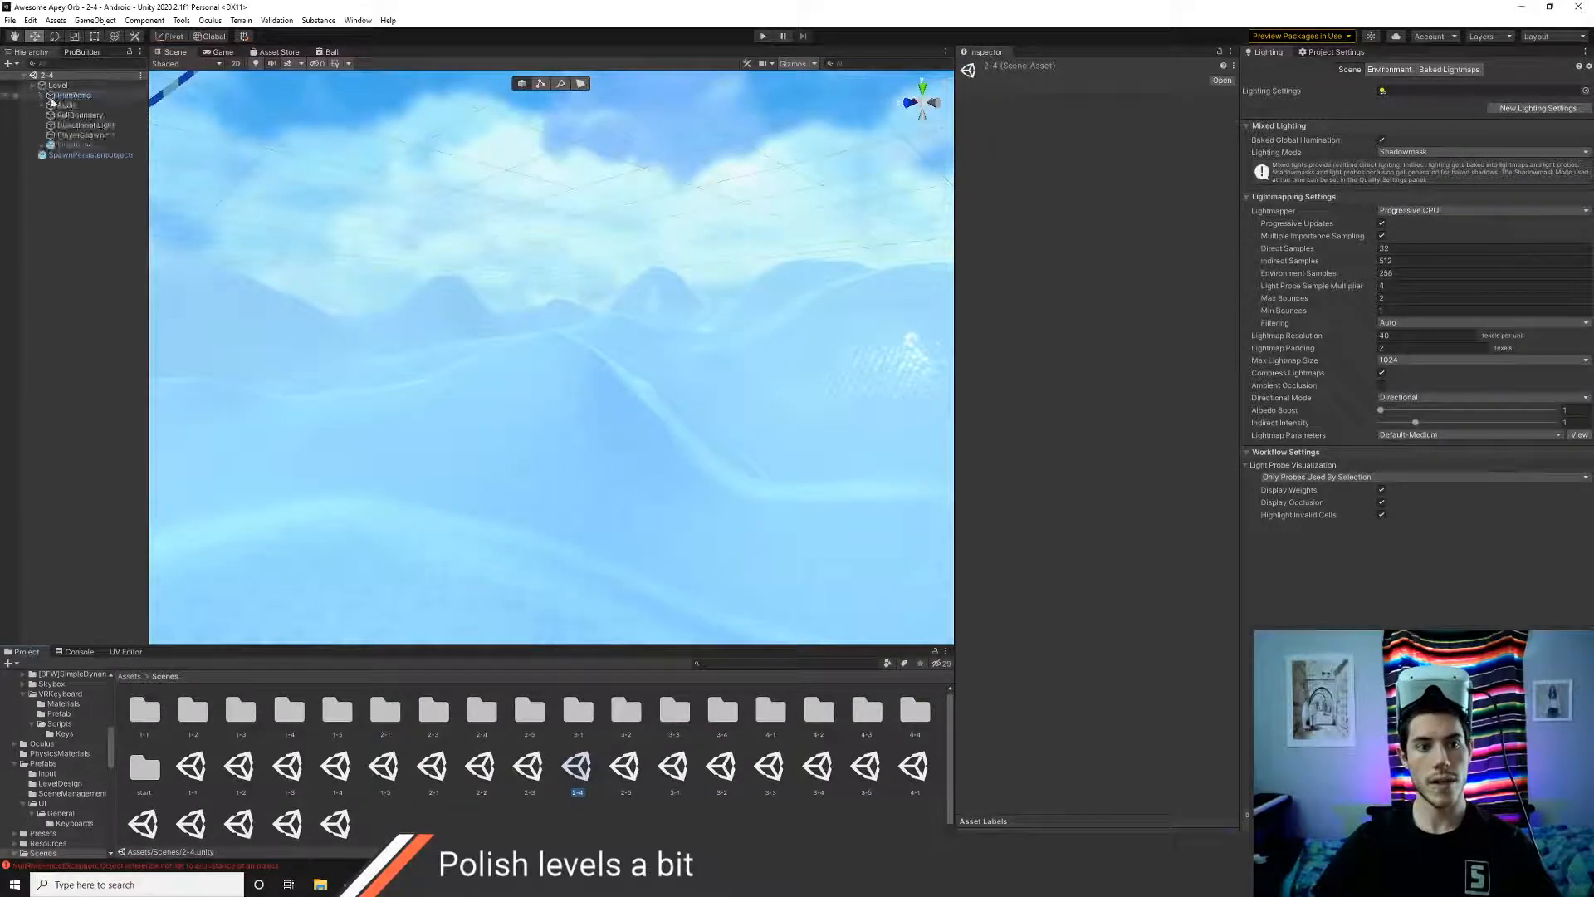
pyautogui.doubleClick(65, 146)
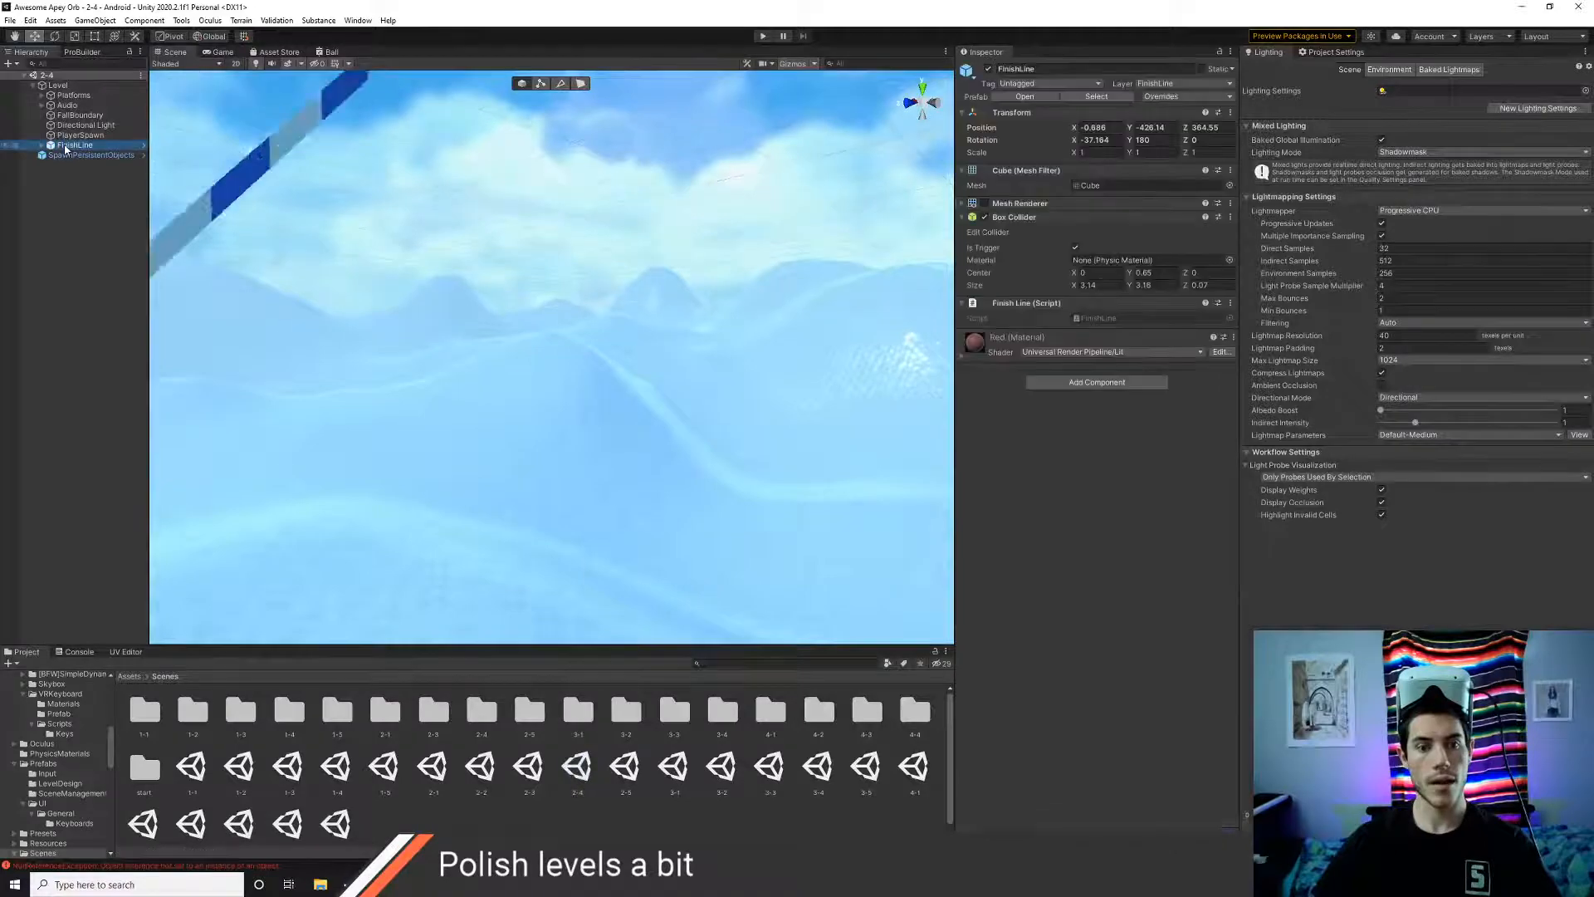
pyautogui.keyDown('alt'); pyautogui.moveTo(581, 384); pyautogui.dragTo(518, 490); pyautogui.keyUp('alt')
pyautogui.press('e')
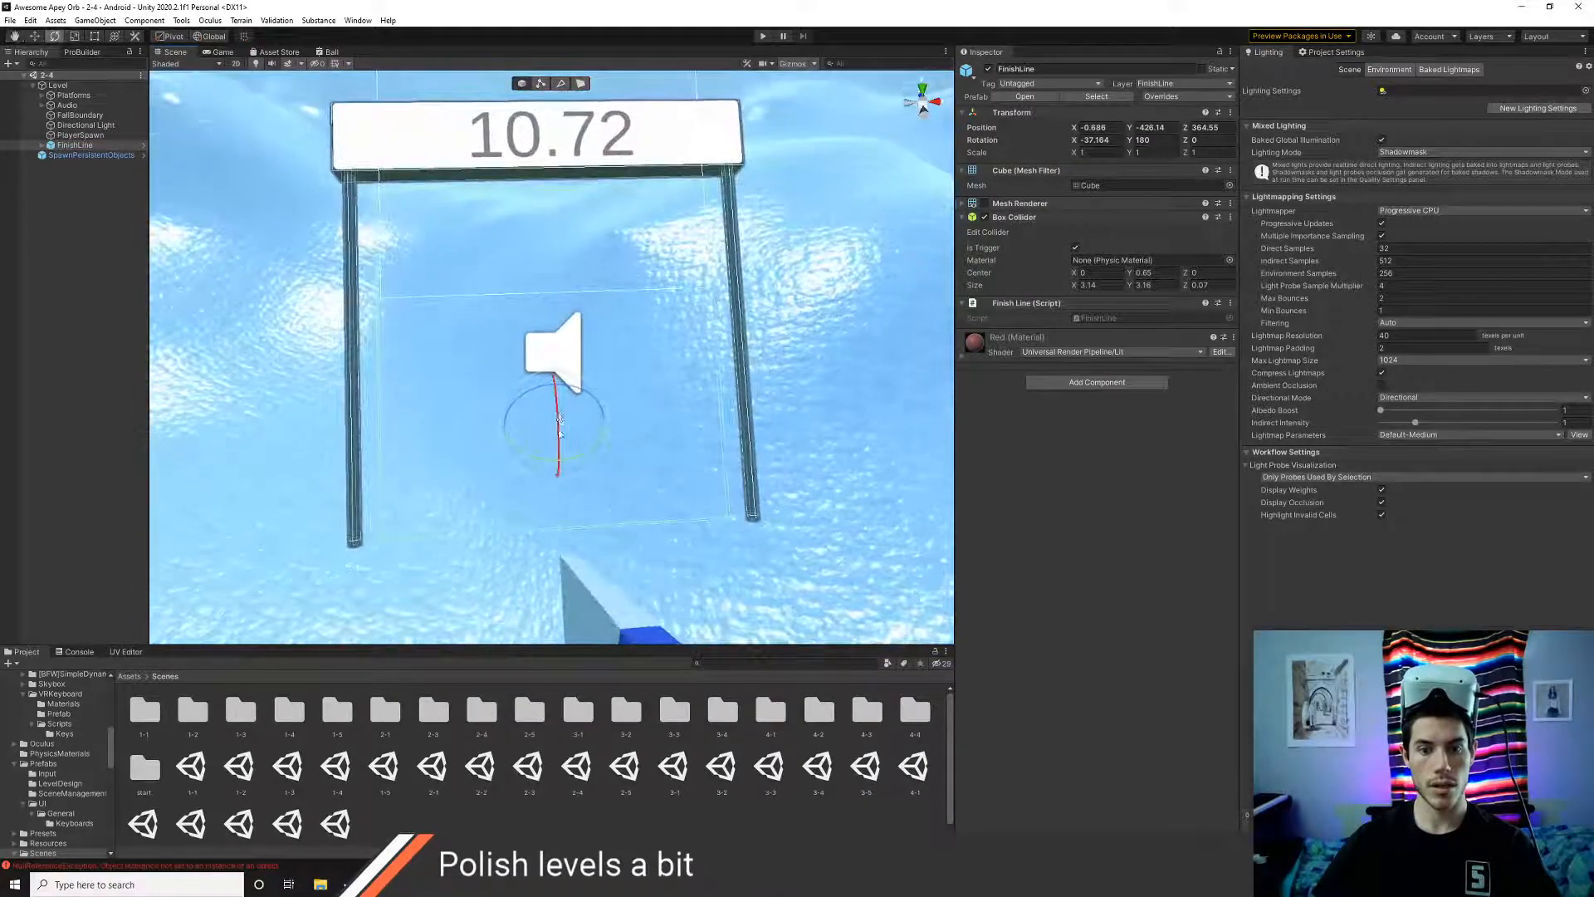
pyautogui.moveTo(559, 417); pyautogui.dragTo(588, 445)
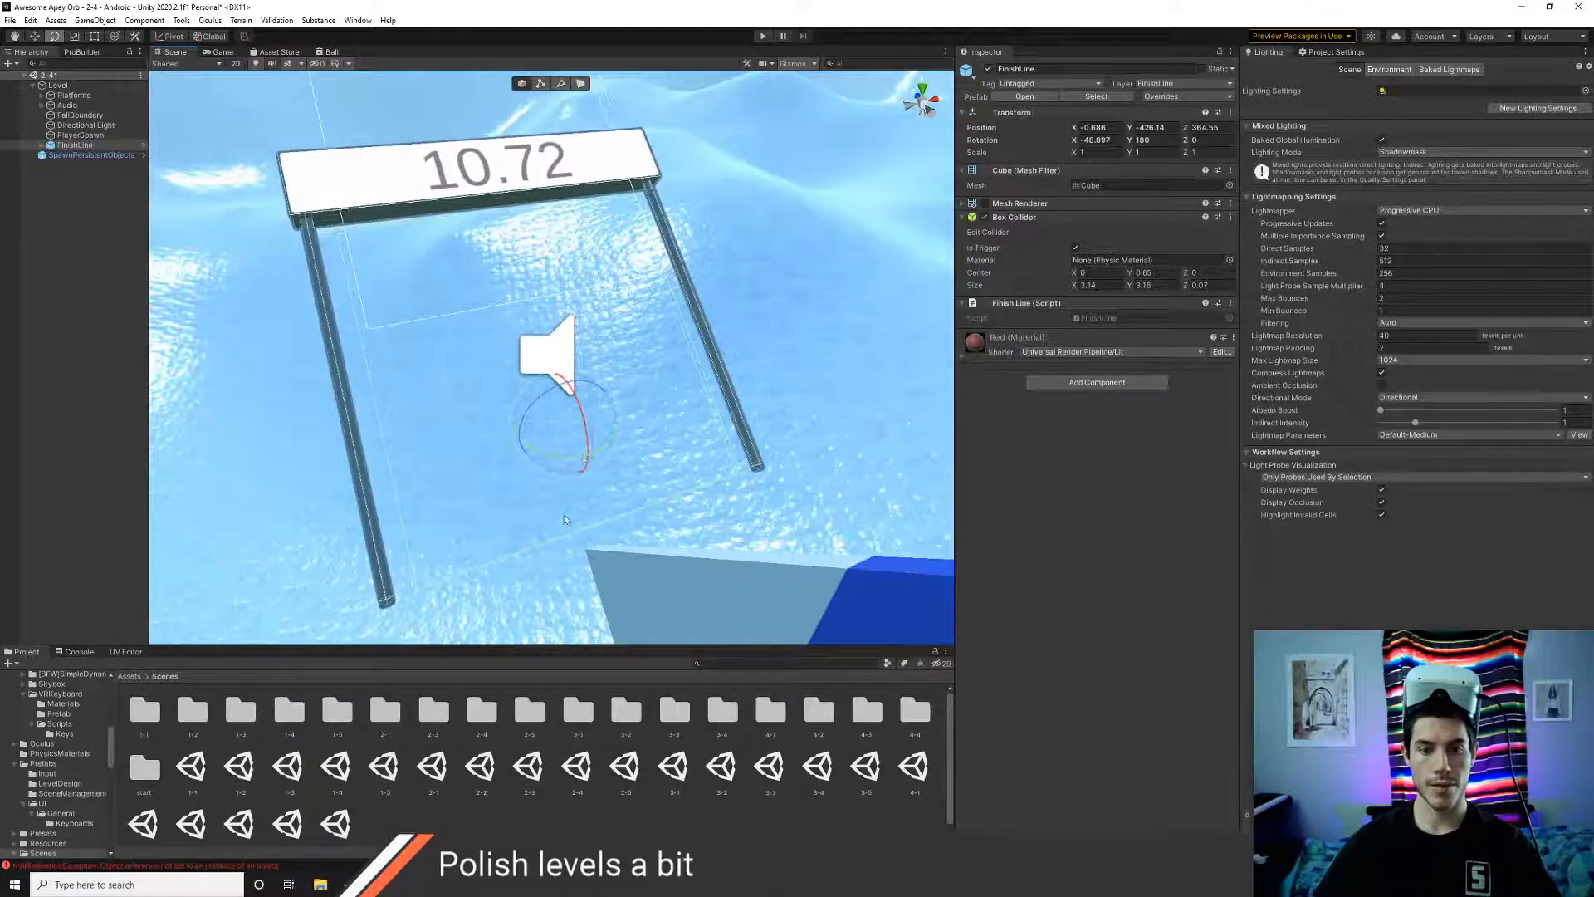
pyautogui.keyDown('alt'); pyautogui.moveTo(564, 519); pyautogui.dragTo(776, 376); pyautogui.keyUp('alt')
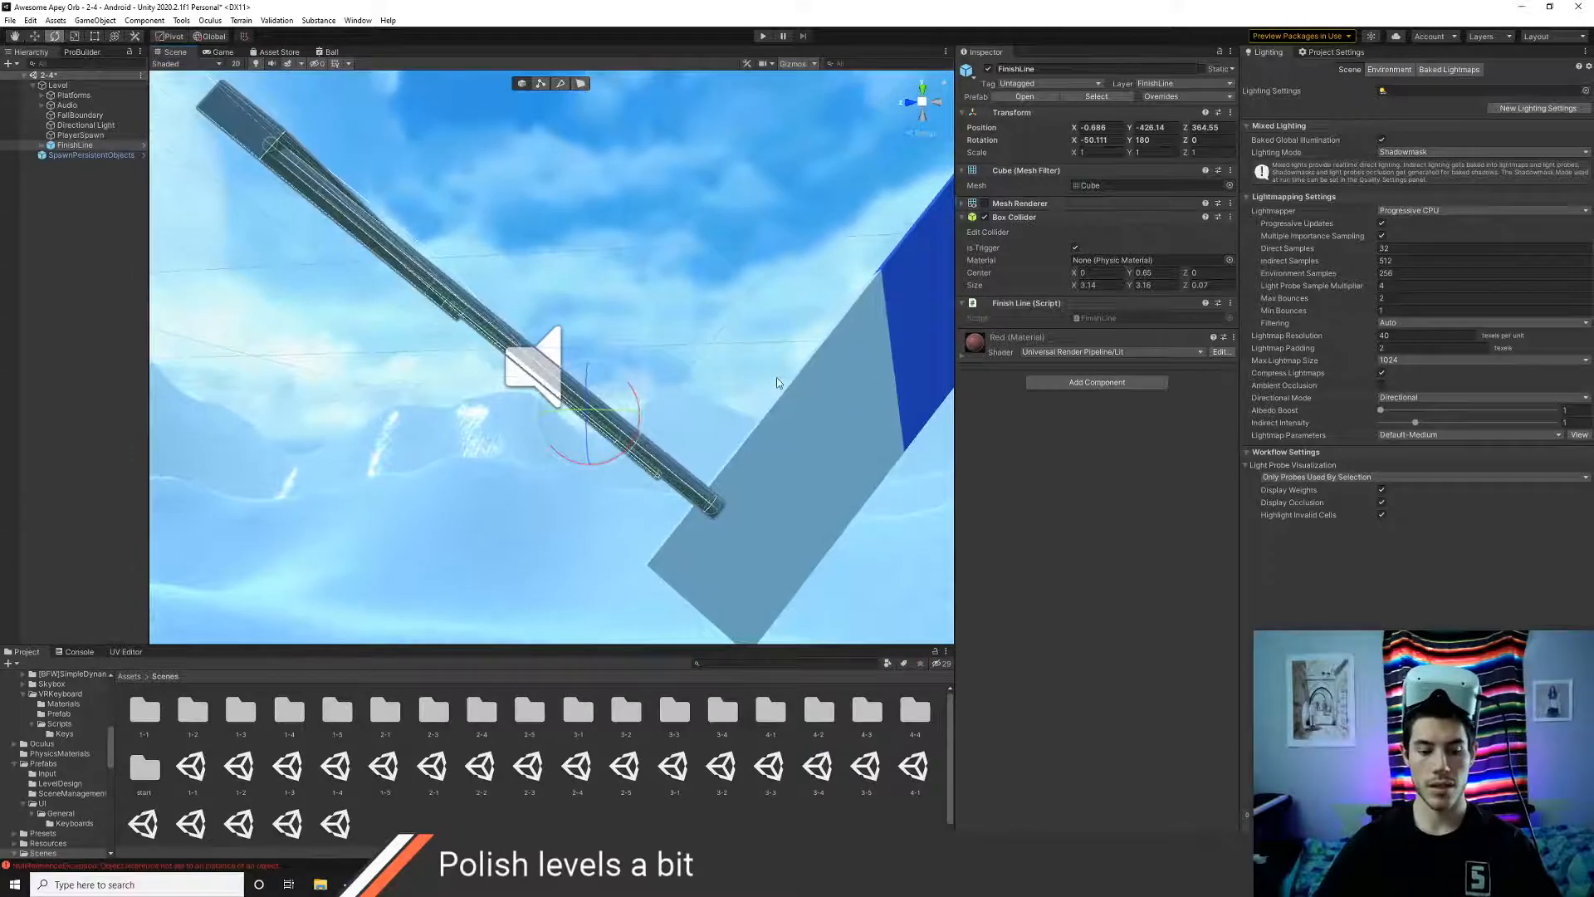
pyautogui.hotkey('ctrl', 's')
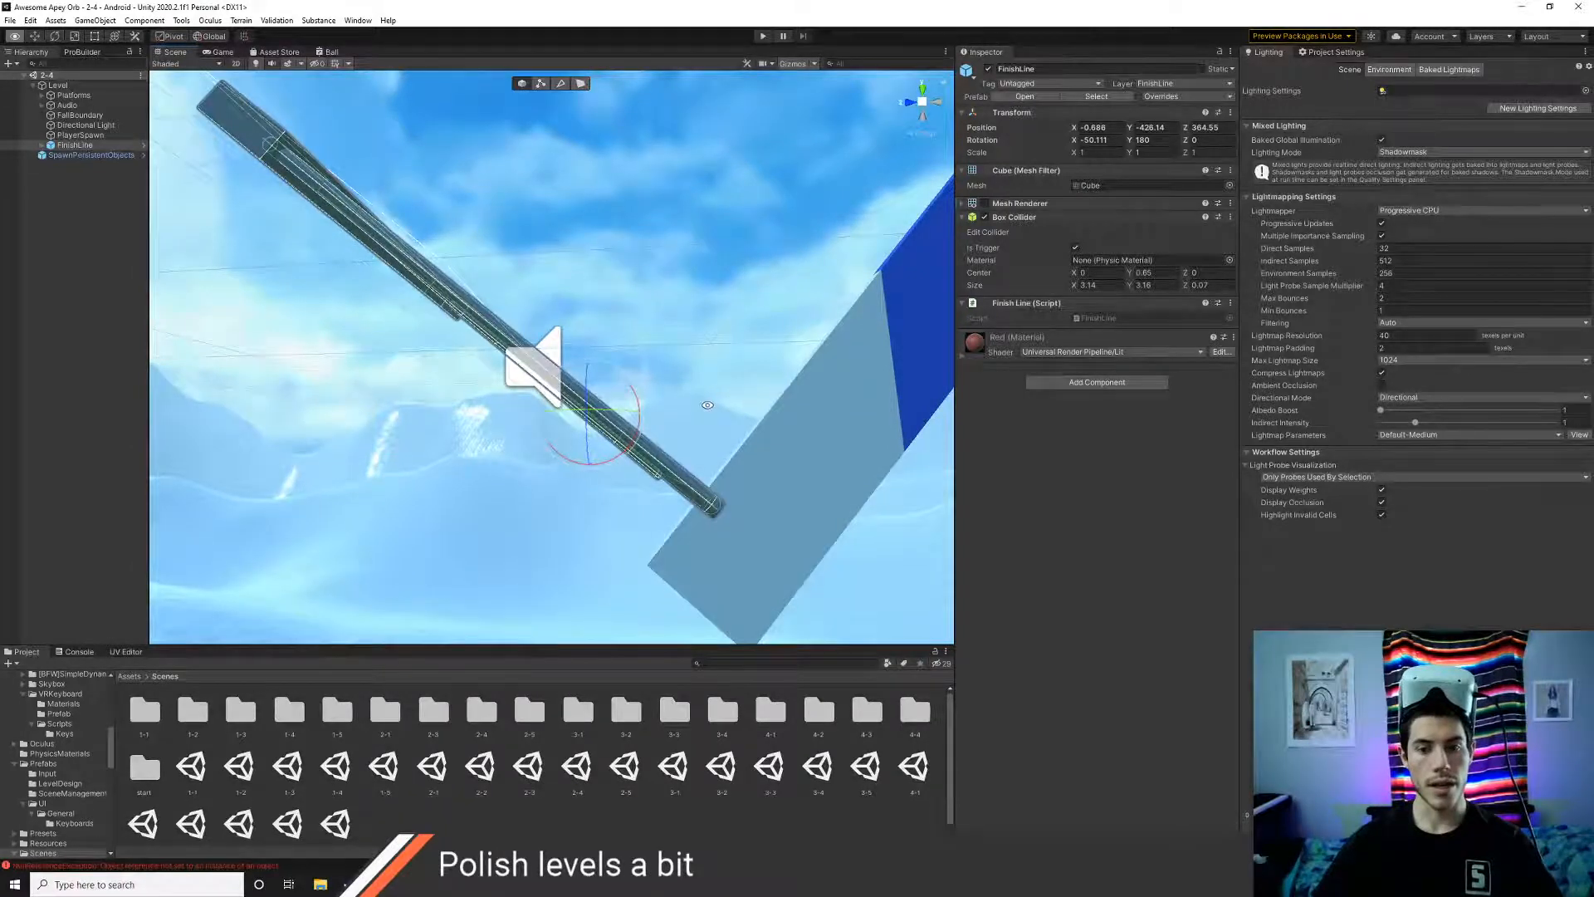
# - Shift the FinishLine in scene 2-4 slightly along its local vertical axis, to about Y -426.192 and Z 364.487
pyautogui.keyDown('alt'); pyautogui.moveTo(572, 437); pyautogui.dragTo(559, 535); pyautogui.keyUp('alt')
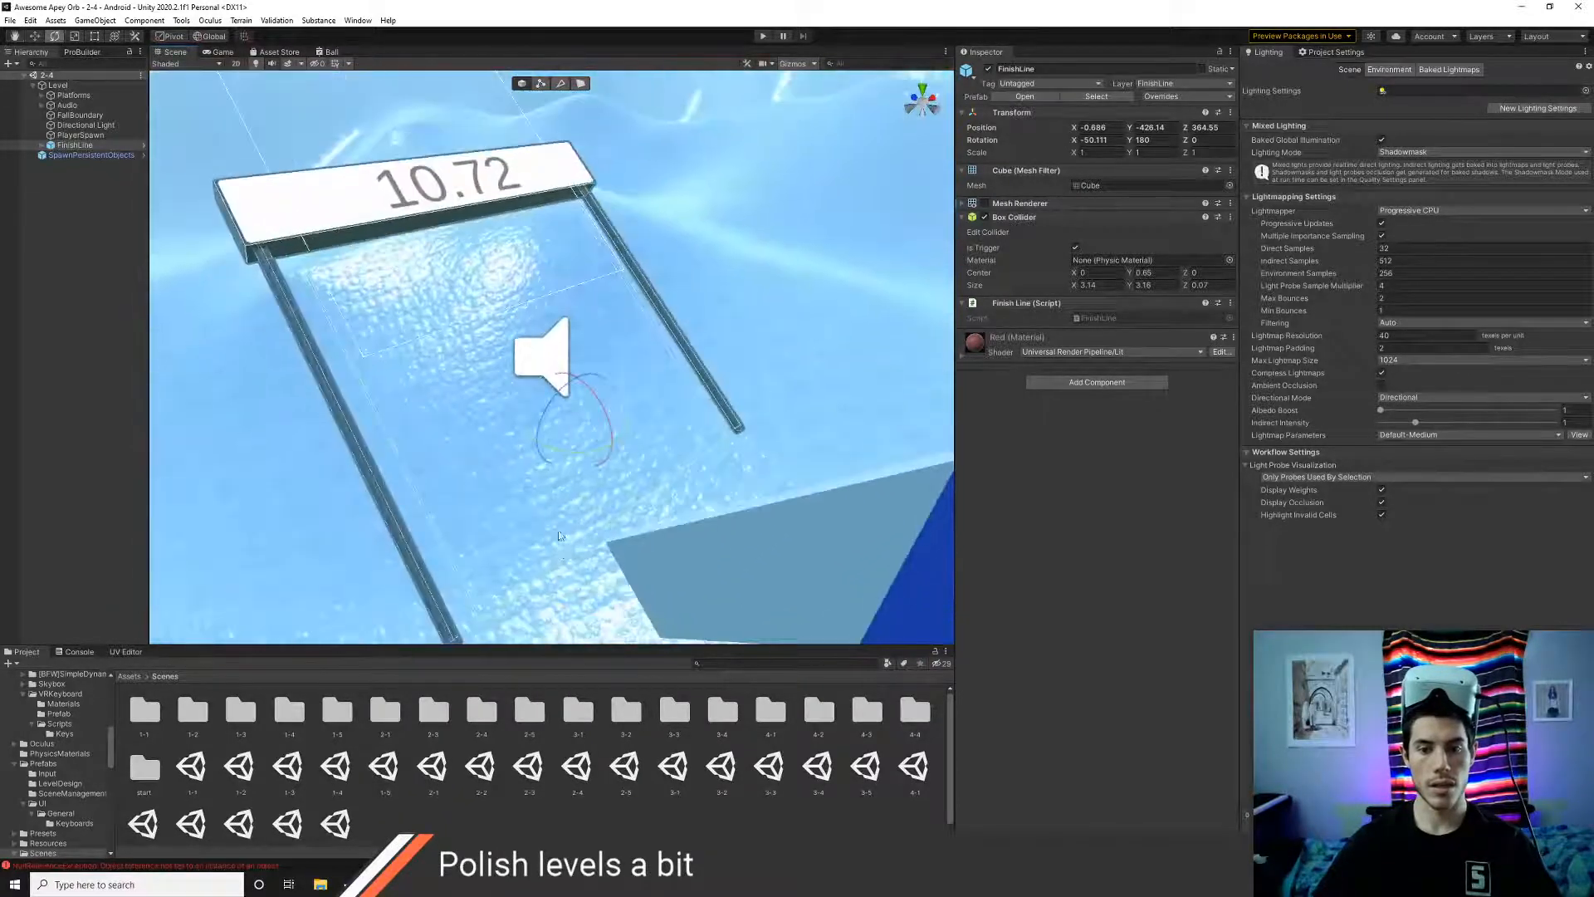
pyautogui.press('w')
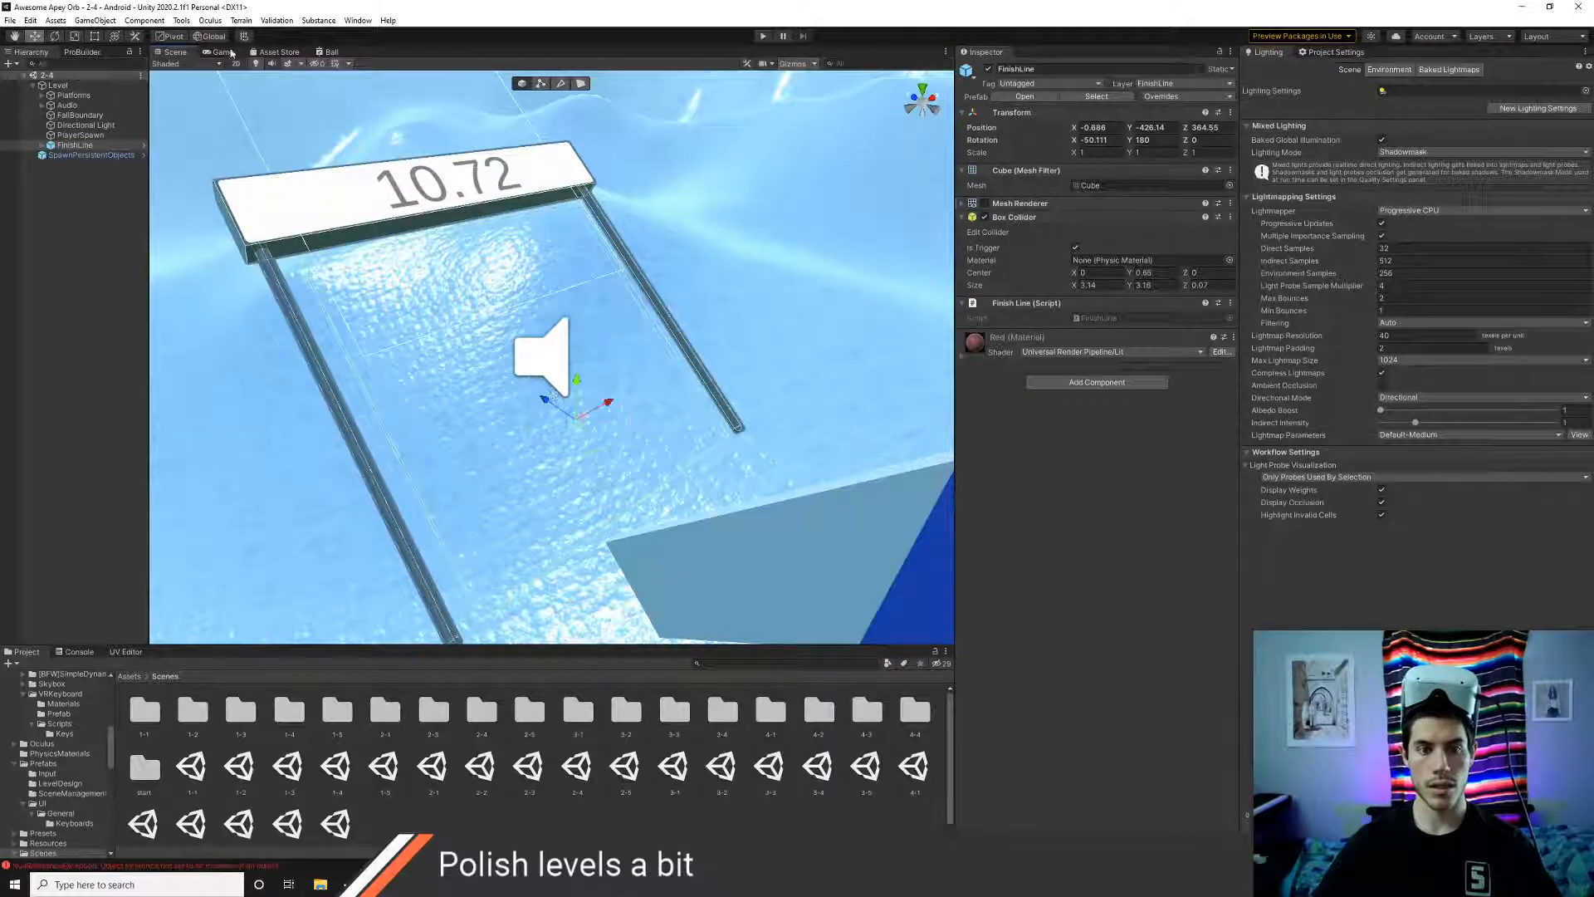
pyautogui.press('x')
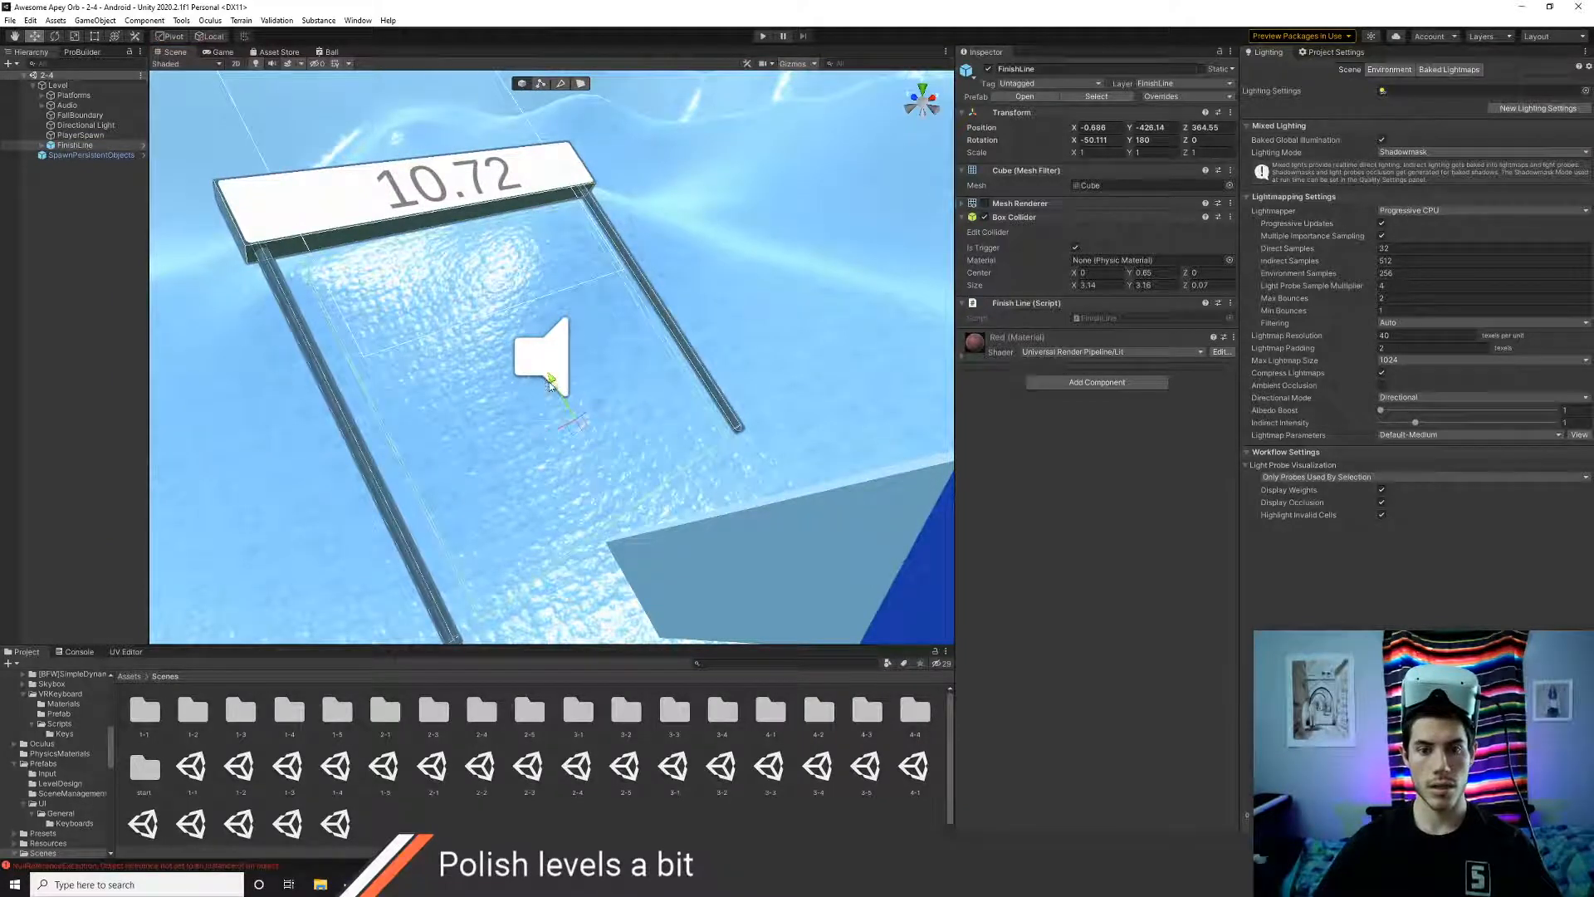
pyautogui.moveTo(549, 383); pyautogui.dragTo(555, 393)
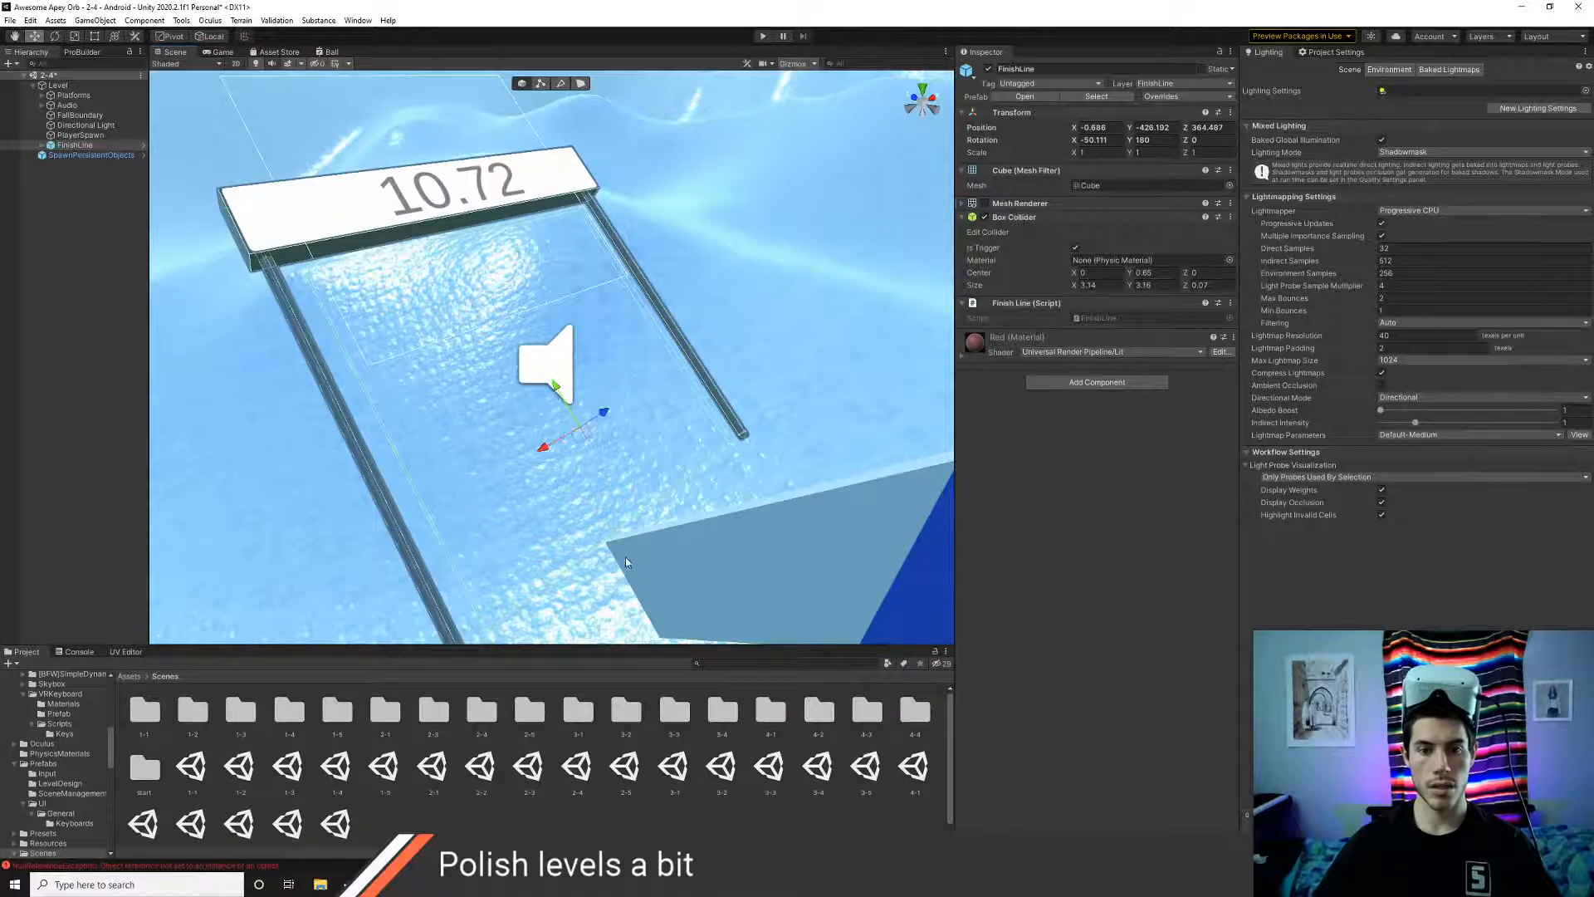
# - Play-test level 2-4 through to the finish and stop play mode
pyautogui.keyDown('alt'); pyautogui.moveTo(627, 562); pyautogui.dragTo(829, 368); pyautogui.keyUp('alt')
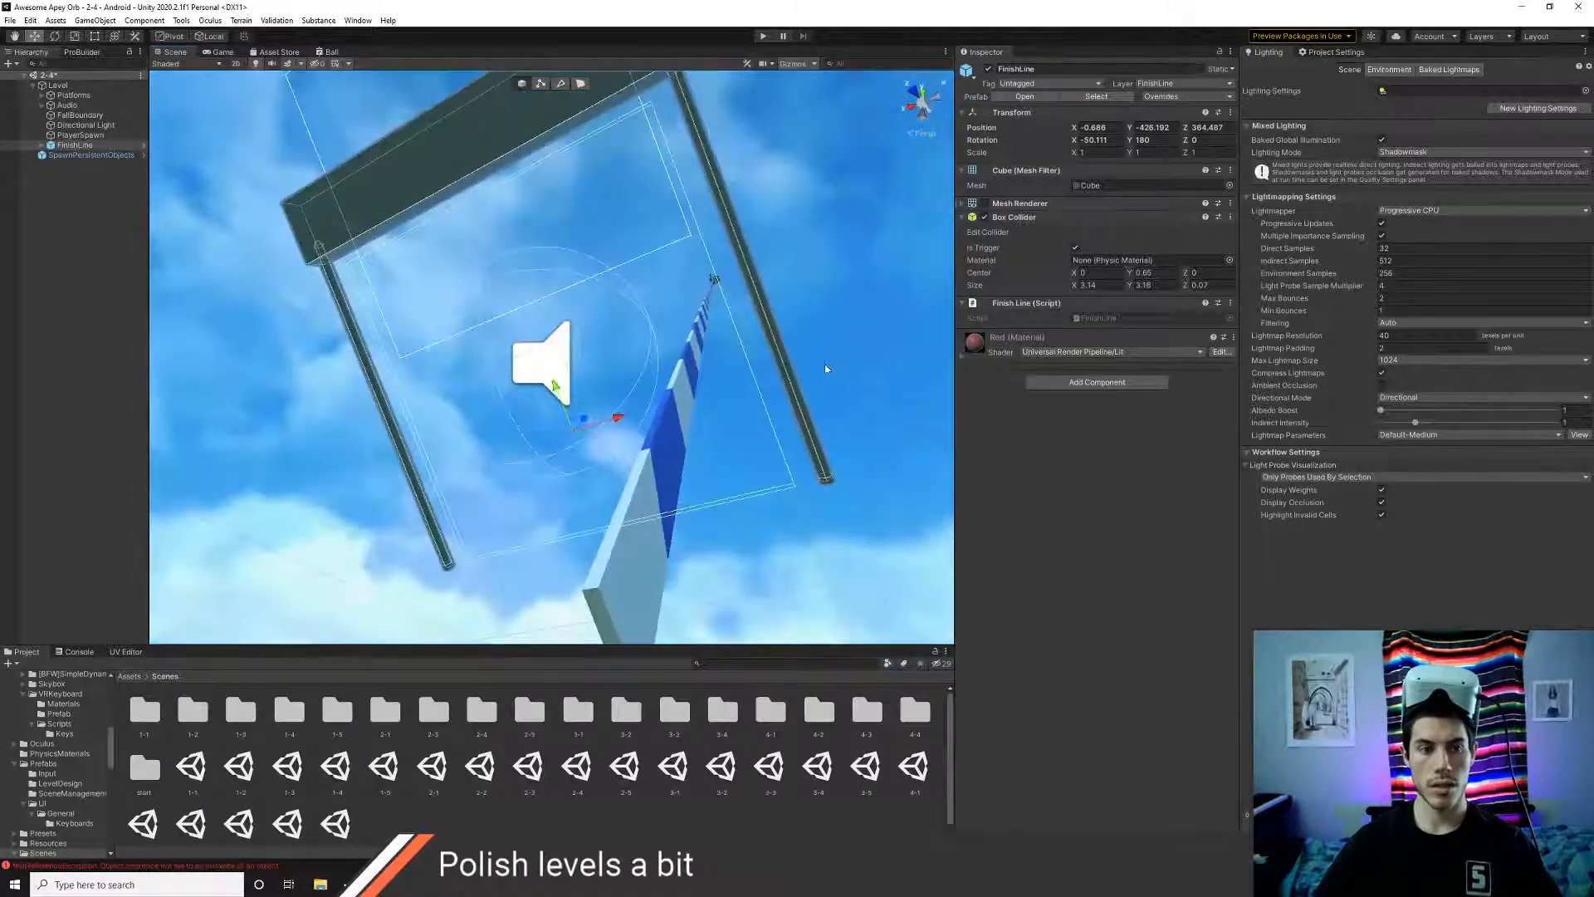
pyautogui.click(761, 35)
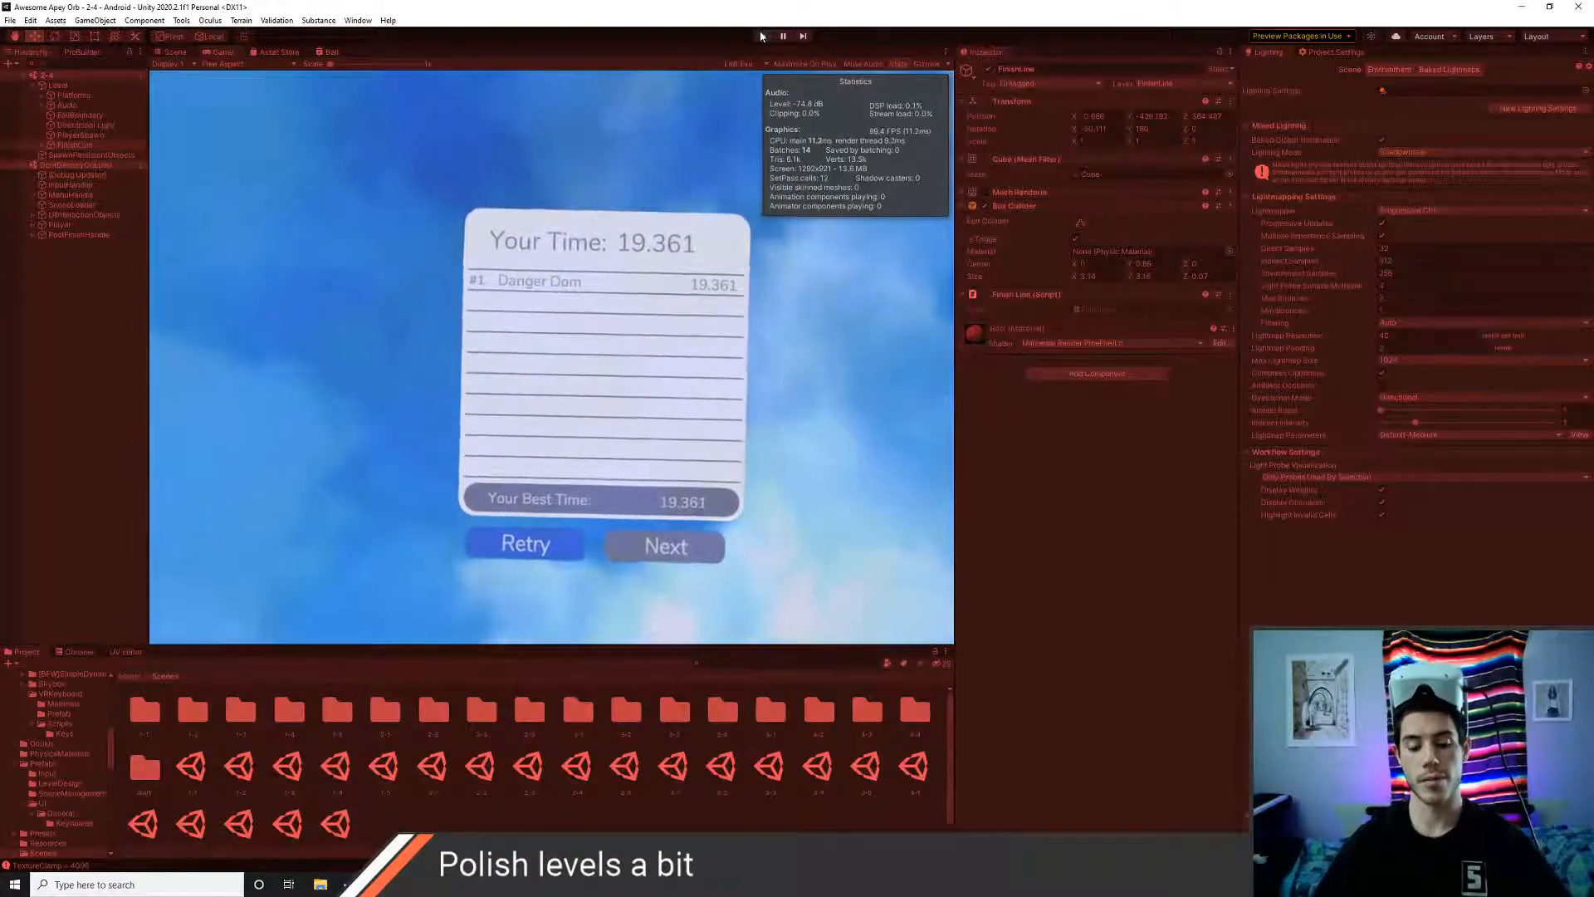
pyautogui.click(761, 36)
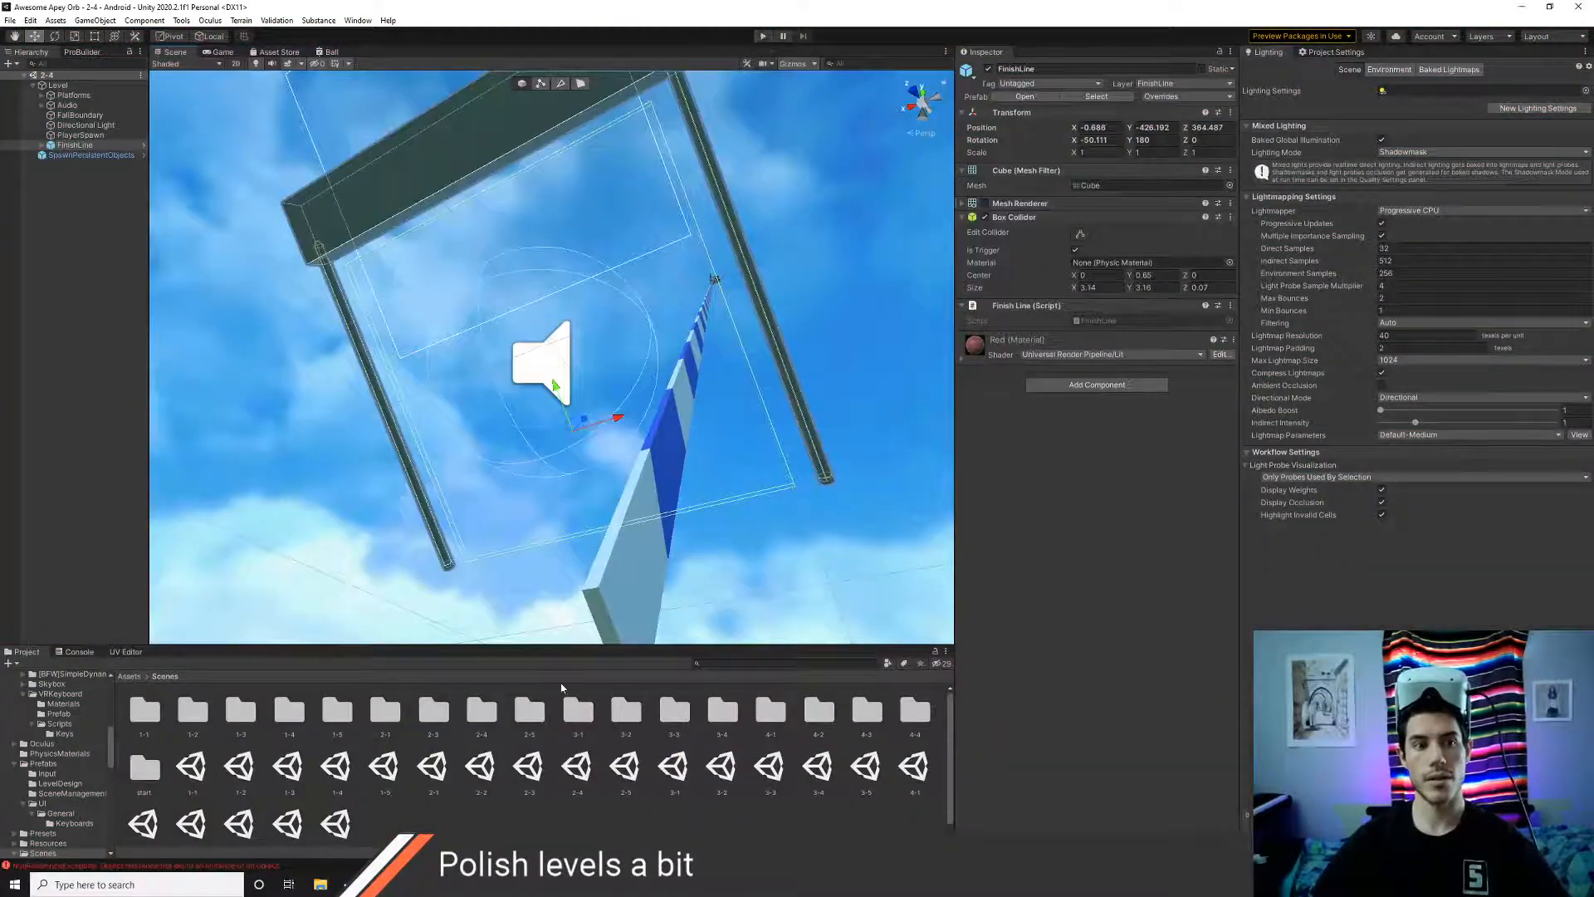
# - Open scene 2-5, start play mode briefly and stop it again
pyautogui.doubleClick(625, 767)
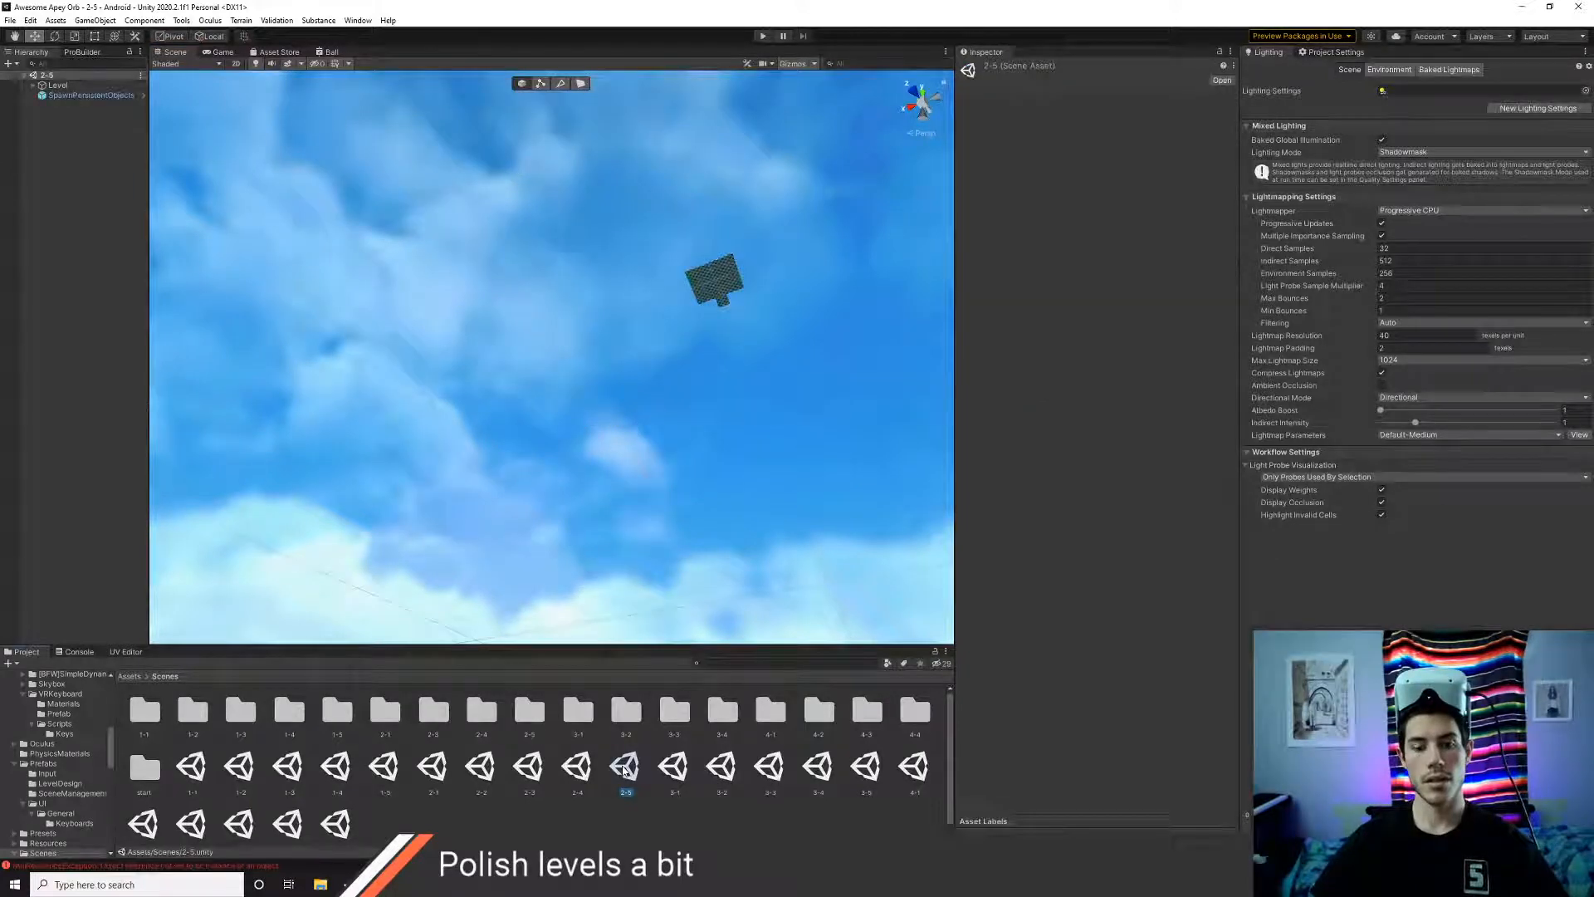
pyautogui.hotkey('ctrl', 'p')
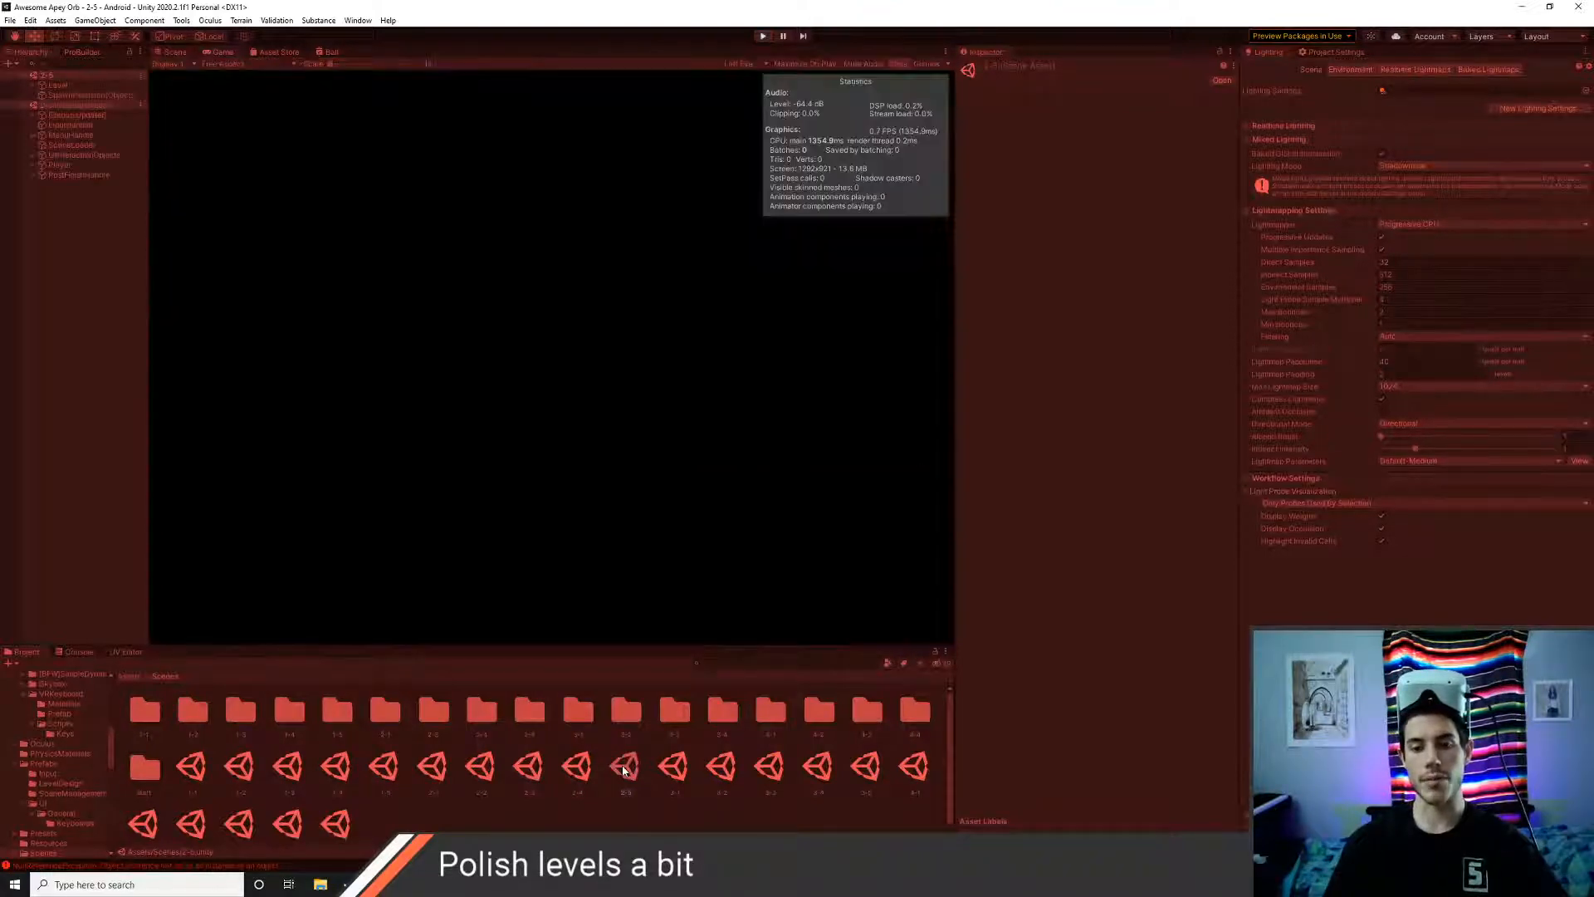
pyautogui.hotkey('ctrl', 'p')
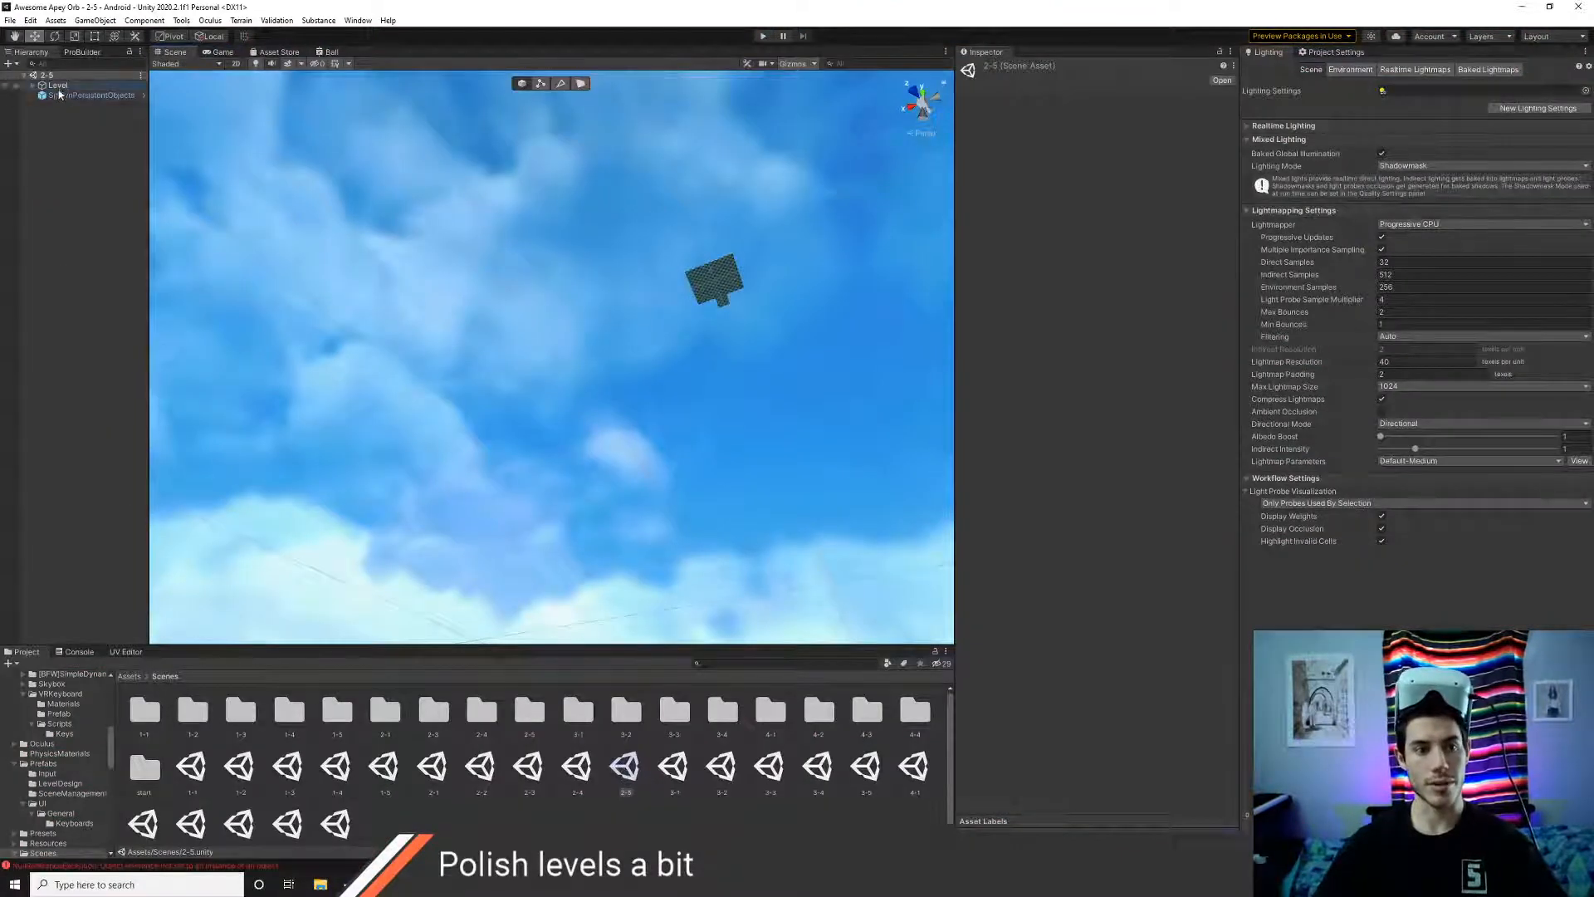
# - Focus on the FinishLine in scene 2-5 and examine how it and its surrounding flaps sit on the platform
pyautogui.doubleClick(58, 85)
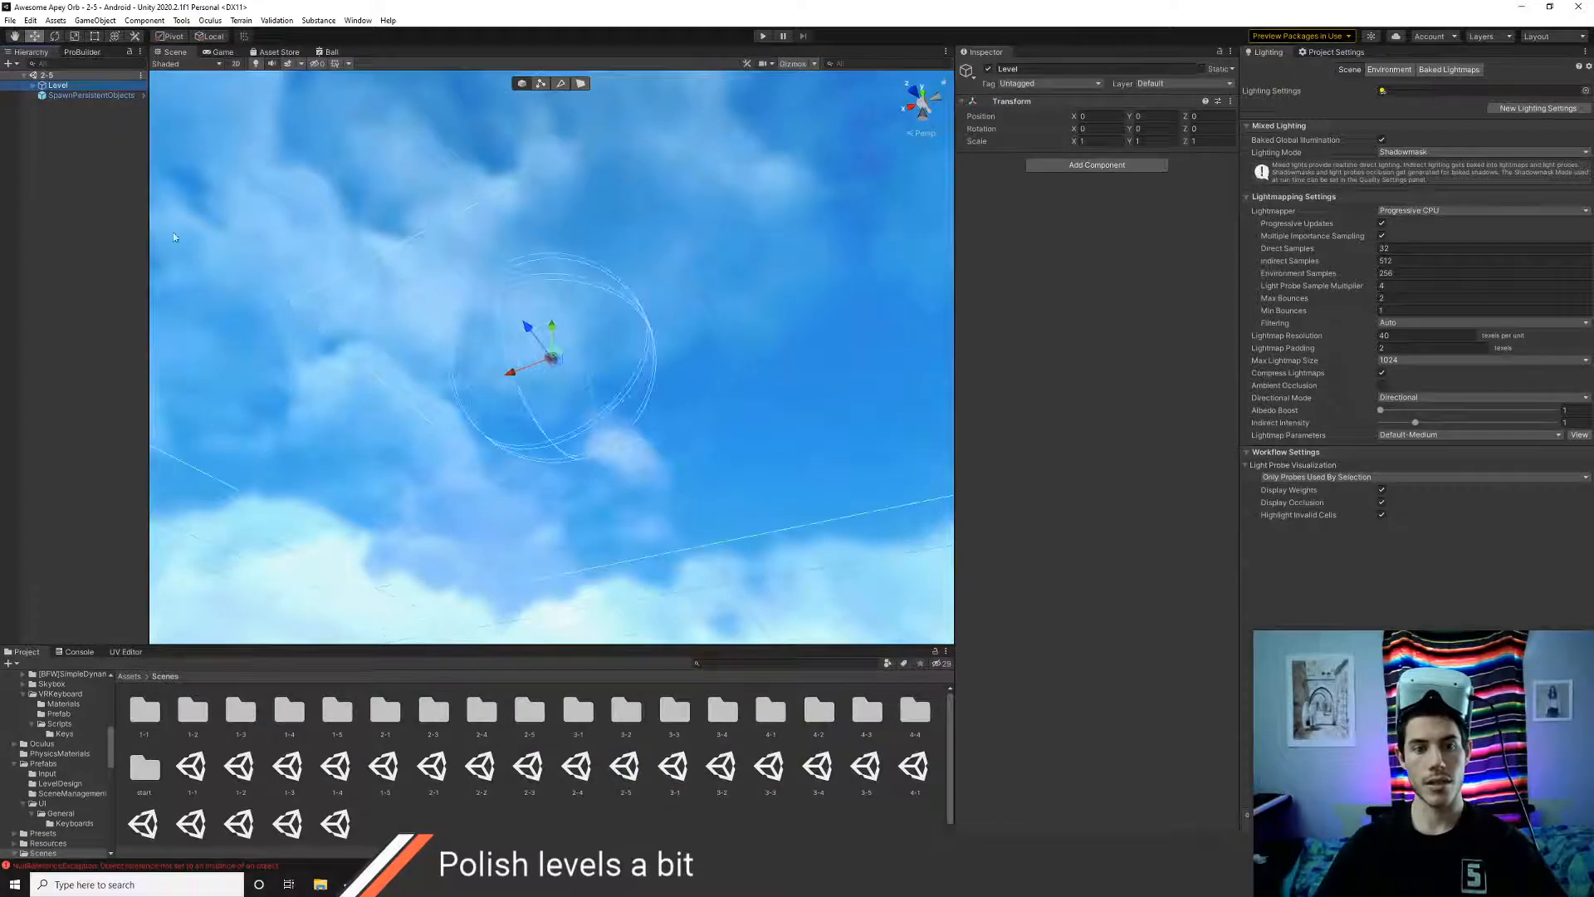
pyautogui.click(33, 85)
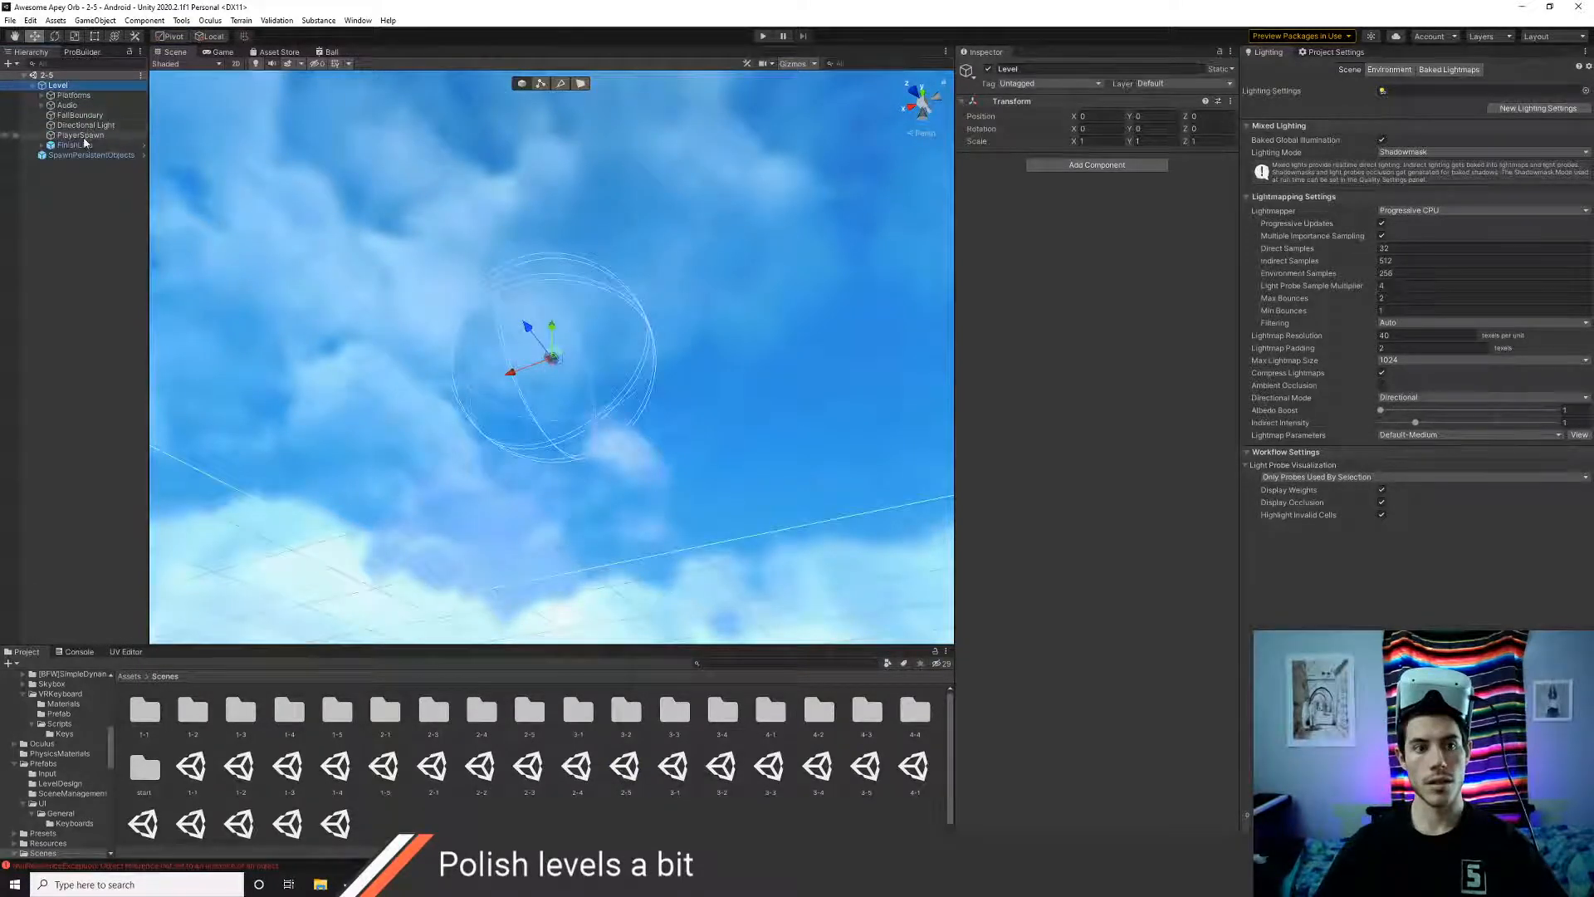
pyautogui.doubleClick(74, 144)
pyautogui.keyDown('alt'); pyautogui.moveTo(647, 403); pyautogui.dragTo(493, 469); pyautogui.keyUp('alt')
pyautogui.scroll(-10, 505, 484)
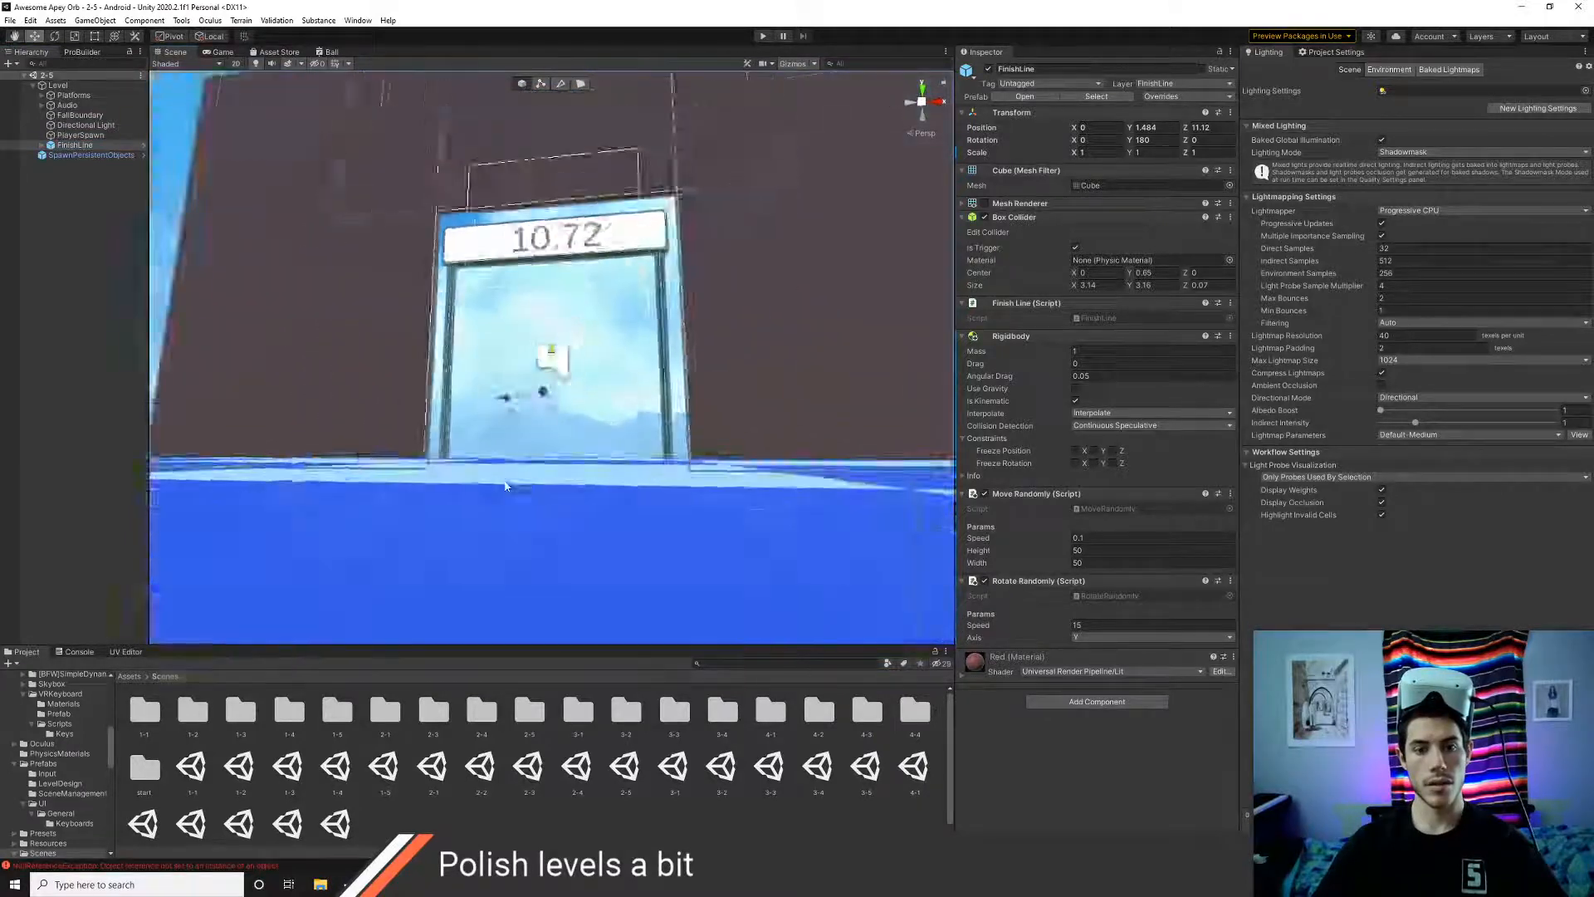
pyautogui.keyDown('alt'); pyautogui.moveTo(595, 371); pyautogui.dragTo(594, 434); pyautogui.keyUp('alt')
pyautogui.scroll(-4, 594, 434)
pyautogui.scroll(-2, 593, 434)
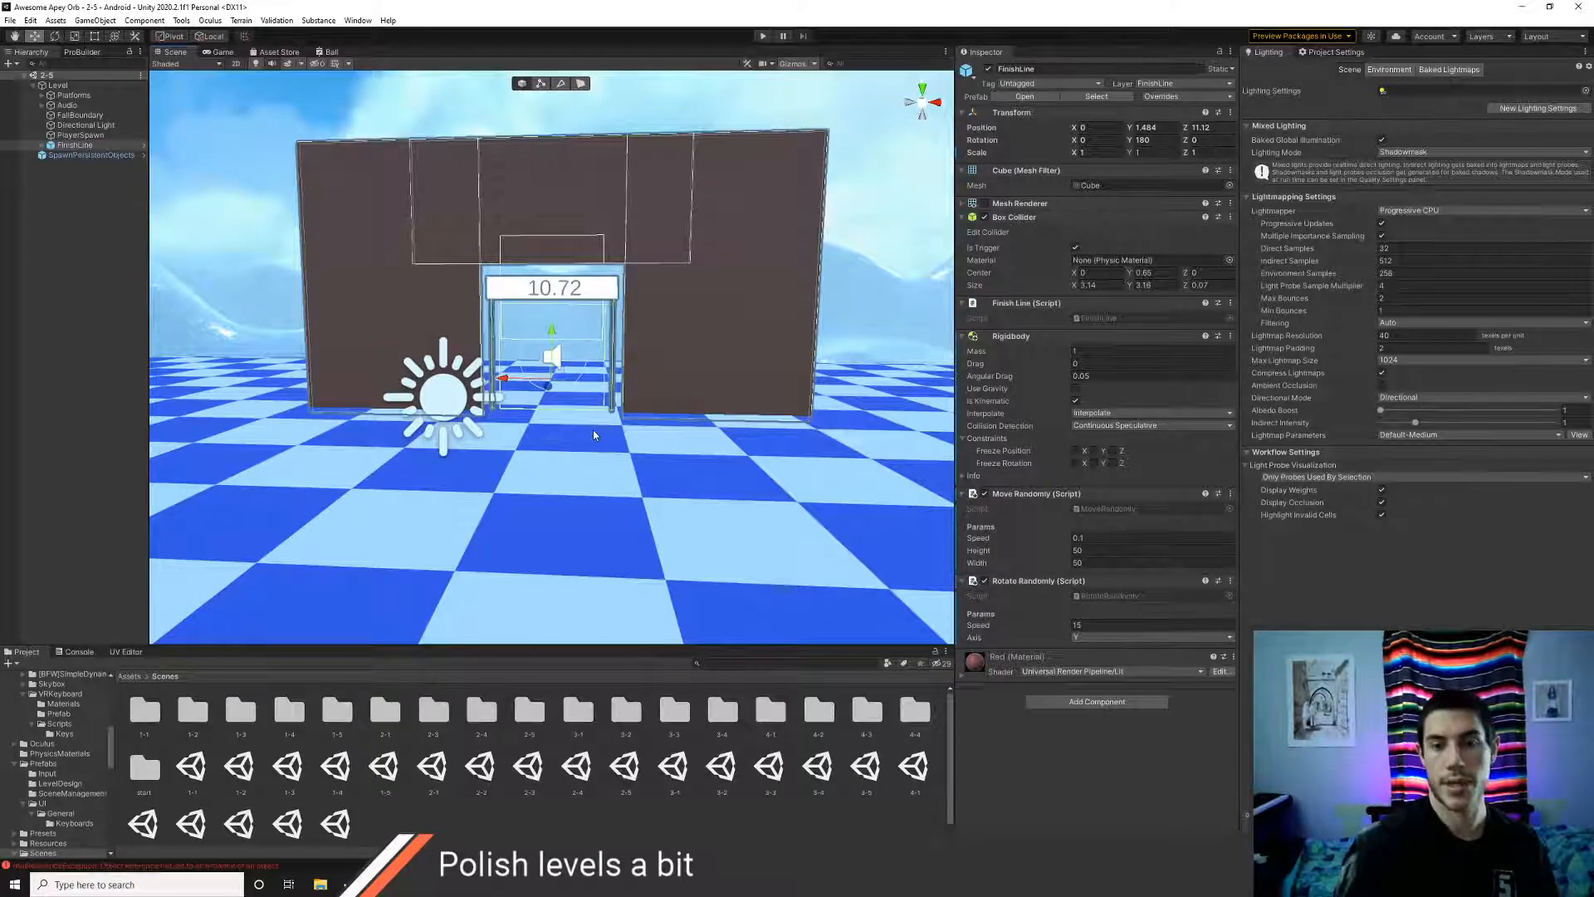
# - Select the three flaps around the finish line to inspect their shared components and material
pyautogui.click(784, 301)
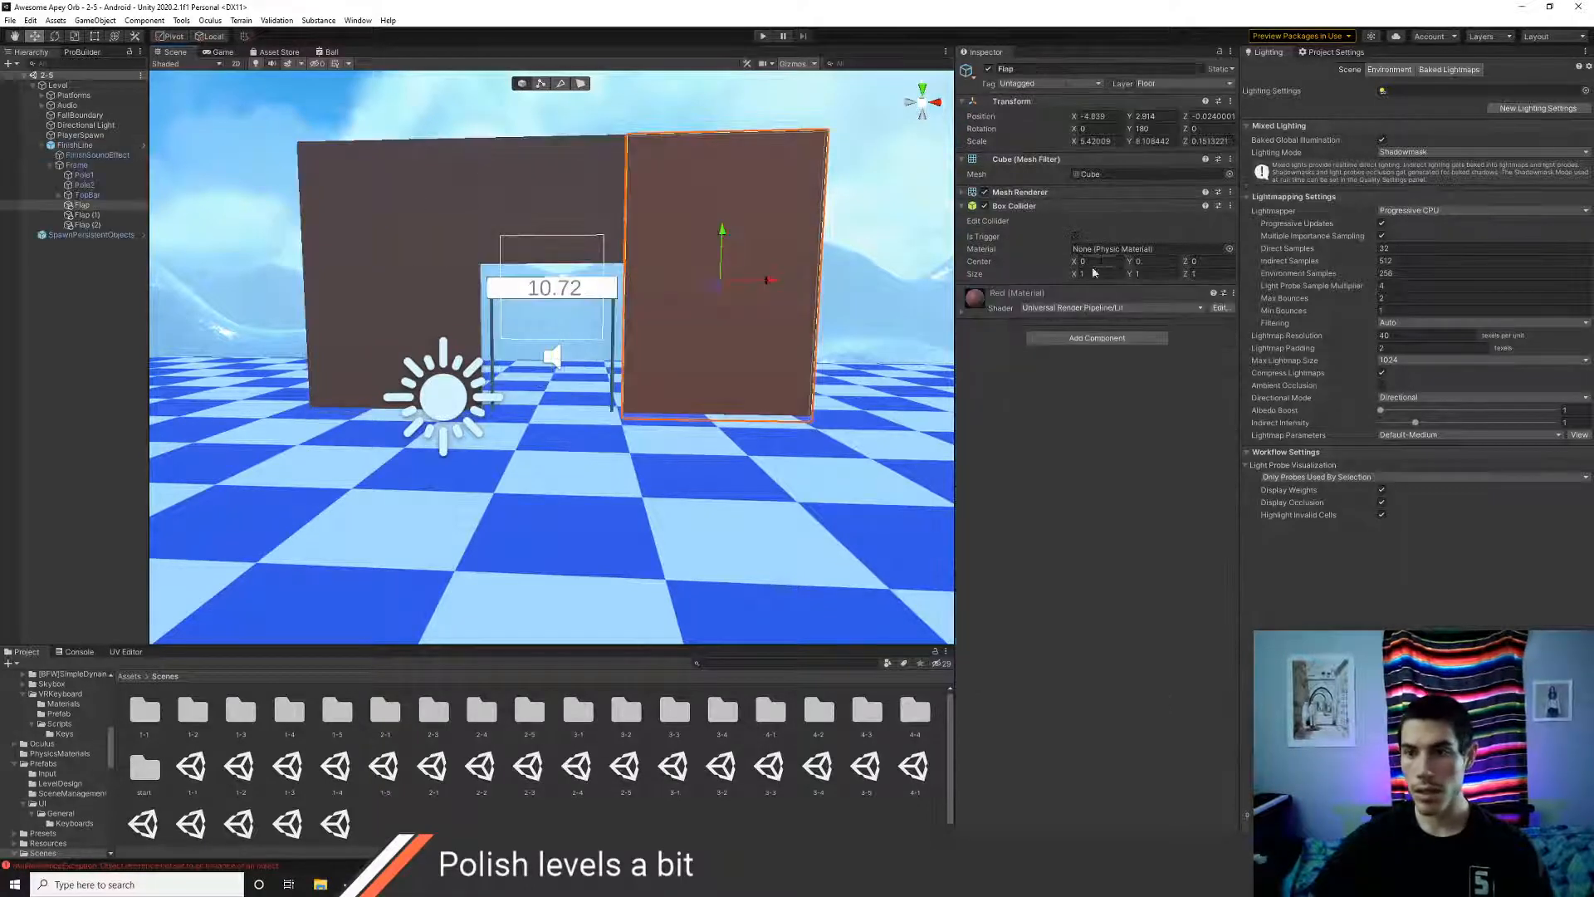
pyautogui.keyDown('shift'); pyautogui.click(540, 206); pyautogui.keyUp('shift')
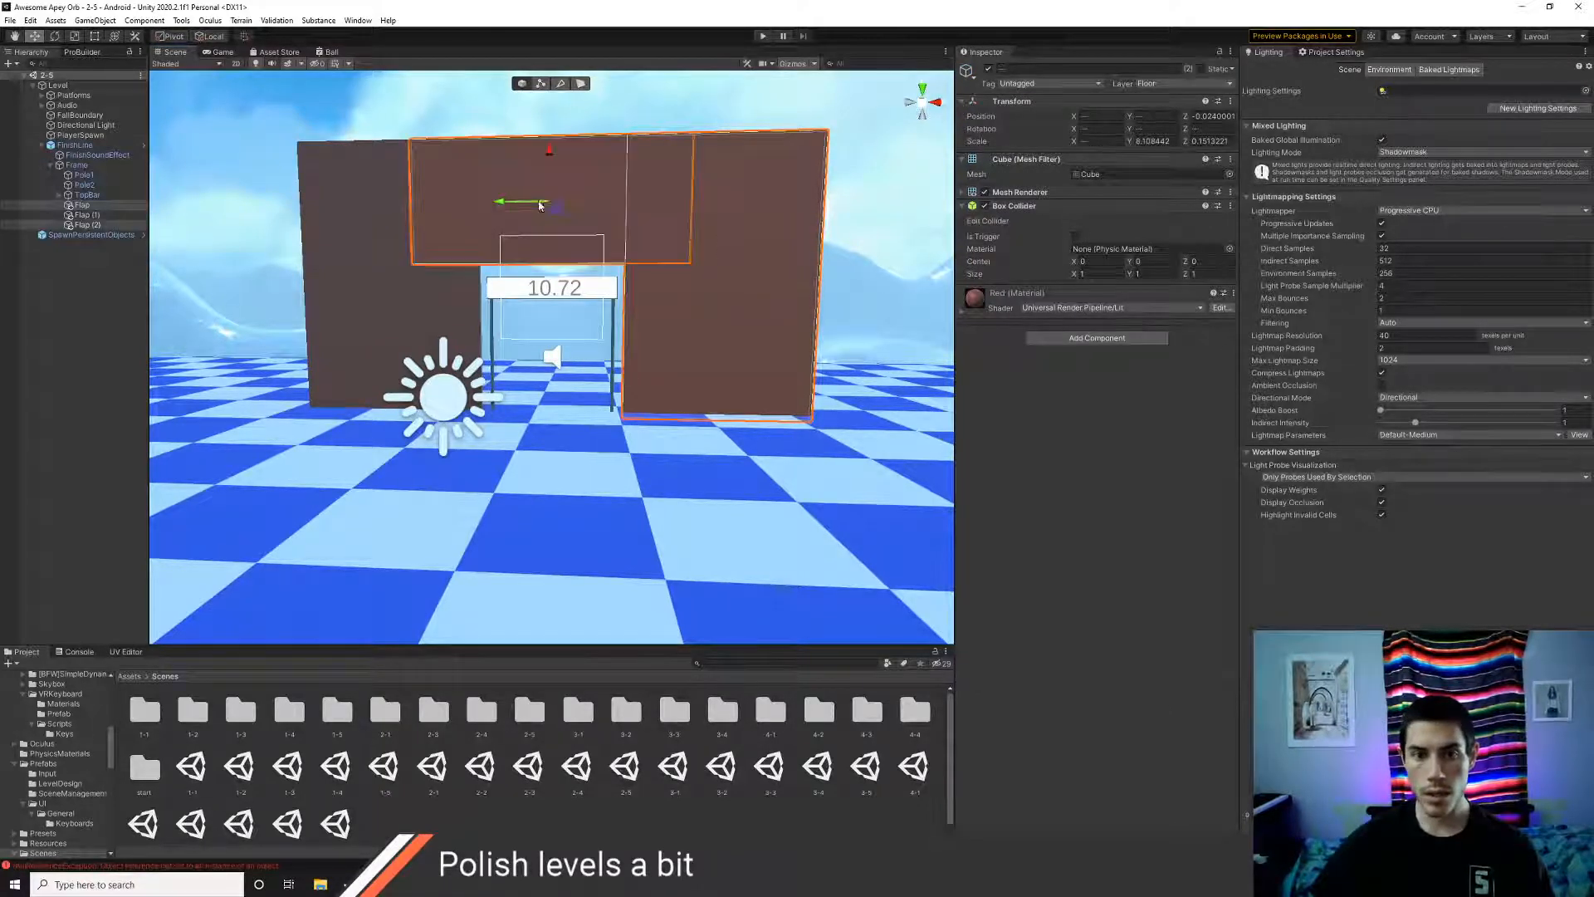
pyautogui.keyDown('shift'); pyautogui.click(380, 256); pyautogui.keyUp('shift')
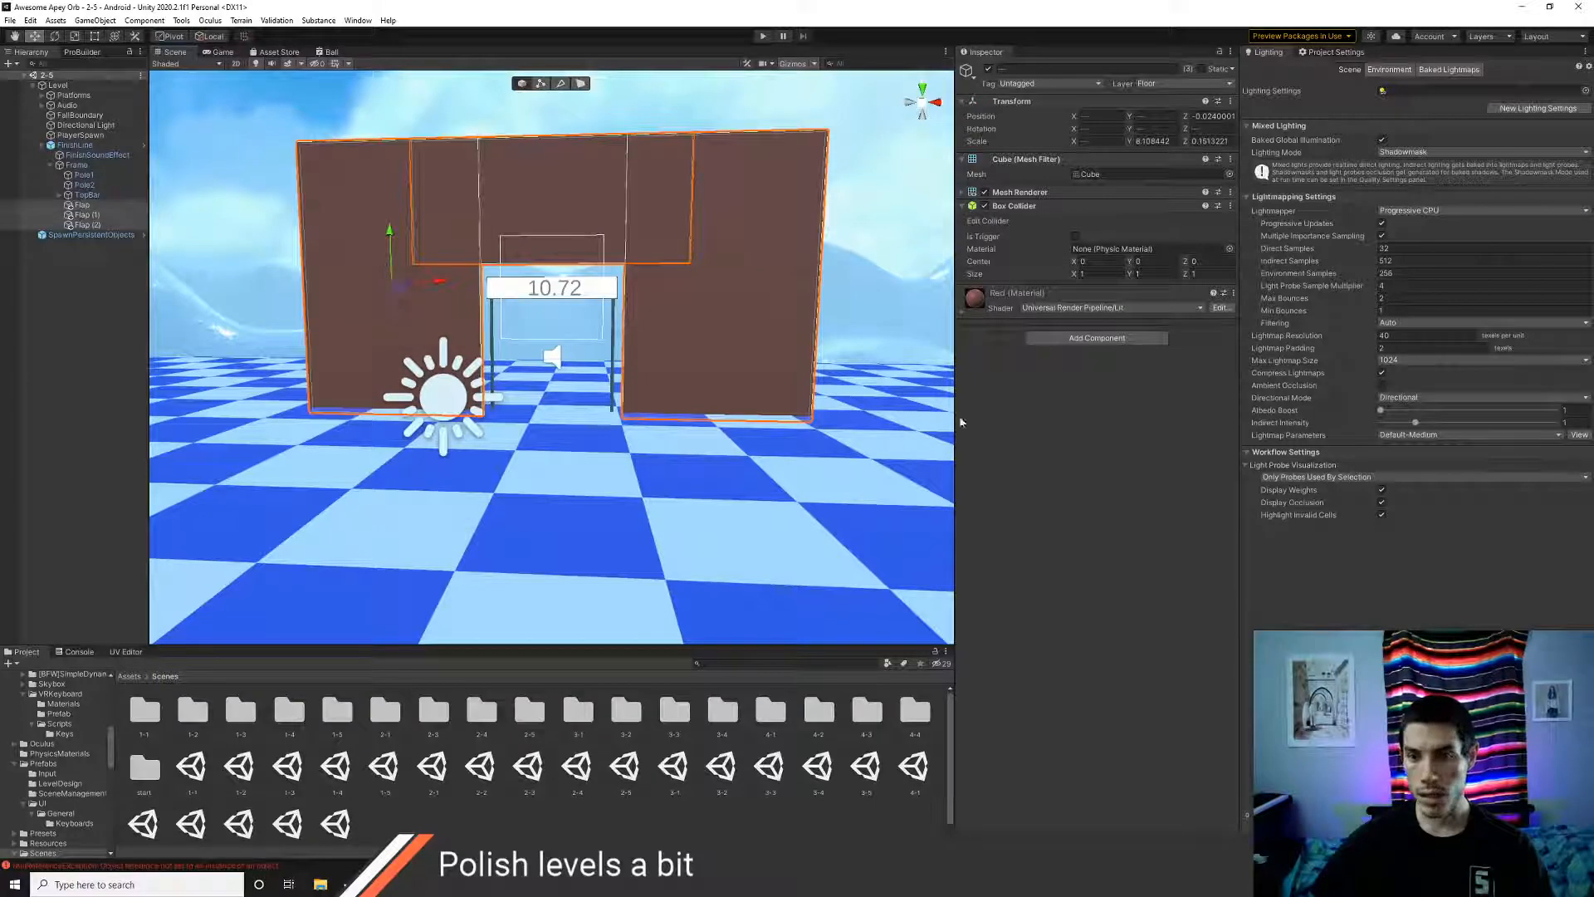
# - Create a material named Blue in the Art/Materials/World2 folder, with its base colour sampled from the blue floor tiles
pyautogui.click(126, 675)
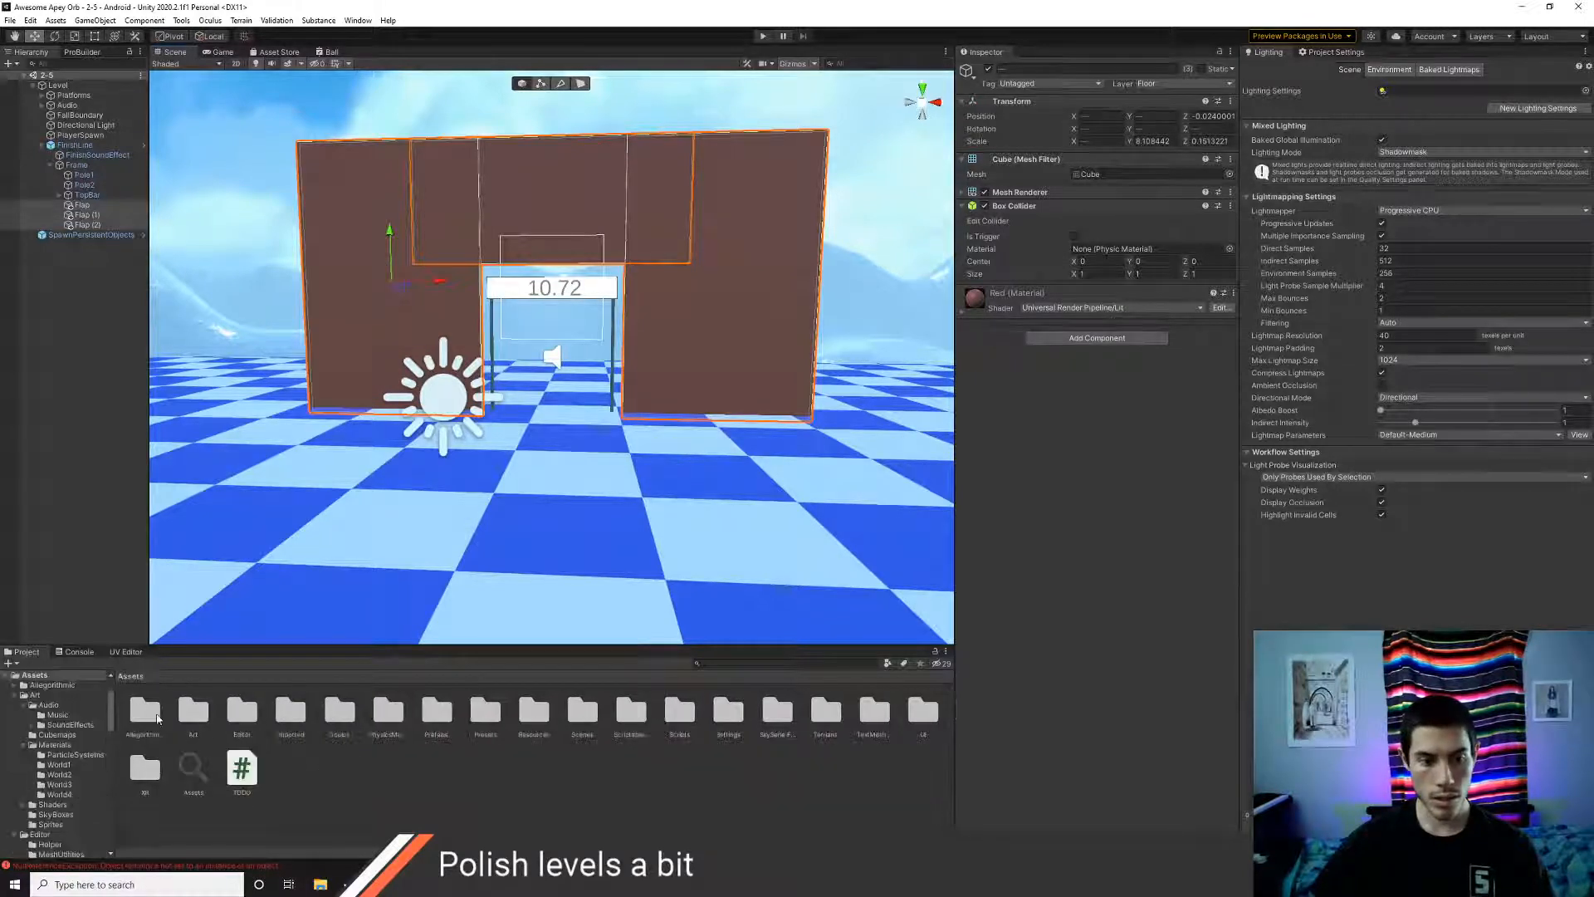
pyautogui.doubleClick(199, 721)
pyautogui.click(239, 728)
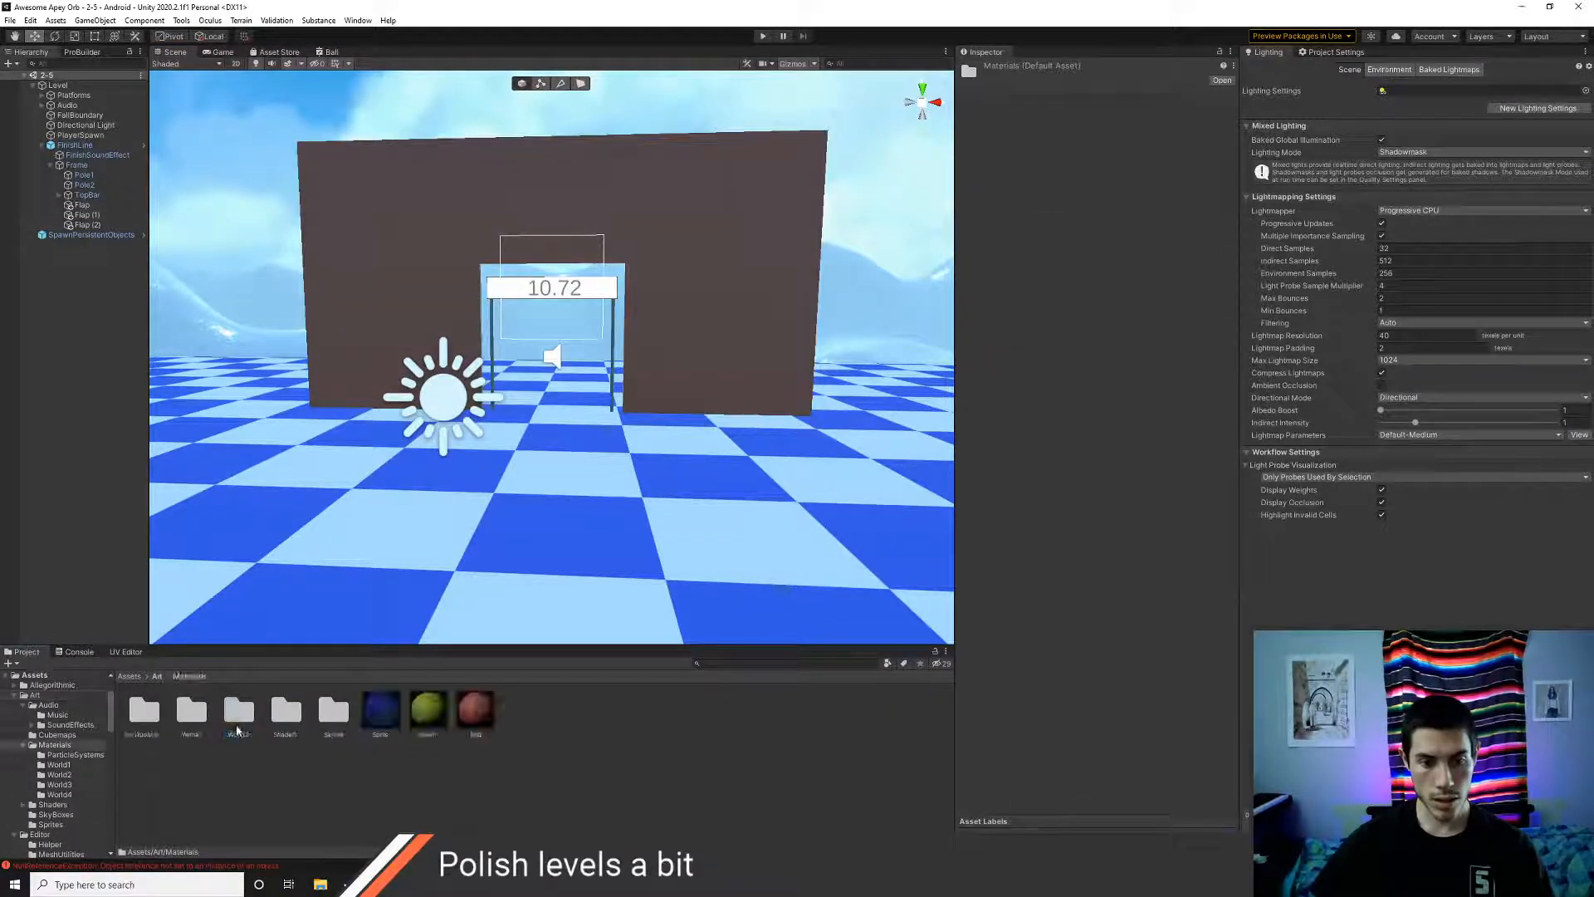
pyautogui.doubleClick(238, 716)
pyautogui.rightClick(284, 732)
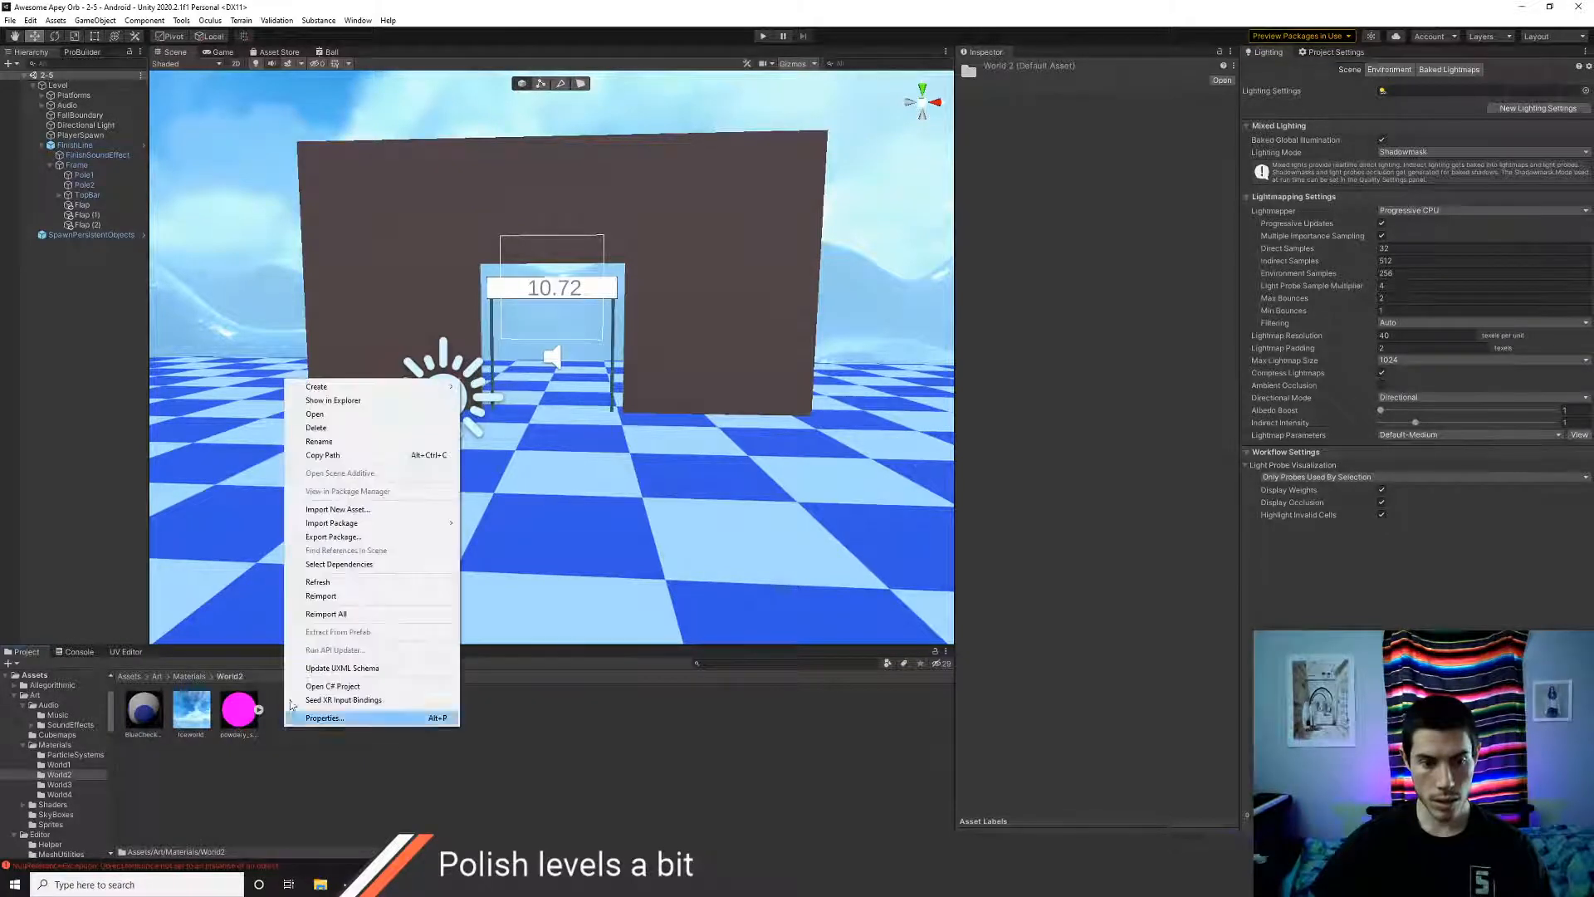
pyautogui.moveTo(328, 387)
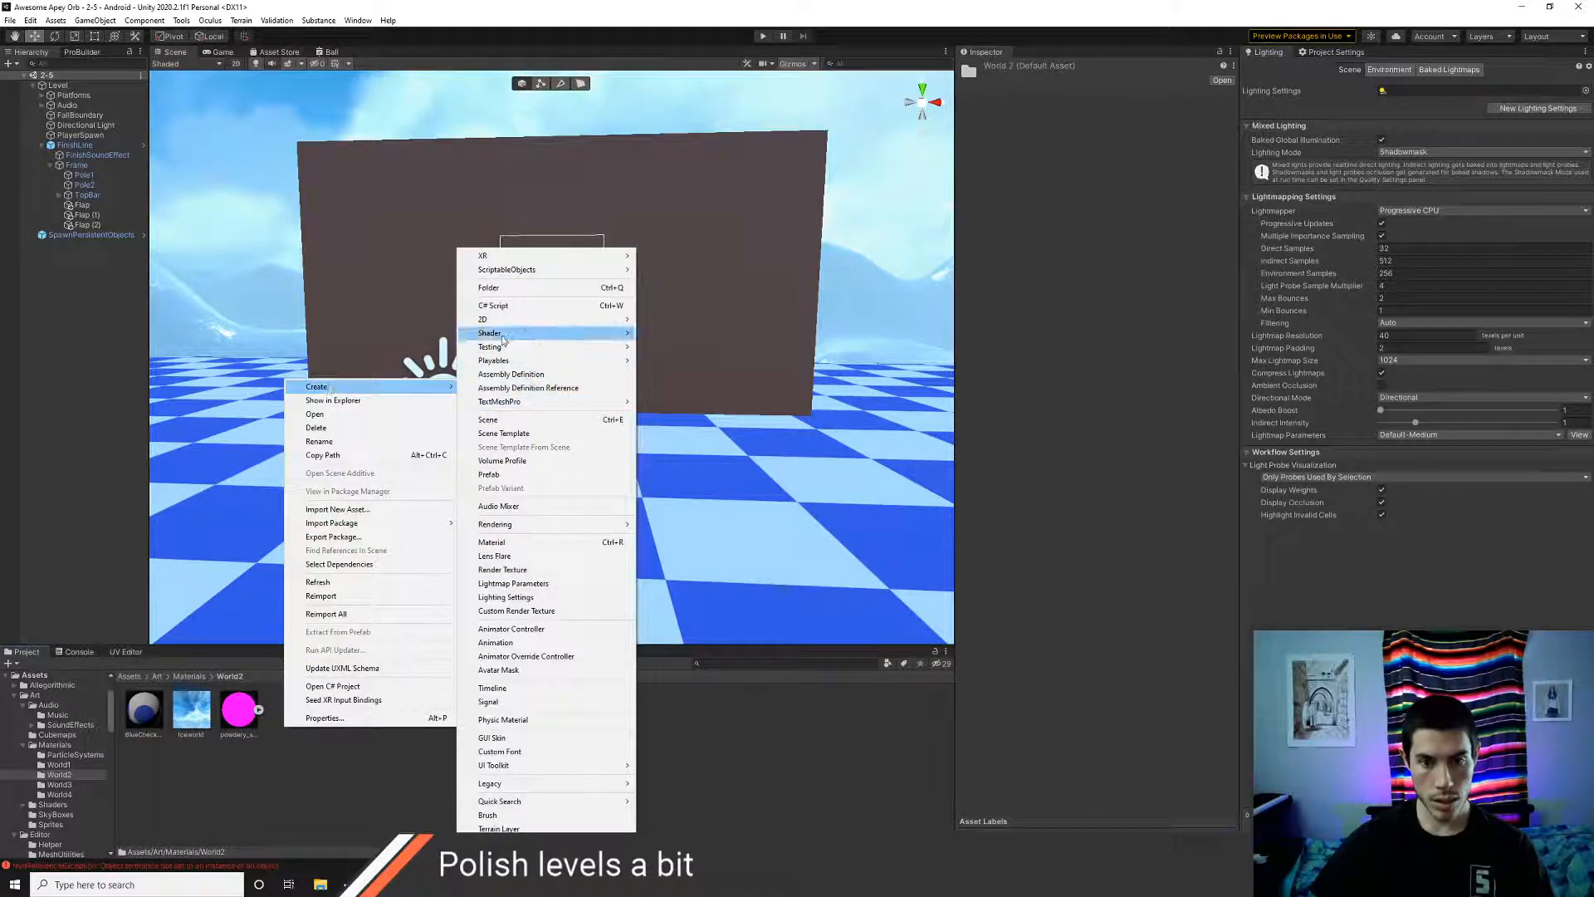
pyautogui.click(513, 541)
pyautogui.write('B')
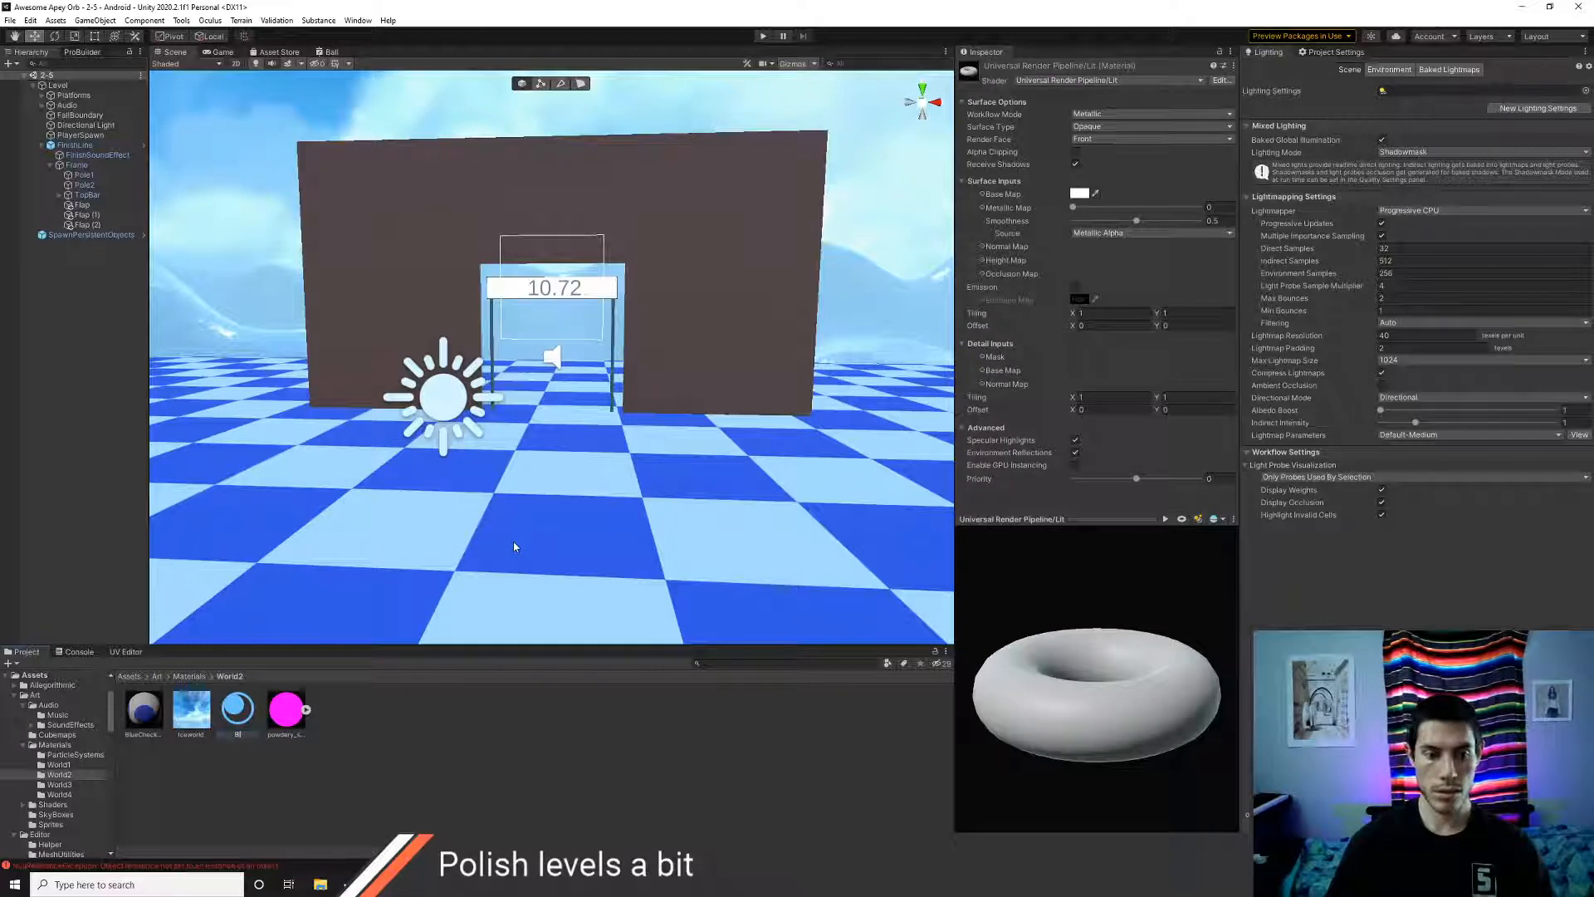
pyautogui.write('lue')
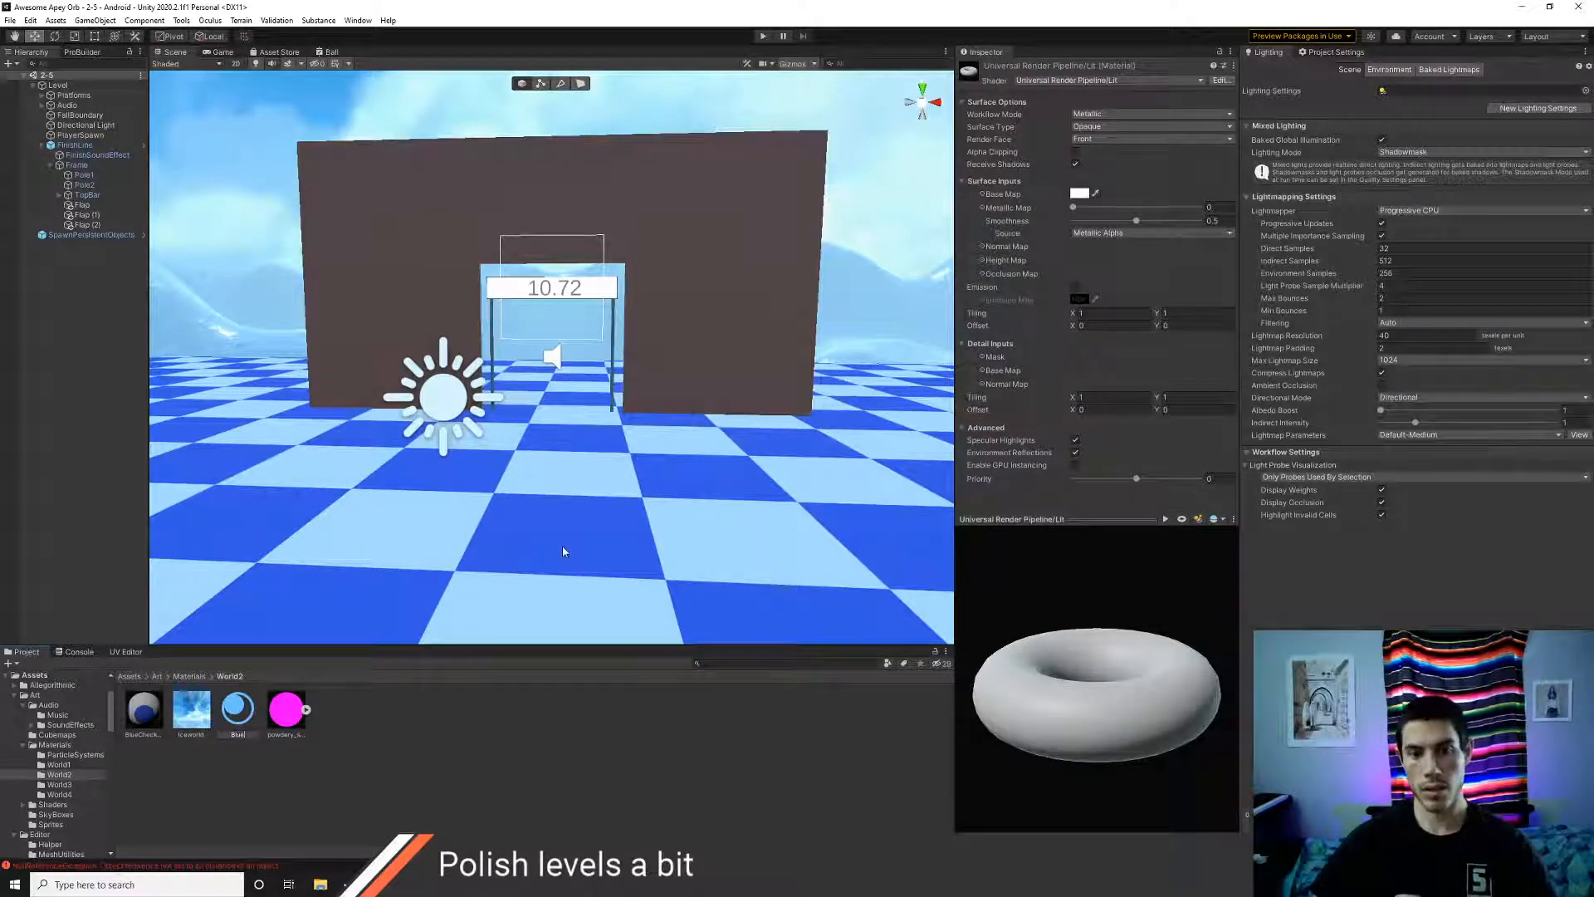
pyautogui.click(1095, 193)
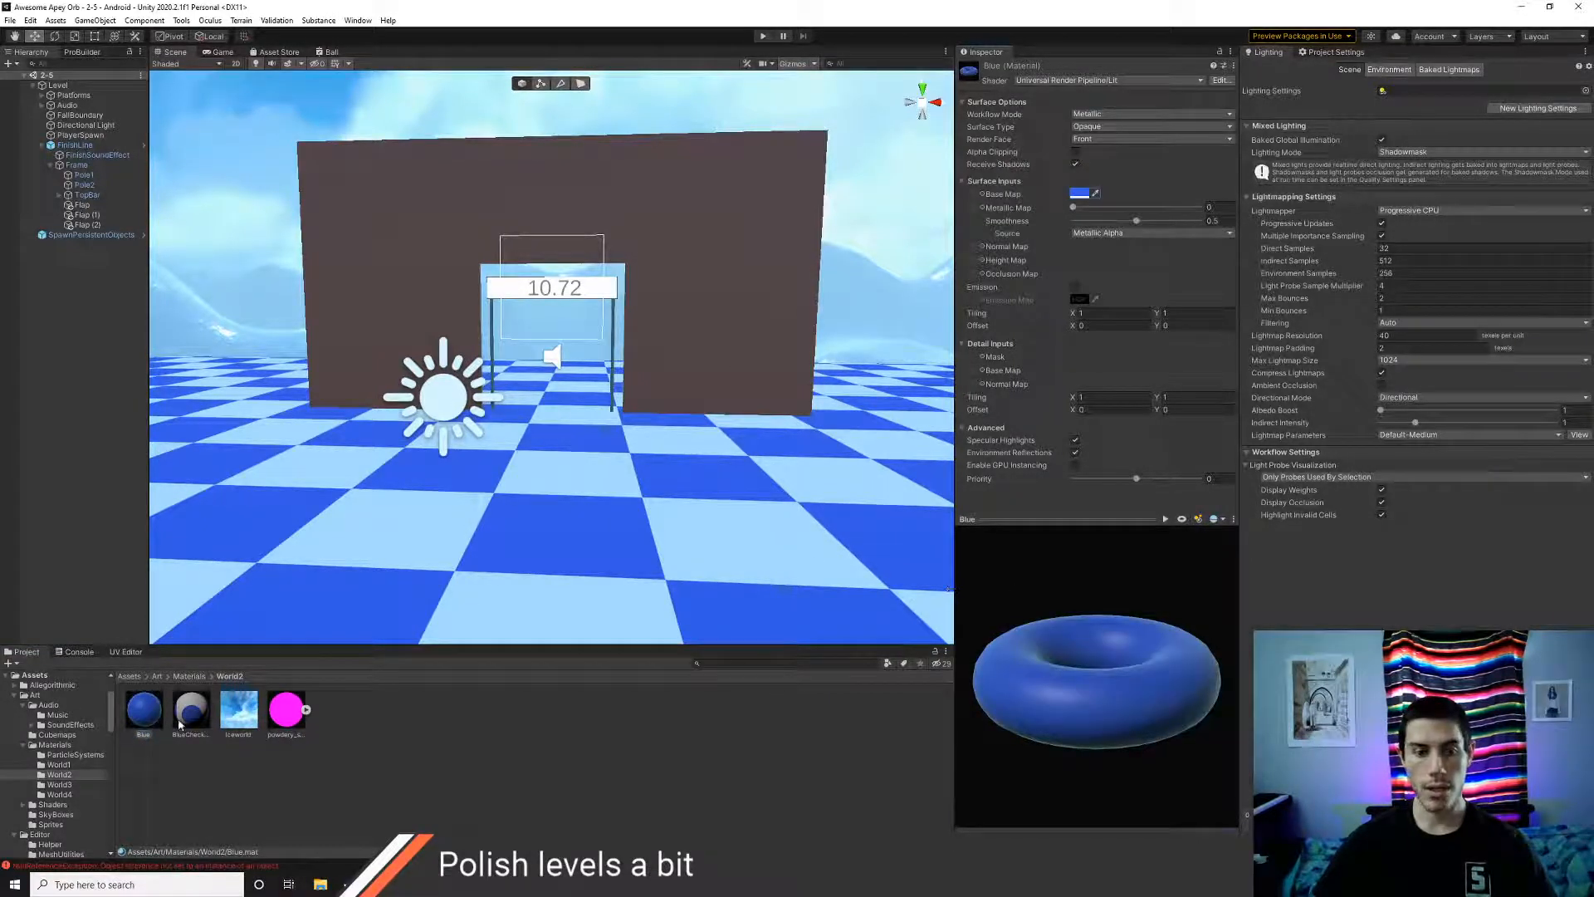
# - Apply the Blue material to all three flaps around the finish line
pyautogui.moveTo(179, 725); pyautogui.dragTo(360, 320)
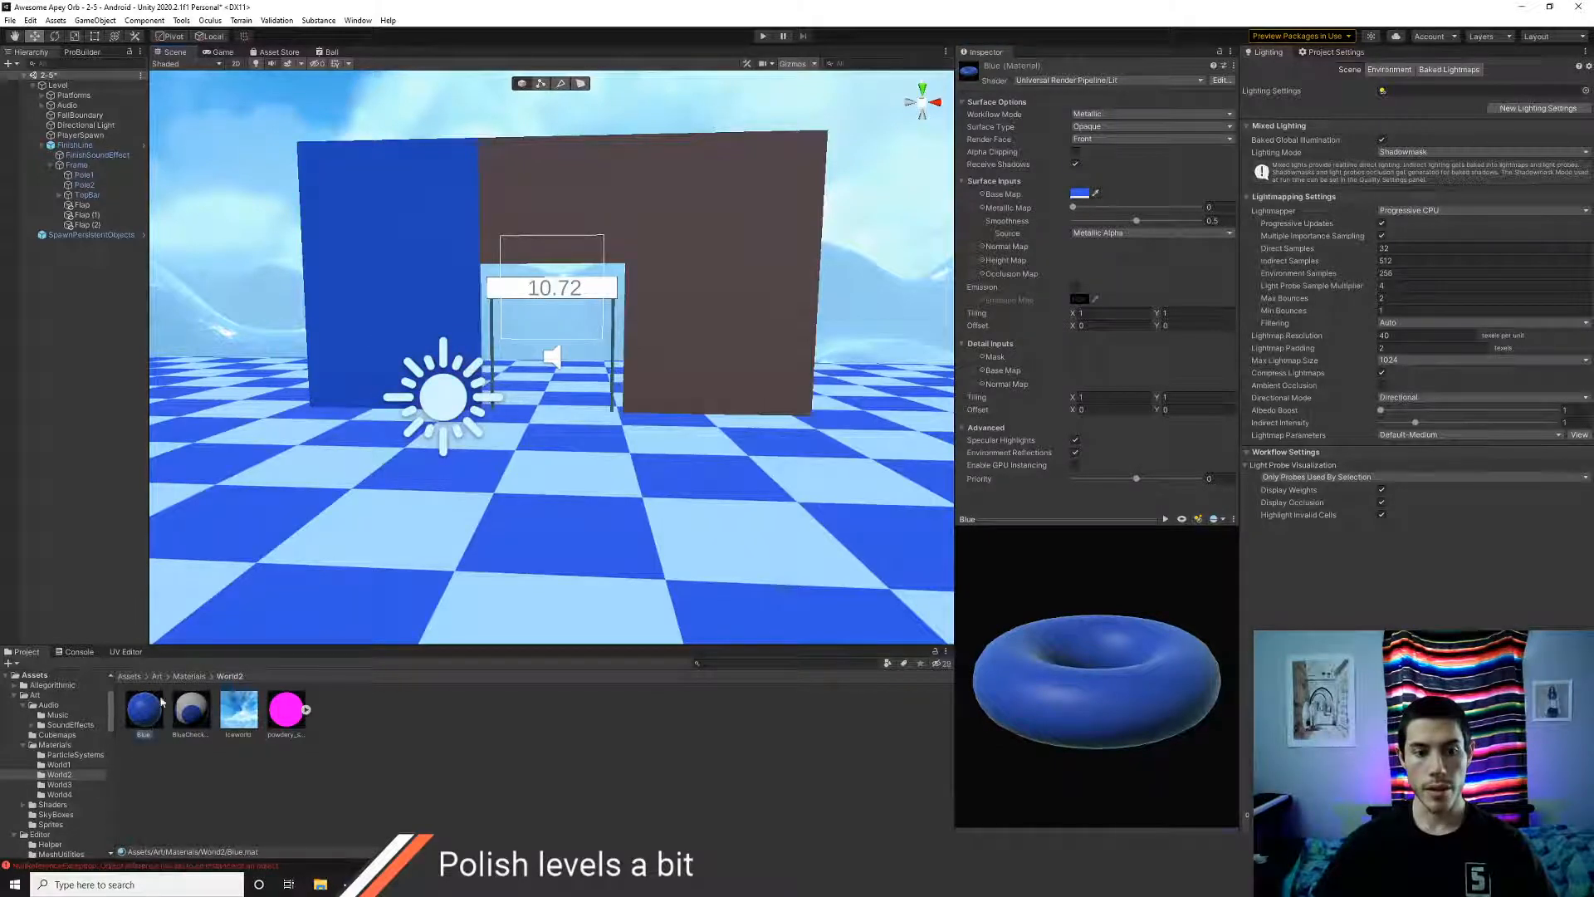
pyautogui.moveTo(511, 234); pyautogui.dragTo(483, 306)
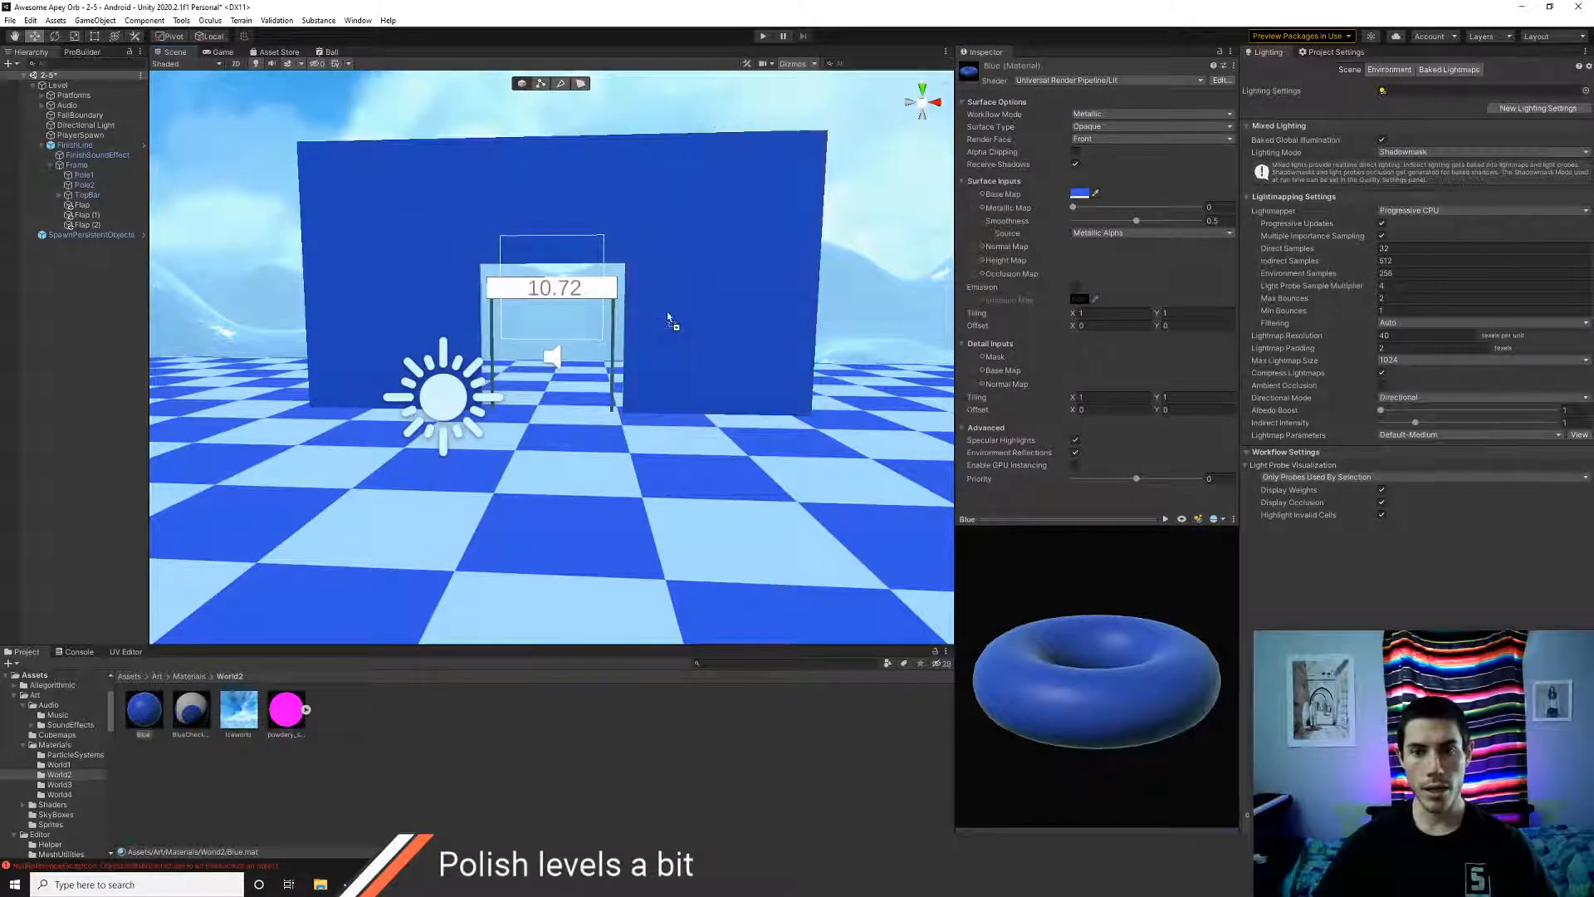
pyautogui.moveTo(133, 724); pyautogui.dragTo(689, 357)
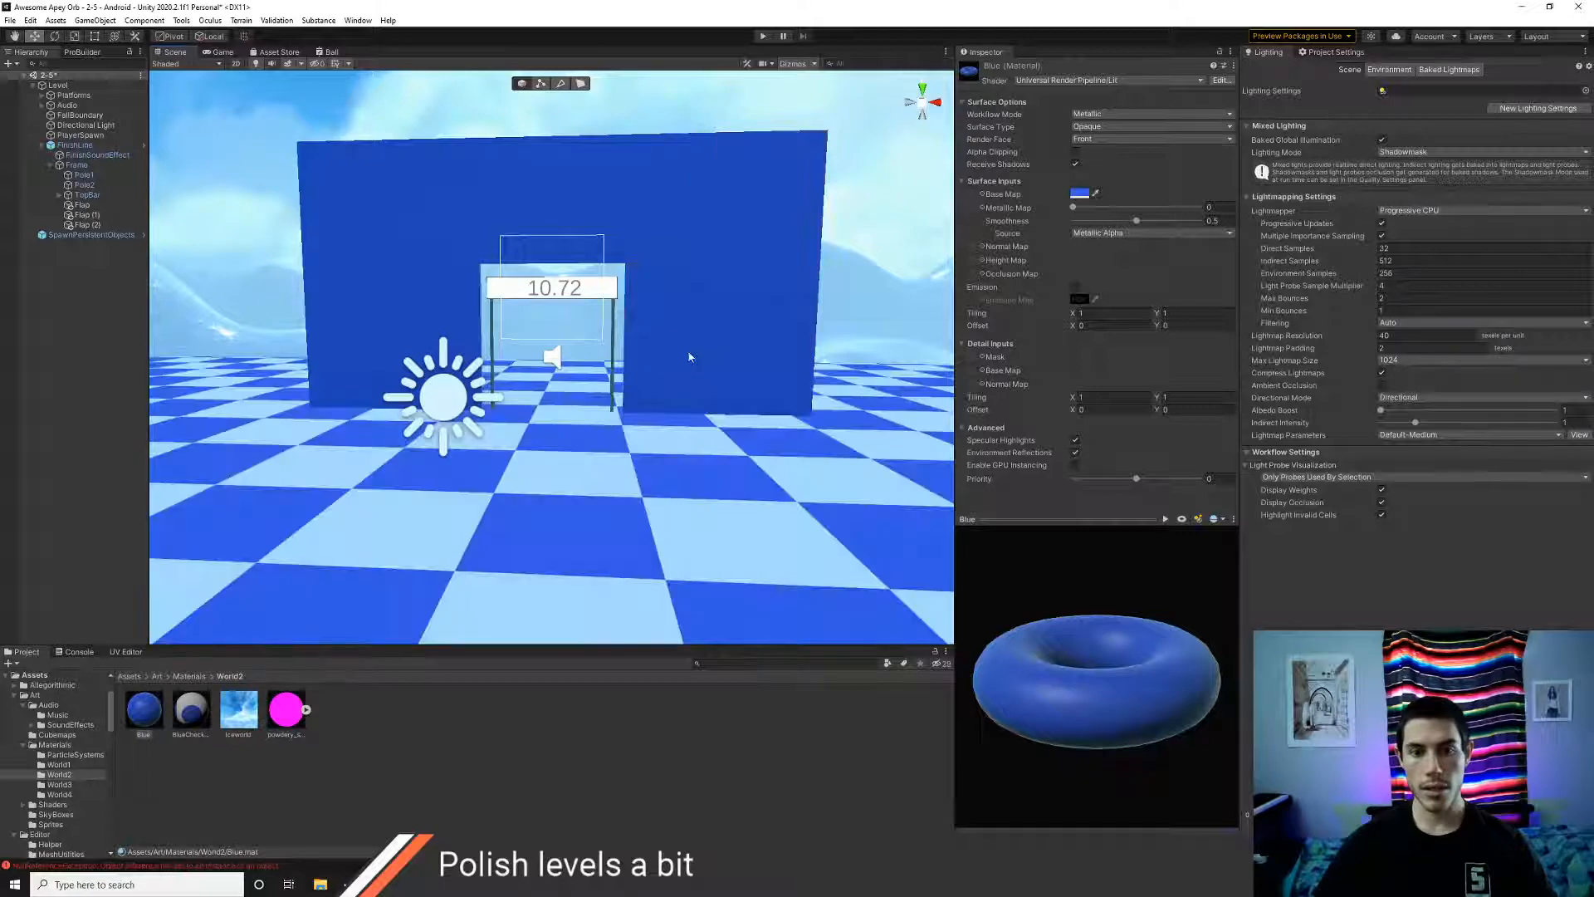
# - Adjust the Blue material's base colour to HSV 227, 69, 96 (hex 4C71F6)
pyautogui.click(1080, 194)
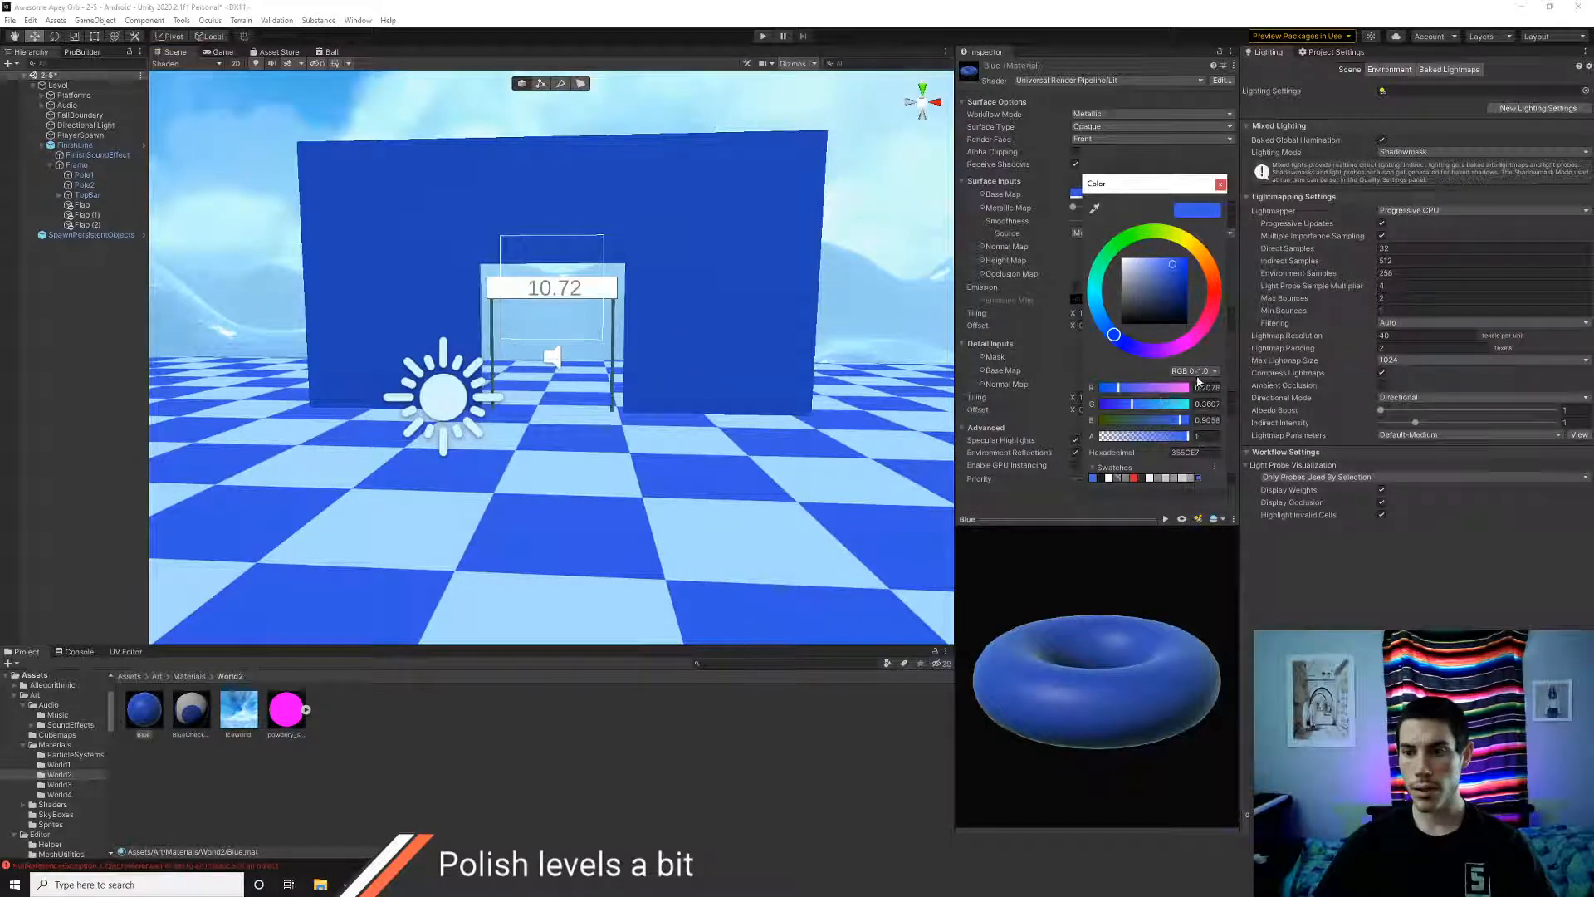
pyautogui.click(1193, 371)
pyautogui.click(1196, 415)
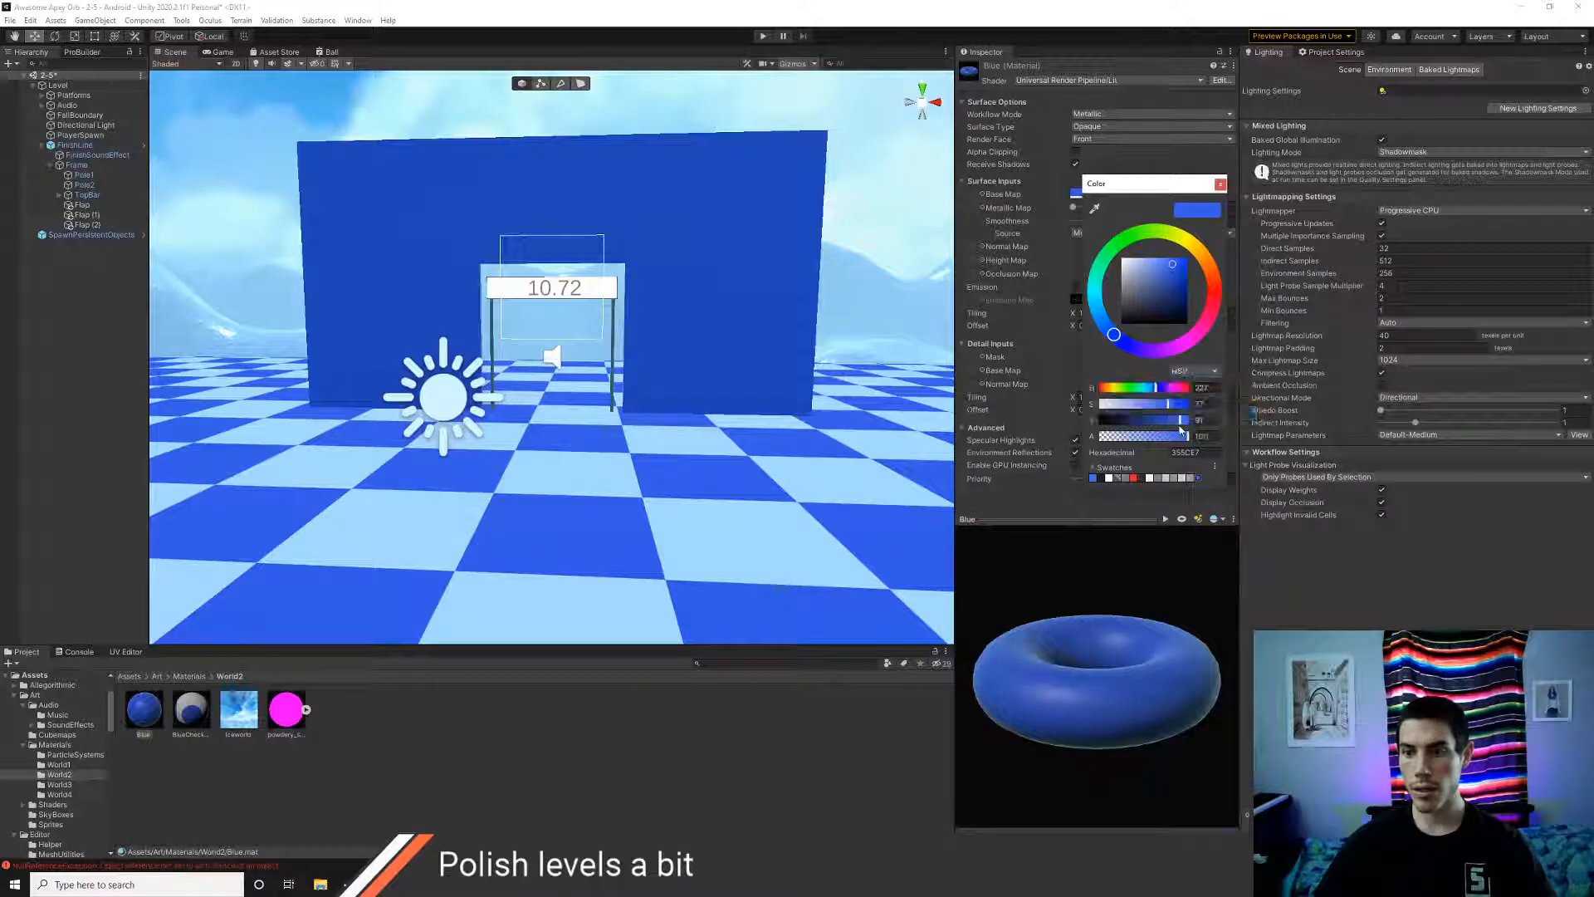
pyautogui.moveTo(1182, 424); pyautogui.dragTo(1187, 426)
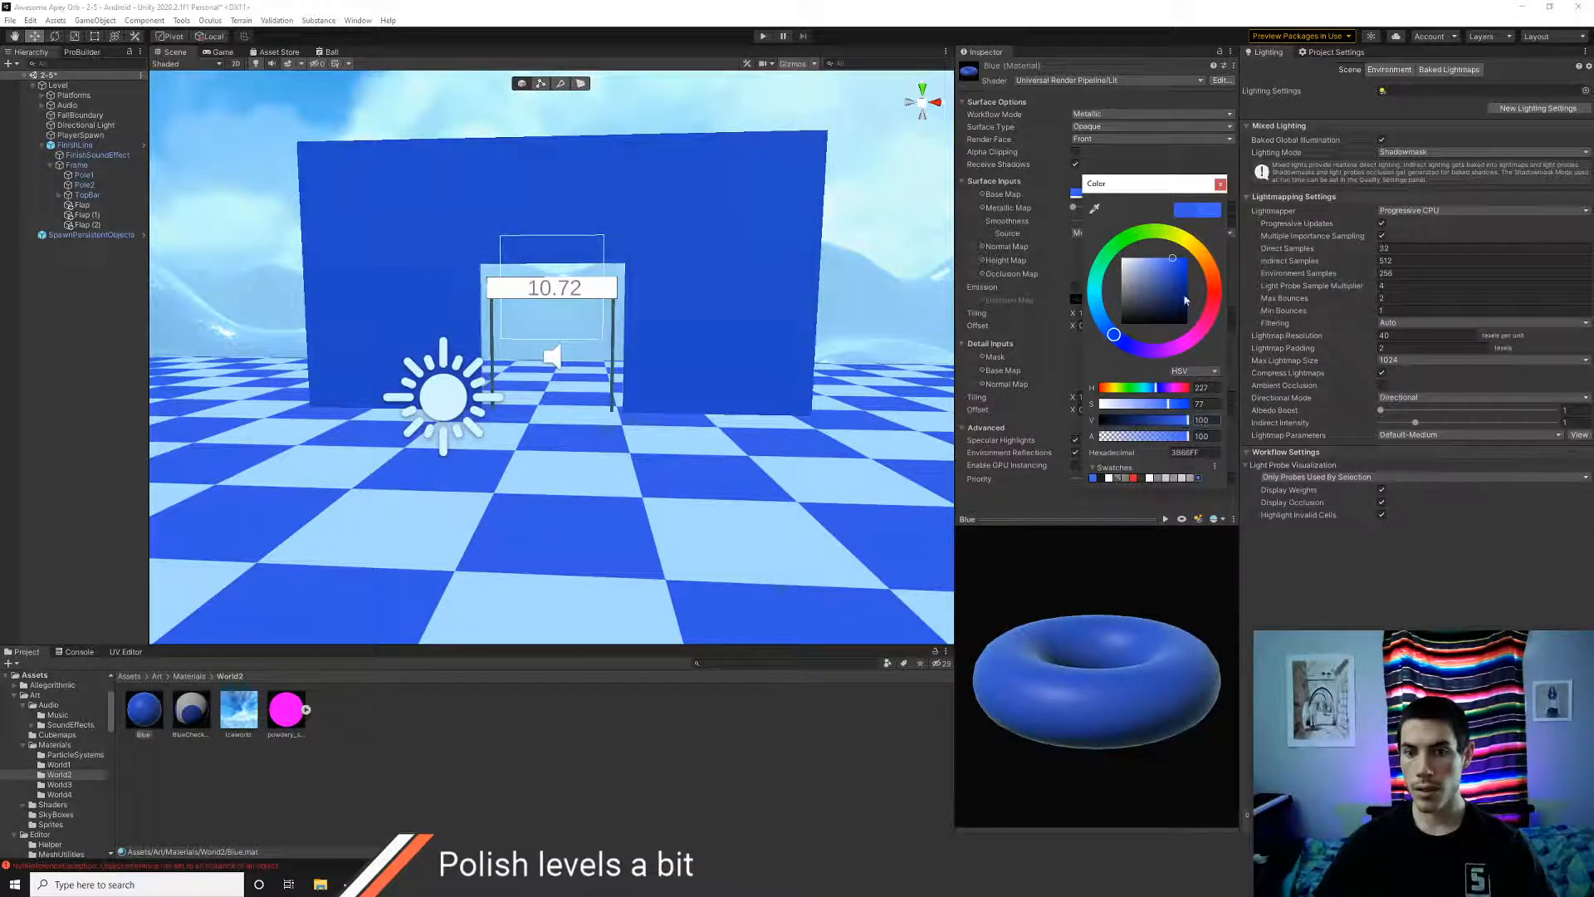
pyautogui.click(1167, 264)
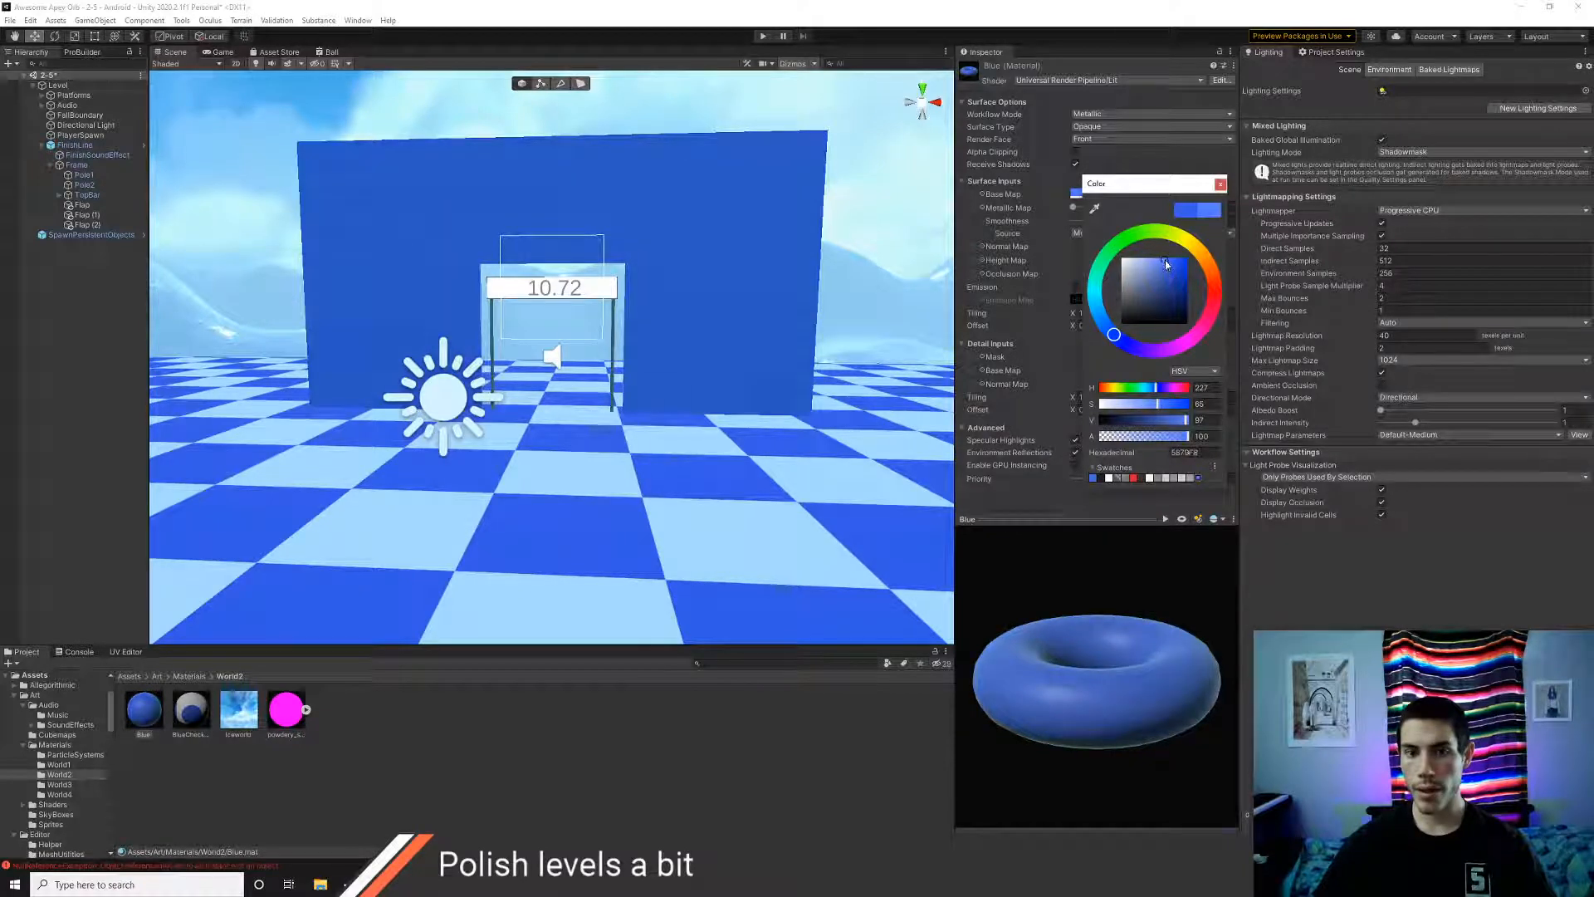
pyautogui.moveTo(1166, 263); pyautogui.dragTo(1169, 262)
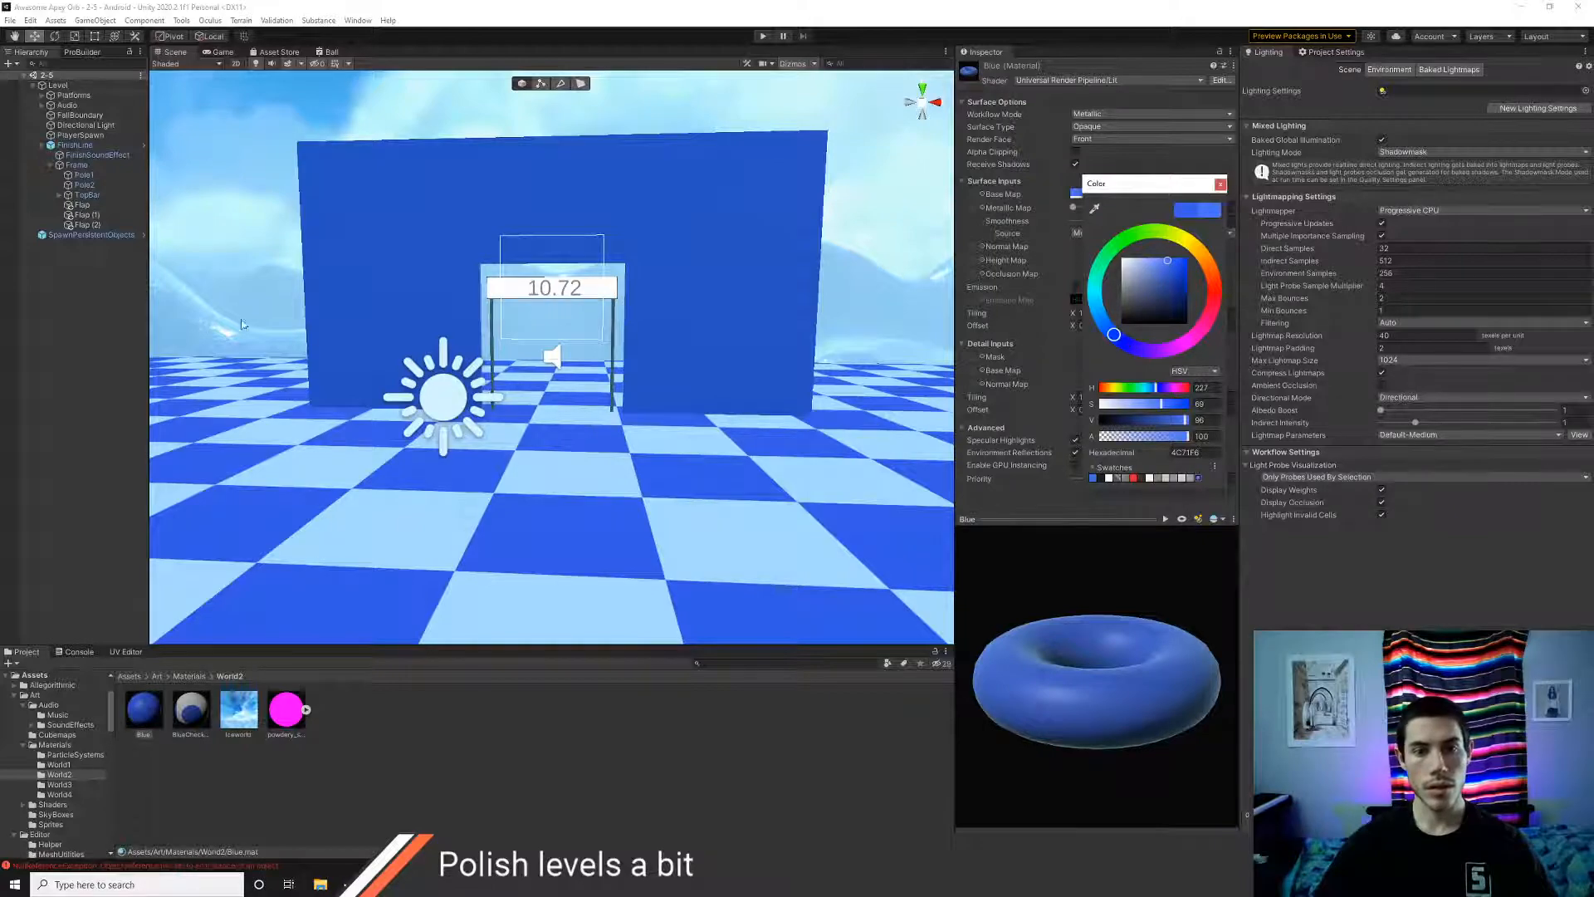
# - Open the FinishLine's RotateRandomly script in Visual Studio Code, review its rotation code and return to Unity
pyautogui.scroll(-5, 567, 405)
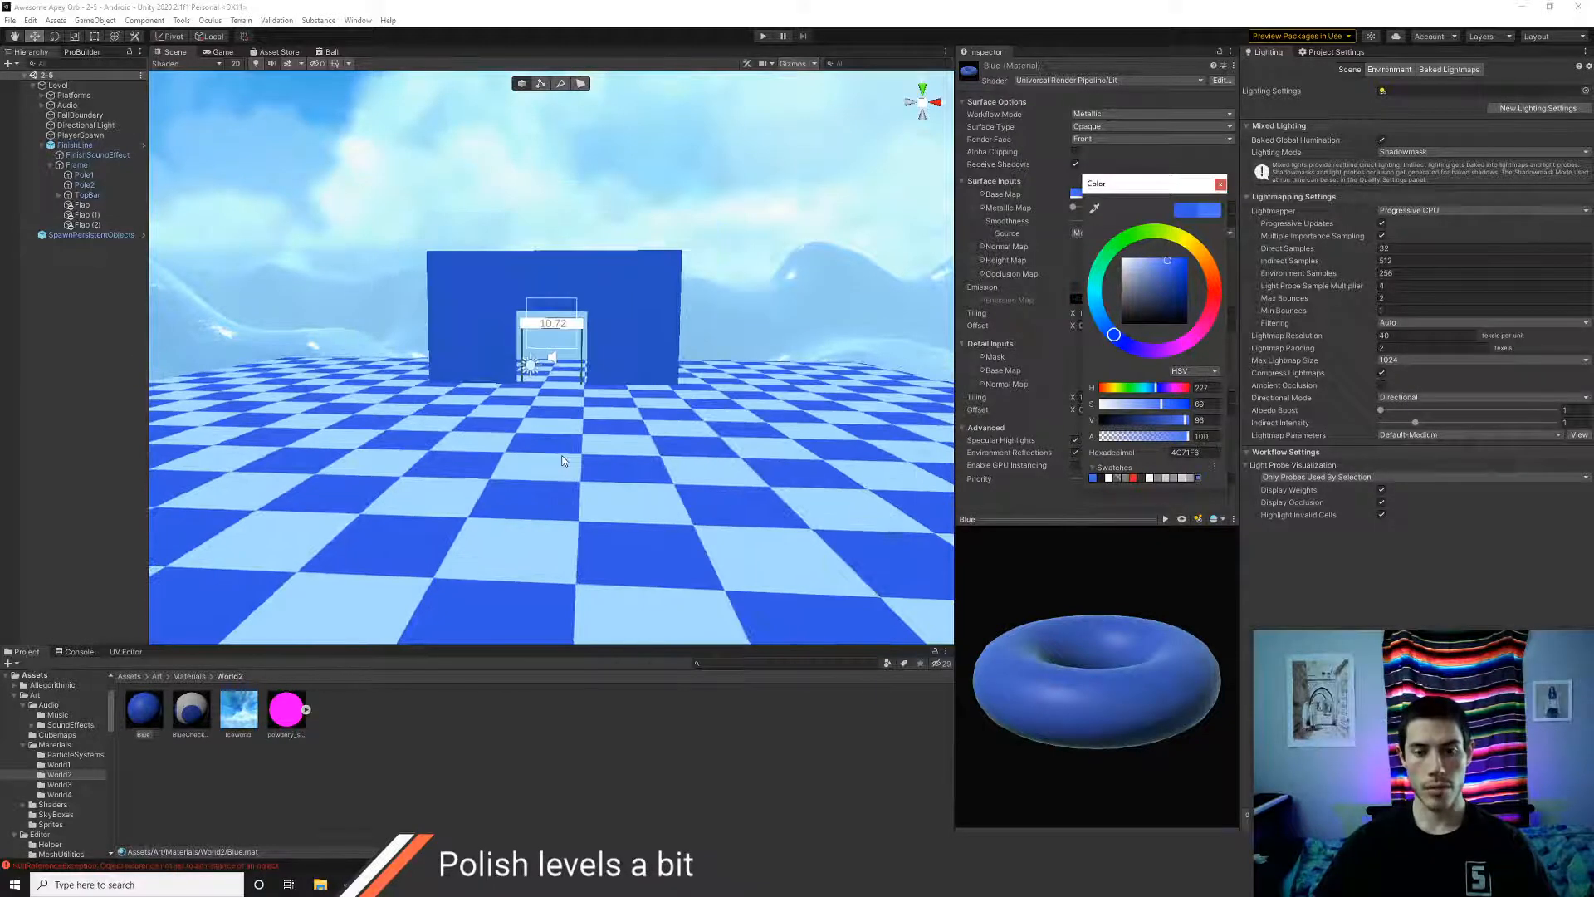
pyautogui.scroll(-5, 562, 461)
pyautogui.keyDown('alt'); pyautogui.moveTo(540, 461); pyautogui.dragTo(674, 352); pyautogui.keyUp('alt')
pyautogui.click(597, 329)
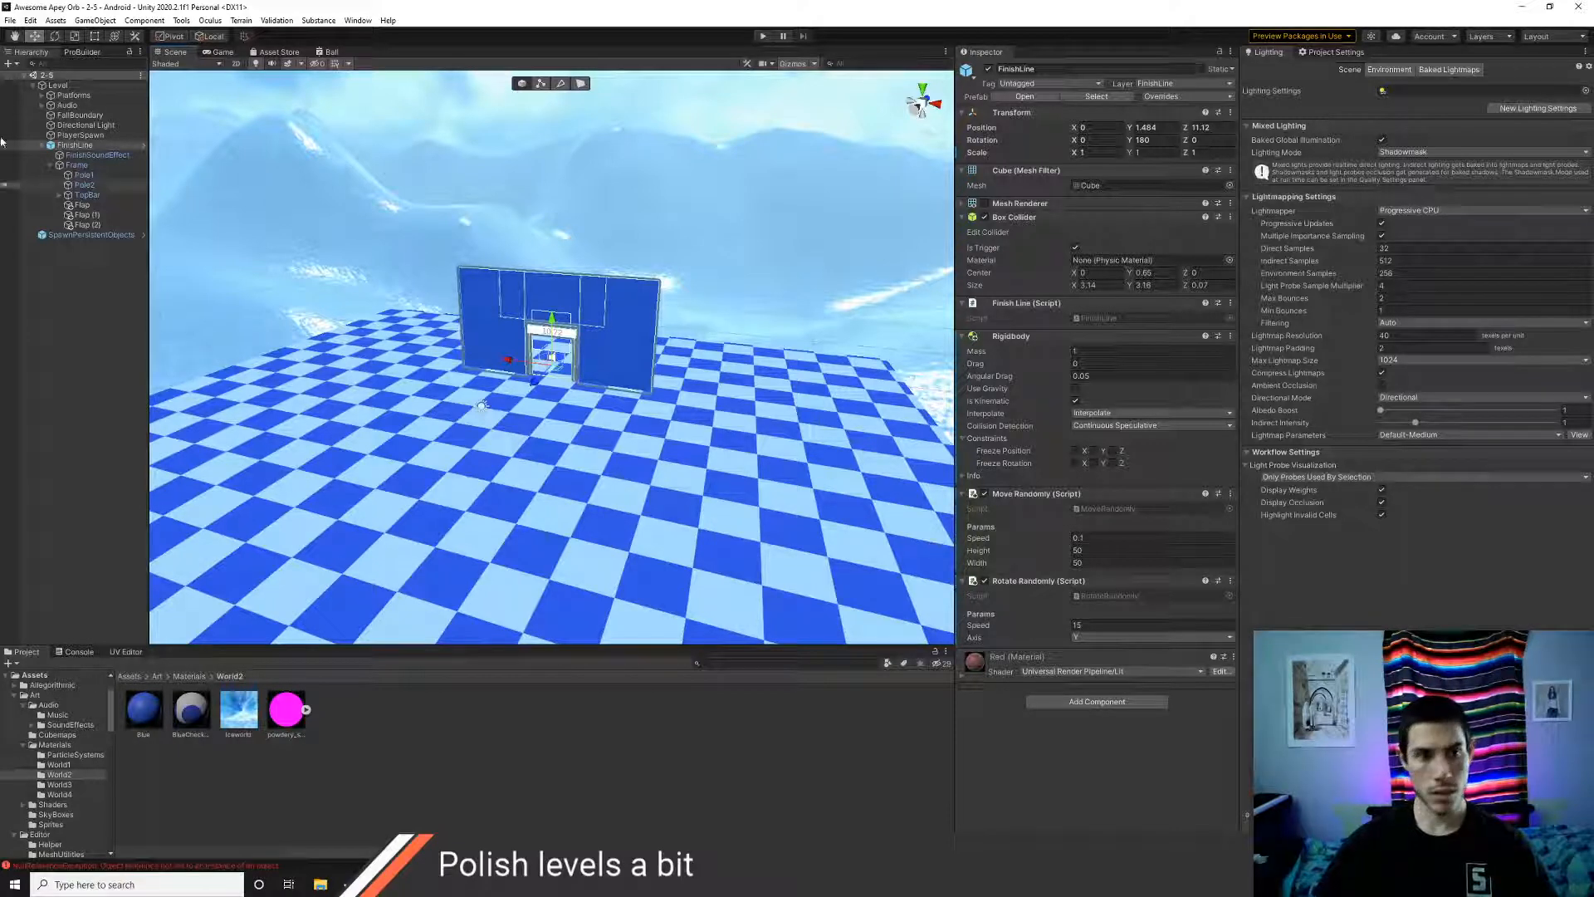
pyautogui.click(84, 155)
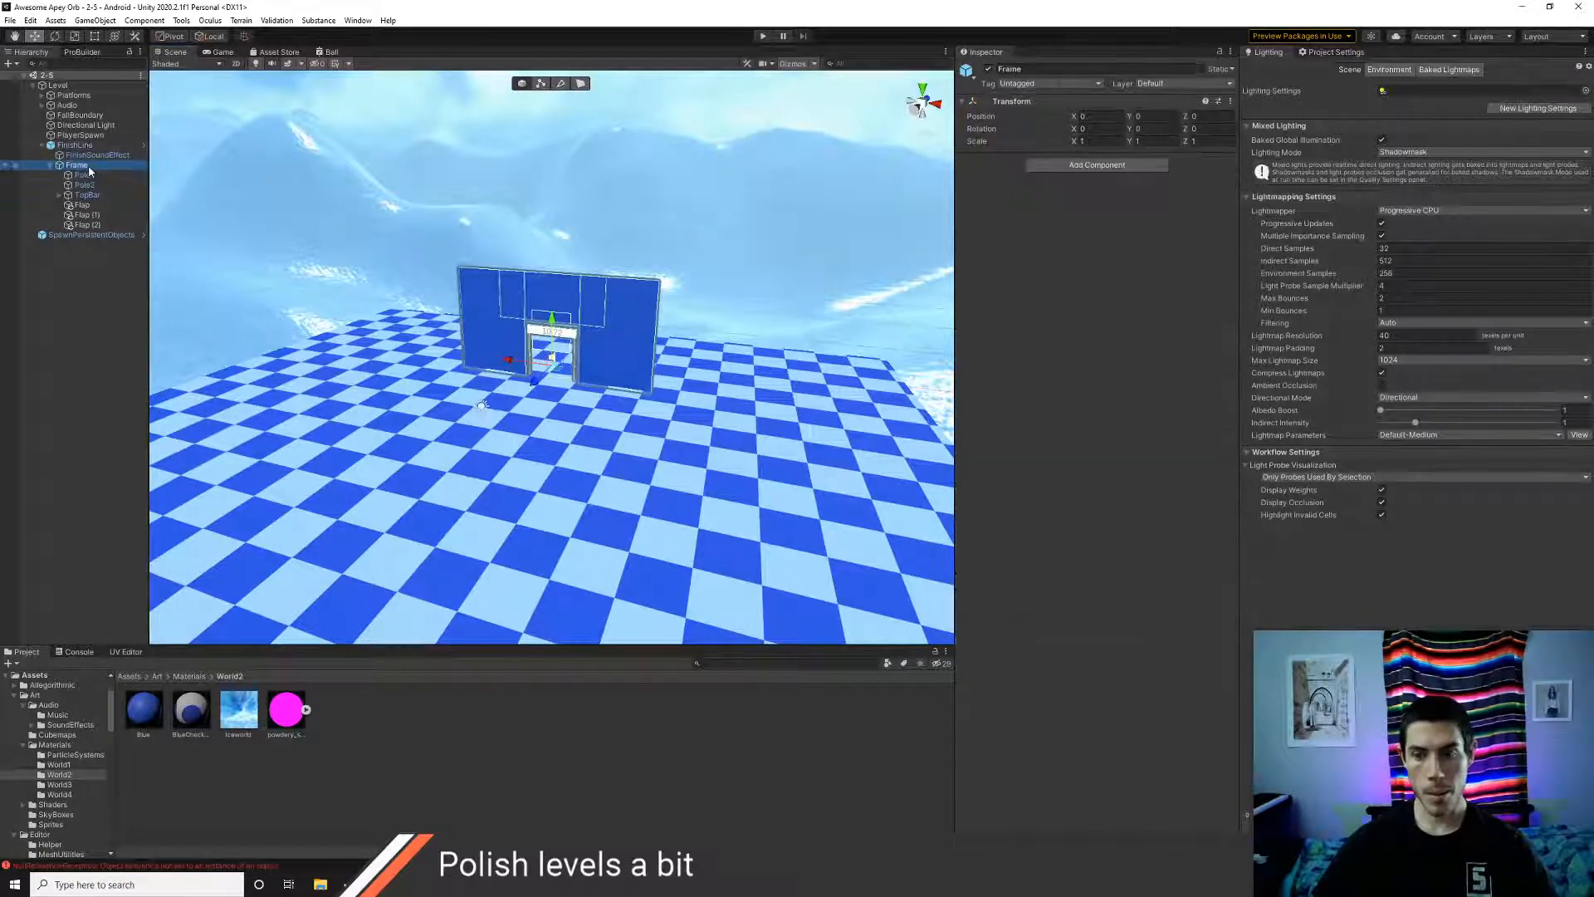
pyautogui.click(79, 146)
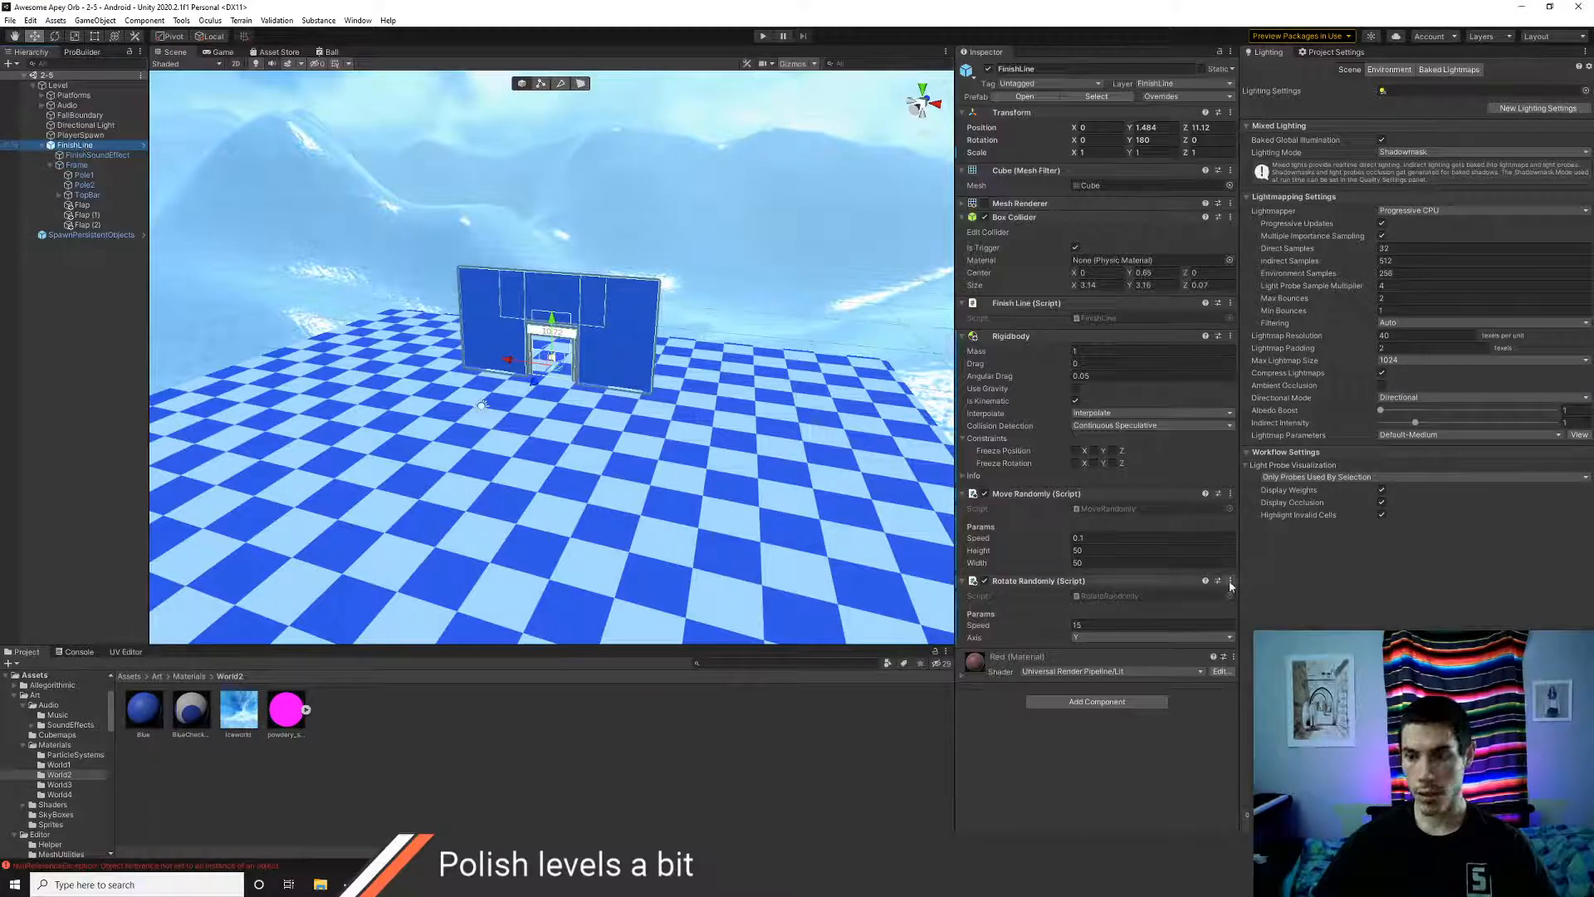
pyautogui.click(1230, 582)
pyautogui.click(1237, 738)
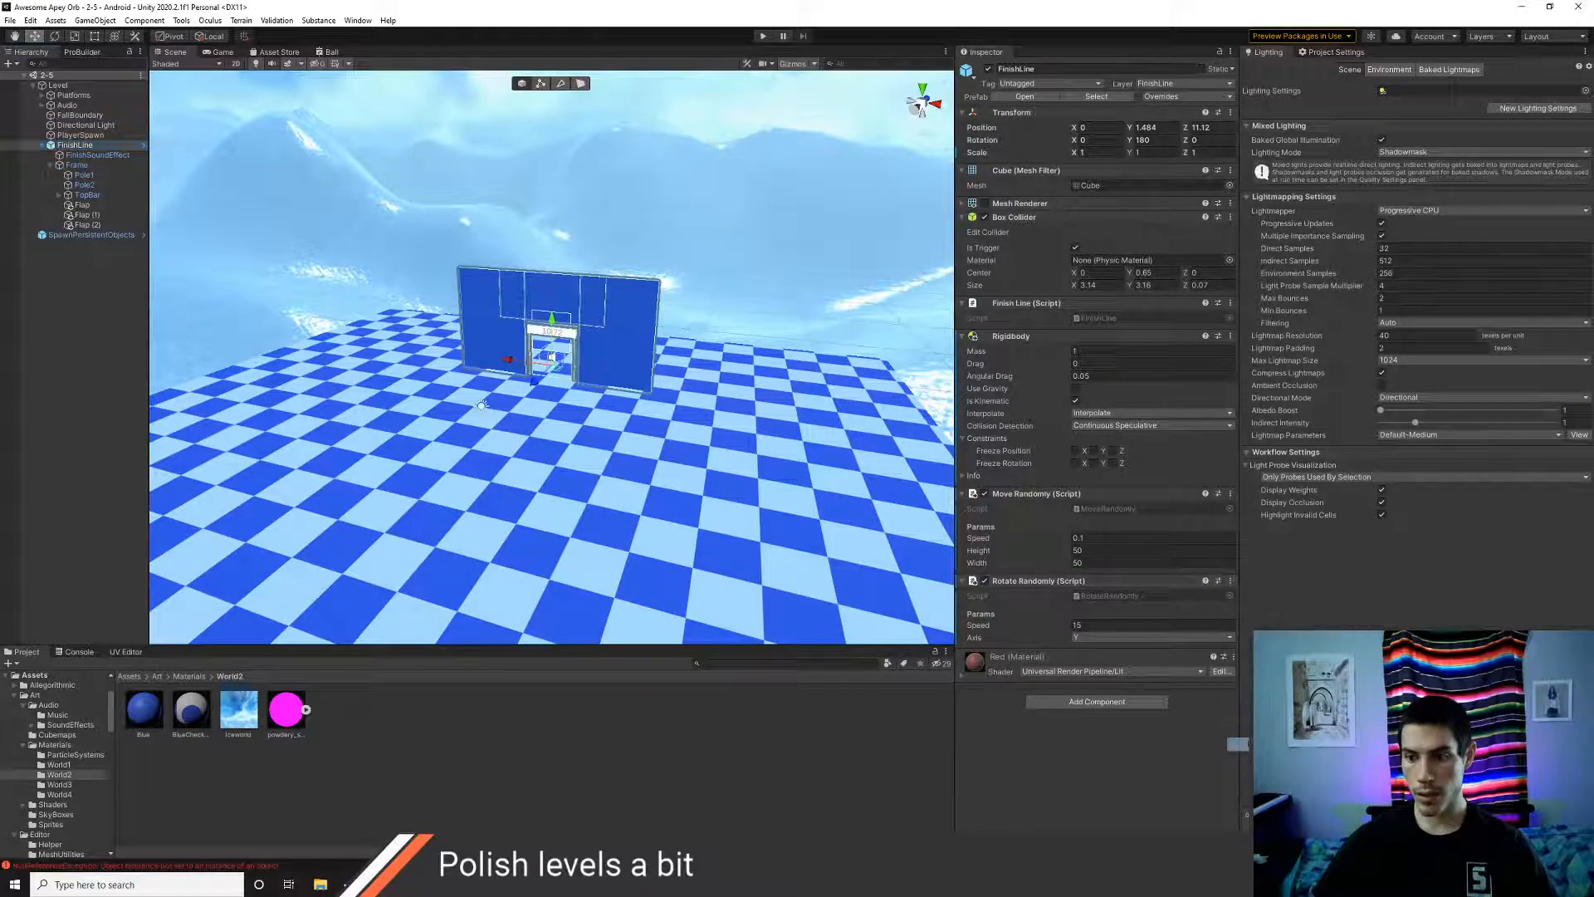
pyautogui.scroll(-5, 462, 476)
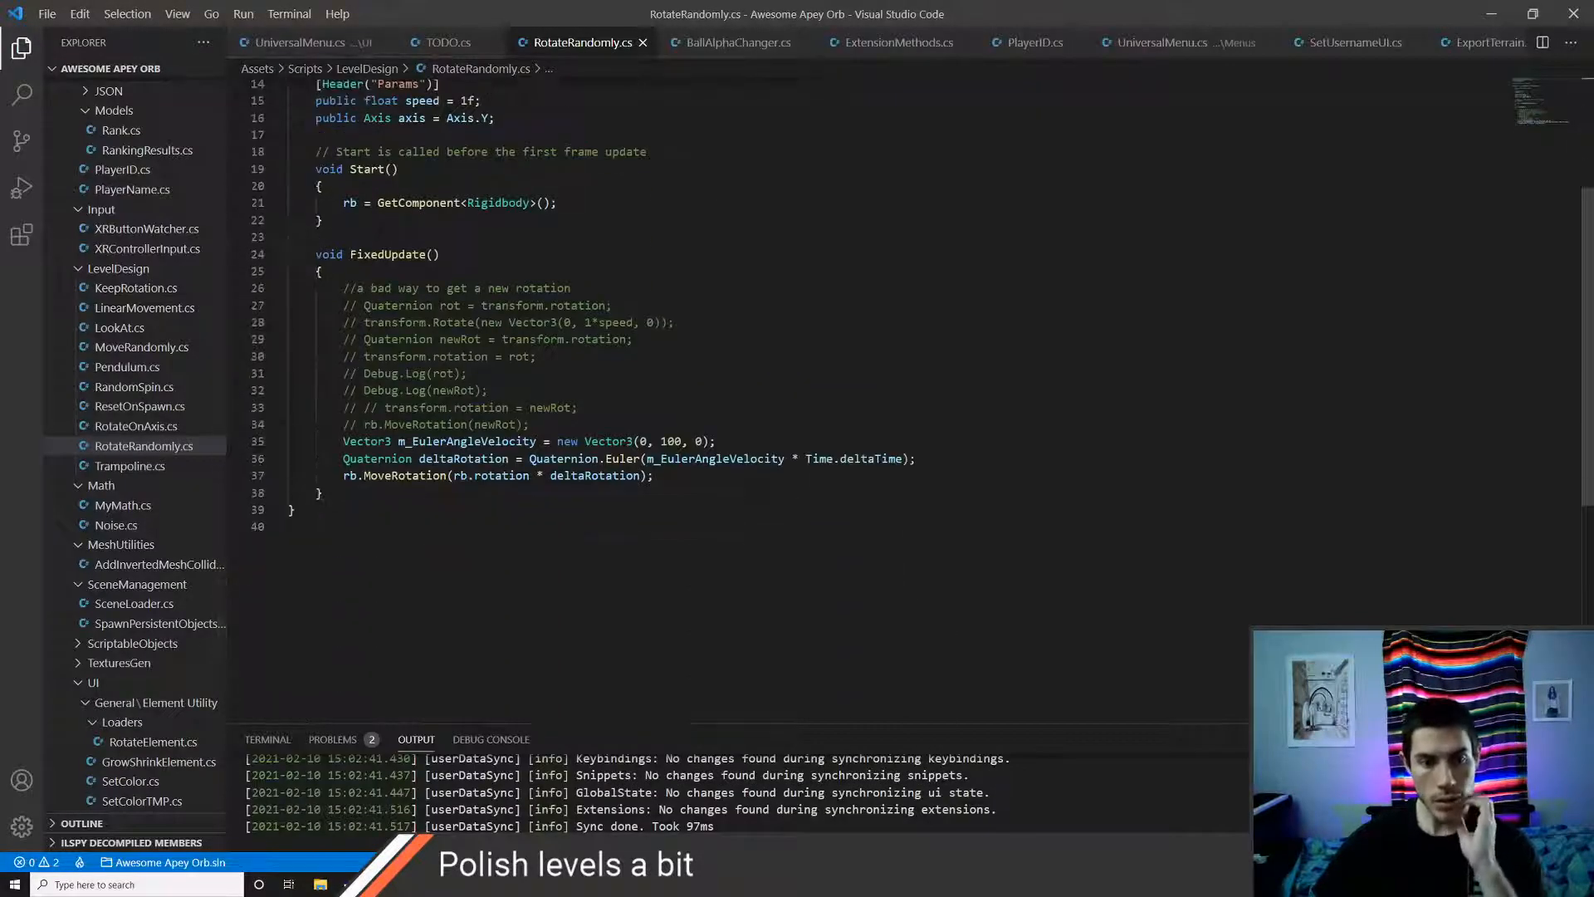
pyautogui.scroll(4, 461, 477)
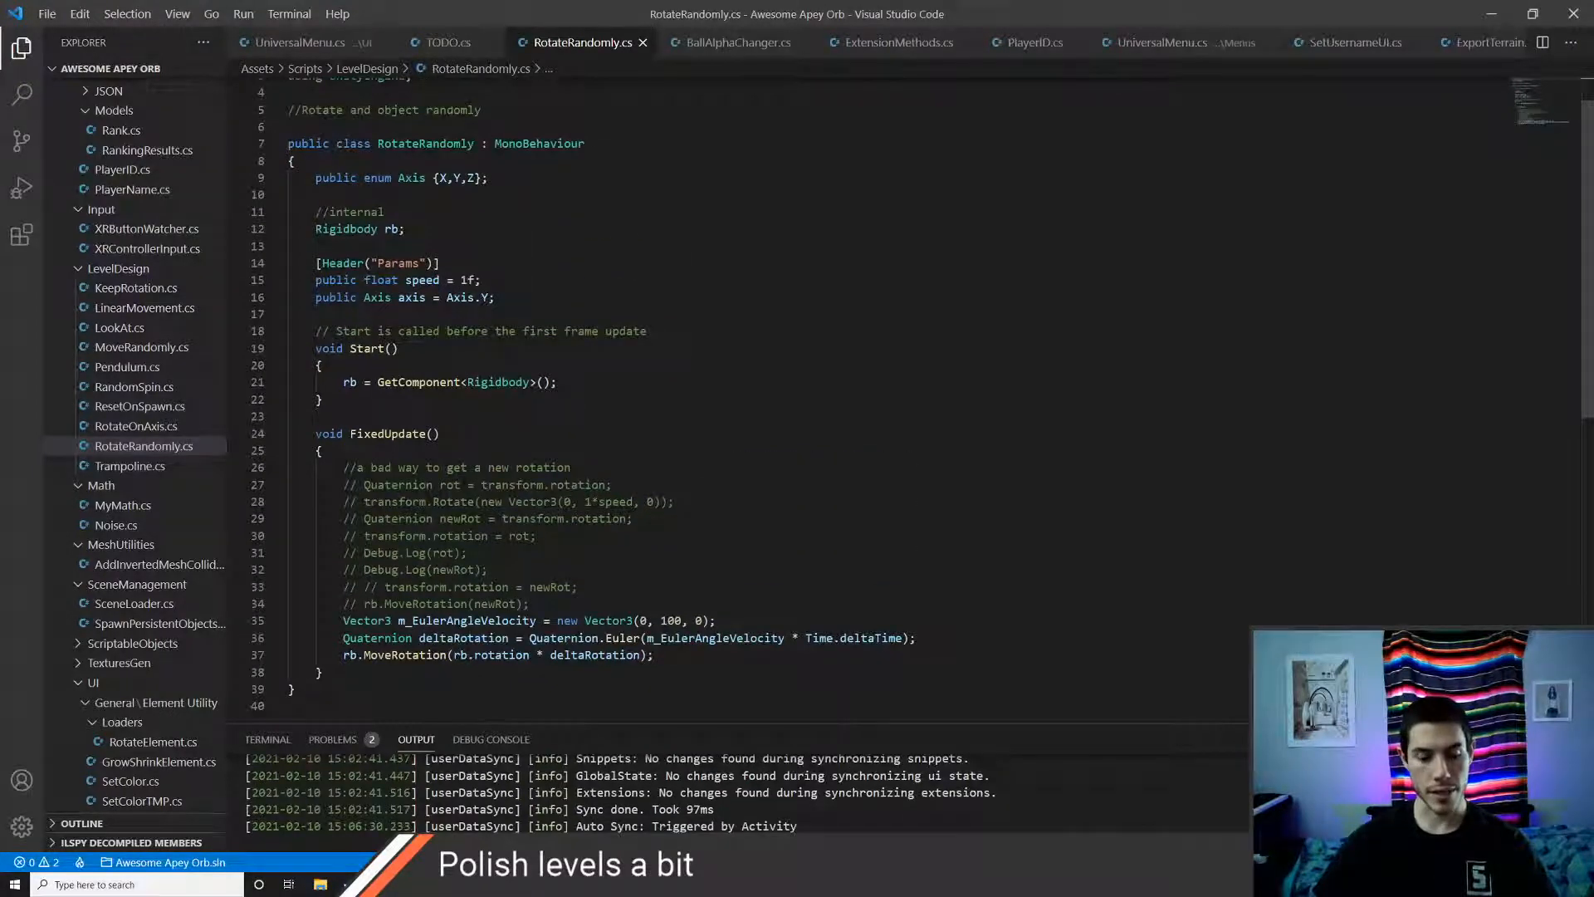
pyautogui.hotkey('alt', 'Tab')
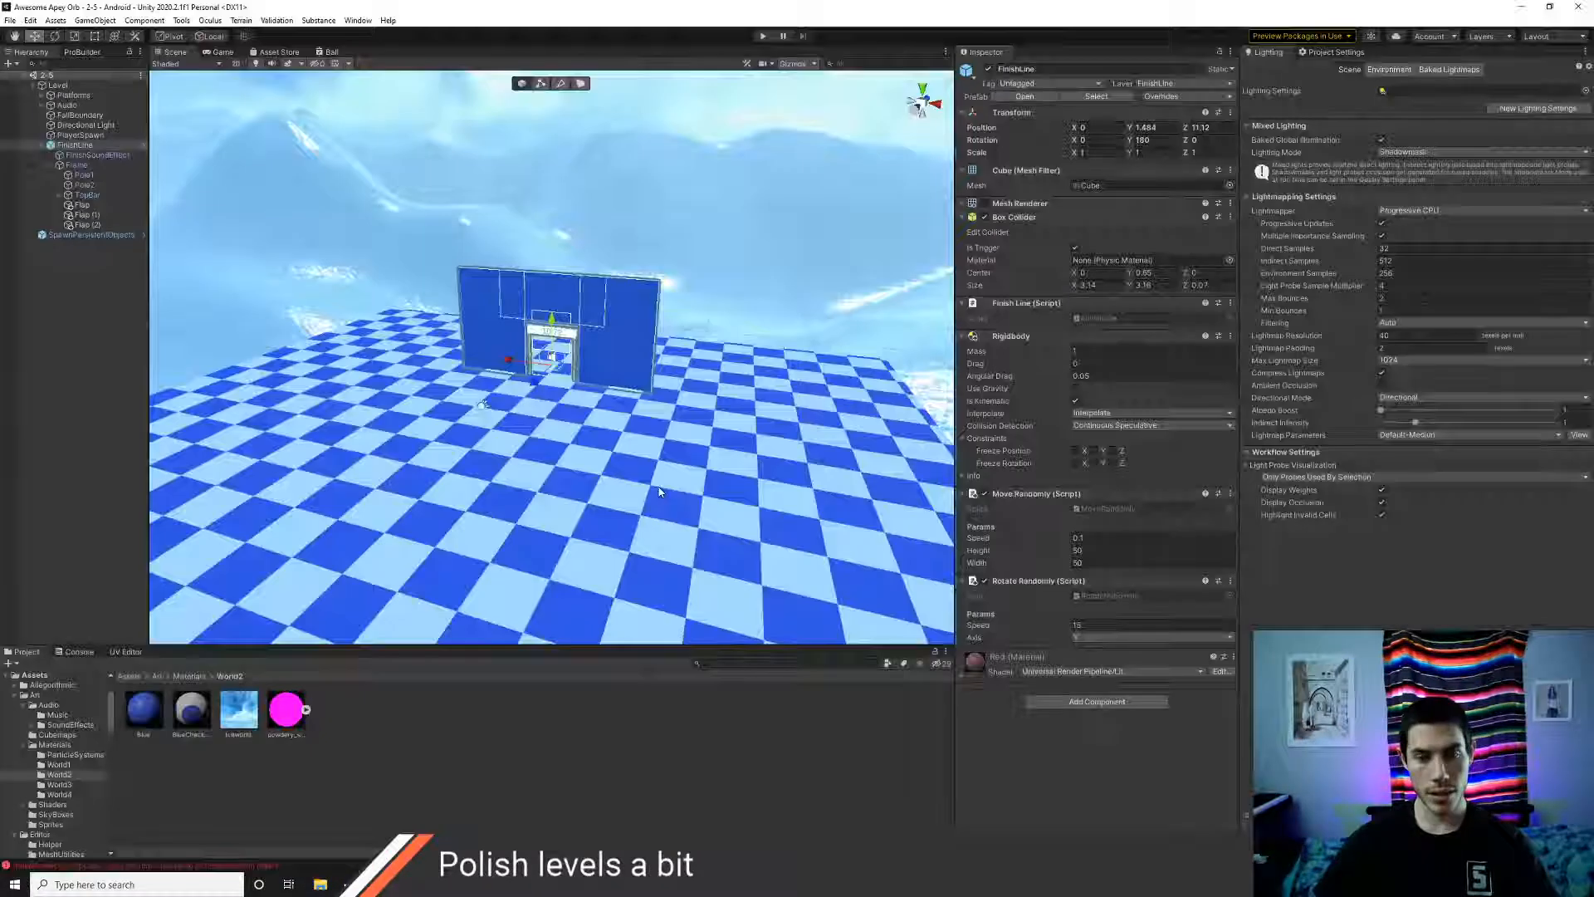
# - Open the FinishLine's MoveRandomly script in Visual Studio Code for review and switch back to Unity
pyautogui.rightClick(1222, 500)
pyautogui.click(1237, 652)
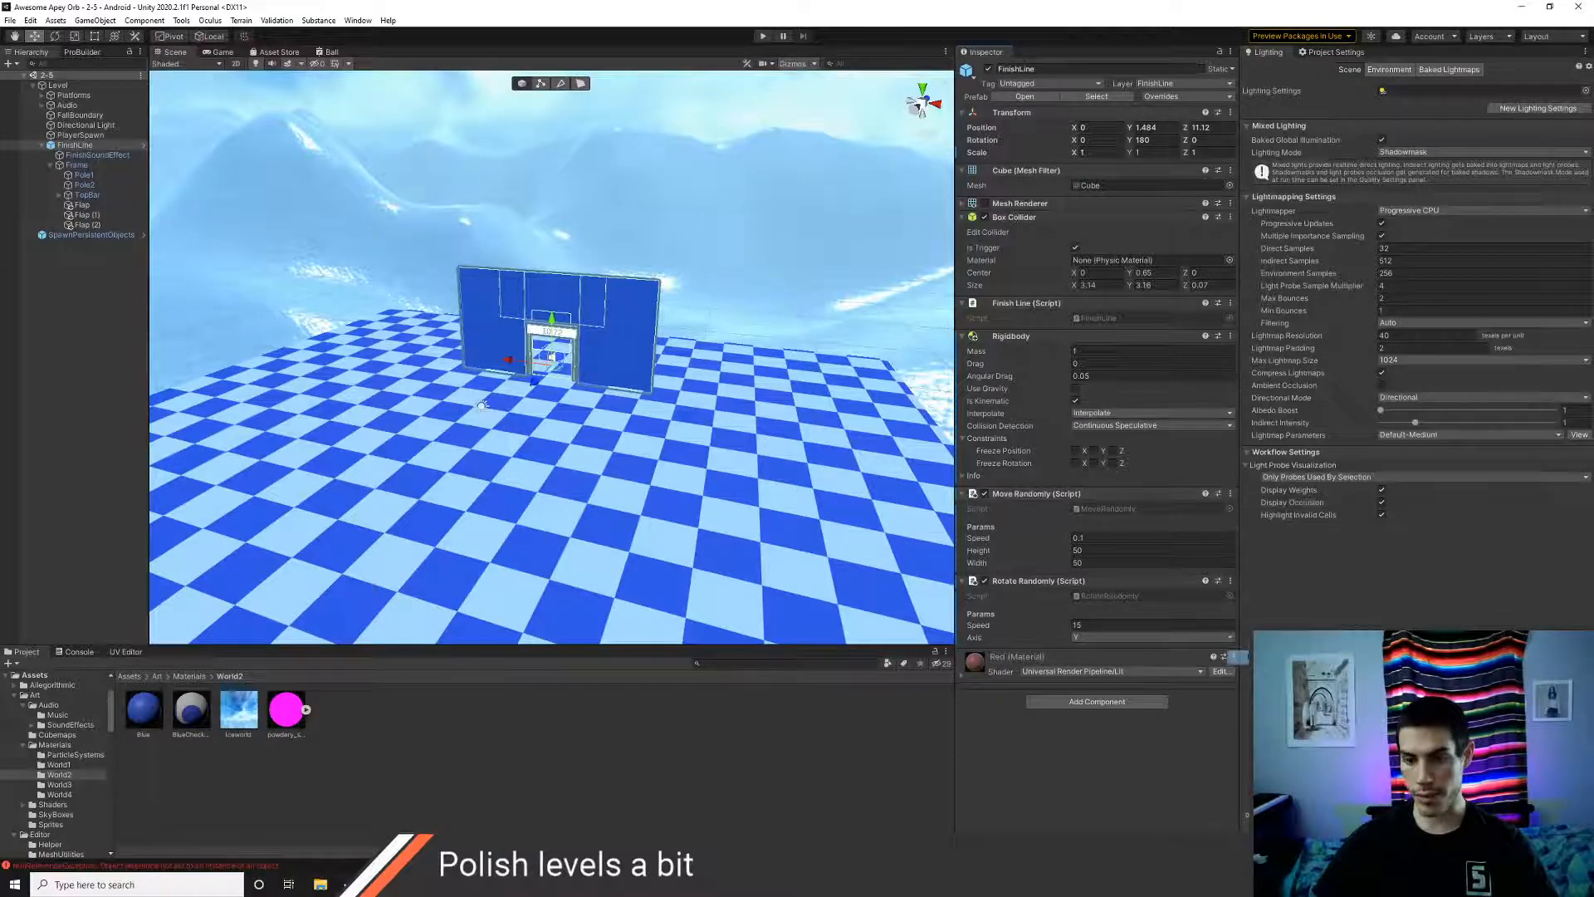
pyautogui.hotkey('alt', 'Tab')
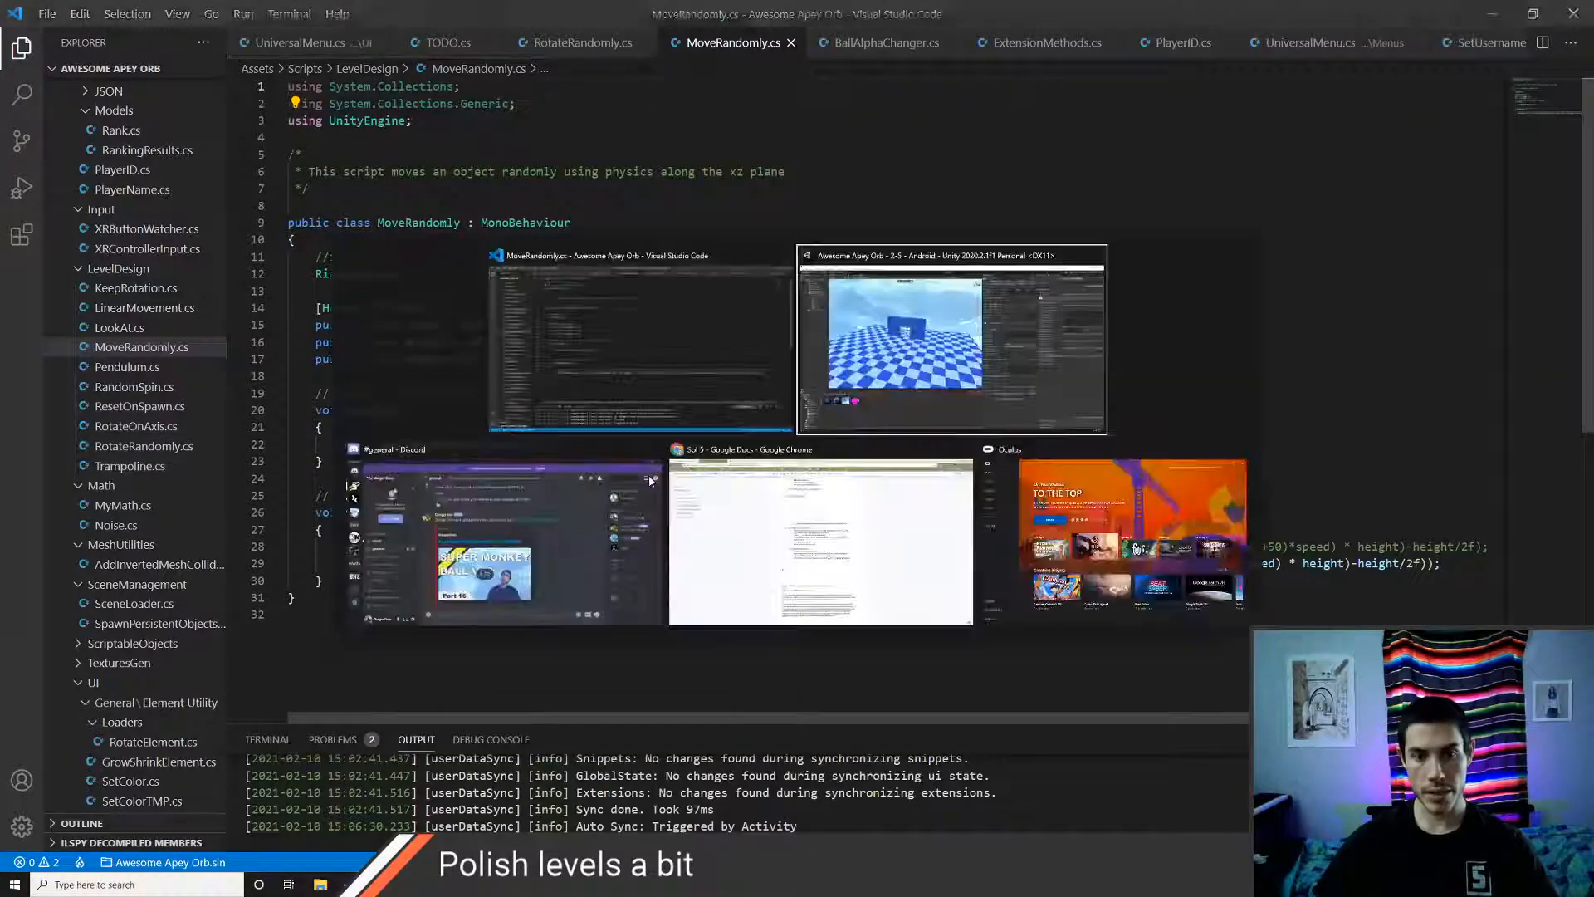
# - Play-test level 2-5 with the blue flaps through to the finish and stop play mode
pyautogui.click(763, 36)
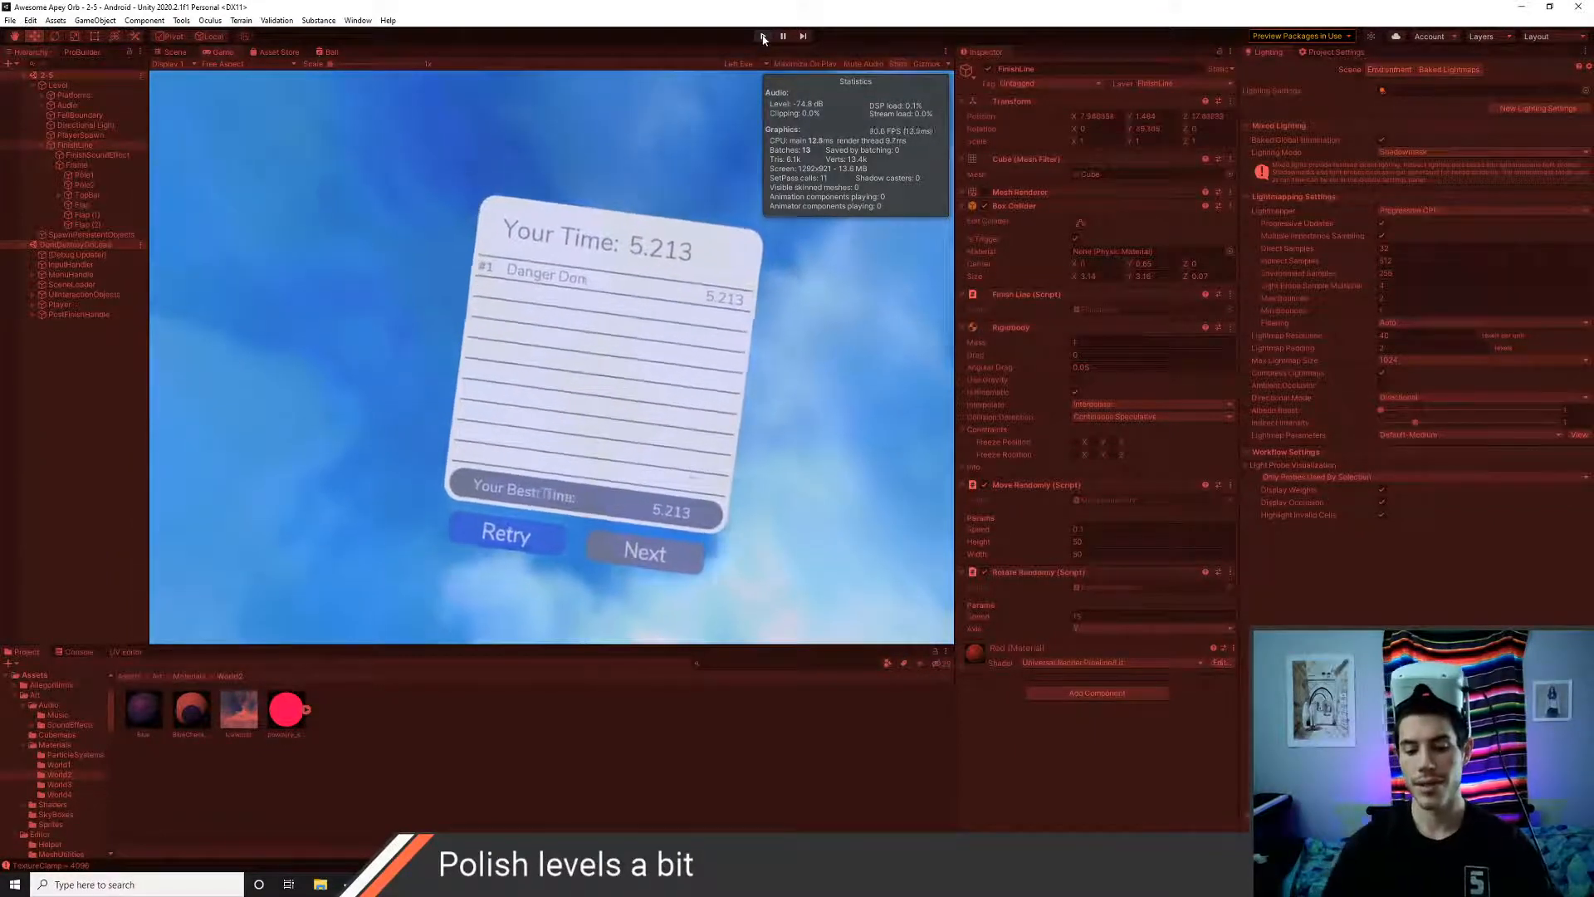
pyautogui.click(763, 37)
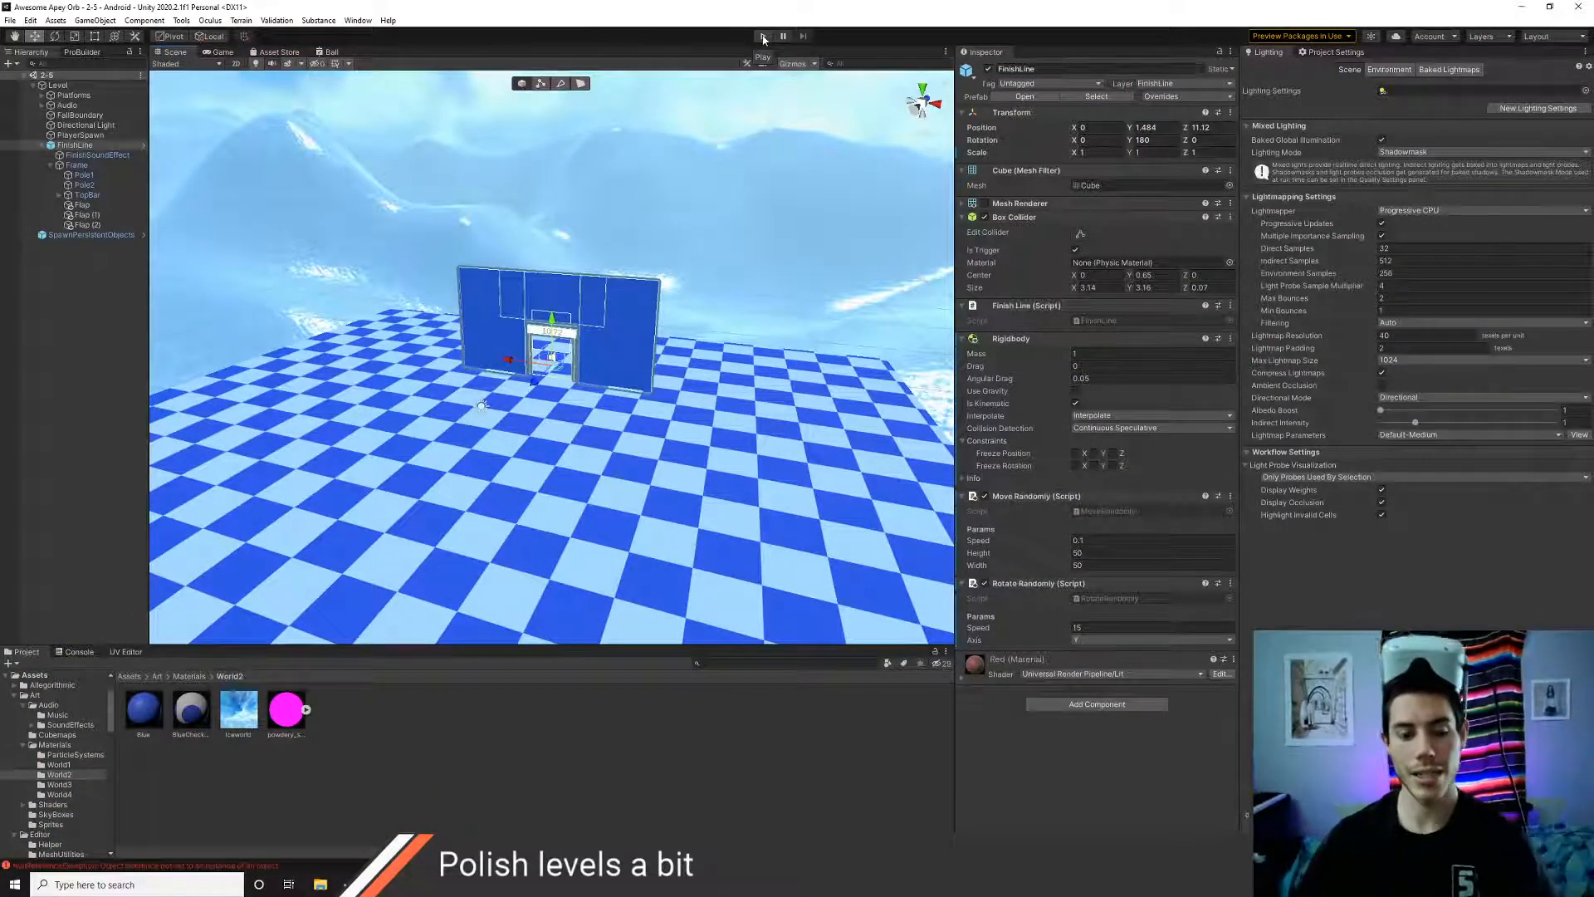
# - Try a Rotate Randomly speed of 20 on the FinishLine and settle on 25
pyautogui.moveTo(485, 535); pyautogui.dragTo(561, 456, button='middle')
pyautogui.scroll(2, 562, 456)
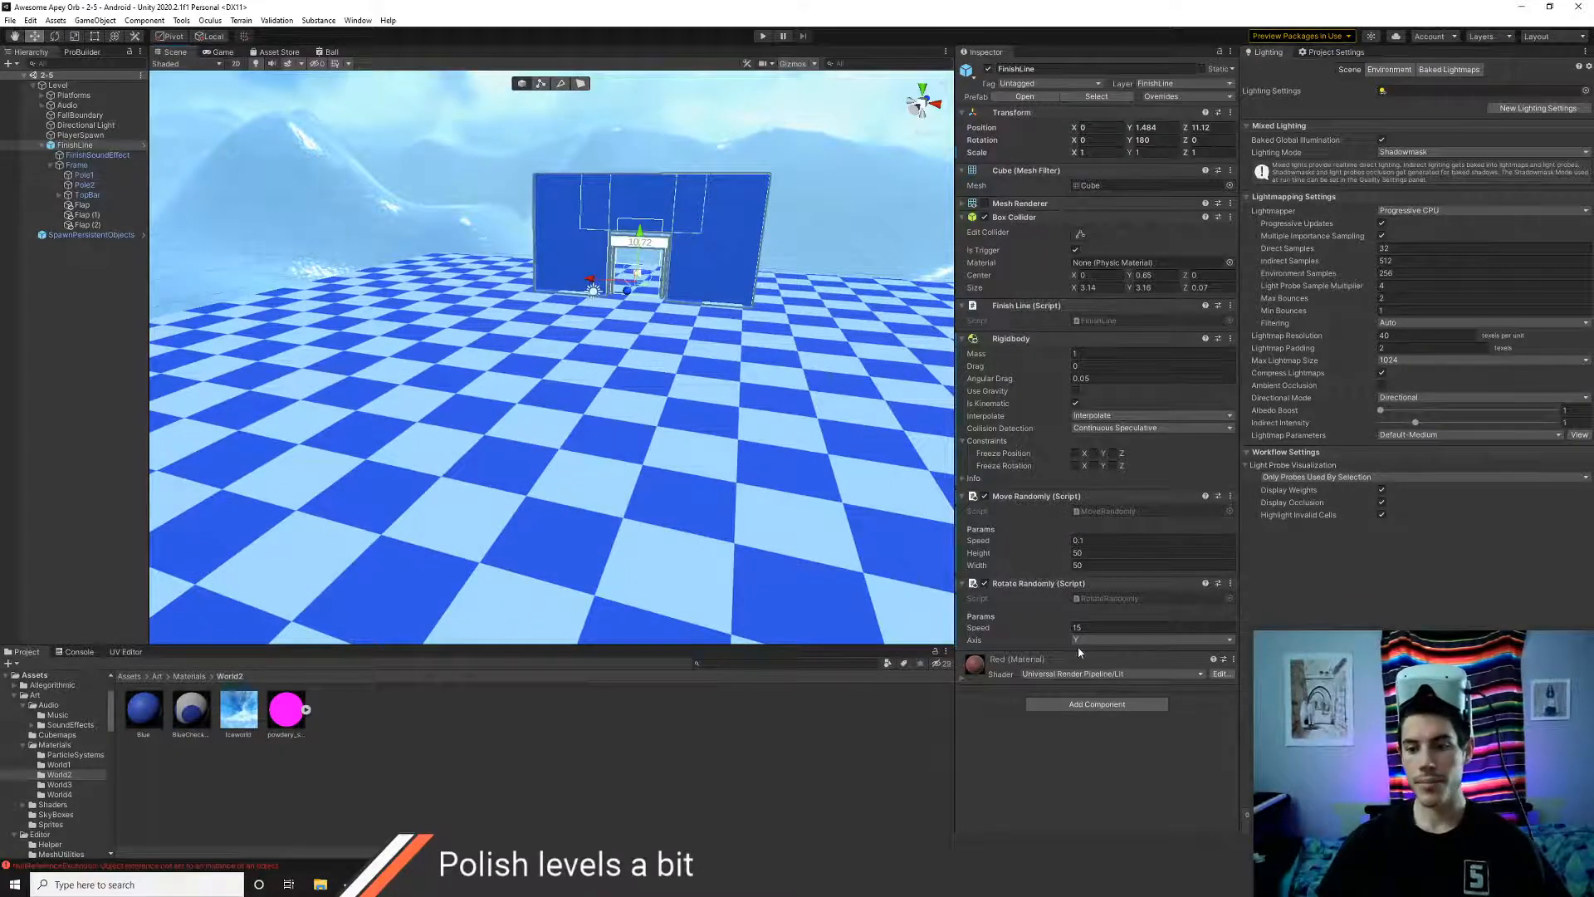
pyautogui.click(1092, 628)
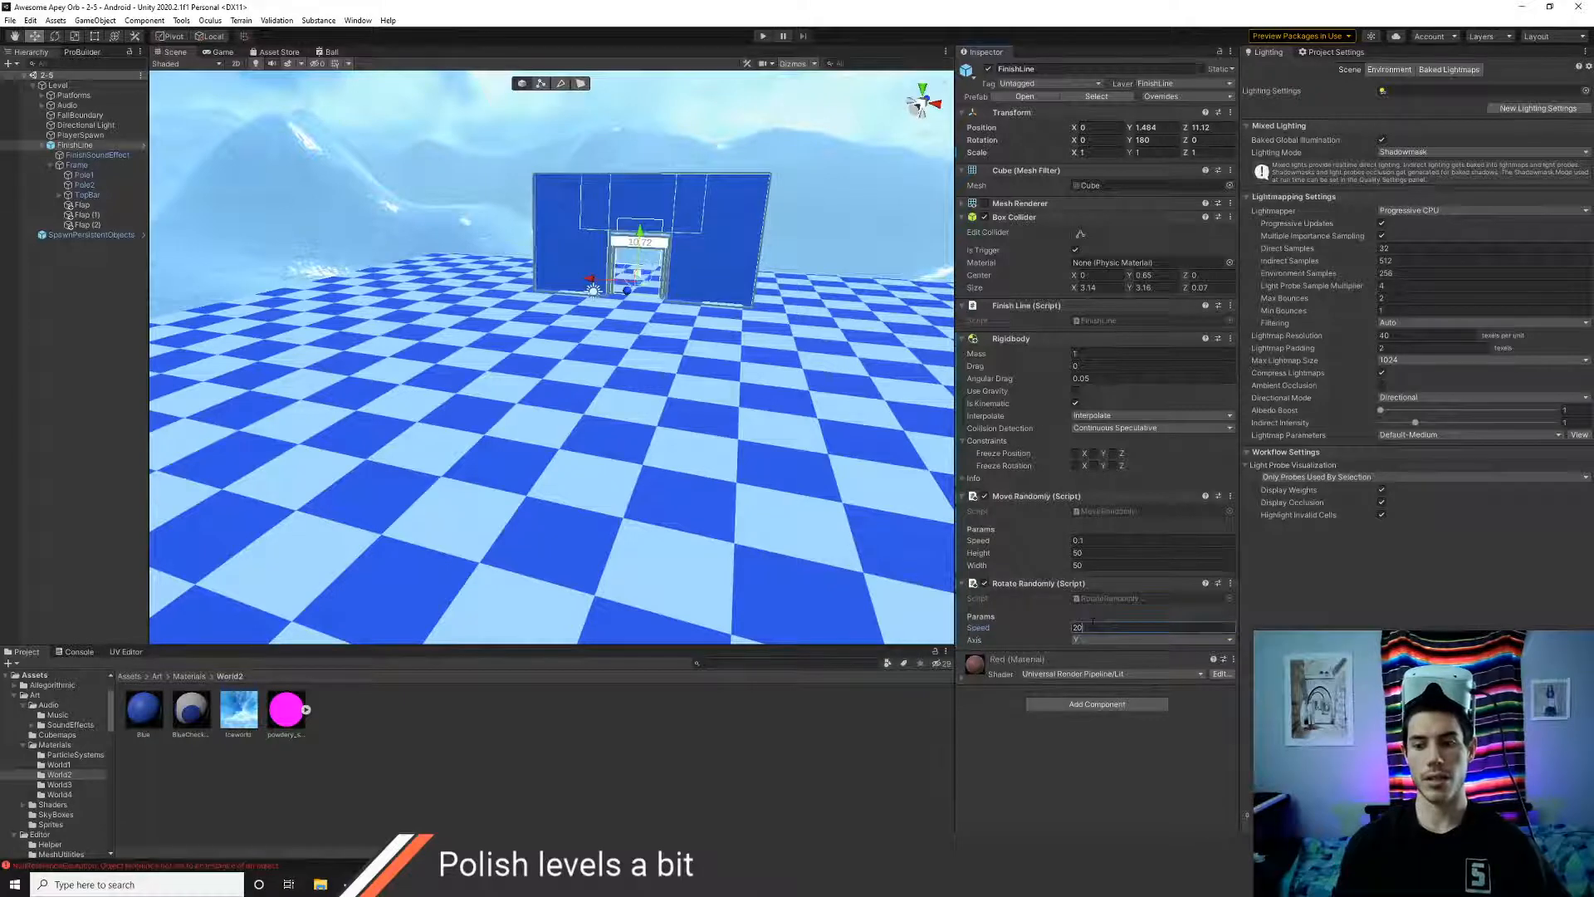
pyautogui.hotkey('ctrl', 'p')
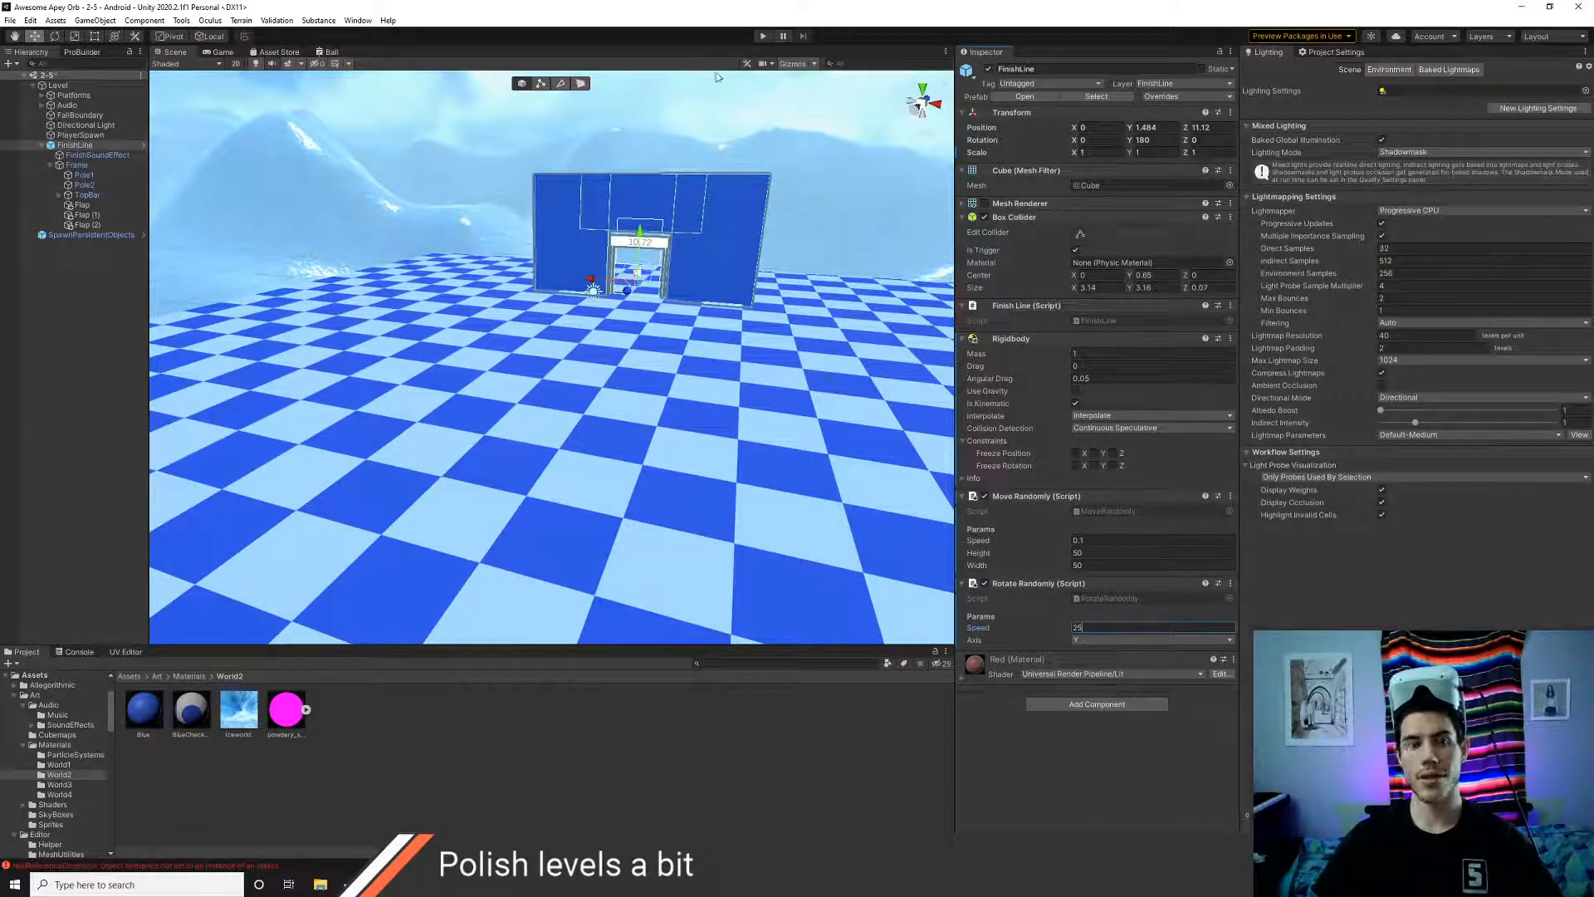
# - Play-test level 2-5 with the faster finish line rotation and stop play mode at the finish
pyautogui.click(762, 36)
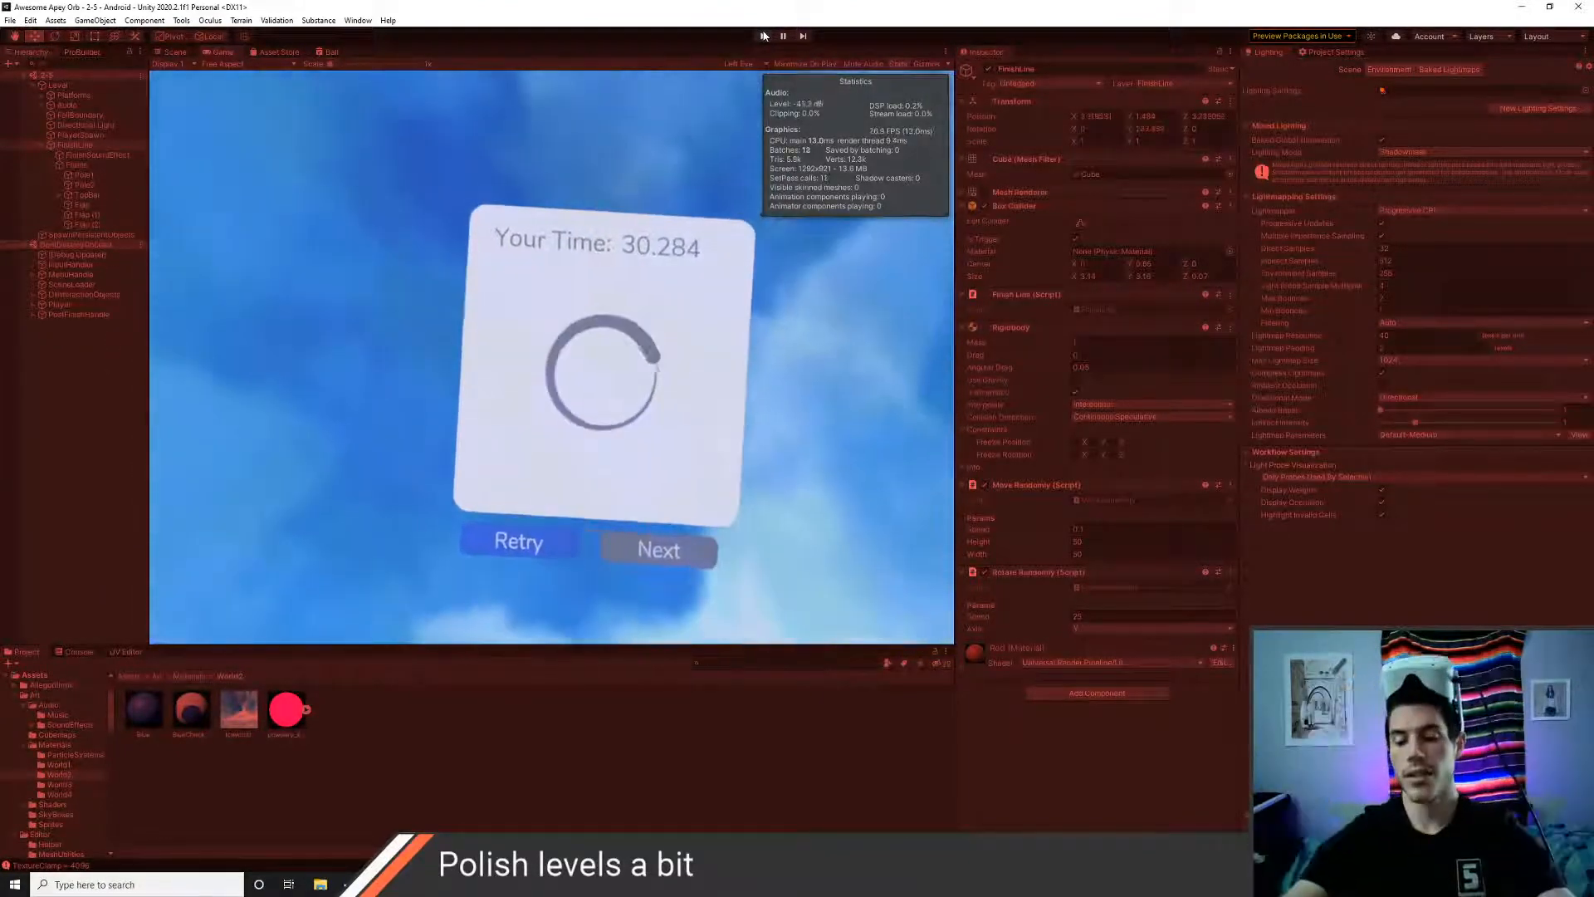
pyautogui.click(764, 35)
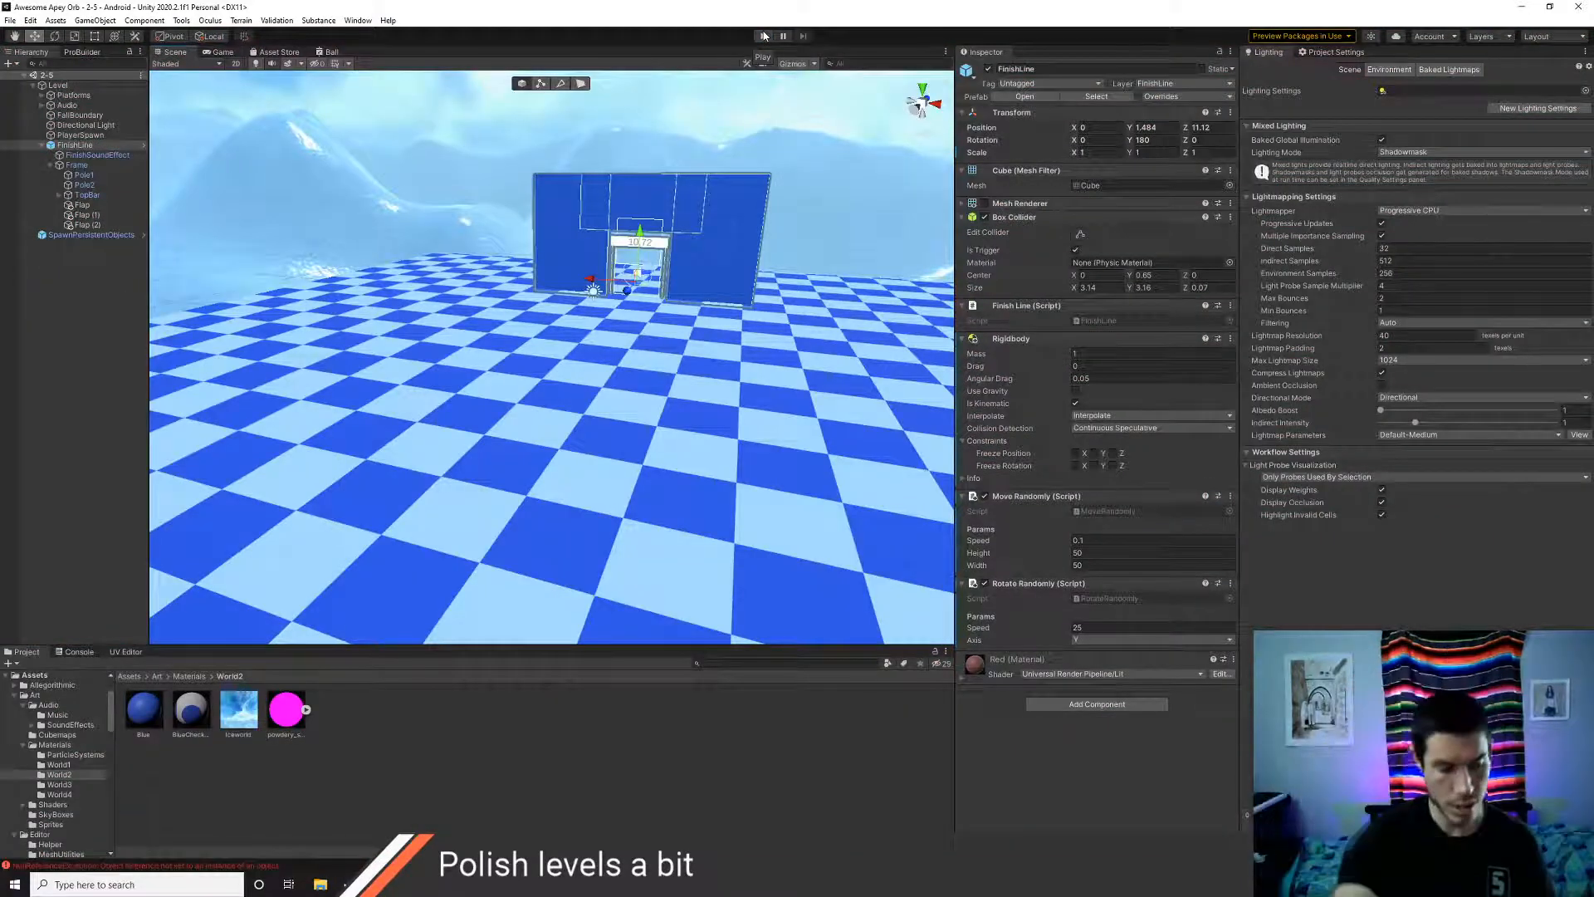
# - Switch to Visual Studio Code, open RotateRandomly.cs and rename the speed variable to baseSpeed
pyautogui.hotkey('alt', 'Tab')
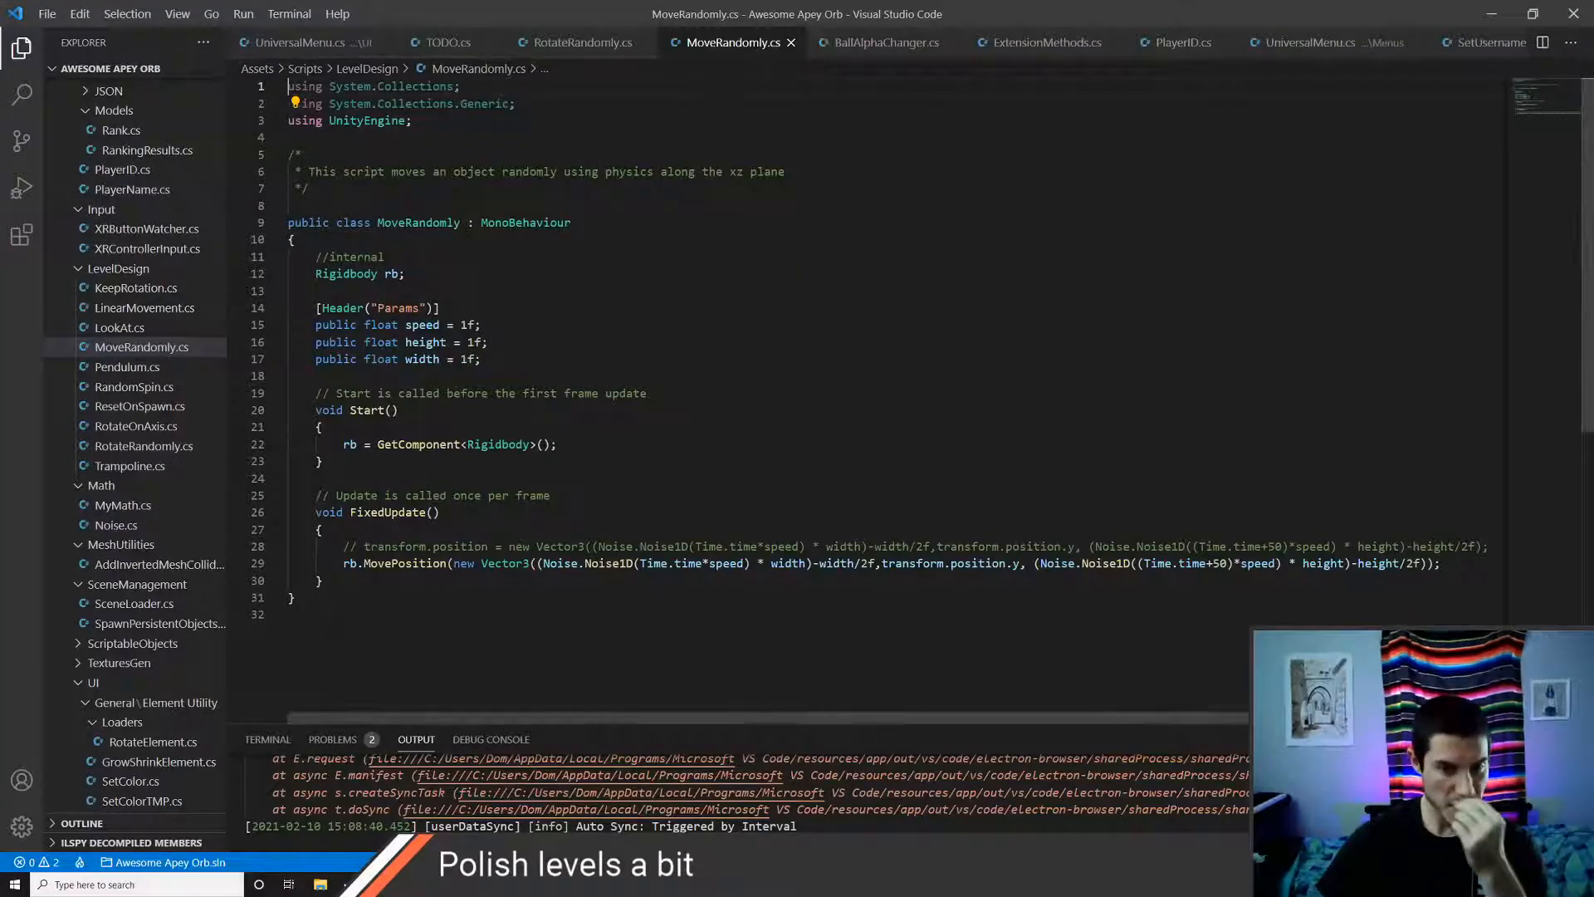
pyautogui.click(583, 42)
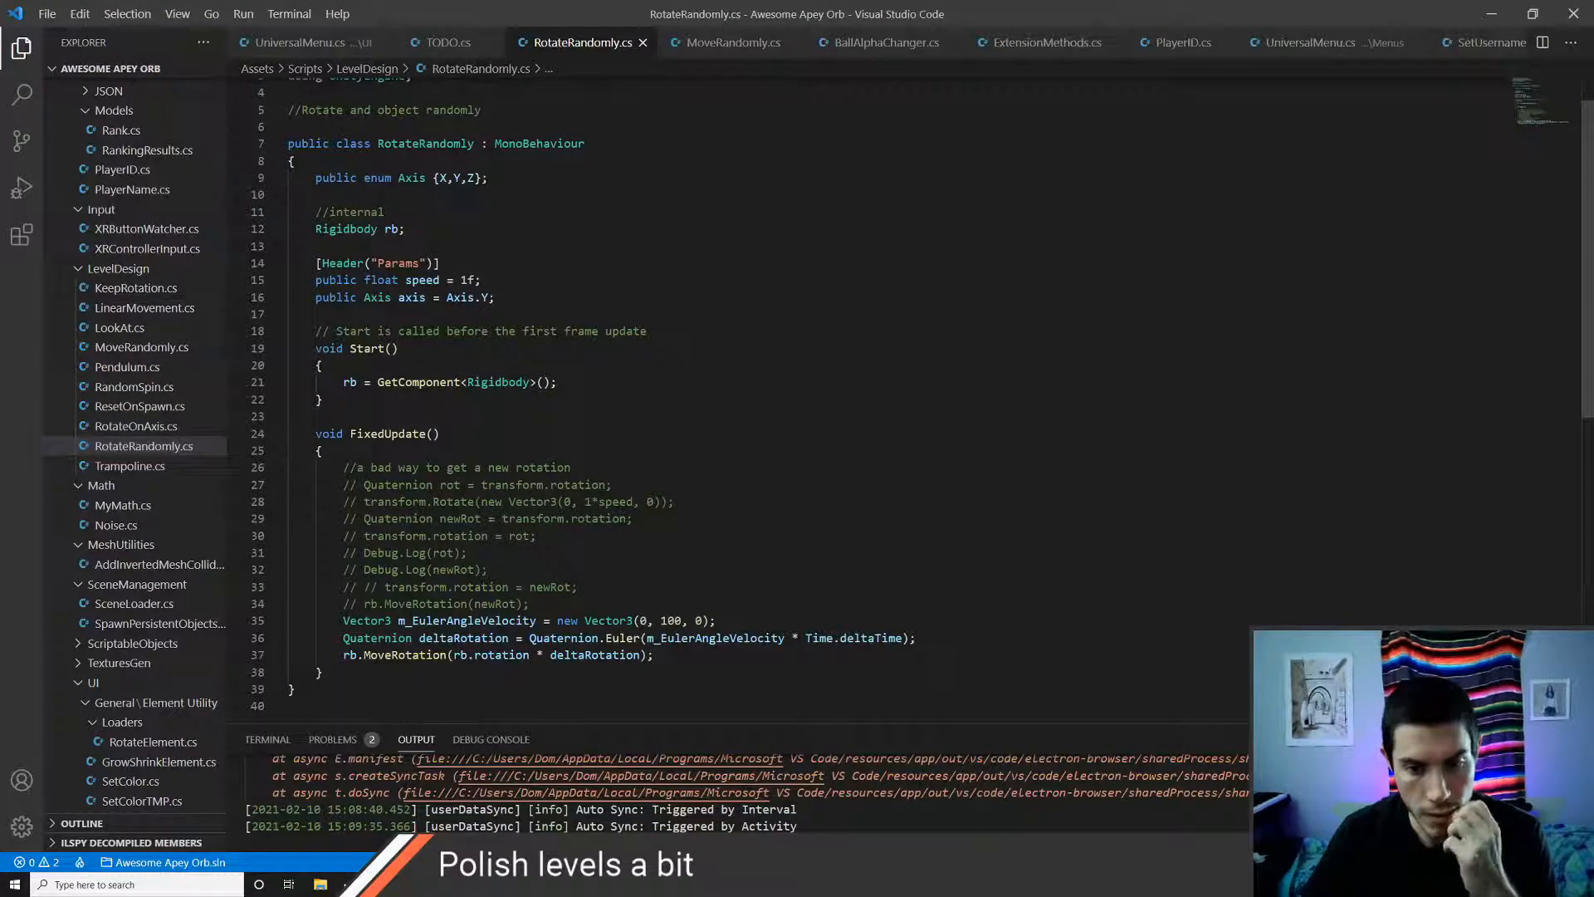
pyautogui.click(502, 620)
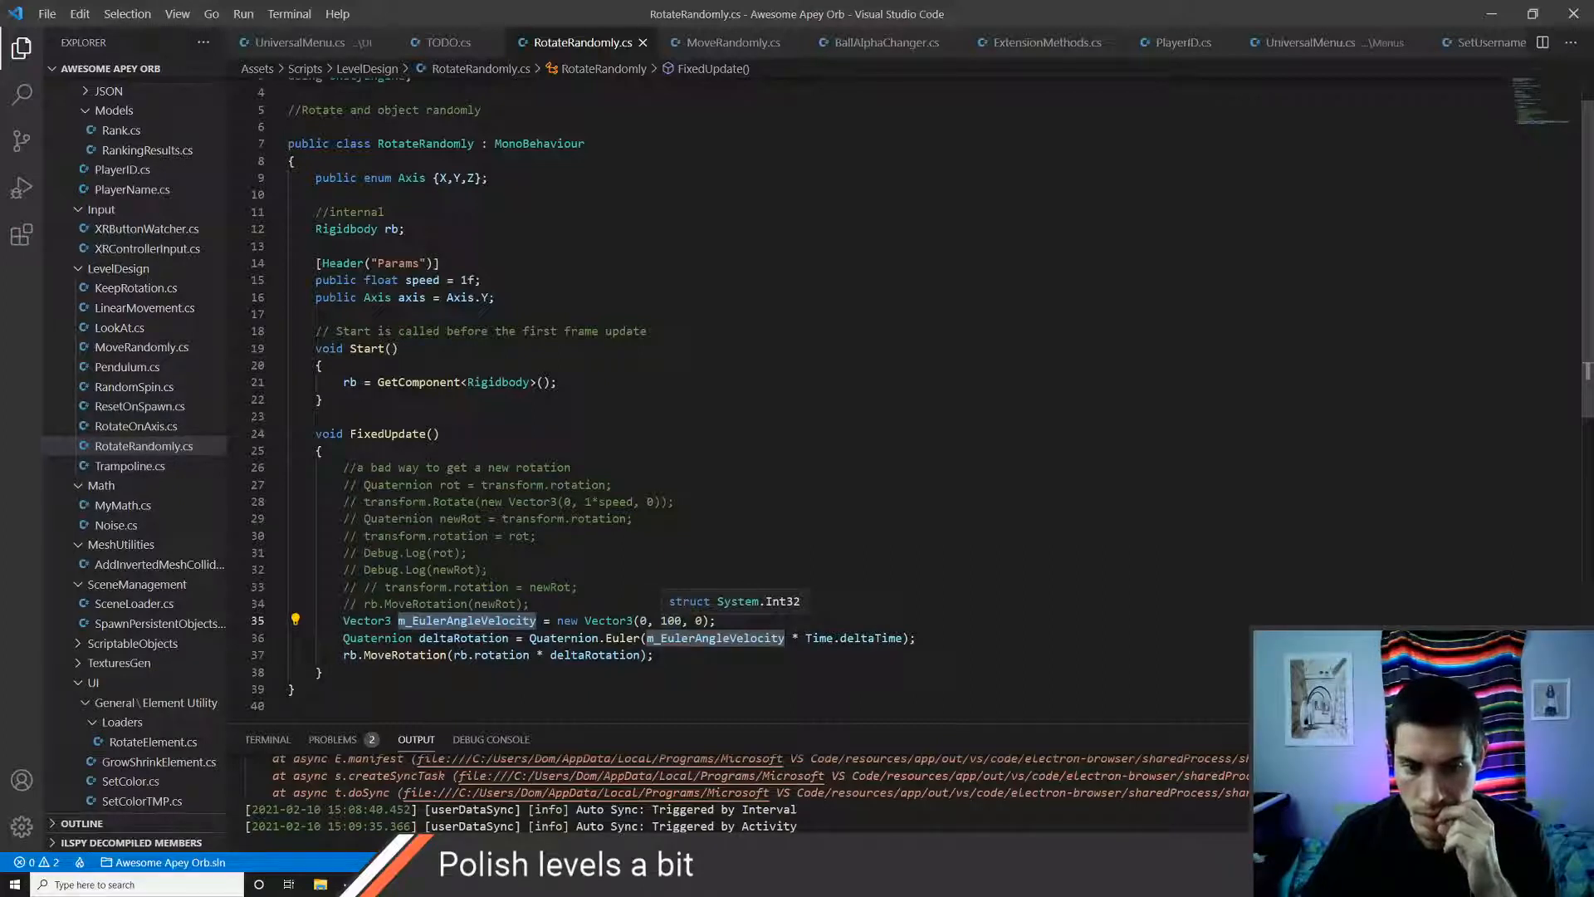
pyautogui.doubleClick(427, 281)
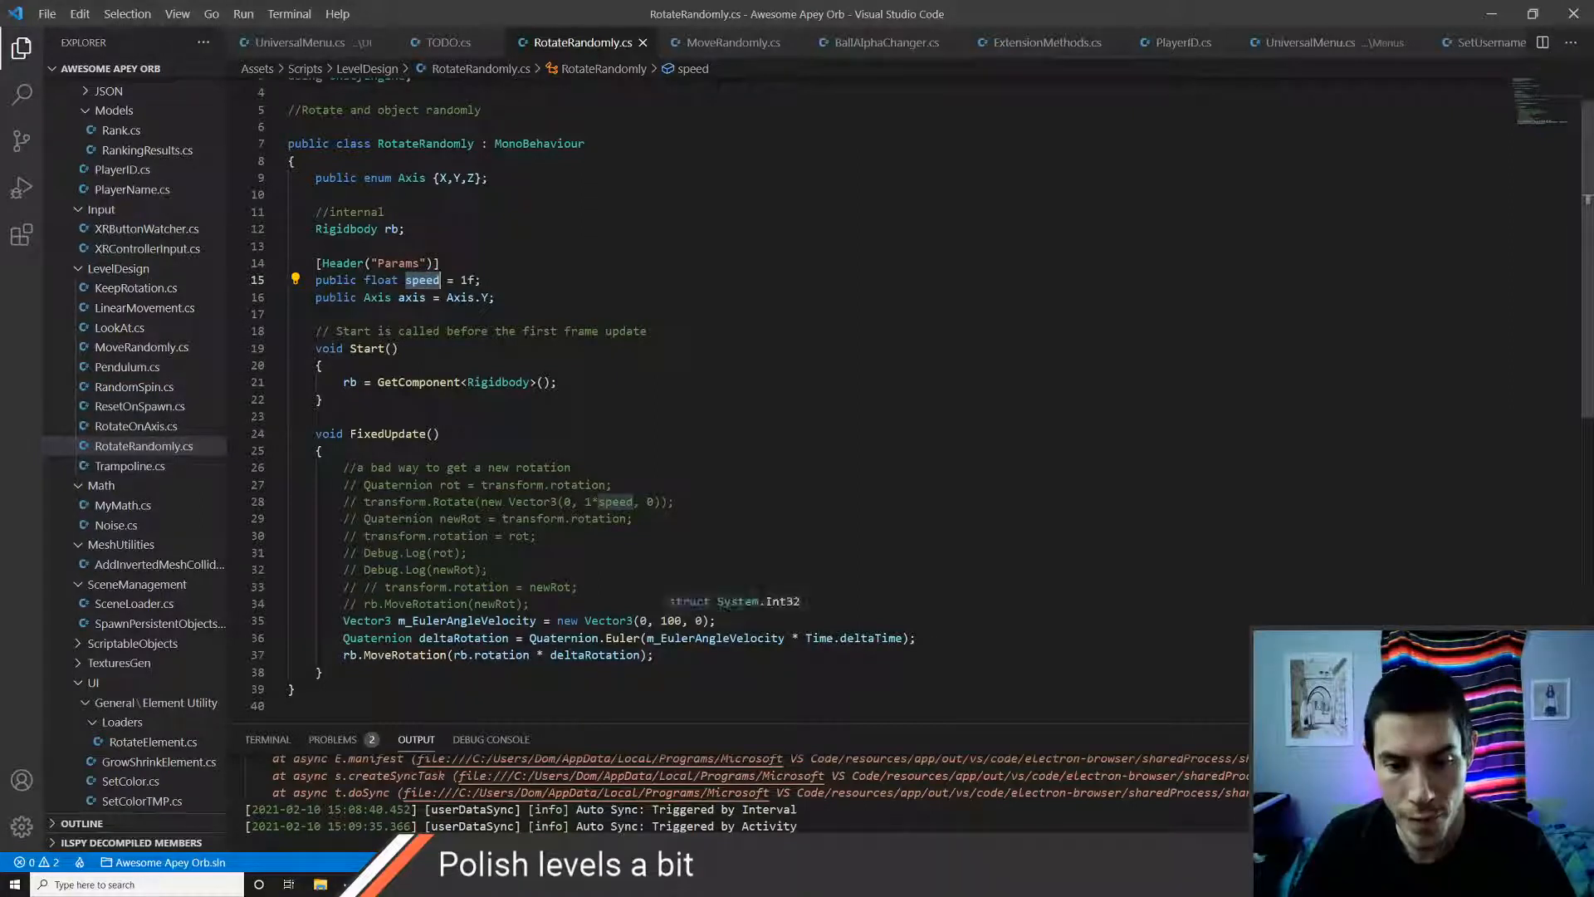
pyautogui.click(701, 621)
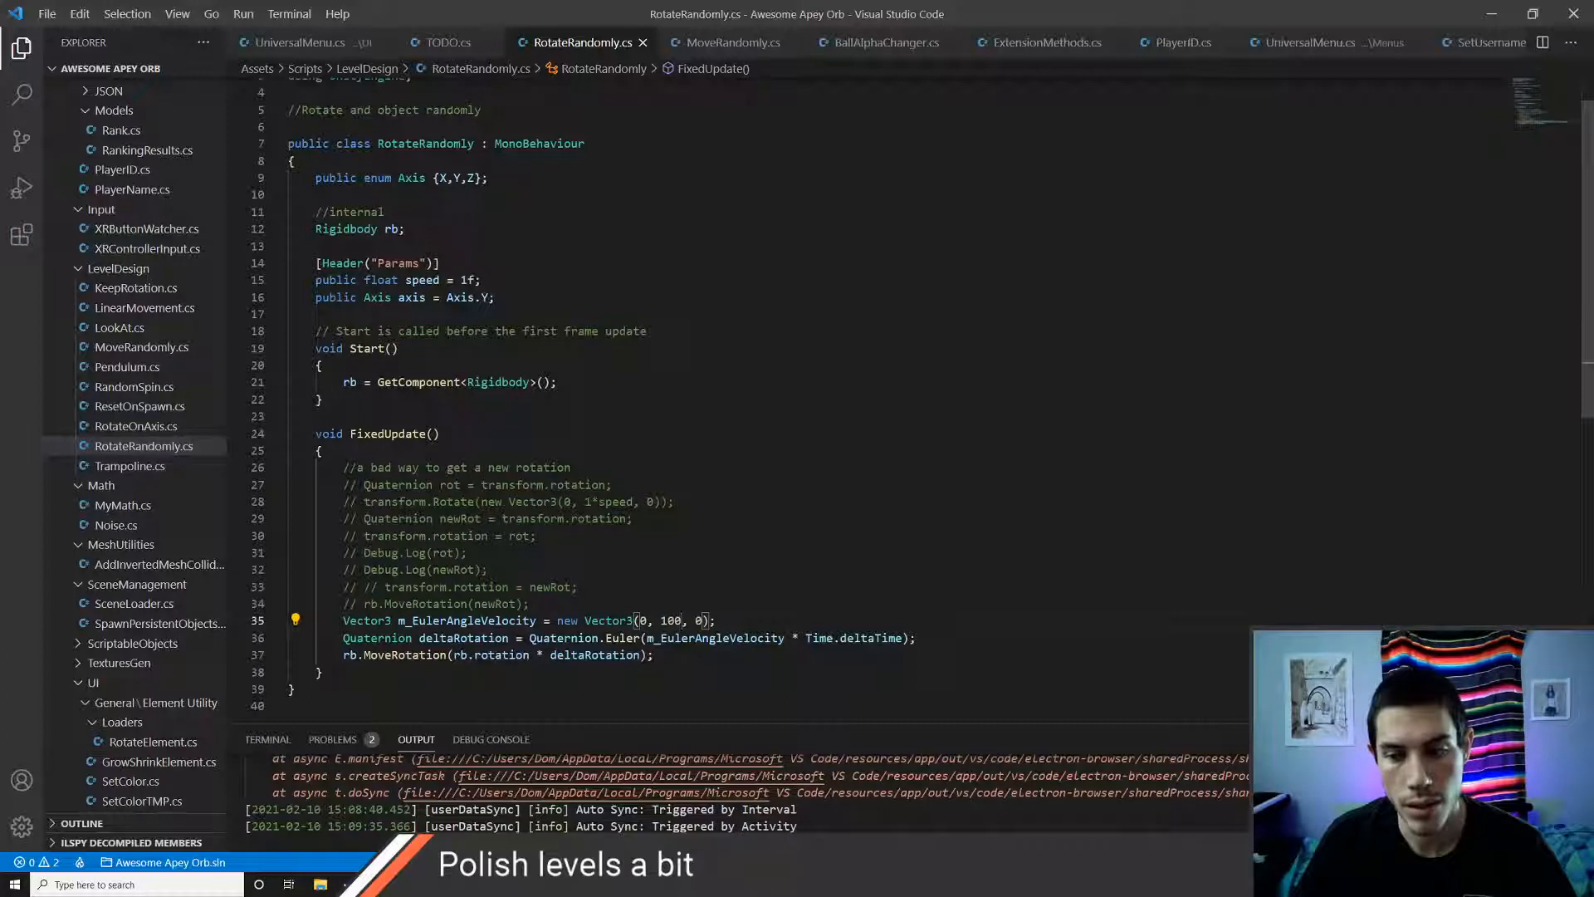
pyautogui.click(419, 281)
pyautogui.press('F2')
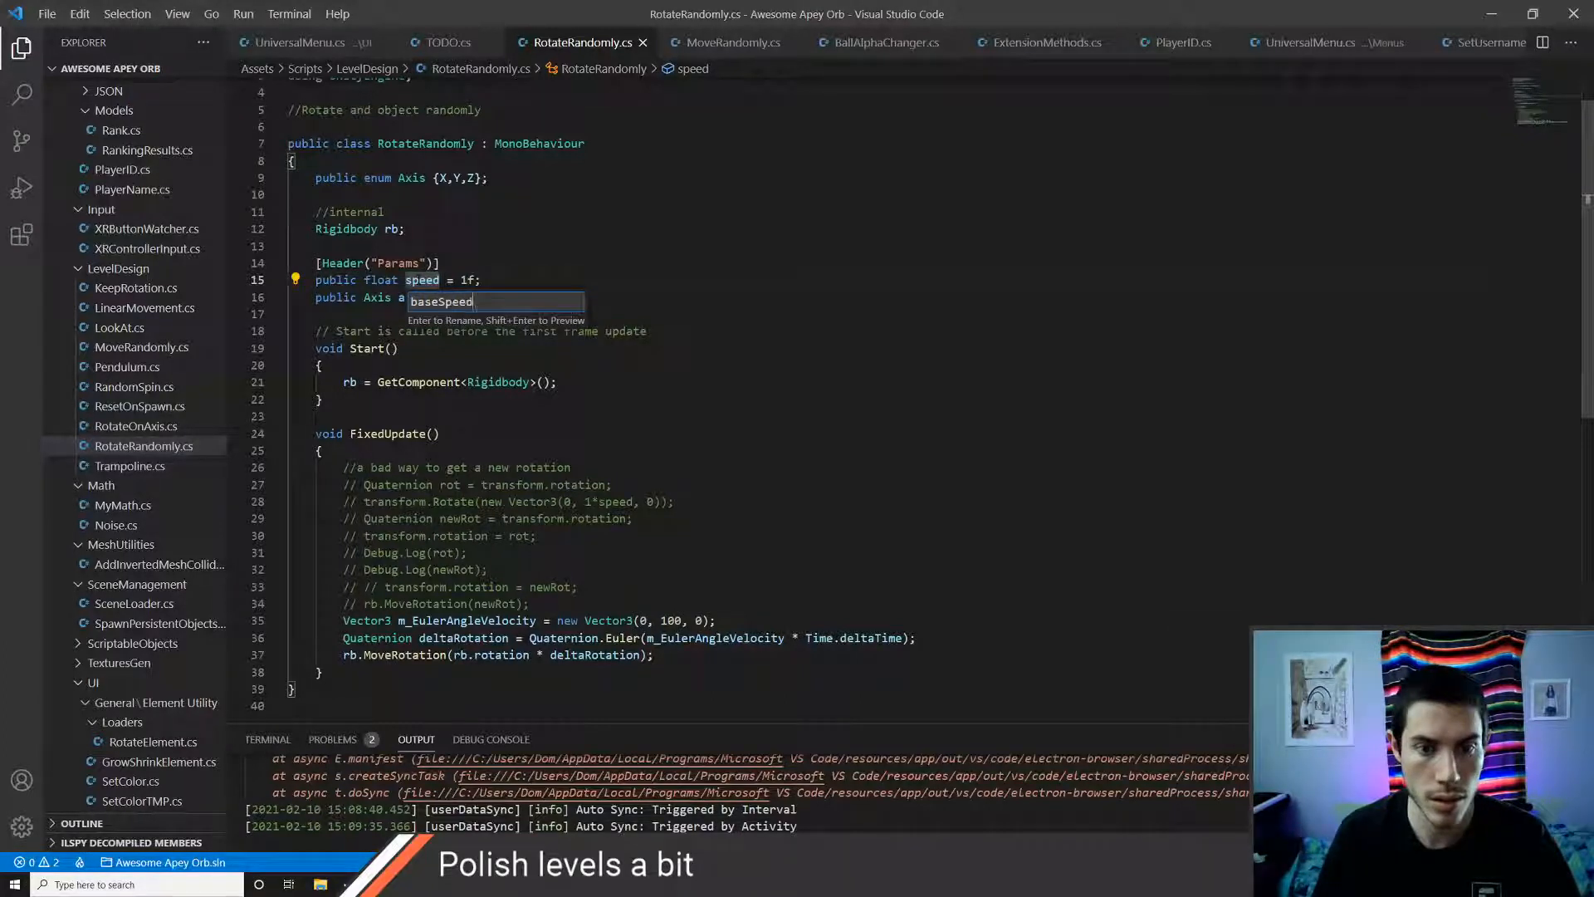
pyautogui.press('Return')
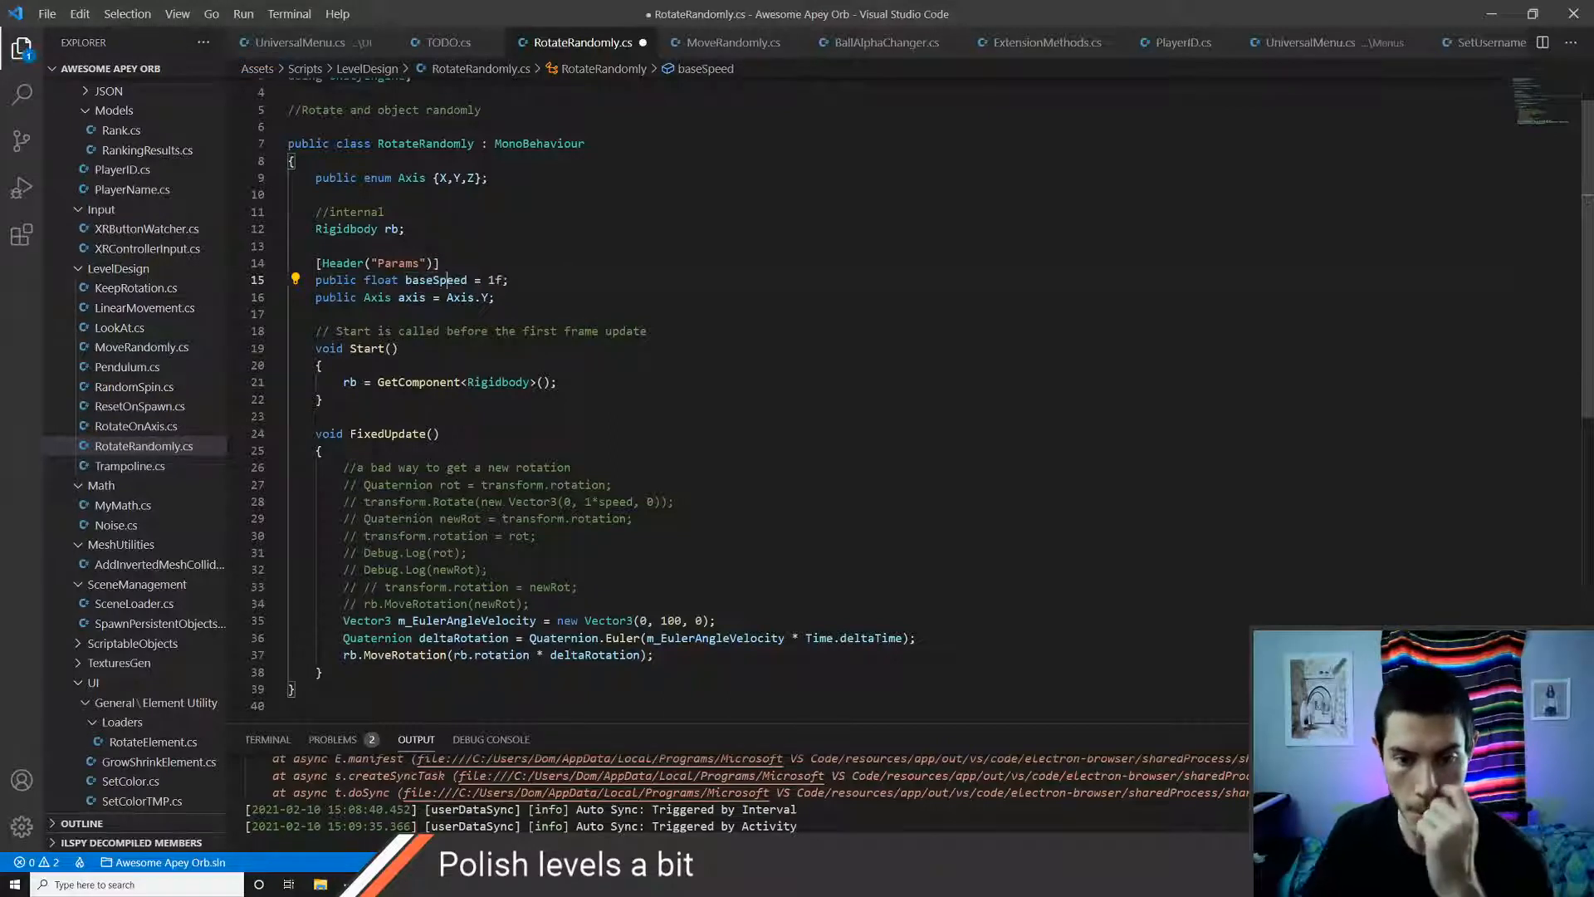
# - Replace the hard-coded 100 in the m_EulerAngleVelocity vector with baseSpeed + Noise.Noise1D
pyautogui.click(676, 620)
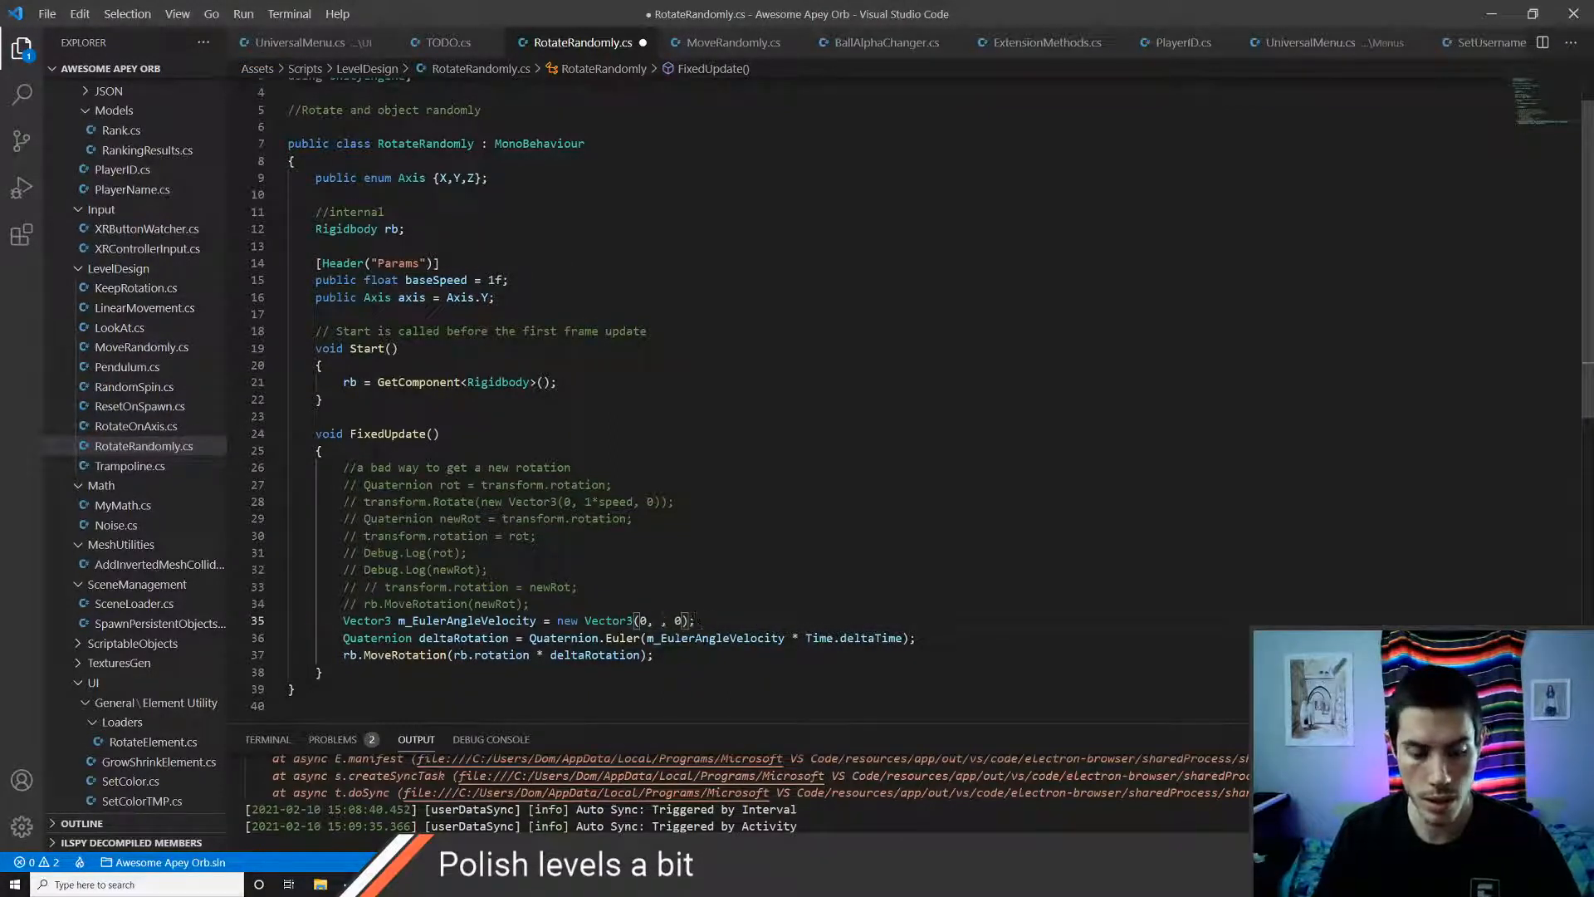
pyautogui.write('baseSpeed +')
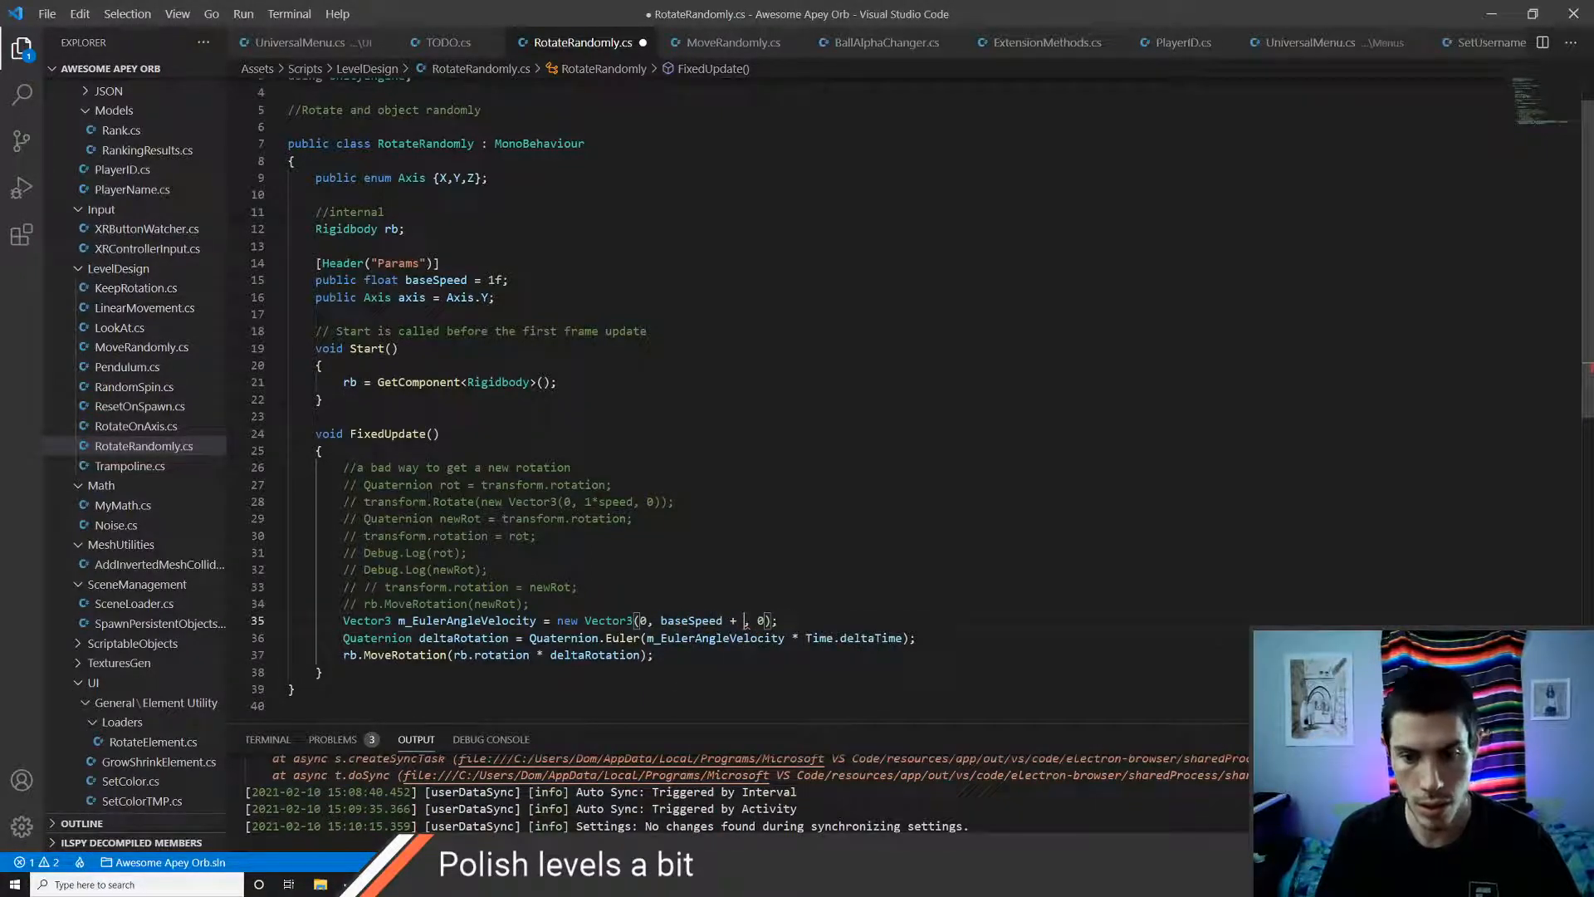
pyautogui.write(' Math')
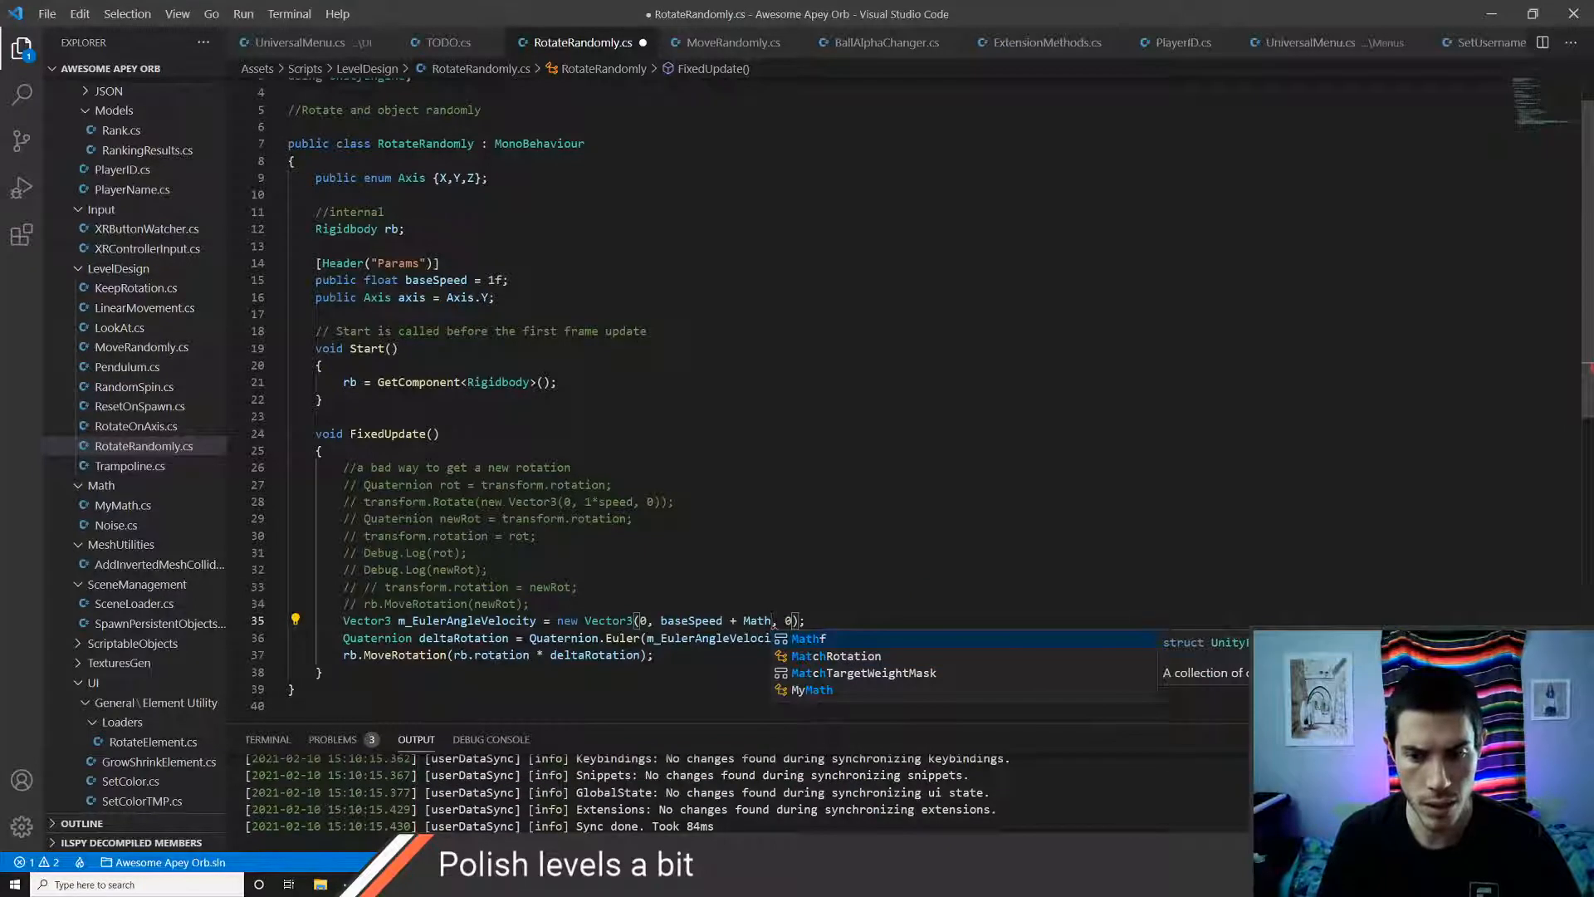
pyautogui.press('BackSpace')
pyautogui.press('BackSpace')
pyautogui.press('BackSpace')
pyautogui.press('BackSpace')
pyautogui.write('Nosi')
pyautogui.press('Tab')
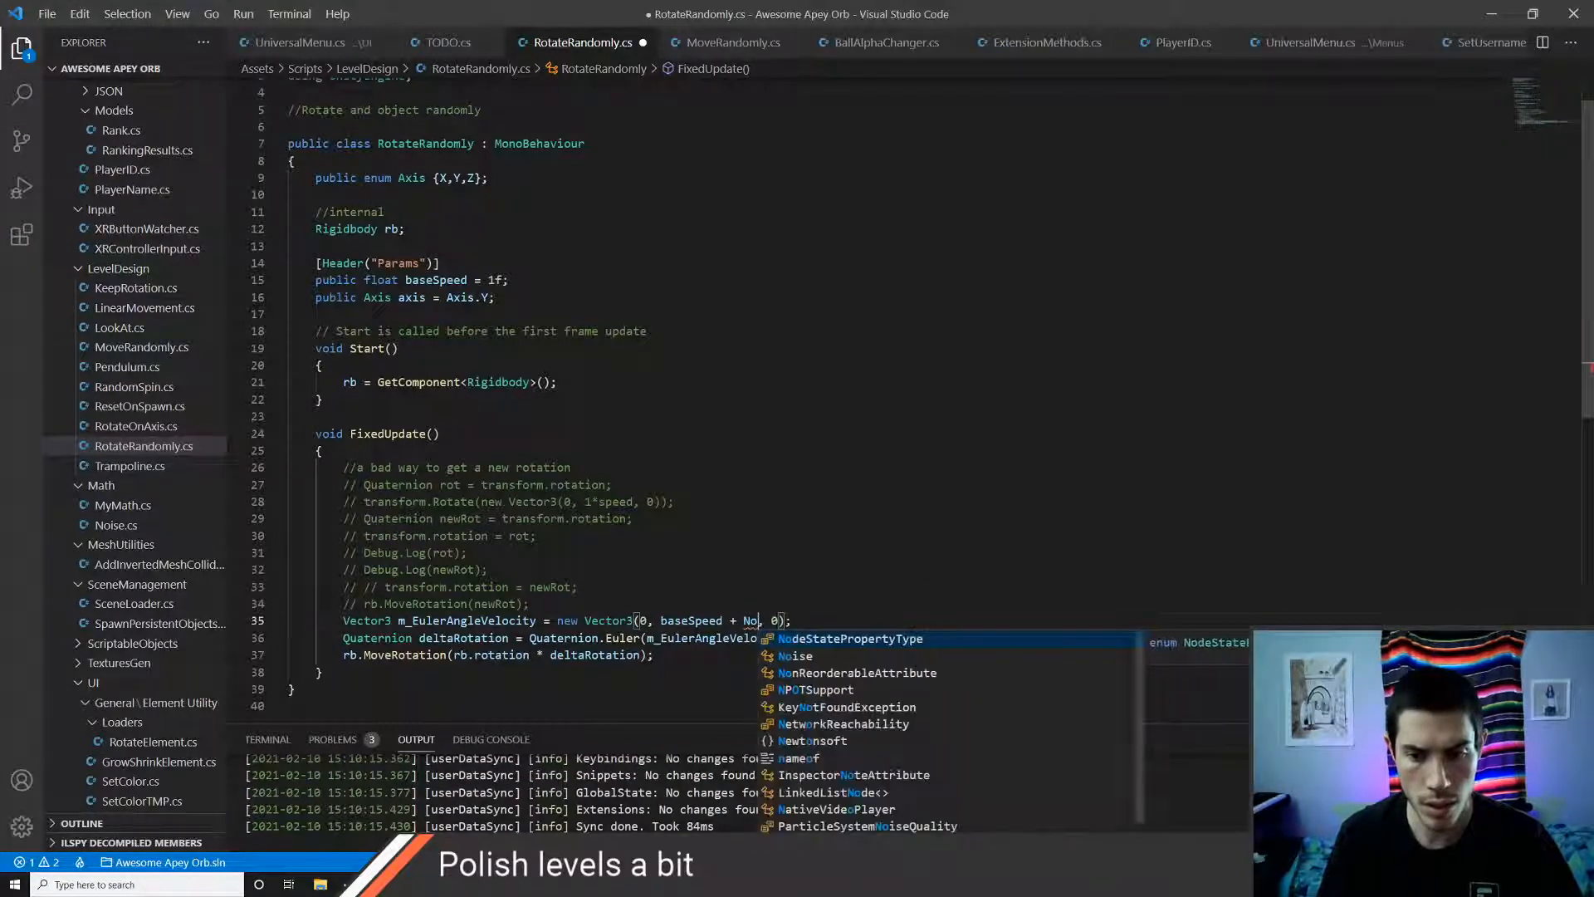
pyautogui.write('.')
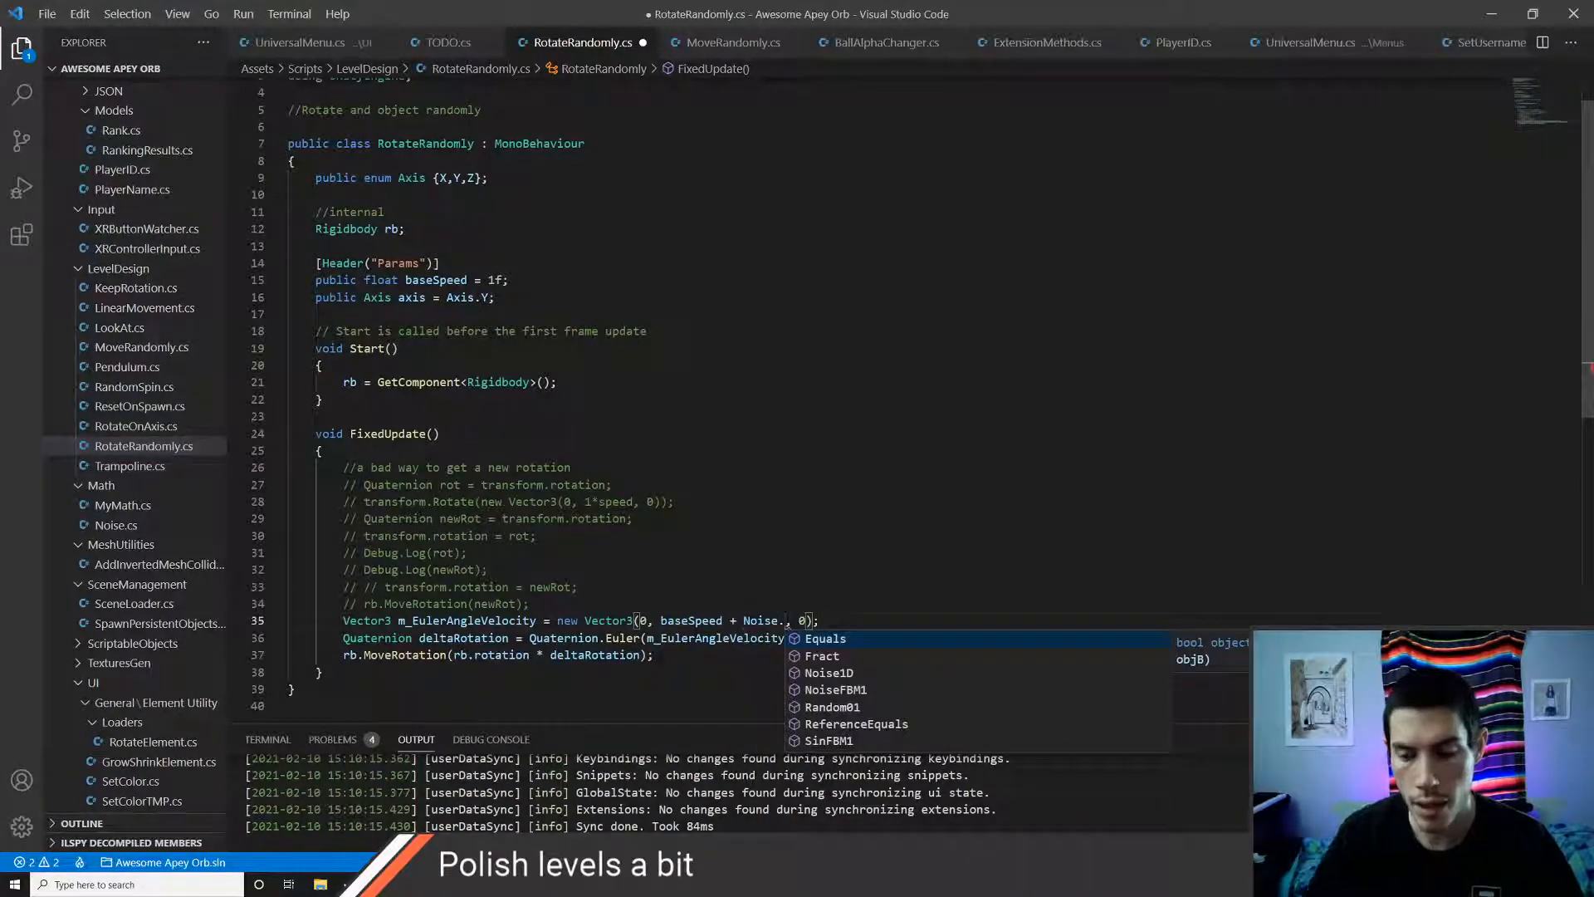
pyautogui.press('Down')
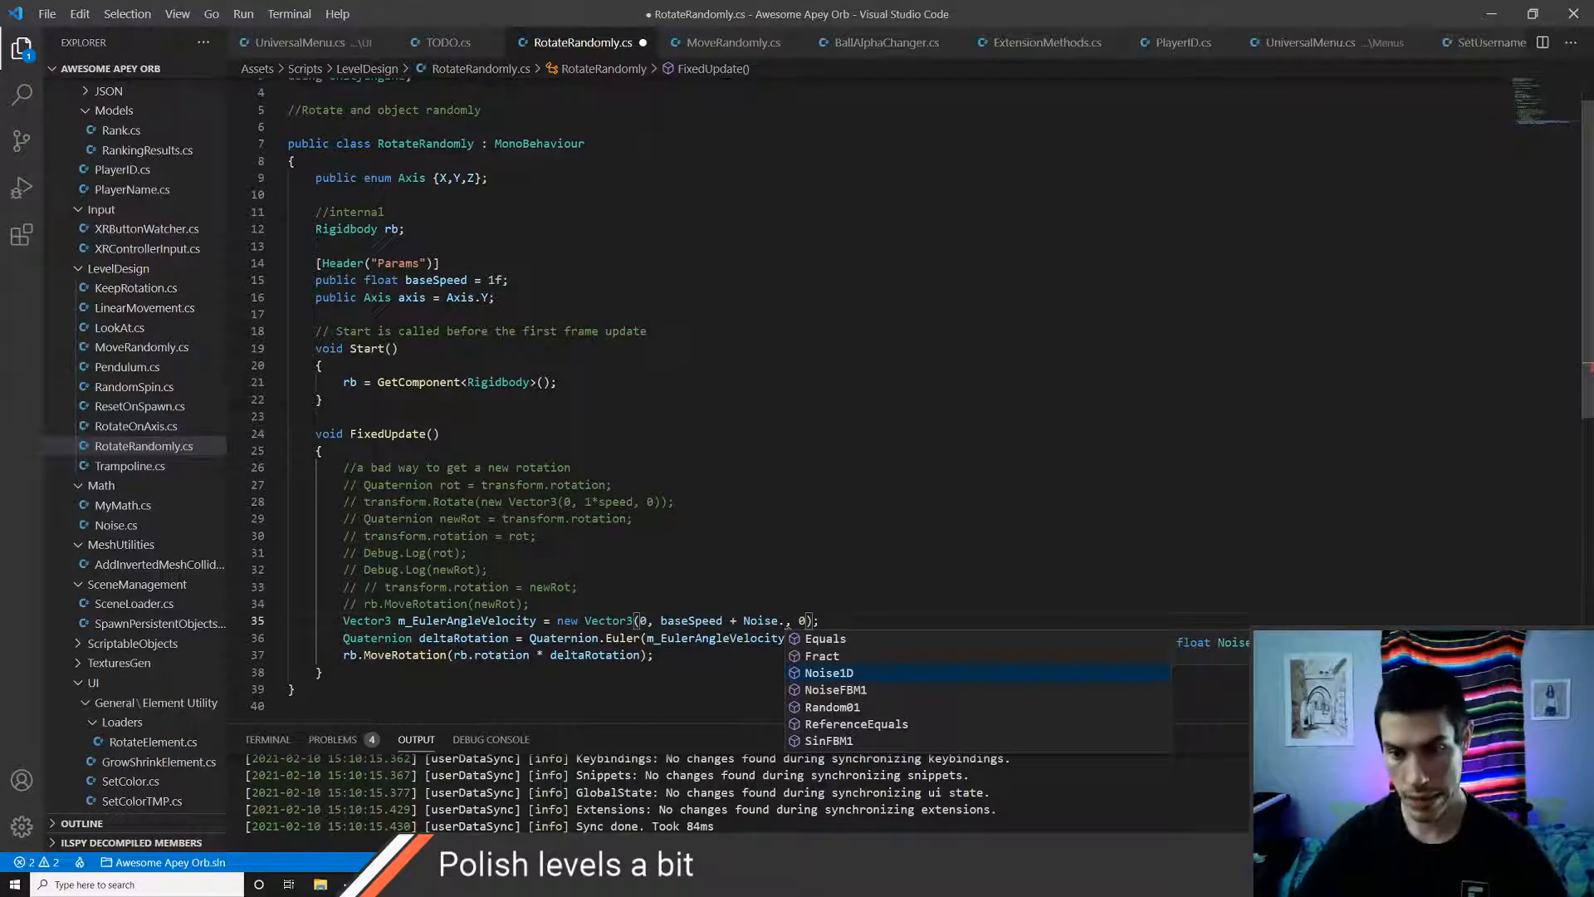
pyautogui.press('Tab')
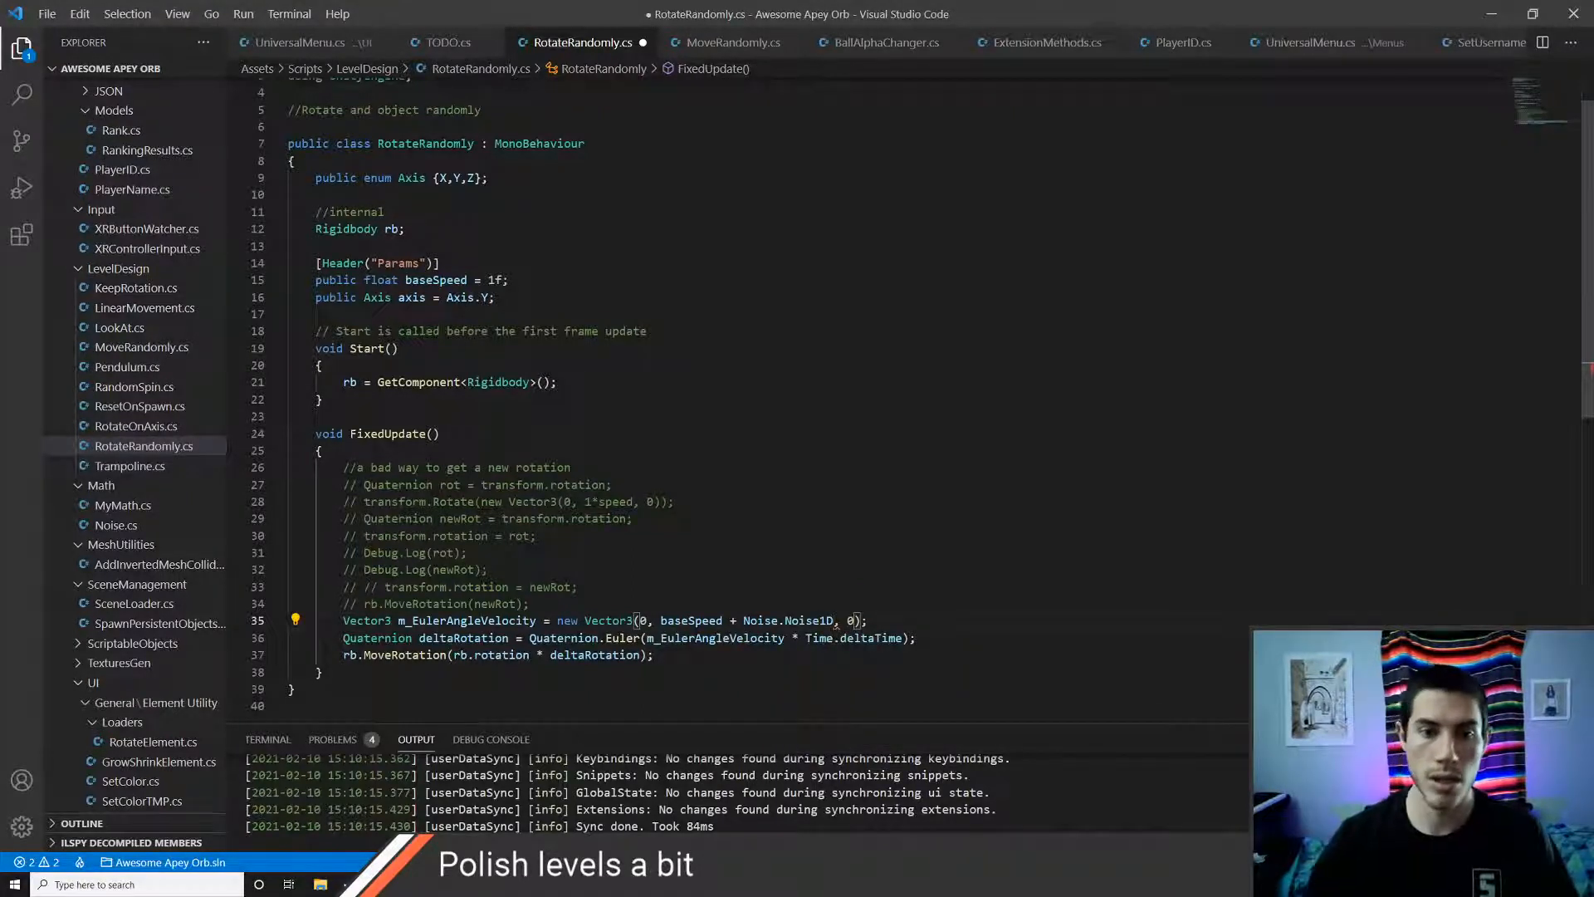
# - Add a public float speedRange = 10 below baseSpeed in the Params section and save the script
pyautogui.click(516, 282)
pyautogui.press('Return')
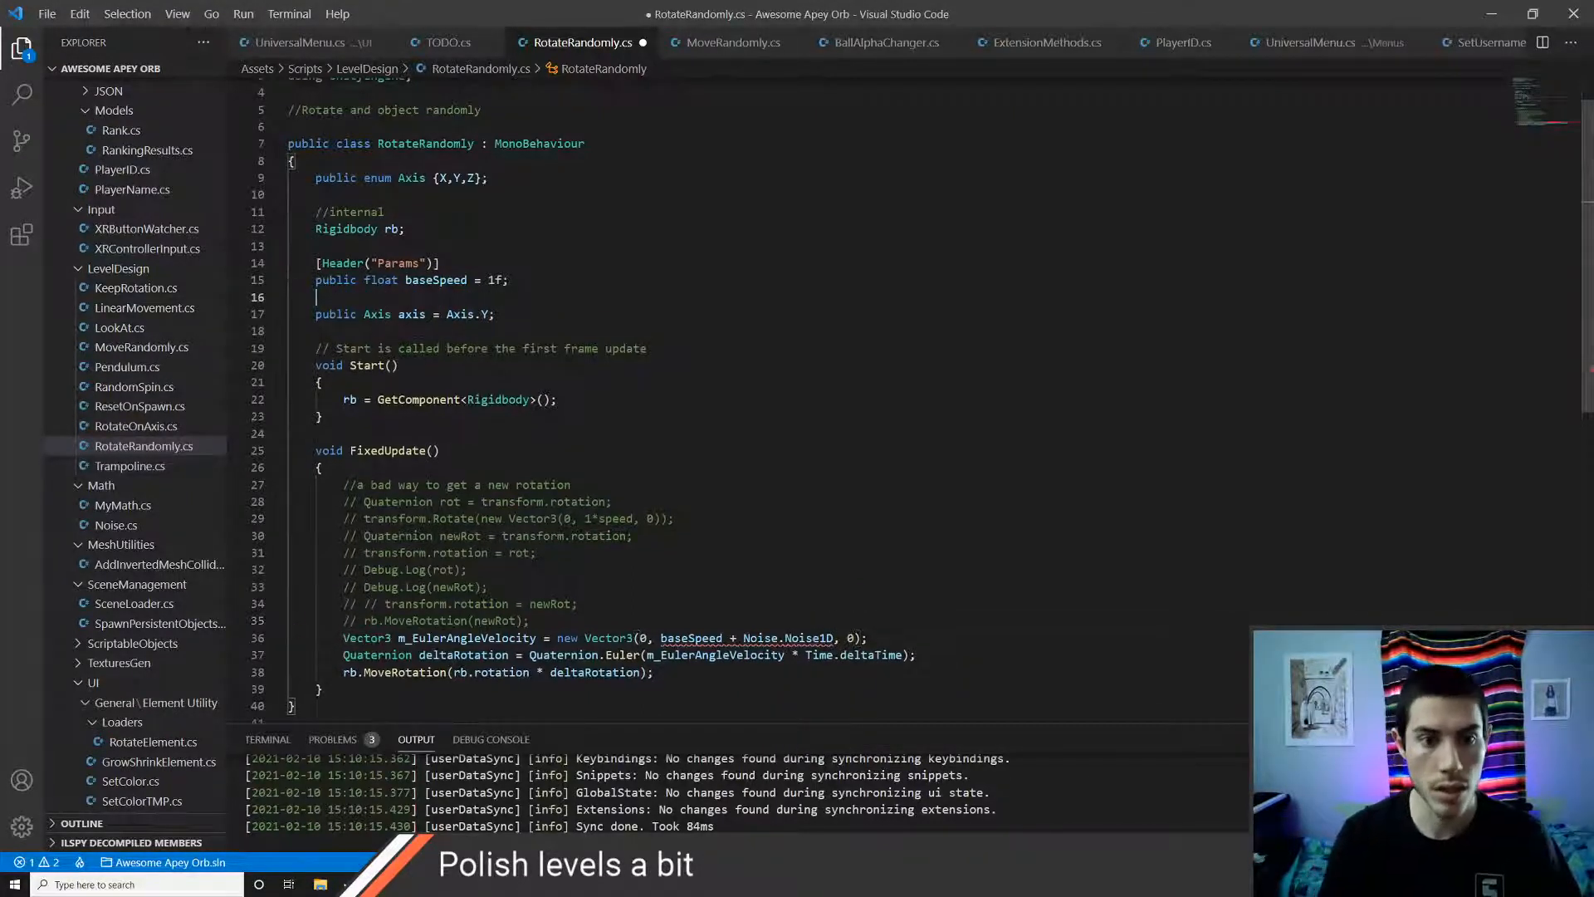
pyautogui.write('public flo')
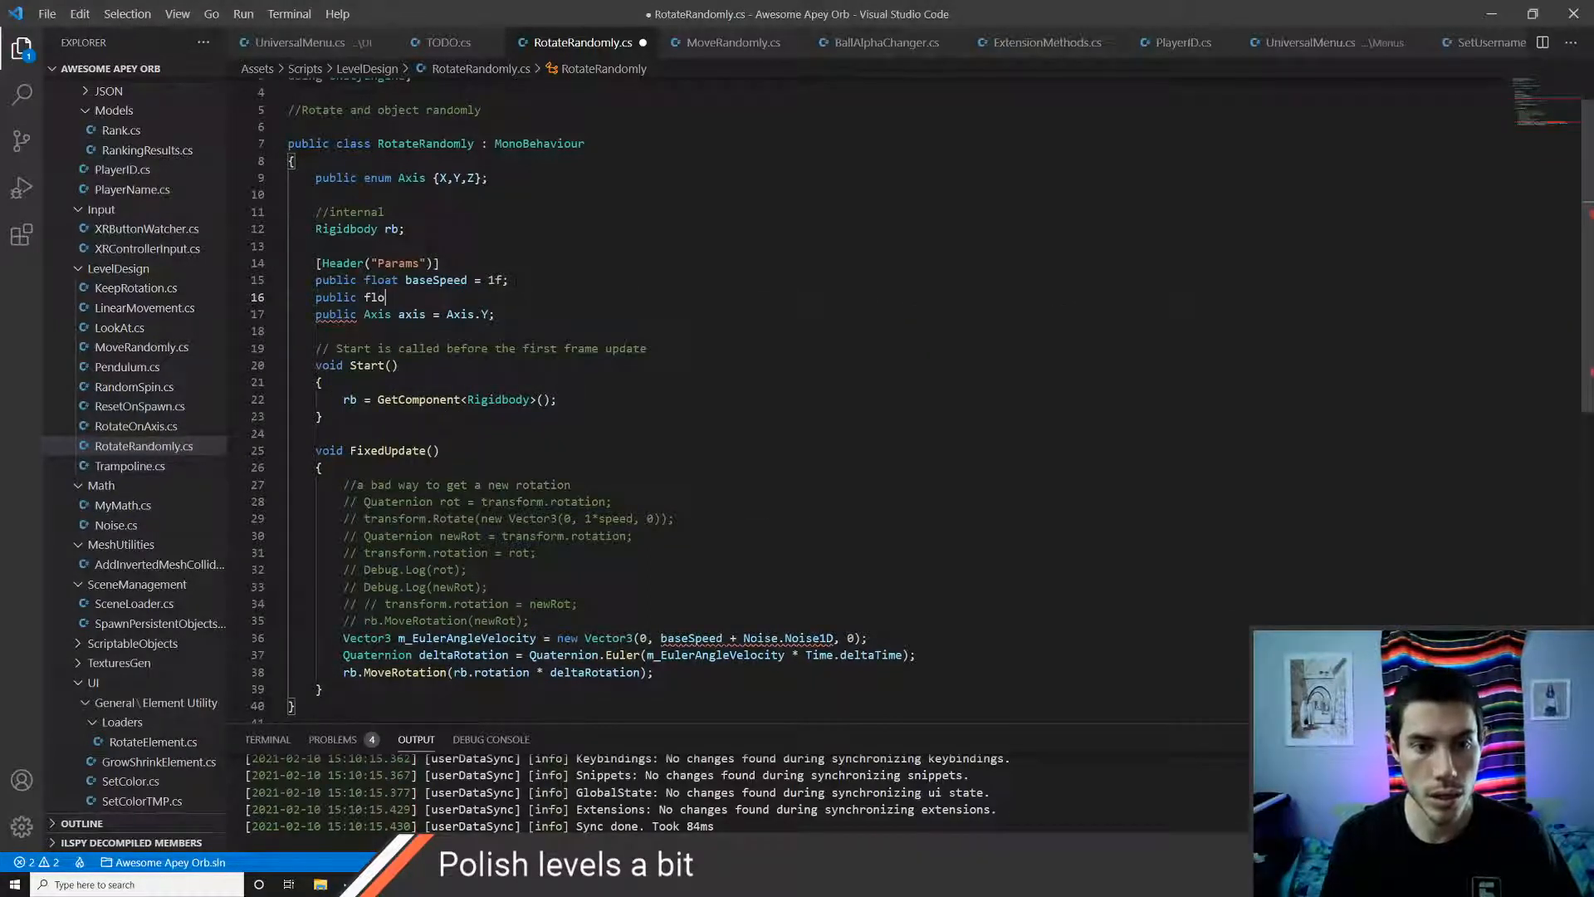
pyautogui.write('at ')
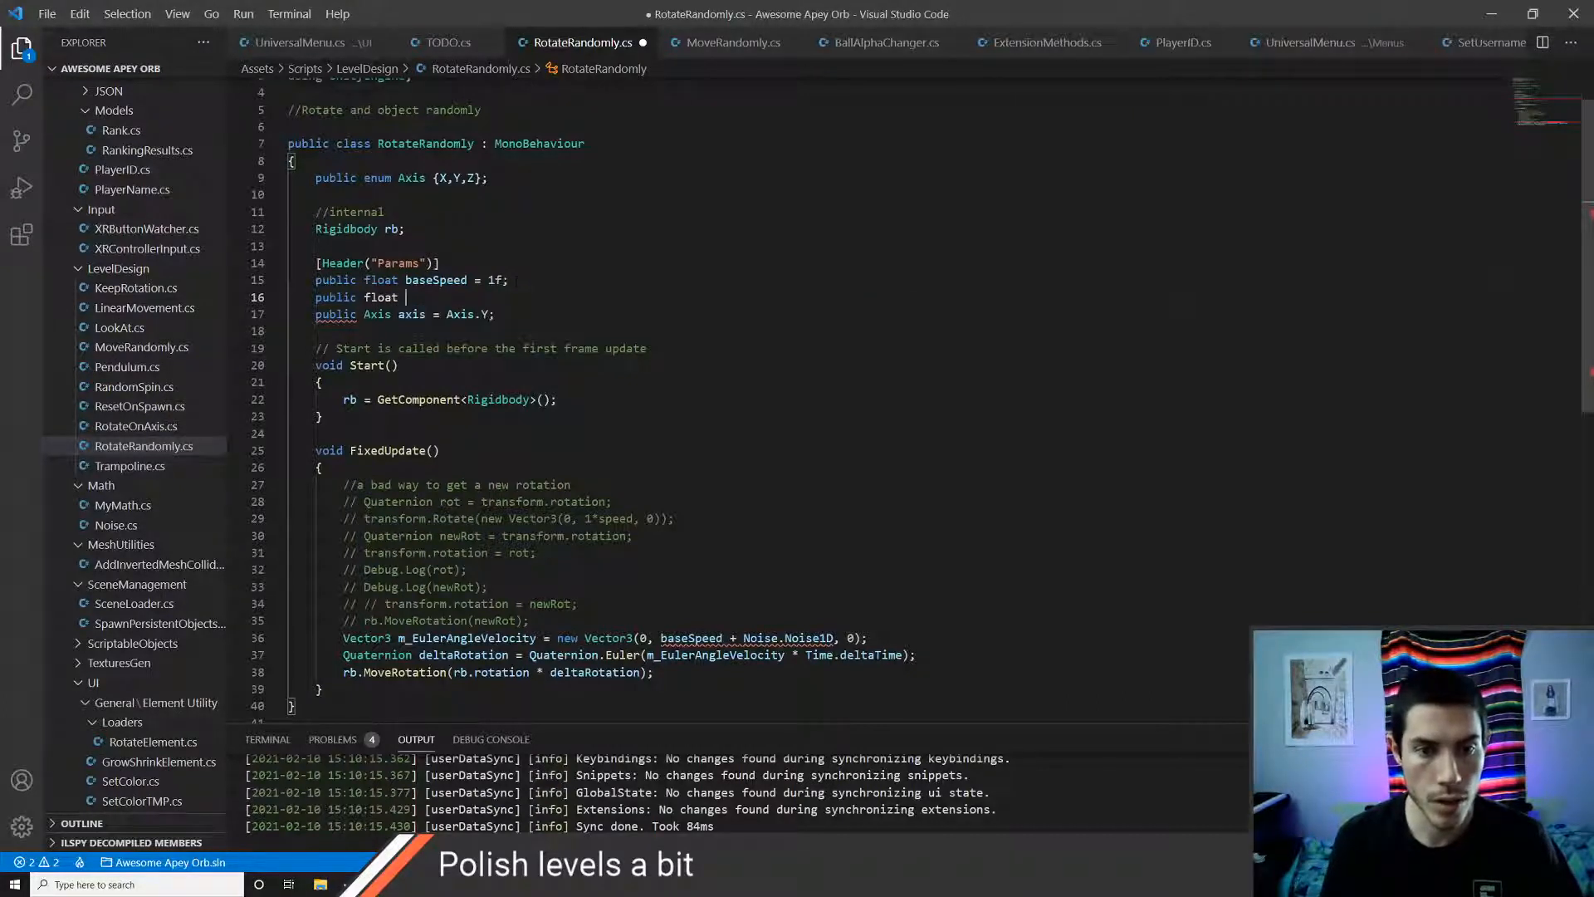
pyautogui.write('at speed ')
pyautogui.write('ange')
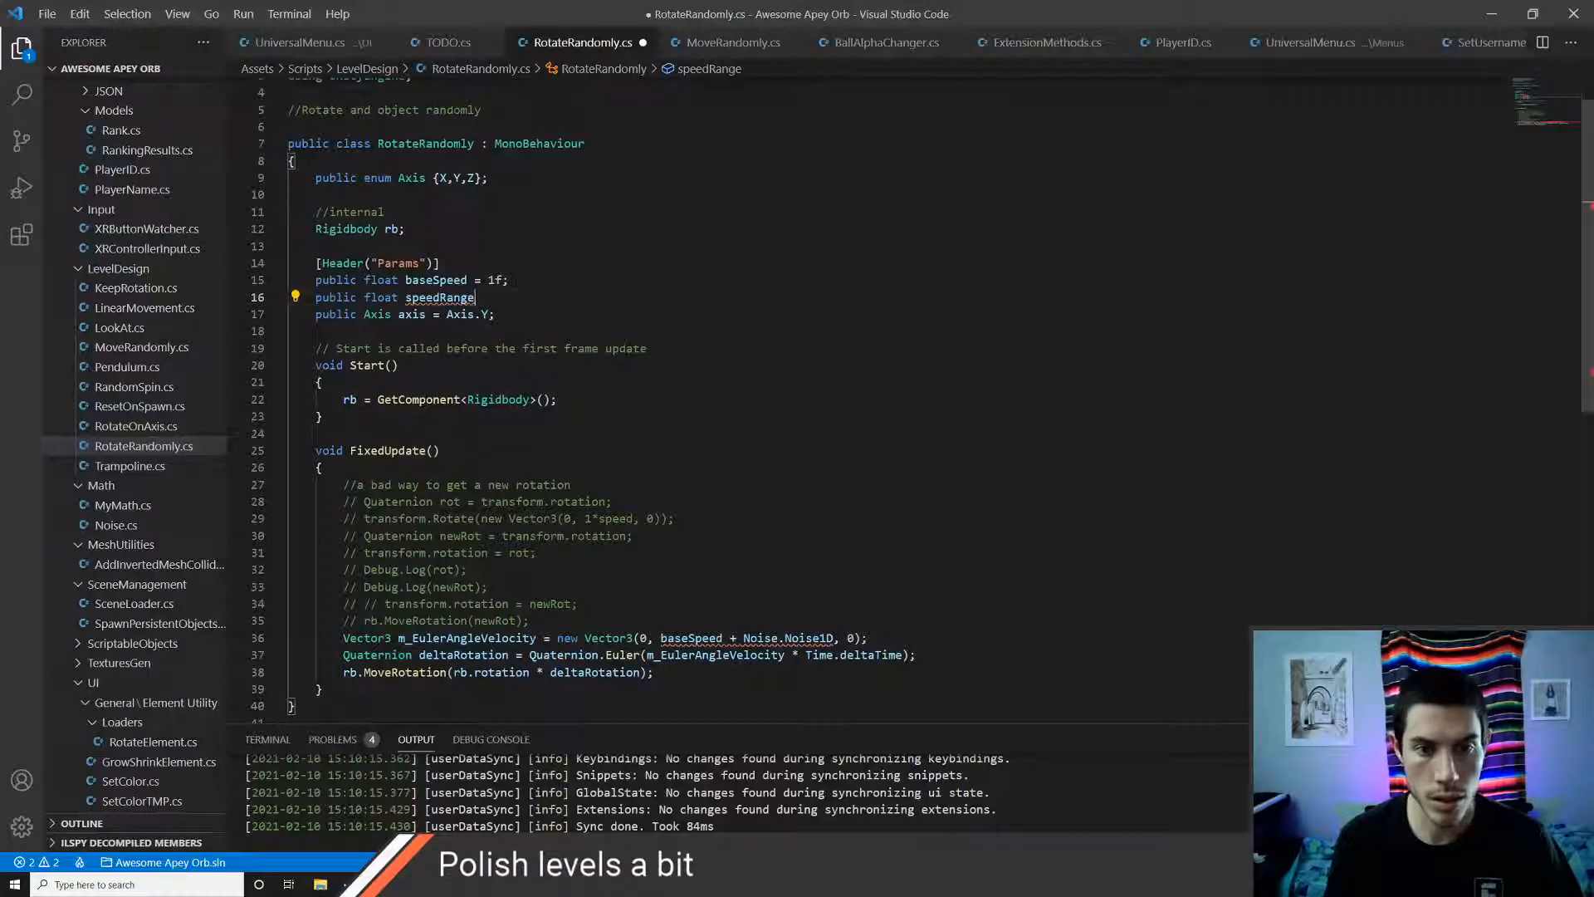
pyautogui.write(';')
pyautogui.hotkey('ctrl', 's')
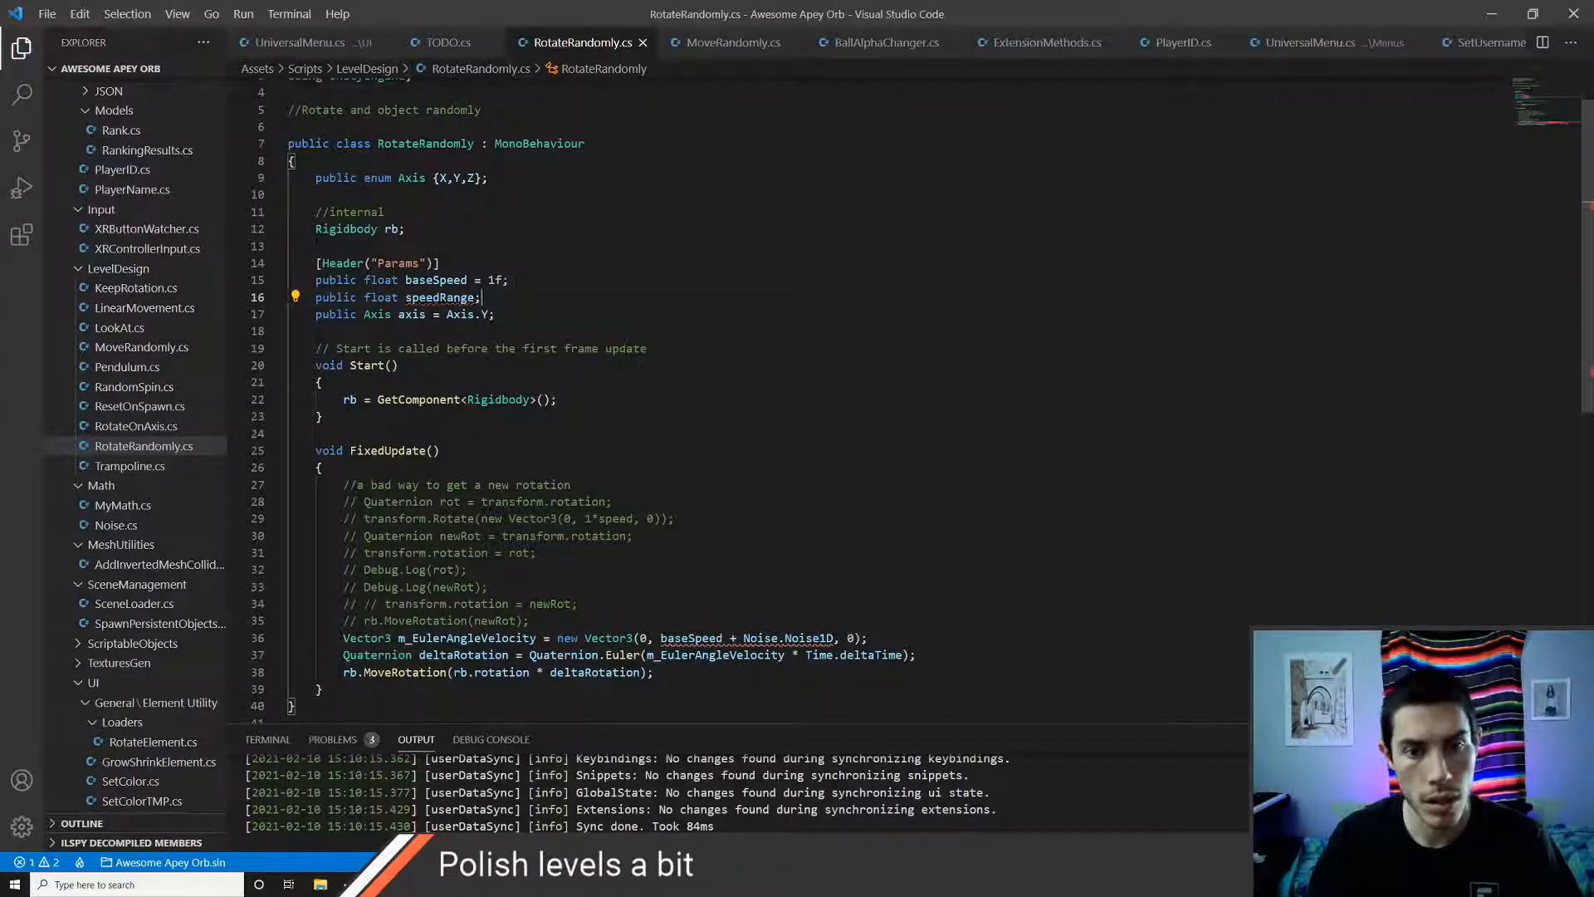
pyautogui.press('Left')
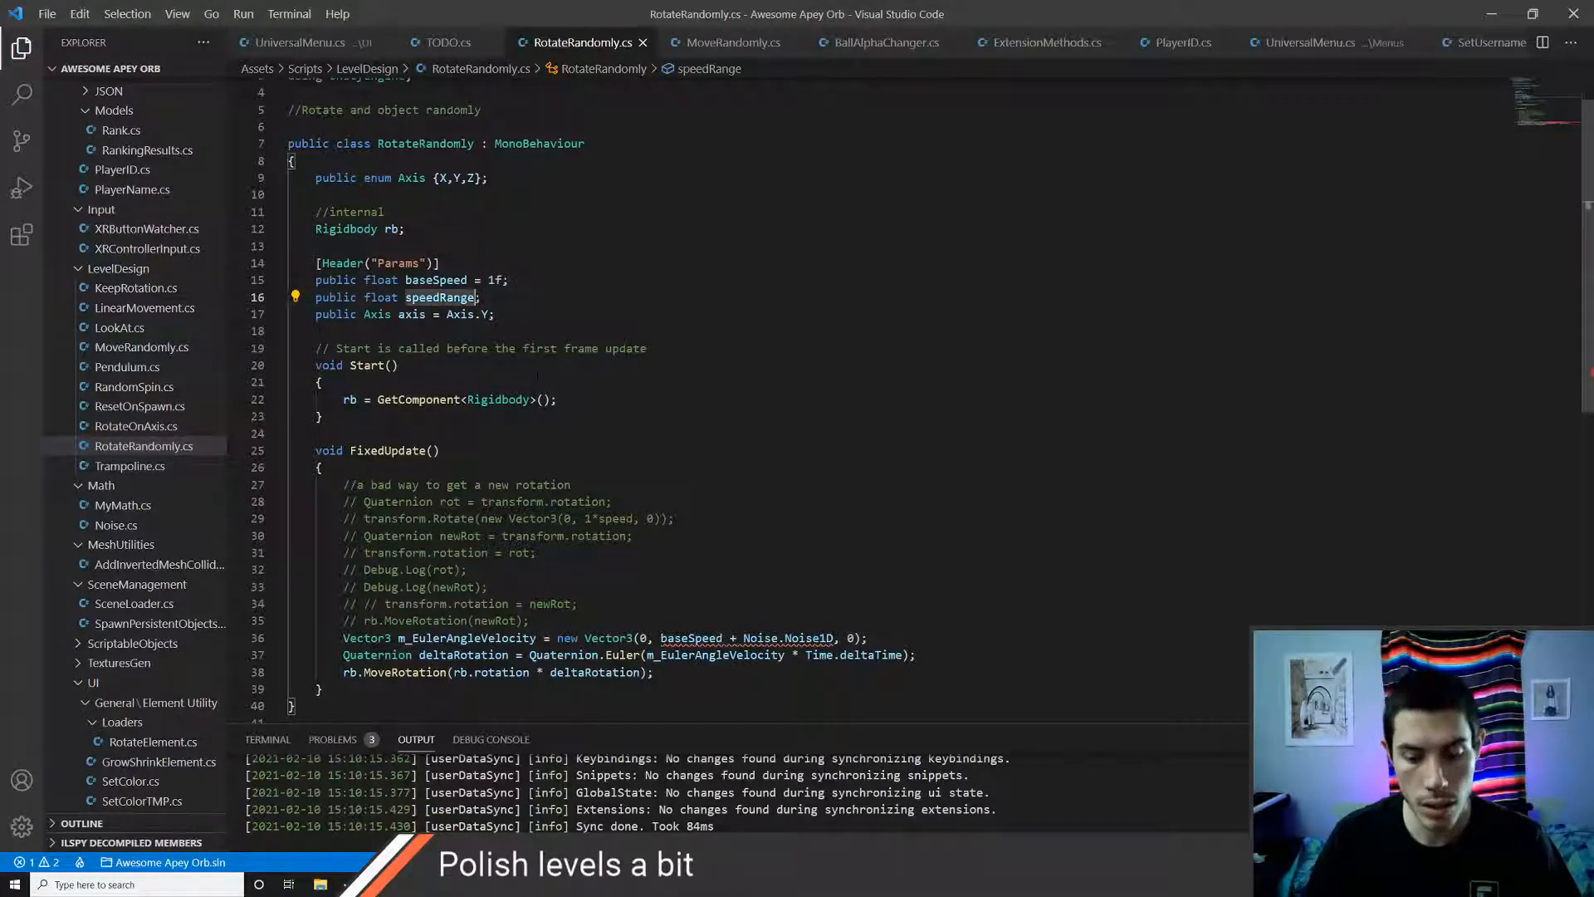
pyautogui.write('= 10')
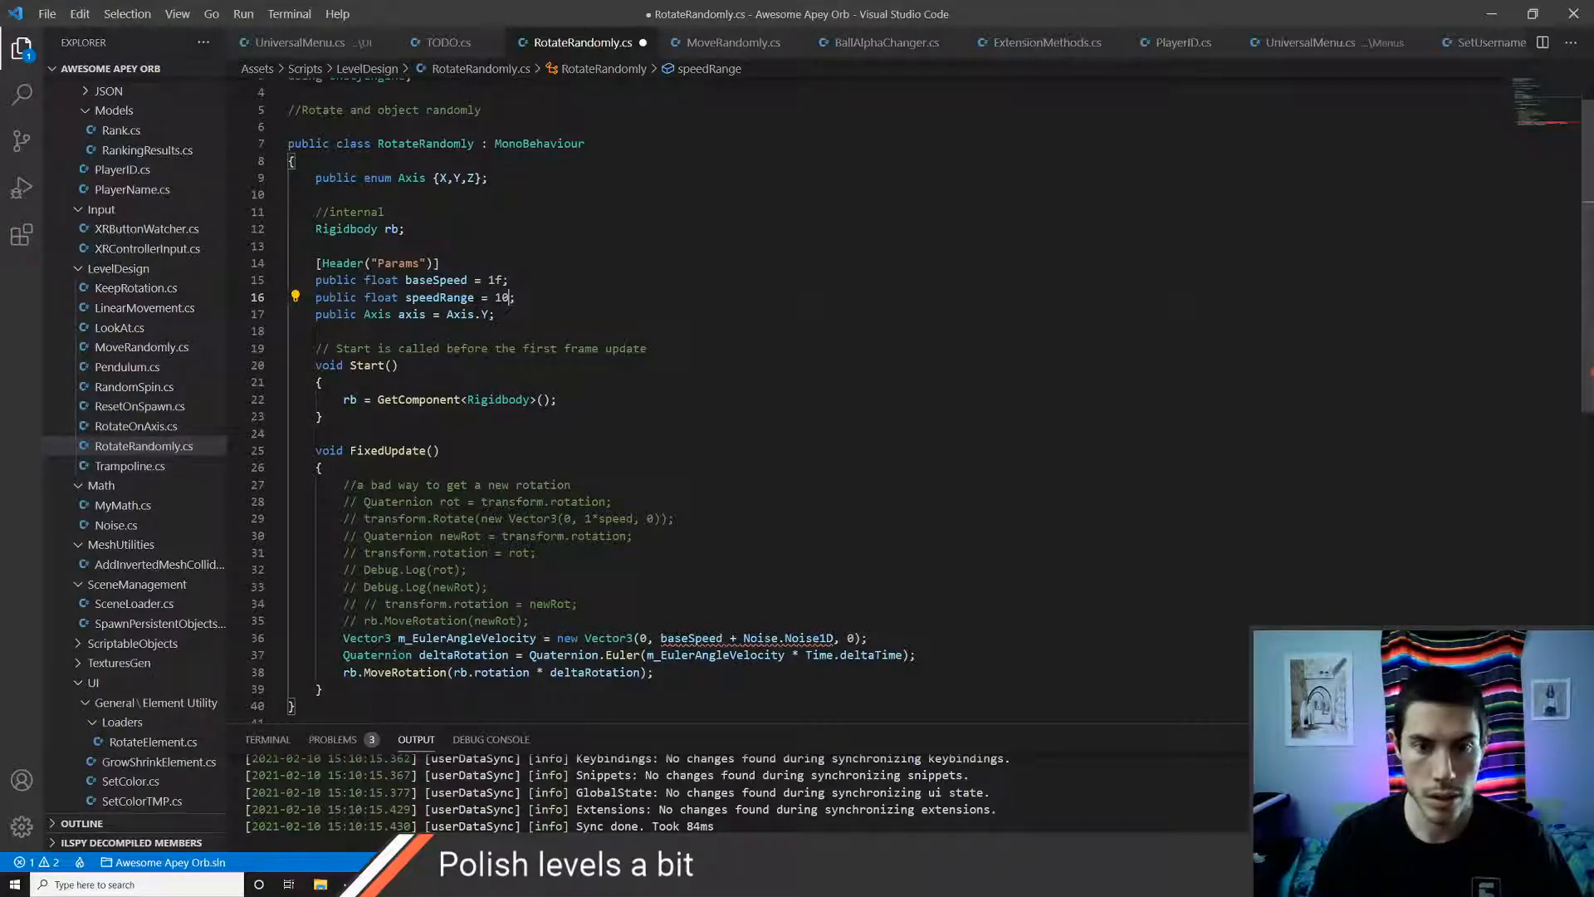
pyautogui.hotkey('ctrl', 's')
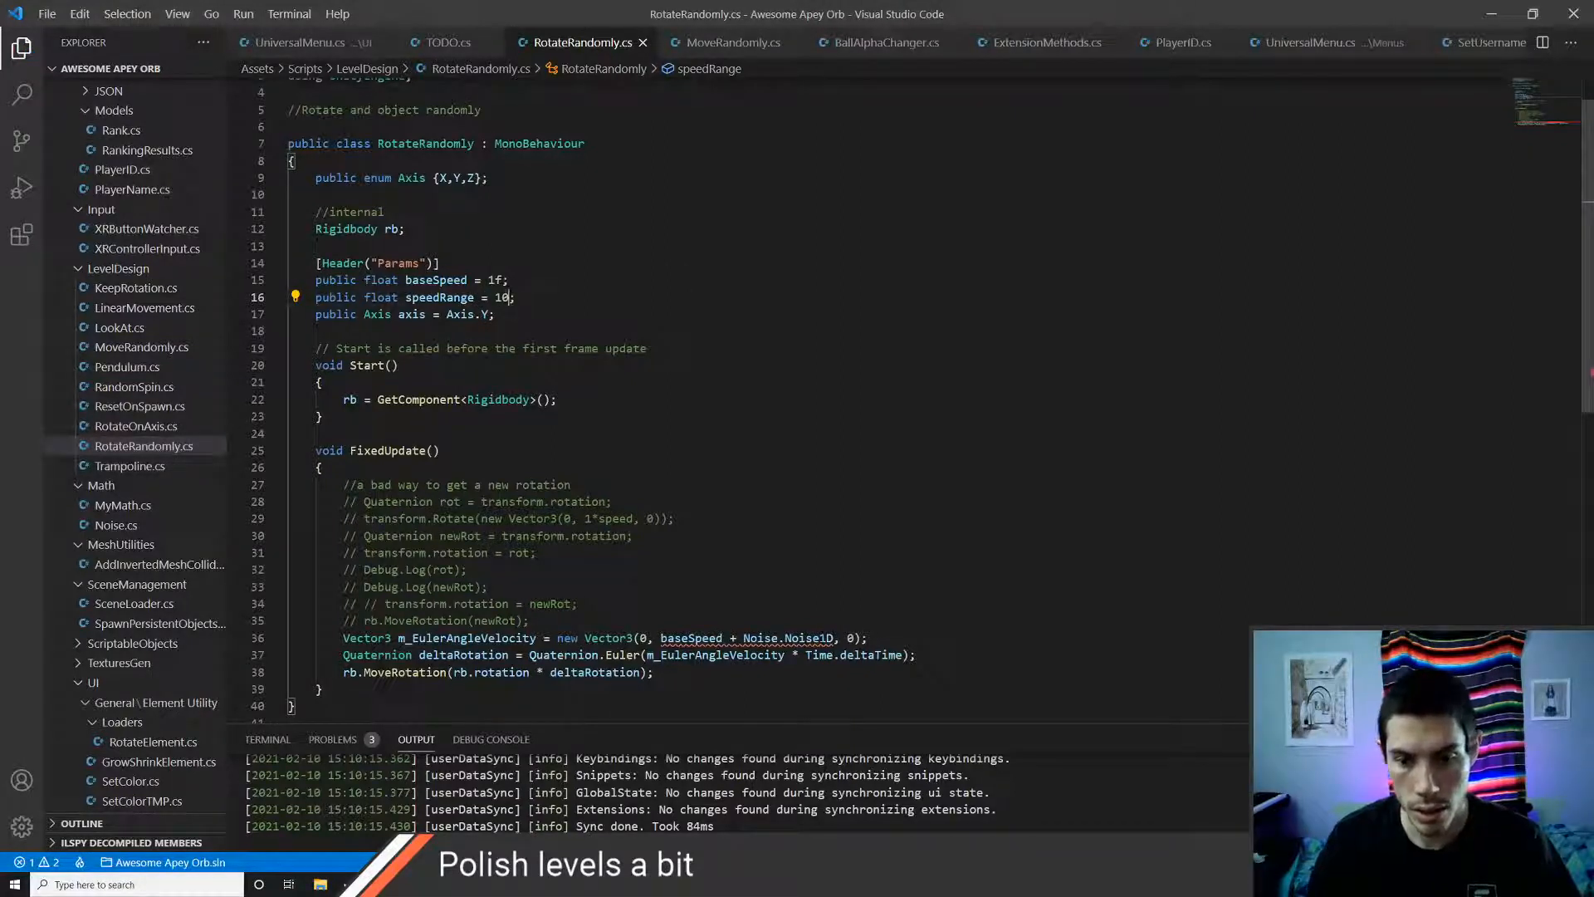
# - Try Noise.Fract in place of Noise.Noise1D in the m_EulerAngleVelocity vector
pyautogui.click(833, 638)
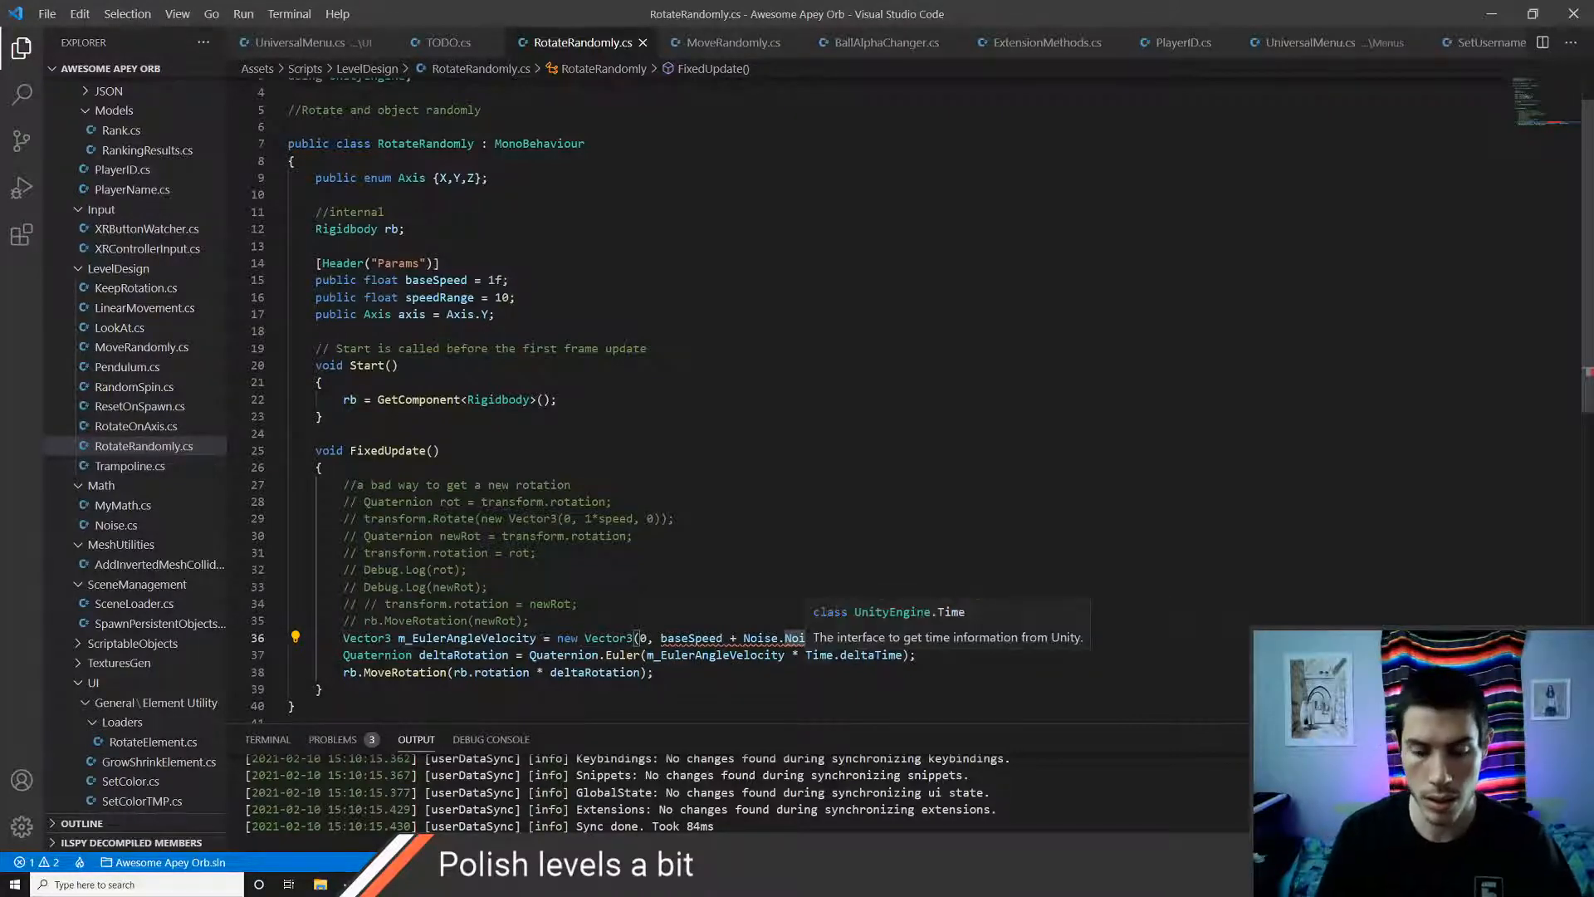
pyautogui.press('BackSpace')
pyautogui.write('.')
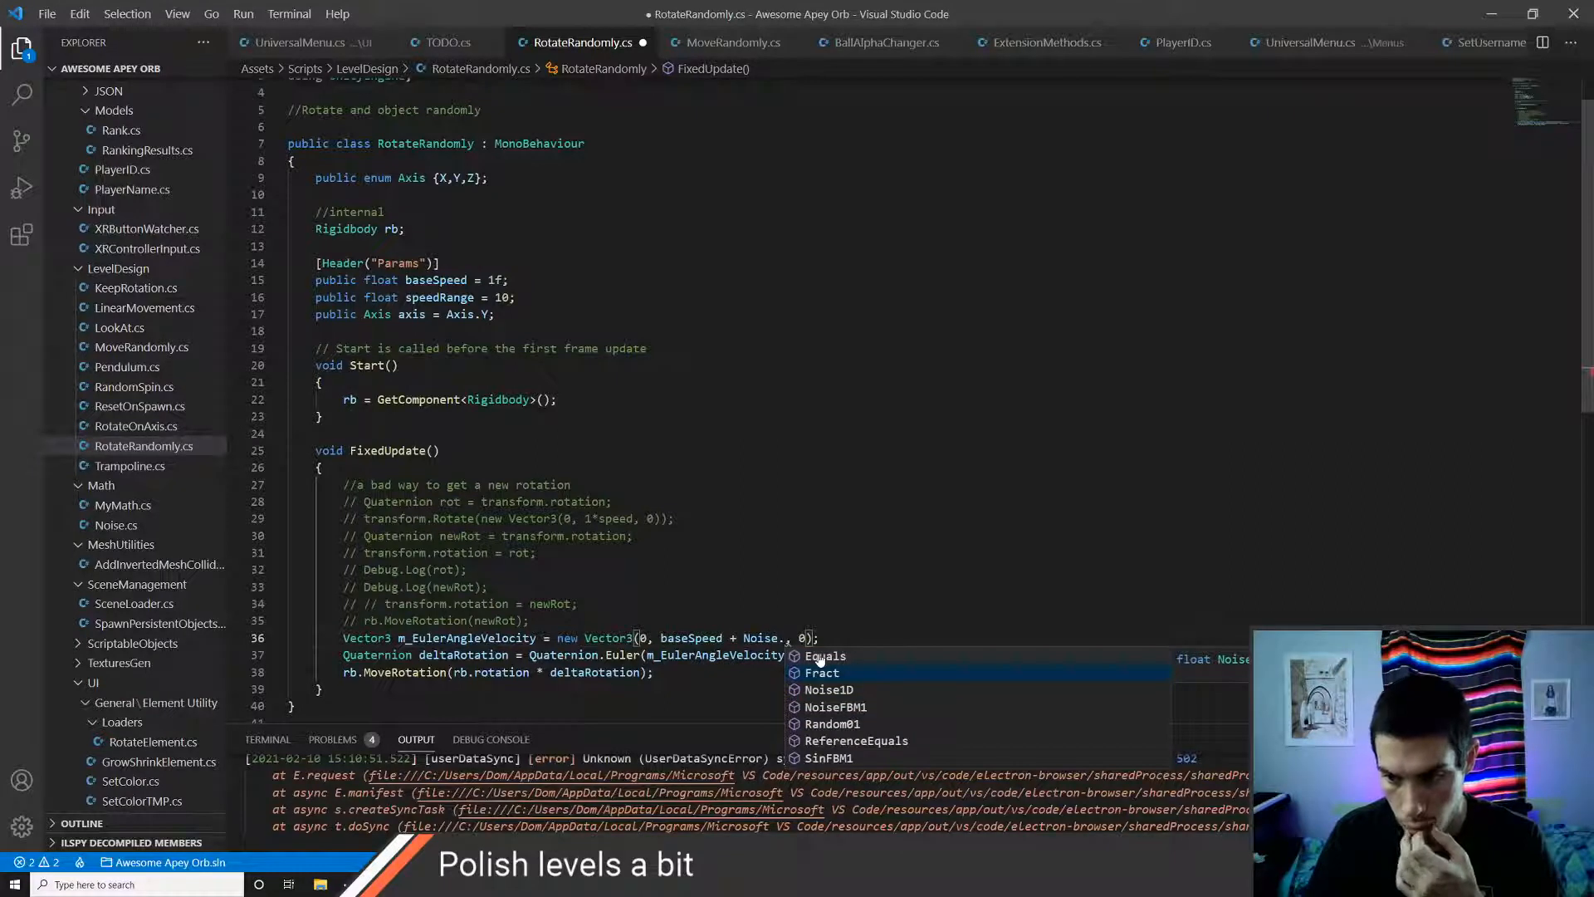
pyautogui.press('Tab')
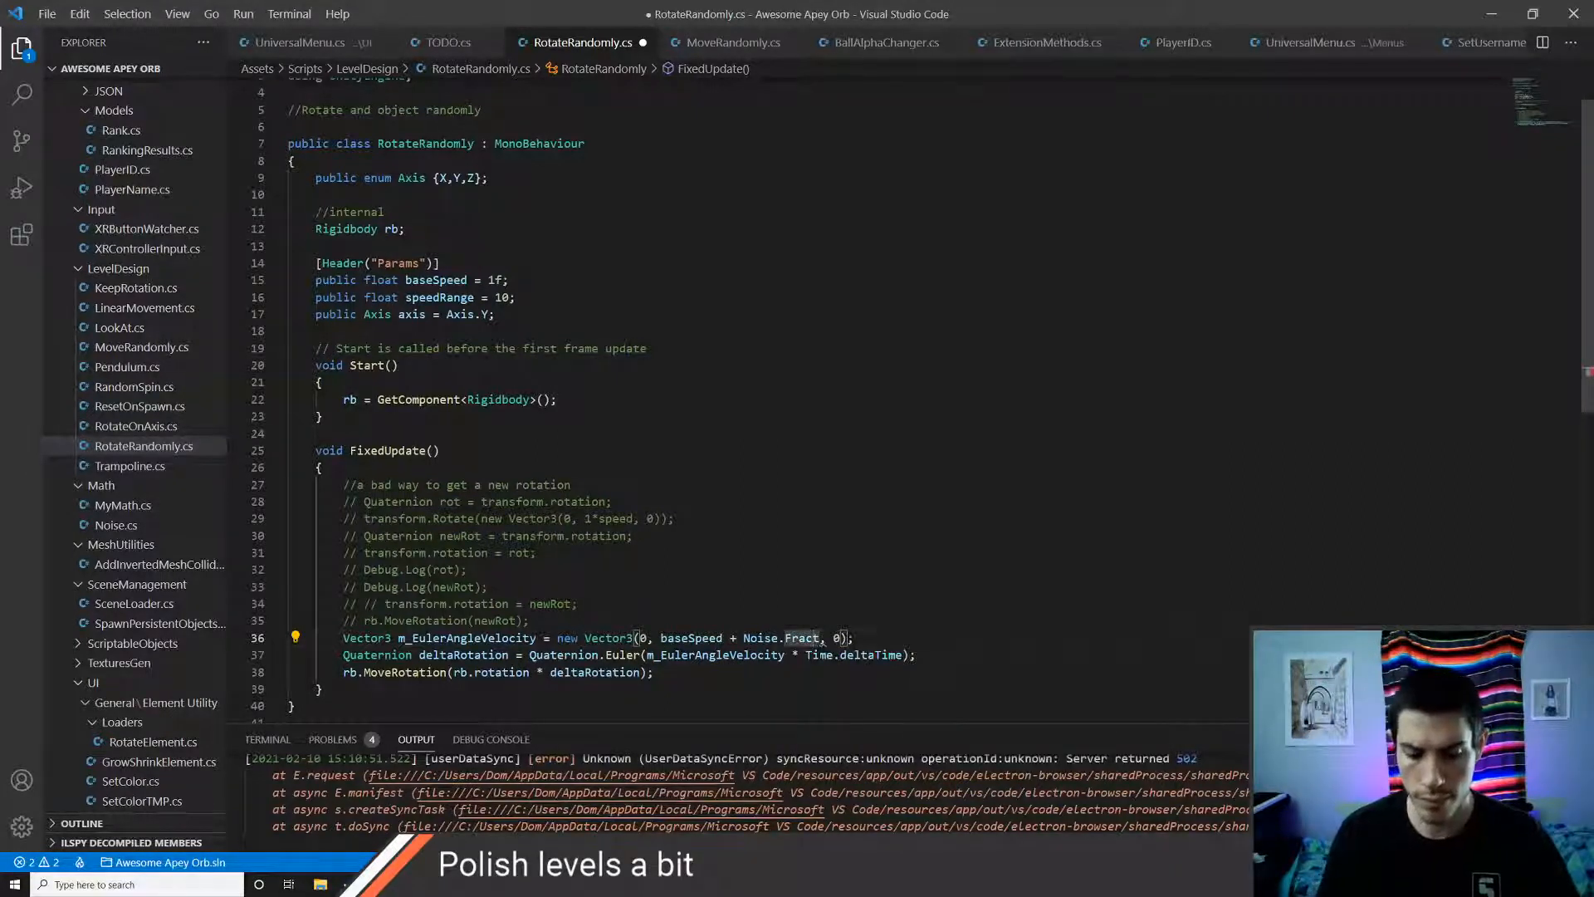
# - Go to the Fract definition in Noise.cs, remove its public modifier, review the noise functions and return to RotateRandomly.cs
pyautogui.press('F12')
pyautogui.scroll(7, 455, 581)
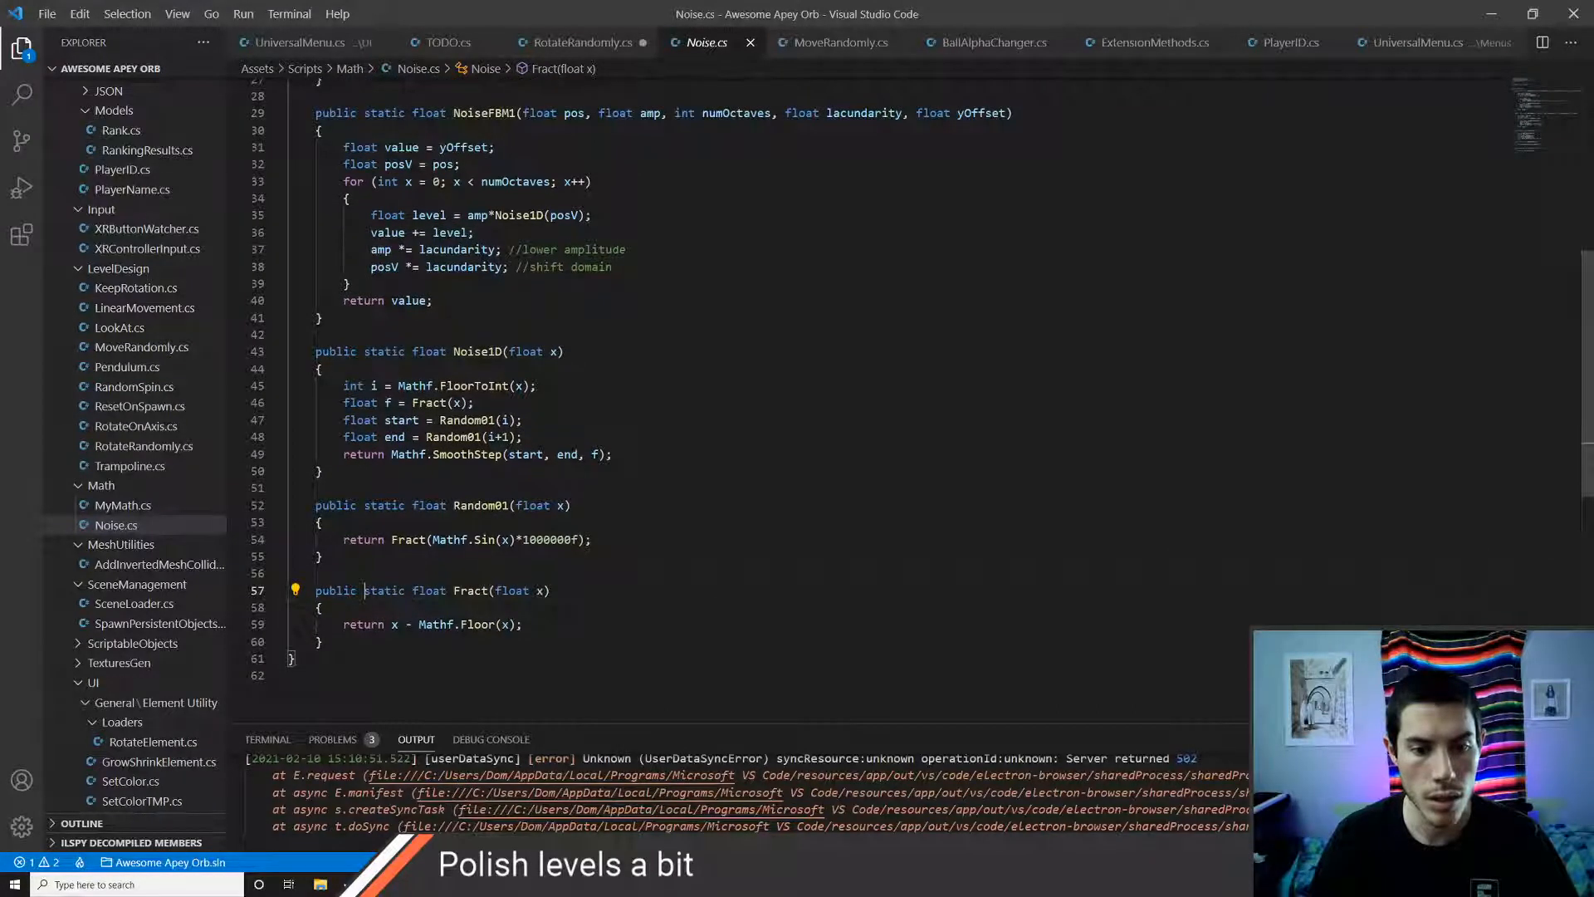
pyautogui.hotkey('ctrl', 'BackSpace')
pyautogui.press('Up')
pyautogui.press('Up')
pyautogui.scroll(6, 869, 400)
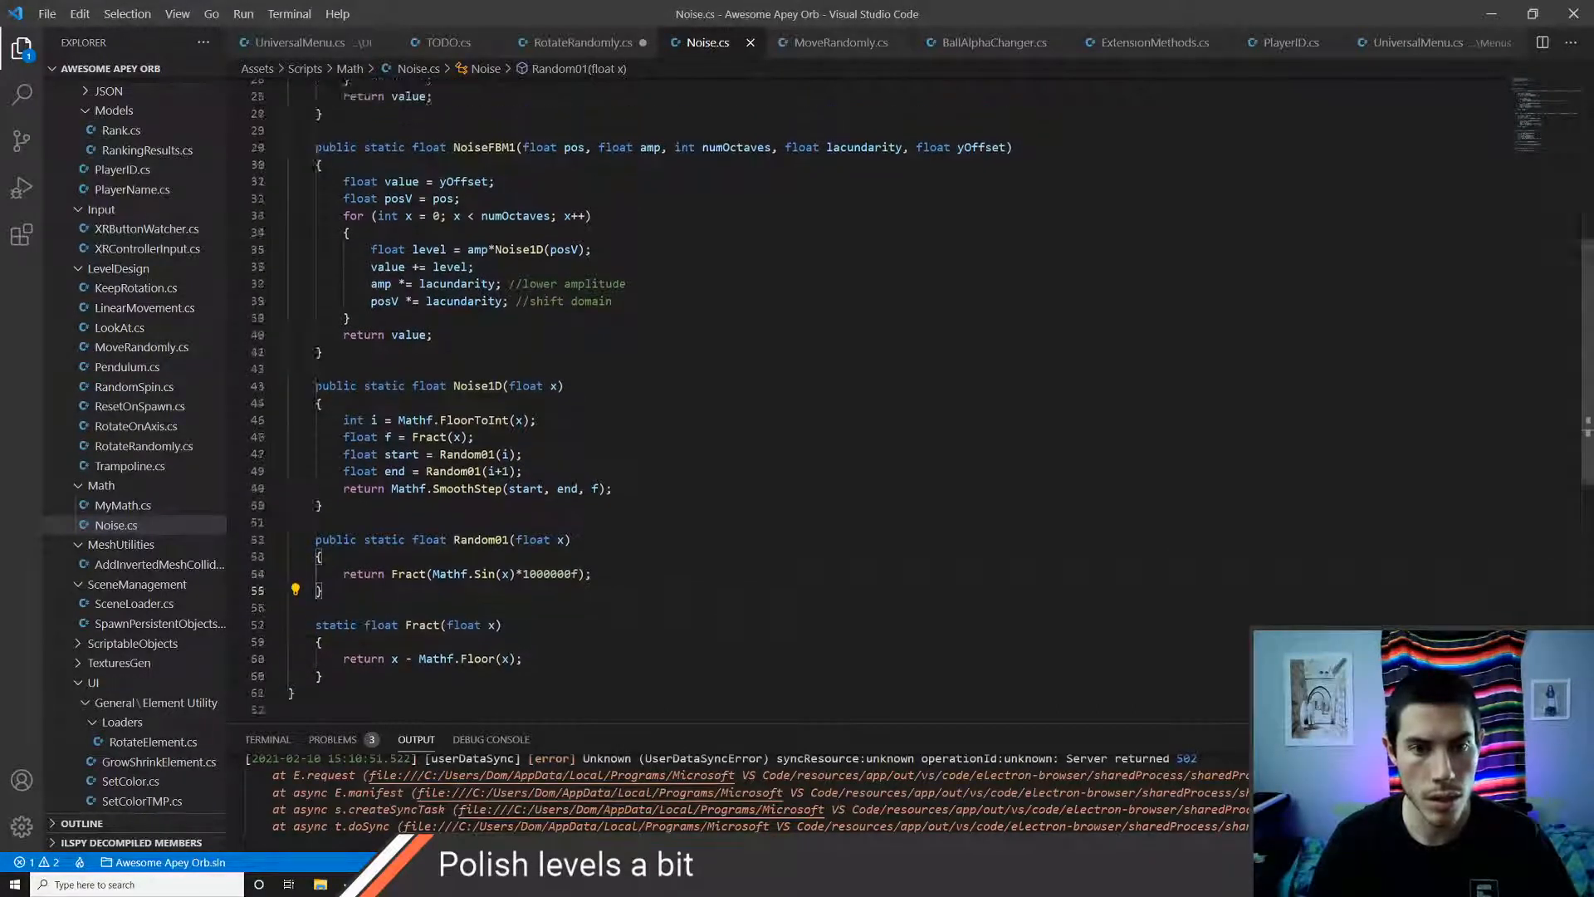
pyautogui.scroll(1, 430, 294)
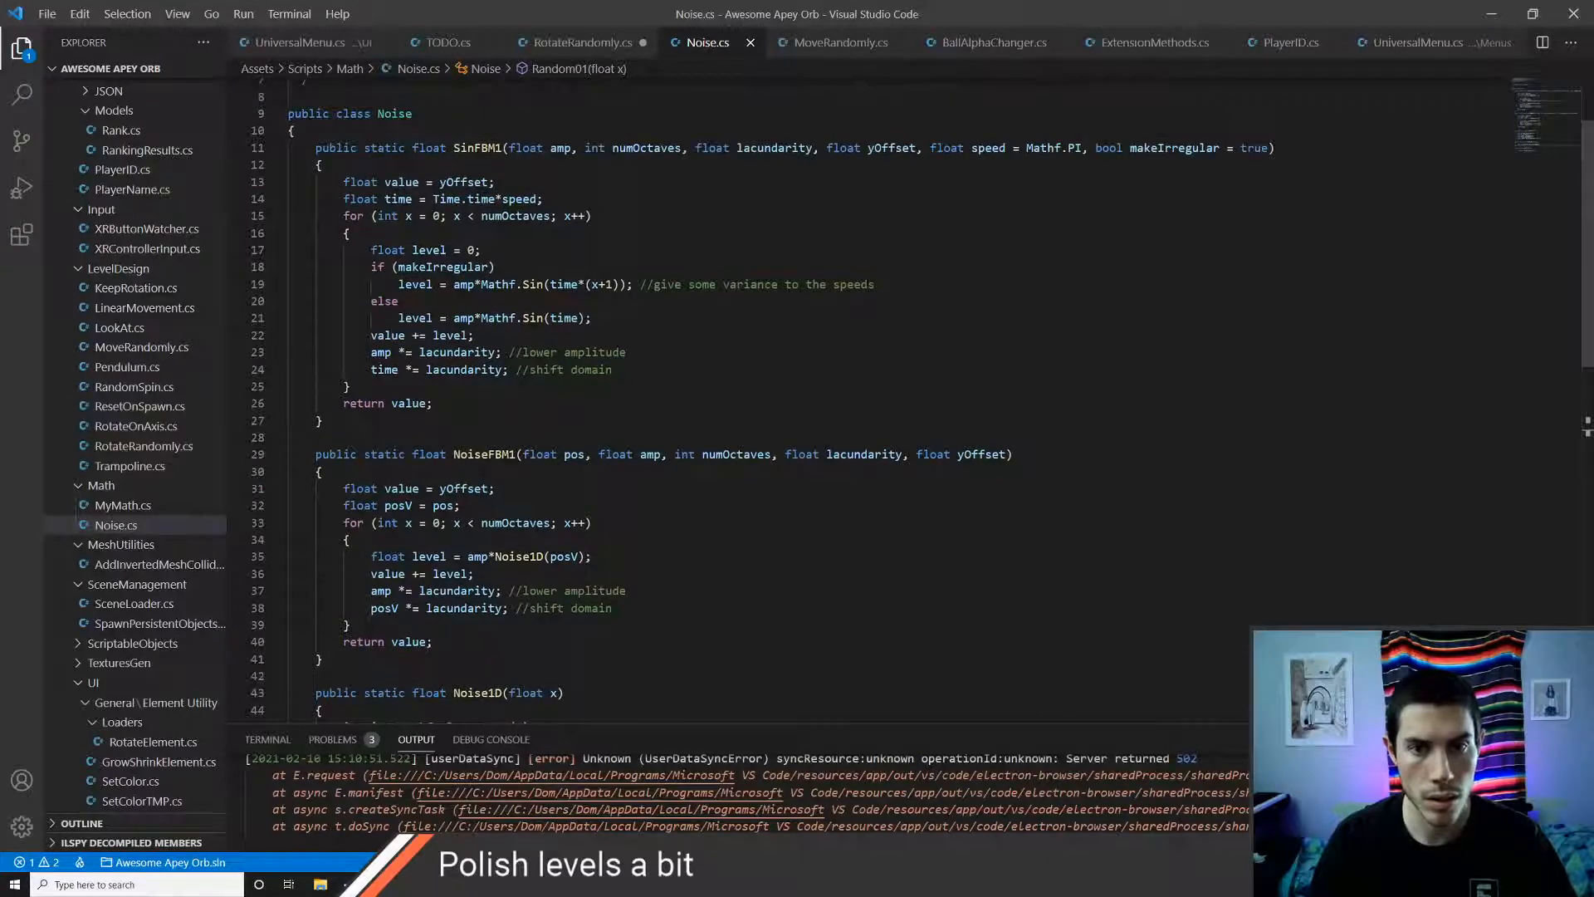
pyautogui.hotkey('ctrl', 'Tab')
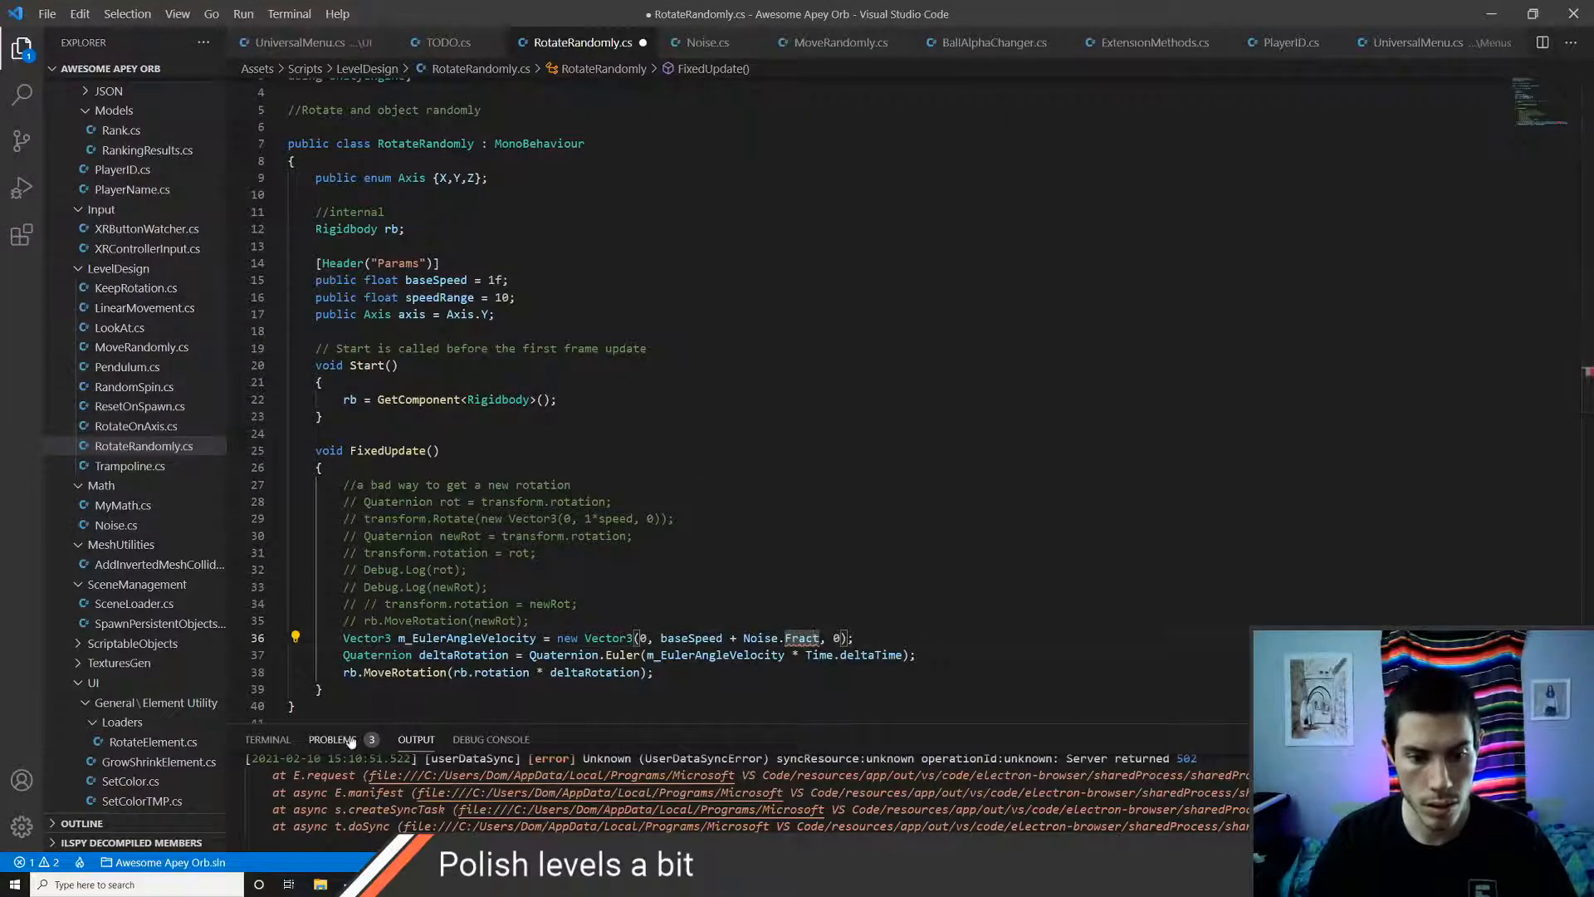
# - Check the reported problem with Noise.Fract and replace it with Noise.NoiseFBM1 in the m_EulerAngleVelocity vector
pyautogui.click(333, 739)
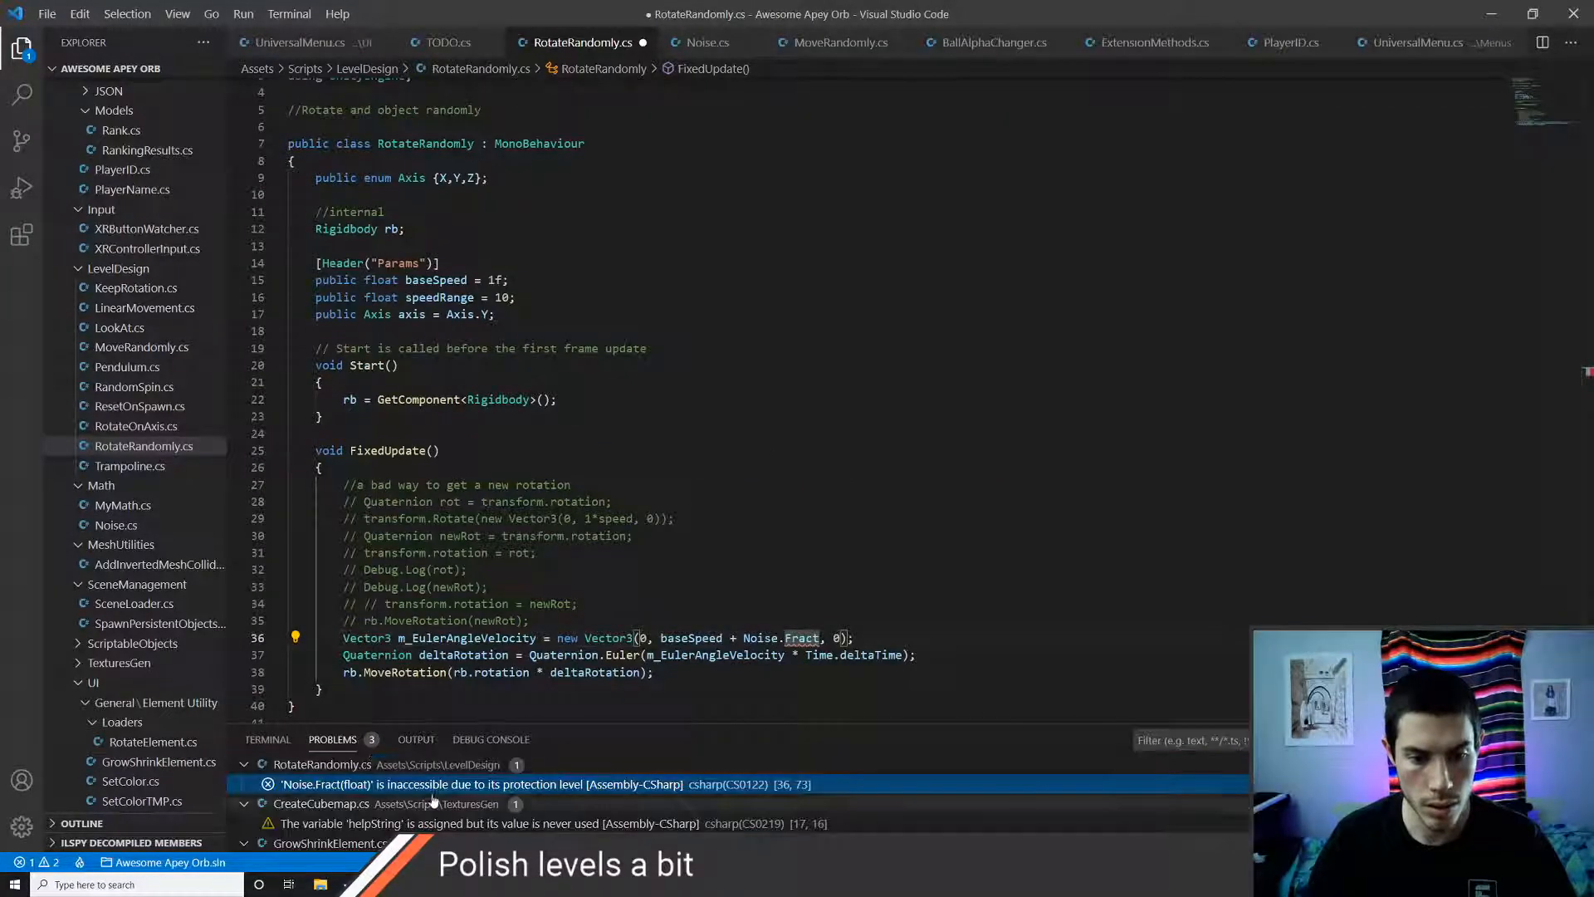
pyautogui.click(352, 785)
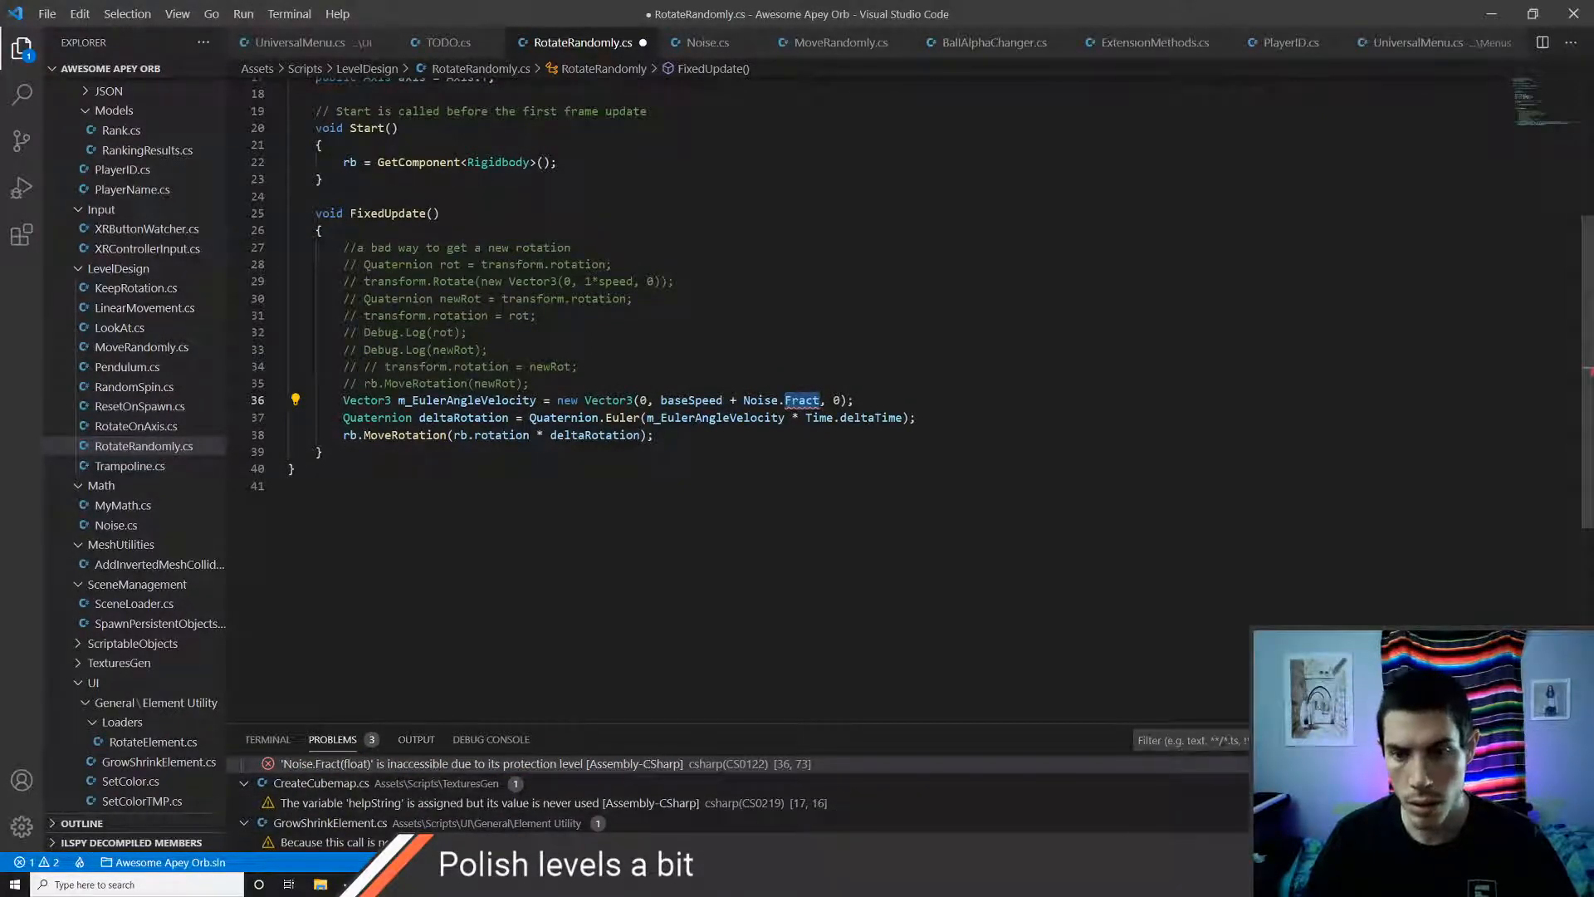
pyautogui.press('BackSpace')
pyautogui.hotkey('ctrl', 'space')
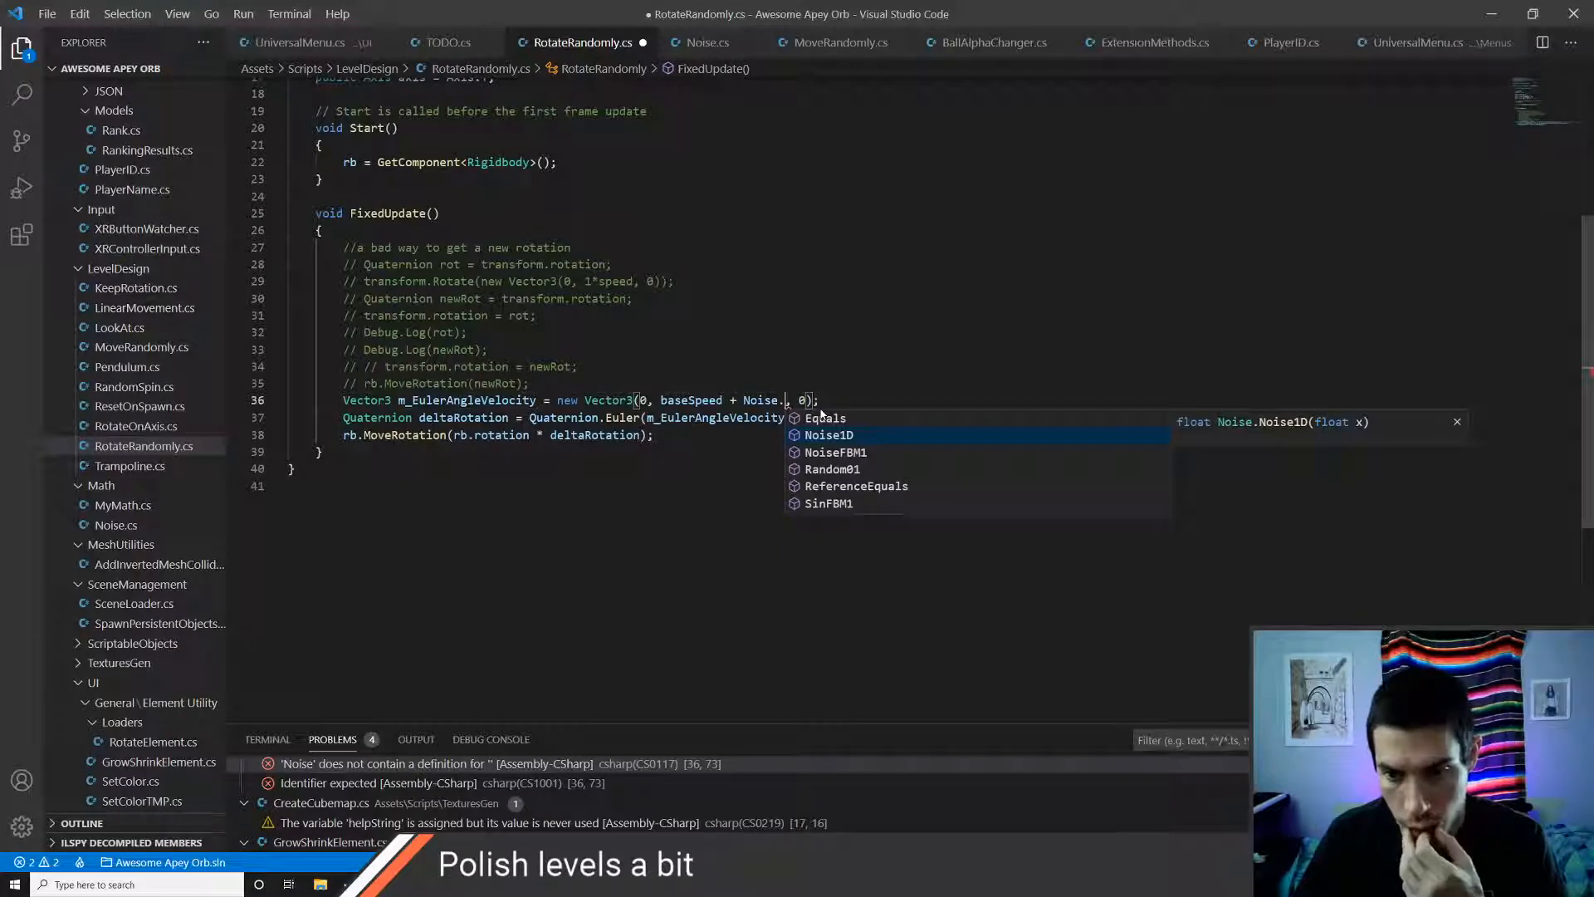
pyautogui.press('Down')
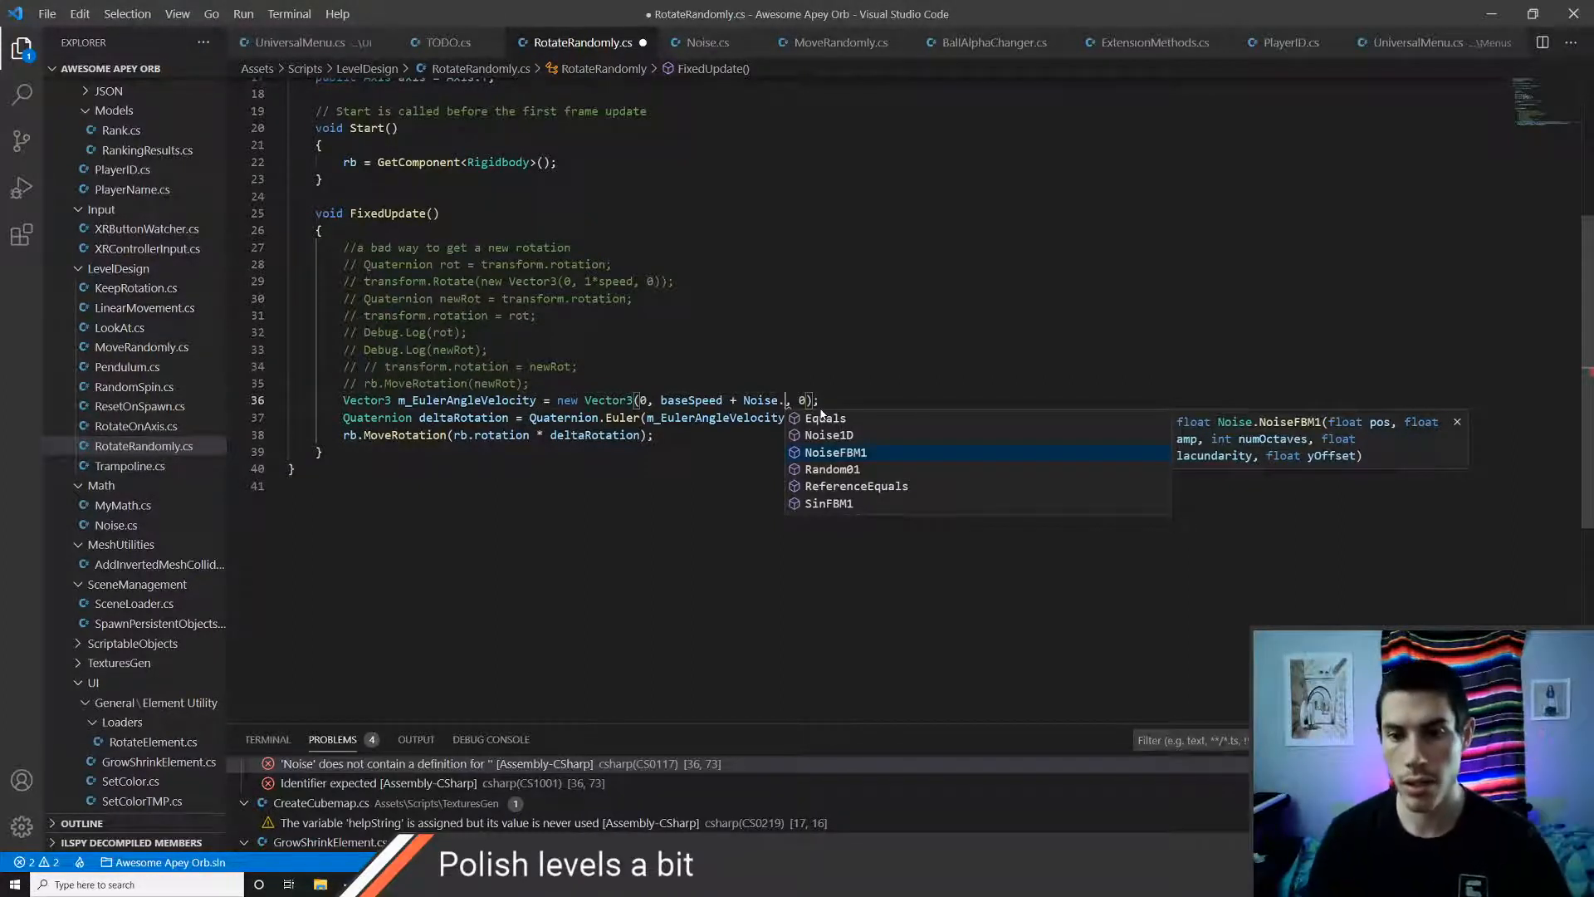
pyautogui.press('Up')
pyautogui.press('Down')
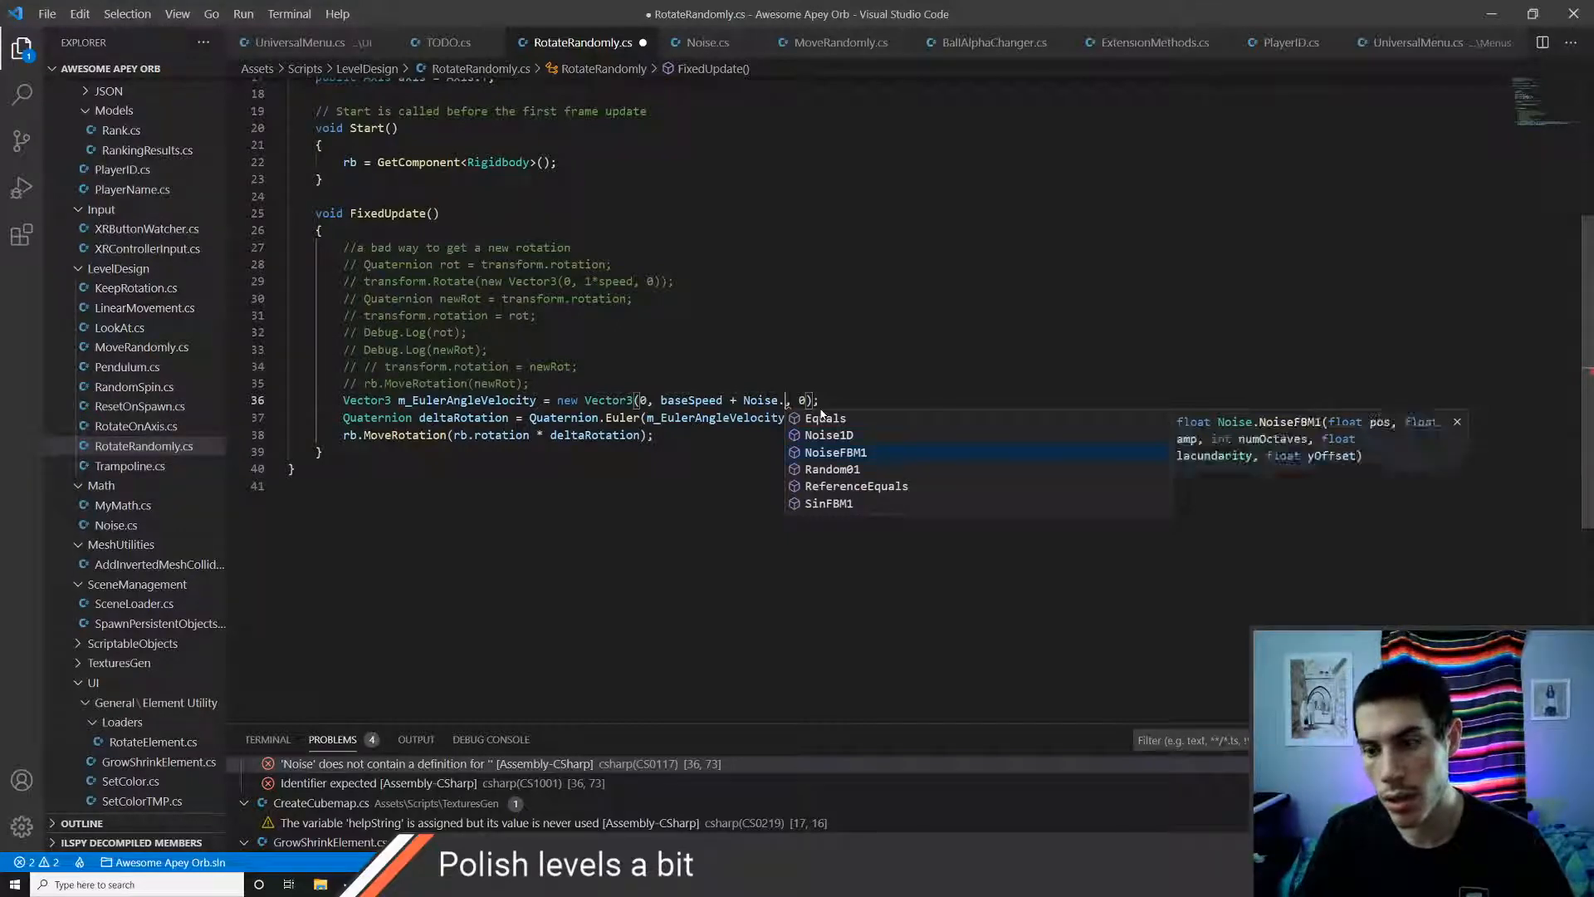
pyautogui.press('Return')
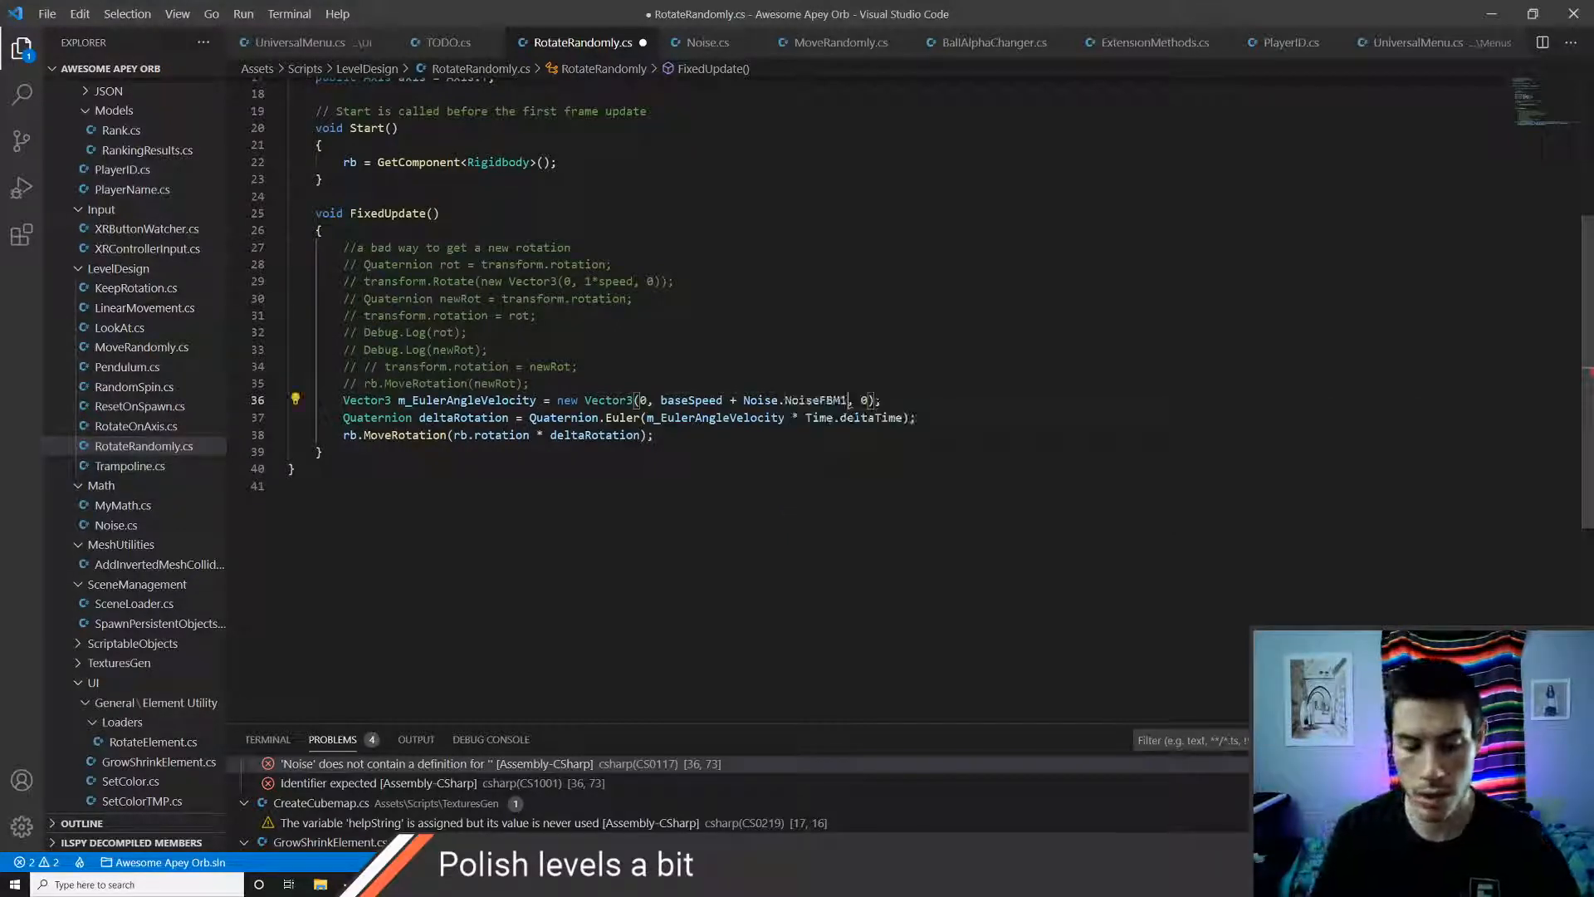
# - Give Noise.NoiseFBM1 in the m_EulerAngleVelocity vector Time.time as its pos argument
pyautogui.write('(')
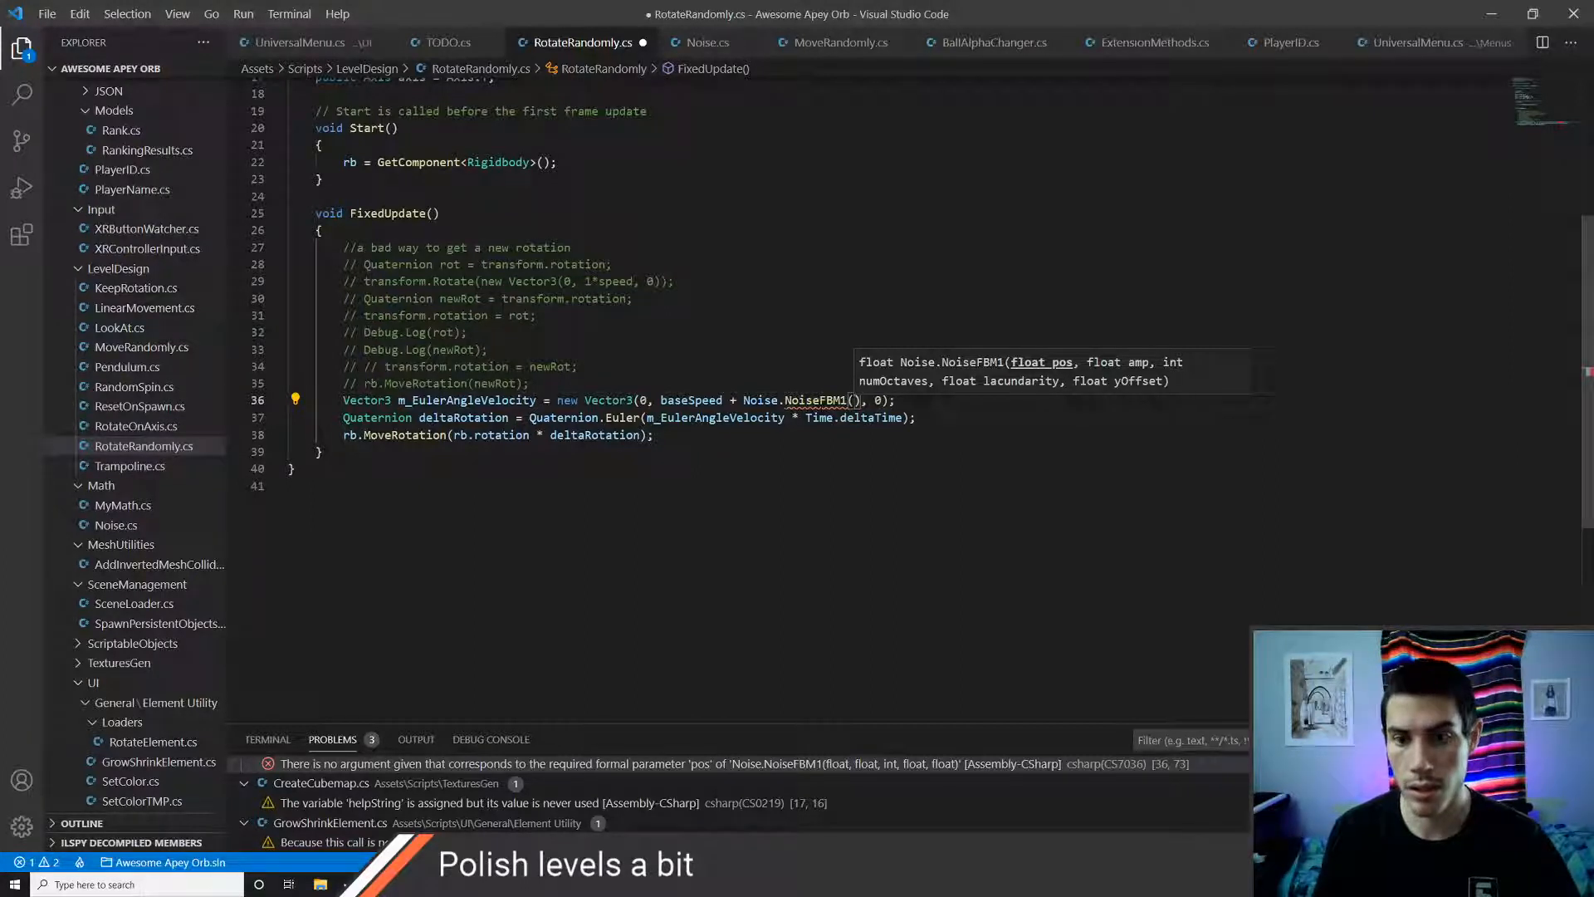
pyautogui.write('Time.time')
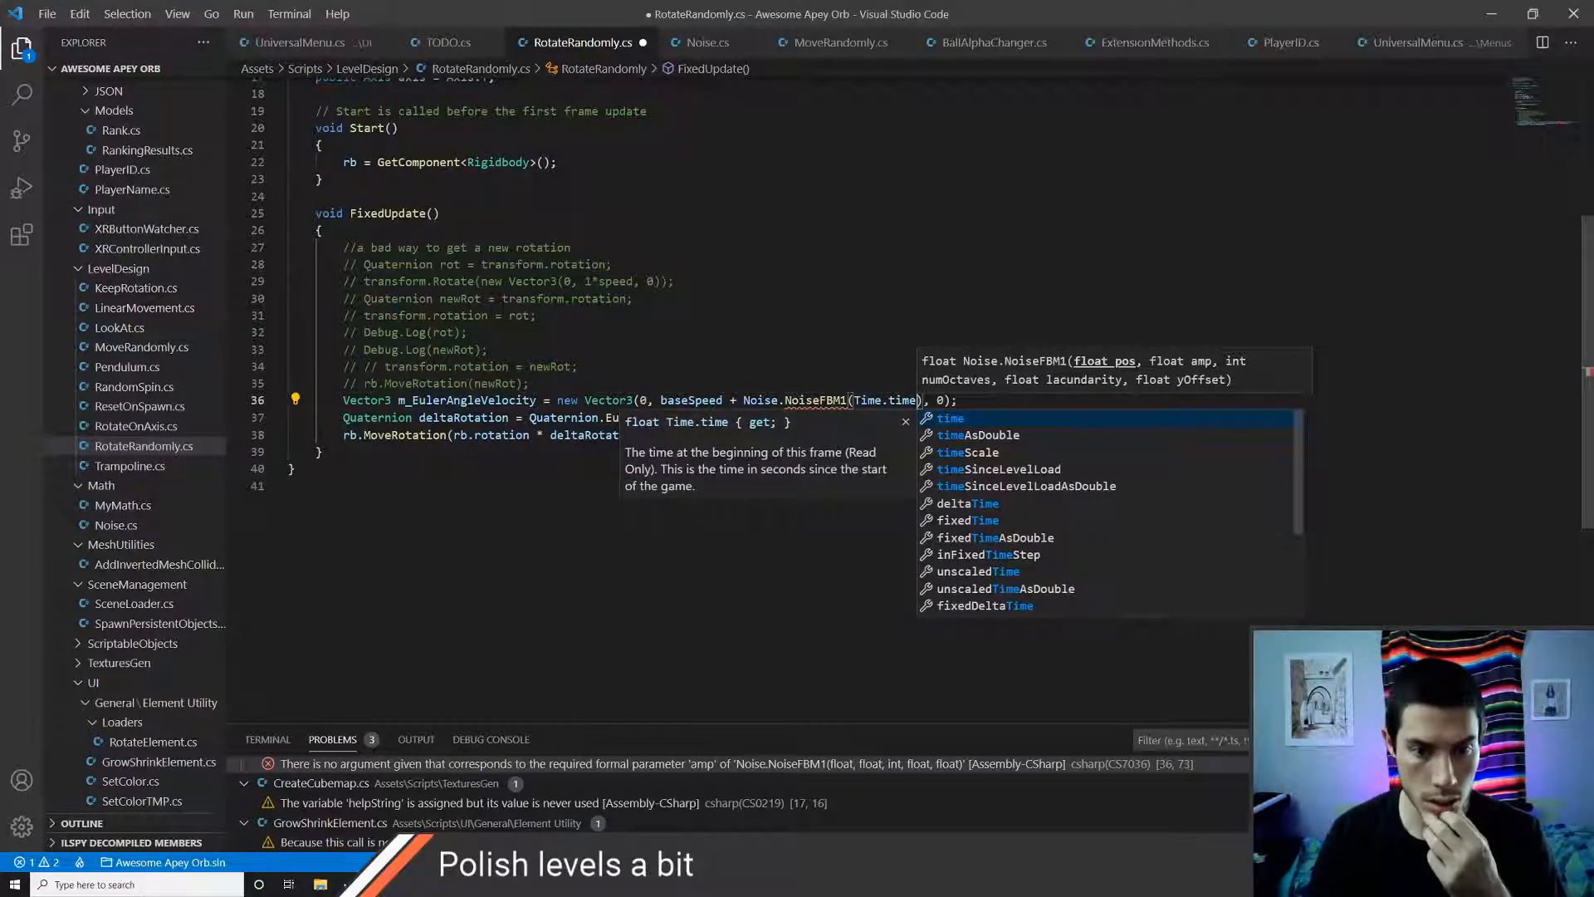
pyautogui.click(570, 247)
# - Add a public float rotChangeSpeed = 1f below speedRange in the Params section and save the script
pyautogui.scroll(4, 541, 317)
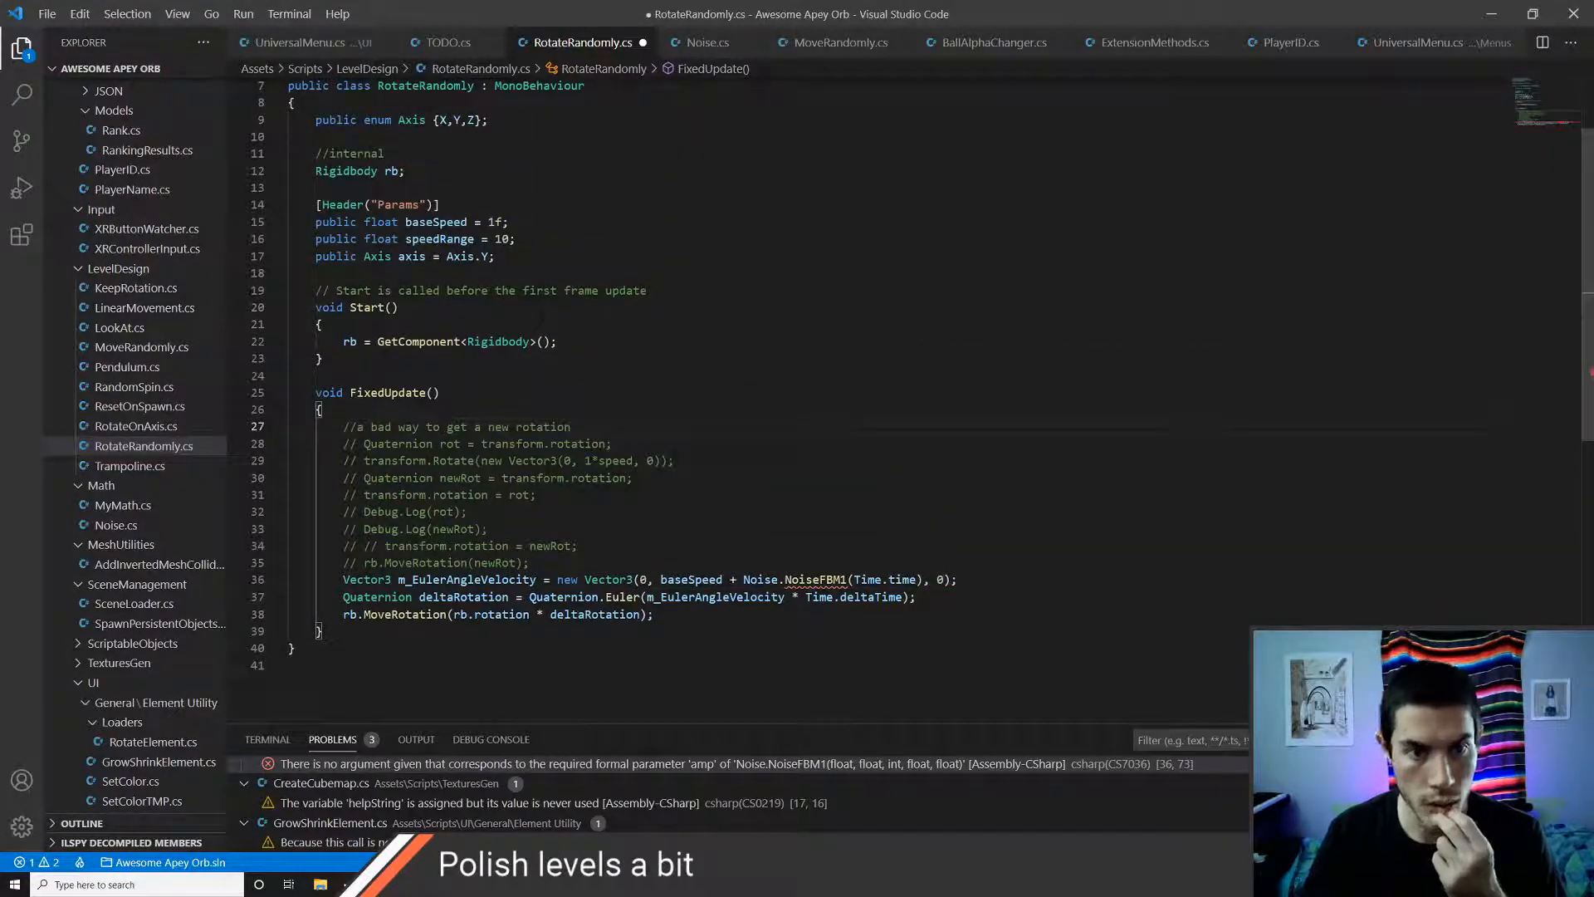
pyautogui.click(515, 239)
pyautogui.press('Return')
pyautogui.write('publ')
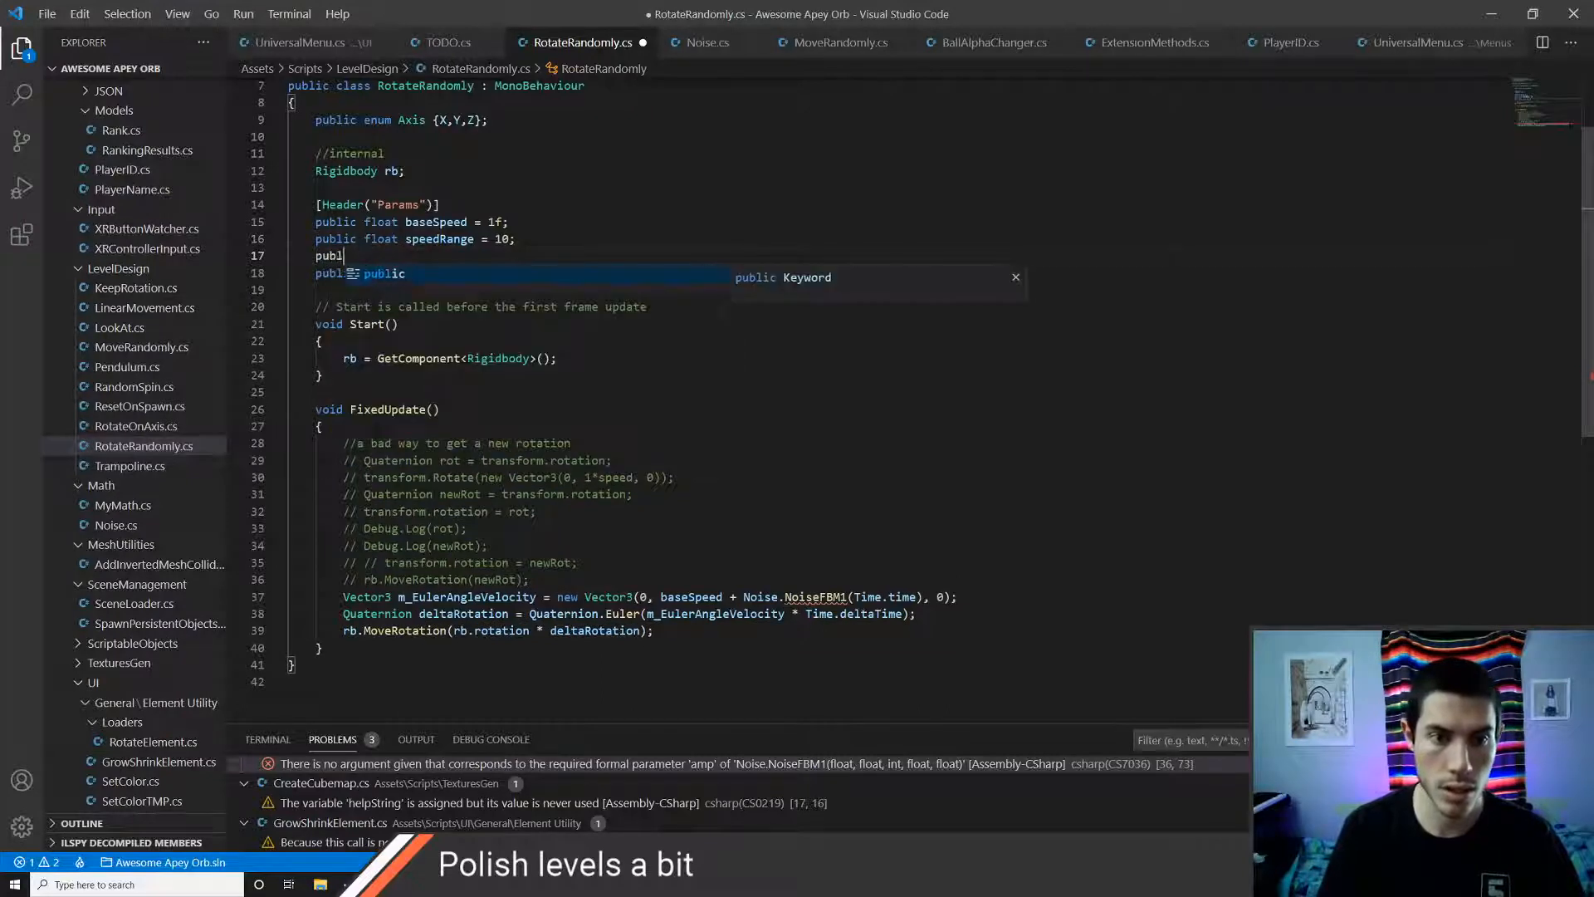
pyautogui.write('ic float')
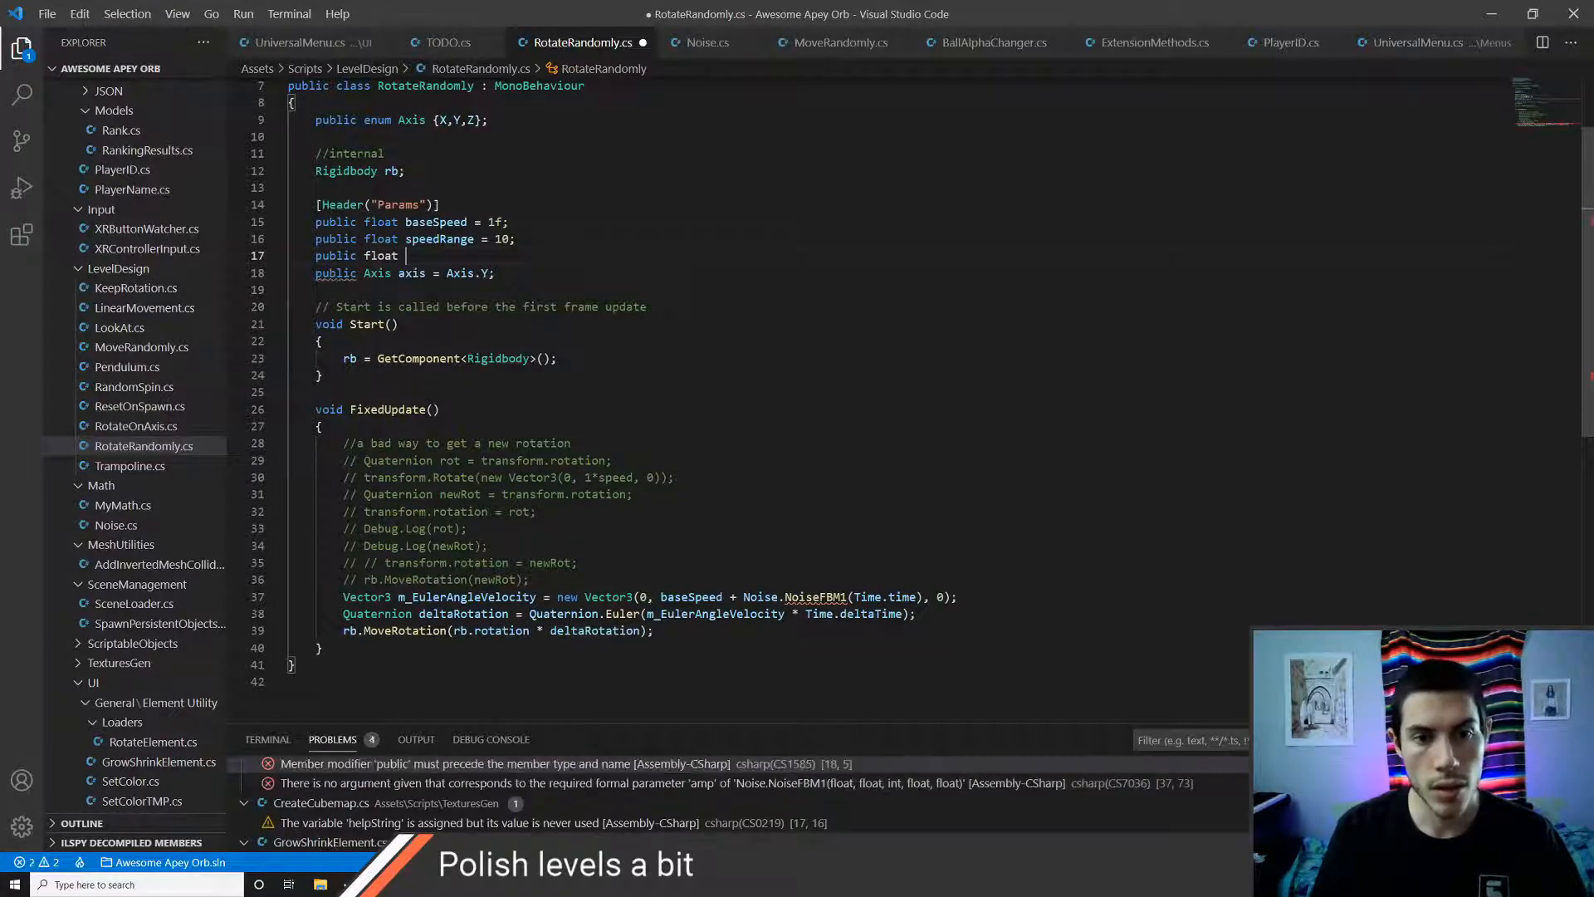
pyautogui.write(' rotChangeS')
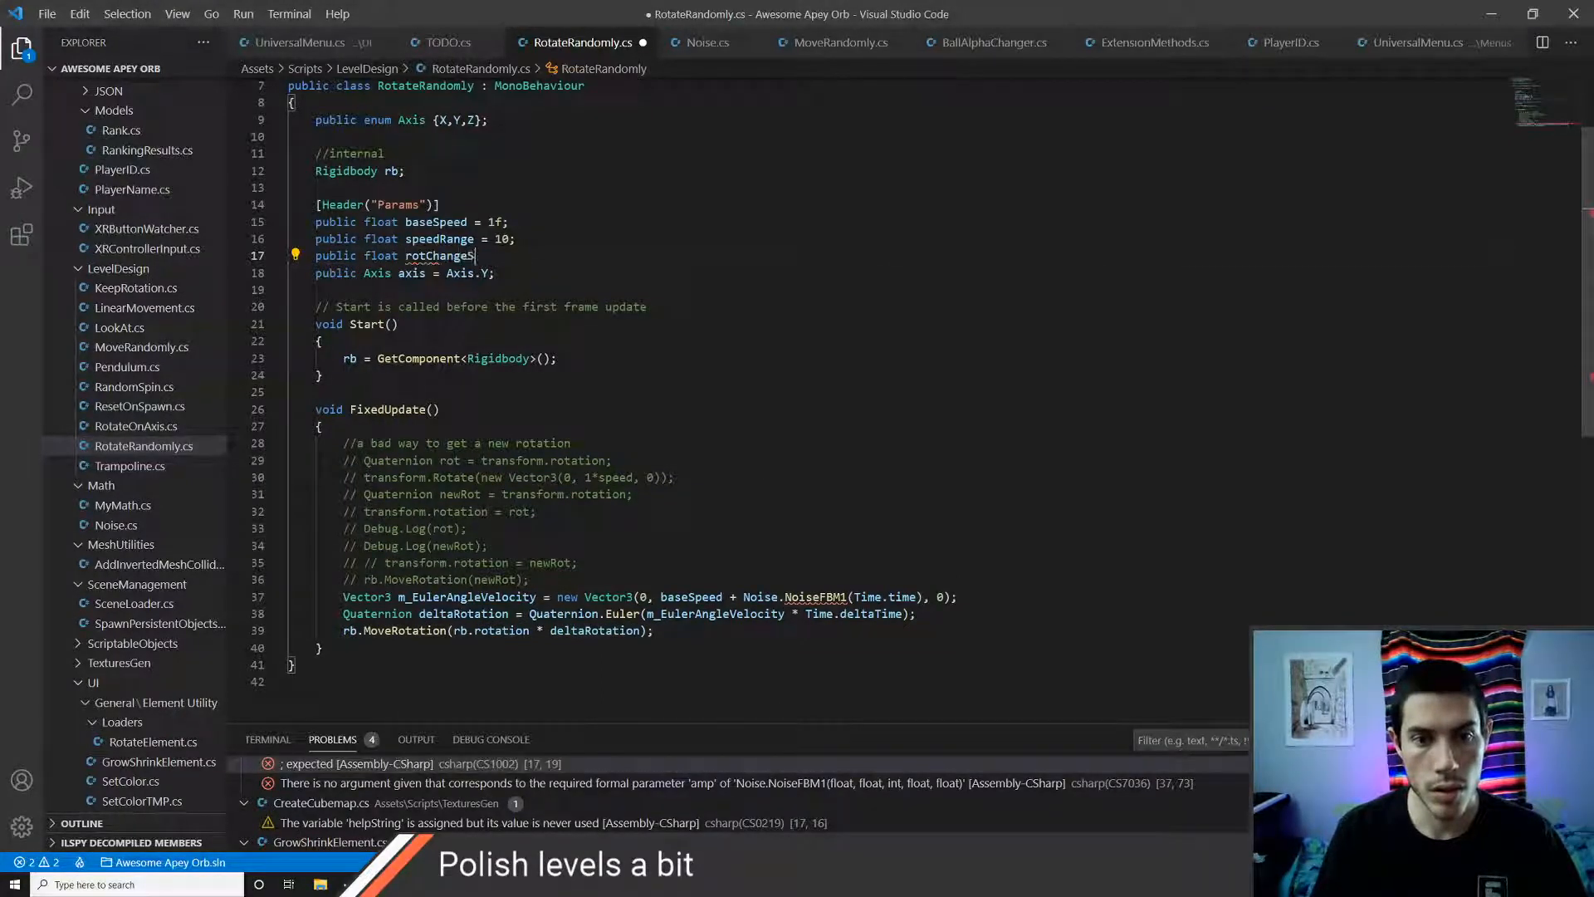
pyautogui.write('peed = ')
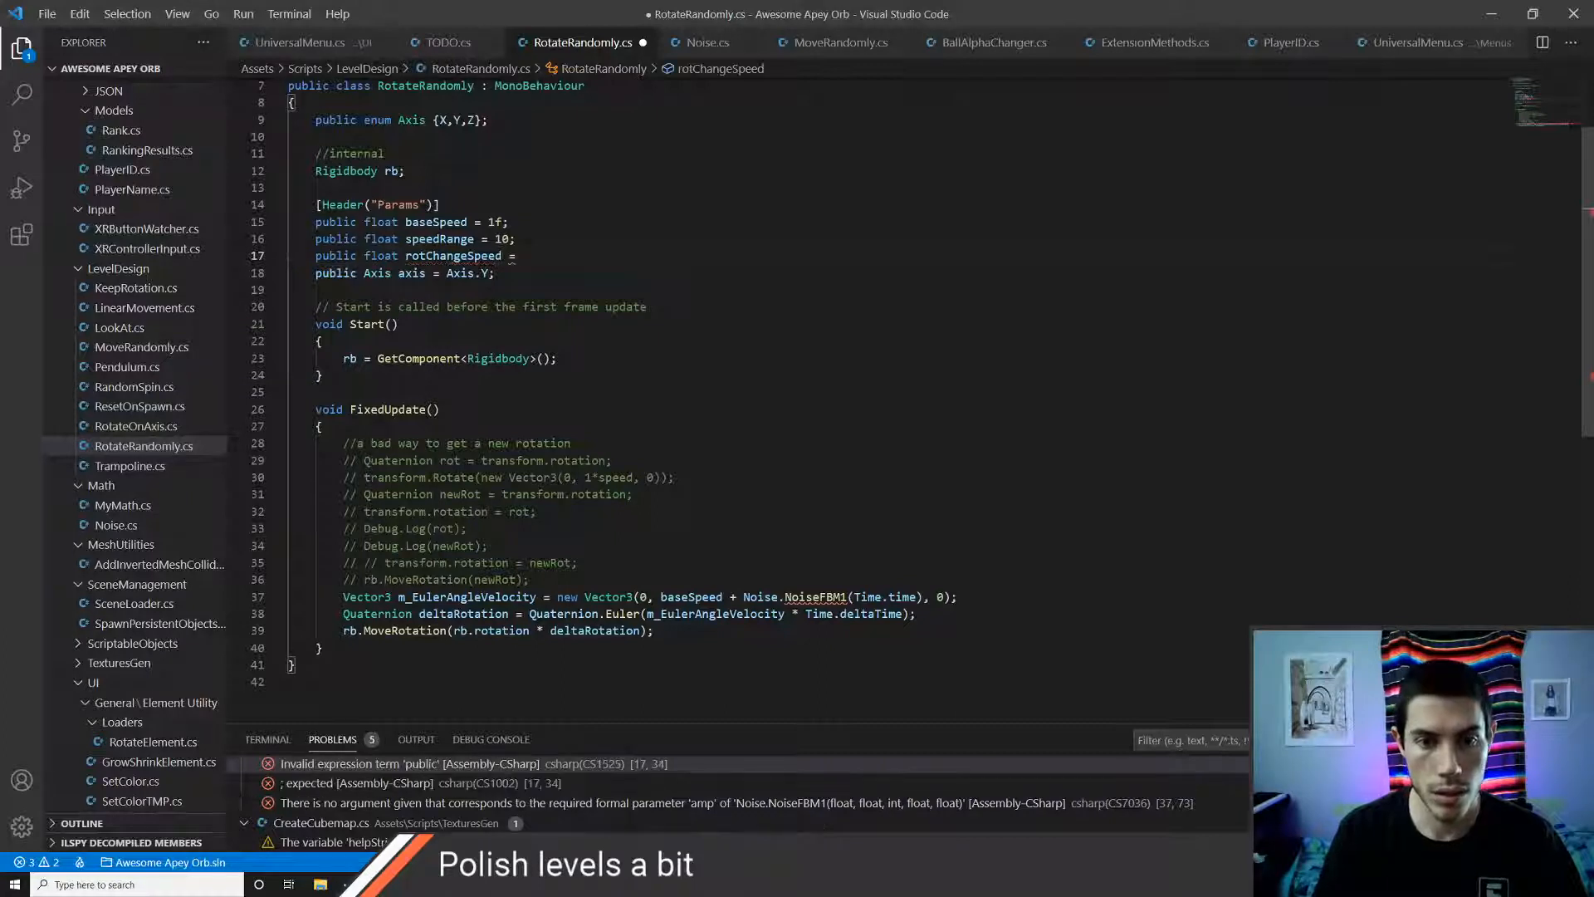
pyautogui.write('1f;')
pyautogui.hotkey('ctrl', 's')
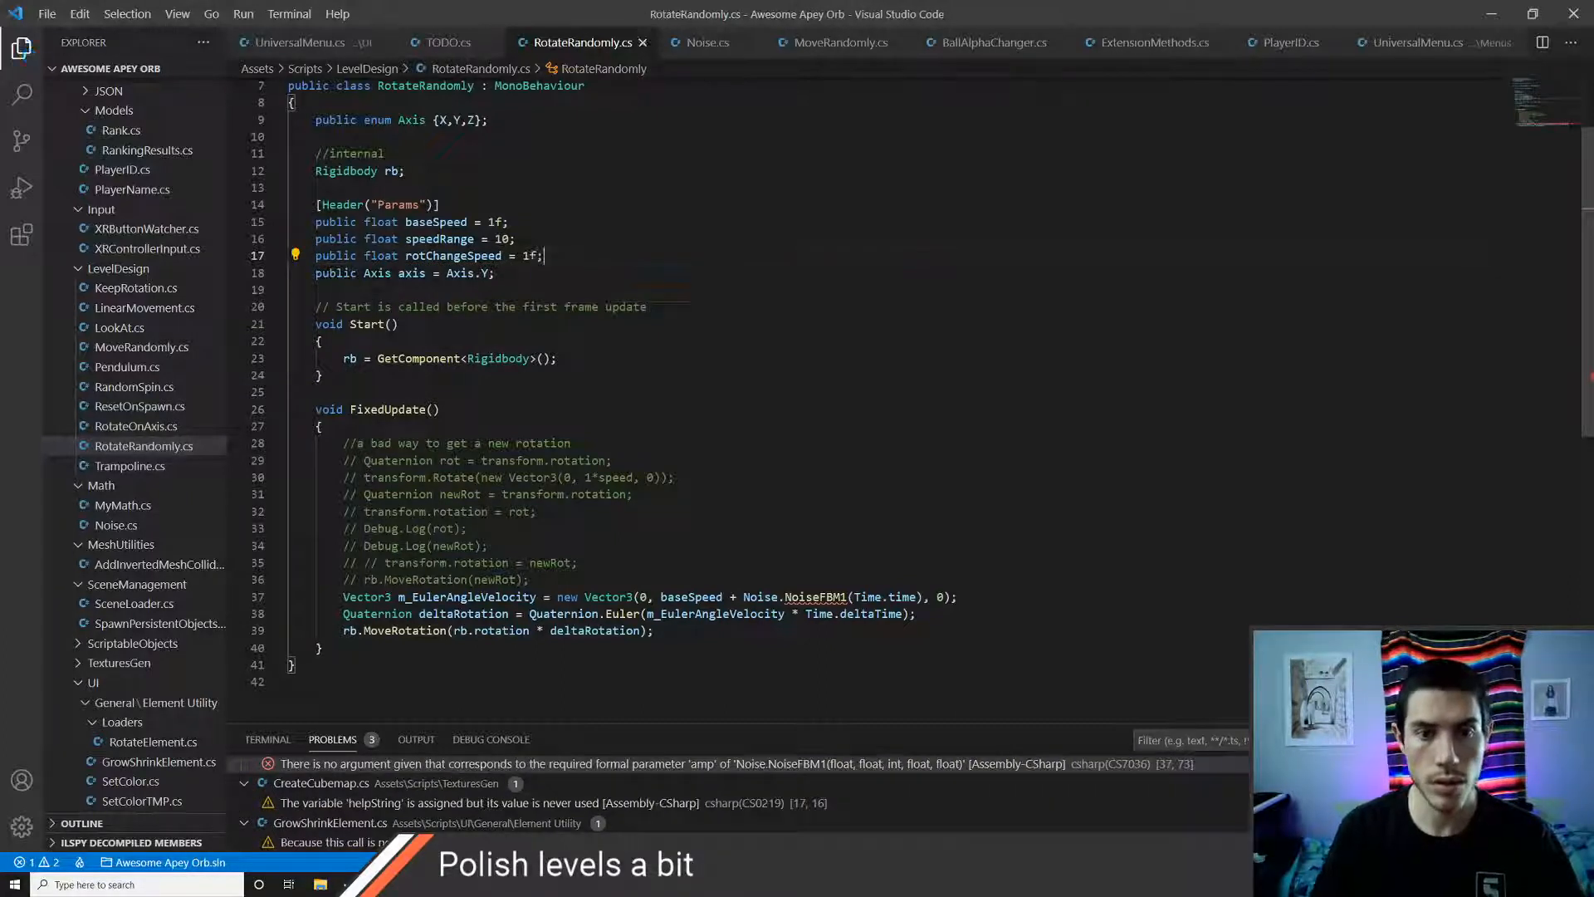
# - Multiply Time.time by rotChangeSpeed inside the Noise.NoiseFBM1 call and save the script
pyautogui.click(916, 599)
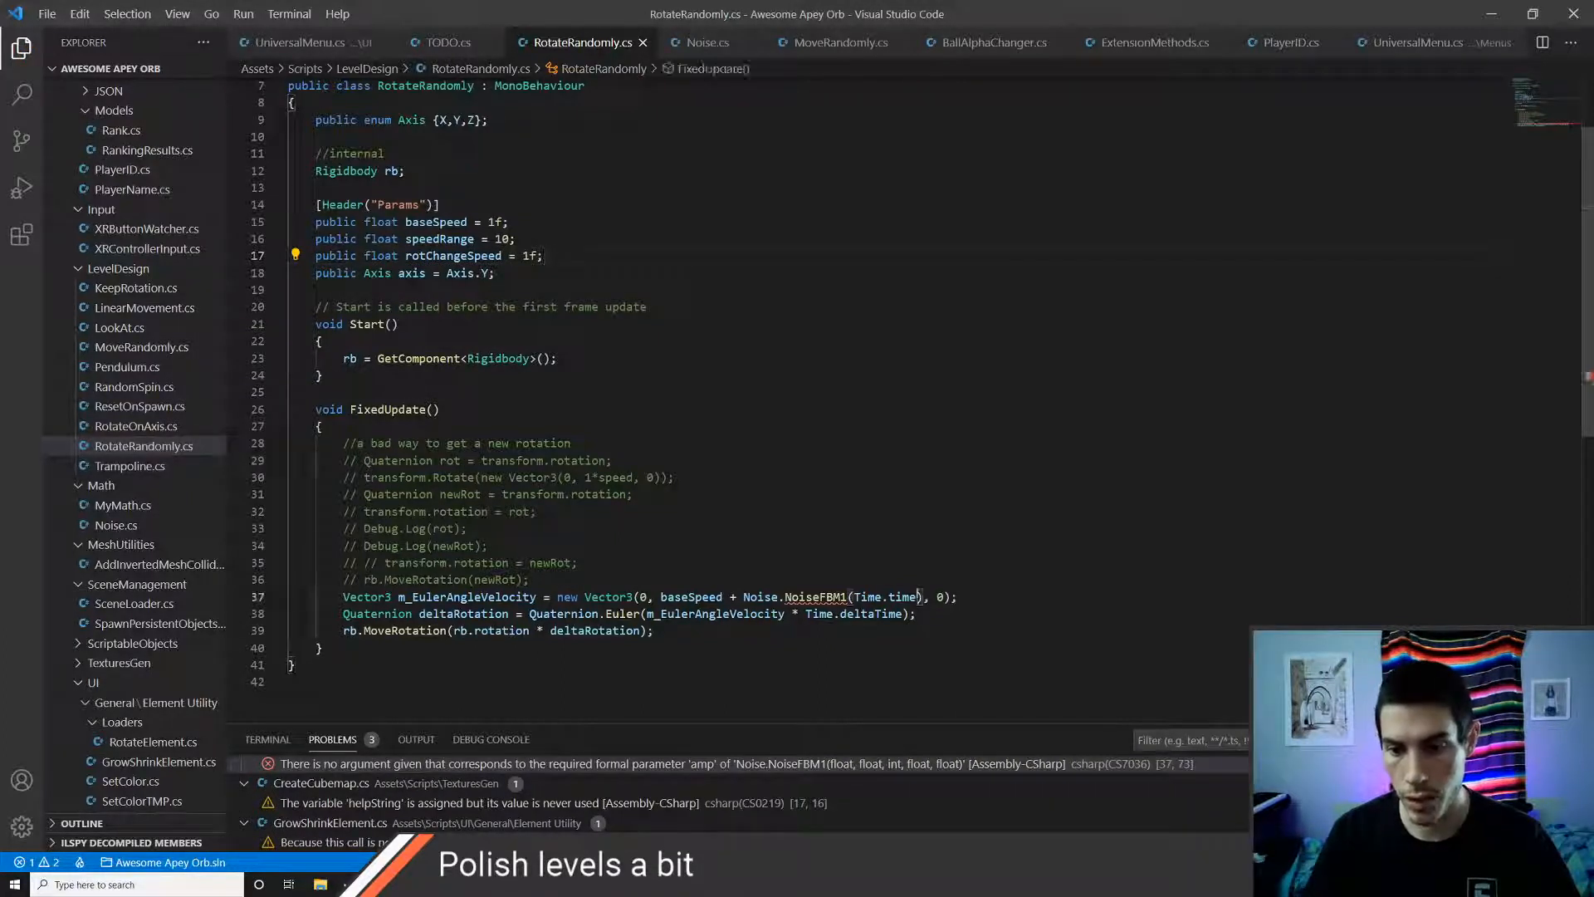
pyautogui.write('*rot')
pyautogui.press('Tab')
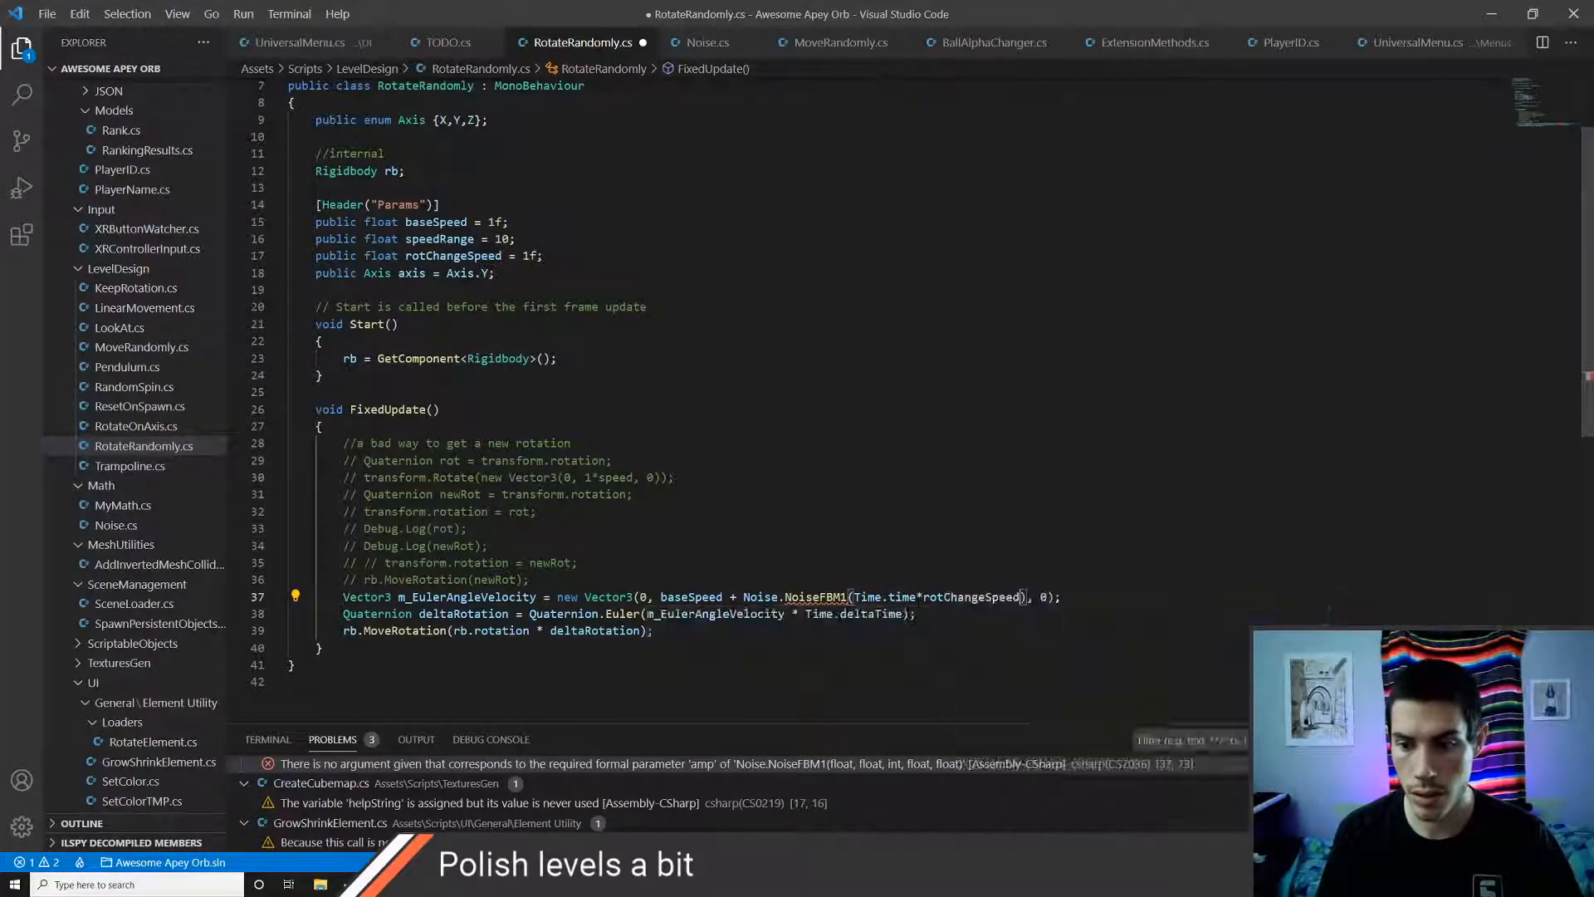
pyautogui.hotkey('ctrl', 's')
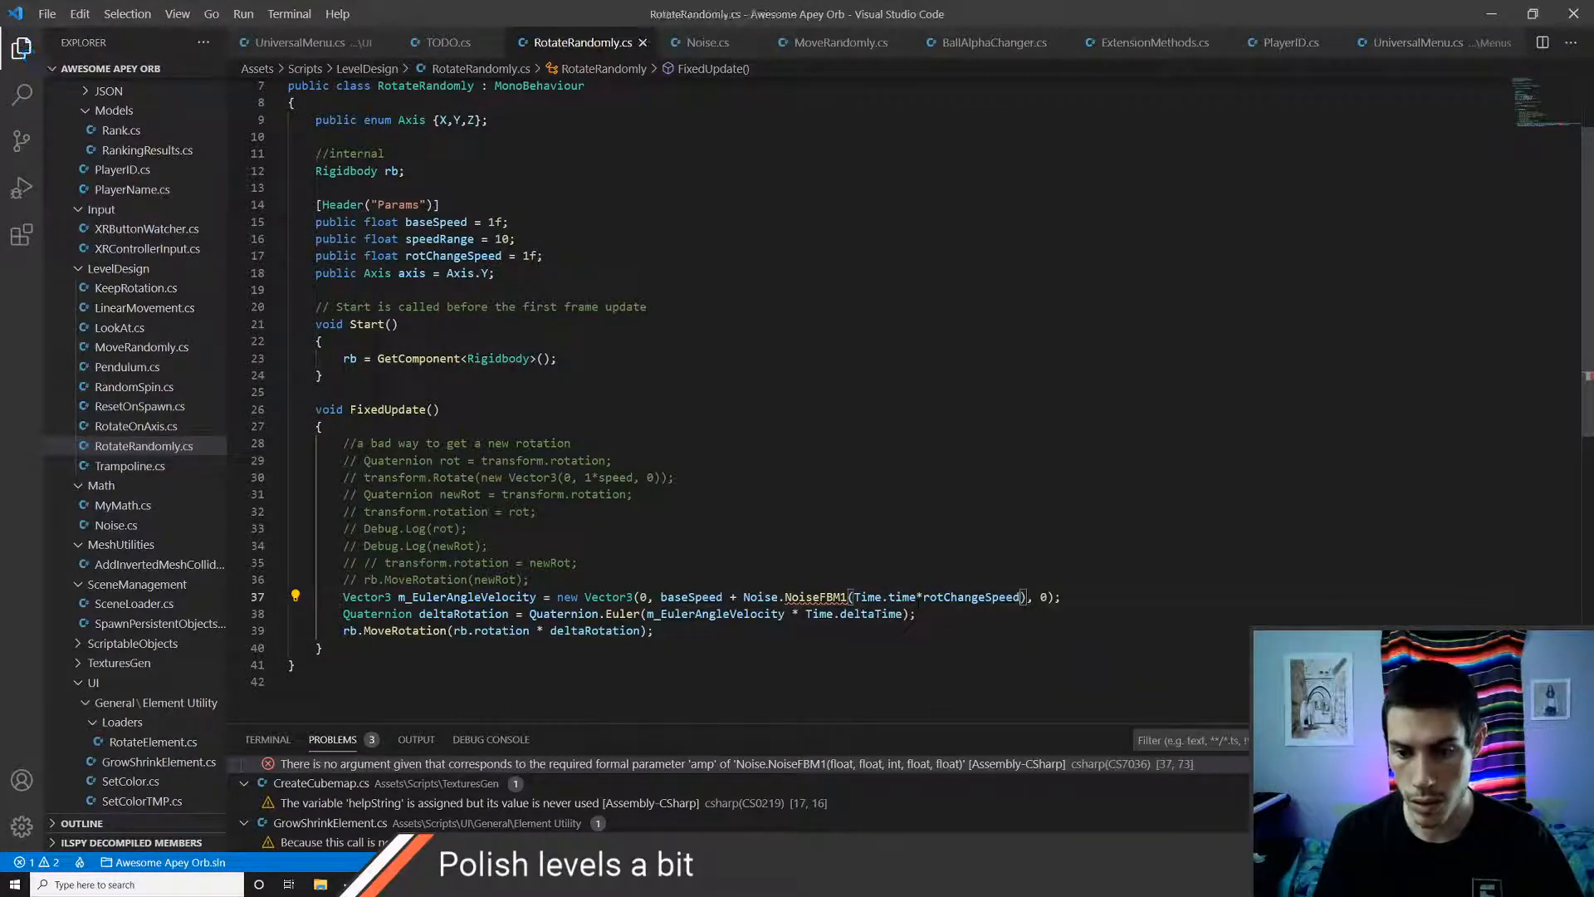
# - Complete the Noise.NoiseFBM1 call with amp 1, numOctaves 3, lacundarity .5 and yOffset 0, and save the script
pyautogui.write(', ')
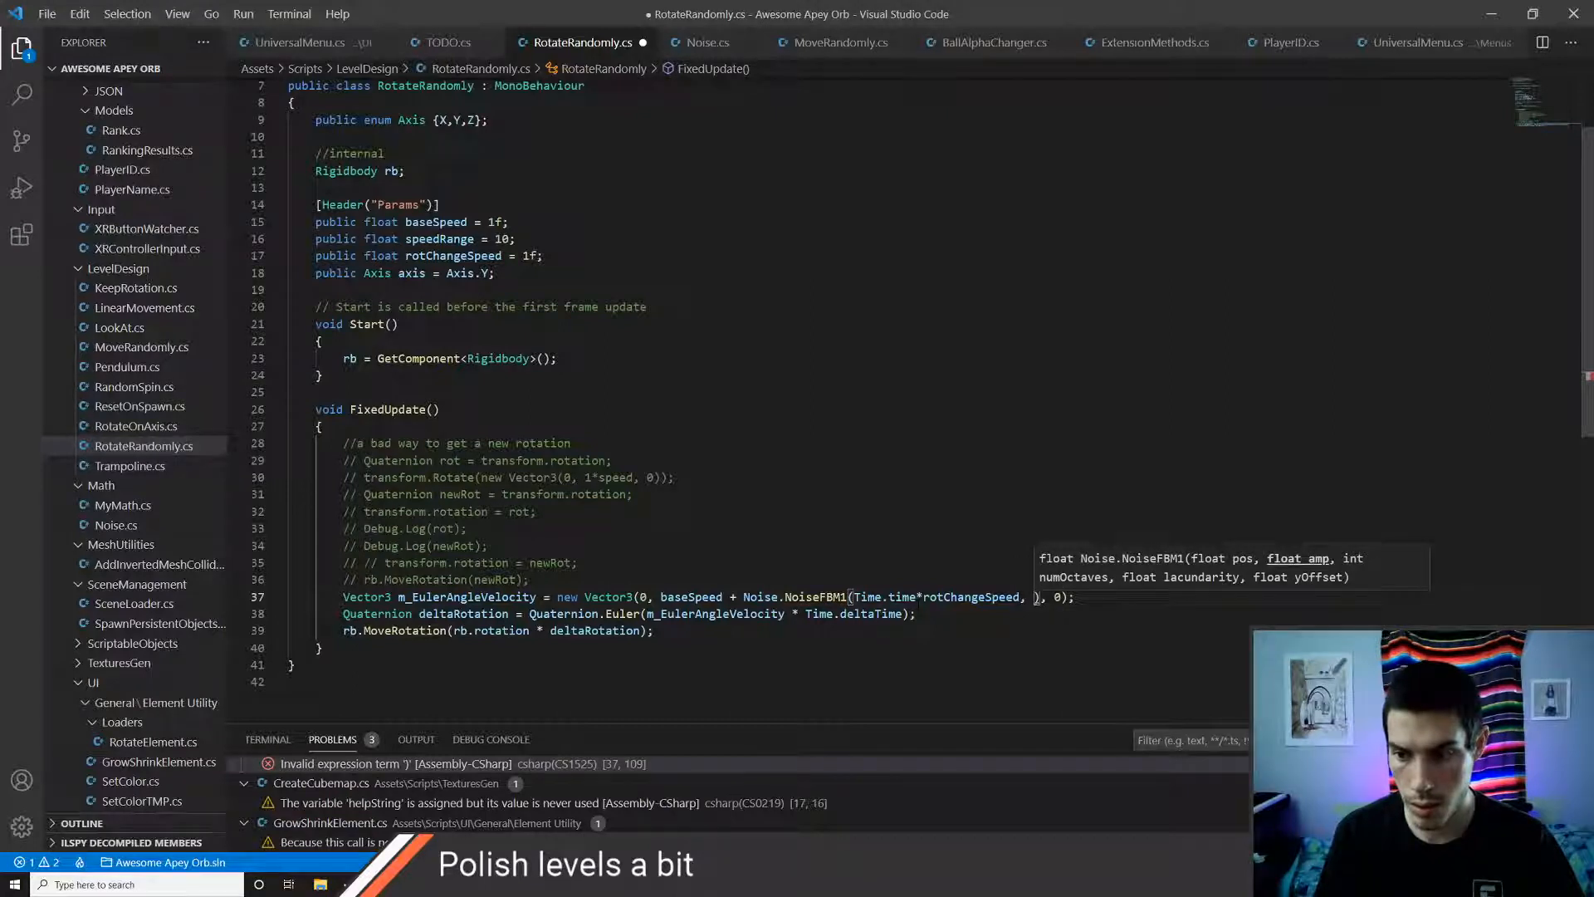
pyautogui.write('1, ')
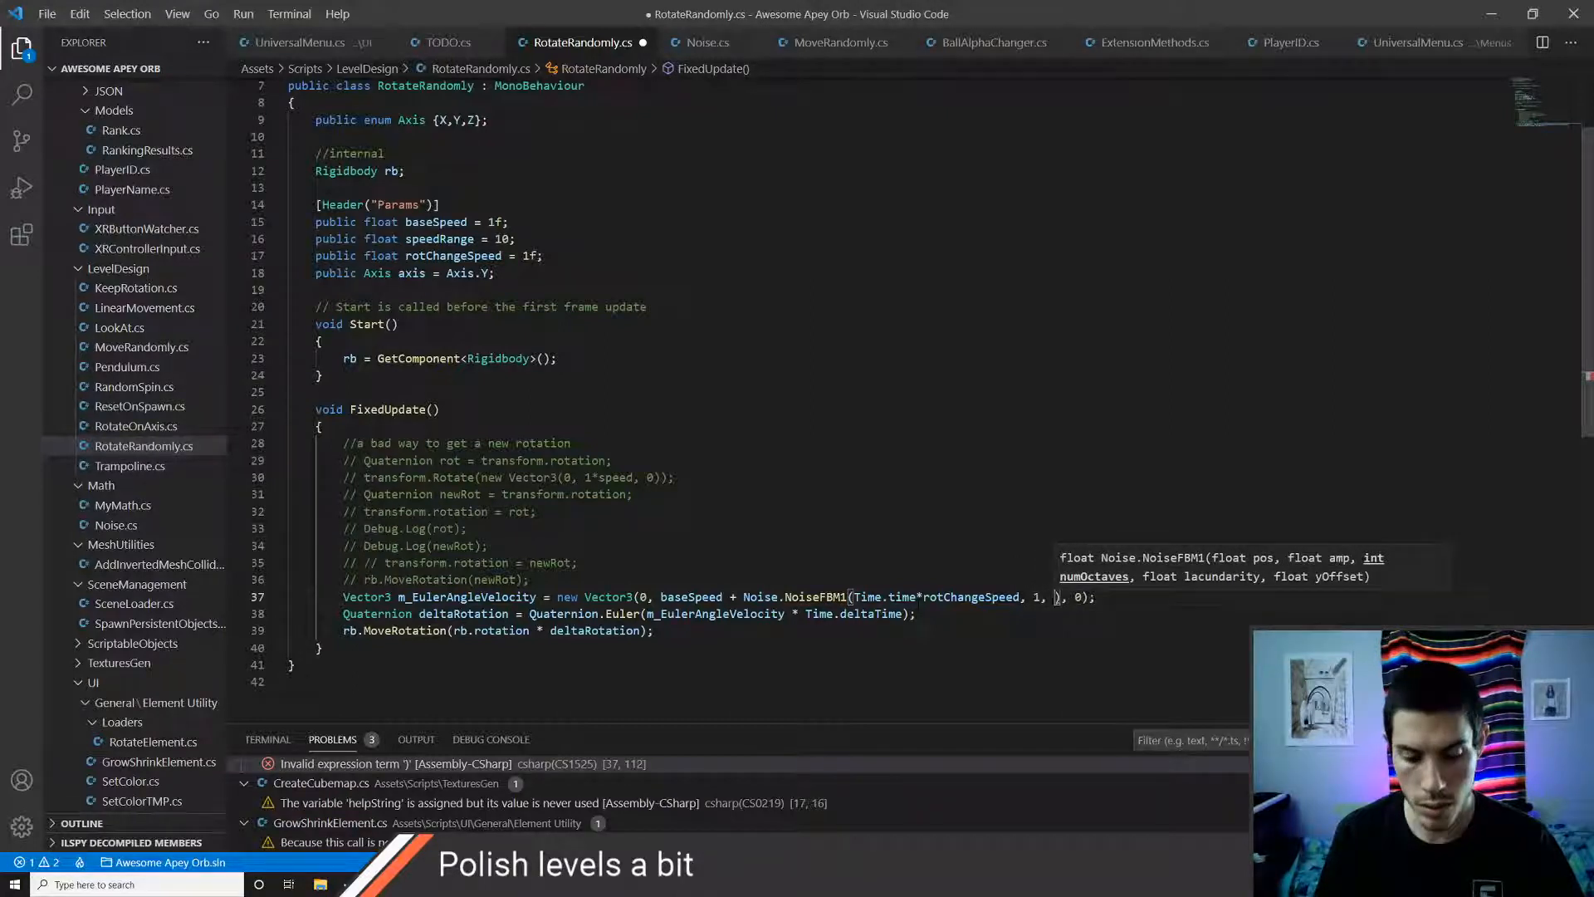
pyautogui.write('3')
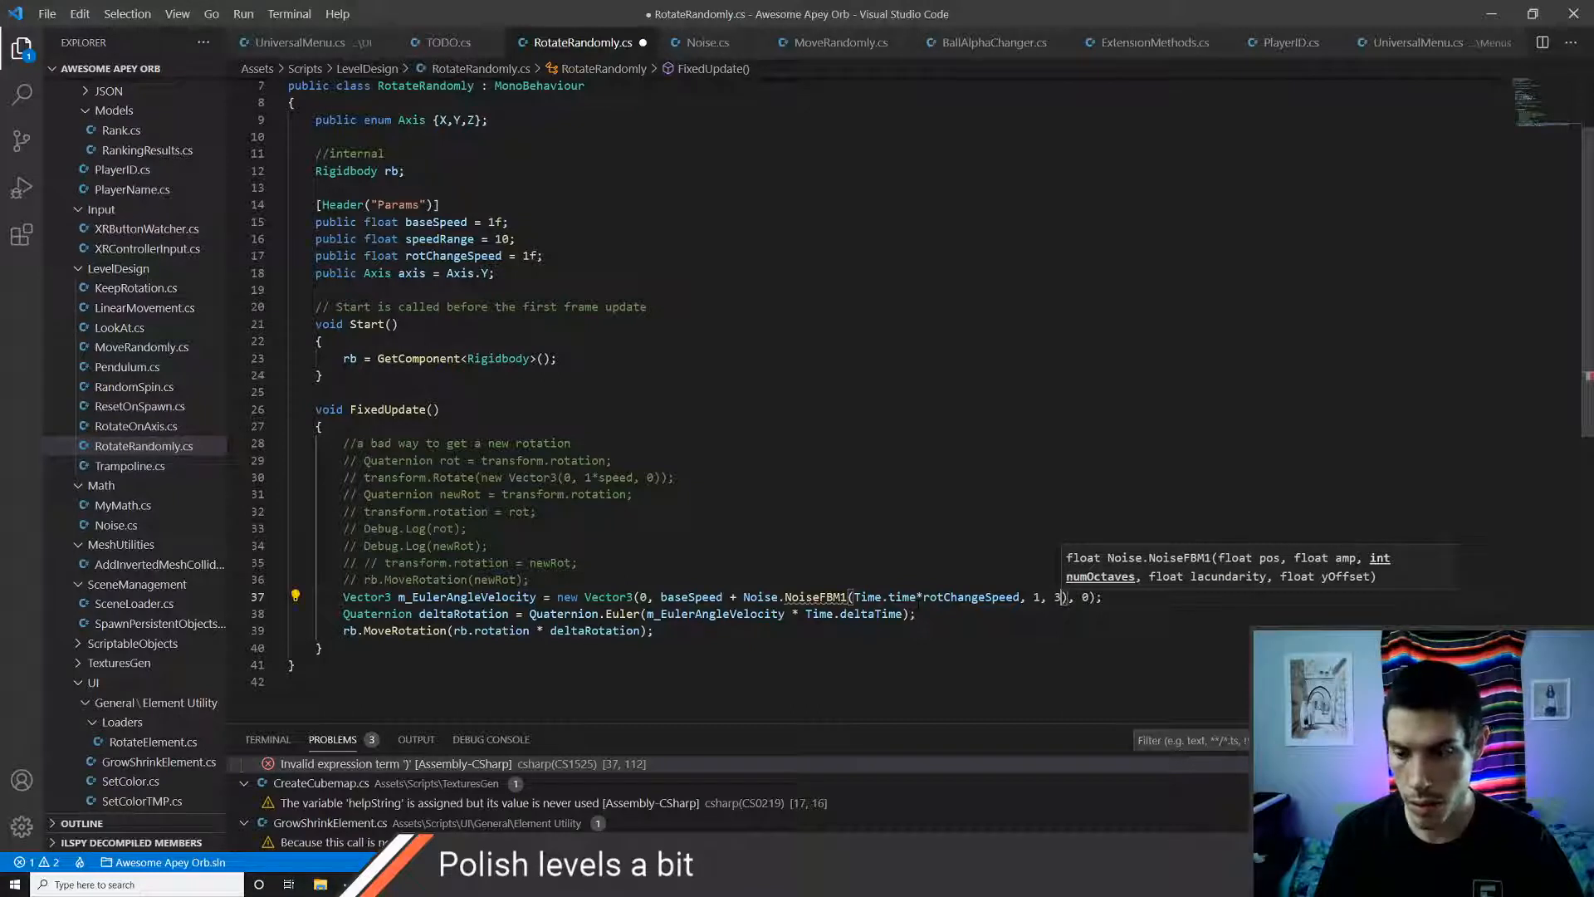
pyautogui.write(', .5')
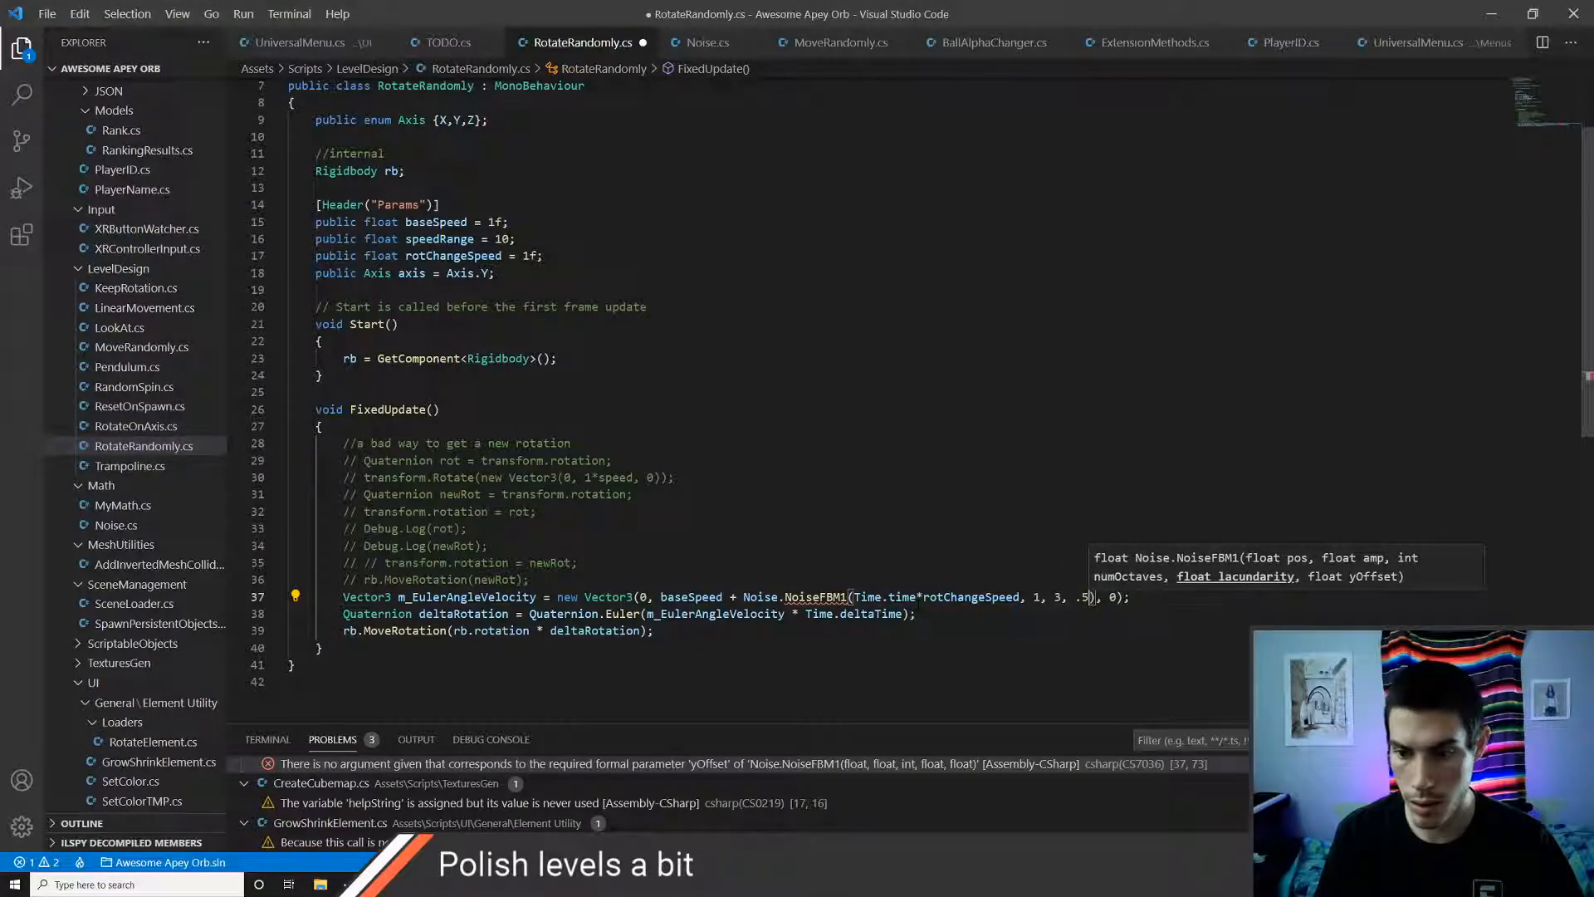
pyautogui.write(', 0')
pyautogui.hotkey('ctrl', 's')
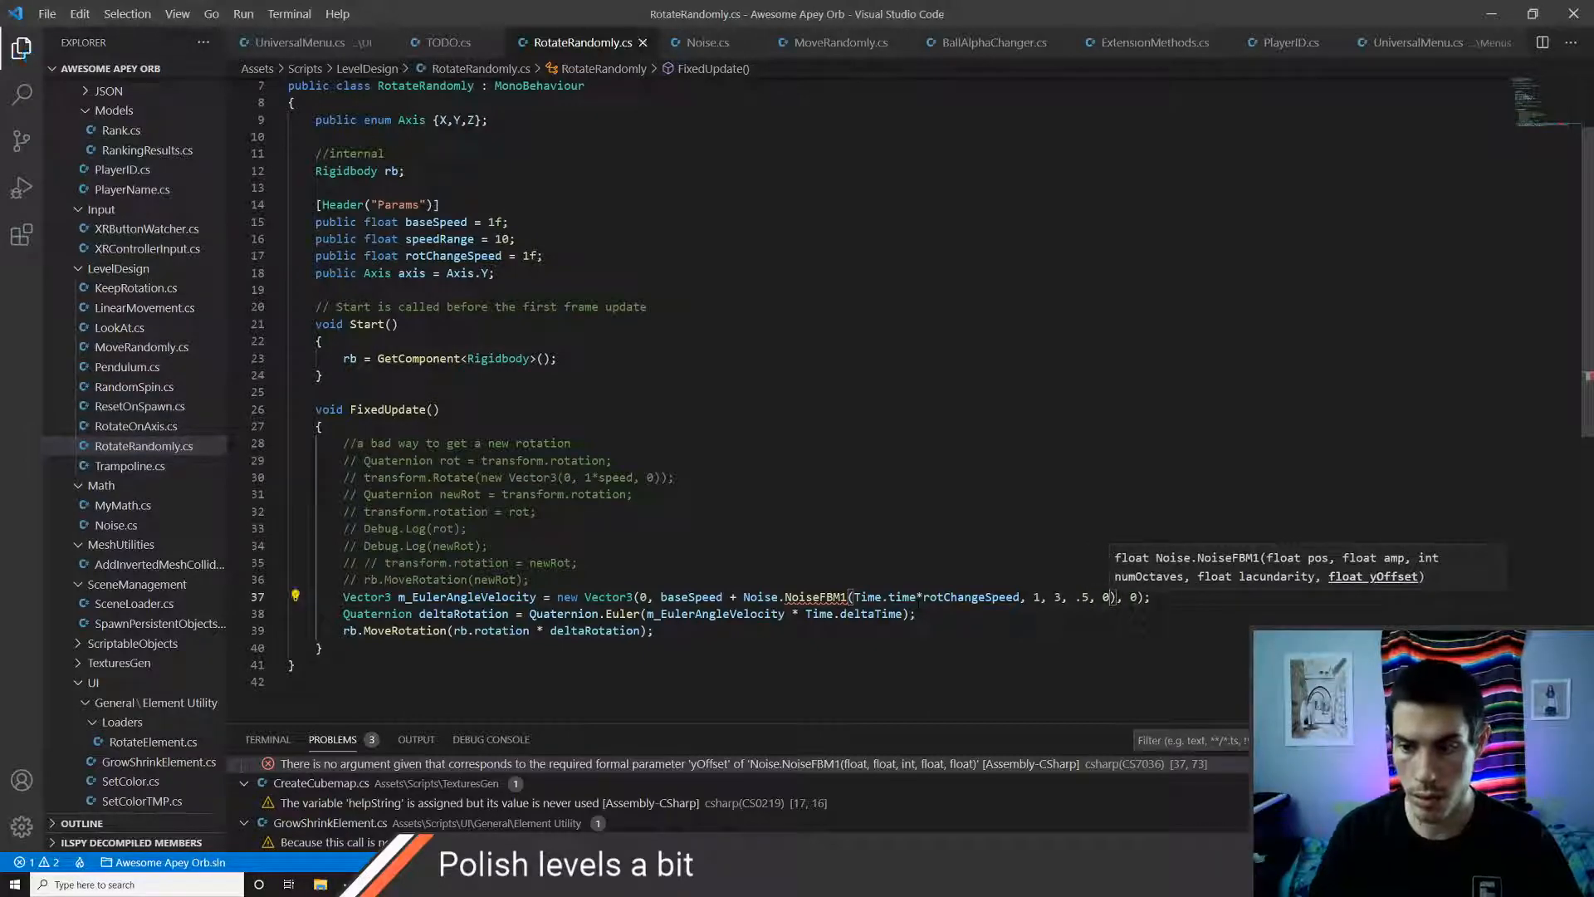
pyautogui.click(827, 596)
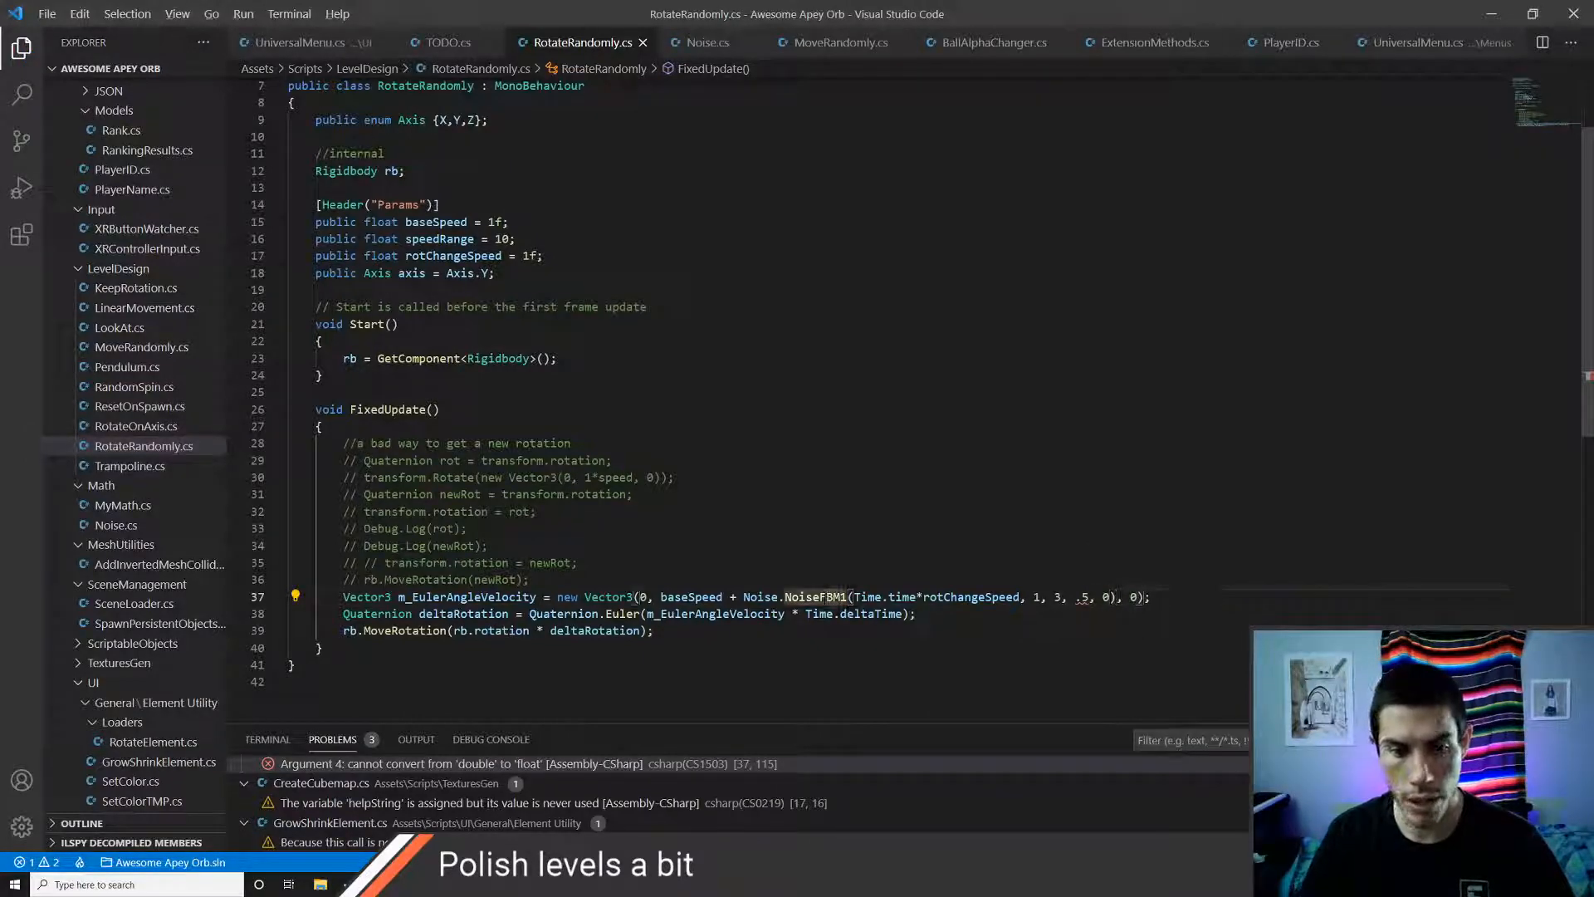
# - Switch to Unity, try to play the level, clear the console and open the RotateRandomly.cs compile error in the code
pyautogui.hotkey('alt', 'Tab')
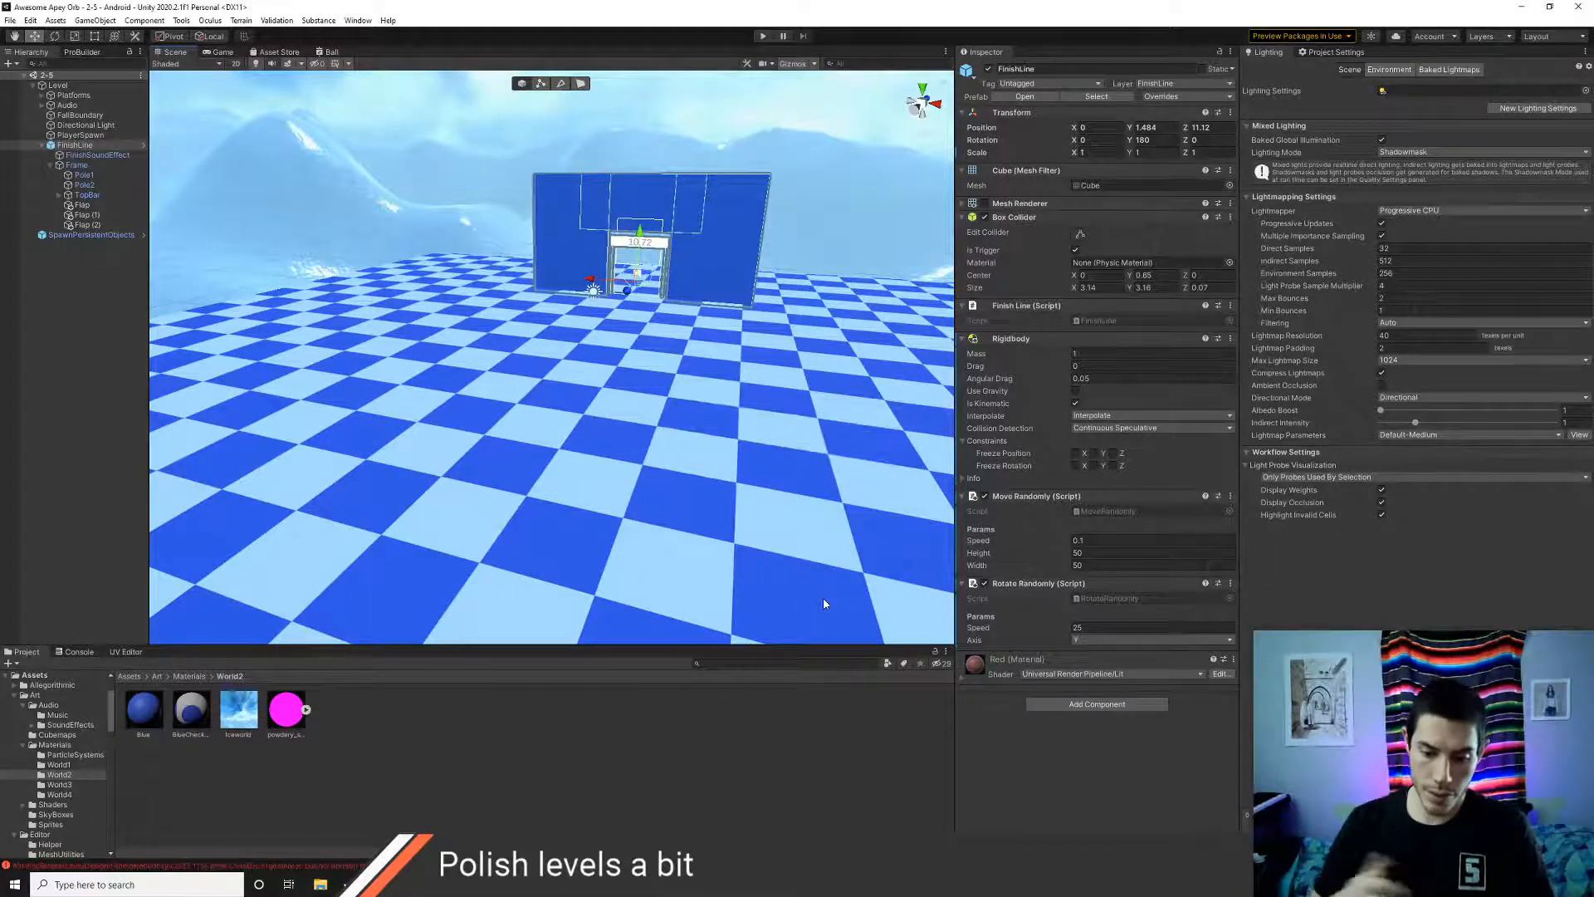
pyautogui.click(763, 37)
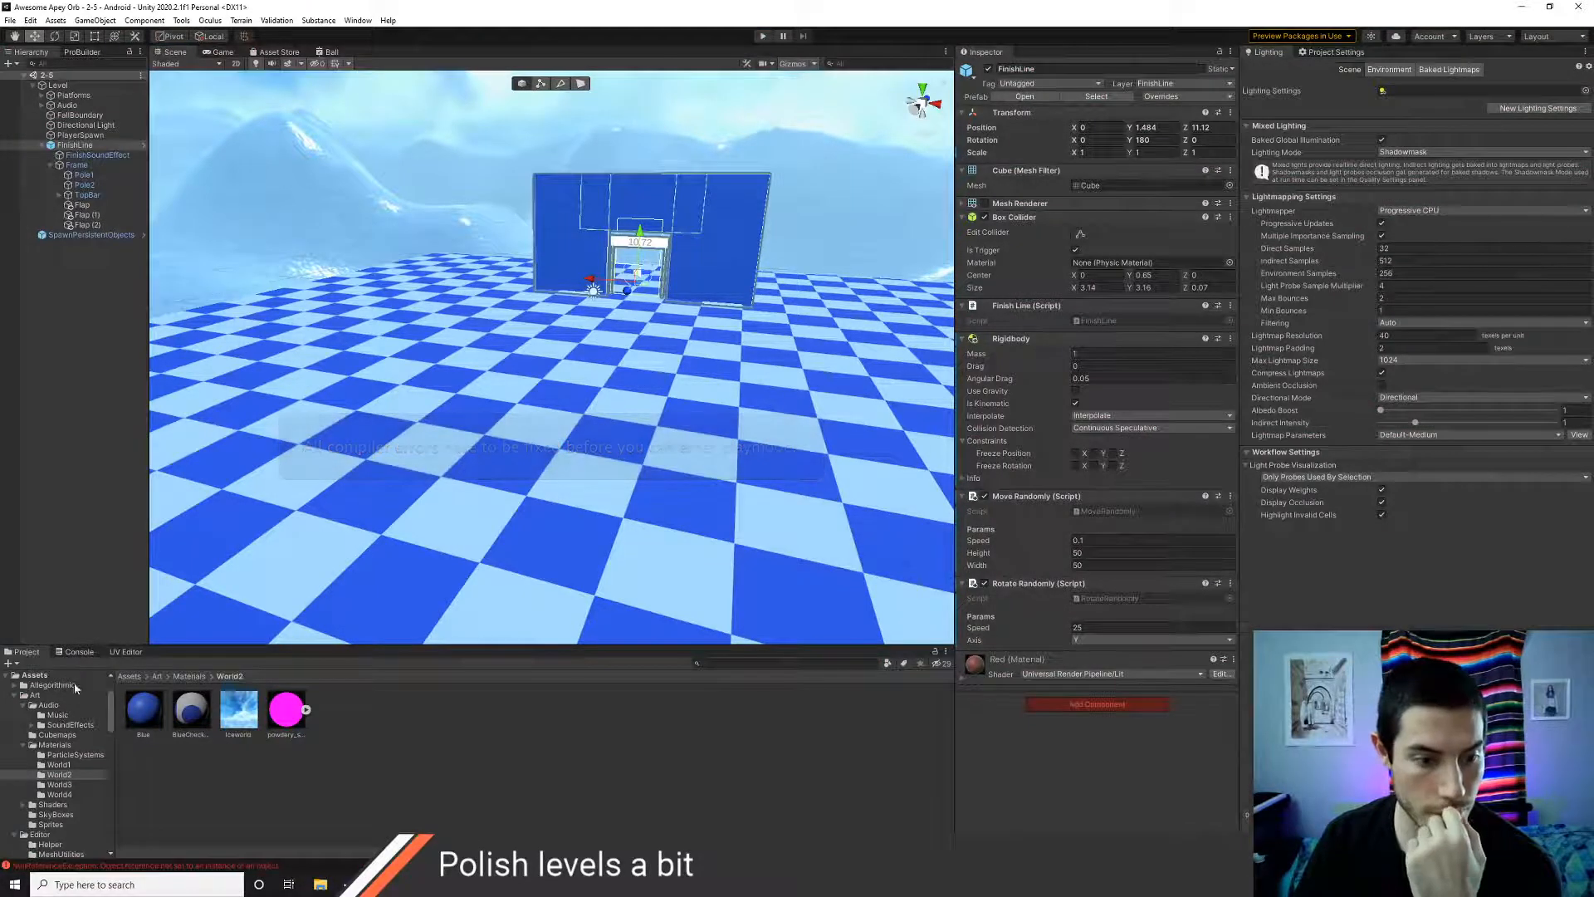
pyautogui.click(78, 651)
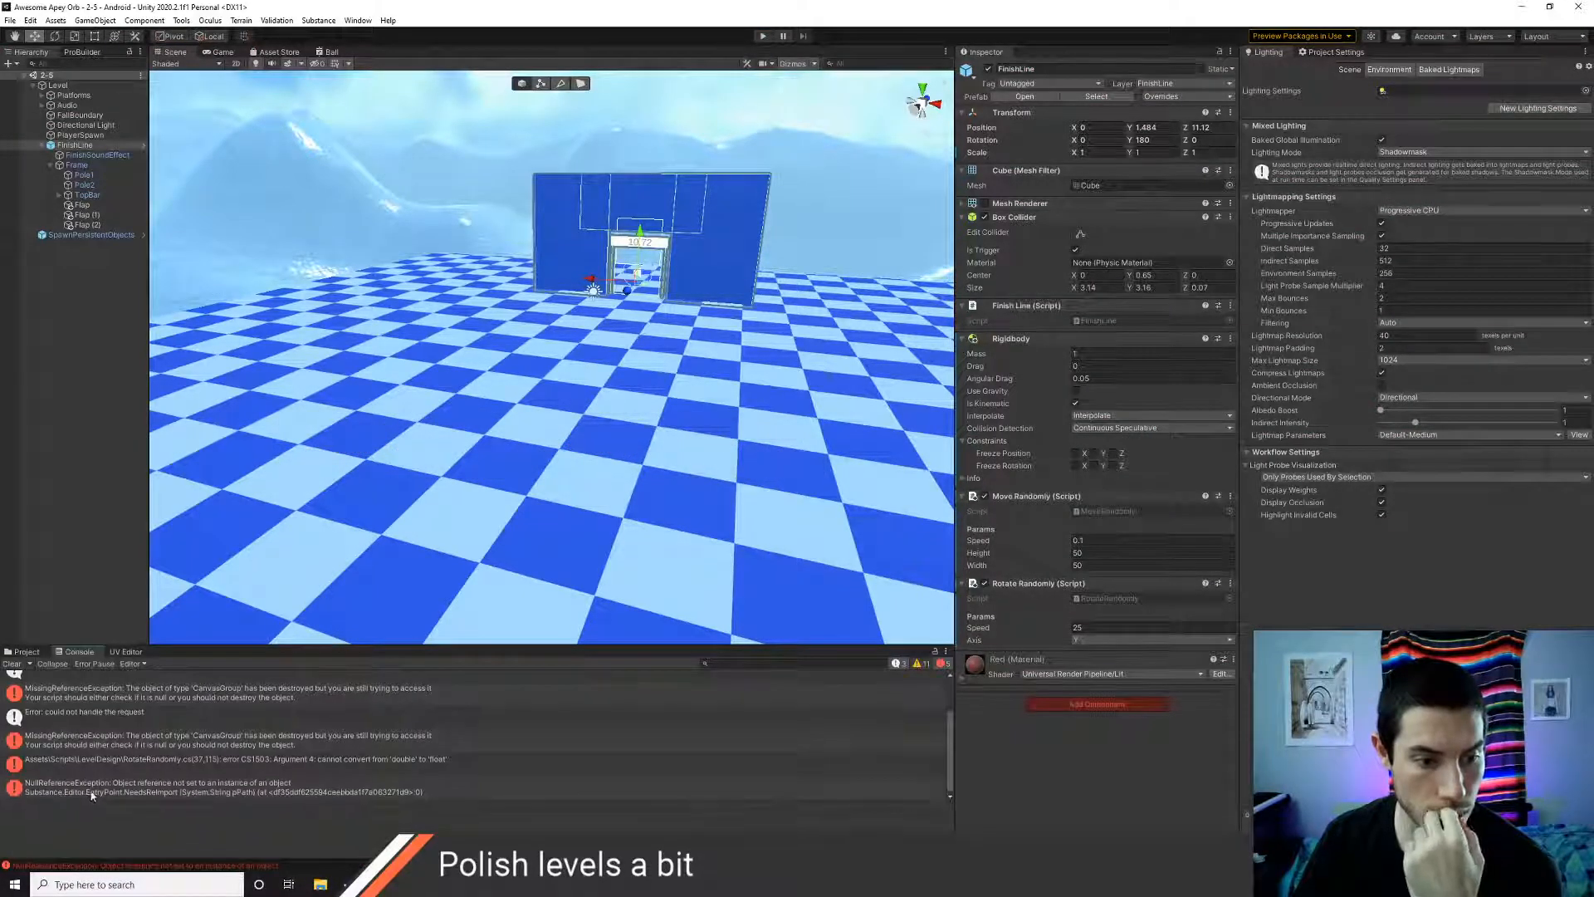
pyautogui.click(11, 664)
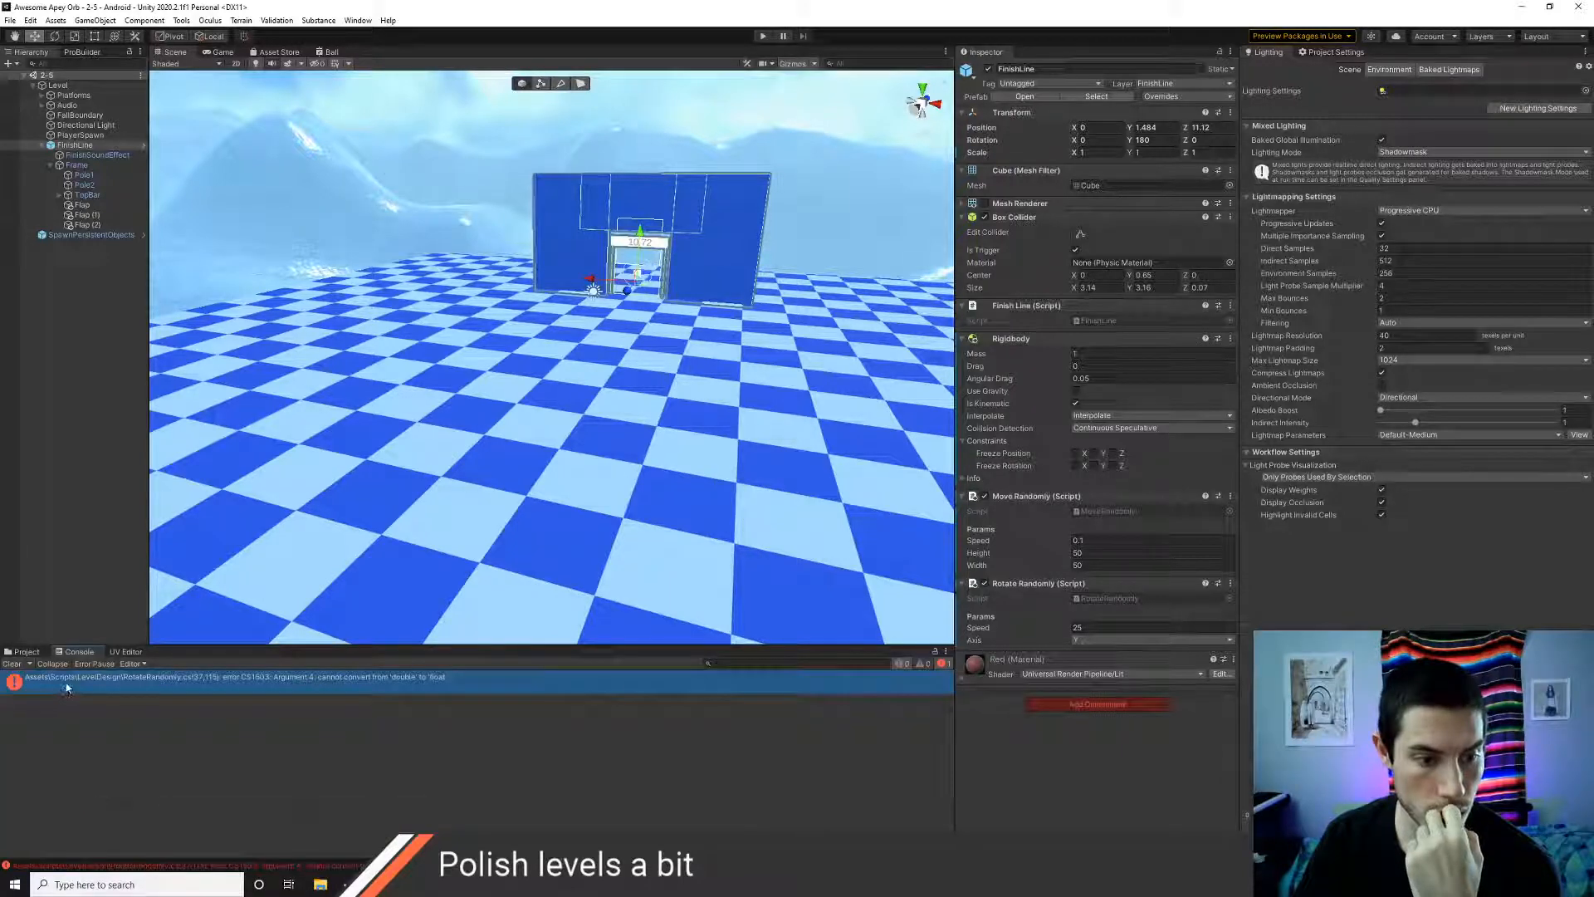
pyautogui.doubleClick(81, 687)
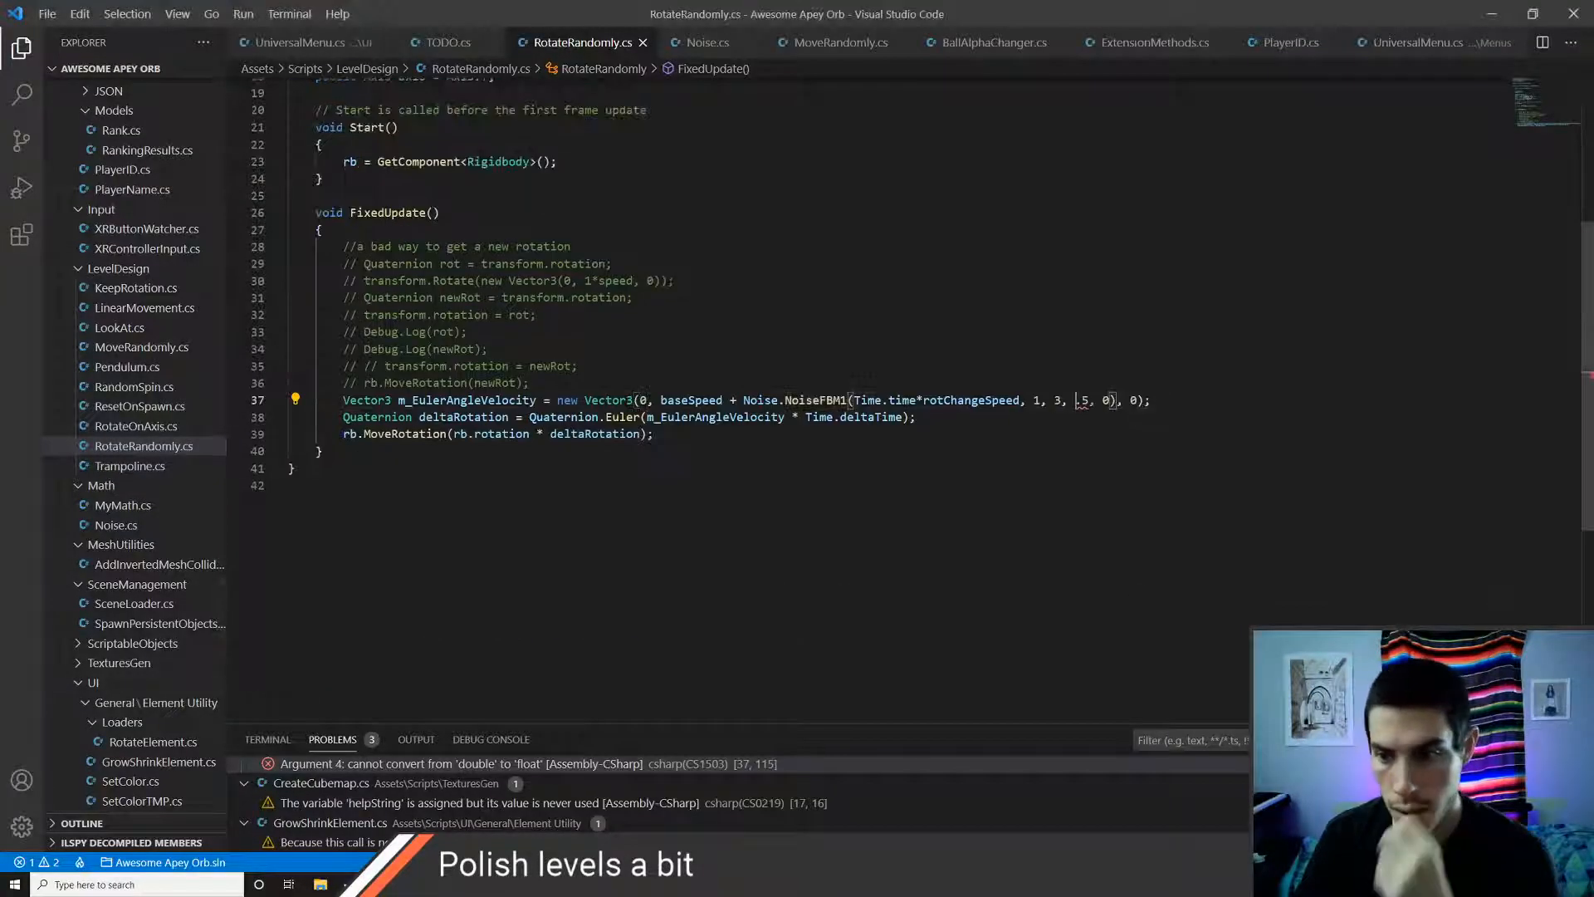
# - Change the lacundarity argument of Noise.NoiseFBM1 to the float literal .5f and save the script
pyautogui.press('Right')
pyautogui.press('Right')
pyautogui.write('f')
pyautogui.hotkey('ctrl', 's')
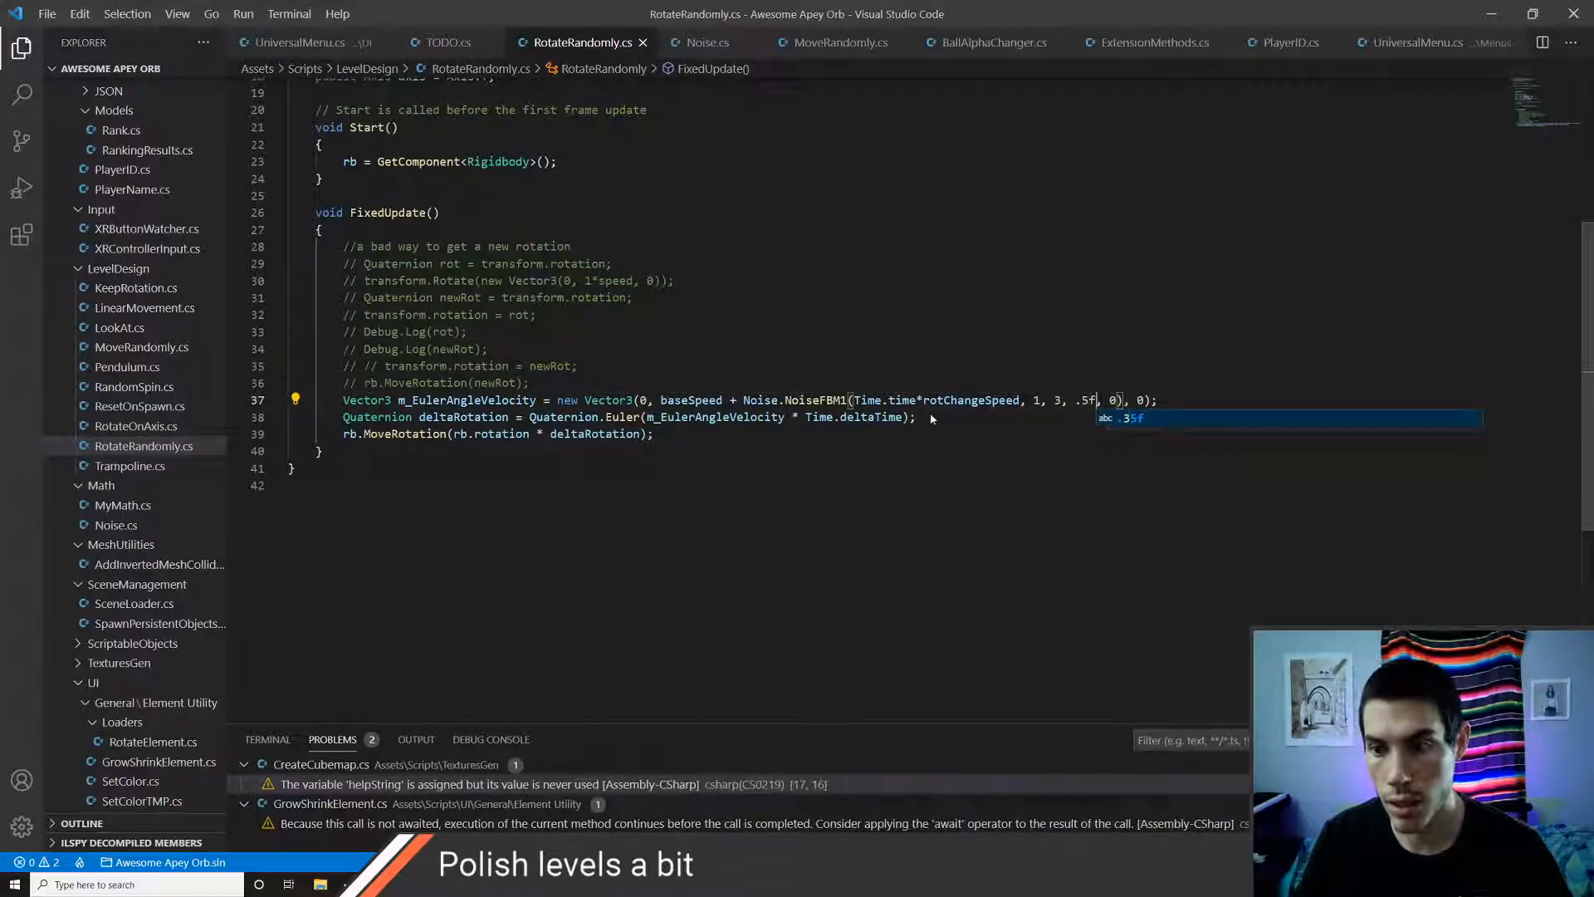
# - In Unity, set the FinishLine's Rotate Randomly Base Speed to 75 and Speed Range to 50, and save the scene
pyautogui.hotkey('alt', 'Tab')
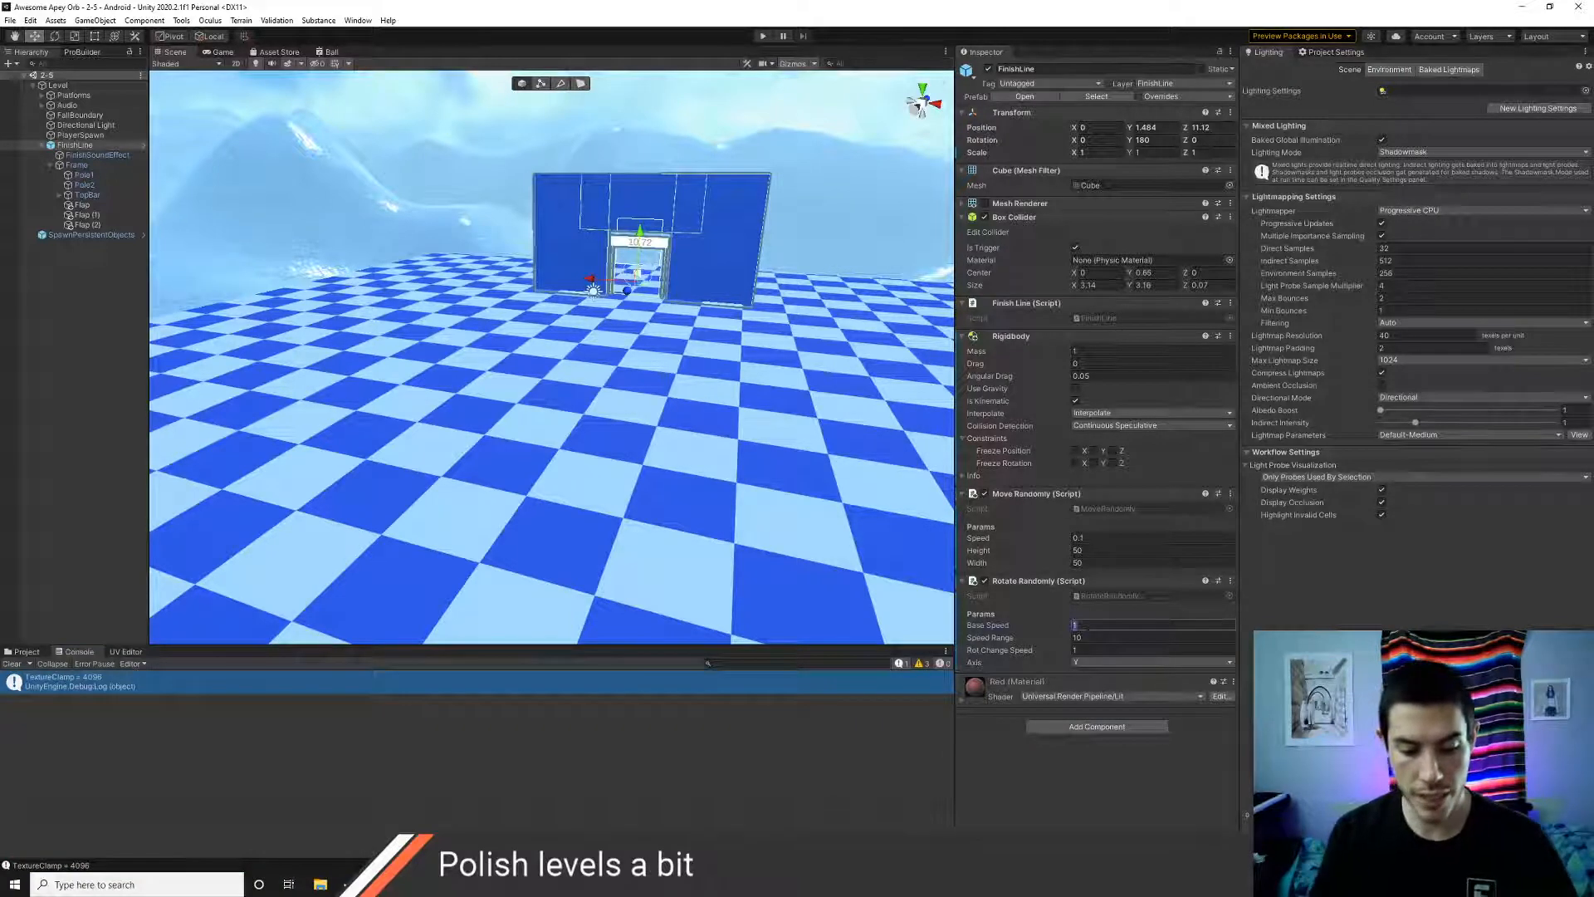
pyautogui.write('75')
pyautogui.press('Tab')
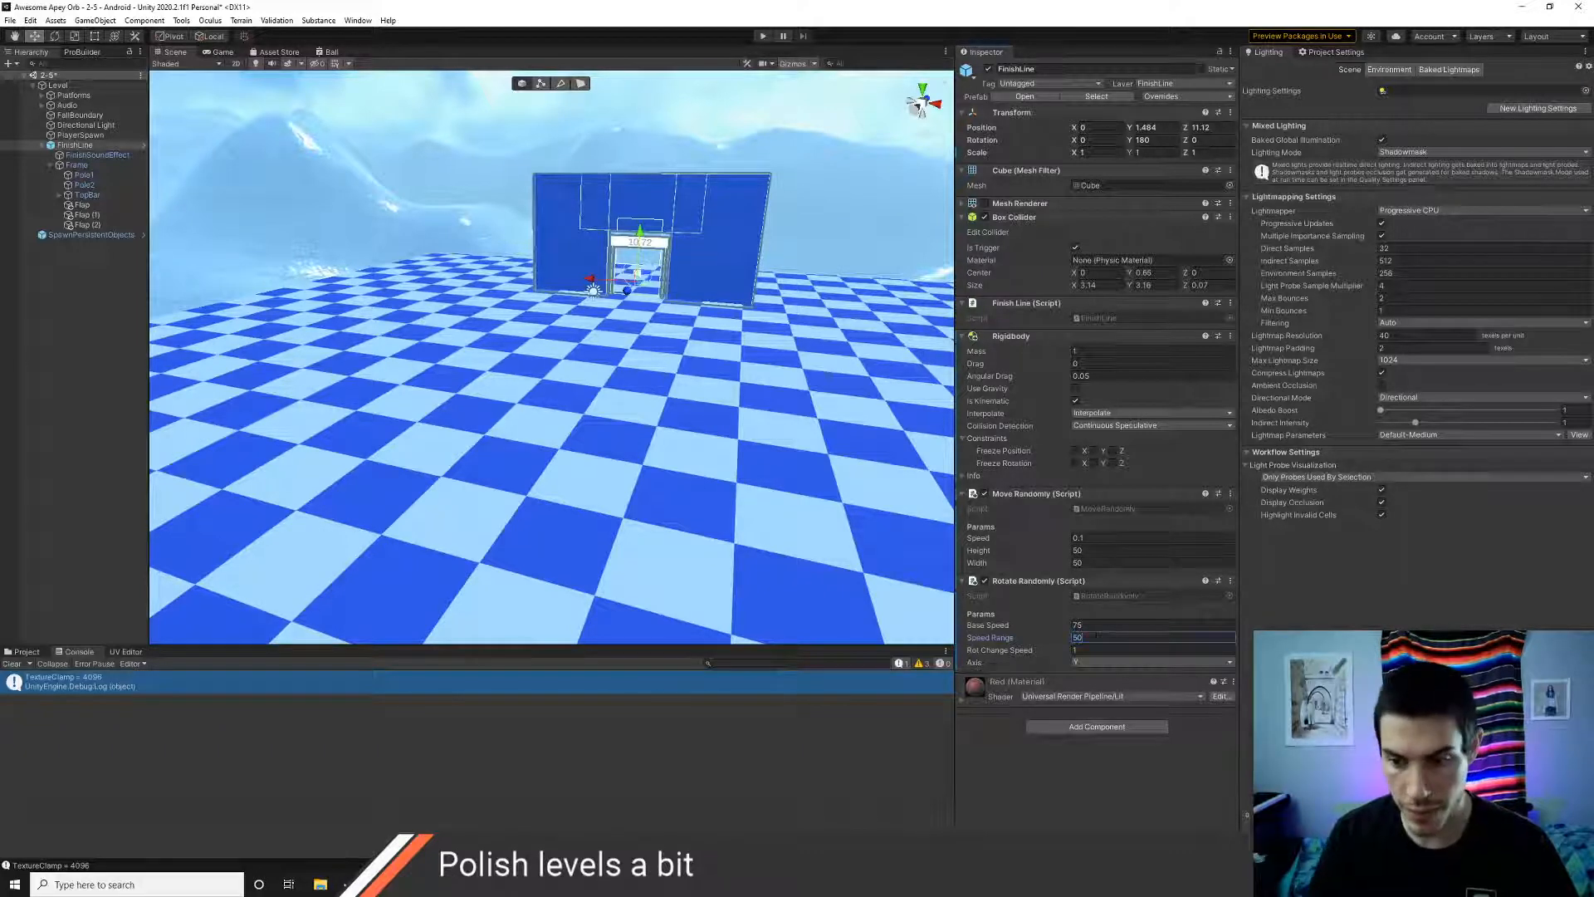
pyautogui.press('Tab')
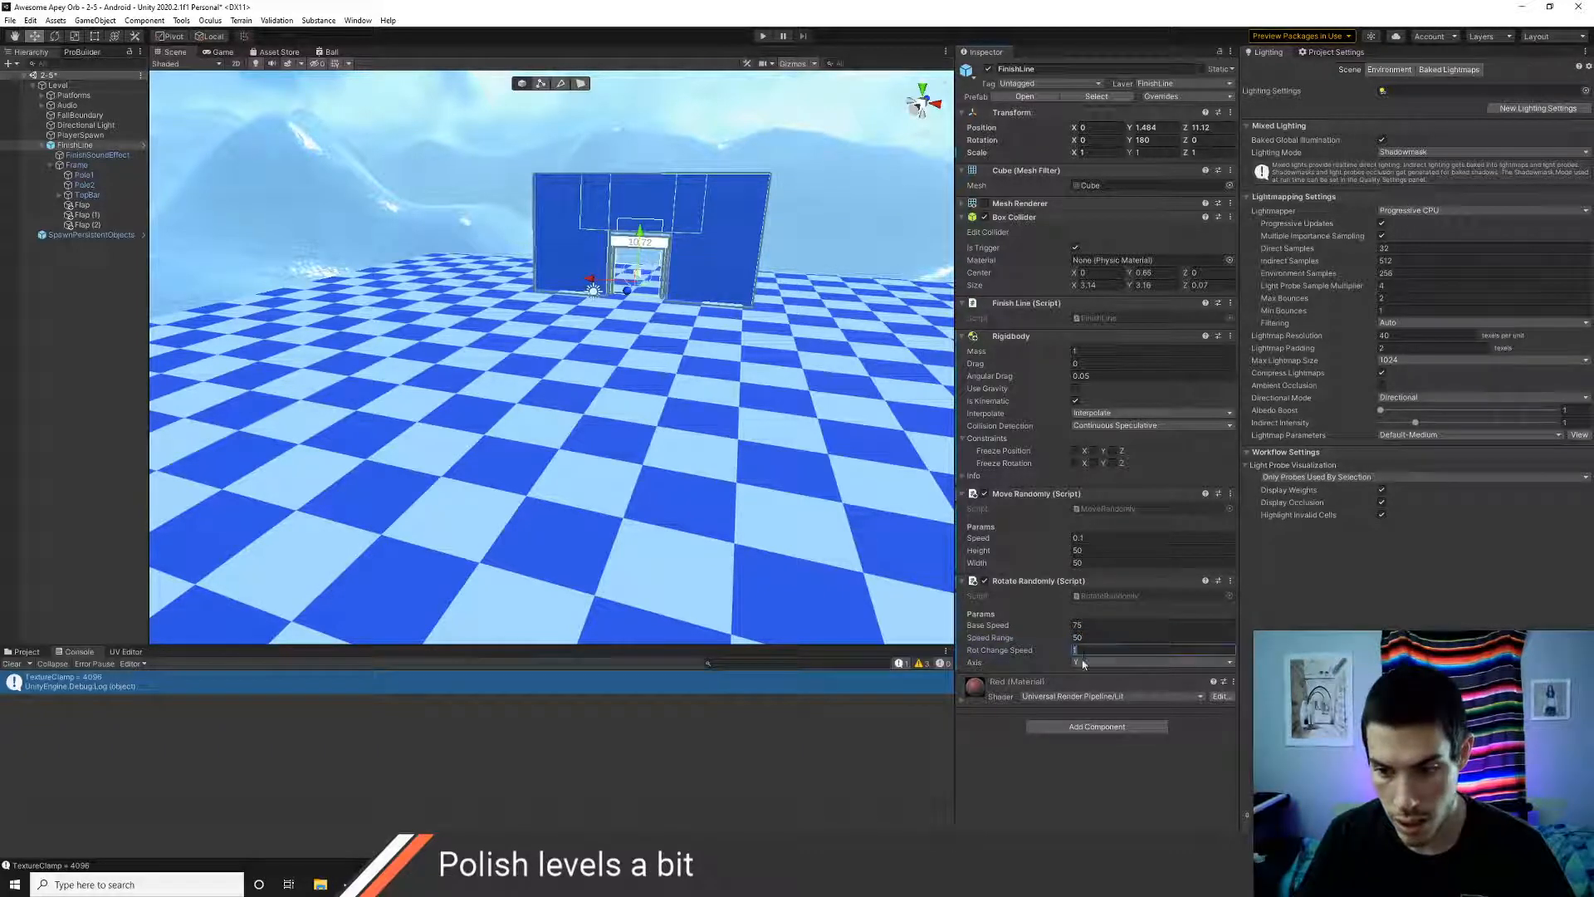
pyautogui.hotkey('ctrl', 's')
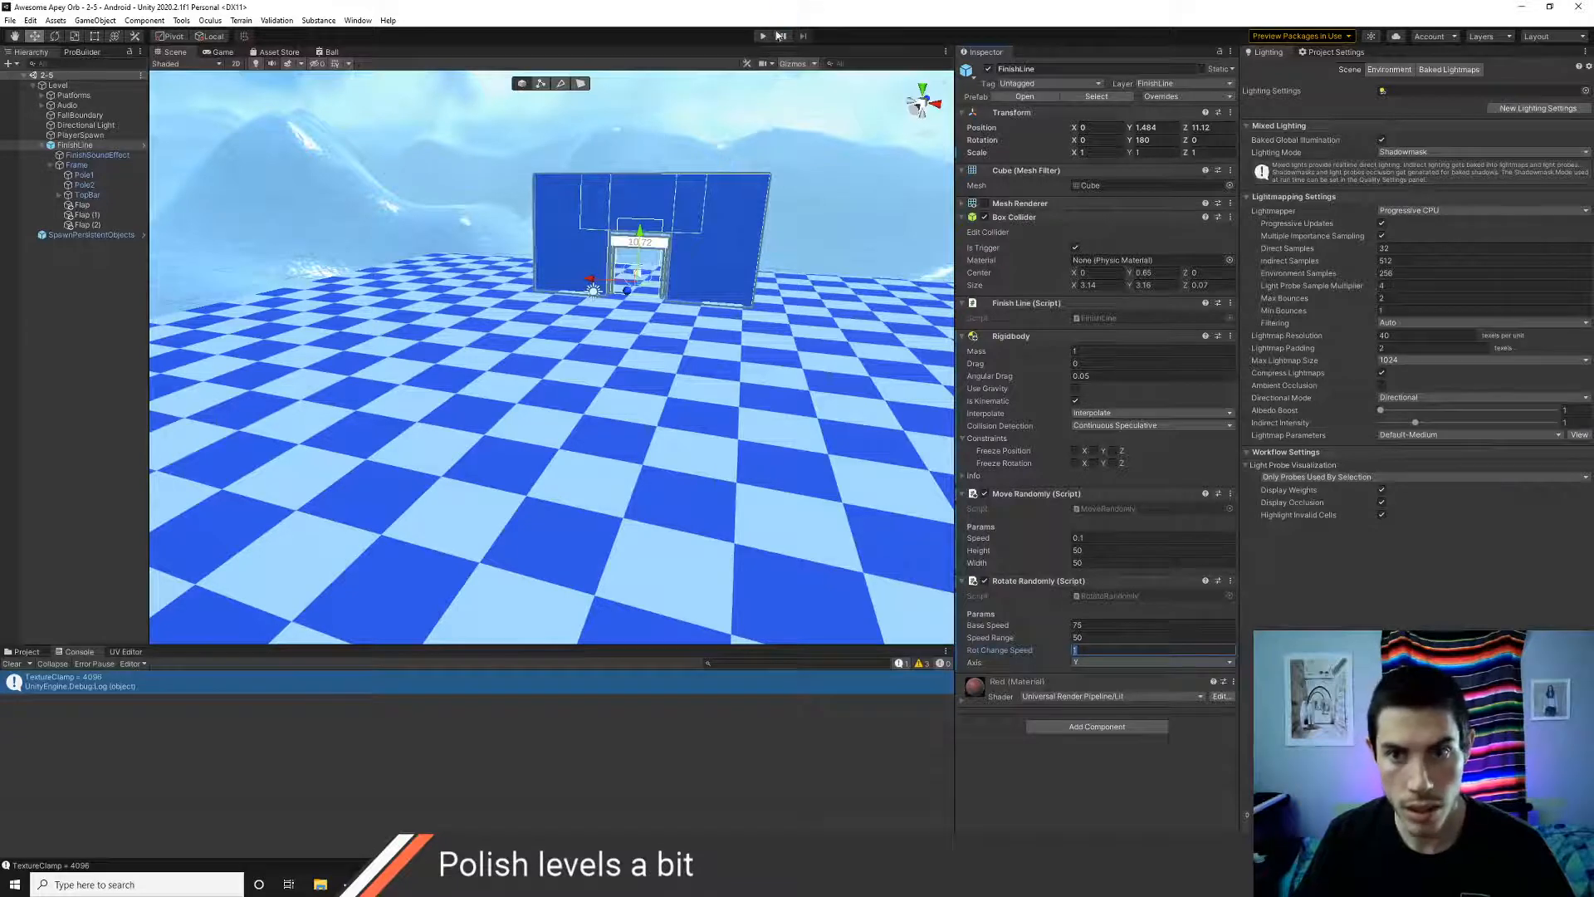
# - Play the level, watch the finish line from above in the Scene view and try a Speed Range of 500 during play
pyautogui.click(769, 36)
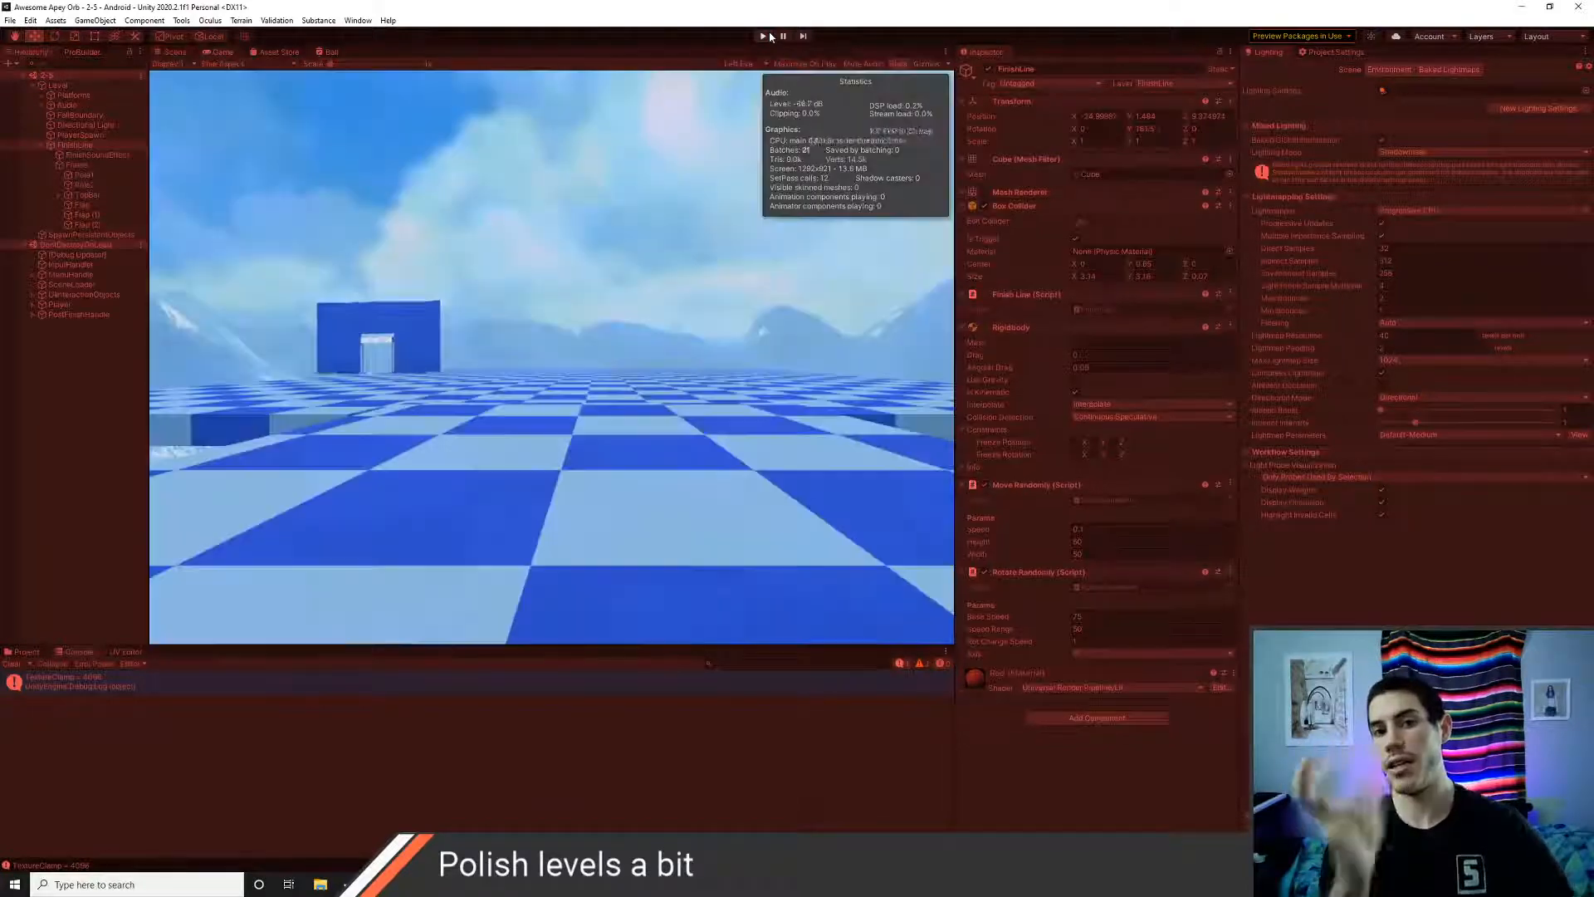
pyautogui.click(174, 52)
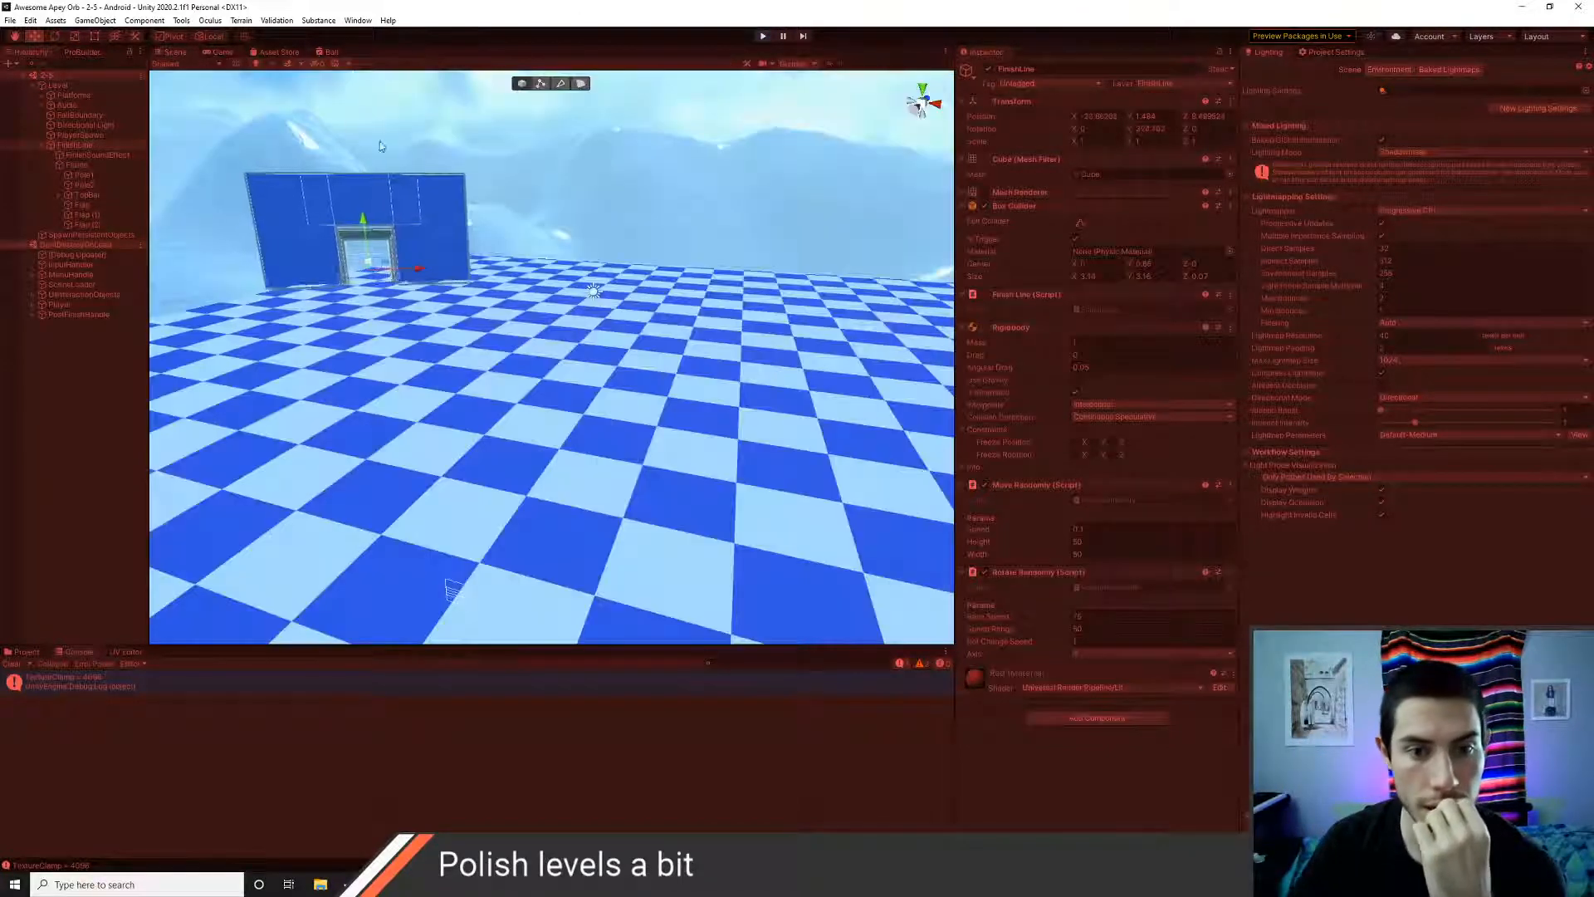
pyautogui.scroll(-3, 523, 302)
pyautogui.keyDown('alt'); pyautogui.moveTo(588, 315); pyautogui.dragTo(604, 538); pyautogui.keyUp('alt')
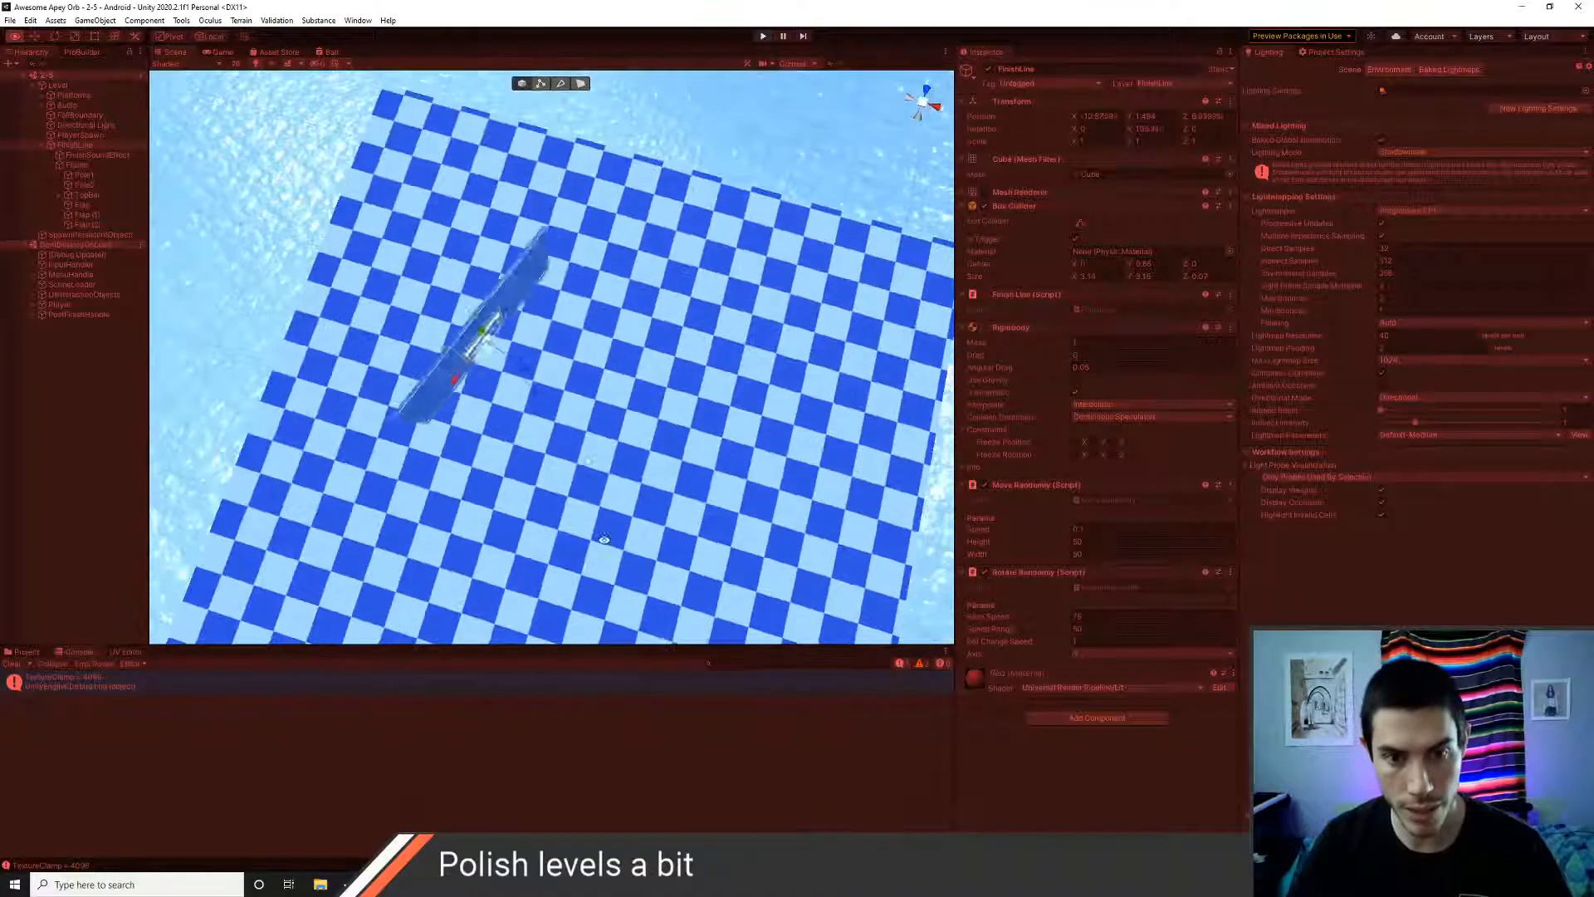
pyautogui.scroll(-9, 604, 539)
pyautogui.moveTo(709, 518); pyautogui.dragTo(643, 480, button='middle')
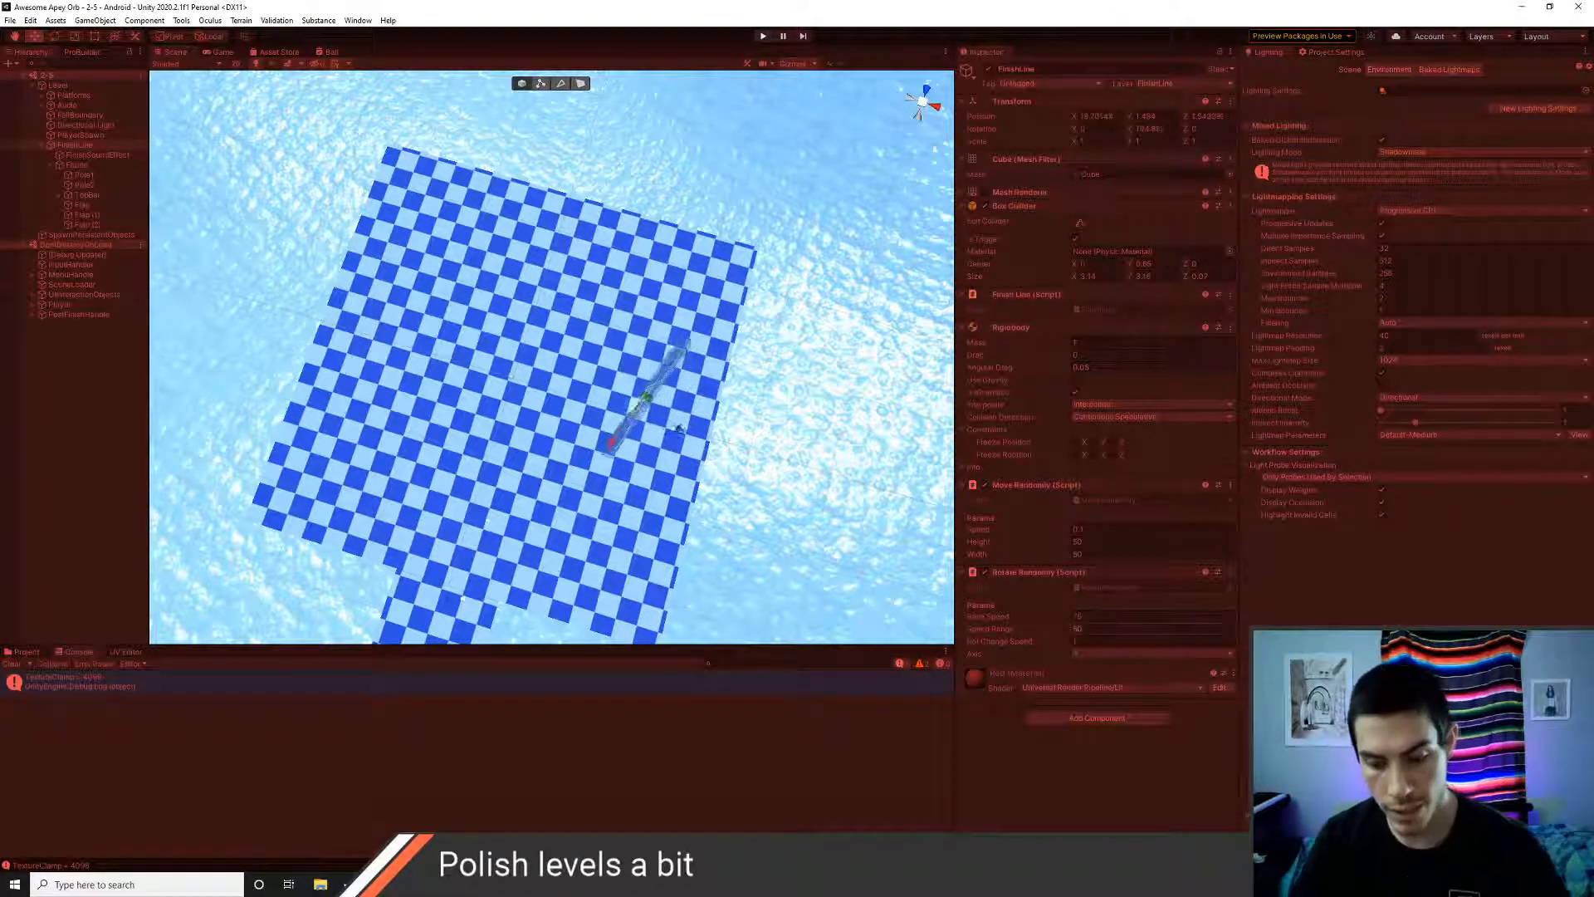
pyautogui.write('0')
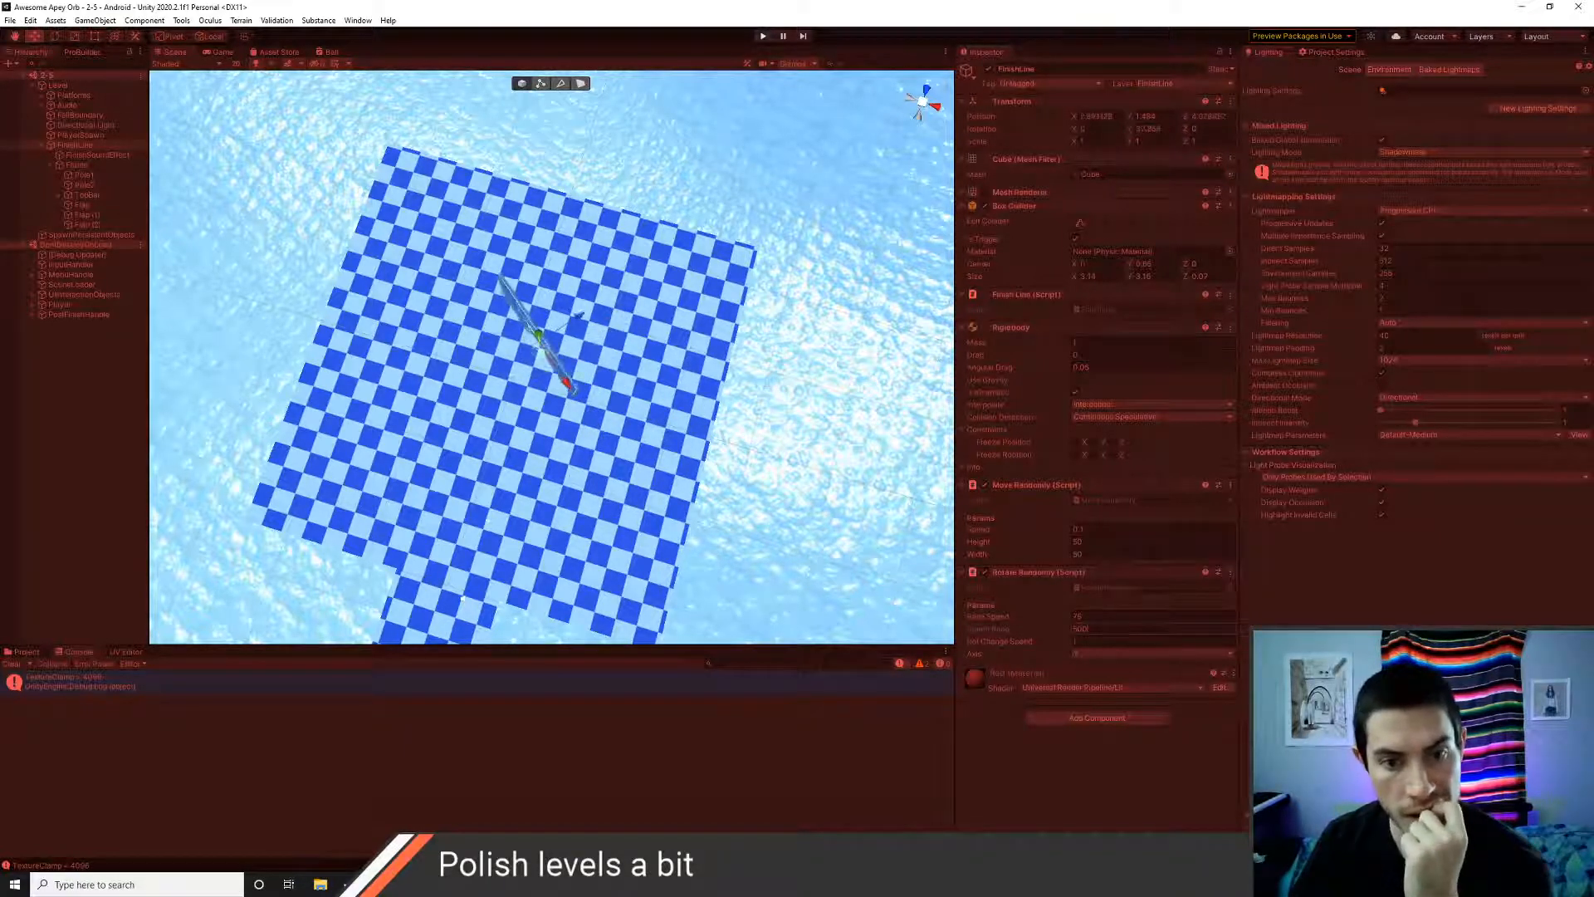
pyautogui.moveTo(674, 438); pyautogui.dragTo(735, 533, button='middle')
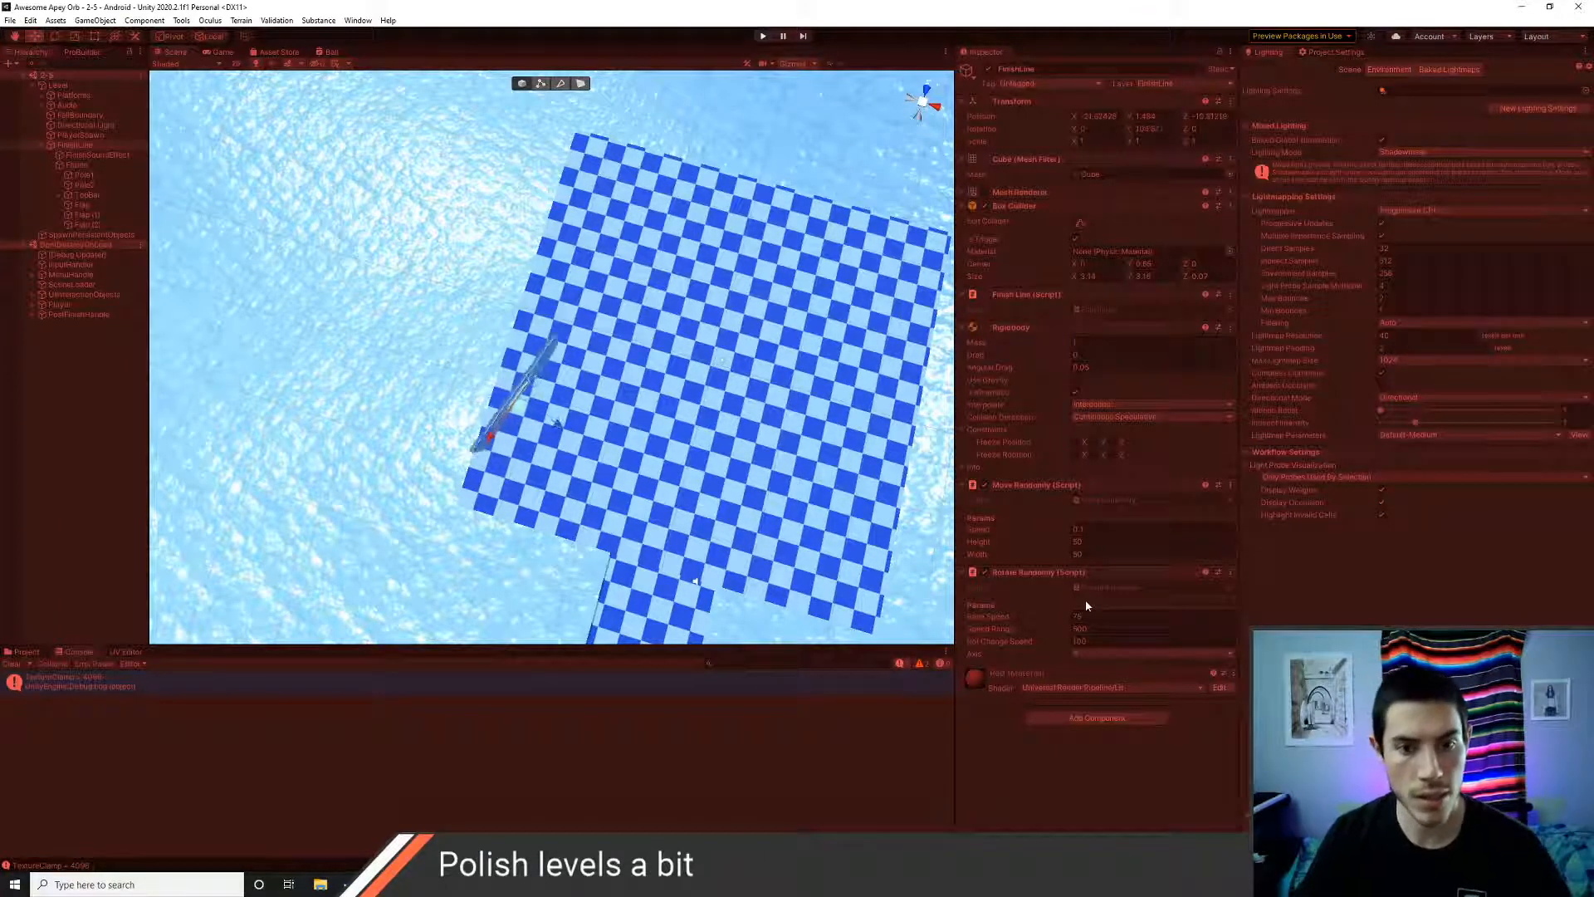
# - Switch to the code editor and review the angular velocity calculation and the NoiseFBM1 parameters in RotateRandomly.cs
pyautogui.hotkey('alt', 'Tab')
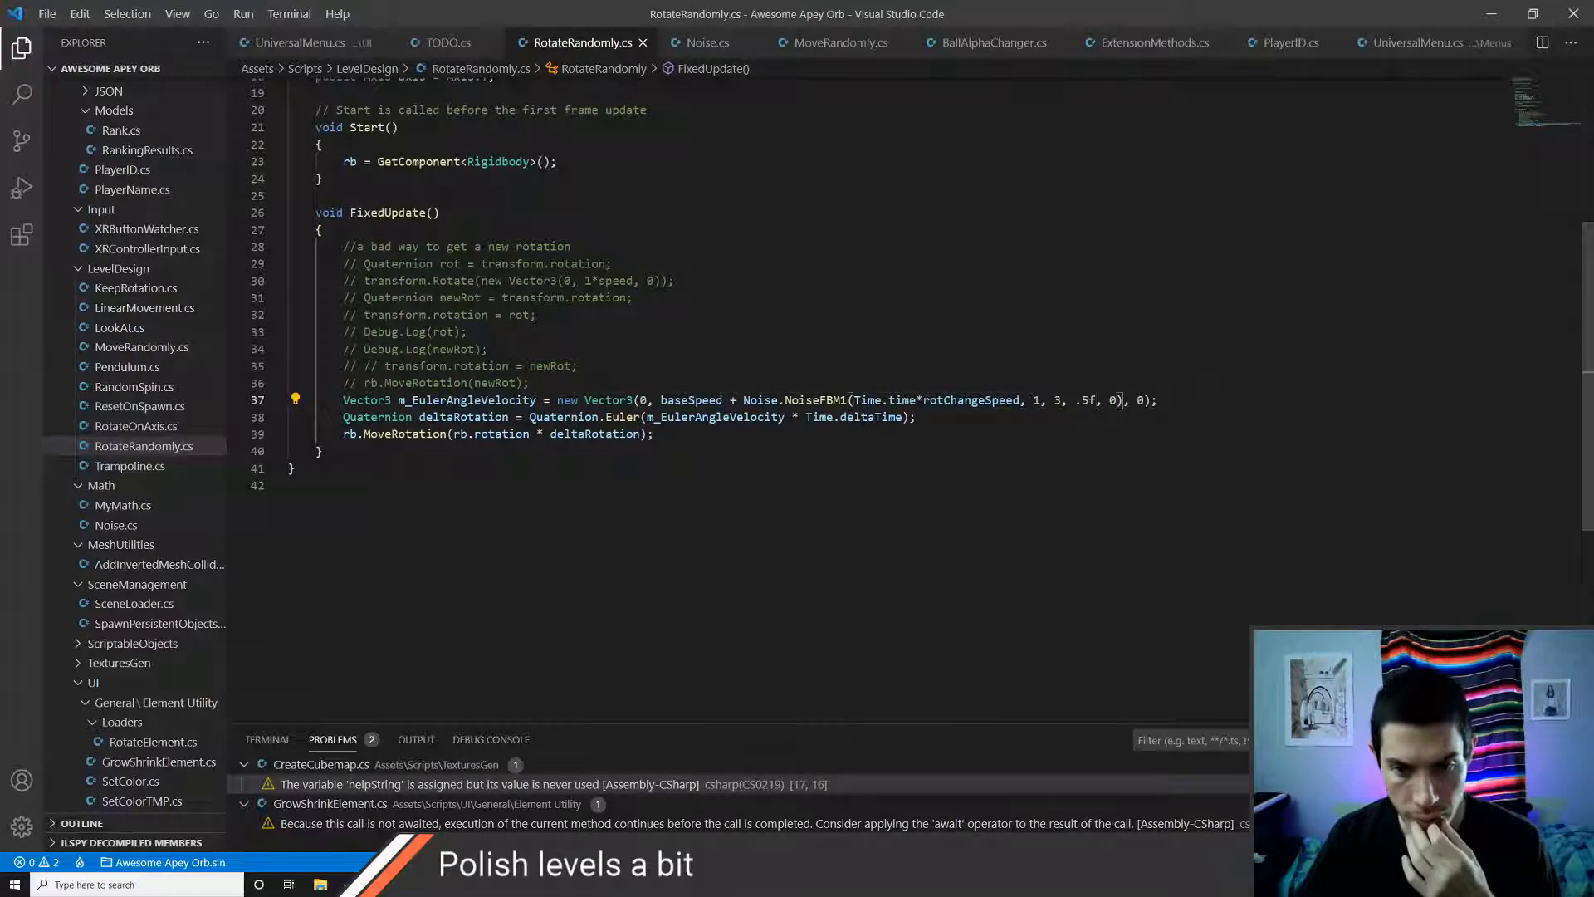
pyautogui.click(724, 417)
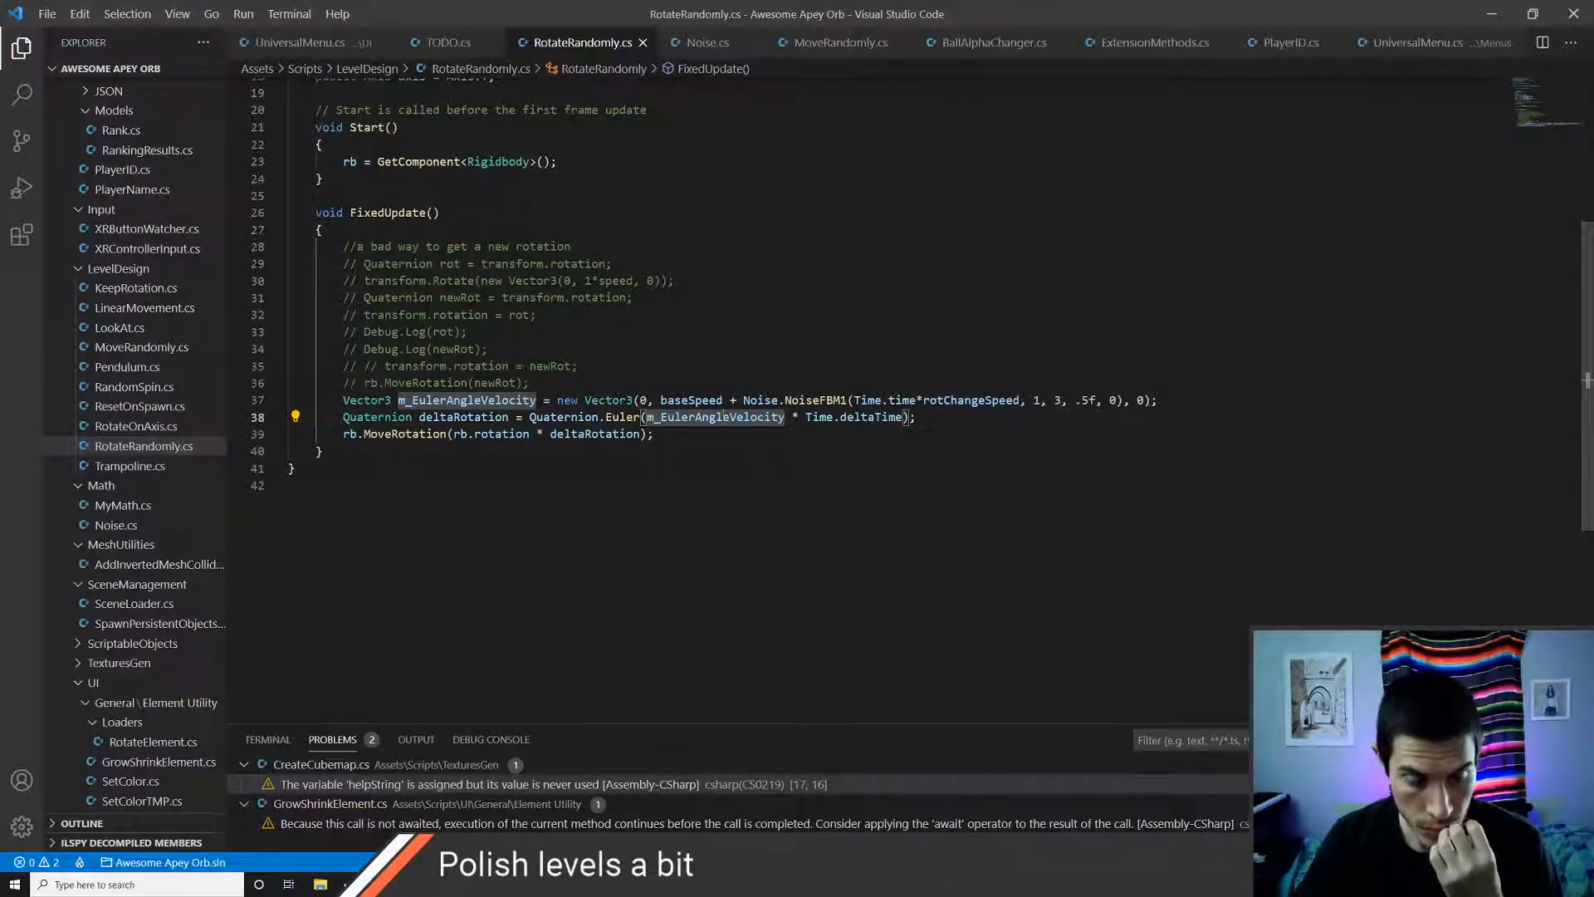
pyautogui.scroll(2, 914, 352)
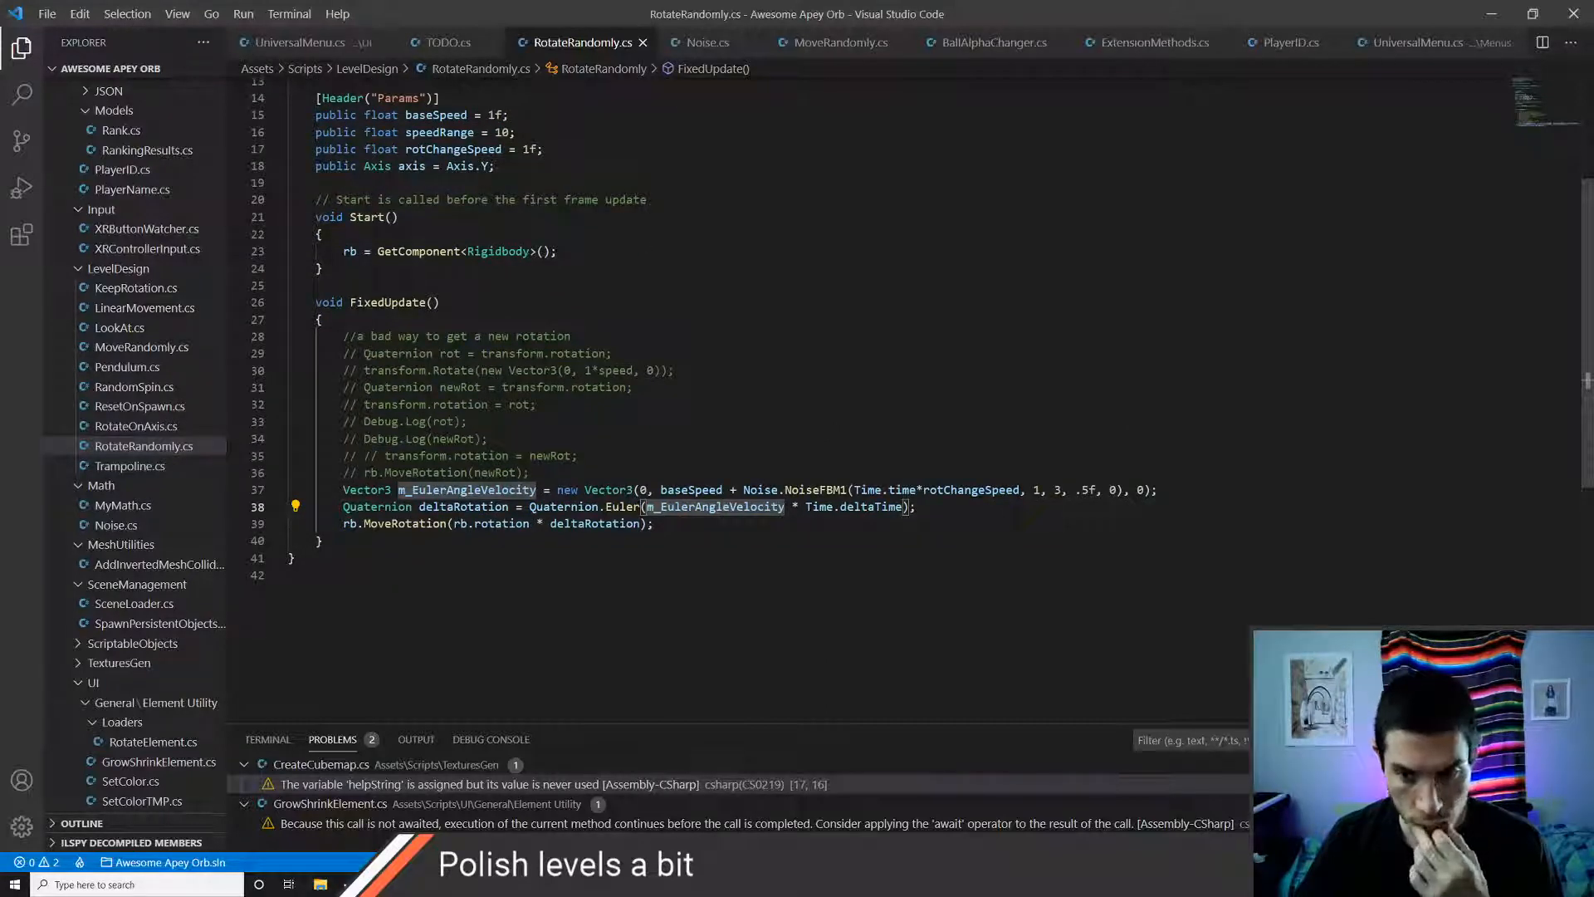
pyautogui.moveTo(815, 490)
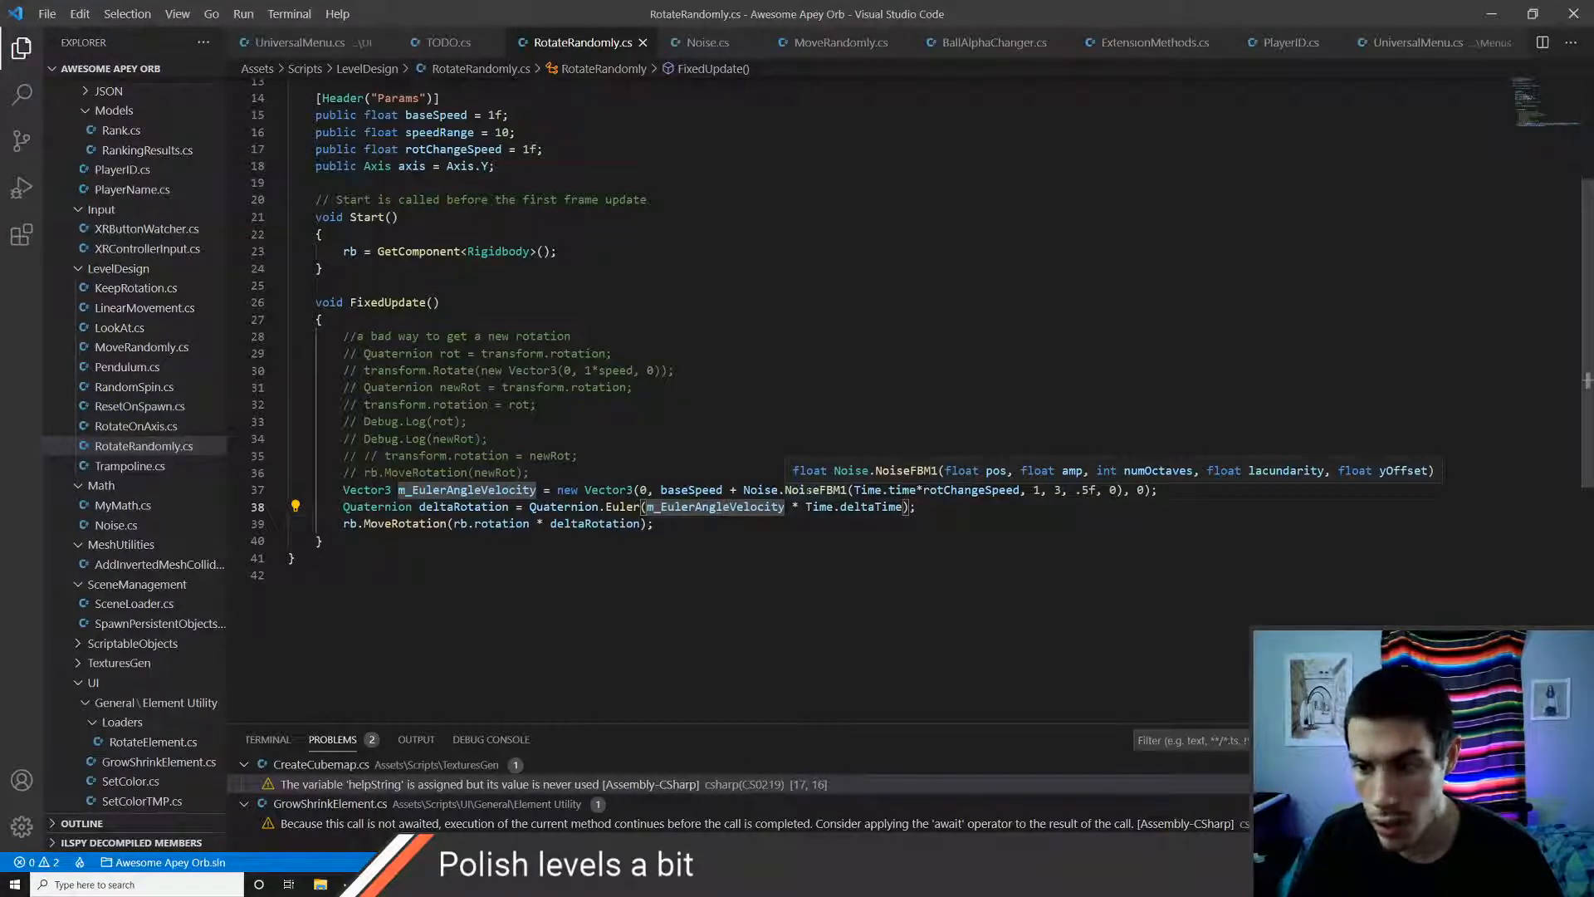
# - Back in Unity, try a Rotate Randomly Speed Range of 5000 on the running FinishLine, watch it from above and stop playing
pyautogui.hotkey('alt', 'Tab')
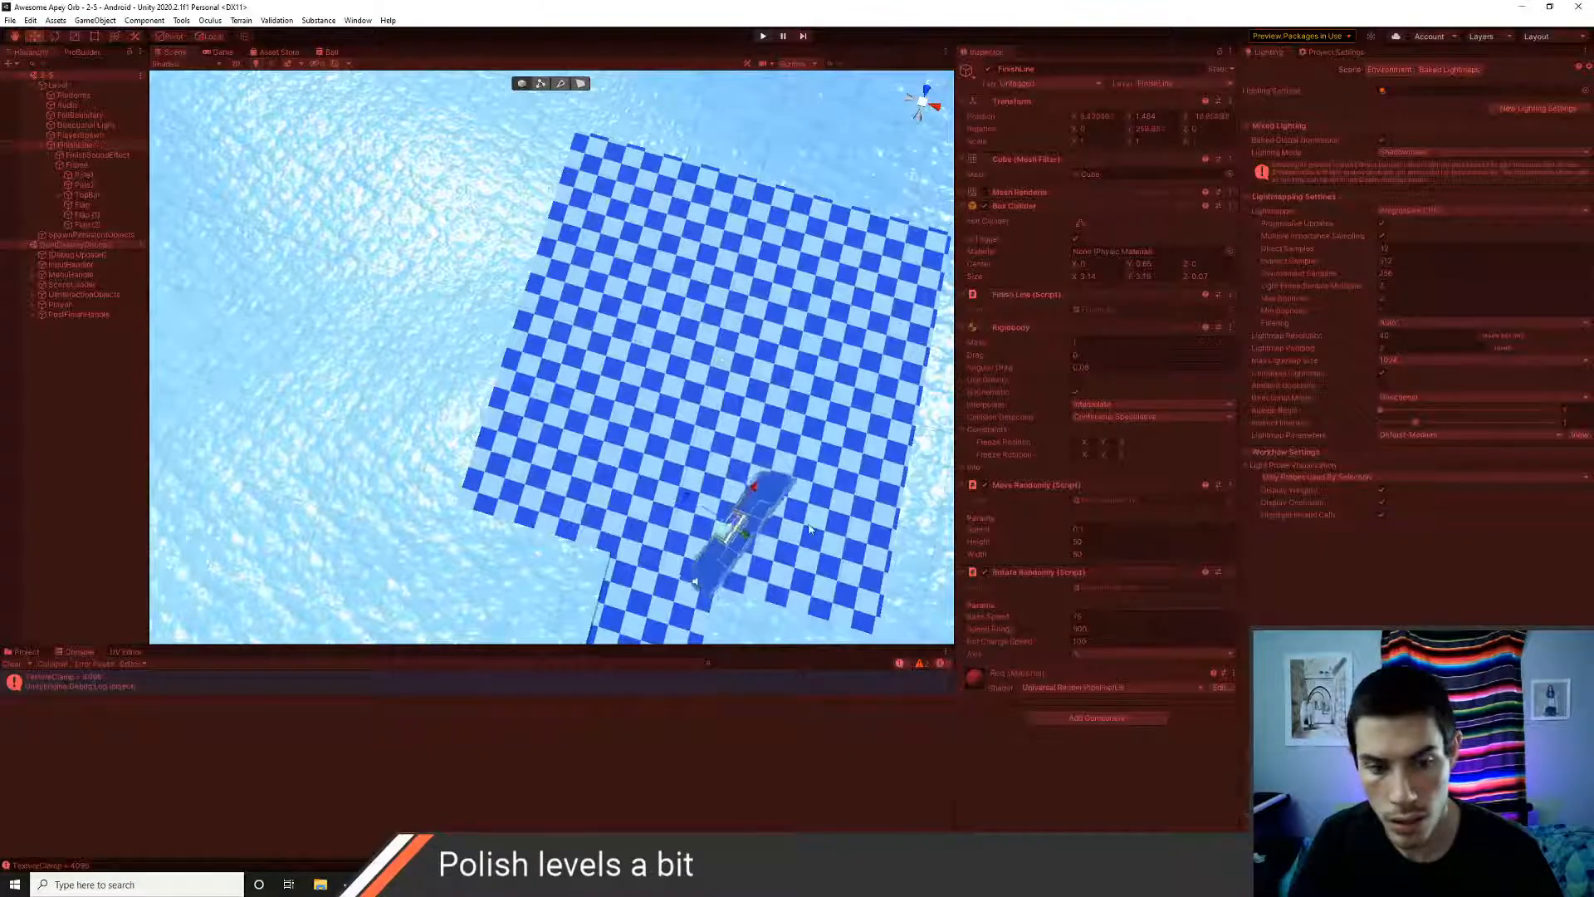
pyautogui.moveTo(814, 533); pyautogui.dragTo(738, 428, button='middle')
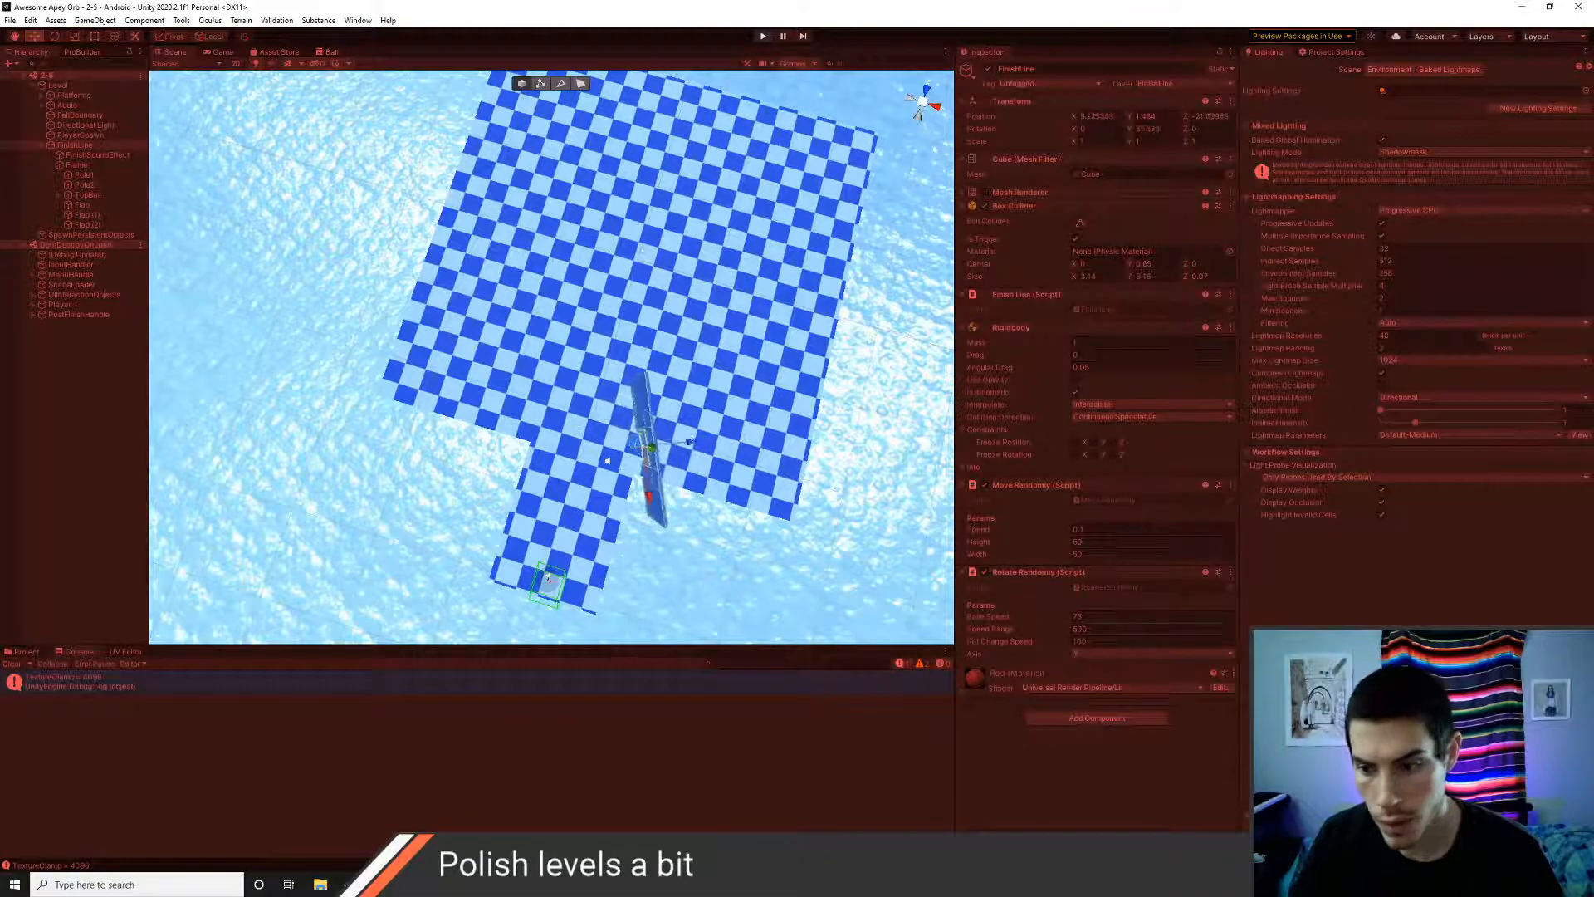
pyautogui.click(1152, 628)
pyautogui.write('5000')
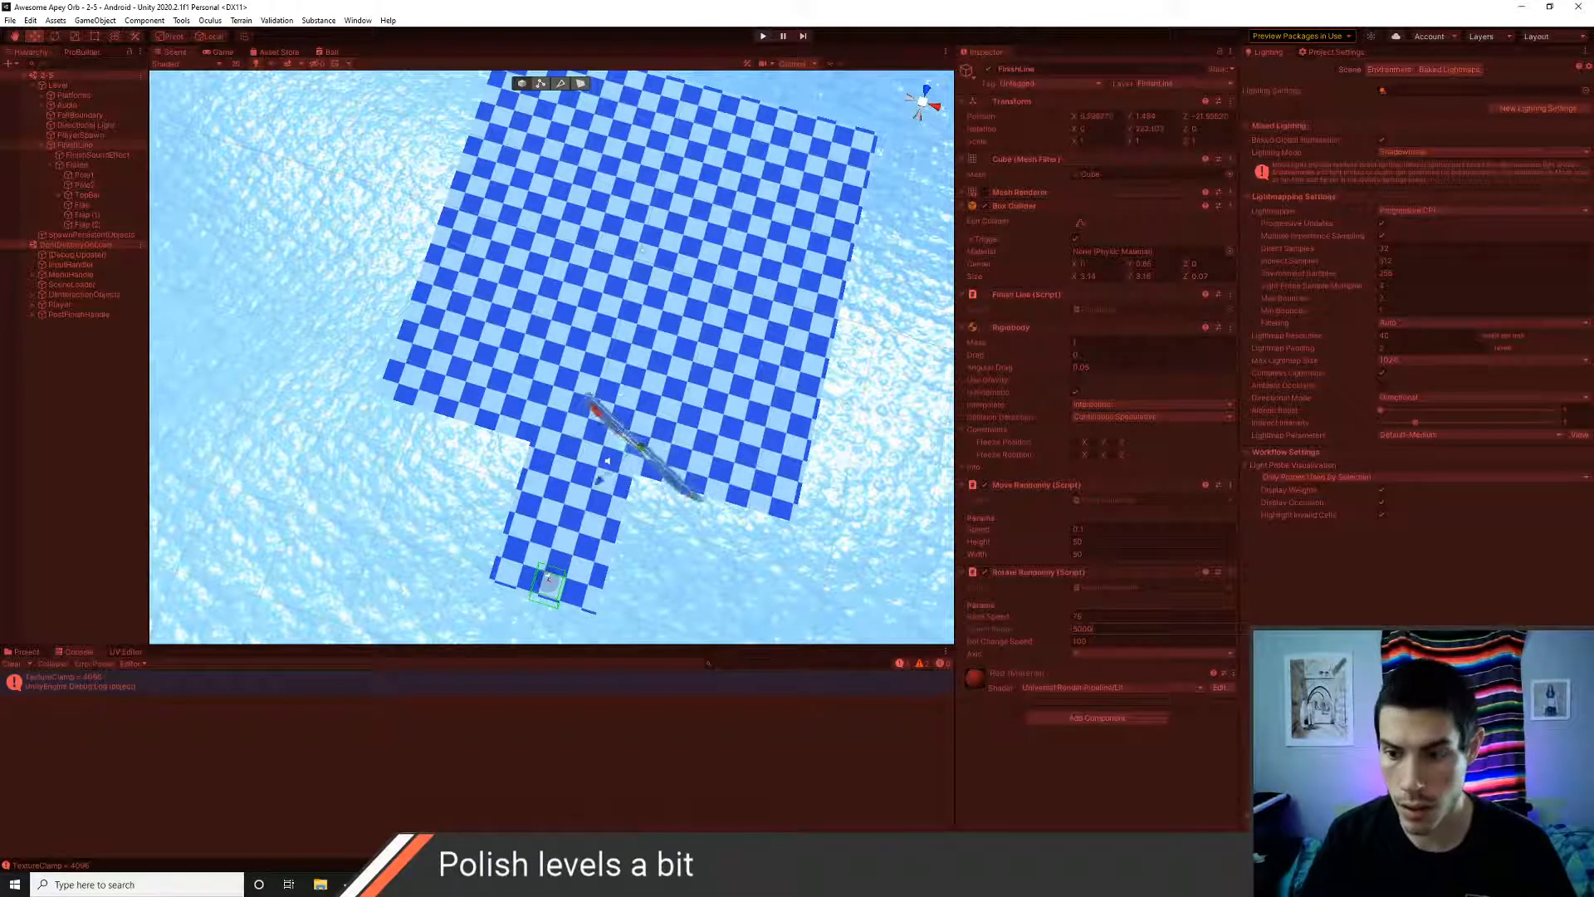
pyautogui.click(1152, 616)
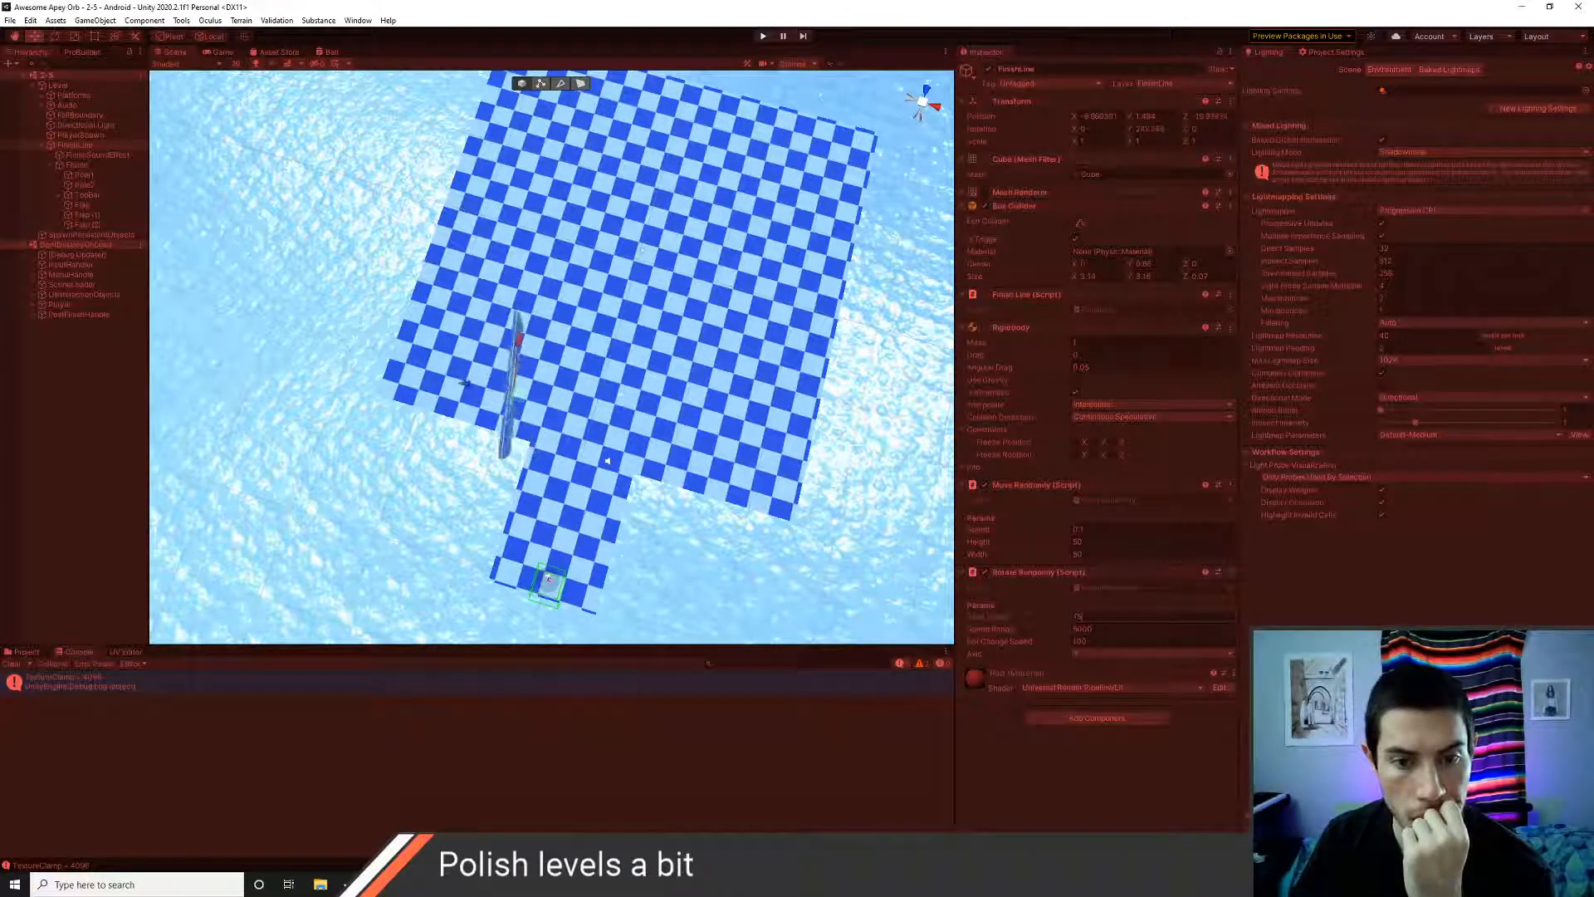
pyautogui.hotkey('ctrl', 'p')
# - In RotateRandomly.cs, replace NoiseFBM1 with Noise1D taking only Time.time*rotChangeSpeed, and save the script
pyautogui.hotkey('alt', 'Tab')
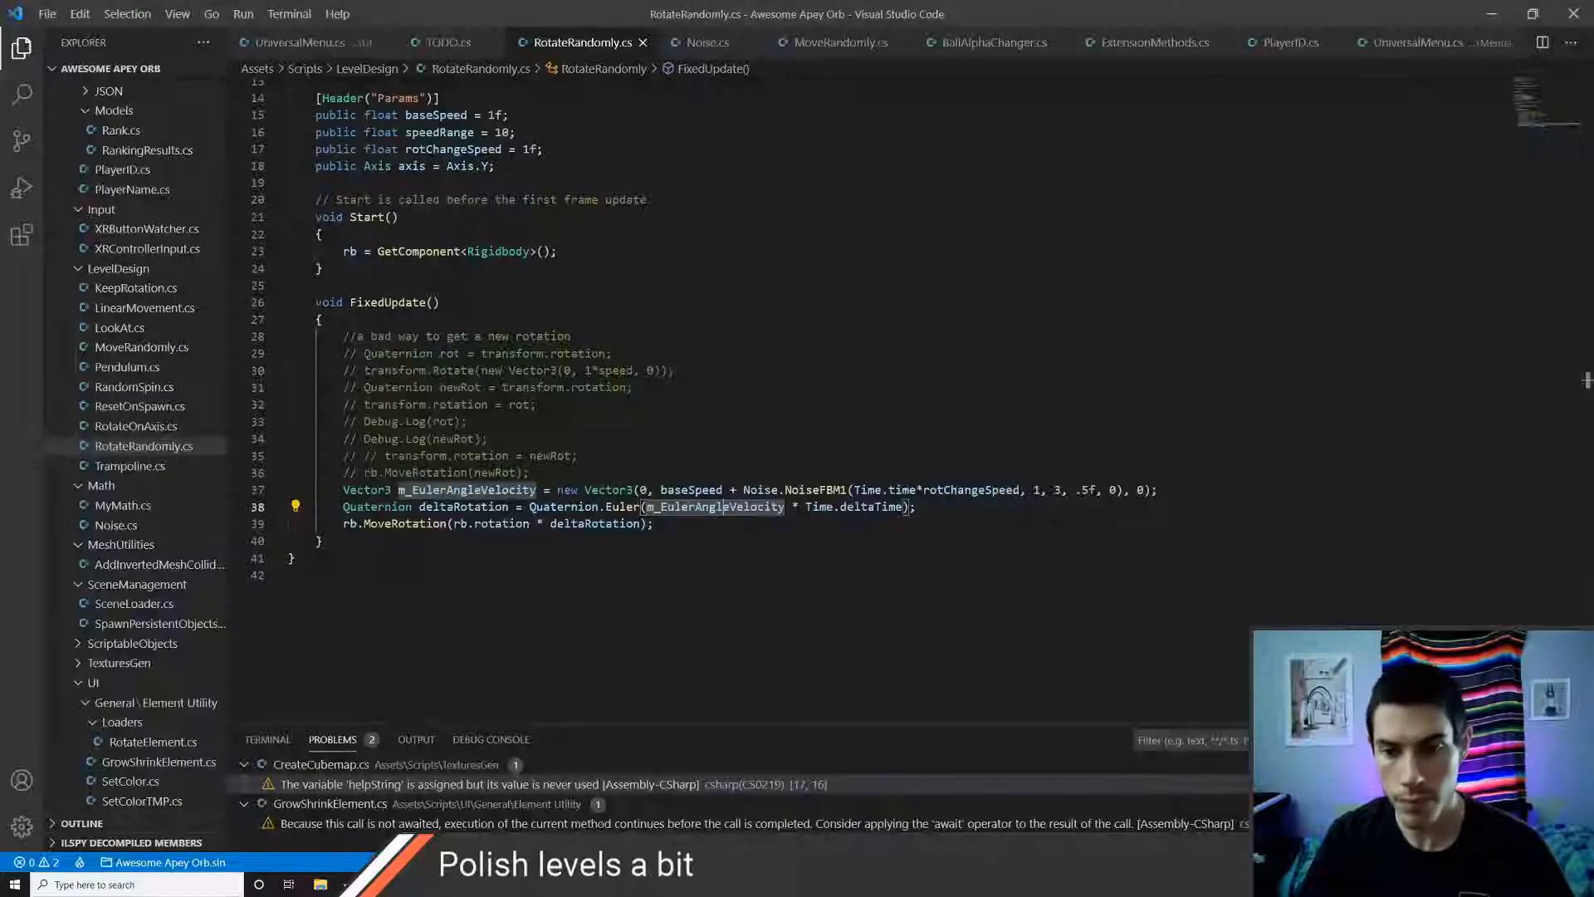
pyautogui.hotkey('ctrl', 'Right')
pyautogui.hotkey('ctrl', 'shift', 'Left')
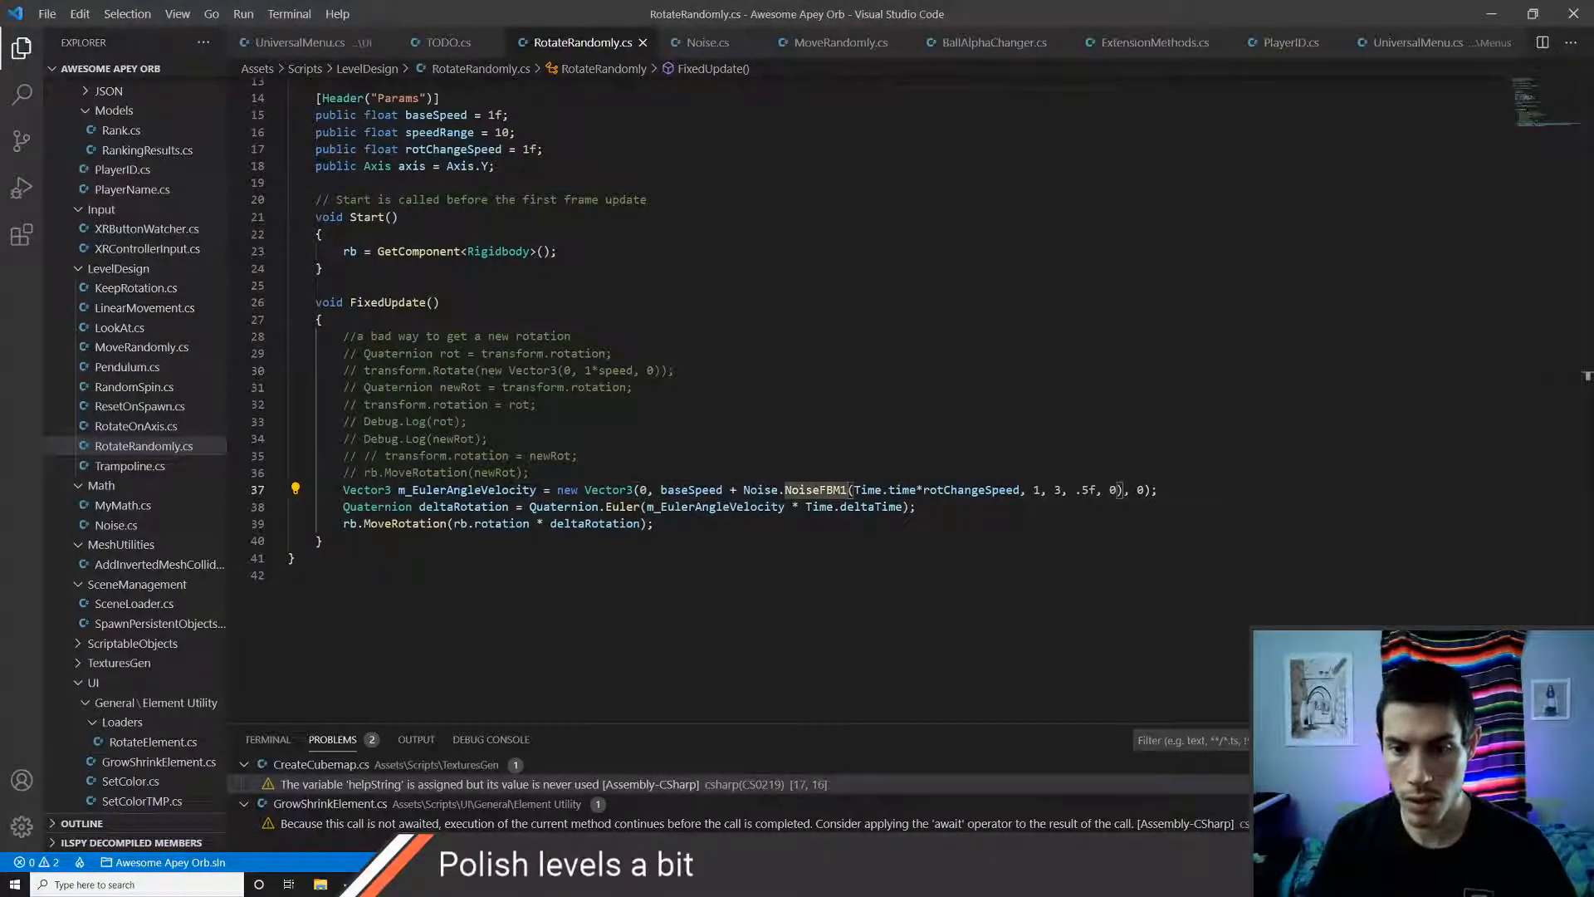
pyautogui.write('noise')
pyautogui.press('Tab')
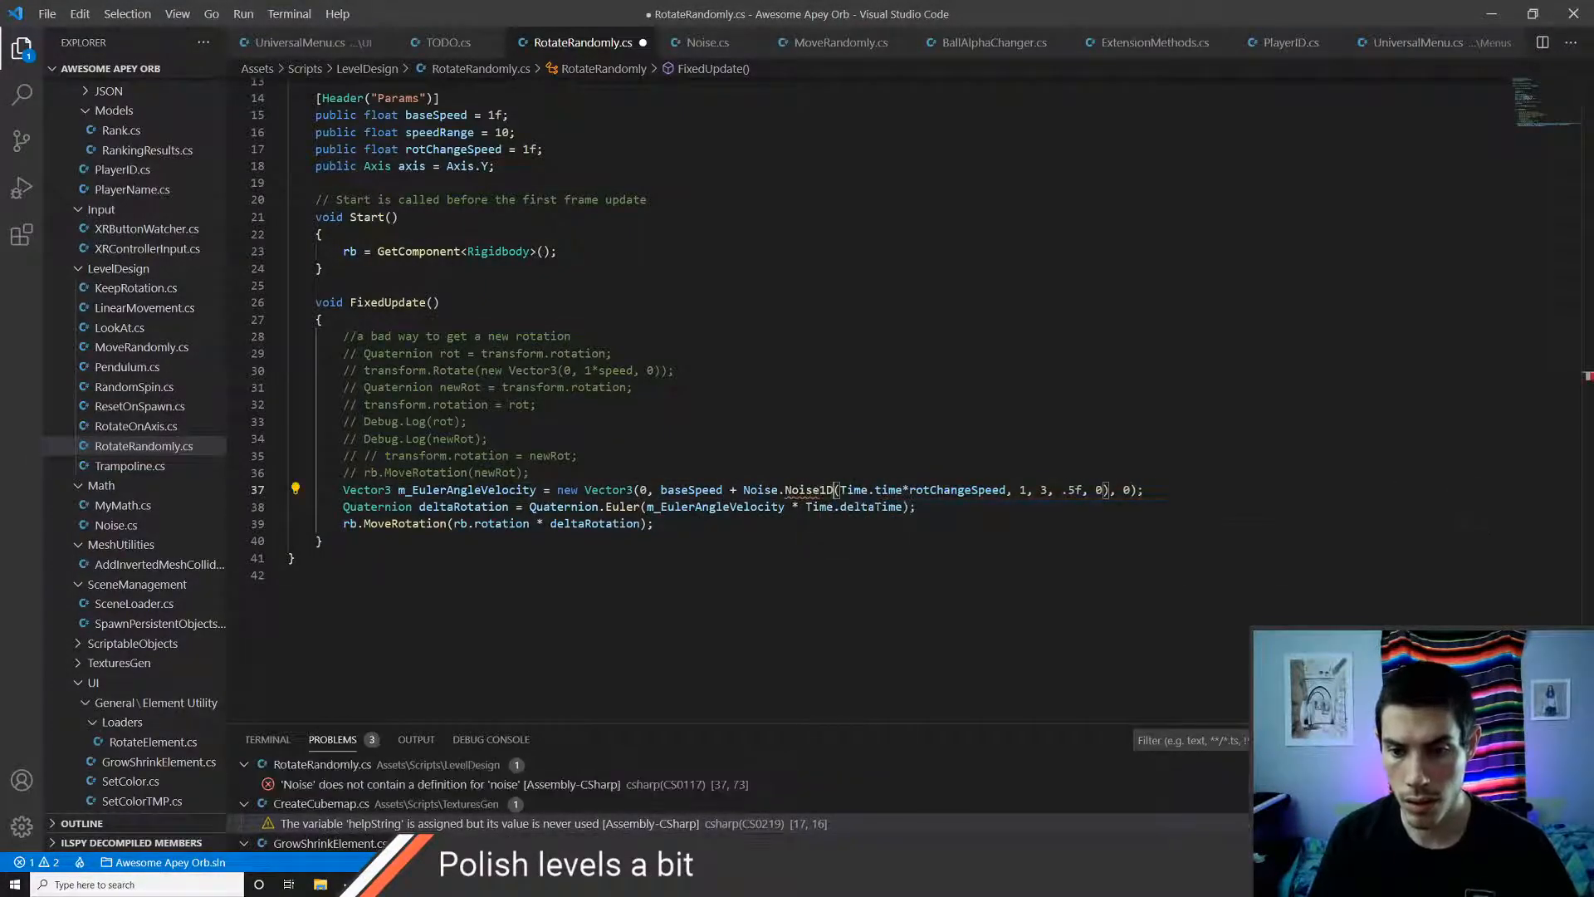
pyautogui.moveTo(1006, 489); pyautogui.dragTo(1052, 490)
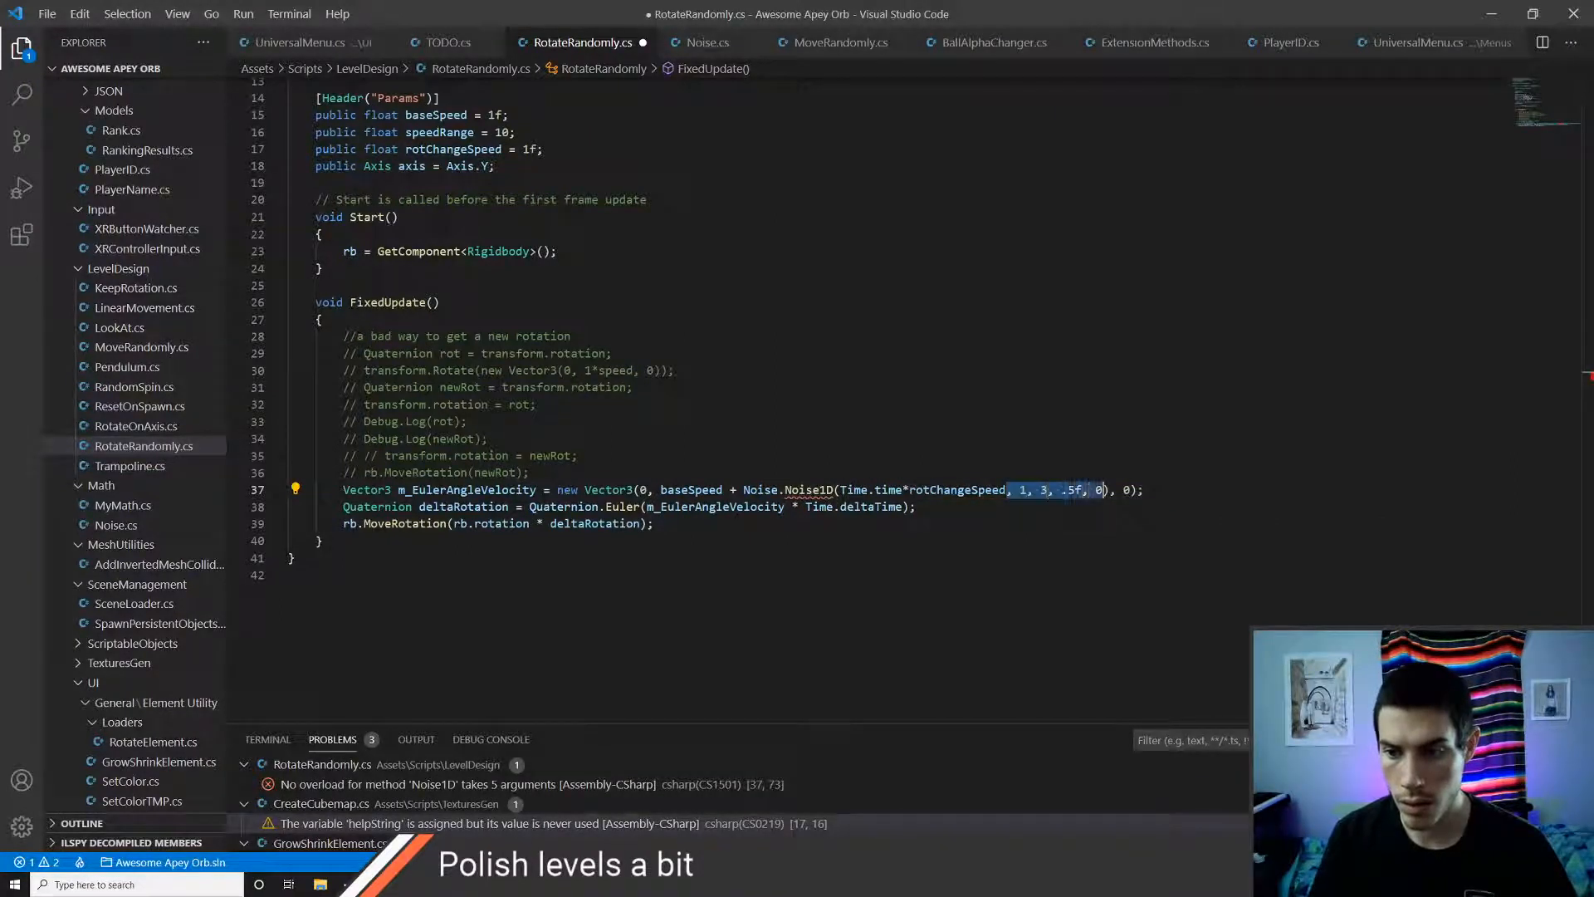
pyautogui.press('BackSpace')
pyautogui.hotkey('ctrl', 's')
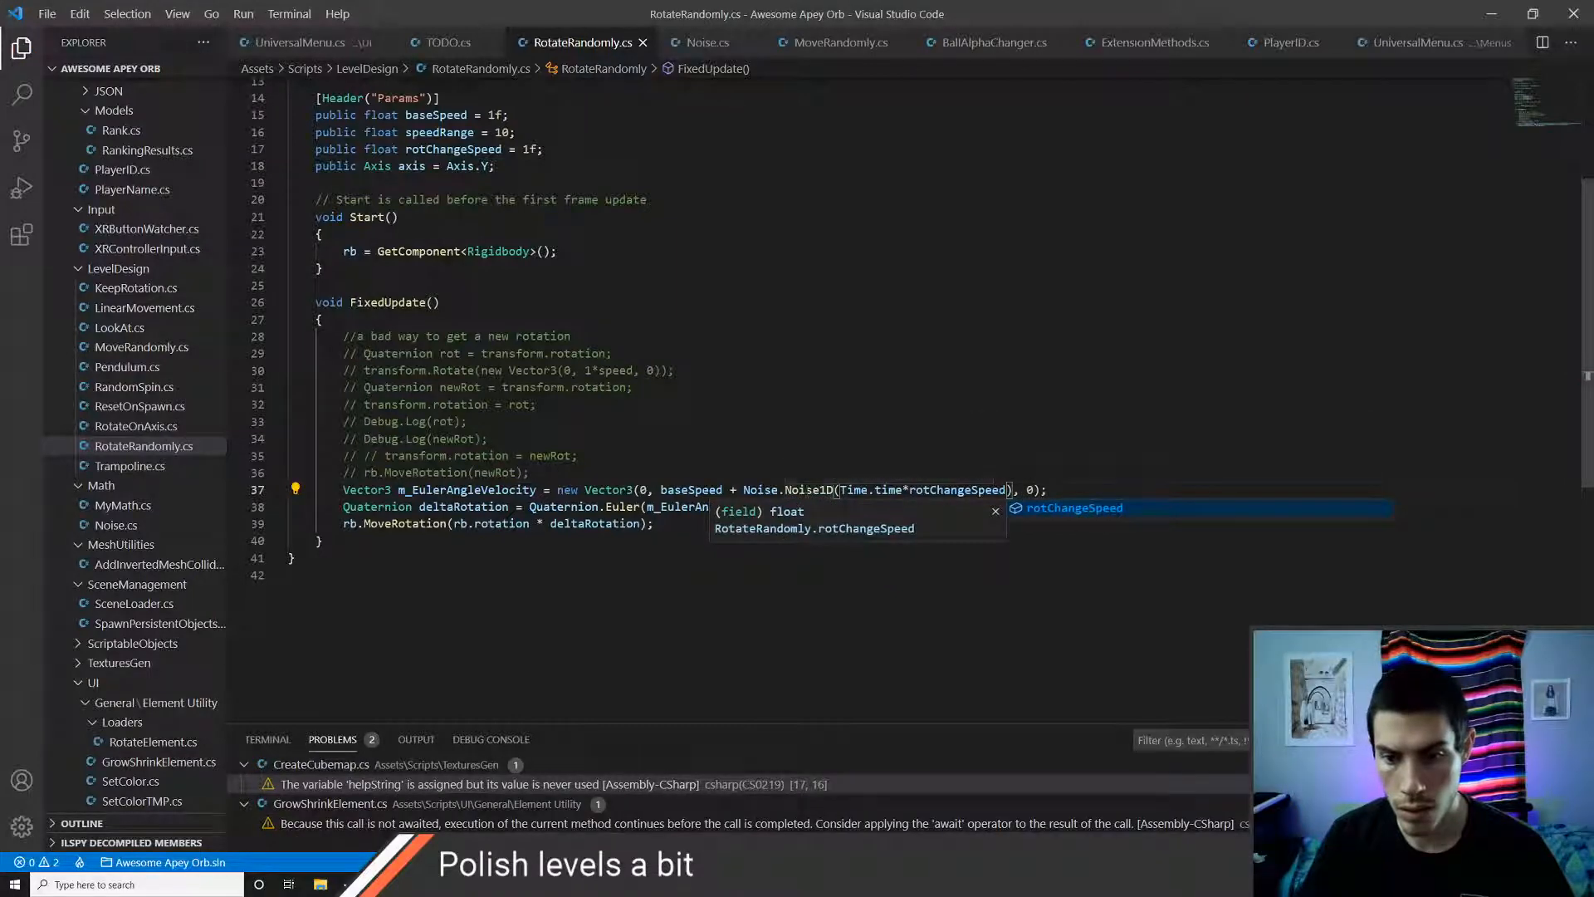
# - Switch to Unity, play the level and watch the finish line's rotation from above in the Scene view
pyautogui.hotkey('alt', 'Tab')
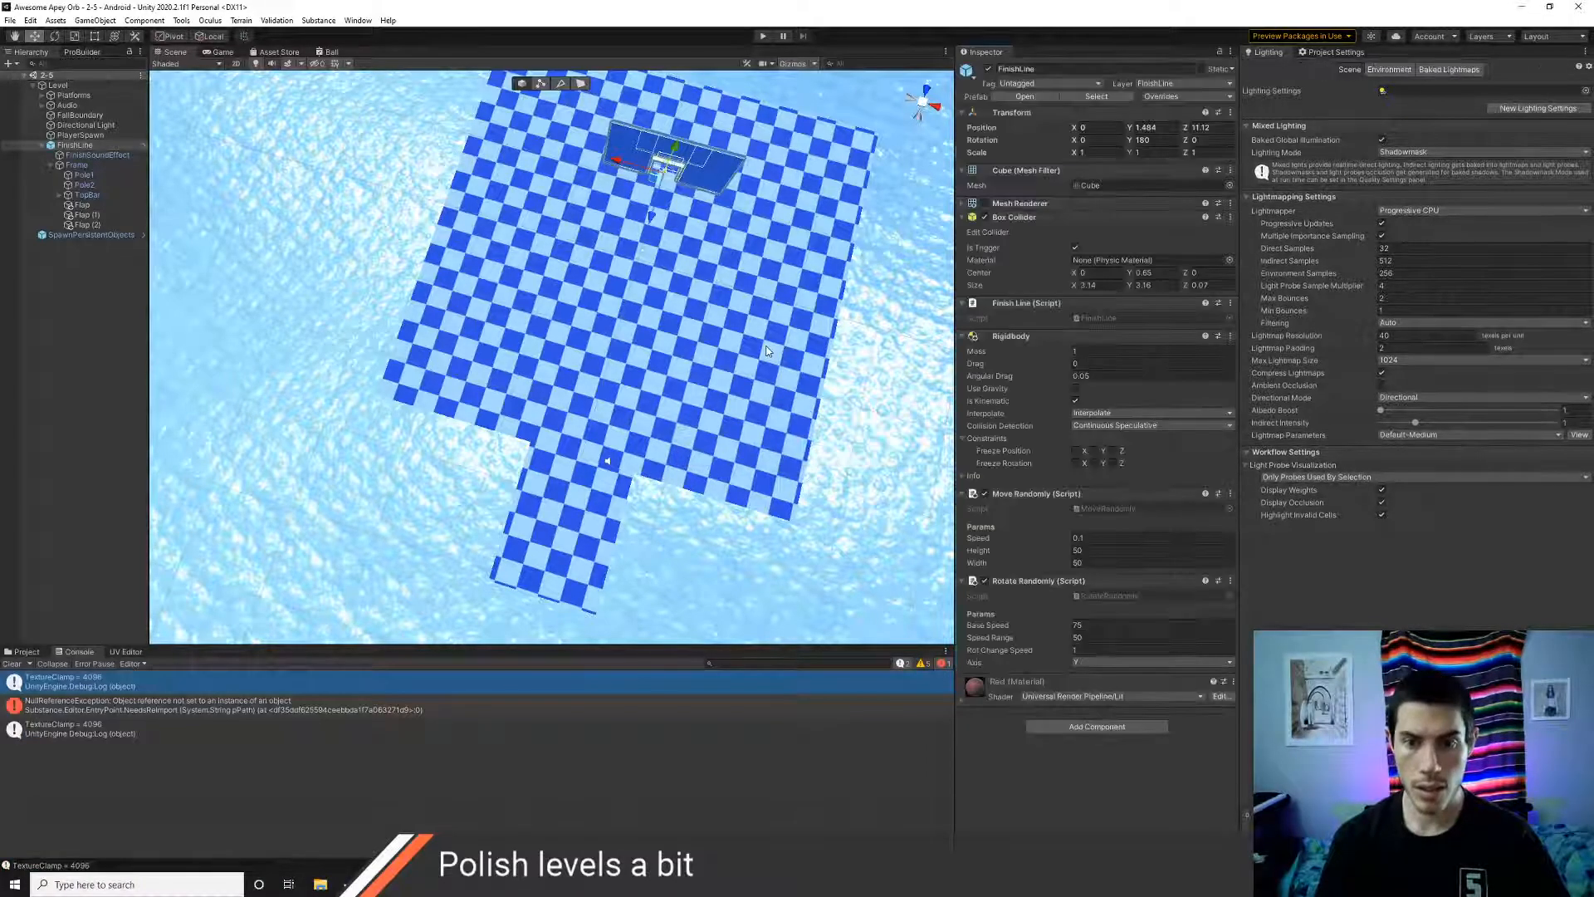
pyautogui.hotkey('ctrl', 'p')
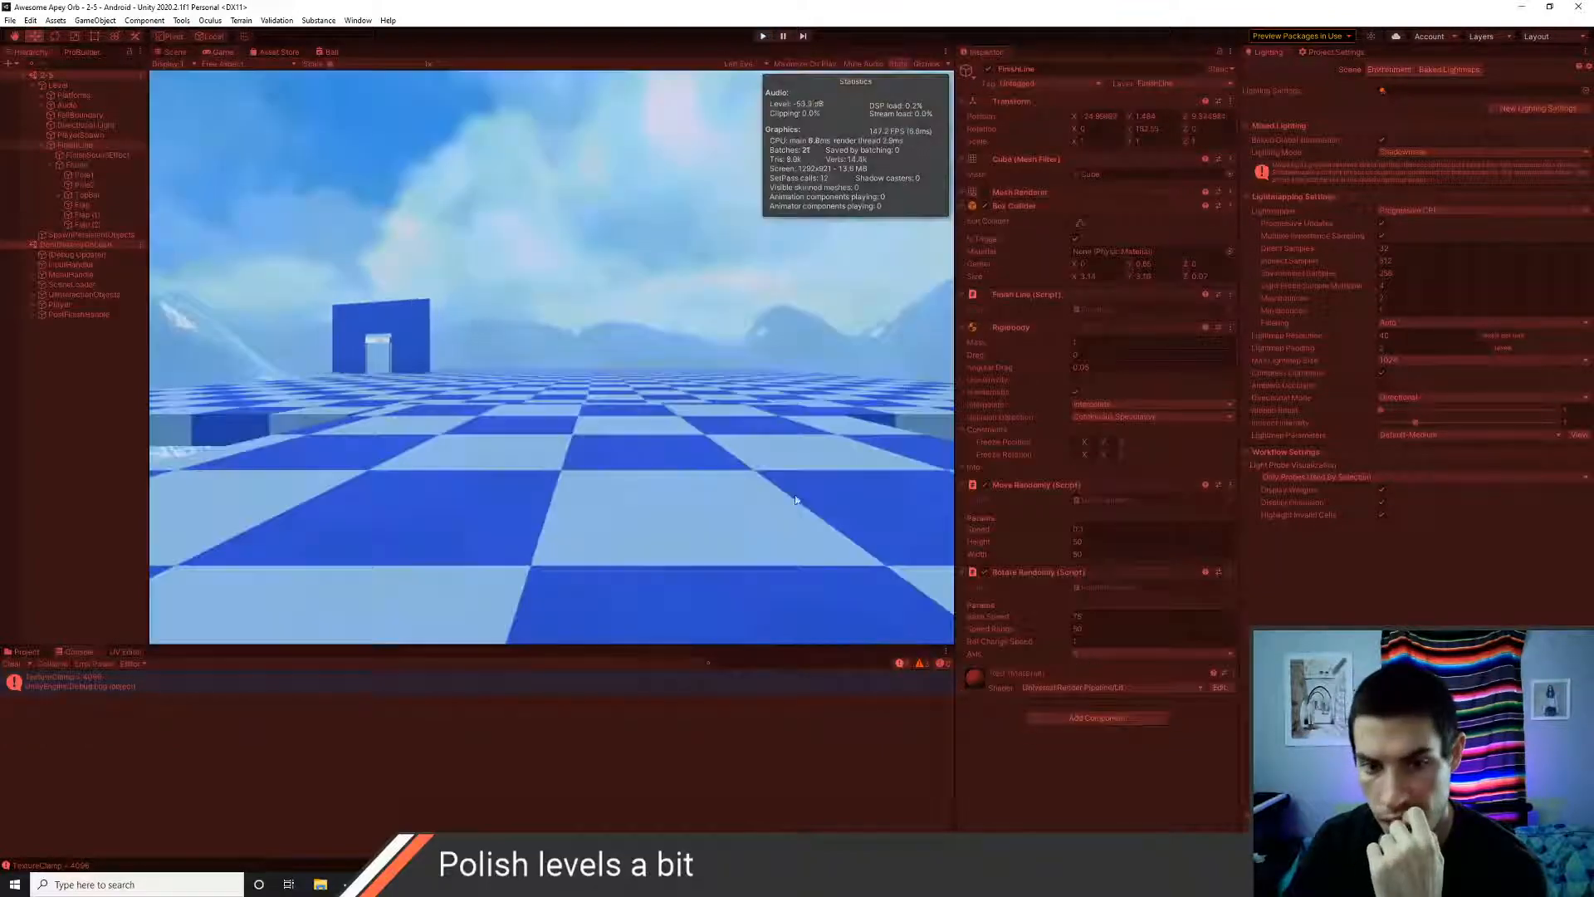
pyautogui.click(172, 53)
pyautogui.moveTo(651, 357); pyautogui.dragTo(625, 445, button='middle')
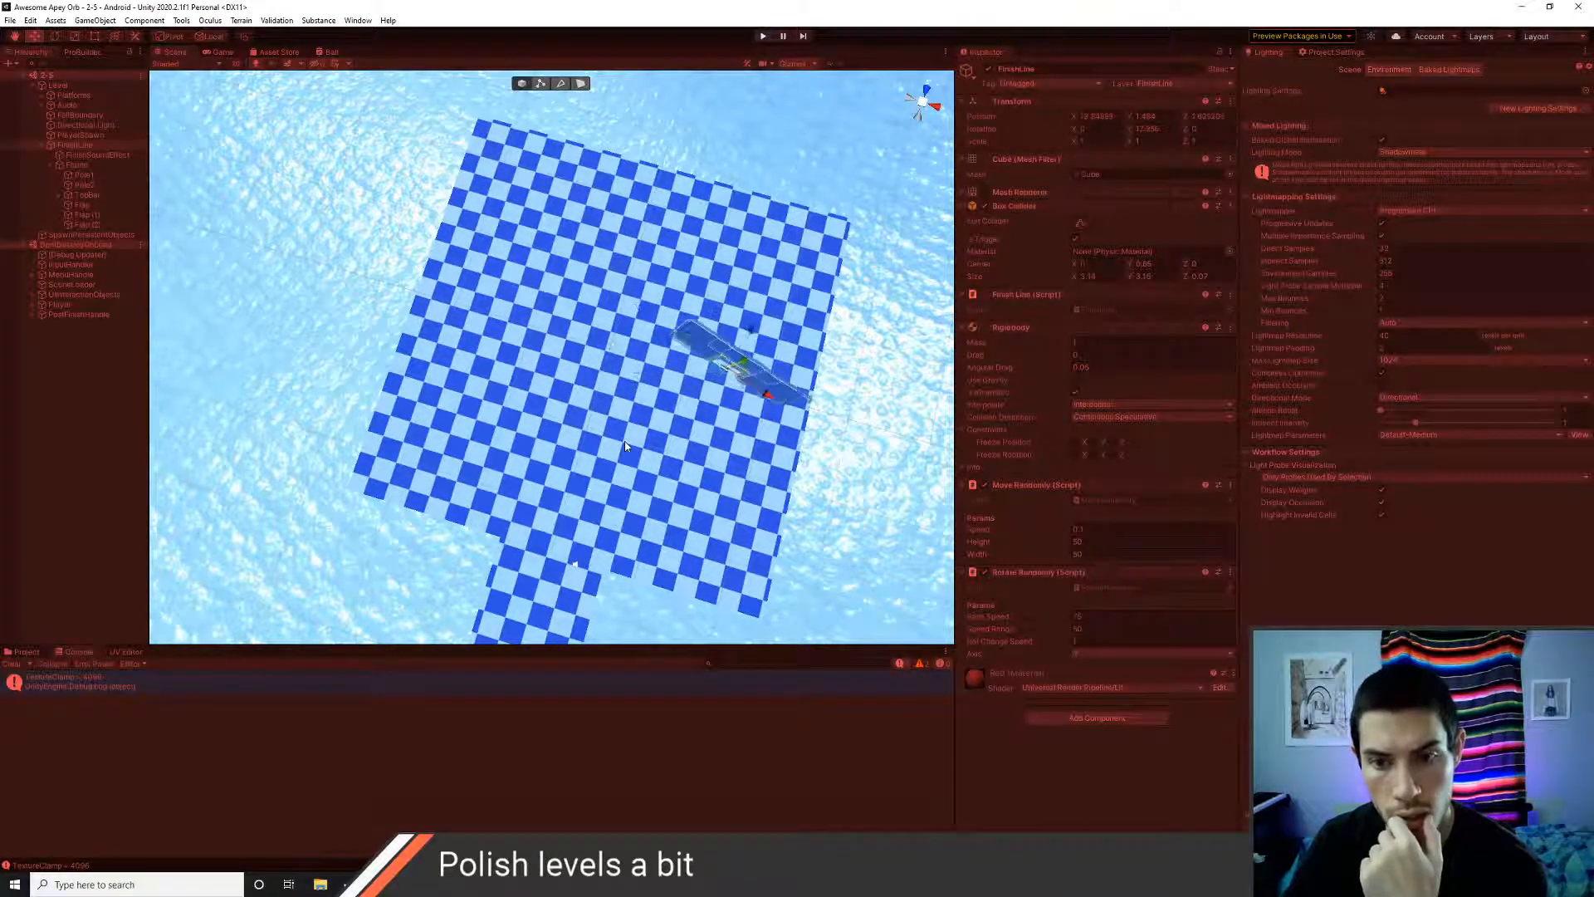
# - In the code editor, check how MoveRandomly.cs uses noise and examine the noise functions in Noise.cs
pyautogui.hotkey('alt', 'Tab')
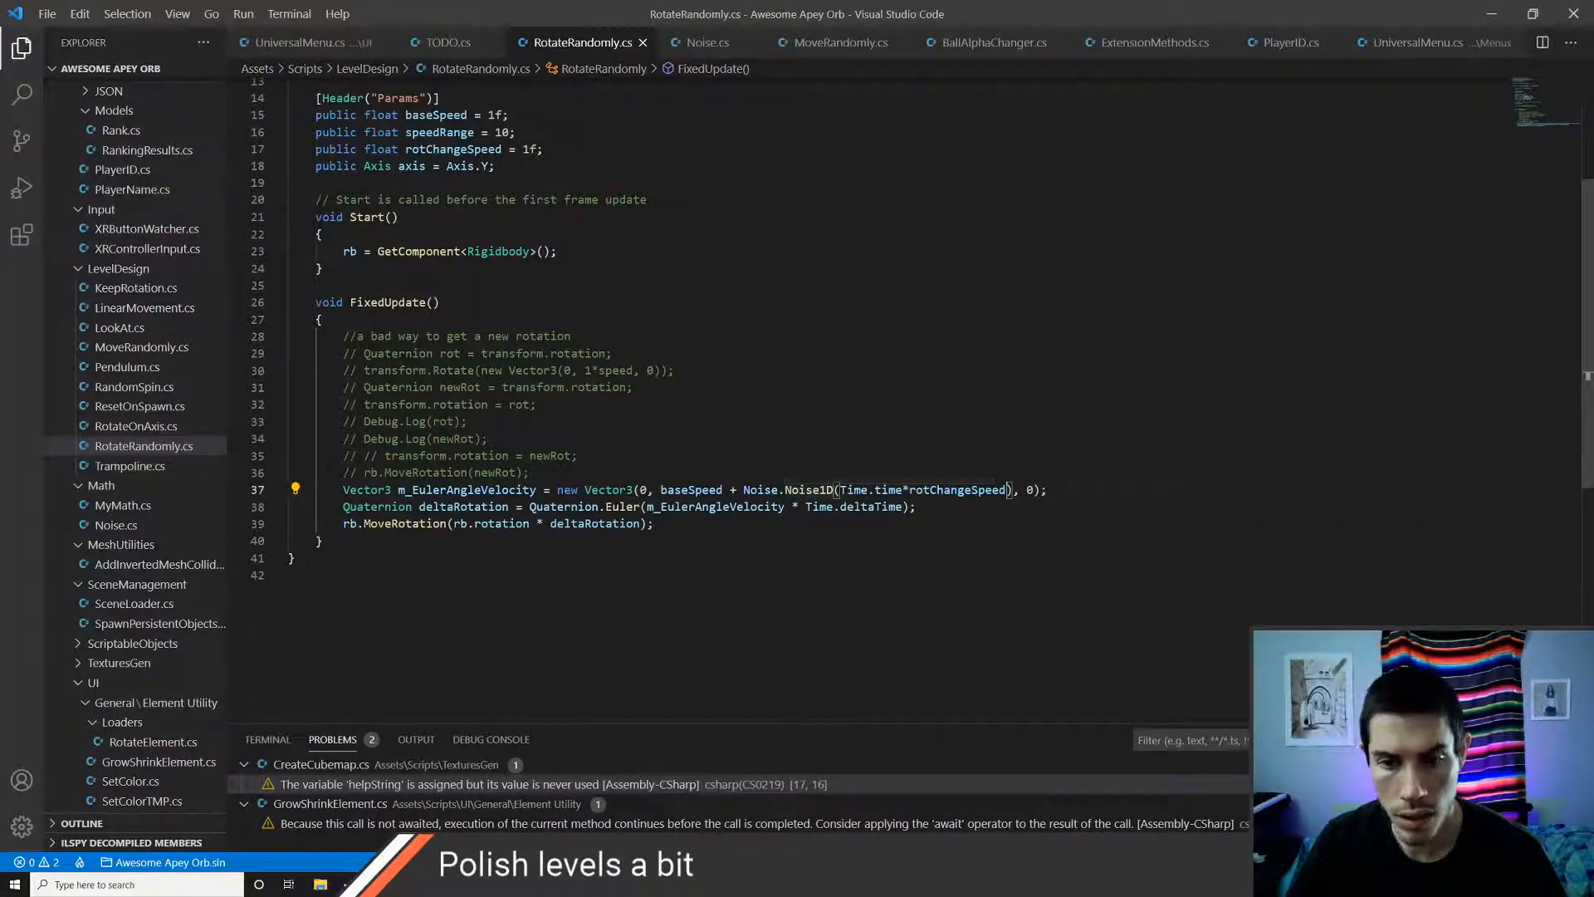
pyautogui.click(838, 42)
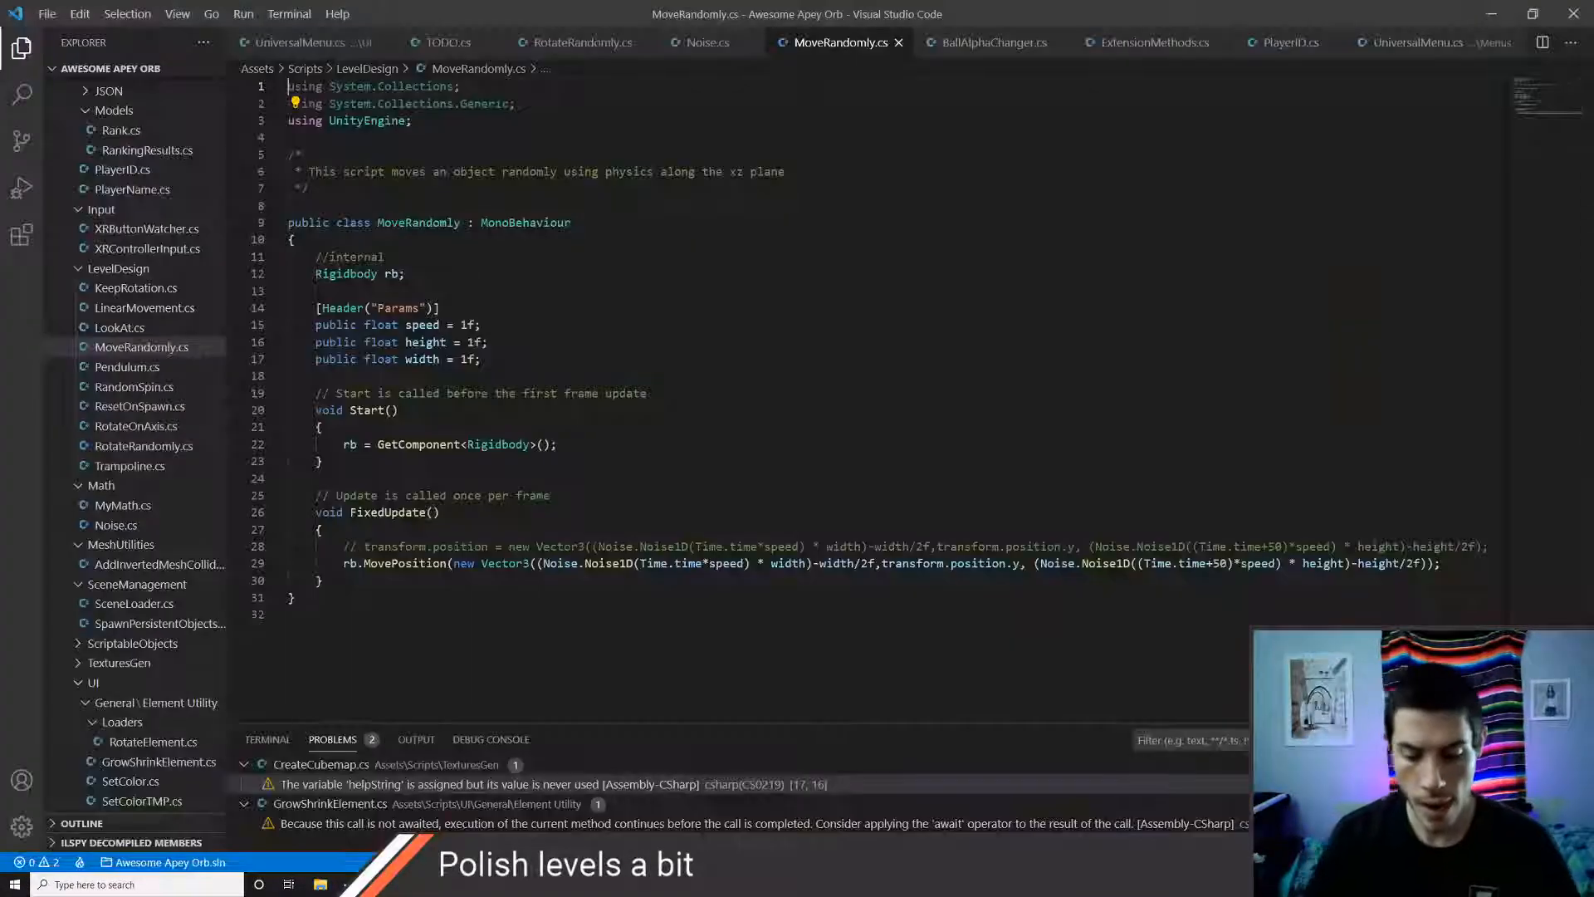
pyautogui.hotkey('ctrl', 'p')
pyautogui.write('noise')
pyautogui.press('Return')
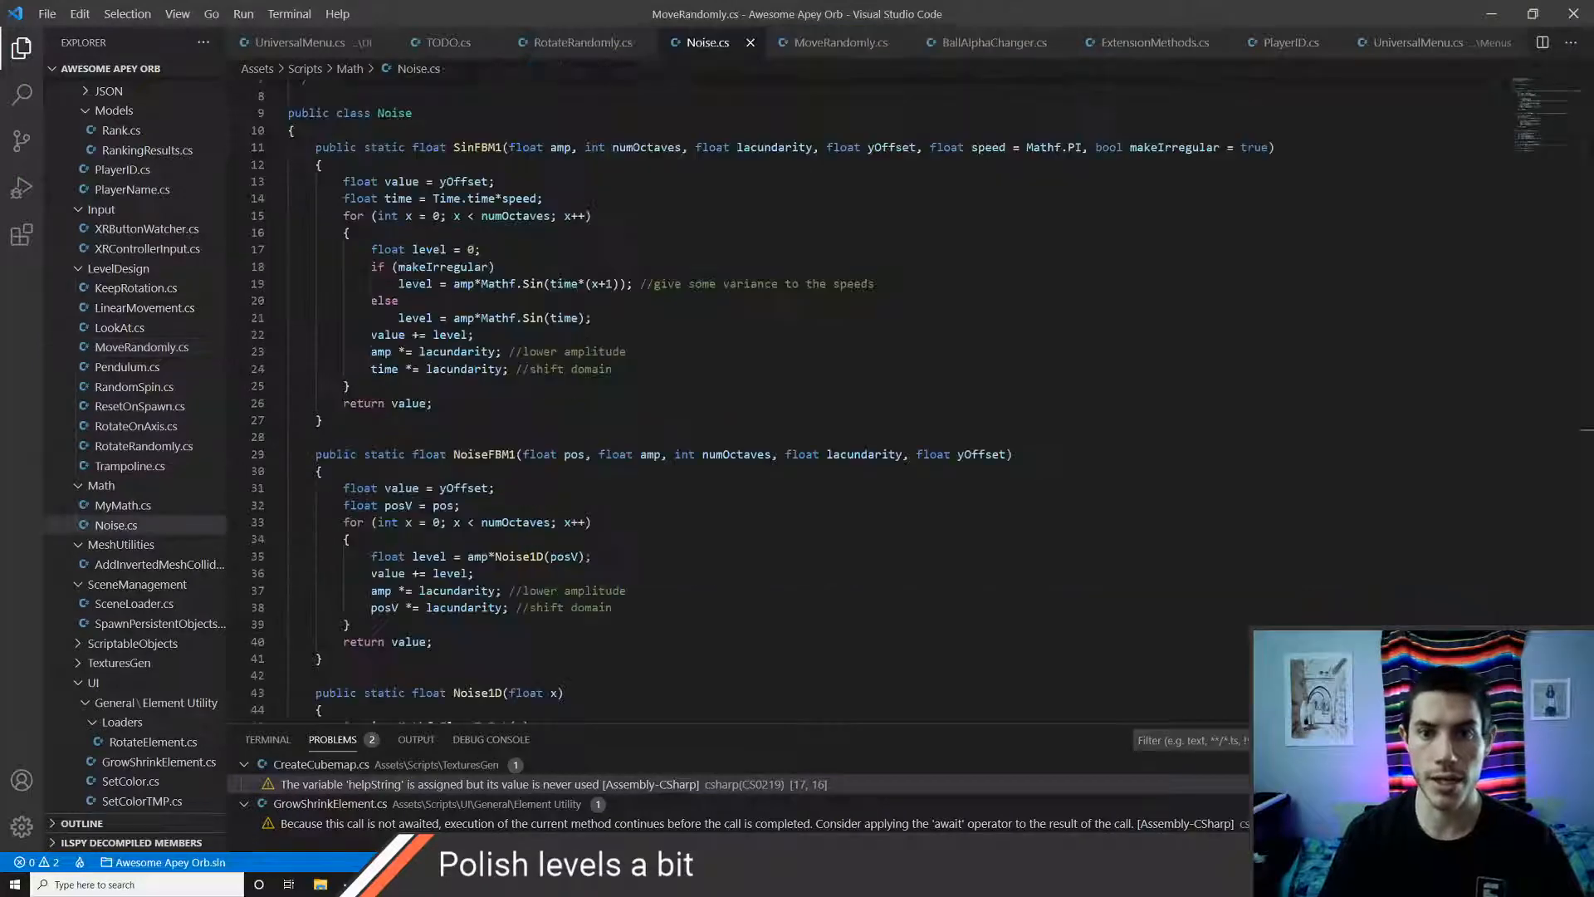
pyautogui.scroll(-1, 560, 282)
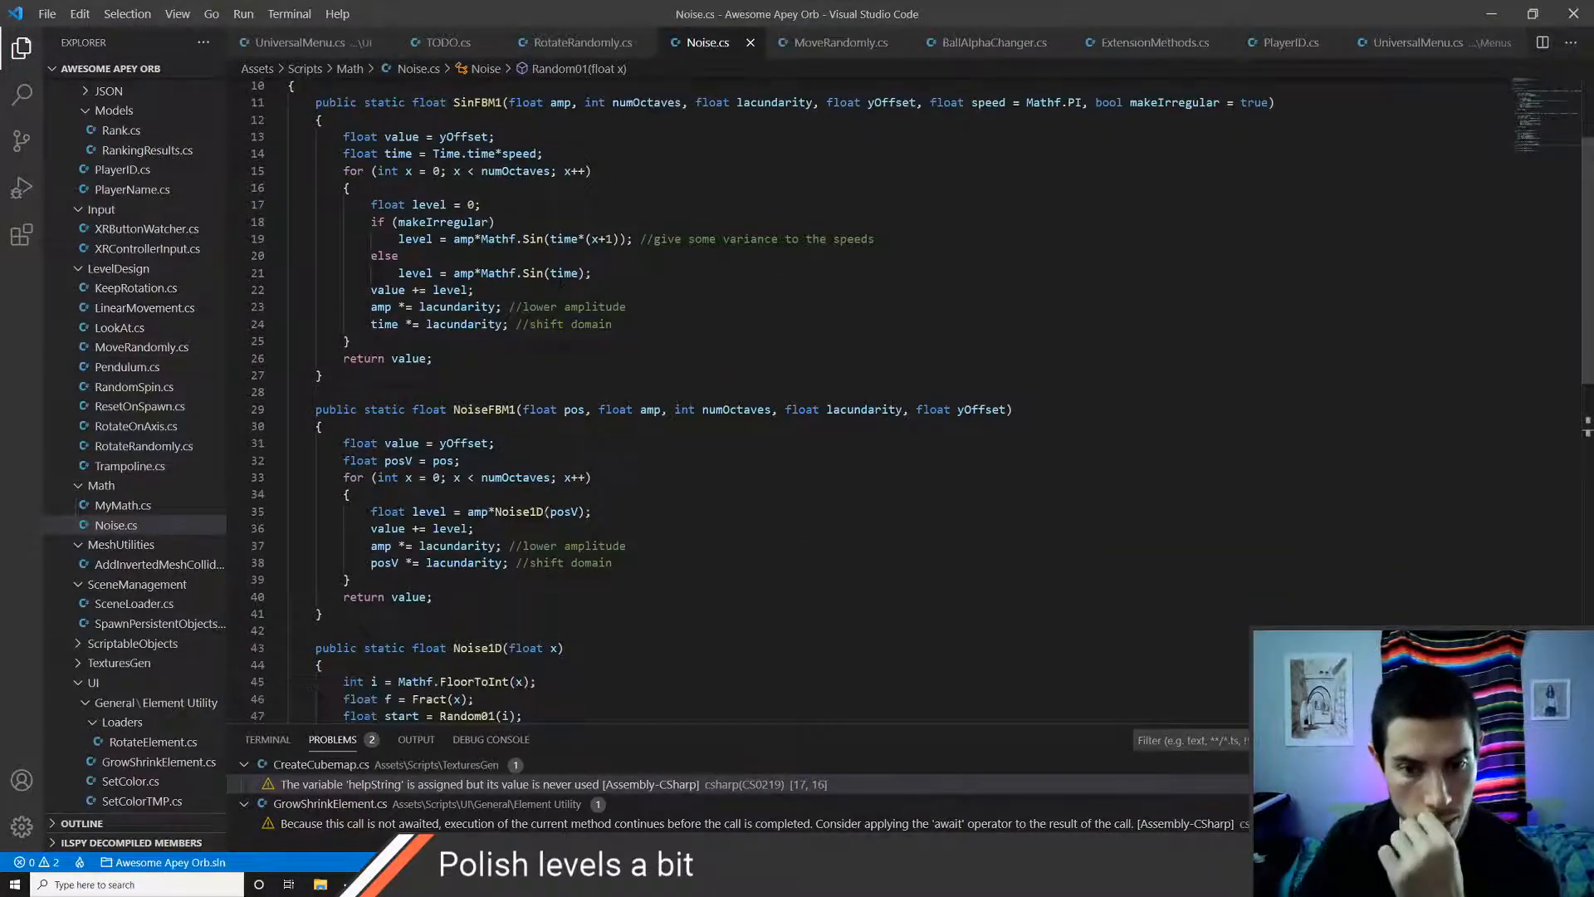
pyautogui.scroll(-2, 747, 399)
pyautogui.scroll(4, 748, 398)
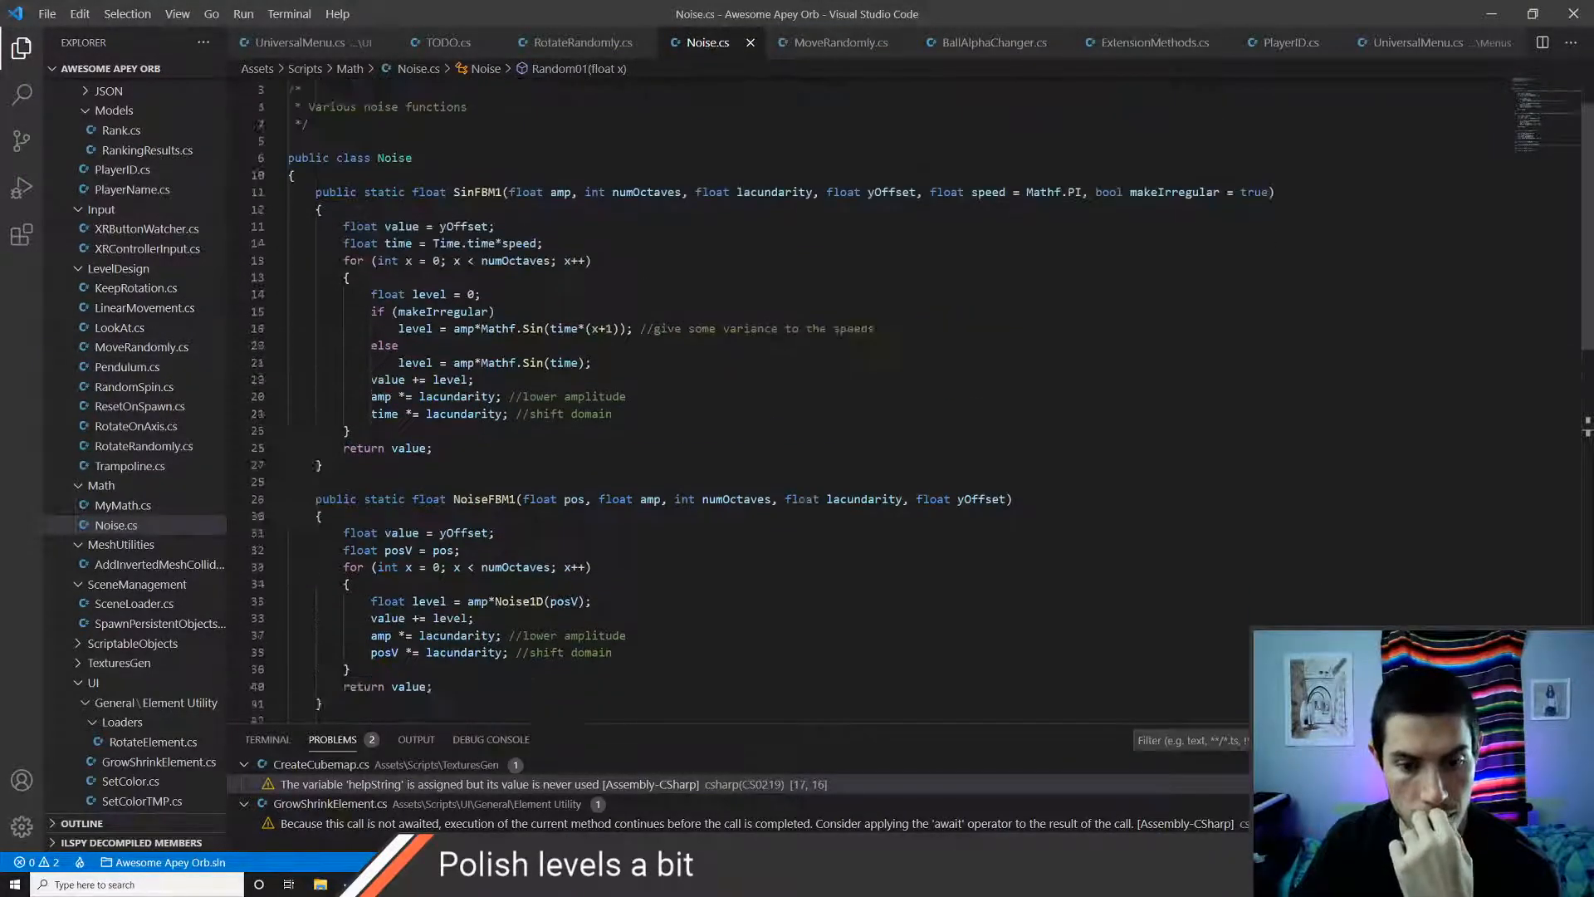
pyautogui.scroll(-5, 747, 398)
pyautogui.scroll(-4, 748, 398)
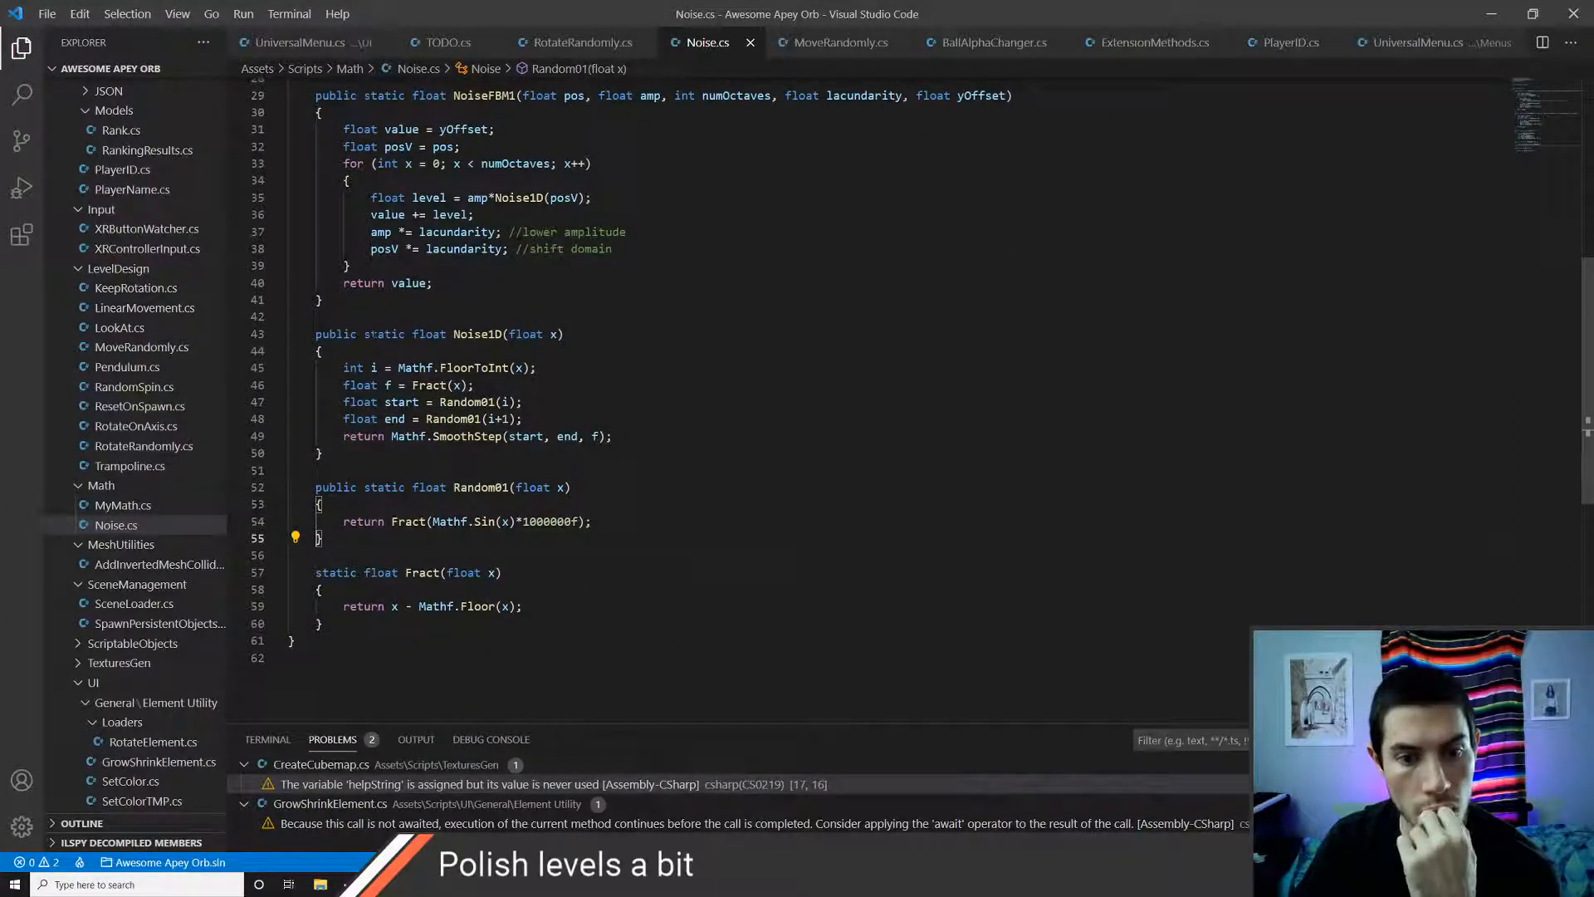
# - Add the comment "//range 0-1" above the Noise1D function in Noise.cs and save the file
pyautogui.click(379, 318)
pyautogui.press('Return')
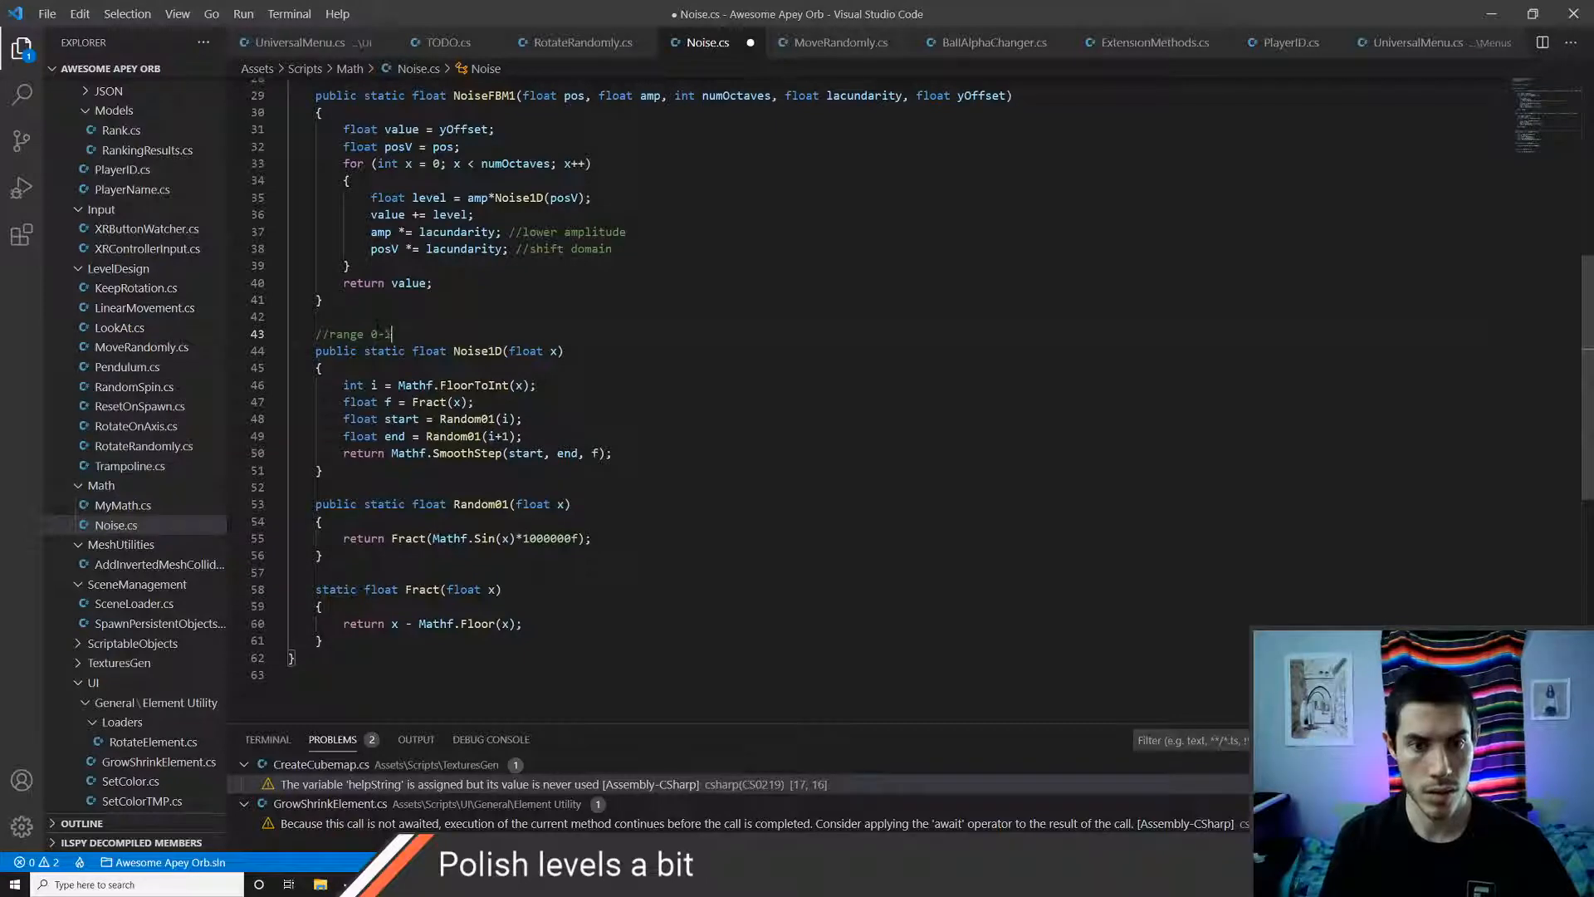
pyautogui.hotkey('ctrl', 's')
# - Return to Unity, clear the console errors and stop playing the level
pyautogui.hotkey('alt', 'Tab')
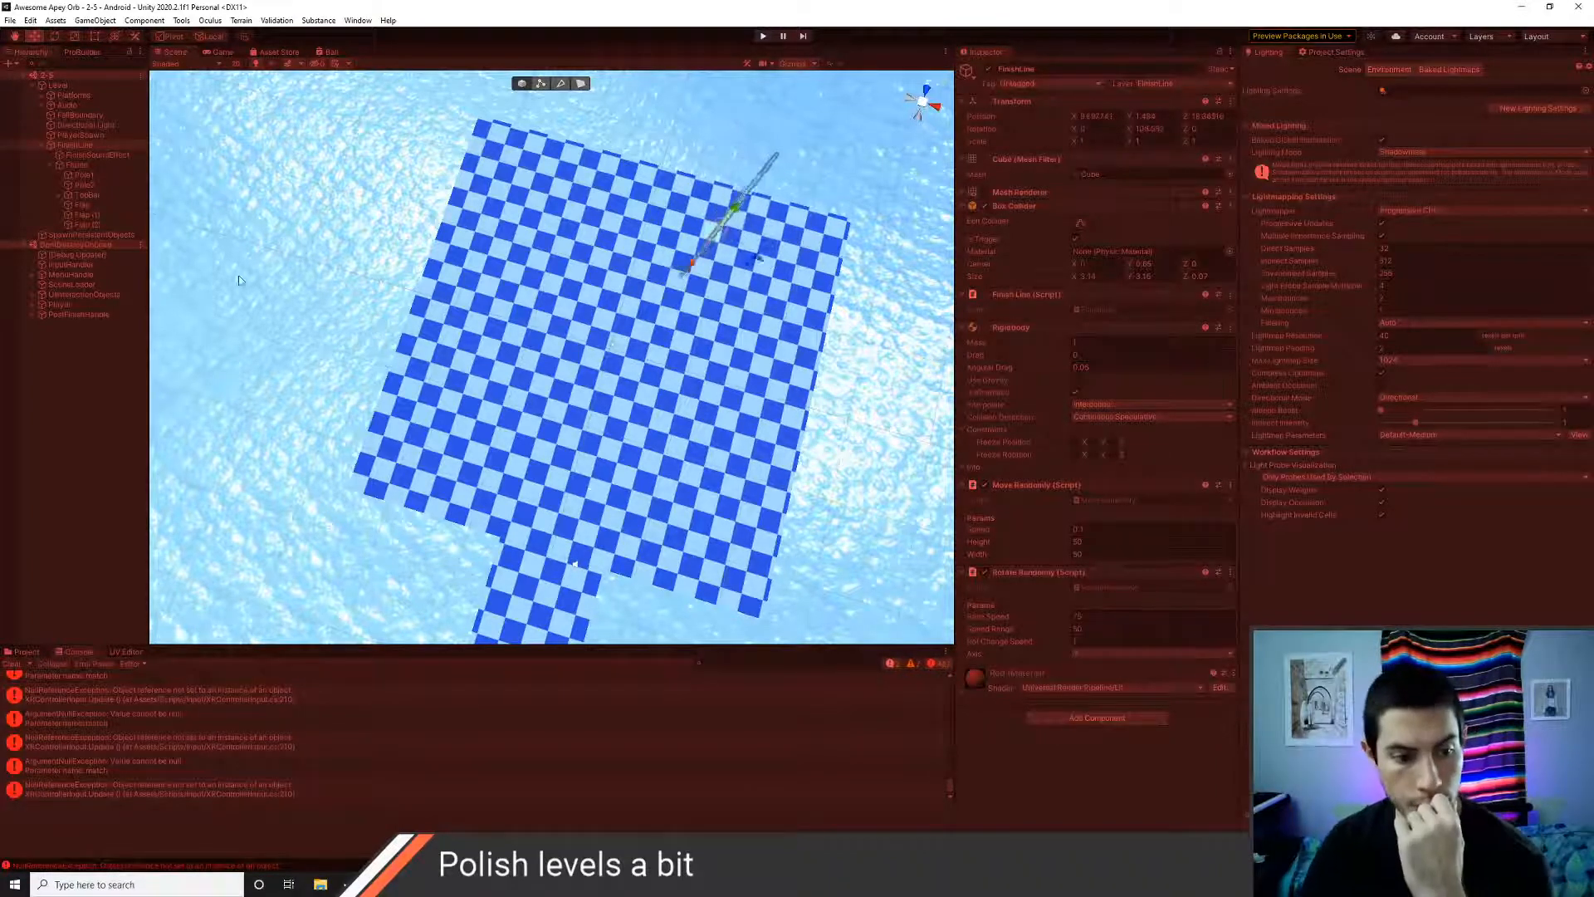
pyautogui.click(12, 666)
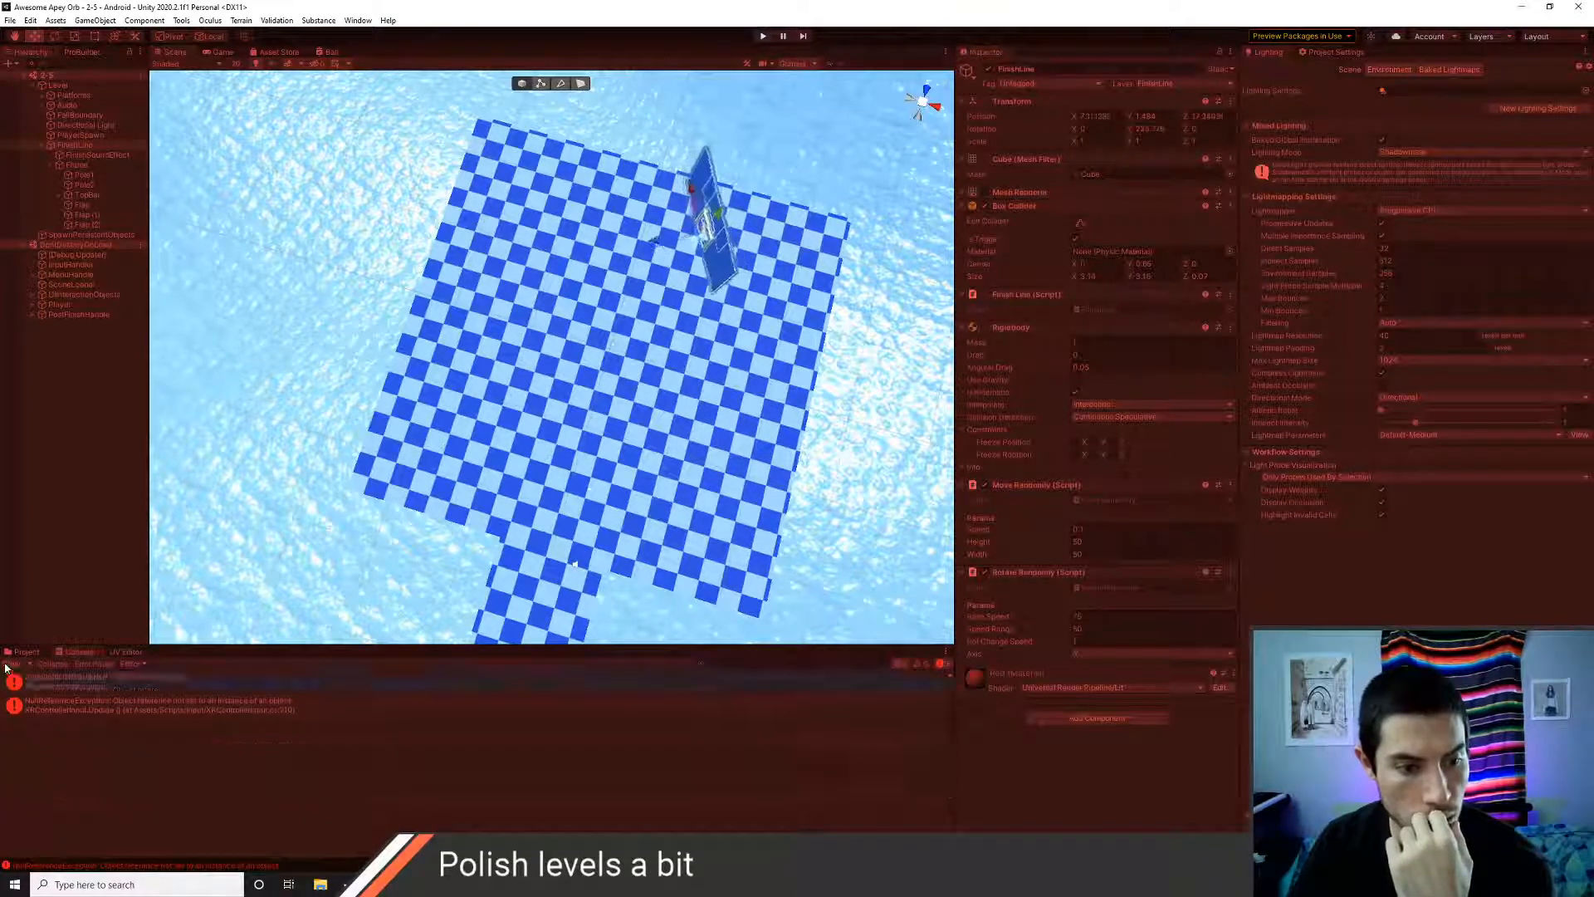
pyautogui.click(13, 666)
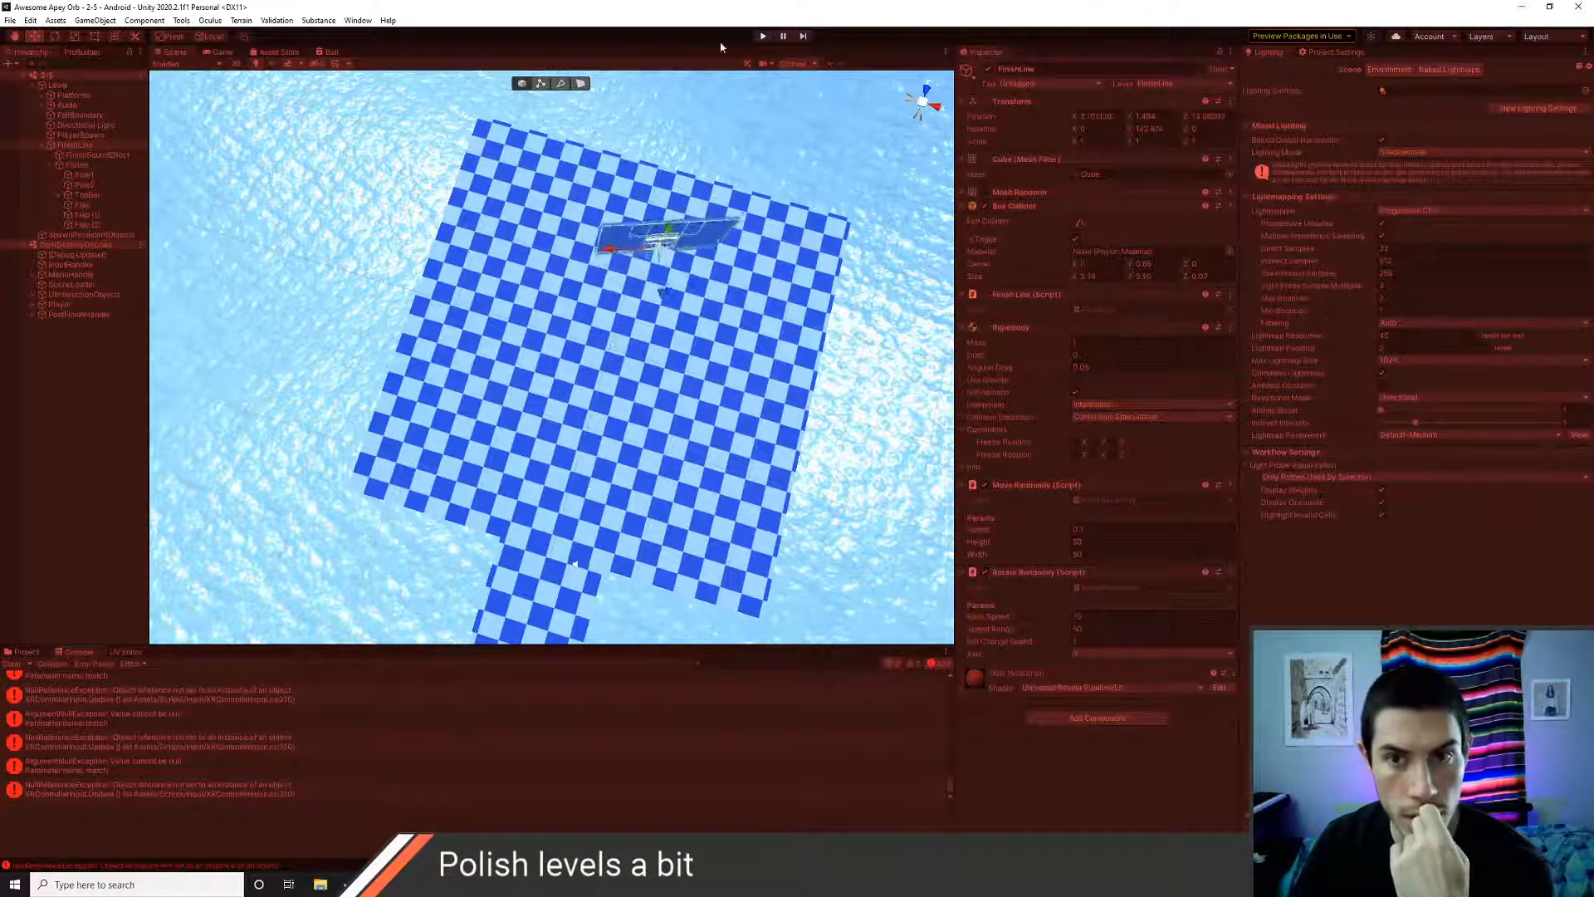
pyautogui.click(762, 37)
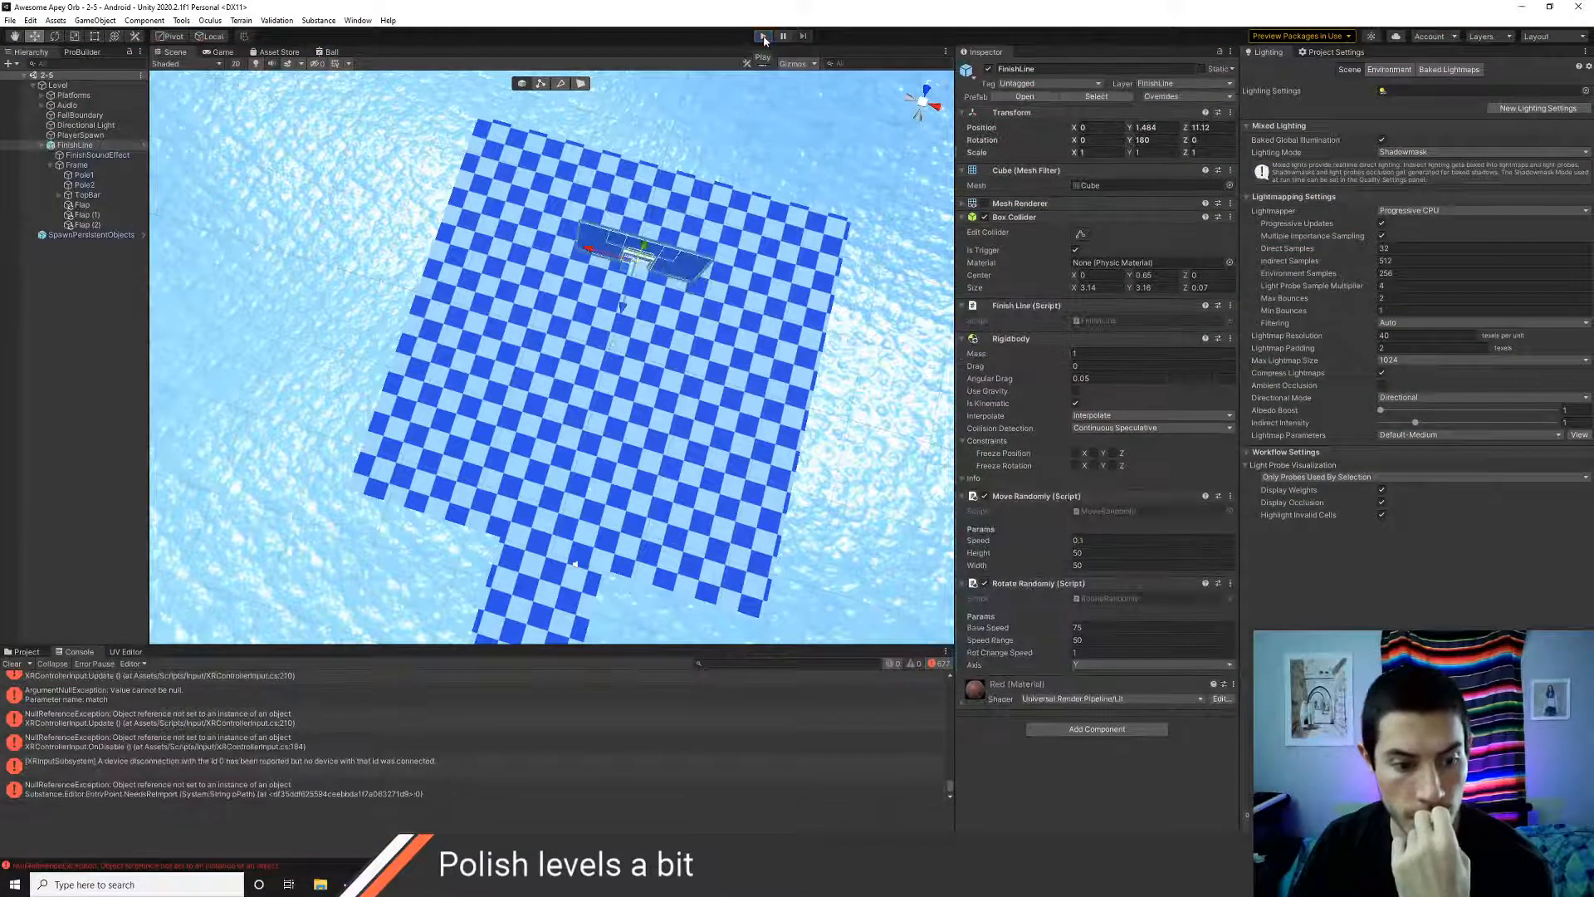
# - Open the XRControllerInput.cs null reference error from the console and examine where leftHandDevices is initialised, filled and cleared
pyautogui.scroll(5, 138, 743)
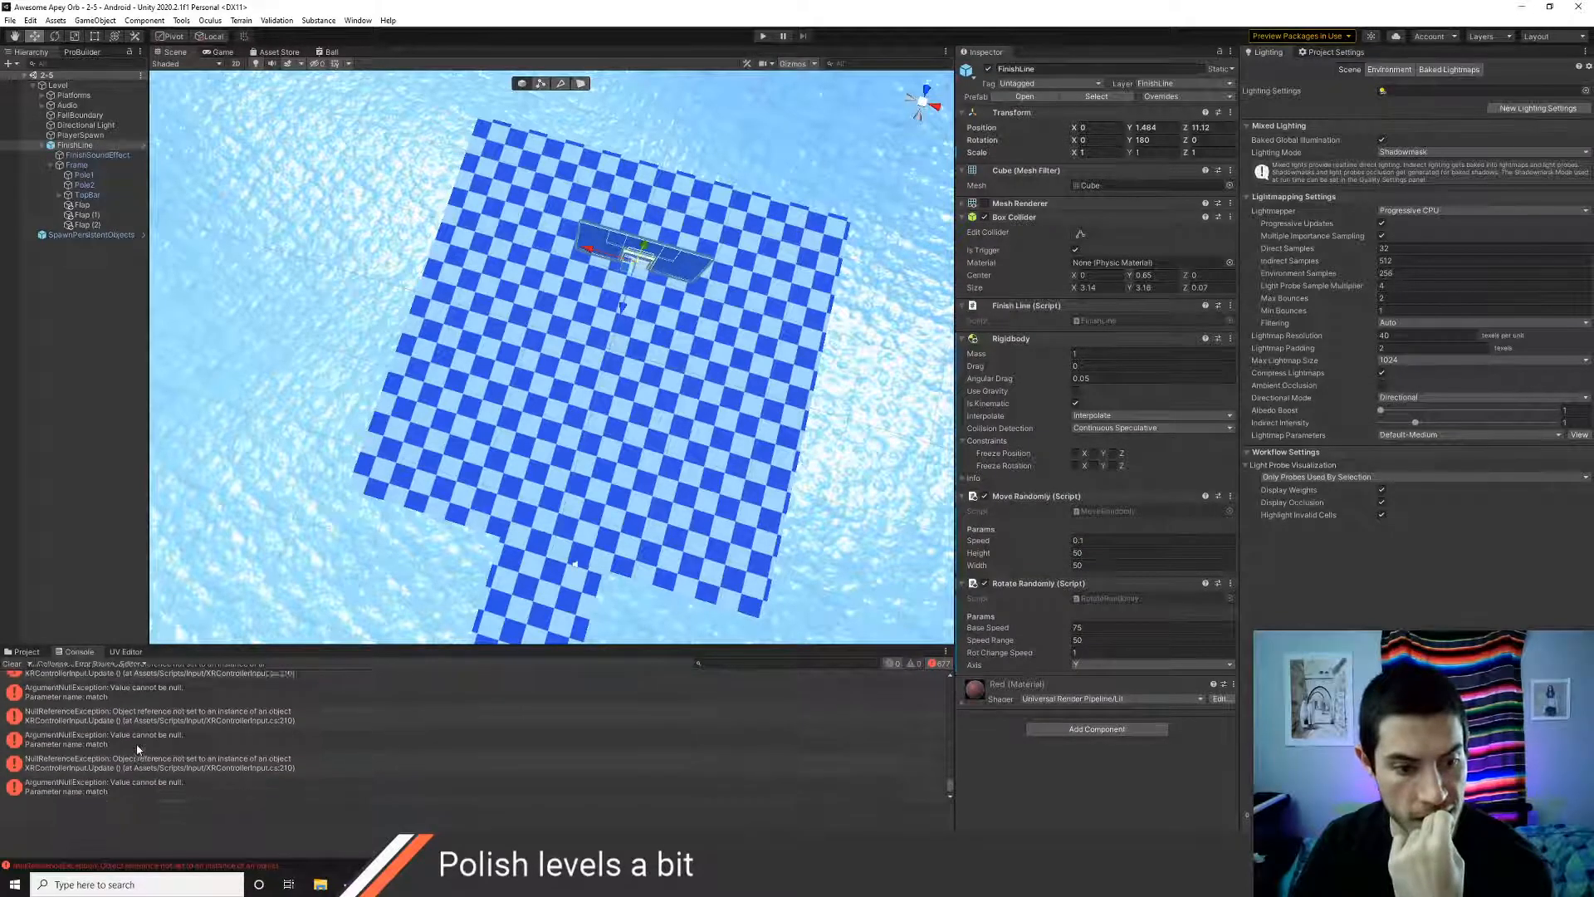
pyautogui.doubleClick(129, 712)
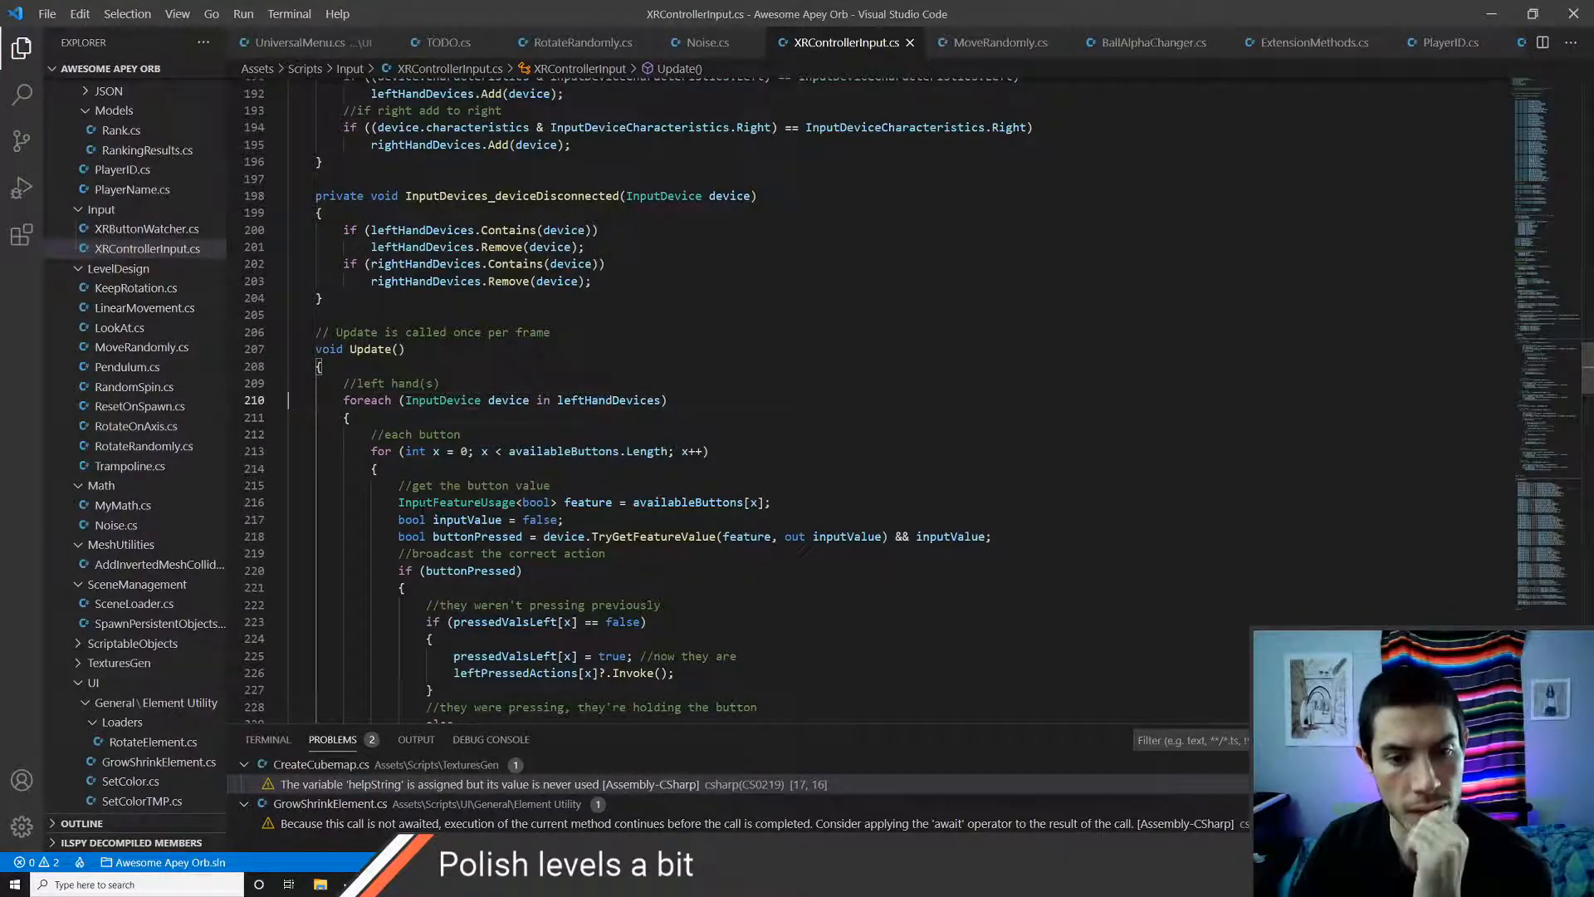
pyautogui.click(594, 399)
pyautogui.scroll(4, 314, 312)
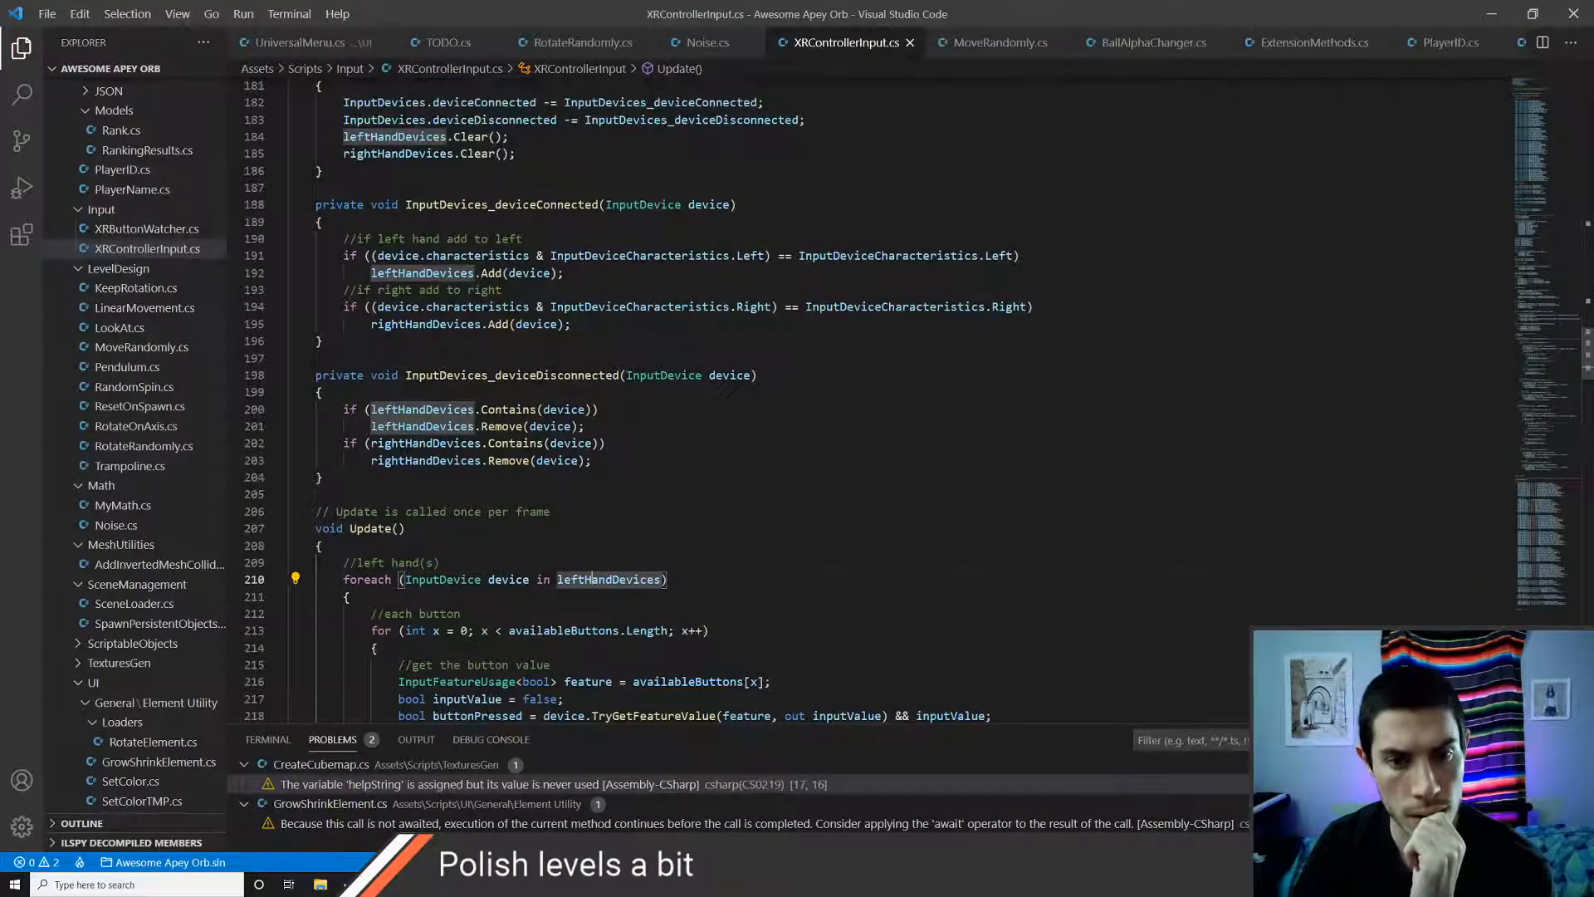
pyautogui.scroll(4, 747, 399)
pyautogui.scroll(-5, 747, 398)
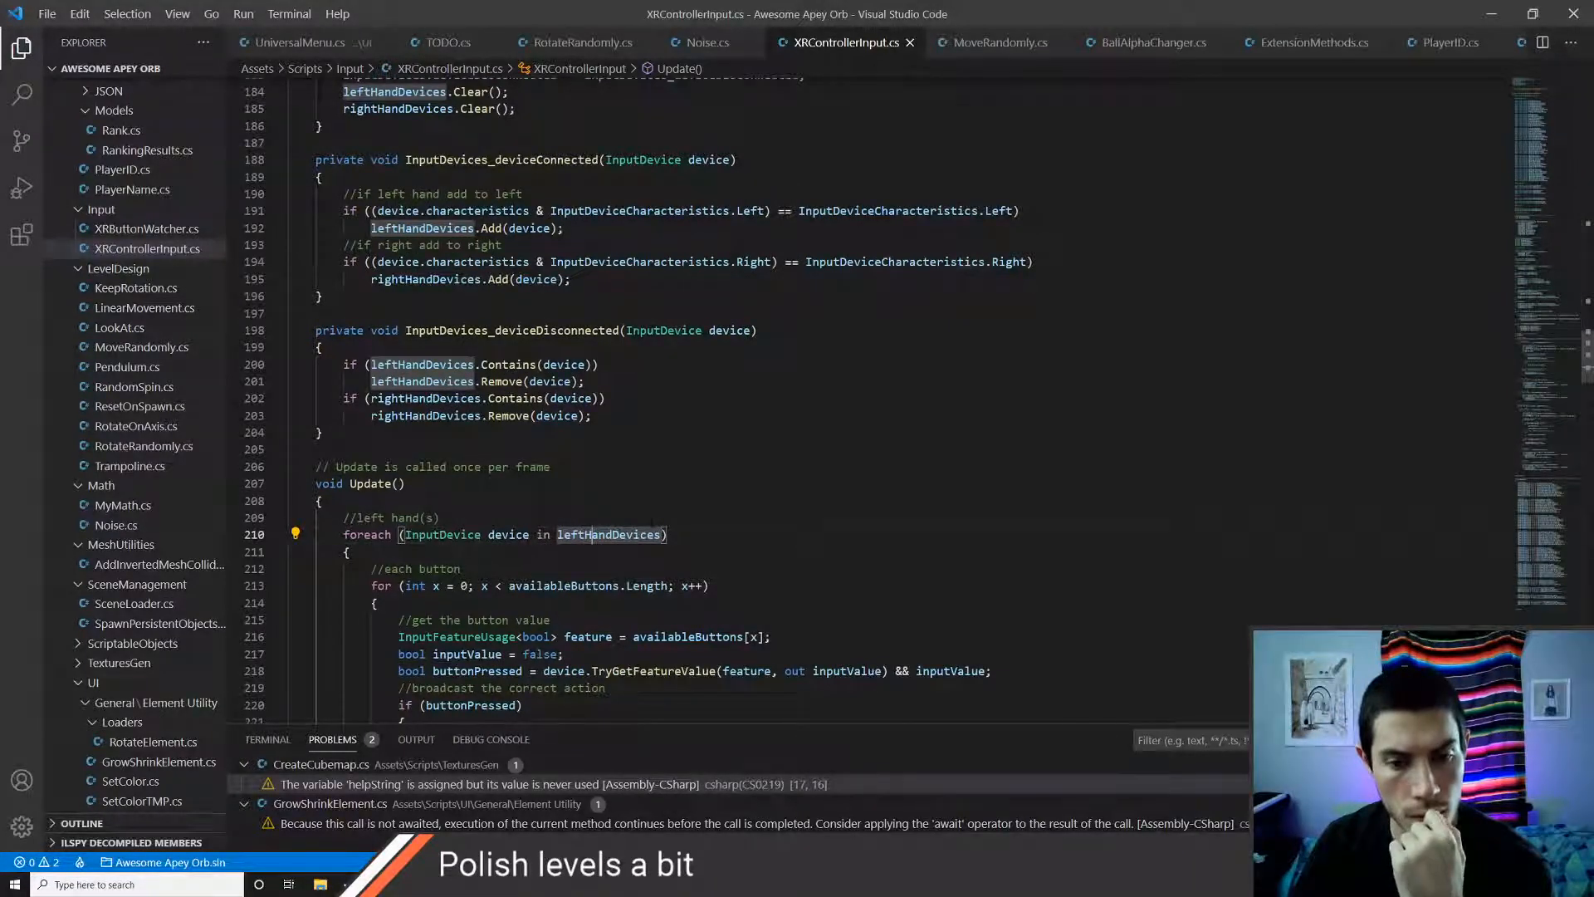
pyautogui.scroll(9, 747, 398)
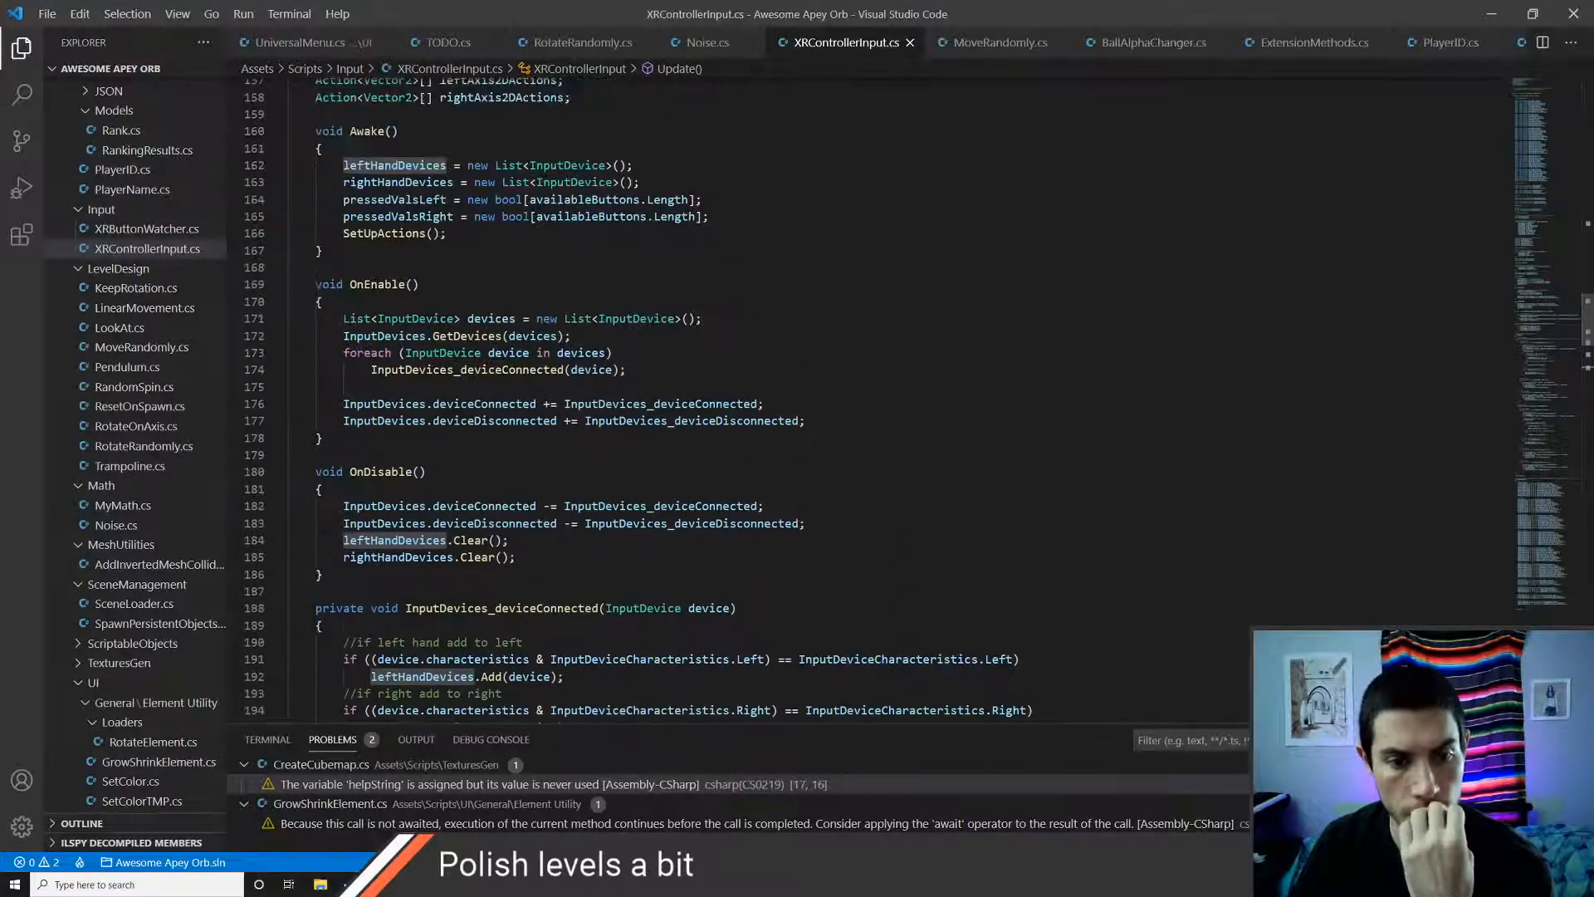
pyautogui.scroll(4, 747, 399)
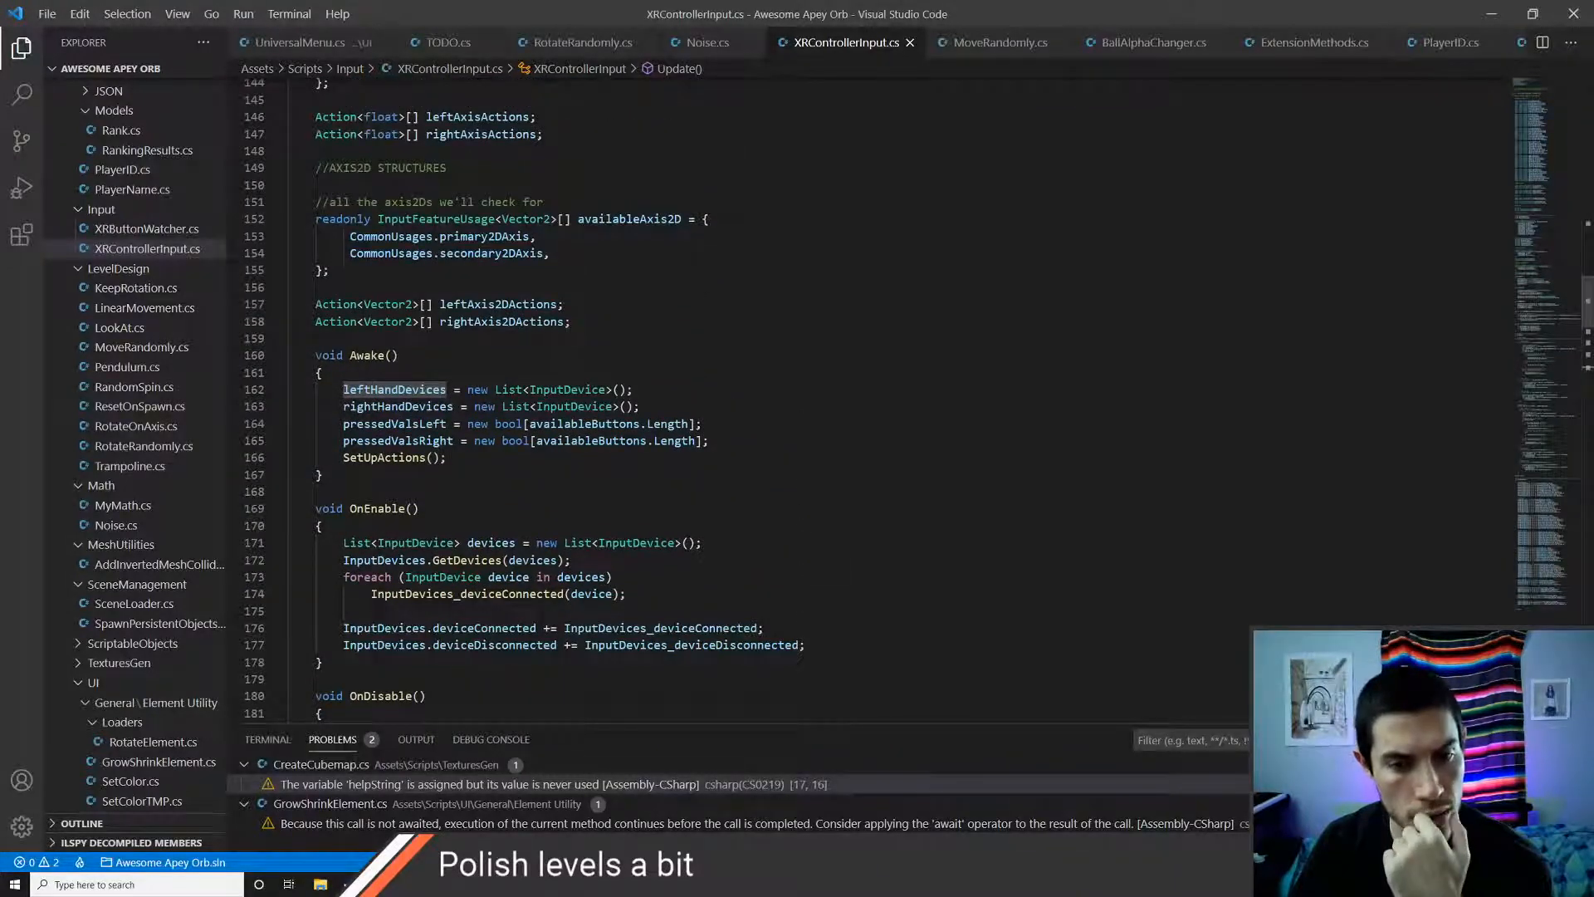
pyautogui.scroll(2, 747, 399)
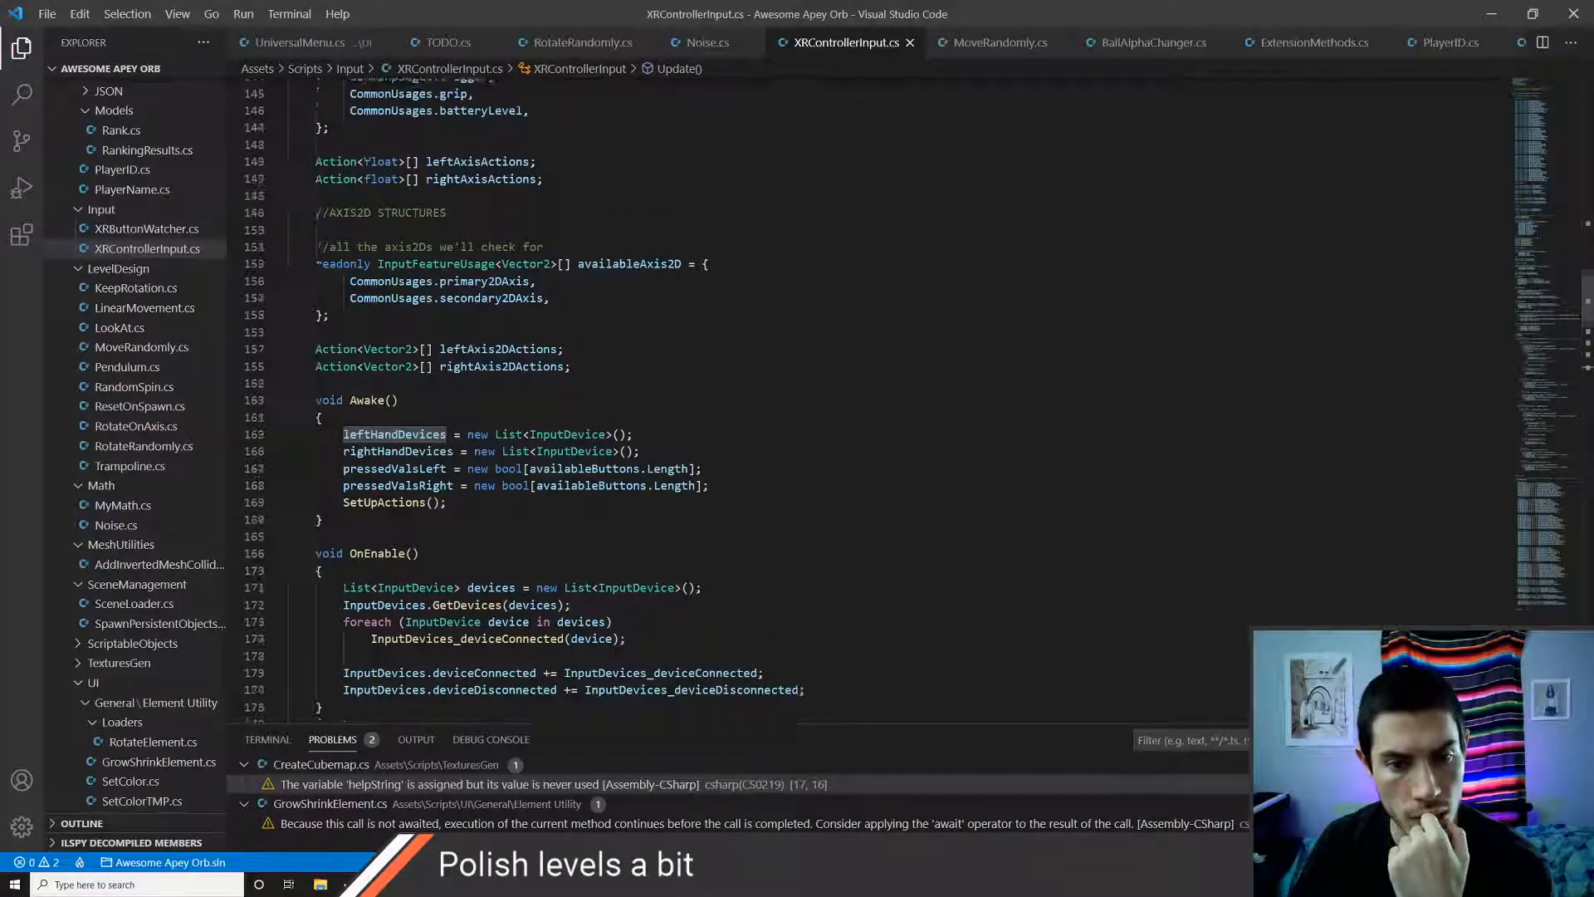
pyautogui.scroll(-7, 747, 398)
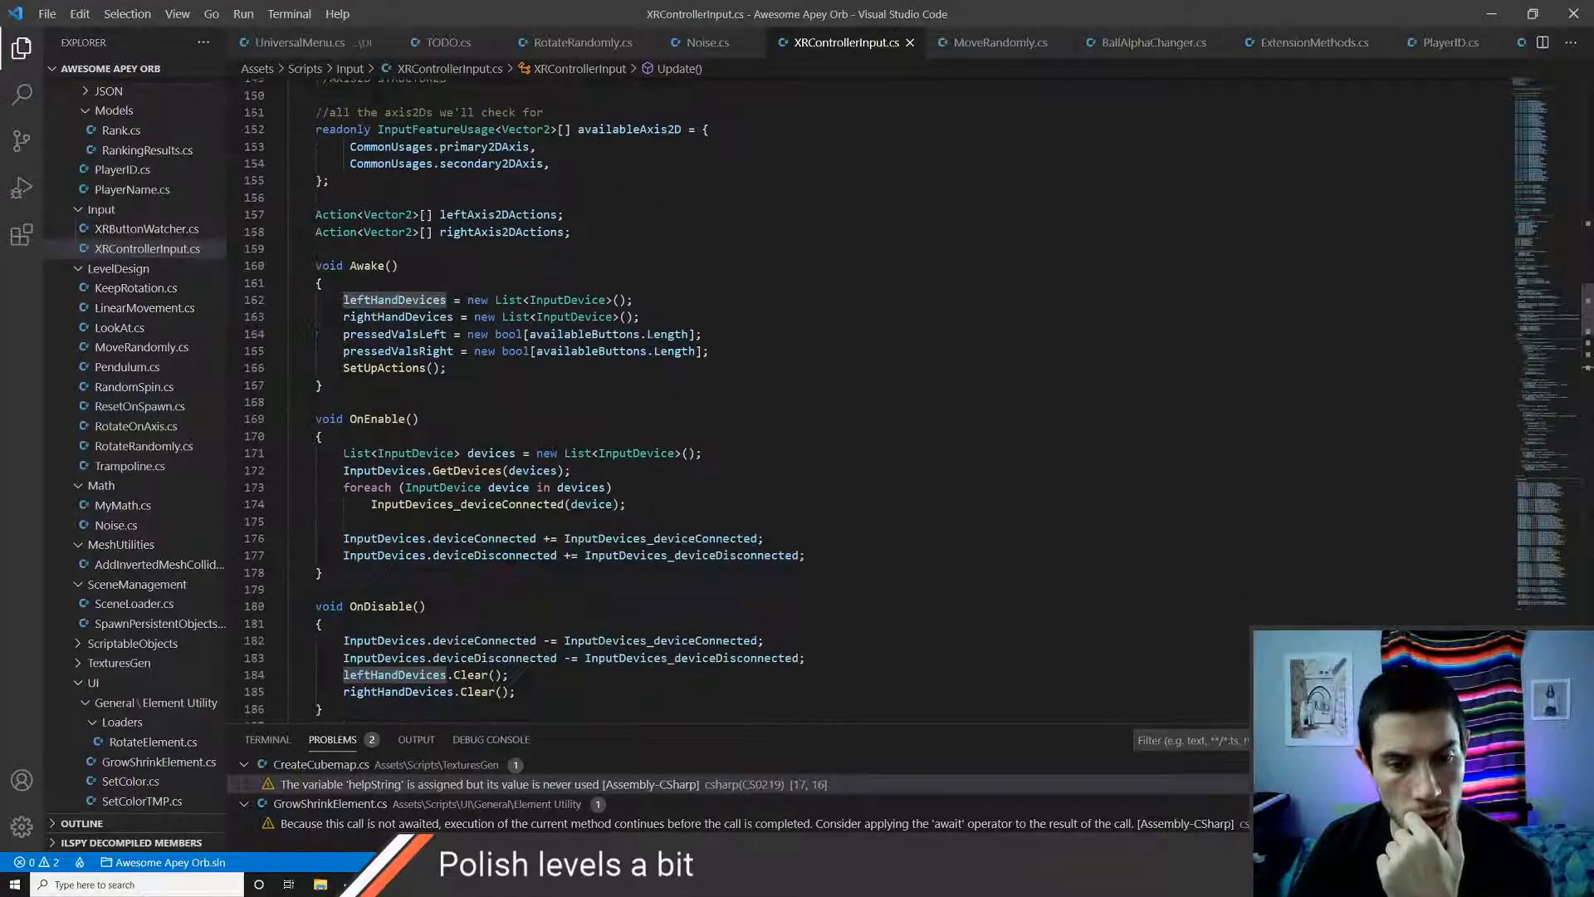
# - Switch to Unity, play the level and observe the finish line's rotation from above in the Scene view
pyautogui.scroll(6, 747, 398)
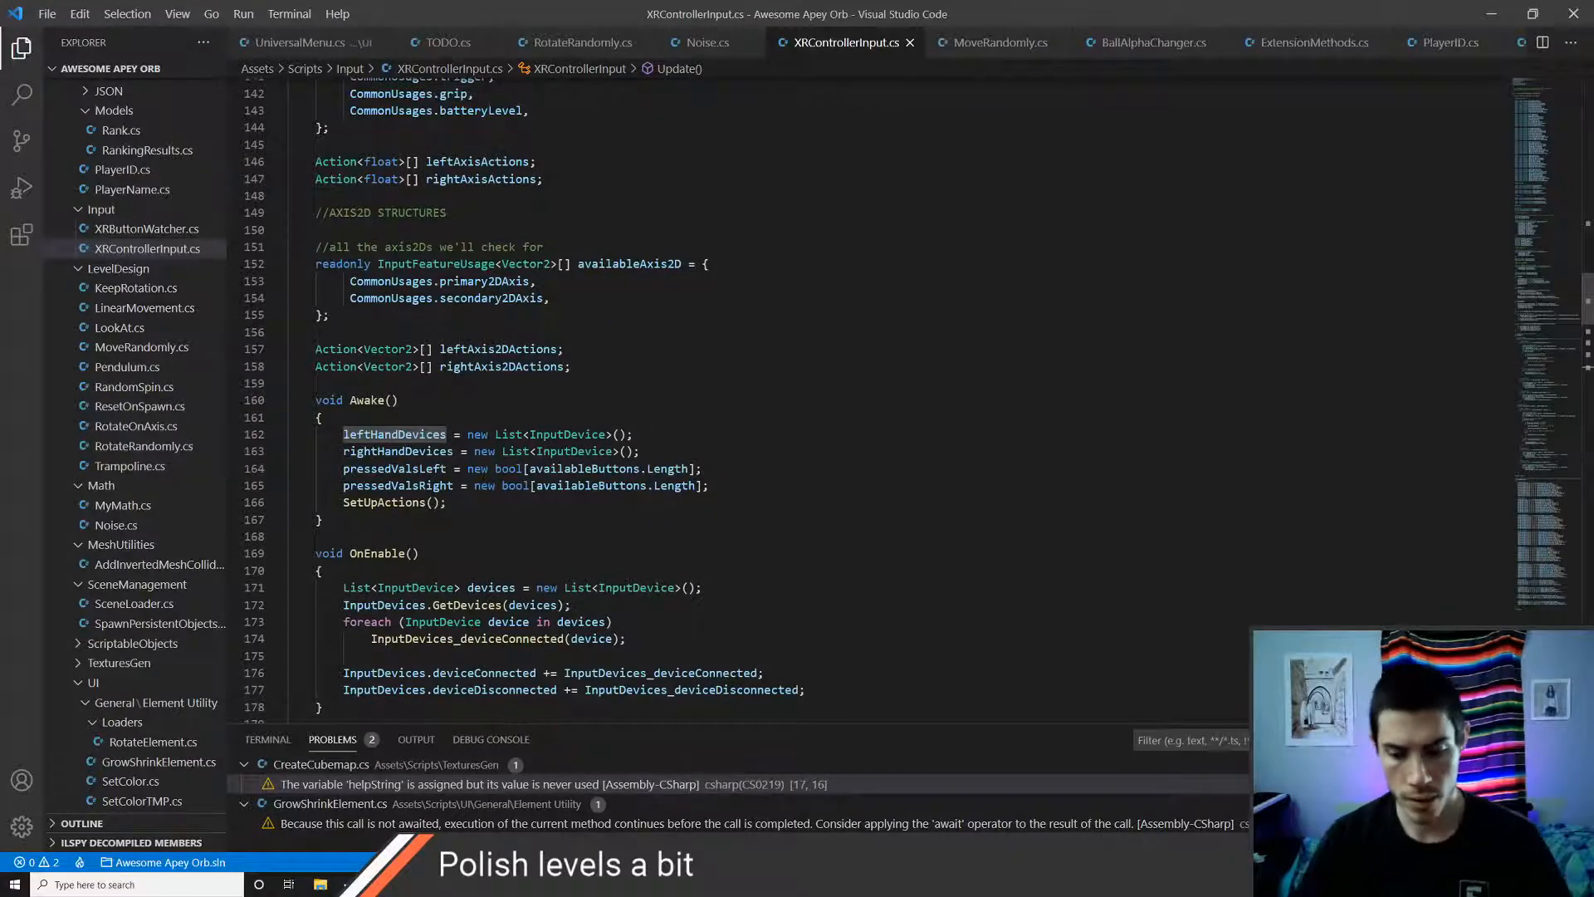
pyautogui.hotkey('alt', 'Tab')
pyautogui.hotkey('ctrl', 'p')
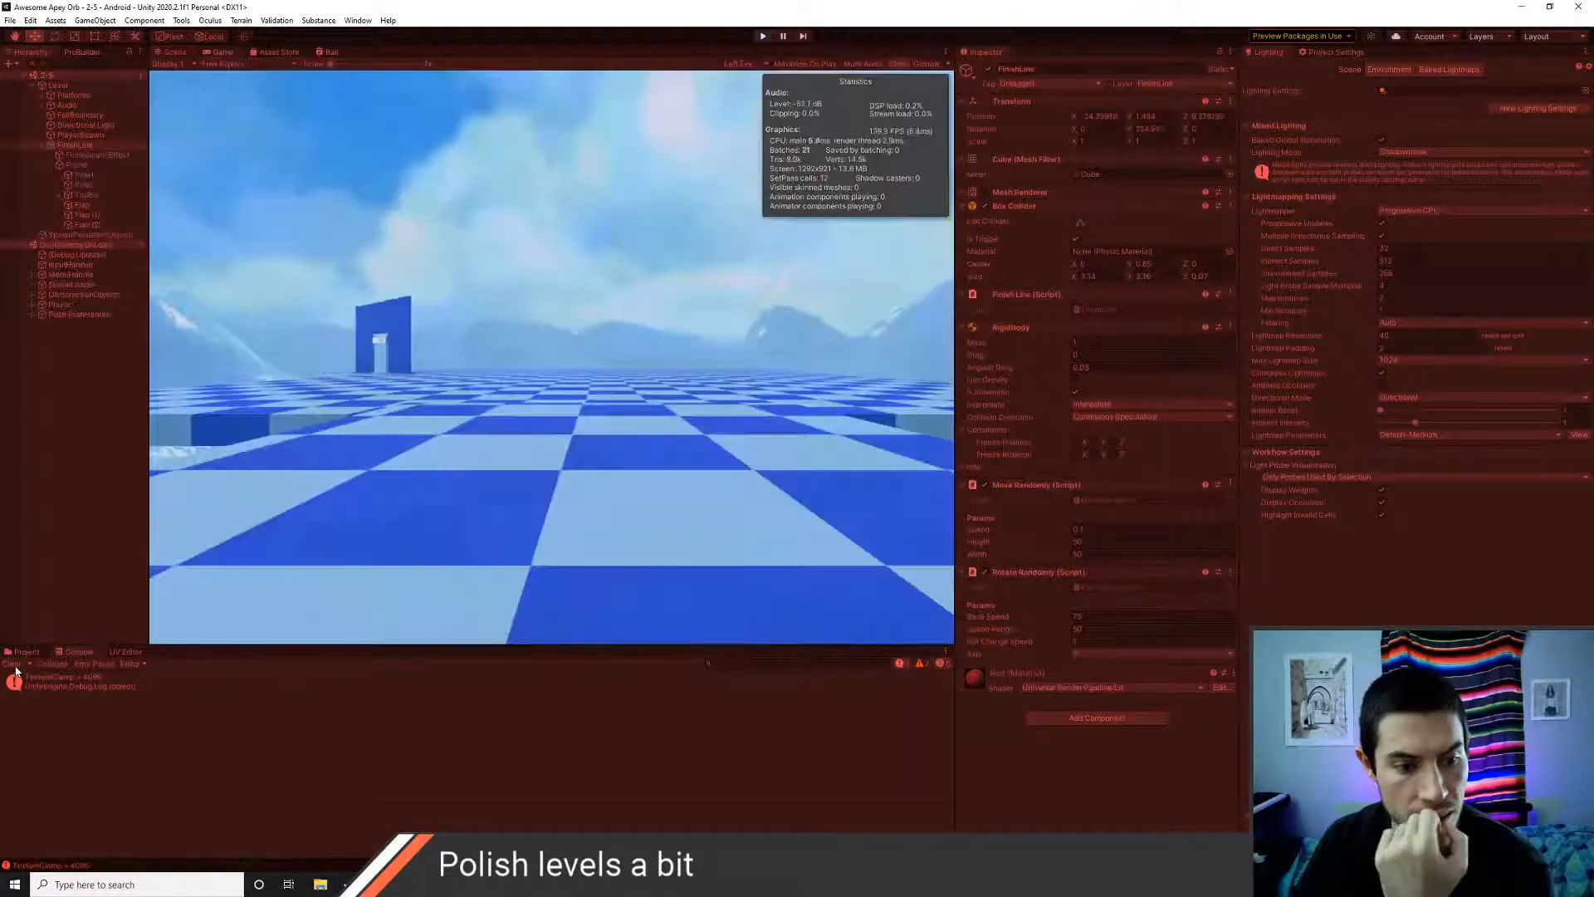
pyautogui.click(178, 52)
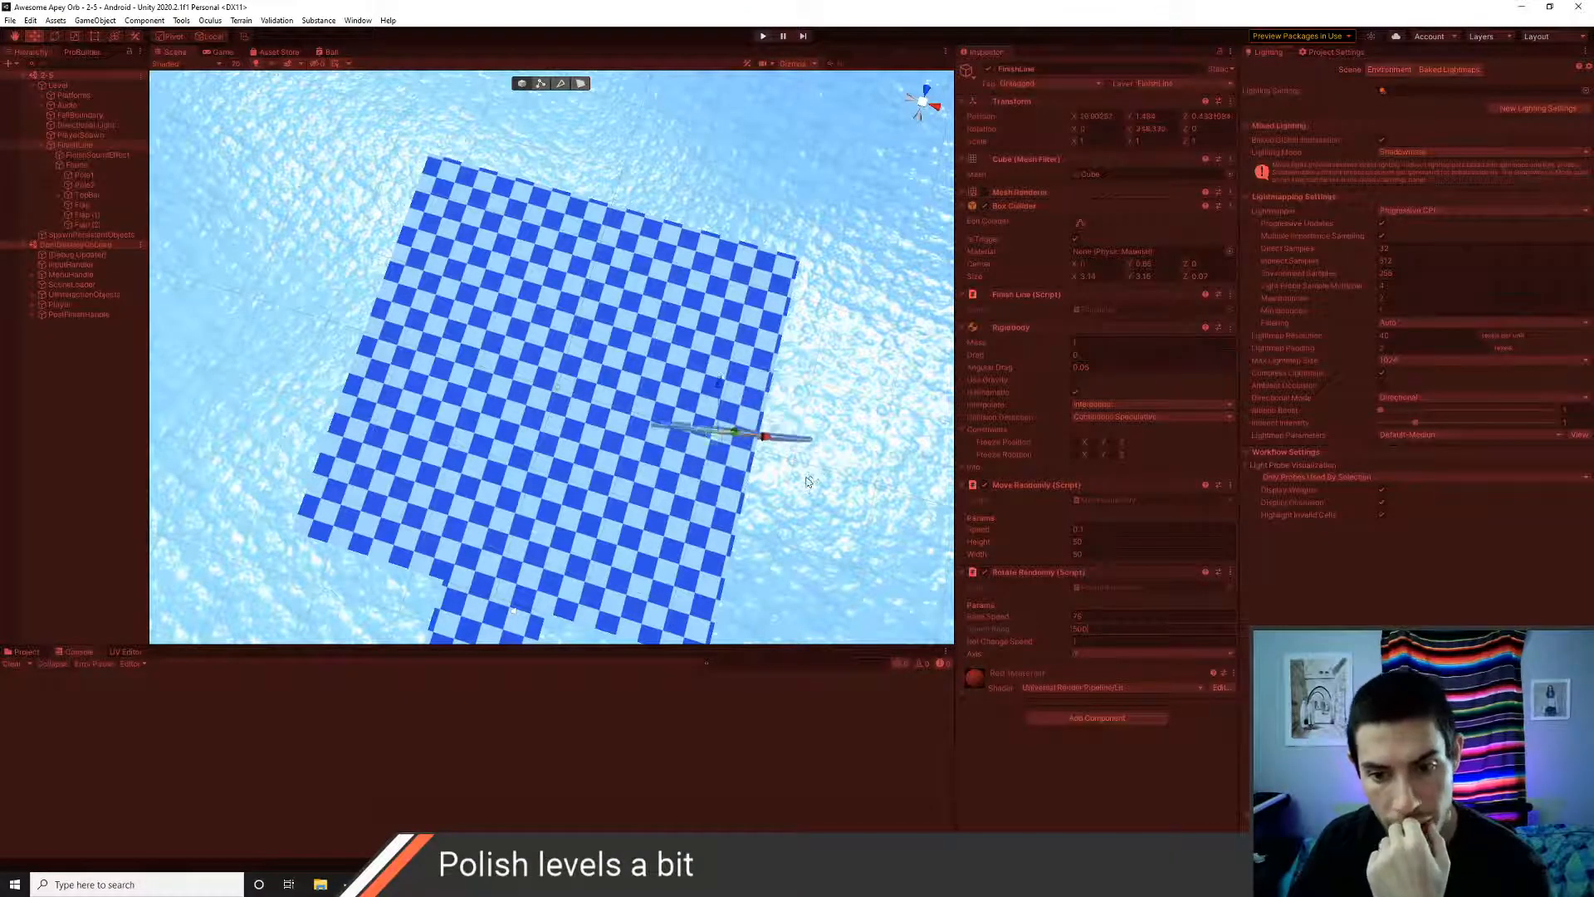
pyautogui.moveTo(815, 495); pyautogui.dragTo(752, 501, button='middle')
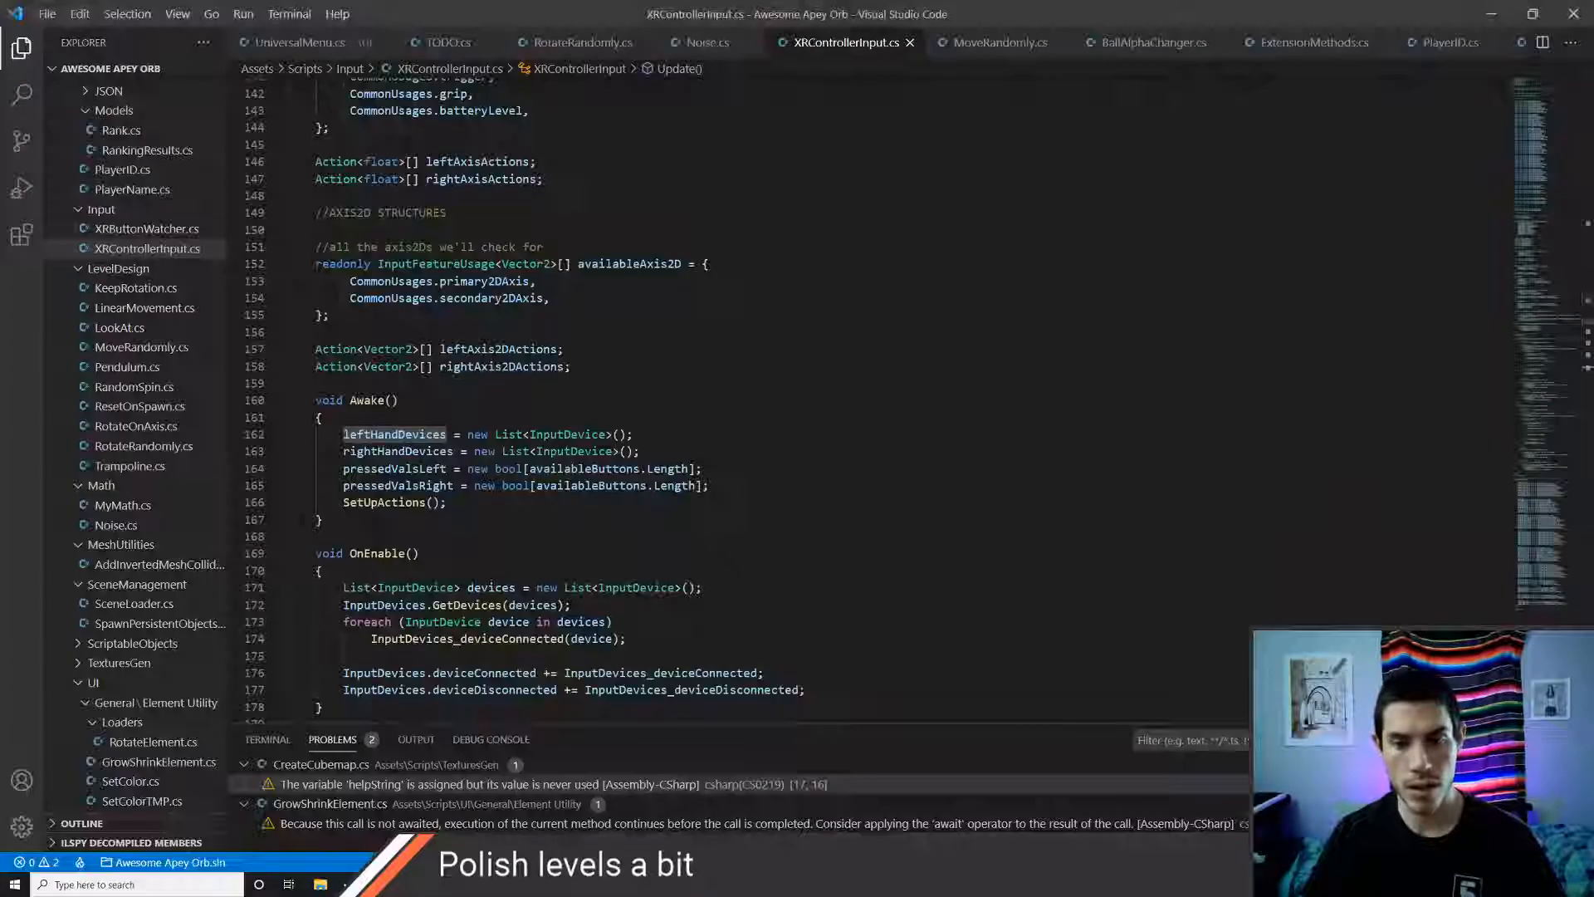
# - Return to the code editor, close Noise.cs and MoveRandomly.cs, and bring up RotateRandomly.cs
pyautogui.scroll(-13, 869, 399)
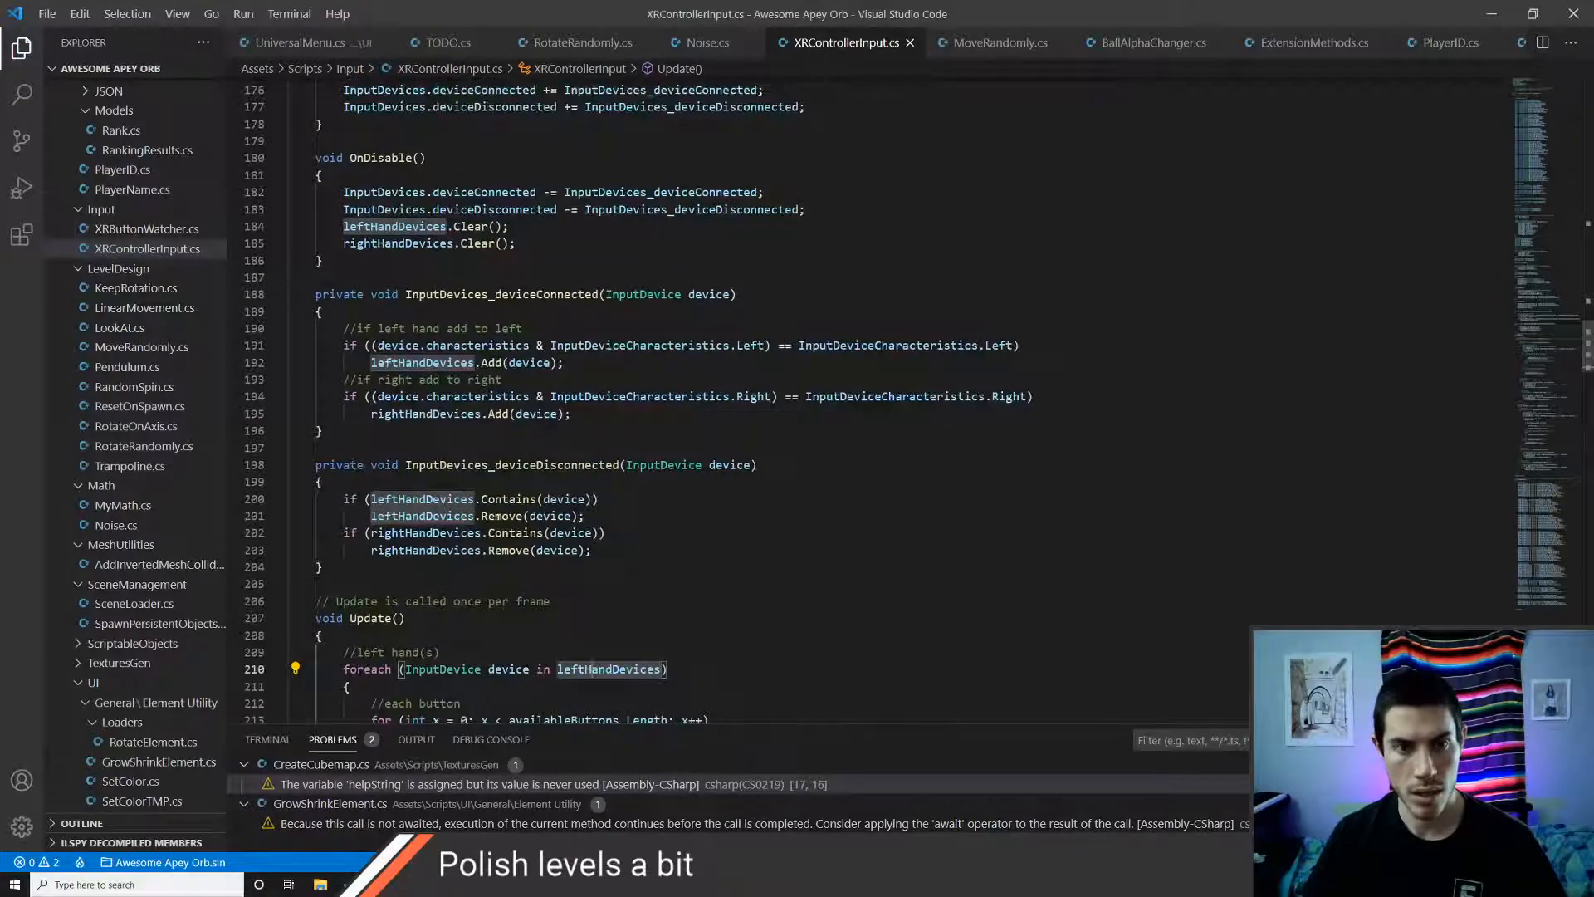
pyautogui.hotkey('ctrl', 'Tab')
pyautogui.hotkey('ctrl', 'w')
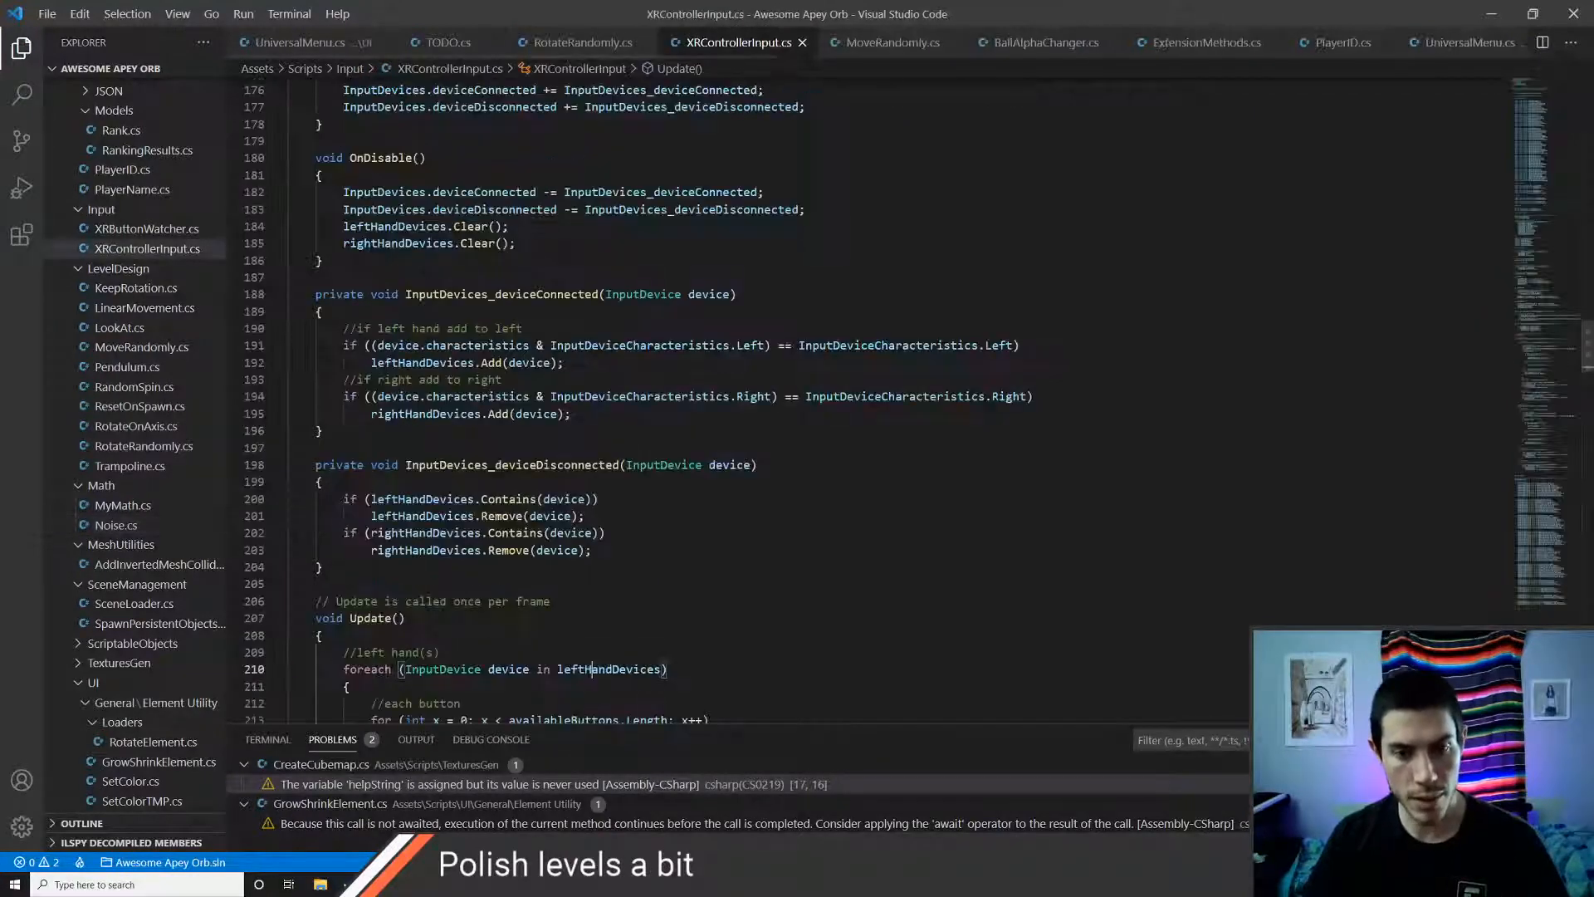
pyautogui.hotkey('ctrl', 'Tab')
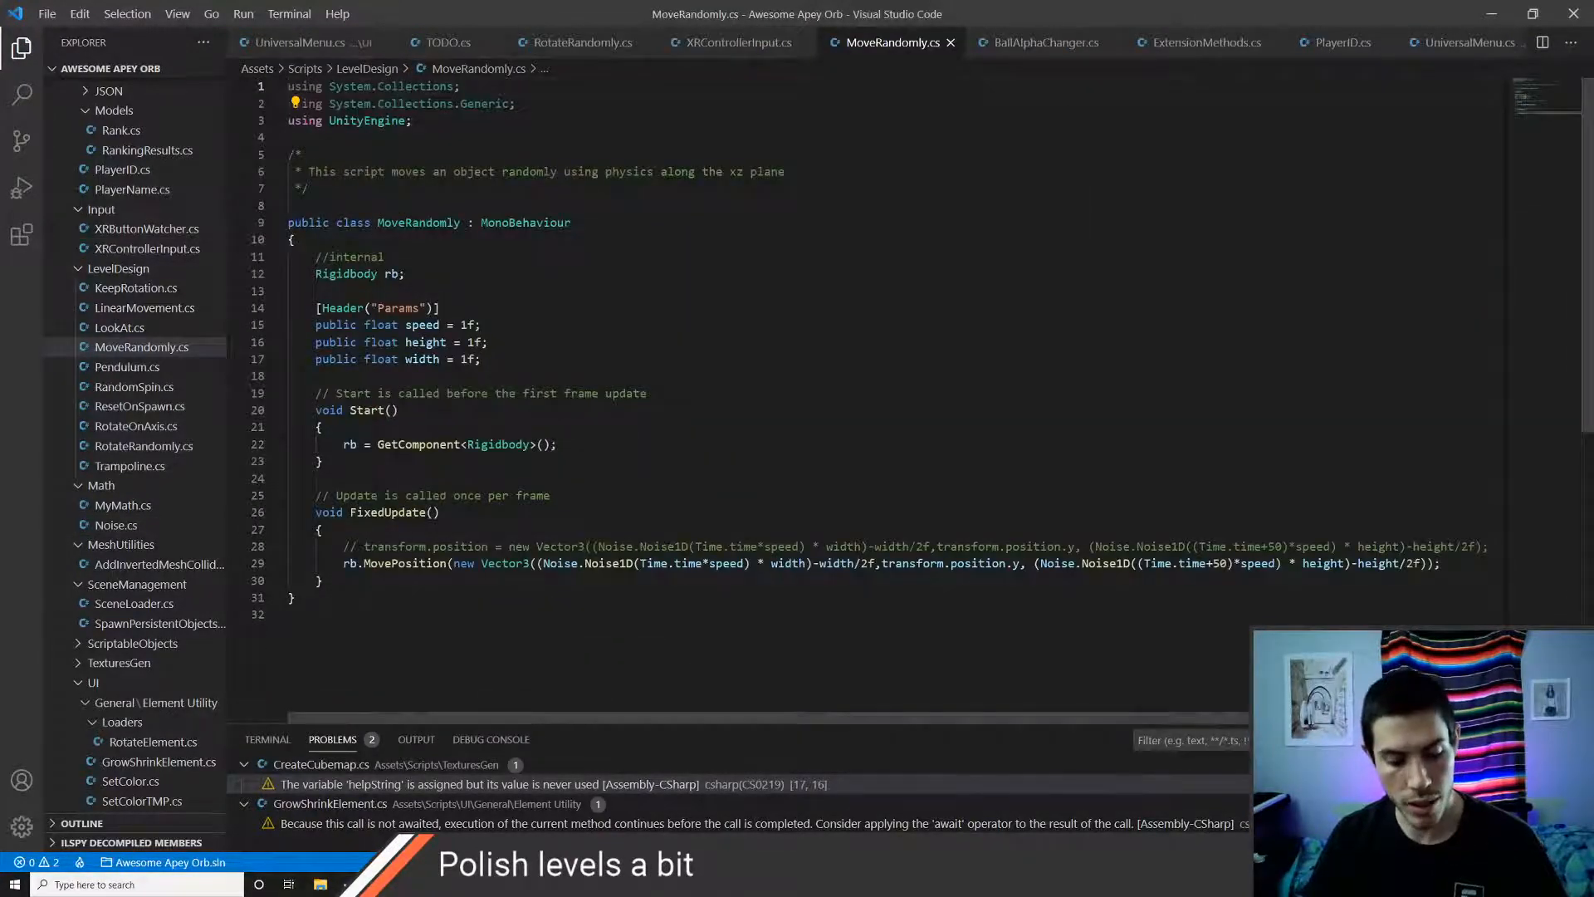
pyautogui.hotkey('ctrl', 'w')
pyautogui.hotkey('ctrl', 'Tab')
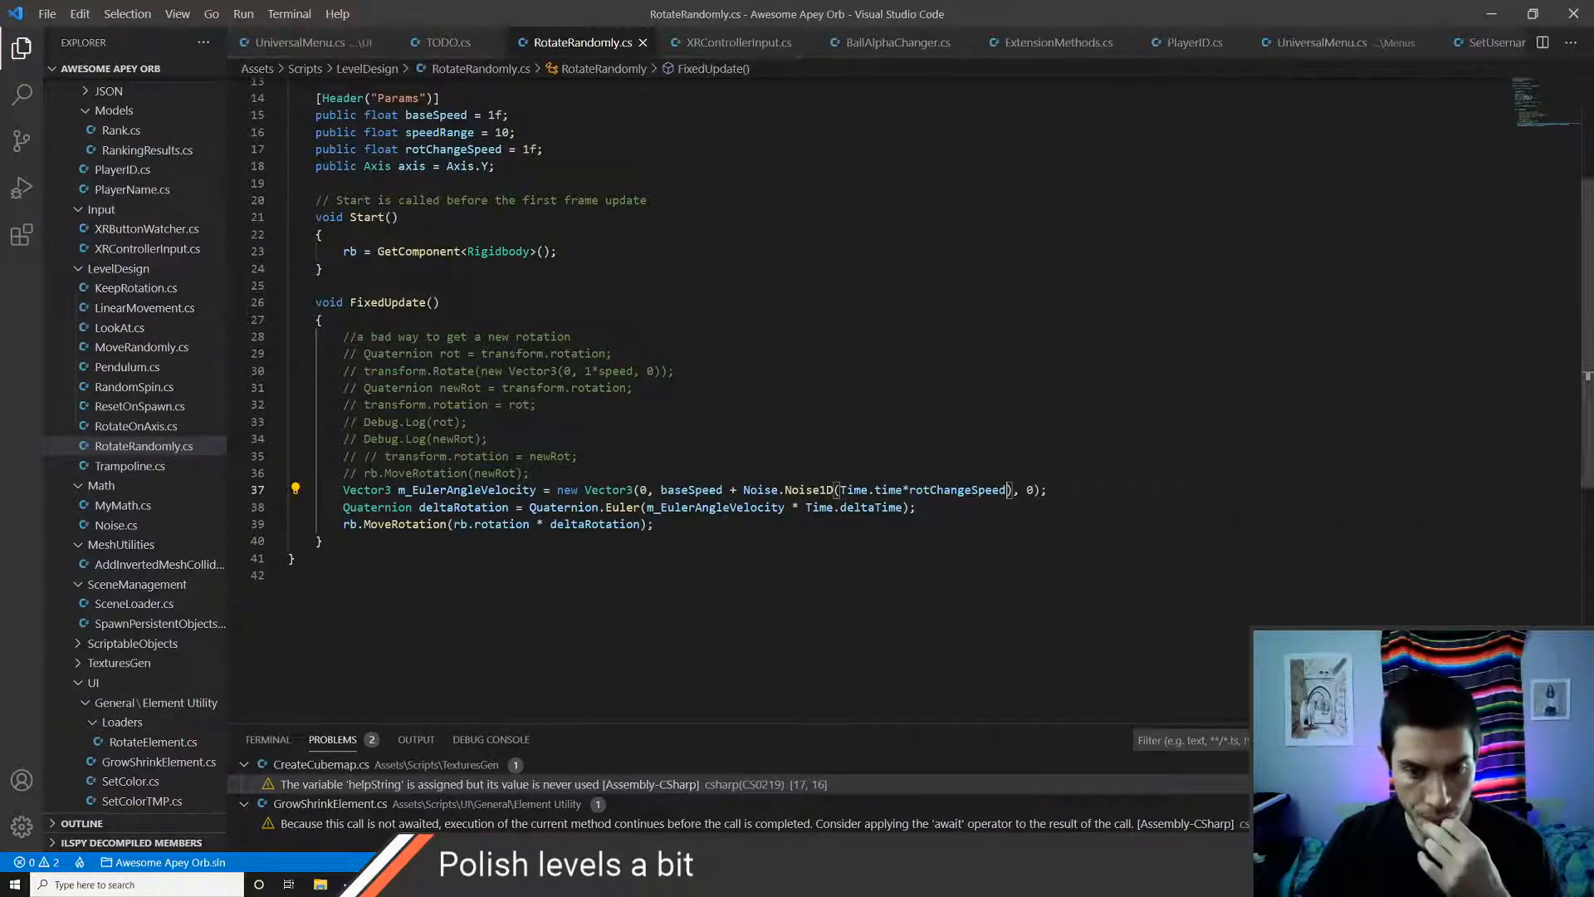
# - Multiply the Noise1D term in m_EulerAngleVelocity by speedRange, save RotateRandomly.cs and test the level in Unity
pyautogui.click(691, 489)
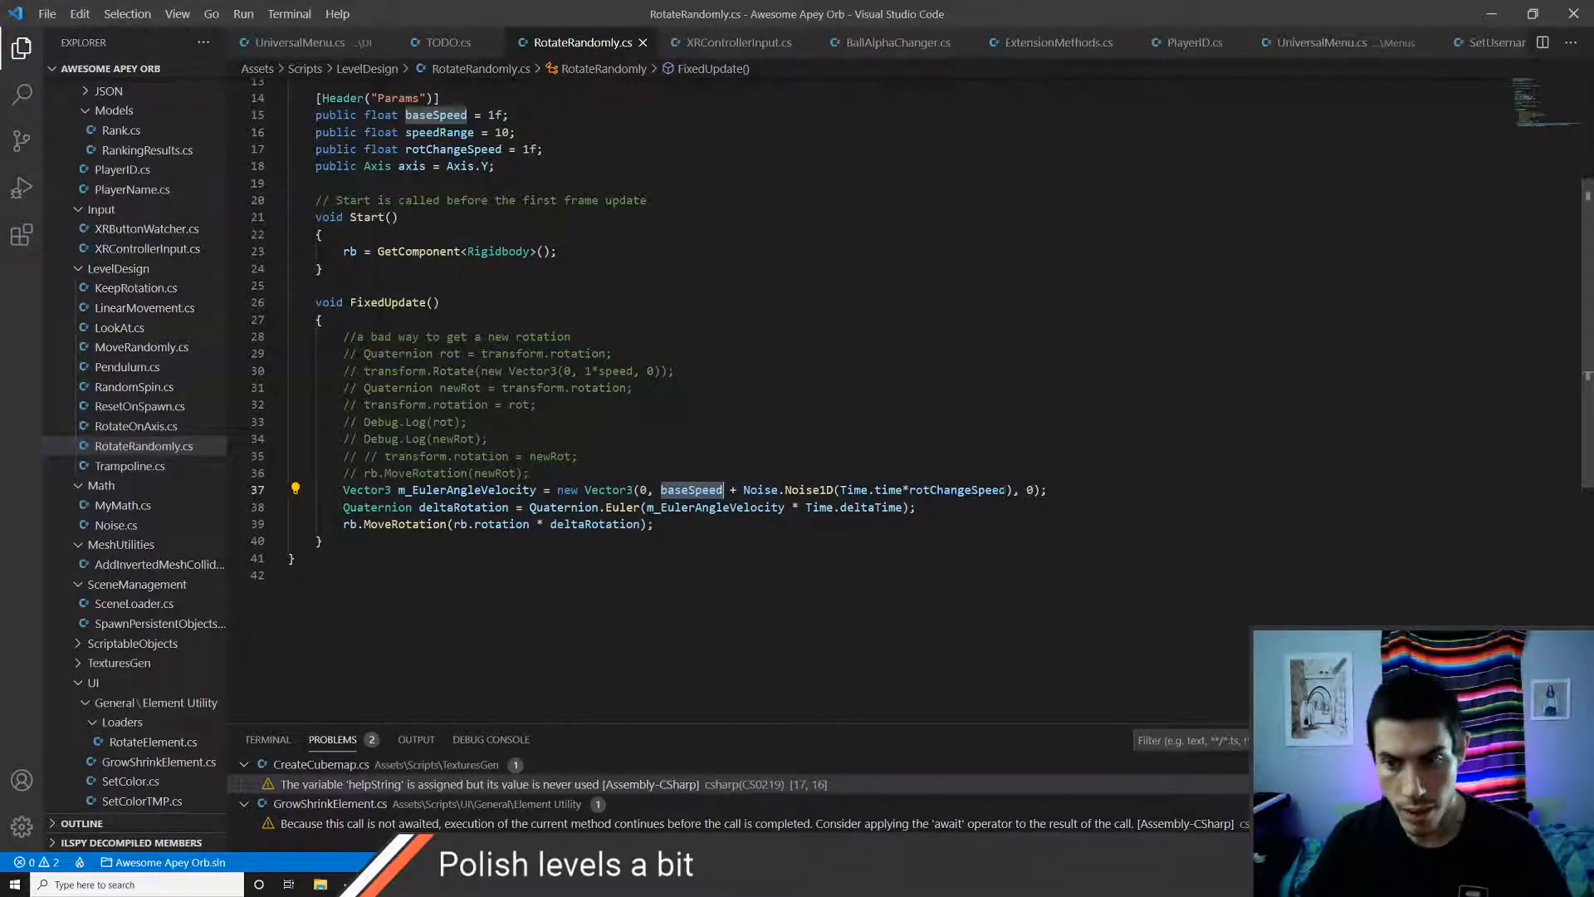
pyautogui.click(1012, 490)
pyautogui.write('*speed')
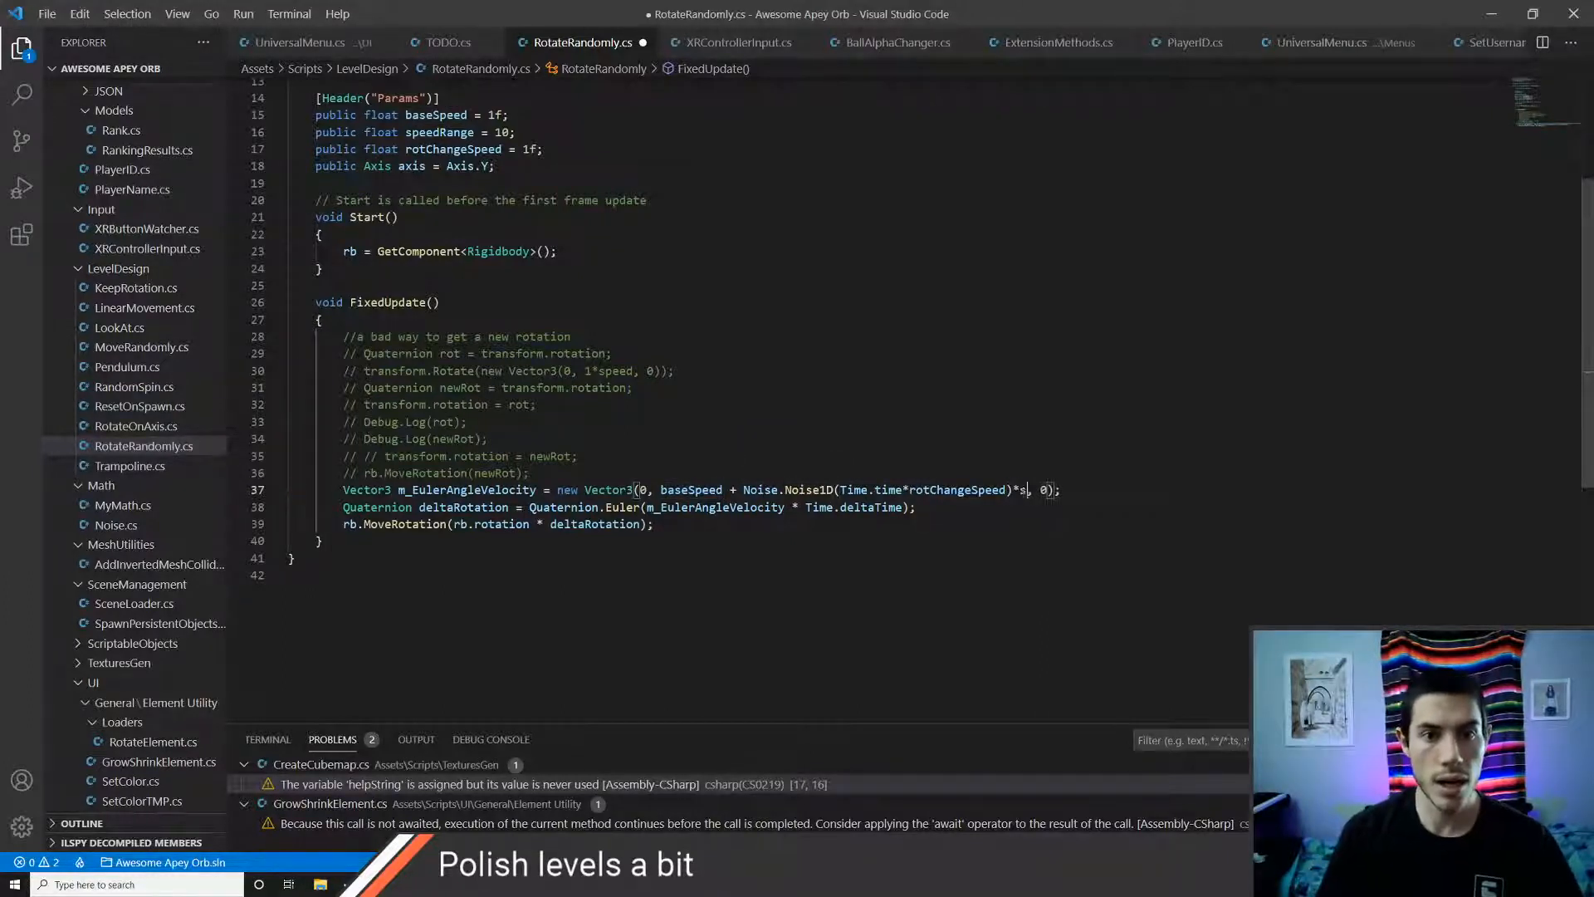
pyautogui.write('Range')
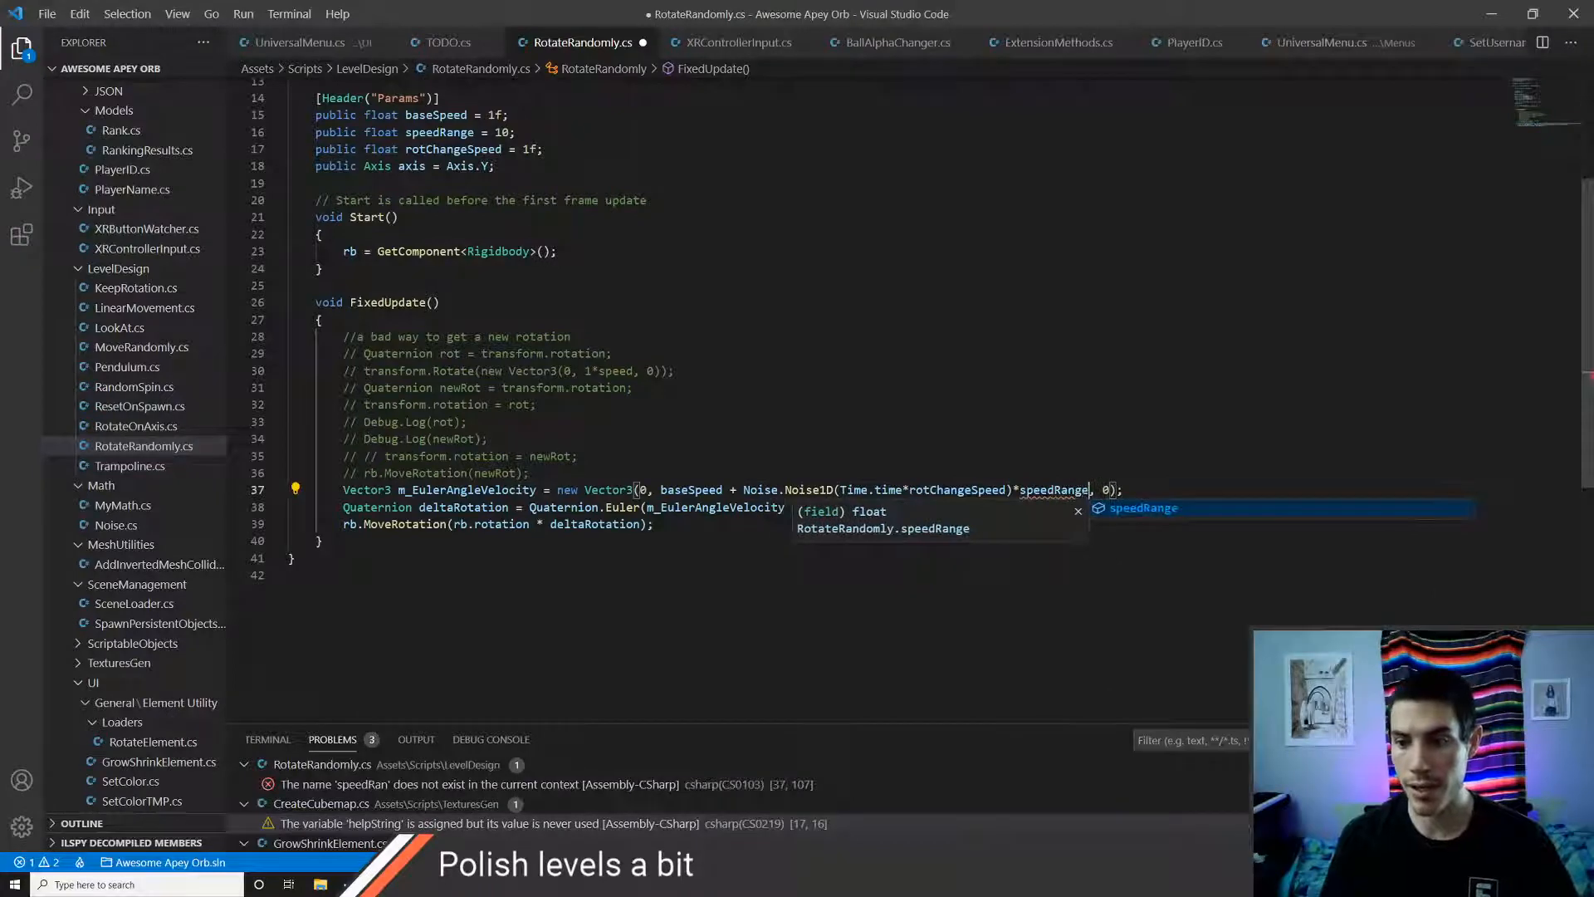
pyautogui.hotkey('ctrl', 's')
pyautogui.hotkey('alt', 'Tab')
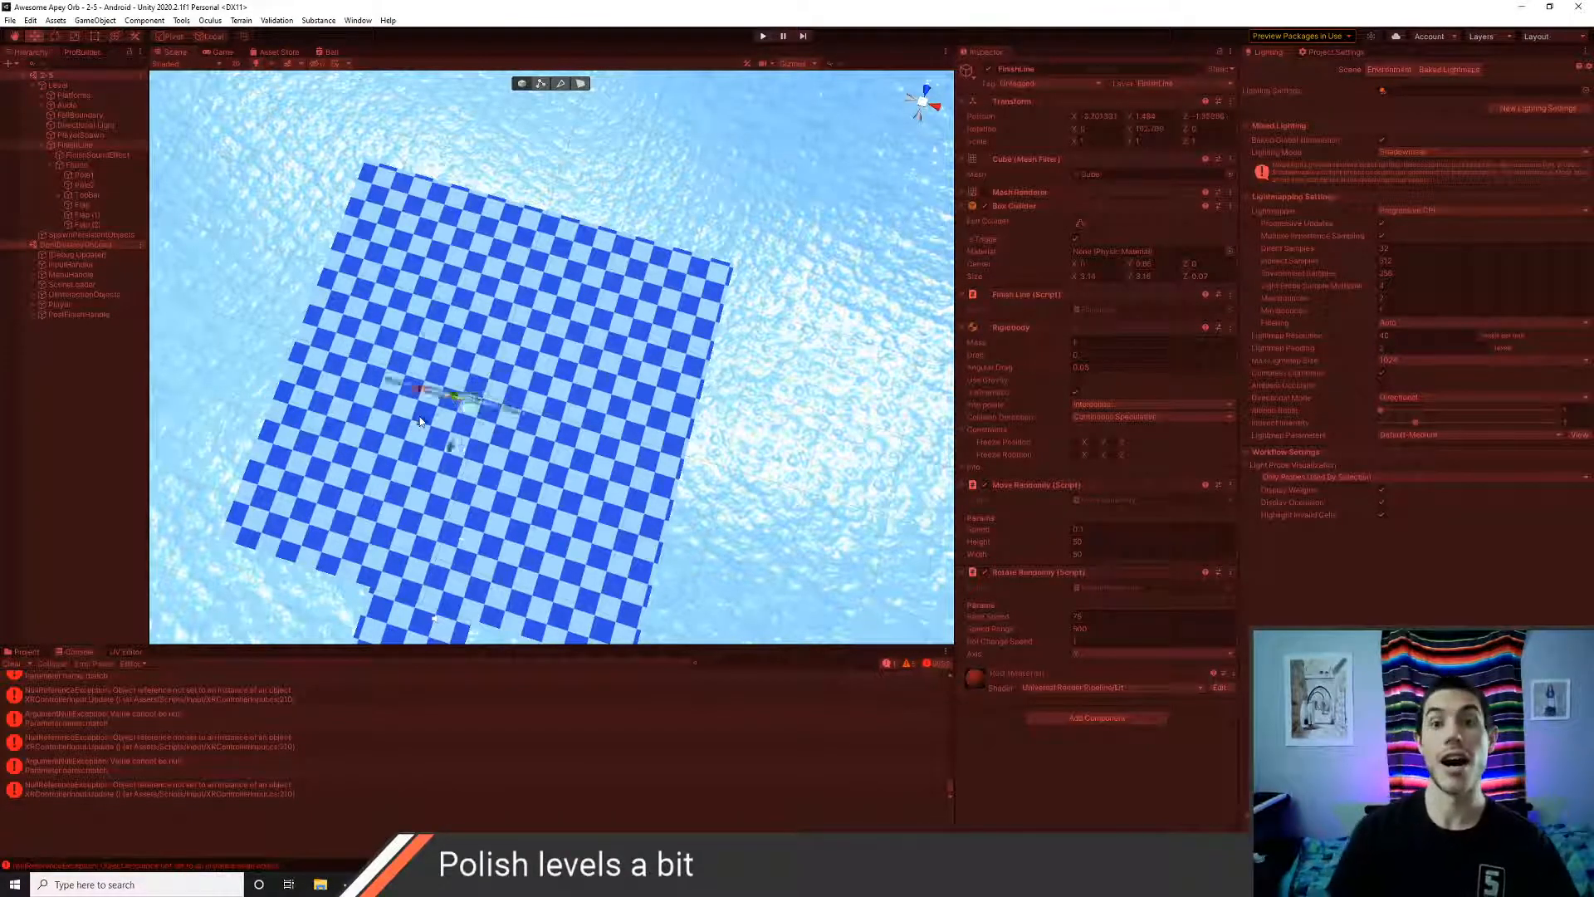
pyautogui.hotkey('ctrl', 'p')
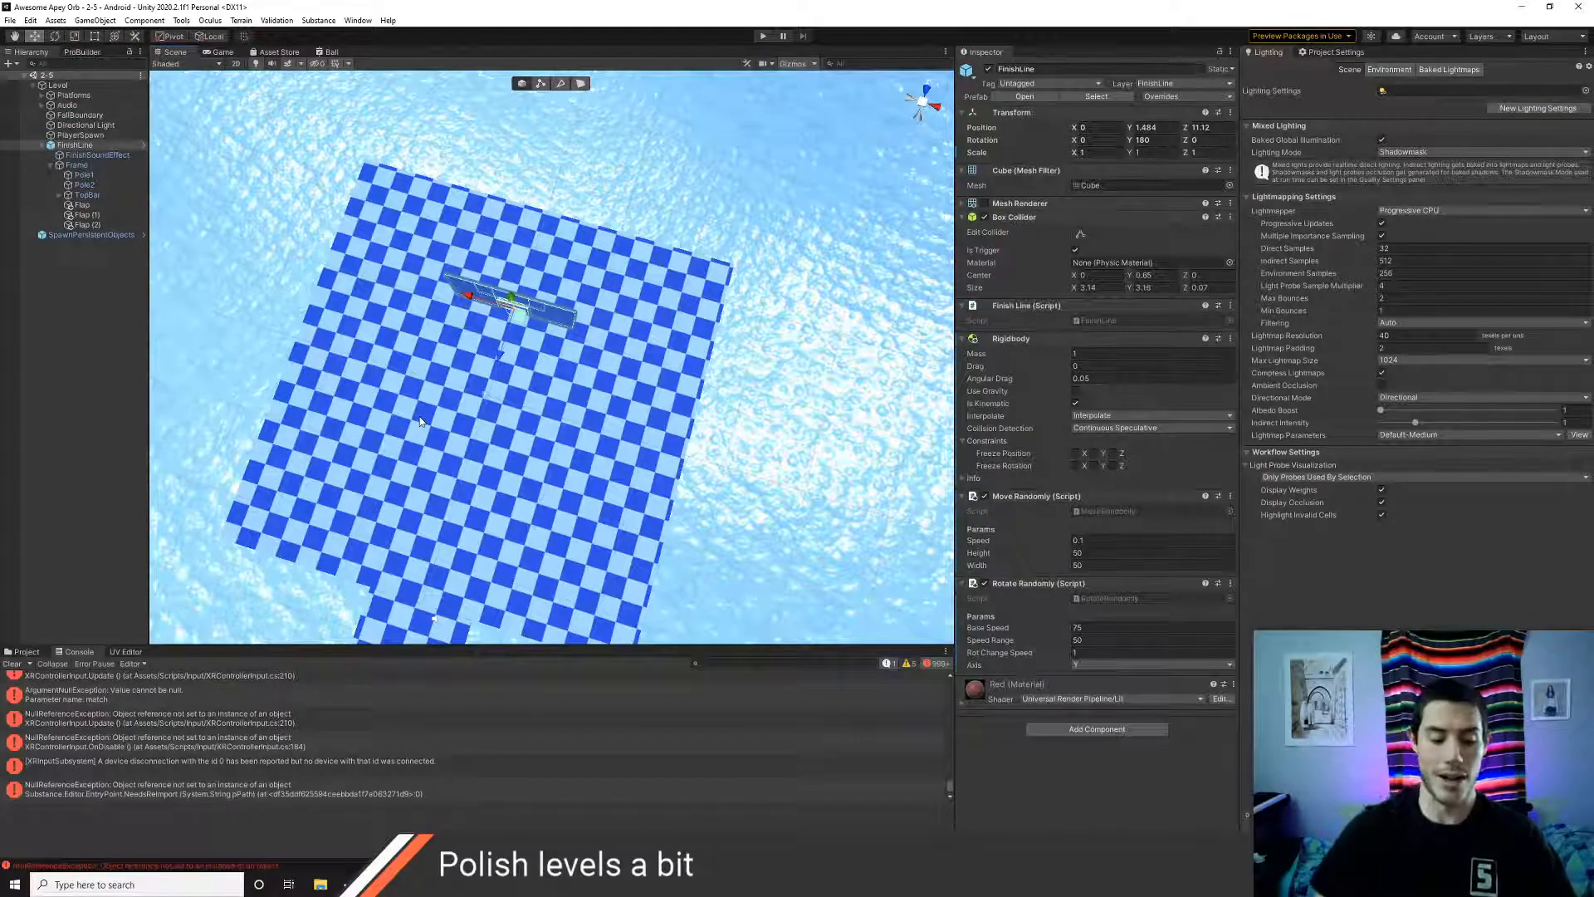
# - Back in RotateRandomly.cs, replace the Noise1D call in the m_EulerAngleVelocity line with NoiseFBM1
pyautogui.hotkey('alt', 'Tab')
pyautogui.hotkey('ctrl', 'Left')
pyautogui.hotkey('ctrl', 'Left')
pyautogui.hotkey('ctrl', 'Left')
pyautogui.hotkey('ctrl', 'Left')
pyautogui.hotkey('ctrl', 'Left')
pyautogui.hotkey('ctrl', 'Left')
pyautogui.hotkey('ctrl', 'Left')
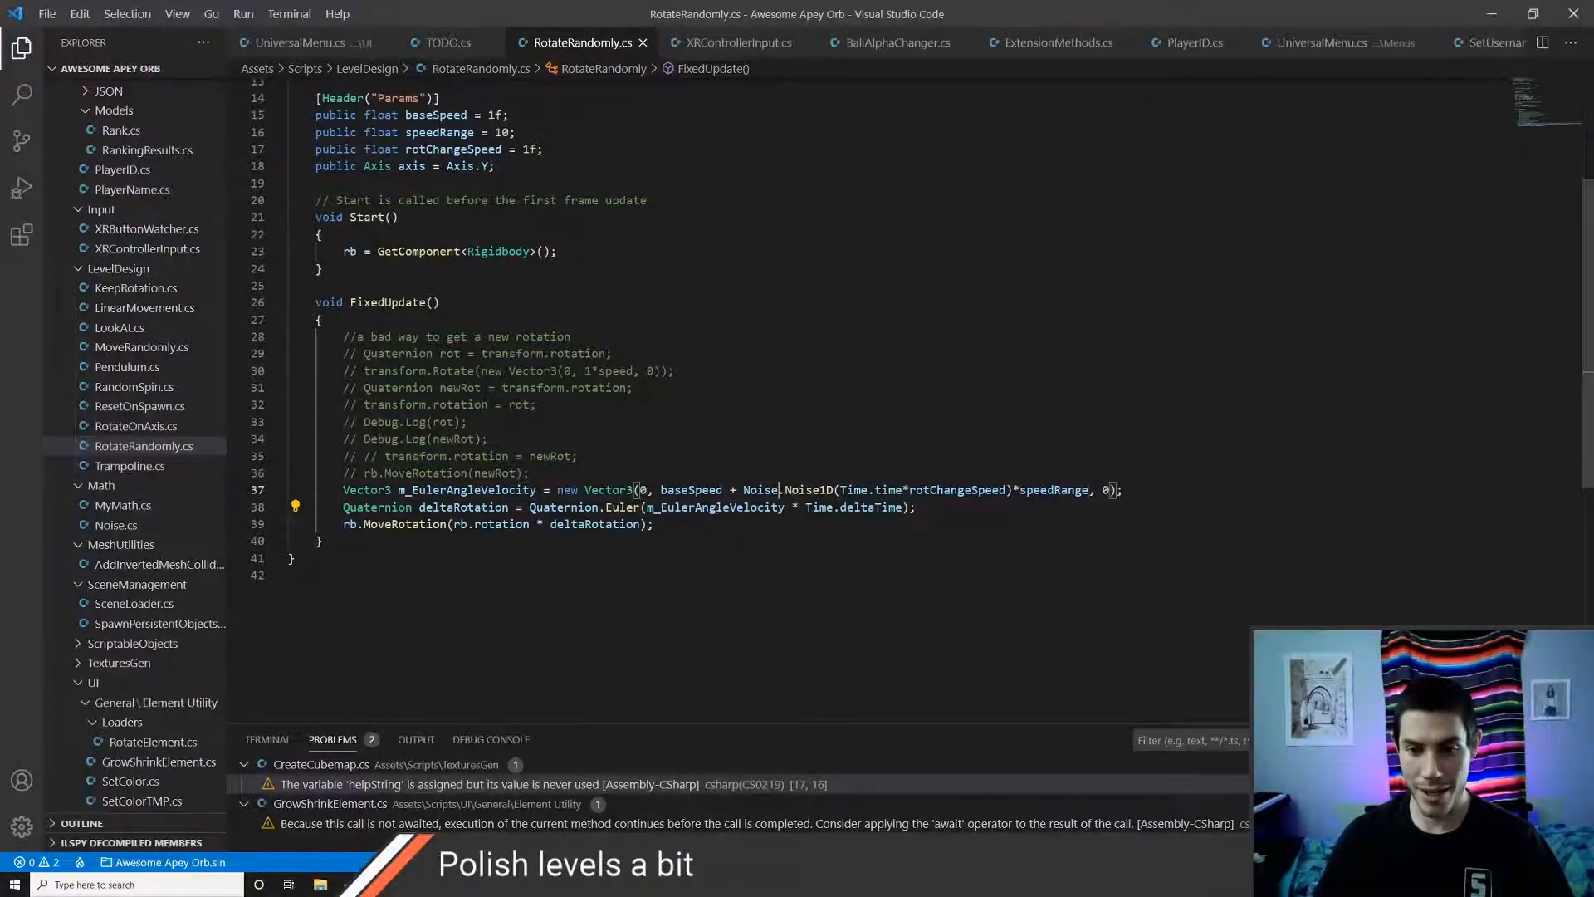
pyautogui.hotkey('ctrl', 'Right')
pyautogui.hotkey('ctrl', 'Right')
pyautogui.hotkey('ctrl', 'shift', 'Left')
pyautogui.press('BackSpace')
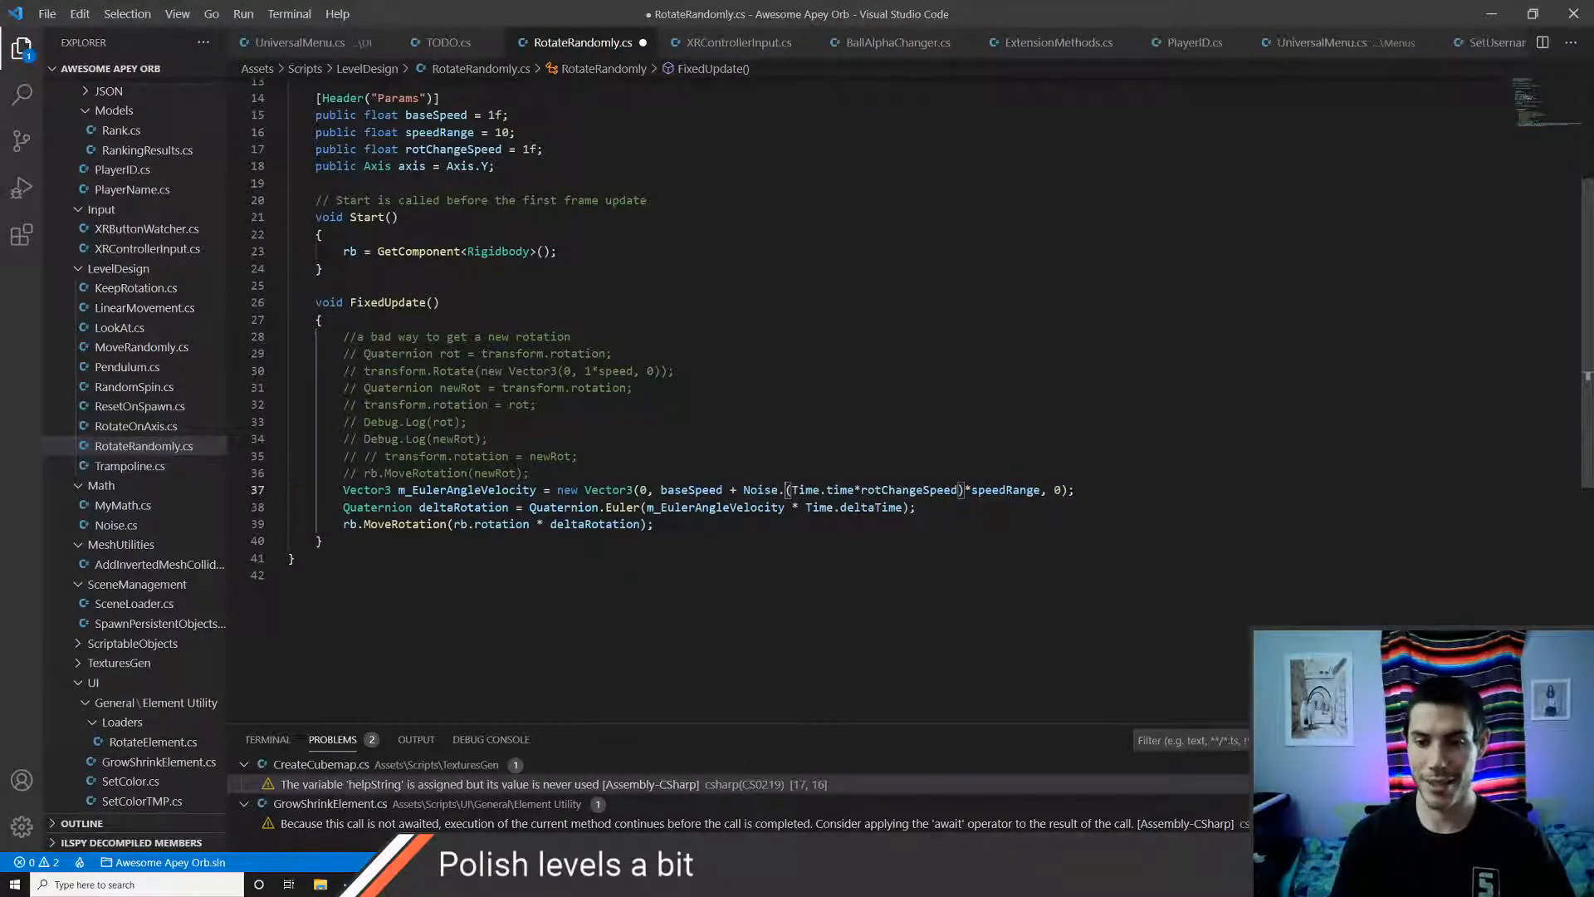
pyautogui.write('NoiseFBM1')
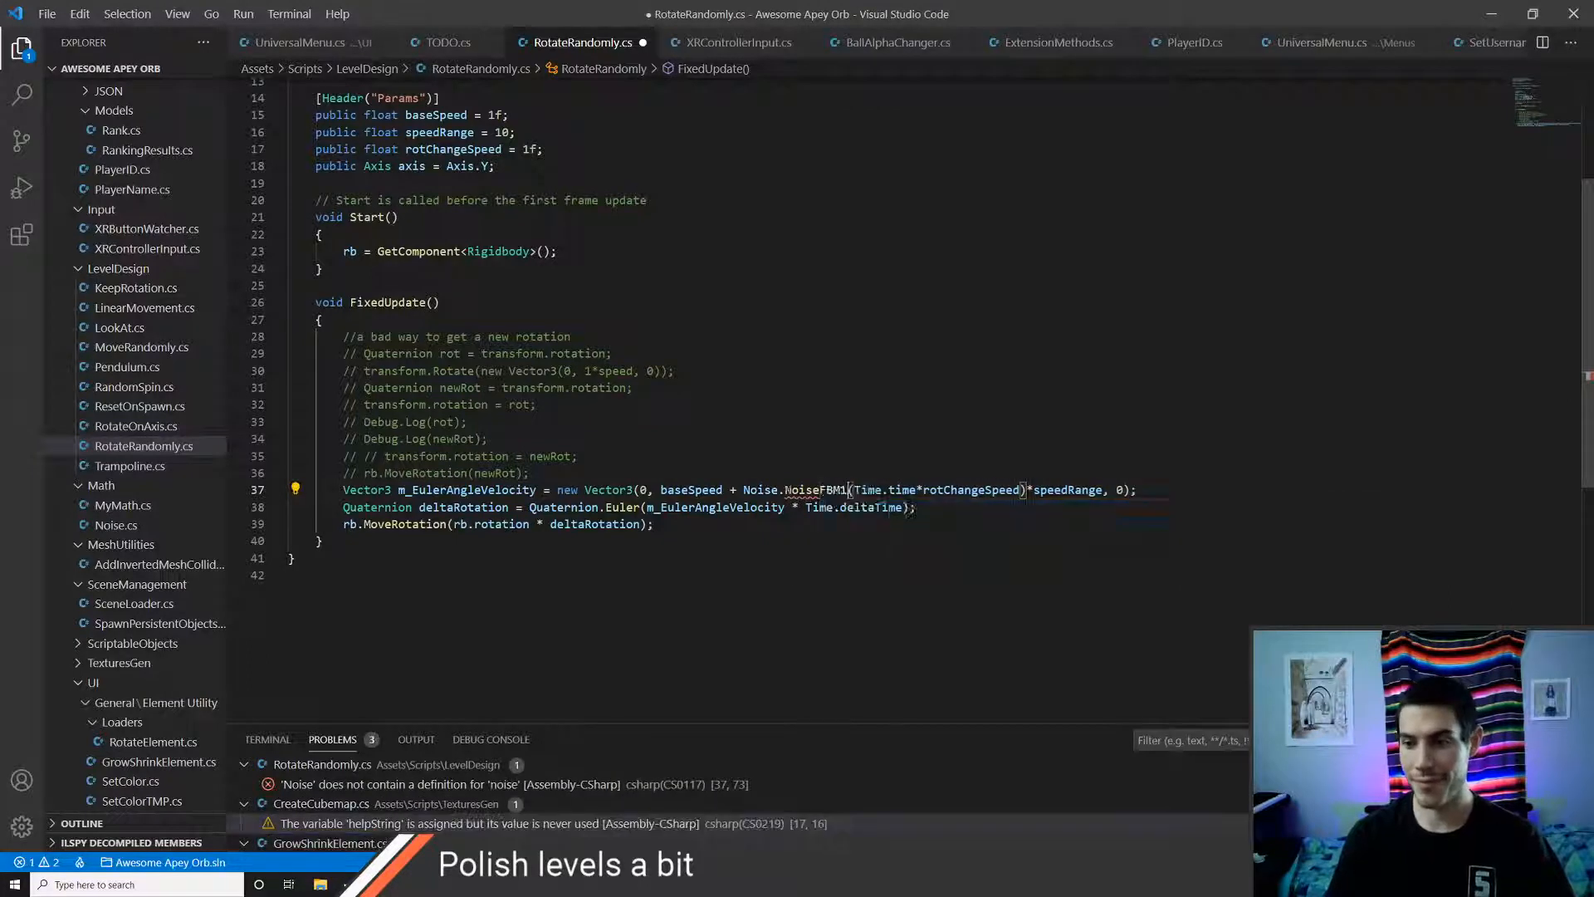
# - Add the arguments 1f, 3, .5f and 0f after Time.time*rotChangeSpeed in the NoiseFBM1 call and save the file
pyautogui.press('Right')
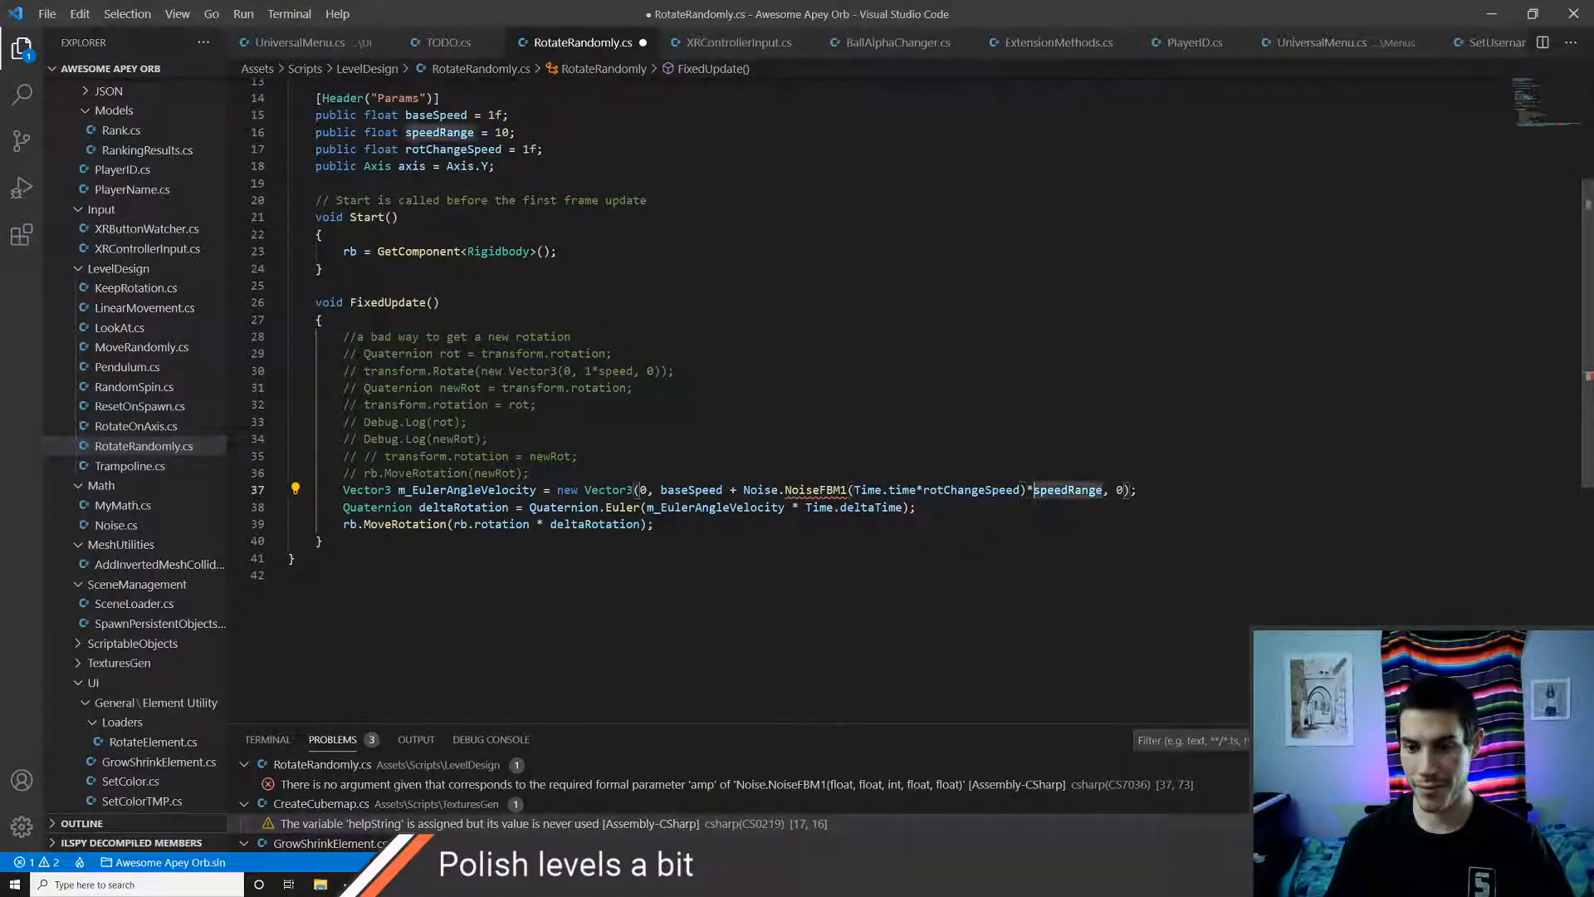
pyautogui.press('Left')
pyautogui.press('Left')
pyautogui.write(', ')
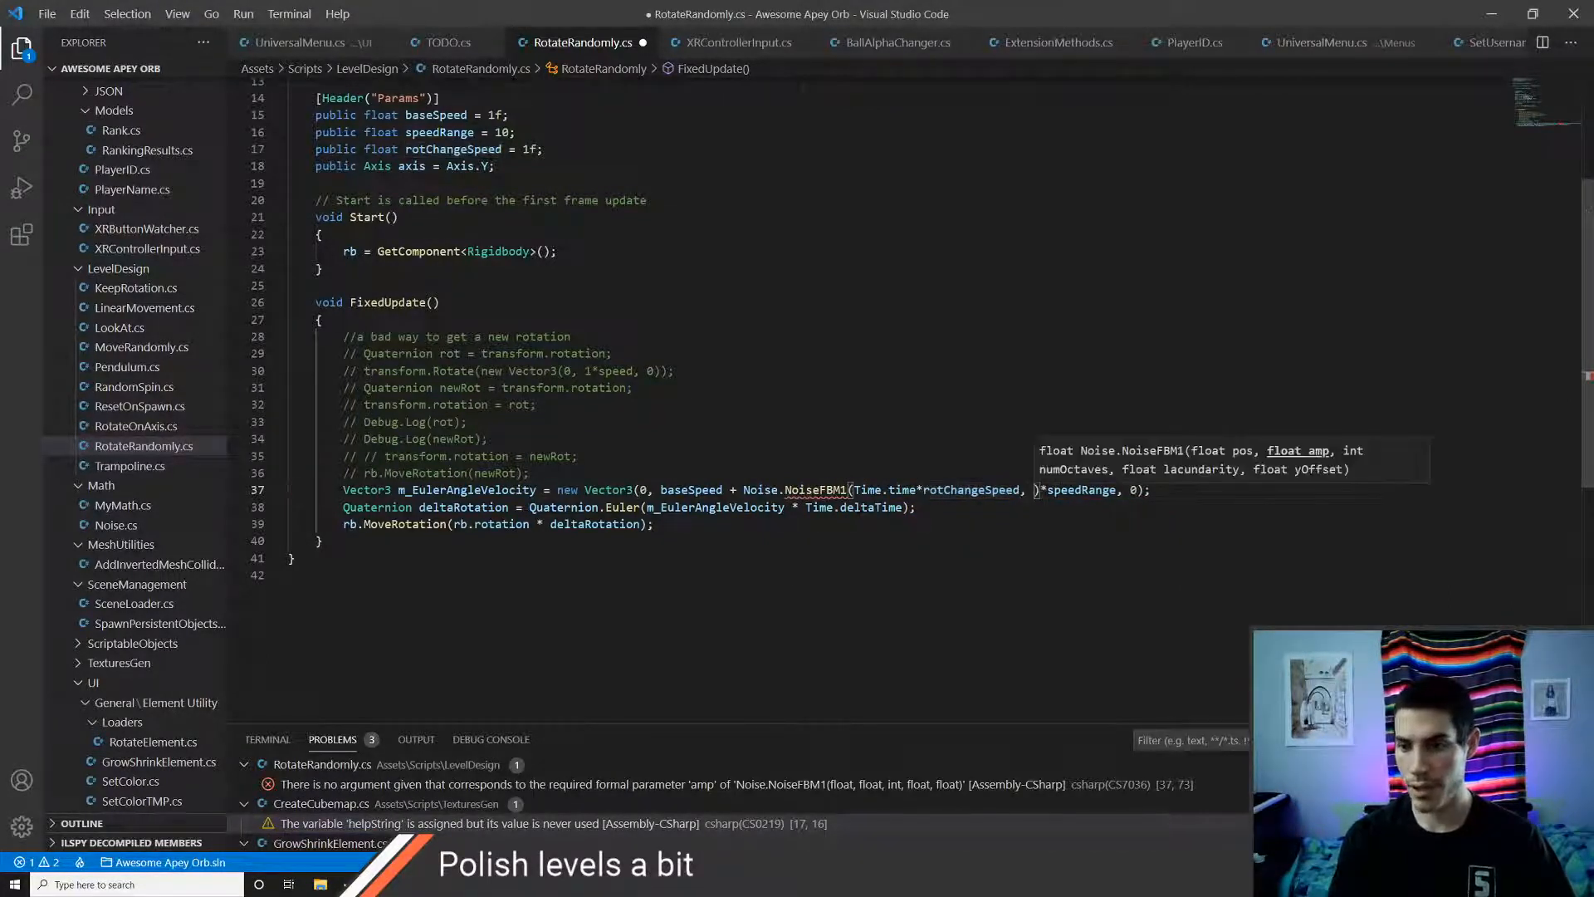
pyautogui.write('1')
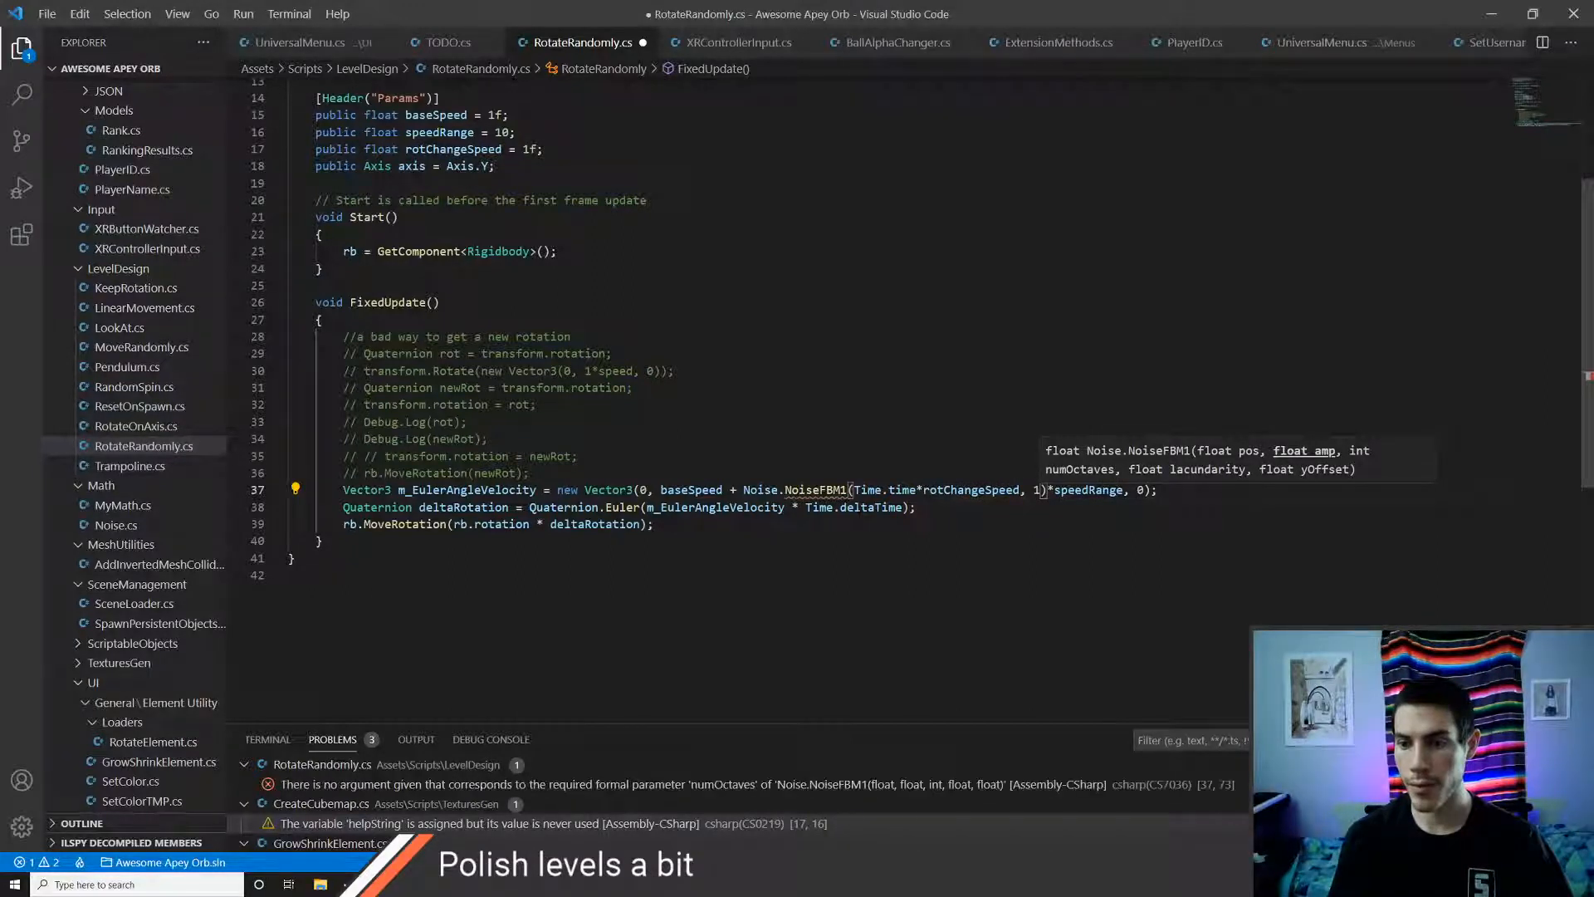
pyautogui.write('f, ')
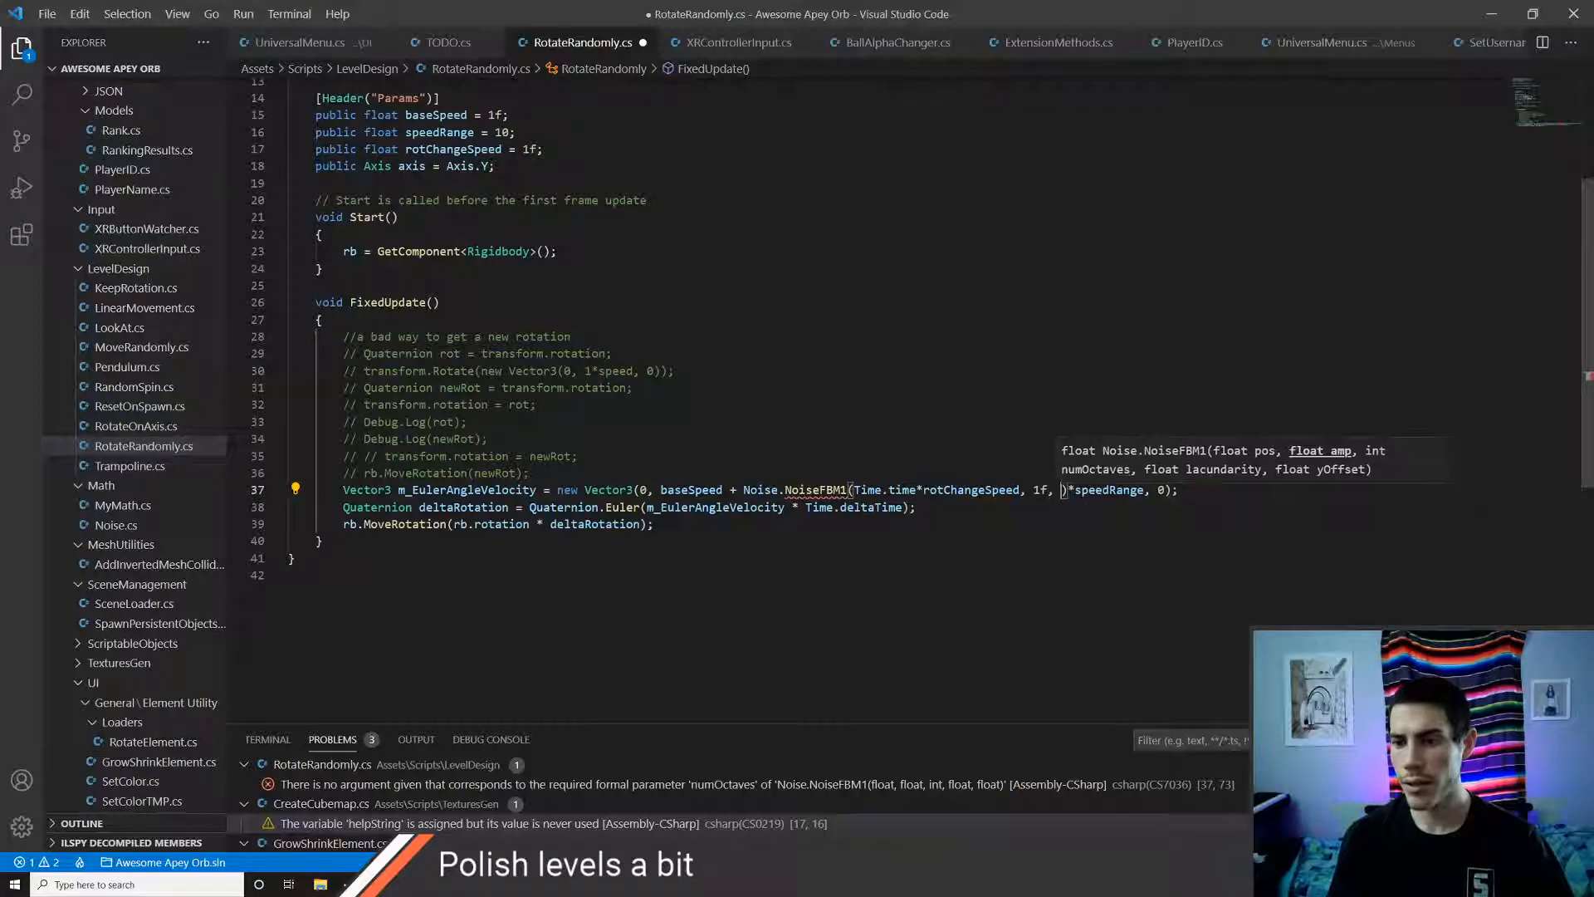
pyautogui.write('3, .5')
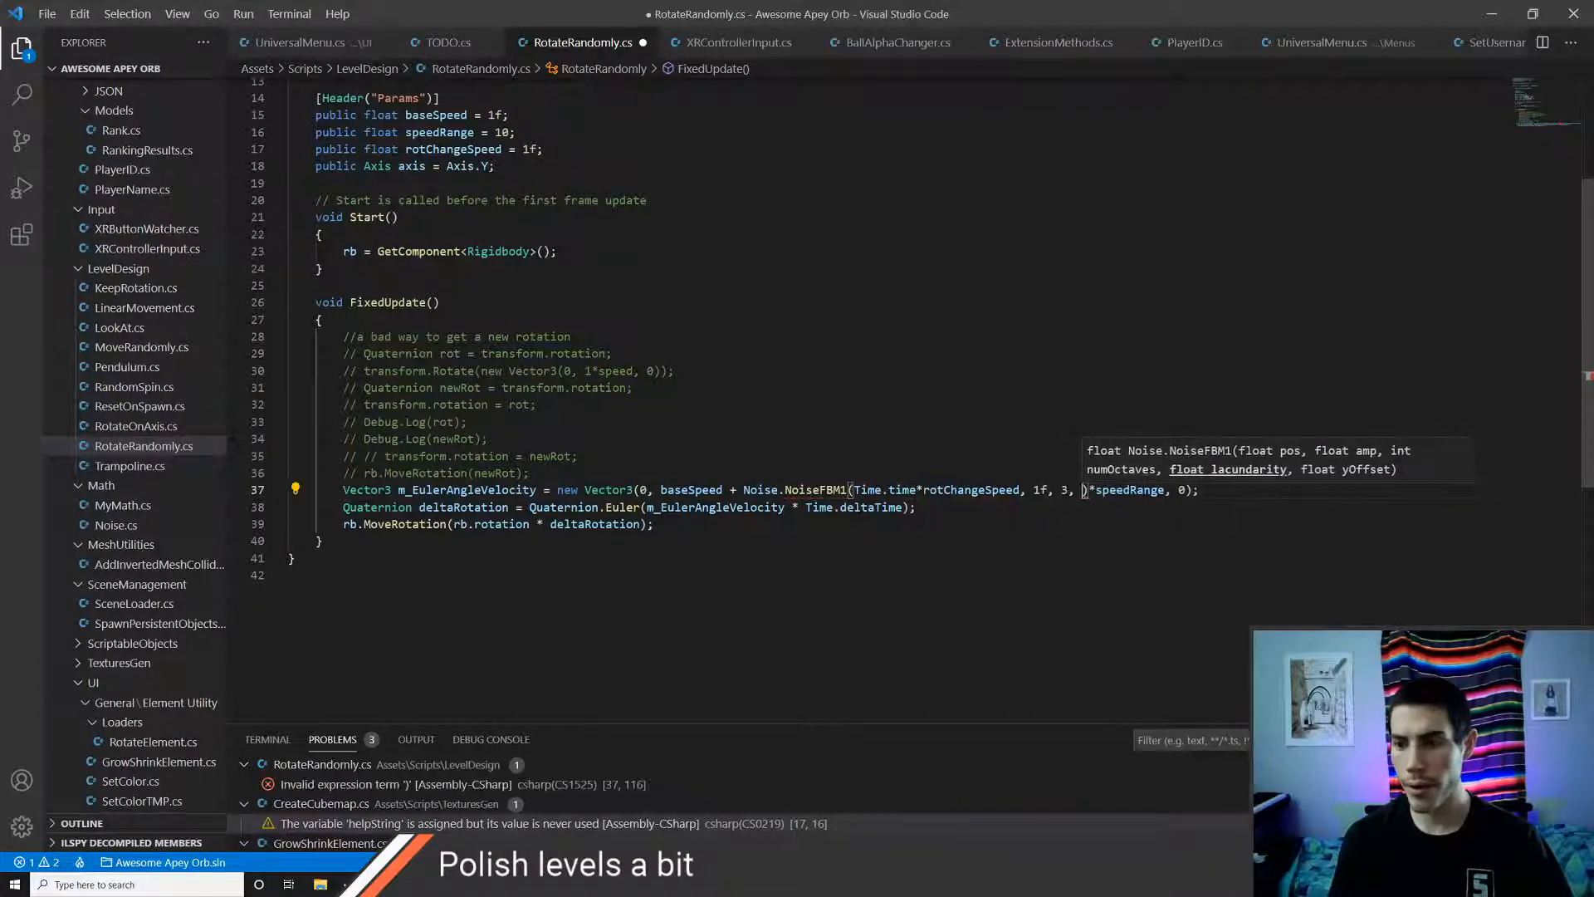
pyautogui.write('f')
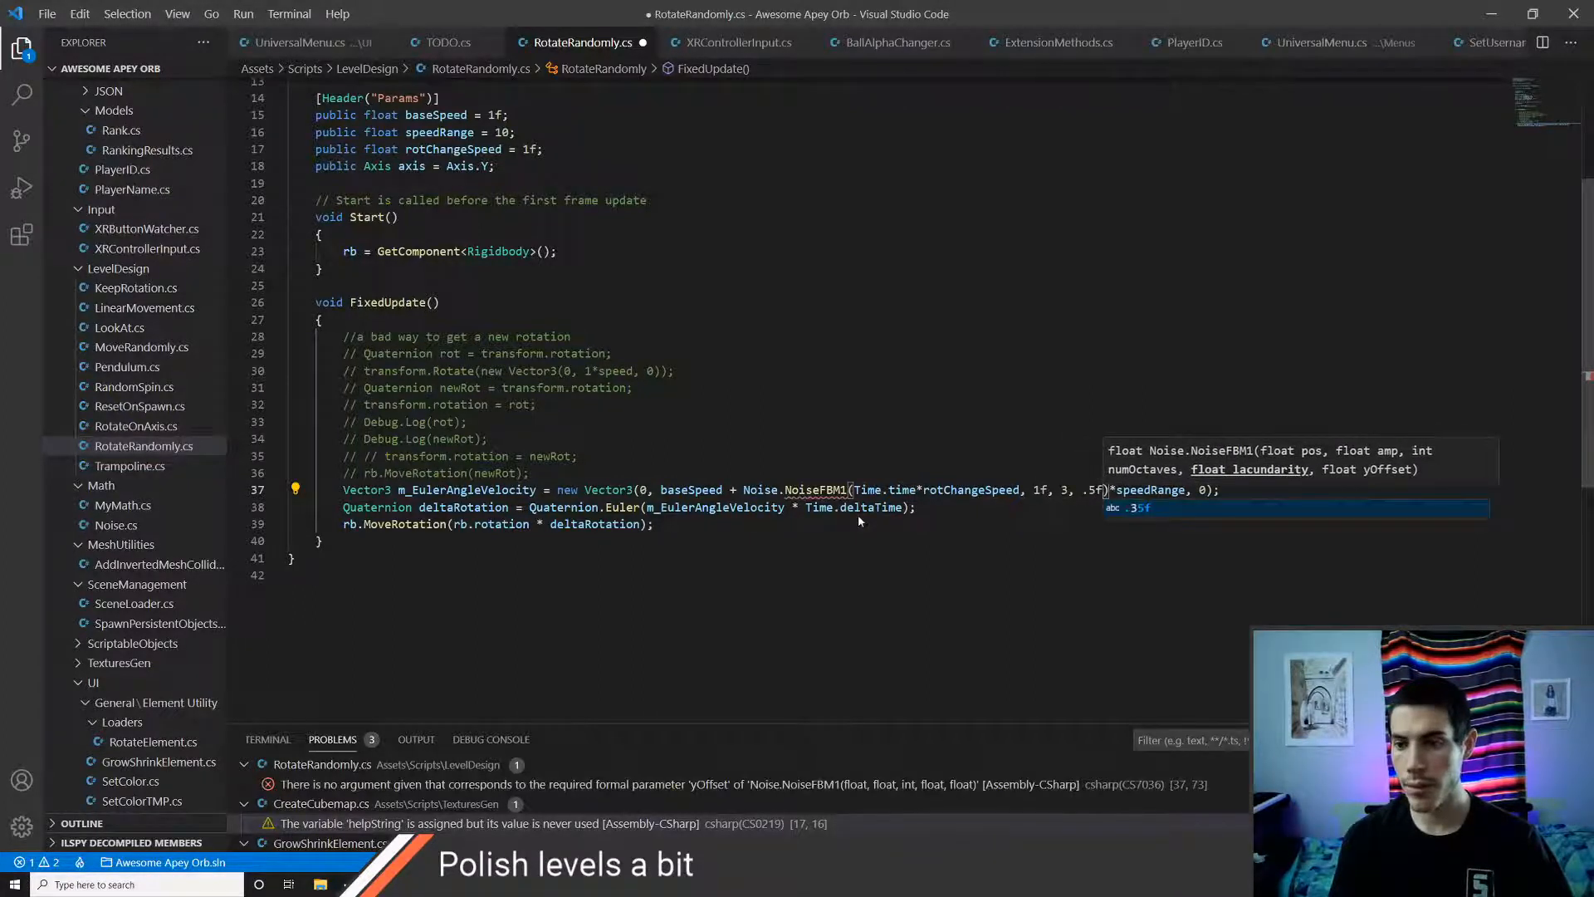
pyautogui.write(', 0f')
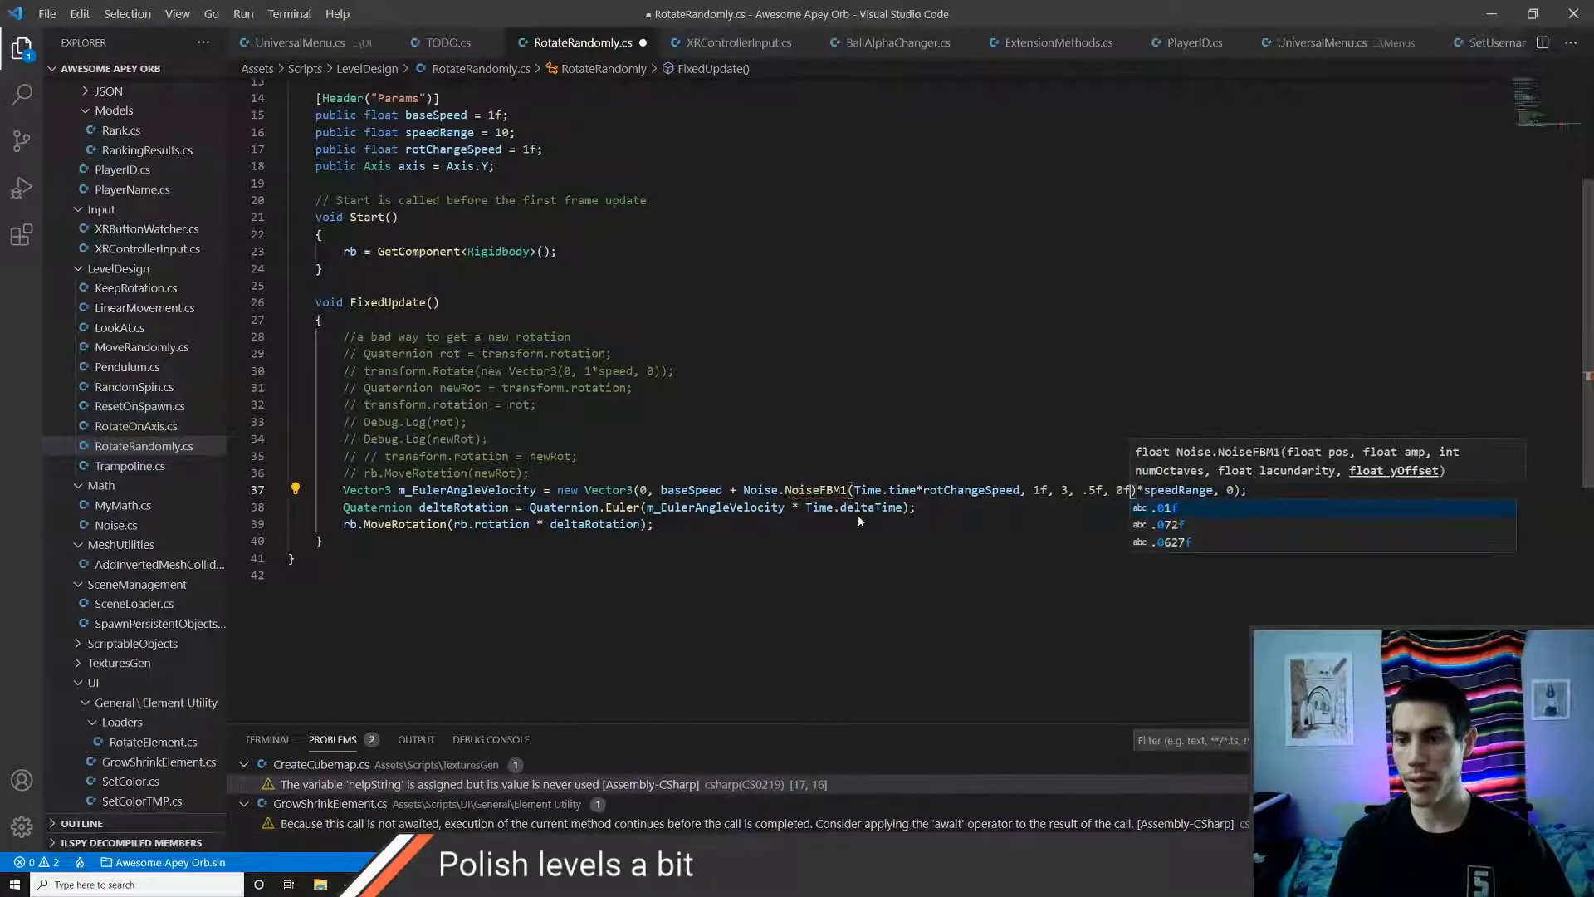
pyautogui.hotkey('ctrl', 's')
# - Play the level in Unity's Scene view and try Base Speeds of 100 and 120 on the finish line's Rotate Randomly script
pyautogui.hotkey('alt', 'Tab')
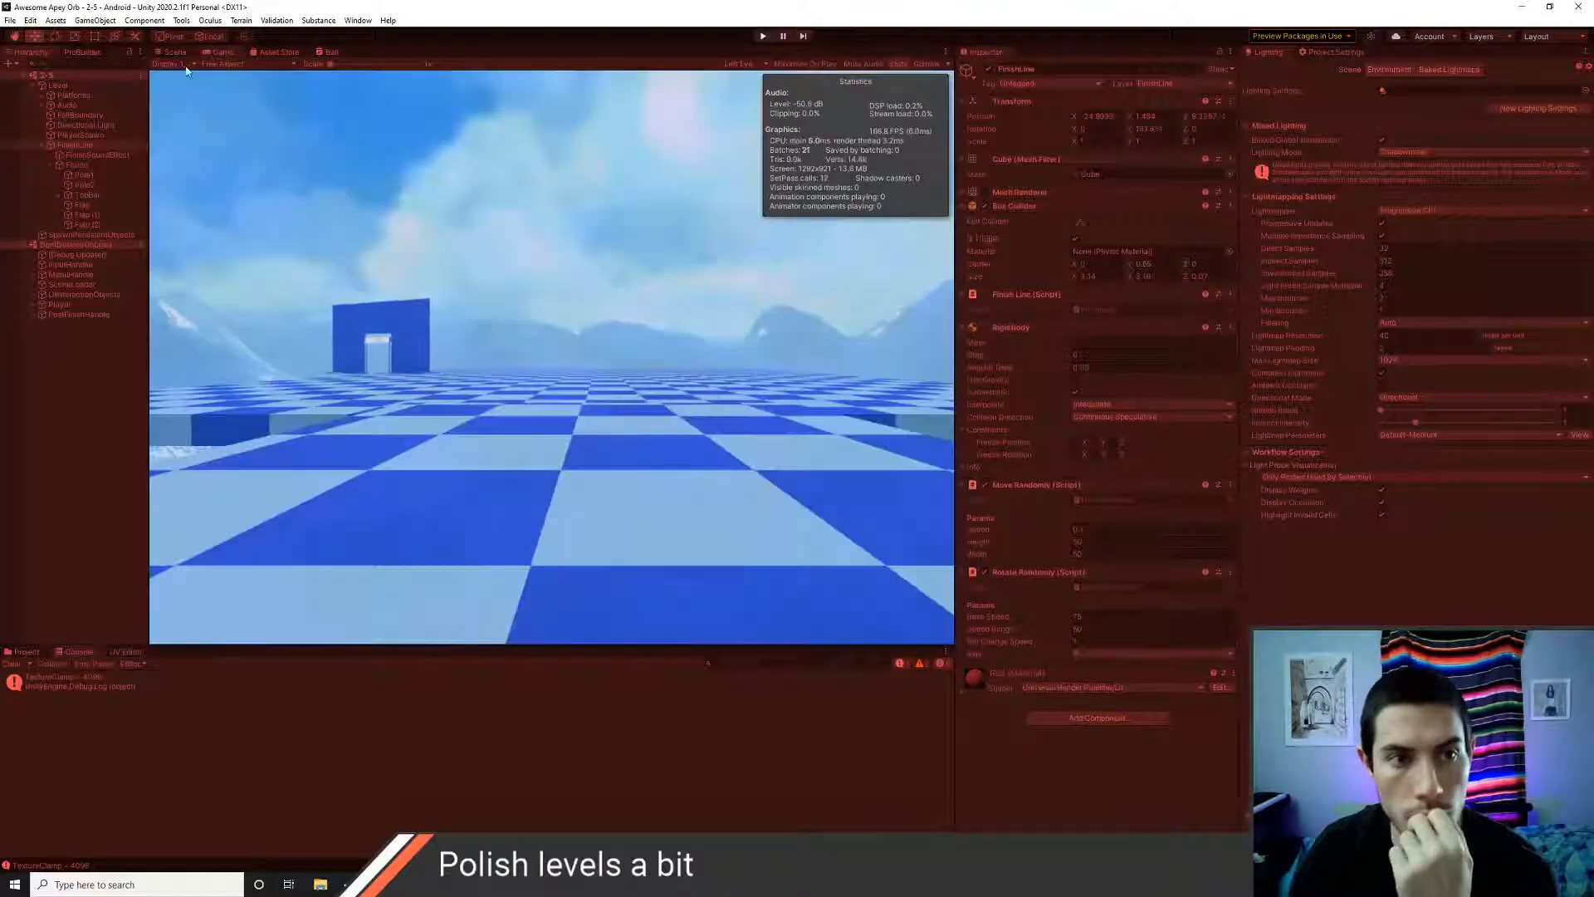
pyautogui.click(174, 52)
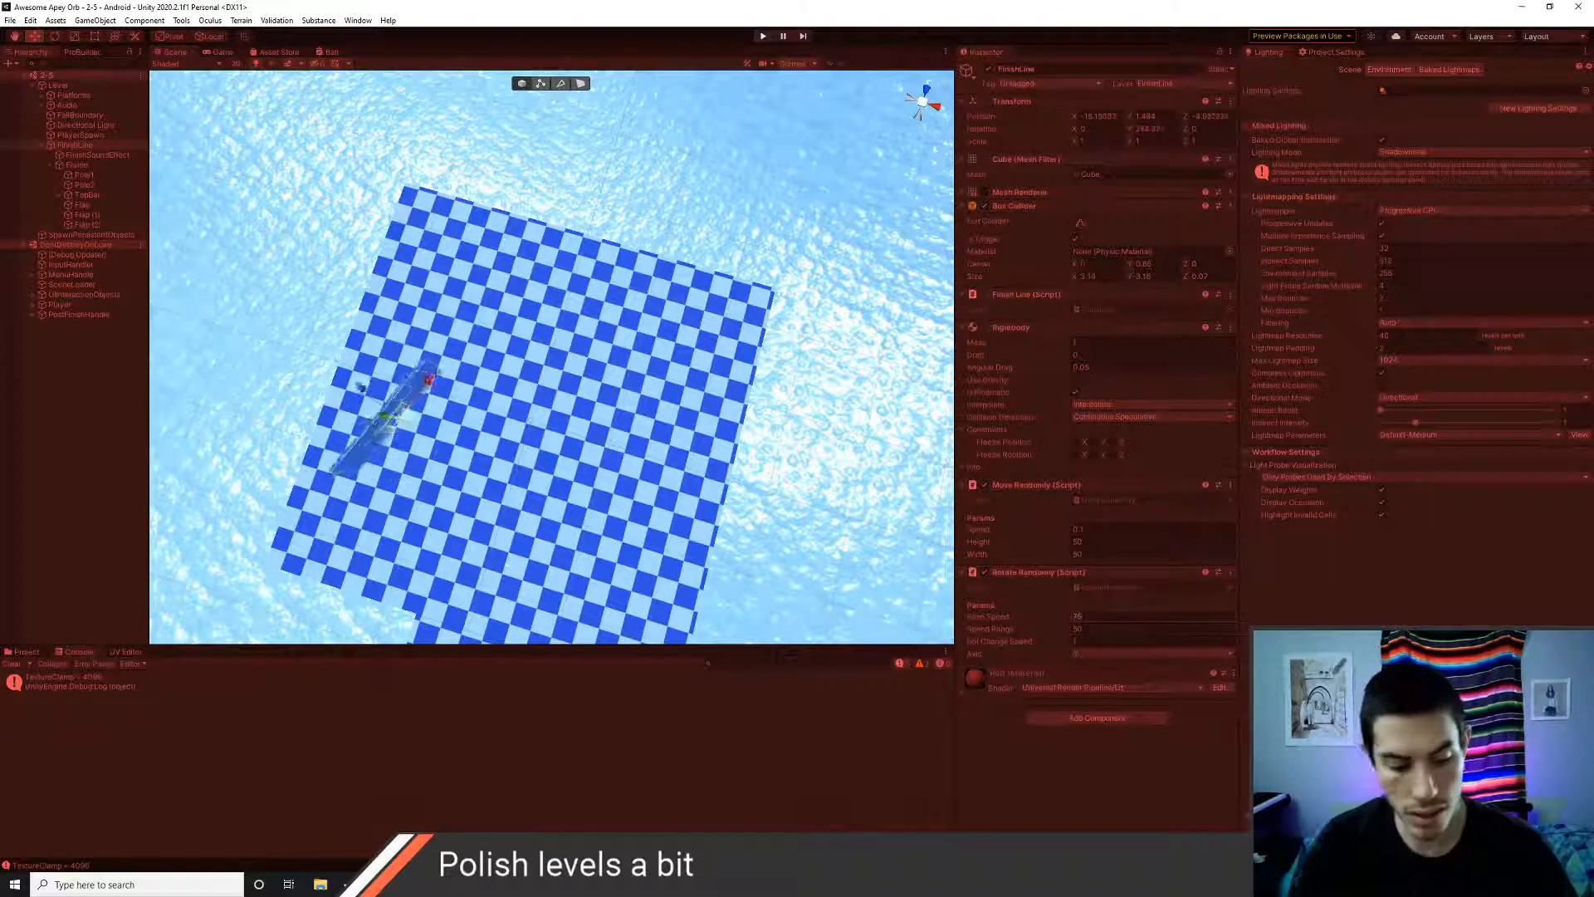
pyautogui.click(1104, 616)
pyautogui.write('100')
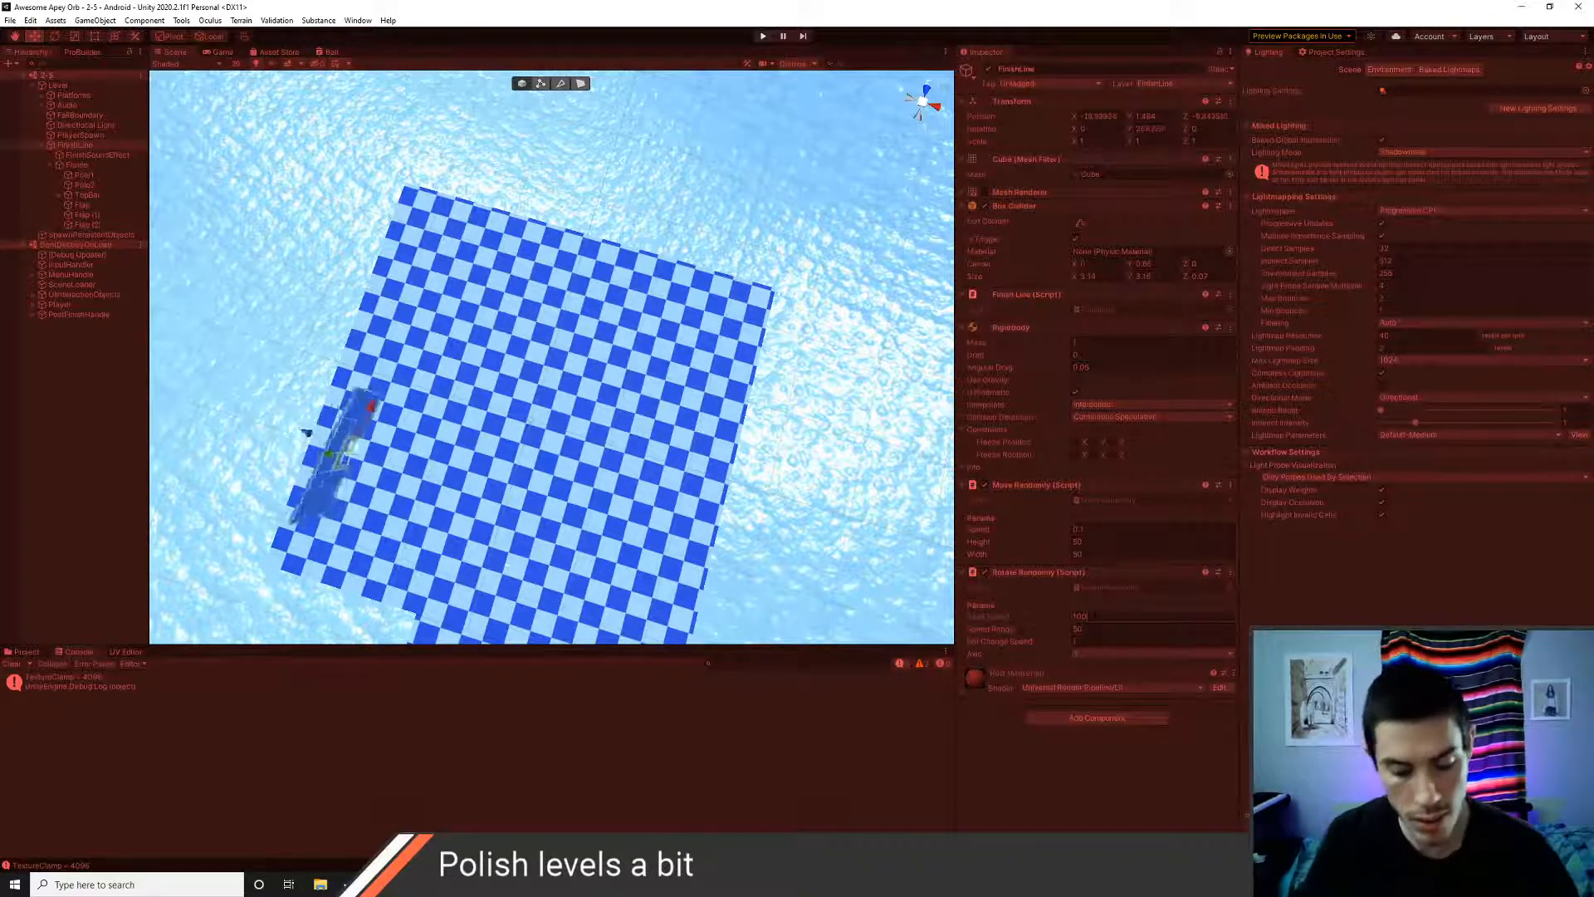
pyautogui.press('BackSpace')
pyautogui.press('BackSpace')
pyautogui.write('20')
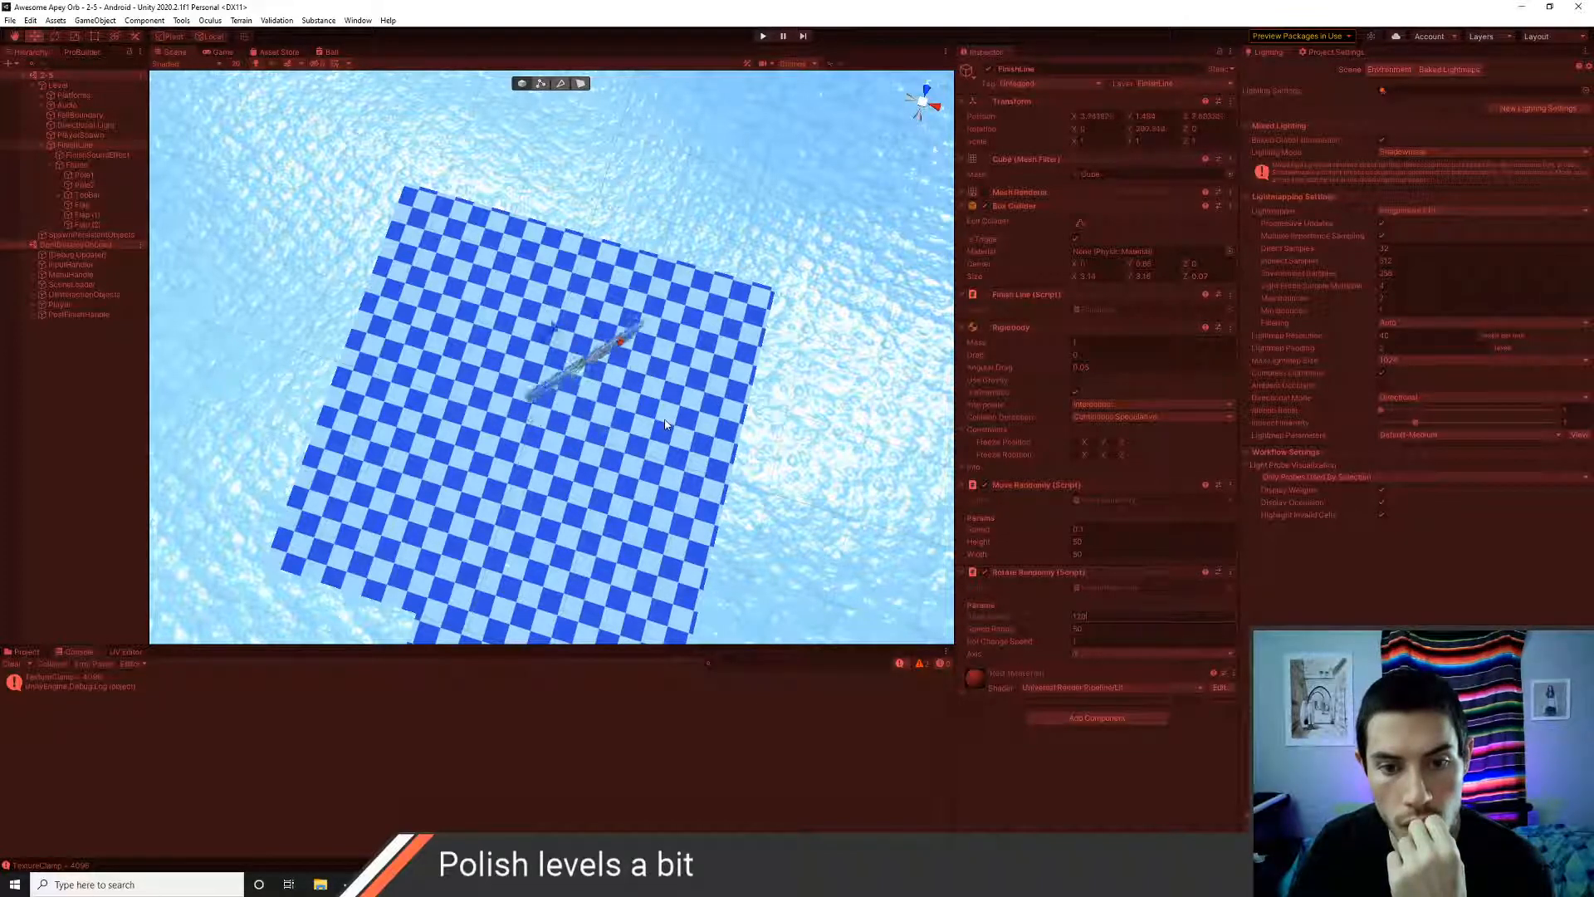
# - Leave play mode, set the finish line's Rotate Randomly Base Speed to 120, and play-test the level again
pyautogui.click(762, 36)
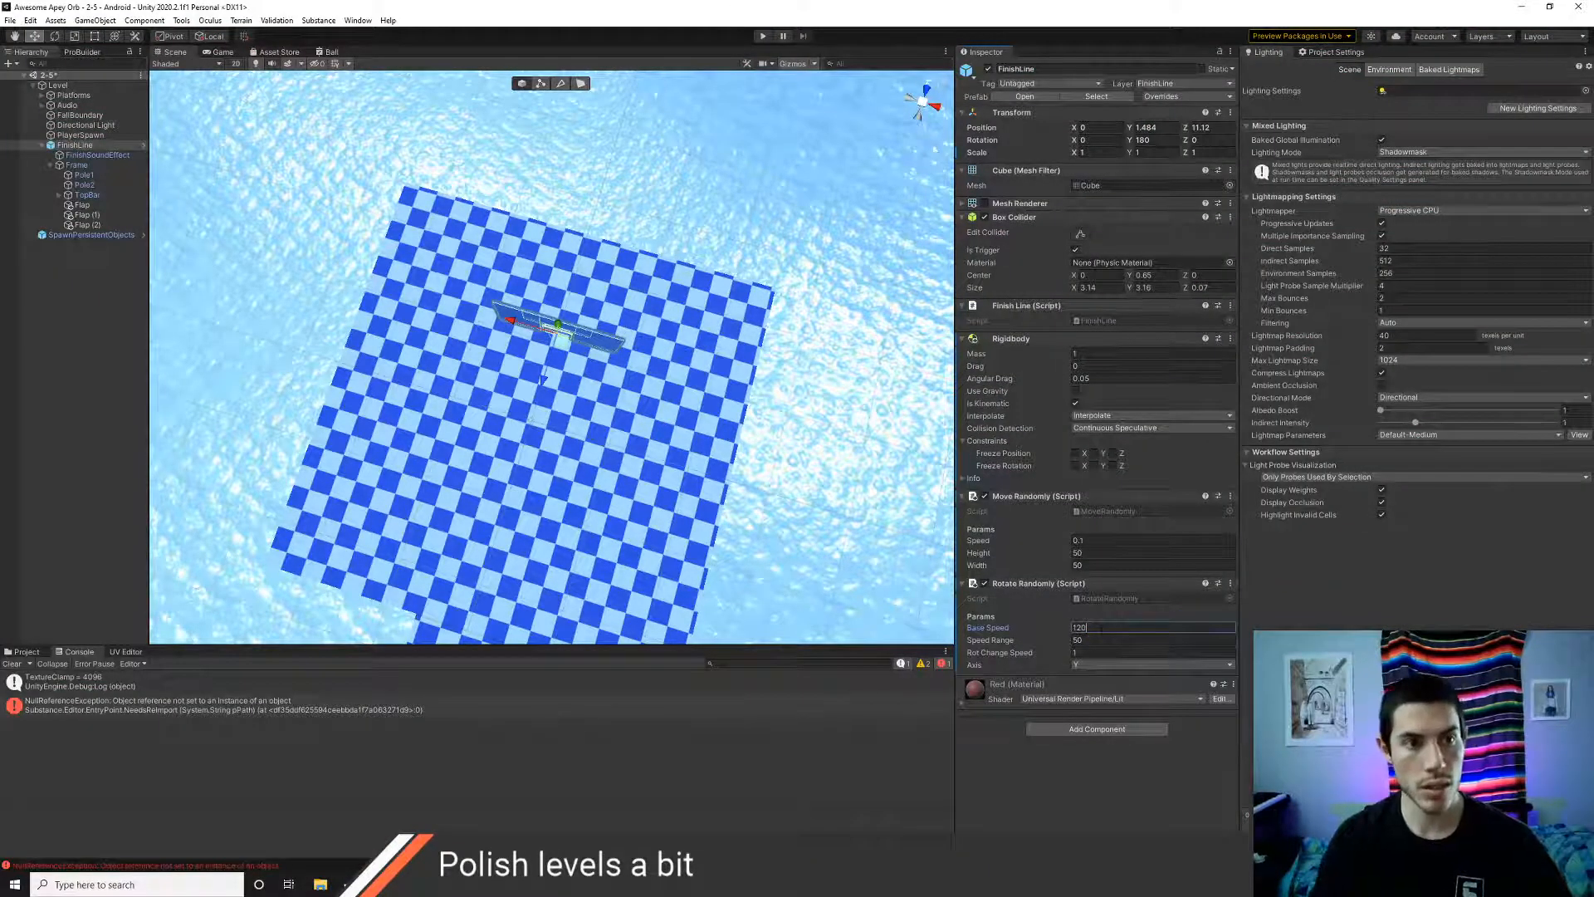
pyautogui.click(762, 37)
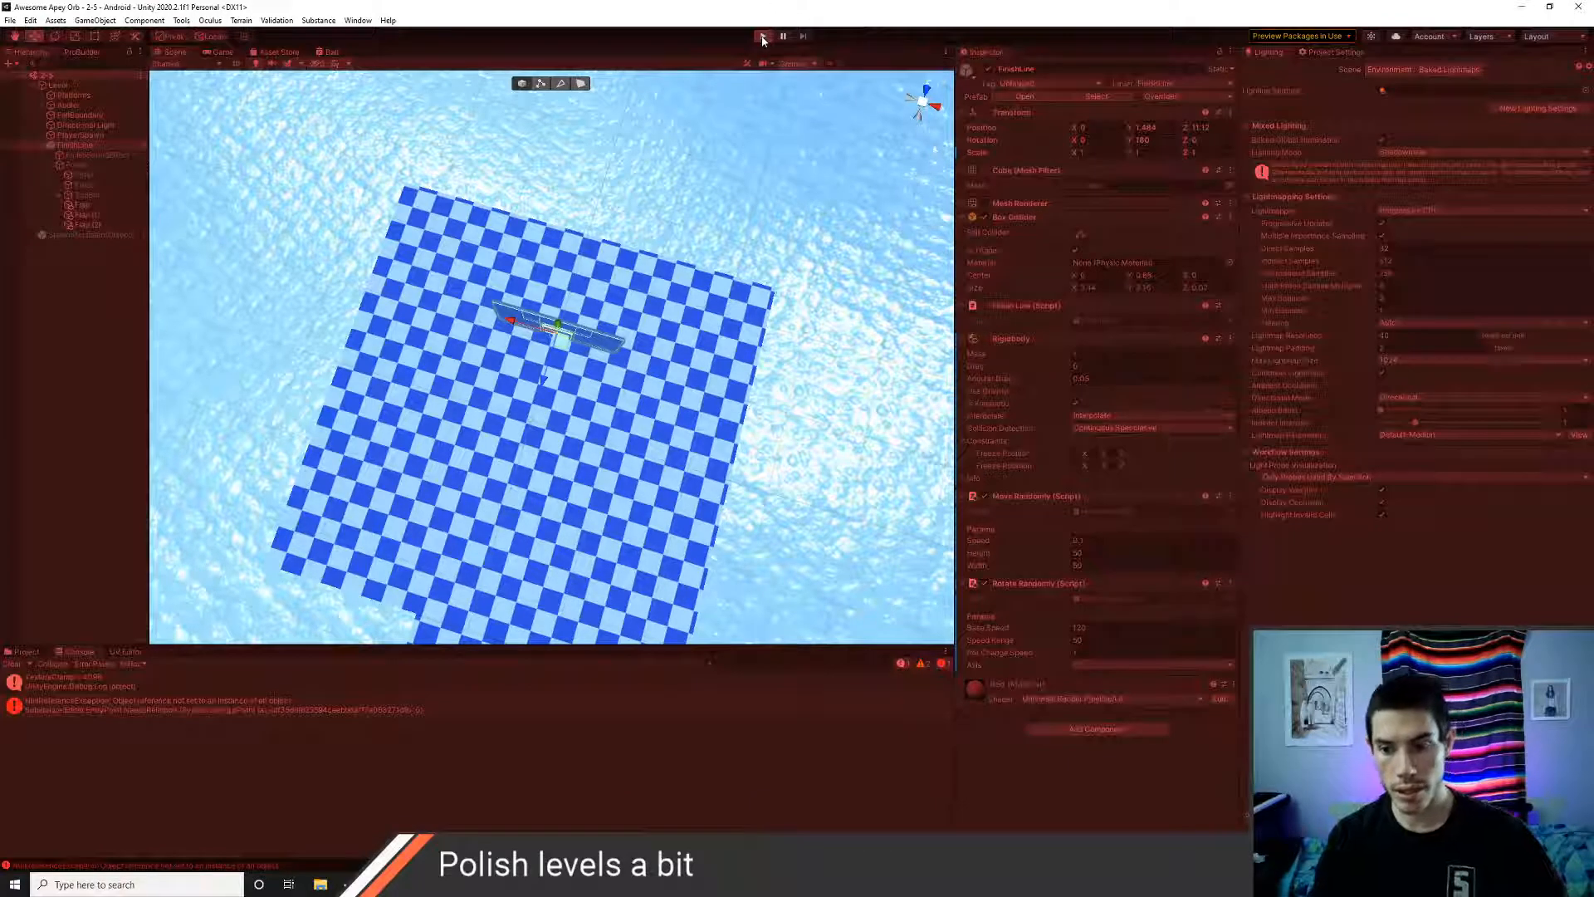
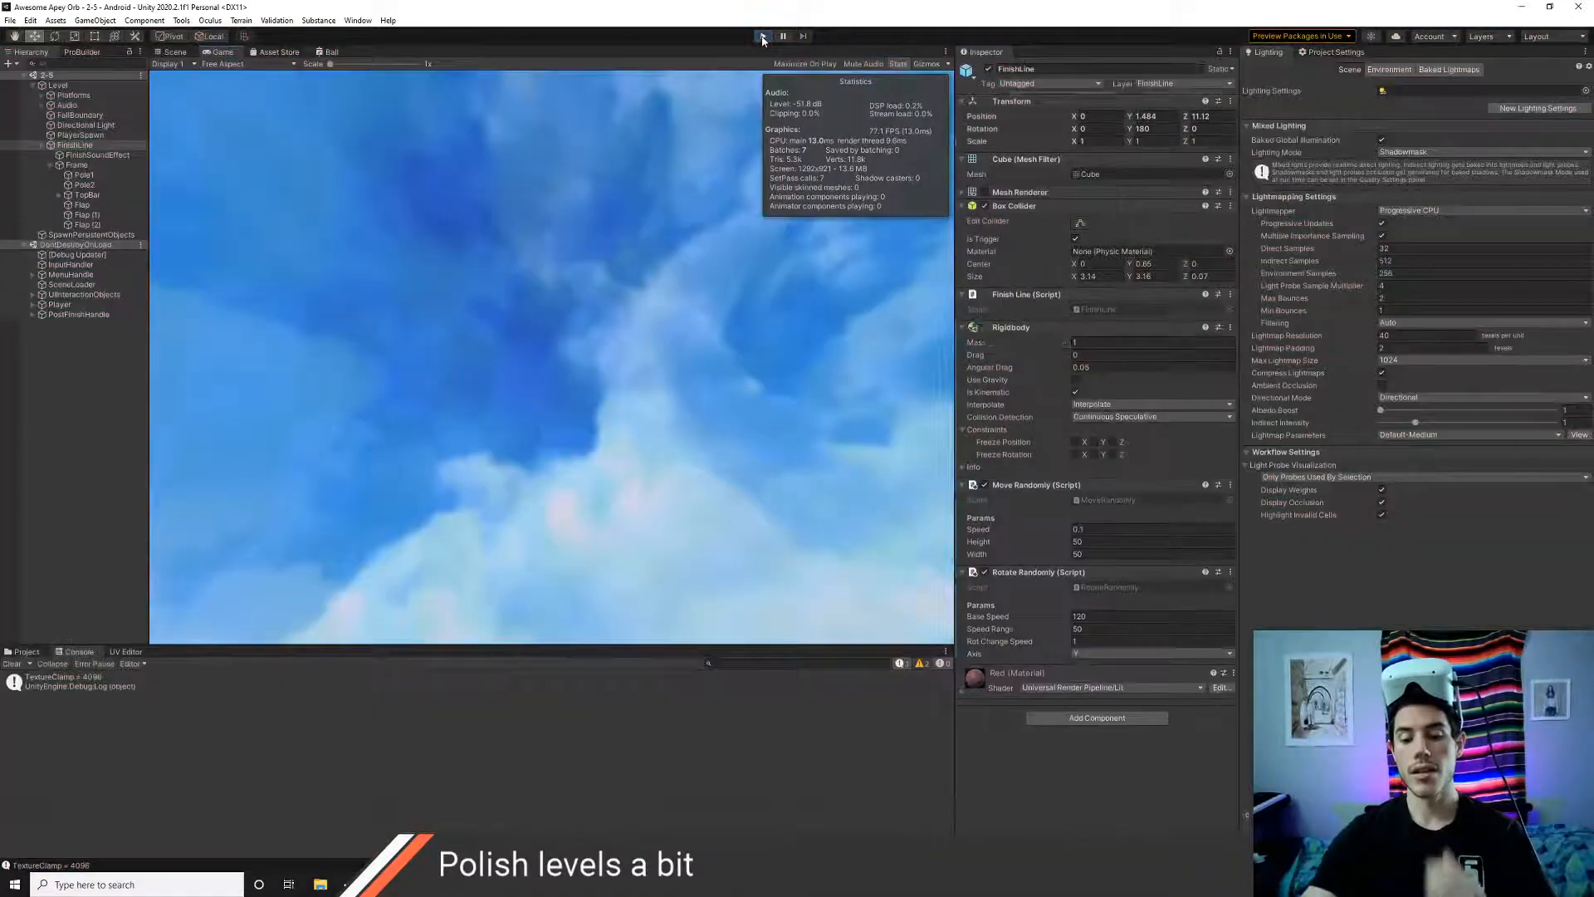
pyautogui.click(762, 37)
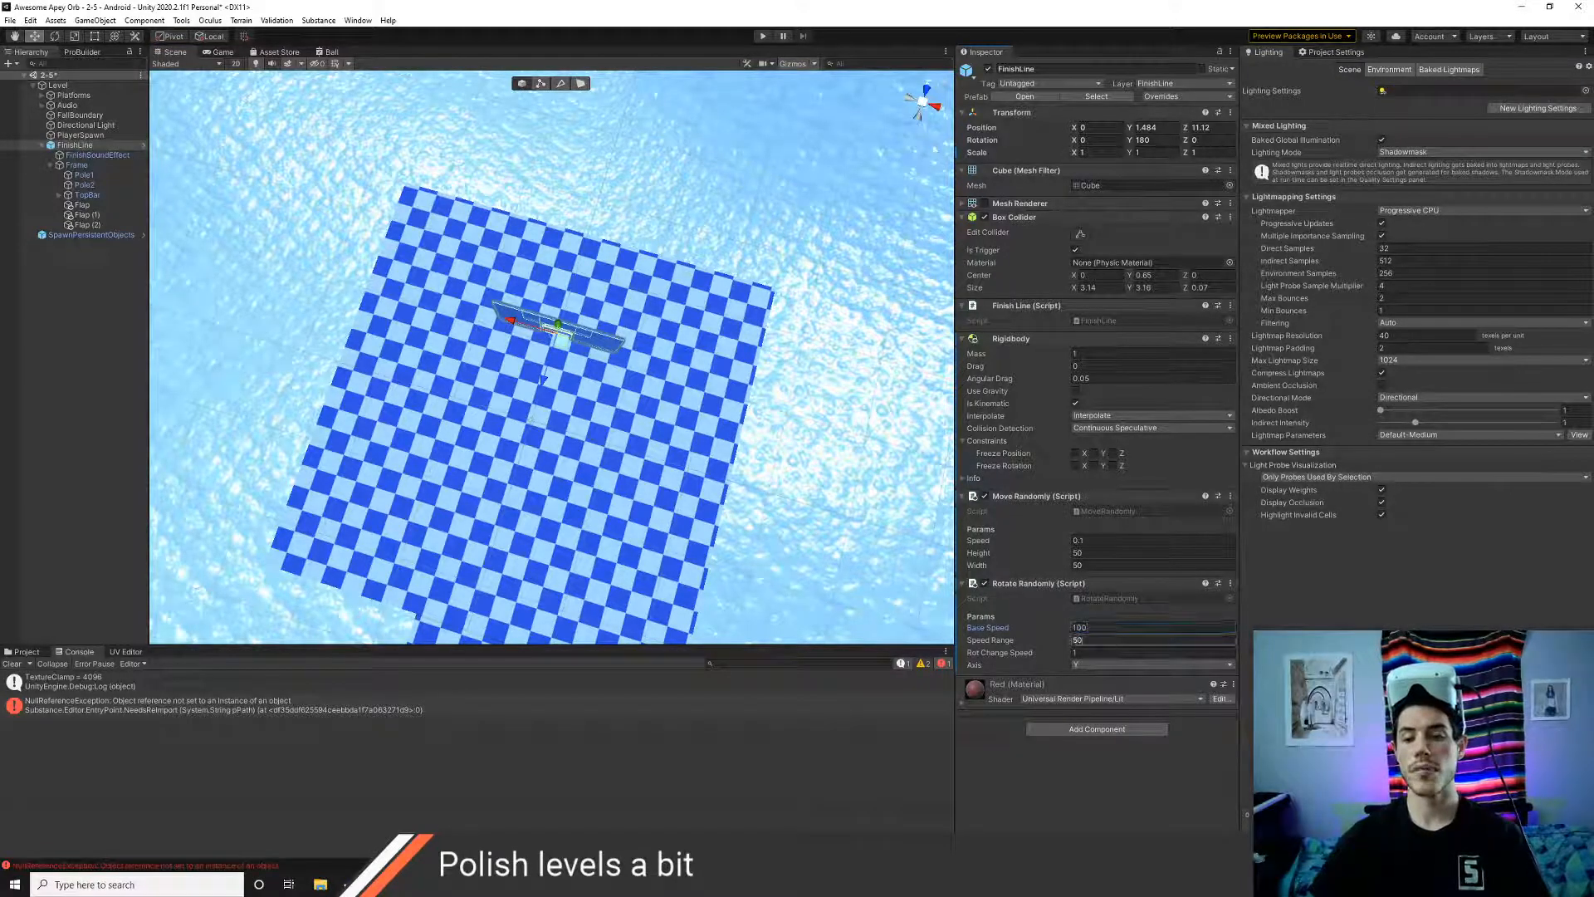
# - Set the finish line's Rotate Randomly Base Speed to 90, play-test the level briefly and return to the code editor
pyautogui.click(1097, 628)
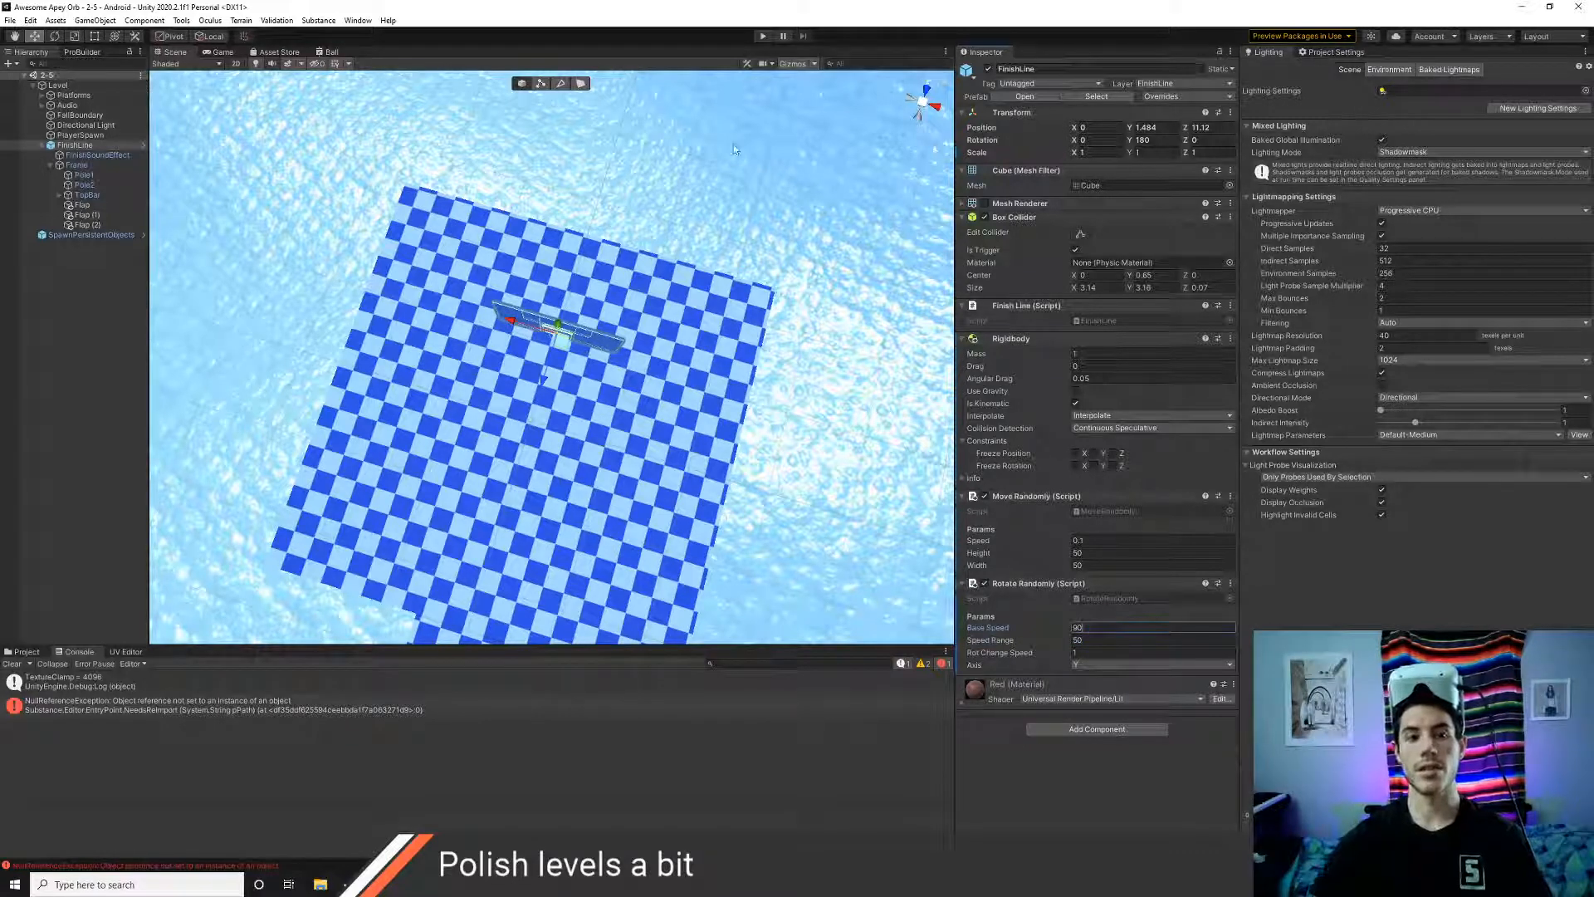
pyautogui.click(762, 37)
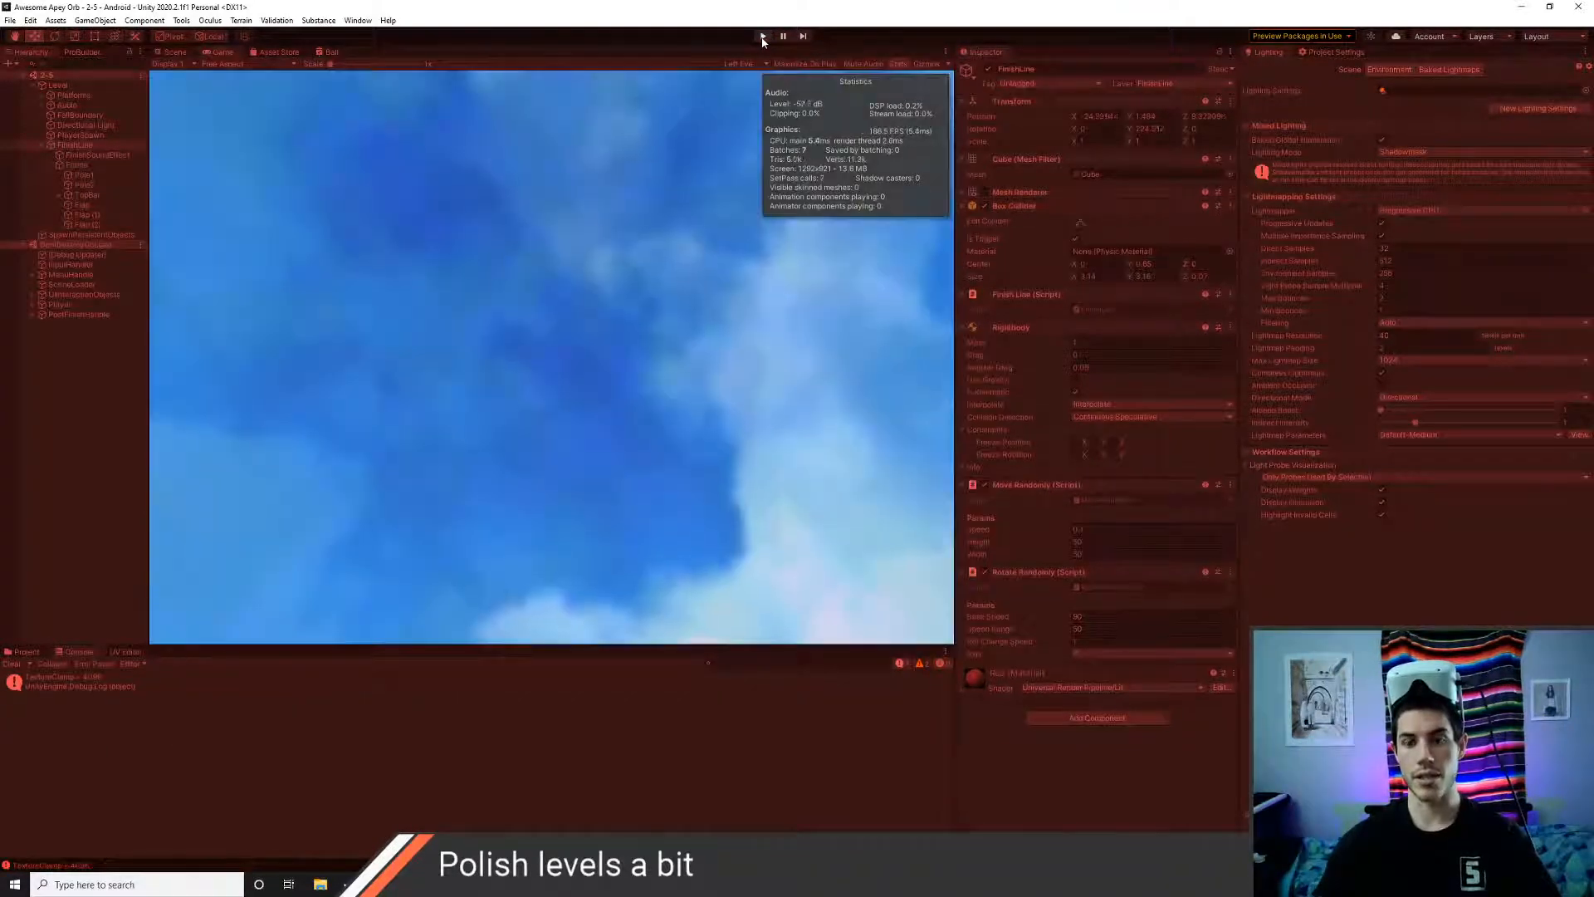
pyautogui.click(762, 36)
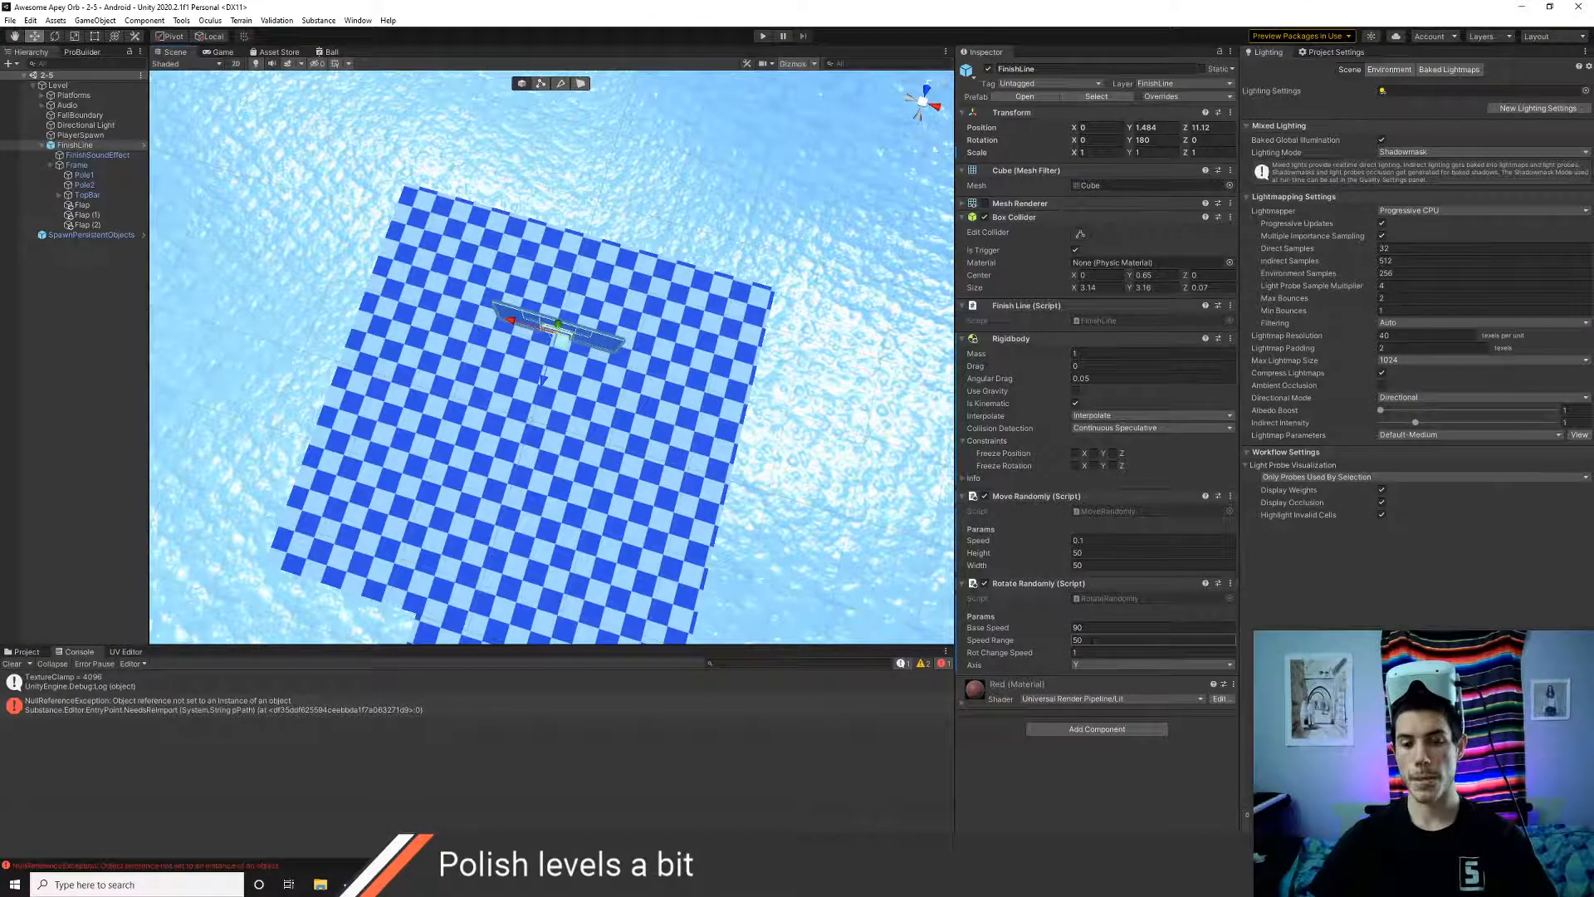
pyautogui.hotkey('alt', 'Tab')
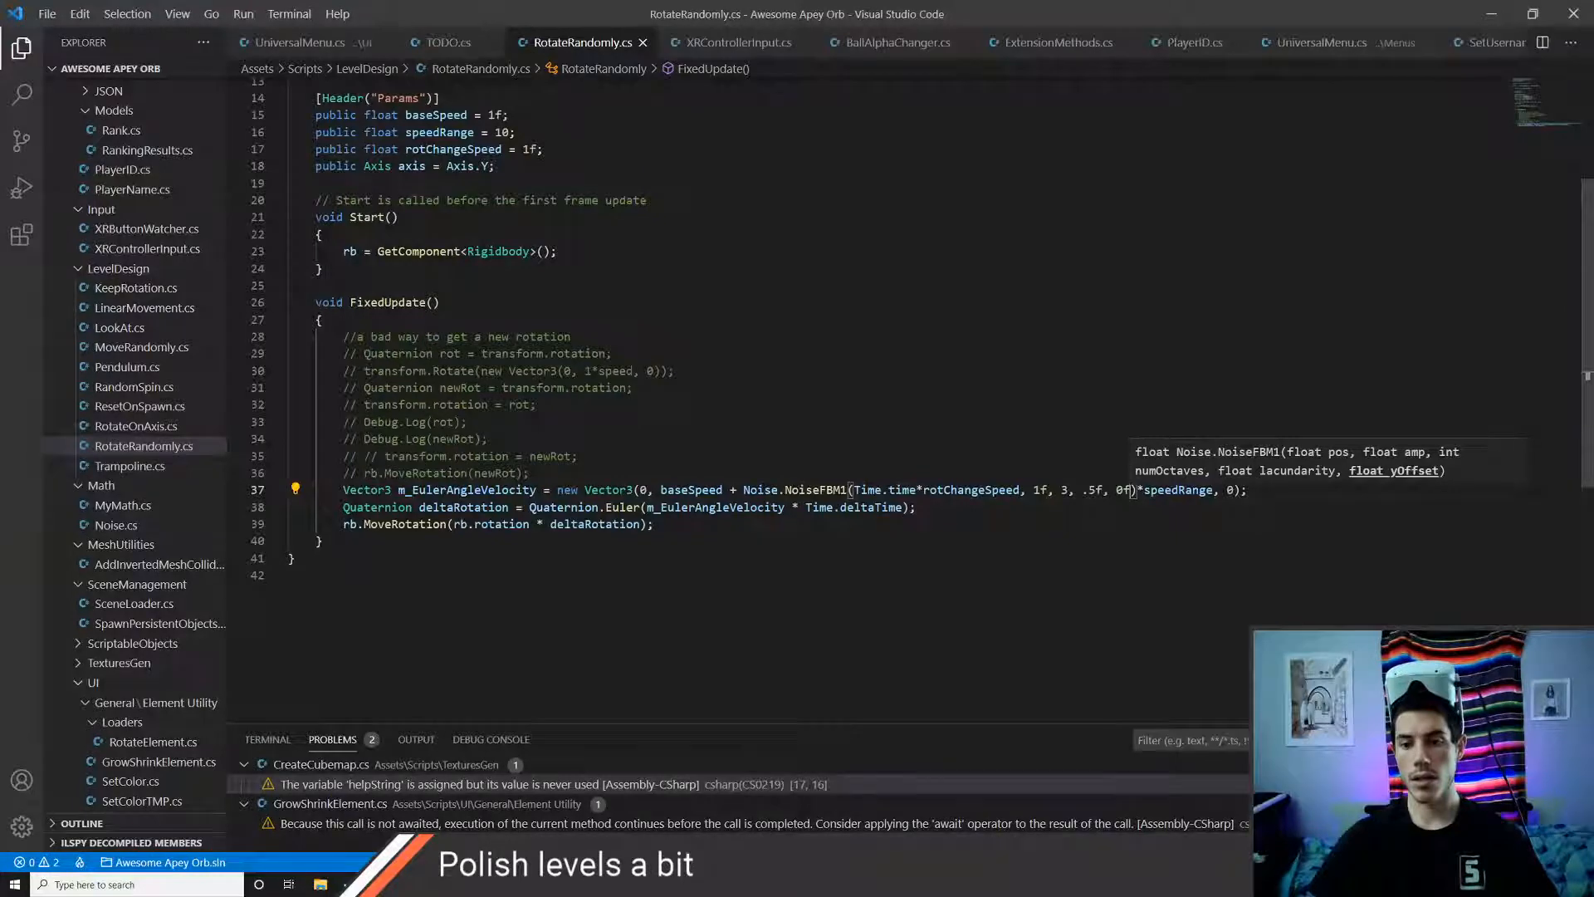
# - Switch back to Unity, set the finish line's Rotate Randomly Speed Range to 40, and play-test the level
pyautogui.hotkey('alt', 'Tab')
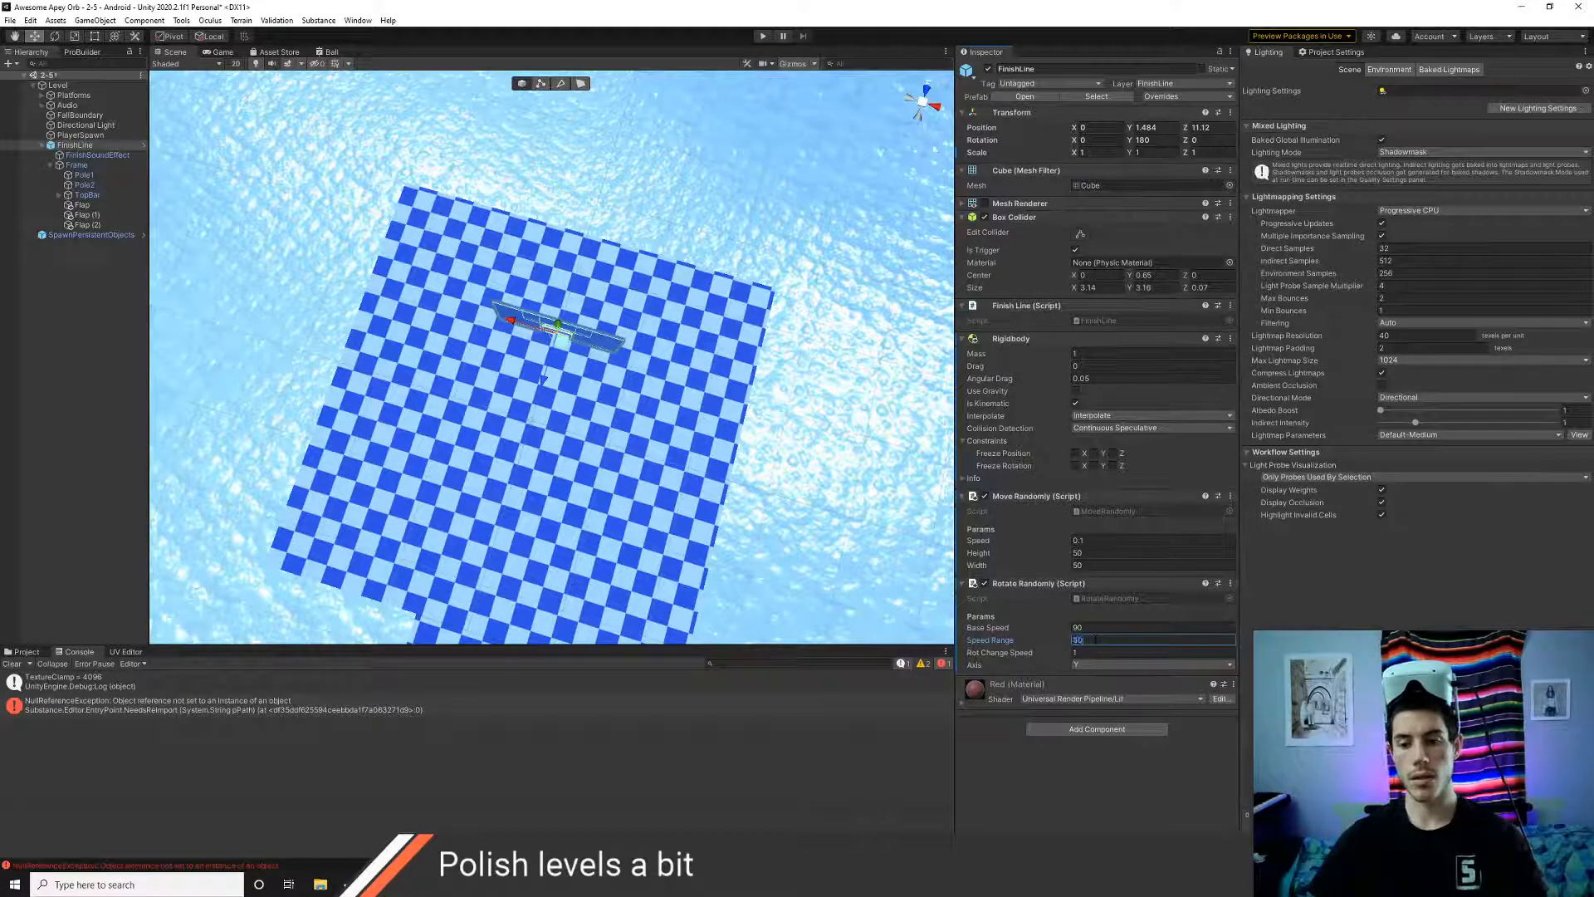
pyautogui.click(760, 36)
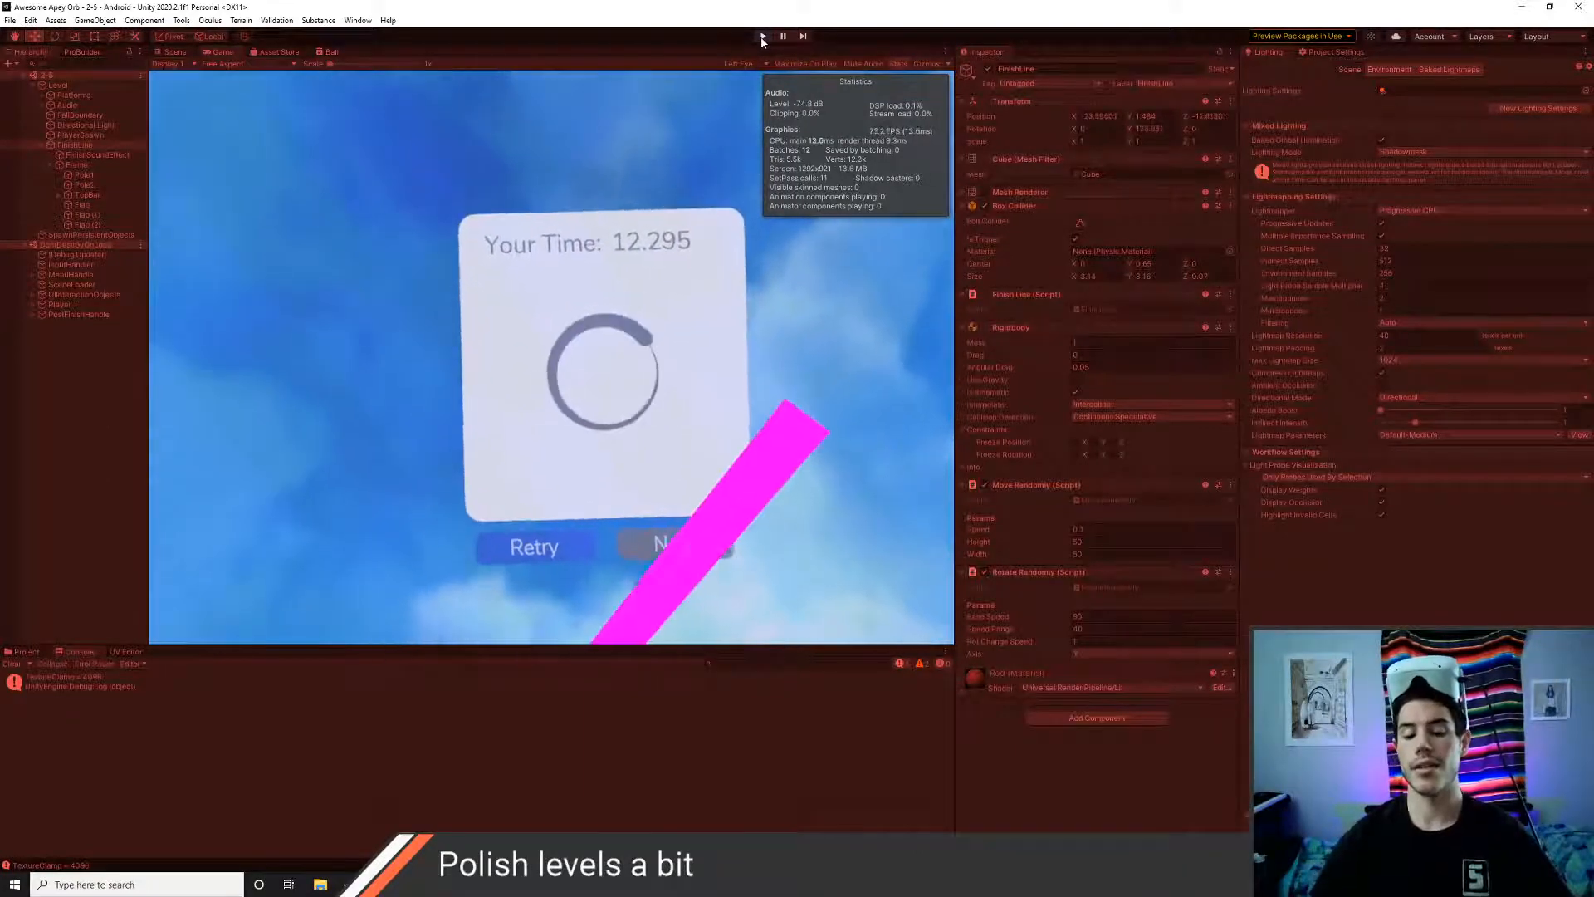
pyautogui.click(762, 36)
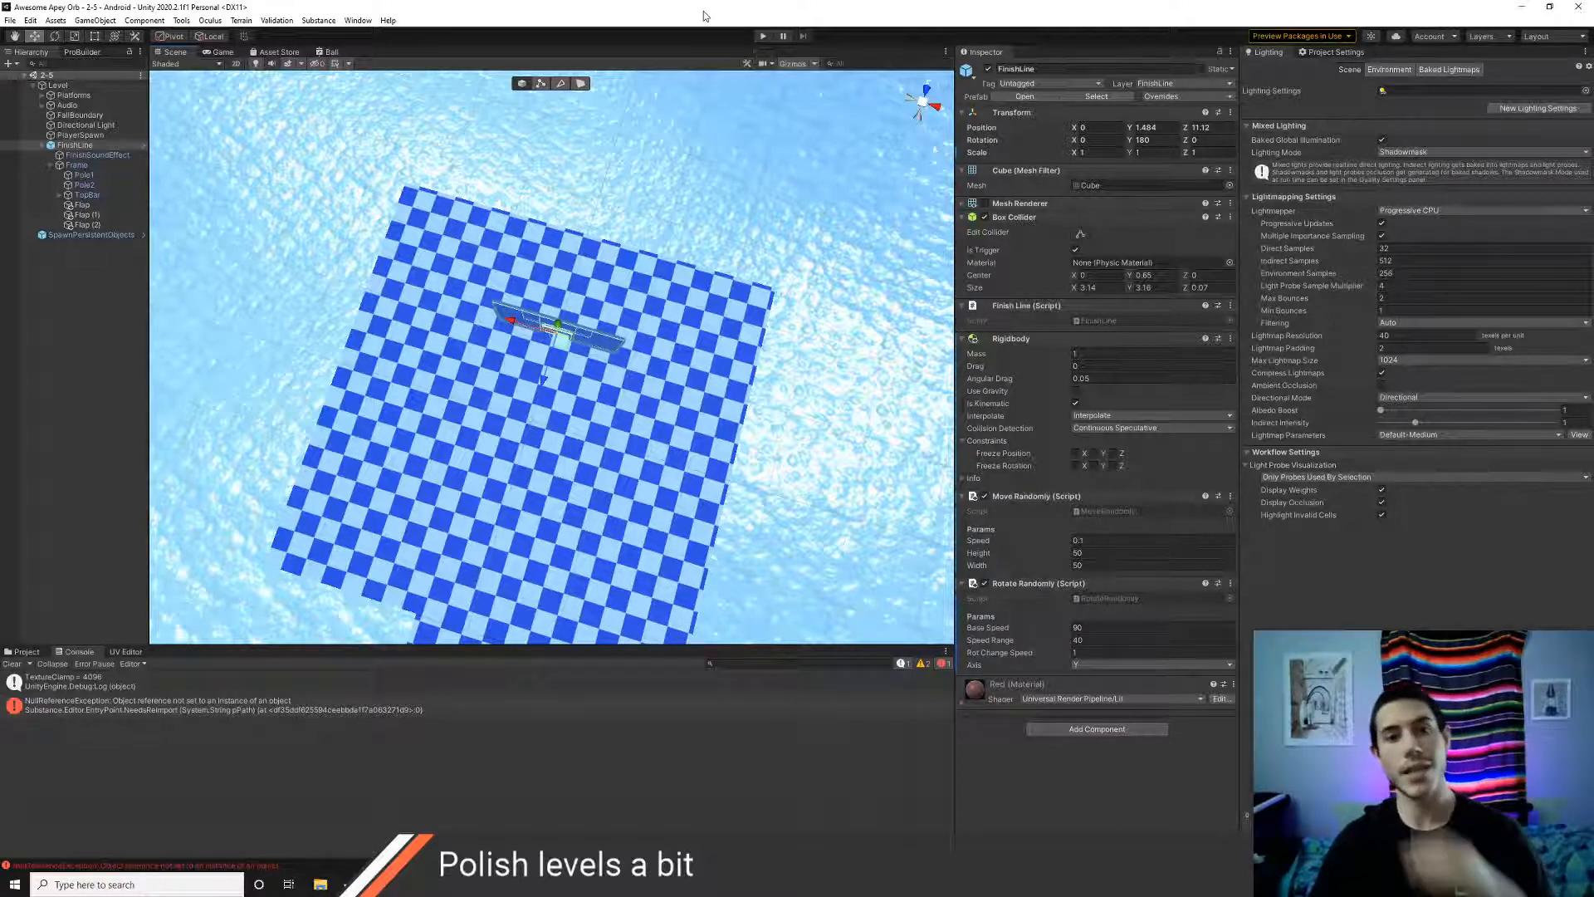
# - Clear the console and open the 3-1 scene from the project's Scenes folder
pyautogui.click(13, 664)
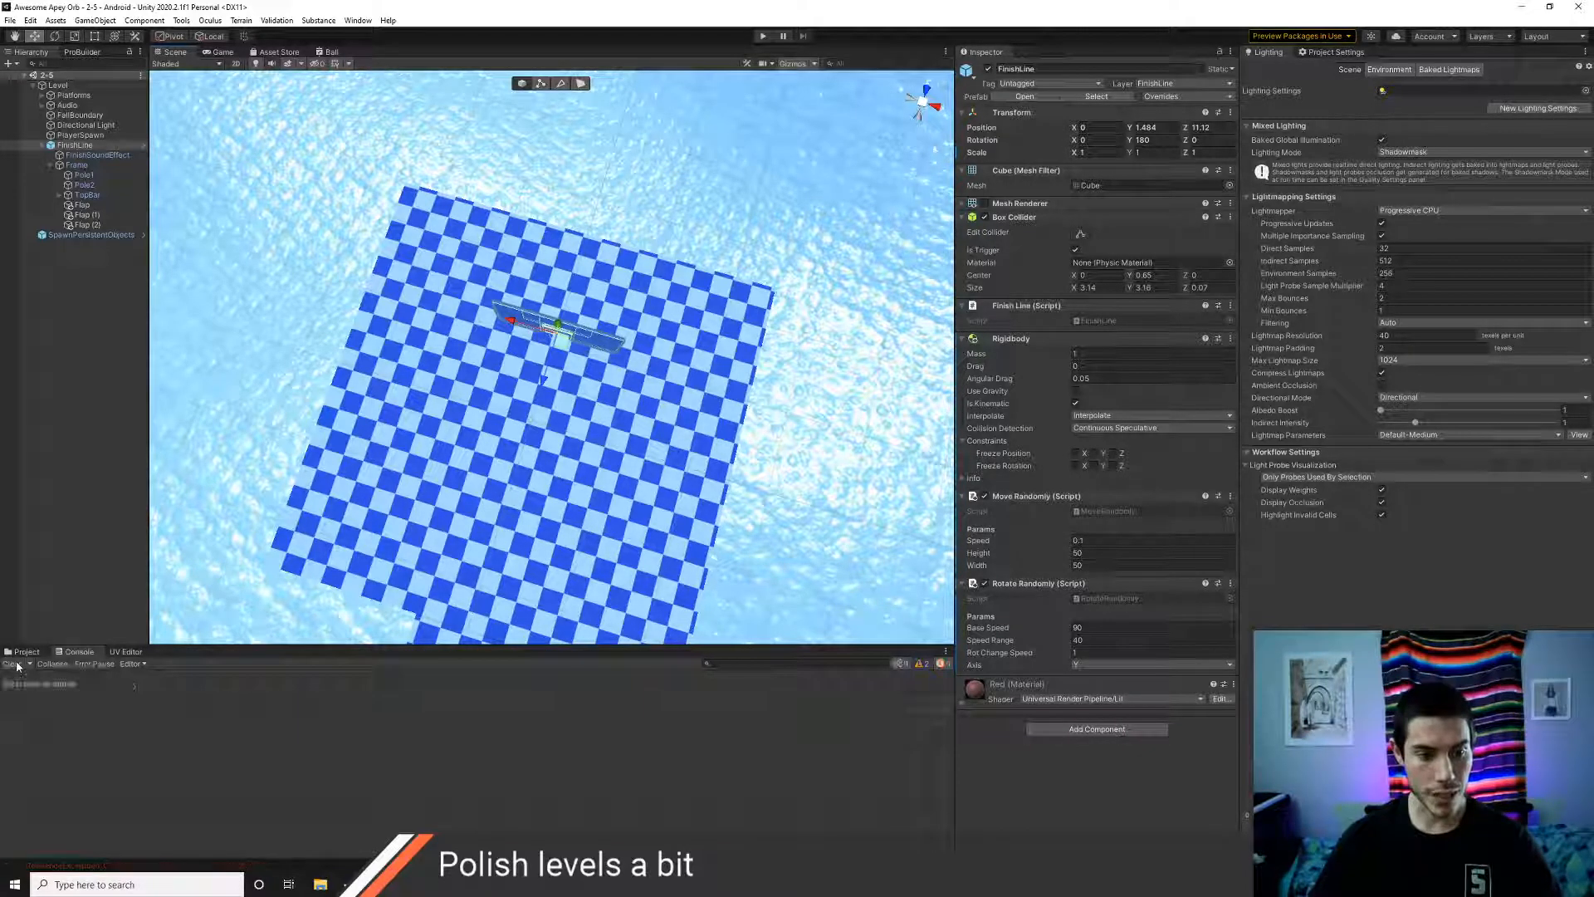
pyautogui.click(24, 652)
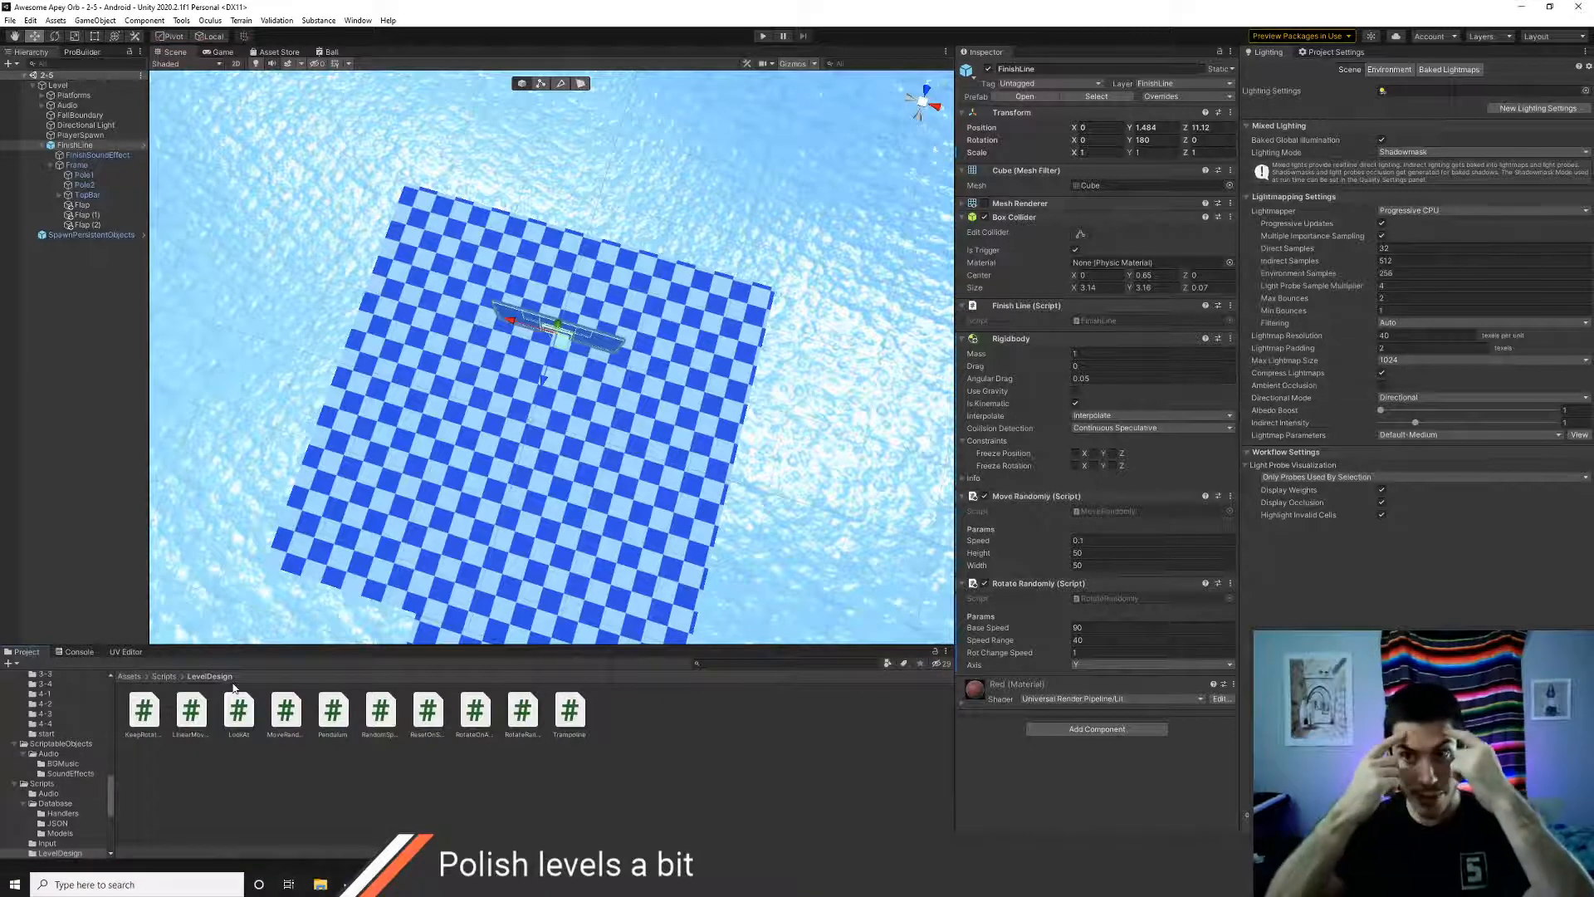
pyautogui.click(118, 677)
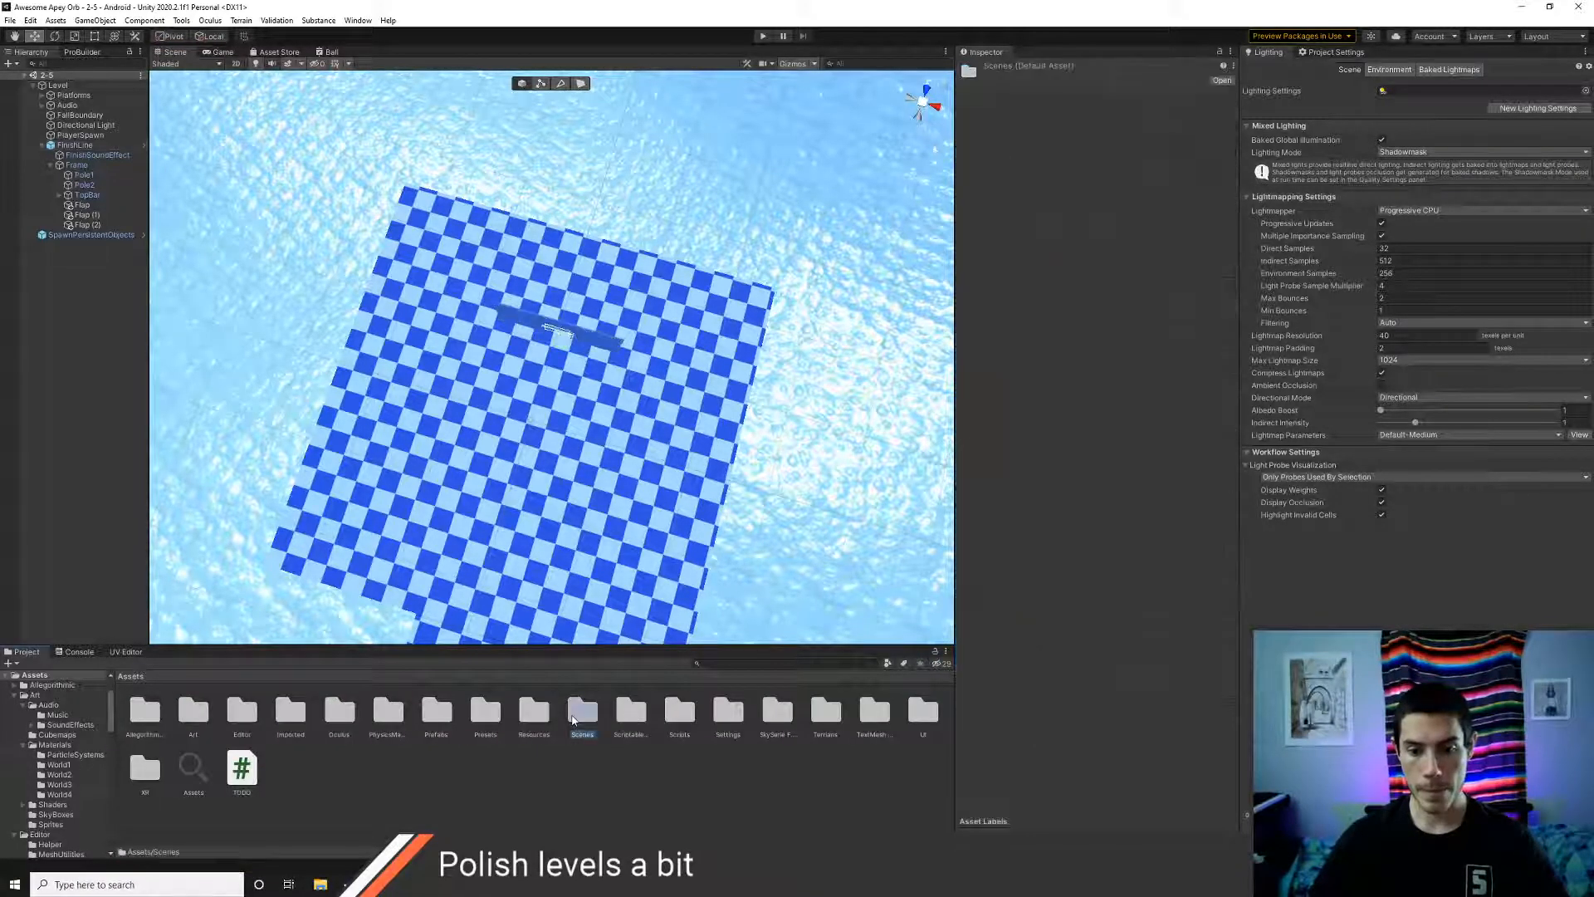
pyautogui.doubleClick(576, 717)
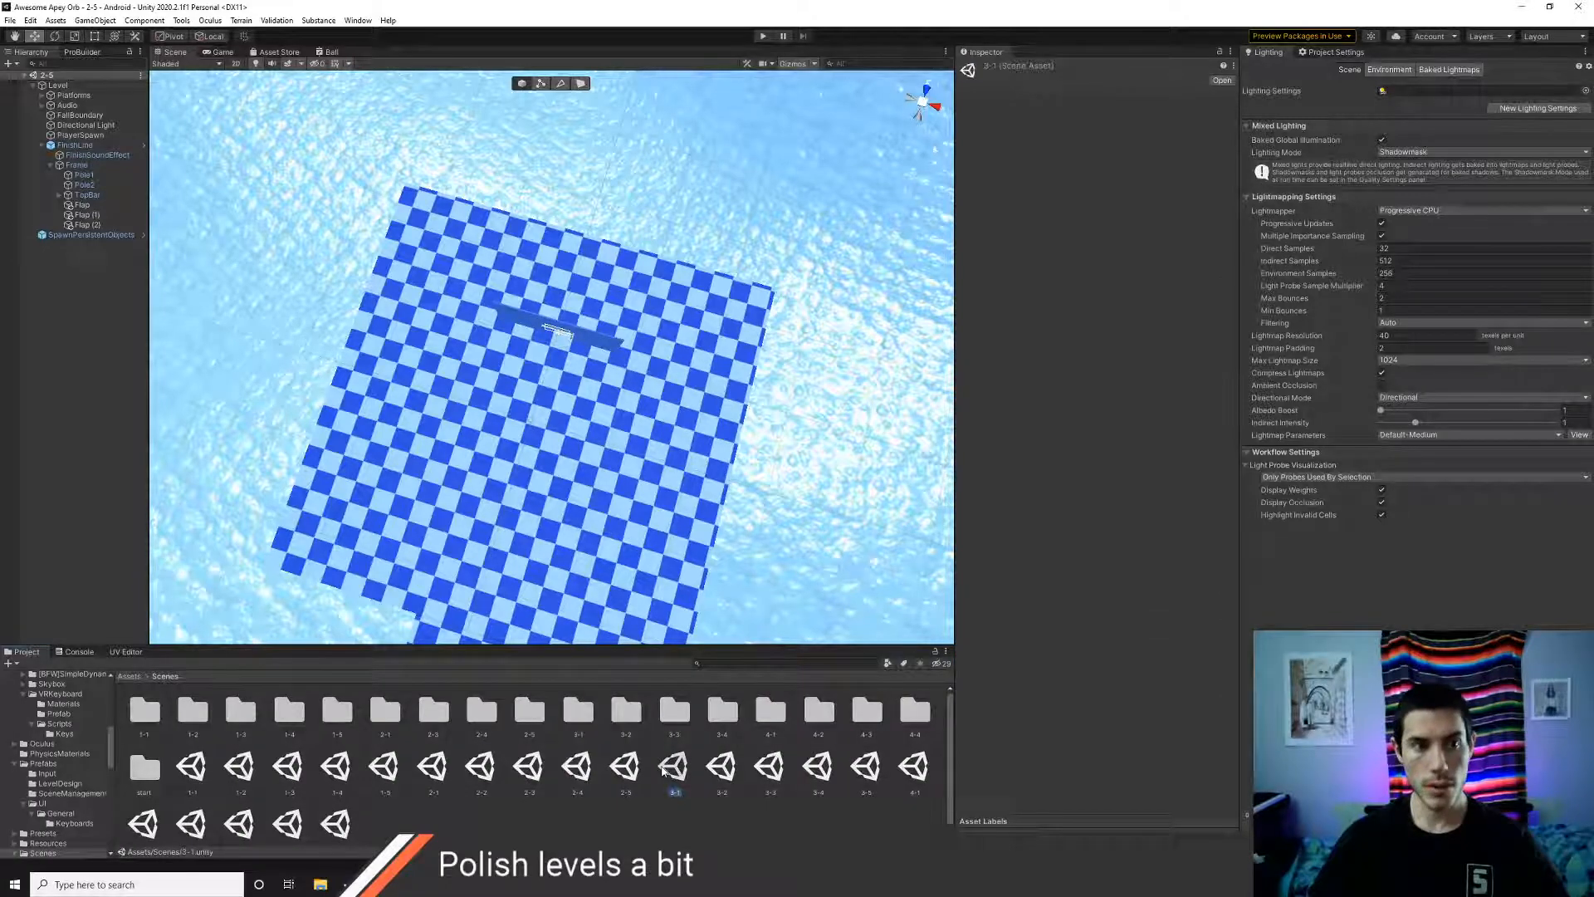
pyautogui.doubleClick(664, 771)
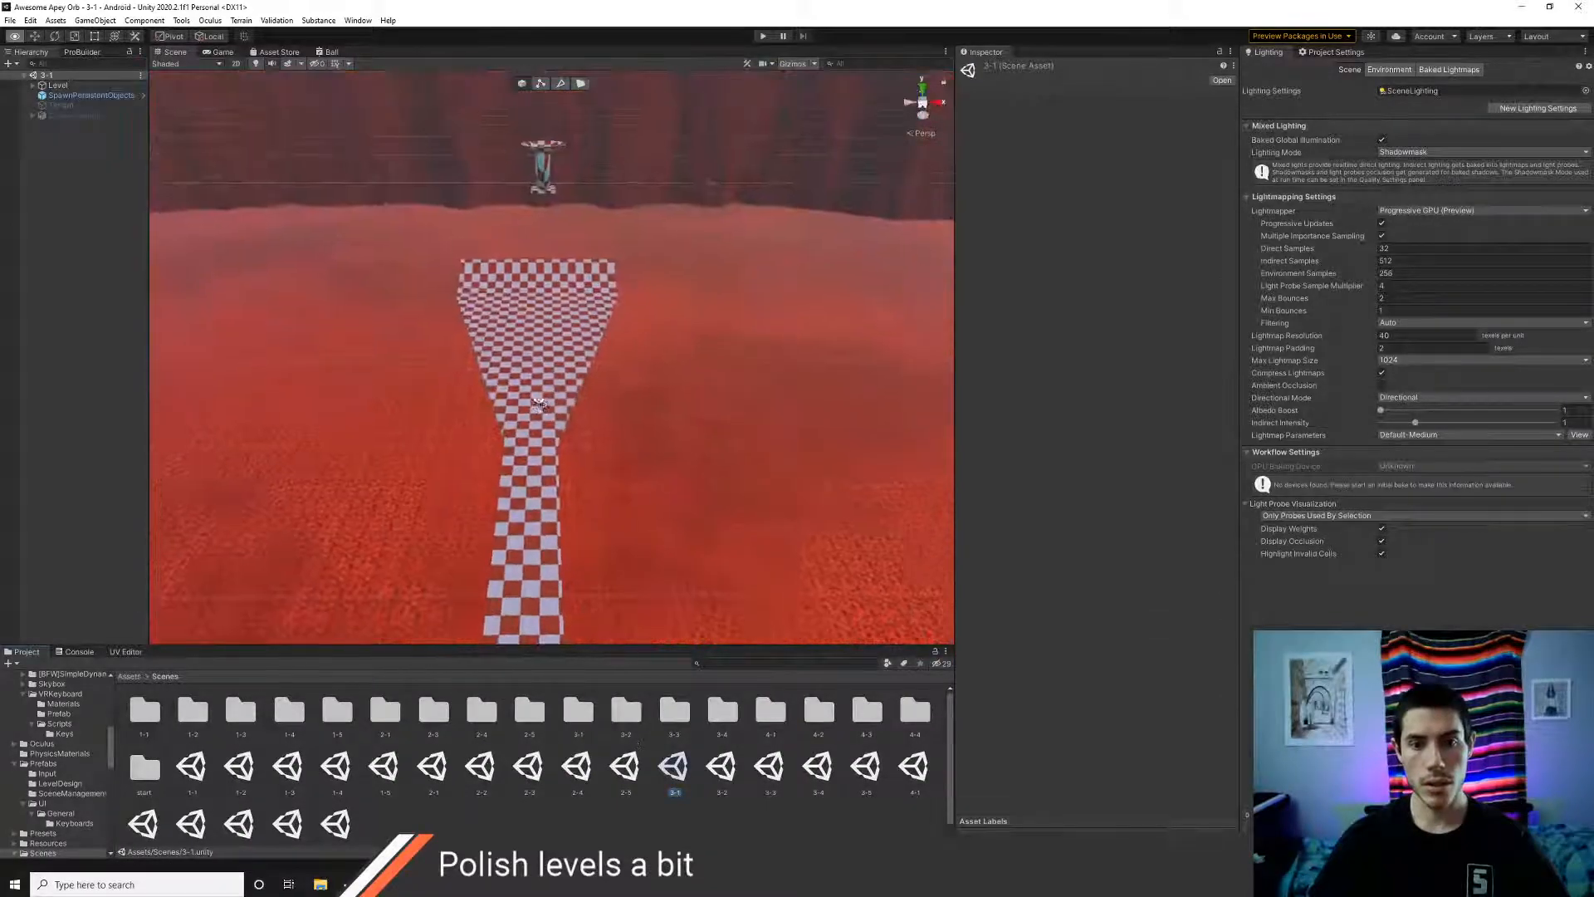
# - Select the FinishLine object near the end of the 3-1 level and expand its child objects
pyautogui.moveTo(538, 404); pyautogui.dragTo(432, 332, button='right')
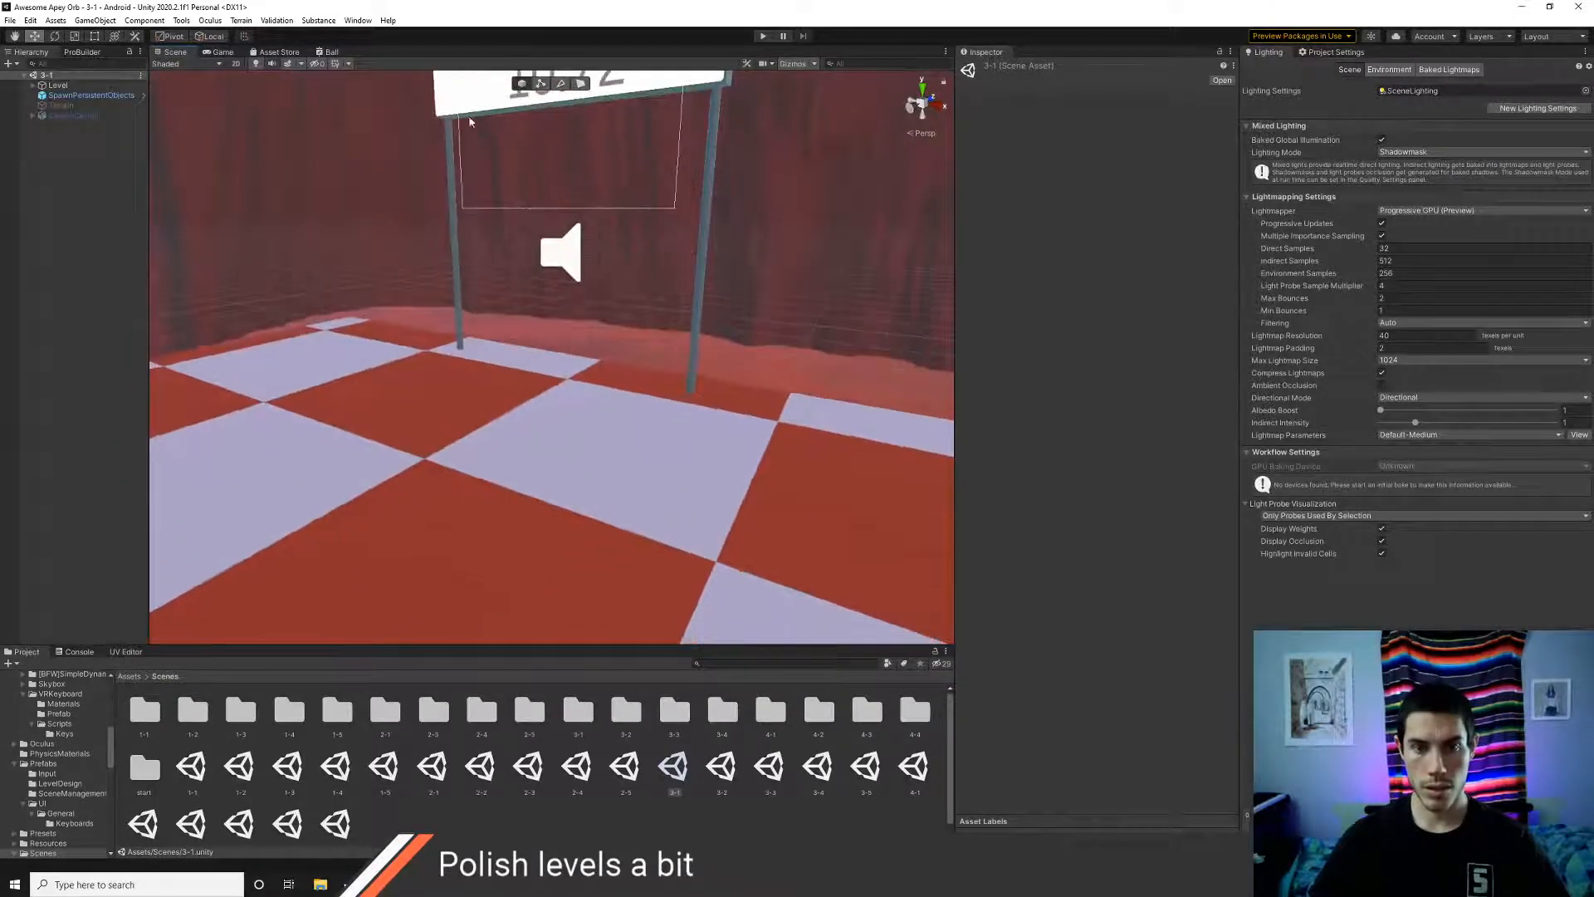
pyautogui.click(460, 117)
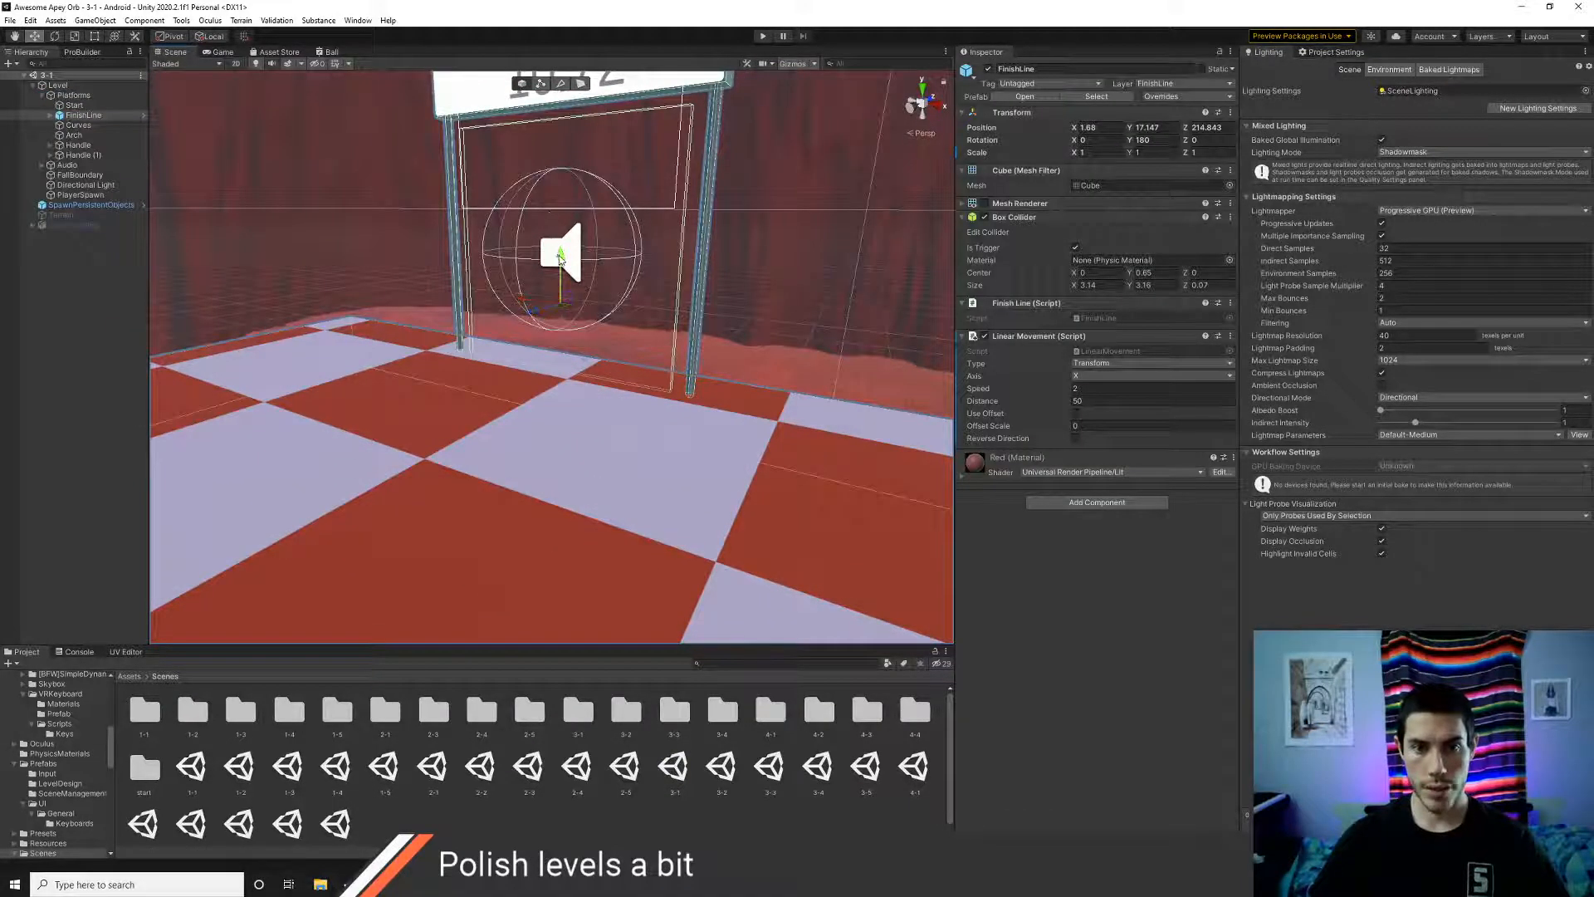
pyautogui.moveTo(559, 256); pyautogui.dragTo(559, 263)
pyautogui.hotkey('ctrl', 'z')
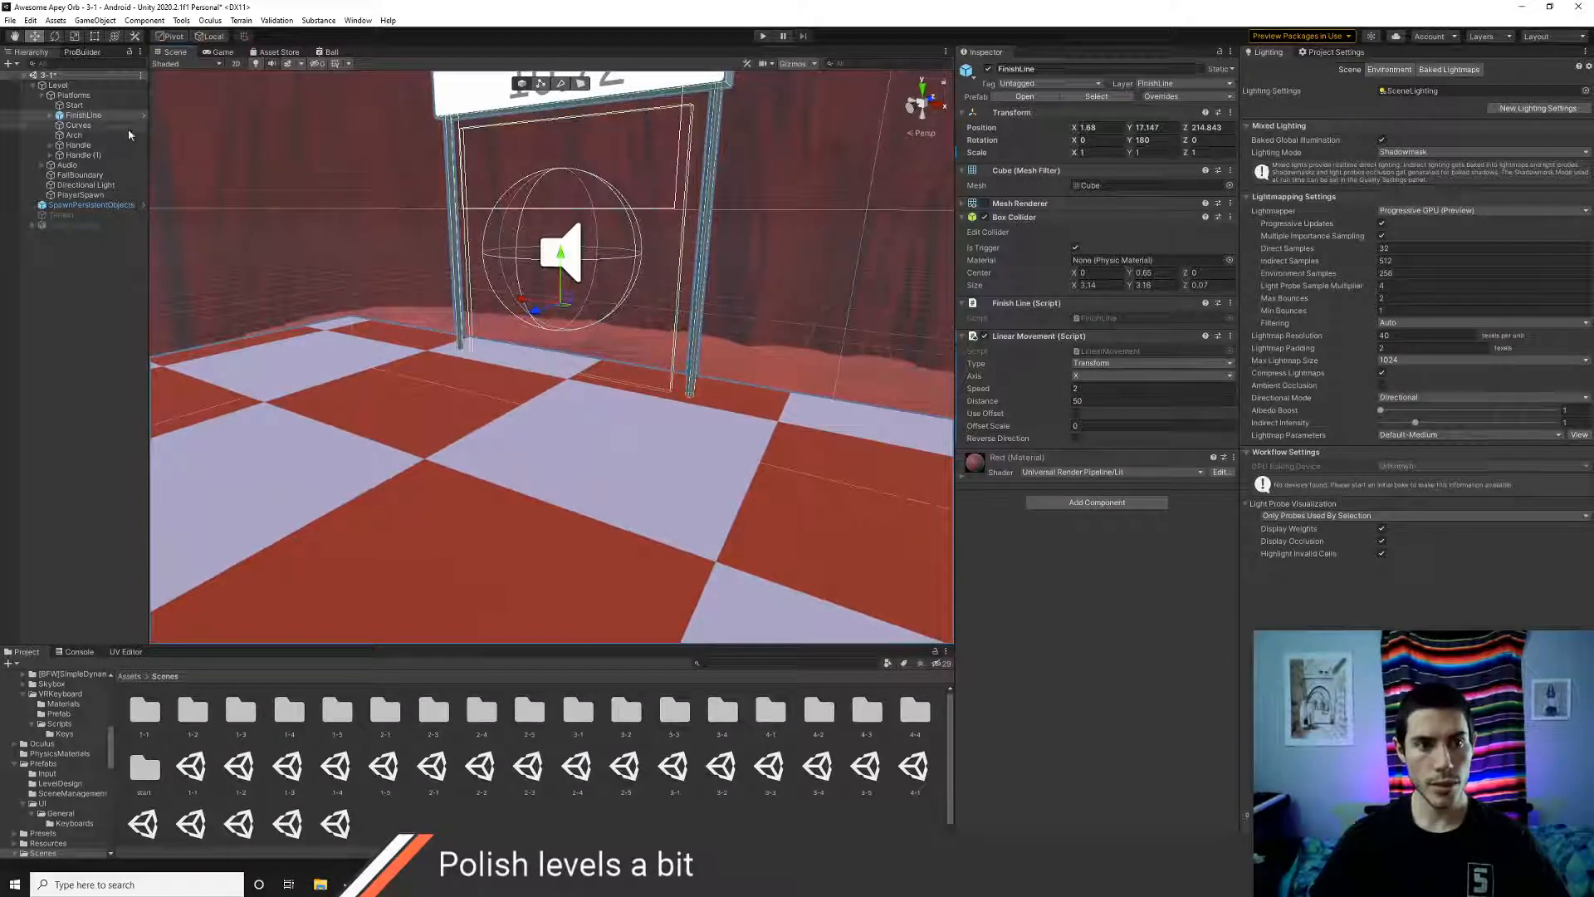
pyautogui.click(51, 116)
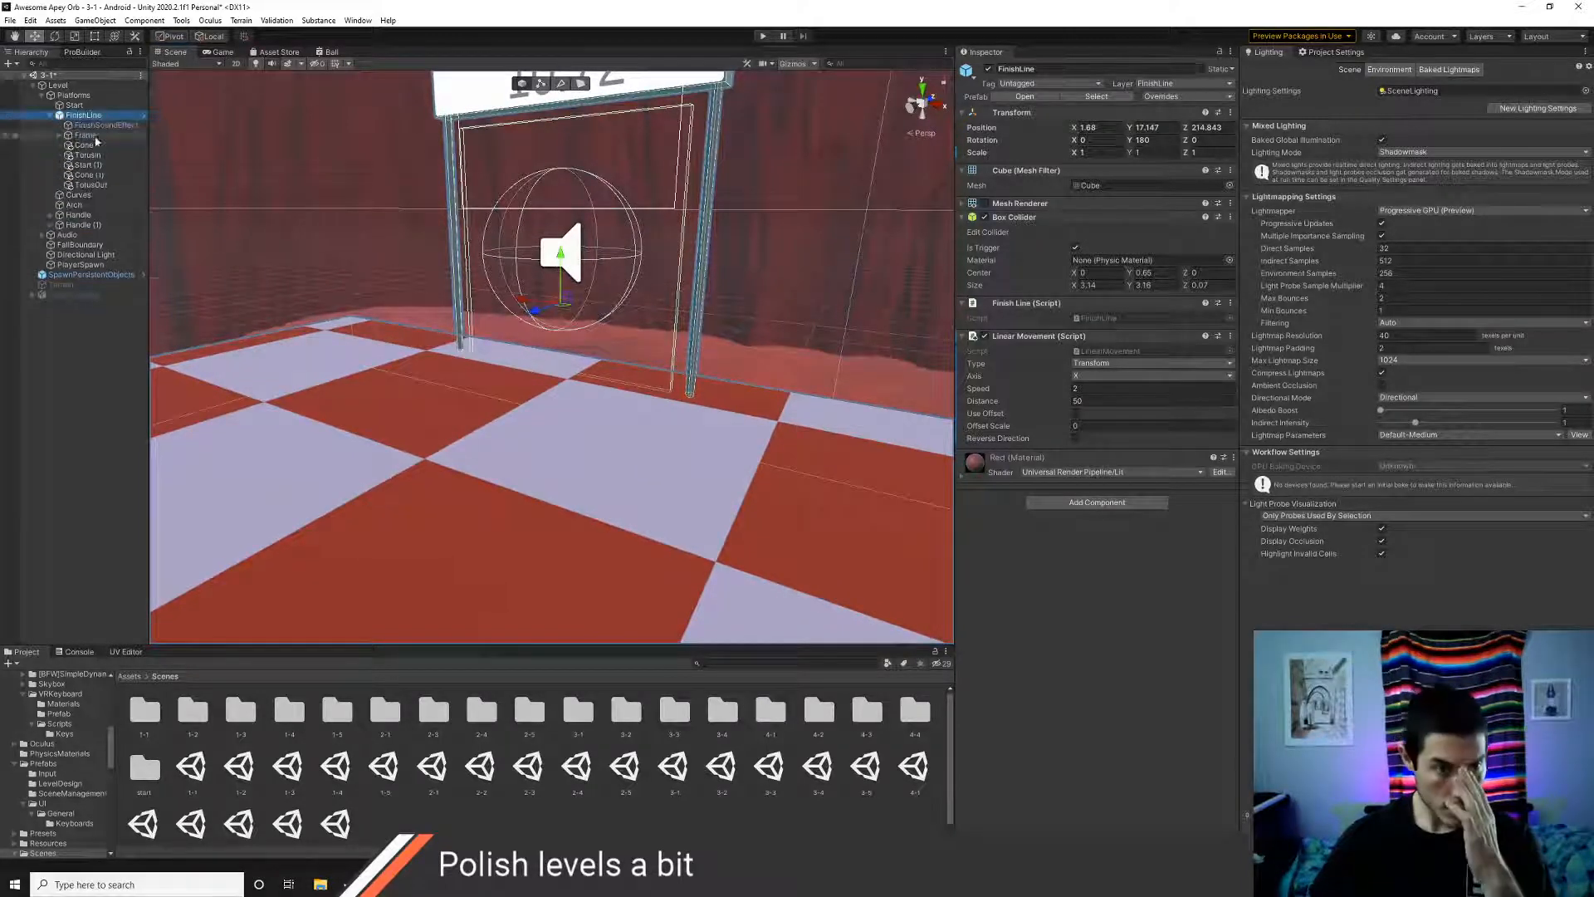
# - Play-test level 3-1 and leave play mode
pyautogui.moveTo(442, 382); pyautogui.dragTo(449, 148, button='right')
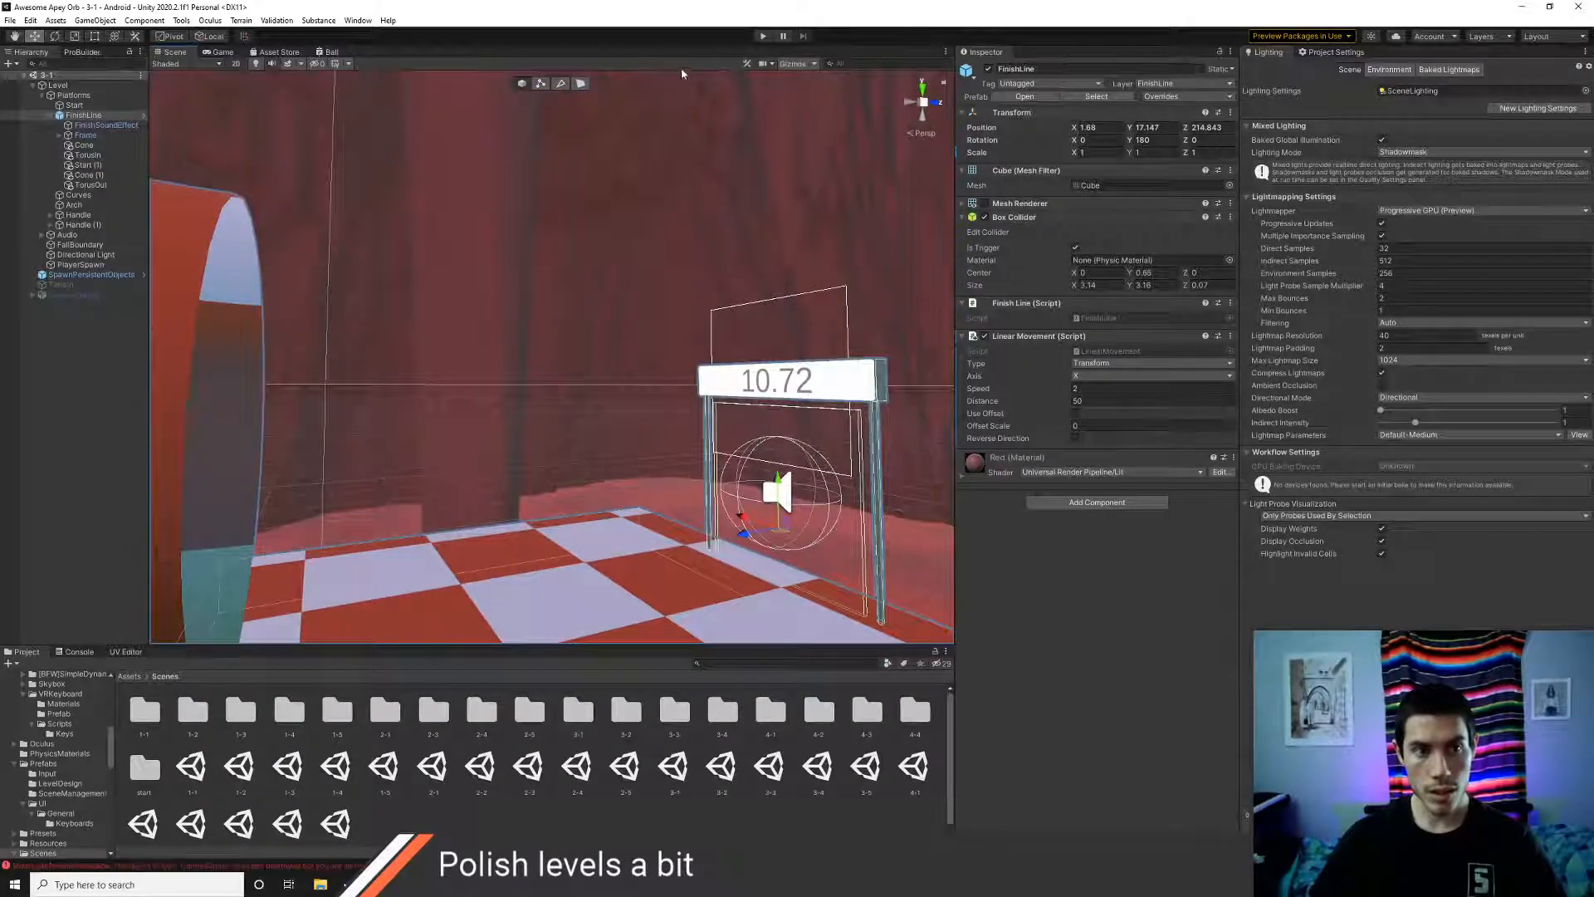
pyautogui.click(761, 37)
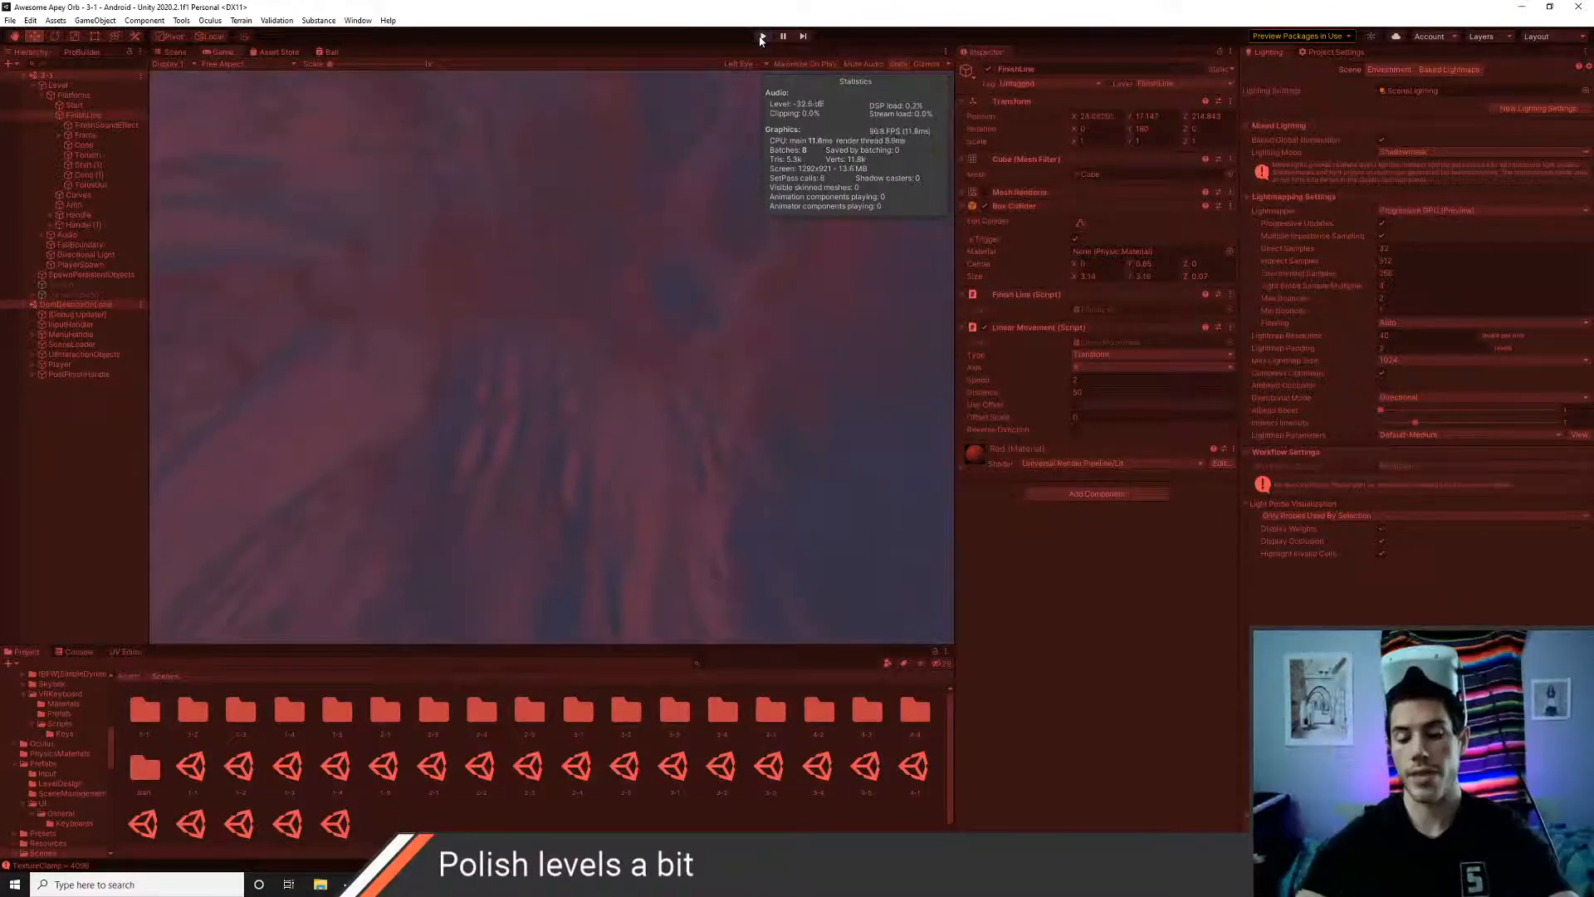
pyautogui.click(761, 37)
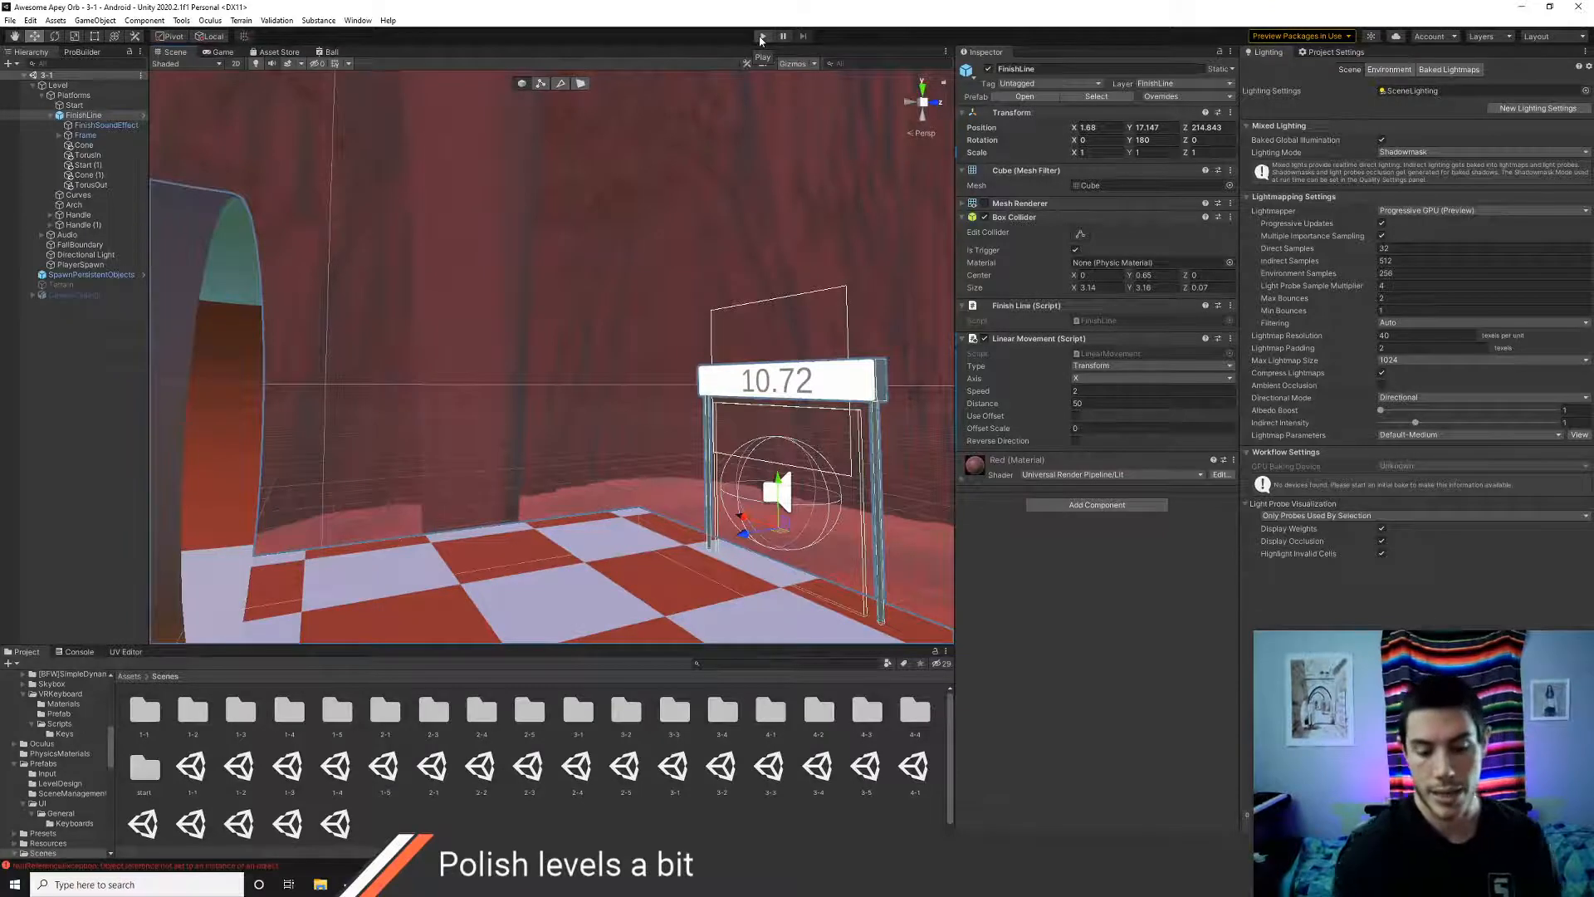
# - Examine the checkered funnel and the curved tube leading to the finish platform, and select the TorusIn mesh
pyautogui.moveTo(669, 274); pyautogui.dragTo(637, 381, button='right')
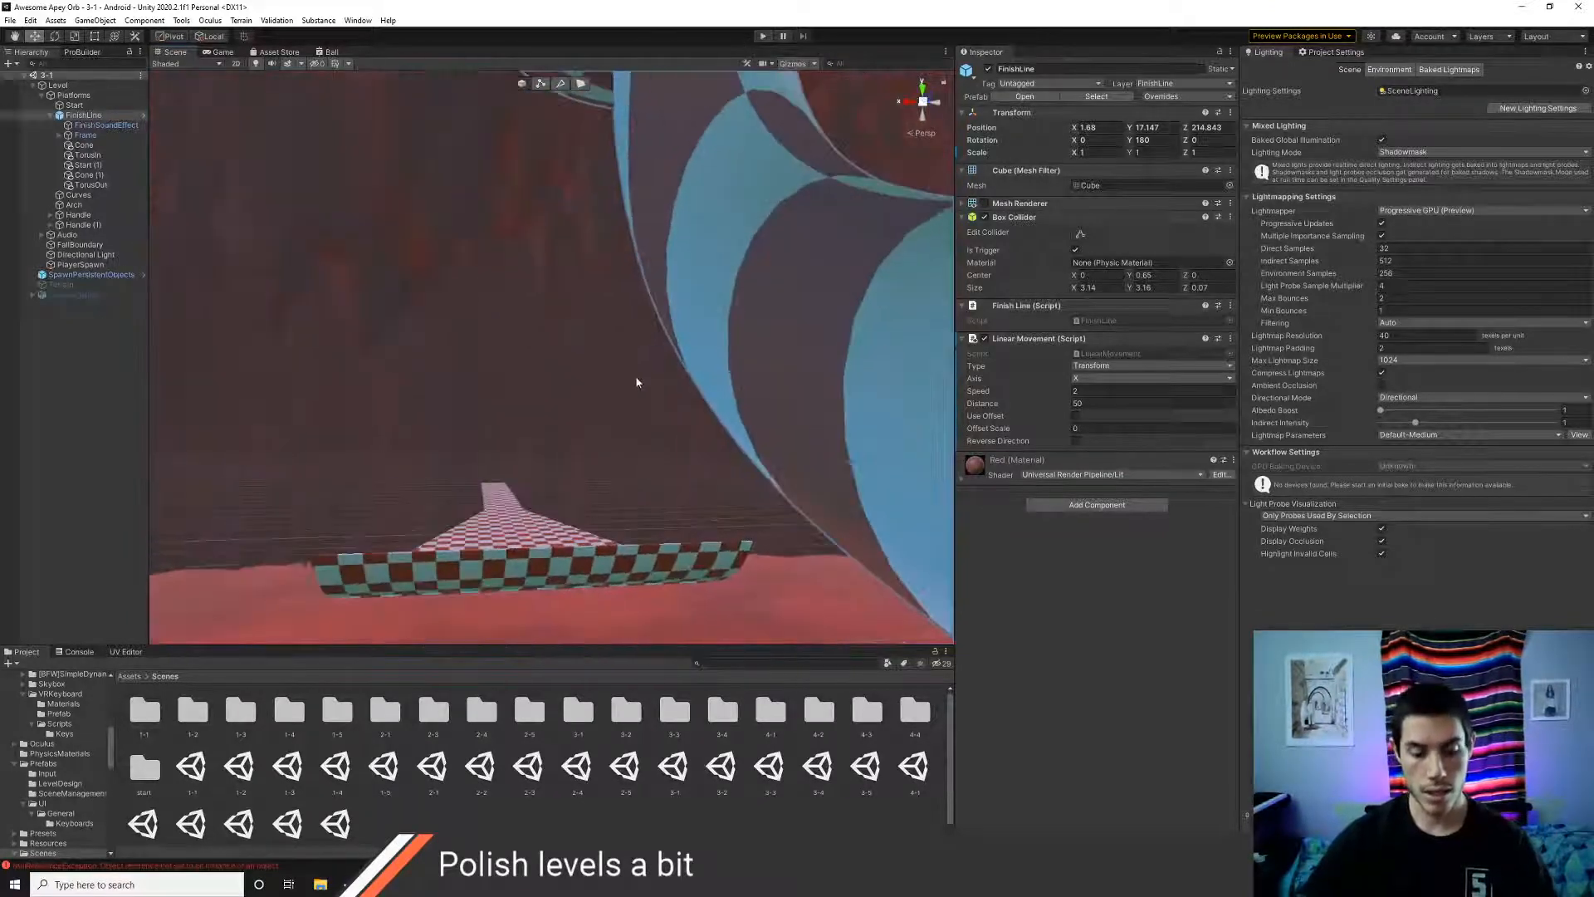
pyautogui.scroll(-4, 631, 365)
pyautogui.moveTo(626, 338); pyautogui.dragTo(639, 382, button='middle')
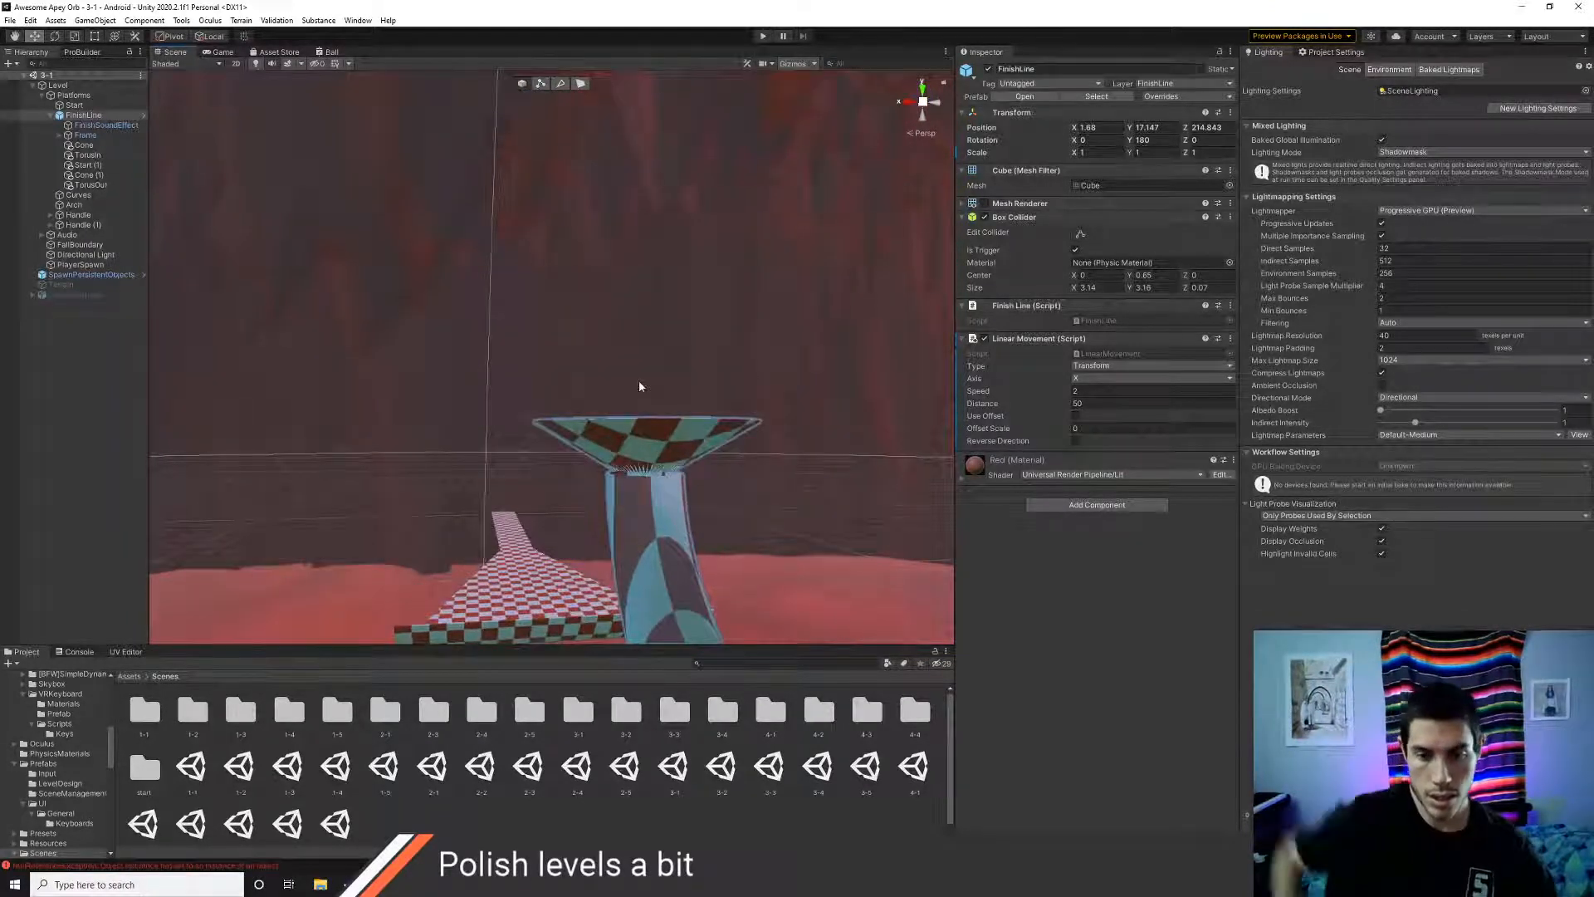
pyautogui.scroll(3, 639, 415)
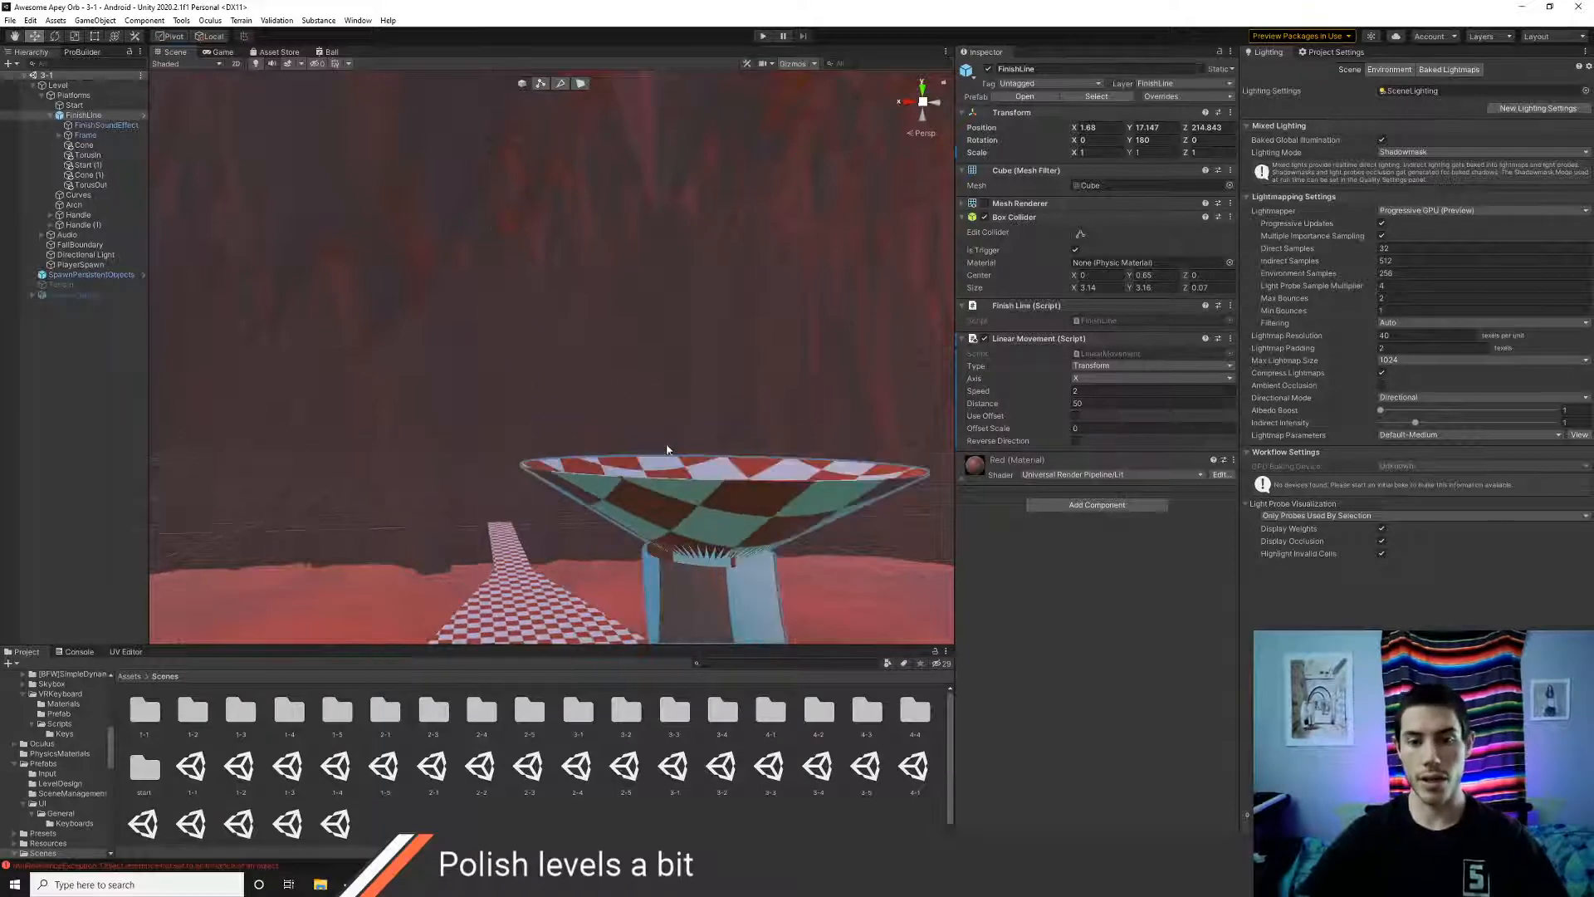
pyautogui.moveTo(675, 428); pyautogui.dragTo(698, 473, button='right')
pyautogui.moveTo(705, 474)
pyautogui.mouseDown(button='right')
pyautogui.moveTo(836, 562)
pyautogui.moveTo(642, 511)
pyautogui.moveTo(699, 503)
pyautogui.moveTo(684, 497)
pyautogui.mouseUp(button='right')
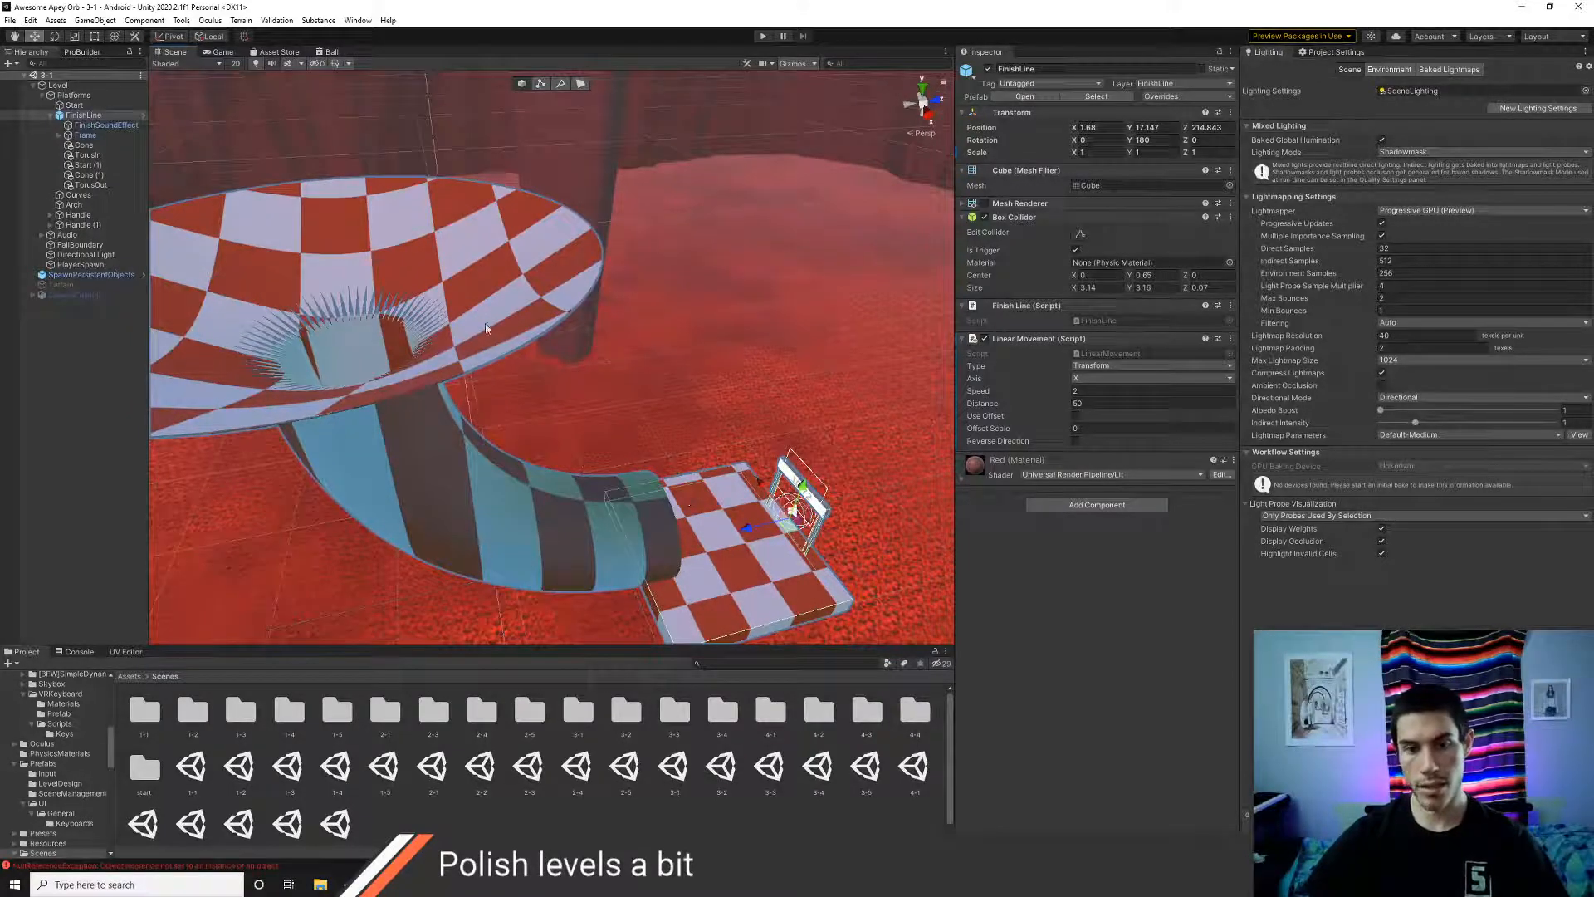
pyautogui.moveTo(434, 347); pyautogui.dragTo(500, 369, button='middle')
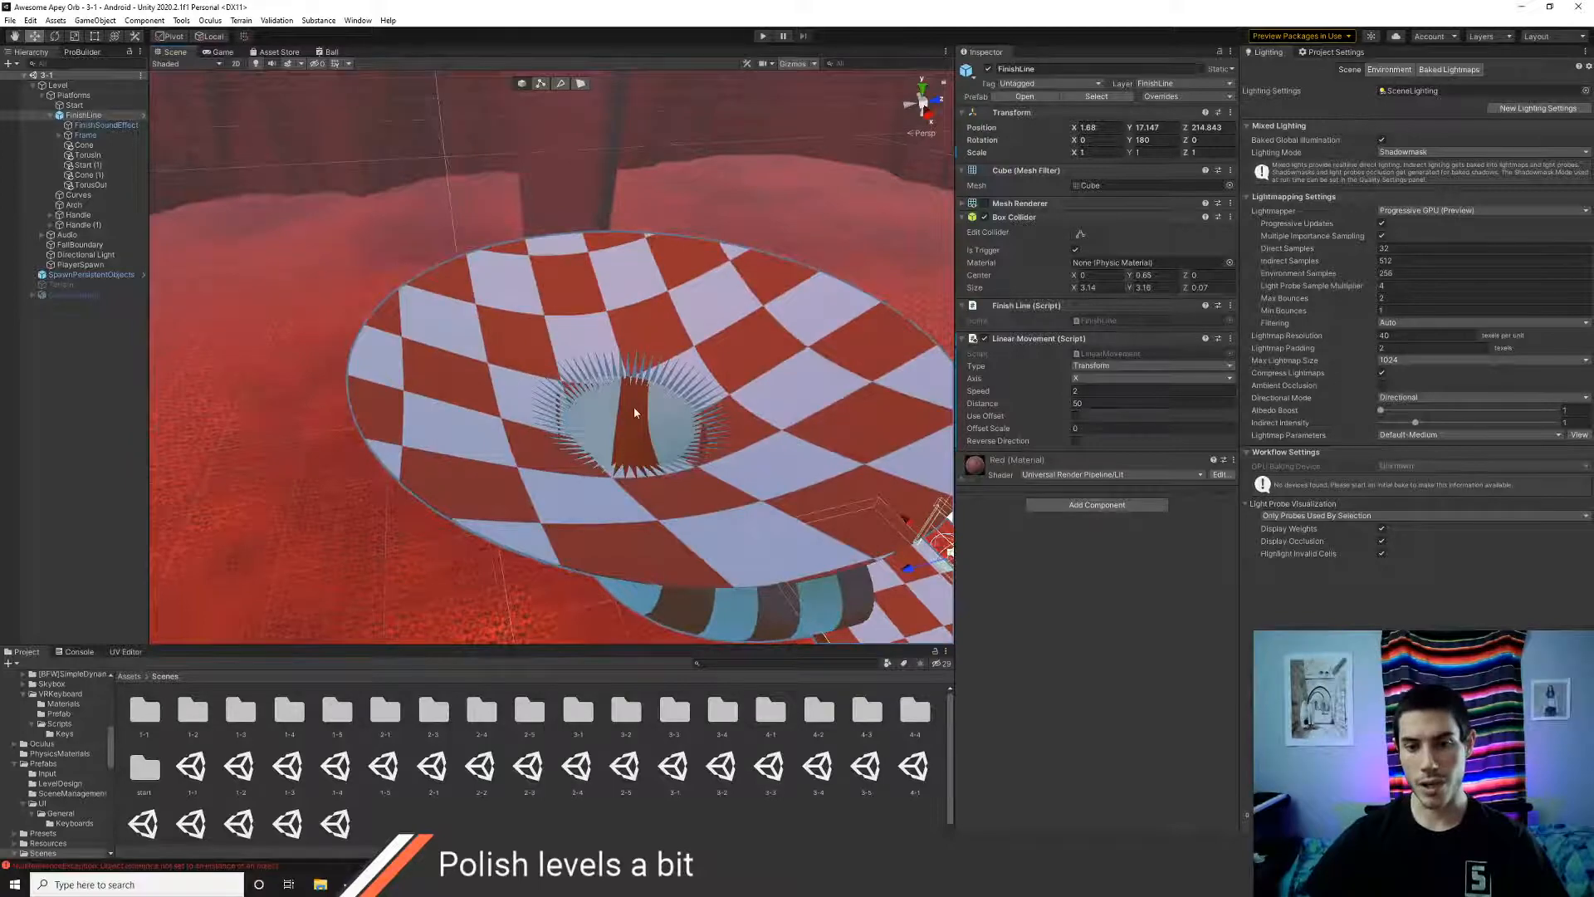
pyautogui.moveTo(635, 406); pyautogui.dragTo(509, 429, button='right')
pyautogui.click(509, 429)
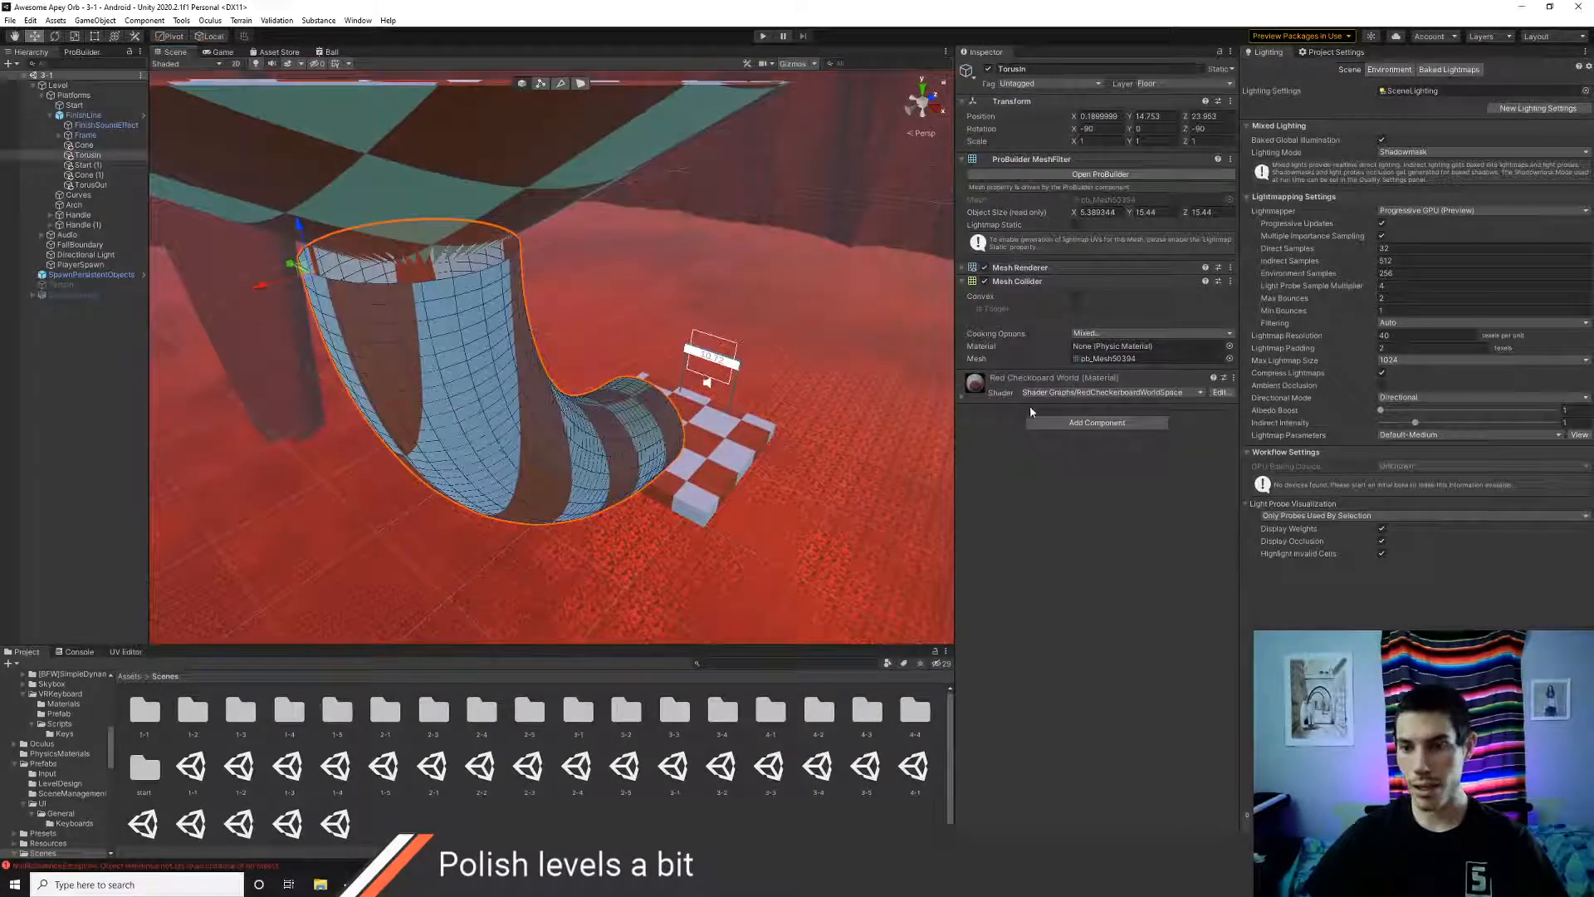
# - Open the Art/Materials/World3 folder and inspect the RedCheckerboardWorld material
pyautogui.click(130, 676)
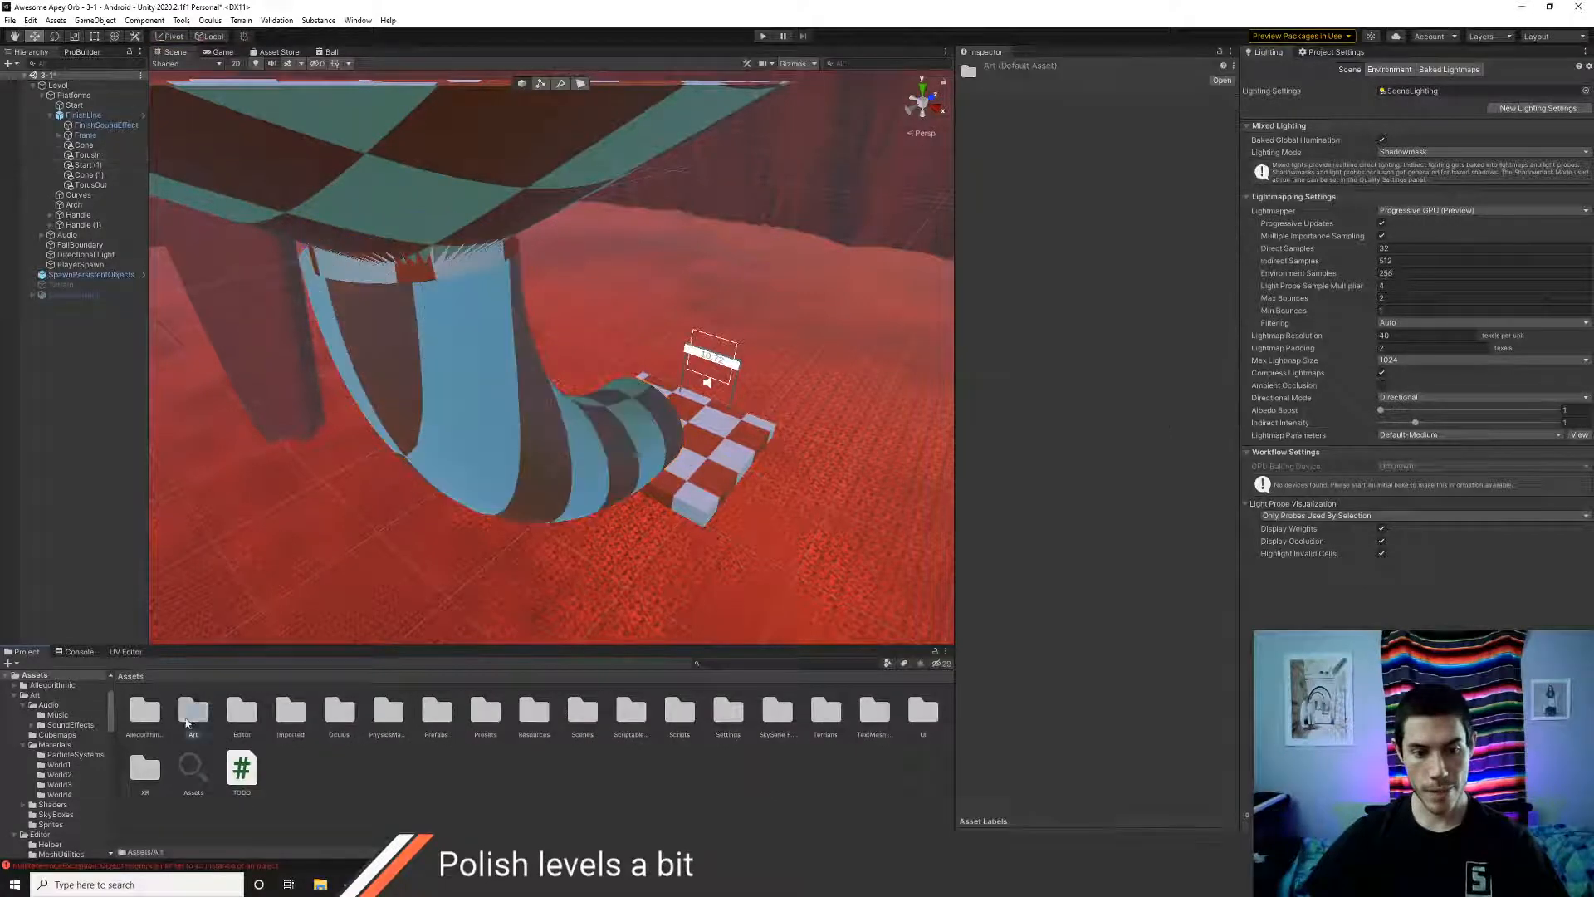
pyautogui.doubleClick(208, 714)
pyautogui.doubleClick(245, 718)
pyautogui.doubleClick(285, 712)
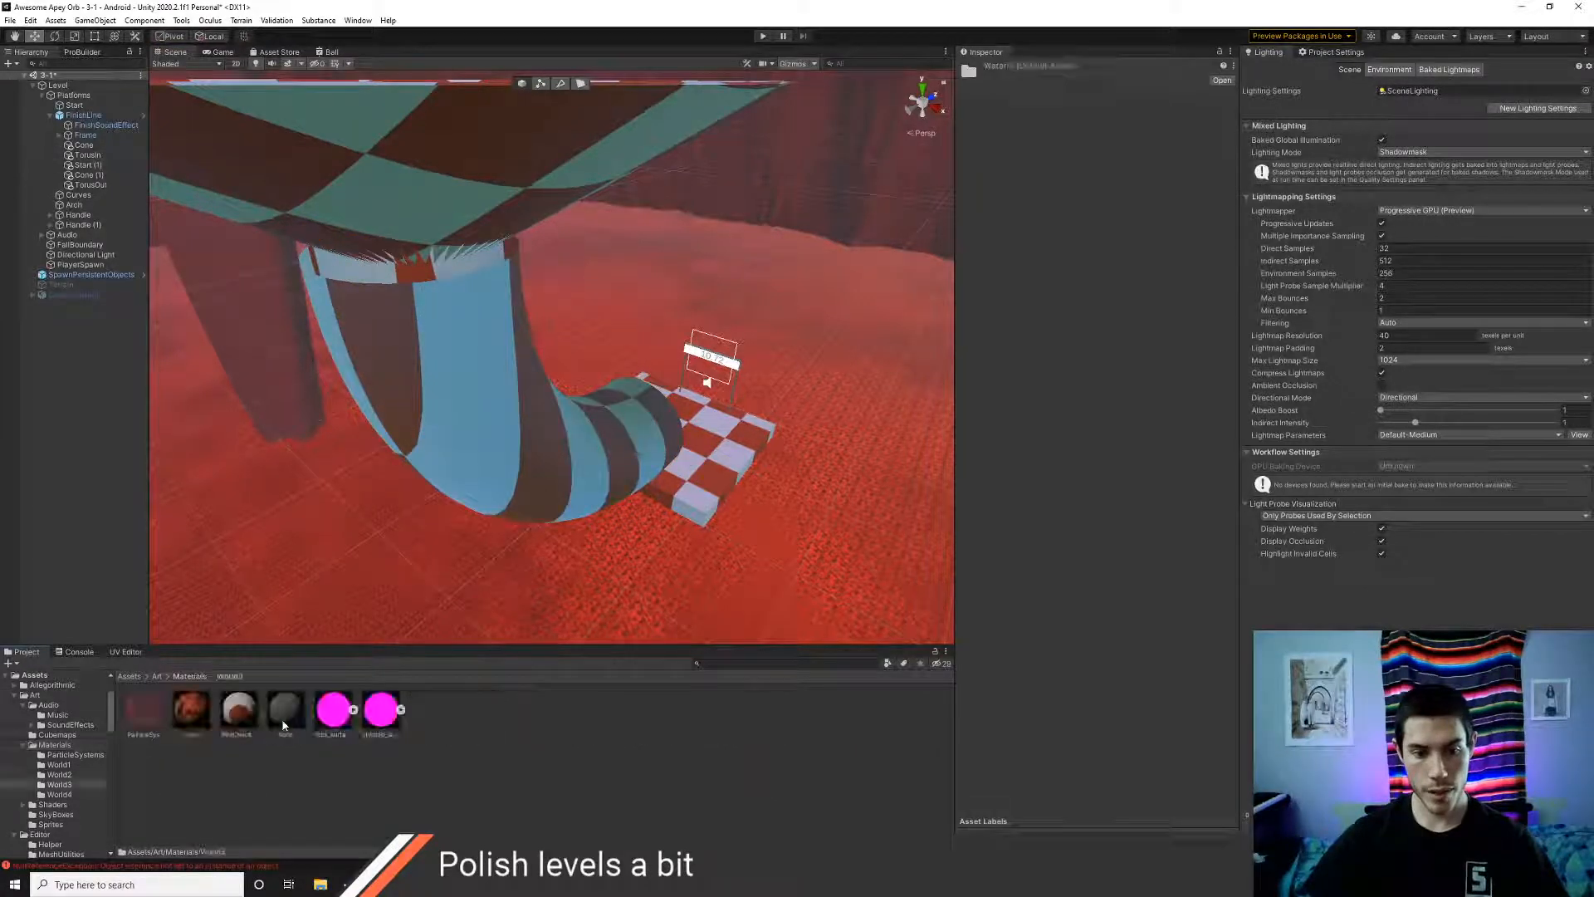
pyautogui.click(238, 714)
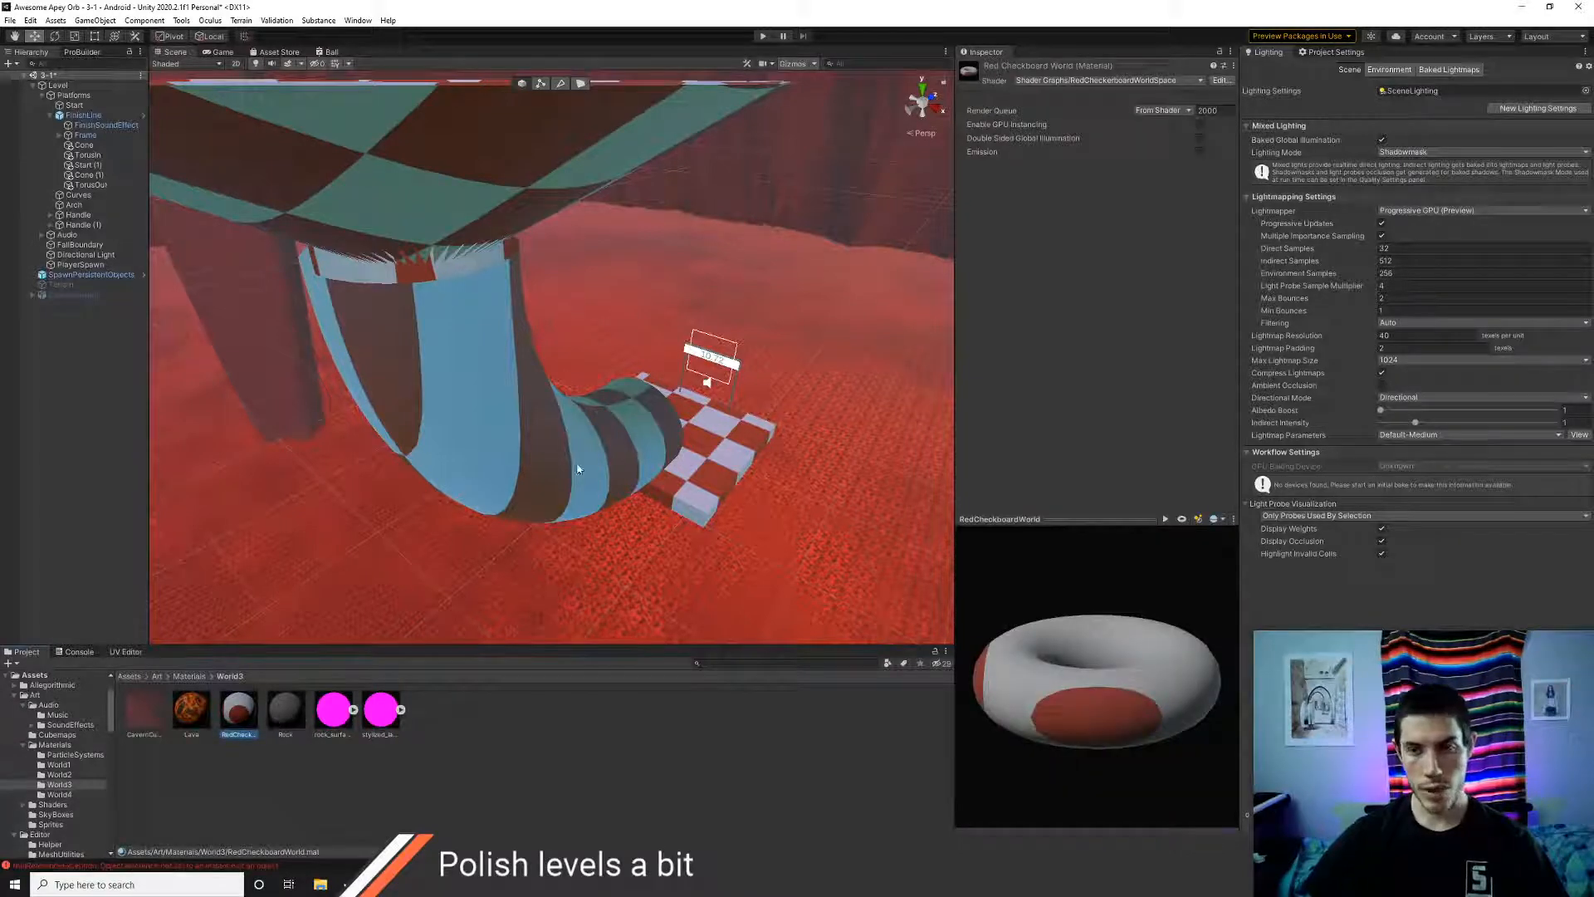
pyautogui.moveTo(611, 459); pyautogui.dragTo(531, 475, button='middle')
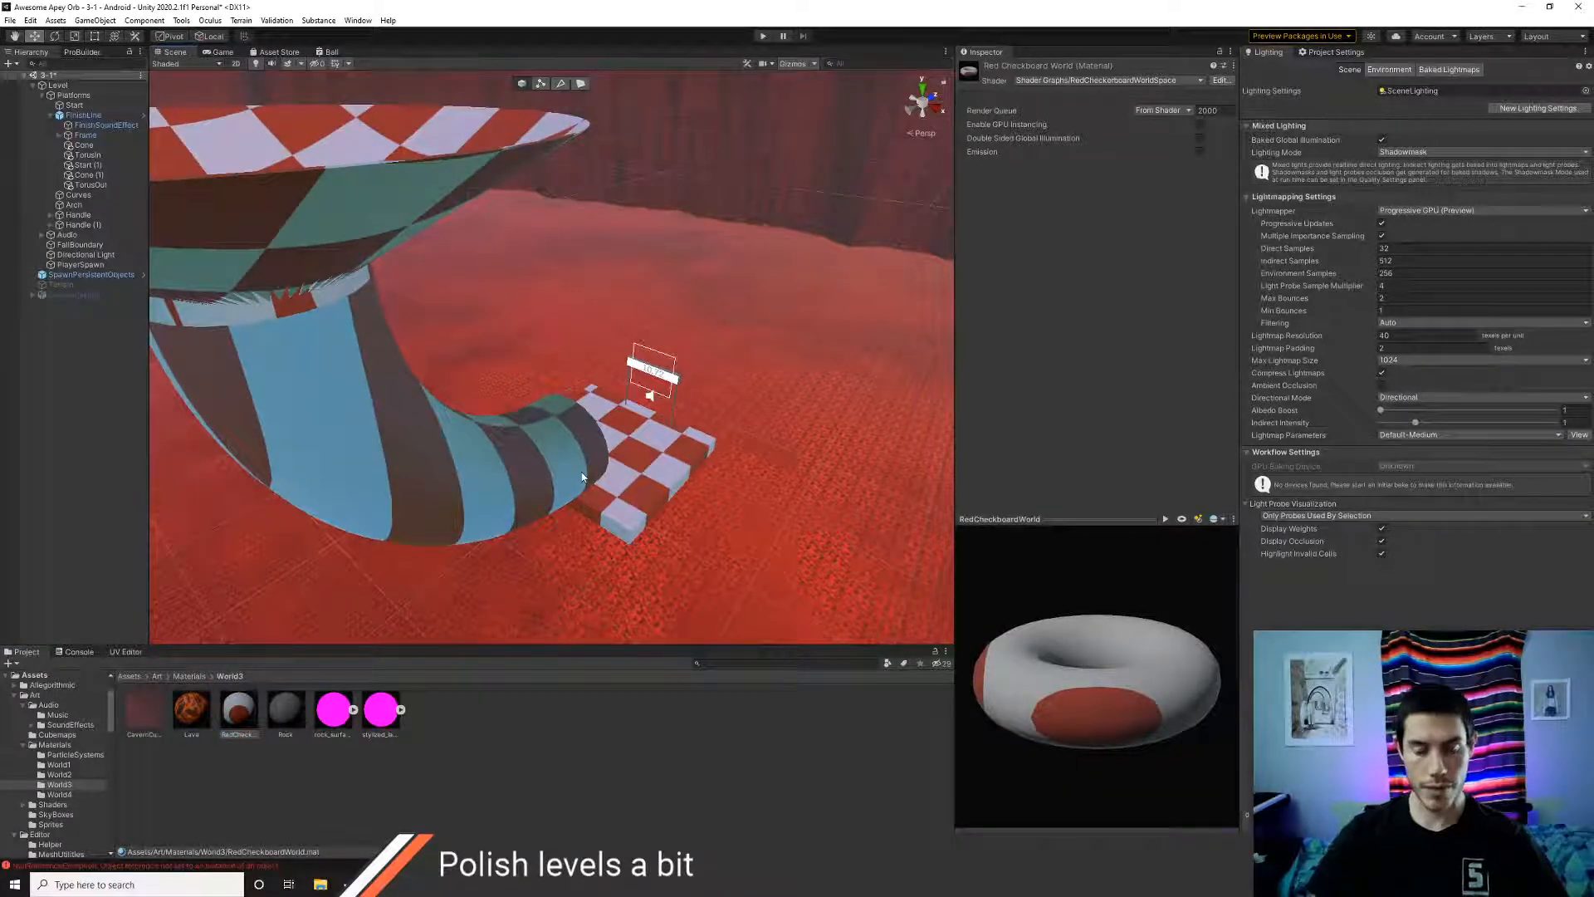
# - Duplicate the RedCheckerboardWorldSpace shader graph in the Art/Shaders/World3 folder
pyautogui.click(191, 676)
pyautogui.click(157, 676)
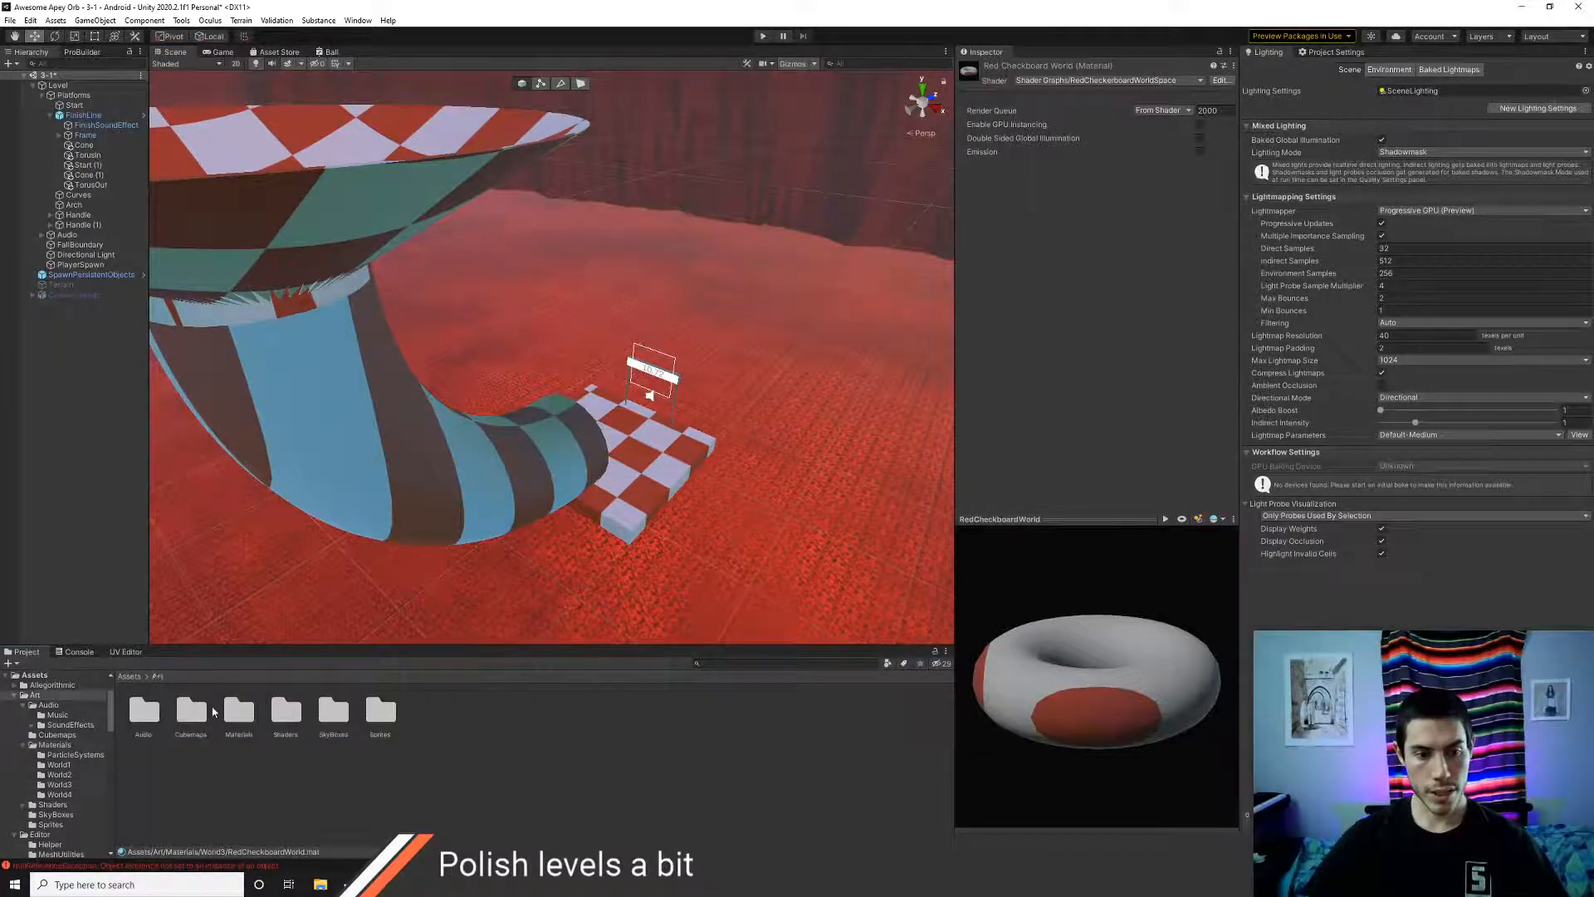
pyautogui.doubleClick(287, 712)
pyautogui.doubleClick(239, 714)
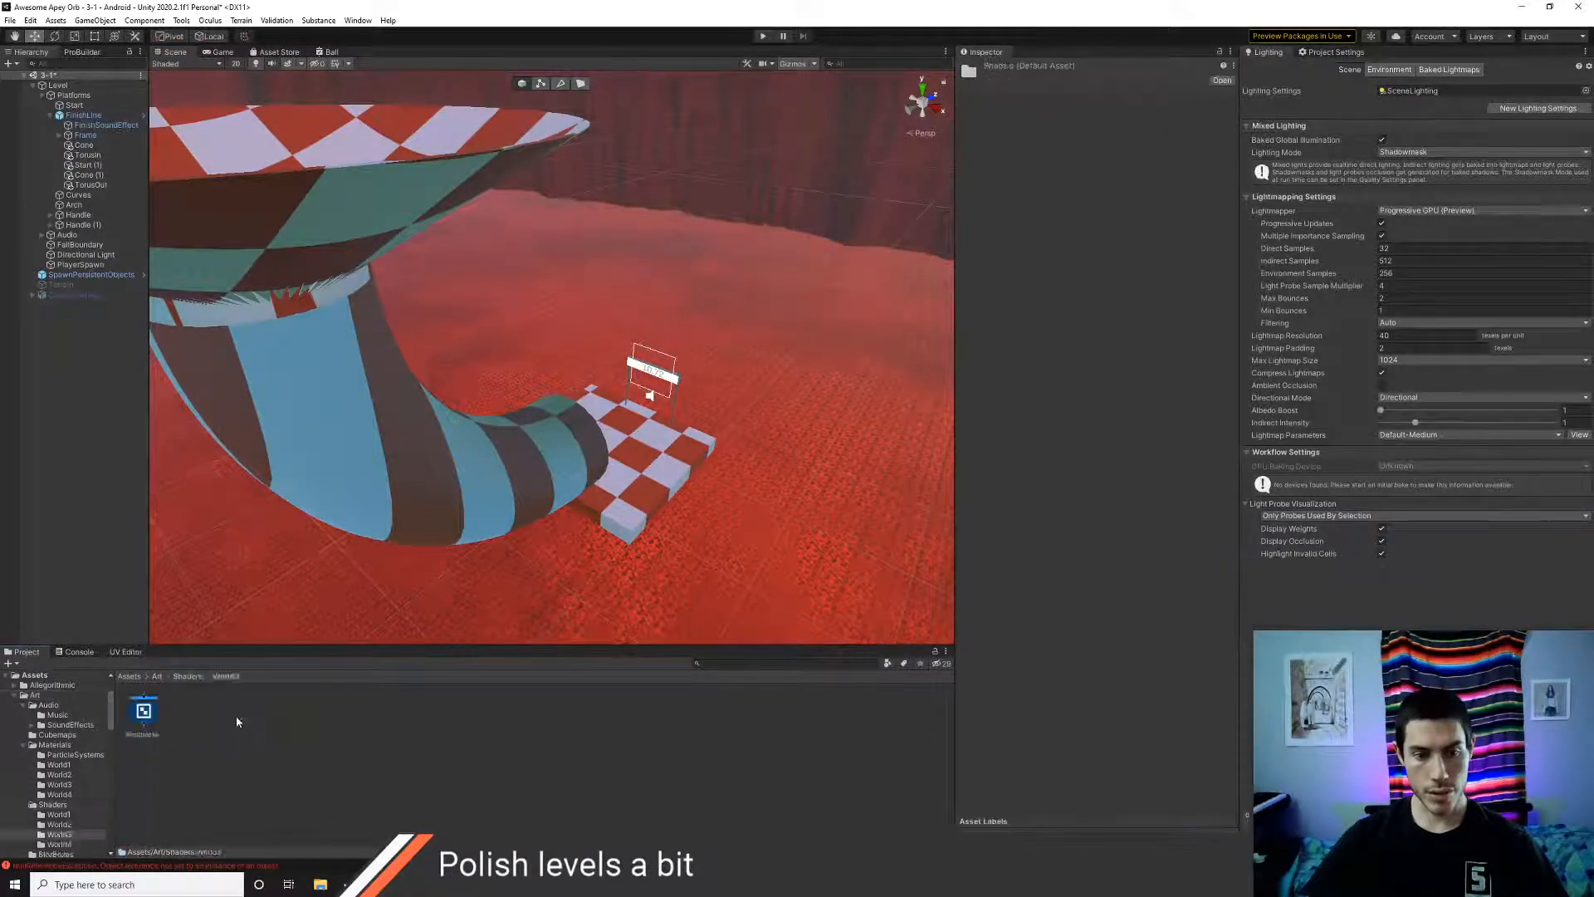
pyautogui.doubleClick(145, 711)
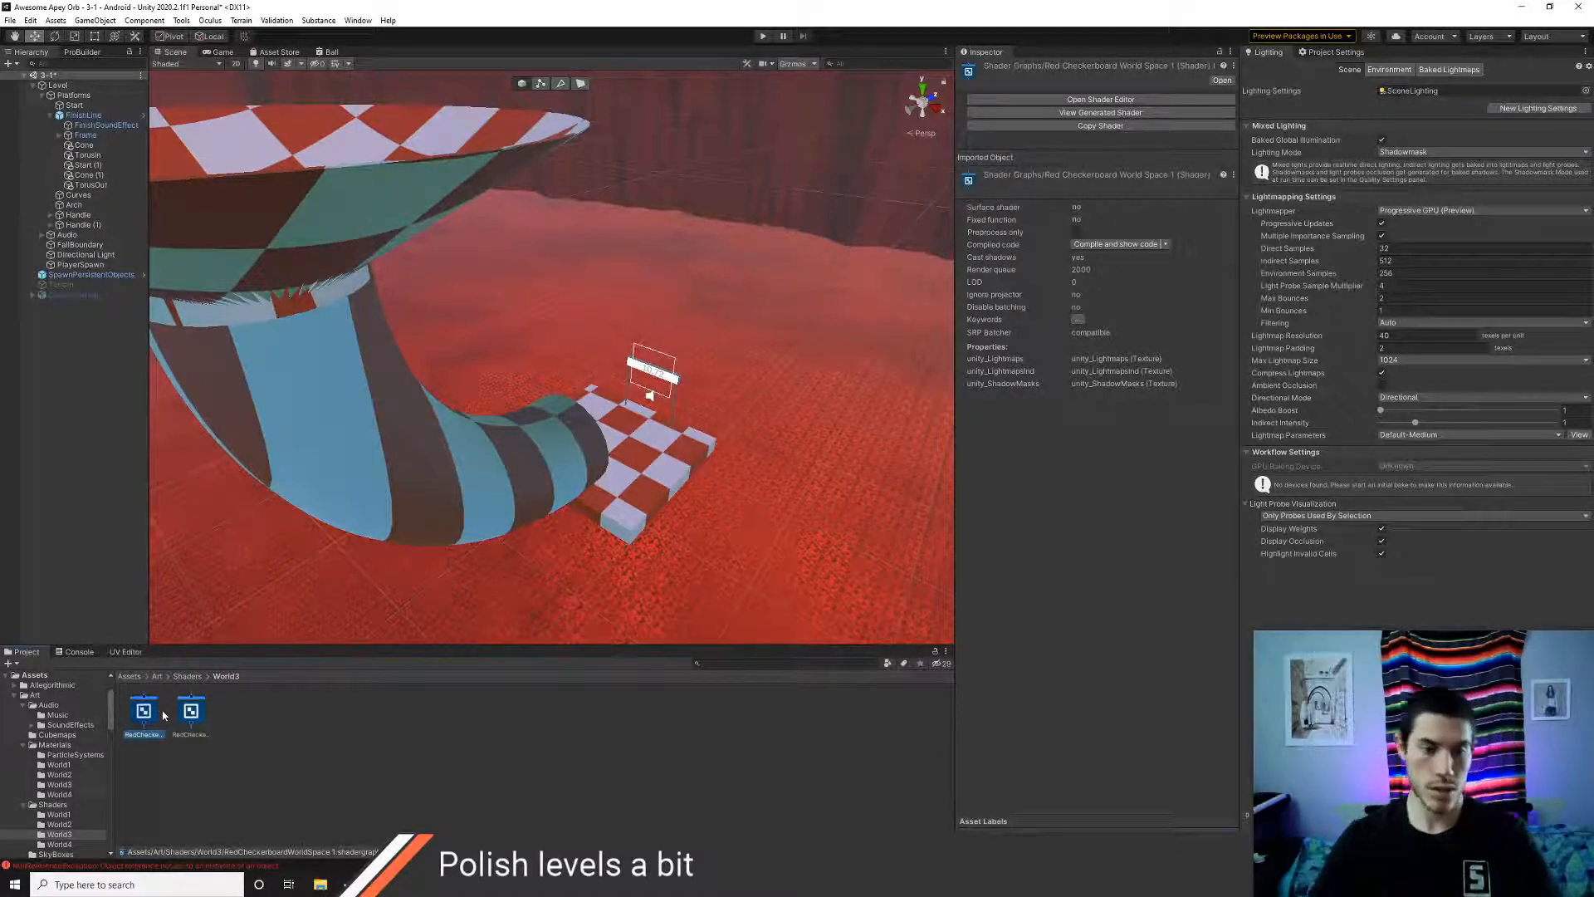
# - Open the RedCheckerboardWorldSpace 1 shader graph, delete the connection from the Swizzle node to the Checkerboard node's UV input, and save the asset
pyautogui.click(187, 715)
pyautogui.click(150, 717)
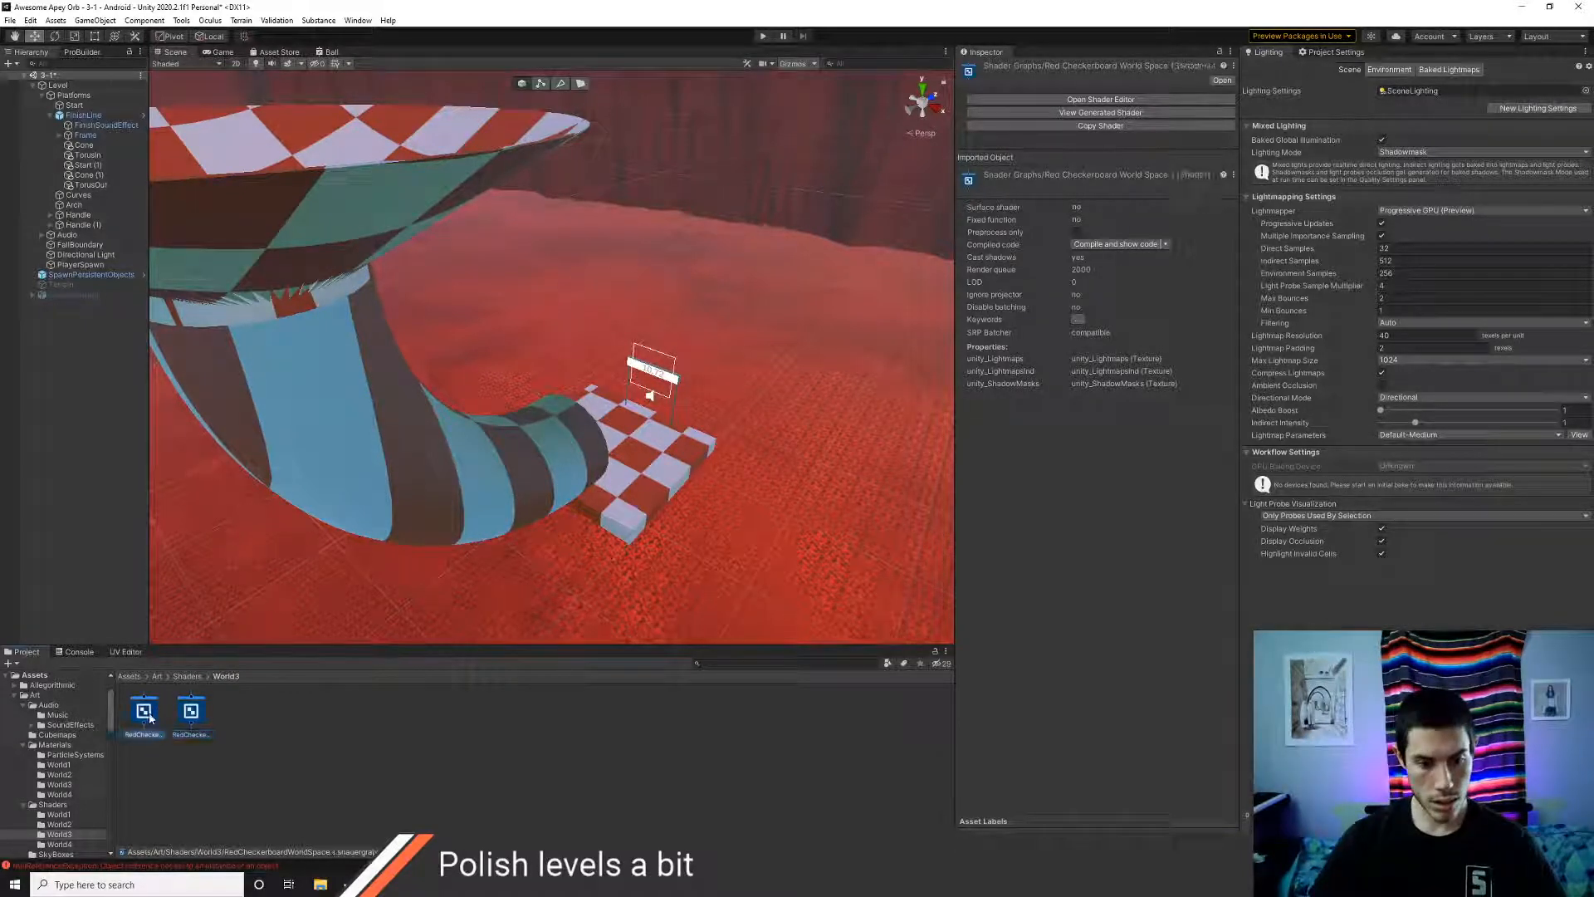
pyautogui.doubleClick(150, 717)
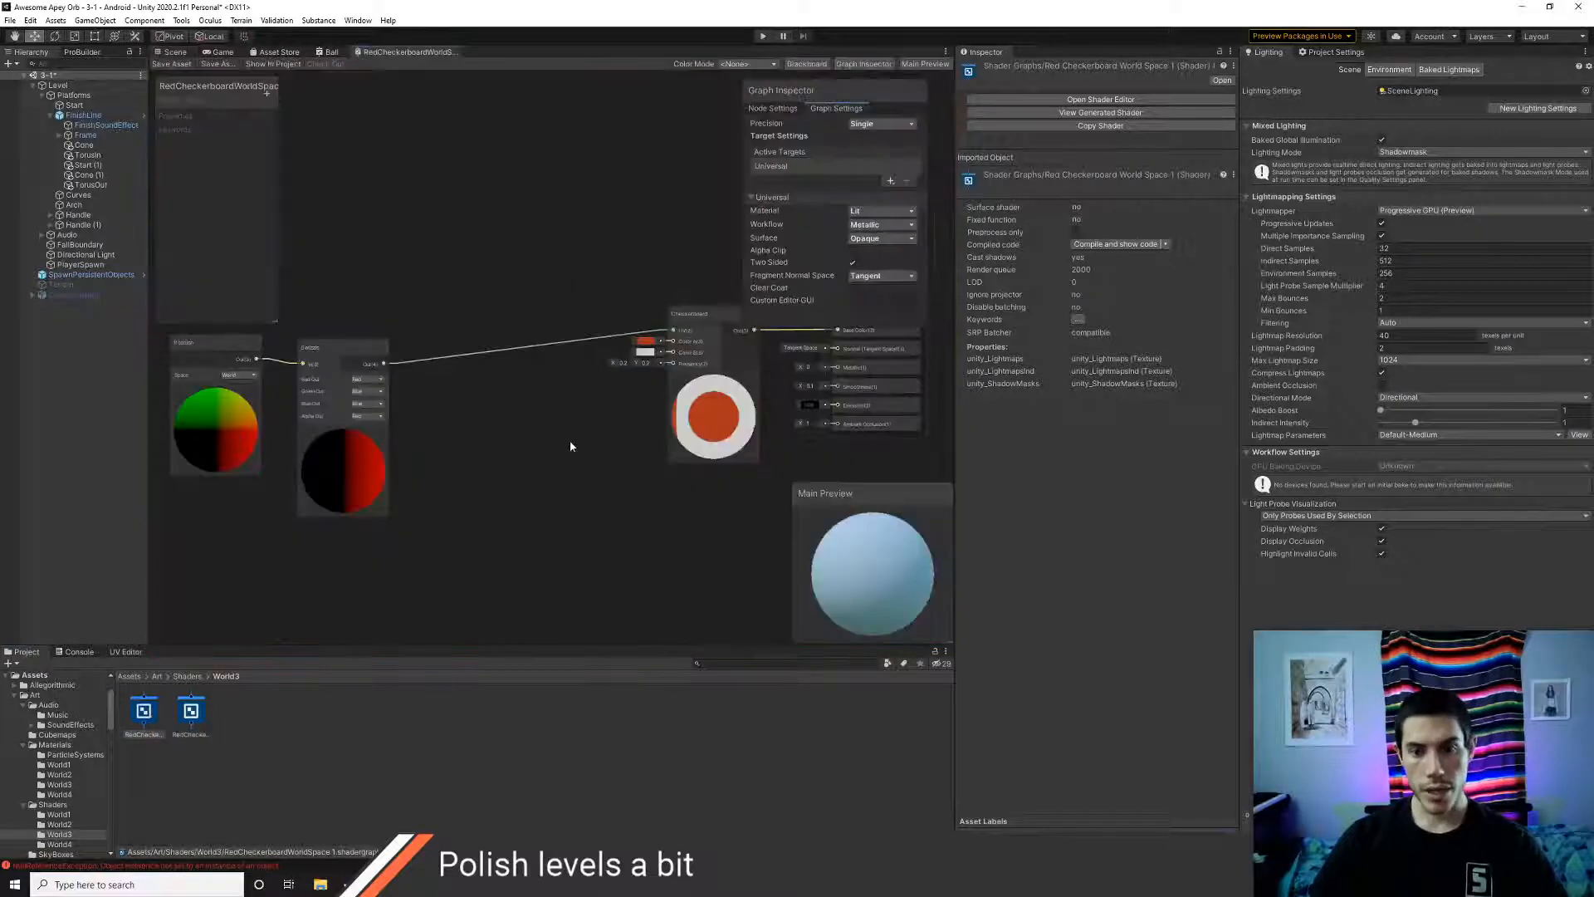
pyautogui.rightClick(532, 347)
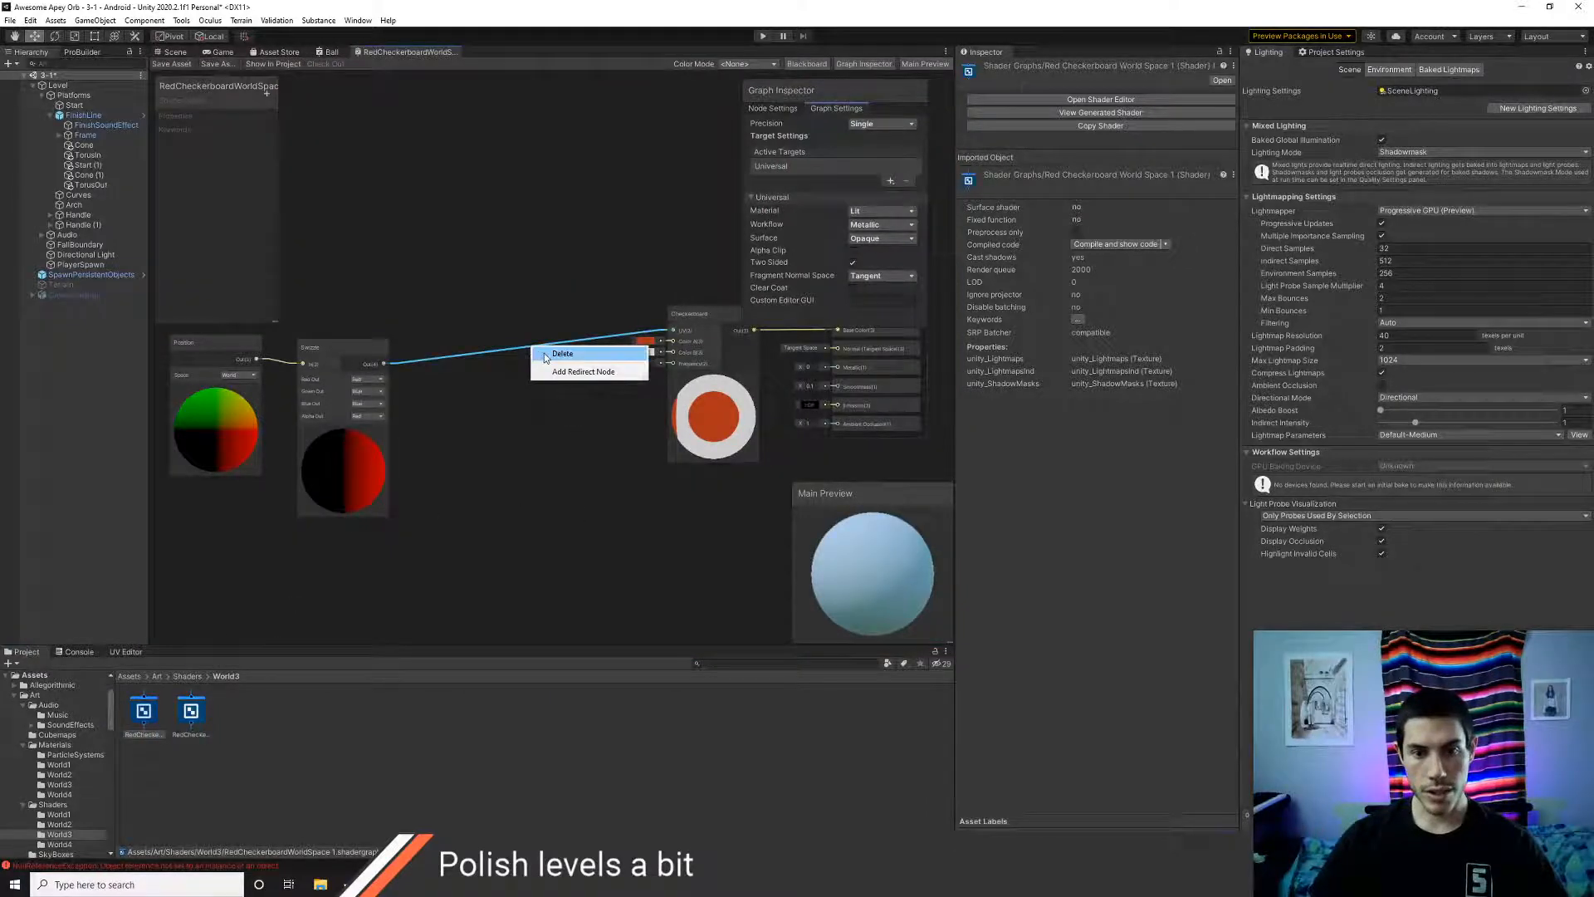
pyautogui.click(561, 354)
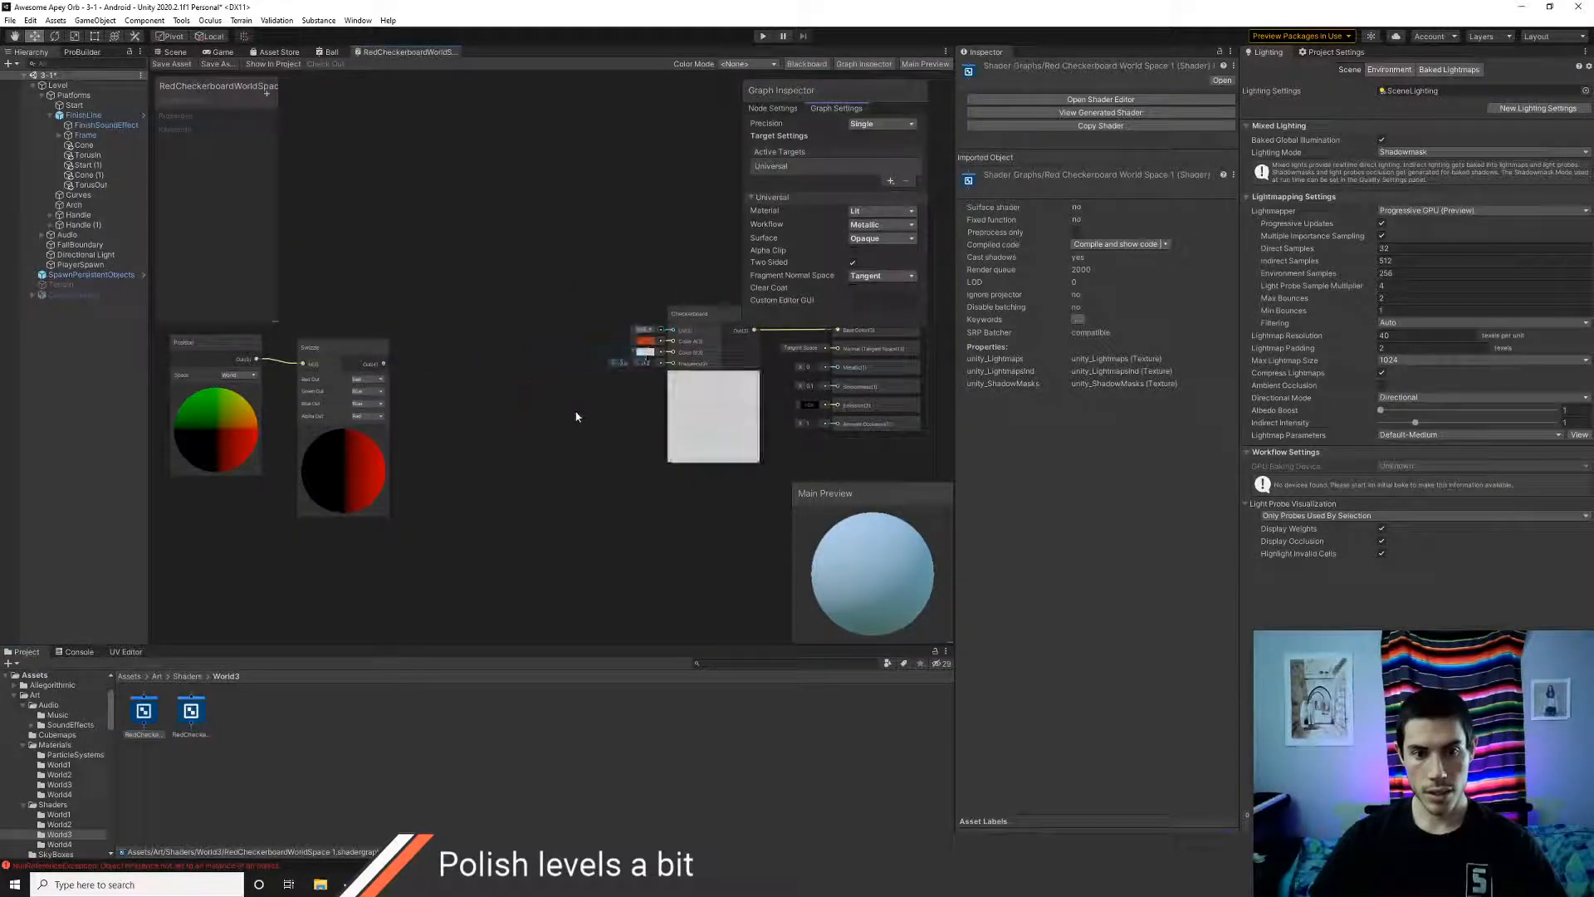
pyautogui.click(172, 65)
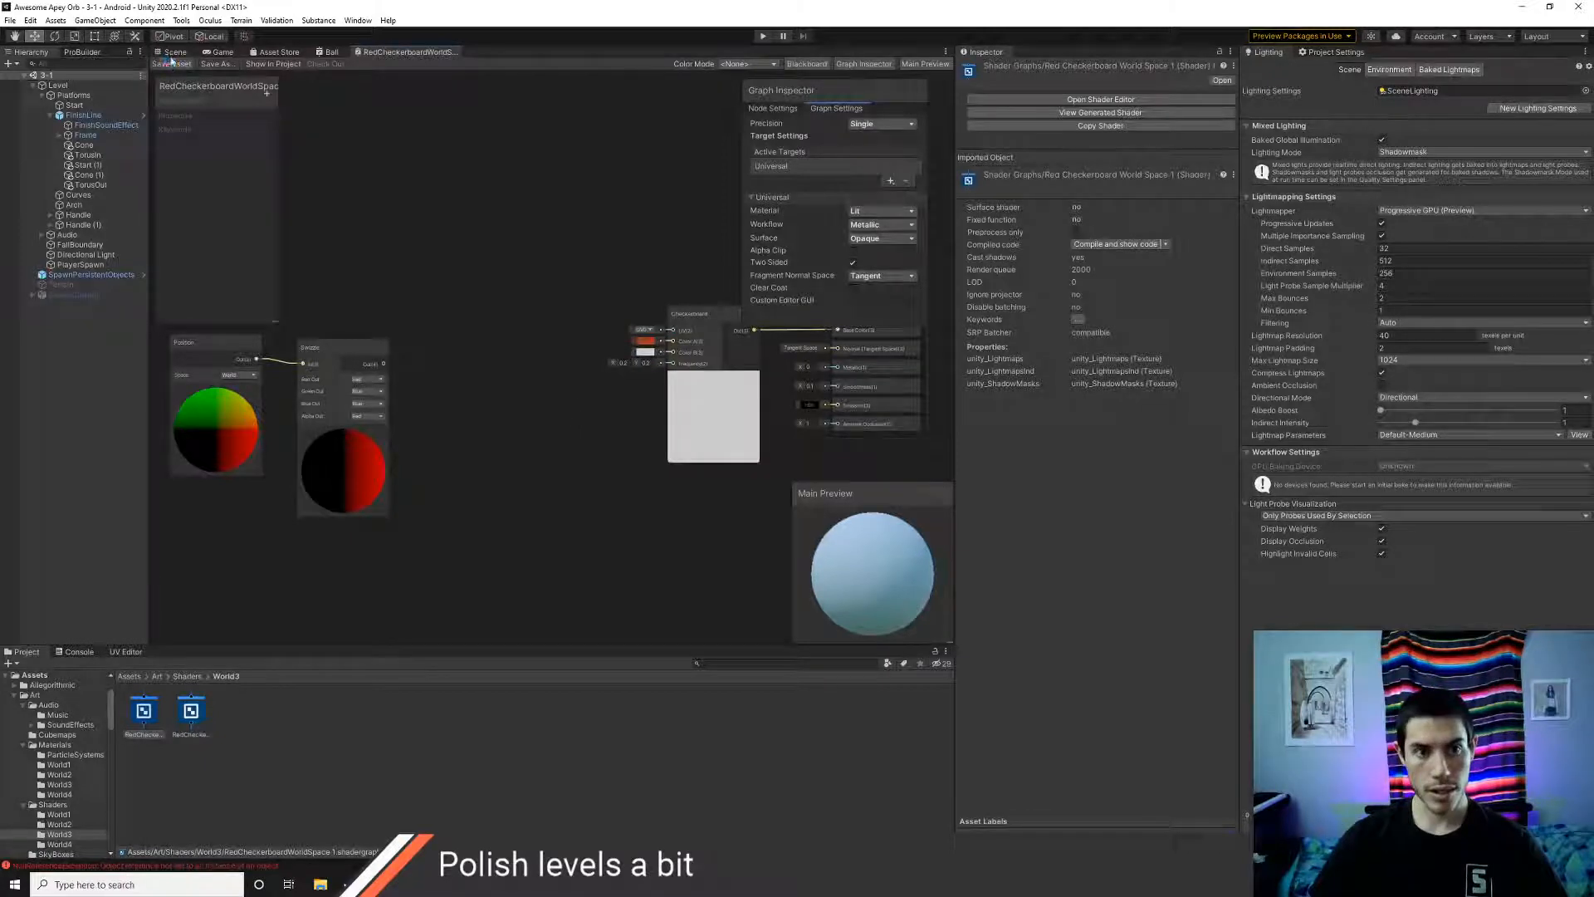
# - Rename the duplicated RedCheckerboardWorldSpace 1 shader graph as RedCheckerboardUVSpace
pyautogui.click(191, 713)
pyautogui.click(155, 718)
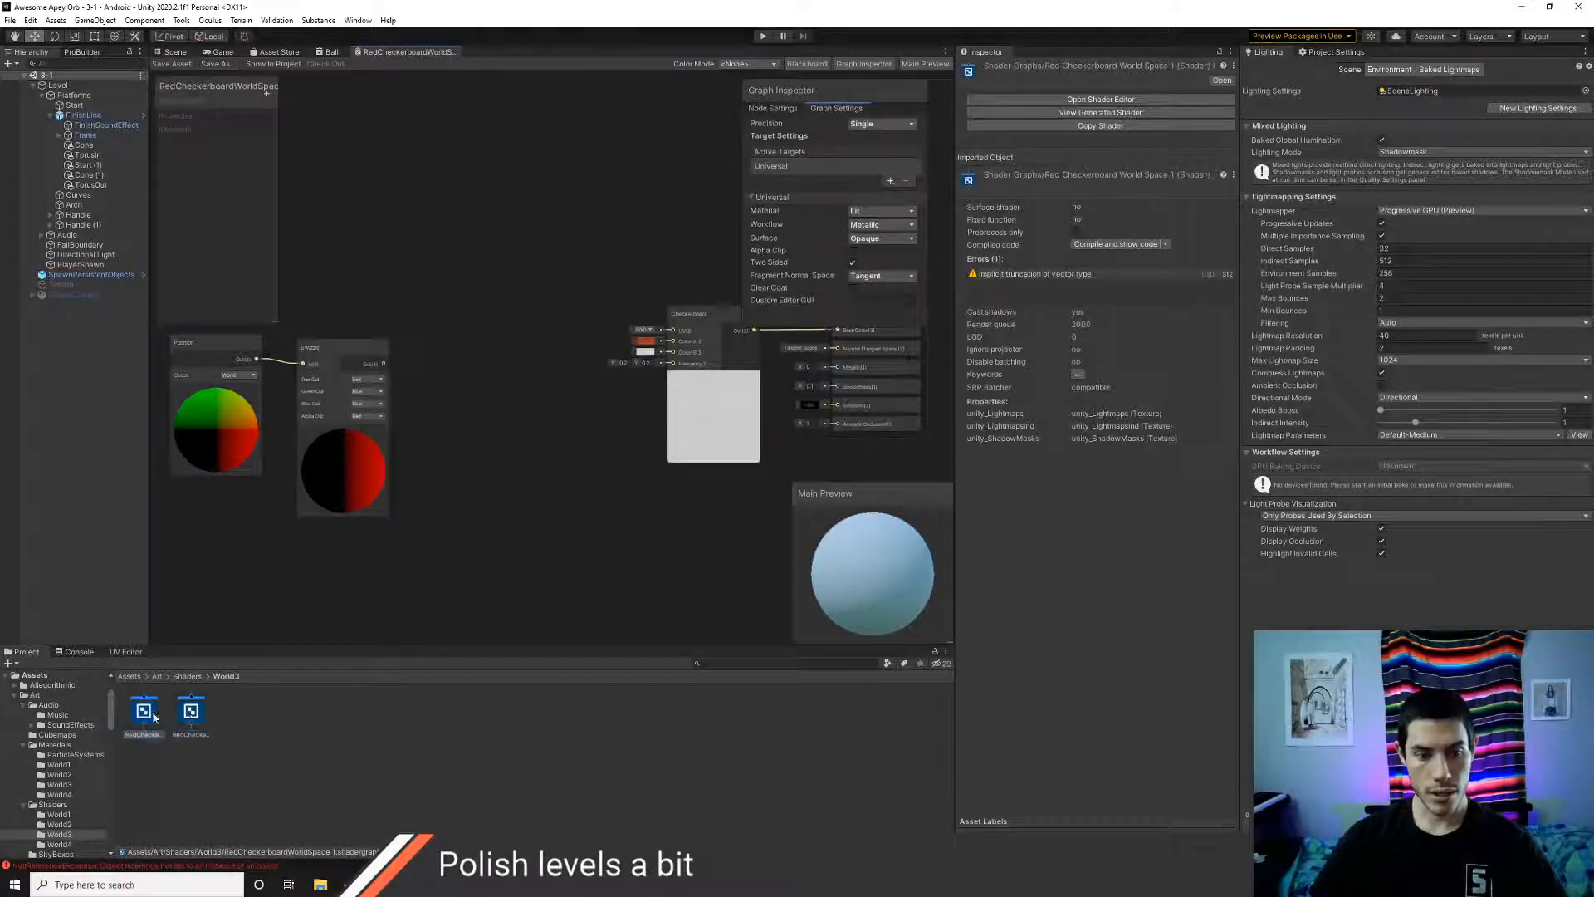
pyautogui.press('Right')
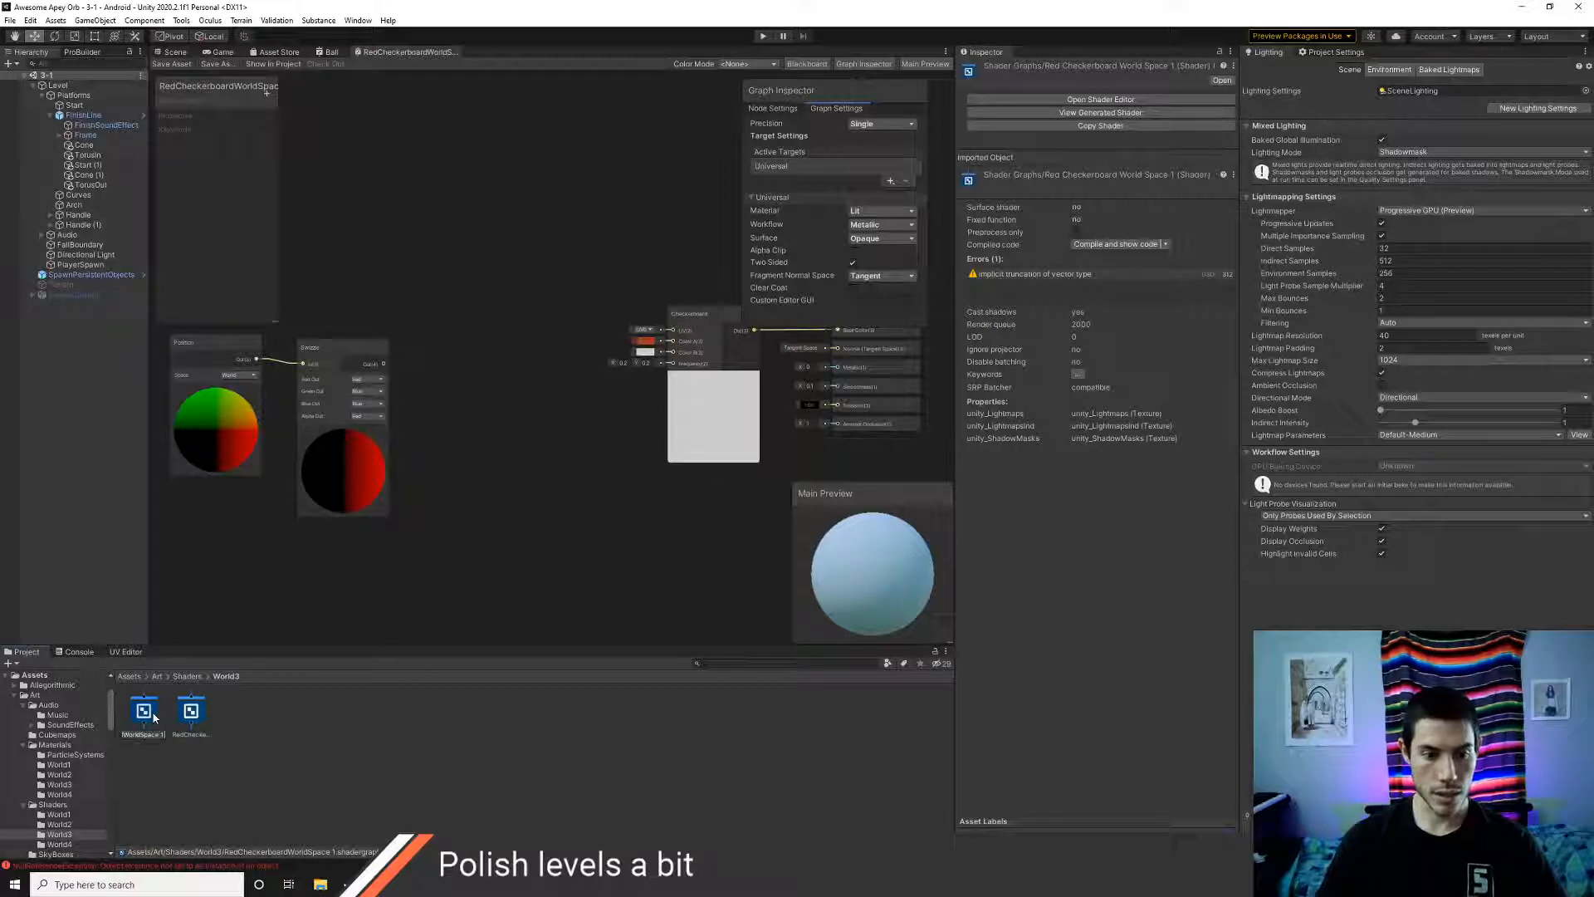
pyautogui.press('BackSpace')
pyautogui.press('BackSpace')
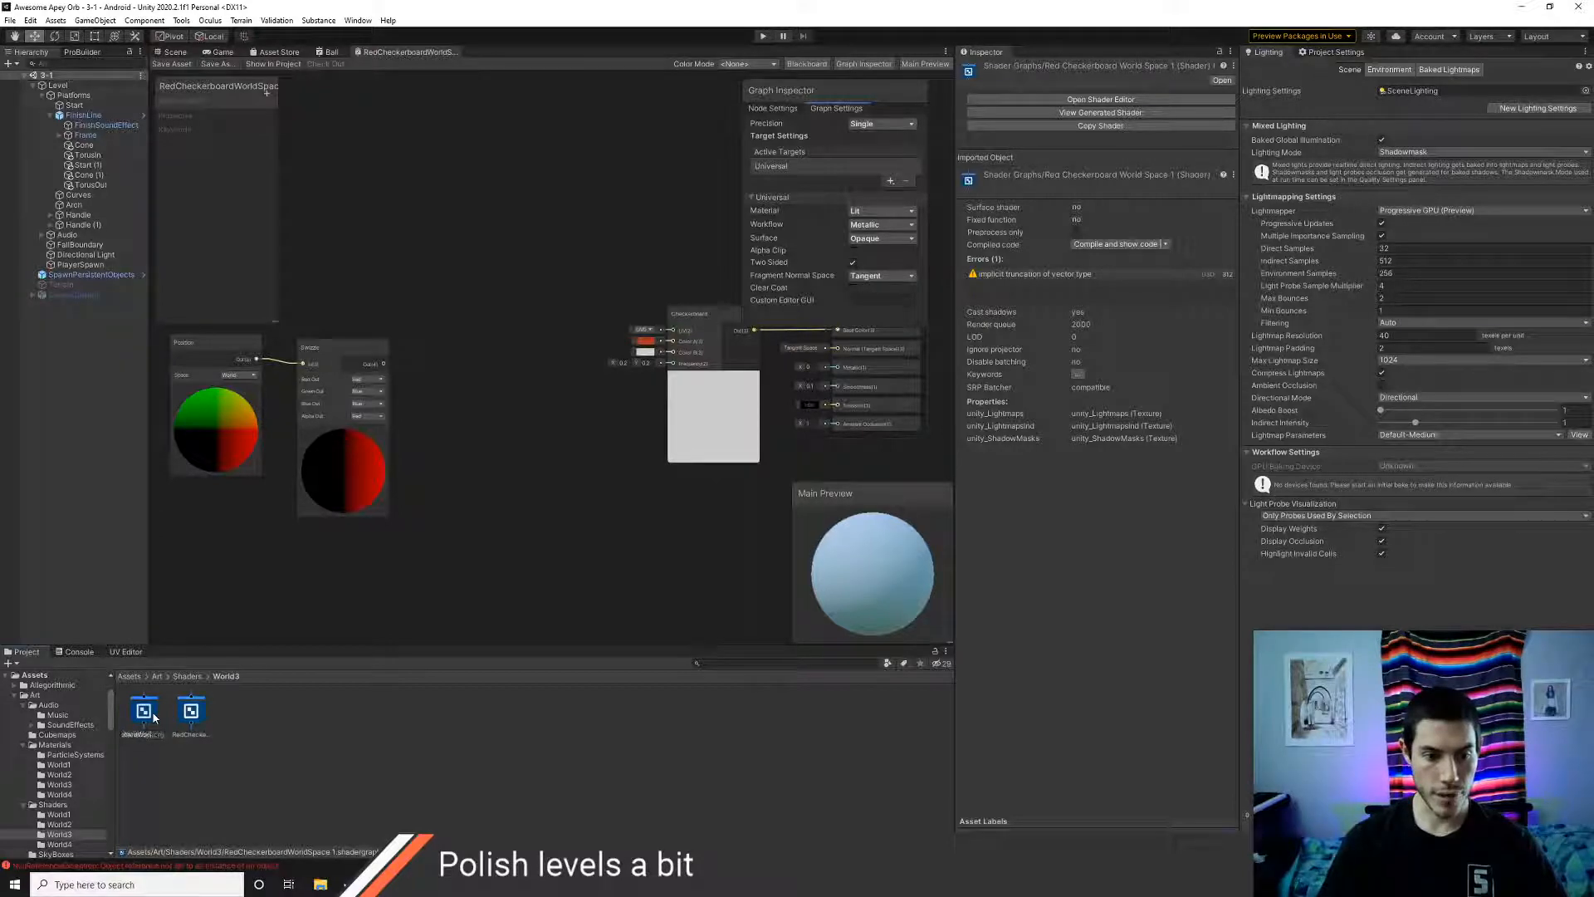
pyautogui.press('BackSpace')
pyautogui.press('BackSpace')
pyautogui.press('BackSpace')
pyautogui.press('BackSpace')
pyautogui.press('BackSpace')
pyautogui.press('BackSpace')
pyautogui.press('BackSpace')
pyautogui.press('BackSpace')
pyautogui.press('BackSpace')
pyautogui.press('BackSpace')
pyautogui.write('UVSpace')
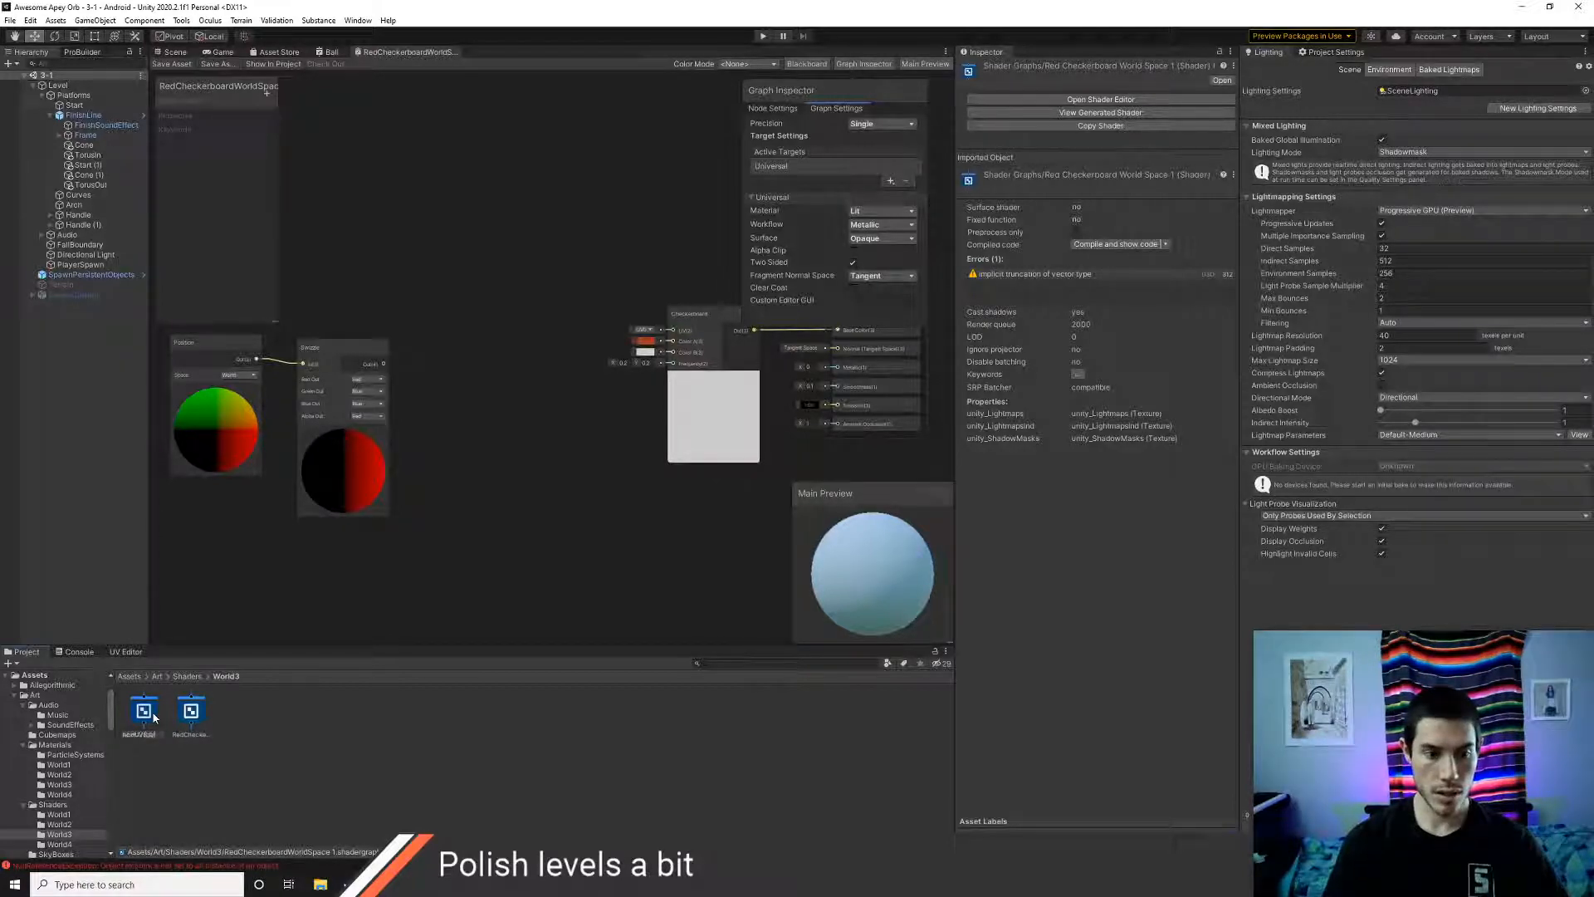
pyautogui.press('Return')
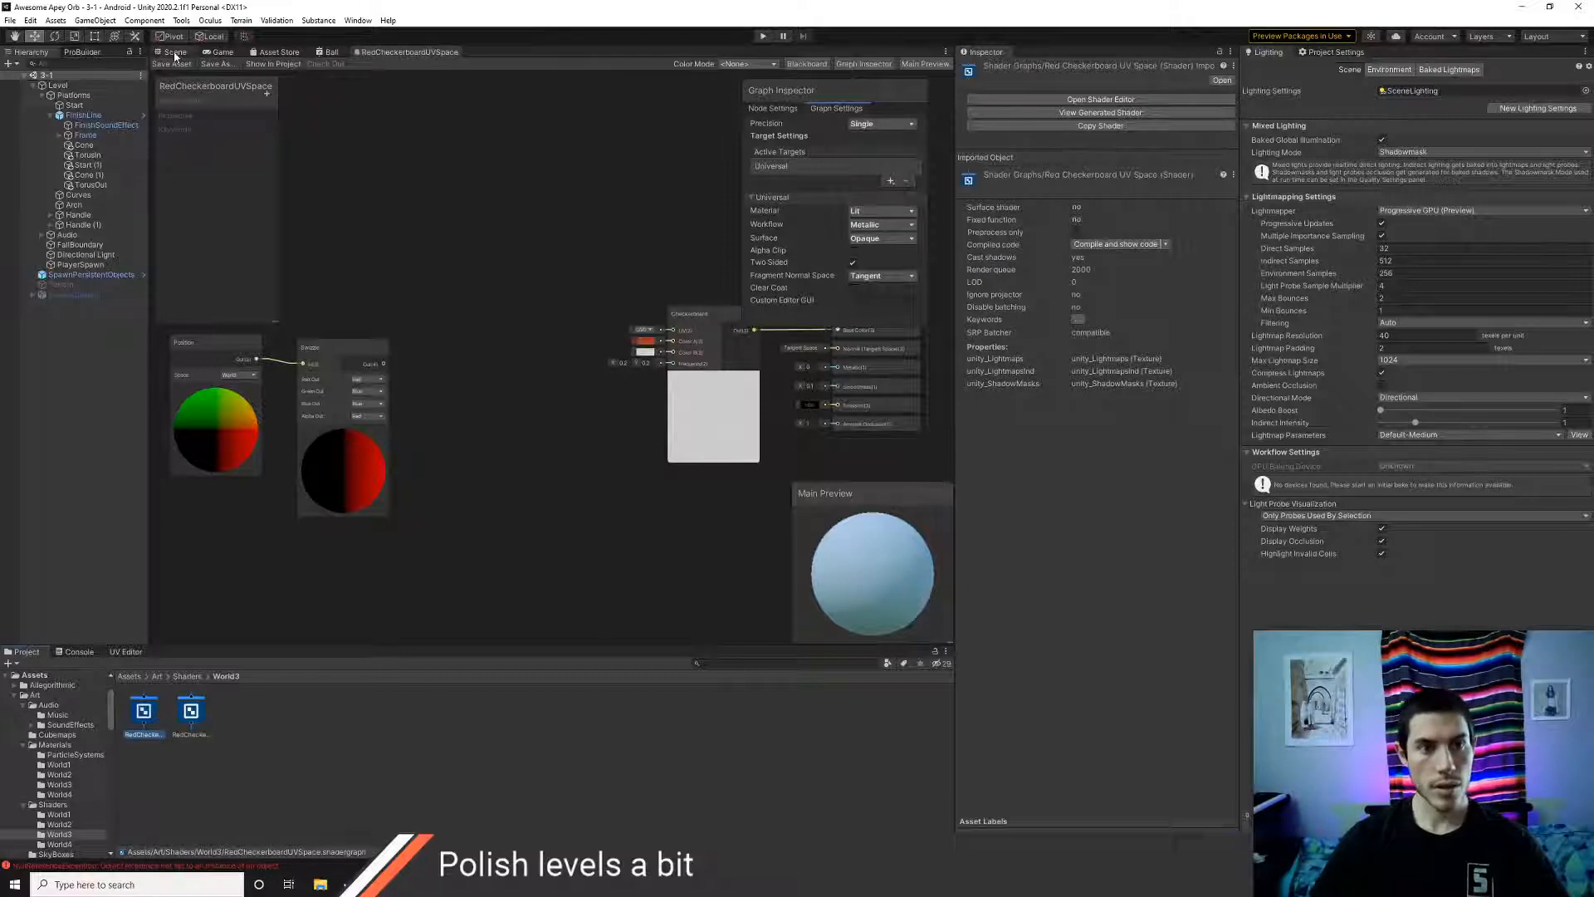
# - Duplicate the RedCheckboardWorld material in the Art/Materials/World3 folder and rename the copy RedCheckboardUV
pyautogui.click(175, 53)
pyautogui.keyDown('alt'); pyautogui.moveTo(482, 417); pyautogui.dragTo(492, 415); pyautogui.keyUp('alt')
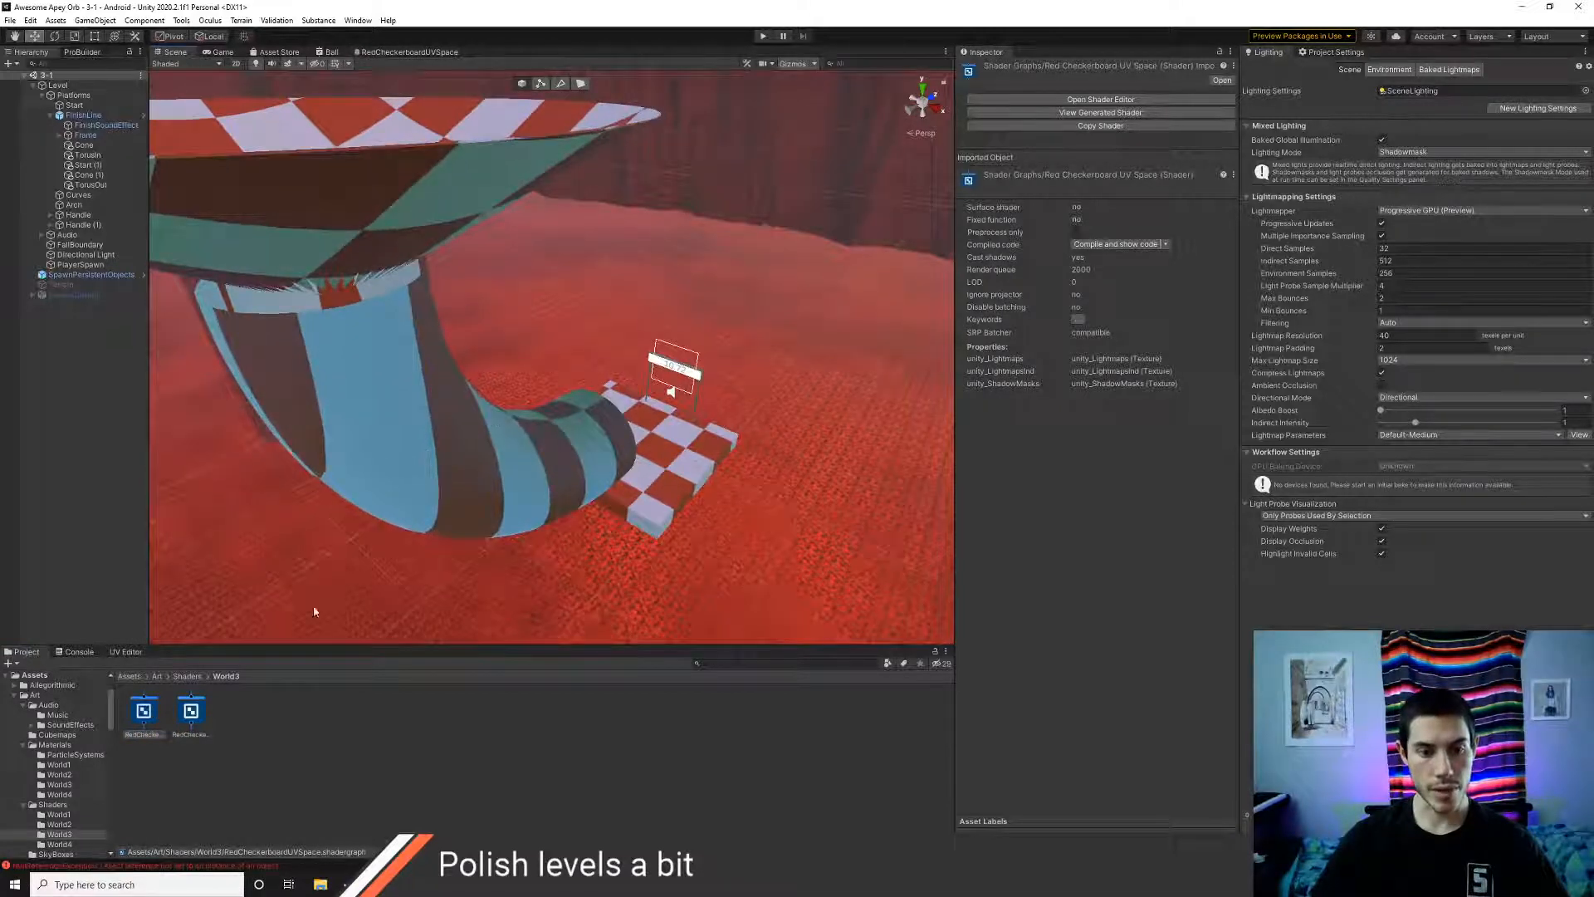
pyautogui.click(158, 676)
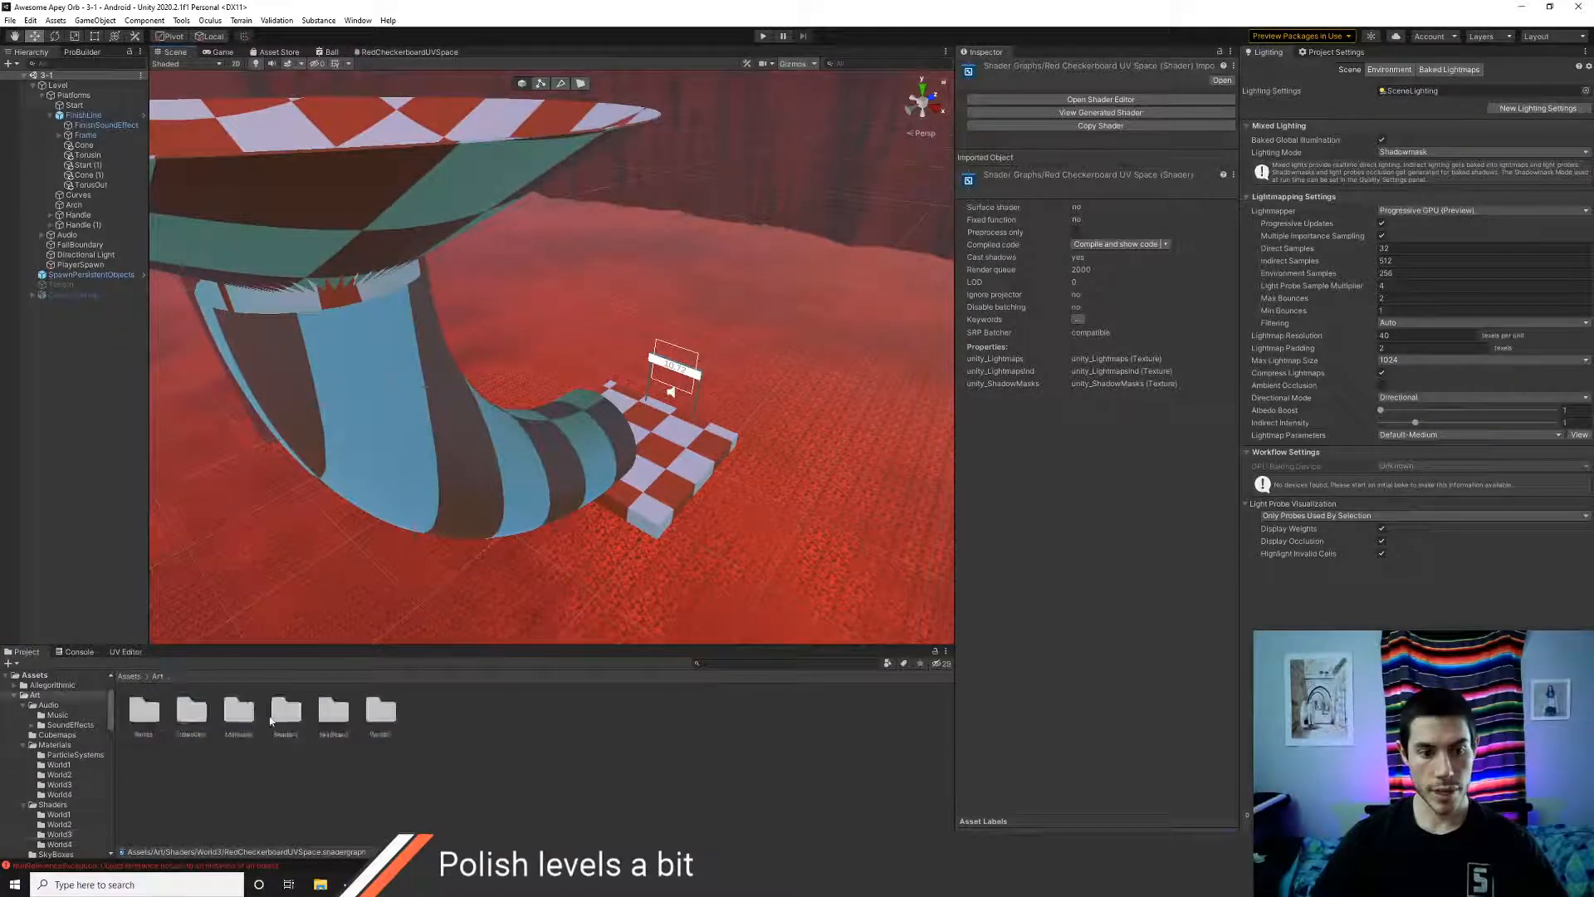
pyautogui.doubleClick(241, 724)
pyautogui.doubleClick(281, 721)
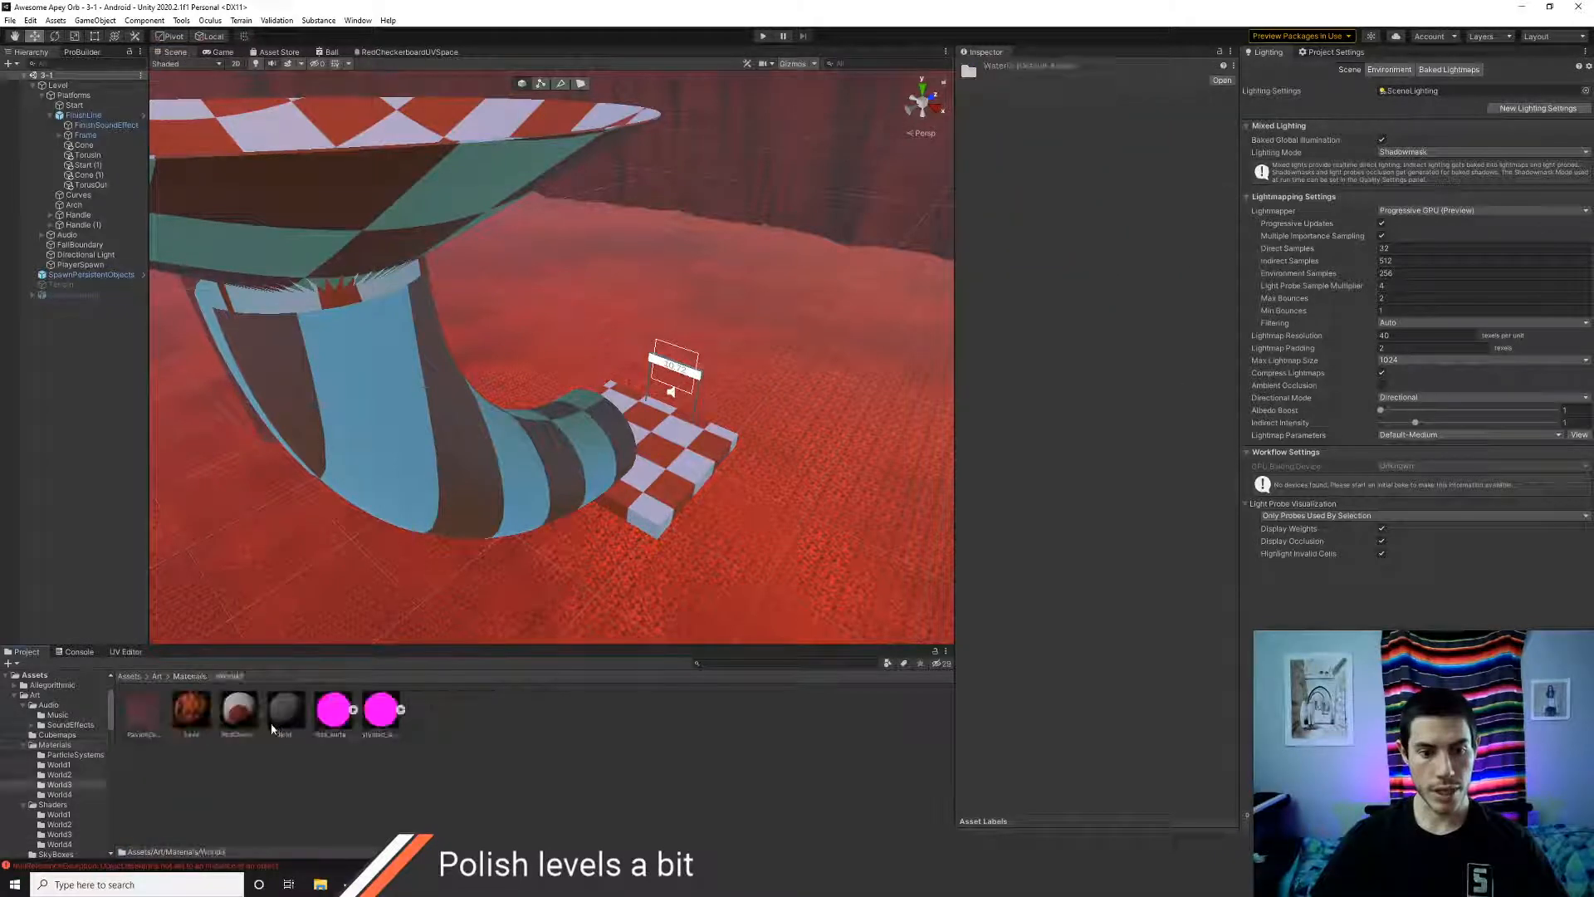
pyautogui.click(241, 712)
pyautogui.hotkey('ctrl', 'd')
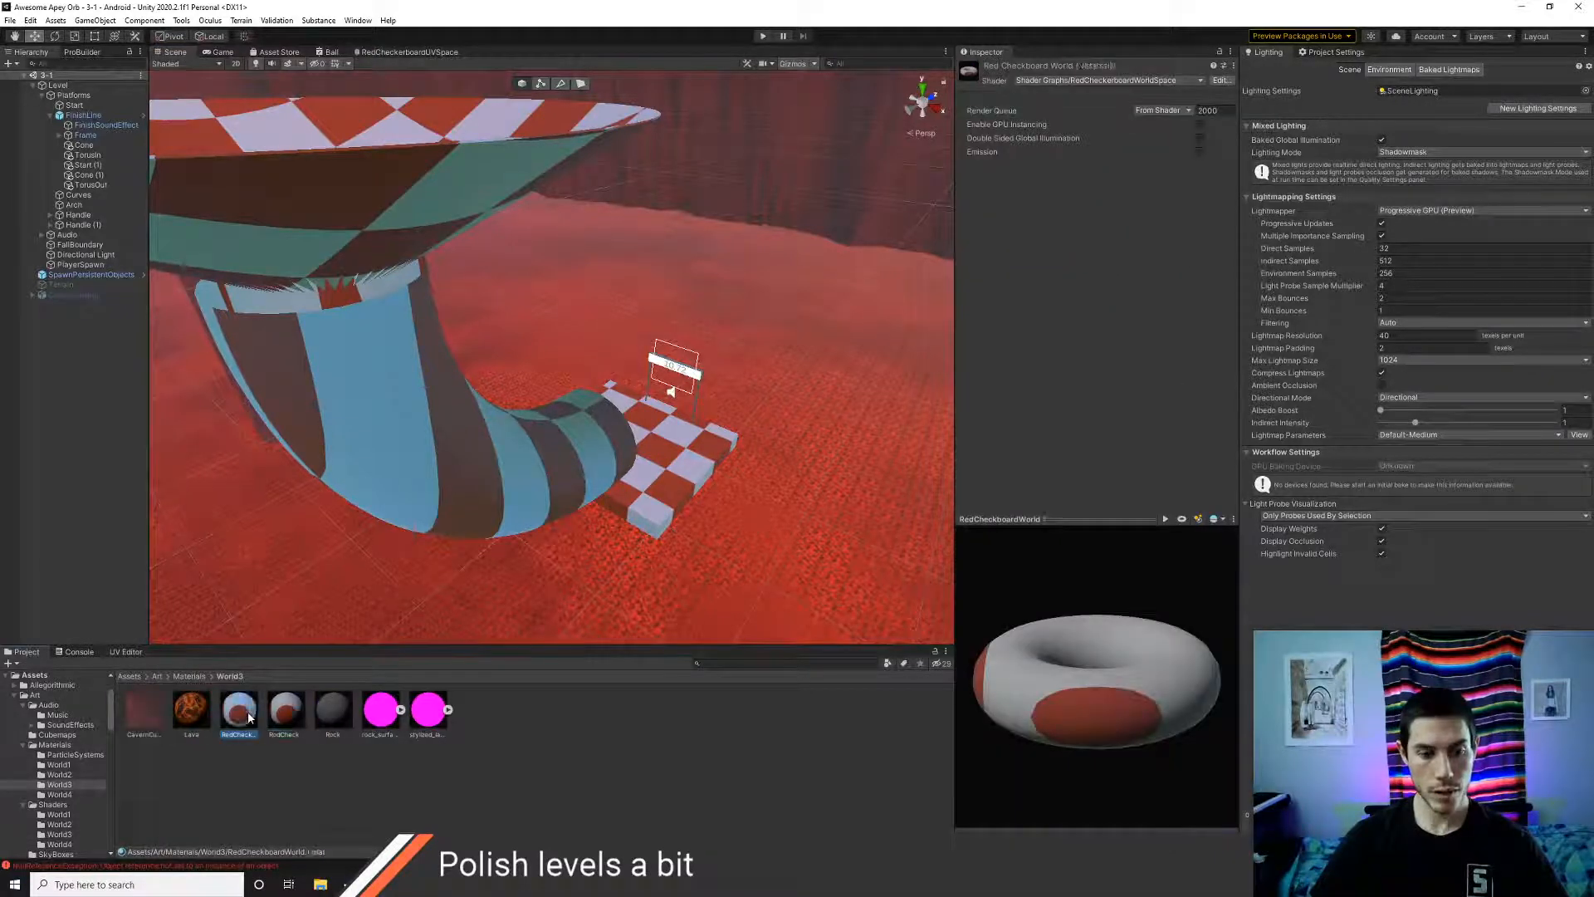
pyautogui.click(251, 720)
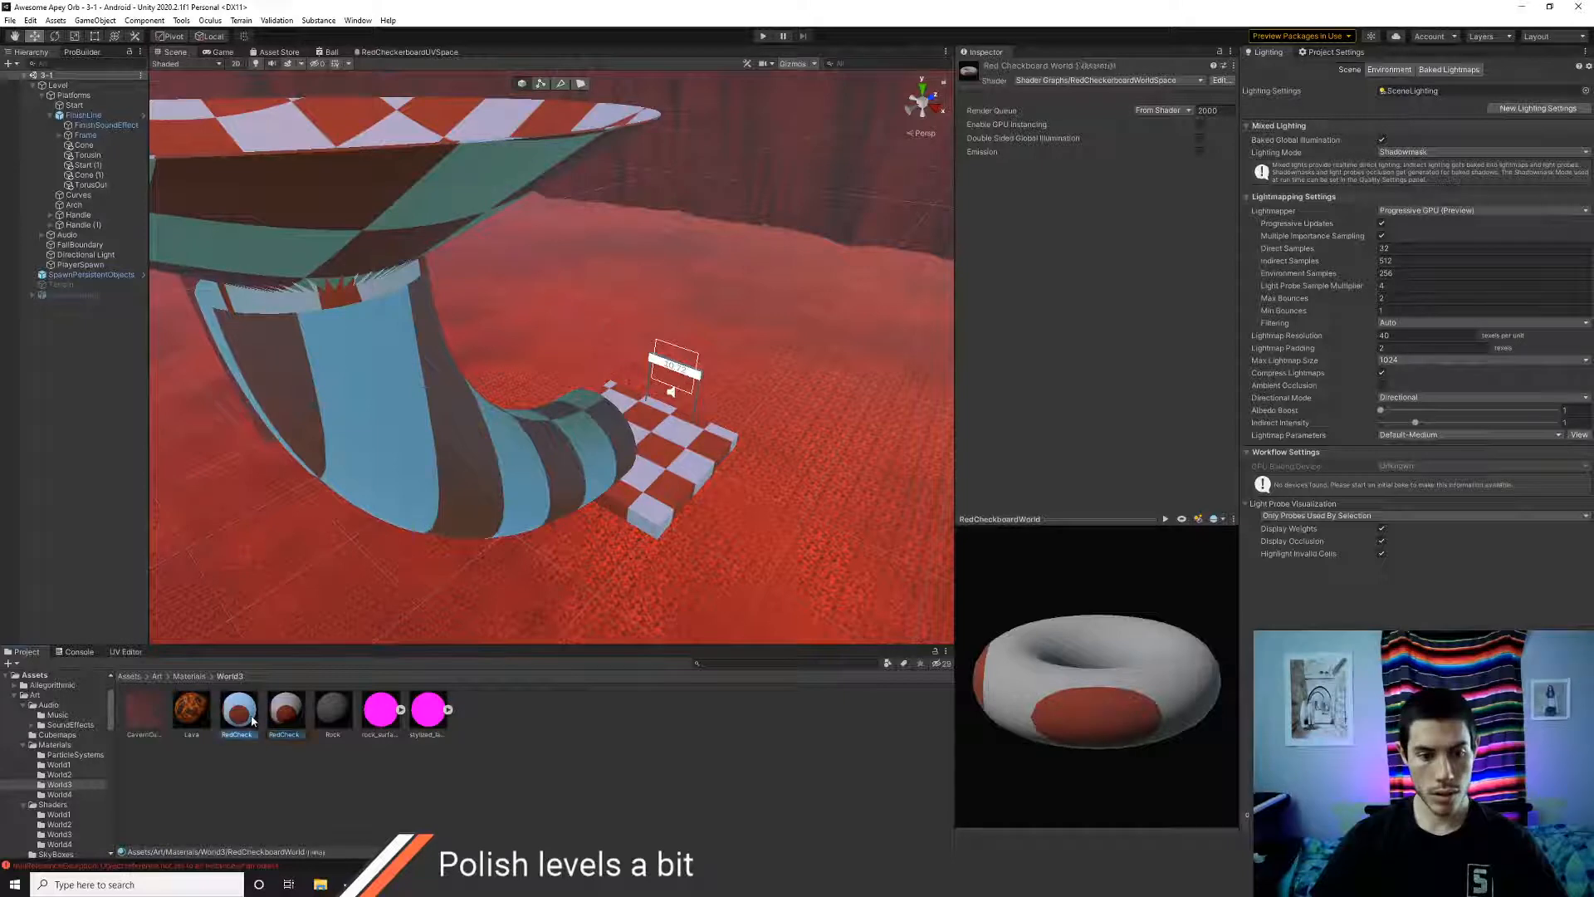
pyautogui.click(251, 720)
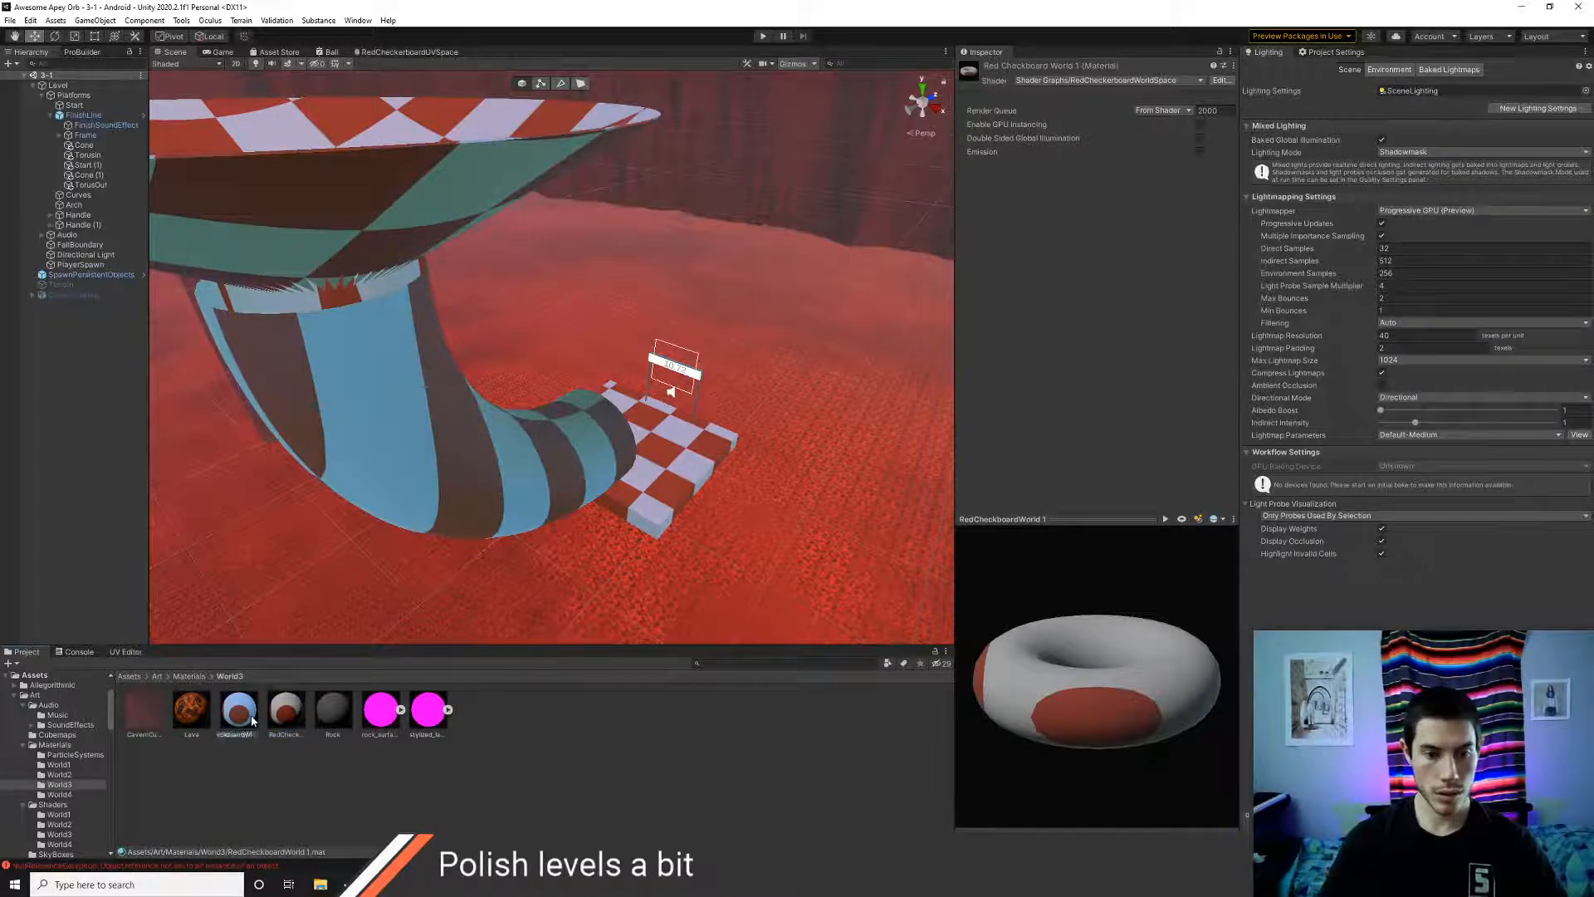
pyautogui.press('Return')
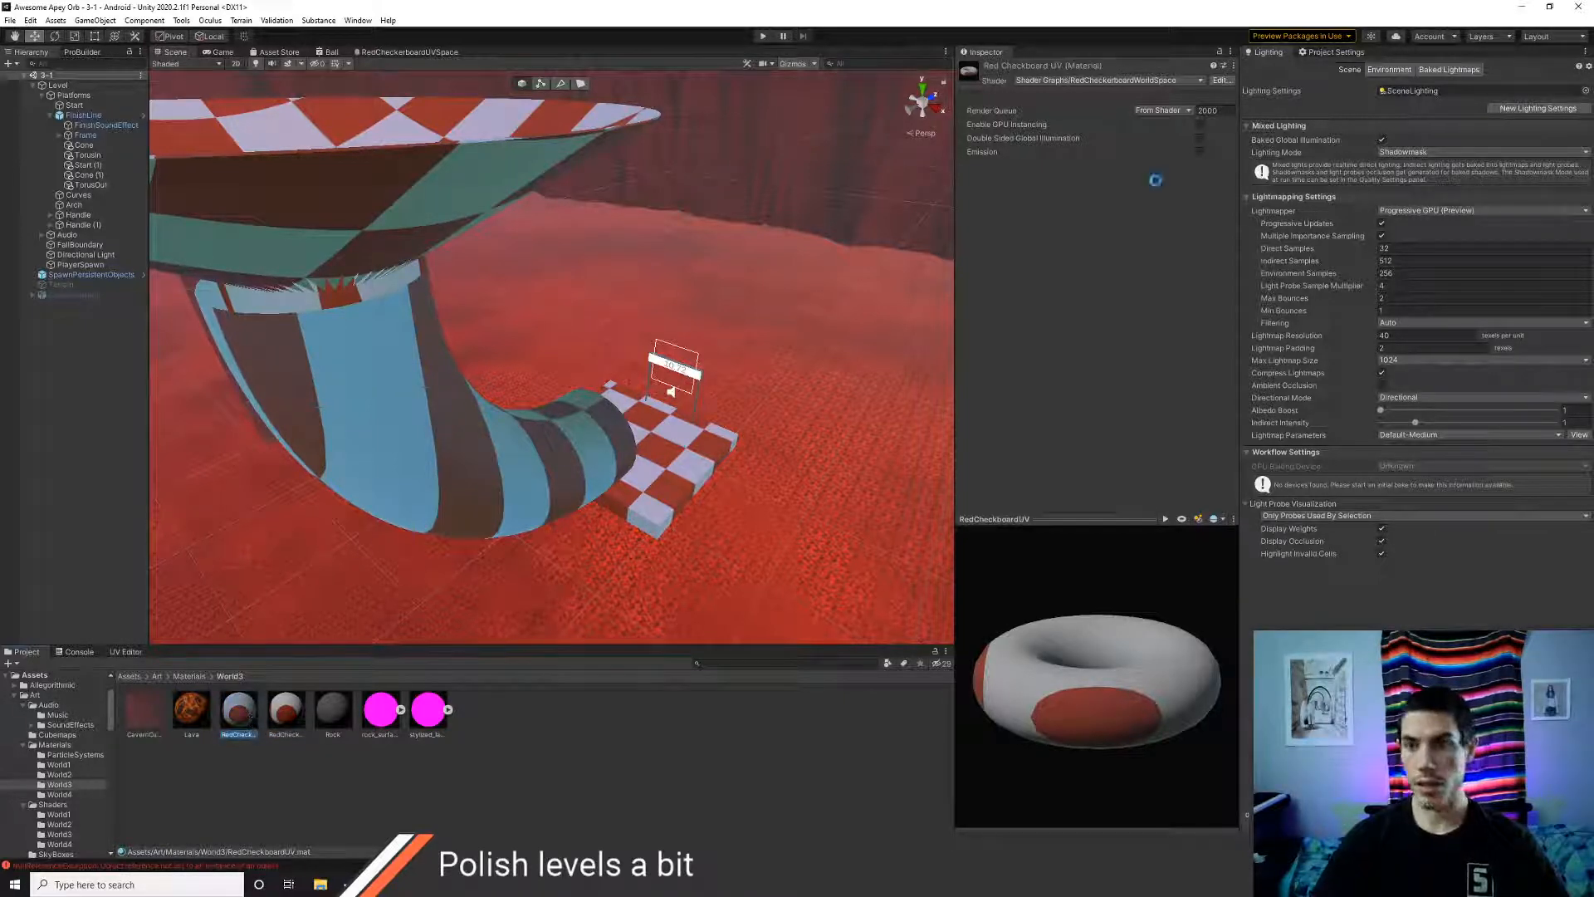
# - Assign the RedCheckerboardUVSpace shader to the RedCheckboardUV material and apply that material to the curved tube and the finish platform
pyautogui.click(1141, 81)
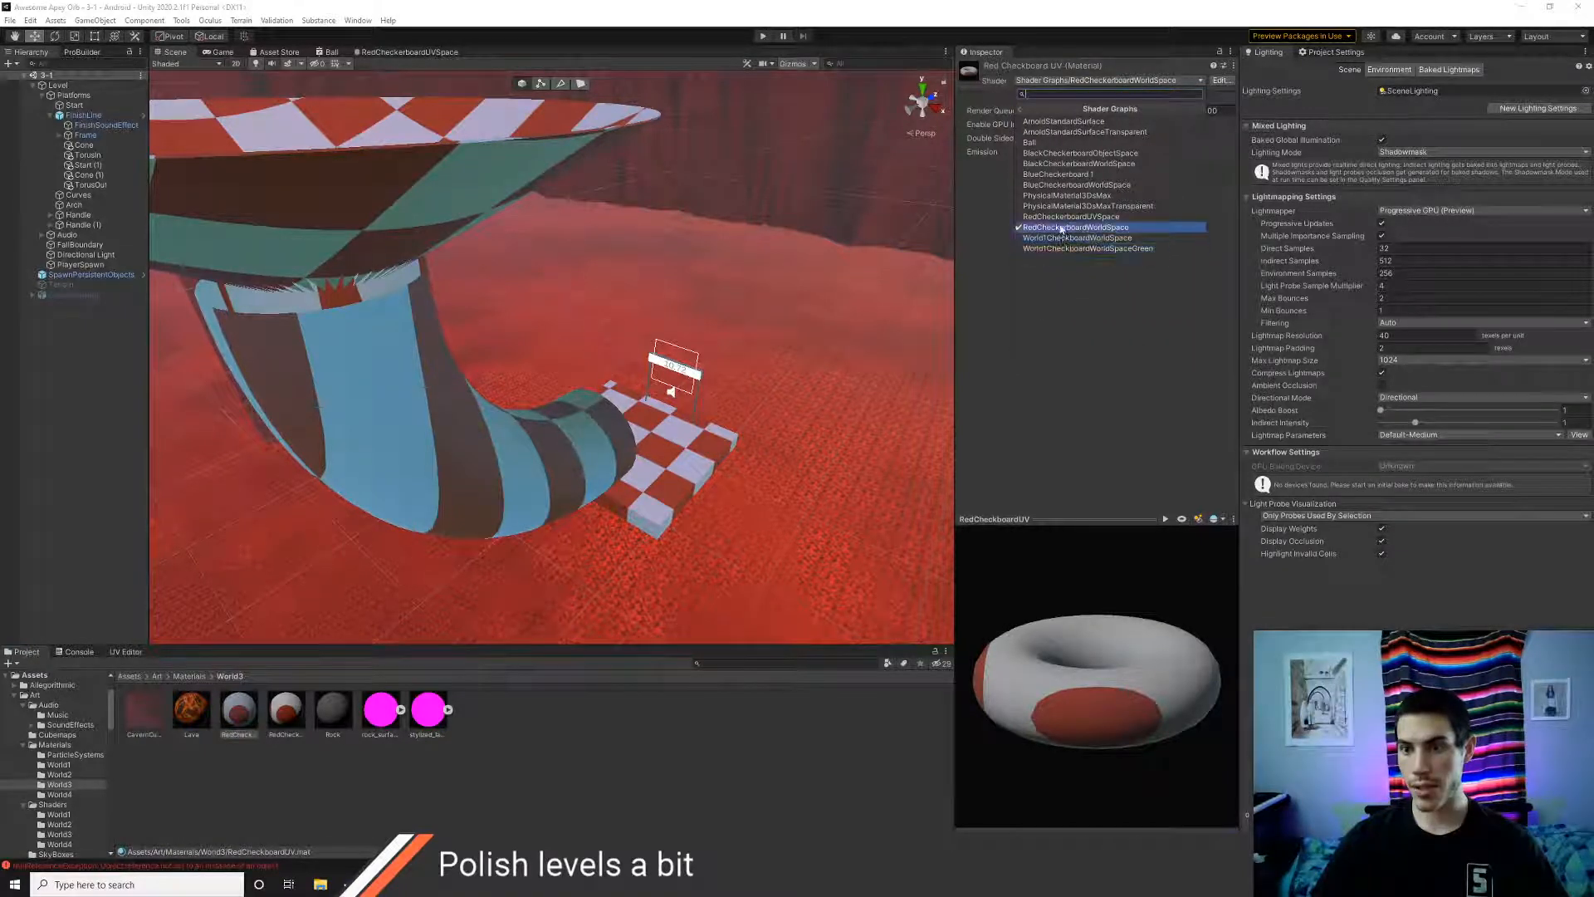
pyautogui.click(1060, 217)
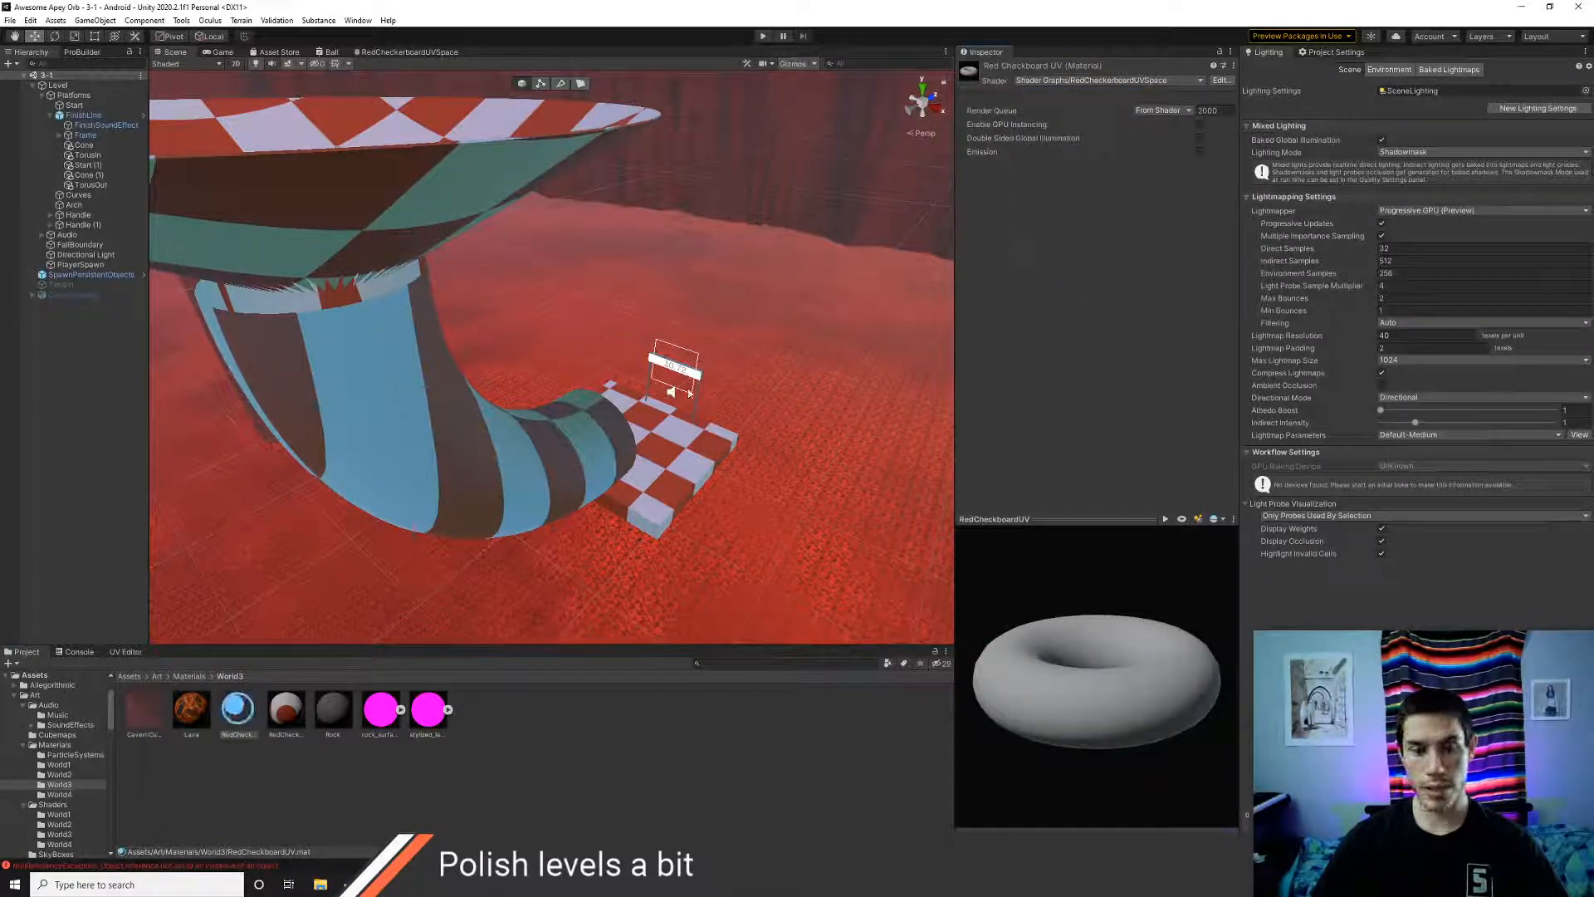
pyautogui.moveTo(251, 699); pyautogui.dragTo(408, 481)
pyautogui.moveTo(330, 571); pyautogui.dragTo(372, 580, button='right')
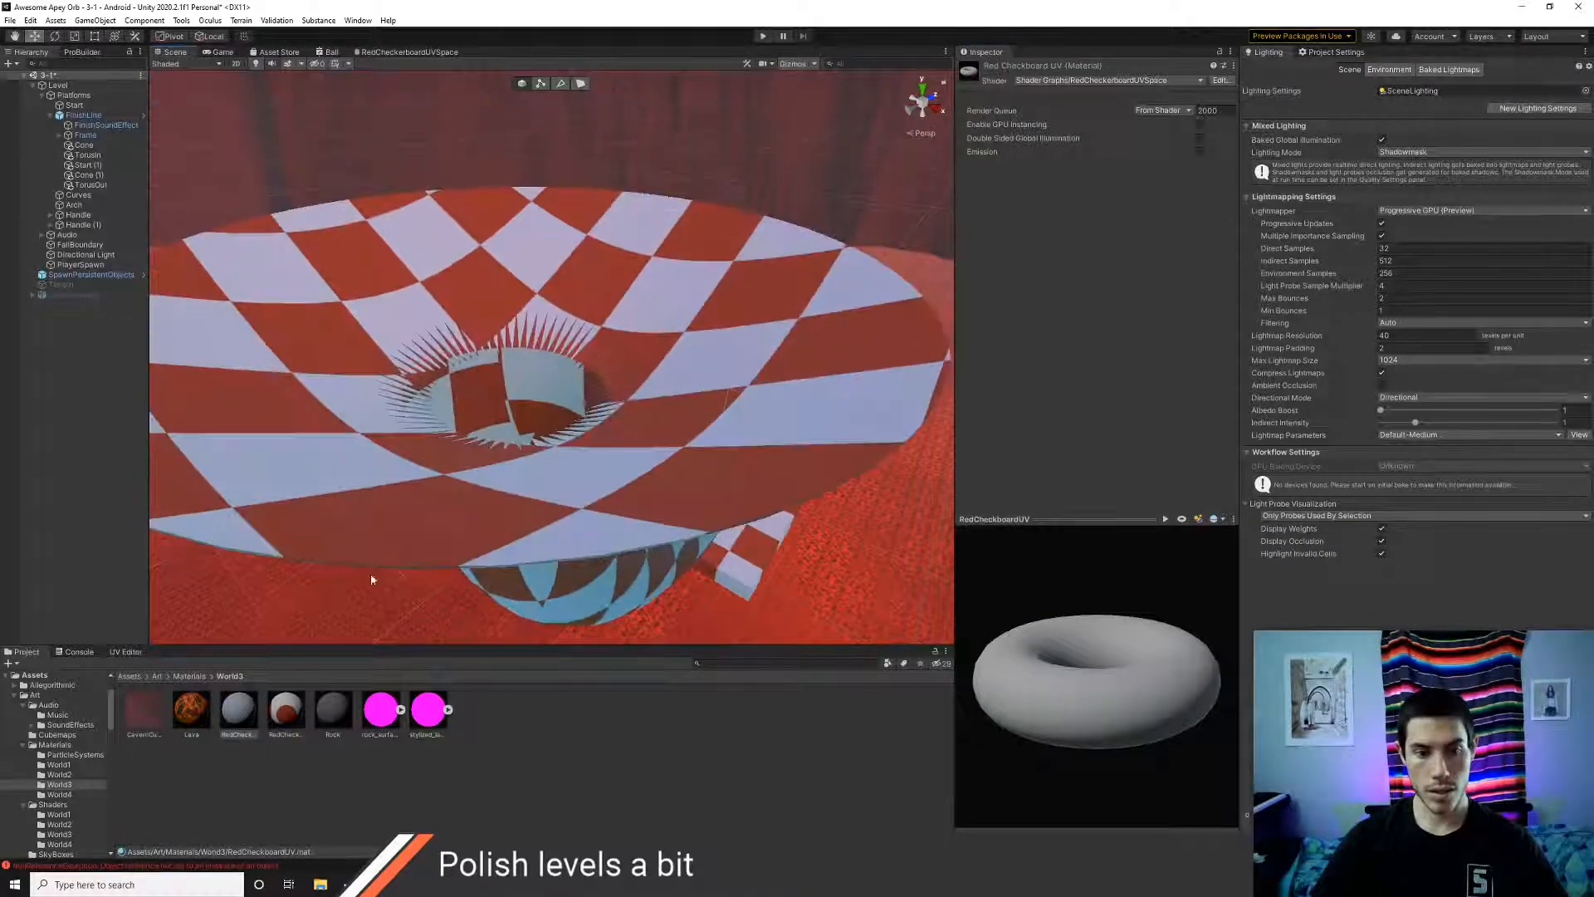
pyautogui.moveTo(450, 612); pyautogui.dragTo(370, 554, button='right')
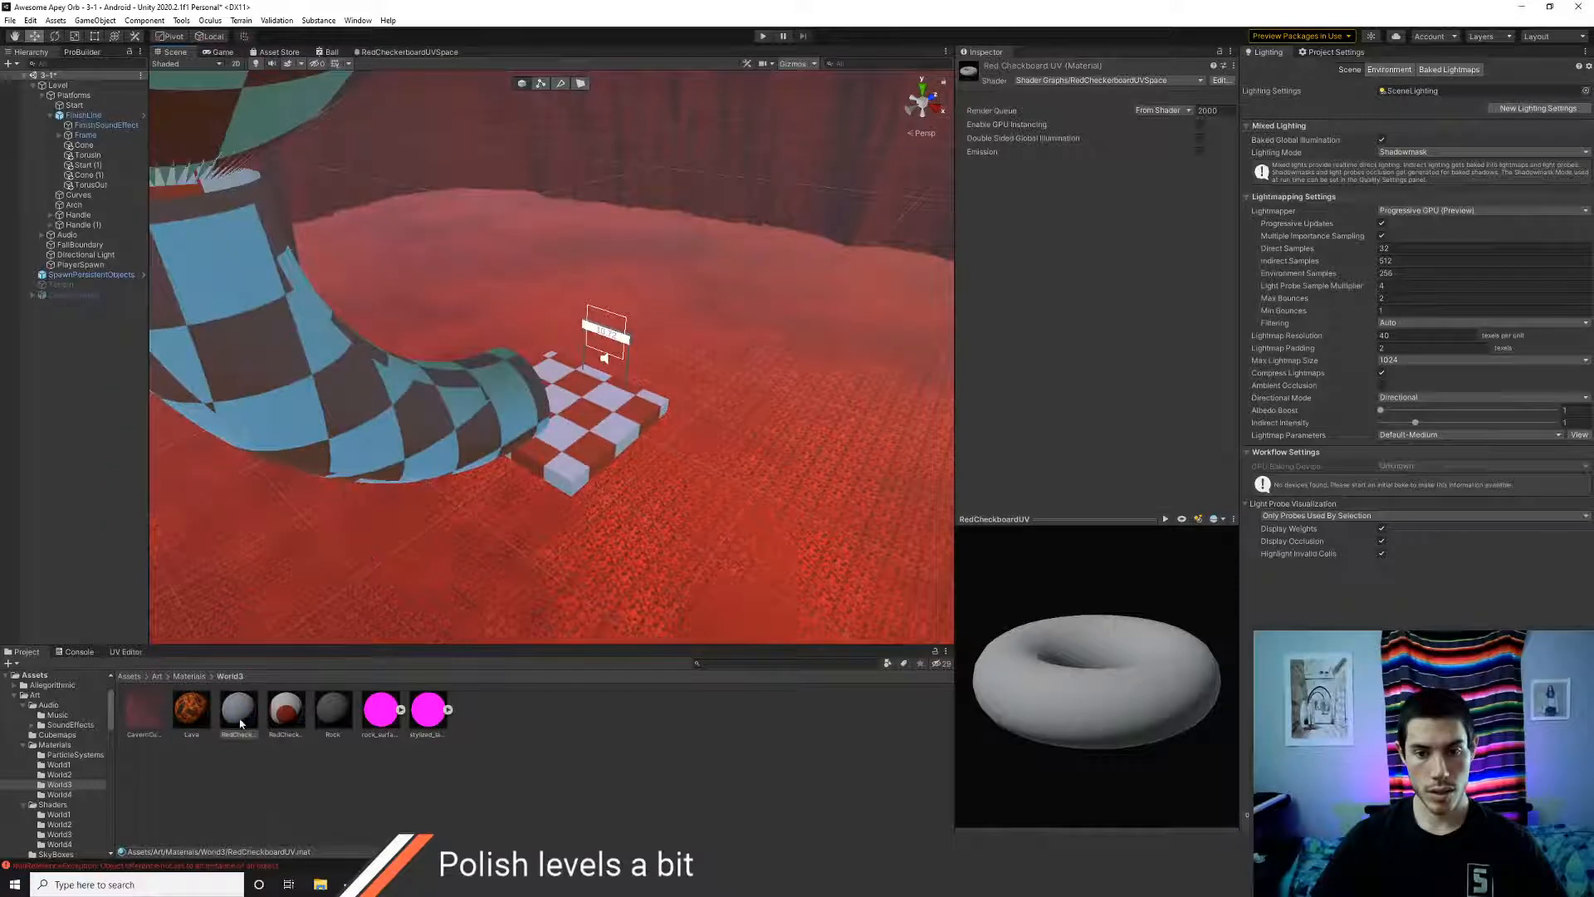
pyautogui.moveTo(241, 718); pyautogui.dragTo(581, 464)
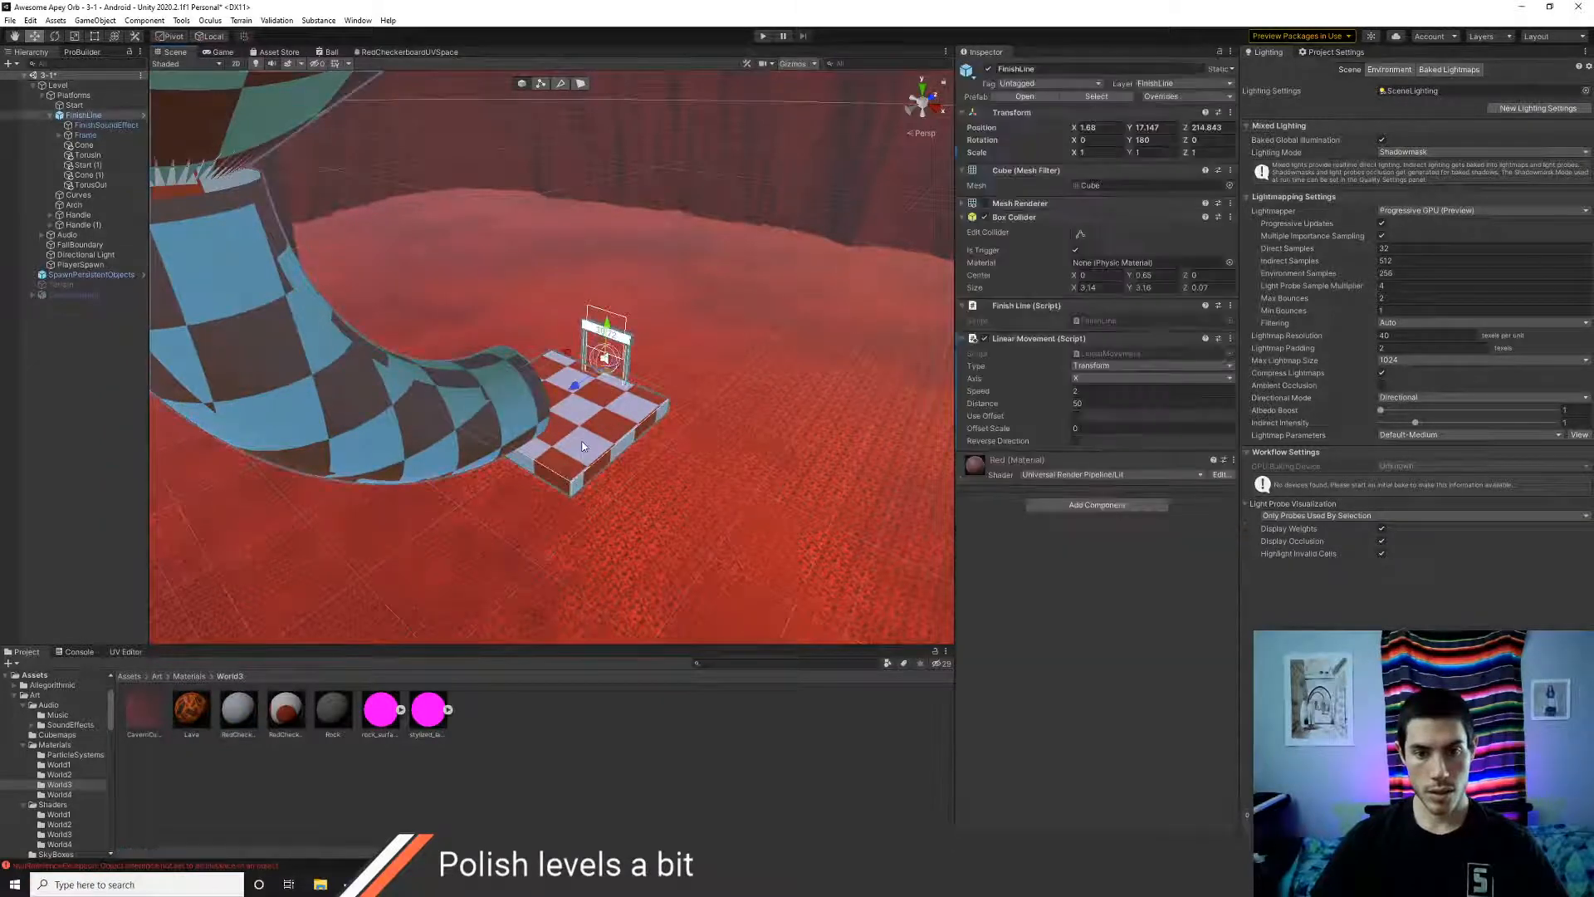
# - Select the finish platform in face mode, open it in the UV Editor, and test World Space mapping off and on
pyautogui.click(581, 83)
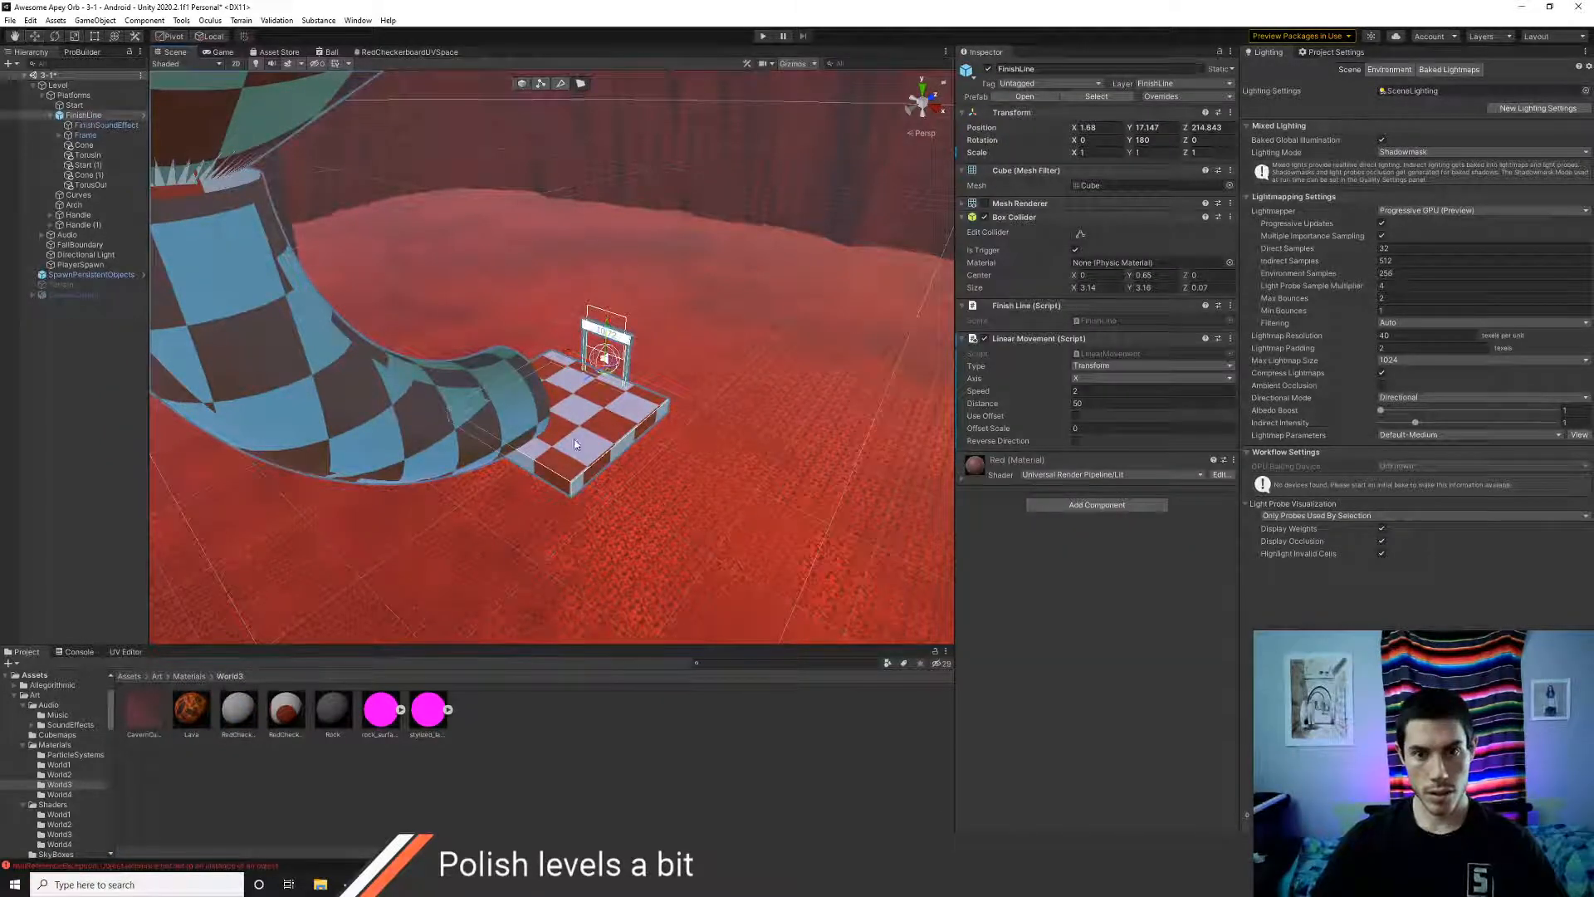
pyautogui.click(589, 407)
pyautogui.click(126, 652)
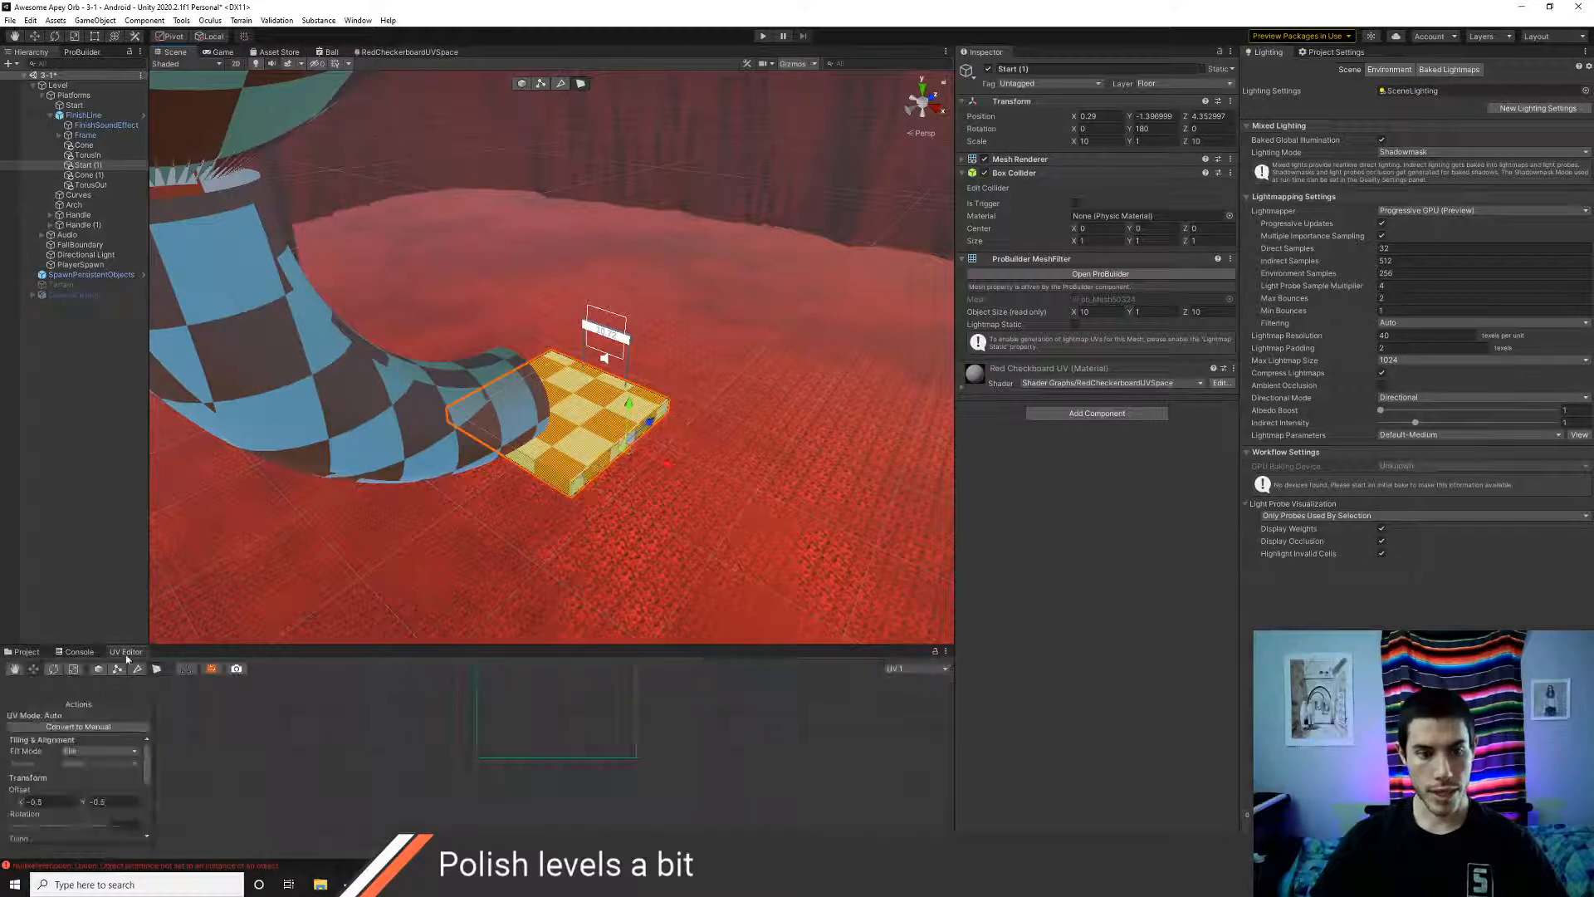
pyautogui.scroll(-2, 76, 816)
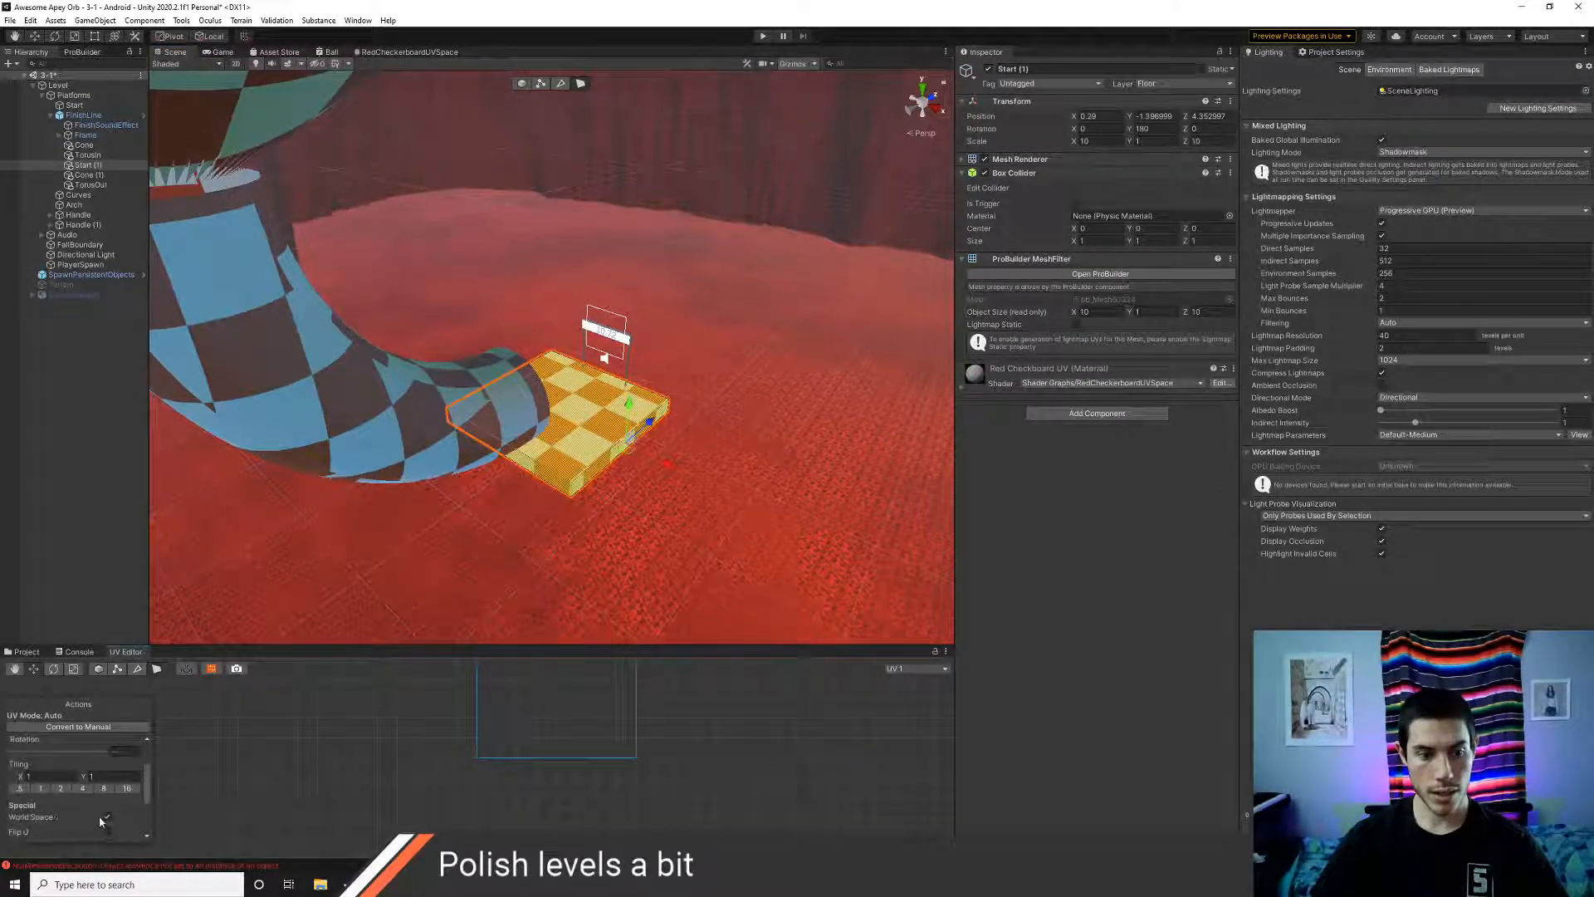
pyautogui.click(106, 816)
pyautogui.click(107, 816)
# - Select all faces of the TorusIn tube and convert their UVs from manual to auto mode
pyautogui.click(299, 402)
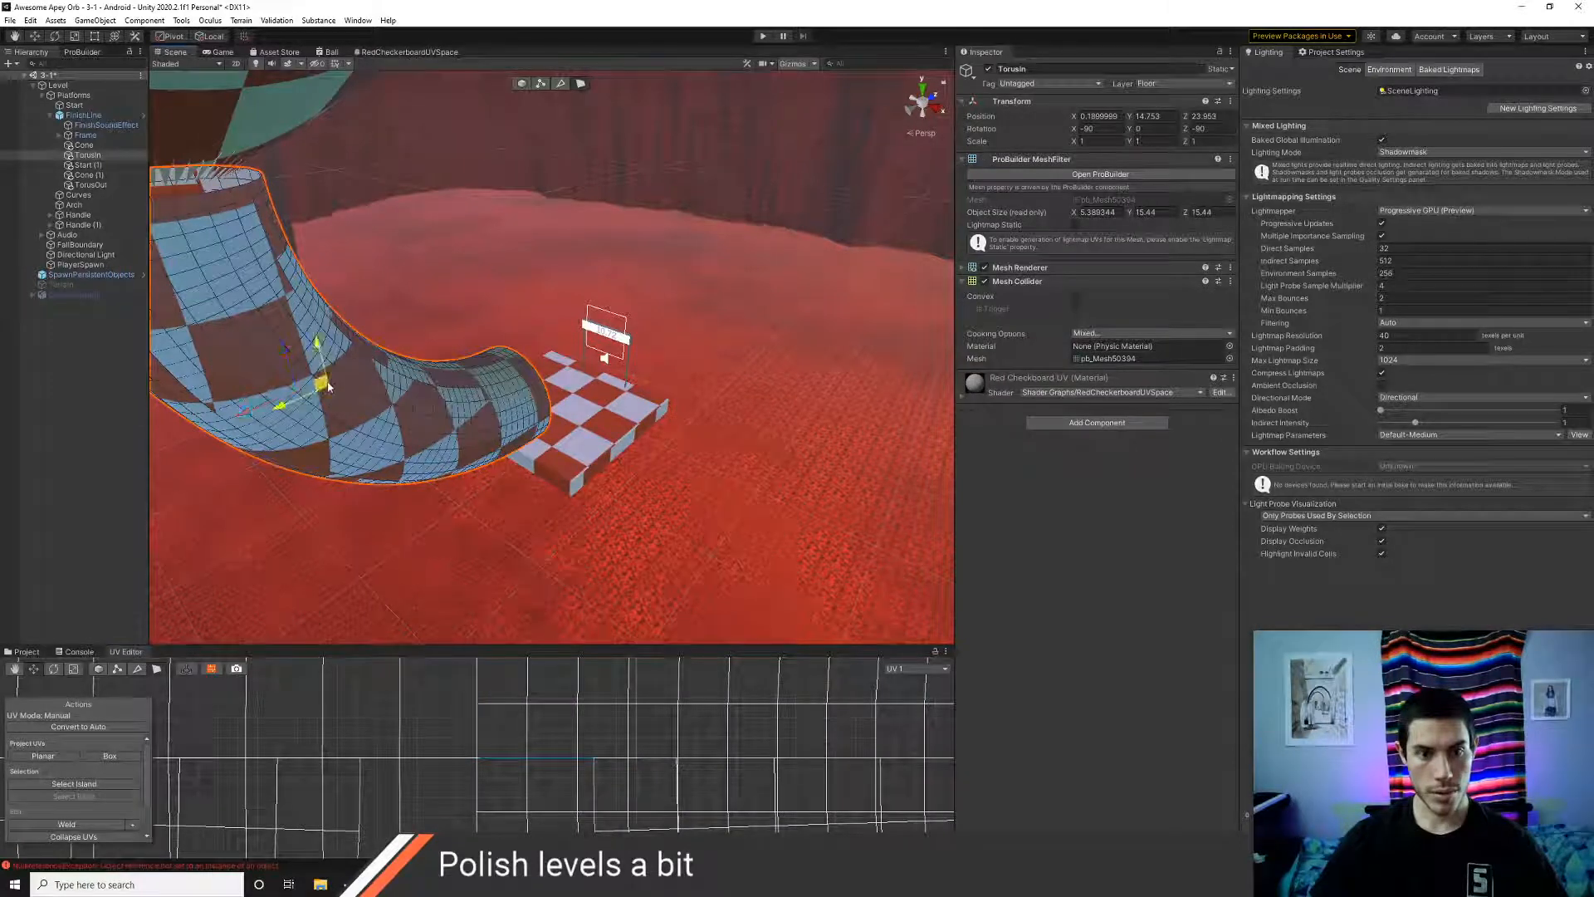
pyautogui.click(318, 375)
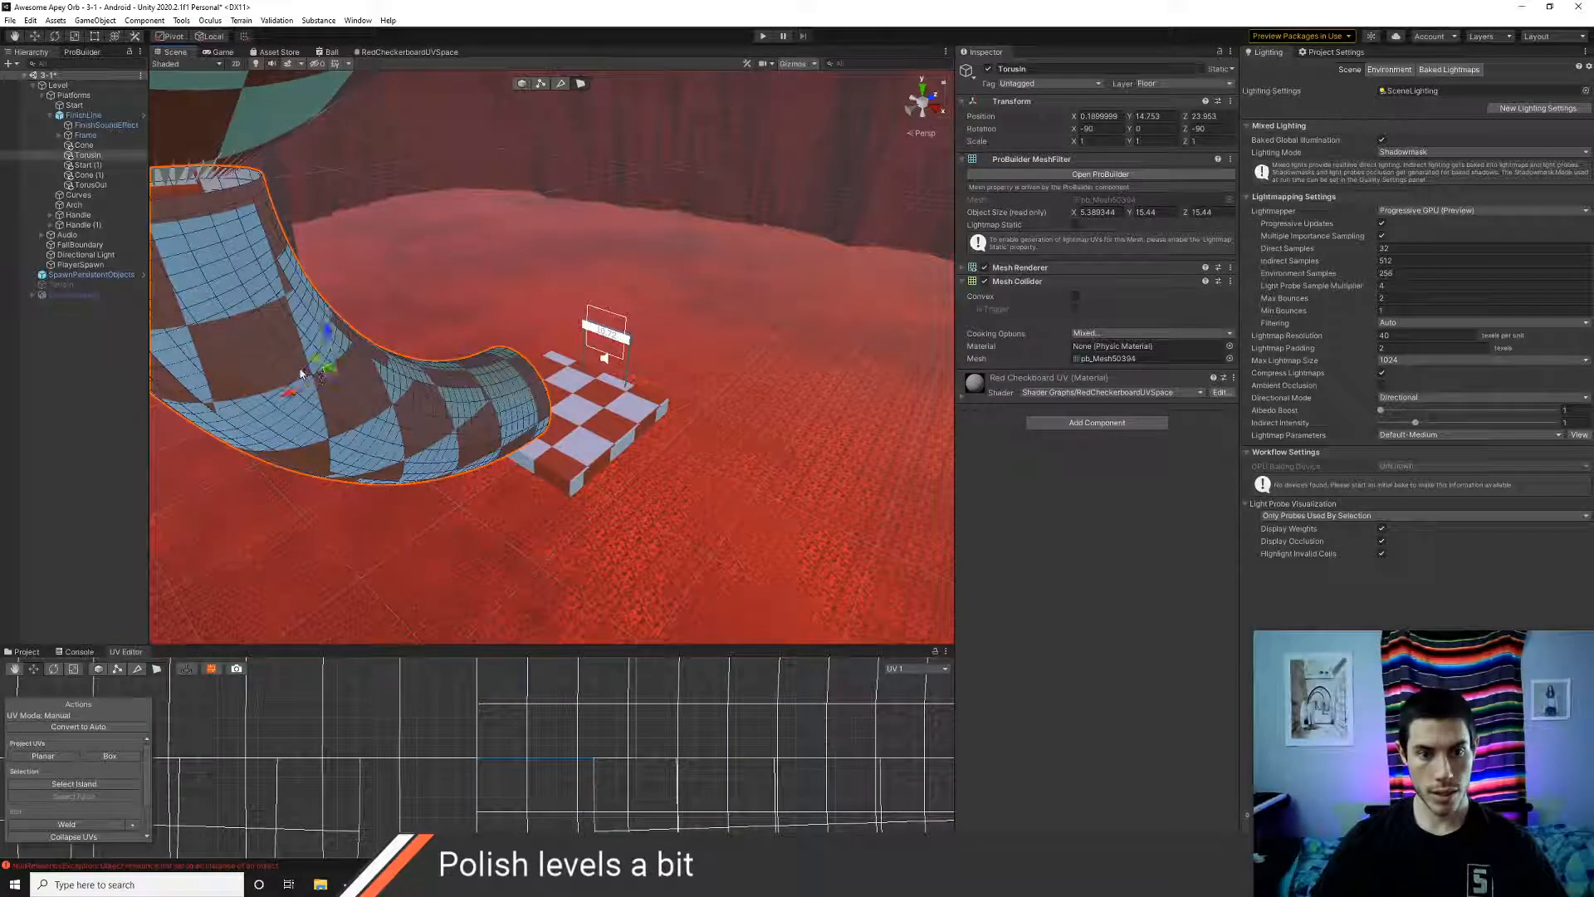
pyautogui.press('f')
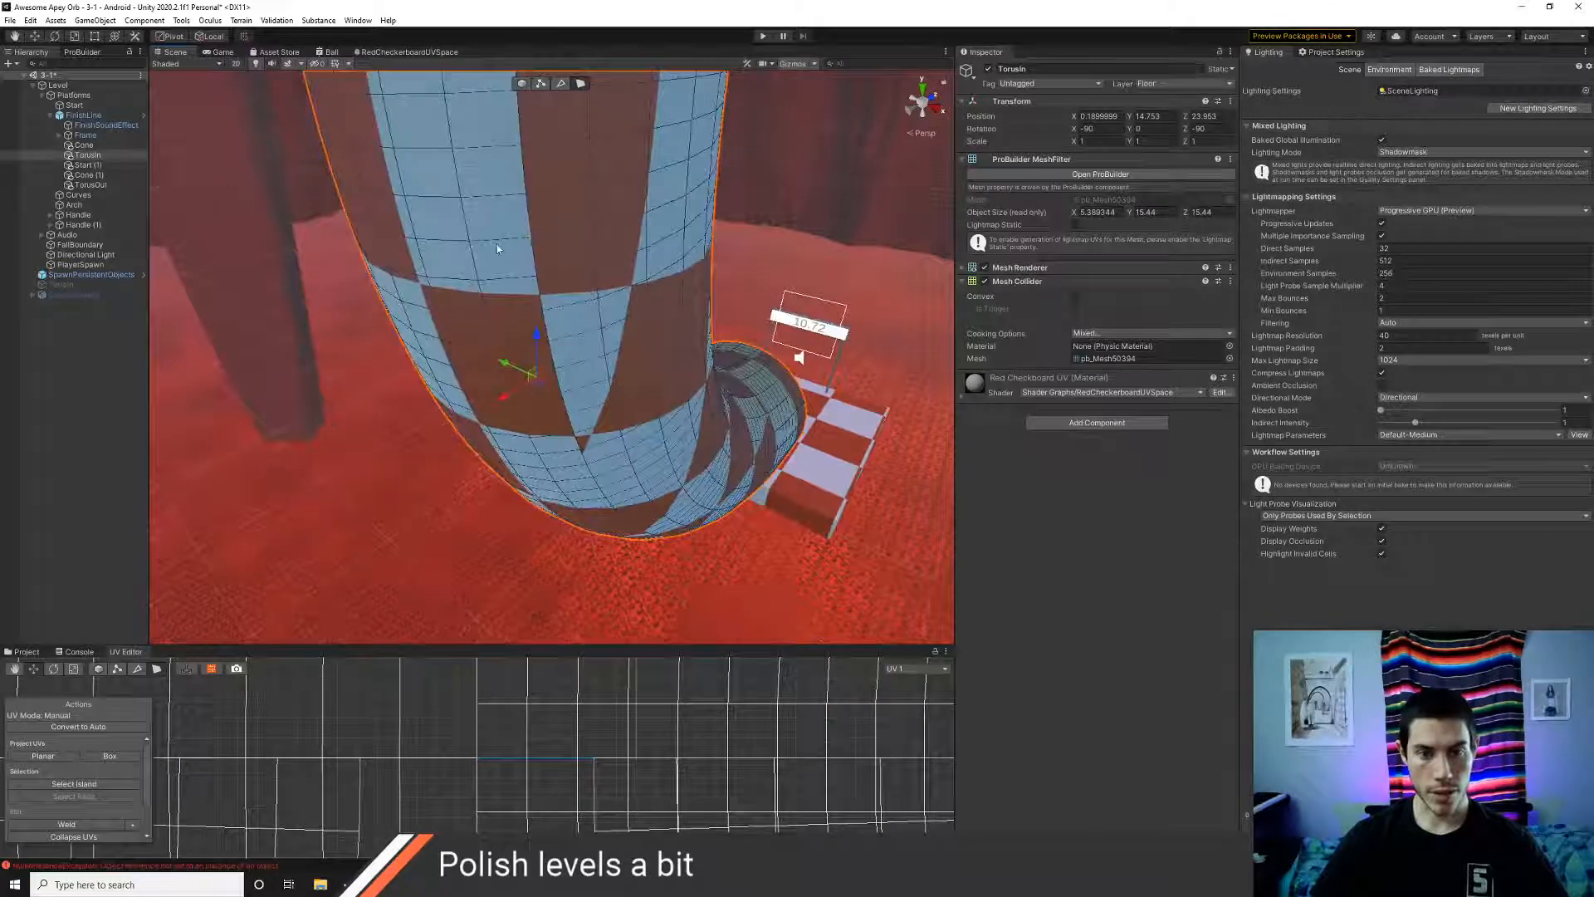
pyautogui.doubleClick(513, 262)
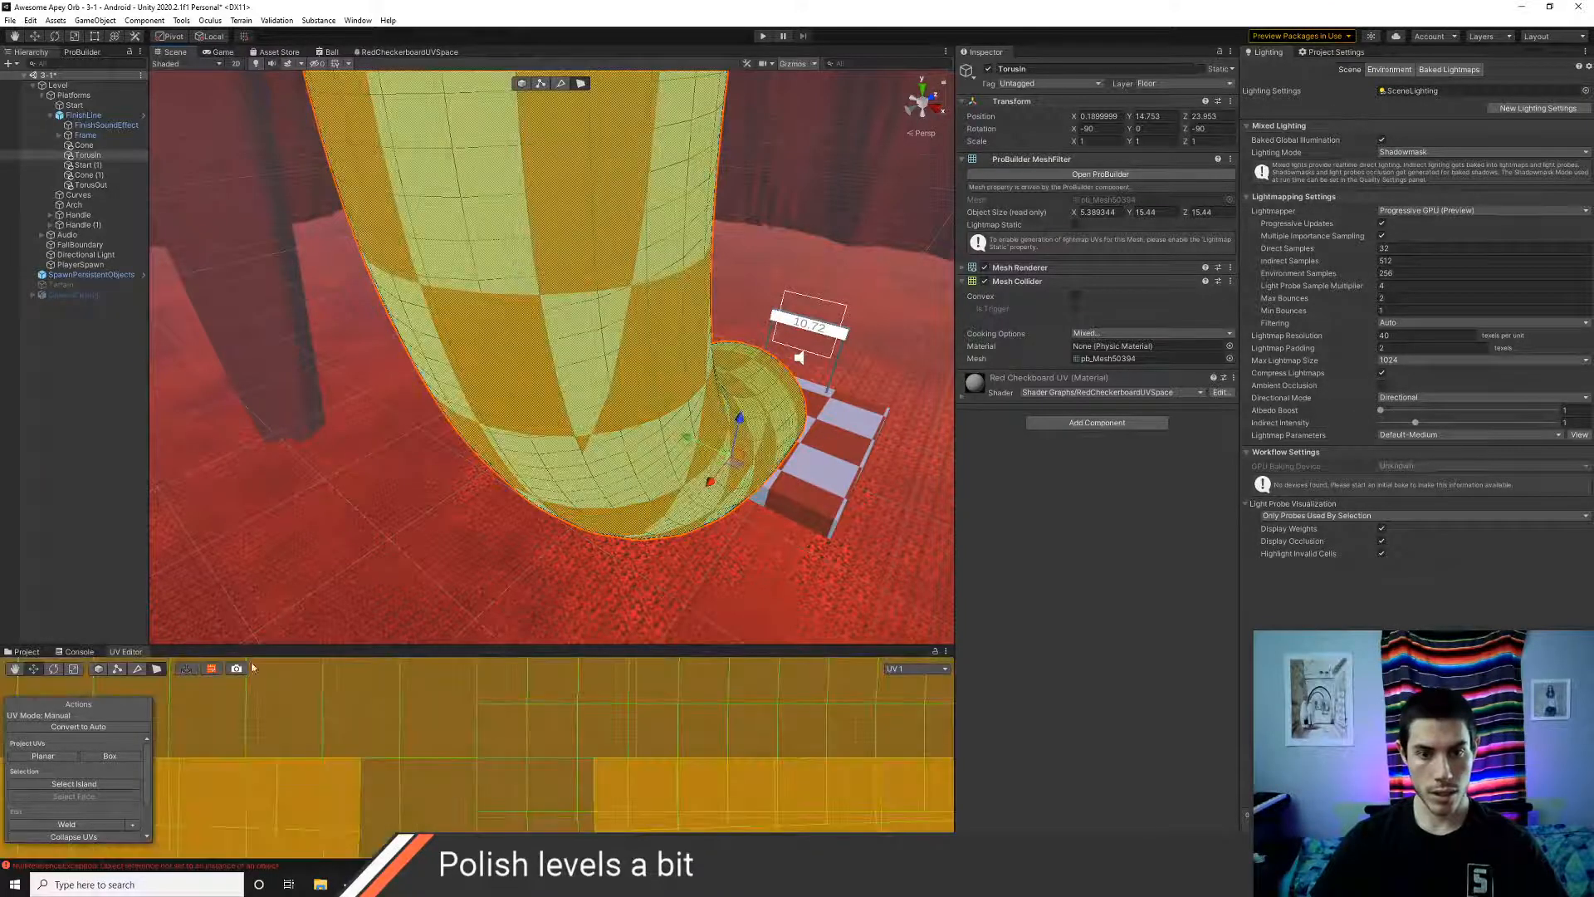
pyautogui.scroll(-2, 80, 813)
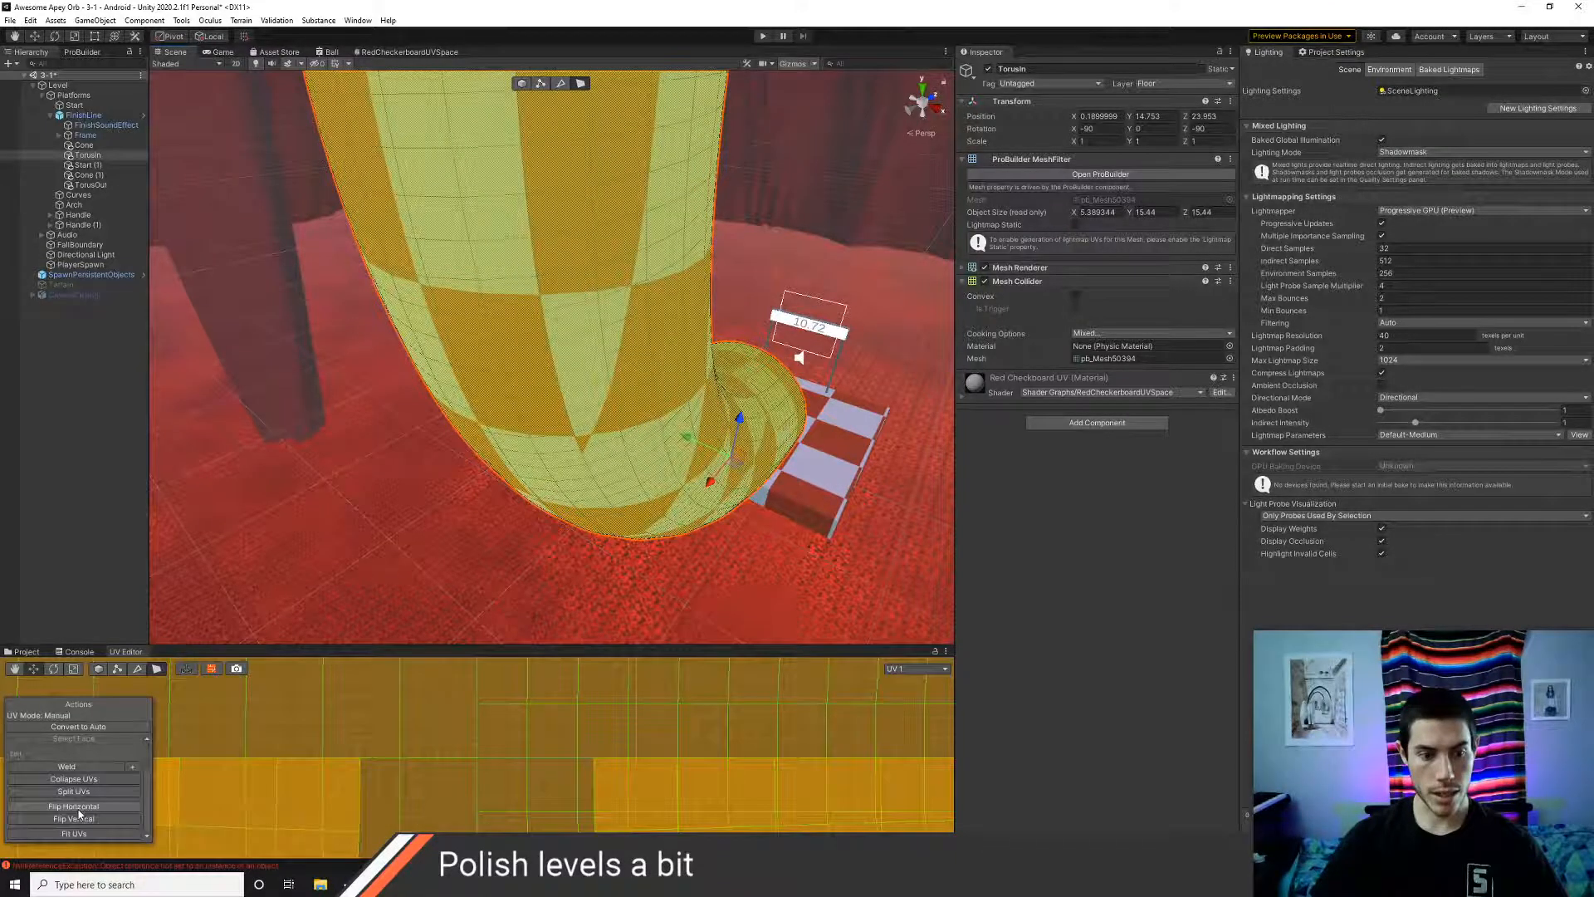
pyautogui.scroll(2, 86, 812)
pyautogui.click(87, 724)
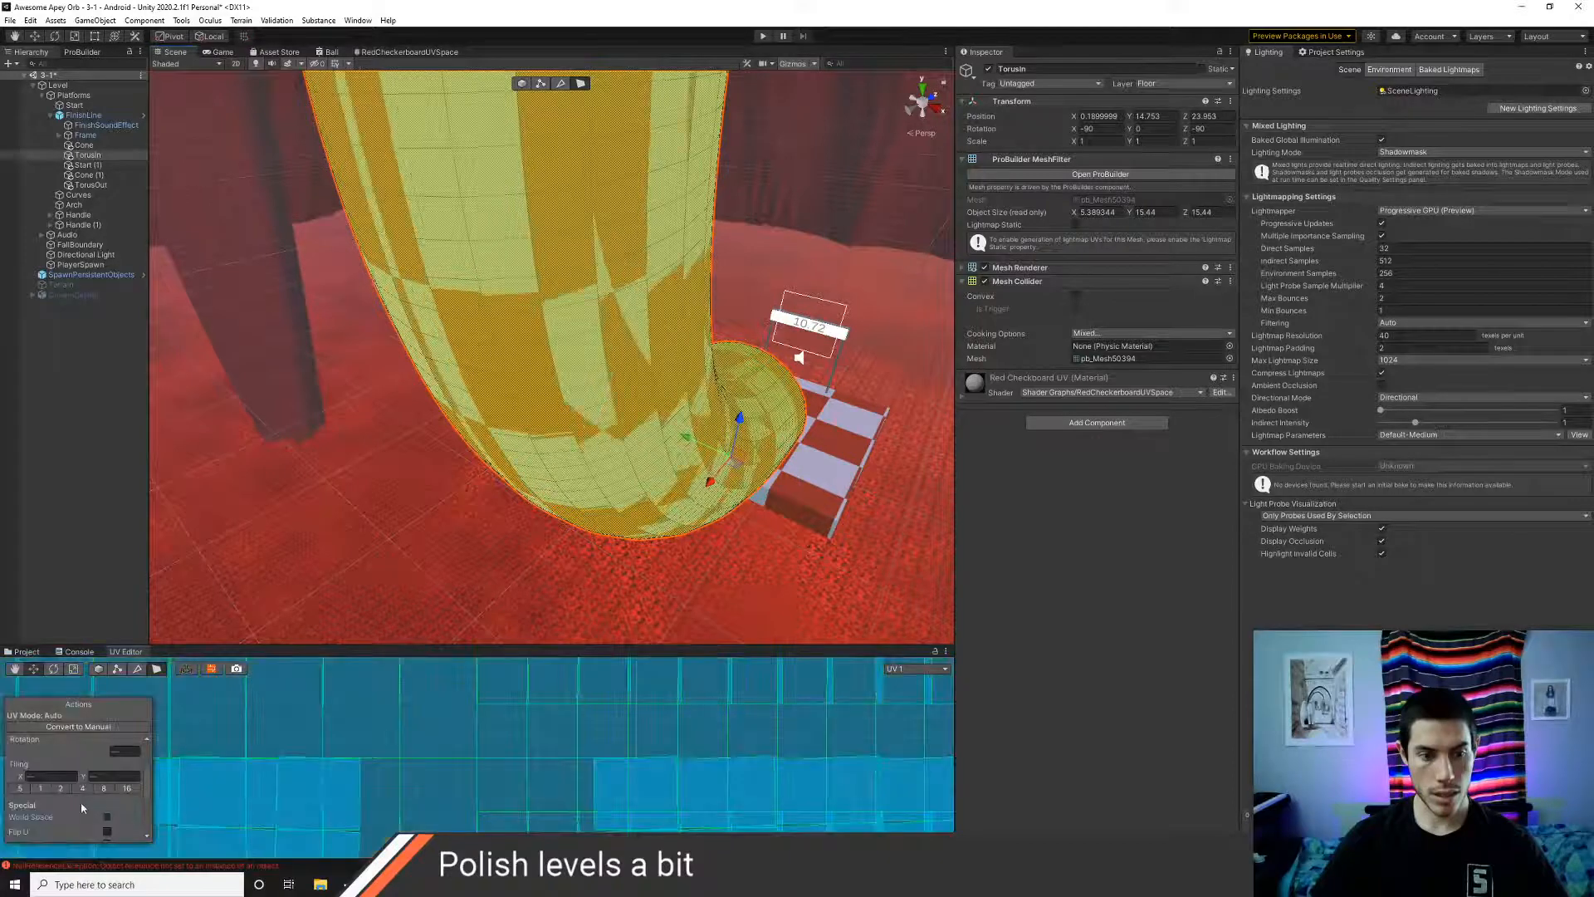
# - Try World Space UV mapping on all faces of the TorusIn tube and view the checker pattern from the side
pyautogui.click(107, 817)
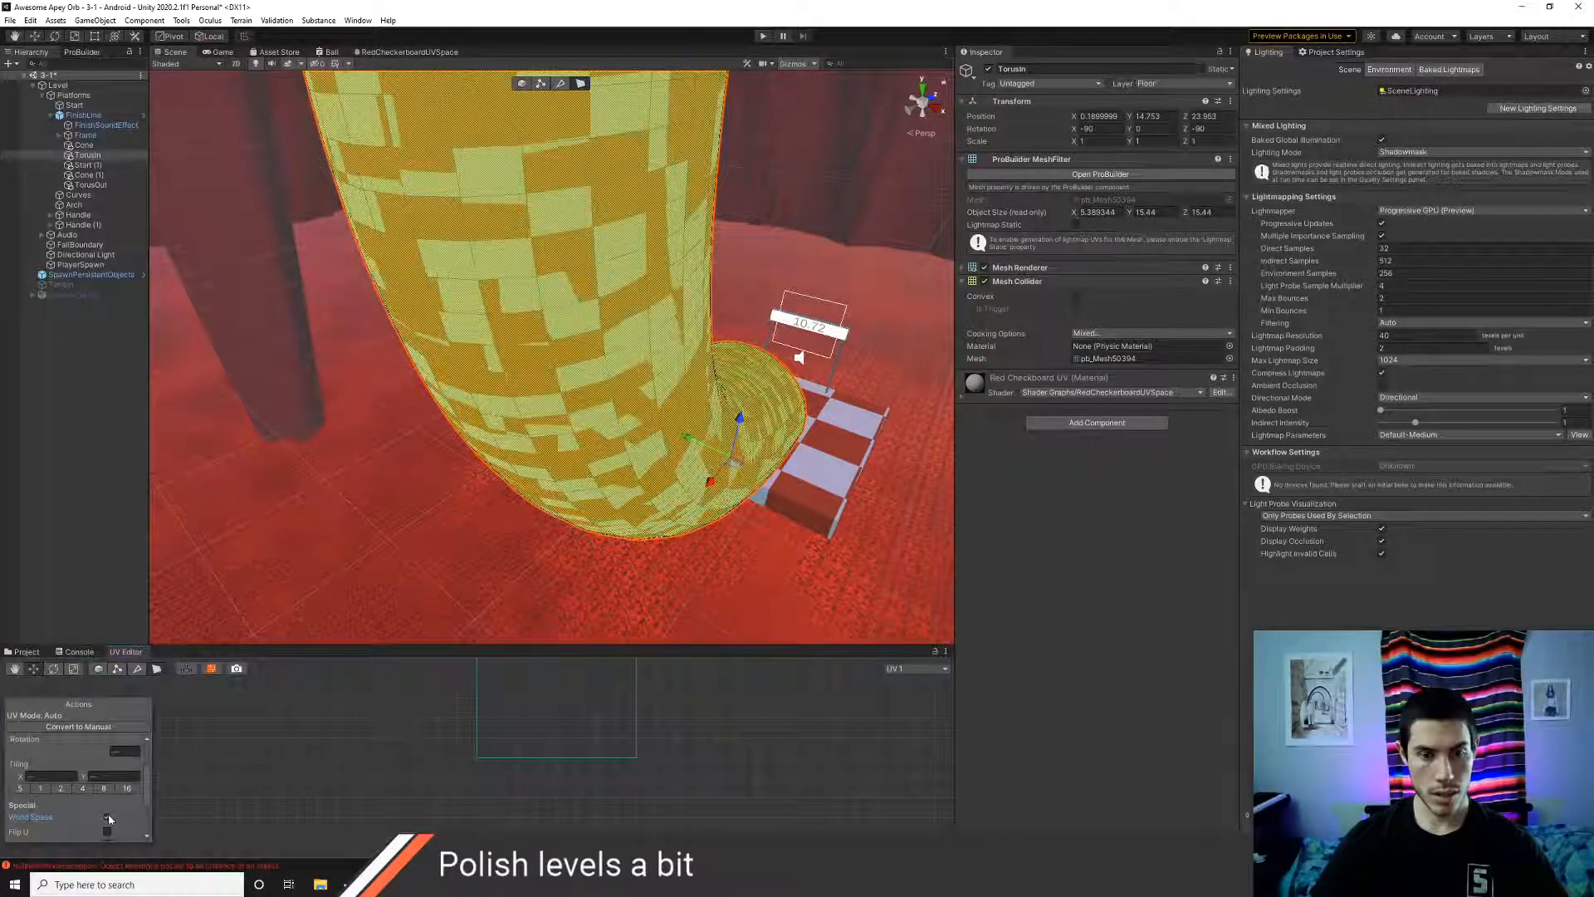
pyautogui.click(107, 817)
pyautogui.click(108, 817)
pyautogui.moveTo(510, 548); pyautogui.dragTo(463, 553, button='right')
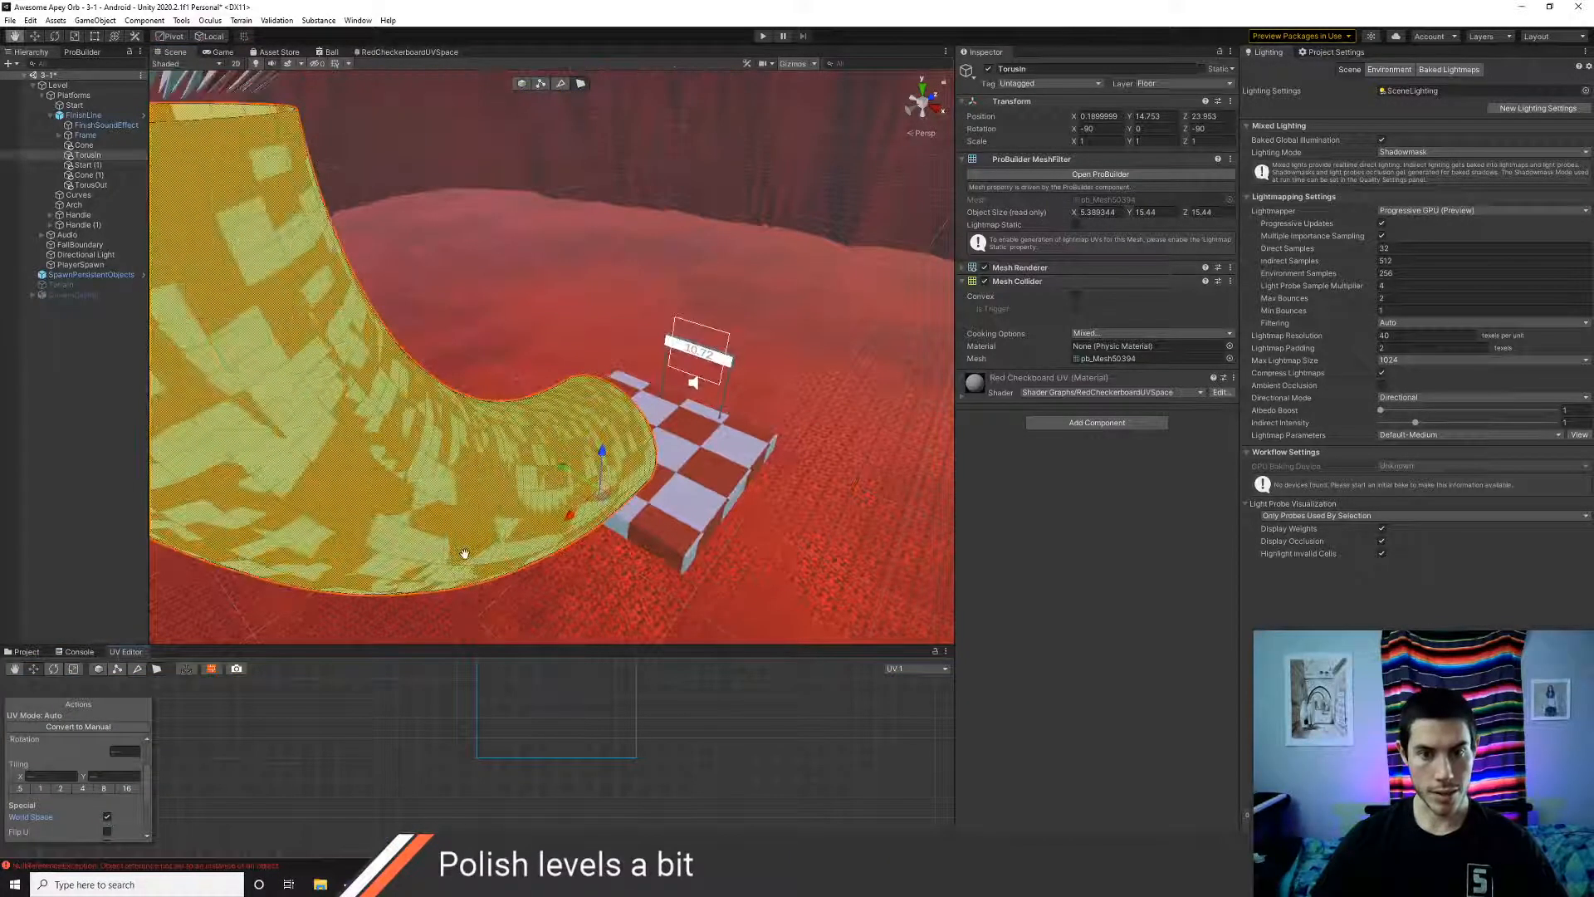
pyautogui.click(87, 507)
pyautogui.moveTo(433, 481); pyautogui.dragTo(208, 486, button='right')
# - Examine individual faces on the TorusIn tube to compare their UV rotation and tiling
pyautogui.click(344, 333)
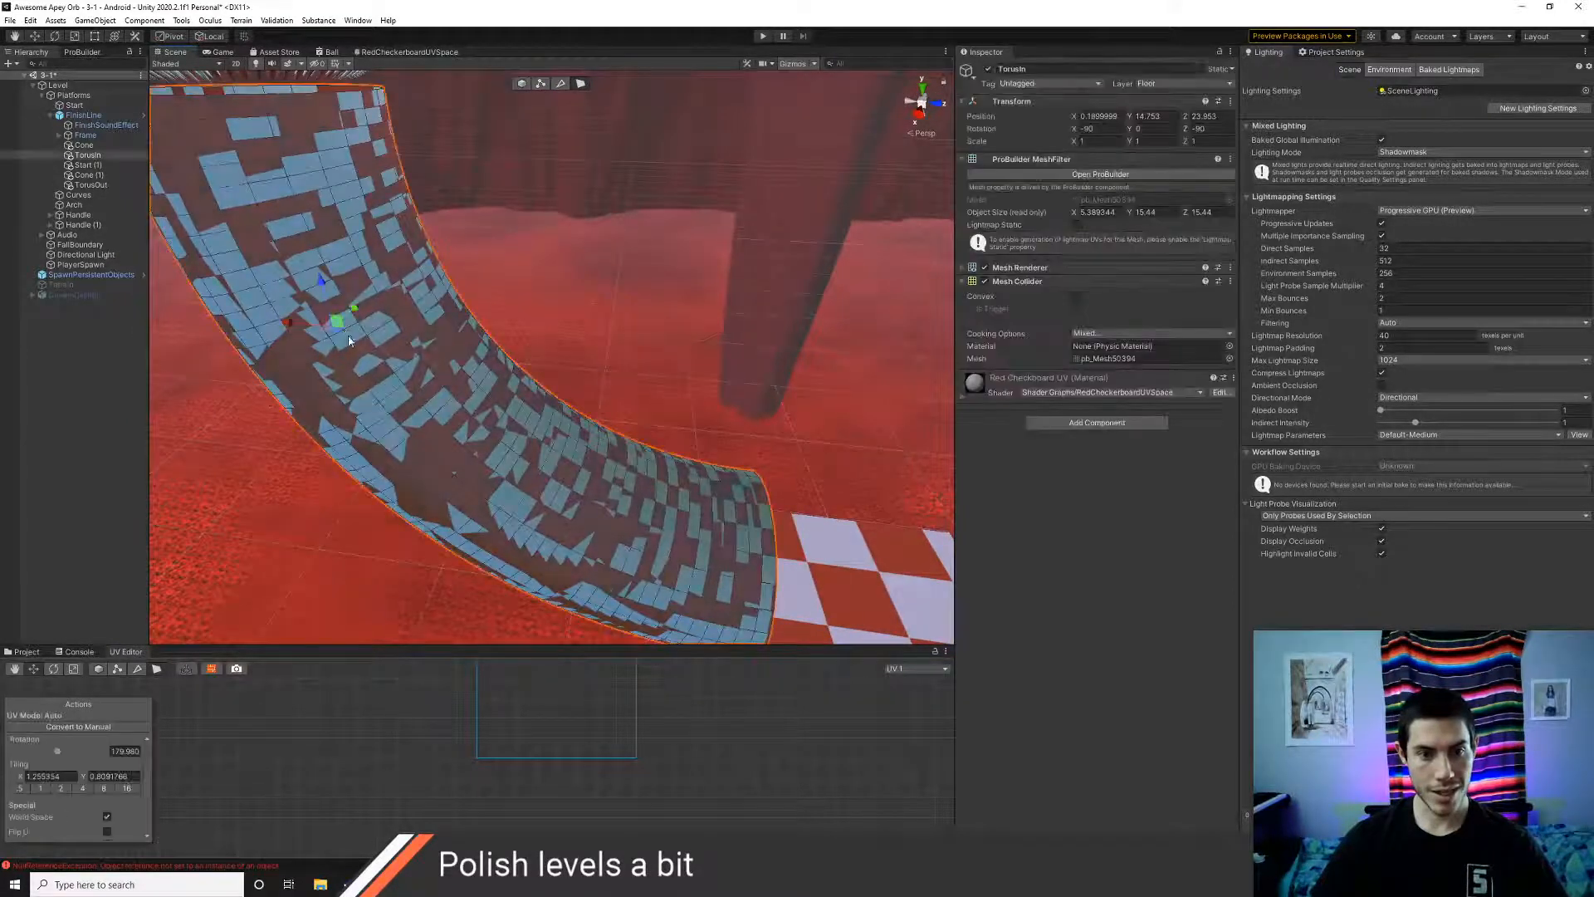
pyautogui.scroll(4, 385, 374)
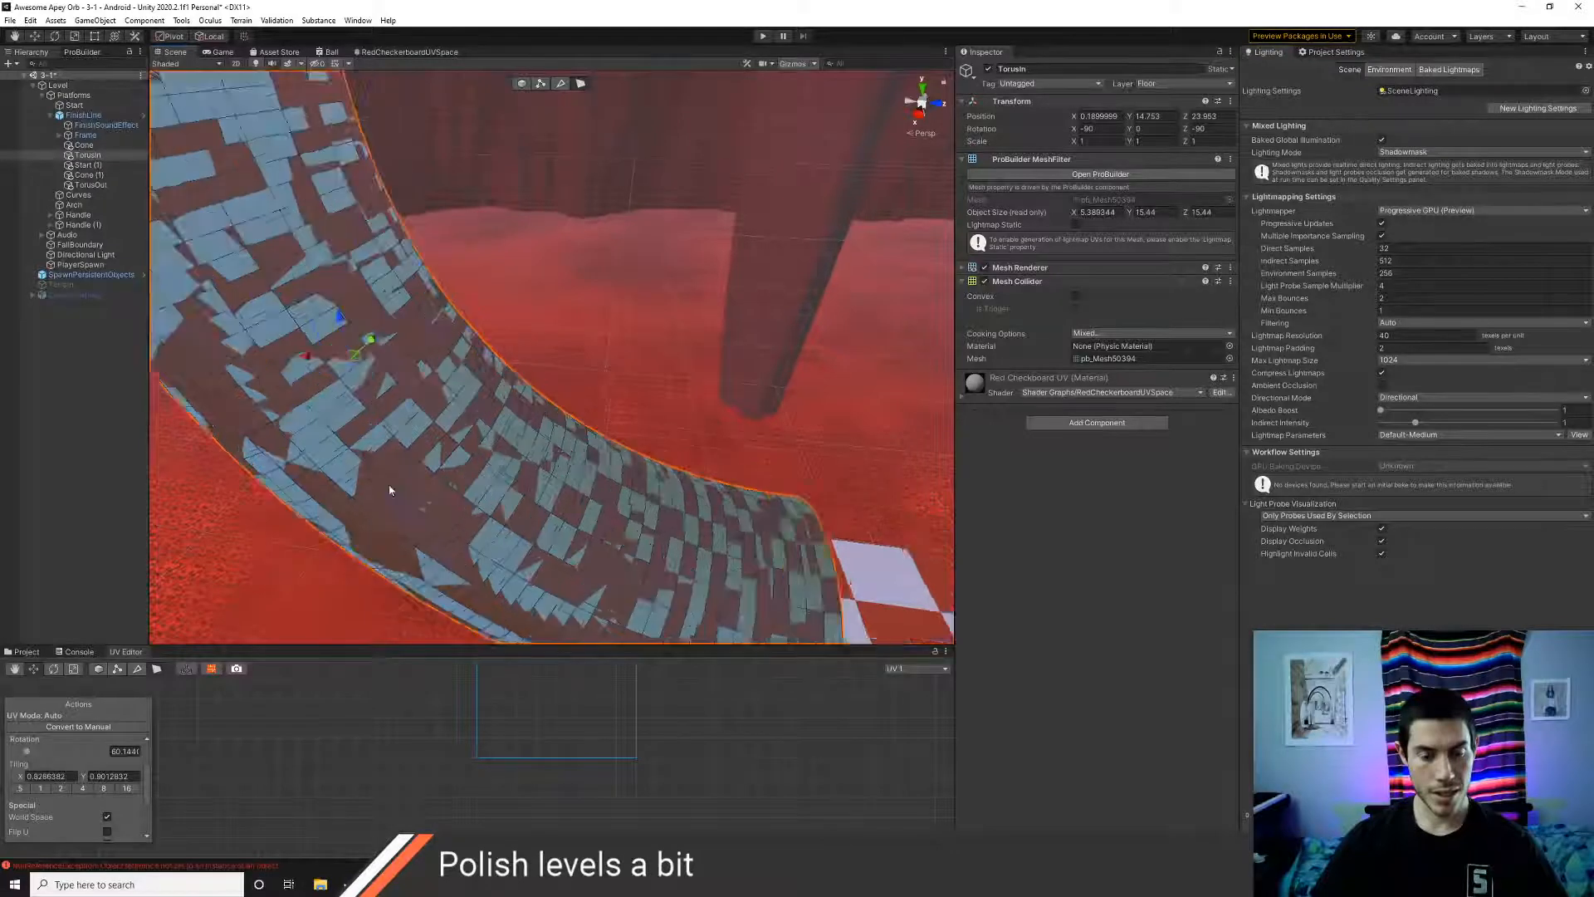
pyautogui.click(397, 467)
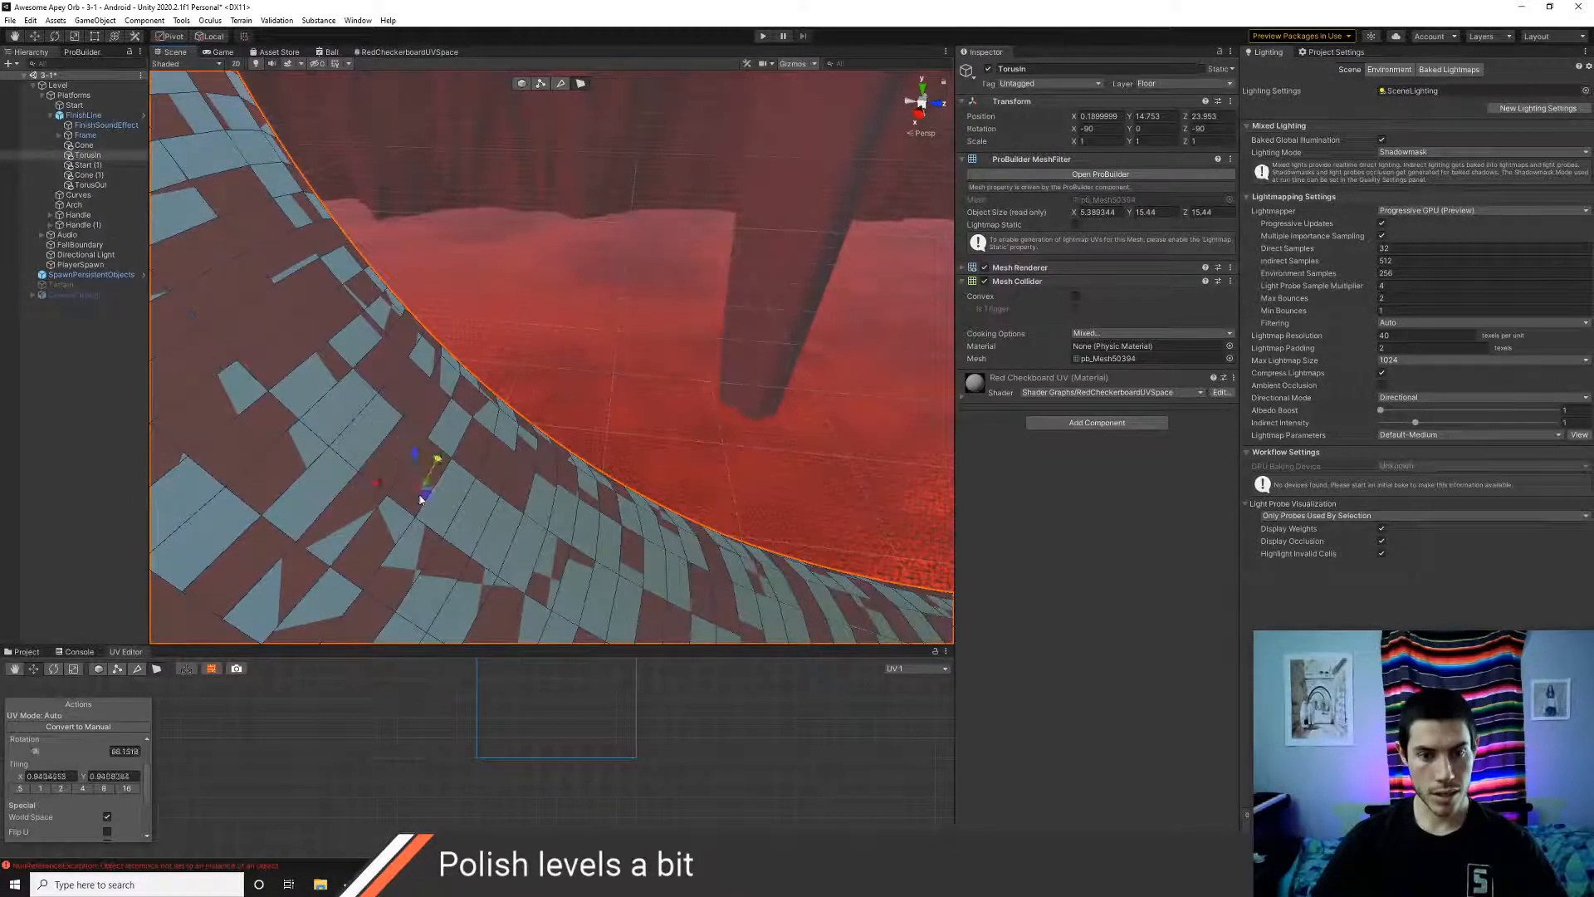
pyautogui.click(335, 420)
pyautogui.moveTo(337, 422); pyautogui.dragTo(439, 433, button='middle')
pyautogui.click(493, 183)
pyautogui.click(483, 226)
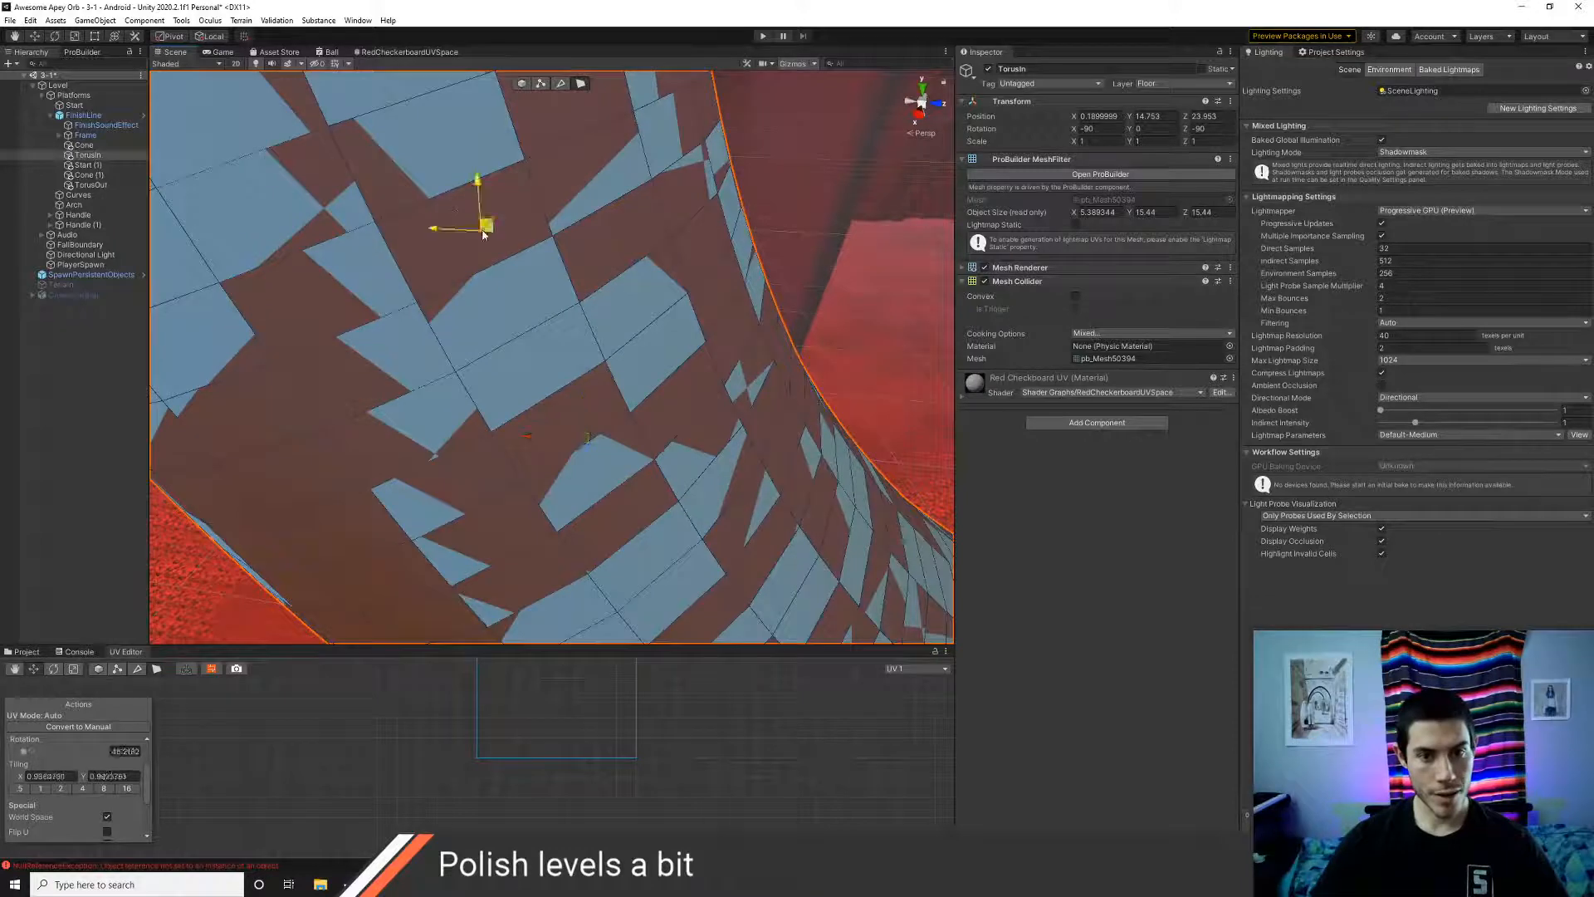
# - Select all faces of the TorusIn tube and turn off World Space UV mapping
pyautogui.click(415, 290)
pyautogui.hotkey('ctrl', 'a')
pyautogui.scroll(-5, 395, 448)
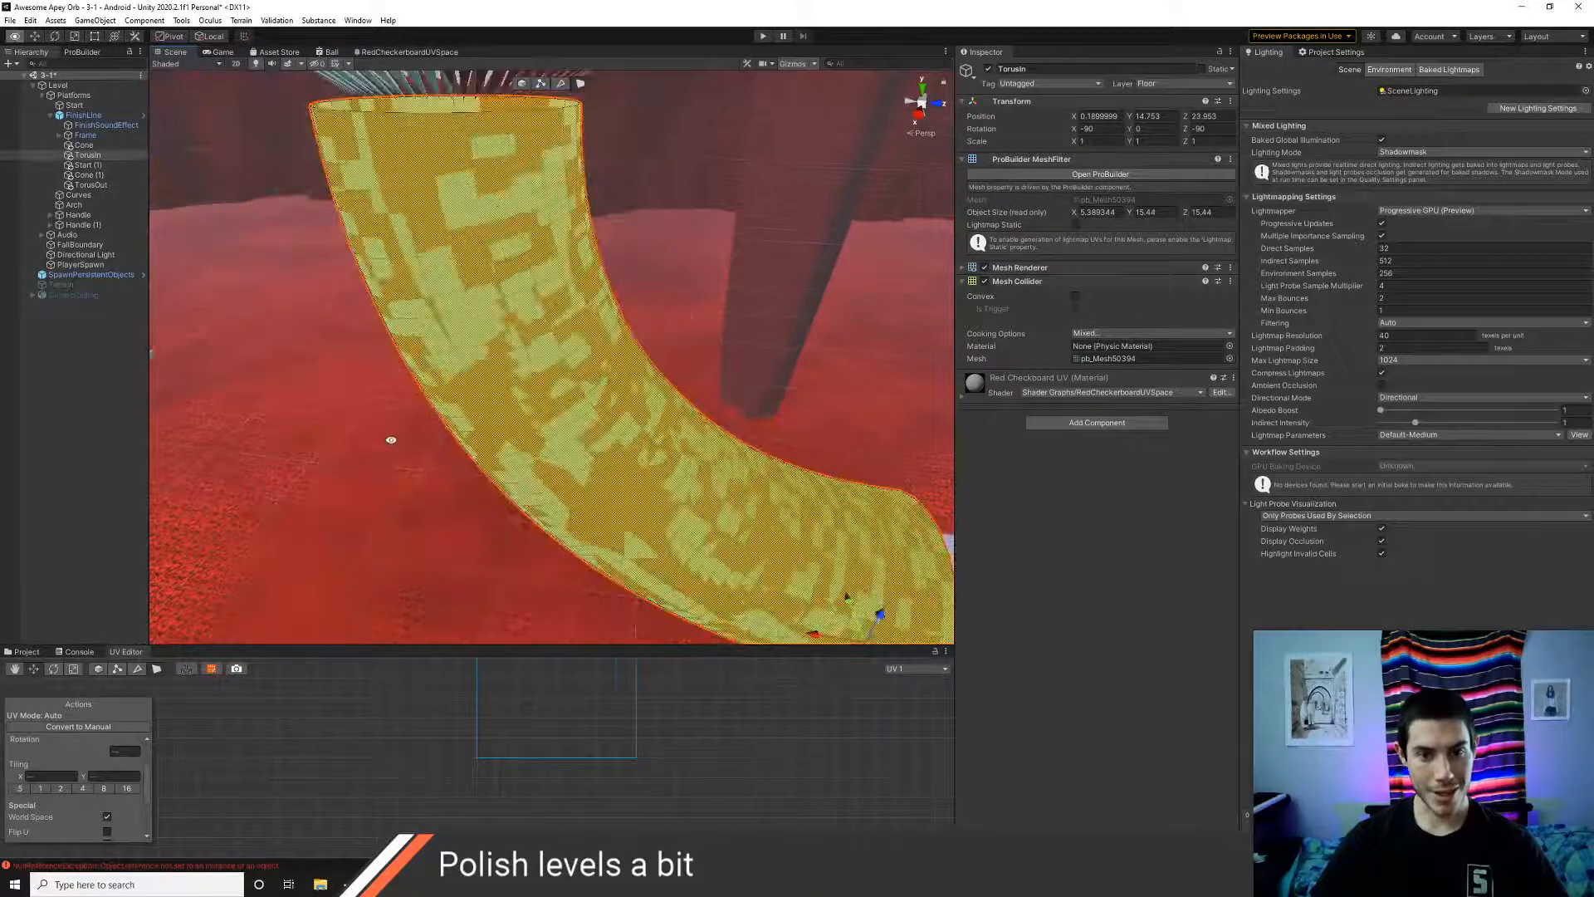
pyautogui.moveTo(391, 438)
pyautogui.keyDown('alt'); pyautogui.mouseDown()
pyautogui.moveTo(426, 438)
pyautogui.moveTo(406, 438)
pyautogui.mouseUp(); pyautogui.keyUp('alt')
pyautogui.click(108, 816)
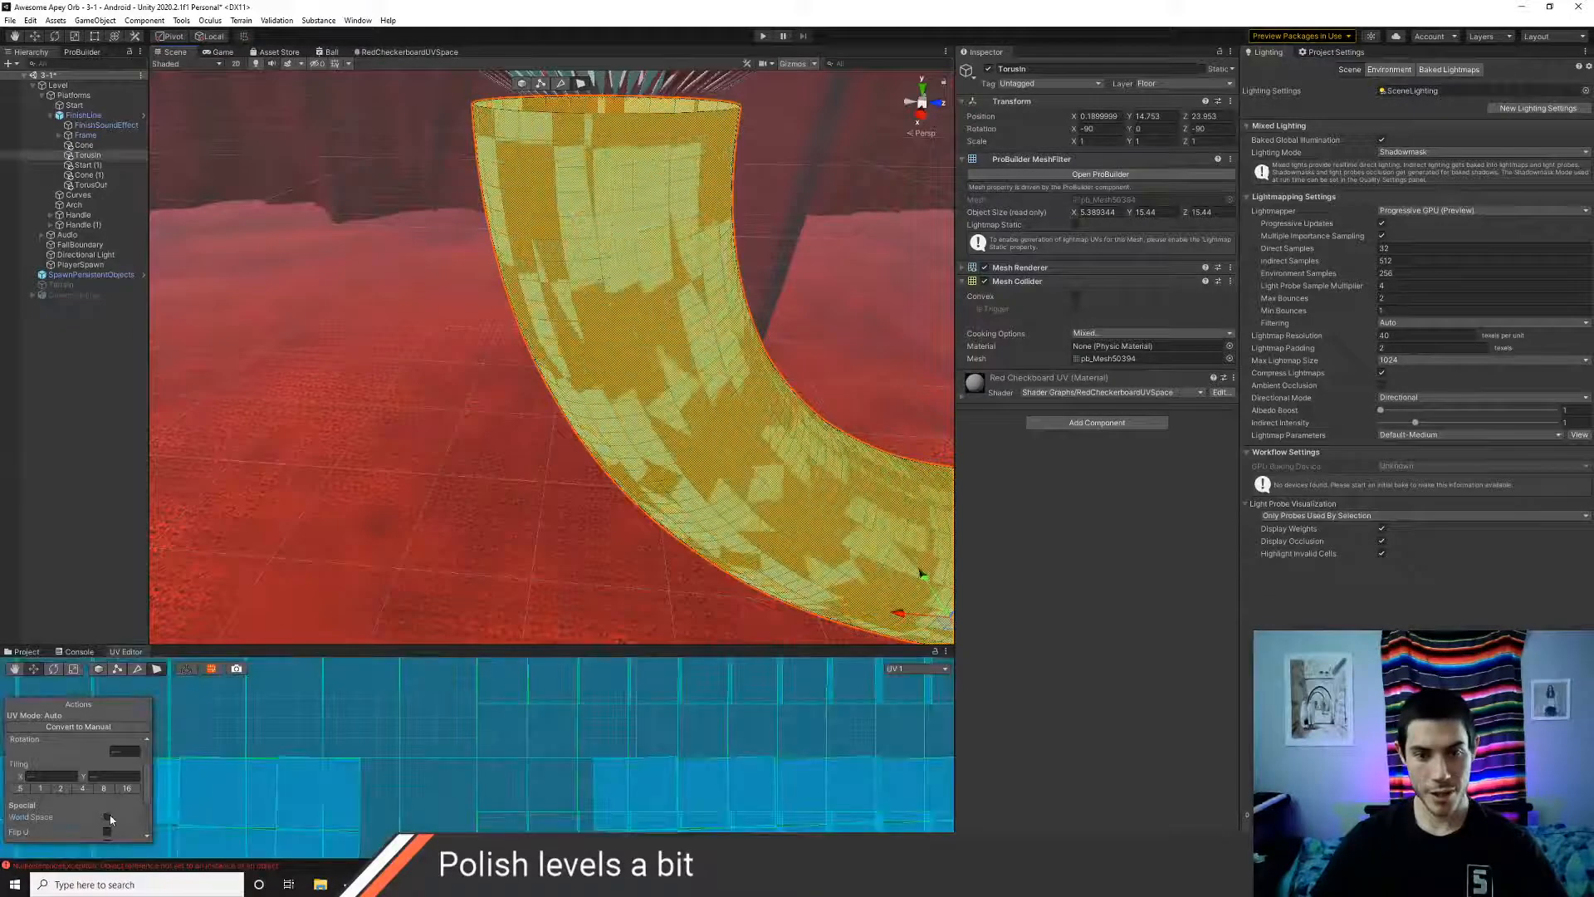
pyautogui.click(108, 816)
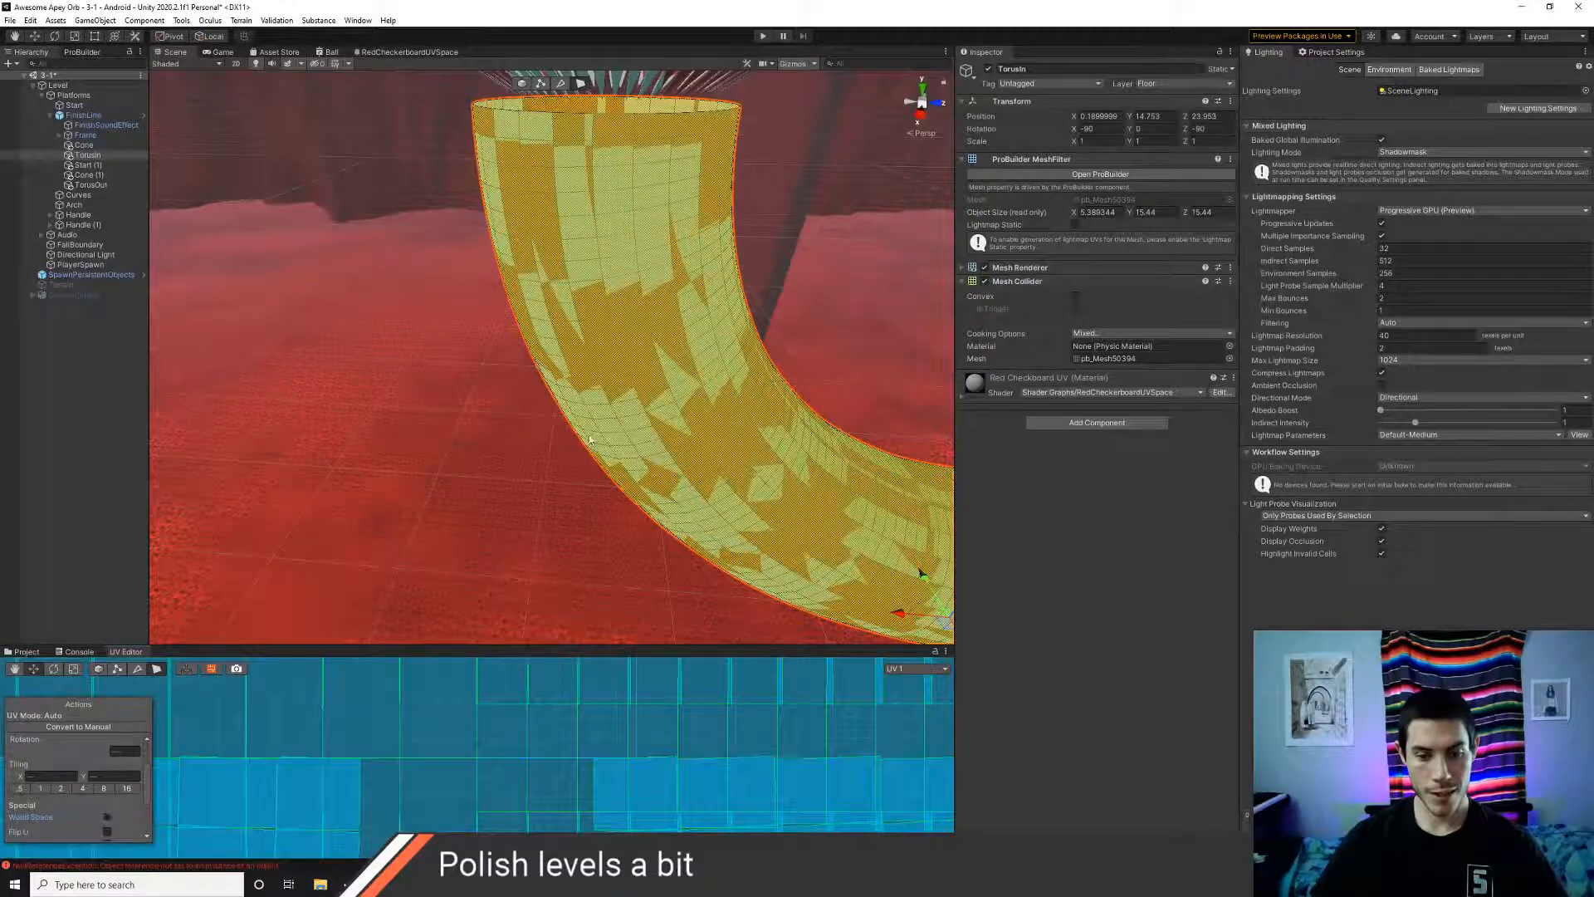
# - Try the Red Checkerboard World material on the TorusIn tube for comparison, and reapply the Red Checkerboard UV material
pyautogui.scroll(-3, 611, 437)
pyautogui.moveTo(611, 437); pyautogui.dragTo(558, 415, button='middle')
pyautogui.scroll(-8, 650, 763)
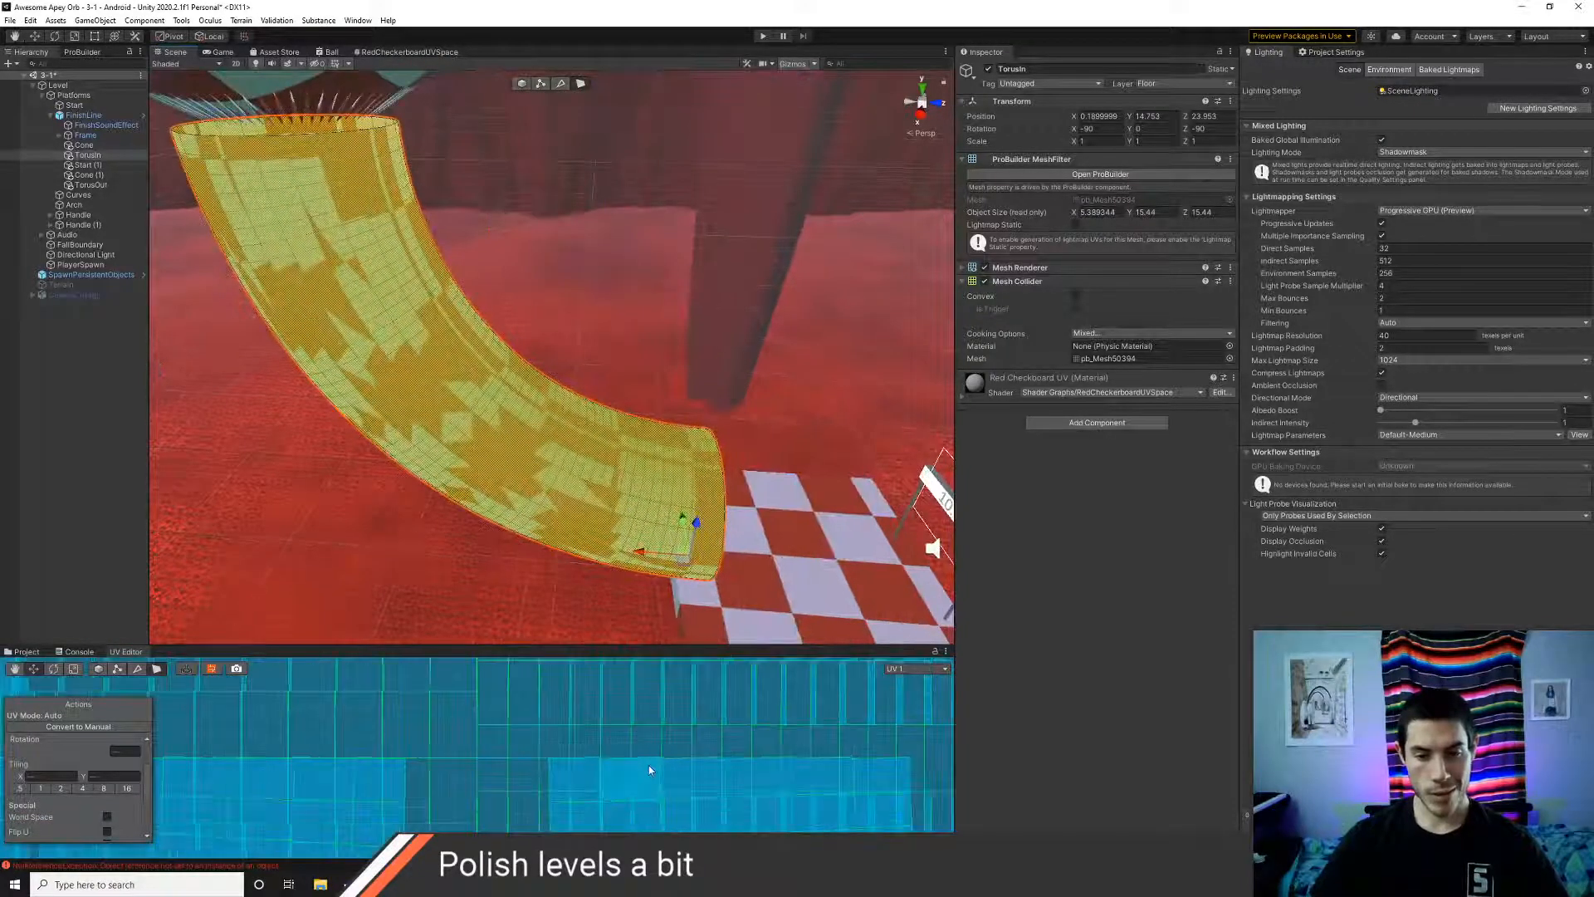
pyautogui.scroll(-1, 533, 421)
pyautogui.moveTo(534, 422); pyautogui.dragTo(189, 404, button='right')
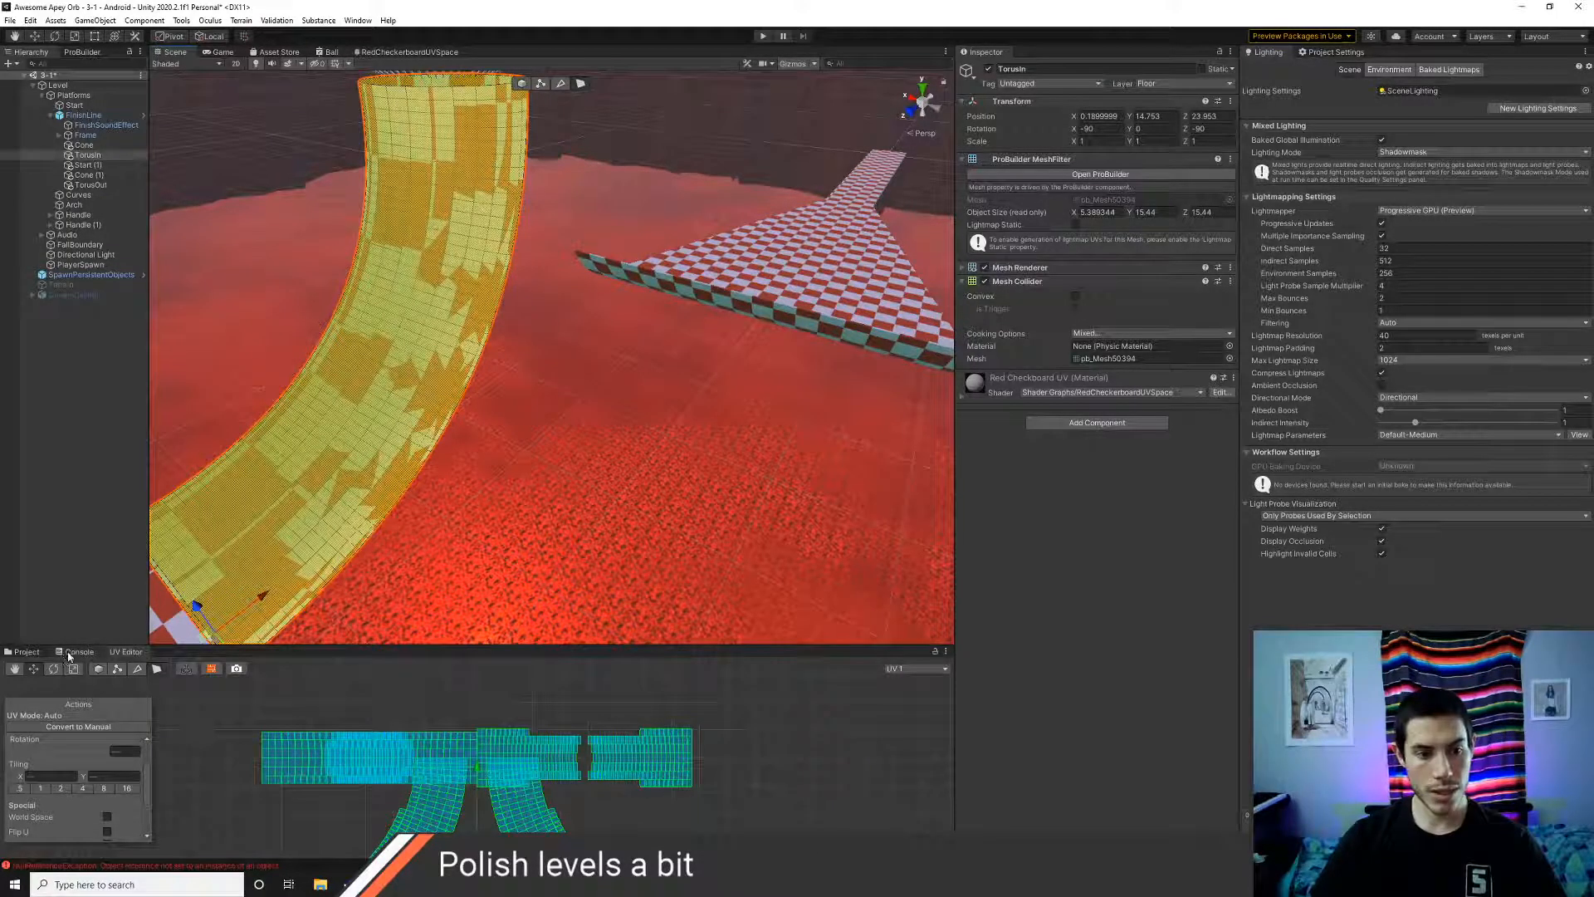
pyautogui.click(30, 653)
pyautogui.moveTo(227, 713); pyautogui.dragTo(325, 493)
pyautogui.moveTo(298, 716); pyautogui.dragTo(338, 485)
pyautogui.press('f')
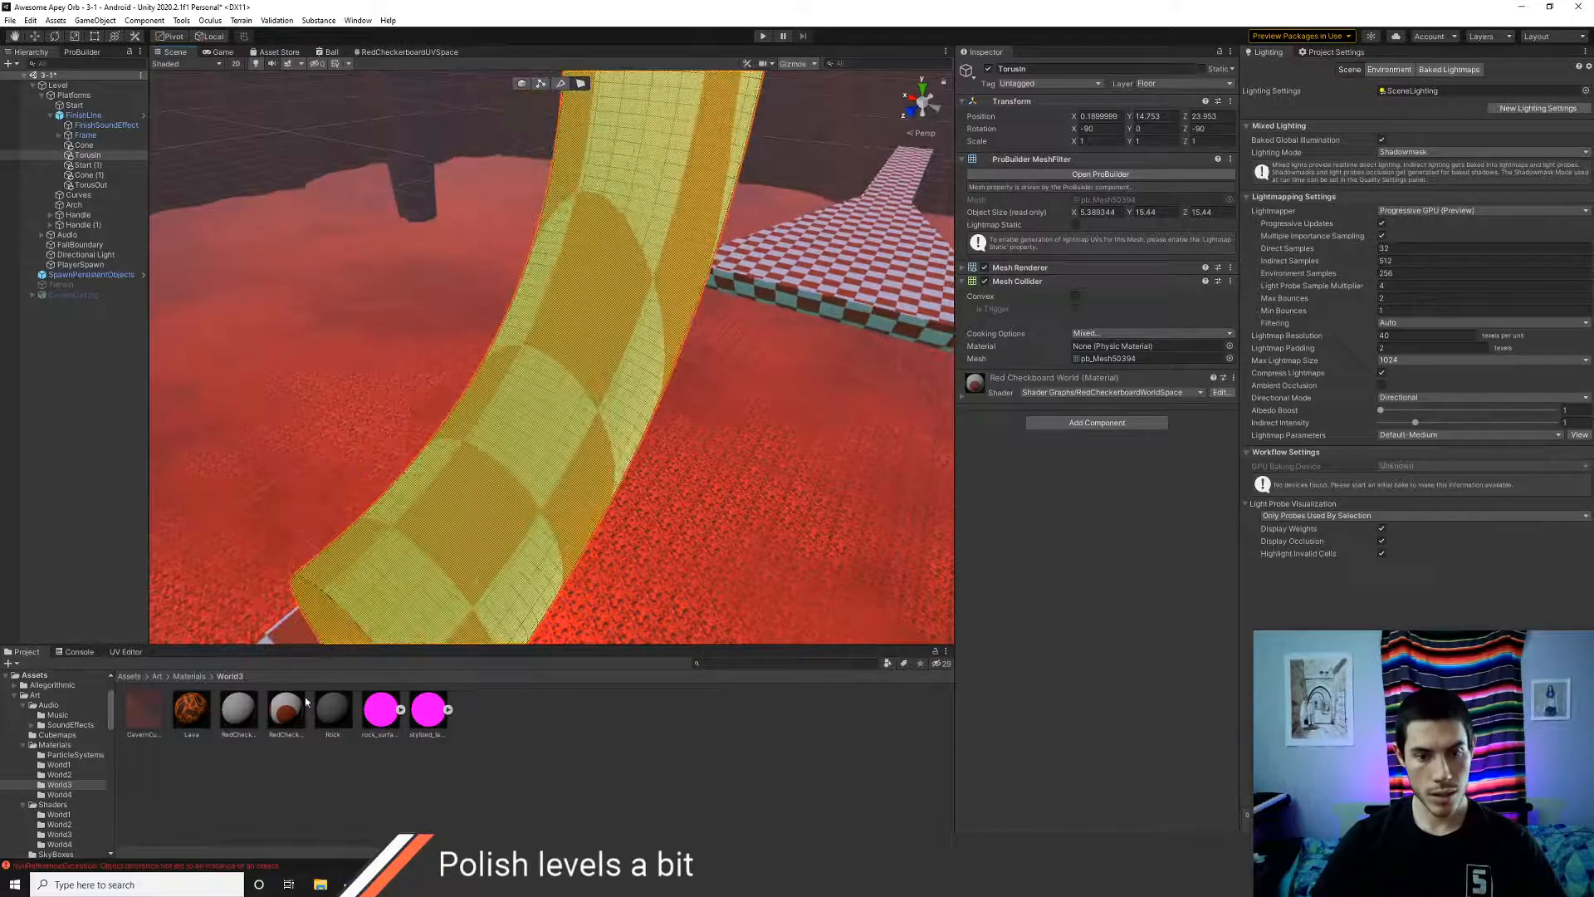
pyautogui.scroll(-3, 360, 536)
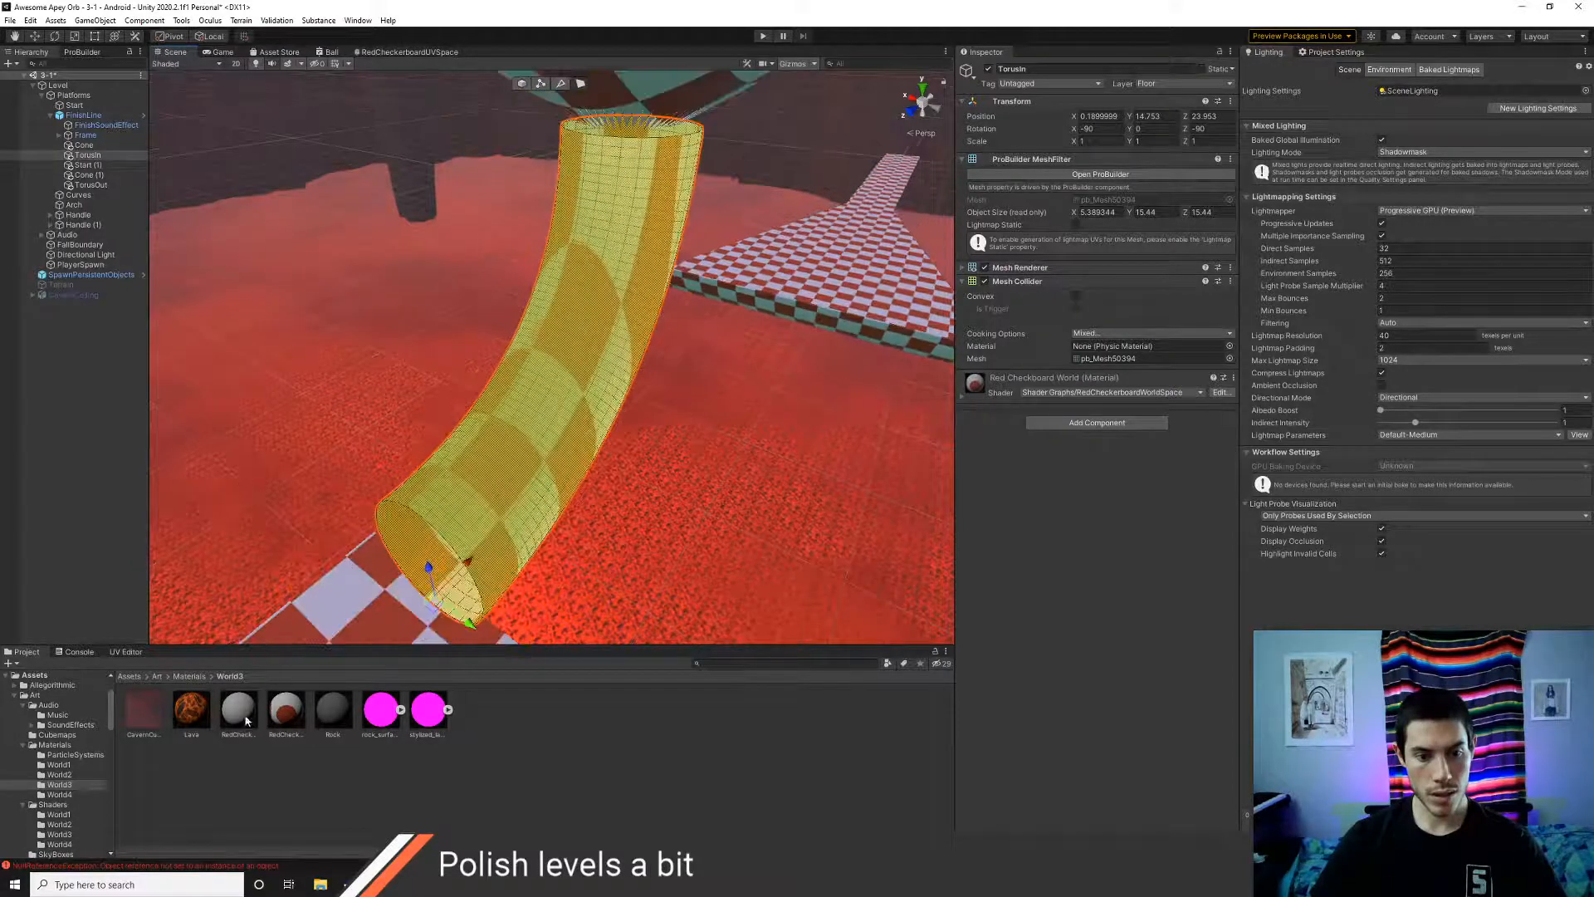
pyautogui.moveTo(243, 715); pyautogui.dragTo(495, 487)
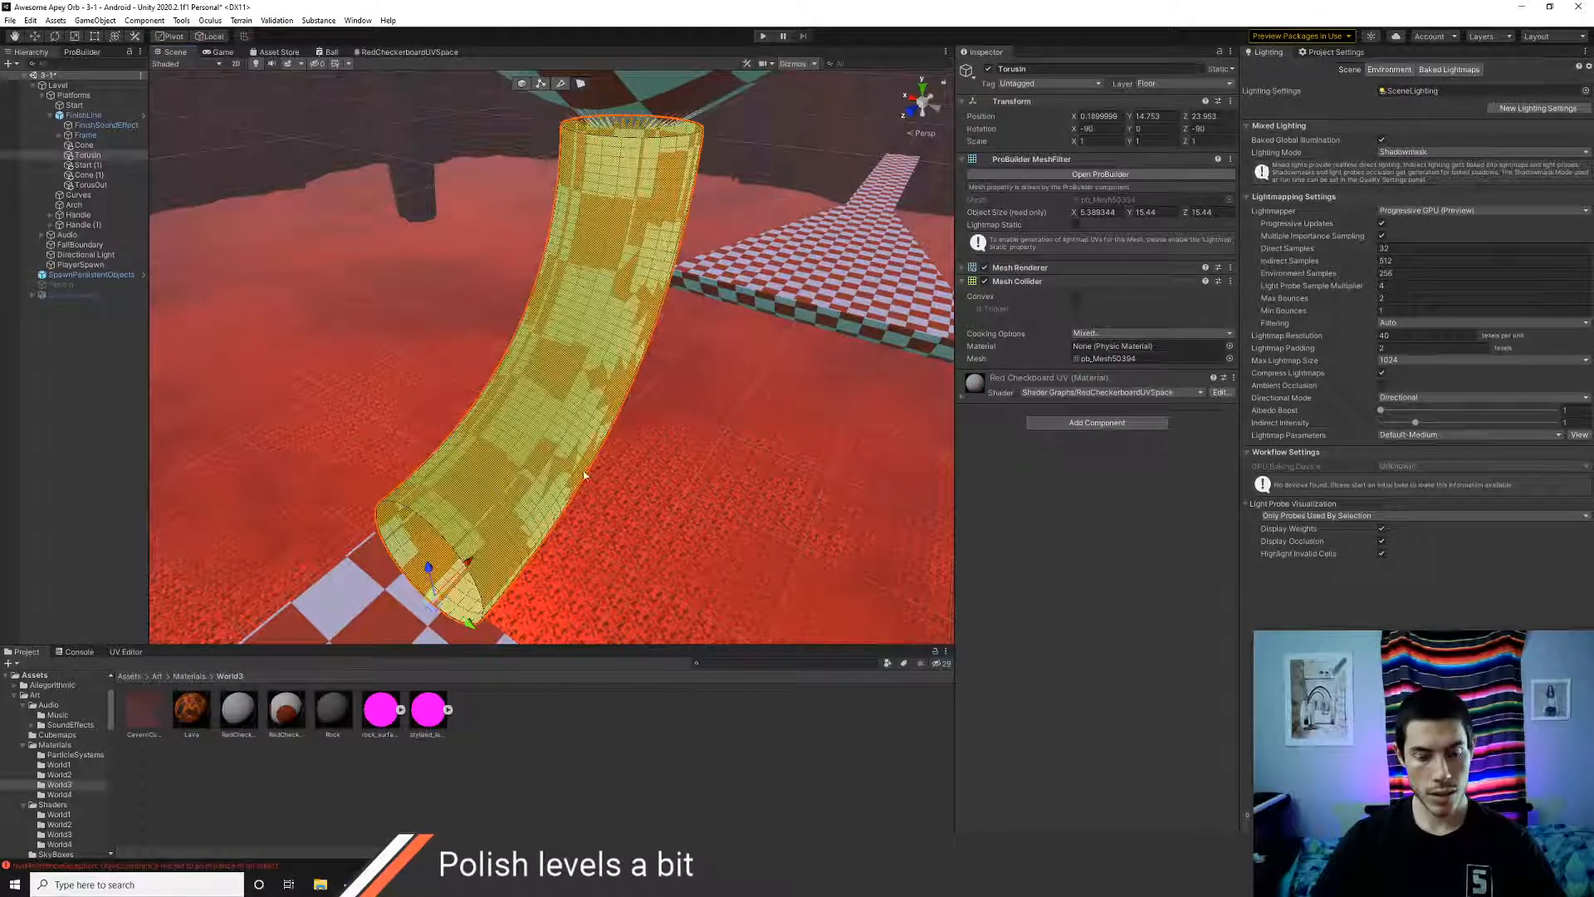
# - Examine the TorusIn tube's faces up close, comparing the Shaded Wireframe and Shaded views
pyautogui.click(511, 413)
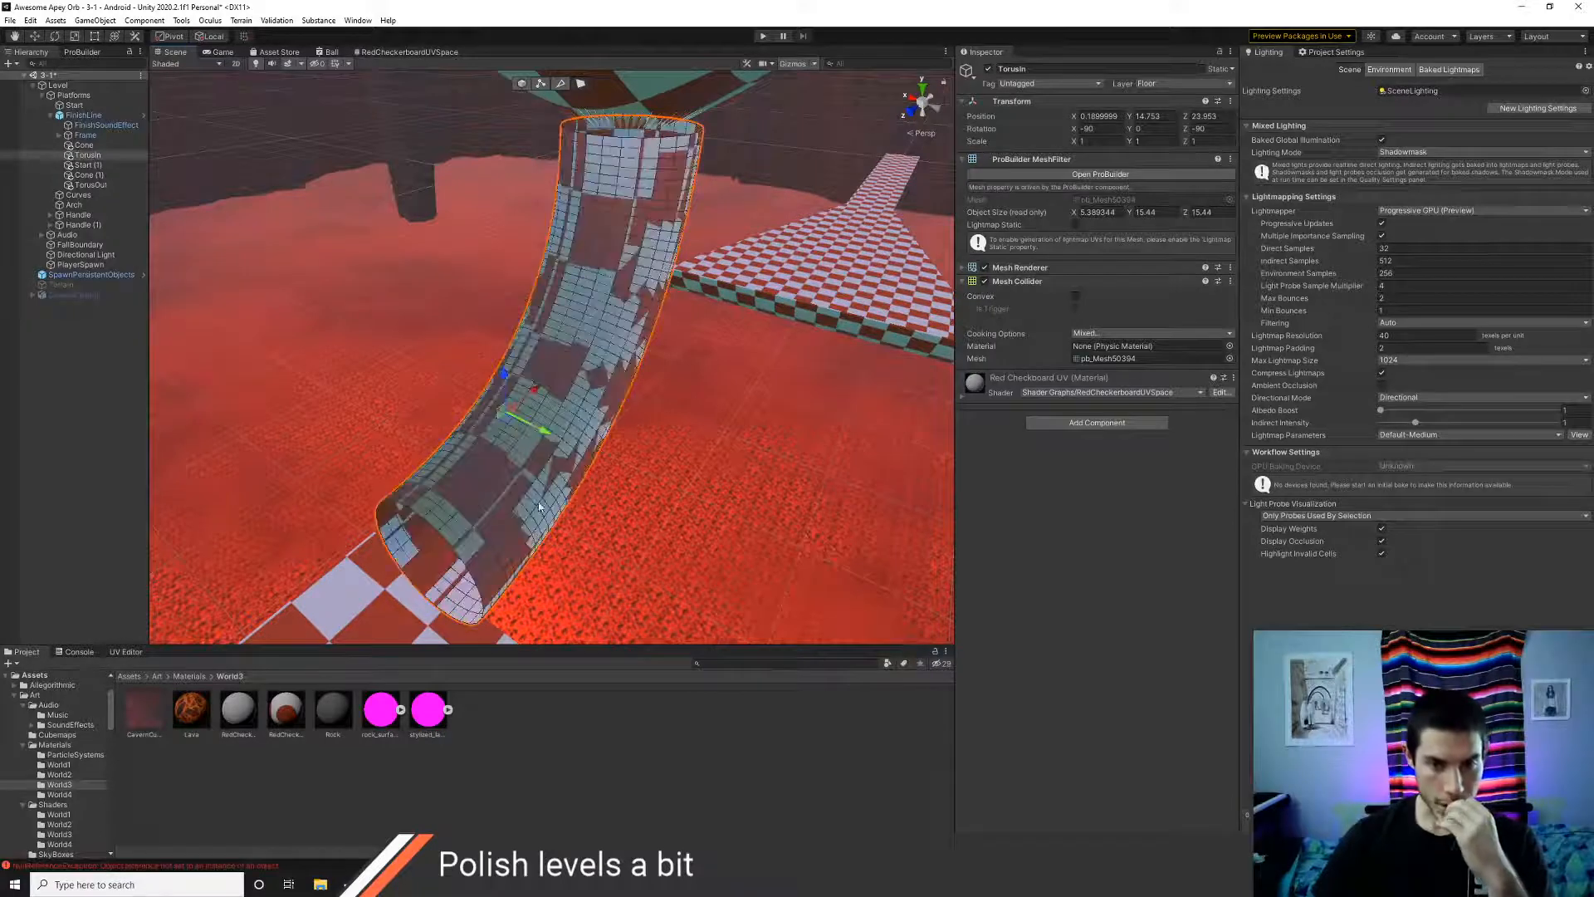
pyautogui.scroll(5, 538, 507)
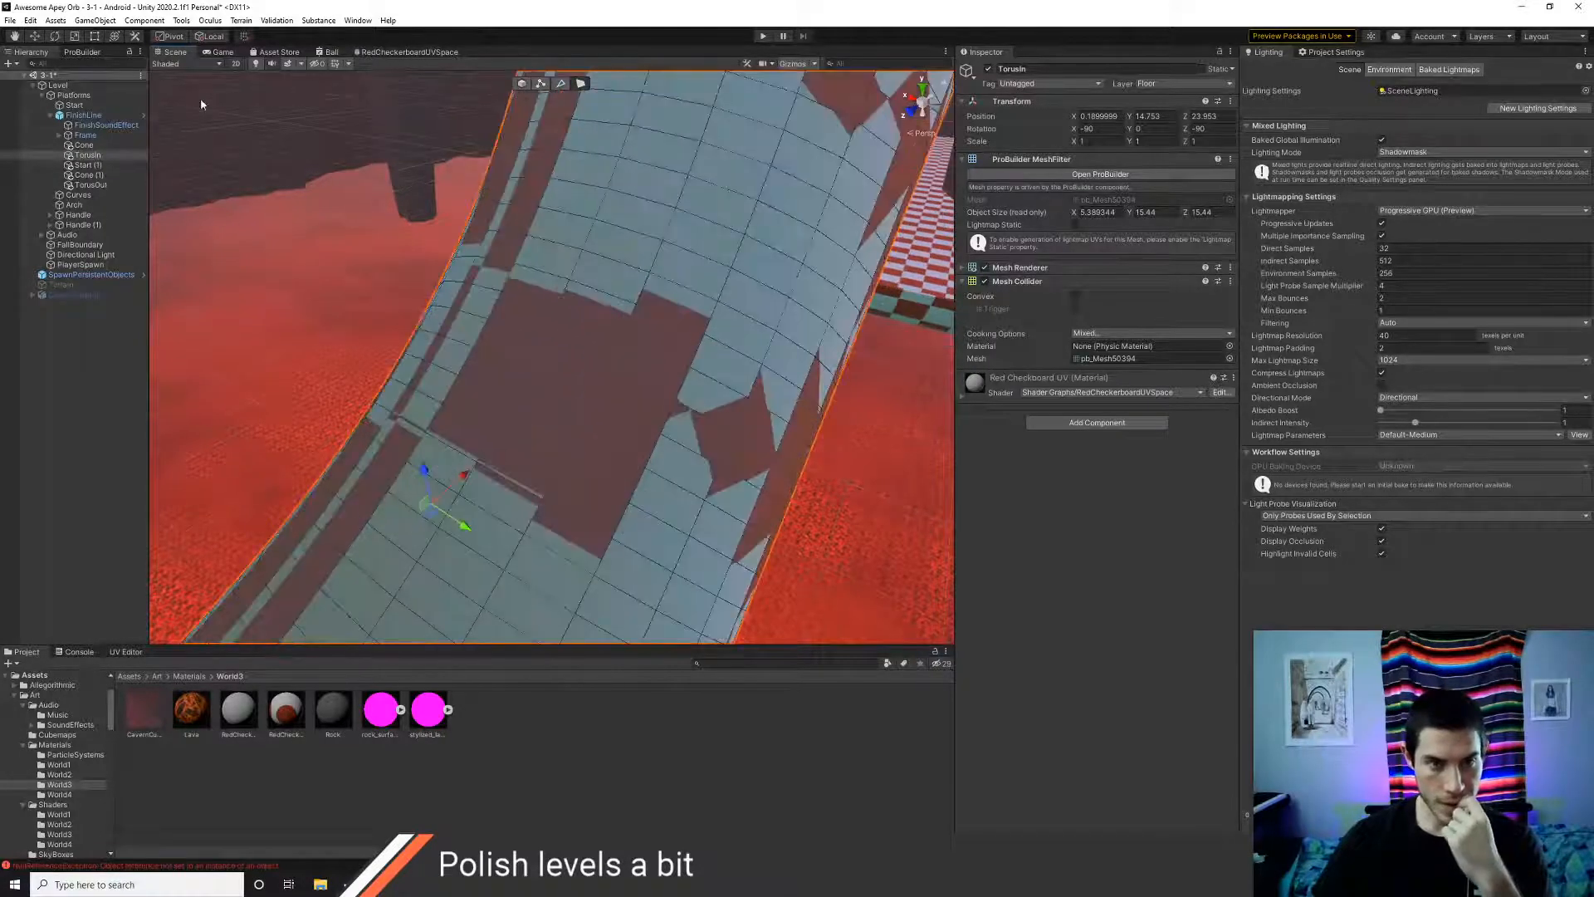
pyautogui.click(186, 63)
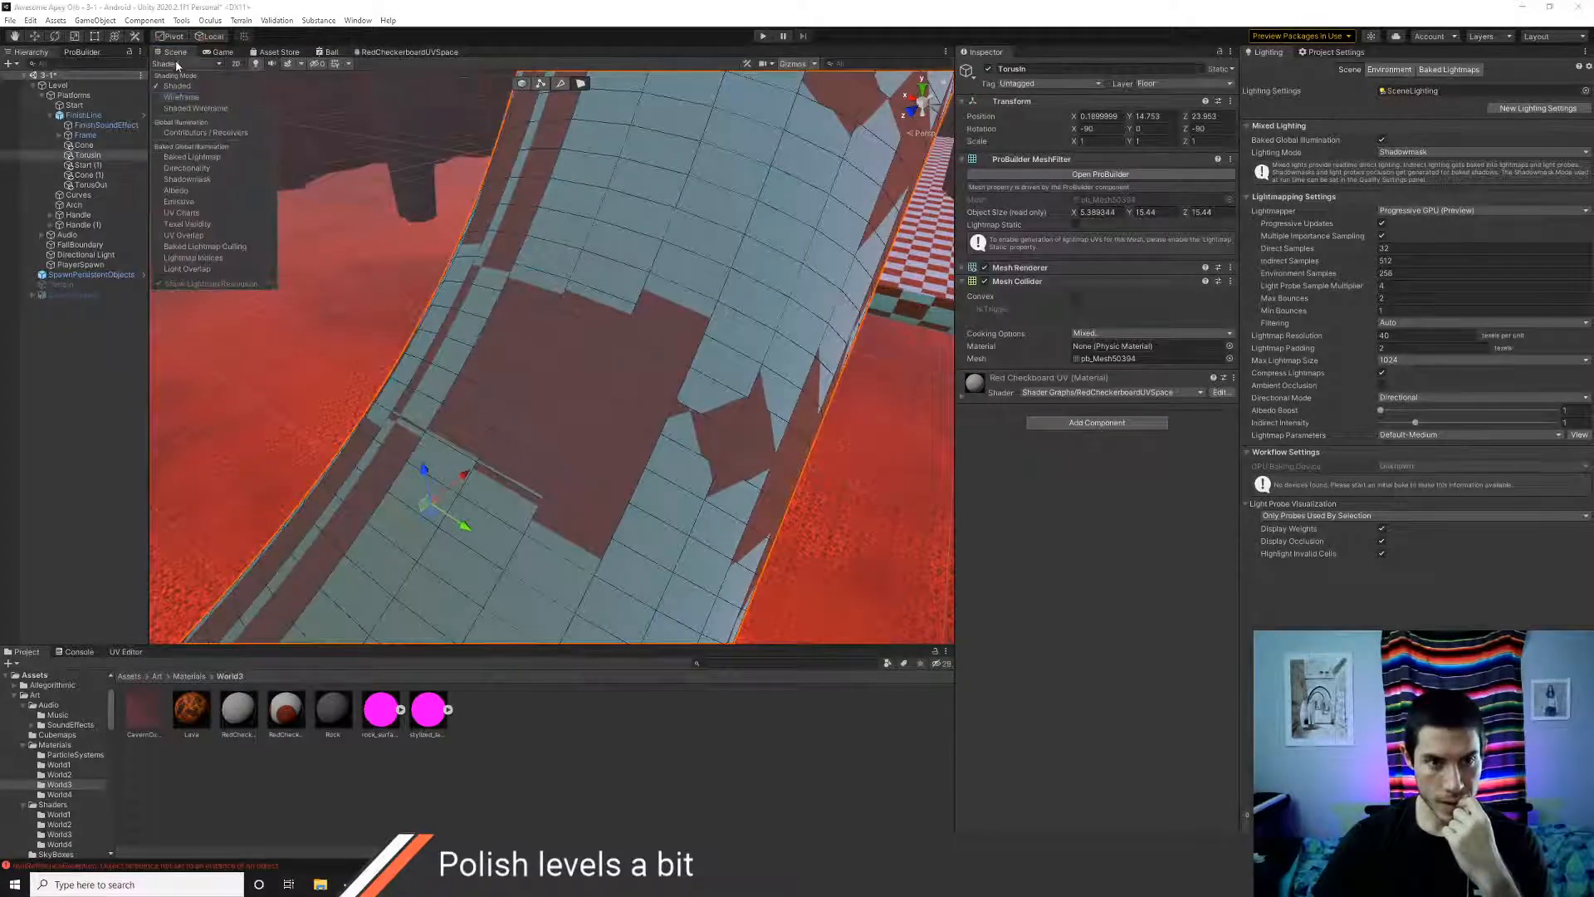
pyautogui.click(195, 108)
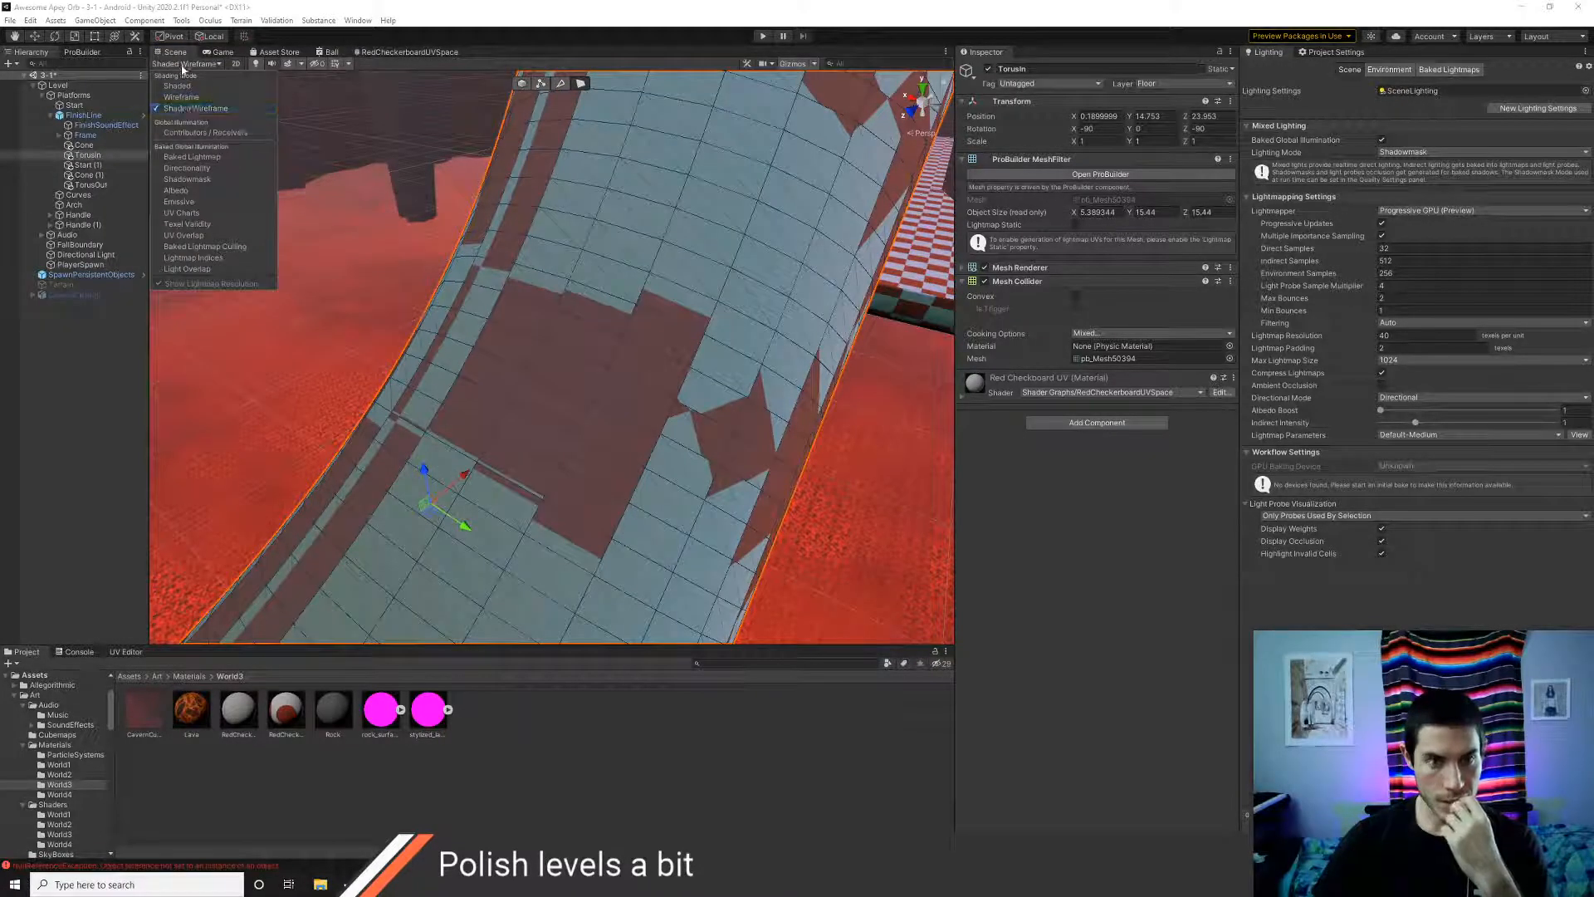
pyautogui.click(178, 87)
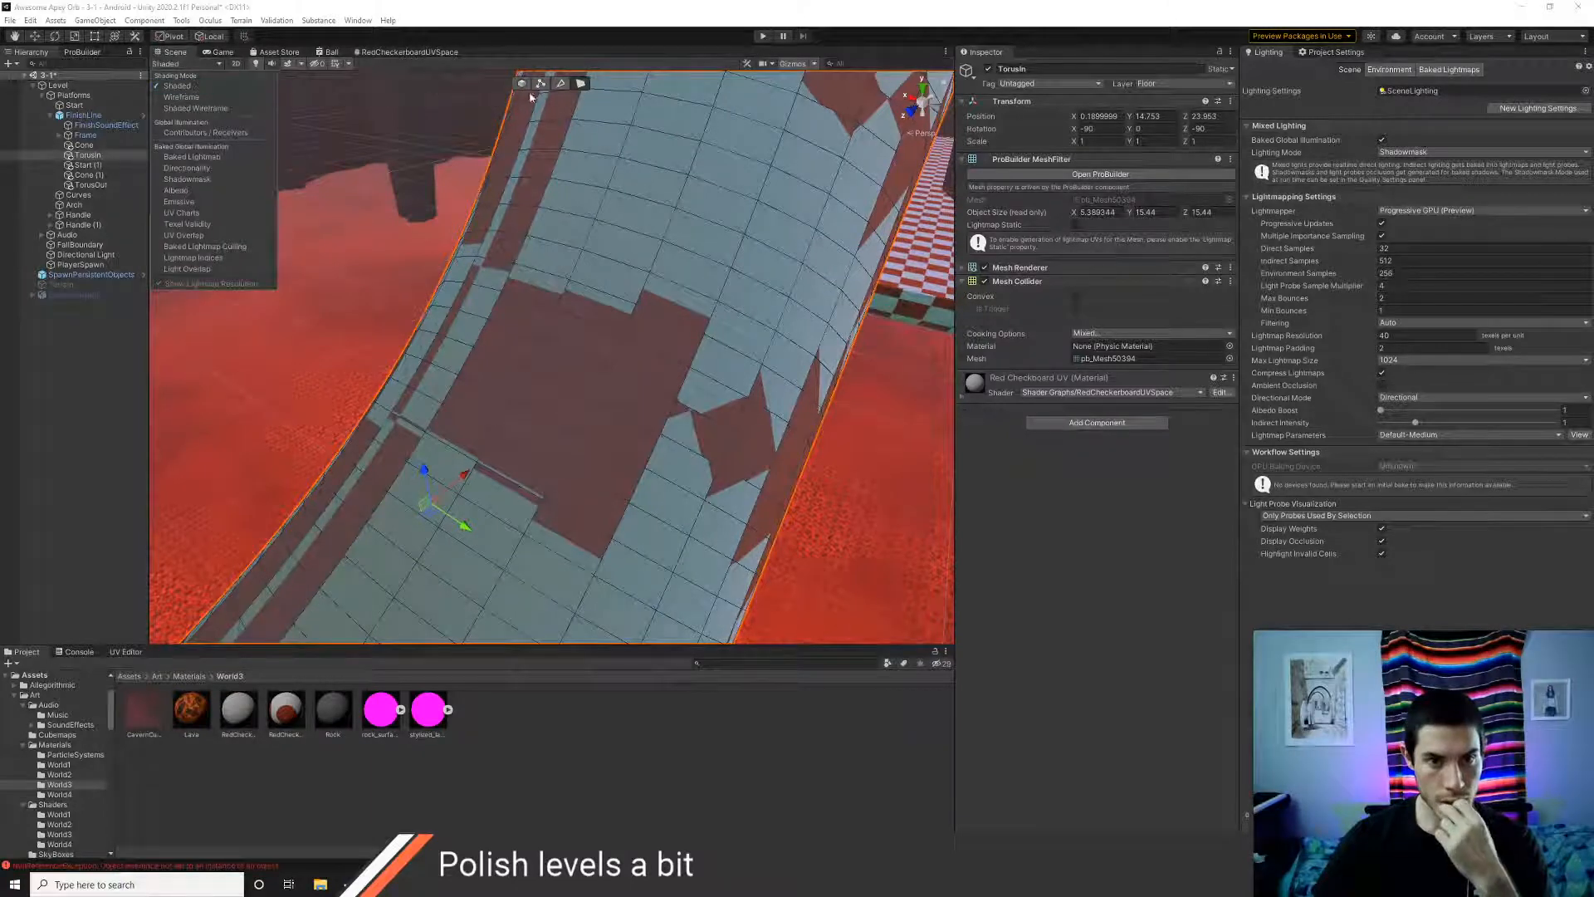
pyautogui.click(582, 84)
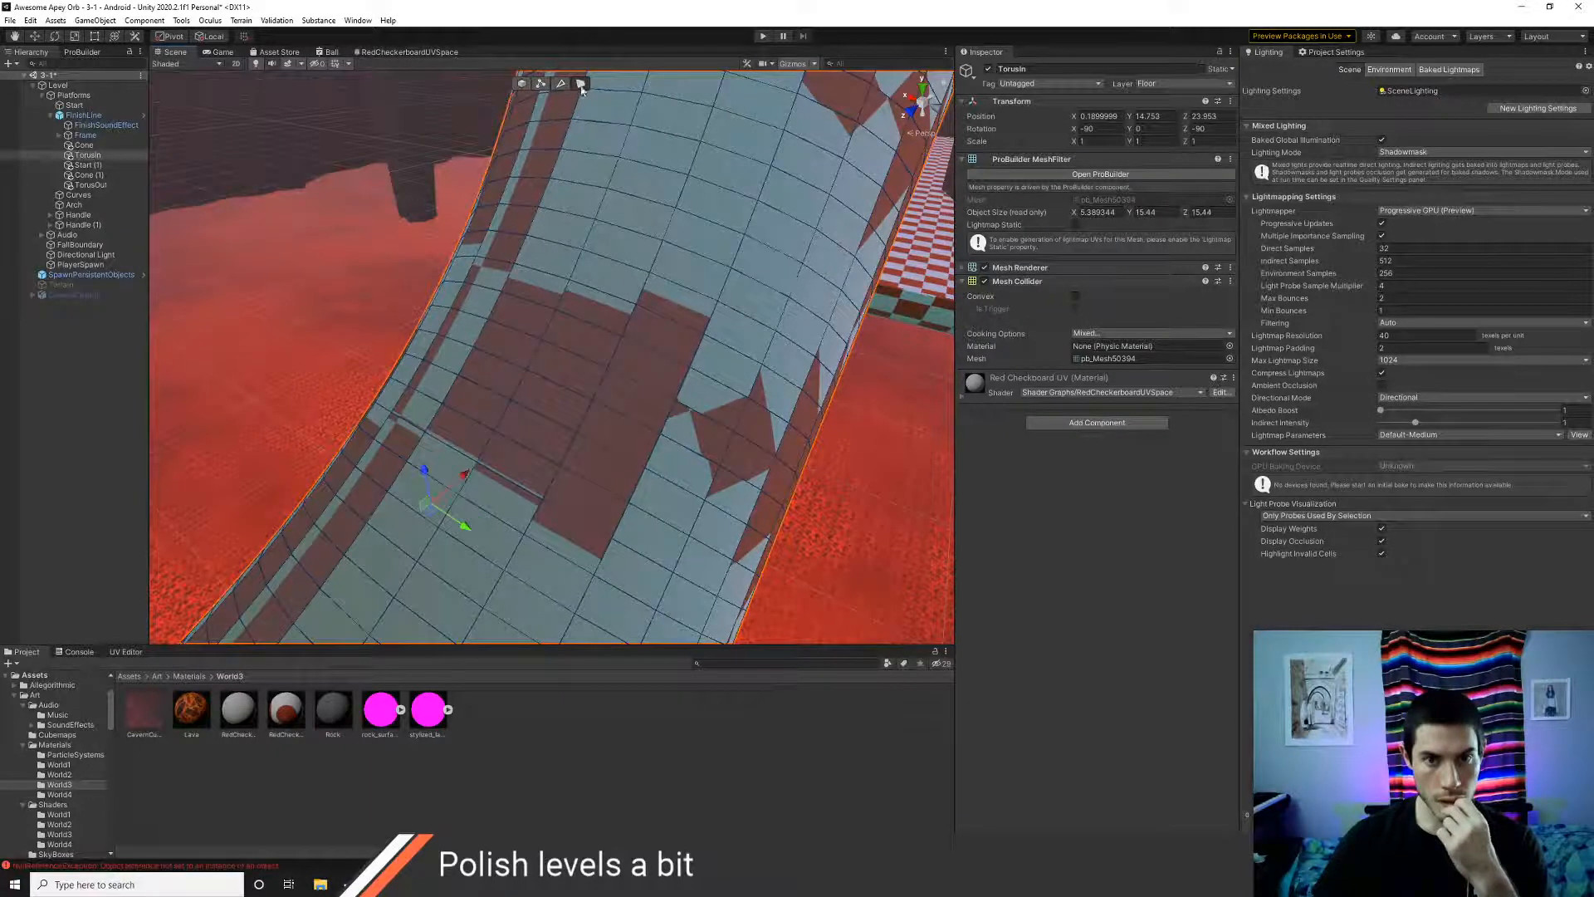
pyautogui.click(588, 199)
pyautogui.click(610, 307)
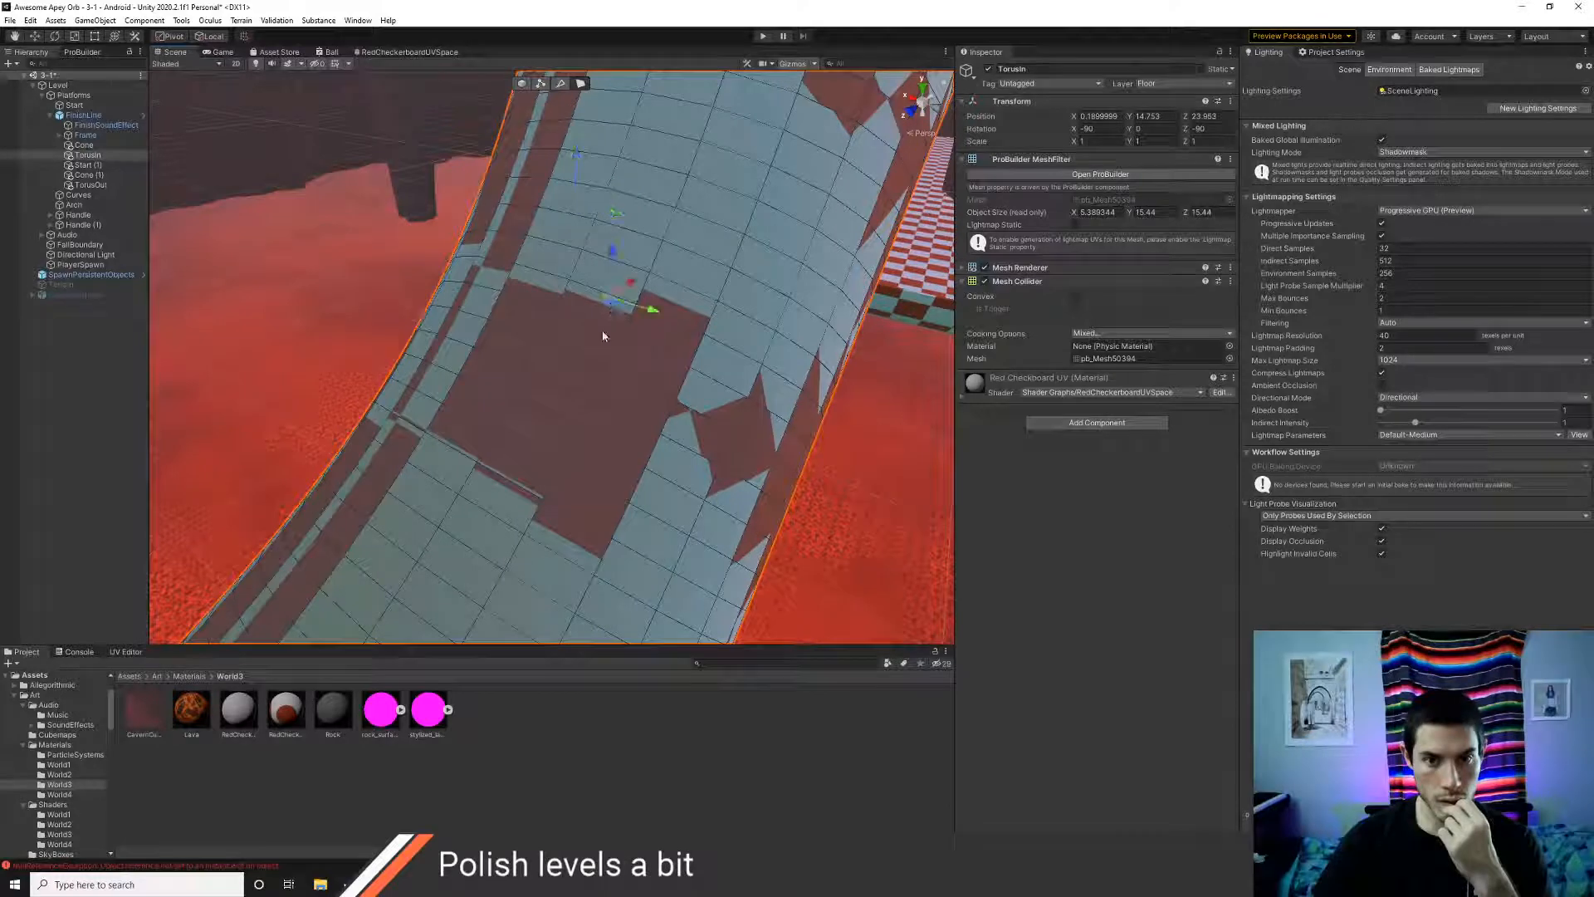
# - Select all faces of the TorusIn tube and try Swap U/V, Flip V and Flip U, turning each off again
pyautogui.hotkey('ctrl', 'a')
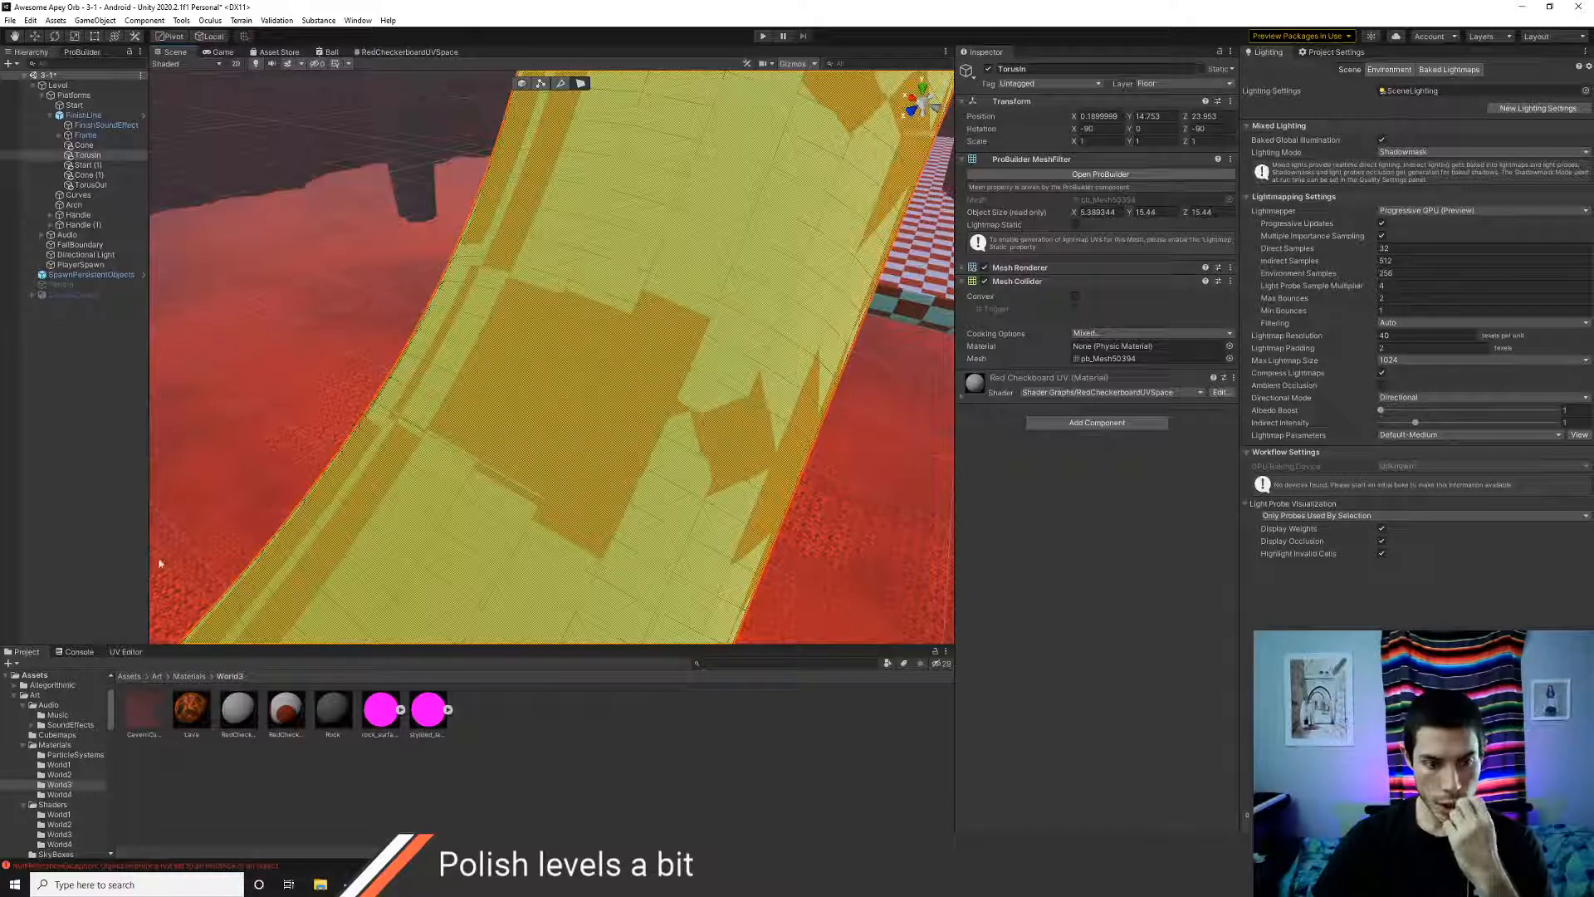
pyautogui.click(126, 651)
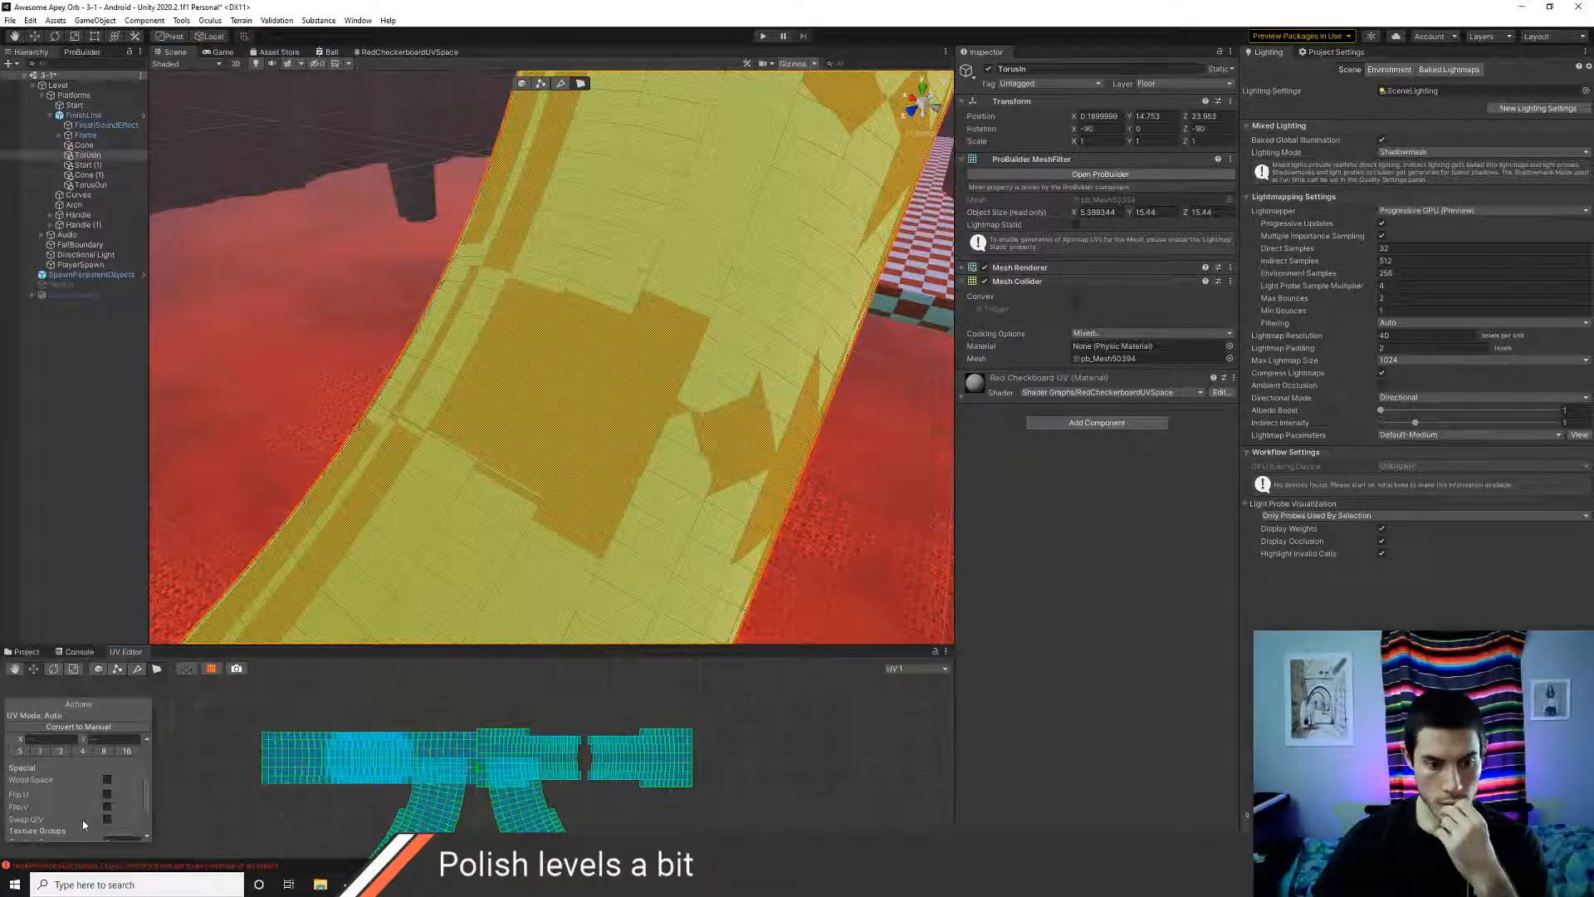
pyautogui.click(107, 820)
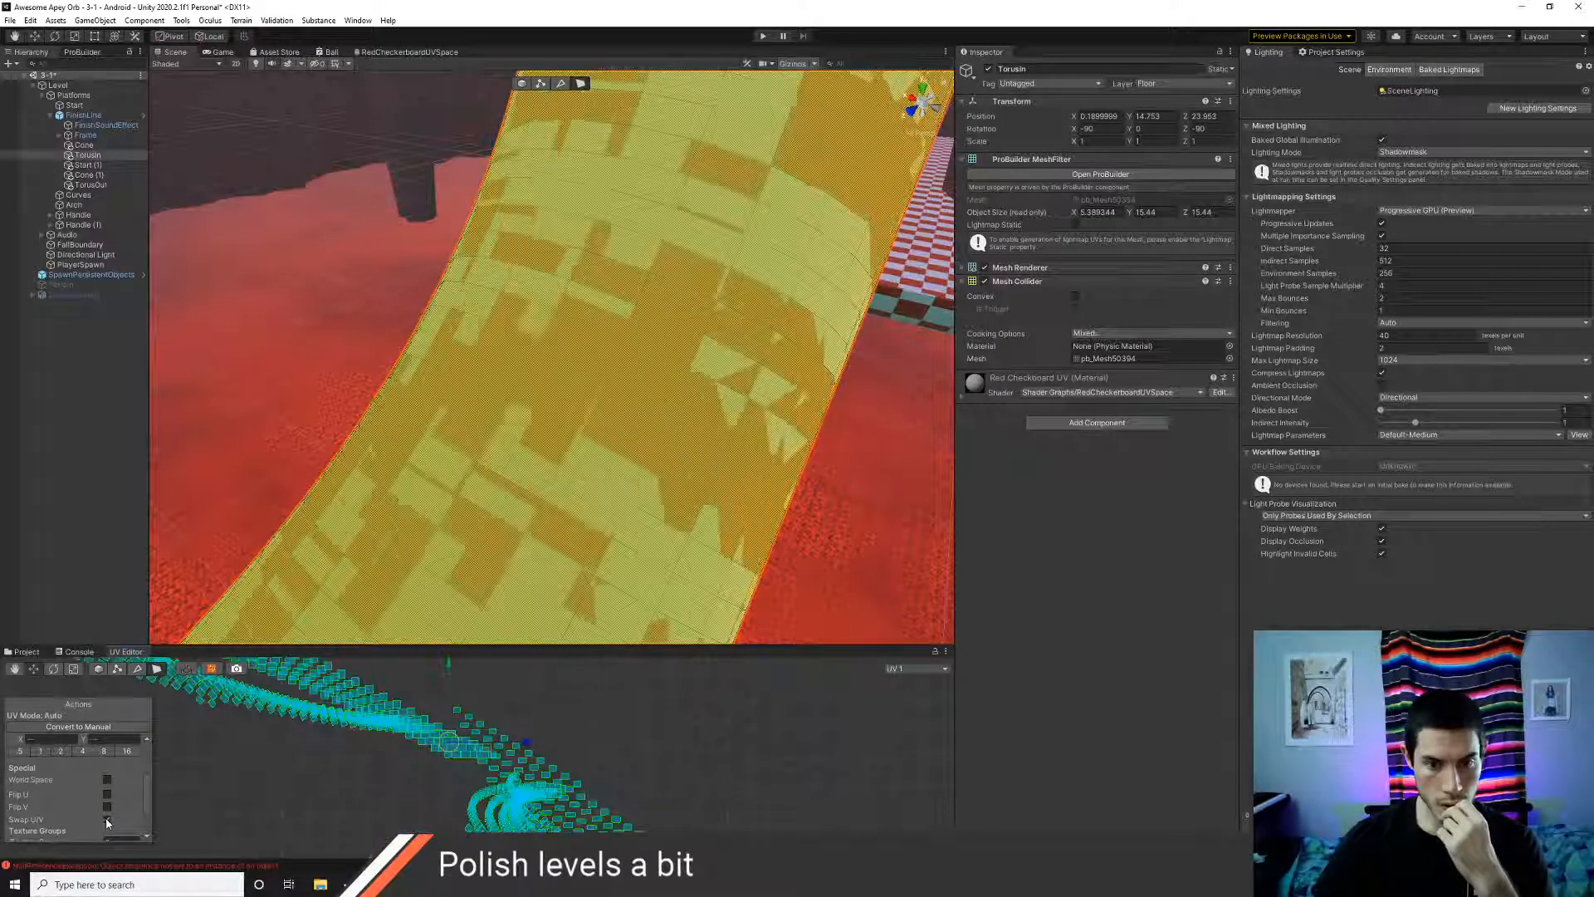
pyautogui.click(107, 820)
pyautogui.click(108, 806)
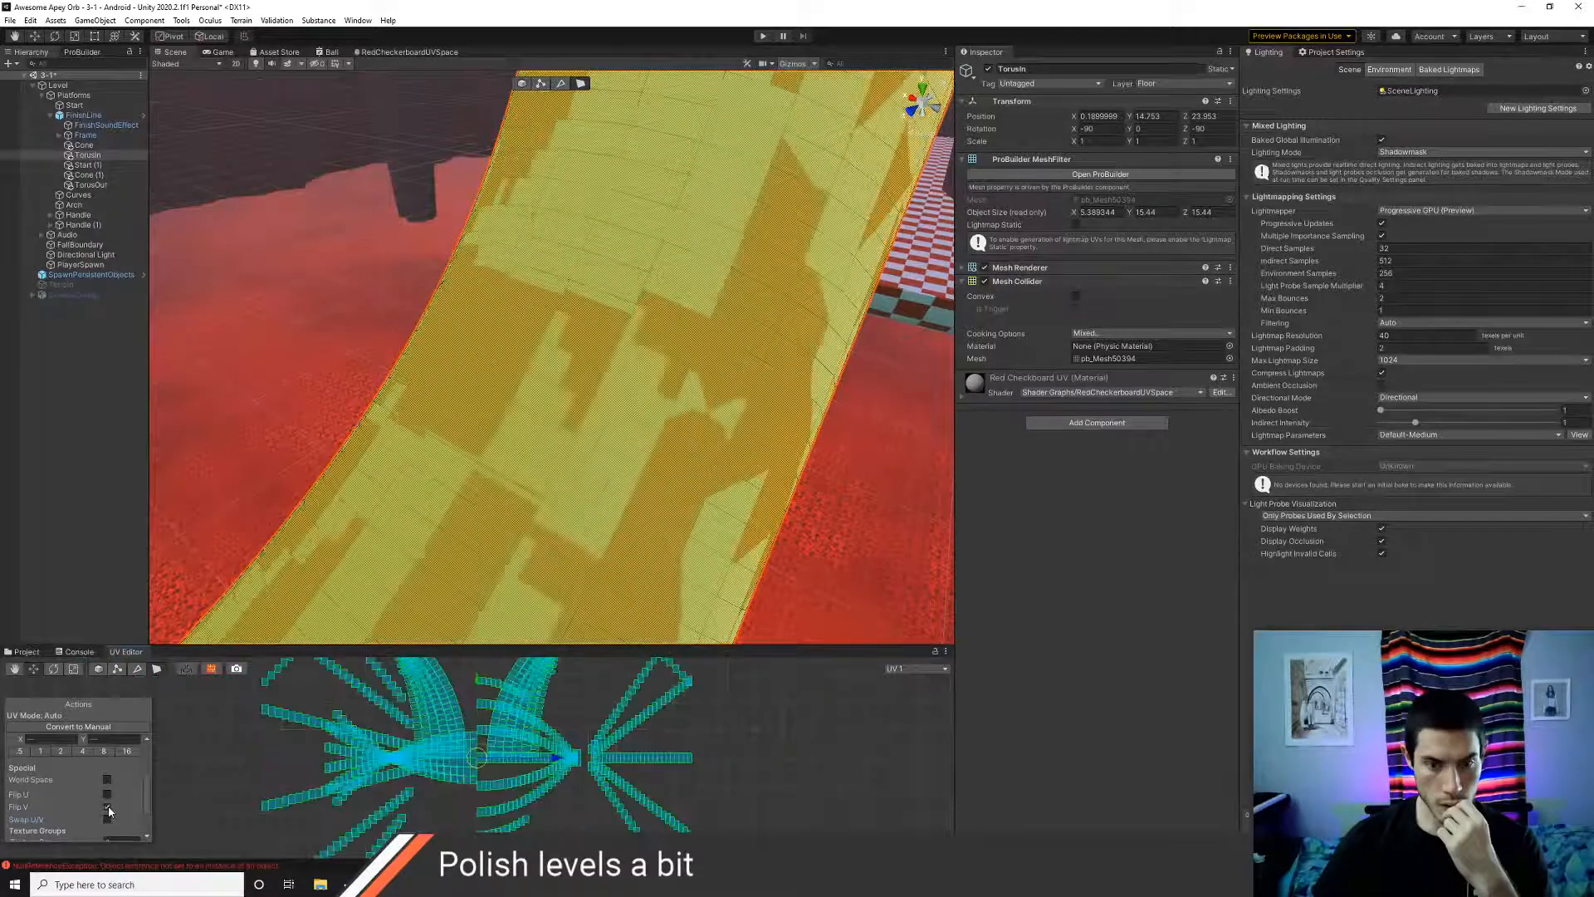
pyautogui.click(107, 806)
pyautogui.click(108, 794)
pyautogui.click(108, 794)
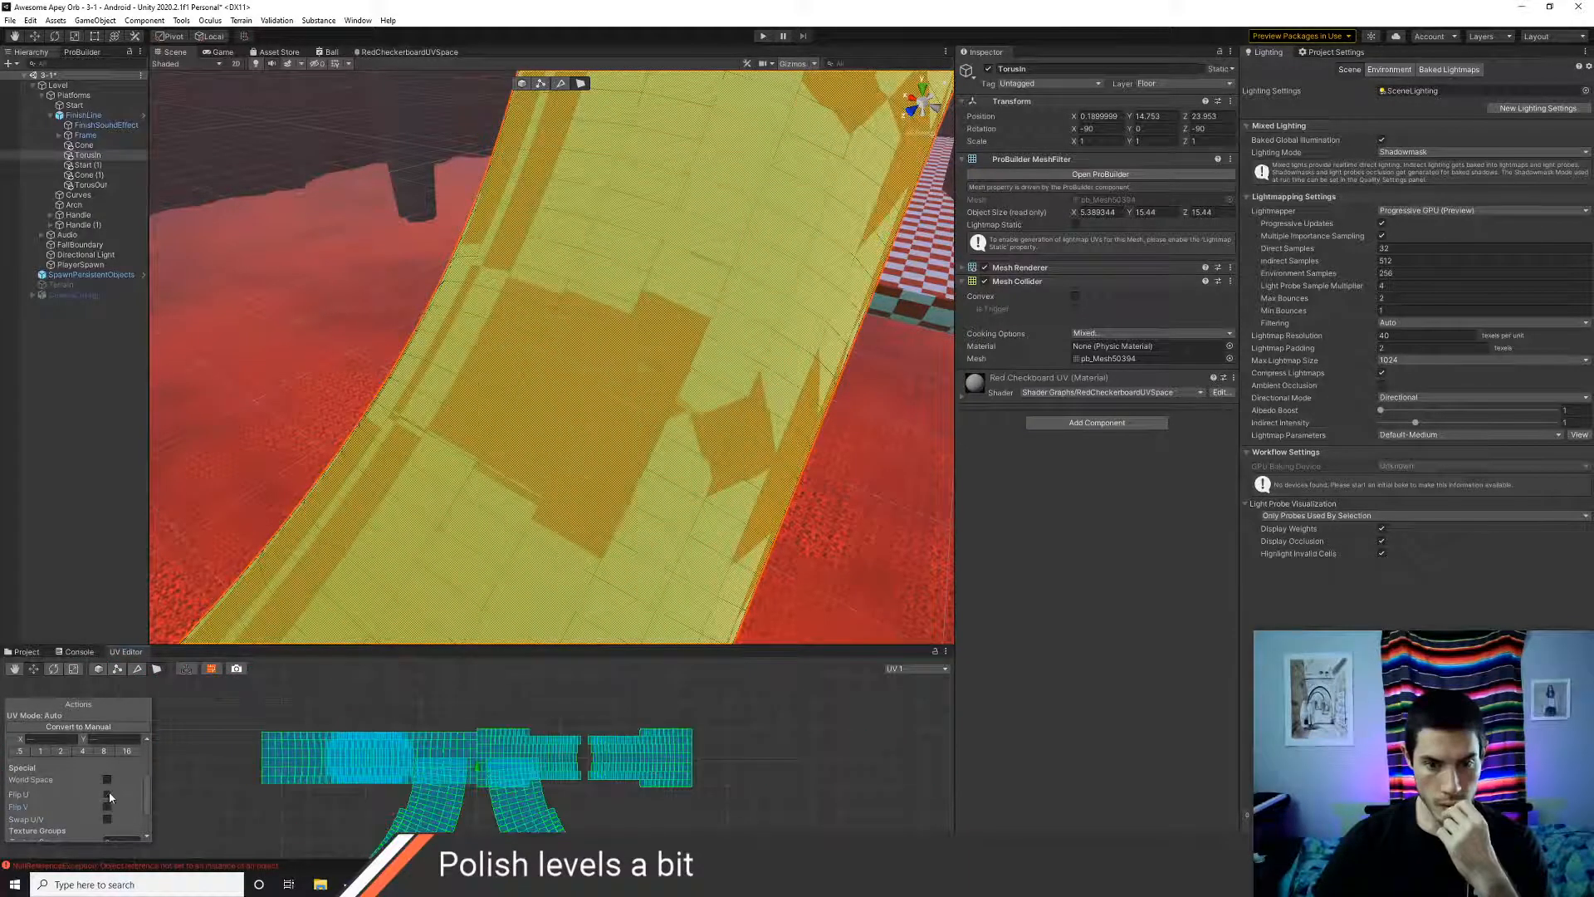
# - Put all selected TorusIn faces into one texture group and enable World Space for their UVs
pyautogui.scroll(-4, 108, 814)
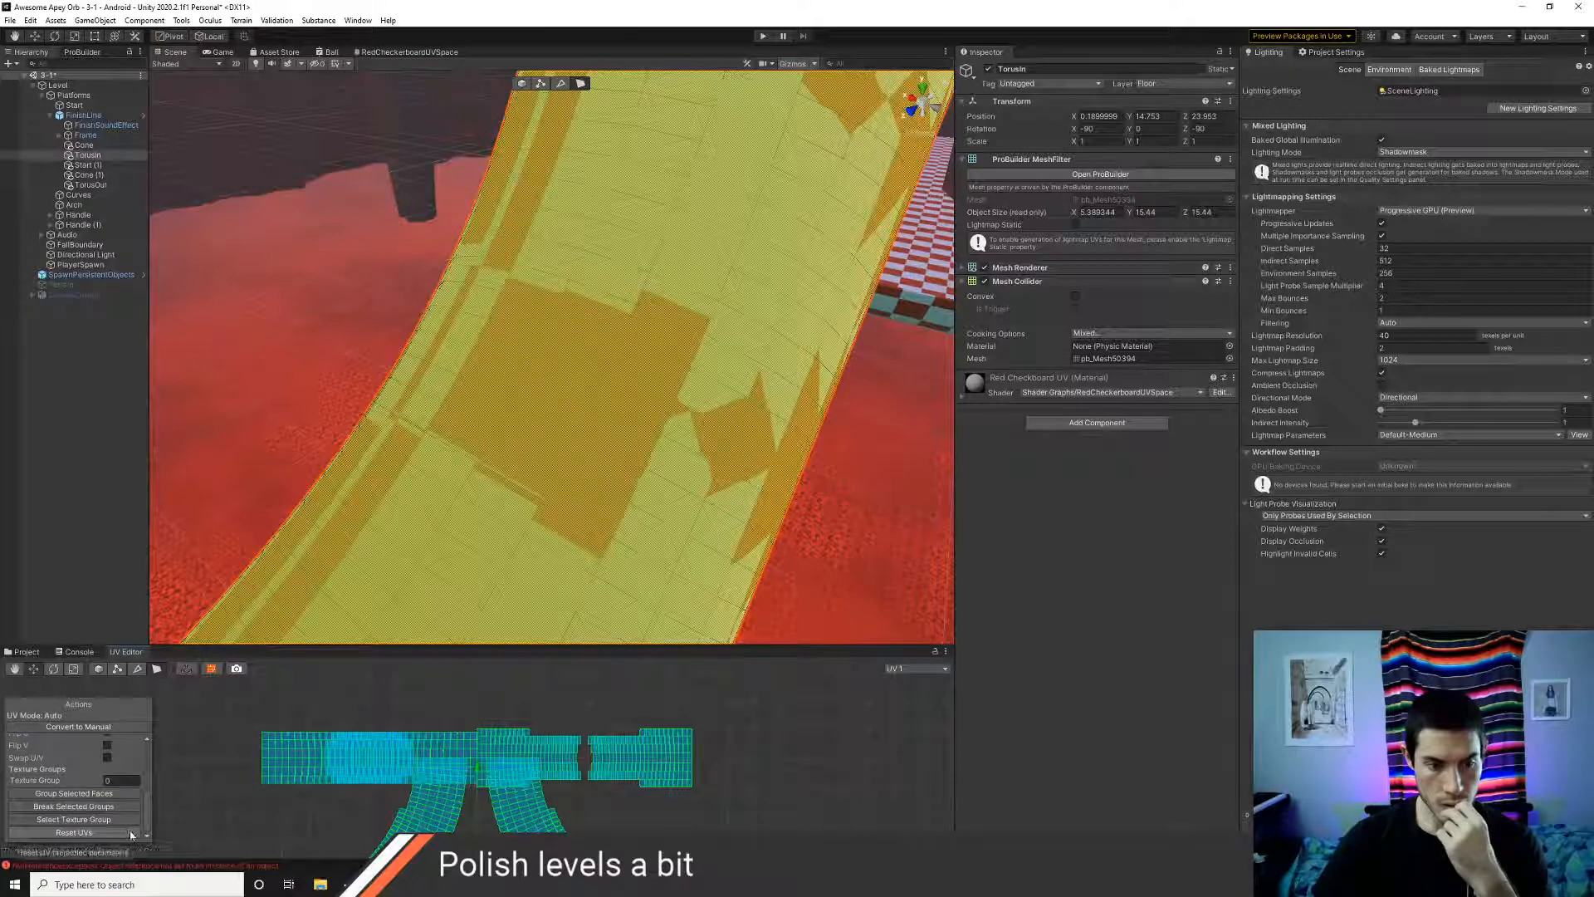
pyautogui.click(87, 794)
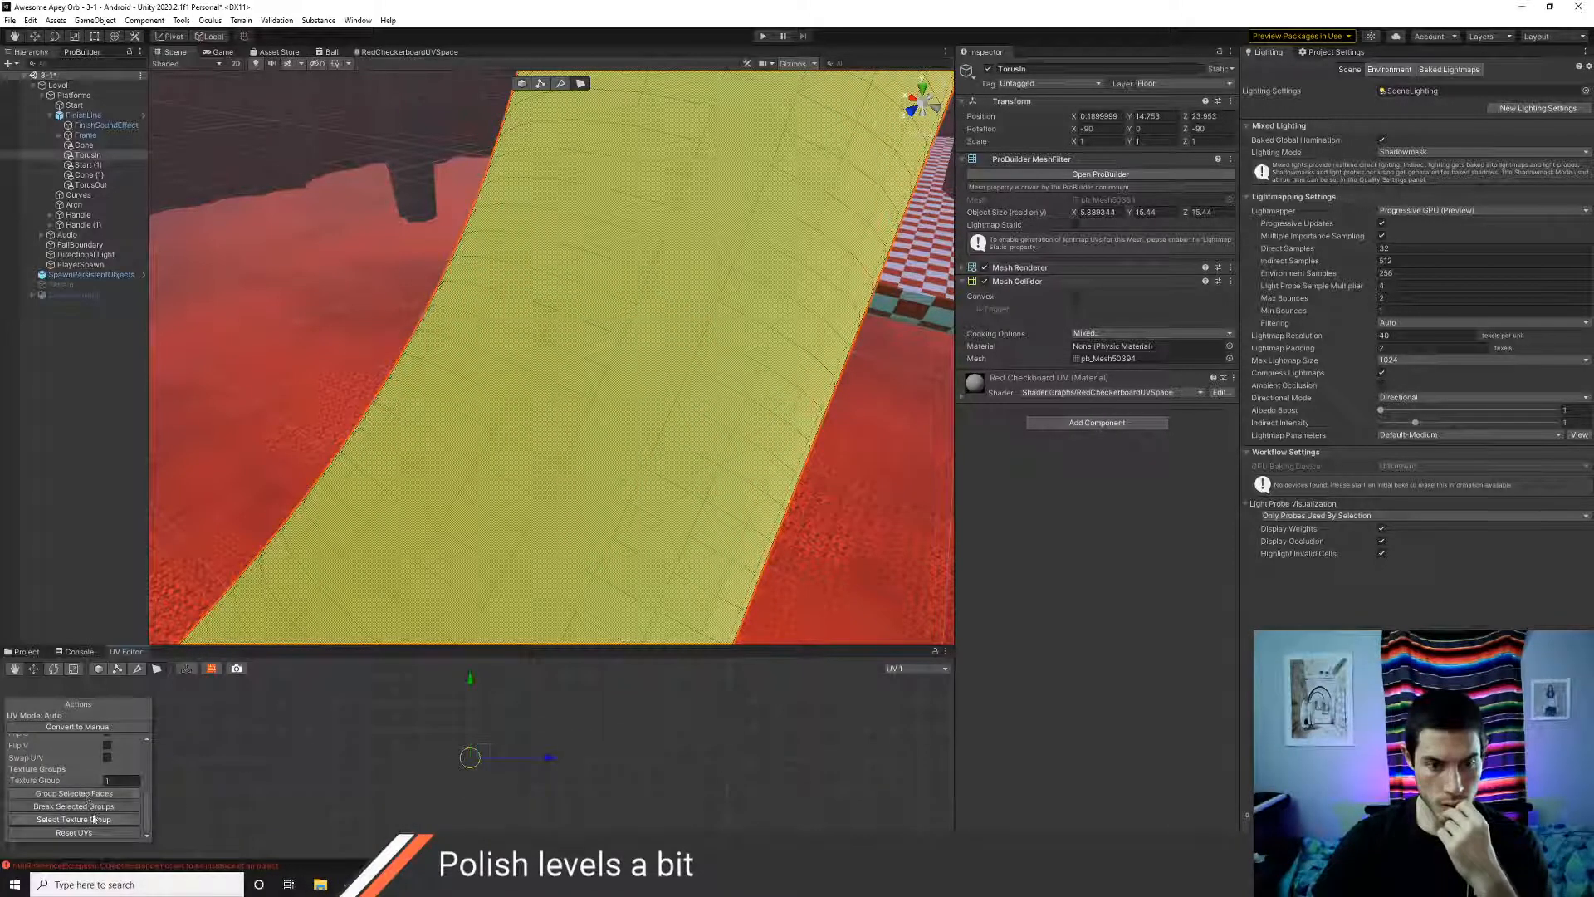
pyautogui.scroll(3, 90, 815)
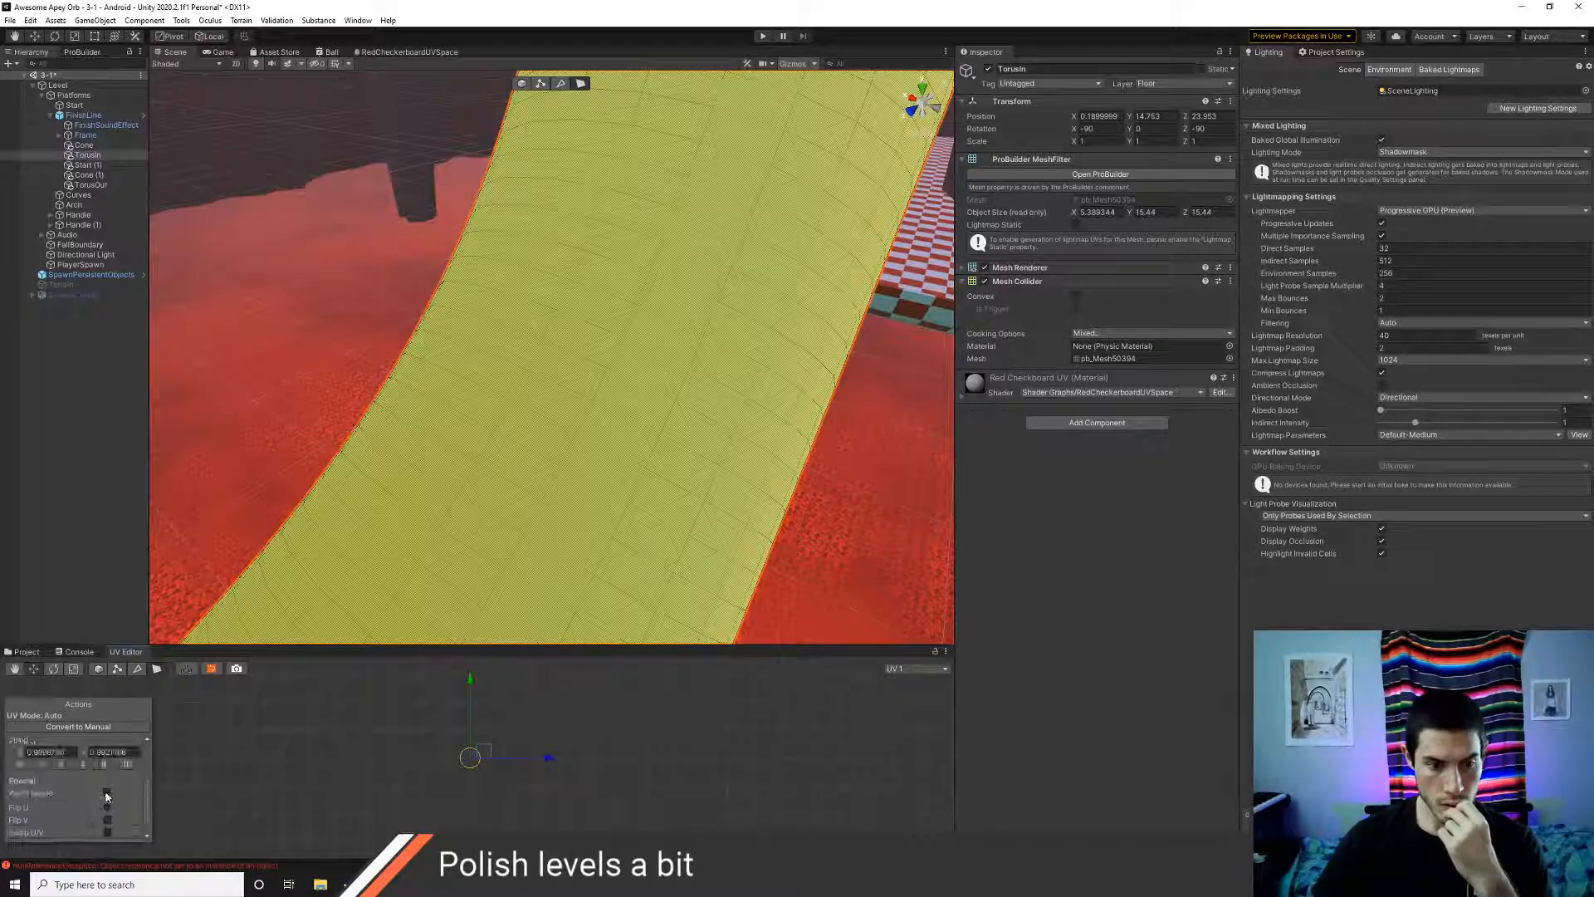
pyautogui.click(106, 794)
pyautogui.press('f')
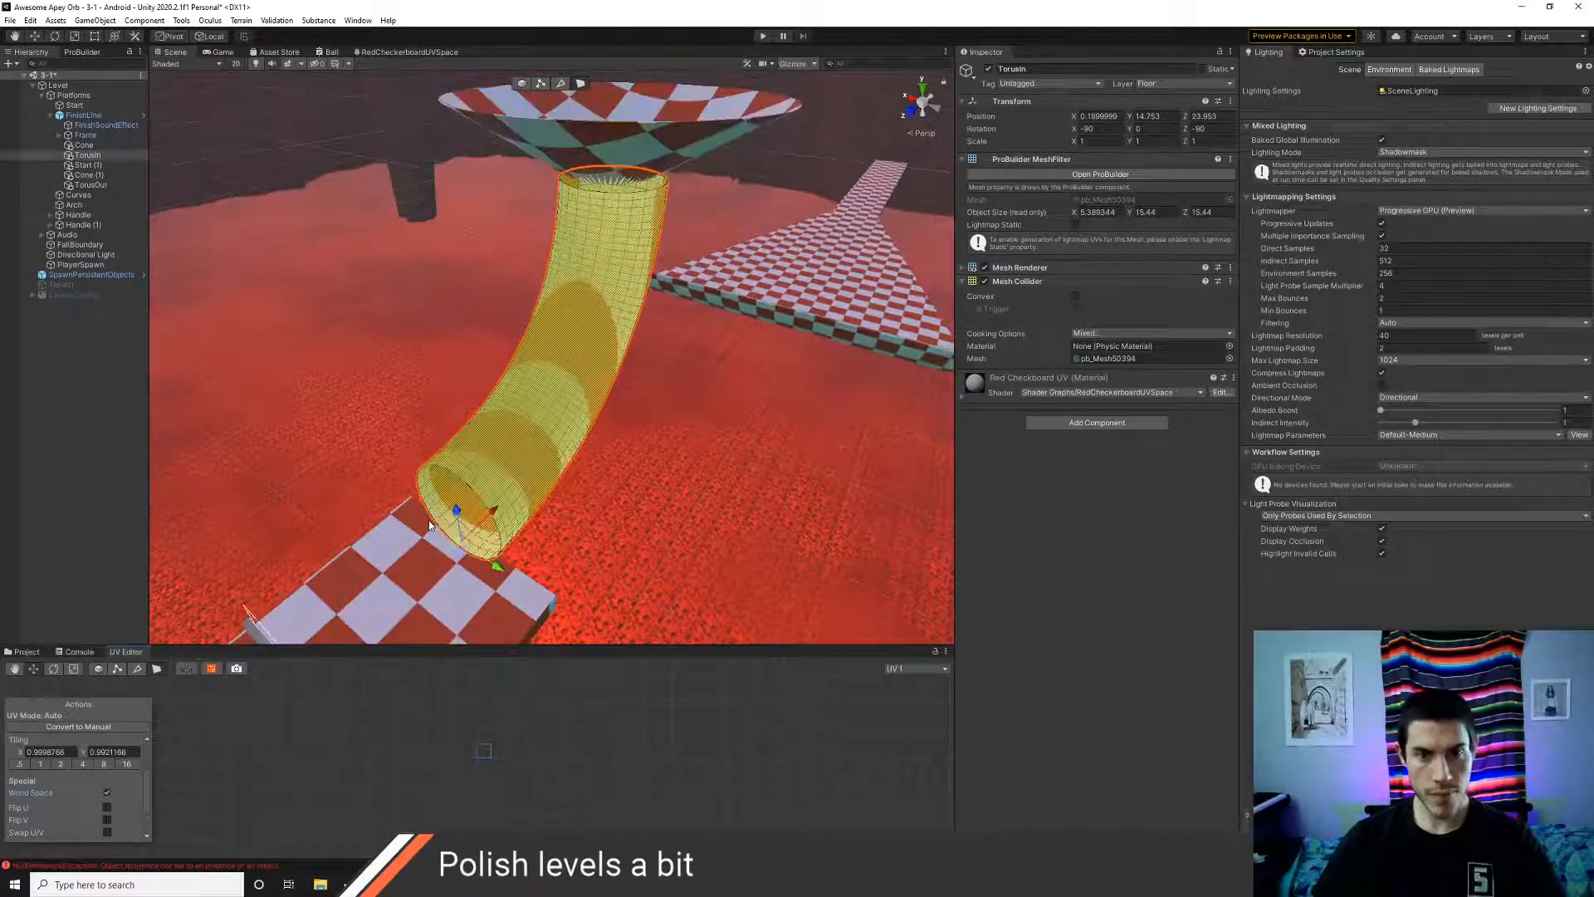
# - Rotate the selected geometry of the TorusIn tube and switch its World Space UV option off and on again
pyautogui.press('d')
pyautogui.moveTo(553, 501); pyautogui.dragTo(312, 484, button='right')
pyautogui.click(48, 450)
pyautogui.moveTo(600, 460); pyautogui.dragTo(246, 441, button='right')
pyautogui.press('d')
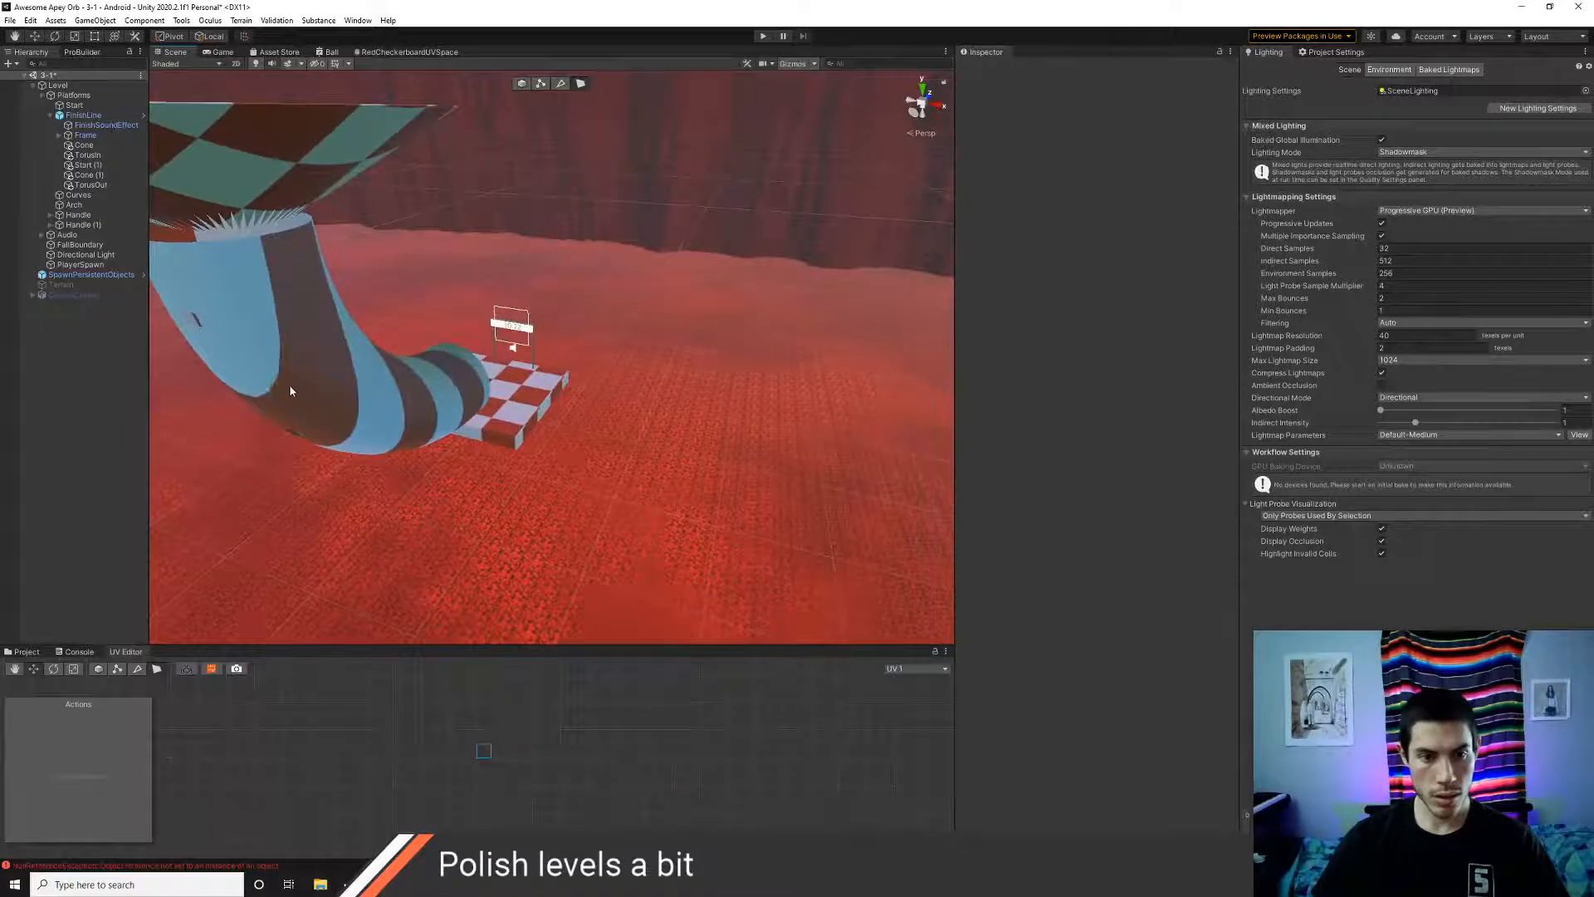
pyautogui.keyDown('alt'); pyautogui.moveTo(290, 386); pyautogui.dragTo(500, 453); pyautogui.keyUp('alt')
pyautogui.click(517, 459)
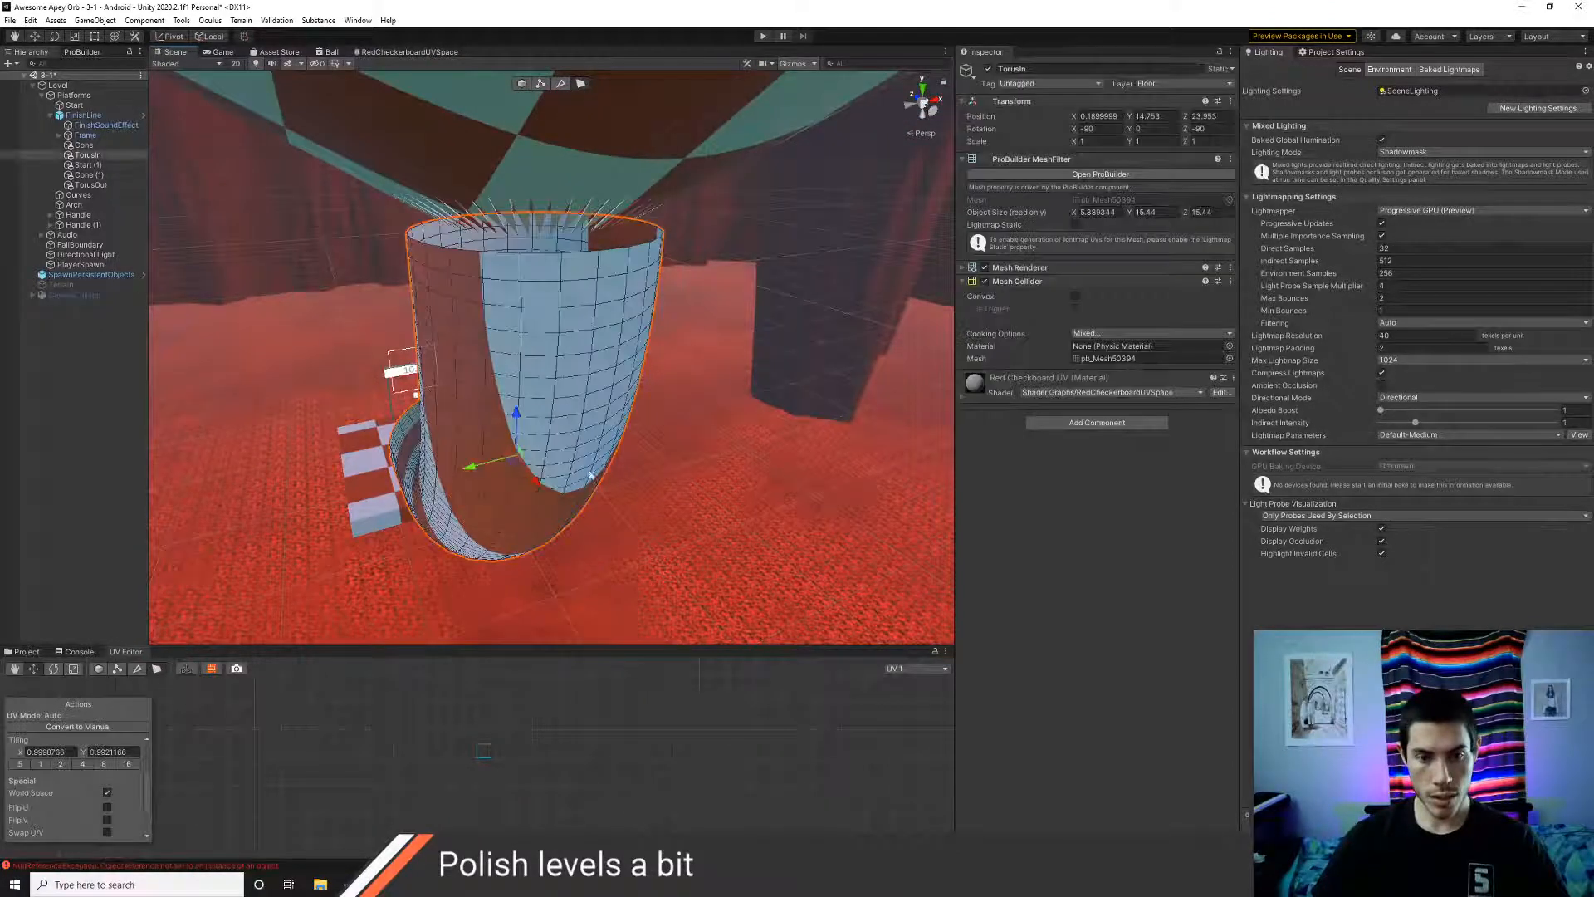
pyautogui.press('e')
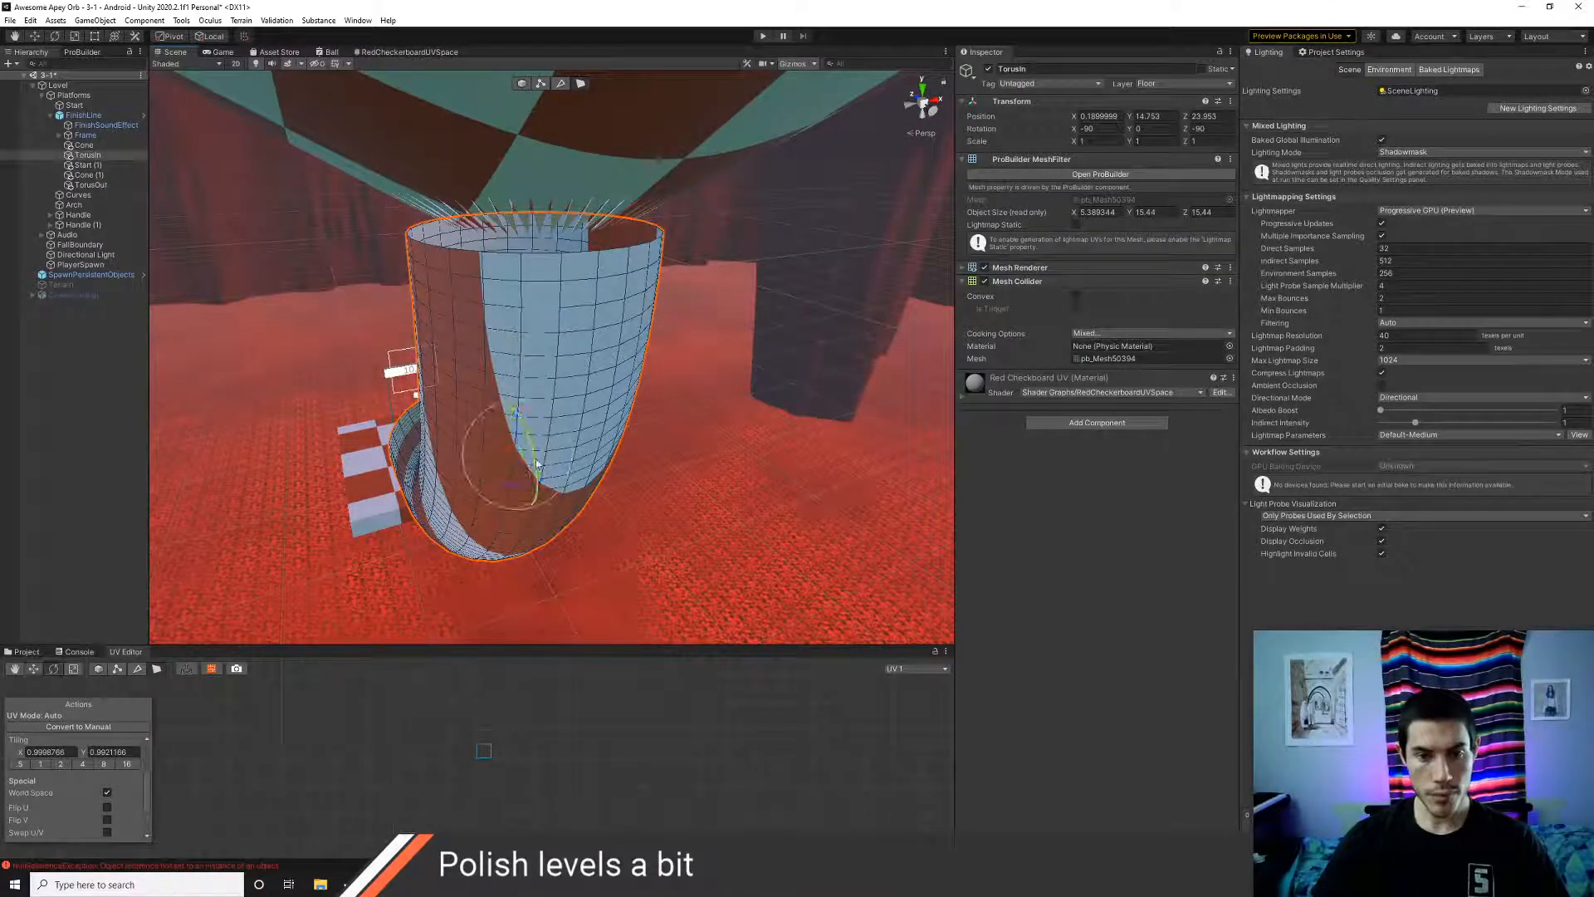
pyautogui.moveTo(551, 476); pyautogui.dragTo(379, 514)
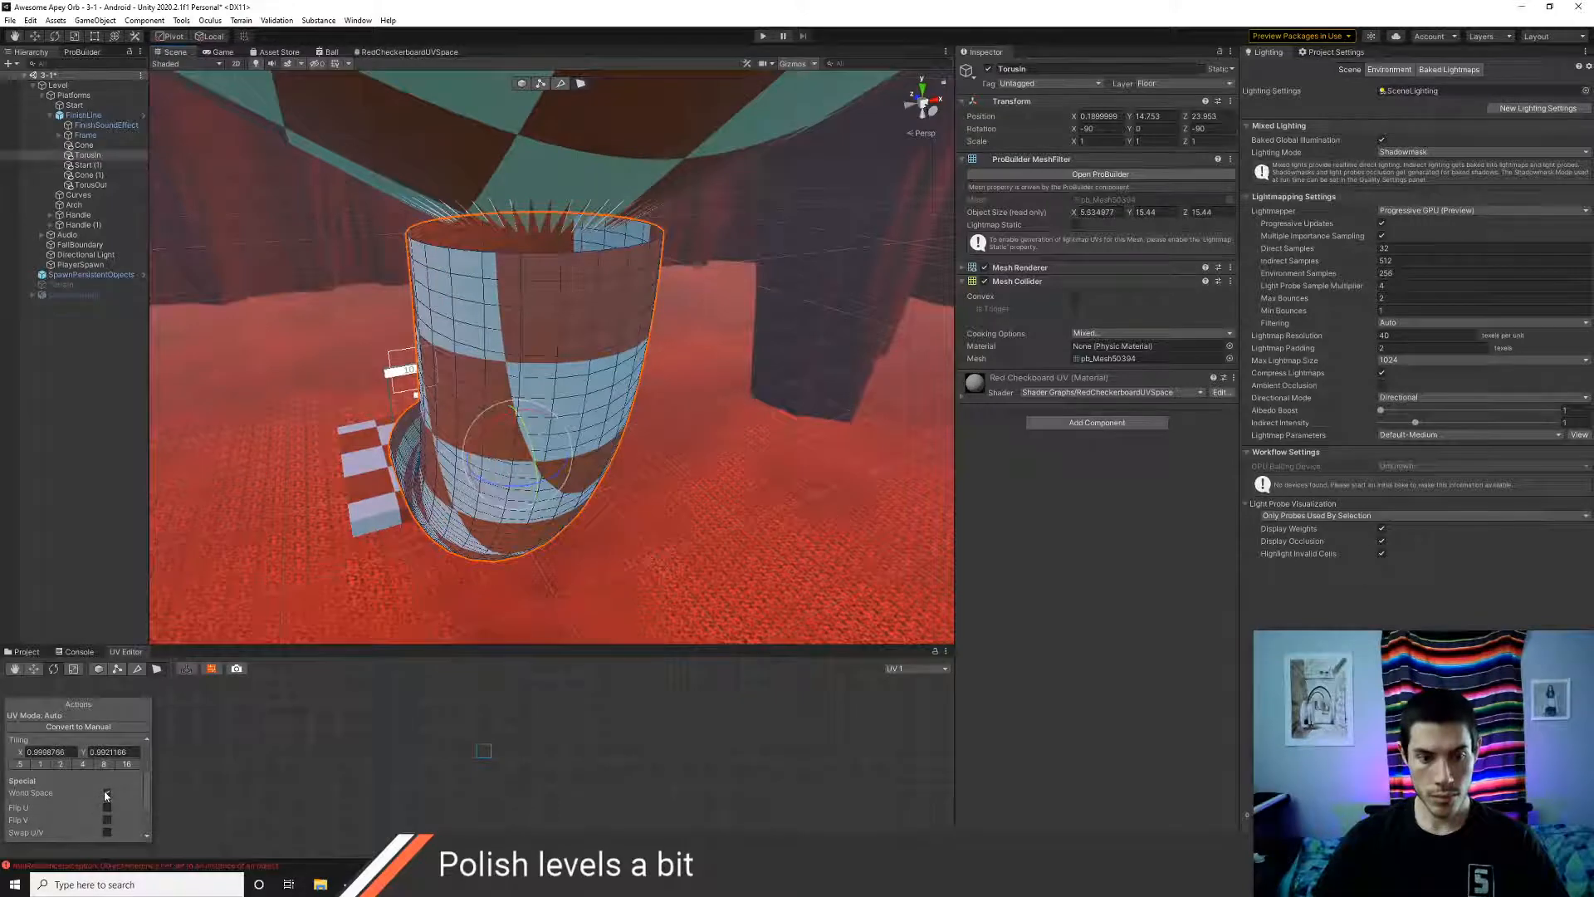
pyautogui.click(106, 793)
pyautogui.click(106, 794)
# - Try rotating the TorusIn tube's geometry slightly further and undo the attempt
pyautogui.press('d')
pyautogui.moveTo(574, 618); pyautogui.dragTo(686, 550, button='right')
pyautogui.press('a')
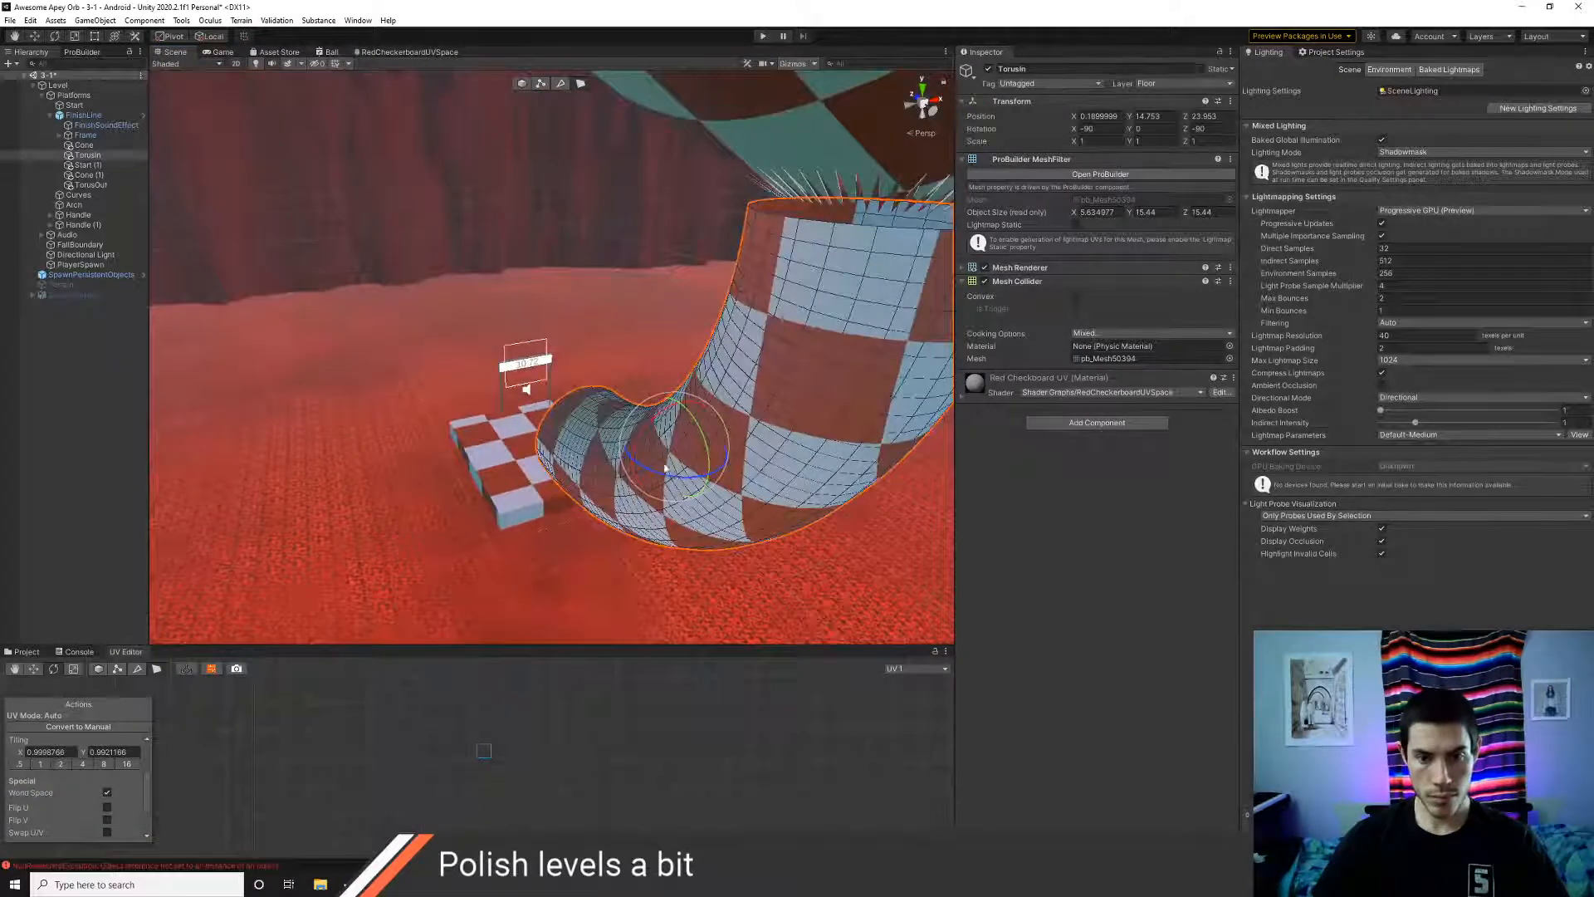
pyautogui.moveTo(644, 446)
pyautogui.mouseDown()
pyautogui.moveTo(601, 450)
pyautogui.moveTo(632, 448)
pyautogui.mouseUp()
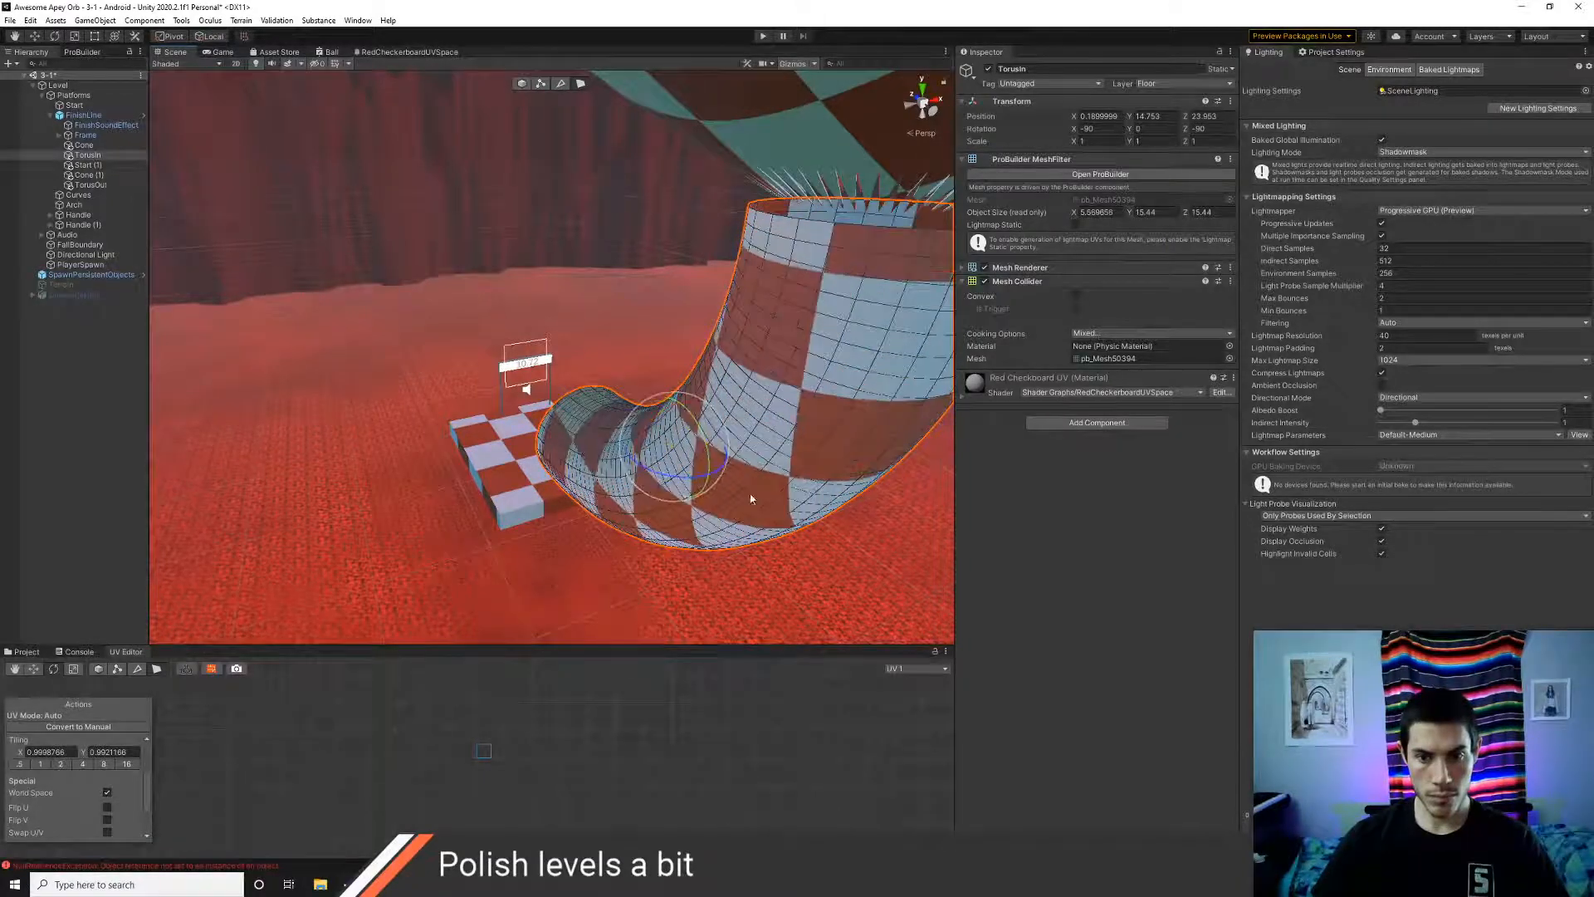
pyautogui.moveTo(751, 498)
pyautogui.mouseDown(button='middle')
pyautogui.moveTo(651, 476)
pyautogui.moveTo(744, 502)
pyautogui.mouseUp(button='middle')
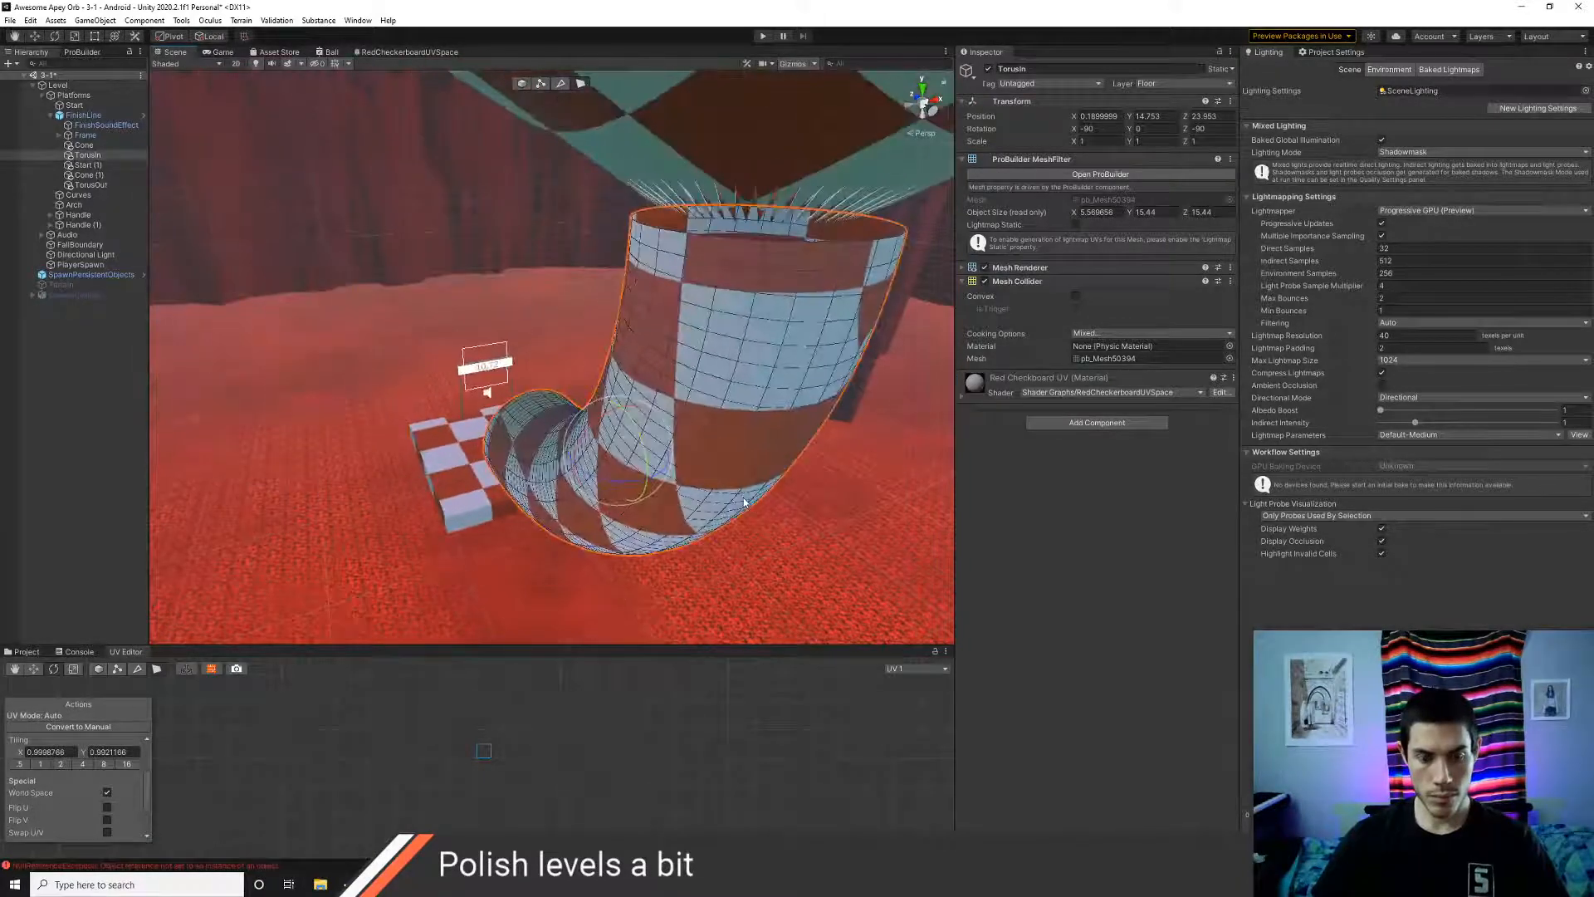
pyautogui.hotkey('ctrl', 'z')
pyautogui.hotkey('ctrl', 'z')
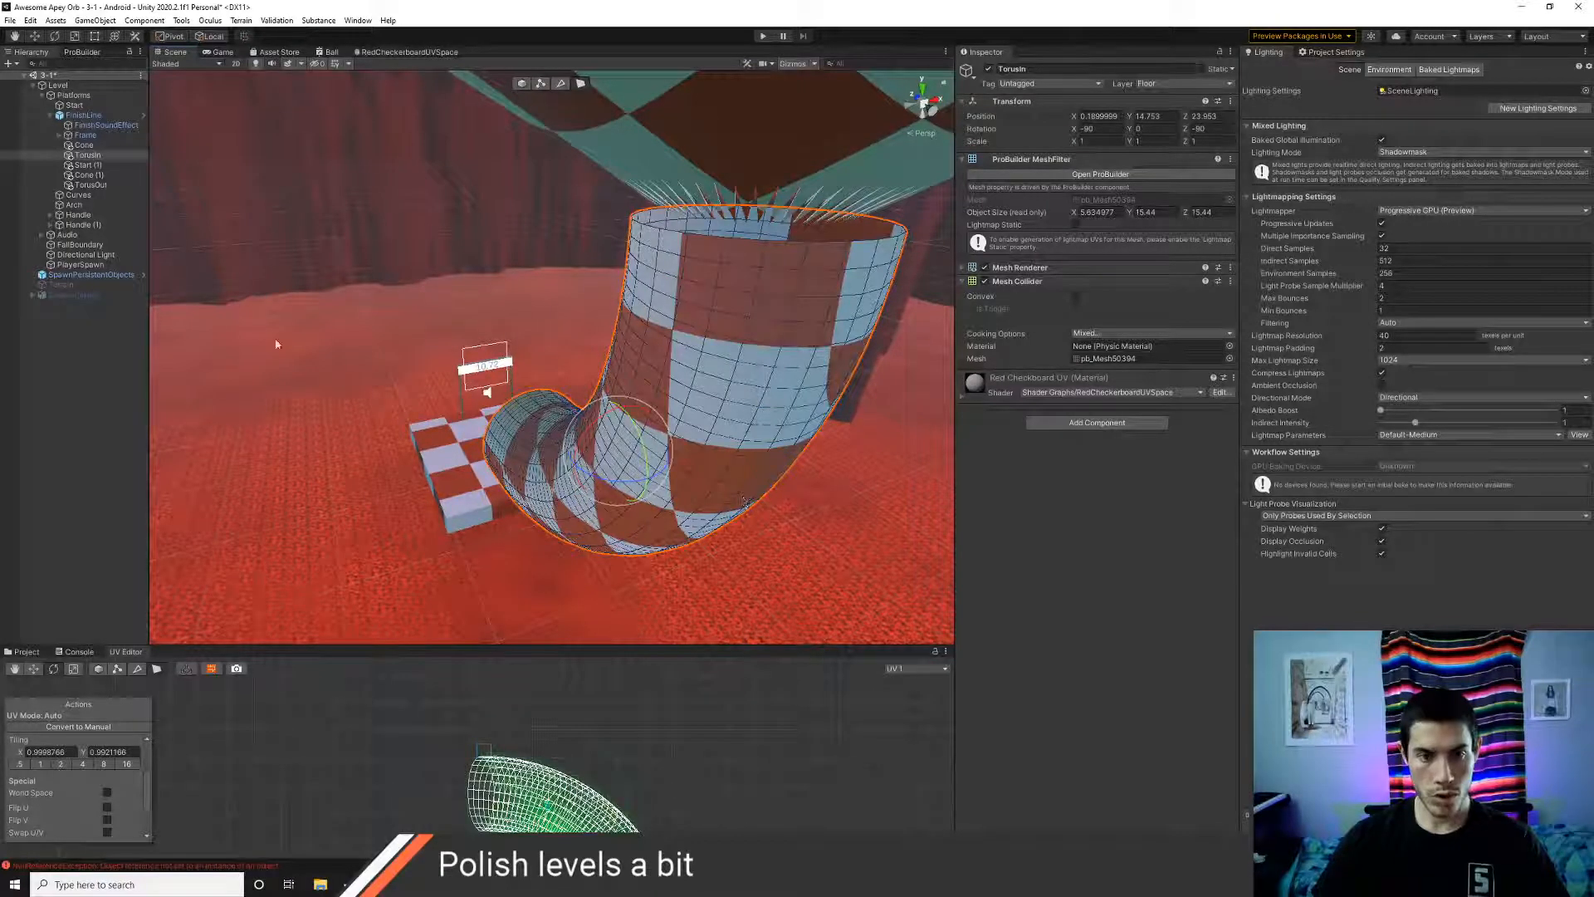
# - Try rotating the whole TorusIn object out of its place under the funnel and undo it
pyautogui.hotkey('ctrl', 'z')
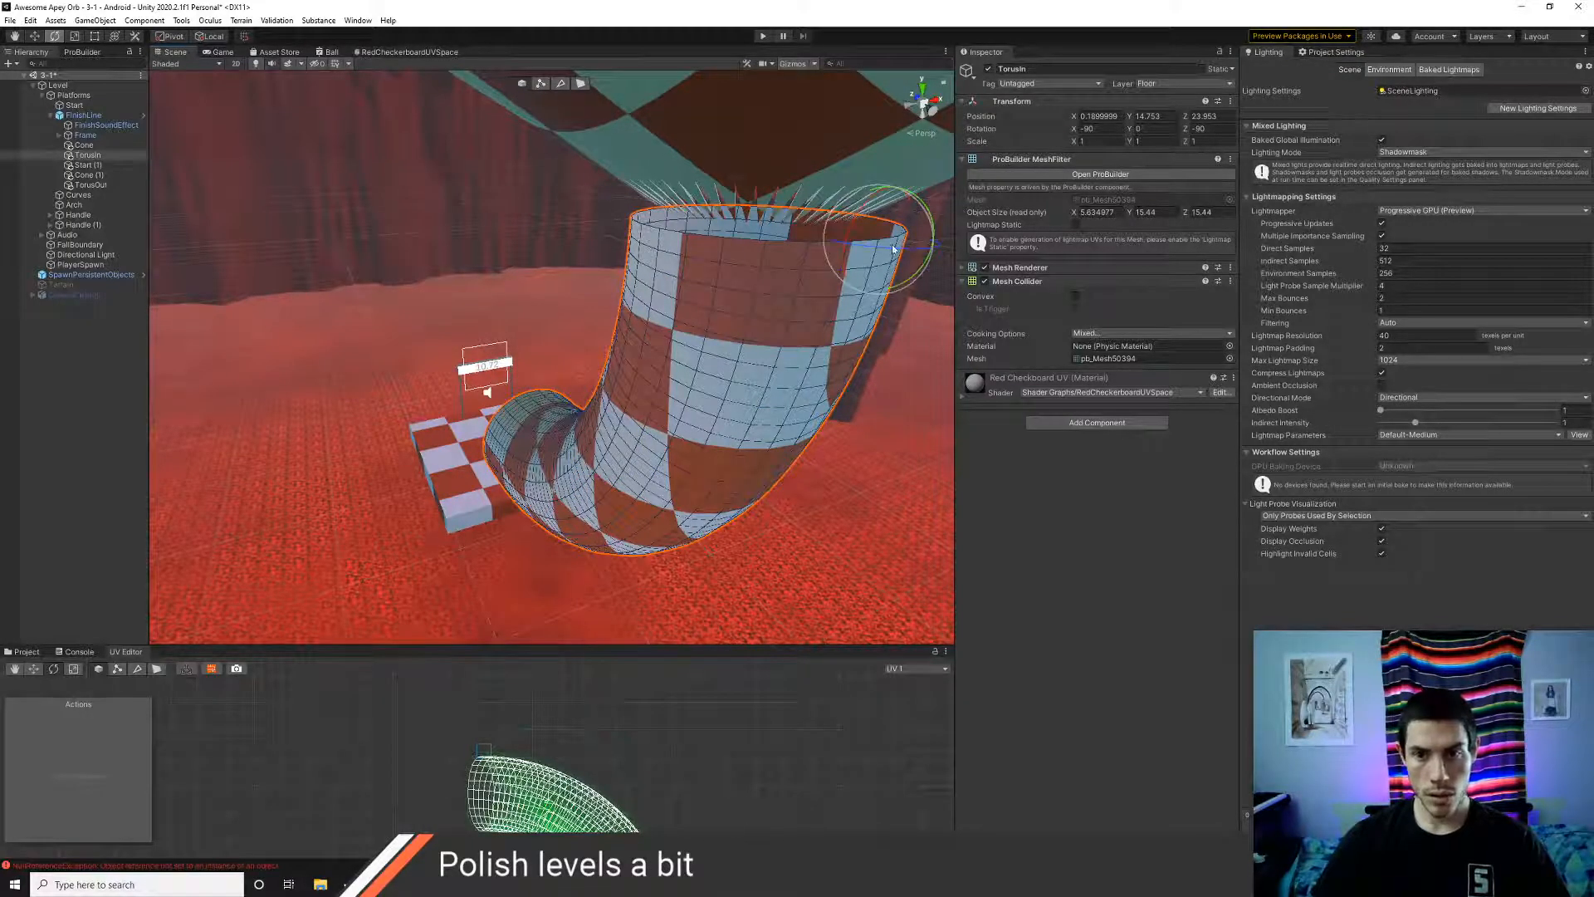
pyautogui.moveTo(893, 251); pyautogui.dragTo(690, 294)
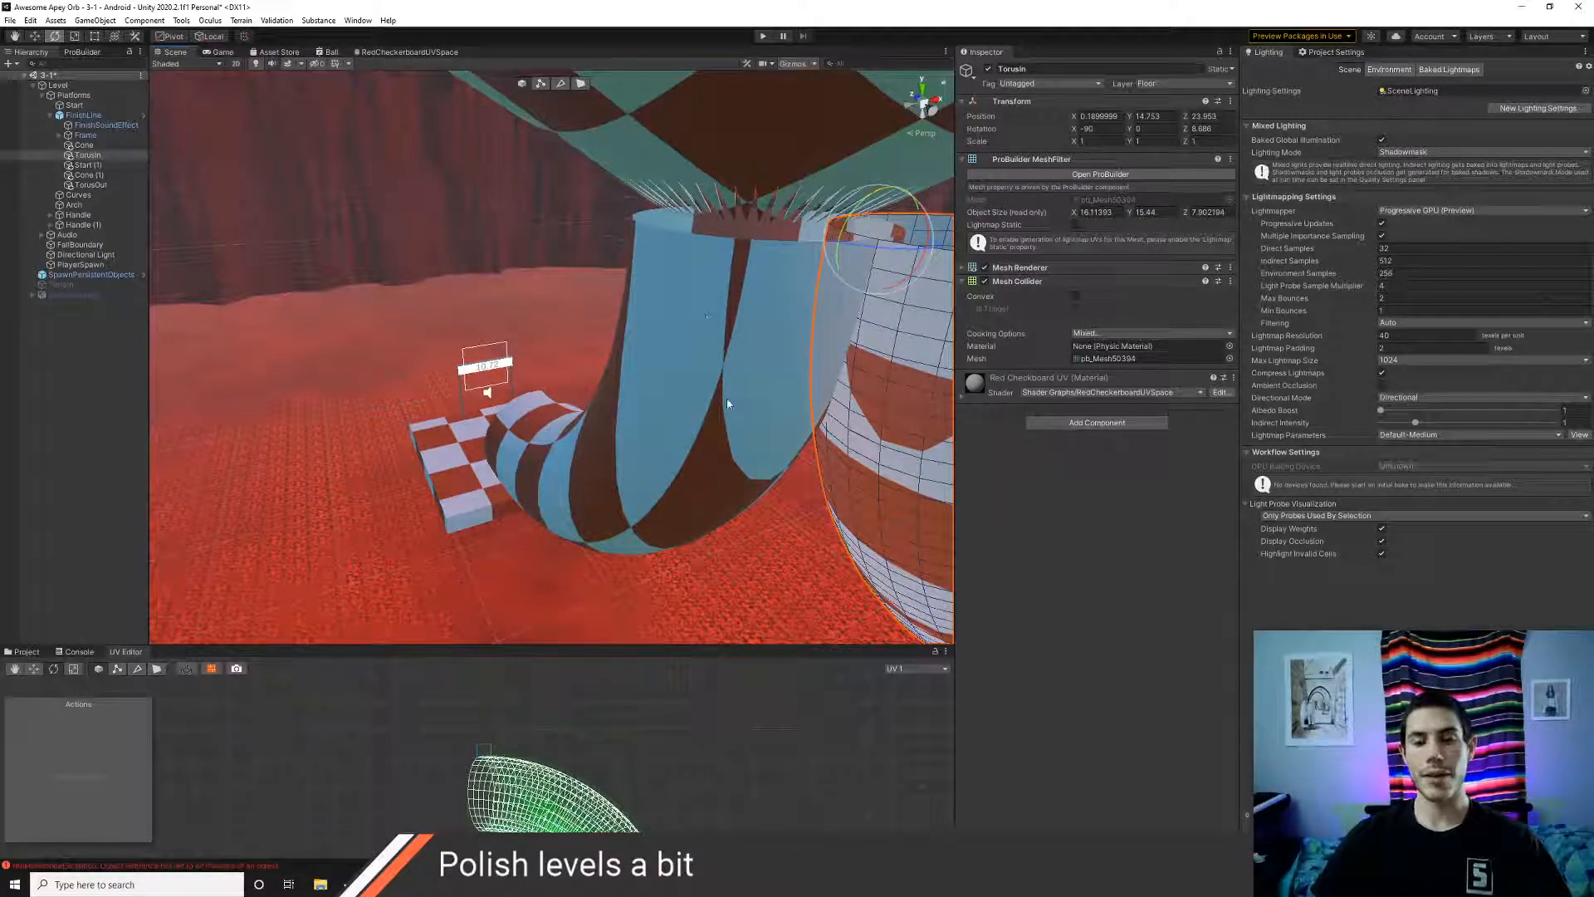
pyautogui.hotkey('ctrl', 'z')
# - Compare the TorusOut and TorusIn objects and examine the checker pattern on the tube's outside and rim
pyautogui.keyDown('alt'); pyautogui.moveTo(762, 505); pyautogui.dragTo(631, 468); pyautogui.keyUp('alt')
pyautogui.click(25, 654)
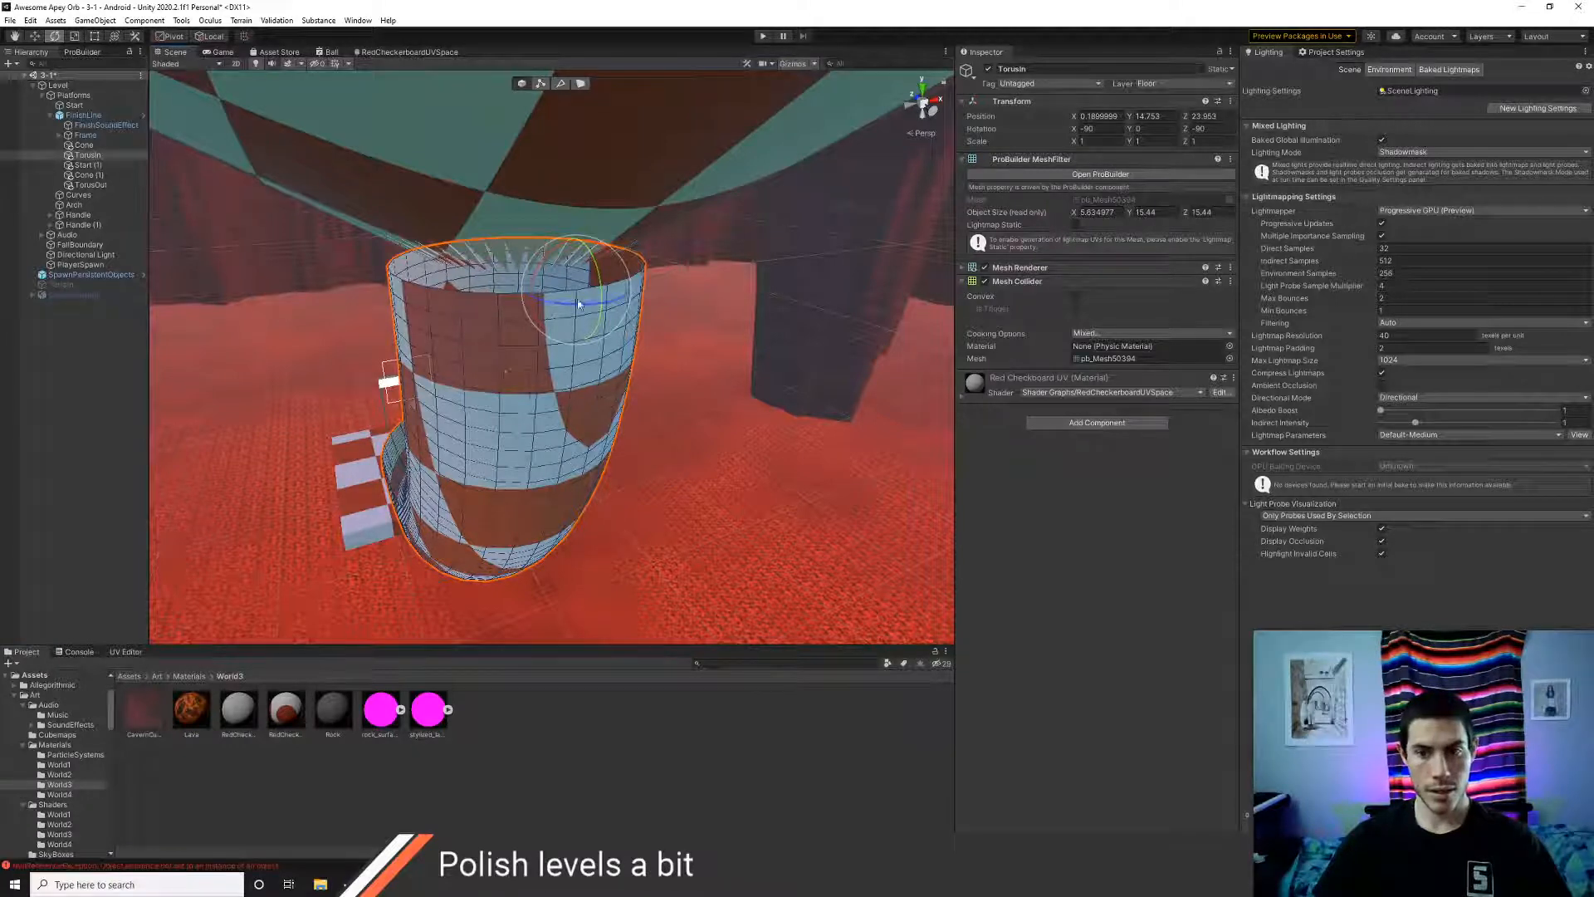
pyautogui.click(93, 185)
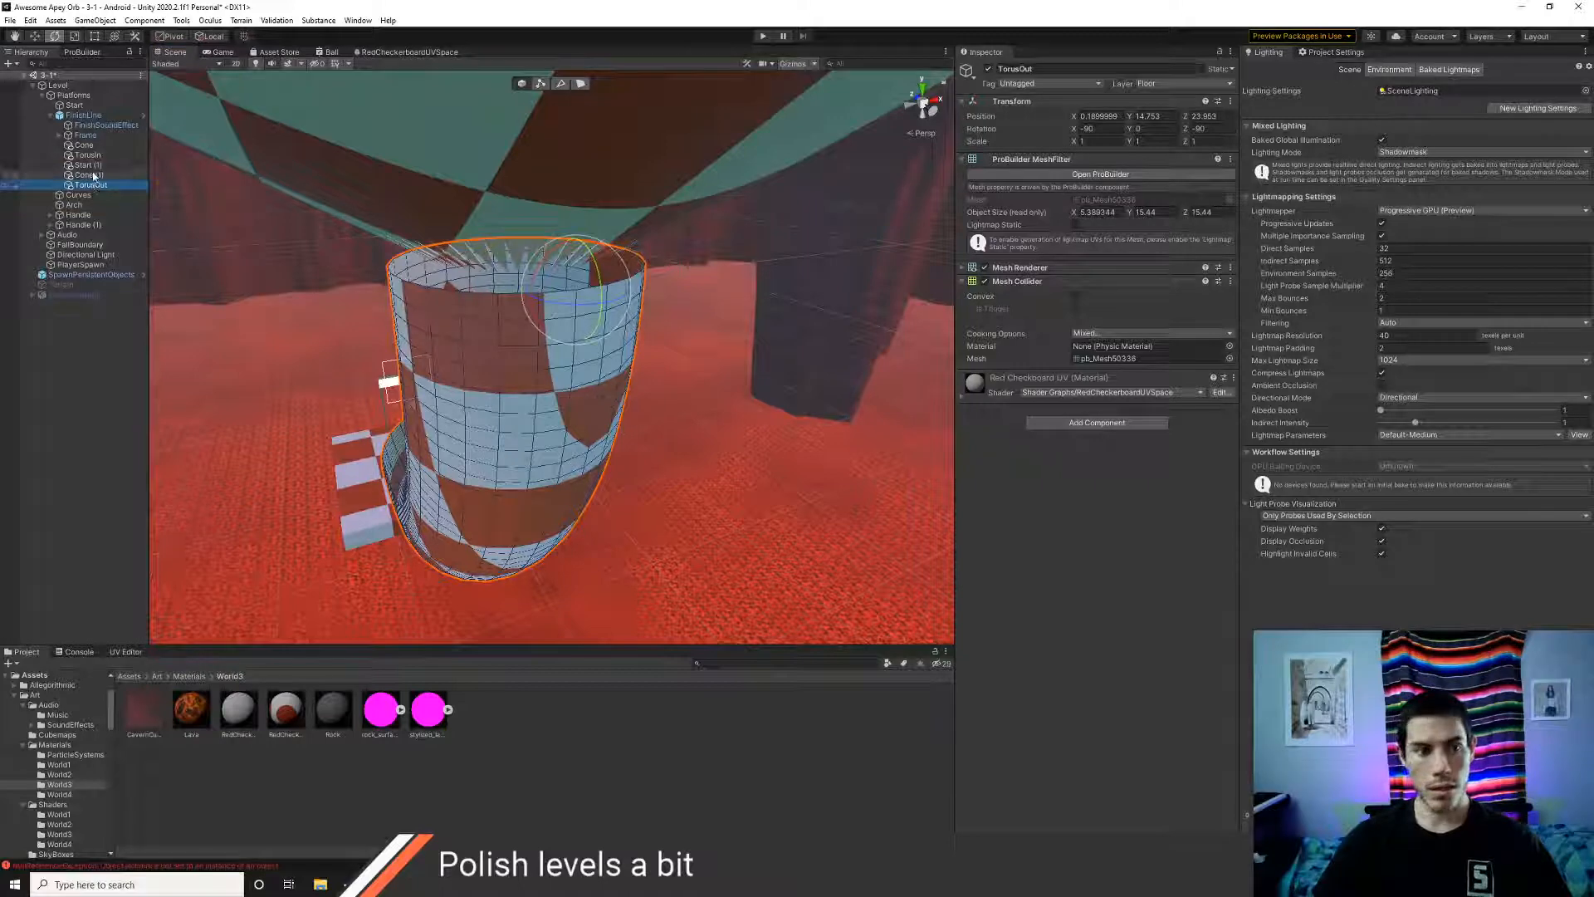
pyautogui.click(91, 157)
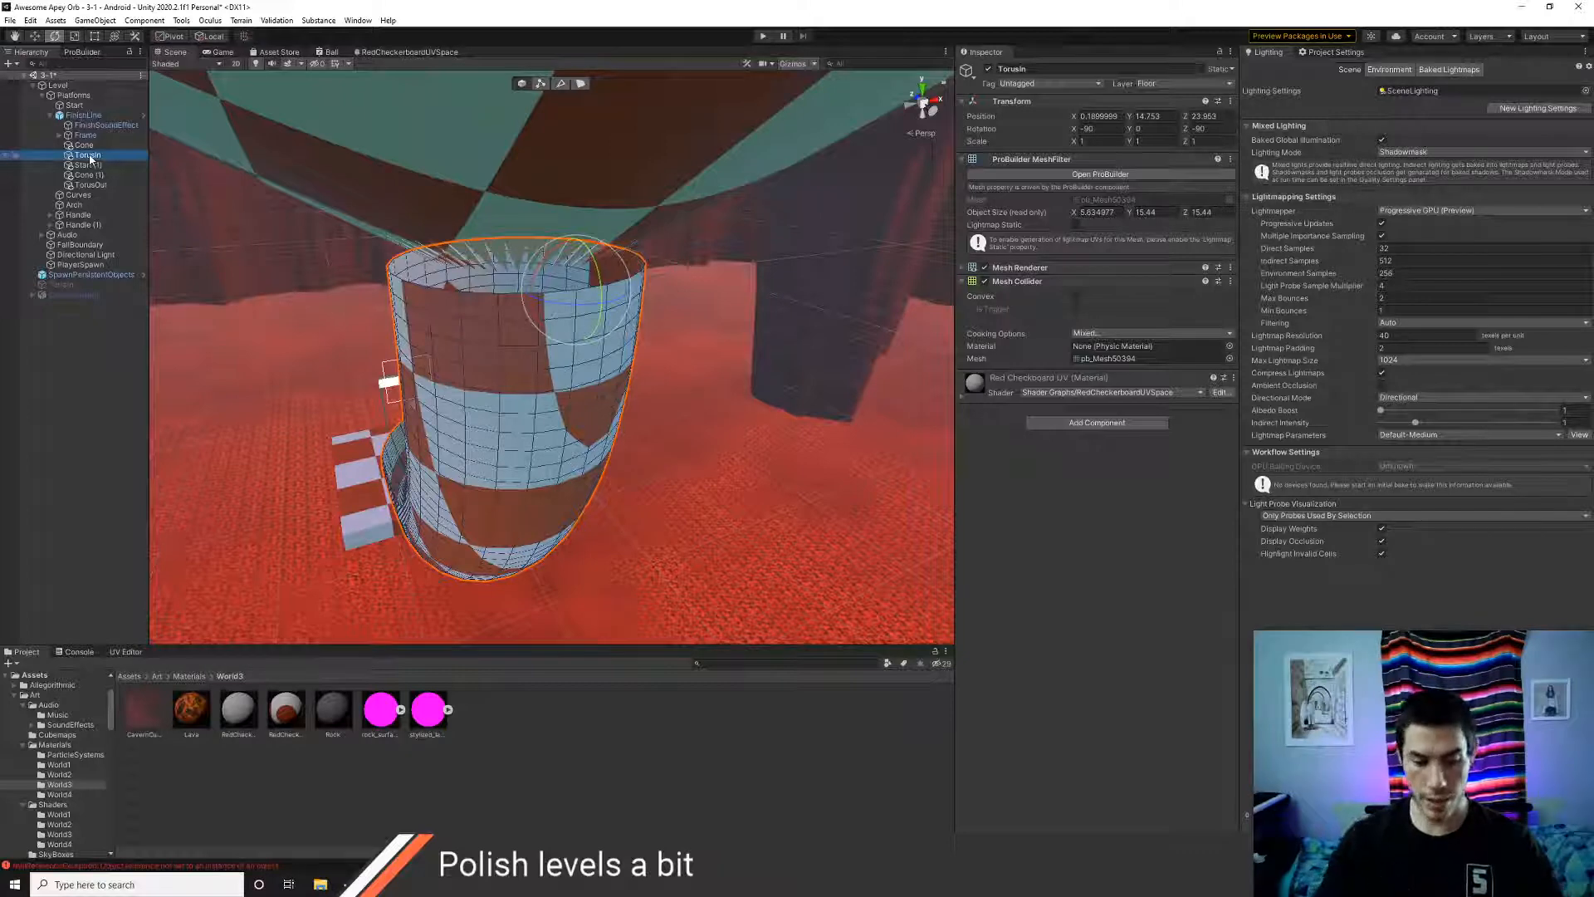
pyautogui.scroll(3, 447, 418)
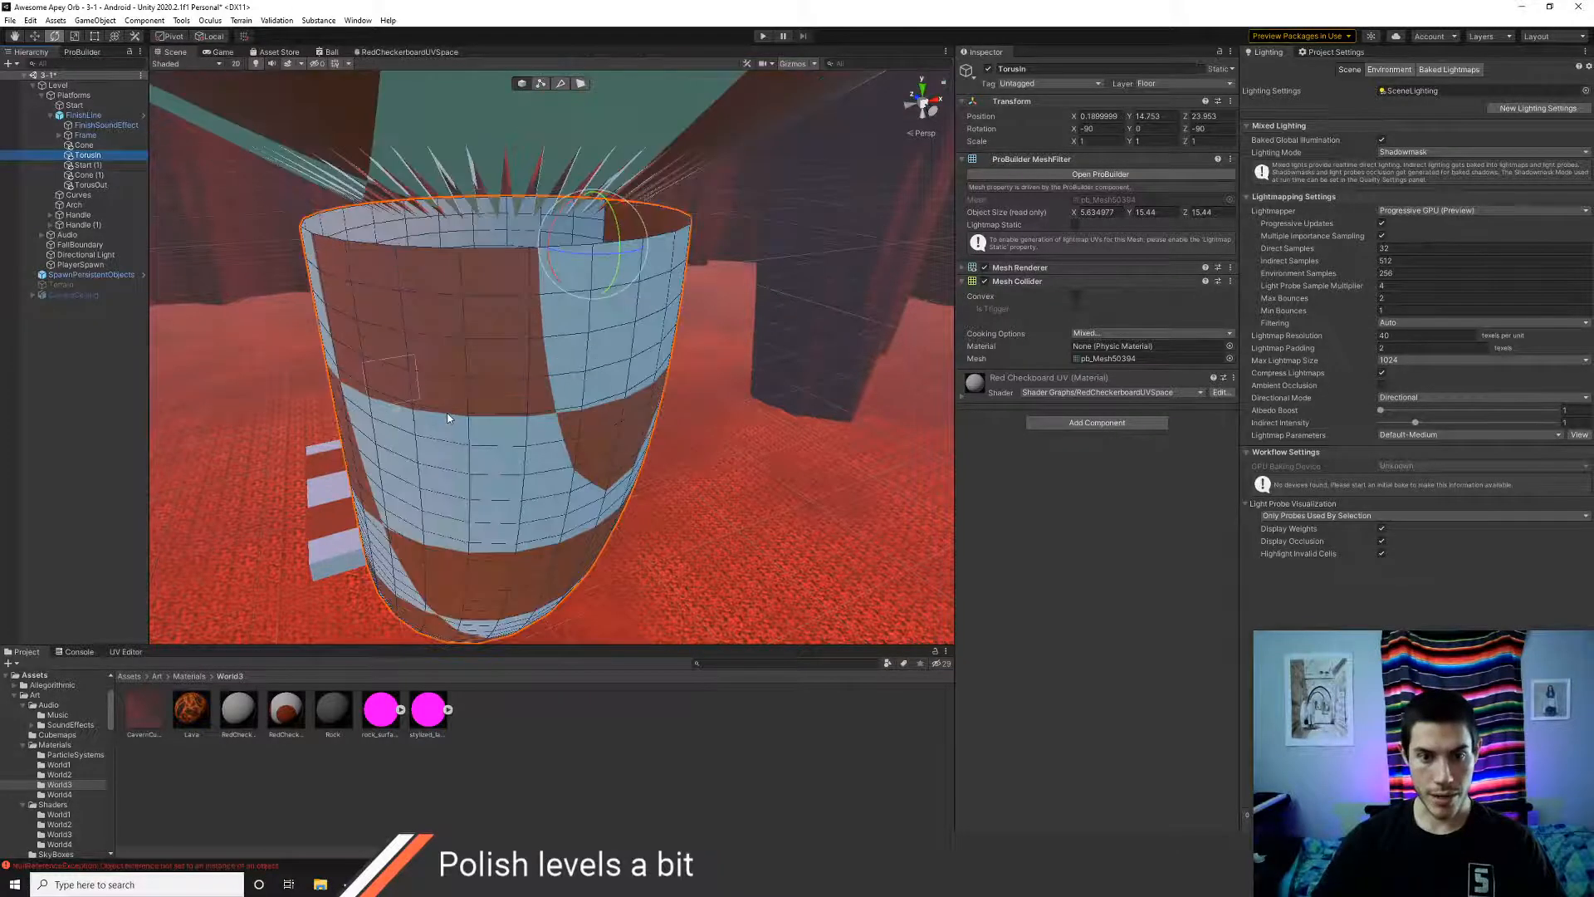
pyautogui.keyDown('alt'); pyautogui.moveTo(447, 419); pyautogui.dragTo(469, 424); pyautogui.keyUp('alt')
pyautogui.scroll(3, 469, 430)
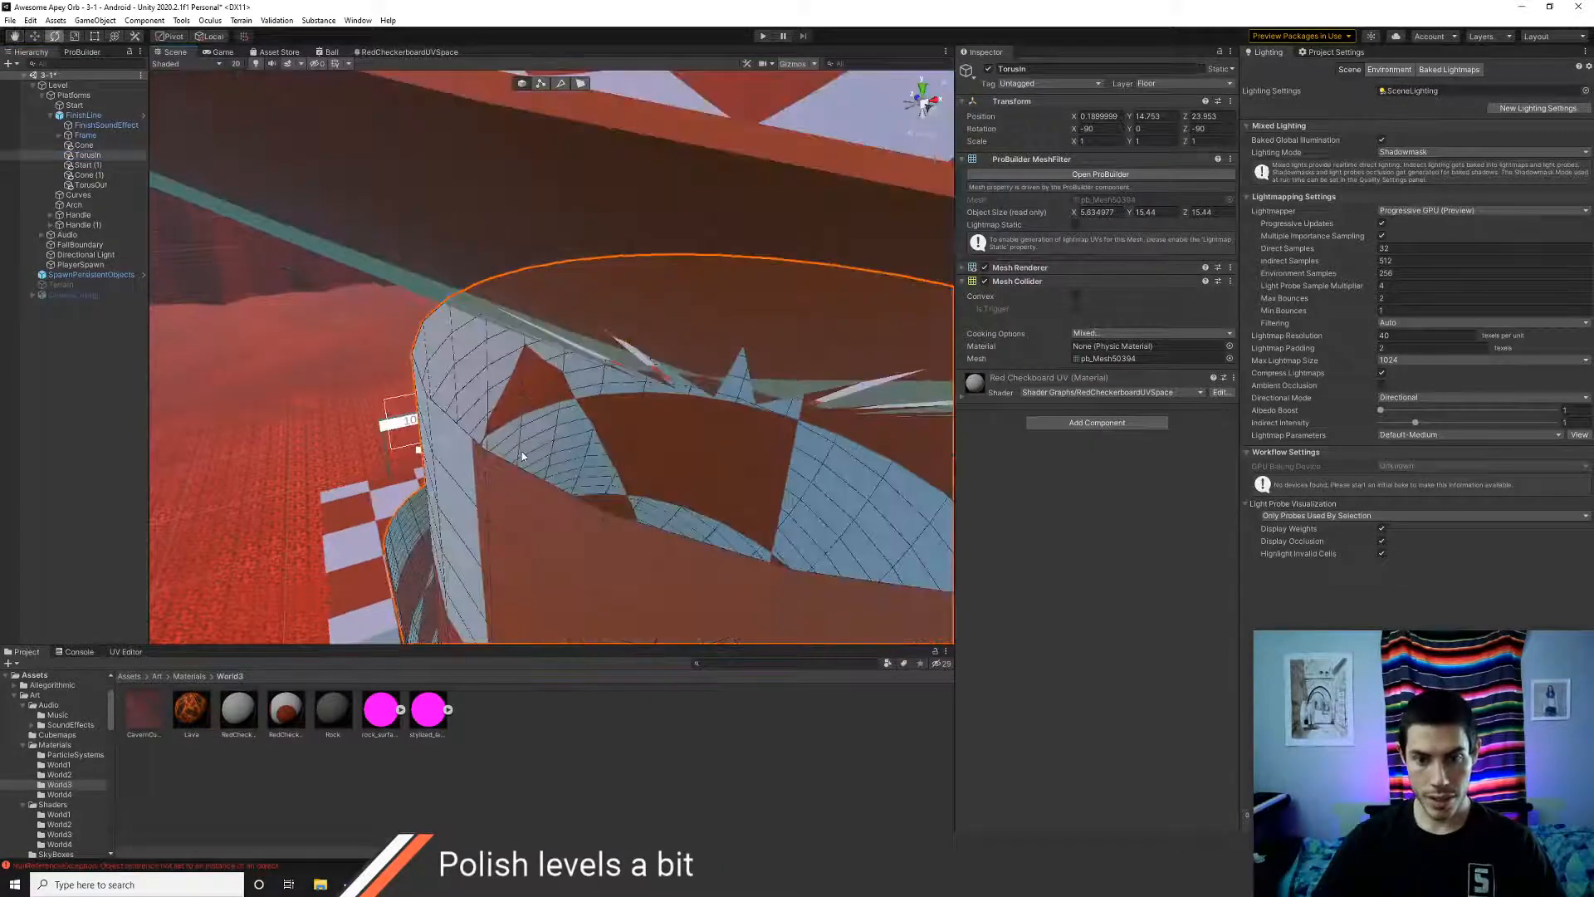
pyautogui.scroll(2, 522, 453)
pyautogui.moveTo(594, 440); pyautogui.dragTo(627, 506, button='right')
# - Select all faces of the TorusOut tube, convert their UVs to auto mode and enable World Space
pyautogui.click(629, 469)
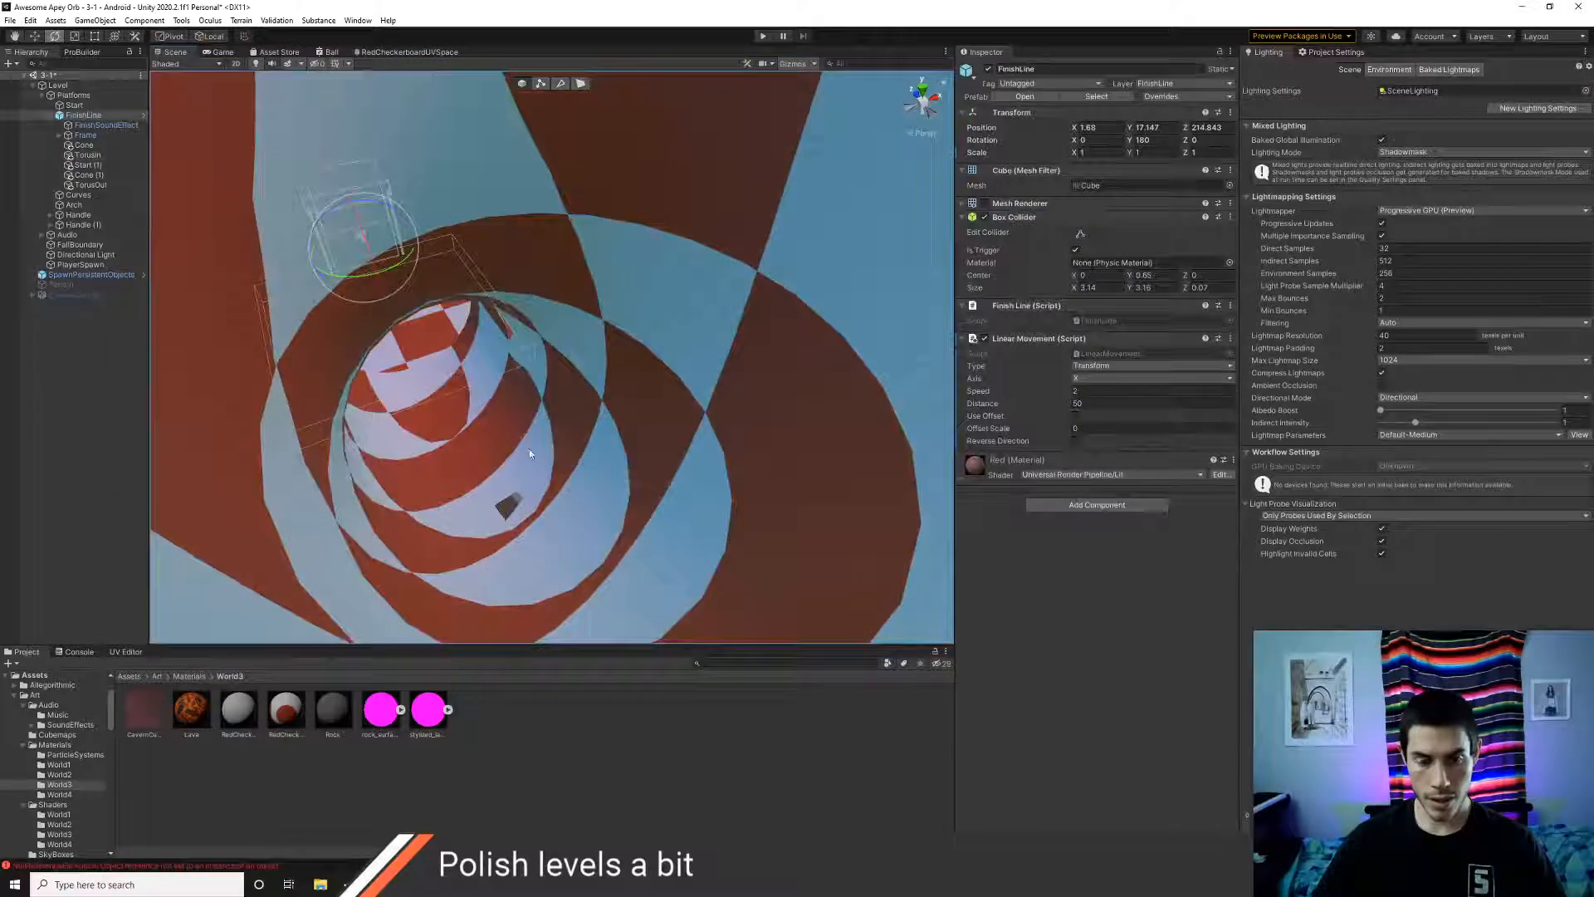
pyautogui.click(583, 86)
pyautogui.click(631, 484)
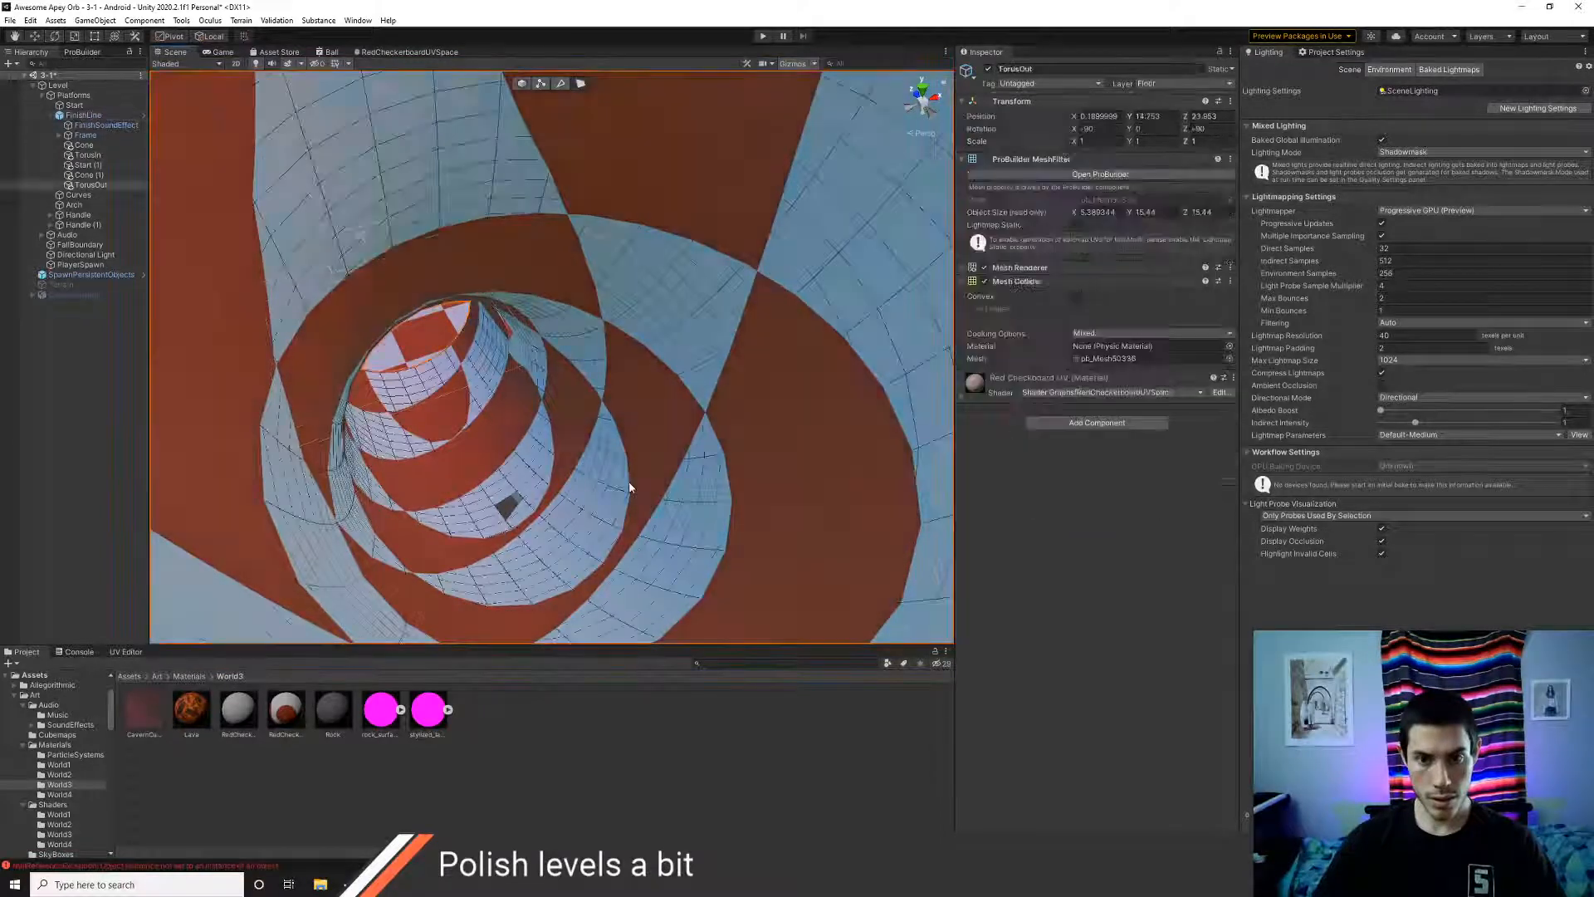
pyautogui.click(714, 440)
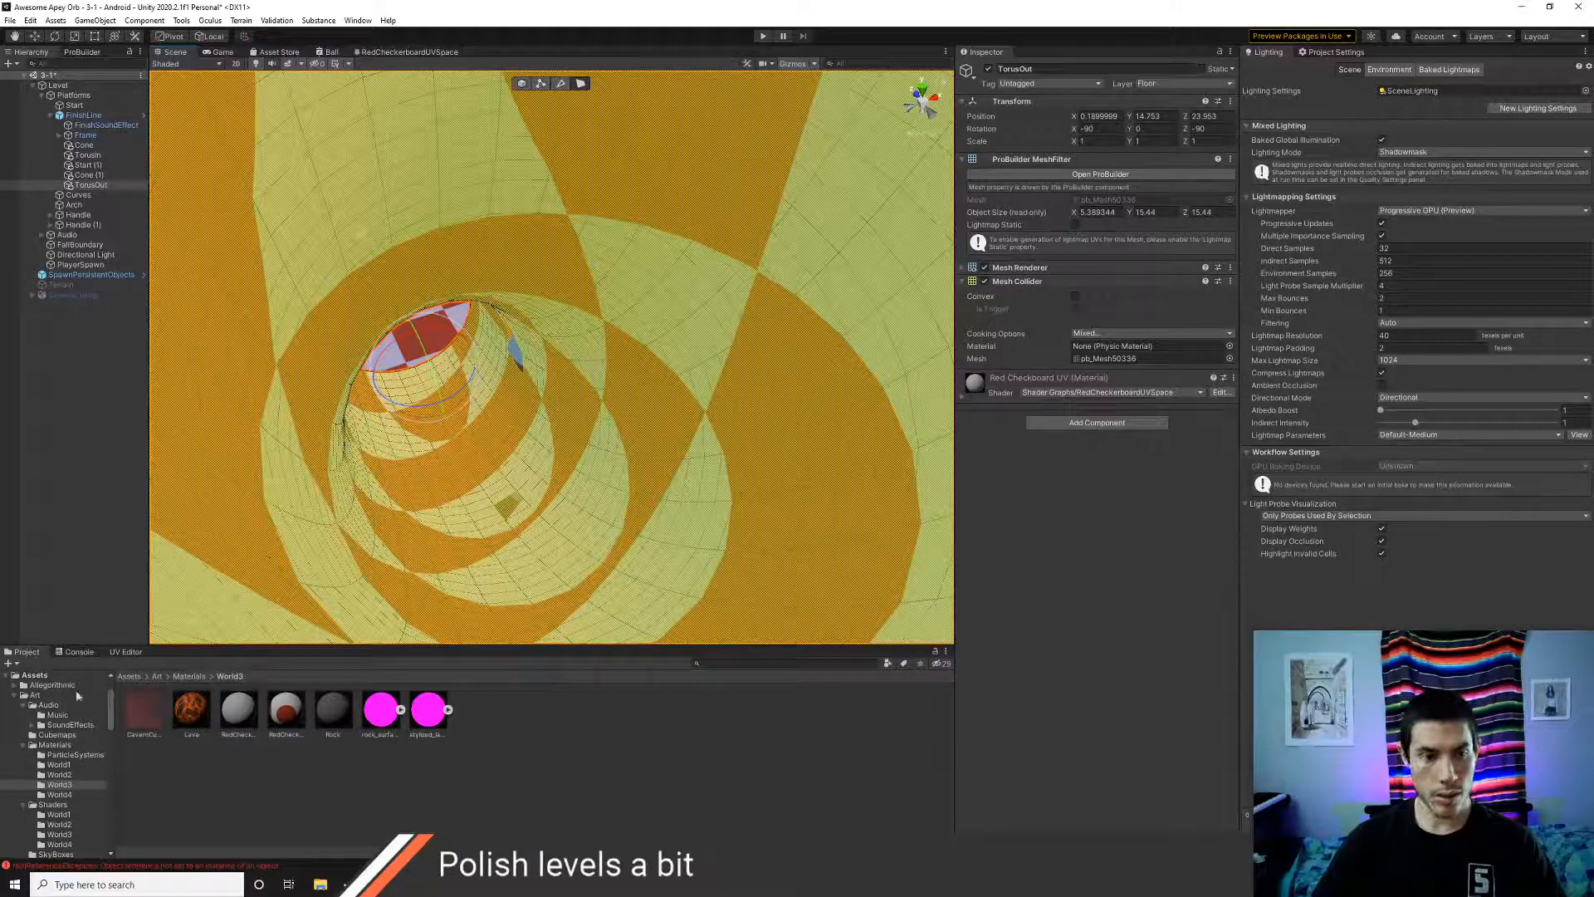
pyautogui.click(124, 652)
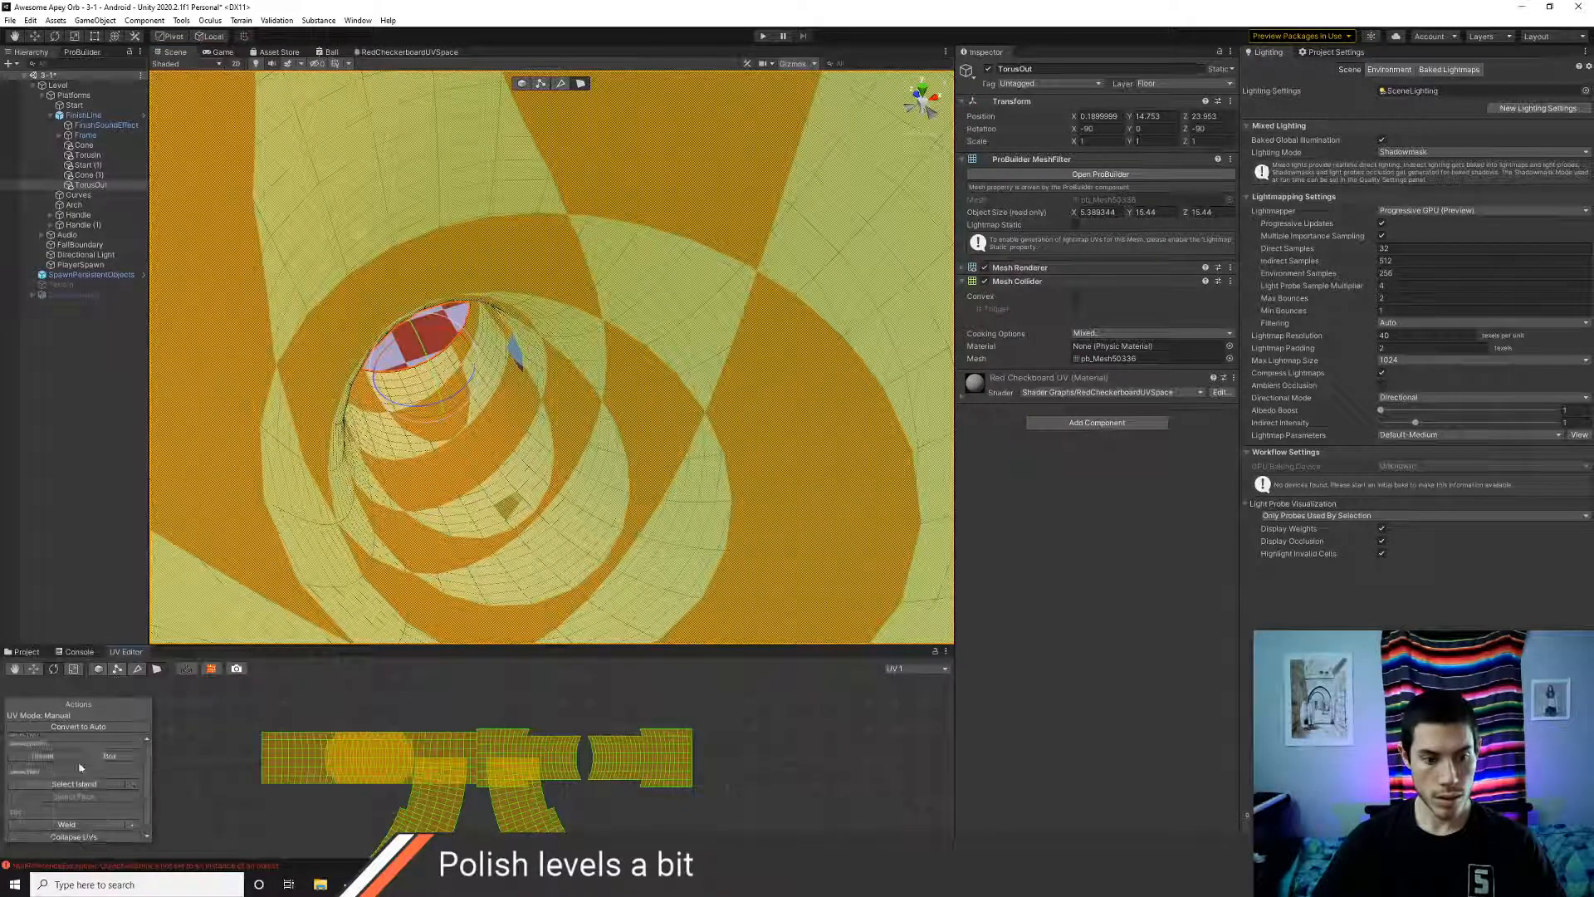
pyautogui.click(79, 727)
pyautogui.click(108, 794)
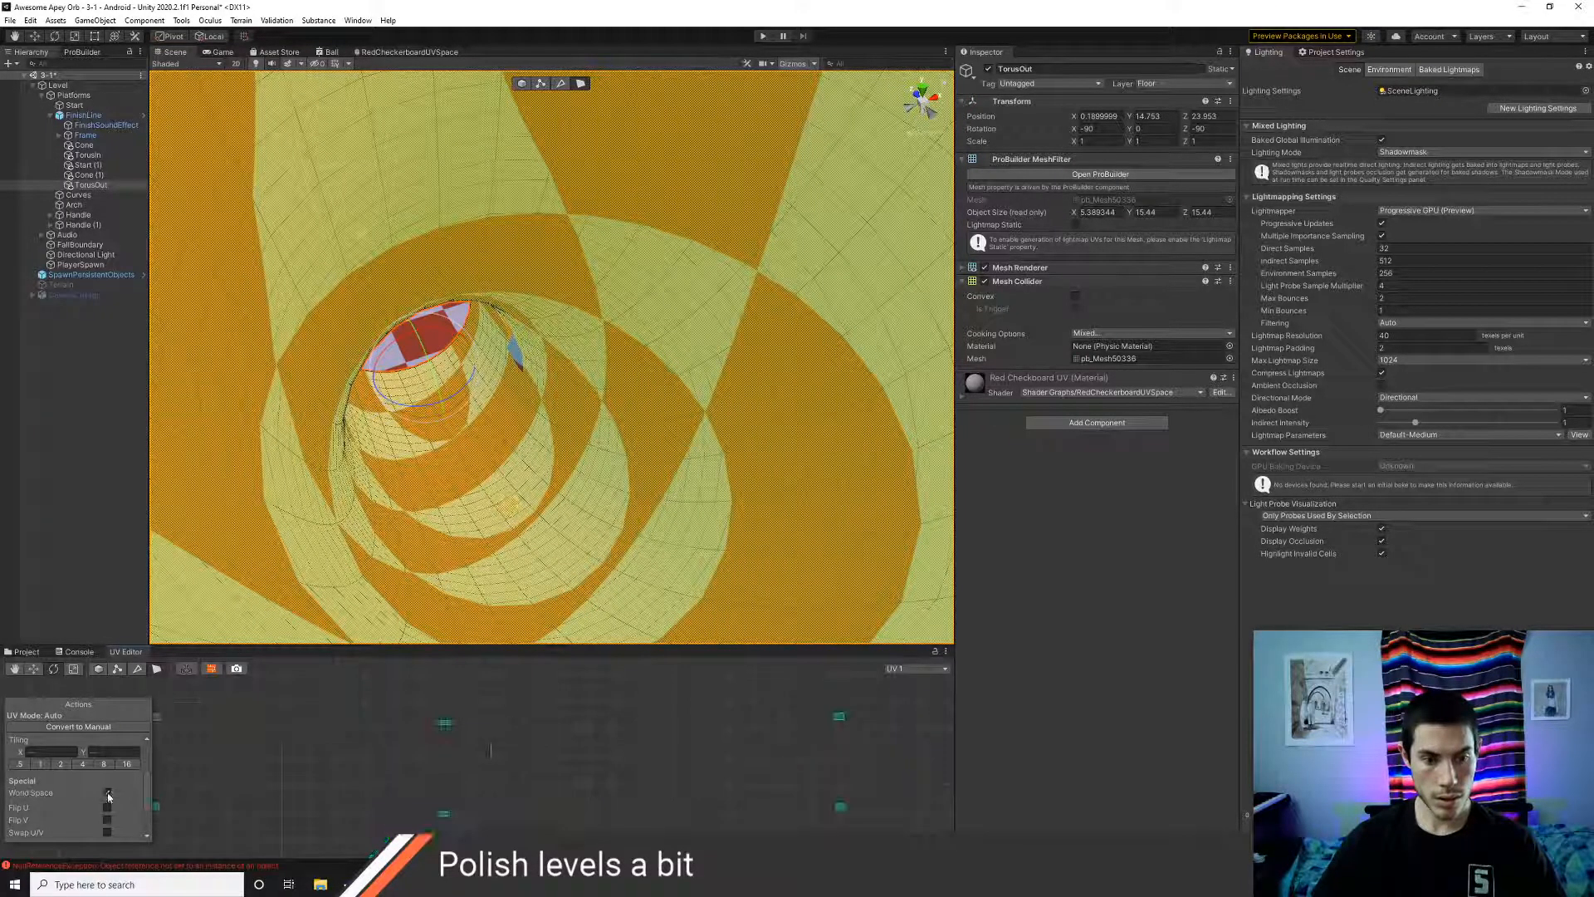
# - Group the selected TorusOut faces into one texture group
pyautogui.scroll(-3, 93, 805)
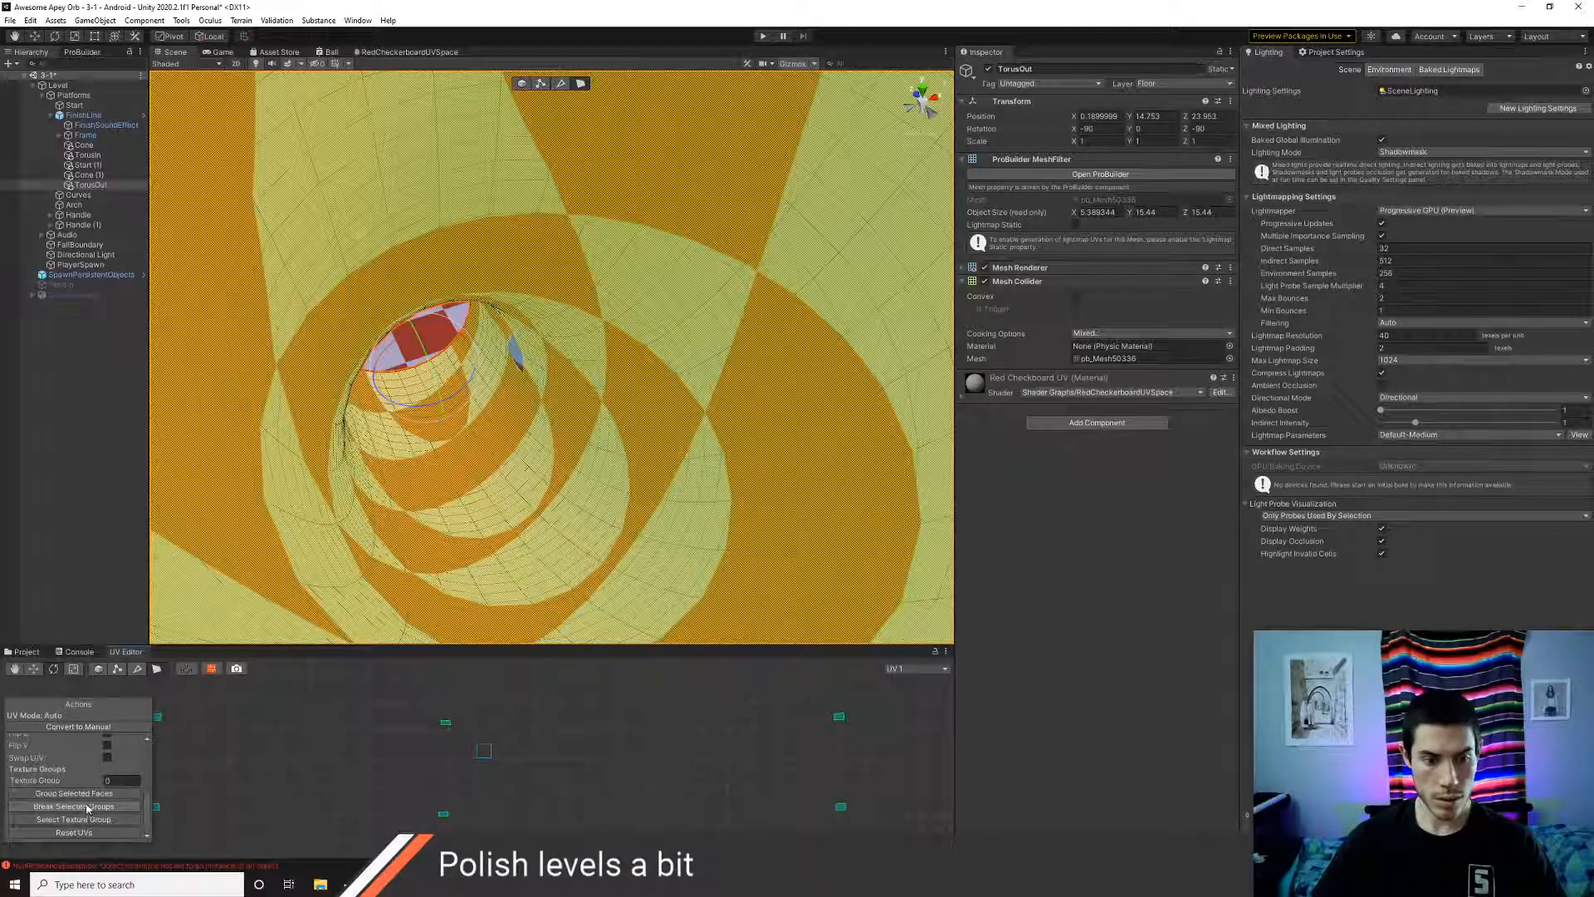
pyautogui.click(87, 799)
pyautogui.scroll(5, 92, 774)
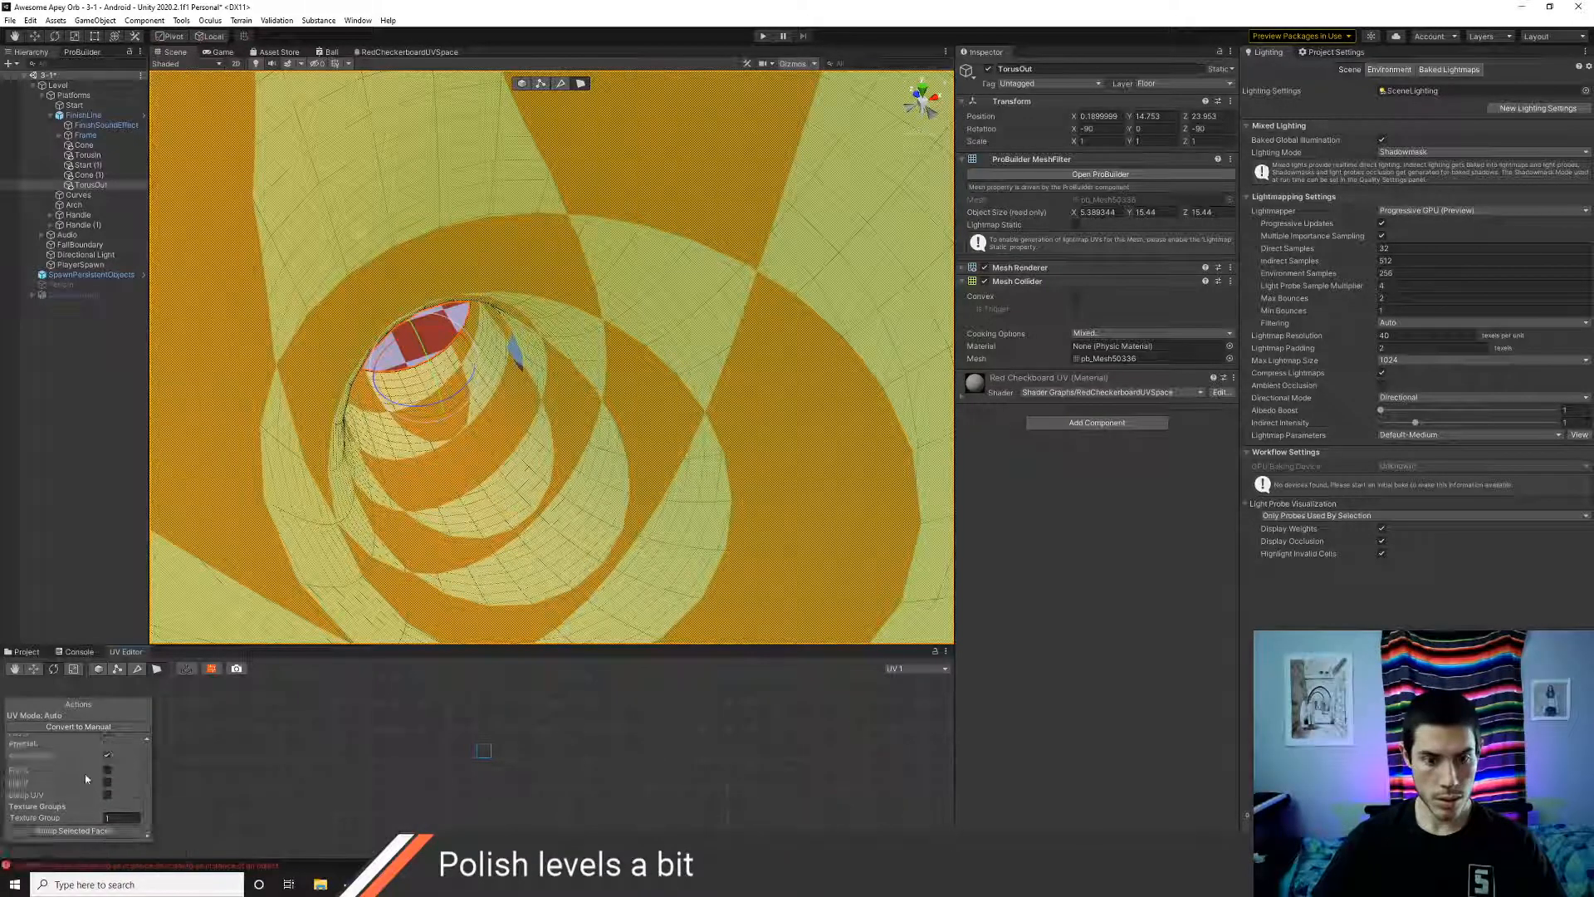
# - Examine the checker pattern on the finish tube from outside and play-test level 3-1
pyautogui.click(26, 652)
pyautogui.press('f')
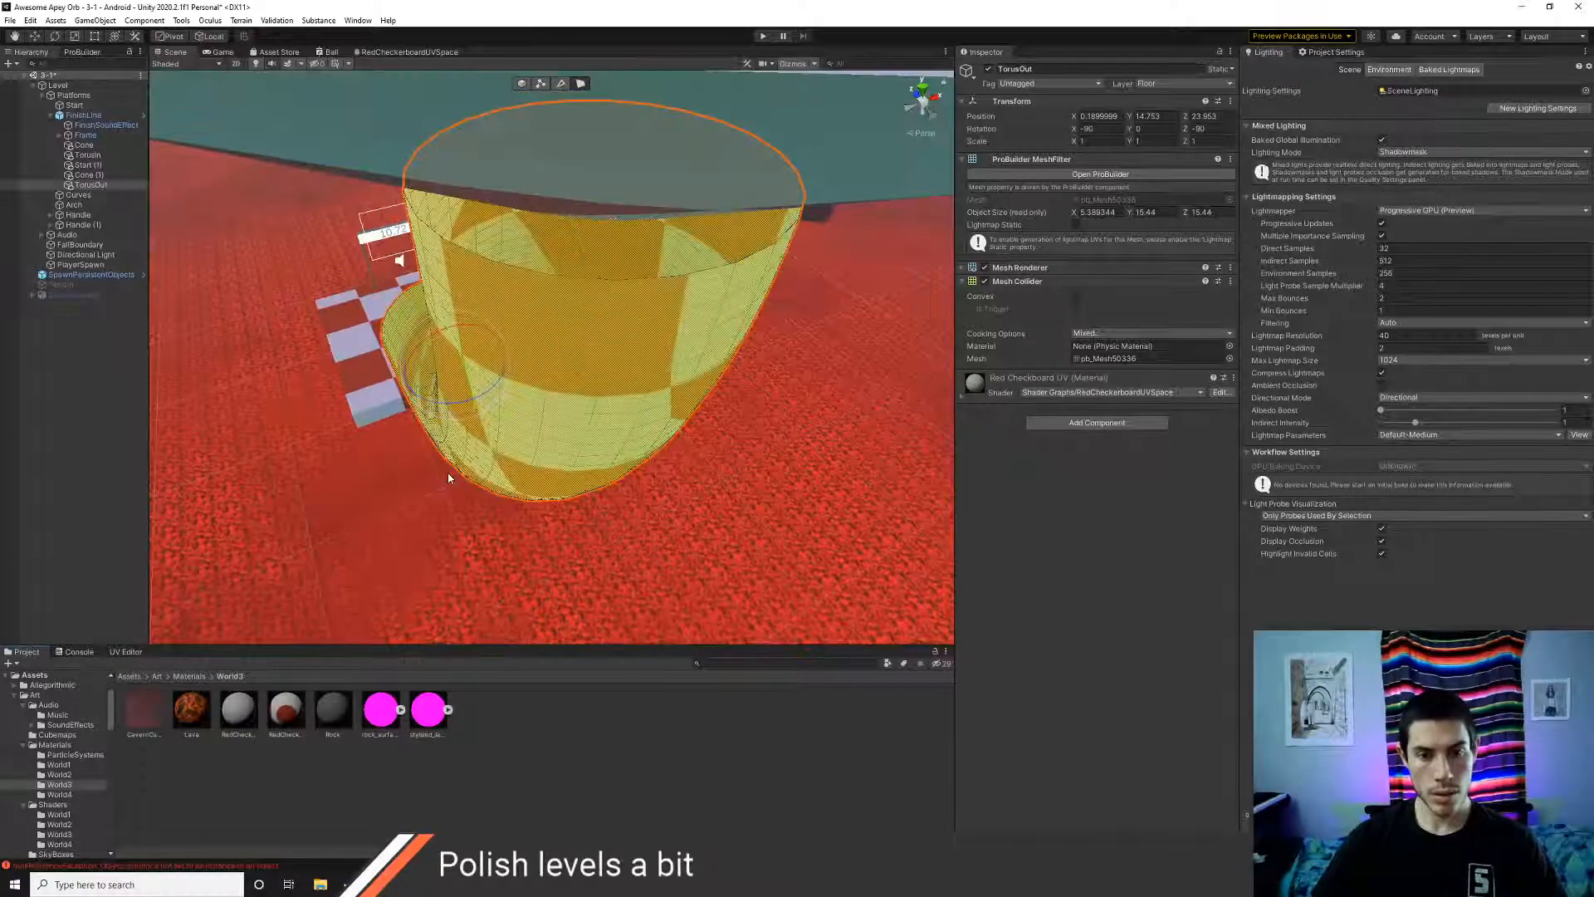
pyautogui.click(254, 468)
pyautogui.scroll(4, 419, 422)
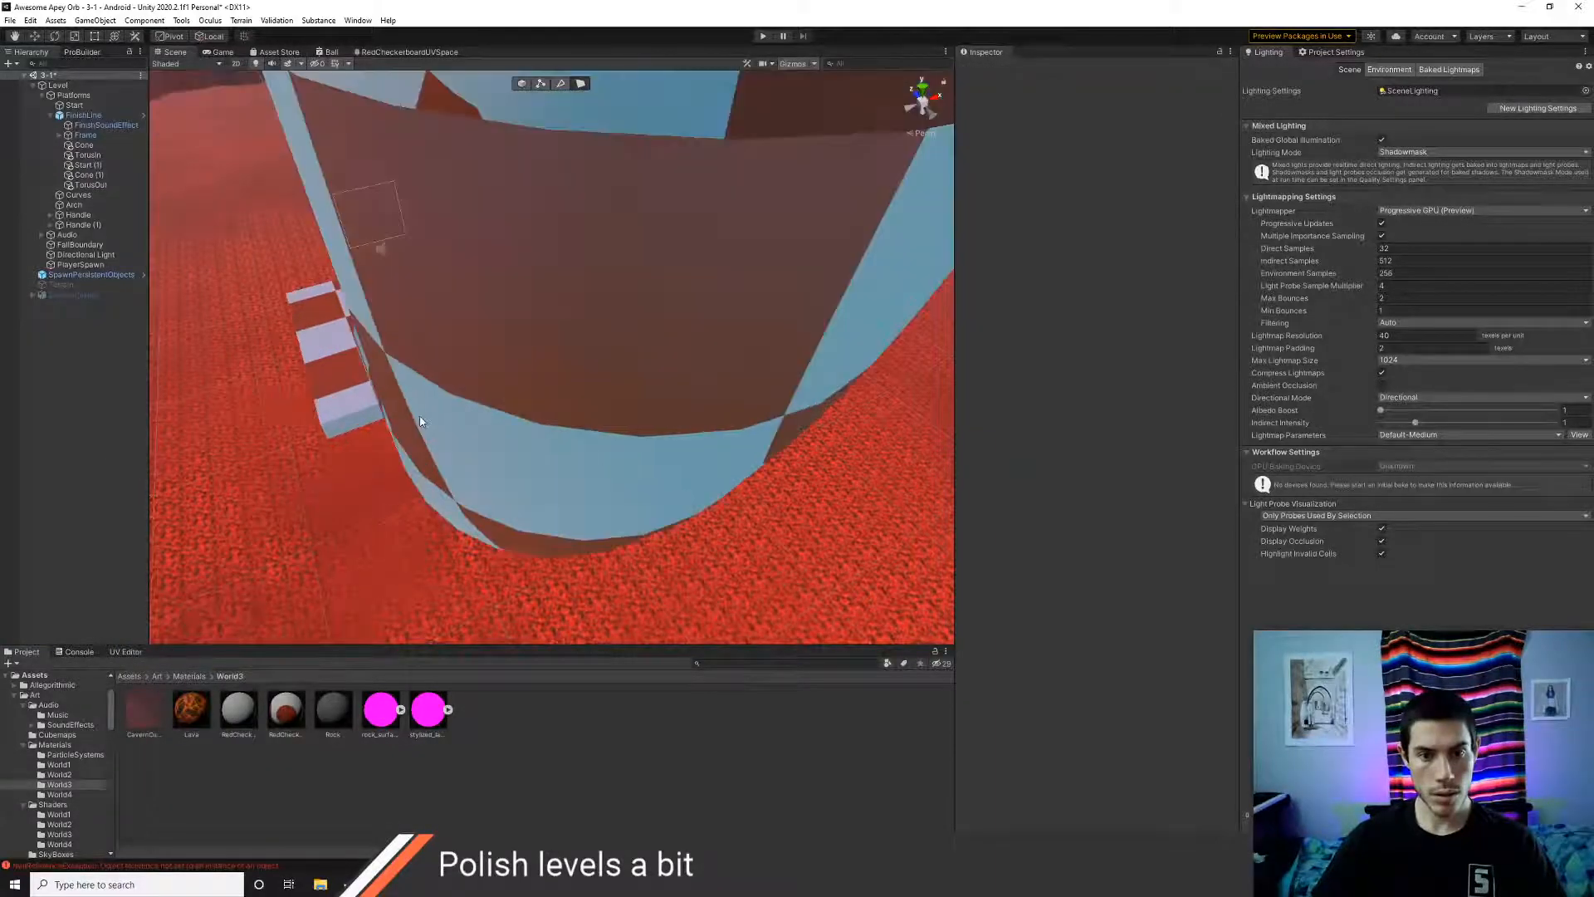
pyautogui.scroll(-4, 421, 417)
pyautogui.moveTo(435, 420); pyautogui.dragTo(434, 399, button='middle')
pyautogui.scroll(-5, 433, 398)
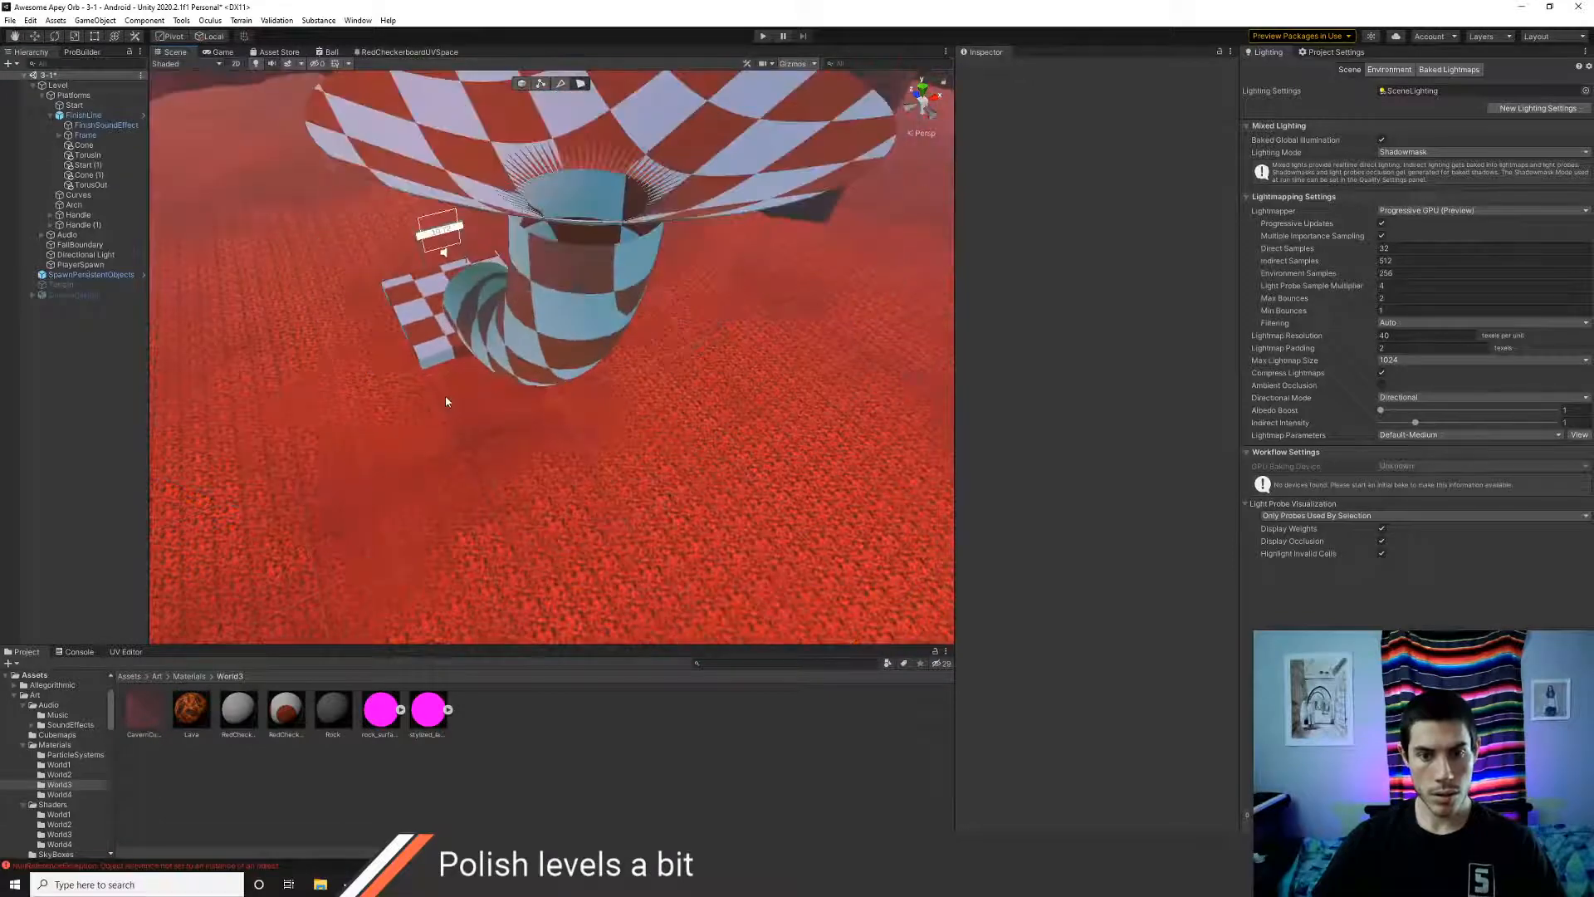
pyautogui.click(760, 36)
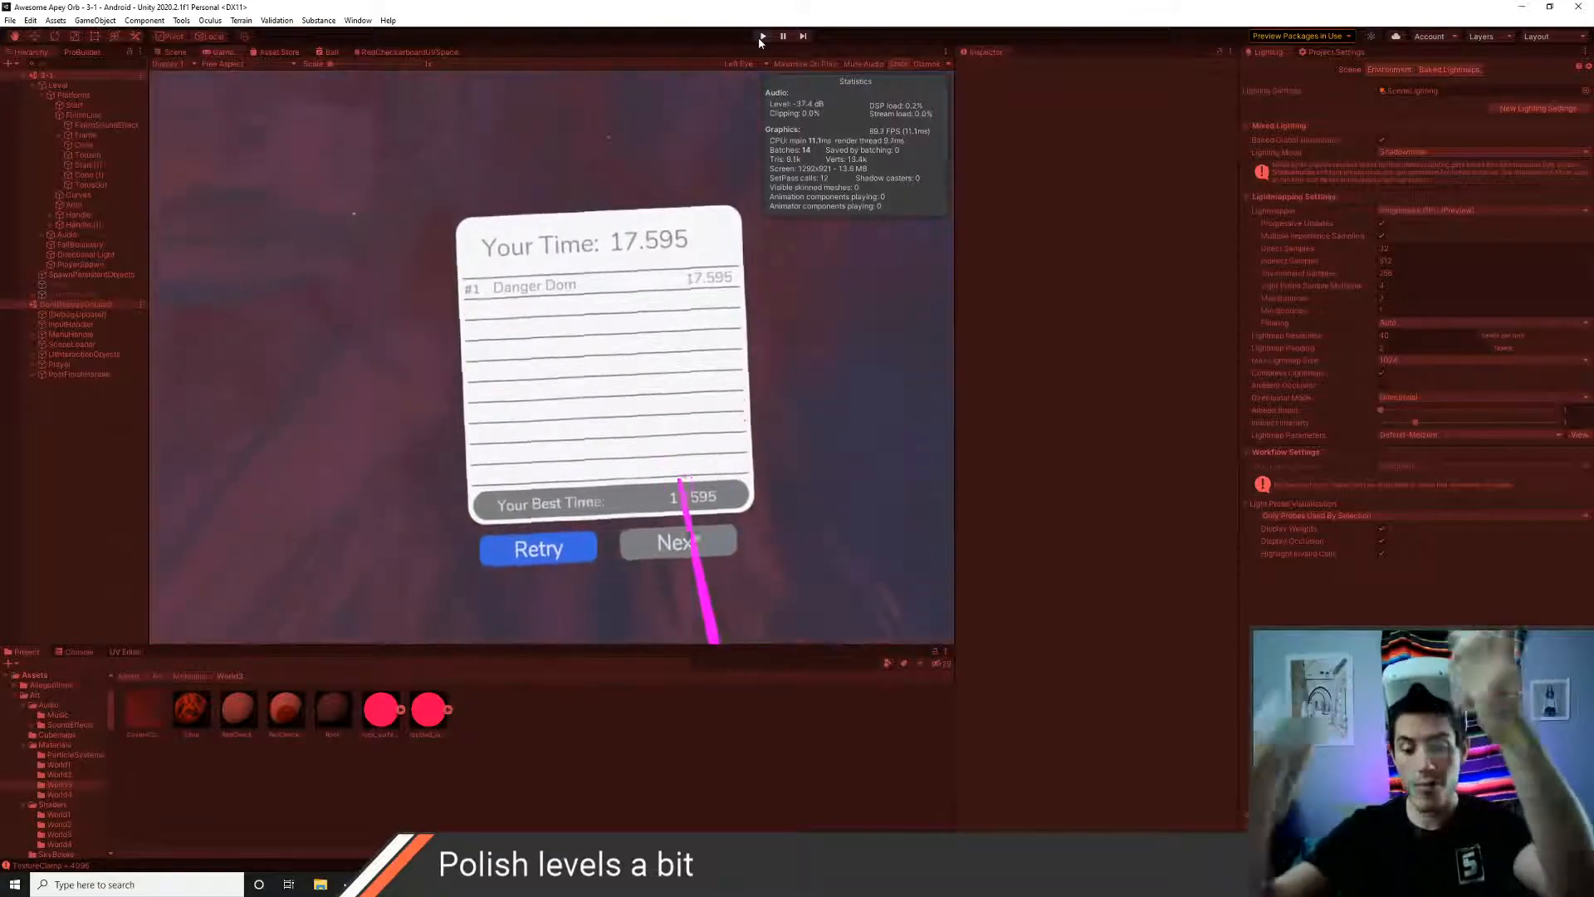
pyautogui.click(759, 38)
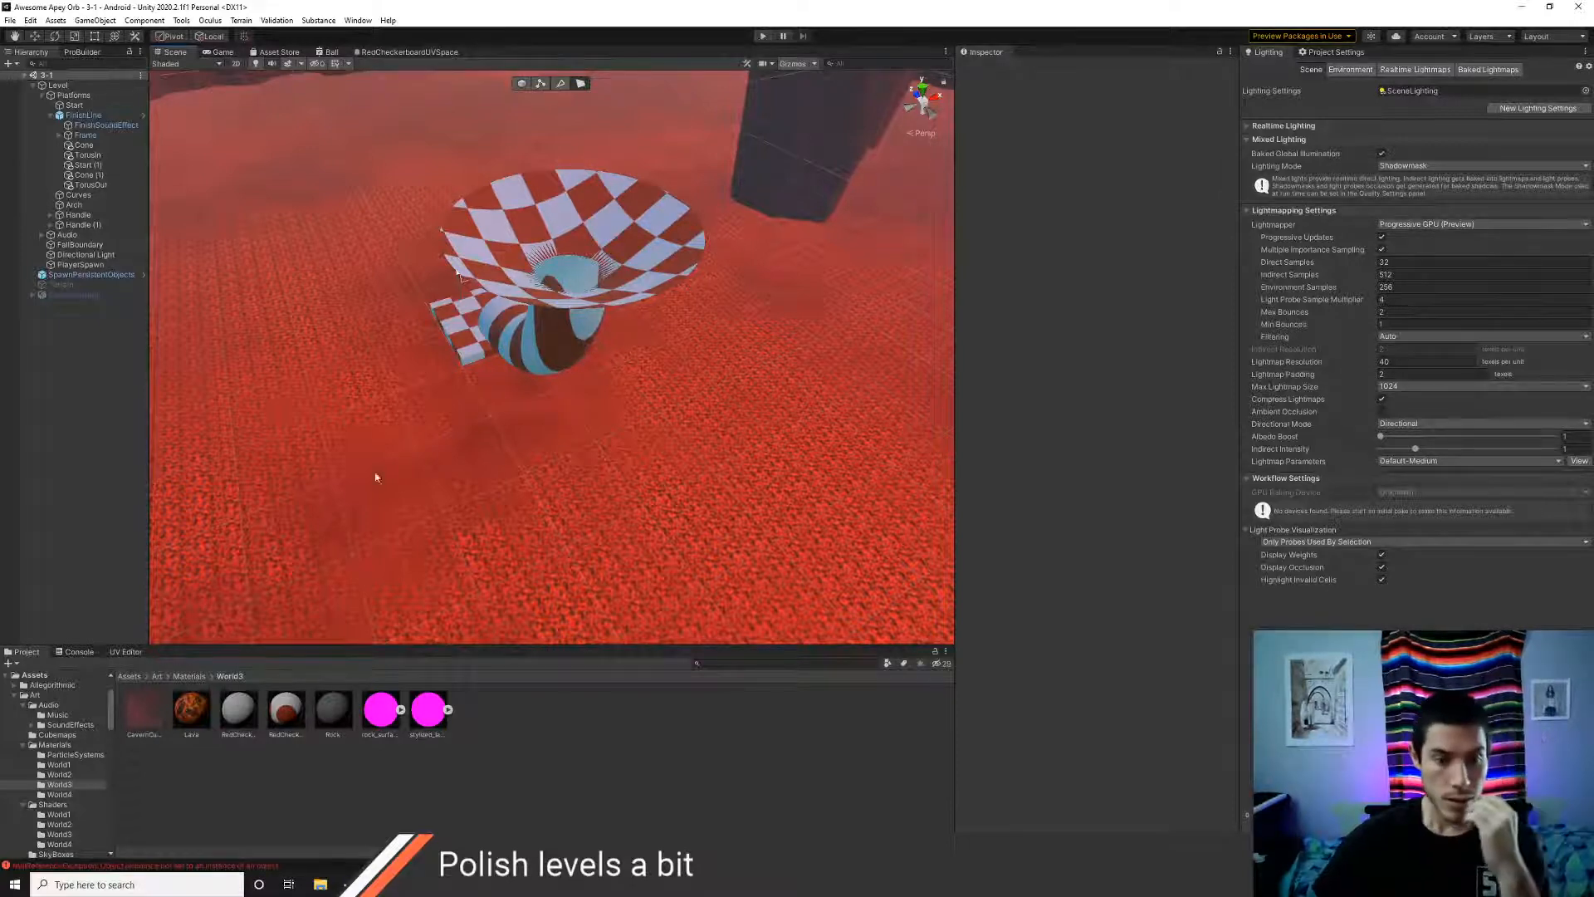
# - Clear the logged messages from the Console
pyautogui.click(128, 676)
pyautogui.click(75, 651)
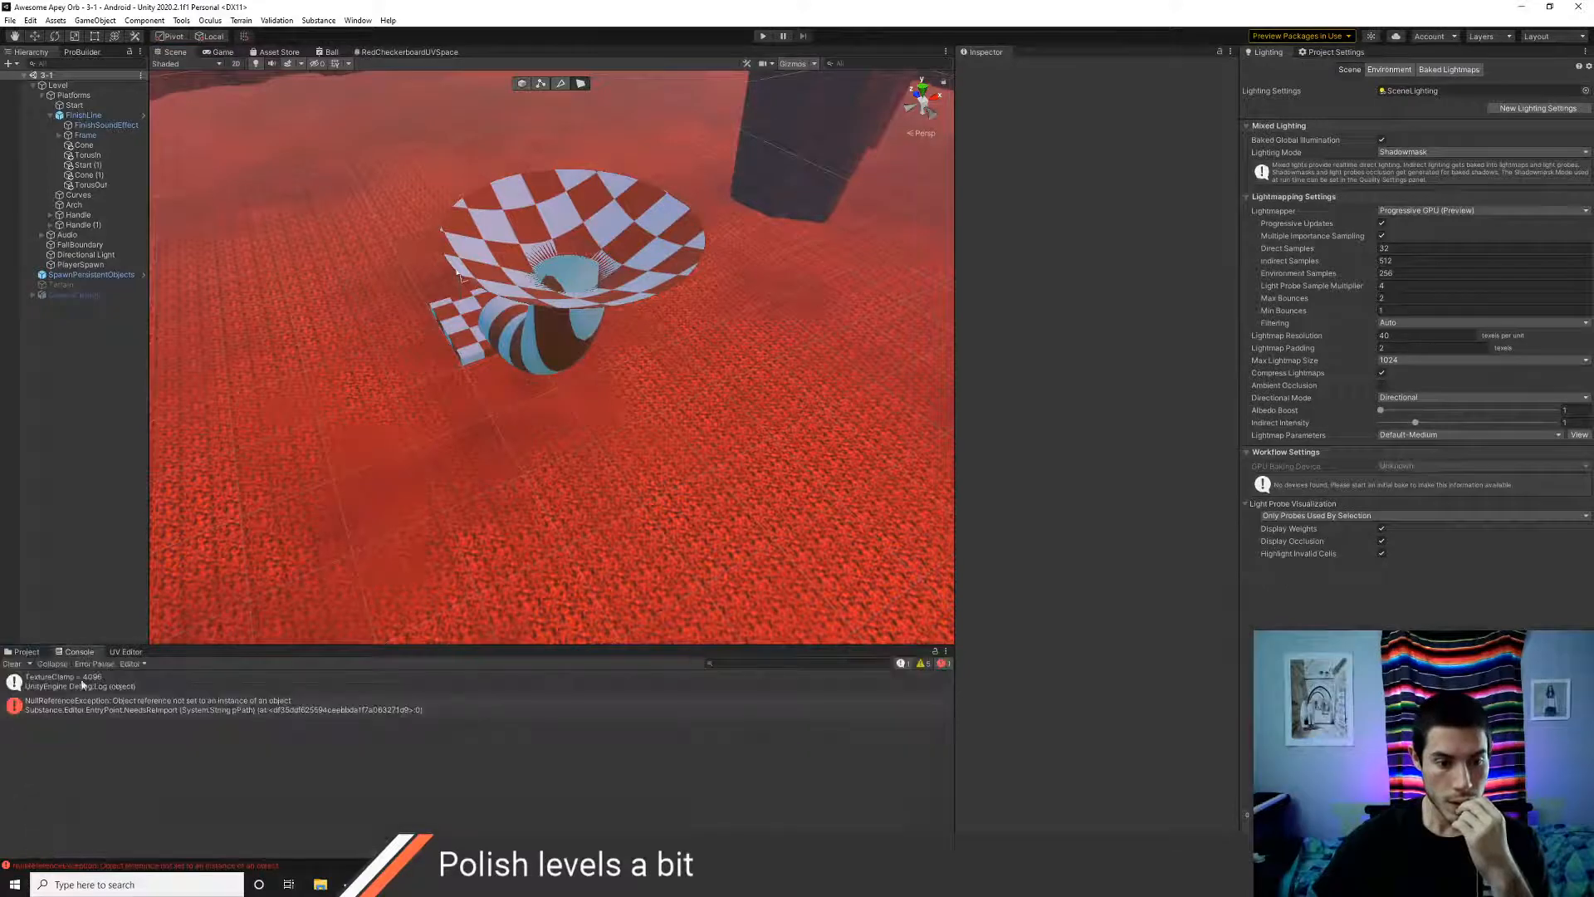
pyautogui.click(13, 664)
# - Open the 3-1 scene from the Scenes folder
pyautogui.click(26, 651)
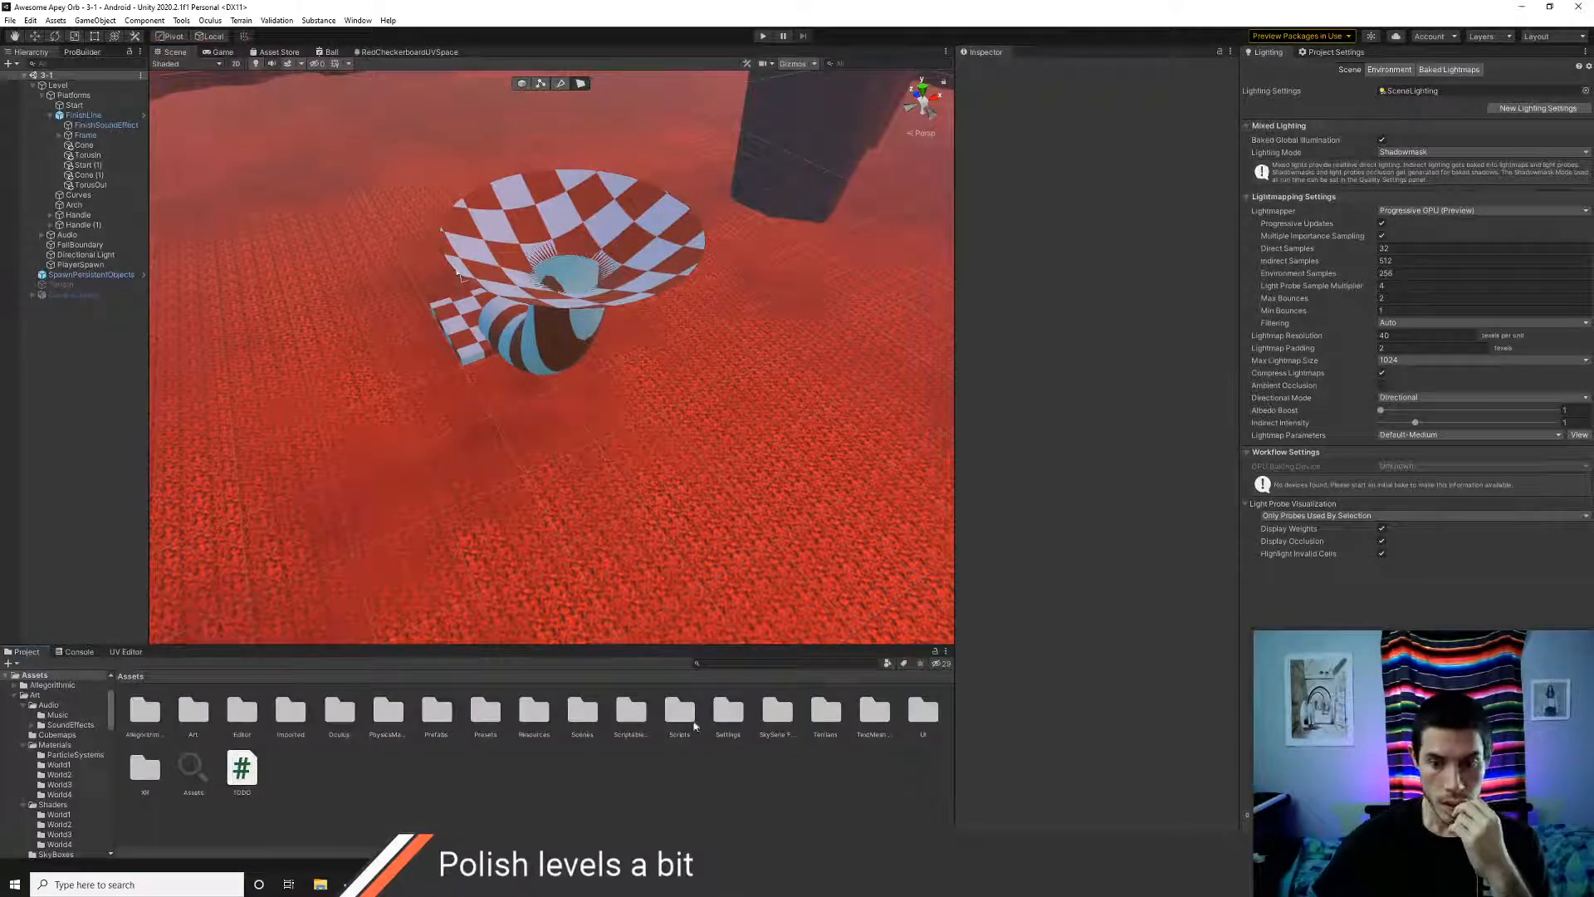
pyautogui.doubleClick(586, 719)
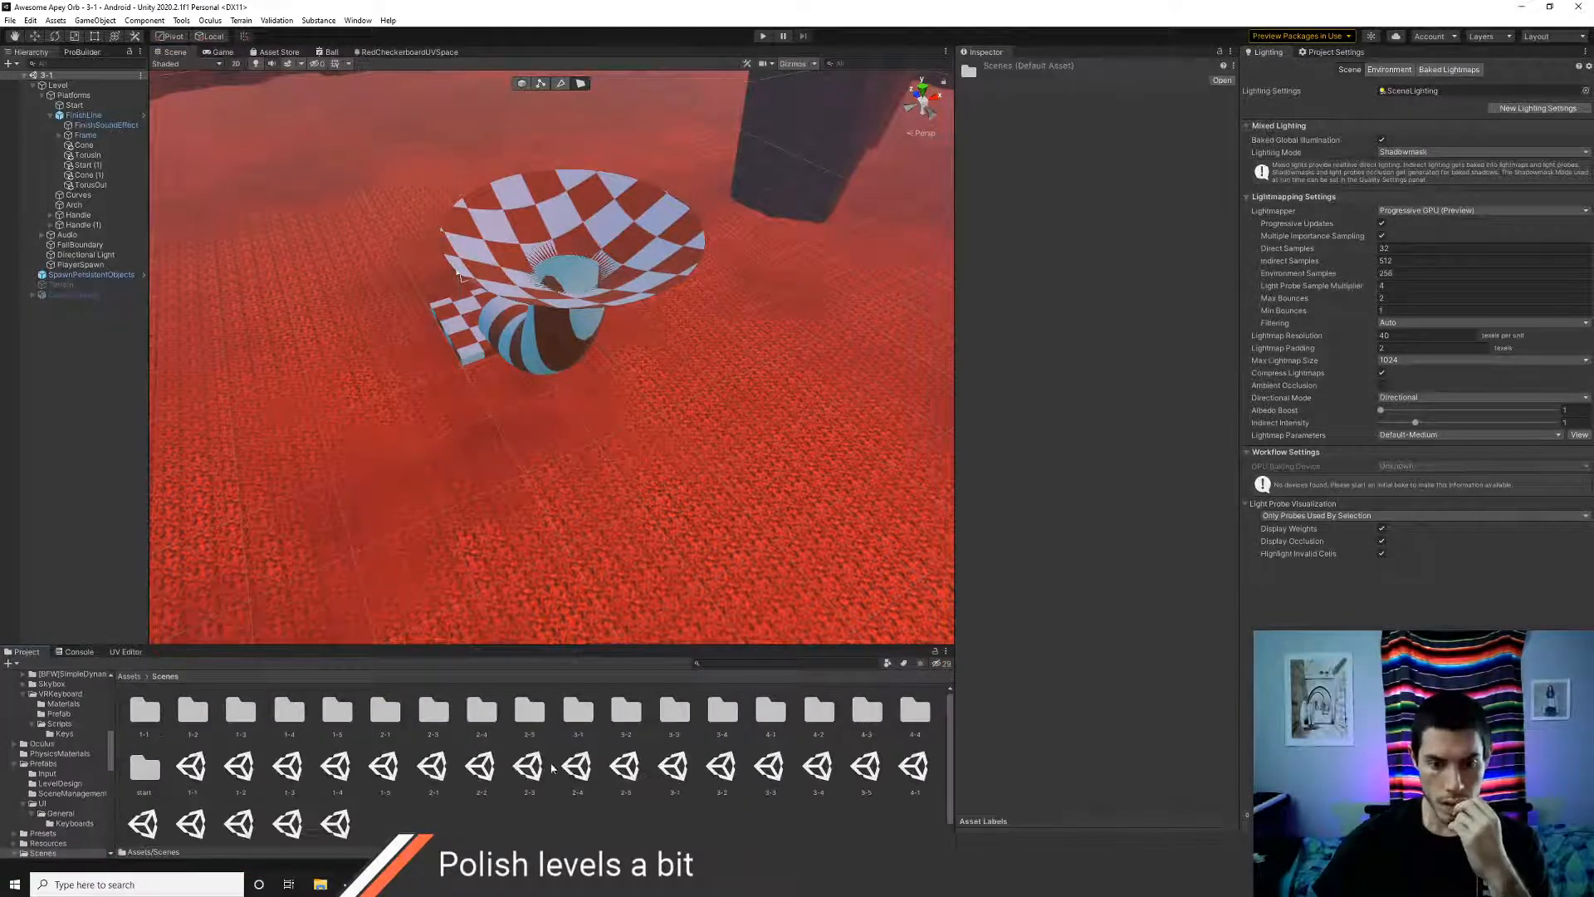
pyautogui.doubleClick(724, 767)
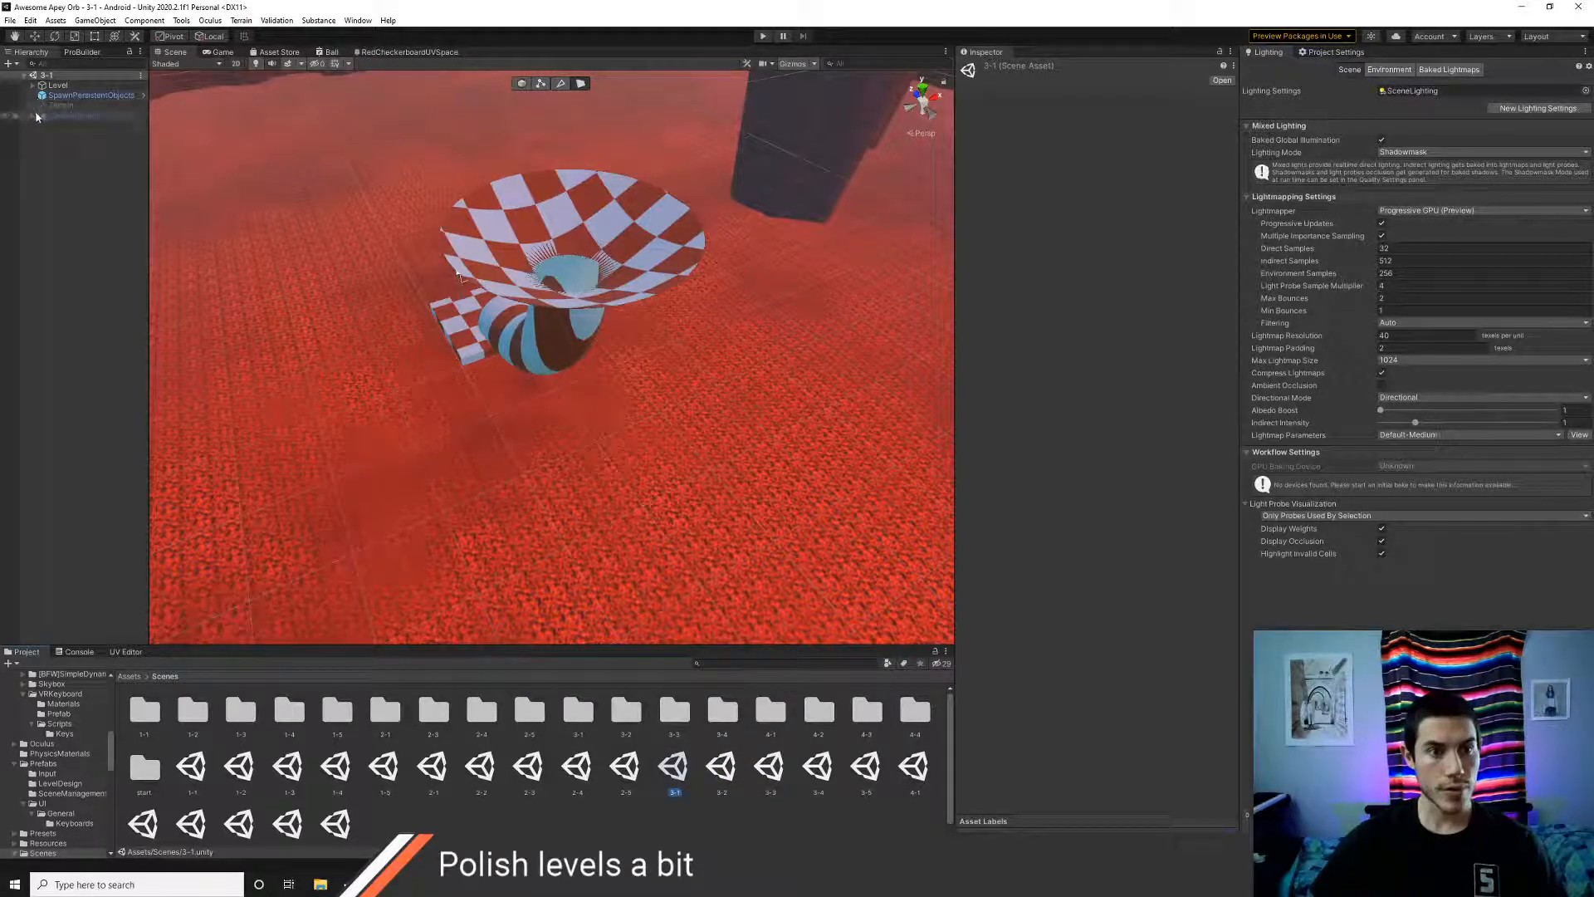
# - Set the Linear Movement type of the FinishLine object under Platforms to Physics
pyautogui.click(41, 85)
pyautogui.click(32, 84)
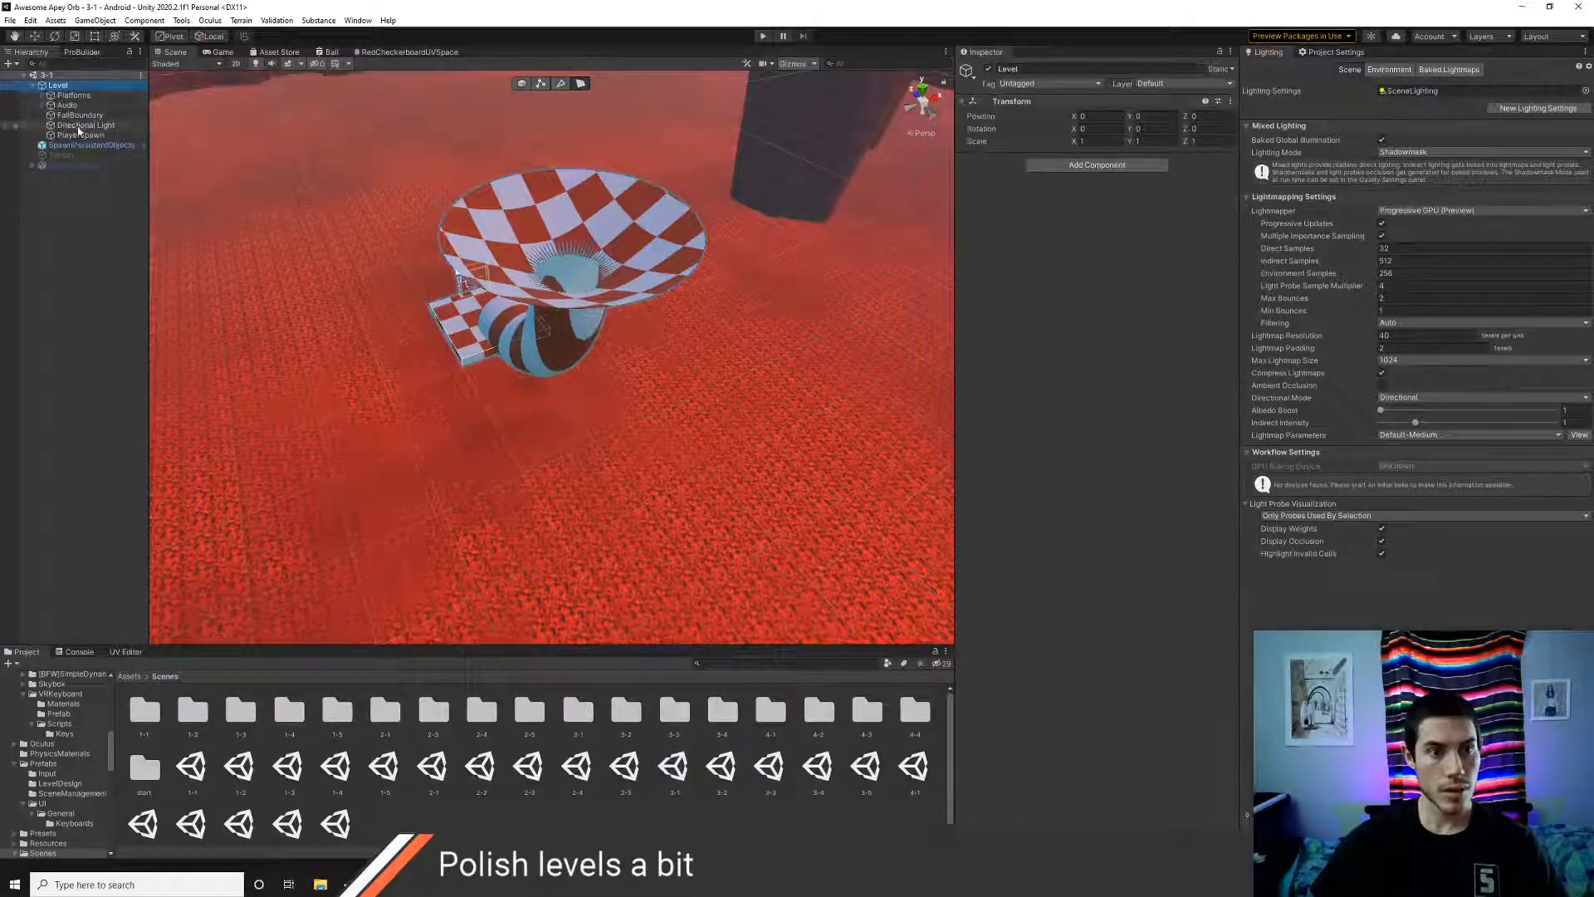
pyautogui.click(41, 95)
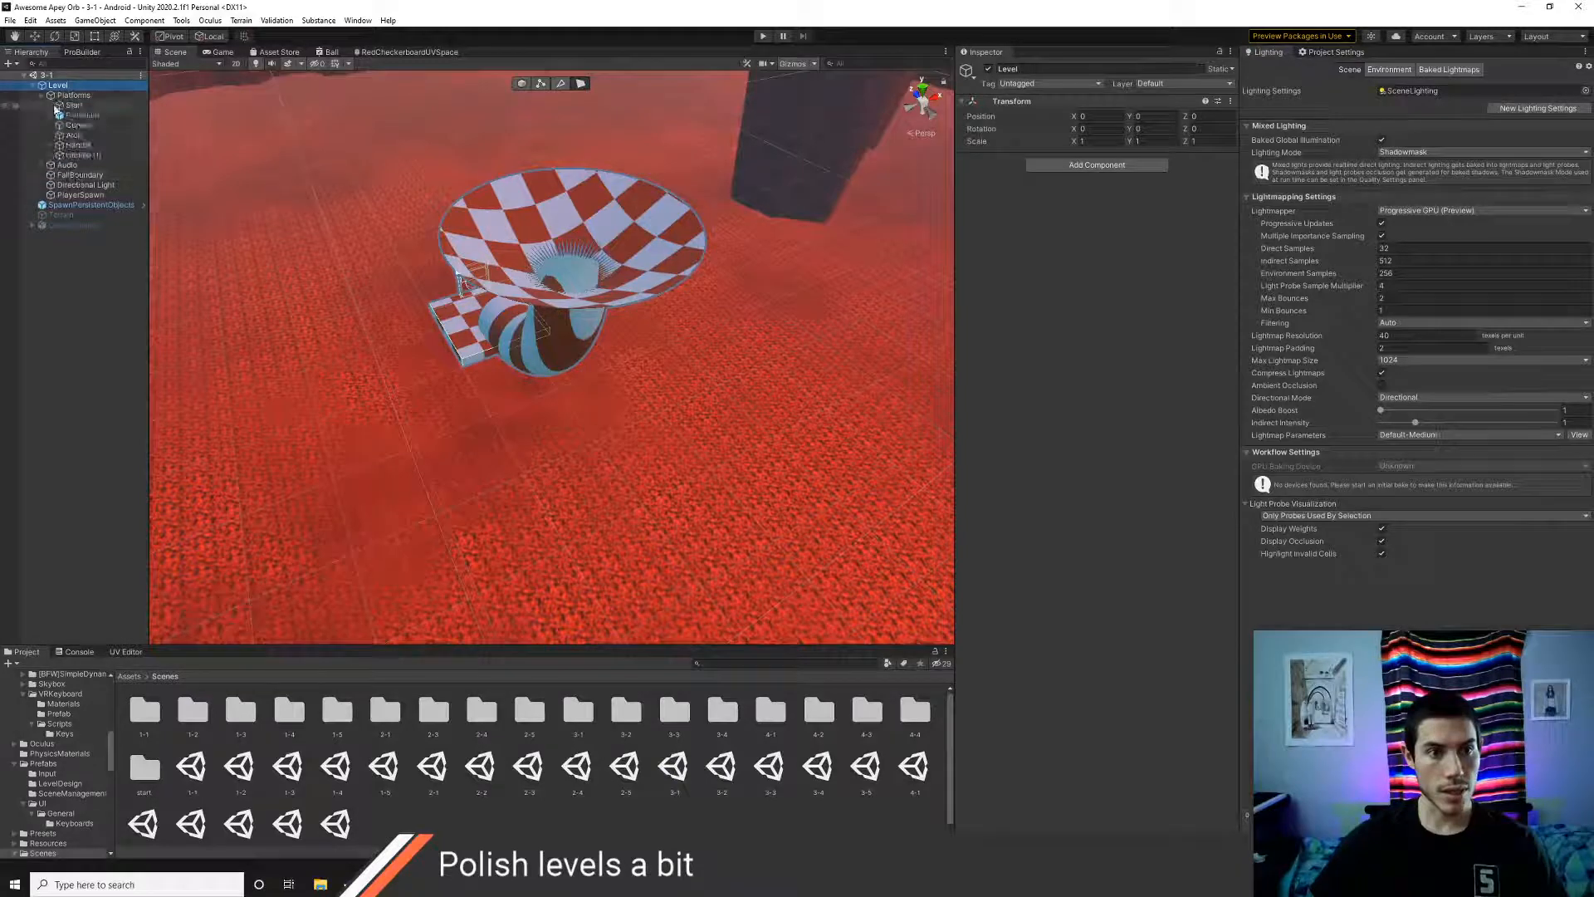
pyautogui.click(83, 115)
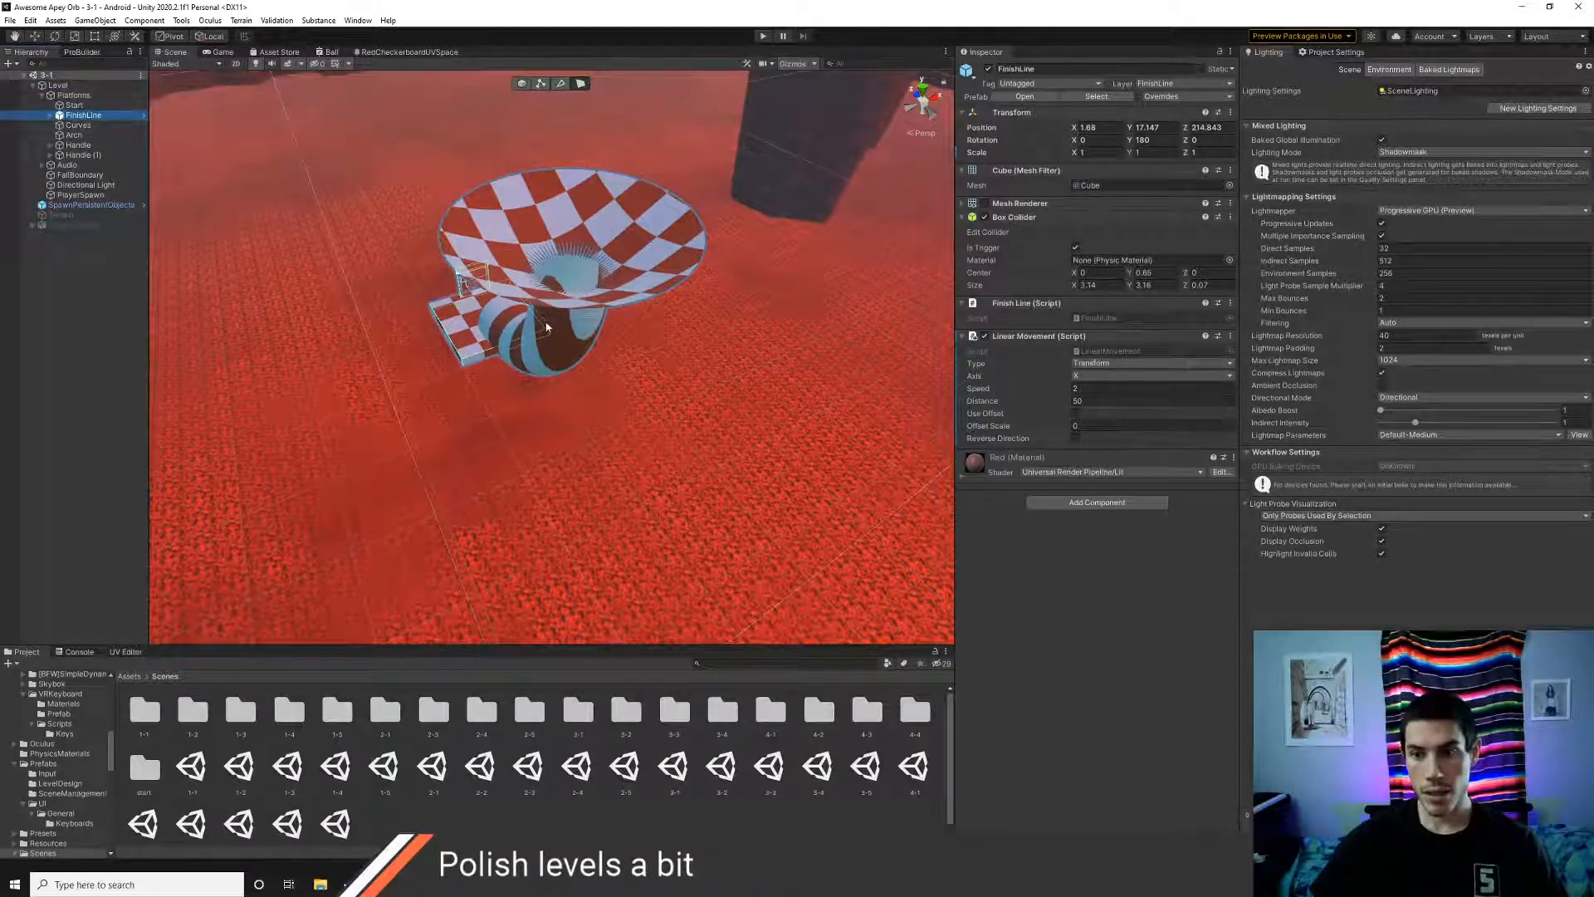
pyautogui.press('f')
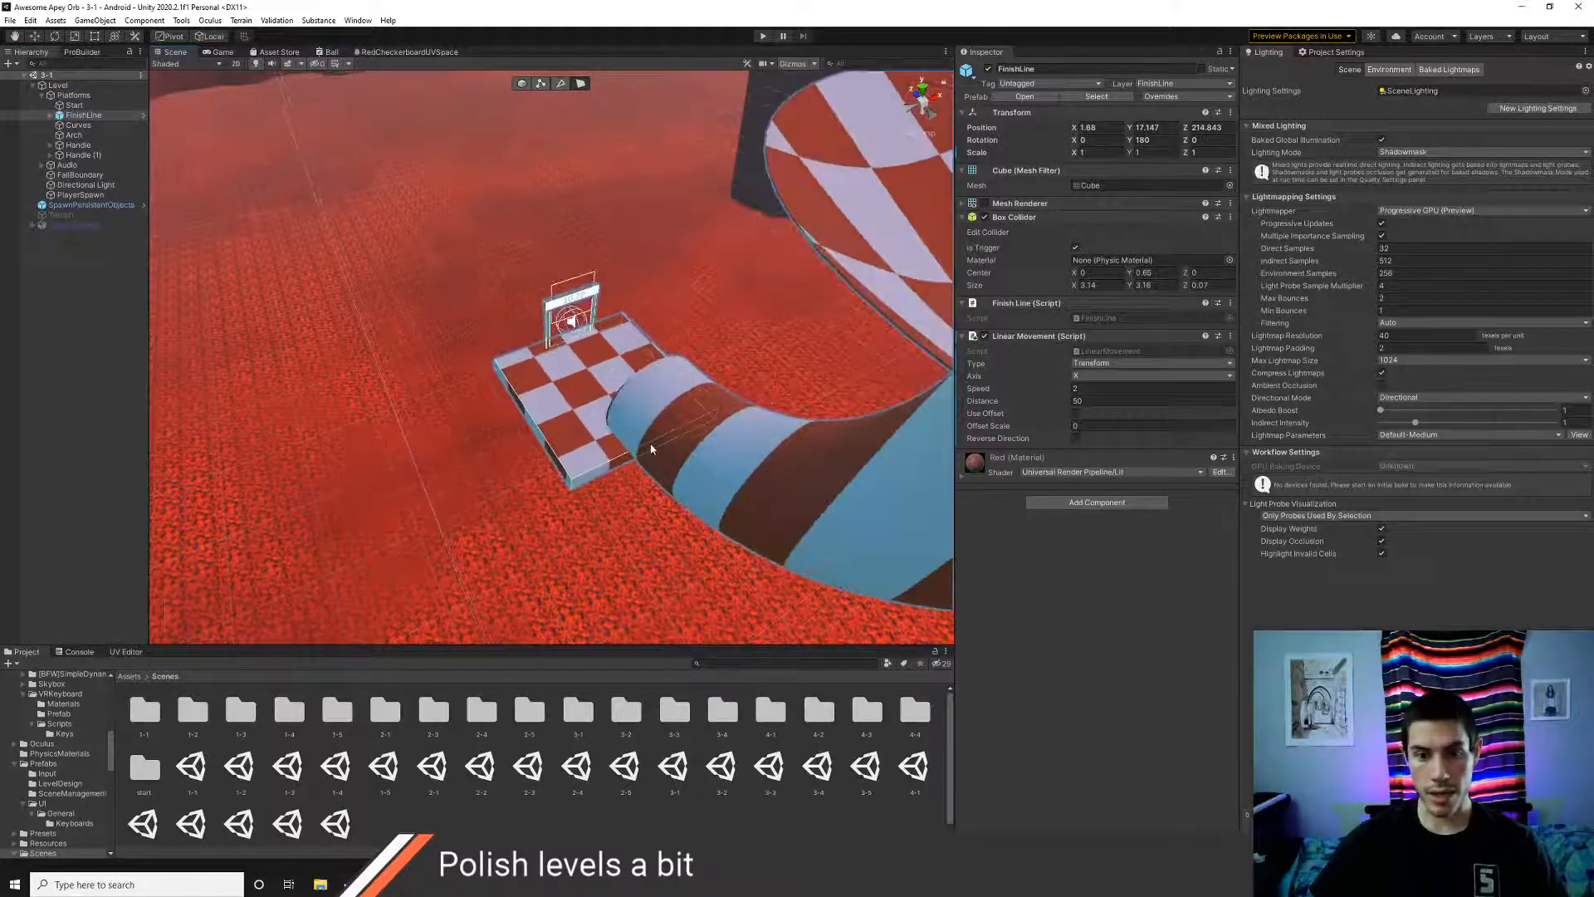
pyautogui.click(1142, 364)
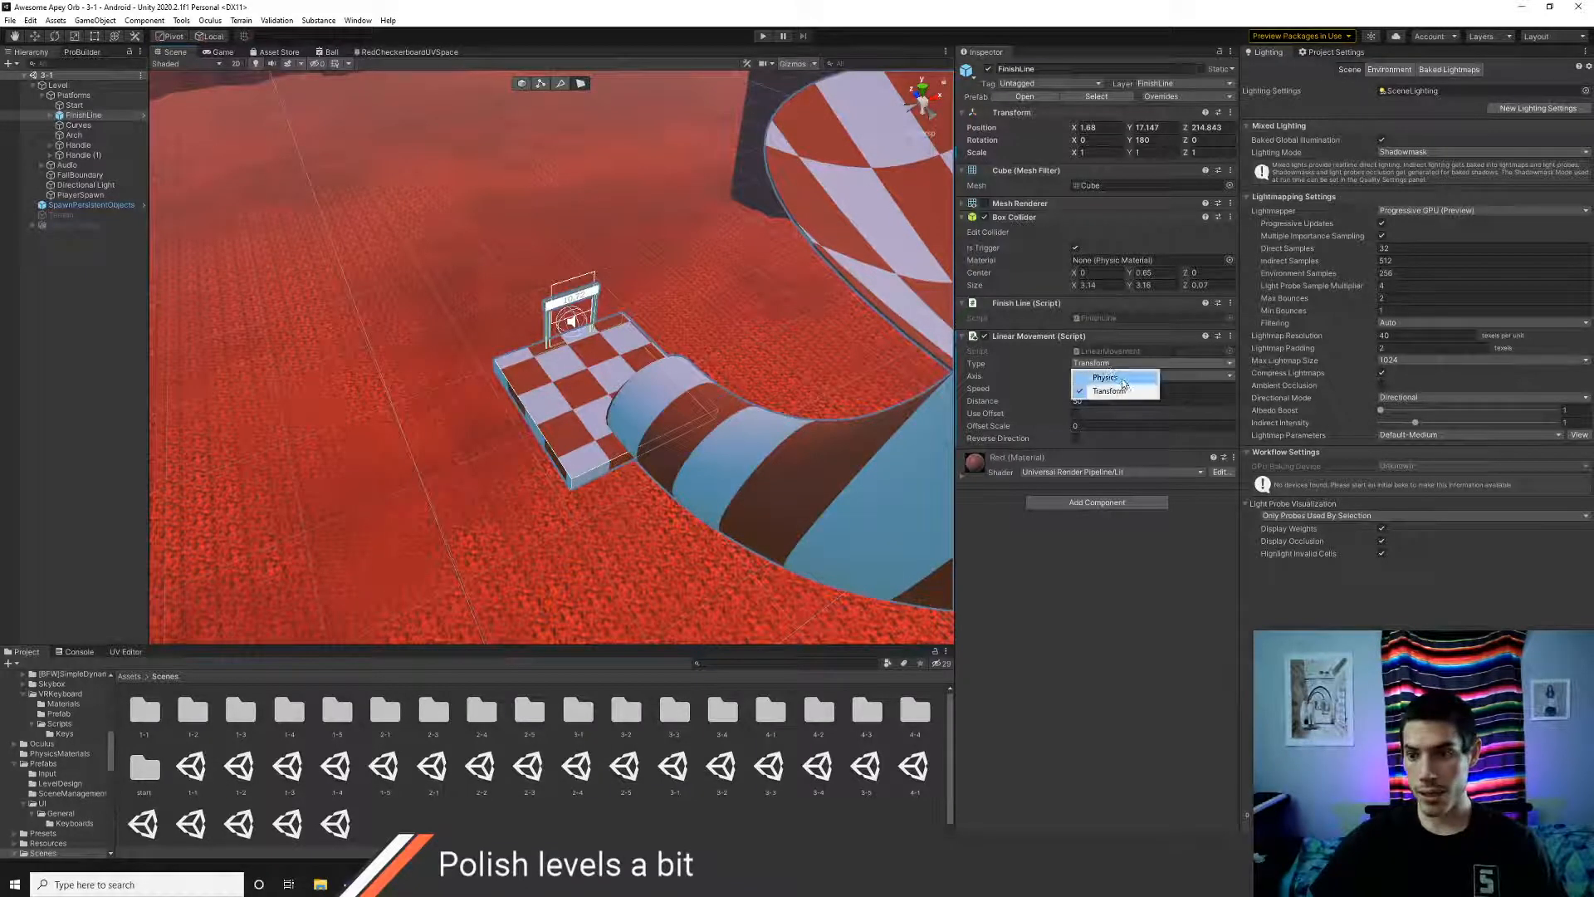
pyautogui.click(1123, 387)
# - Add a kinematic Rigidbody without gravity to FinishLine, with angular drag 0, Interpolate interpolation and Continuous Speculative collision detection
pyautogui.click(1107, 503)
pyautogui.write('rigi')
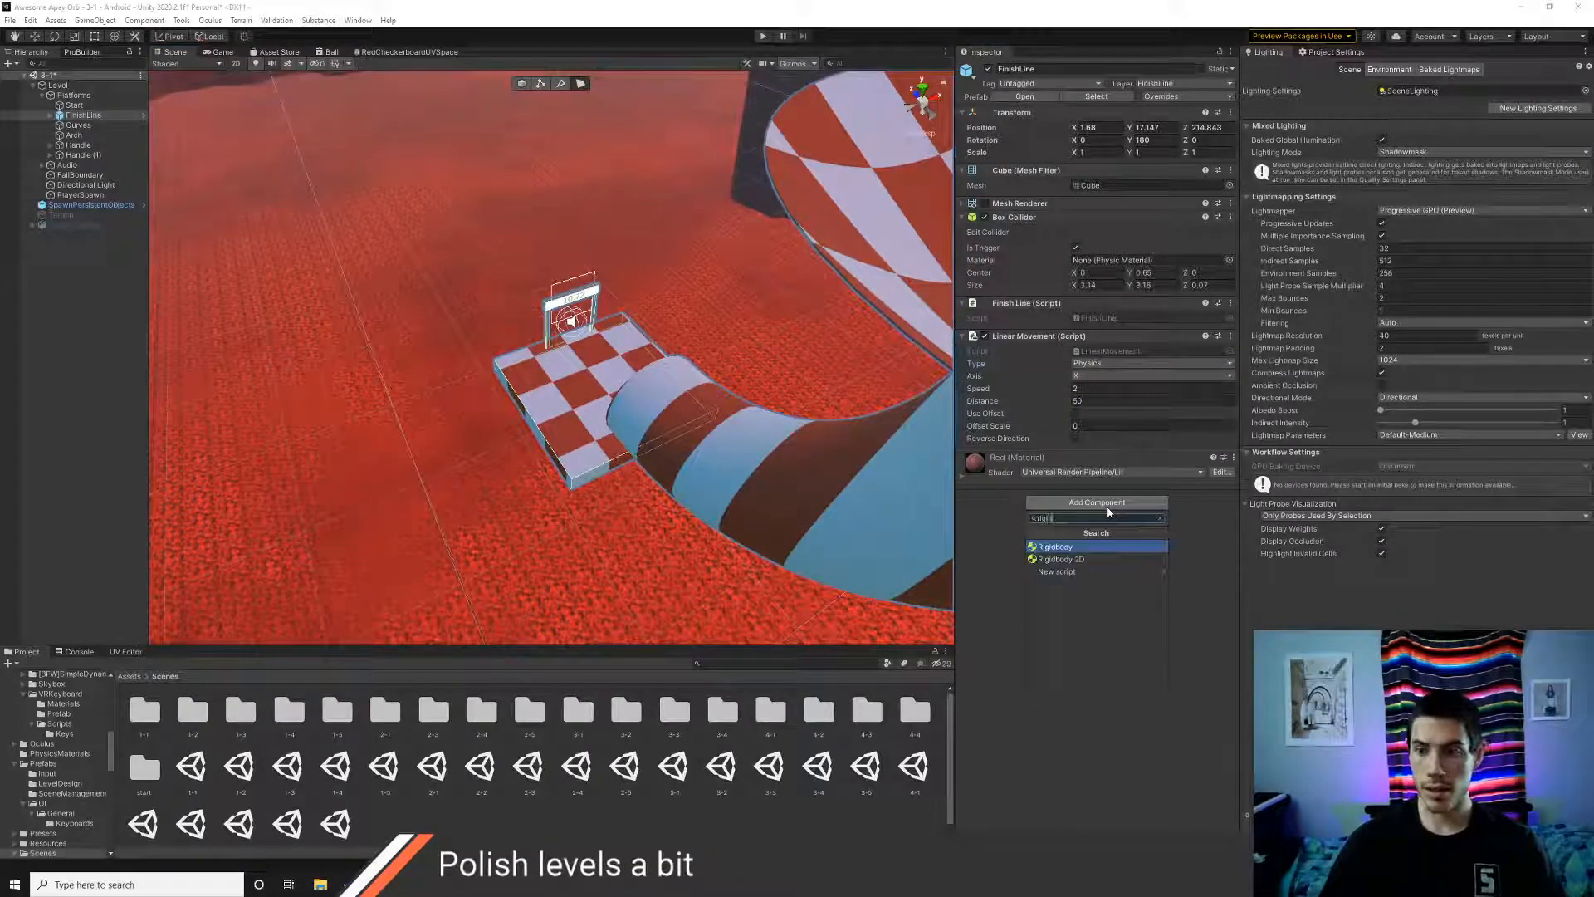
pyautogui.press('Return')
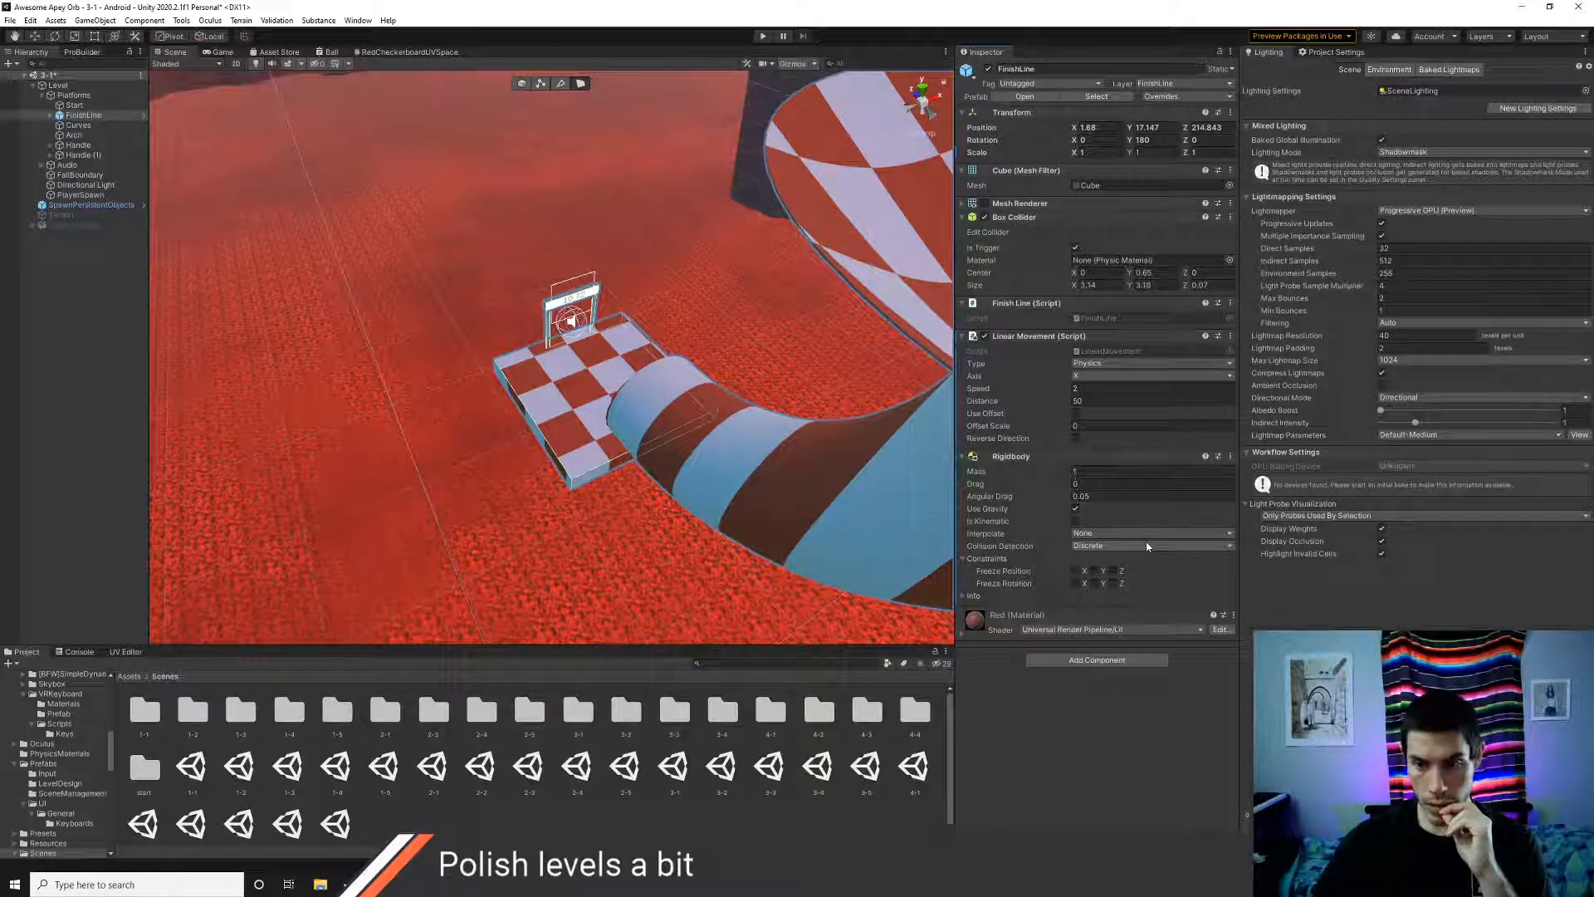
pyautogui.click(1103, 543)
pyautogui.click(1104, 595)
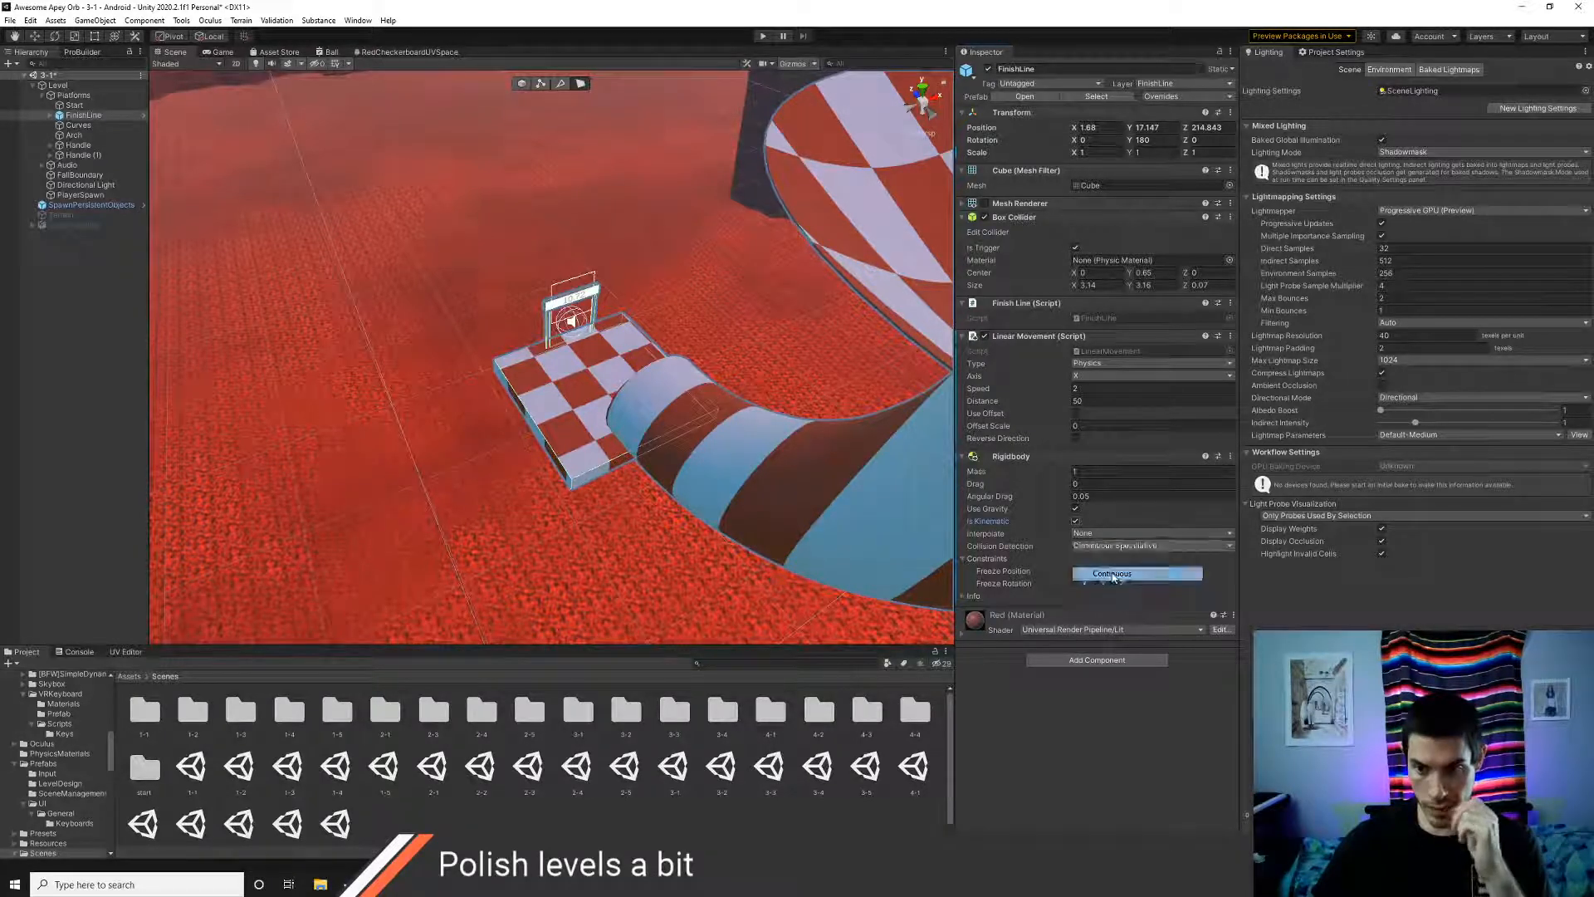
pyautogui.click(1096, 535)
pyautogui.click(1111, 554)
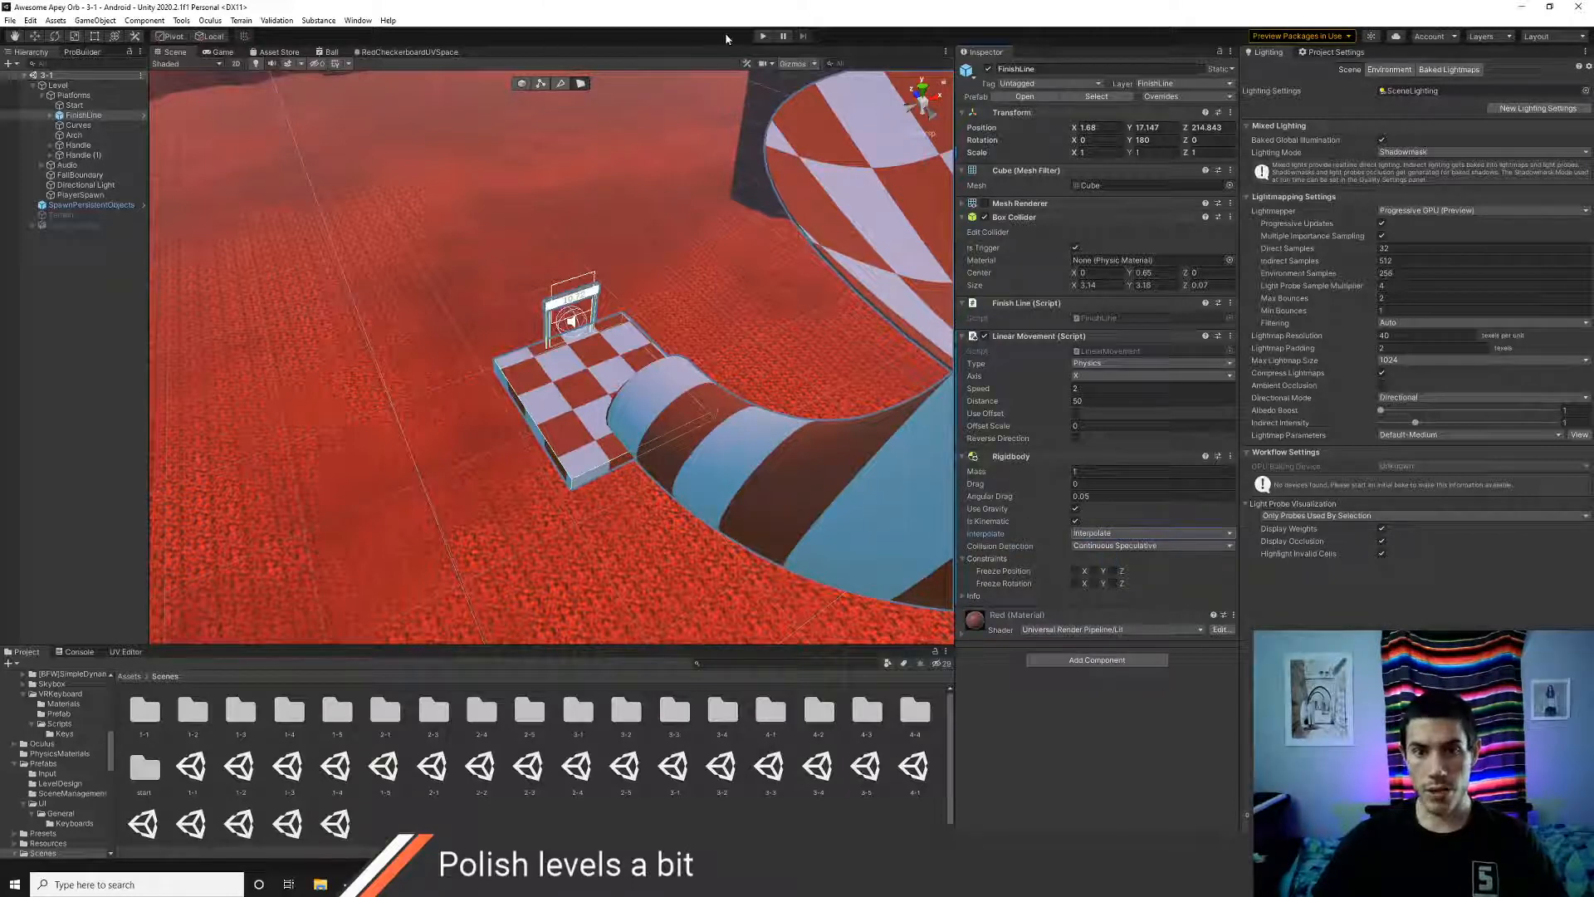
pyautogui.click(1076, 509)
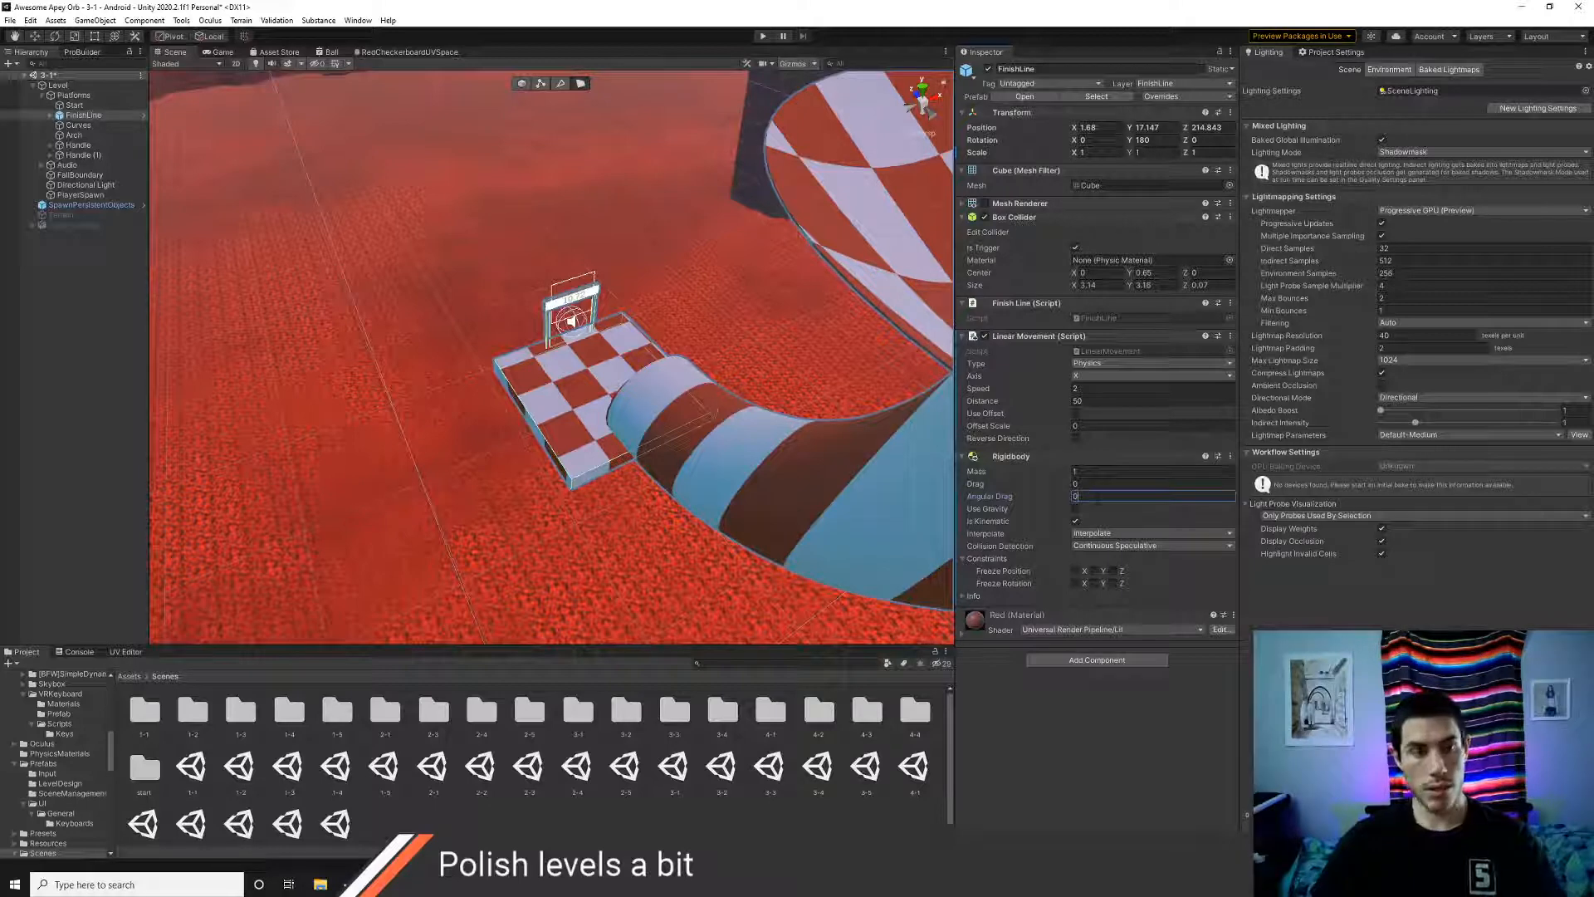
# - Play-test level 3-1 with the physics-driven finish line, and stop the game
pyautogui.click(764, 36)
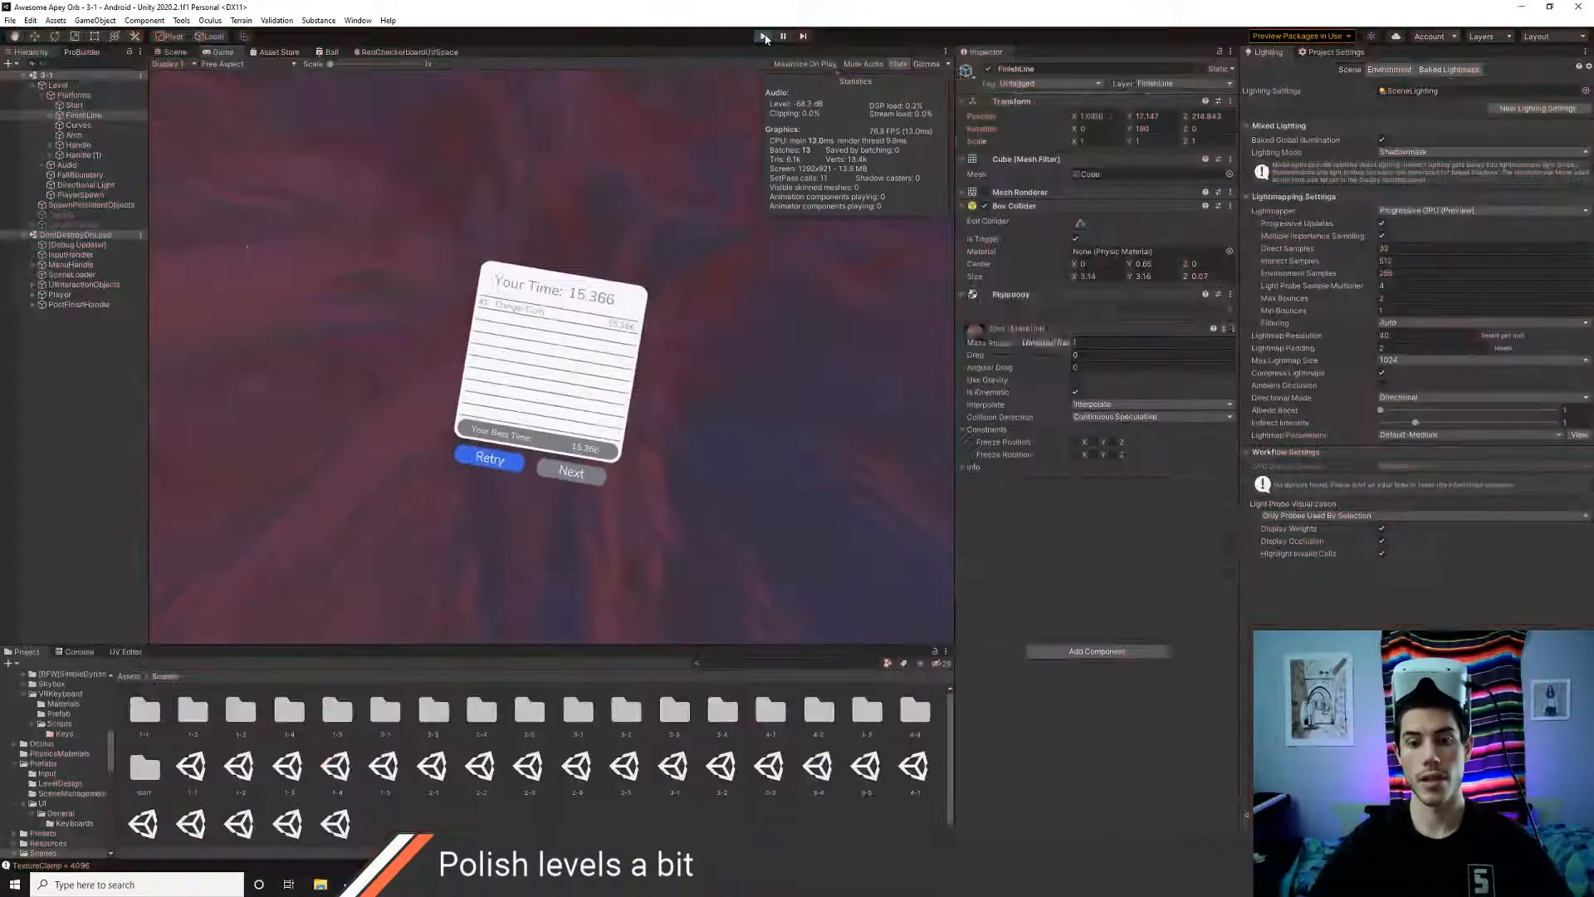
pyautogui.click(763, 37)
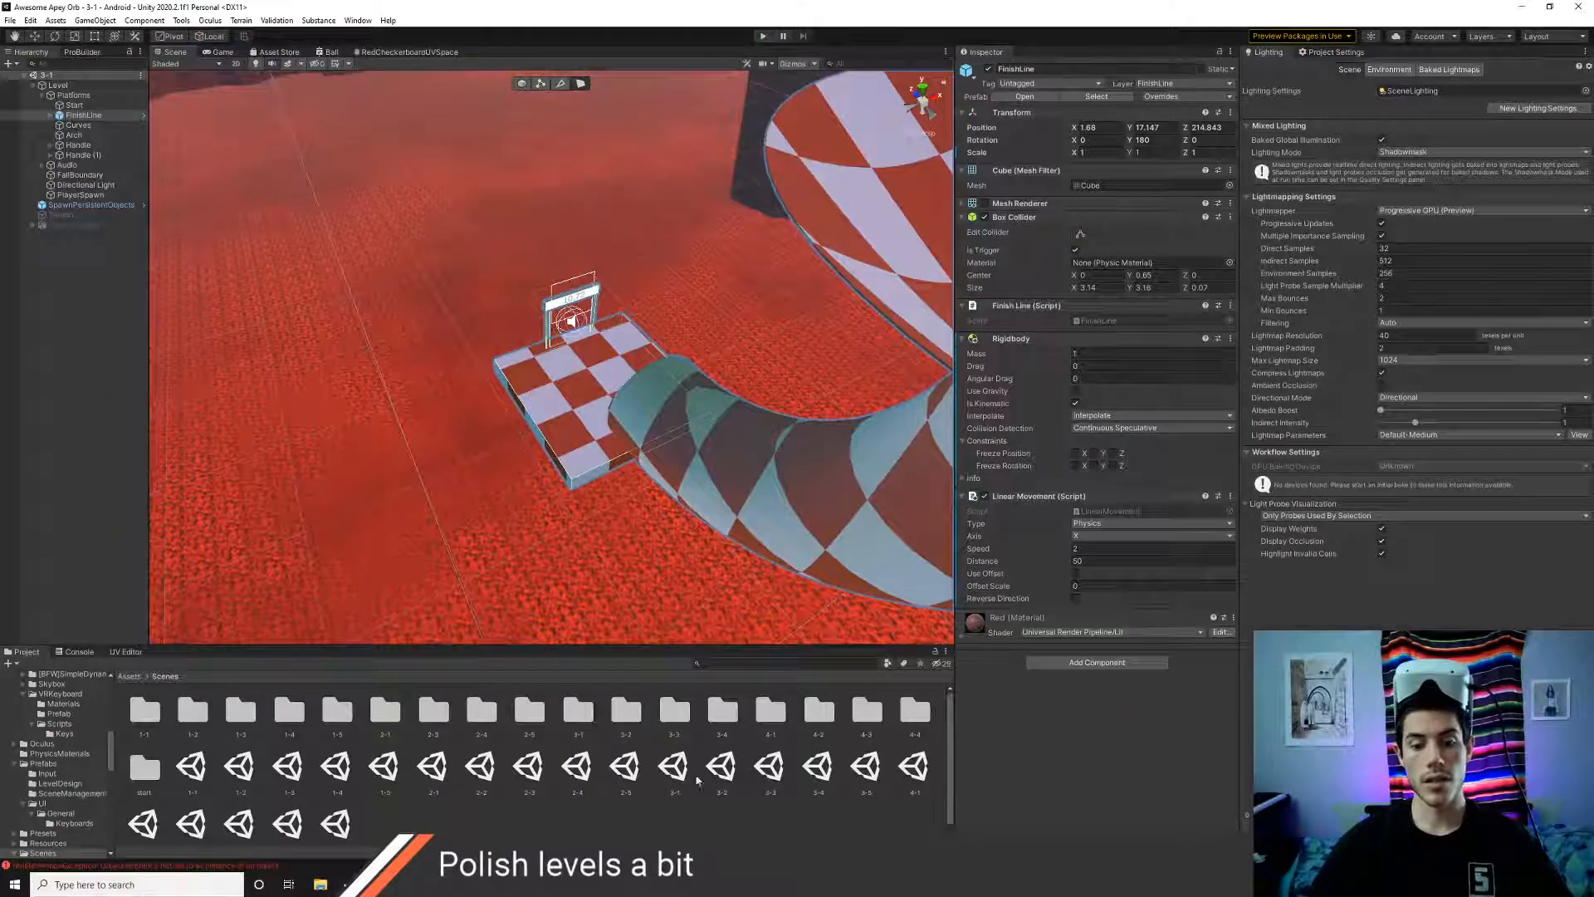
# - Open the 3-2 scene, expand its Platforms group and play-test the level
pyautogui.doubleClick(721, 766)
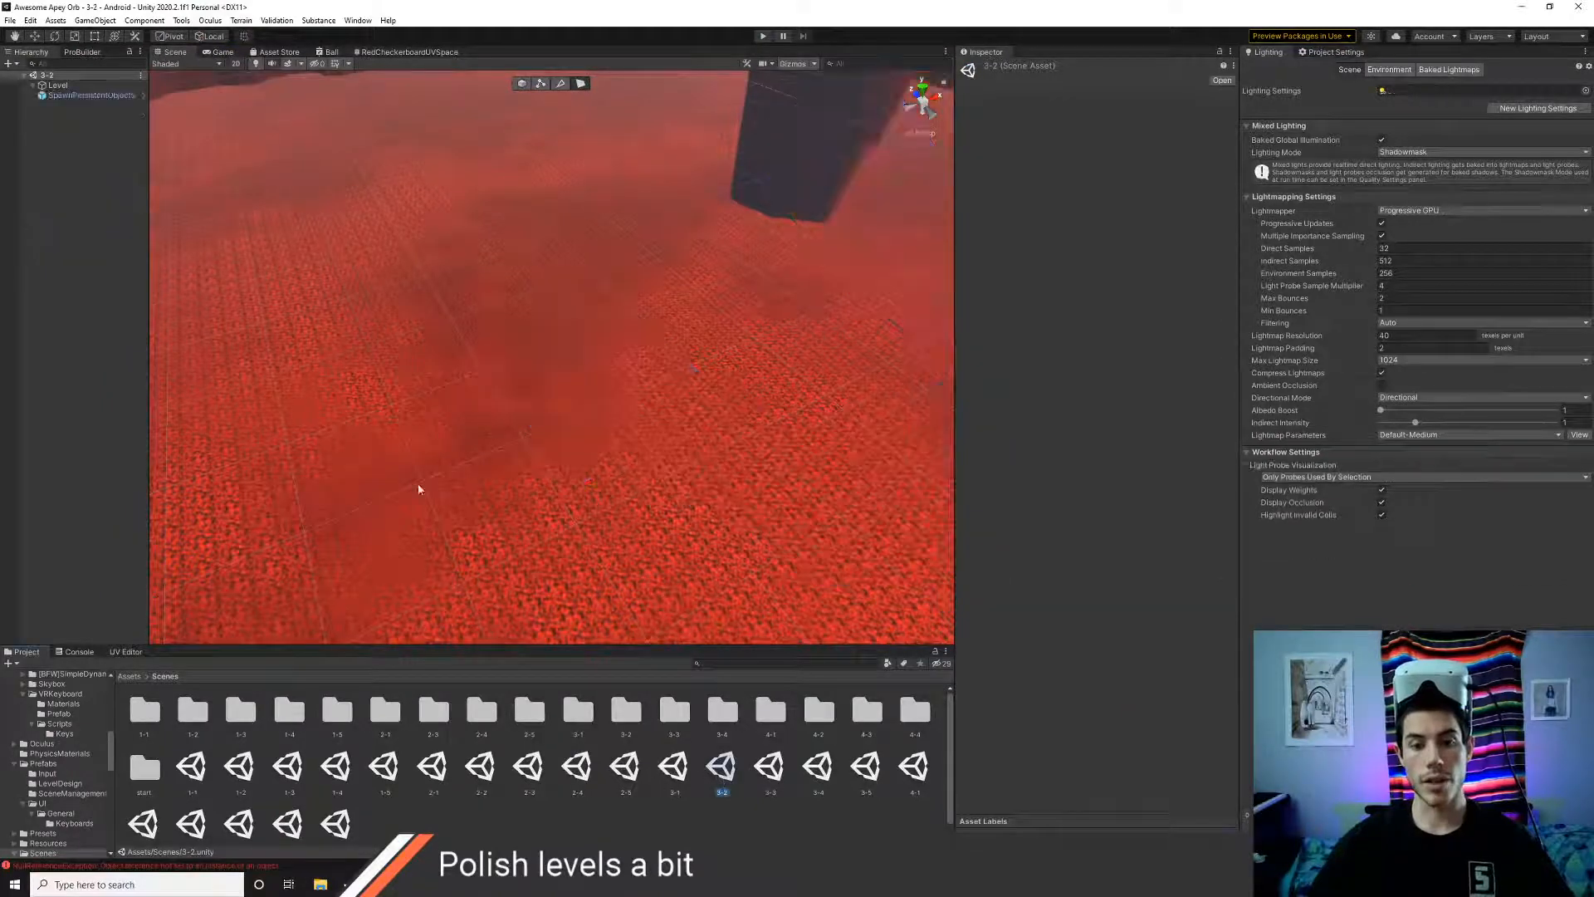
pyautogui.moveTo(262, 319); pyautogui.dragTo(391, 363, button='right')
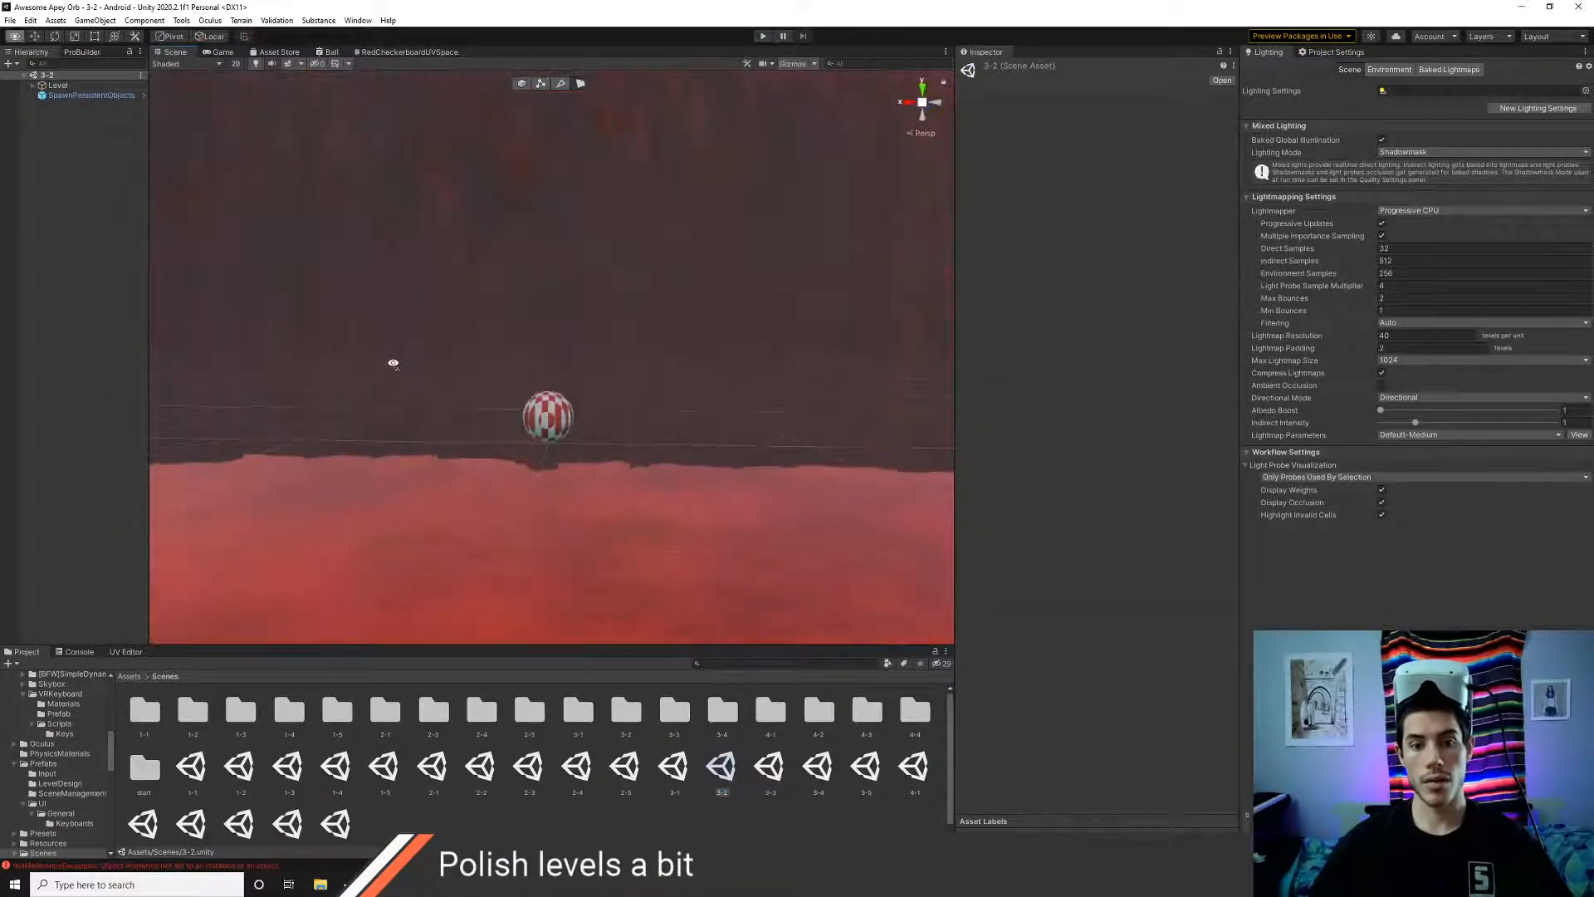
pyautogui.scroll(3, 240, 160)
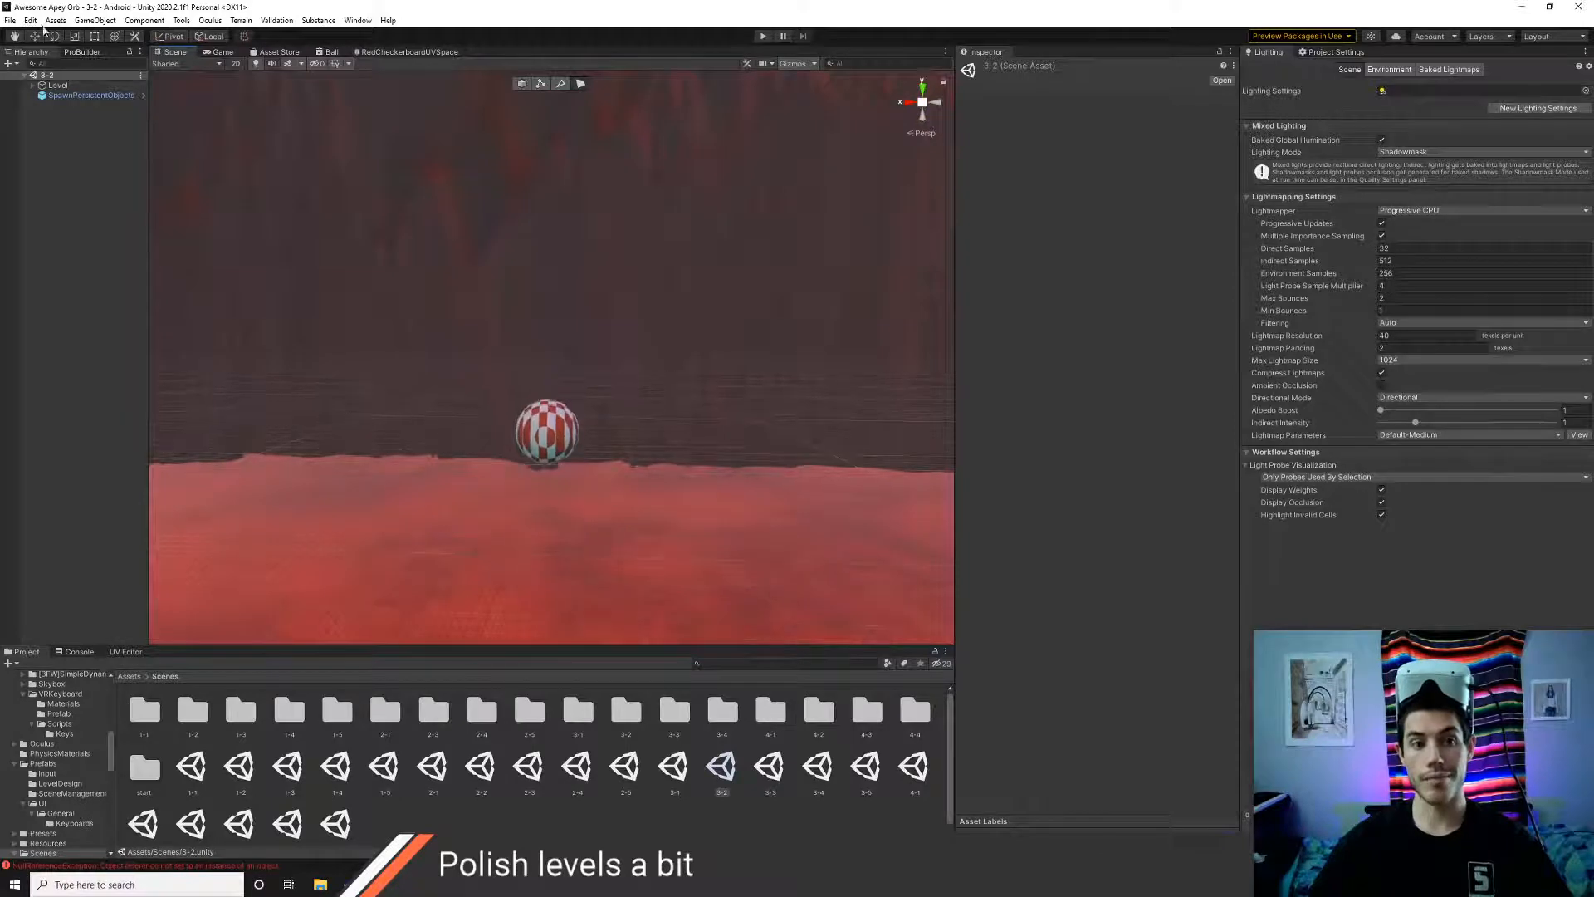
pyautogui.click(34, 86)
pyautogui.click(73, 95)
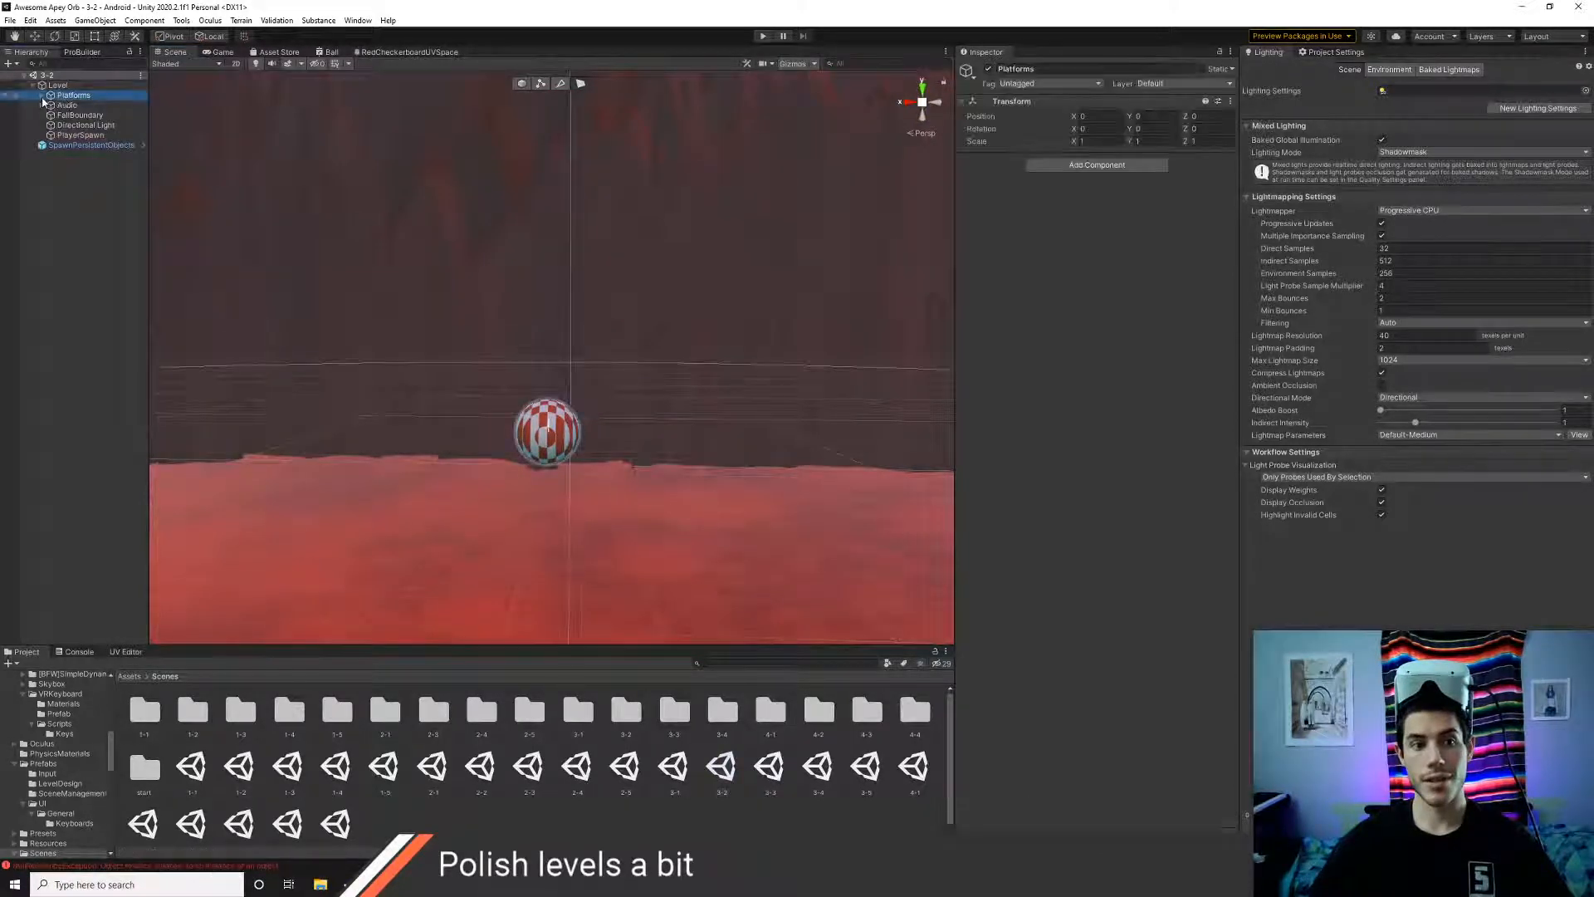
pyautogui.press('Right')
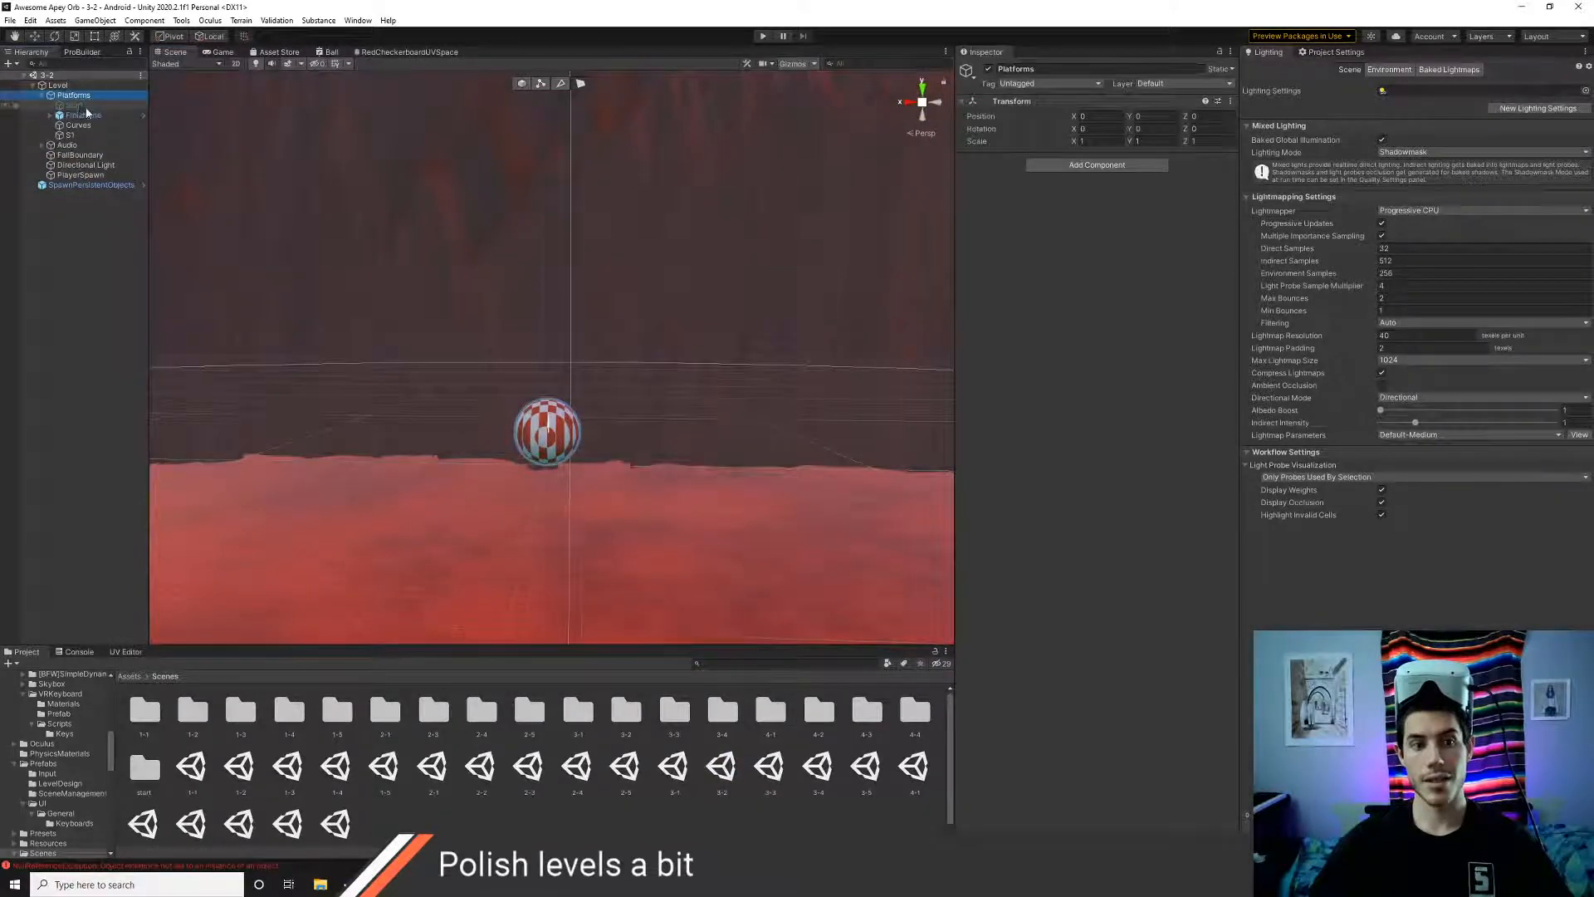
pyautogui.click(761, 36)
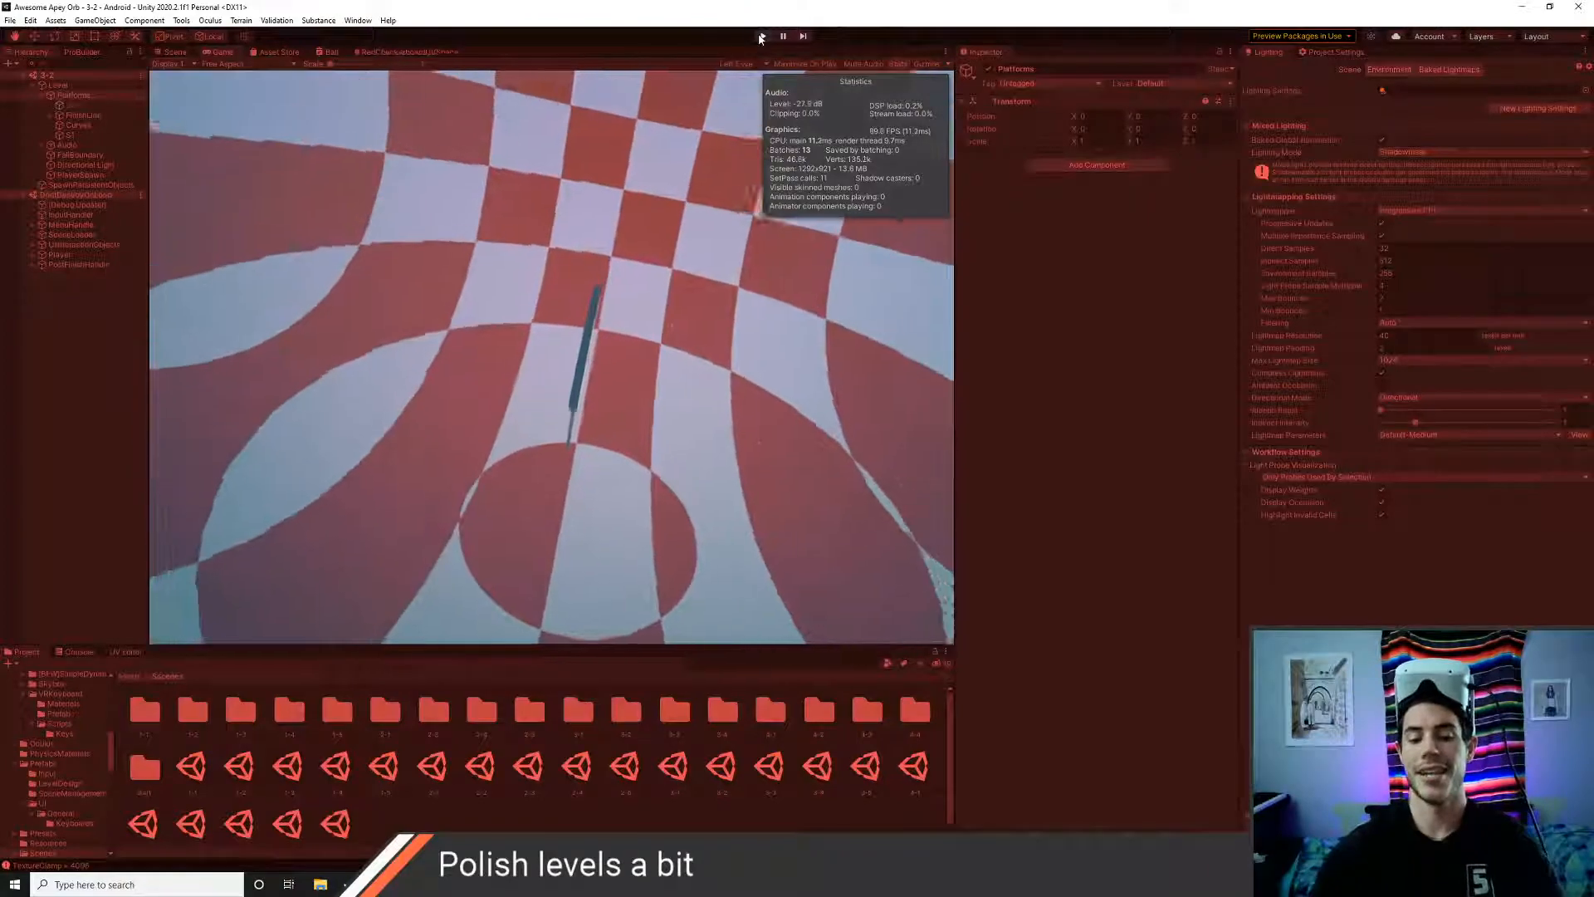
pyautogui.click(760, 37)
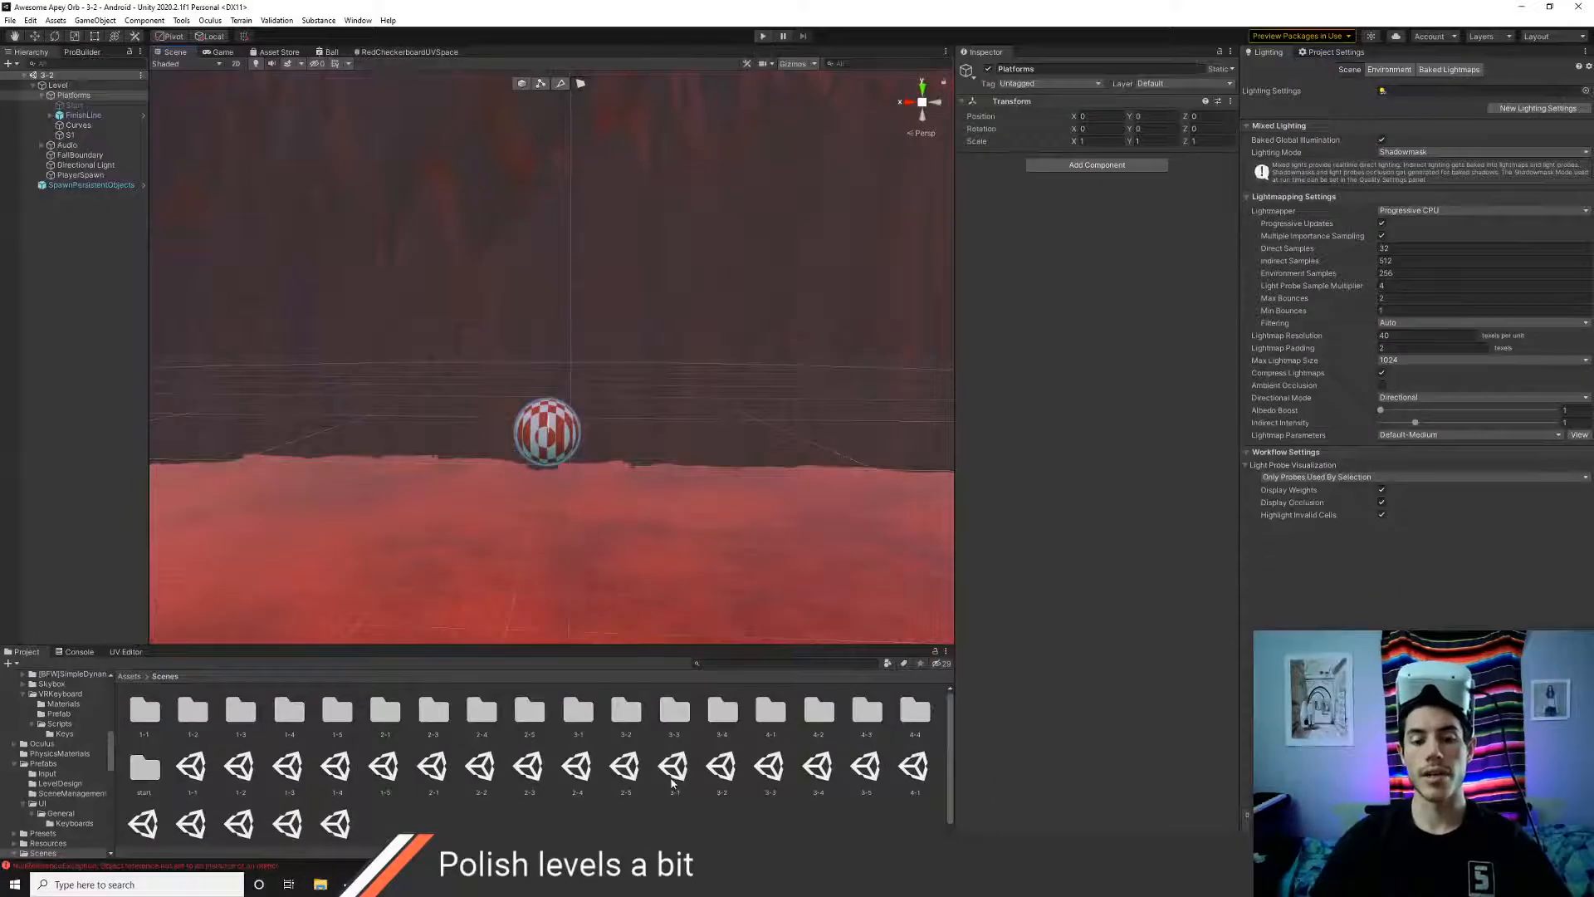
# - Open the 3-3 scene from the Scenes folder and play-test the level
pyautogui.doubleClick(770, 776)
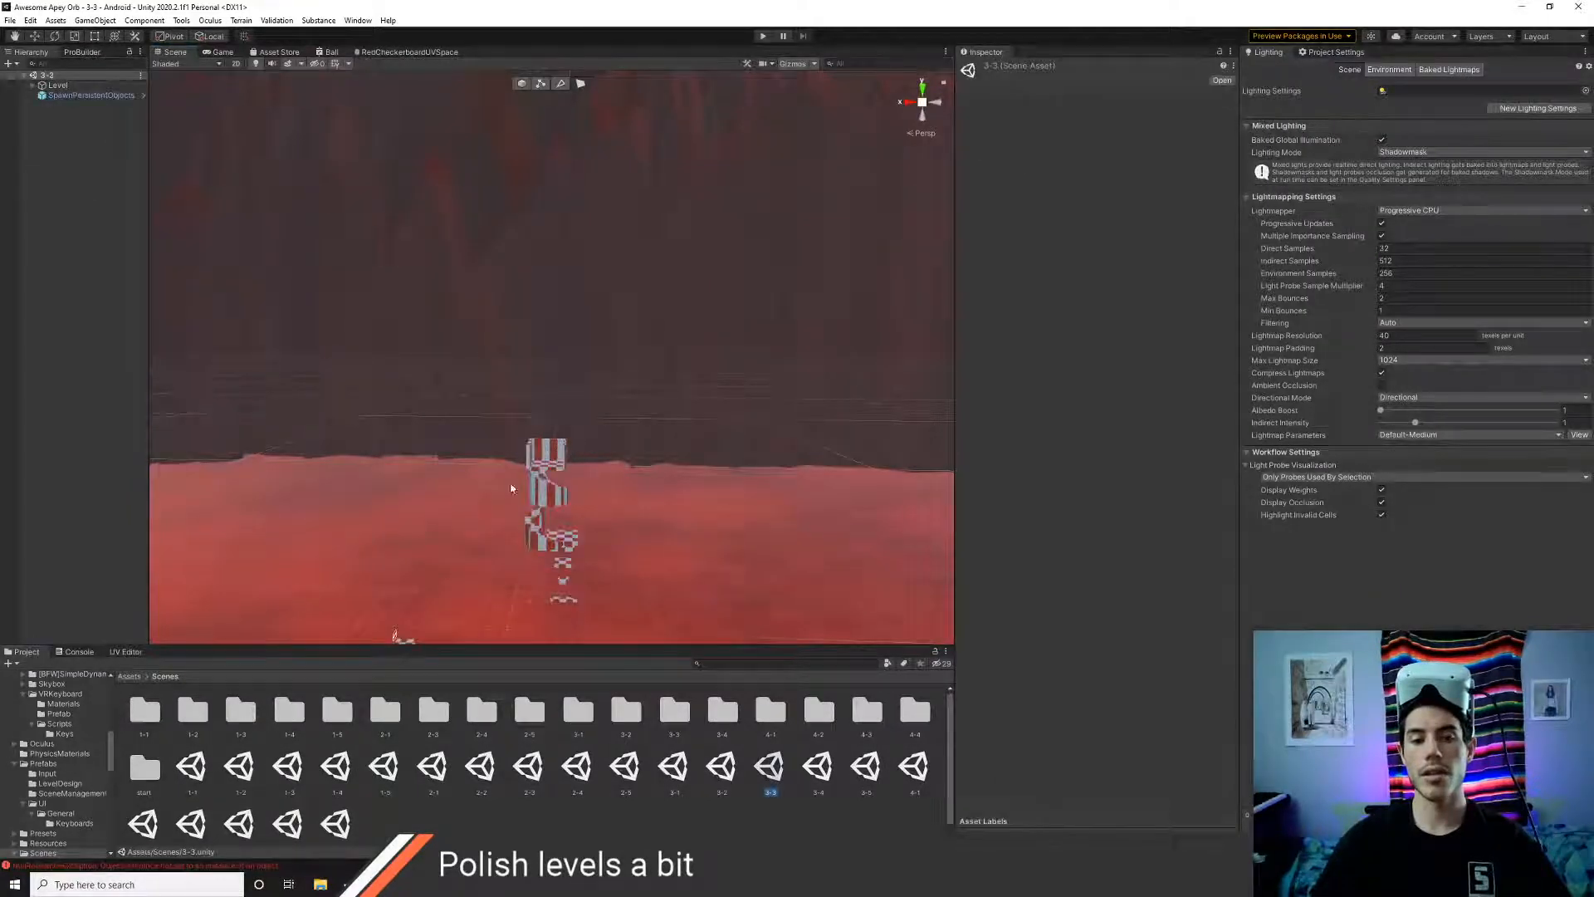
pyautogui.scroll(2, 573, 409)
pyautogui.moveTo(619, 391); pyautogui.dragTo(598, 428, button='right')
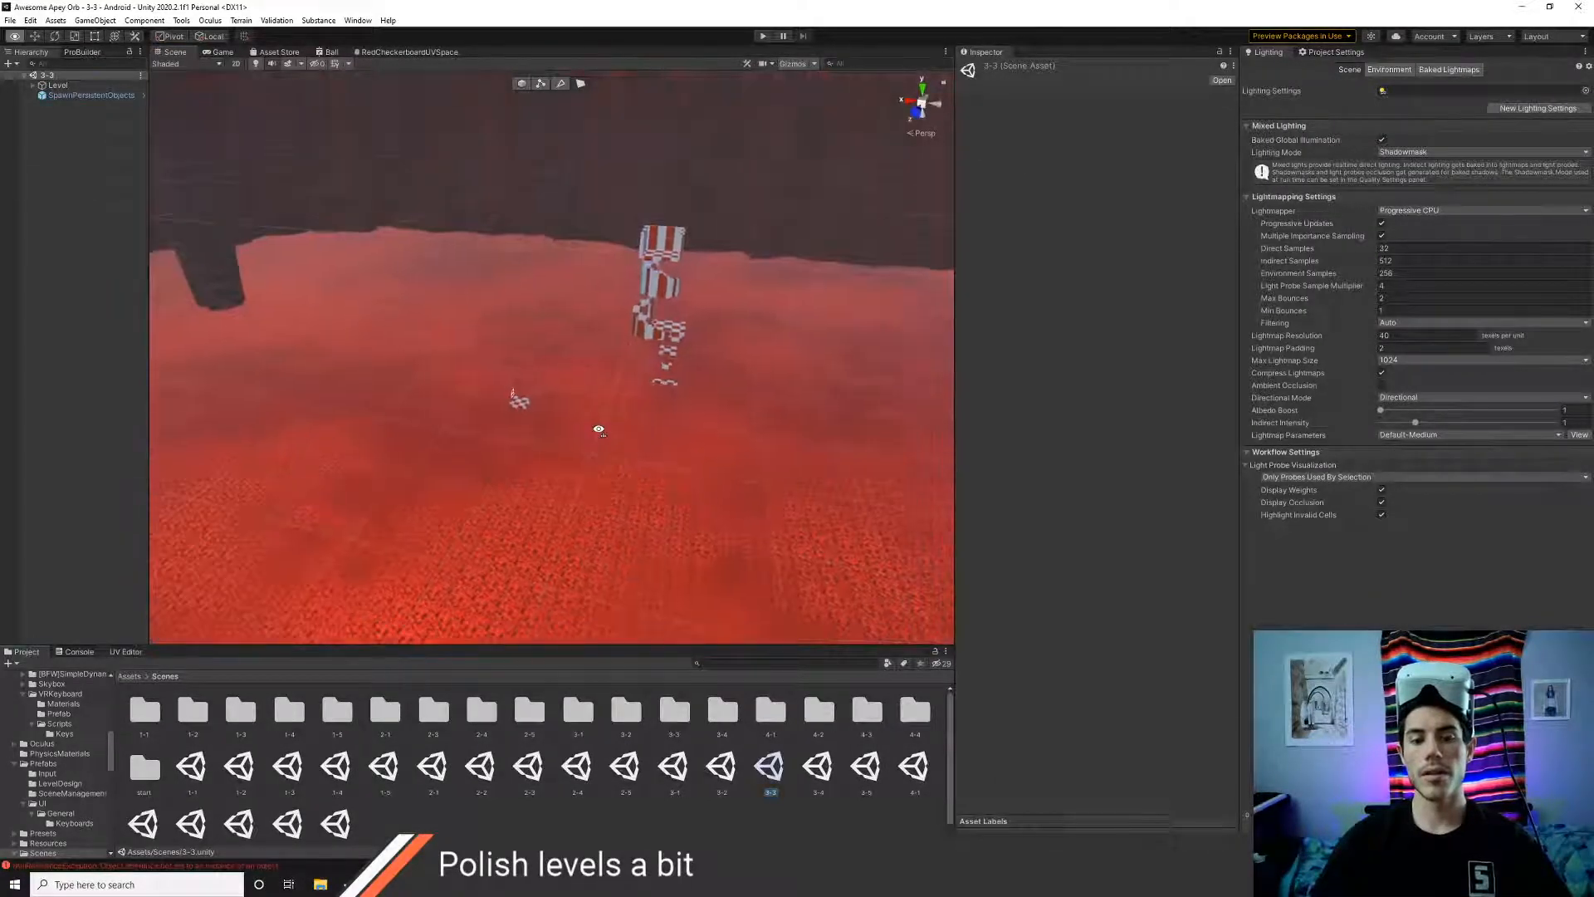
pyautogui.scroll(4, 630, 406)
pyautogui.scroll(2, 683, 347)
pyautogui.moveTo(682, 347); pyautogui.dragTo(466, 395, button='middle')
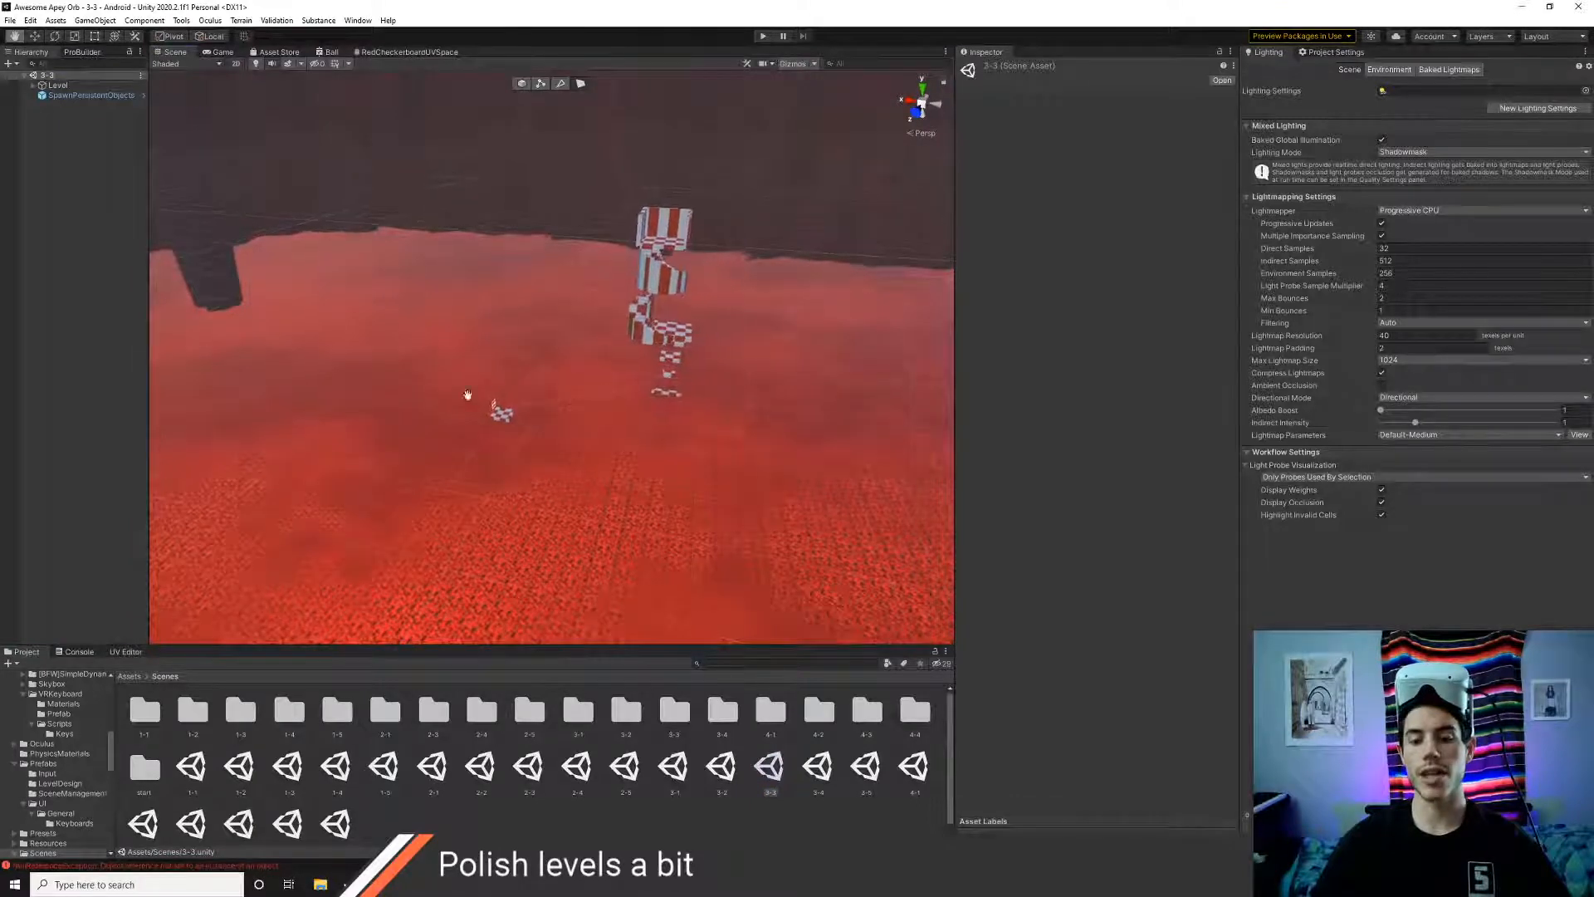
pyautogui.scroll(3, 666, 372)
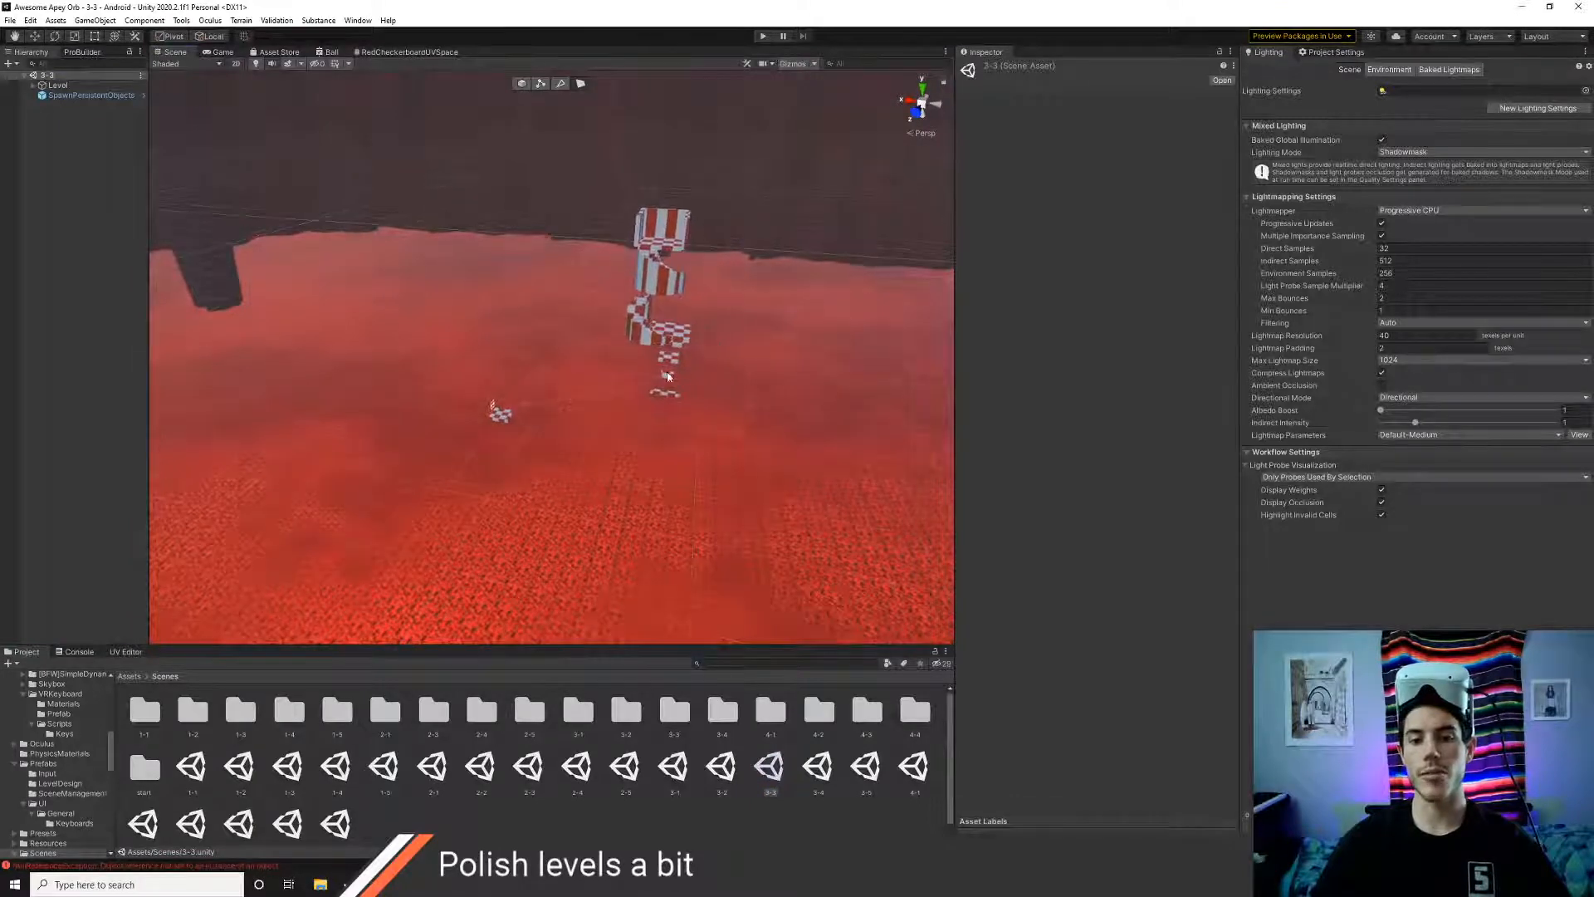
pyautogui.click(760, 38)
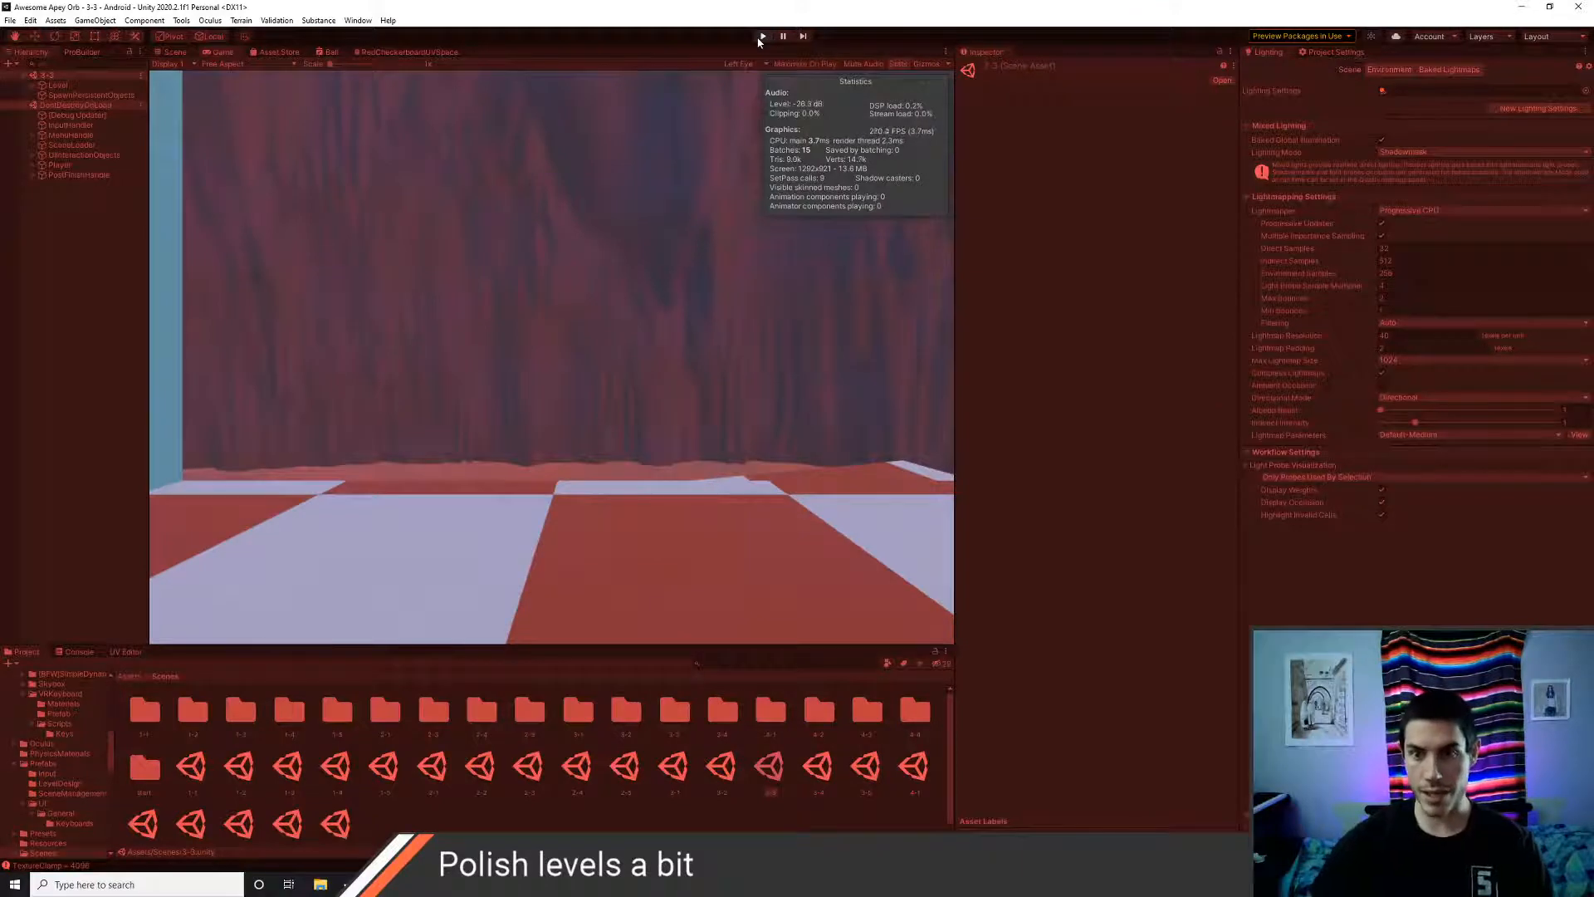
pyautogui.click(761, 36)
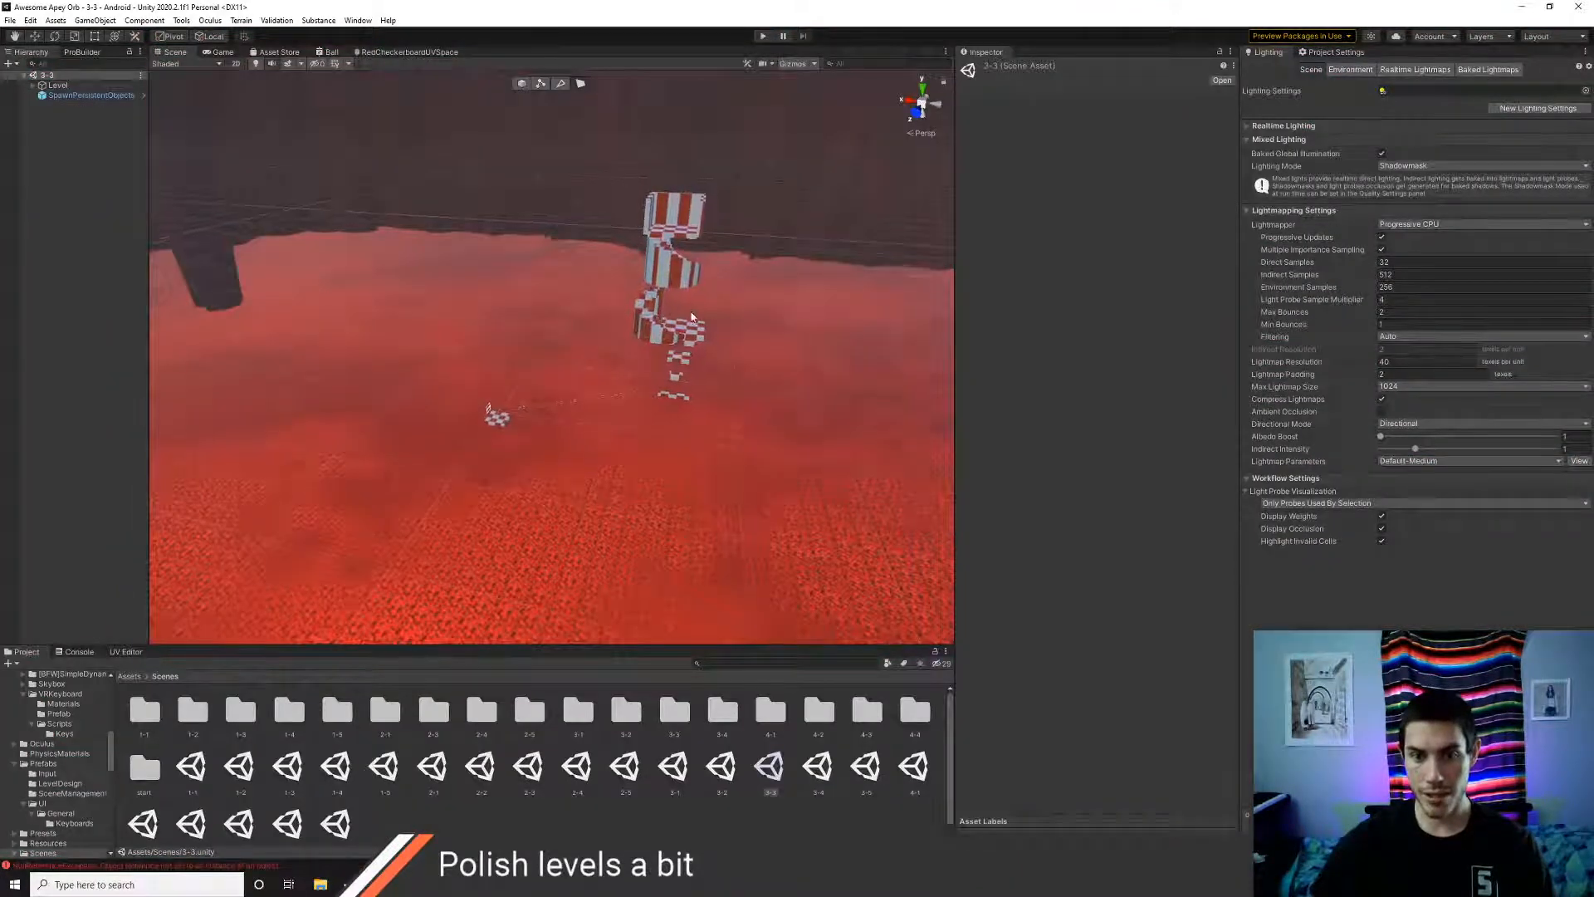
# - Examine the End platform's movement settings and the finish frame standing on it in level 3-3
pyautogui.click(32, 86)
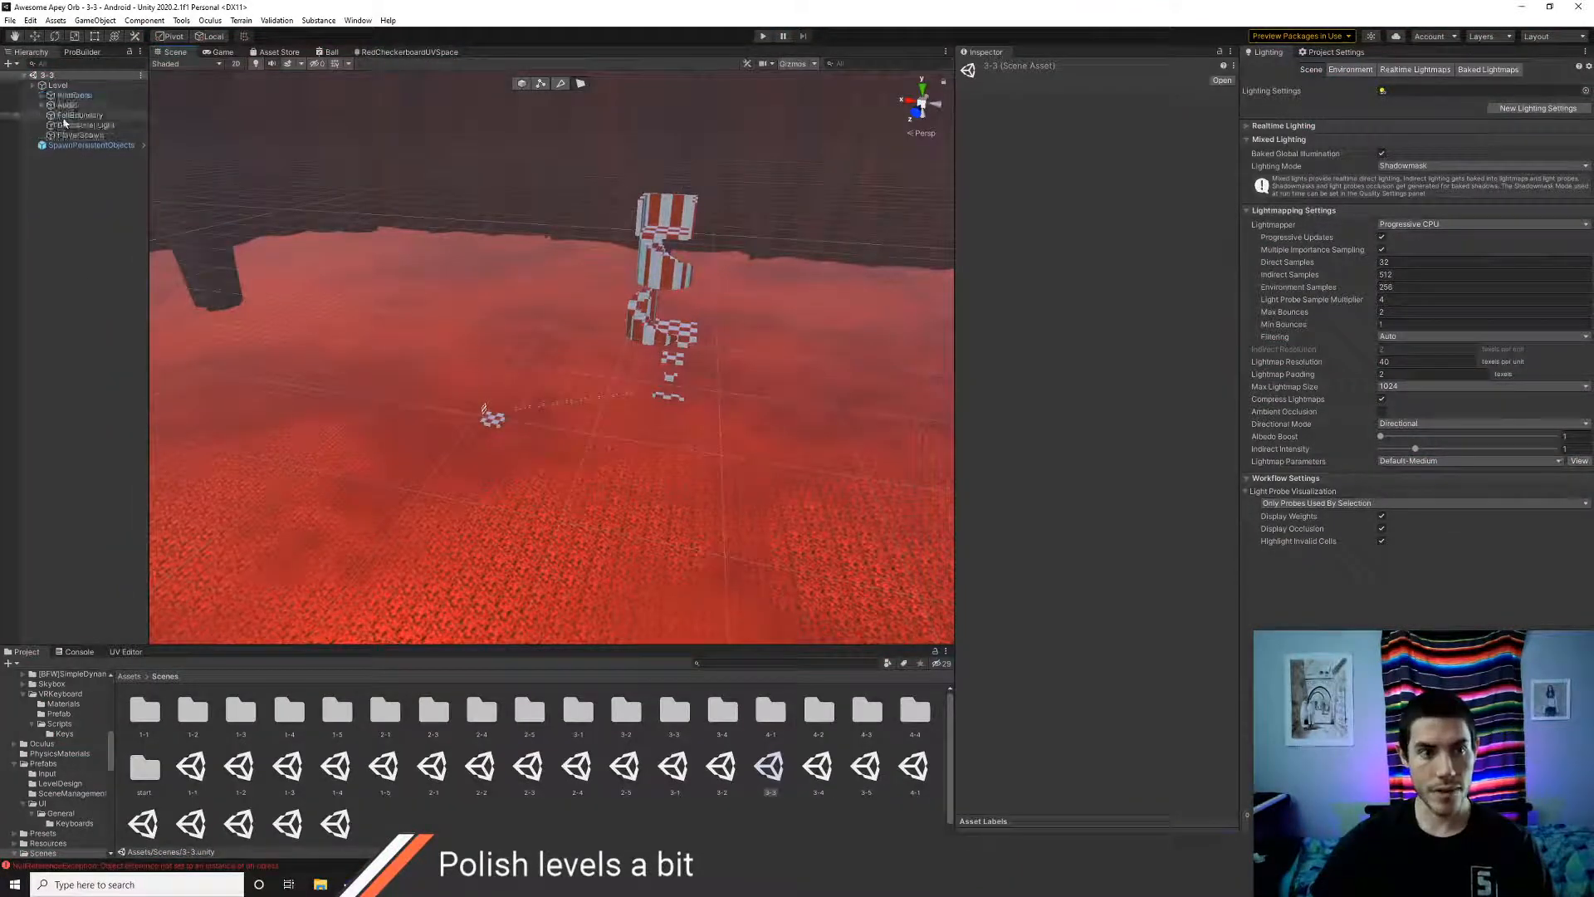
pyautogui.click(42, 95)
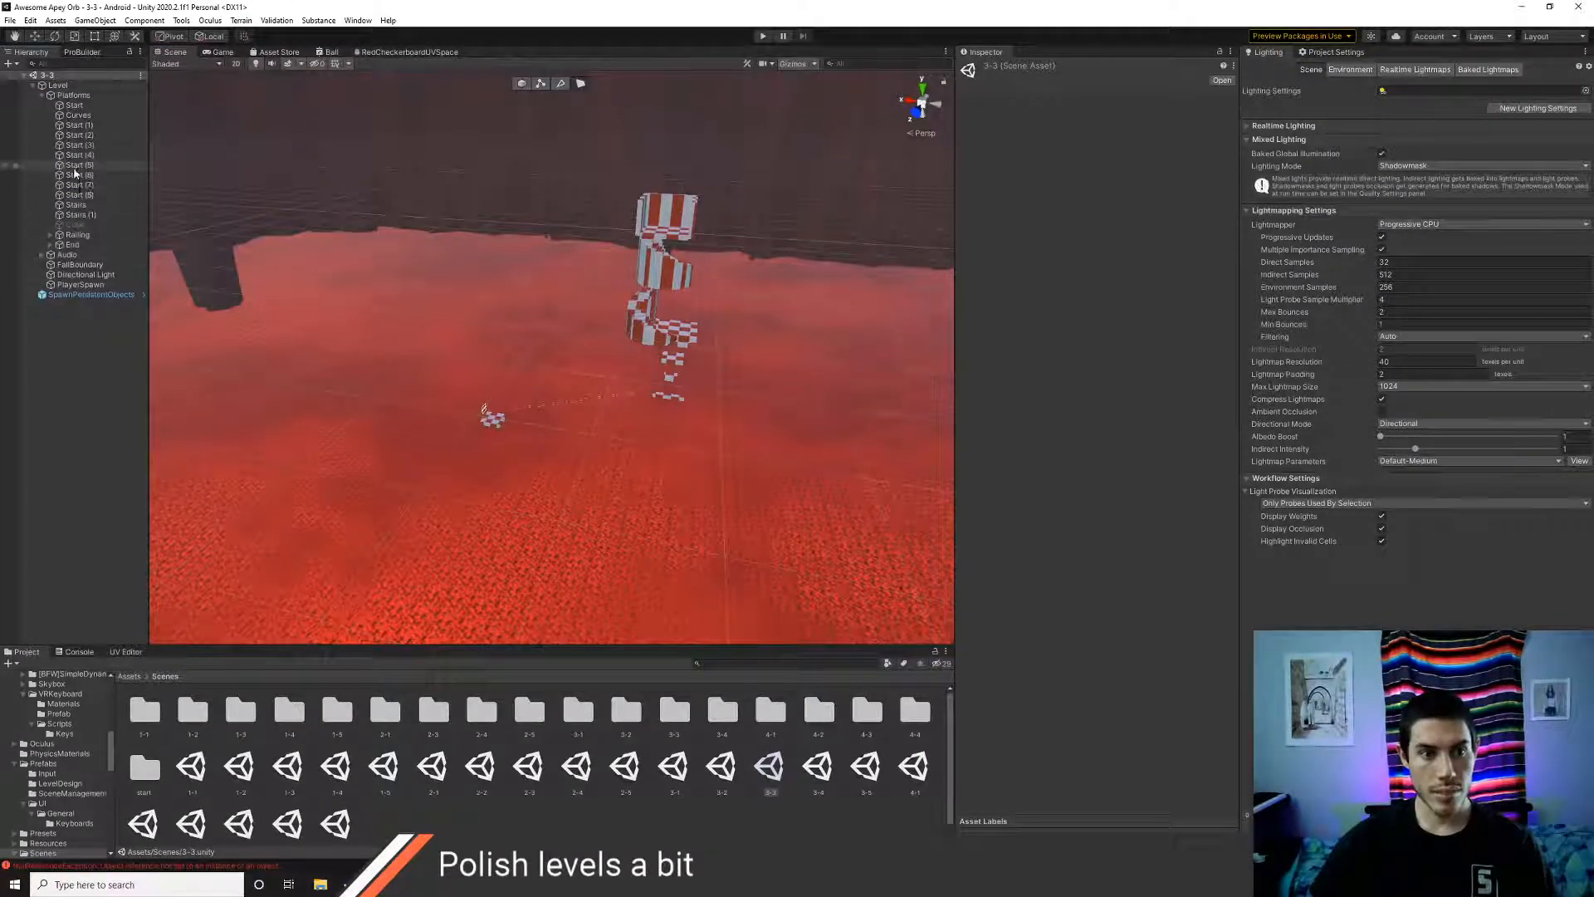
pyautogui.click(494, 419)
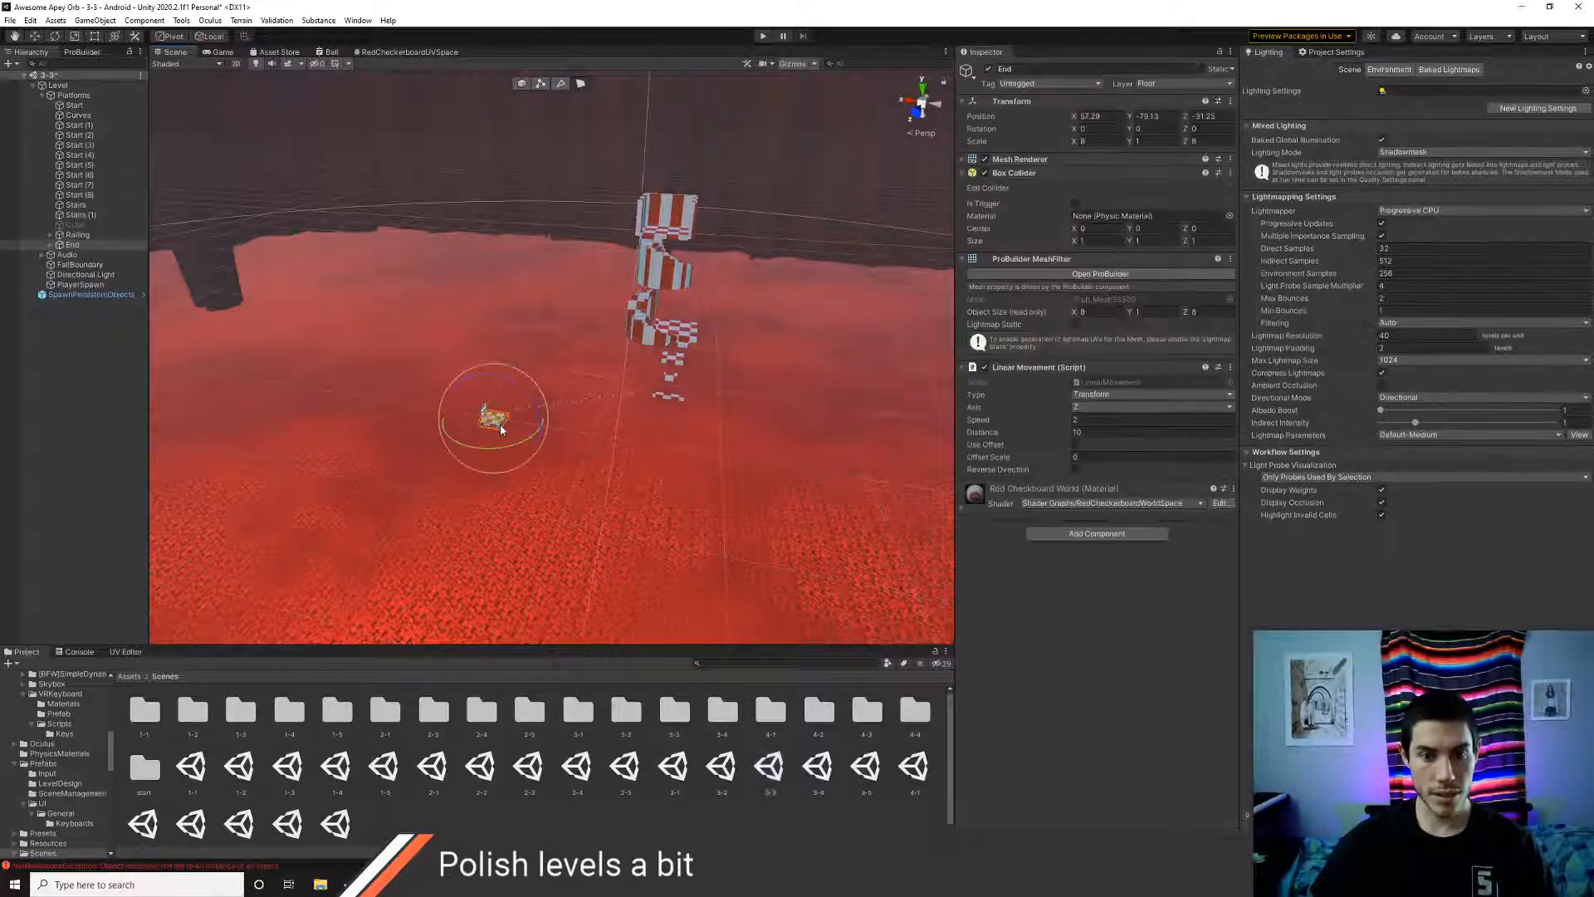
pyautogui.doubleClick(71, 246)
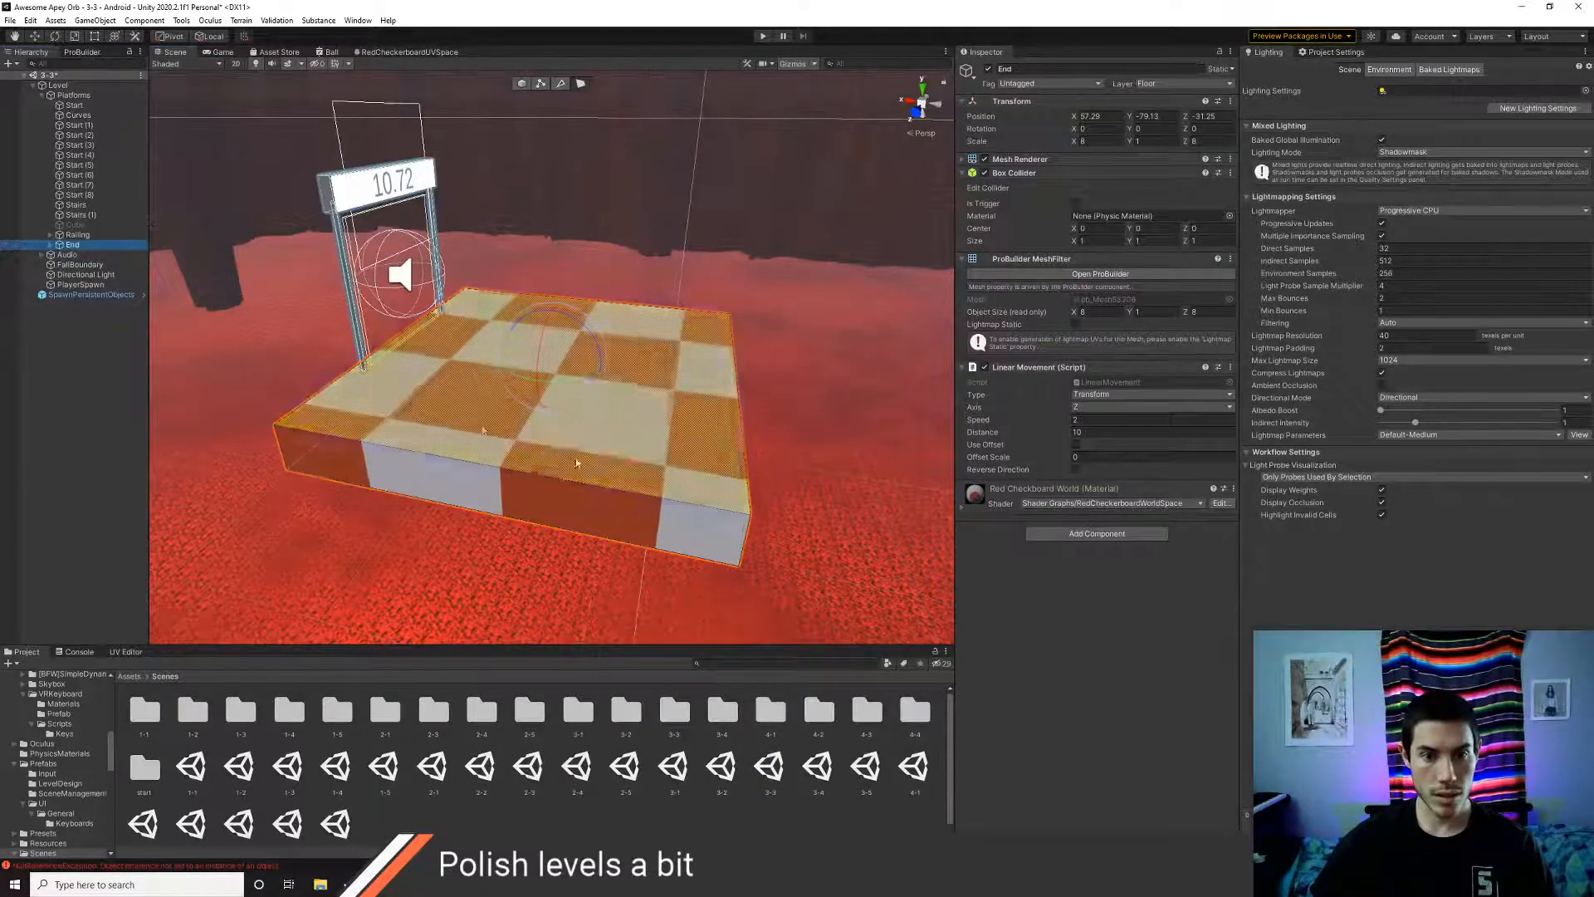
pyautogui.keyDown('alt'); pyautogui.moveTo(576, 462); pyautogui.dragTo(377, 452); pyautogui.keyUp('alt')
pyautogui.click(110, 347)
pyautogui.scroll(6, 421, 318)
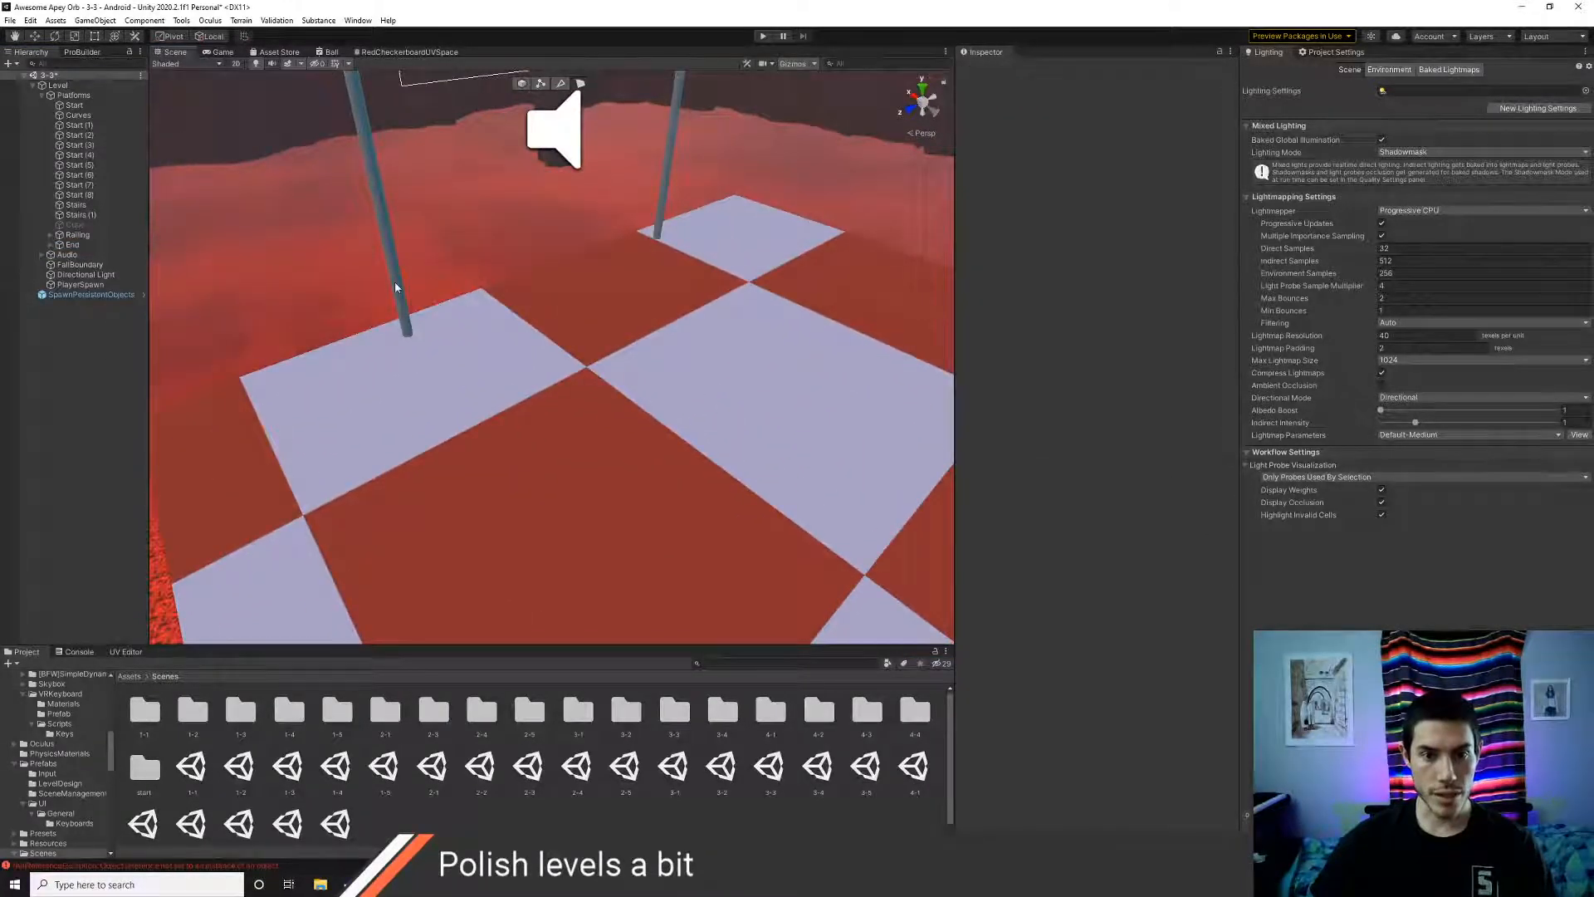
pyautogui.click(398, 288)
# - Set the Linear Movement type of the Start (5) platform to Physics
pyautogui.scroll(-5, 516, 360)
pyautogui.moveTo(514, 405); pyautogui.dragTo(682, 357, button='right')
pyautogui.scroll(3, 681, 354)
pyautogui.moveTo(785, 266); pyautogui.dragTo(696, 286, button='middle')
pyautogui.click(696, 286)
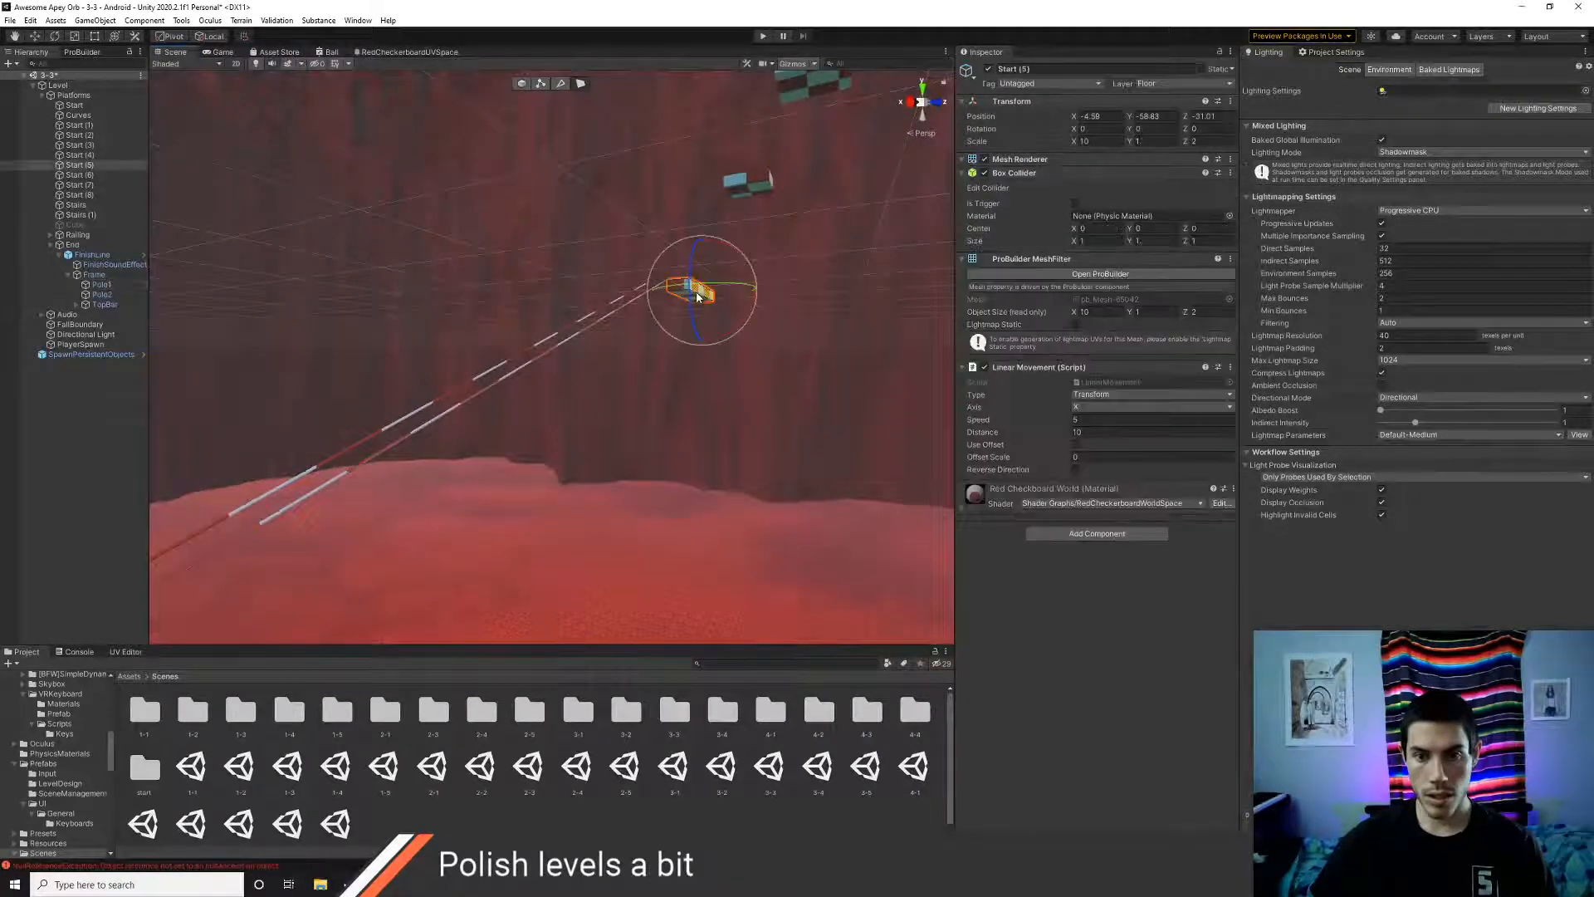
pyautogui.click(1150, 394)
pyautogui.click(1096, 419)
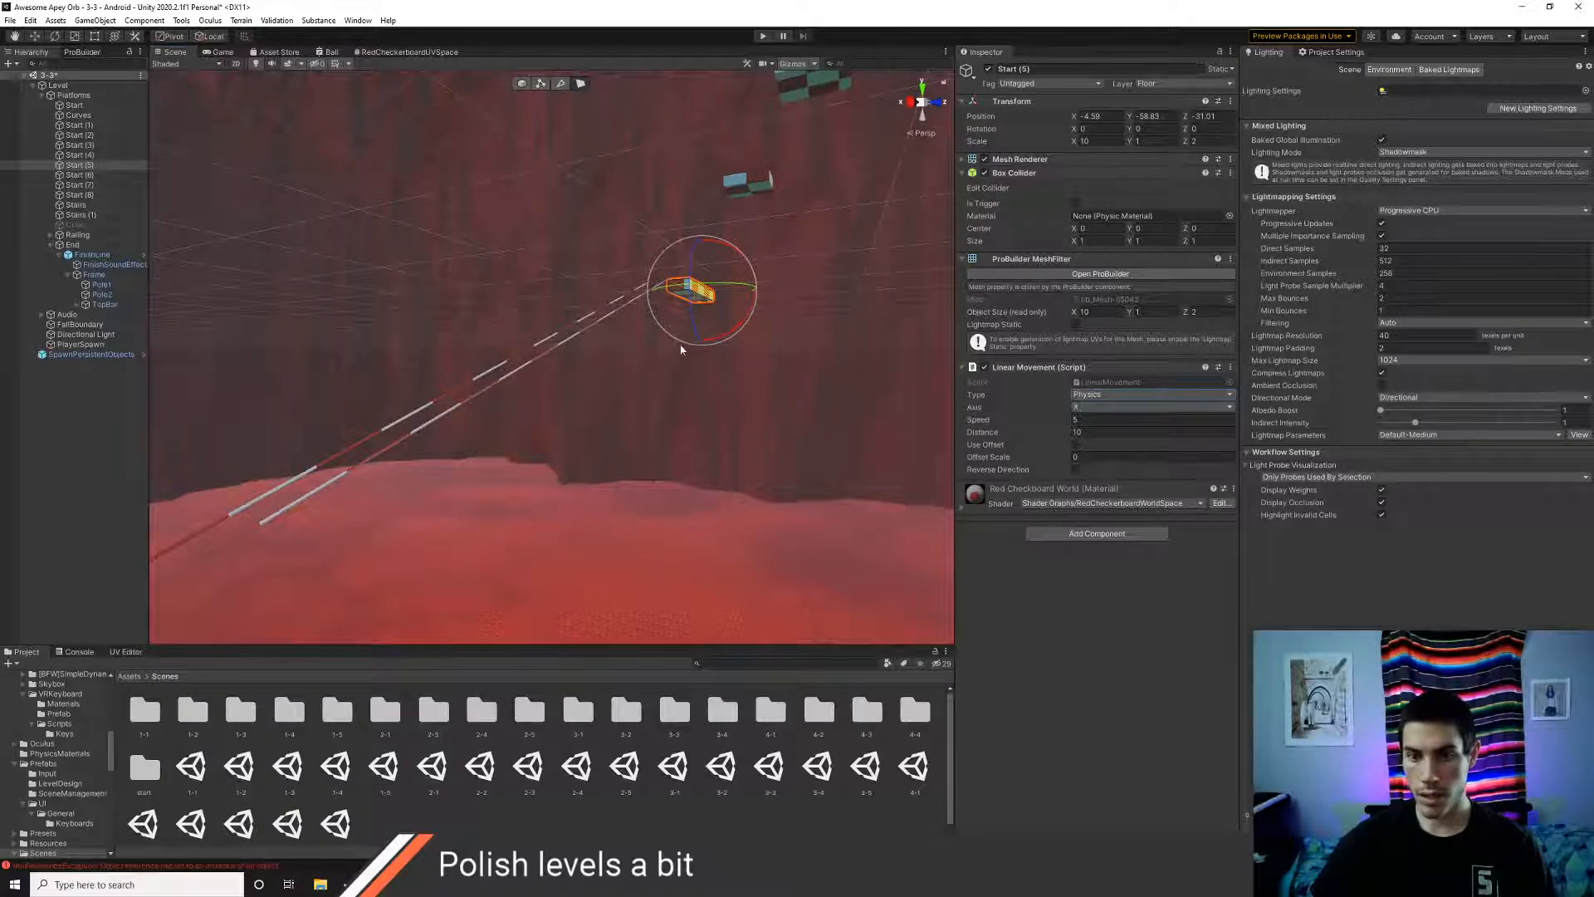
# - Select the Start (2), Start (3) and Start (4) platforms together with Start (5) and set their Linear Movement type to Physics
pyautogui.moveTo(680, 347); pyautogui.dragTo(664, 440, button='right')
pyautogui.keyDown('shift'); pyautogui.click(602, 413); pyautogui.keyUp('shift')
pyautogui.keyDown('shift'); pyautogui.click(674, 301); pyautogui.keyUp('shift')
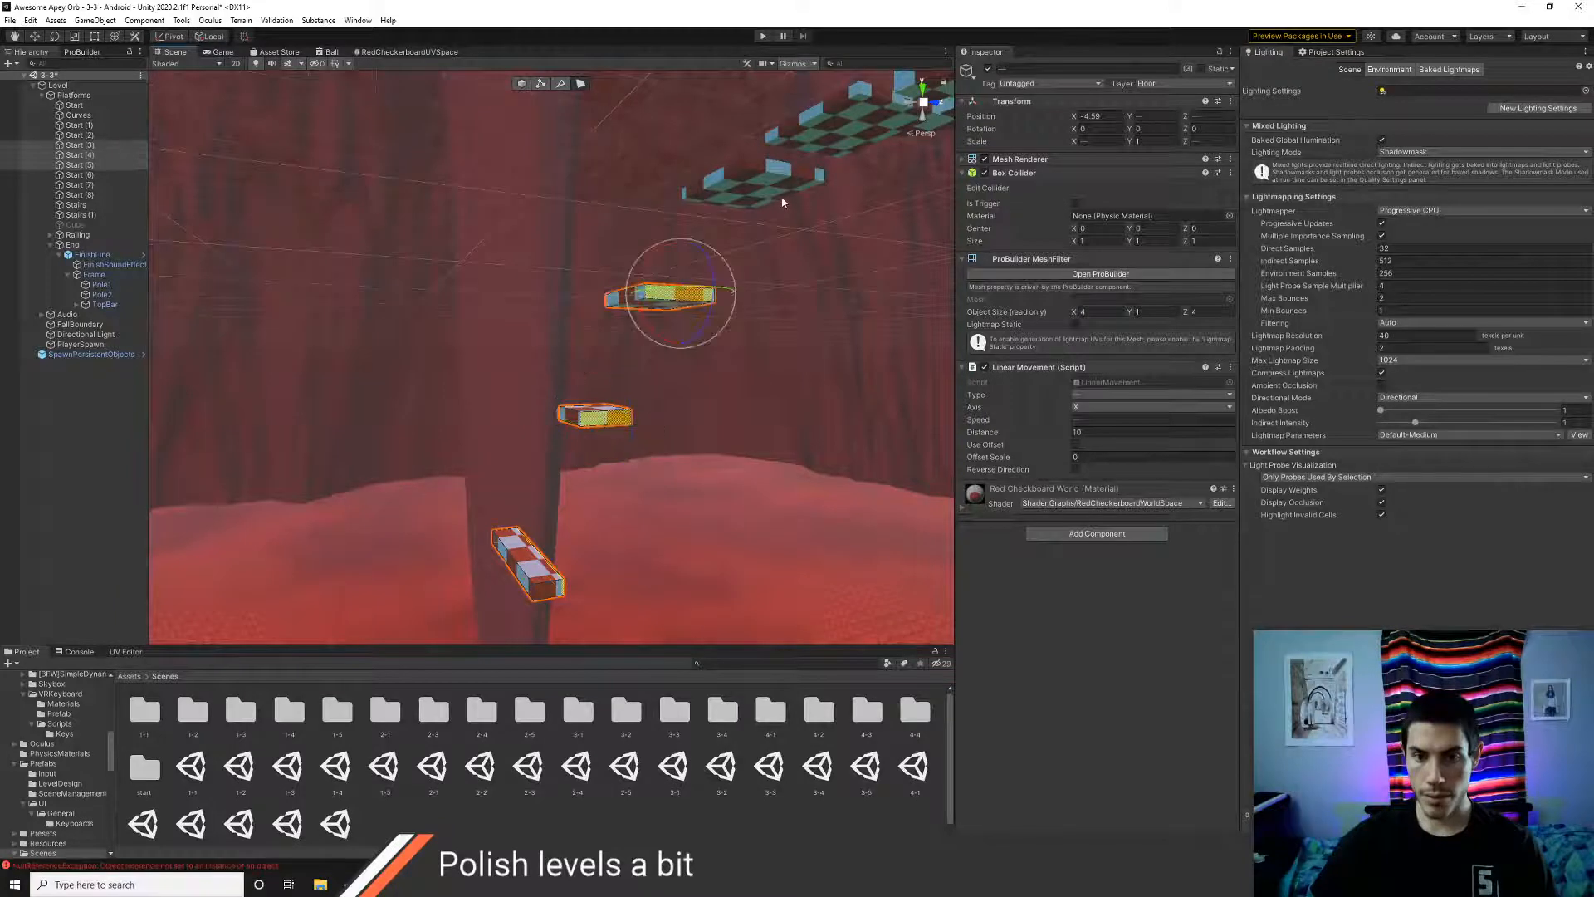
pyautogui.keyDown('shift'); pyautogui.click(751, 181); pyautogui.keyUp('shift')
pyautogui.press('e')
pyautogui.click(521, 83)
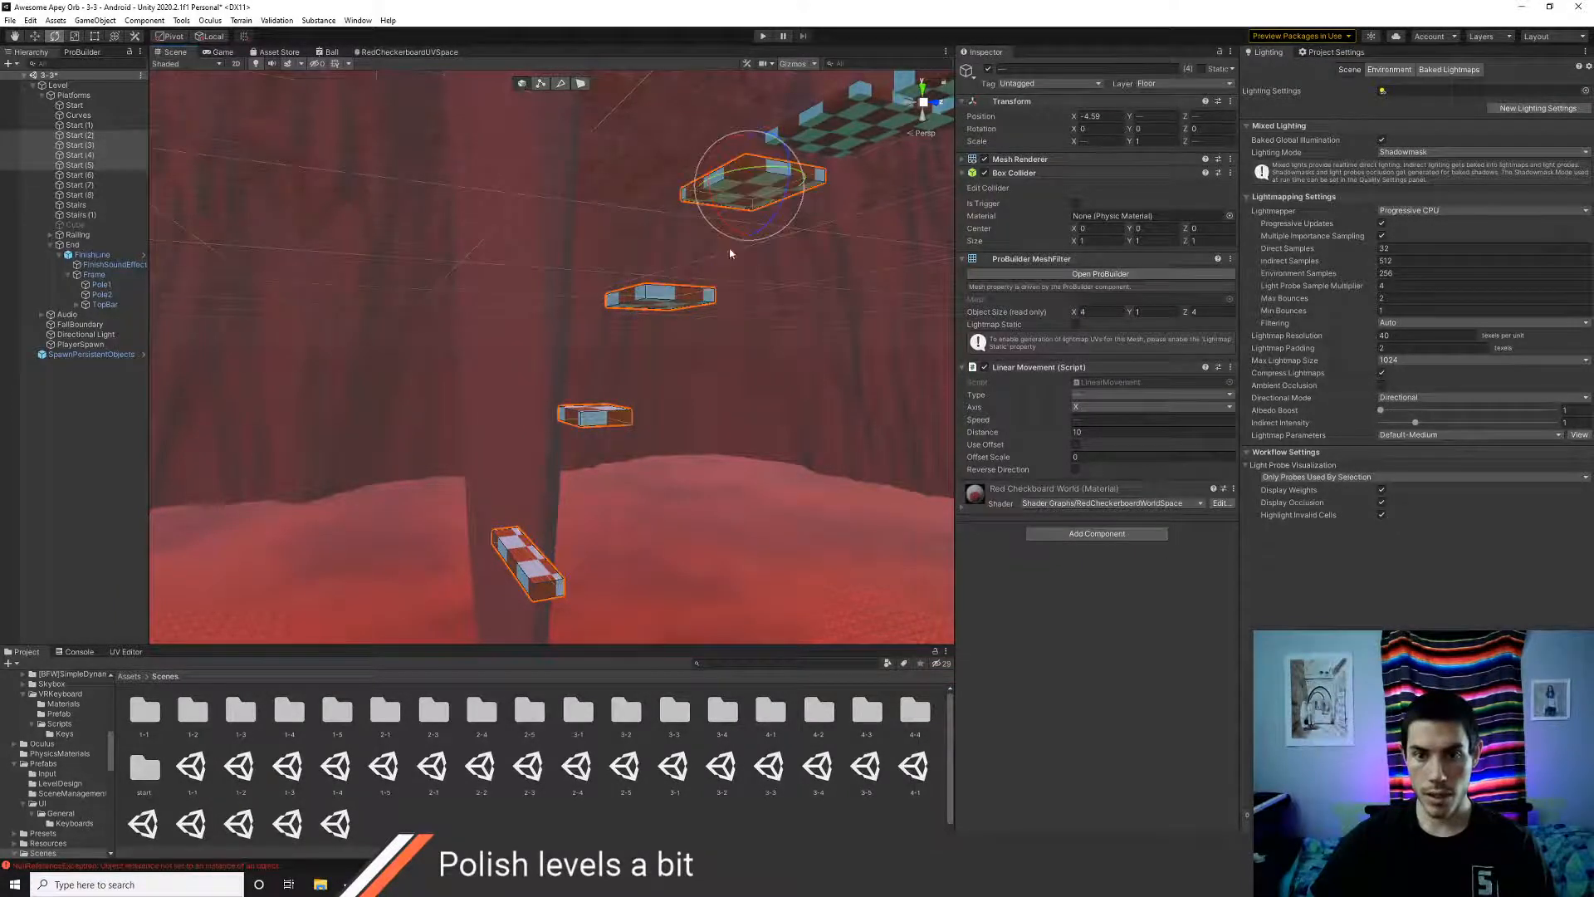
pyautogui.keyDown('shift'); pyautogui.click(664, 310); pyautogui.keyUp('shift')
pyautogui.keyDown('shift'); pyautogui.click(654, 297); pyautogui.keyUp('shift')
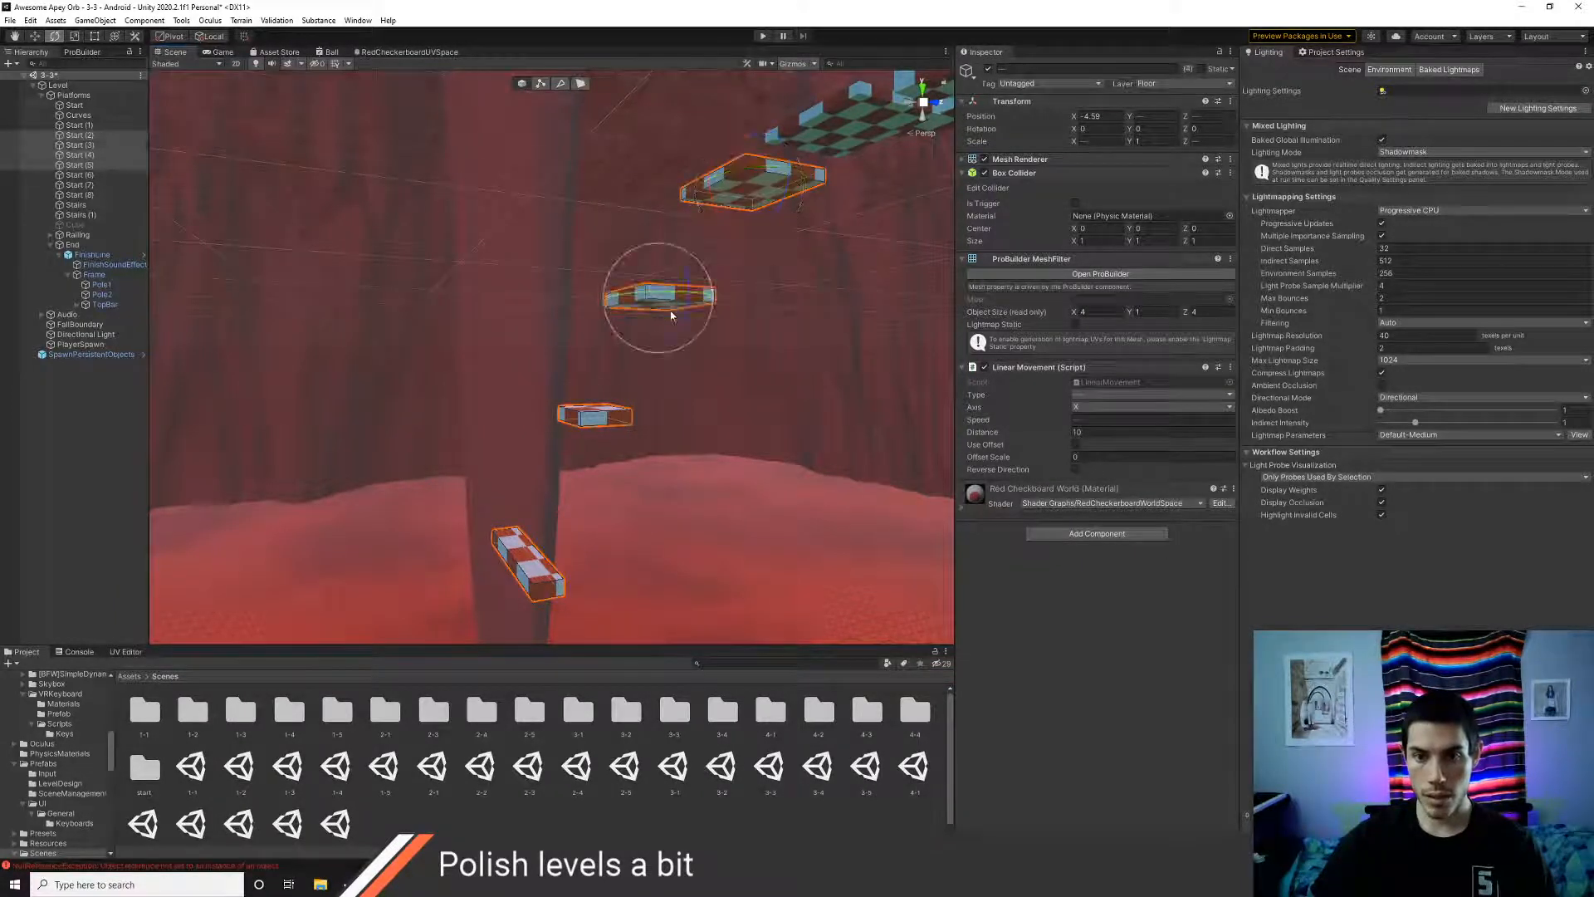
pyautogui.click(1079, 395)
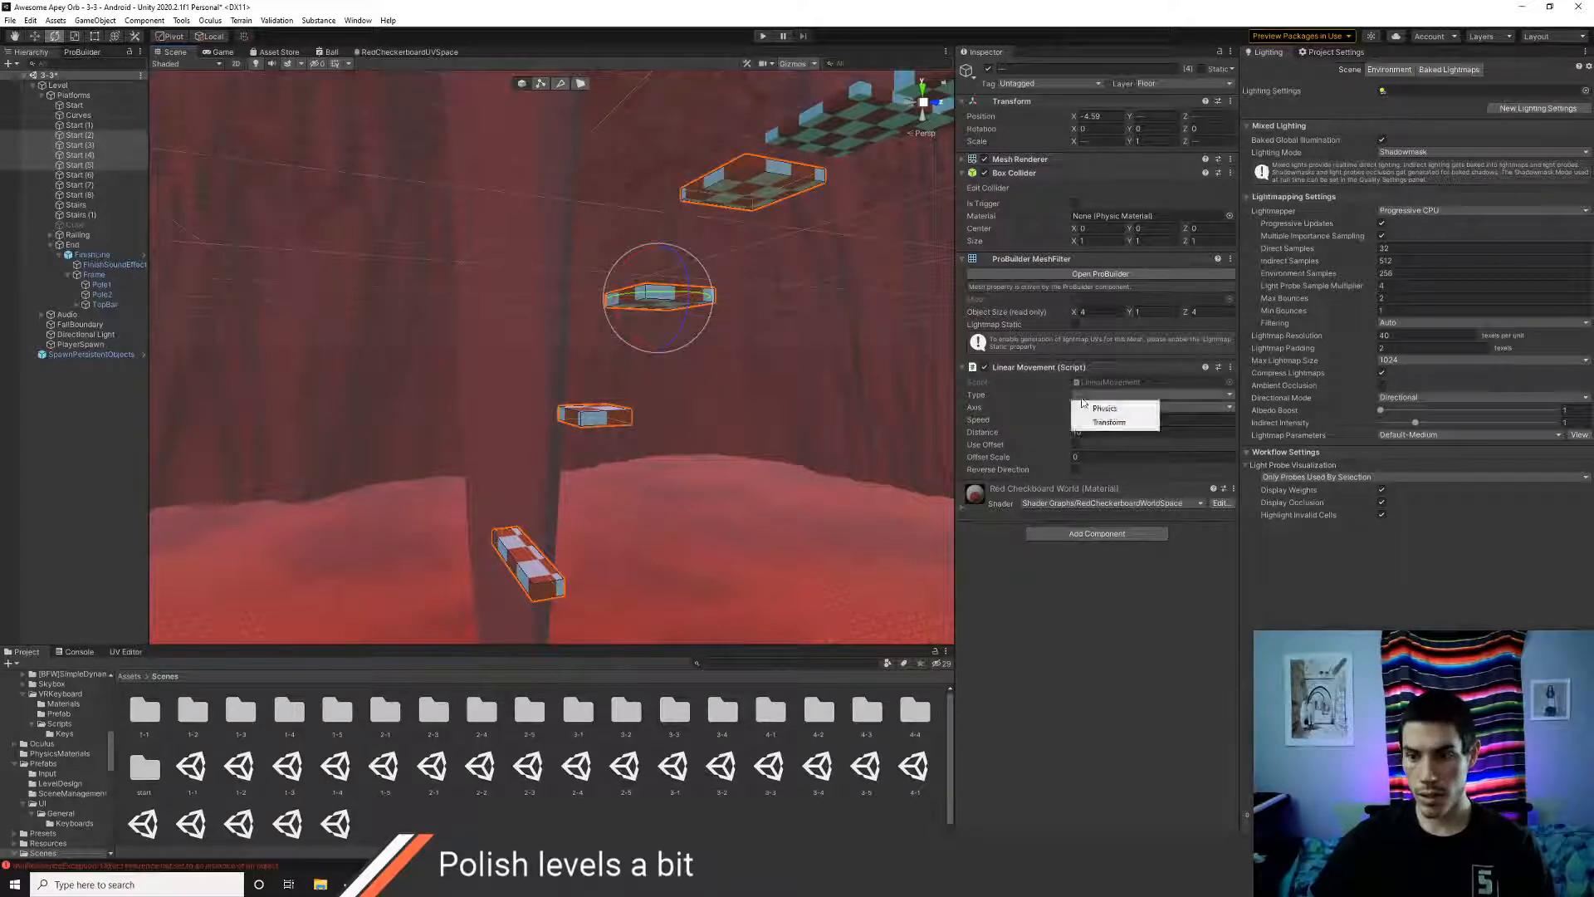
pyautogui.click(1083, 407)
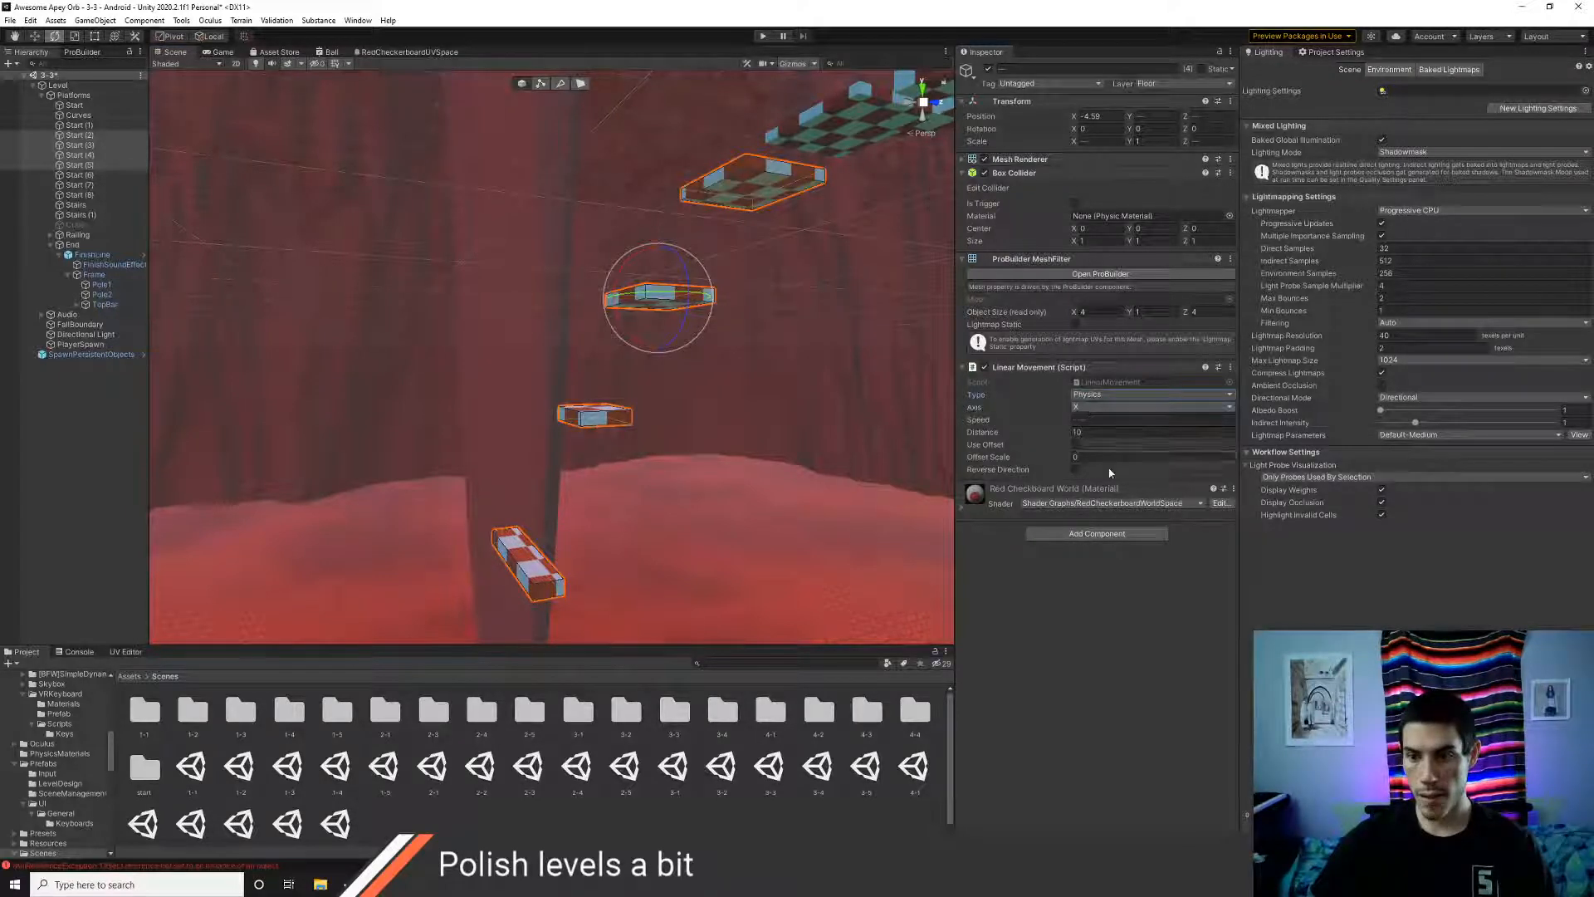
# - Add a kinematic, gravity-free Rigidbody to the four platforms with Angular Drag 0, Interpolate, and Continuous Speculative collision detection
pyautogui.click(1093, 533)
pyautogui.write('rig')
pyautogui.press('Return')
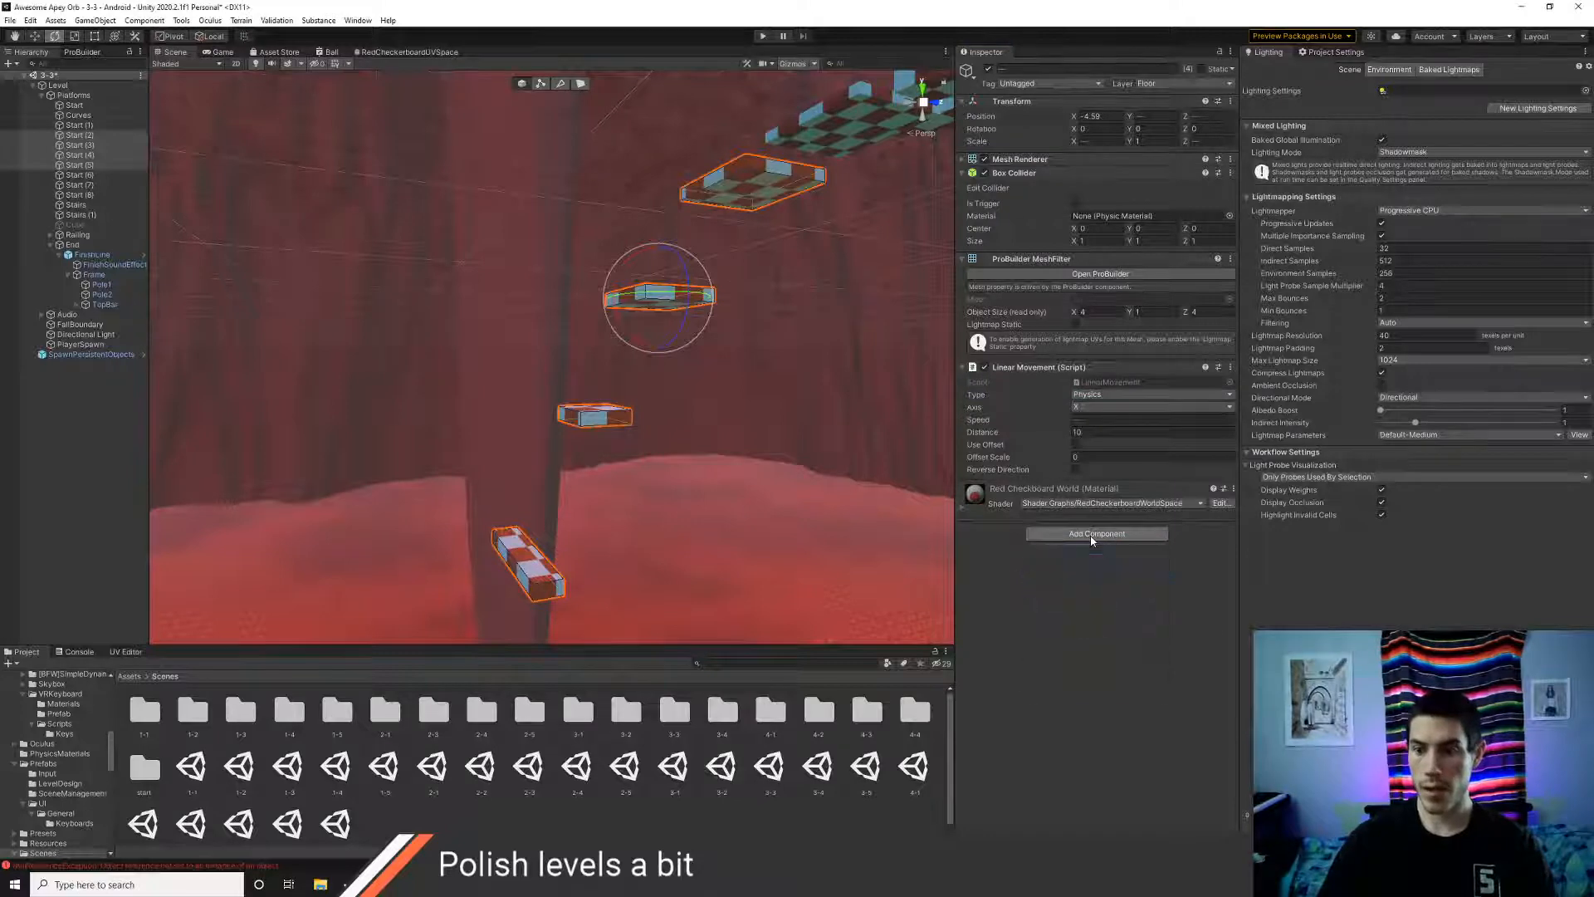
pyautogui.click(1092, 566)
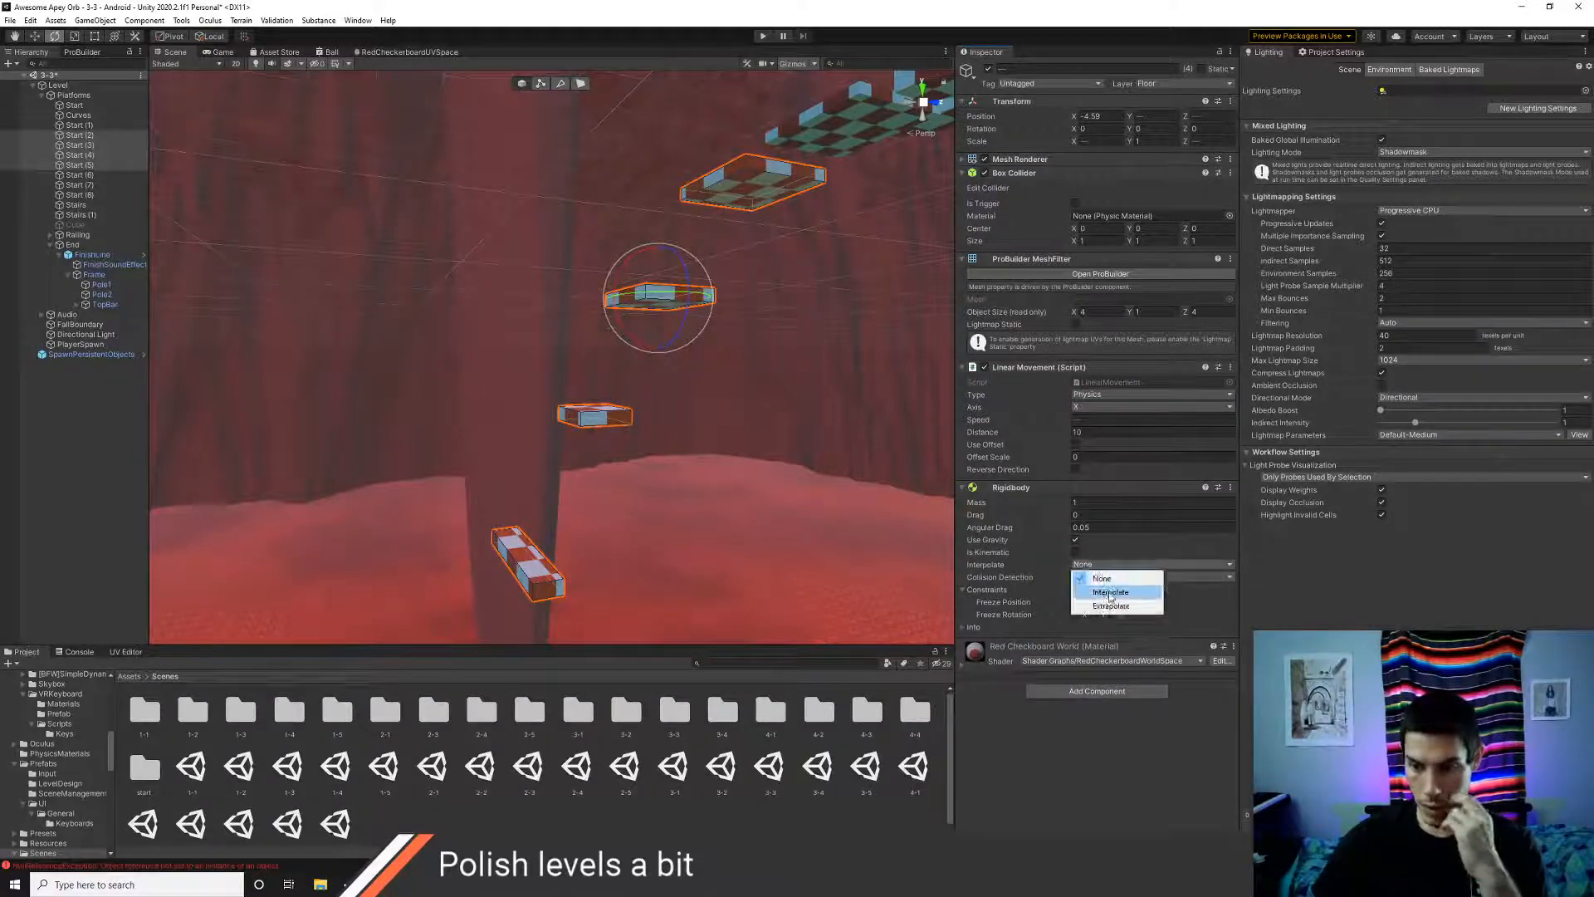
pyautogui.click(1110, 592)
pyautogui.click(1095, 577)
pyautogui.click(1100, 604)
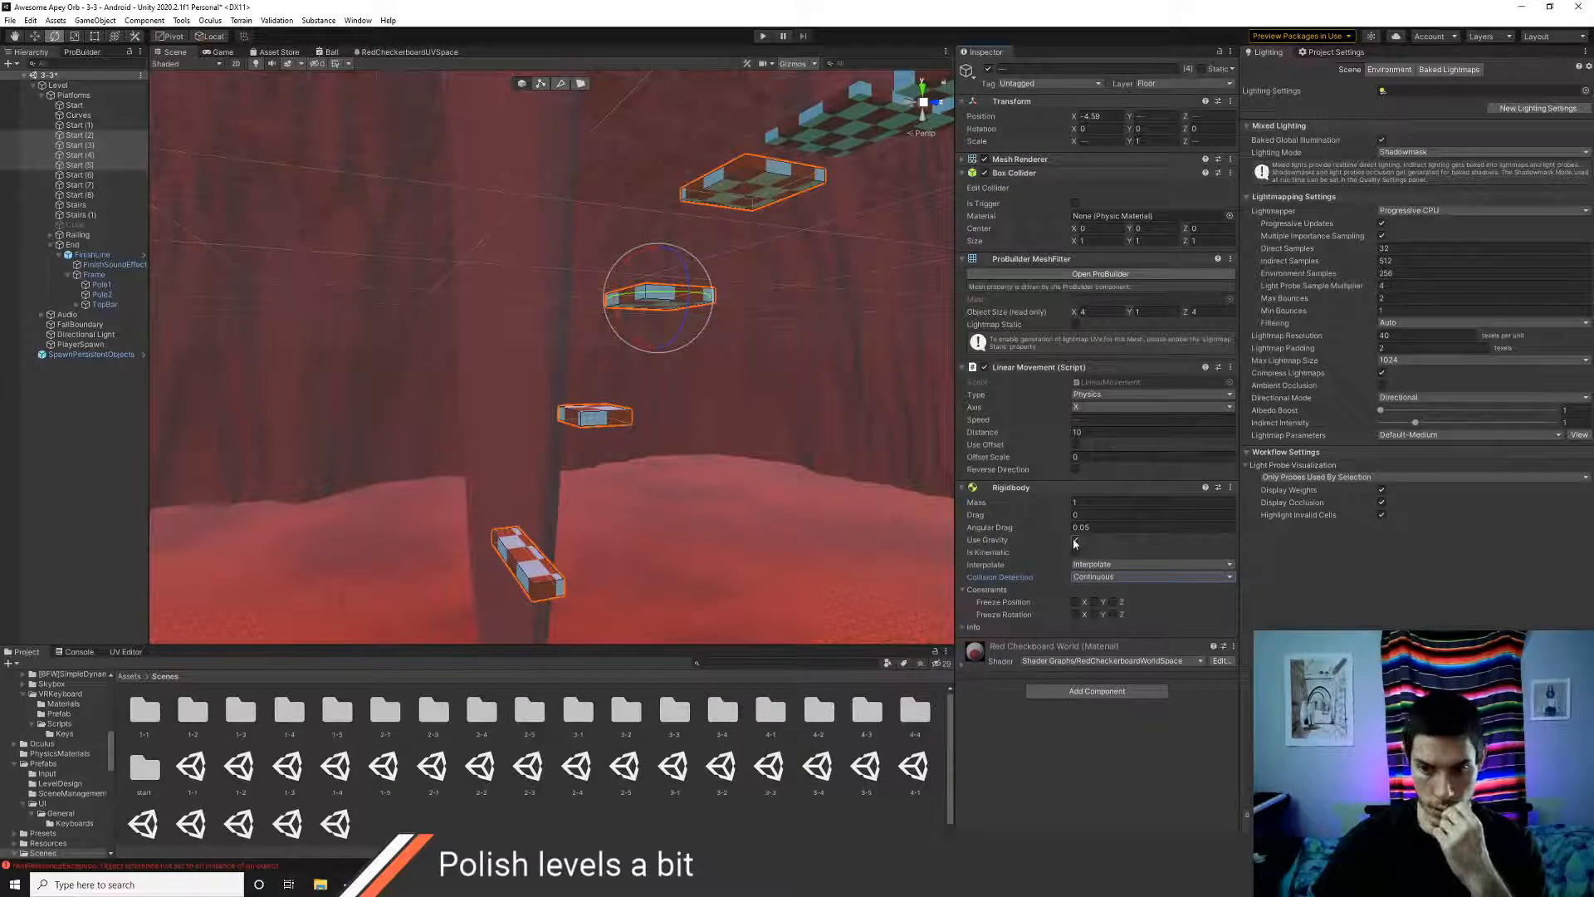
pyautogui.click(1083, 527)
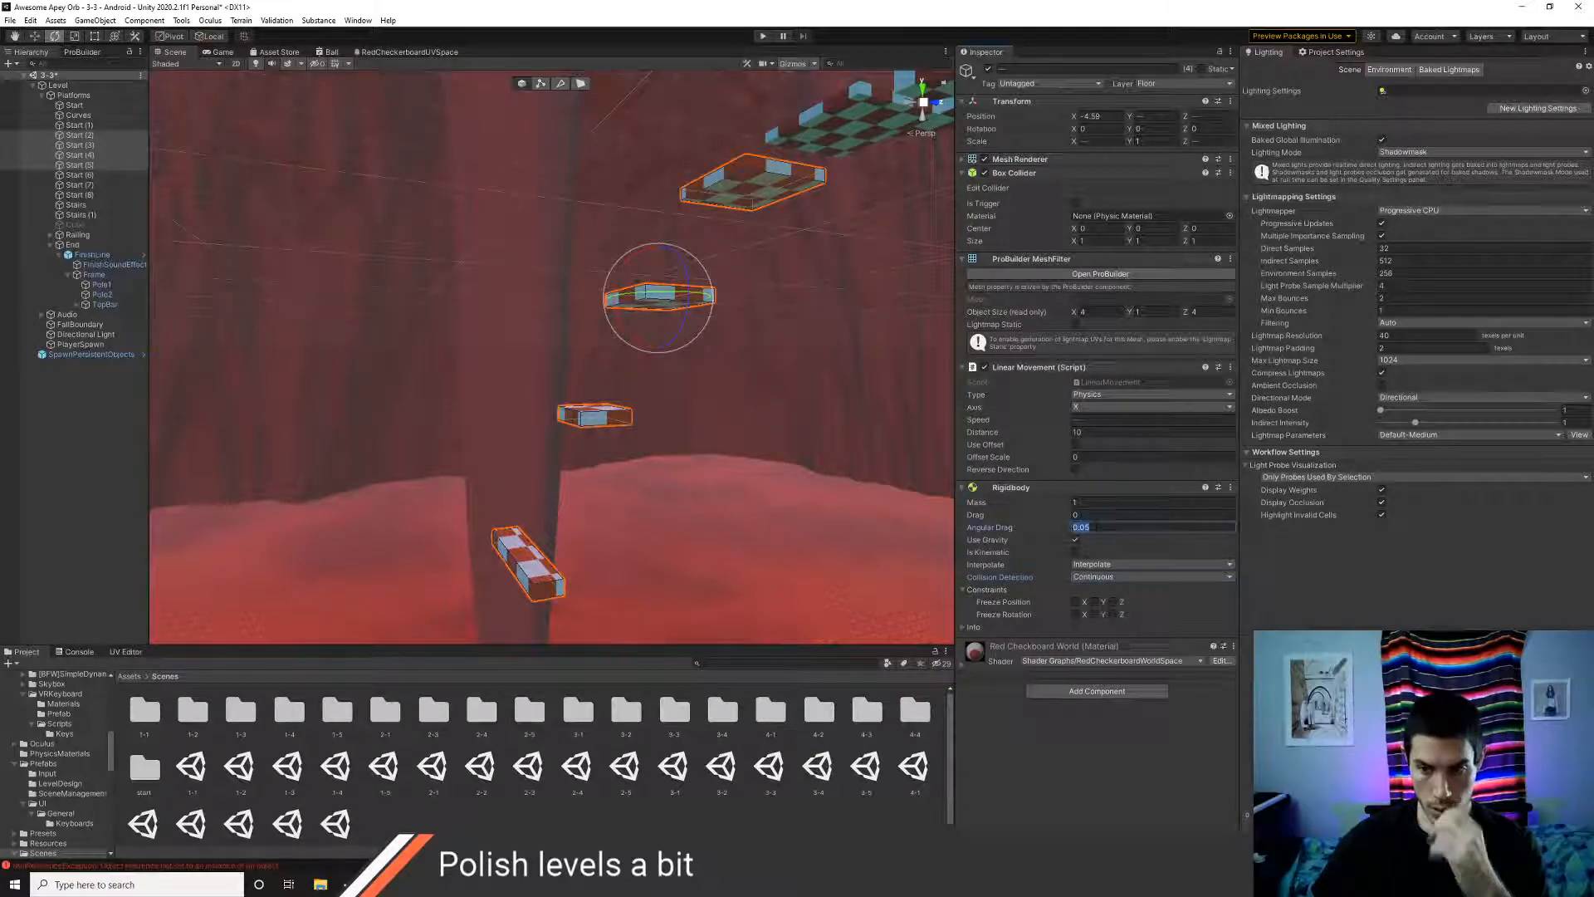
pyautogui.write('0')
pyautogui.click(1076, 541)
pyautogui.click(1075, 552)
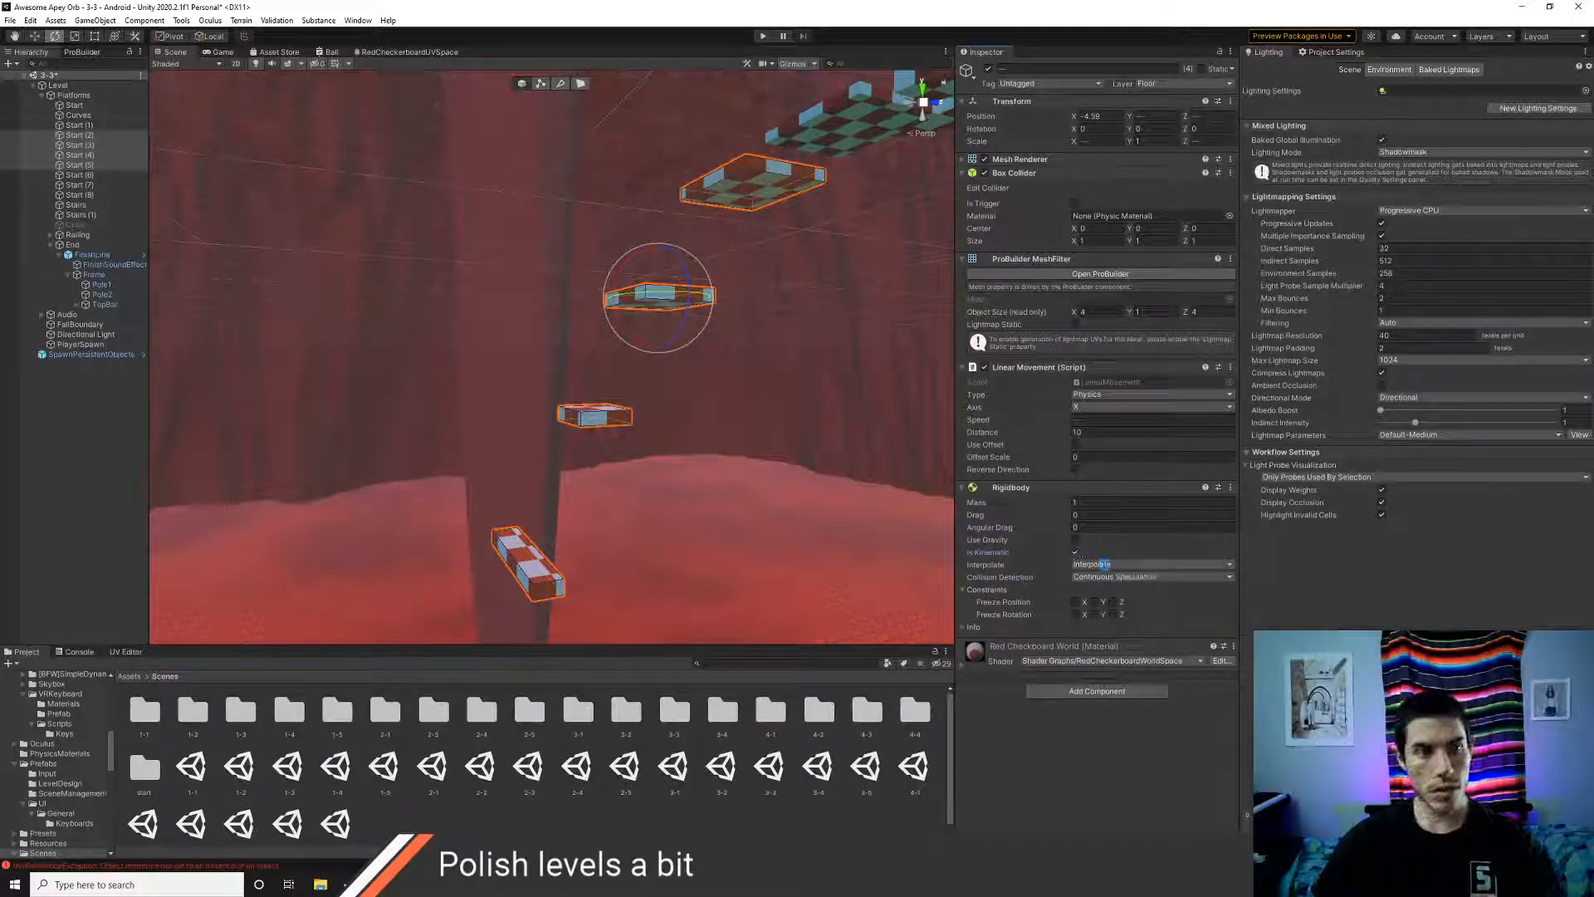
# - Play-test level 3-3 with the physics-based platforms
pyautogui.click(764, 36)
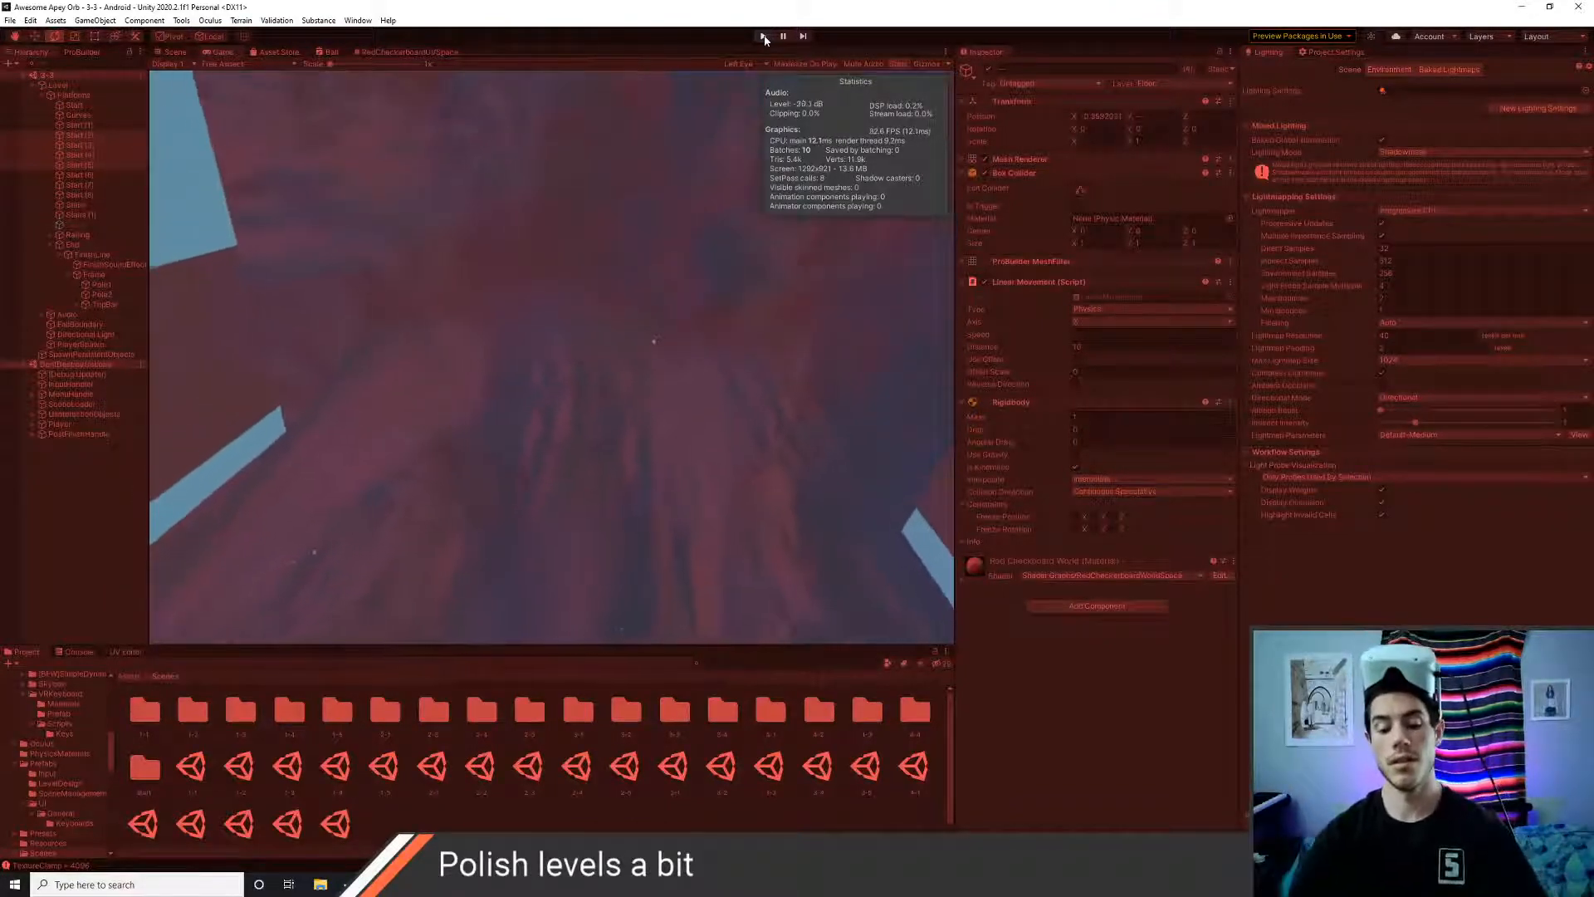
pyautogui.click(765, 37)
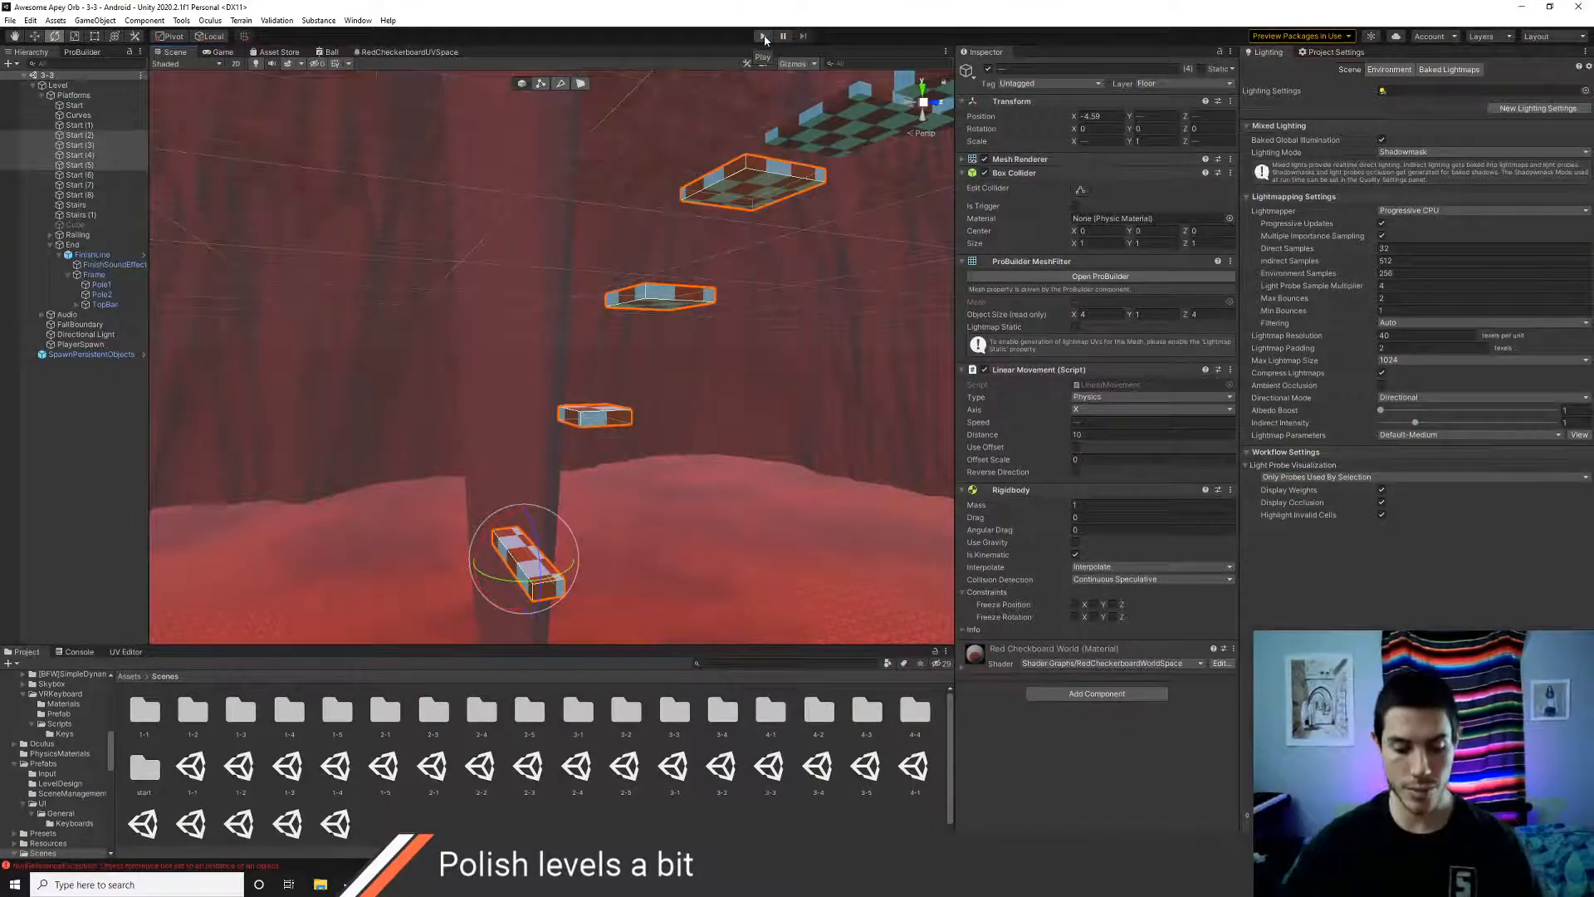
# - Move the Start (1) platform at the foot of the spiral stairs to about X -3.38 and Z 1.9
pyautogui.moveTo(620, 303); pyautogui.dragTo(579, 417, button='right')
pyautogui.click(579, 417)
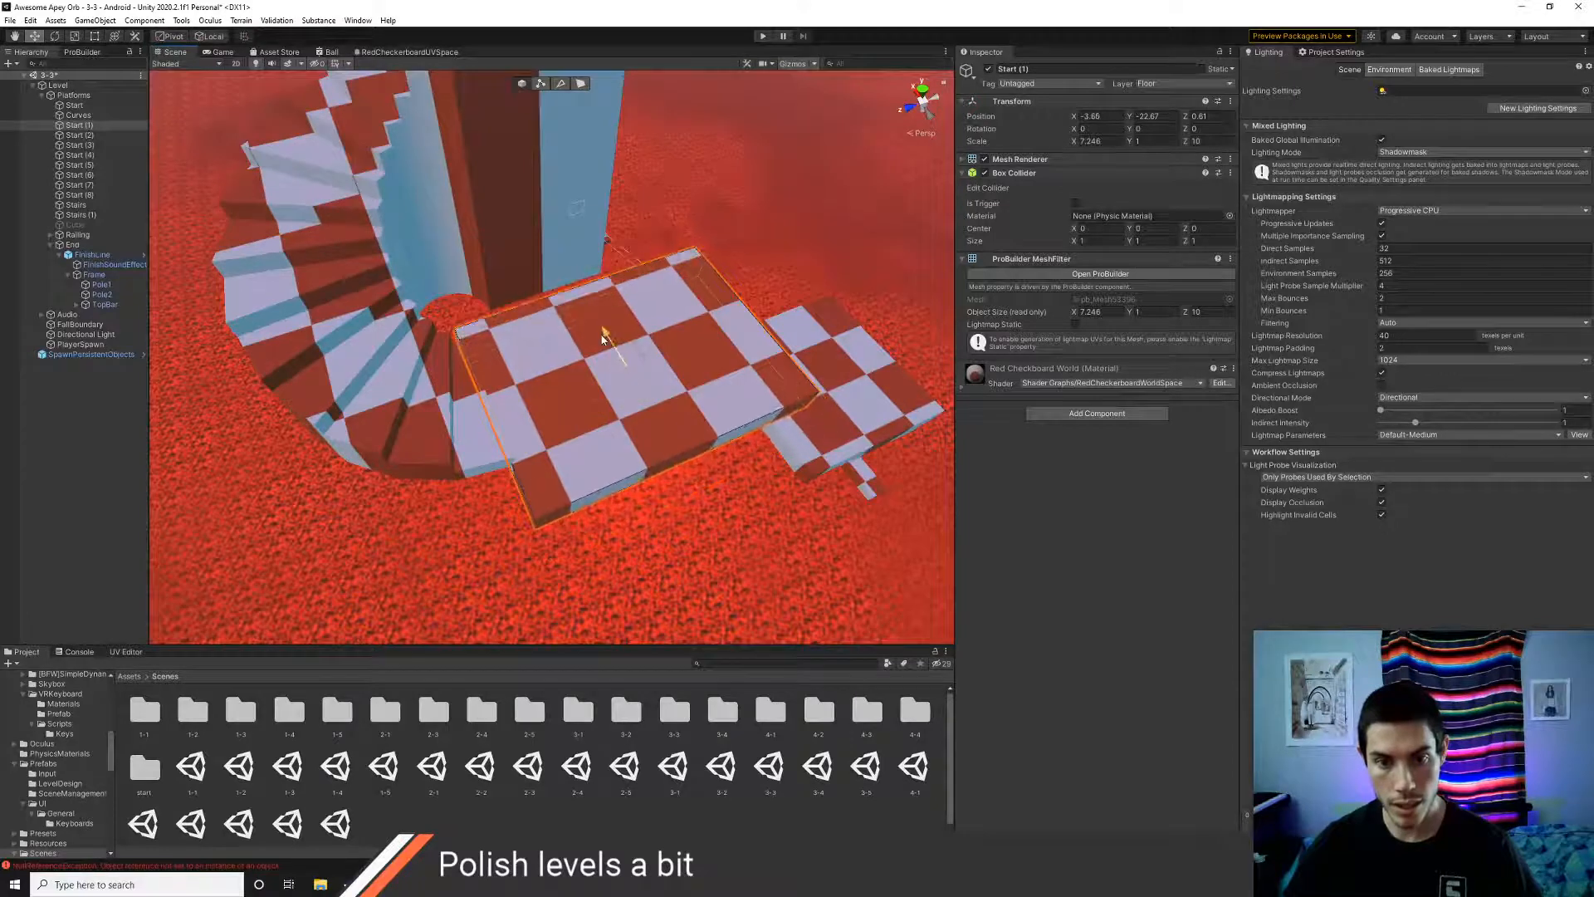
pyautogui.moveTo(526, 401); pyautogui.dragTo(475, 418, button='right')
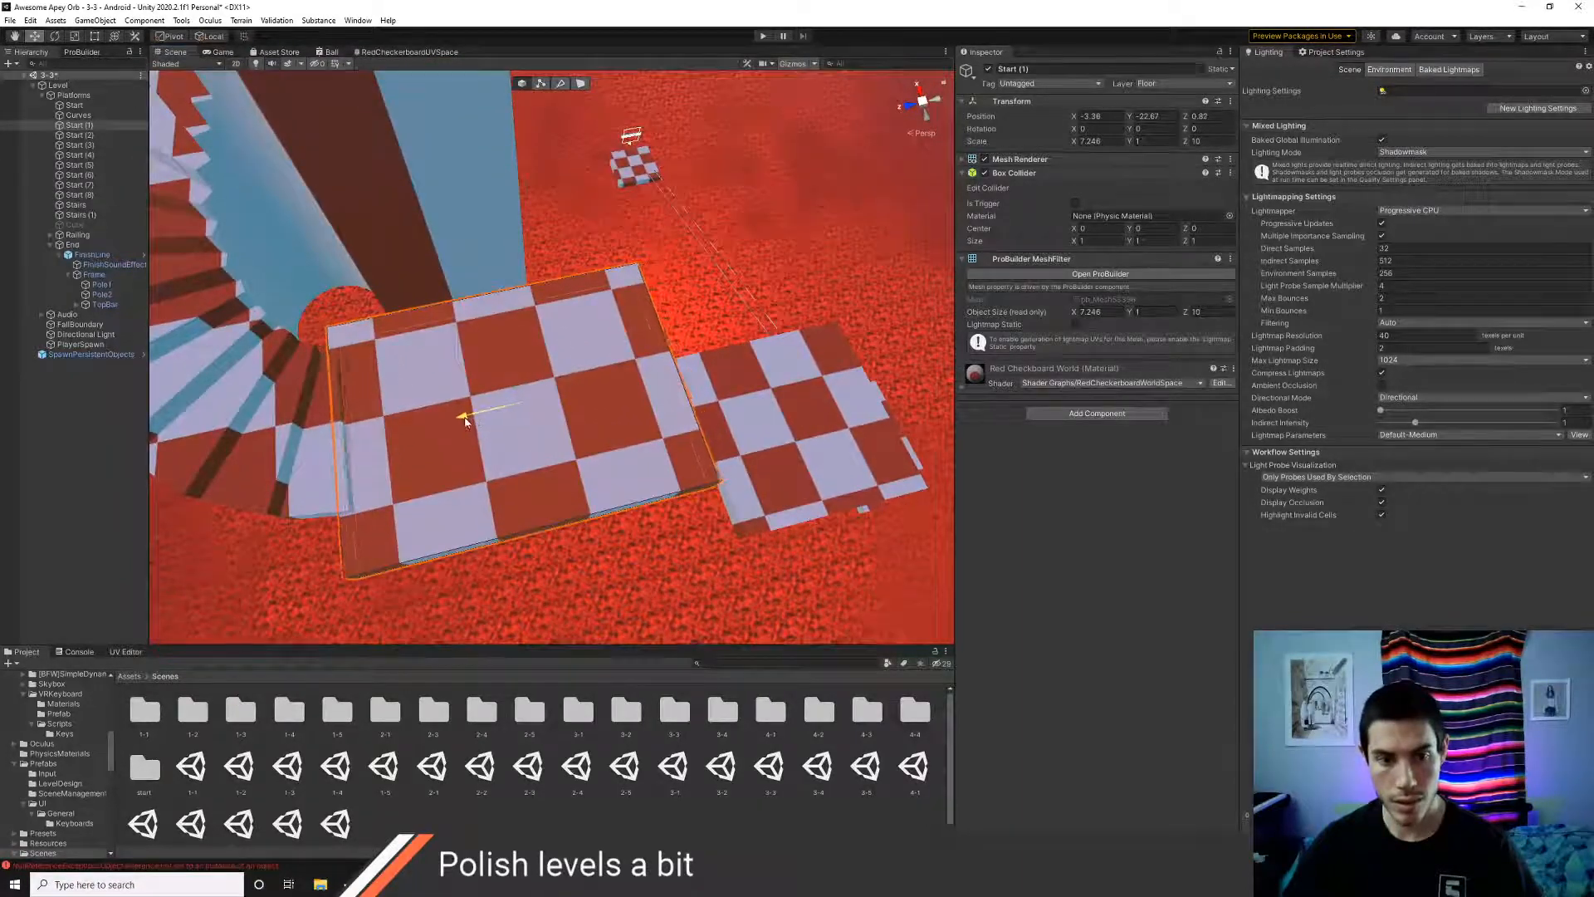
pyautogui.moveTo(438, 429); pyautogui.dragTo(431, 430)
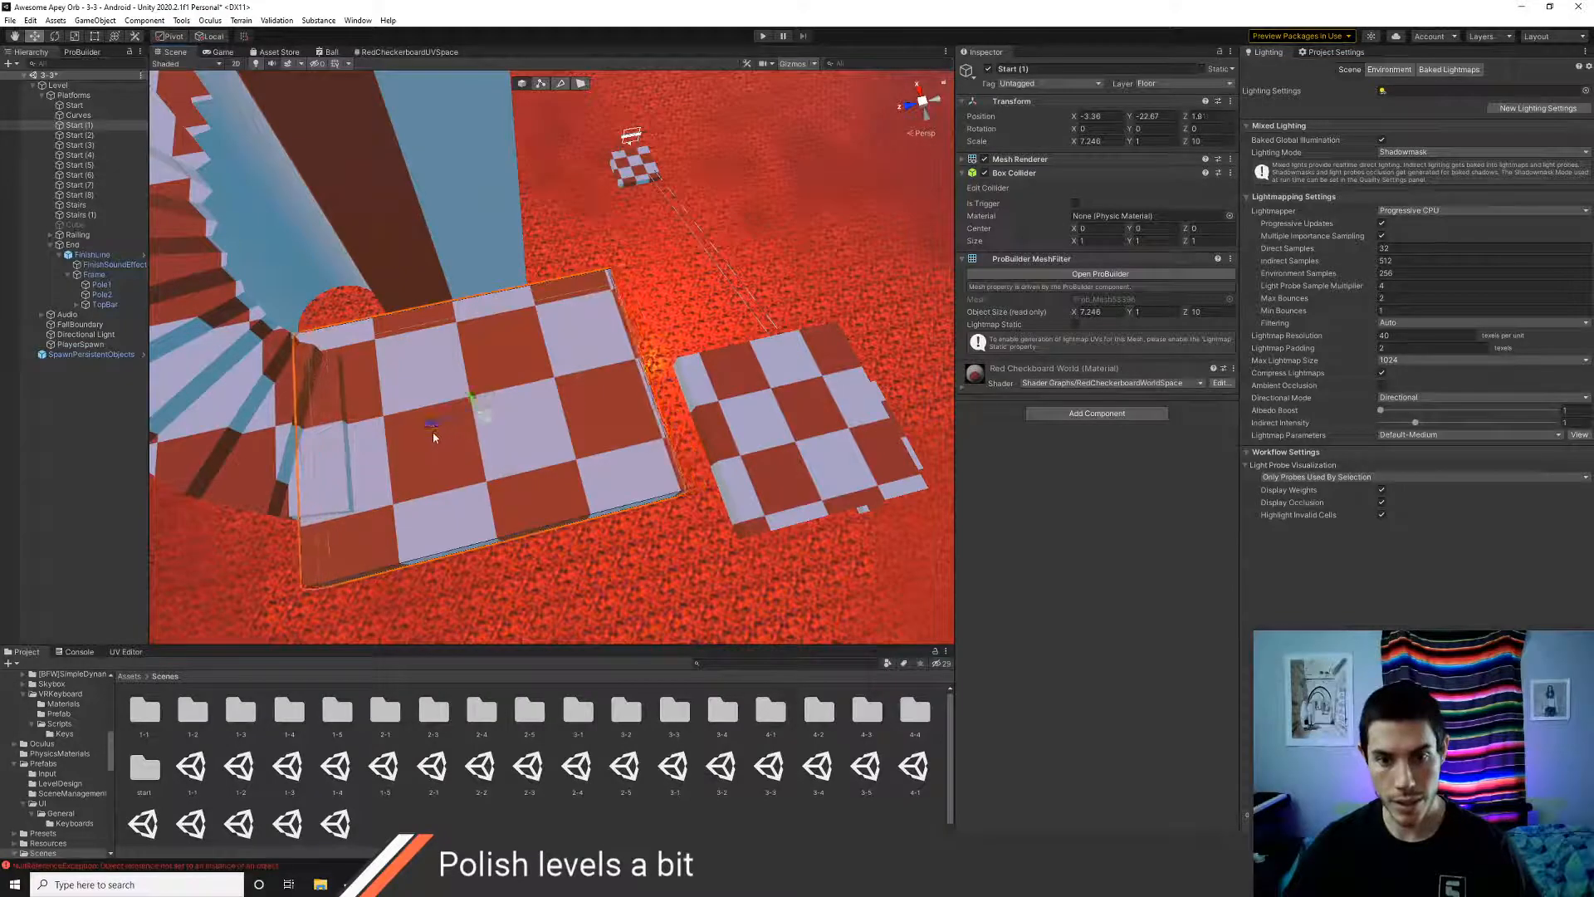
pyautogui.moveTo(516, 506)
pyautogui.mouseDown(button='right')
pyautogui.moveTo(499, 511)
pyautogui.moveTo(715, 484)
pyautogui.moveTo(644, 516)
pyautogui.moveTo(552, 491)
pyautogui.moveTo(483, 448)
pyautogui.moveTo(561, 471)
pyautogui.moveTo(506, 492)
pyautogui.mouseUp(button='right')
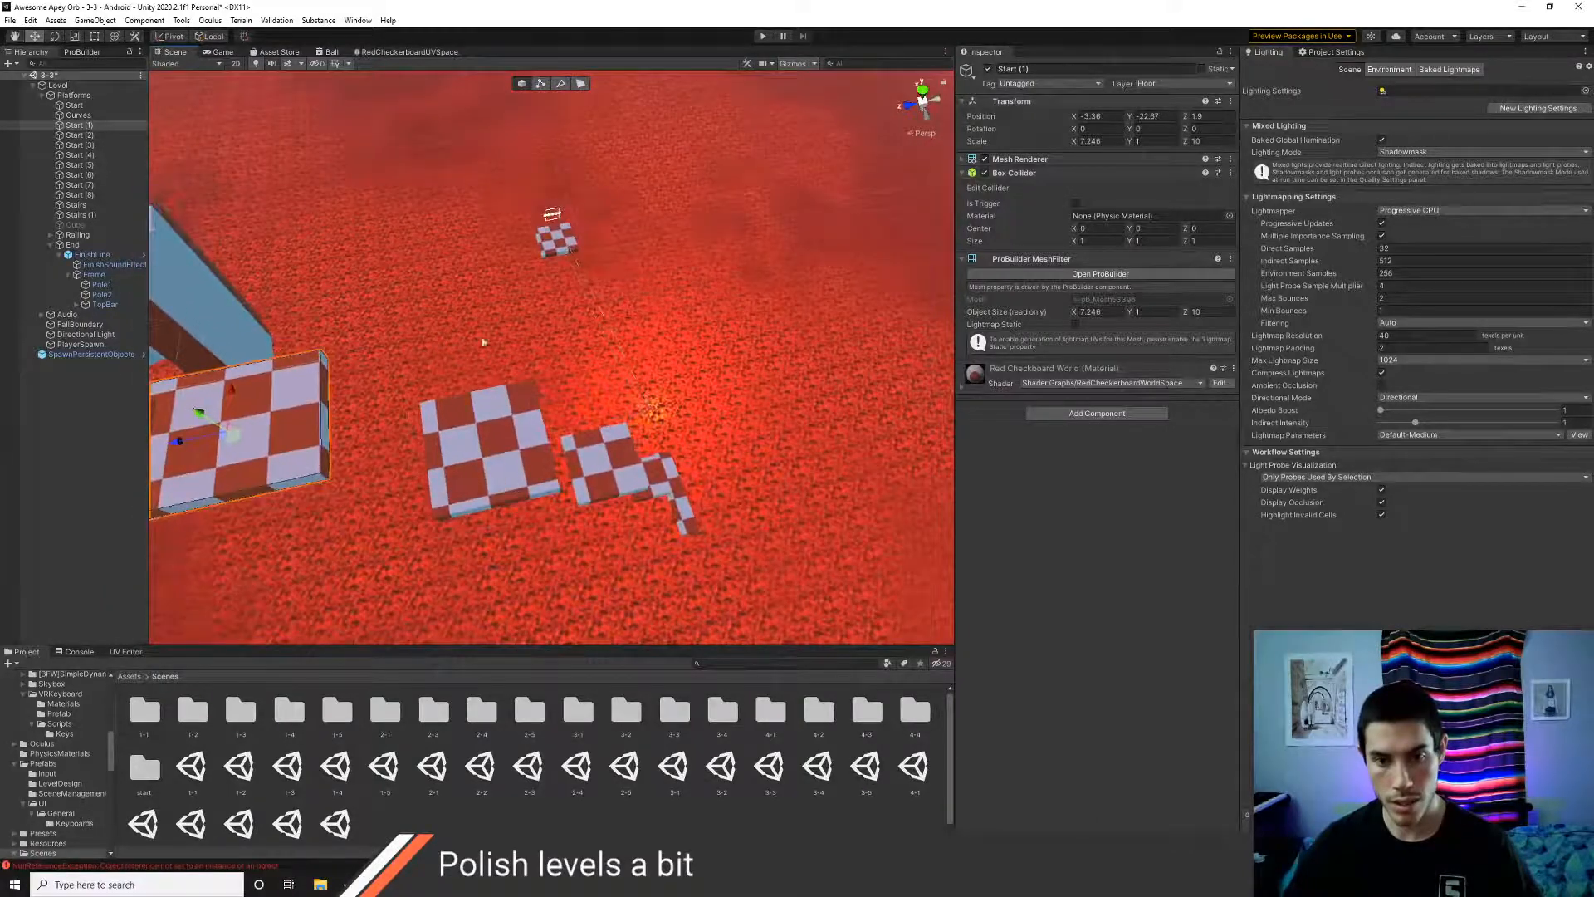
# - Try to shift the moving platforms, railings and End platform with its finish line together toward Start (1)
pyautogui.moveTo(356, 167); pyautogui.dragTo(719, 563)
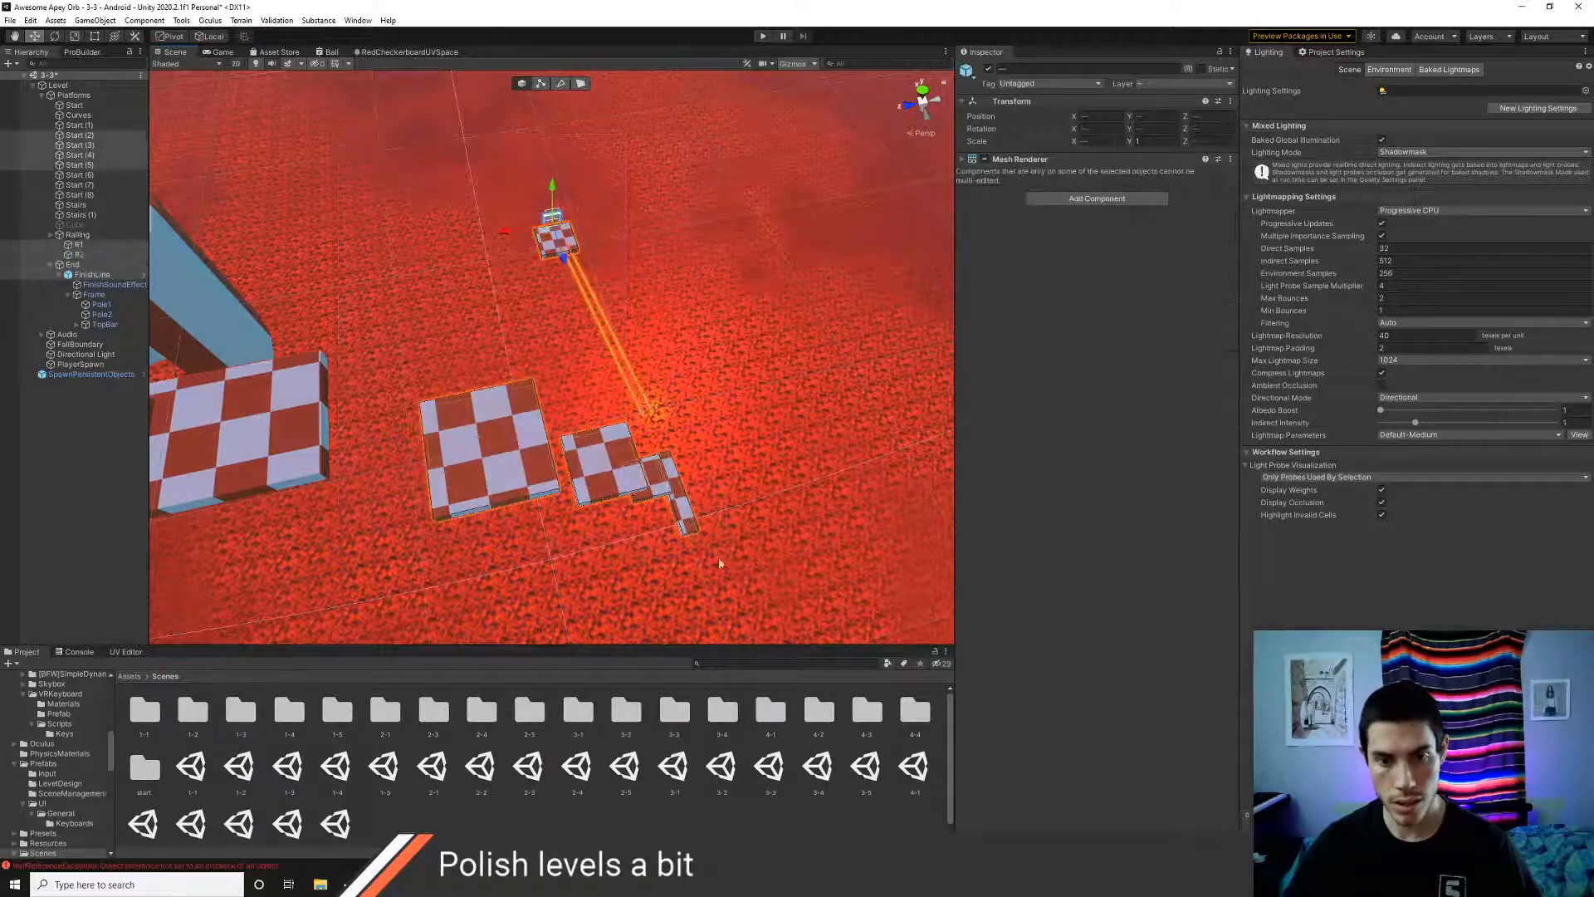
pyautogui.moveTo(506, 239); pyautogui.dragTo(496, 243)
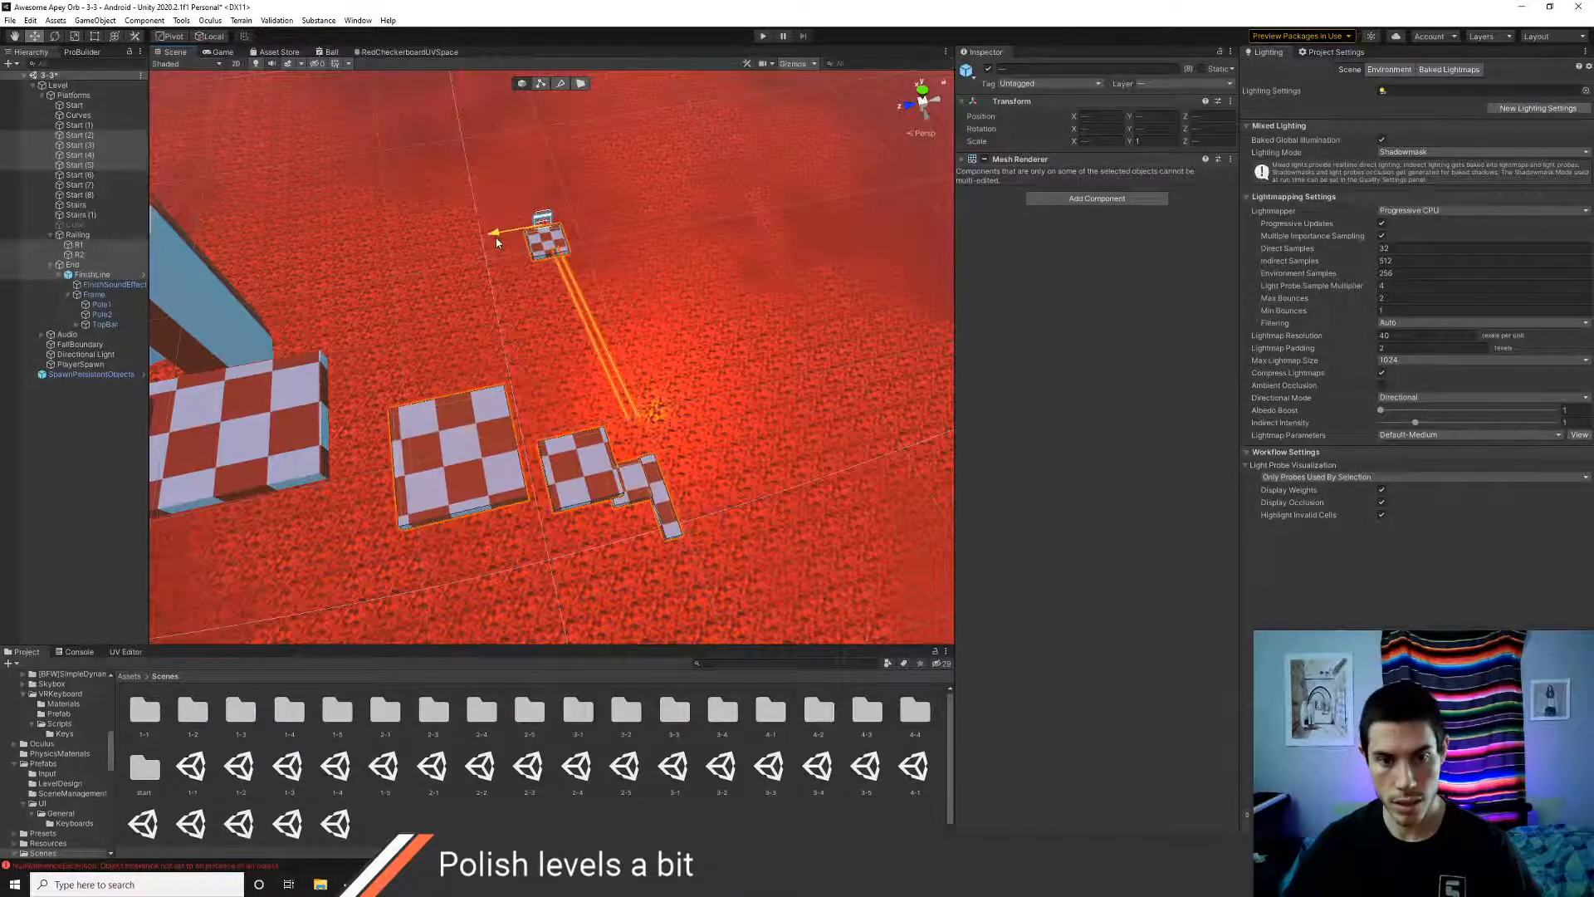
pyautogui.click(108, 453)
# - Try to shorten the Start (1) platform along Z to a scale of about 8.45
pyautogui.moveTo(390, 432); pyautogui.dragTo(515, 451, button='right')
pyautogui.click(518, 451)
pyautogui.press('r')
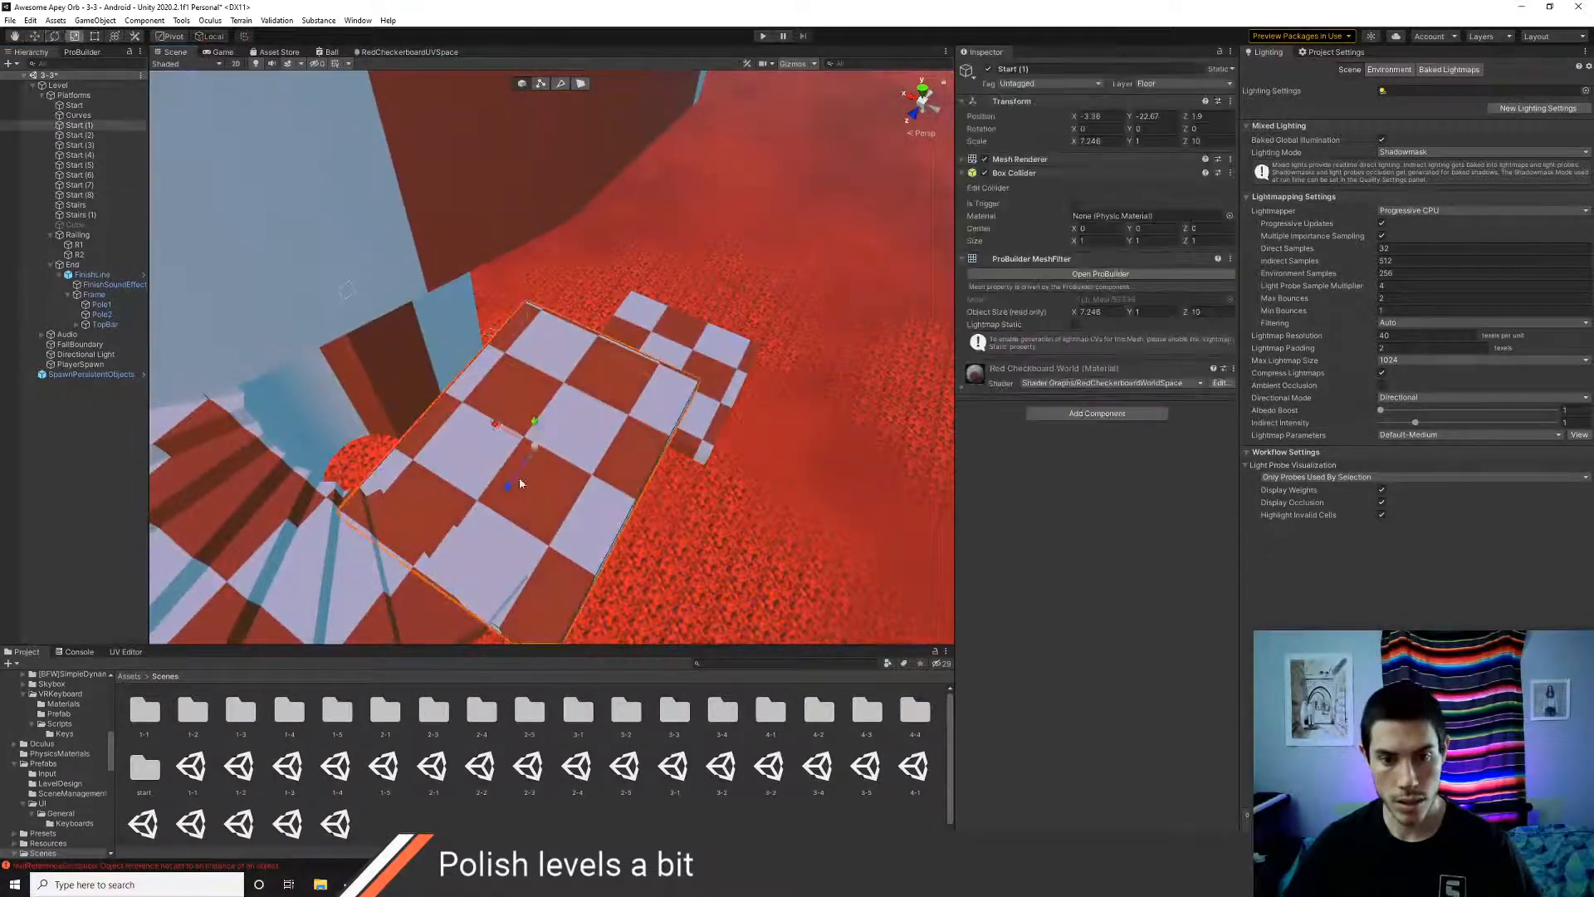
pyautogui.press('w')
pyautogui.keyDown('alt'); pyautogui.moveTo(532, 470); pyautogui.dragTo(460, 441); pyautogui.keyUp('alt')
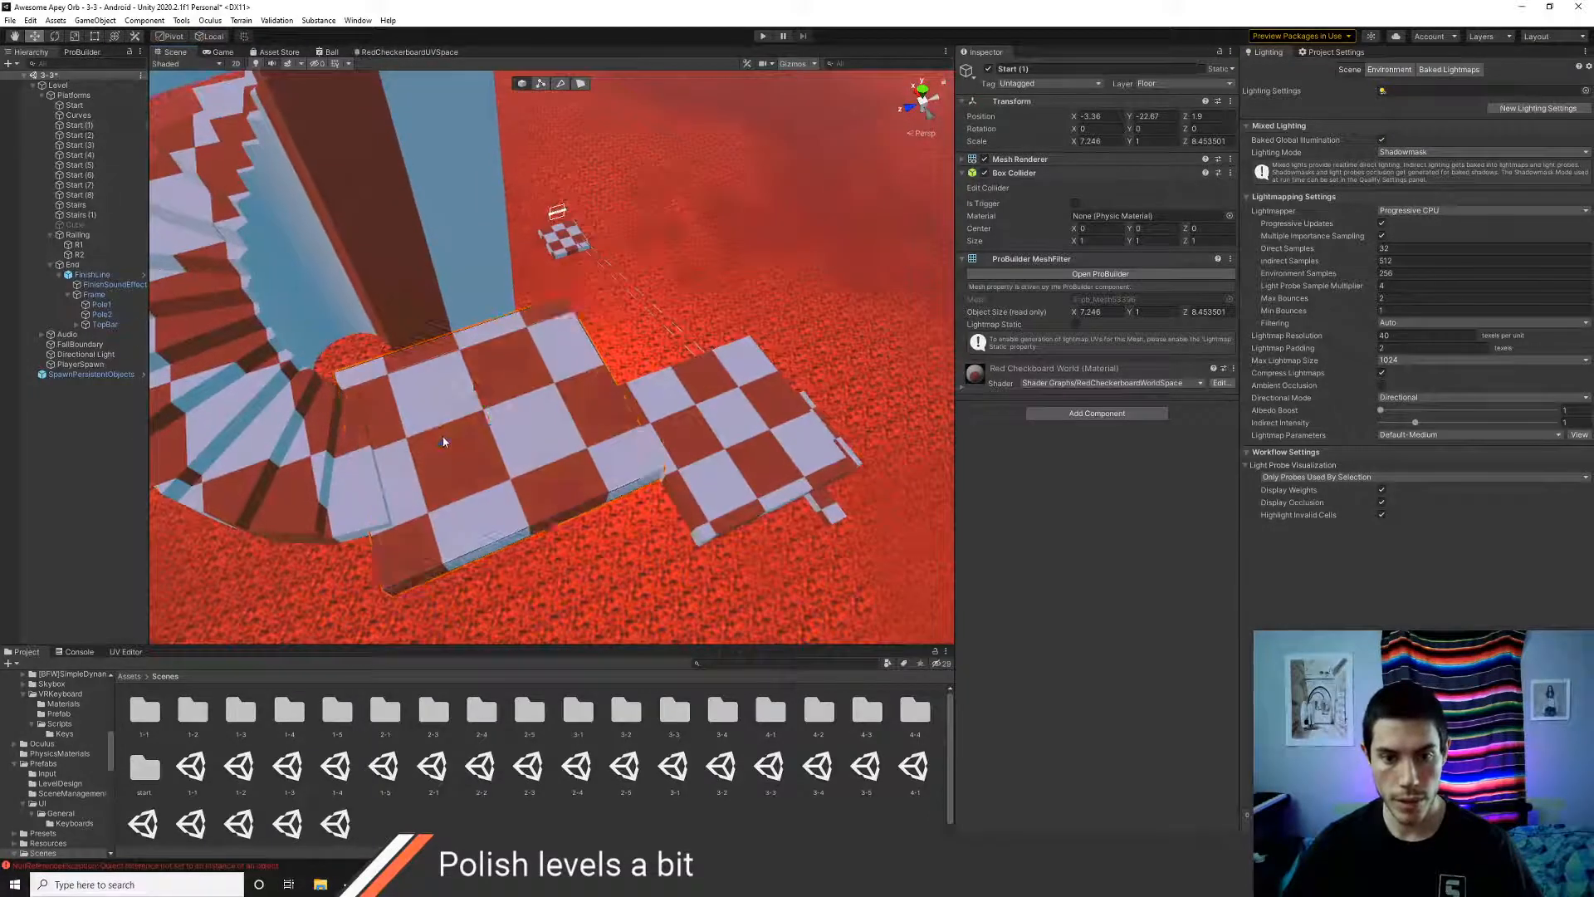
pyautogui.click(455, 432)
pyautogui.click(449, 435)
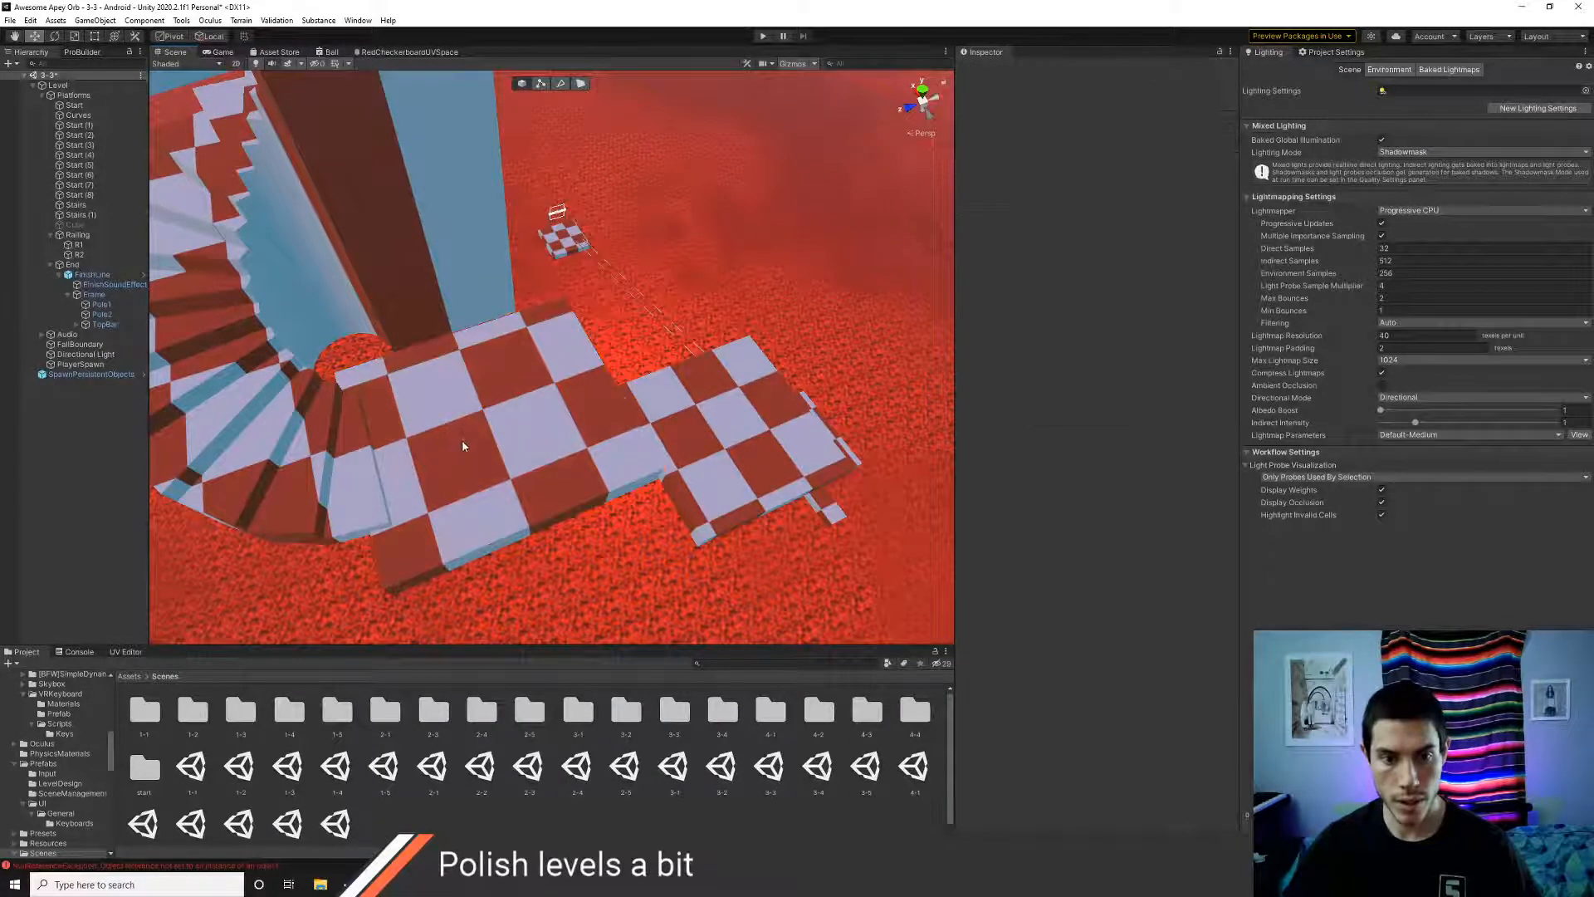
# - Try to move the platforms, railings and finish line beyond the shortened Start (1) slightly closer to it
pyautogui.press('d')
pyautogui.moveTo(594, 258); pyautogui.dragTo(542, 247, button='right')
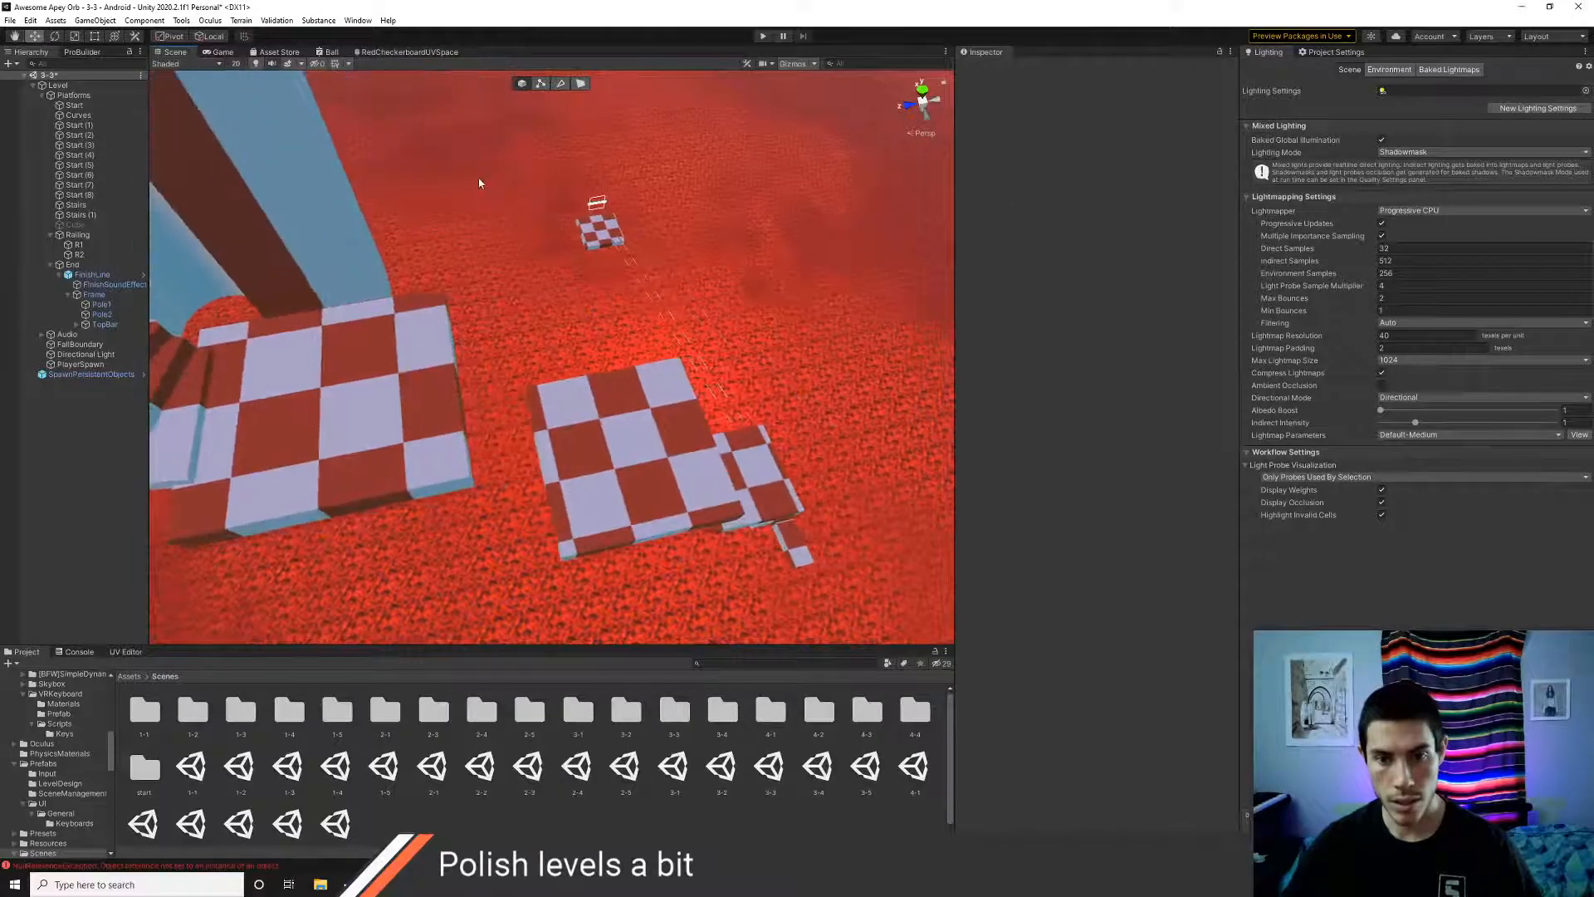
pyautogui.moveTo(479, 182); pyautogui.dragTo(863, 624)
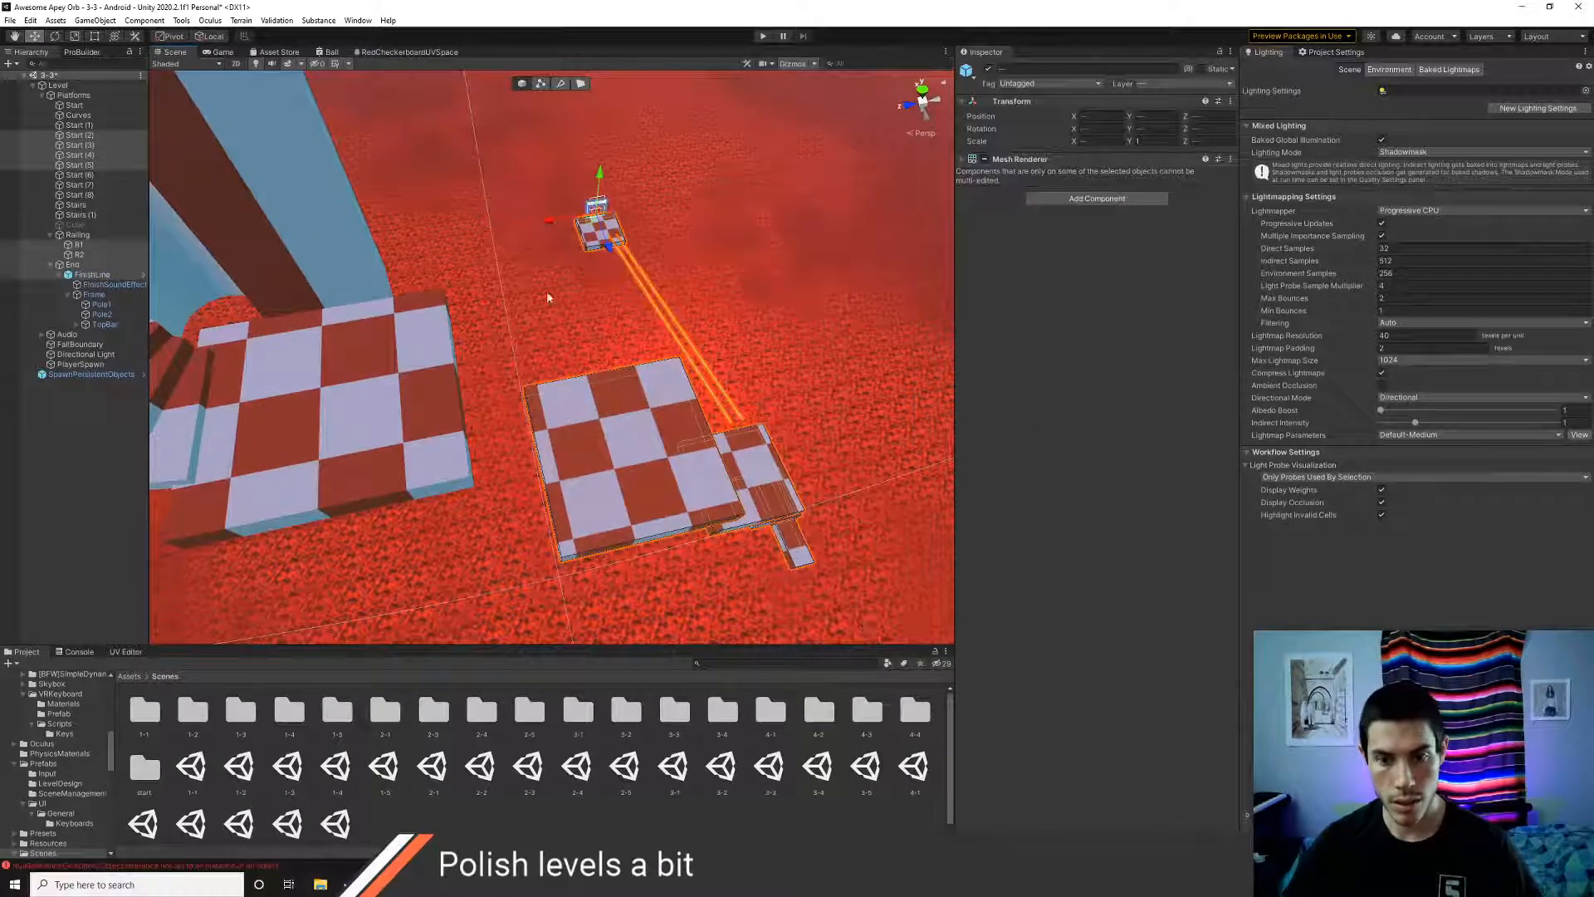
pyautogui.moveTo(545, 222); pyautogui.dragTo(541, 224)
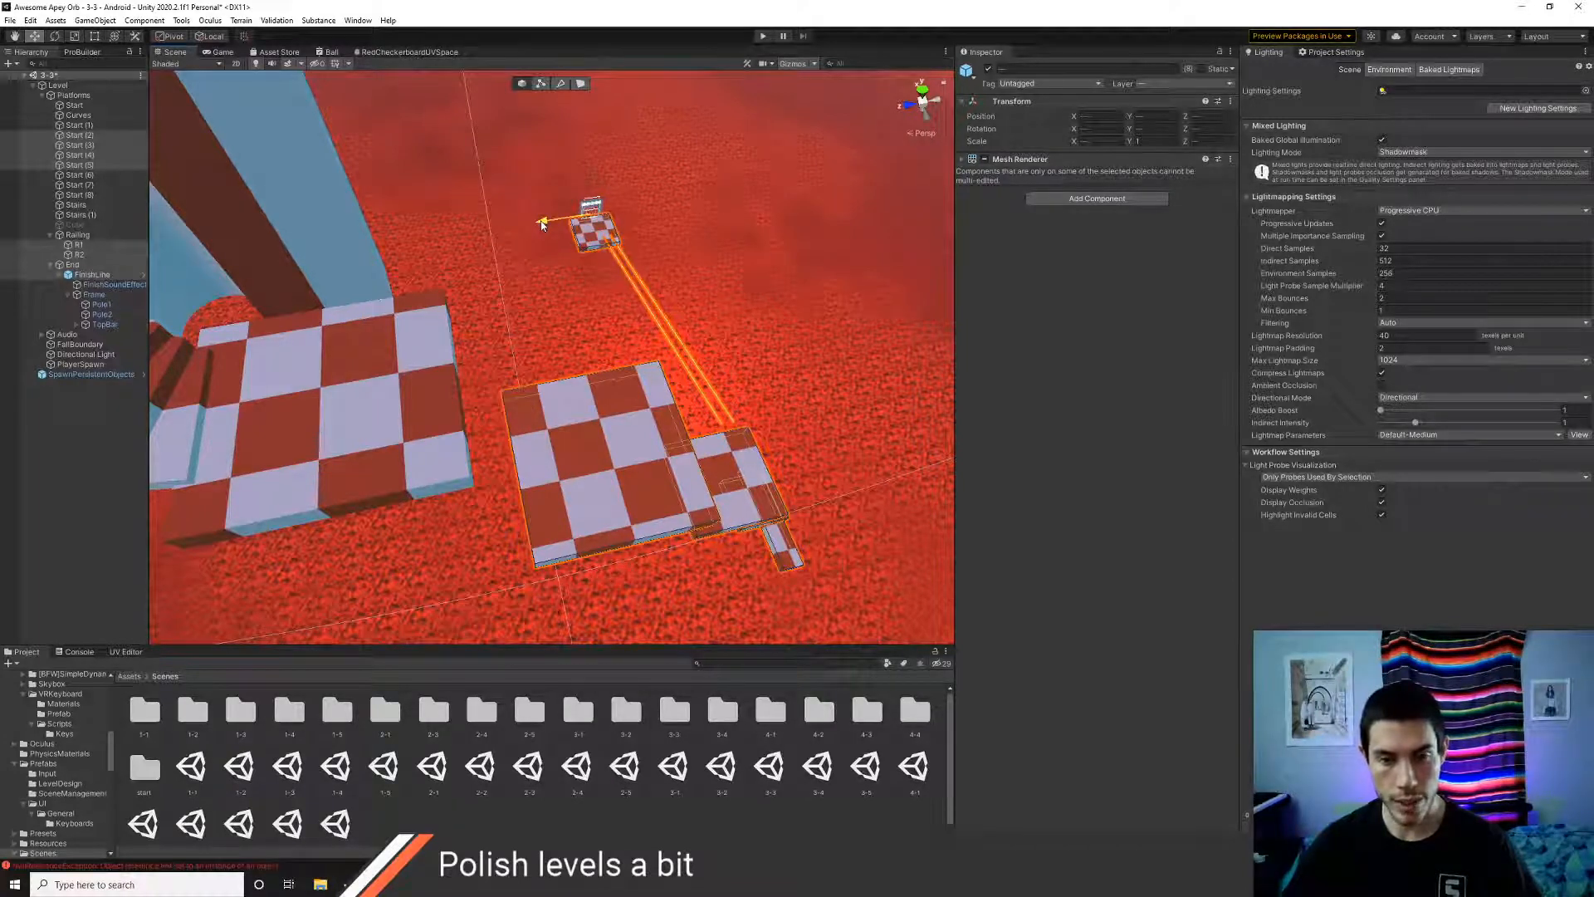
# - Undo the Start (1) shortening and both group moves of the platforms, railings and finish line
pyautogui.hotkey('ctrl', 'z')
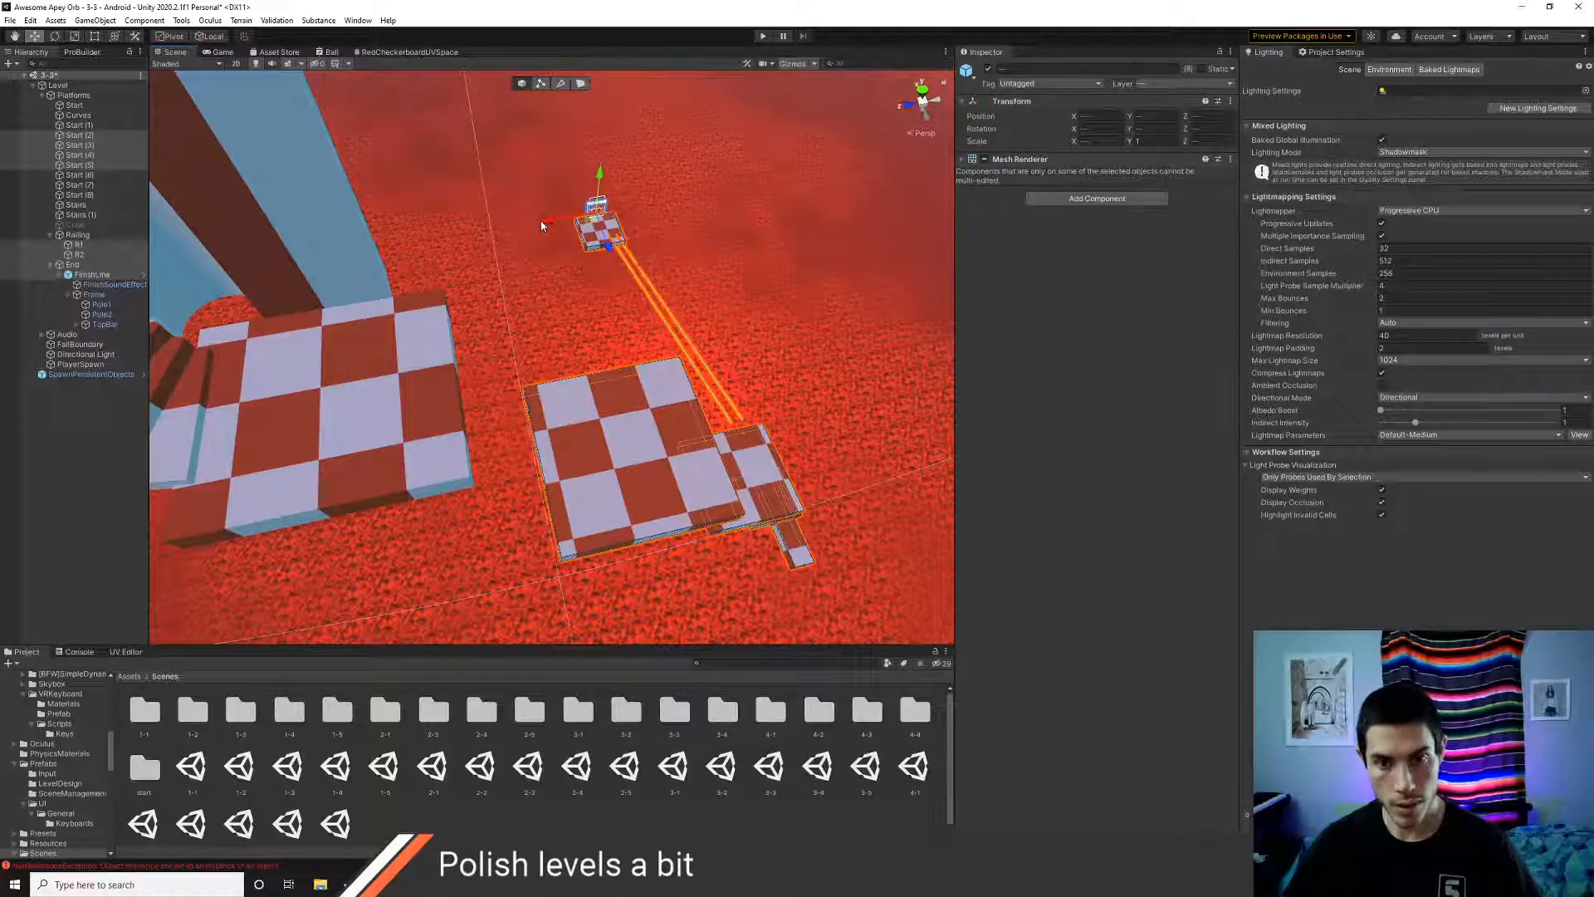
pyautogui.hotkey('ctrl', 'z')
pyautogui.hotkey('ctrl', 'z')
pyautogui.hotkey('ctrl', 'z')
pyautogui.hotkey('ctrl', 'z')
pyautogui.hotkey('ctrl', 'z')
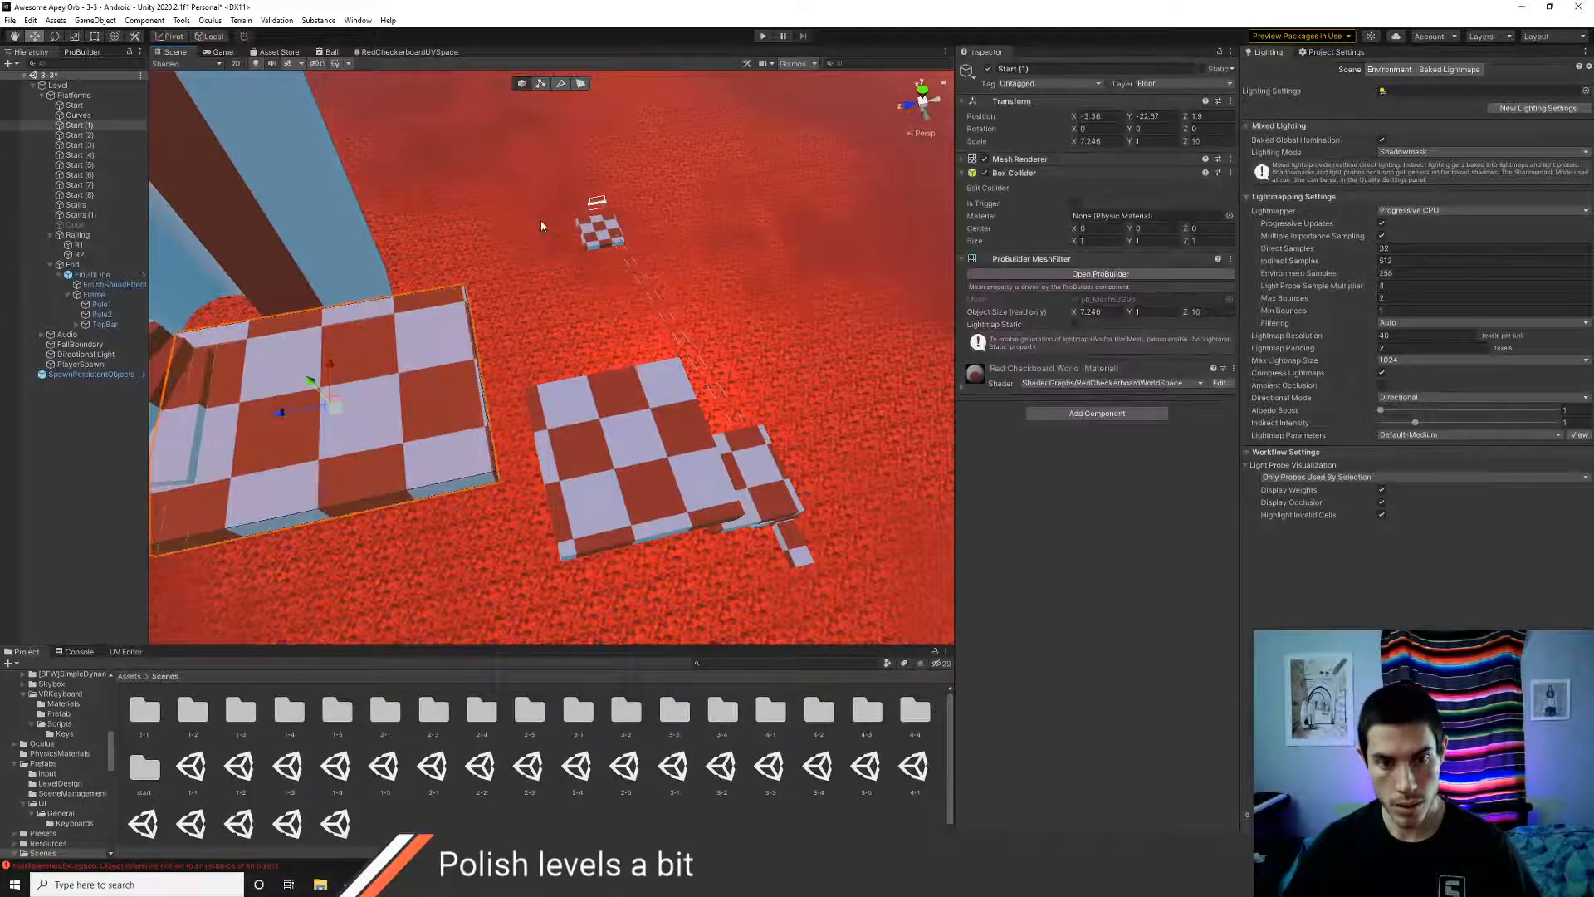
pyautogui.hotkey('ctrl', 'z')
pyautogui.hotkey('ctrl', 'z')
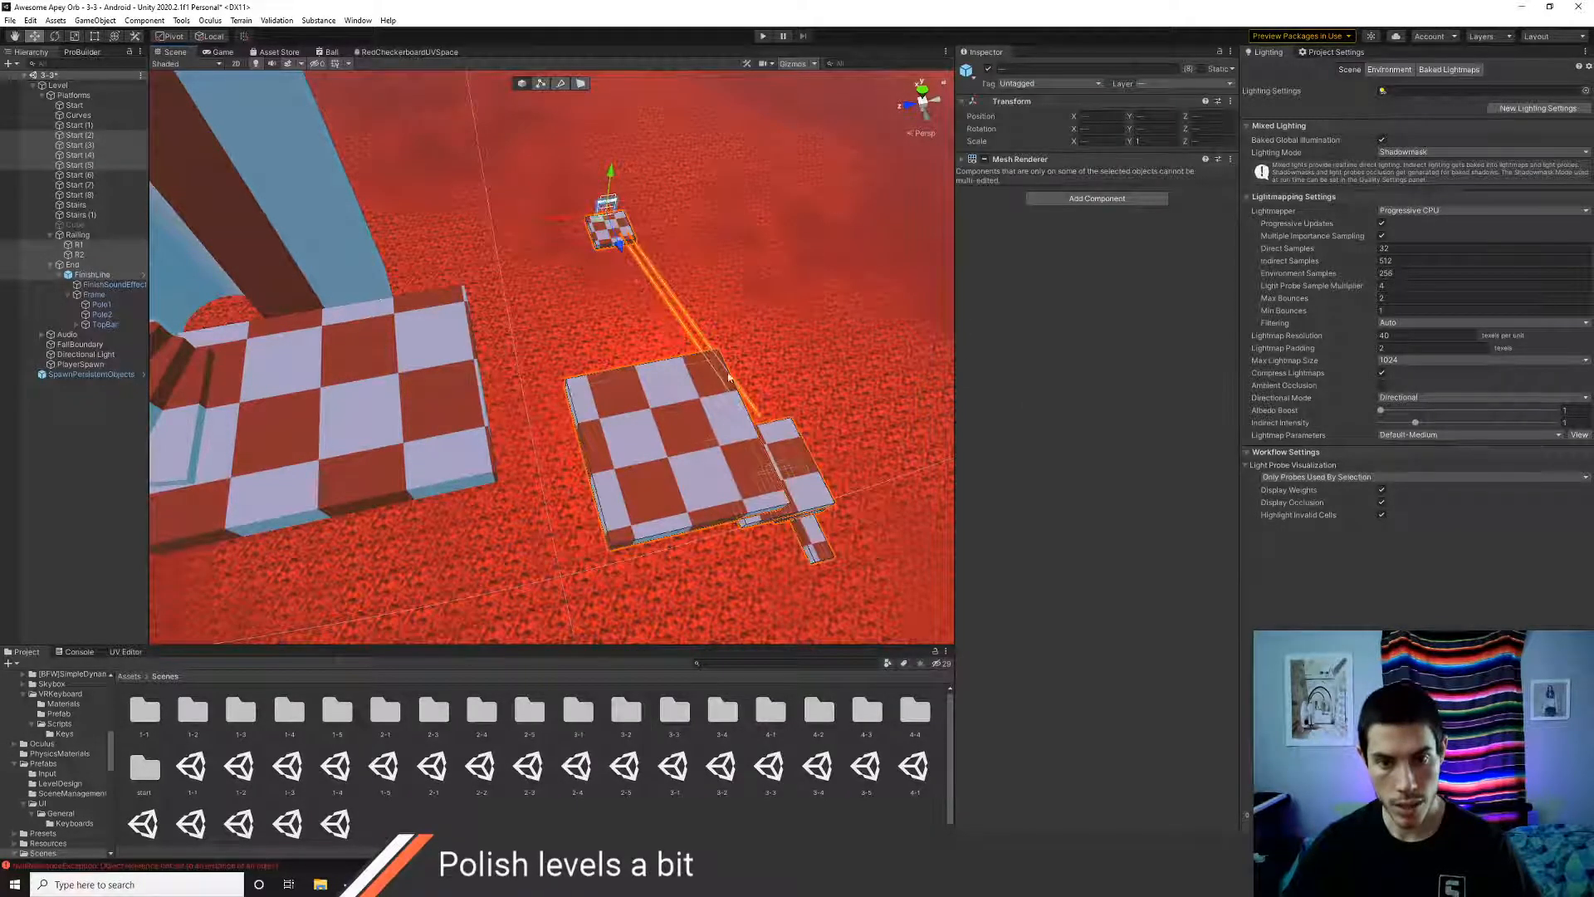
# - Move the Start (2) platform along Z toward Start (1), to about Z -9.97
pyautogui.scroll(-5, 533, 316)
pyautogui.moveTo(443, 280); pyautogui.dragTo(860, 371, button='right')
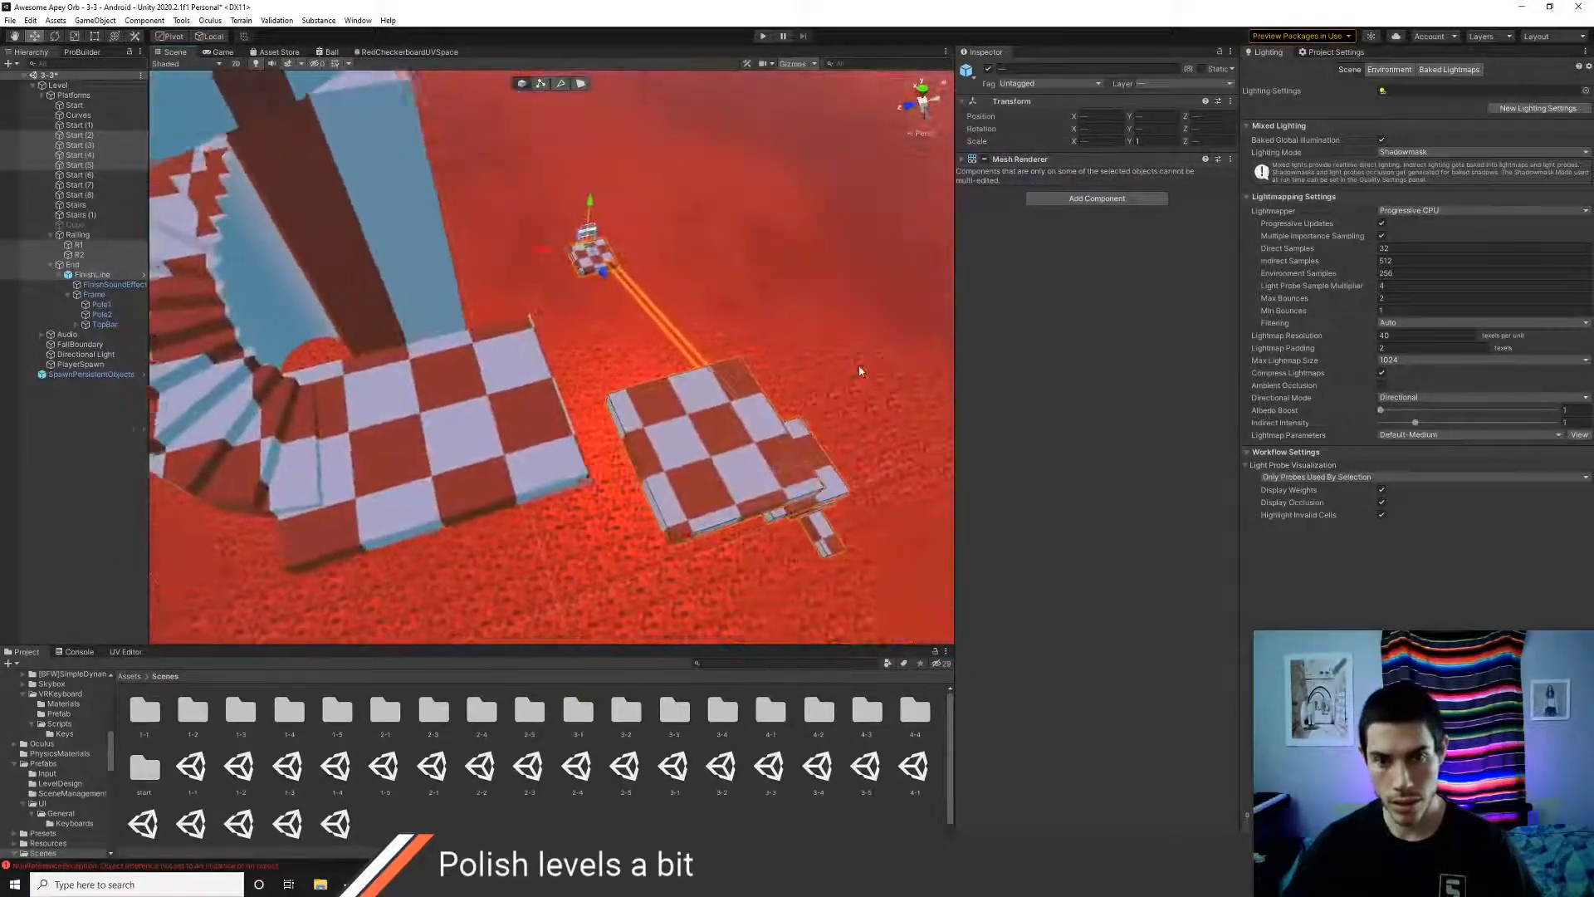
pyautogui.click(673, 440)
pyautogui.press('e')
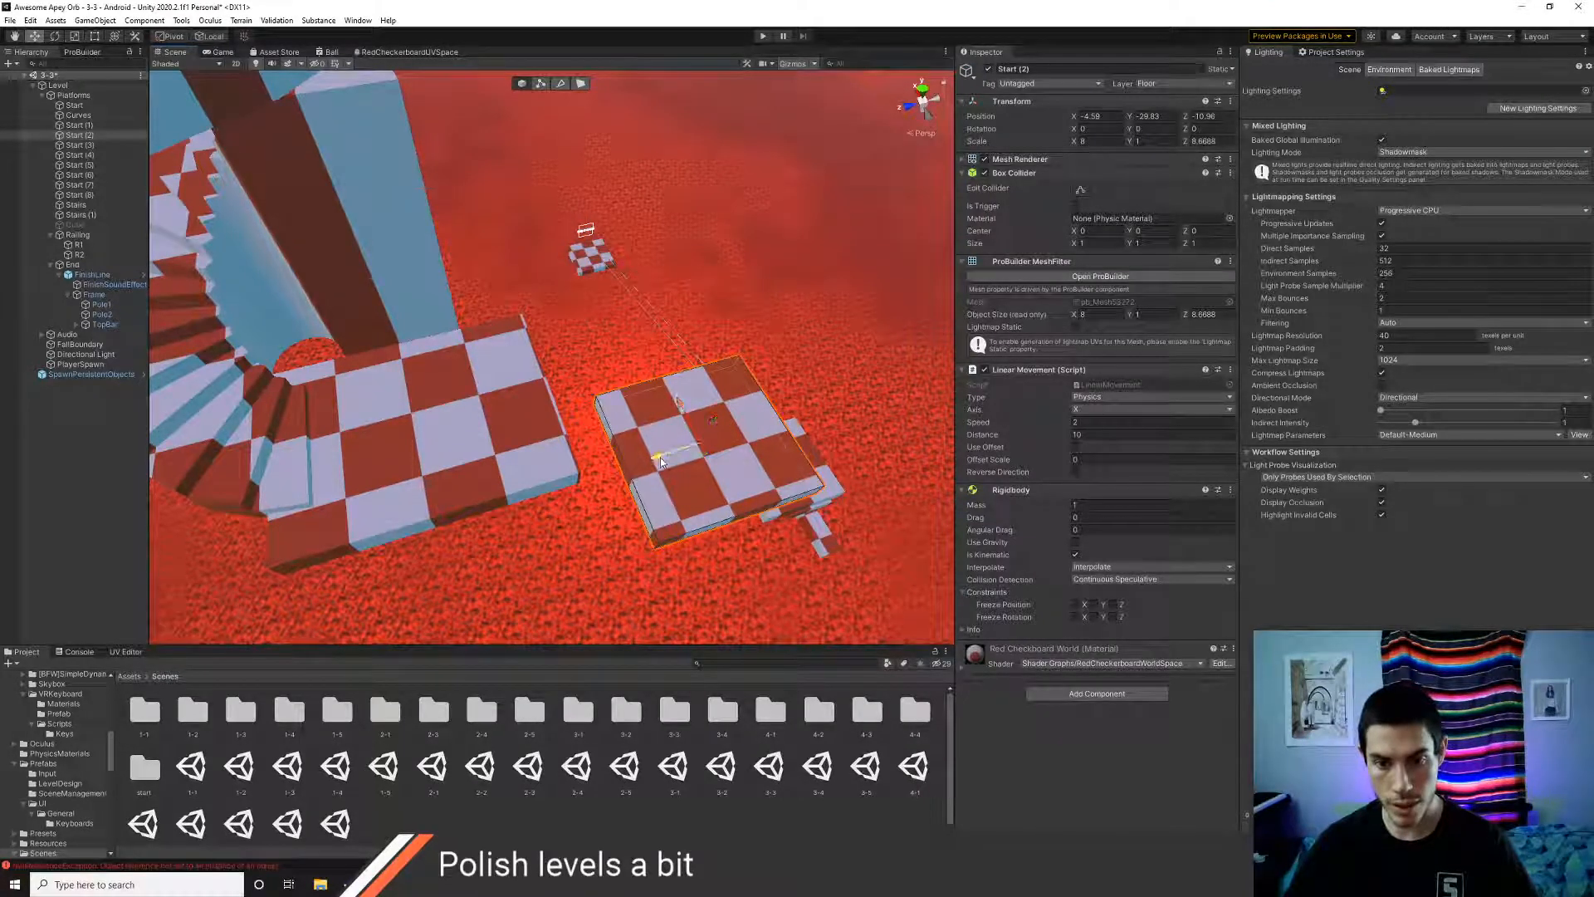
pyautogui.moveTo(645, 473); pyautogui.dragTo(686, 540, button='right')
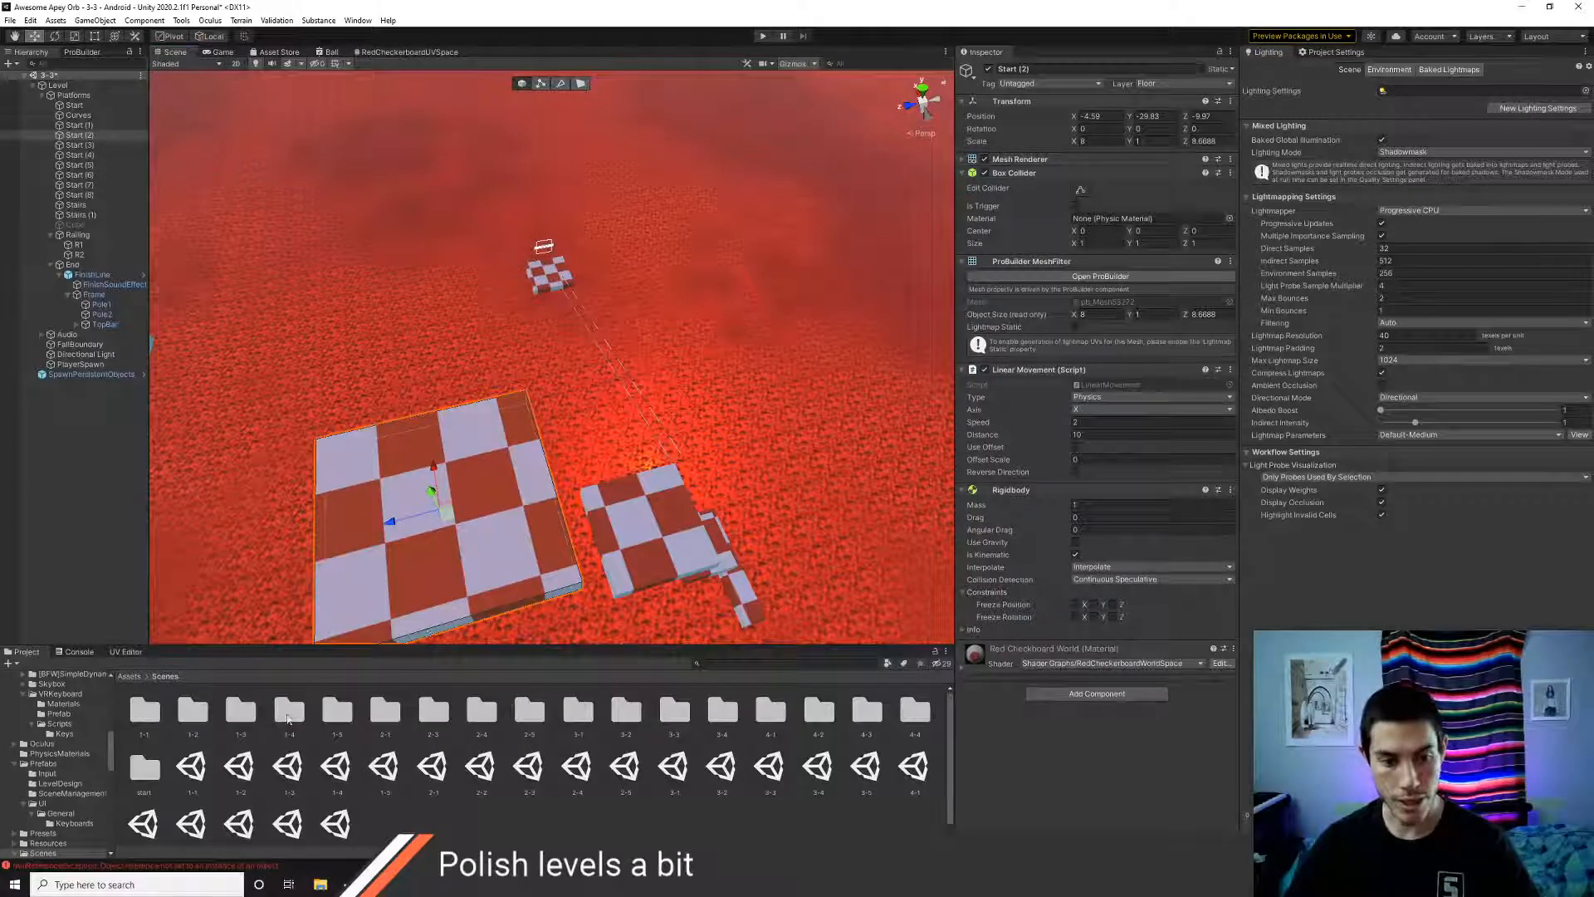
# - Apply the first red checkerboard material from the Art/Materials/World3 folder to Start (2) and the next smaller platform
pyautogui.click(129, 676)
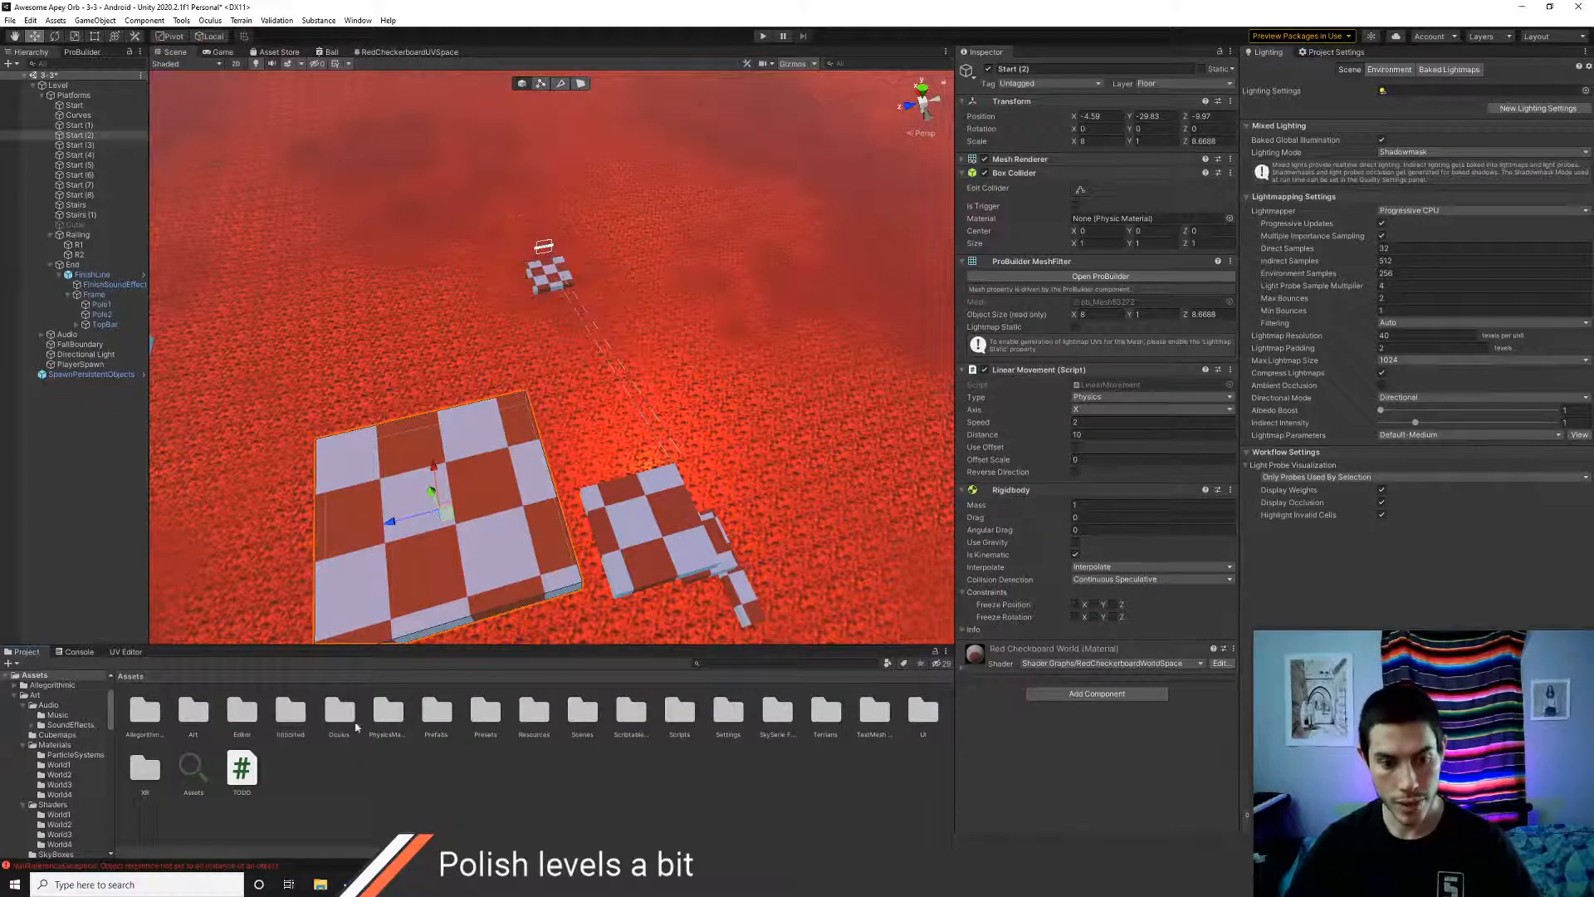
pyautogui.doubleClick(205, 720)
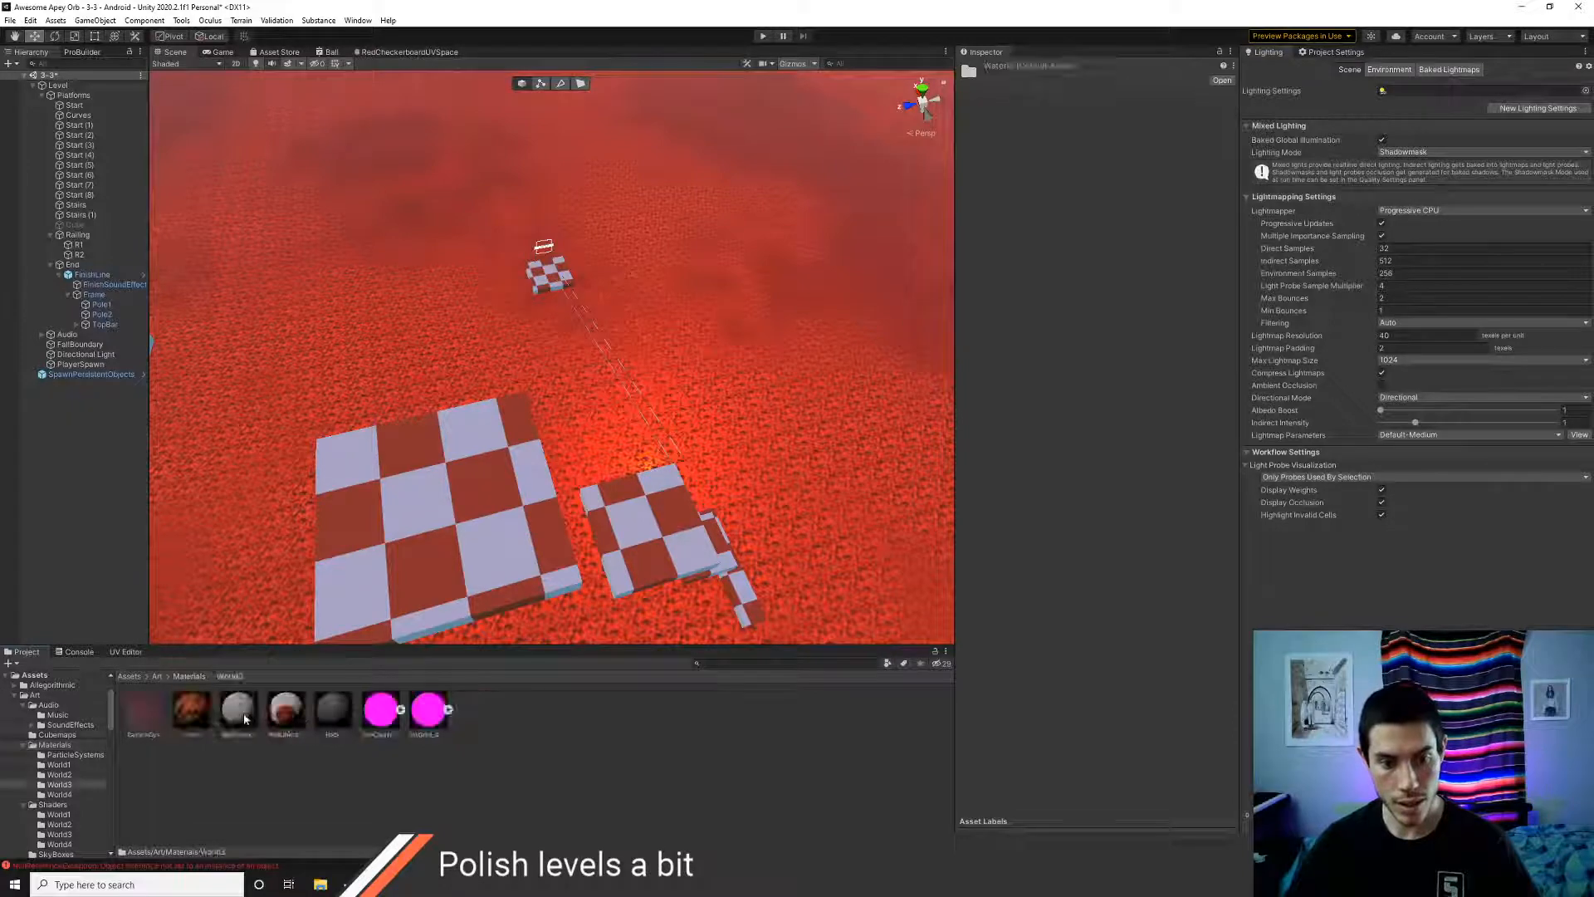
pyautogui.moveTo(245, 719); pyautogui.dragTo(418, 591)
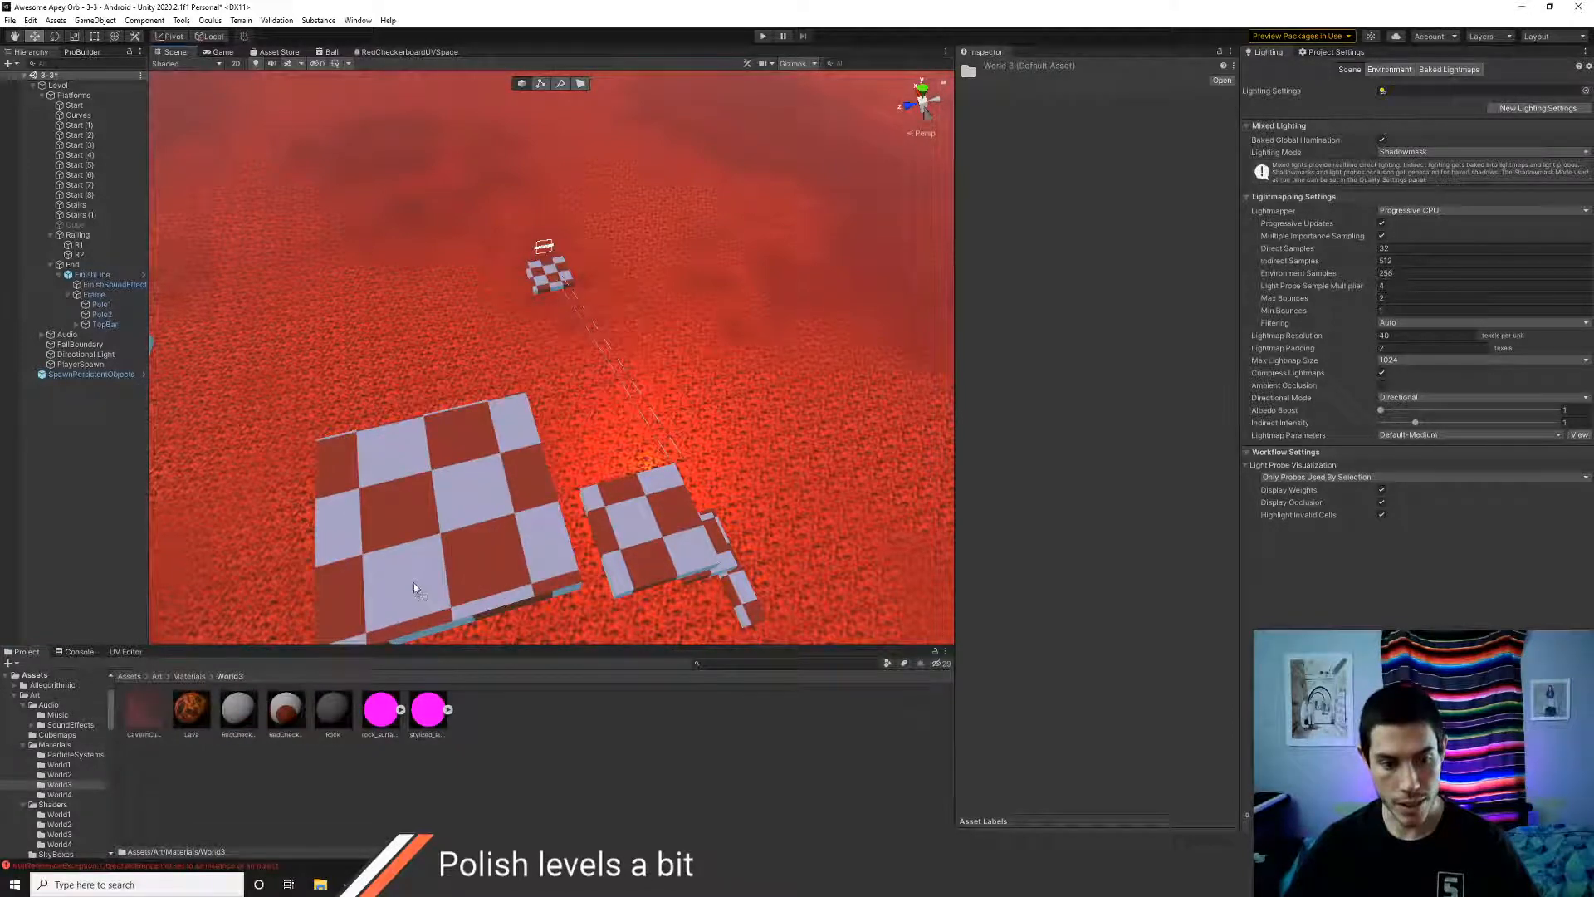
pyautogui.moveTo(611, 553); pyautogui.dragTo(628, 549)
pyautogui.moveTo(628, 548); pyautogui.dragTo(419, 490, button='middle')
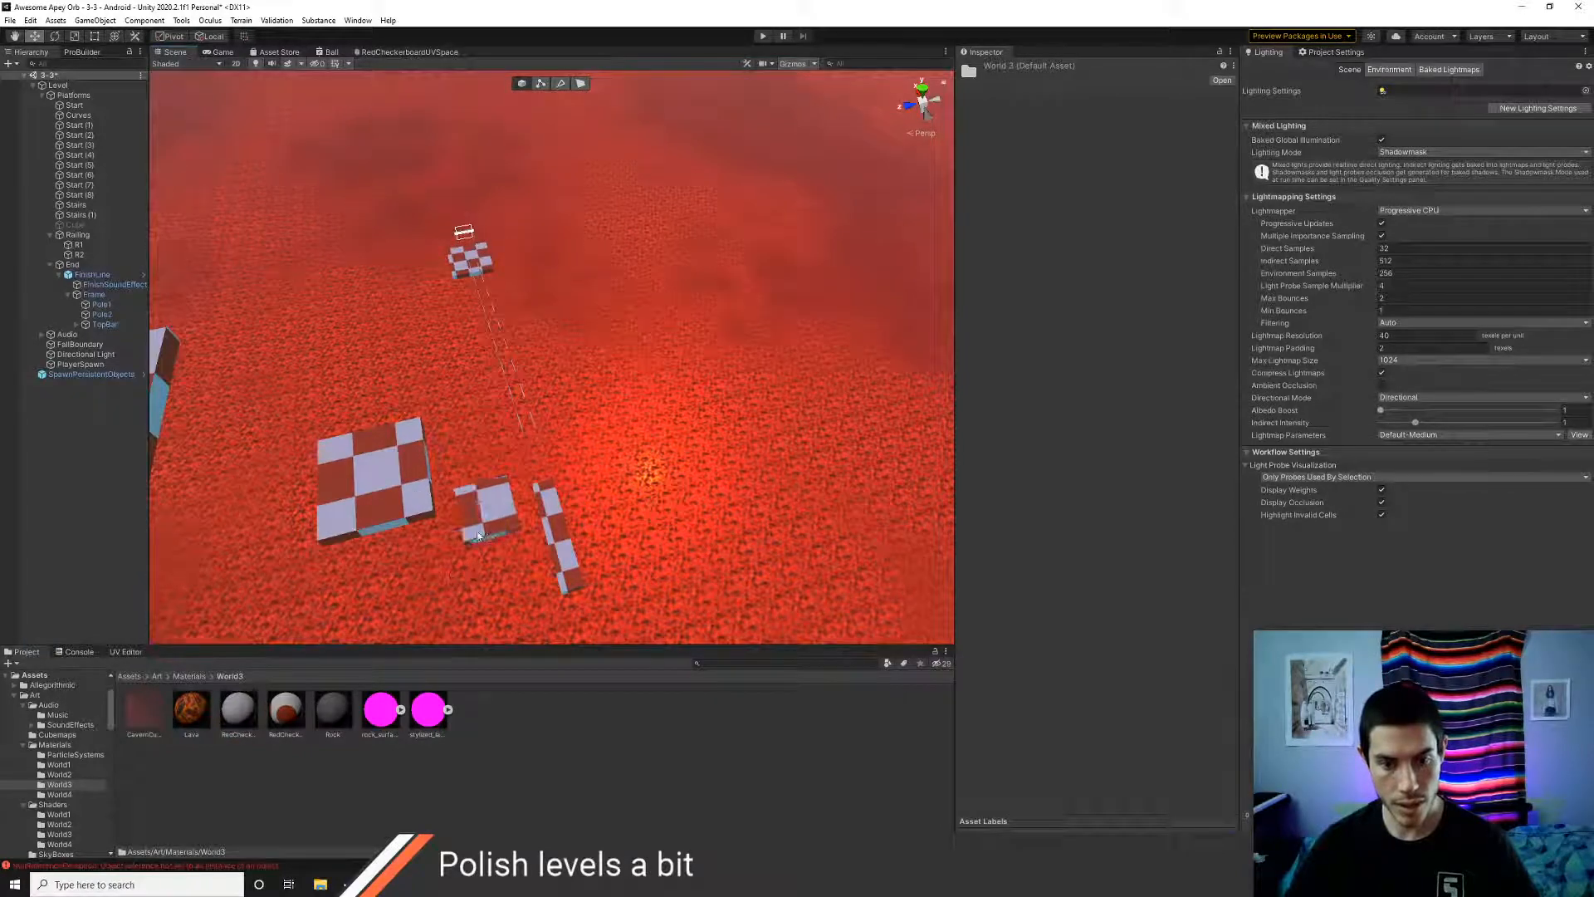
pyautogui.press('w')
pyautogui.moveTo(561, 559); pyautogui.dragTo(549, 433, button='right')
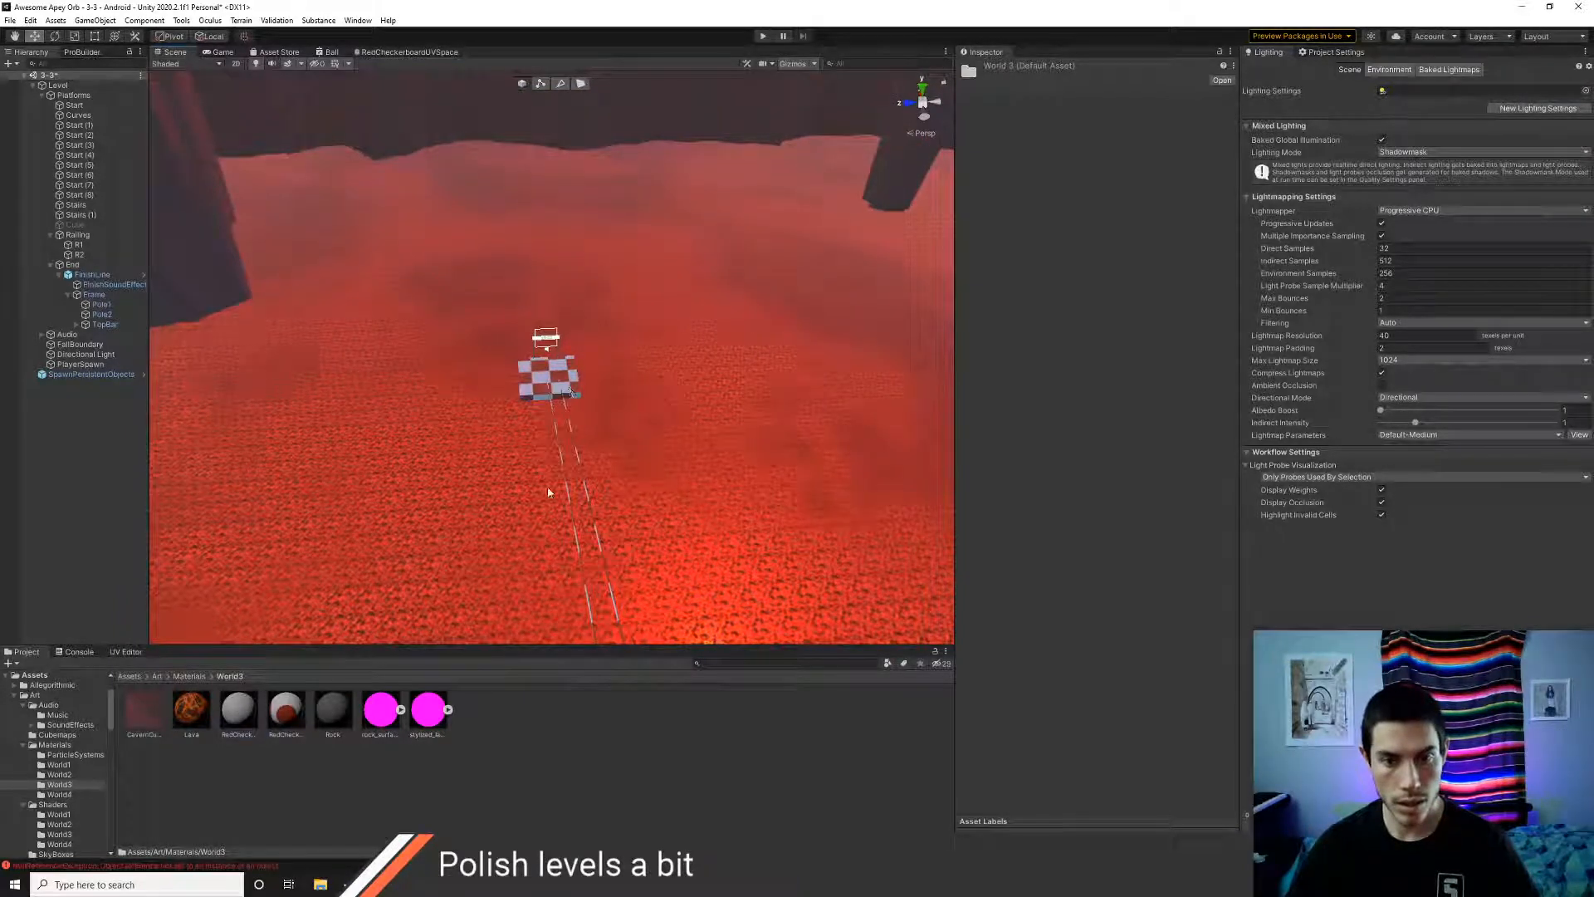
# - Play-test level 3-3 through to the finish line and stop the run
pyautogui.click(761, 37)
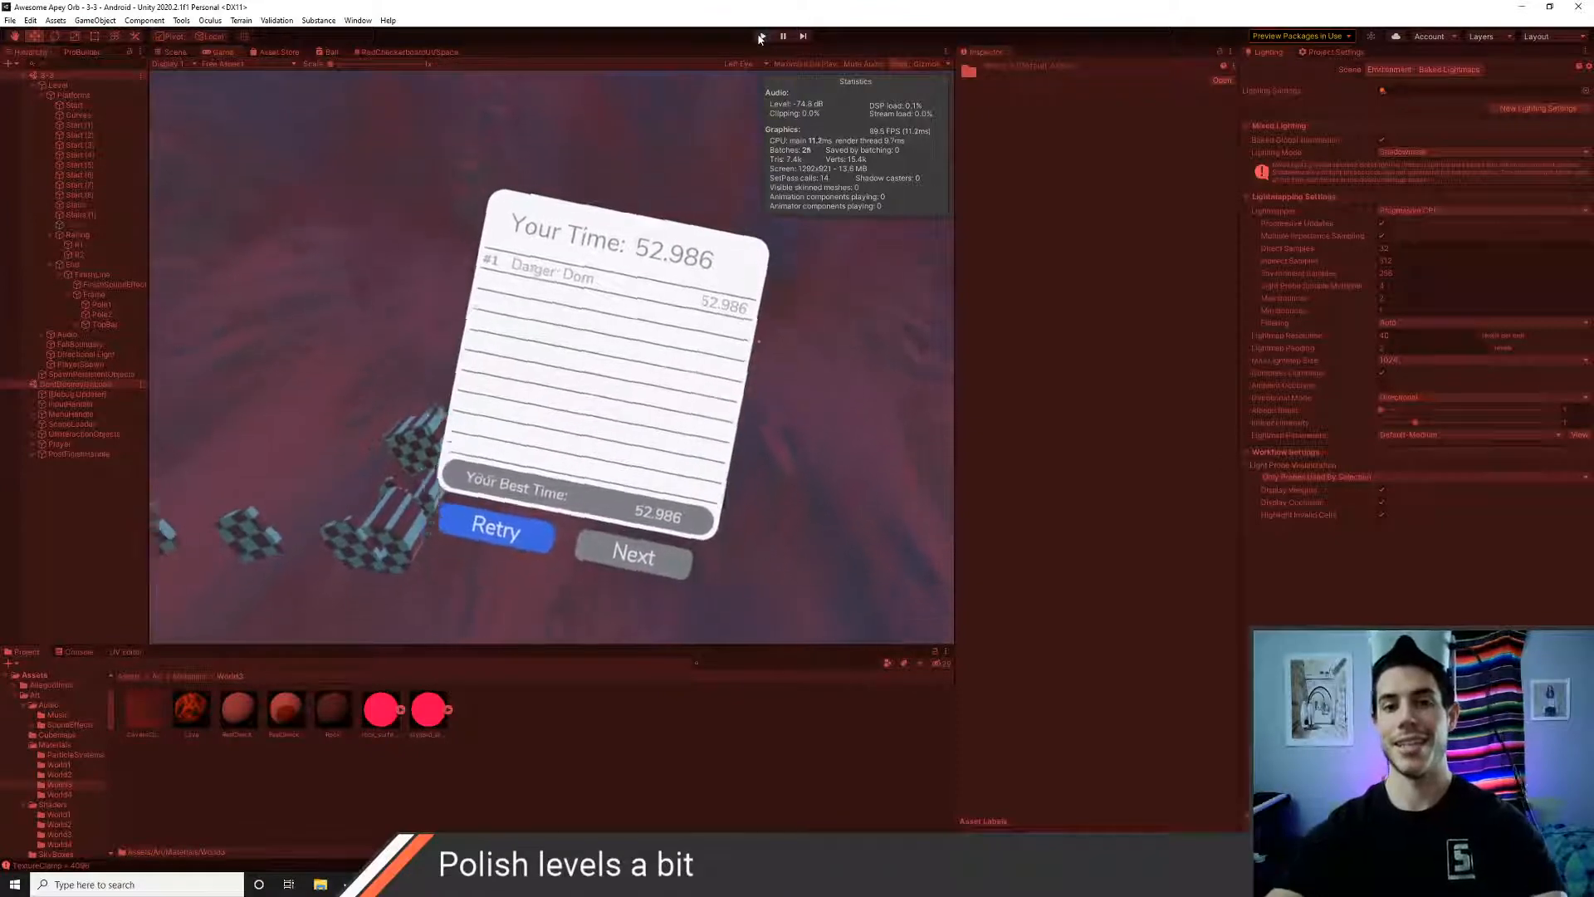
pyautogui.click(760, 37)
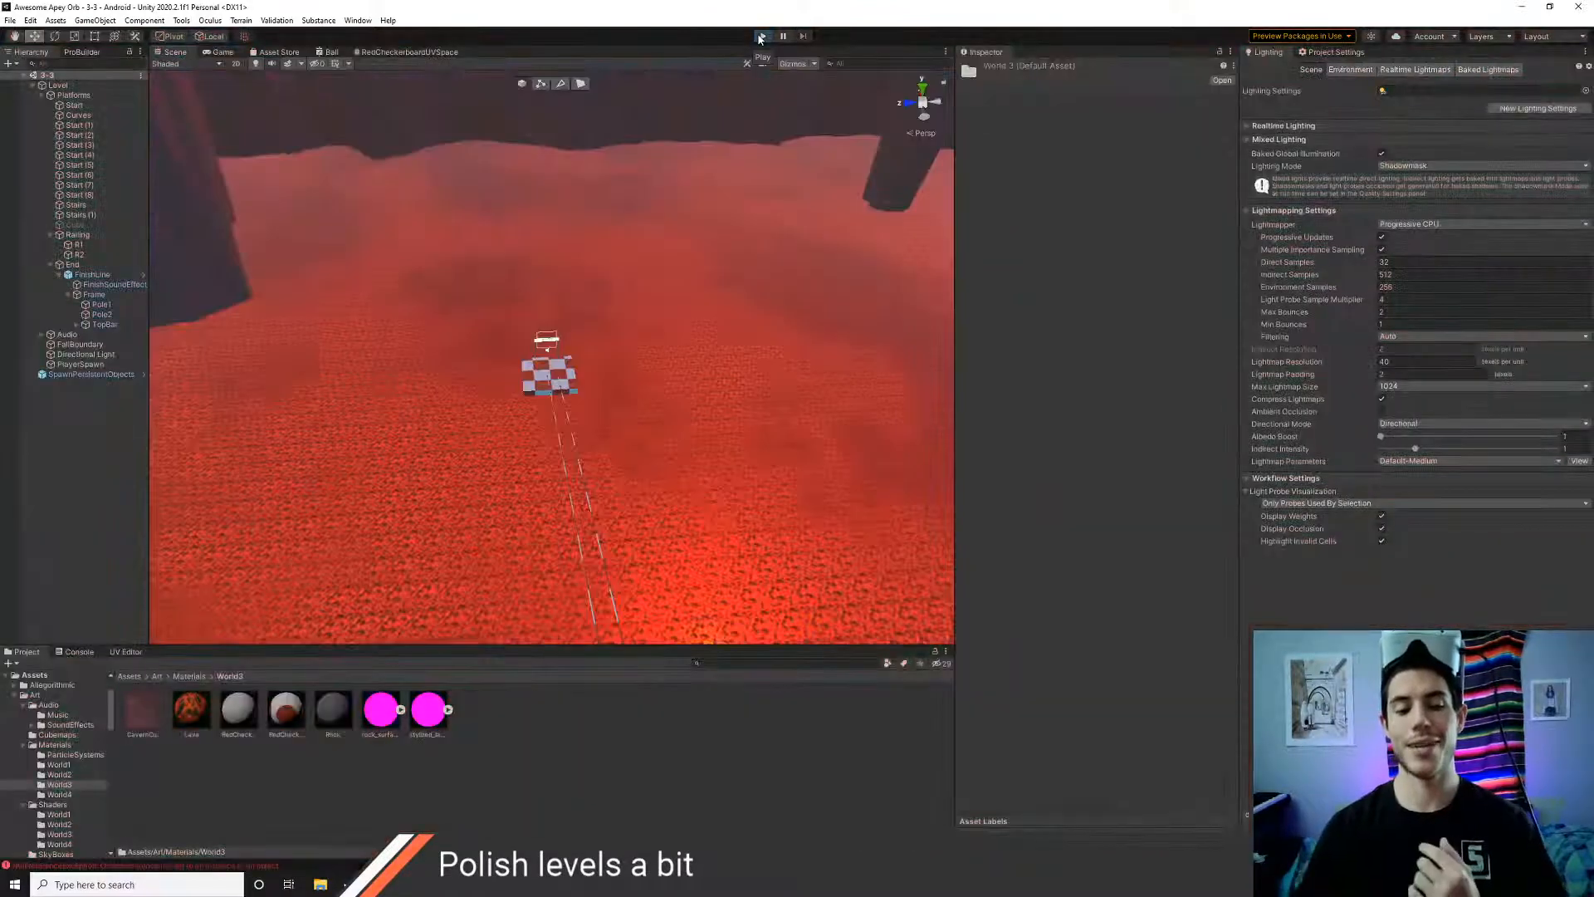
# - Open the 3-4 scene from the Assets/Scenes folder
pyautogui.click(190, 677)
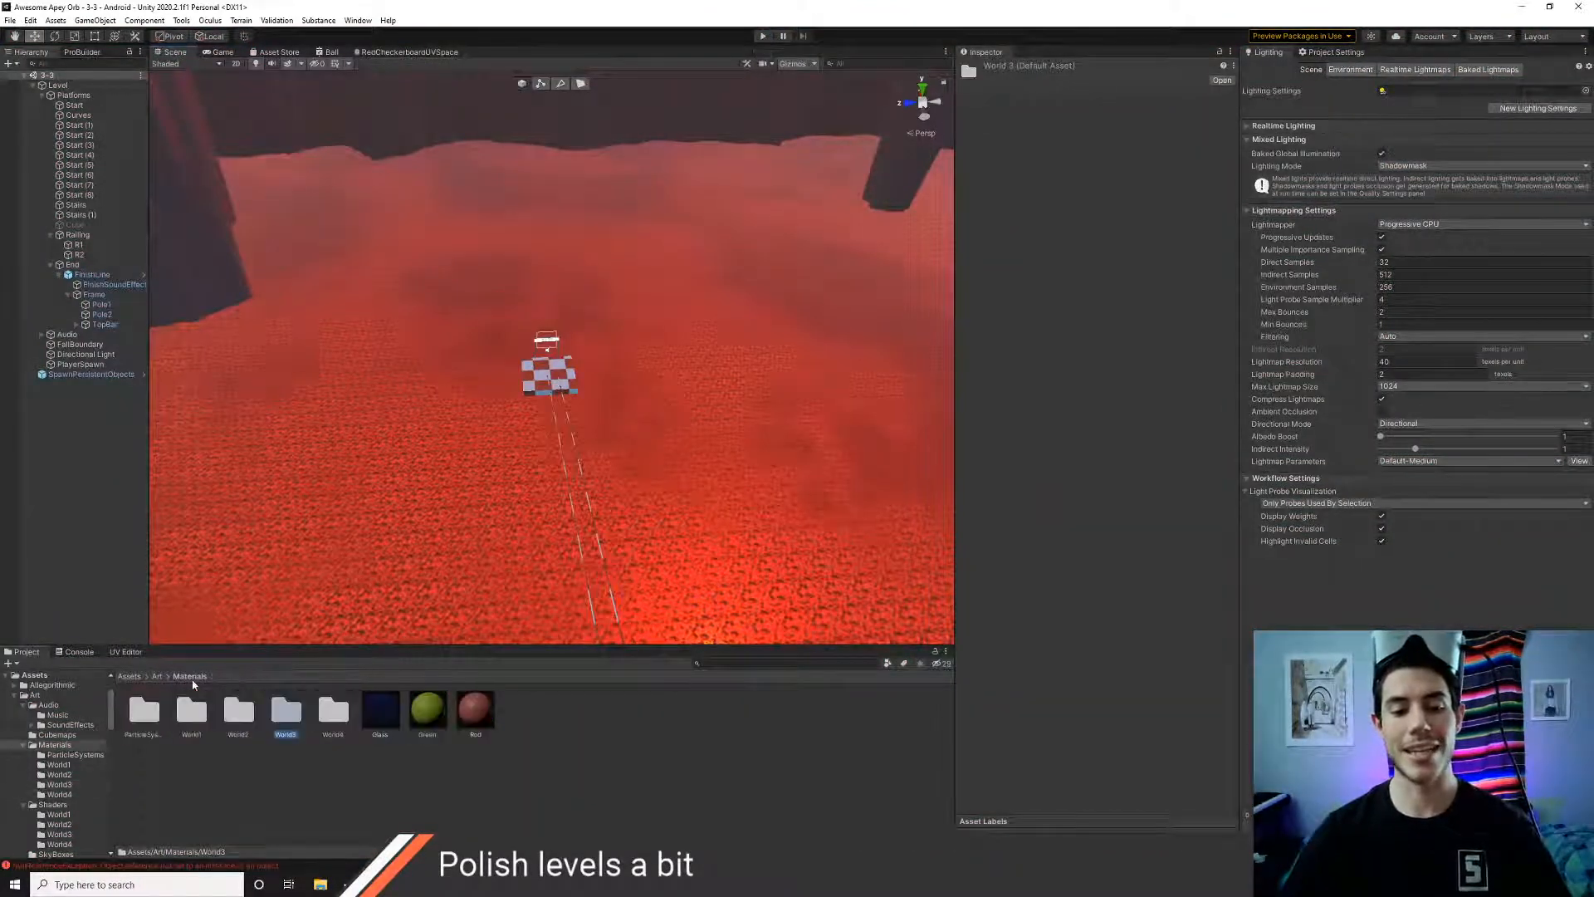
pyautogui.click(129, 678)
pyautogui.doubleClick(589, 722)
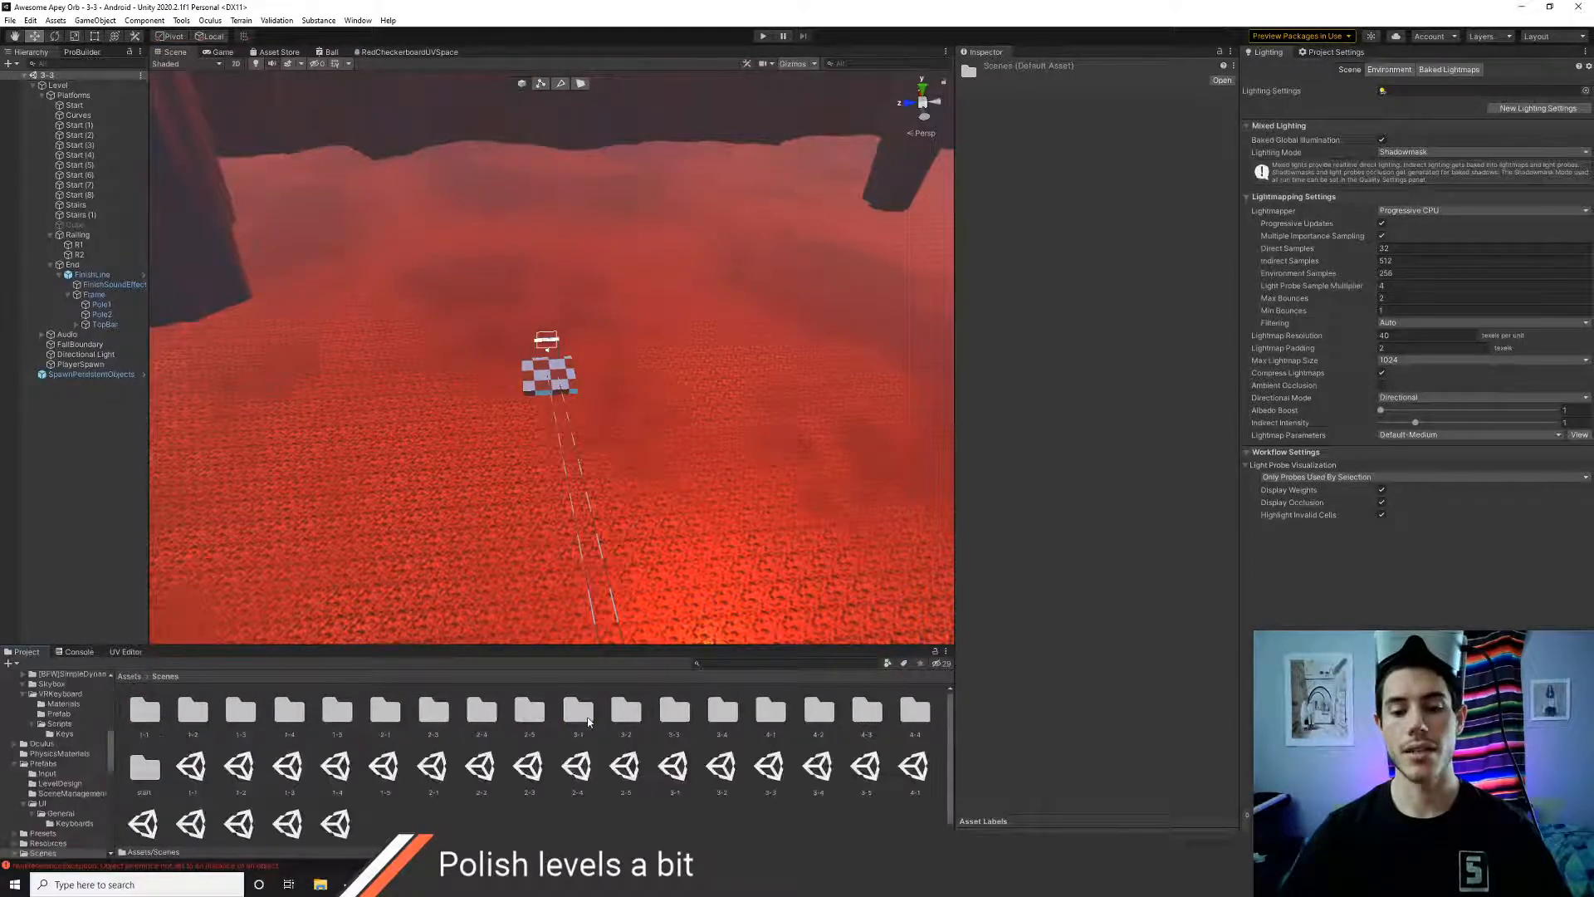
pyautogui.doubleClick(824, 776)
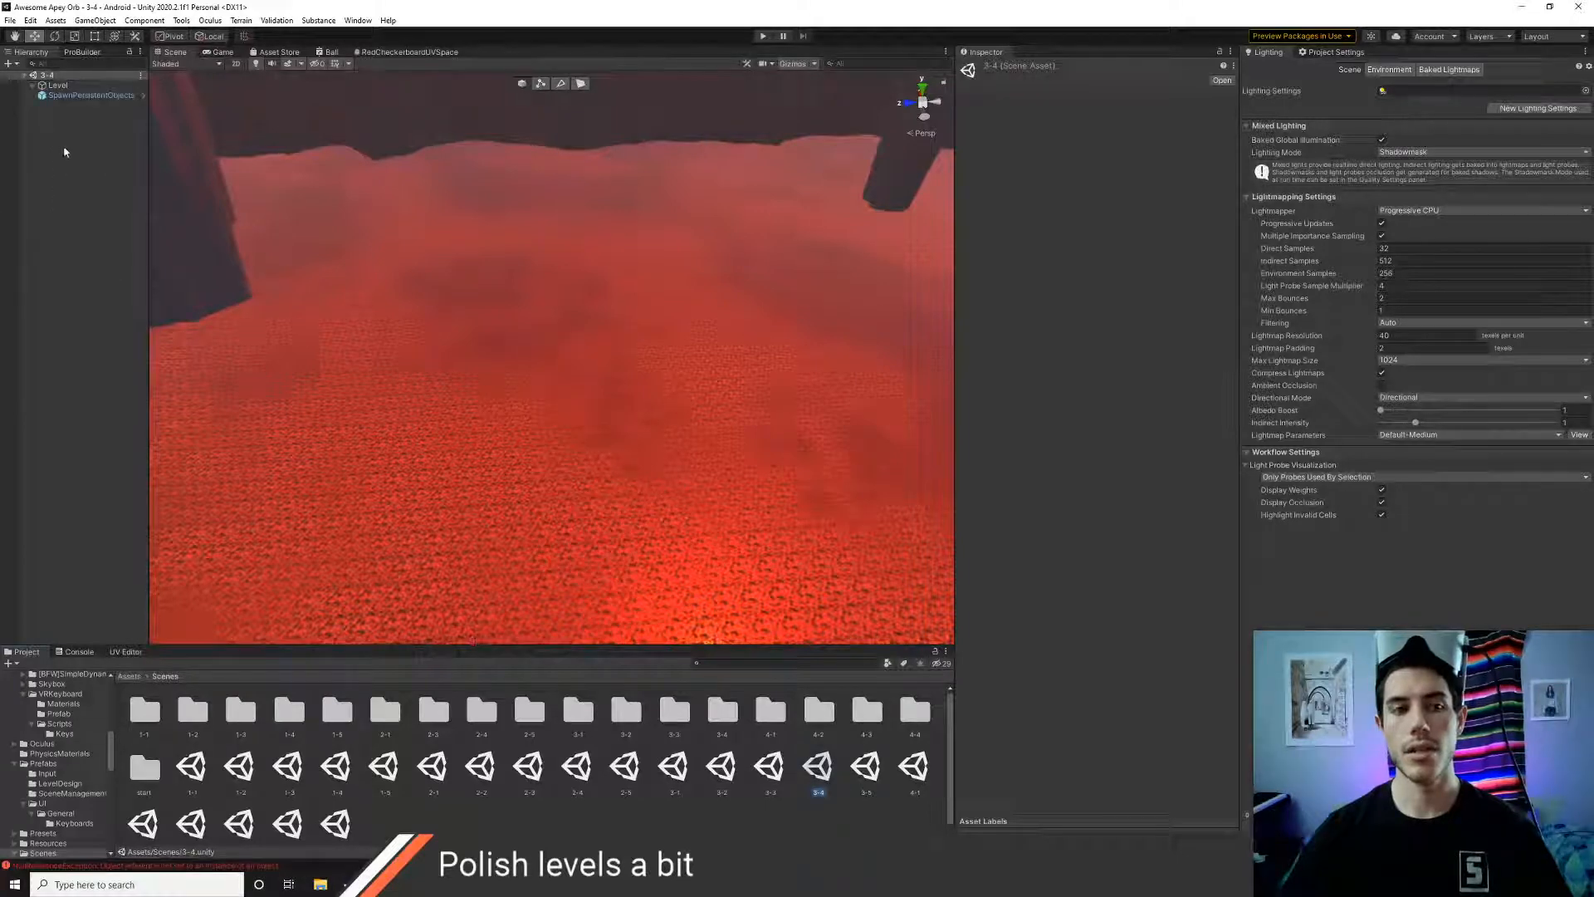
# - Look at the FinishLine of level 3-4 and play-test the level through to its finish
pyautogui.click(32, 86)
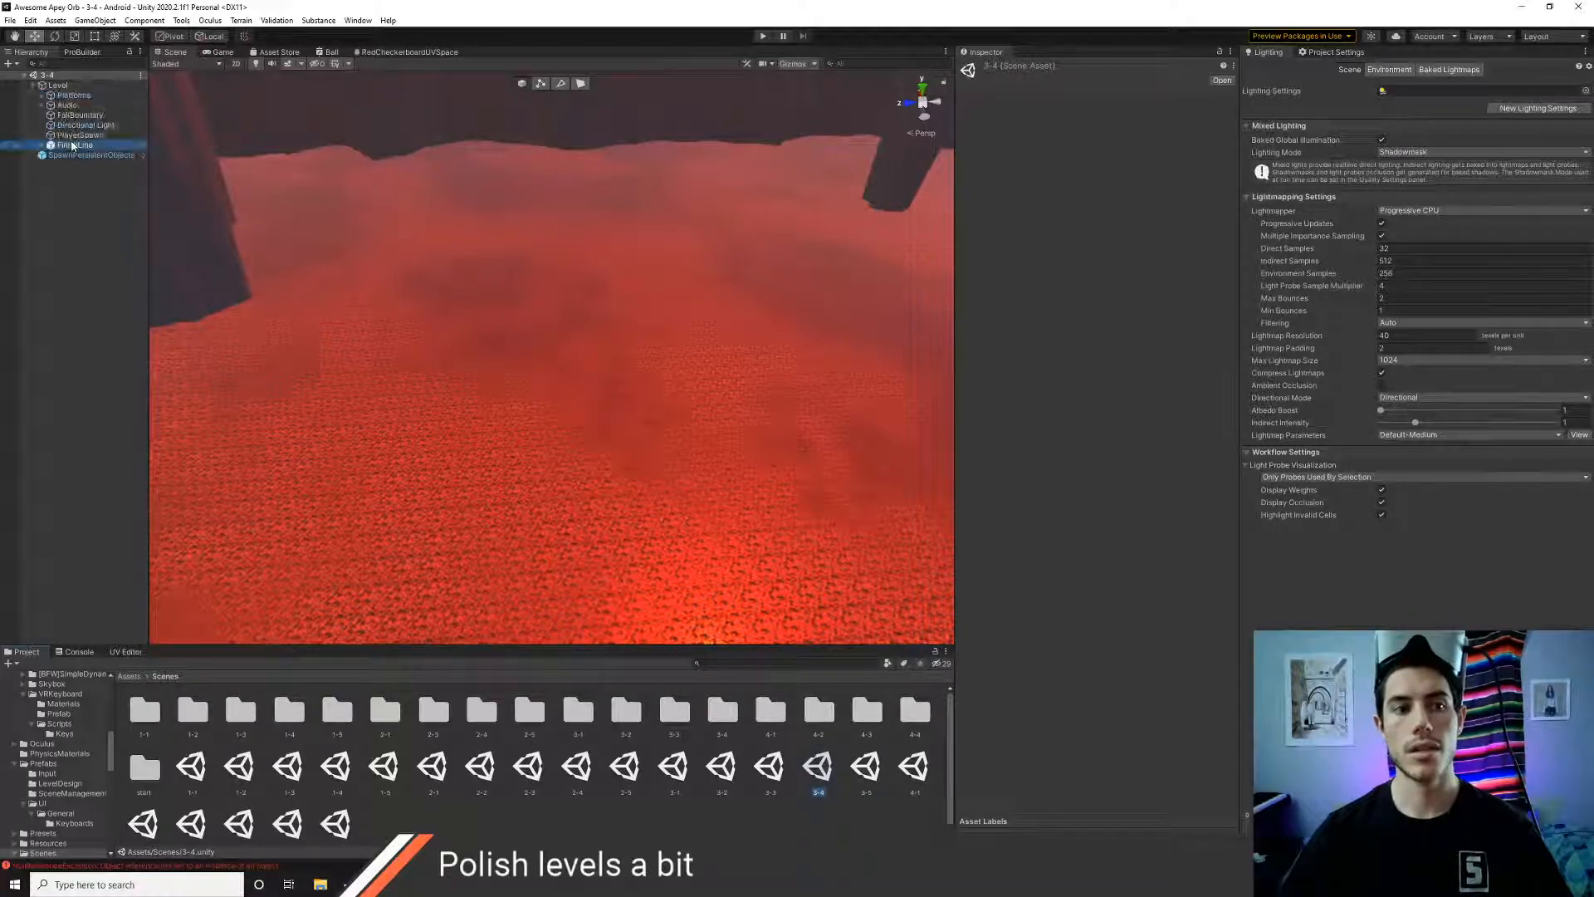
pyautogui.doubleClick(72, 145)
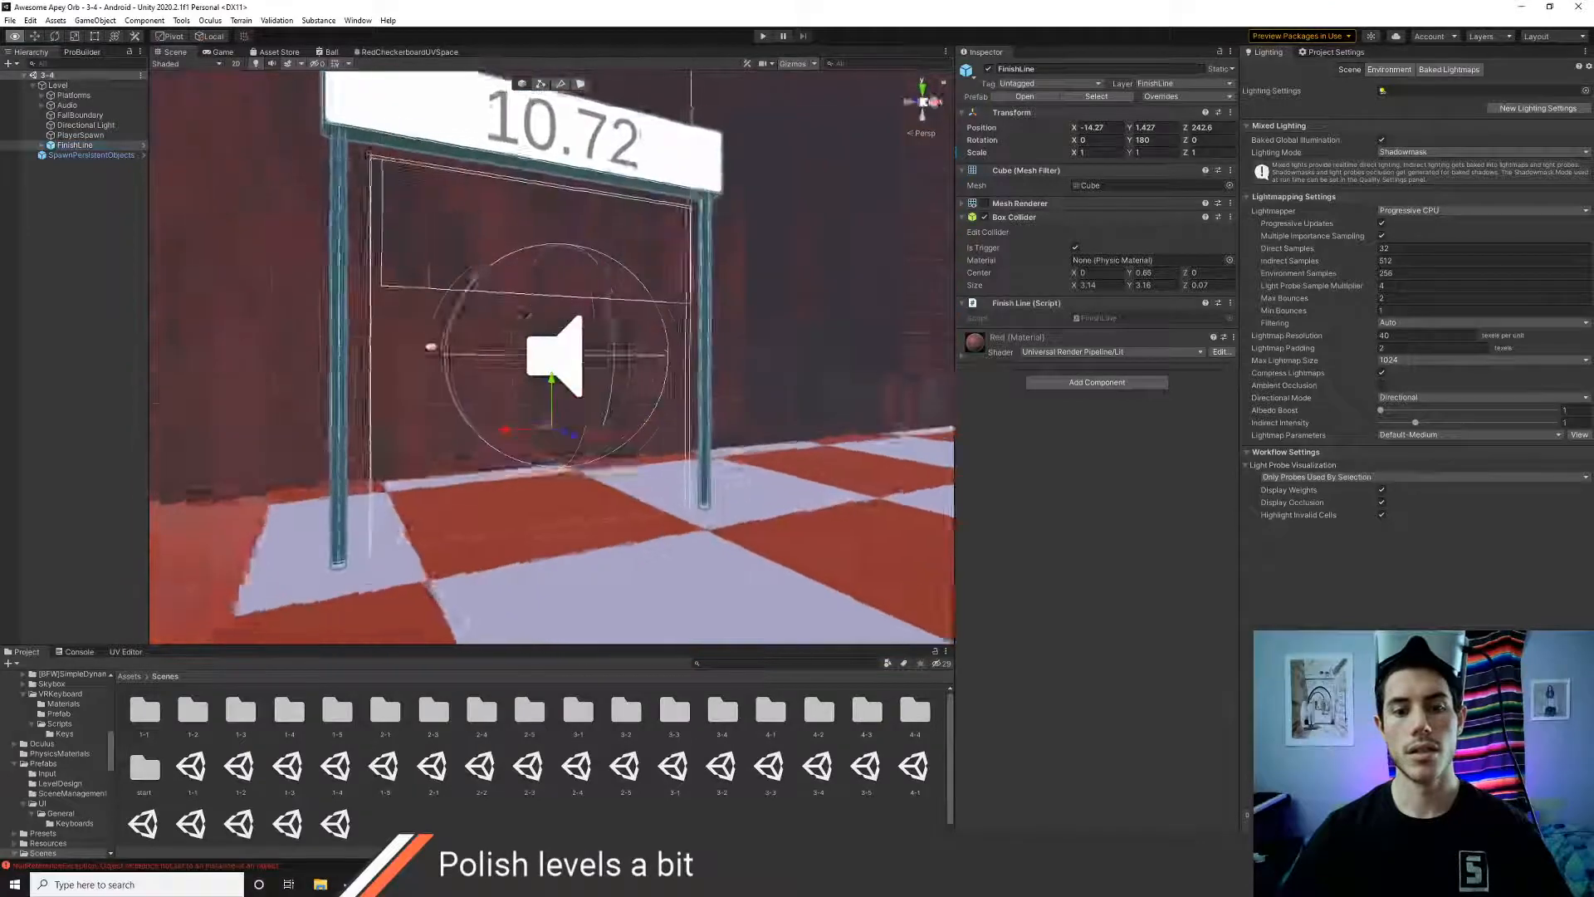
pyautogui.keyDown('alt'); pyautogui.moveTo(430, 347); pyautogui.dragTo(935, 409); pyautogui.keyUp('alt')
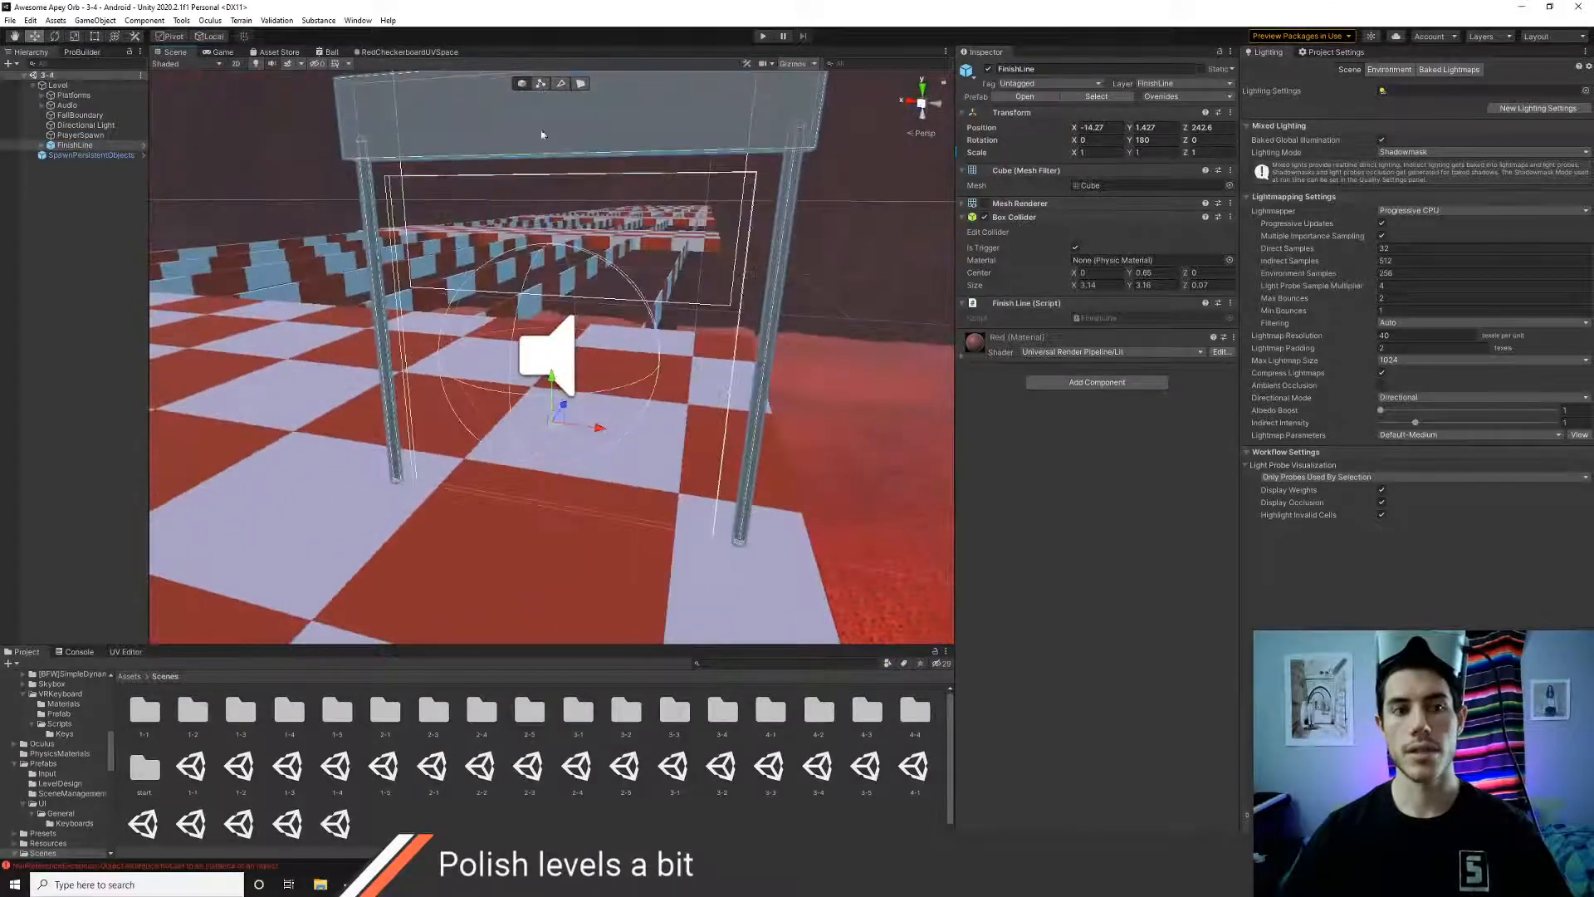
pyautogui.click(762, 36)
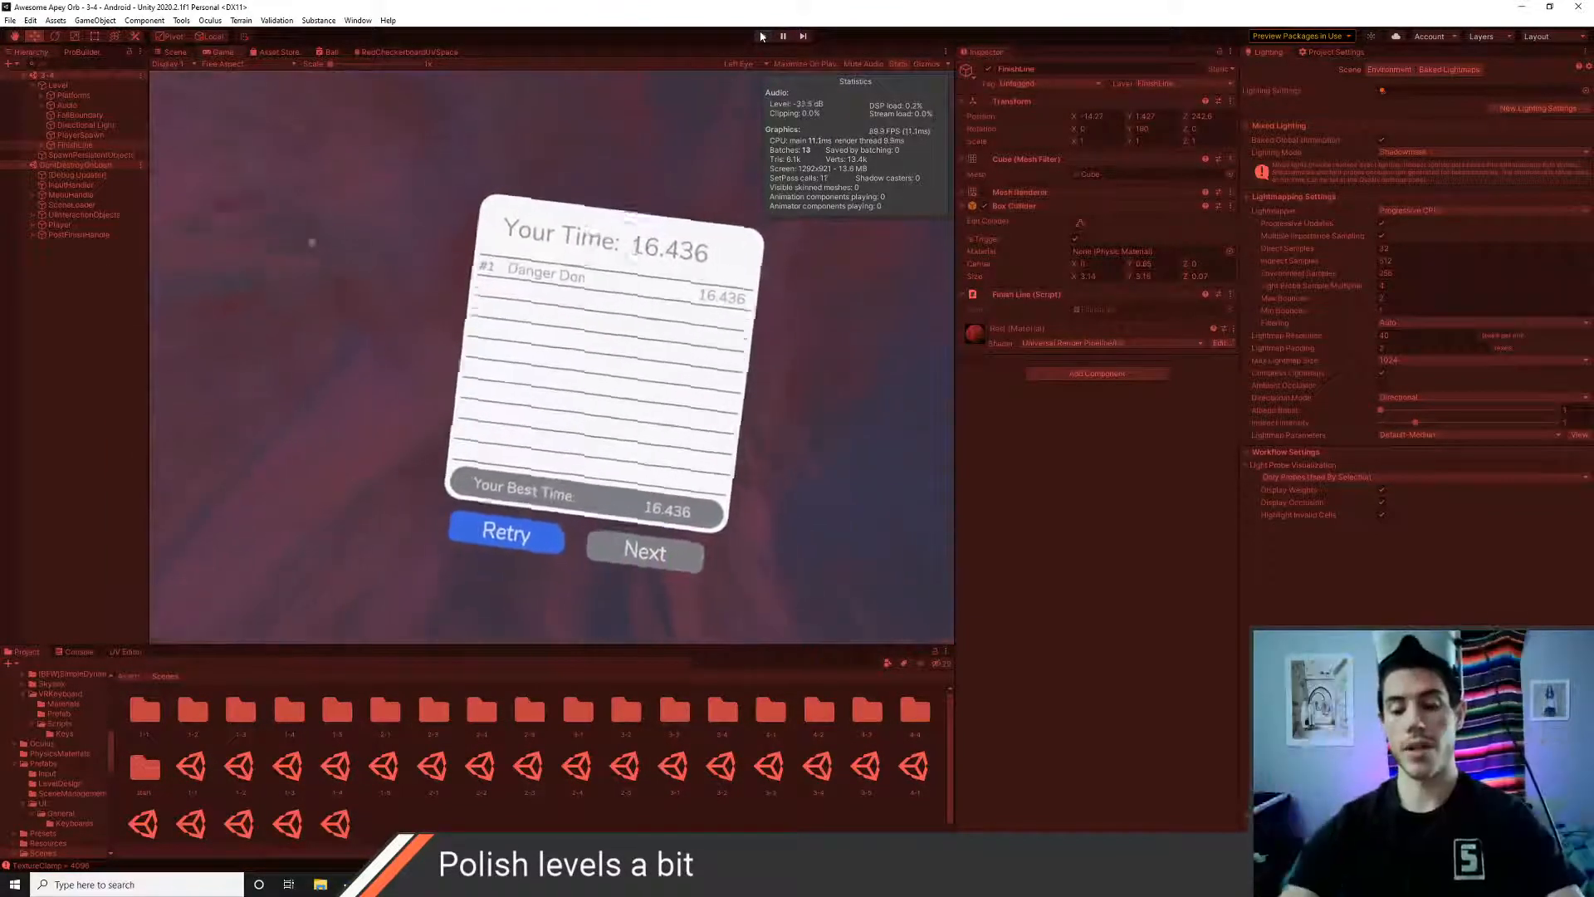
pyautogui.click(761, 35)
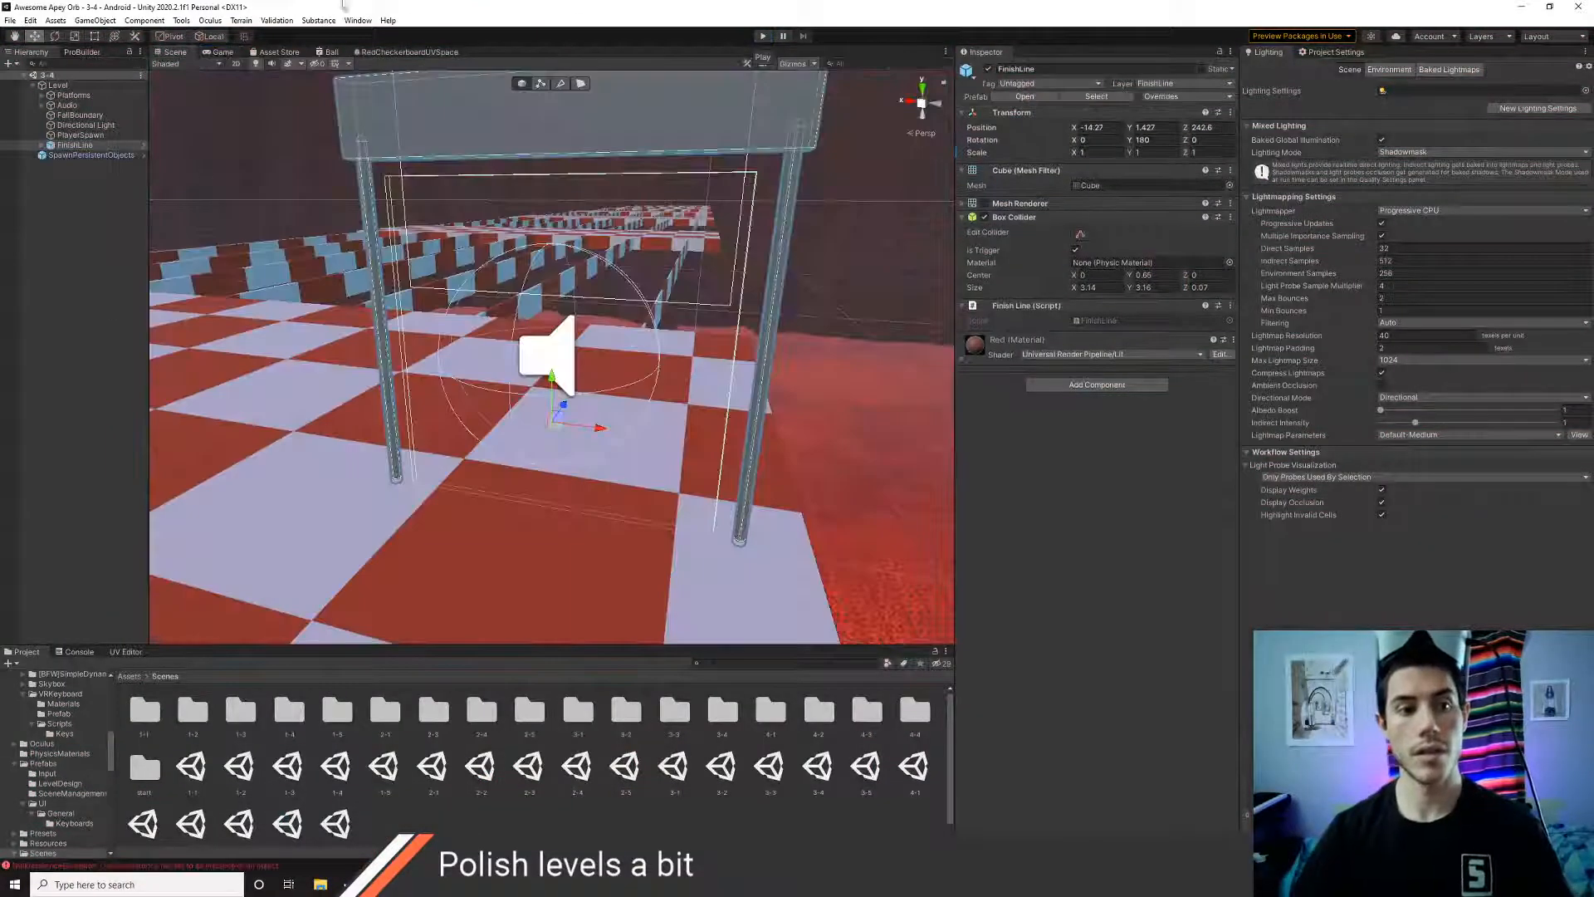
# - Move PlayerSpawn along X to about -1.21, near the middle of the starting platform in level 3-4
pyautogui.doubleClick(87, 136)
pyautogui.keyDown('alt'); pyautogui.moveTo(675, 403); pyautogui.dragTo(377, 389); pyautogui.keyUp('alt')
pyautogui.moveTo(623, 418); pyautogui.dragTo(454, 421, button='middle')
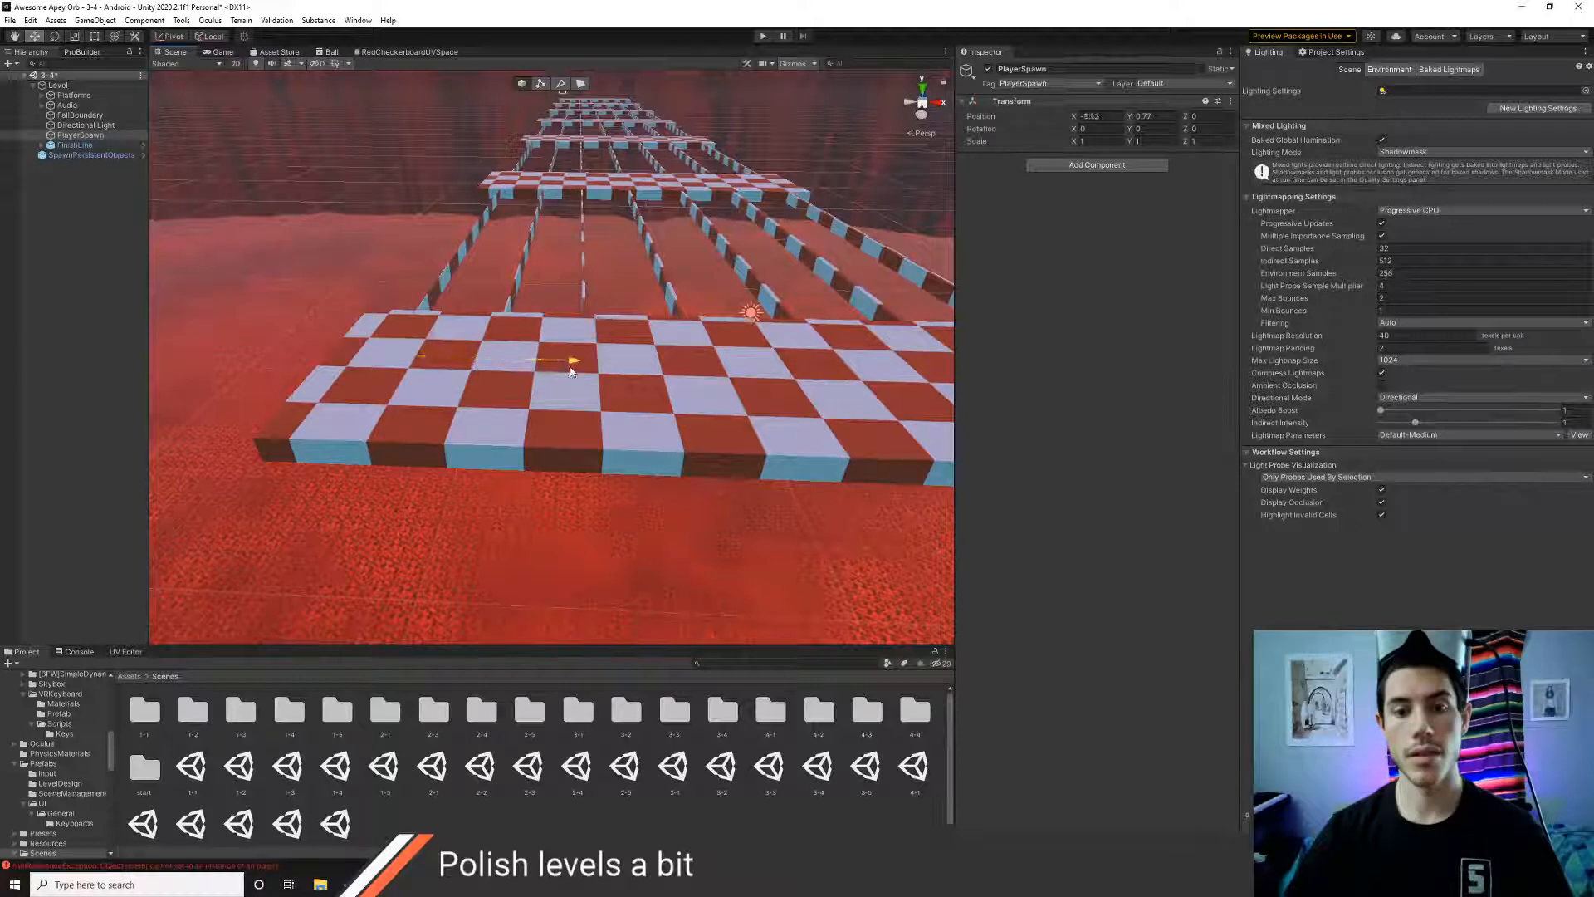
pyautogui.moveTo(747, 380); pyautogui.dragTo(749, 379)
pyautogui.moveTo(791, 436); pyautogui.dragTo(626, 459, button='middle')
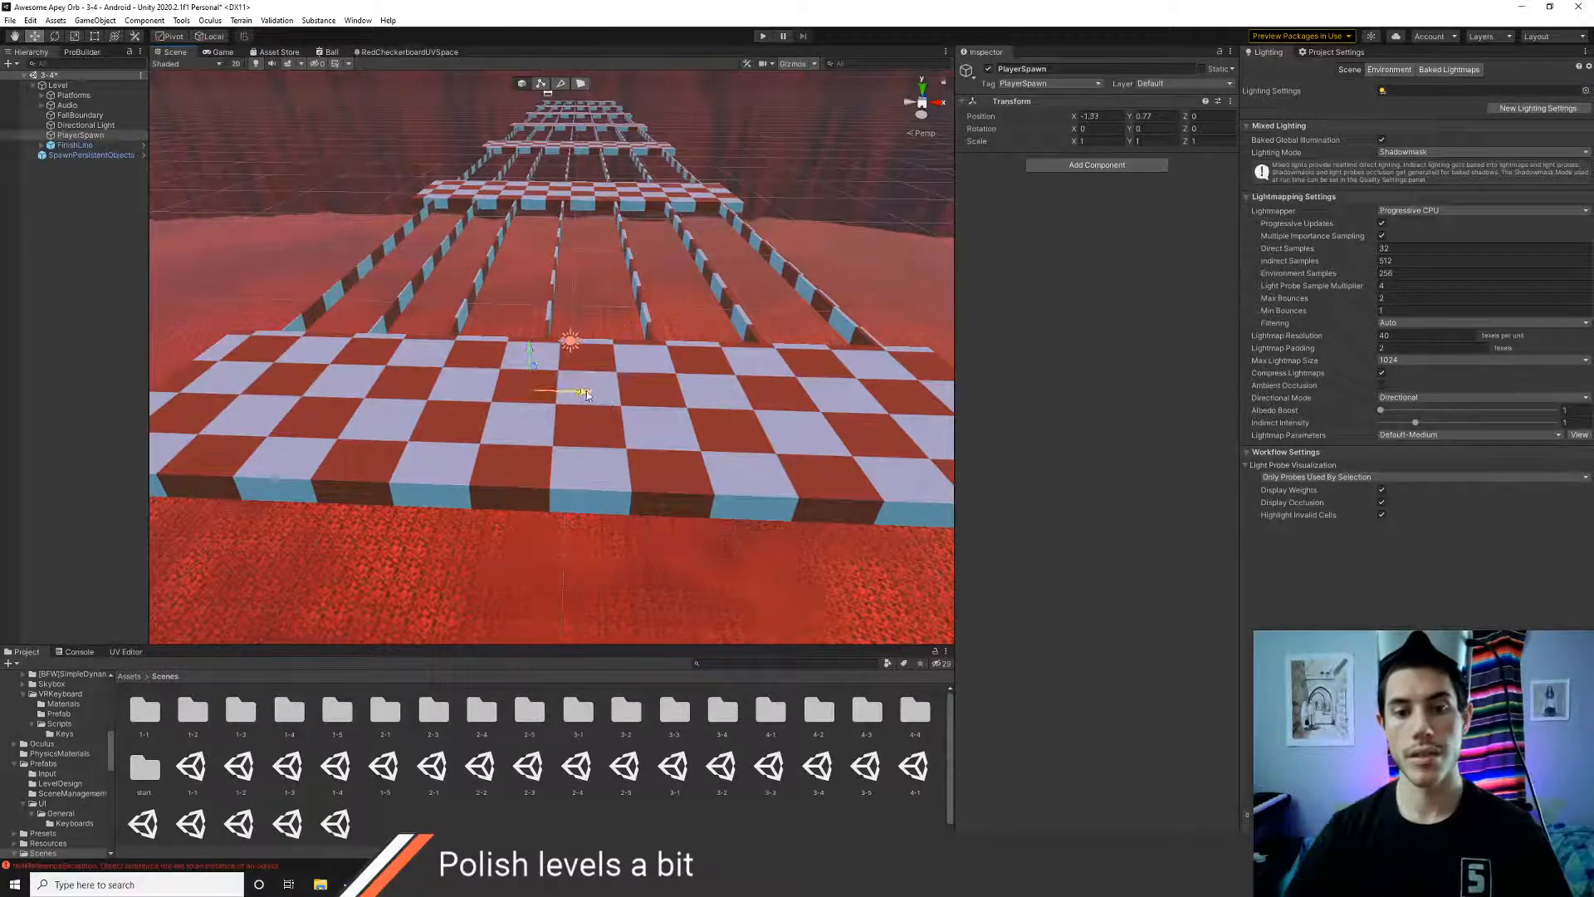
pyautogui.moveTo(586, 395); pyautogui.dragTo(588, 396)
pyautogui.moveTo(595, 421); pyautogui.dragTo(666, 415, button='middle')
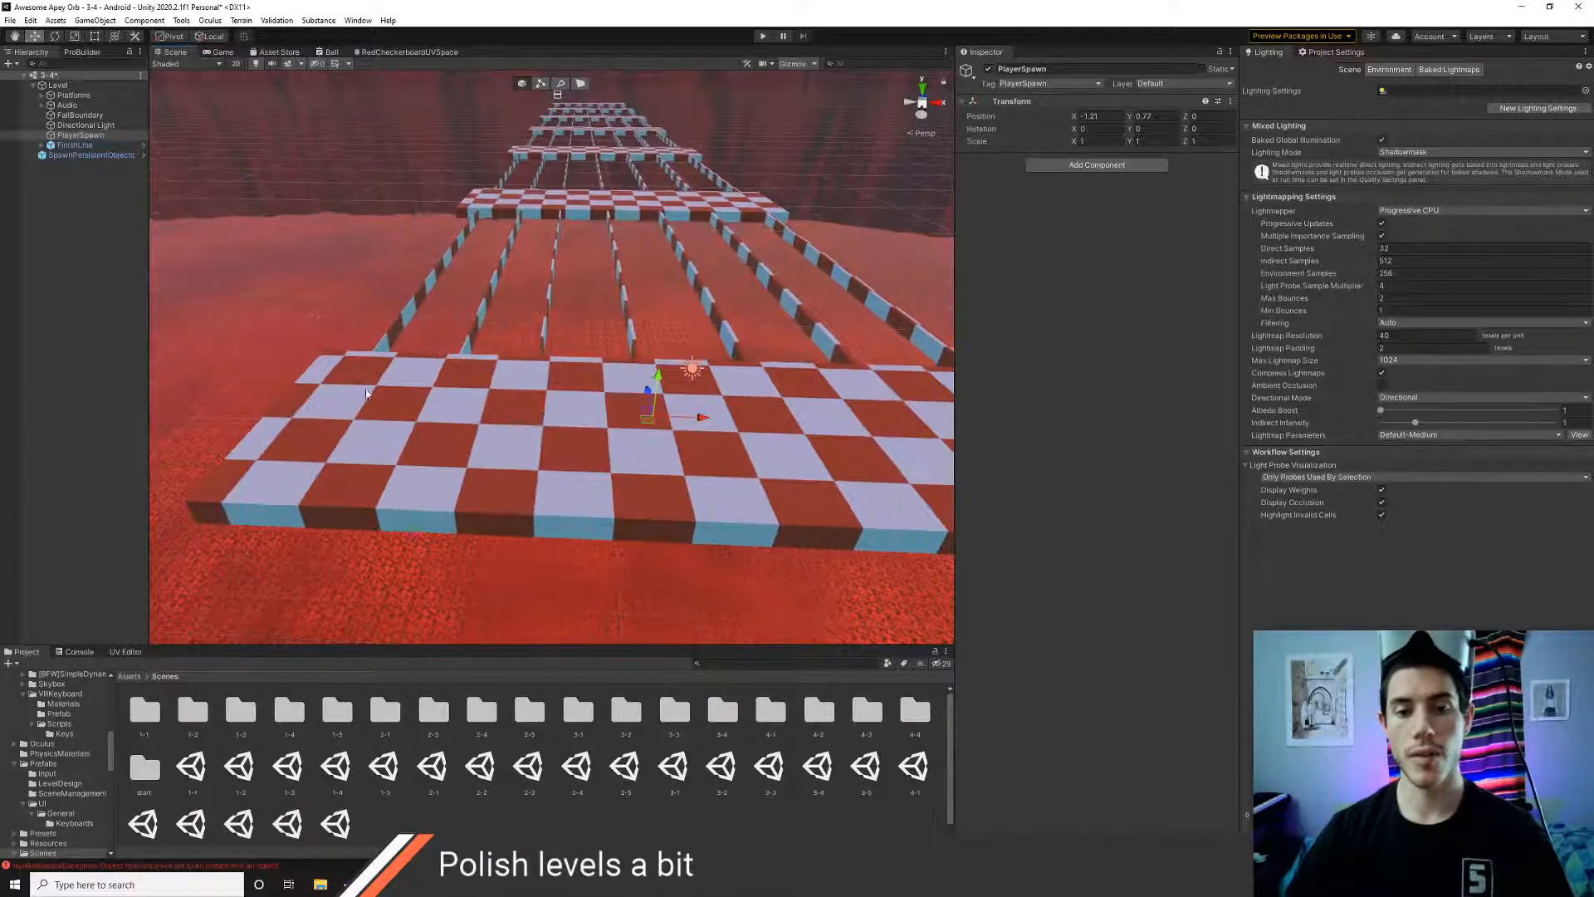
# - Review the rails and platforms of level 3-4 and play-test it from the repositioned spawn point
pyautogui.scroll(-3, 541, 299)
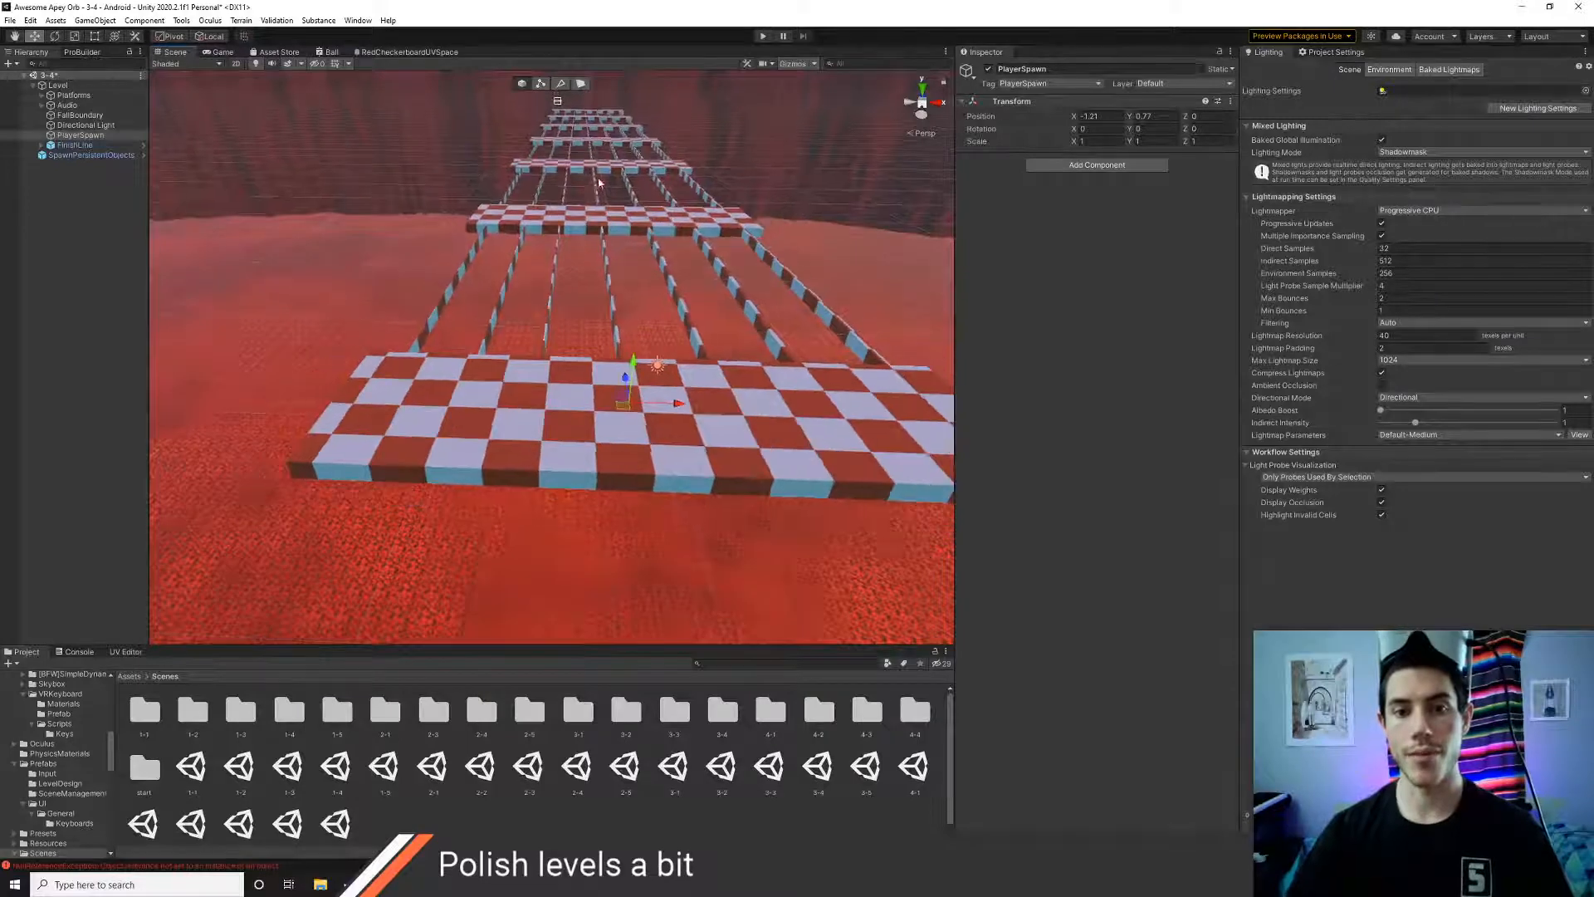
pyautogui.moveTo(592, 184); pyautogui.dragTo(488, 395, button='middle')
pyautogui.moveTo(503, 324); pyautogui.dragTo(466, 396, button='middle')
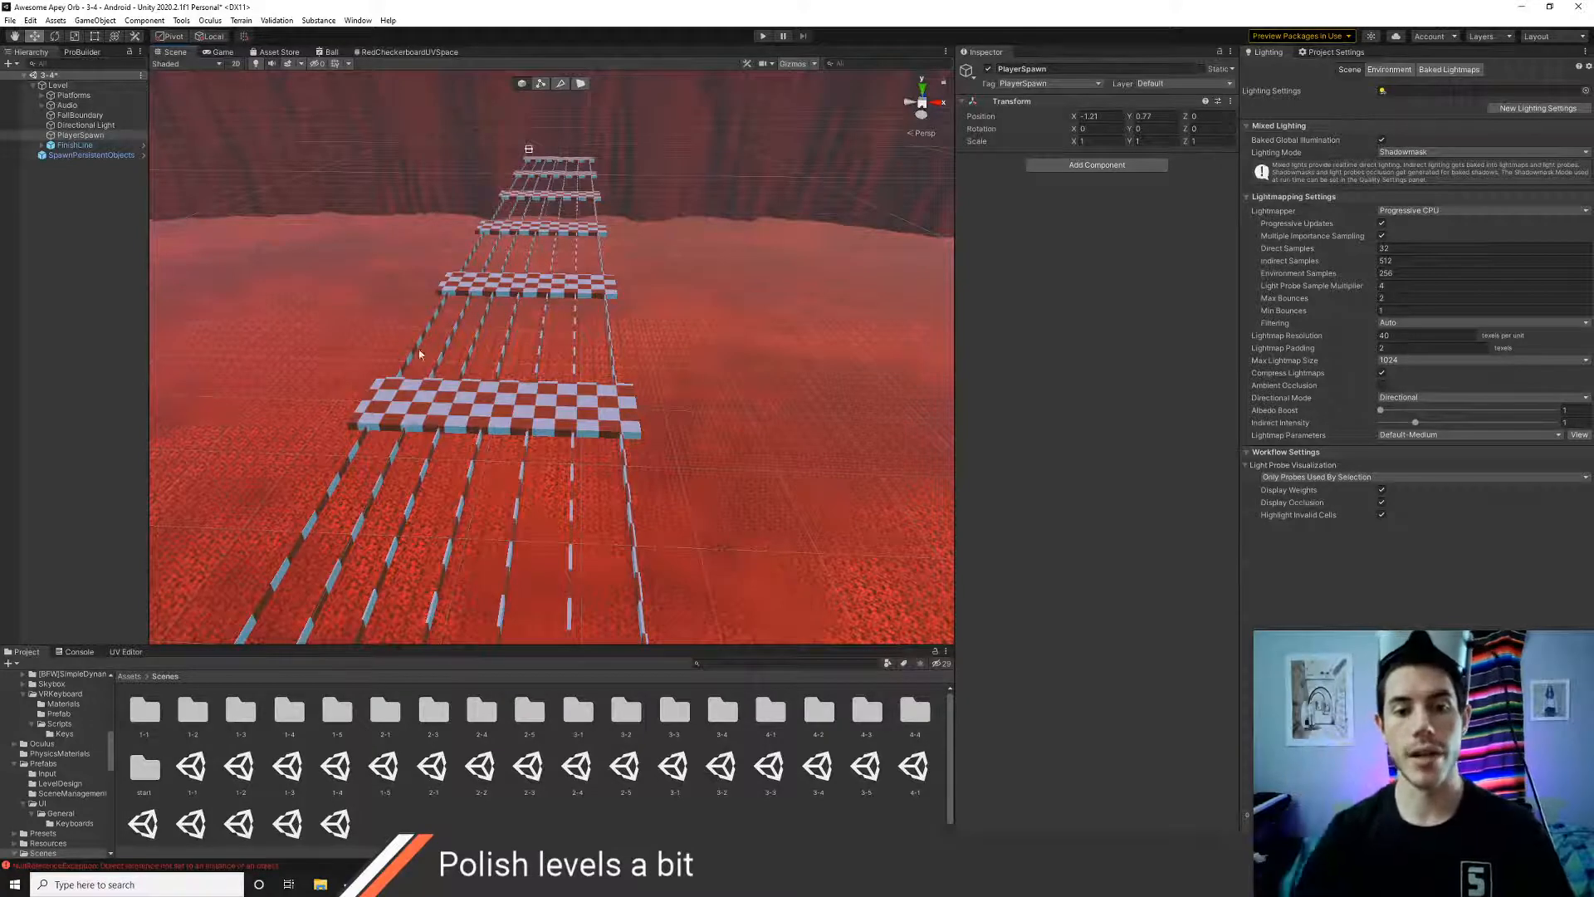
pyautogui.moveTo(442, 473); pyautogui.dragTo(810, 172, button='middle')
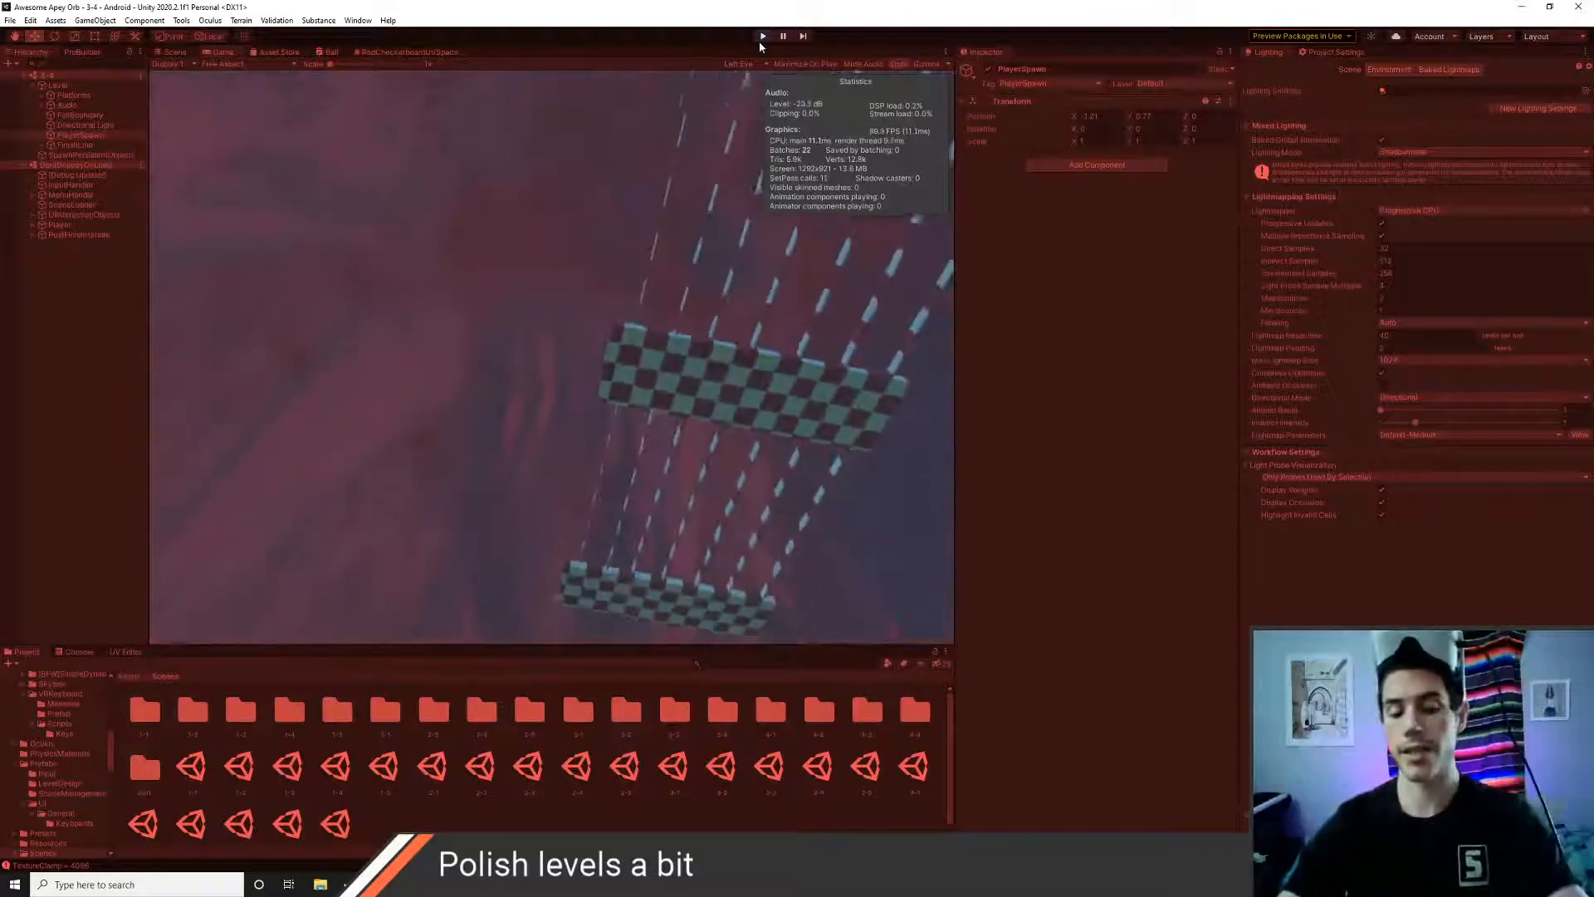
pyautogui.click(761, 40)
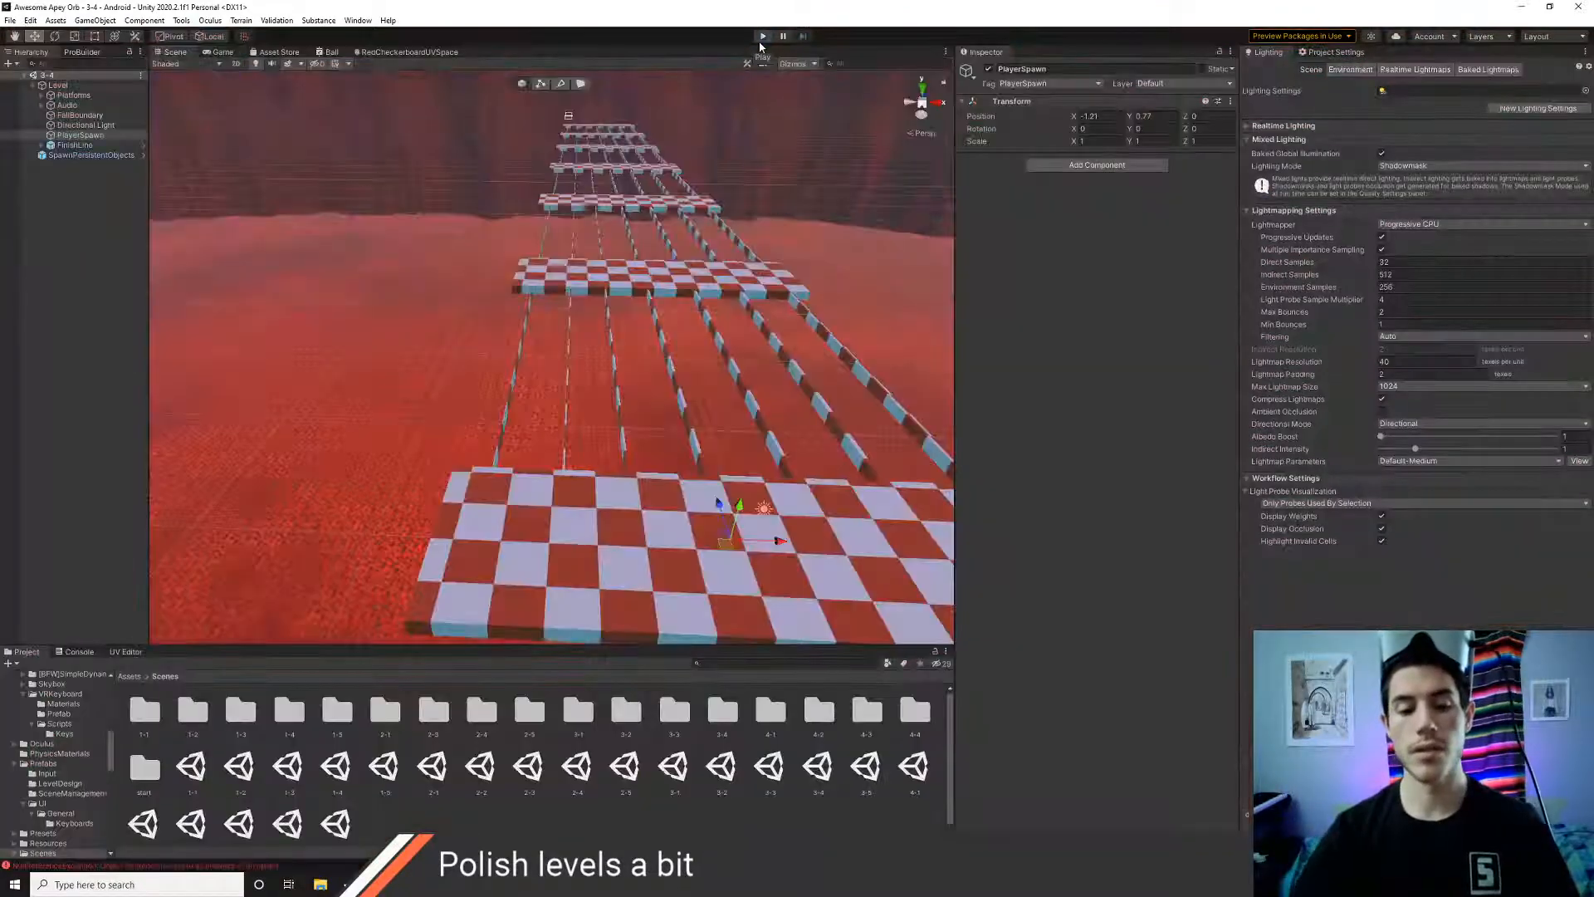
# - Open the 3-5 scene and play-test the level through to the finish line
pyautogui.doubleClick(866, 770)
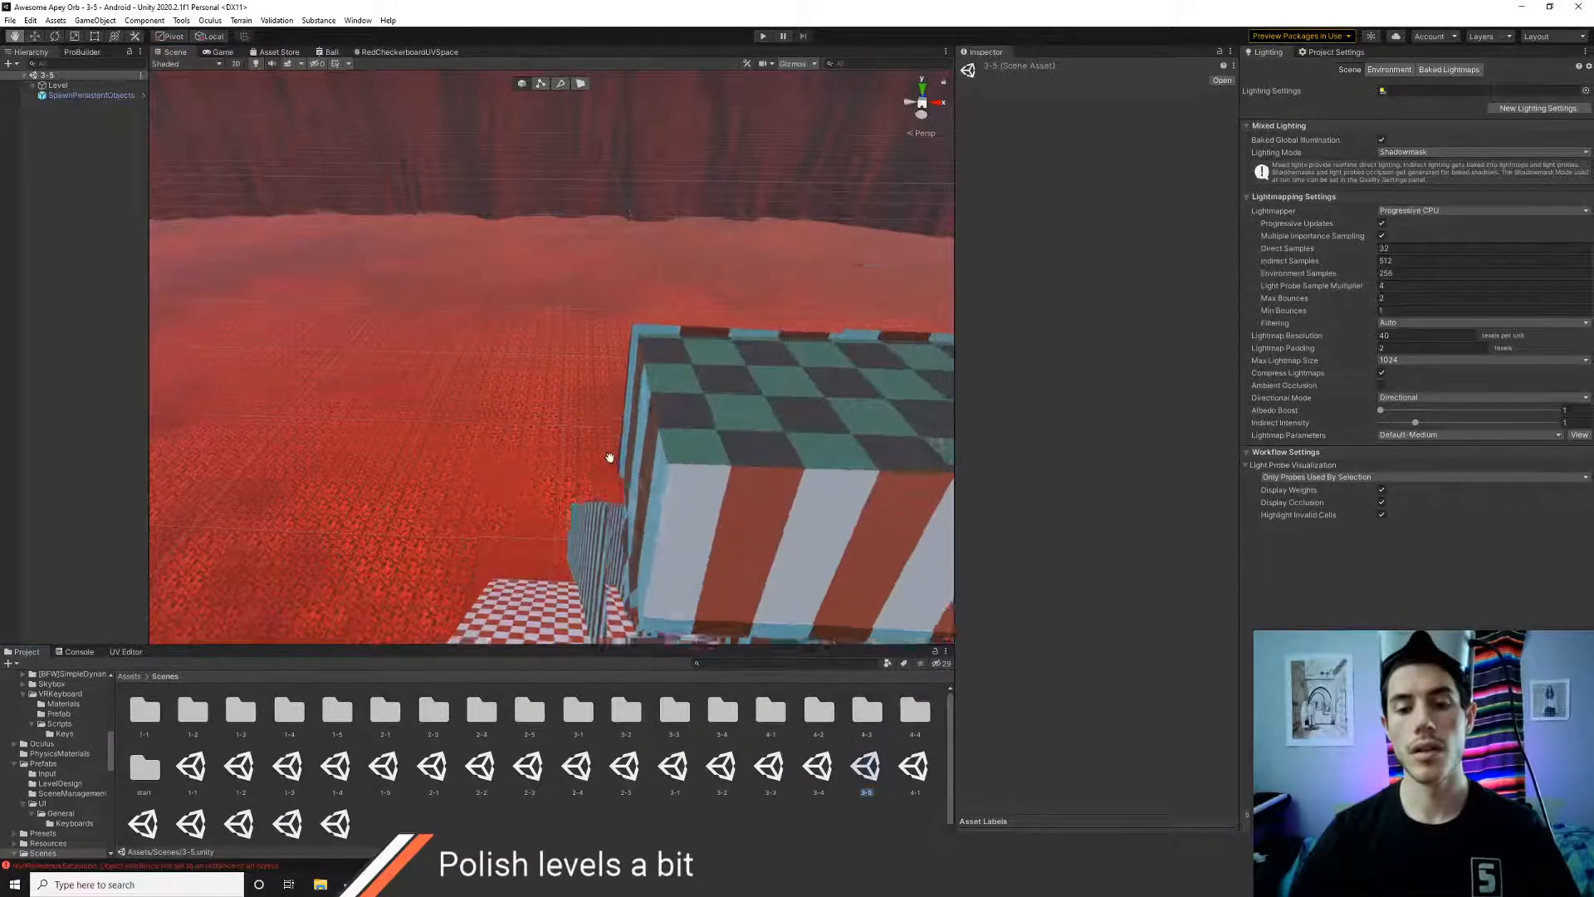
pyautogui.moveTo(610, 457); pyautogui.dragTo(259, 252, button='middle')
pyautogui.moveTo(498, 382); pyautogui.dragTo(434, 315, button='middle')
pyautogui.moveTo(564, 490); pyautogui.dragTo(396, 370, button='middle')
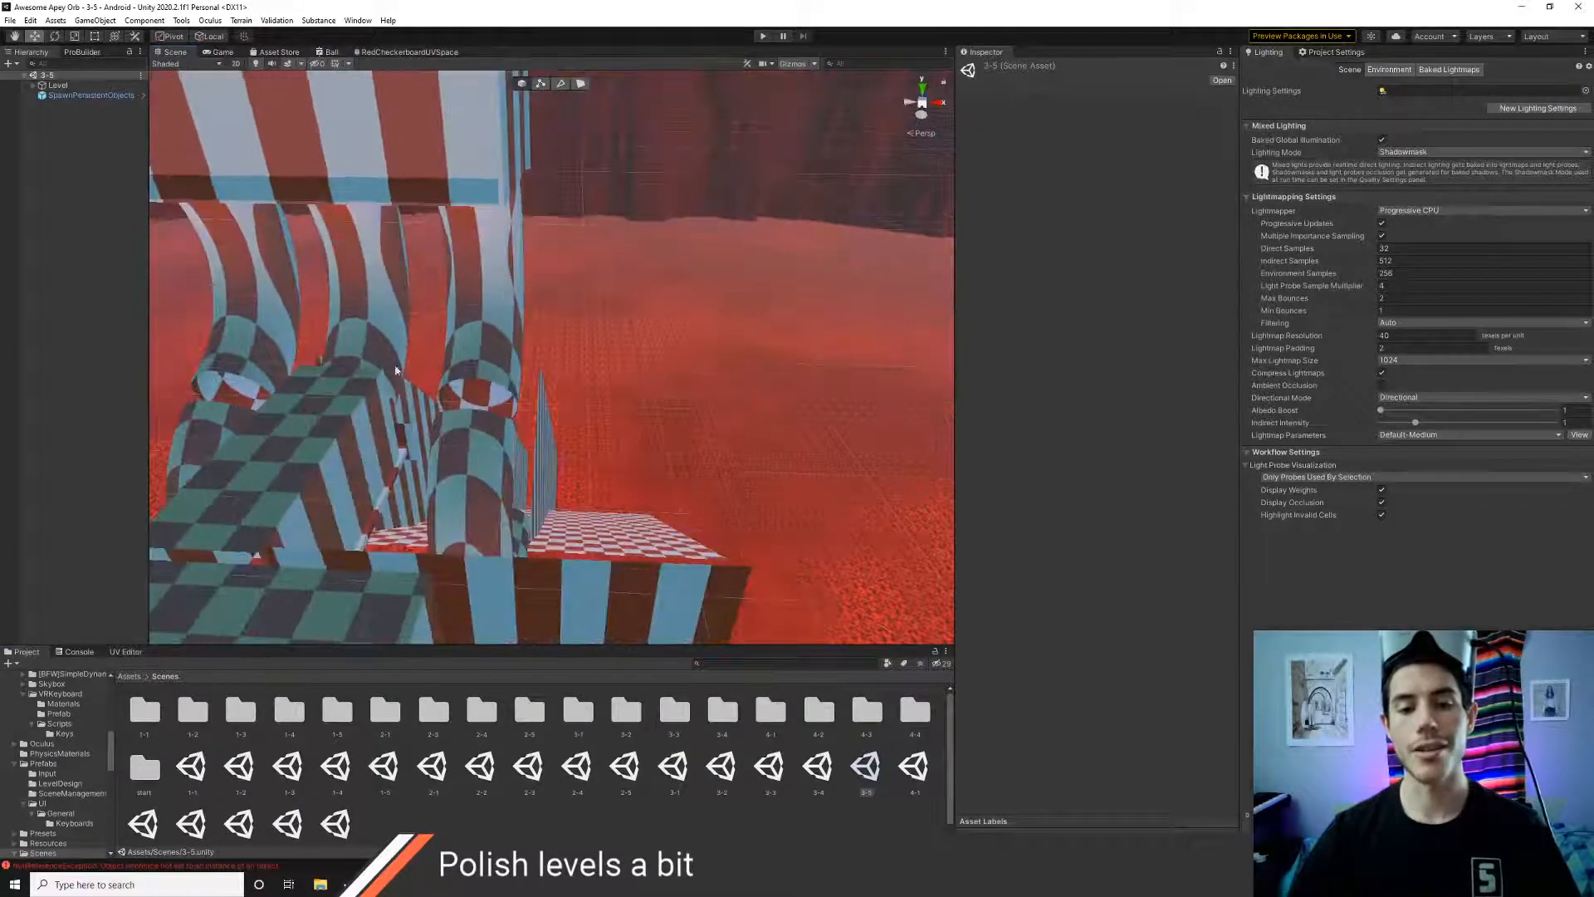
pyautogui.keyDown('alt'); pyautogui.moveTo(698, 406); pyautogui.dragTo(293, 458); pyautogui.keyUp('alt')
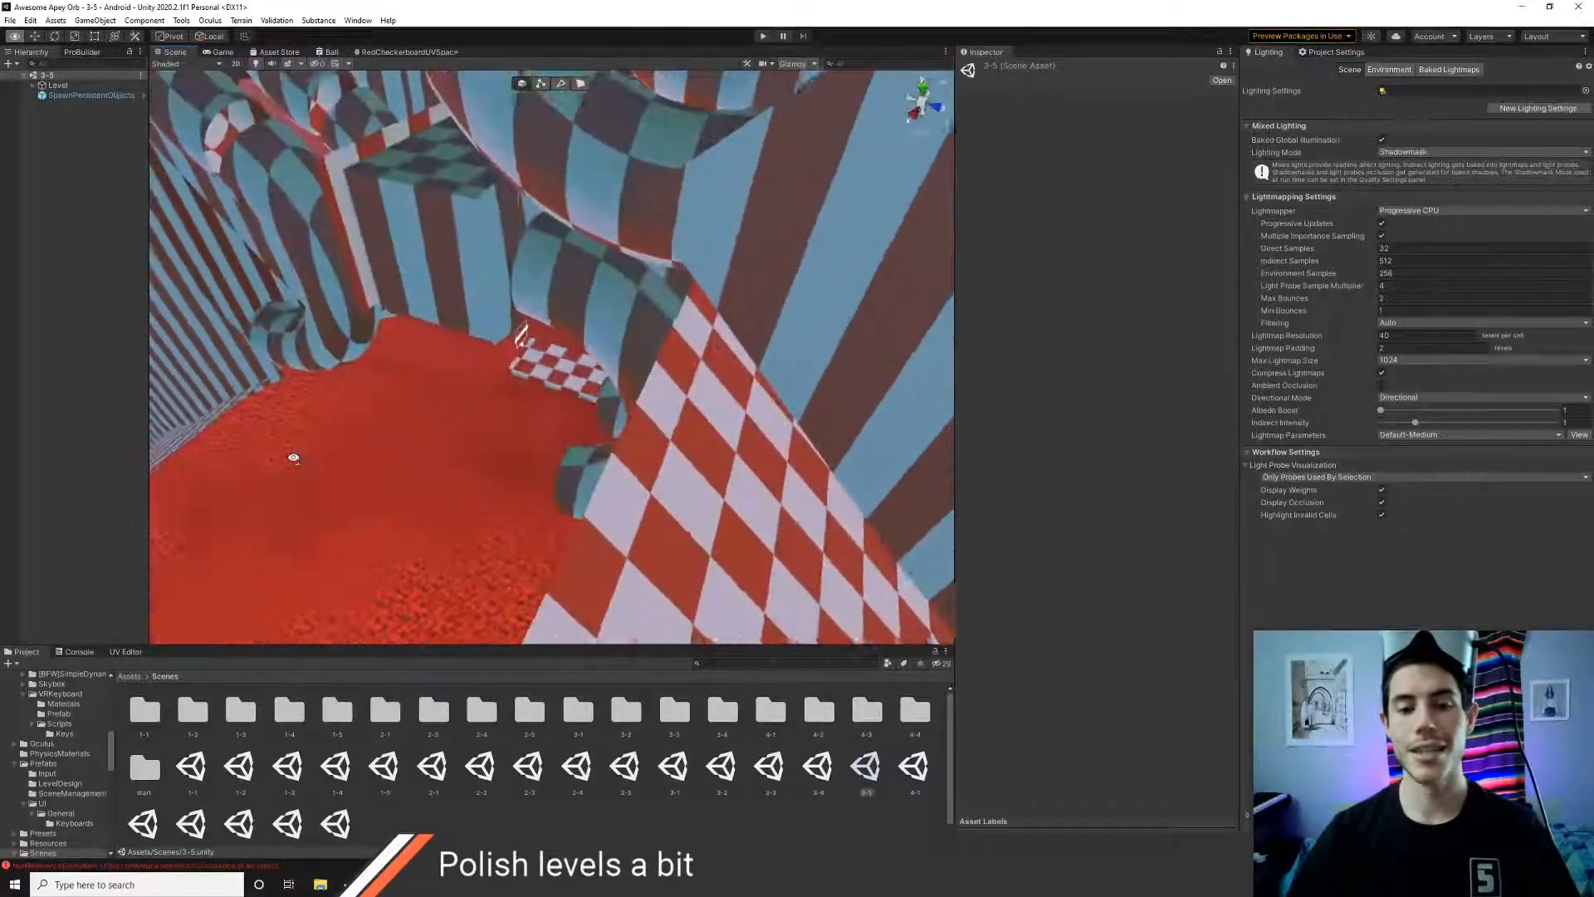
pyautogui.press('a')
pyautogui.moveTo(293, 458); pyautogui.dragTo(475, 435, button='right')
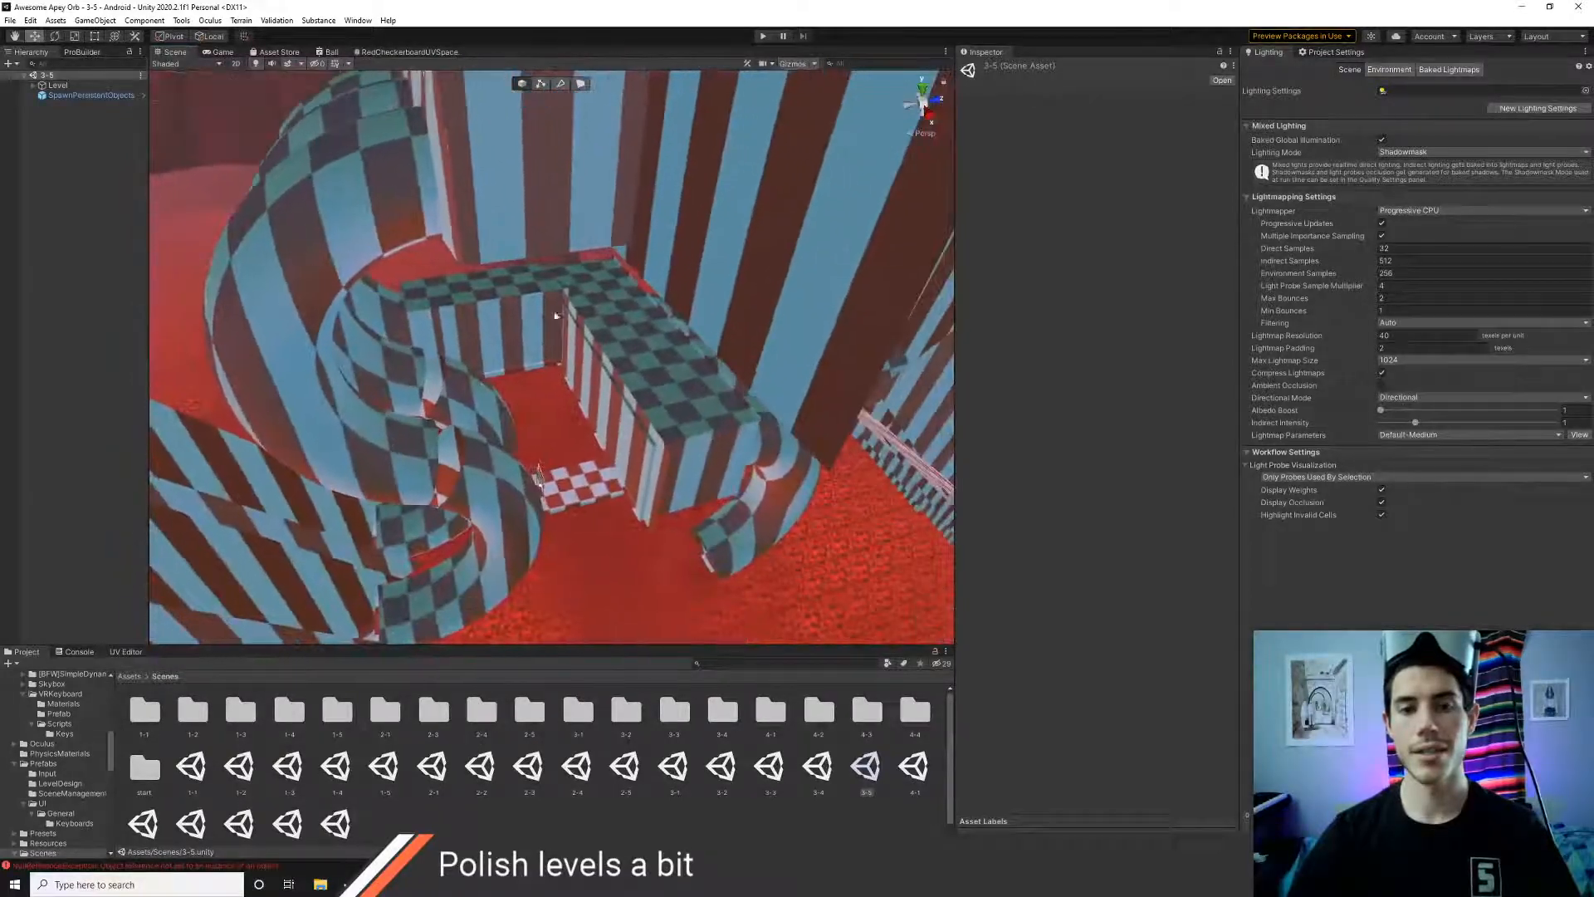
pyautogui.click(762, 36)
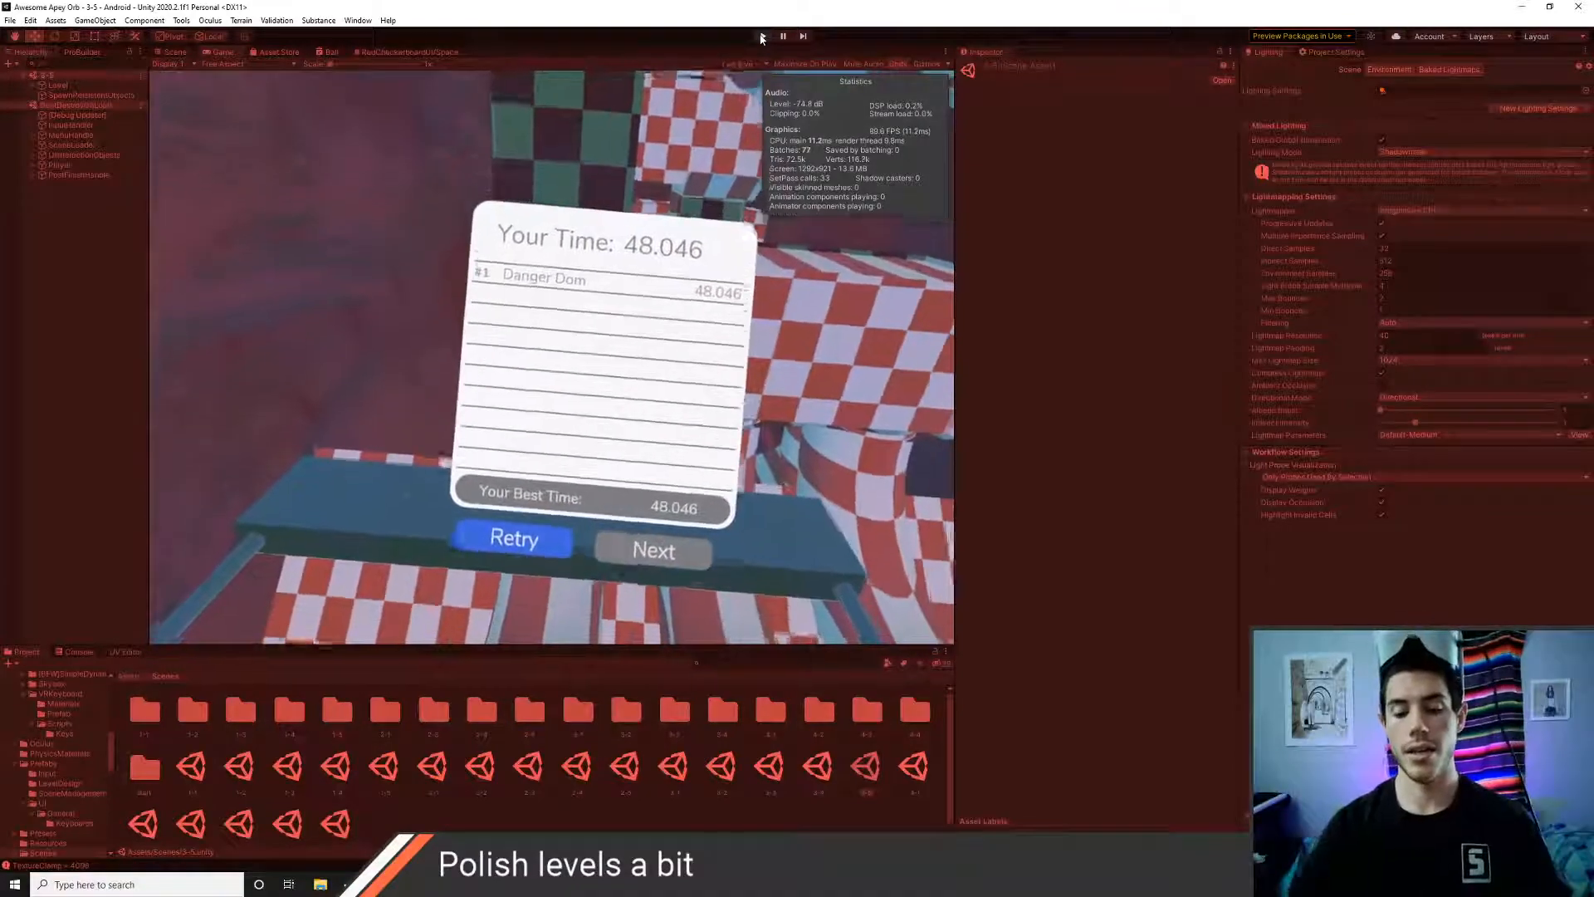
pyautogui.click(762, 37)
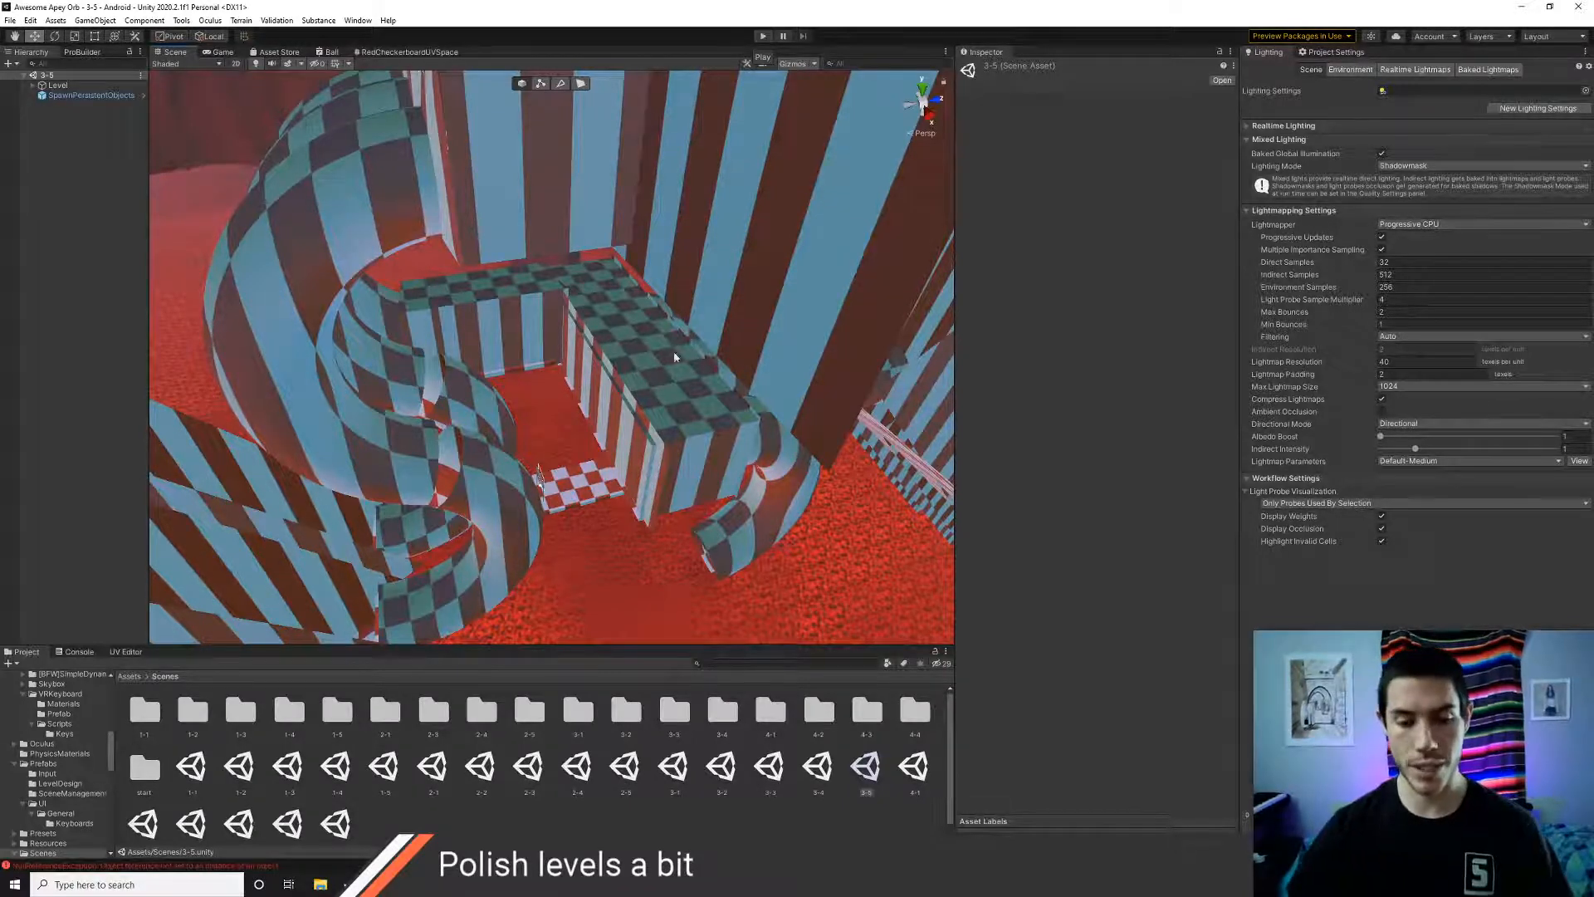
# - Open the 4-1 scene and bring its FinishLine and course into view
pyautogui.click(909, 767)
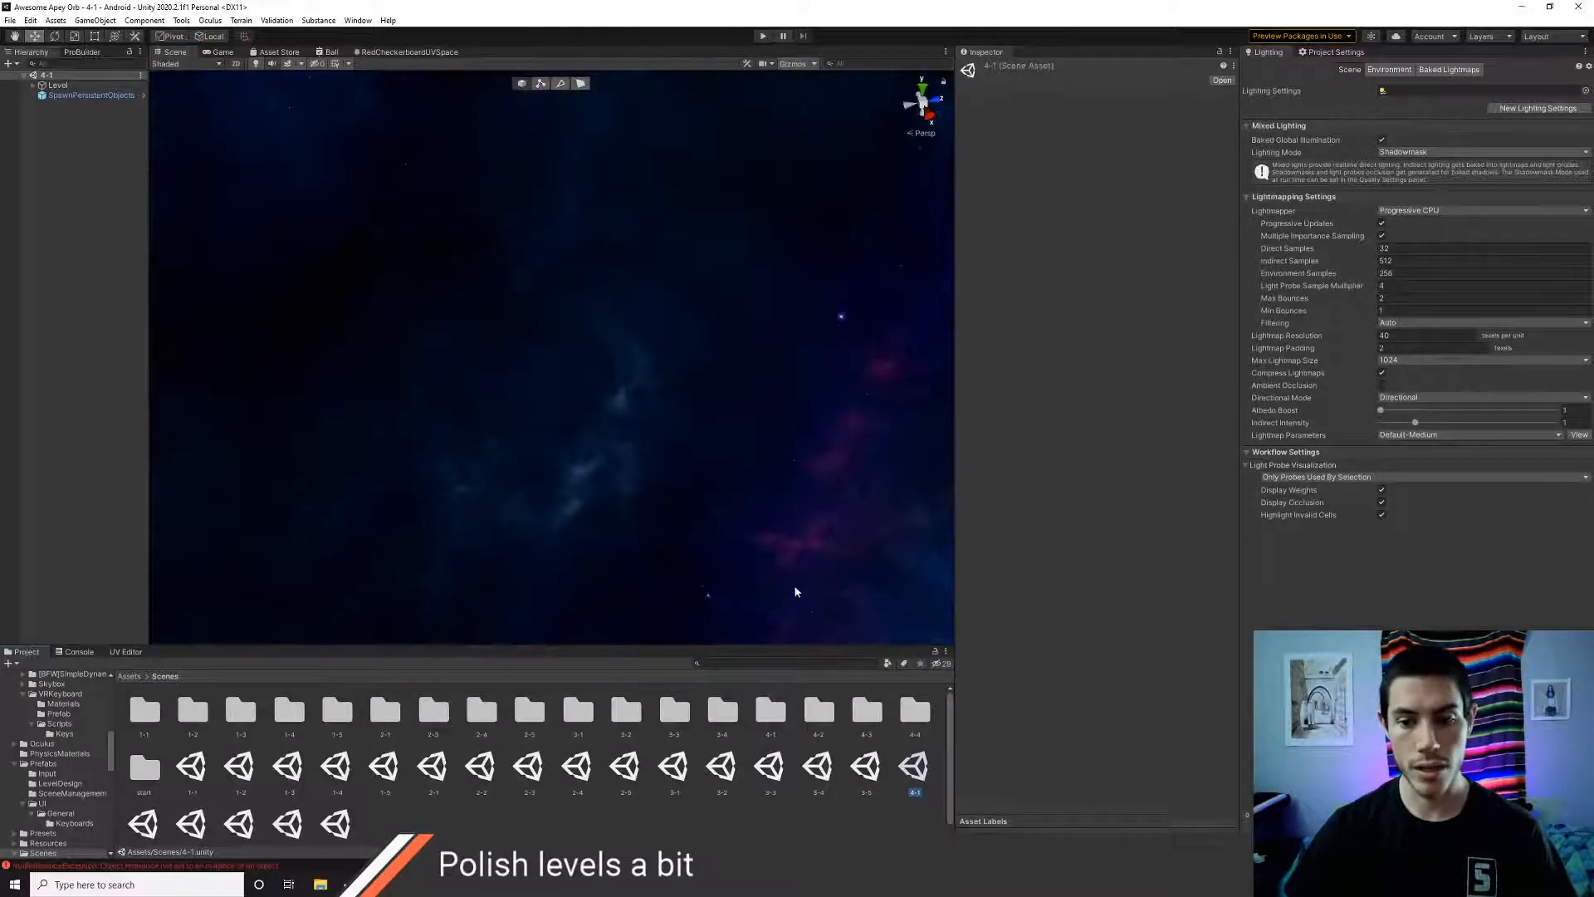
pyautogui.moveTo(470, 446); pyautogui.dragTo(654, 297, button='right')
pyautogui.click(33, 85)
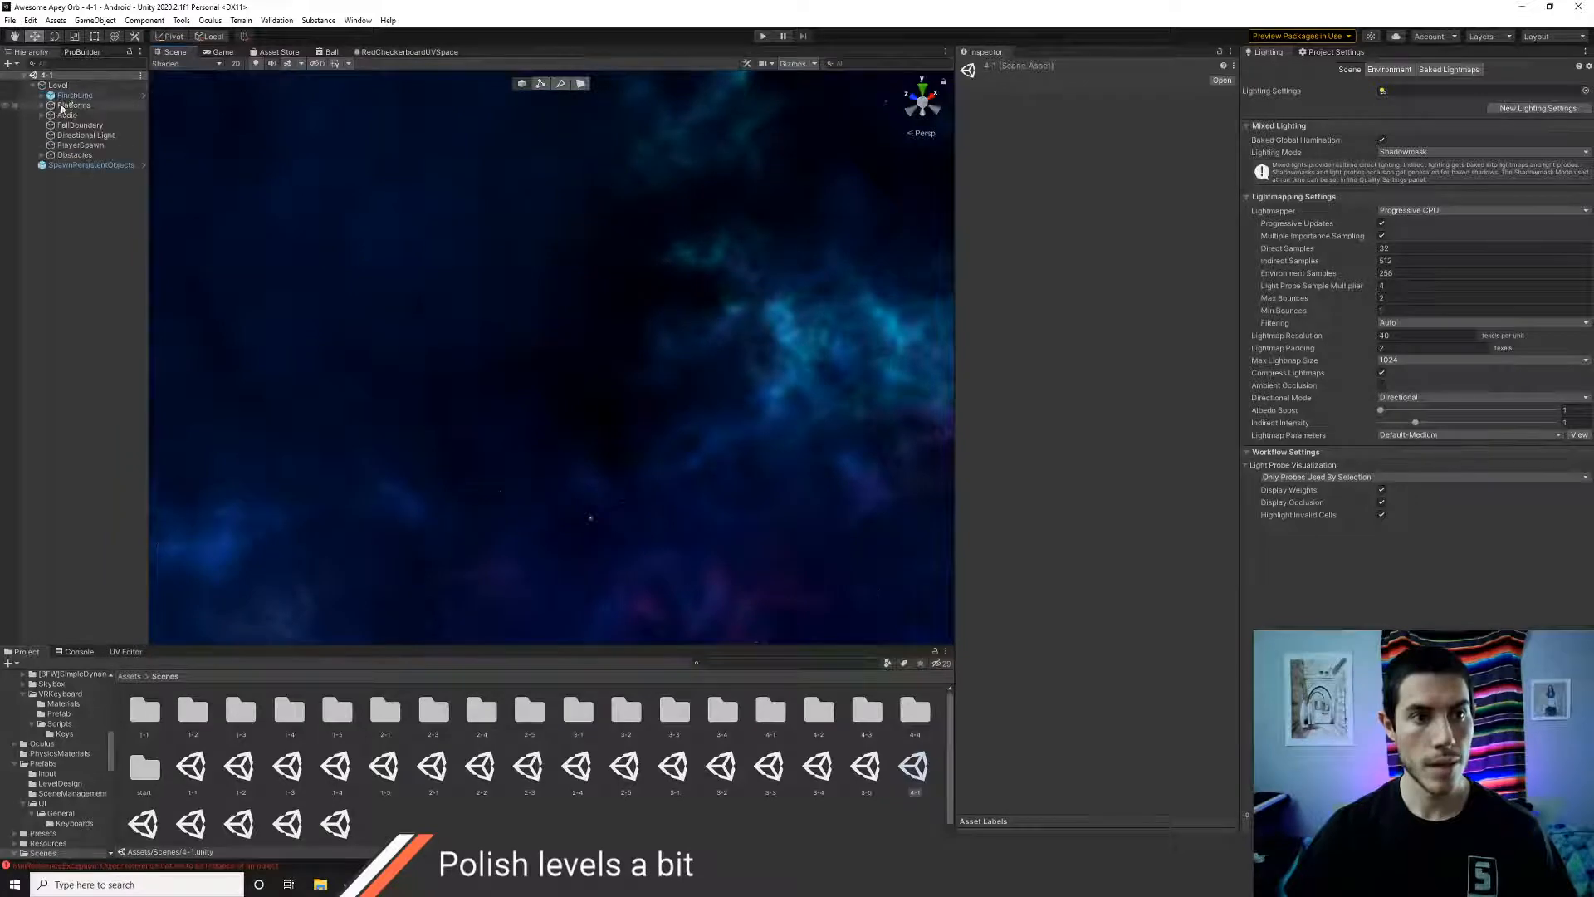
pyautogui.doubleClick(73, 95)
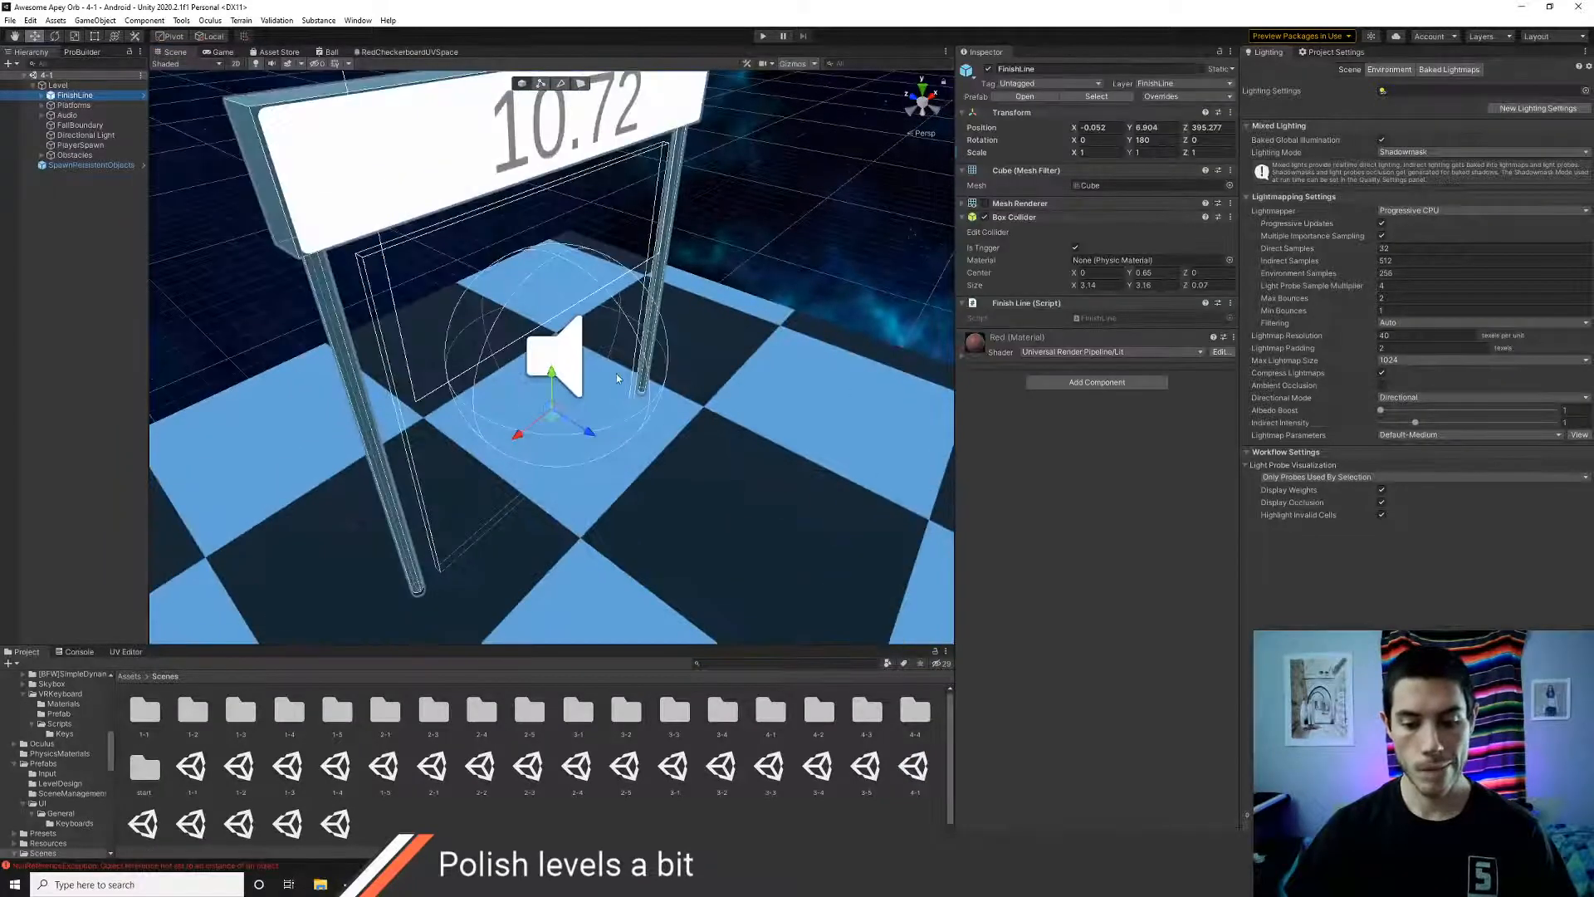
pyautogui.scroll(-3, 486, 355)
pyautogui.keyDown('alt'); pyautogui.moveTo(715, 524); pyautogui.dragTo(522, 371); pyautogui.keyUp('alt')
# - Inspect the Rotate On Axis and Rigidbody settings of the Propellar2 obstacle
pyautogui.click(371, 183)
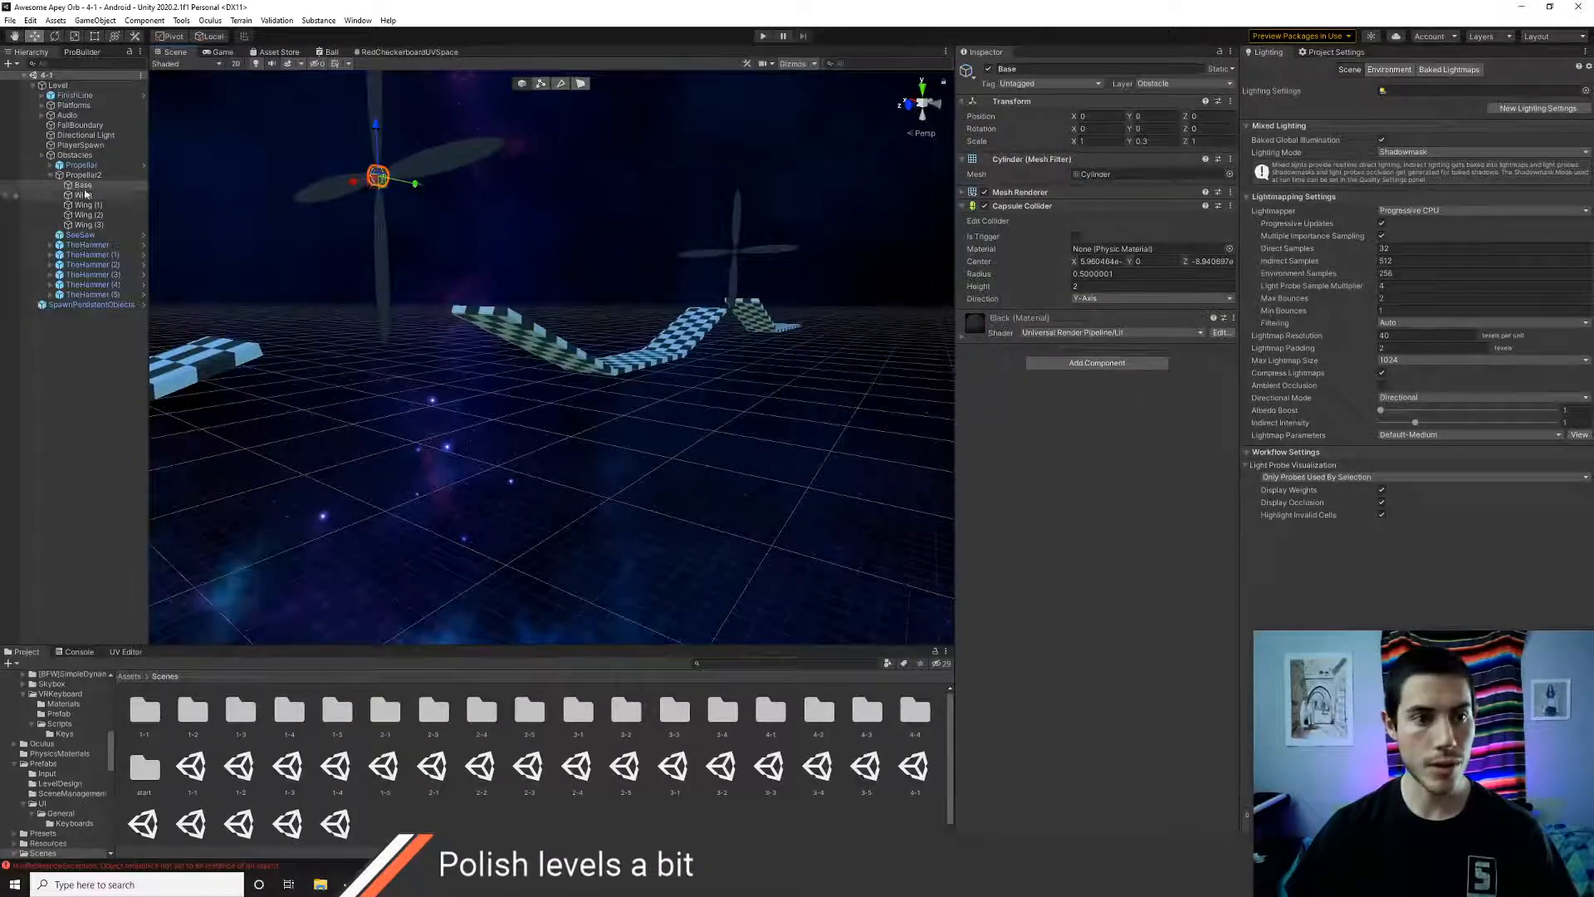
pyautogui.click(80, 165)
pyautogui.click(74, 175)
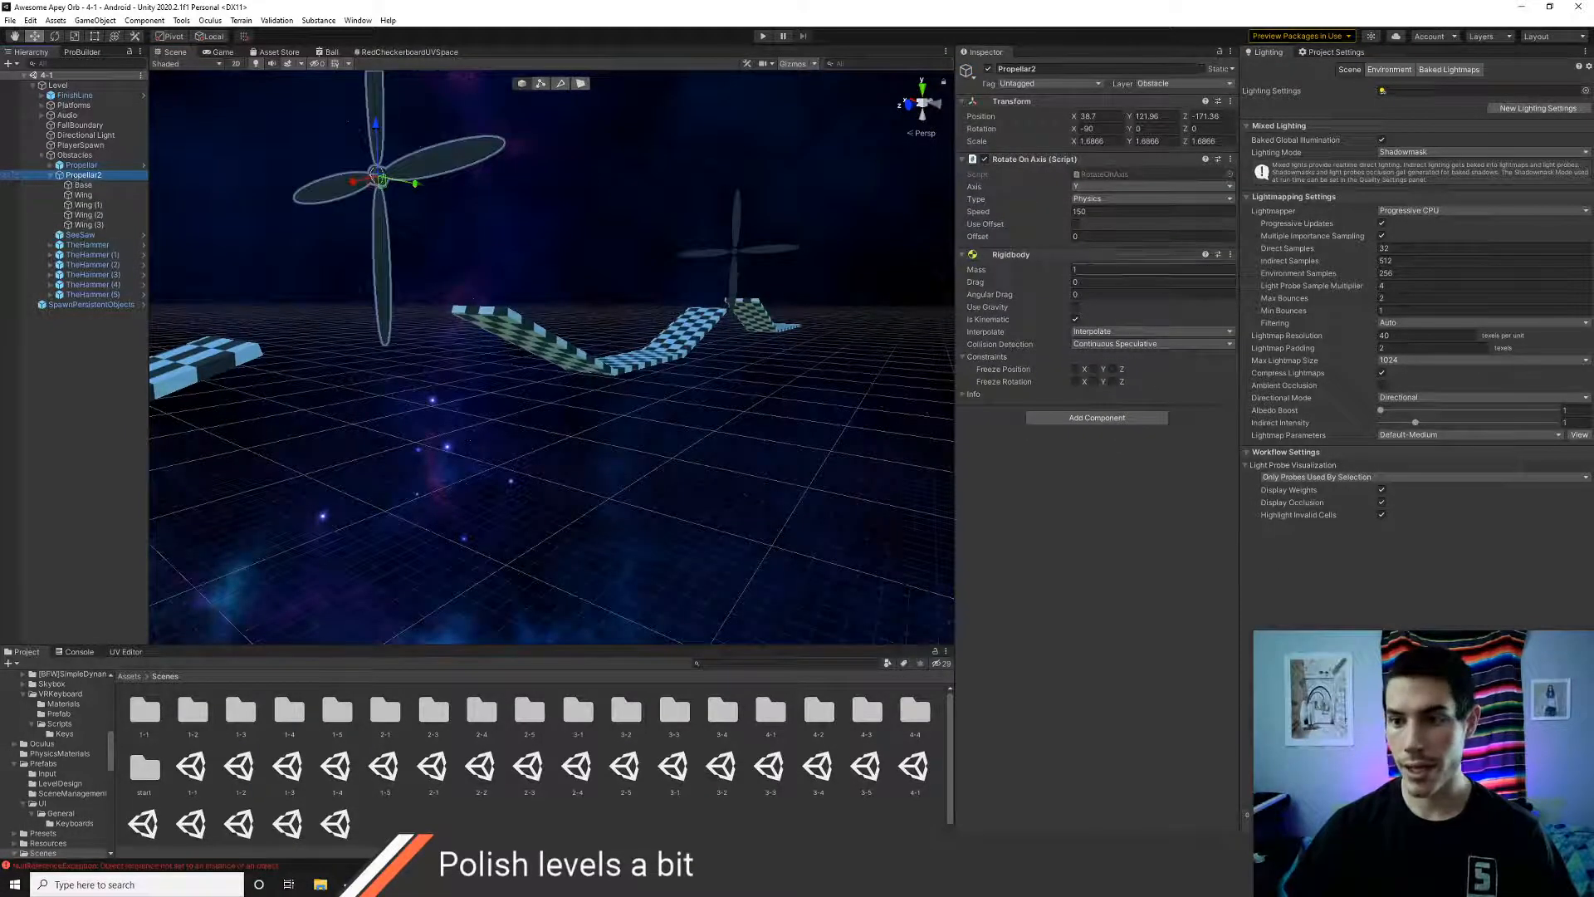
pyautogui.keyDown('alt'); pyautogui.moveTo(776, 382); pyautogui.dragTo(429, 244); pyautogui.keyUp('alt')
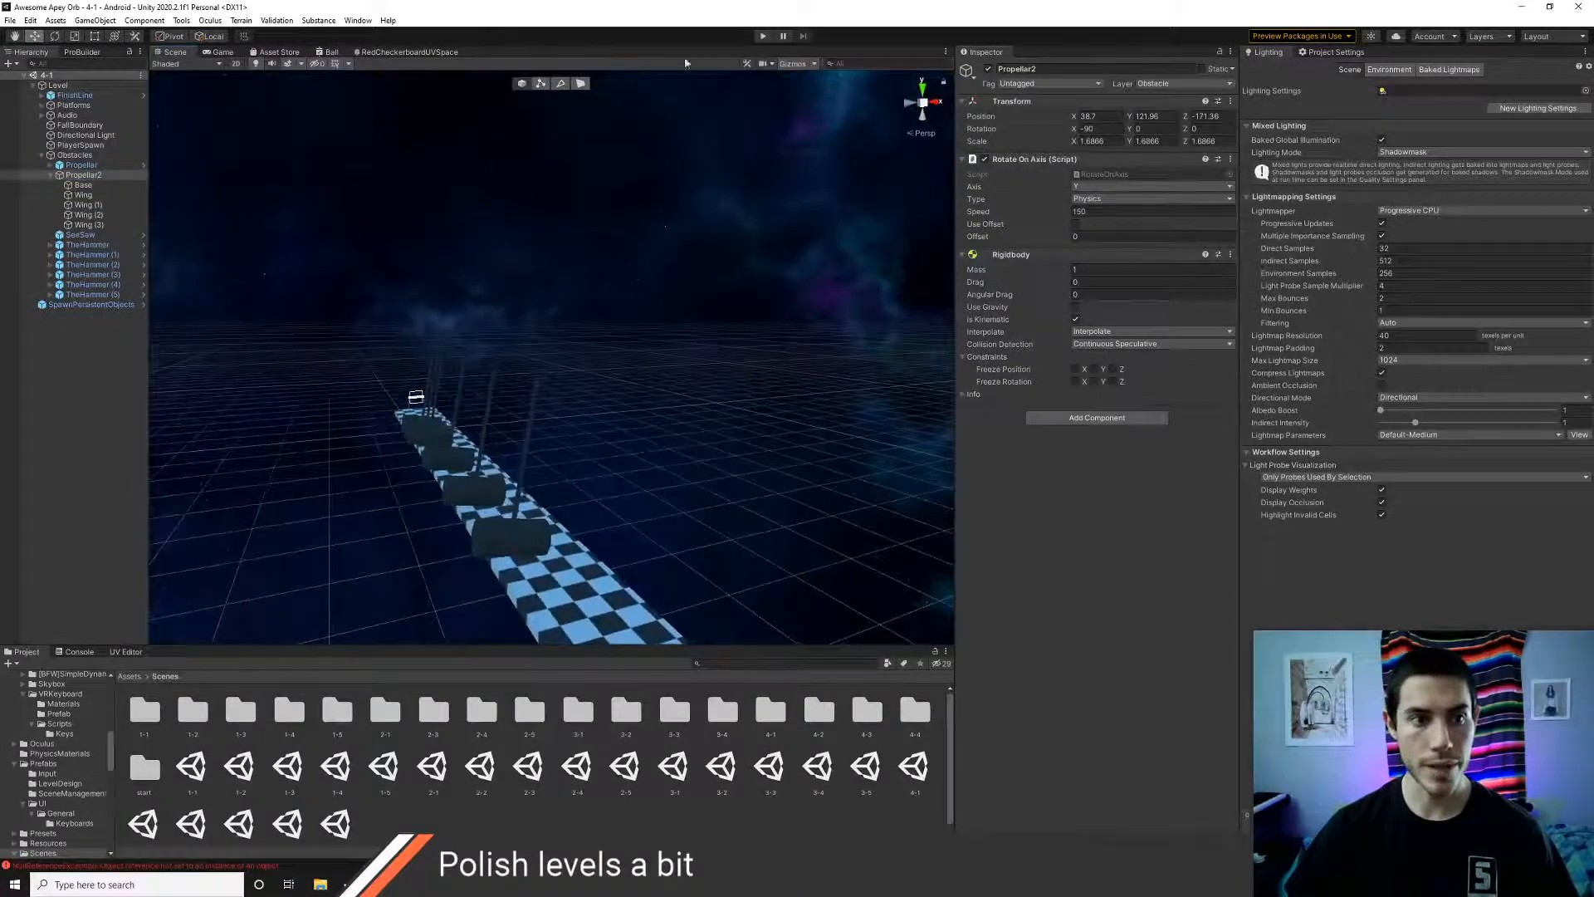
# - Play-test level 4-1 and examine the seesaw between the platforms in the Scene view while the game runs
pyautogui.click(762, 37)
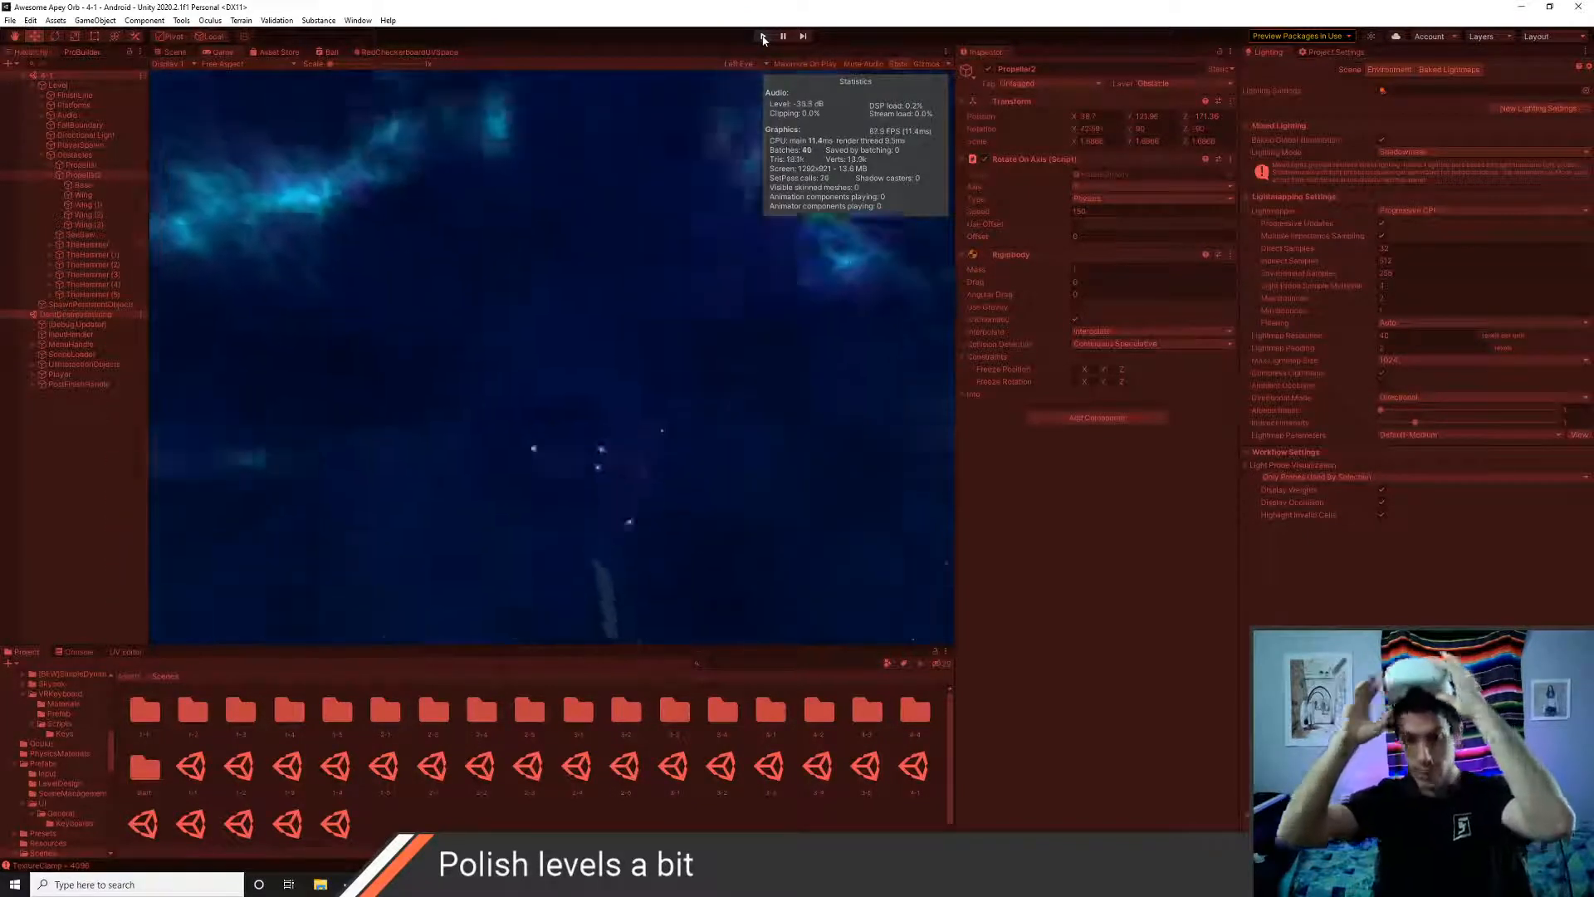
pyautogui.click(170, 51)
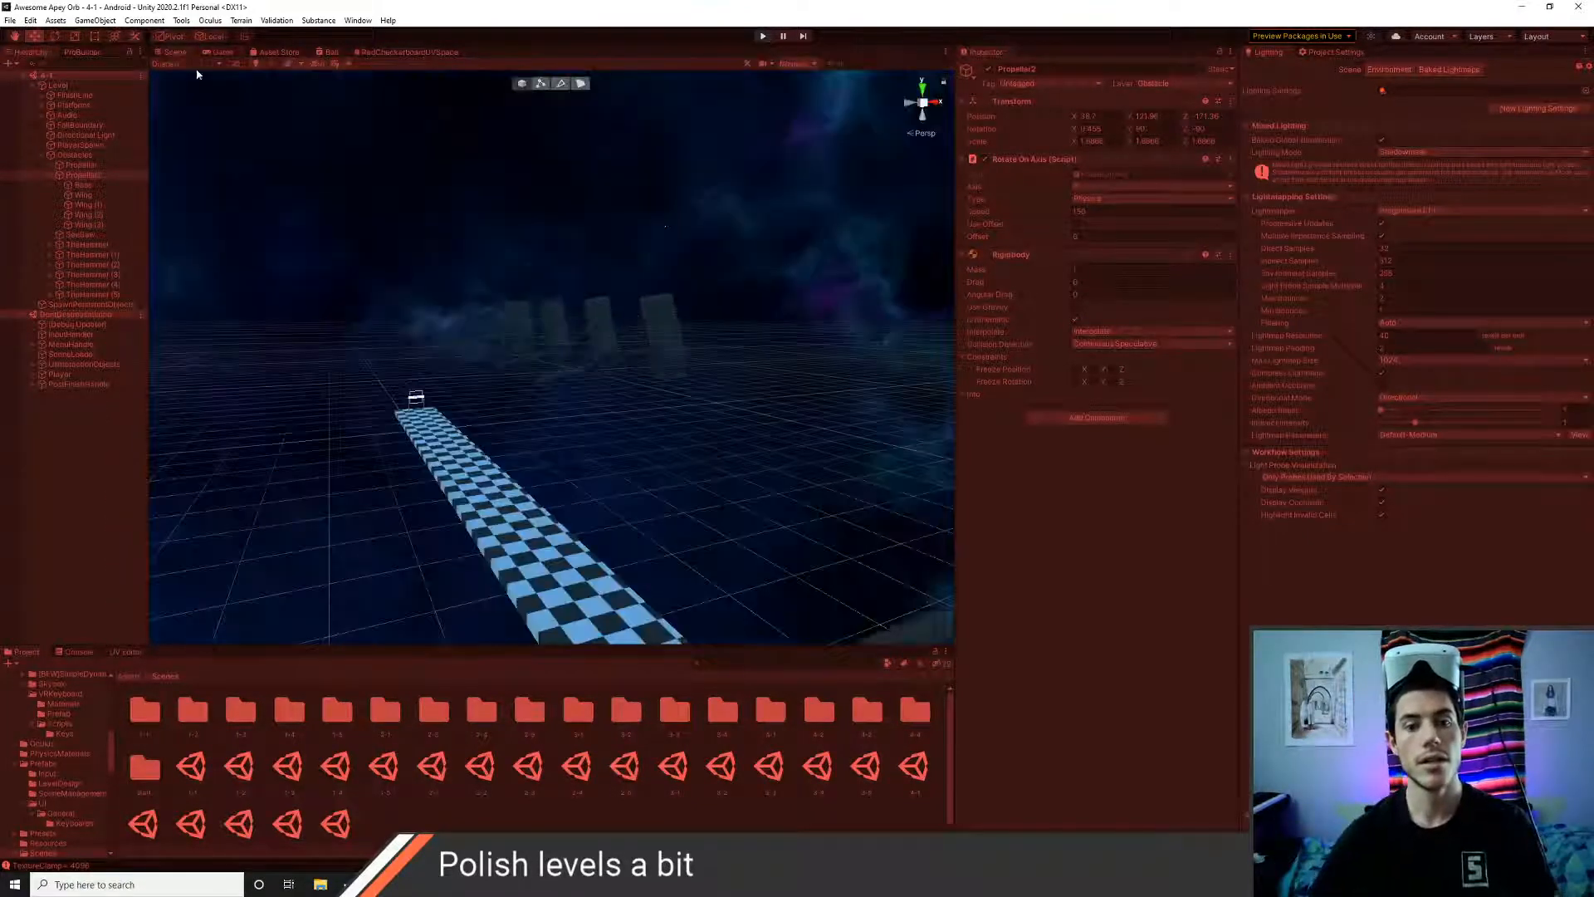
pyautogui.keyDown('alt'); pyautogui.moveTo(548, 456); pyautogui.dragTo(589, 517); pyautogui.keyUp('alt')
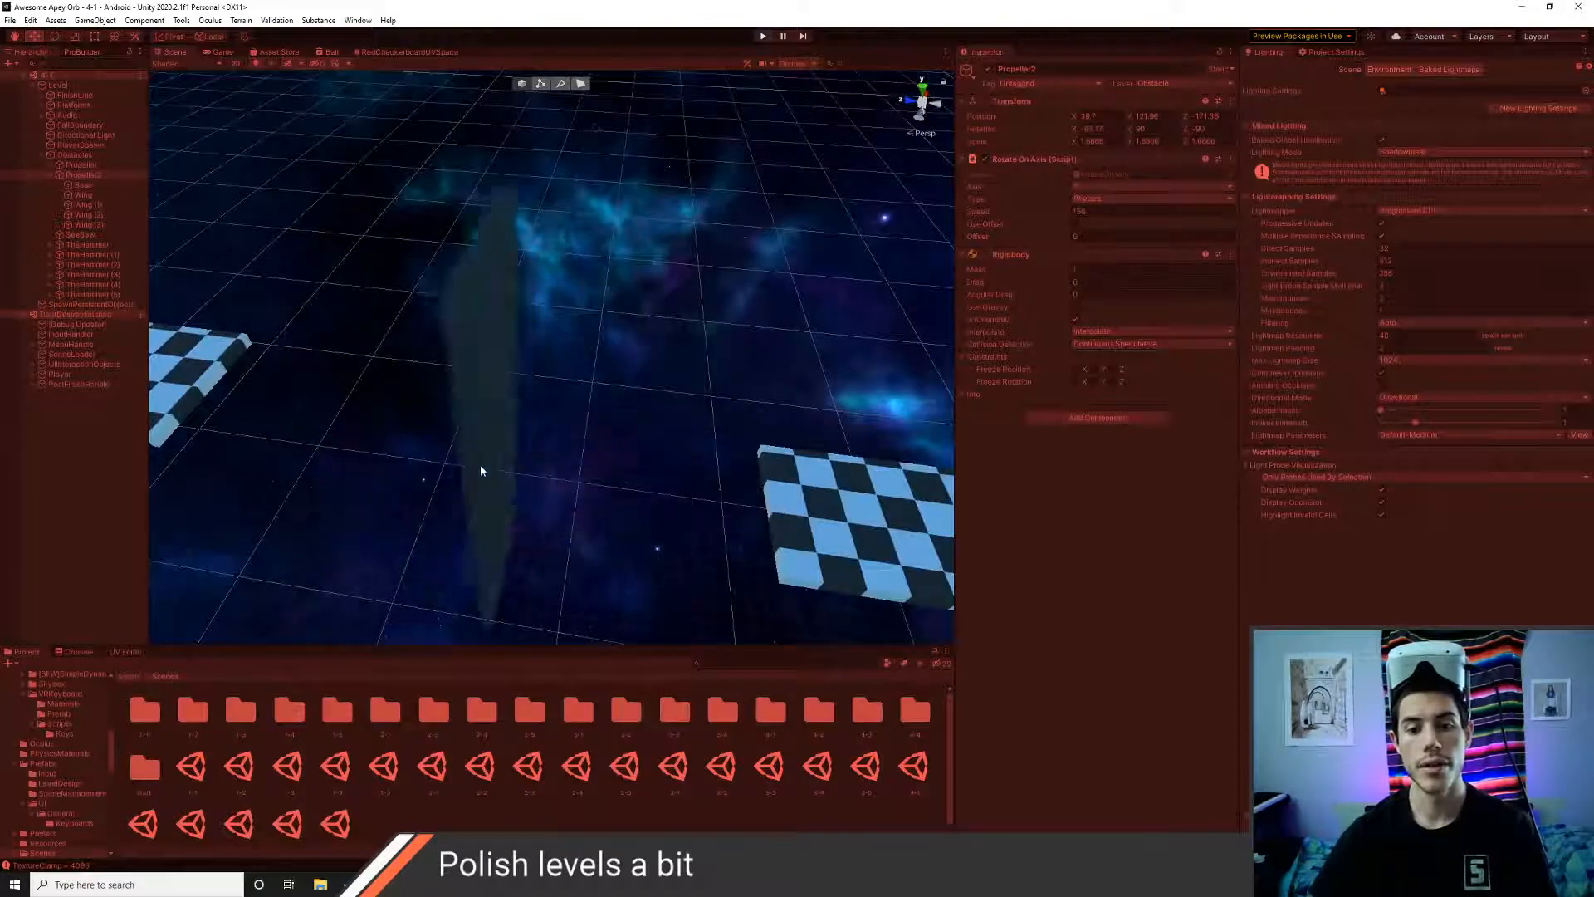
# - Select the SeeSaw, stop the run, and inspect its Rigidbody, Hinge Joint and Reset On Spawn settings
pyautogui.click(480, 465)
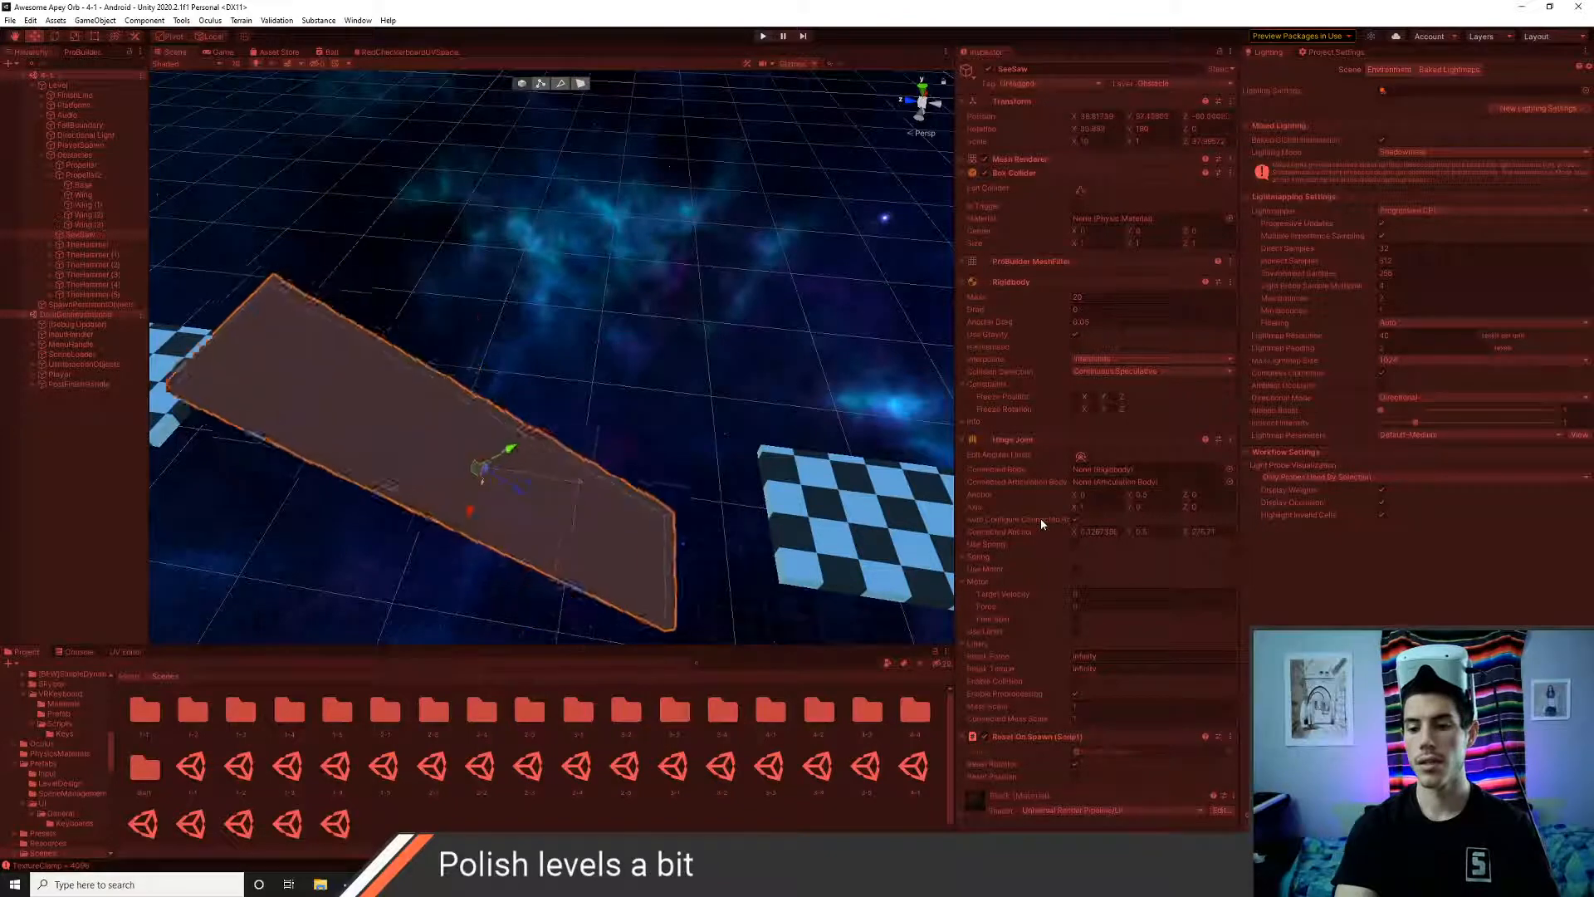
pyautogui.hotkey('ctrl', 'p')
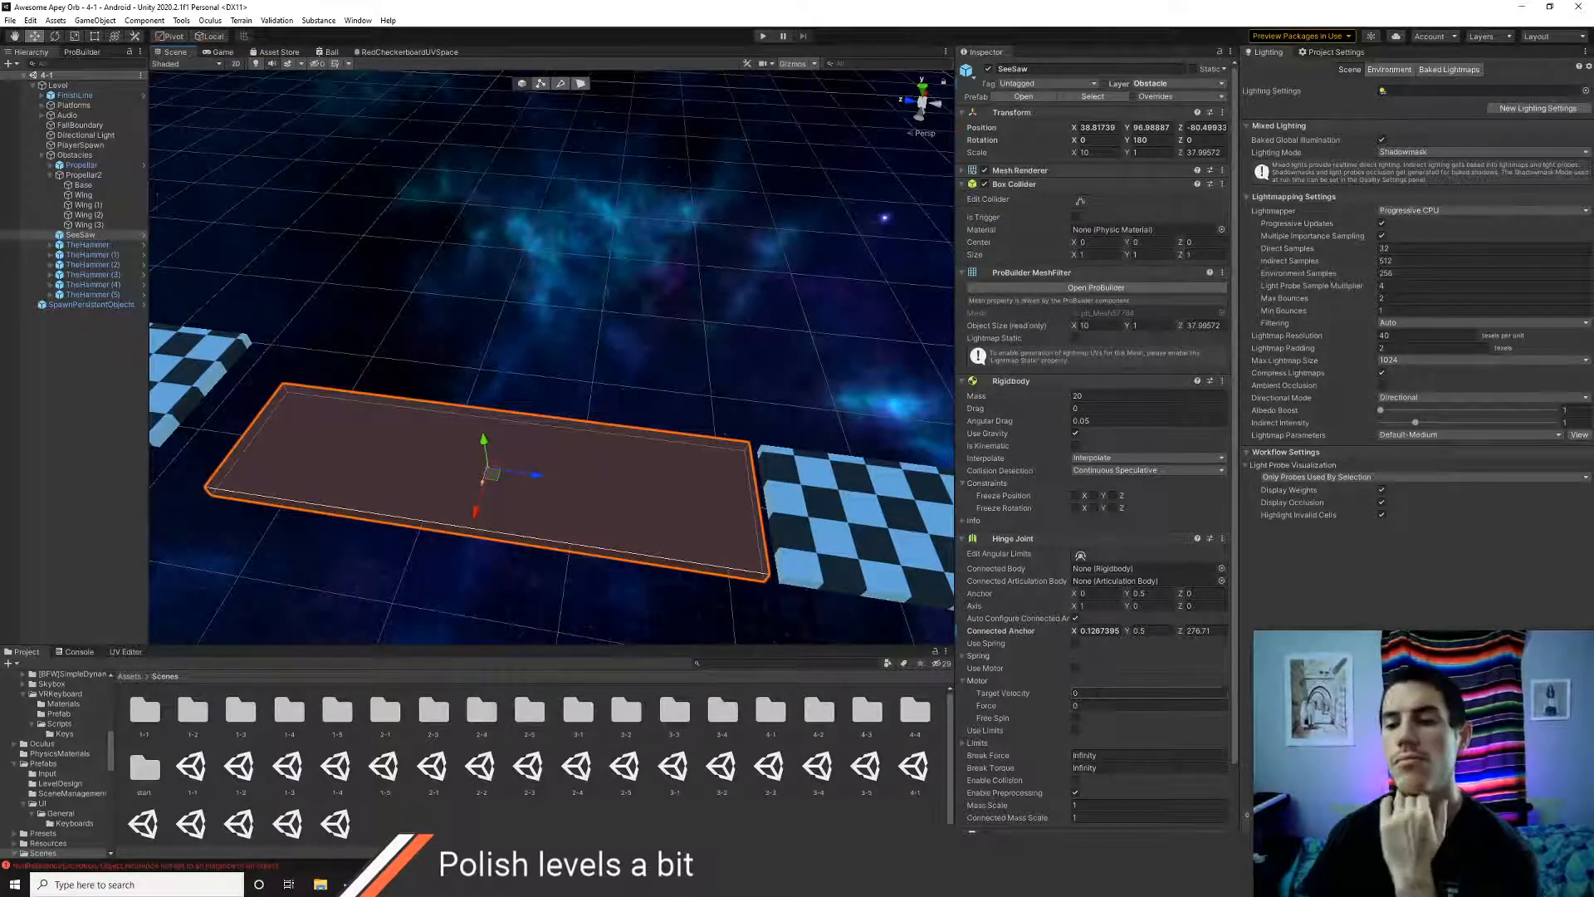
pyautogui.scroll(-3, 1076, 733)
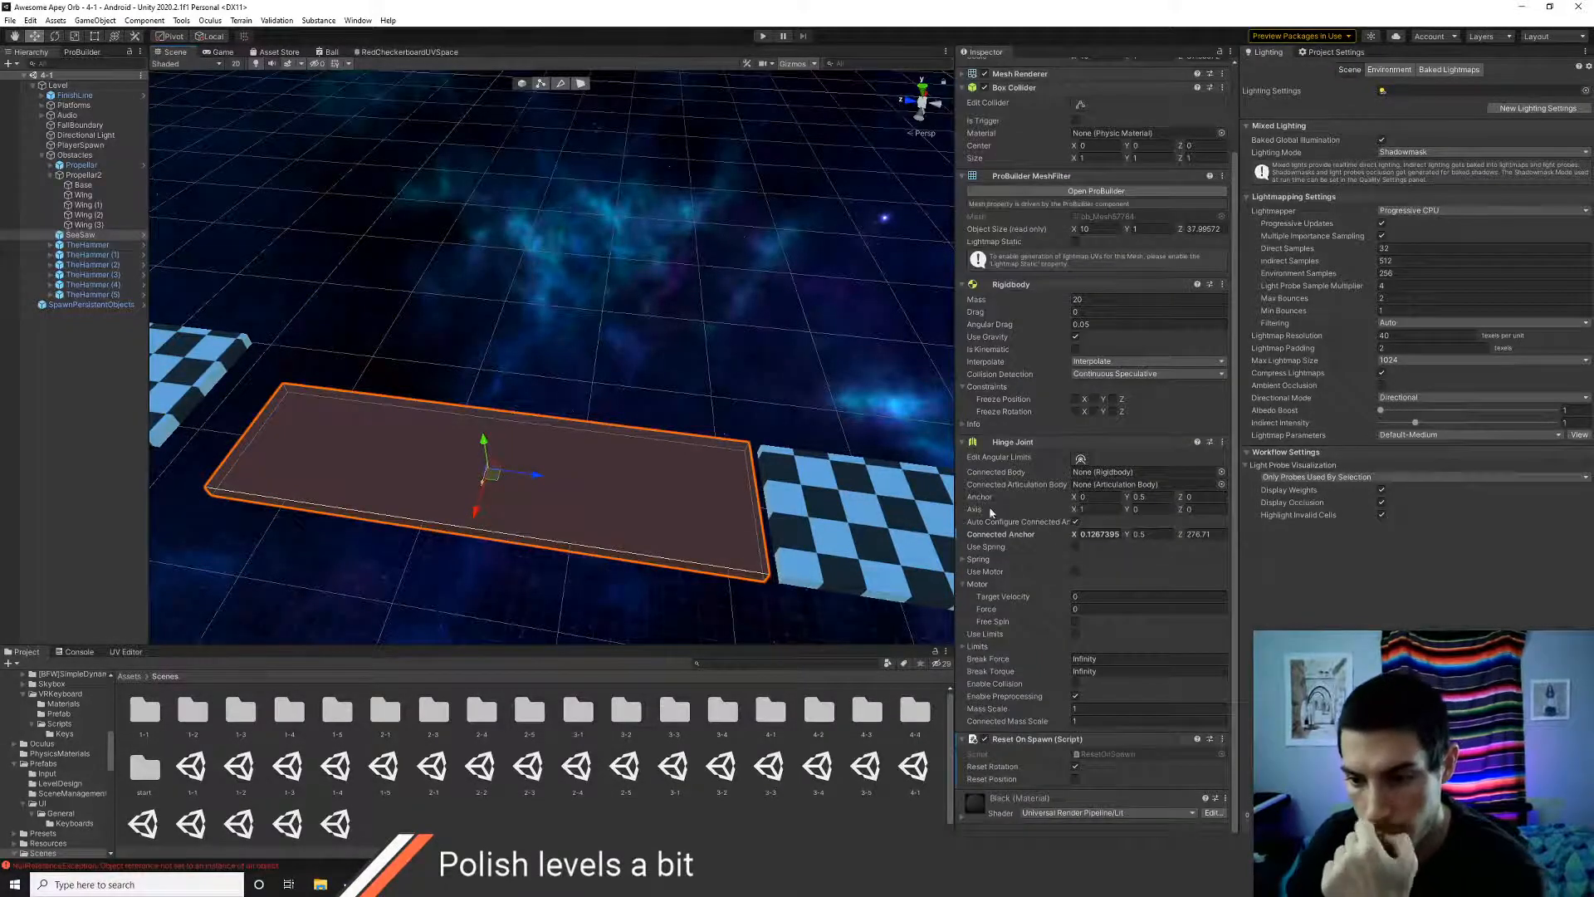
# - Expand the SeeSaw Hinge Joint's Spring settings and set its Rigidbody Collision Detection to Continuous
pyautogui.click(962, 562)
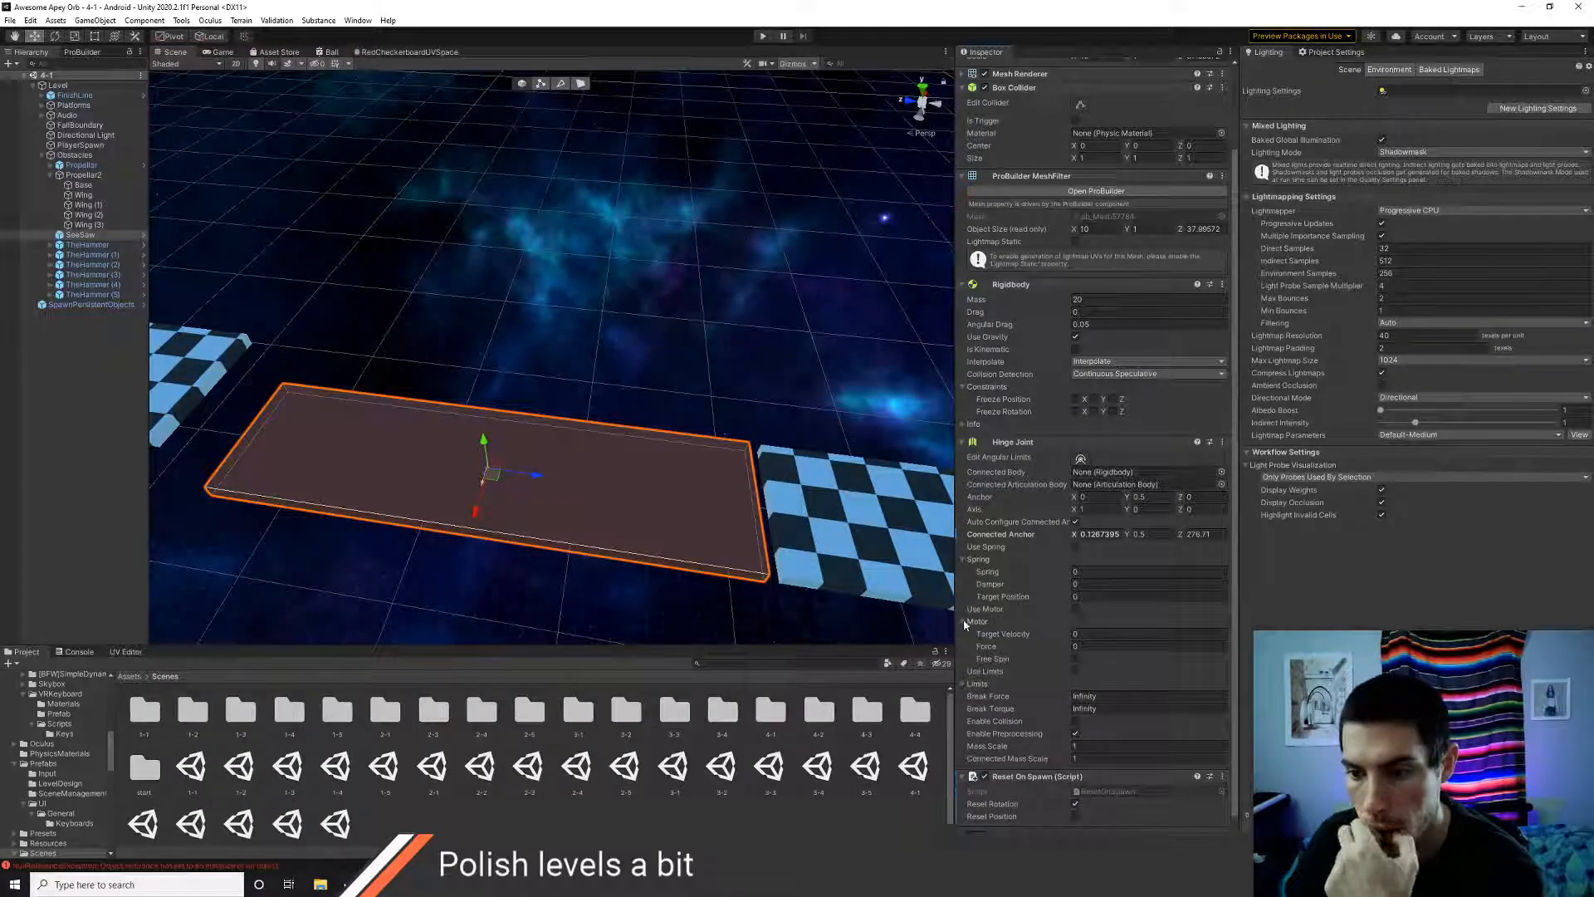
pyautogui.scroll(-1, 1015, 730)
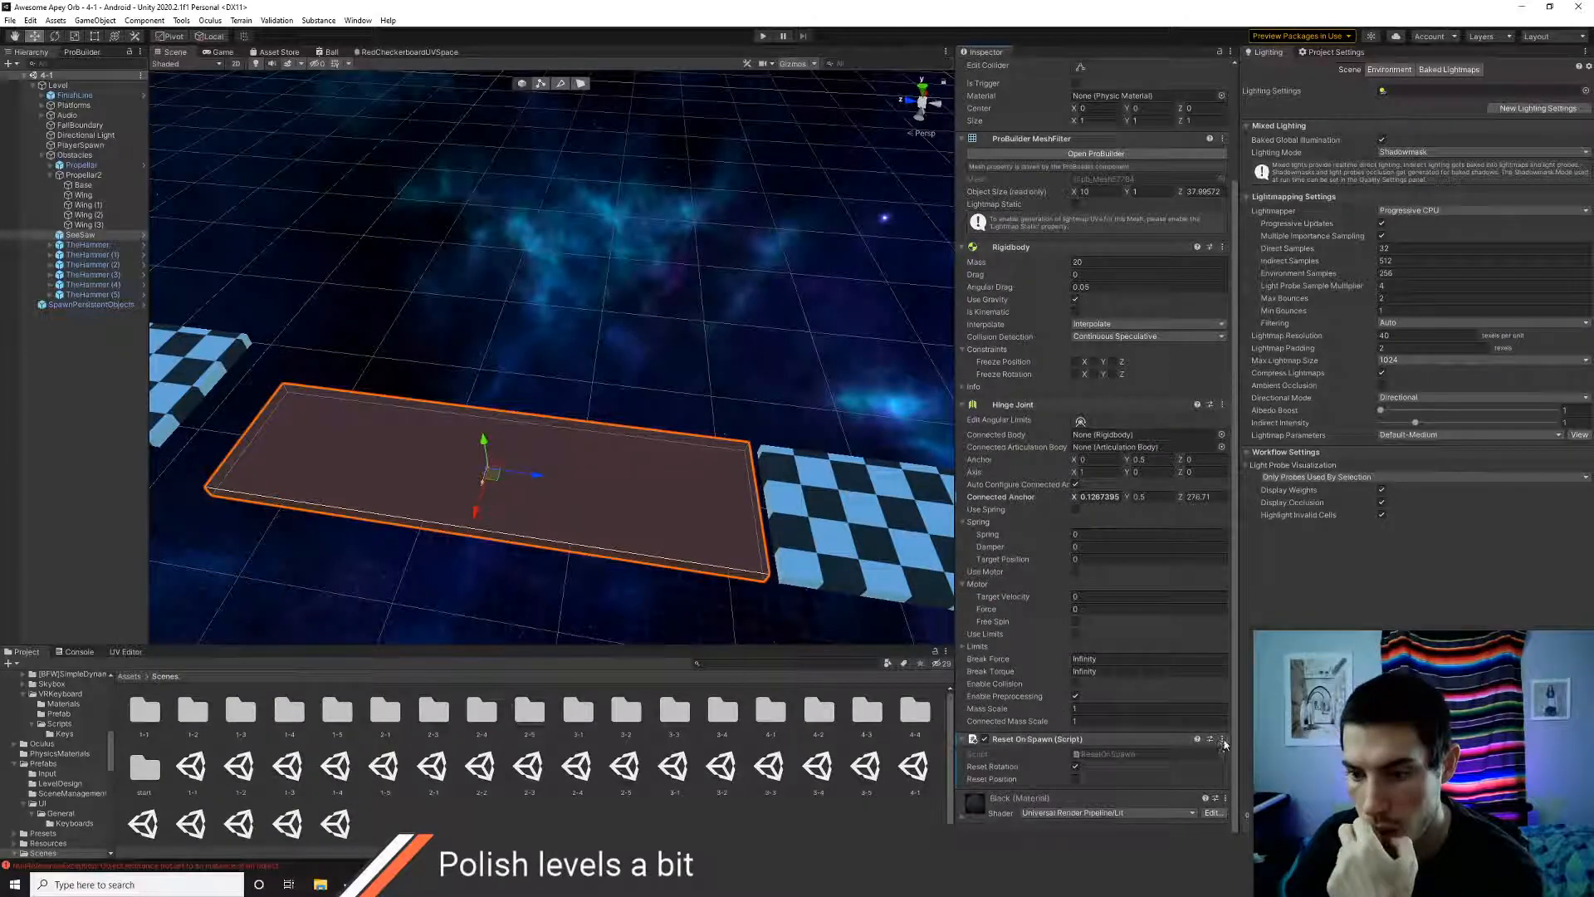
pyautogui.click(1143, 338)
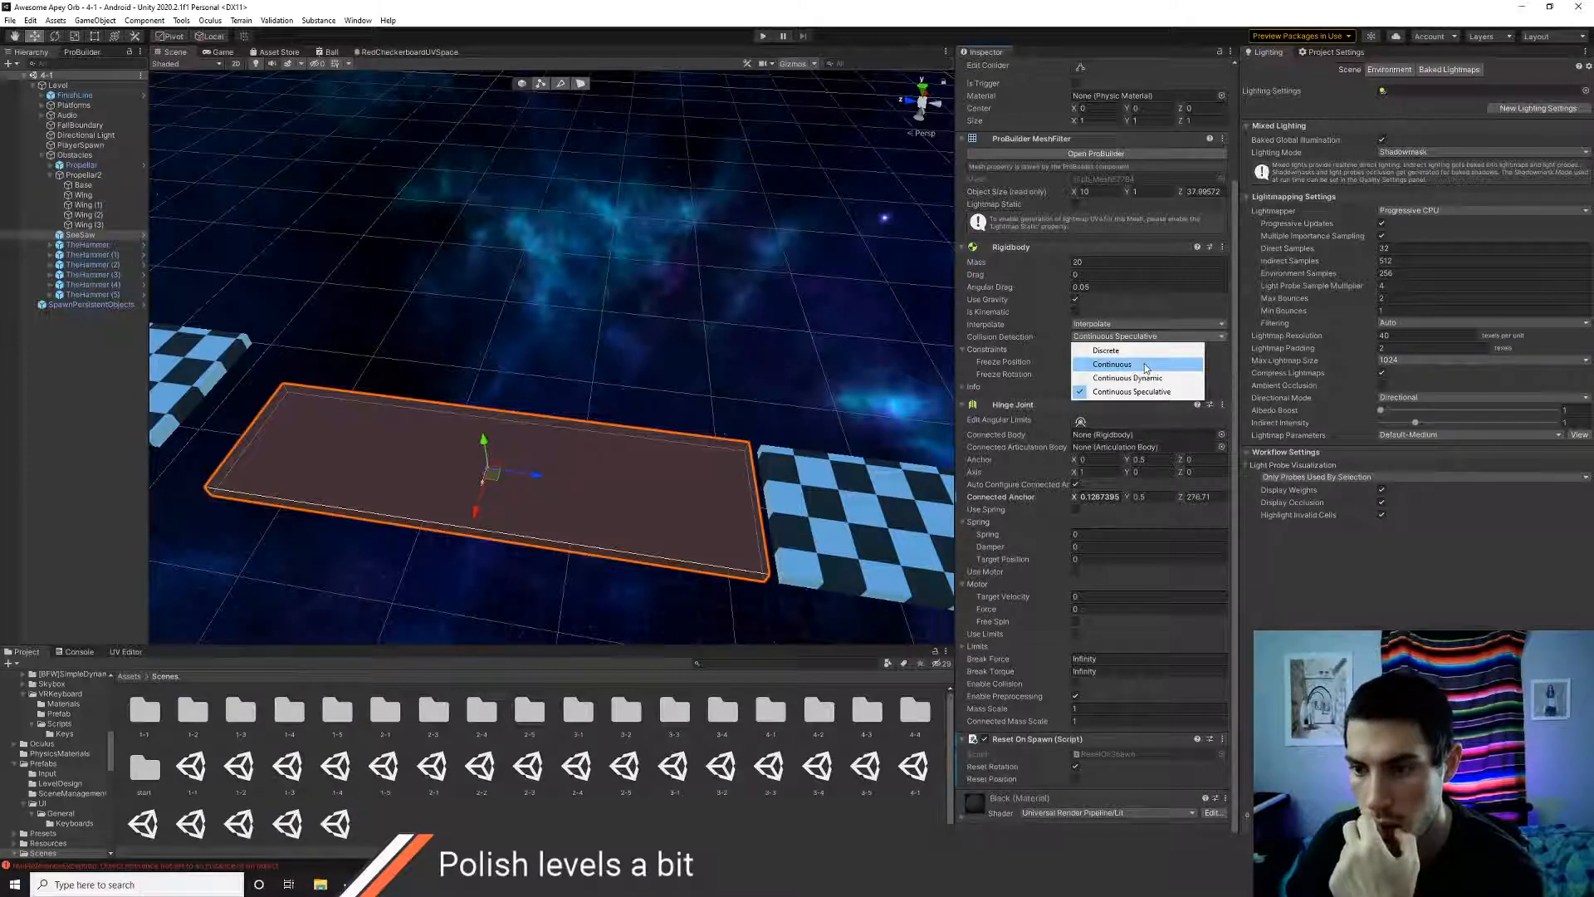
pyautogui.click(1142, 366)
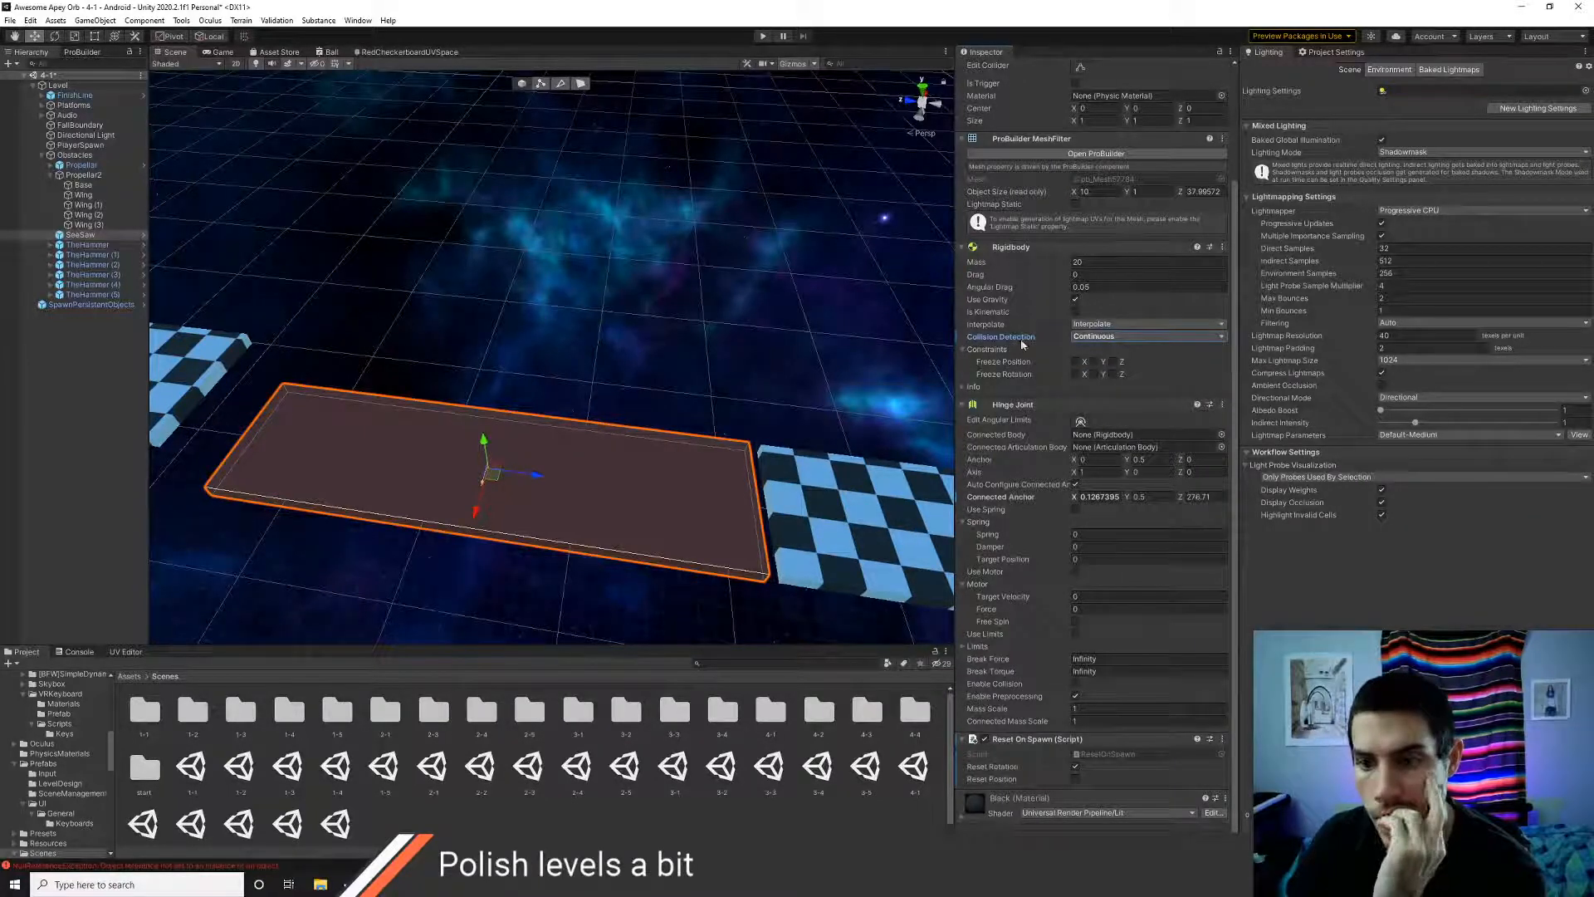
pyautogui.keyDown('alt'); pyautogui.moveTo(686, 530); pyautogui.dragTo(724, 463); pyautogui.keyUp('alt')
pyautogui.moveTo(725, 462); pyautogui.dragTo(782, 456, button='right')
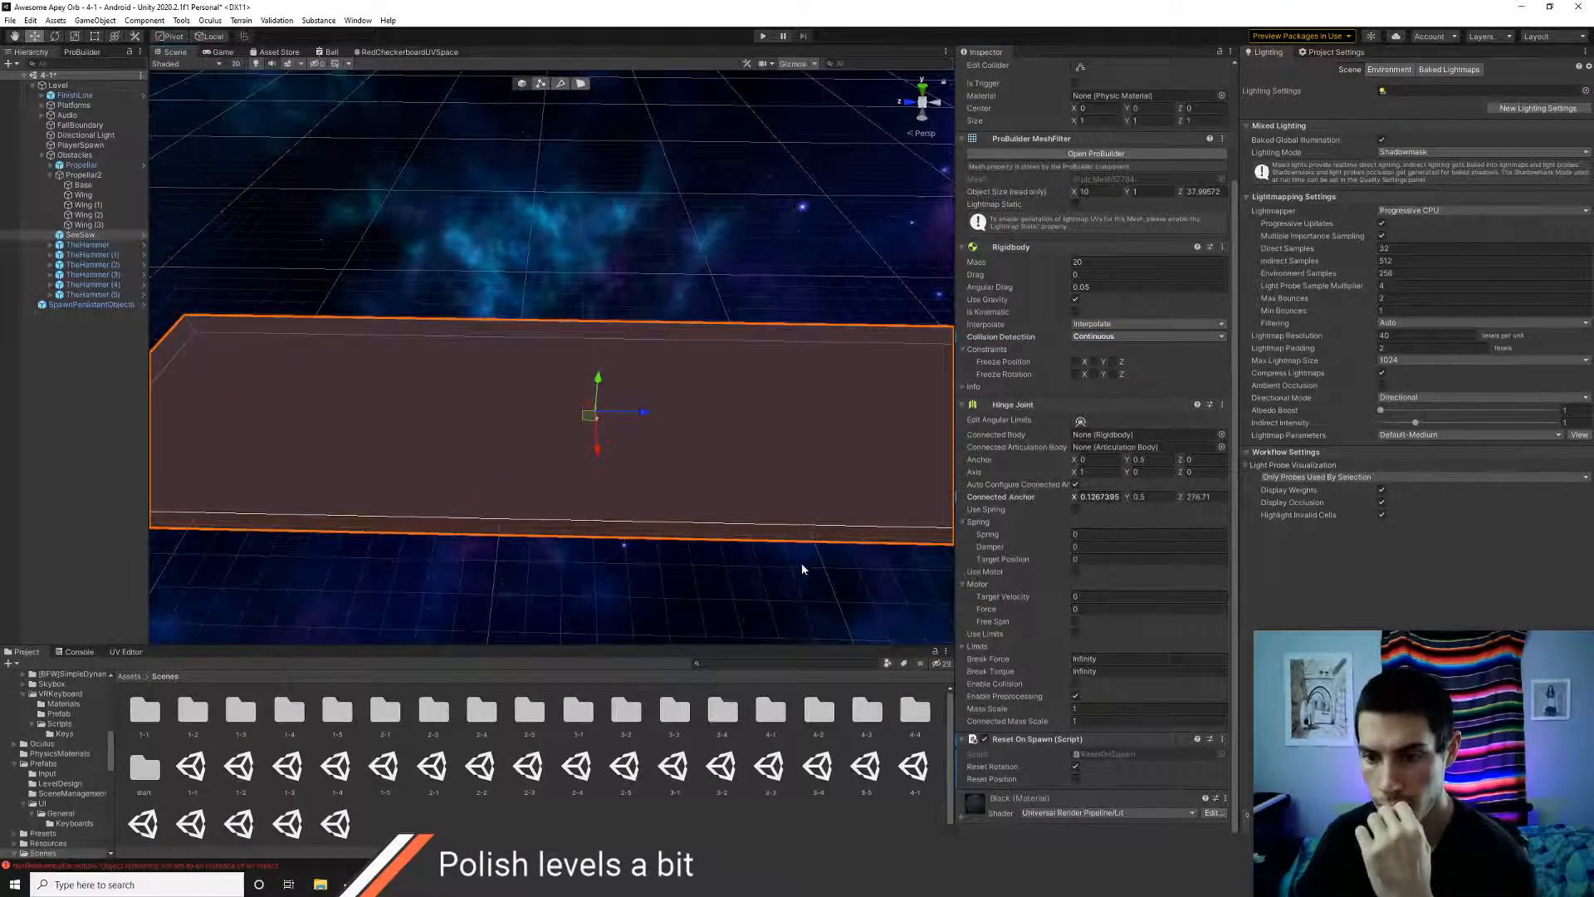
pyautogui.moveTo(800, 561); pyautogui.dragTo(780, 364, button='middle')
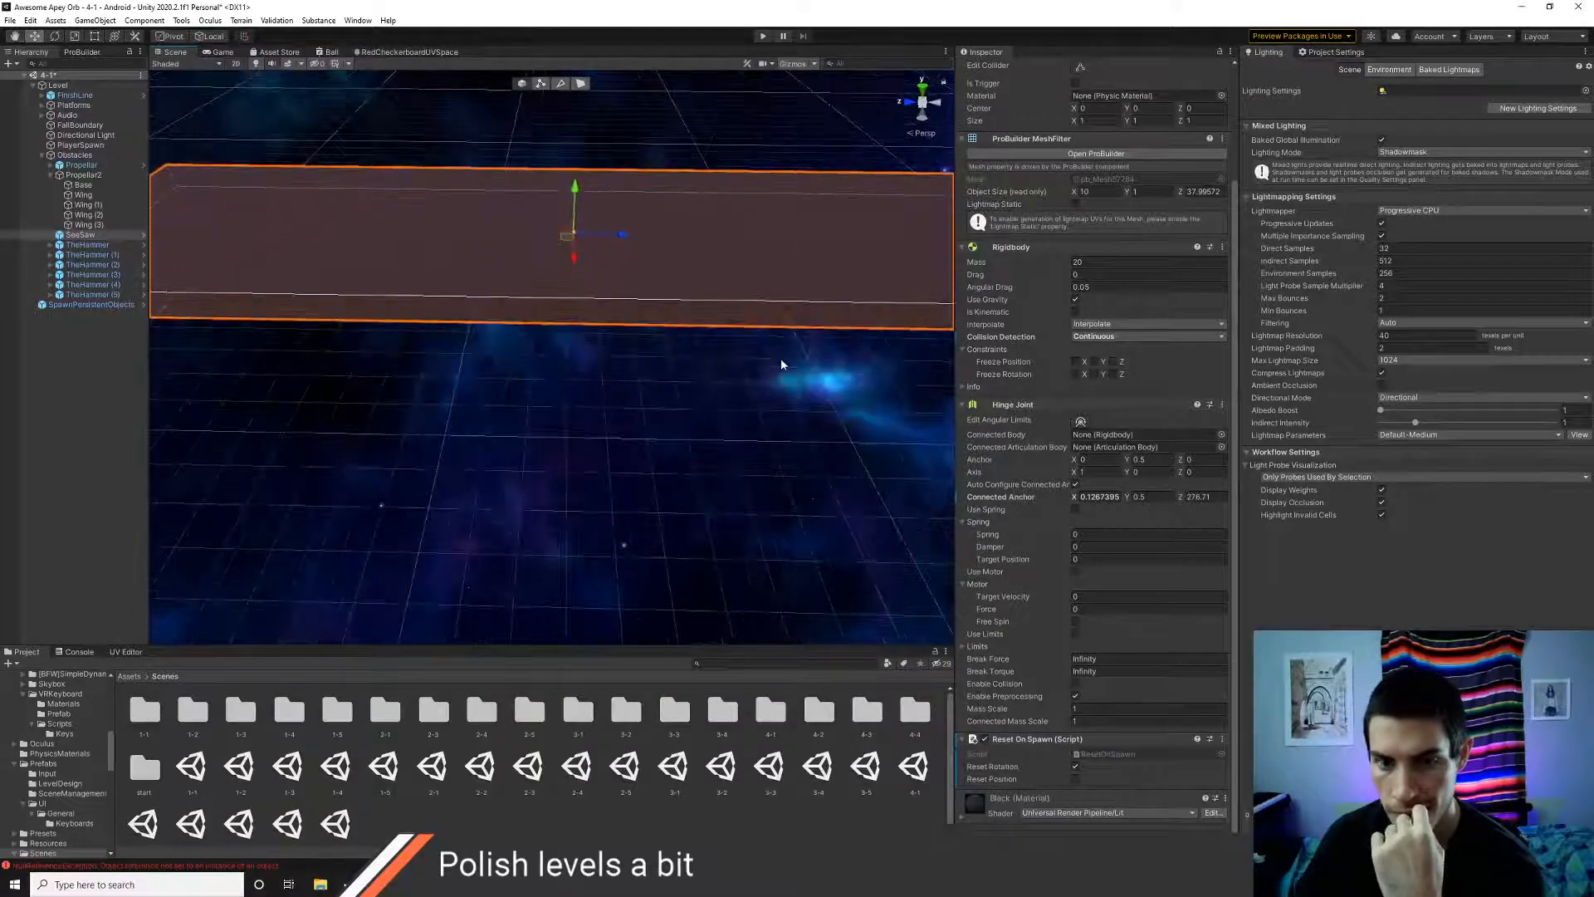
pyautogui.moveTo(775, 440); pyautogui.dragTo(760, 381, button='right')
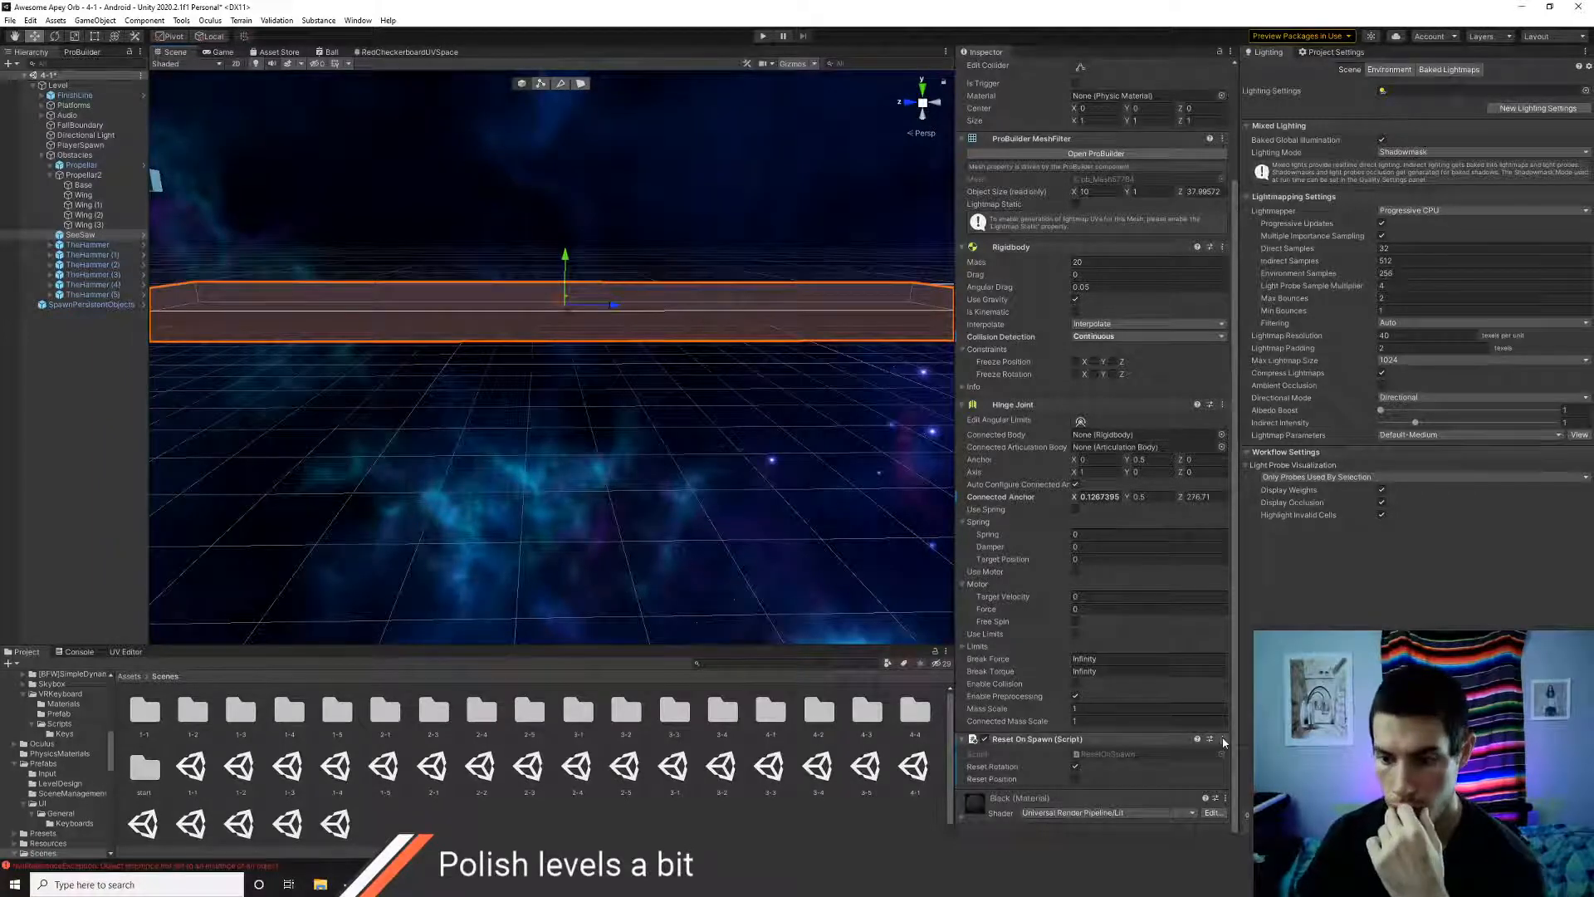
# - Open the SeeSaw's ResetOnSpawn script in Visual Studio Code and read how it resets position and rotation
pyautogui.click(1223, 740)
pyautogui.click(1230, 725)
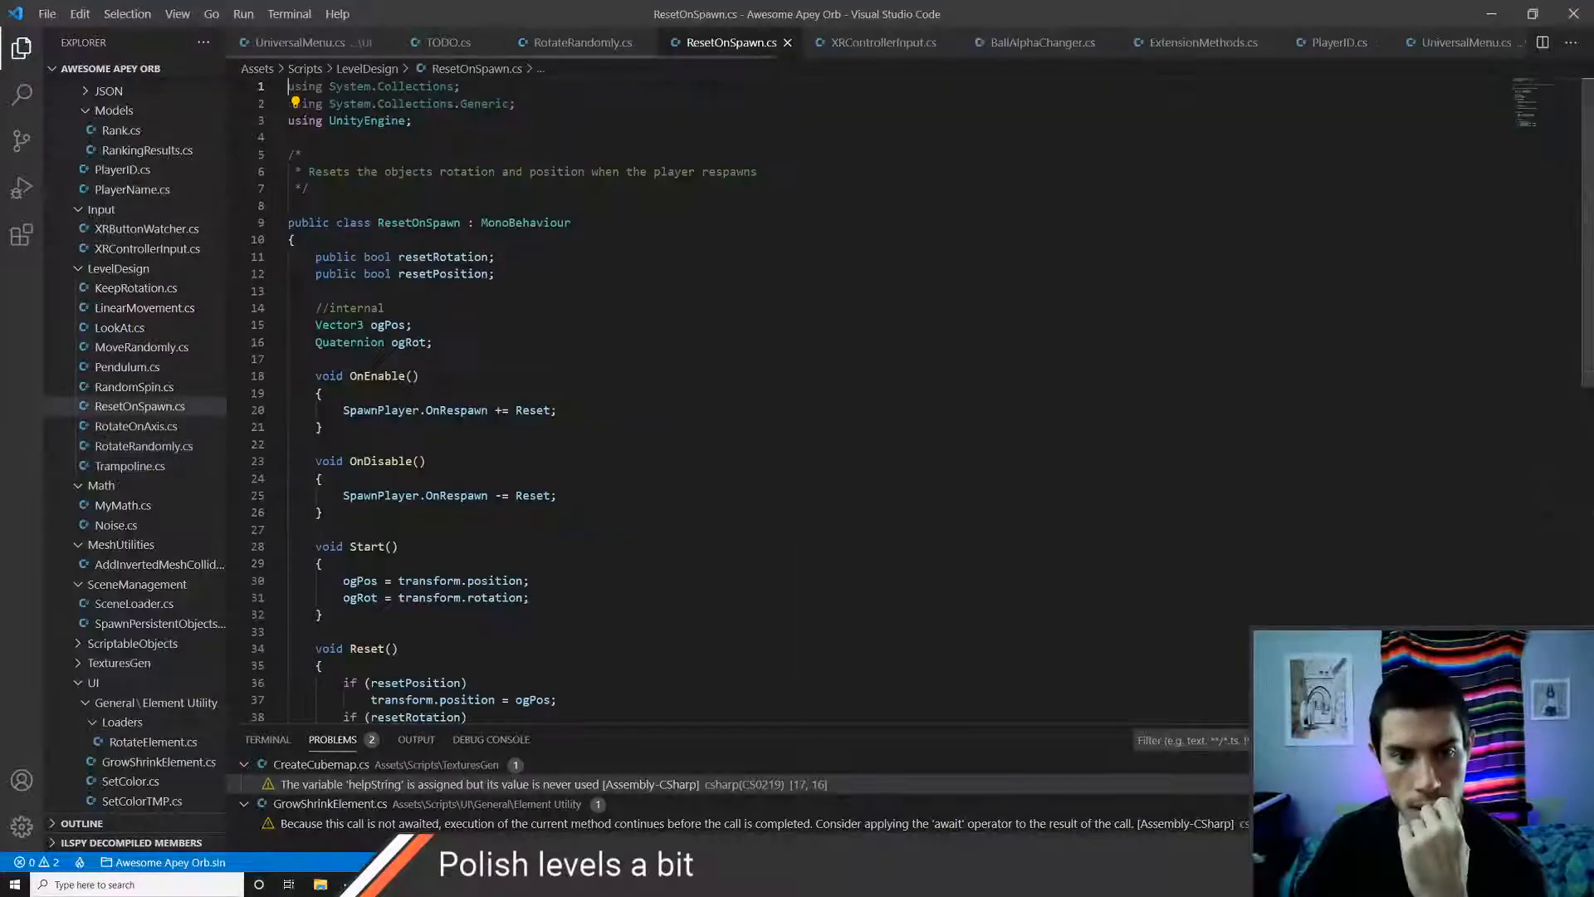
pyautogui.scroll(-1, 913, 390)
pyautogui.scroll(-2, 913, 390)
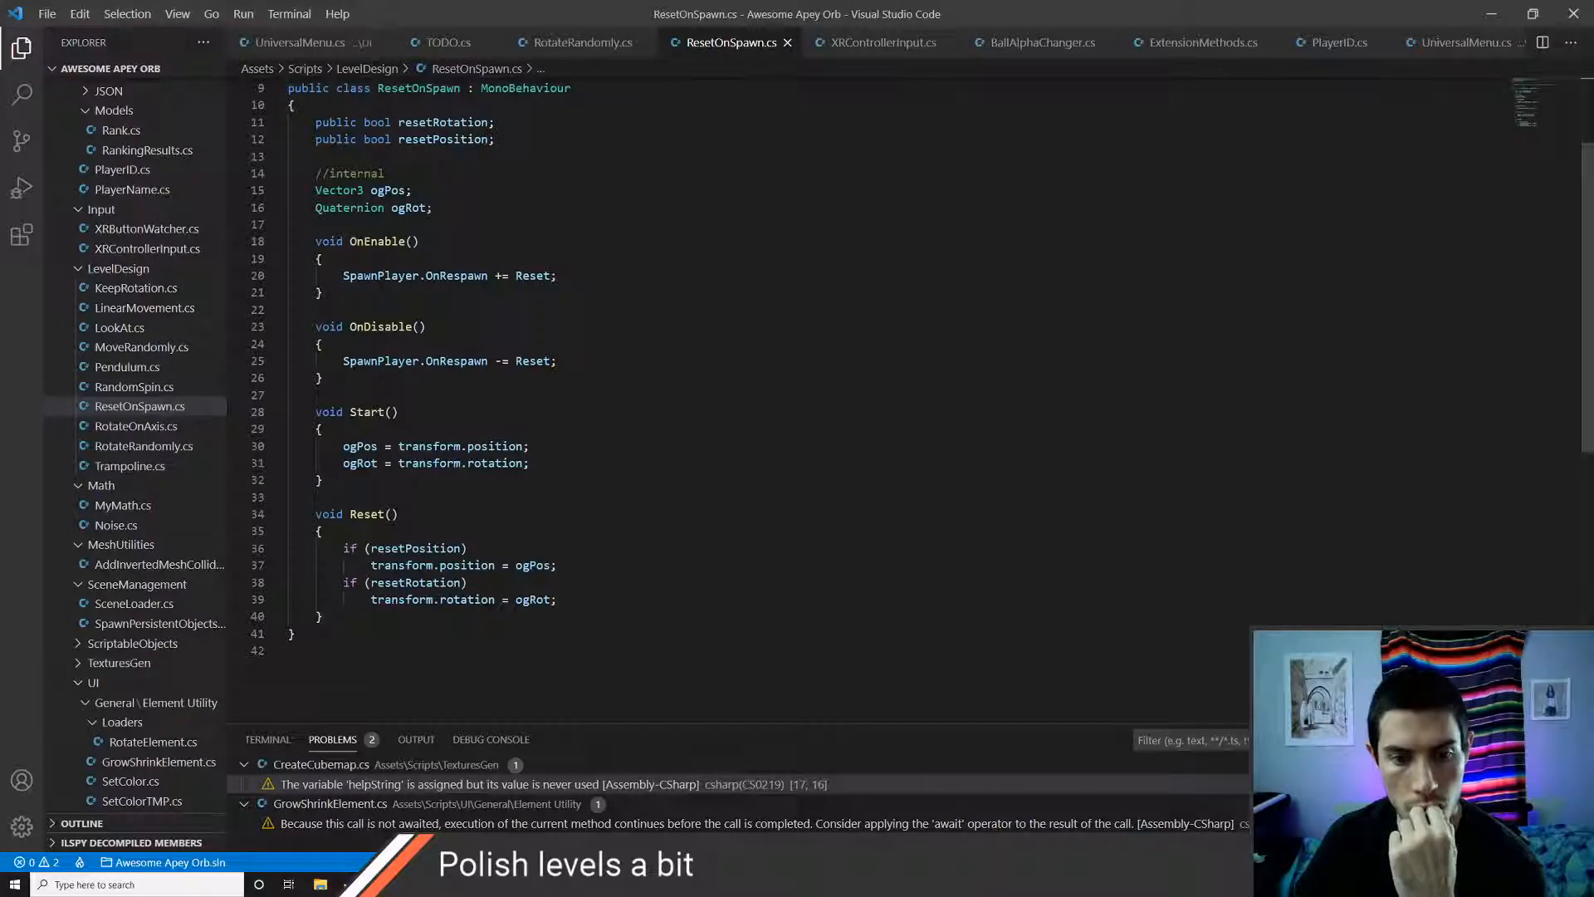
pyautogui.scroll(1, 913, 391)
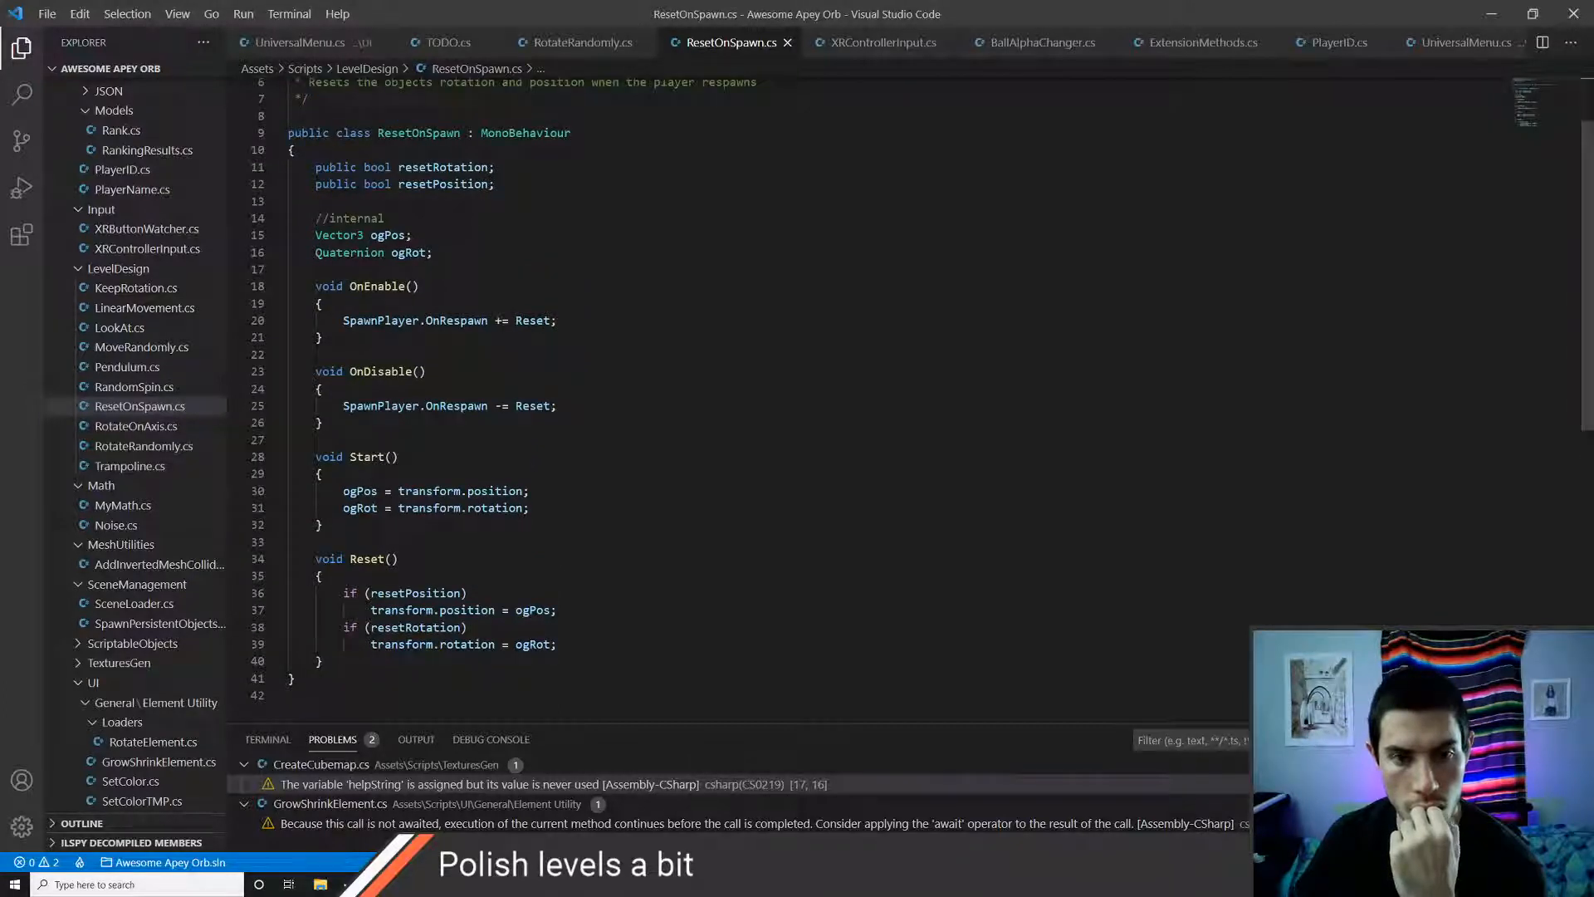
pyautogui.scroll(1, 913, 390)
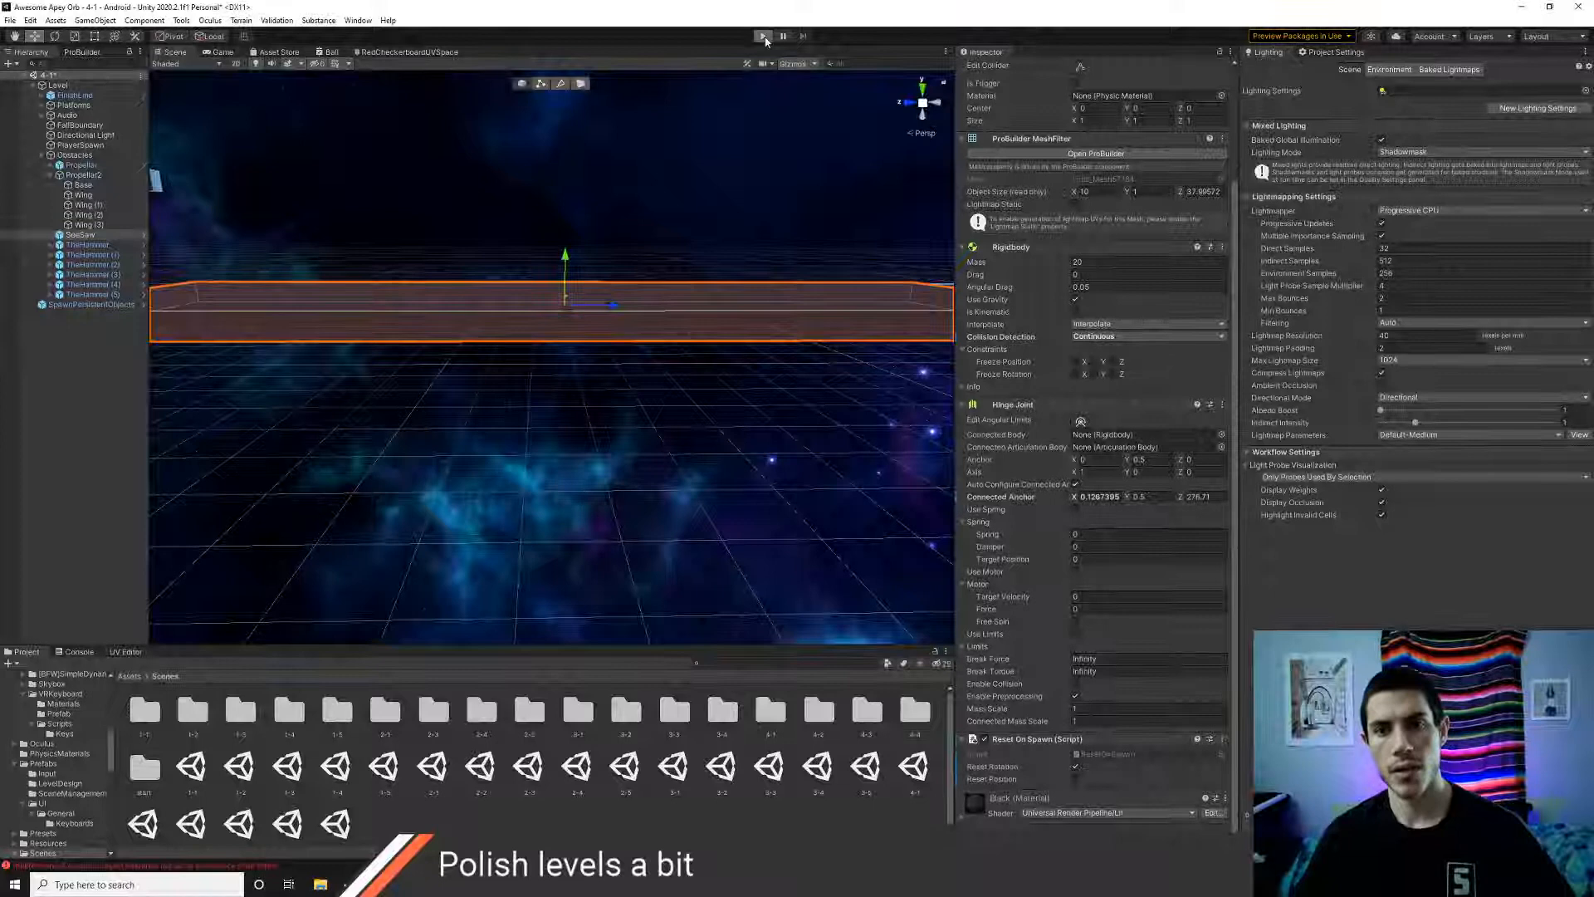
# - Run level 4-1, watch the SeeSaw's motion in the Scene view, and stop the run
pyautogui.click(763, 37)
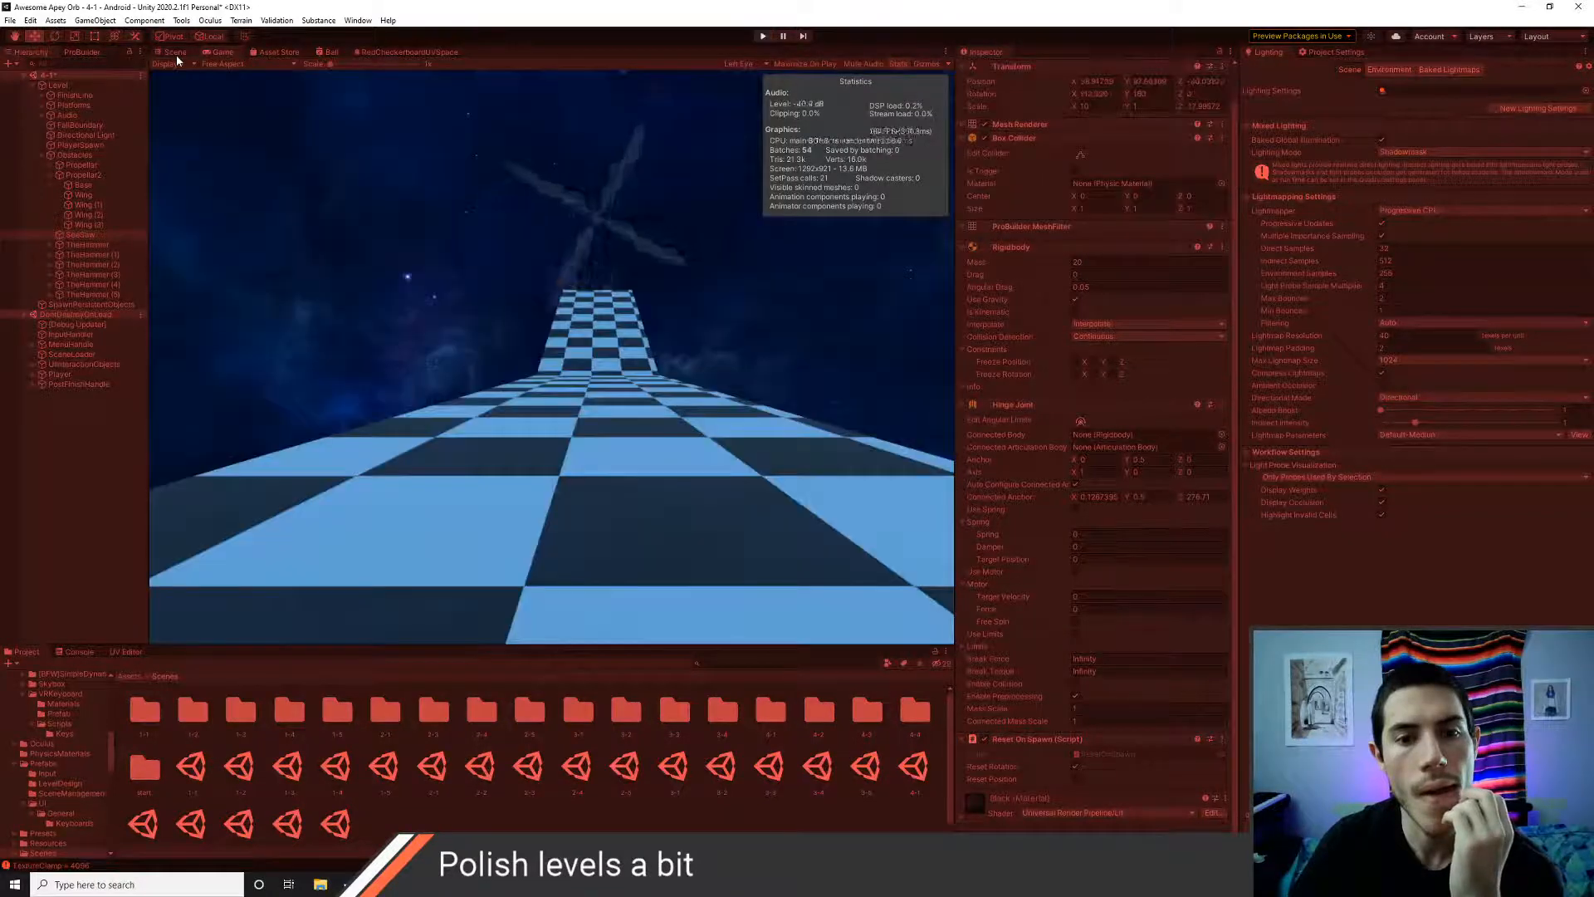
pyautogui.click(176, 55)
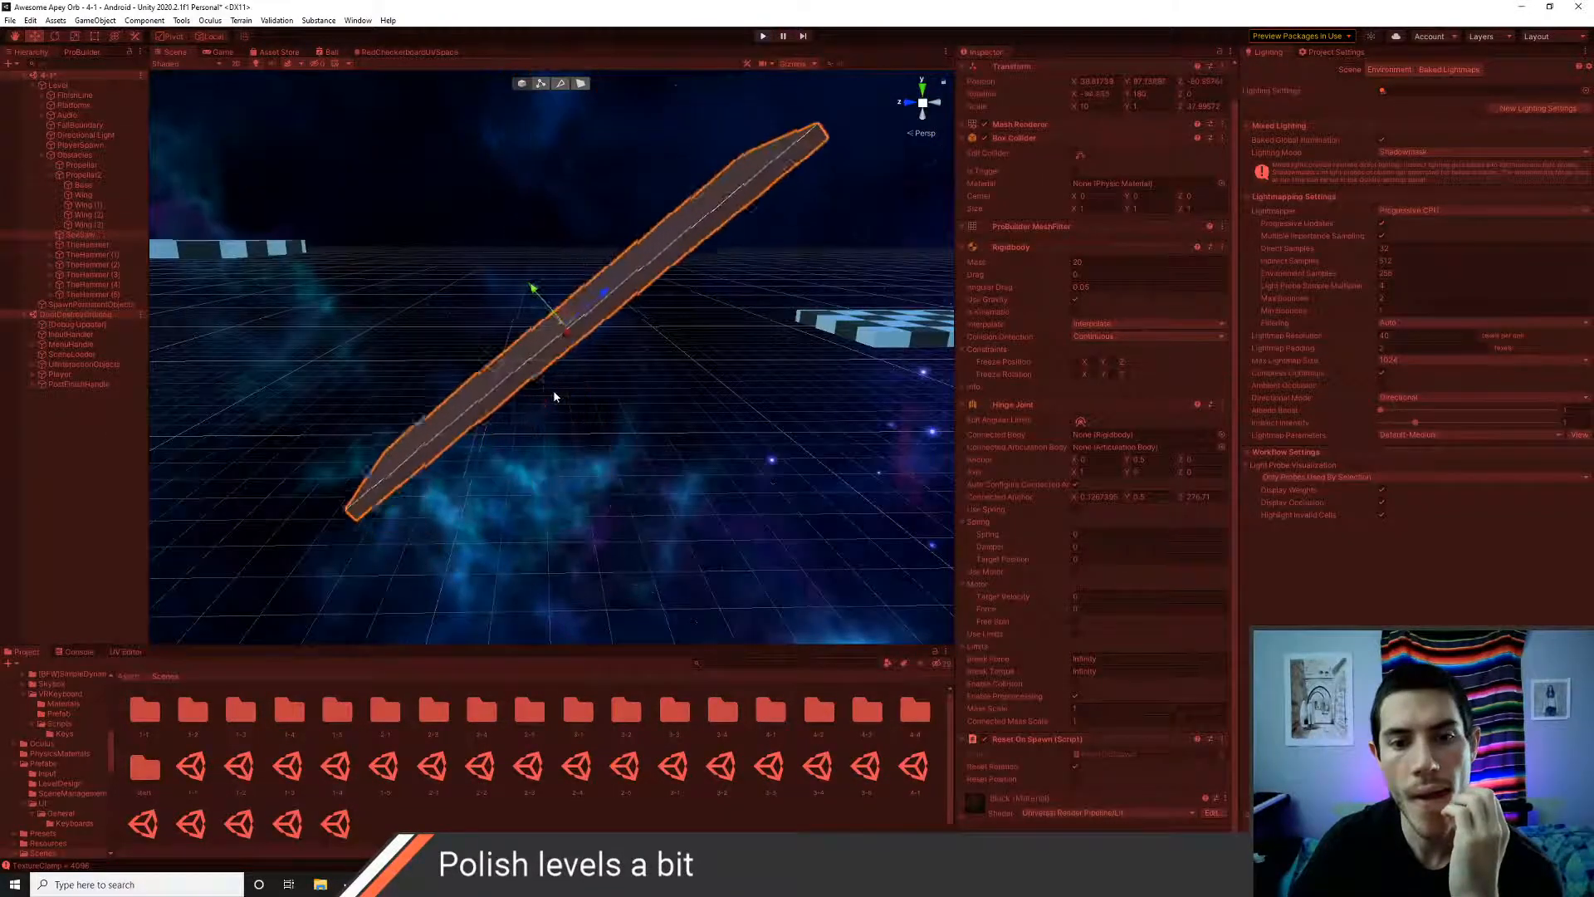
pyautogui.moveTo(572, 420); pyautogui.dragTo(554, 319, button='middle')
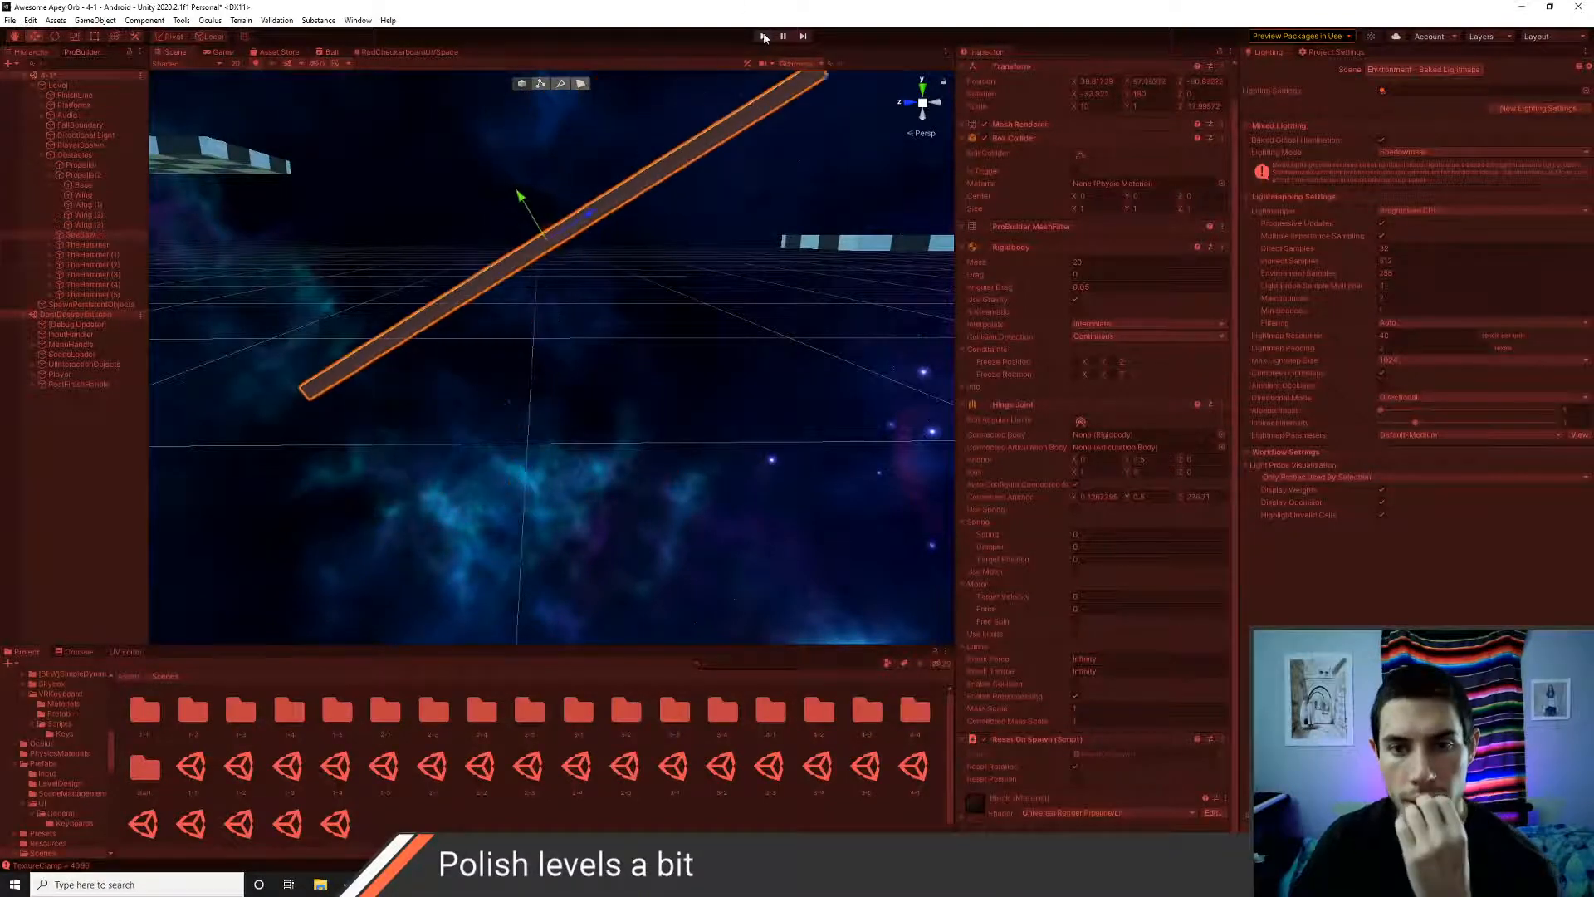
pyautogui.hotkey('ctrl', 'p')
# - Try turning off the SeeSaw Hinge Joint's Auto Configure Connected Anchor and setting Connected Anchor to 0, 0, 0
pyautogui.scroll(4, 554, 349)
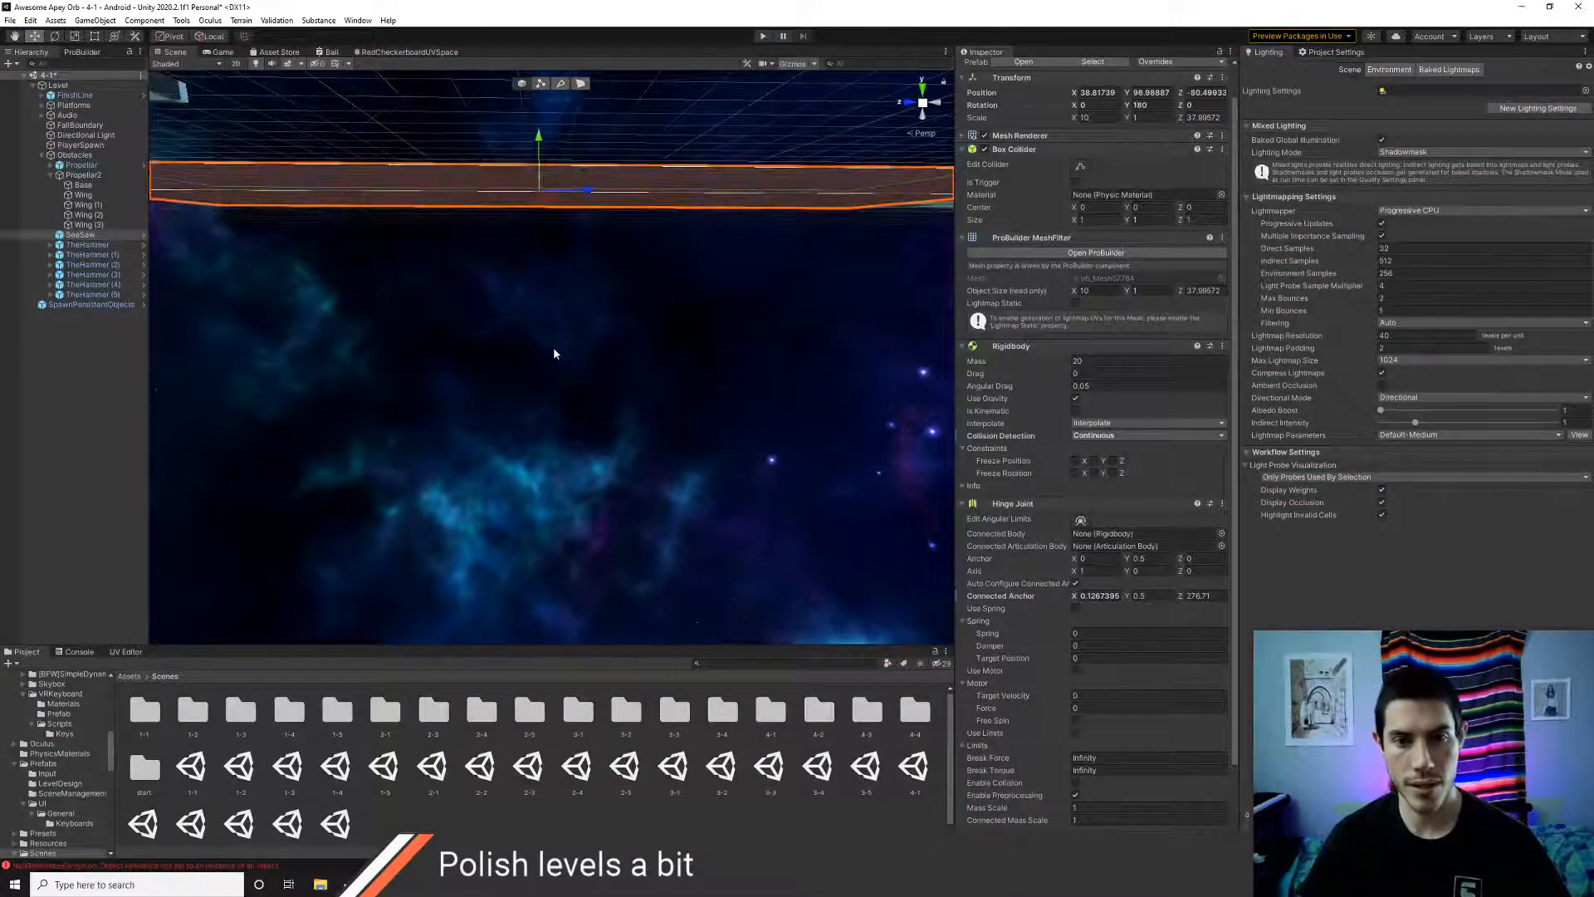
pyautogui.moveTo(526, 204); pyautogui.dragTo(561, 496, button='middle')
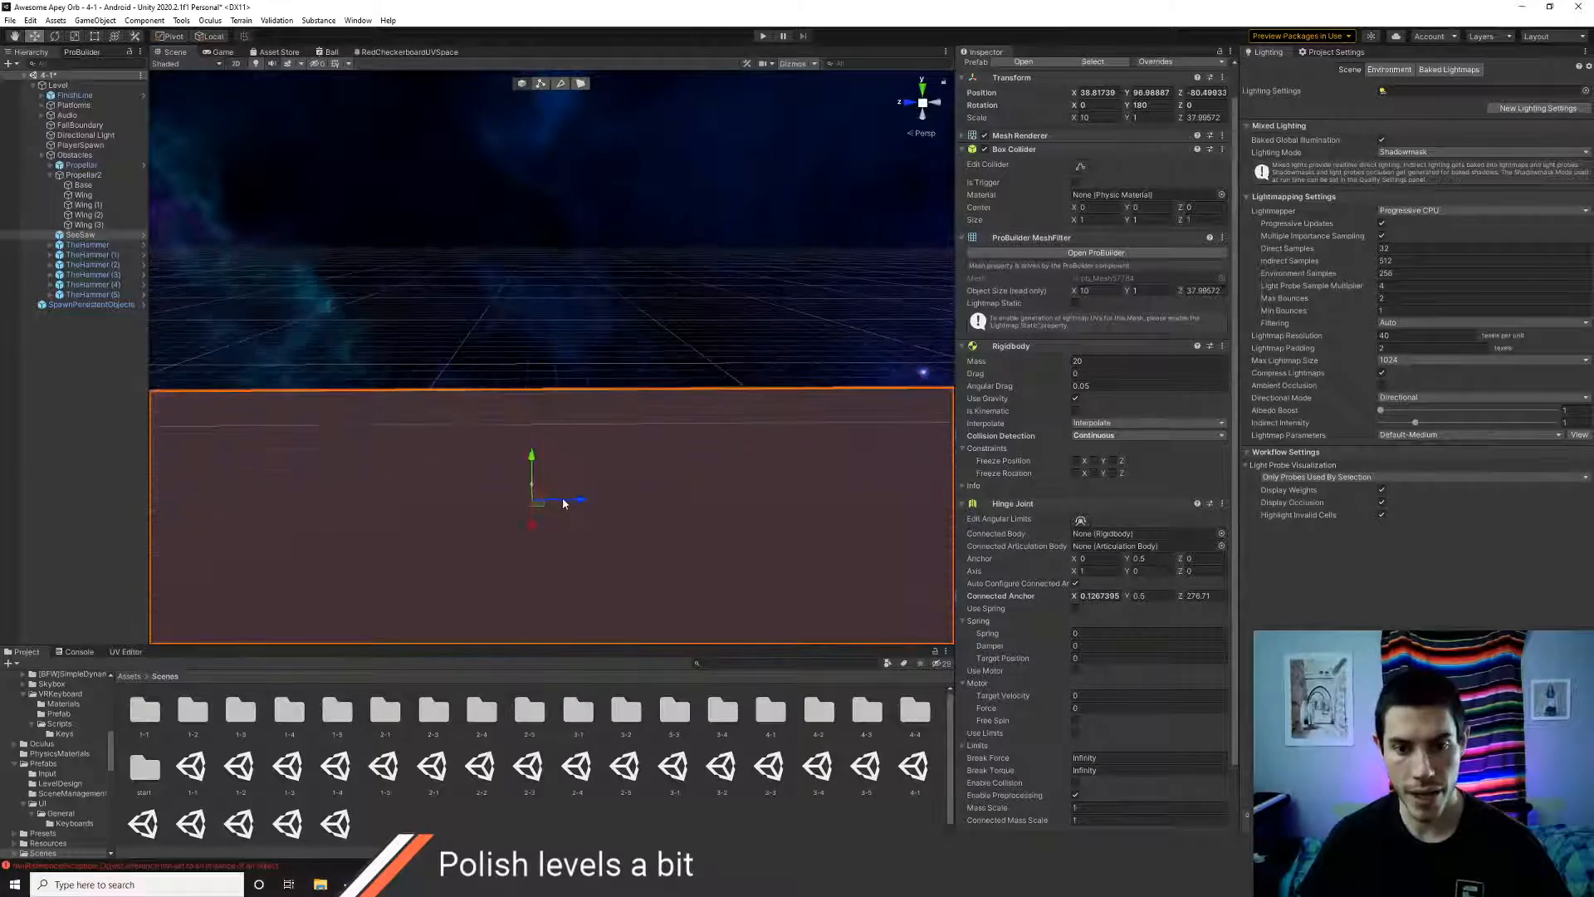
pyautogui.moveTo(652, 537); pyautogui.dragTo(902, 464, button='right')
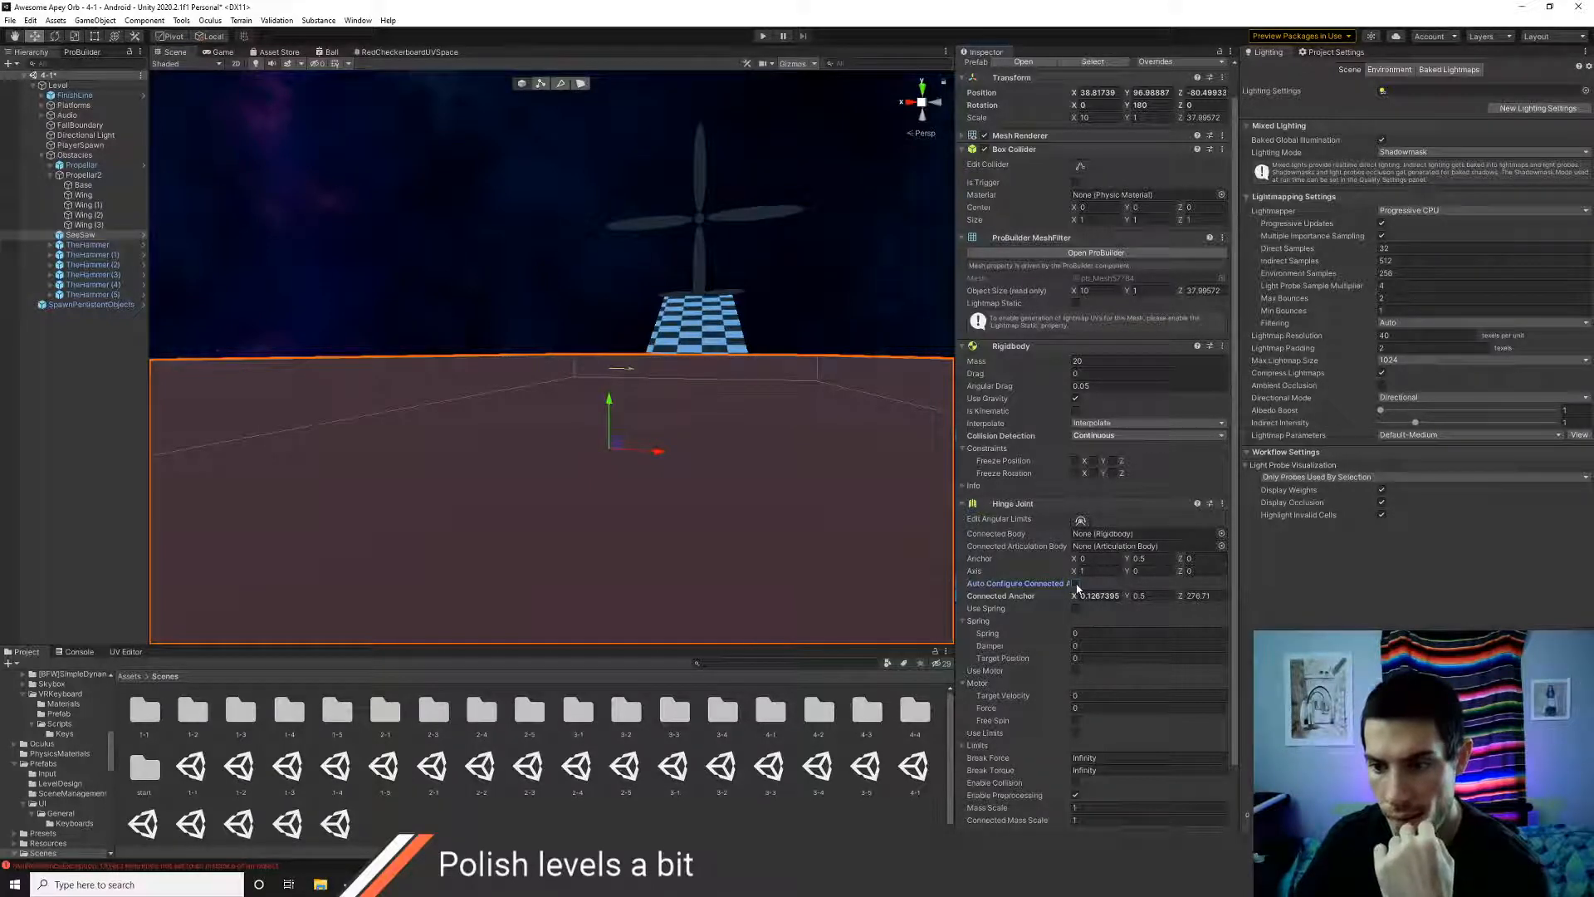
pyautogui.click(1098, 595)
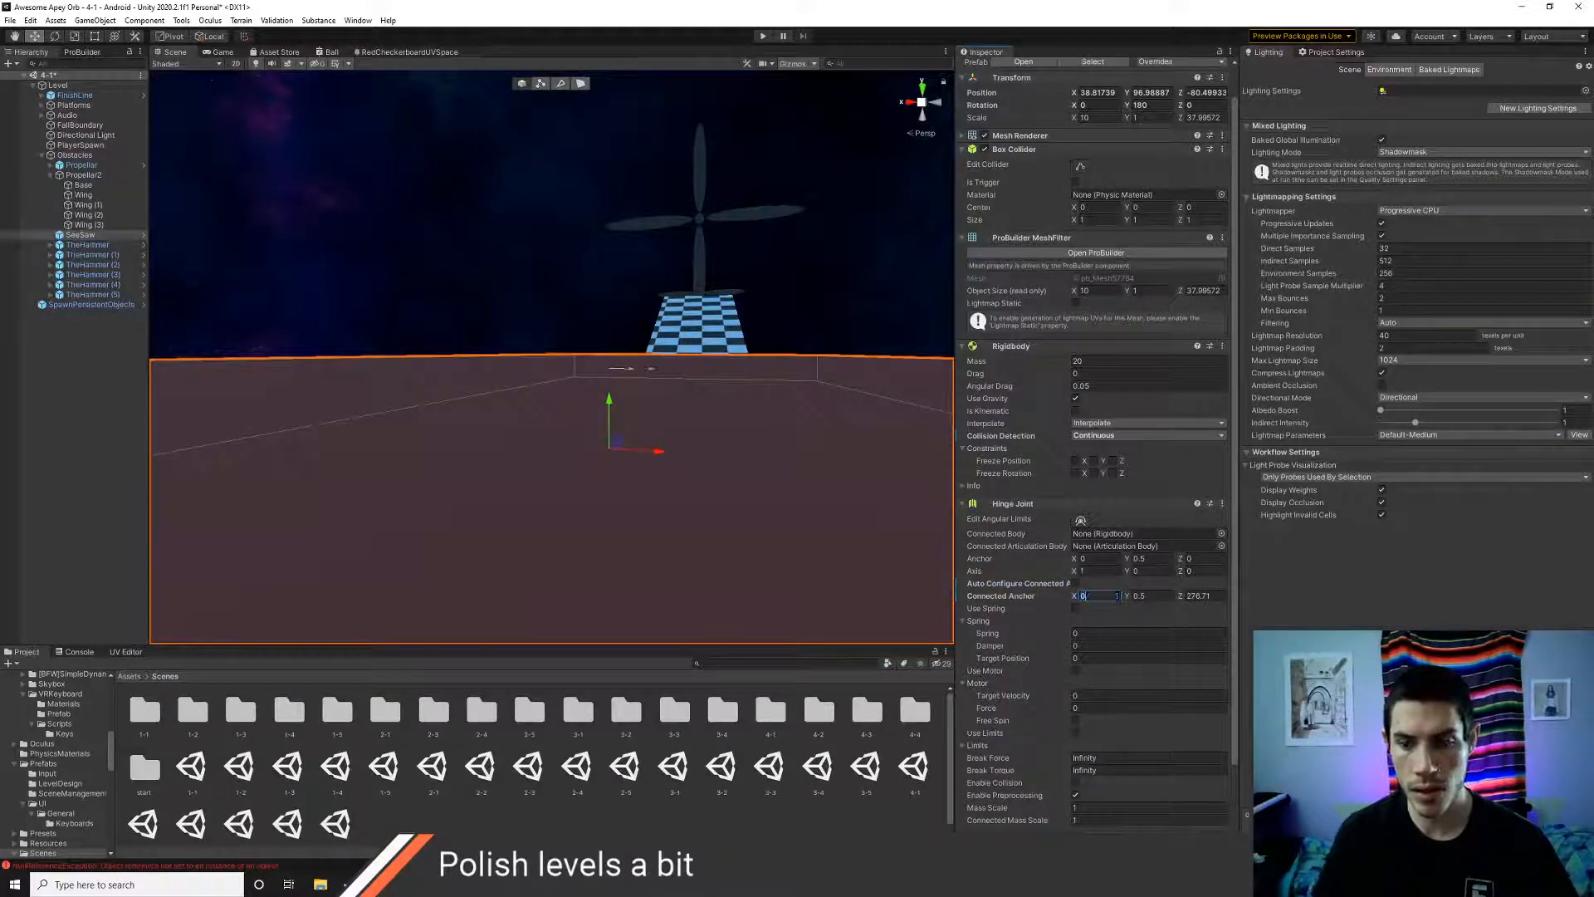
pyautogui.write('0')
pyautogui.click(1180, 595)
pyautogui.write('0')
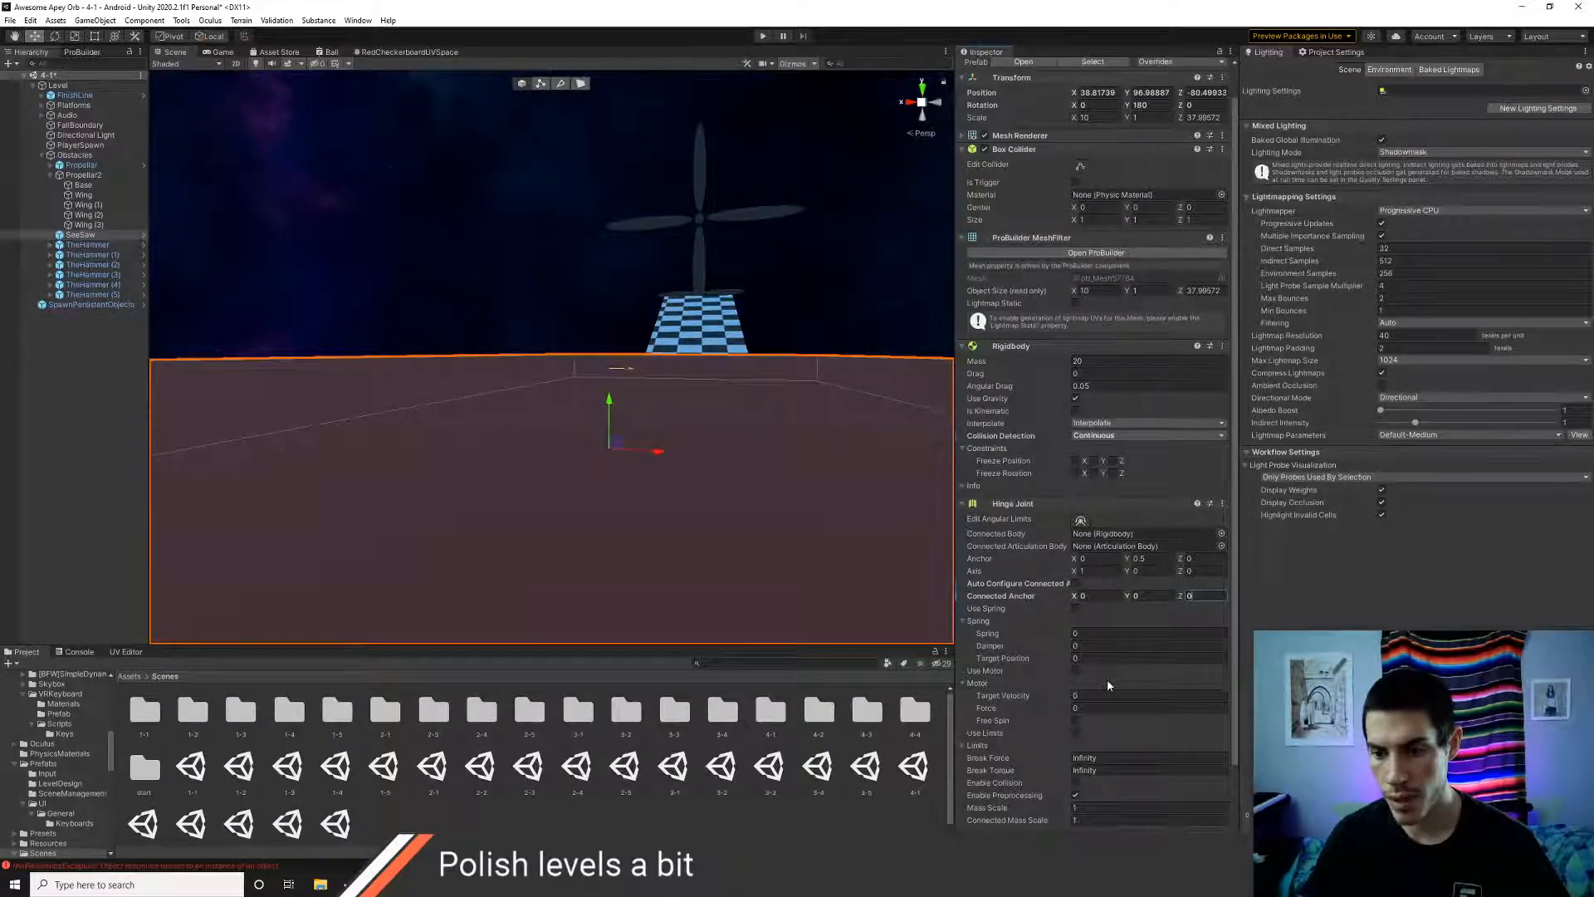
# - Set the SeeSaw Hinge Joint's Anchor Y to 0 and turn Auto Configure Connected Anchor back on
pyautogui.scroll(-3, 1108, 679)
pyautogui.scroll(4, 1085, 719)
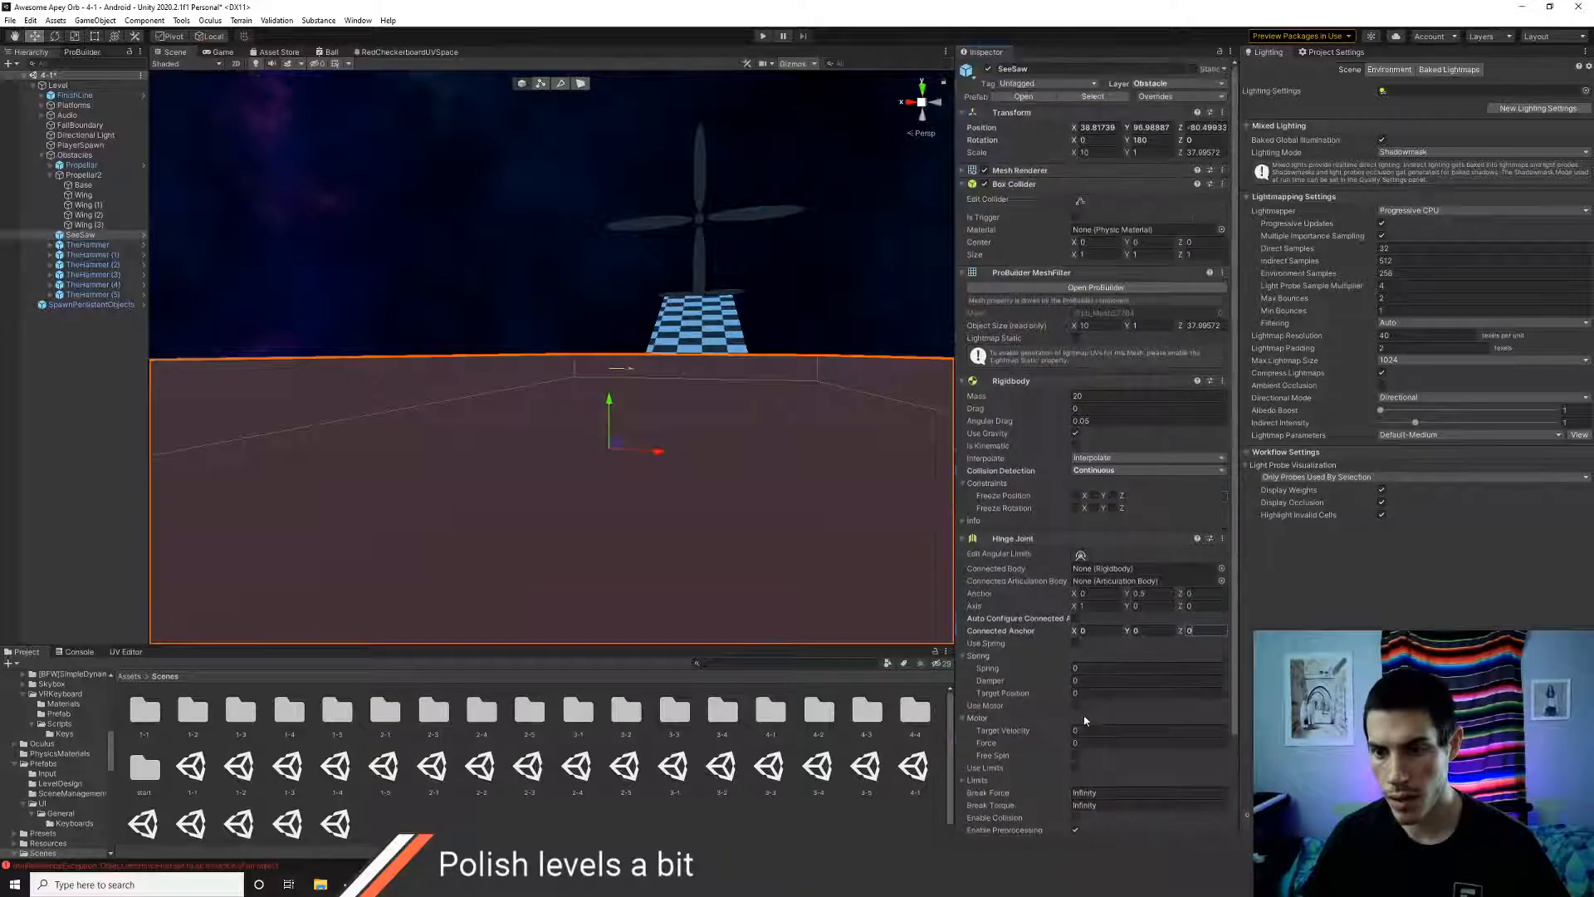
pyautogui.moveTo(814, 465); pyautogui.dragTo(697, 478, button='right')
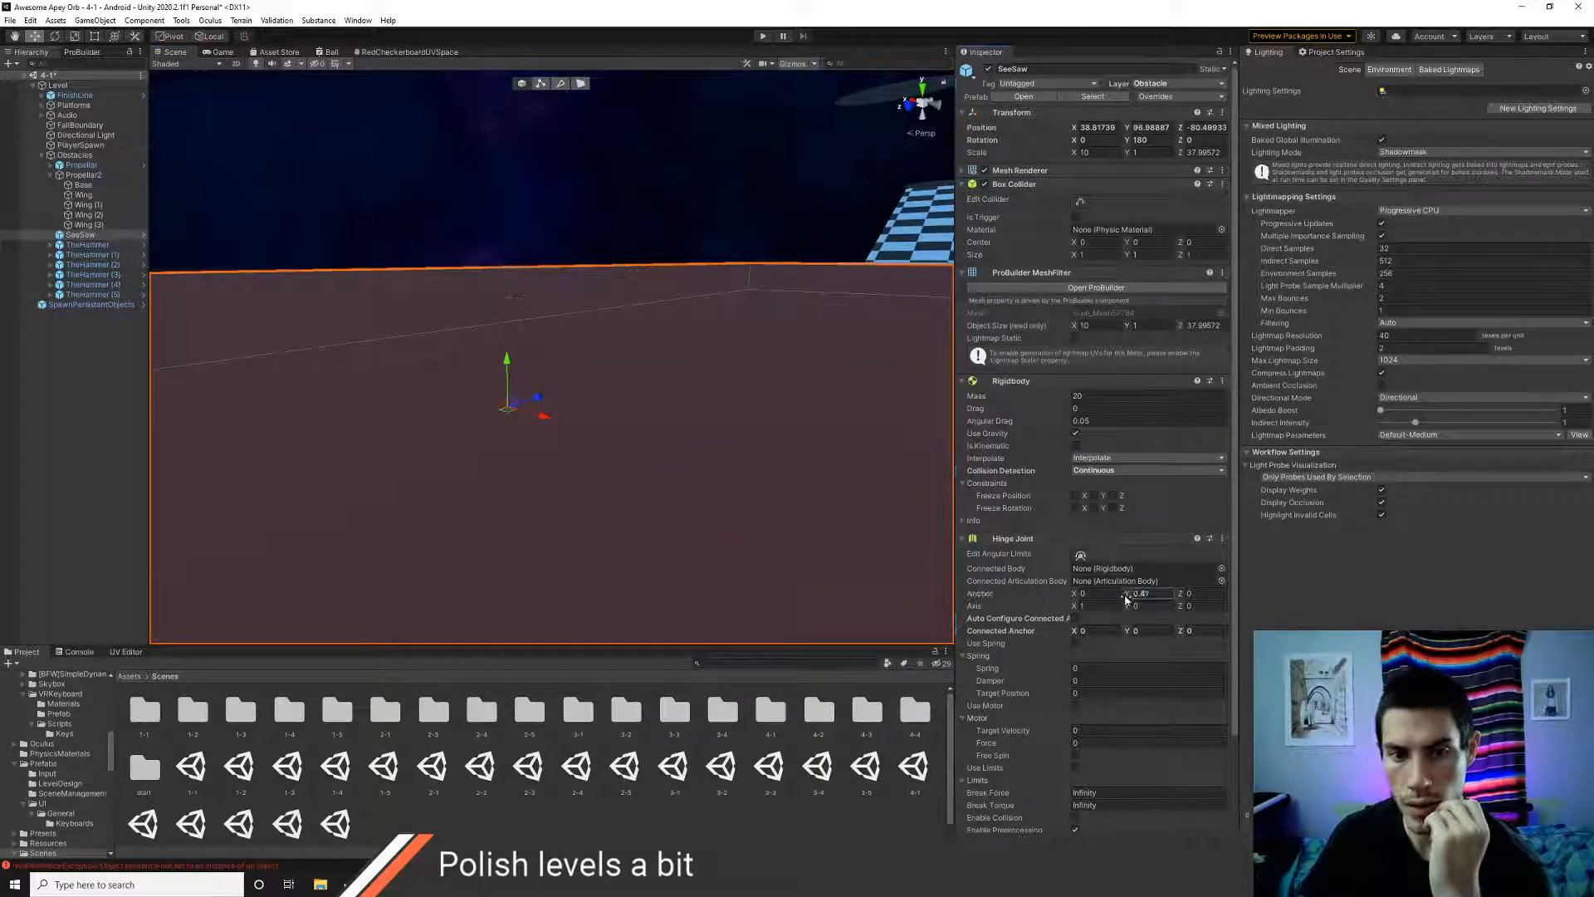
pyautogui.click(1157, 596)
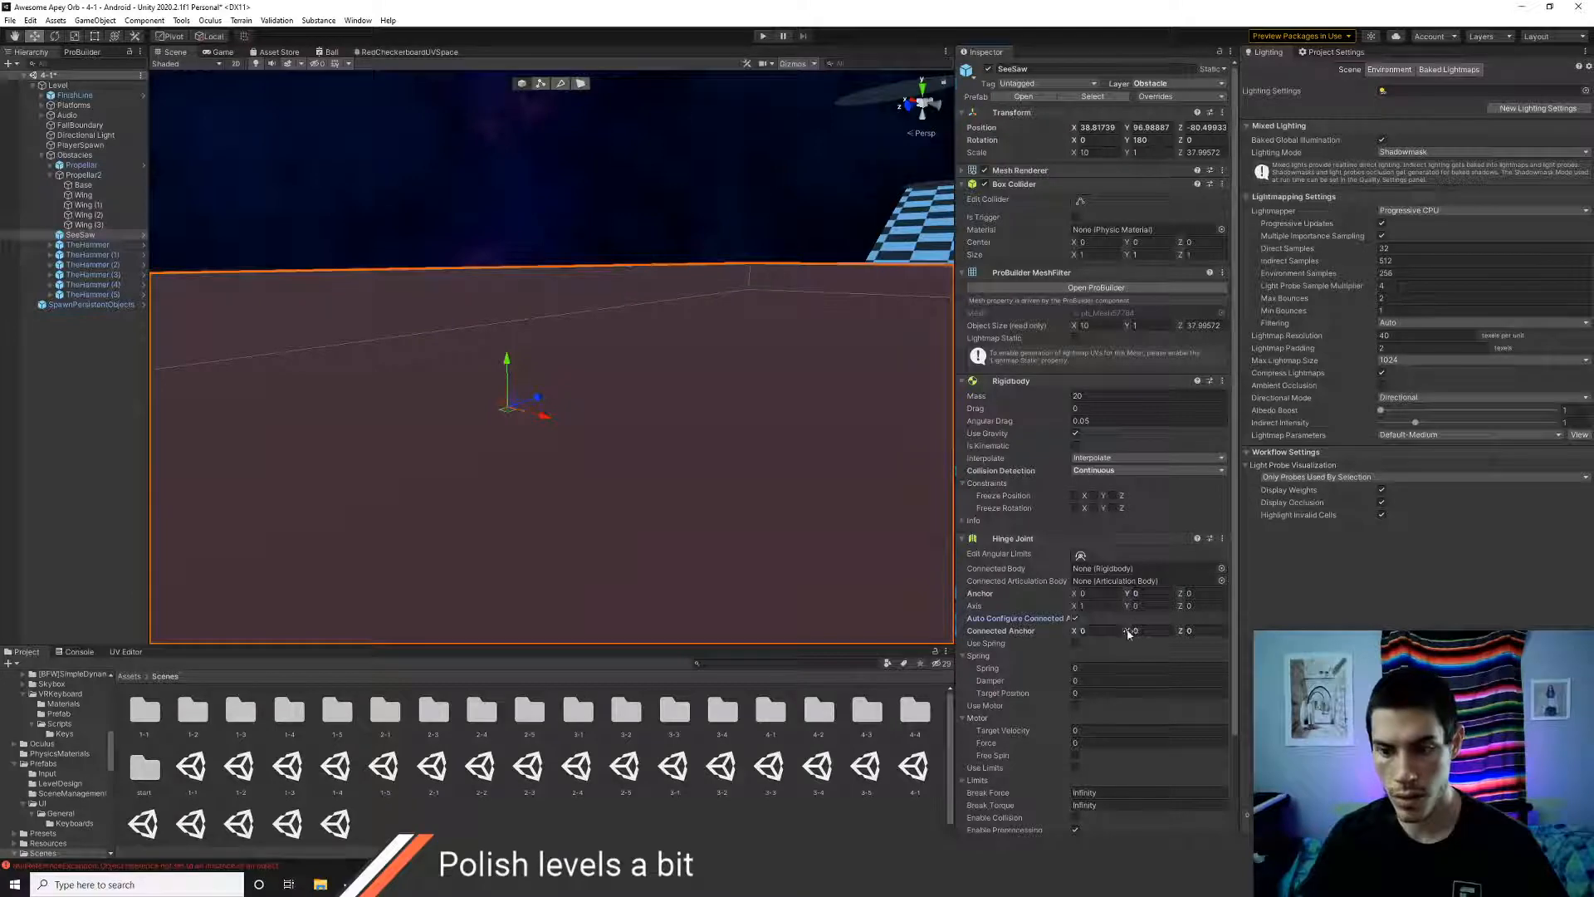
# - Run level 4-1 with the centred hinge anchor, examine the SeeSaw's balance in the Scene view, and stop the run
pyautogui.hotkey('ctrl', 'p')
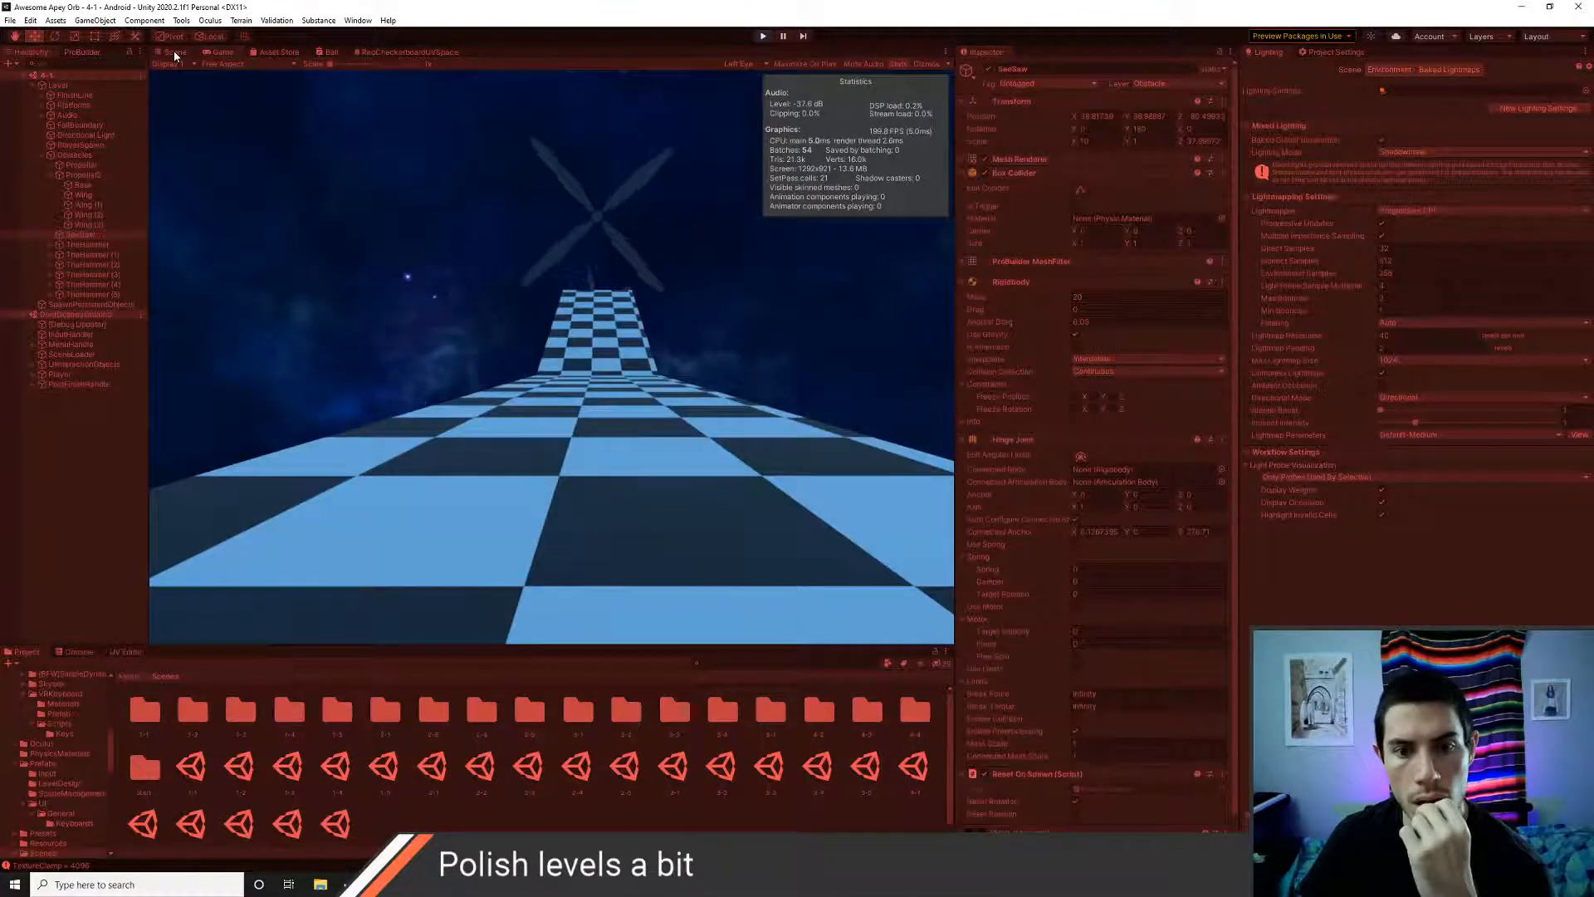
pyautogui.click(172, 51)
pyautogui.scroll(-5, 540, 370)
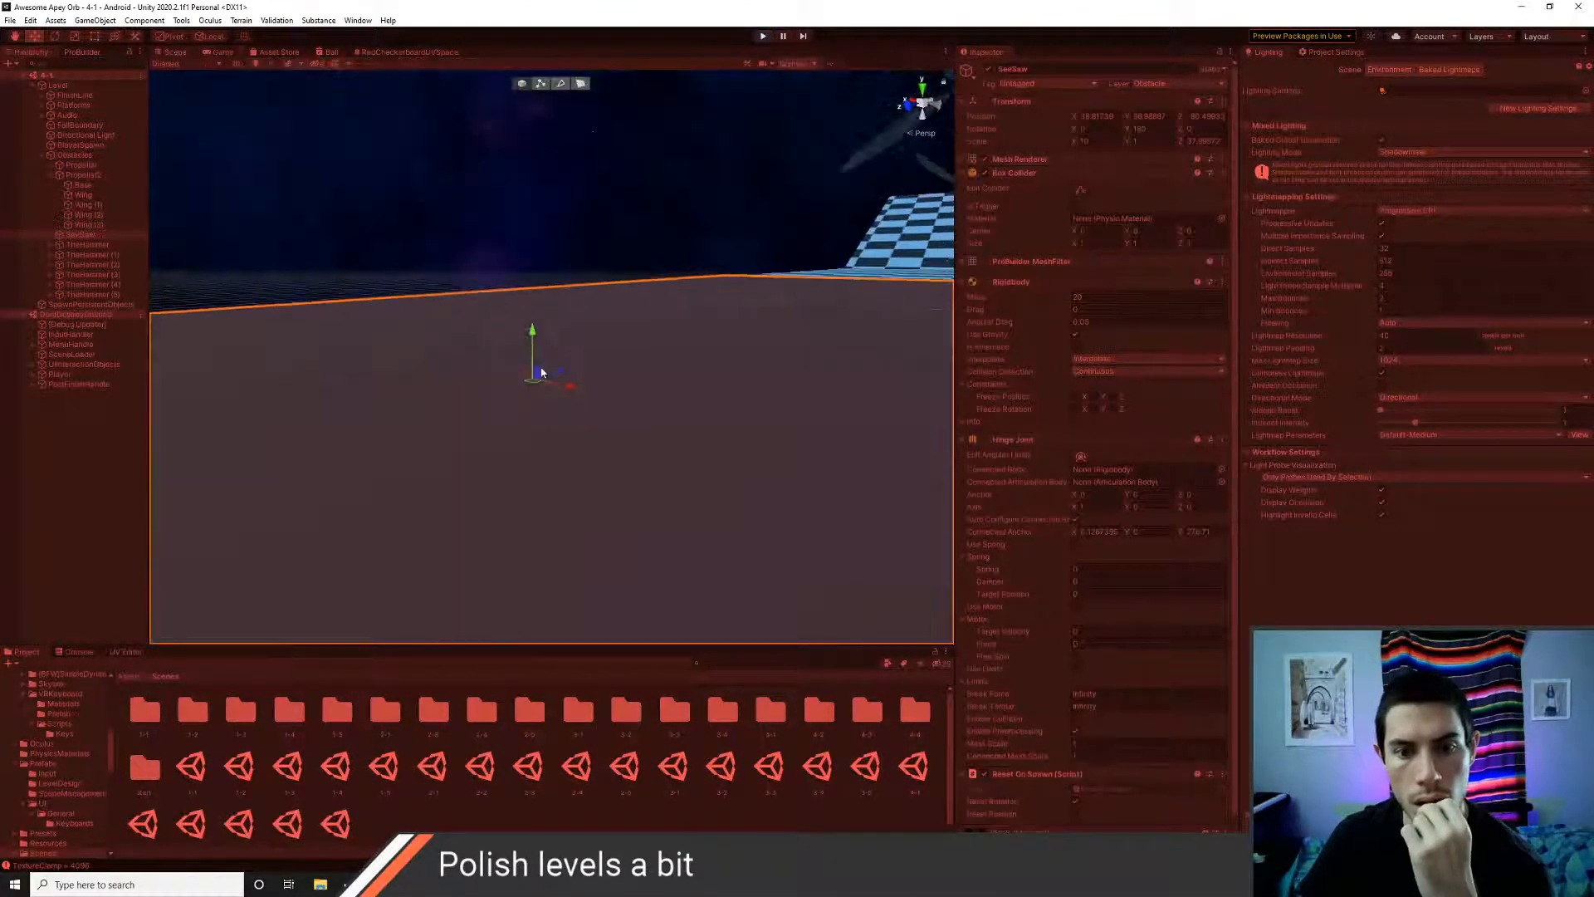
pyautogui.moveTo(686, 405); pyautogui.dragTo(670, 402, button='right')
pyautogui.click(762, 36)
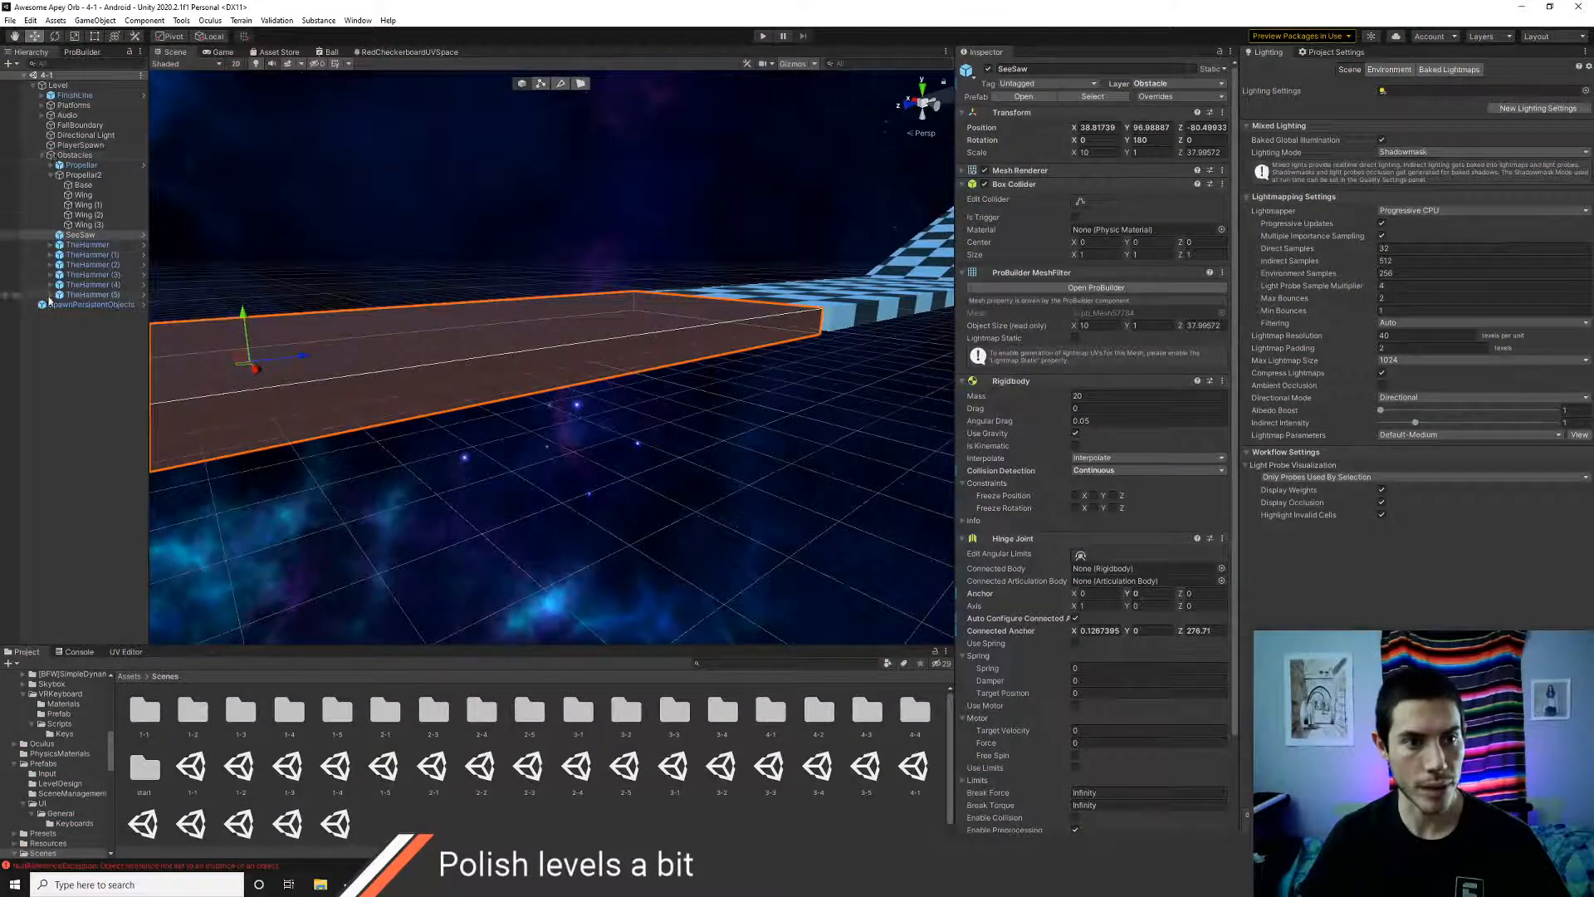
# - Move PlayerSpawn along the course to Z 231.02 and check its placement relative to the FinishLine
pyautogui.doubleClick(81, 144)
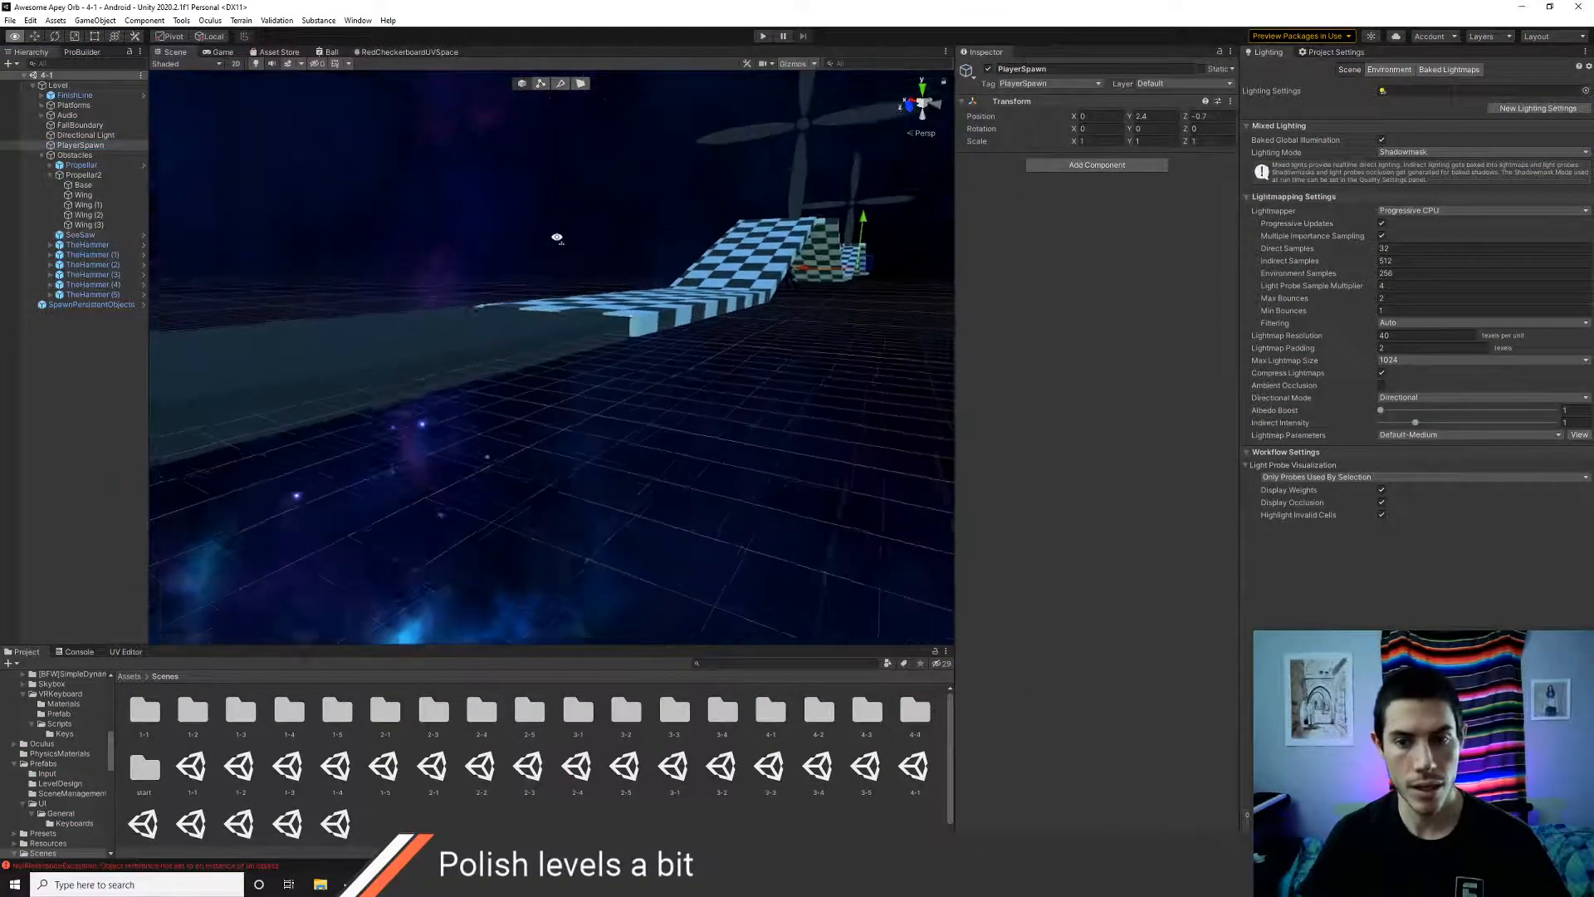
pyautogui.moveTo(557, 236); pyautogui.dragTo(560, 227, button='right')
pyautogui.press('d')
pyautogui.moveTo(805, 292); pyautogui.dragTo(766, 282, button='right')
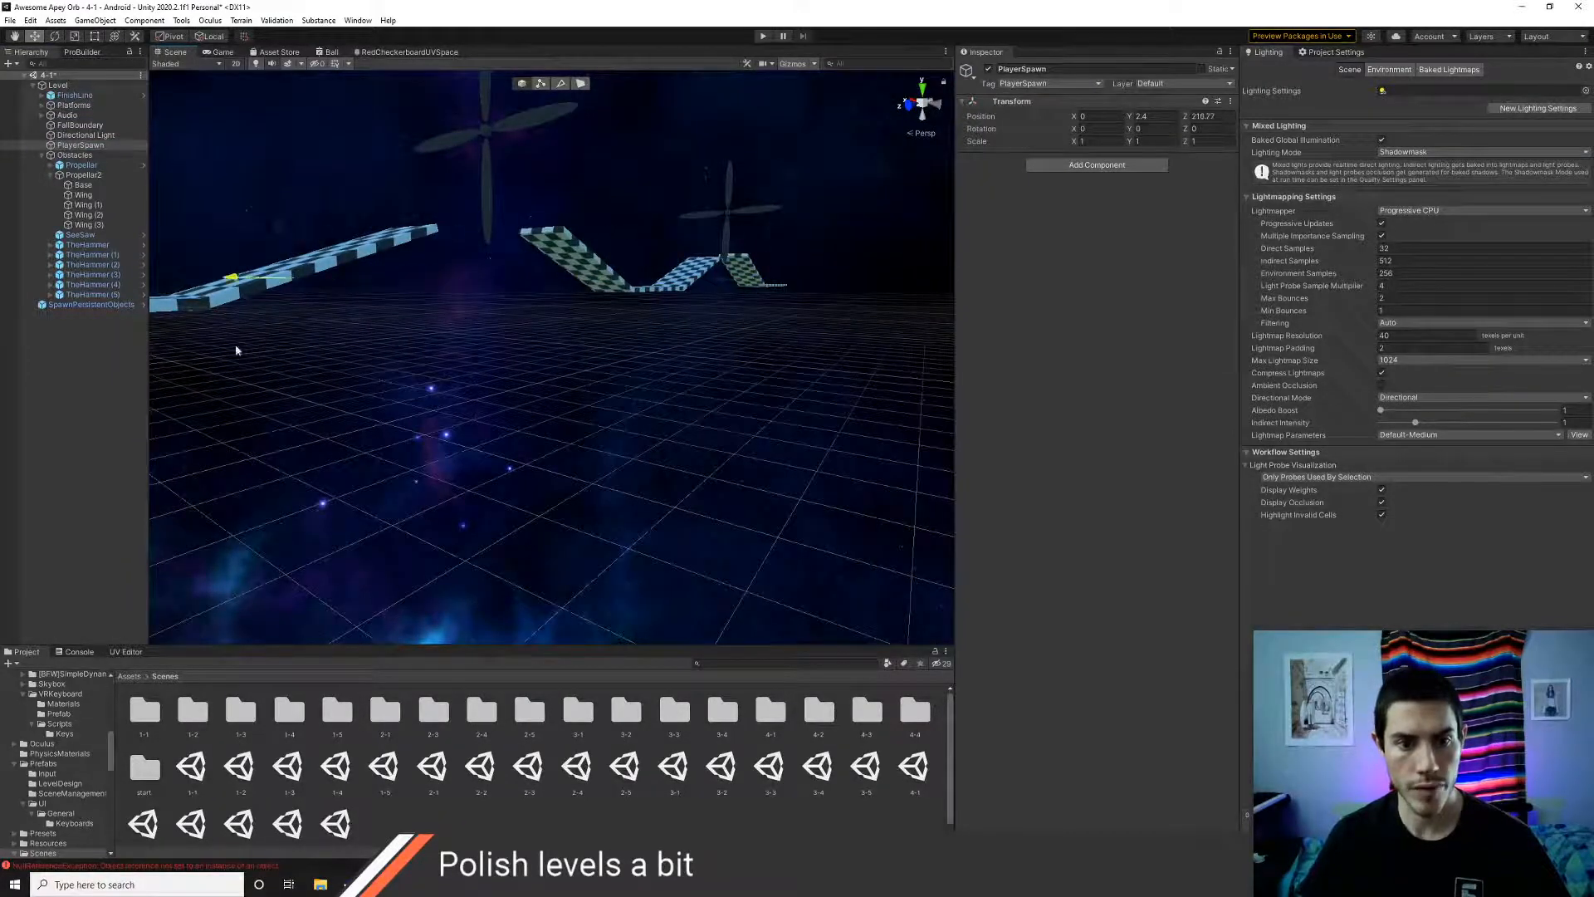
pyautogui.moveTo(291, 367); pyautogui.dragTo(564, 413, button='middle')
pyautogui.moveTo(231, 291); pyautogui.dragTo(146, 309)
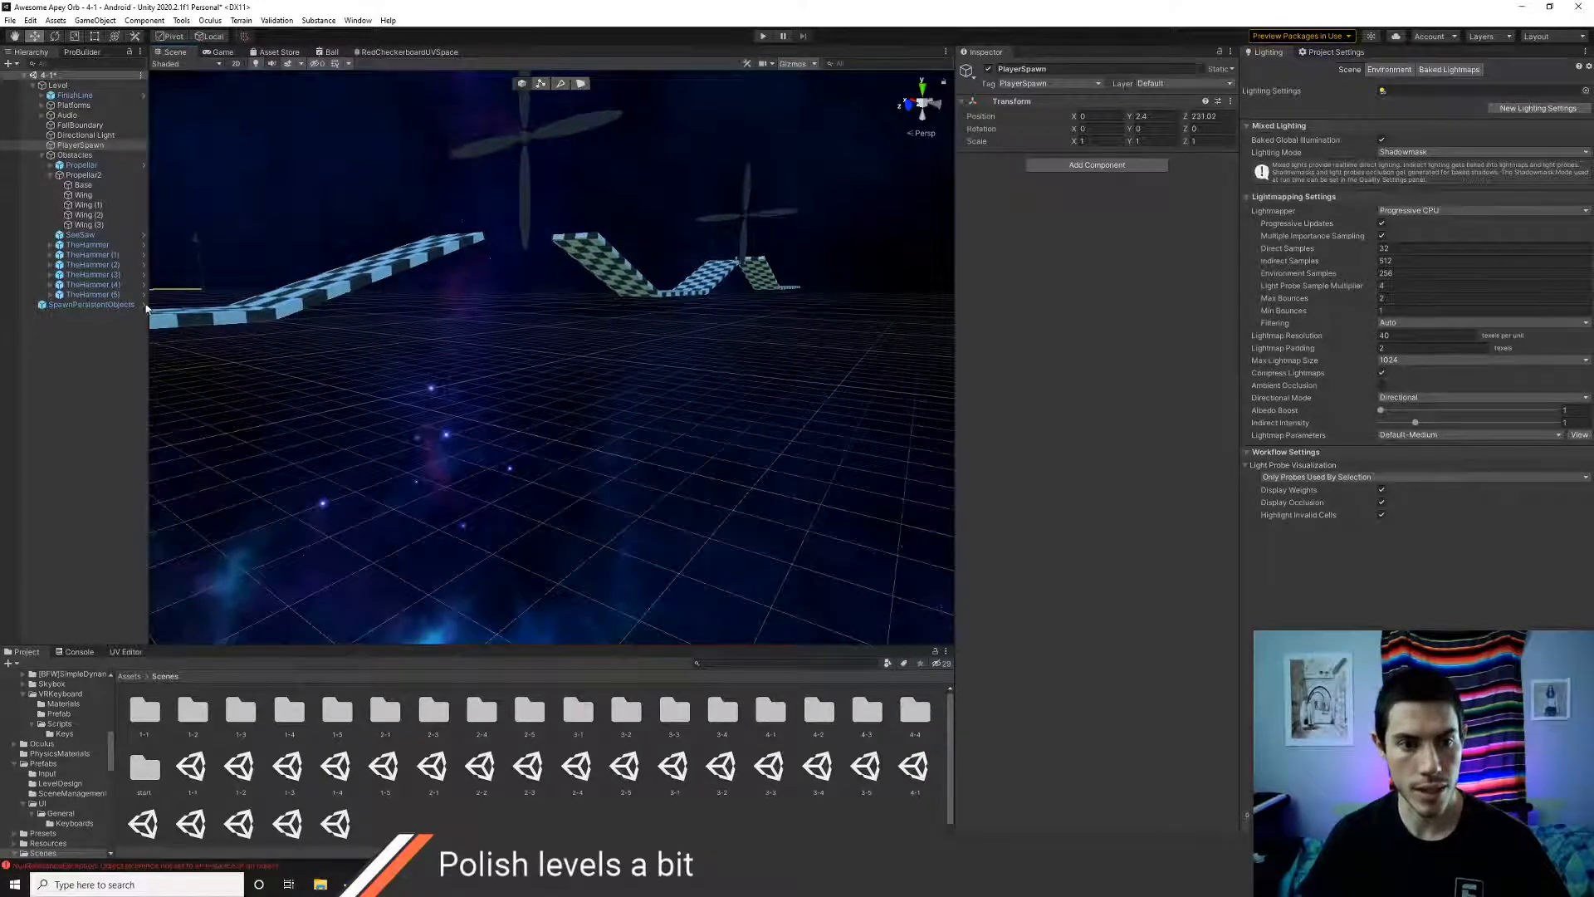
pyautogui.doubleClick(91, 96)
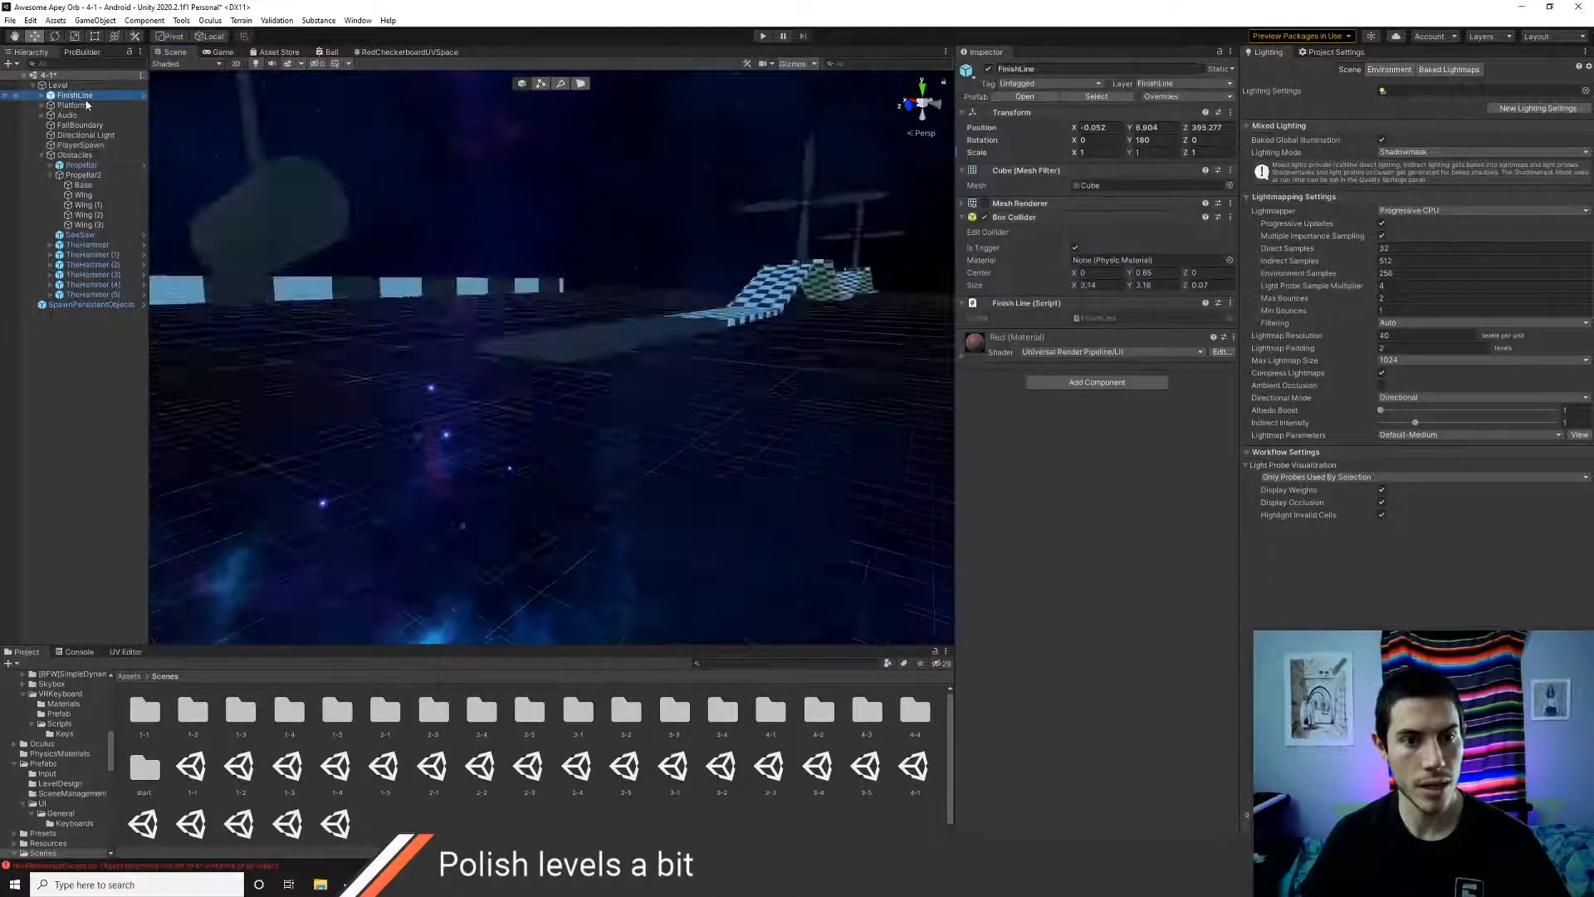
pyautogui.keyDown('alt'); pyautogui.moveTo(768, 424); pyautogui.dragTo(207, 240); pyautogui.keyUp('alt')
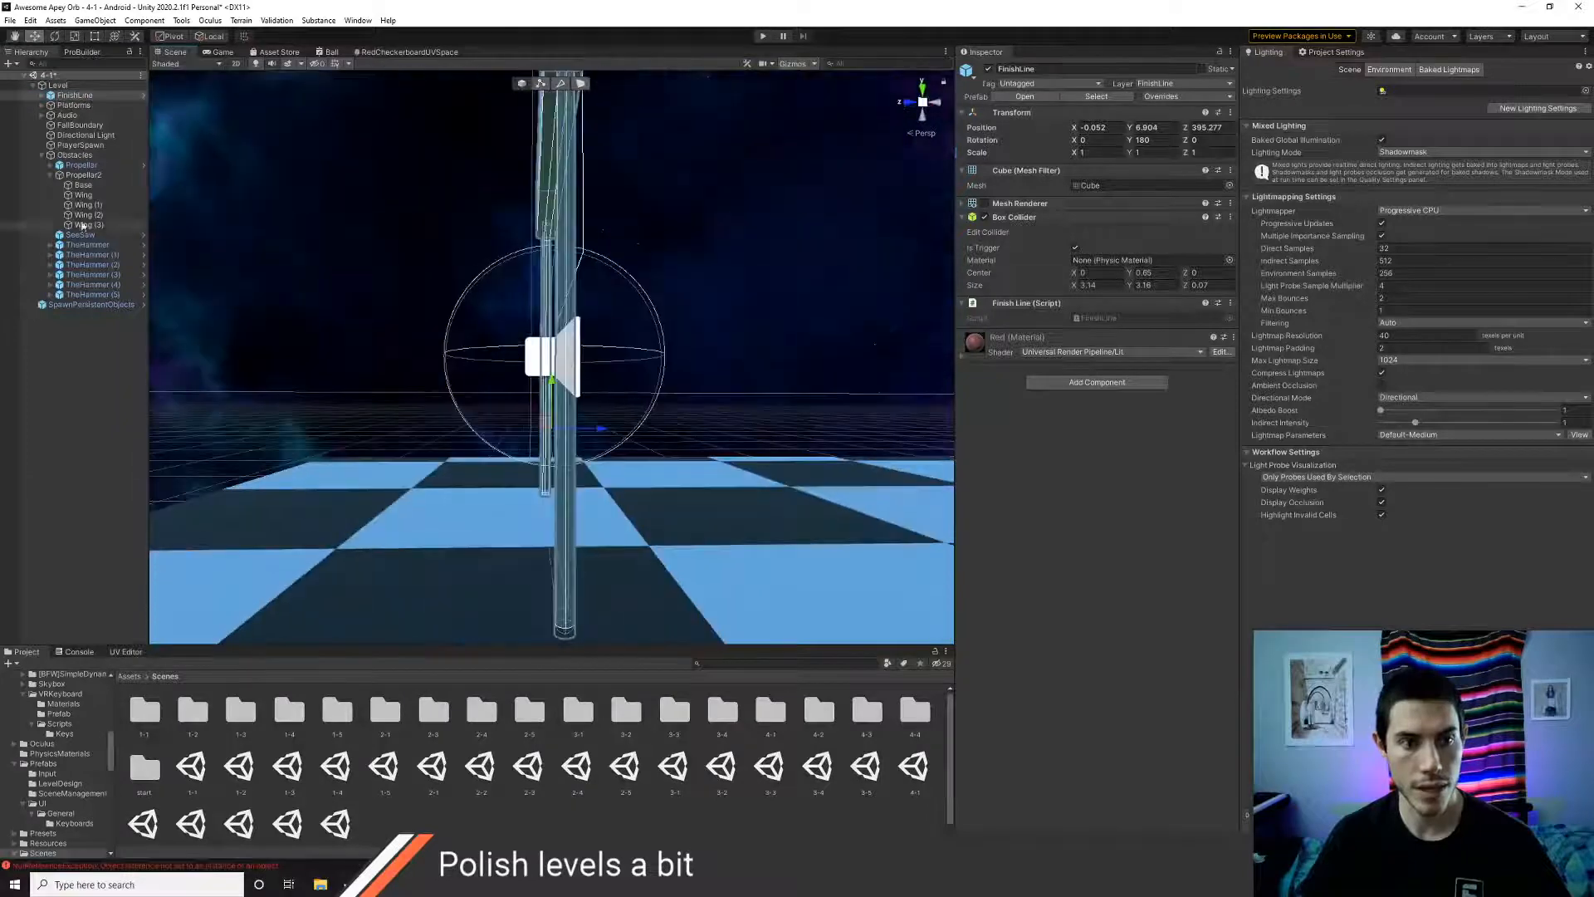
pyautogui.doubleClick(80, 145)
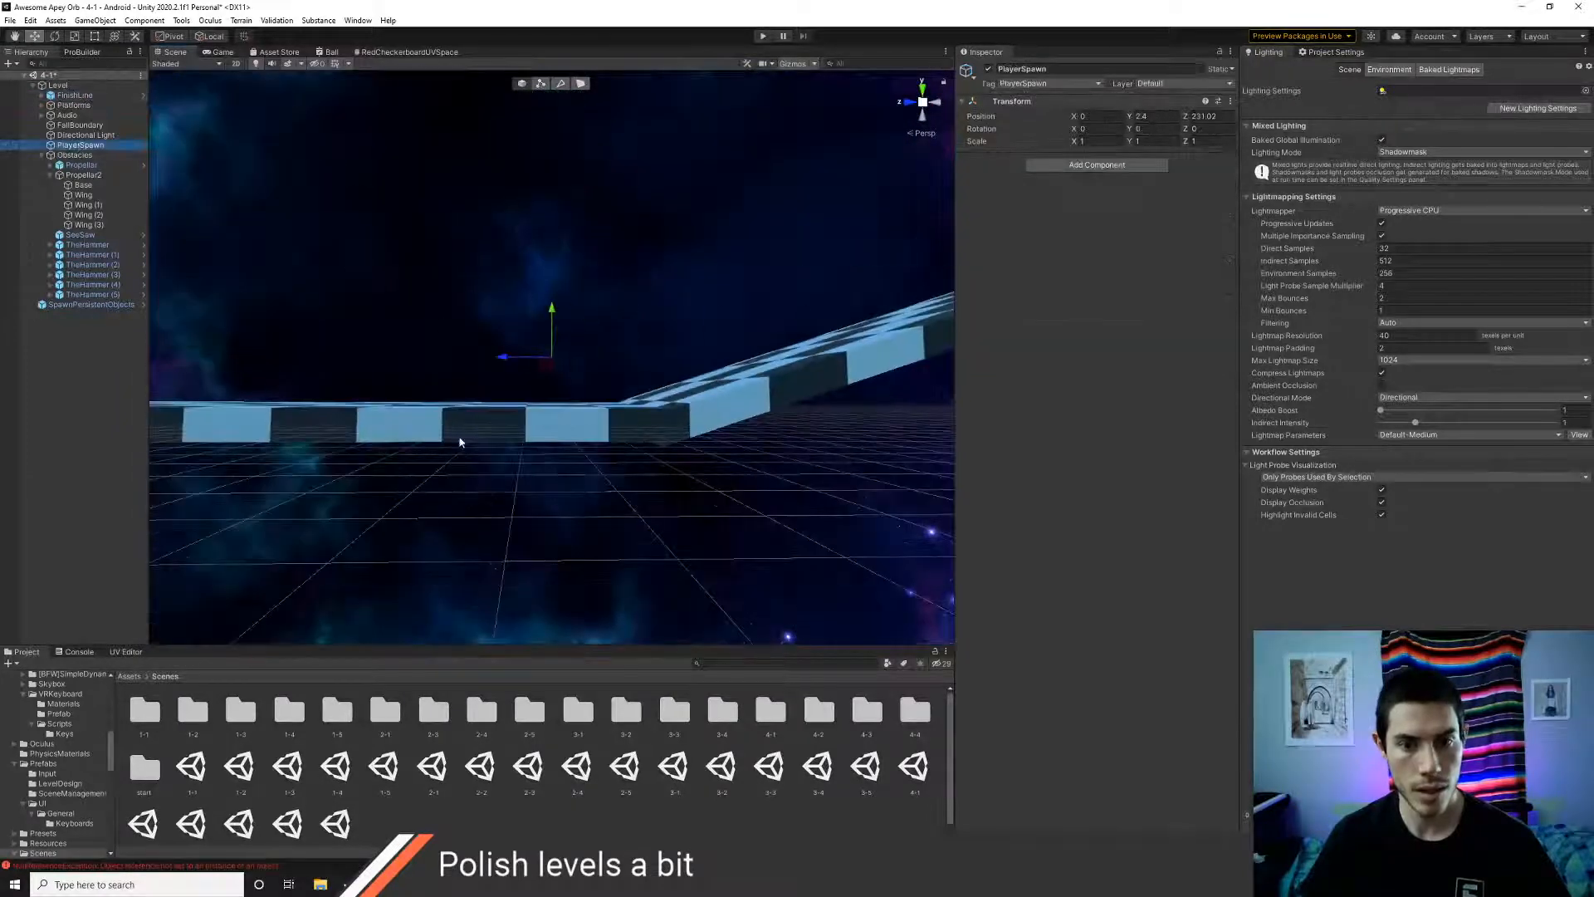
# - Play-test level 4-1 from the moved spawn point, stop the run, and examine the surrounding course
pyautogui.click(760, 36)
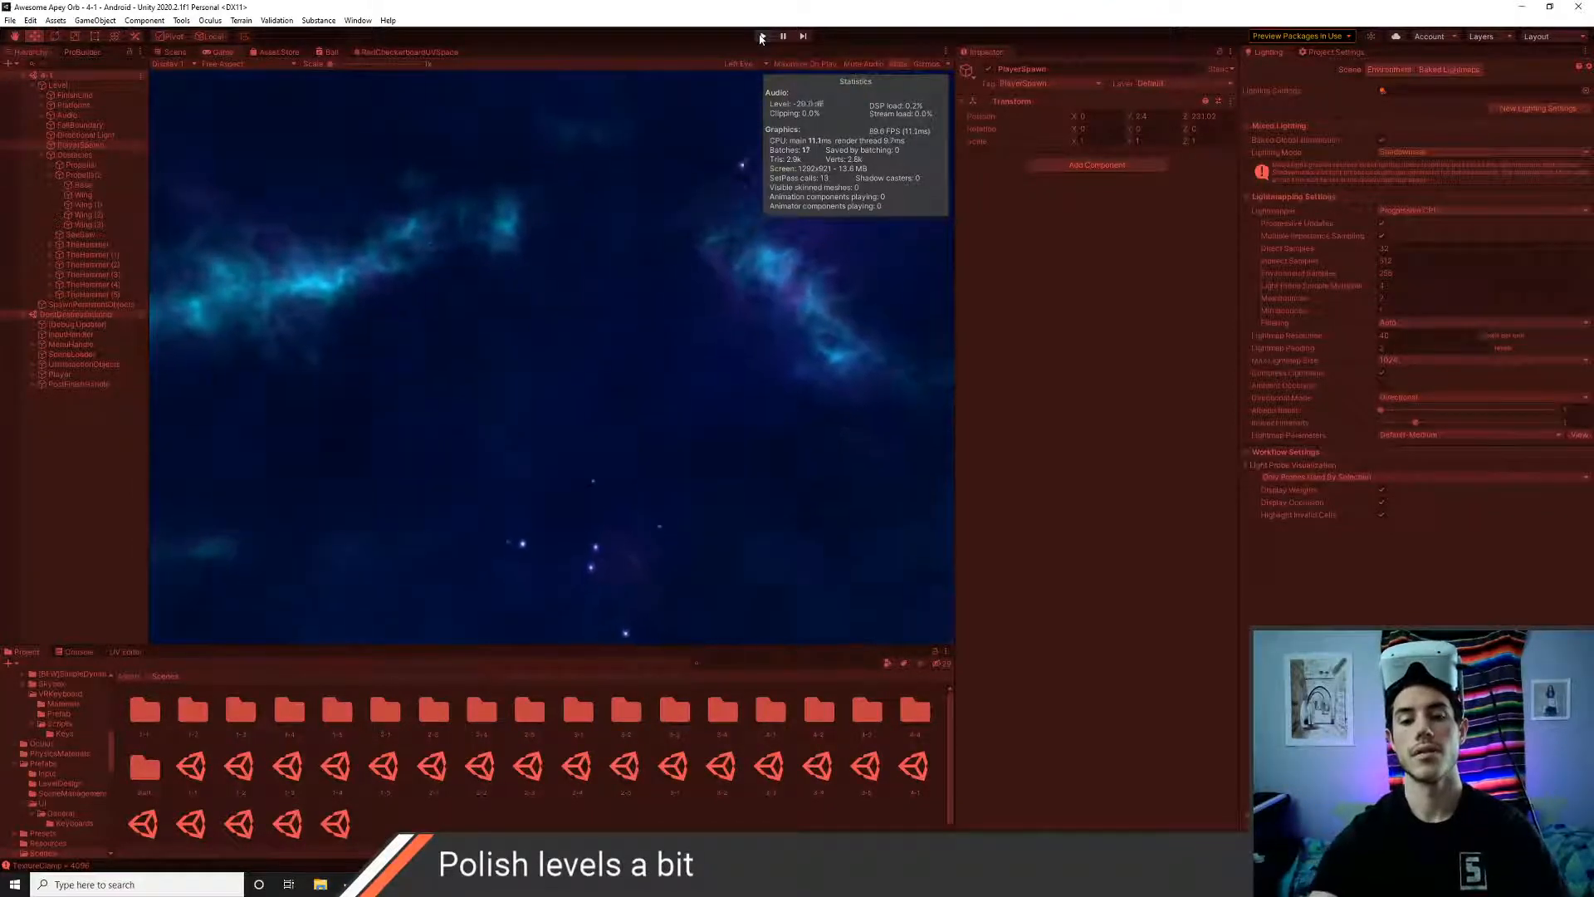
pyautogui.click(761, 37)
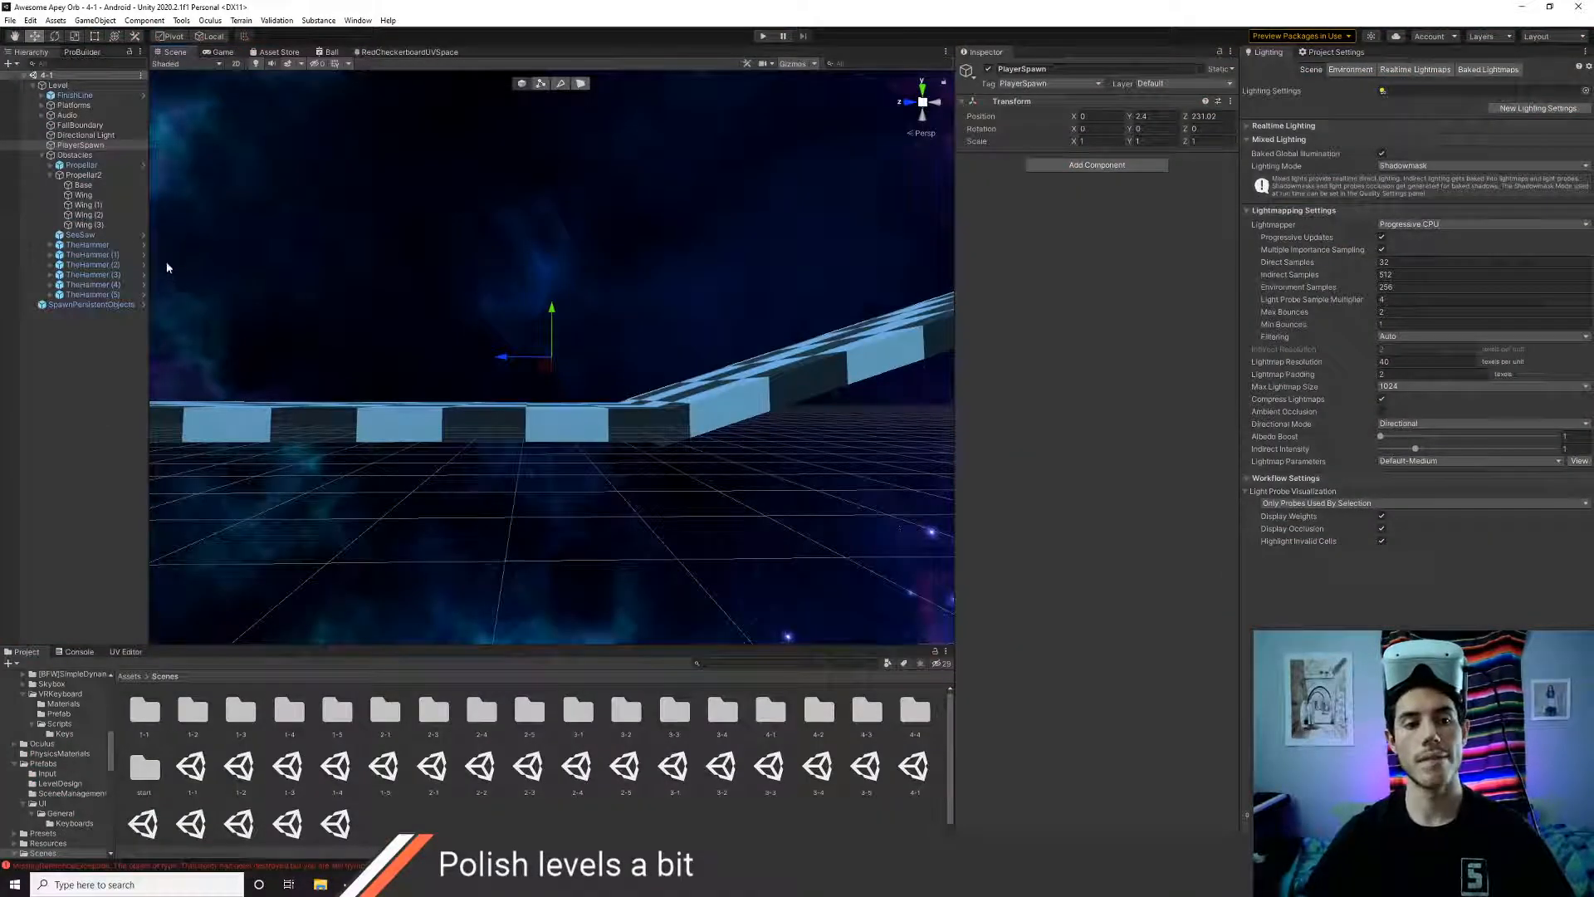
pyautogui.scroll(-10, 408, 340)
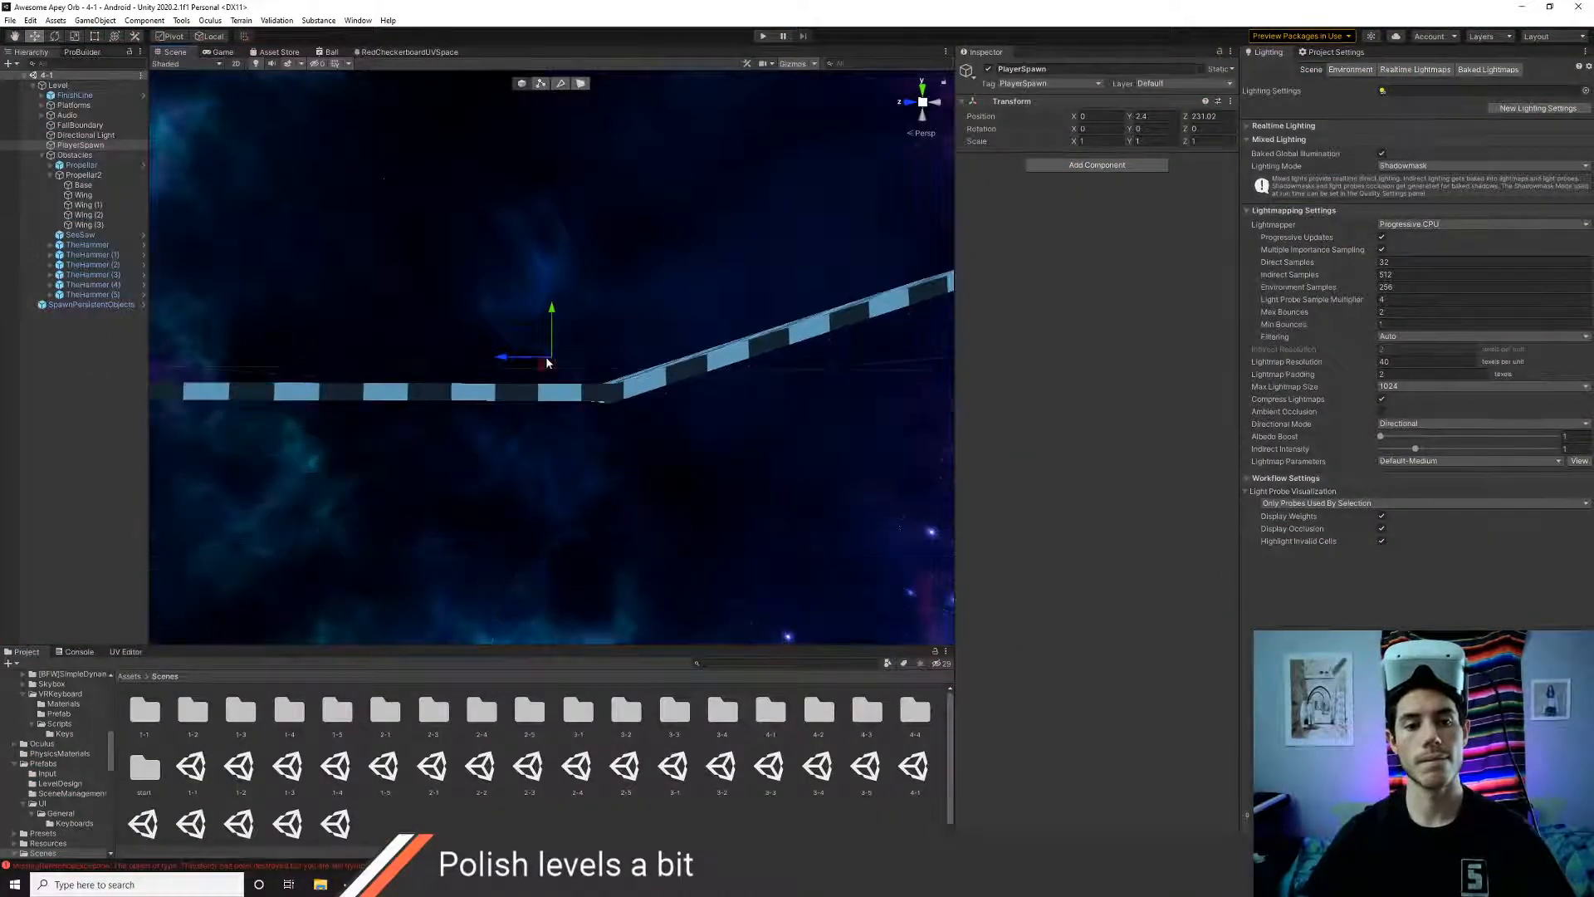
pyautogui.keyDown('alt'); pyautogui.moveTo(544, 360); pyautogui.dragTo(588, 280); pyautogui.keyUp('alt')
pyautogui.scroll(-8, 614, 461)
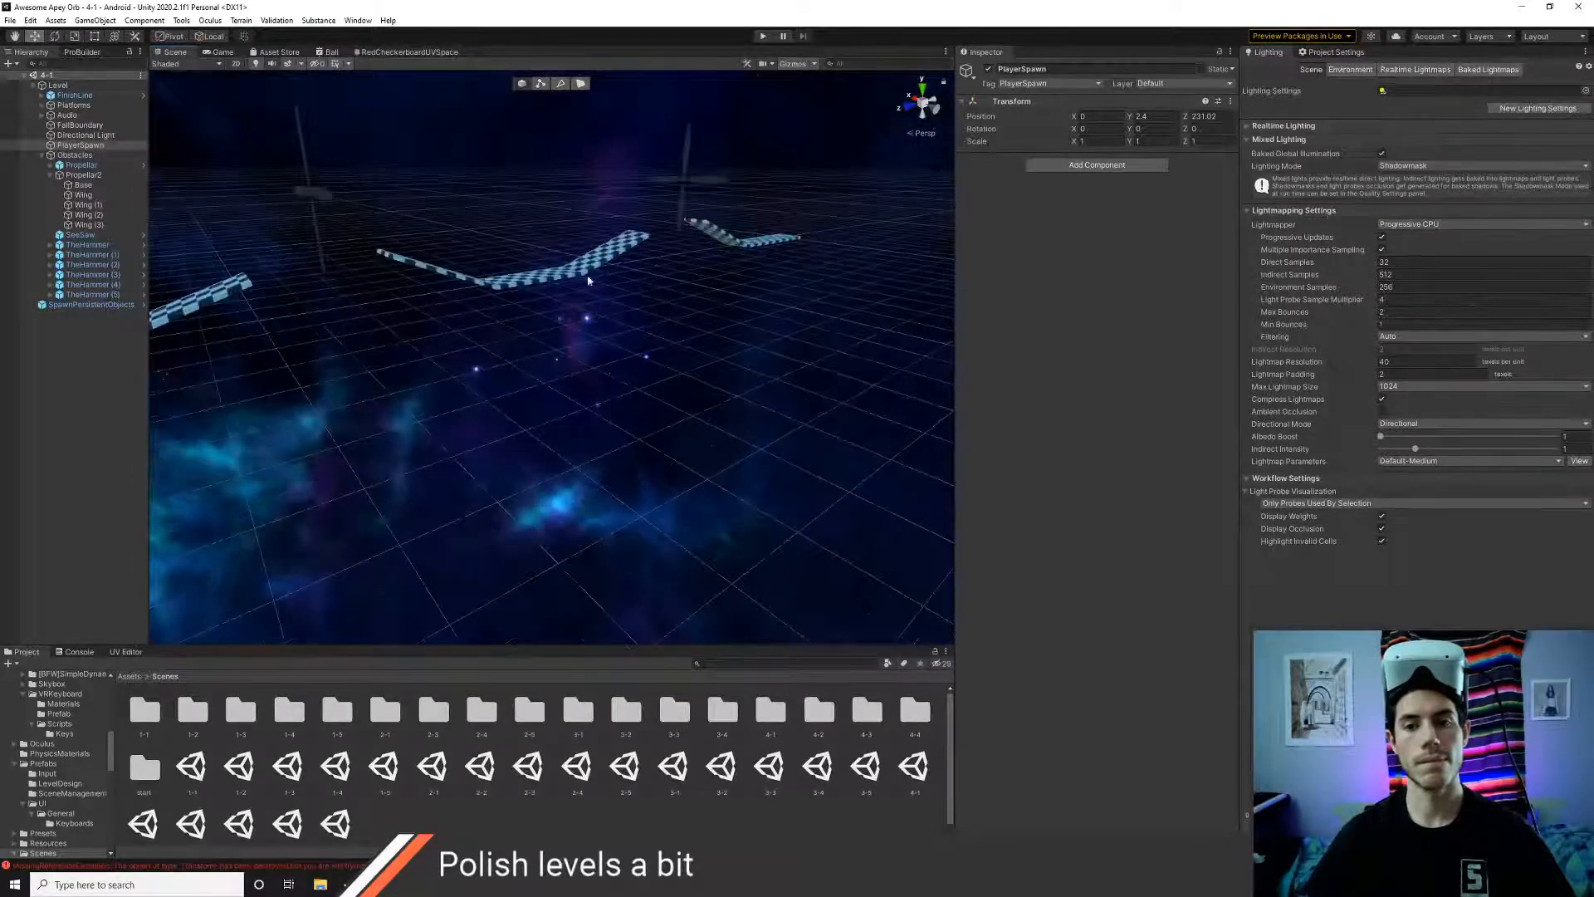
# - Examine the 4-1 platform pieces Start (1), Start (2), Start (6) and Start (7) and how they connect along the course
pyautogui.click(762, 245)
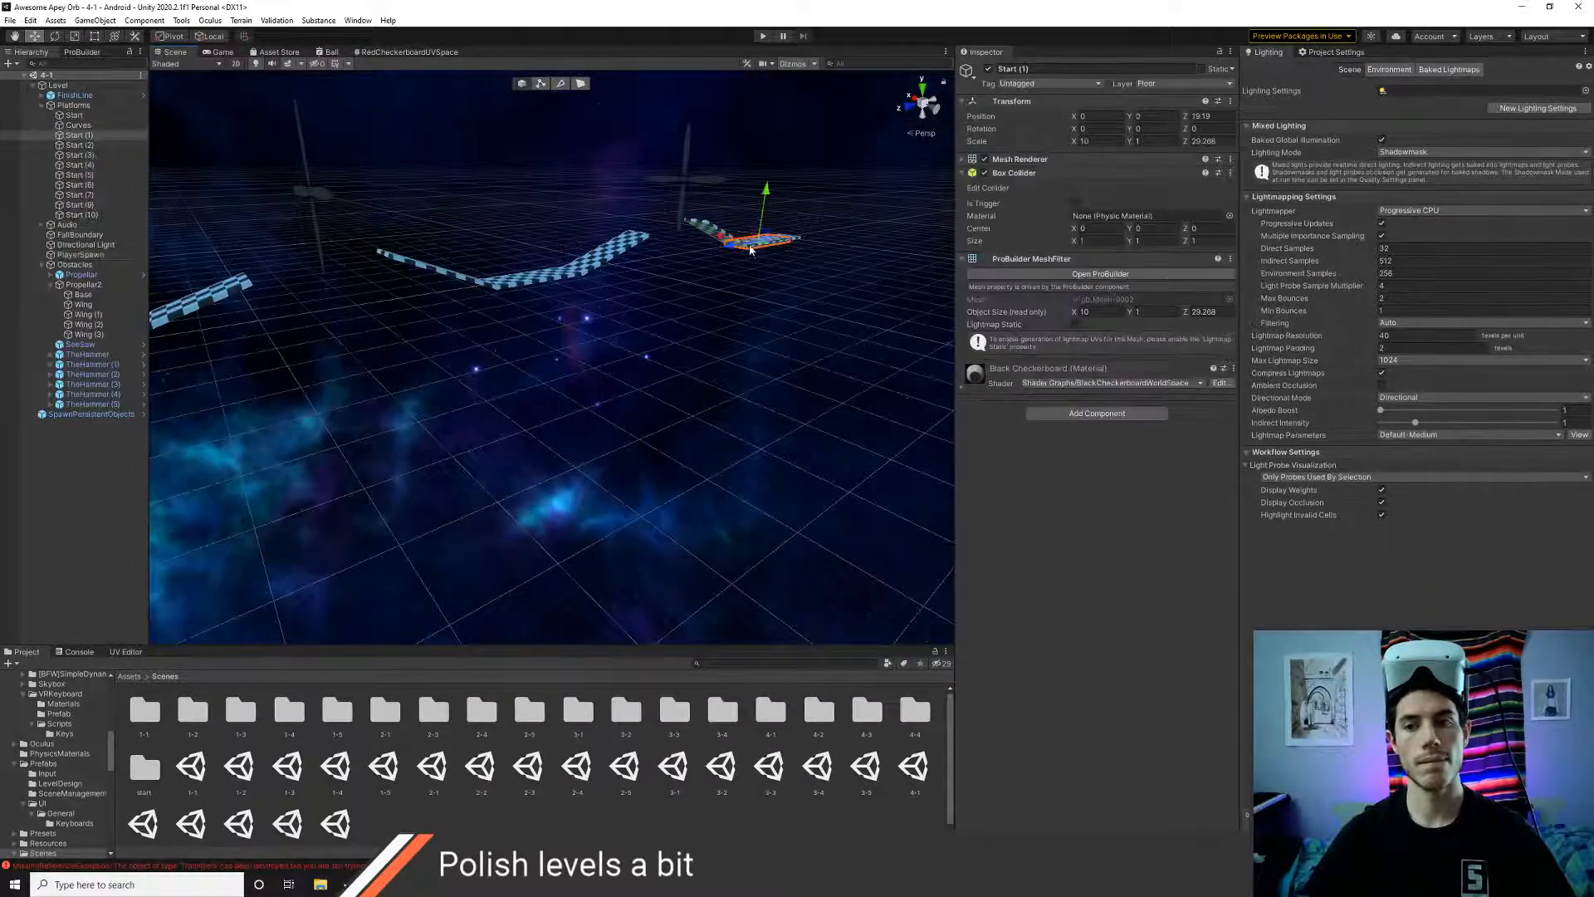
pyautogui.moveTo(673, 294); pyautogui.dragTo(697, 327, button='middle')
pyautogui.scroll(6, 766, 310)
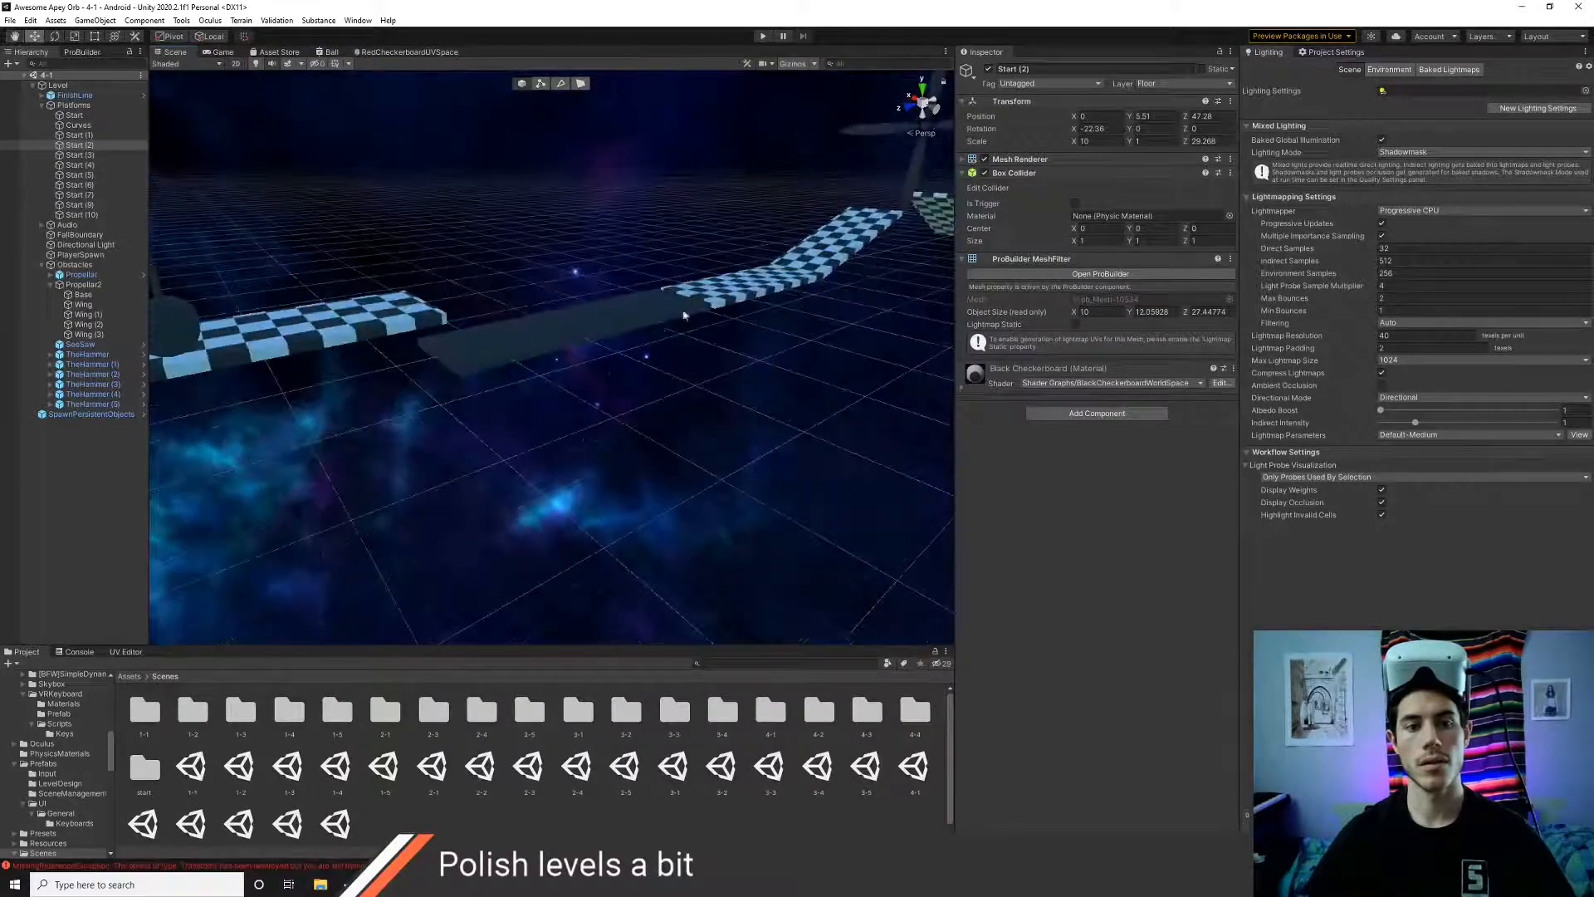
pyautogui.keyDown('alt'); pyautogui.moveTo(790, 303); pyautogui.dragTo(669, 342); pyautogui.keyUp('alt')
pyautogui.click(744, 356)
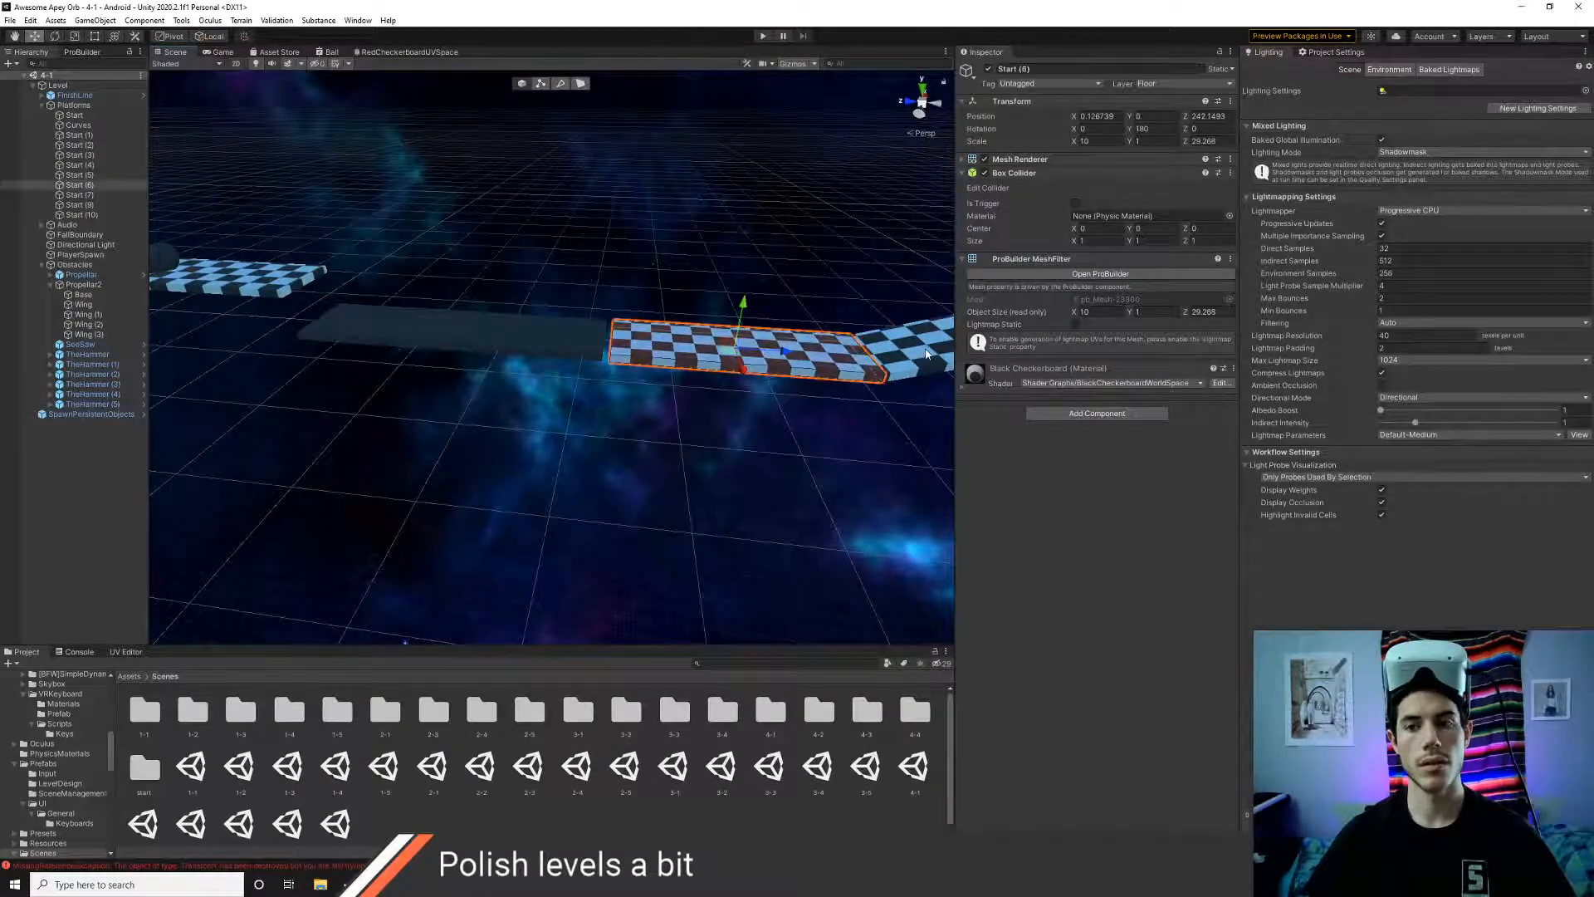
pyautogui.click(926, 353)
pyautogui.keyDown('alt'); pyautogui.moveTo(926, 352); pyautogui.dragTo(506, 351); pyautogui.keyUp('alt')
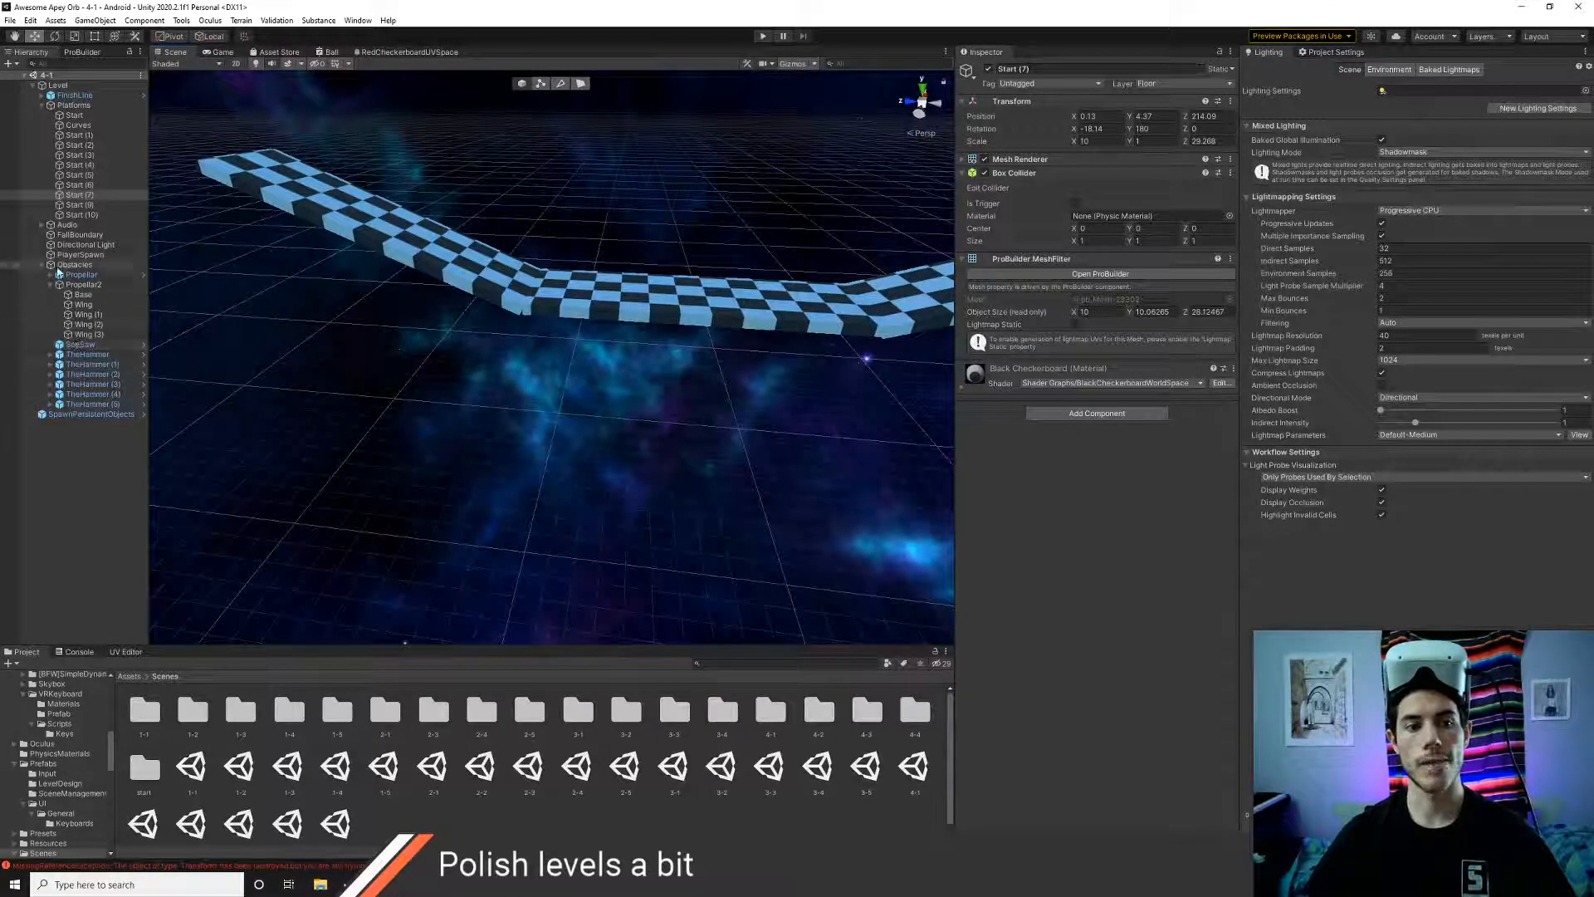
# - Move PlayerSpawn back to the start of the 4-1 course at Z -1.5 and play-test the level from there
pyautogui.scroll(-15, 397, 361)
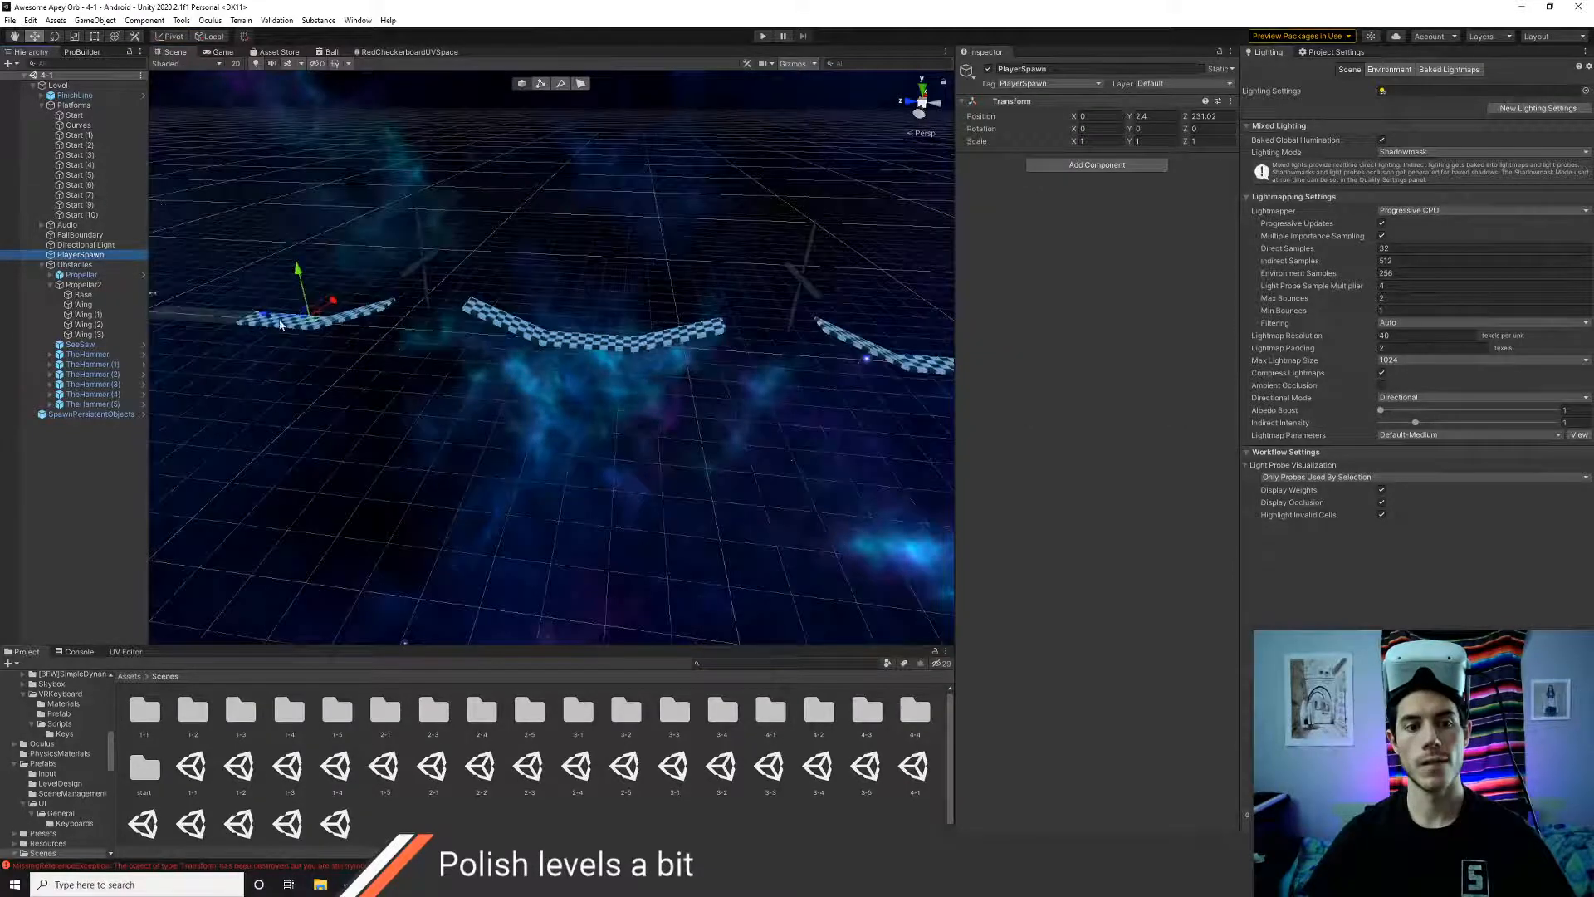
pyautogui.moveTo(747, 390); pyautogui.dragTo(407, 354, button='middle')
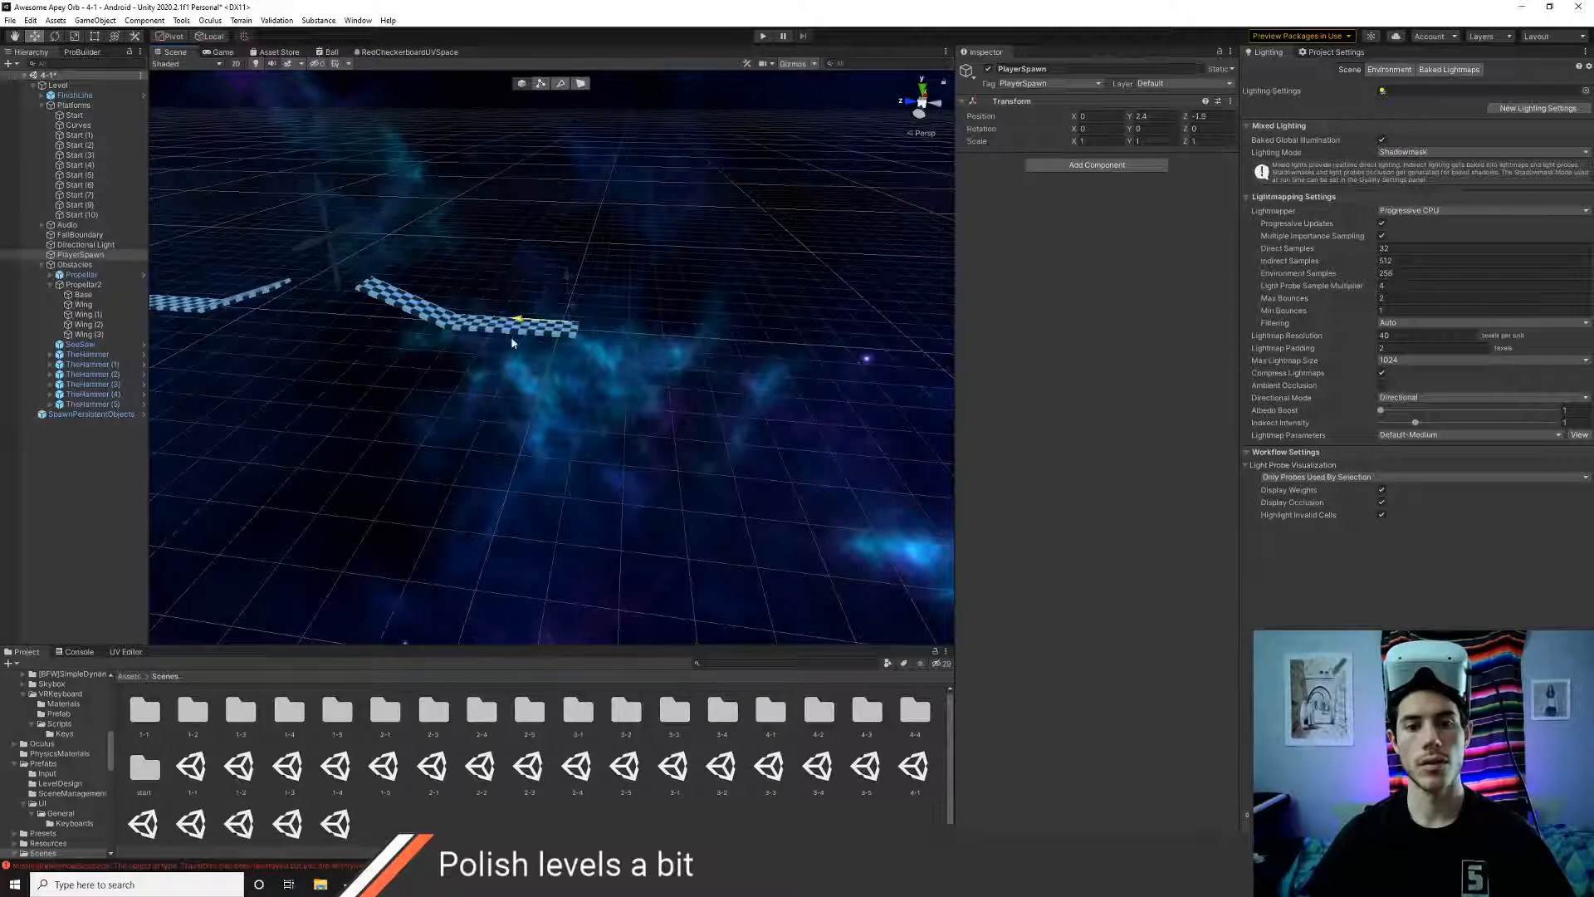
pyautogui.click(763, 37)
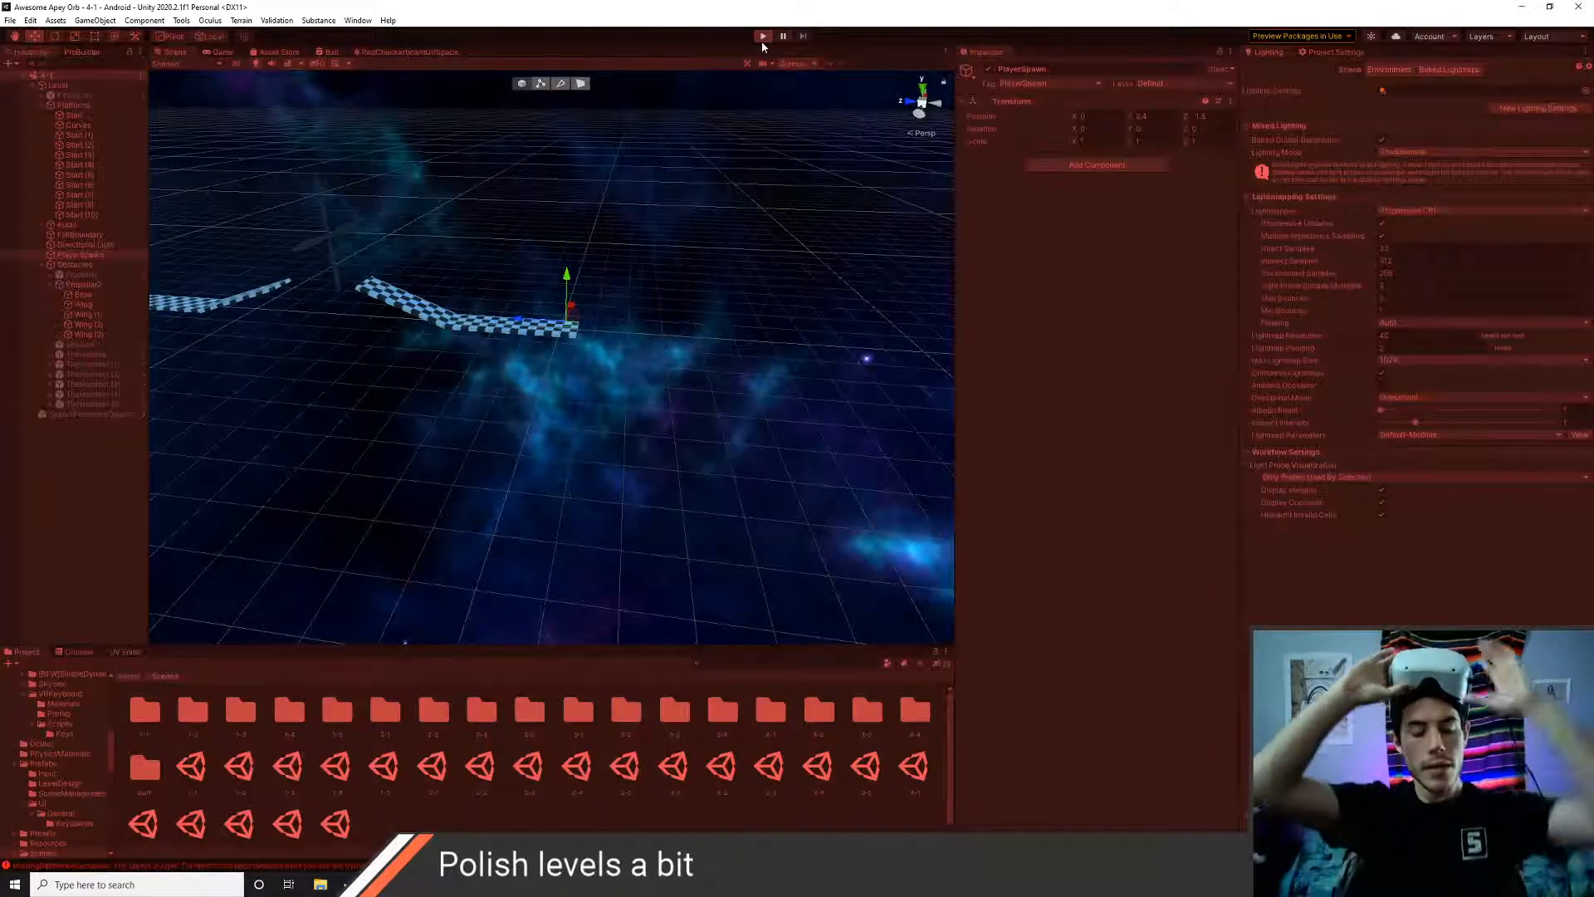
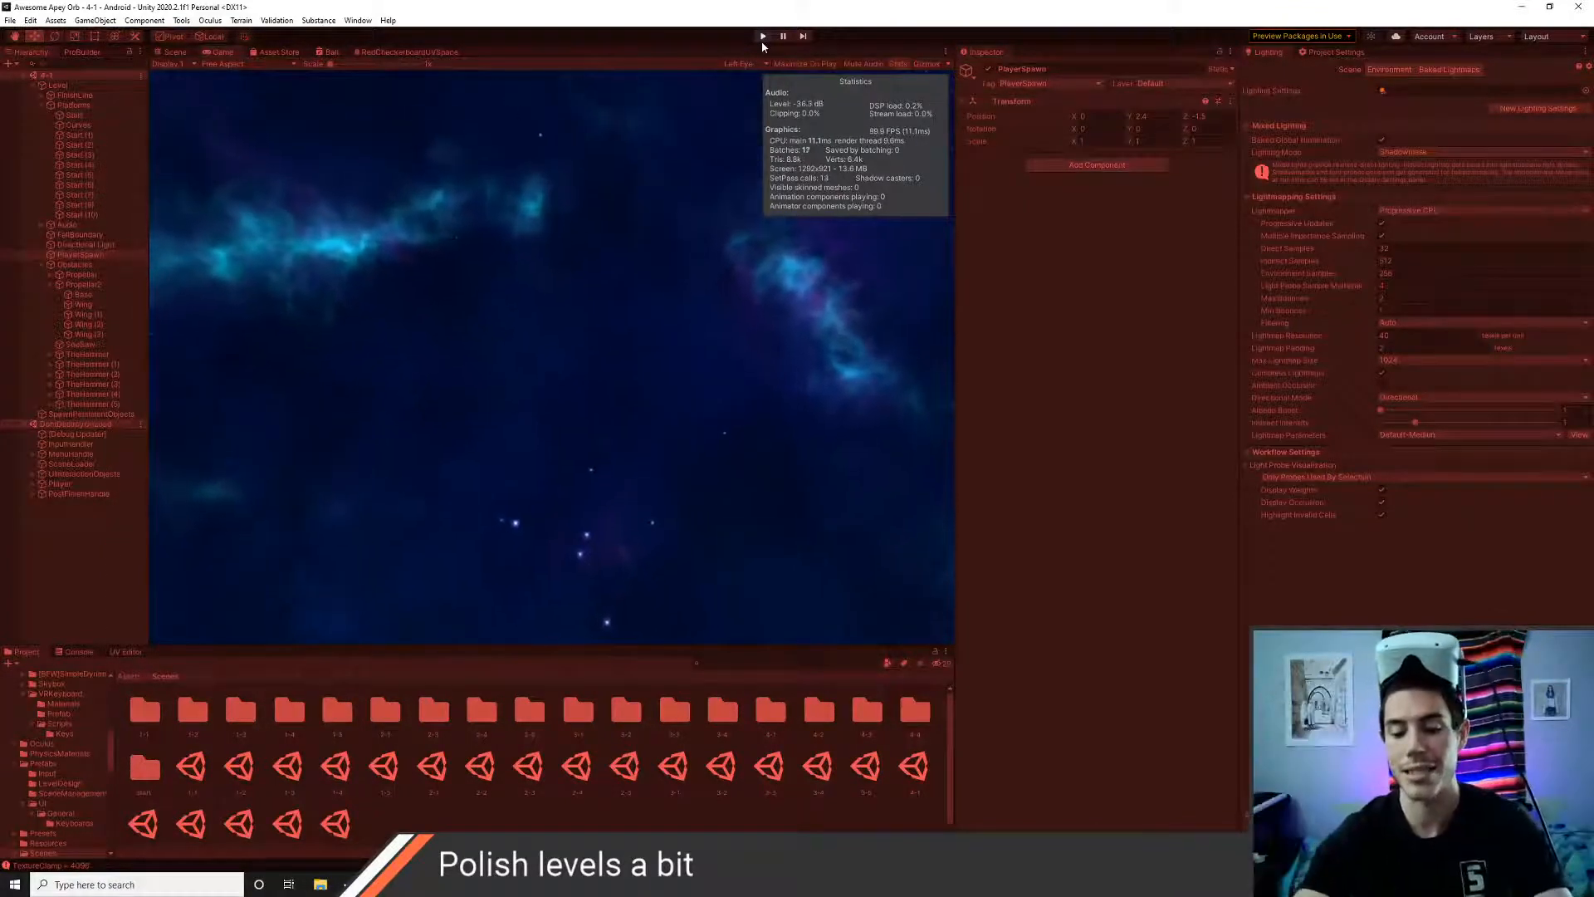
pyautogui.click(762, 41)
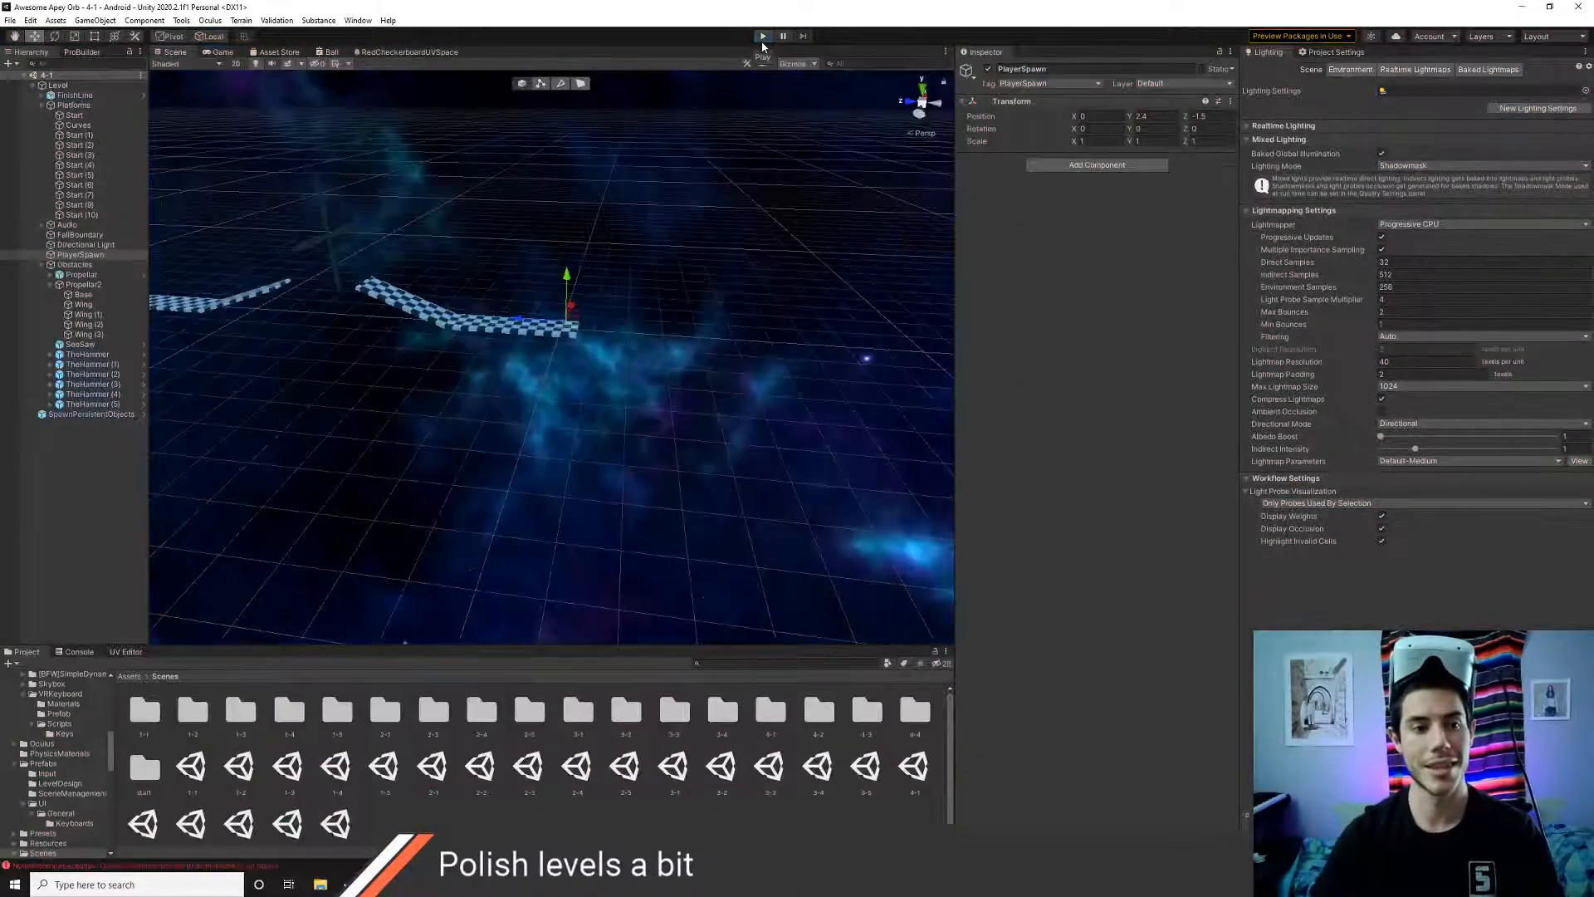
# - Move PlayerSpawn onto the last platform near the FinishLine, at Y 6.46 and Z 380.6, and play-test the finish
pyautogui.scroll(-5, 385, 395)
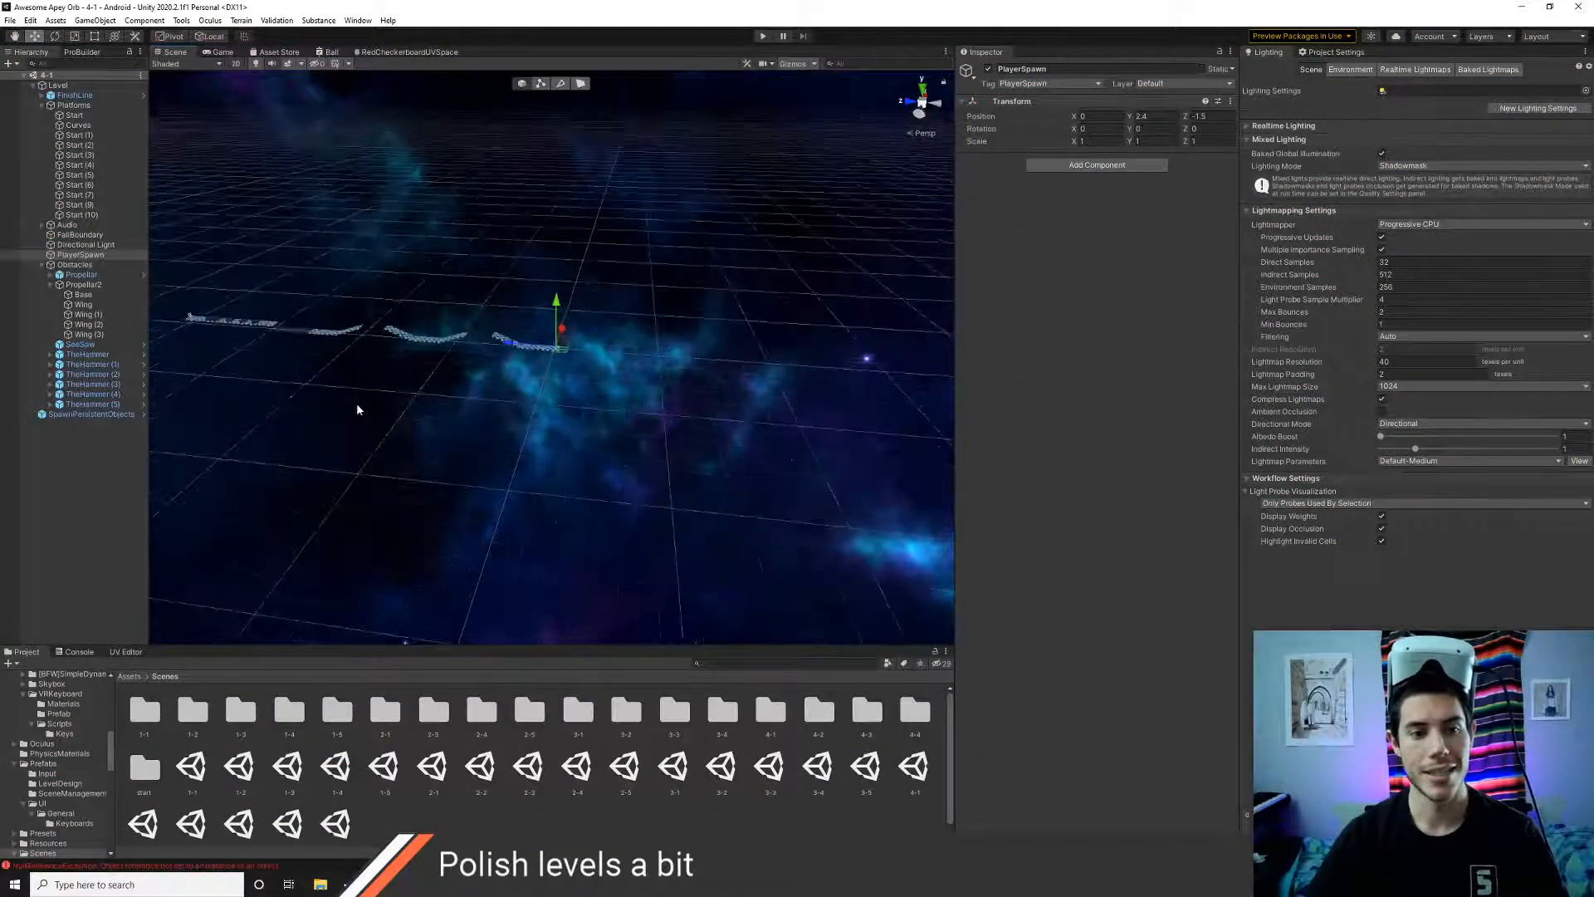
pyautogui.moveTo(367, 398); pyautogui.dragTo(541, 434, button='middle')
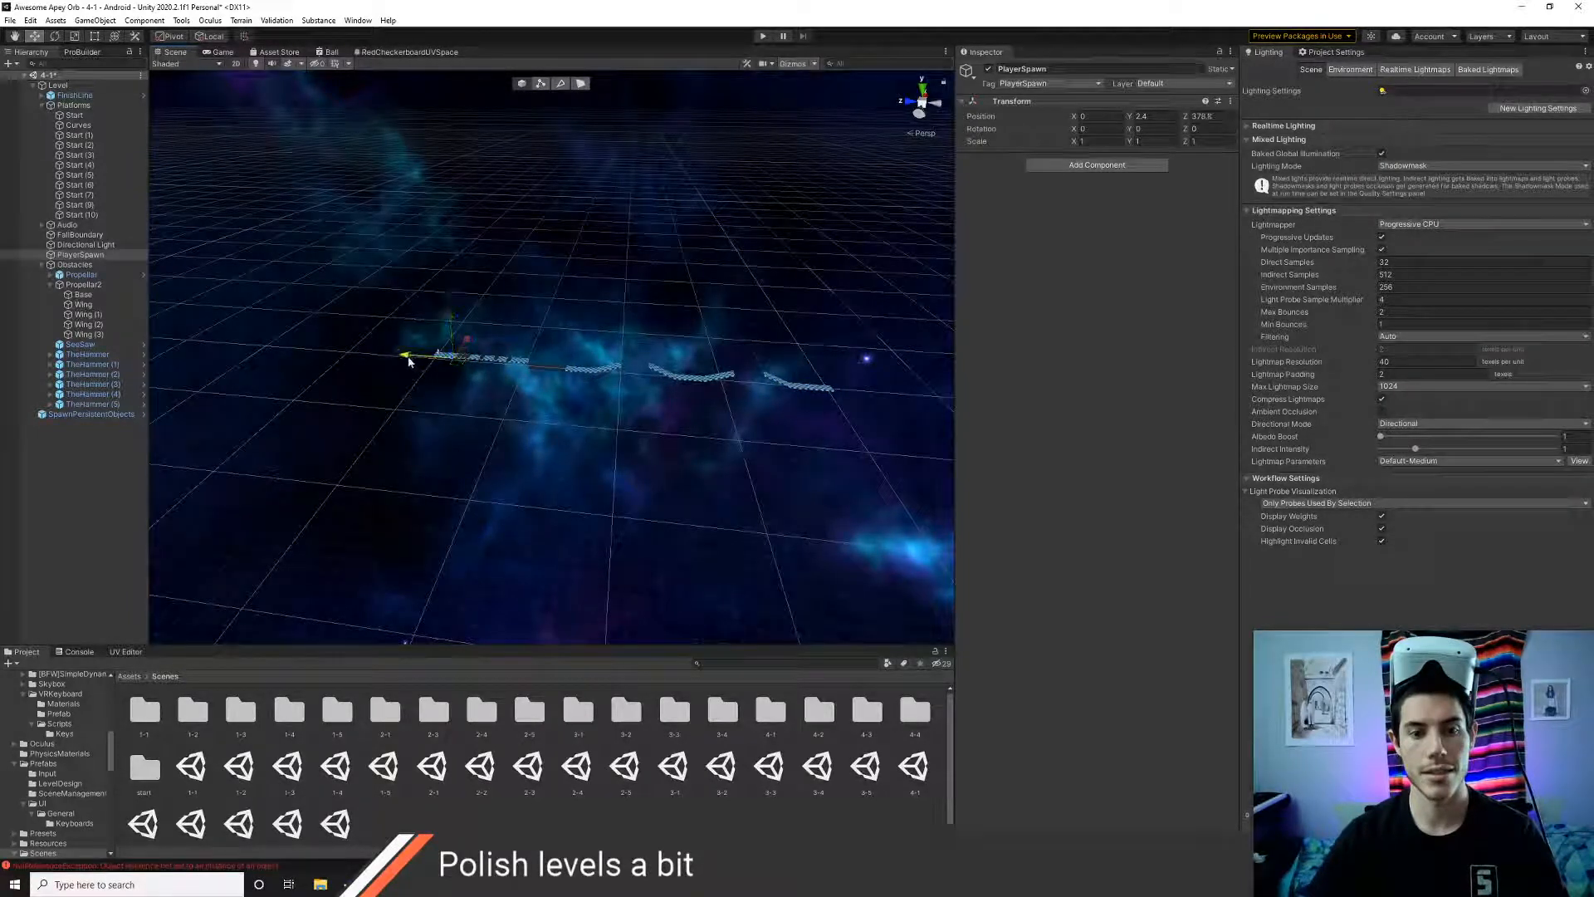
pyautogui.doubleClick(81, 255)
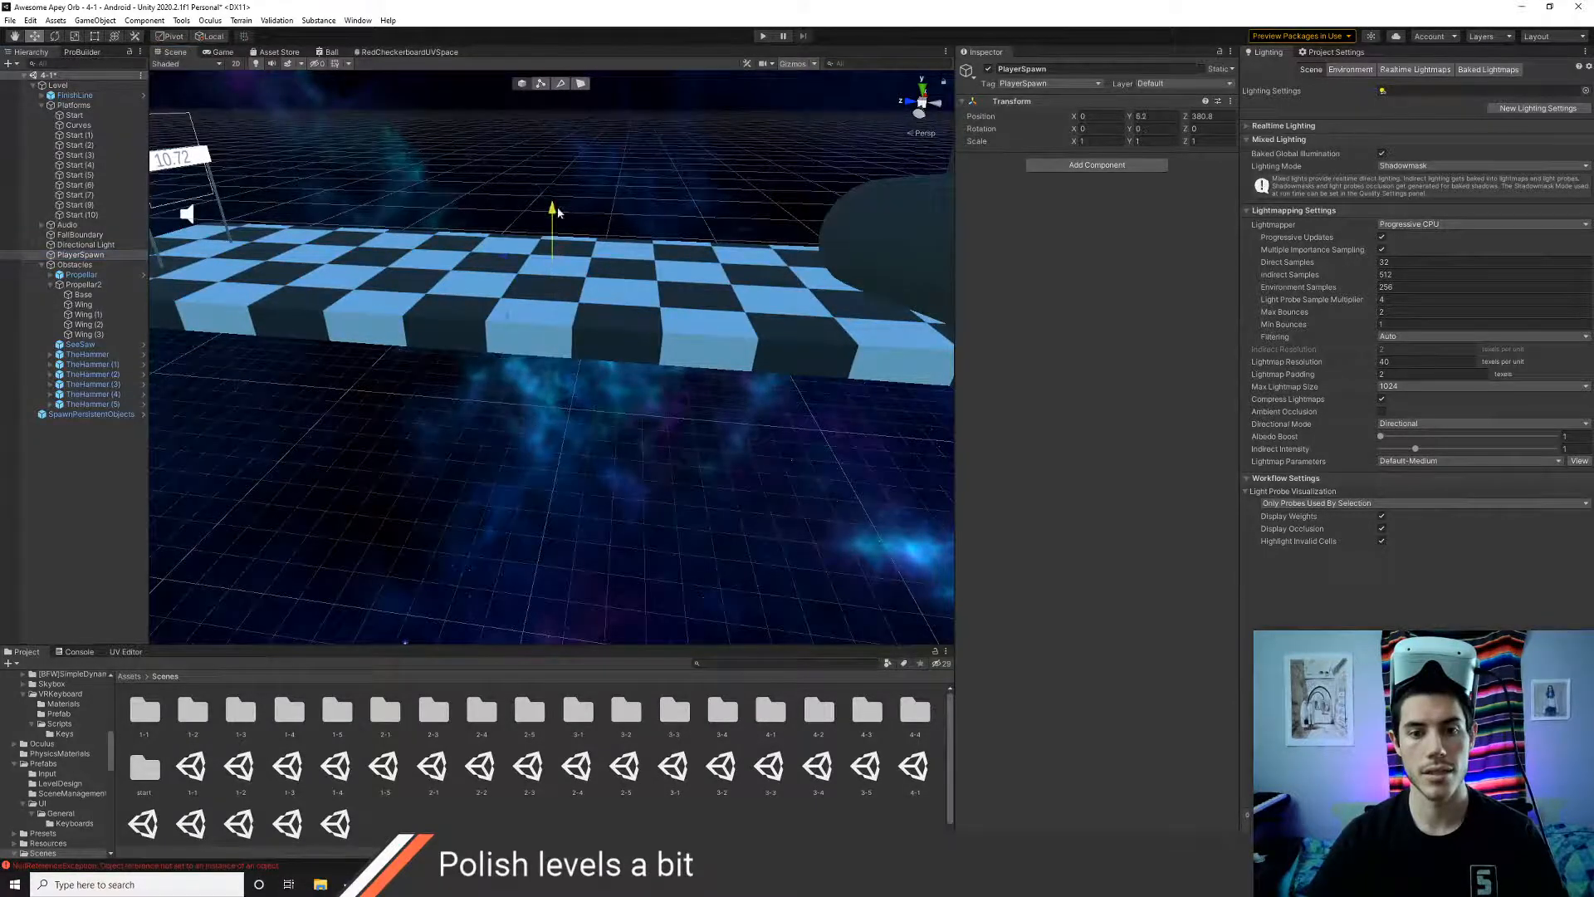
pyautogui.keyDown('alt'); pyautogui.moveTo(558, 212); pyautogui.dragTo(592, 332); pyautogui.keyUp('alt')
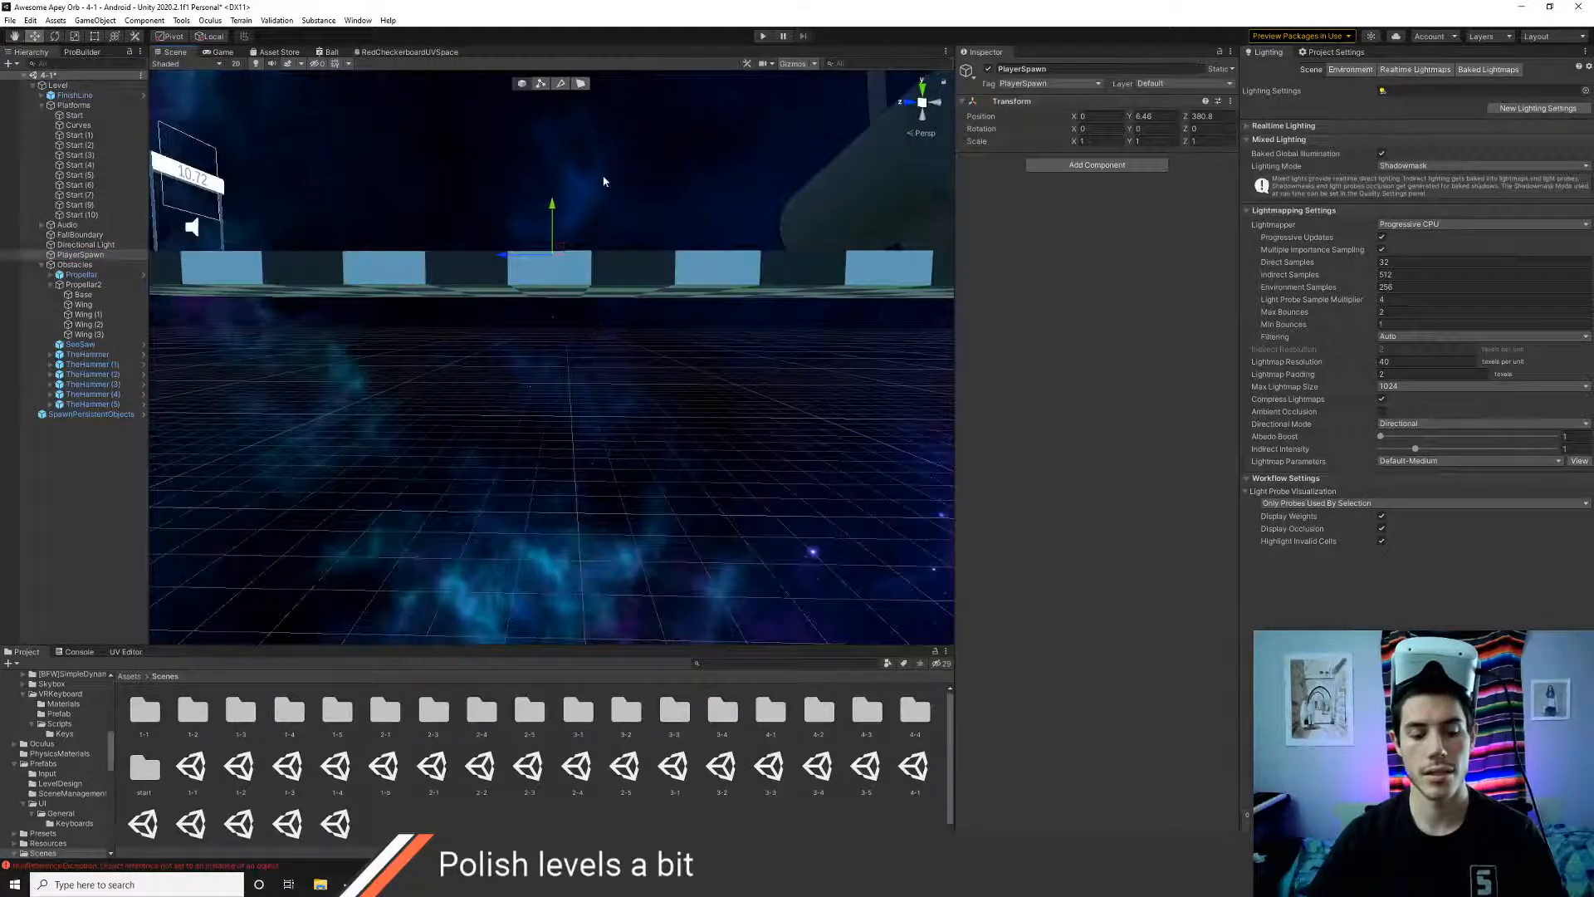
pyautogui.click(761, 37)
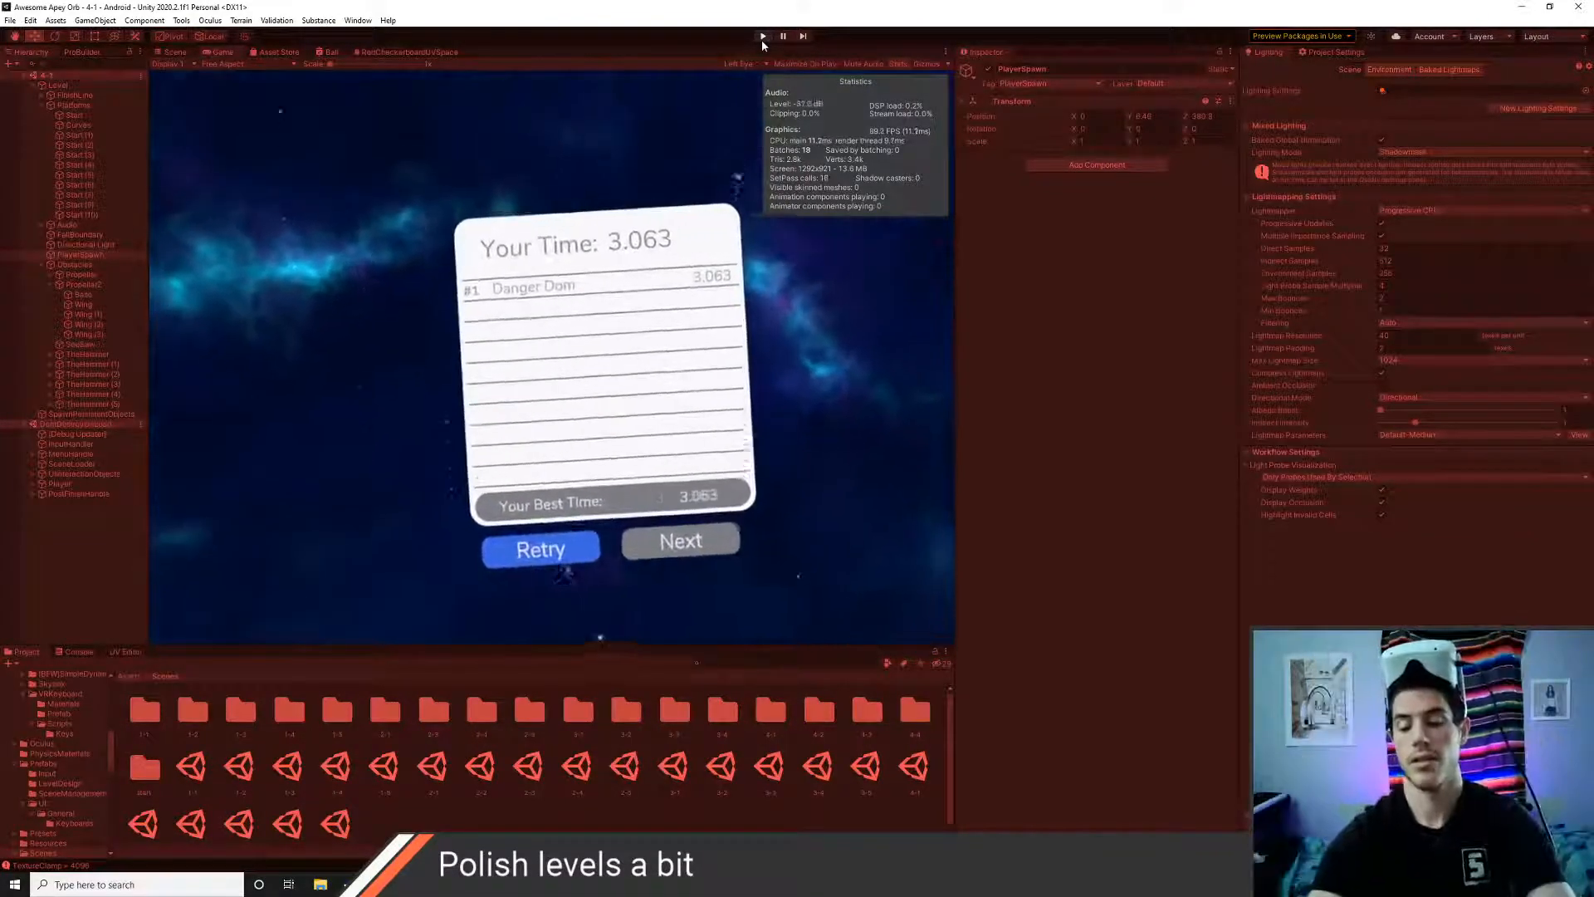
pyautogui.click(761, 39)
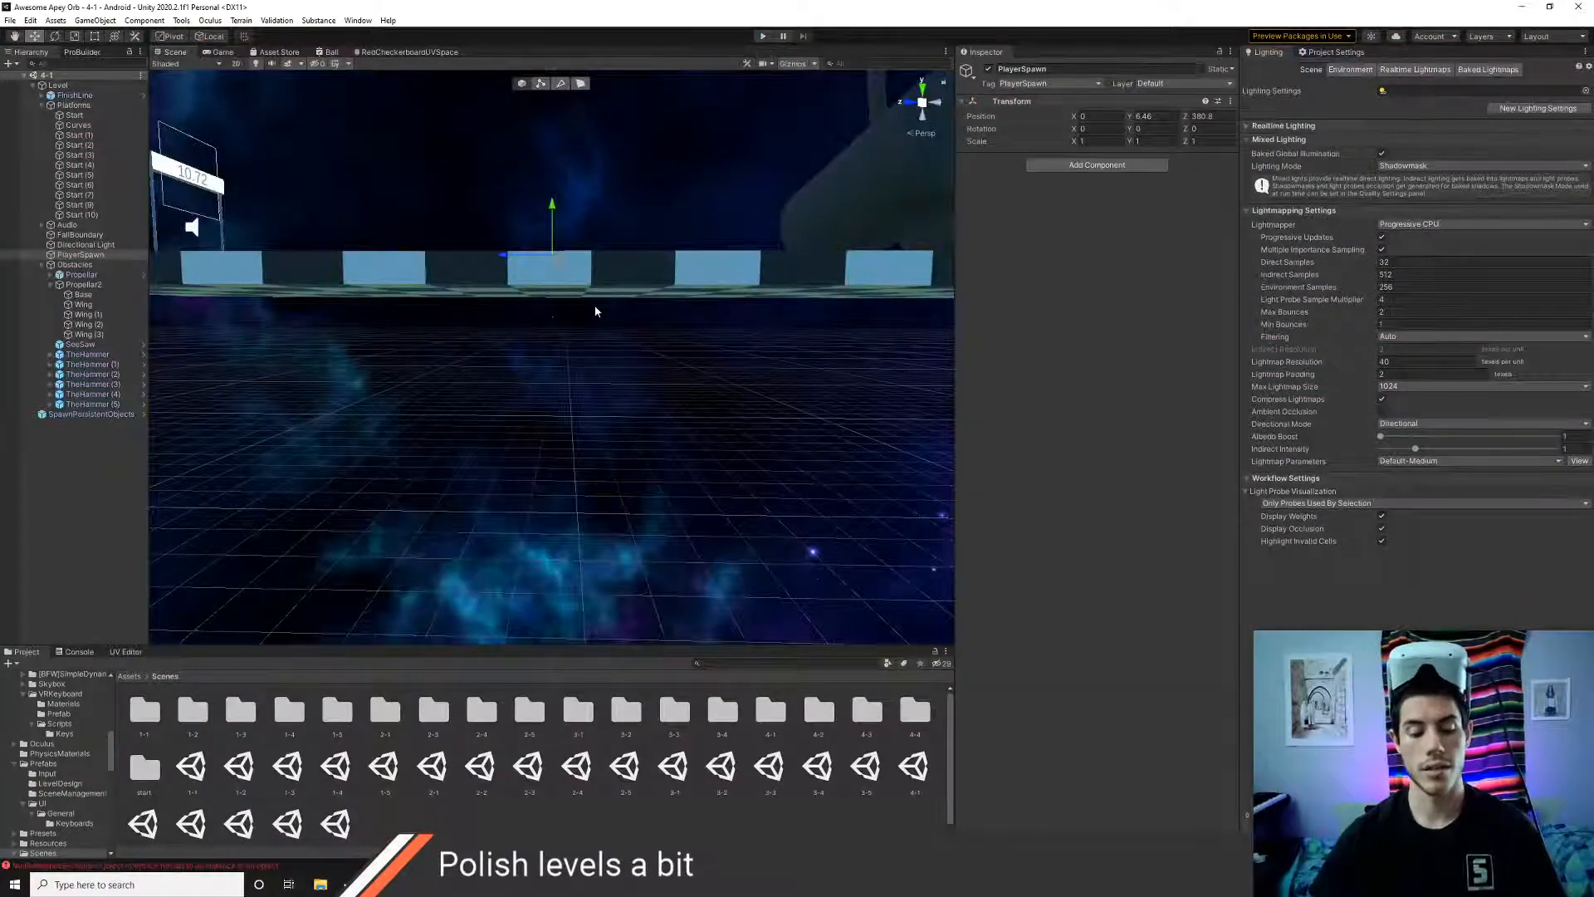
# - Undo the PlayerSpawn moves toward the FinishLine and check the spawn's placement over the start platform
pyautogui.hotkey('ctrl', 'z')
pyautogui.hotkey('ctrl', 'z')
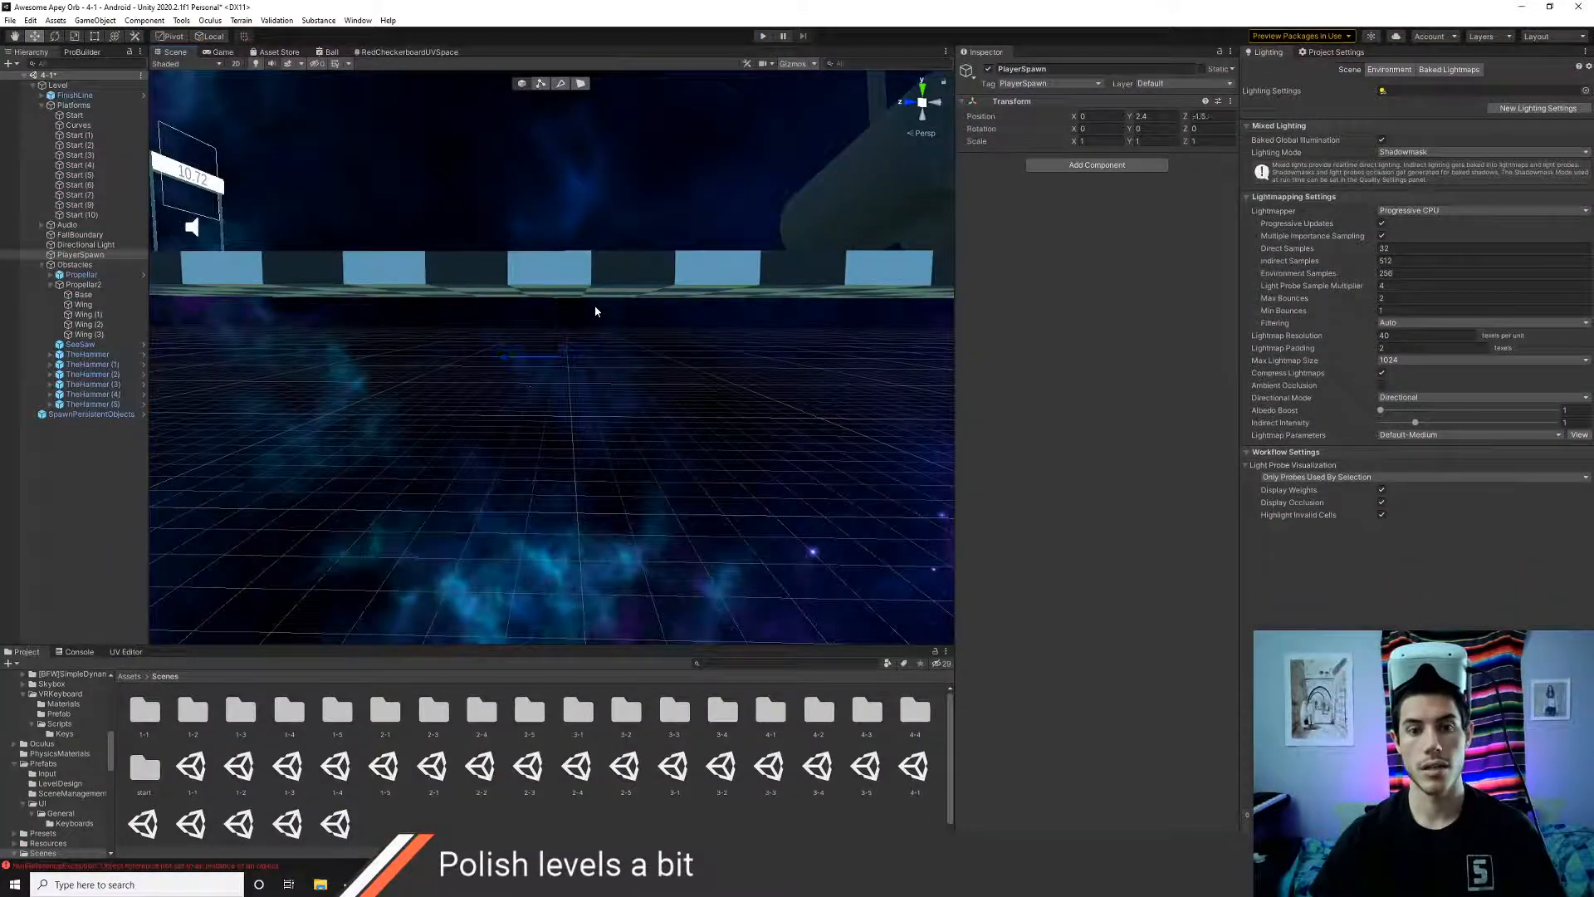
pyautogui.doubleClick(77, 256)
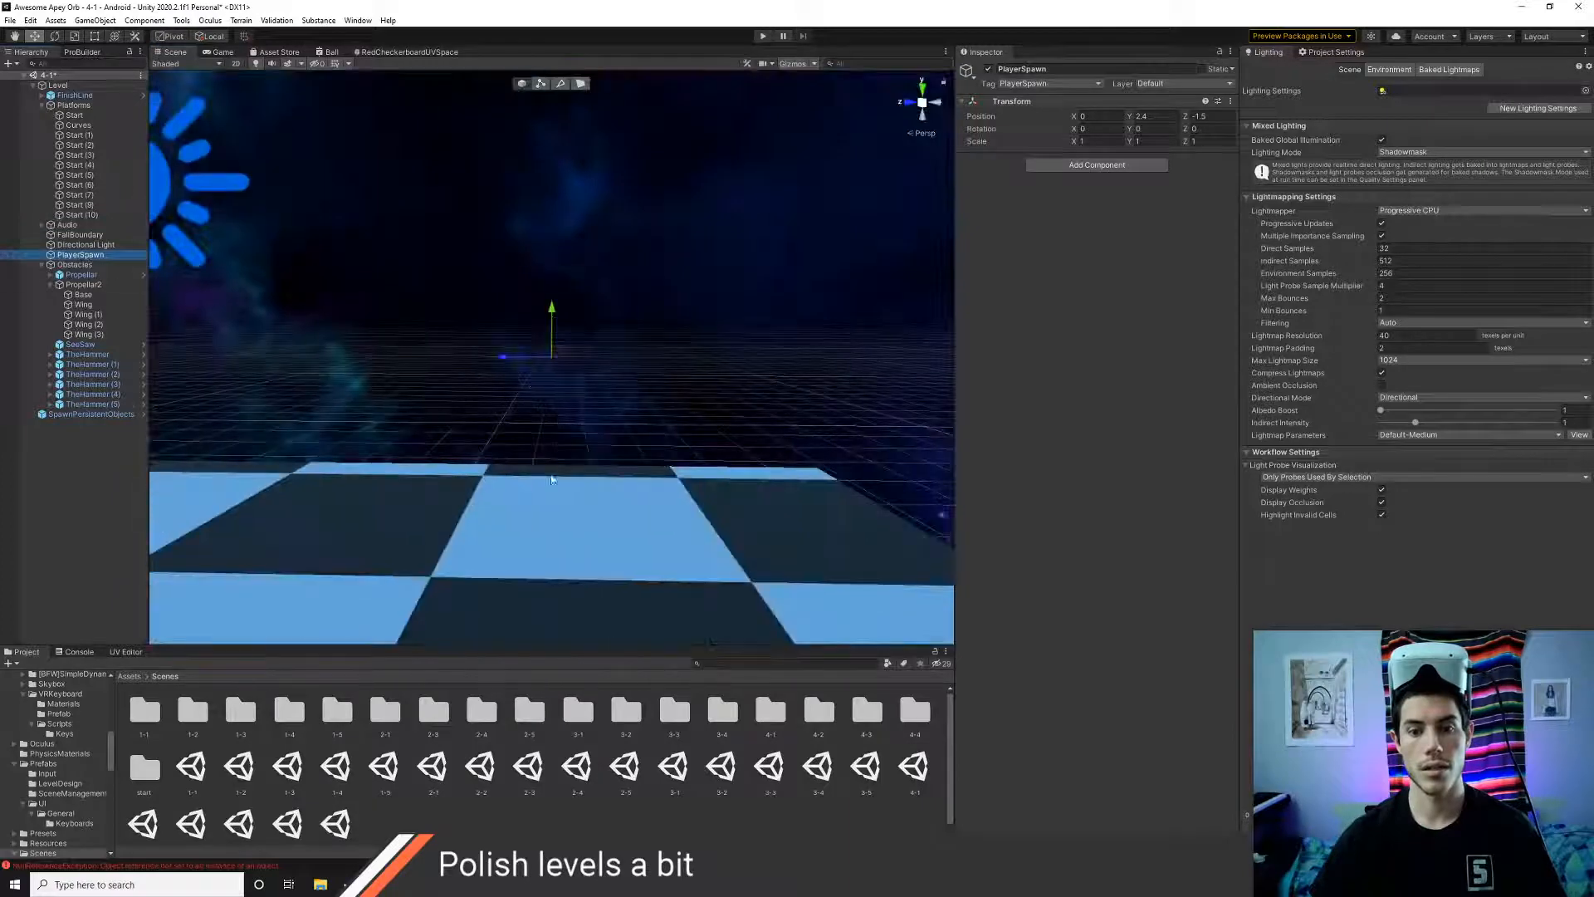
pyautogui.keyDown('alt'); pyautogui.moveTo(479, 562); pyautogui.dragTo(628, 506); pyautogui.keyUp('alt')
# - Switch to Chrome and open the Cloud Firestore data of the AwesomeApeyOrb Firebase project in a new tab
pyautogui.hotkey('alt', 'Tab')
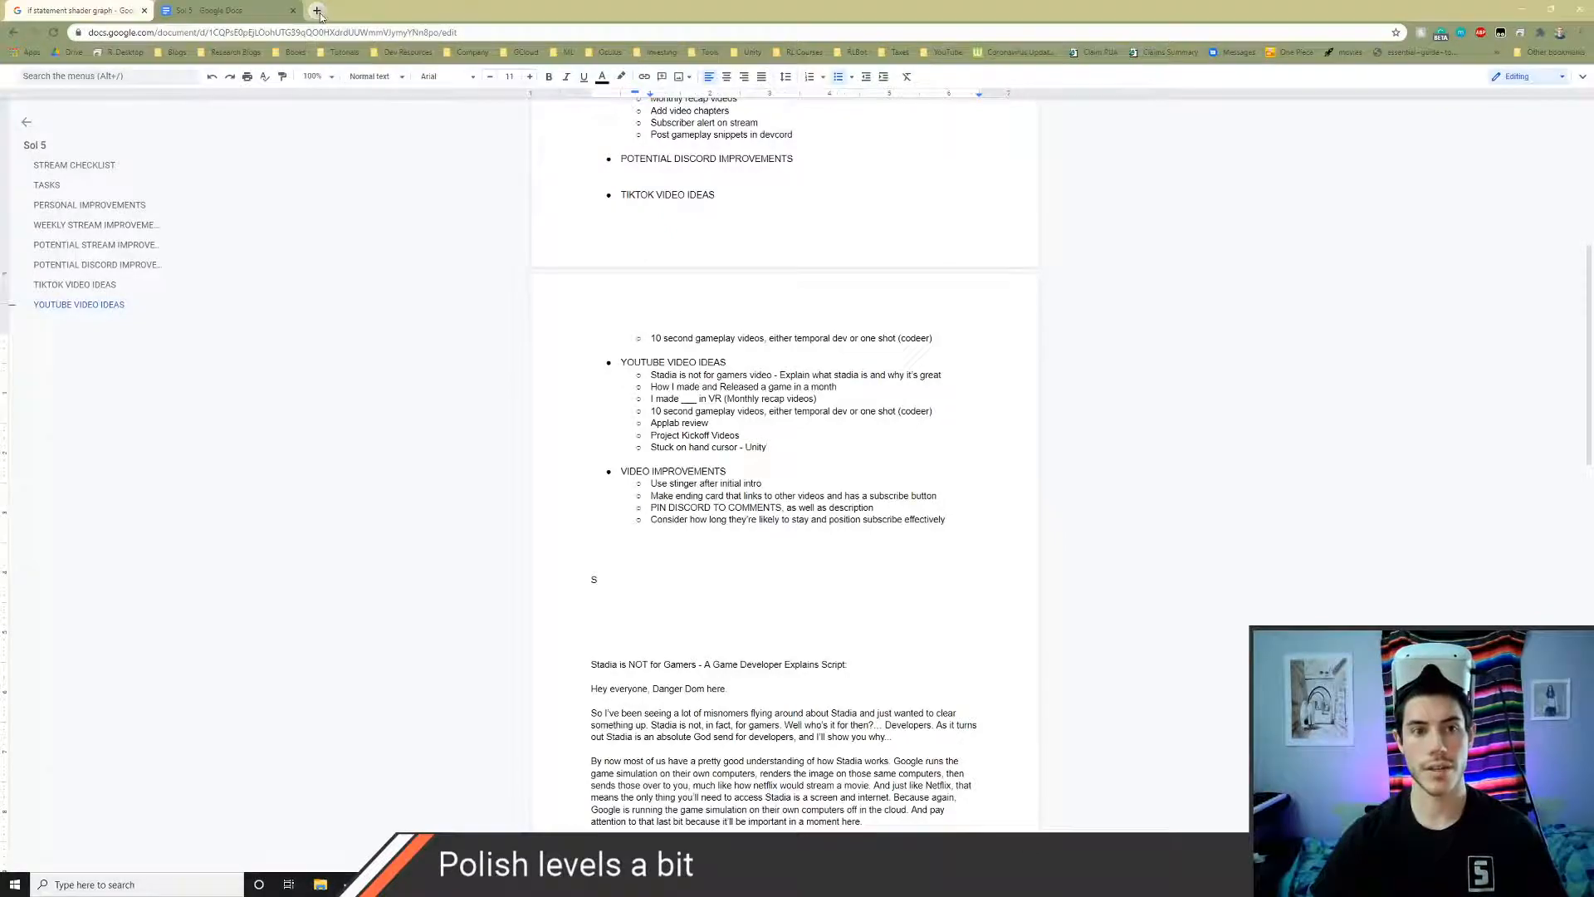
pyautogui.click(317, 10)
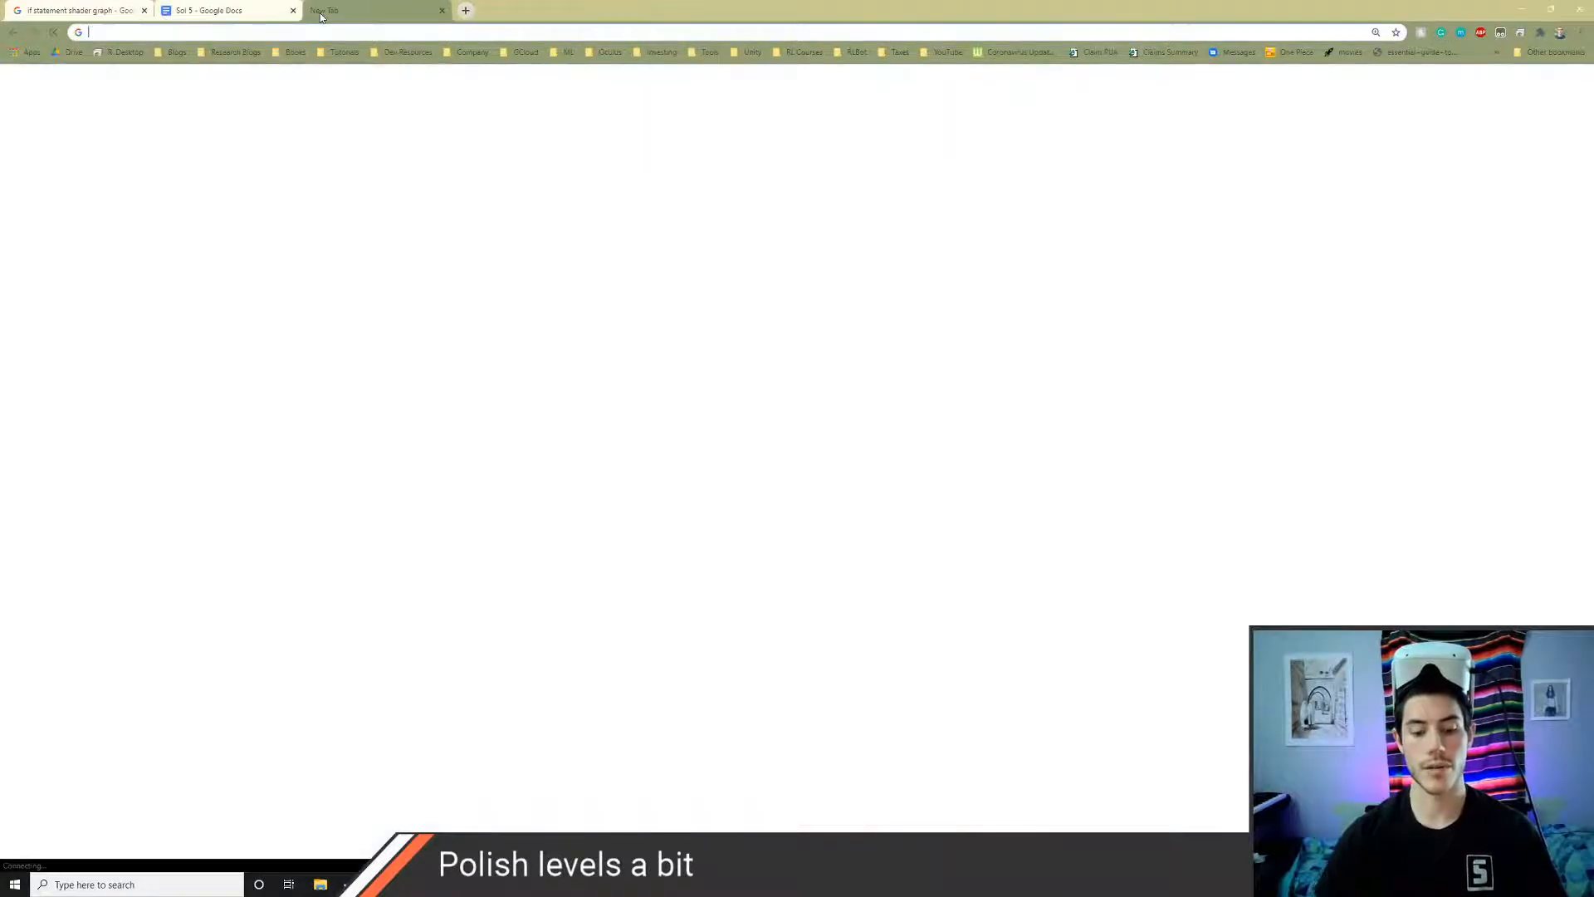
pyautogui.write('fireb')
pyautogui.press('Down')
pyautogui.press('Down')
pyautogui.press('Down')
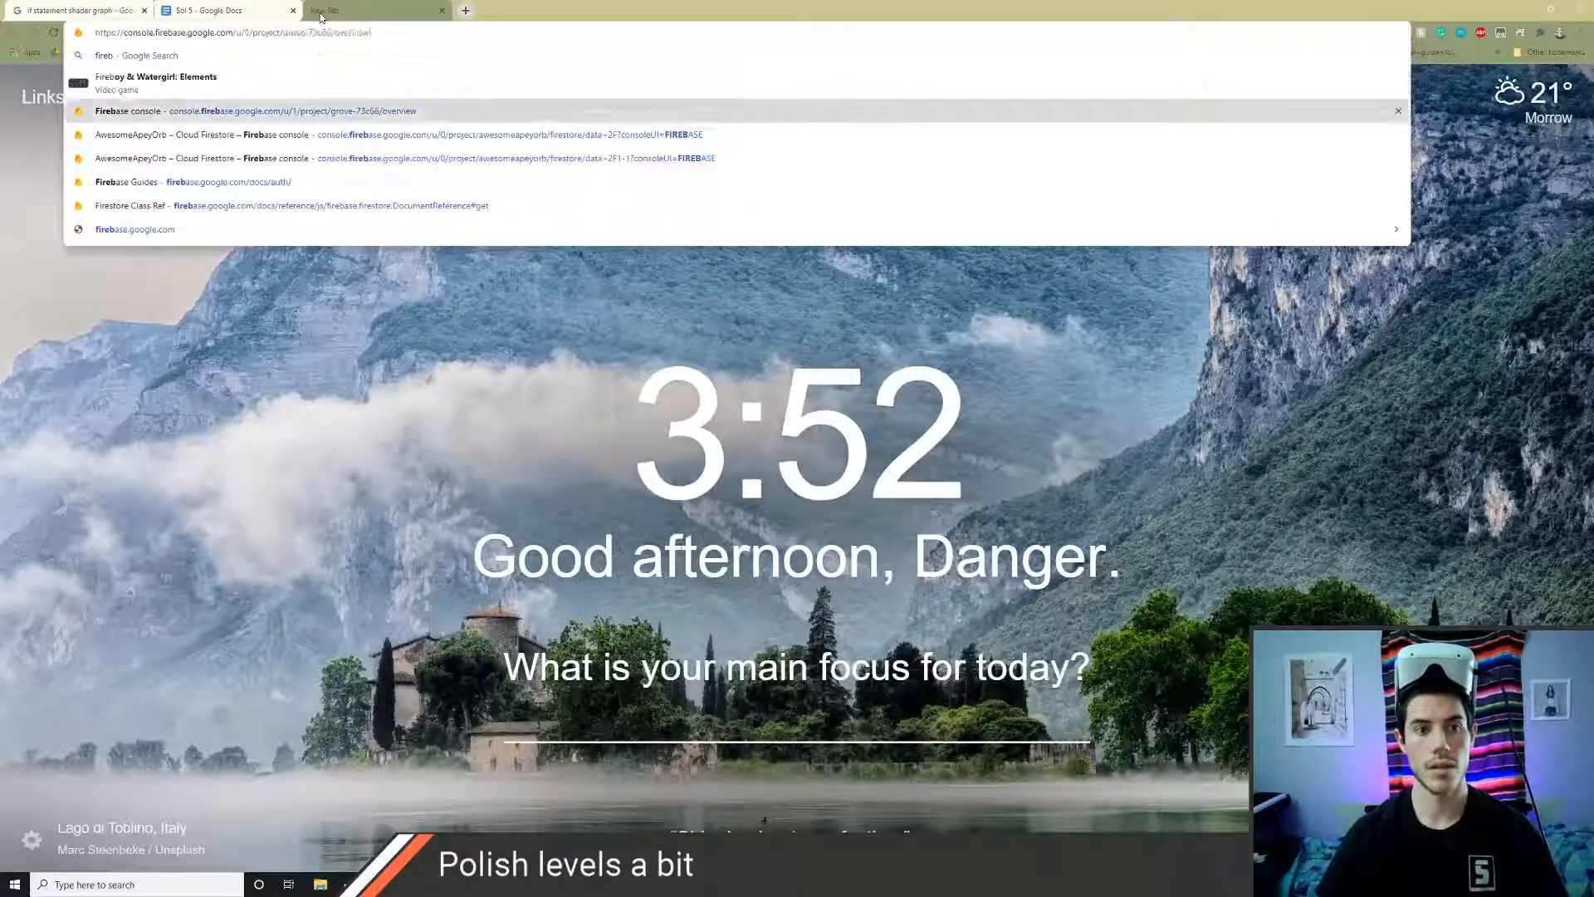
pyautogui.press('Return')
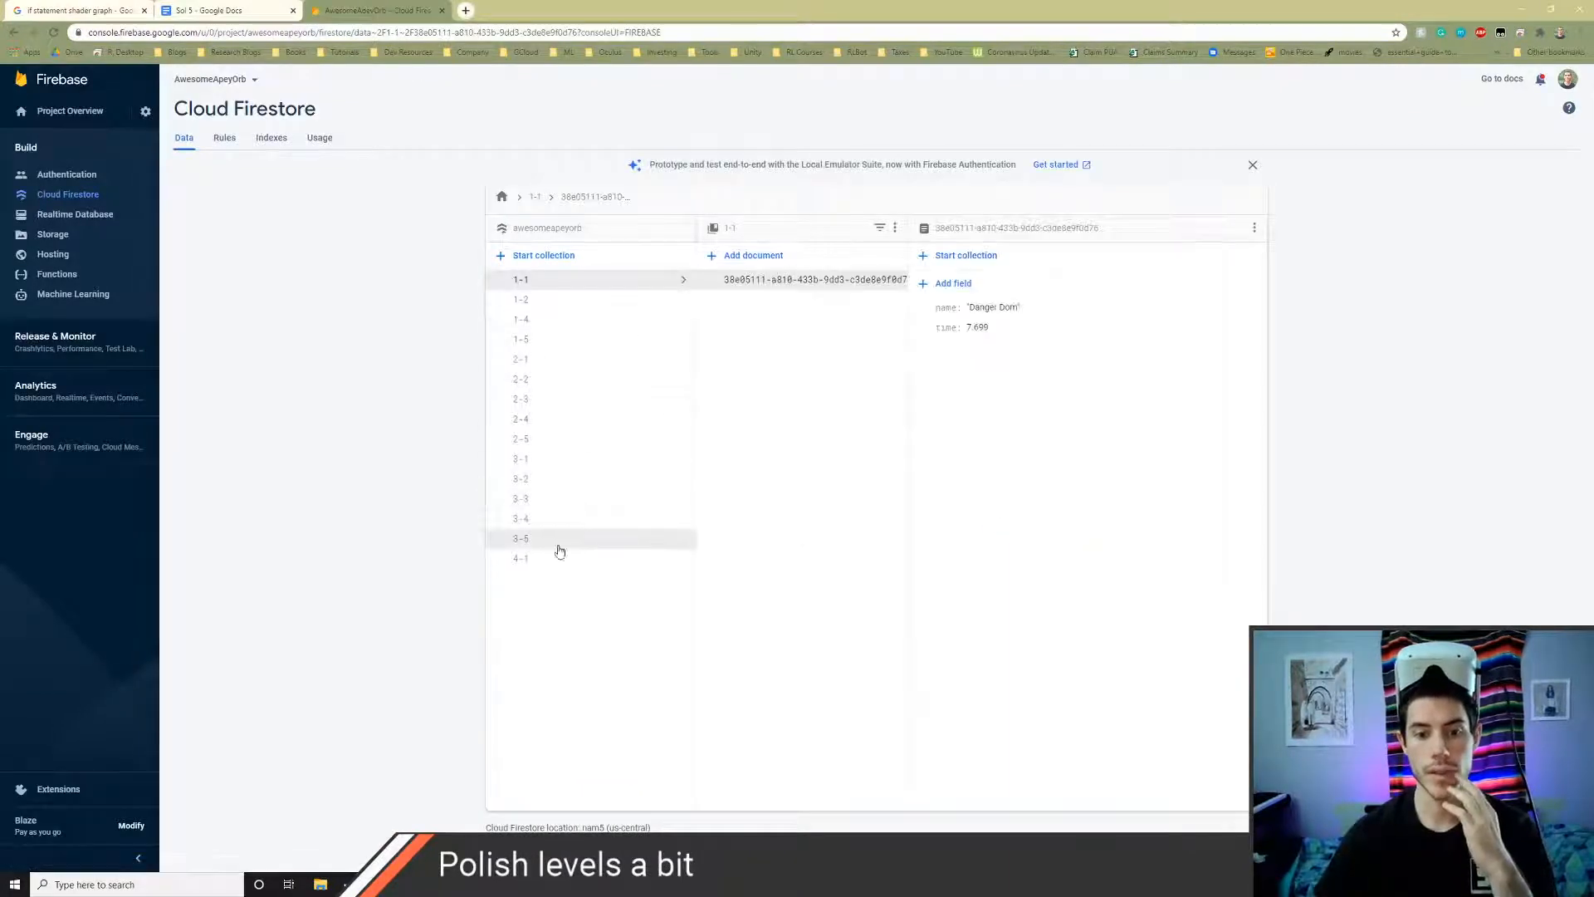
# - Delete the test player's time document from the 4-1 collection
pyautogui.click(559, 558)
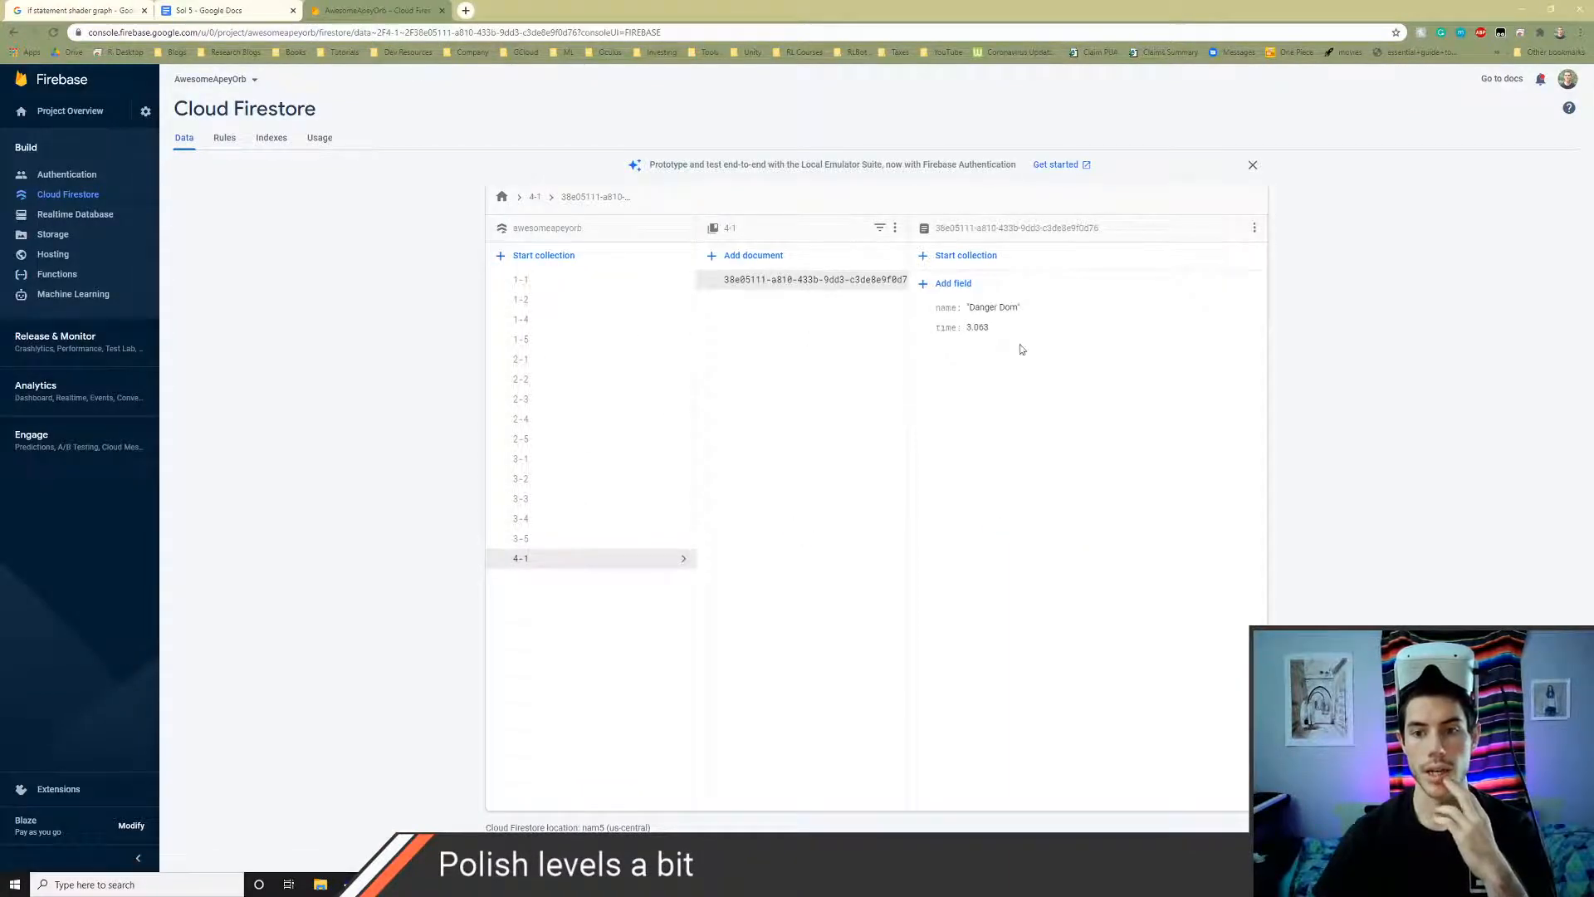
pyautogui.click(1223, 330)
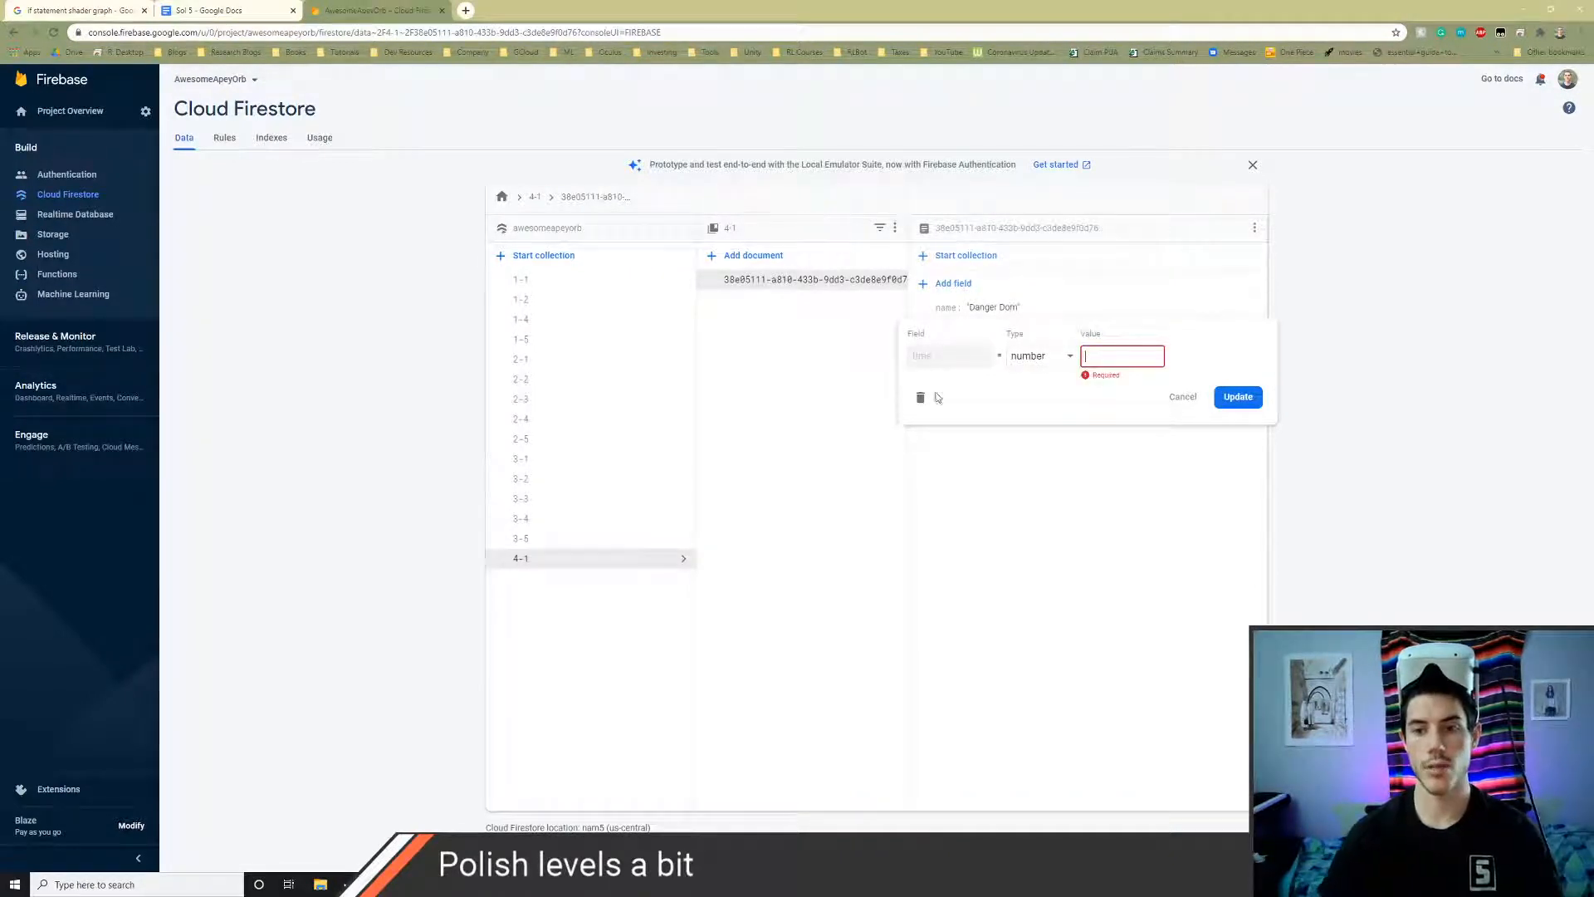
pyautogui.click(1177, 401)
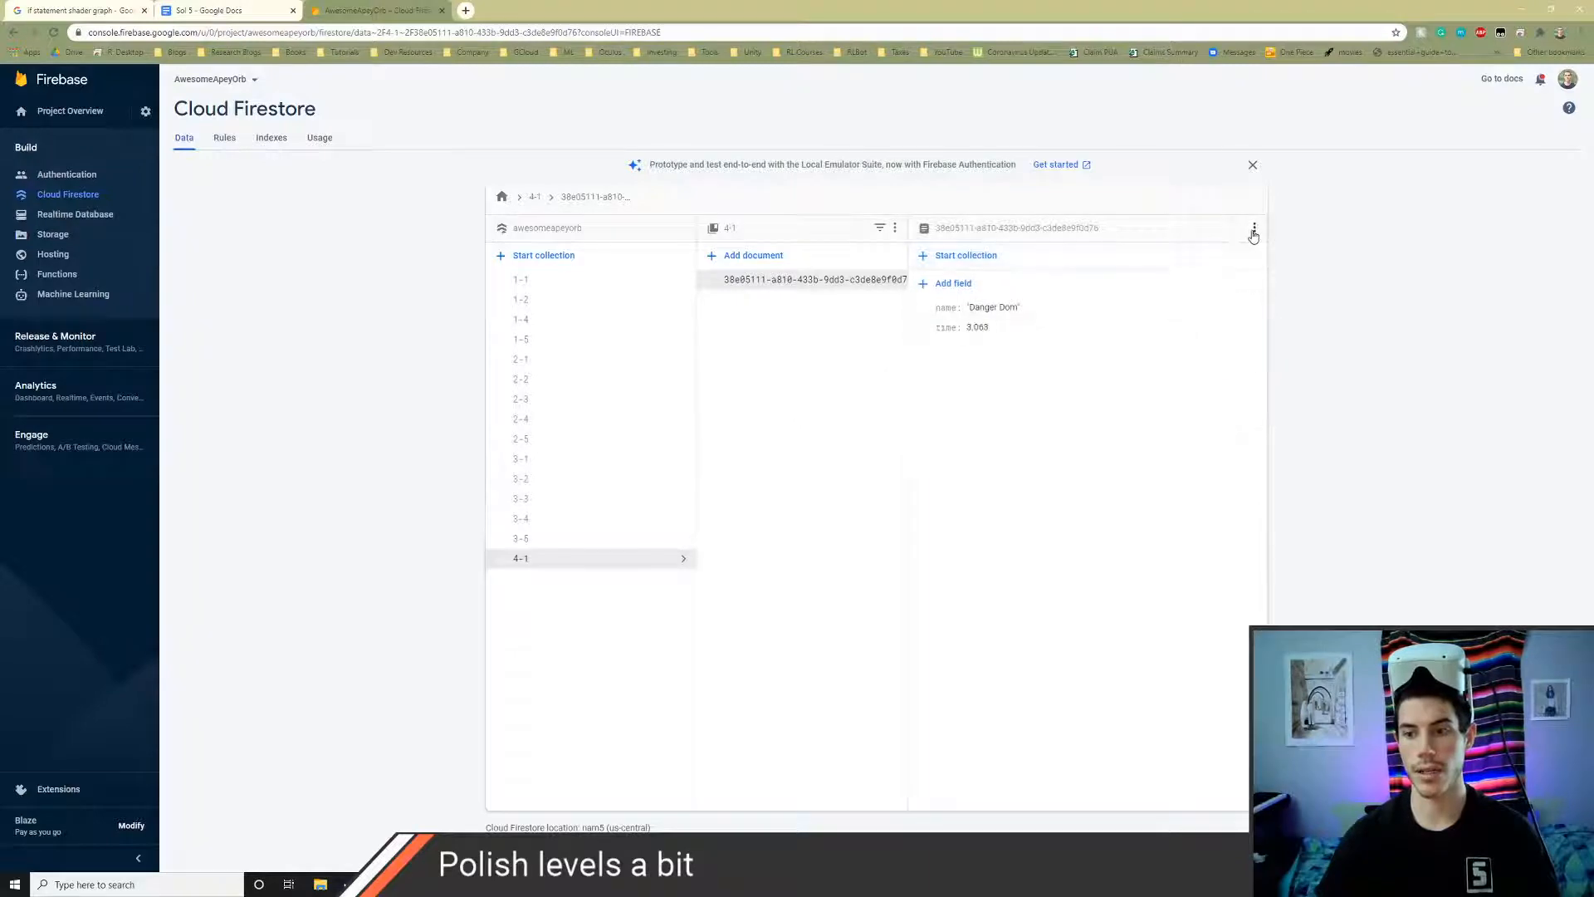
pyautogui.click(1269, 237)
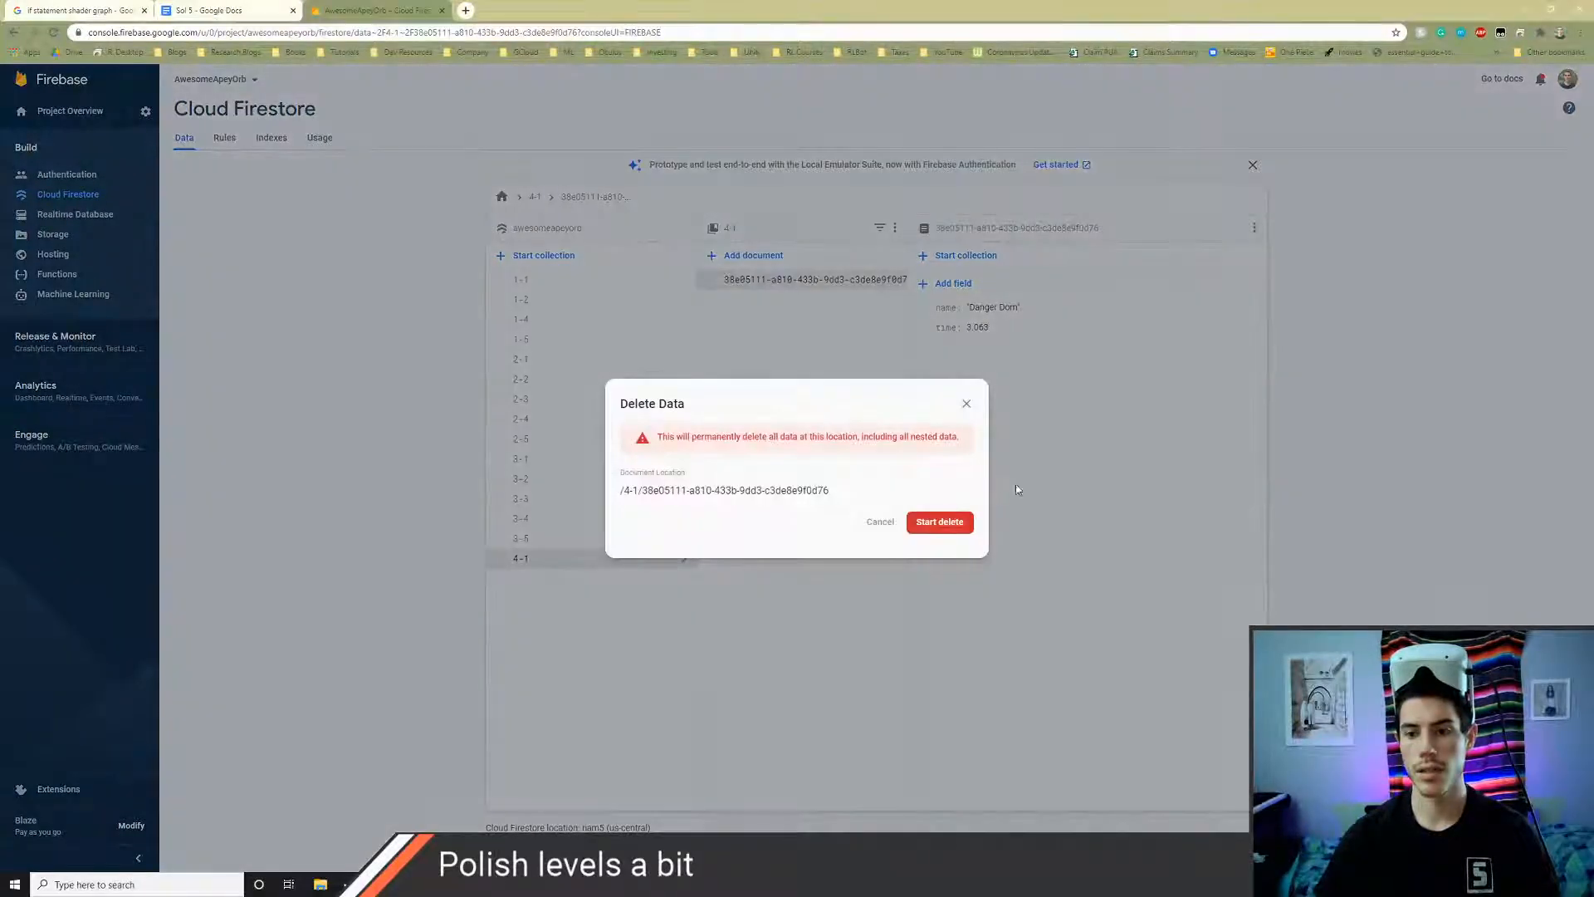
pyautogui.click(939, 522)
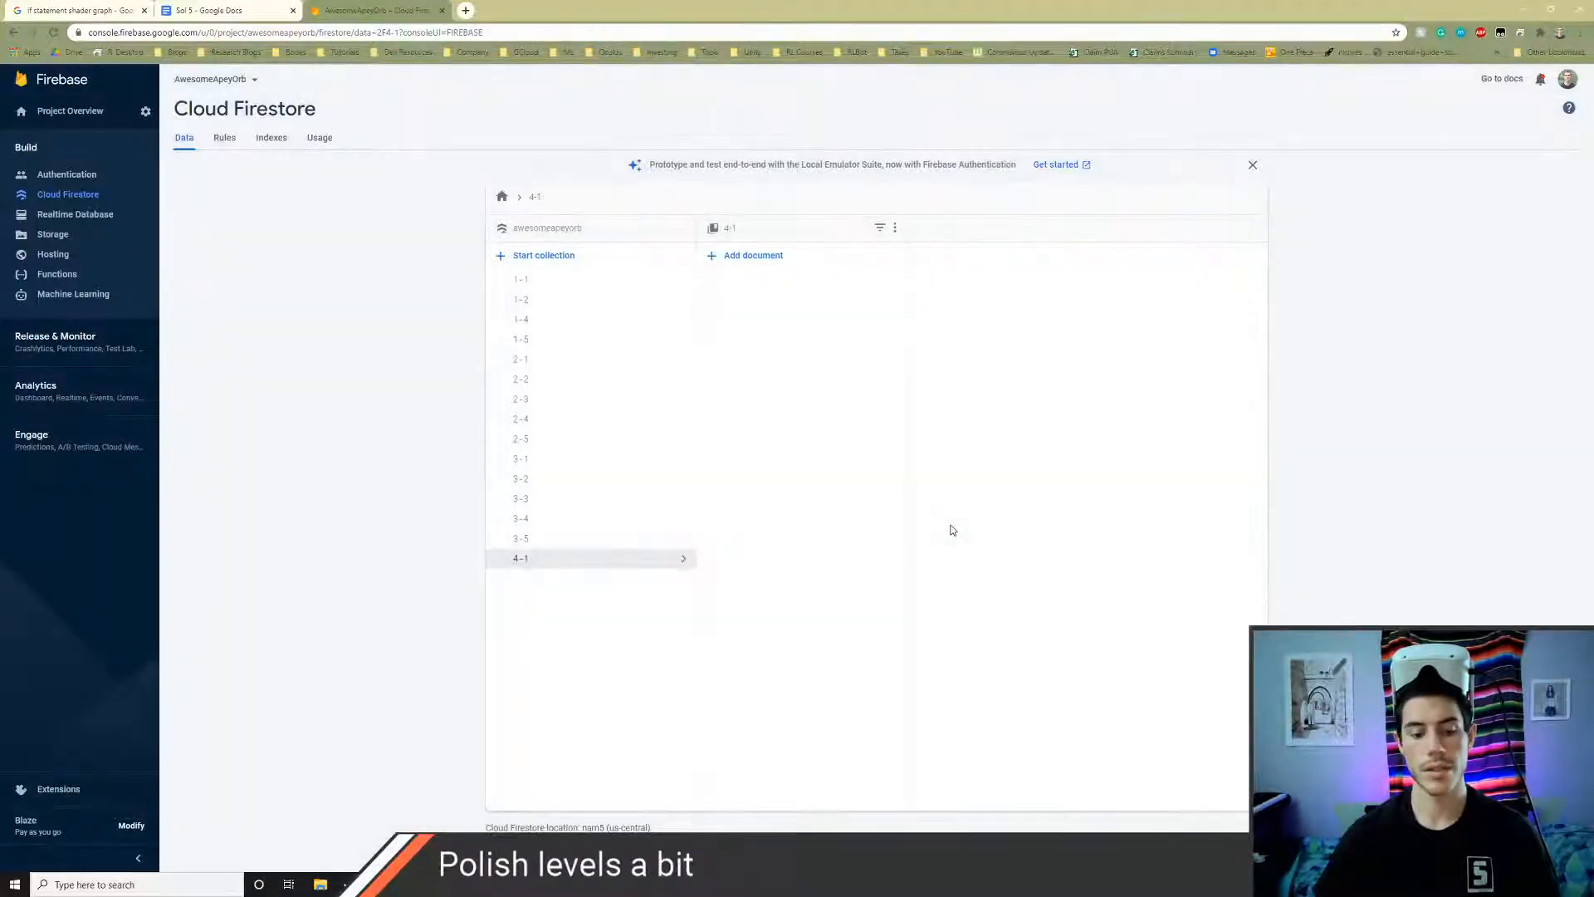
pyautogui.hotkey('ctrl', 's')
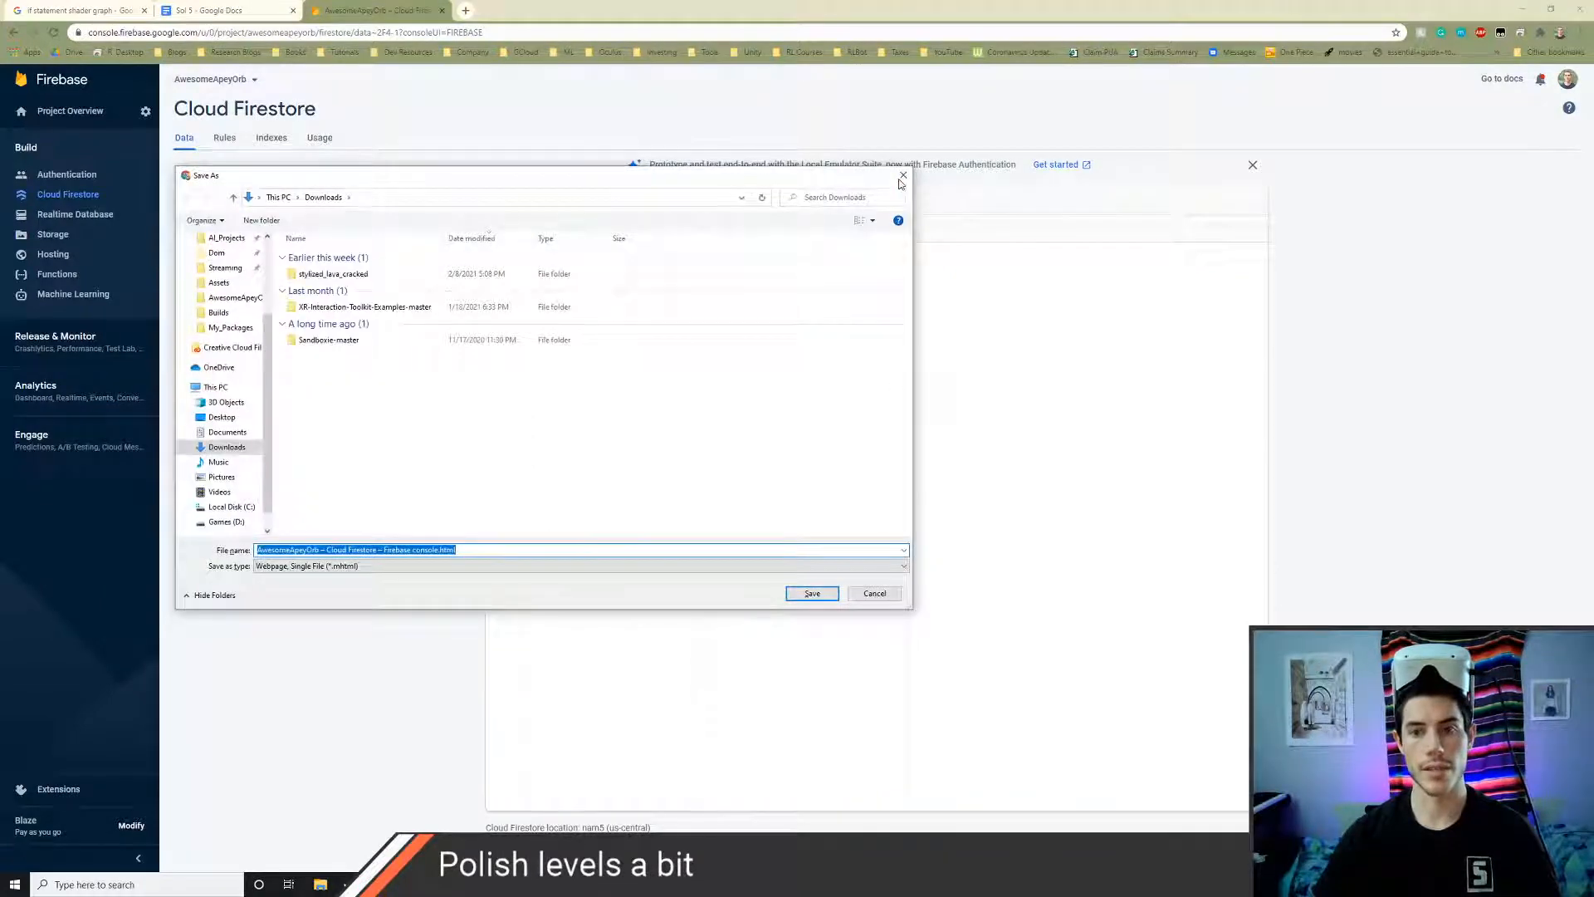
pyautogui.click(901, 178)
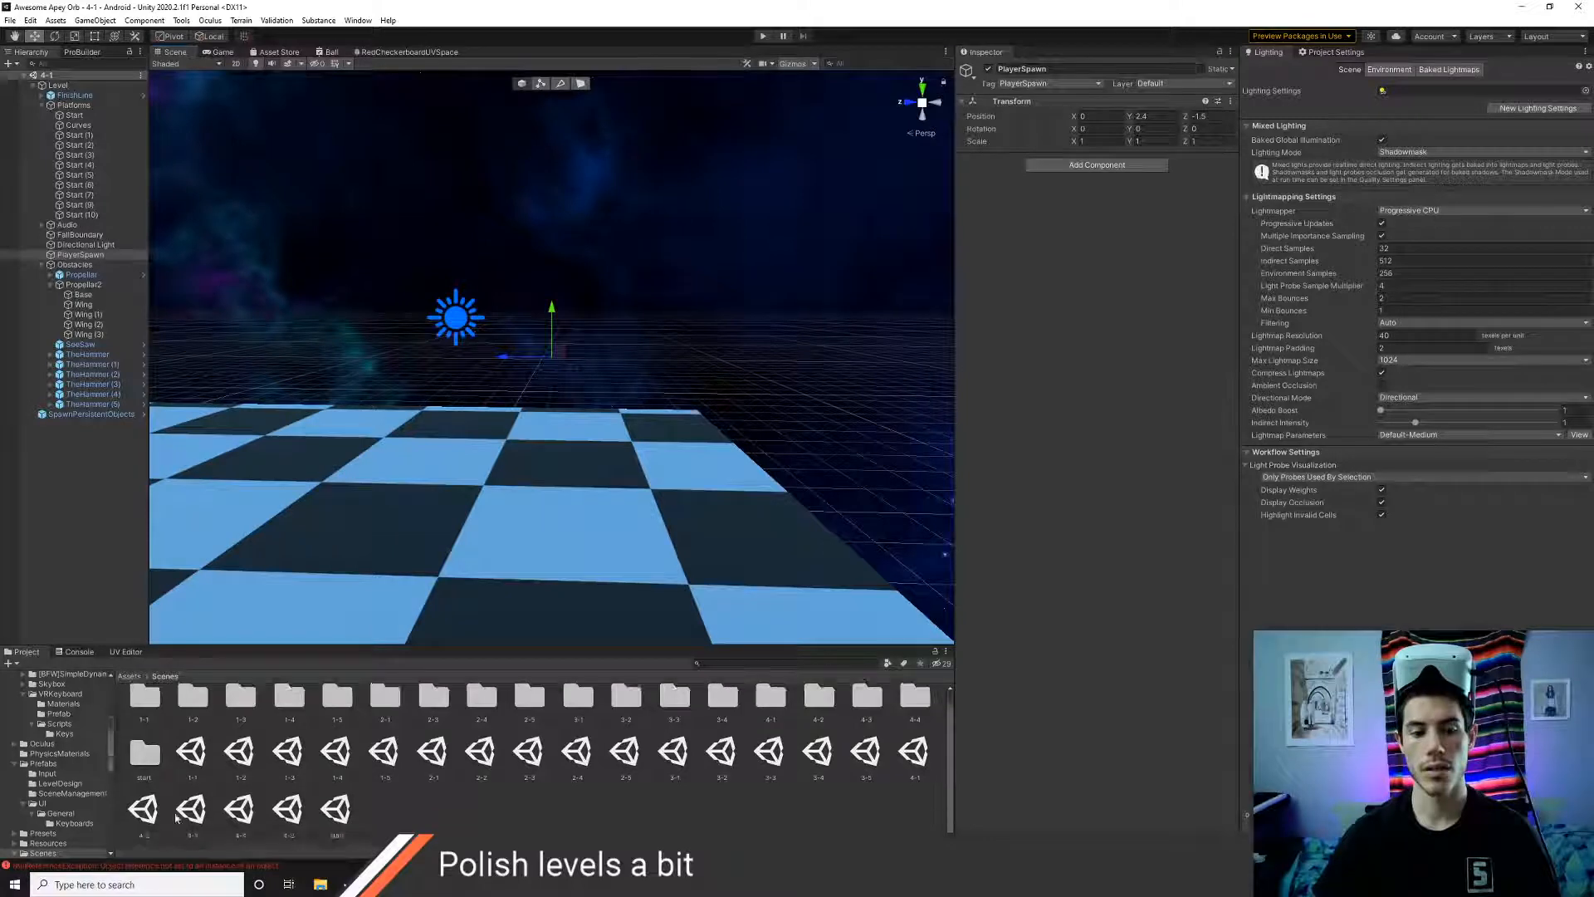
# - Switch back to Unity, open scene 4-2, and bring its floating platforms into view
pyautogui.doubleClick(146, 820)
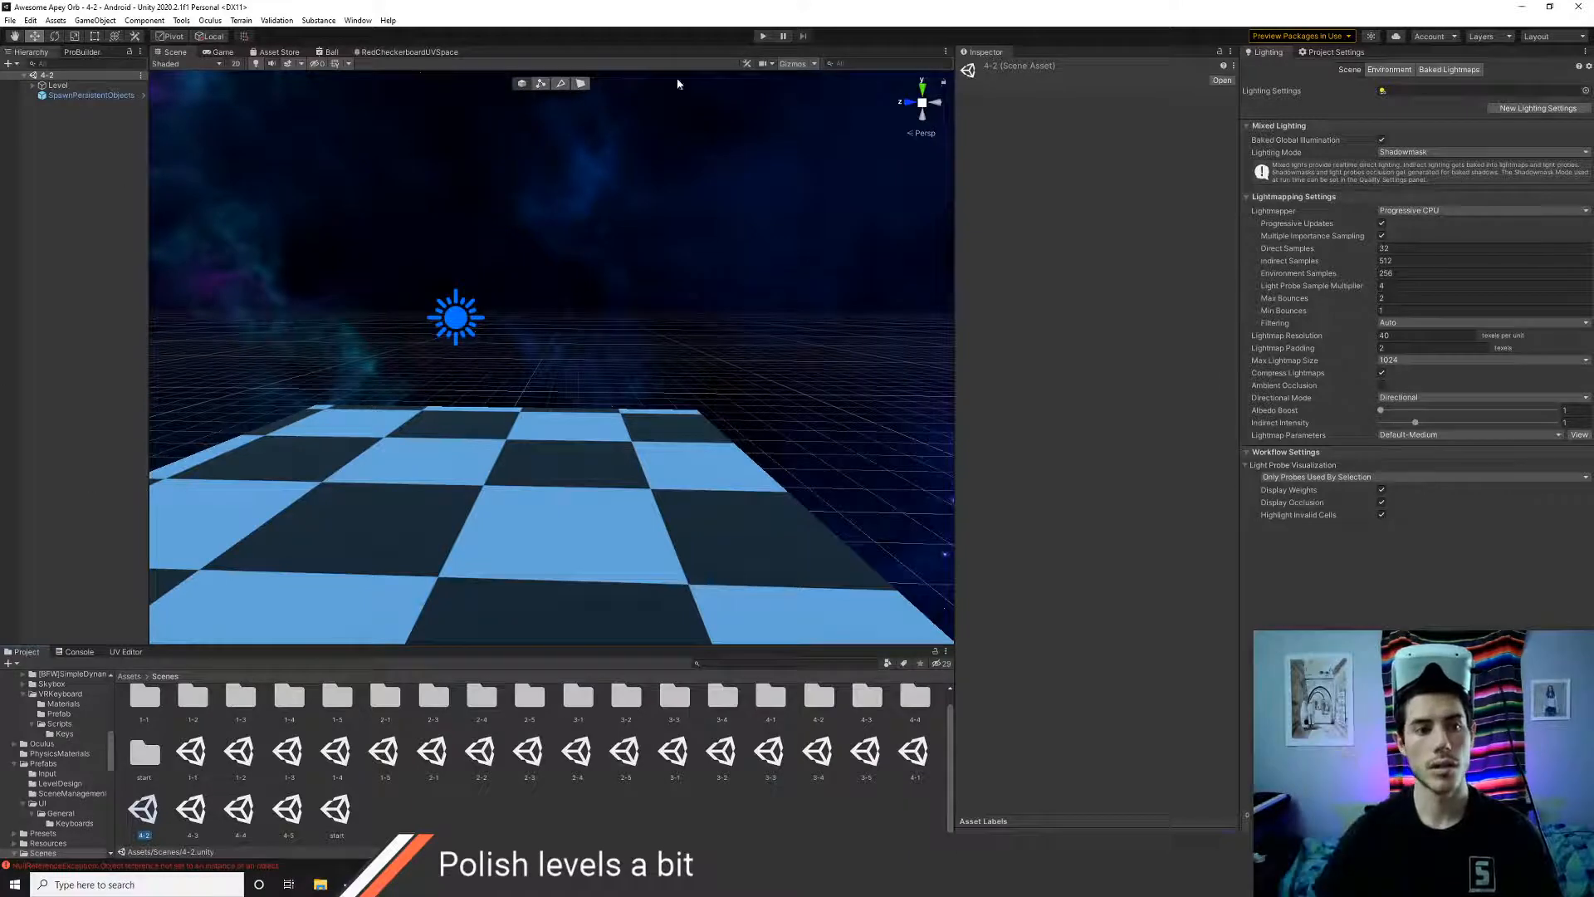
pyautogui.moveTo(437, 396); pyautogui.dragTo(663, 66, button='right')
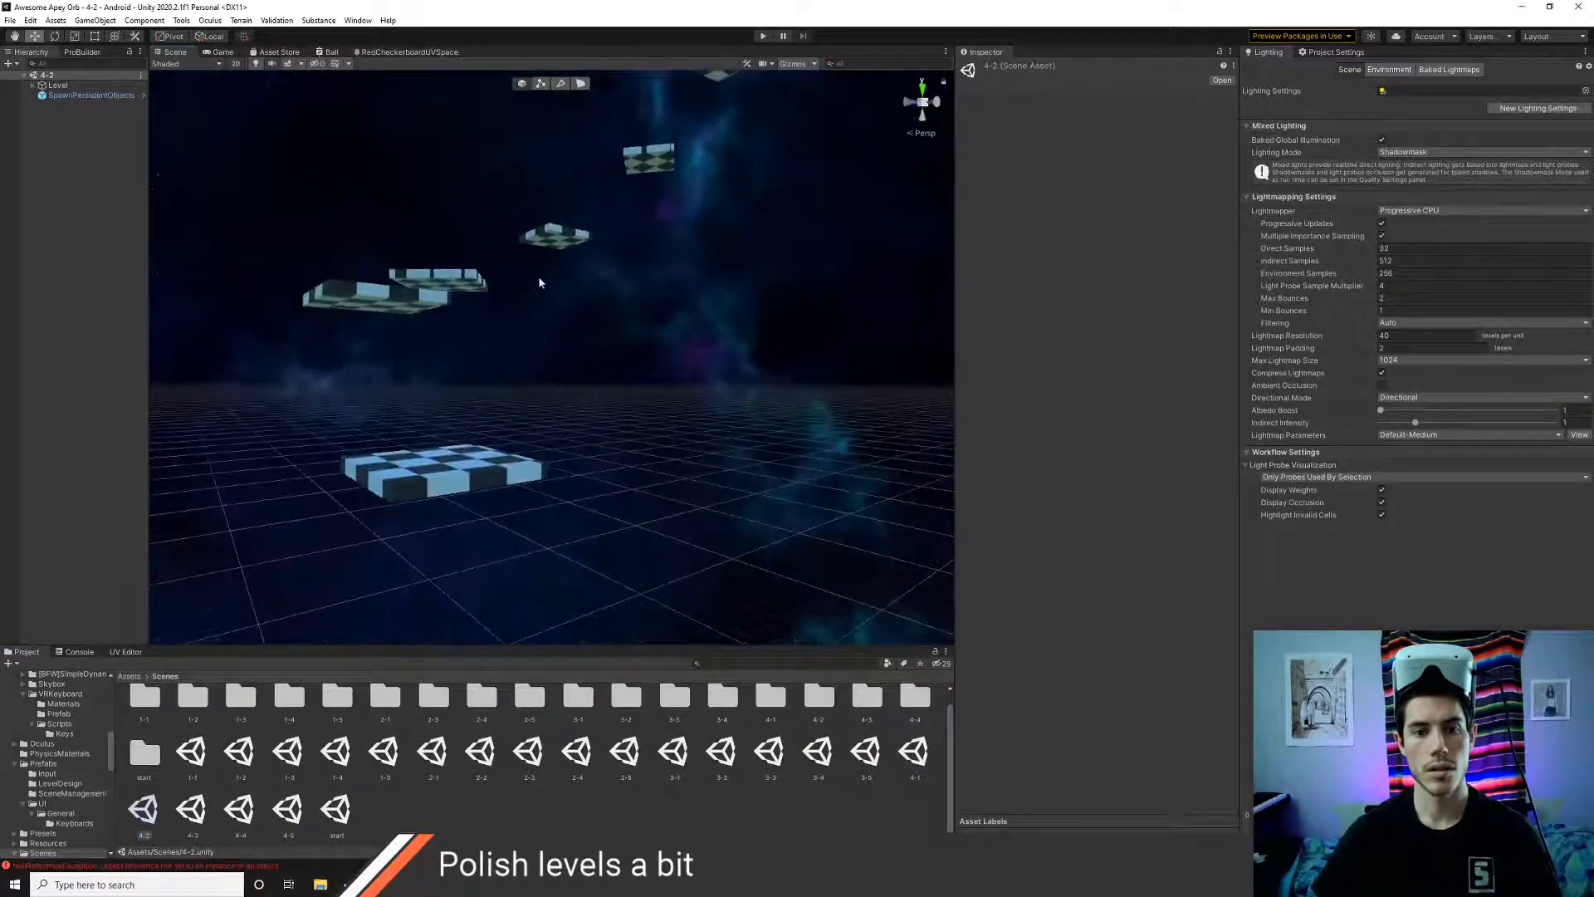
pyautogui.moveTo(538, 283); pyautogui.dragTo(539, 478, button='right')
pyautogui.click(359, 258)
pyautogui.keyDown('shift'); pyautogui.click(601, 425); pyautogui.keyUp('shift')
pyautogui.keyDown('shift'); pyautogui.click(514, 418); pyautogui.keyUp('shift')
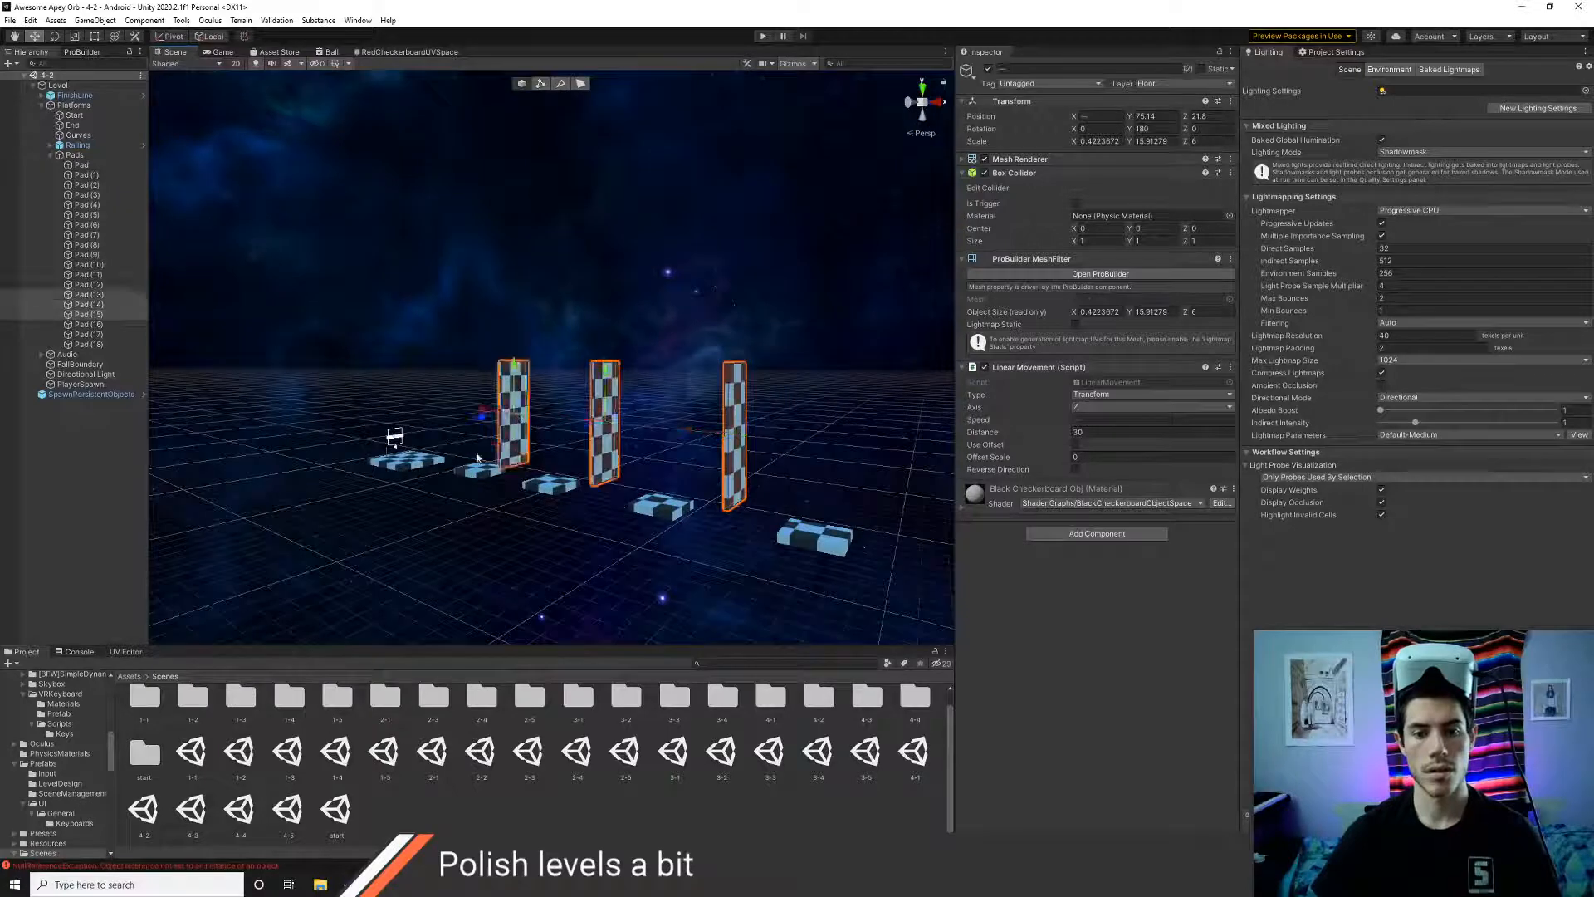
pyautogui.click(419, 466)
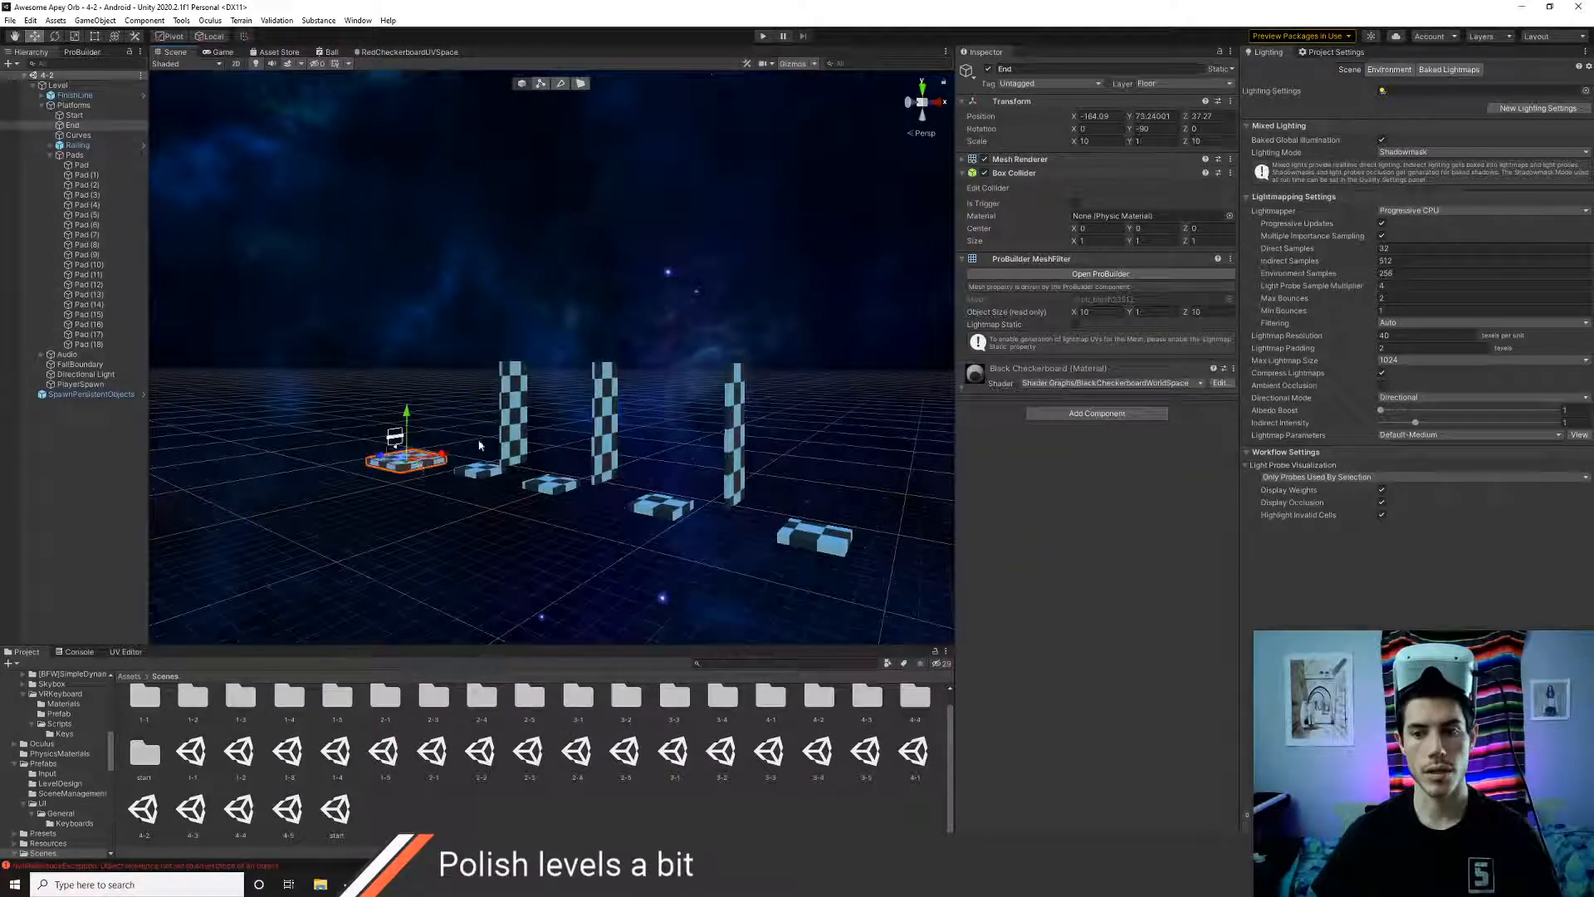
pyautogui.keyDown('shift'); pyautogui.click(520, 409); pyautogui.keyUp('shift')
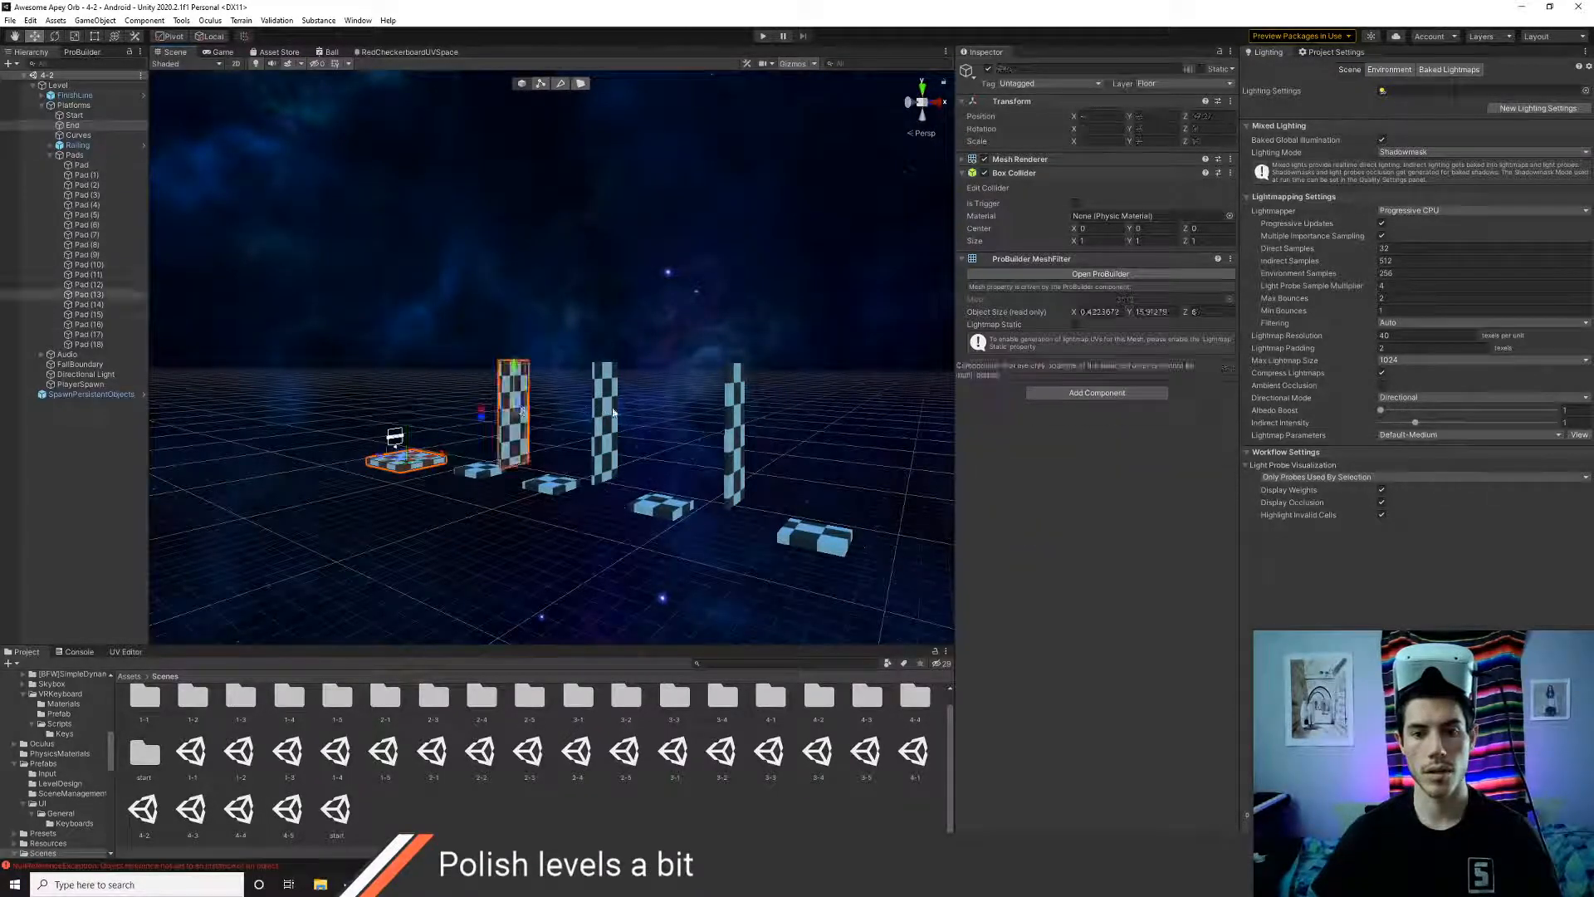
pyautogui.keyDown('shift'); pyautogui.click(612, 411); pyautogui.keyUp('shift')
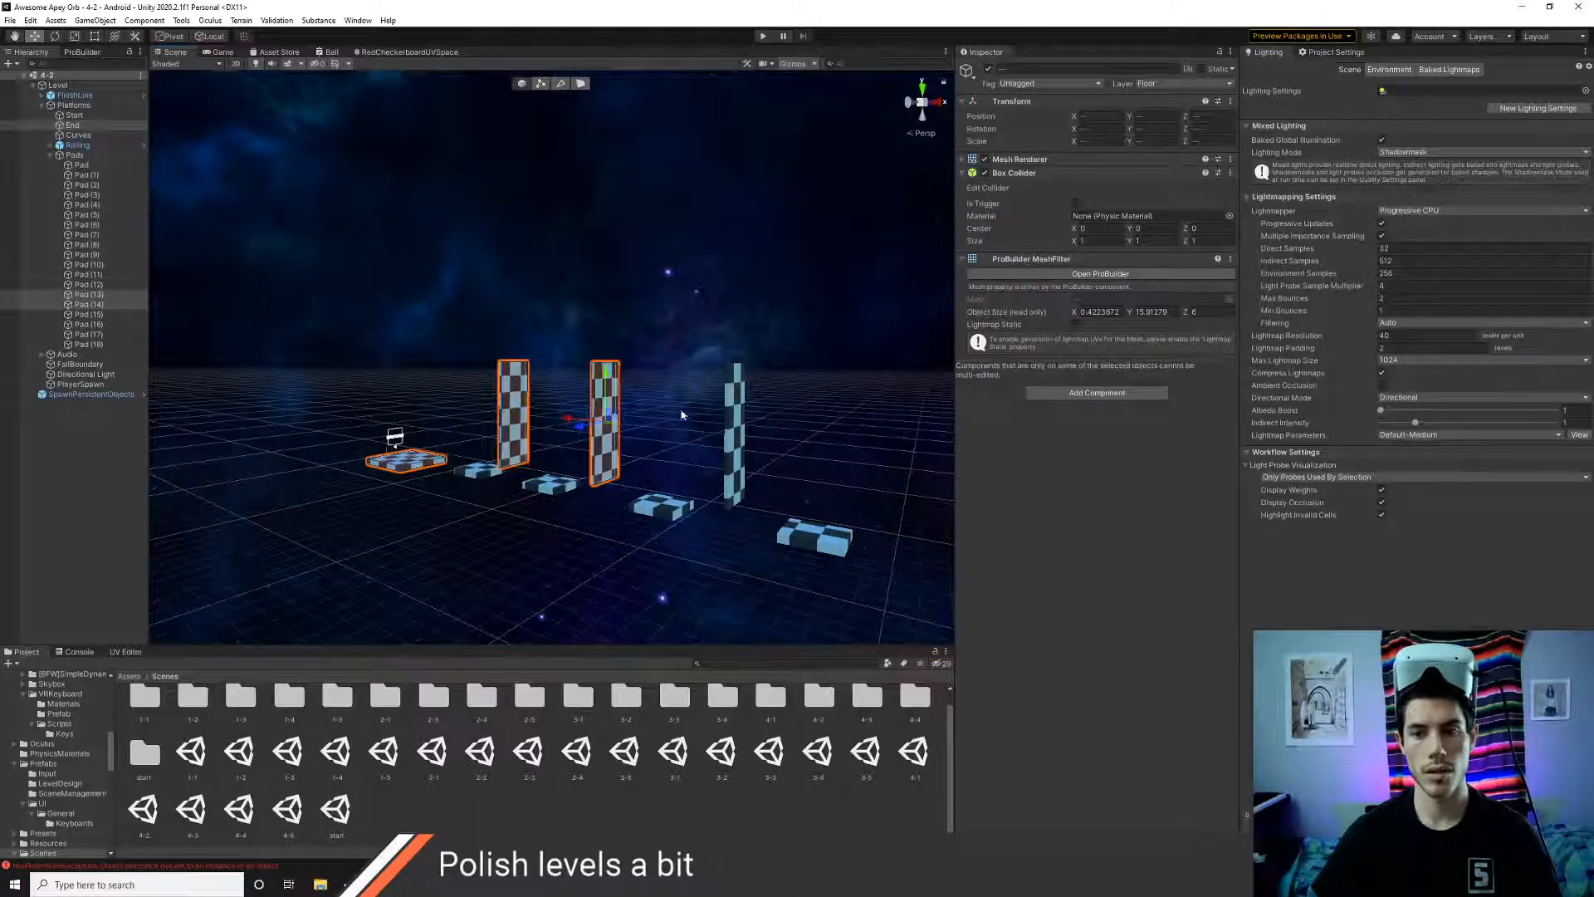
# - Add a Rigidbody component to the three tall upright pads near the End platform
pyautogui.click(743, 452)
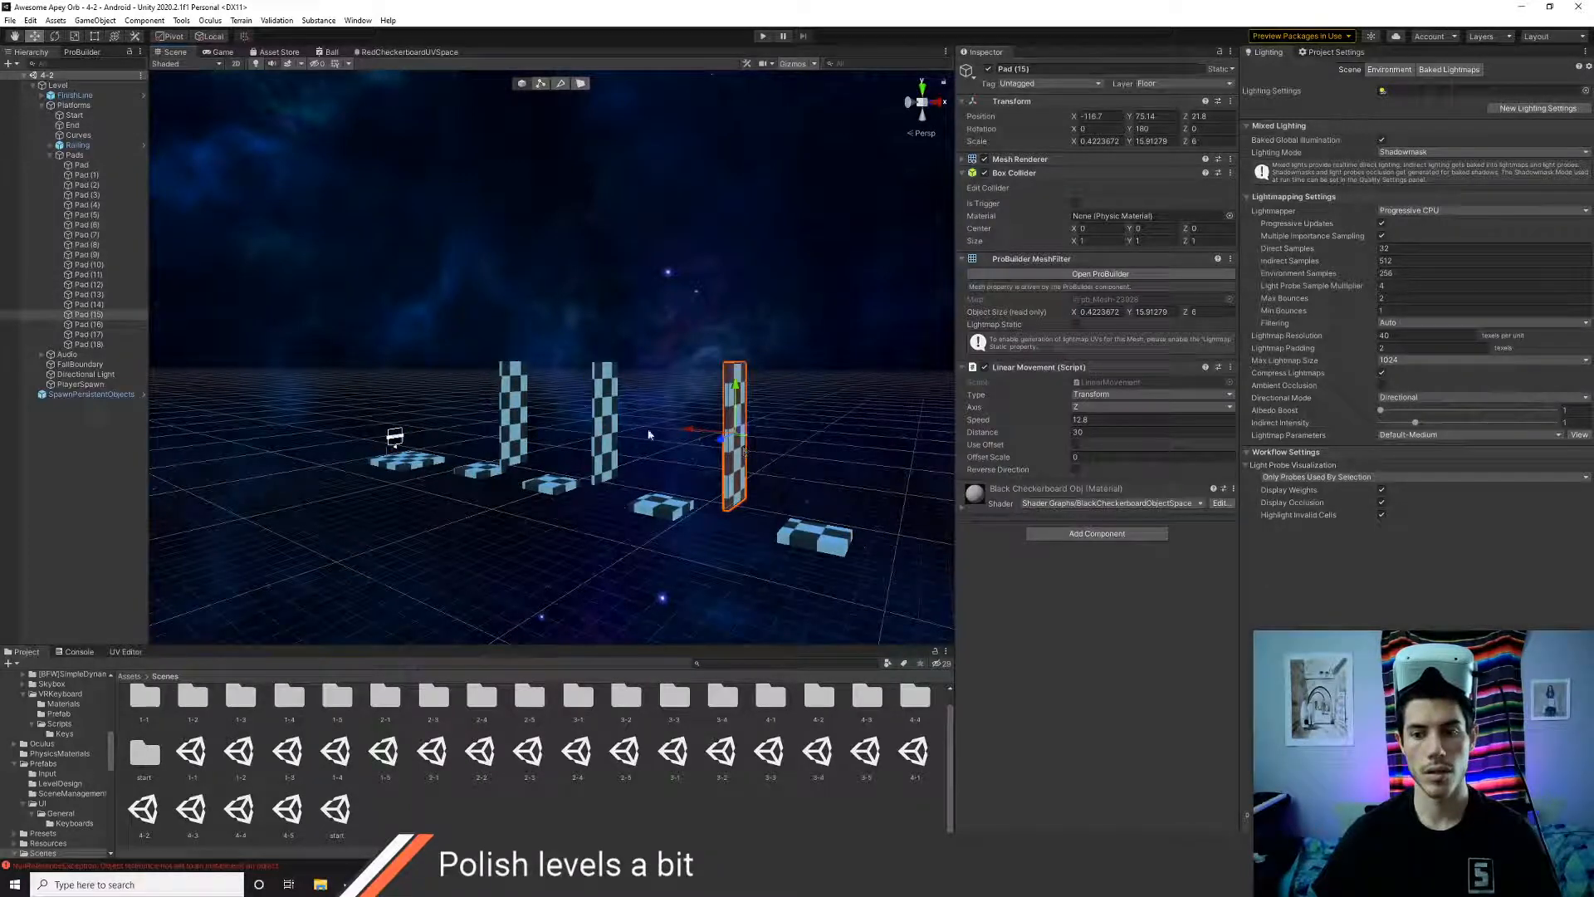
pyautogui.keyDown('shift'); pyautogui.click(611, 431); pyautogui.keyUp('shift')
pyautogui.keyDown('shift'); pyautogui.click(526, 421); pyautogui.keyUp('shift')
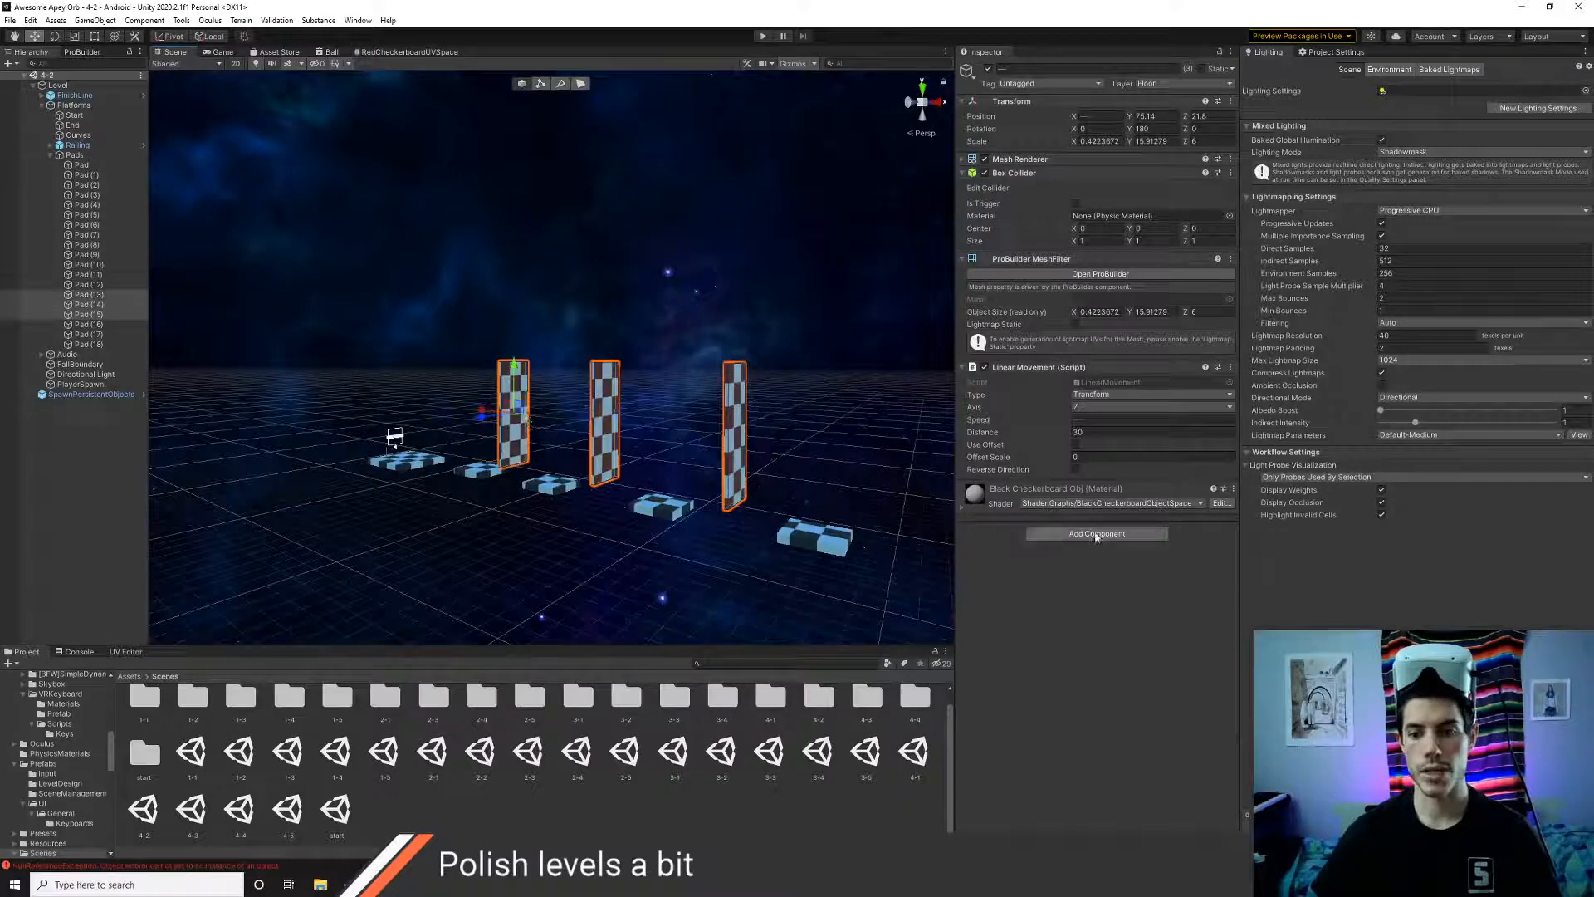
pyautogui.click(1096, 533)
pyautogui.write('rigid')
pyautogui.press('Return')
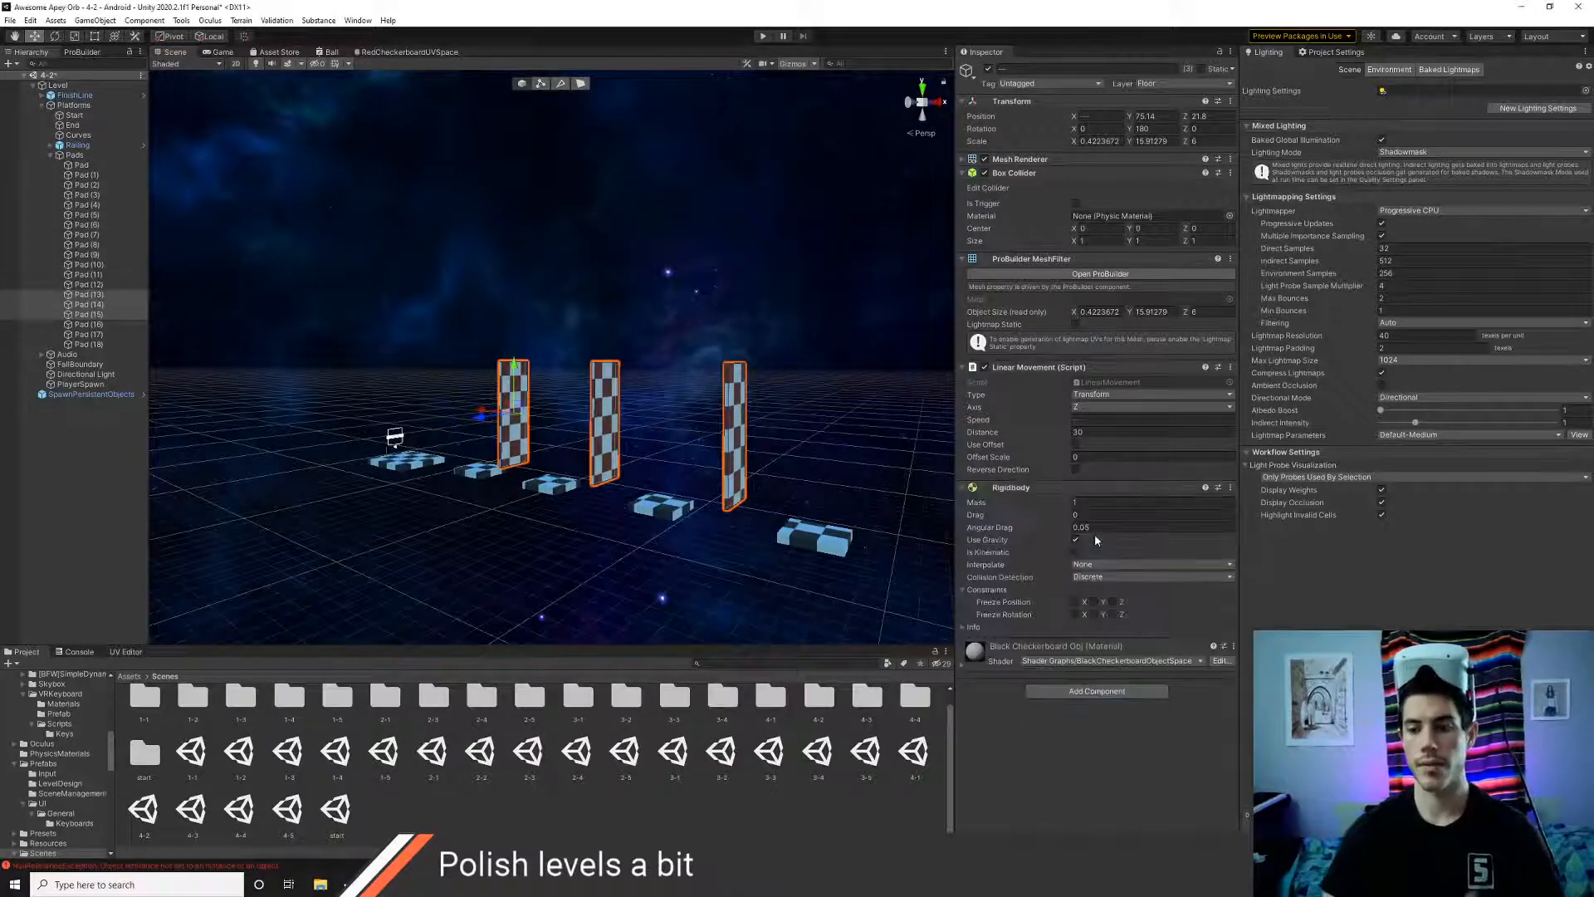
# - Make the pads' Rigidbodies kinematic with gravity off, angular drag 0, Interpolate and Continuous Speculative collision detection, and set Linear Movement's type to Physics
pyautogui.click(1104, 576)
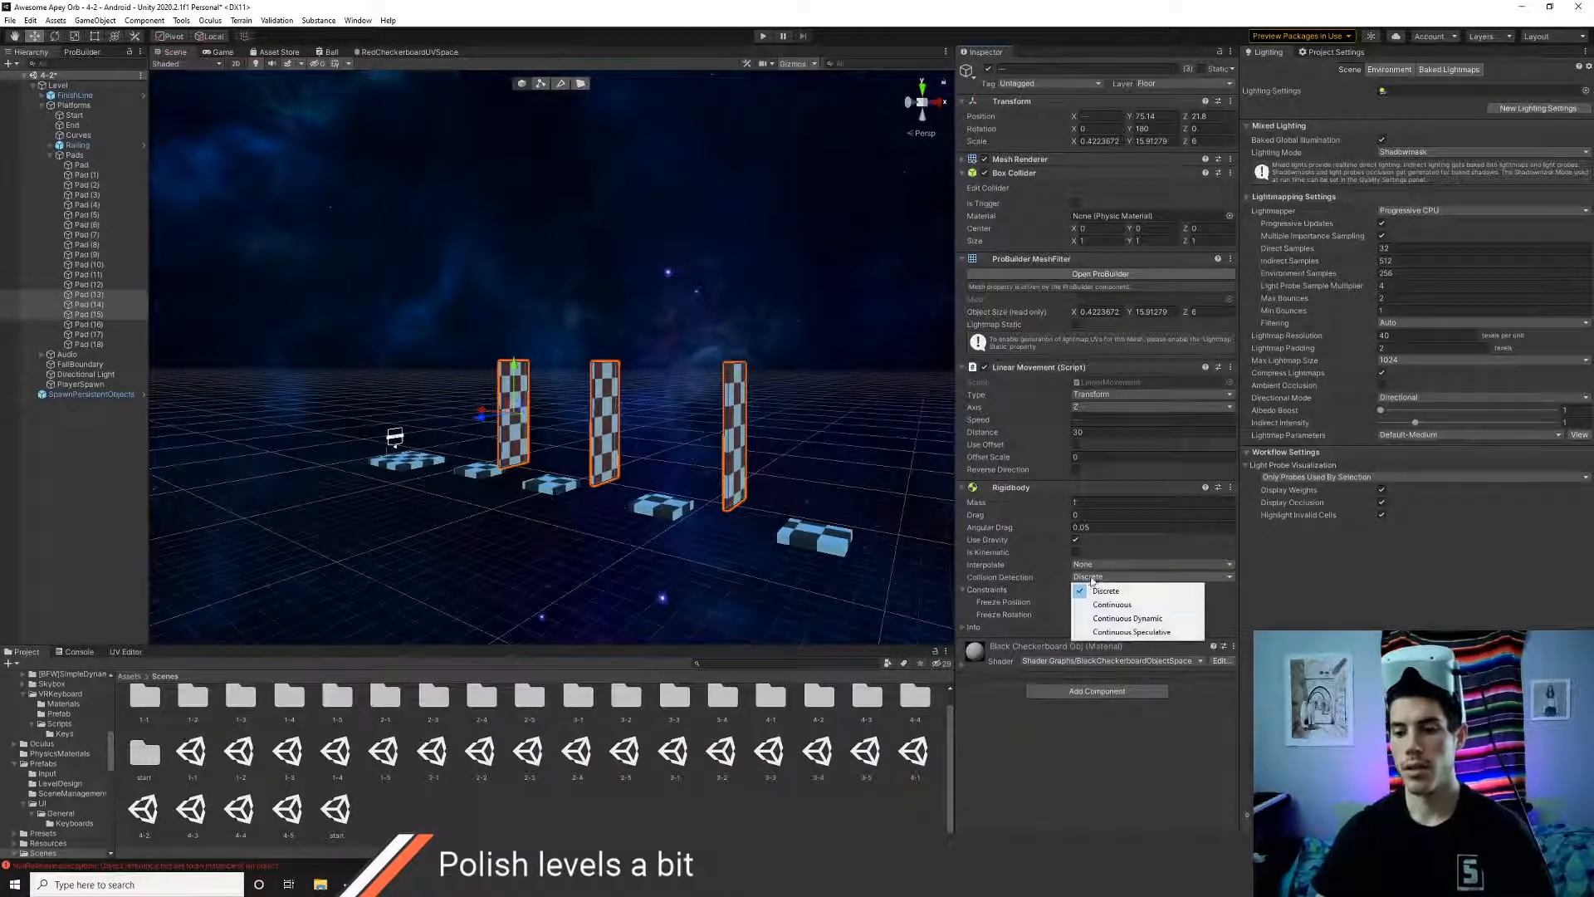
pyautogui.click(1111, 605)
pyautogui.click(1097, 564)
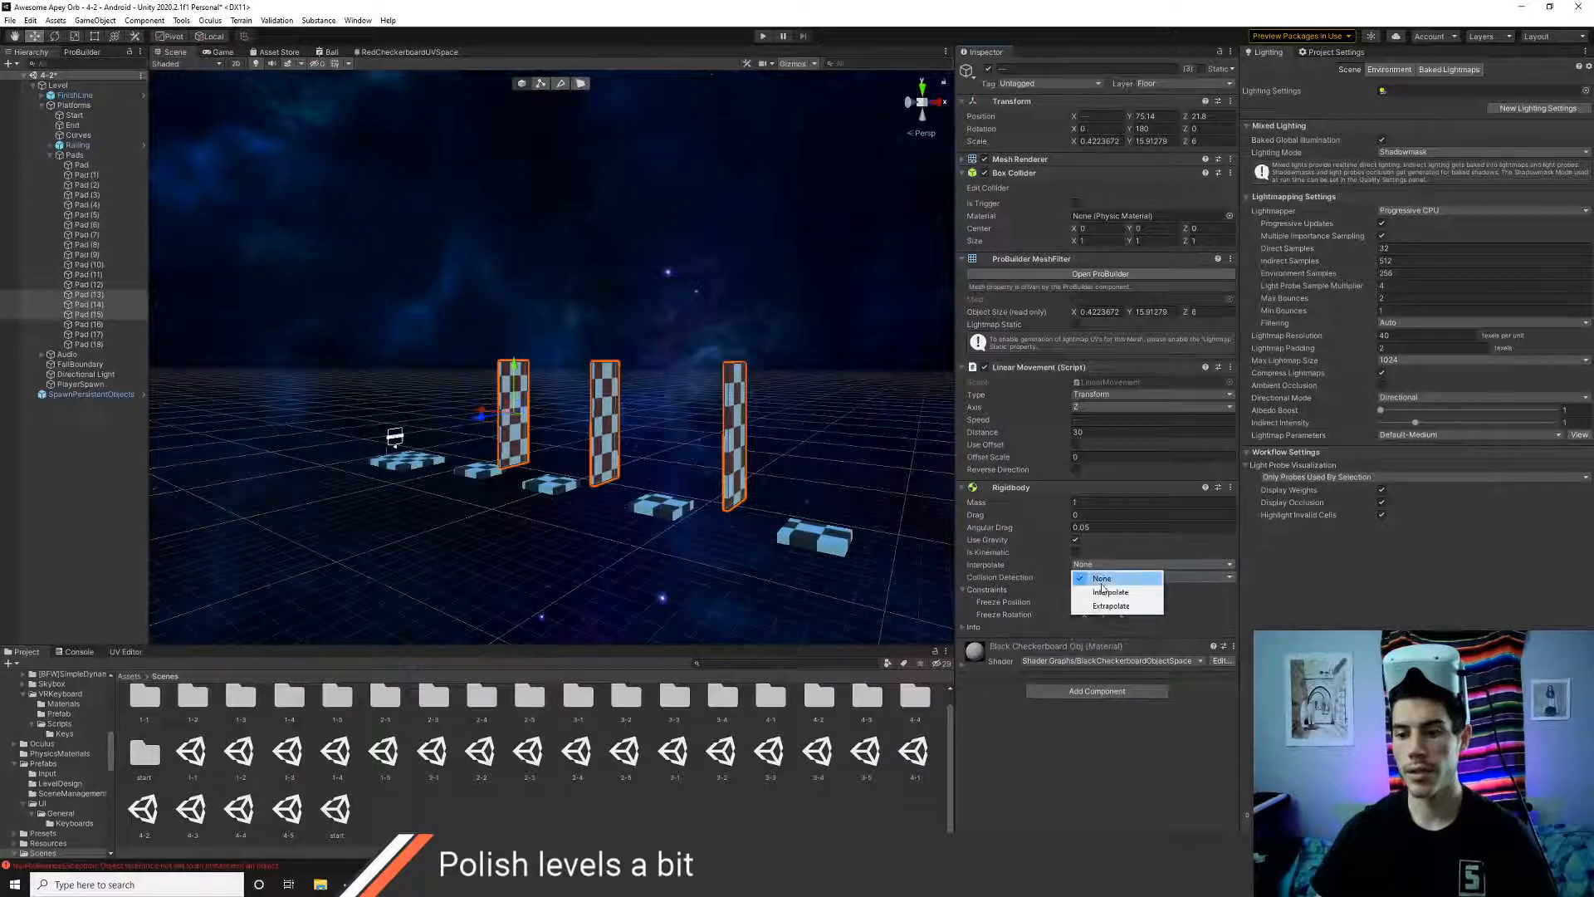
pyautogui.click(1101, 590)
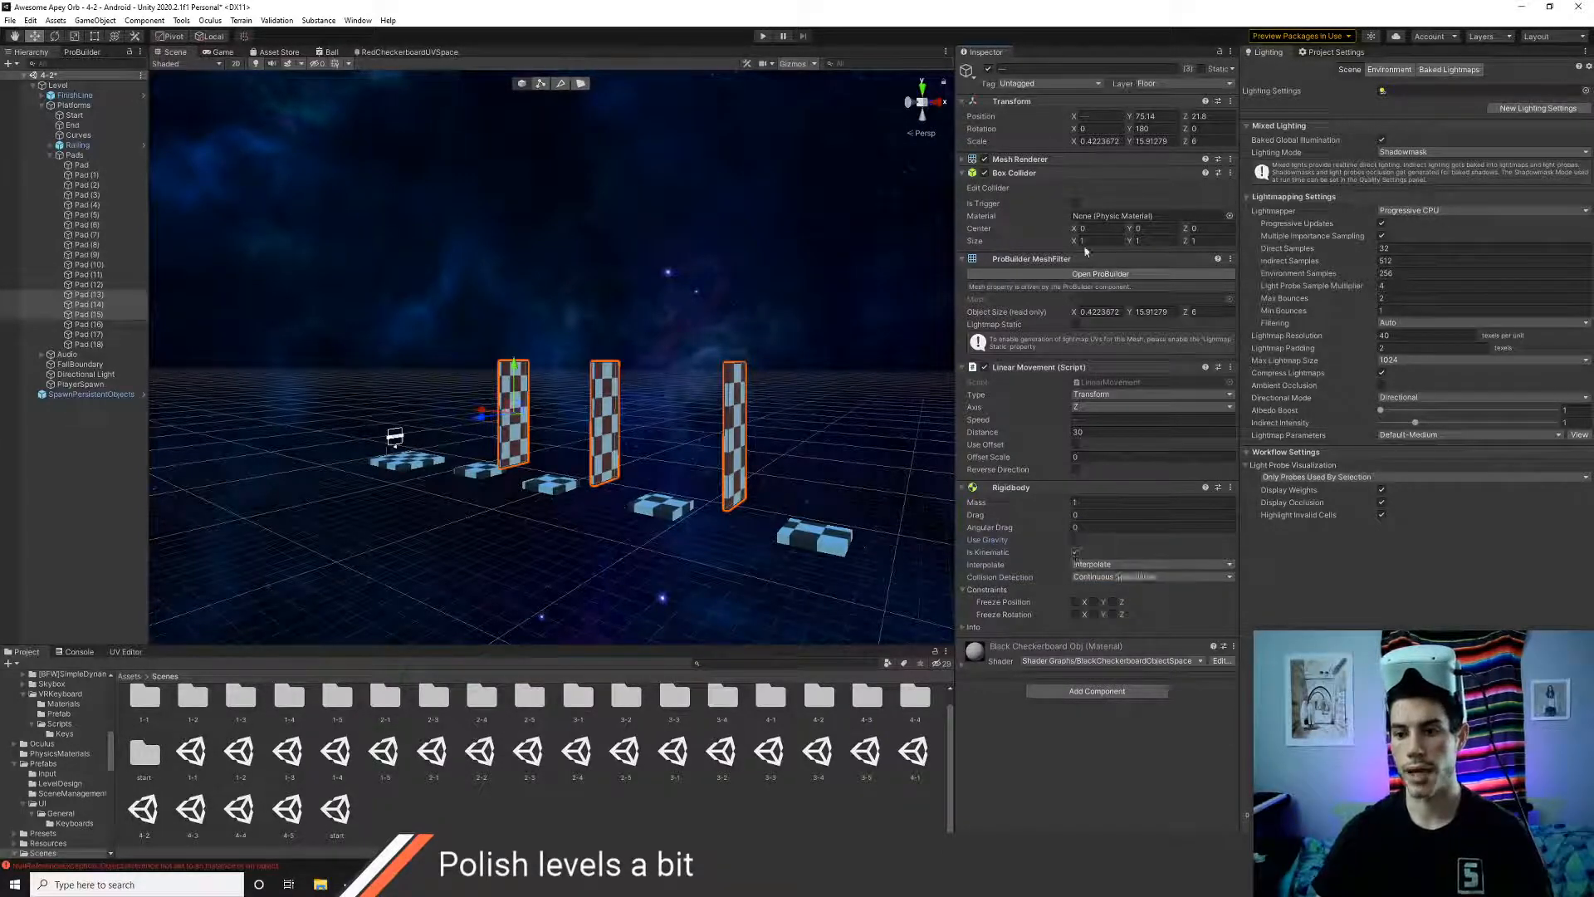
pyautogui.click(1099, 395)
pyautogui.click(1104, 412)
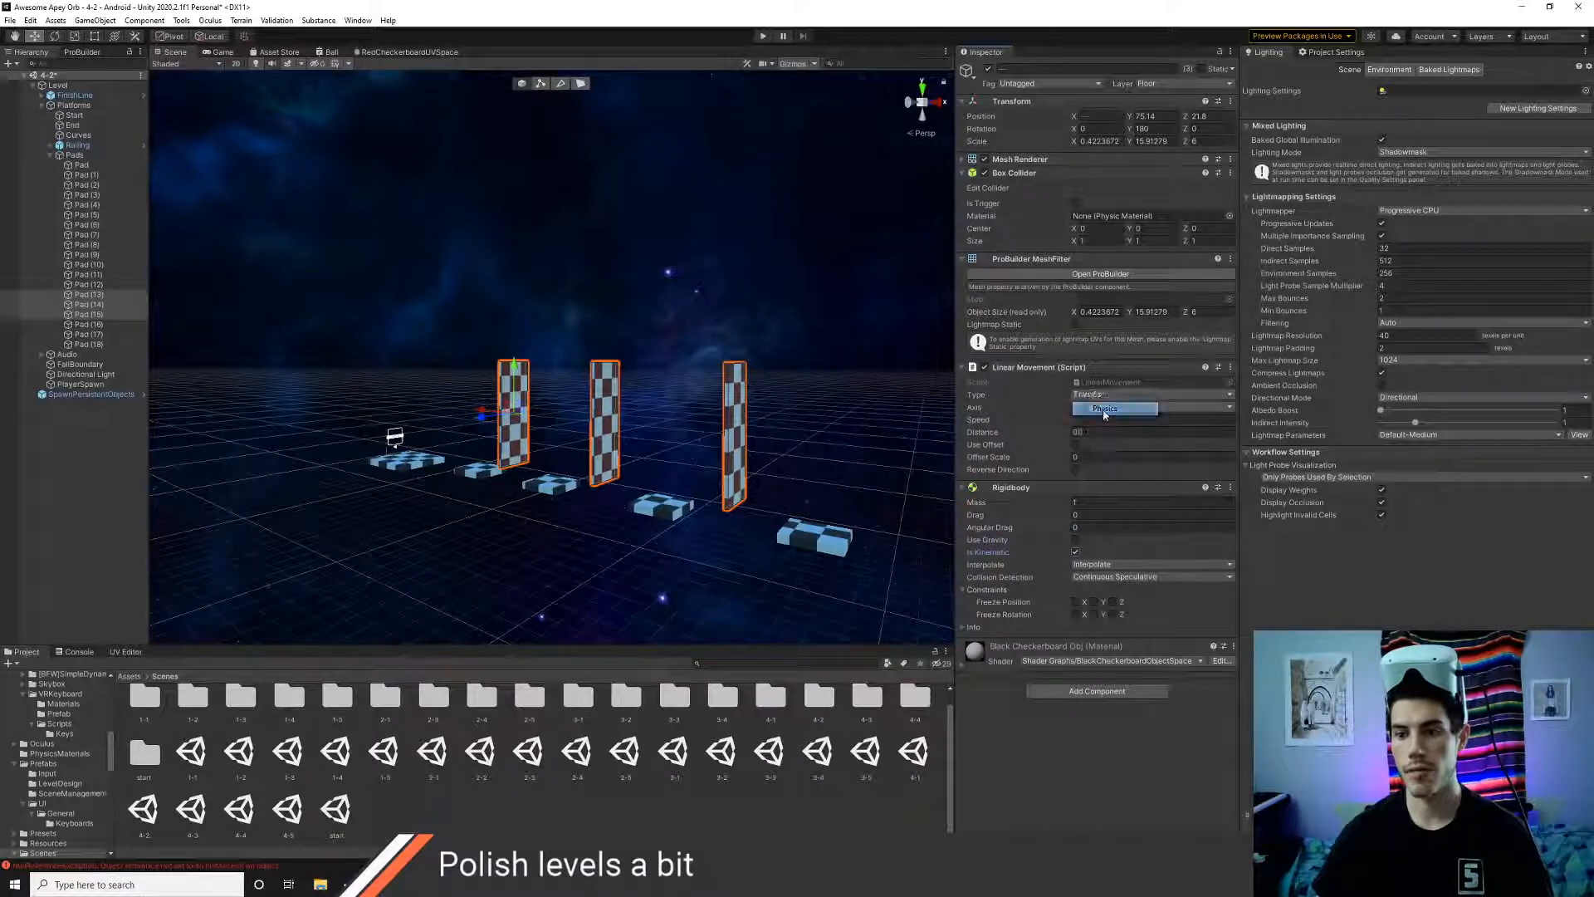
# - Play-test scene 4-2 and inspect the runtime values of the player's XR Rig and Ball
pyautogui.click(762, 37)
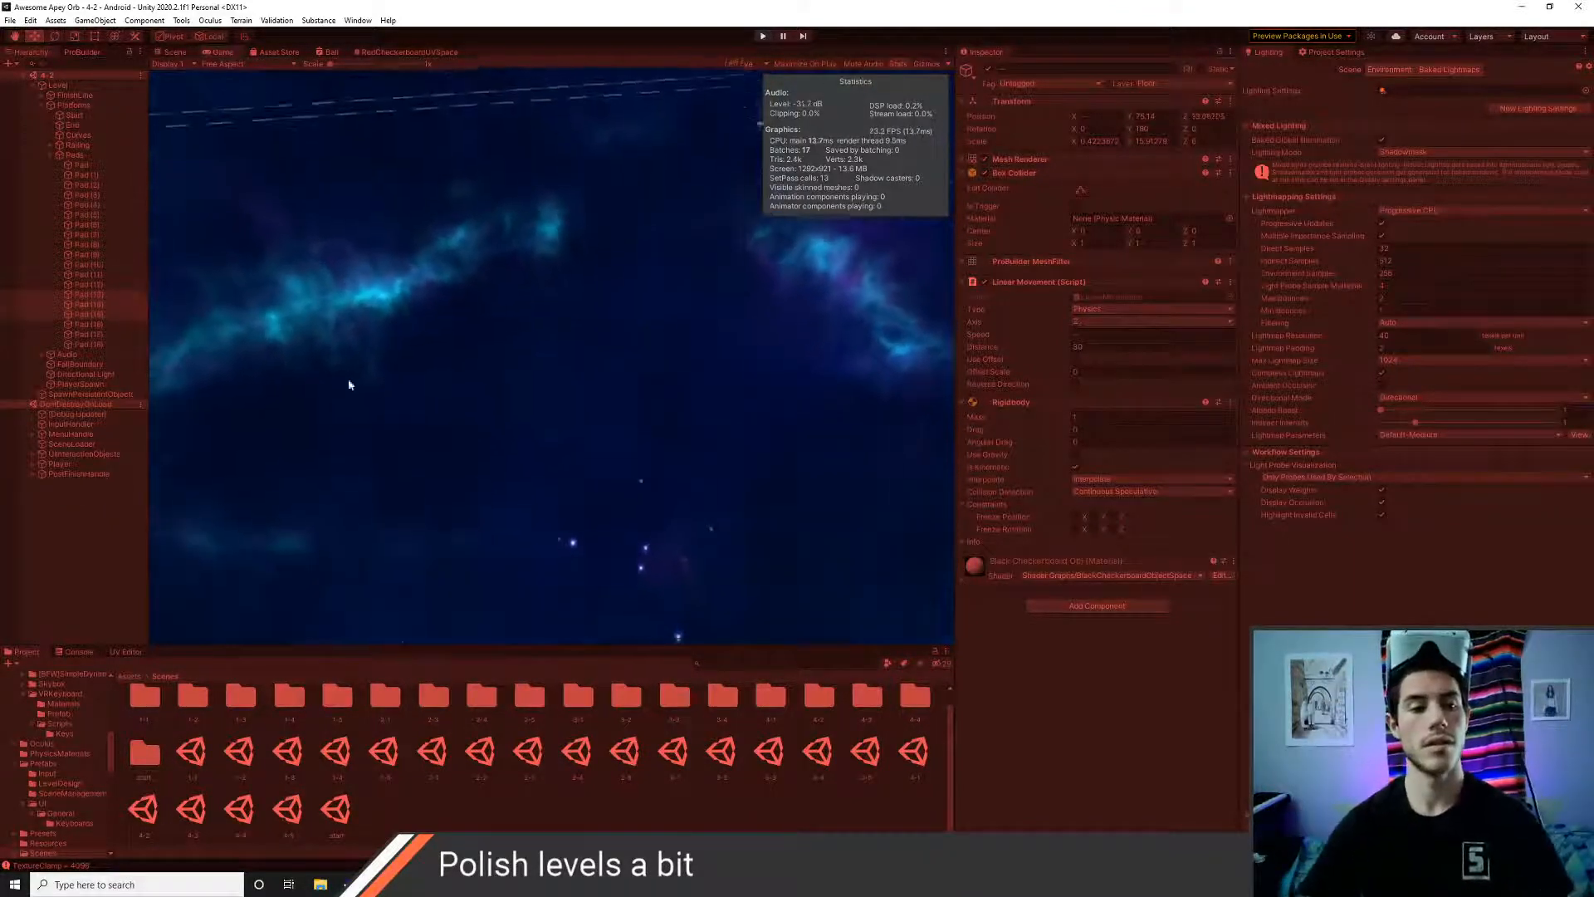
pyautogui.click(62, 463)
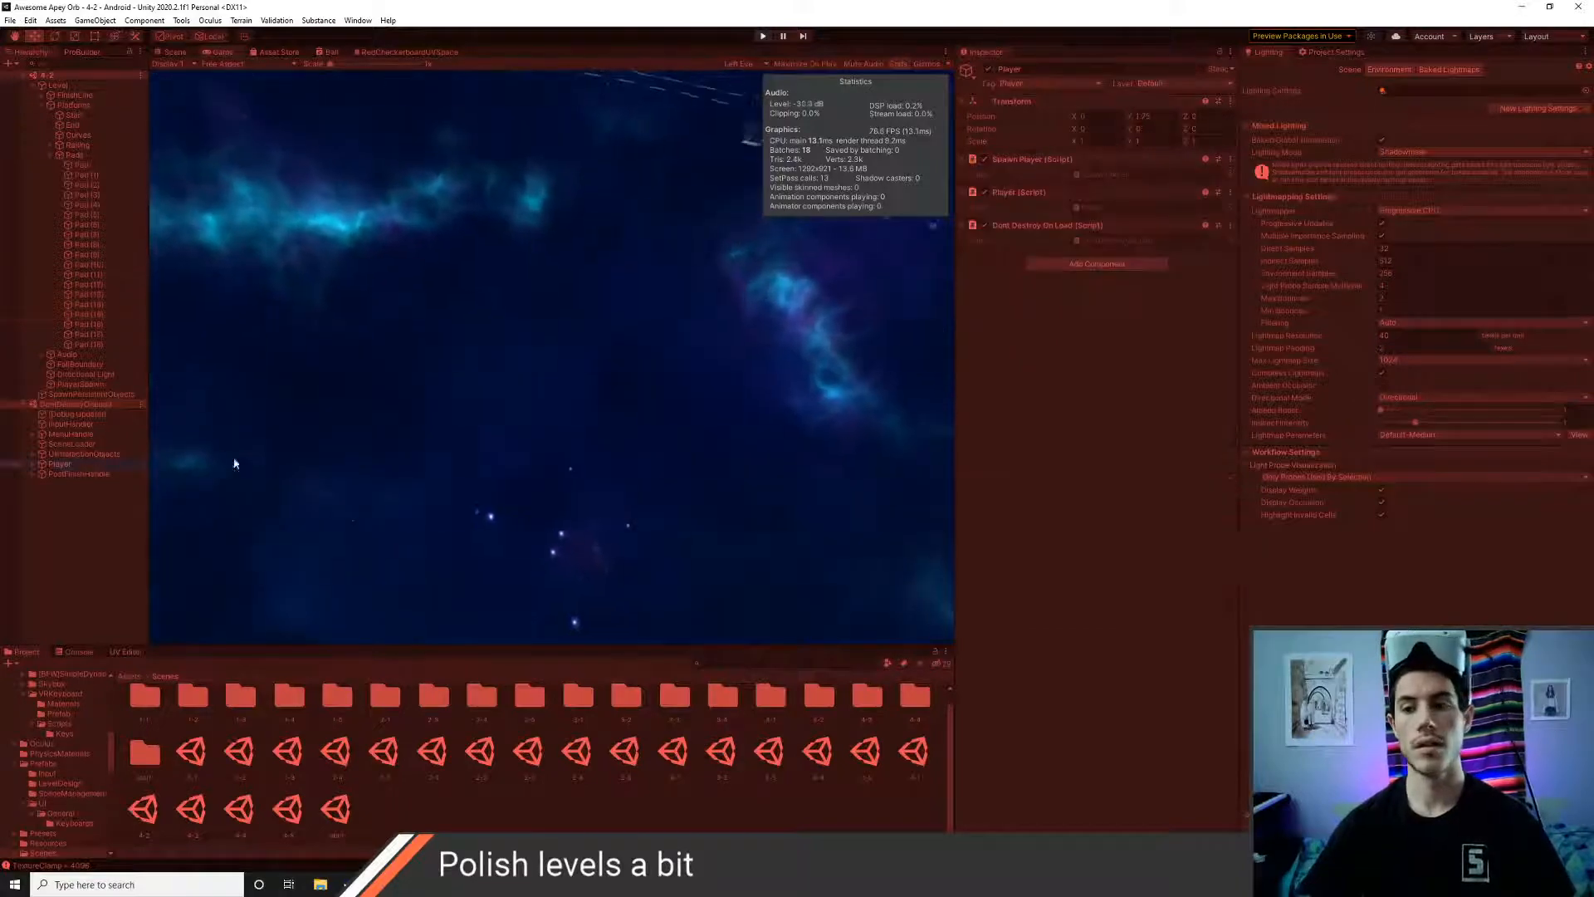
pyautogui.click(32, 463)
pyautogui.click(67, 474)
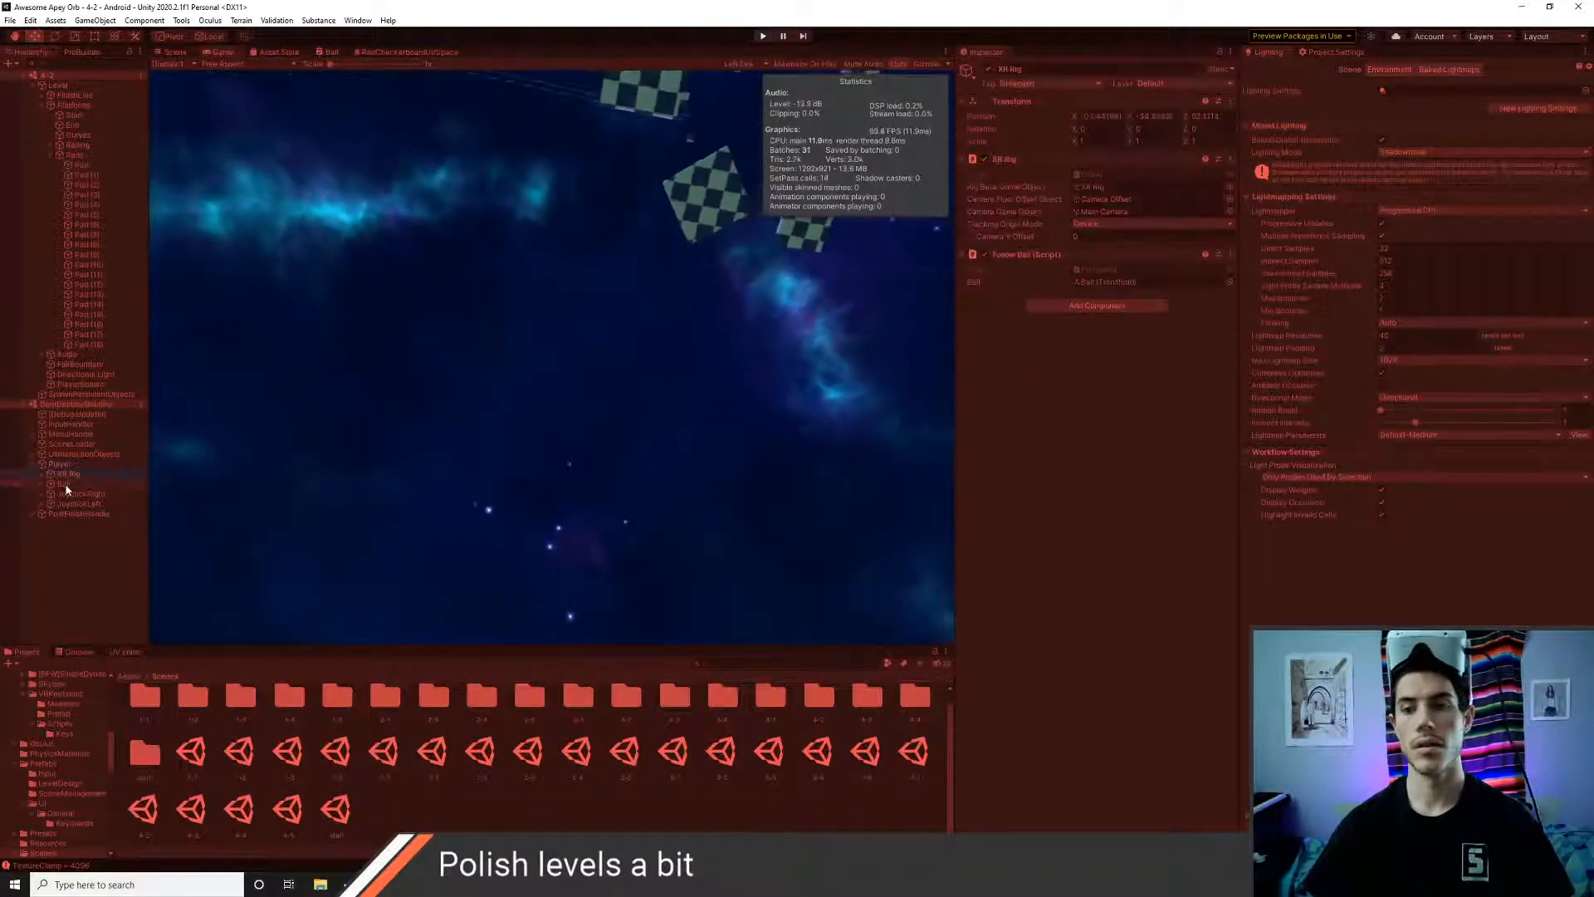
pyautogui.click(65, 484)
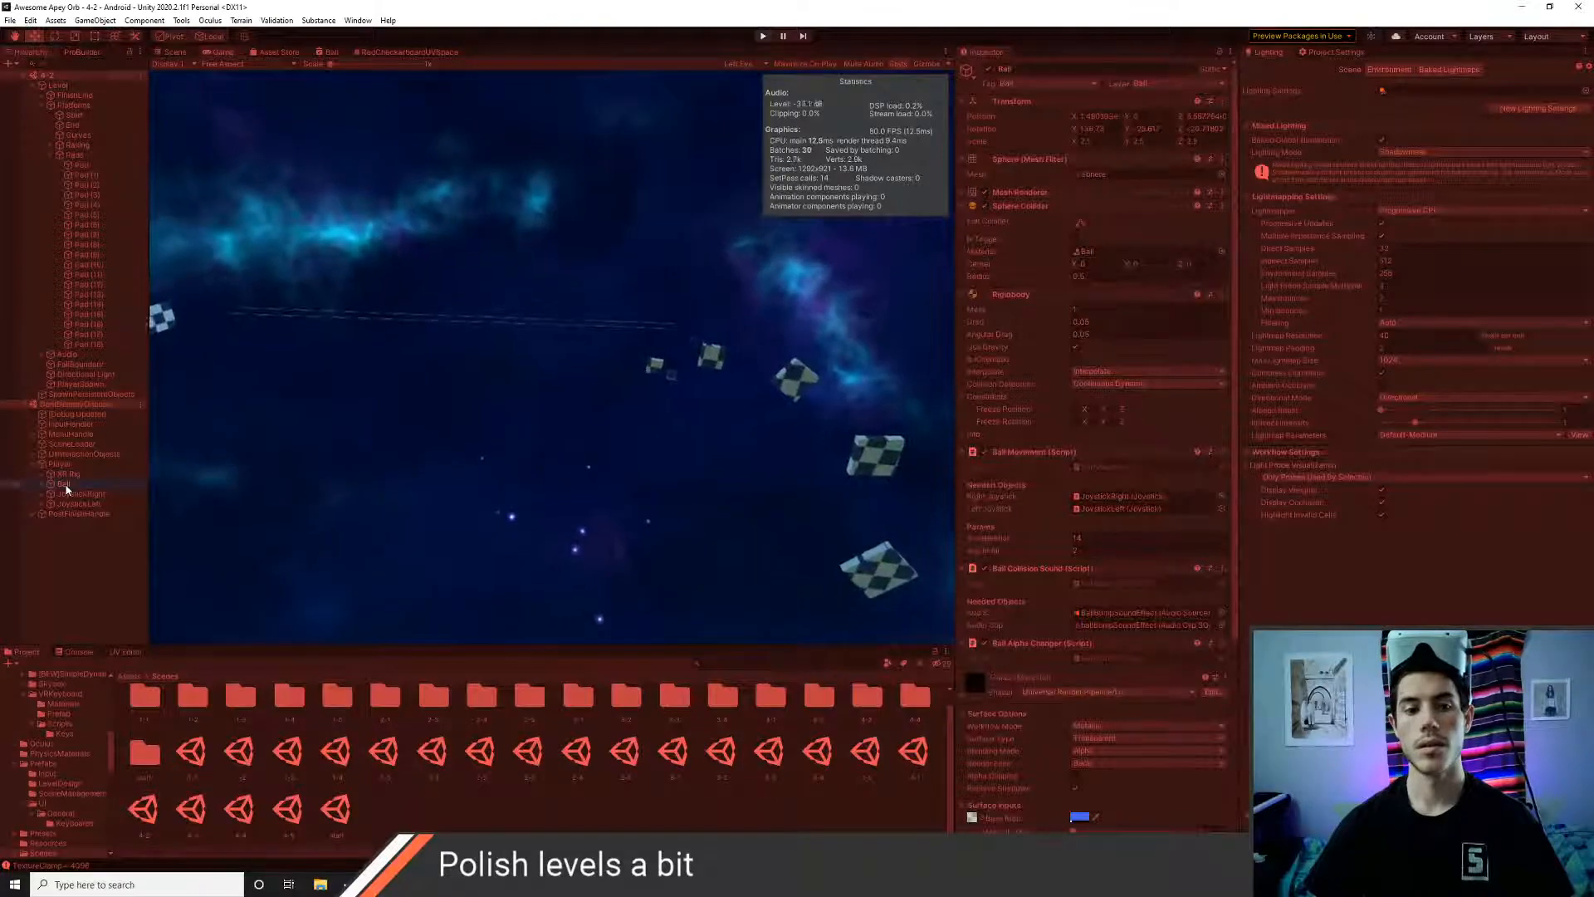
pyautogui.click(68, 474)
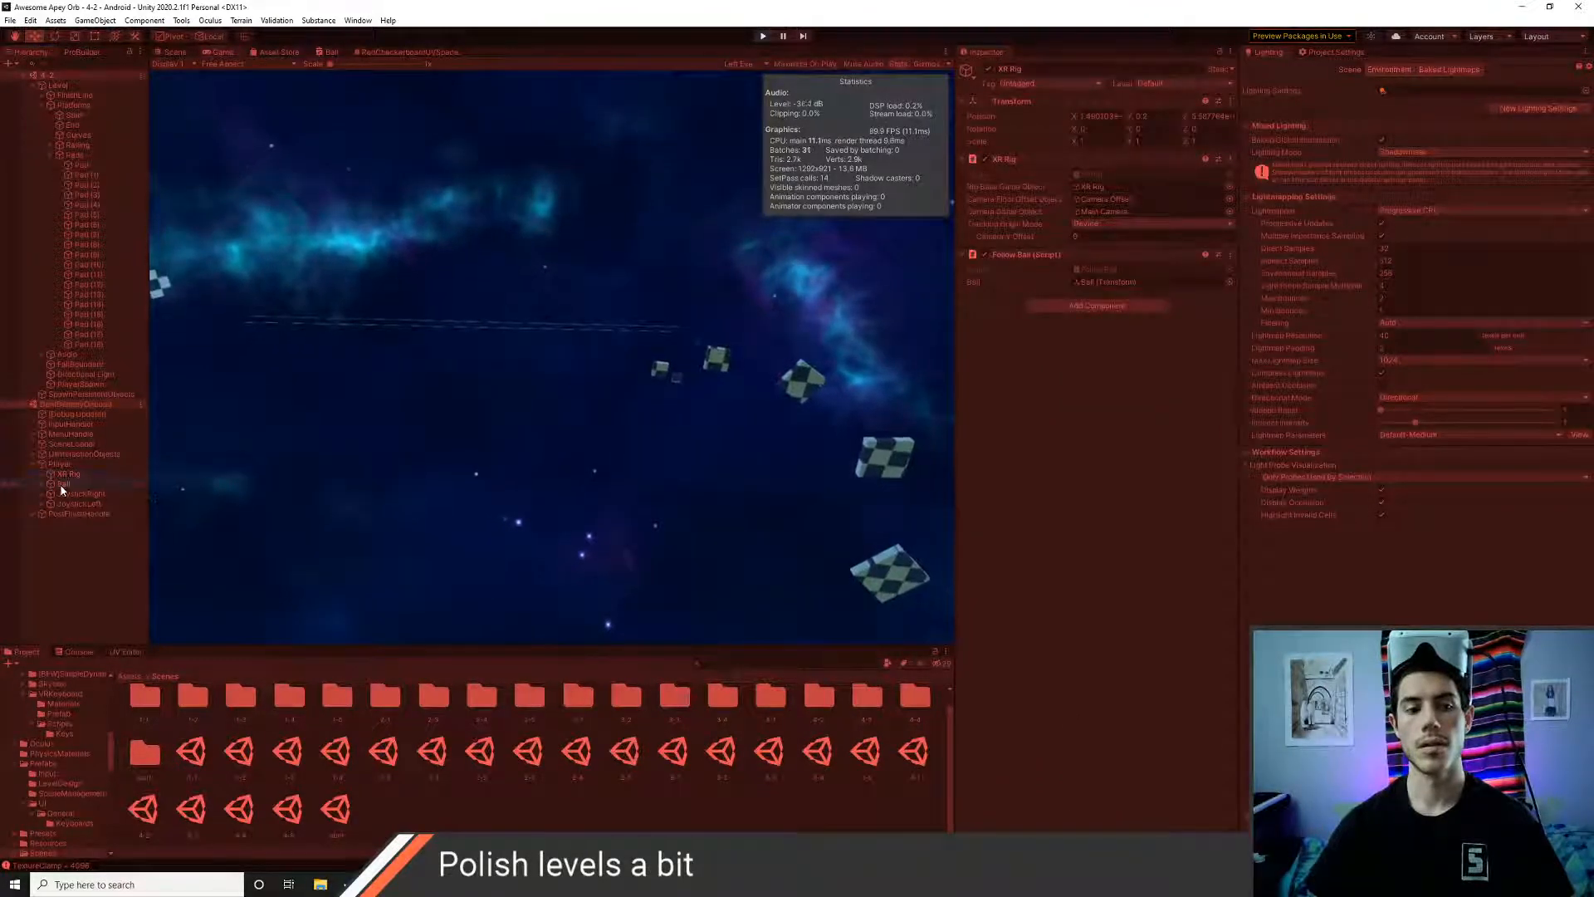
pyautogui.click(62, 485)
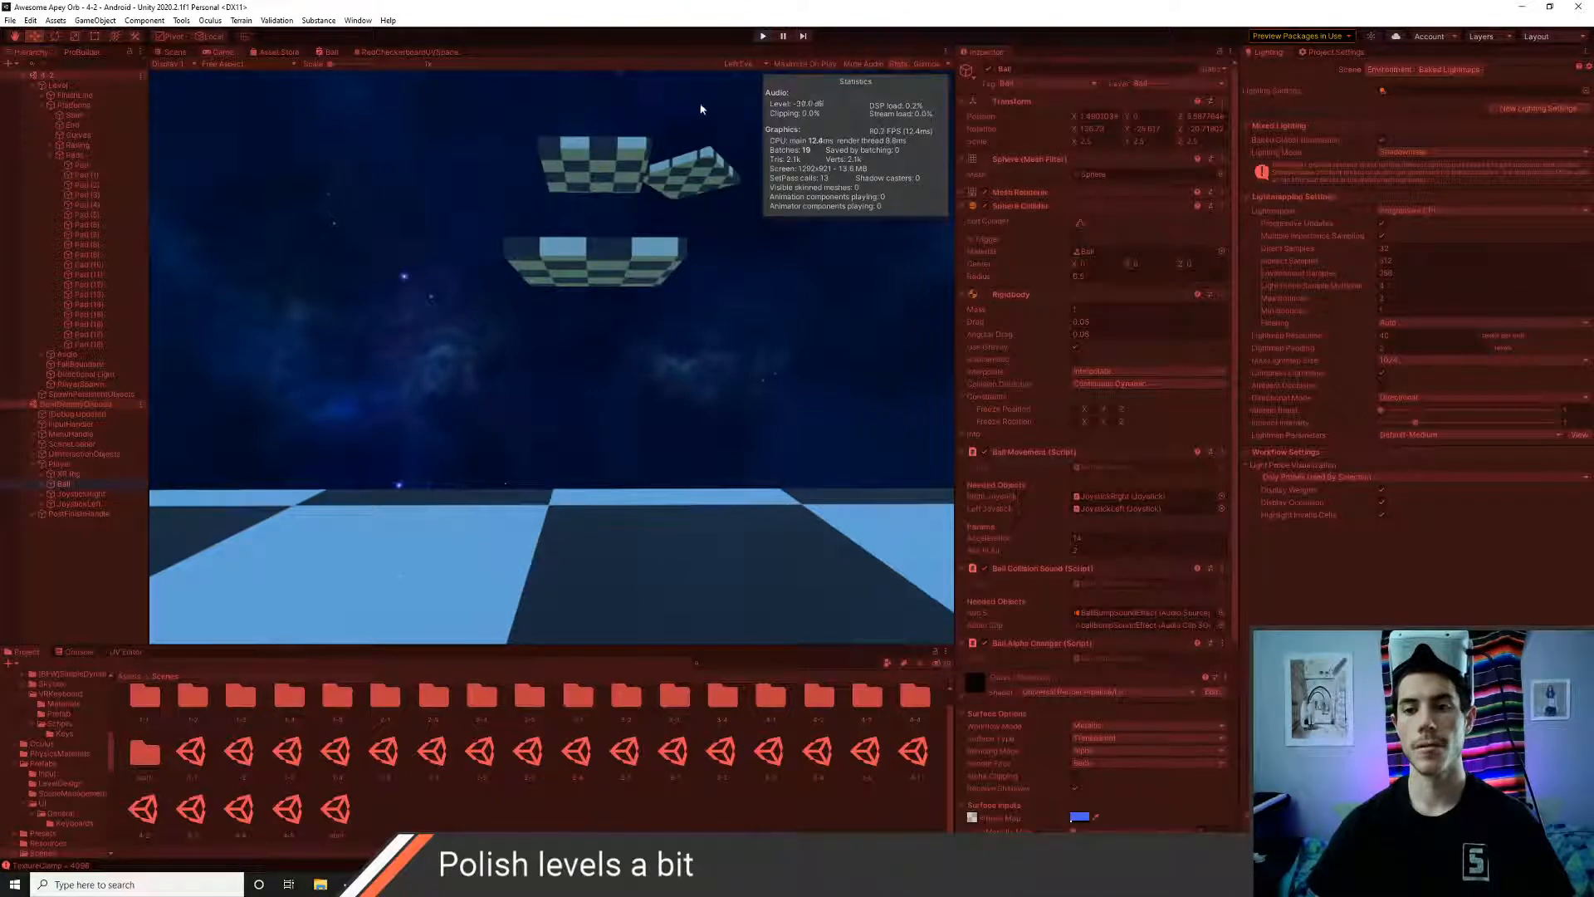
pyautogui.click(763, 36)
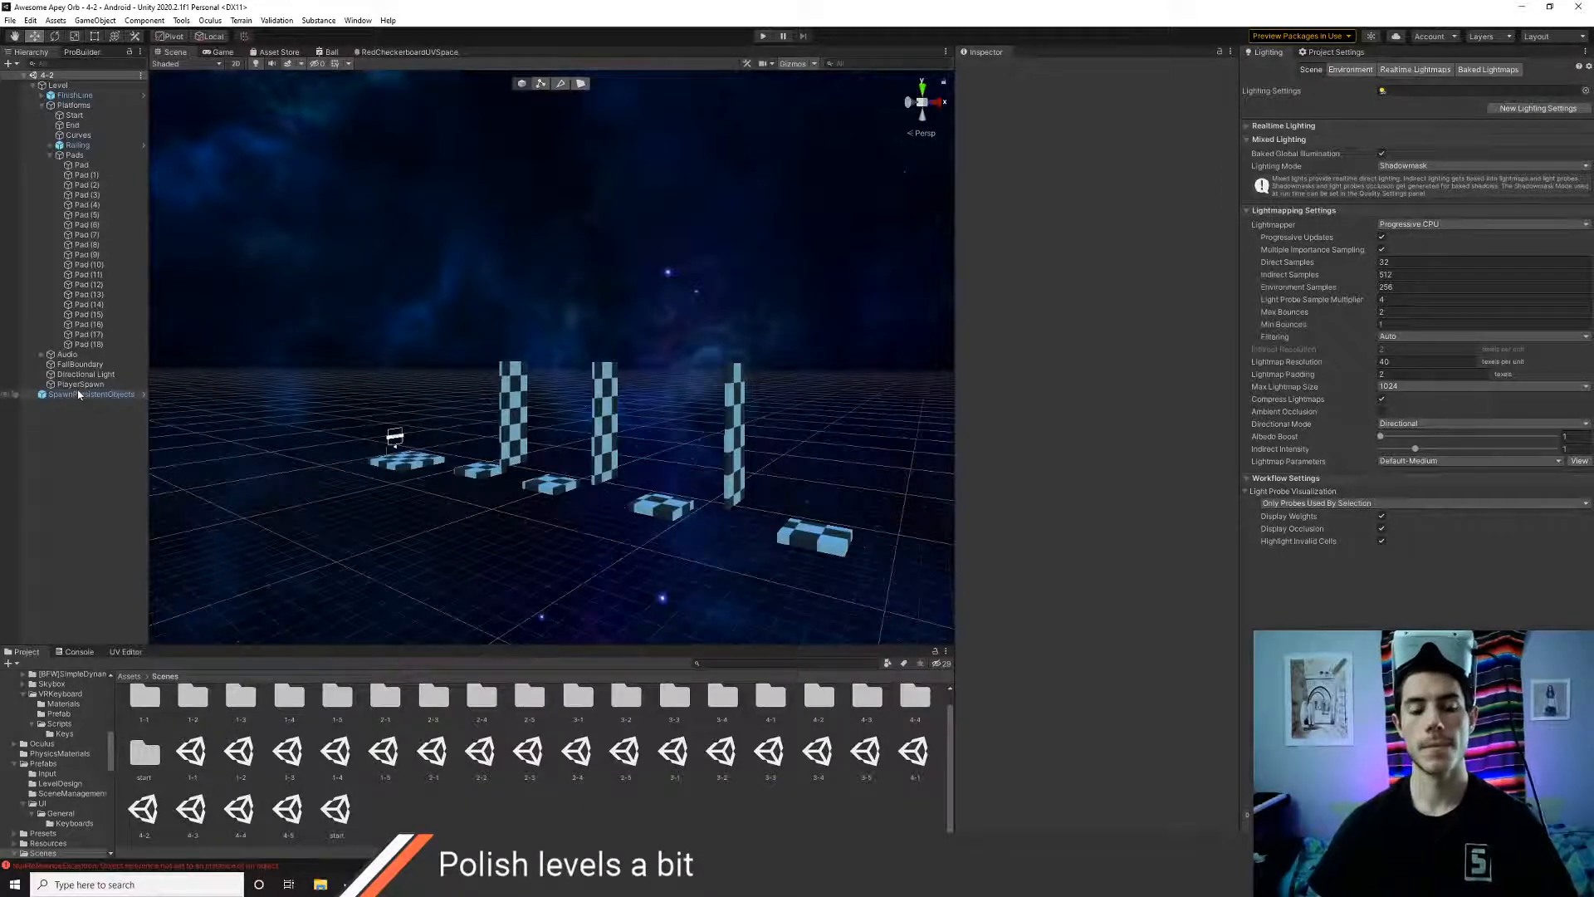
# - Switch to Visual Studio Code, open FollowBall.cs, and rename its Update method to FixedUpdate
pyautogui.hotkey('alt', 'Tab')
pyautogui.press('Tab')
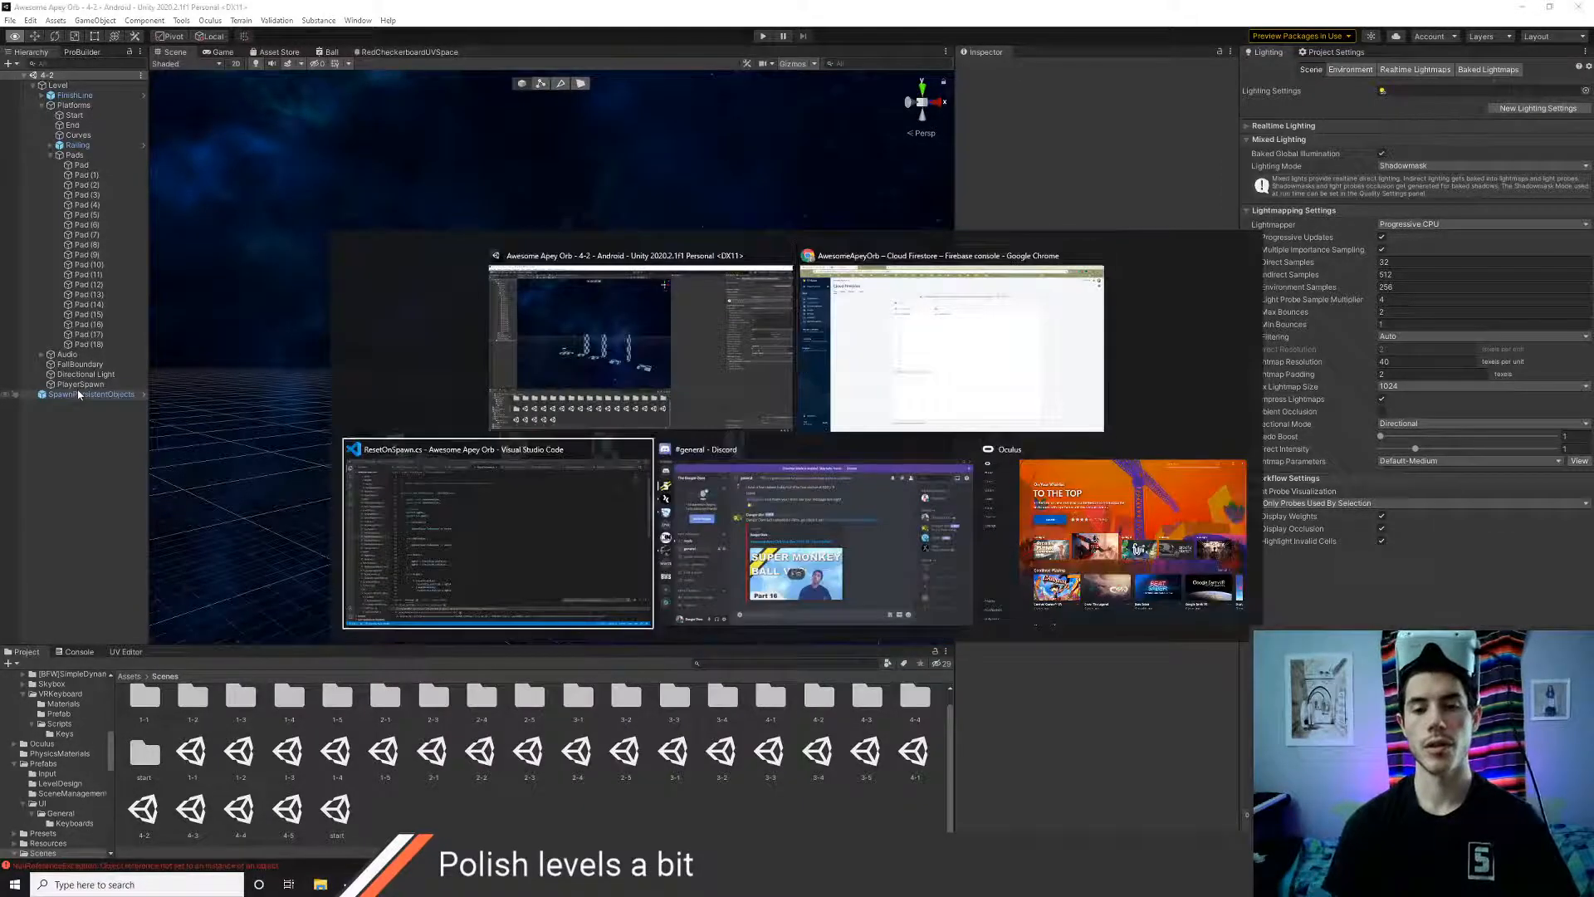
pyautogui.hotkey('ctrl', 'p')
pyautogui.write('follow')
pyautogui.press('Return')
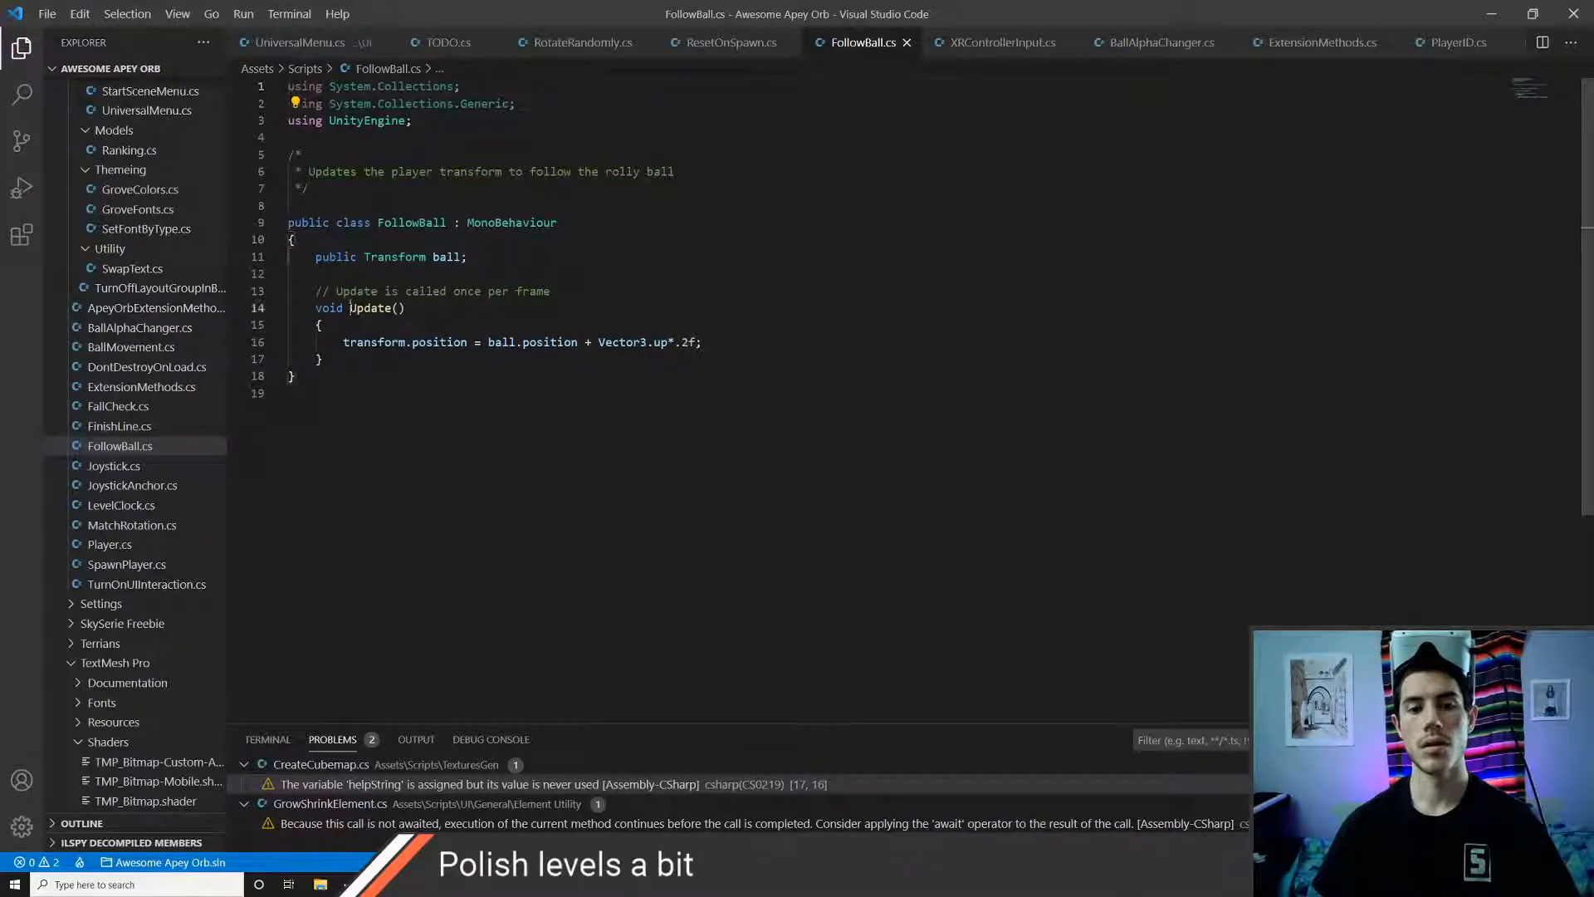
pyautogui.write('Fixed')
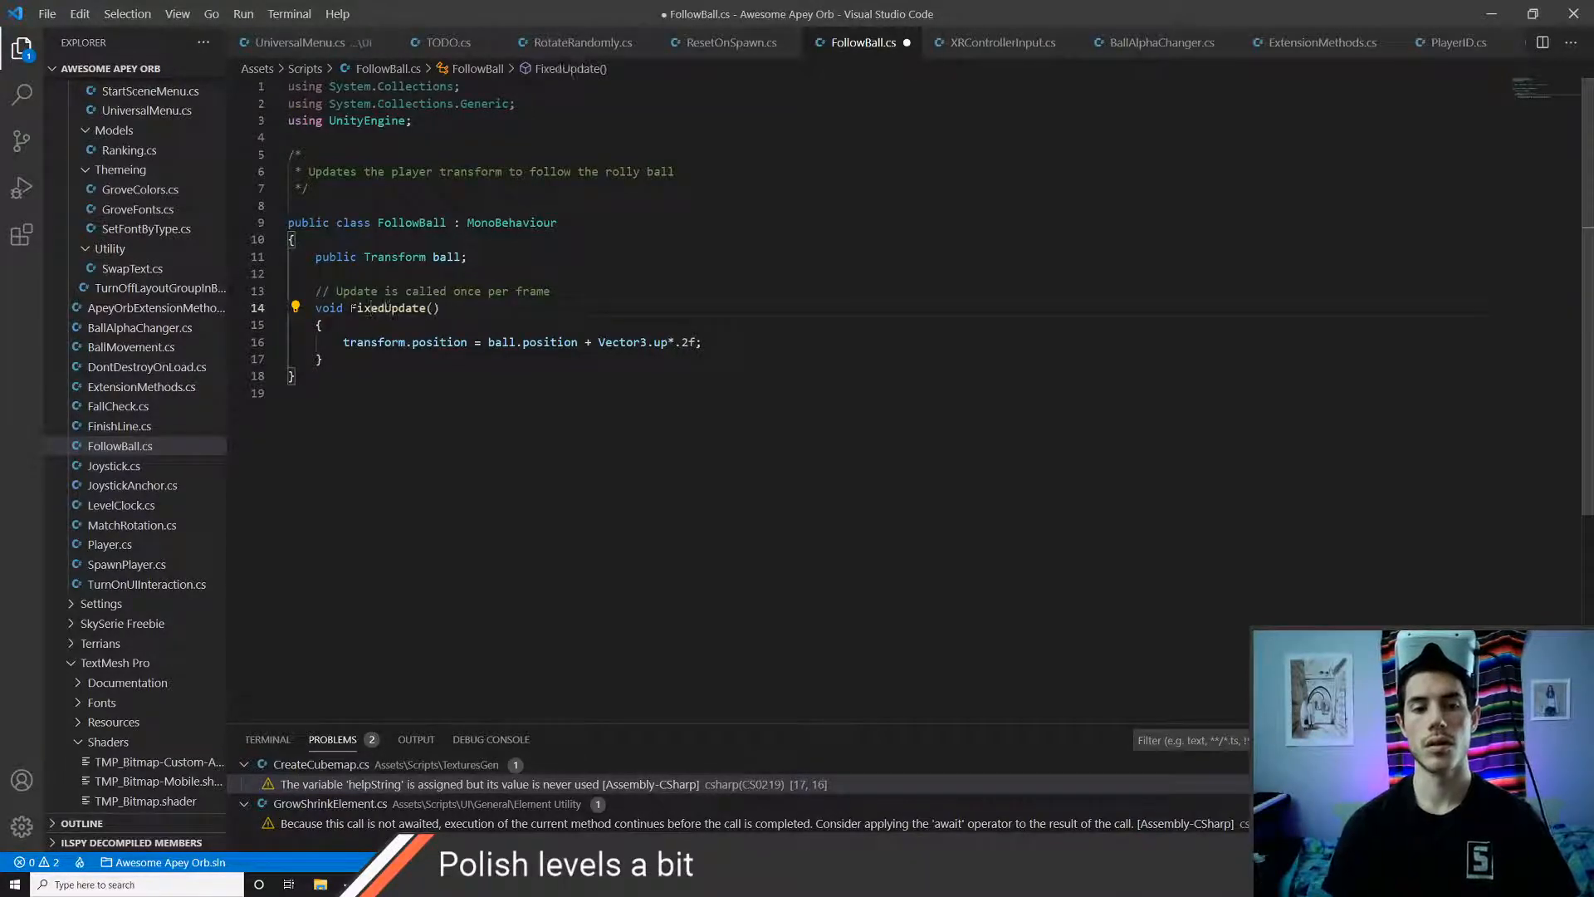
# - Switch back to Unity and play-test scene 4-2 with the FixedUpdate version of the FollowBall script
pyautogui.hotkey('alt', 'Tab')
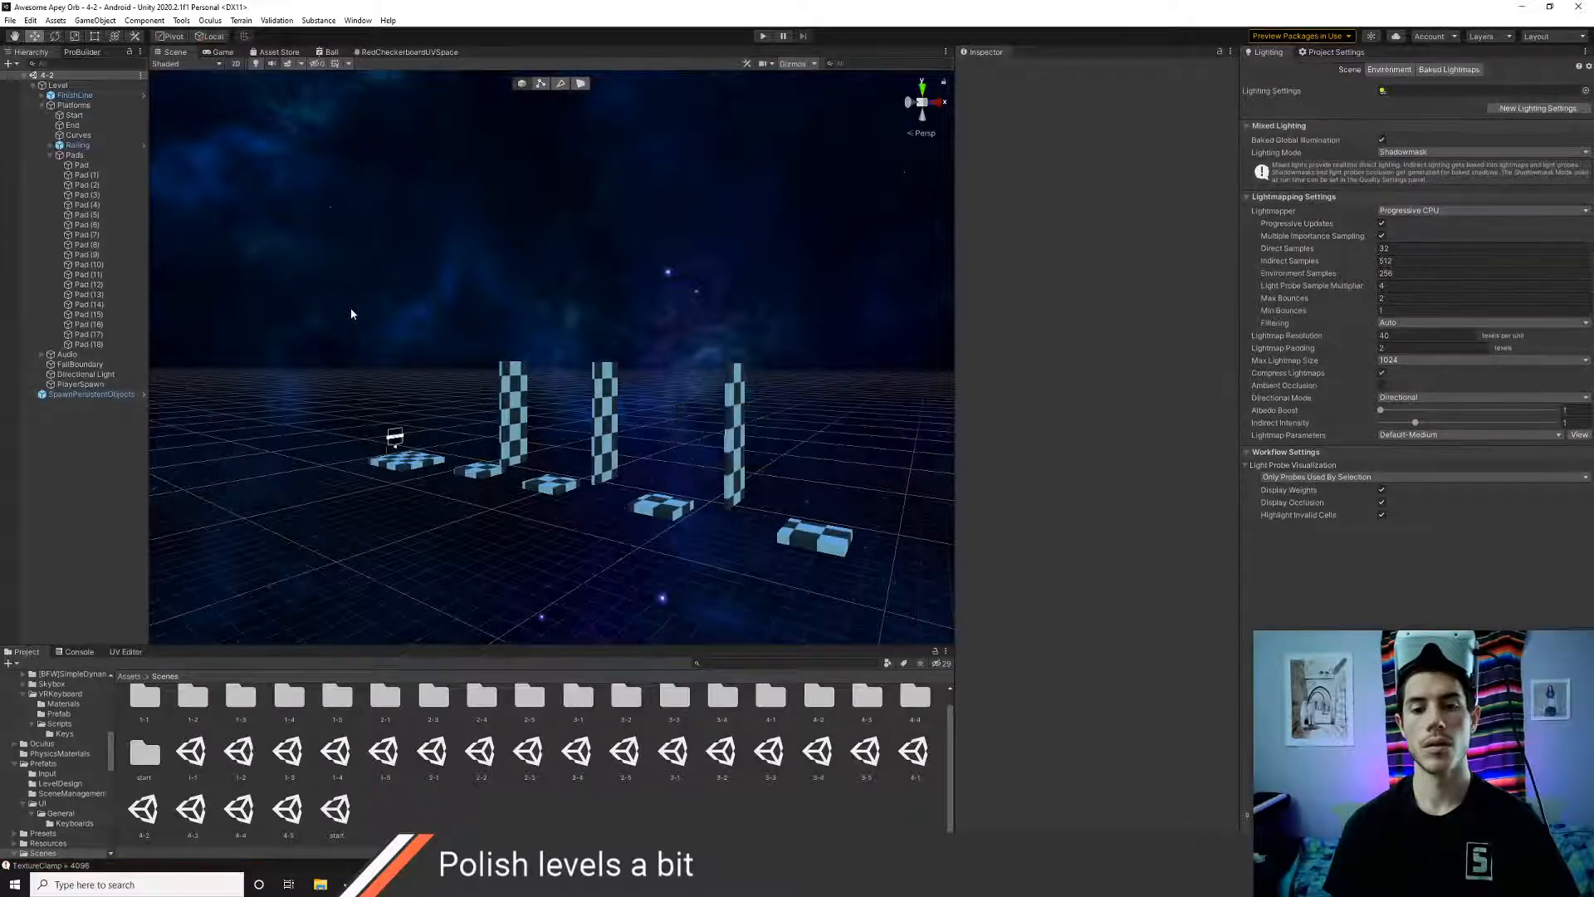
pyautogui.hotkey('ctrl', 'p')
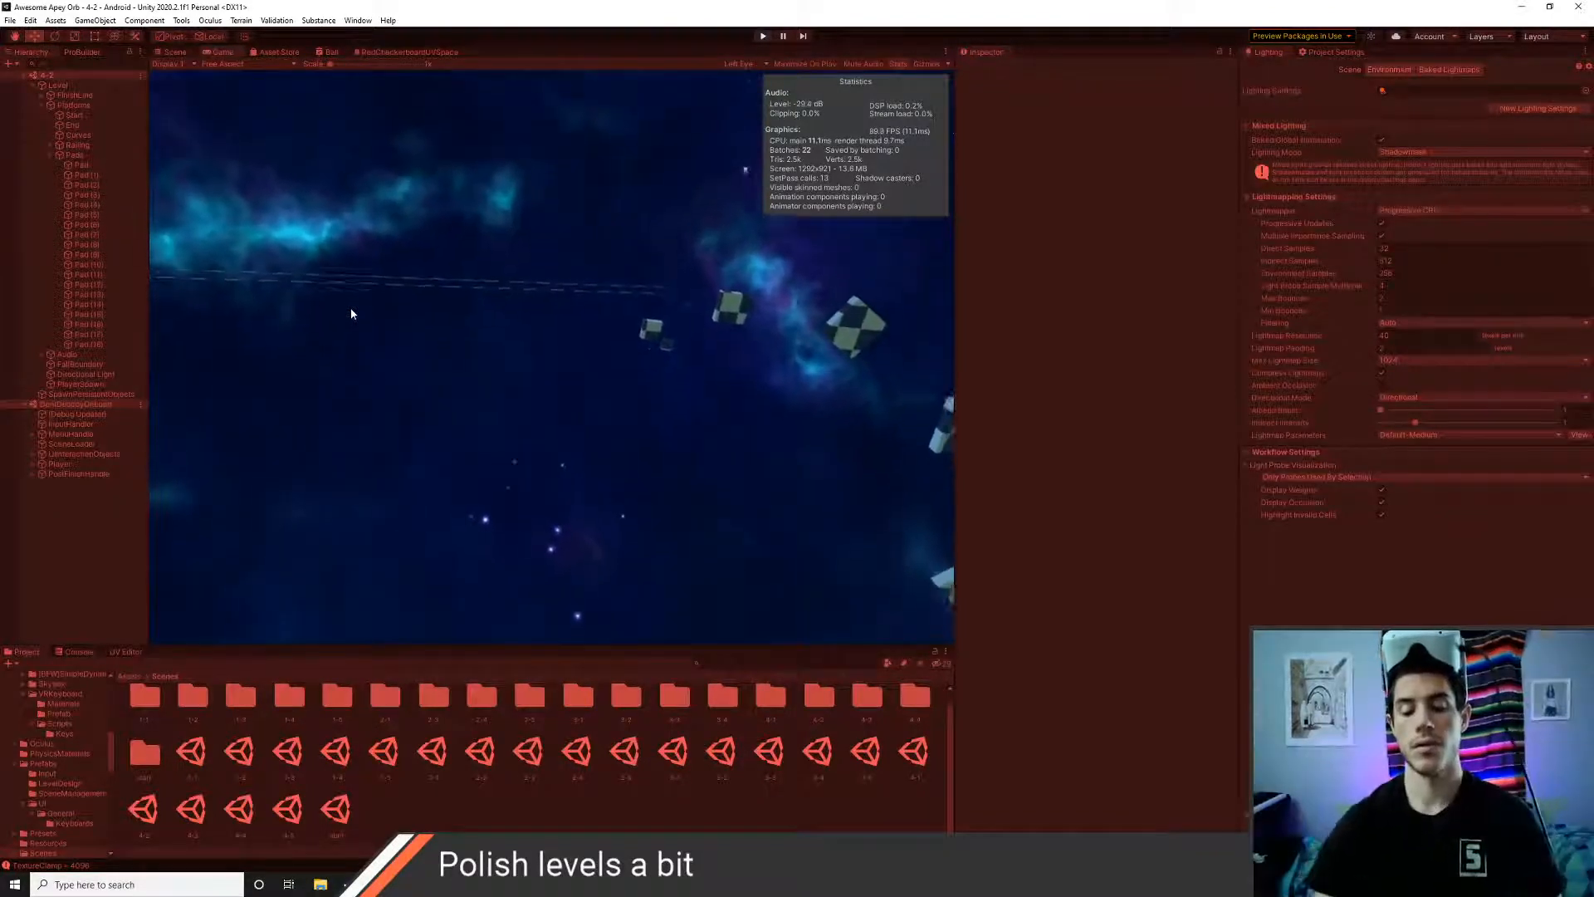
pyautogui.hotkey('ctrl', 'p')
# - Revisit FollowBall.cs in Visual Studio Code, then return to Unity and play-test scene 4-2 again
pyautogui.hotkey('alt', 'Tab')
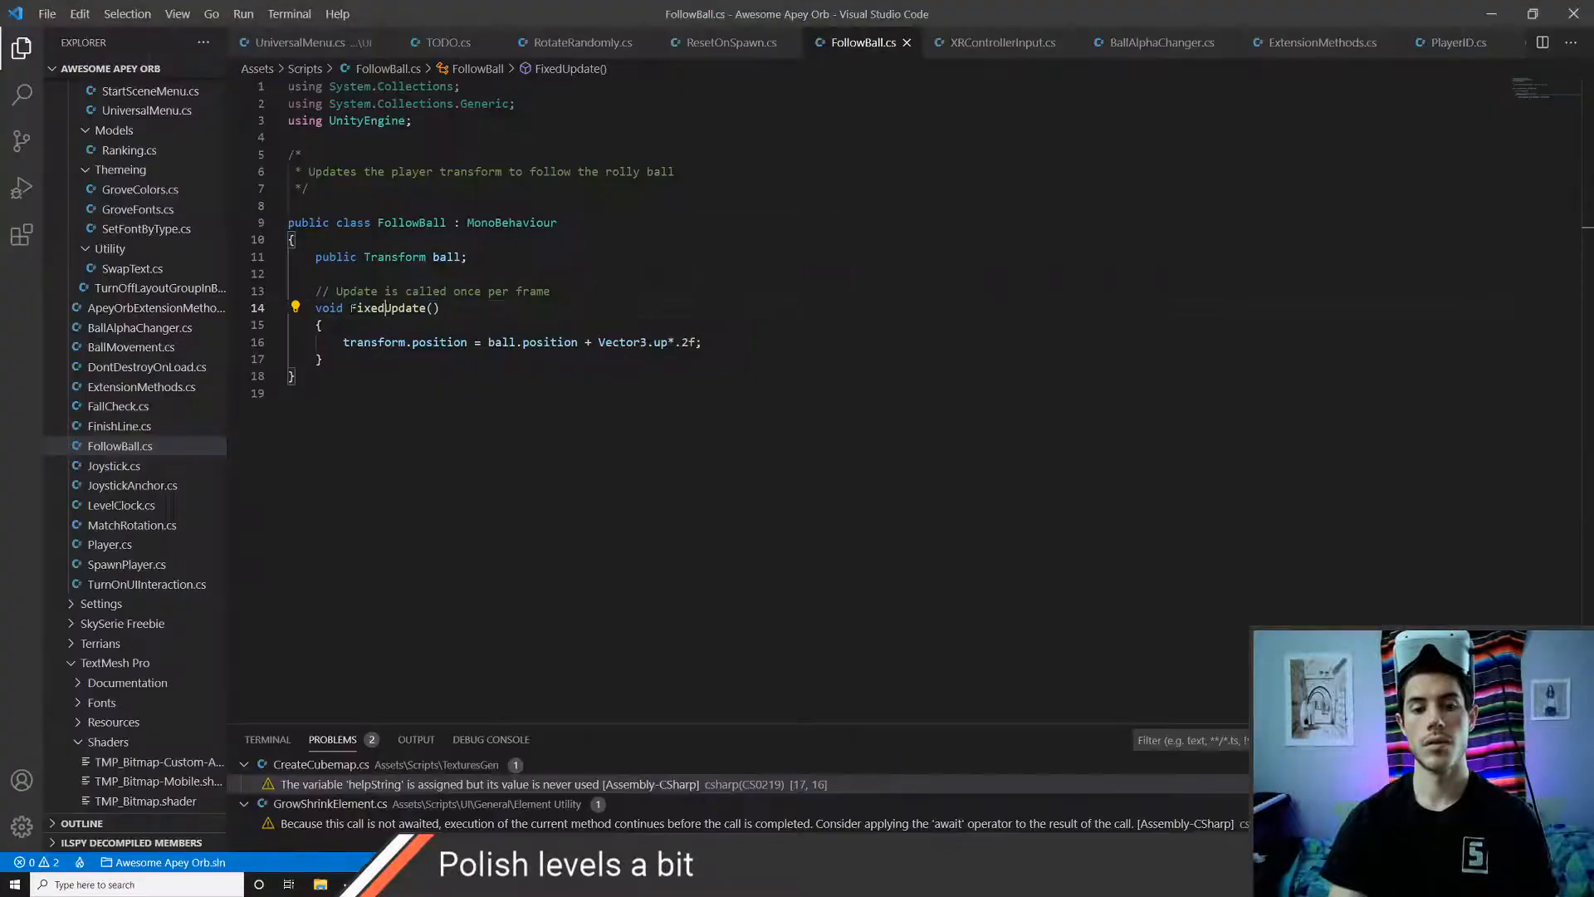
pyautogui.hotkey('alt', 'Tab')
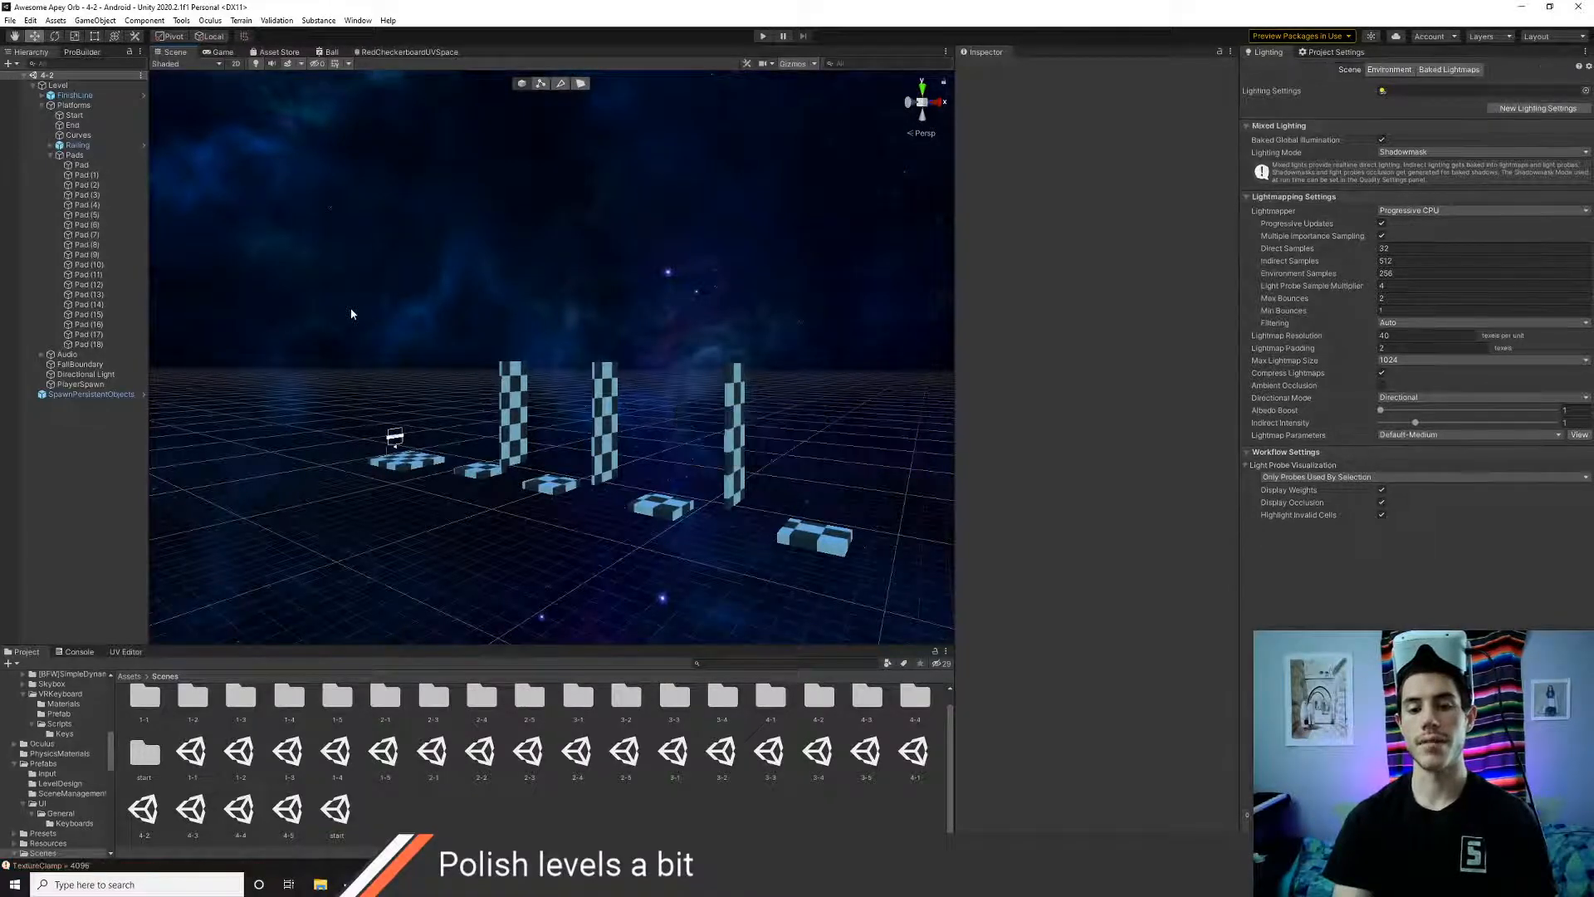
pyautogui.hotkey('ctrl', 'p')
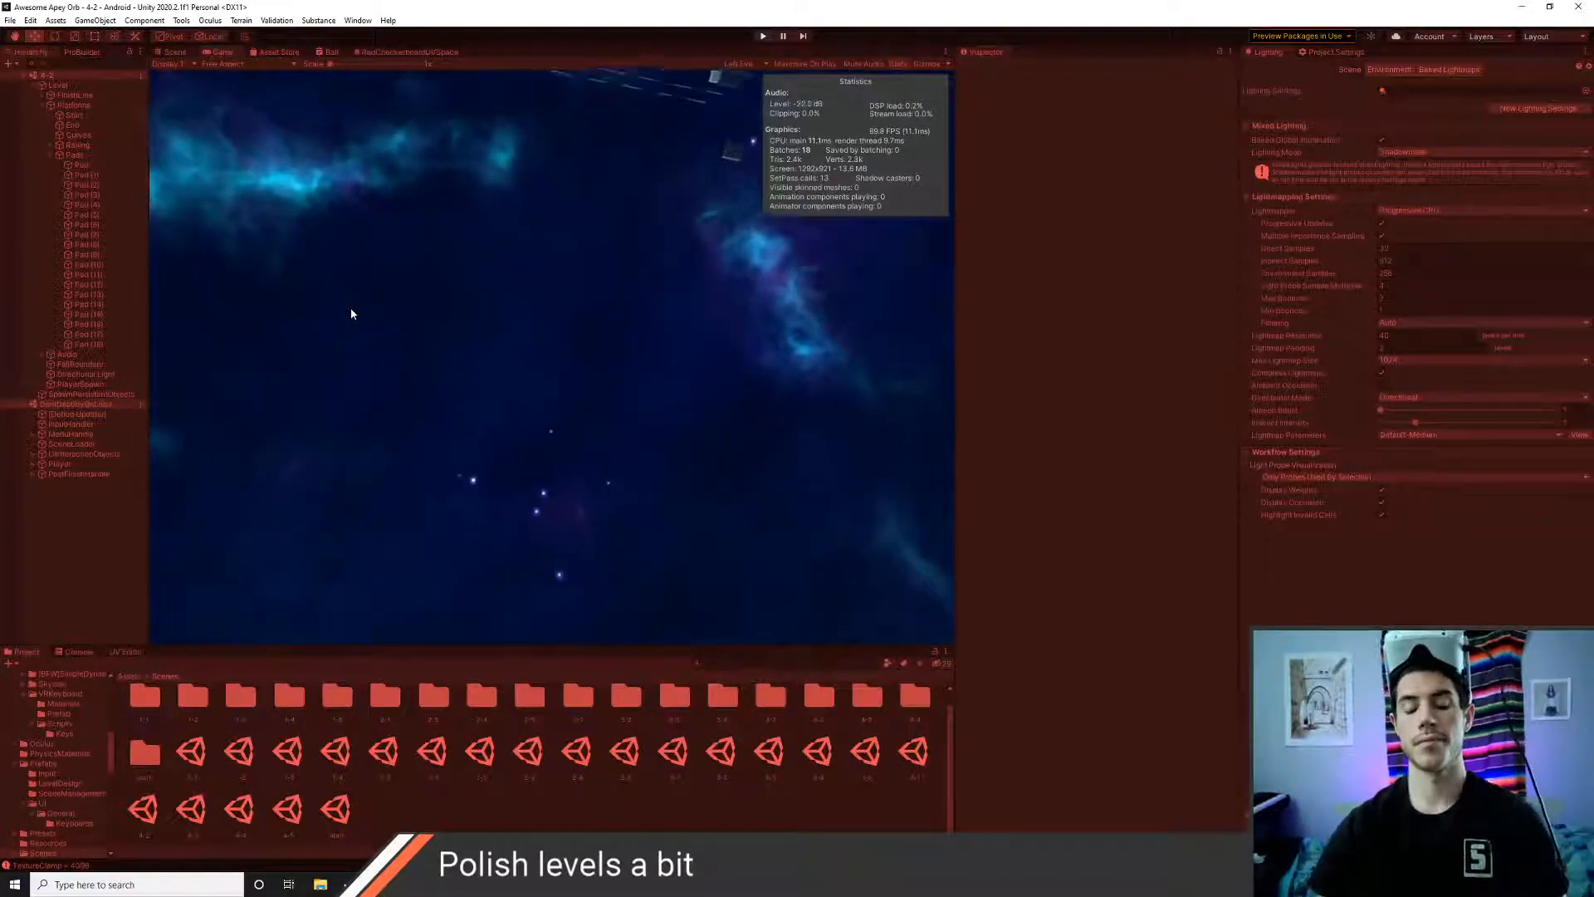
pyautogui.hotkey('ctrl', 'p')
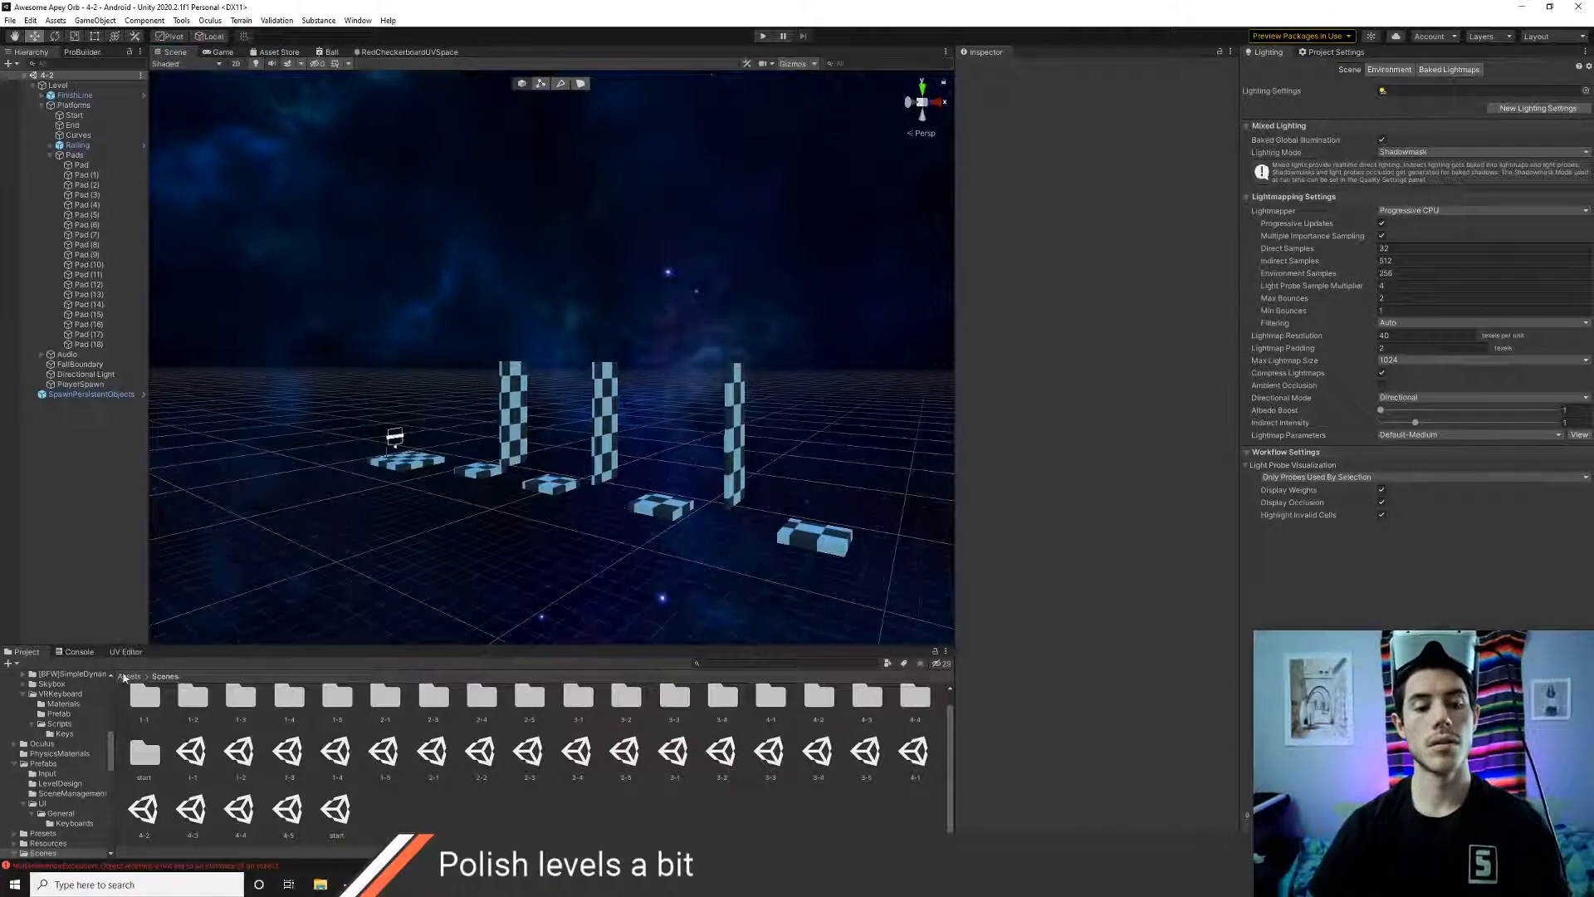
# - Open the Player prefab and inspect its joystick, hand and ball objects and the XR Rig's Follow Ball component
pyautogui.click(126, 676)
pyautogui.doubleClick(438, 713)
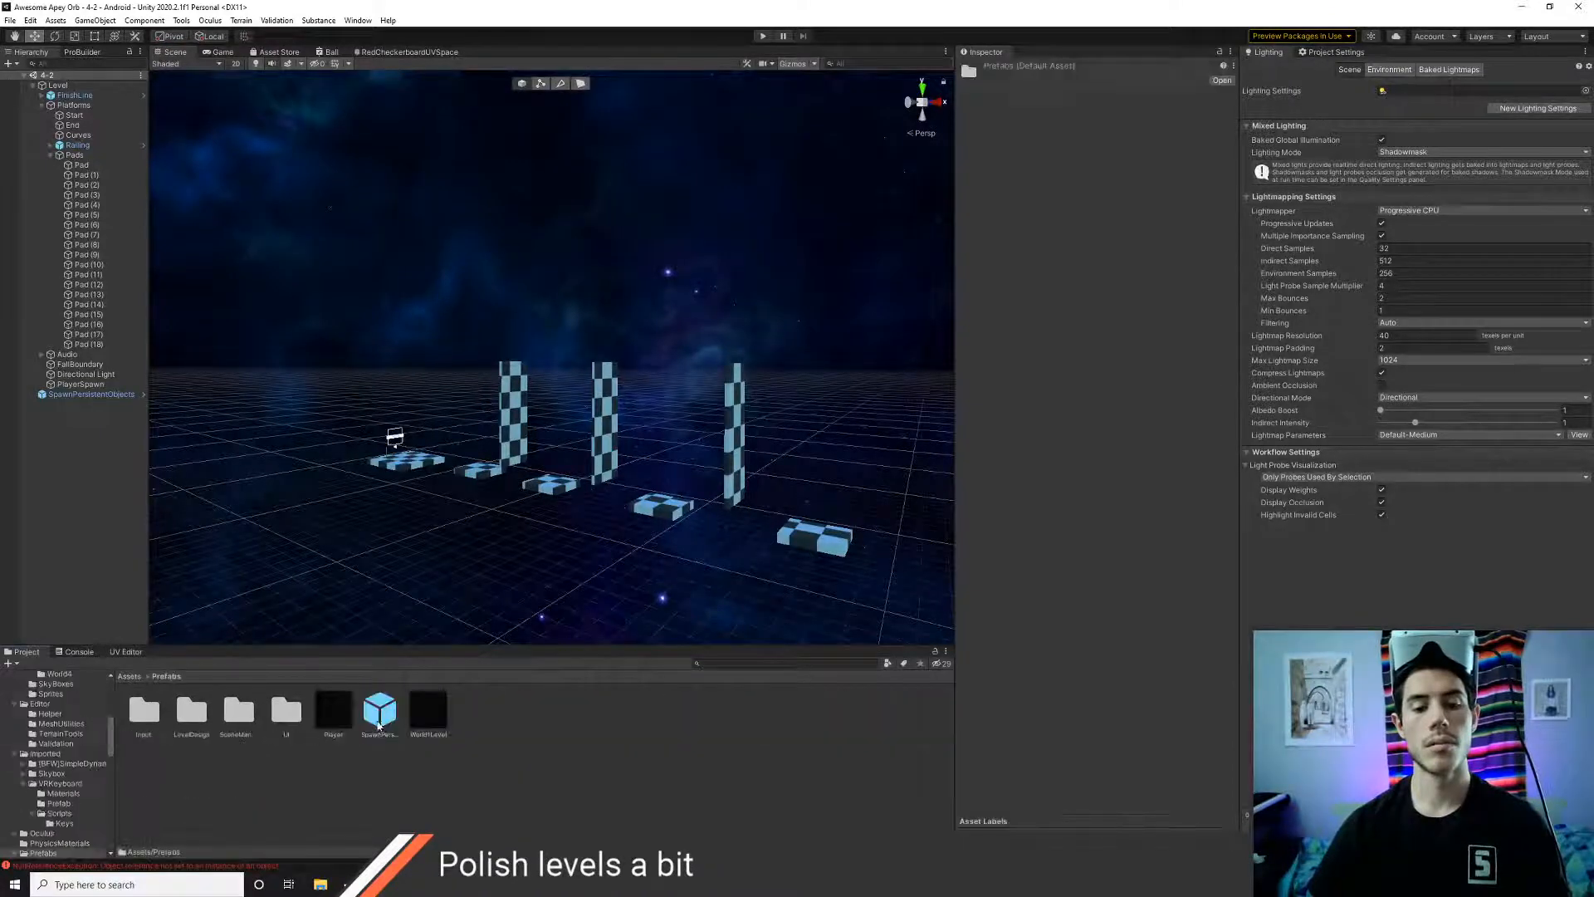
pyautogui.doubleClick(340, 724)
pyautogui.click(70, 260)
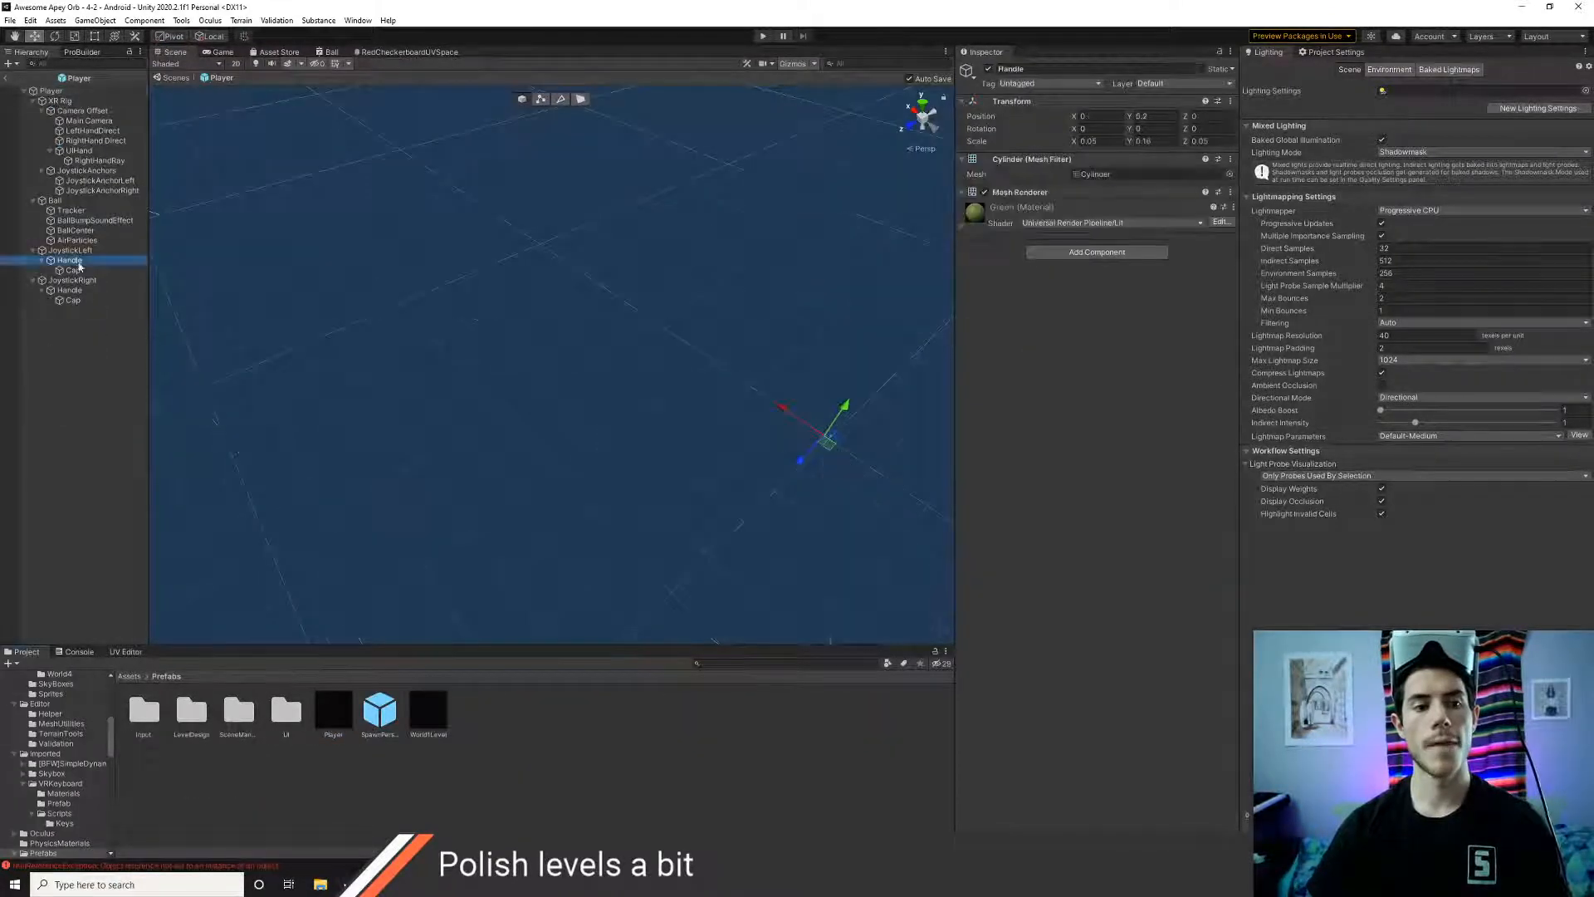
pyautogui.click(76, 240)
pyautogui.click(96, 190)
pyautogui.click(78, 151)
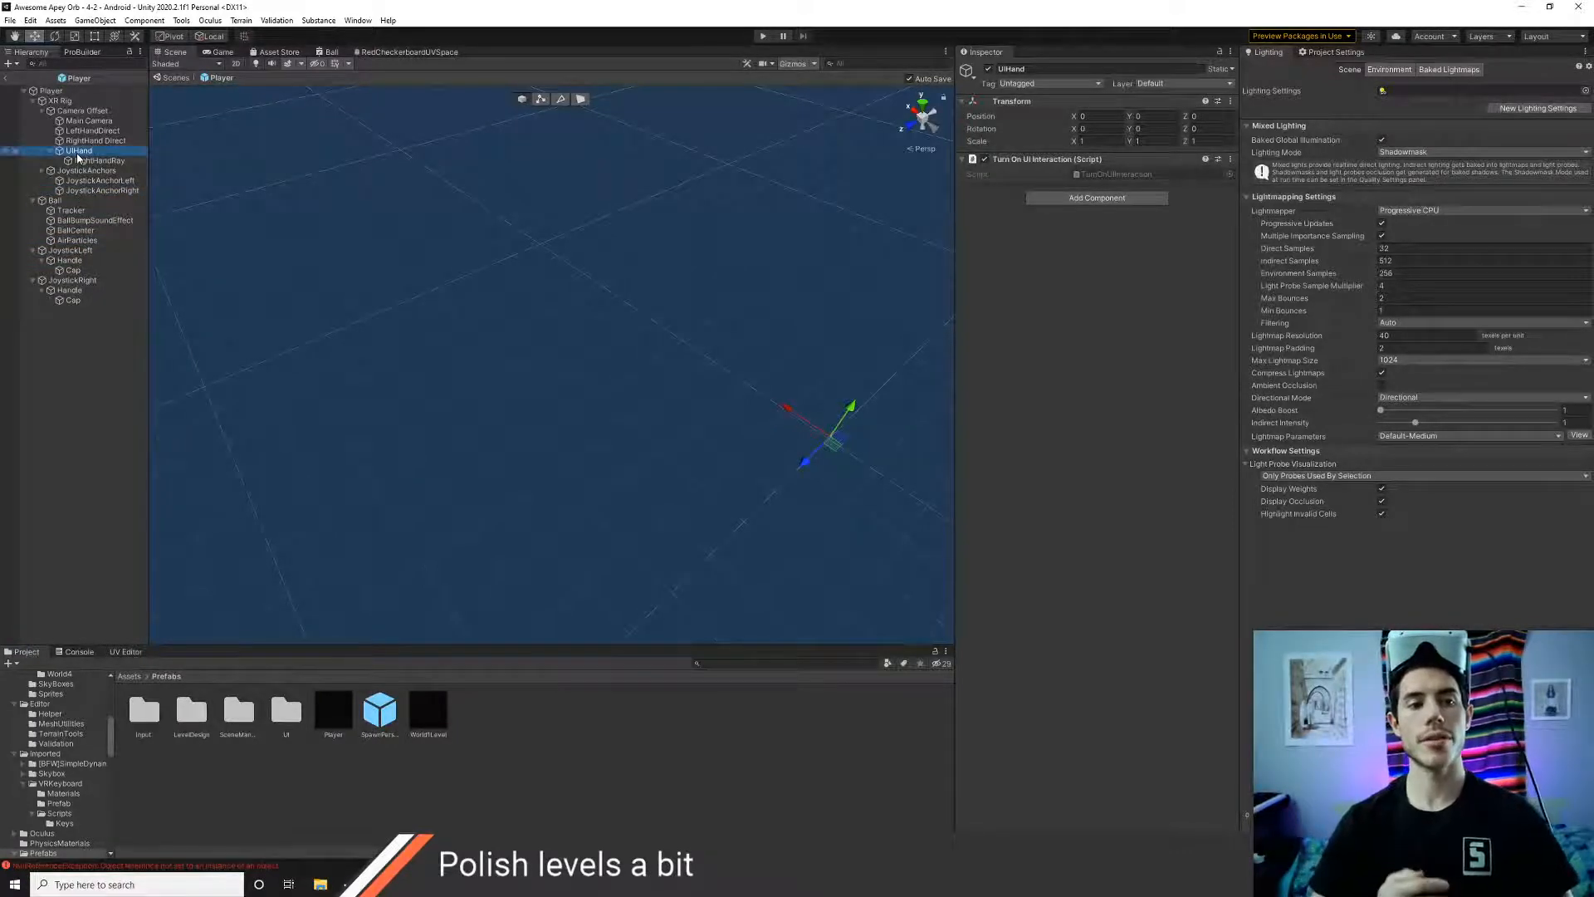
pyautogui.click(67, 101)
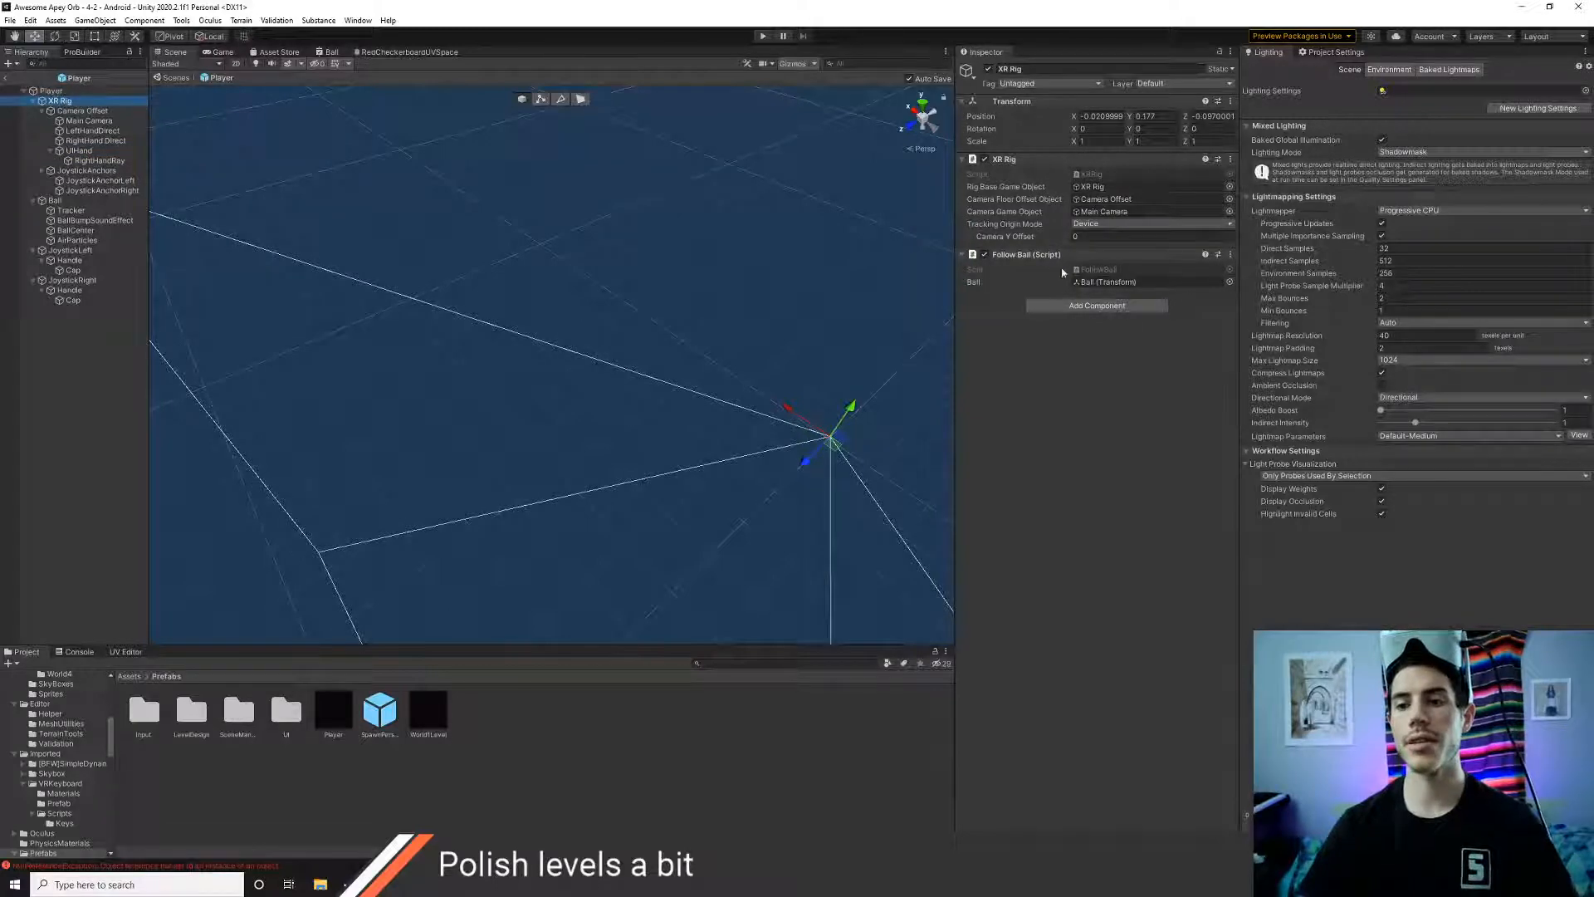
# - Change the FollowBall script's method to LateUpdate in Visual Studio Code and play-test the result in Unity
pyautogui.hotkey('alt', 'Tab')
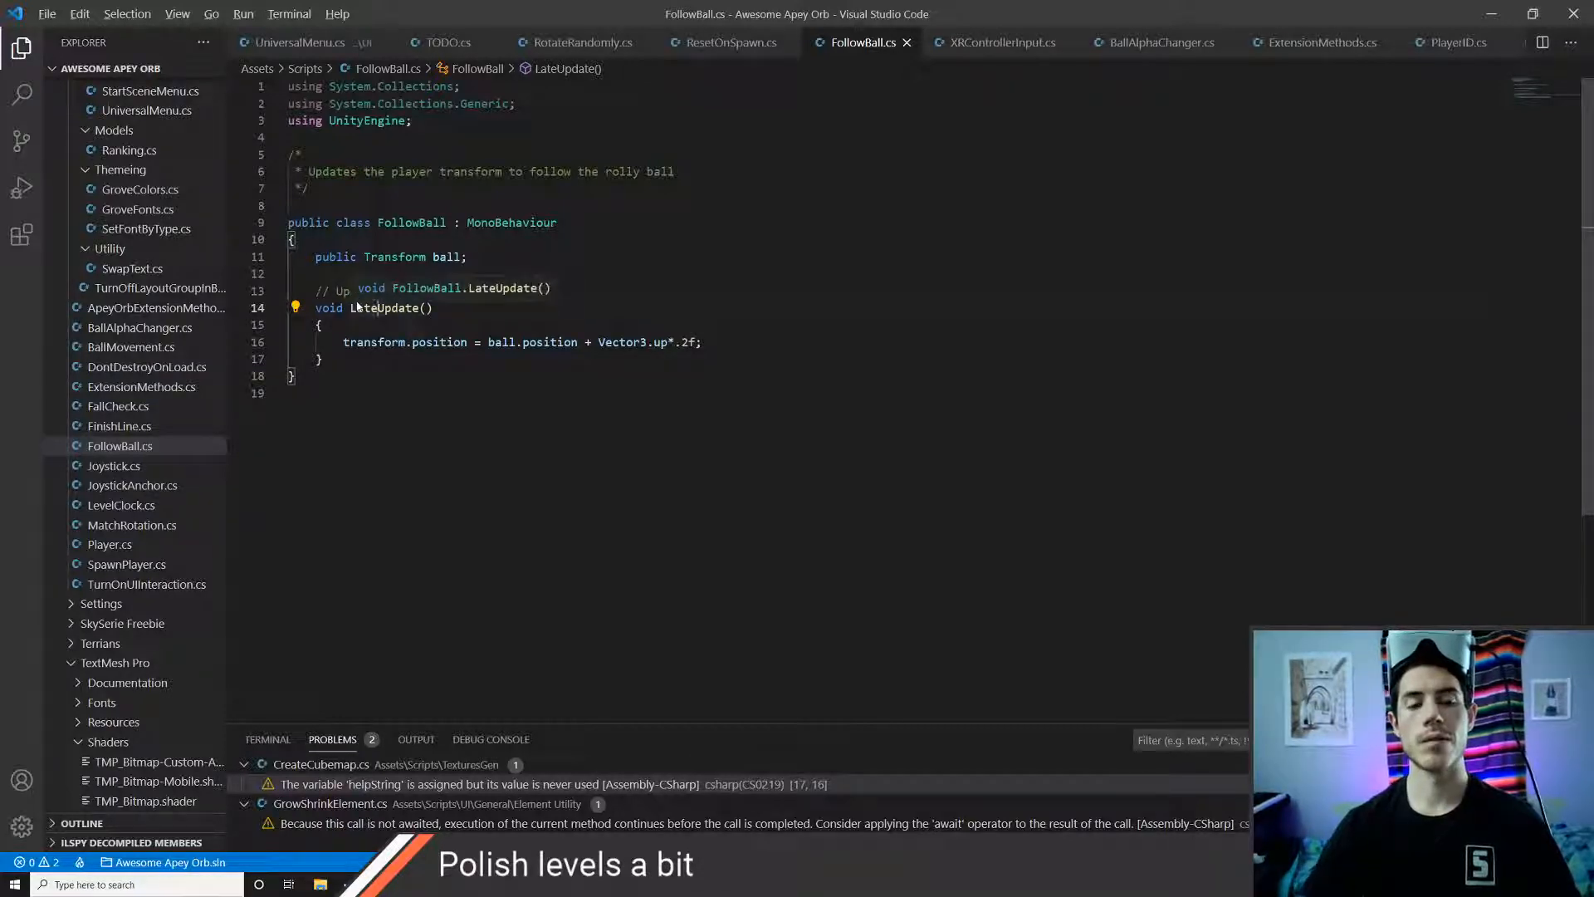
pyautogui.hotkey('alt', 'Tab')
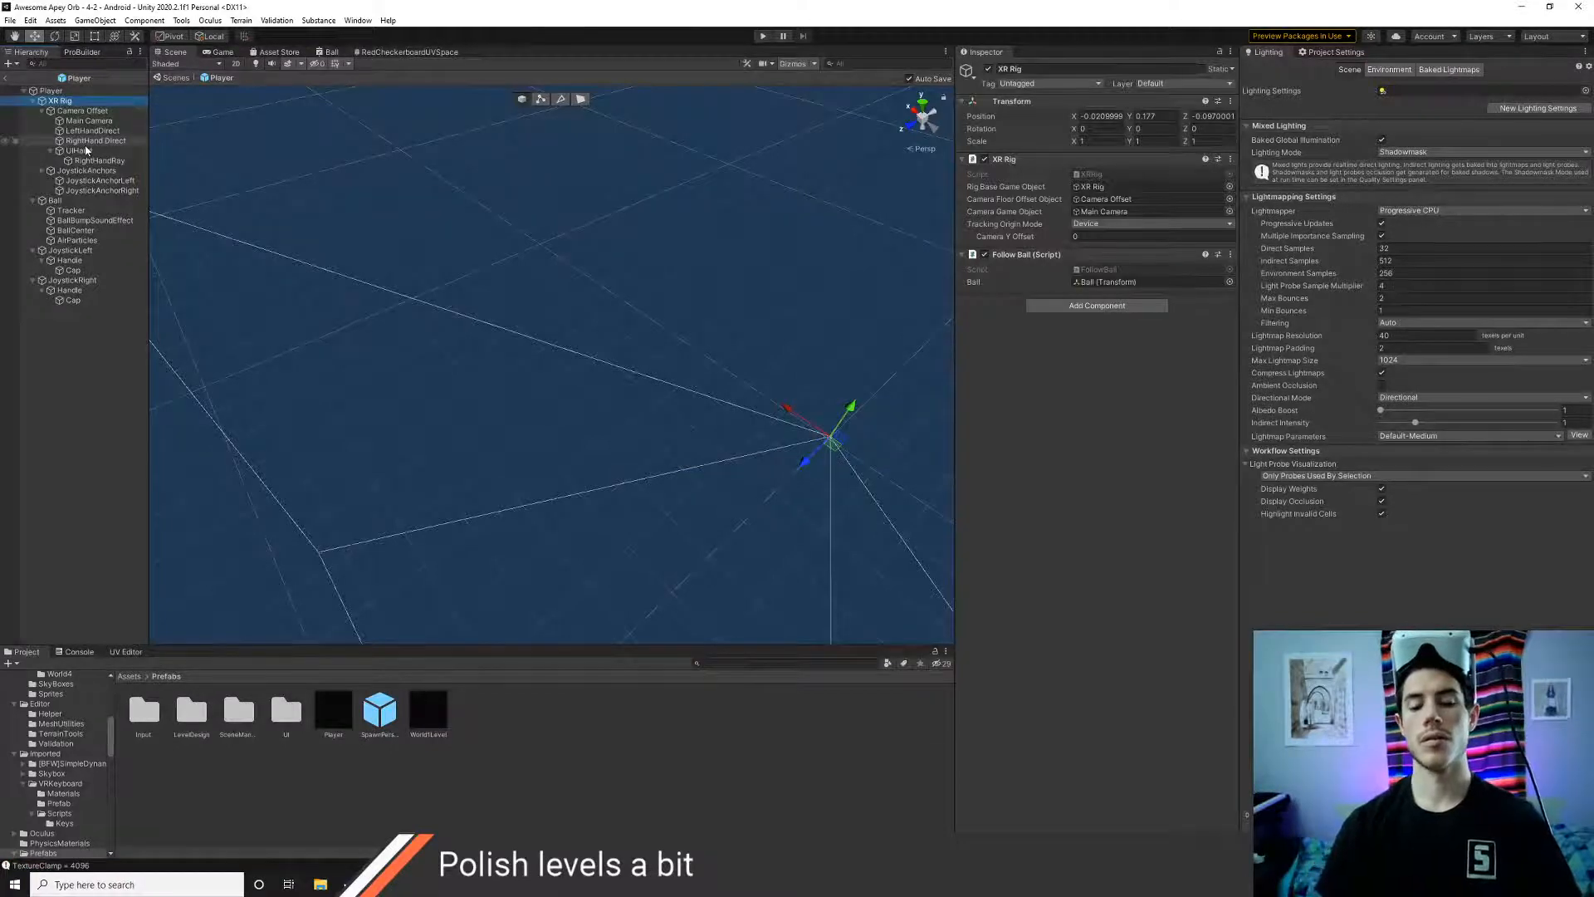
pyautogui.hotkey('ctrl', 'p')
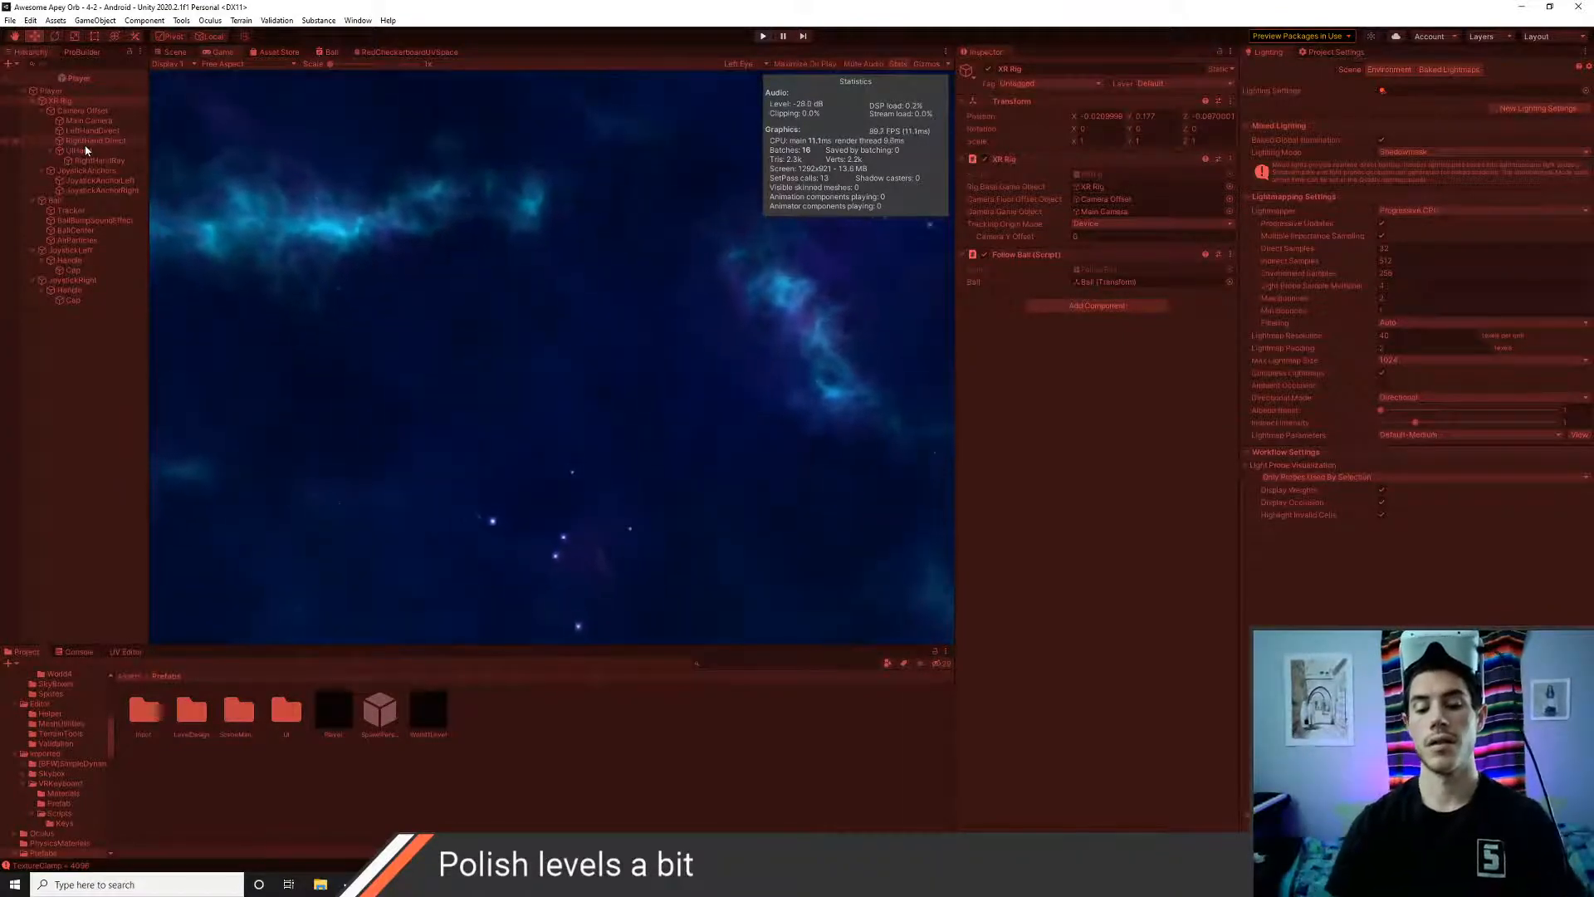
pyautogui.hotkey('ctrl', 'p')
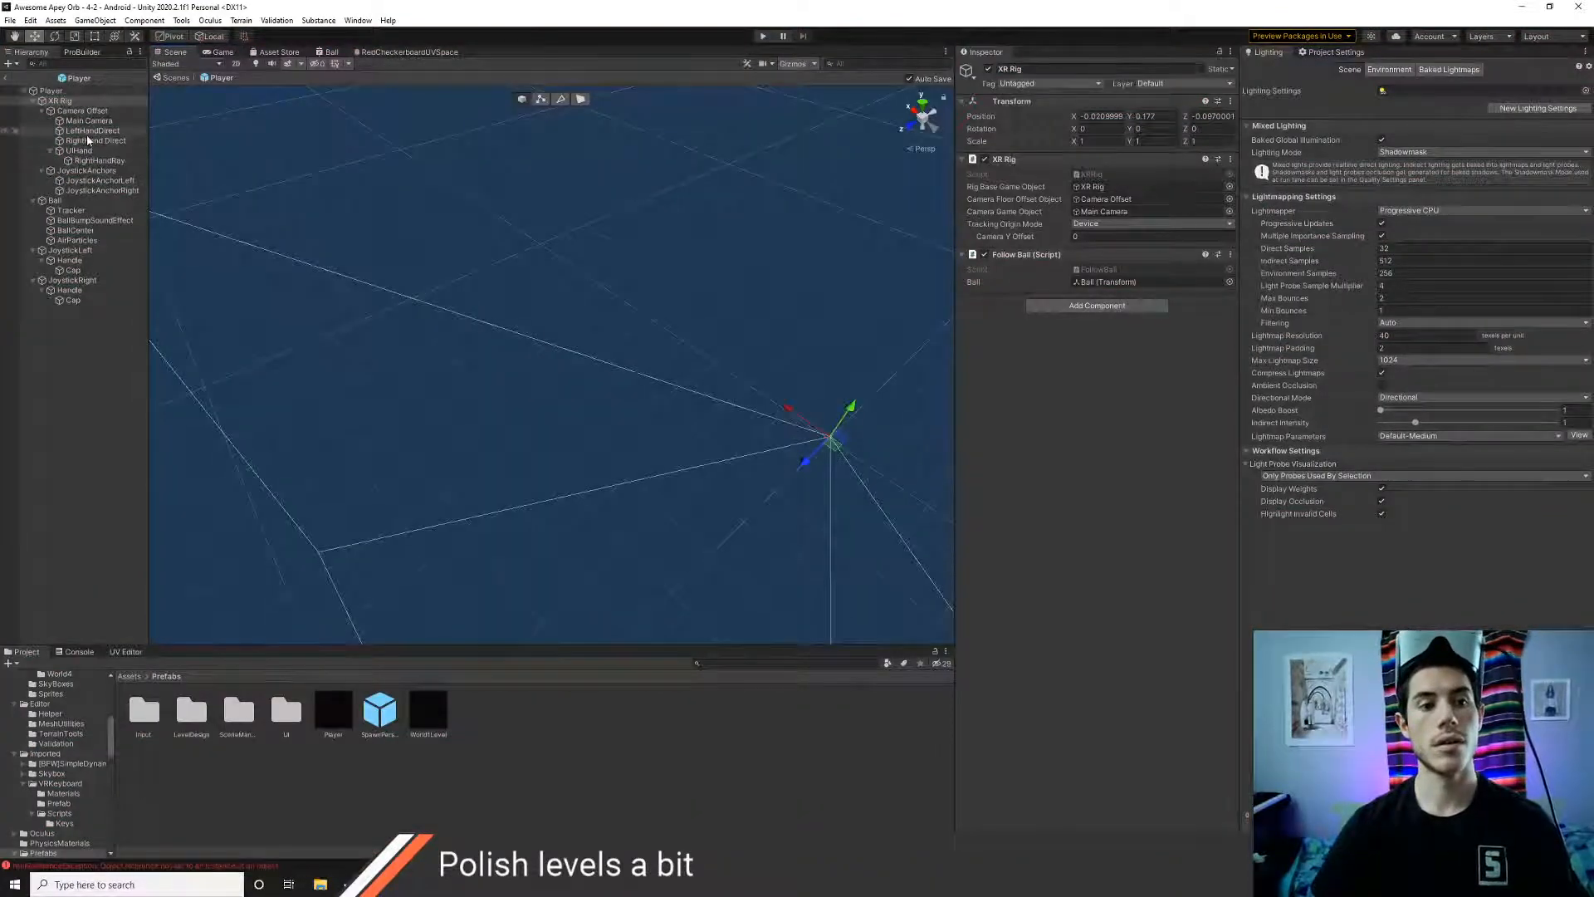
# - Switch to Visual Studio Code and add an empty Start() method above LateUpdate in FollowBall.cs
pyautogui.hotkey('alt', 'Tab')
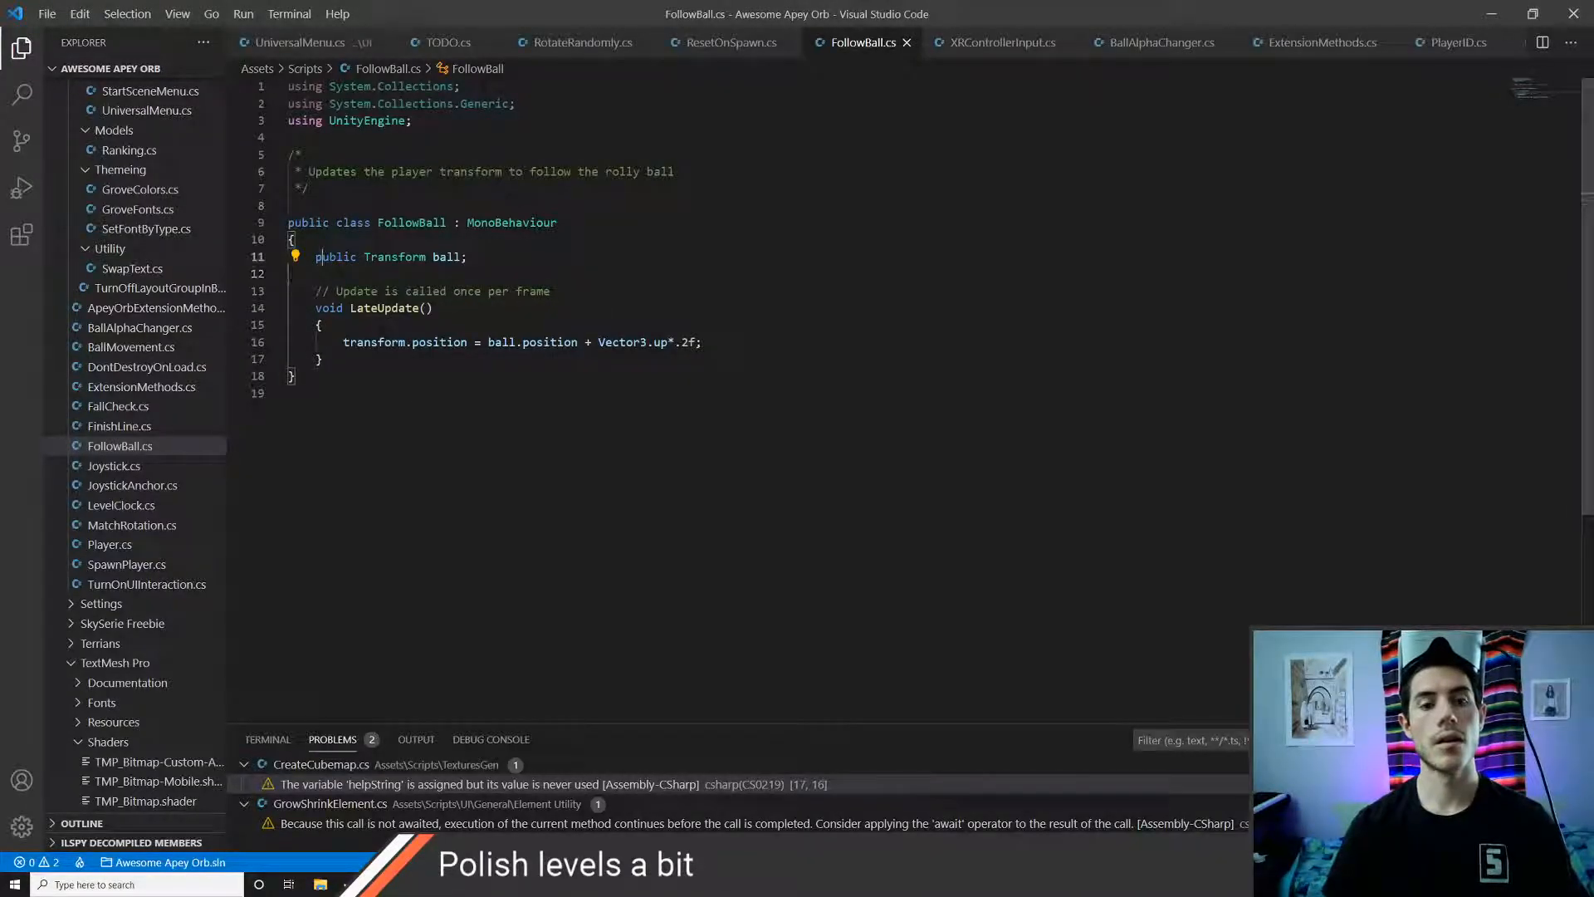
pyautogui.press('Return')
pyautogui.press('Return')
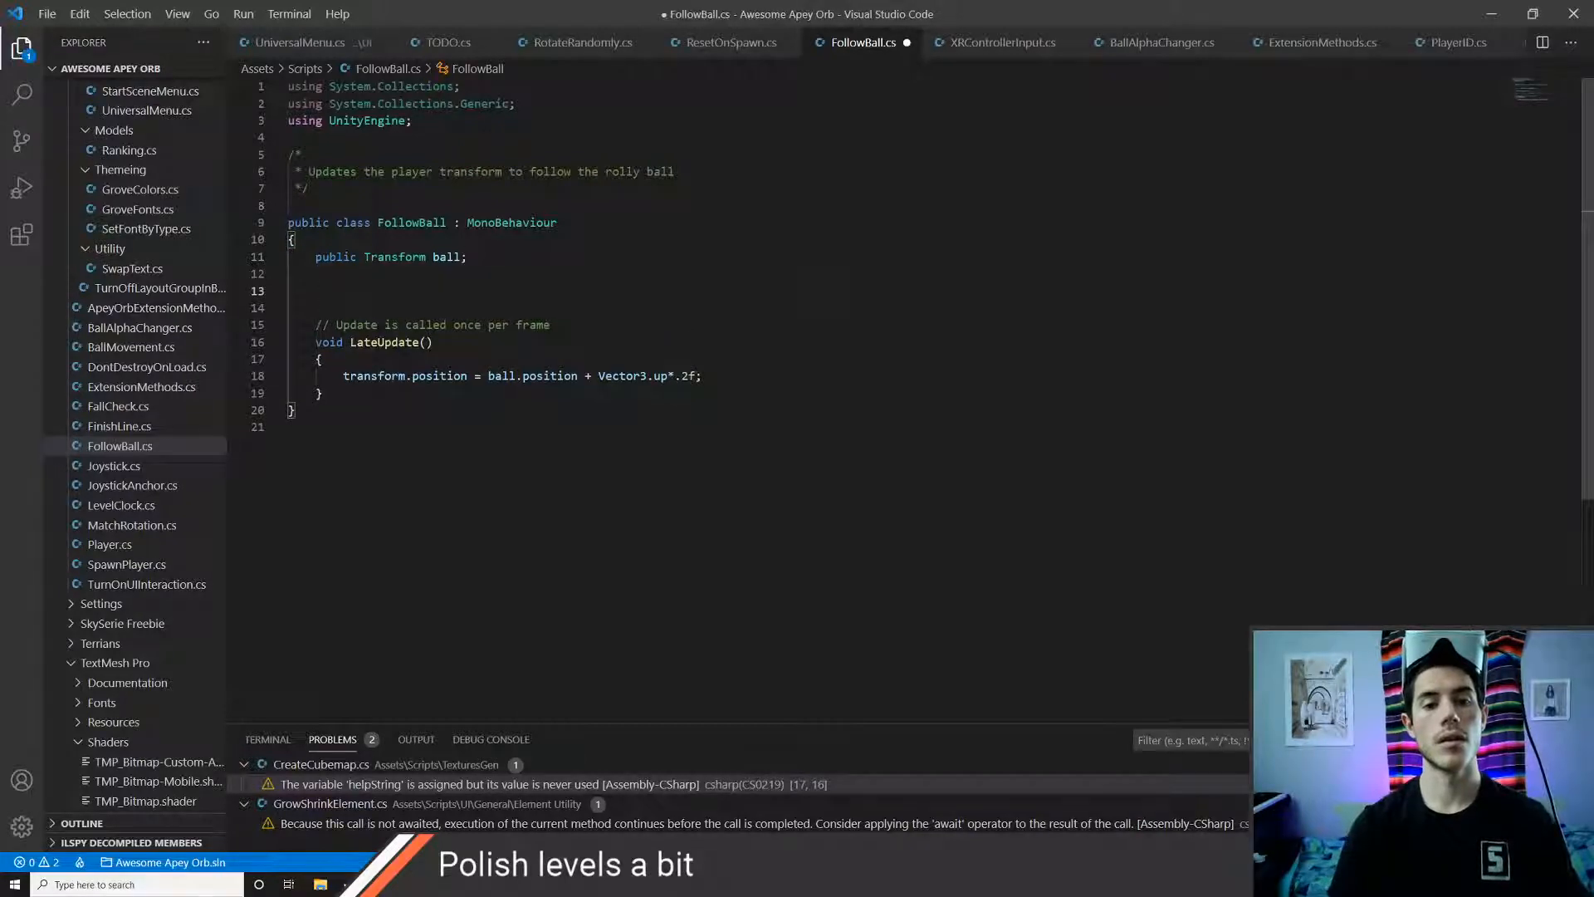
pyautogui.write('void Stat')
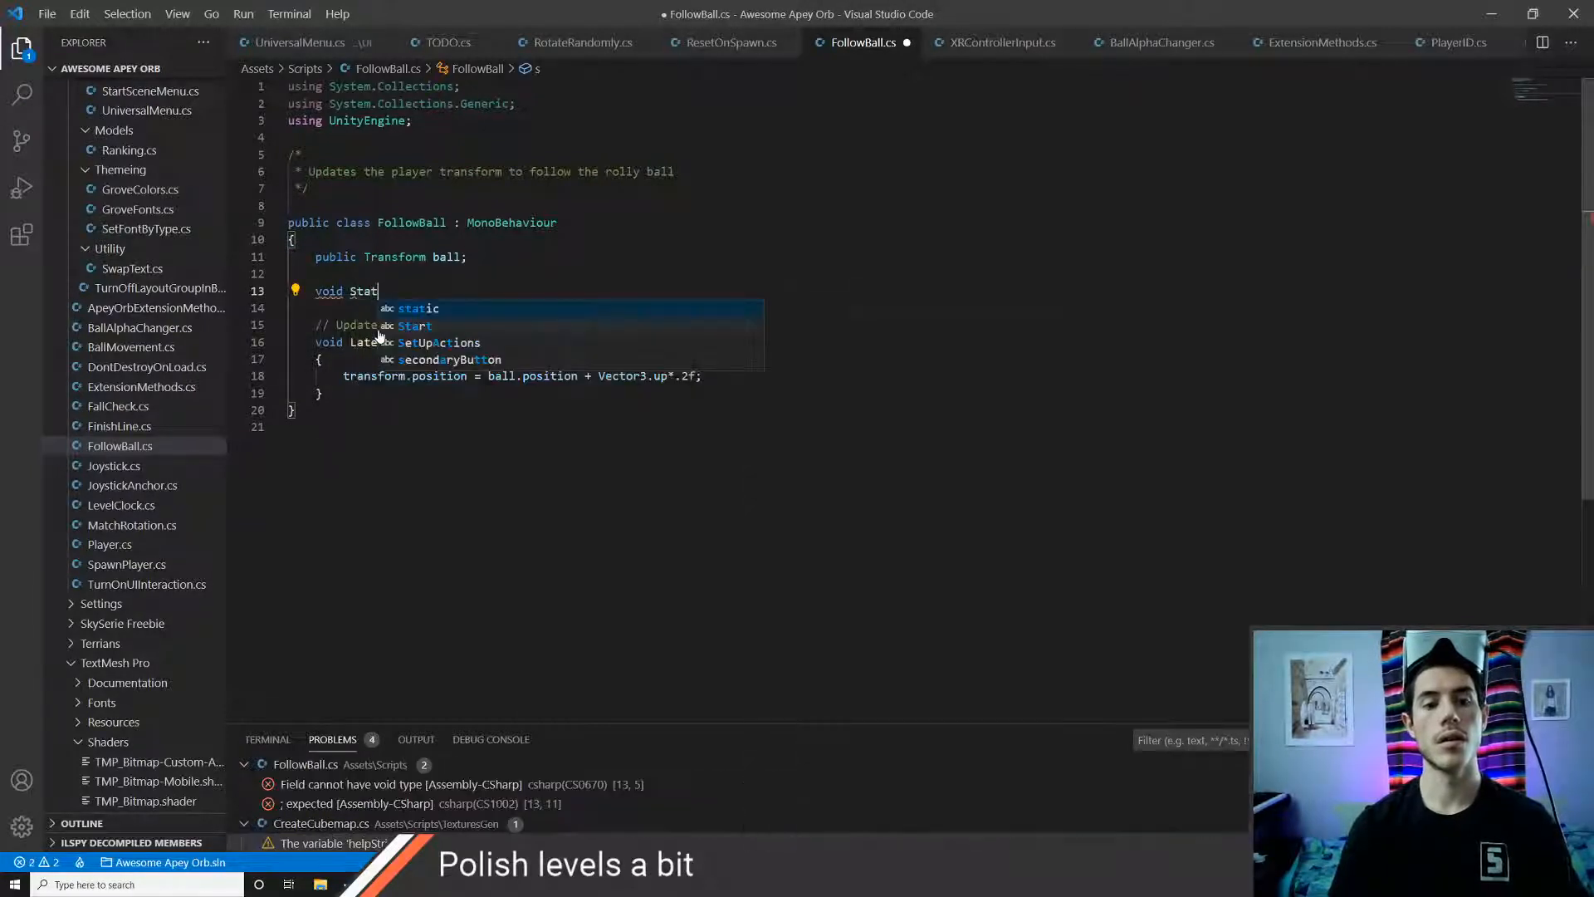
pyautogui.press('BackSpace')
pyautogui.write('rt(')
pyautogui.press('Return')
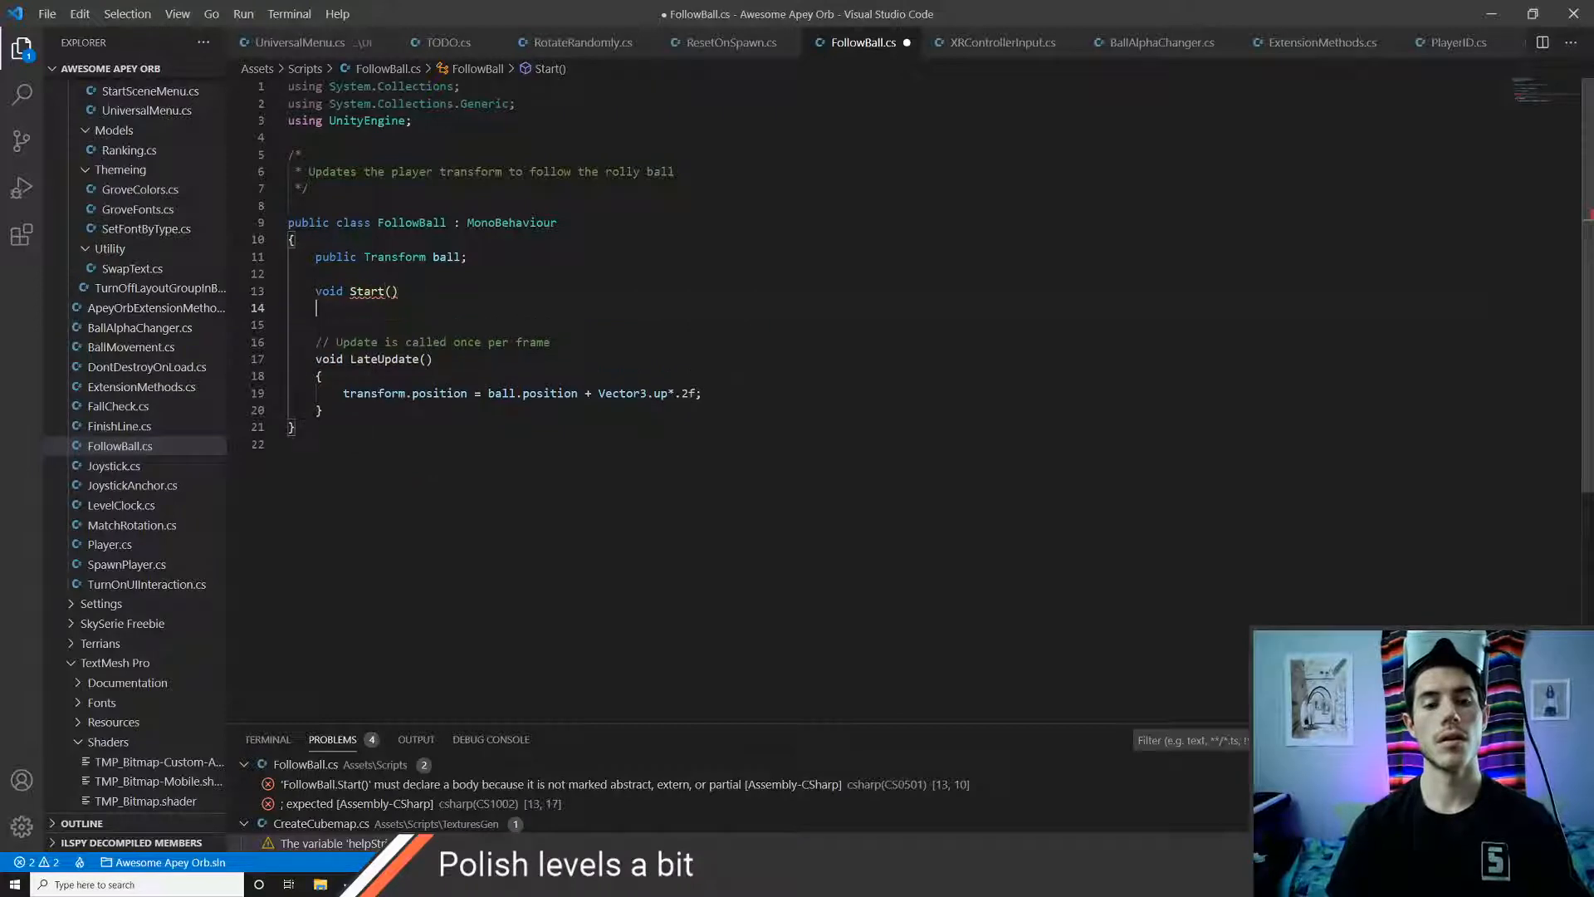
pyautogui.write('{')
pyautogui.press('Return')
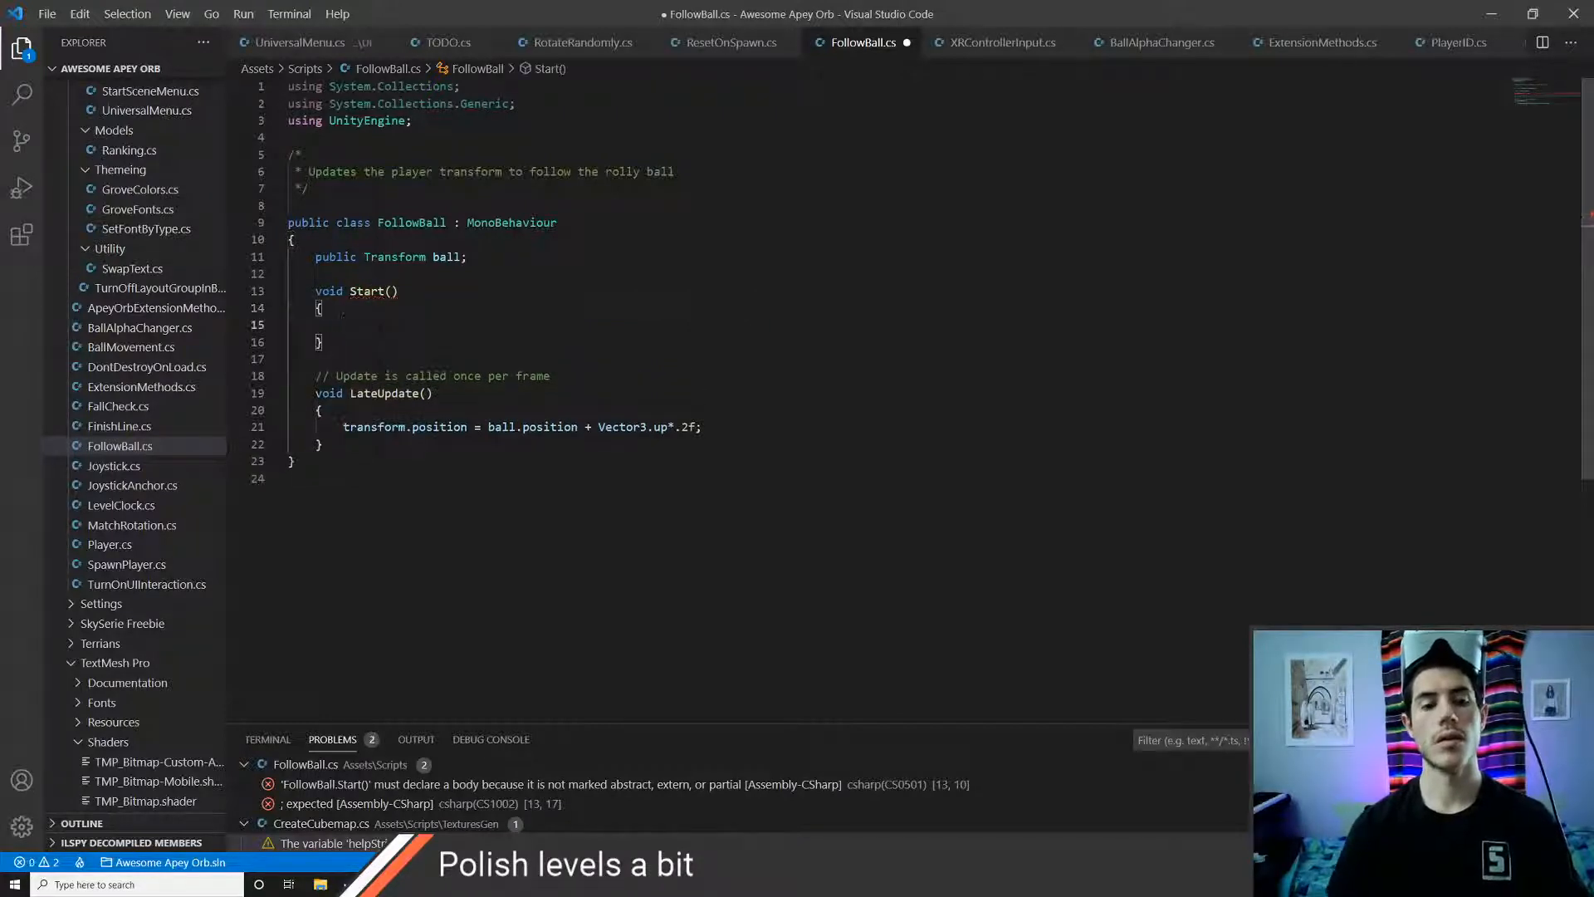
# - Declare a Rigidbody field named rb below the ball field and save the script
pyautogui.press('Up')
pyautogui.press('Up')
pyautogui.press('Up')
pyautogui.press('Return')
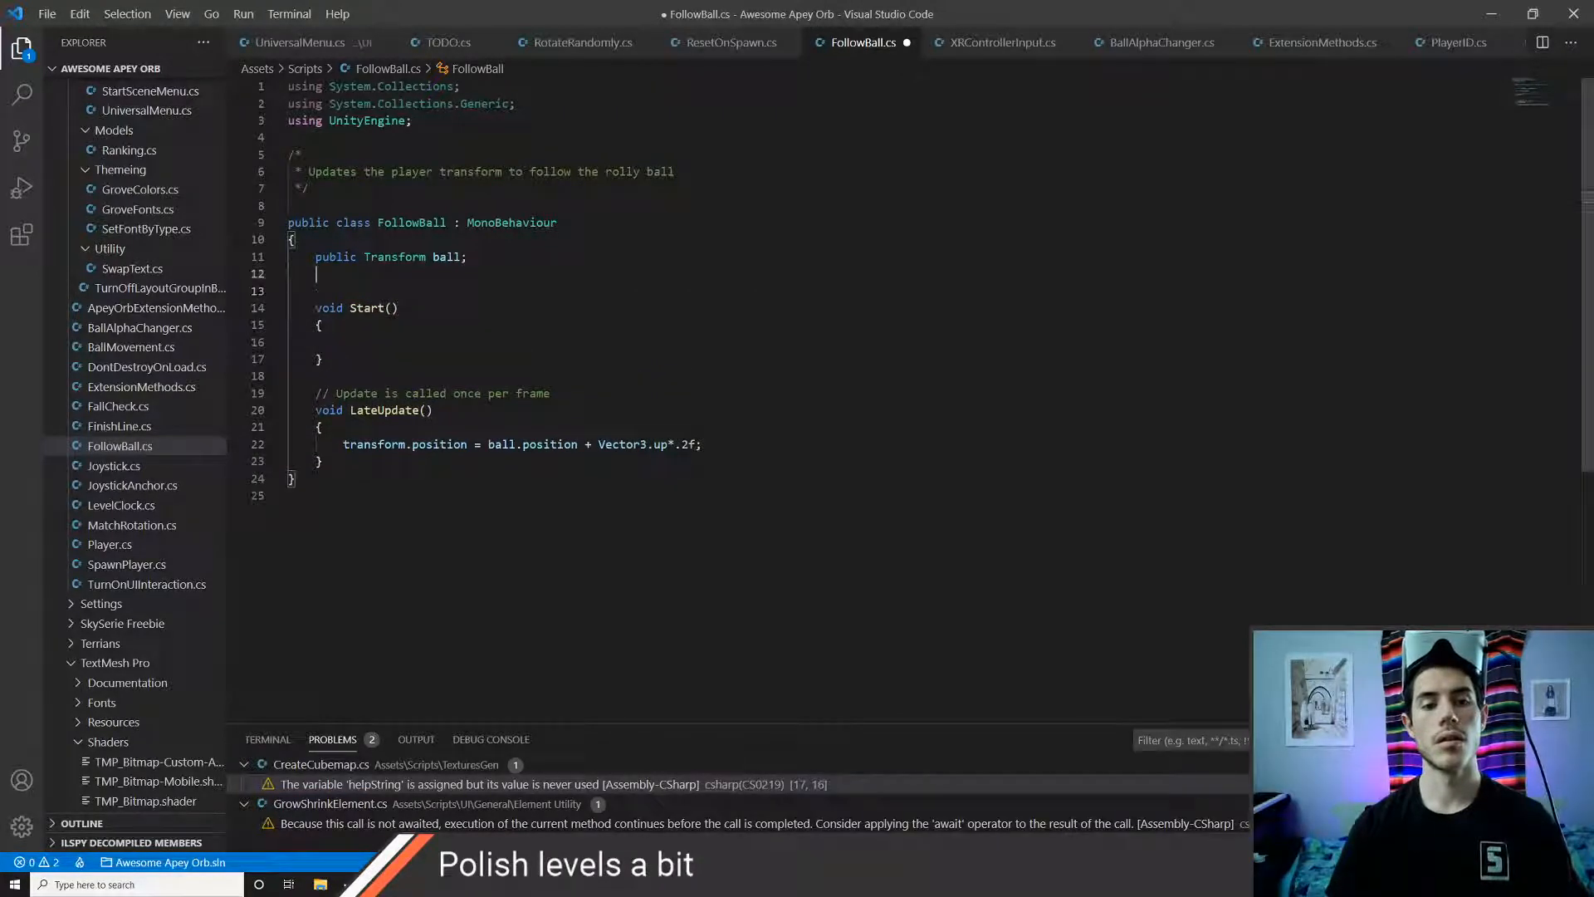
pyautogui.write('Rigidbody')
pyautogui.write(' rigidb')
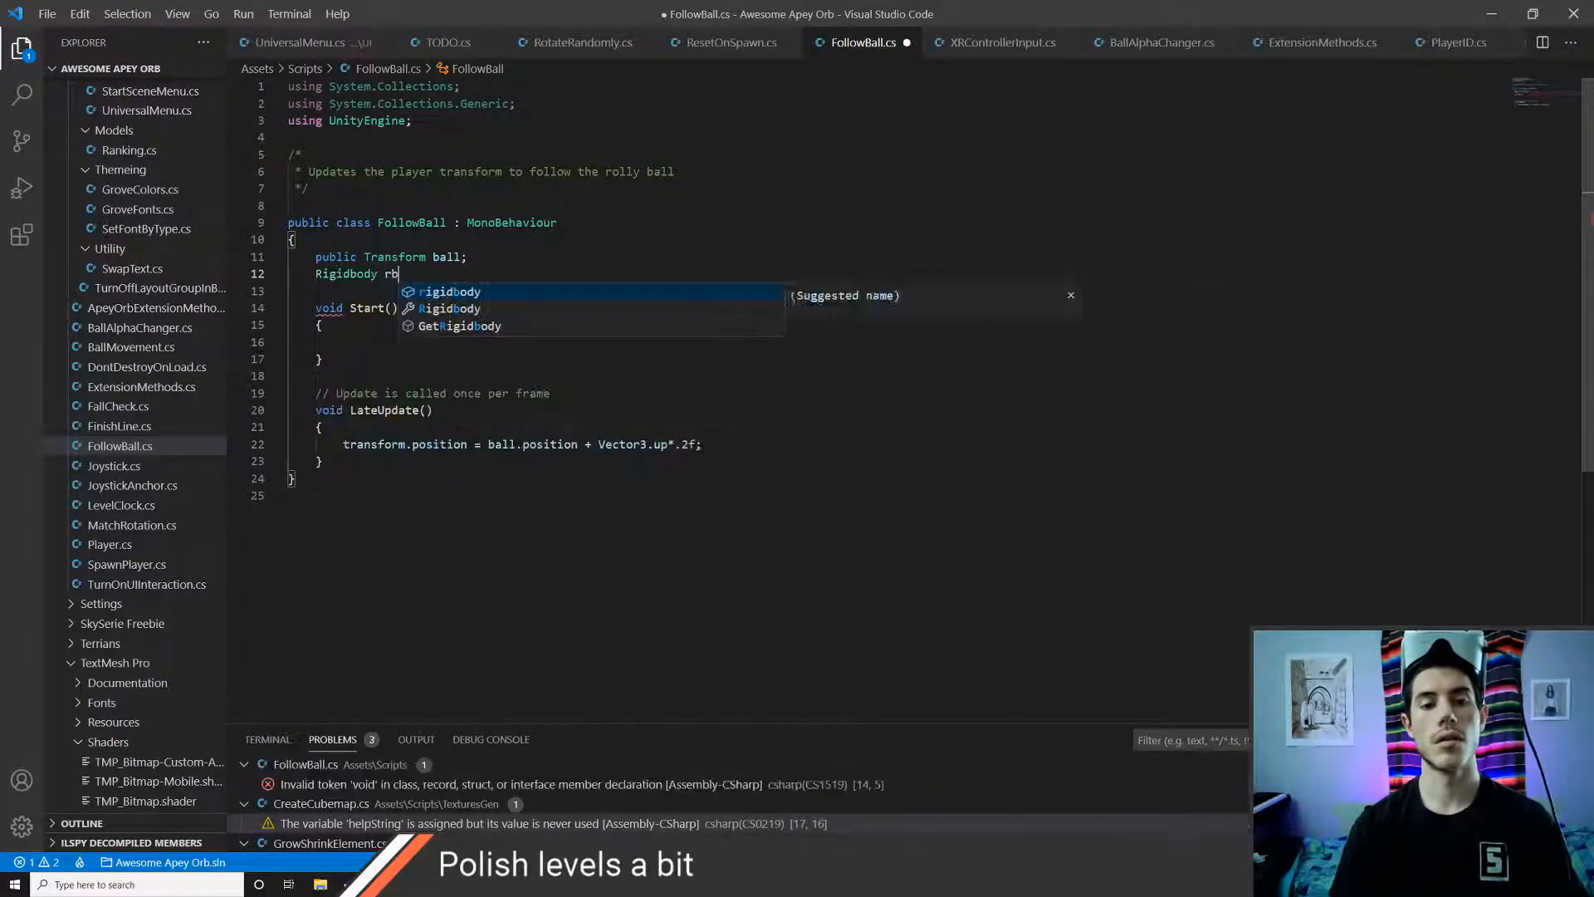
pyautogui.press('Tab')
pyautogui.write(';')
pyautogui.hotkey('ctrl', 'BackSpace')
pyautogui.write('rb')
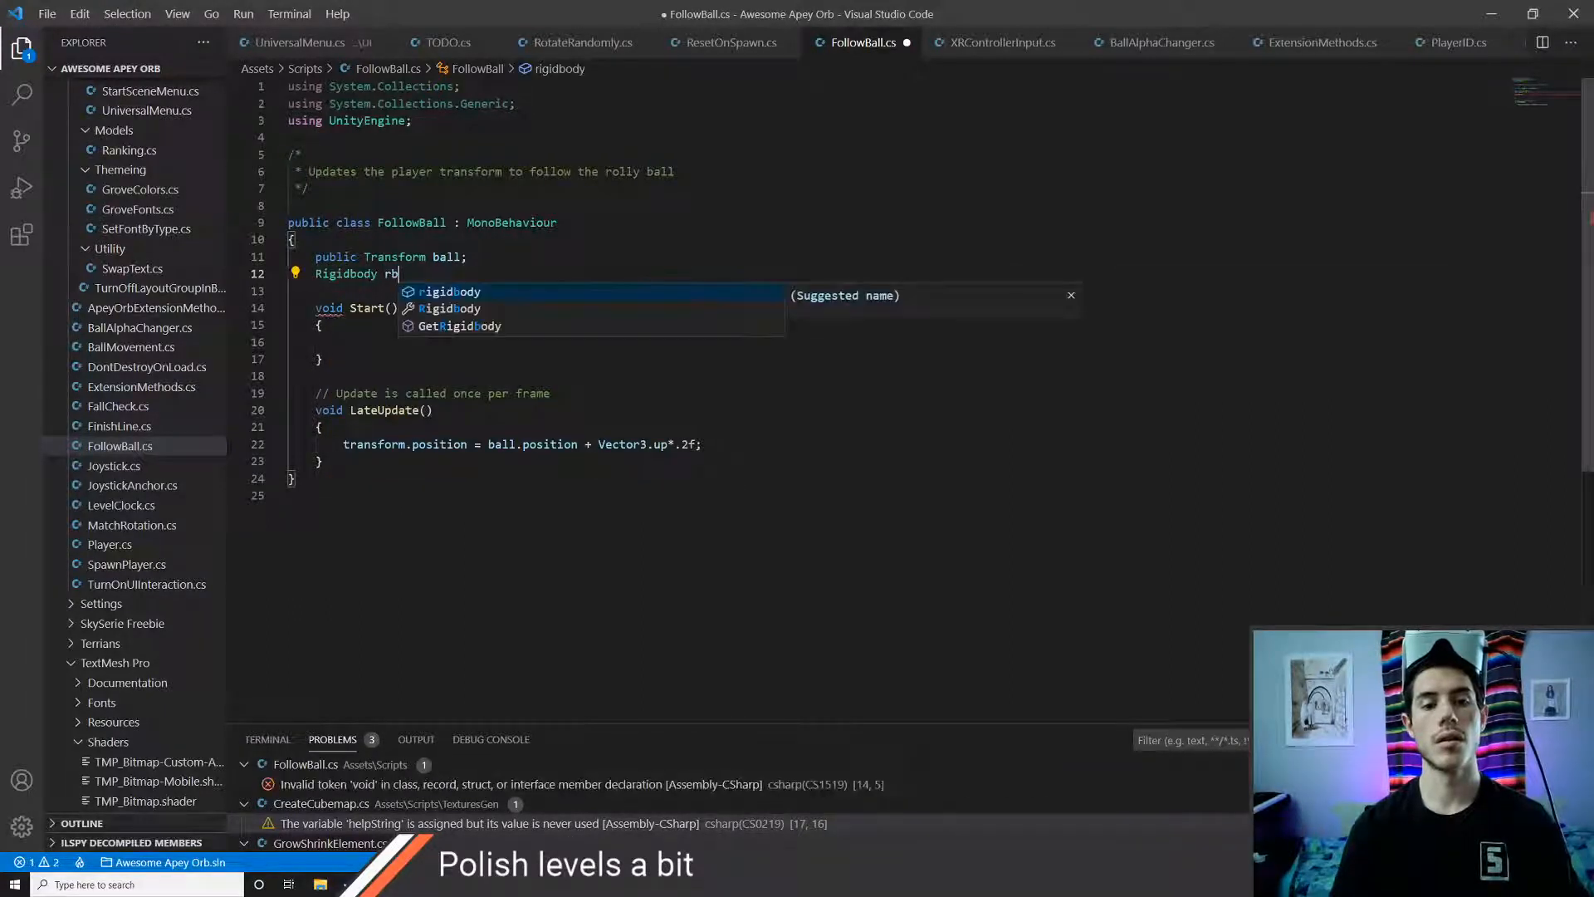
pyautogui.hotkey('ctrl', 's')
# - Assign rb = GetComponent<Rigidbody>(); inside the Start method and save the script
pyautogui.click(399, 308)
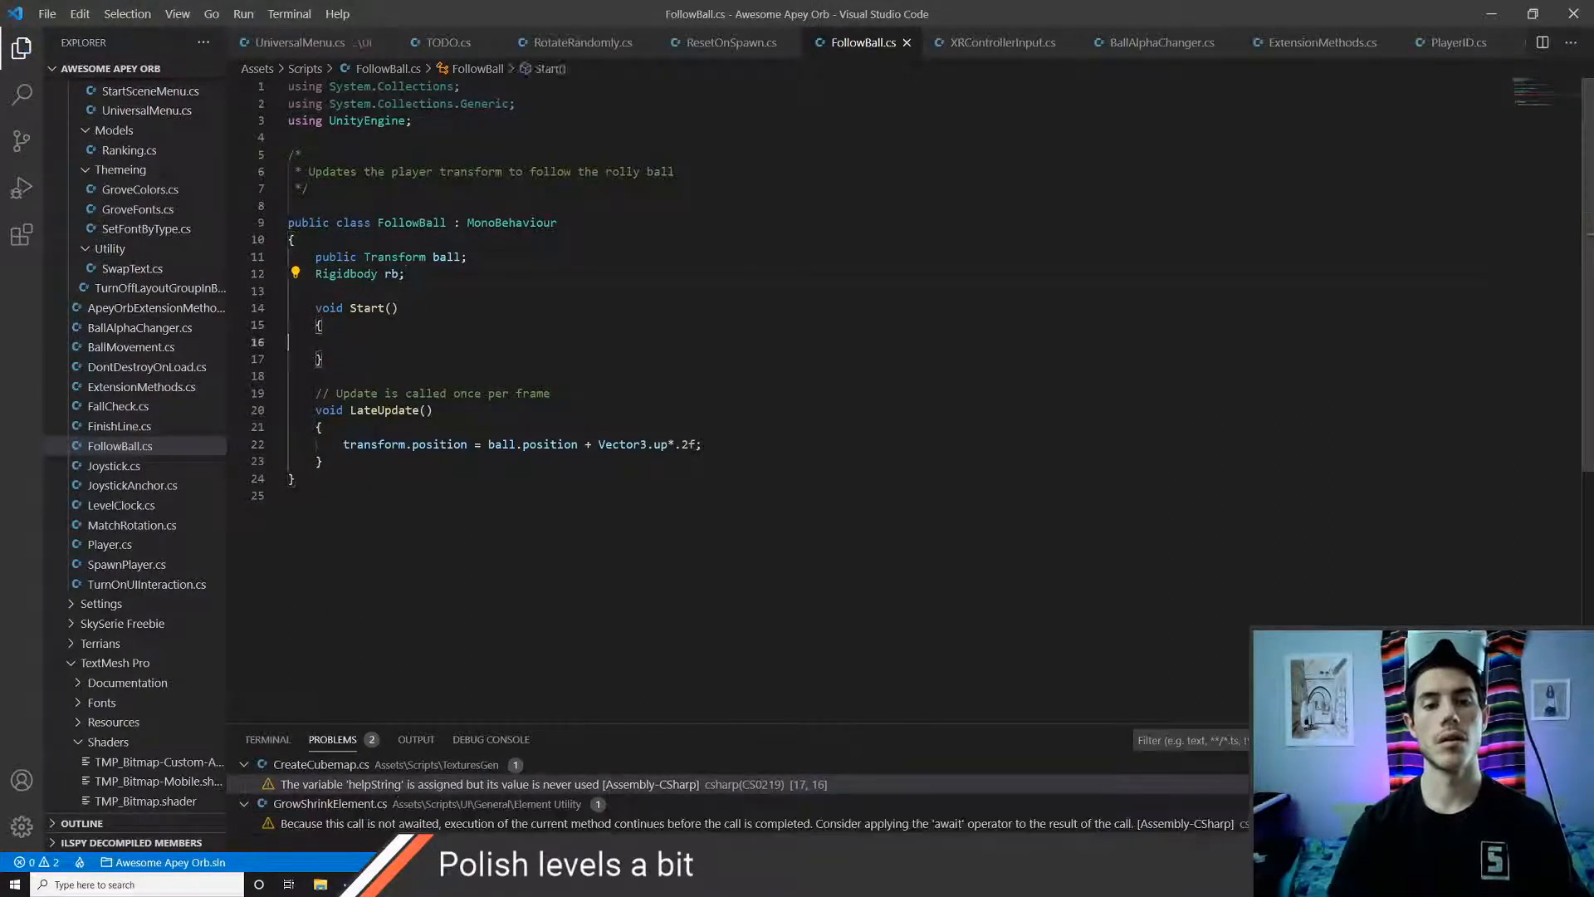
pyautogui.write('rb = Get')
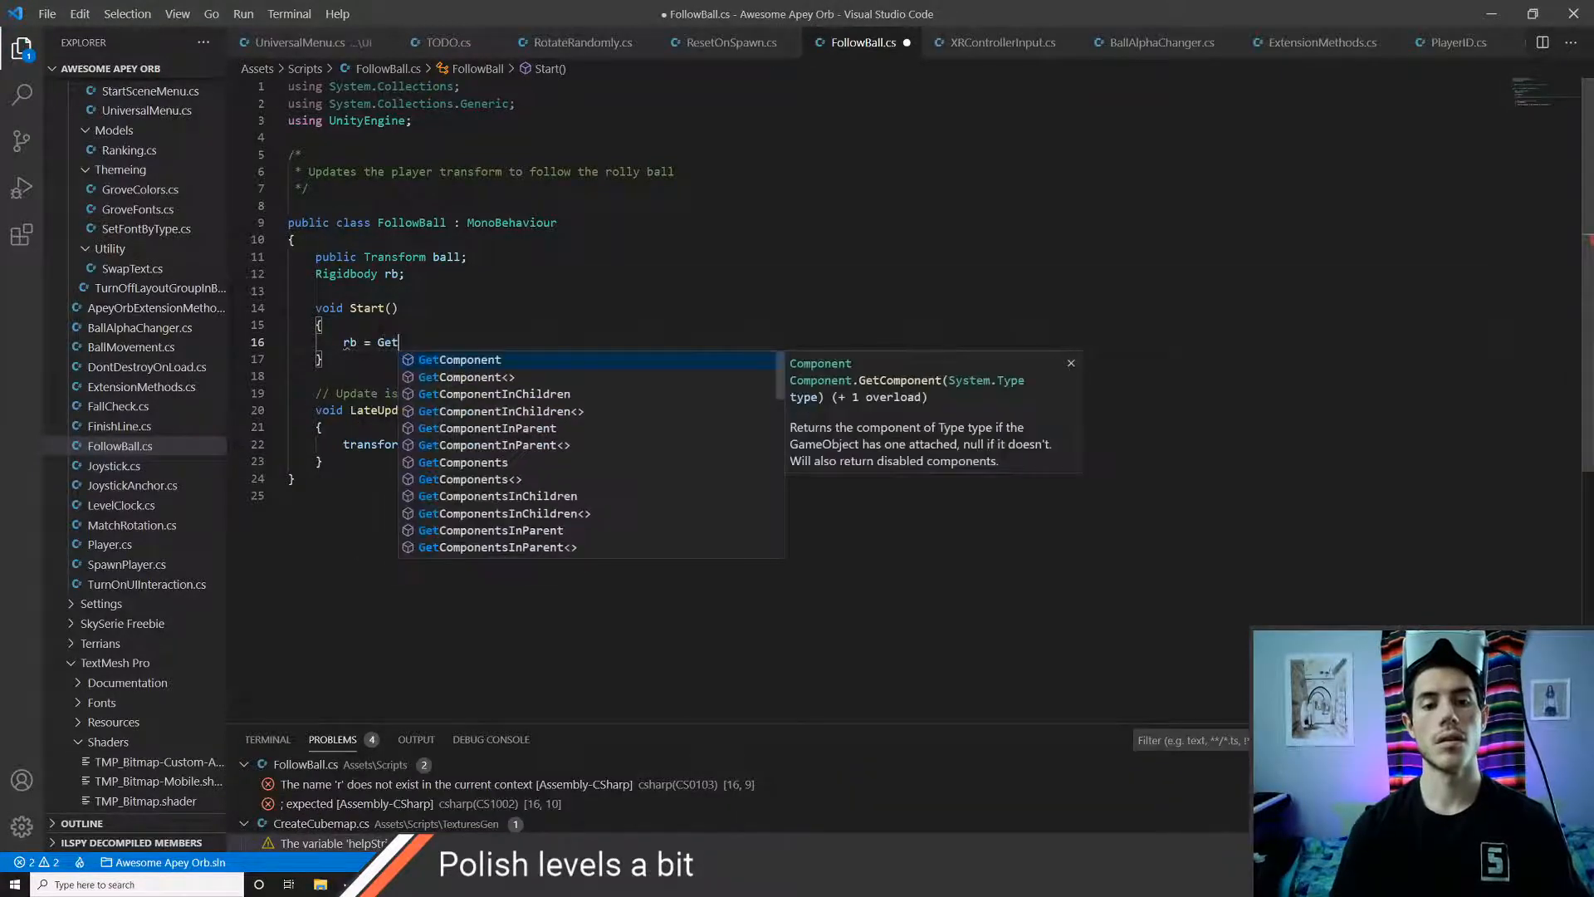
pyautogui.write('Component<Rigidbody')
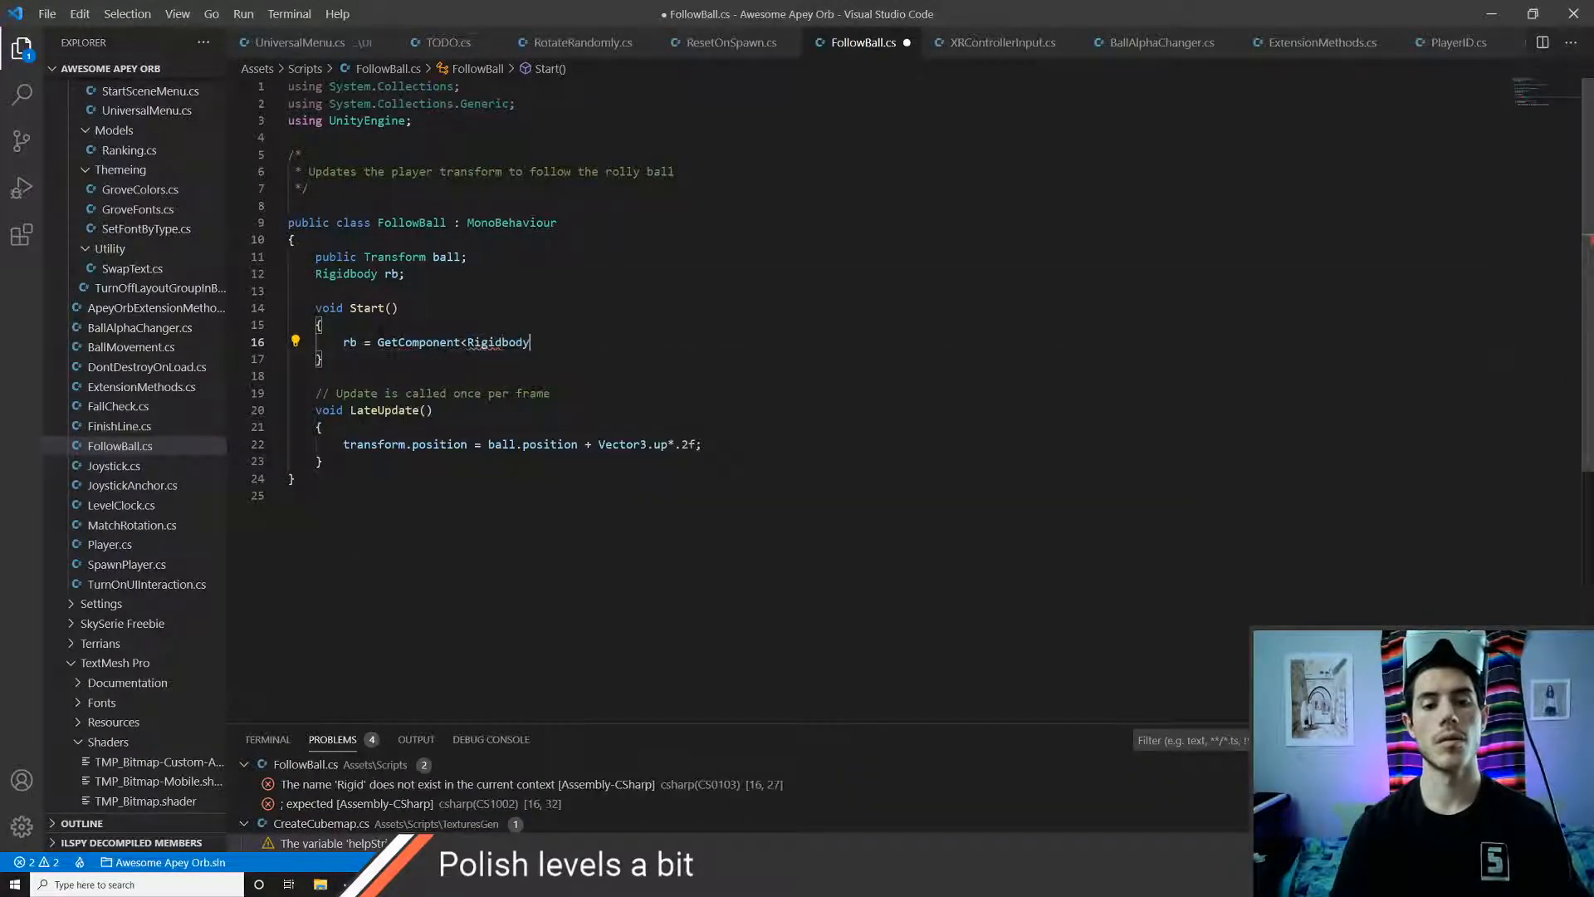
pyautogui.write('>().')
pyautogui.press('BackSpace')
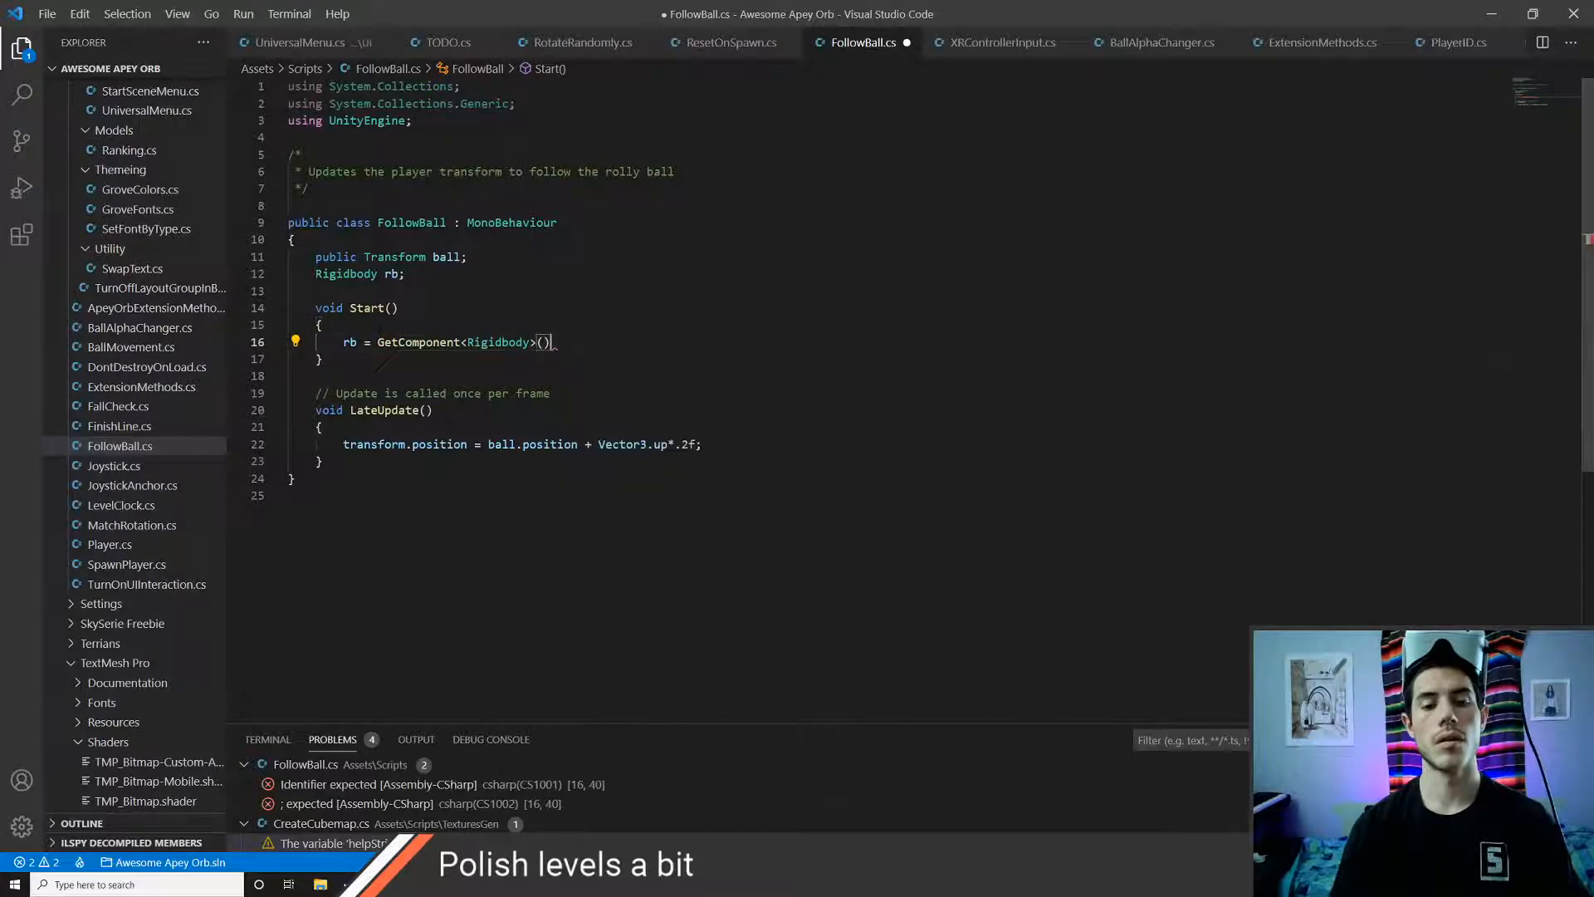
pyautogui.hotkey('ctrl', 's')
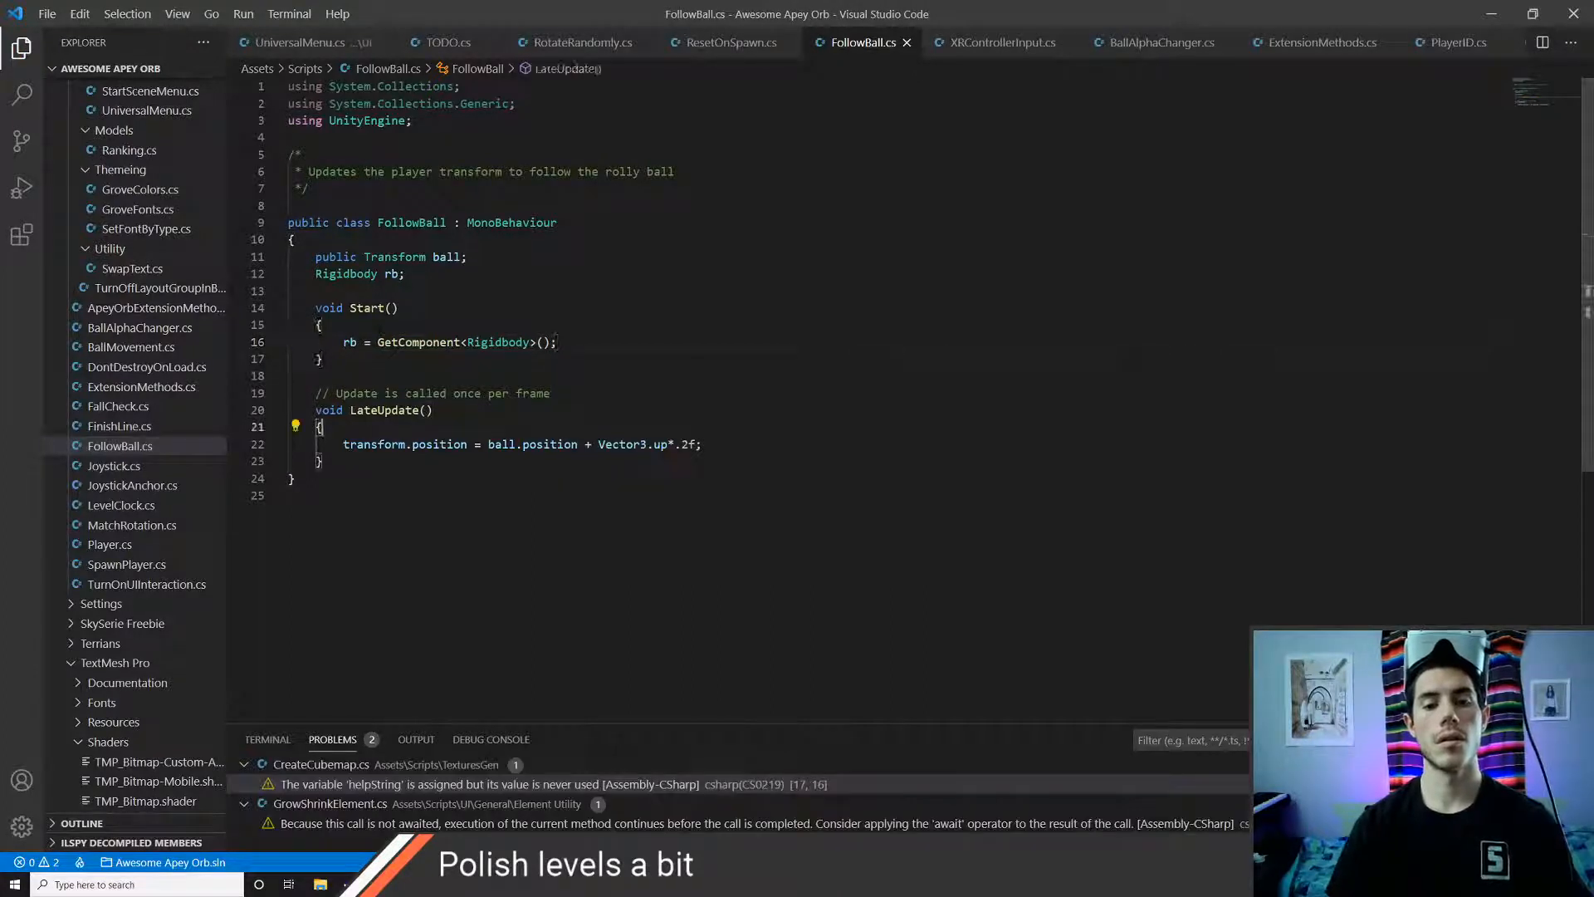
# - Add rb.MovePosition(ball.position + Vector3.up*.2f); to LateUpdate and comment out the transform.position line
pyautogui.write('rb.MovePosition')
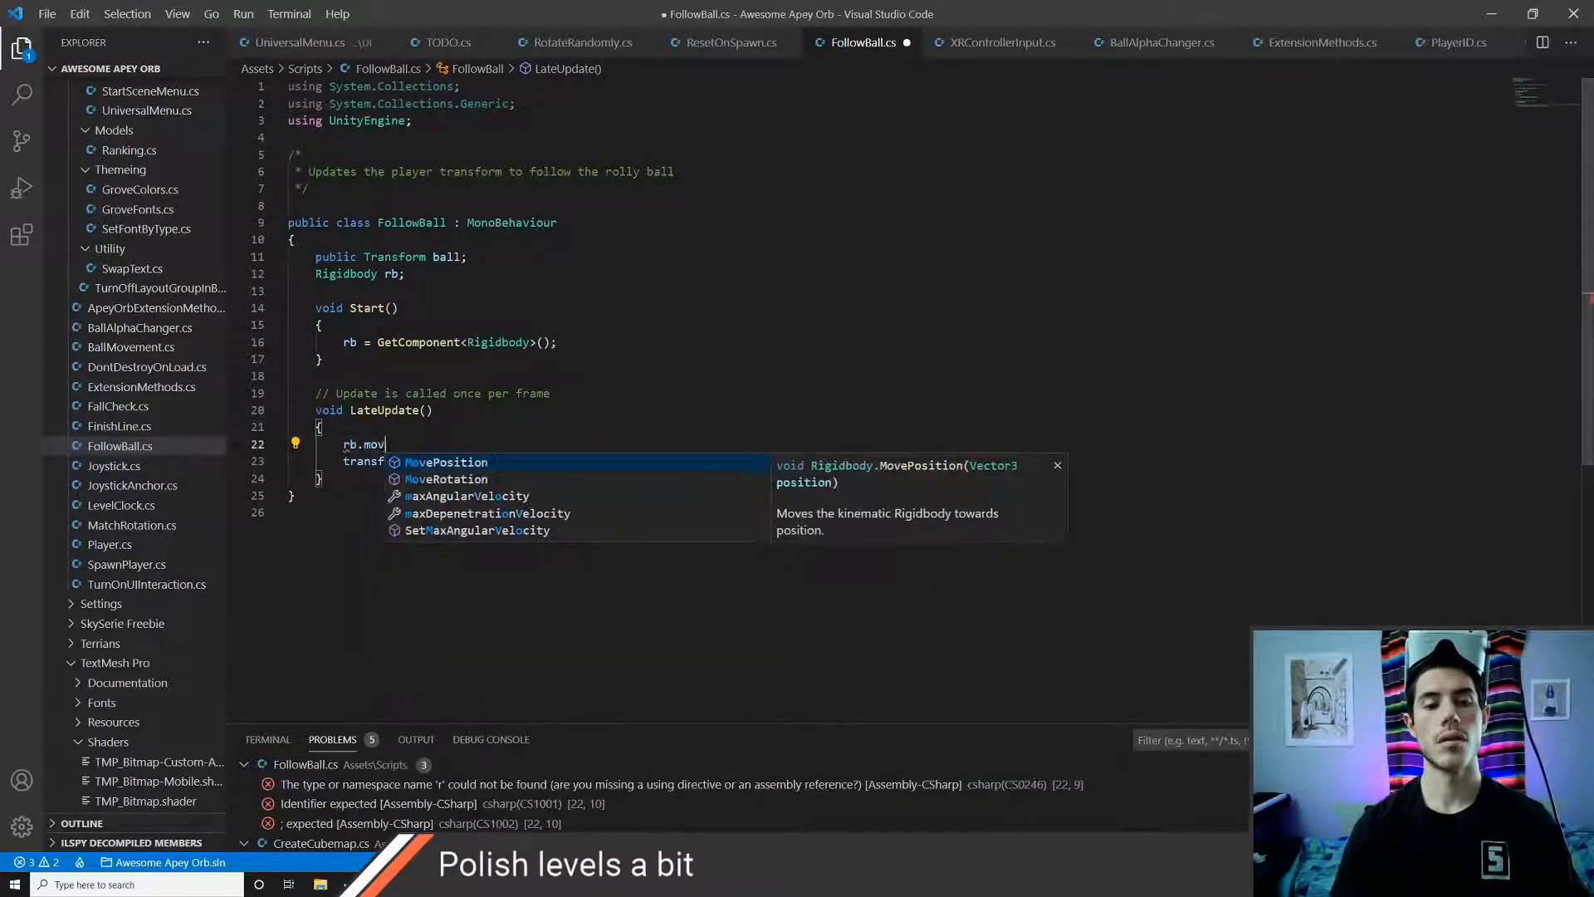
pyautogui.write('(')
pyautogui.click(467, 461)
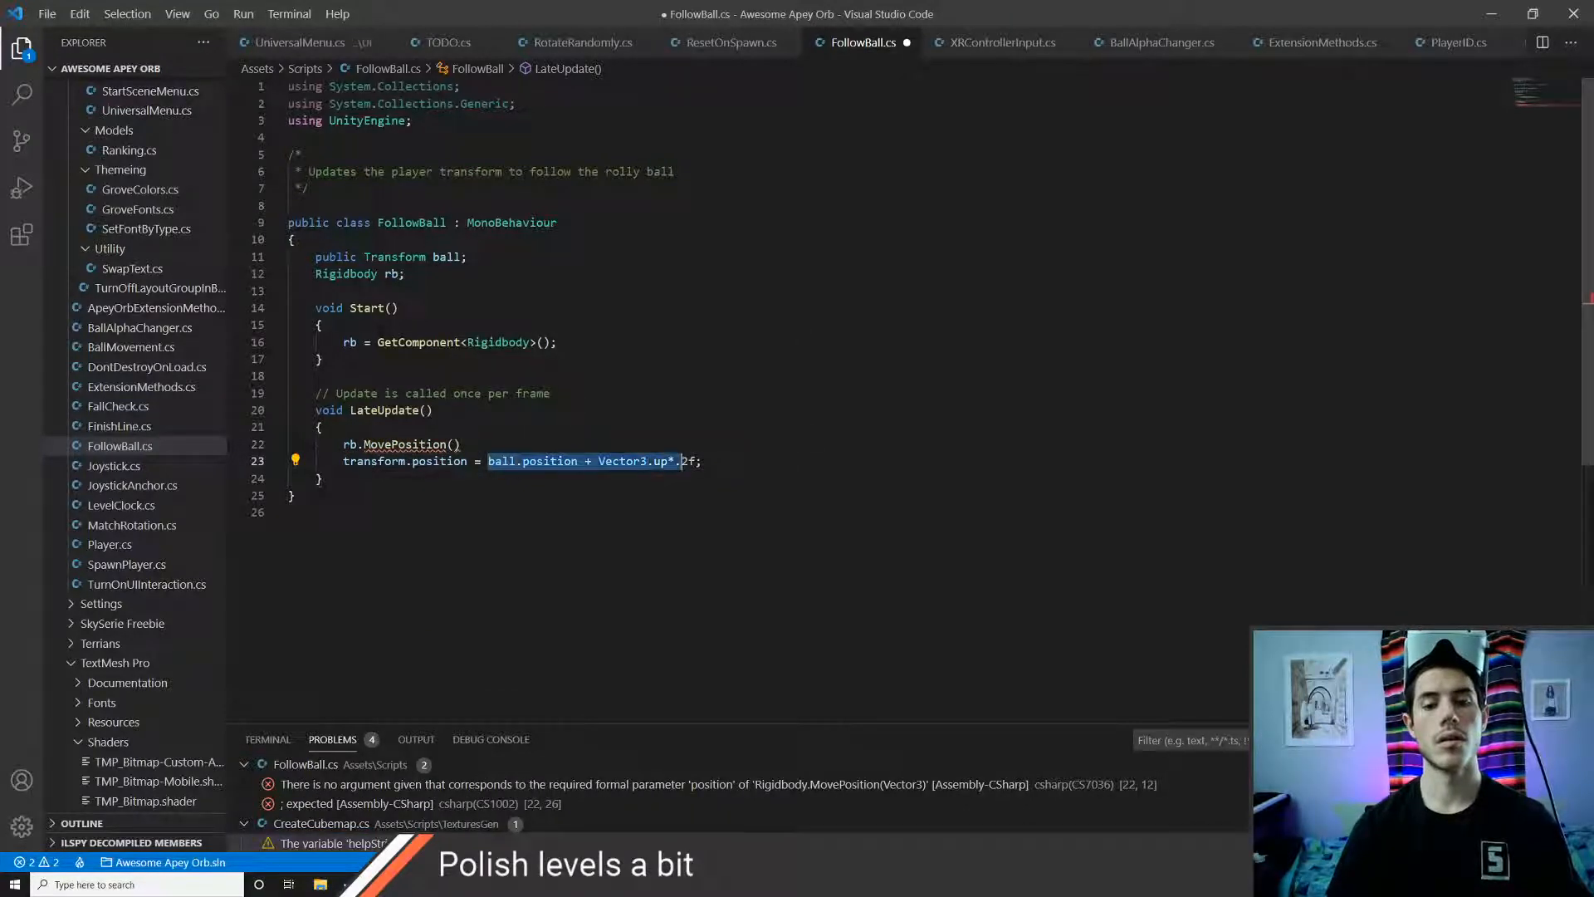
pyautogui.click(455, 444)
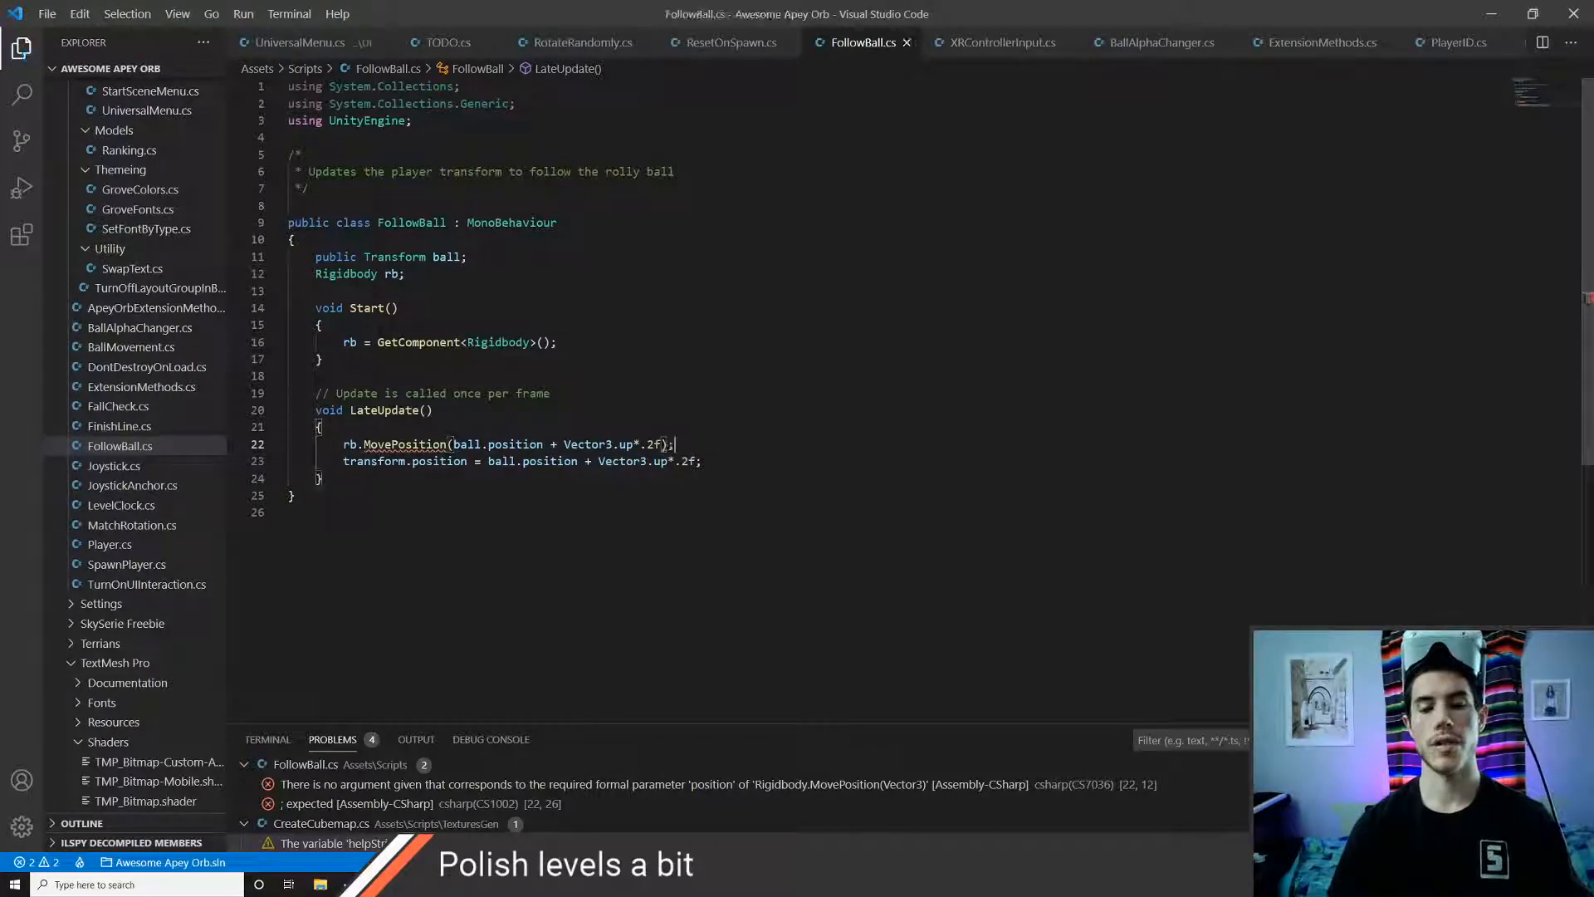
pyautogui.press('Down')
pyautogui.hotkey('ctrl', '/')
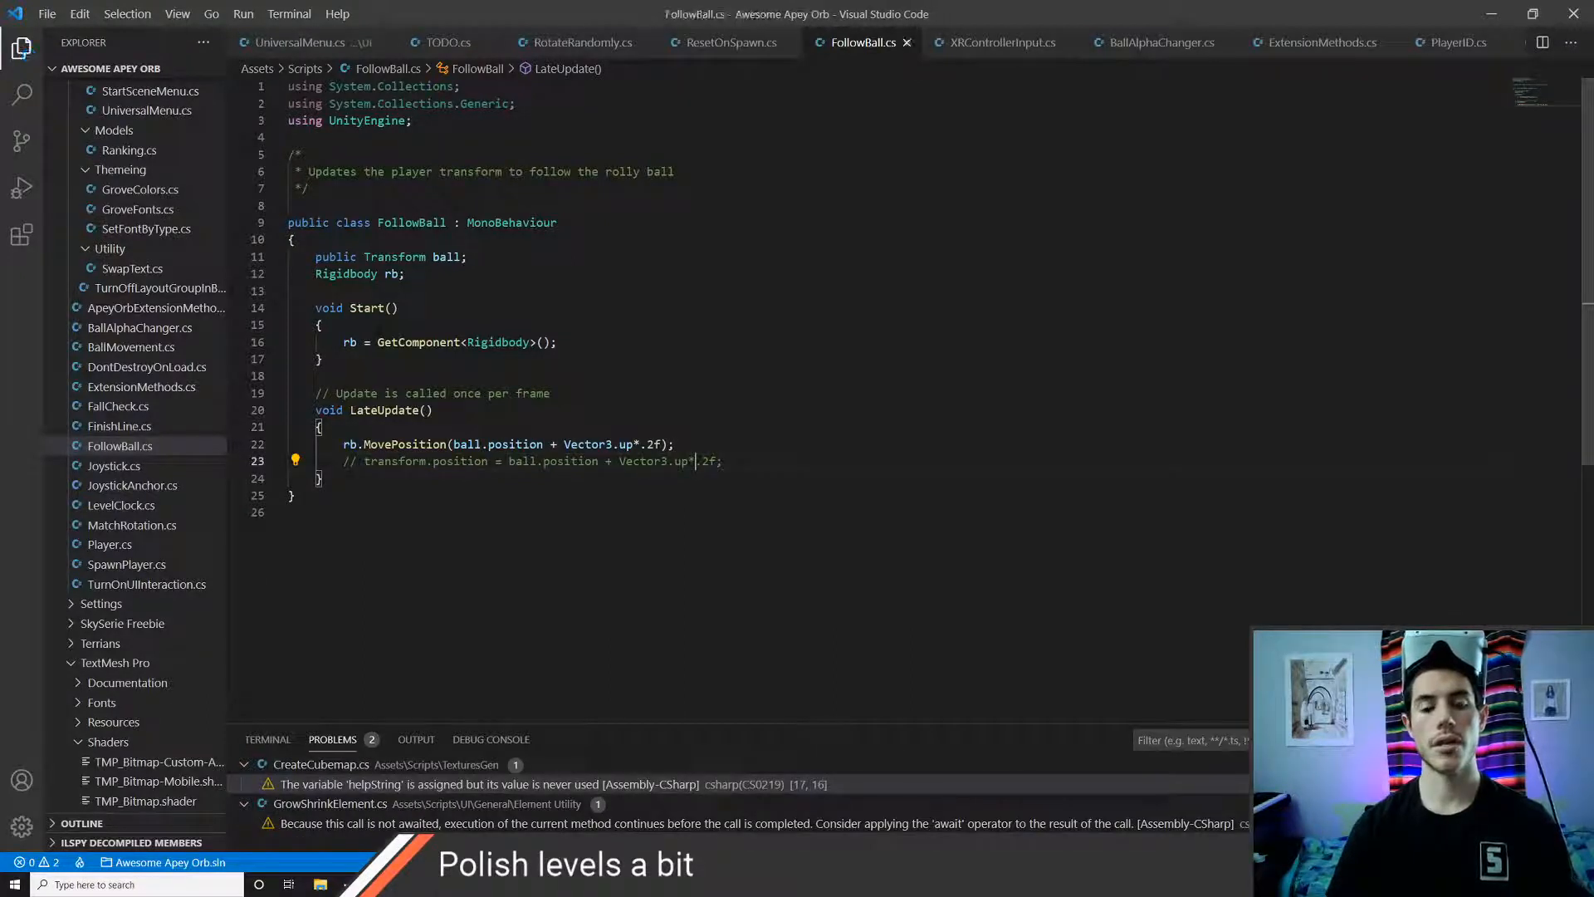
# - In Unity, add a Rigidbody to the Player prefab's XR Rig with angular drag 0, gravity off, Is Kinematic on and Interpolate mode
pyautogui.hotkey('alt', 'Tab')
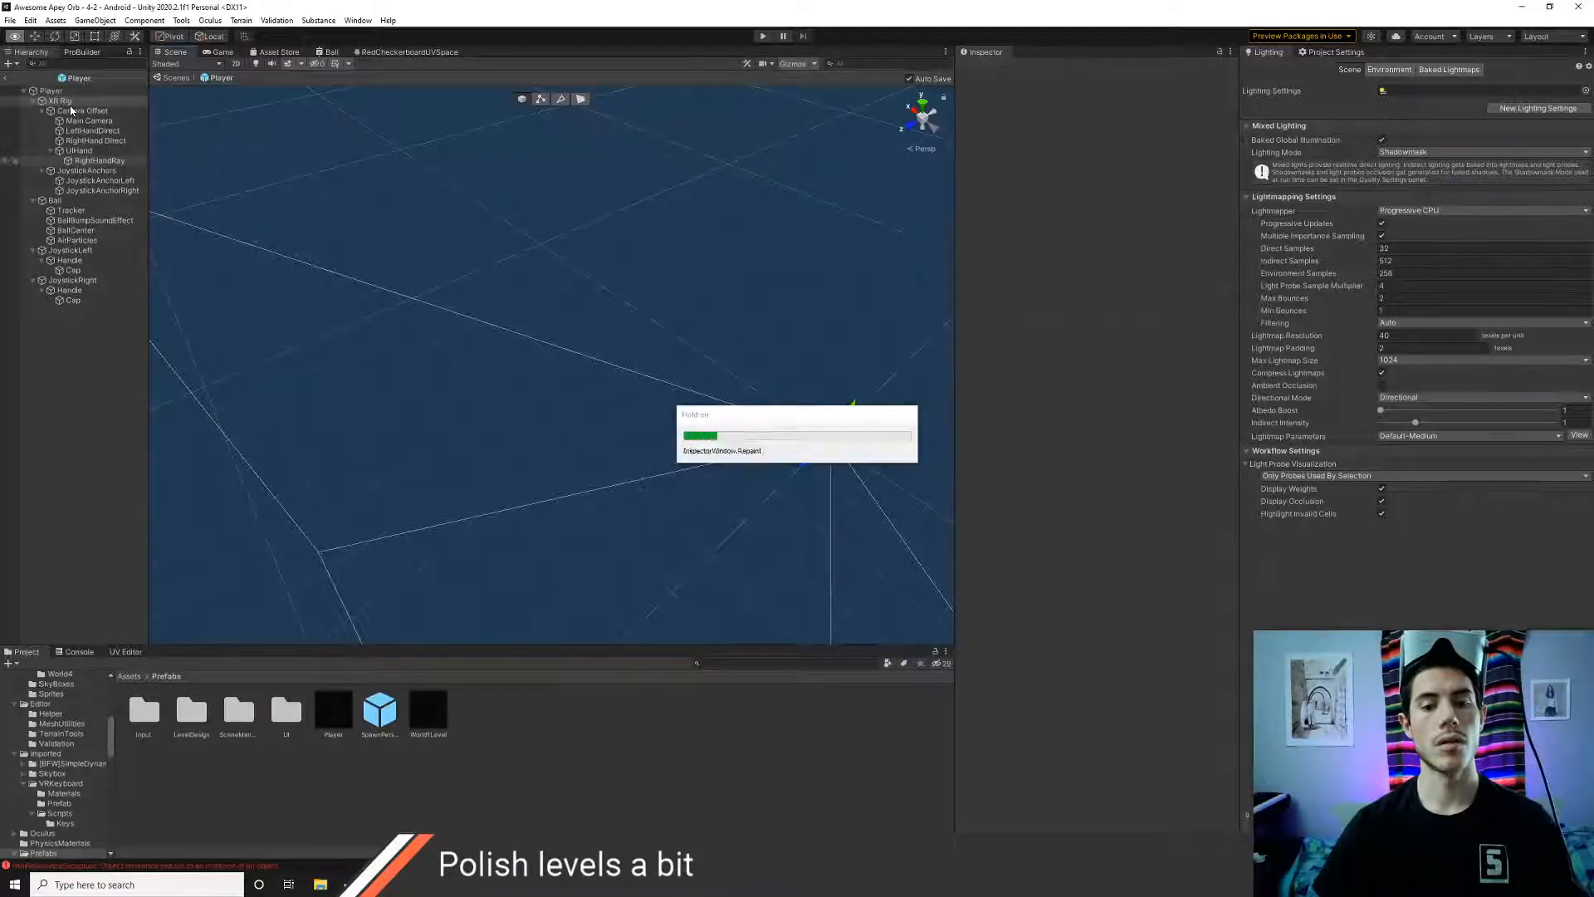
pyautogui.click(70, 110)
pyautogui.click(60, 100)
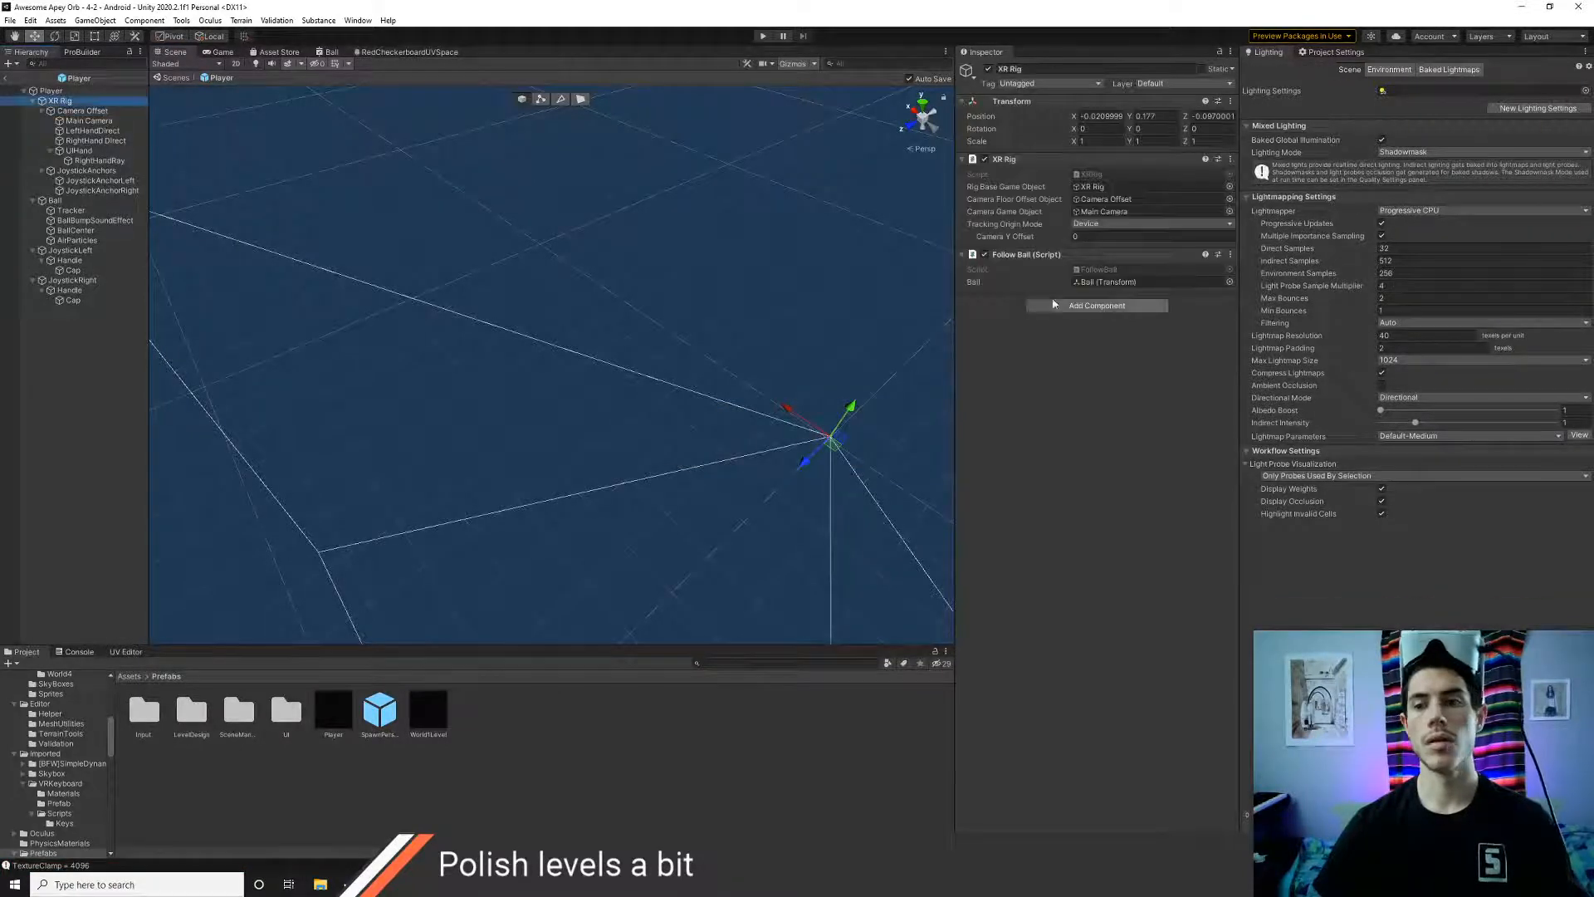
pyautogui.click(1094, 306)
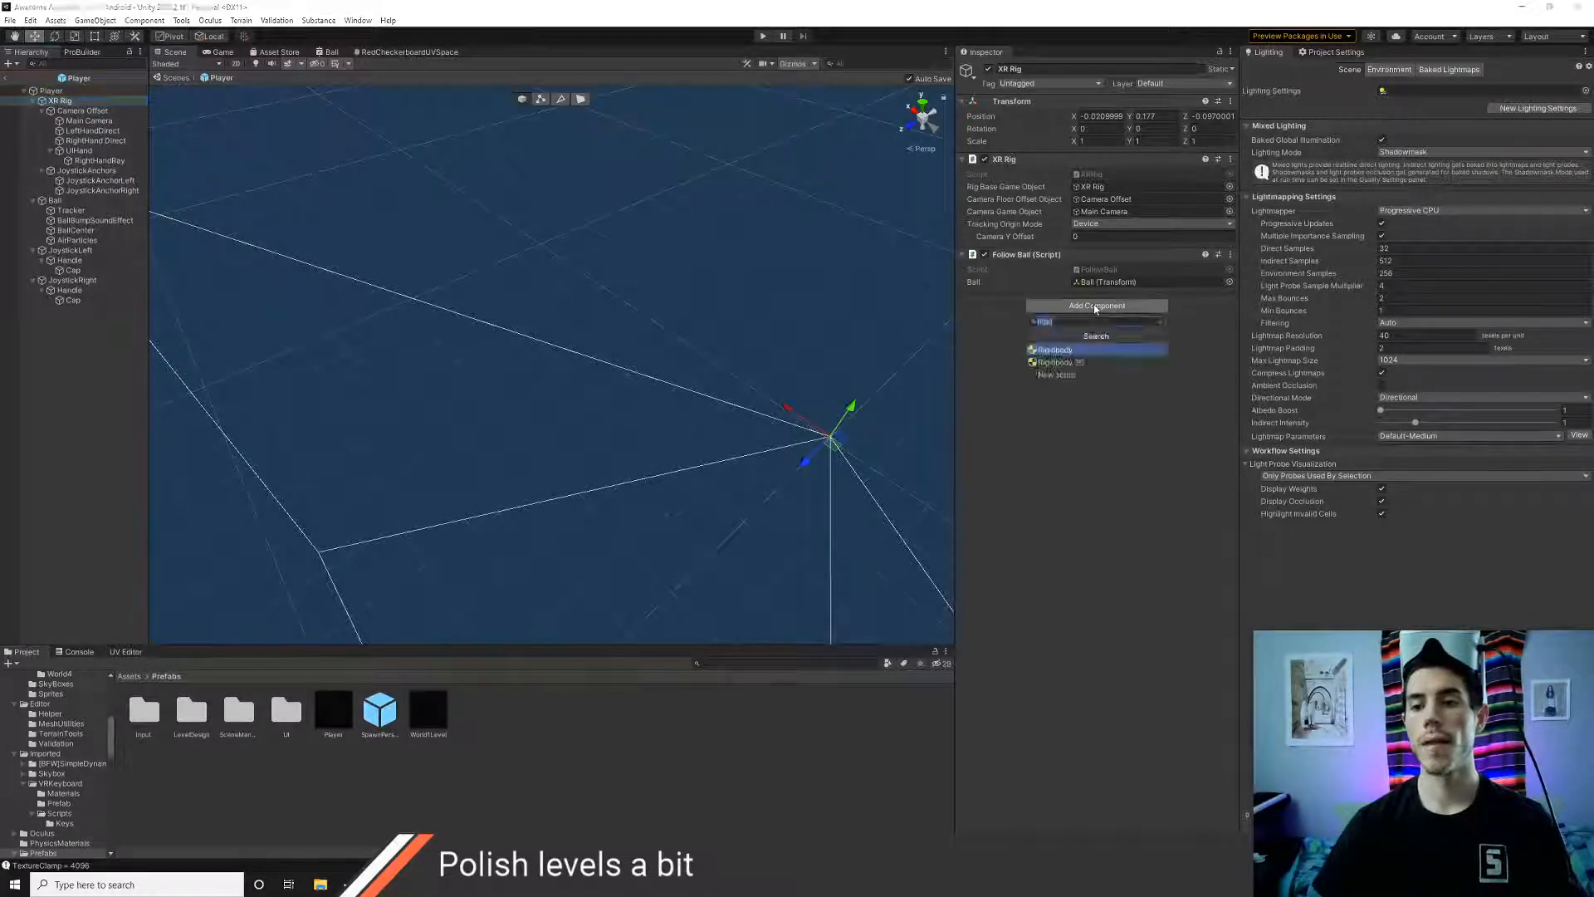
pyautogui.write('rigid')
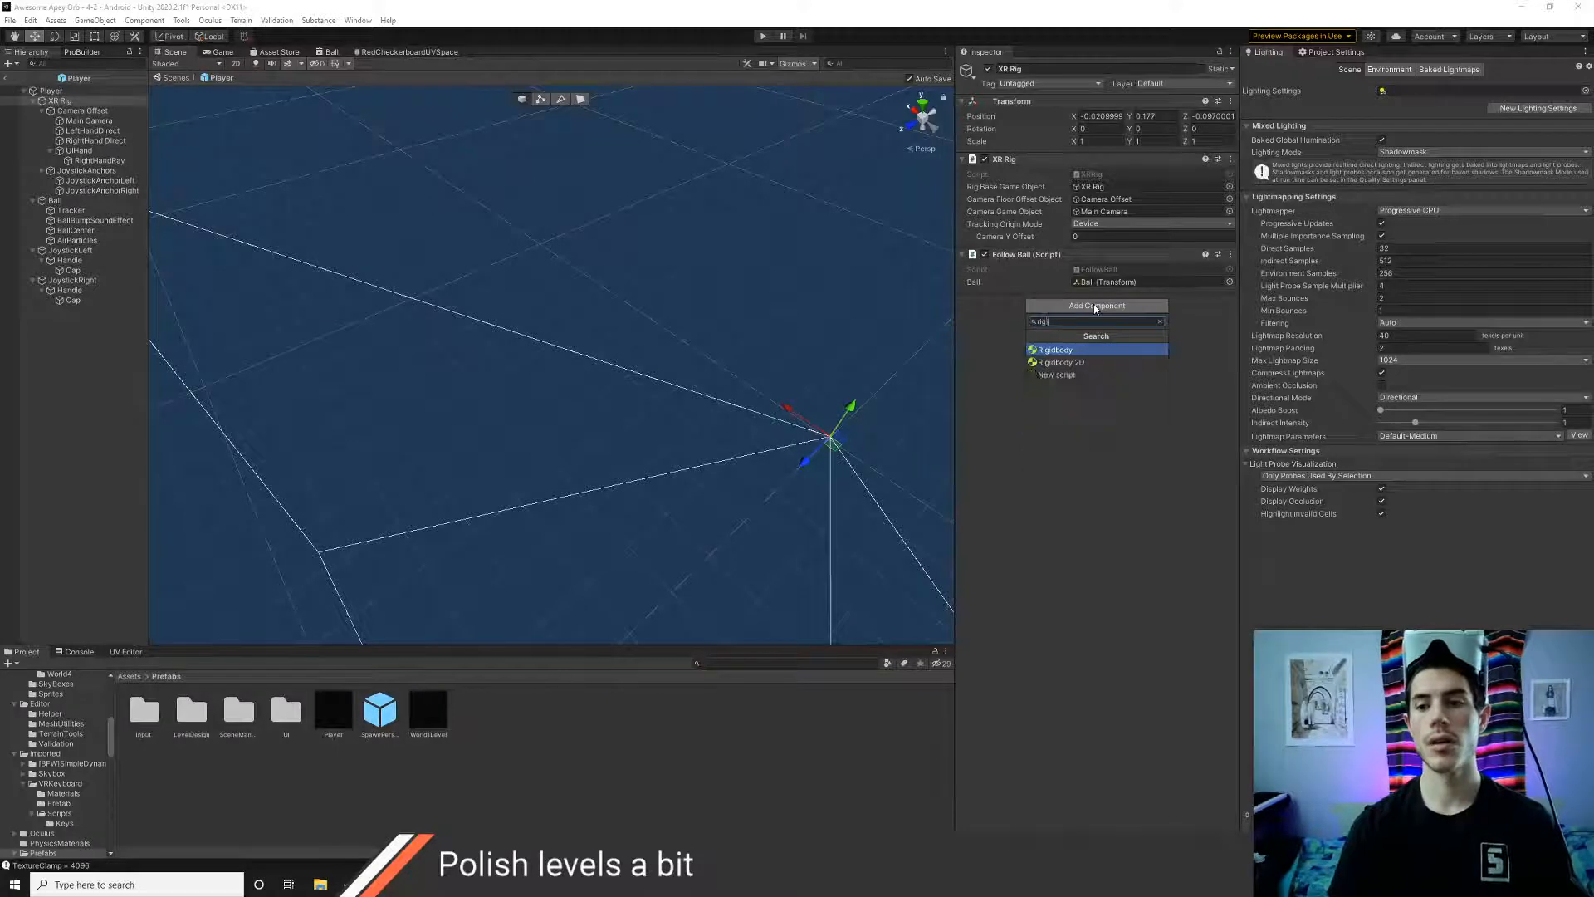
pyautogui.press('Return')
pyautogui.click(1104, 379)
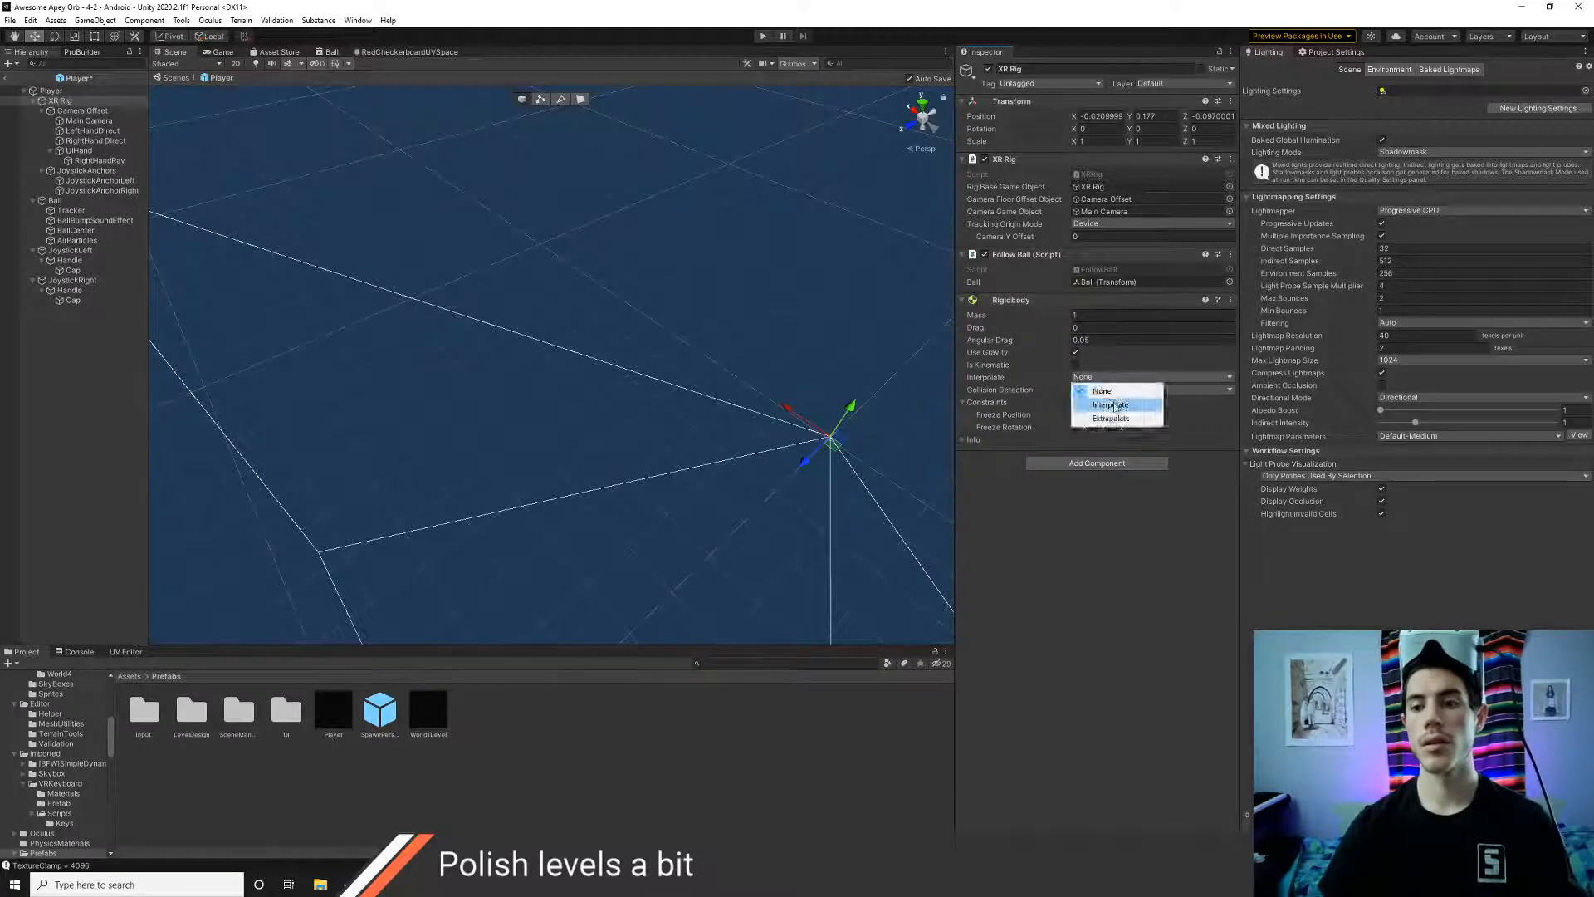
pyautogui.click(1092, 395)
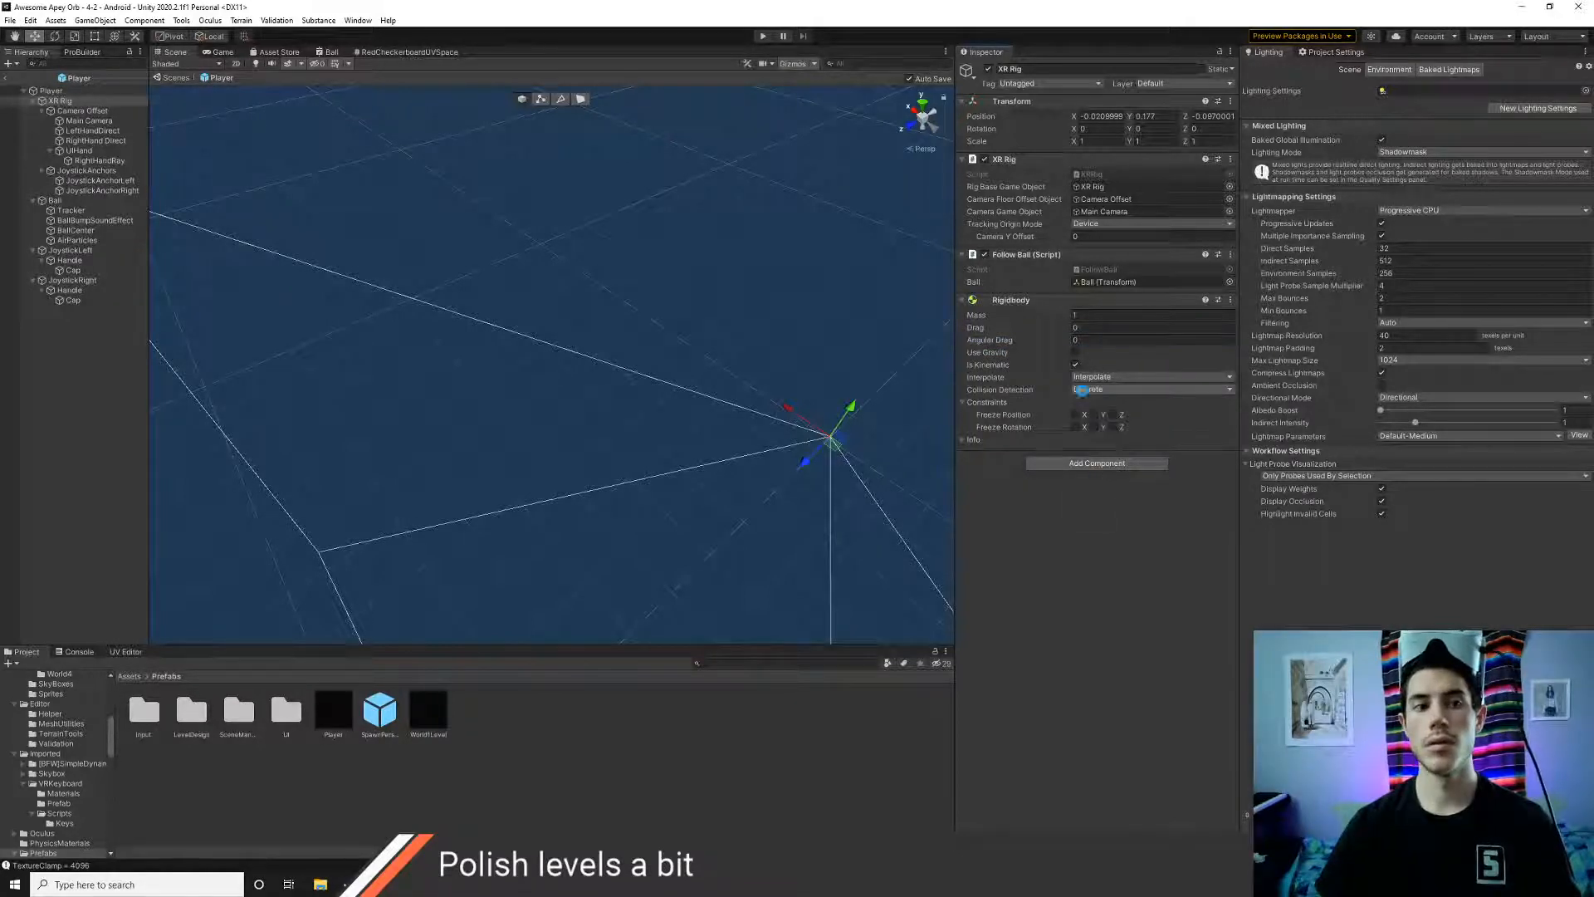
# - Play-test scene 4-2 with the Rigidbody-based ball following, and return to FollowBall.cs in Visual Studio Code
pyautogui.click(762, 36)
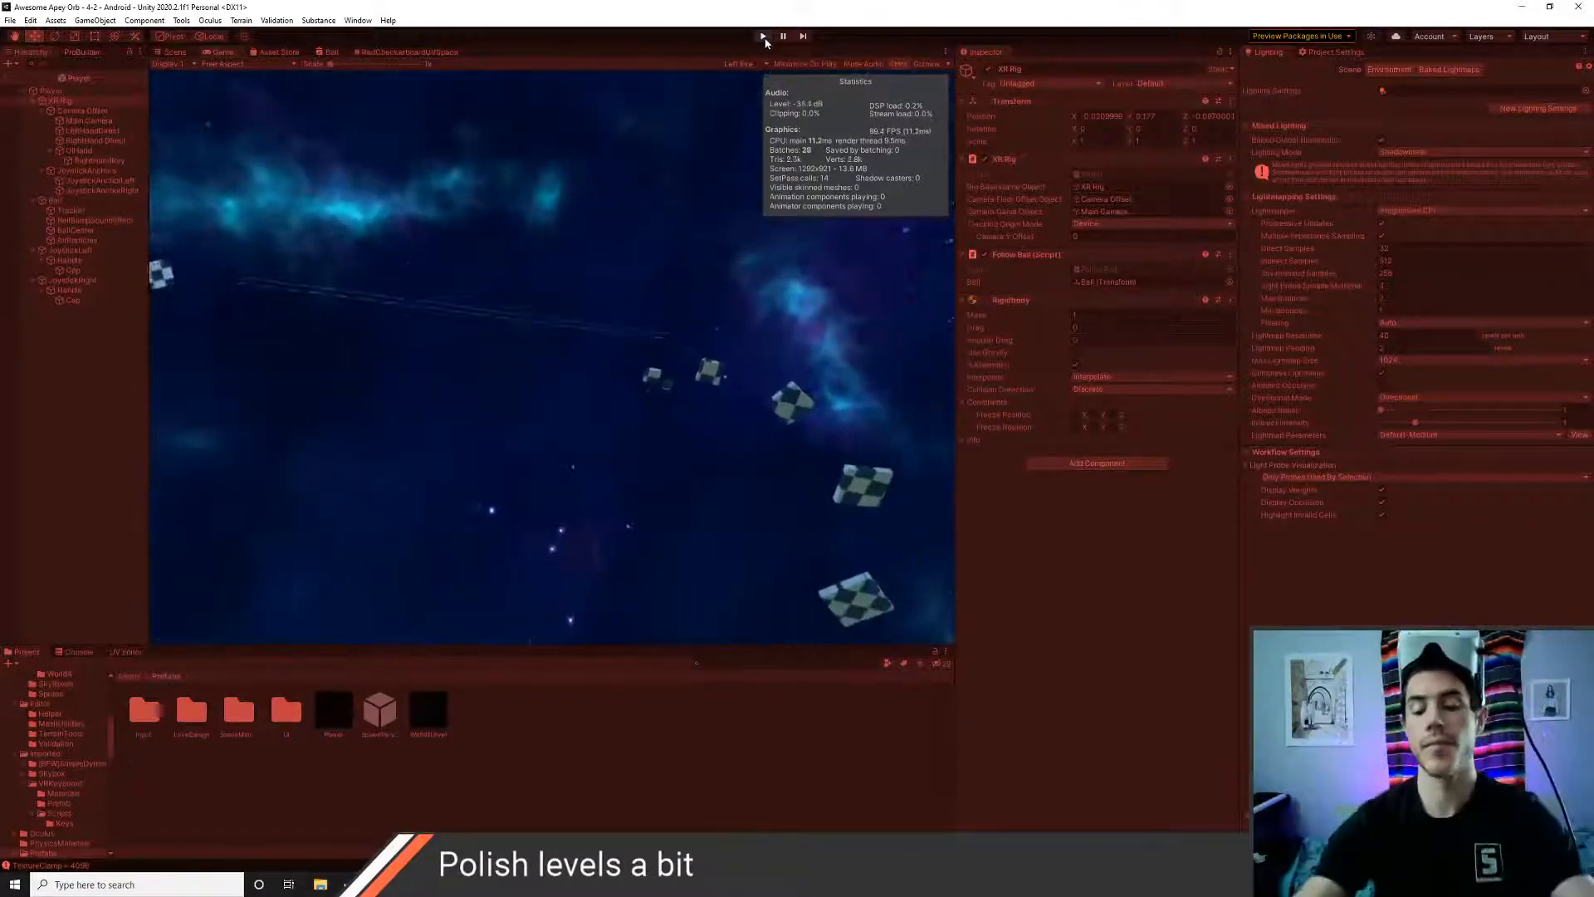
pyautogui.click(763, 37)
pyautogui.hotkey('alt', 'Tab')
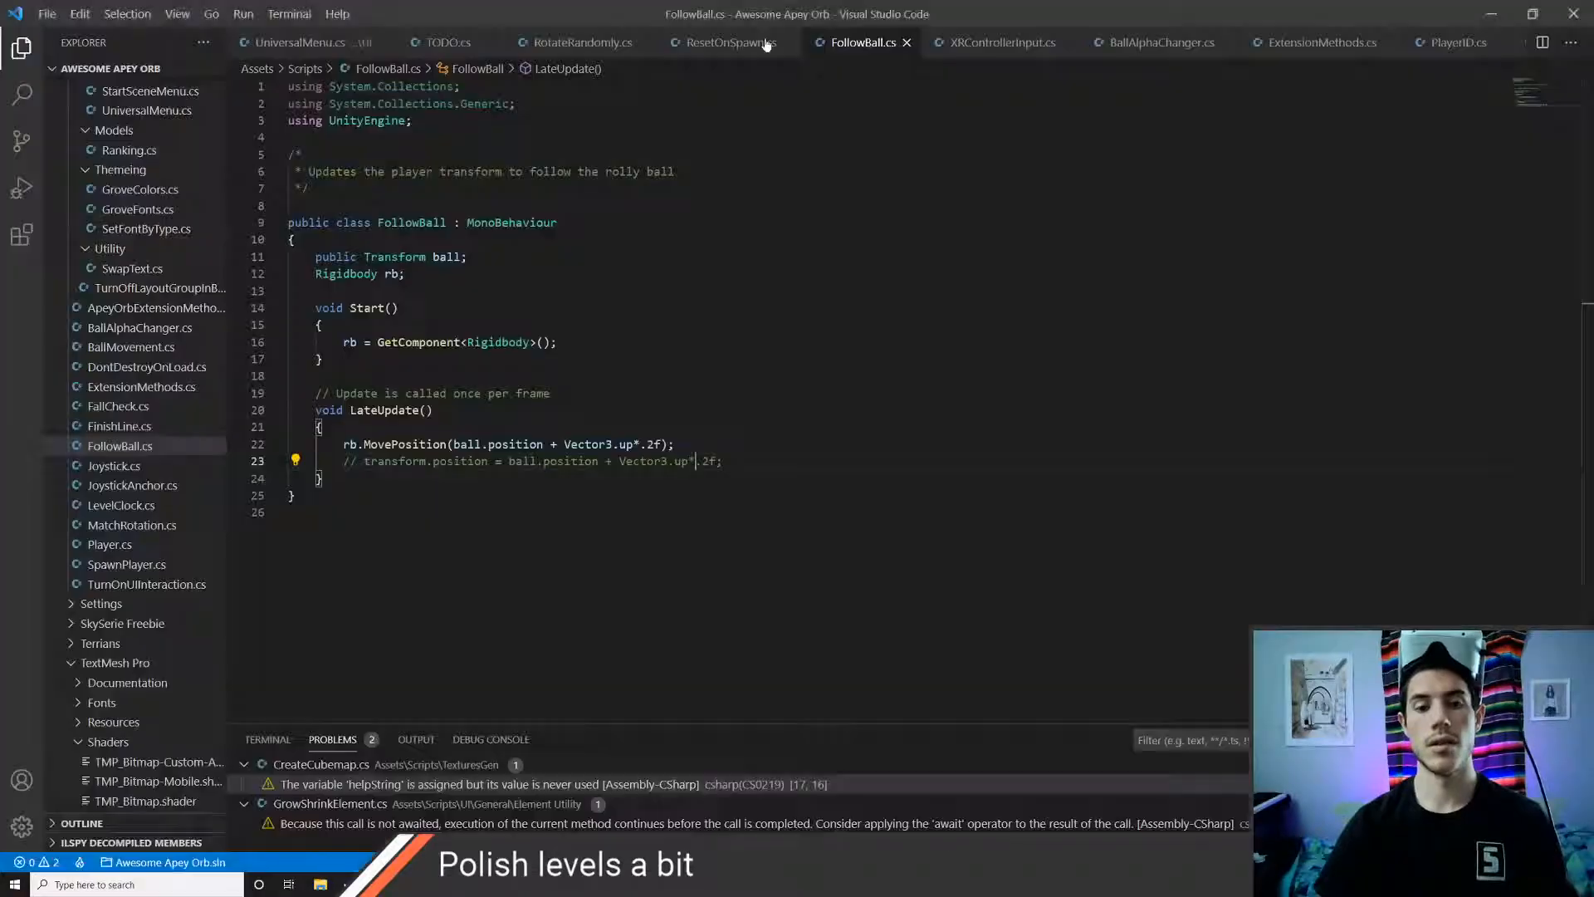
# - Delete the "Update is called once per frame" comment above the LateUpdate method
pyautogui.hotkey('shift', 'Up')
pyautogui.hotkey('shift', 'Up')
pyautogui.hotkey('shift', 'Up')
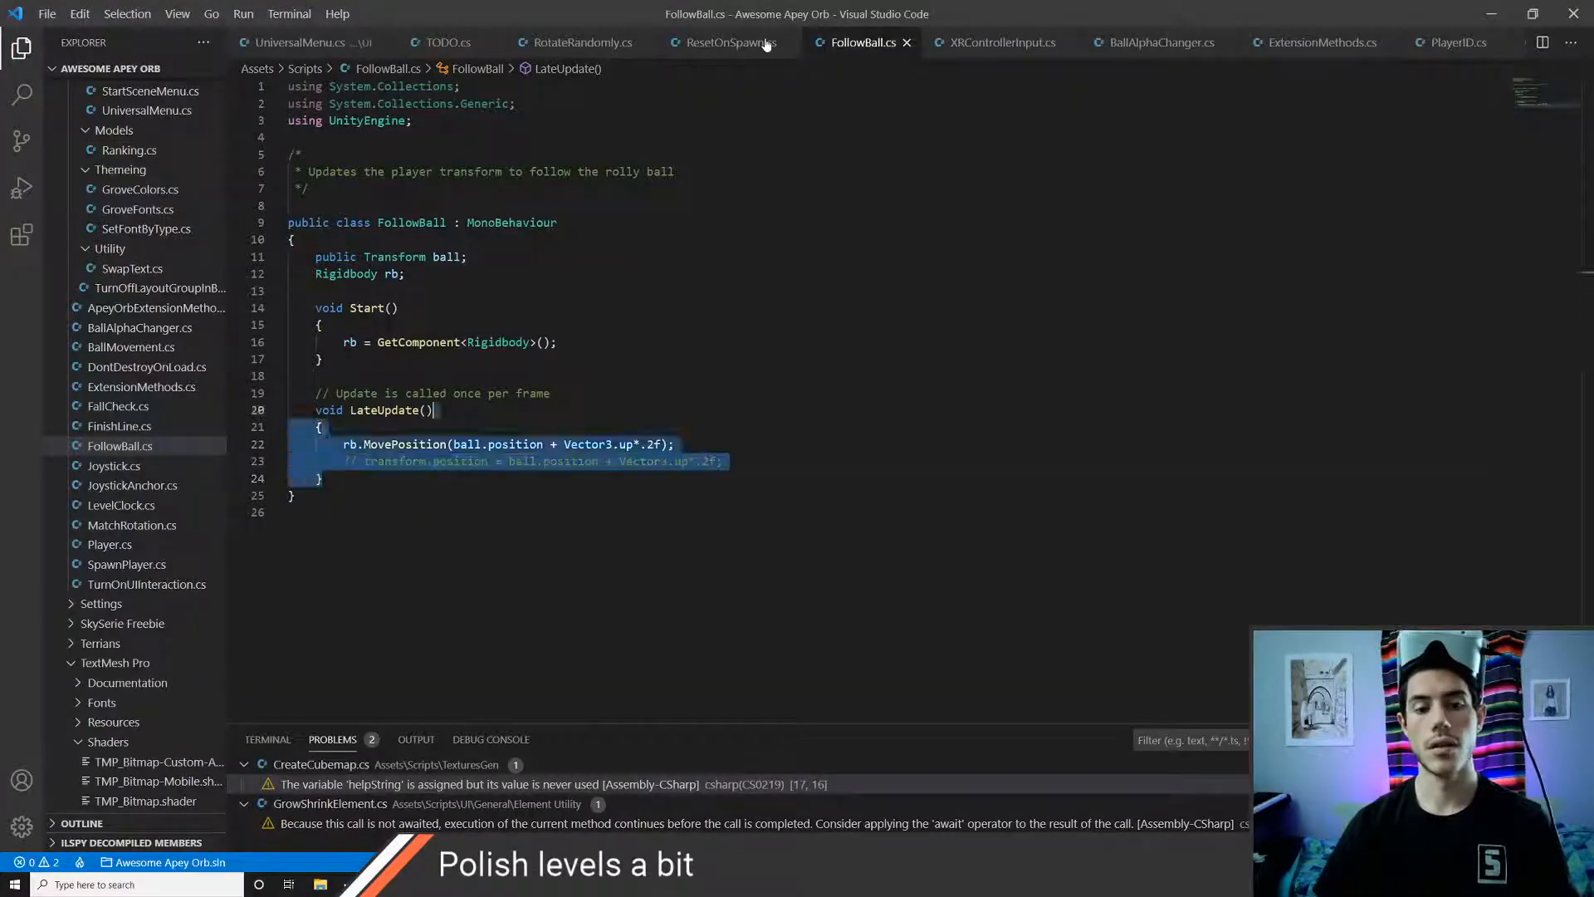
pyautogui.press('Up')
pyautogui.press('End')
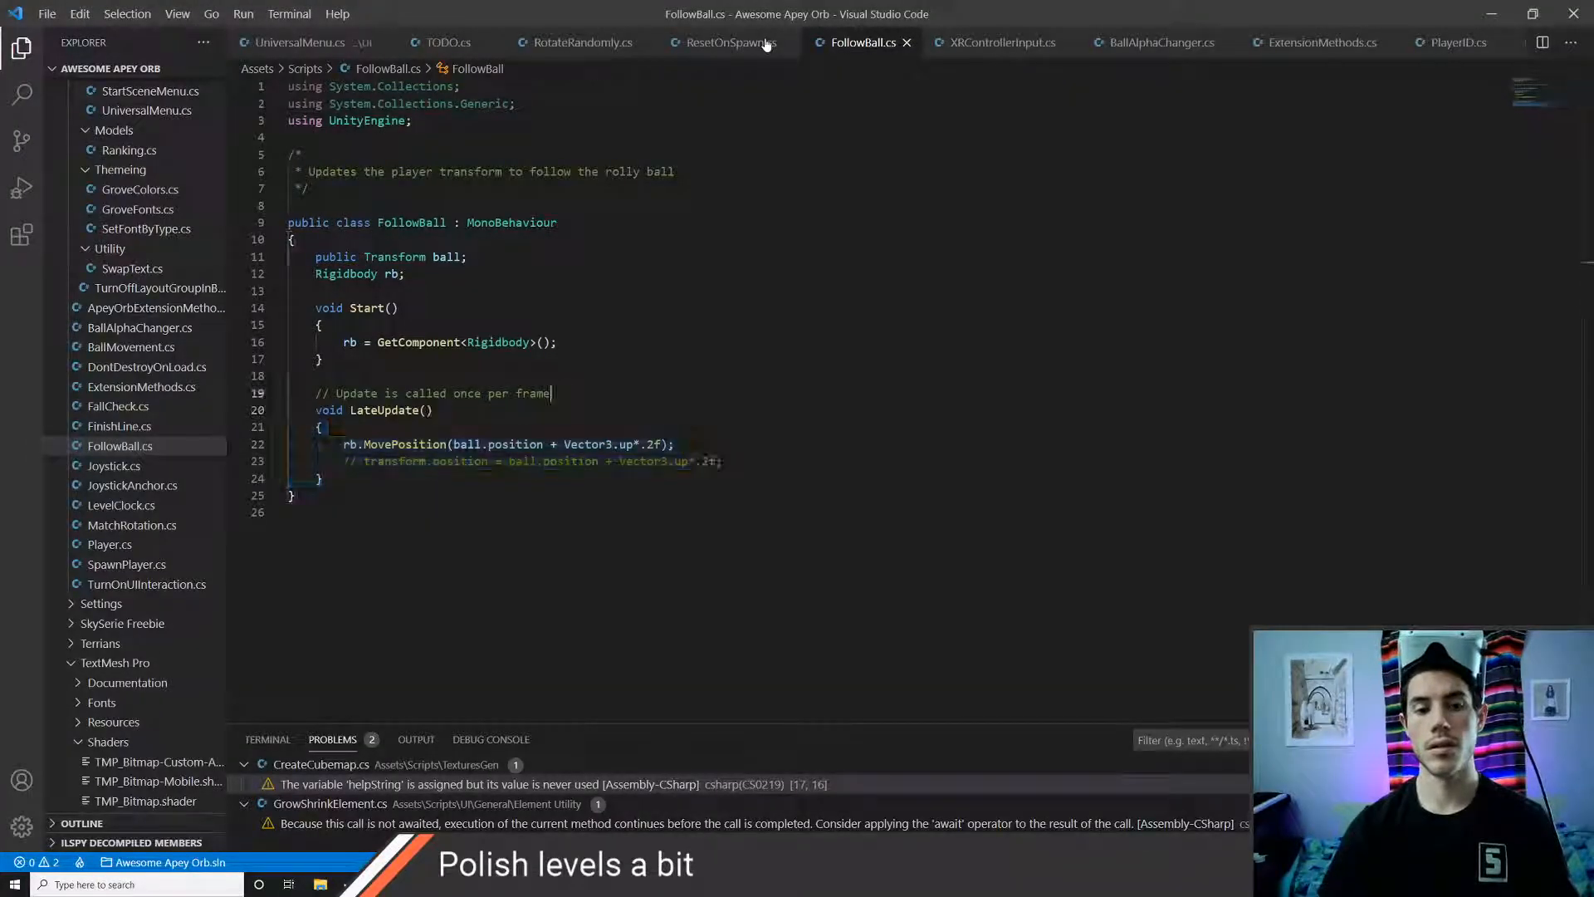
pyautogui.hotkey('ctrl', 'x')
# - Duplicate the whole LateUpdate method below the original in the FollowBall class
pyautogui.hotkey('shift', 'Down')
pyautogui.hotkey('shift', 'Down')
pyautogui.hotkey('shift', 'Down')
pyautogui.hotkey('shift', 'Down')
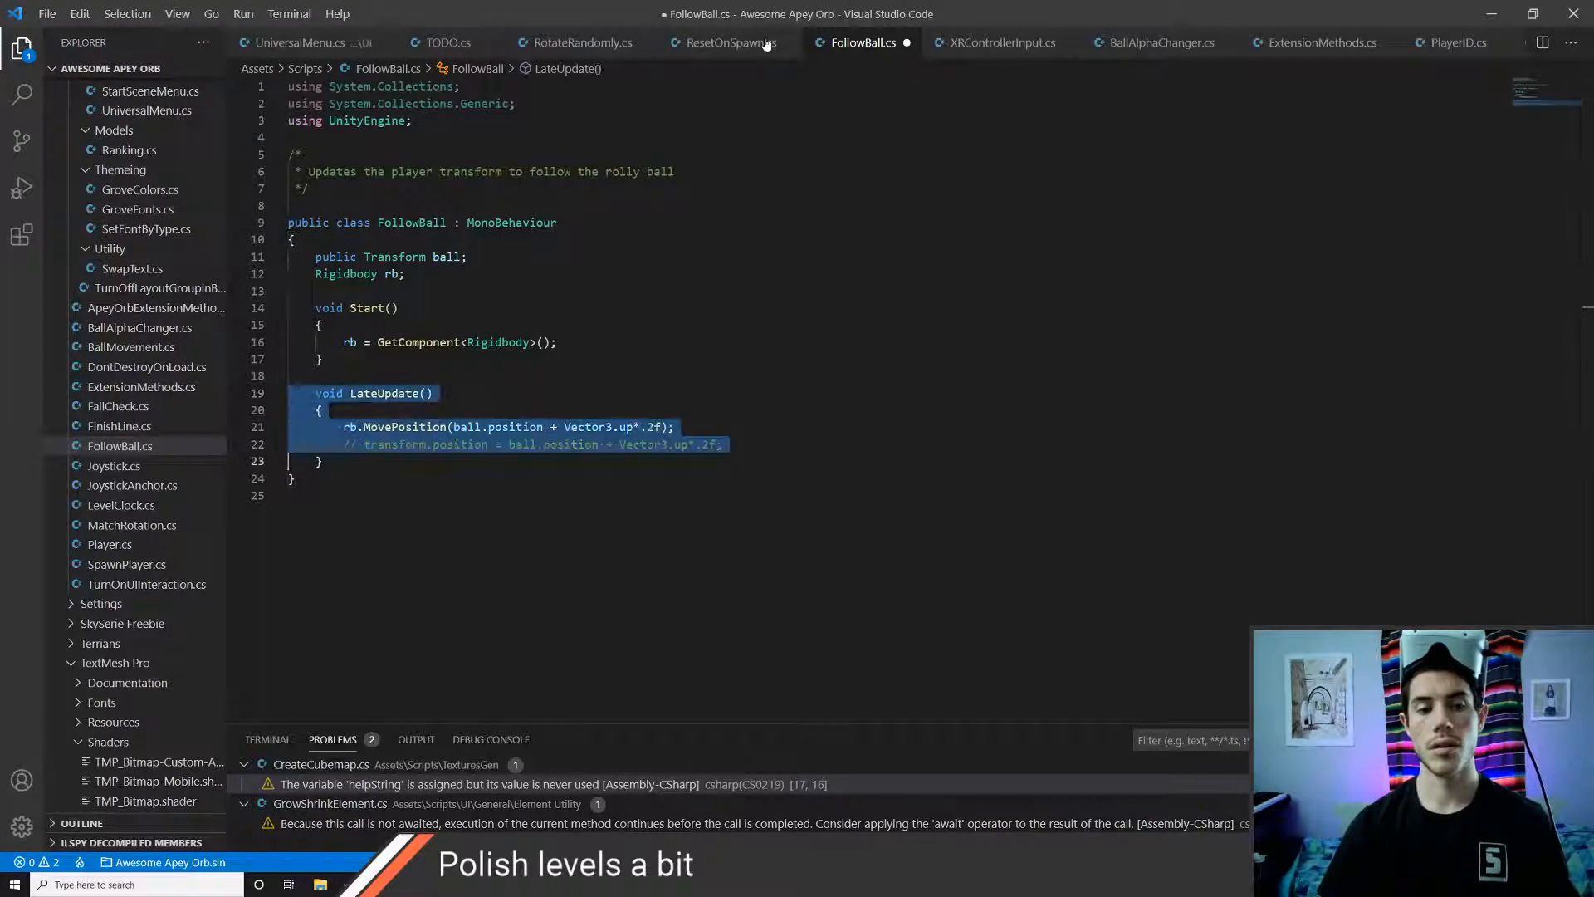
pyautogui.hotkey('ctrl', 'c')
pyautogui.press('Right')
pyautogui.press('Return')
pyautogui.press('Return')
pyautogui.hotkey('ctrl', 'v')
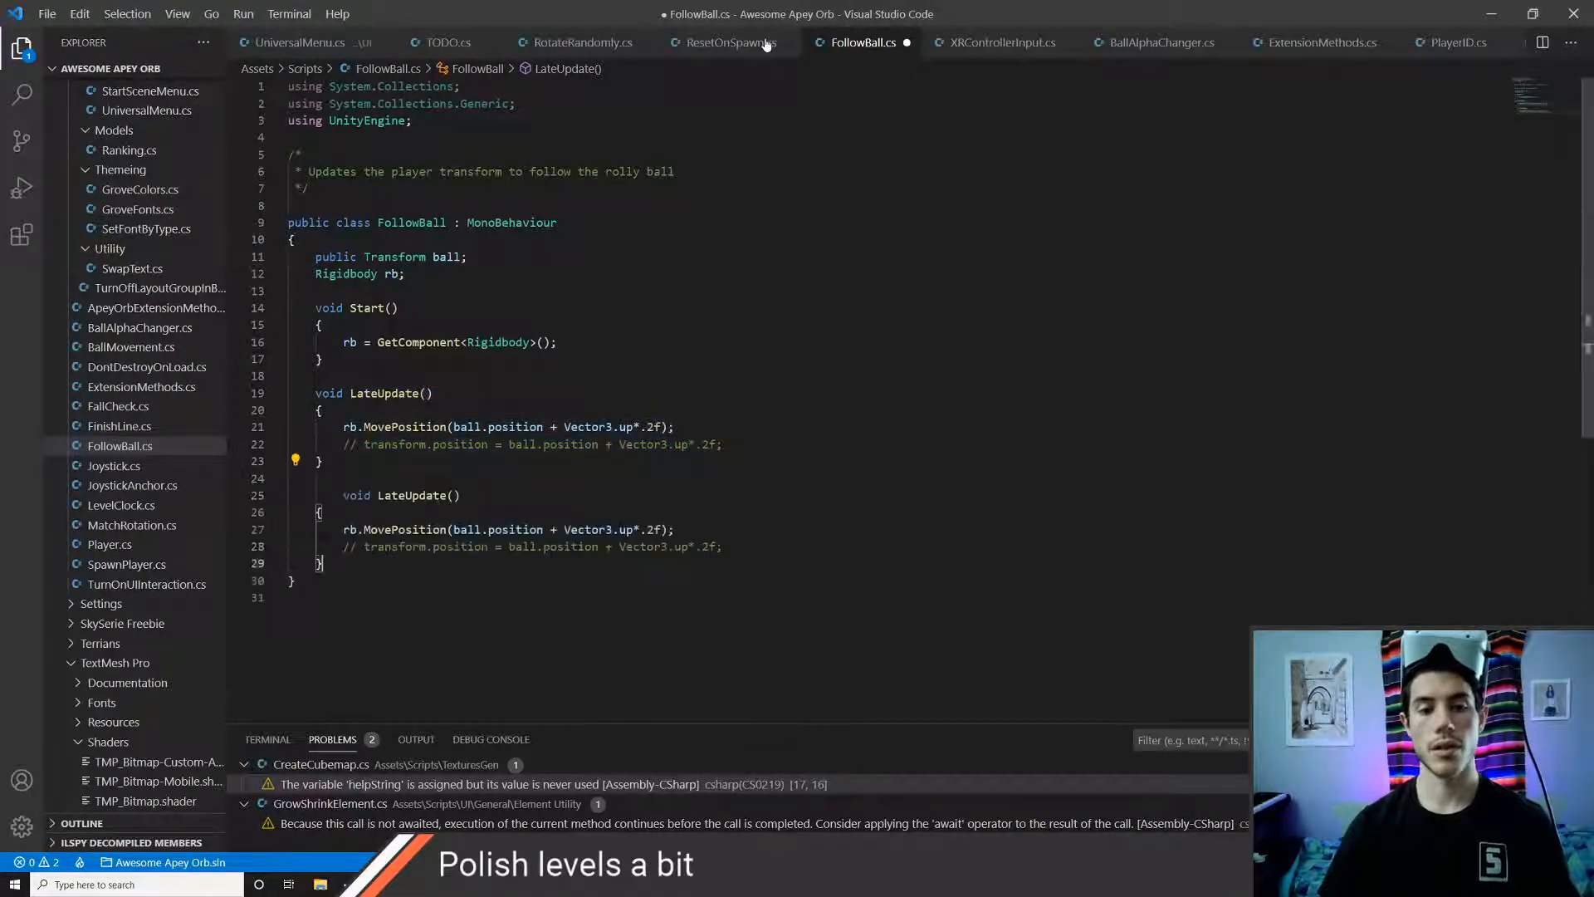
# - In the LateUpdate copy, remove the rb.MovePosition line and uncomment the transform.position line
pyautogui.press('Up')
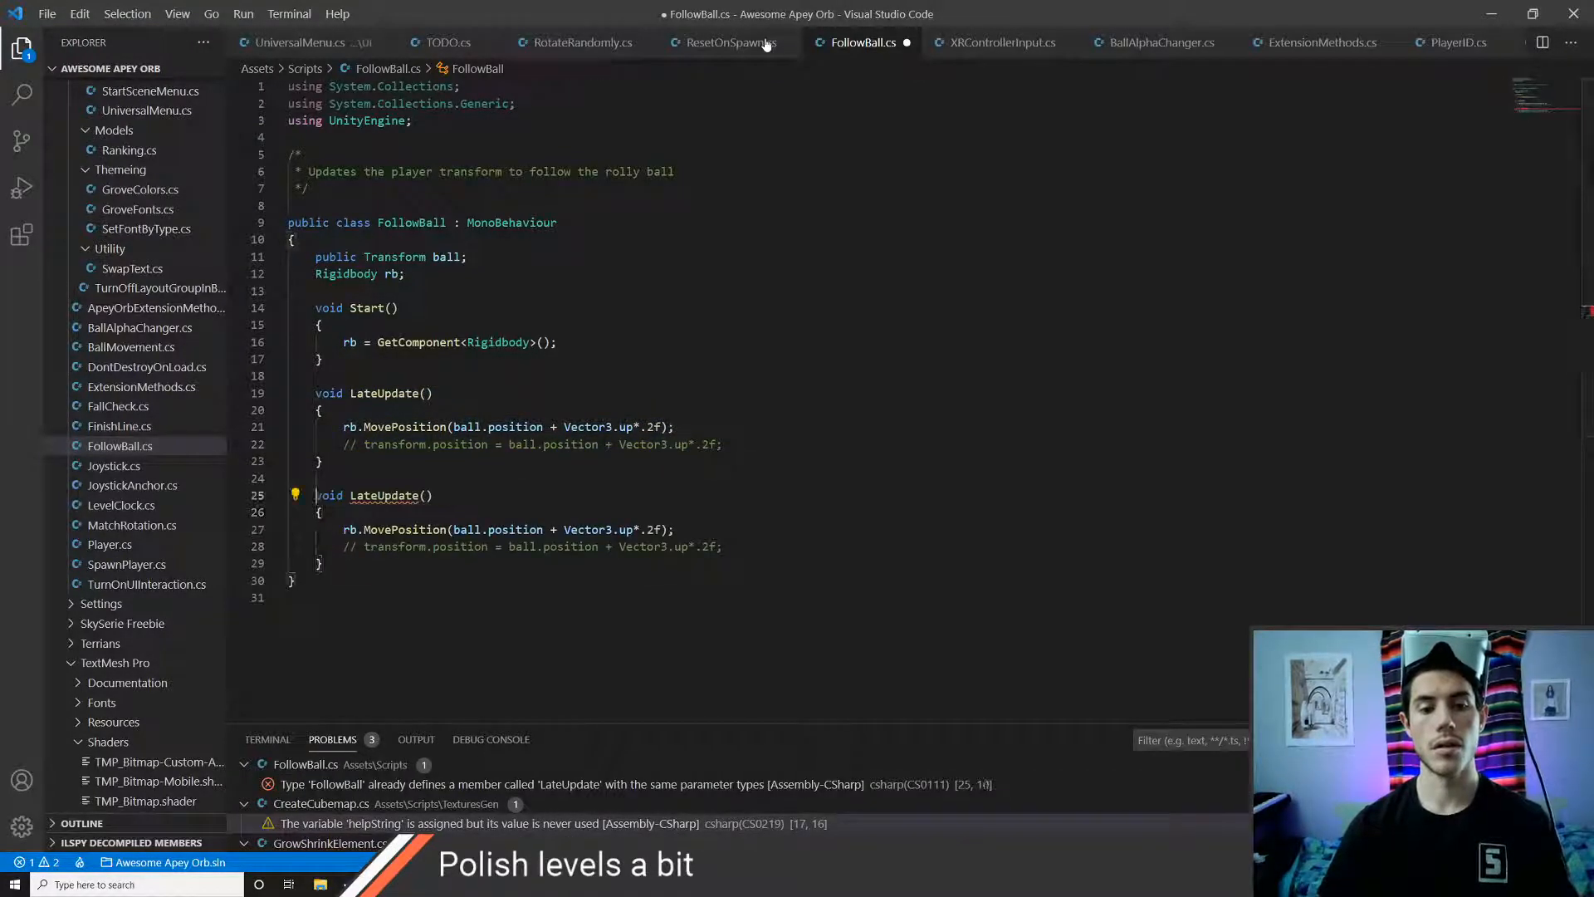
pyautogui.press('Down')
pyautogui.hotkey('ctrl', 'x')
pyautogui.hotkey('ctrl', '/')
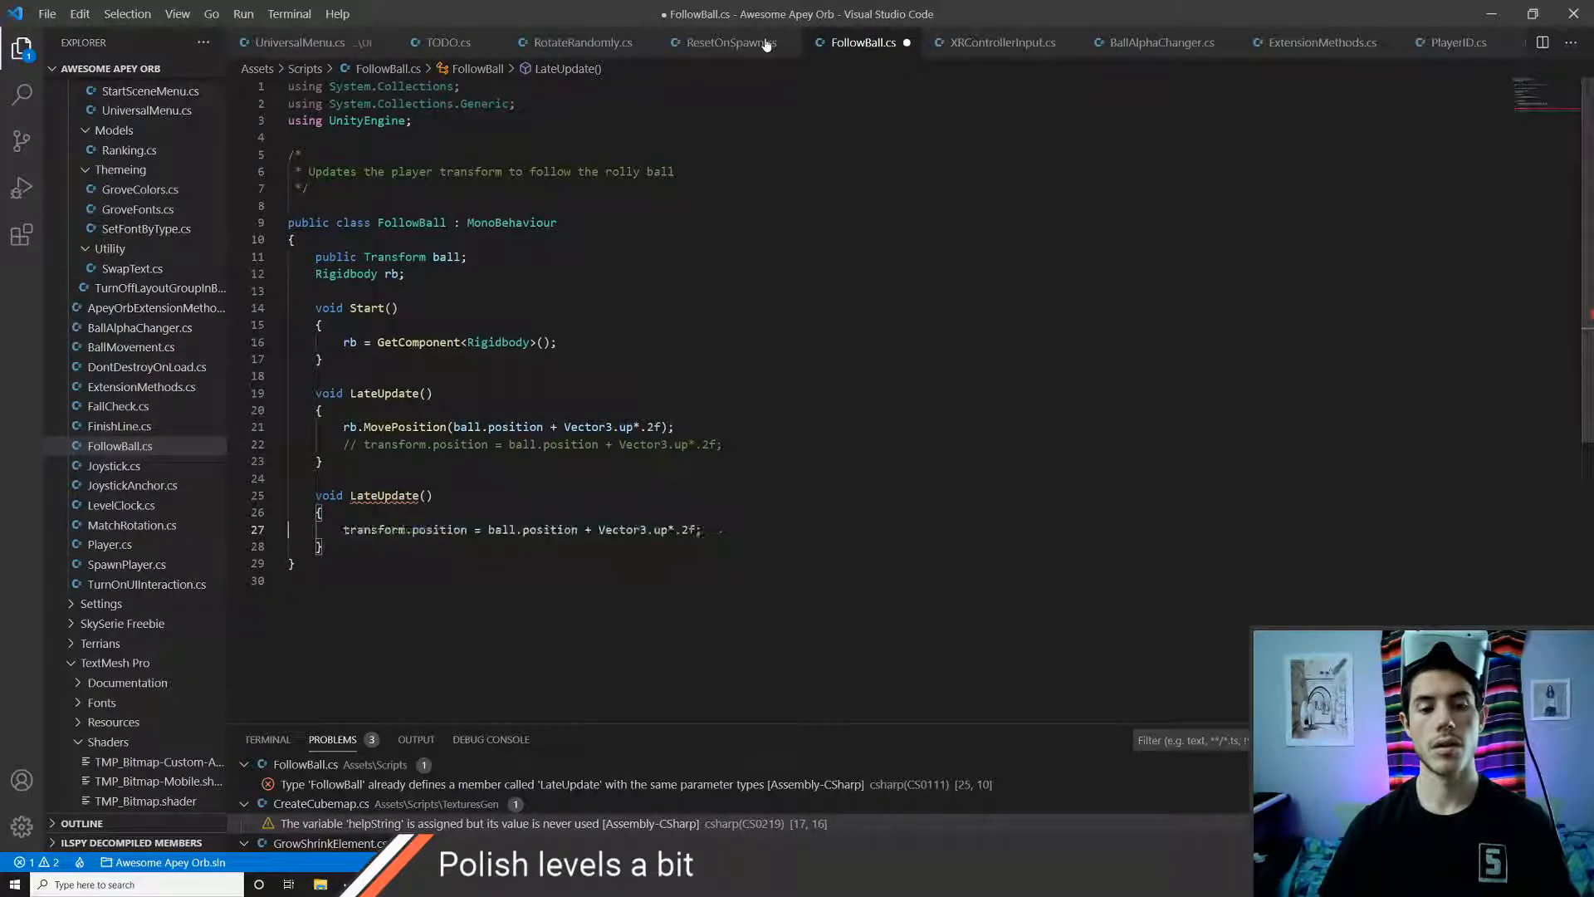
# - Comment out the entire duplicated LateUpdate method
pyautogui.press('Down')
pyautogui.hotkey('shift', 'Up')
pyautogui.hotkey('shift', 'Up')
pyautogui.hotkey('shift', 'Up')
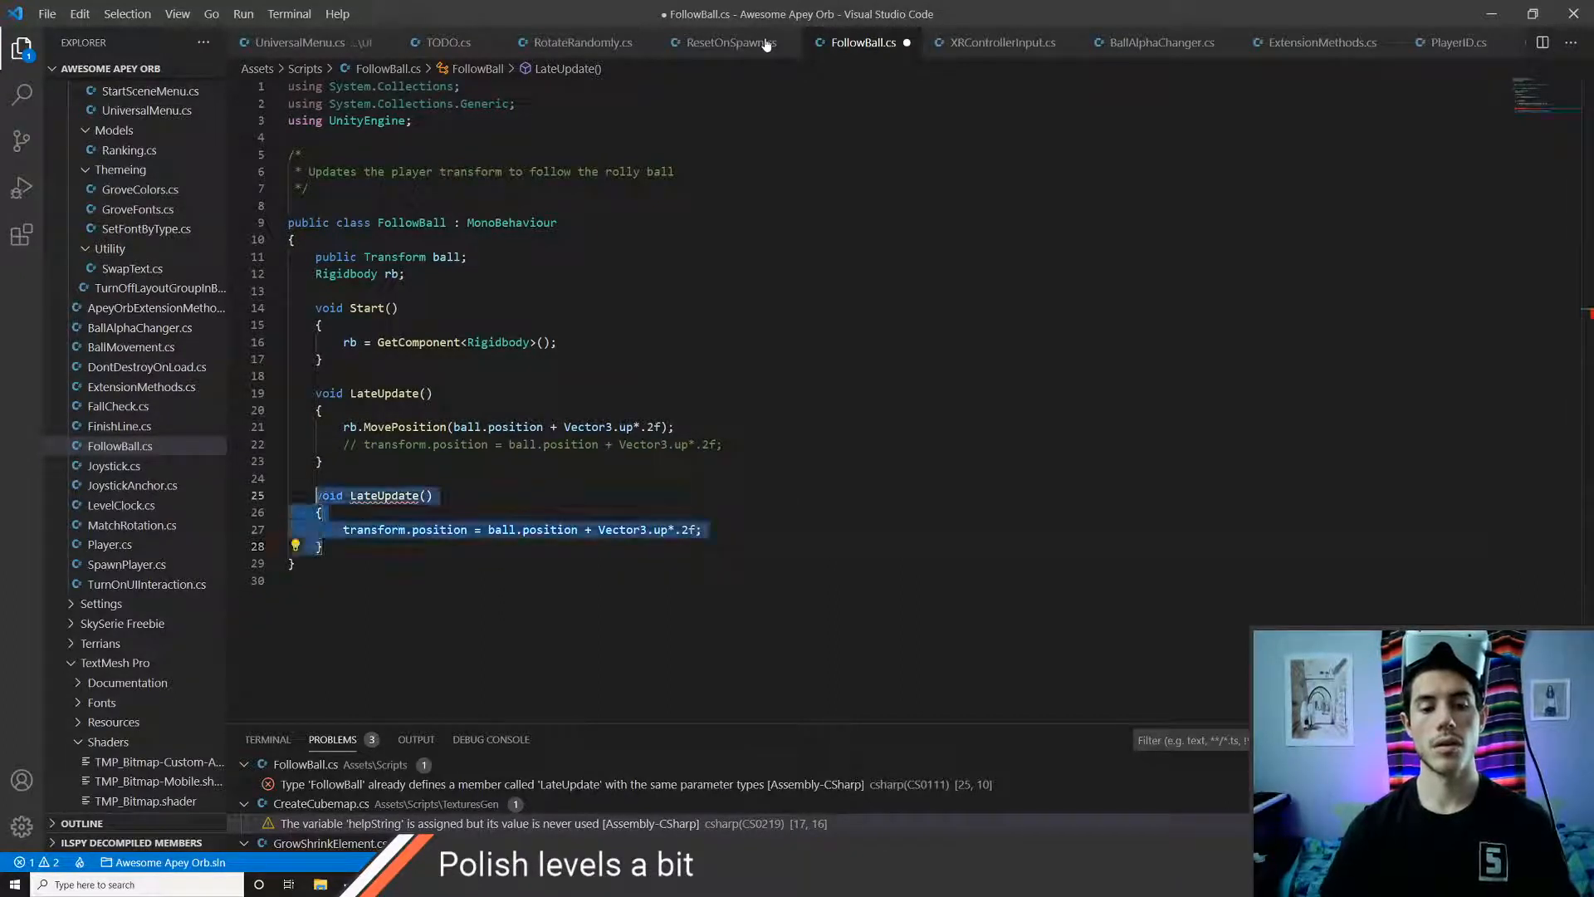
pyautogui.hotkey('ctrl', '/')
# - Rename the remaining active LateUpdate method to FixedUpdate, save FollowBall.cs and switch back to Unity
pyautogui.press('Up')
pyautogui.press('Up')
pyautogui.press('Up')
pyautogui.press('Up')
pyautogui.press('Up')
pyautogui.press('Up')
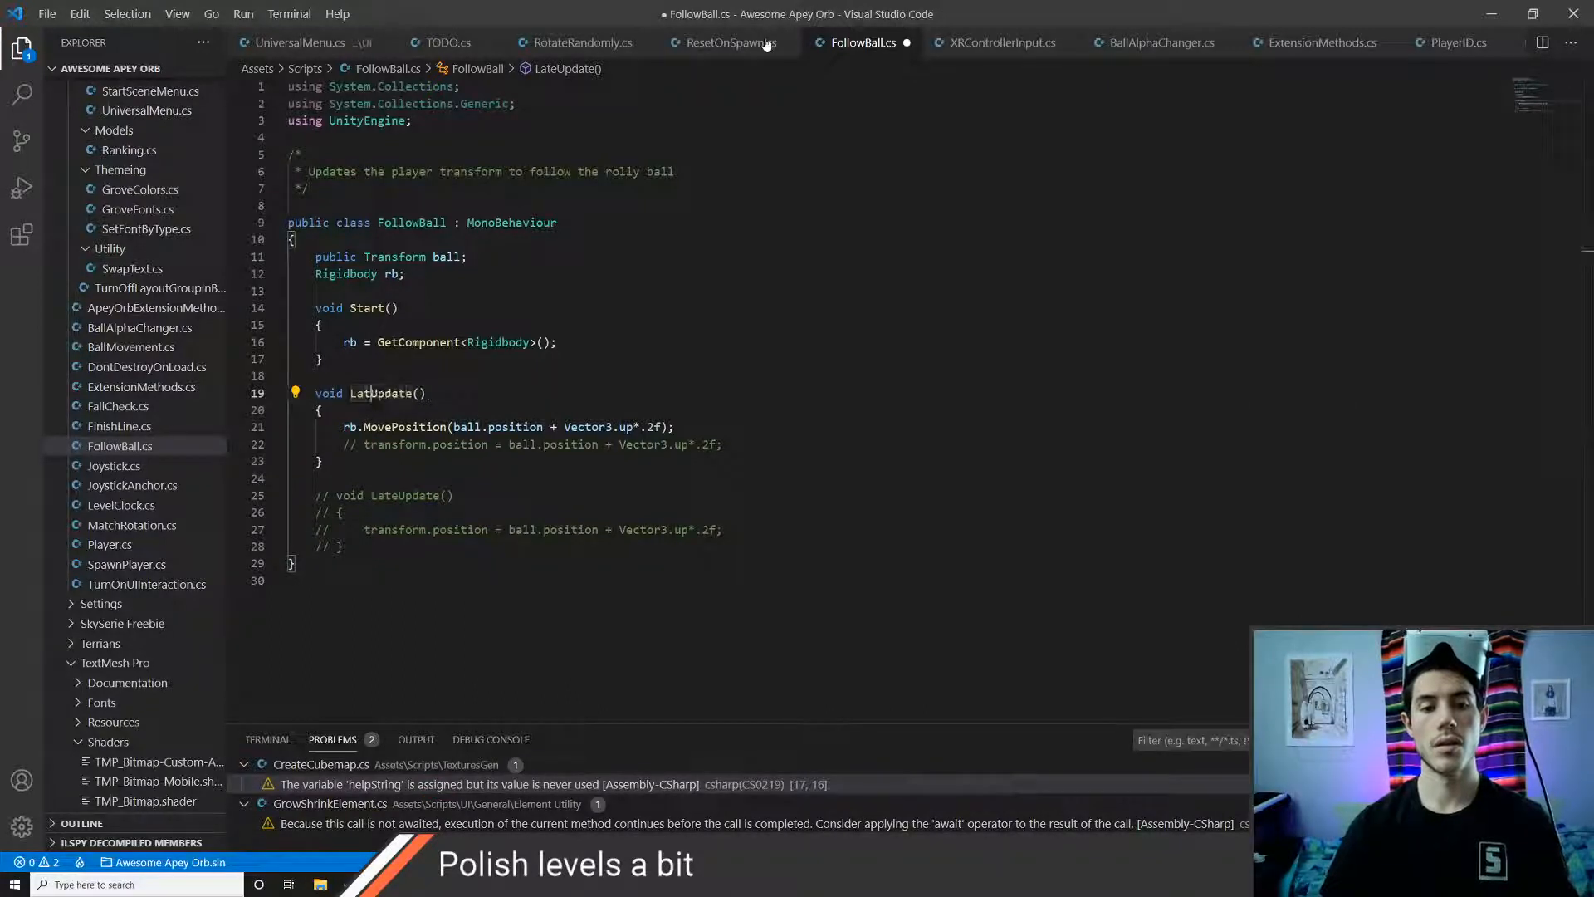
pyautogui.hotkey('ctrl', 's')
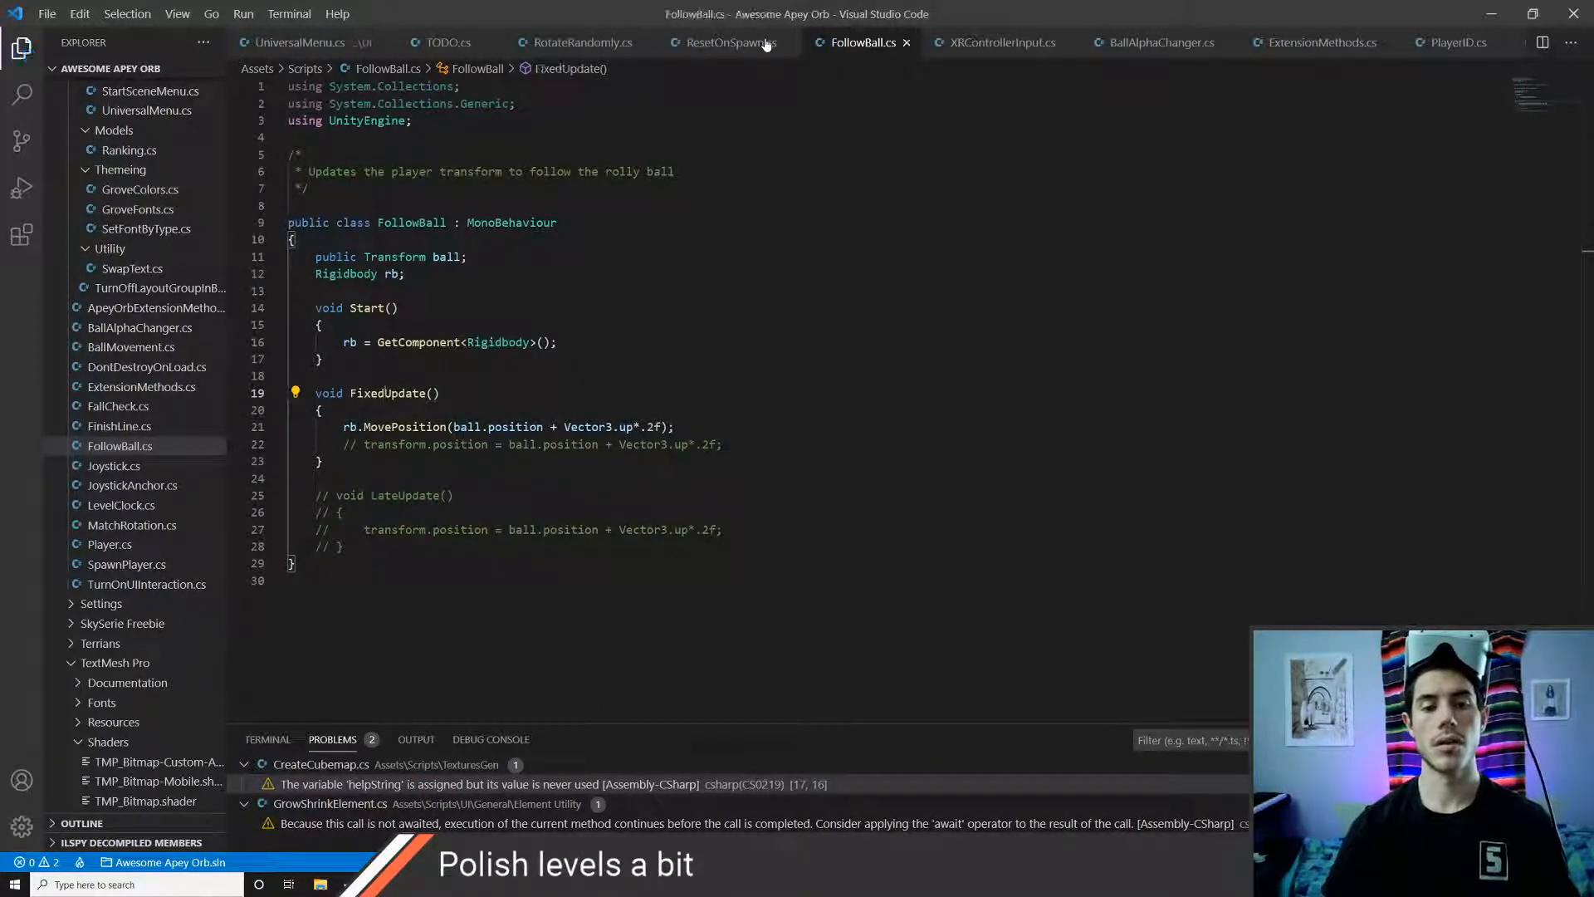
pyautogui.hotkey('alt', 'Tab')
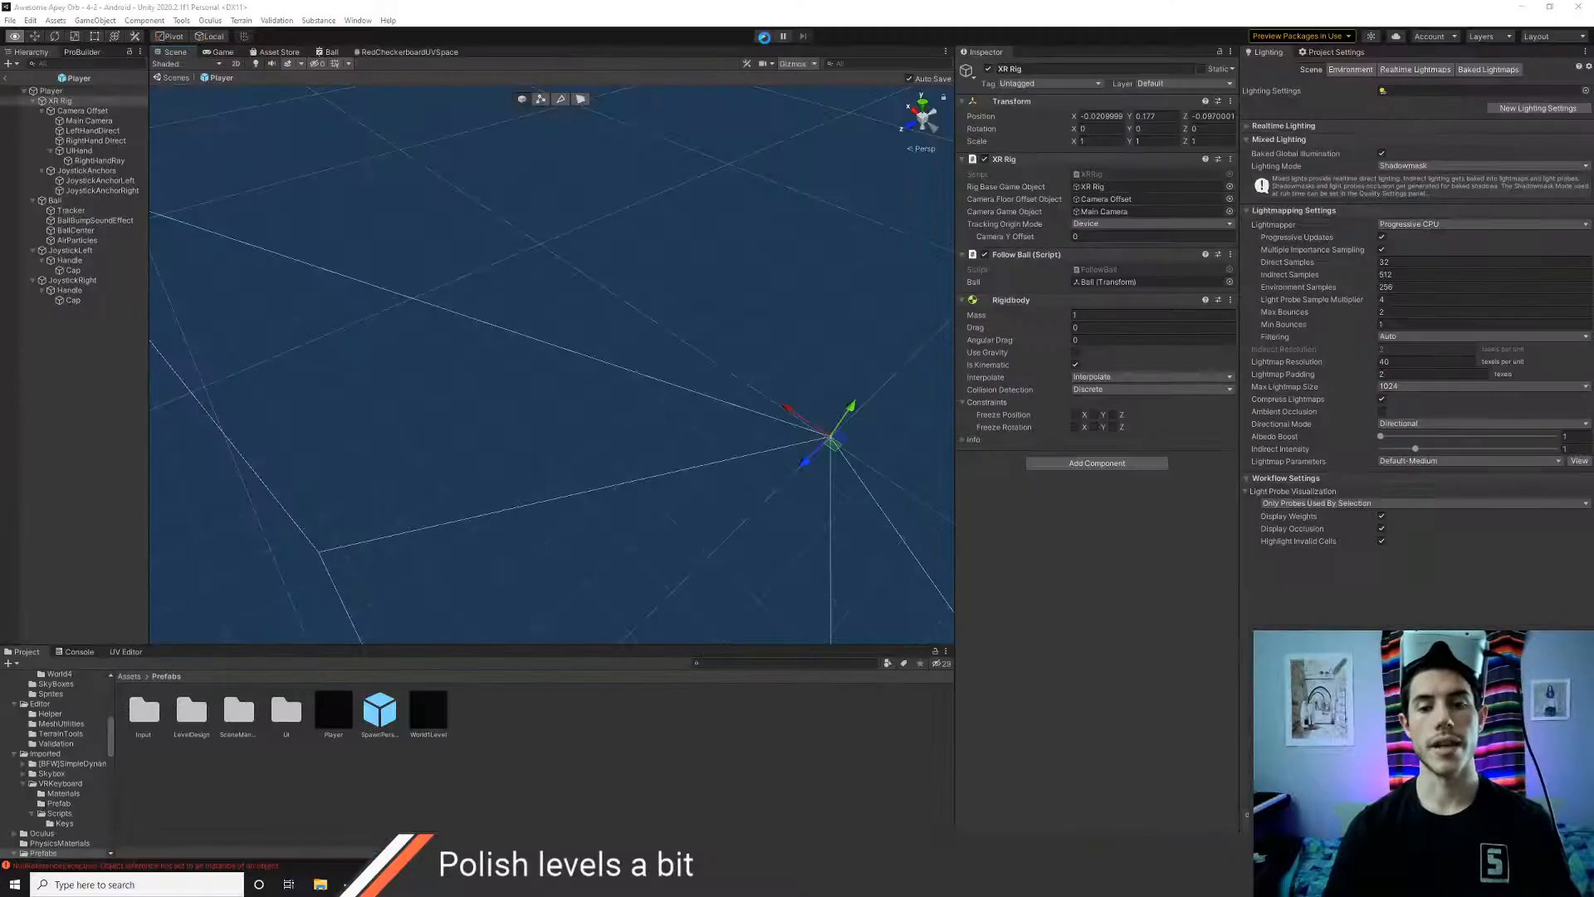
# - Play-test level 4-2 with the Rigidbody-based ball follow and remove the Rigidbody component from XR Rig
pyautogui.click(765, 40)
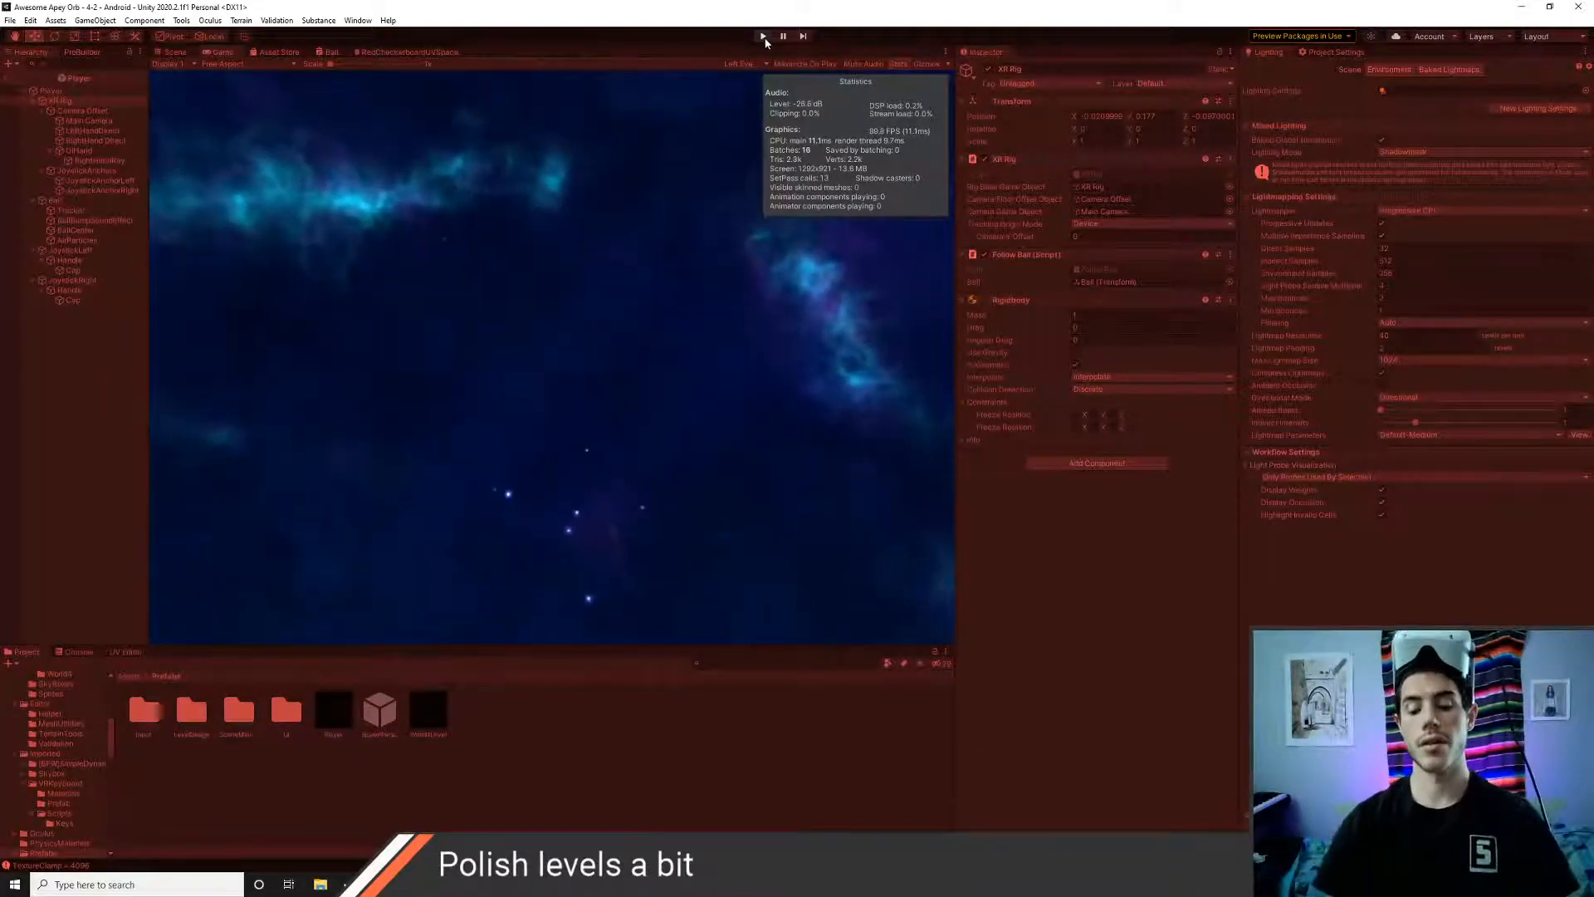
pyautogui.click(762, 37)
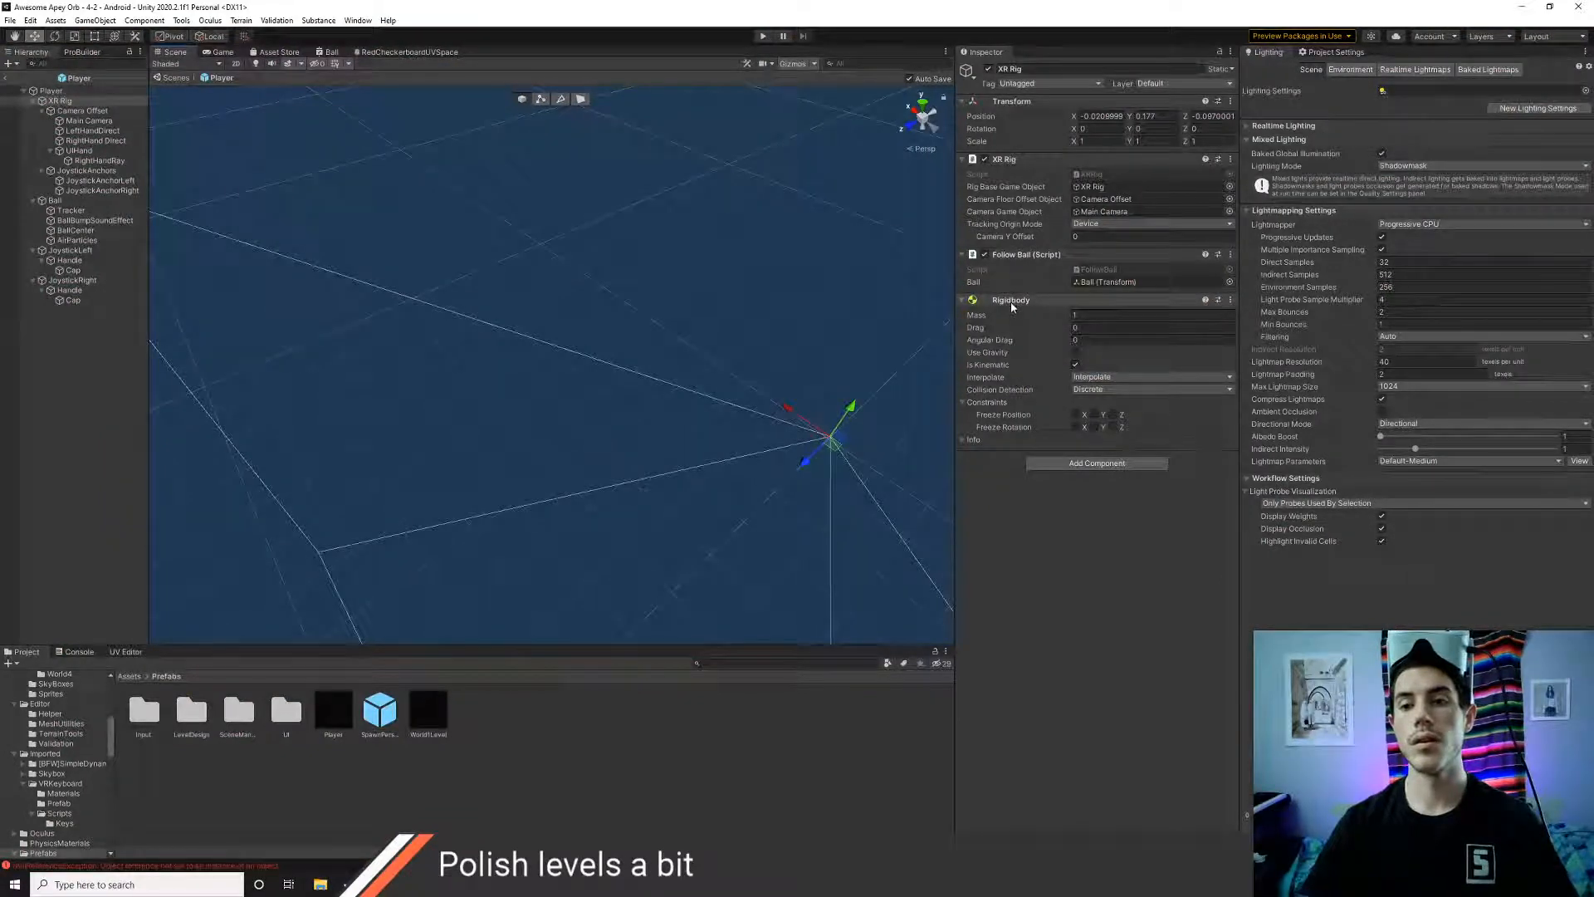
pyautogui.rightClick(1010, 302)
pyautogui.click(1044, 327)
# - Switch to Visual Studio Code and uncomment the LateUpdate method in FollowBall.cs
pyautogui.hotkey('alt', 'Tab')
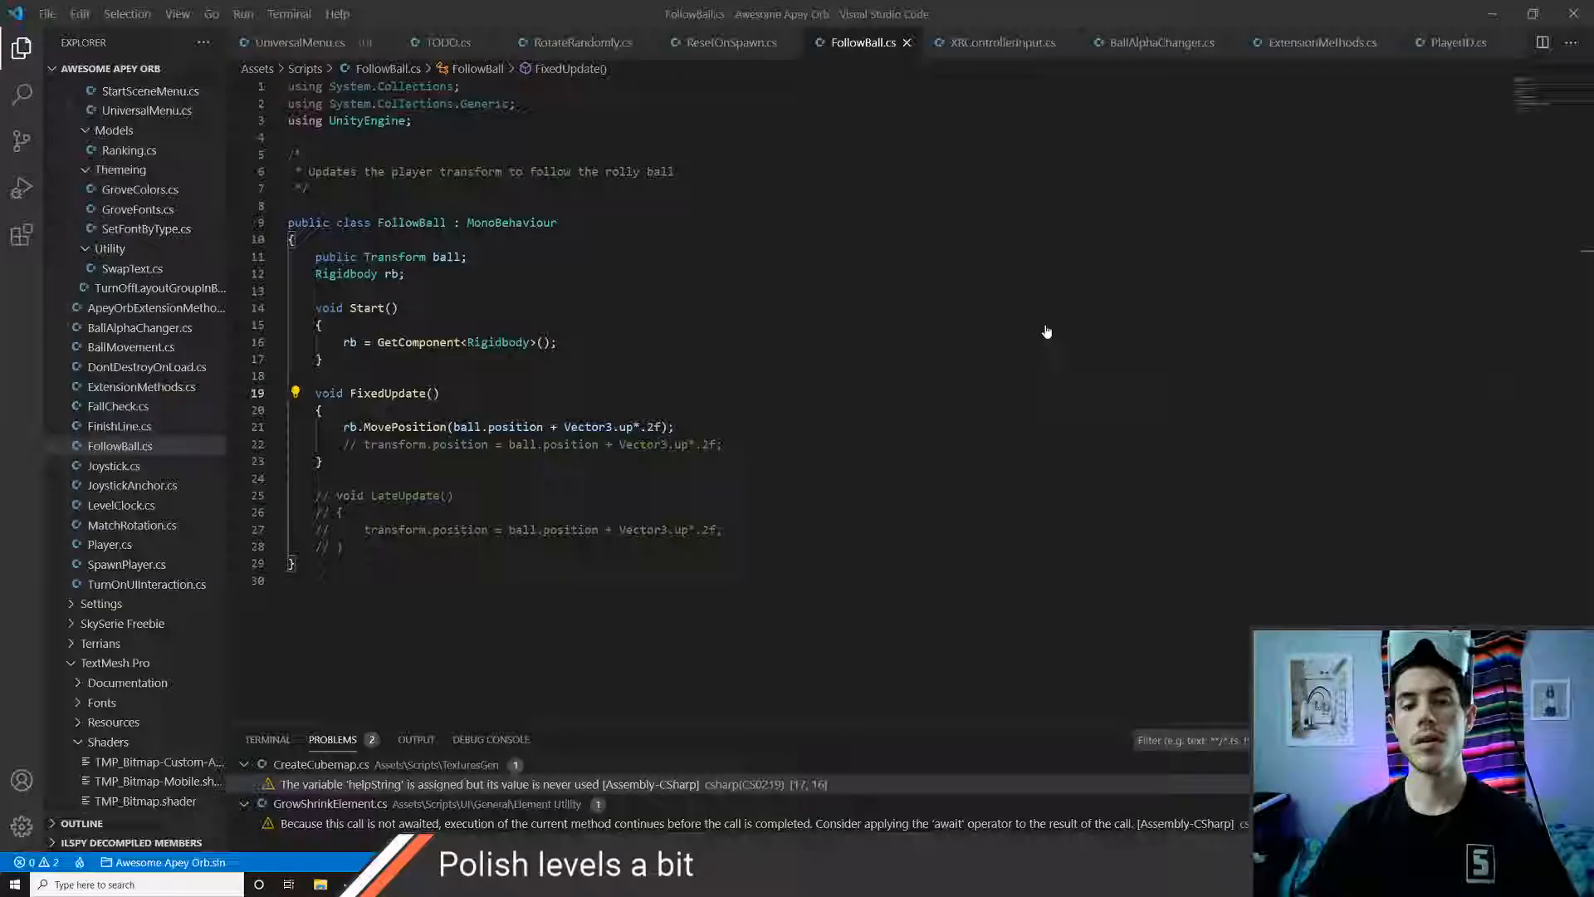
pyautogui.moveTo(342, 546); pyautogui.dragTo(323, 495)
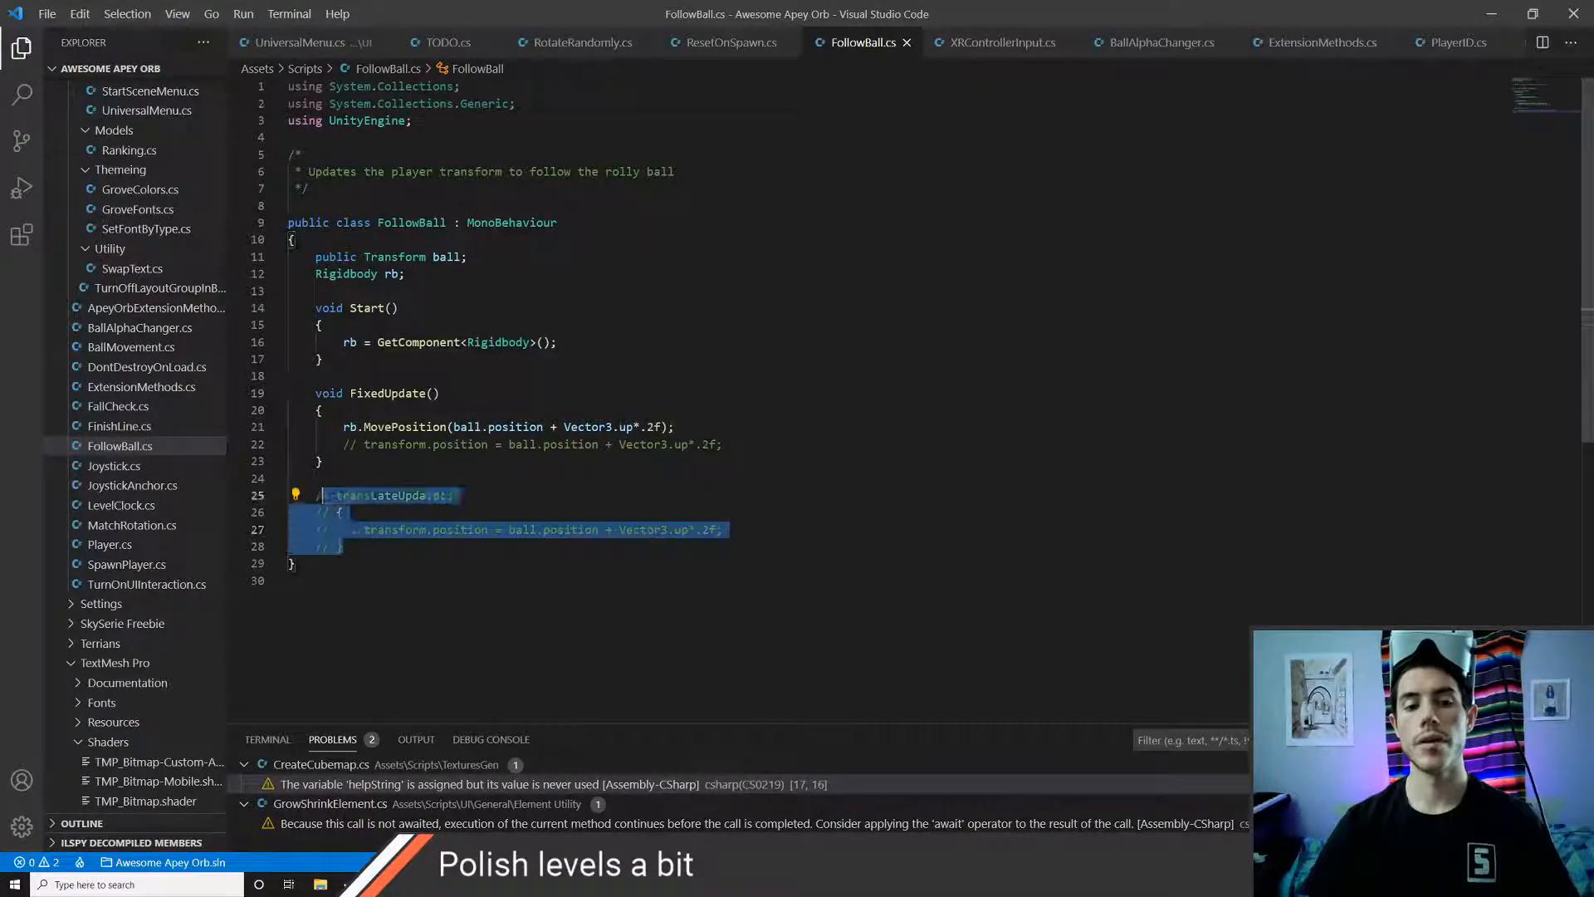
pyautogui.hotkey('ctrl', '/')
pyautogui.press('Up')
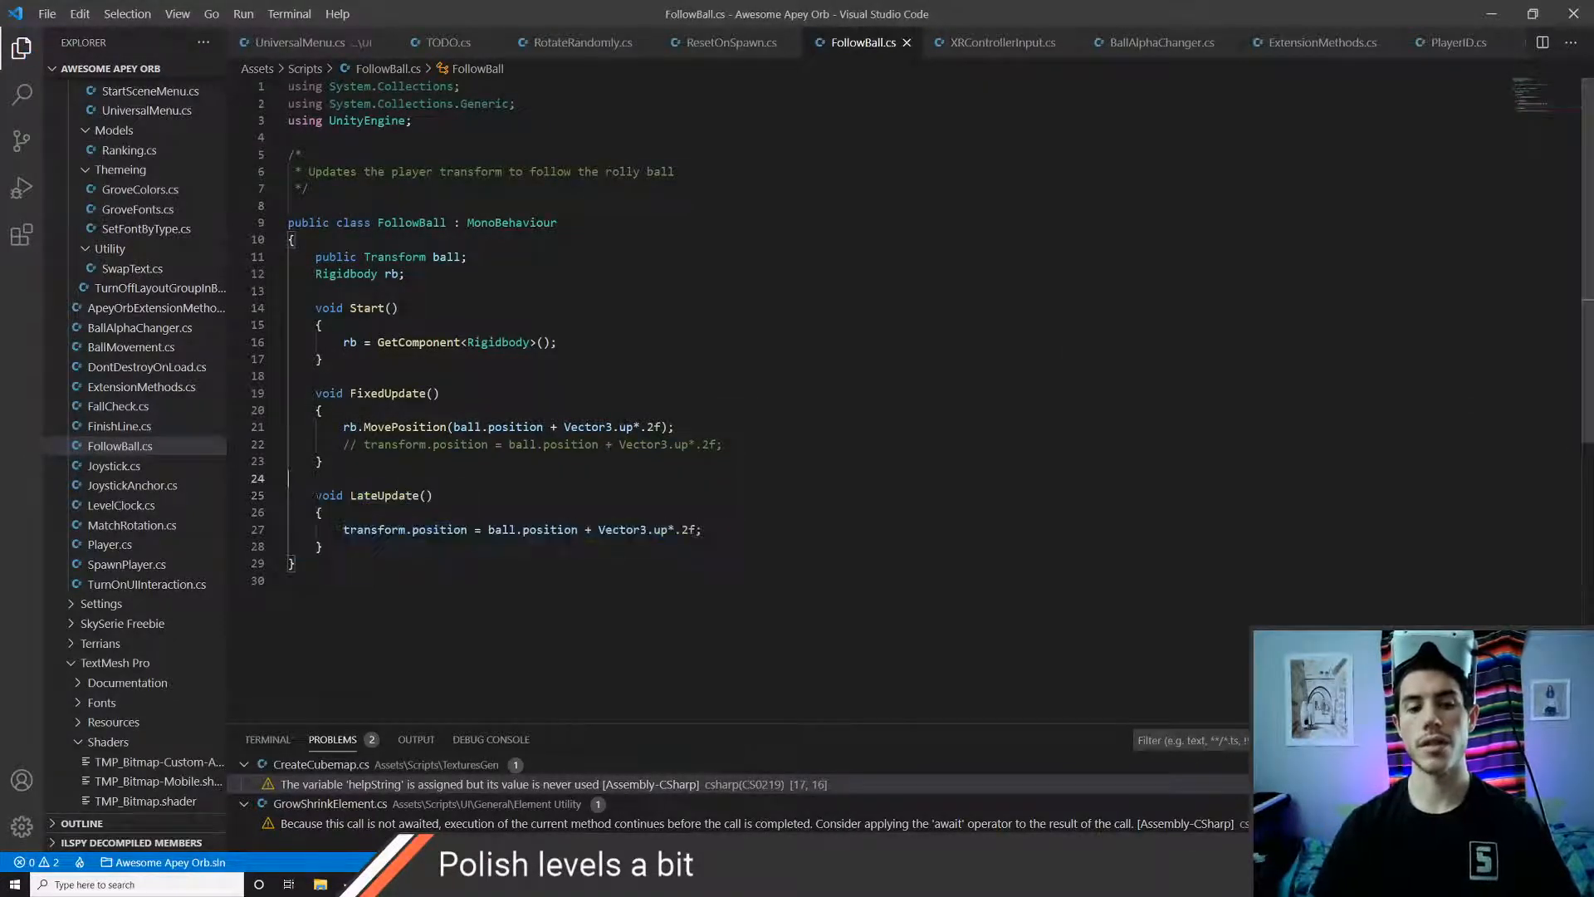
# - Comment out the FixedUpdate method and the rb = GetComponent line in FollowBall.cs, save and switch back to Unity
pyautogui.hotkey('shift', 'Up')
pyautogui.hotkey('shift', 'Up')
pyautogui.hotkey('shift', 'Up')
pyautogui.hotkey('shift', 'Up')
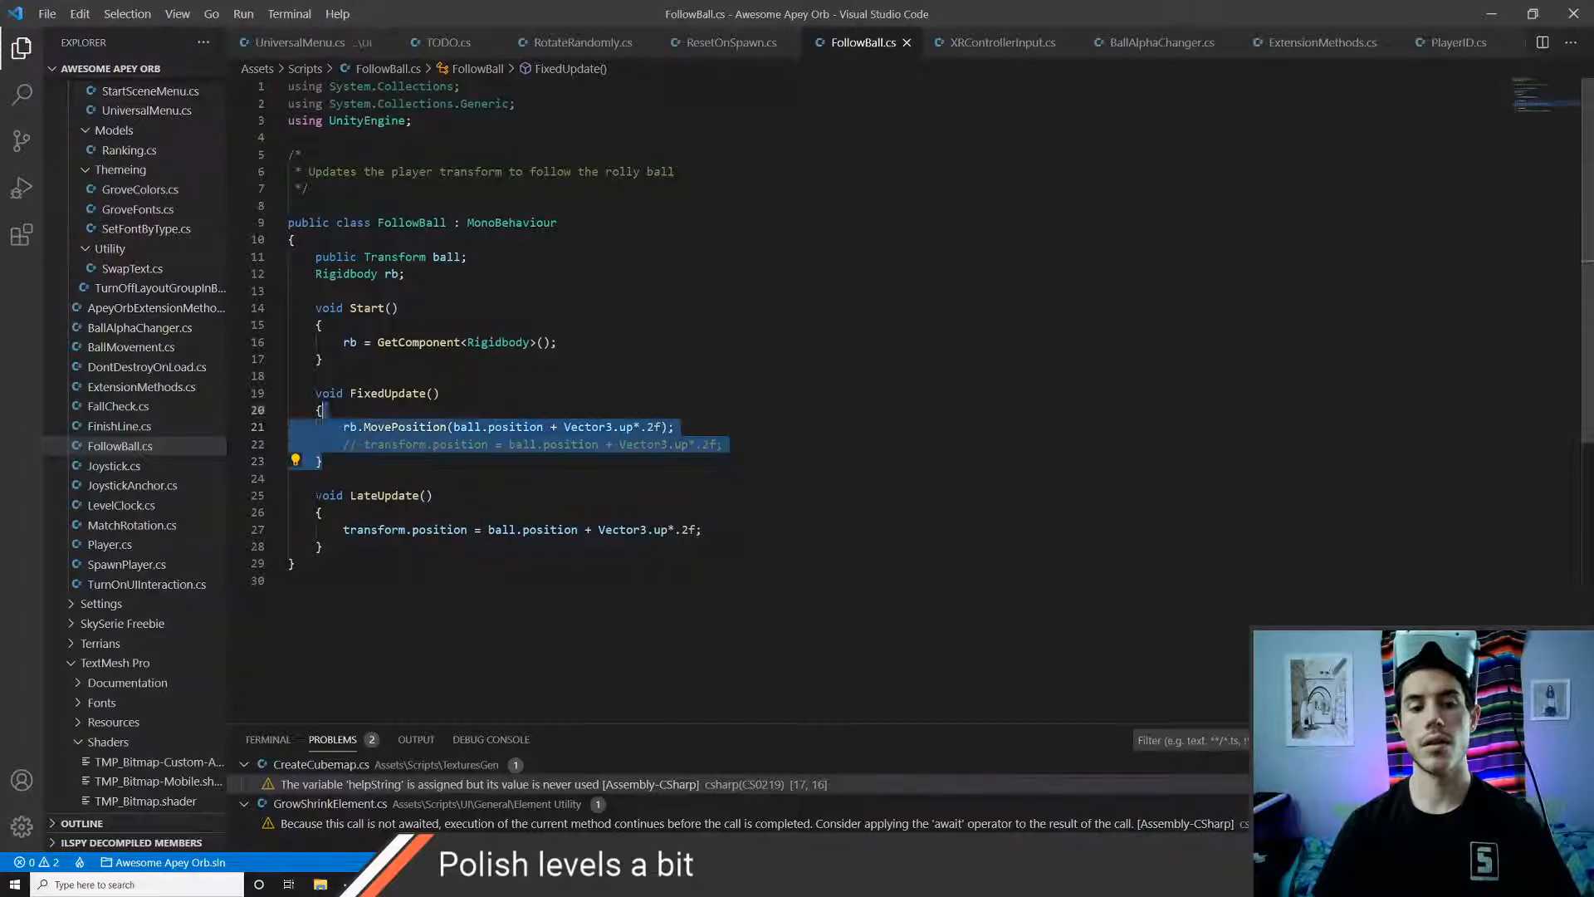
pyautogui.hotkey('shift', 'Left')
pyautogui.hotkey('ctrl', '/')
pyautogui.press('Up')
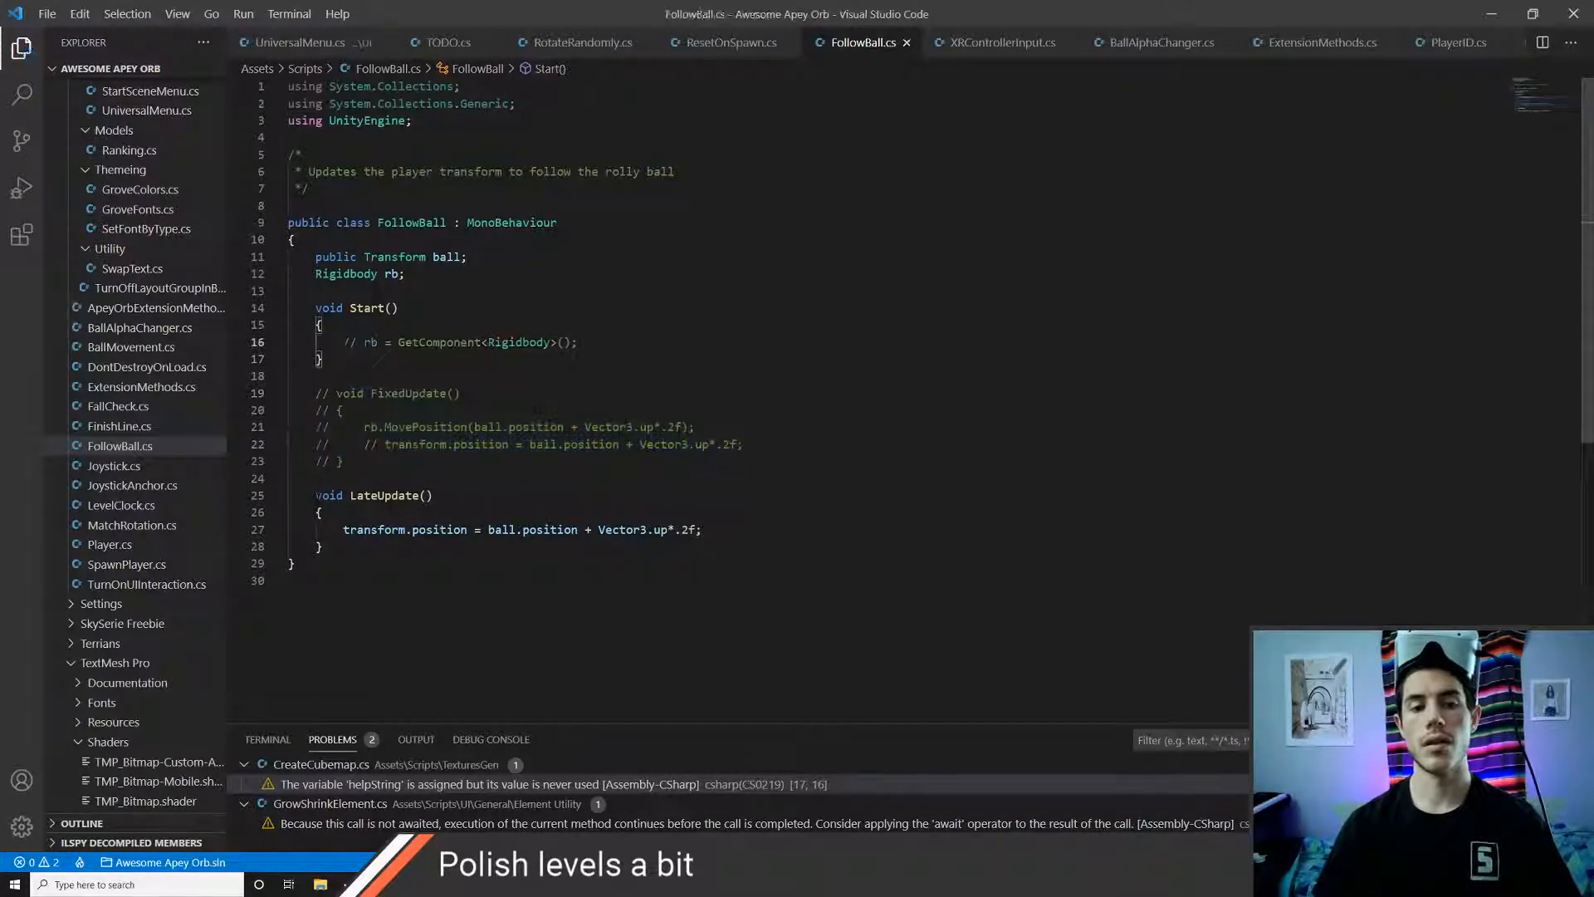
pyautogui.hotkey('alt', 'Tab')
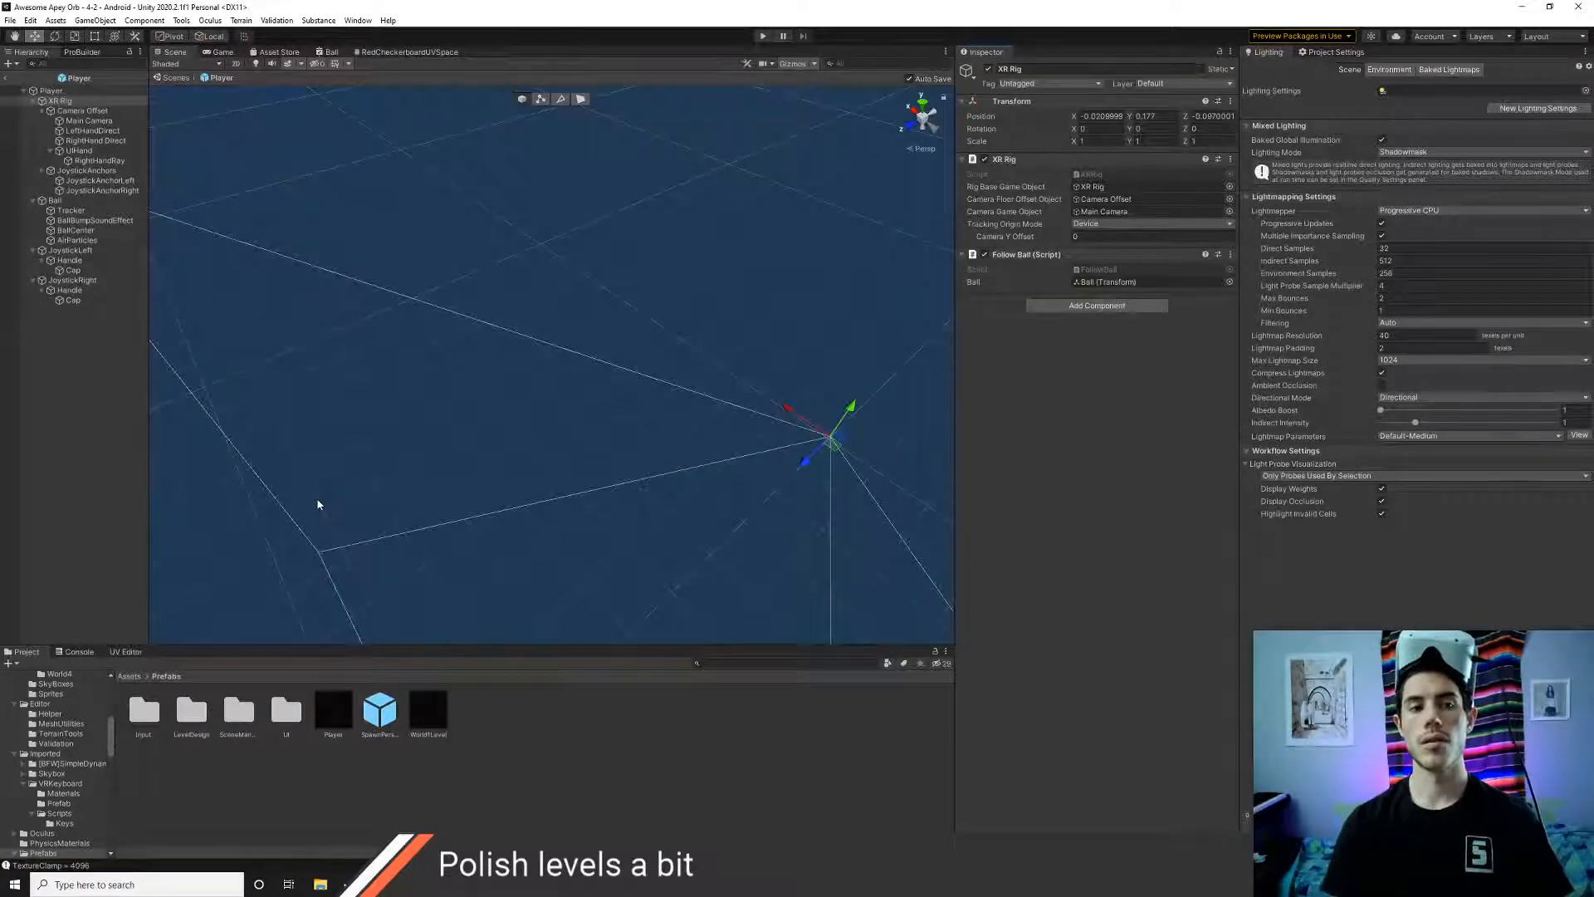
# - Play-test level 4-2 with the transform-based LateUpdate ball follow and stop play mode
pyautogui.click(763, 37)
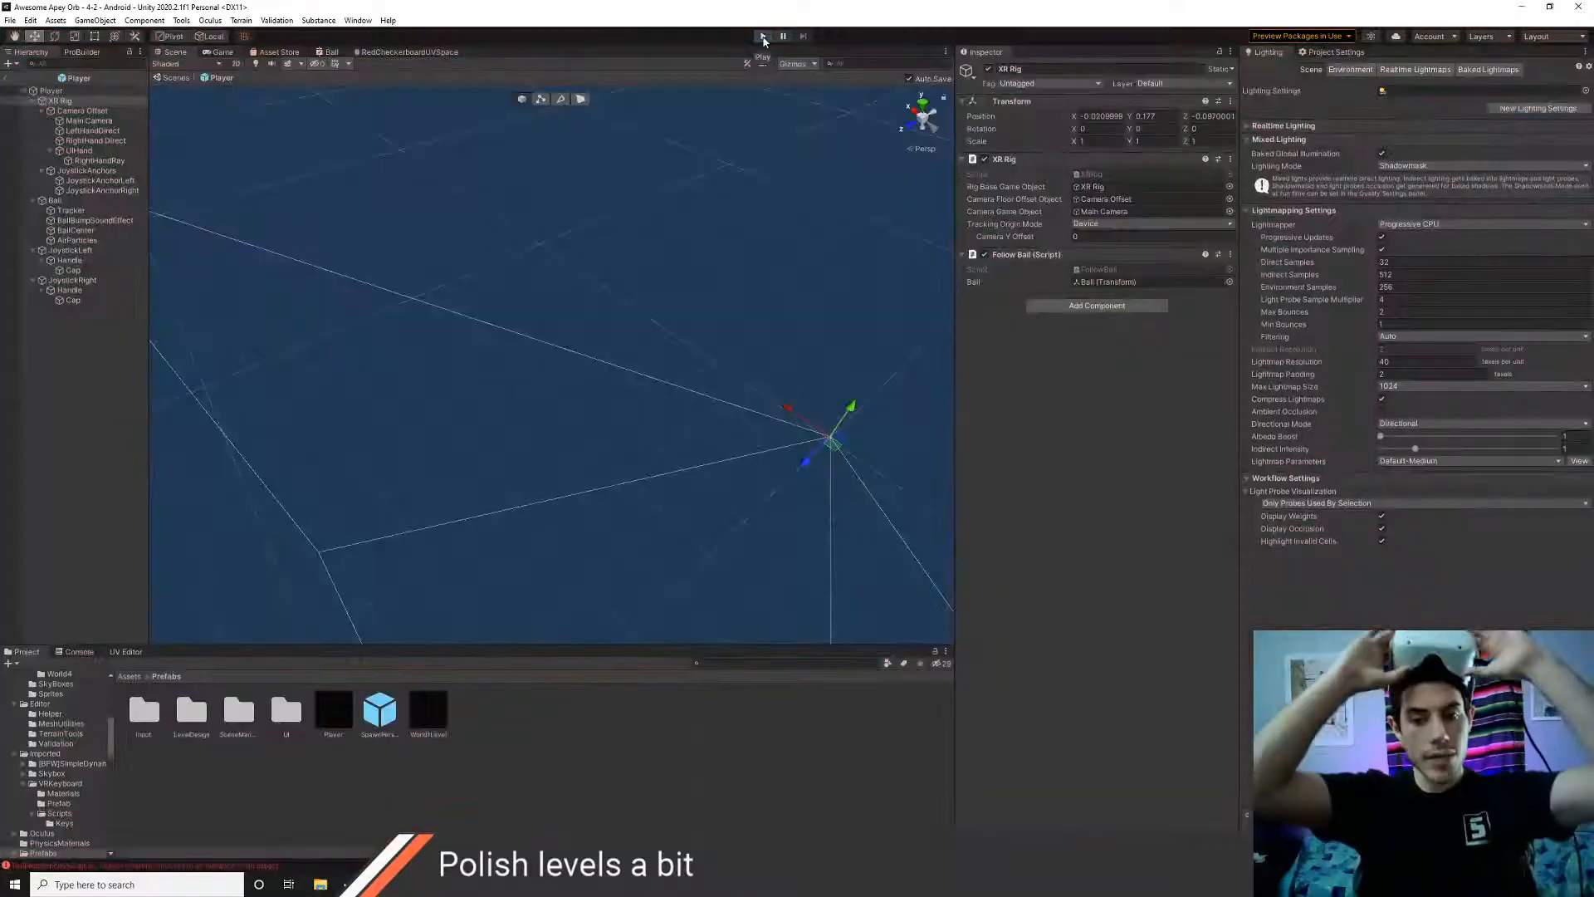
pyautogui.click(762, 37)
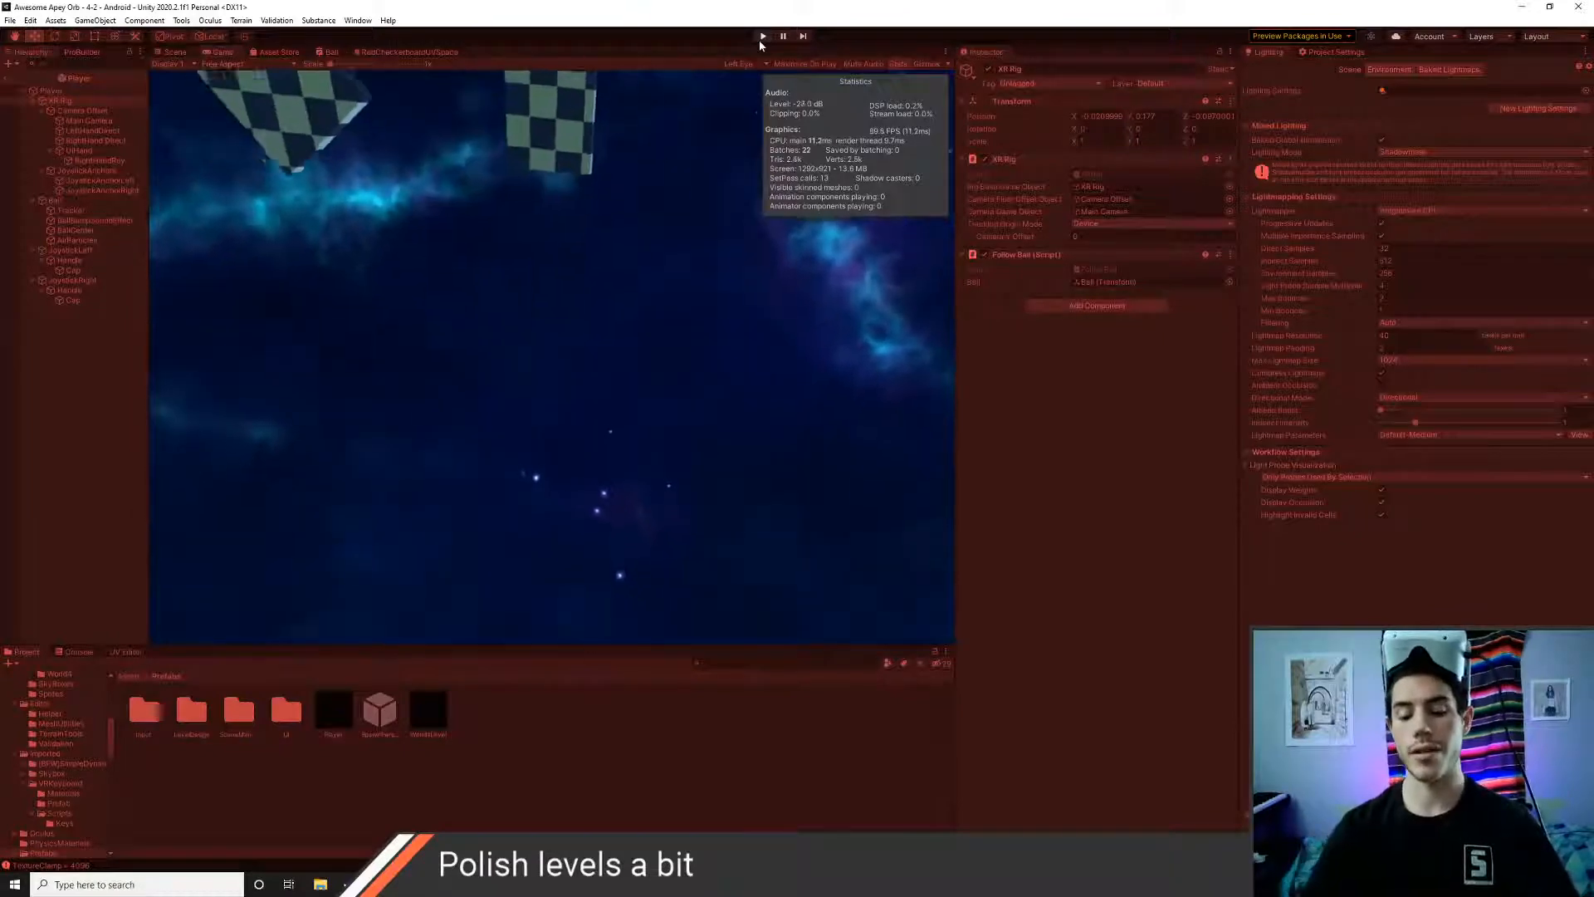
pyautogui.click(760, 39)
# - Switch to Visual Studio Code and uncomment the rb = GetComponent line and the FixedUpdate method in FollowBall.cs
pyautogui.hotkey('alt', 'Tab')
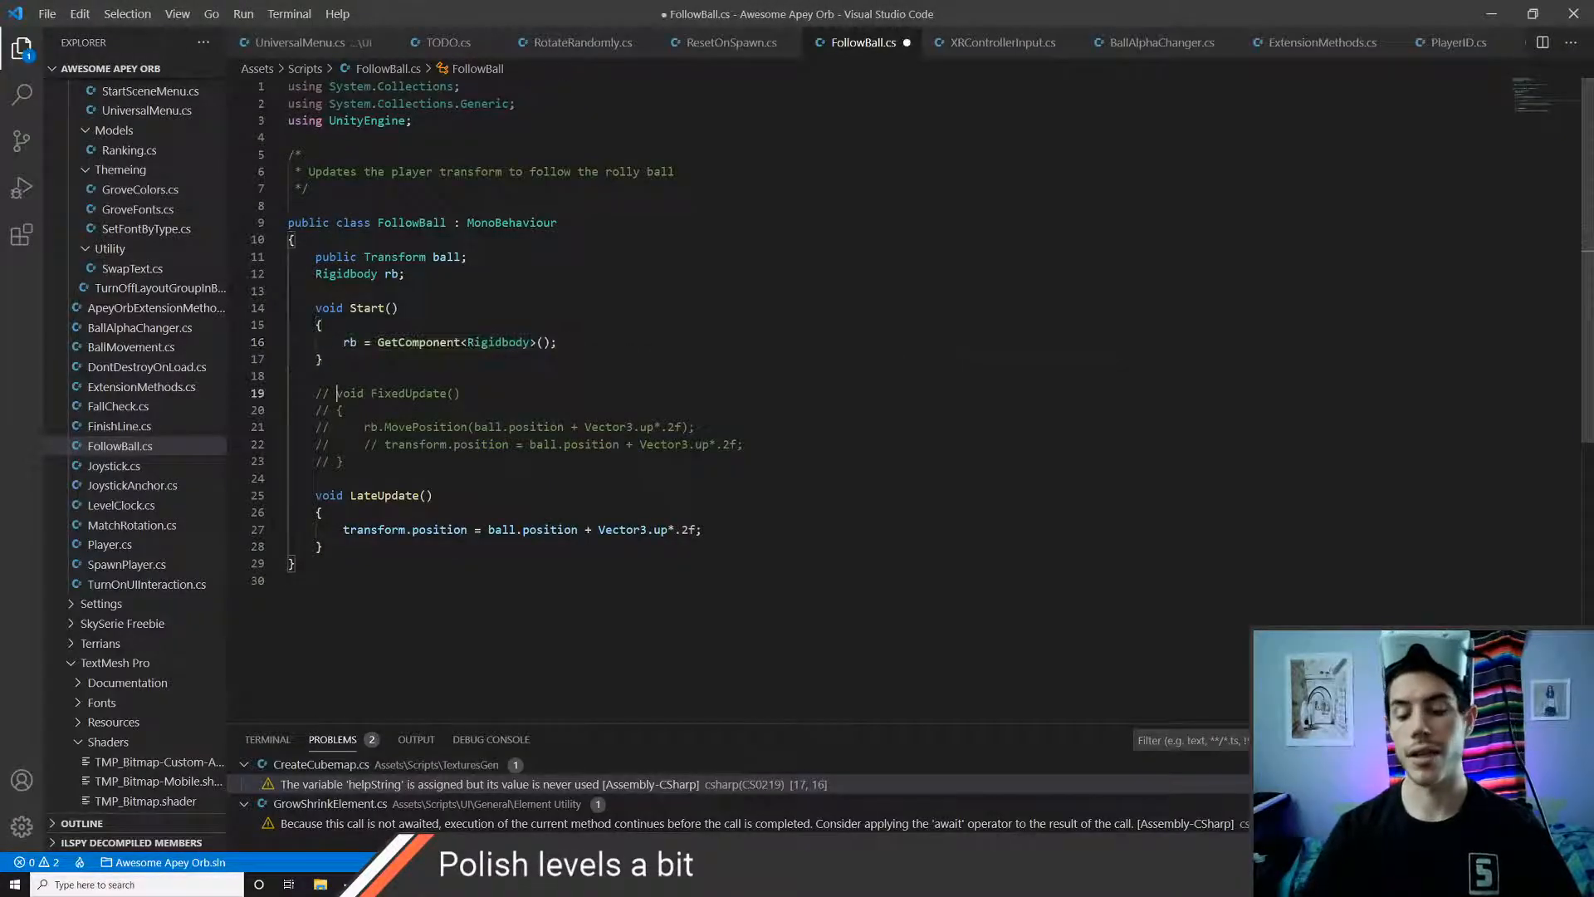
pyautogui.hotkey('shift', 'Down')
pyautogui.hotkey('shift', 'Down')
pyautogui.hotkey('shift', 'Down')
pyautogui.hotkey('shift', 'Down')
pyautogui.hotkey('shift', 'End')
pyautogui.hotkey('ctrl', '/')
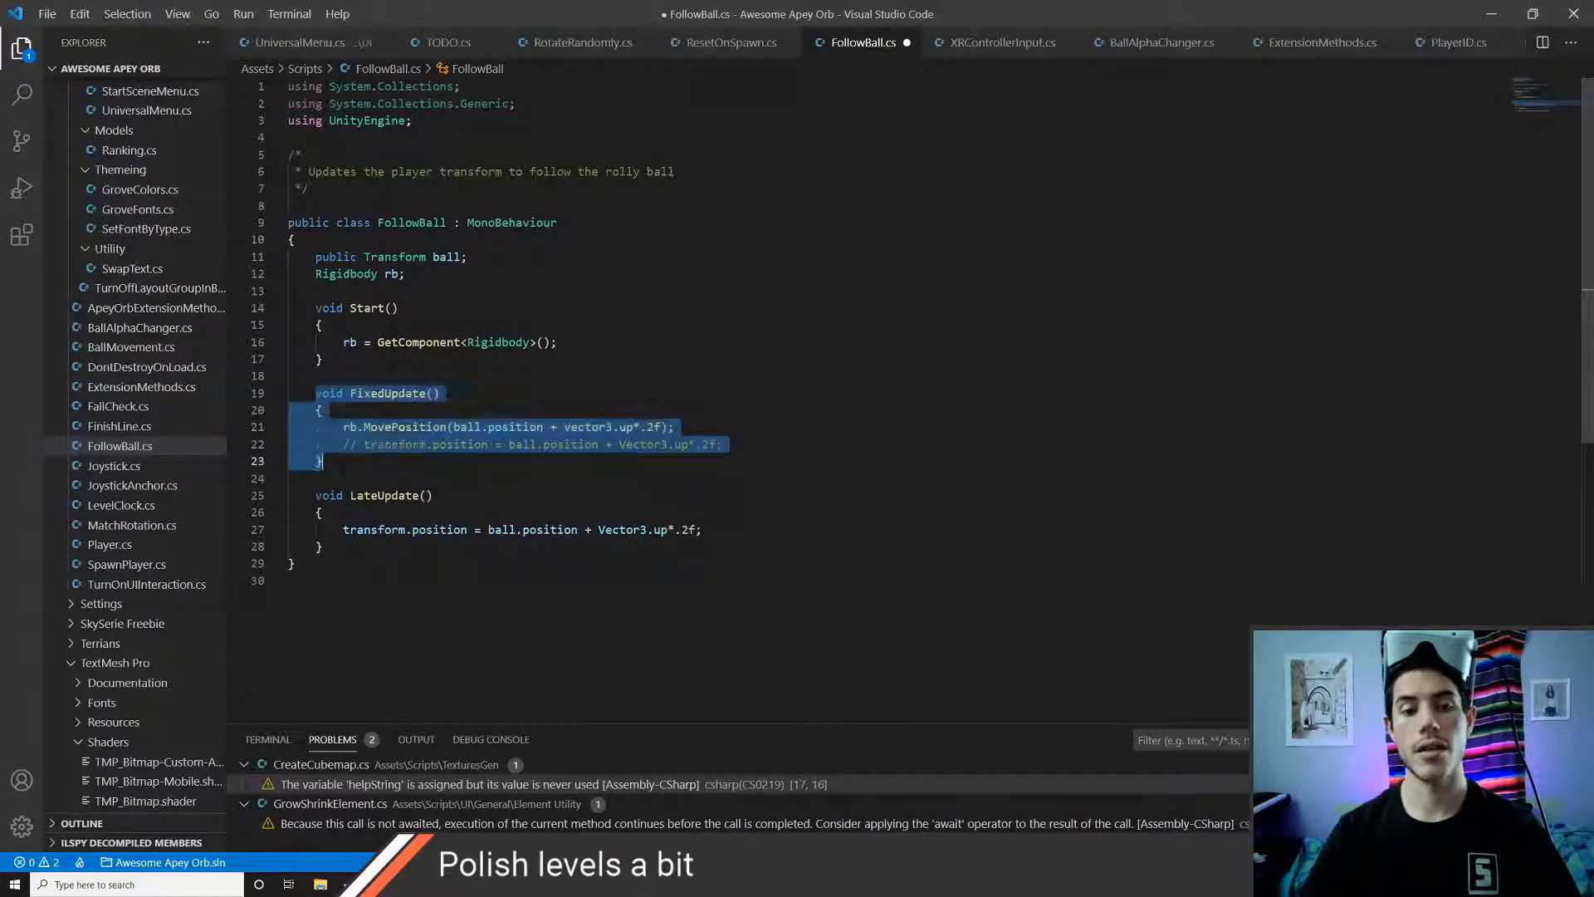
# - Comment out the whole LateUpdate method, save FollowBall.cs and switch back to Unity
pyautogui.press('Down')
pyautogui.press('Down')
pyautogui.hotkey('shift', 'Down')
pyautogui.hotkey('shift', 'Down')
pyautogui.hotkey('shift', 'Down')
pyautogui.hotkey('shift', 'End')
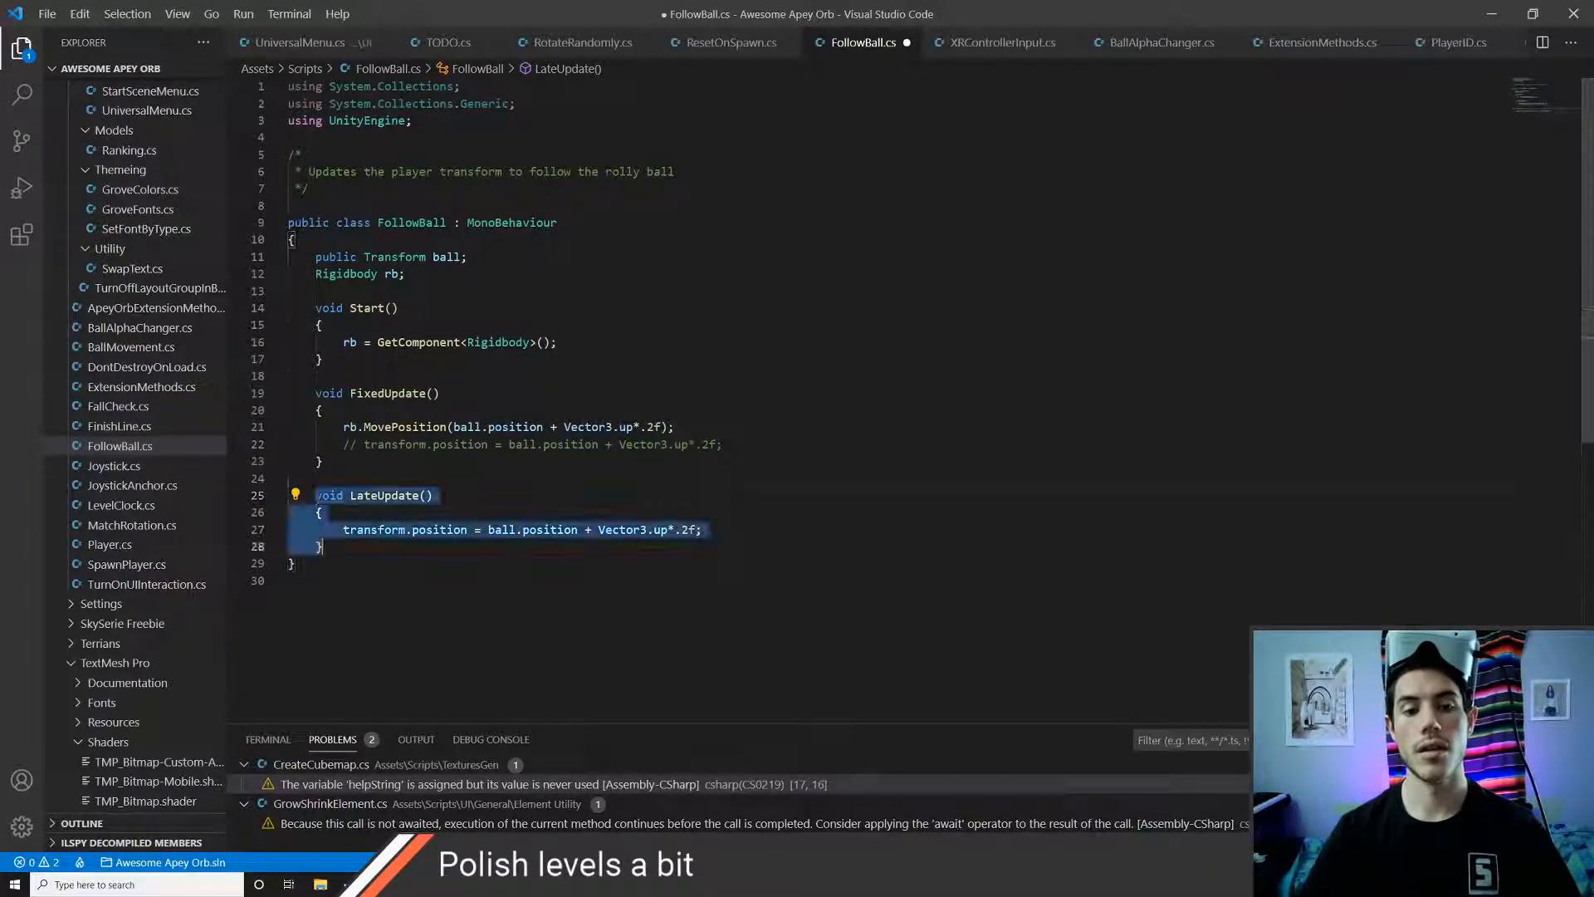
pyautogui.hotkey('ctrl', '/')
pyautogui.hotkey('ctrl', 's')
pyautogui.press('Up')
pyautogui.press('Up')
pyautogui.press('Up')
pyautogui.press('Up')
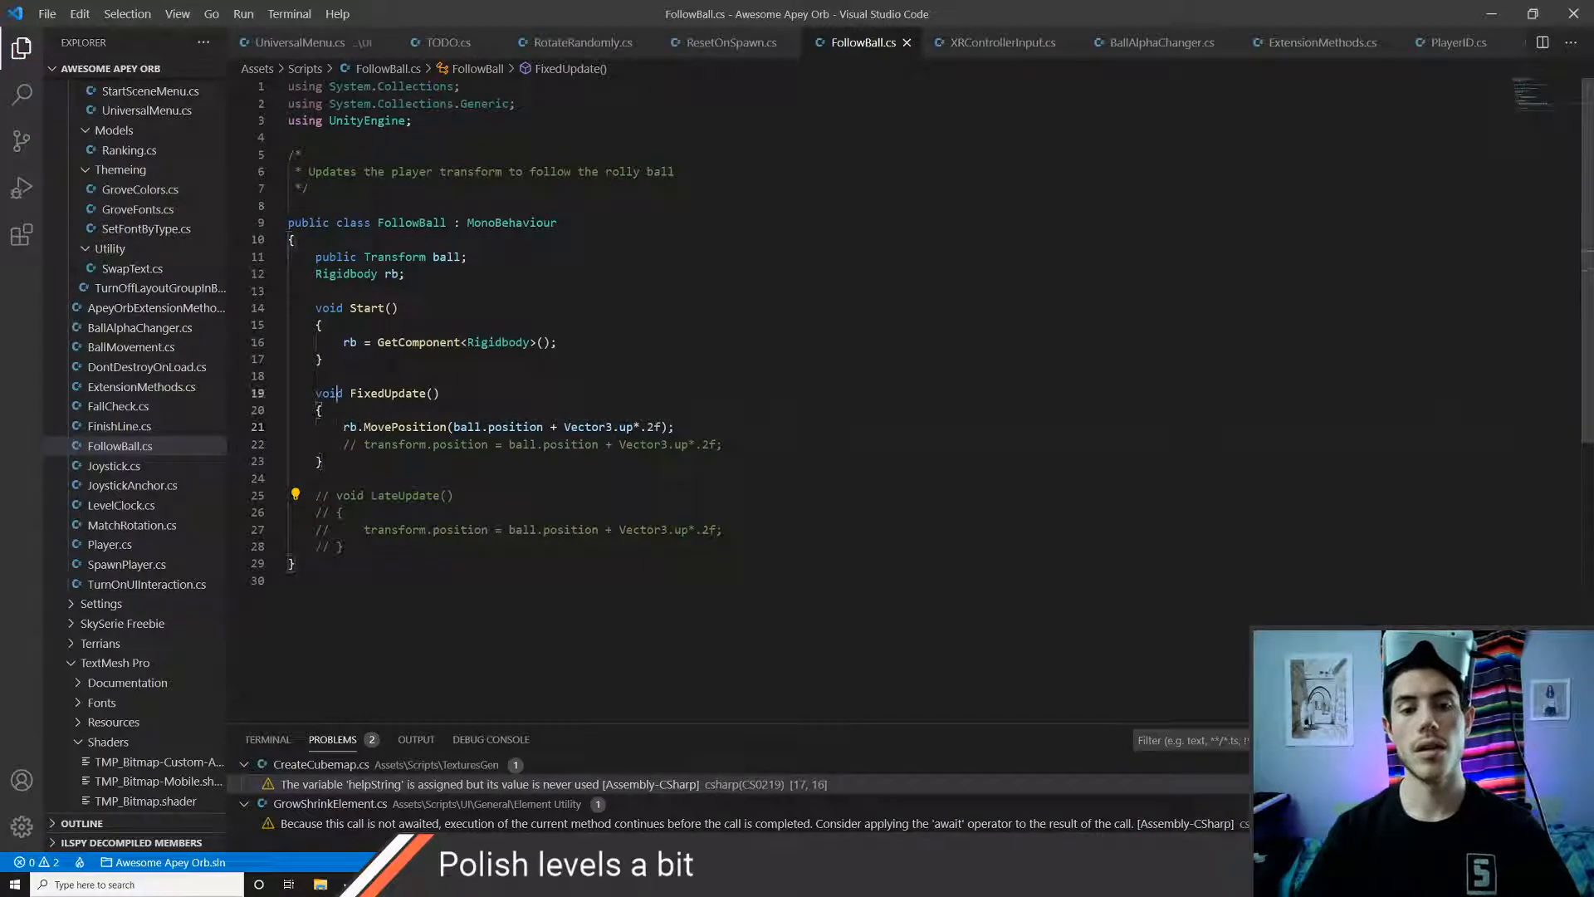
pyautogui.hotkey('alt', 'Tab')
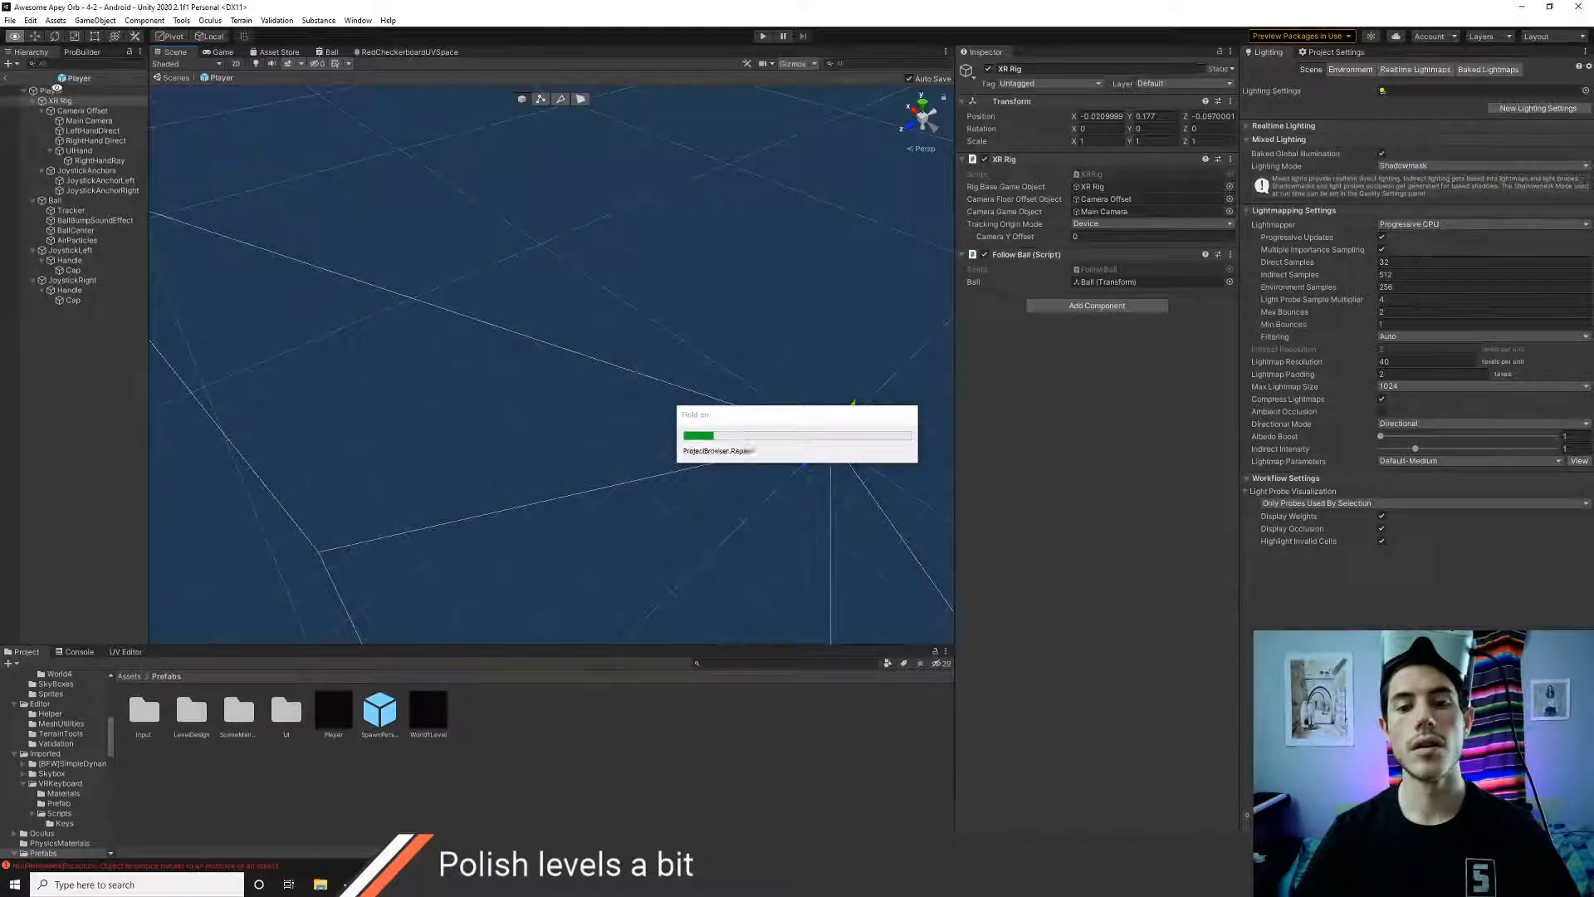
# - Add a kinematic Rigidbody without gravity to the Player root, with angular drag 0 and interpolation set to Interpolate
pyautogui.click(57, 89)
pyautogui.click(1055, 233)
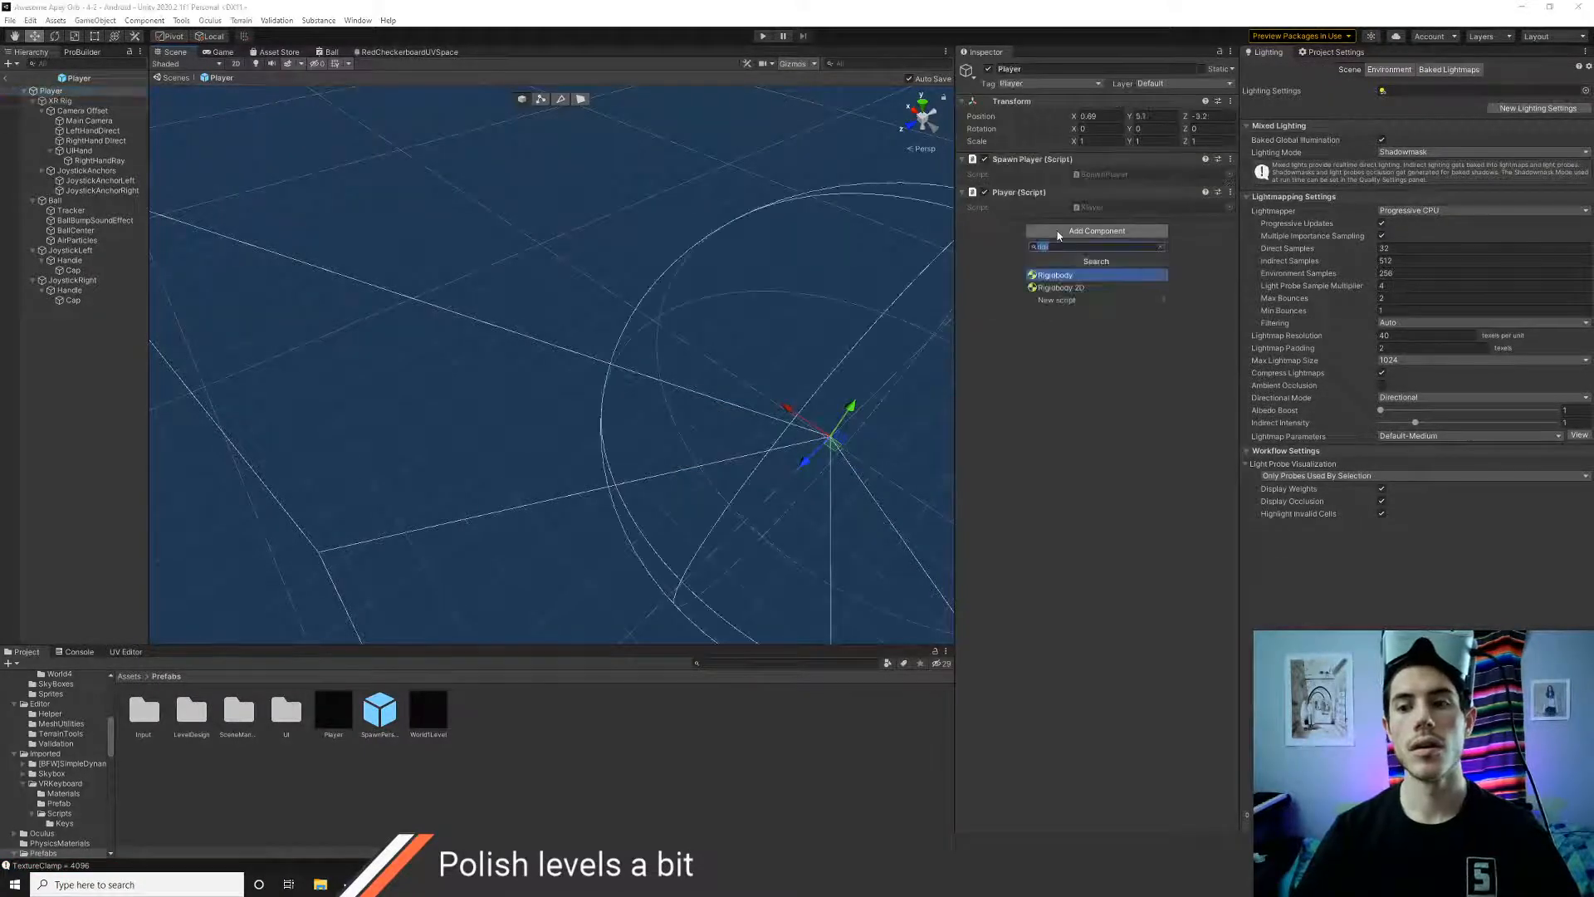
pyautogui.press('Return')
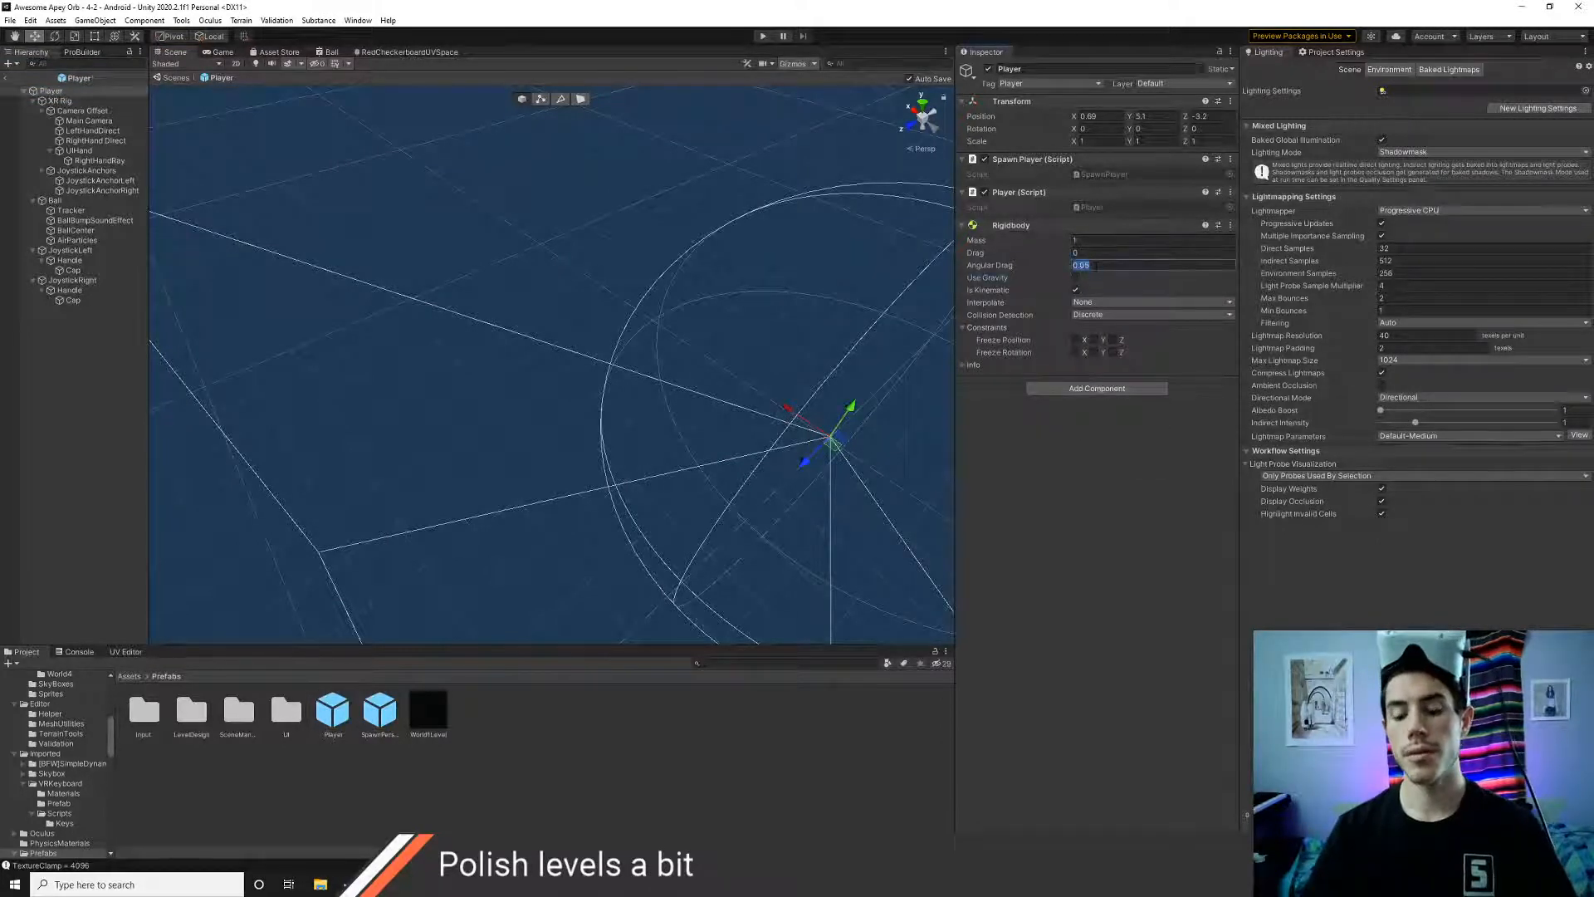
pyautogui.click(1104, 331)
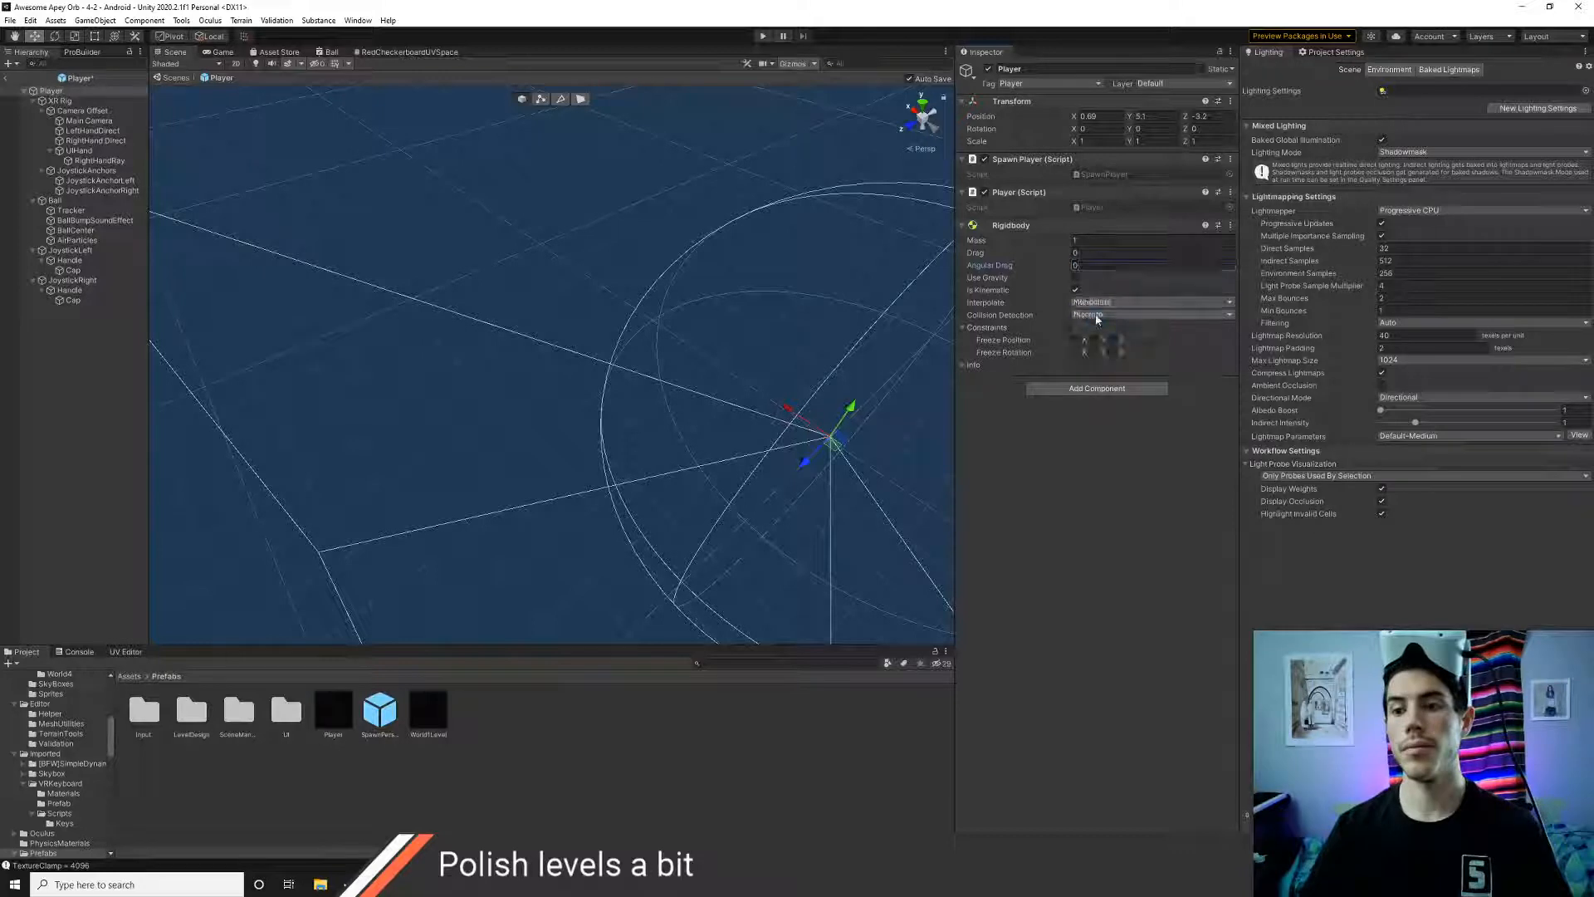
pyautogui.click(1106, 316)
pyautogui.click(1097, 470)
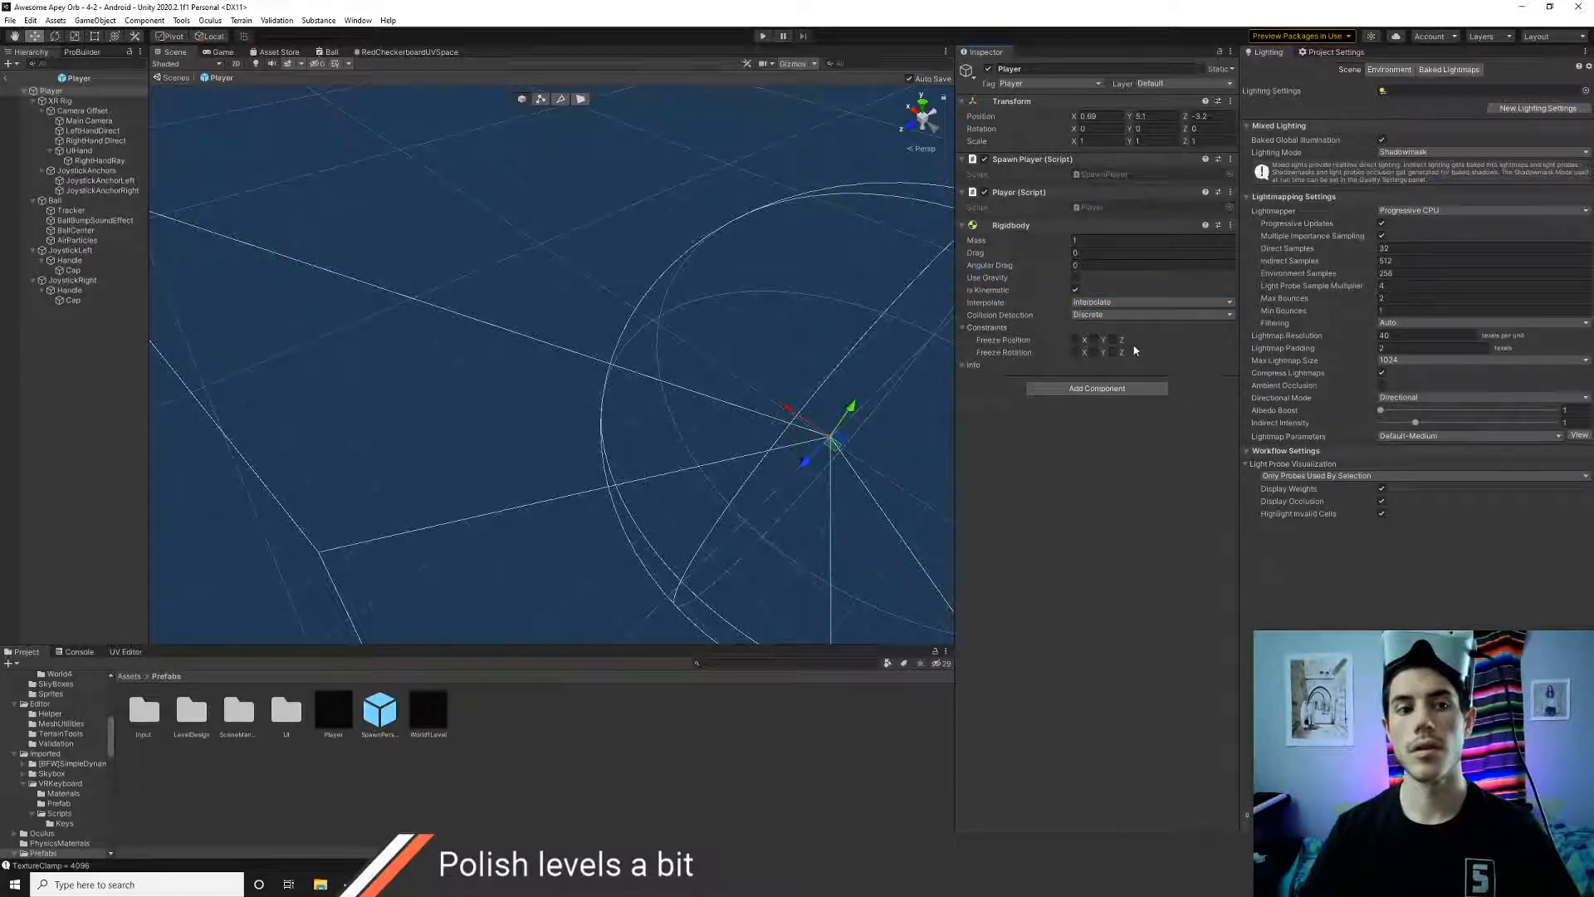
# - Play-test level 4-2 with the Rigidbody on the Player root and remove that Rigidbody component
pyautogui.click(763, 36)
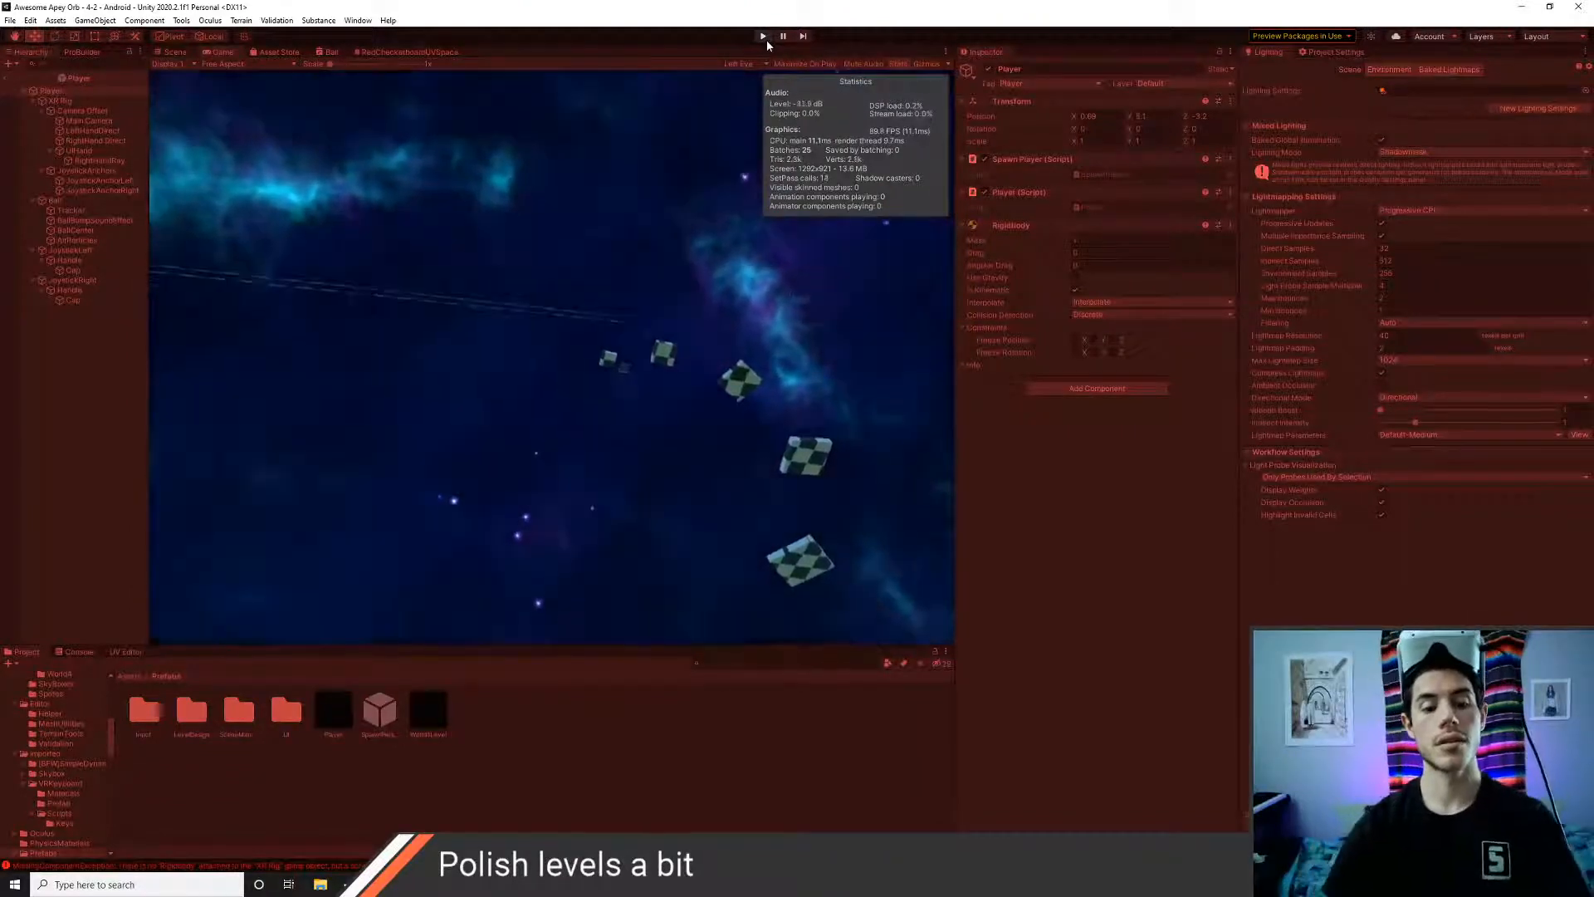
pyautogui.click(767, 41)
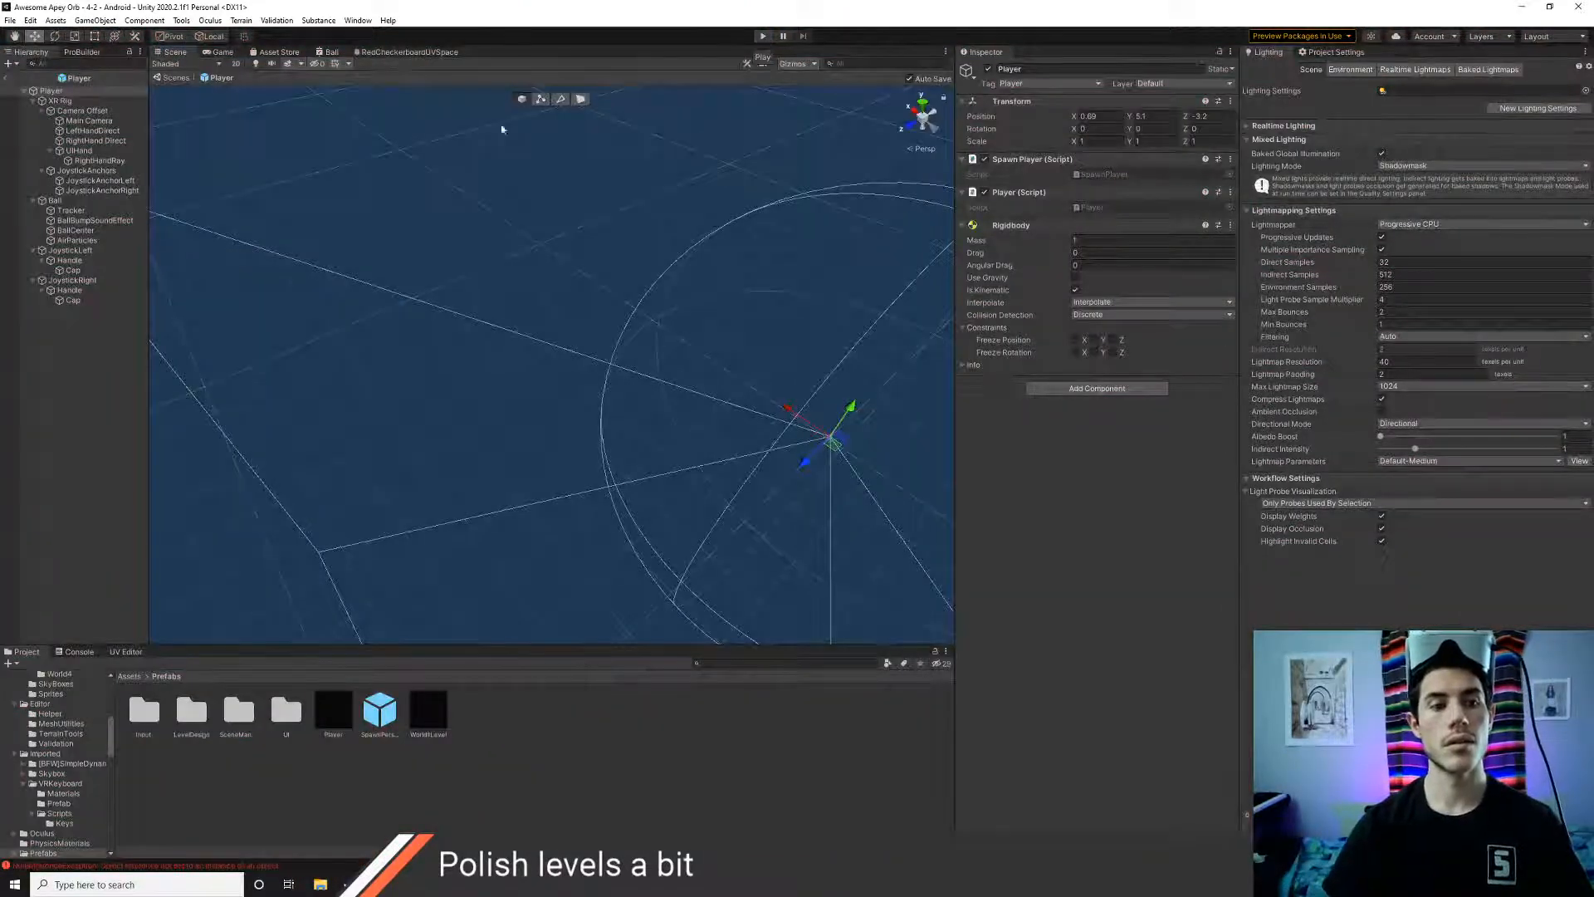
pyautogui.click(63, 103)
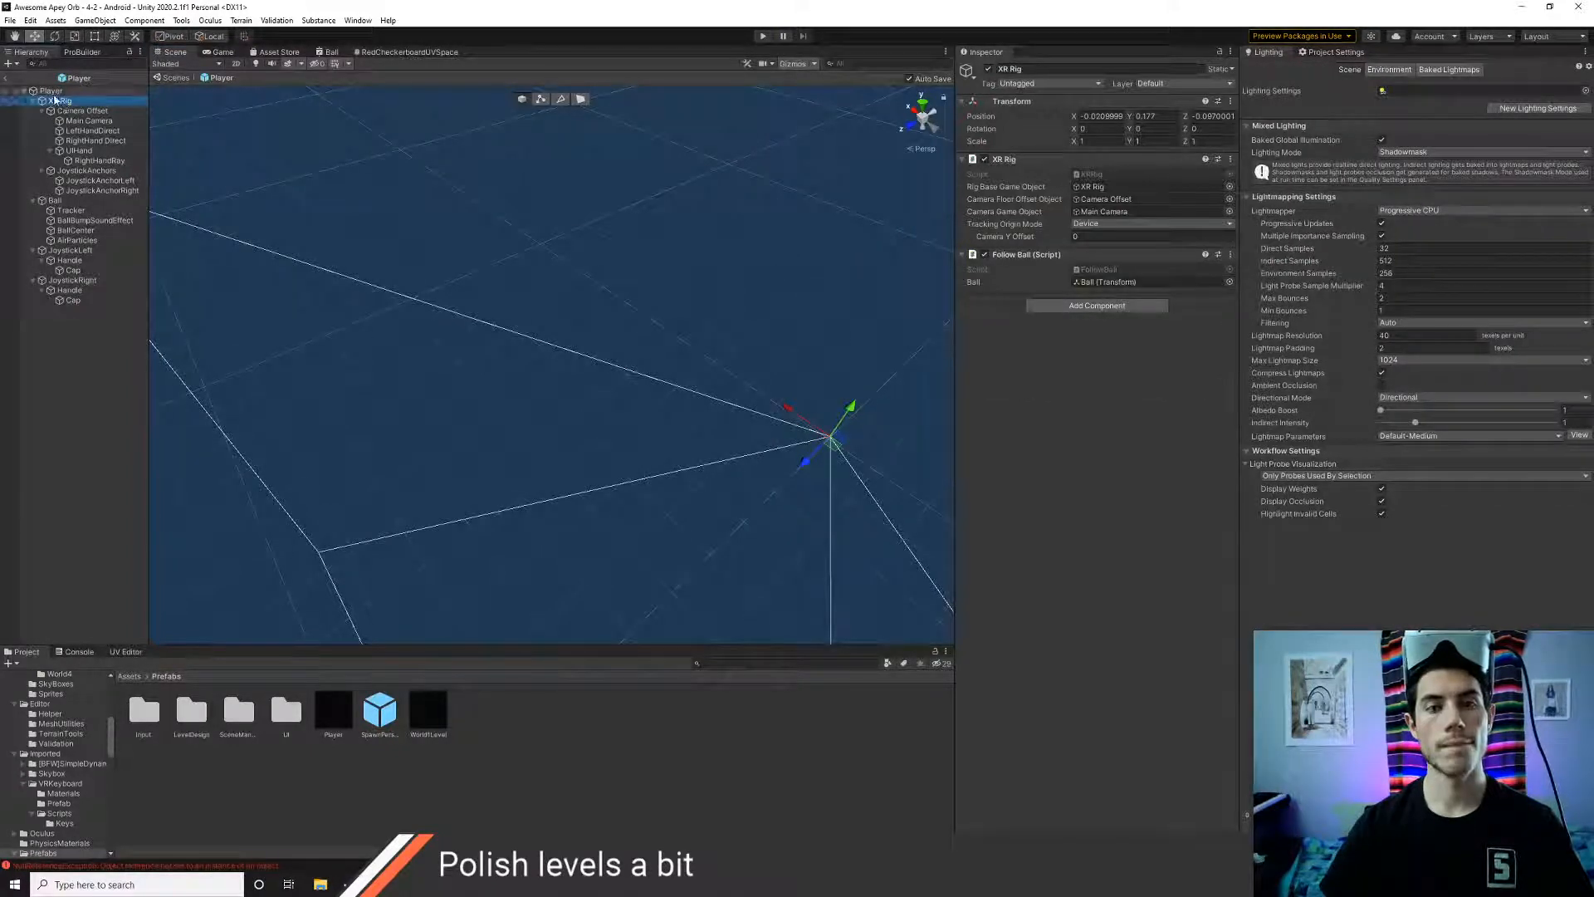
pyautogui.click(52, 91)
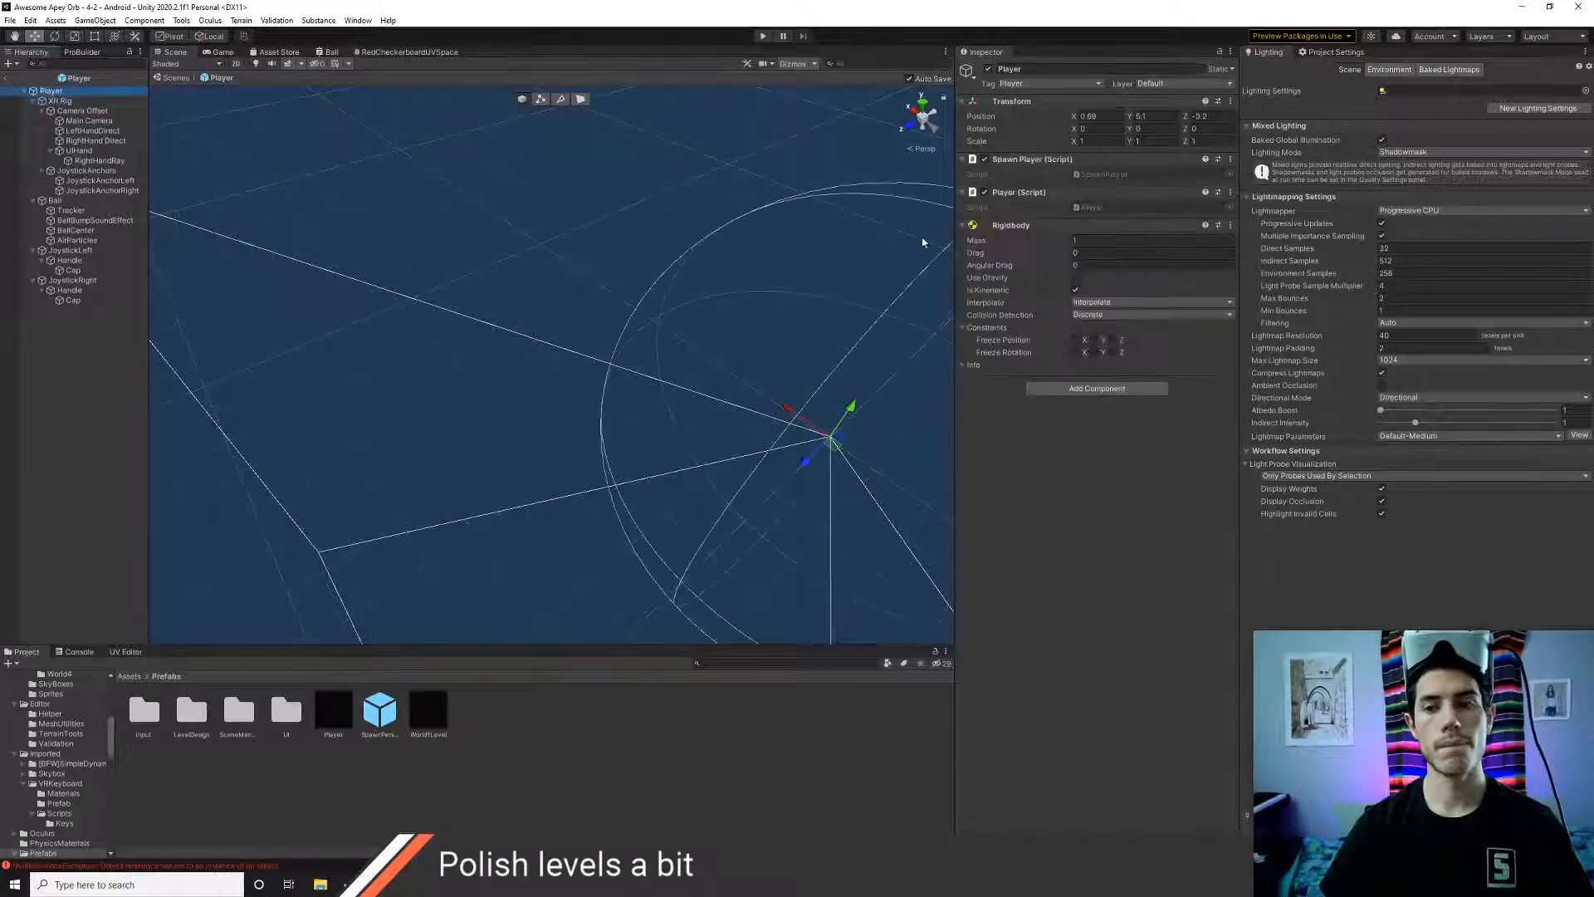
pyautogui.rightClick(1014, 231)
pyautogui.click(1050, 253)
# - Add a kinematic Rigidbody without gravity to XR Rig, with angular drag 0 and interpolation set to Interpolate, and play-test level 4-2
pyautogui.click(60, 101)
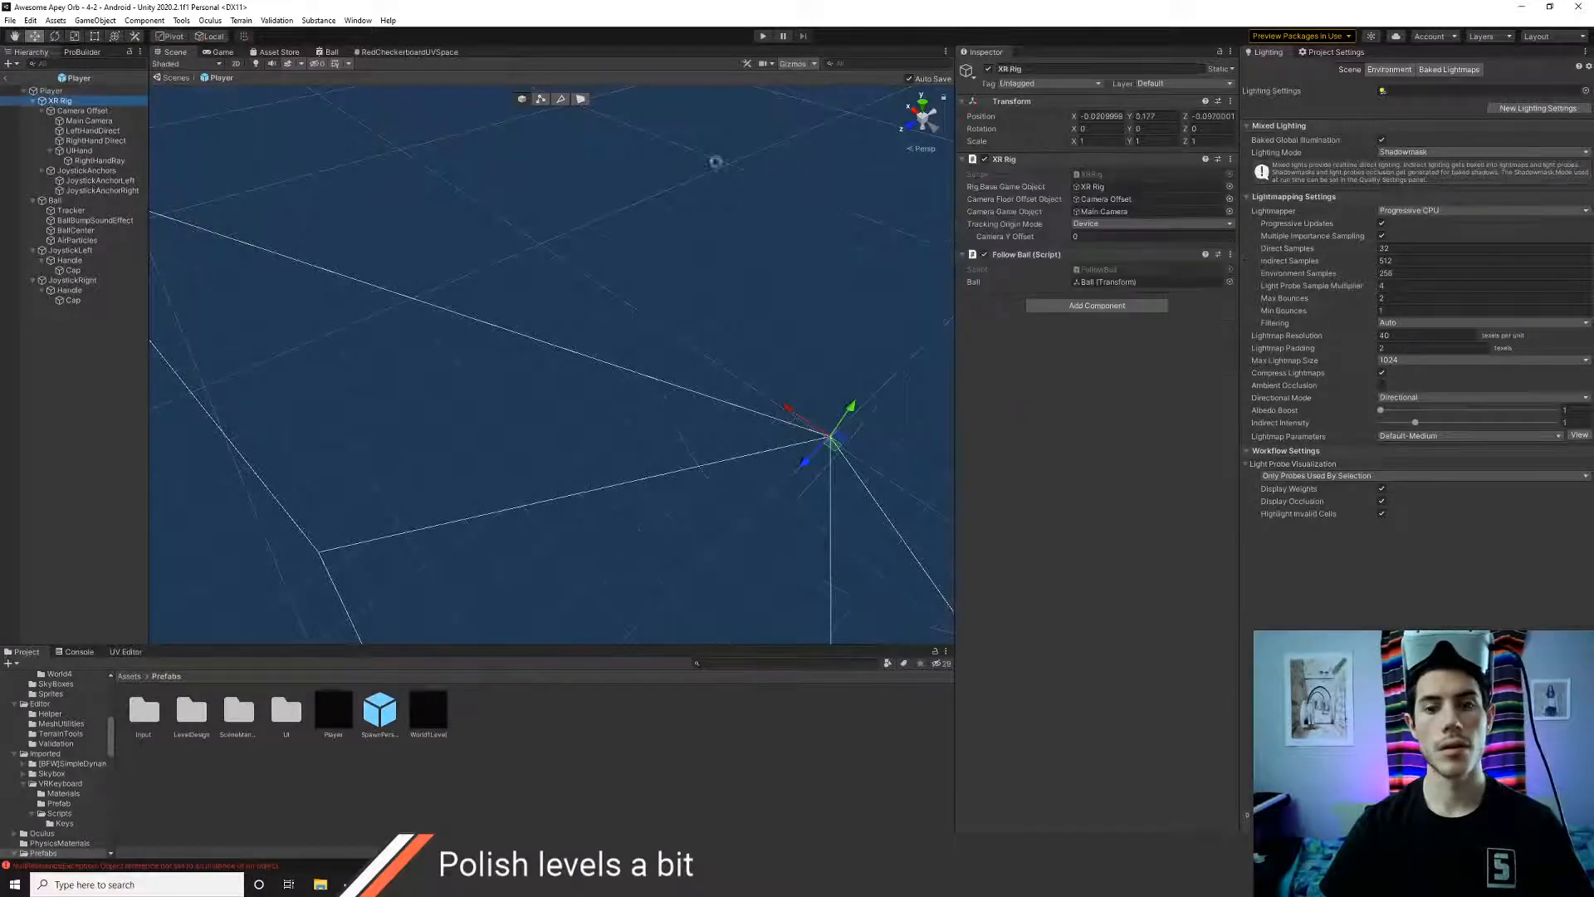
pyautogui.click(1052, 305)
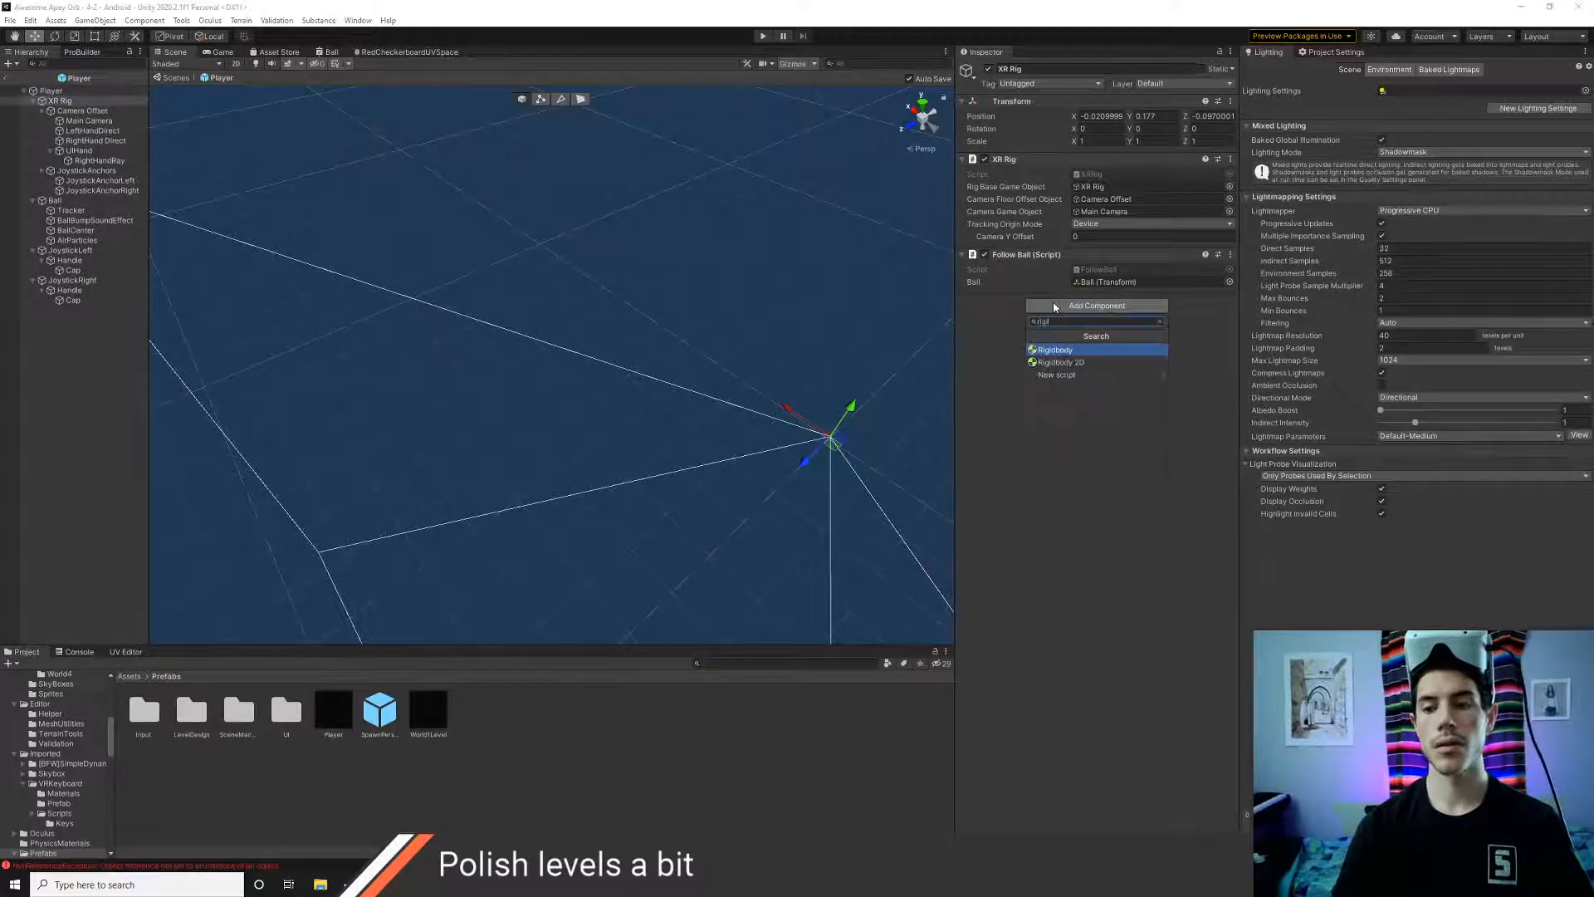
pyautogui.press('Return')
pyautogui.click(1094, 378)
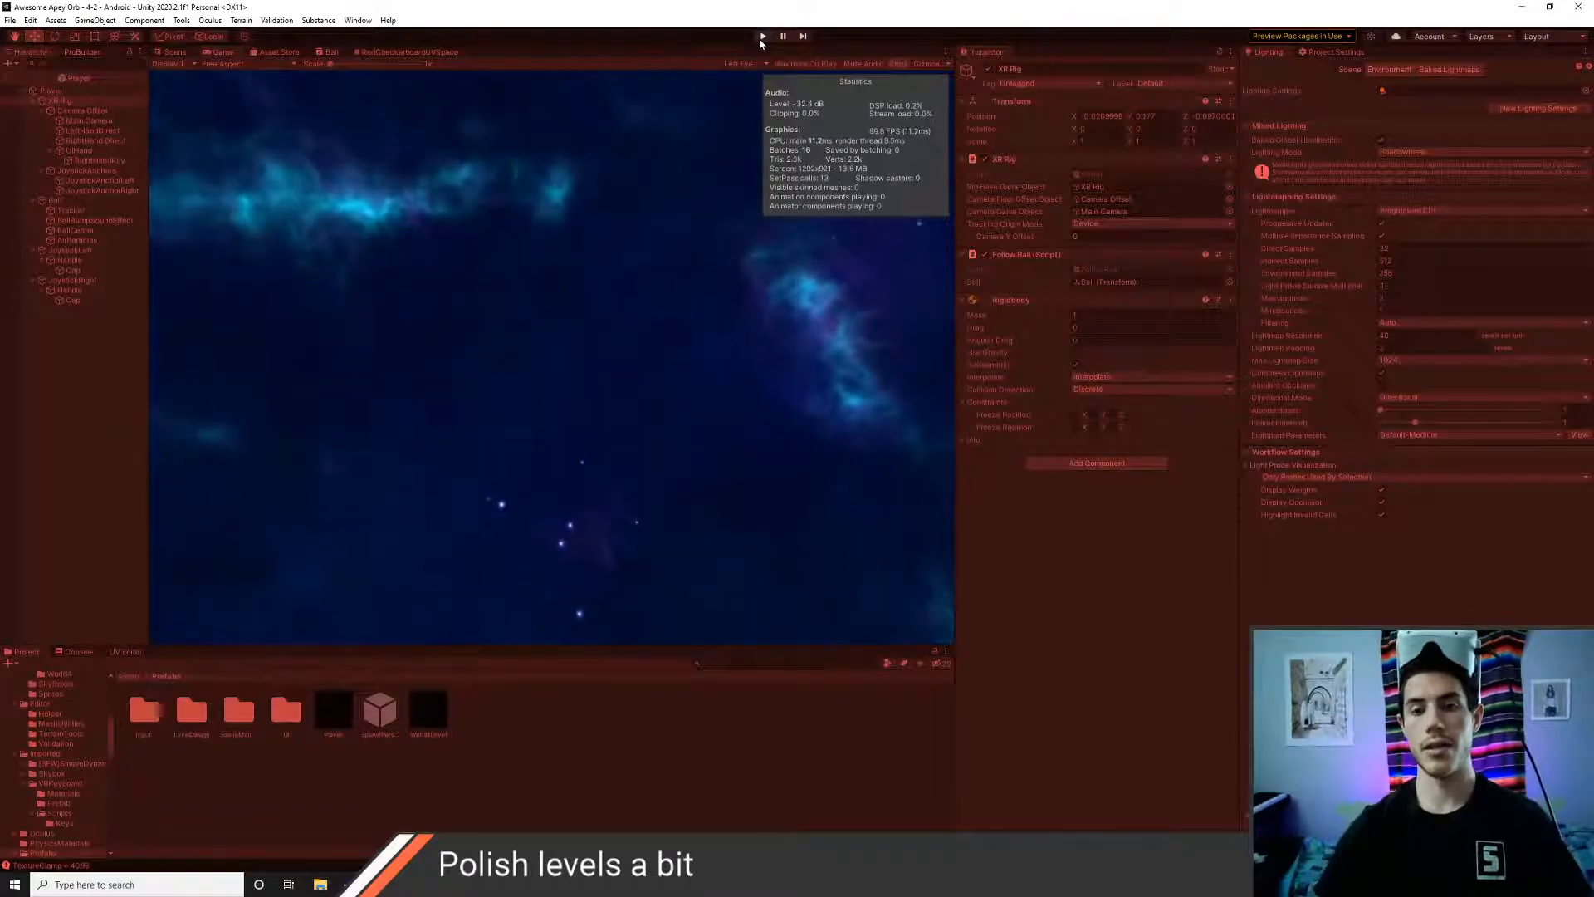
pyautogui.click(759, 38)
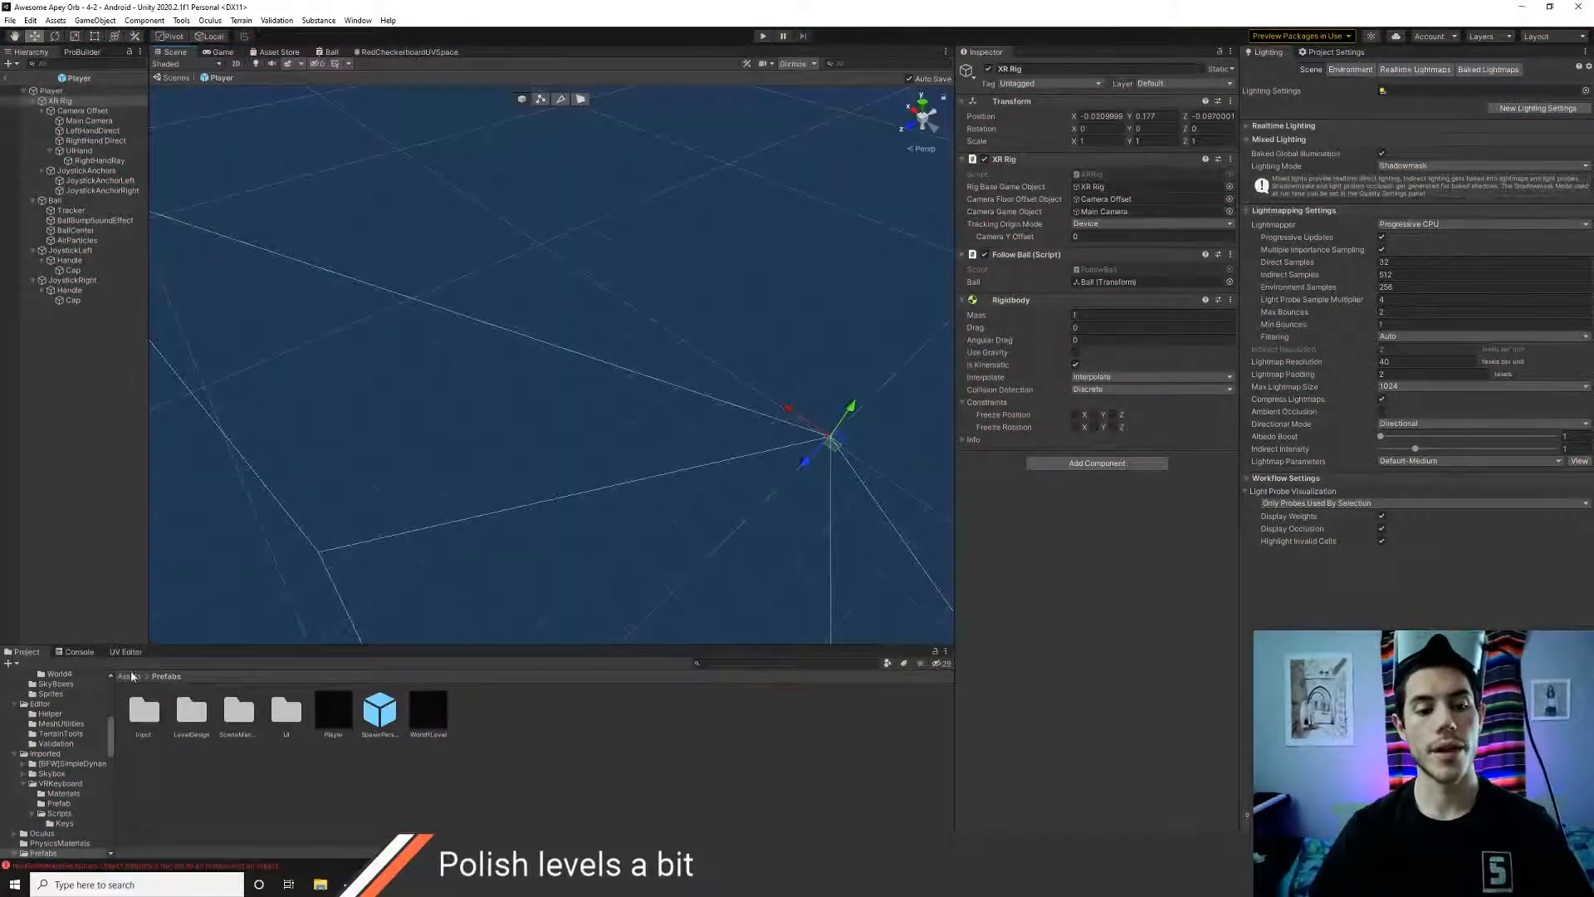
# - Open the Scenes folder and look over the level layouts from scene 1-3 through scene 2-1
pyautogui.click(129, 675)
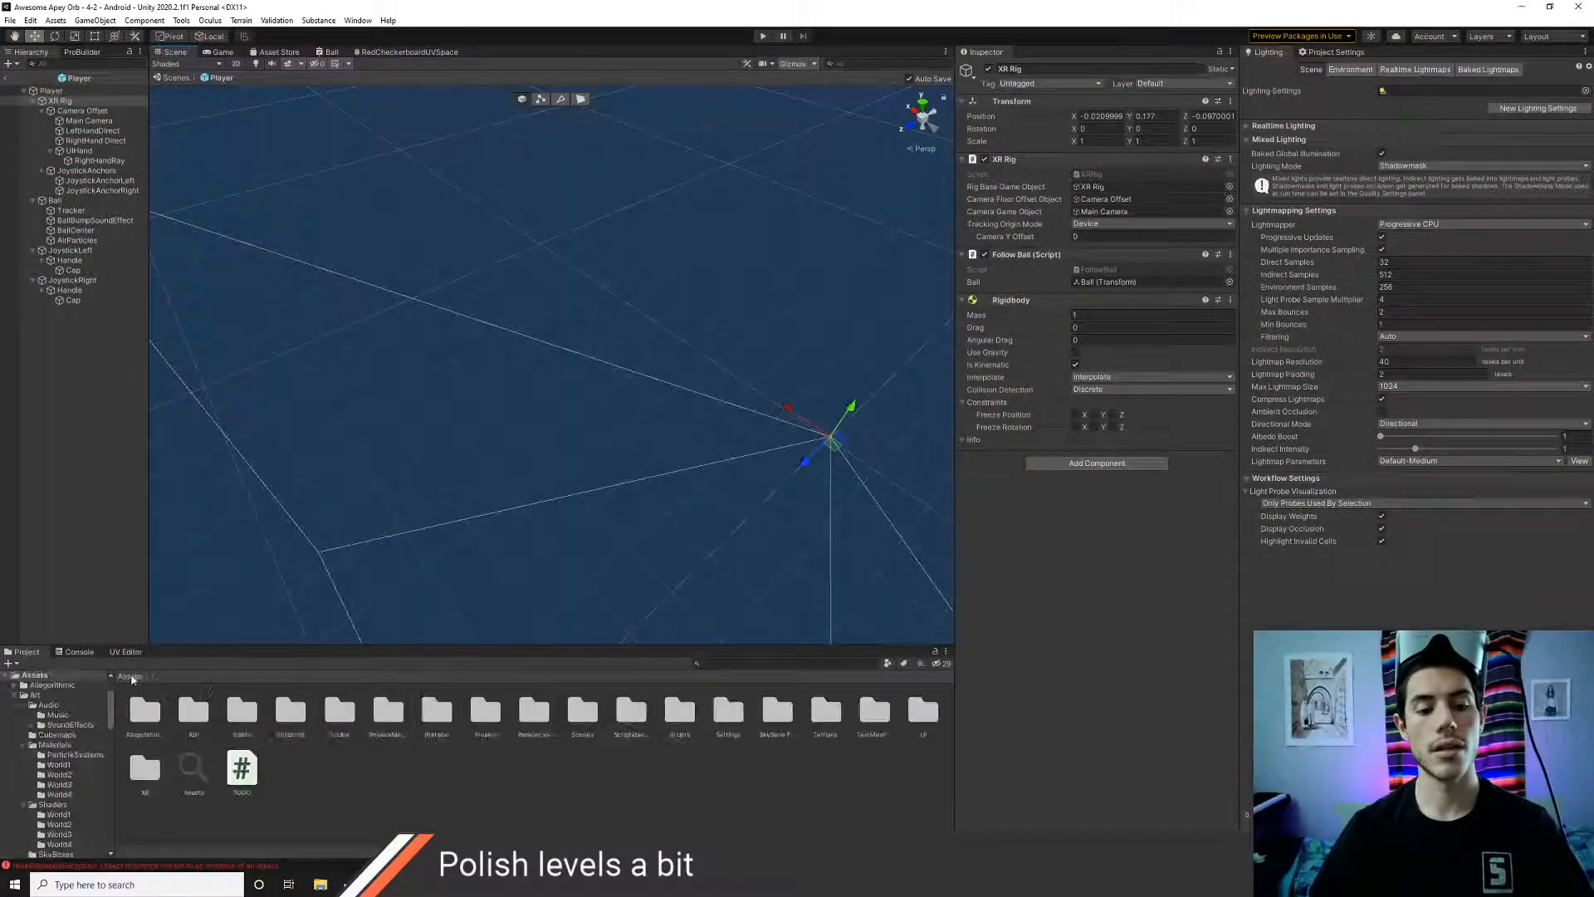
pyautogui.doubleClick(581, 713)
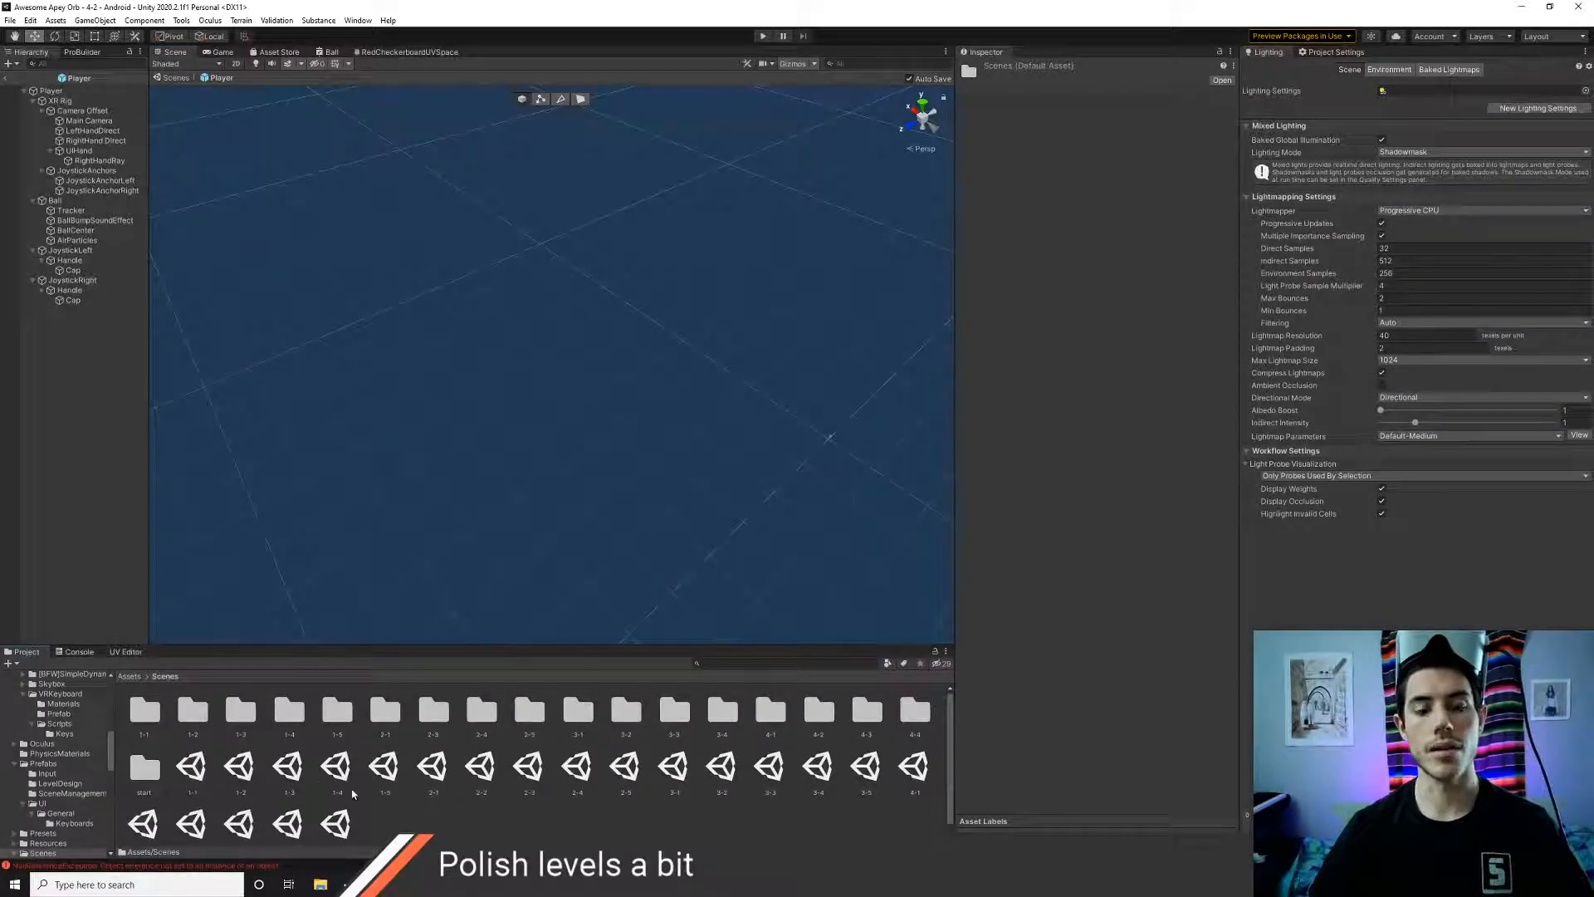
pyautogui.doubleClick(295, 782)
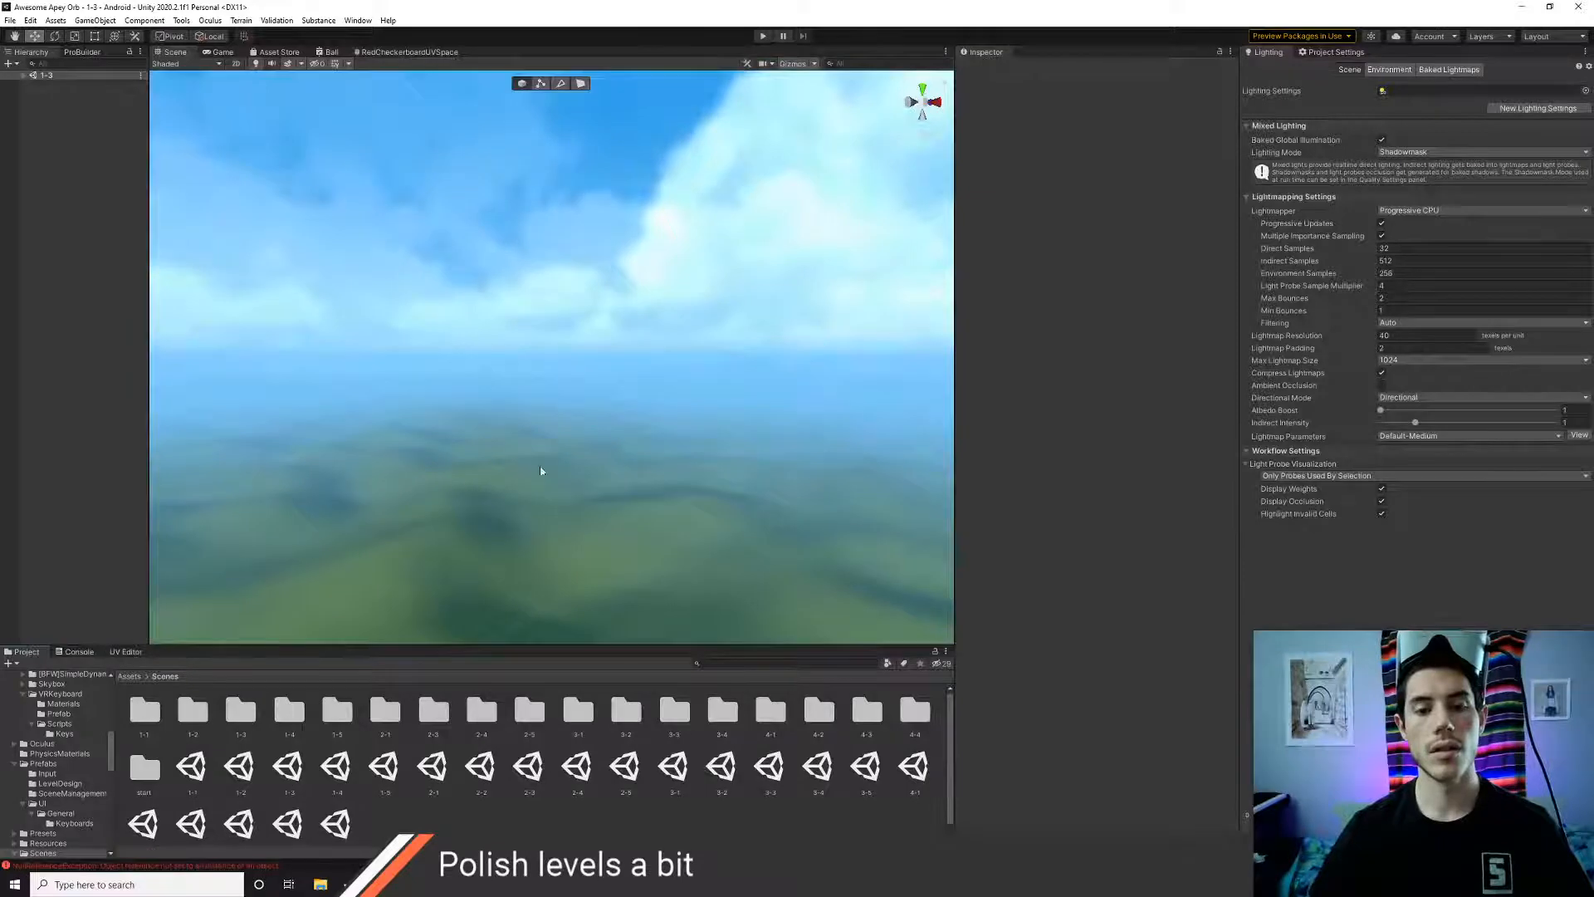
pyautogui.moveTo(540, 470); pyautogui.dragTo(723, 500, button='right')
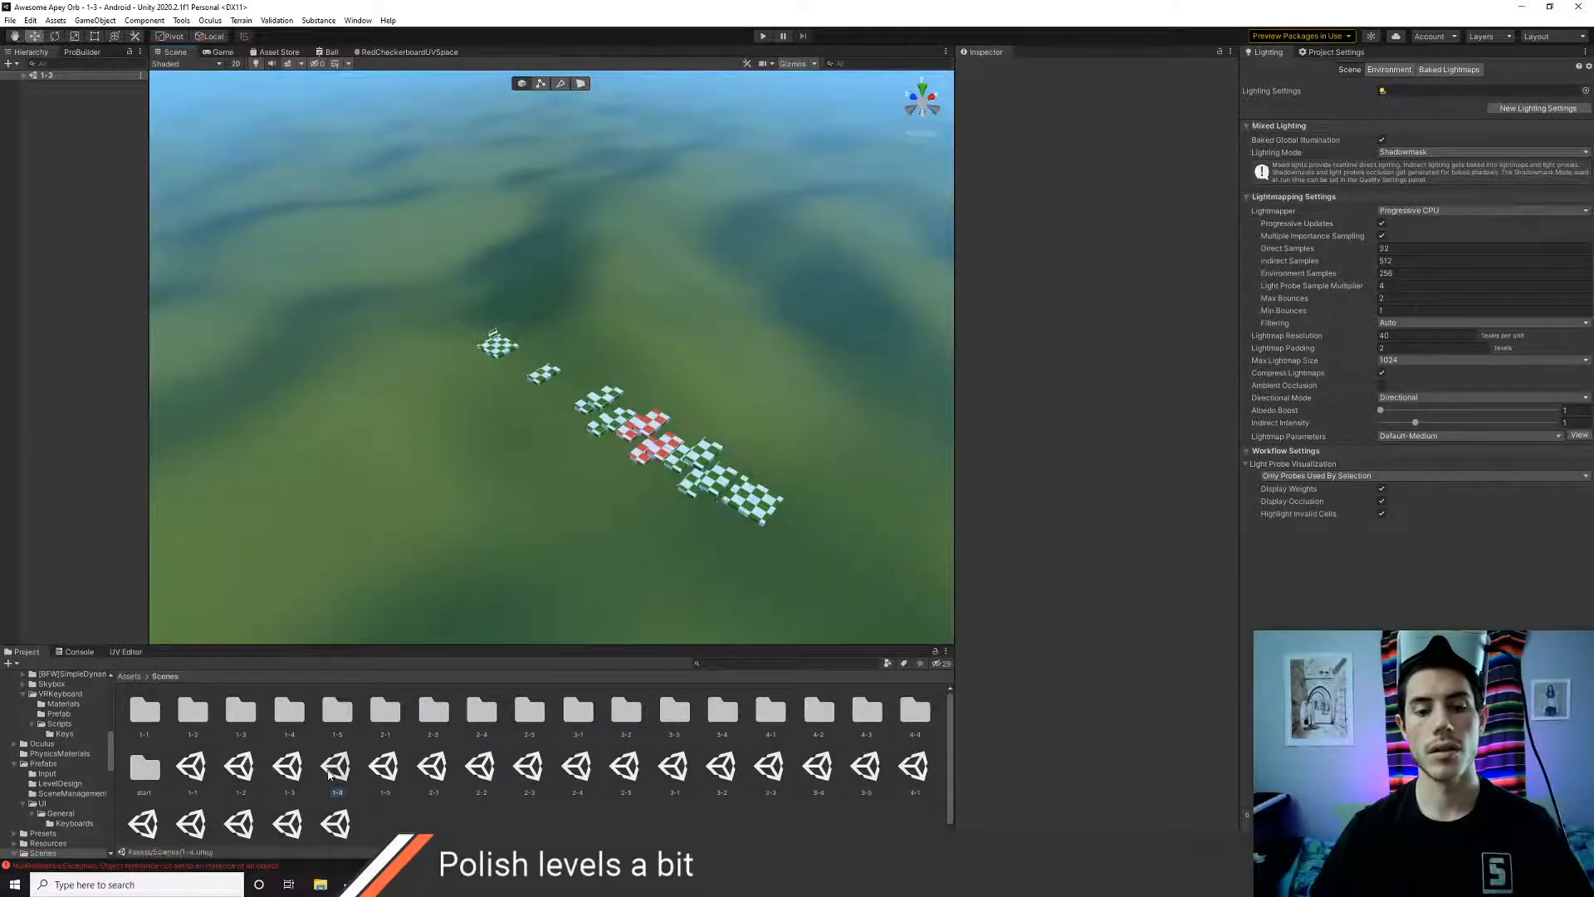
pyautogui.doubleClick(331, 772)
pyautogui.doubleClick(381, 783)
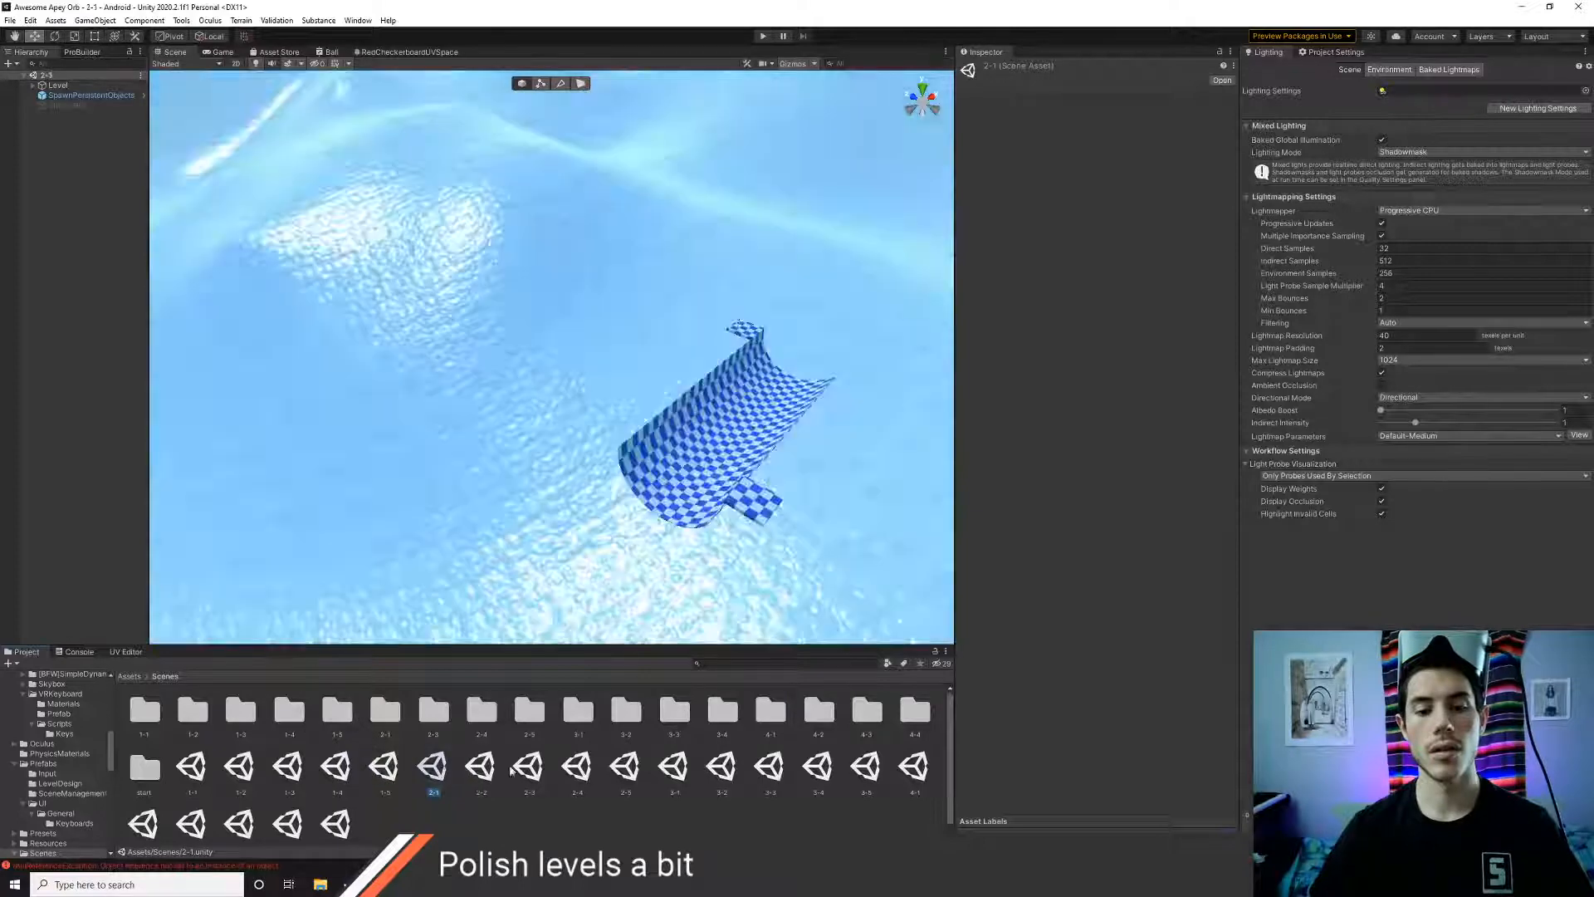
# - Look over scenes 2-3 and 2-2, and open scene 2-4 for a play-test
pyautogui.doubleClick(528, 771)
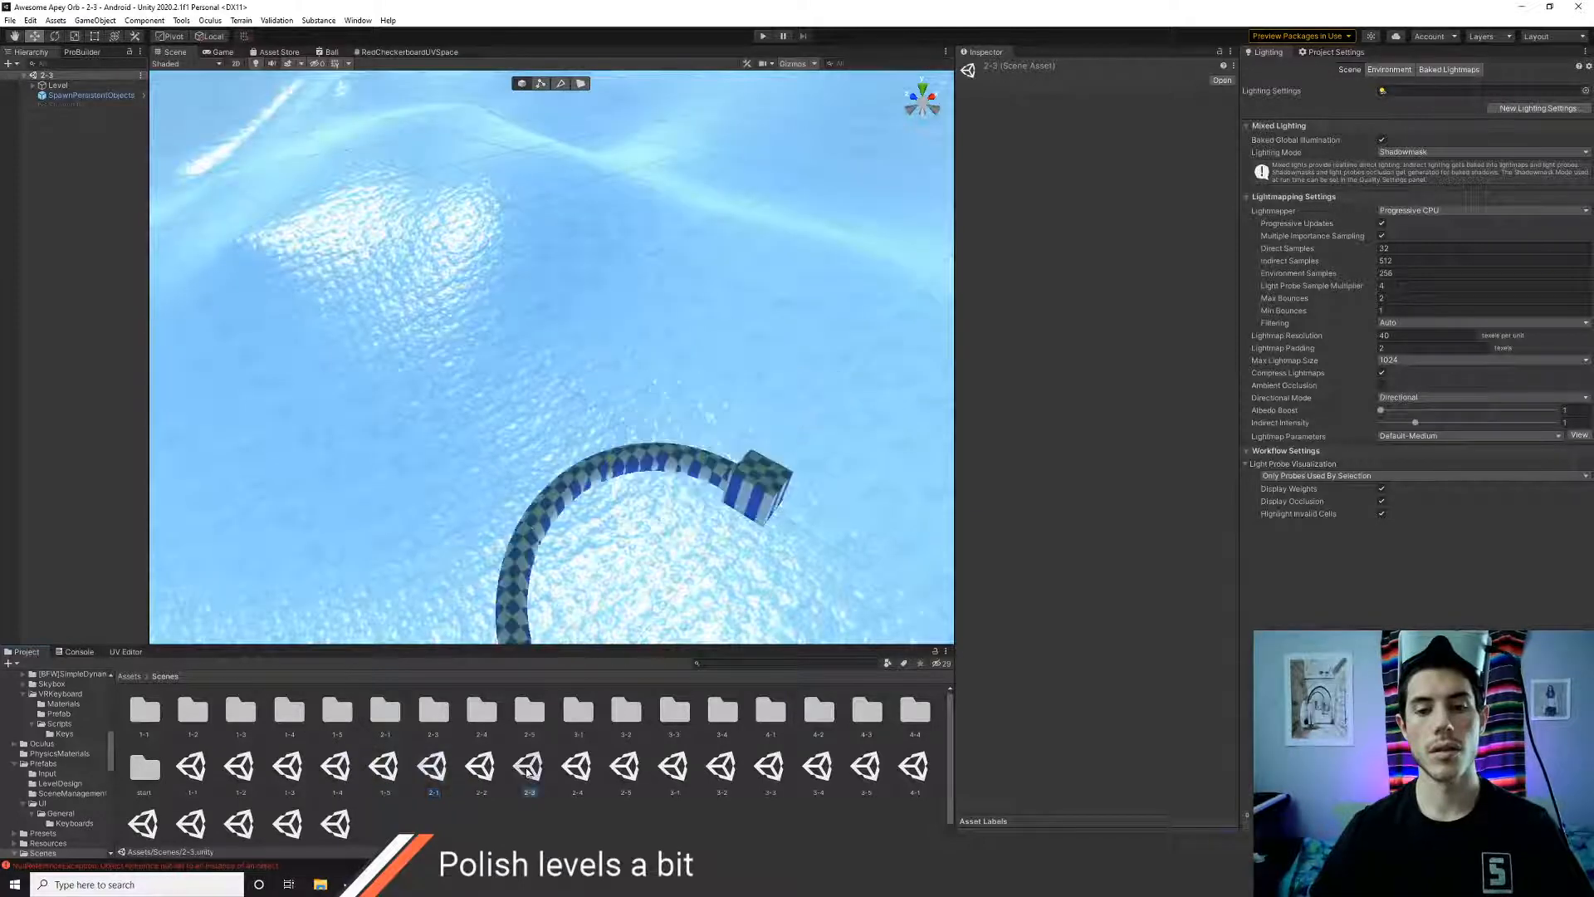
pyautogui.doubleClick(476, 770)
pyautogui.doubleClick(577, 768)
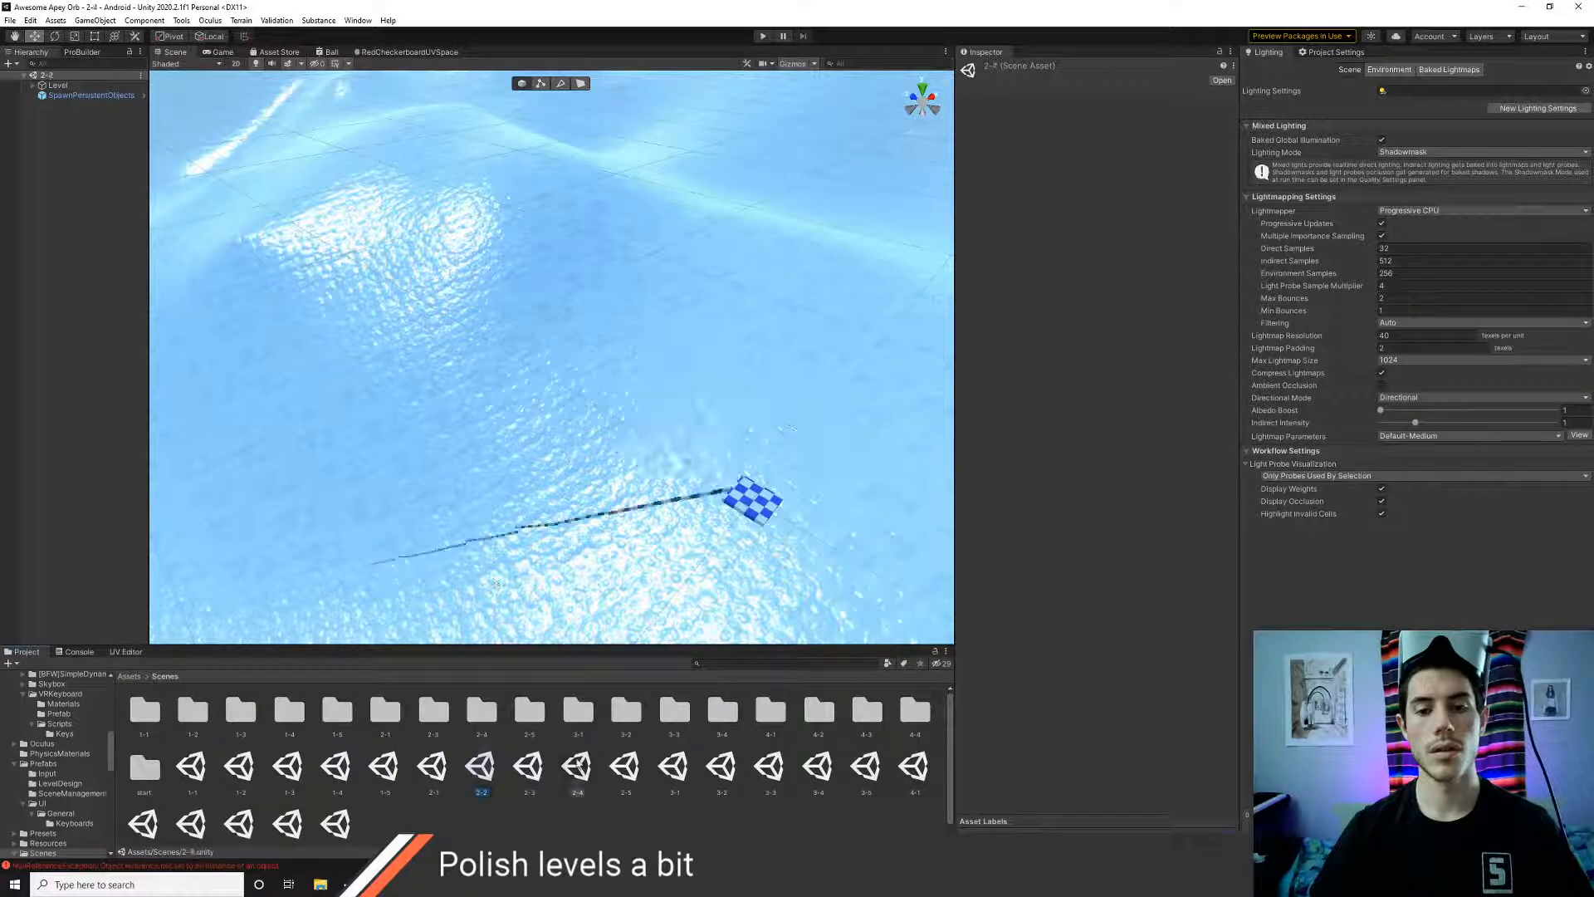
pyautogui.click(763, 36)
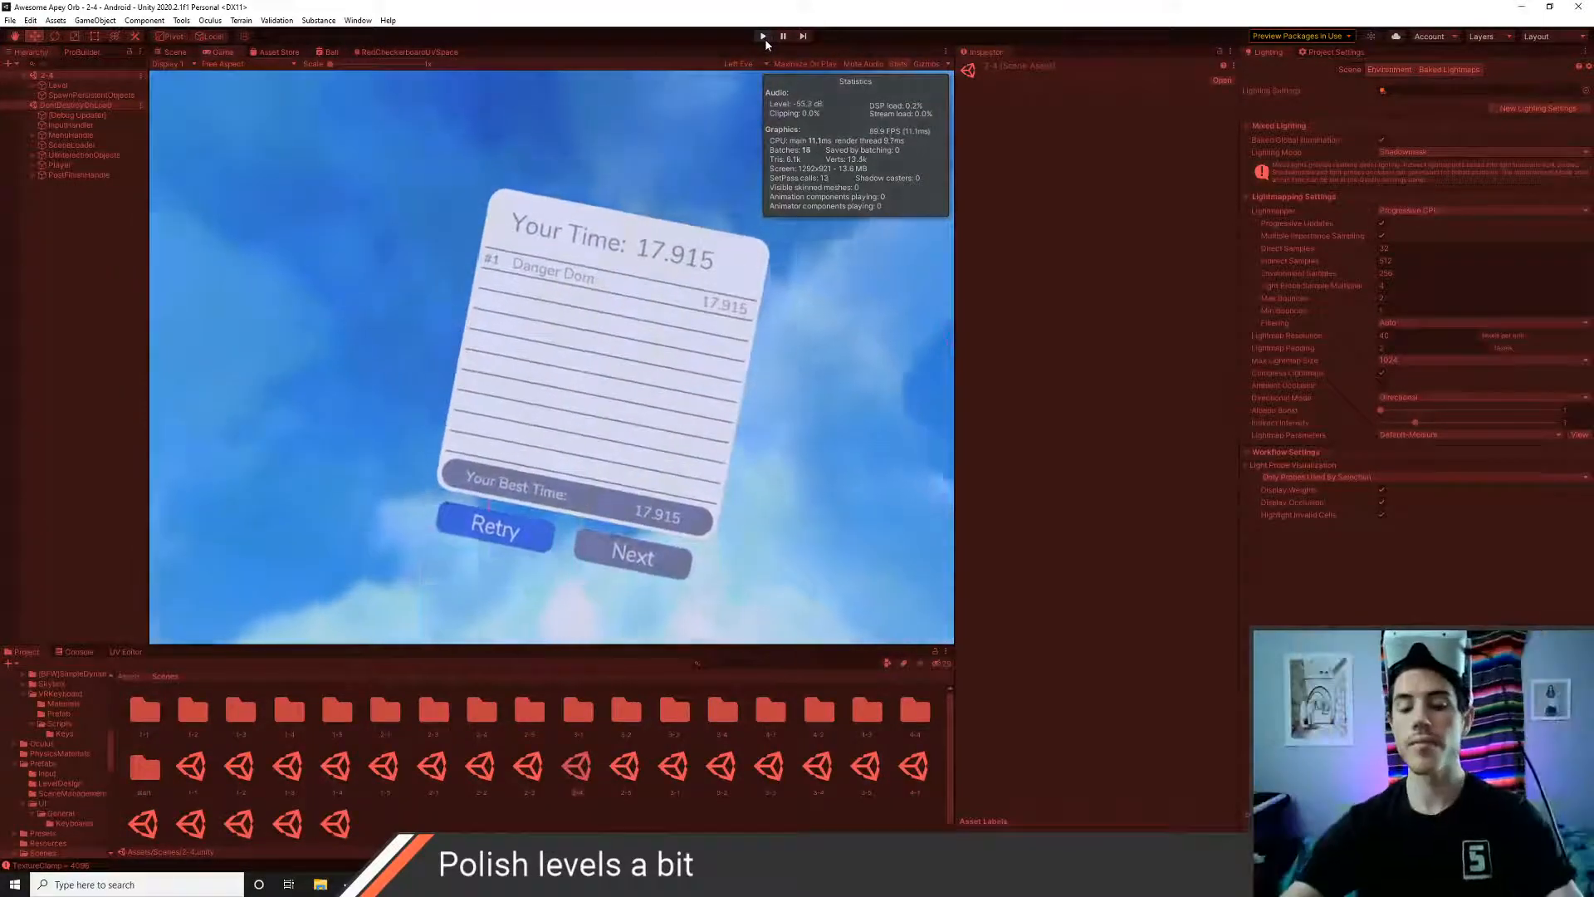
# - End the play-test of scene 2-4, open scene 4-2 and play-test it
pyautogui.click(762, 35)
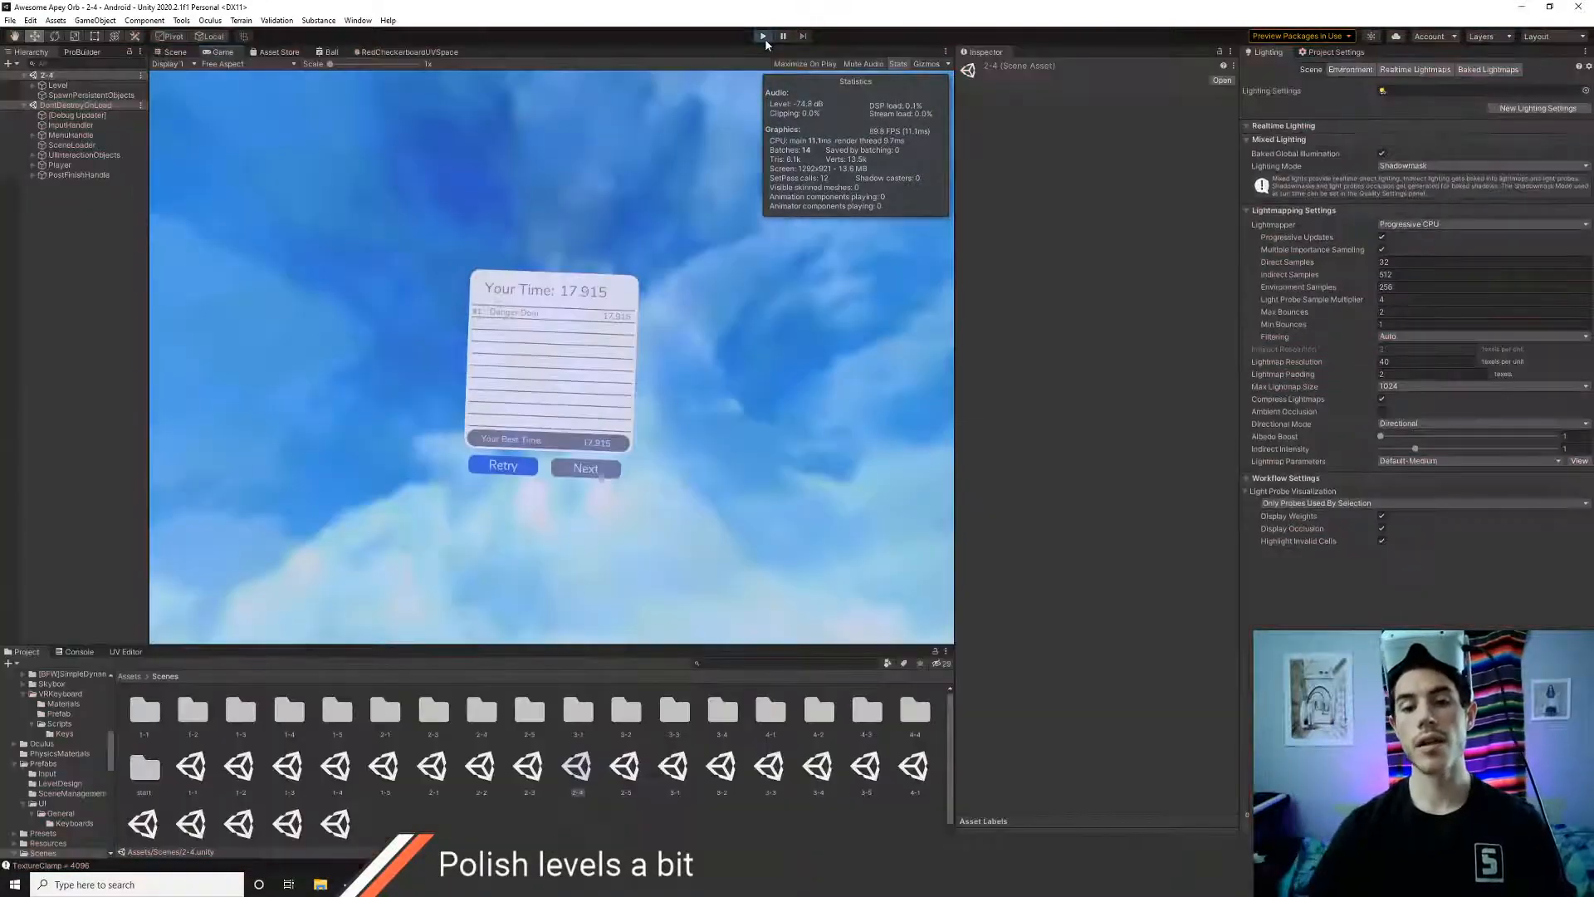
pyautogui.scroll(-1, 176, 798)
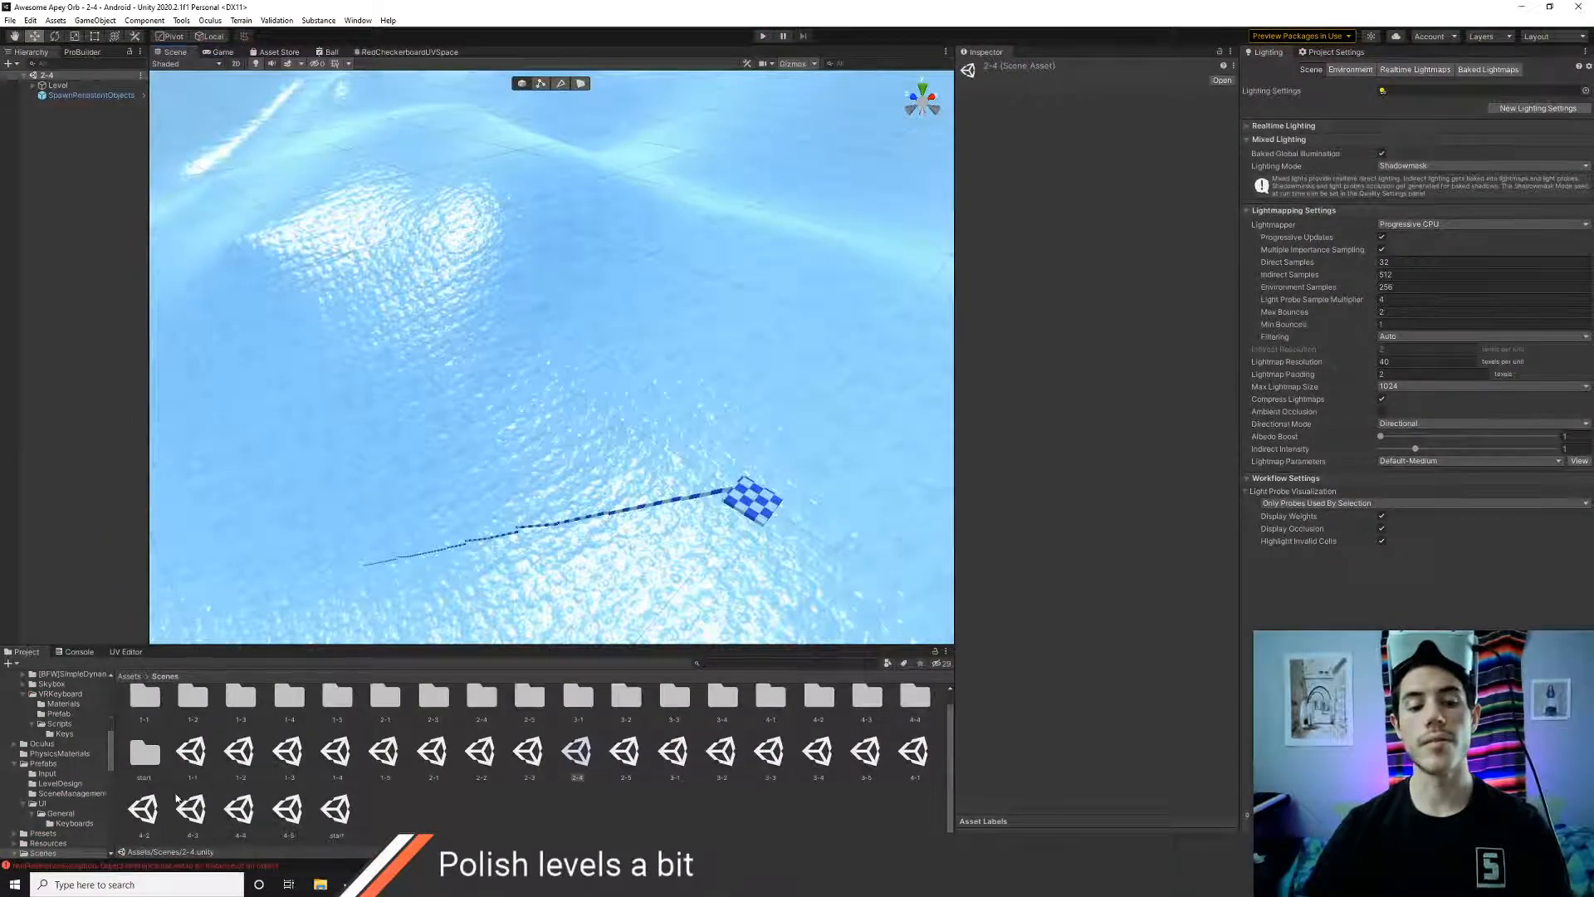
pyautogui.click(148, 814)
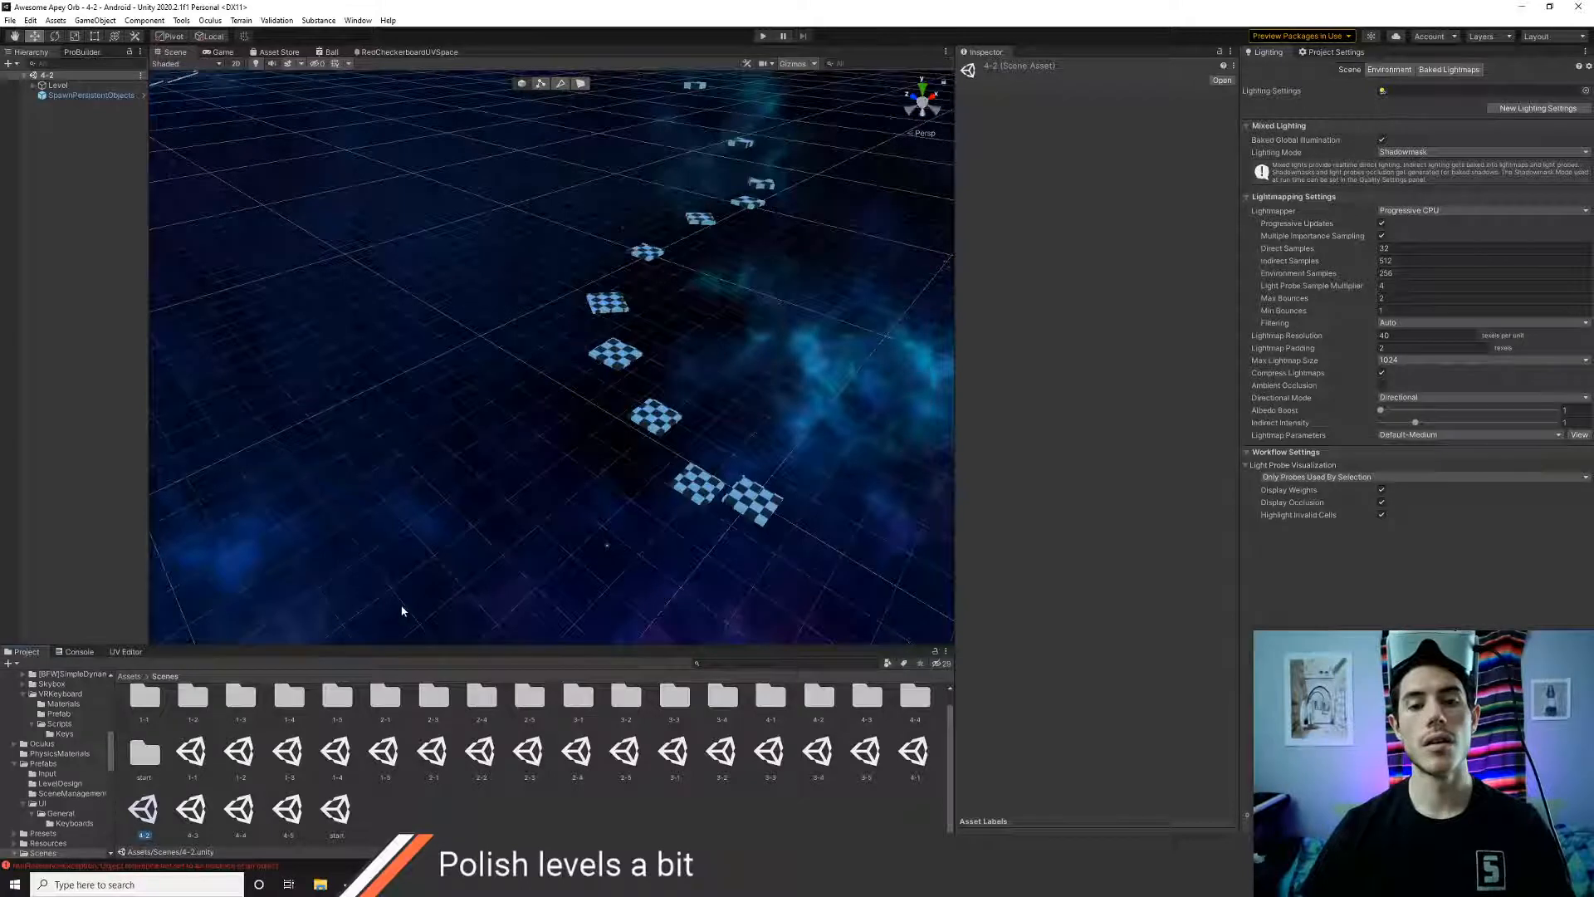
pyautogui.click(763, 36)
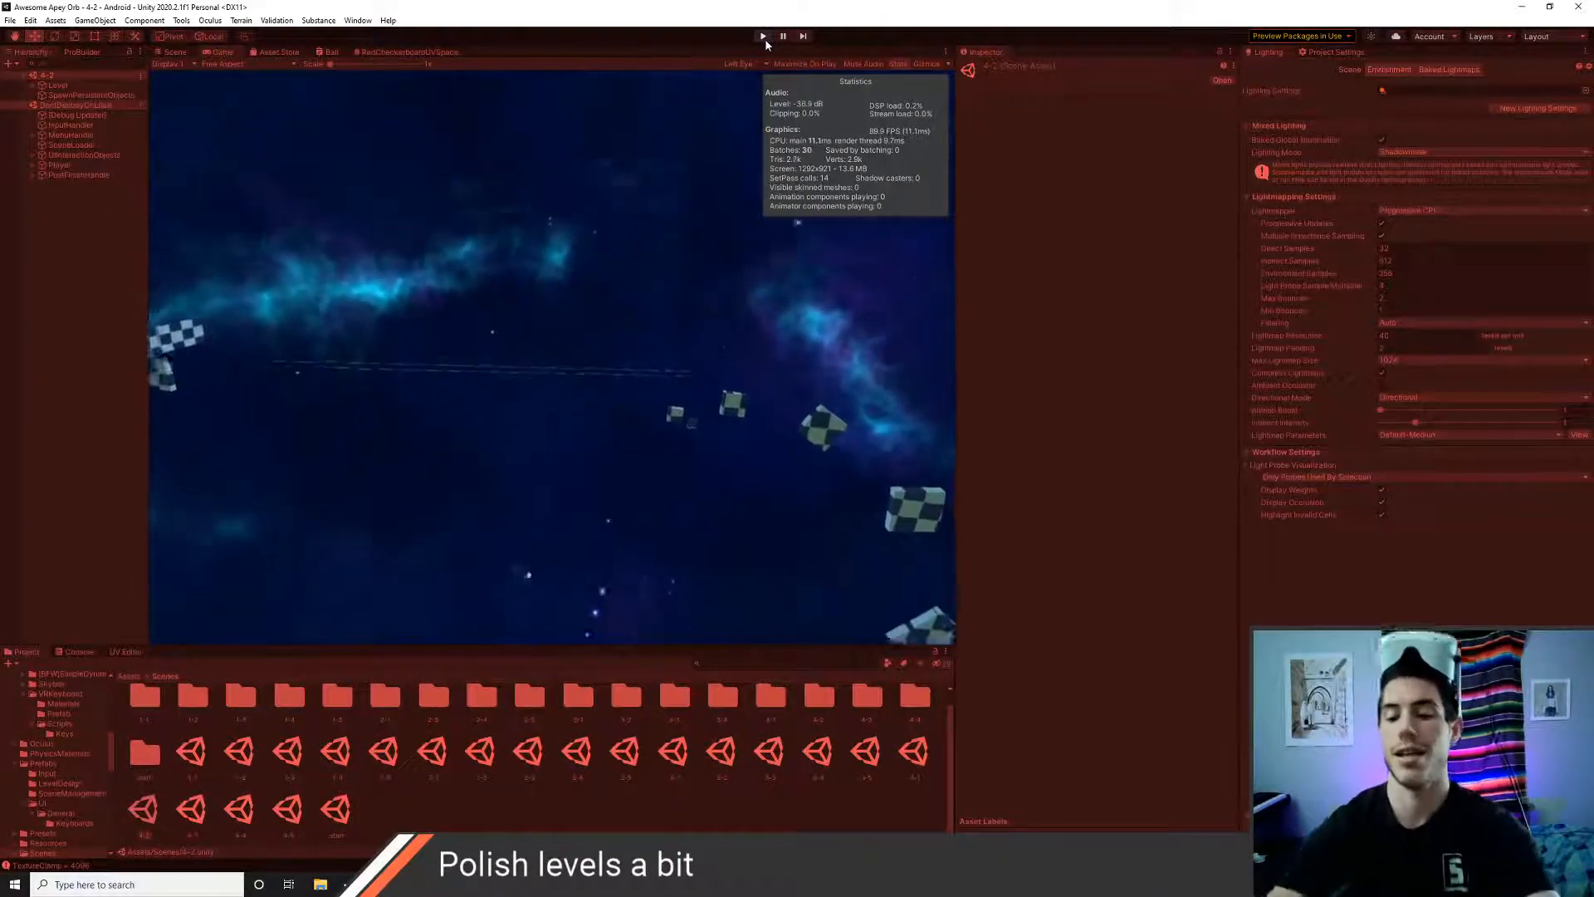
pyautogui.click(762, 36)
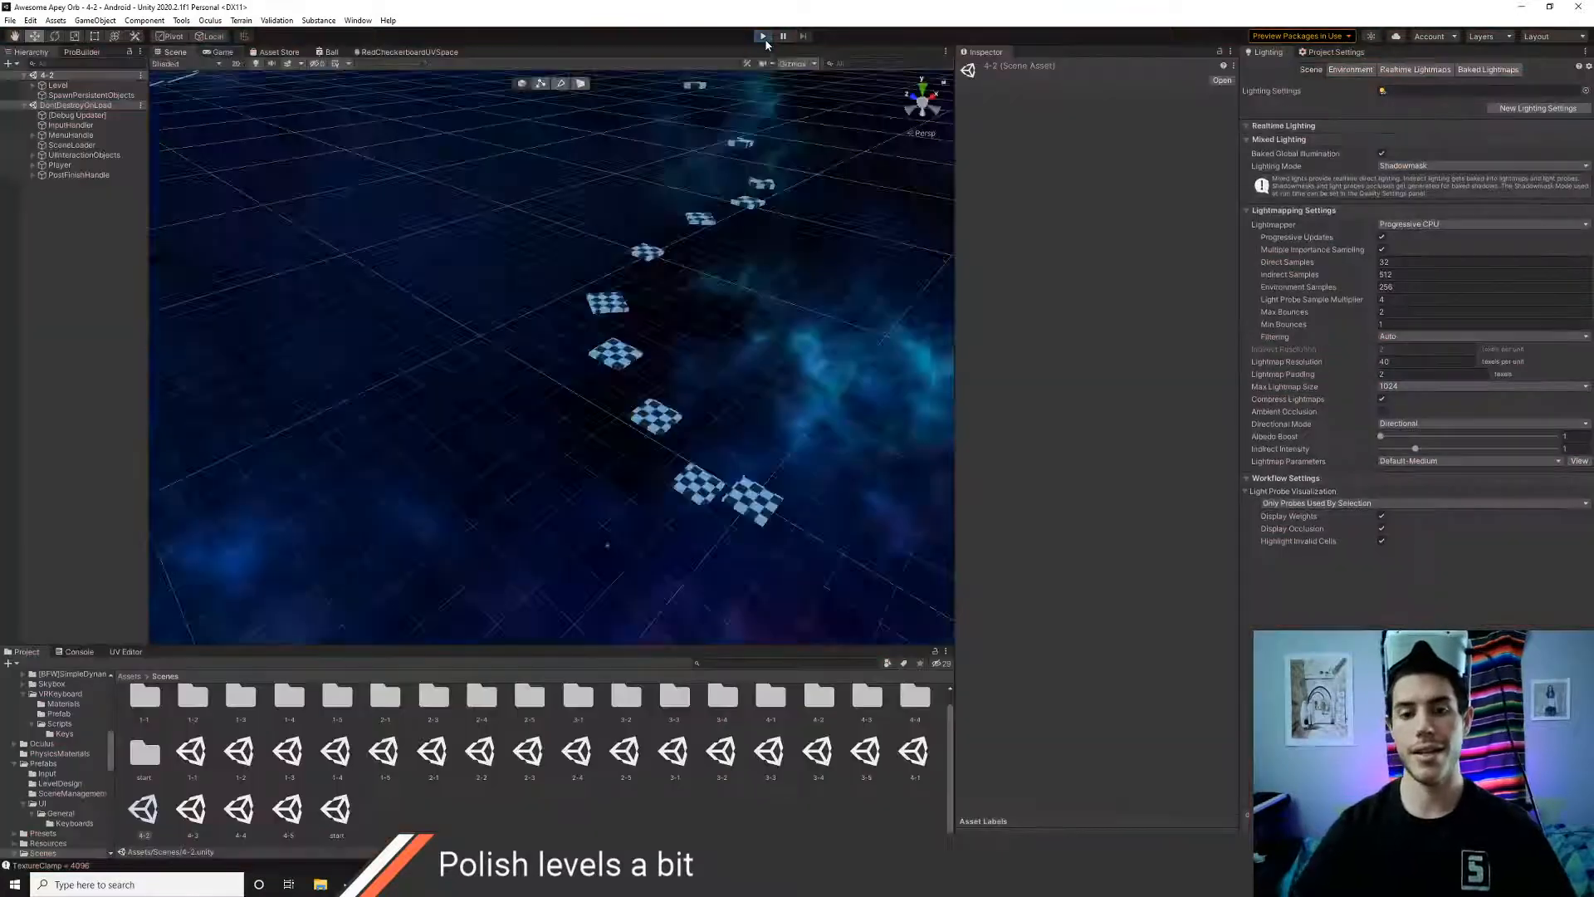
# - Enable the FallBoundary's Mesh Renderer and raise the boundary's Y position to about -8.6
pyautogui.moveTo(512, 344); pyautogui.dragTo(587, 434)
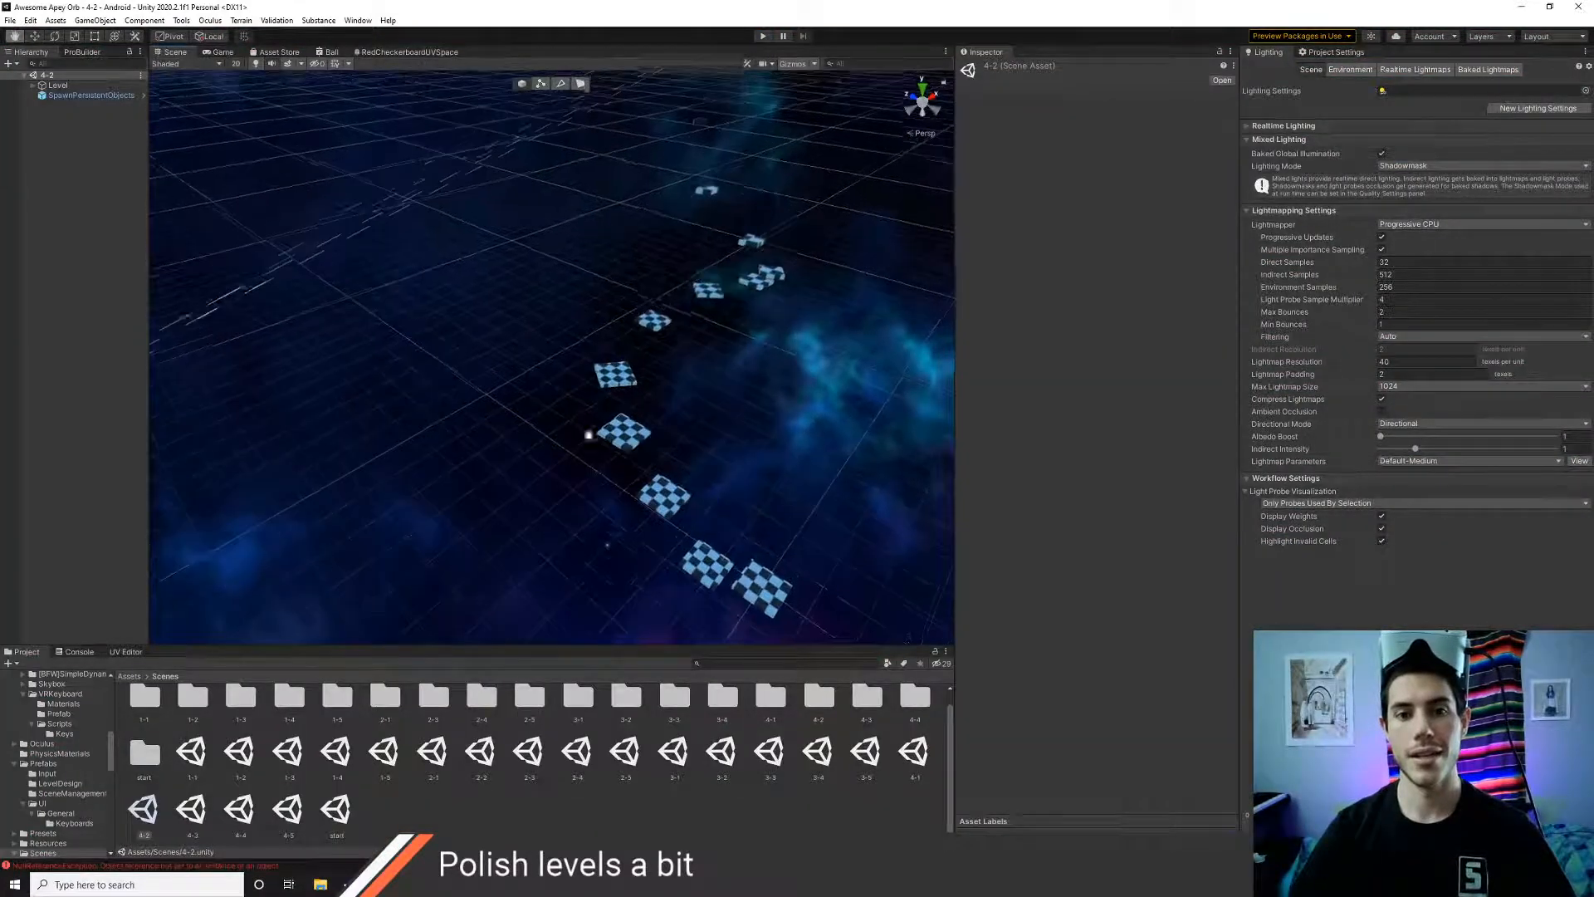
pyautogui.moveTo(647, 327); pyautogui.dragTo(677, 415, button='right')
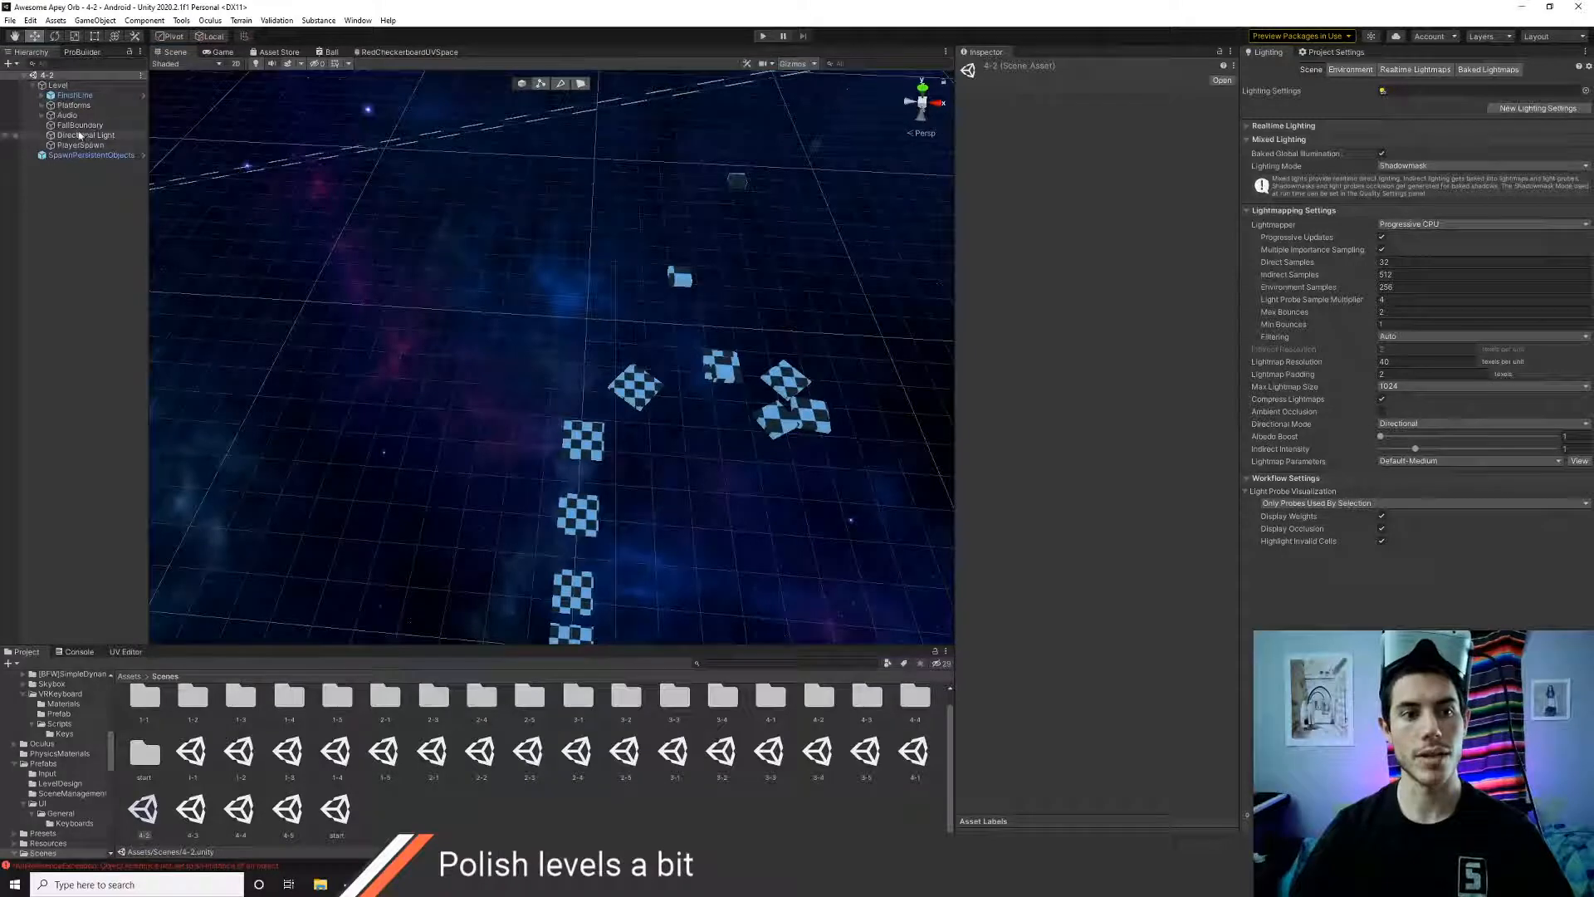
pyautogui.click(80, 126)
pyautogui.click(987, 193)
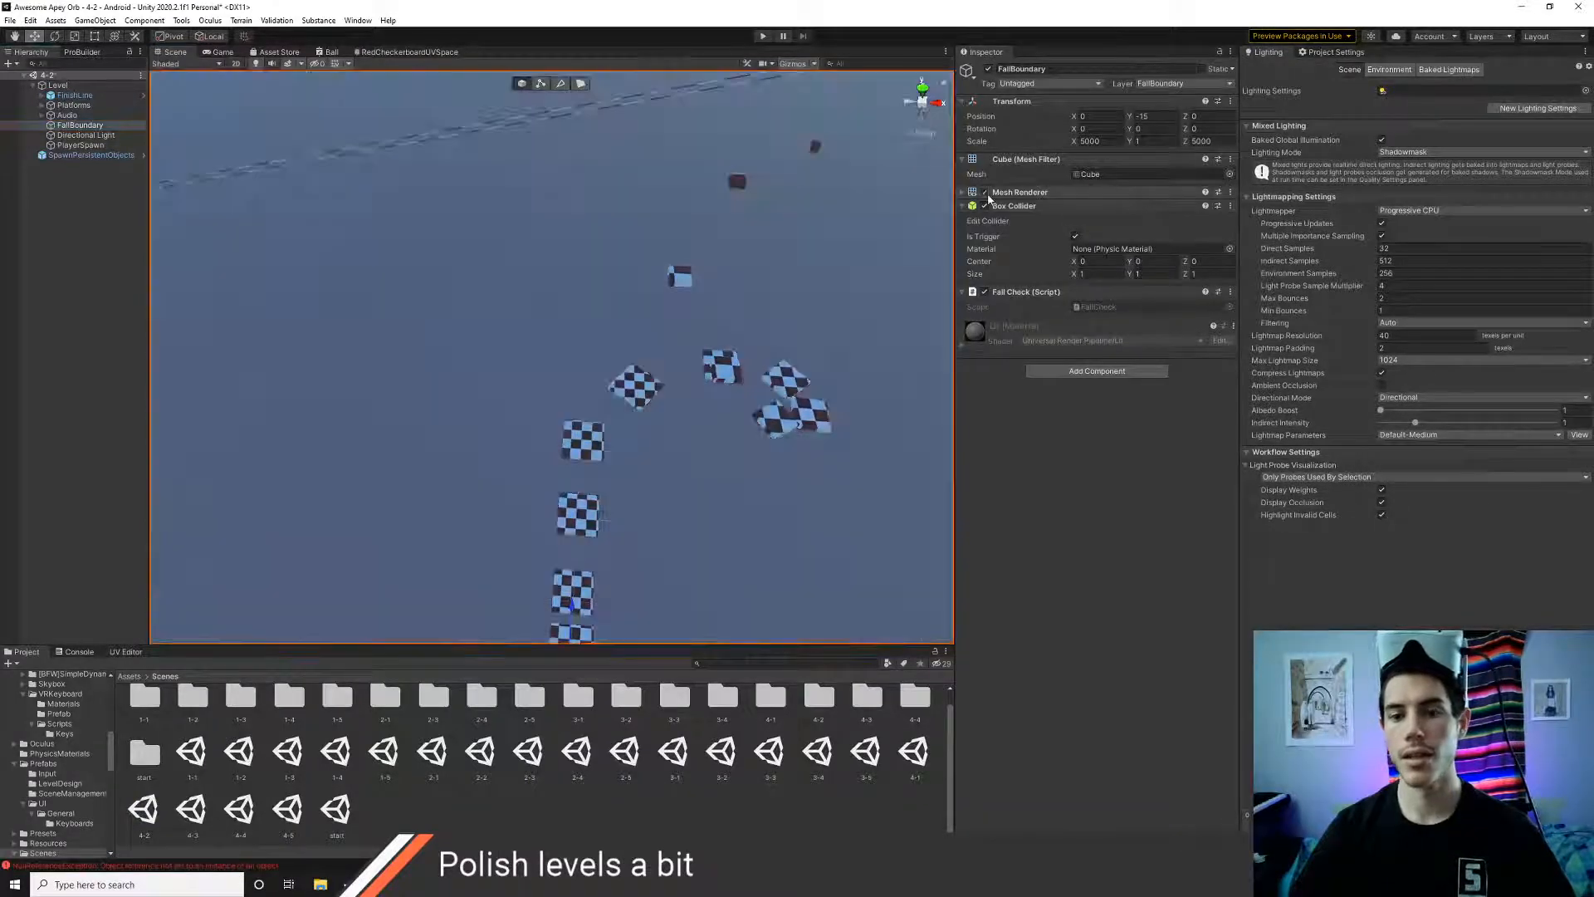
pyautogui.moveTo(738, 372); pyautogui.dragTo(761, 479, button='right')
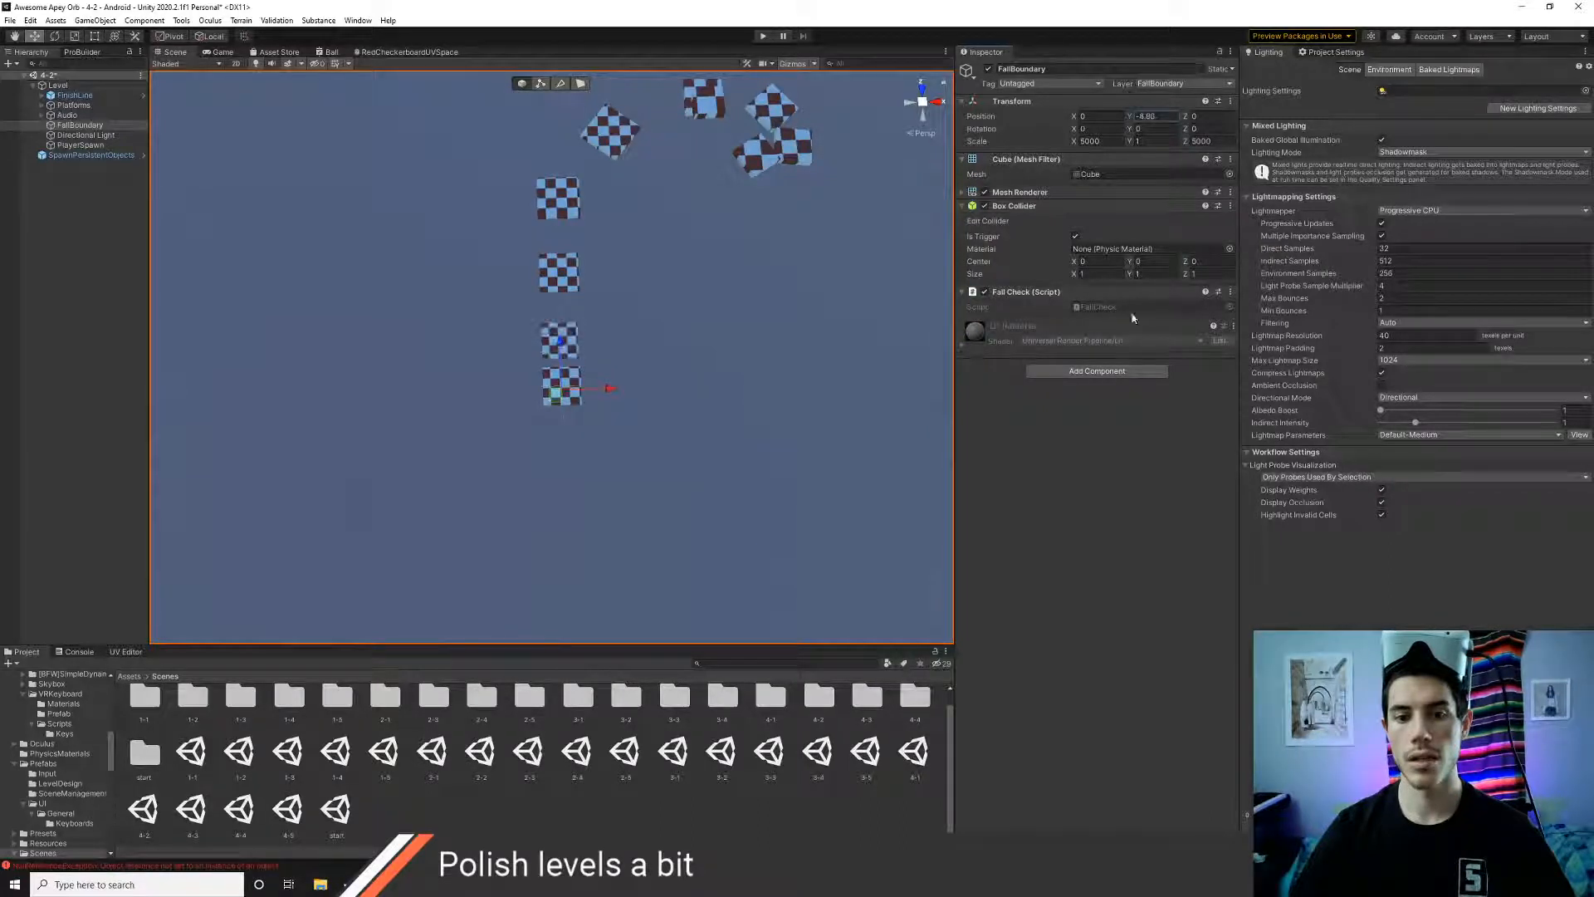
# - Frame the End platform in the scene view and bring PlayerSpawn there with Move To View
pyautogui.moveTo(588, 432); pyautogui.dragTo(424, 259, button='right')
pyautogui.press('w')
pyautogui.click(540, 344)
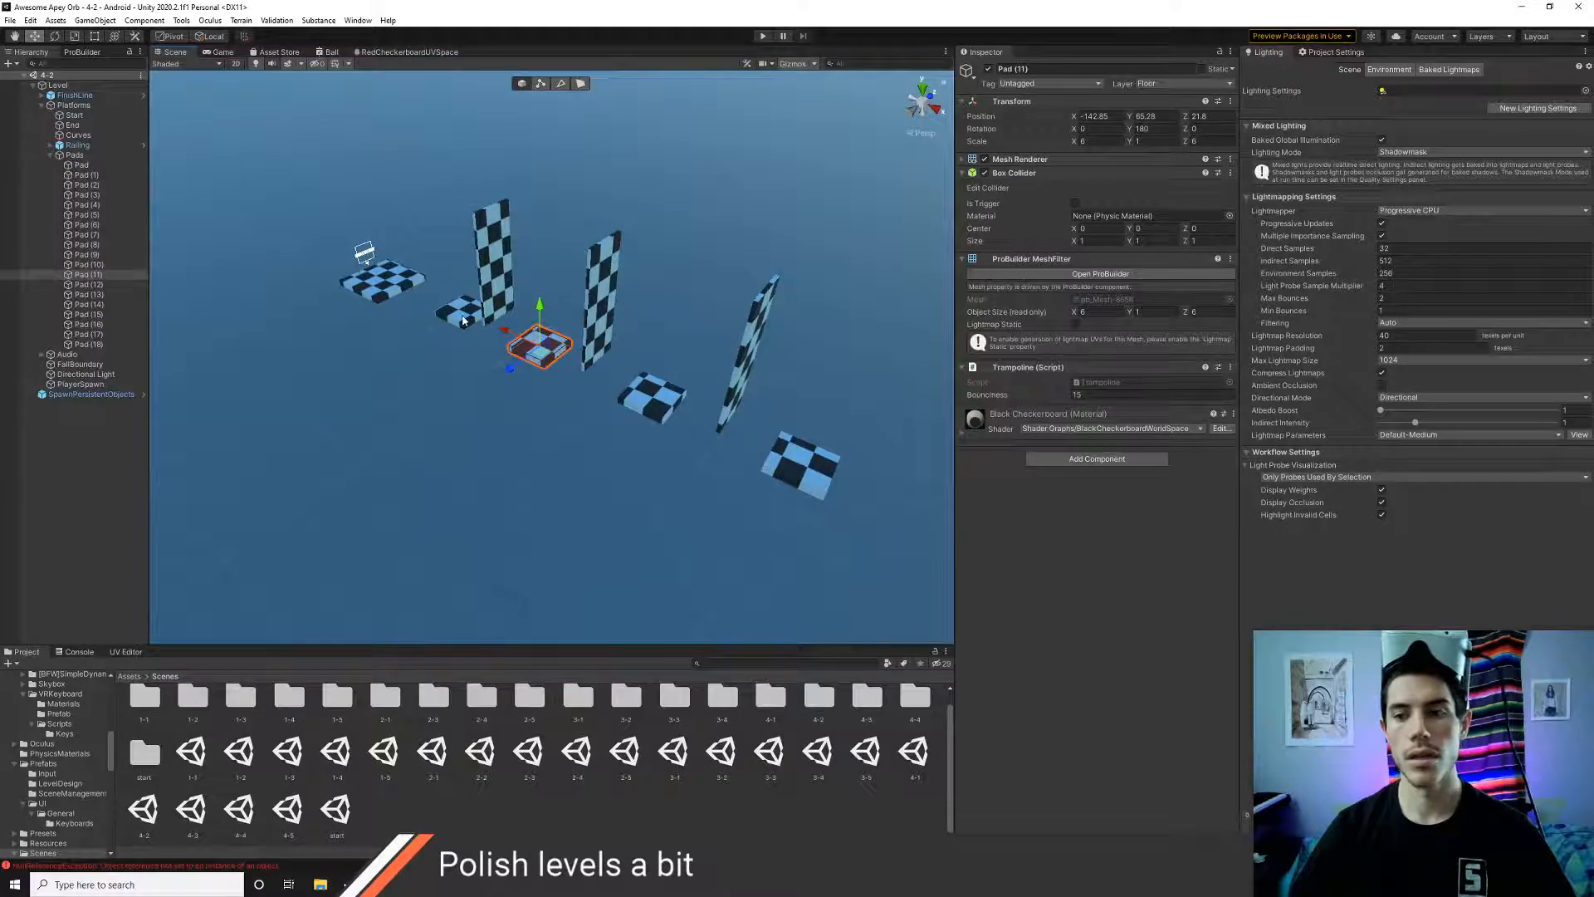
pyautogui.click(387, 299)
pyautogui.moveTo(388, 299); pyautogui.dragTo(456, 302, button='right')
pyautogui.press('f')
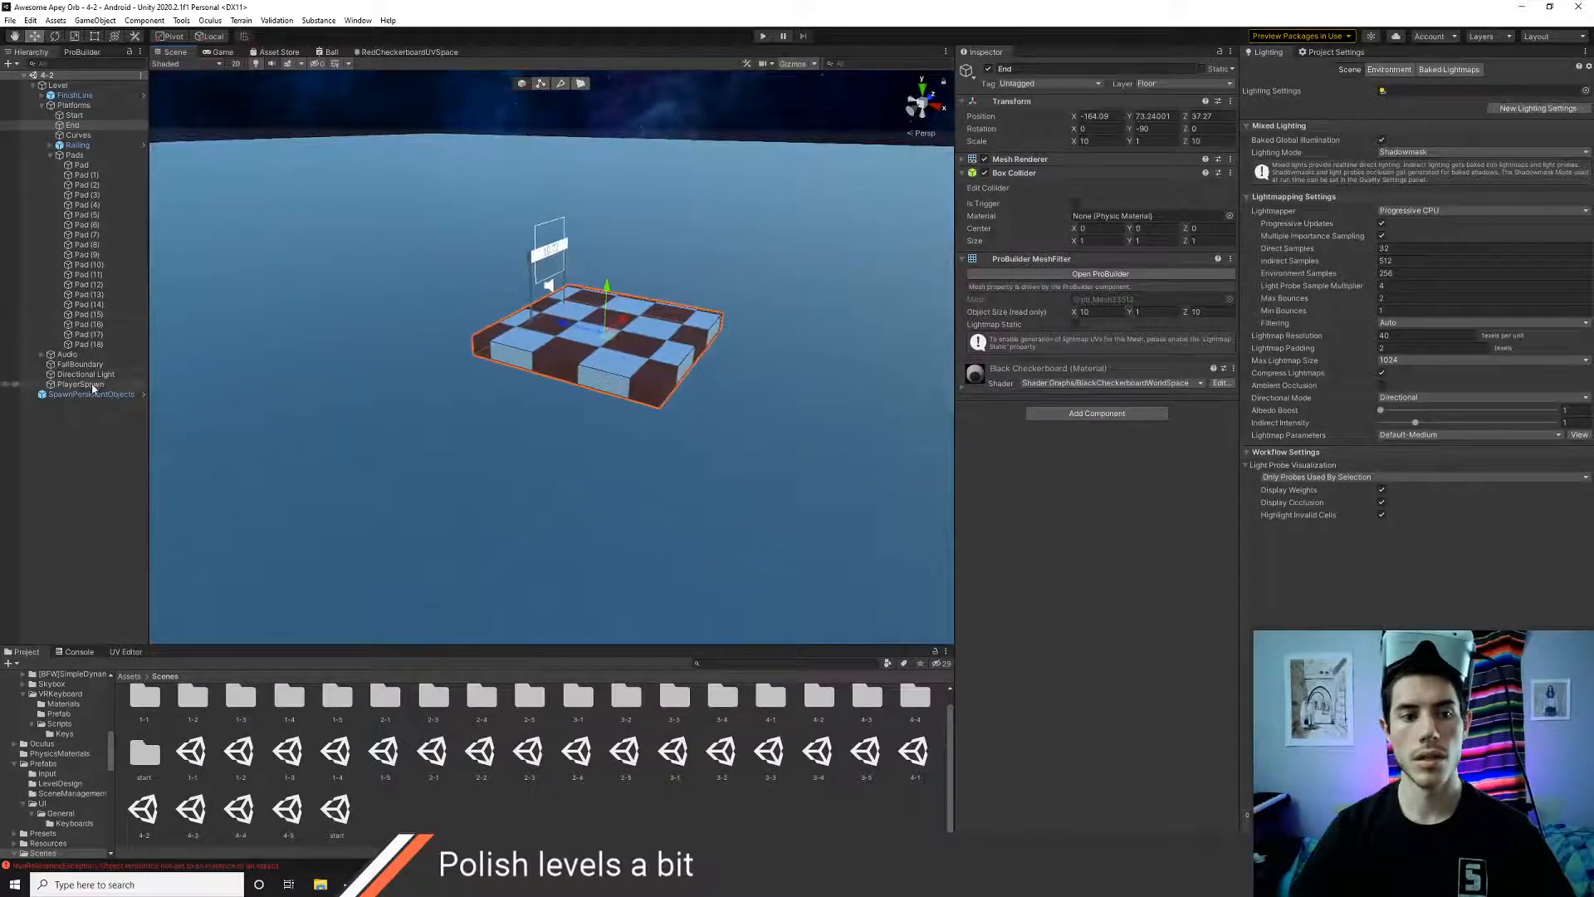
pyautogui.click(93, 385)
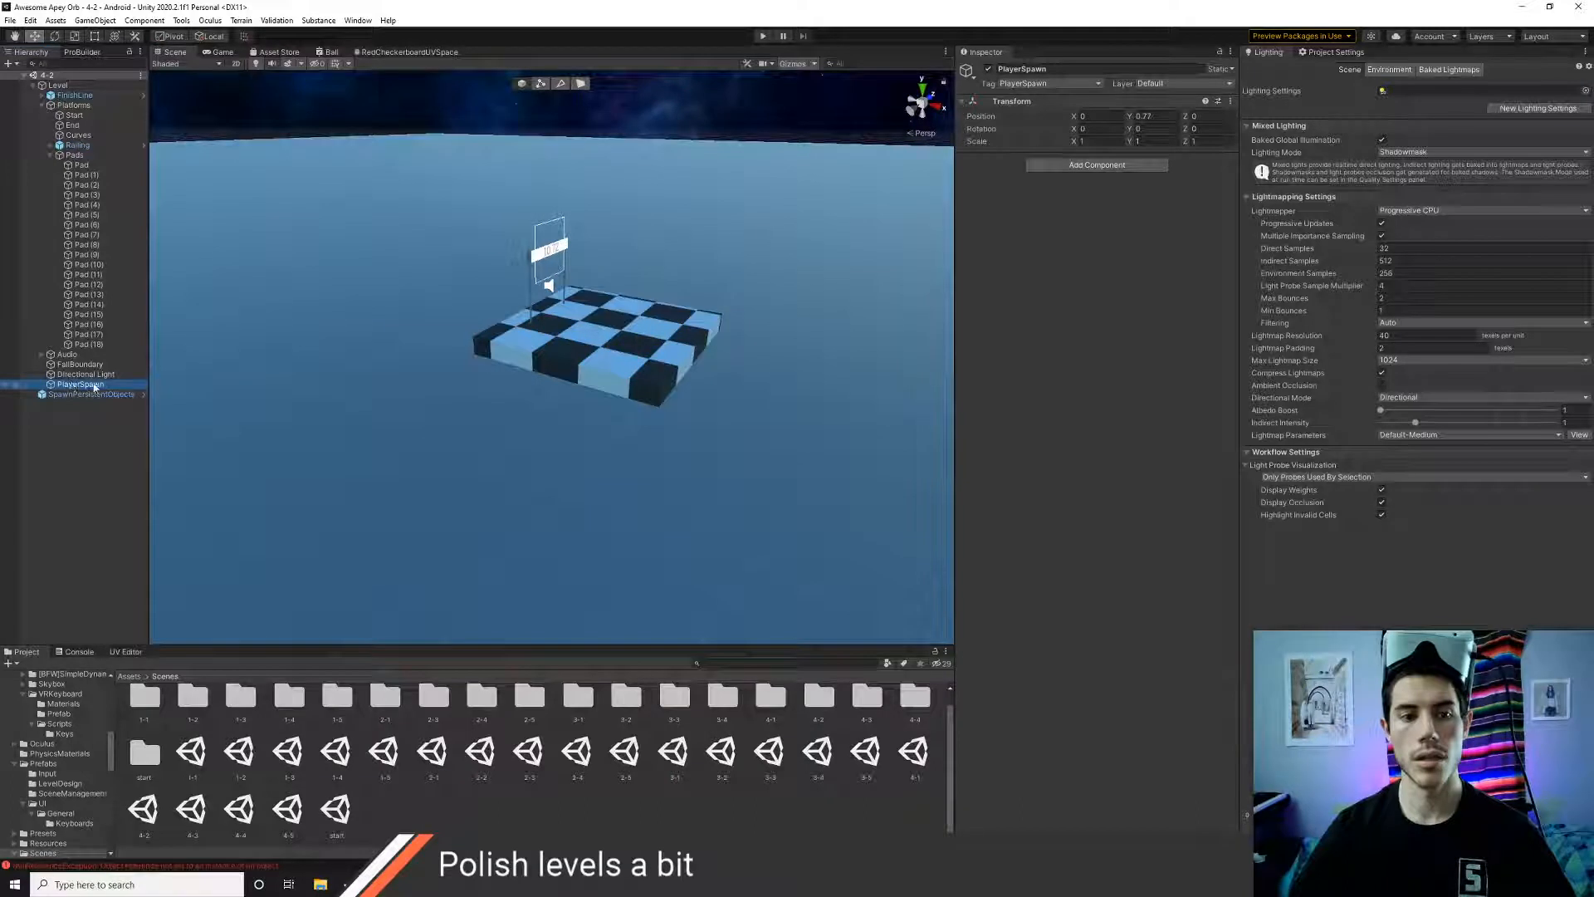
pyautogui.click(96, 20)
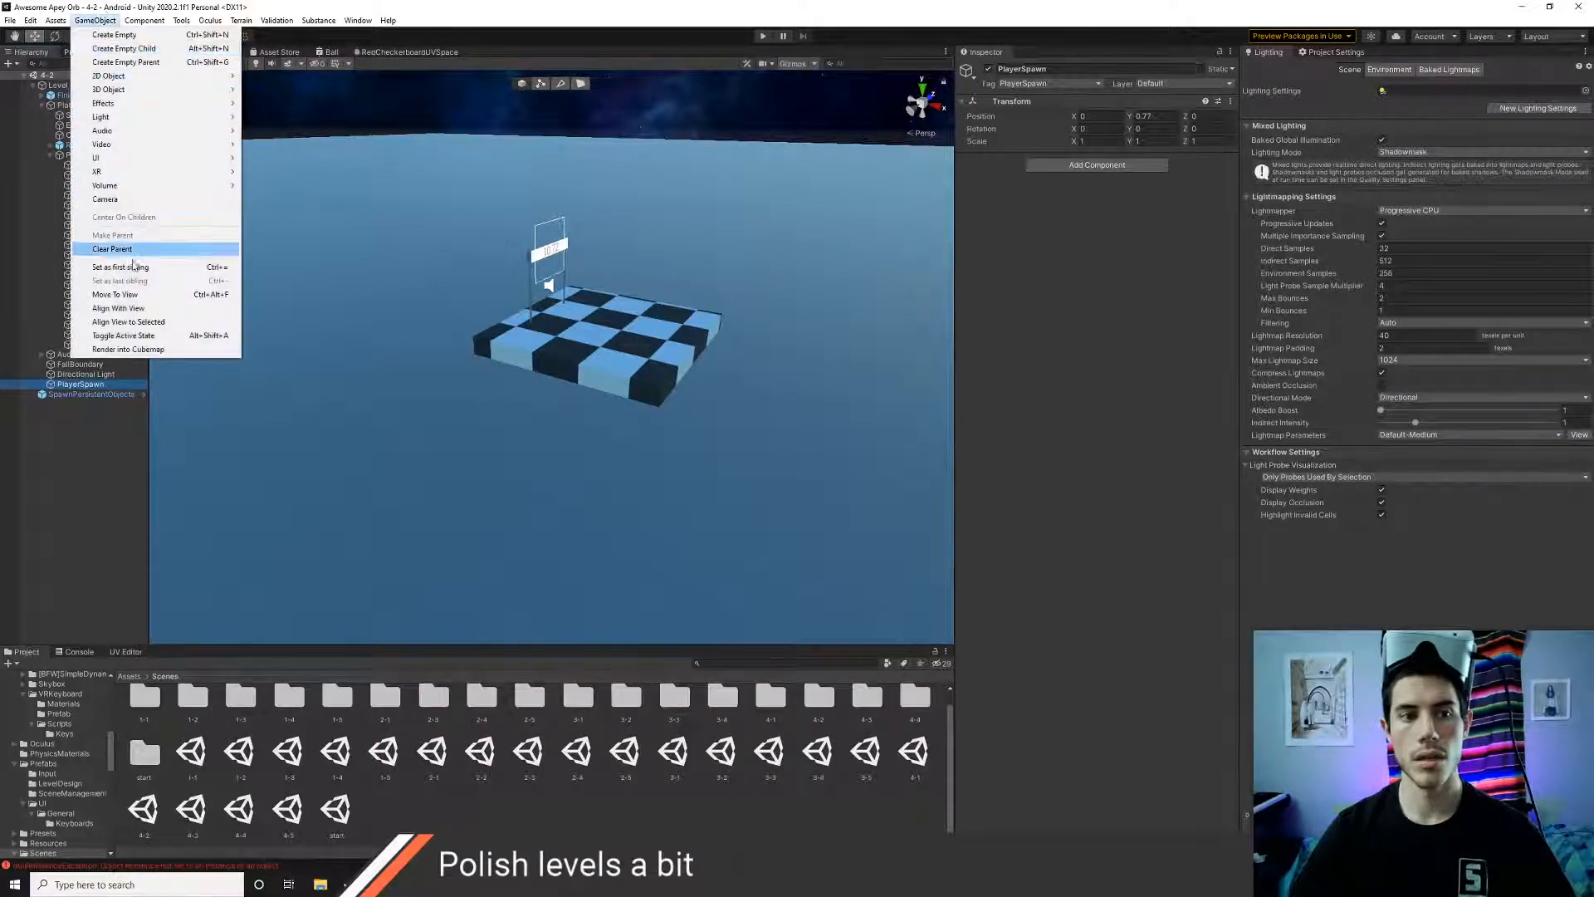
pyautogui.click(124, 296)
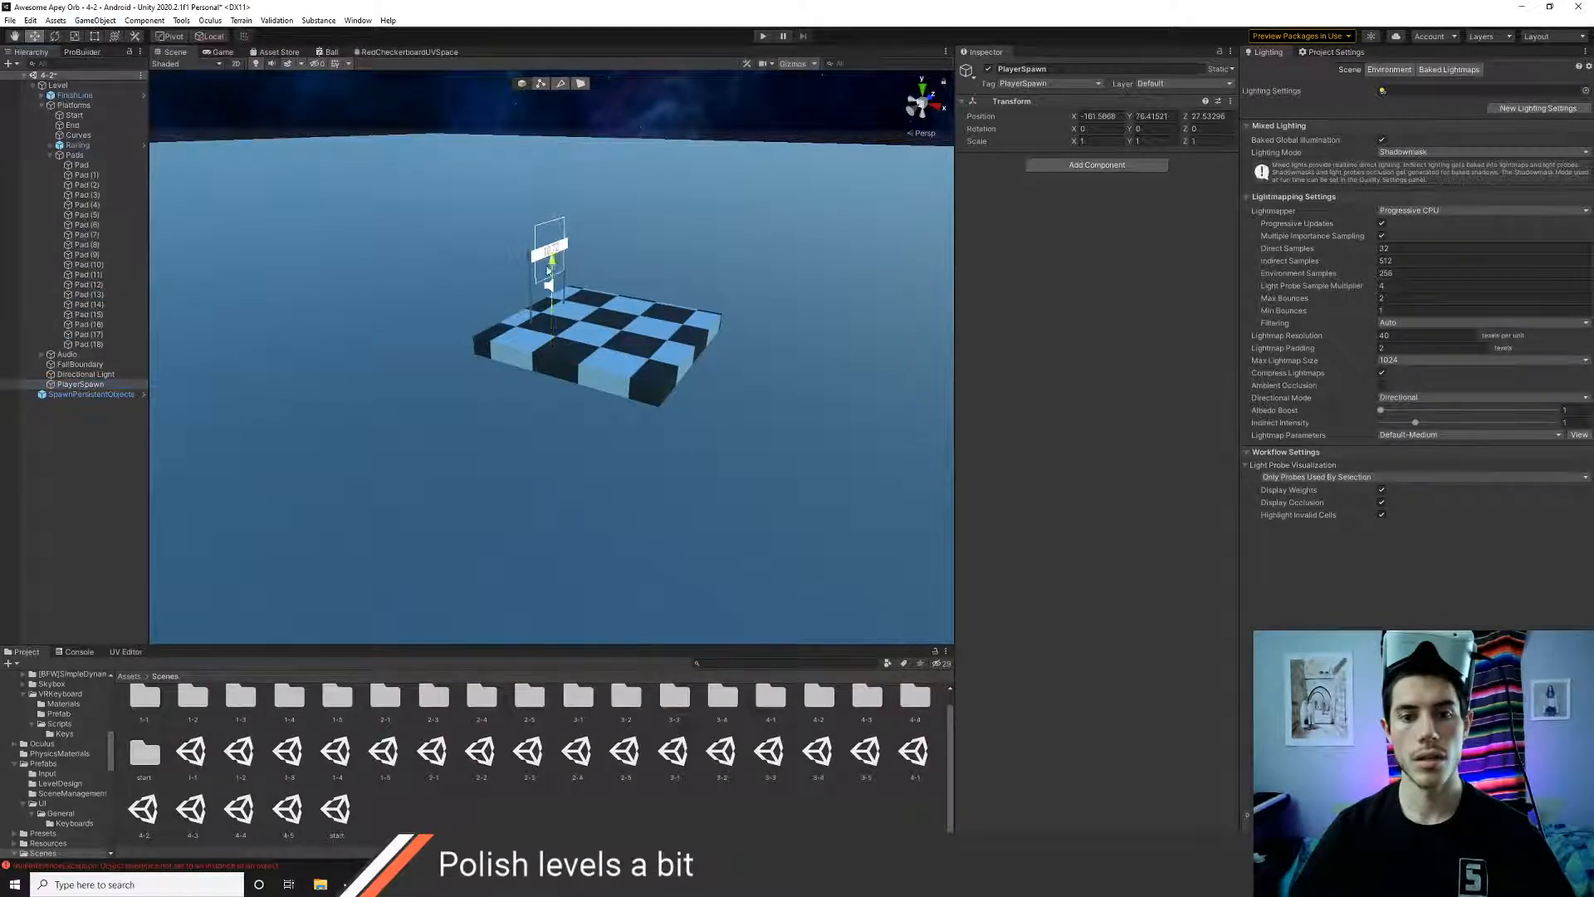
# - Position PlayerSpawn above the End platform at about Y 75.8 and Z 35, and play-test the finish of level 4-2
pyautogui.moveTo(548, 270); pyautogui.dragTo(549, 267)
pyautogui.moveTo(549, 267)
pyautogui.mouseDown(button='right')
pyautogui.moveTo(634, 338)
pyautogui.moveTo(557, 310)
pyautogui.moveTo(533, 267)
pyautogui.mouseUp(button='right')
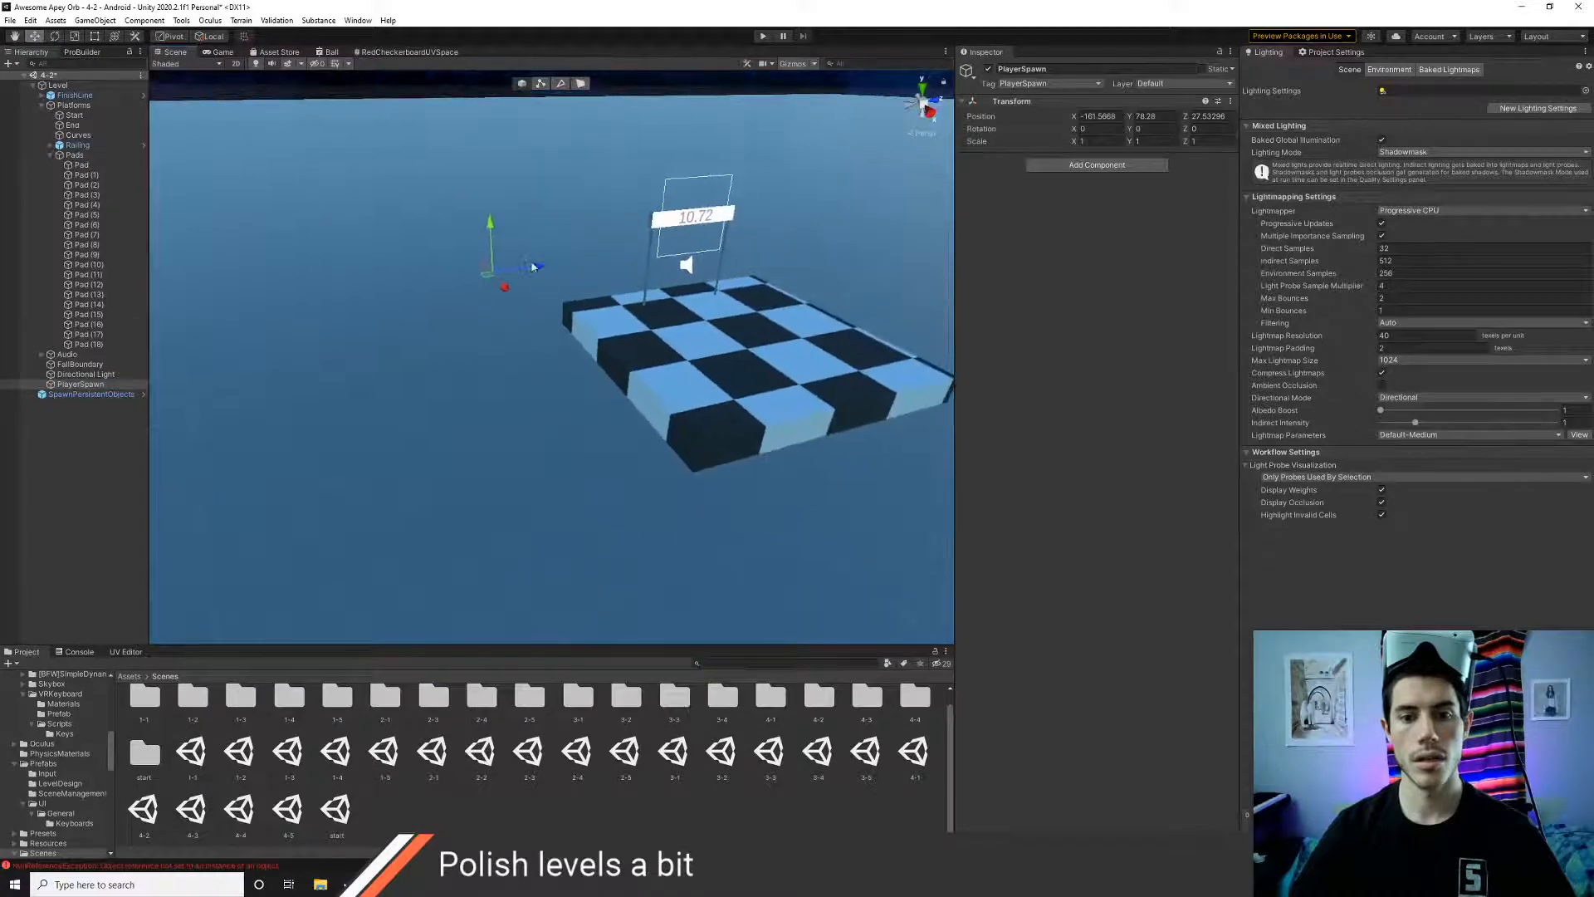
pyautogui.click(82, 384)
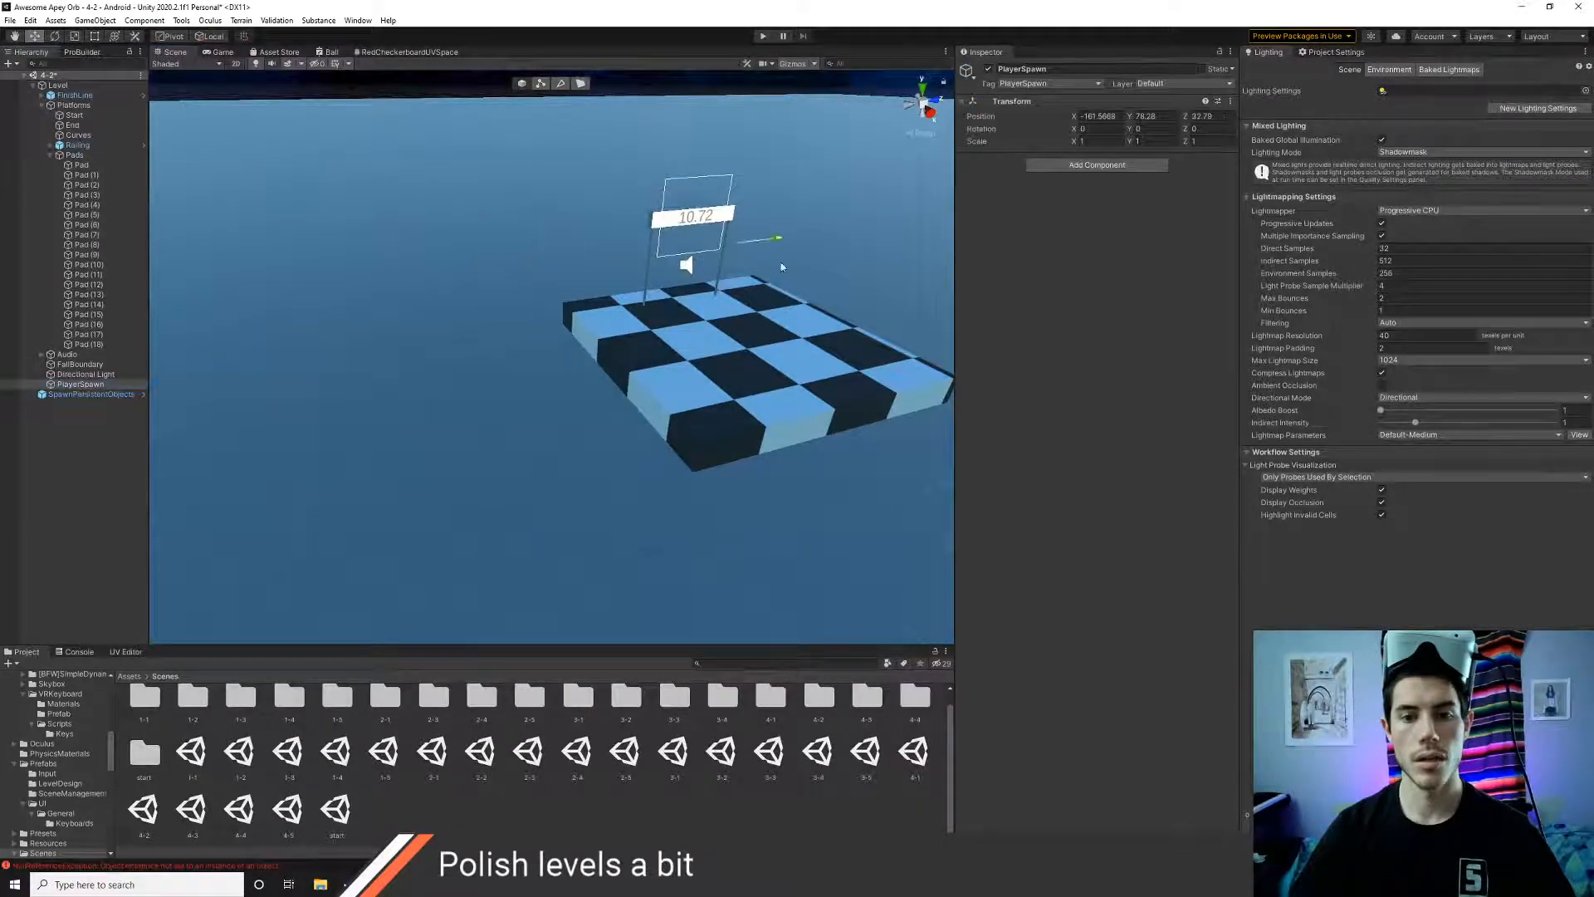
pyautogui.moveTo(781, 267); pyautogui.dragTo(808, 264)
pyautogui.moveTo(631, 382); pyautogui.dragTo(824, 353, button='right')
pyautogui.press('w')
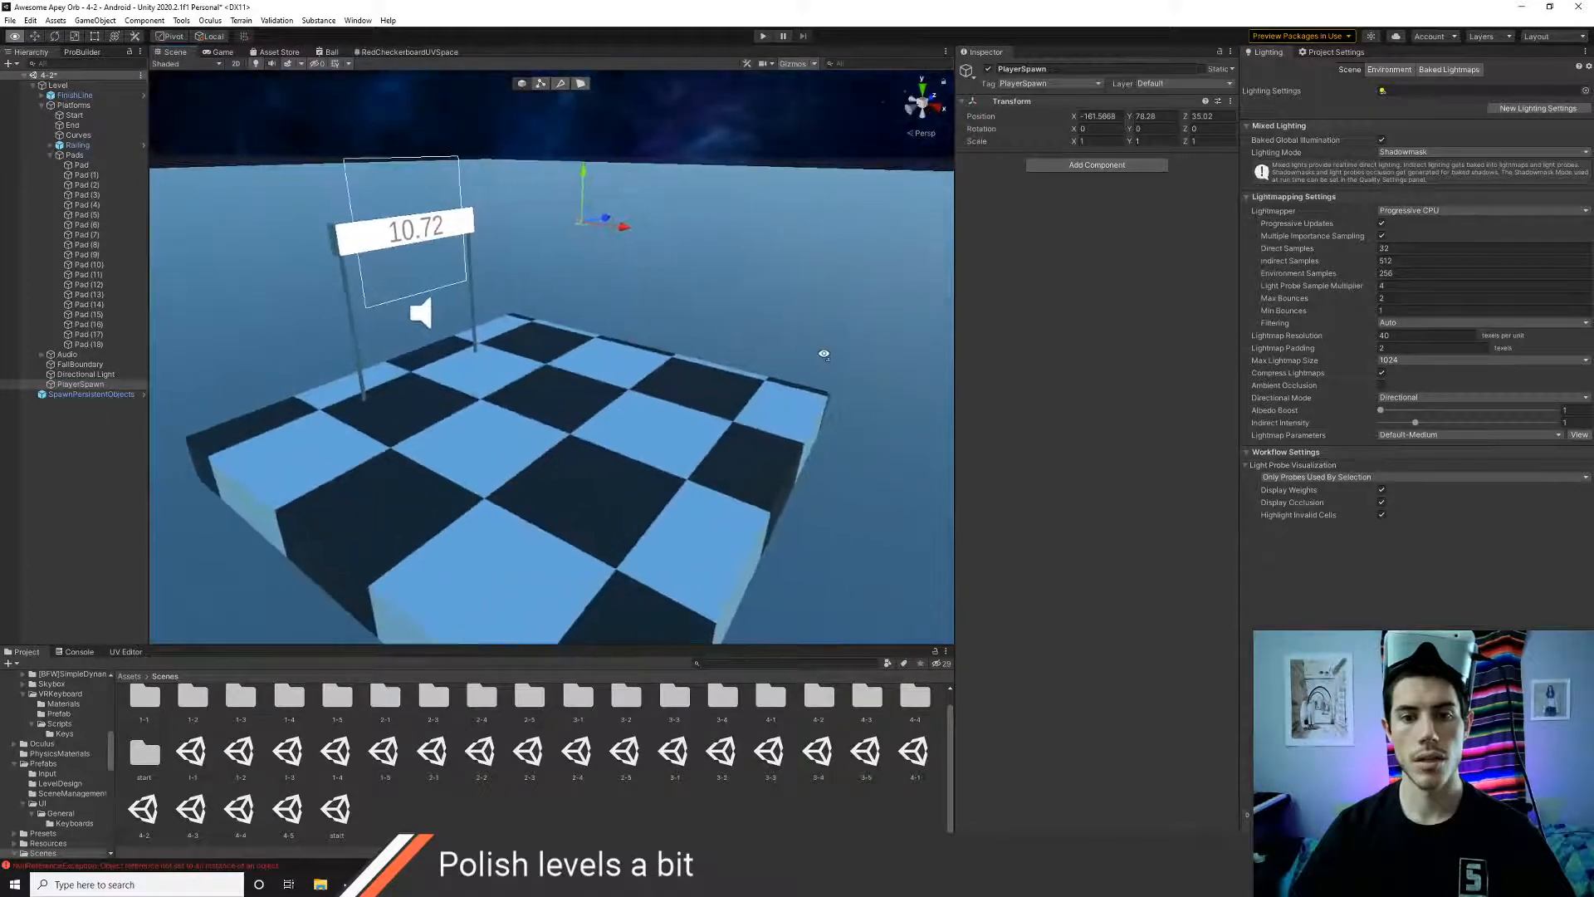
pyautogui.moveTo(578, 350); pyautogui.dragTo(578, 365)
pyautogui.moveTo(579, 366); pyautogui.dragTo(390, 427, button='right')
pyautogui.press('d')
pyautogui.click(764, 36)
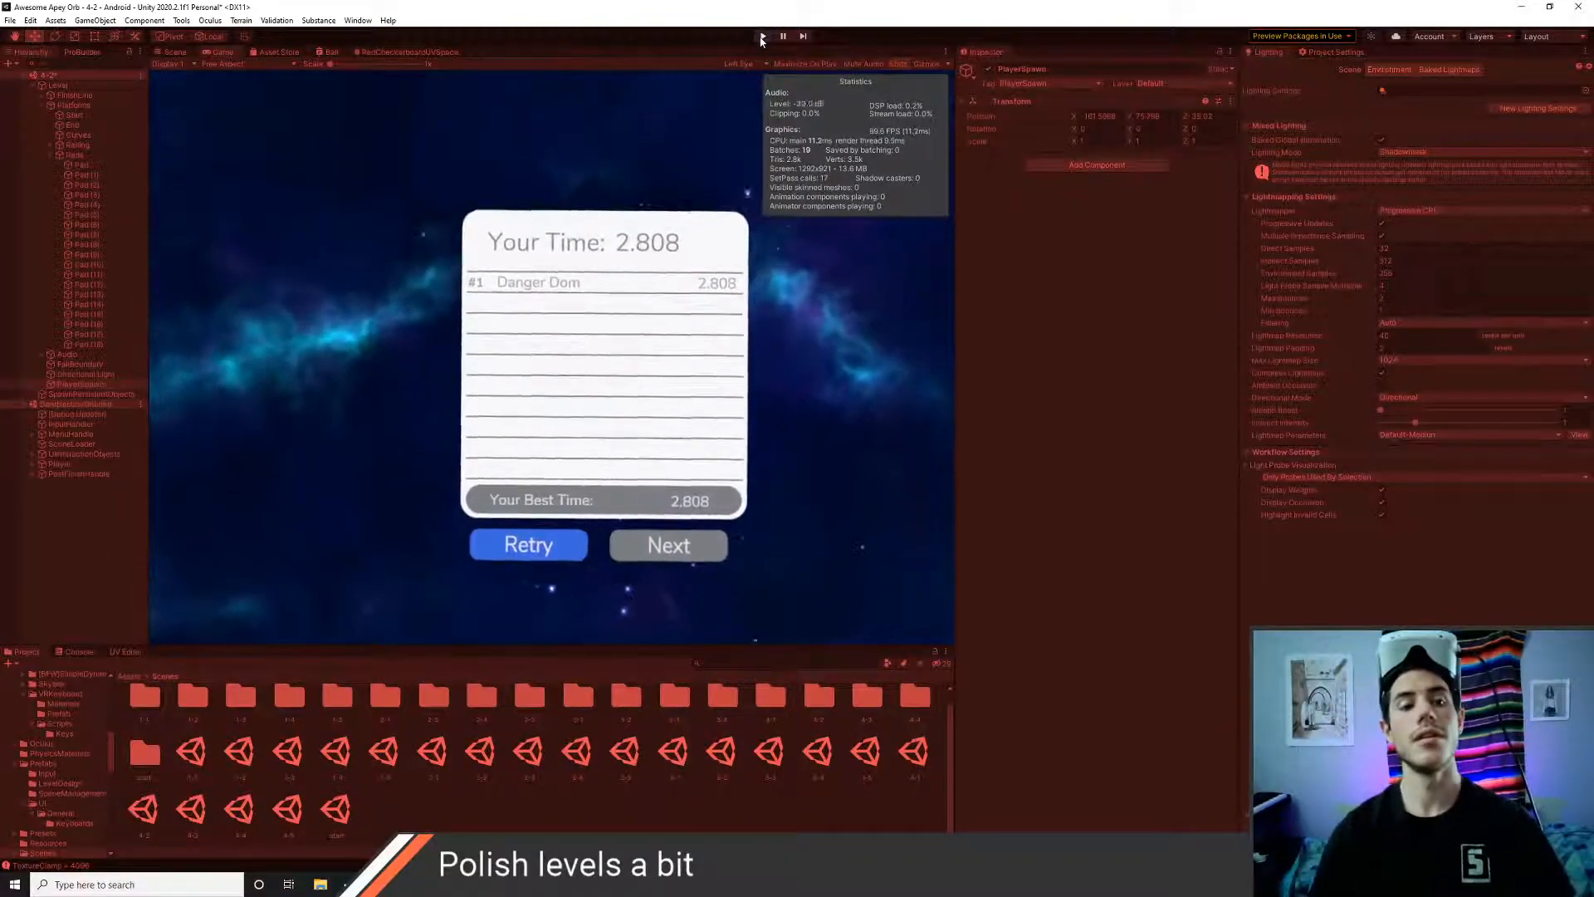
pyautogui.click(761, 36)
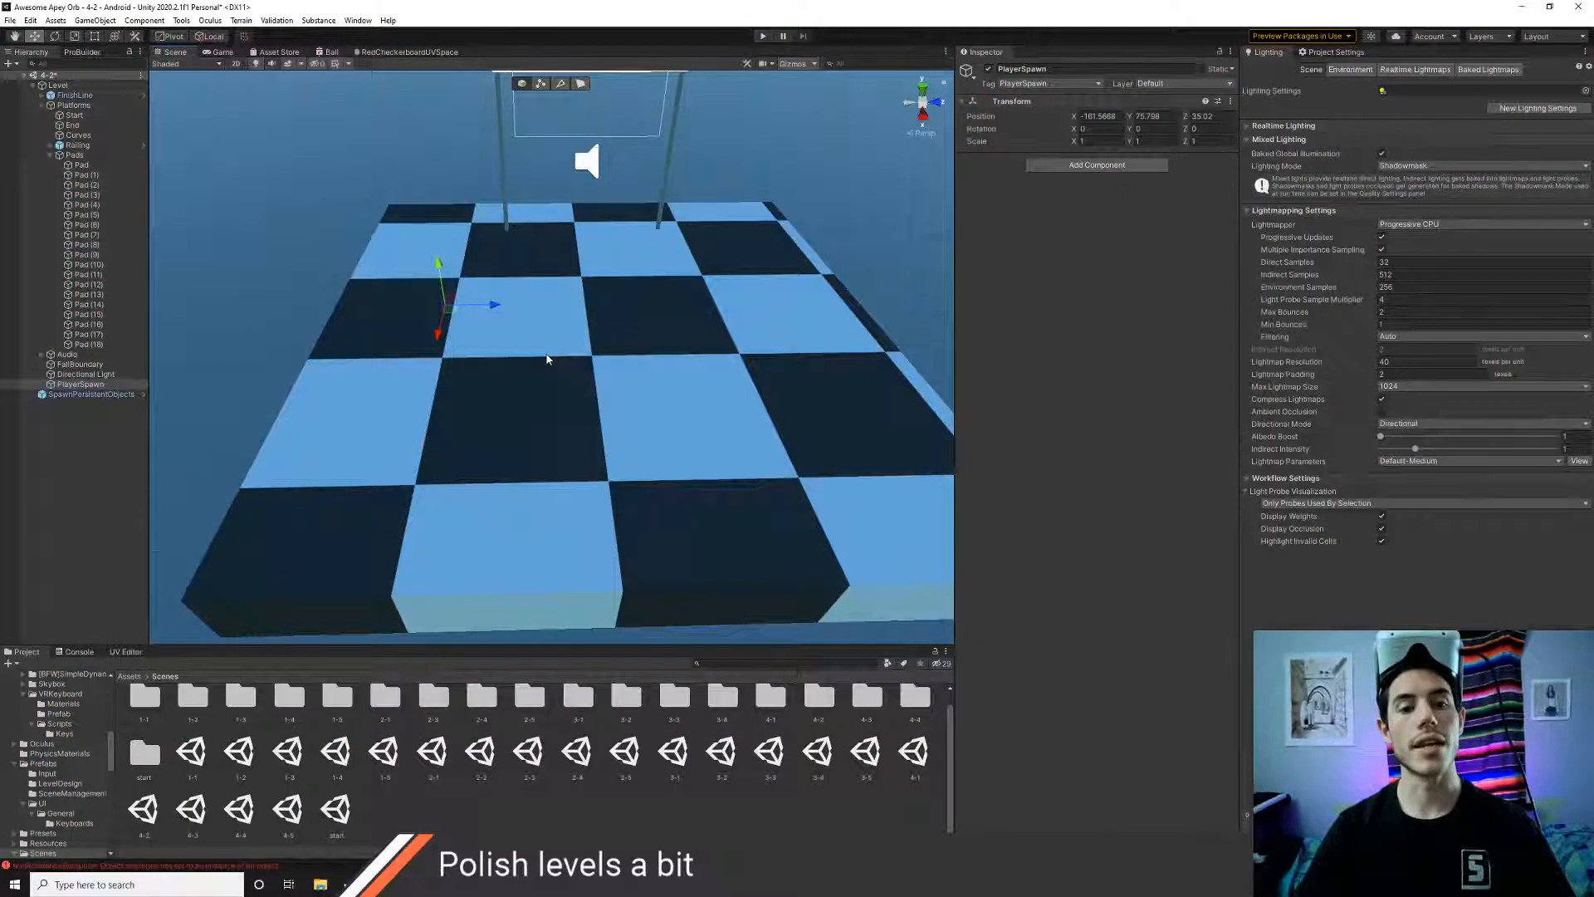
# - Undo the PlayerSpawn moves until it is back on the Start platform
pyautogui.scroll(-3, 547, 359)
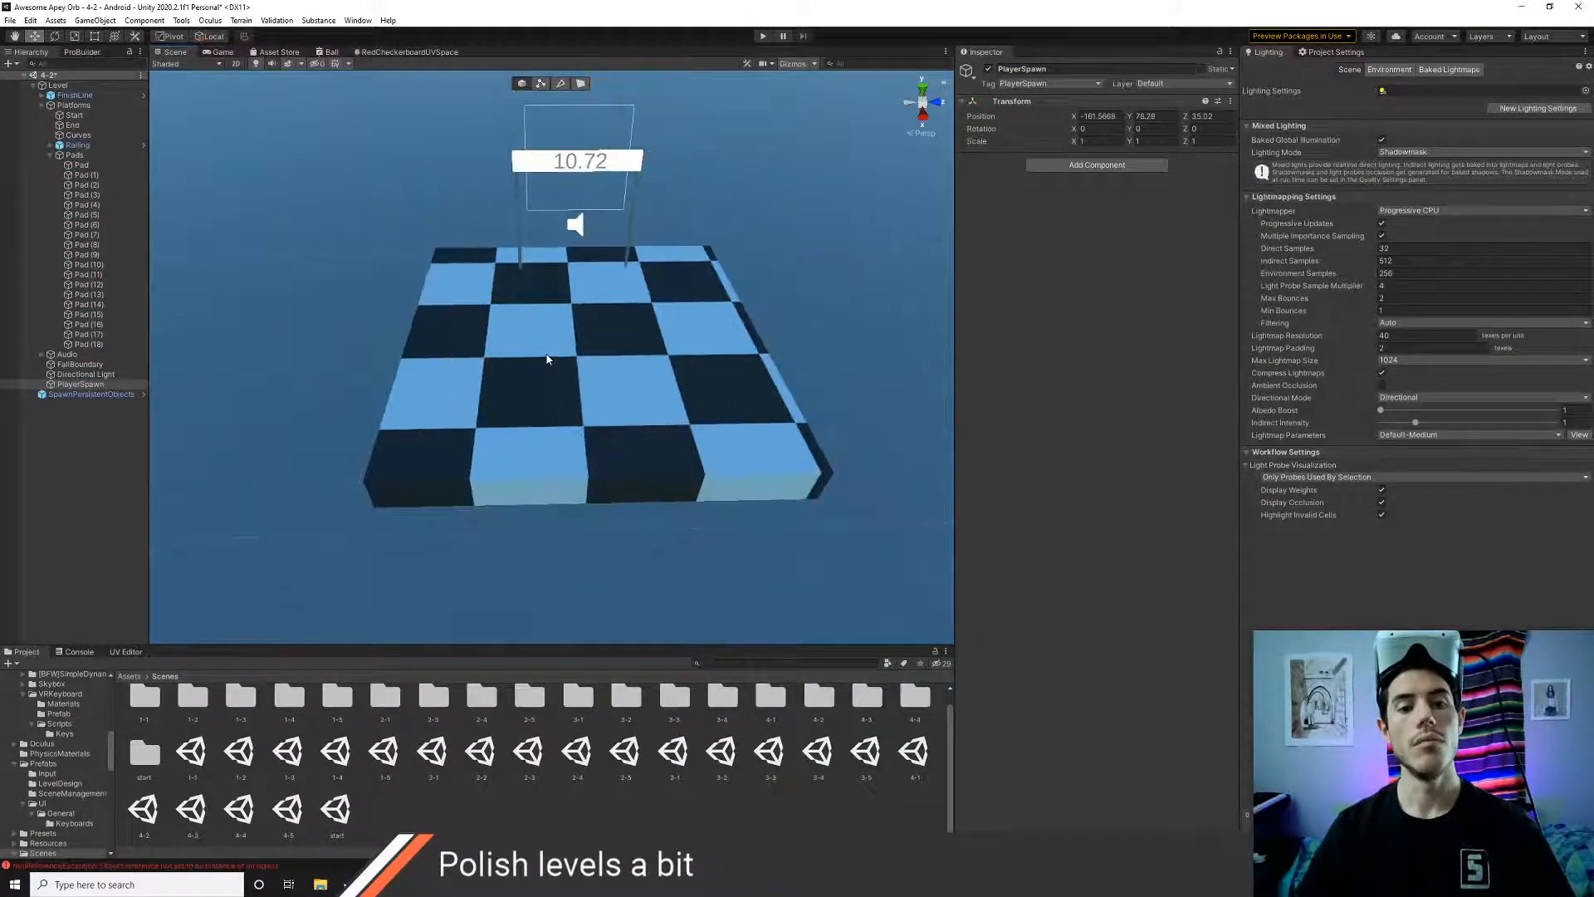
pyautogui.doubleClick(81, 385)
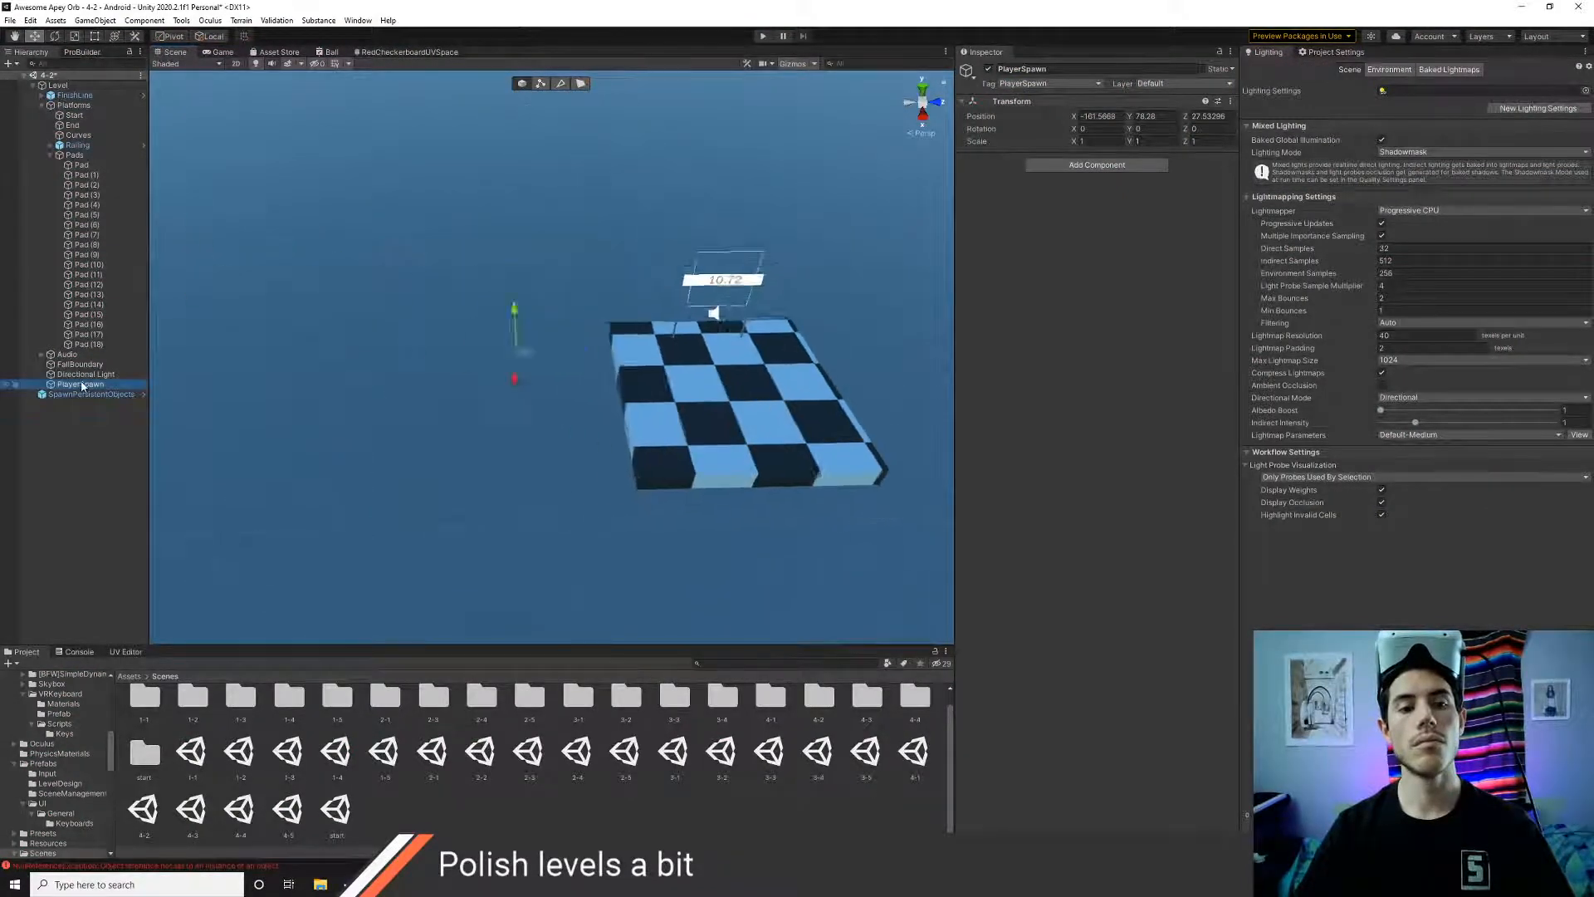
pyautogui.hotkey('ctrl', 'z')
pyautogui.click(81, 384)
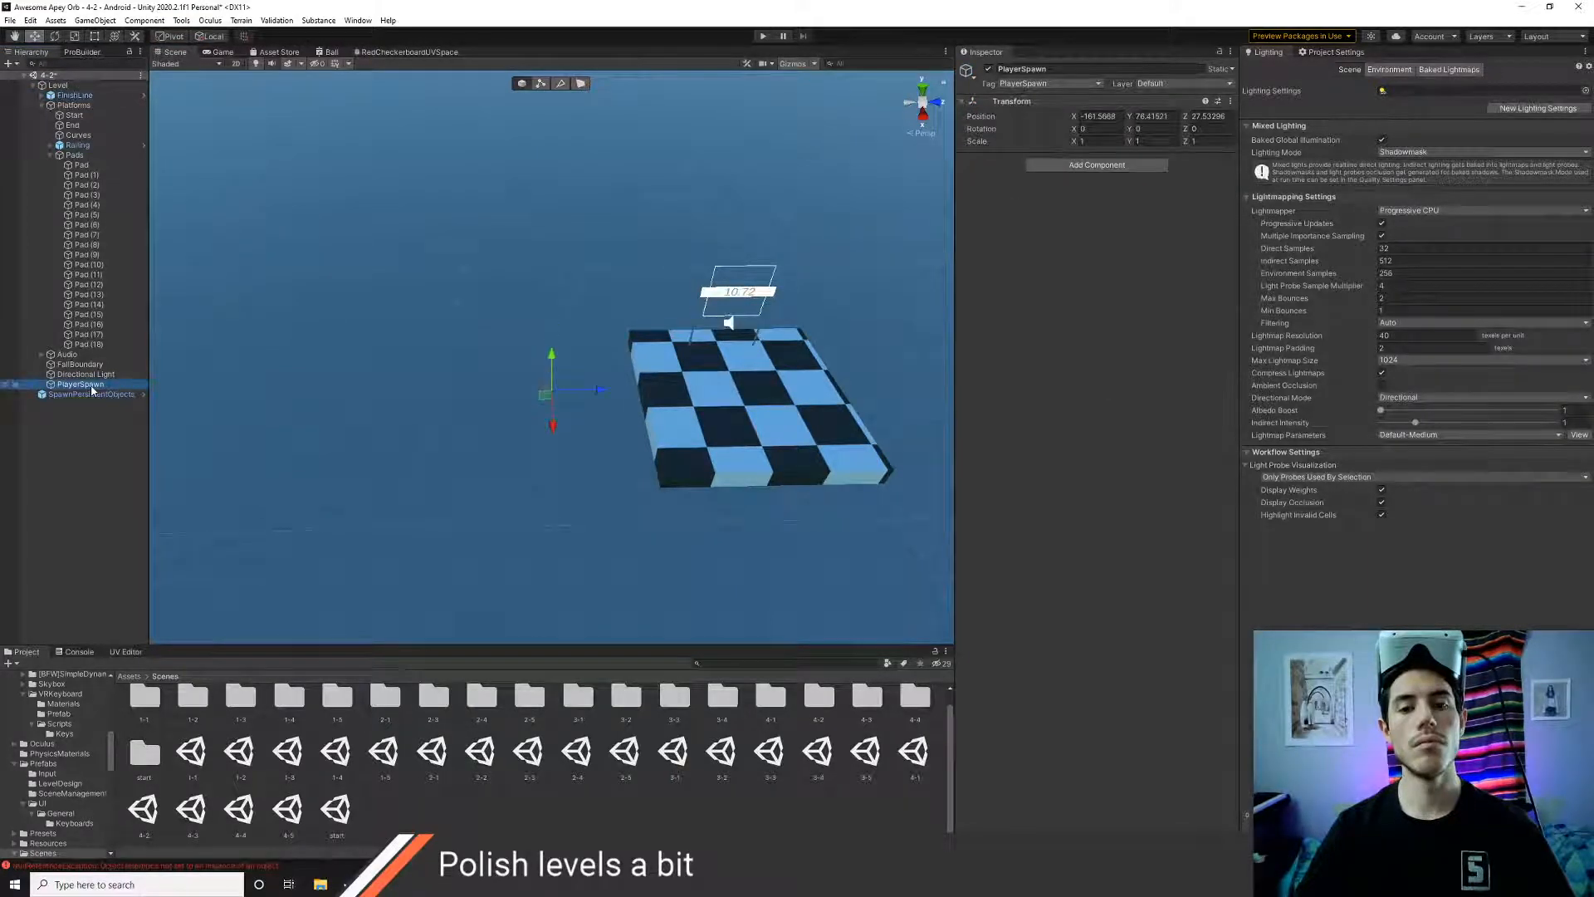
pyautogui.doubleClick(91, 387)
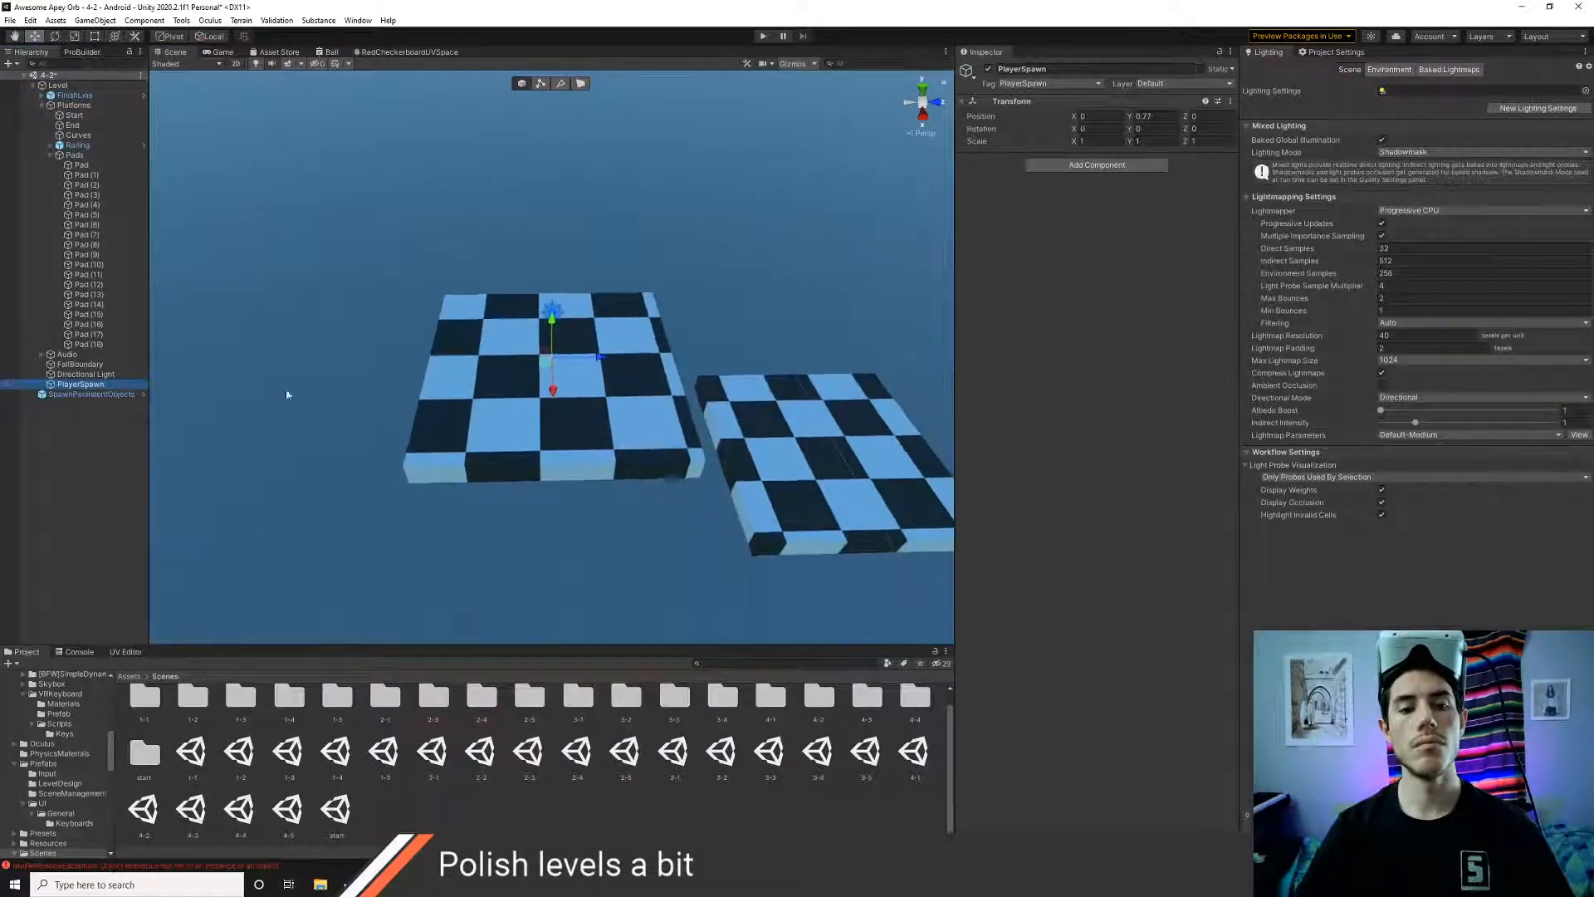
# - Disable the FallBoundary's Mesh Renderer
pyautogui.click(80, 366)
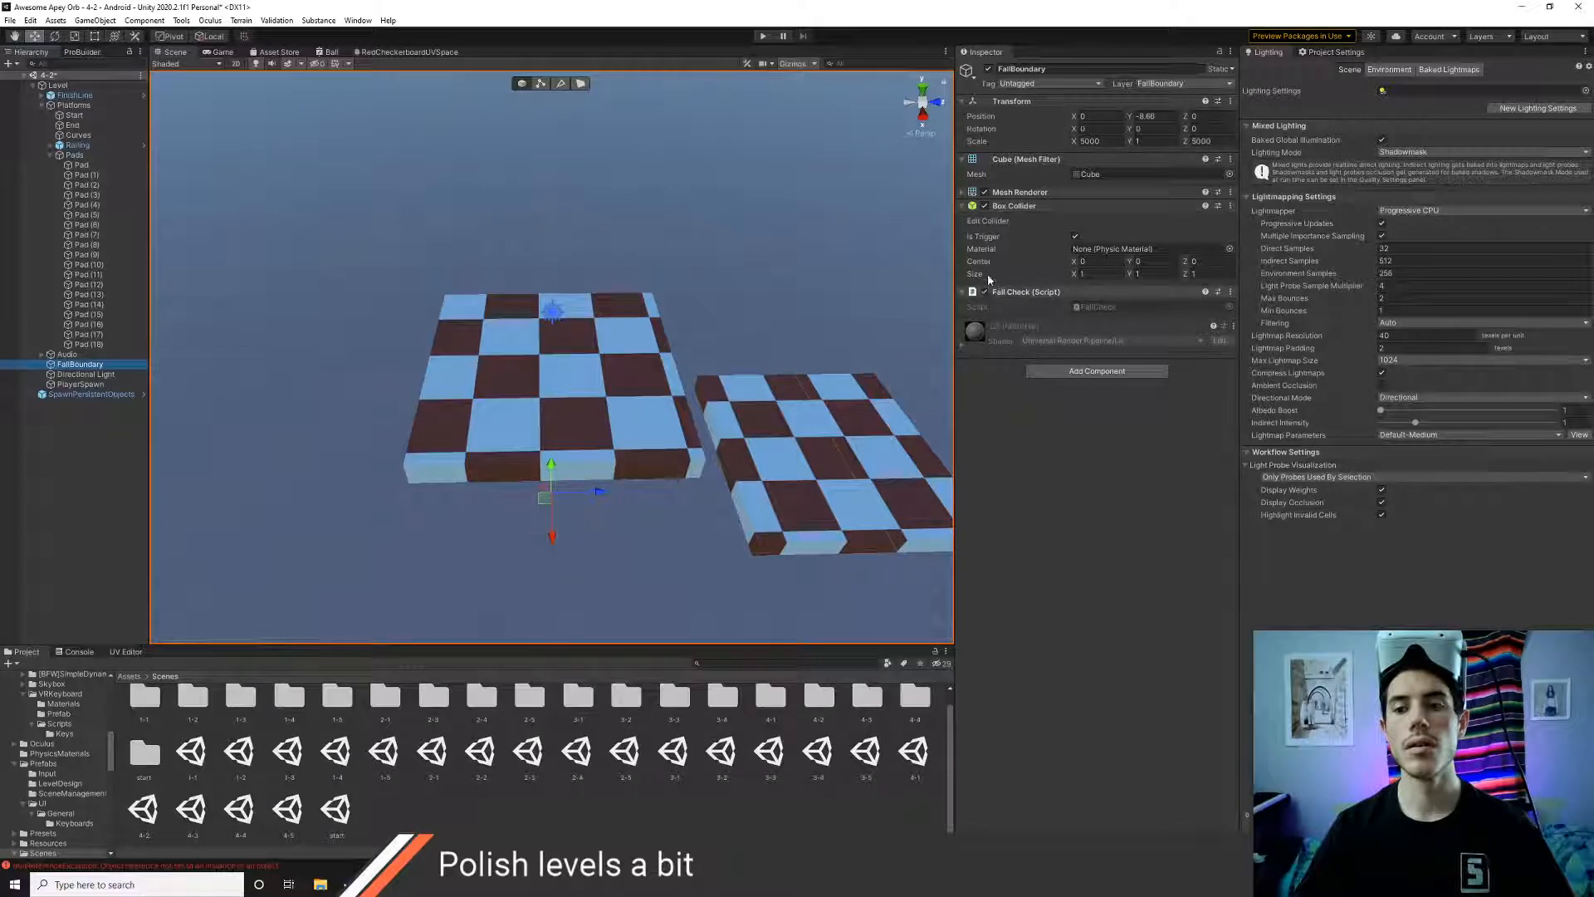
pyautogui.click(985, 192)
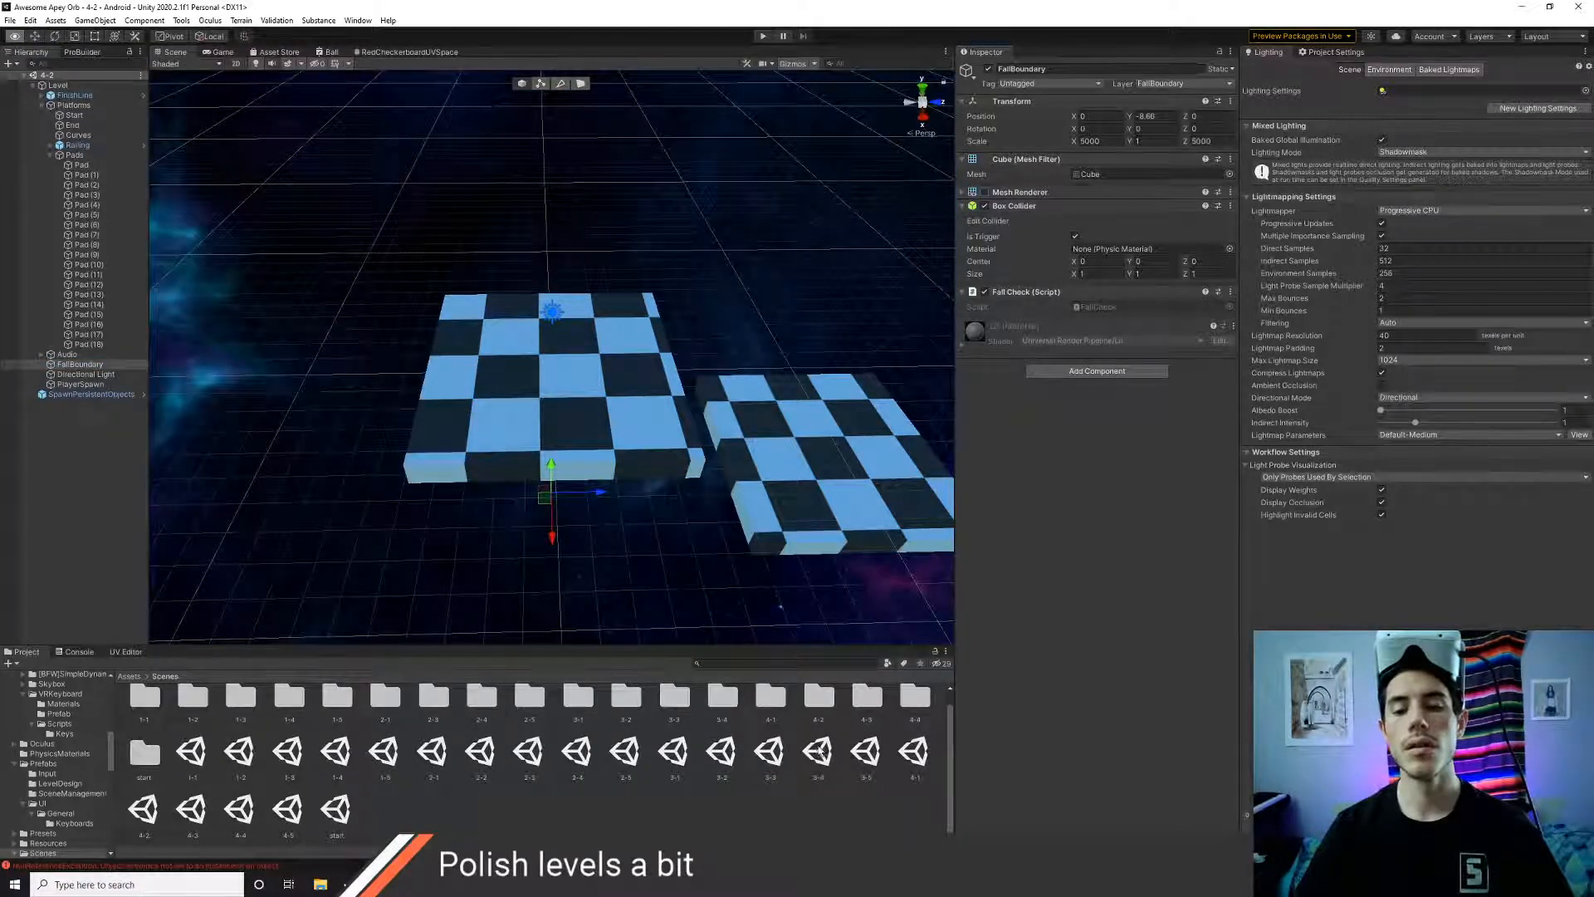
# - Switch to the Firebase console and delete the play-test score document from the 4-2 collection in Cloud Firestore
pyautogui.hotkey('alt', 'Tab')
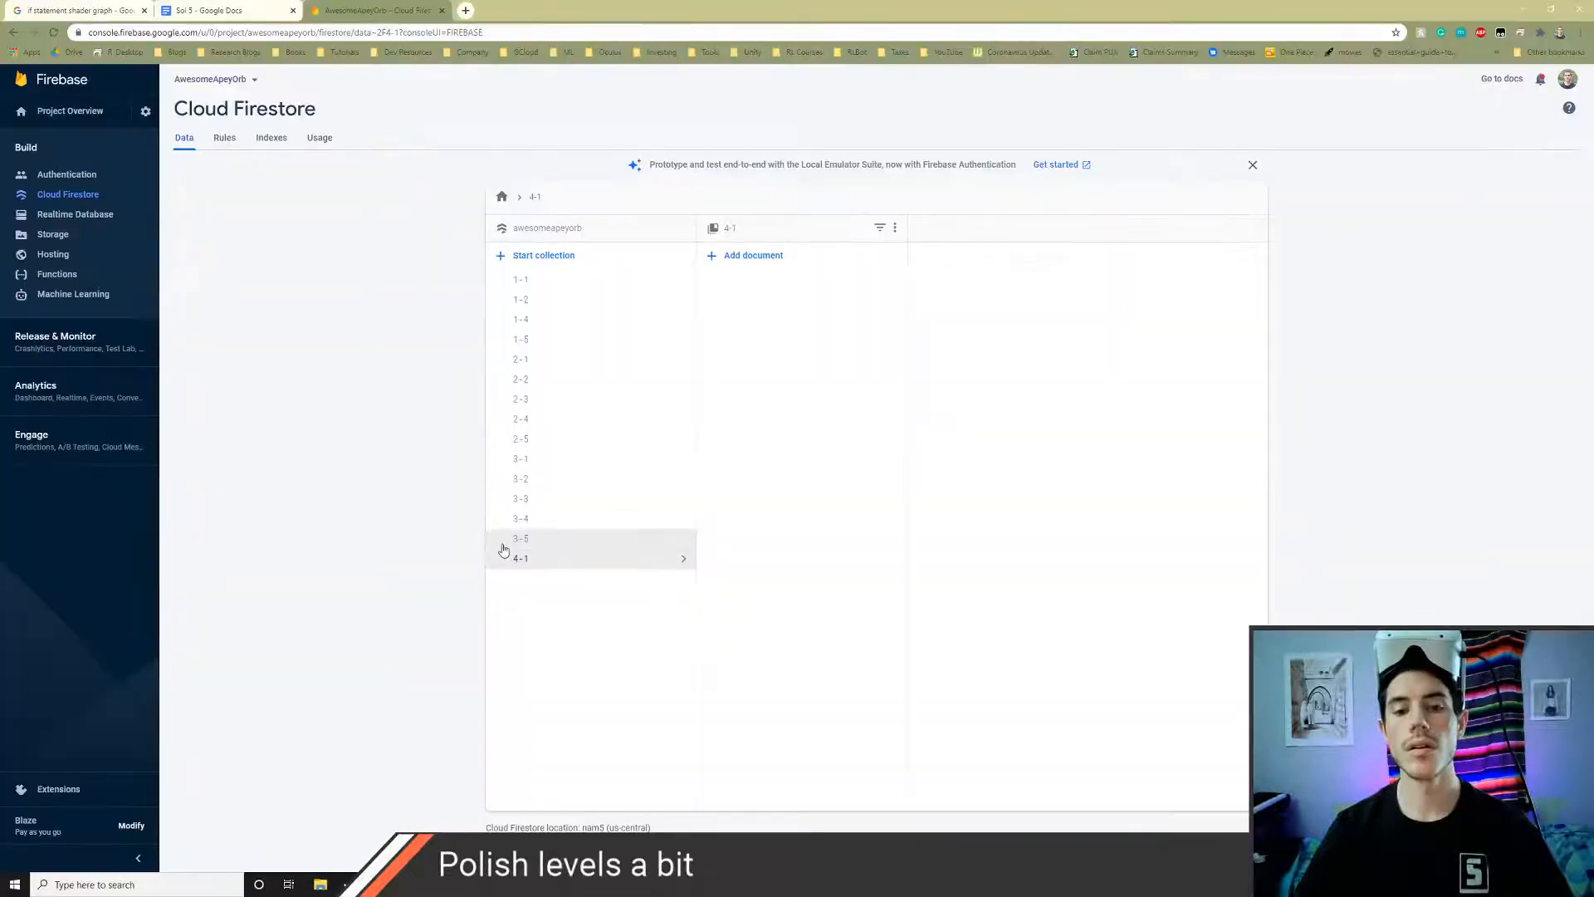
pyautogui.click(513, 555)
pyautogui.click(185, 137)
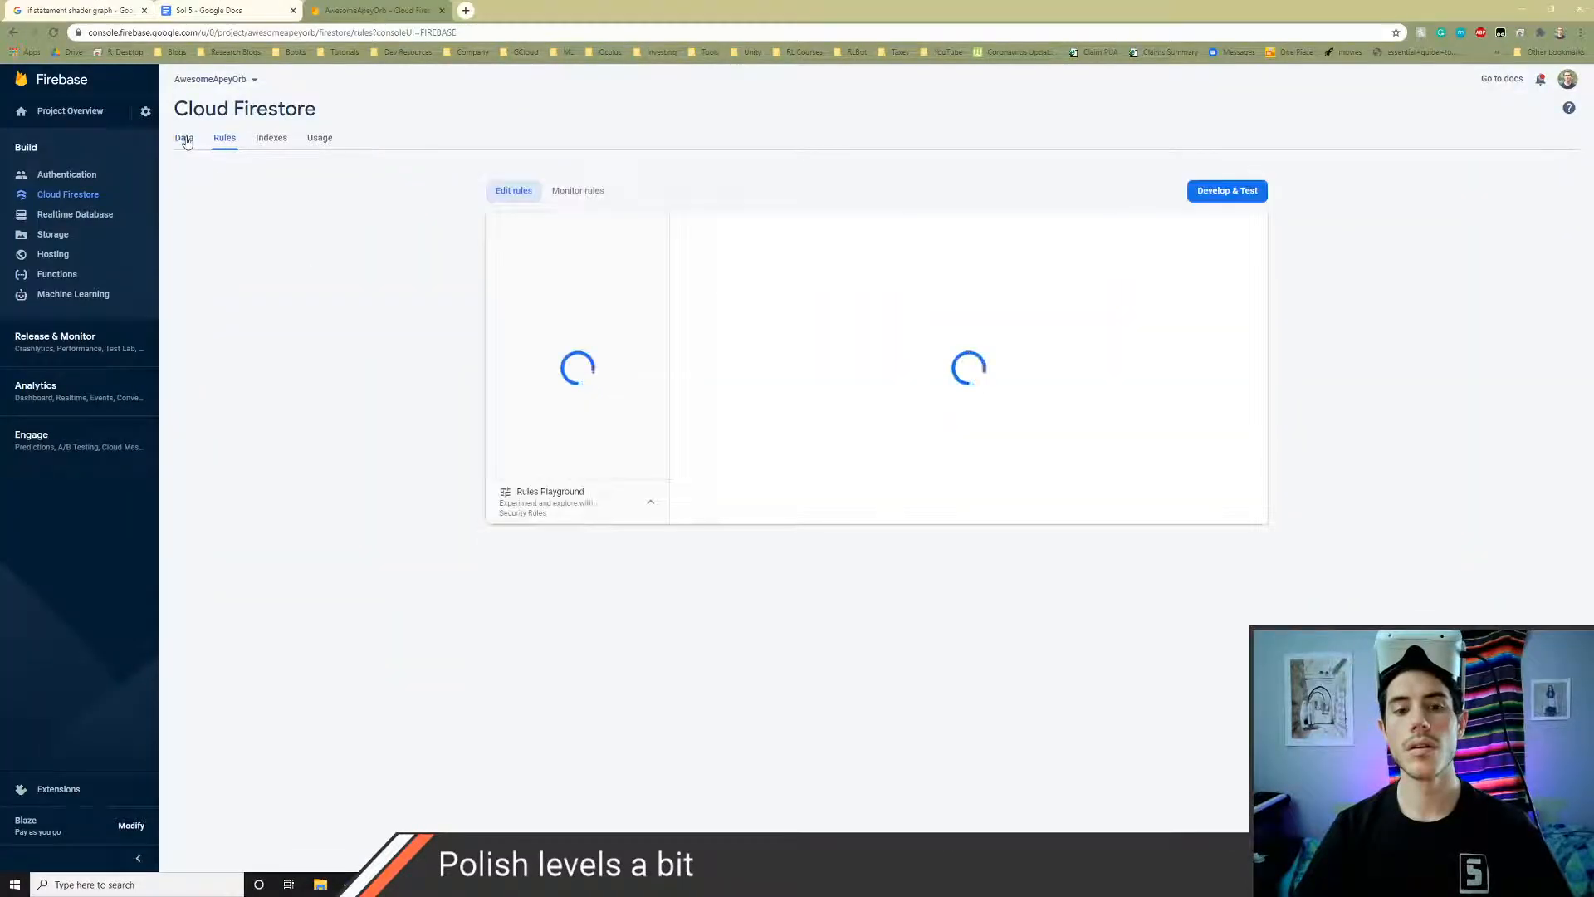
pyautogui.click(541, 563)
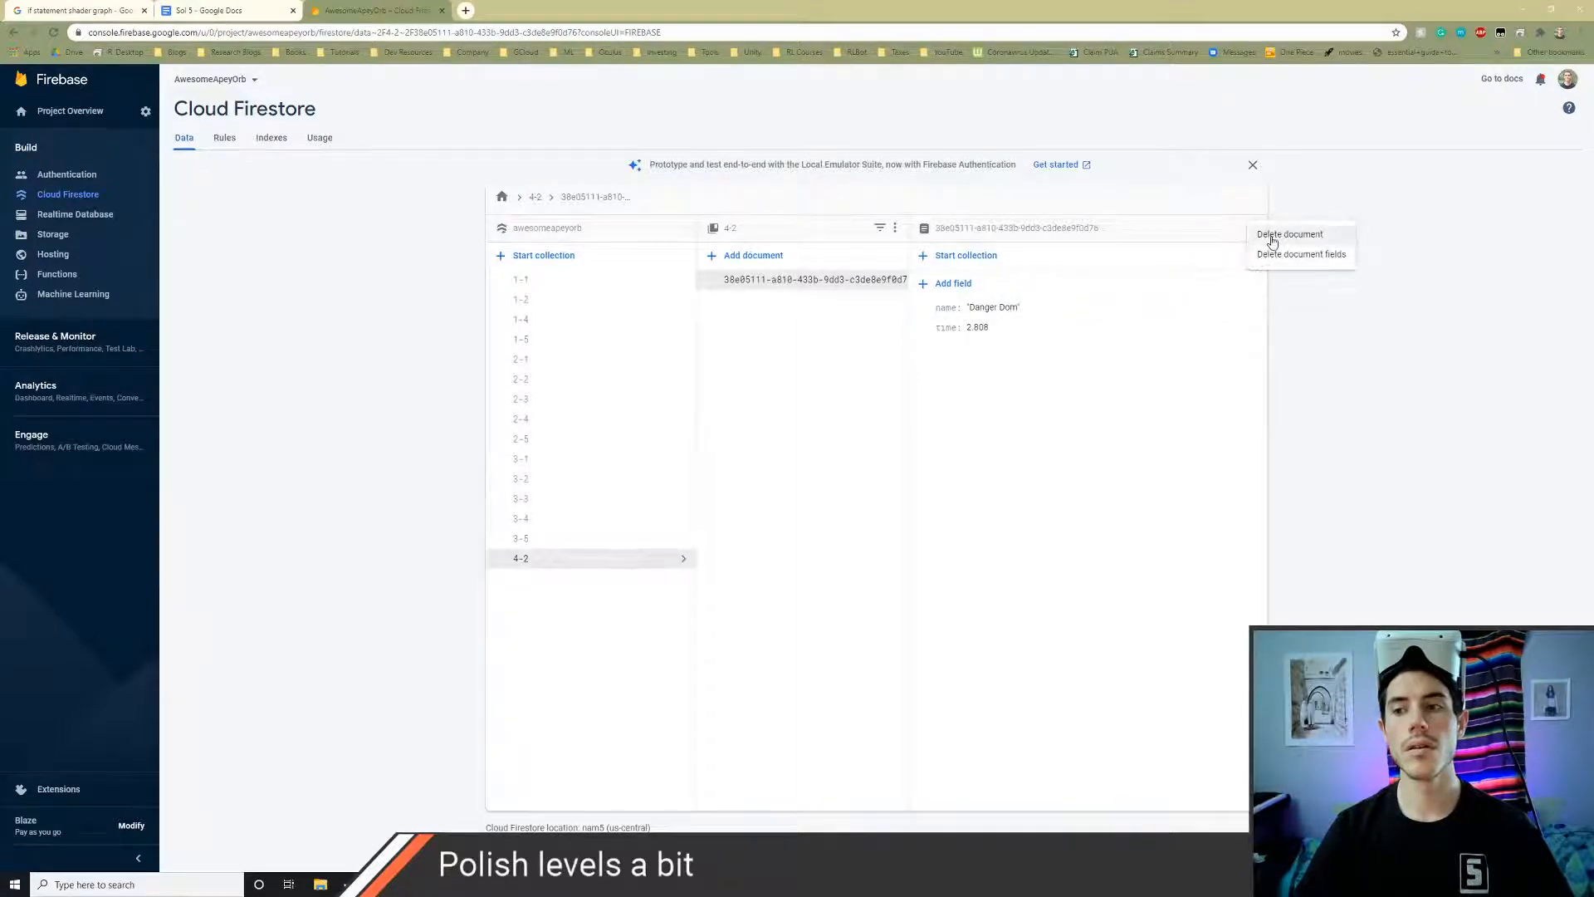
pyautogui.click(1273, 235)
pyautogui.click(947, 523)
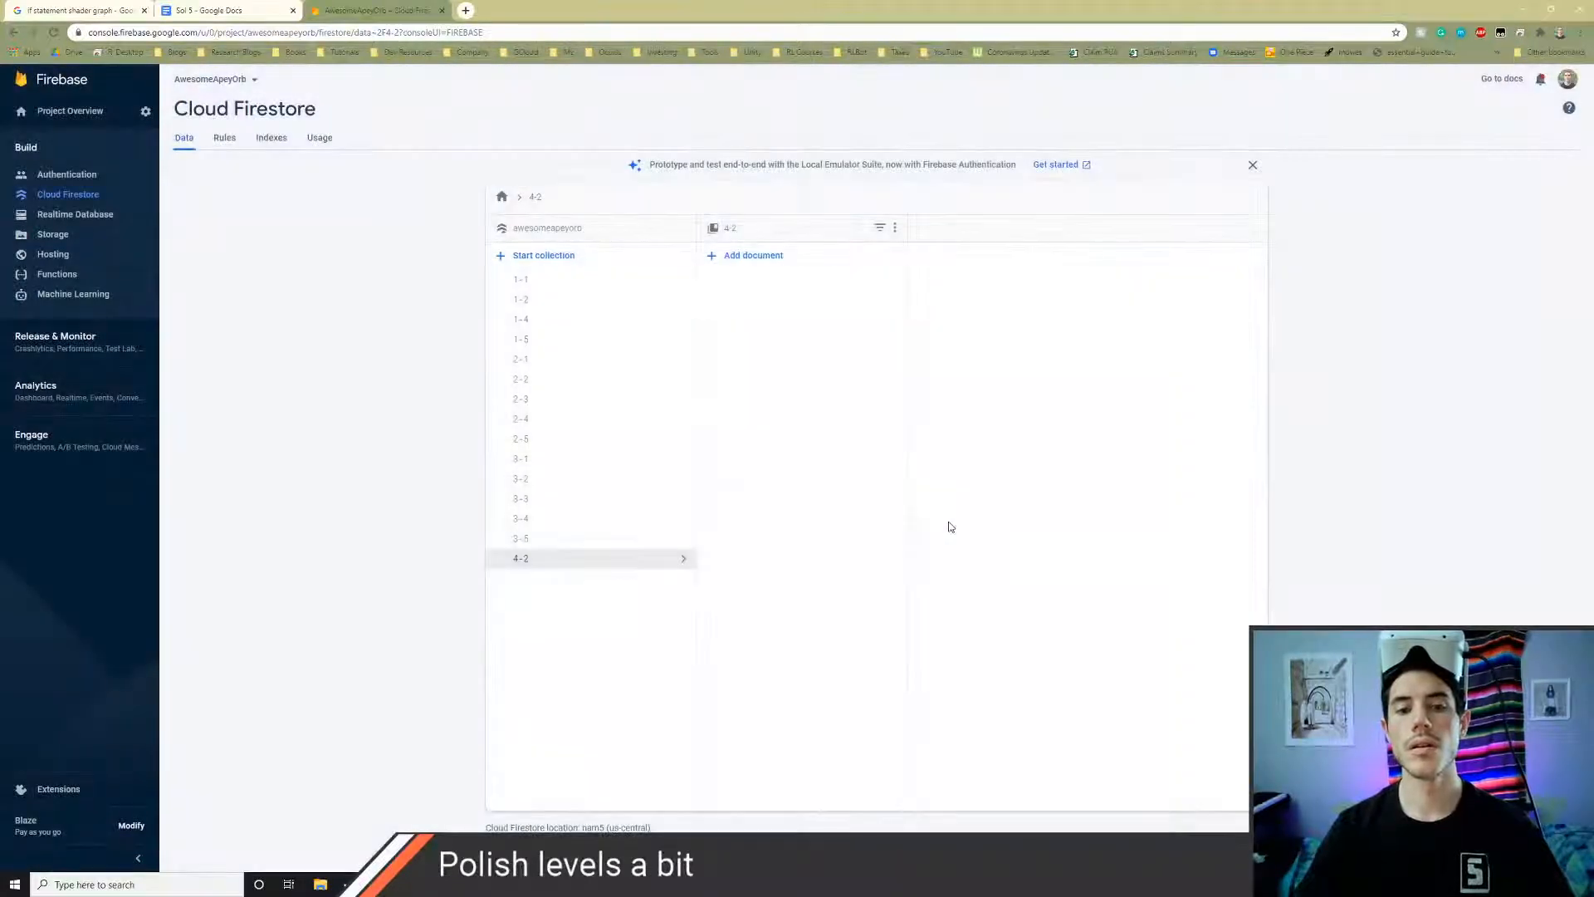
pyautogui.hotkey('ctrl', 's')
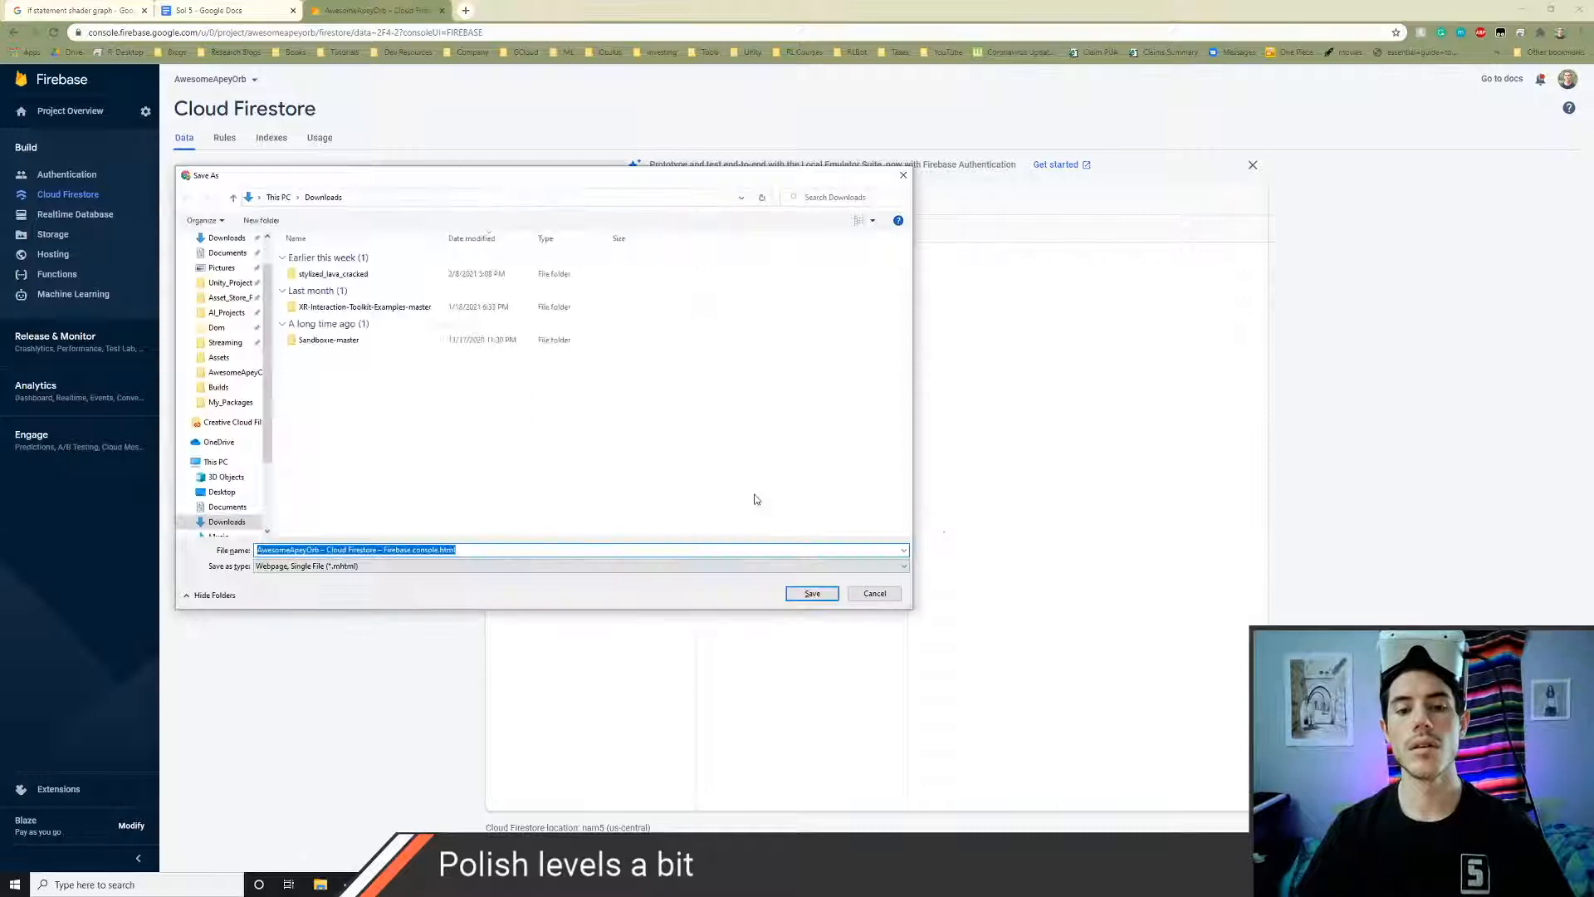
pyautogui.click(902, 176)
# - Switch back to Unity, open scene 4-3 and play-test its row of moving platforms
pyautogui.hotkey('alt', 'Tab')
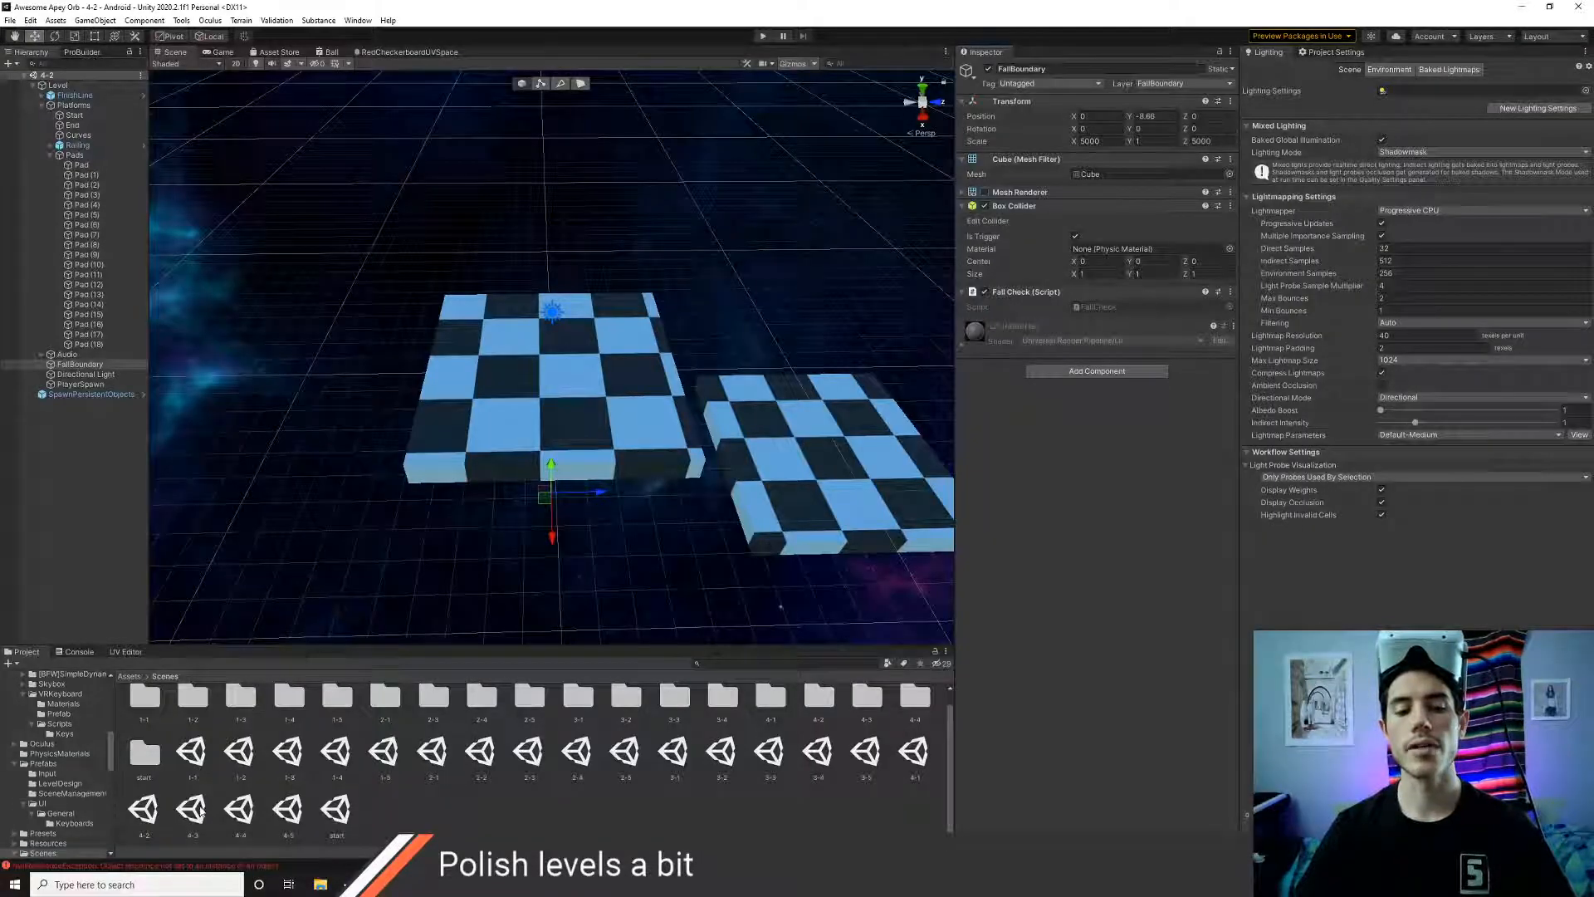
pyautogui.doubleClick(198, 811)
pyautogui.moveTo(414, 525); pyautogui.dragTo(595, 488, button='right')
pyautogui.click(595, 489)
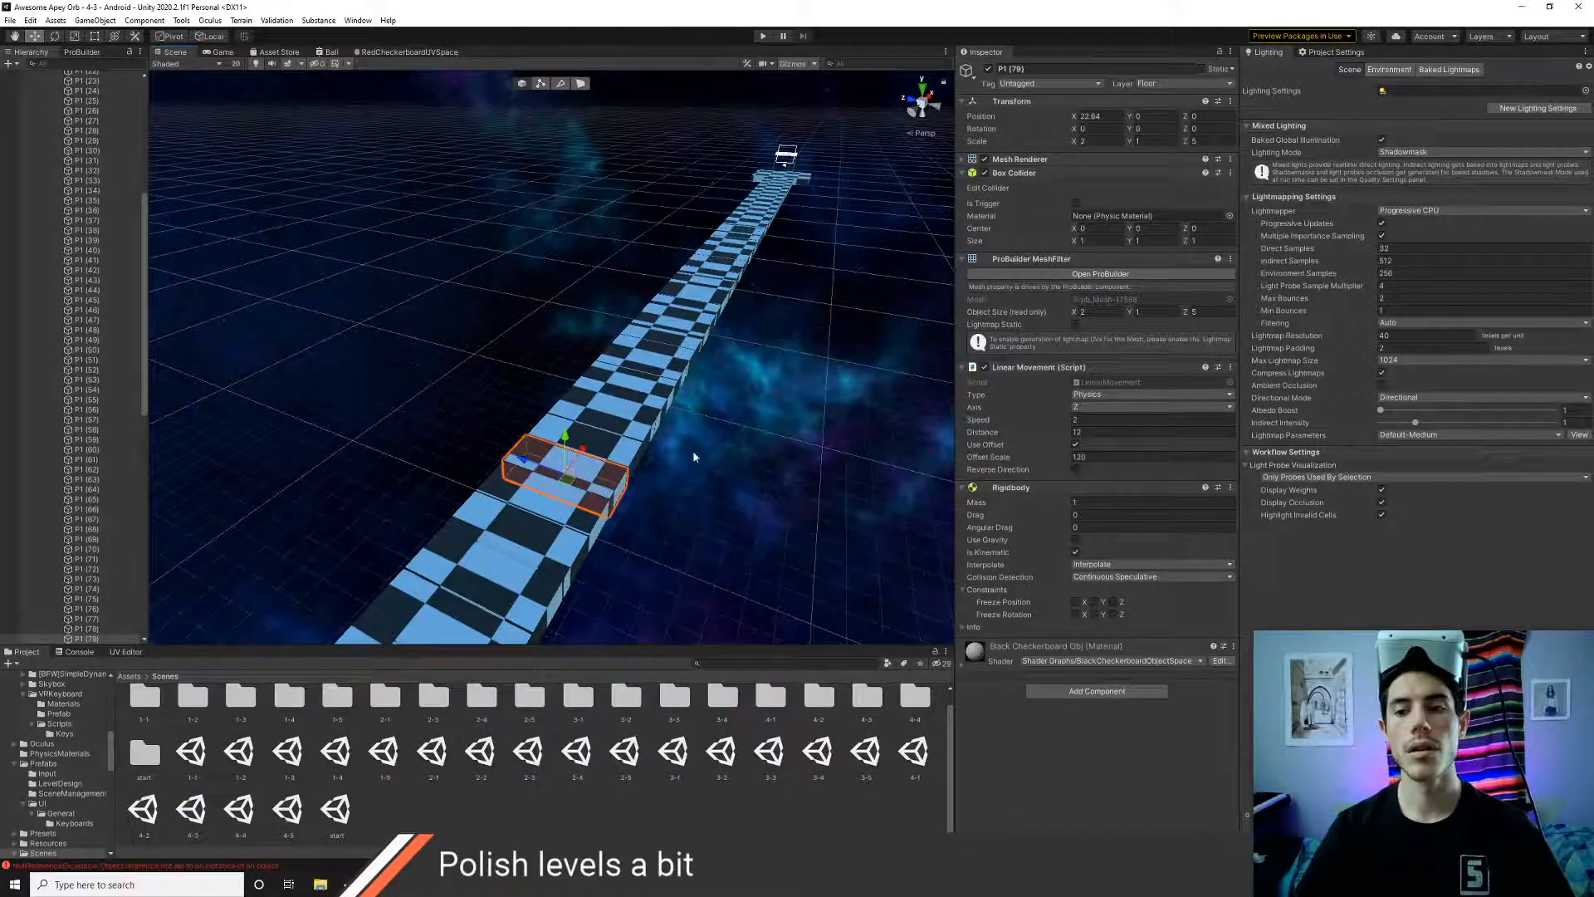
pyautogui.moveTo(693, 457); pyautogui.dragTo(484, 476, button='right')
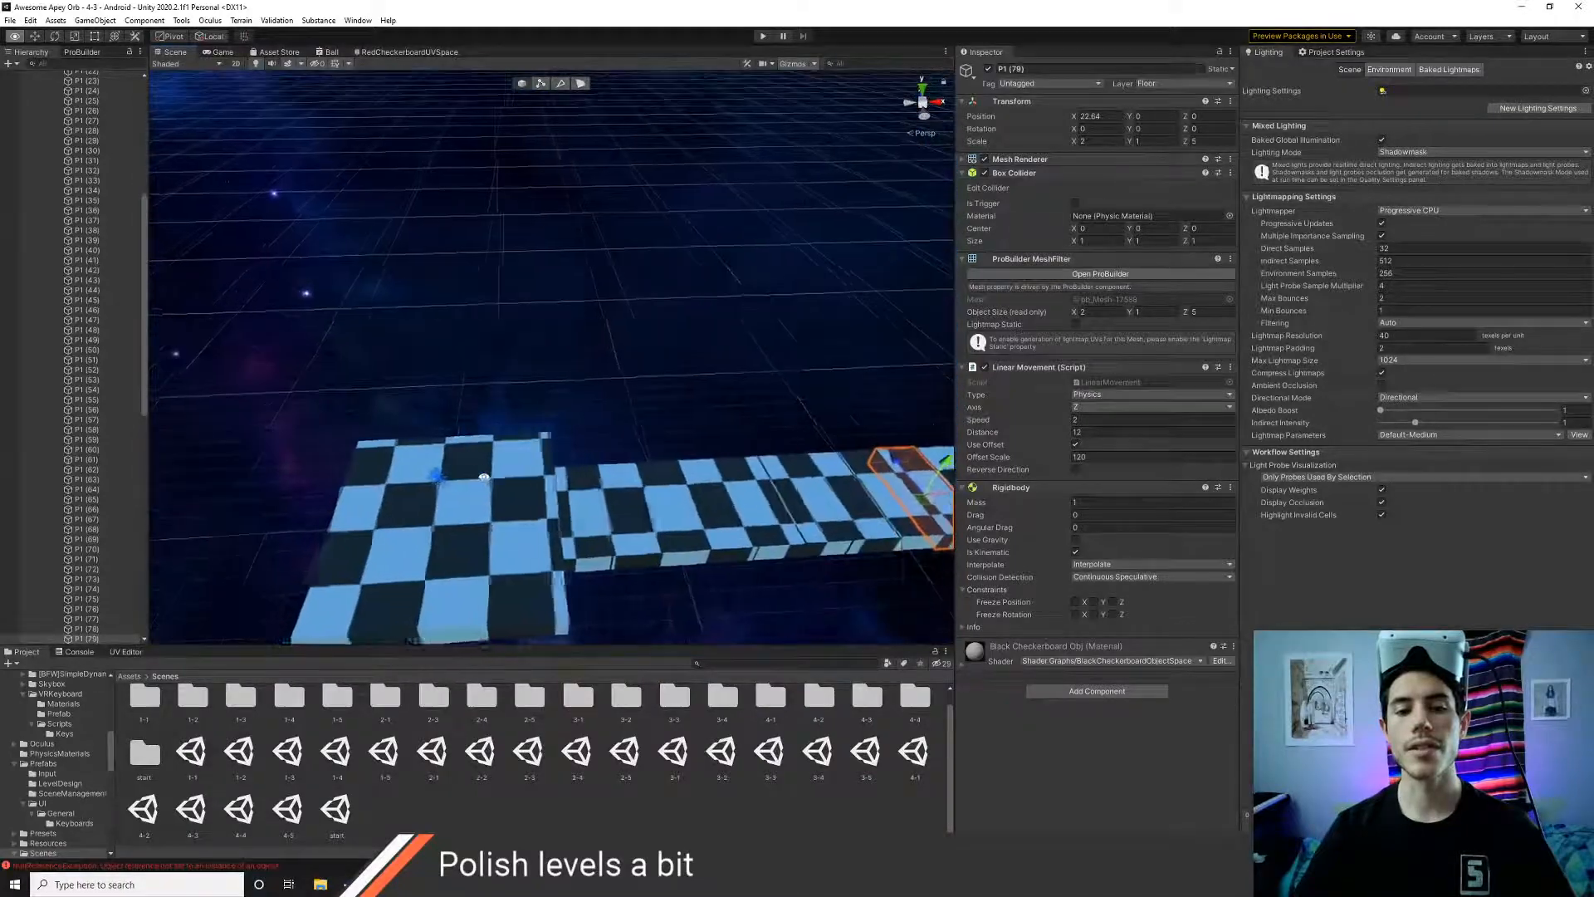
pyautogui.press('a')
pyautogui.scroll(10, 49, 417)
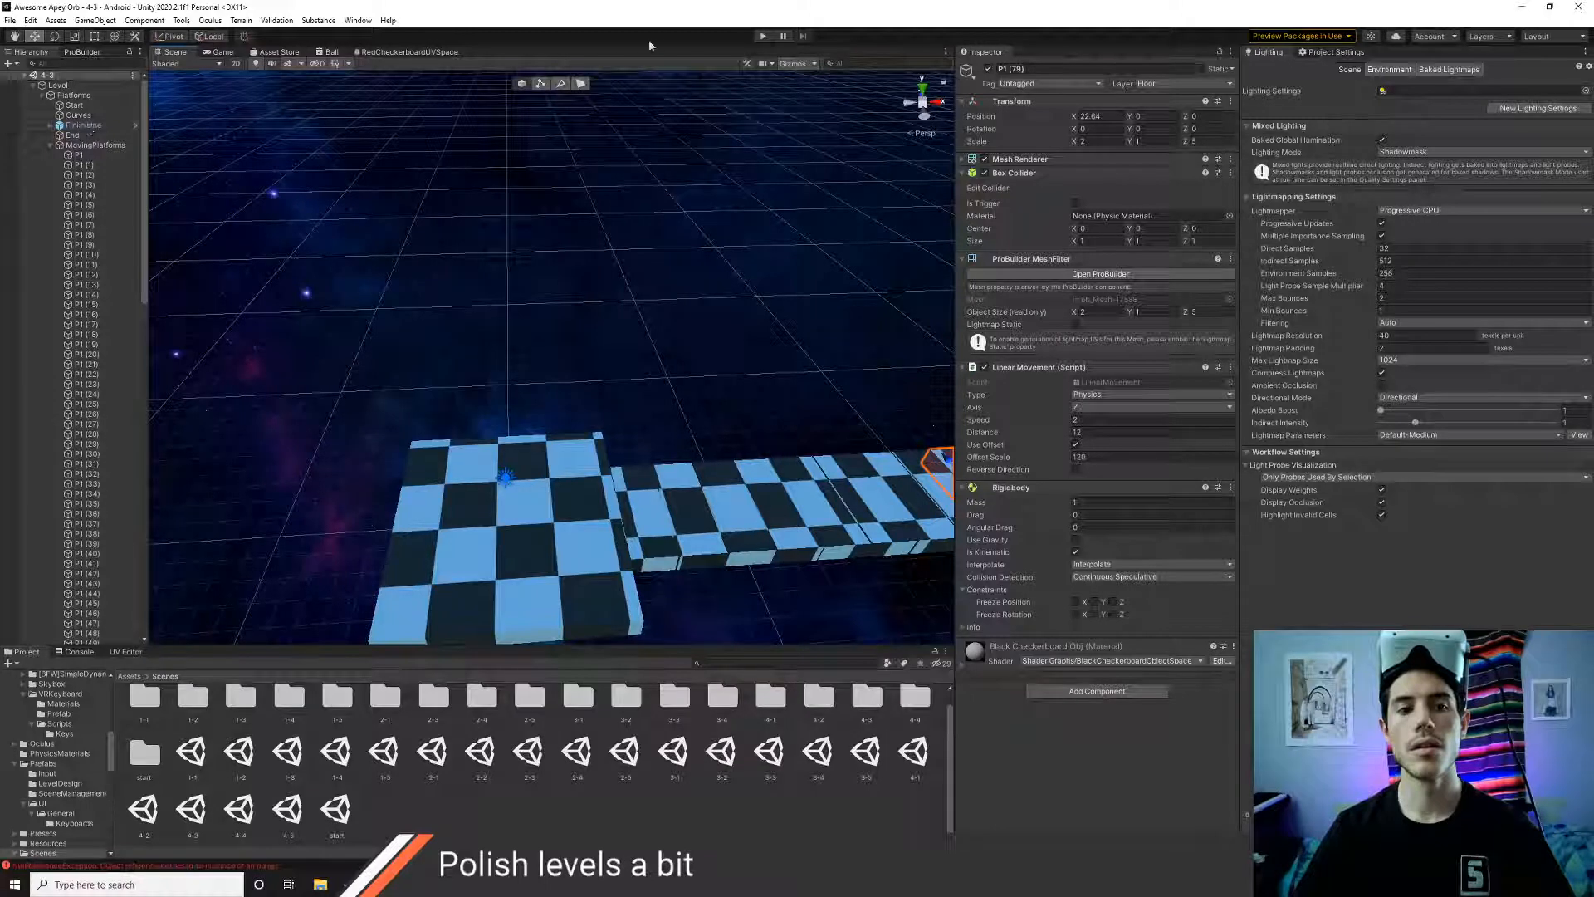
pyautogui.click(761, 36)
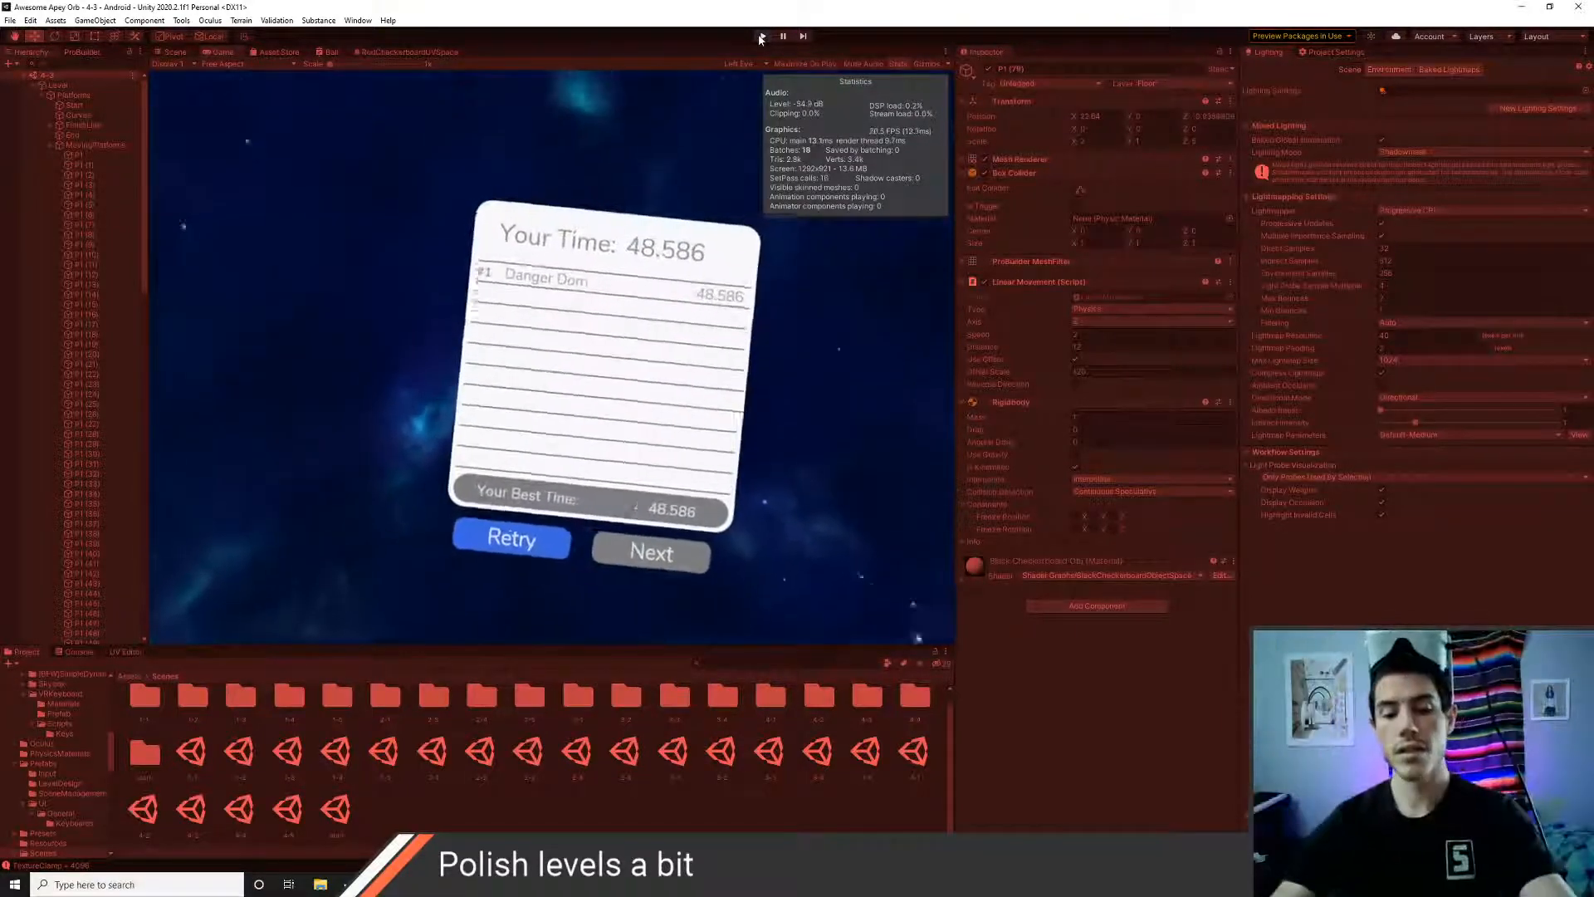
# - Stop the play-test, open scene 4-4 and inspect the Rigidbody settings of Pipe (2) and the Cone
pyautogui.click(760, 37)
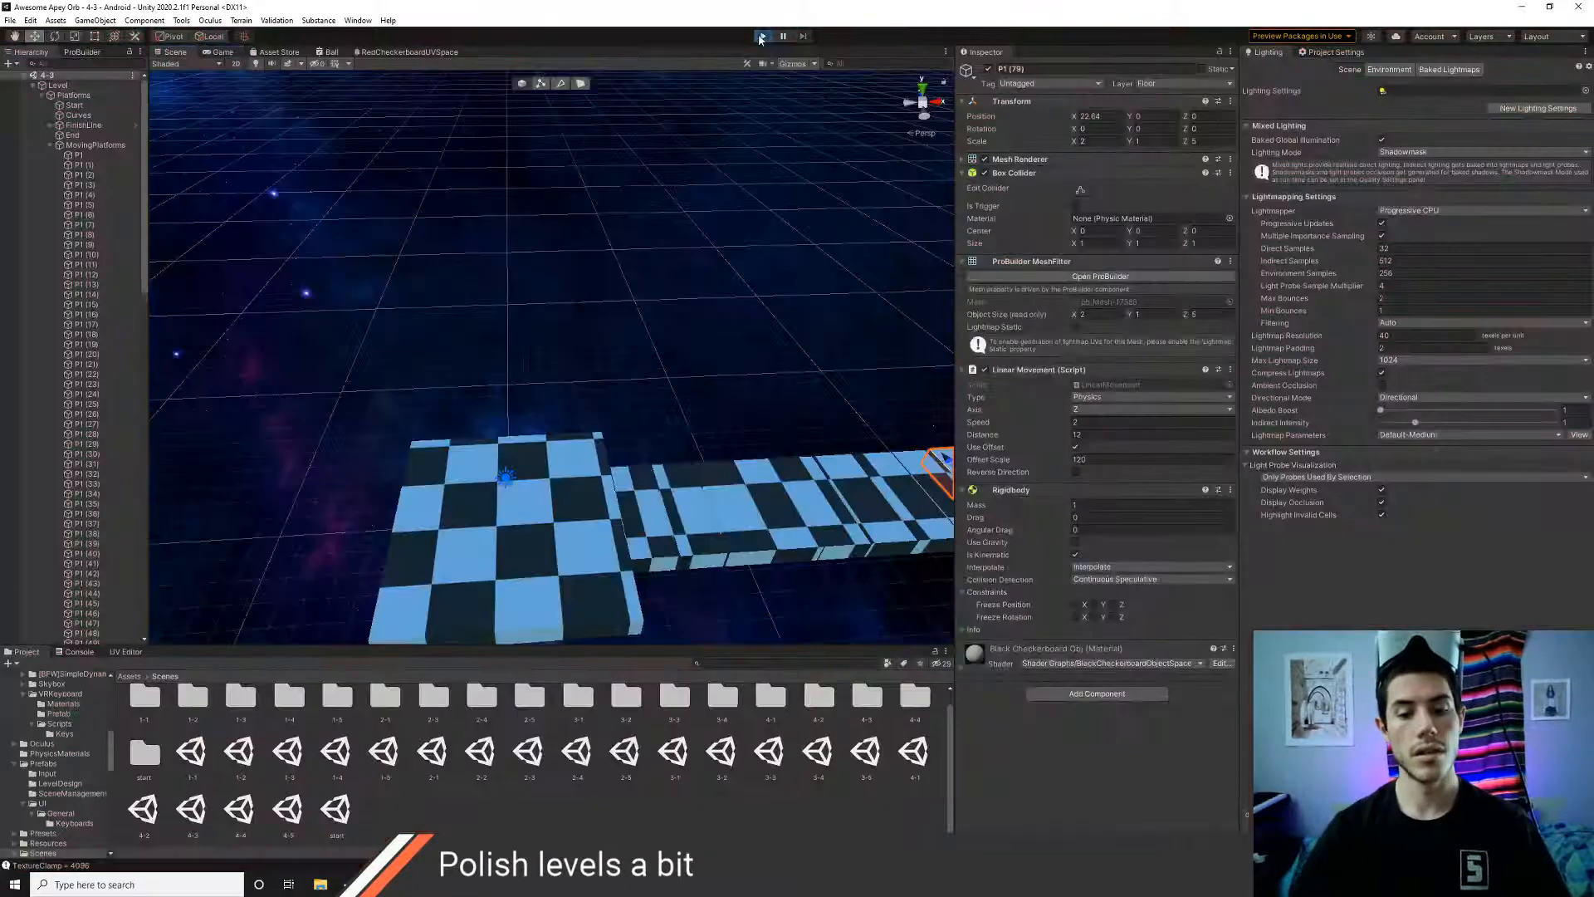
pyautogui.doubleClick(247, 822)
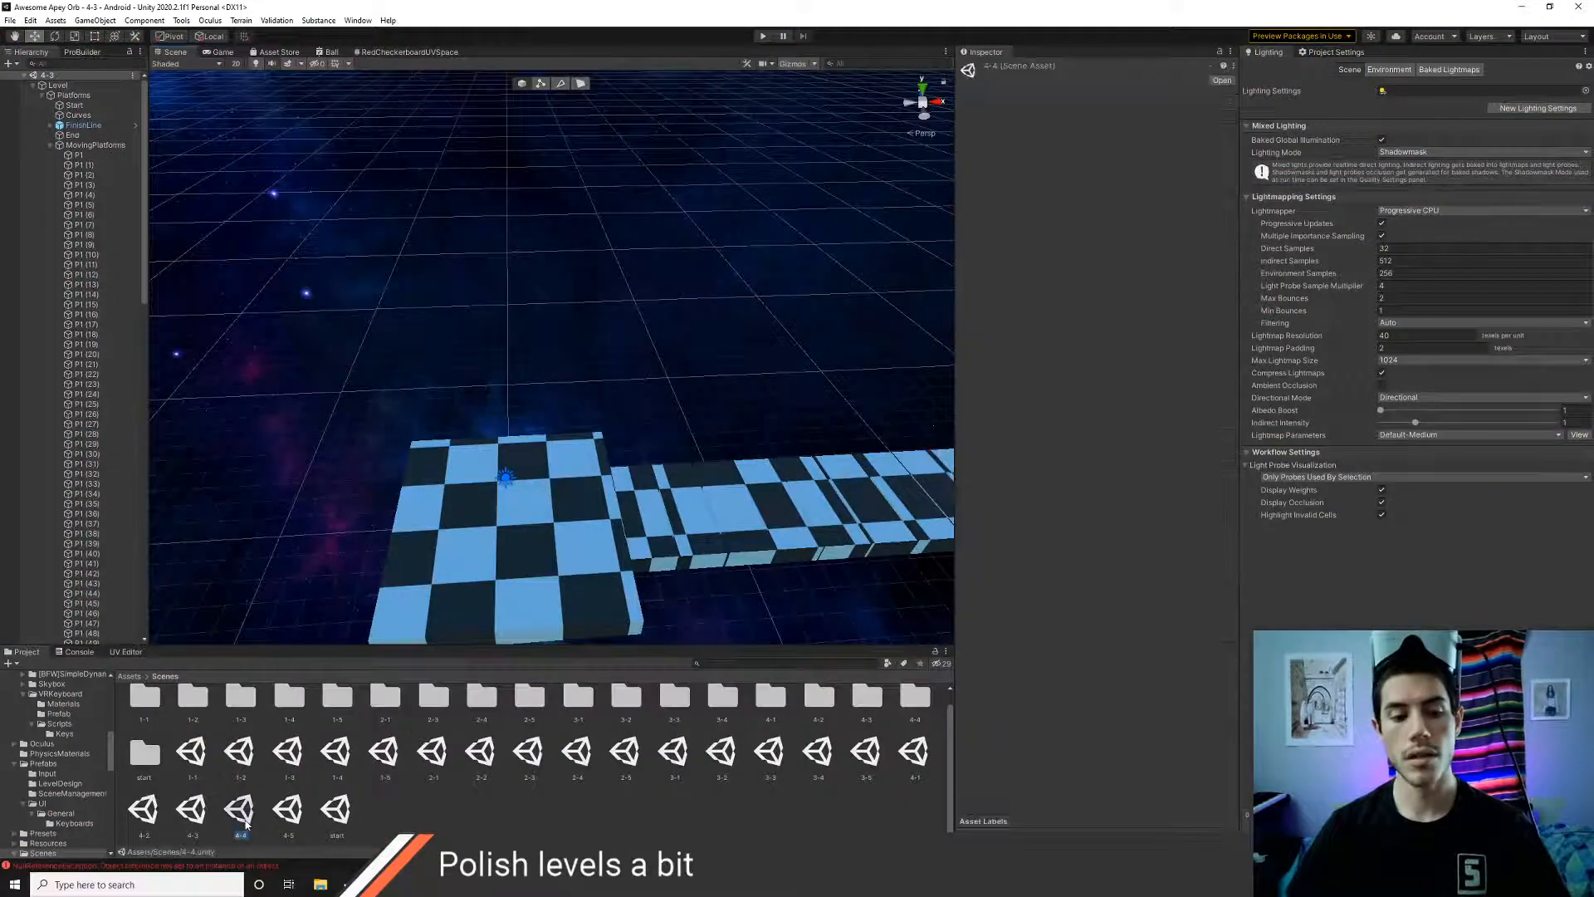
pyautogui.moveTo(350, 472); pyautogui.dragTo(616, 434, button='right')
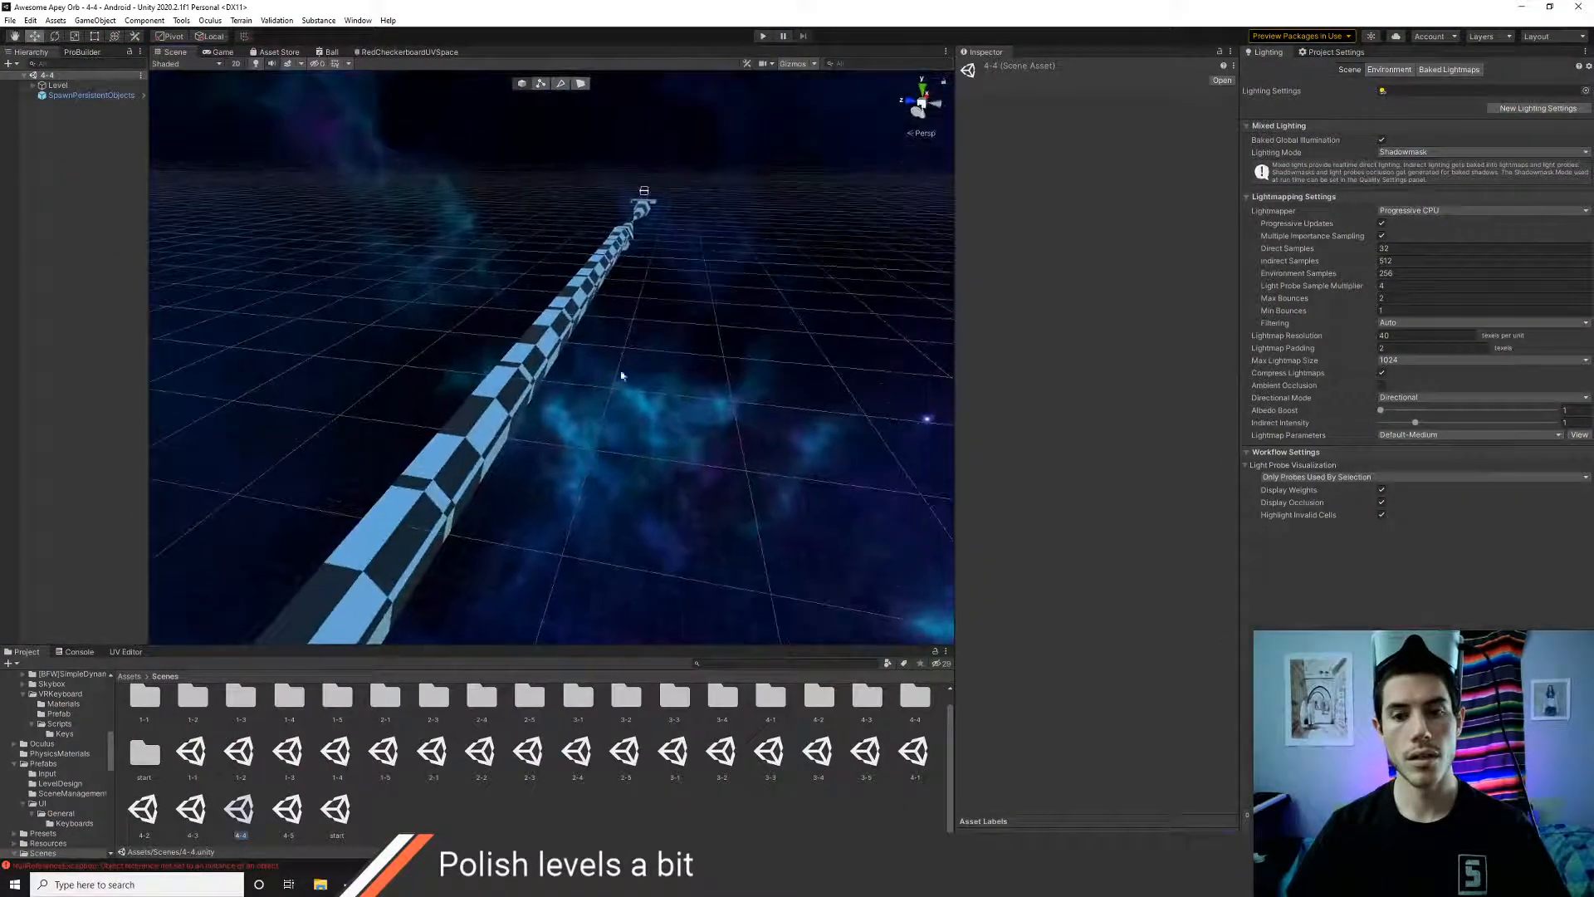
pyautogui.click(567, 349)
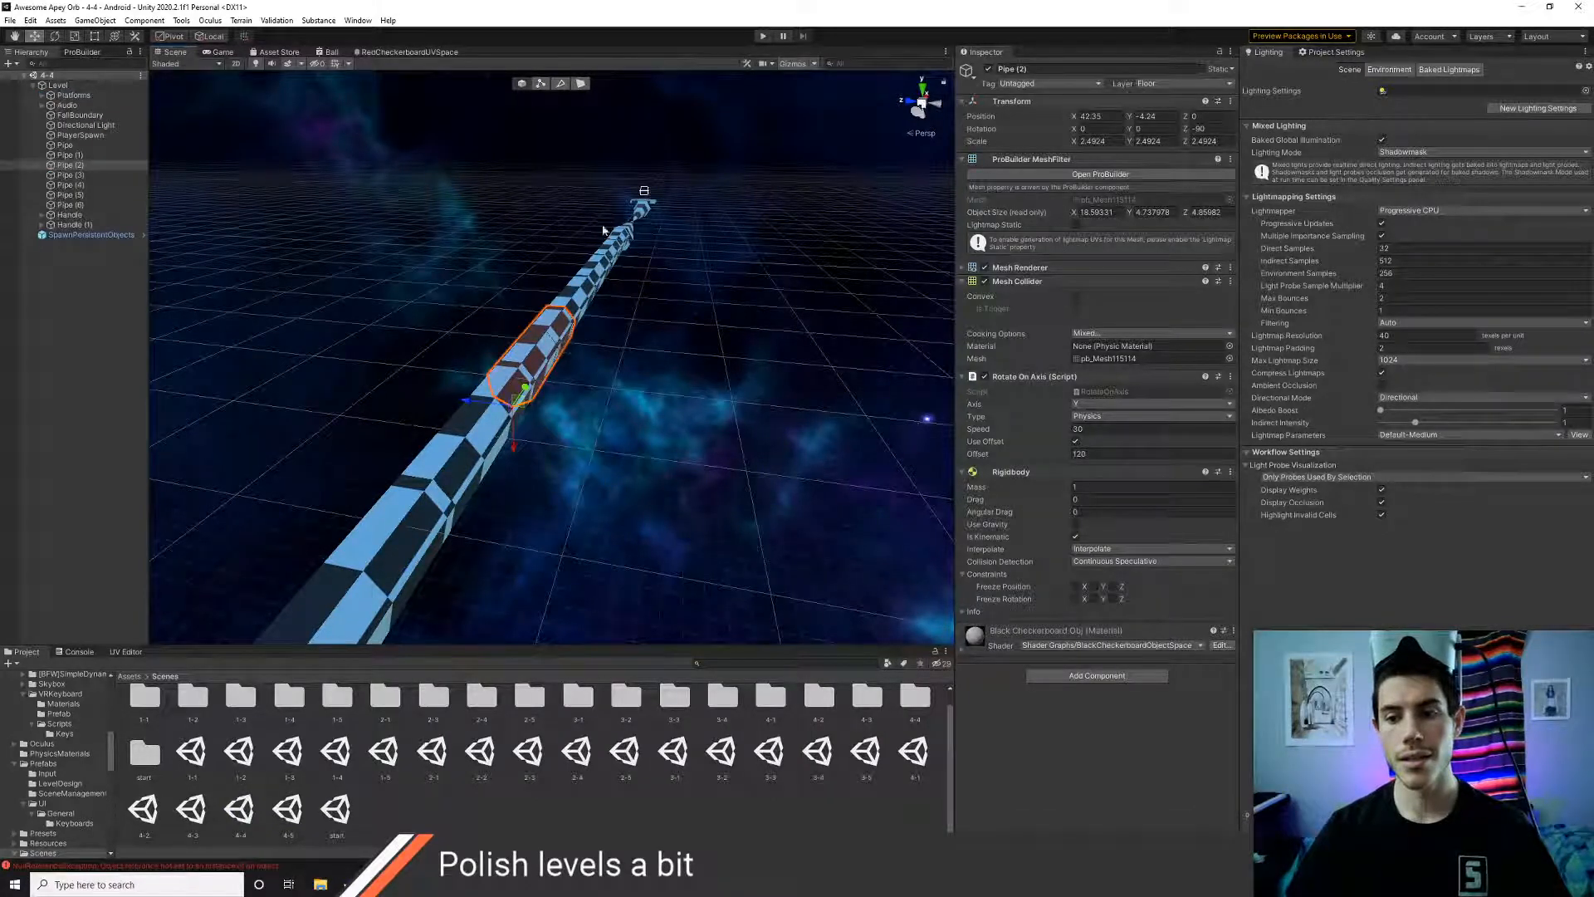
pyautogui.click(640, 214)
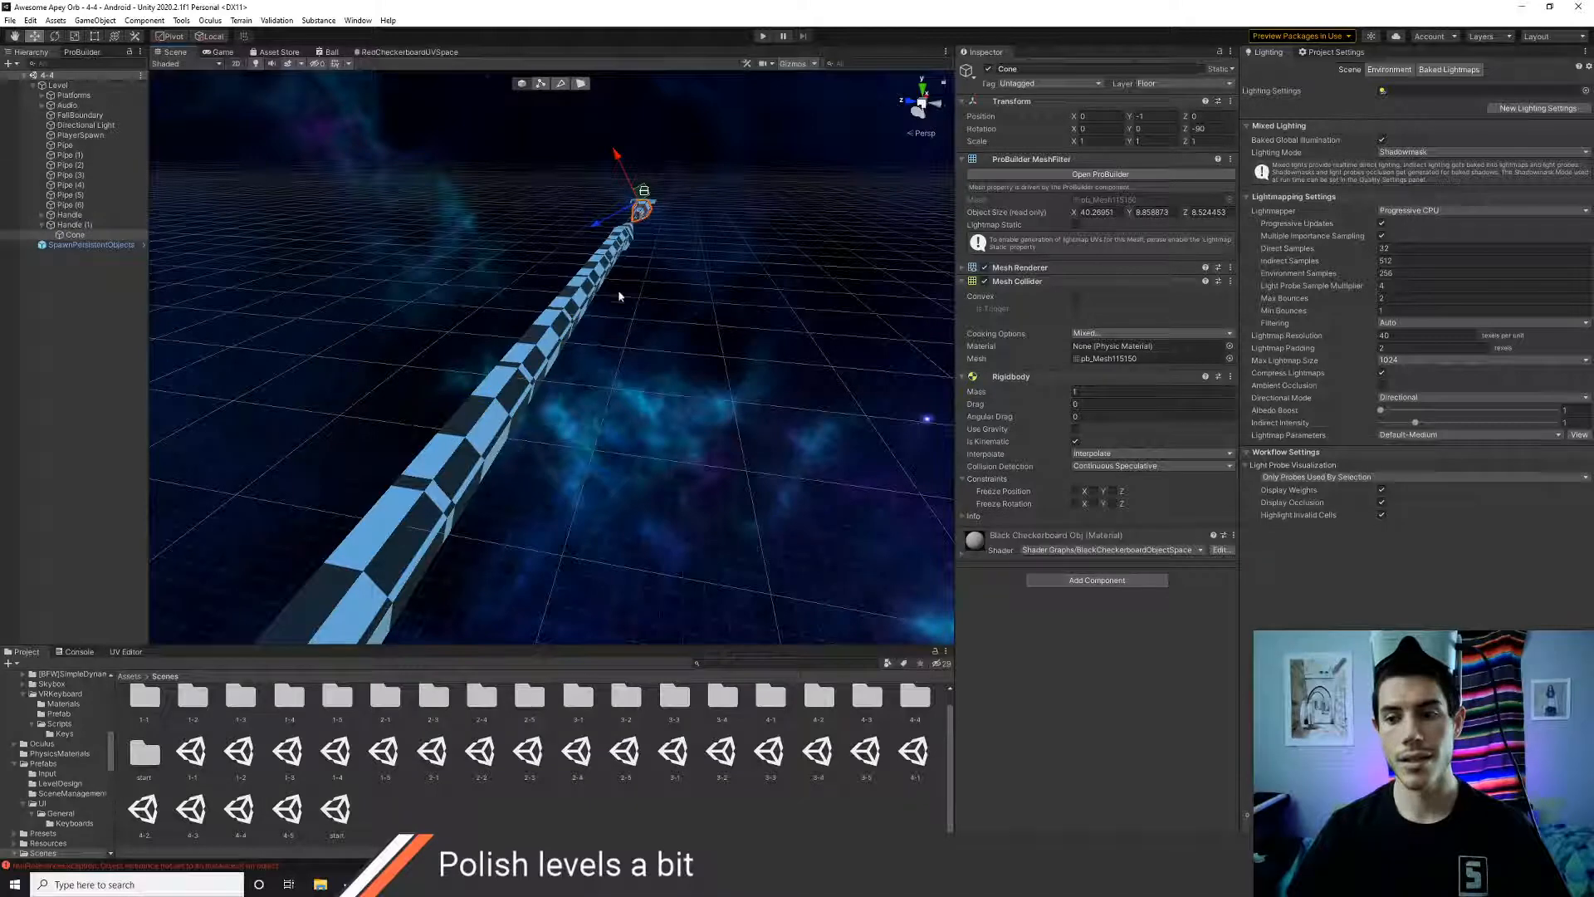
pyautogui.click(538, 367)
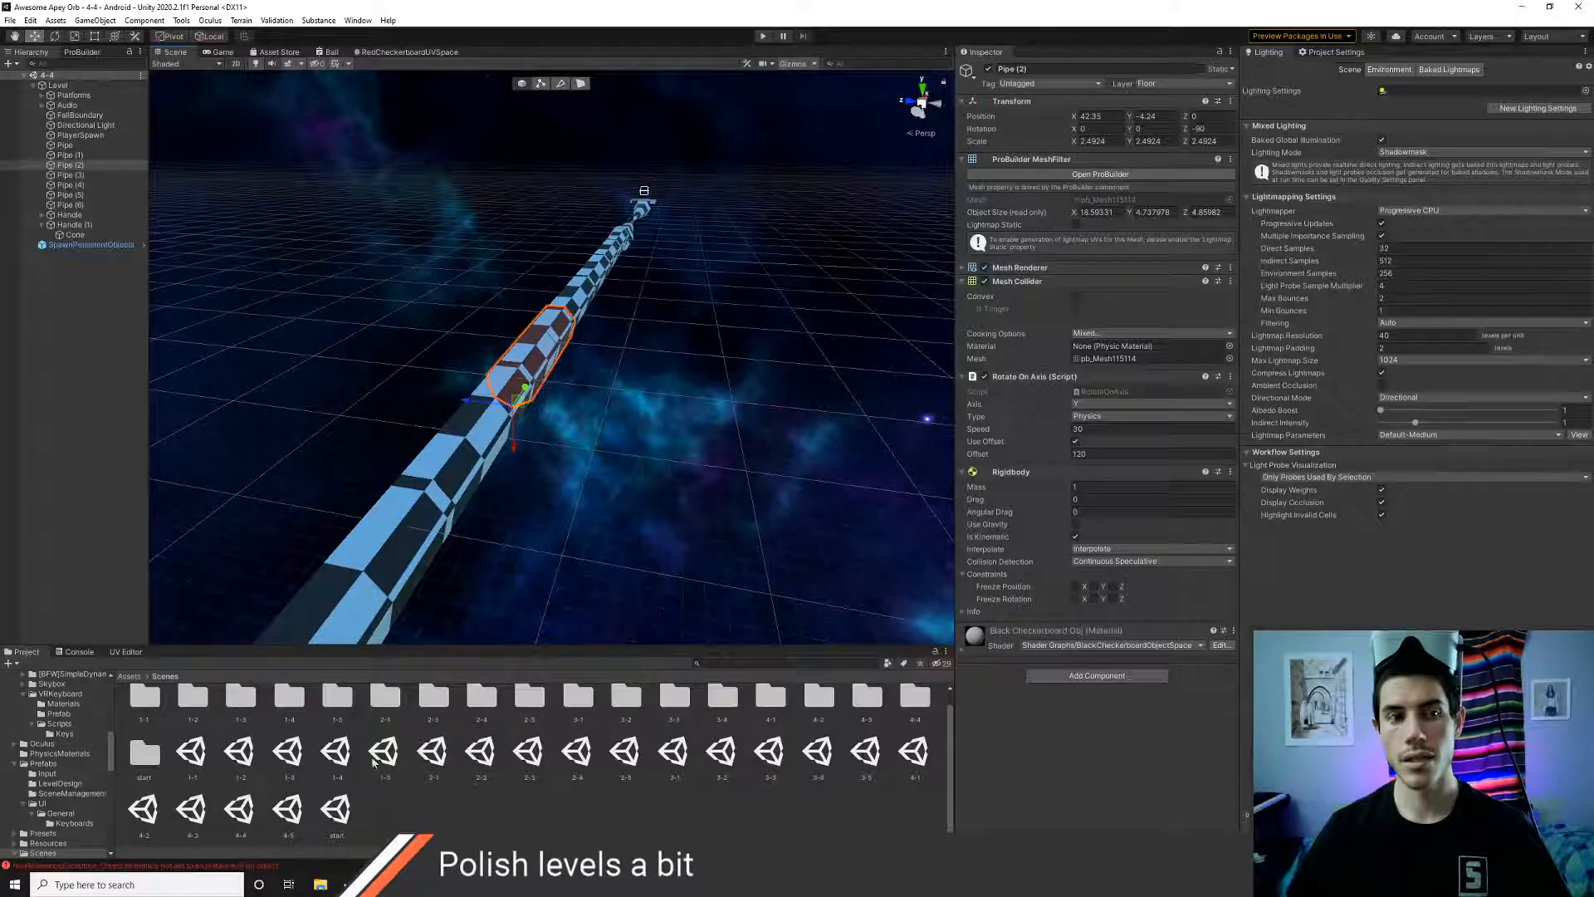
# - Reopen scene 4-3 and change the Rigidbody Collision Detection mode for all P1 platforms under MovingPlatforms, from P1 through P1 (133)
pyautogui.doubleClick(188, 822)
pyautogui.click(452, 481)
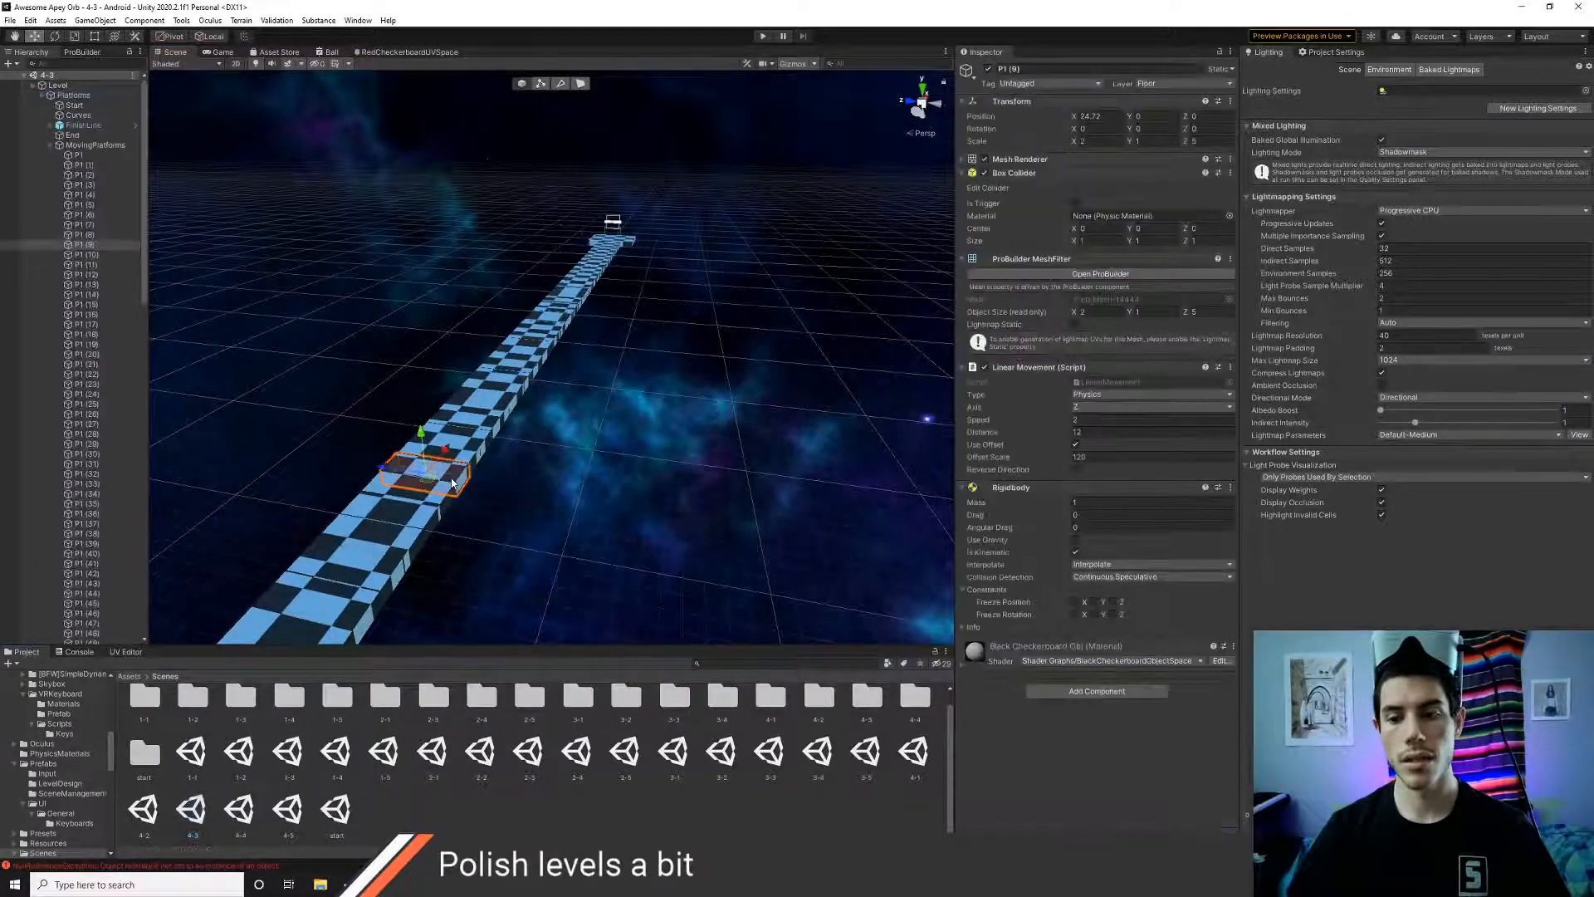
pyautogui.click(79, 155)
pyautogui.scroll(-20, 96, 374)
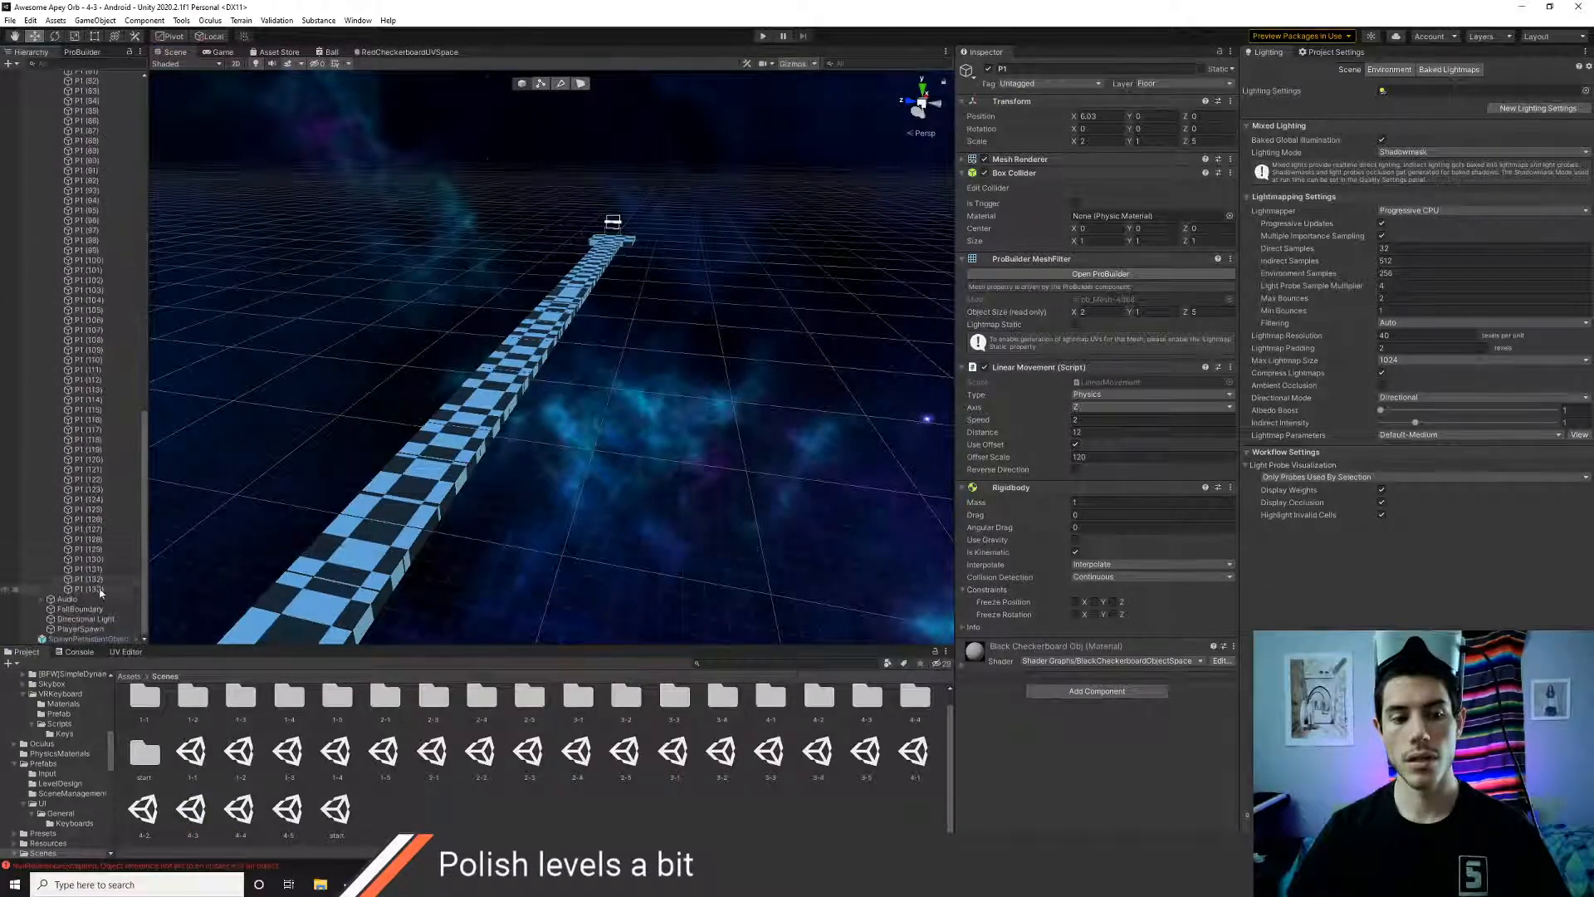
pyautogui.keyDown('shift'); pyautogui.click(101, 589); pyautogui.keyUp('shift')
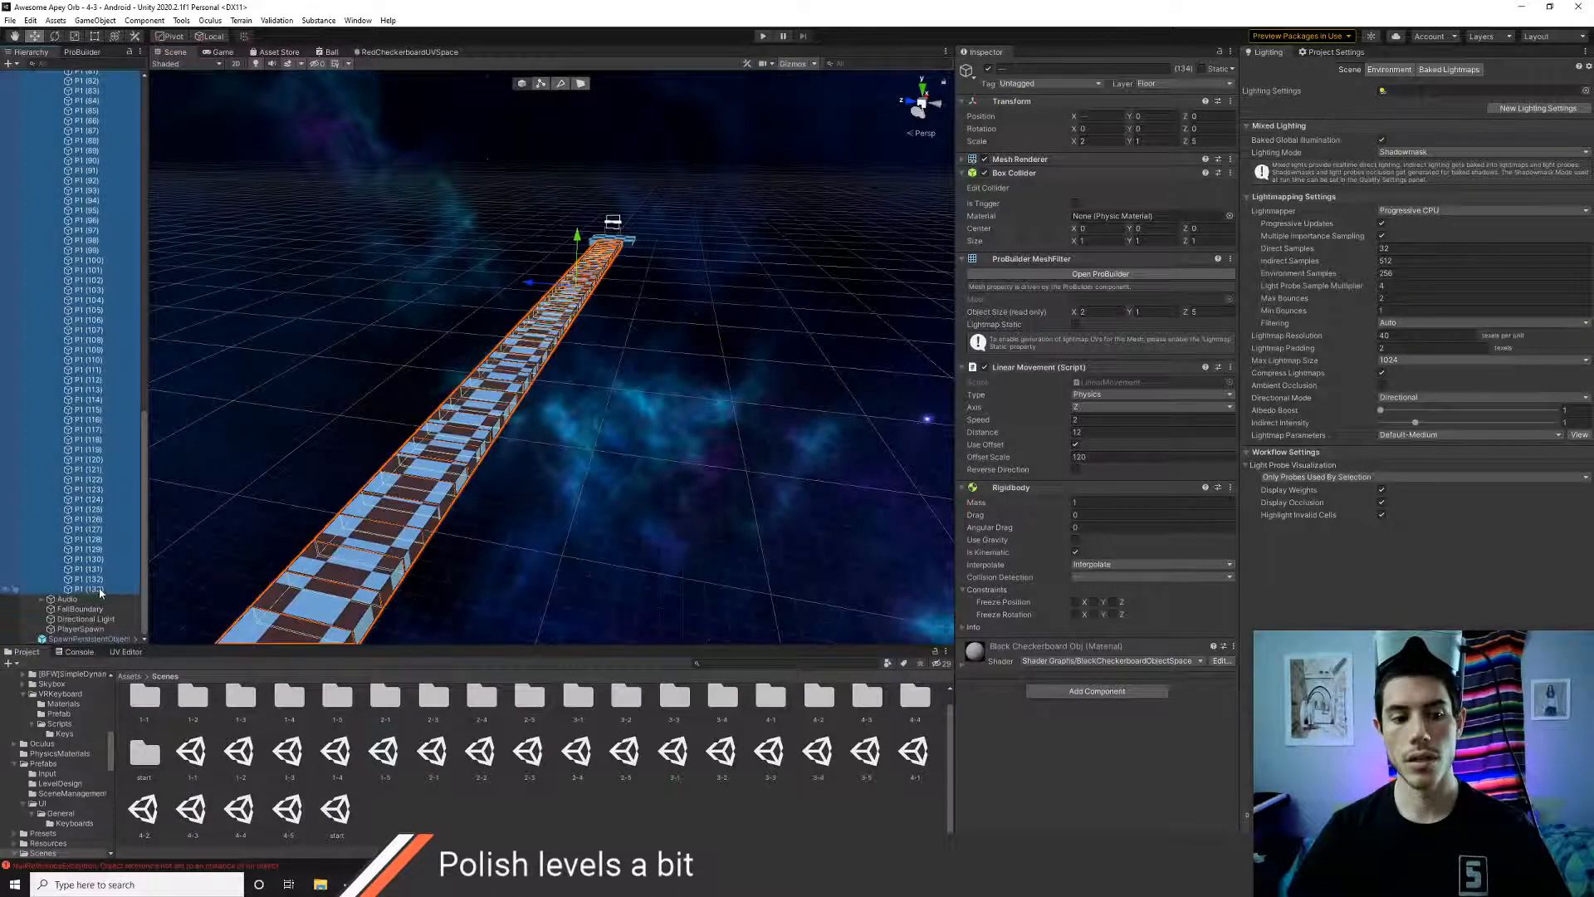
pyautogui.click(1088, 577)
pyautogui.click(1111, 608)
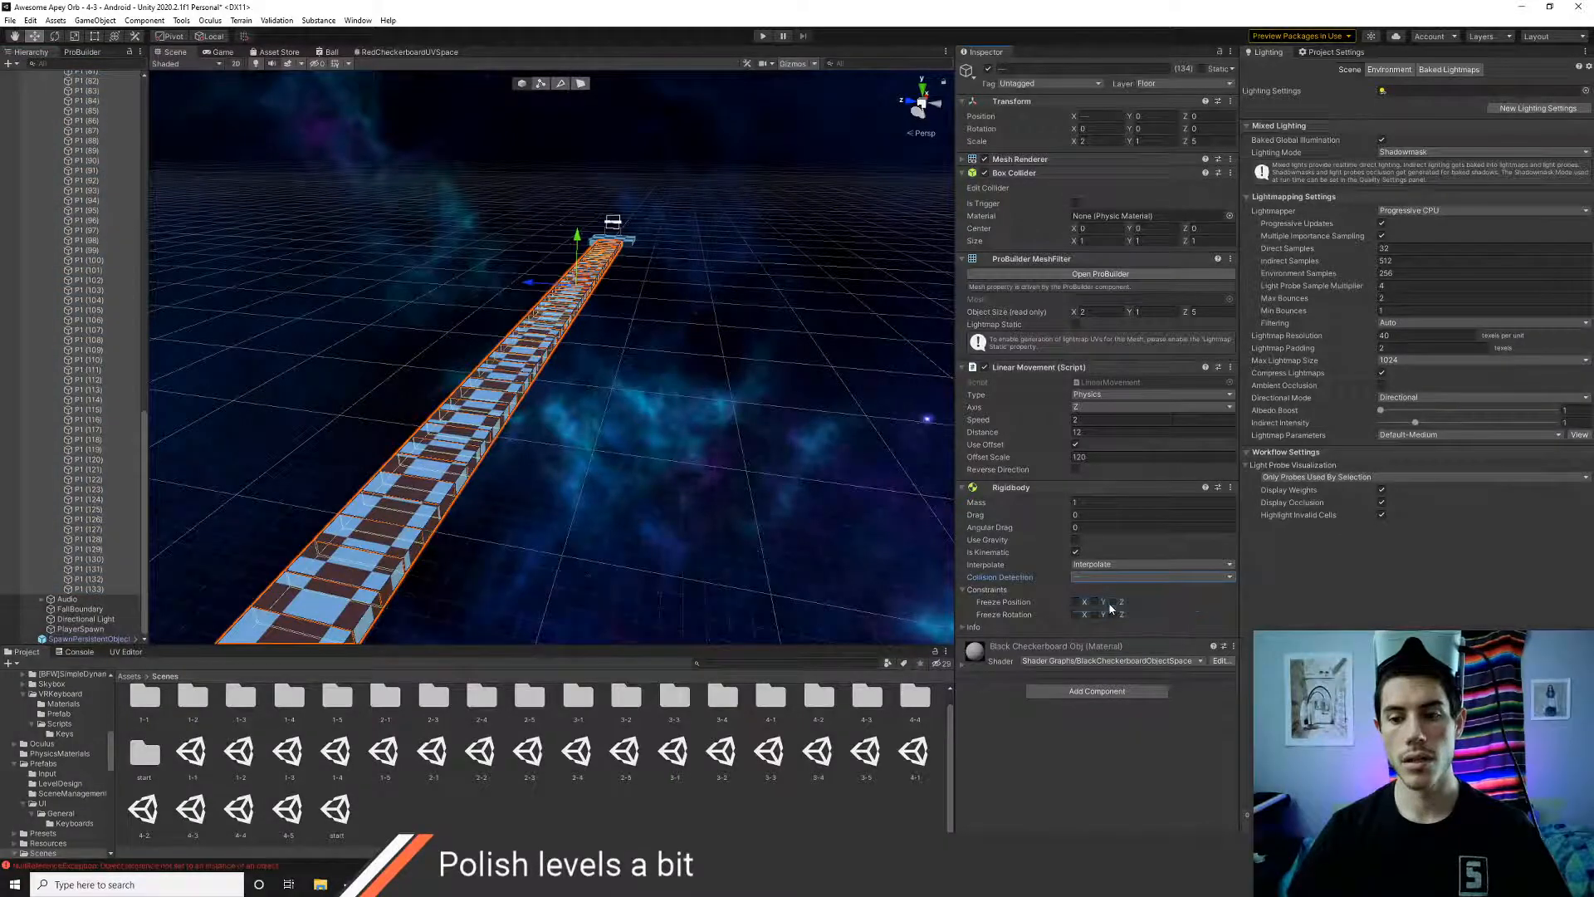
pyautogui.scroll(20, 55, 498)
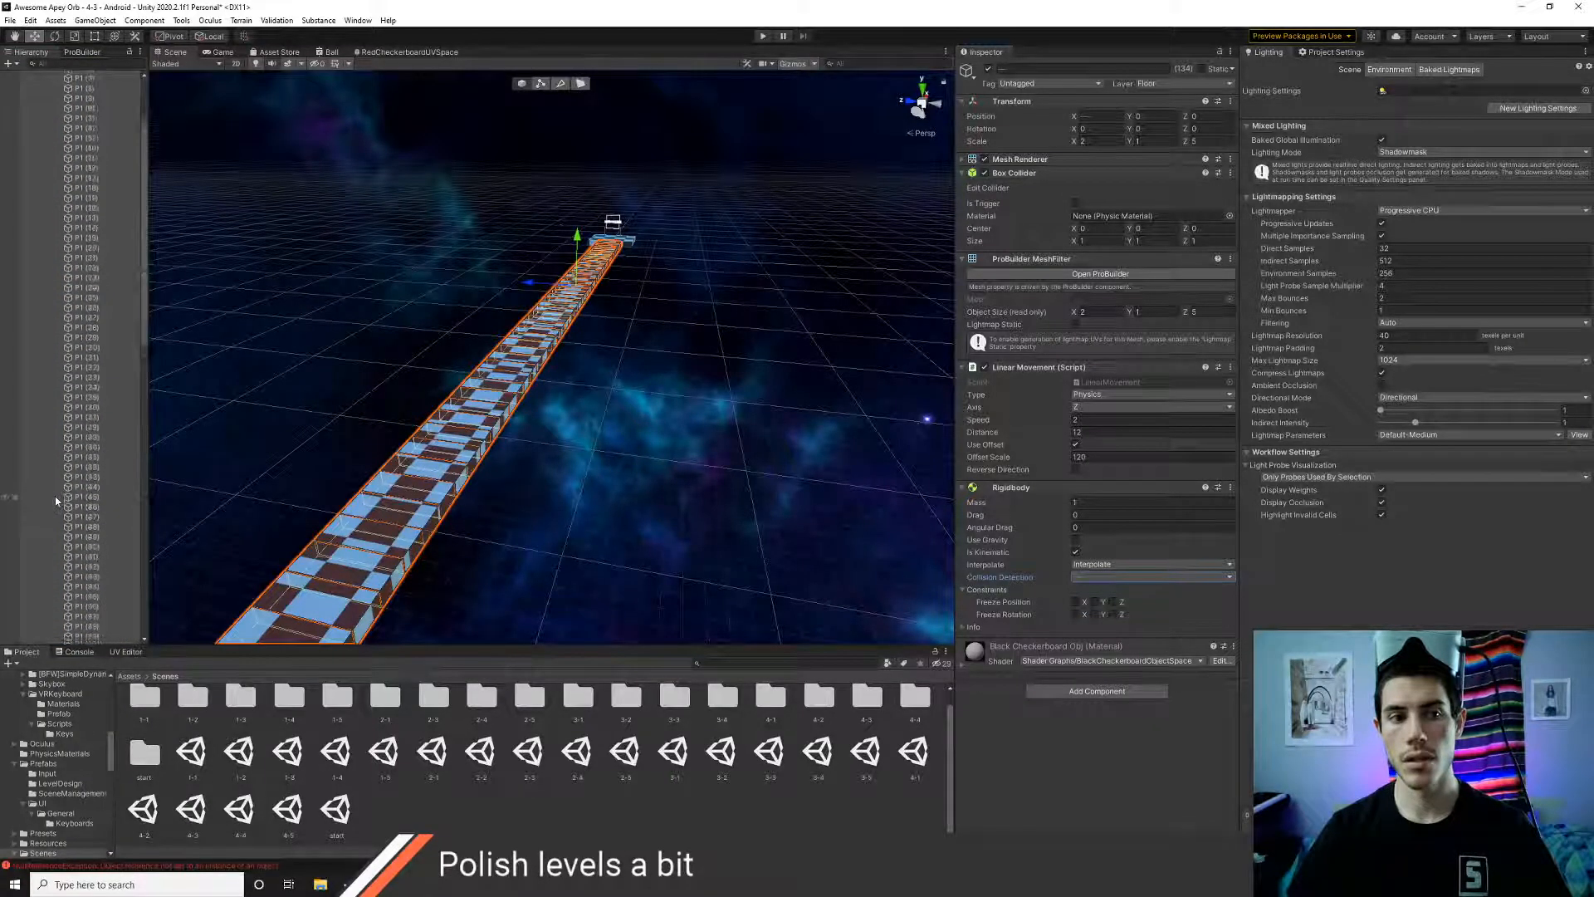
# - Run the level and watch the moving platforms in the scene view, with the MovingPlatforms group selected
pyautogui.click(101, 285)
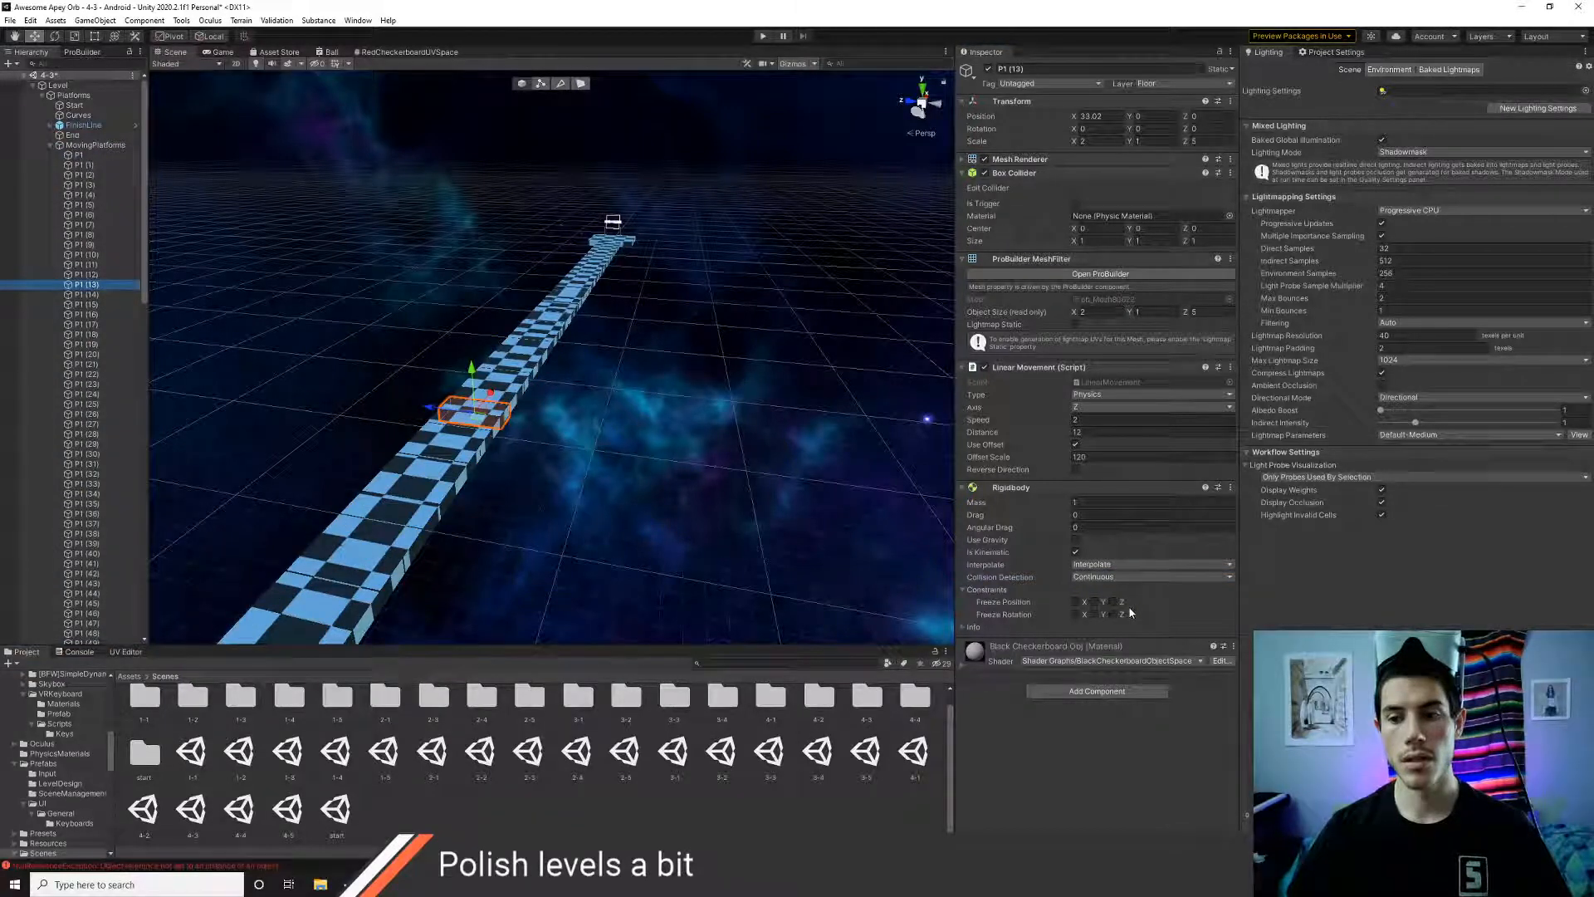
pyautogui.click(763, 36)
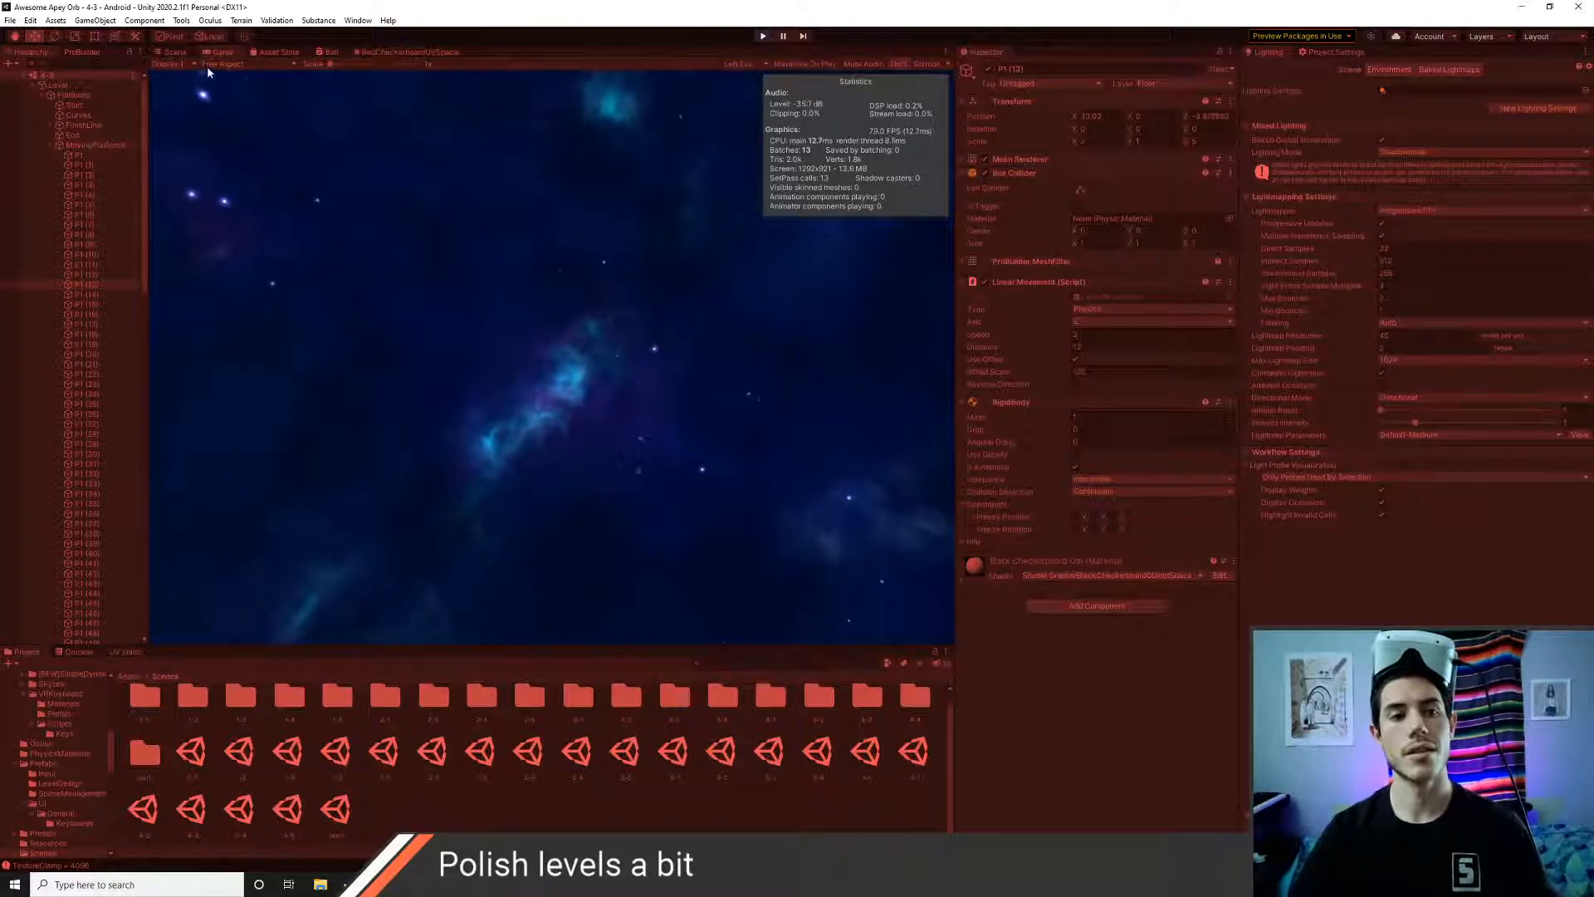
pyautogui.click(175, 52)
pyautogui.click(83, 143)
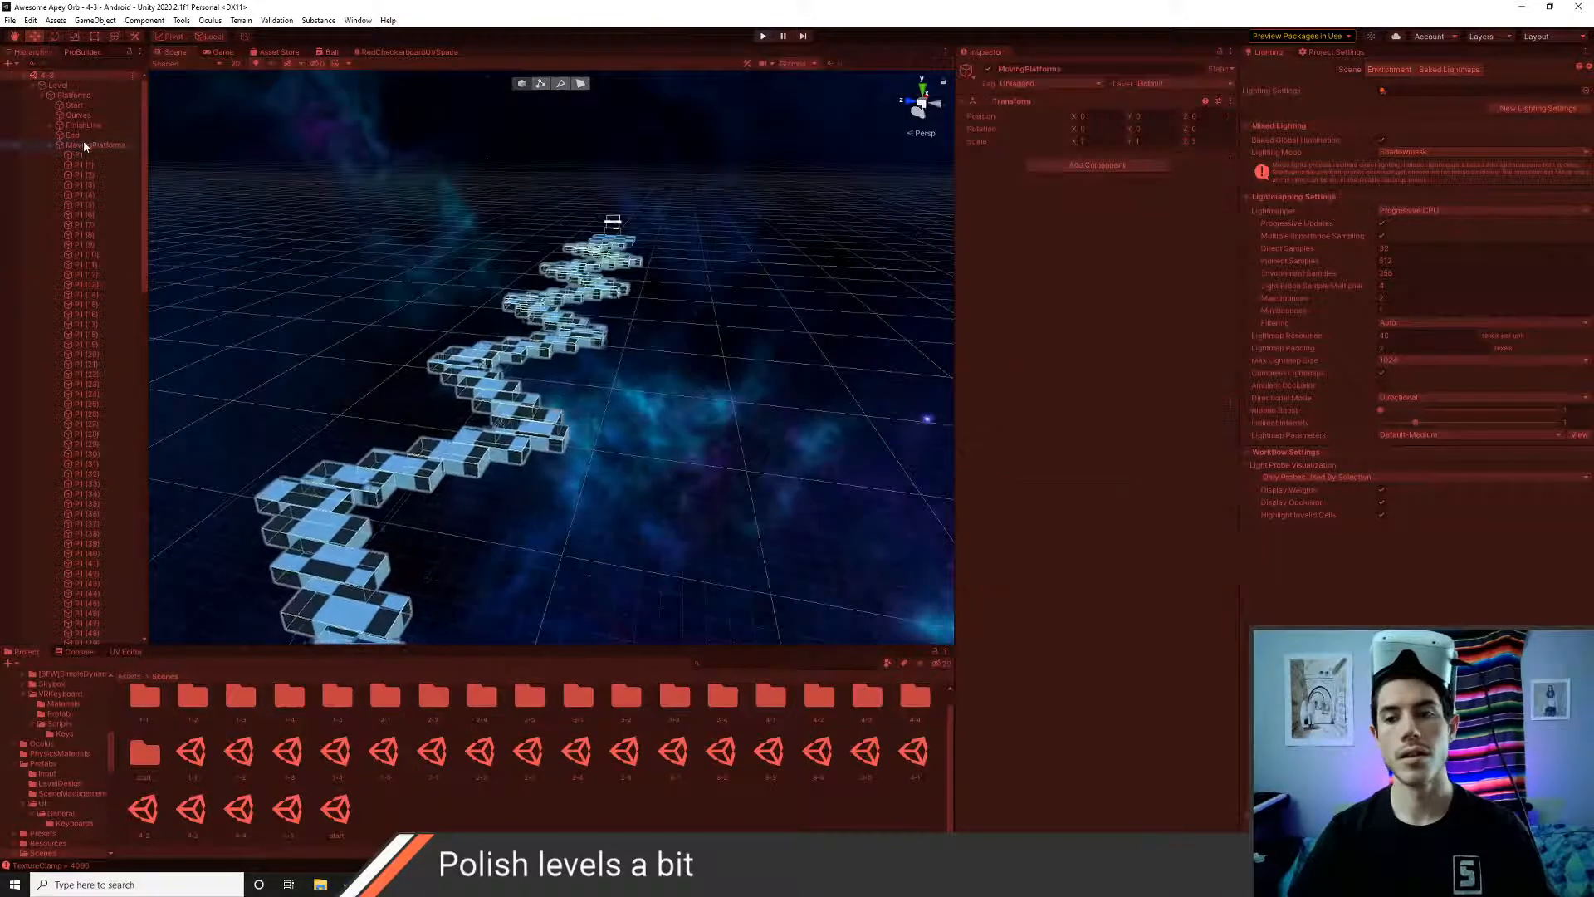
# - Try Continuous collision detection on all platforms from P1 through P1 (133) while the game is running
pyautogui.moveTo(604, 409); pyautogui.dragTo(489, 506, button='right')
pyautogui.click(479, 470)
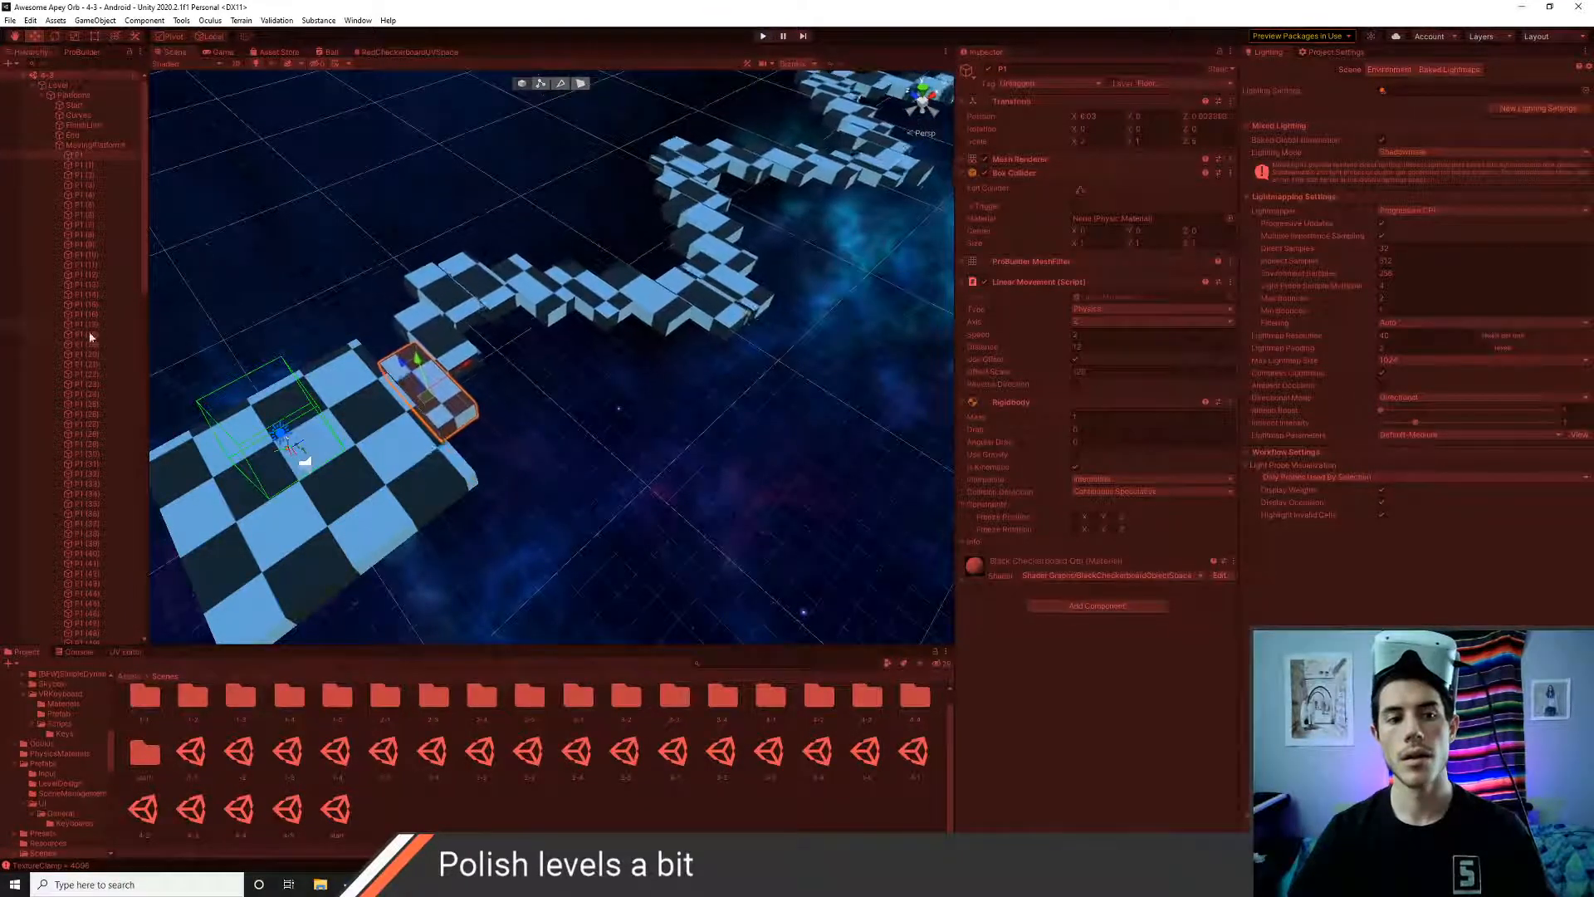
pyautogui.scroll(-15, 103, 472)
pyautogui.scroll(-5, 103, 472)
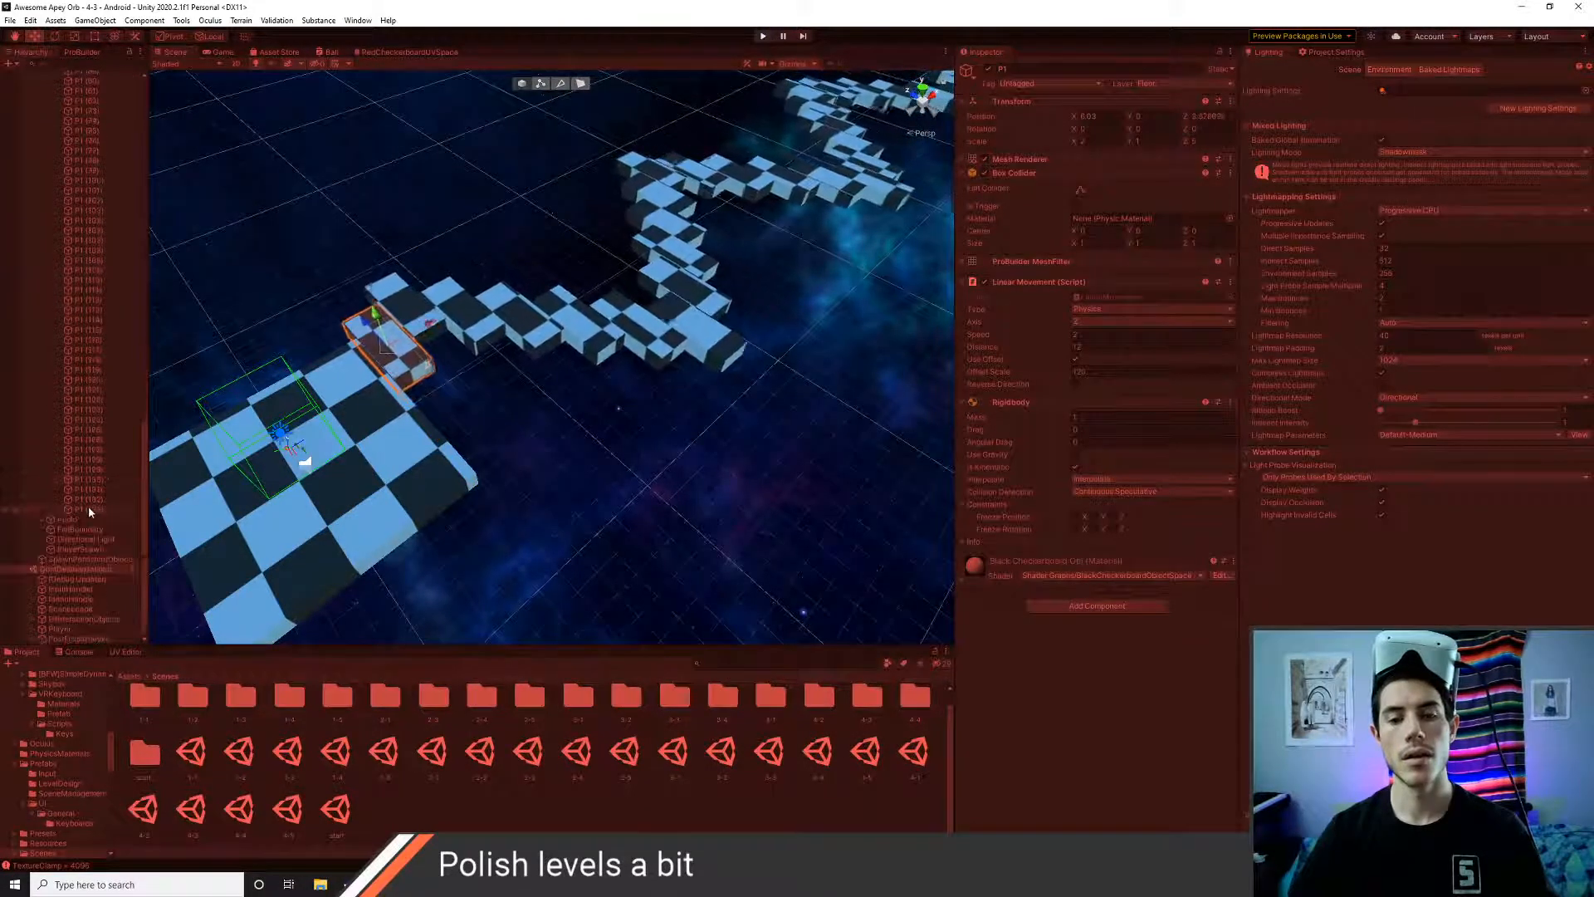
pyautogui.keyDown('shift'); pyautogui.click(88, 506); pyautogui.keyUp('shift')
pyautogui.click(1090, 493)
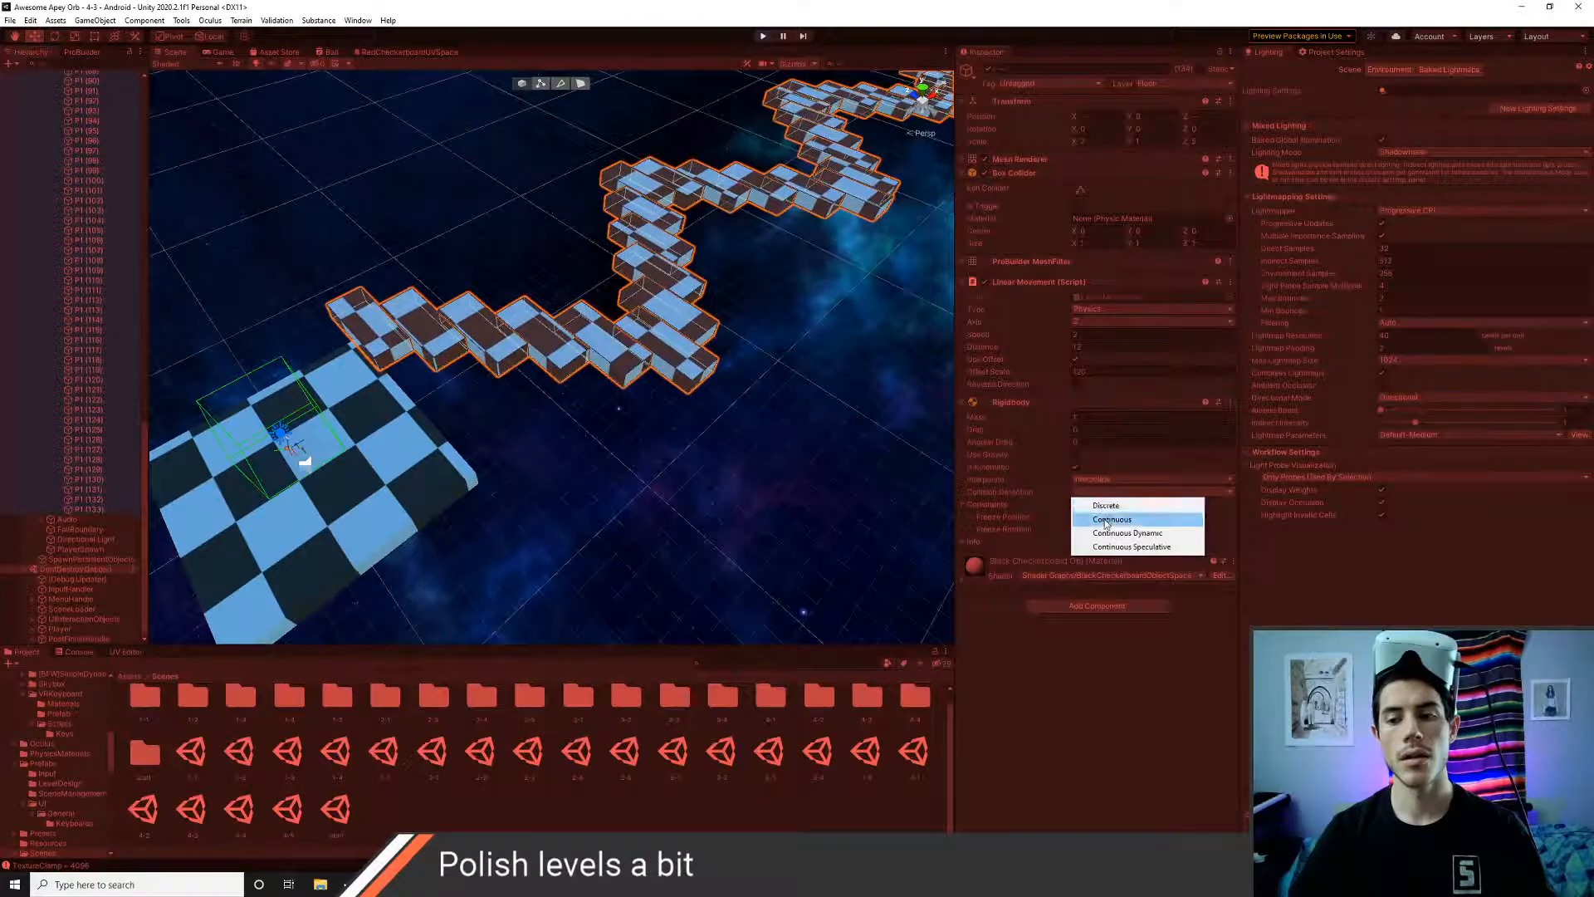
pyautogui.click(1111, 519)
# - Check the Rigidbody collision detection of individual platforms in the running level, and stop play mode
pyautogui.click(70, 169)
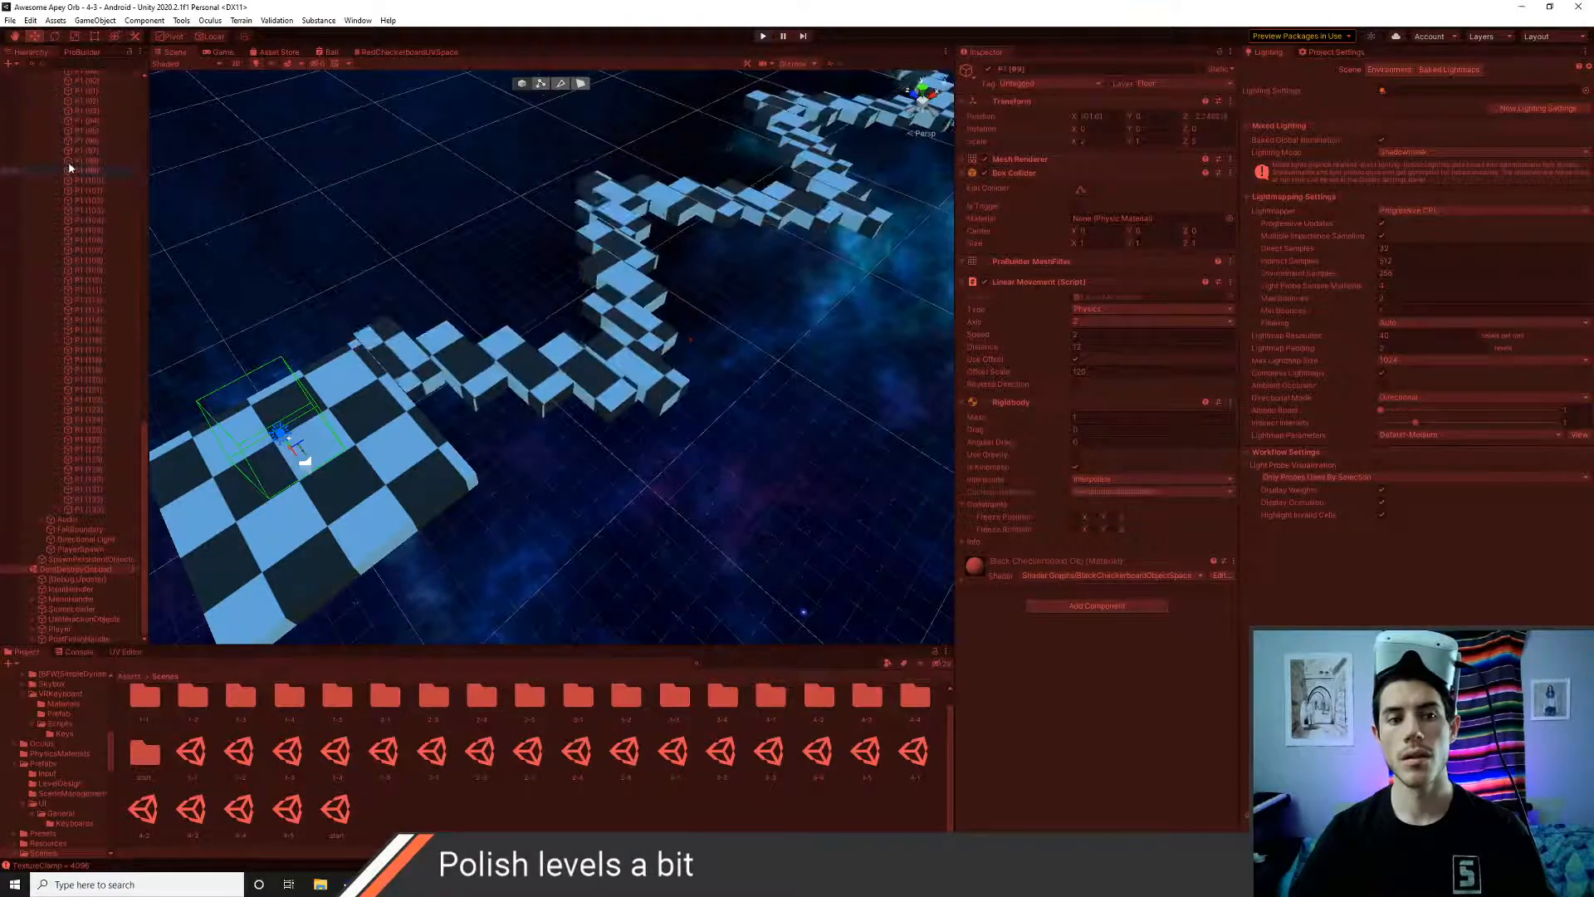
pyautogui.scroll(10, 78, 179)
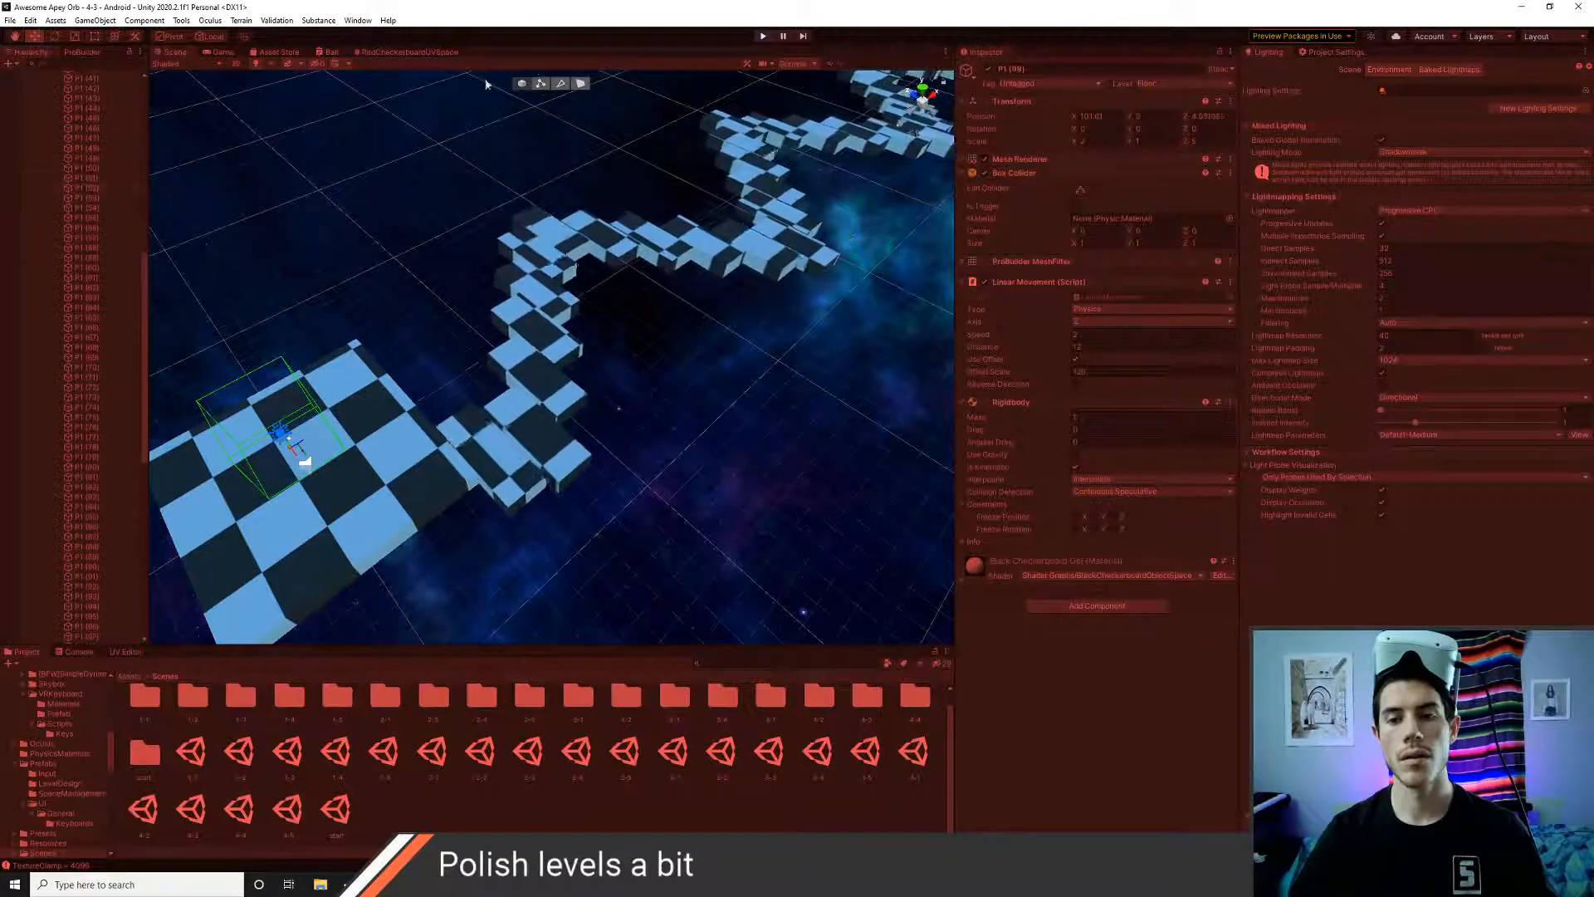
pyautogui.click(762, 37)
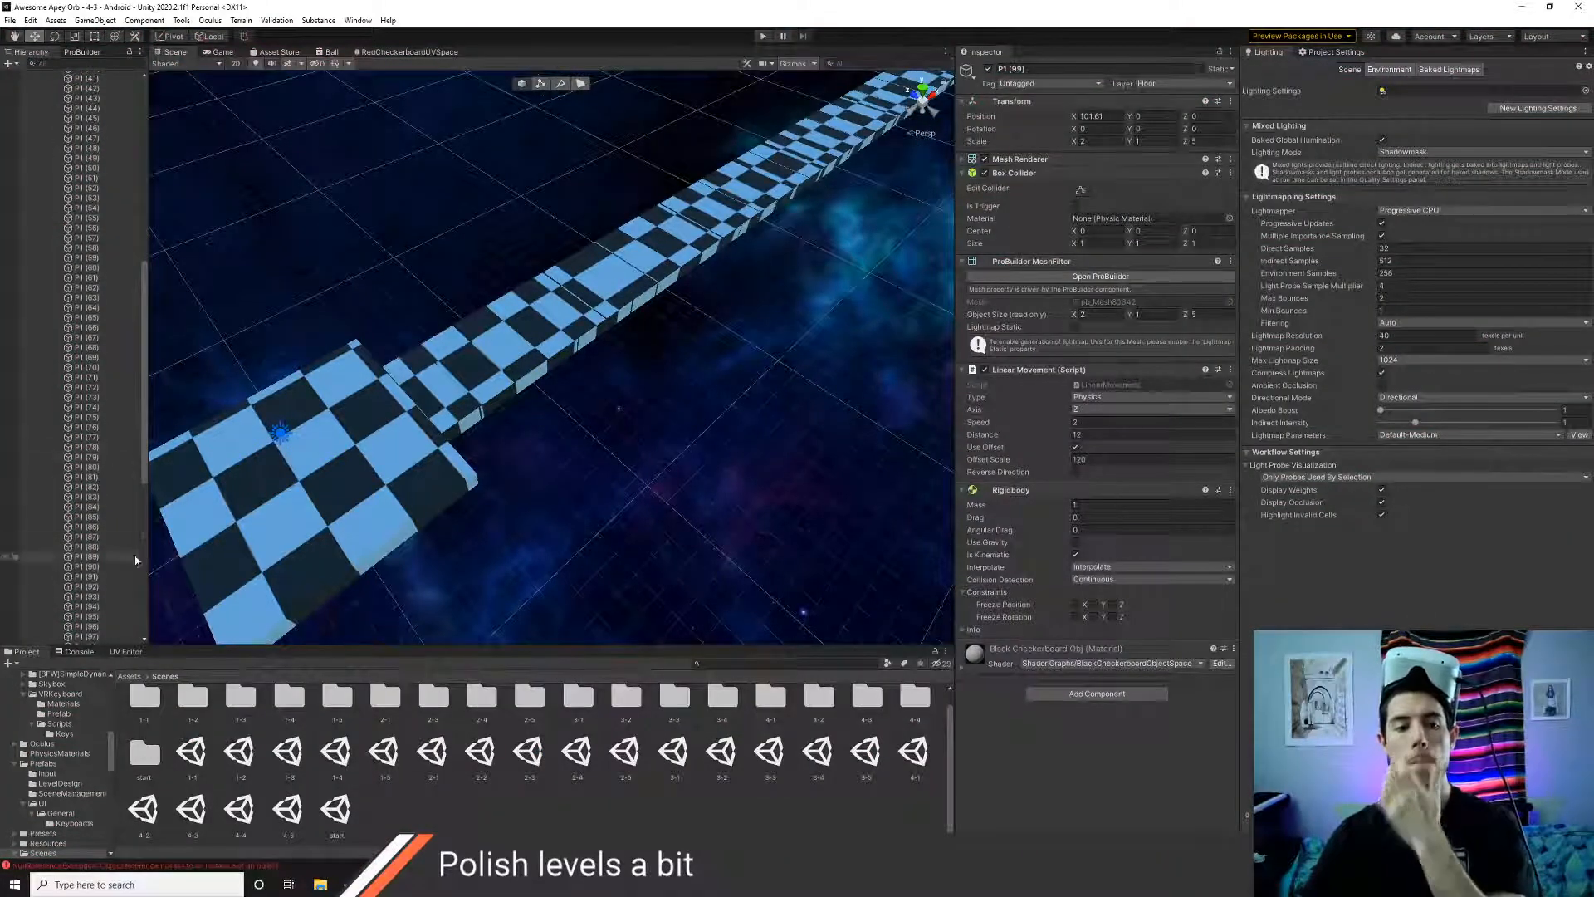
# - Check the Rigidbody collision detection of platforms P1 (133) and P1 (1) in edit mode
pyautogui.scroll(-10, 108, 573)
pyautogui.click(91, 589)
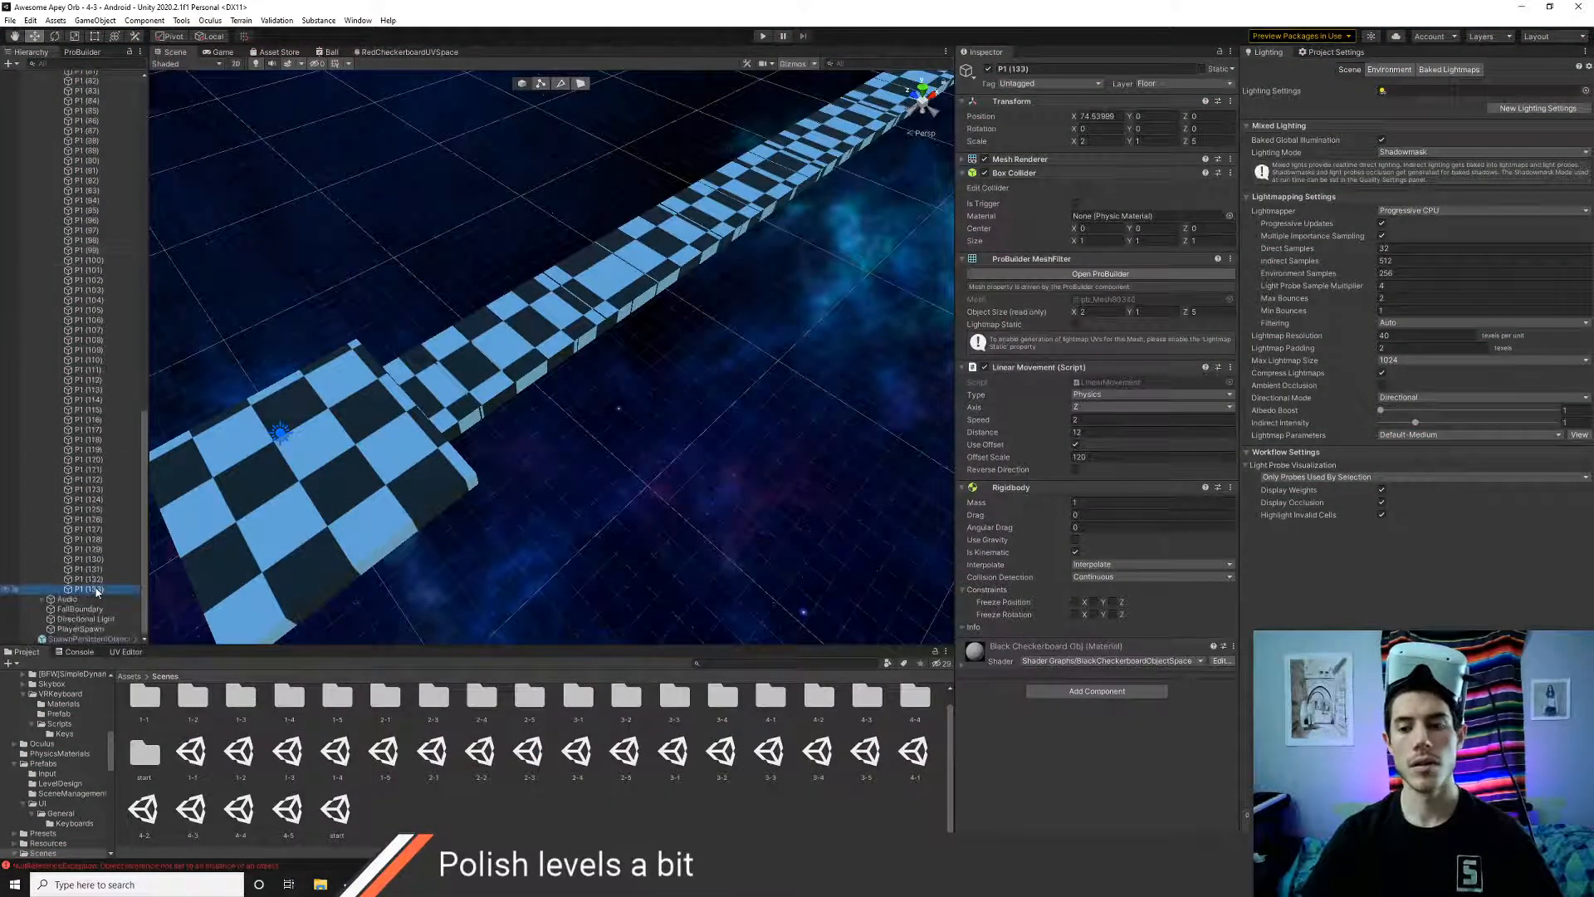
pyautogui.scroll(10, 79, 506)
pyautogui.scroll(15, 86, 485)
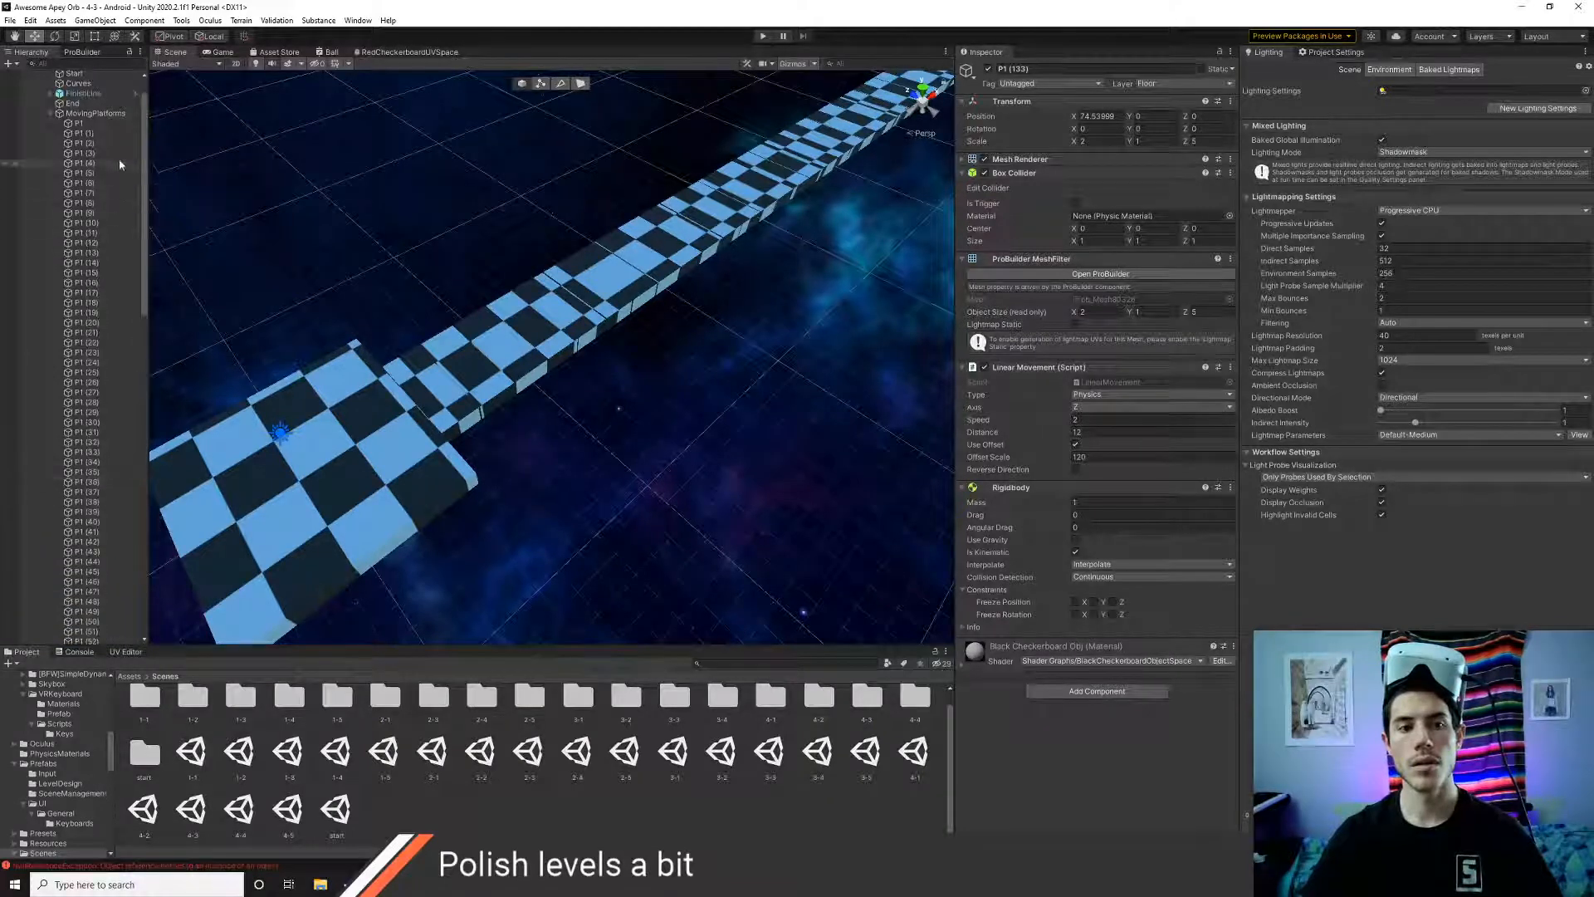
pyautogui.click(87, 133)
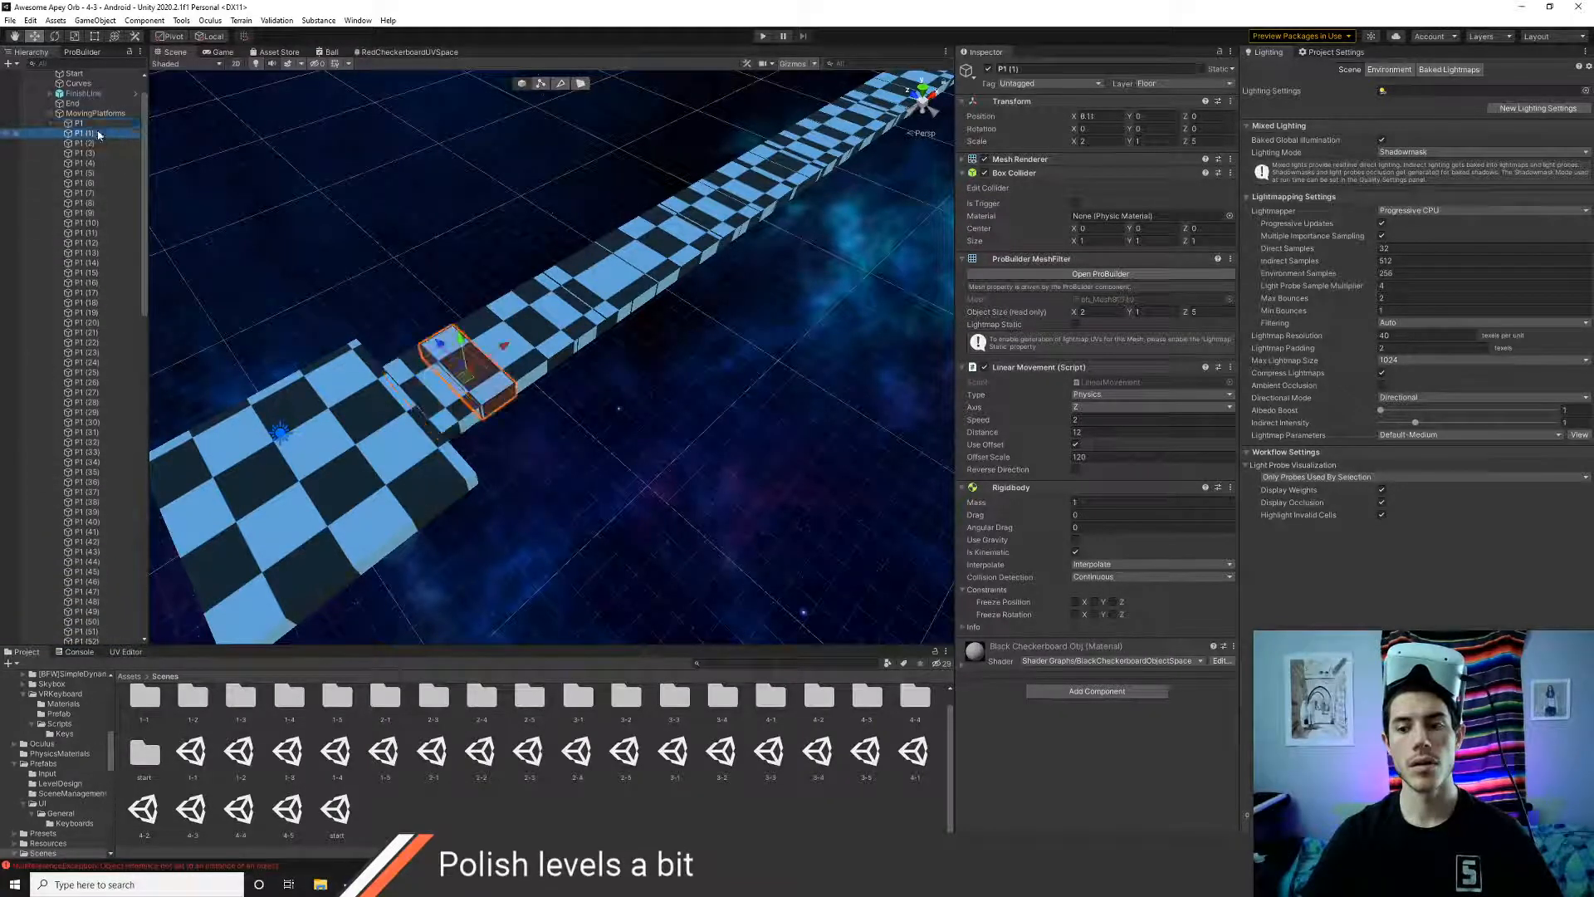
# - Set the Rigidbody collision detection of the first platform, P1, to Continuous
pyautogui.click(98, 124)
pyautogui.click(1129, 576)
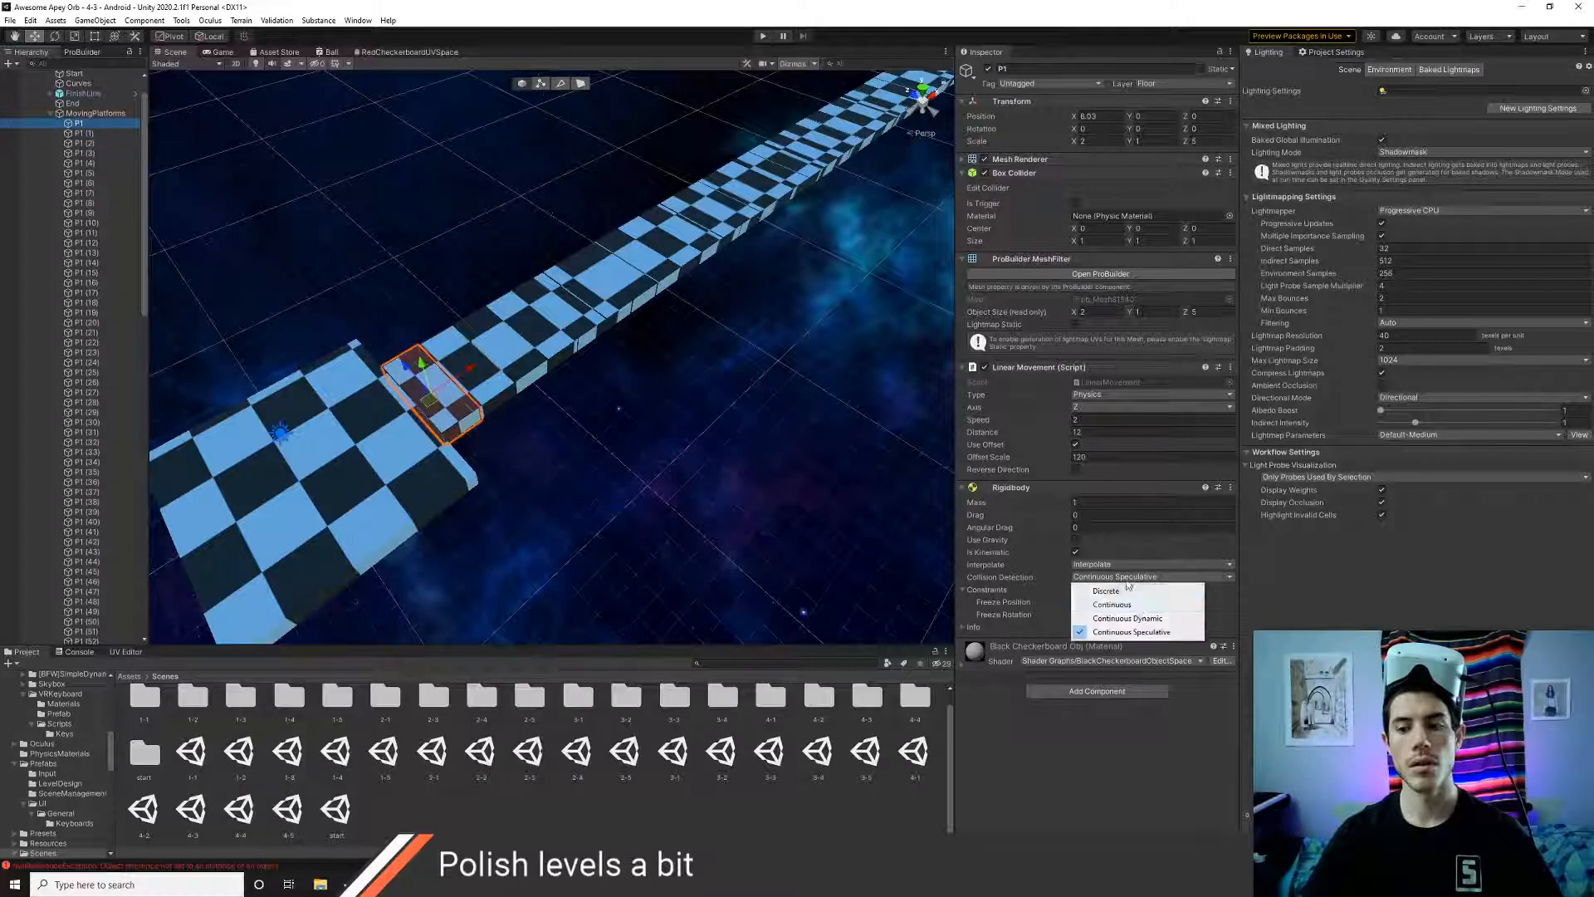
pyautogui.click(1112, 605)
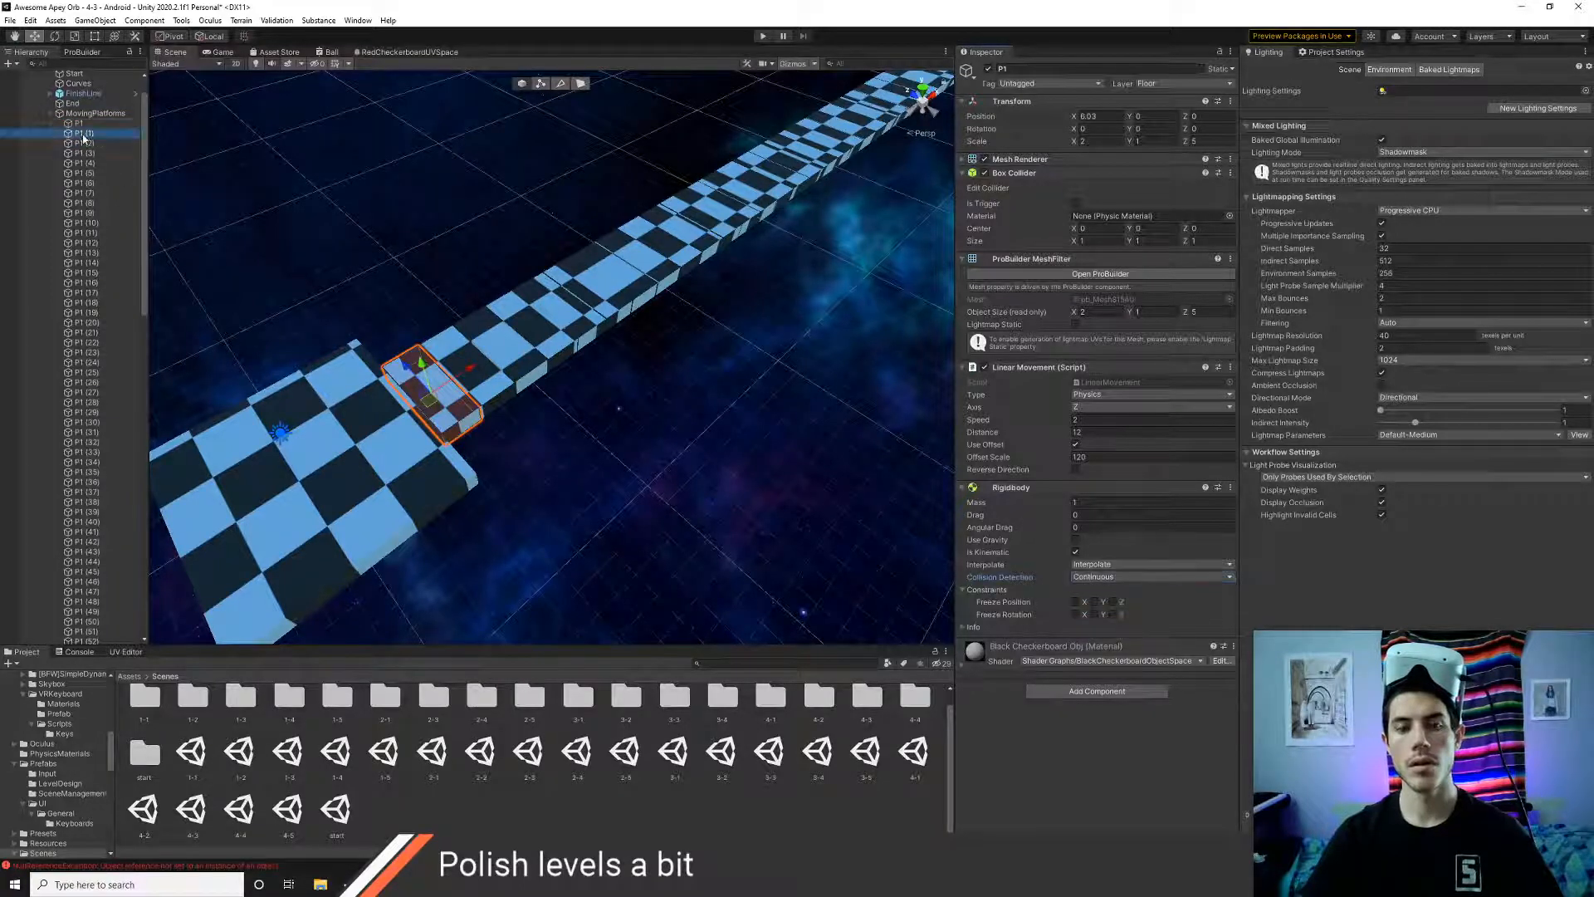
# - Check the shared collision detection of all platforms from P1 through P1 (133), and run the level again
pyautogui.click(83, 134)
pyautogui.click(83, 124)
pyautogui.scroll(-20, 91, 332)
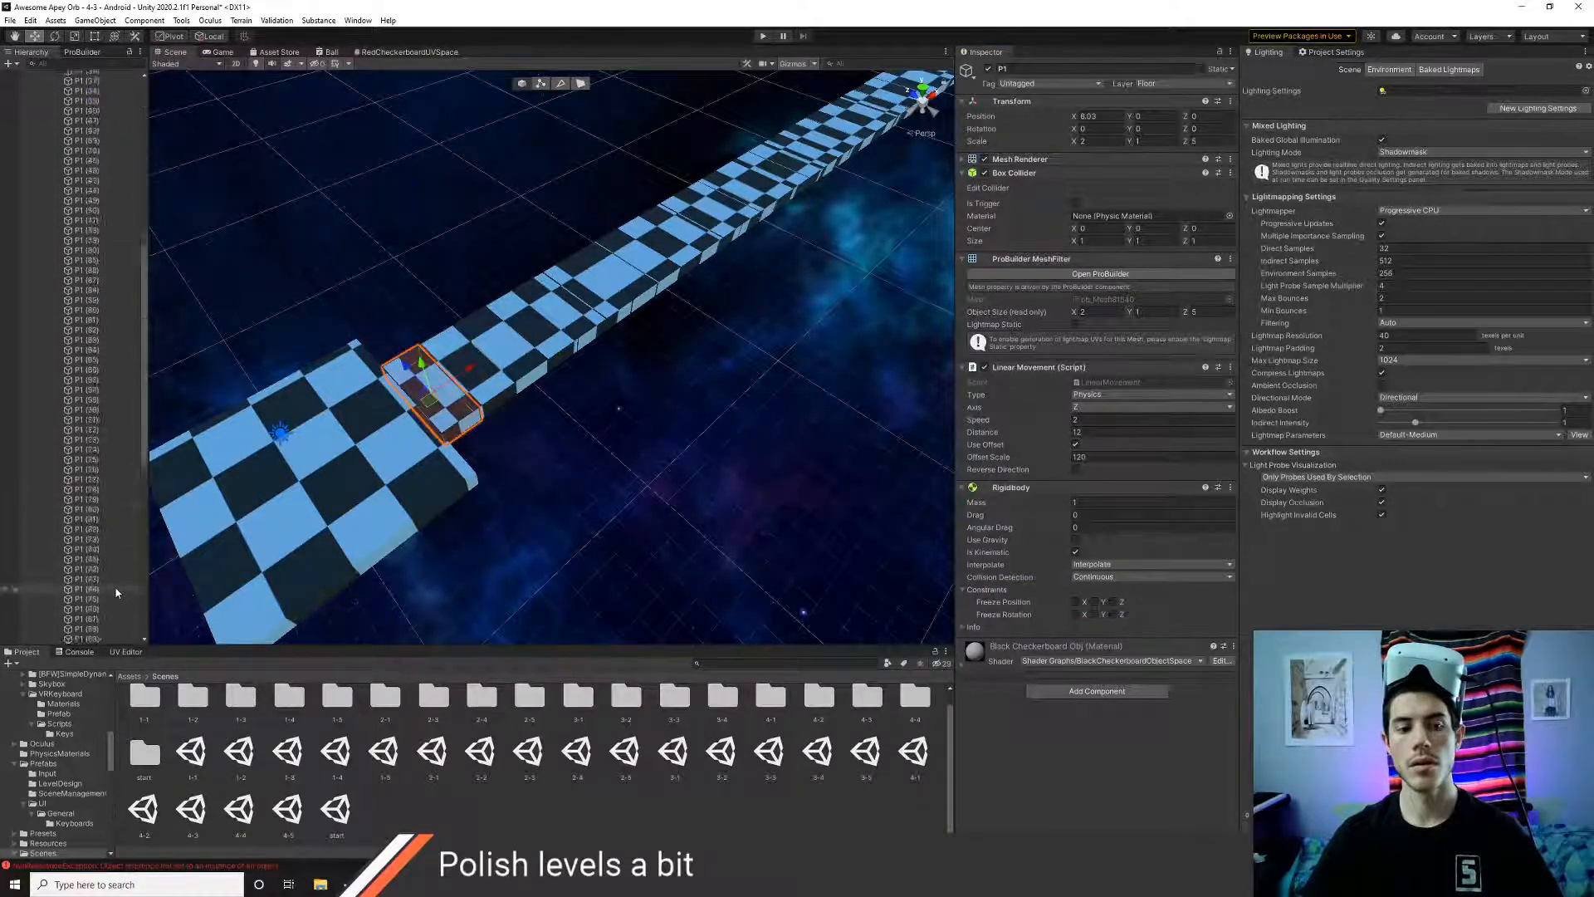
pyautogui.keyDown('shift'); pyautogui.click(102, 588); pyautogui.keyUp('shift')
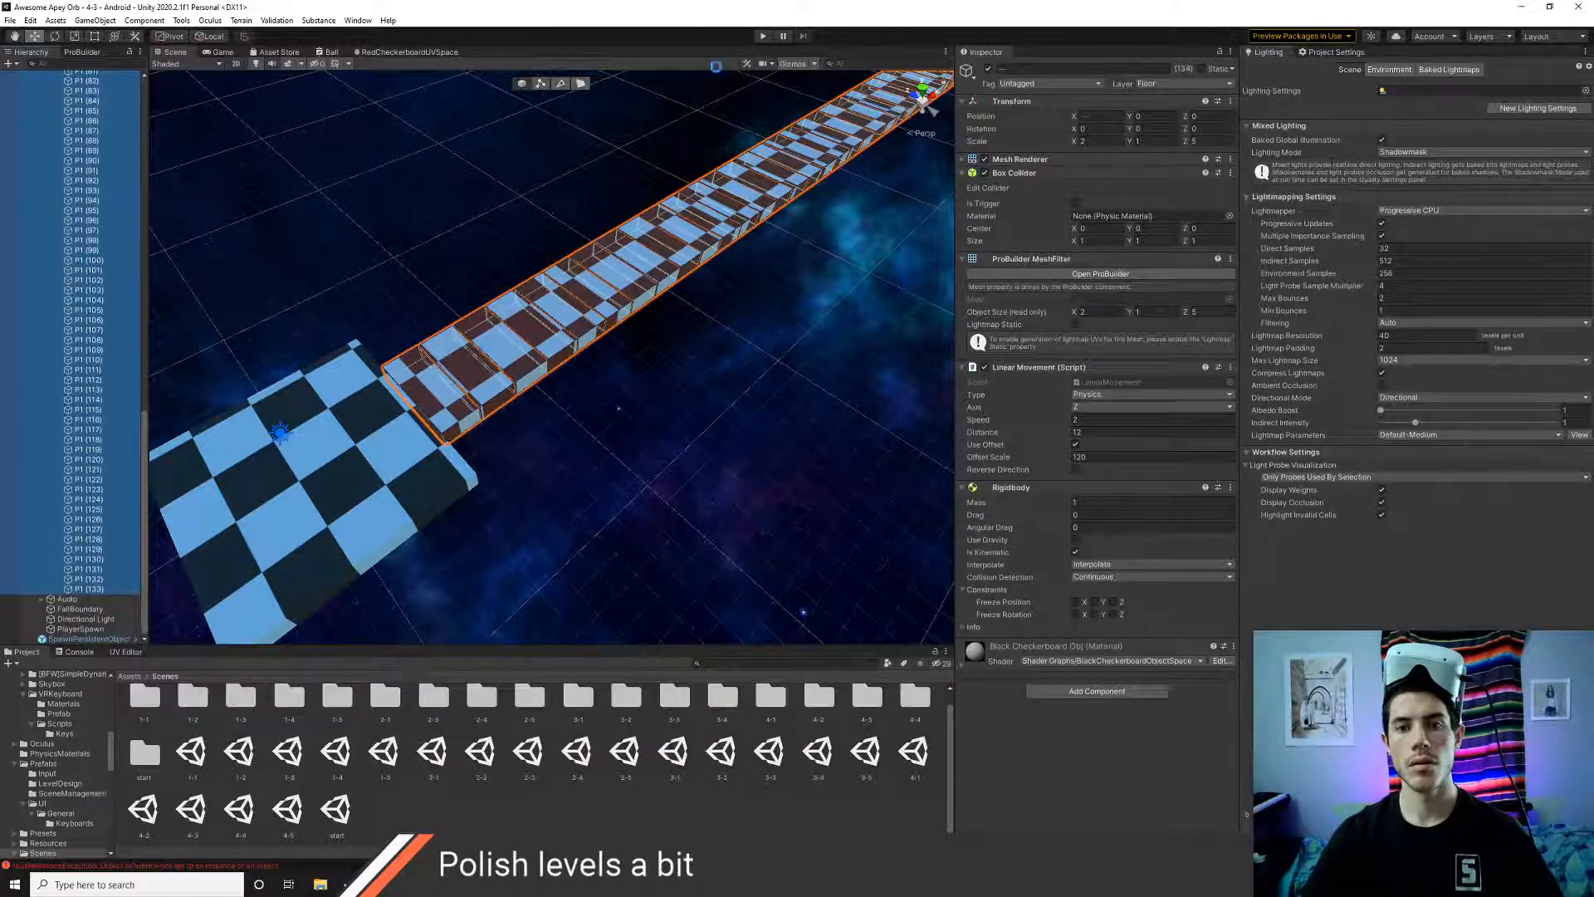
pyautogui.click(763, 37)
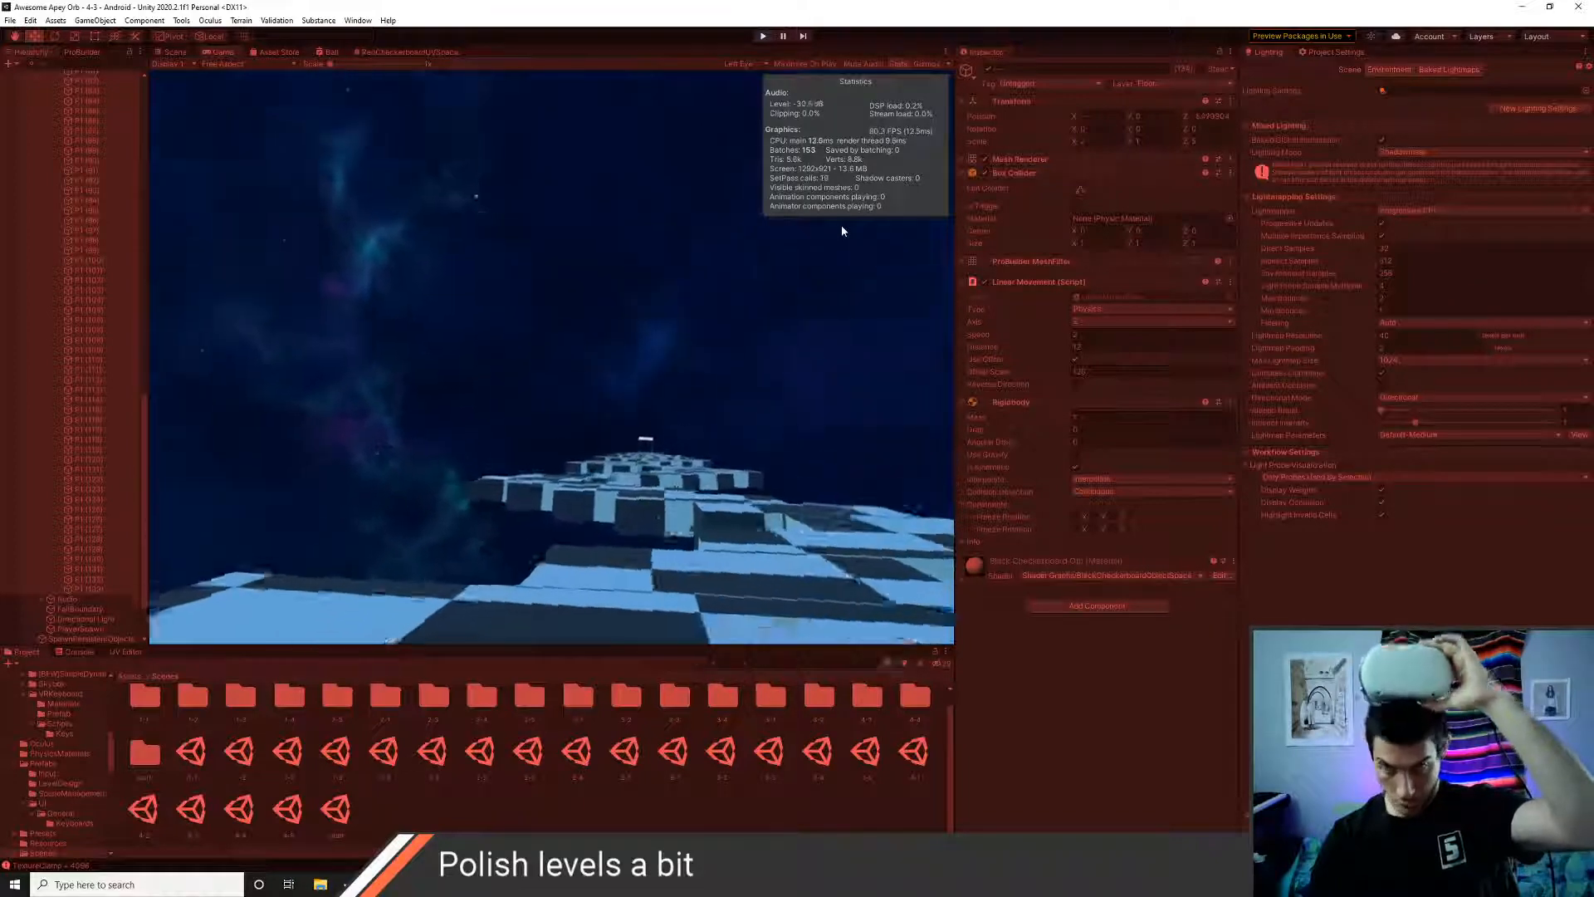
# - Open the Profiler and toggle the Rendering, VSync and Others categories in the CPU Usage graph
pyautogui.click(358, 20)
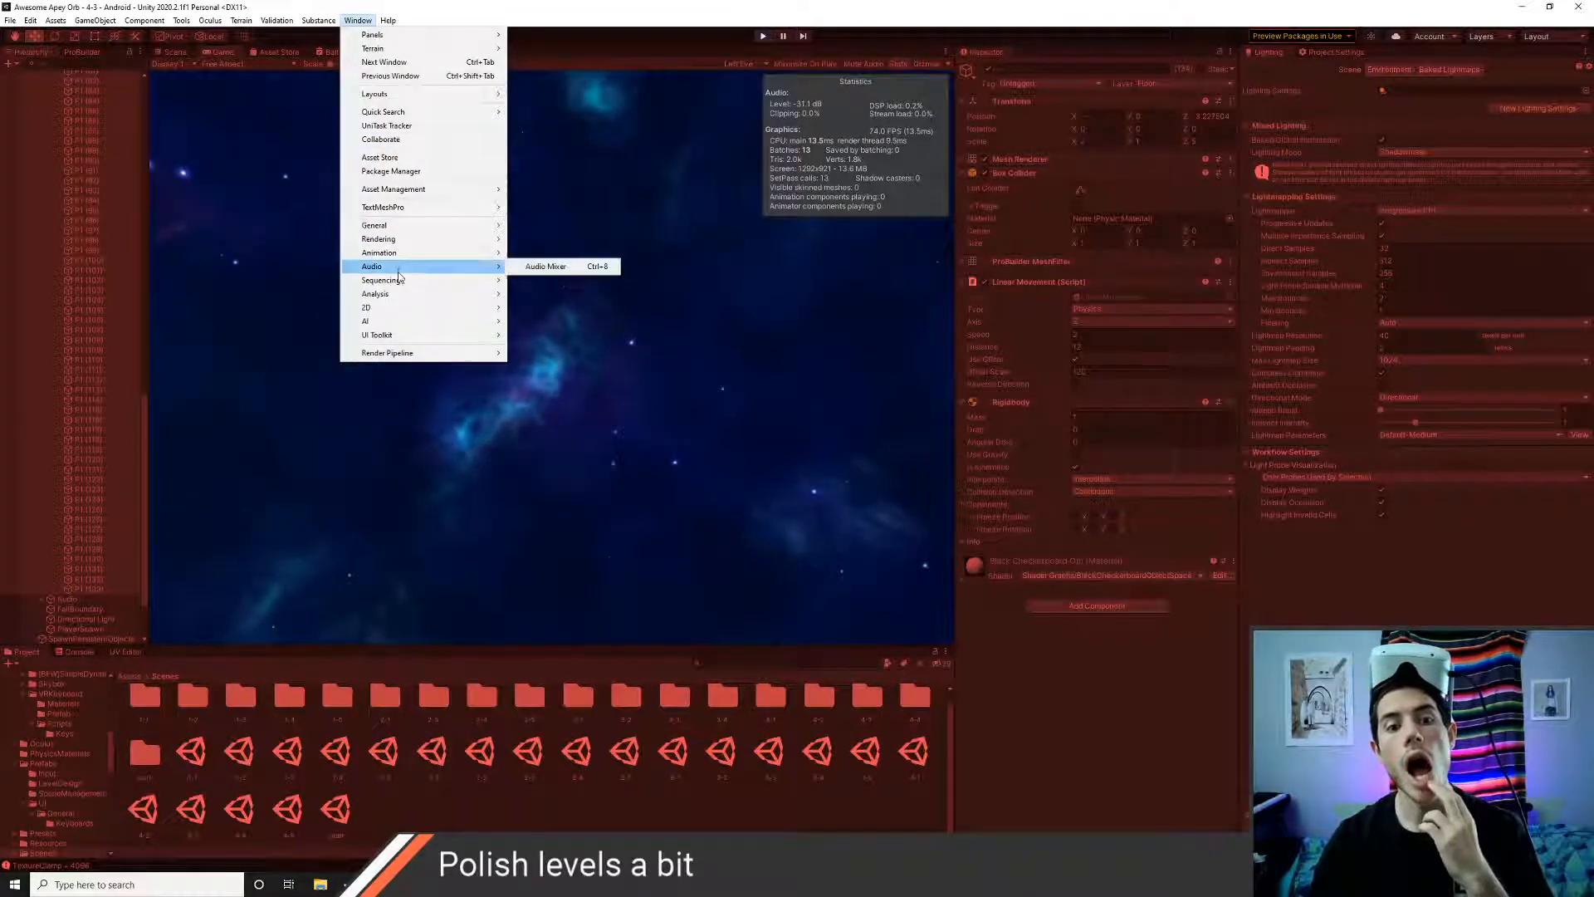
pyautogui.moveTo(399, 301)
pyautogui.click(528, 296)
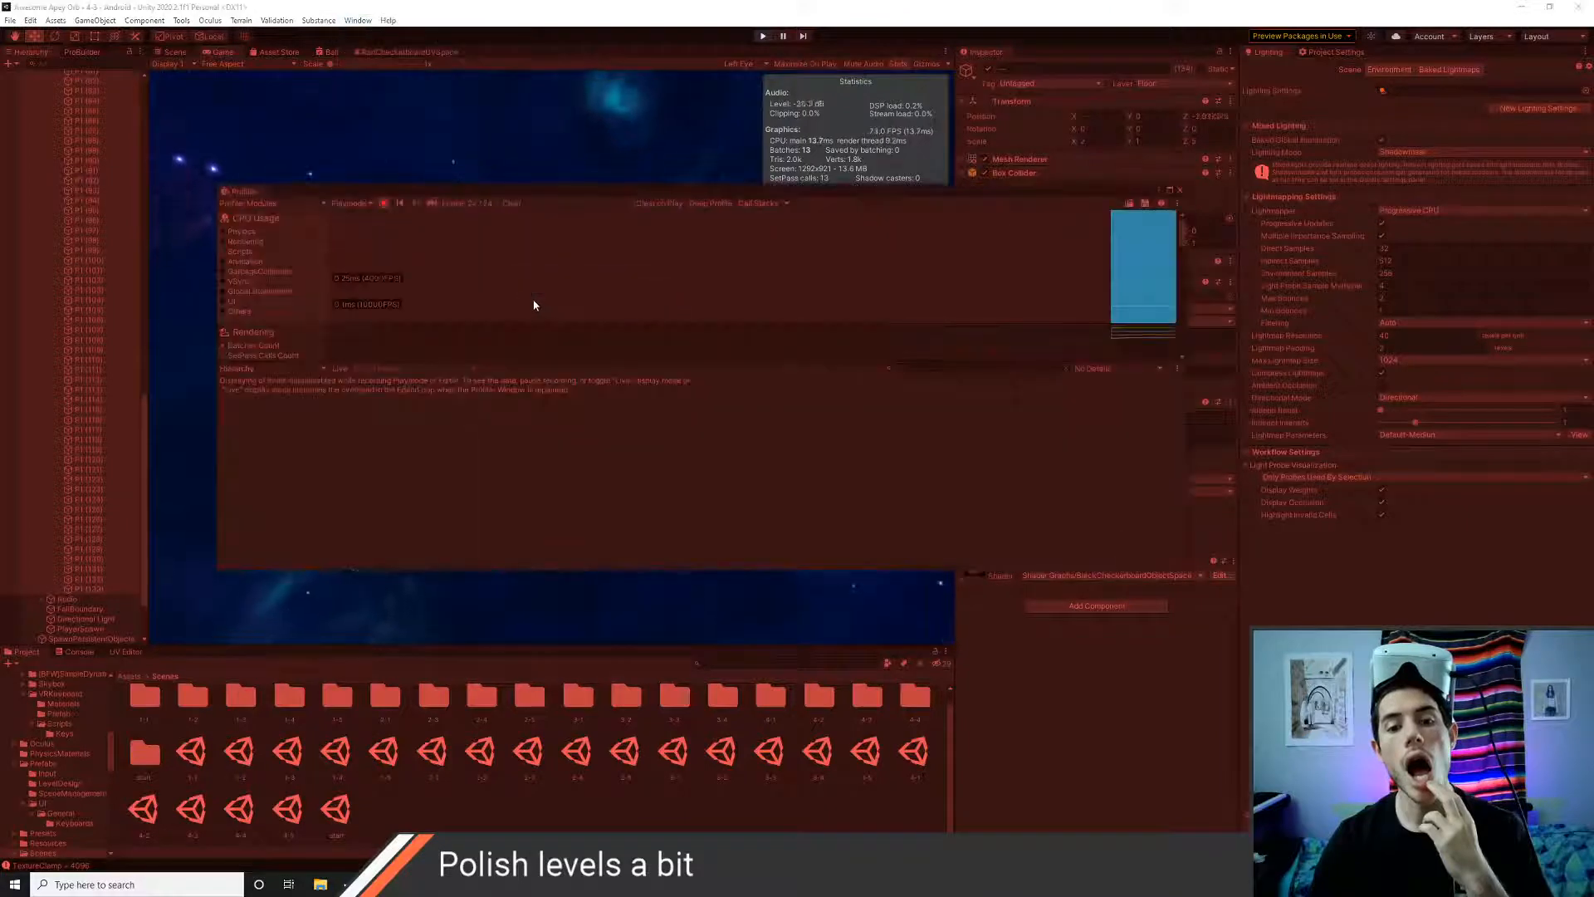
pyautogui.click(224, 241)
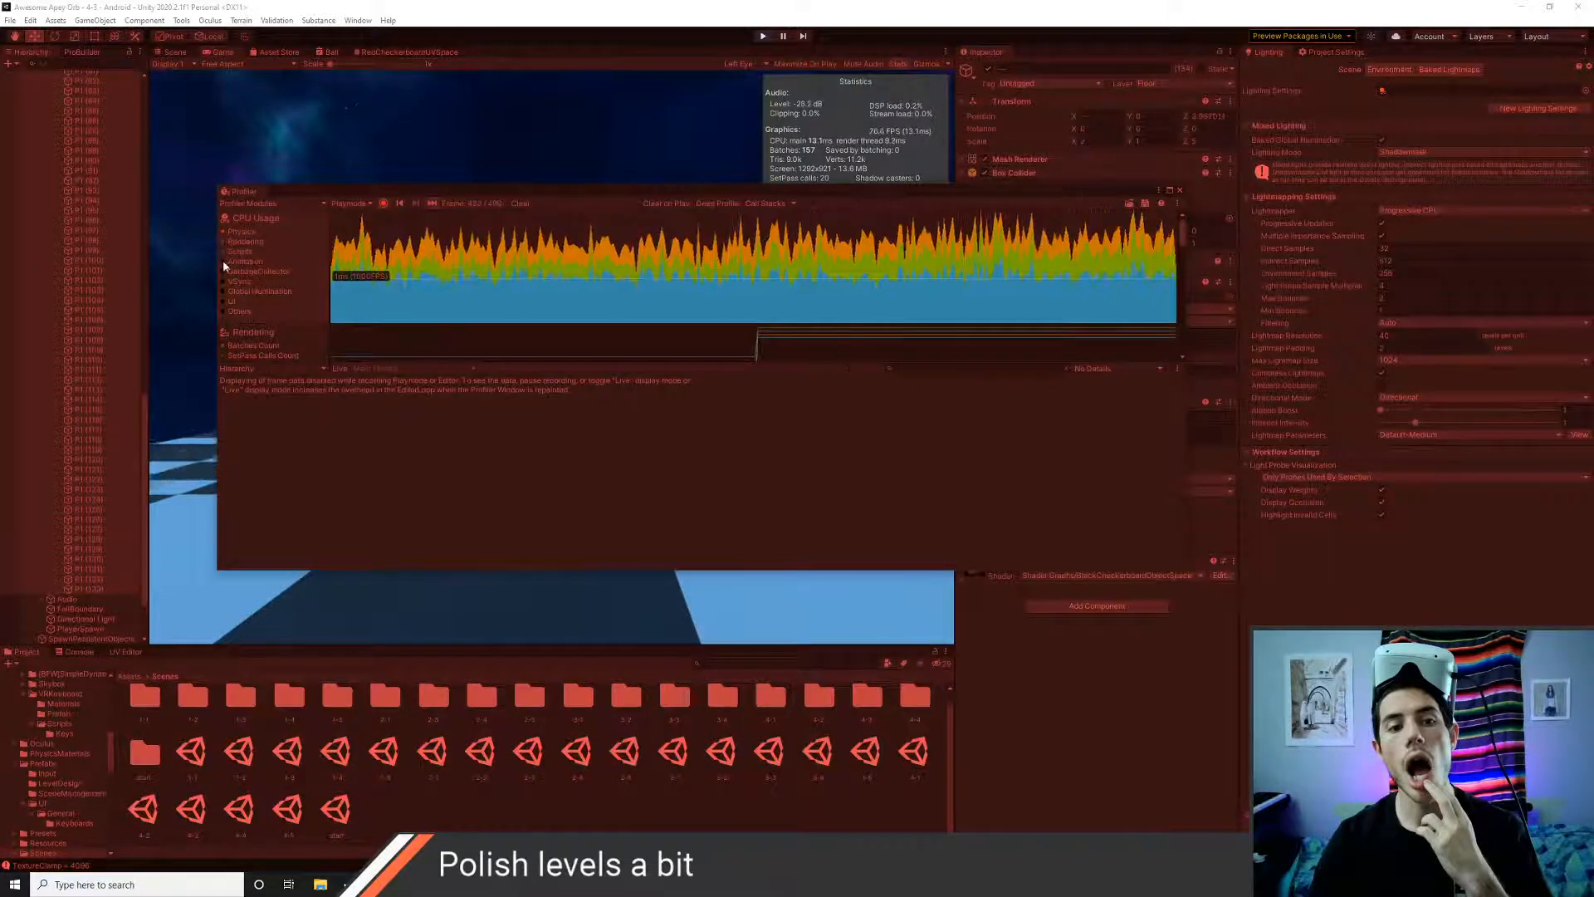
pyautogui.click(223, 281)
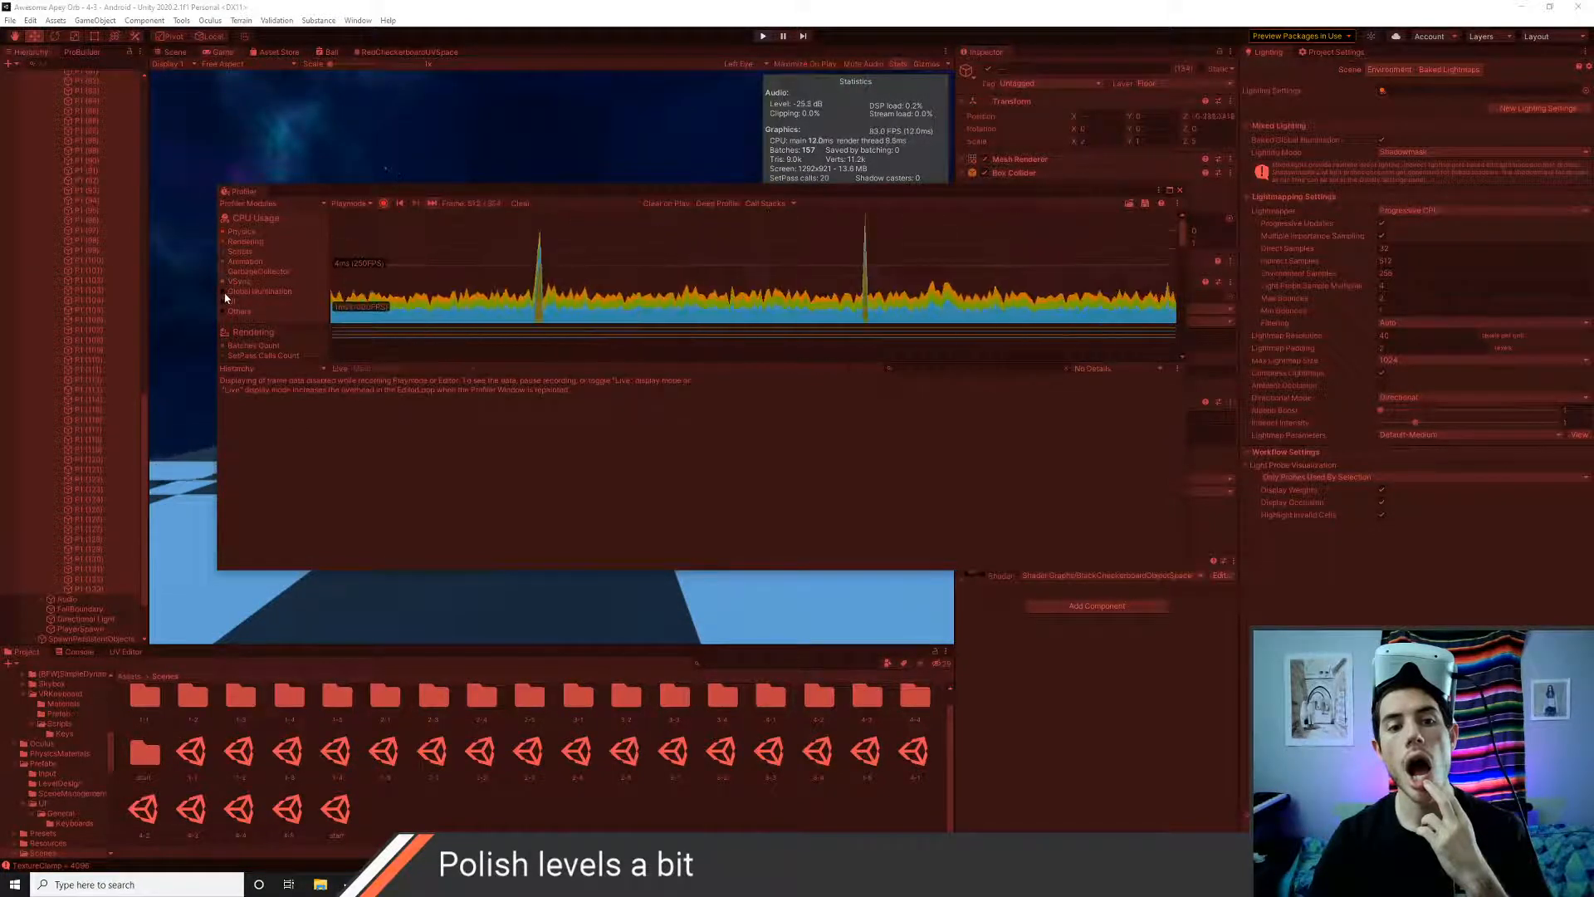
pyautogui.click(224, 311)
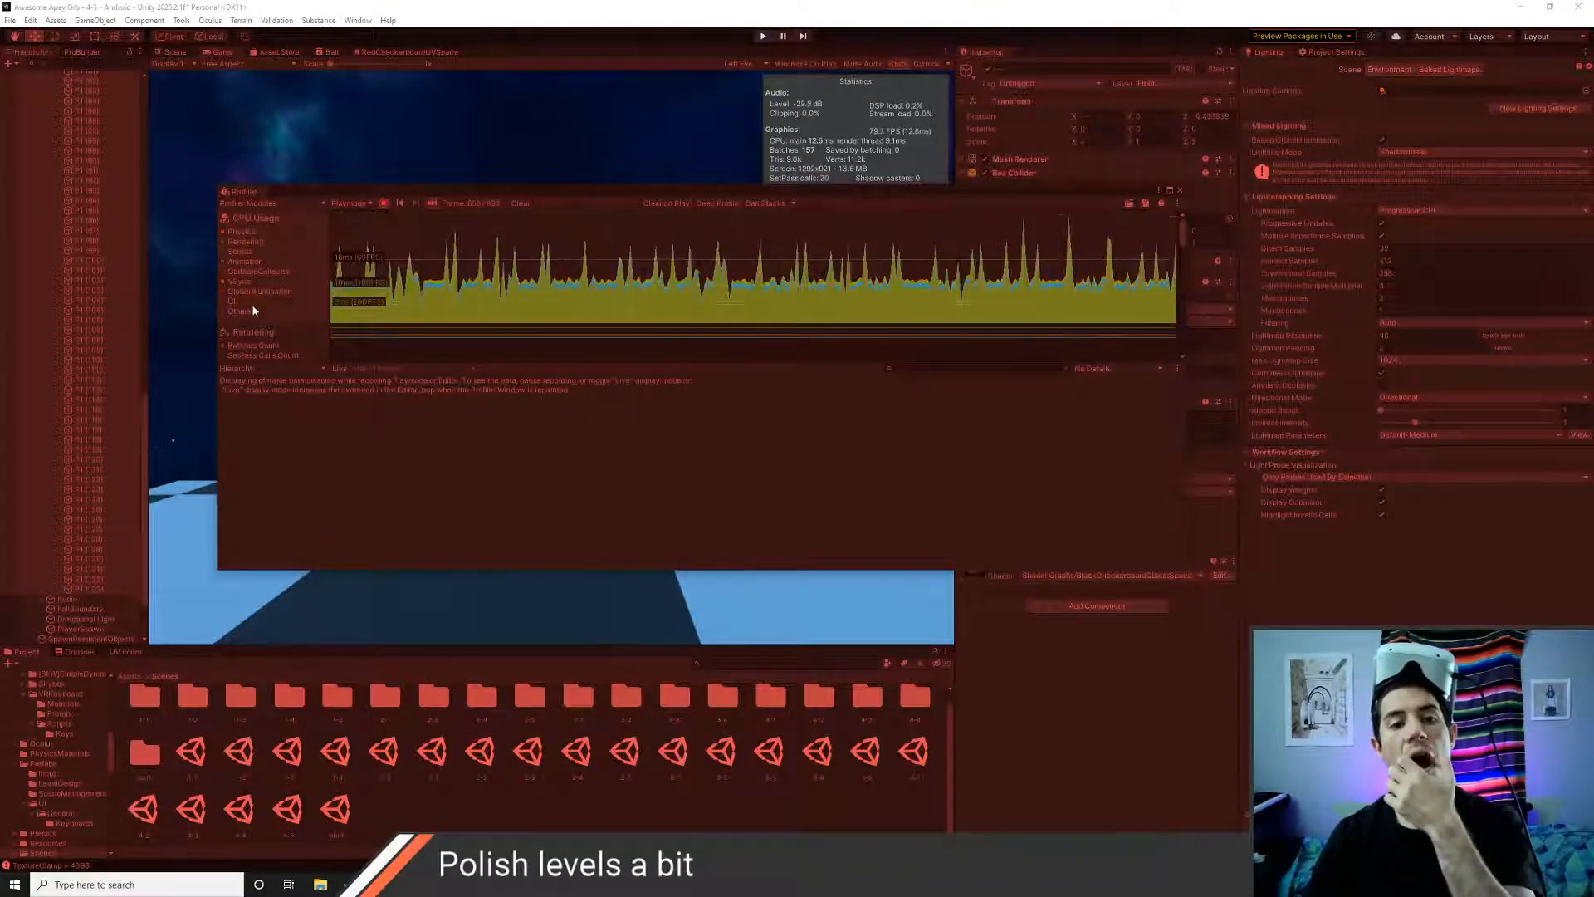
pyautogui.click(223, 310)
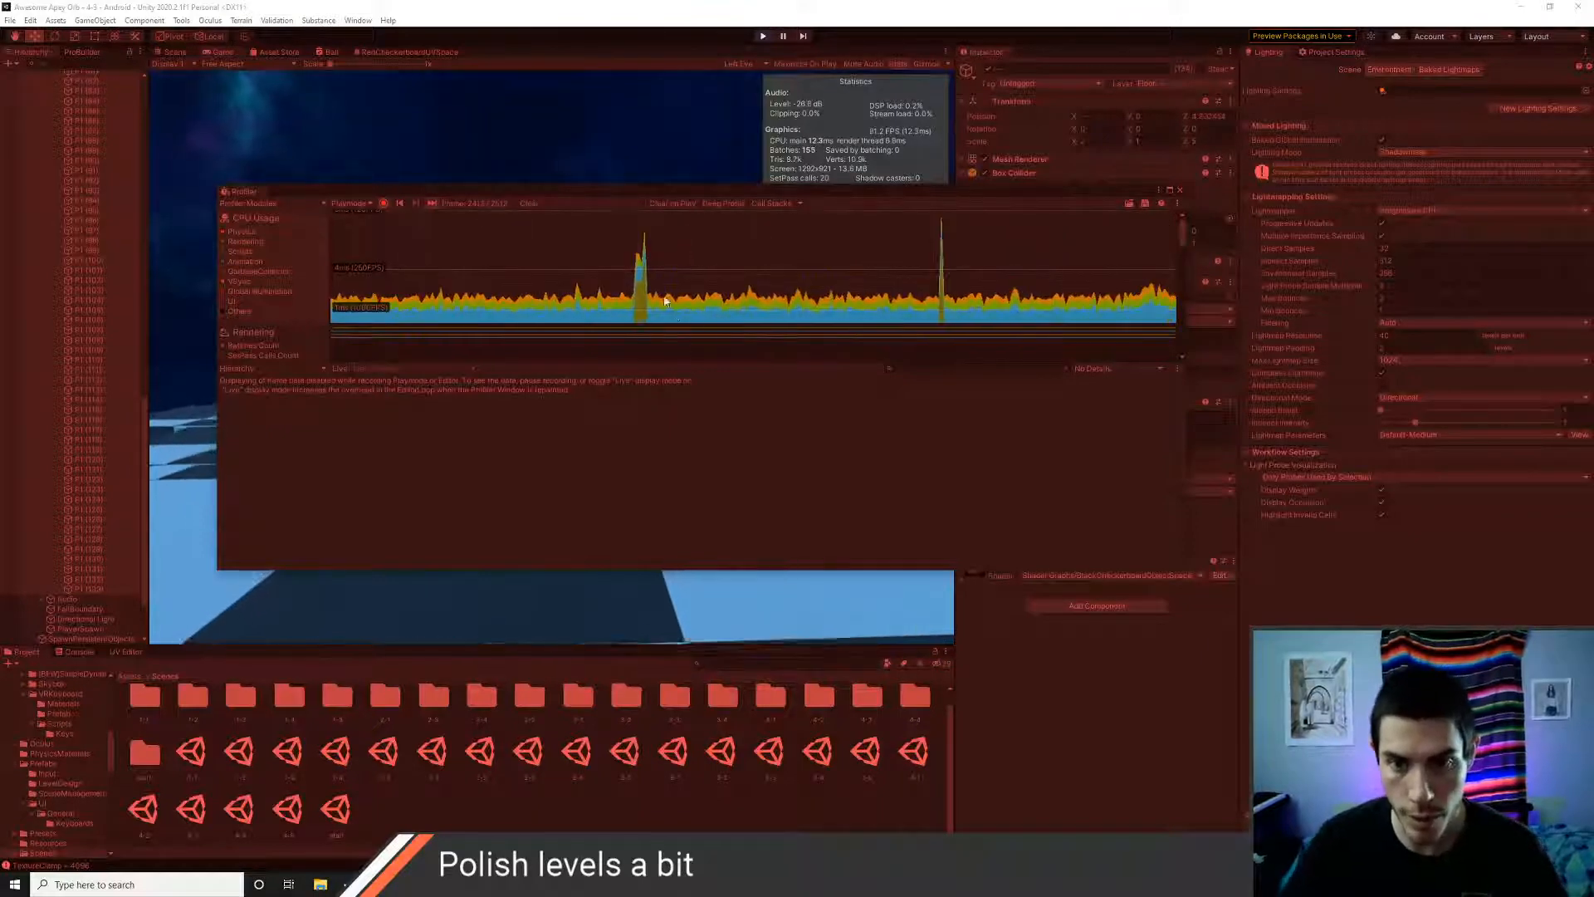
# - Stop the profiler recording with the Others category shown and examine individual frames around the recent CPU spikes
pyautogui.click(383, 202)
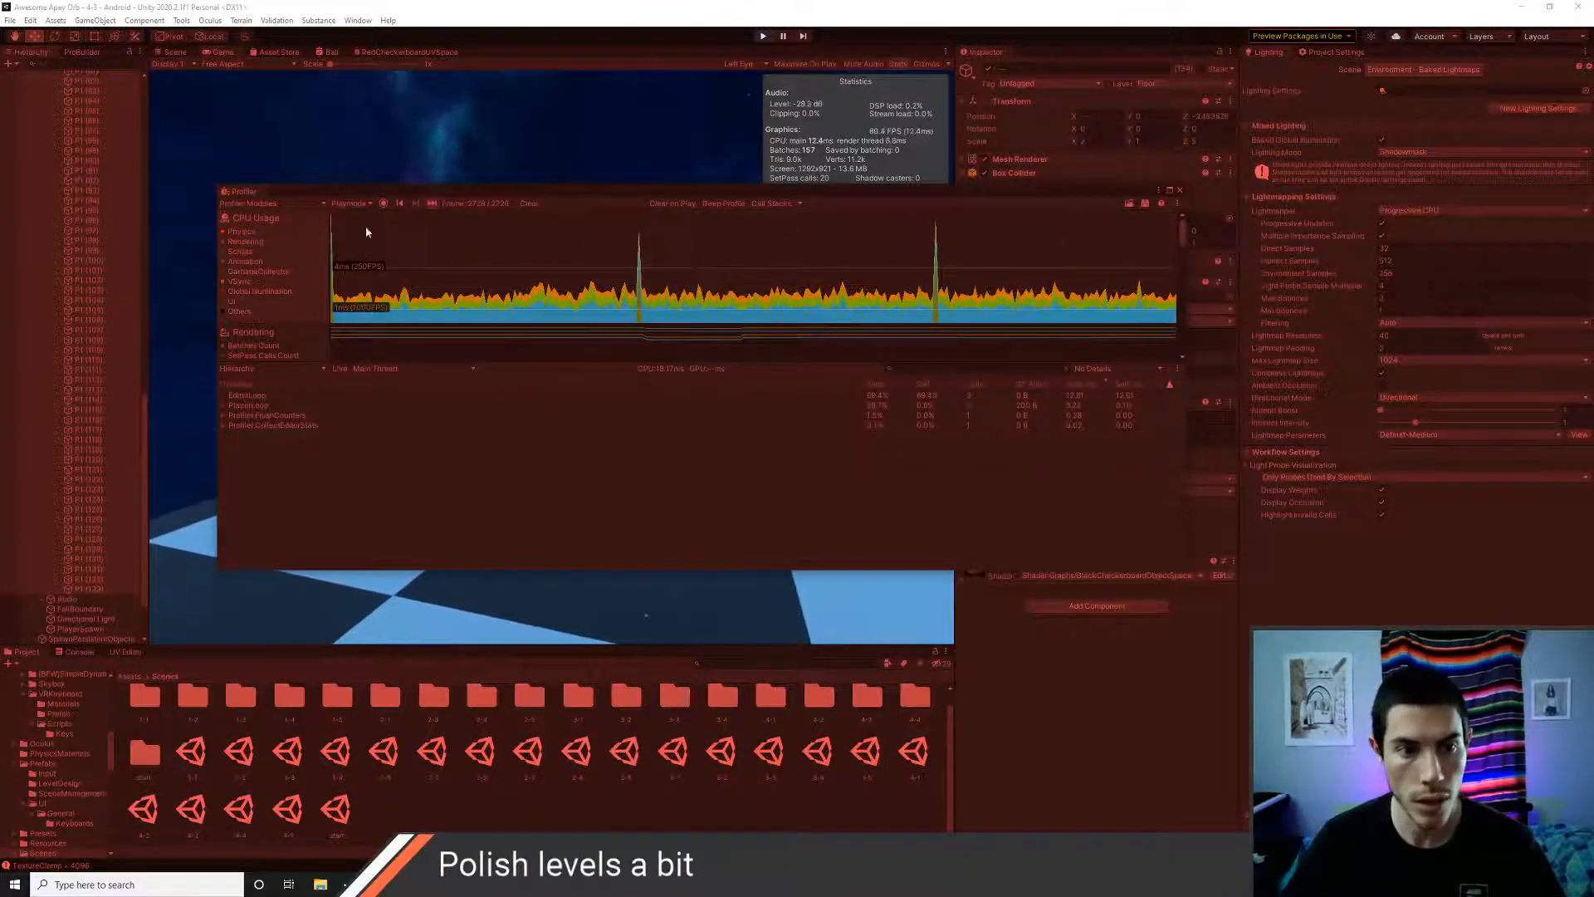
pyautogui.click(385, 203)
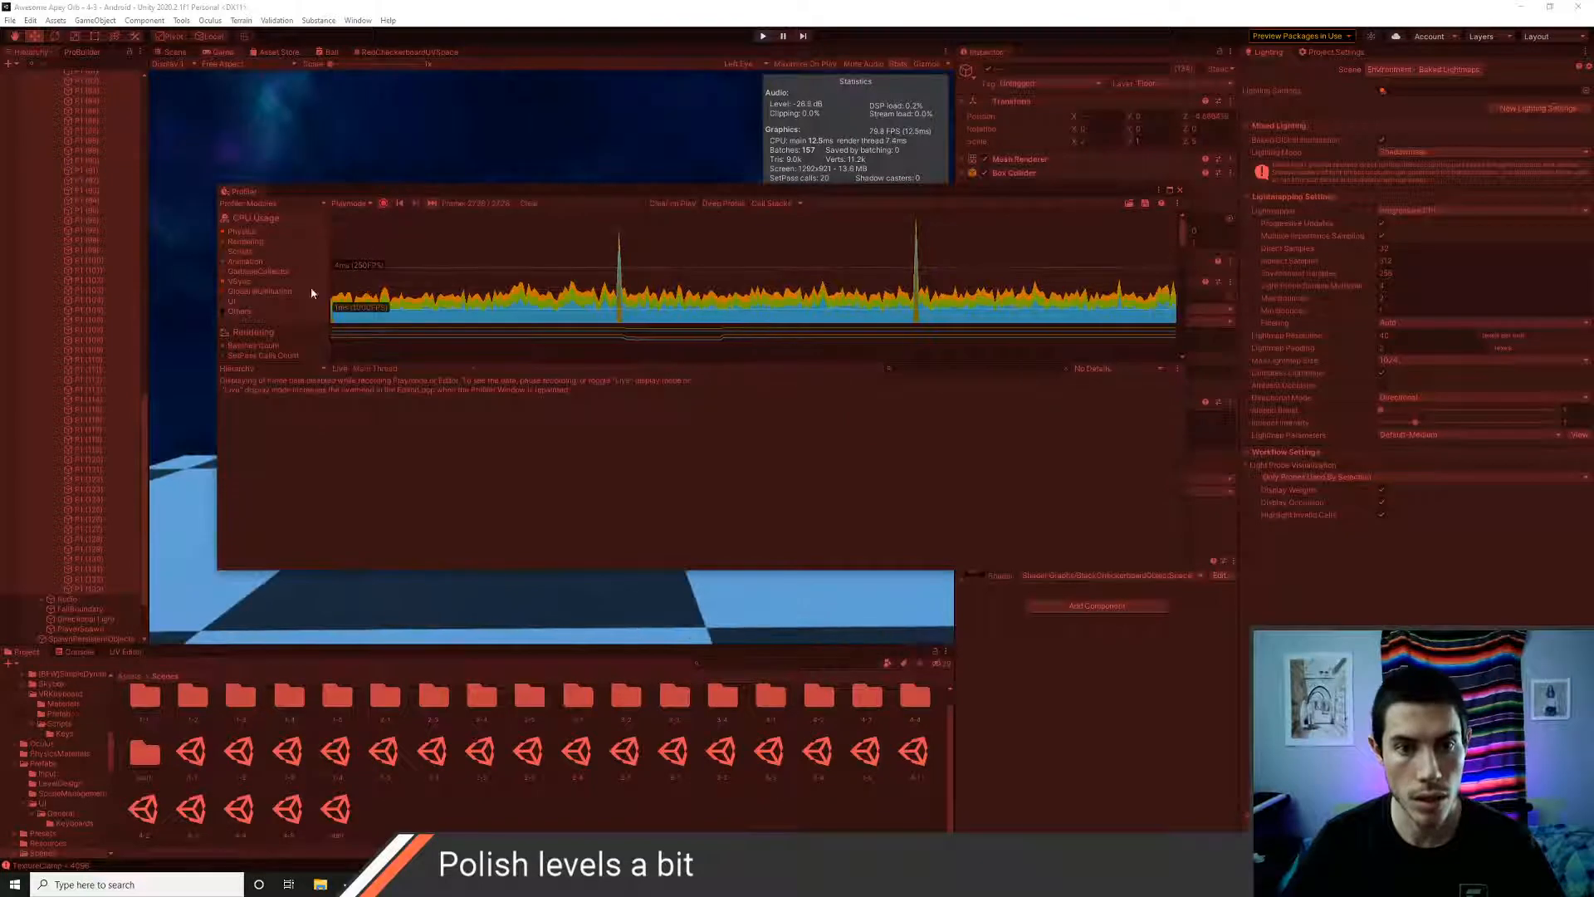
pyautogui.click(222, 310)
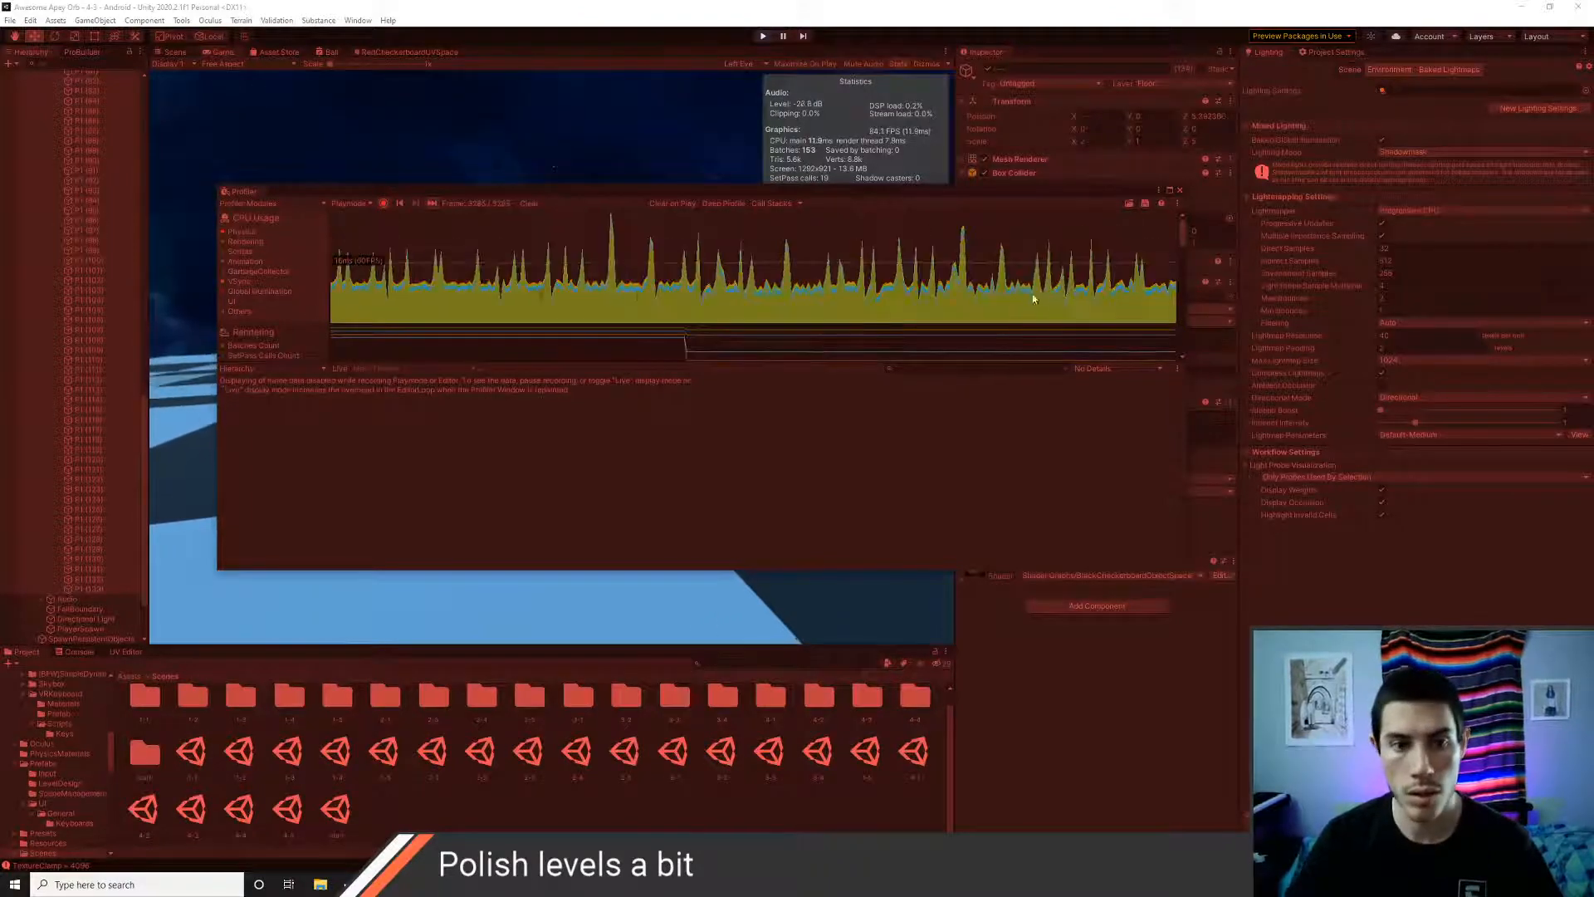
pyautogui.click(385, 205)
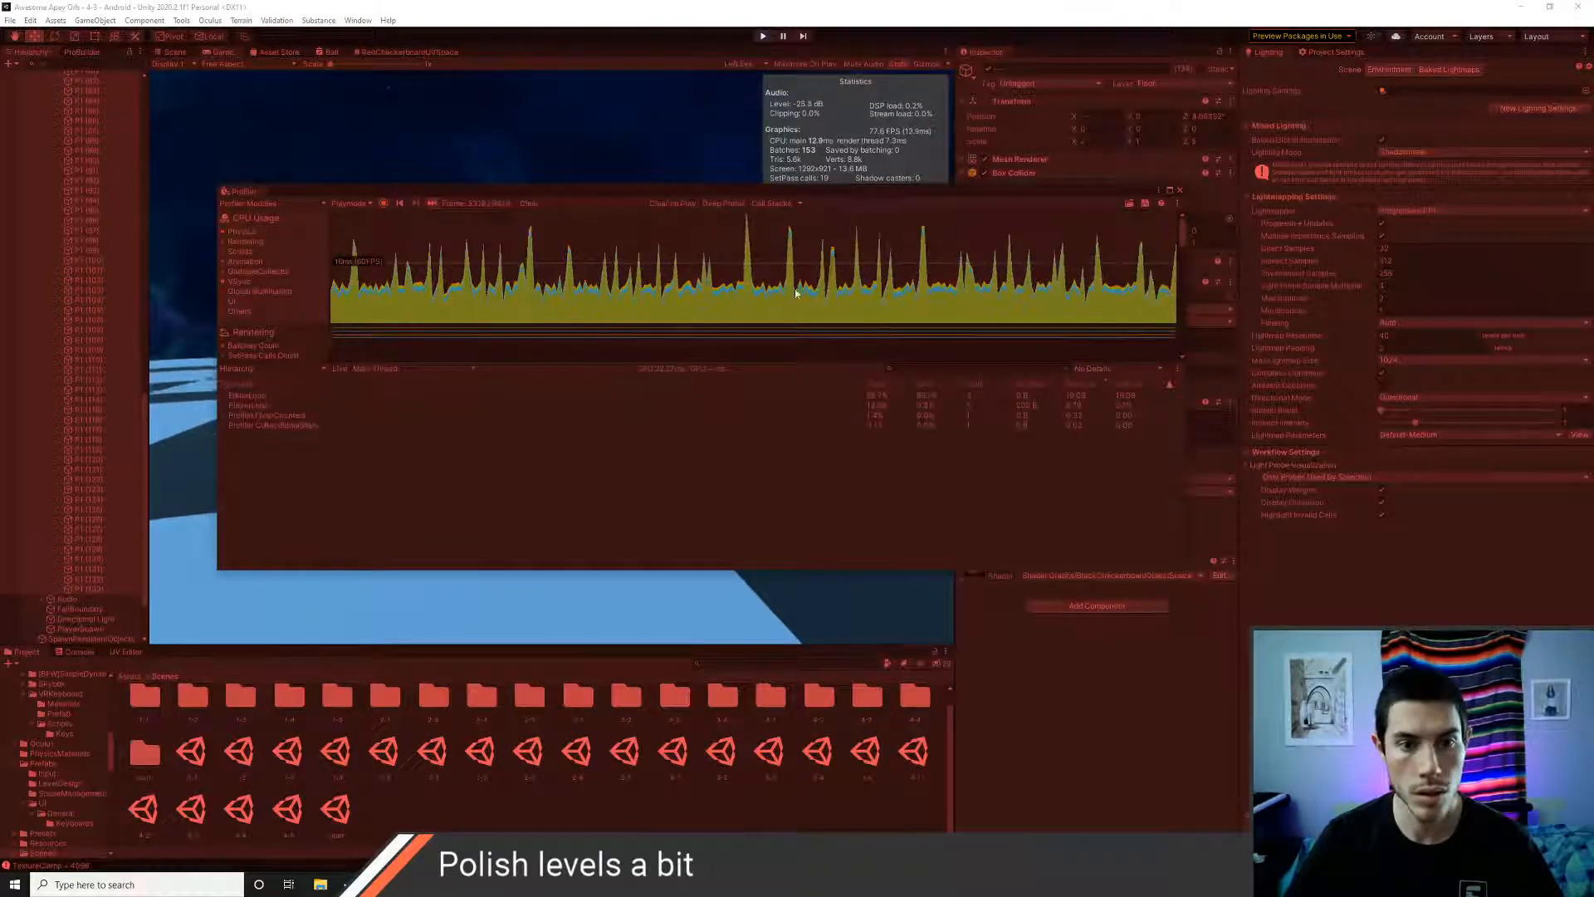
pyautogui.moveTo(1053, 309); pyautogui.dragTo(1094, 303)
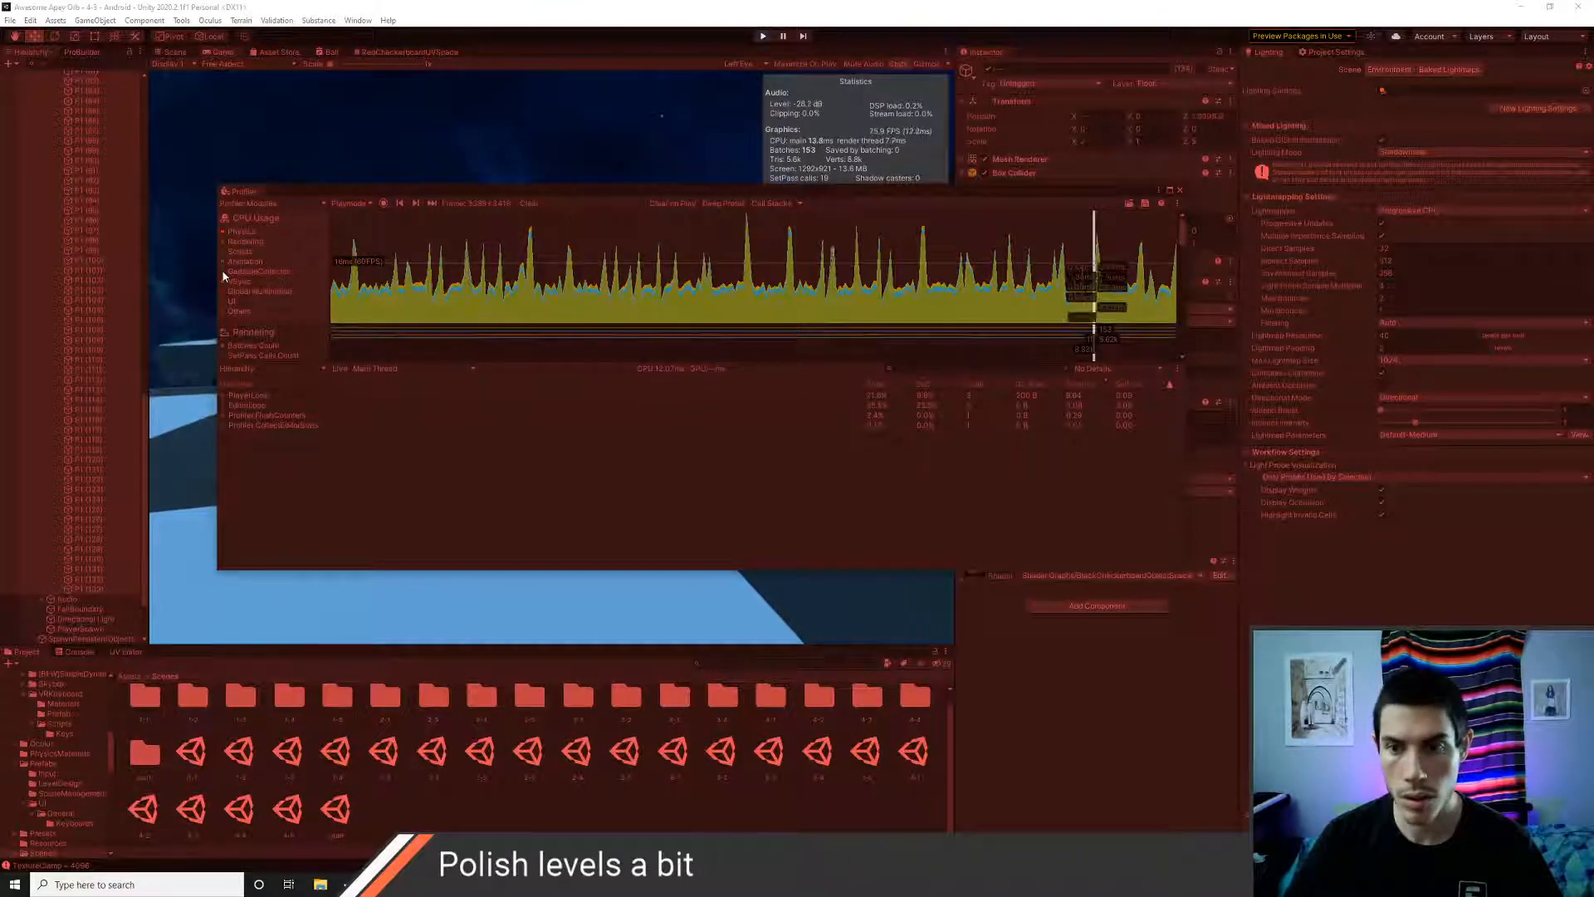
pyautogui.moveTo(809, 292); pyautogui.dragTo(1023, 292)
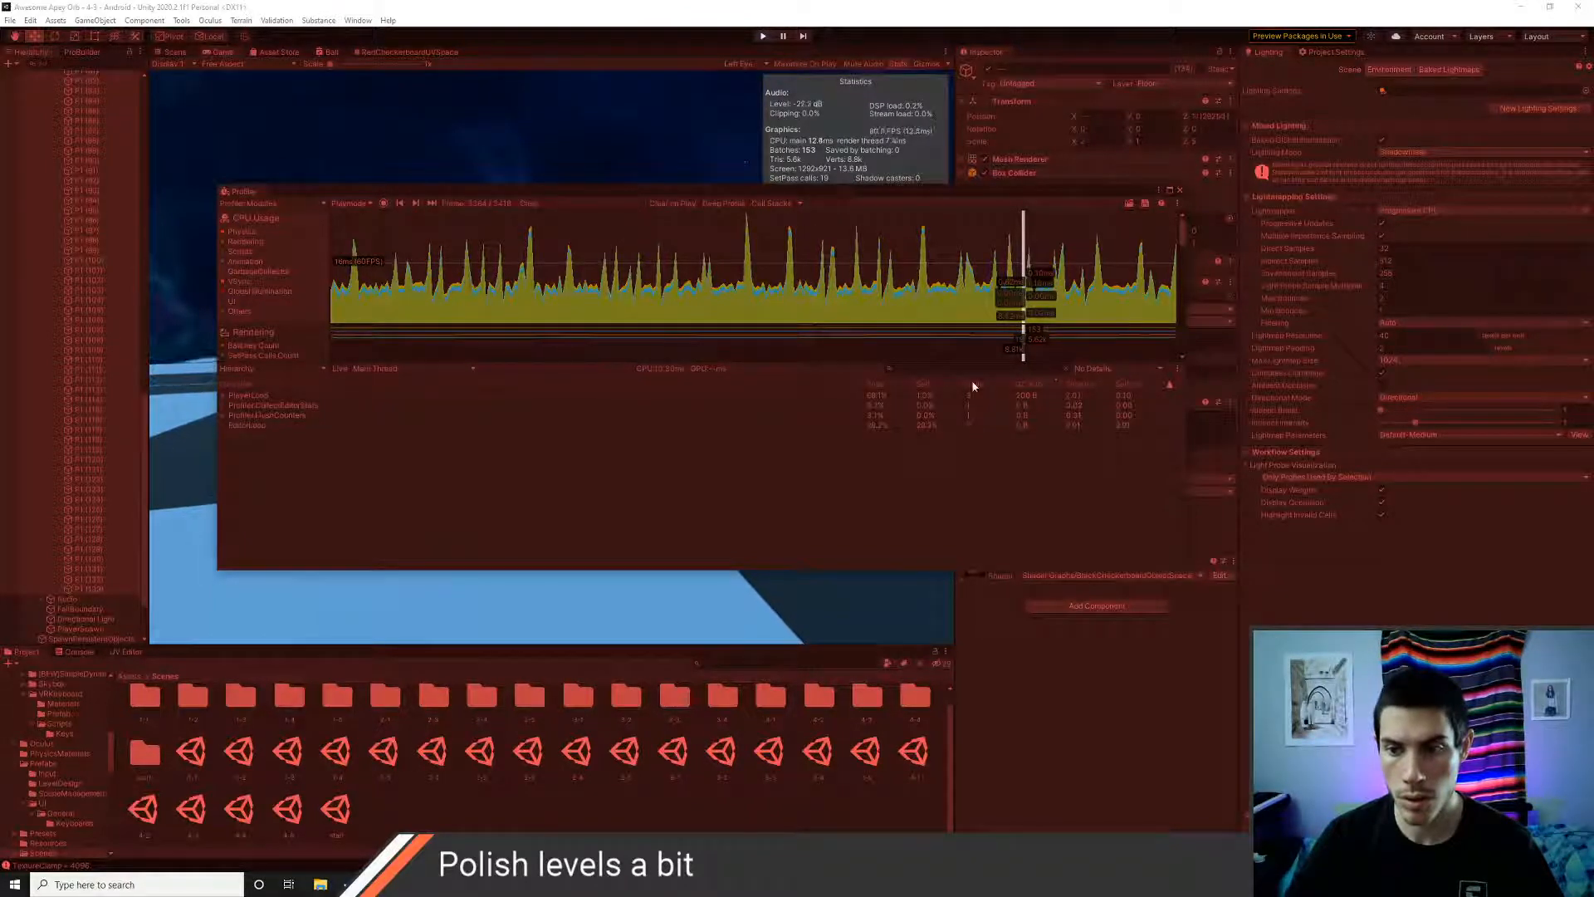
# - Expand PlayerLoop through Update.ScriptRunBehaviourUpdate and BehaviourUpdate down to LevelClock.Update() to examine its cost in the chosen frame
pyautogui.click(224, 395)
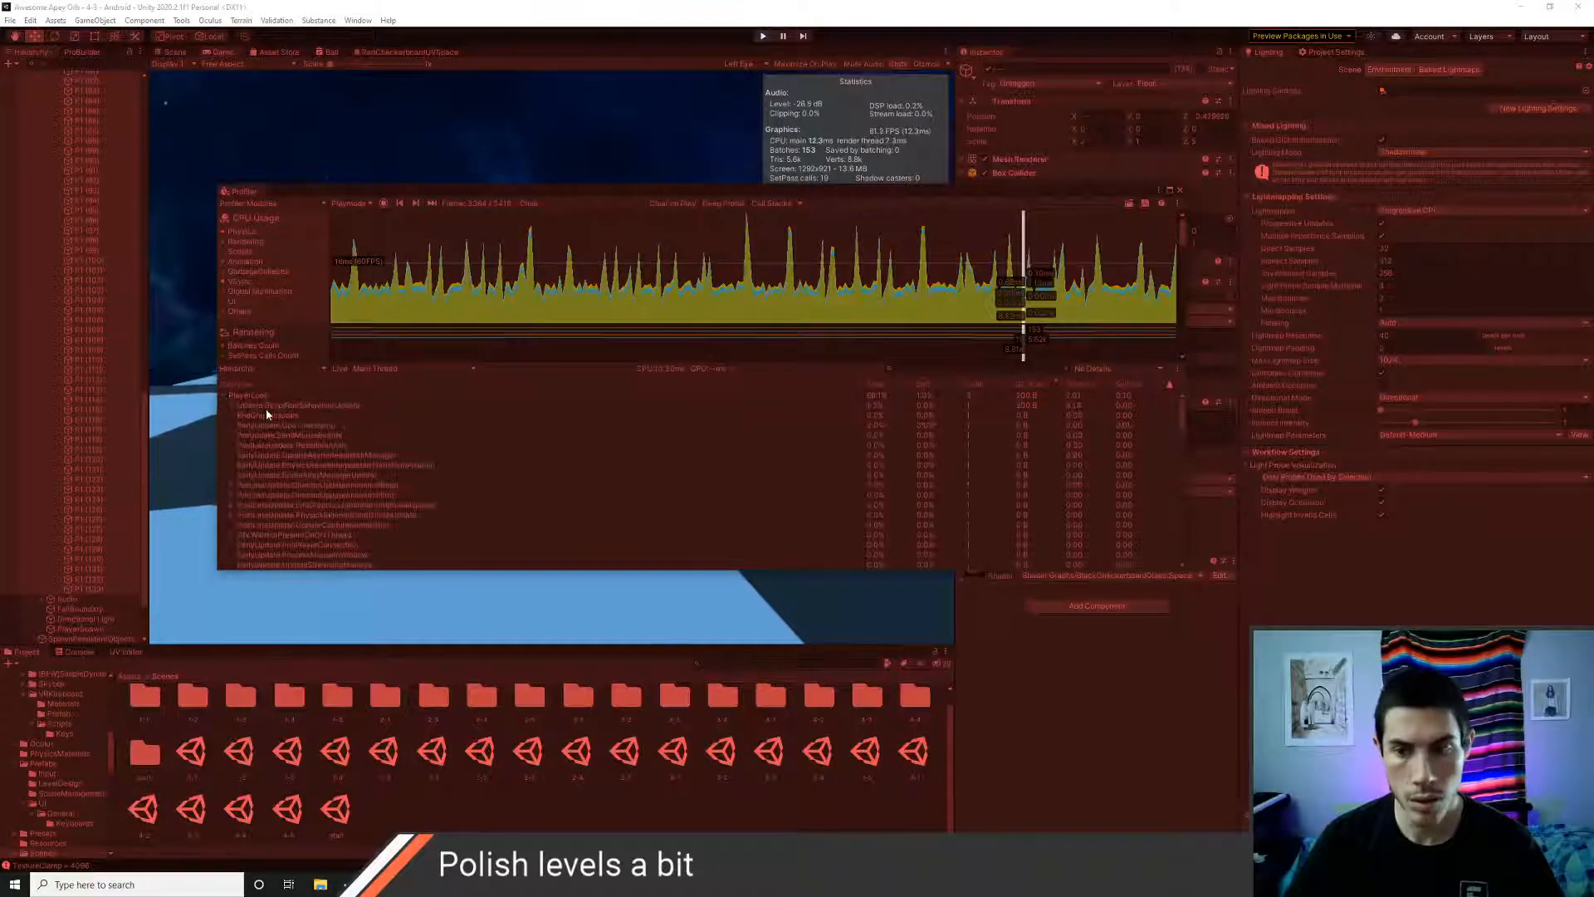
pyautogui.click(265, 407)
pyautogui.press('Right')
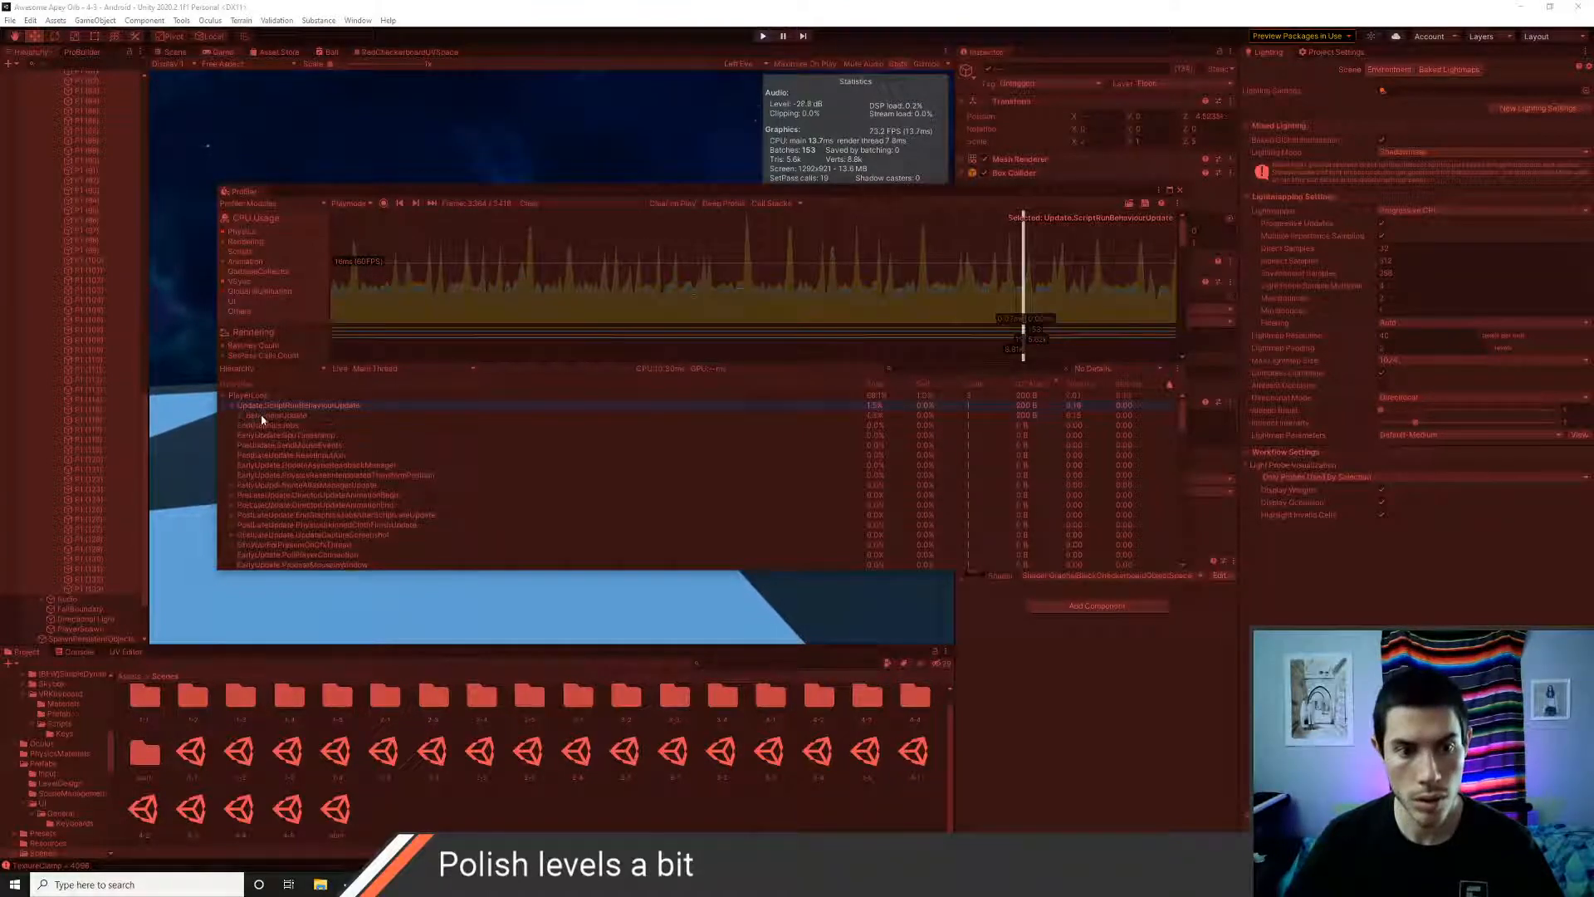
pyautogui.click(263, 416)
pyautogui.click(242, 414)
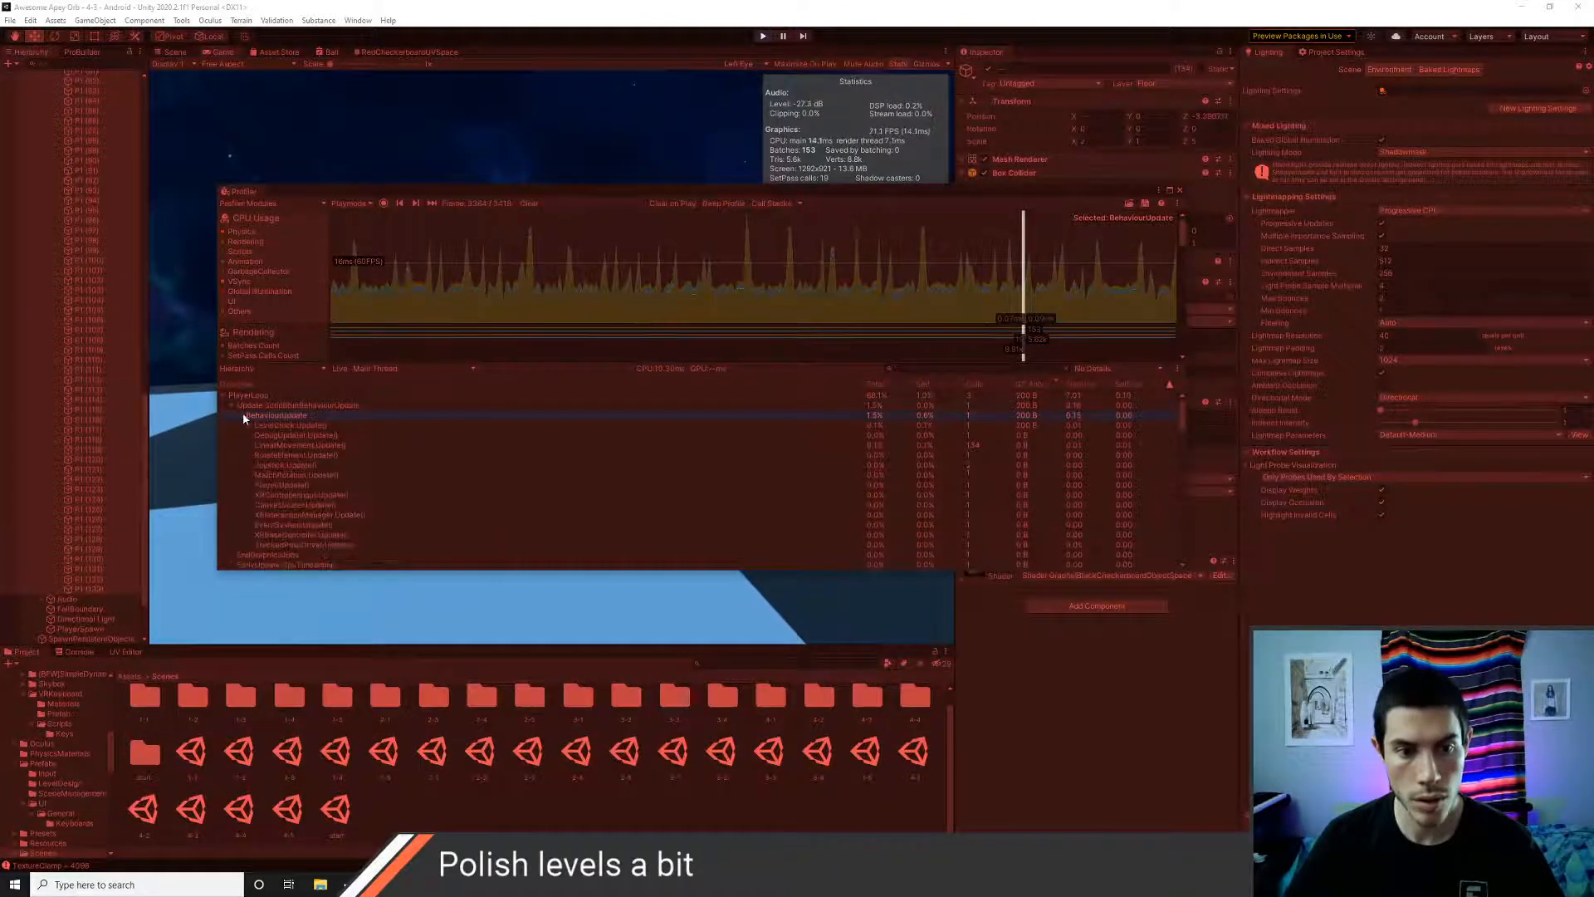
pyautogui.click(284, 427)
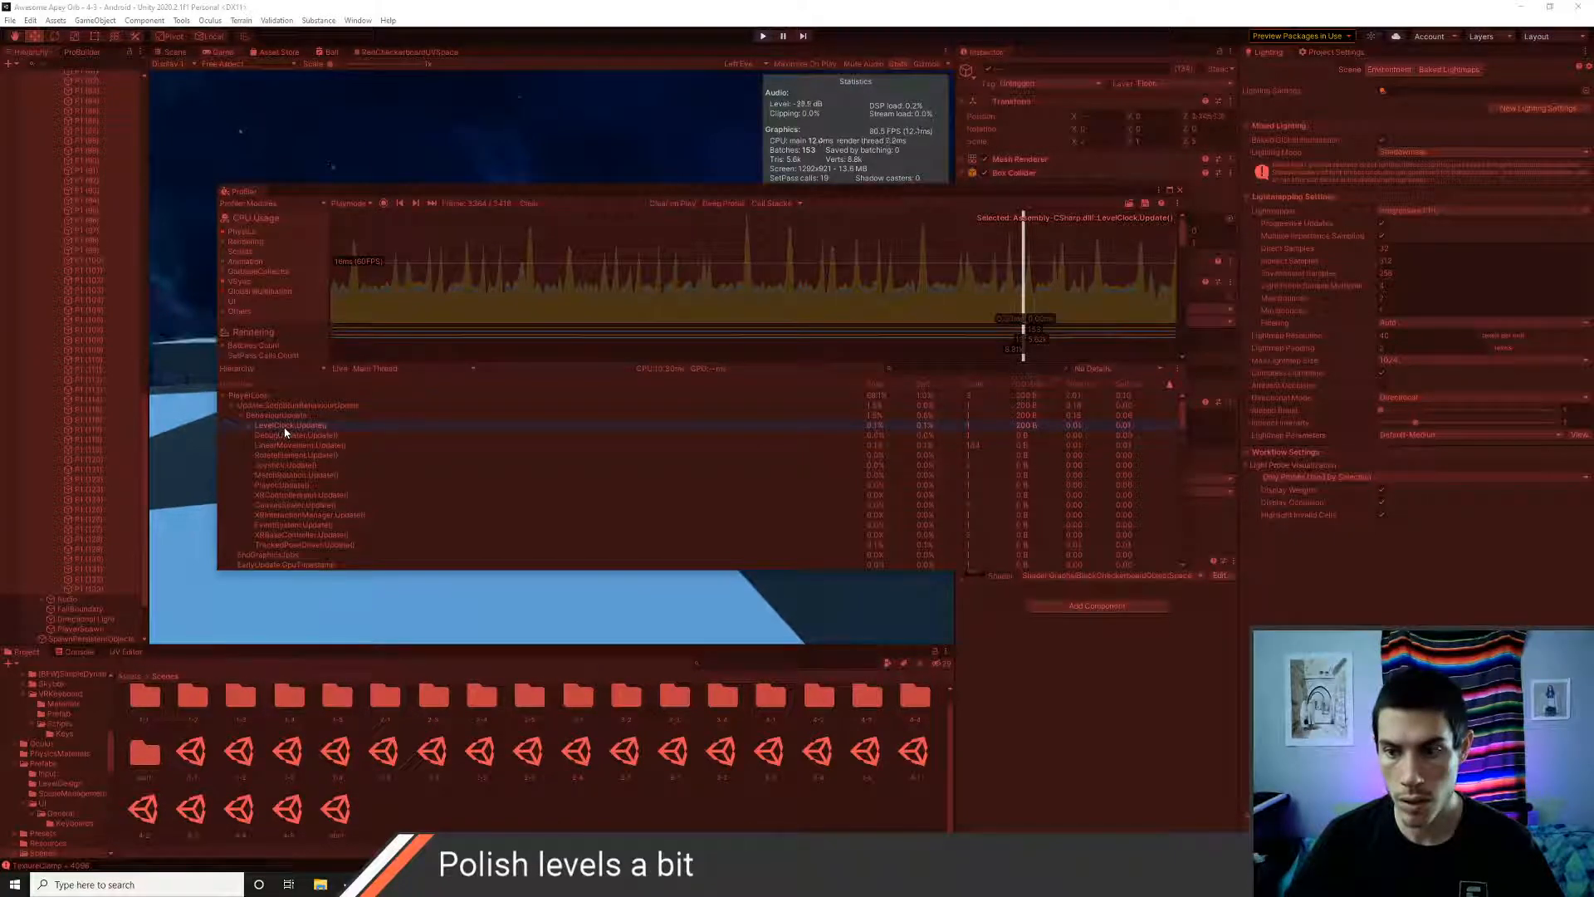
pyautogui.click(248, 426)
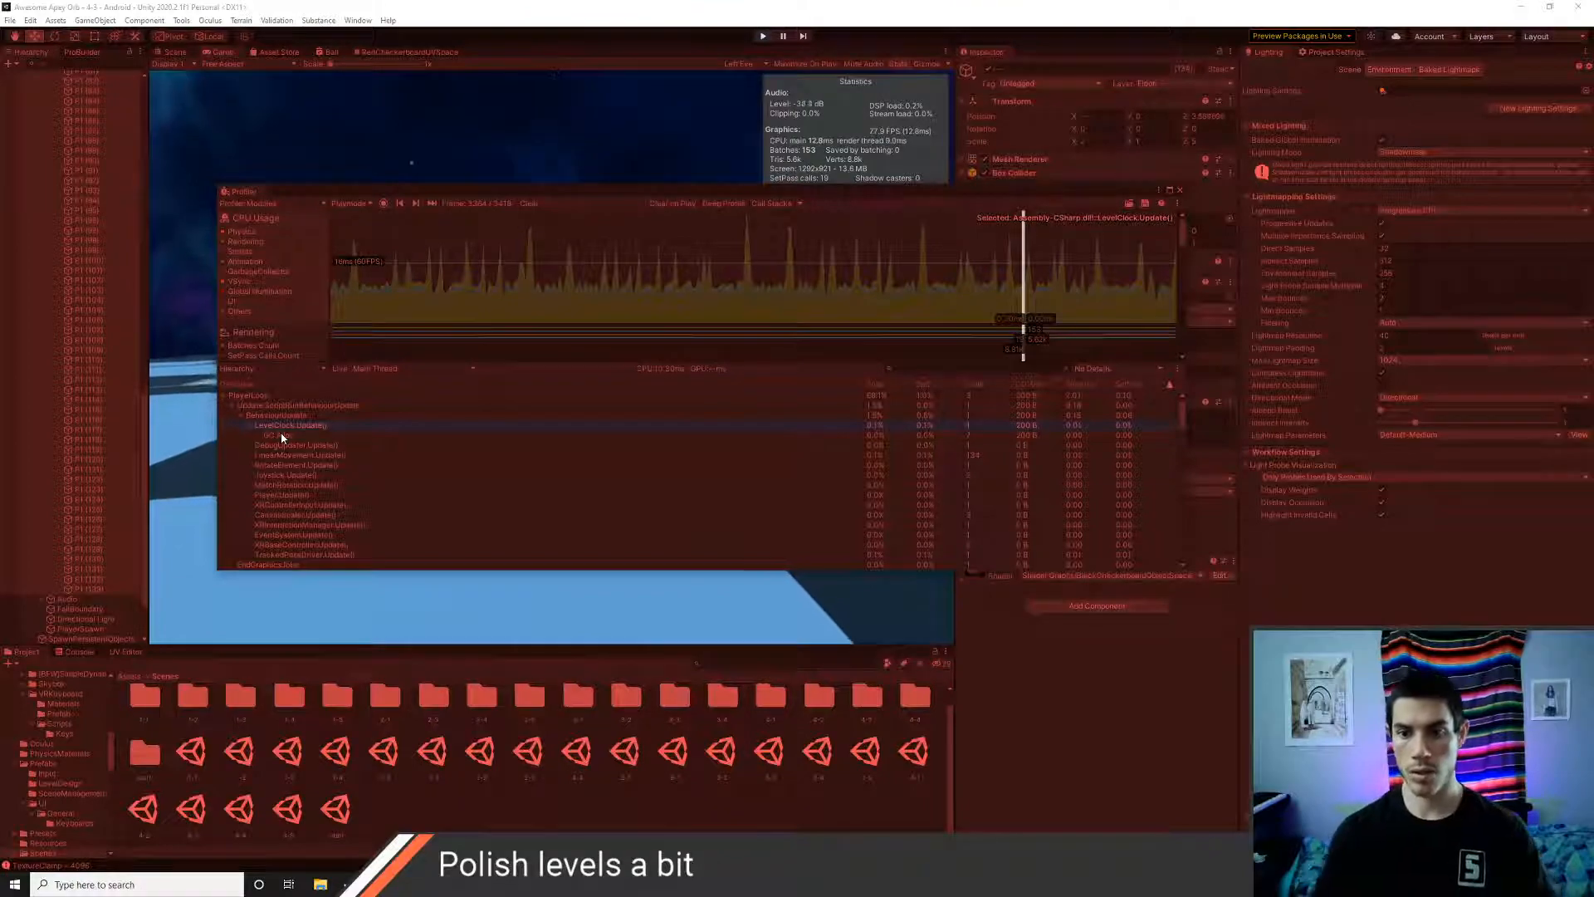
# - Switch to Visual Studio Code and open the LevelClock.cs script
pyautogui.hotkey('alt', 'Tab')
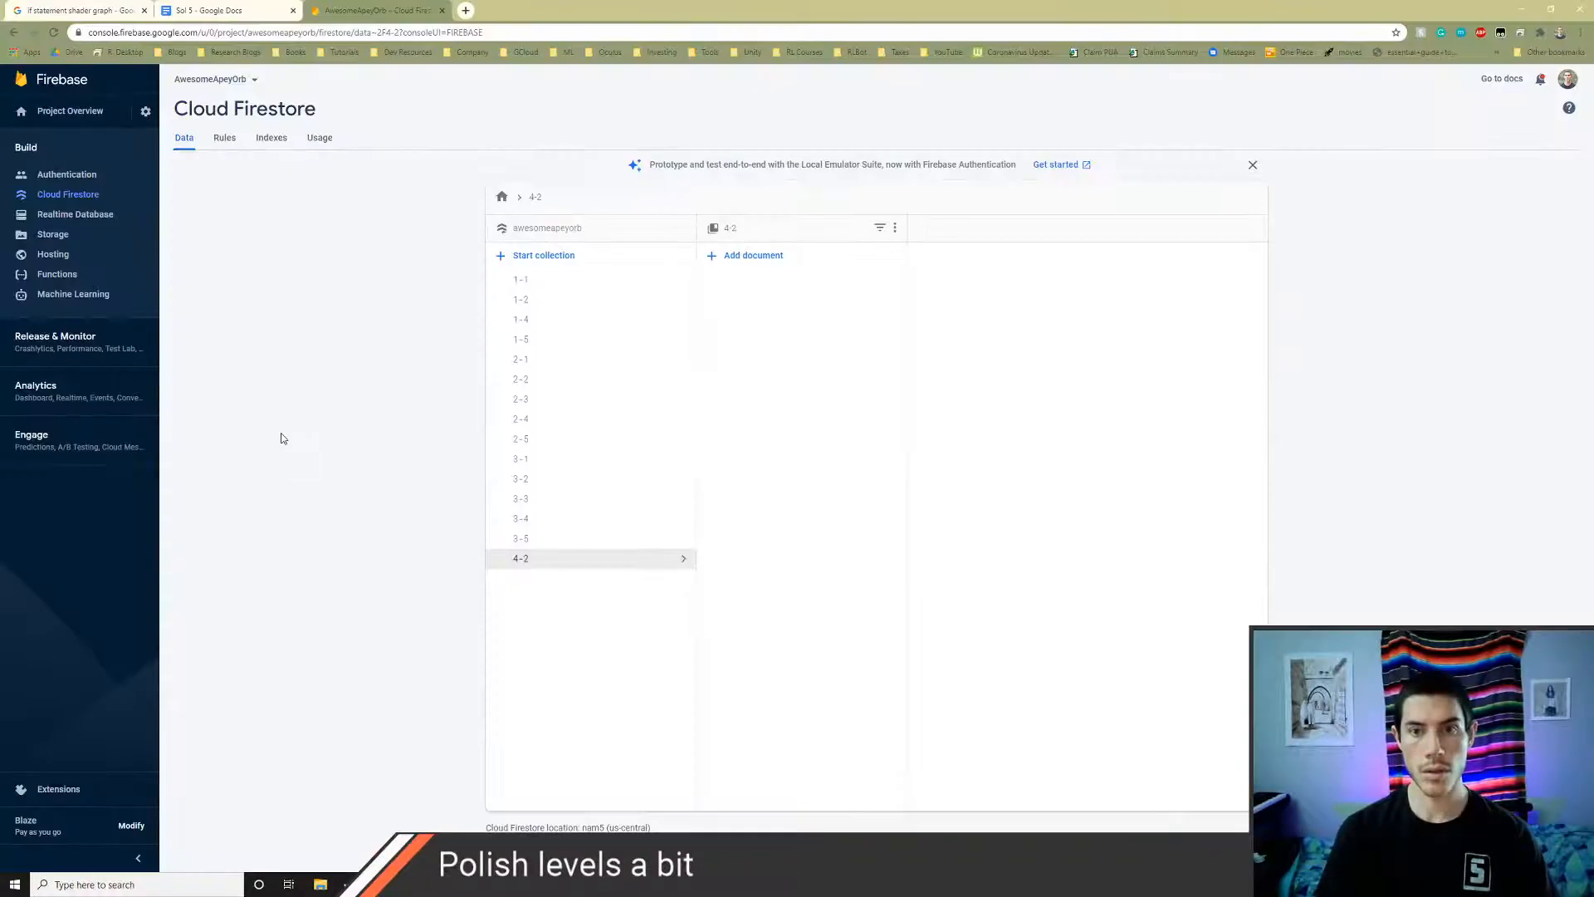
pyautogui.hotkey('alt', 'Tab')
pyautogui.hotkey('alt', 'Tab')
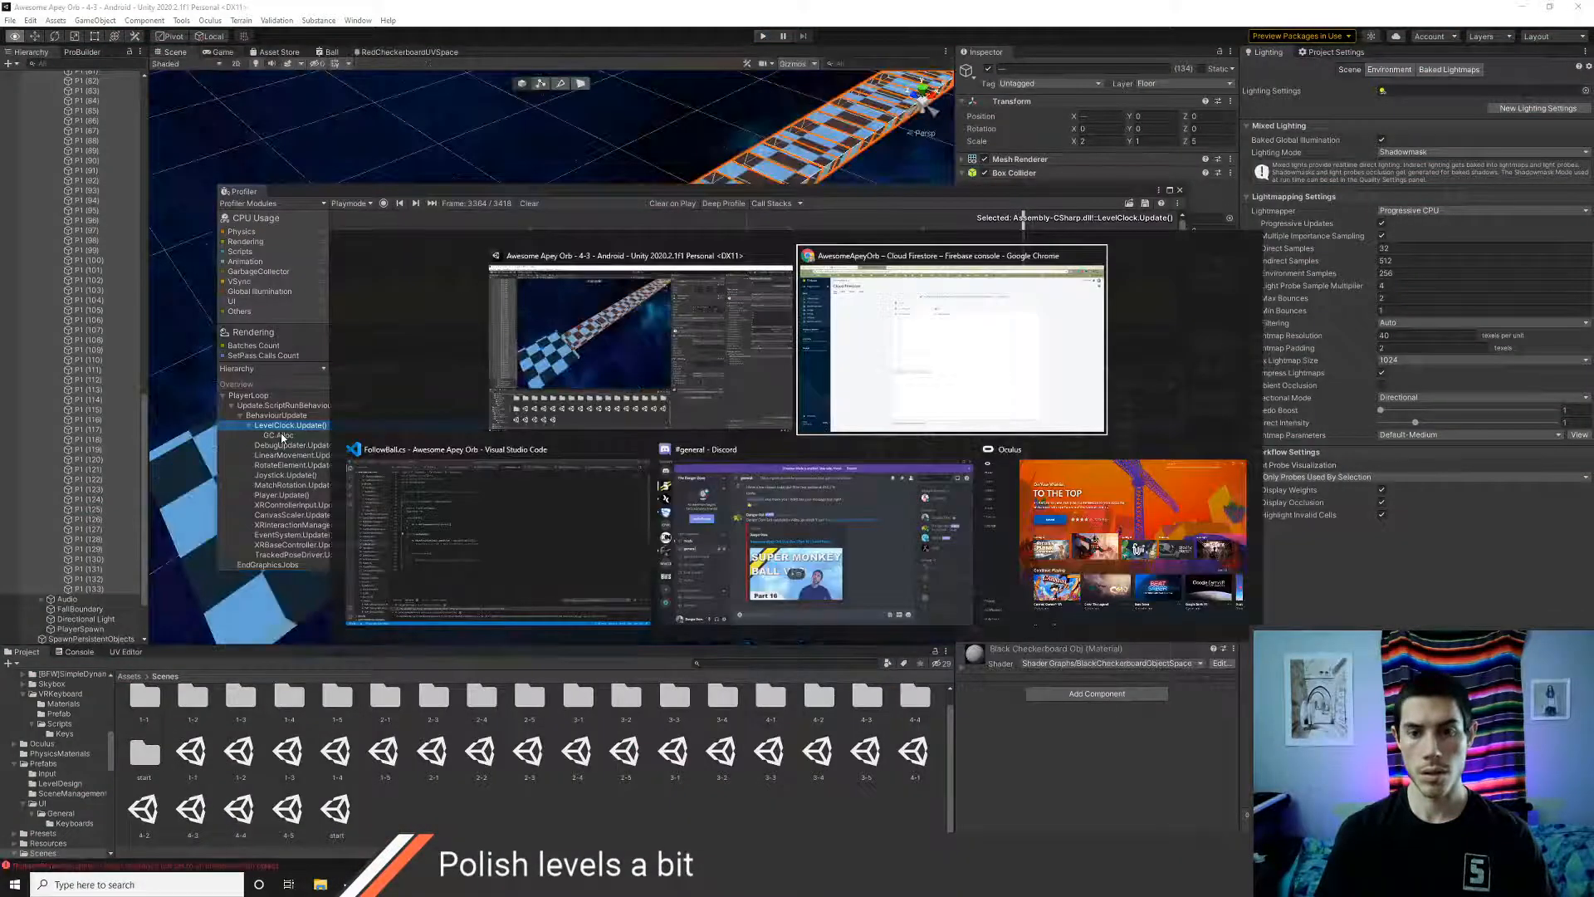
pyautogui.hotkey('alt', 'Tab')
pyautogui.hotkey('ctrl', 'p')
pyautogui.write('level')
pyautogui.press('Return')
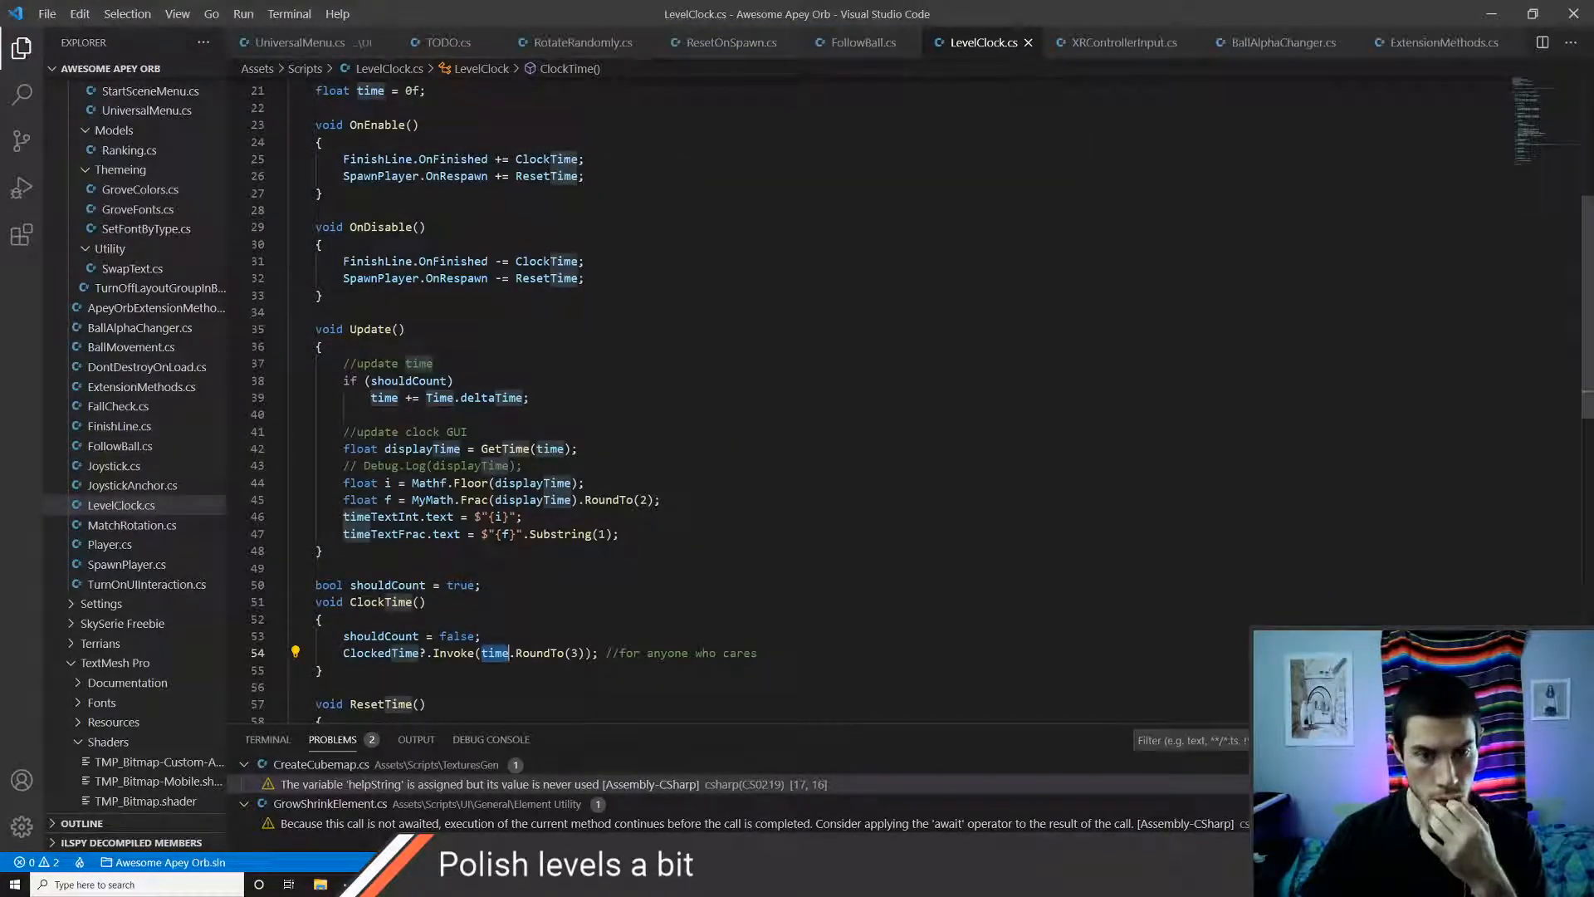
# - Examine LevelClock's Update() method, the GetTime() definition it calls, and its timeTextInt and timeTextFrac text assignments
pyautogui.scroll(-1, 869, 401)
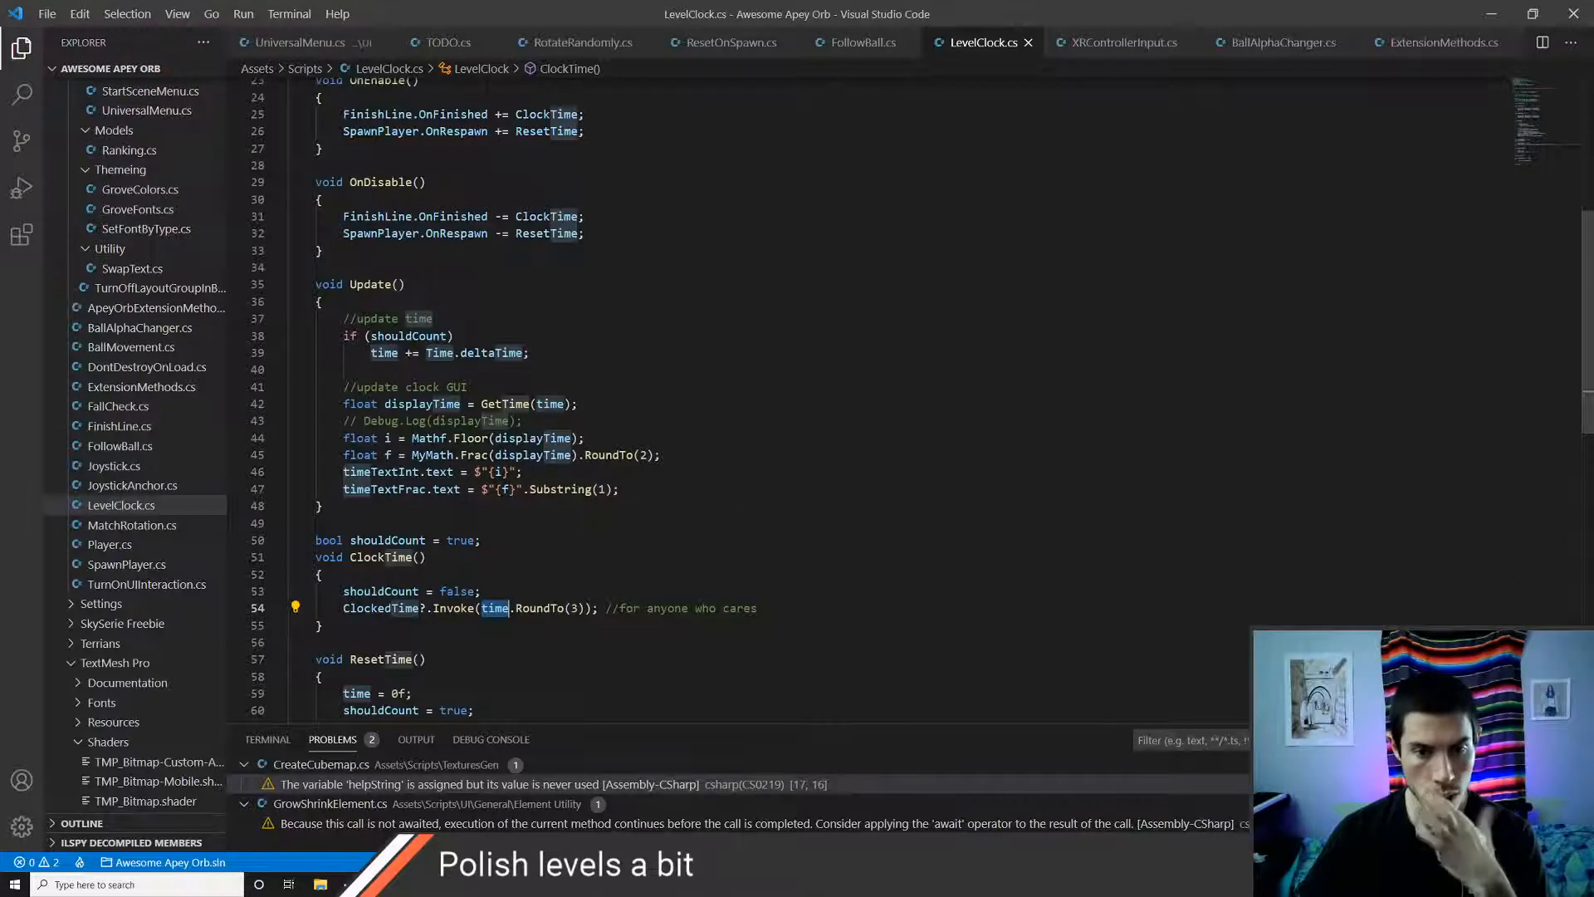
pyautogui.click(508, 404)
pyautogui.press('F12')
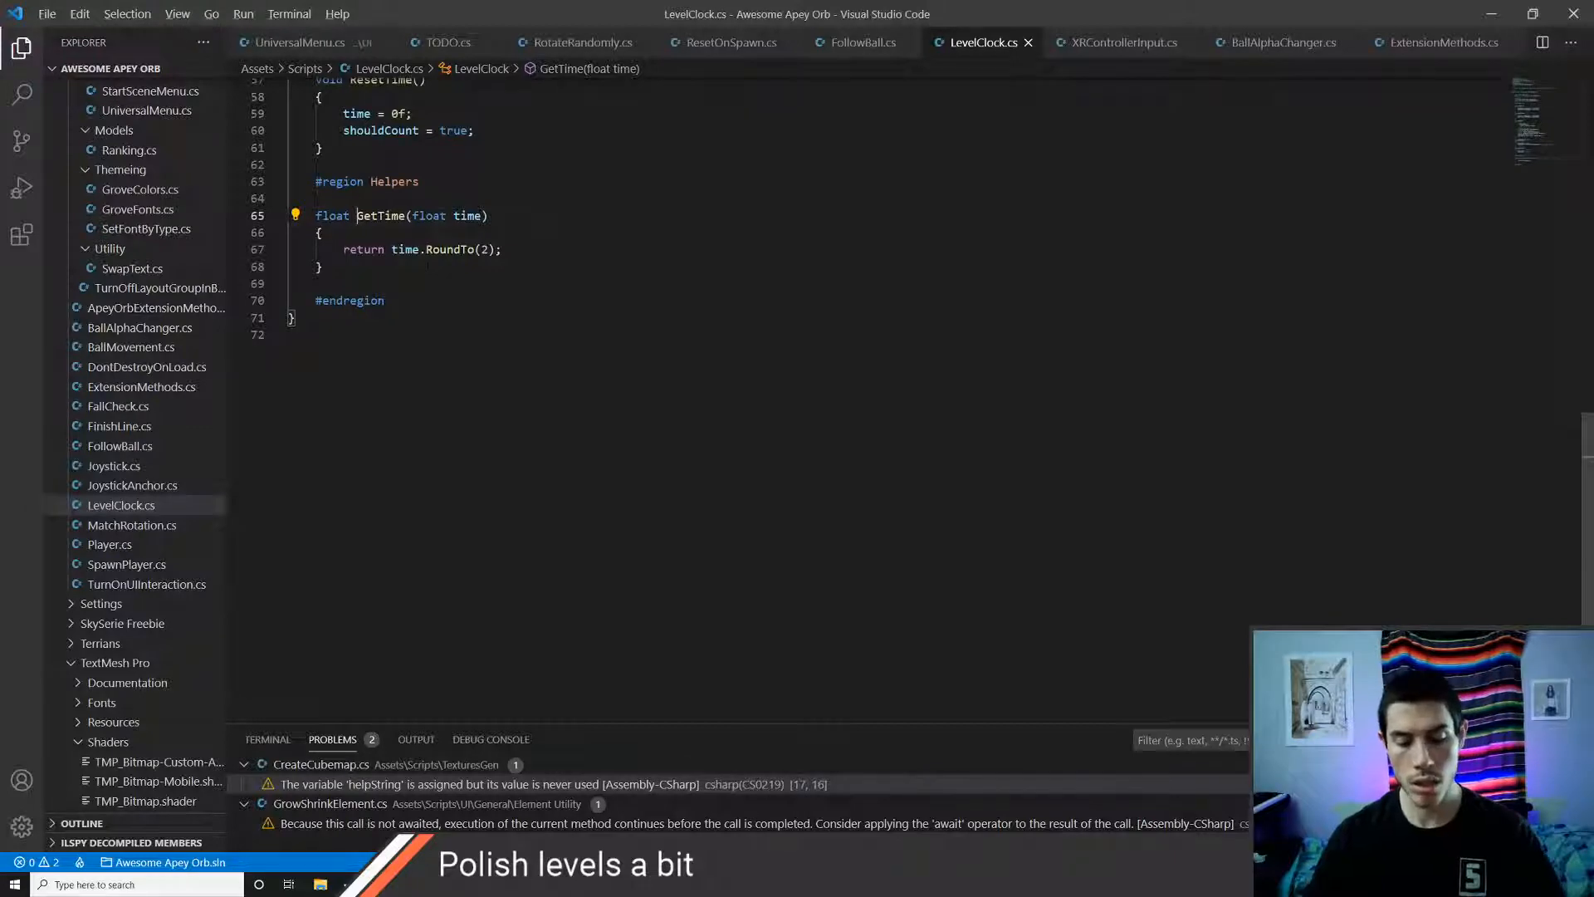
pyautogui.hotkey('alt', 'Left')
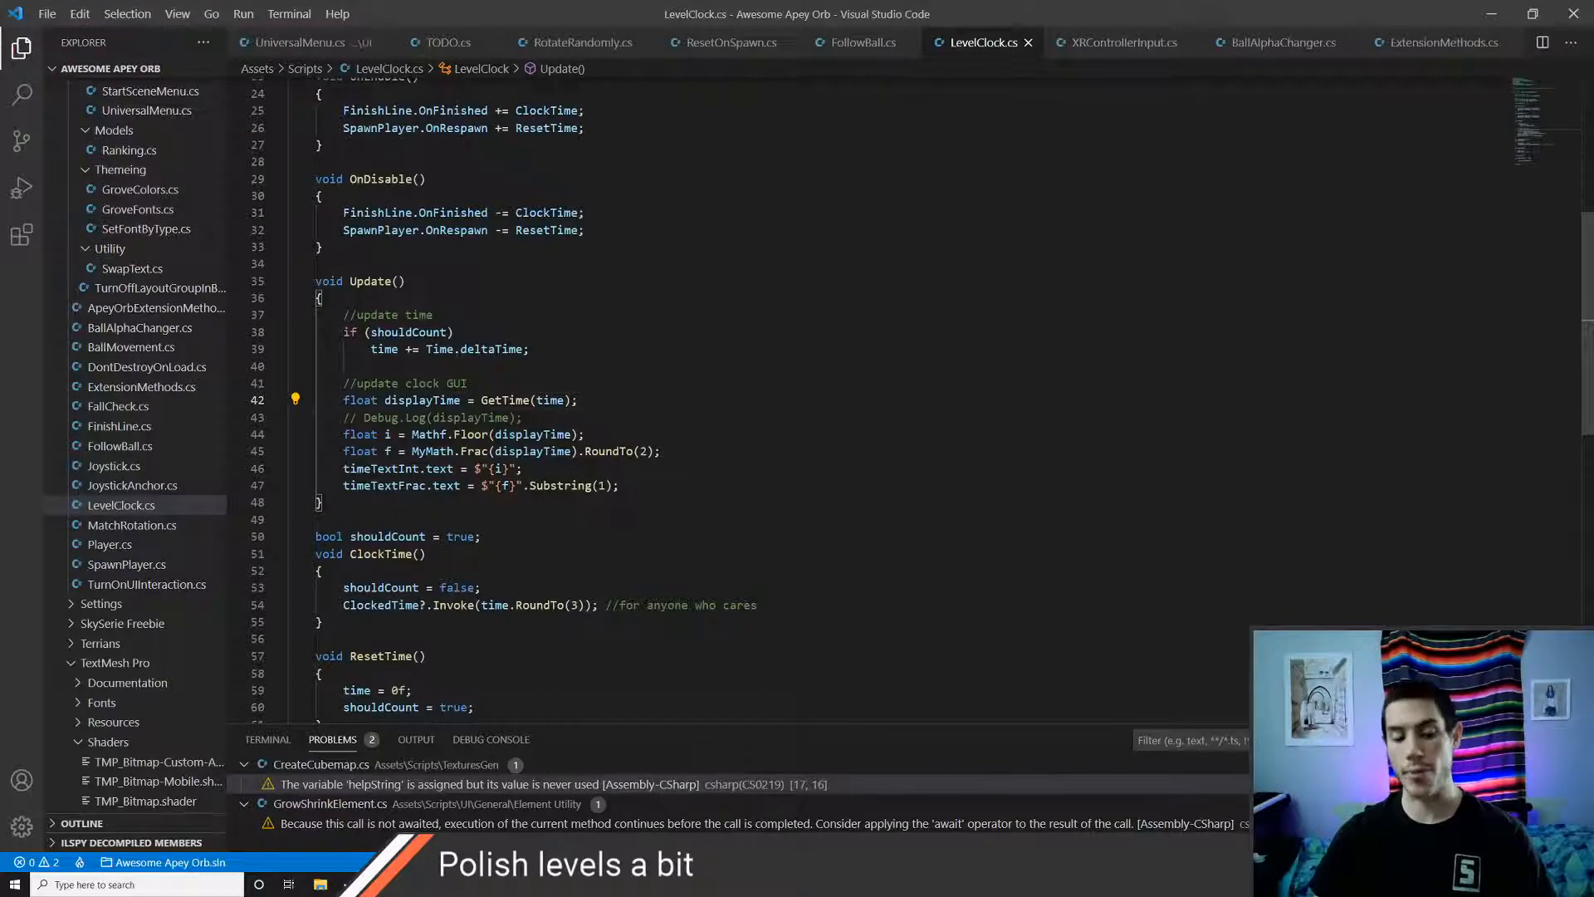
pyautogui.scroll(3, 747, 399)
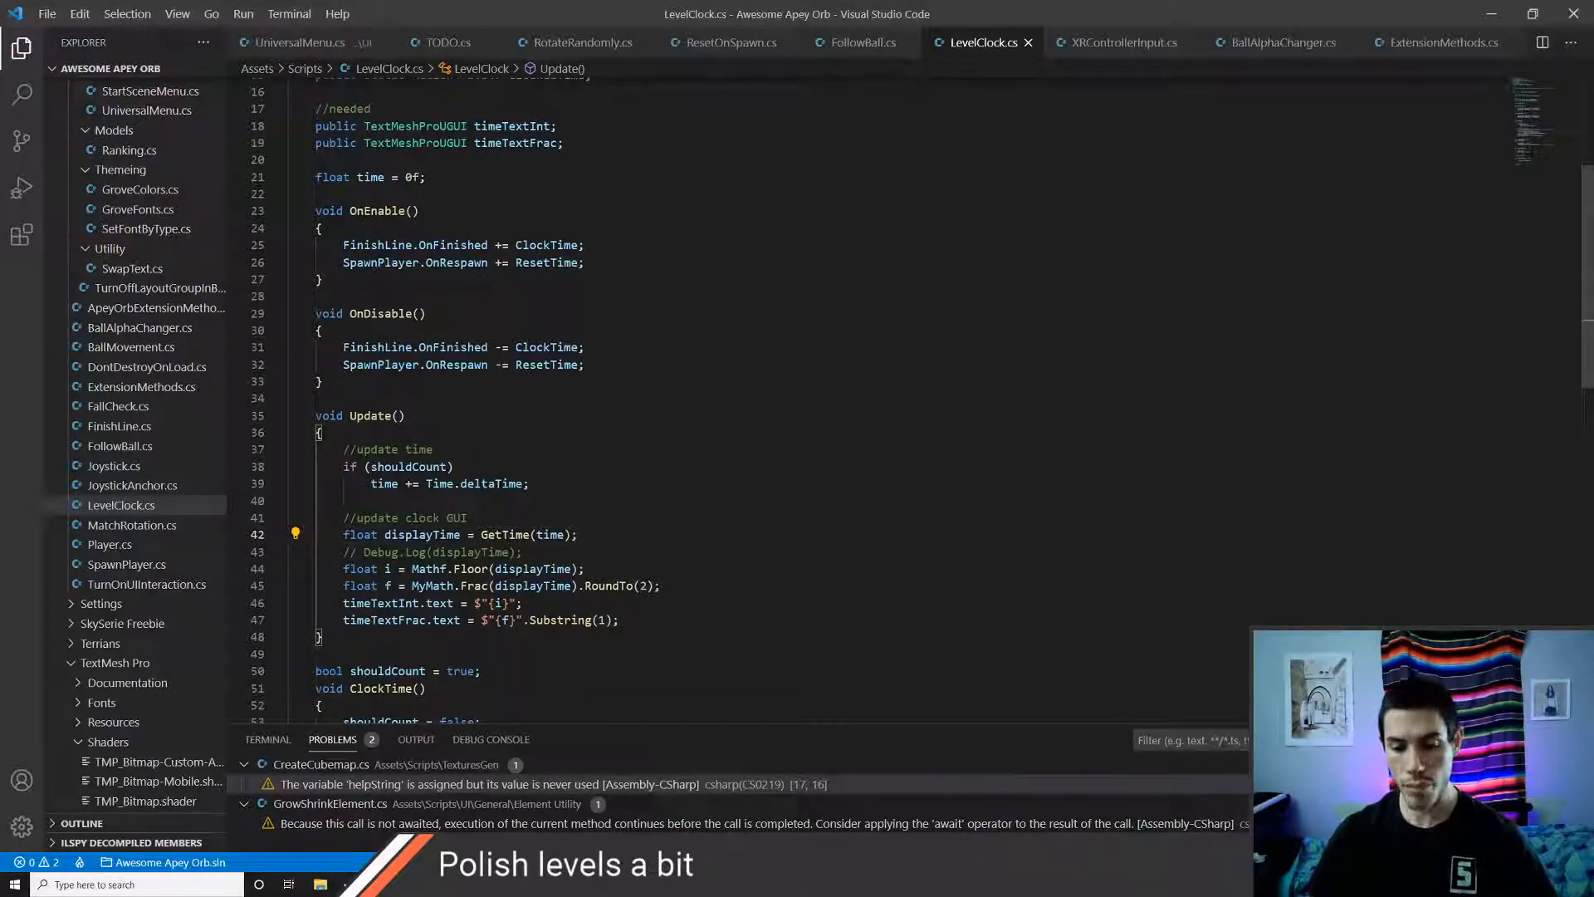
pyautogui.scroll(-3, 512, 450)
pyautogui.scroll(6, 511, 451)
pyautogui.scroll(-6, 512, 451)
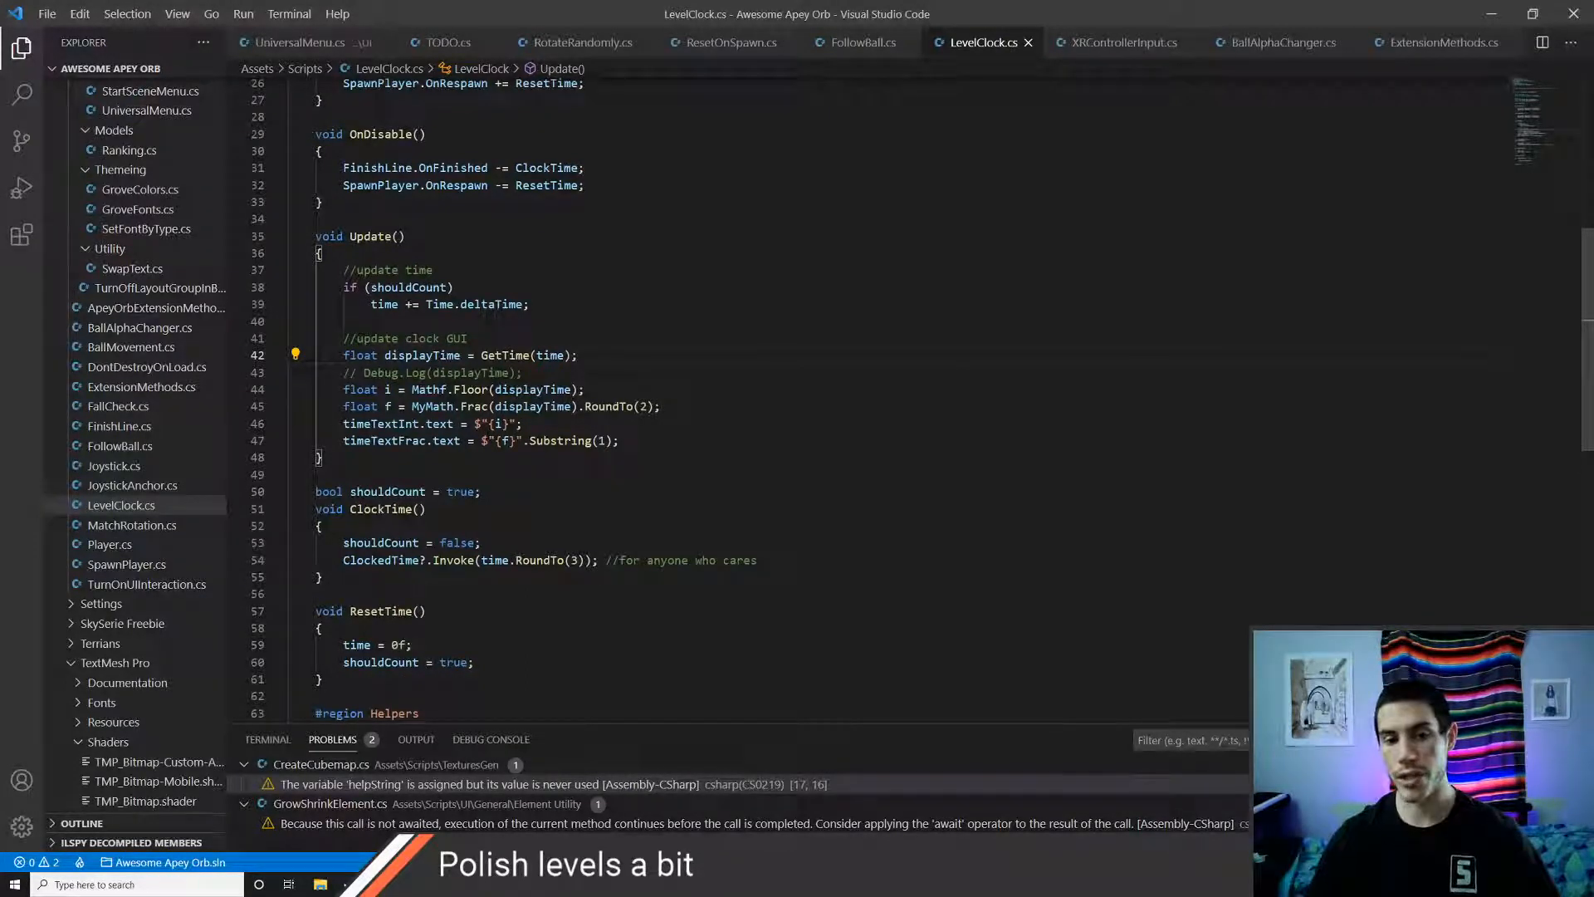
pyautogui.doubleClick(446, 423)
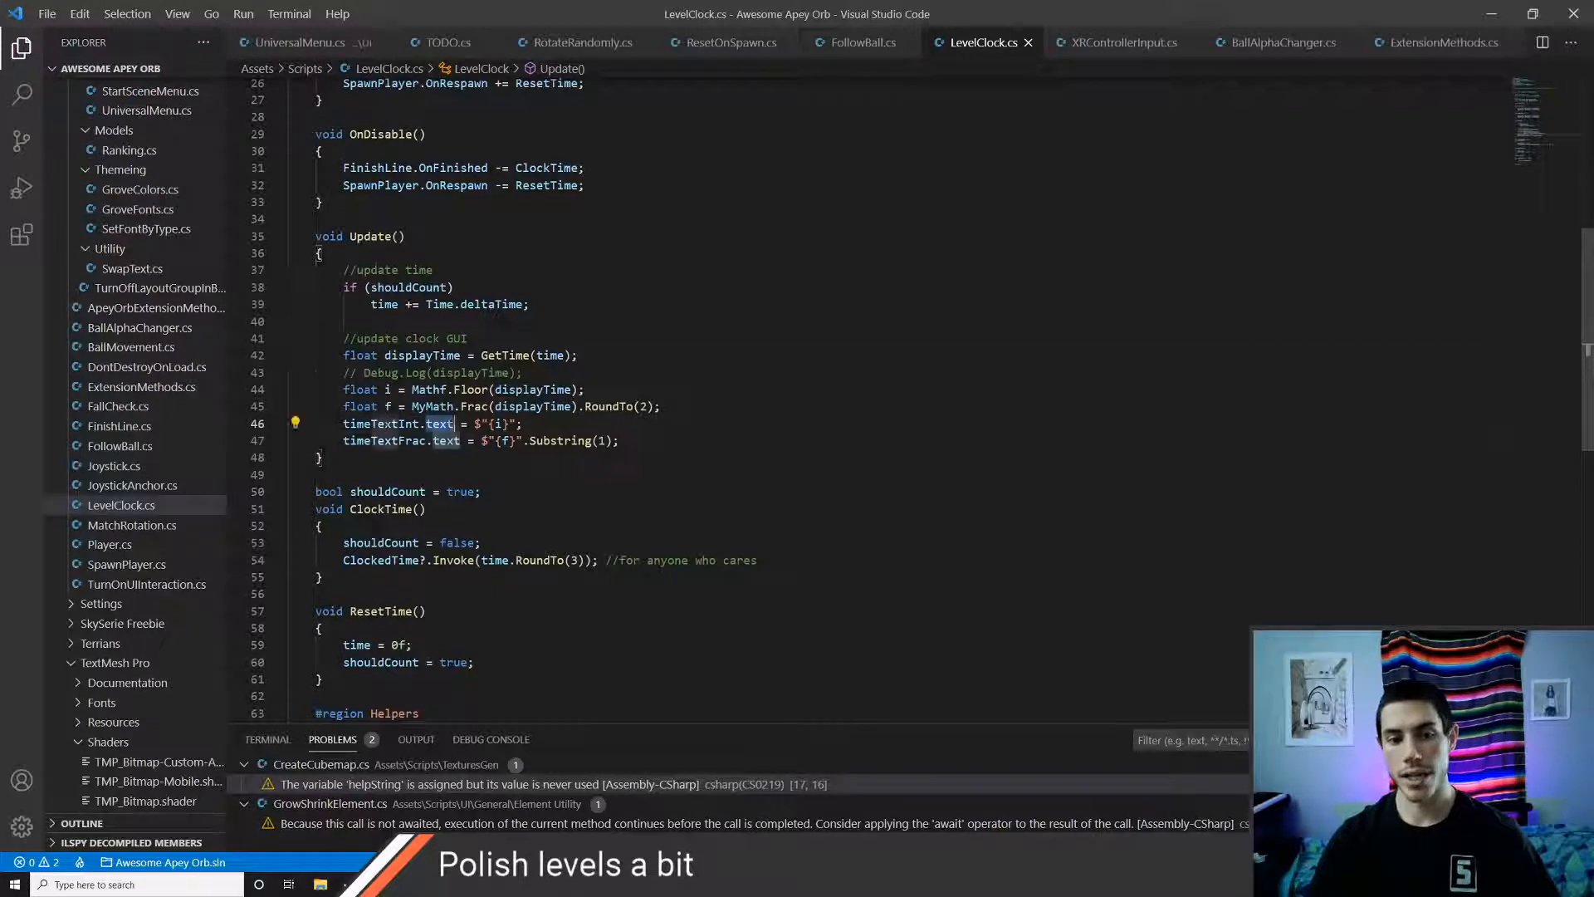
pyautogui.doubleClick(450, 441)
pyautogui.doubleClick(446, 423)
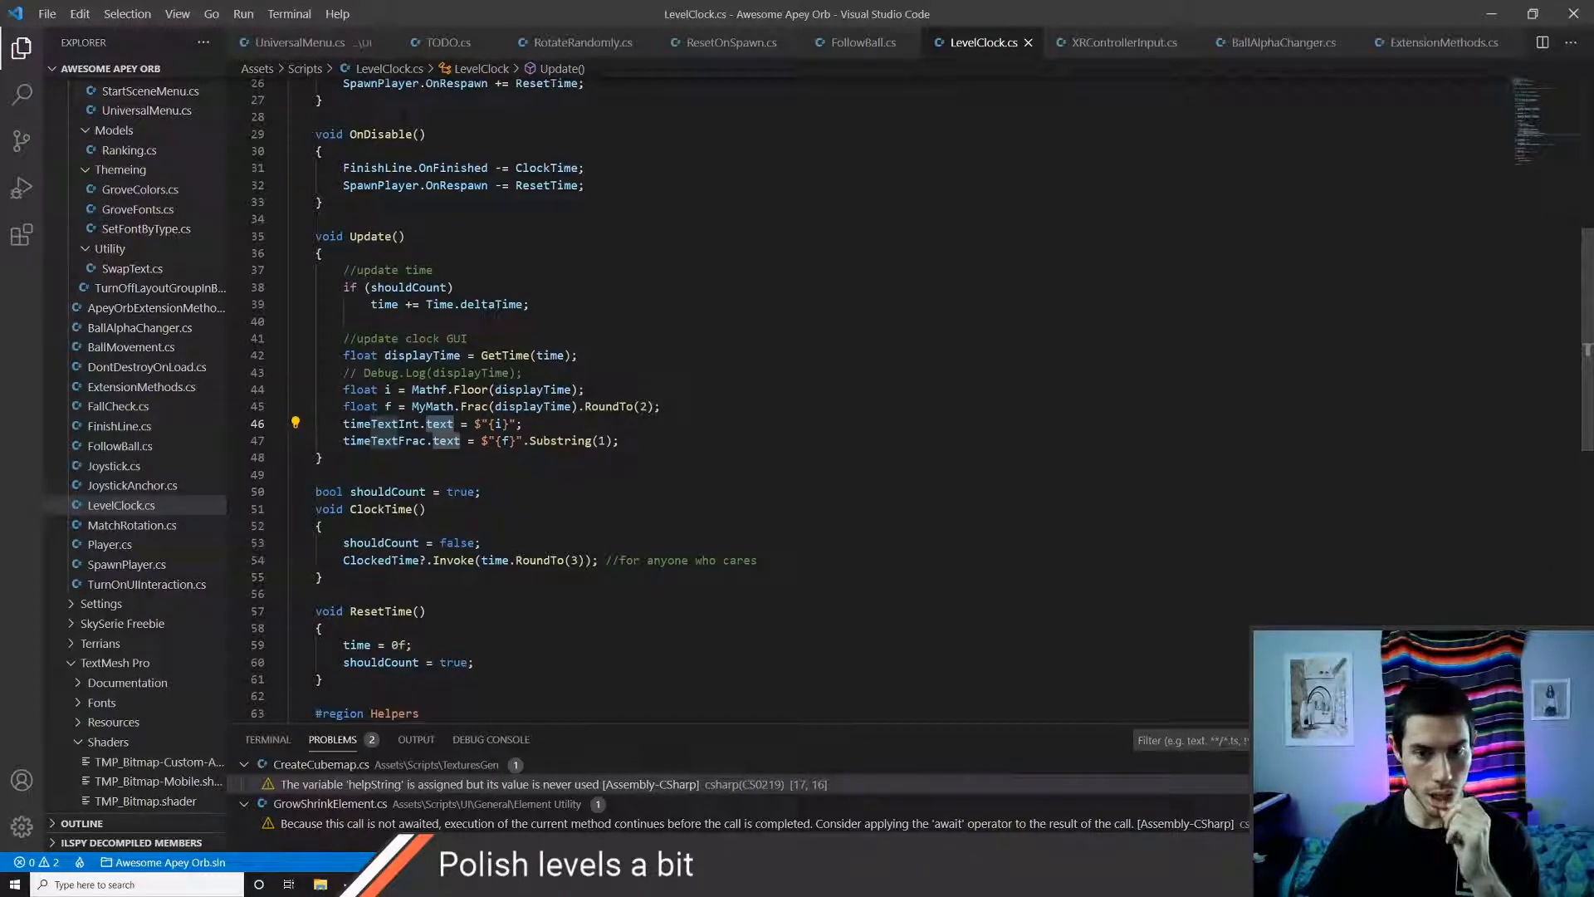
# - Add a new line reading StringBuilder in Update(), directly below the float f calculation
pyautogui.press('Up')
pyautogui.press('Up')
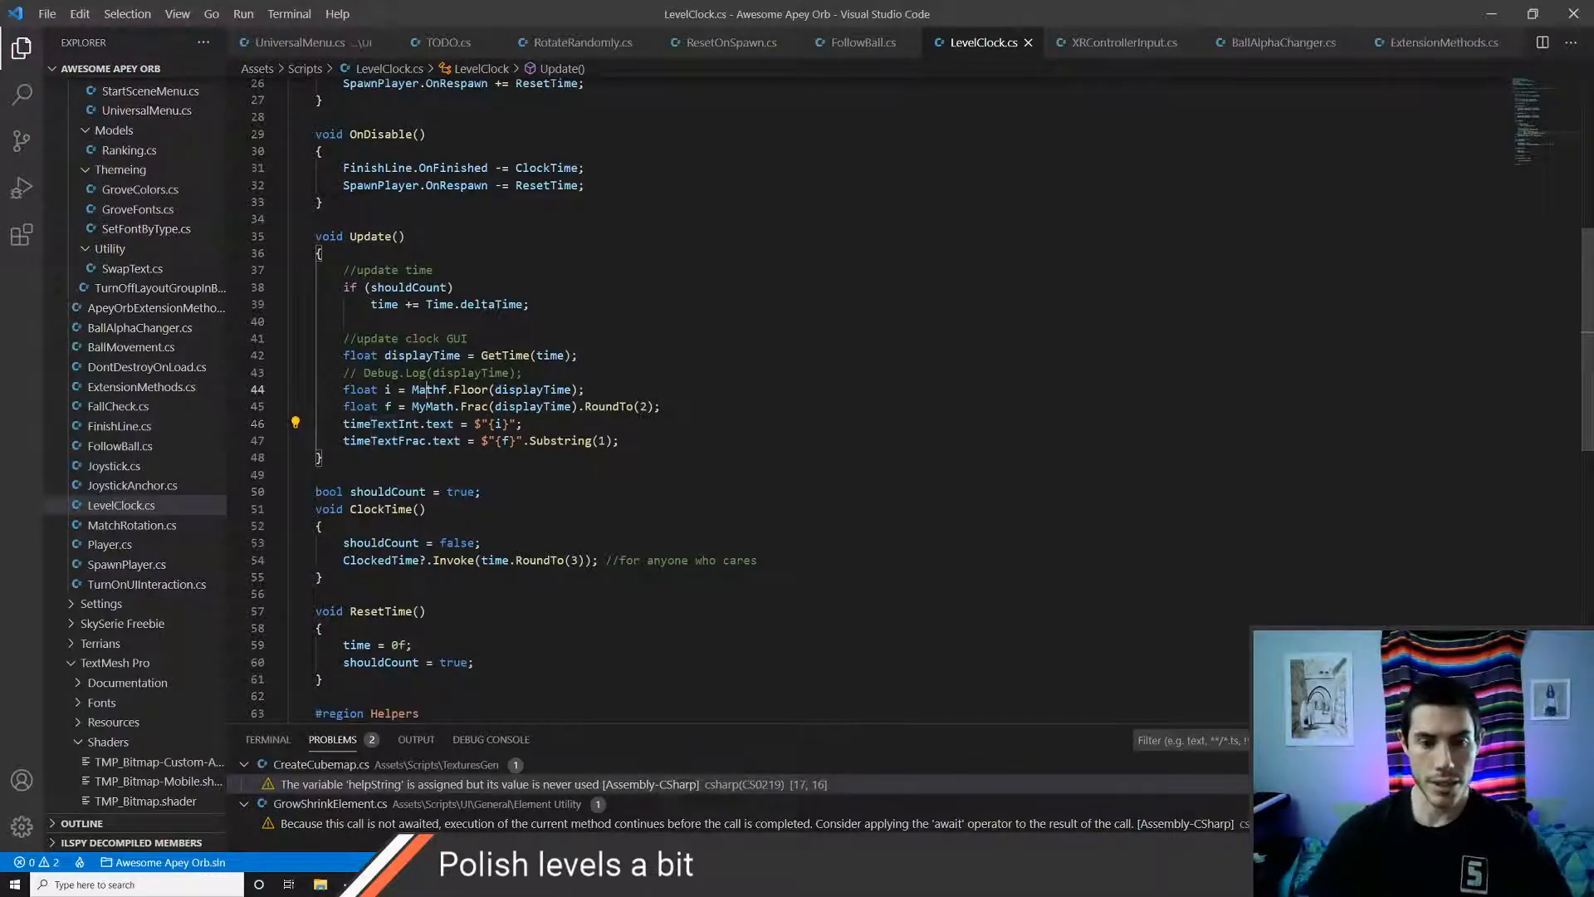
pyautogui.press('Down')
pyautogui.press('End')
pyautogui.press('Return')
pyautogui.write('S')
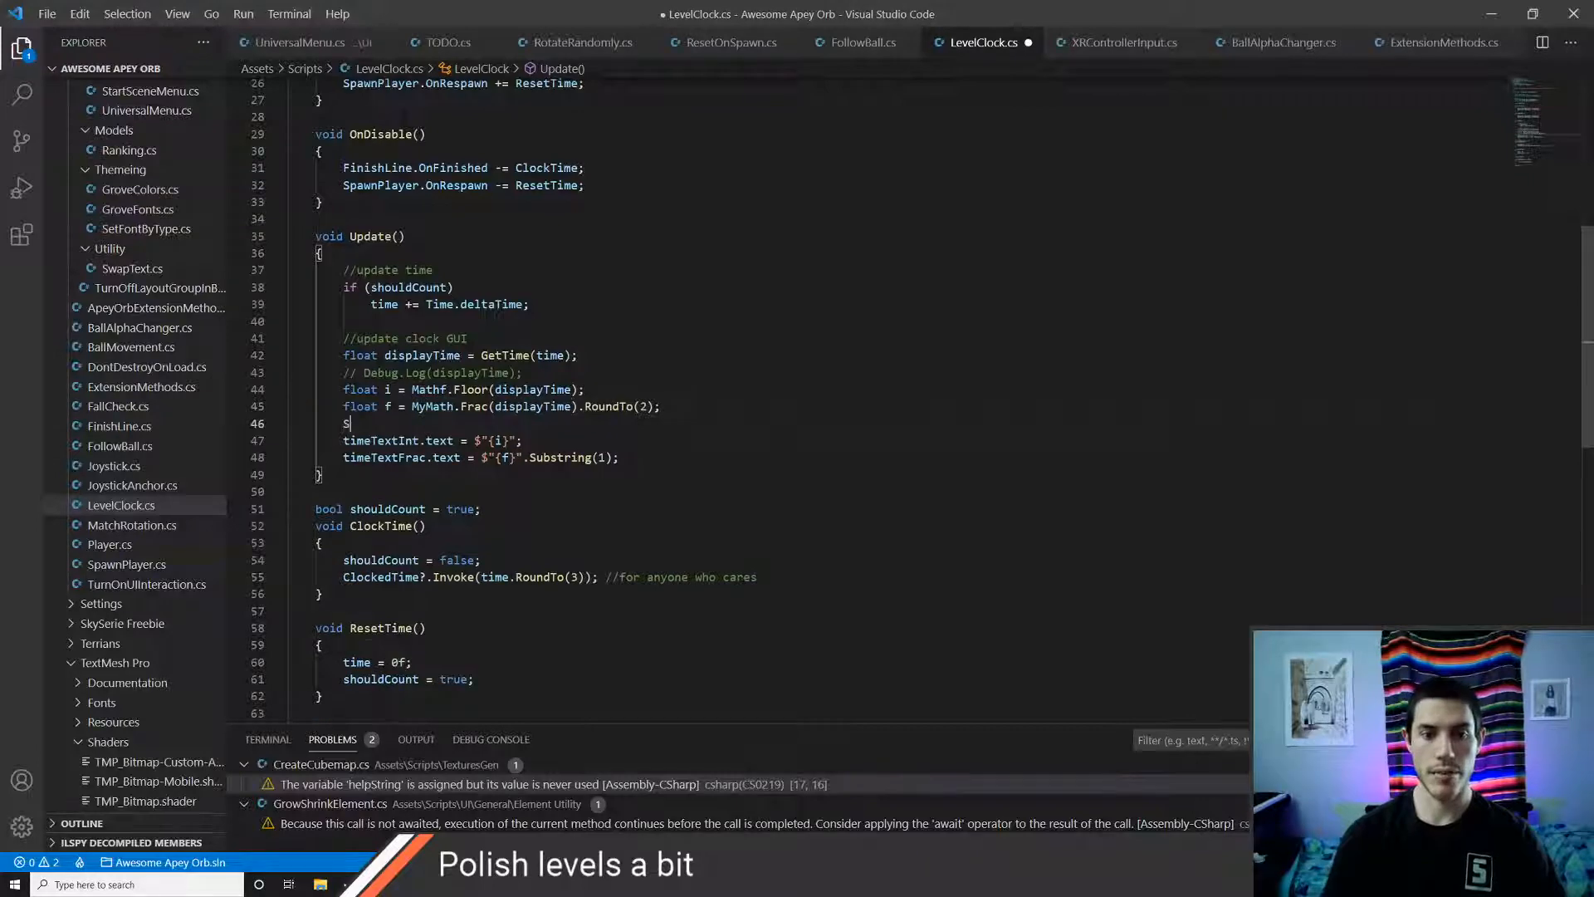
pyautogui.write('tringB')
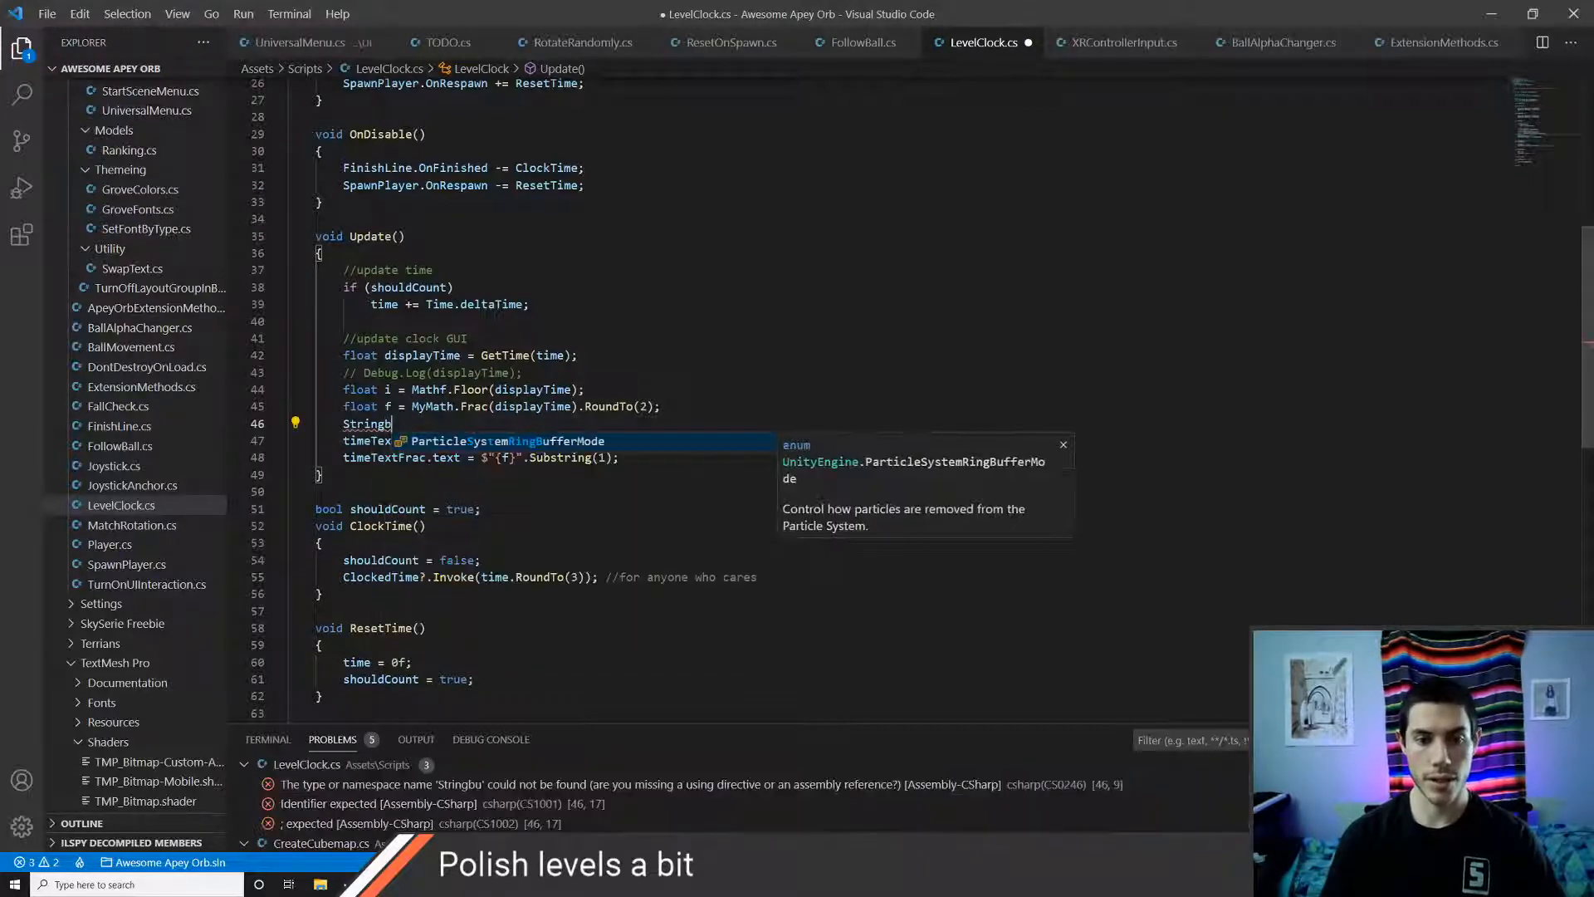
pyautogui.write('uilder')
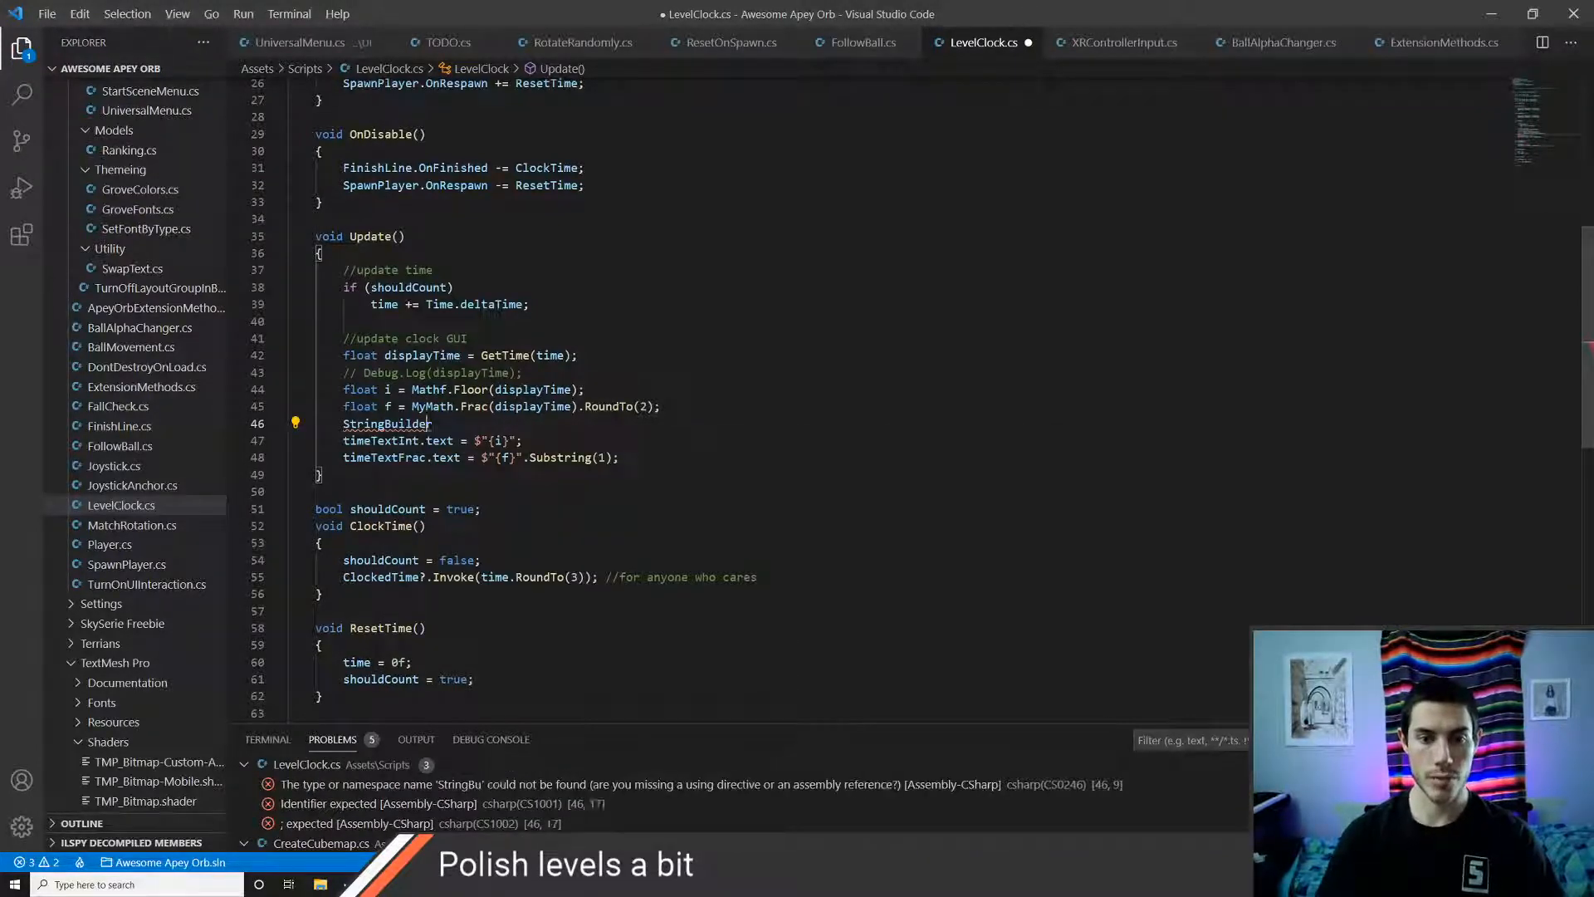
# - Import the System.Text namespace for StringBuilder and add a period after the class name in Update()
pyautogui.hotkey('ctrl', '.')
pyautogui.press('Up')
pyautogui.press('Up')
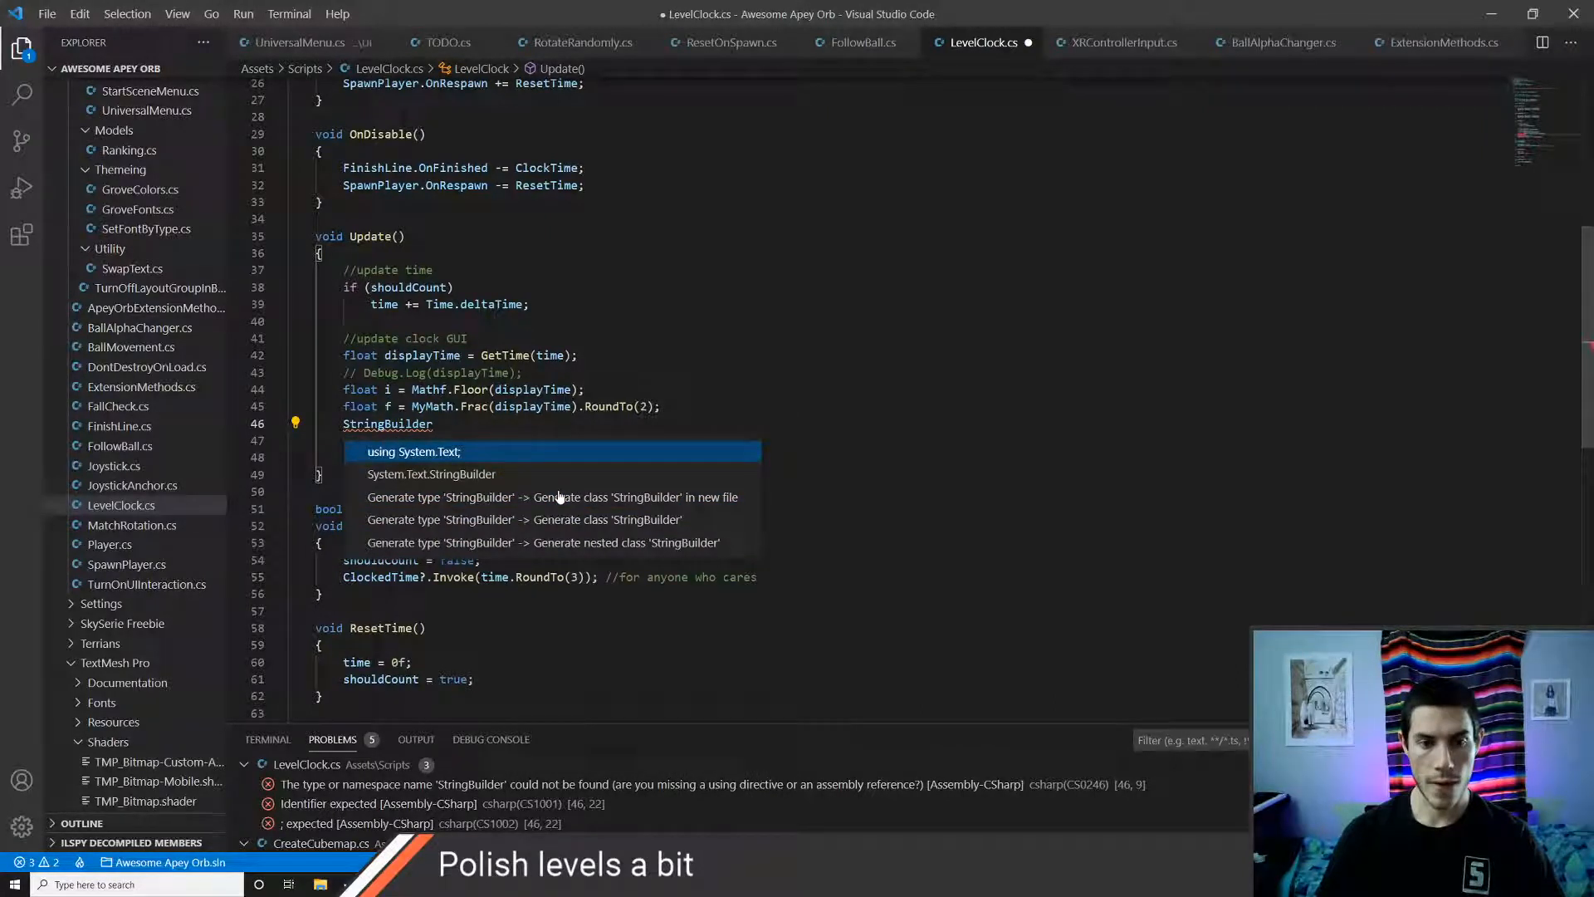
pyautogui.press('Return')
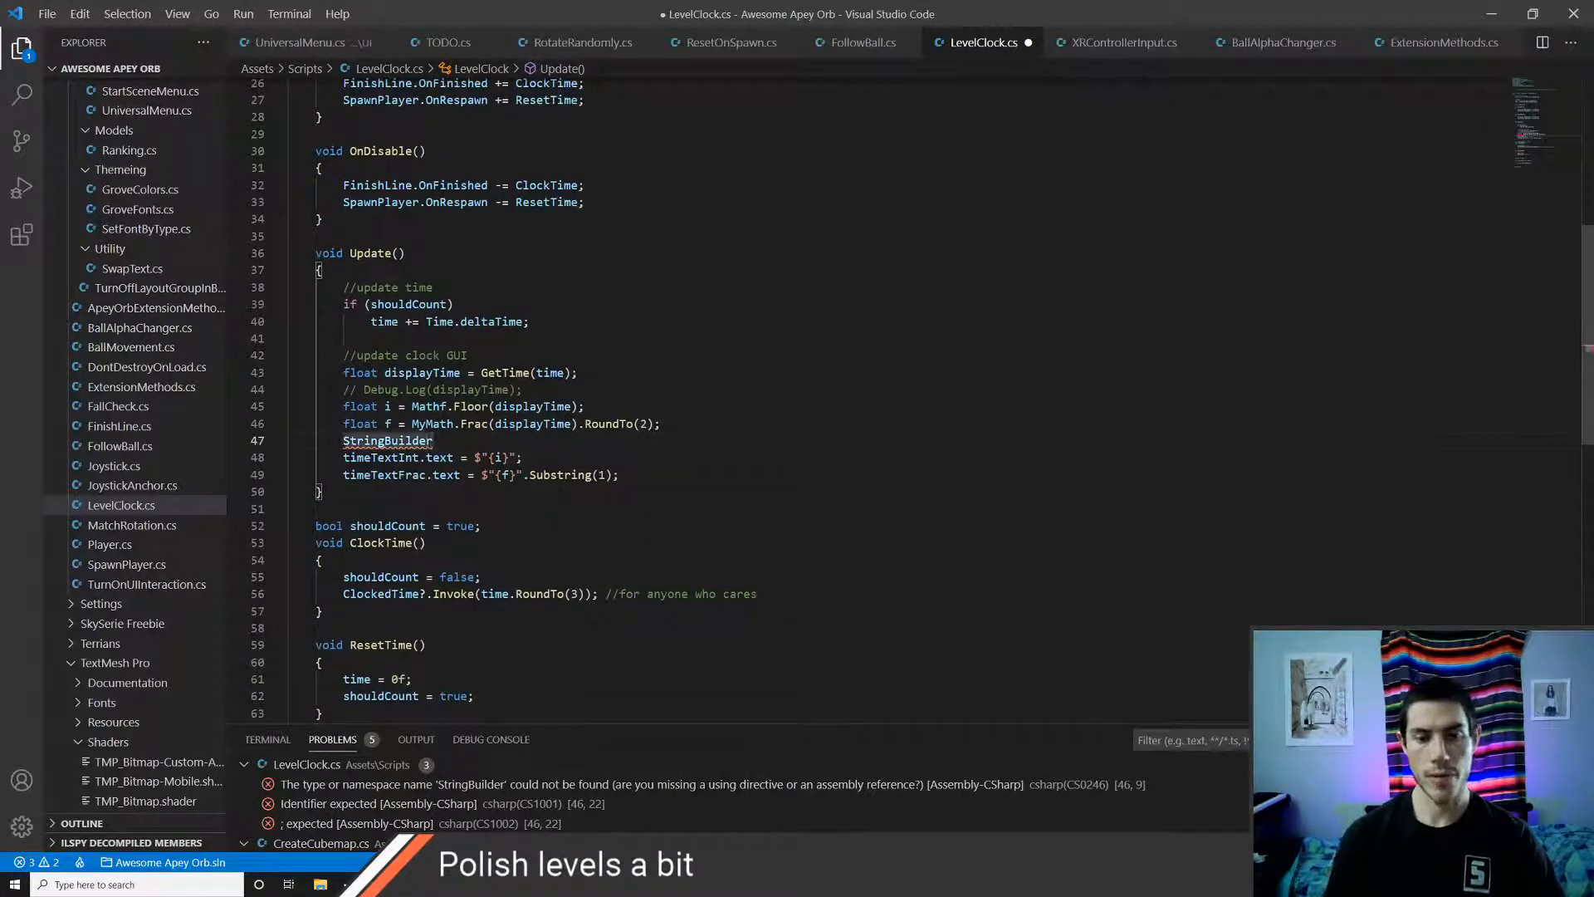
pyautogui.write('.')
# - Search the web in Chrome for "using string builder" and read Microsoft's article on instantiating the StringBuilder class in .NET
pyautogui.hotkey('alt', 'Tab')
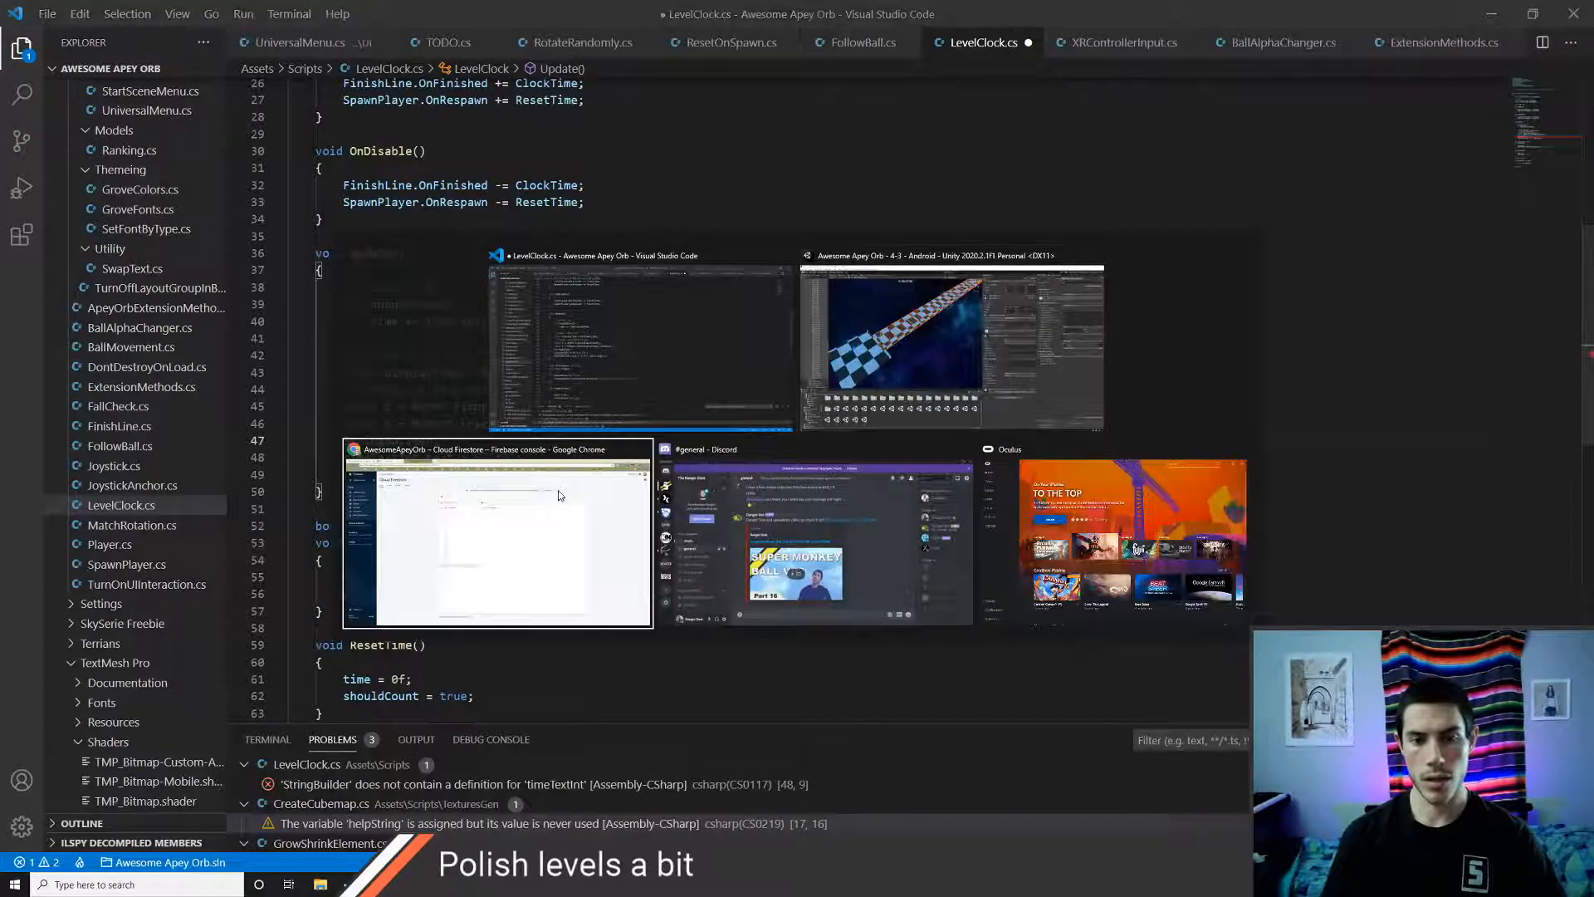
pyautogui.hotkey('ctrl', 't')
pyautogui.write('using s')
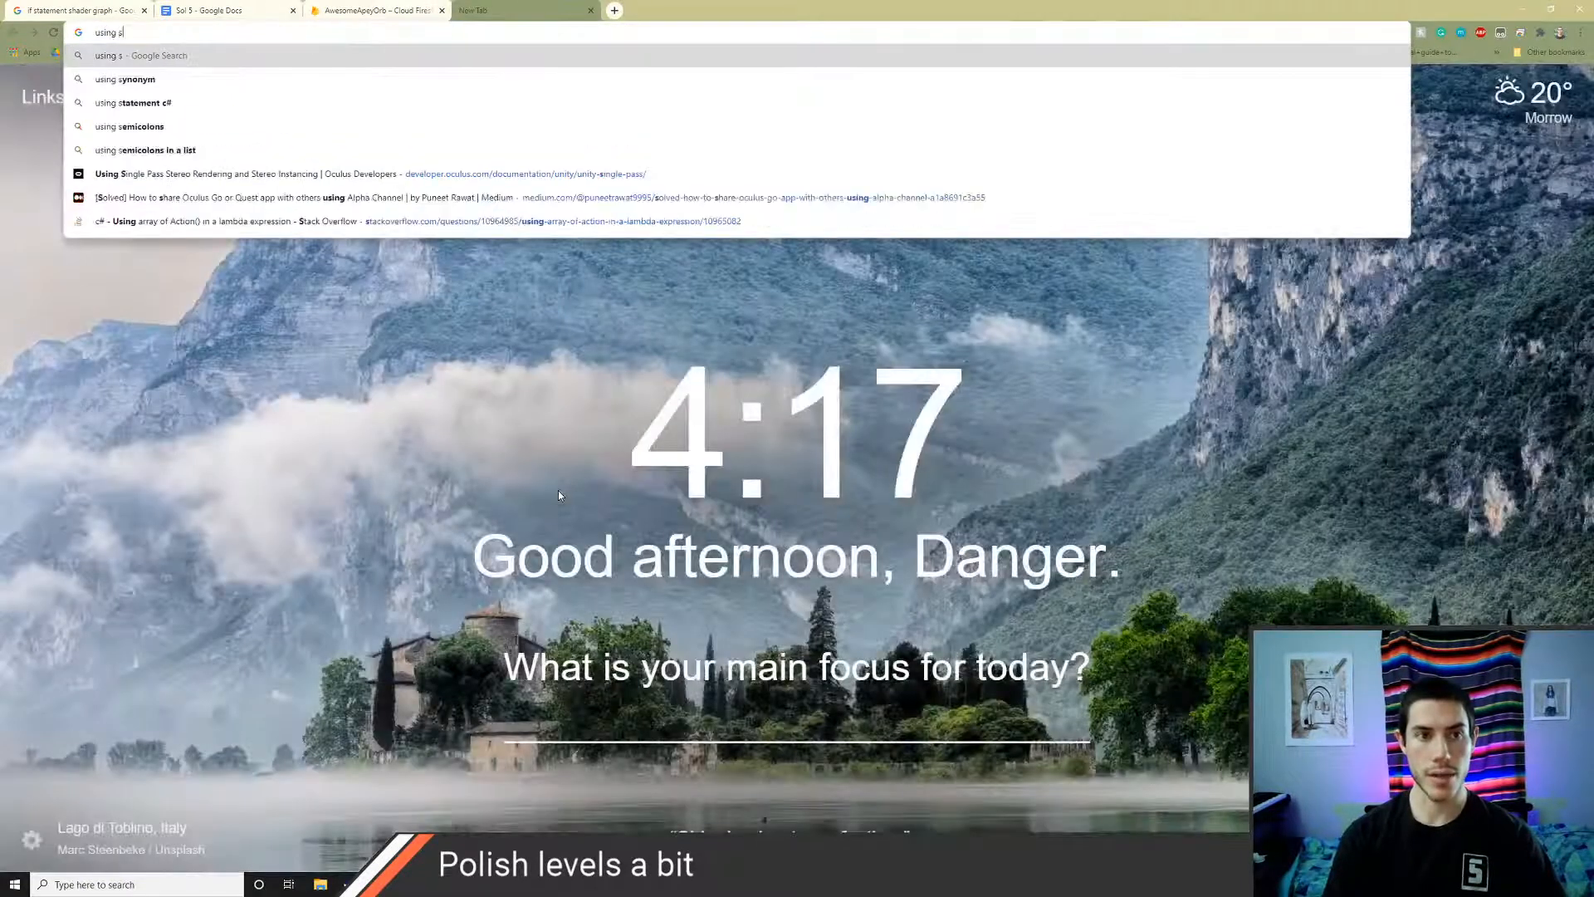
pyautogui.write('tring builder')
pyautogui.press('Return')
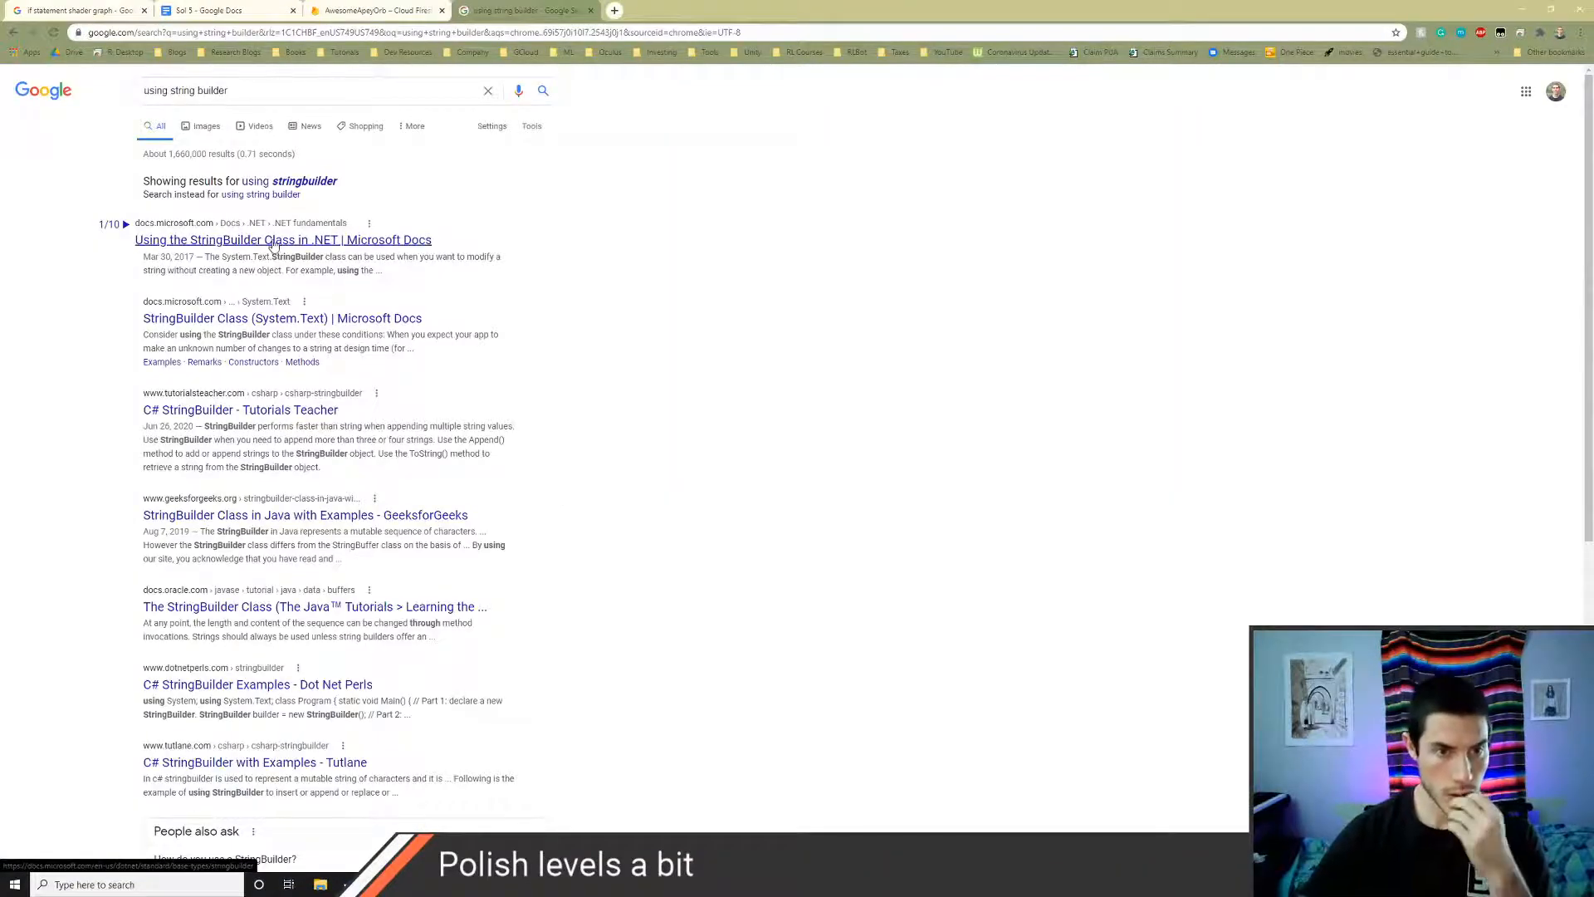
pyautogui.click(274, 243)
pyautogui.scroll(-3, 694, 541)
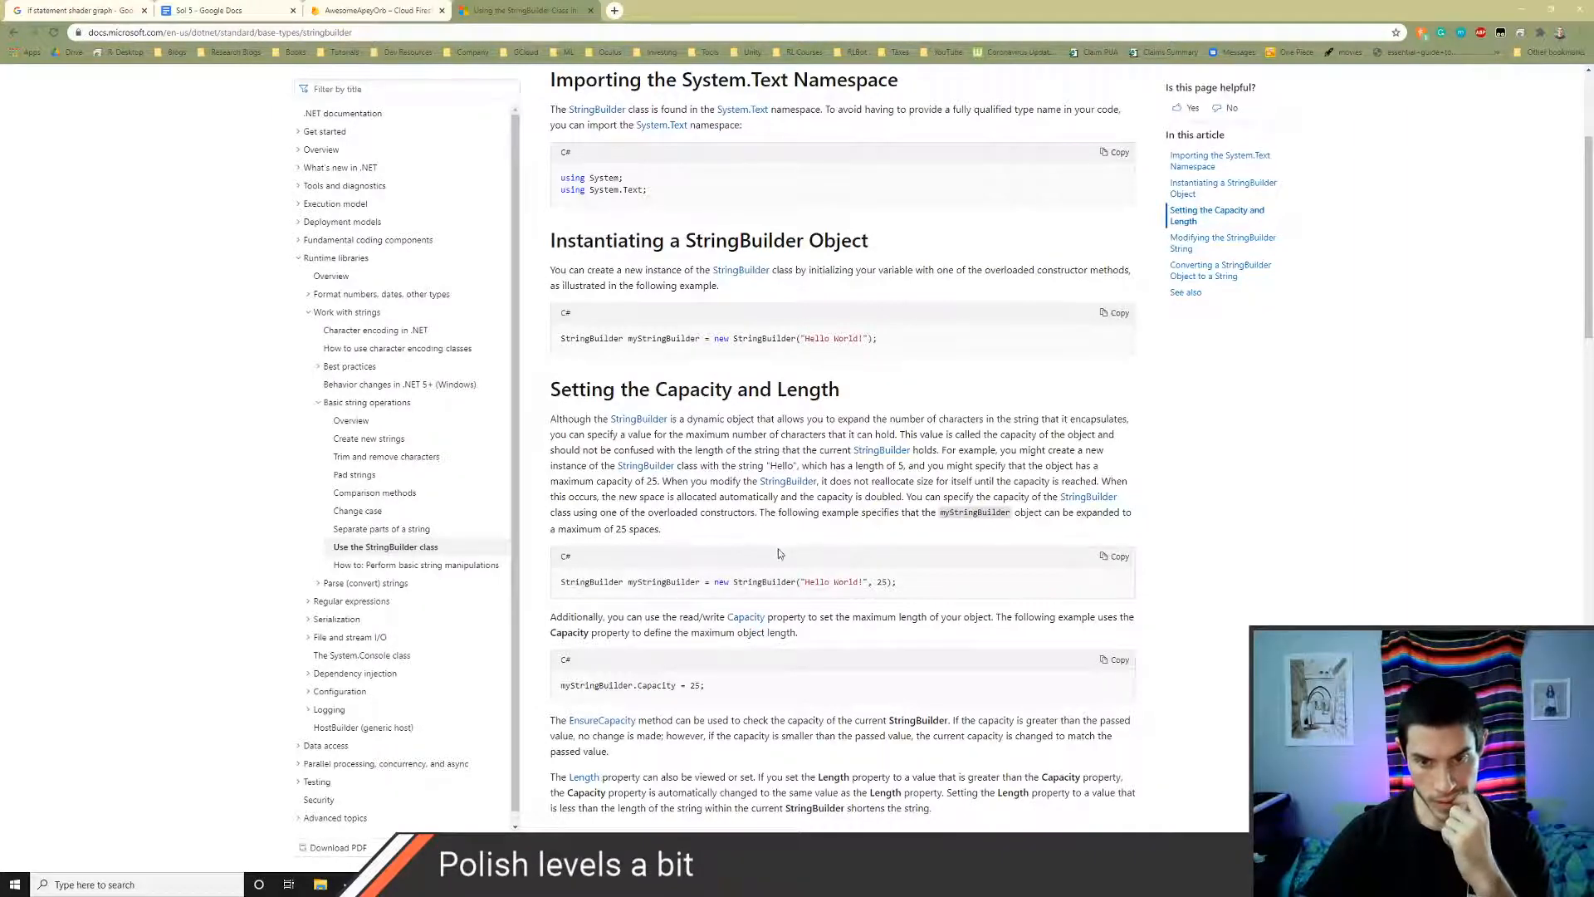
pyautogui.scroll(-2, 776, 549)
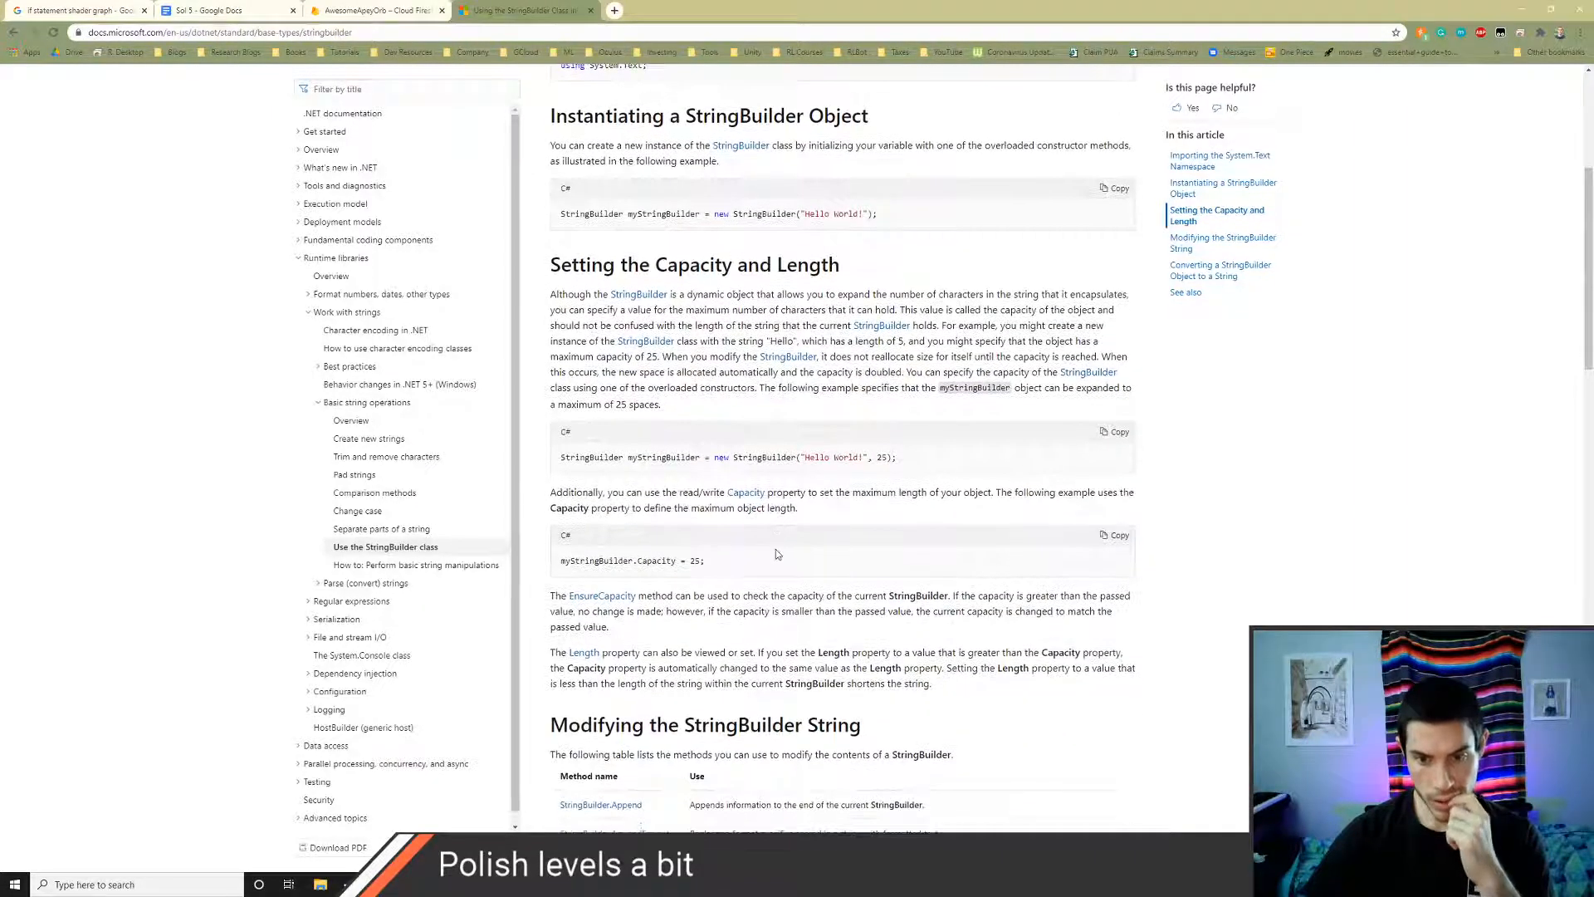
# - Return to LevelClock.cs in Visual Studio Code and start a StringBuilder statement as the first line of OnEnable()
pyautogui.hotkey('alt', 'Tab')
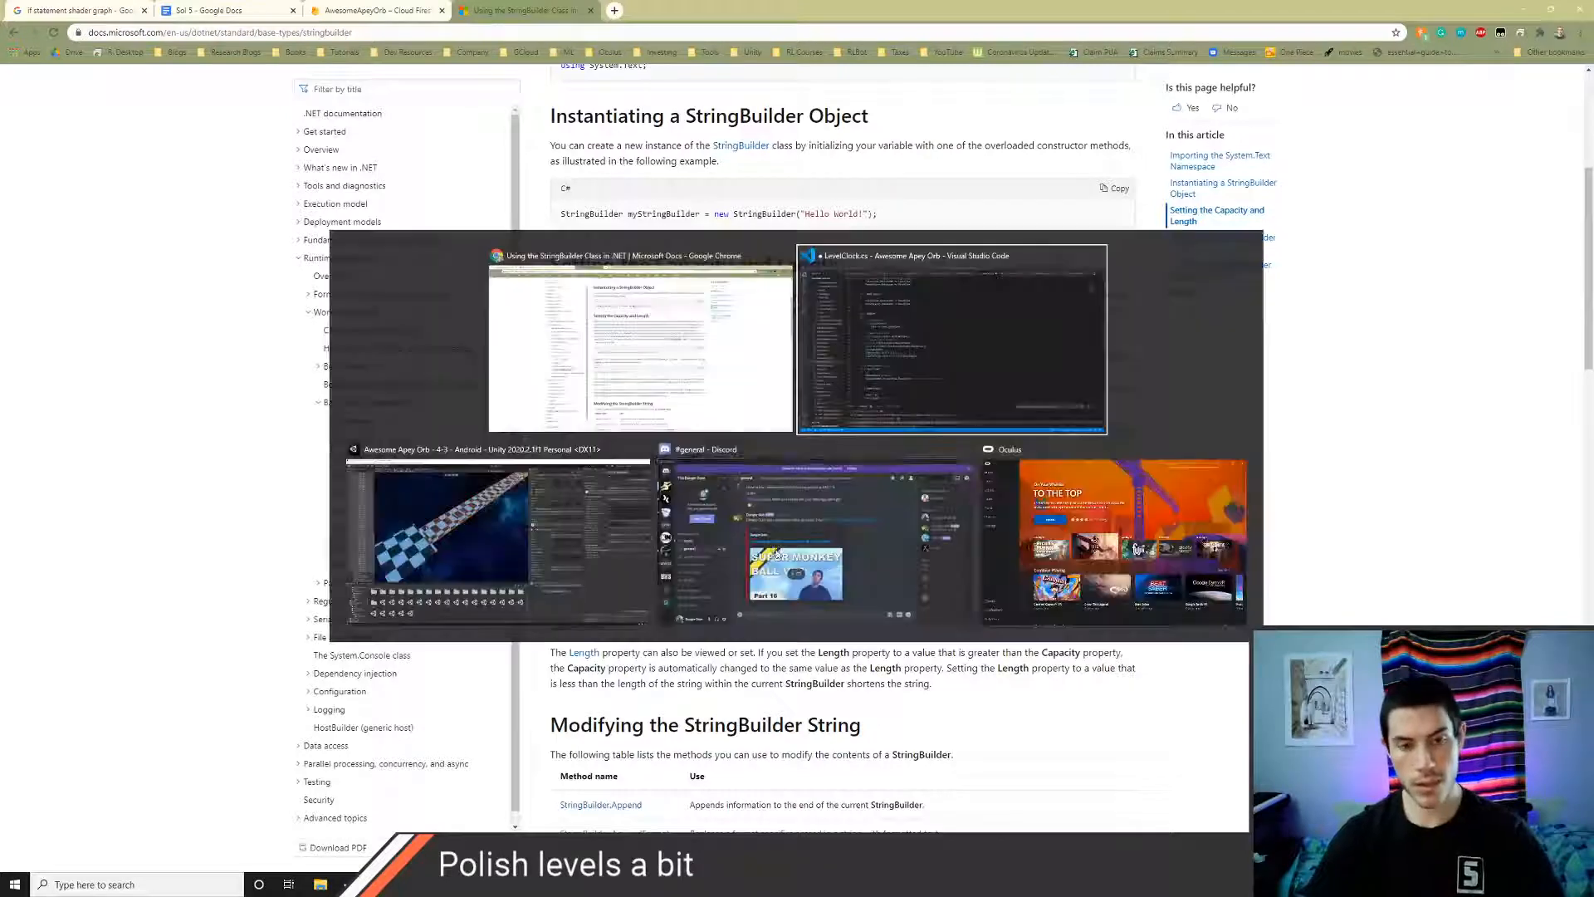
pyautogui.scroll(3, 869, 401)
pyautogui.scroll(-1, 868, 401)
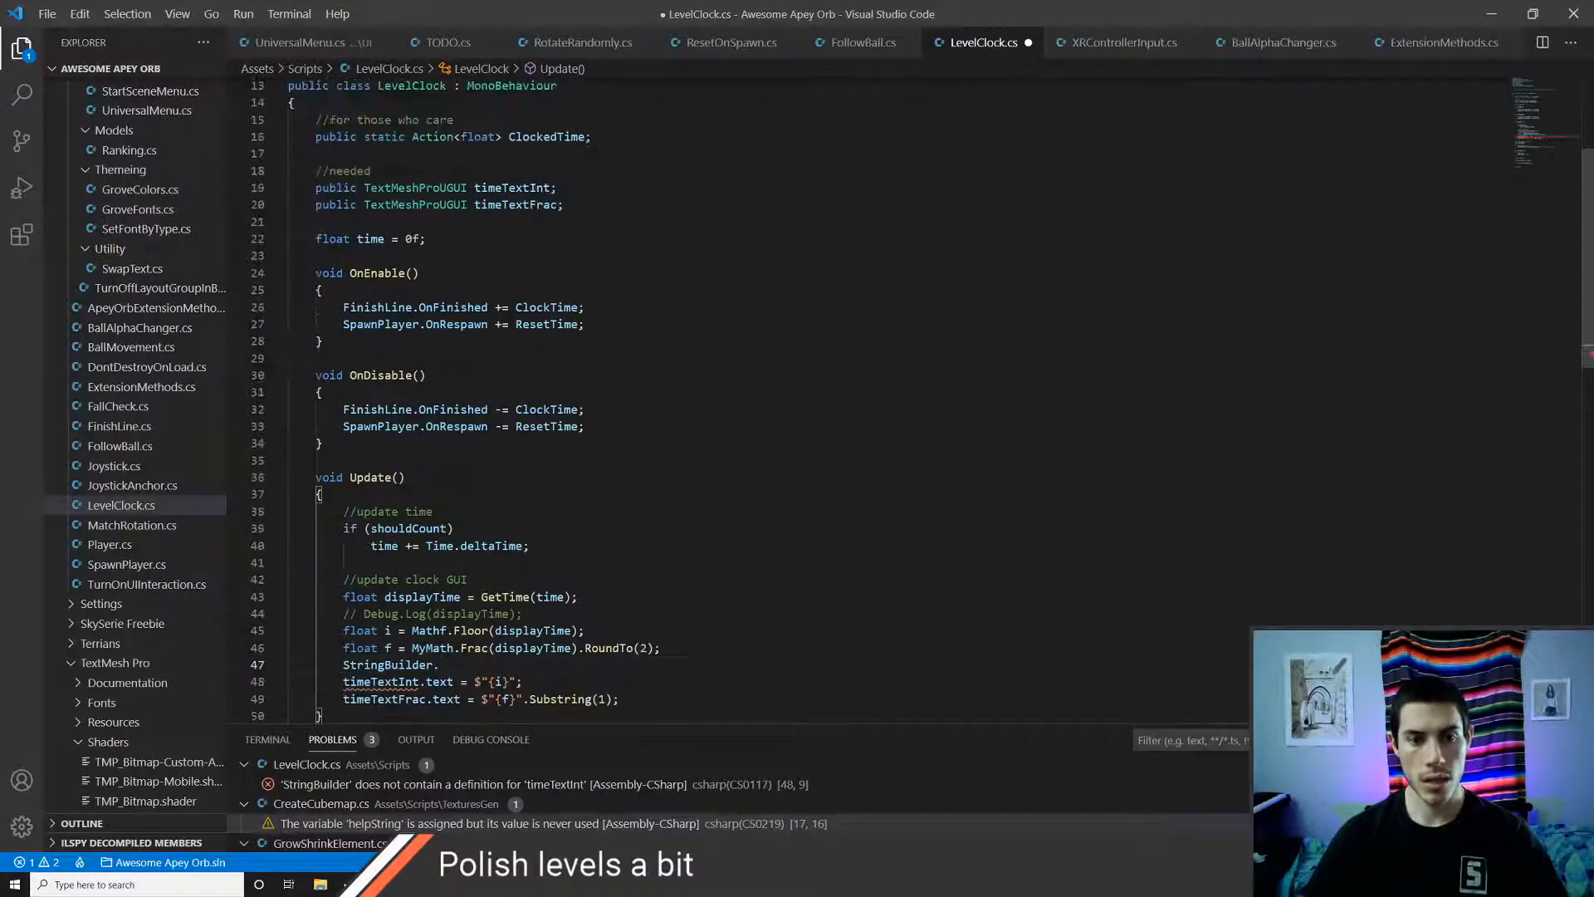
pyautogui.click(322, 290)
pyautogui.press('Return')
pyautogui.write('StringBuilder')
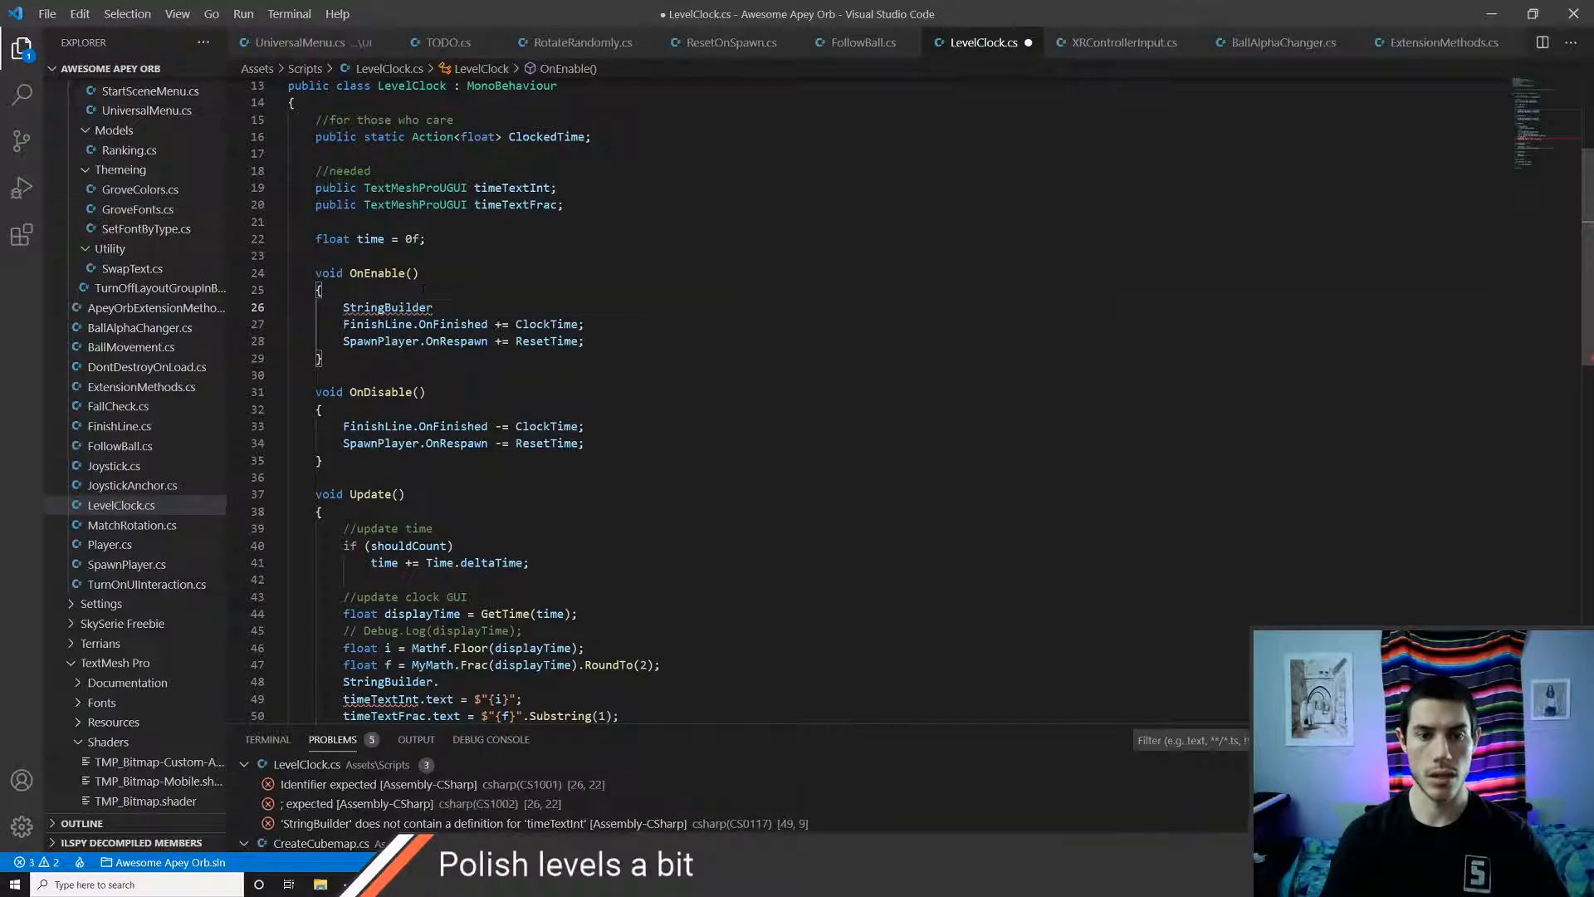
pyautogui.hotkey('alt', 'Tab')
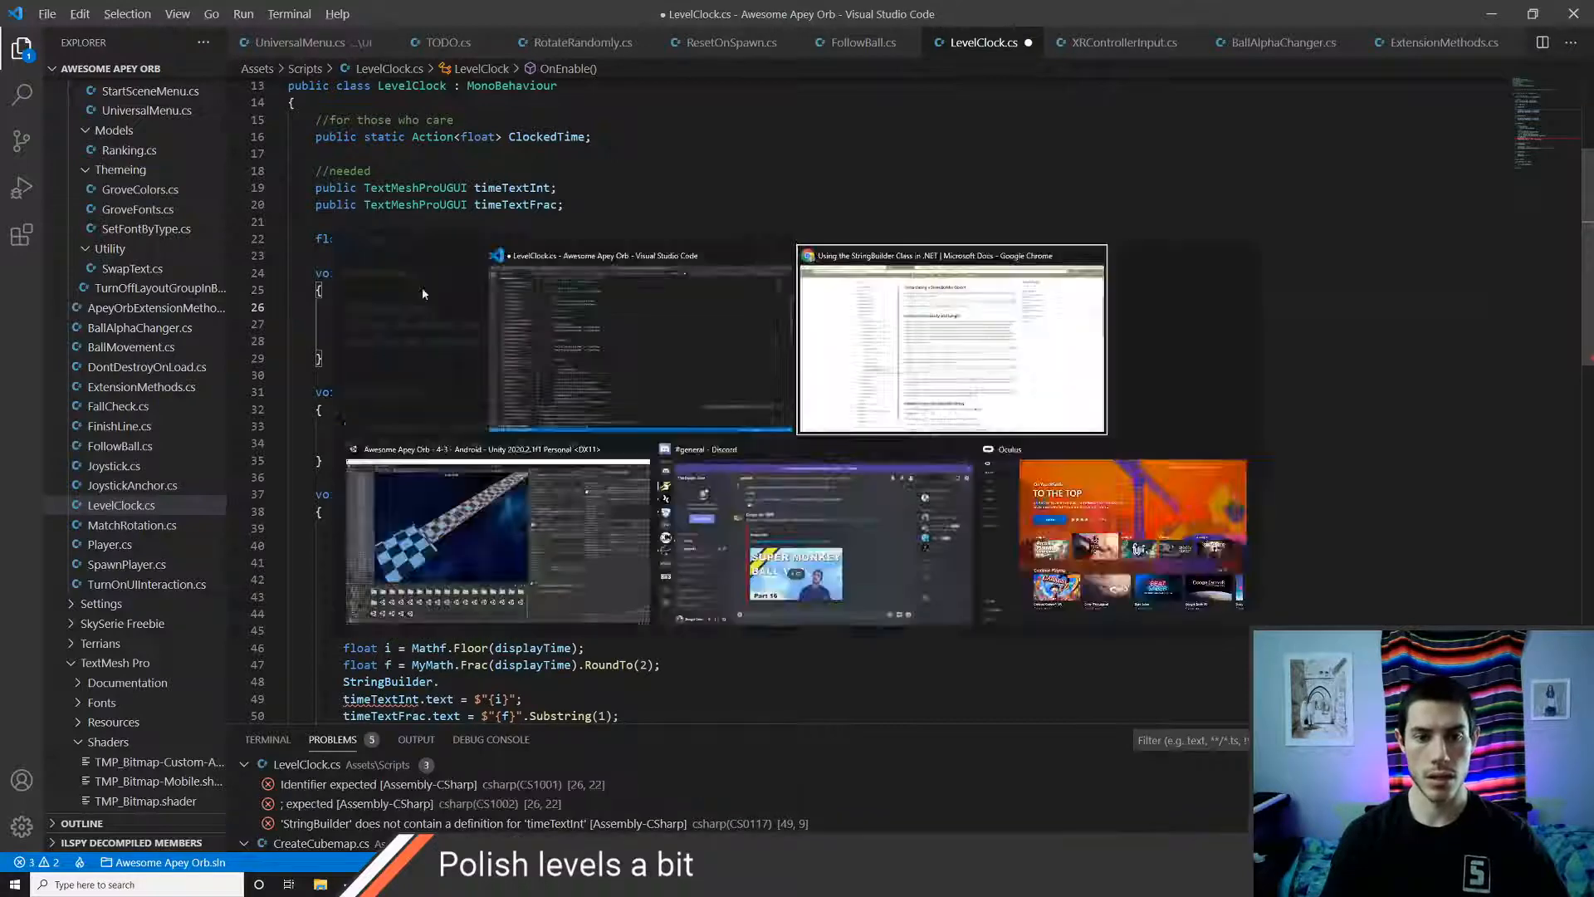
pyautogui.hotkey('alt', 'Tab')
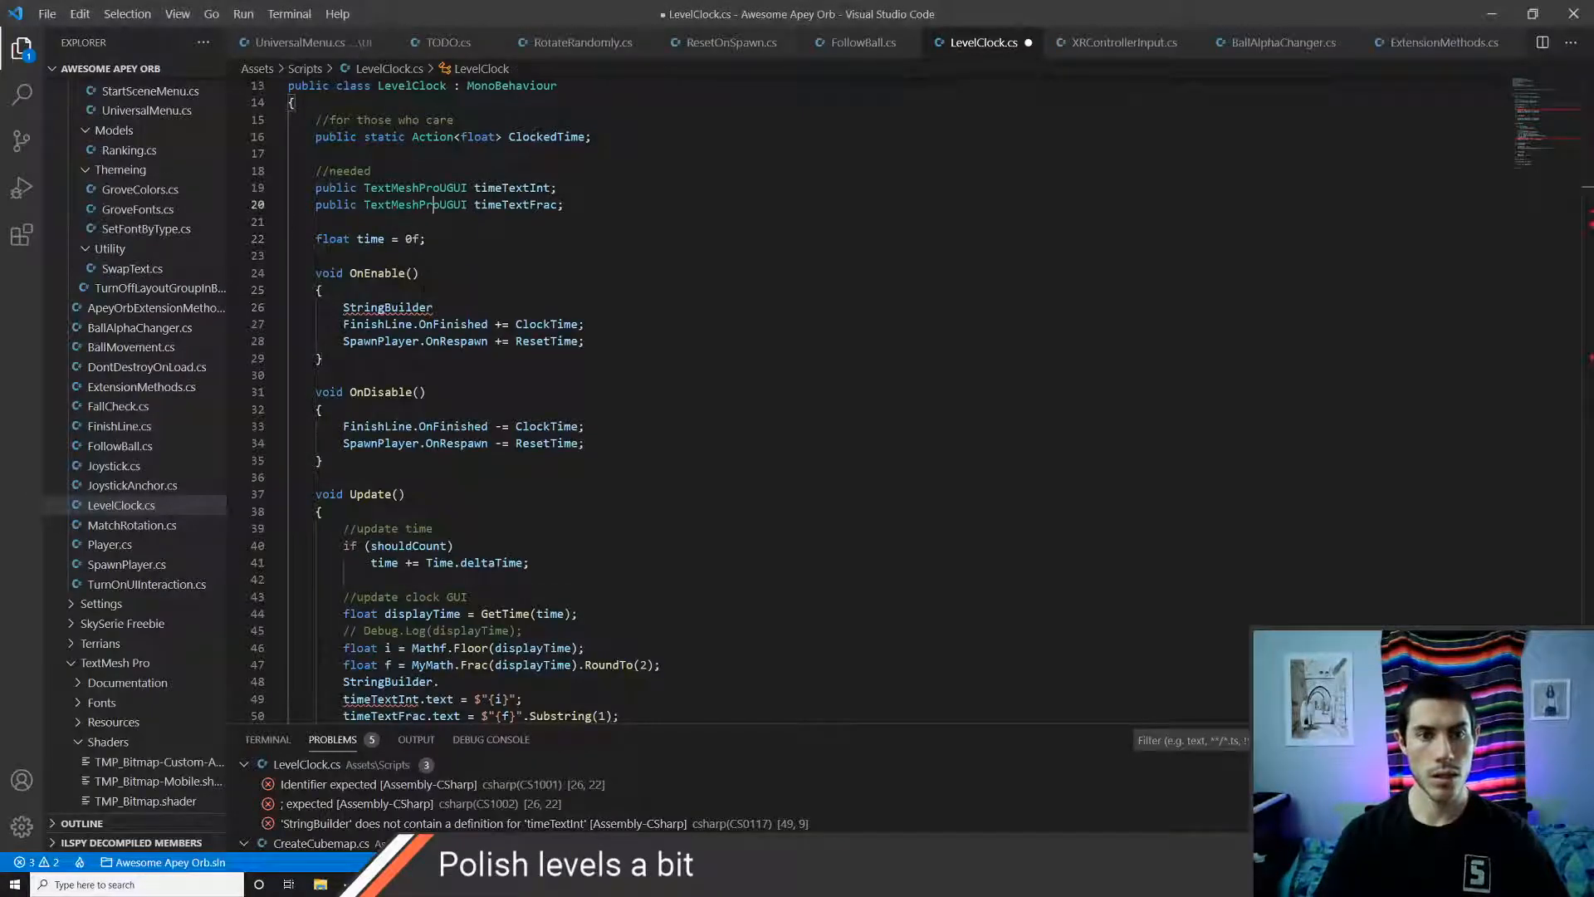
# - Add an //internal comment directly above the float time field
pyautogui.press('Return')
pyautogui.write('//internal')
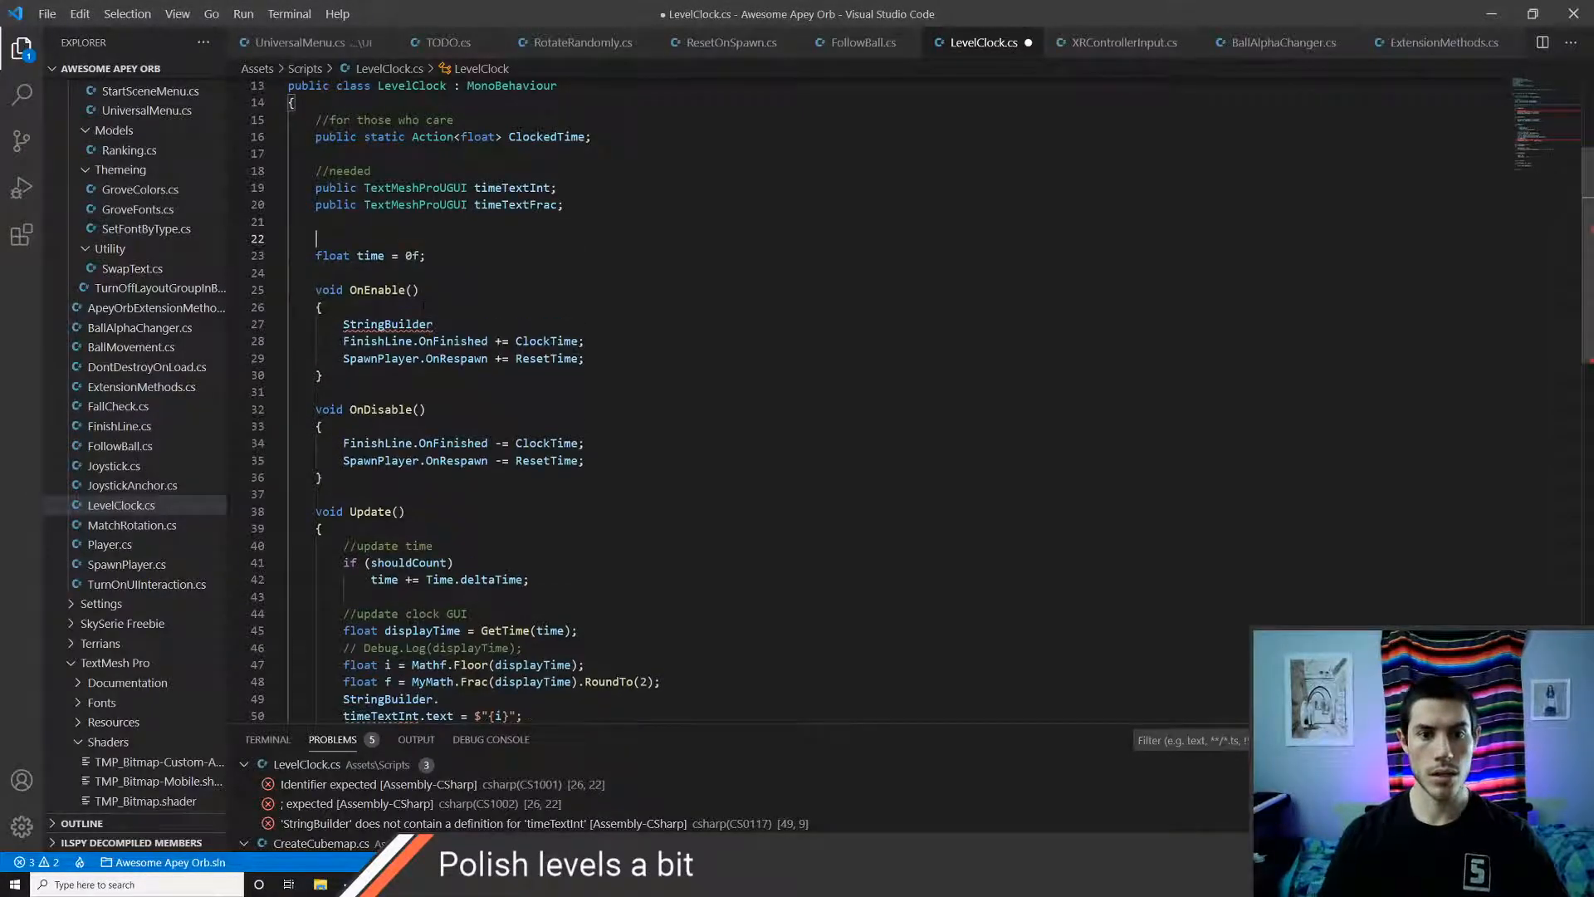
pyautogui.press('Down')
pyautogui.press('End')
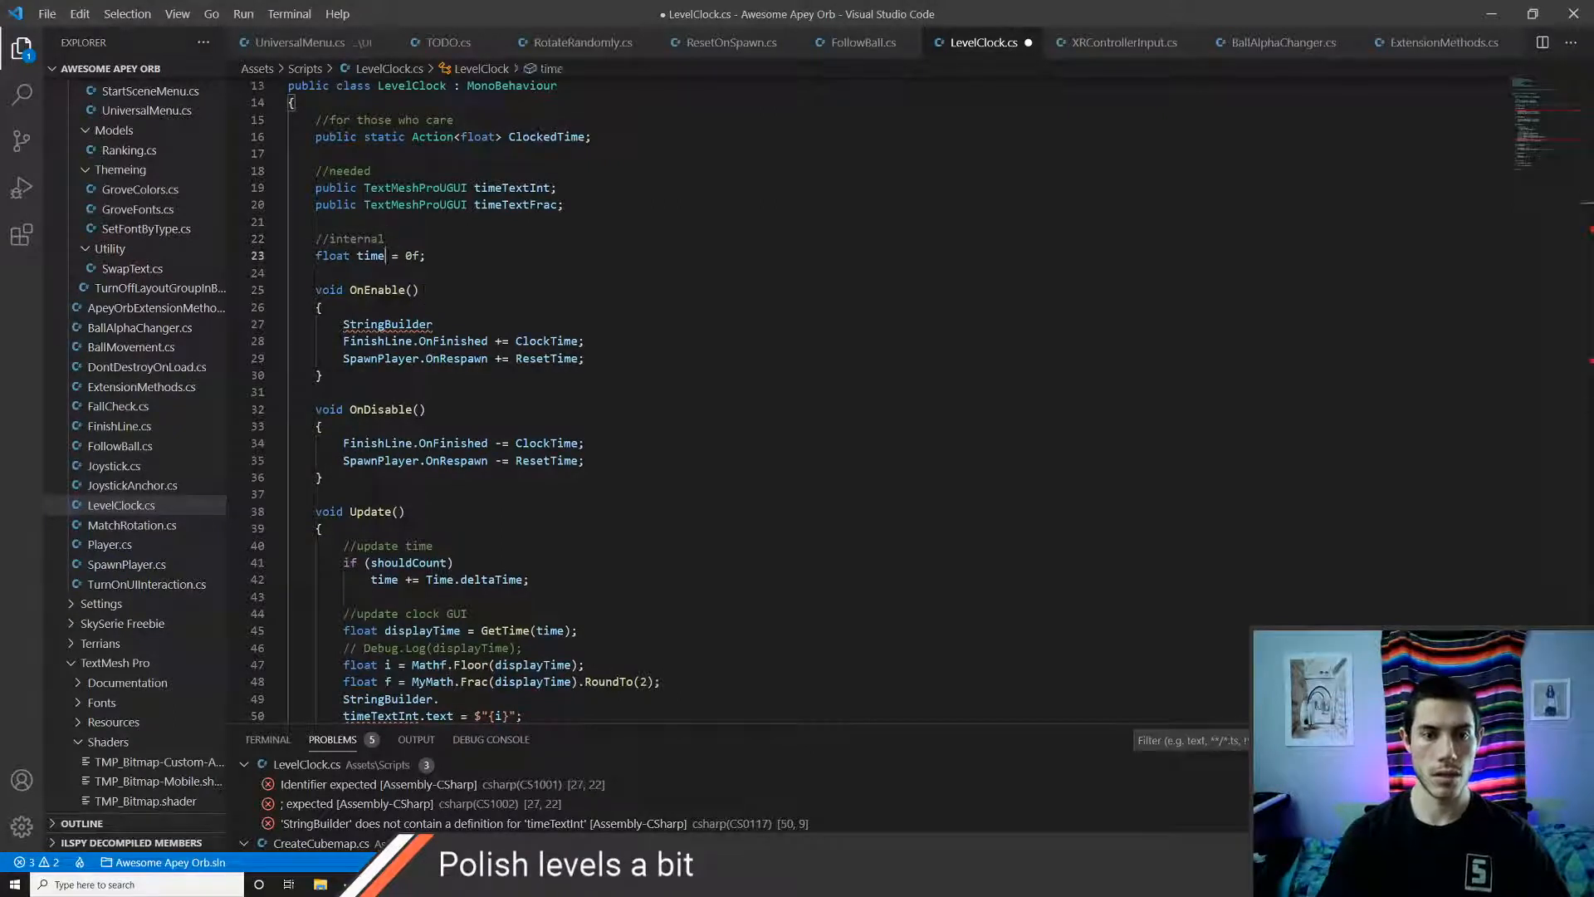
# - Declare a StringBuilder field named sBuilder below the time field and save the script
pyautogui.press('Return')
pyautogui.write('StringB')
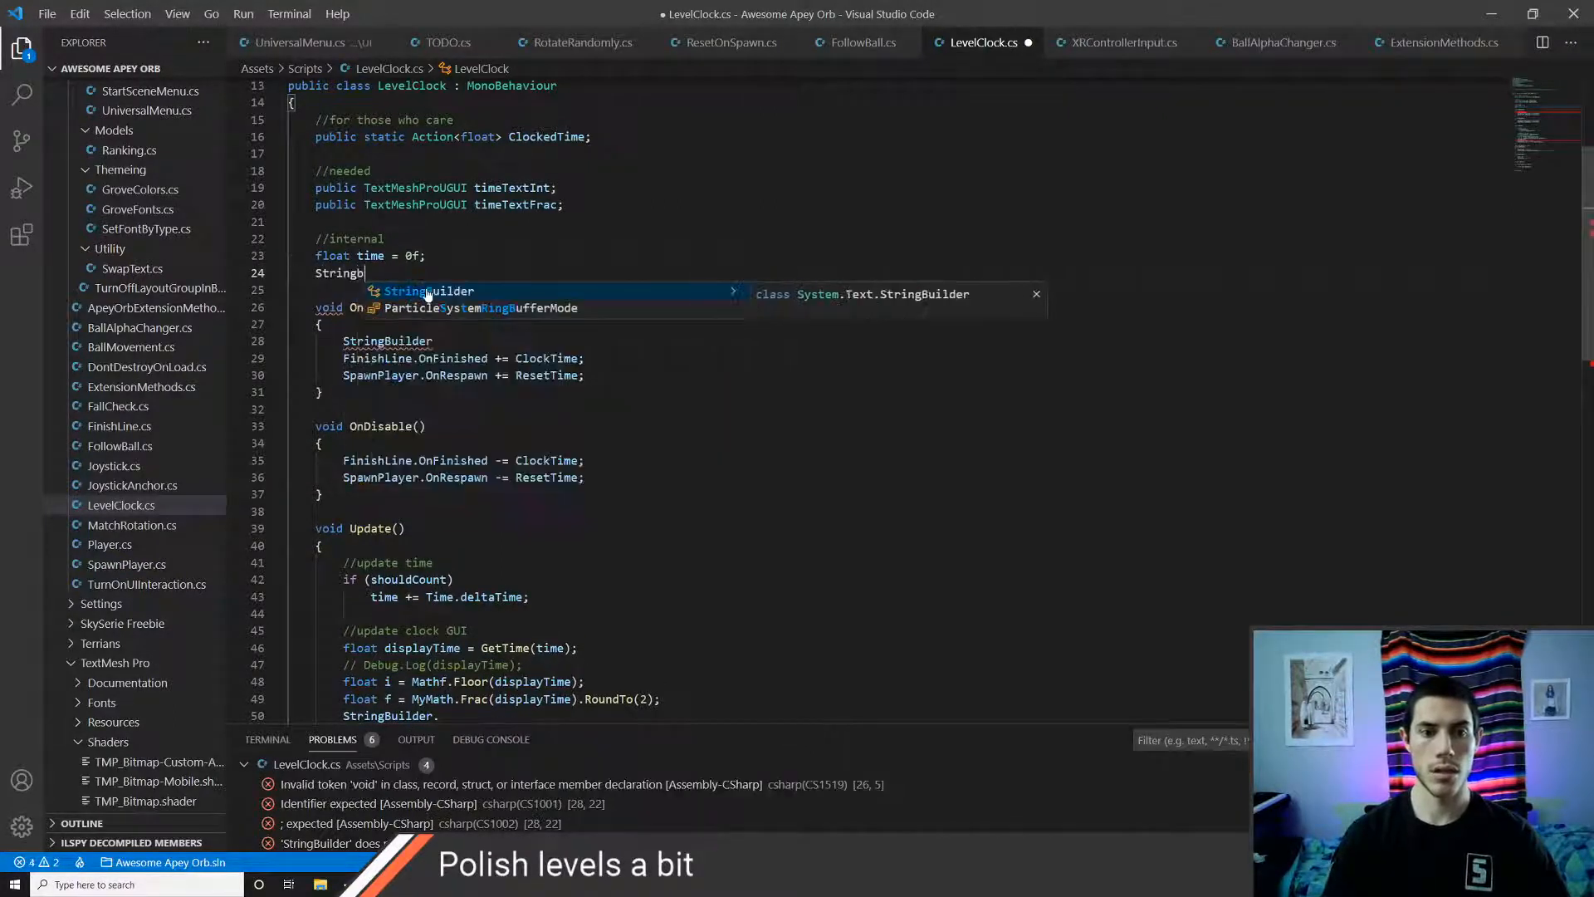
pyautogui.press('Tab')
pyautogui.write('sBuilder')
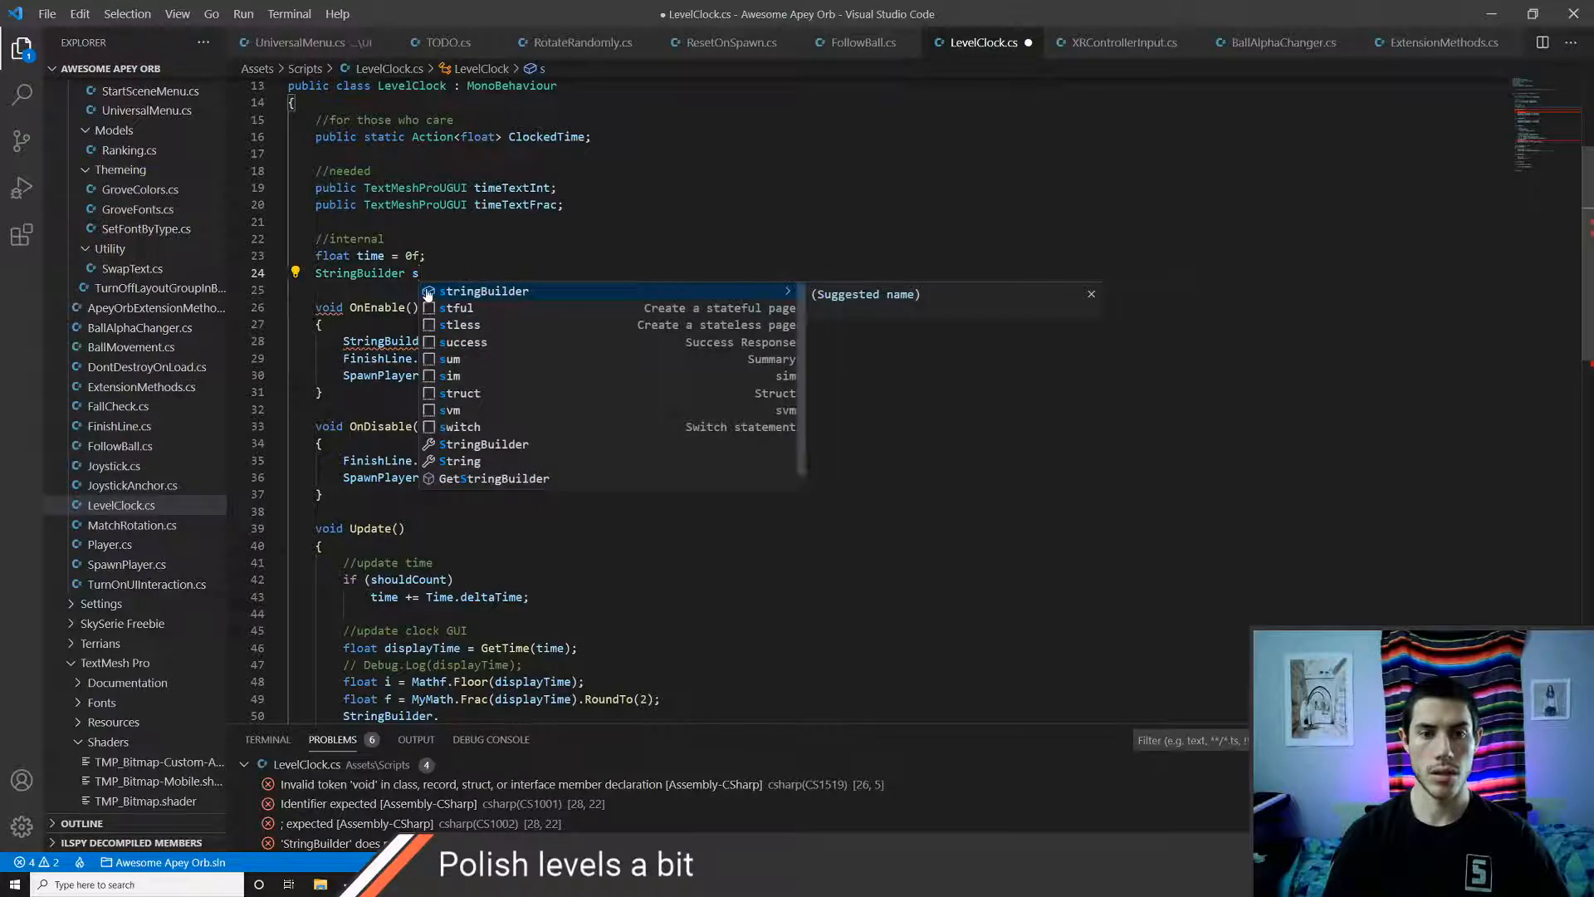
pyautogui.press('Escape')
pyautogui.write(';')
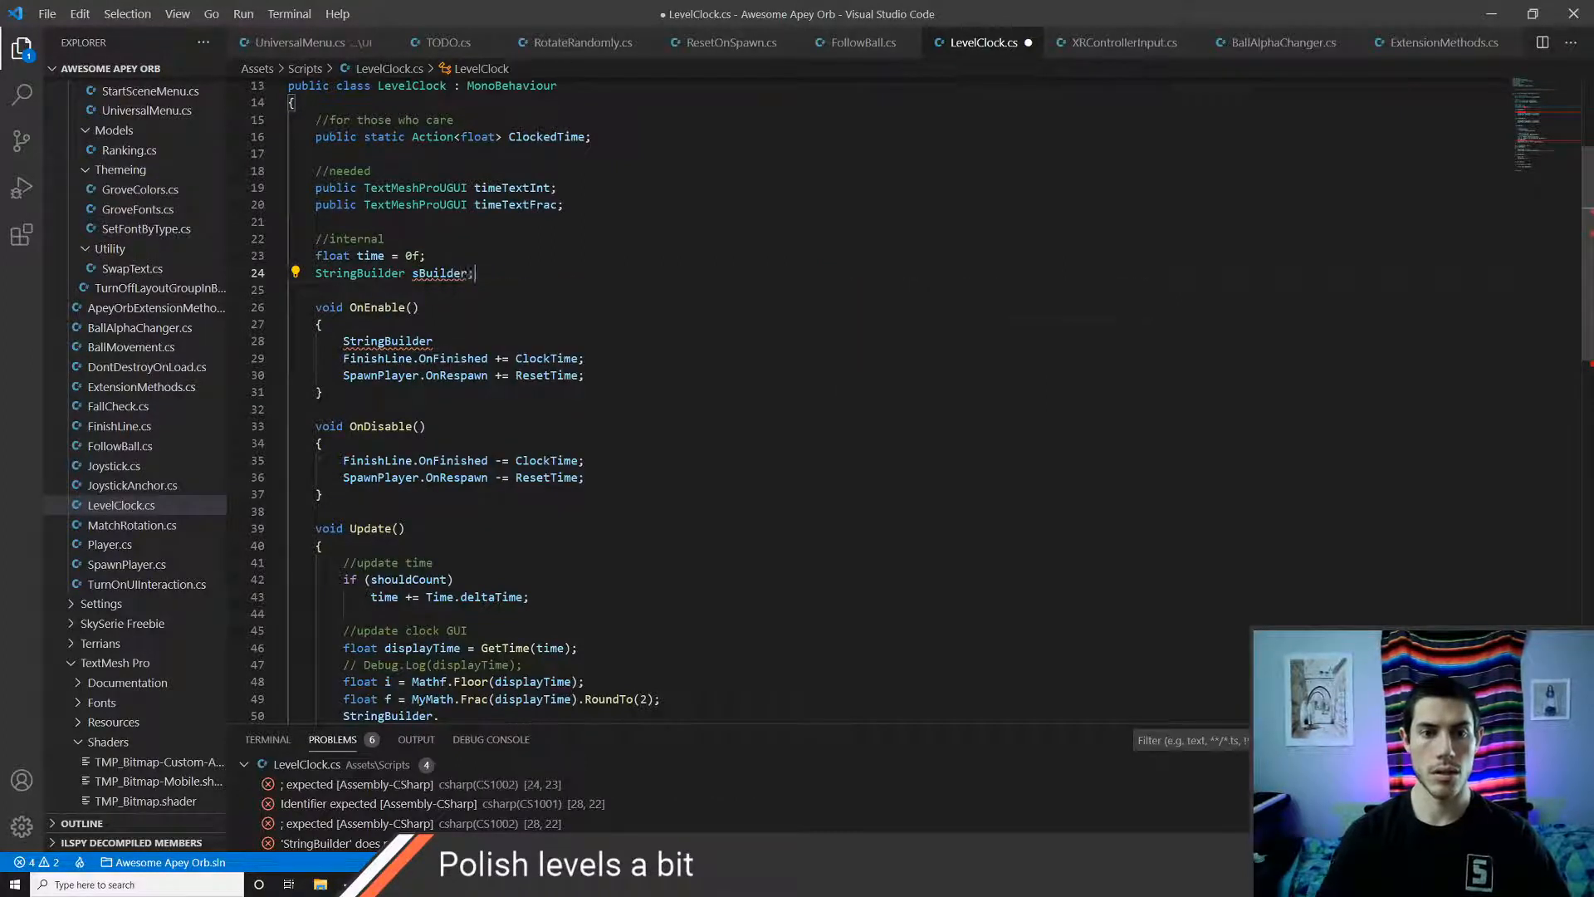
pyautogui.hotkey('ctrl', 's')
# - Replace the StringBuilder word in OnEnable() with sBuilder = new StringBuilder("10.3");
pyautogui.click(432, 340)
pyautogui.hotkey('ctrl', 'BackSpace')
pyautogui.write('sB')
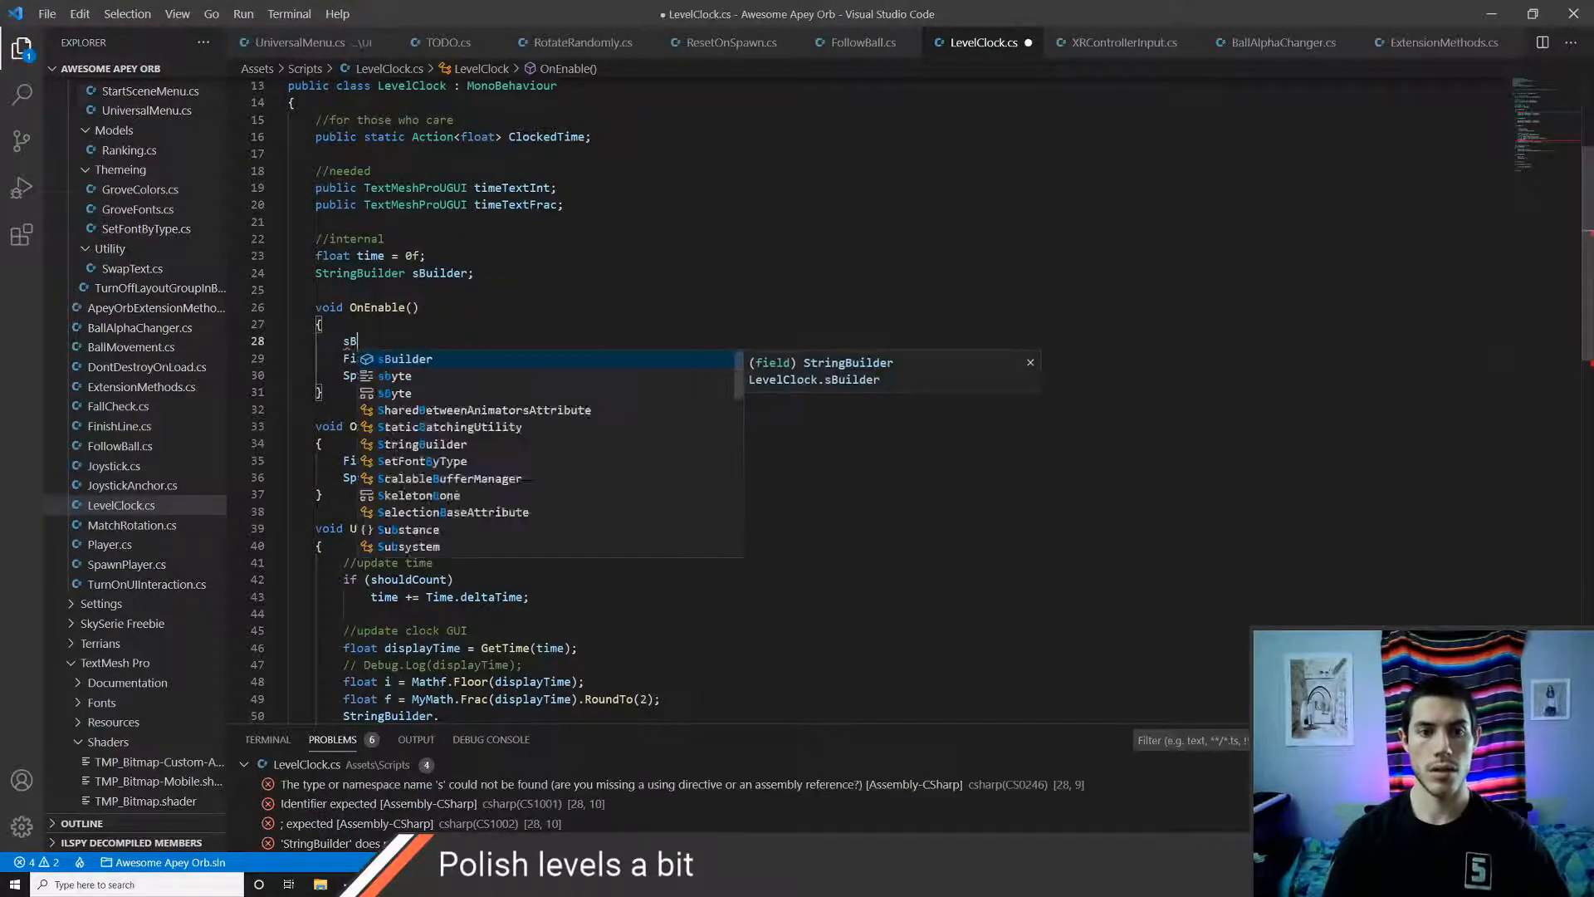
pyautogui.write('uilder = new ')
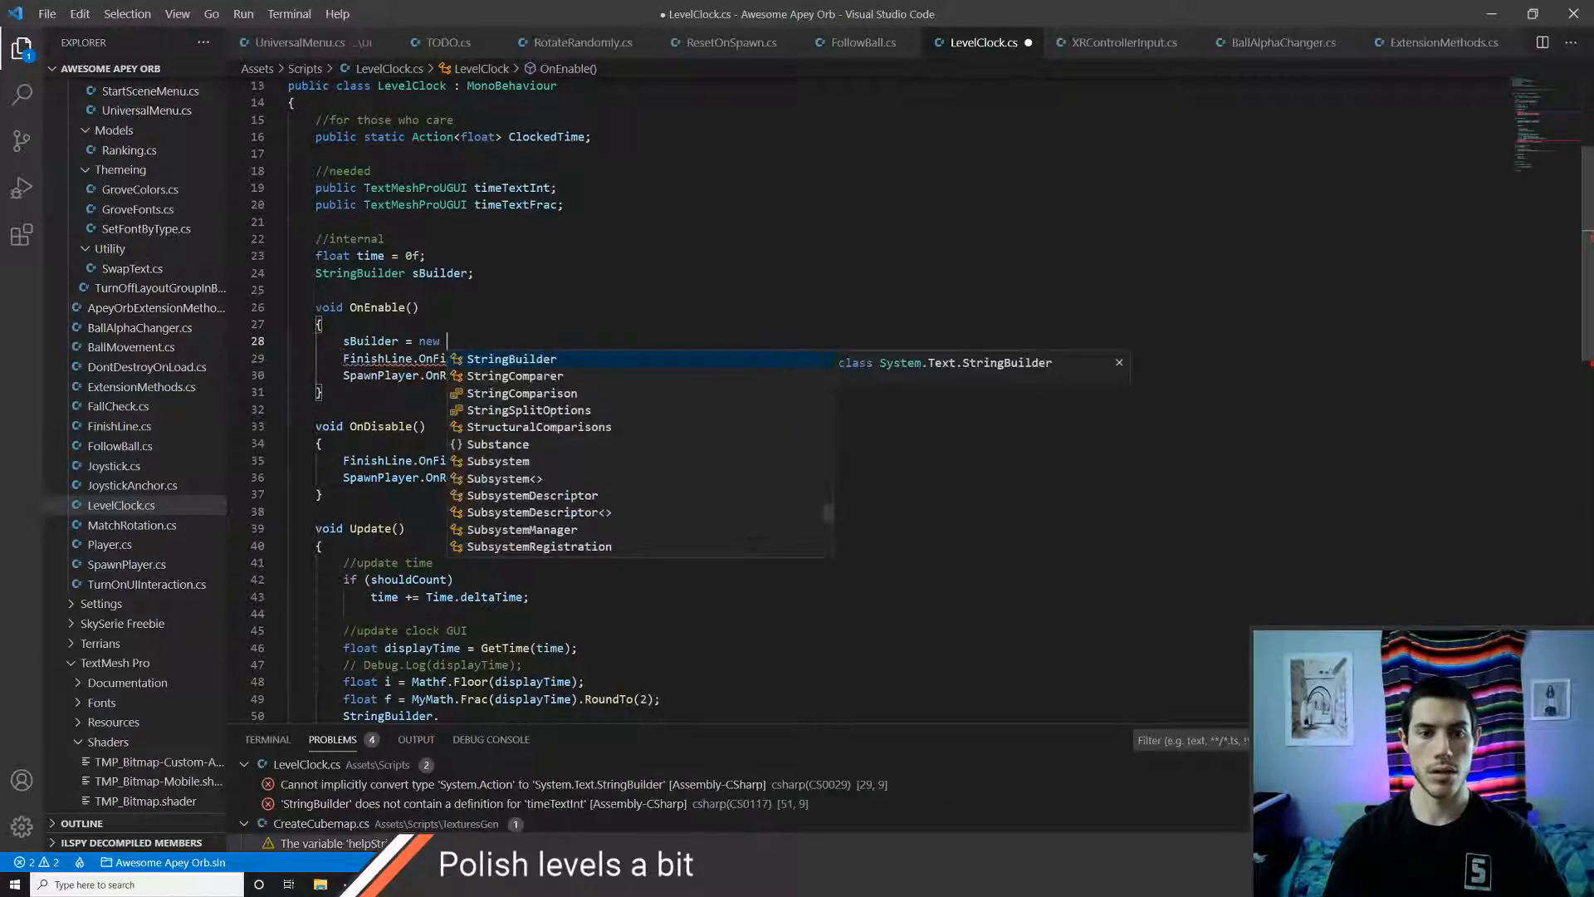
pyautogui.write('StringBuilder()"10.')
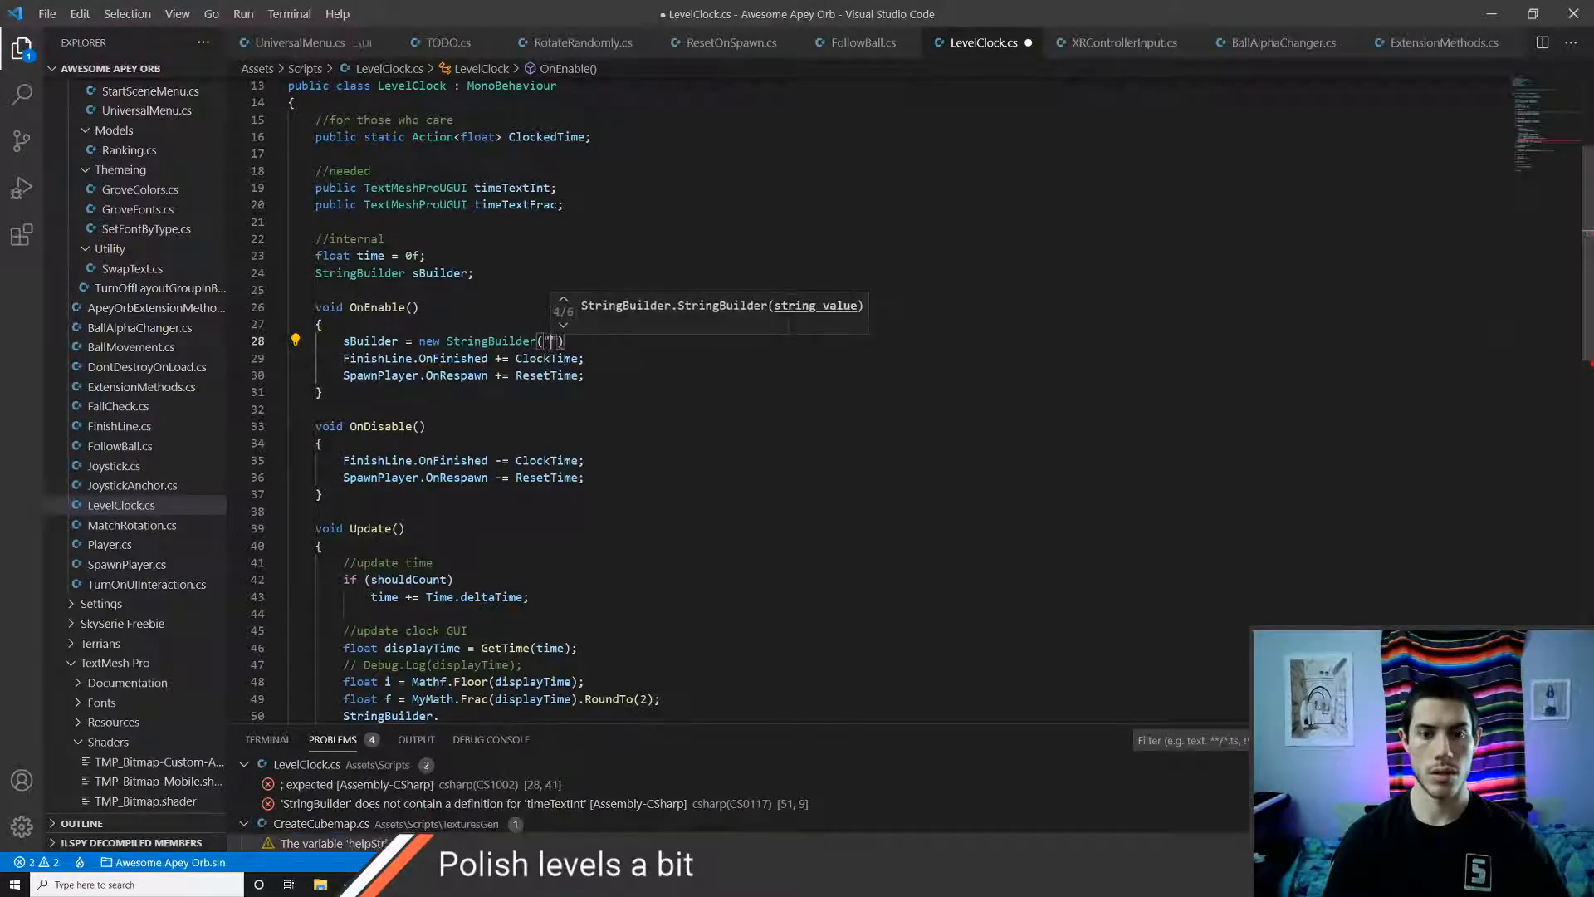
pyautogui.write('3");')
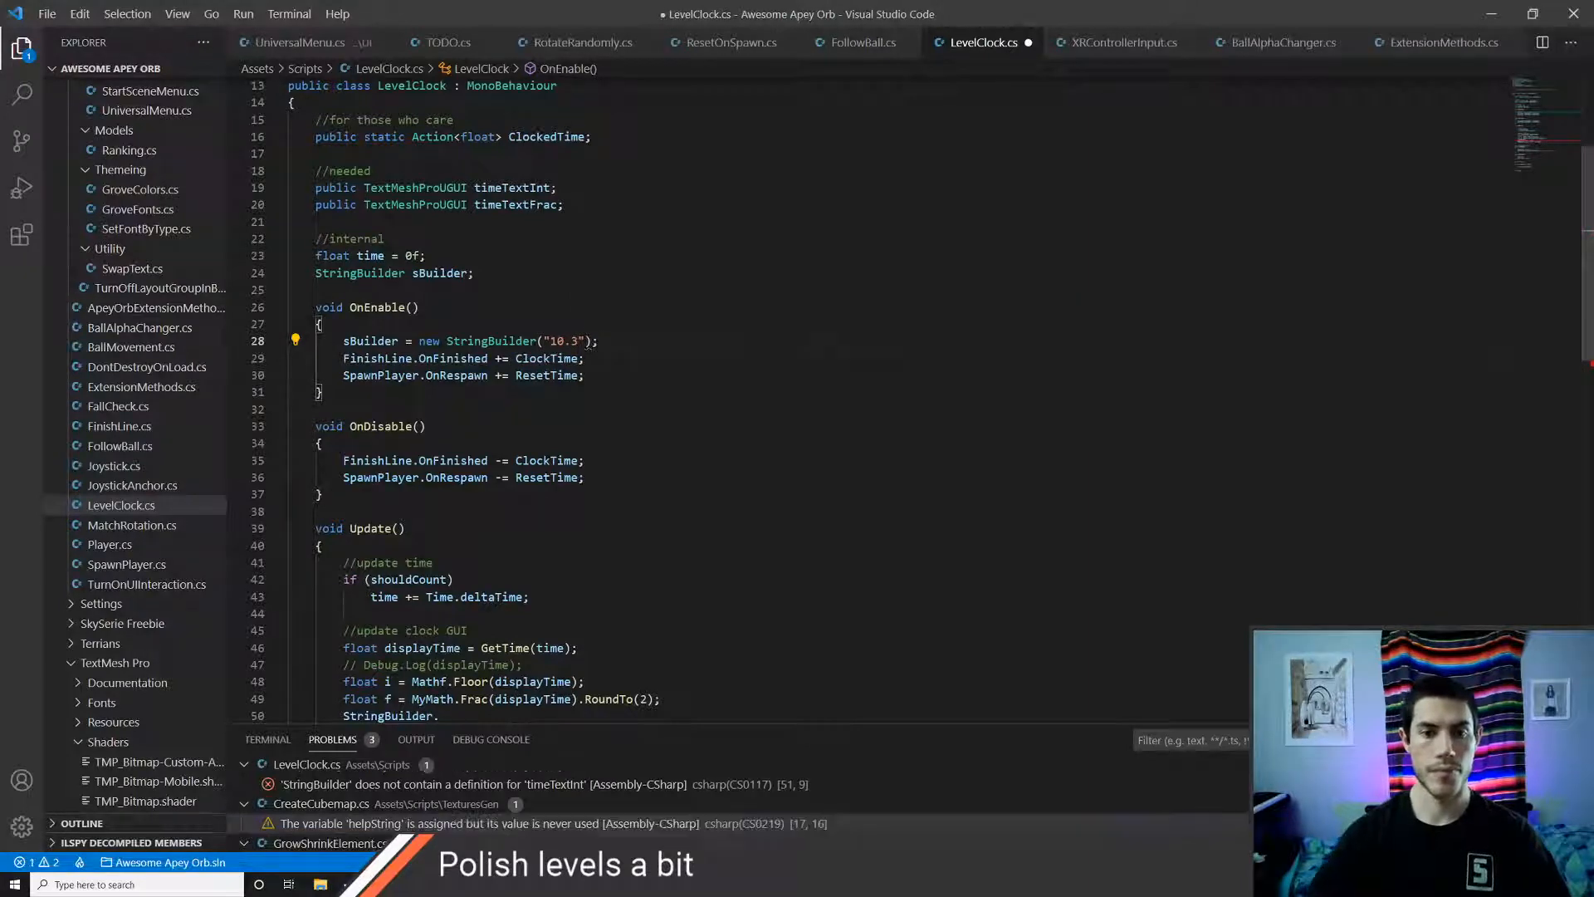
# - Empty the initial string passed to the StringBuilder constructor in OnEnable() so it reads "", and save the script
pyautogui.press('Left')
pyautogui.press('Left')
pyautogui.press('Left')
pyautogui.press('BackSpace')
pyautogui.press('BackSpace')
pyautogui.press('BackSpace')
pyautogui.press('BackSpace')
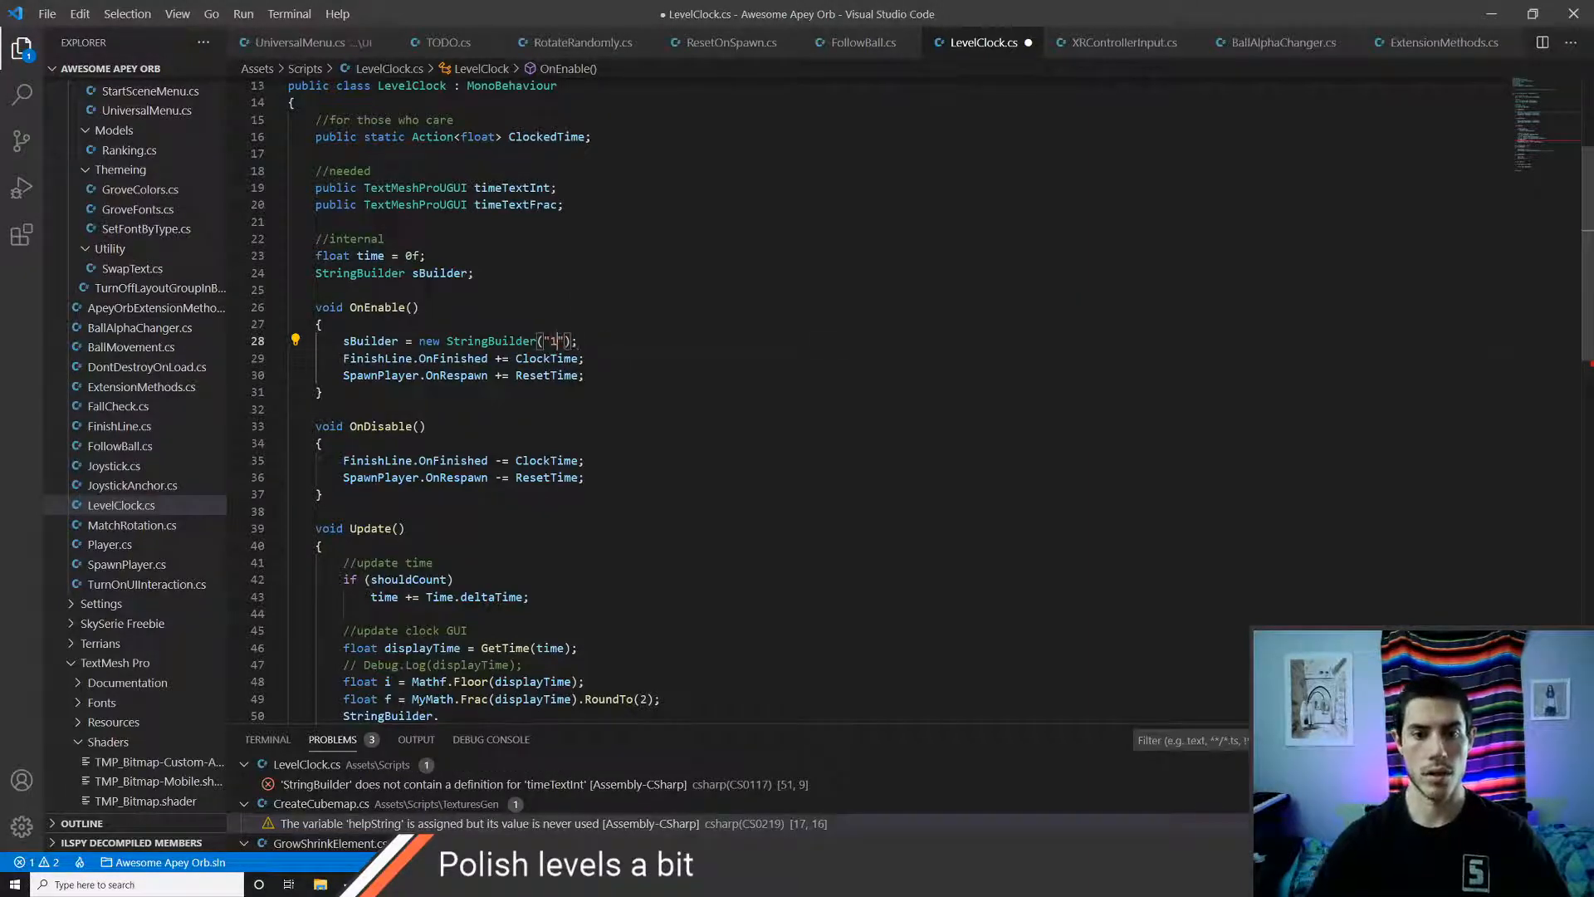
pyautogui.hotkey('ctrl', 's')
# - Switch to the Microsoft Docs StringBuilder page in the browser and read how to modify a StringBuilder's contents
pyautogui.hotkey('alt', 'Tab')
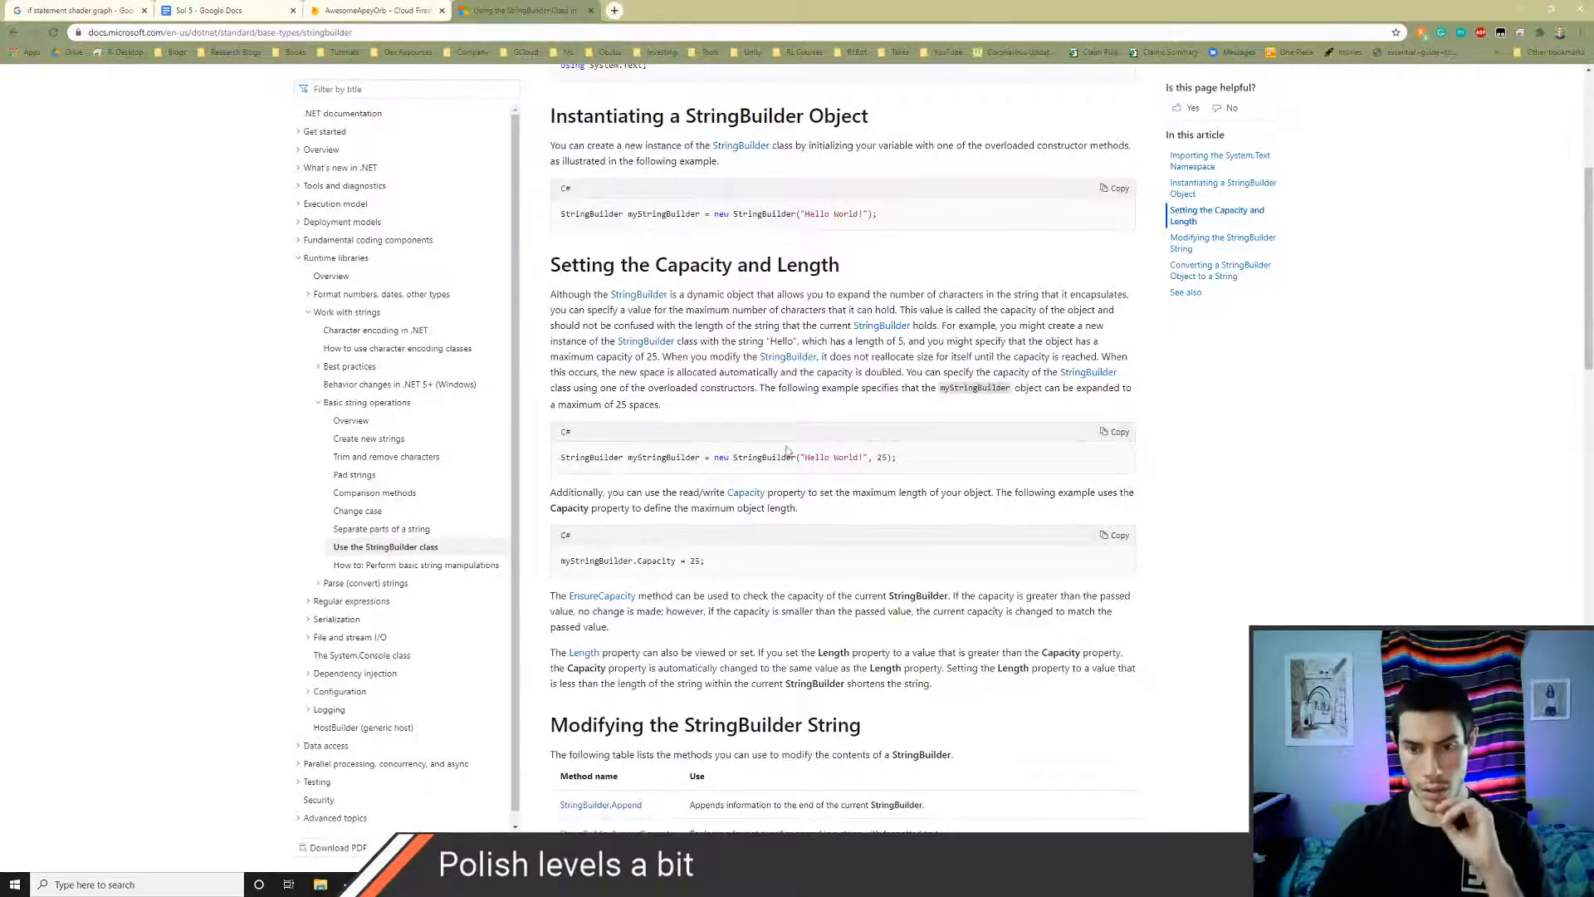
pyautogui.scroll(-5, 835, 618)
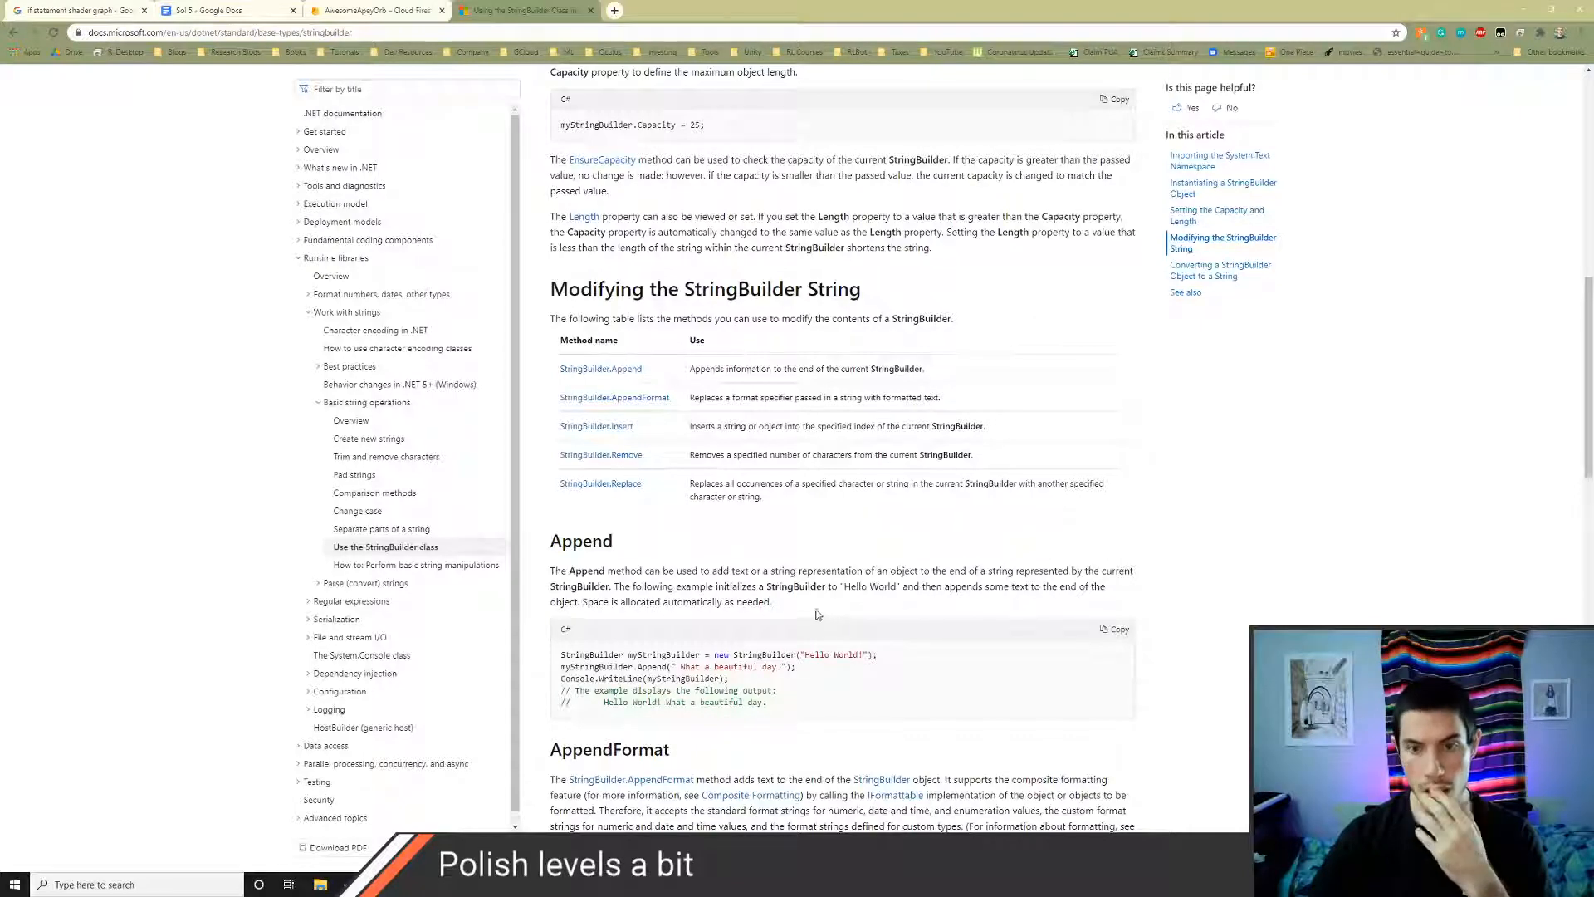
pyautogui.scroll(9, 525, 407)
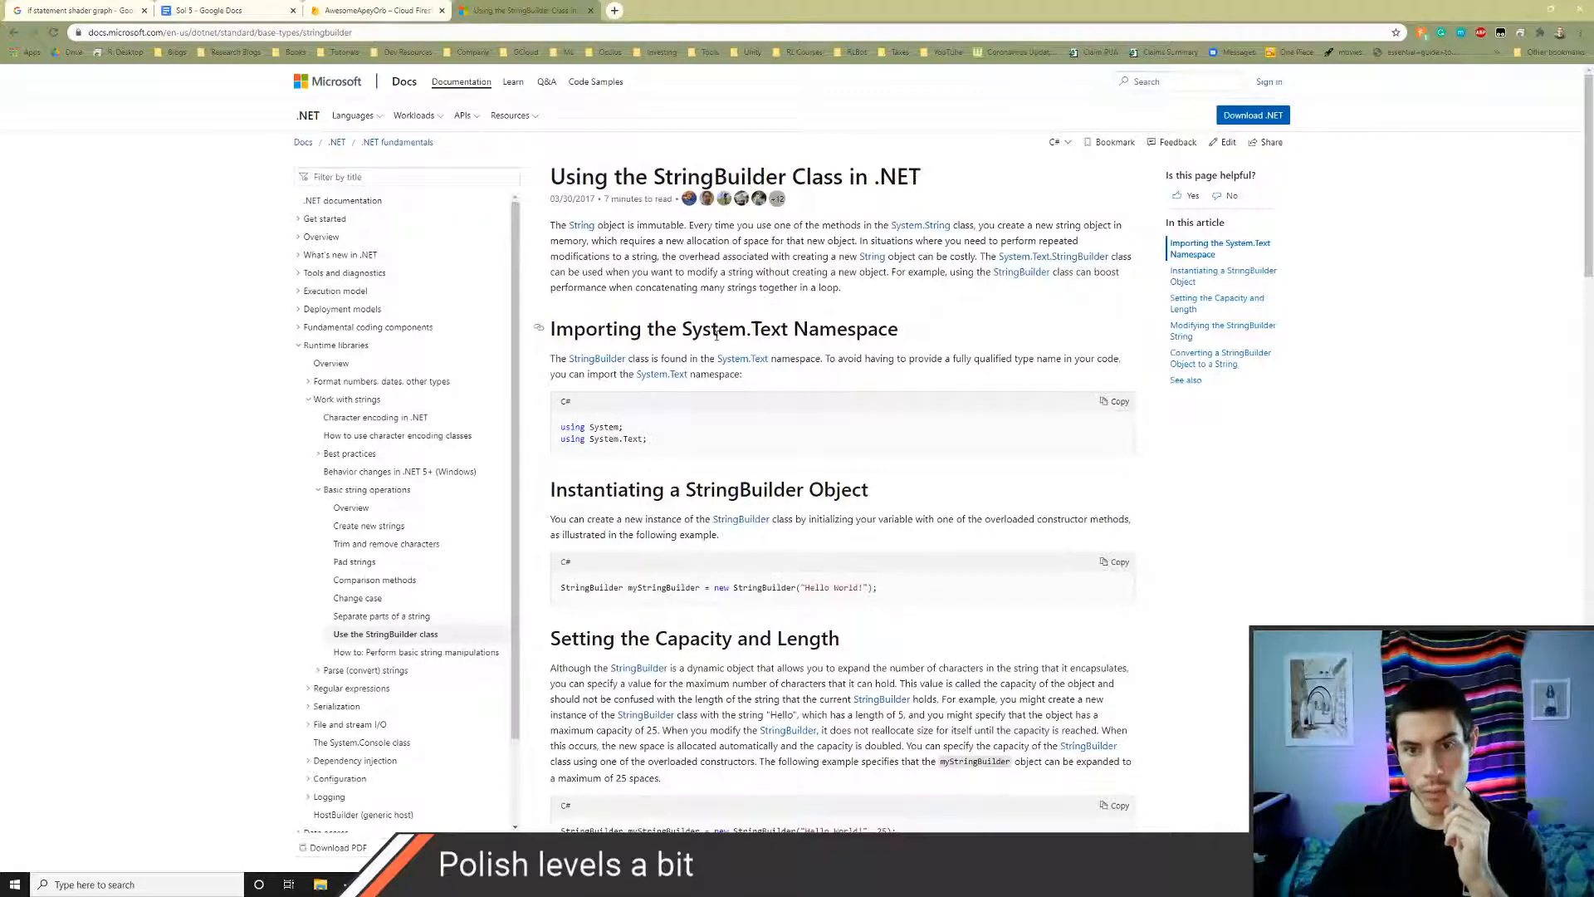
pyautogui.scroll(-7, 714, 374)
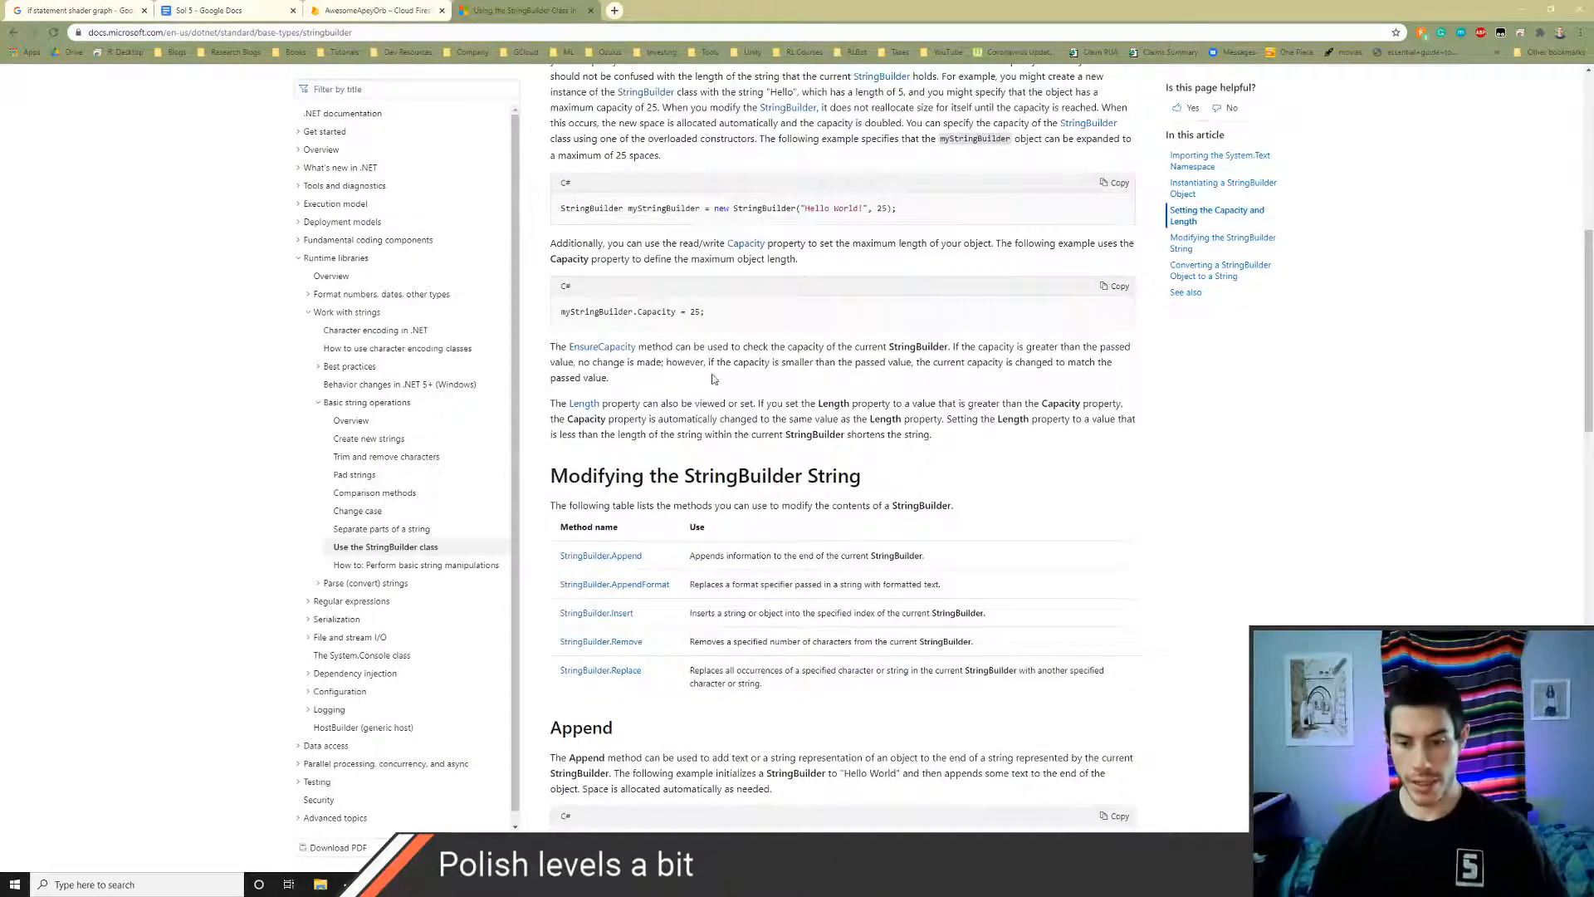
pyautogui.scroll(-4, 758, 398)
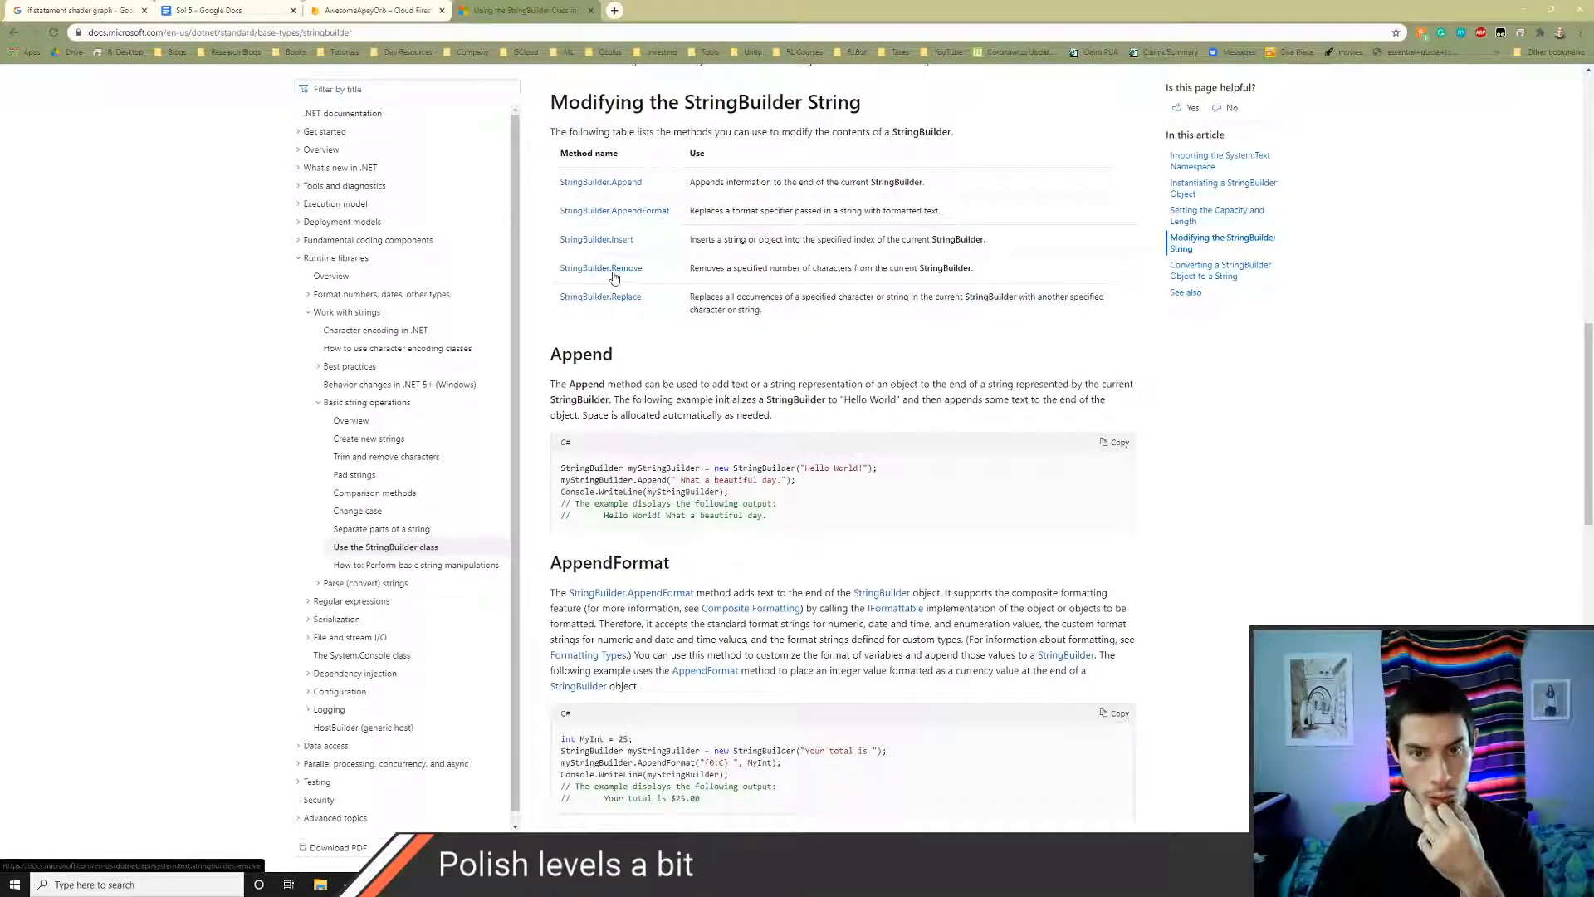
# - Return to LevelClock.cs in Visual Studio Code and replace the unfinished StringBuilder statement in Update() with sBuilder.Remove
pyautogui.hotkey('alt', 'Tab')
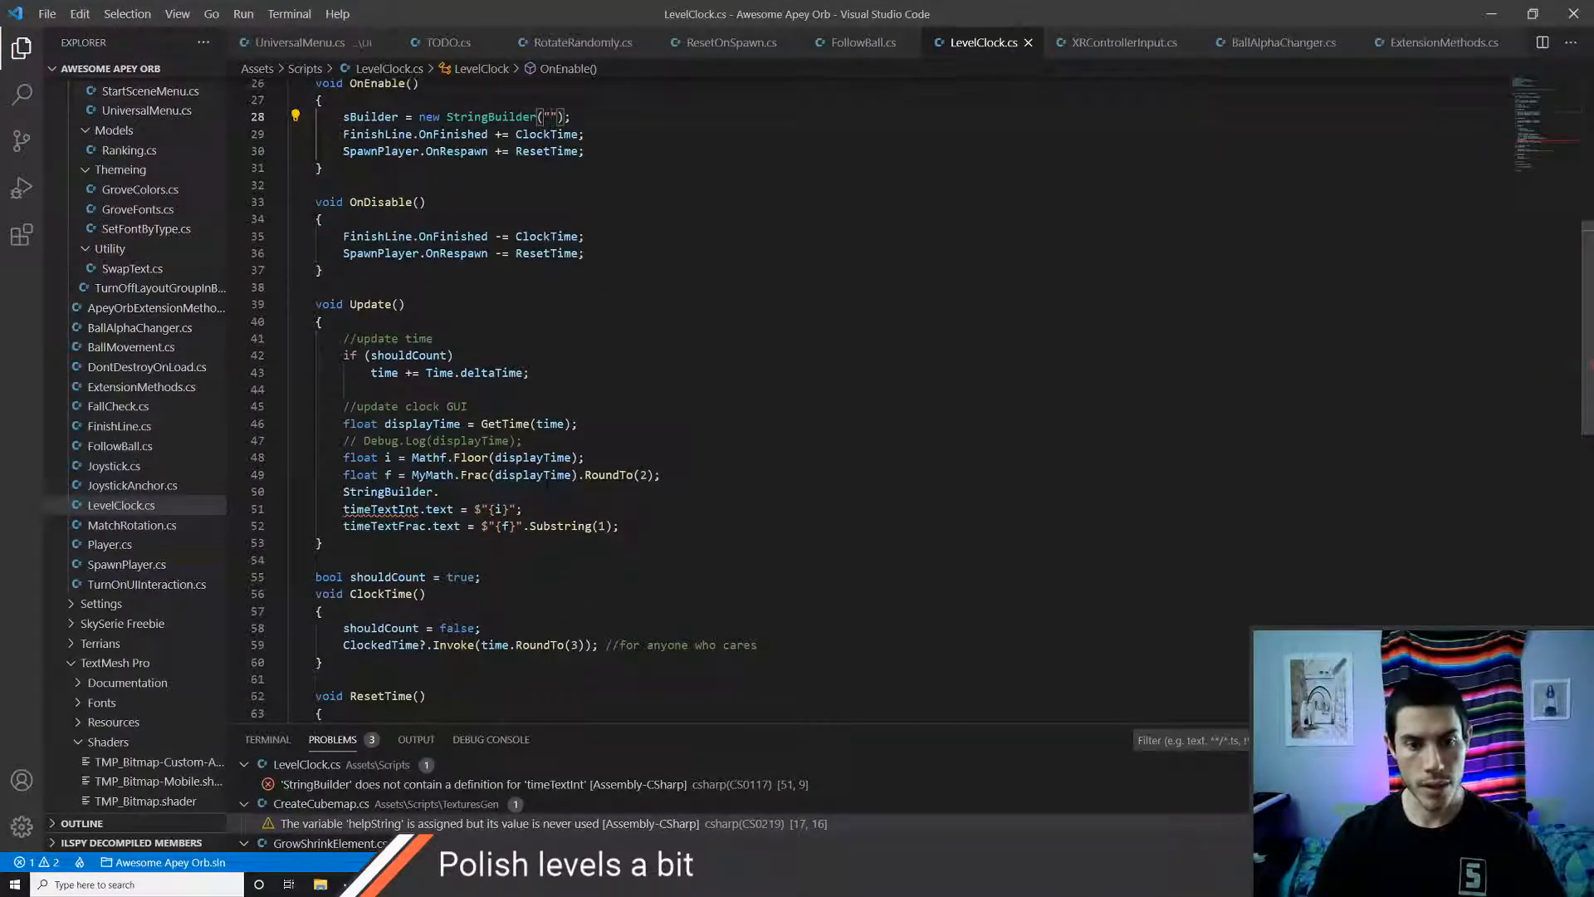
pyautogui.write('rem')
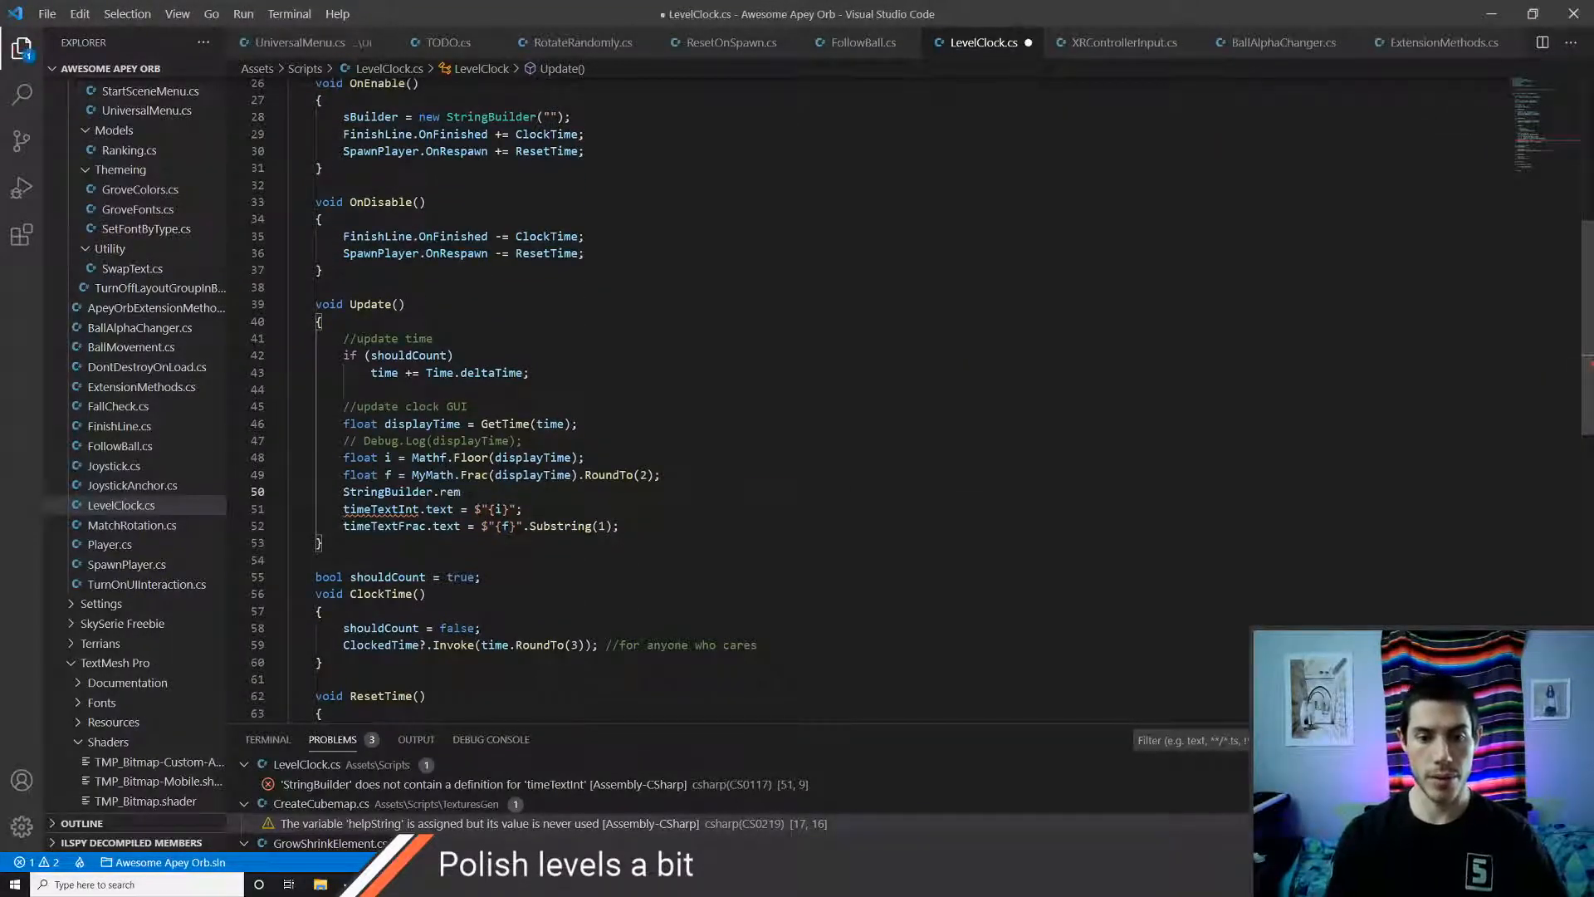
pyautogui.press('BackSpace')
pyautogui.press('BackSpace')
pyautogui.press('BackSpace')
pyautogui.press('BackSpace')
pyautogui.hotkey('ctrl', 'BackSpace')
pyautogui.write('sb')
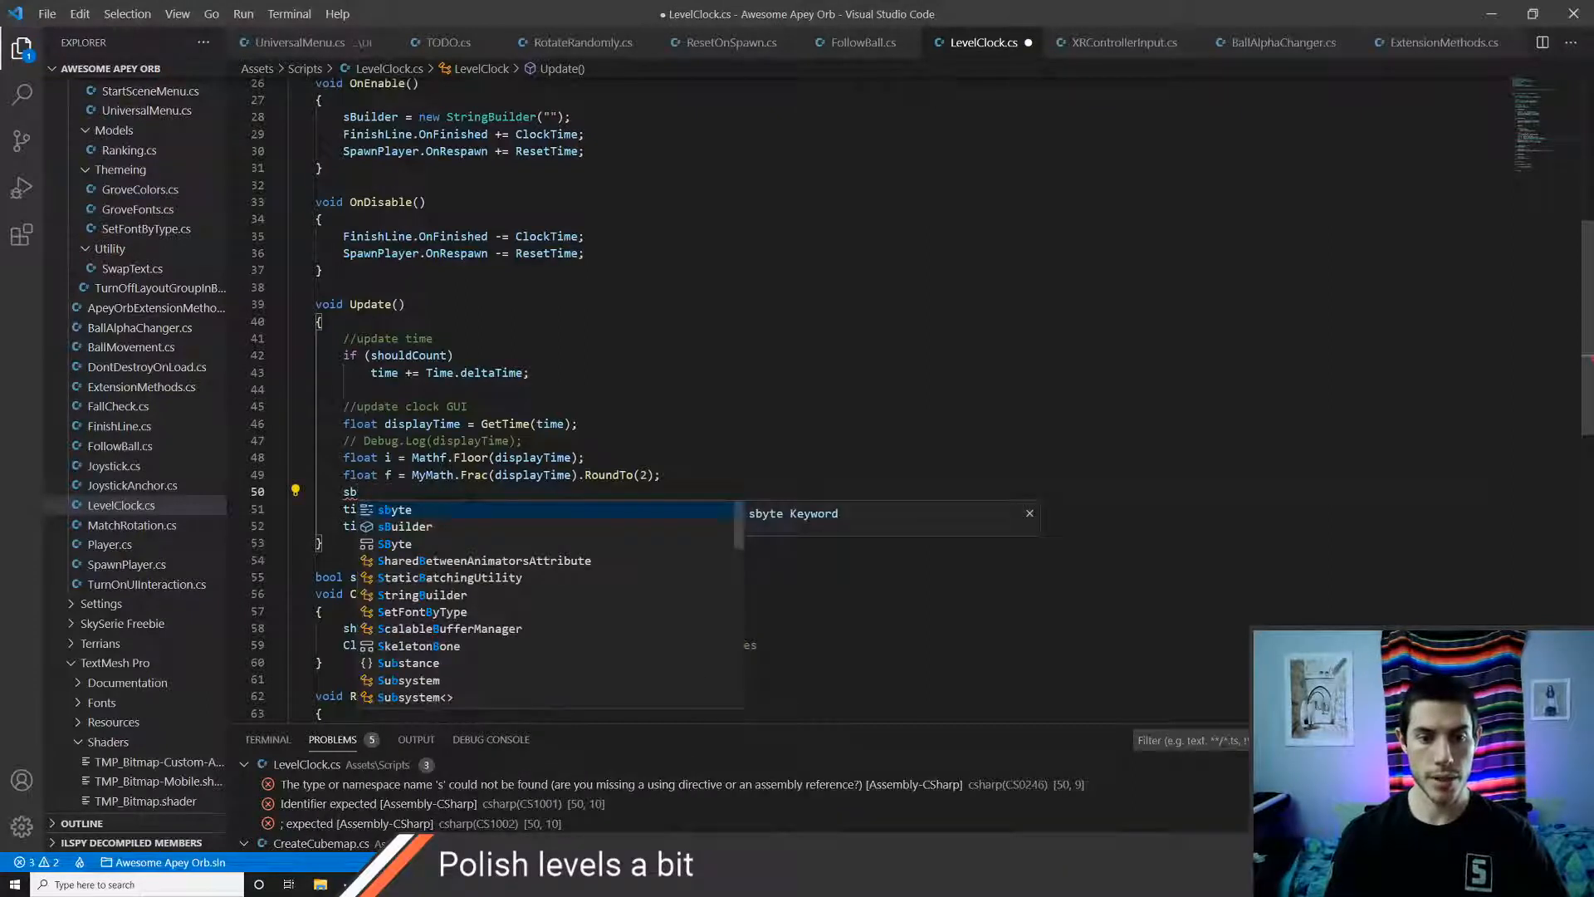
pyautogui.press('Down')
pyautogui.press('Tab')
pyautogui.write('.Remove')
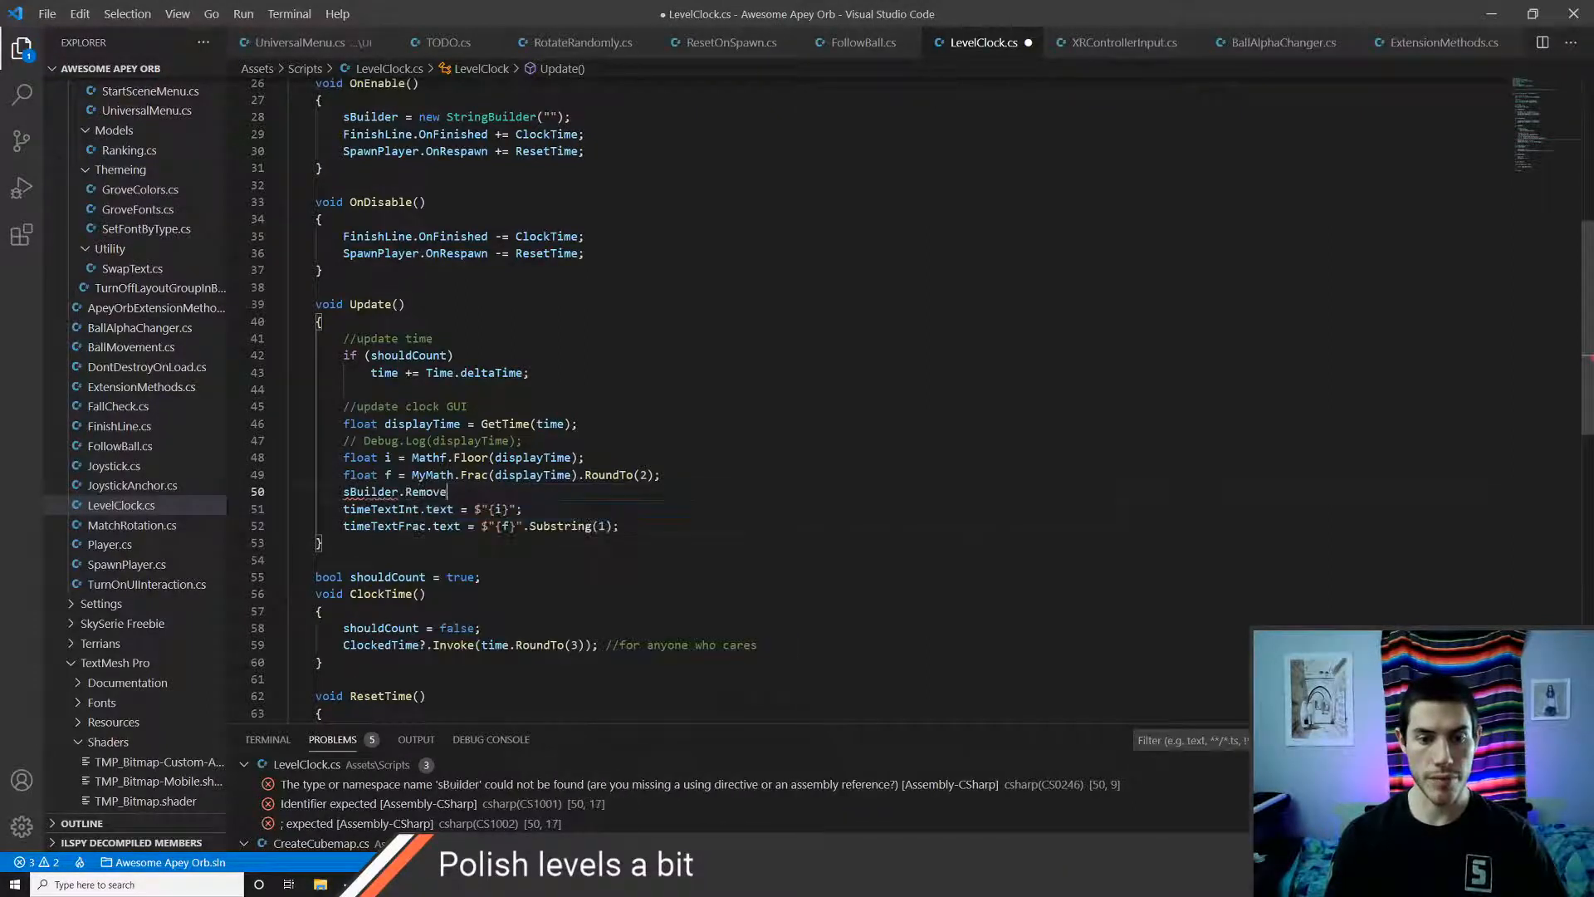
# - Complete the Remove call with the arguments 0 and sBuilder.Length, save, and append the comment //clear it
pyautogui.write('(')
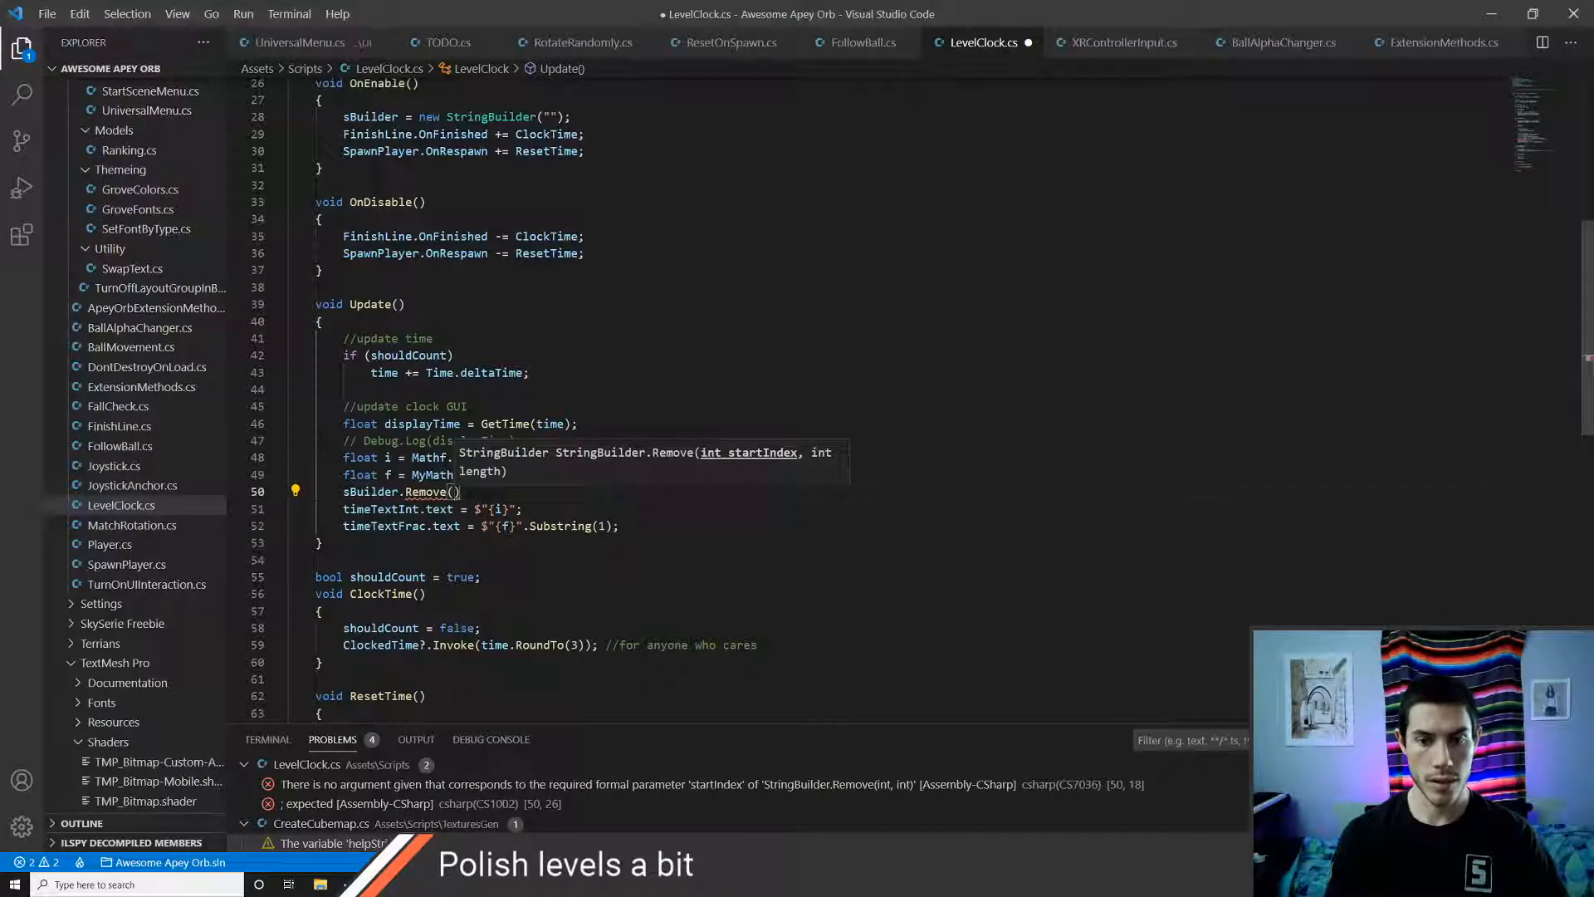
pyautogui.write('0, s')
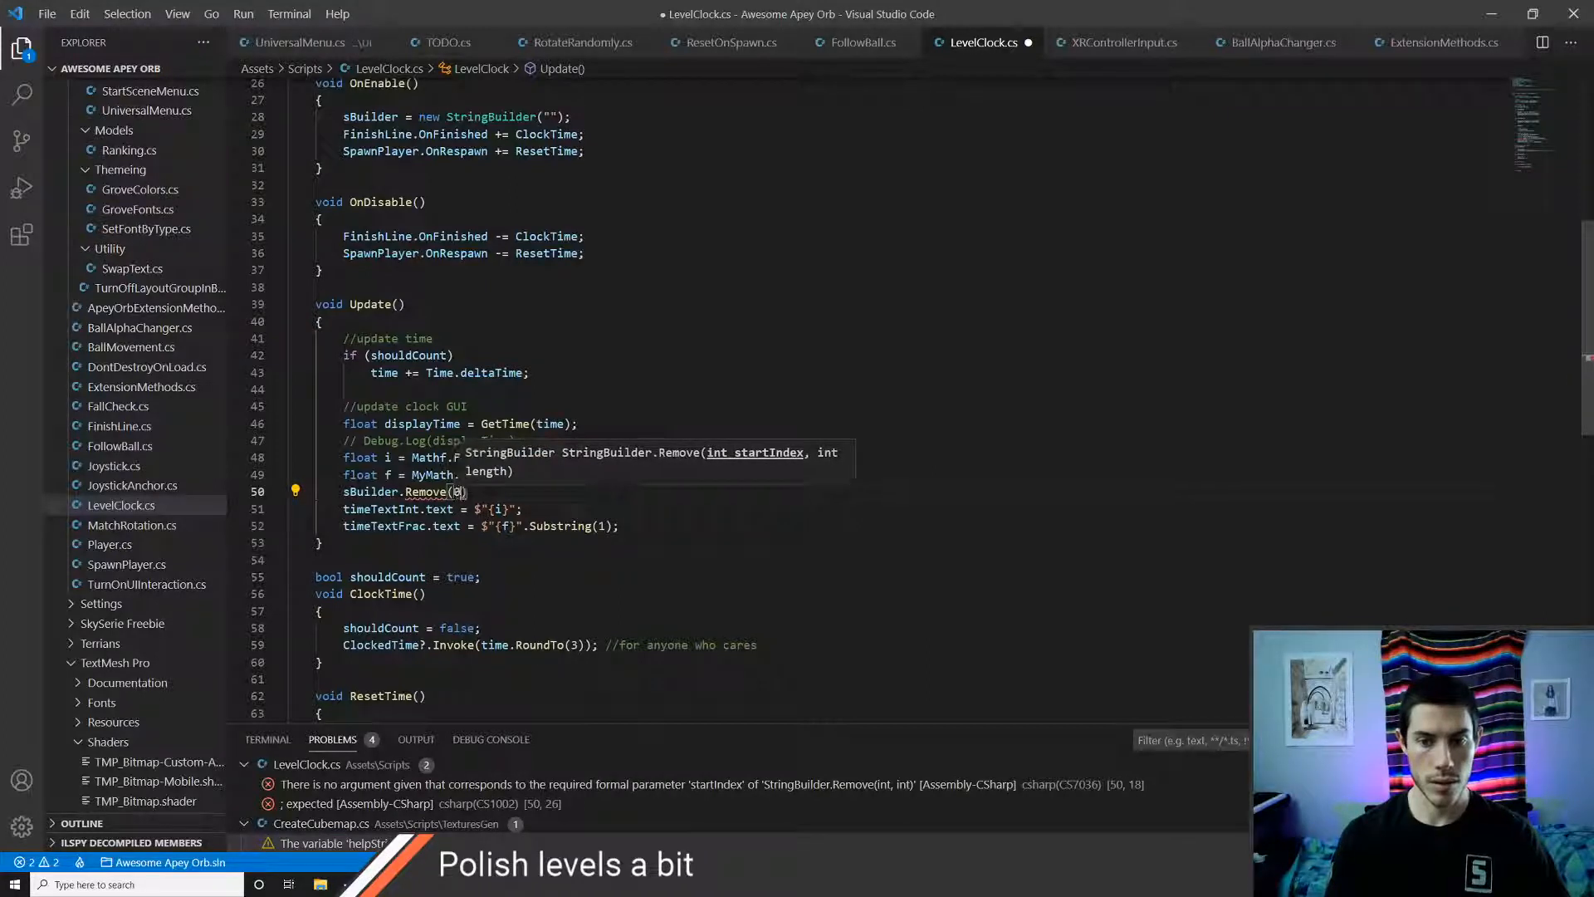
pyautogui.write('Builder.len')
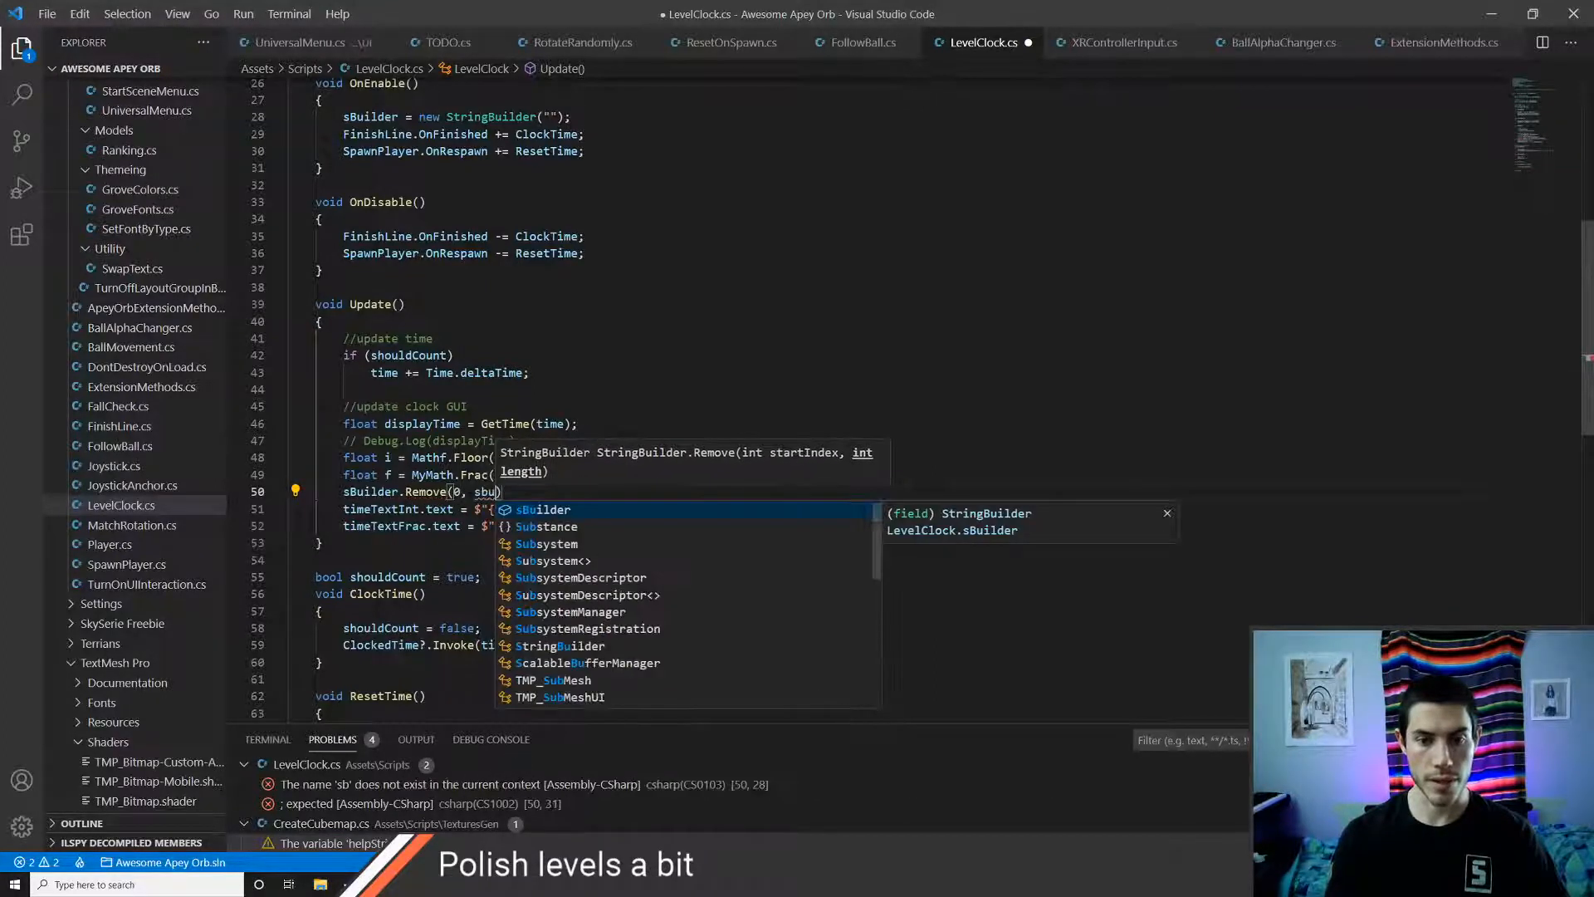
pyautogui.press('Tab')
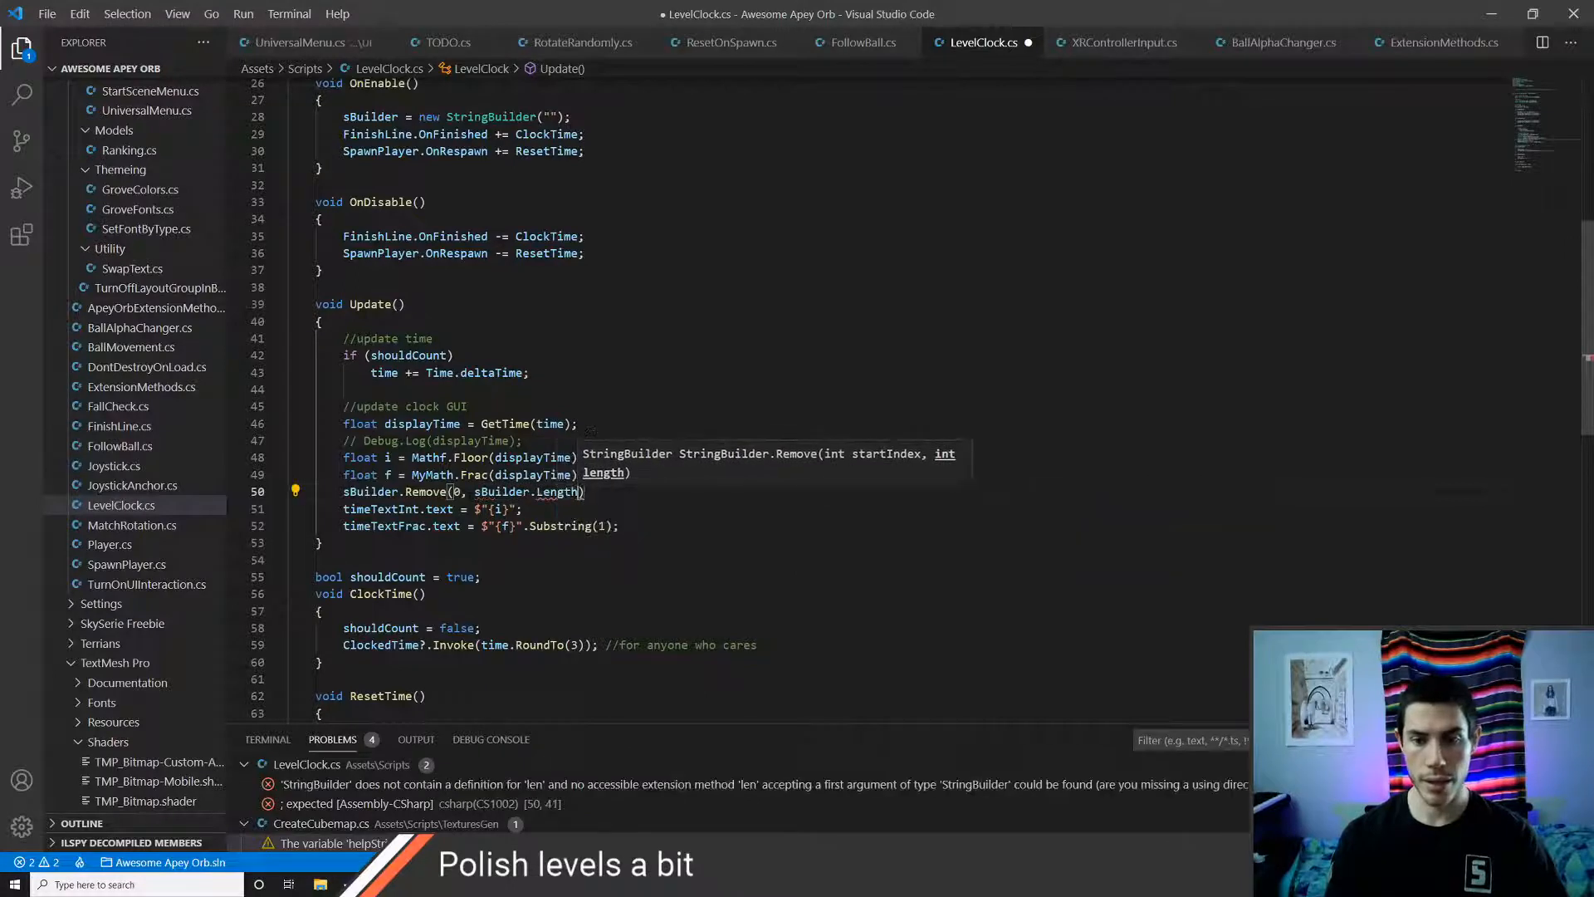
pyautogui.write(');')
pyautogui.hotkey('ctrl', 's')
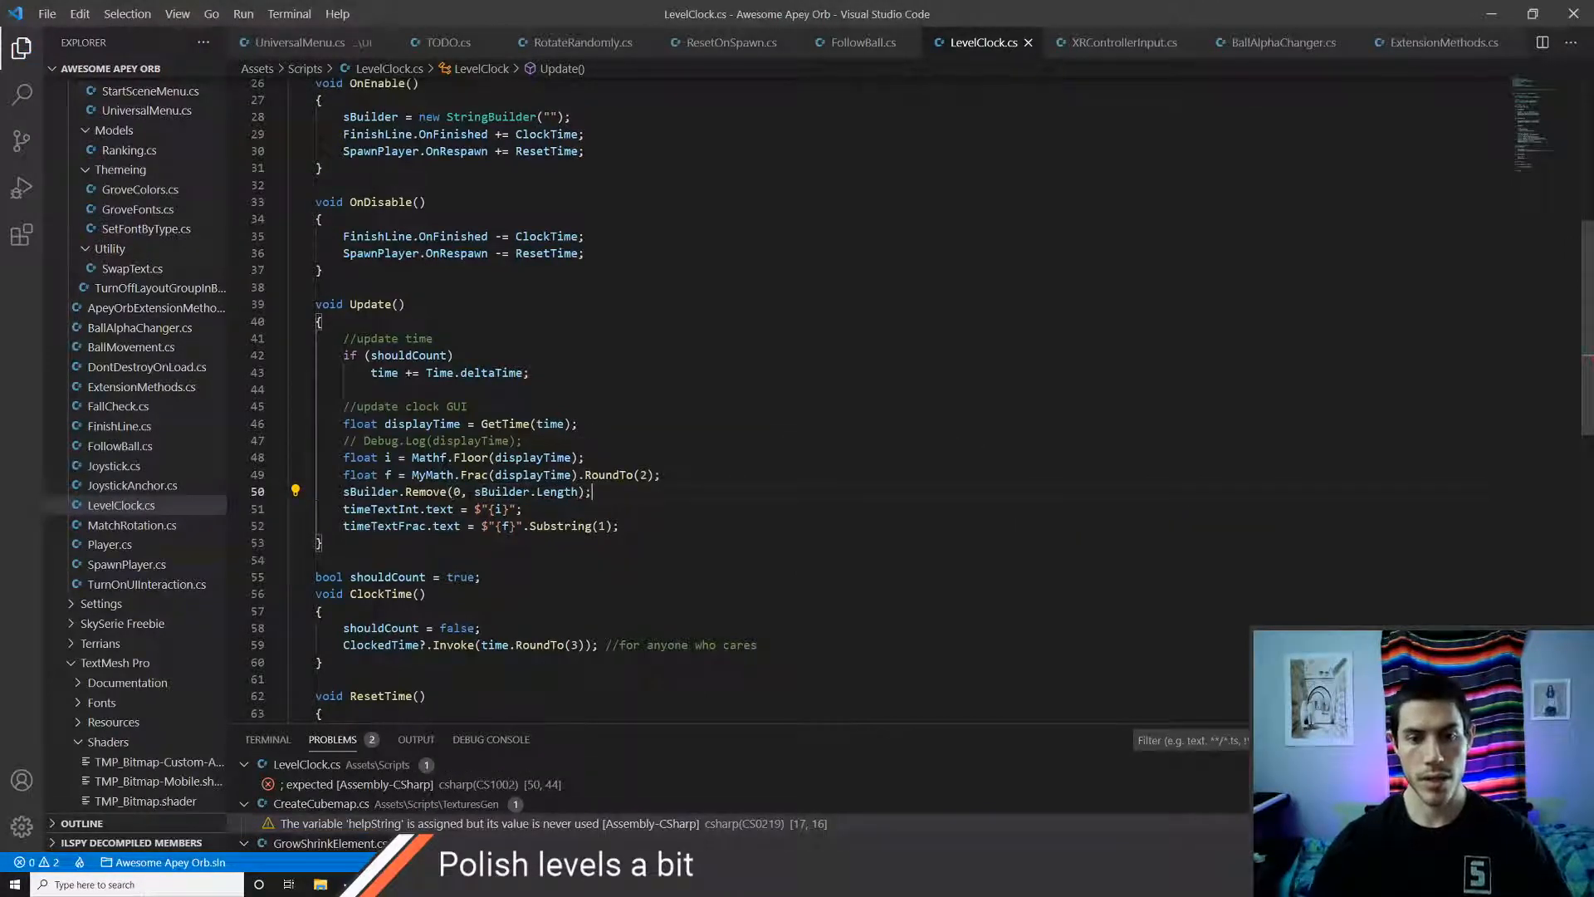
pyautogui.write('//clear it')
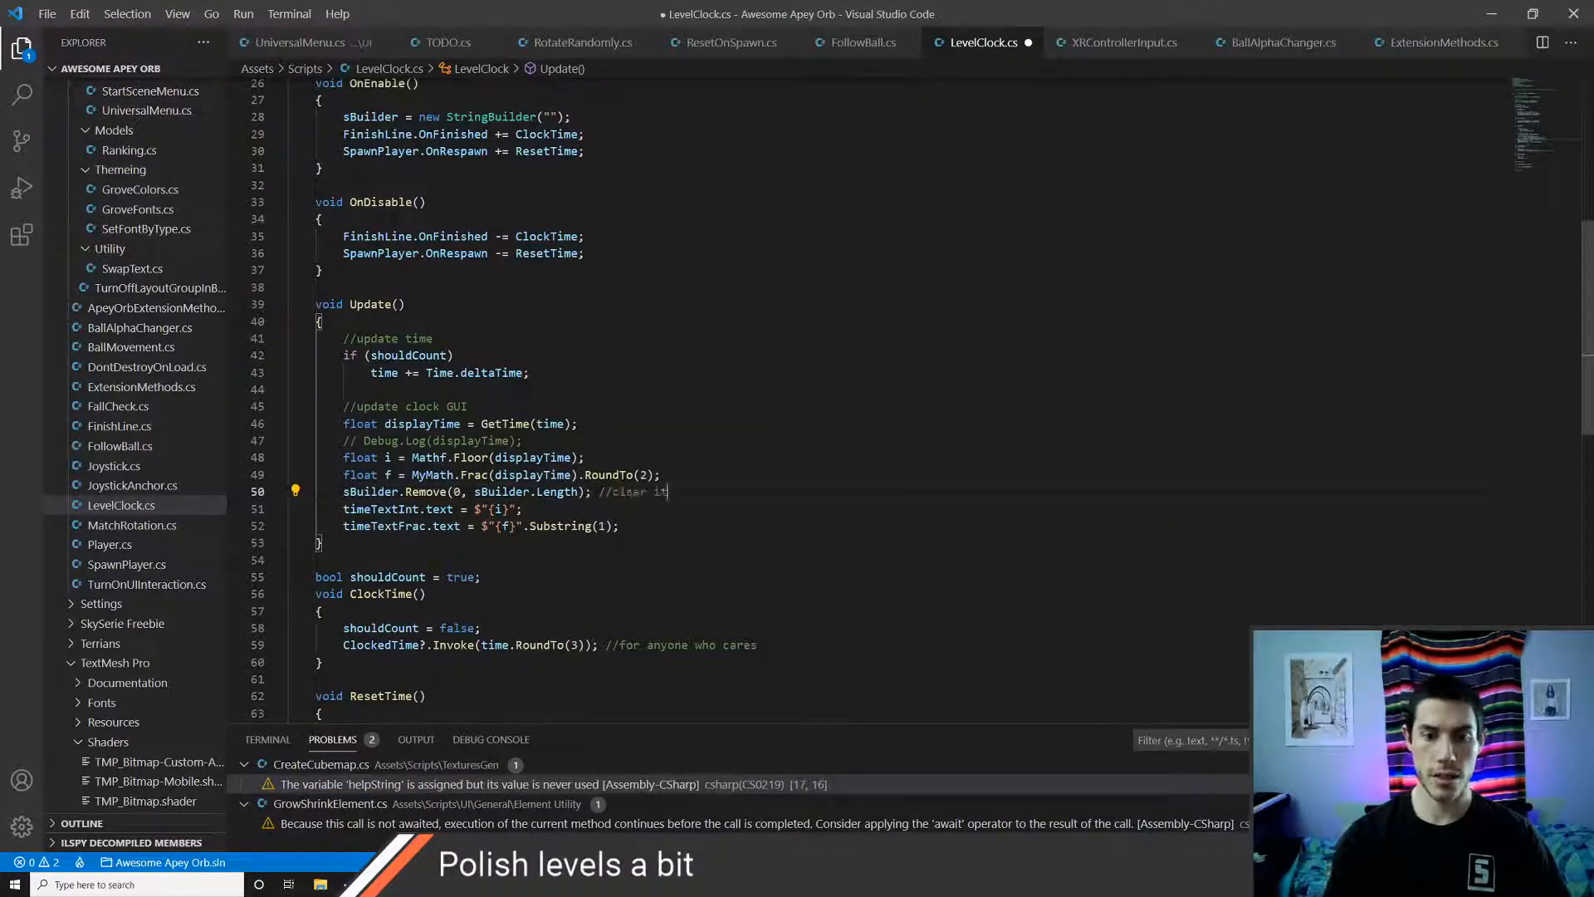
# - Start a new line with s below the Remove call, and rename the sBuilder symbol to sBuilderInt throughout the script
pyautogui.press('Return')
pyautogui.write('s')
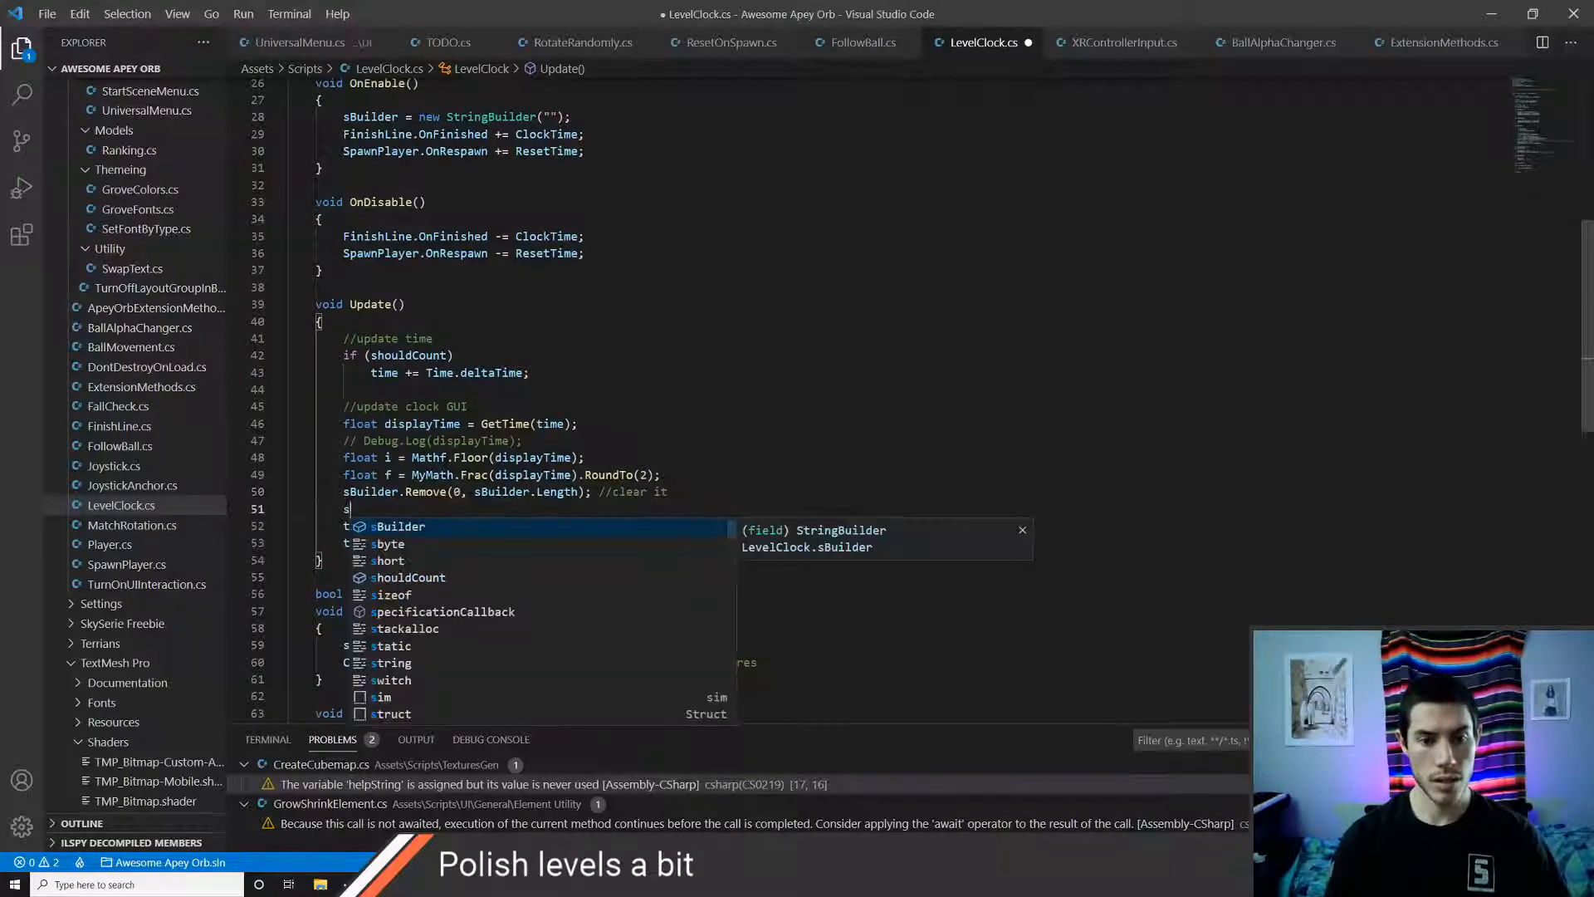
pyautogui.press('Escape')
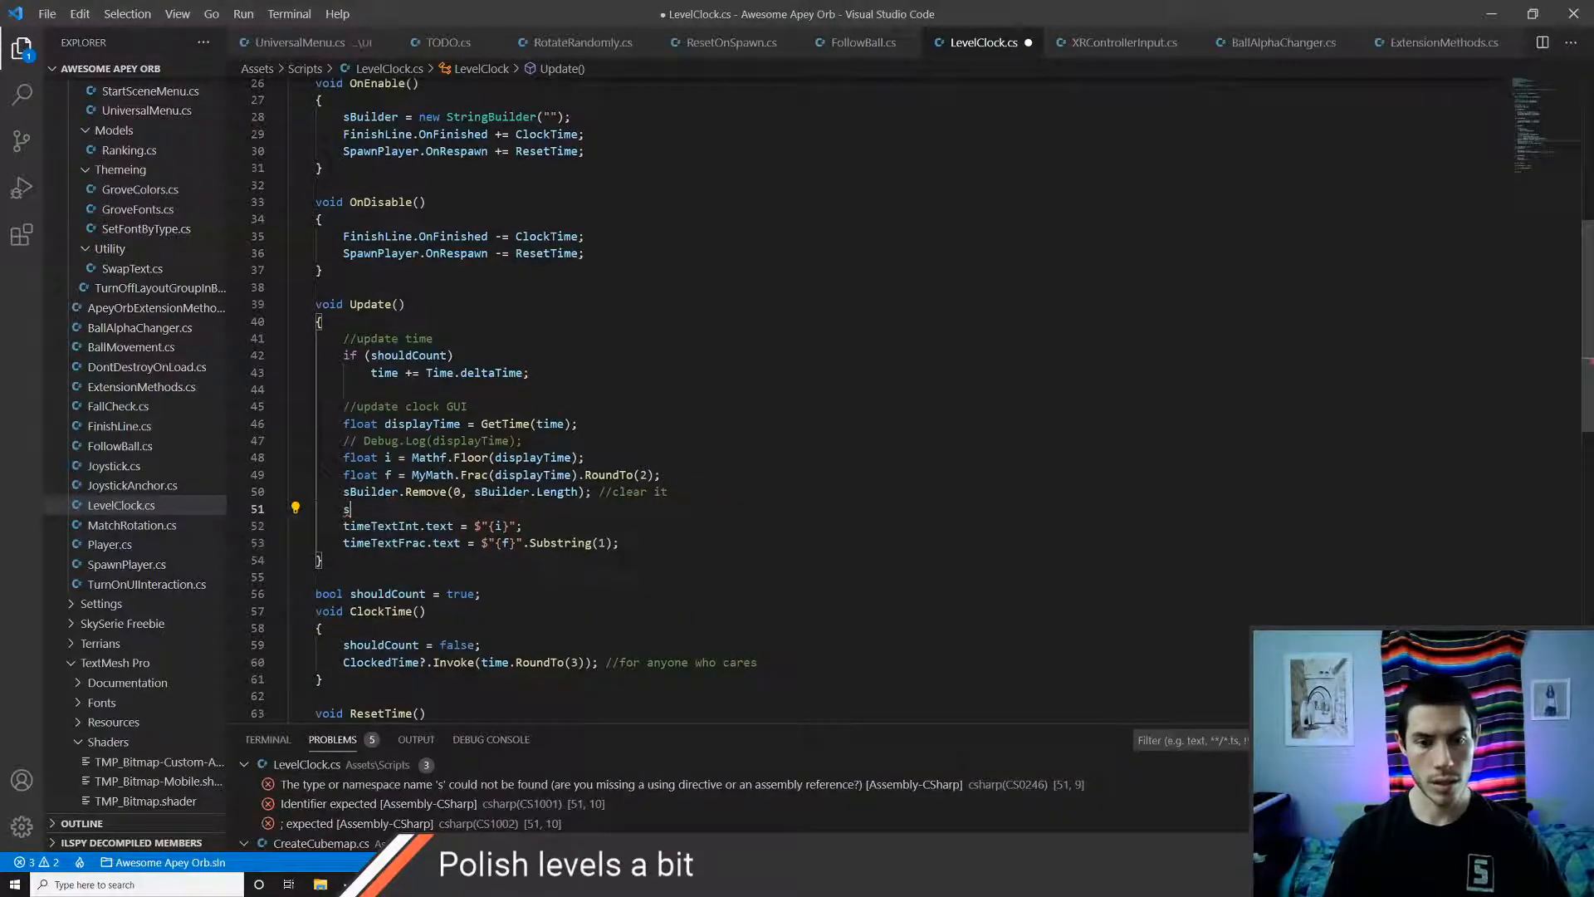
pyautogui.click(350, 491)
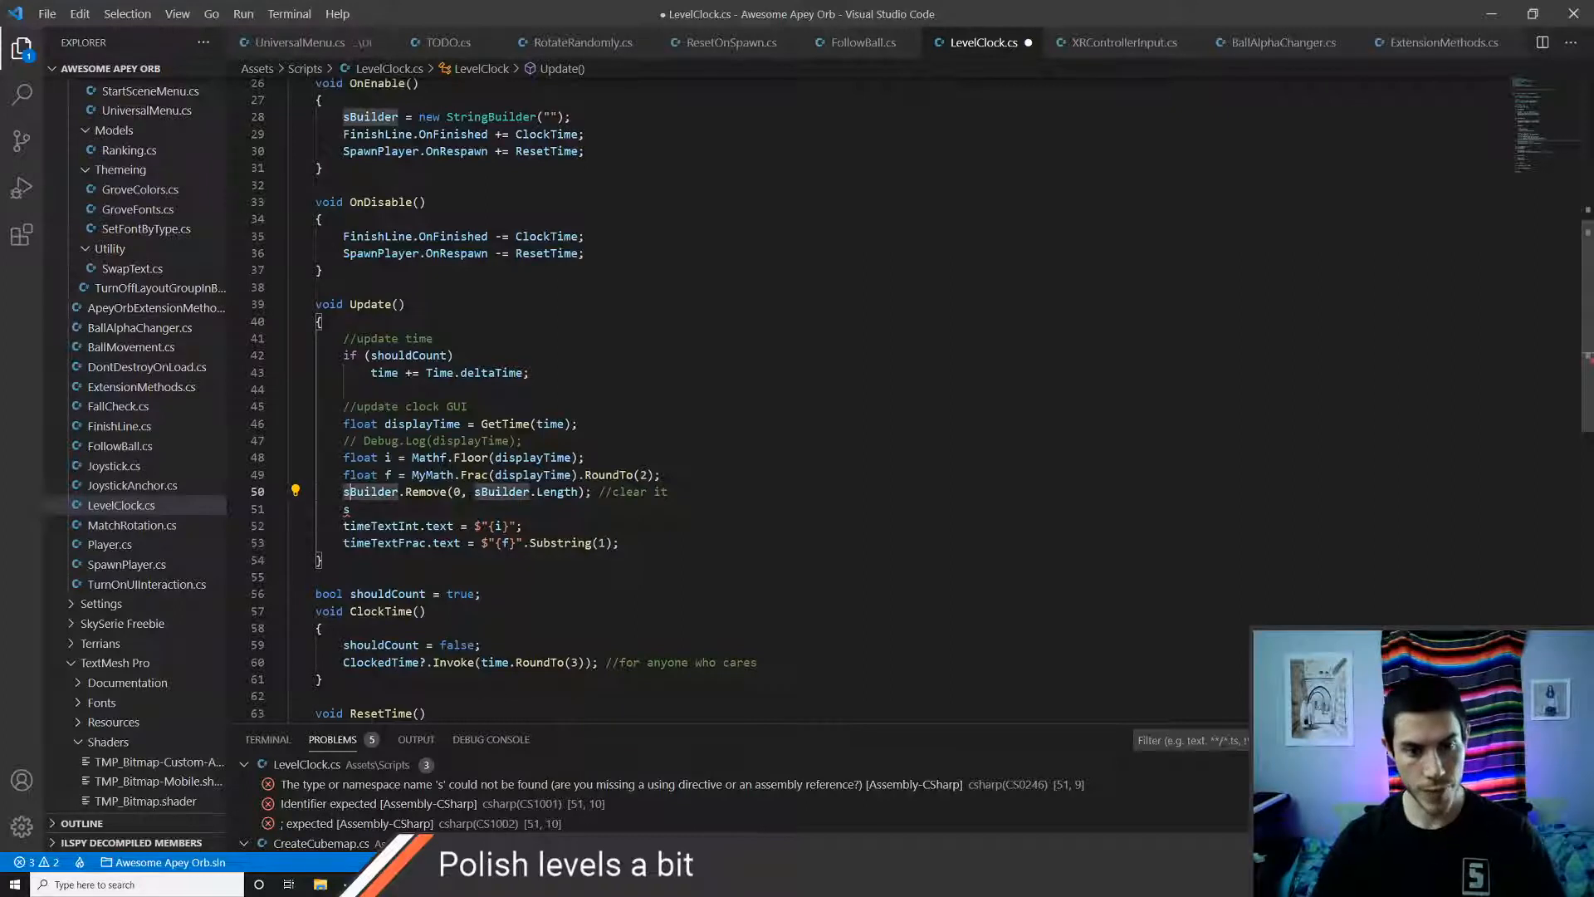
pyautogui.press('F2')
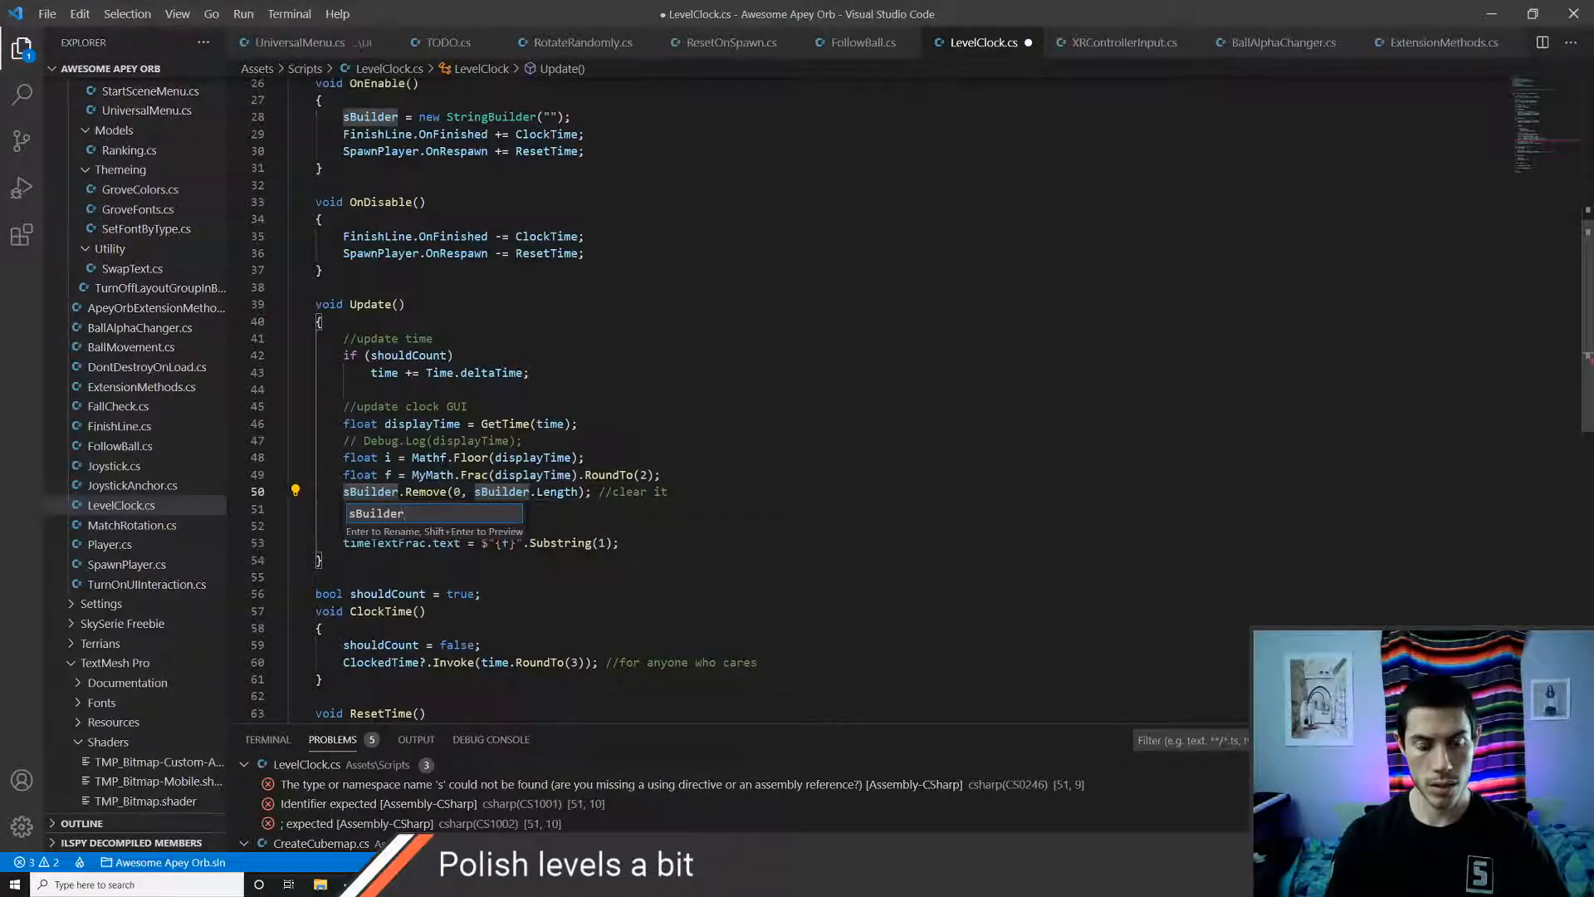
pyautogui.write('Int')
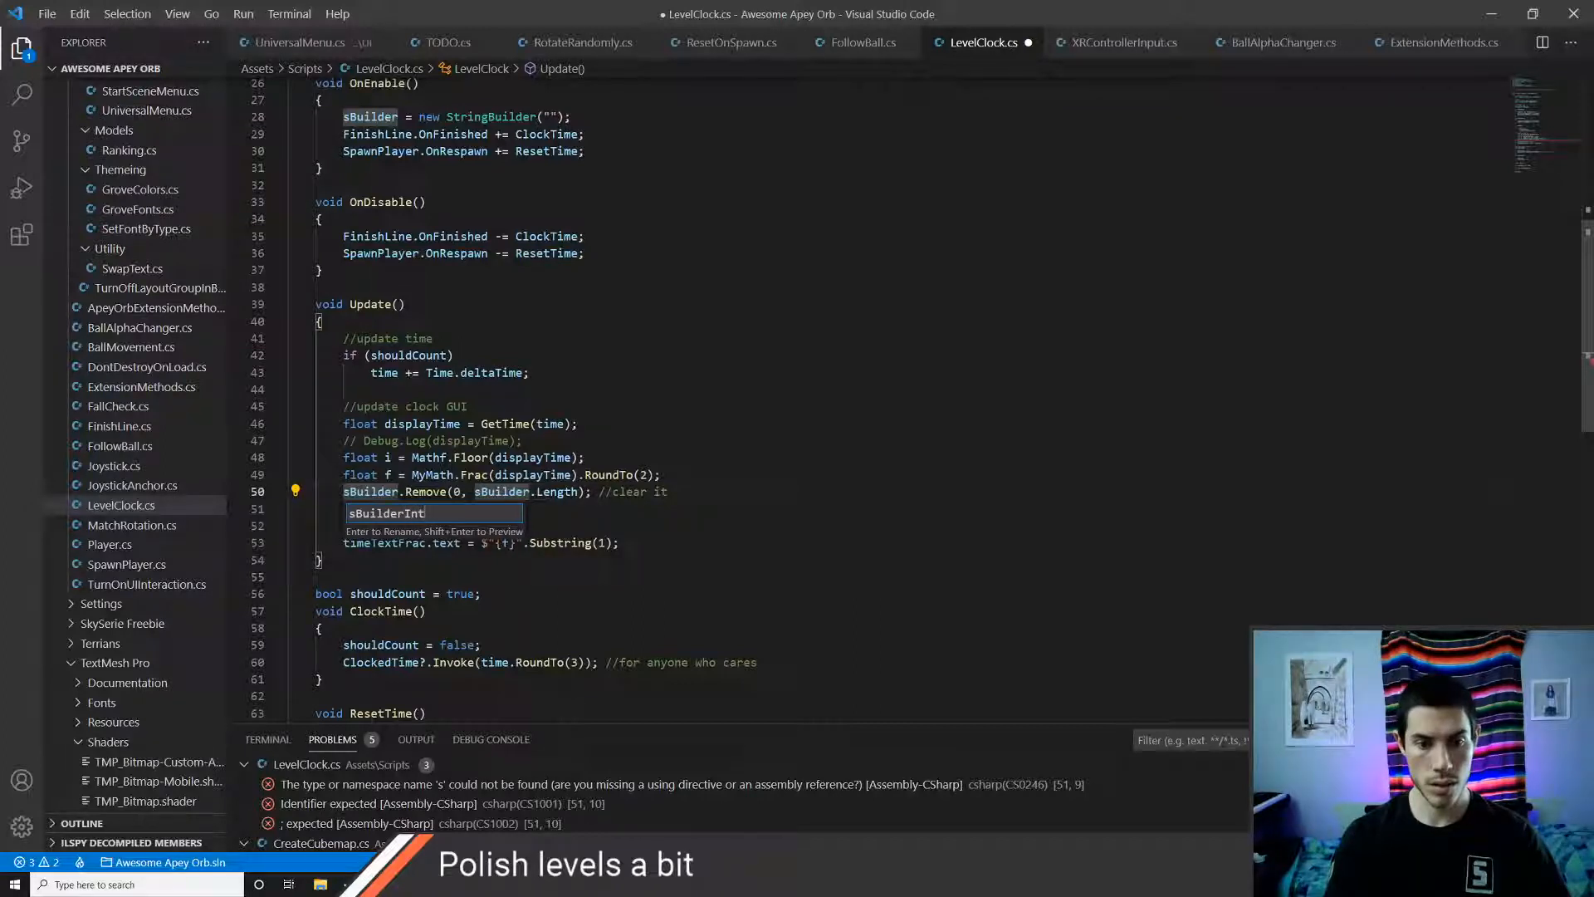
pyautogui.press('Return')
# - Duplicate the sBuilderInt field declaration, name the copy sBuilderFrac, and save the script
pyautogui.press('F12')
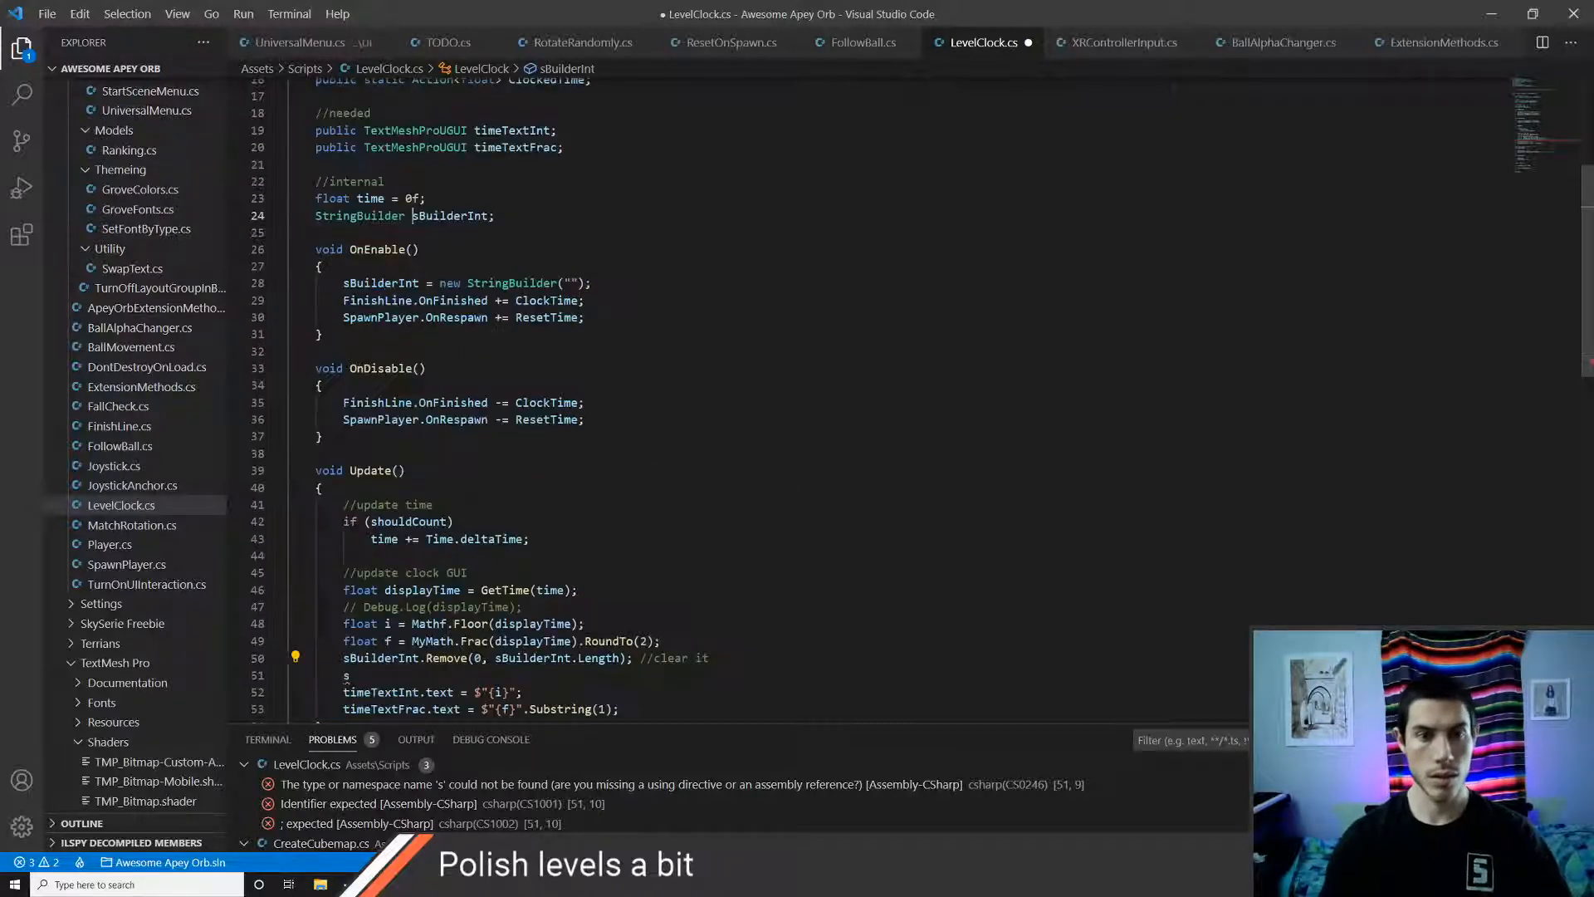
pyautogui.press('End')
pyautogui.hotkey('shift', 'alt', 'Down')
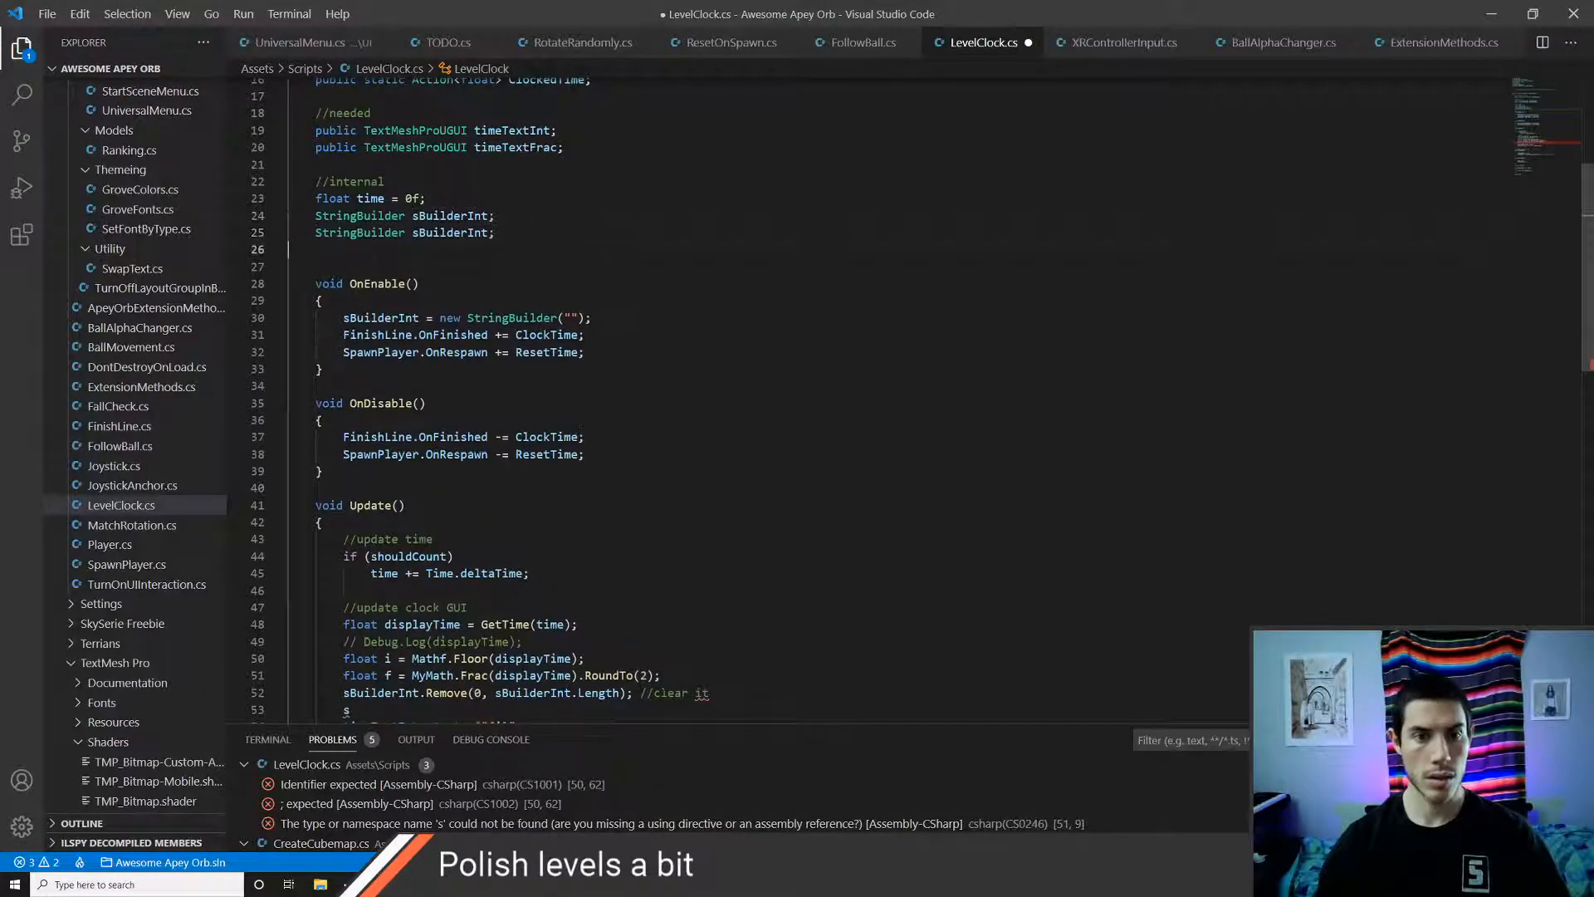
pyautogui.press('Left')
pyautogui.press('BackSpace')
pyautogui.press('BackSpace')
pyautogui.press('BackSpace')
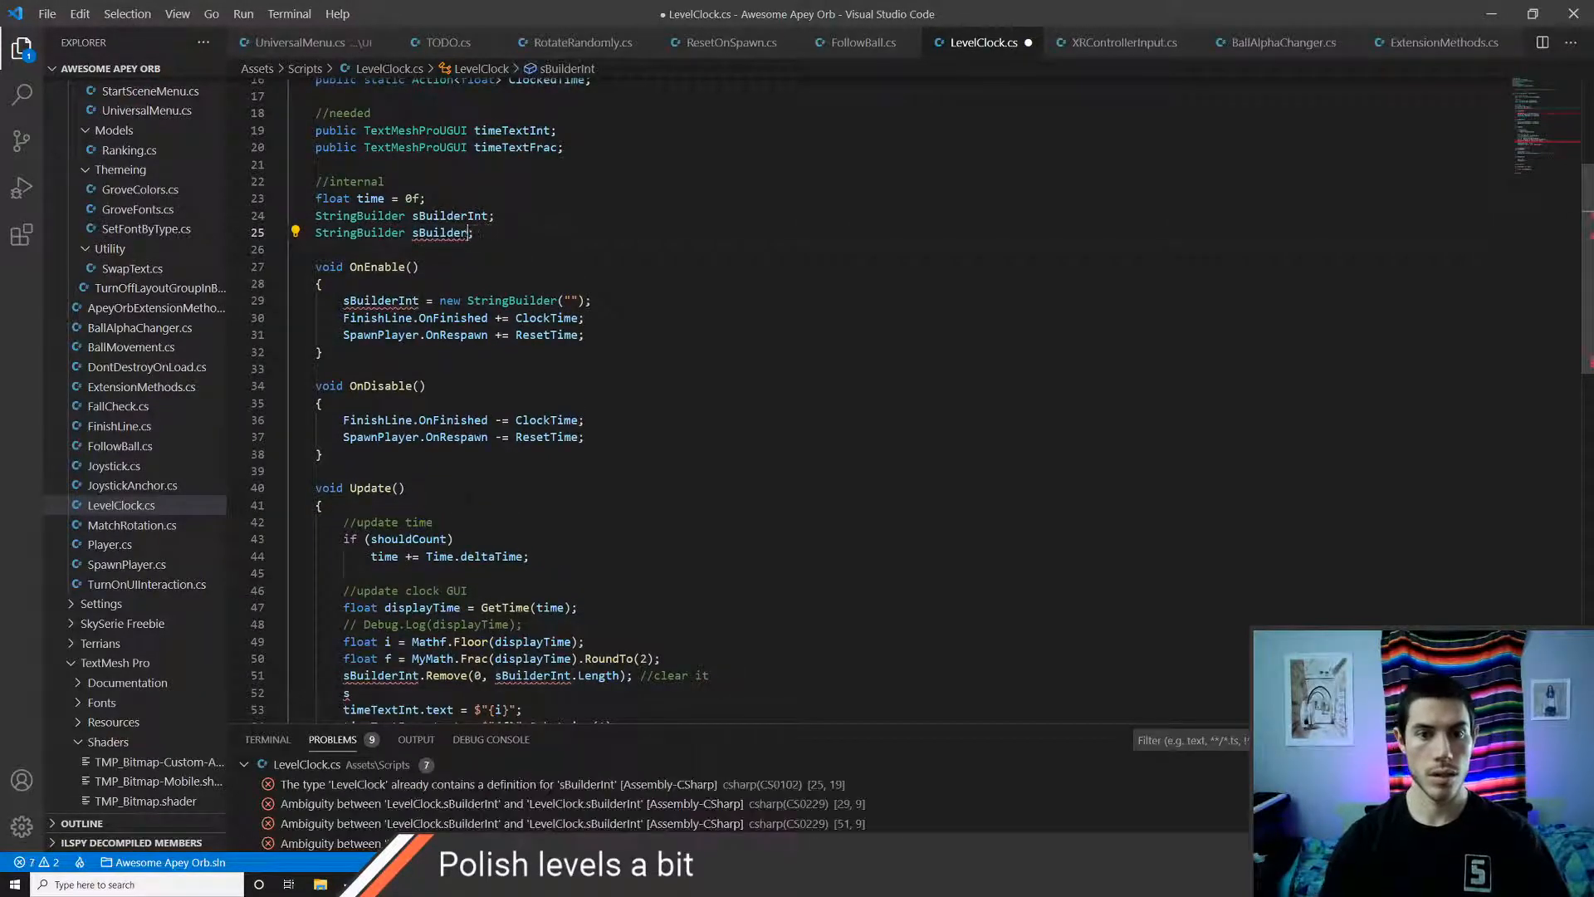
pyautogui.write('Frac')
pyautogui.hotkey('ctrl', 's')
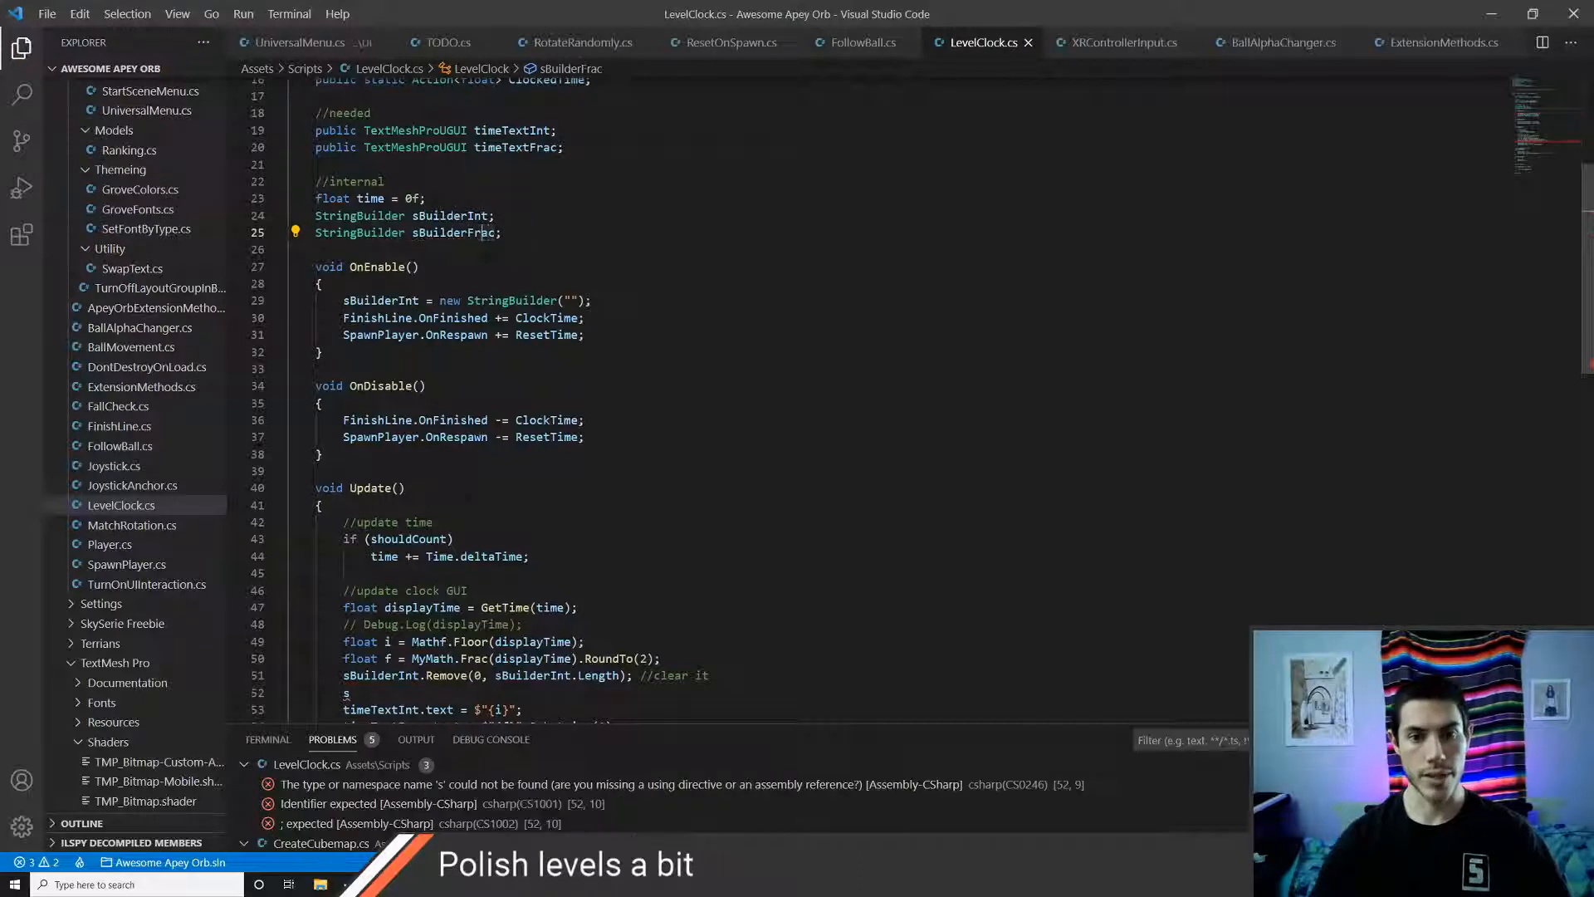
# - Add a copy of the sBuilderInt = new StringBuilder(""); line directly below it in OnEnable()
pyautogui.press('Down')
pyautogui.press('Down')
pyautogui.press('Down')
pyautogui.press('Down')
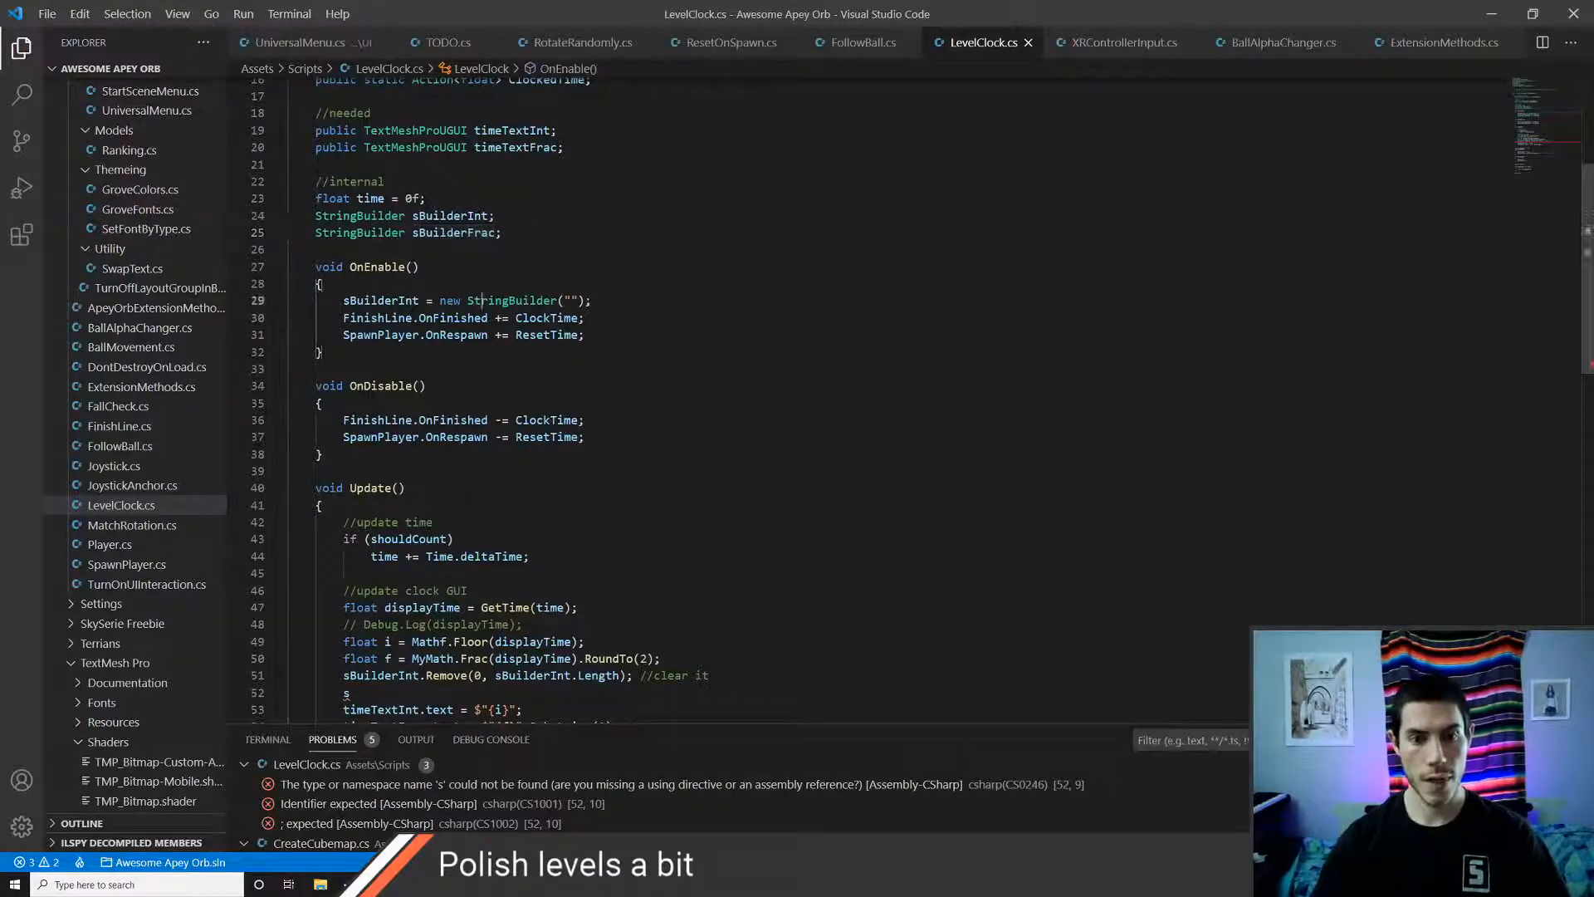
pyautogui.press('End')
pyautogui.press('Return')
pyautogui.write('sBuilderInt = new StringBuilder("");')
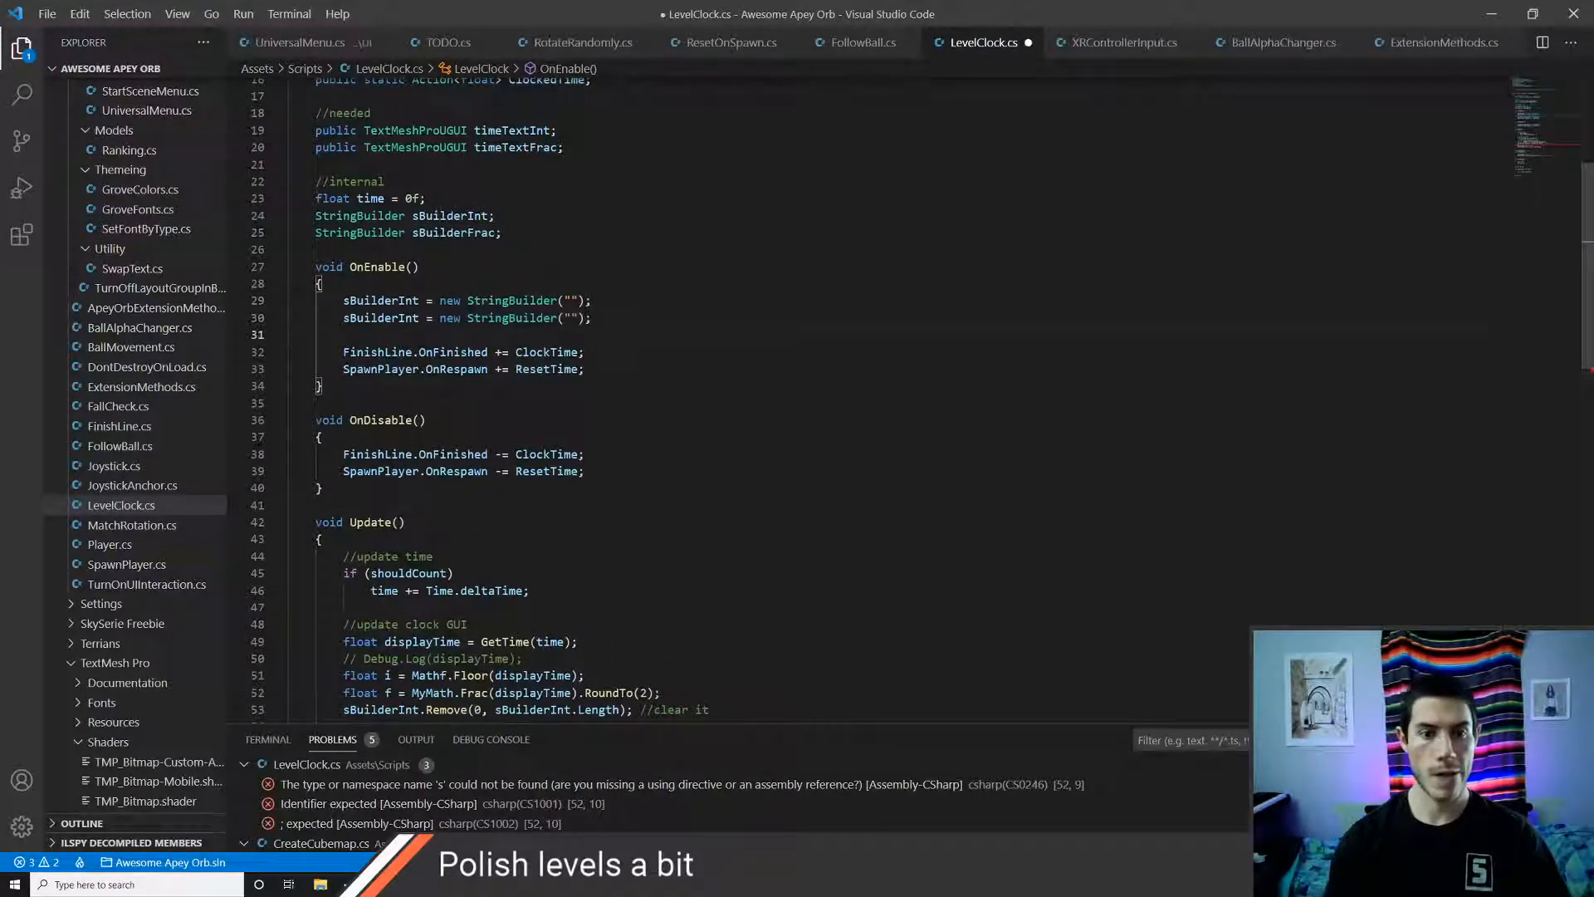
# - Remove the extra blank line, make the copied OnEnable() line assign to sBuilderFrac instead, and save
pyautogui.press('BackSpace')
pyautogui.press('BackSpace')
pyautogui.press('BackSpace')
pyautogui.hotkey('ctrl', 'Left')
pyautogui.hotkey('ctrl', 'Left')
pyautogui.hotkey('ctrl', 'Left')
pyautogui.press('BackSpace')
pyautogui.press('BackSpace')
pyautogui.press('BackSpace')
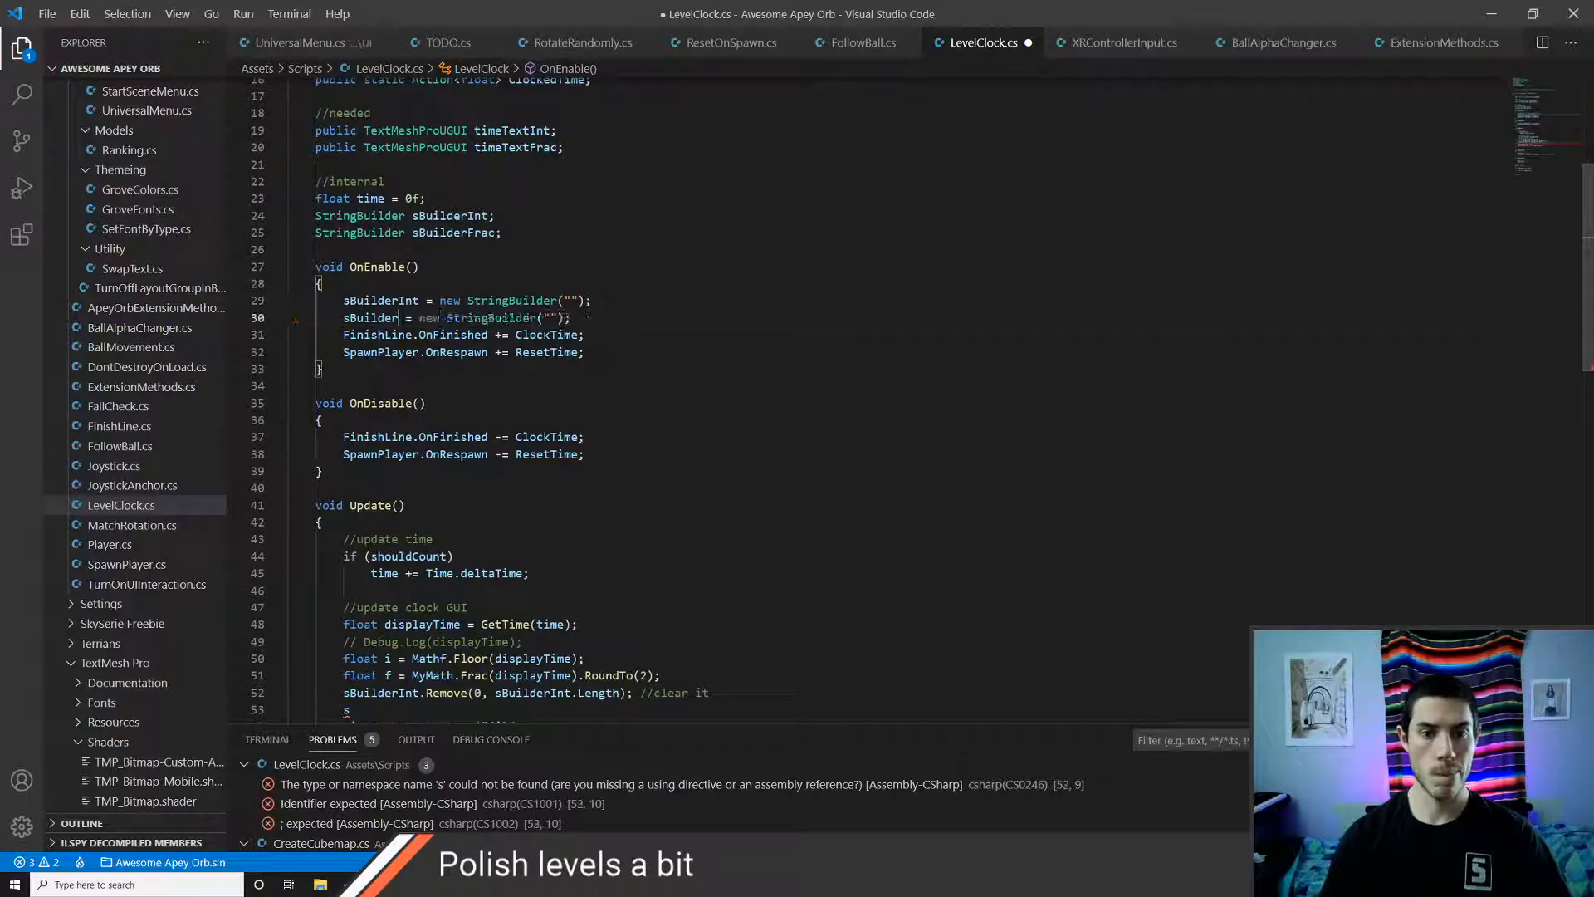
pyautogui.write('Frac')
pyautogui.hotkey('ctrl', 's')
pyautogui.press('Escape')
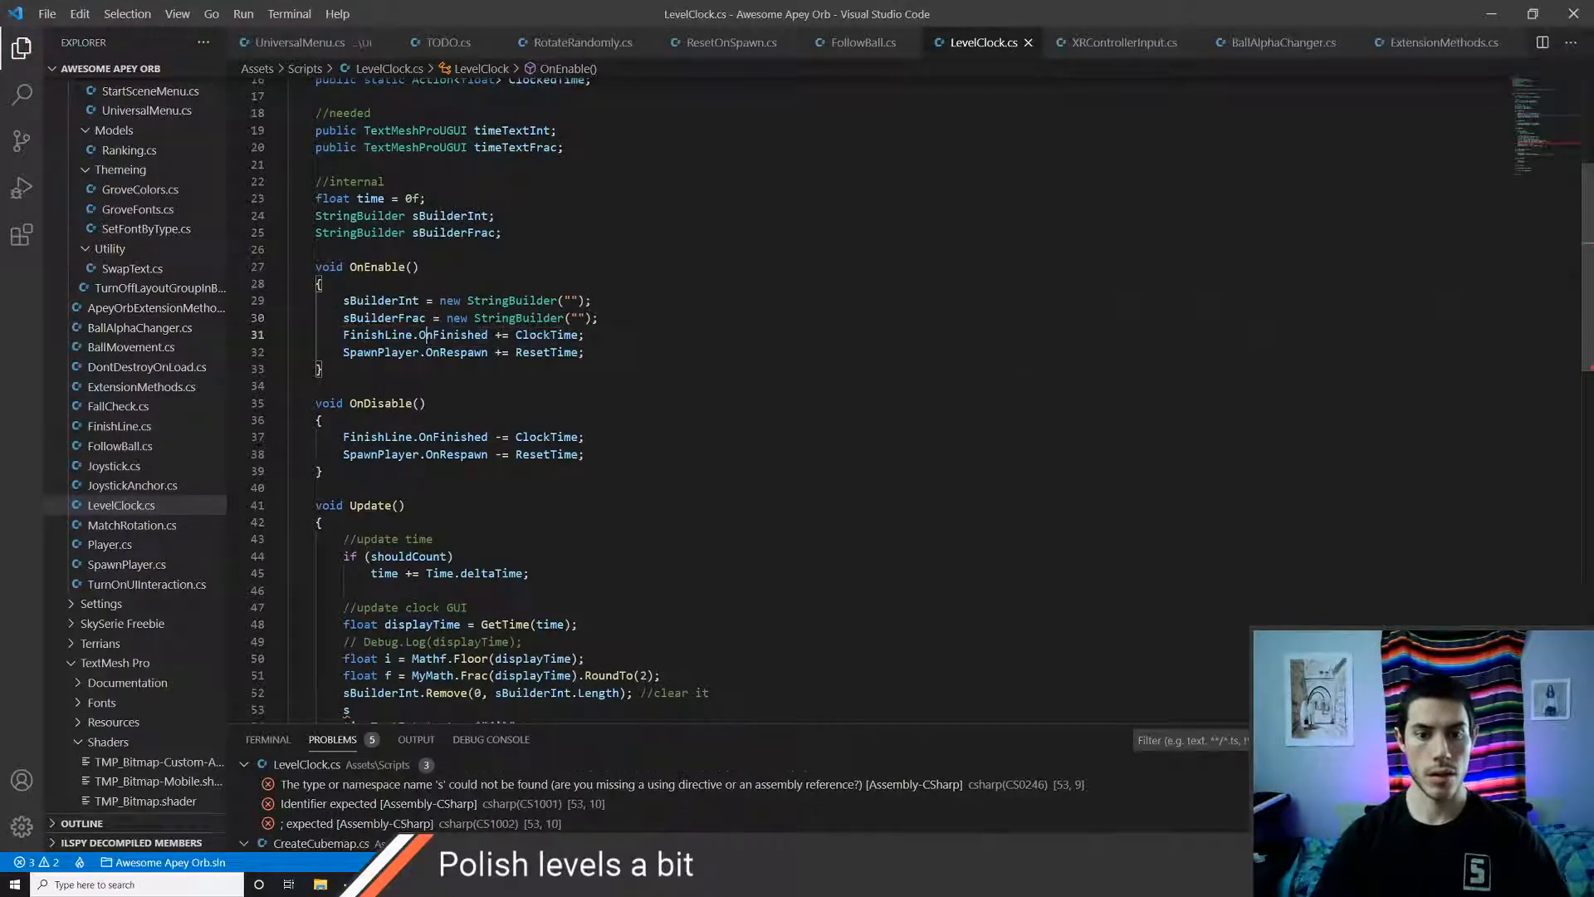
# - Replace the stray s line in Update() with a copy of the sBuilderInt.Remove line and its comment
pyautogui.press('Down')
pyautogui.press('Down')
pyautogui.press('Down')
pyautogui.press('Down')
pyautogui.press('Down')
pyautogui.press('Down')
pyautogui.press('Down')
pyautogui.press('Down')
pyautogui.press('Down')
pyautogui.press('Down')
pyautogui.press('Down')
pyautogui.press('Down')
pyautogui.press('Down')
pyautogui.press('Down')
pyautogui.press('Down')
pyautogui.press('Down')
pyautogui.press('Down')
pyautogui.press('Down')
pyautogui.press('Down')
pyautogui.press('Down')
pyautogui.press('Up')
pyautogui.press('Up')
pyautogui.press('Up')
pyautogui.press('Up')
pyautogui.press('Up')
pyautogui.press('Up')
pyautogui.press('Up')
pyautogui.press('Up')
pyautogui.press('Up')
pyautogui.press('Up')
pyautogui.press('Up')
pyautogui.press('Up')
pyautogui.press('Up')
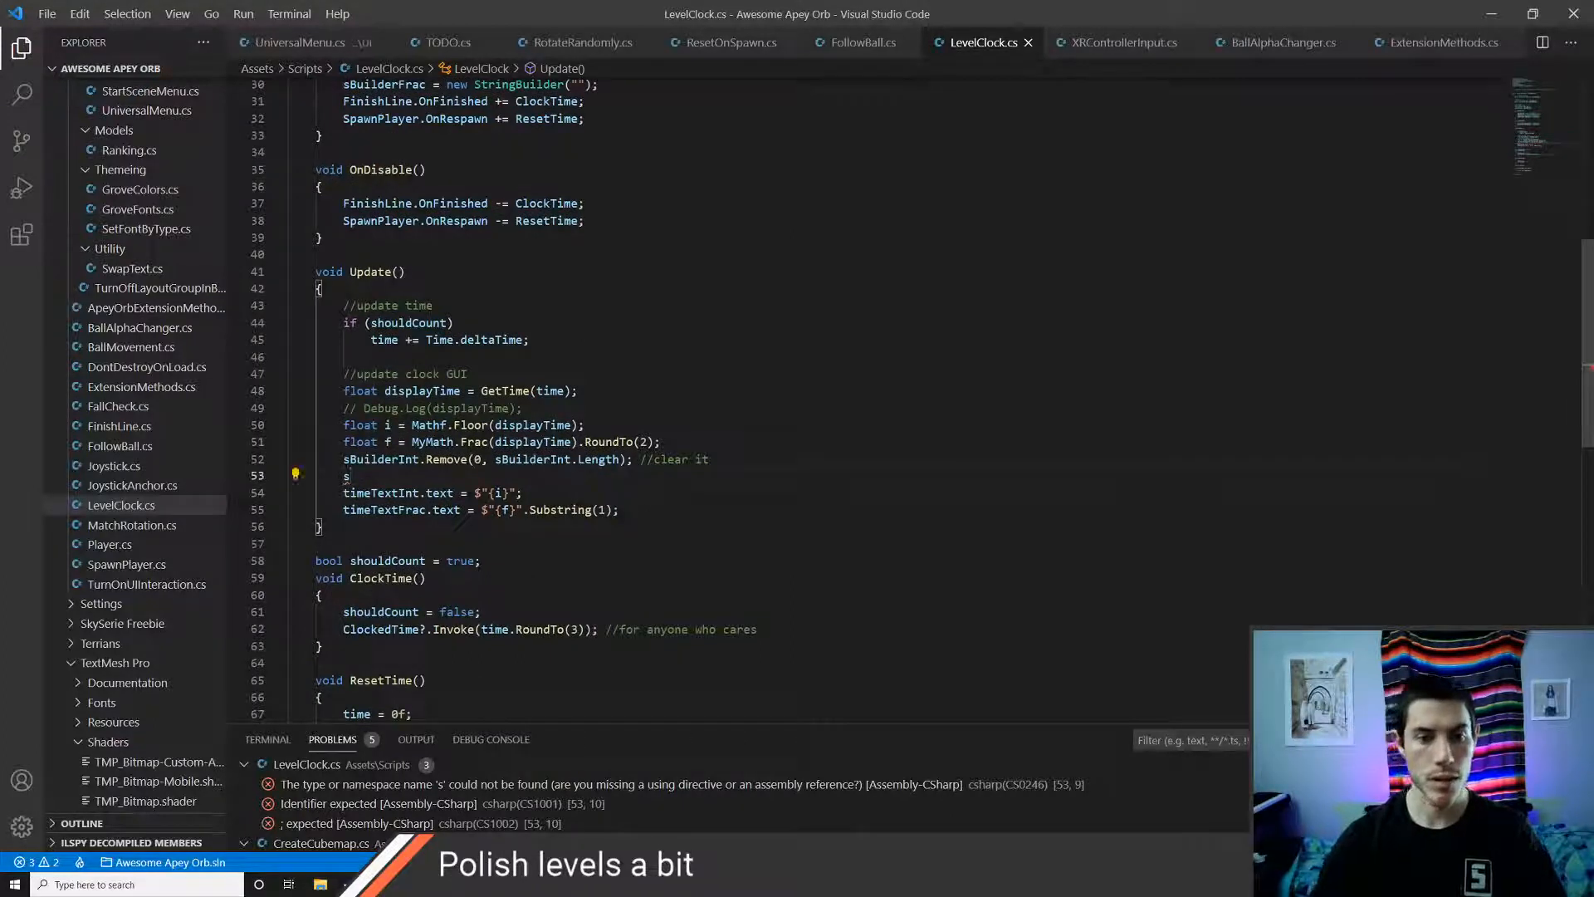
pyautogui.click(427, 459)
pyautogui.hotkey('ctrl', 'c')
pyautogui.press('Down')
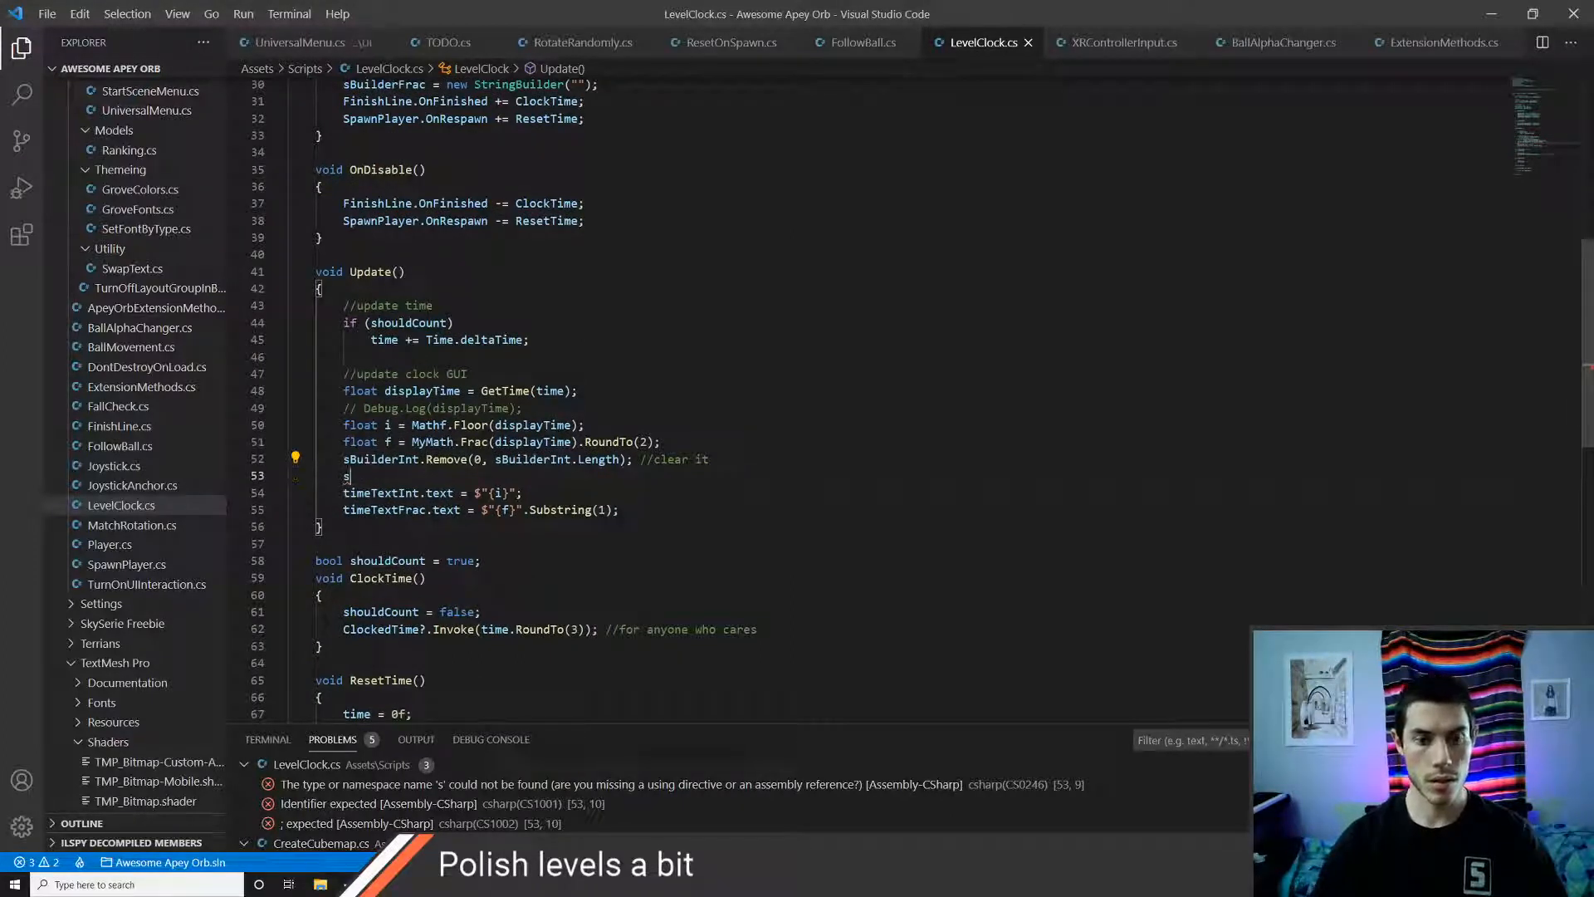
pyautogui.press('BackSpace')
pyautogui.hotkey('ctrl', 'v')
pyautogui.press('BackSpace')
pyautogui.press('BackSpace')
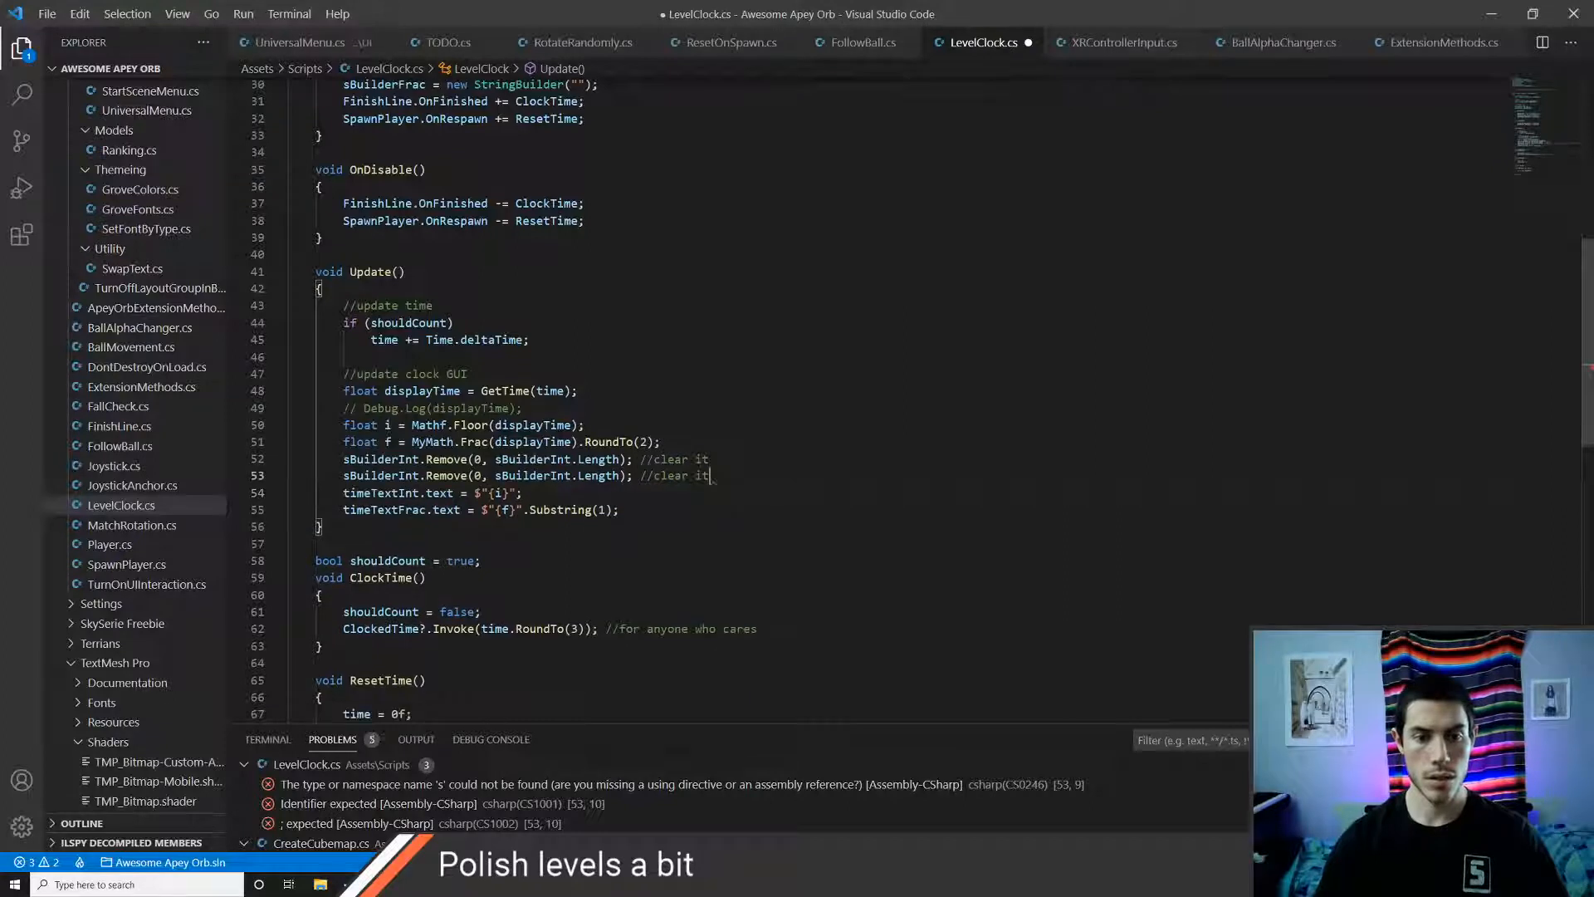
# - Make the copied Remove call in Update() act on sBuilderFrac instead of sBuilderInt
pyautogui.hotkey('ctrl', 'Left')
pyautogui.hotkey('ctrl', 'Left')
pyautogui.hotkey('ctrl', 'Left')
pyautogui.hotkey('ctrl', 'Left')
pyautogui.hotkey('ctrl', 'Left')
pyautogui.hotkey('ctrl', 'Left')
pyautogui.hotkey('ctrl', 'Left')
pyautogui.hotkey('ctrl', 'Left')
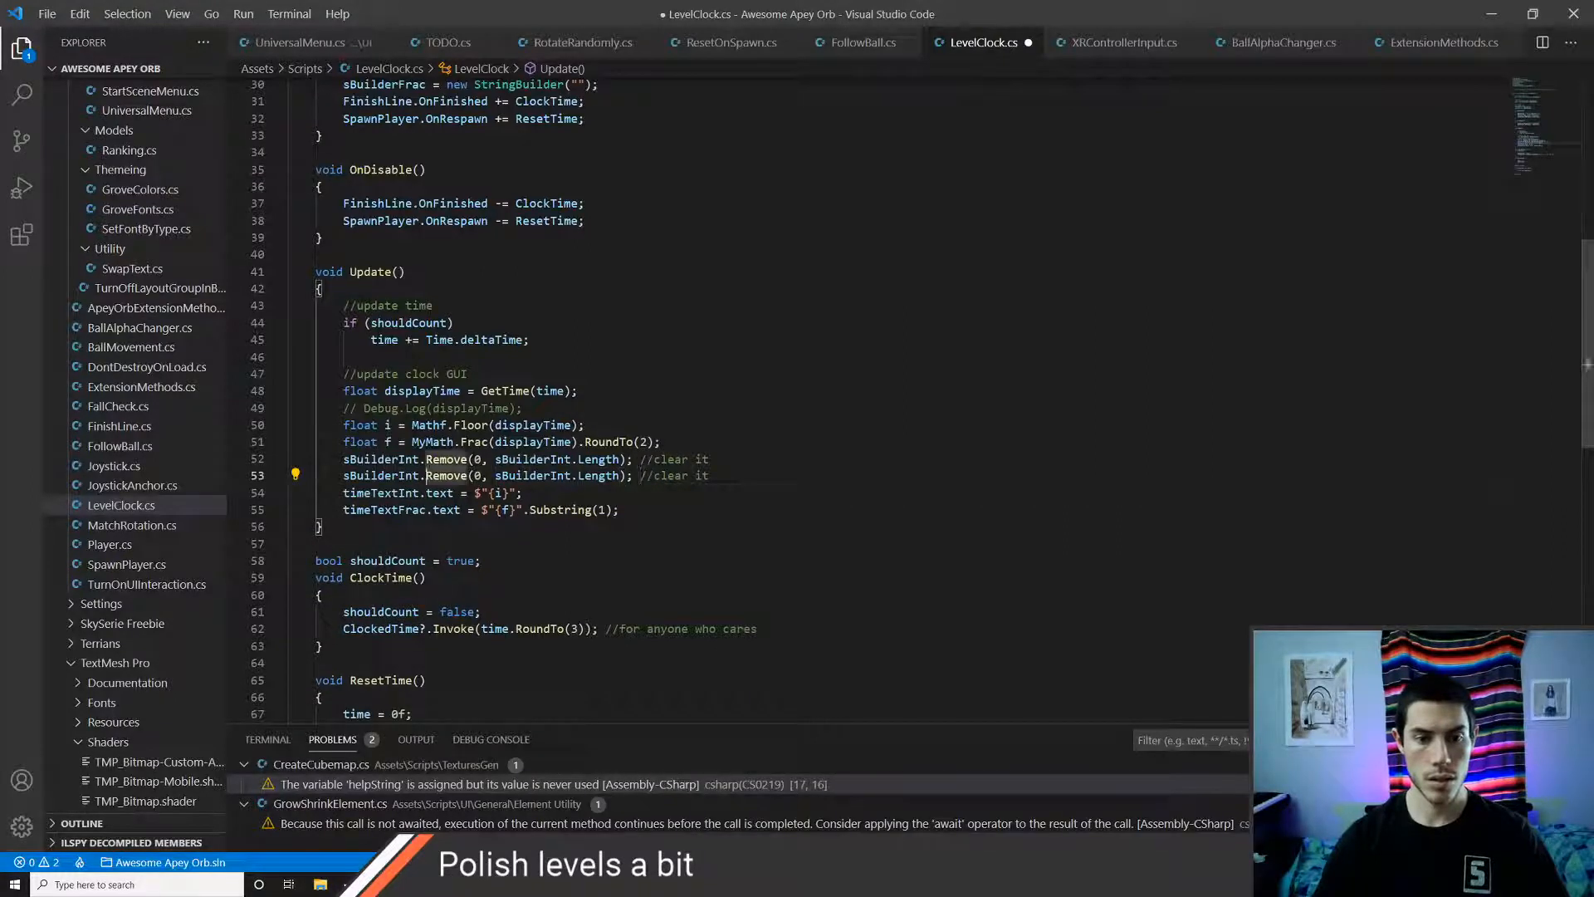
pyautogui.hotkey('ctrl', 'Delete')
pyautogui.write('sBuilderFrac.r')
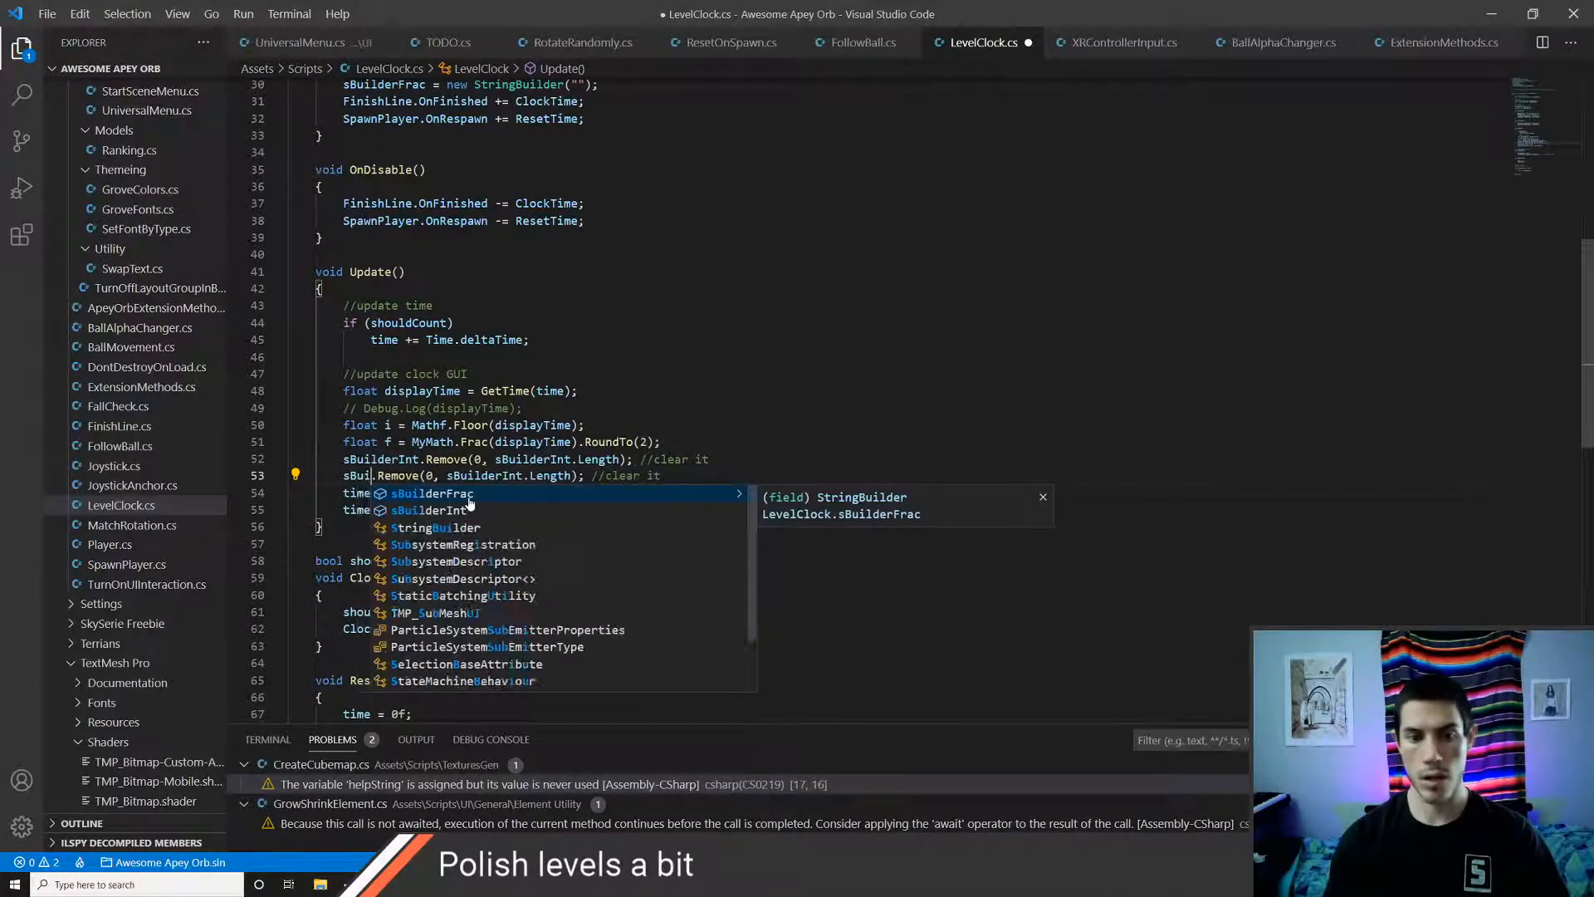
pyautogui.press('BackSpace')
pyautogui.press('BackSpace')
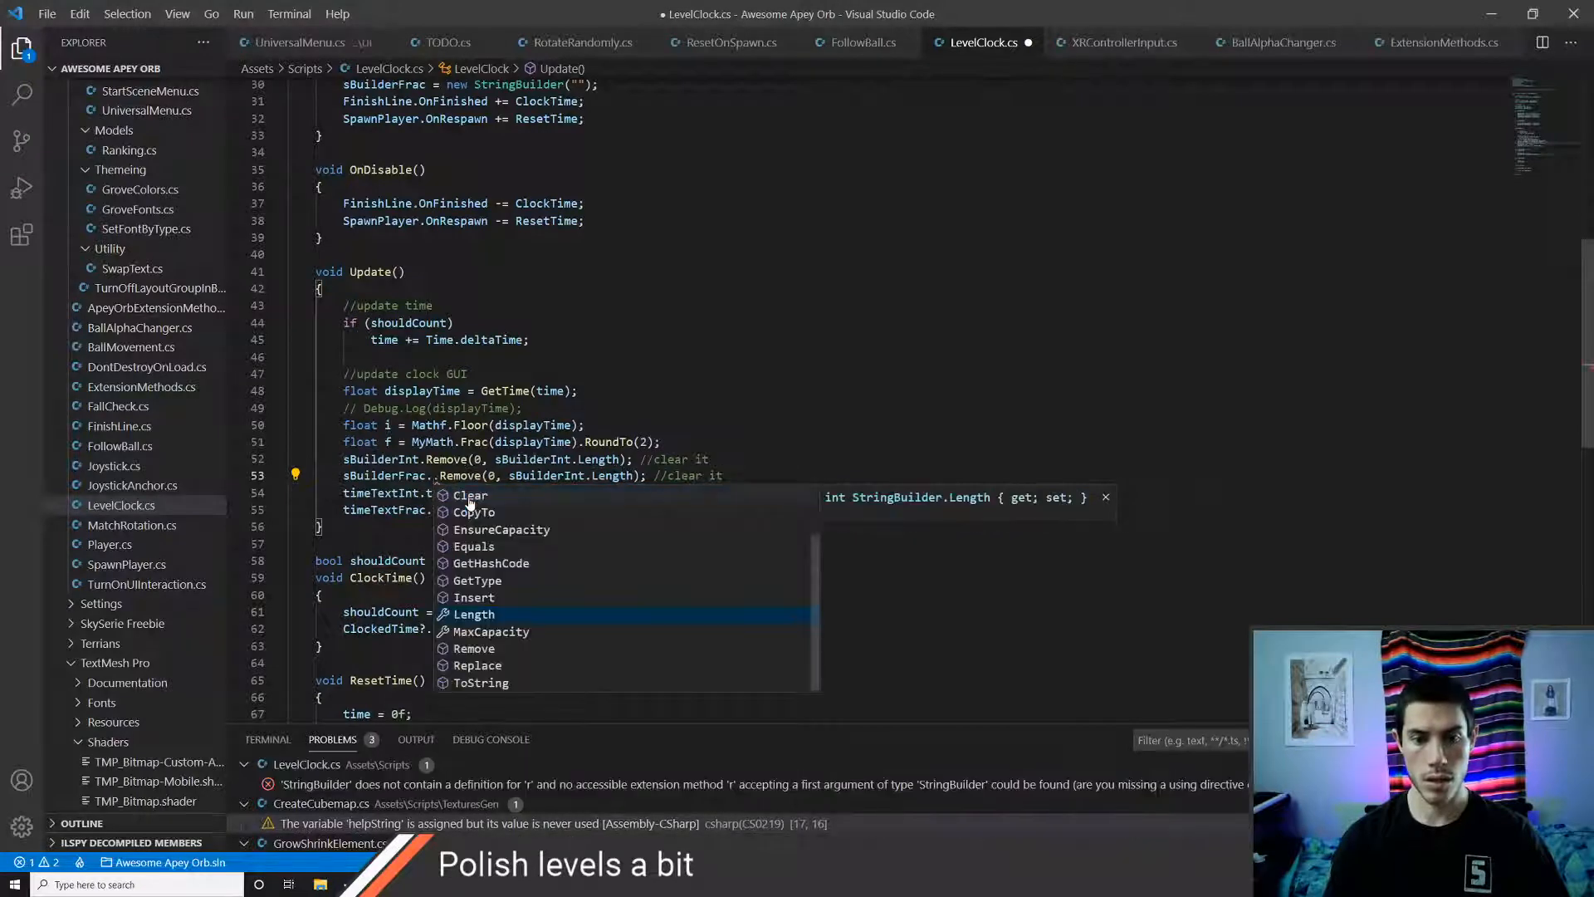
pyautogui.press('Escape')
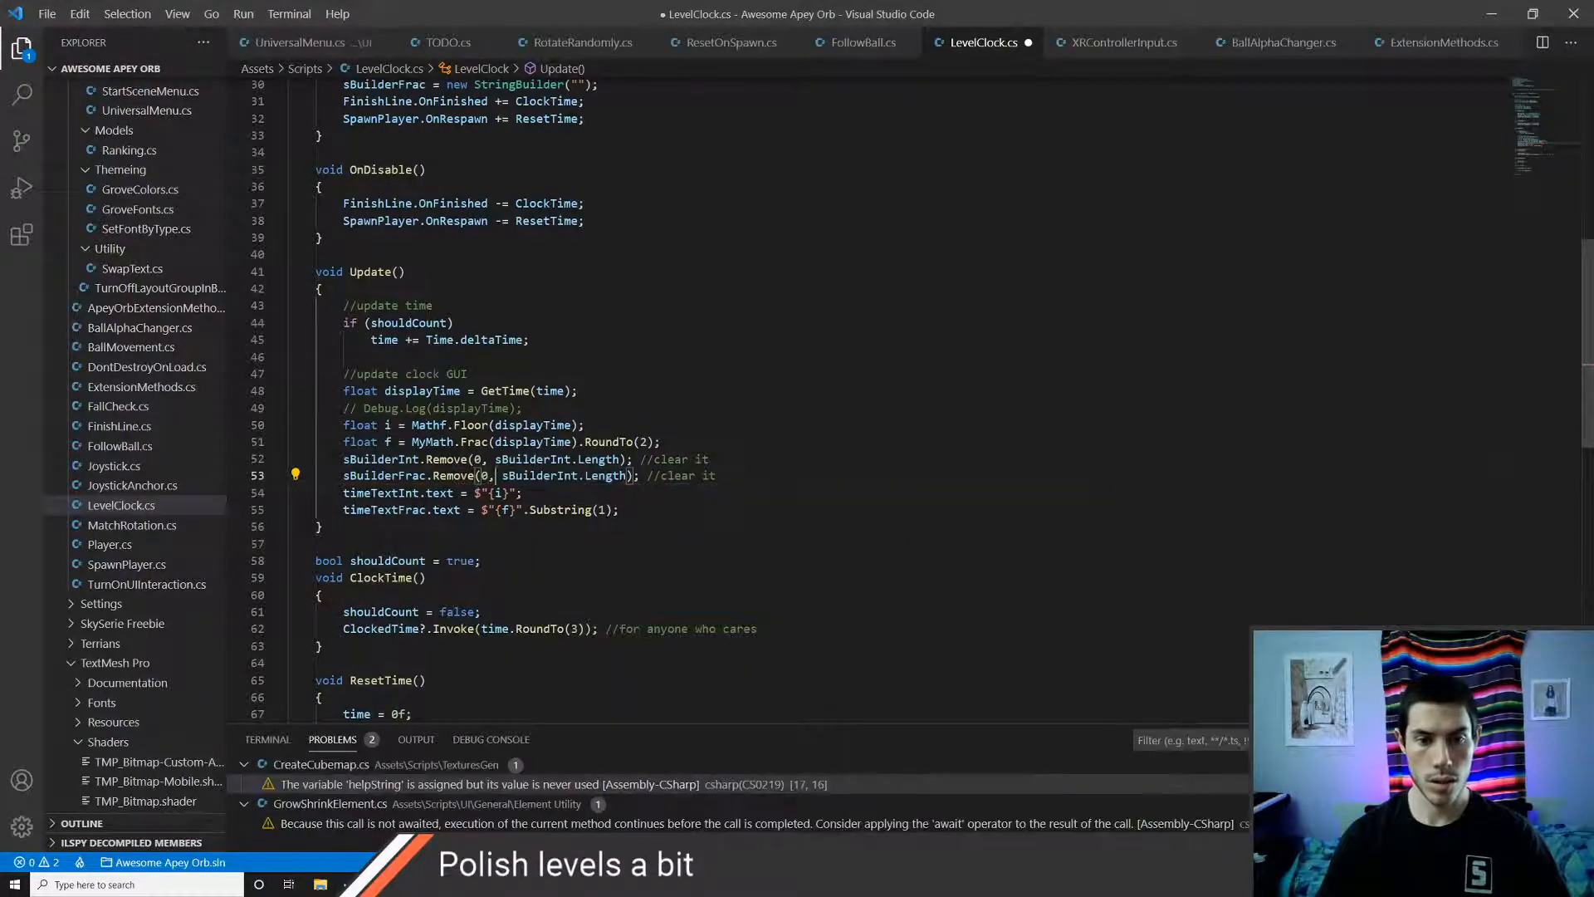
# - Change the length argument of the sBuilderFrac.Remove call to sBuilderFrac.Length and save the script
pyautogui.doubleClick(510, 476)
pyautogui.write('sbuil')
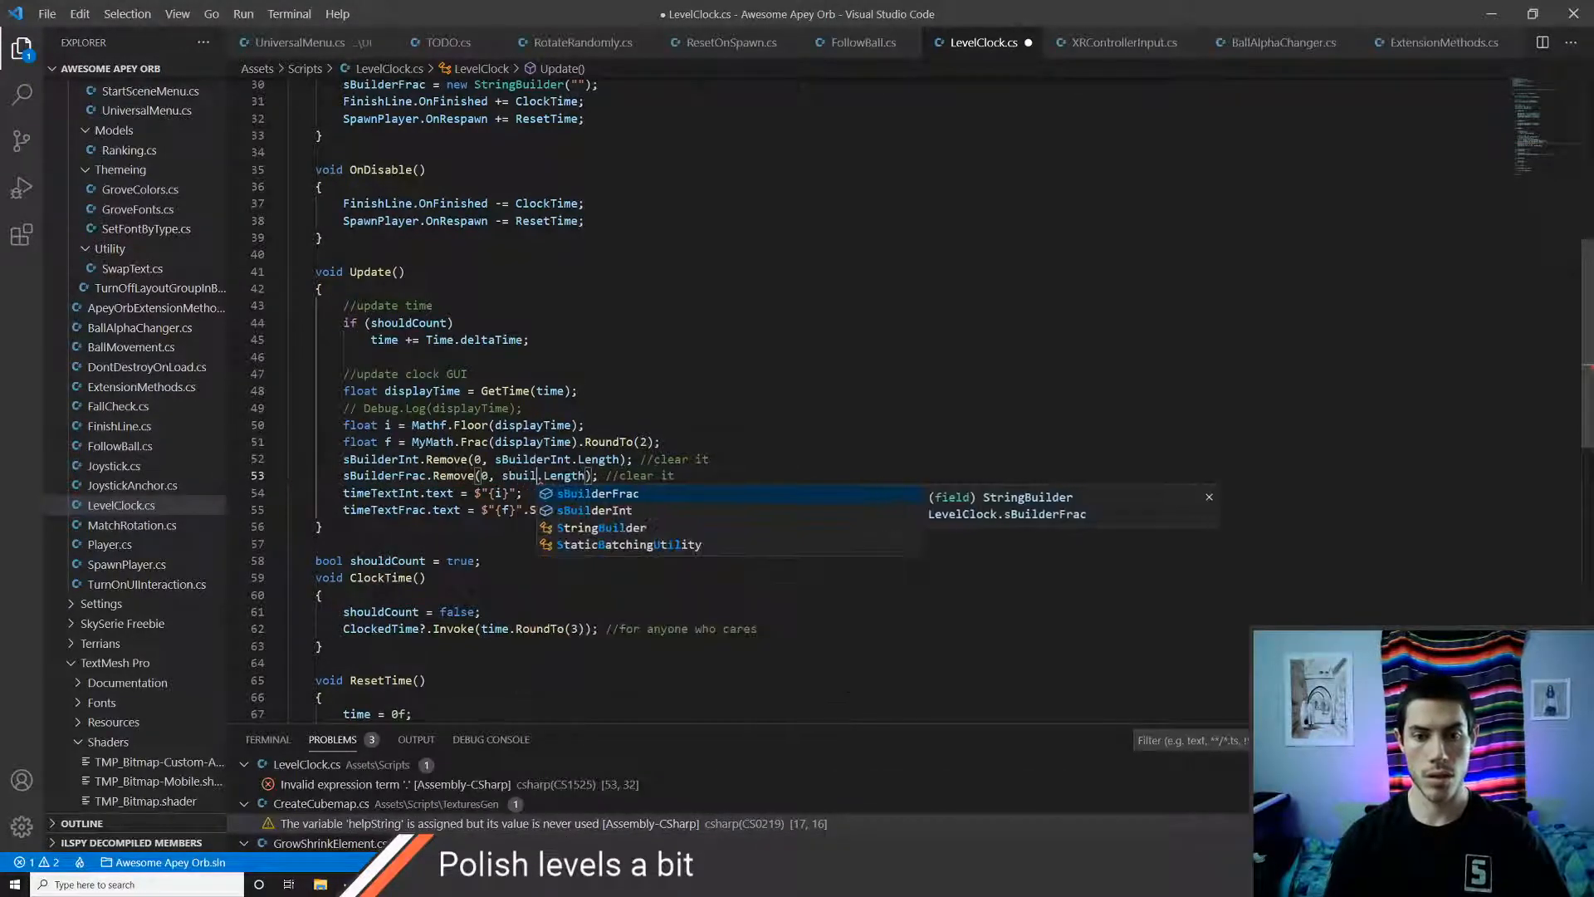
pyautogui.press('Return')
pyautogui.hotkey('ctrl', 's')
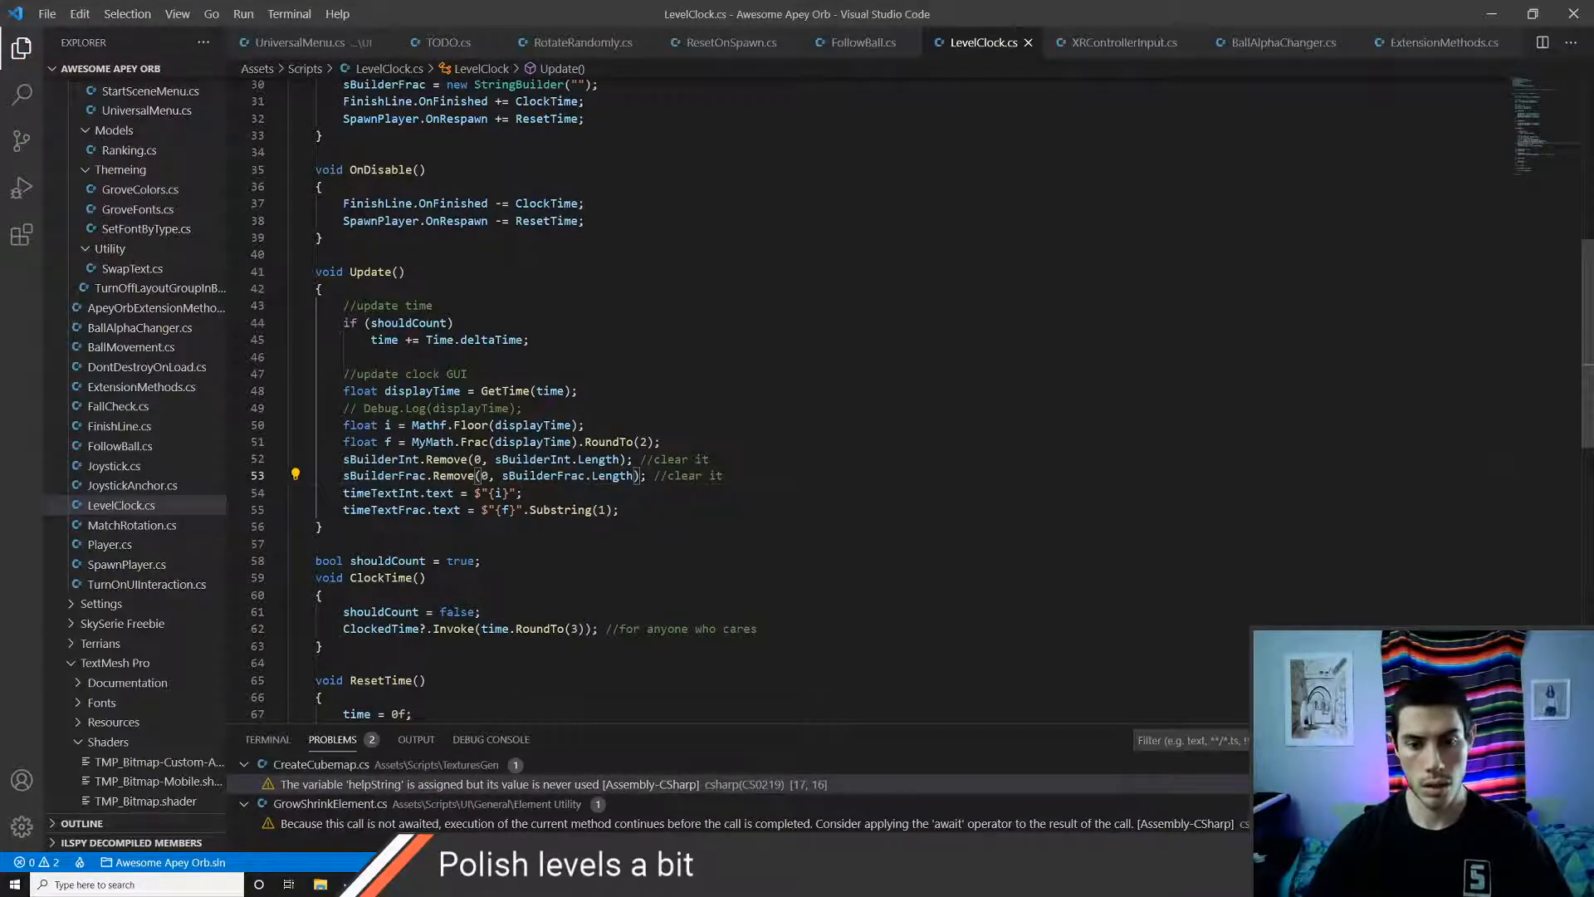
# - Delete the //clear it comment from the end of the sBuilderFrac.Remove line
pyautogui.press('BackSpace')
pyautogui.press('BackSpace')
pyautogui.press('BackSpace')
pyautogui.press('BackSpace')
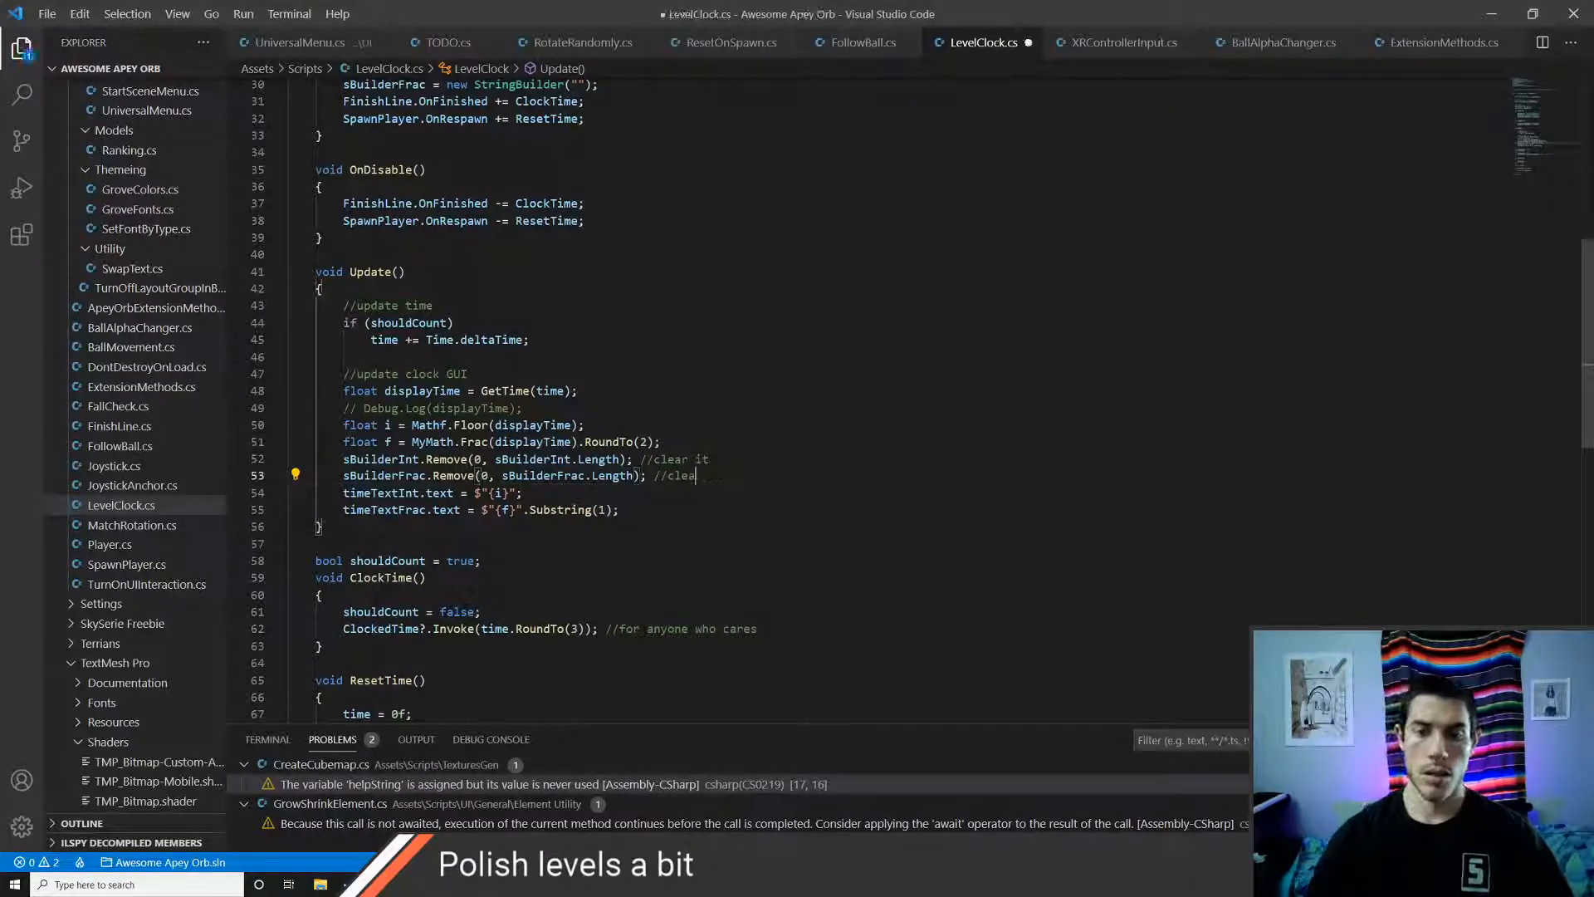
pyautogui.press('BackSpace')
pyautogui.press('BackSpace')
pyautogui.press('BackSpace')
pyautogui.press('BackSpace')
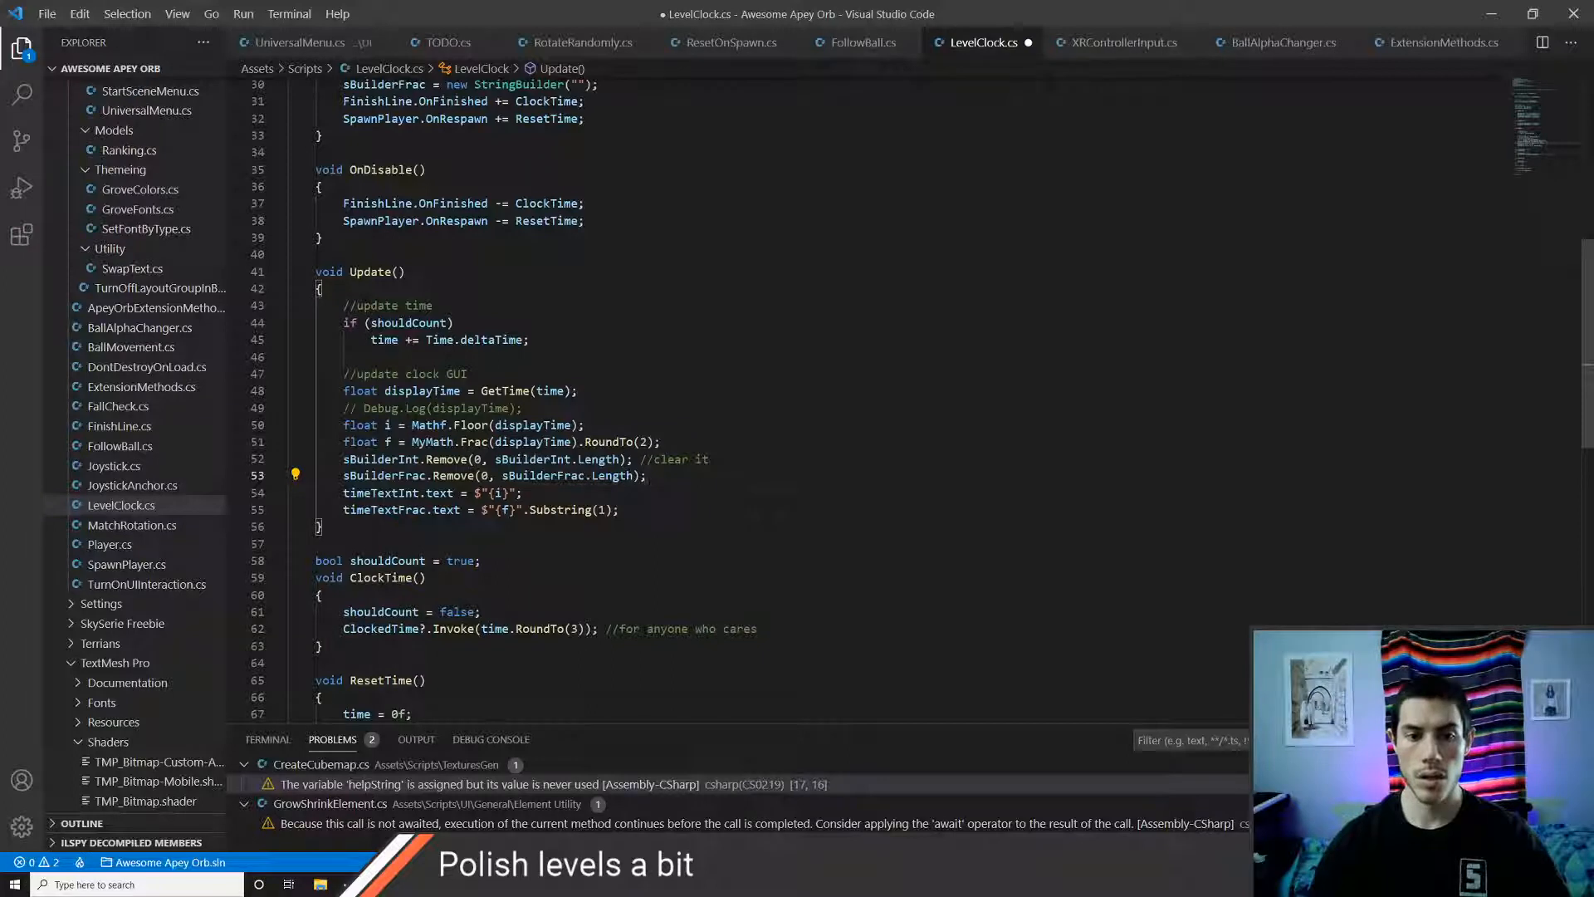
# - Delete the commented-out Debug.Log(displayTime) line from Update()
pyautogui.press('Up')
pyautogui.press('Up')
pyautogui.press('Up')
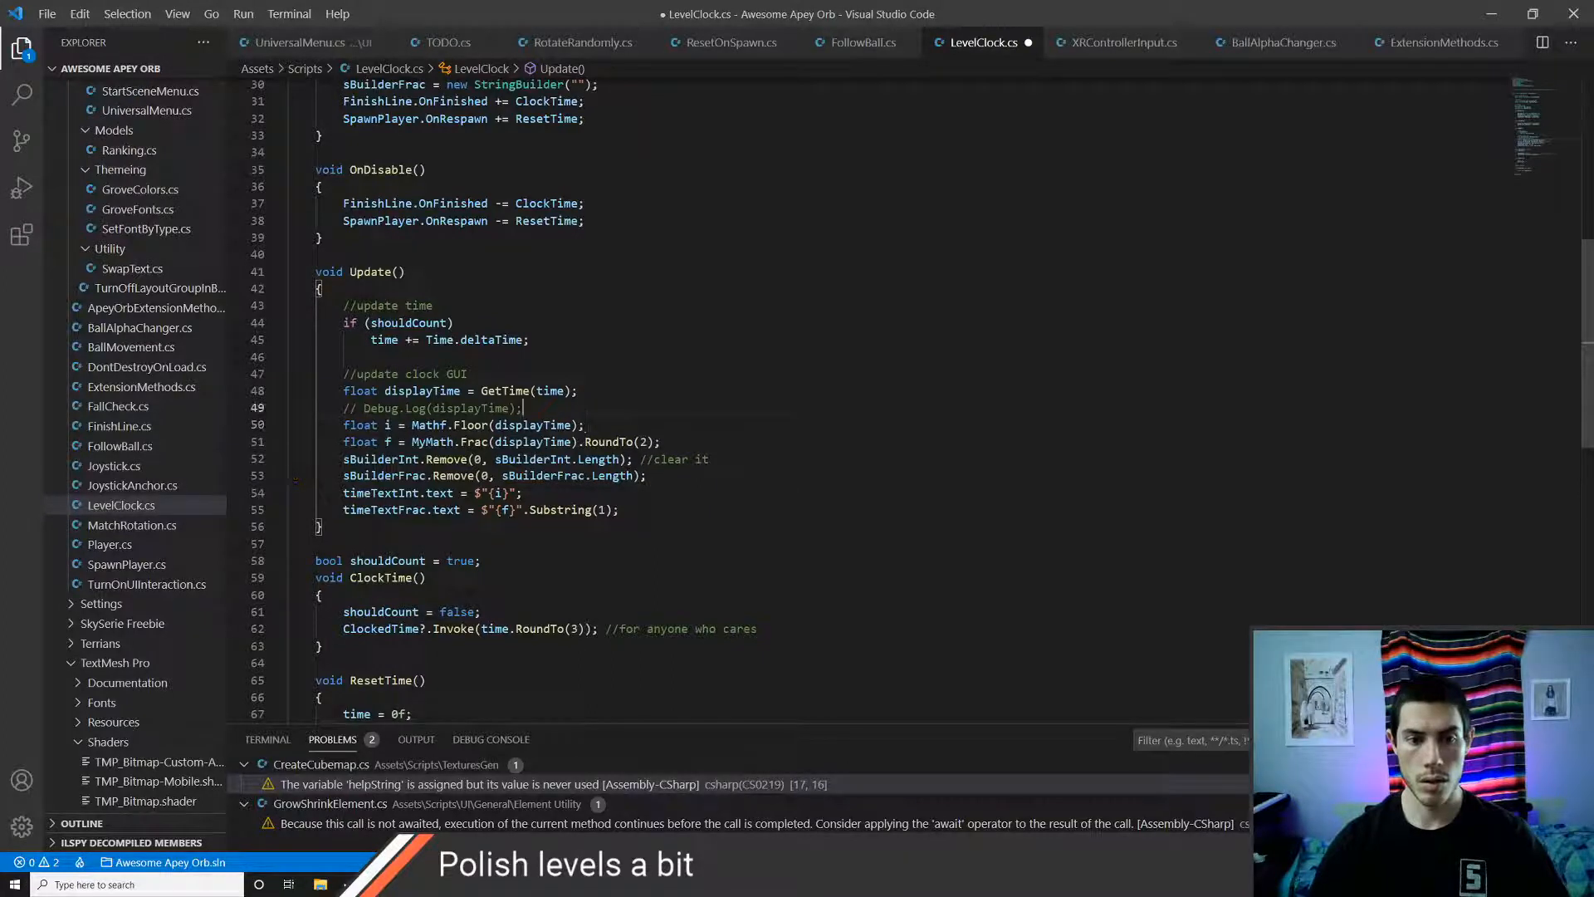
pyautogui.hotkey('ctrl', 'shift', 'k')
# - Reword the comment on the sBuilderInt.Remove line to //clear them and save the script
pyautogui.press('Down')
pyautogui.press('Down')
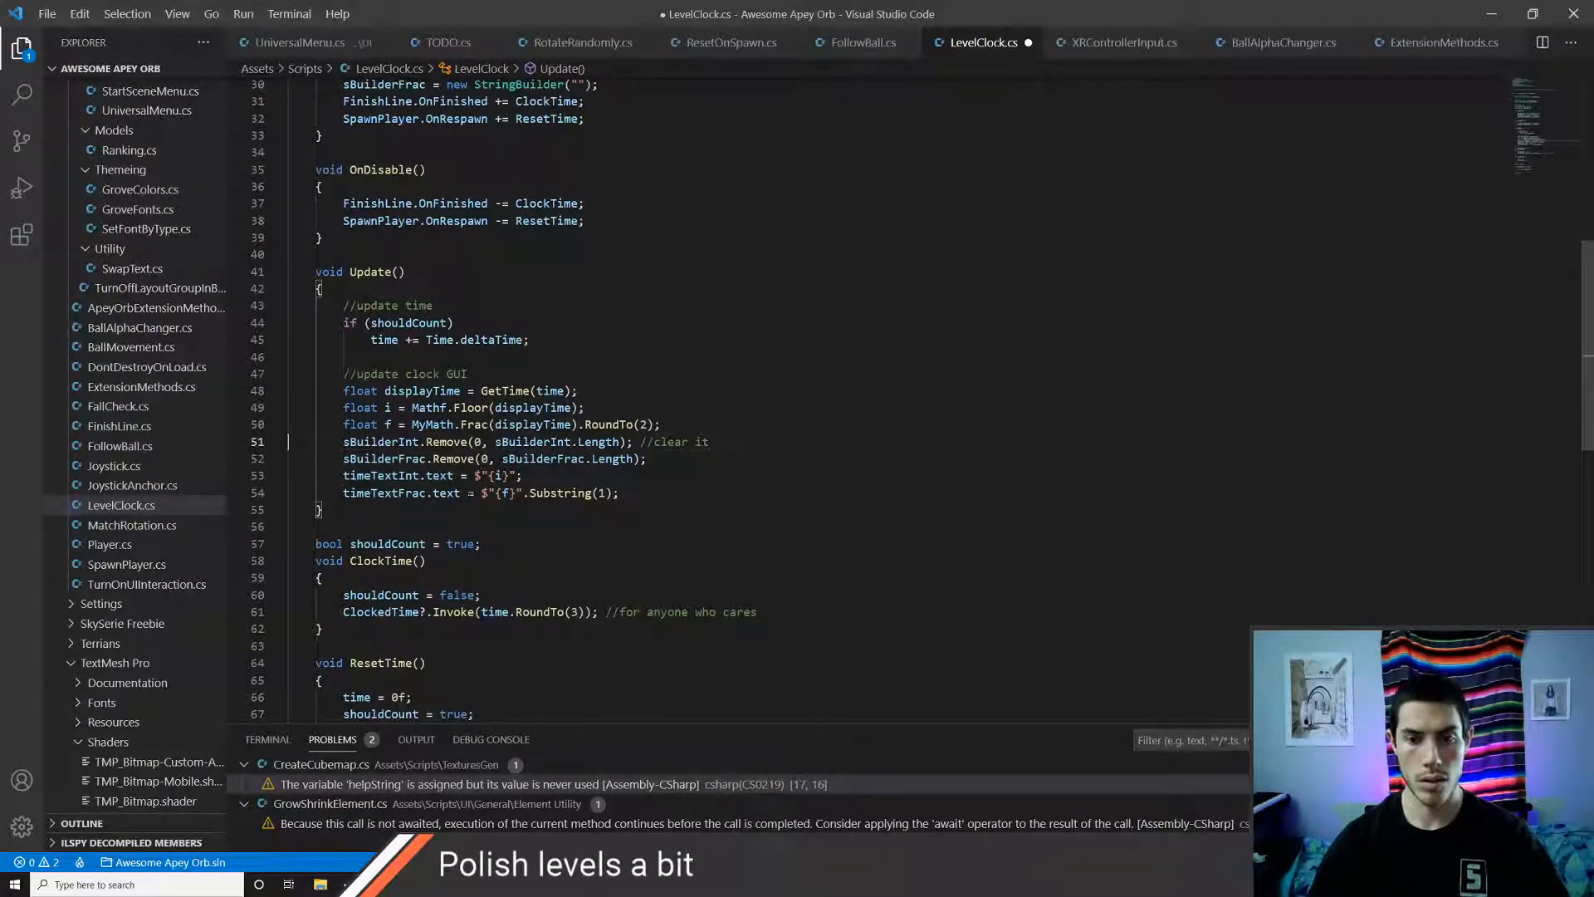
pyautogui.press('End')
pyautogui.press('BackSpace')
pyautogui.press('BackSpace')
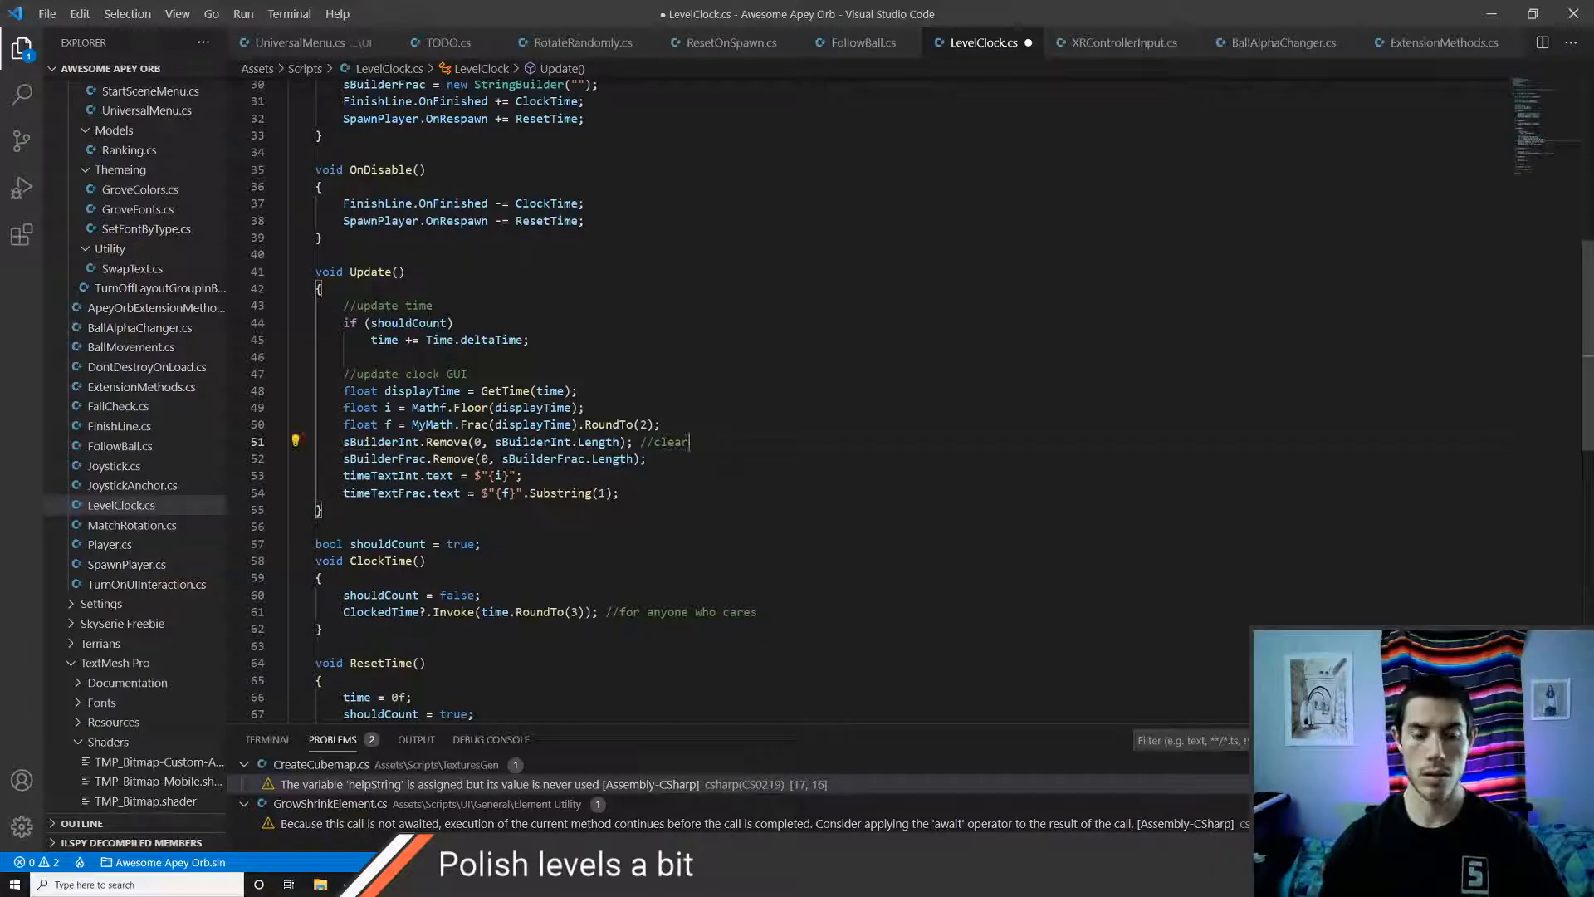
pyautogui.write('them')
pyautogui.press('Down')
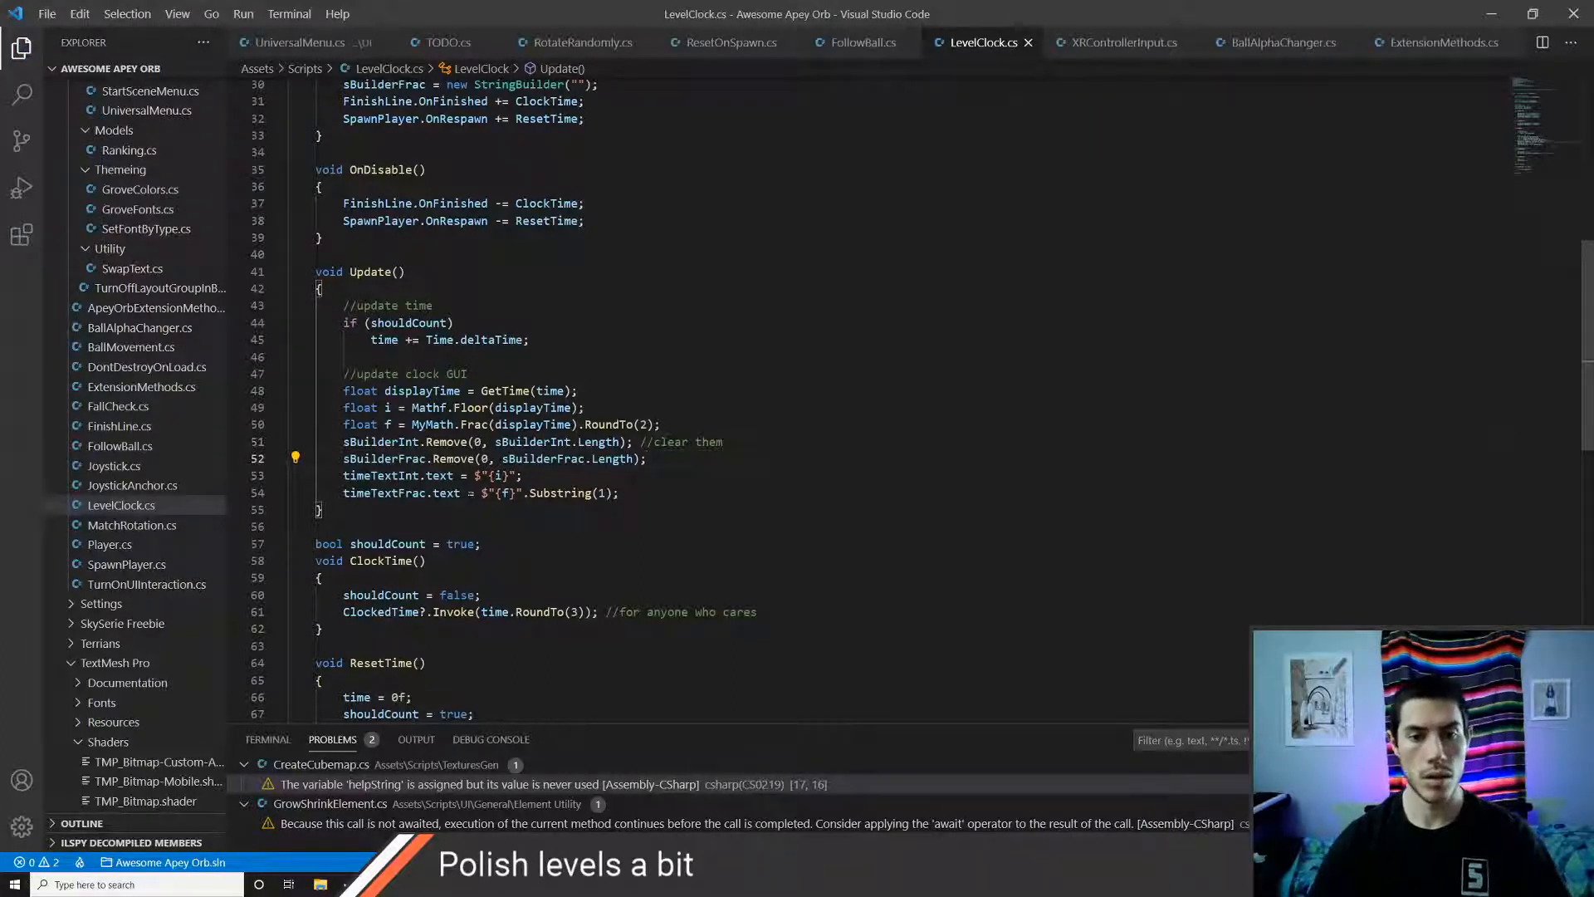
# - Insert an empty line below the sBuilderFrac.Remove line in Update()
pyautogui.press('Return')
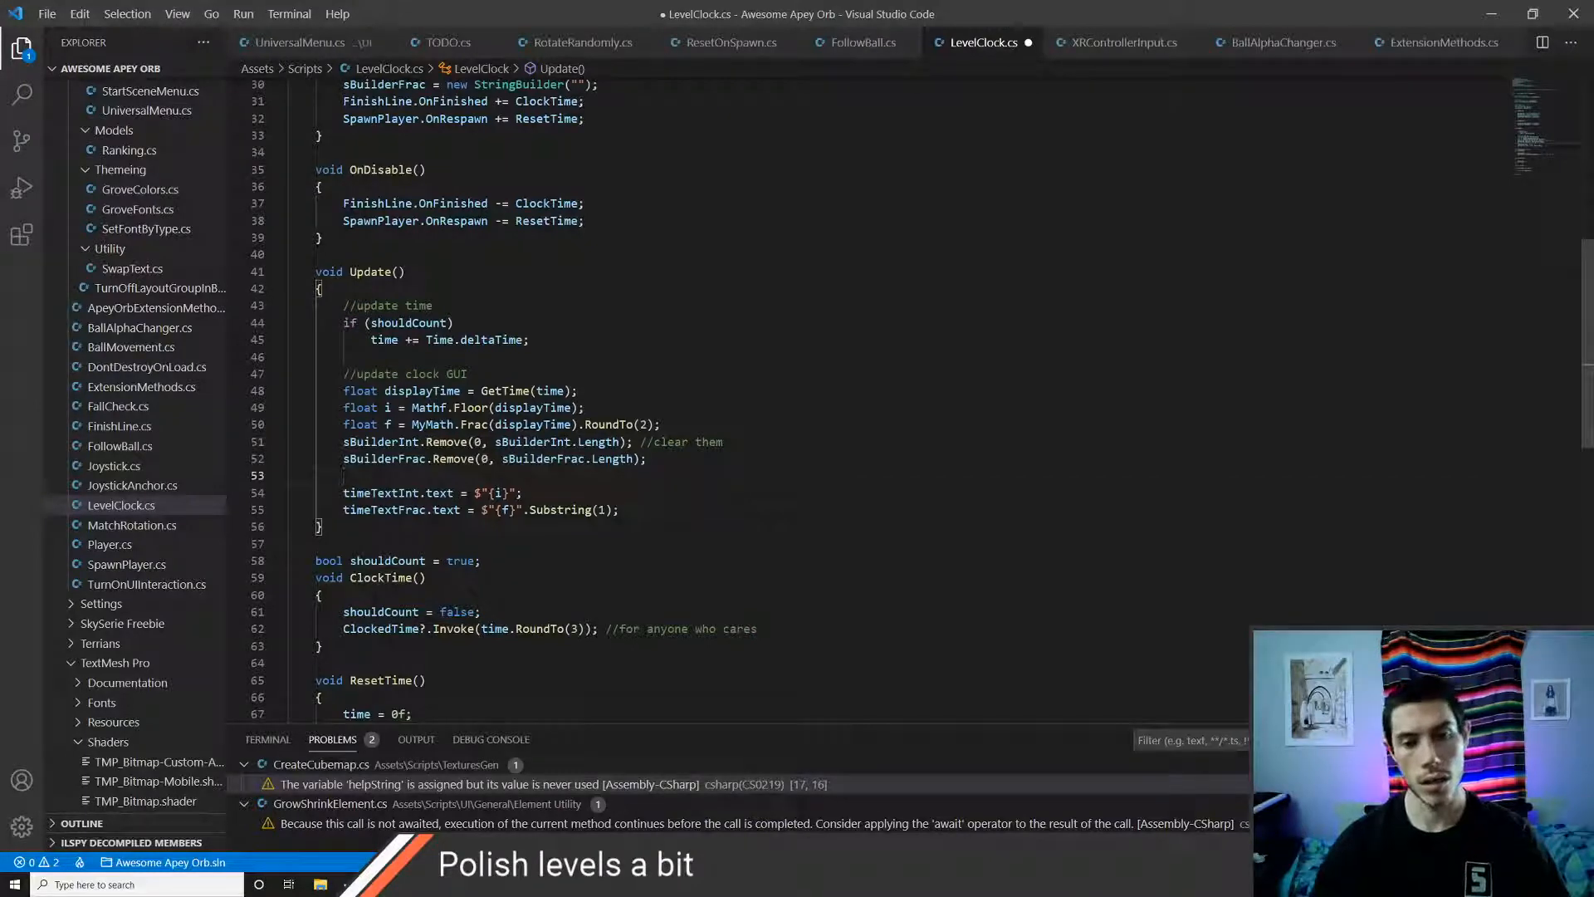
pyautogui.press('Up')
pyautogui.press('Up')
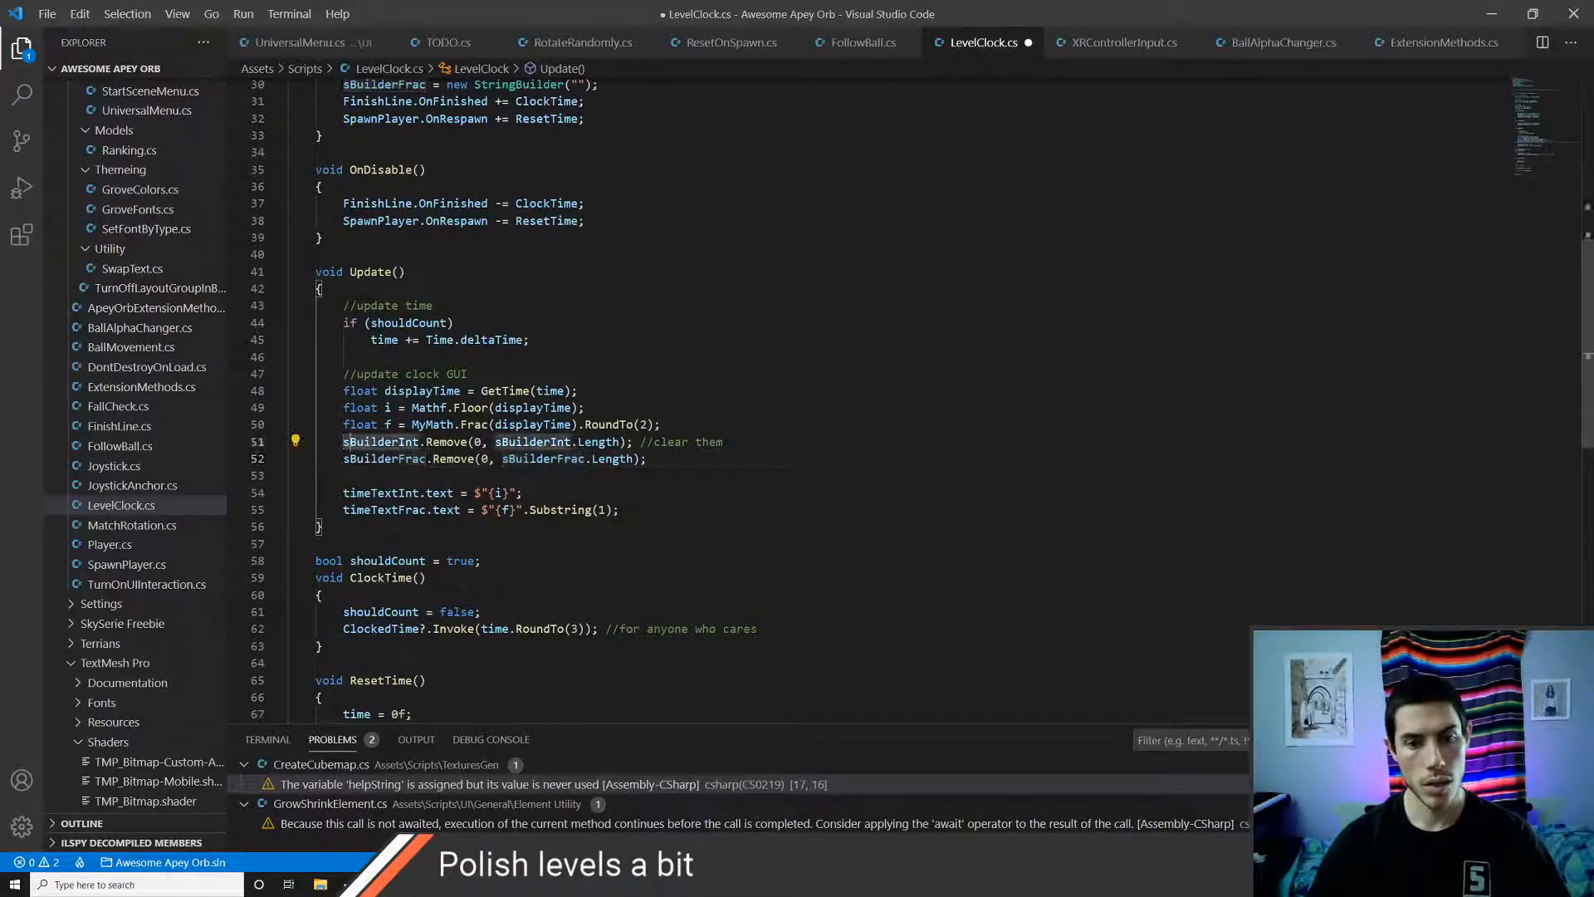
# - Switch to the browser, check the Append and AppendFormat sections of the StringBuilder documentation, and return to the code editor
pyautogui.hotkey('alt', 'Tab')
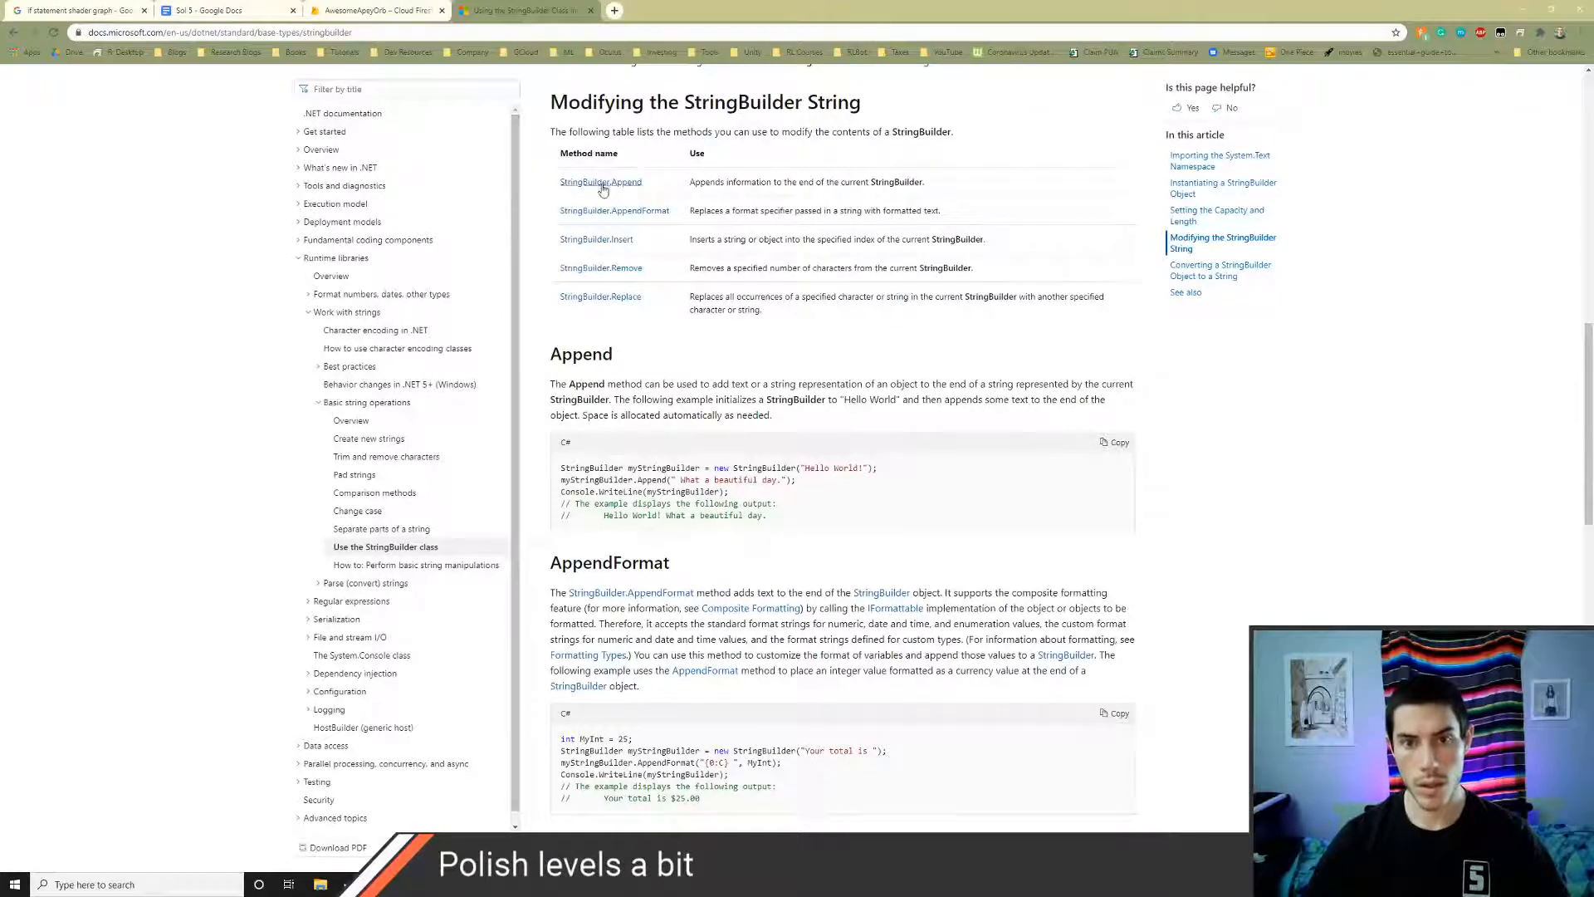
pyautogui.scroll(-3, 730, 458)
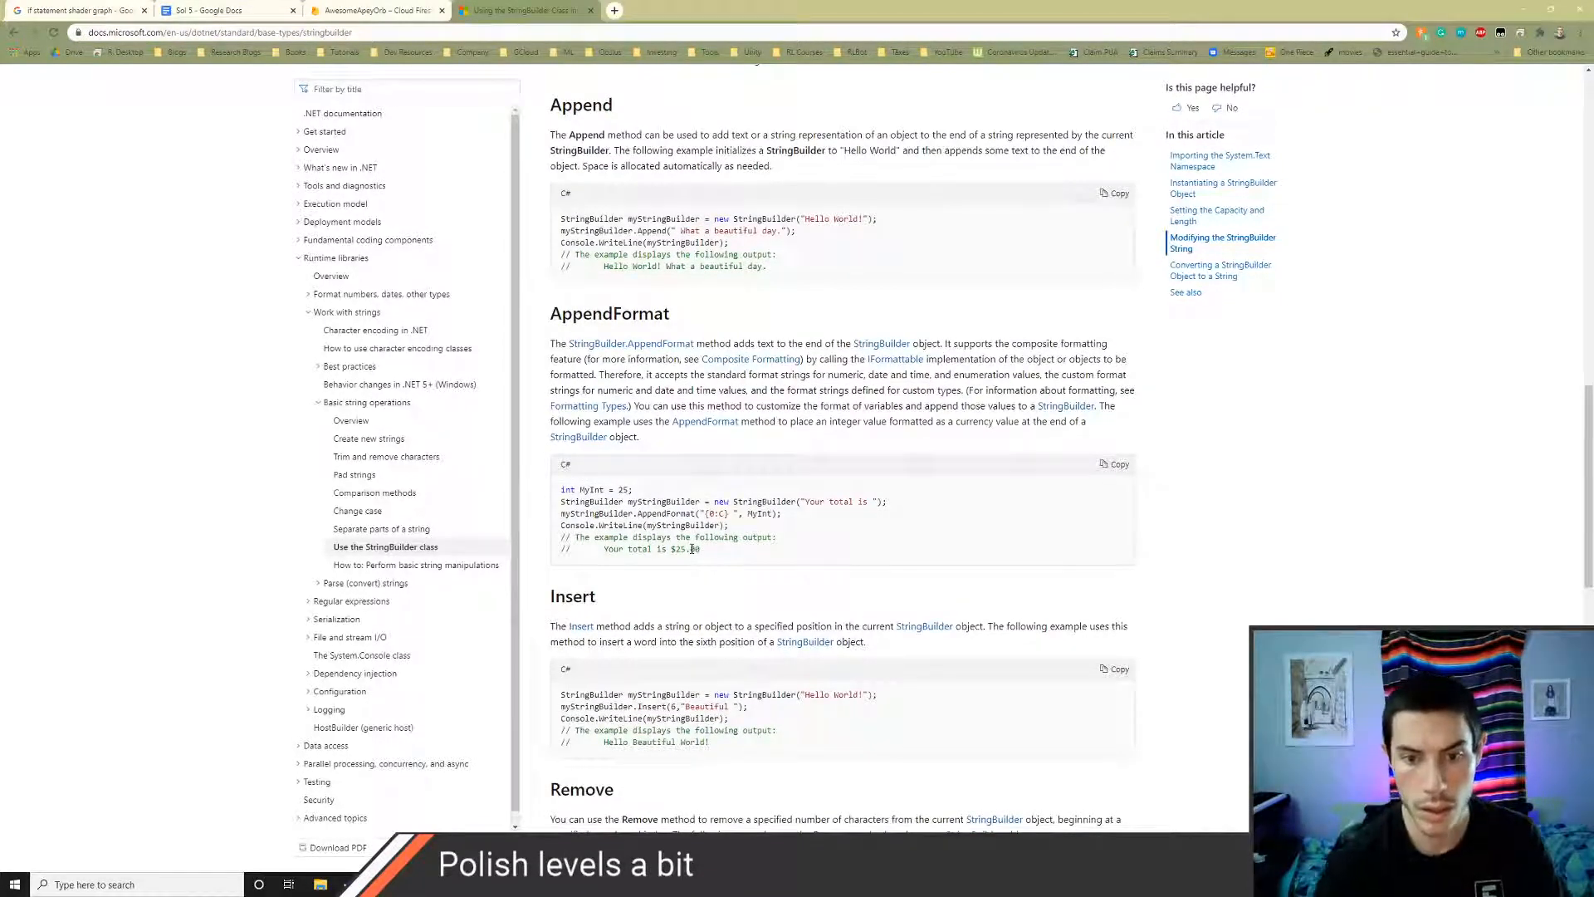
pyautogui.hotkey('alt', 'Tab')
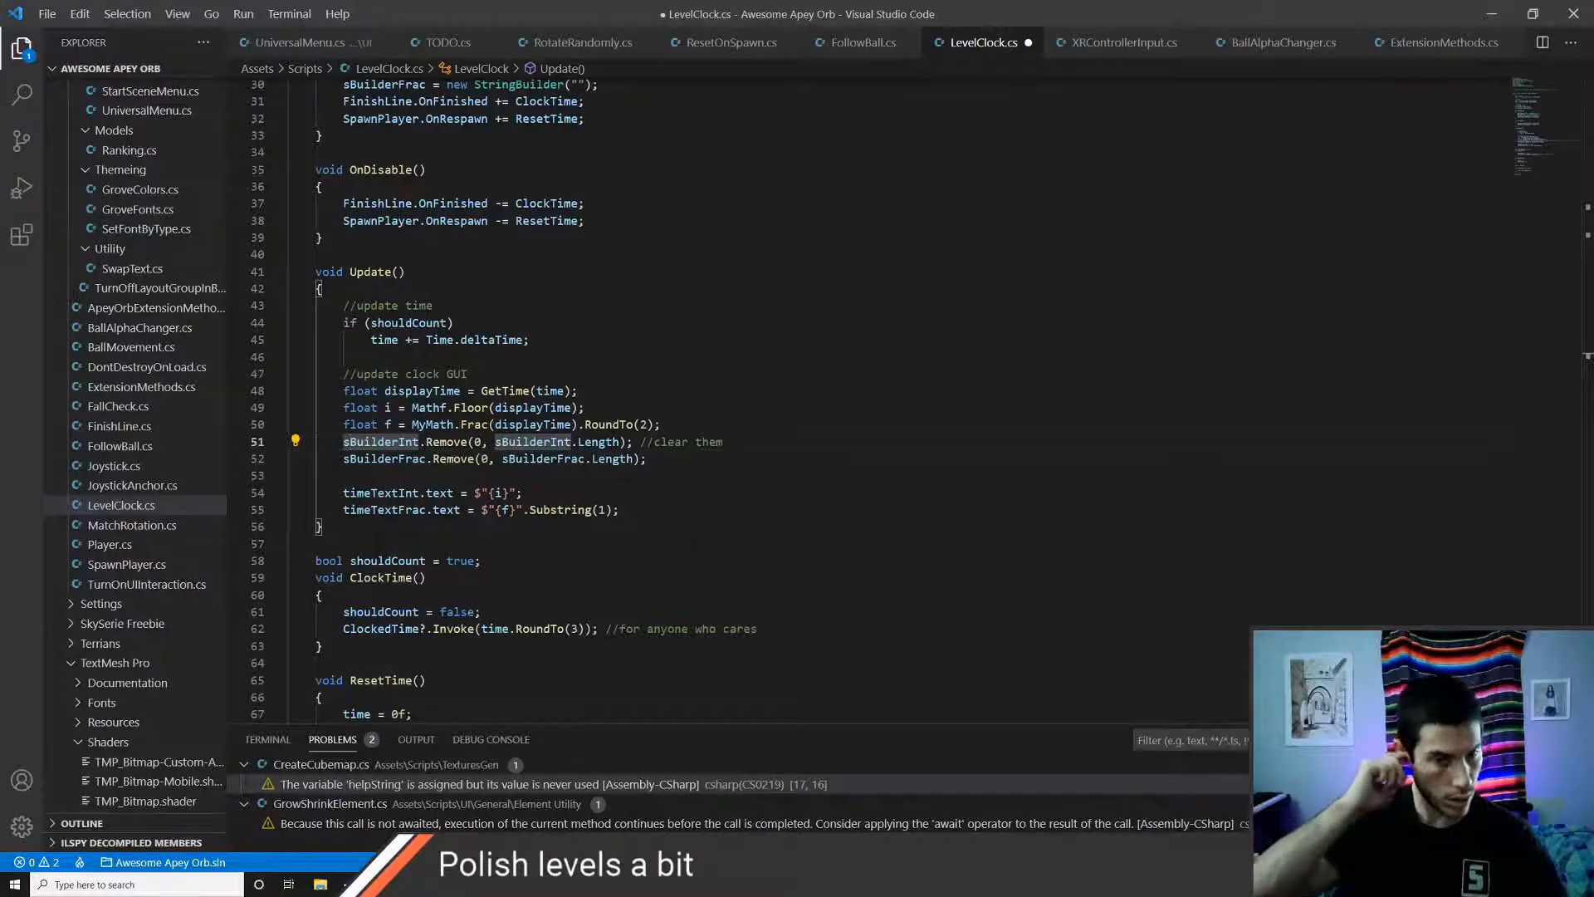
# - Write sBuilderInt.Append(i); on the empty line below the two Remove calls in Update()
pyautogui.press('Down')
pyautogui.press('Down')
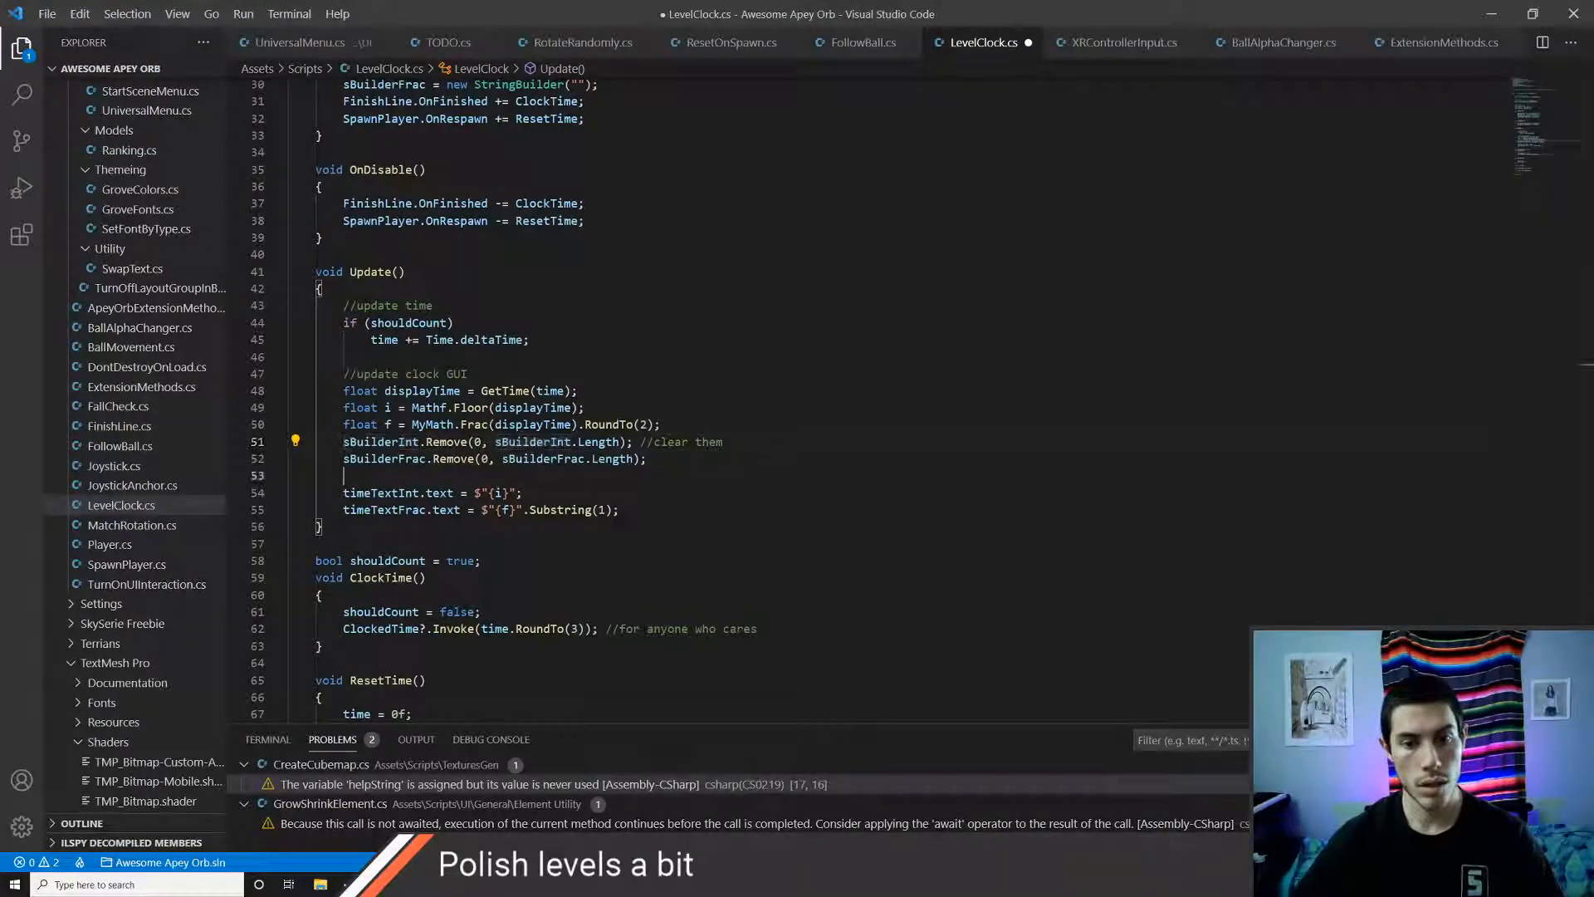
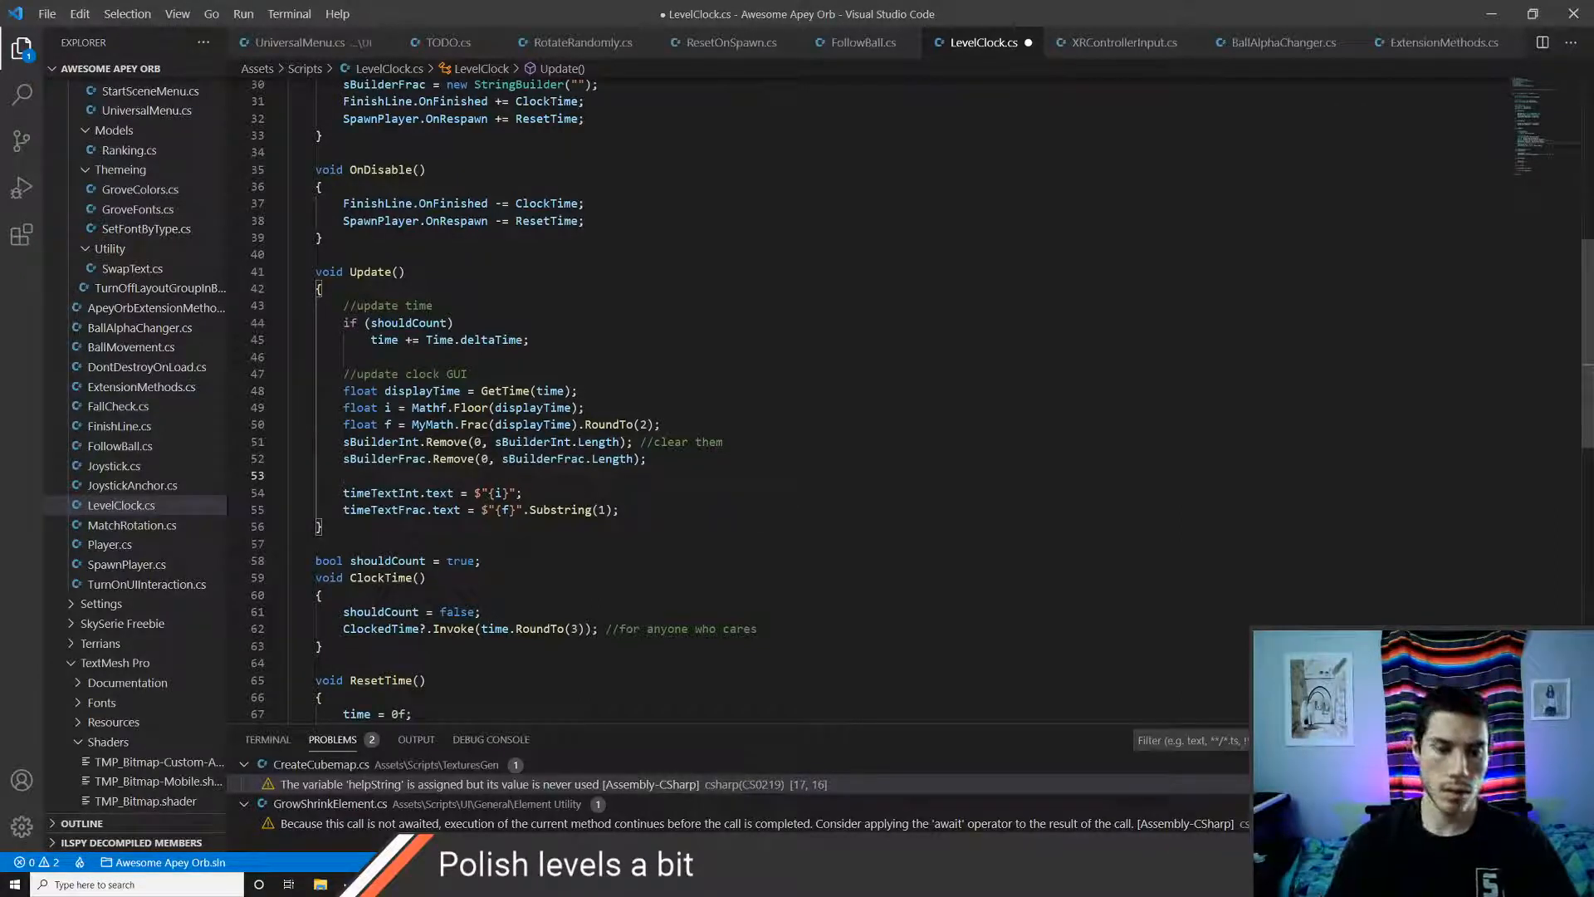
pyautogui.write('sbui')
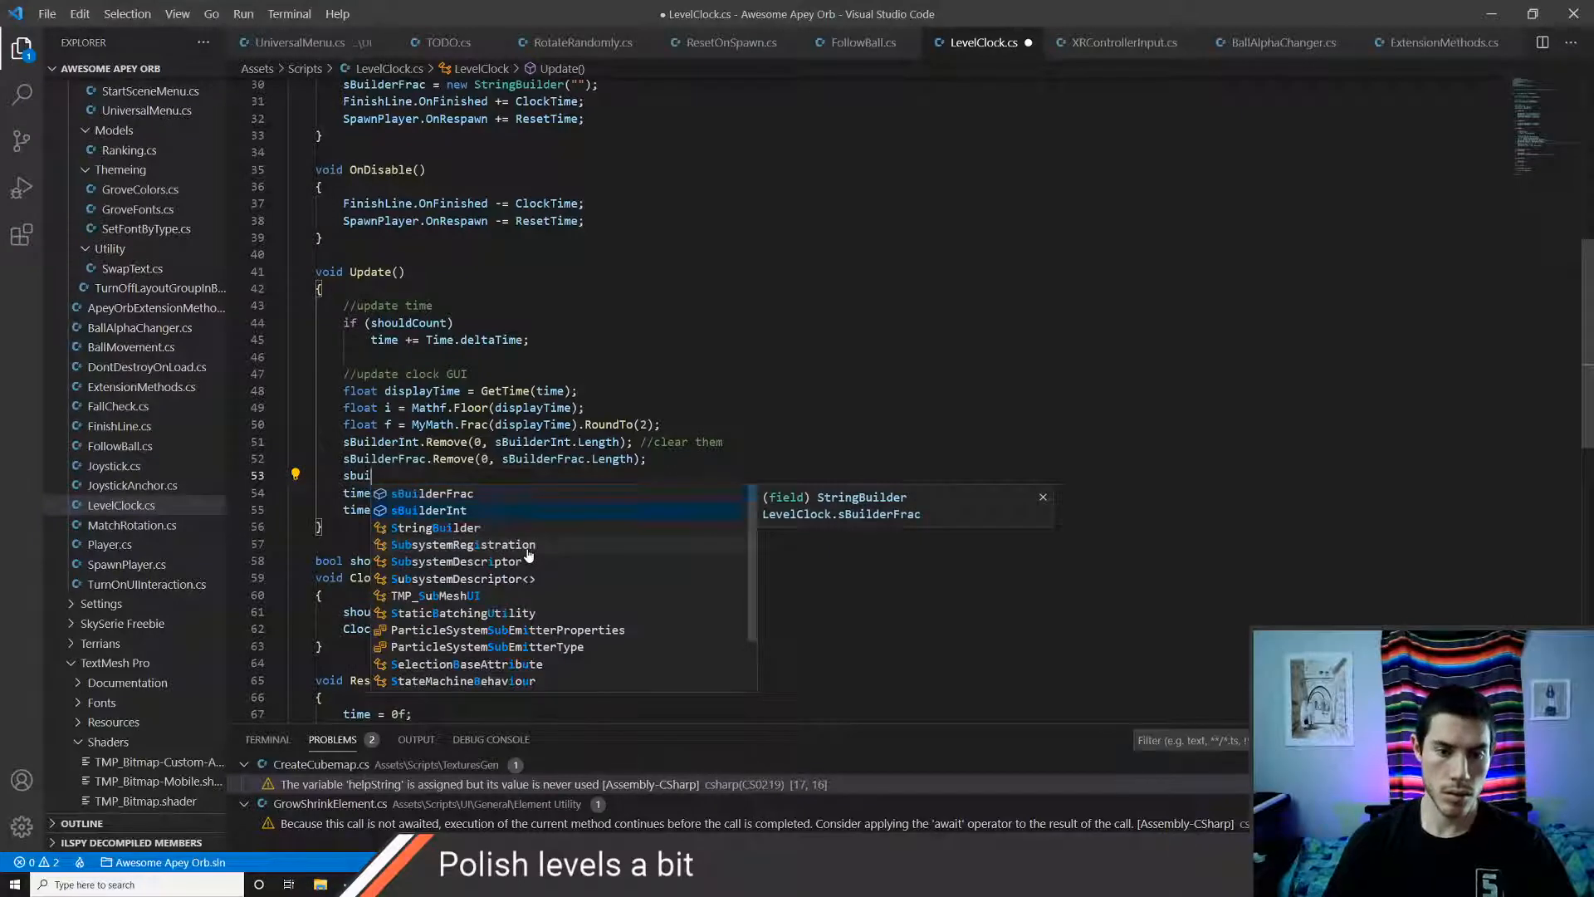
pyautogui.press('Tab')
pyautogui.write('.Append')
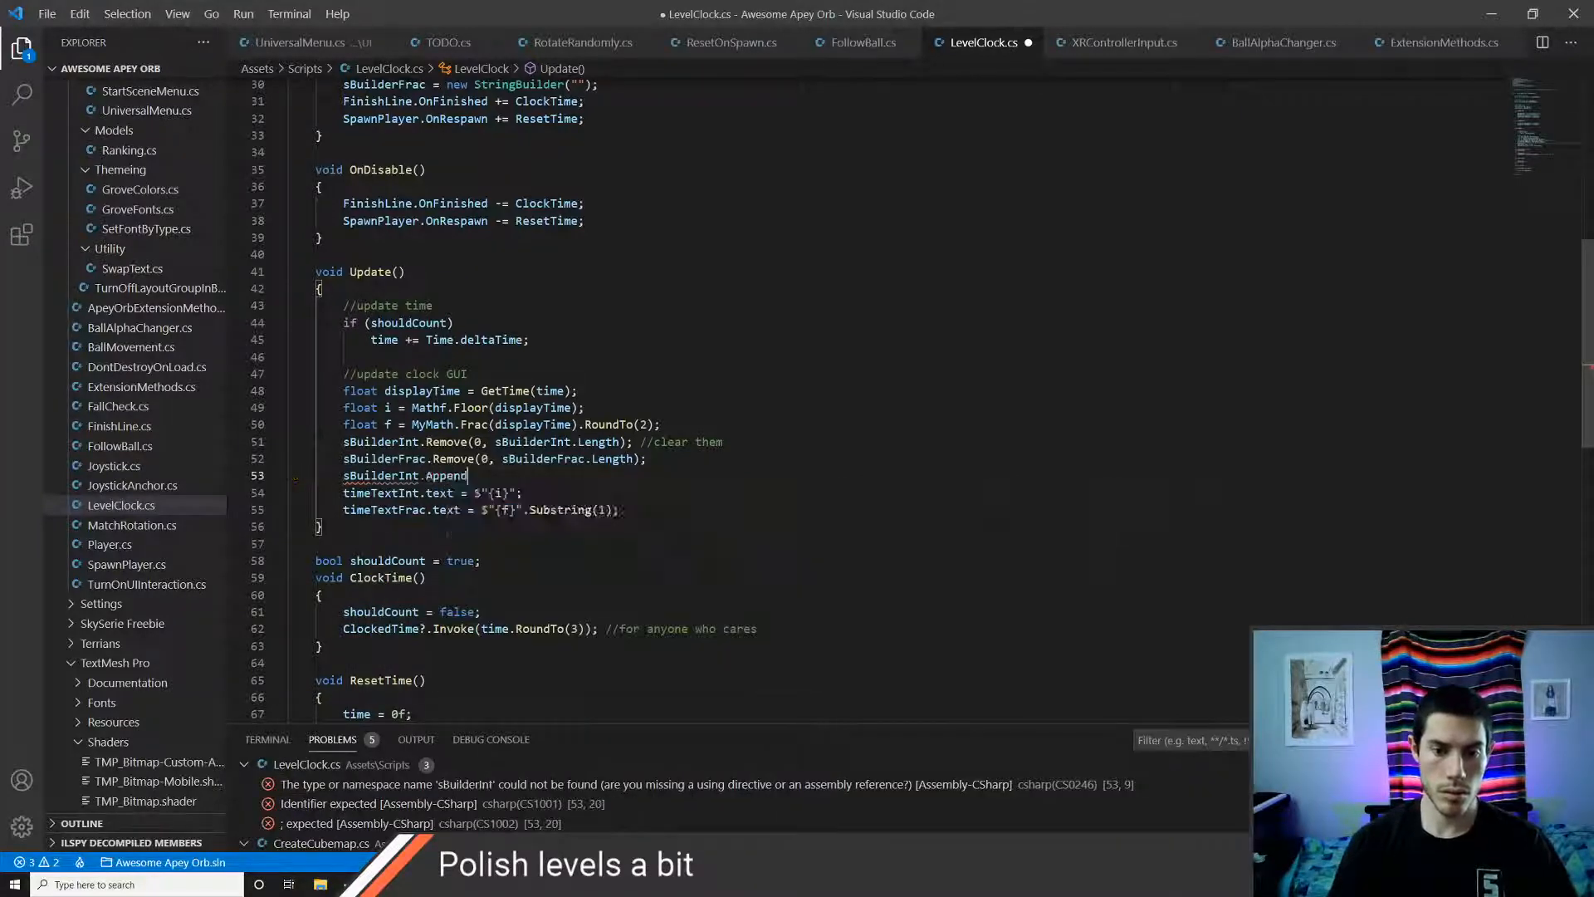
pyautogui.write('(i);')
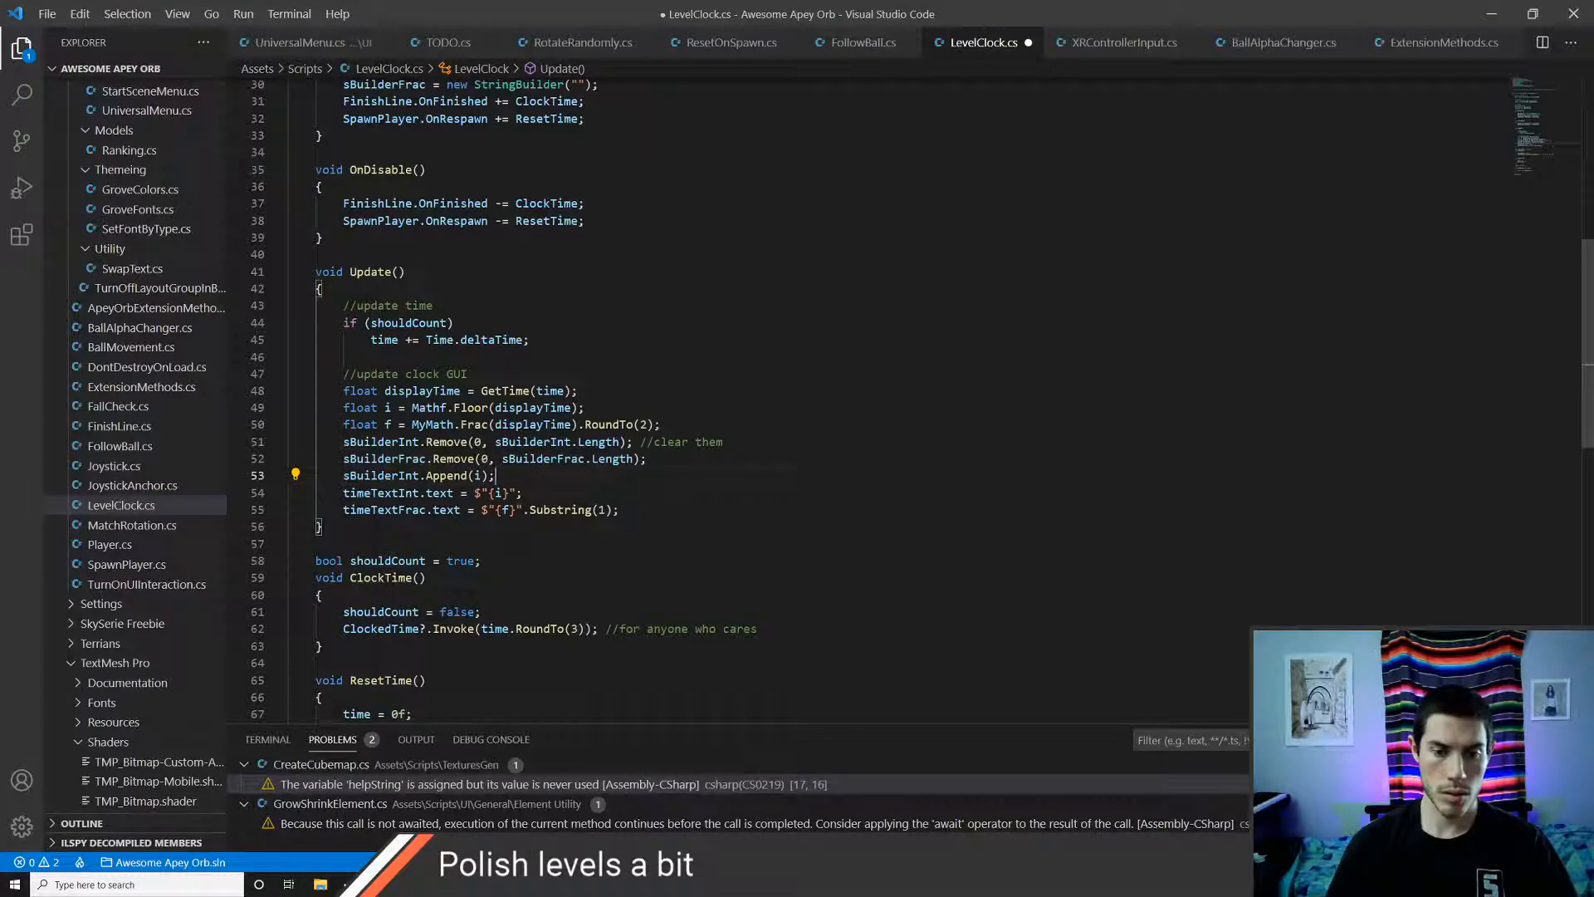
# - Add sBuilderFrac.Append(f); on a new line below the sBuilderInt.Append call
pyautogui.press('Return')
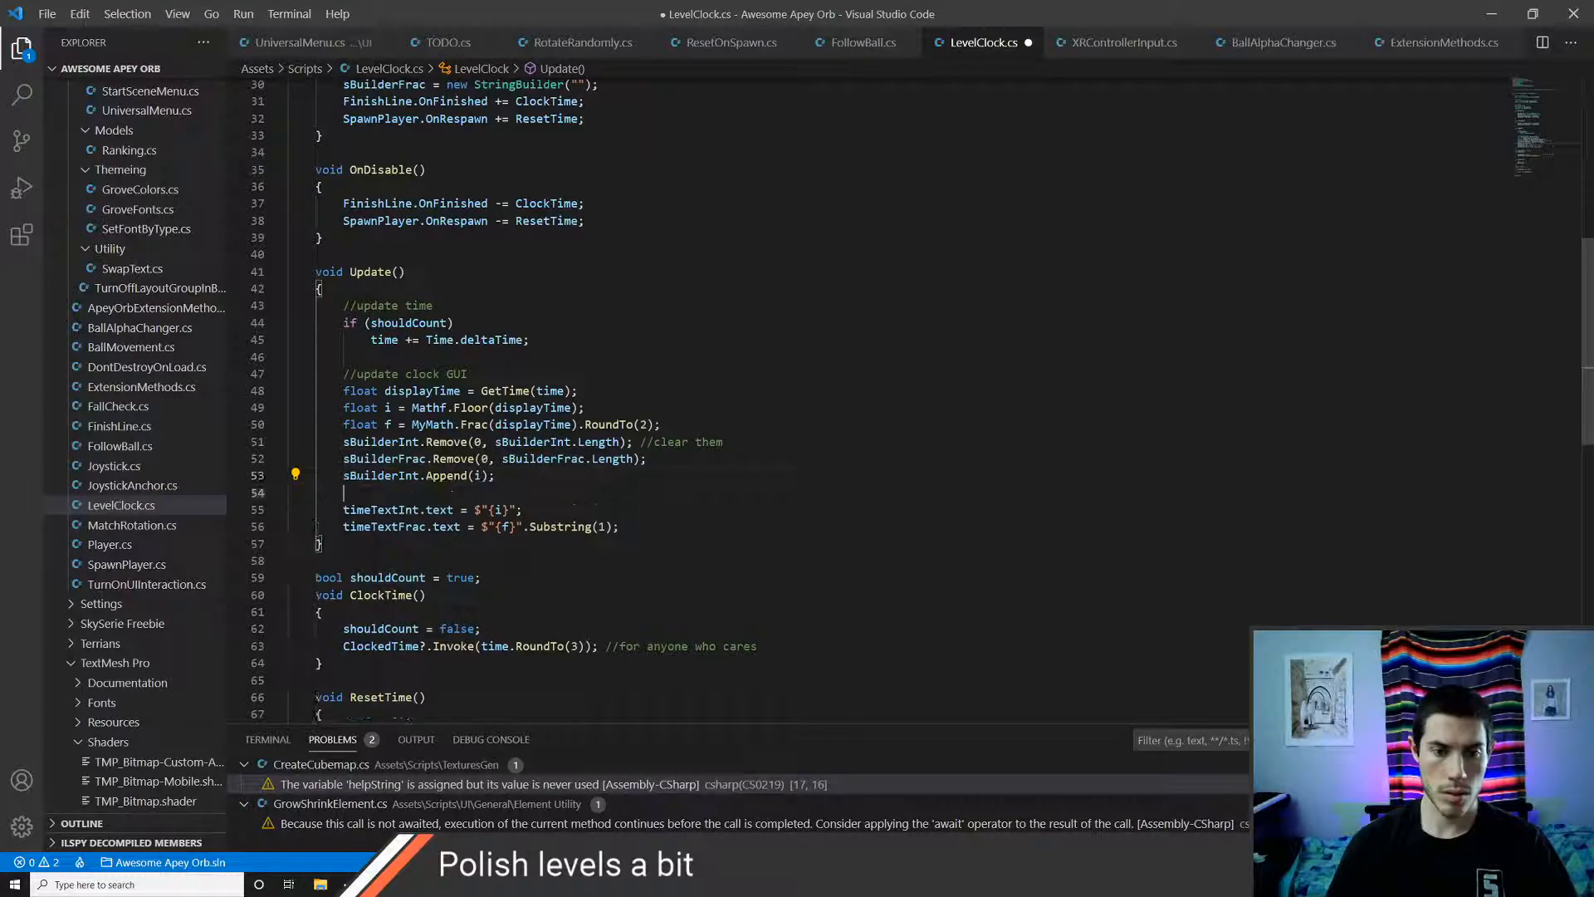
pyautogui.write('sBuilderFrac.app')
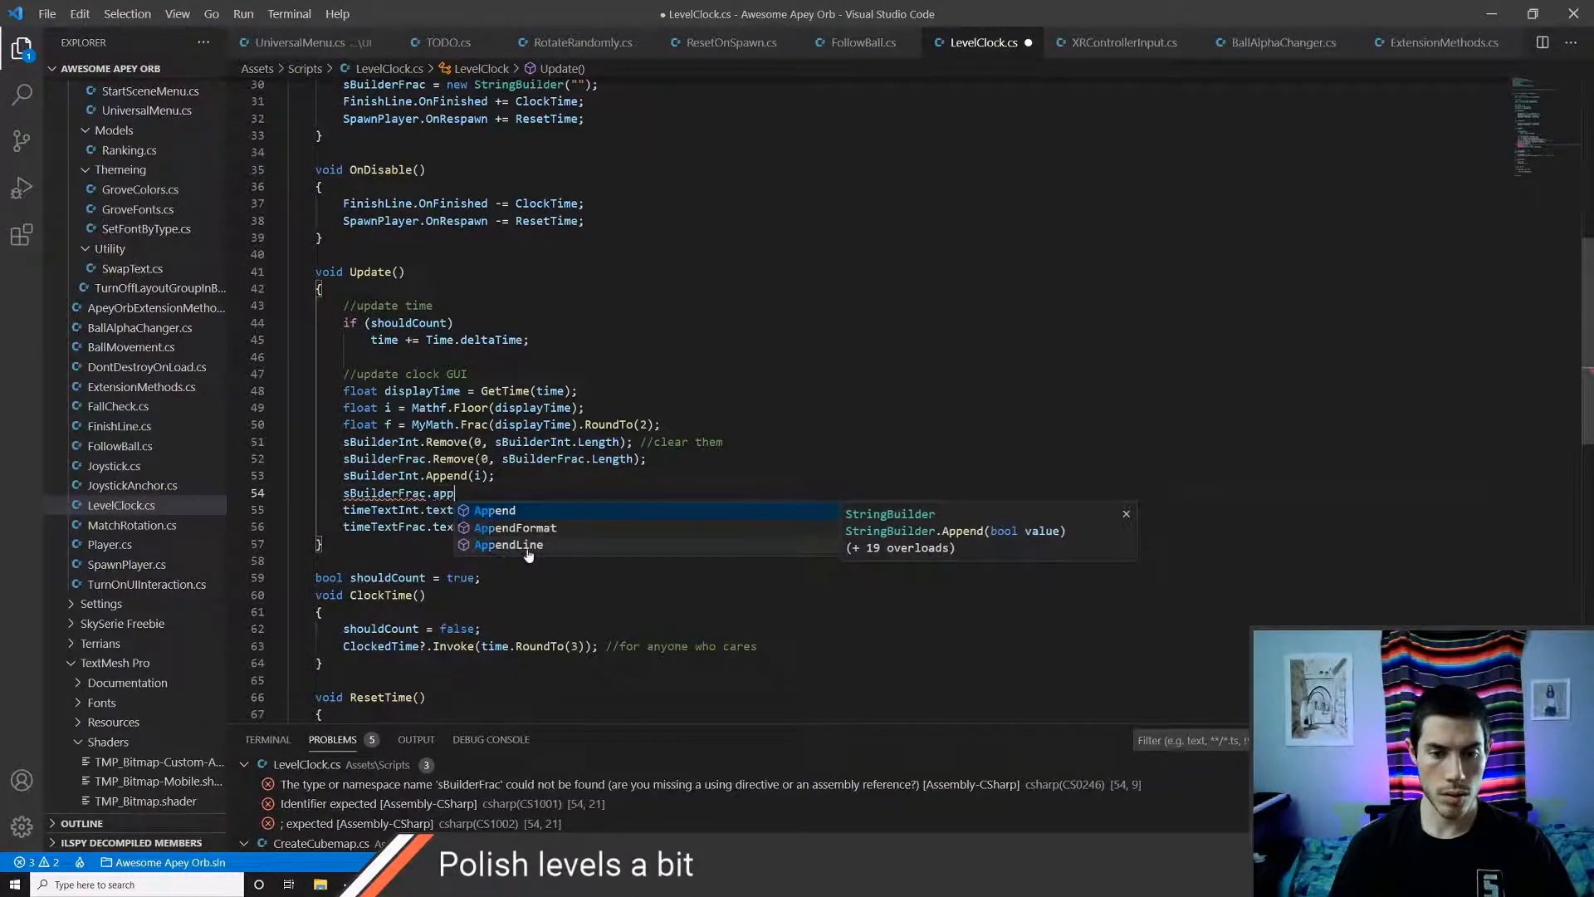
pyautogui.press('Tab')
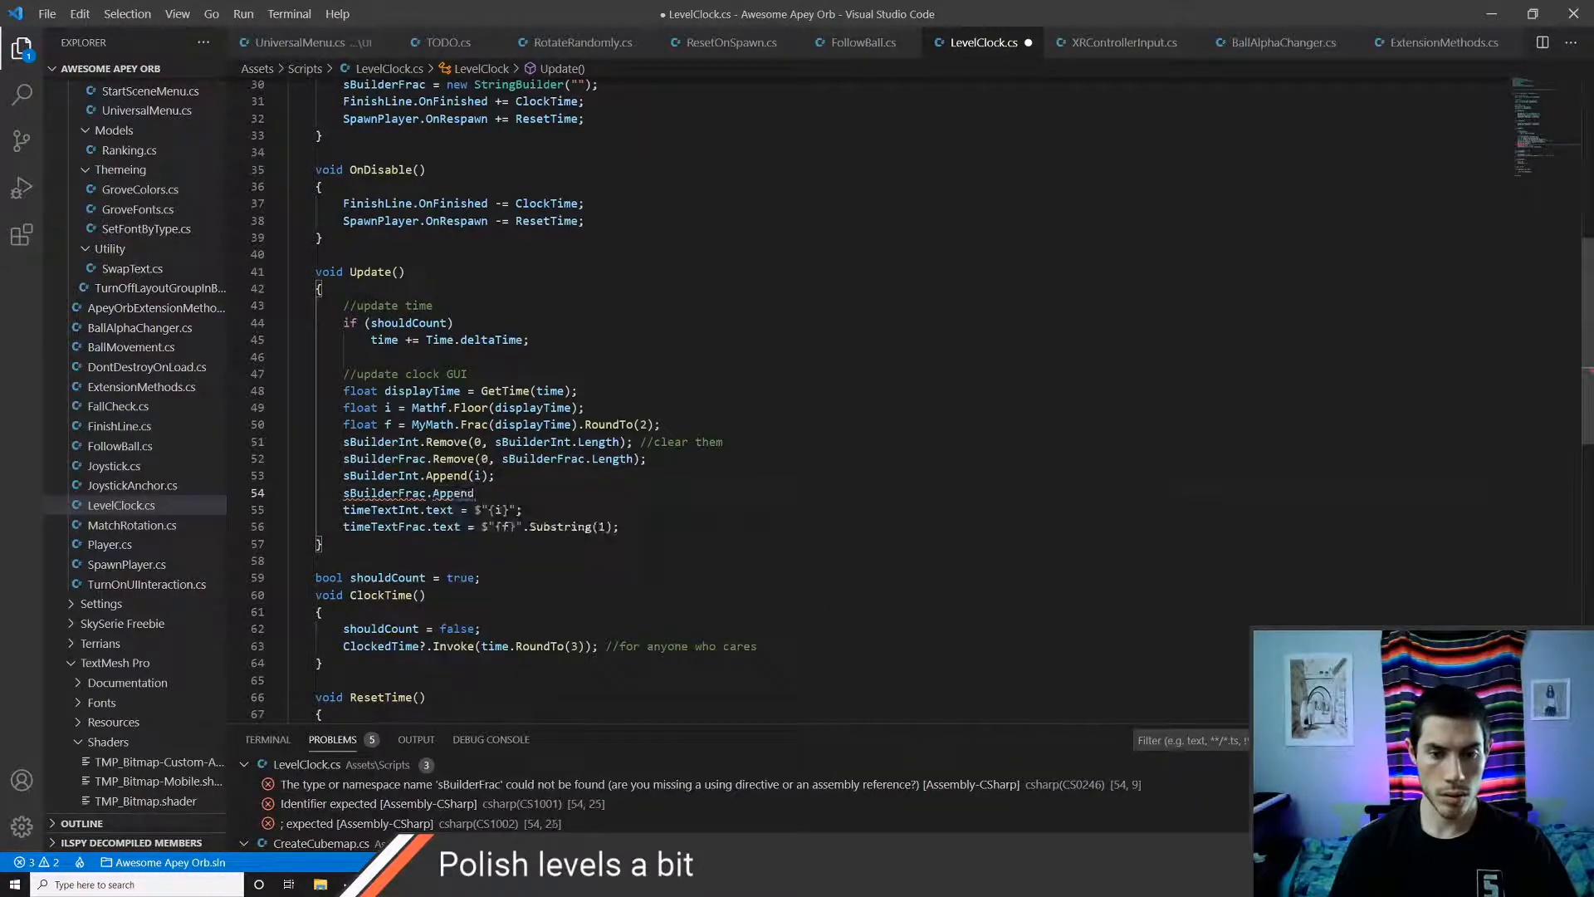
pyautogui.write('(f);')
# - Add sBuilderFrac.Remove(0,1); on a new line below the sBuilderFrac.Append call and save the script
pyautogui.press('Return')
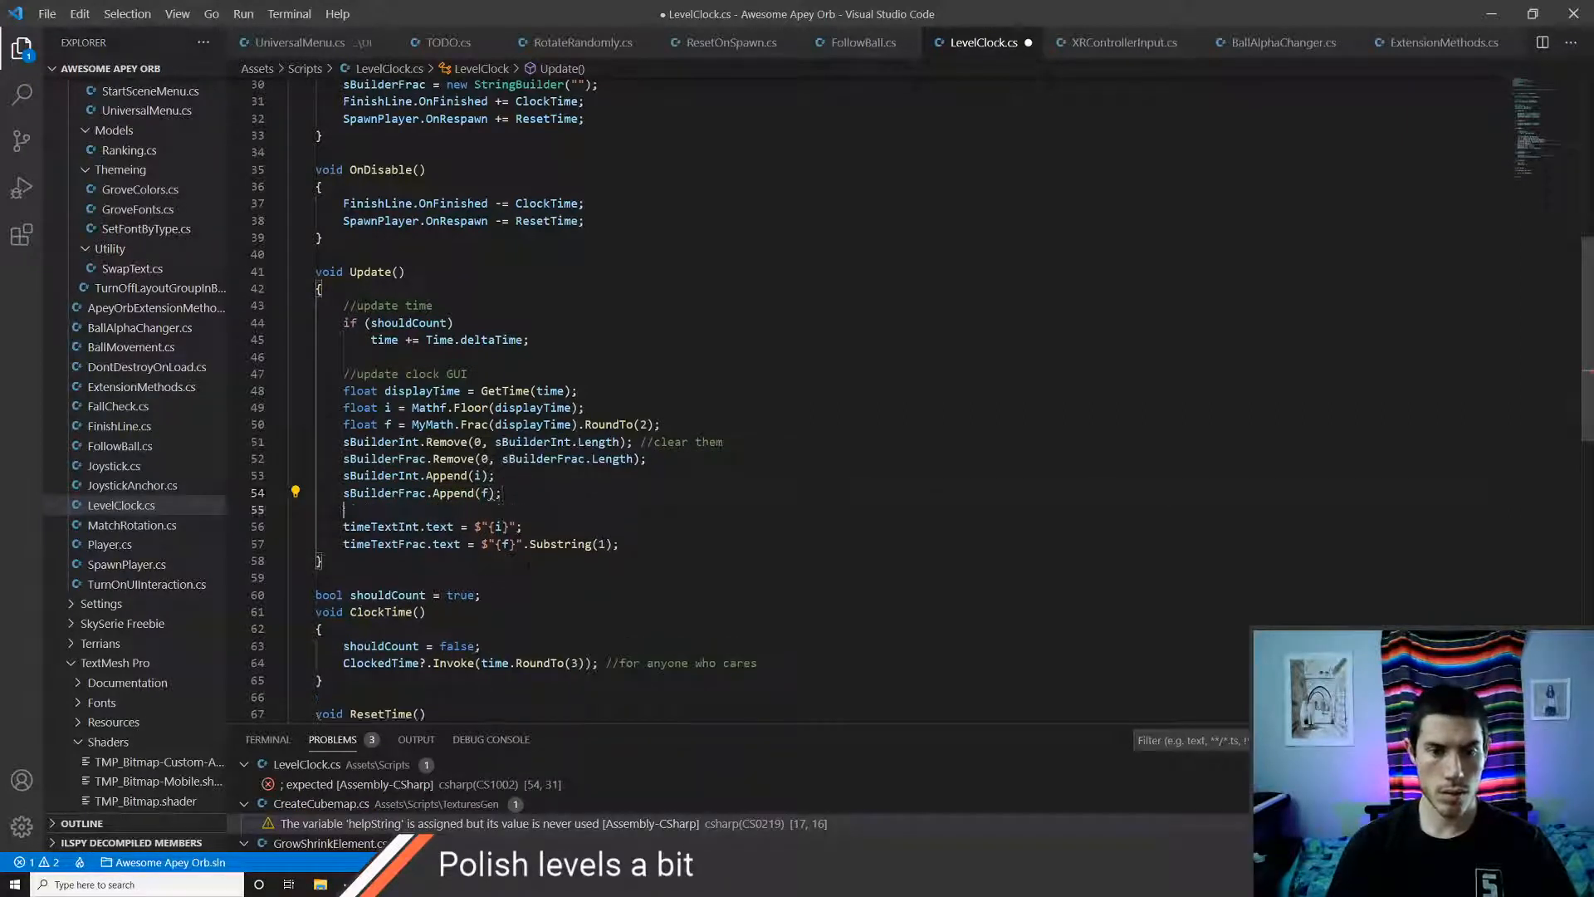
pyautogui.write('sBuild')
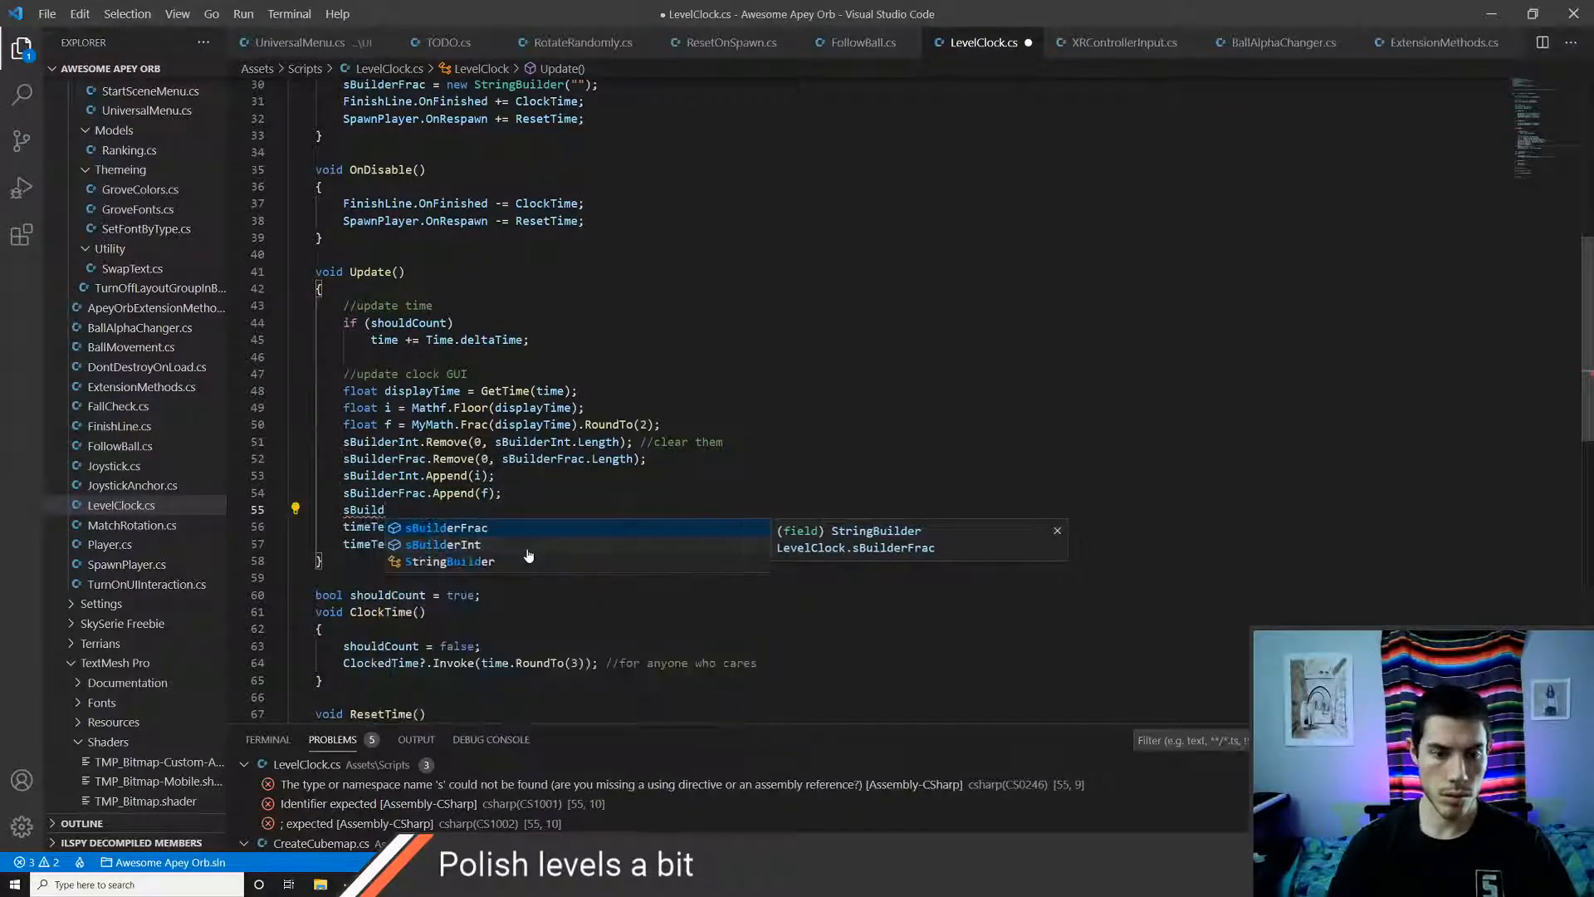
pyautogui.press('Down')
pyautogui.press('Down')
pyautogui.press('Tab')
pyautogui.hotkey('ctrl', 'BackSpace')
pyautogui.write('s')
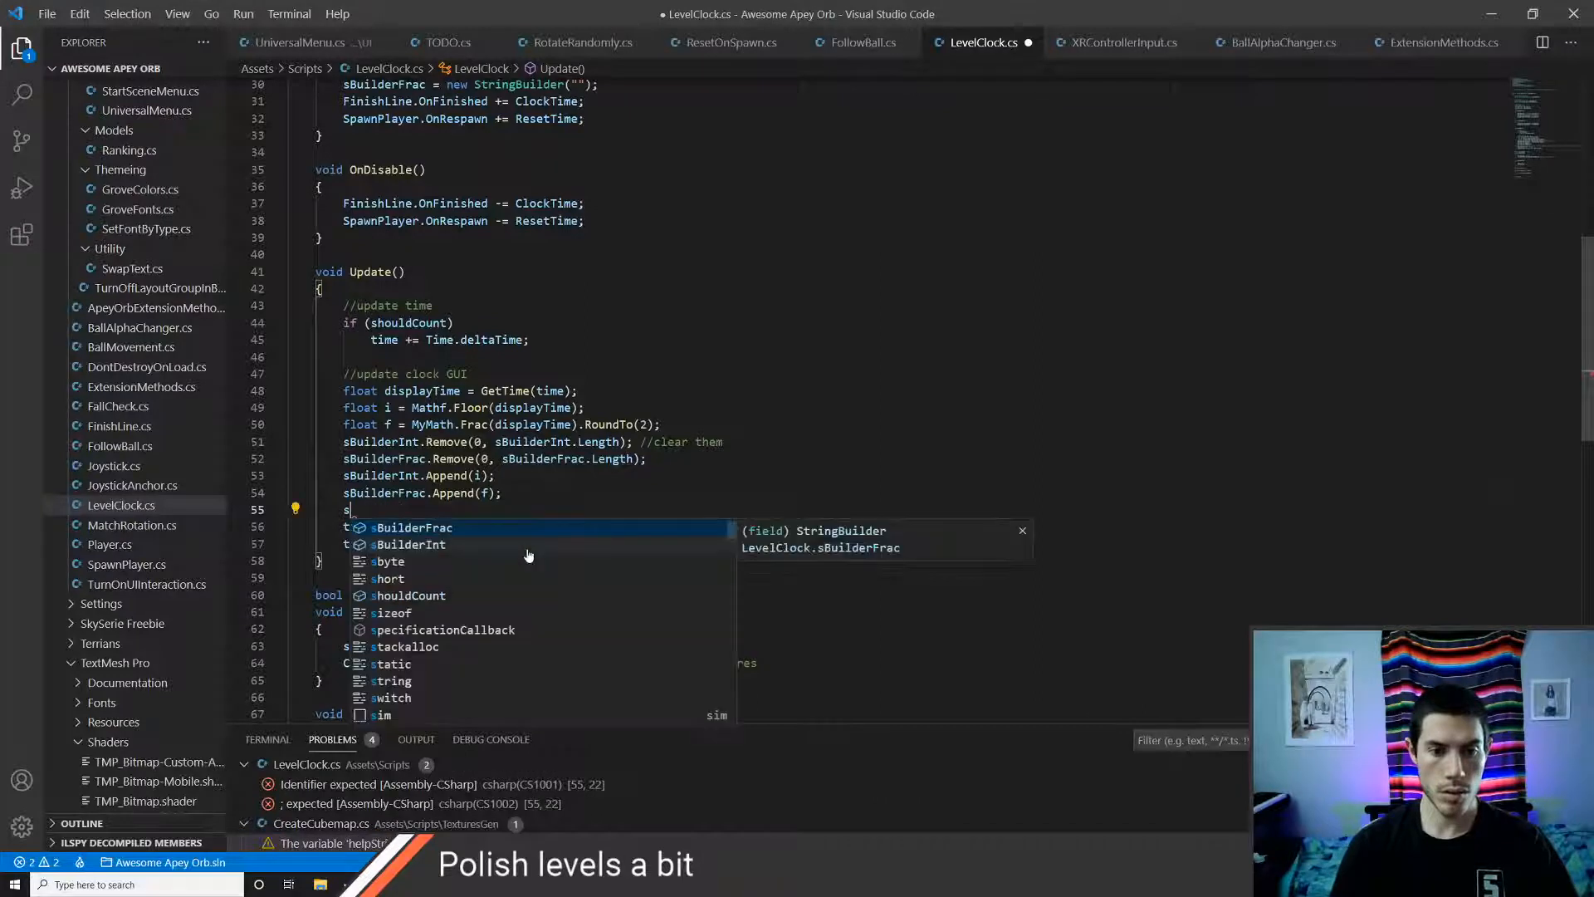
pyautogui.write('B')
pyautogui.press('Tab')
pyautogui.write('.')
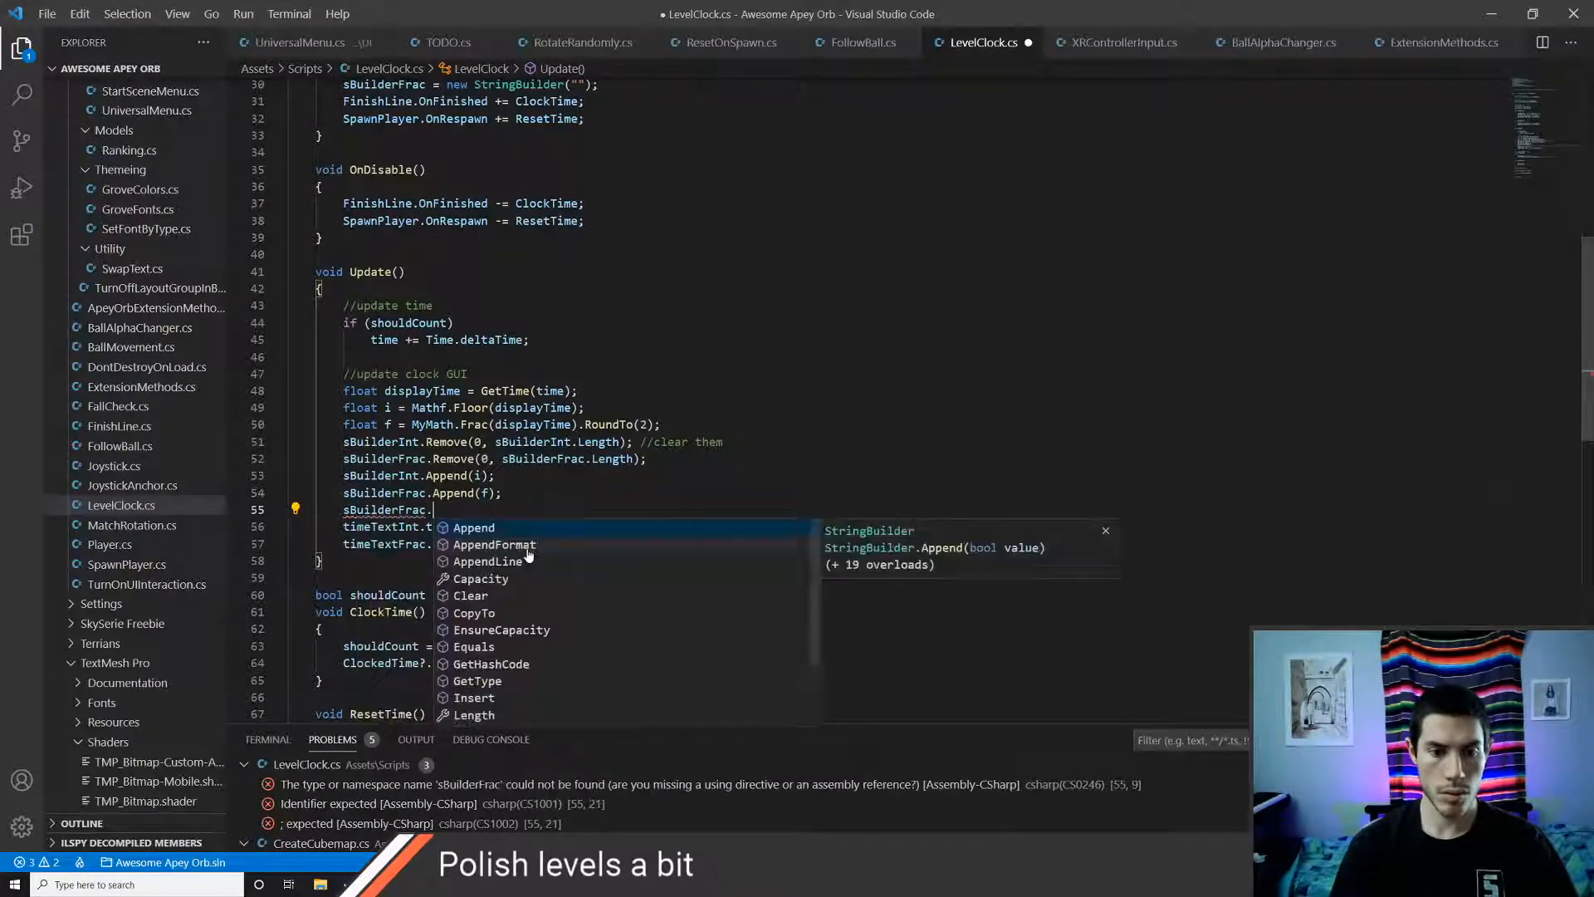
pyautogui.write('Re')
pyautogui.press('Tab')
pyautogui.write('(')
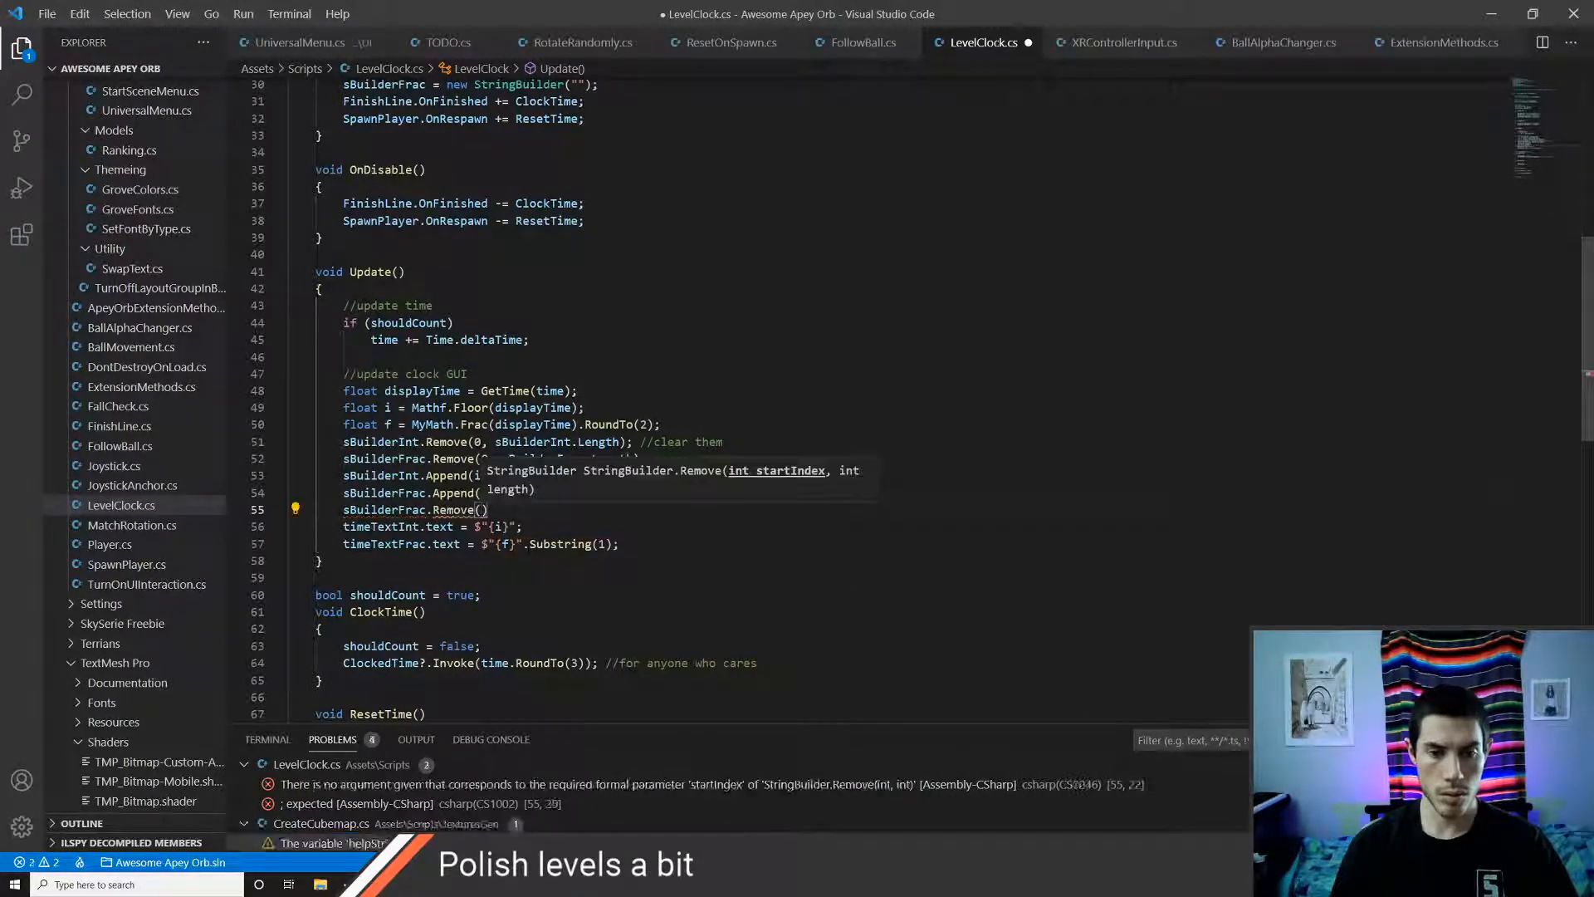
pyautogui.write('0,1);')
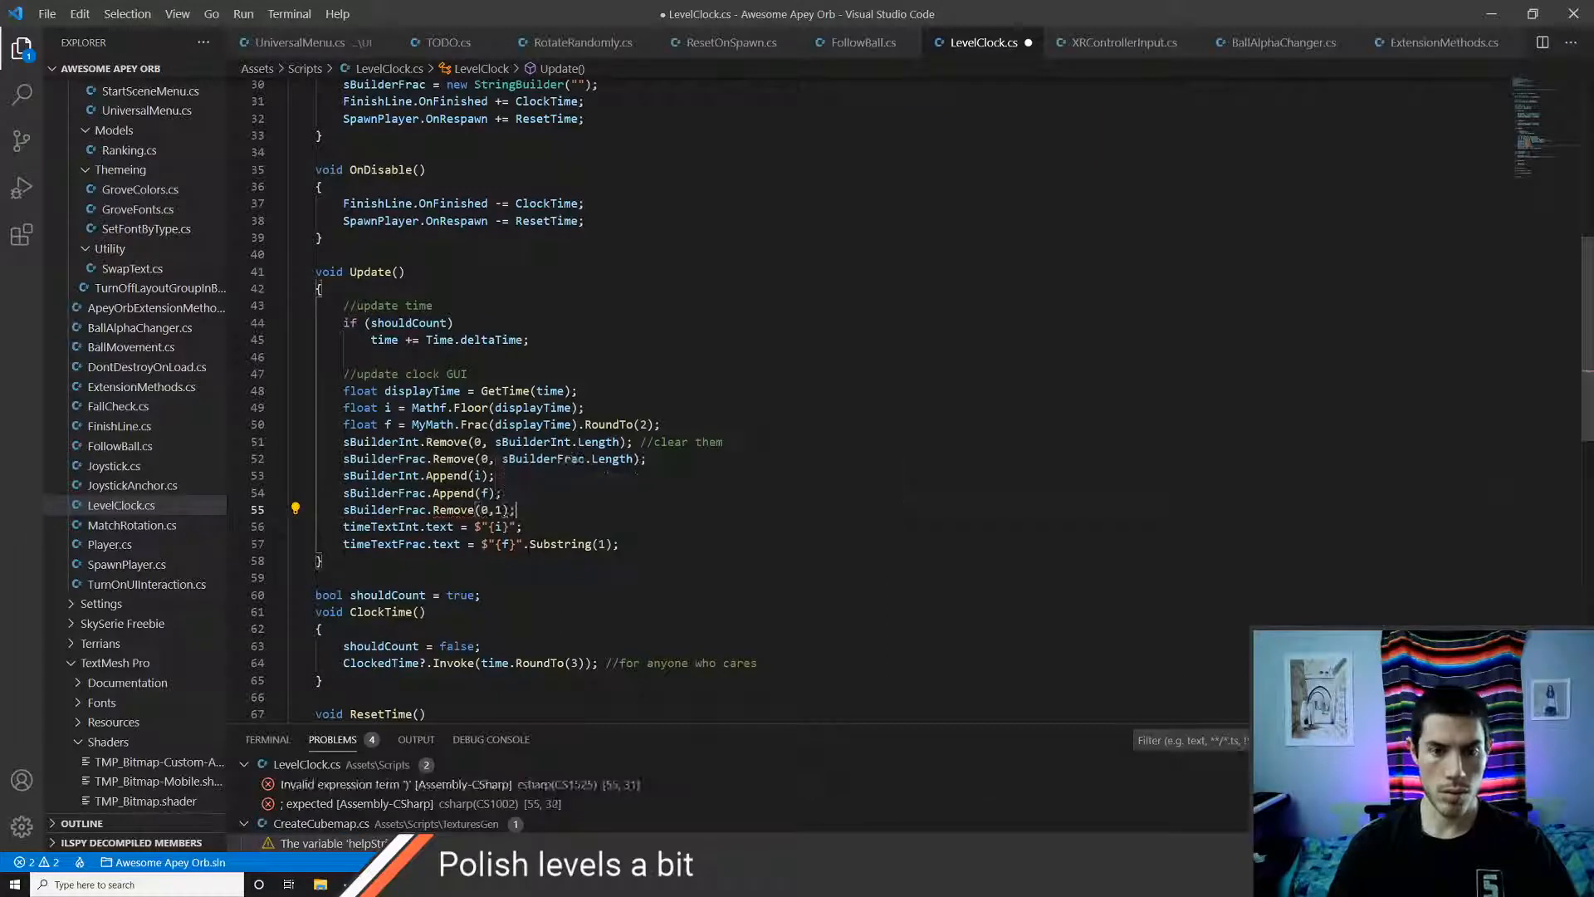
pyautogui.hotkey('ctrl', 's')
# - Replace the interpolated string assigned to timeTextInt.text with sBuilderInt and save the script
pyautogui.press('BackSpace')
pyautogui.press('BackSpace')
pyautogui.press('BackSpace')
pyautogui.press('BackSpace')
pyautogui.press('BackSpace')
pyautogui.press('BackSpace')
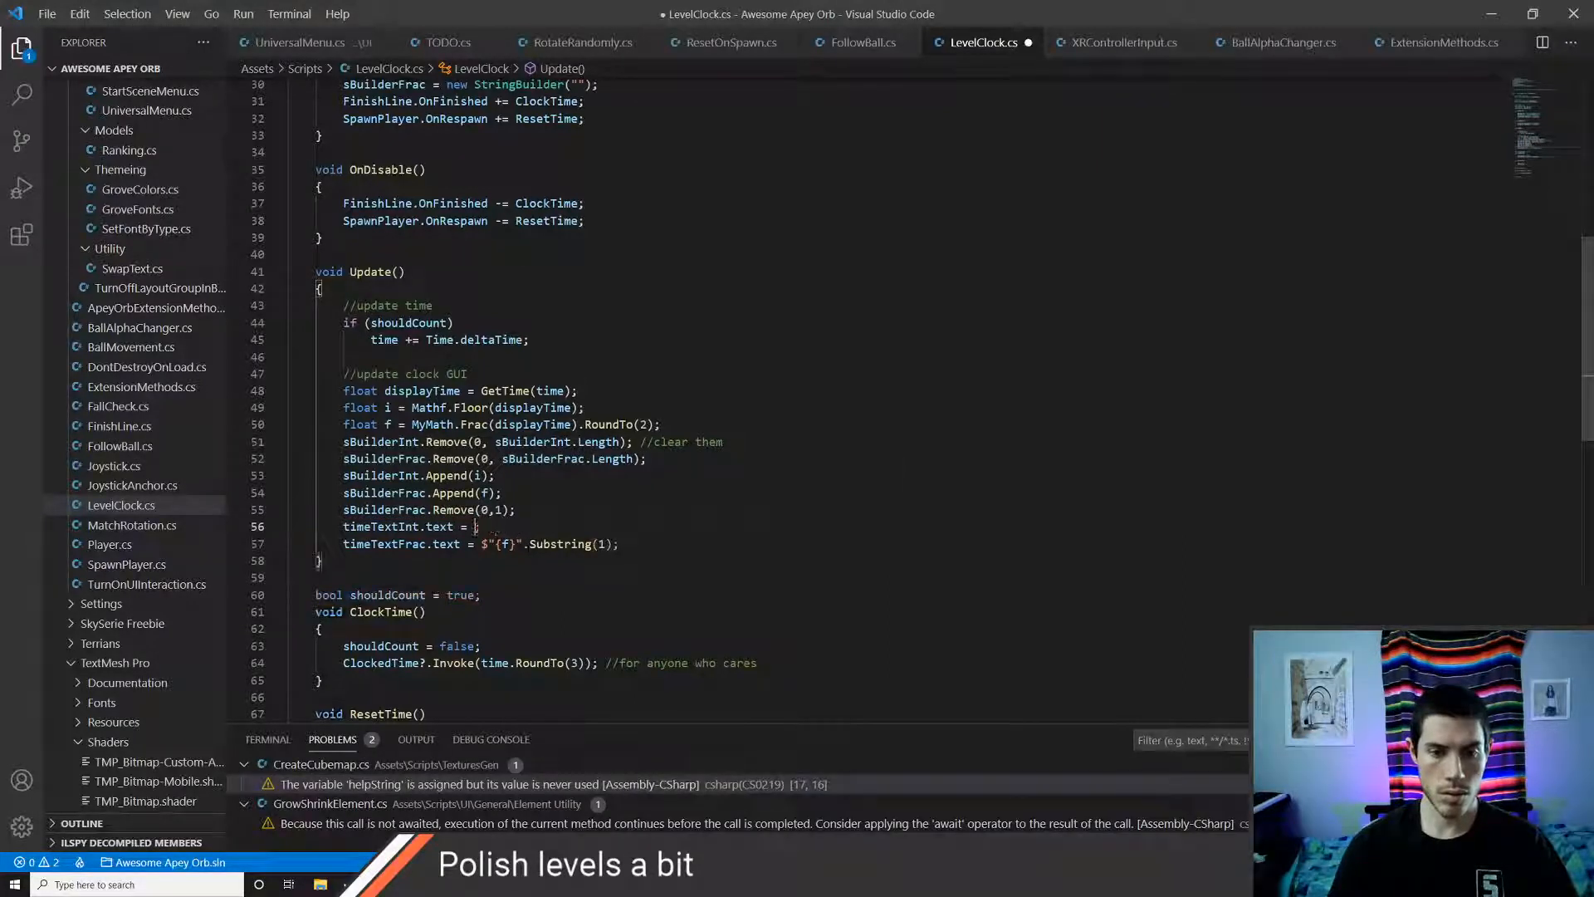
pyautogui.write('sbui')
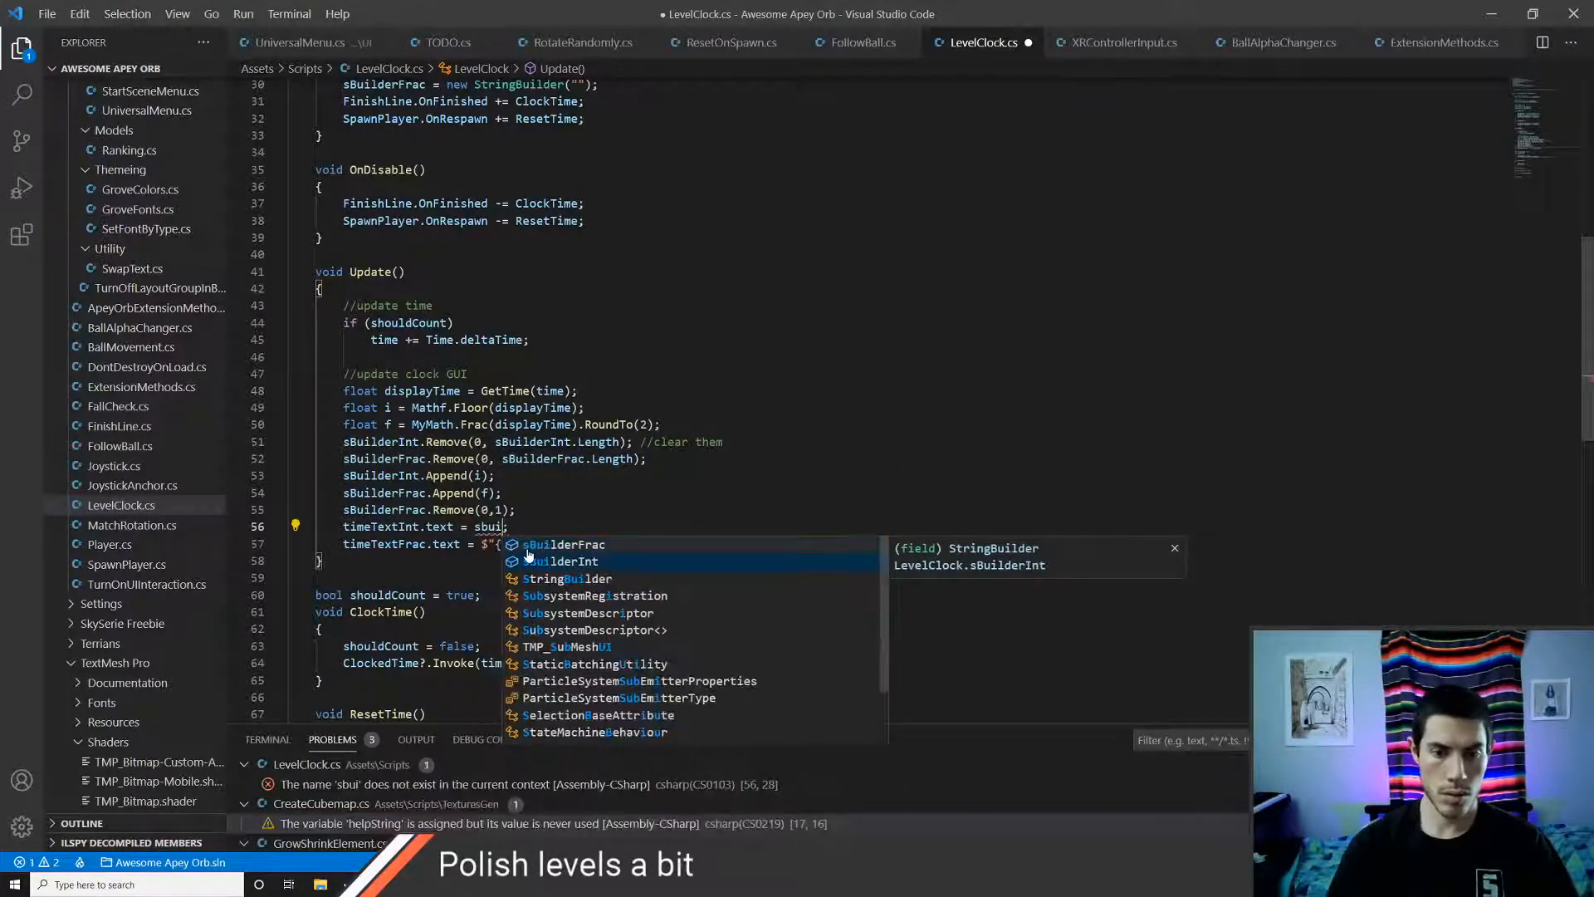
pyautogui.press('Return')
pyautogui.hotkey('ctrl', 's')
# - Replace the interpolated Substring expression assigned to timeTextFrac.text with sBuilderFrac and save the script
pyautogui.click(612, 544)
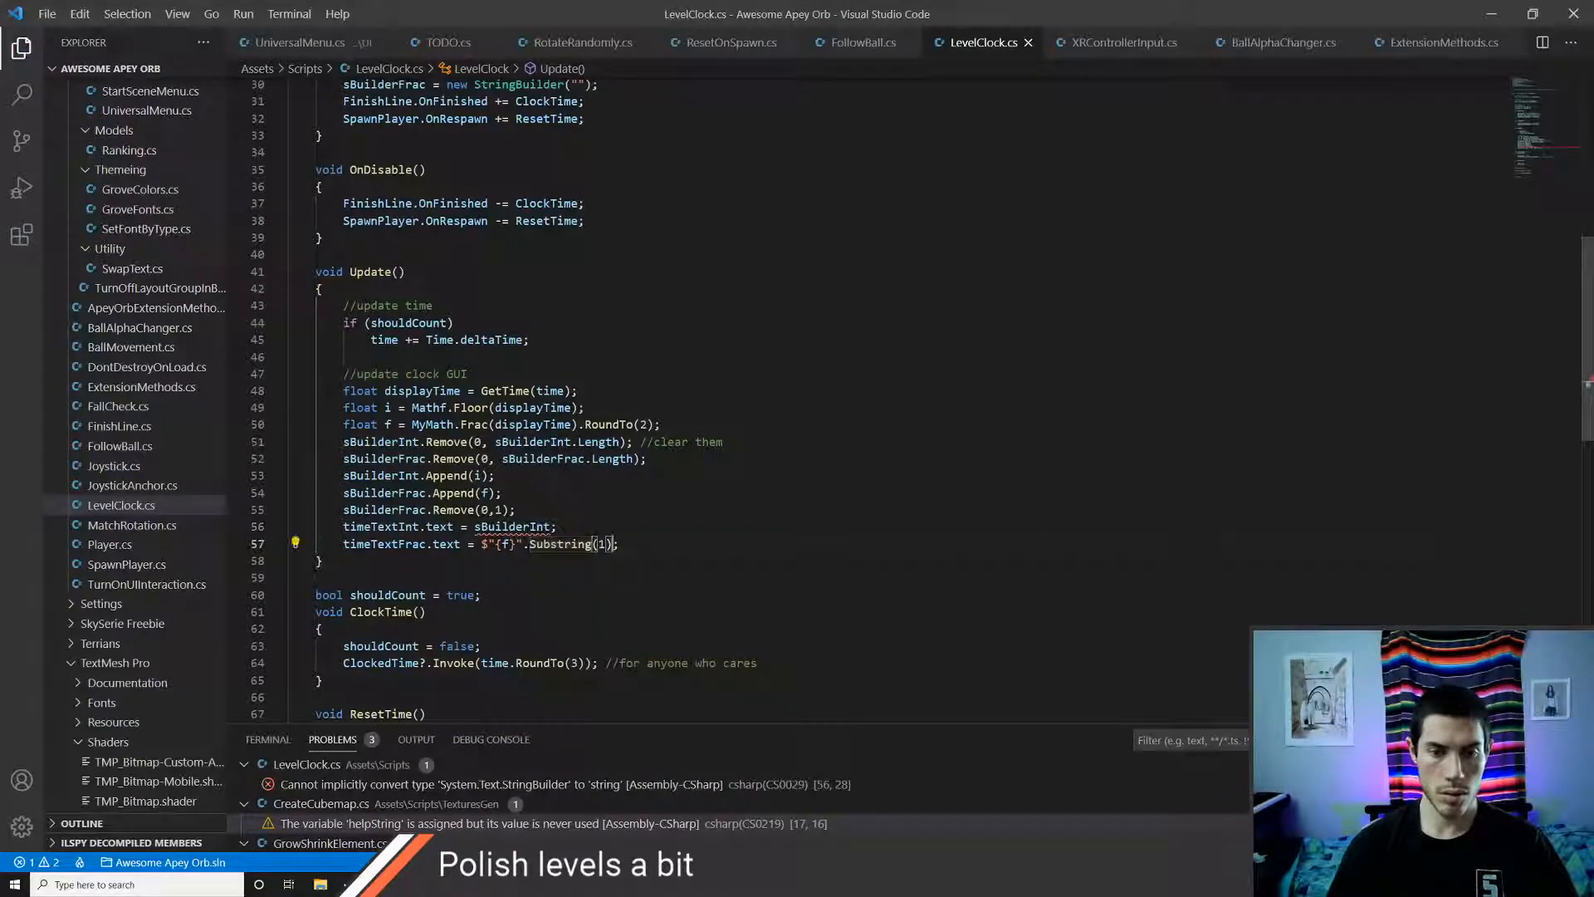
pyautogui.press('BackSpace')
pyautogui.press('BackSpace')
pyautogui.press('BackSpace')
pyautogui.press('BackSpace')
pyautogui.press('BackSpace')
pyautogui.press('BackSpace')
pyautogui.press('BackSpace')
pyautogui.press('BackSpace')
pyautogui.press('BackSpace')
pyautogui.press('BackSpace')
pyautogui.press('BackSpace')
pyautogui.press('BackSpace')
pyautogui.press('BackSpace')
pyautogui.press('BackSpace')
pyautogui.press('BackSpace')
pyautogui.press('BackSpace')
pyautogui.press('BackSpace')
pyautogui.press('BackSpace')
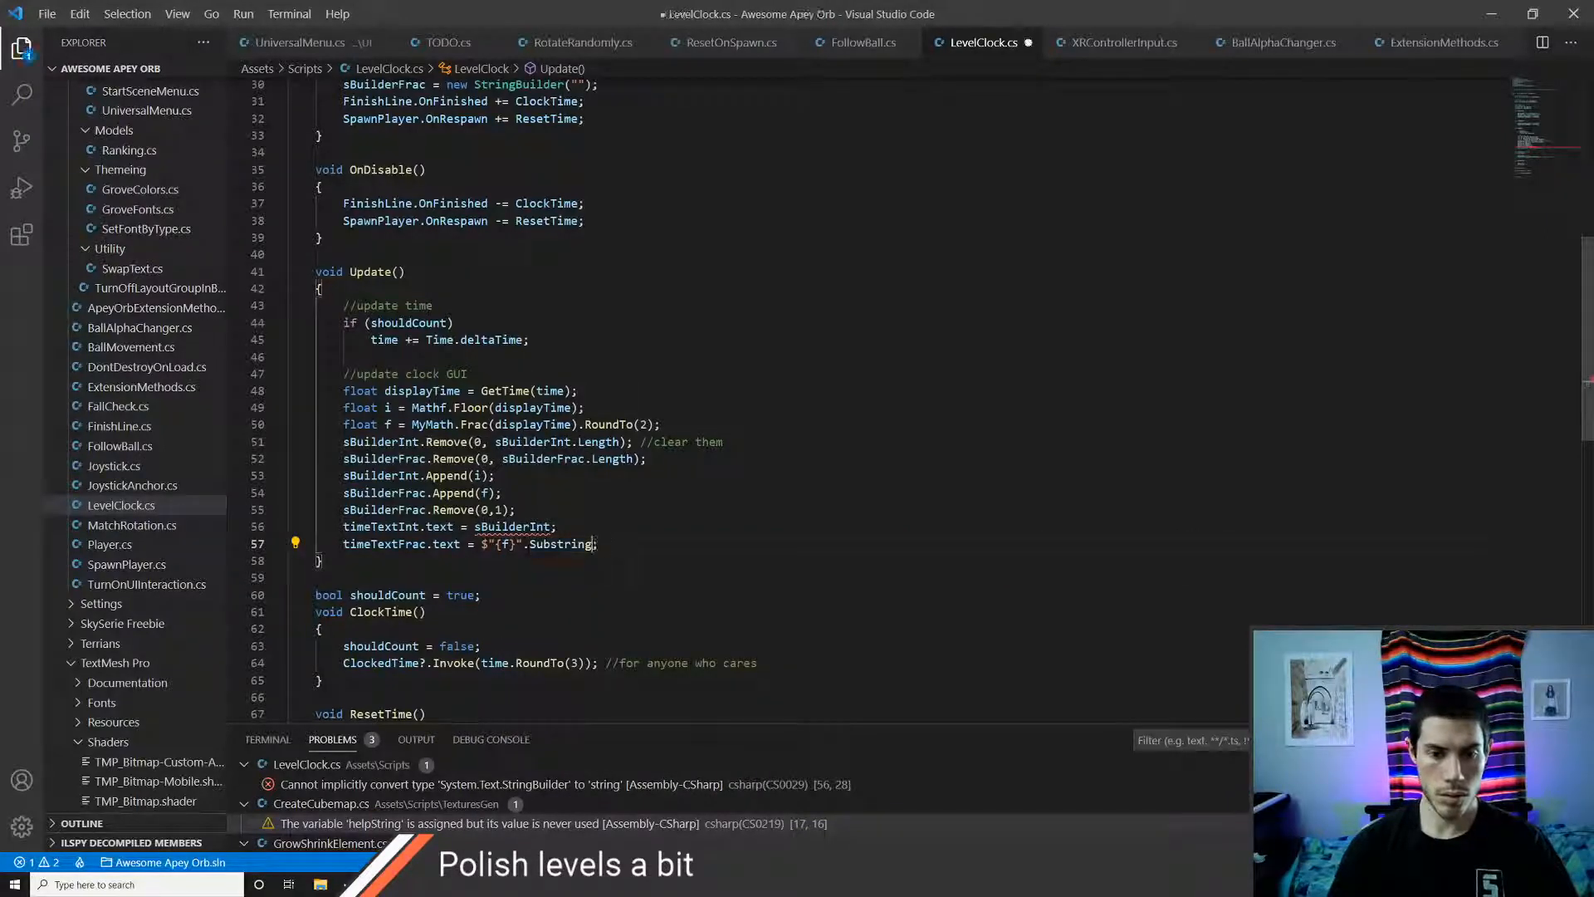
pyautogui.write('sBuilderFrac')
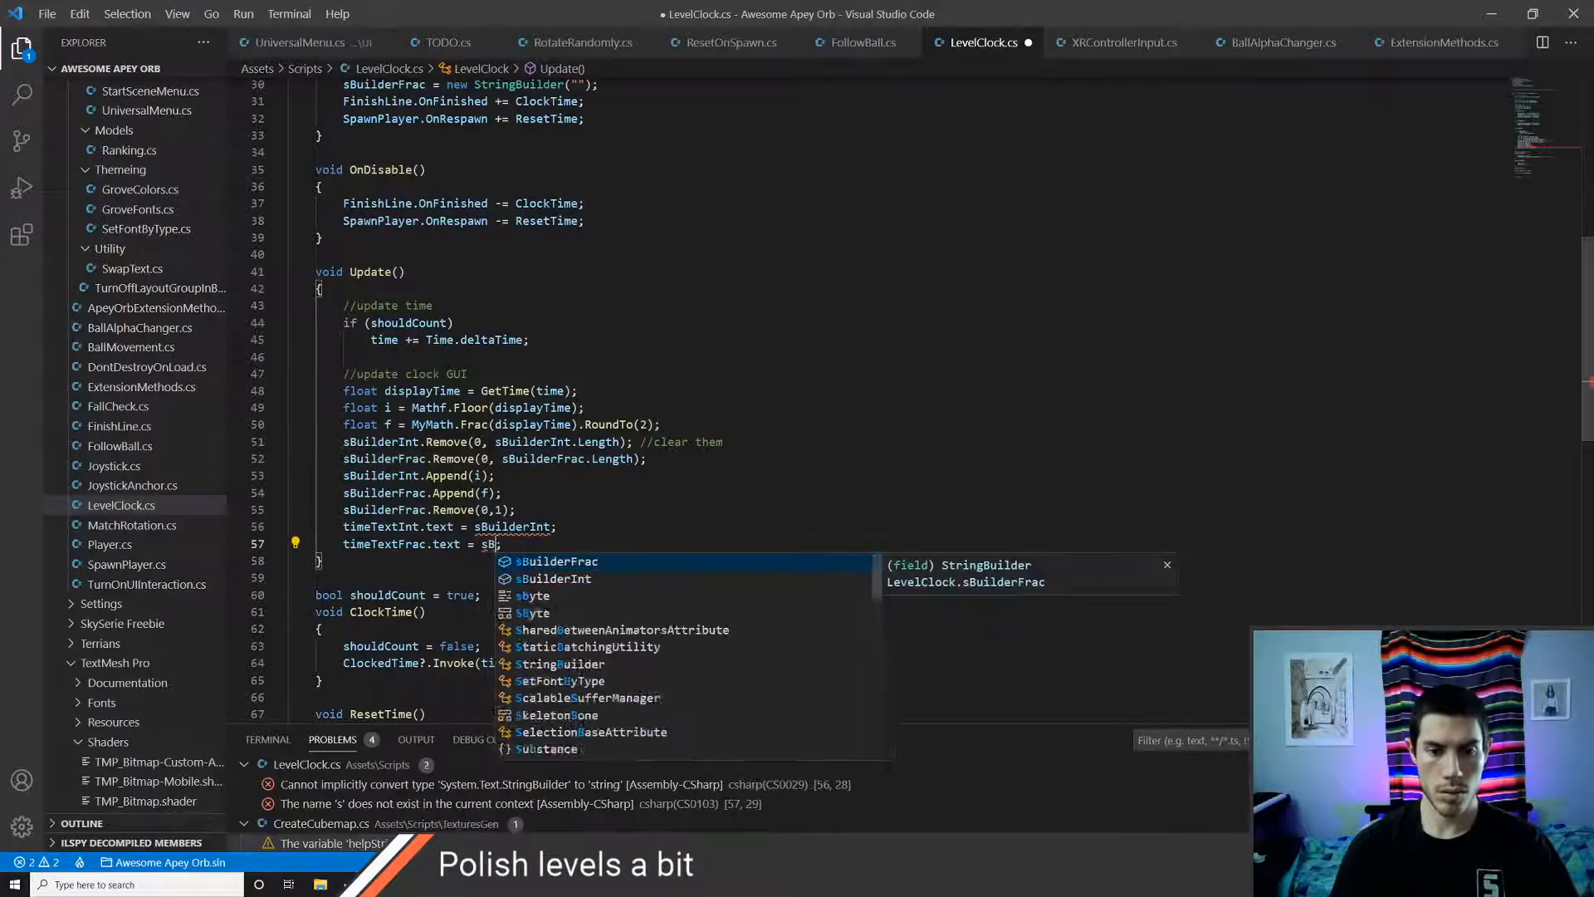
pyautogui.press('Return')
pyautogui.hotkey('ctrl', 's')
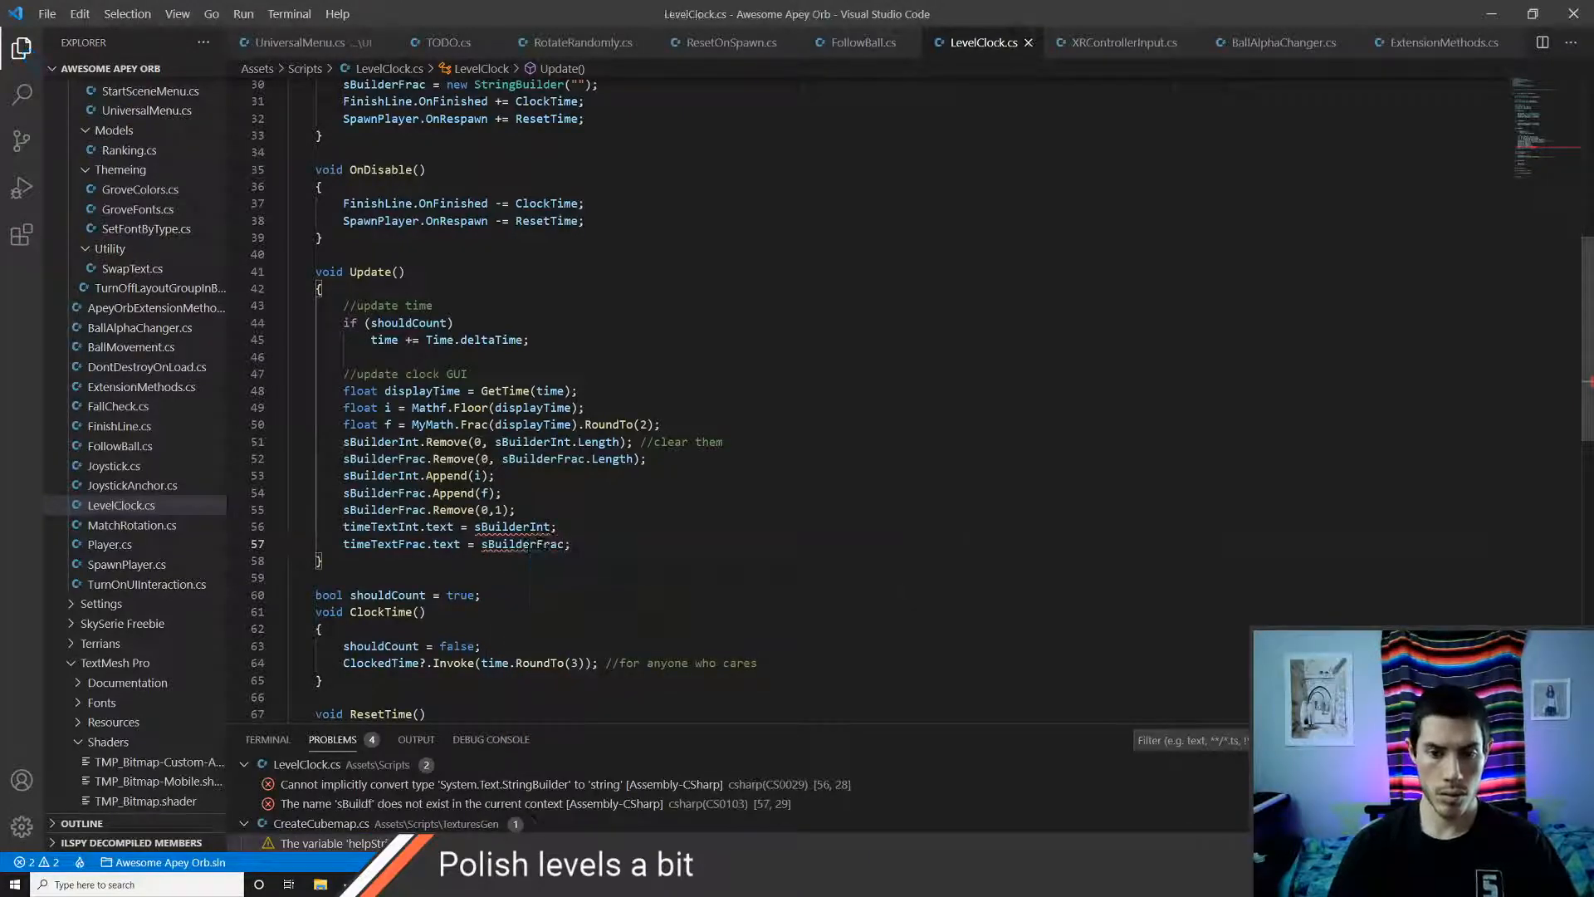
# - Switch to the StringBuilder documentation in Chrome and read how a StringBuilder object is converted to a string
pyautogui.press('Up')
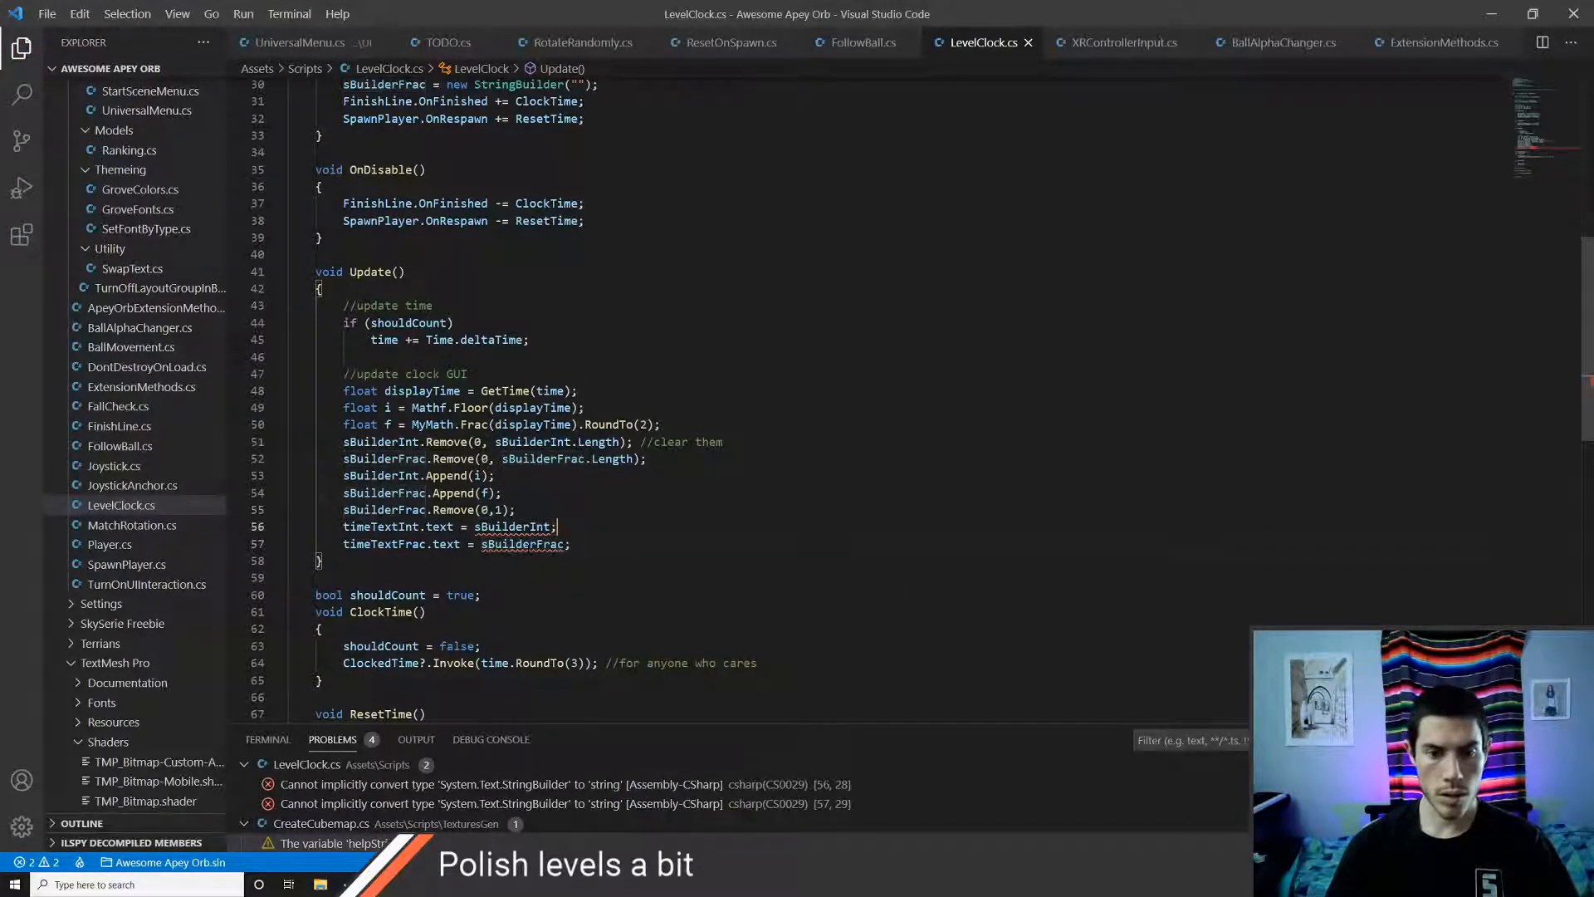
pyautogui.hotkey('alt', 'Tab')
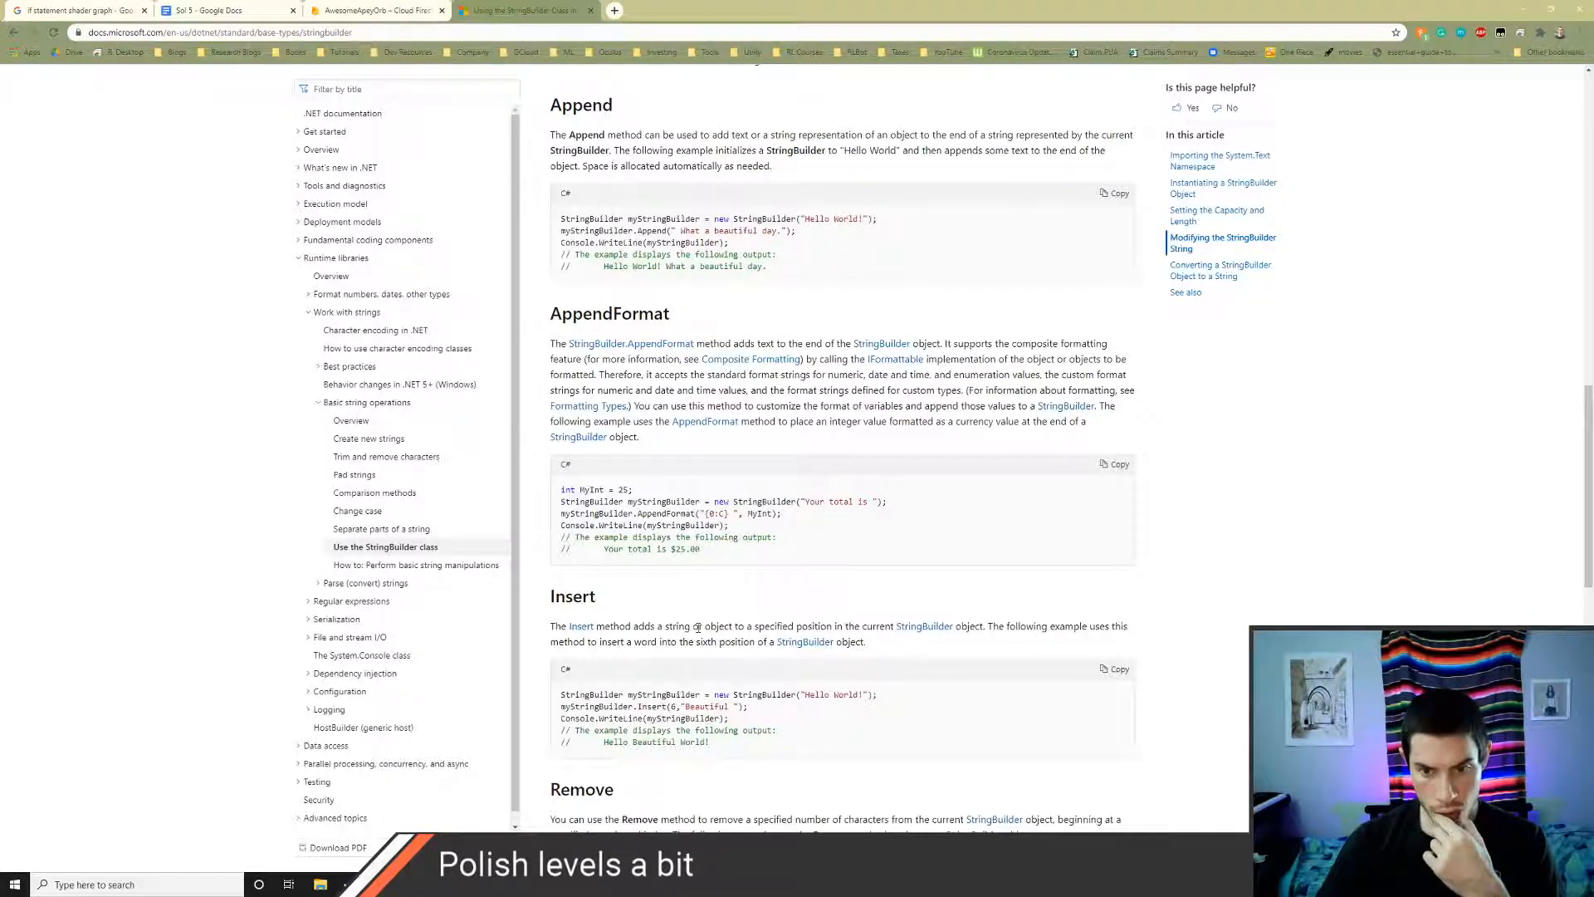
pyautogui.scroll(-10, 696, 629)
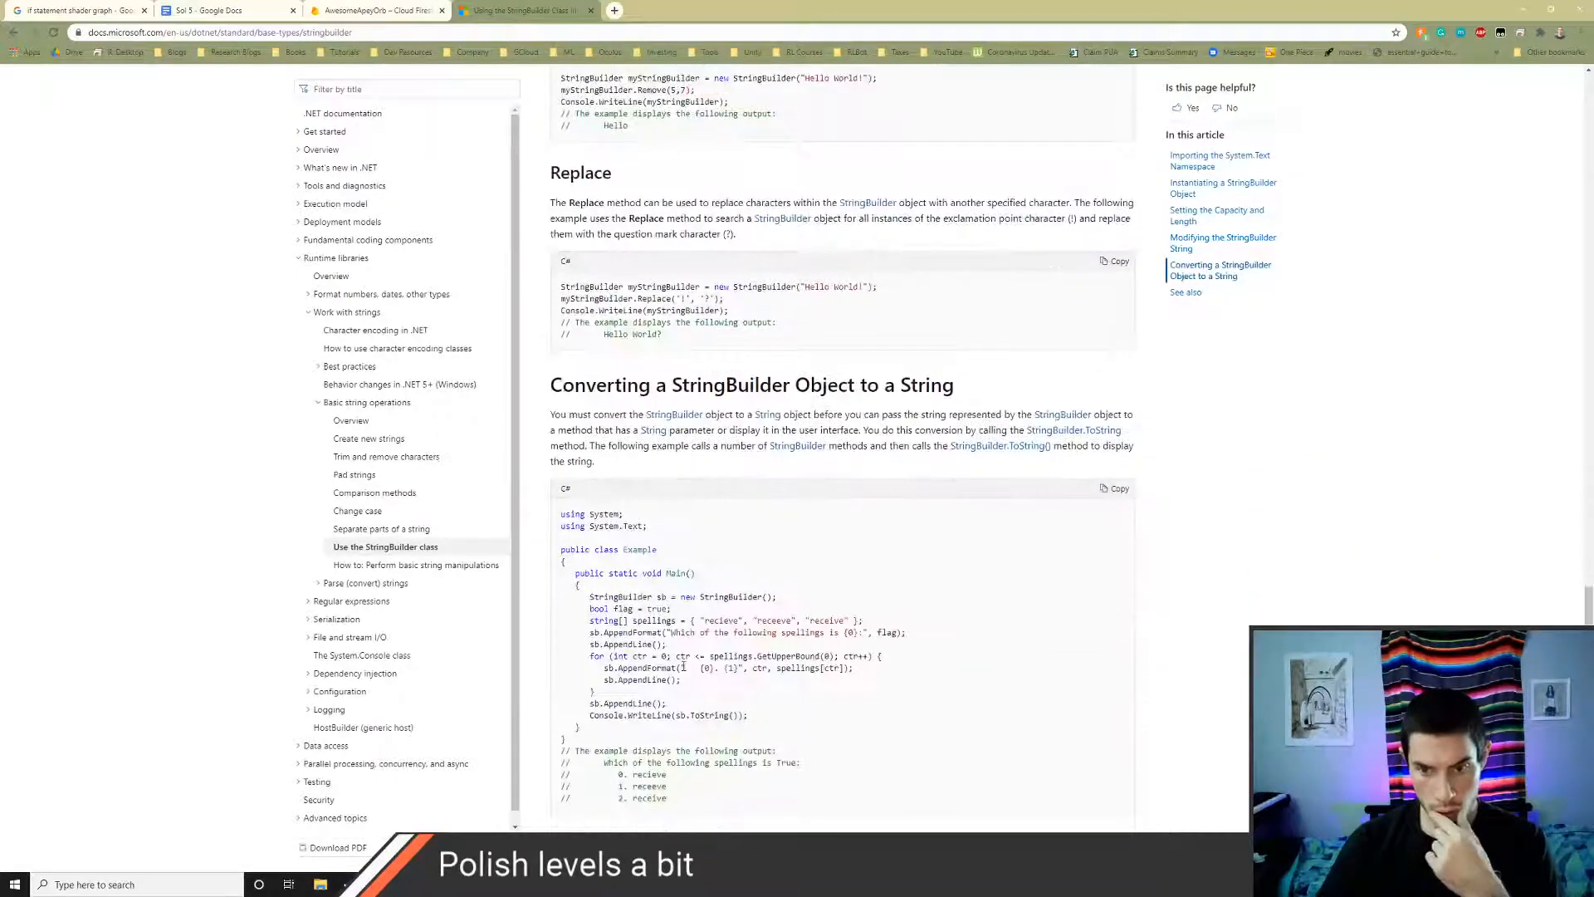
pyautogui.scroll(-2, 684, 666)
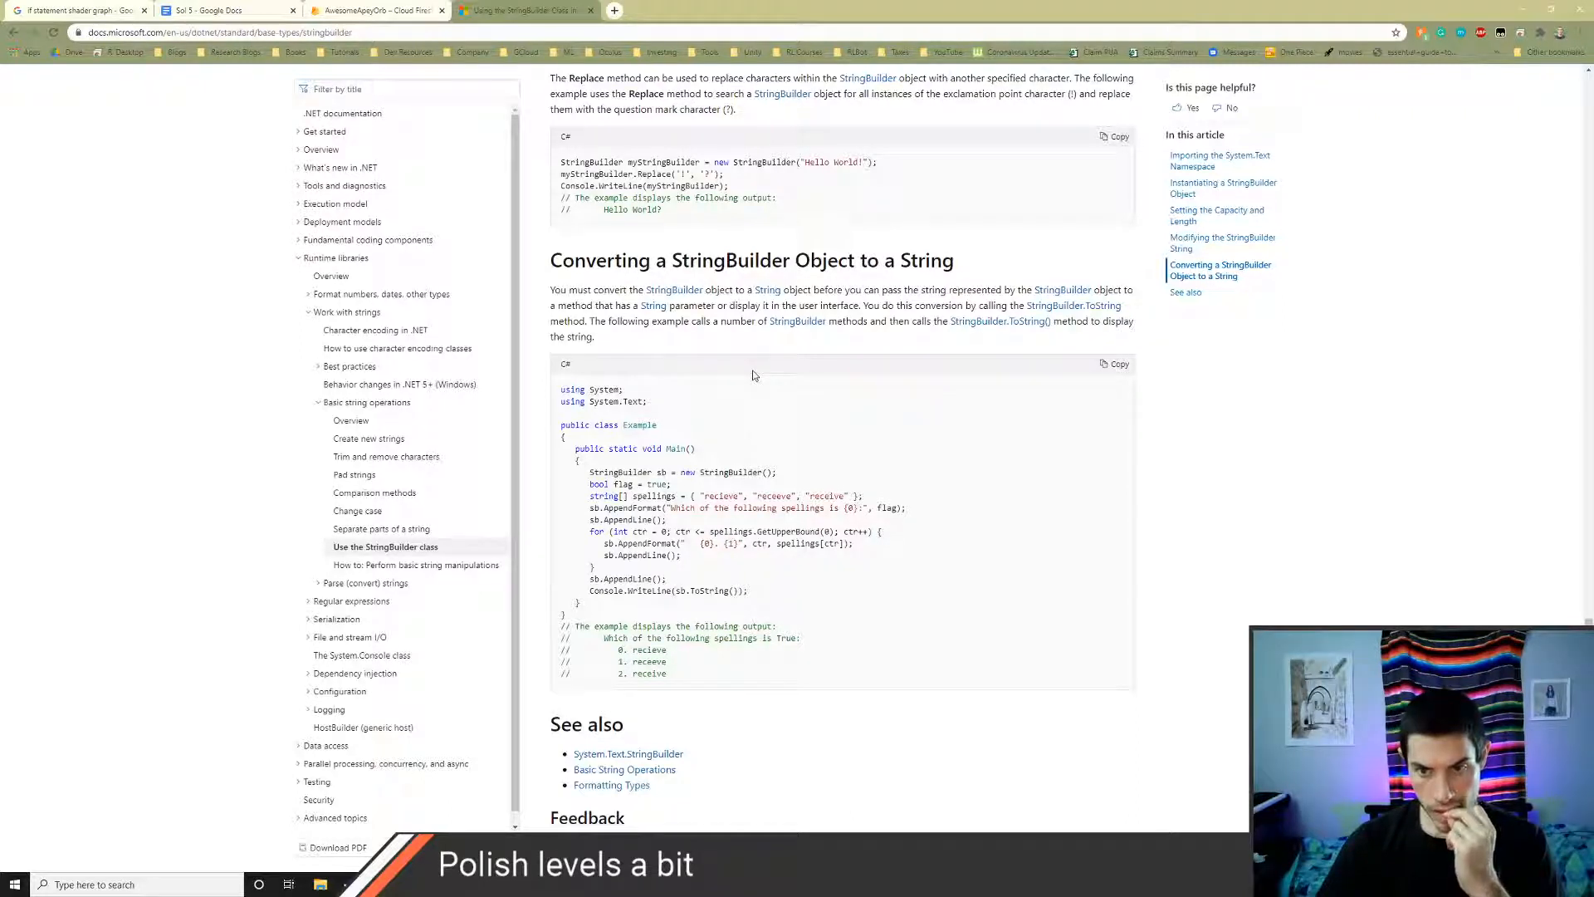
pyautogui.scroll(-2, 730, 527)
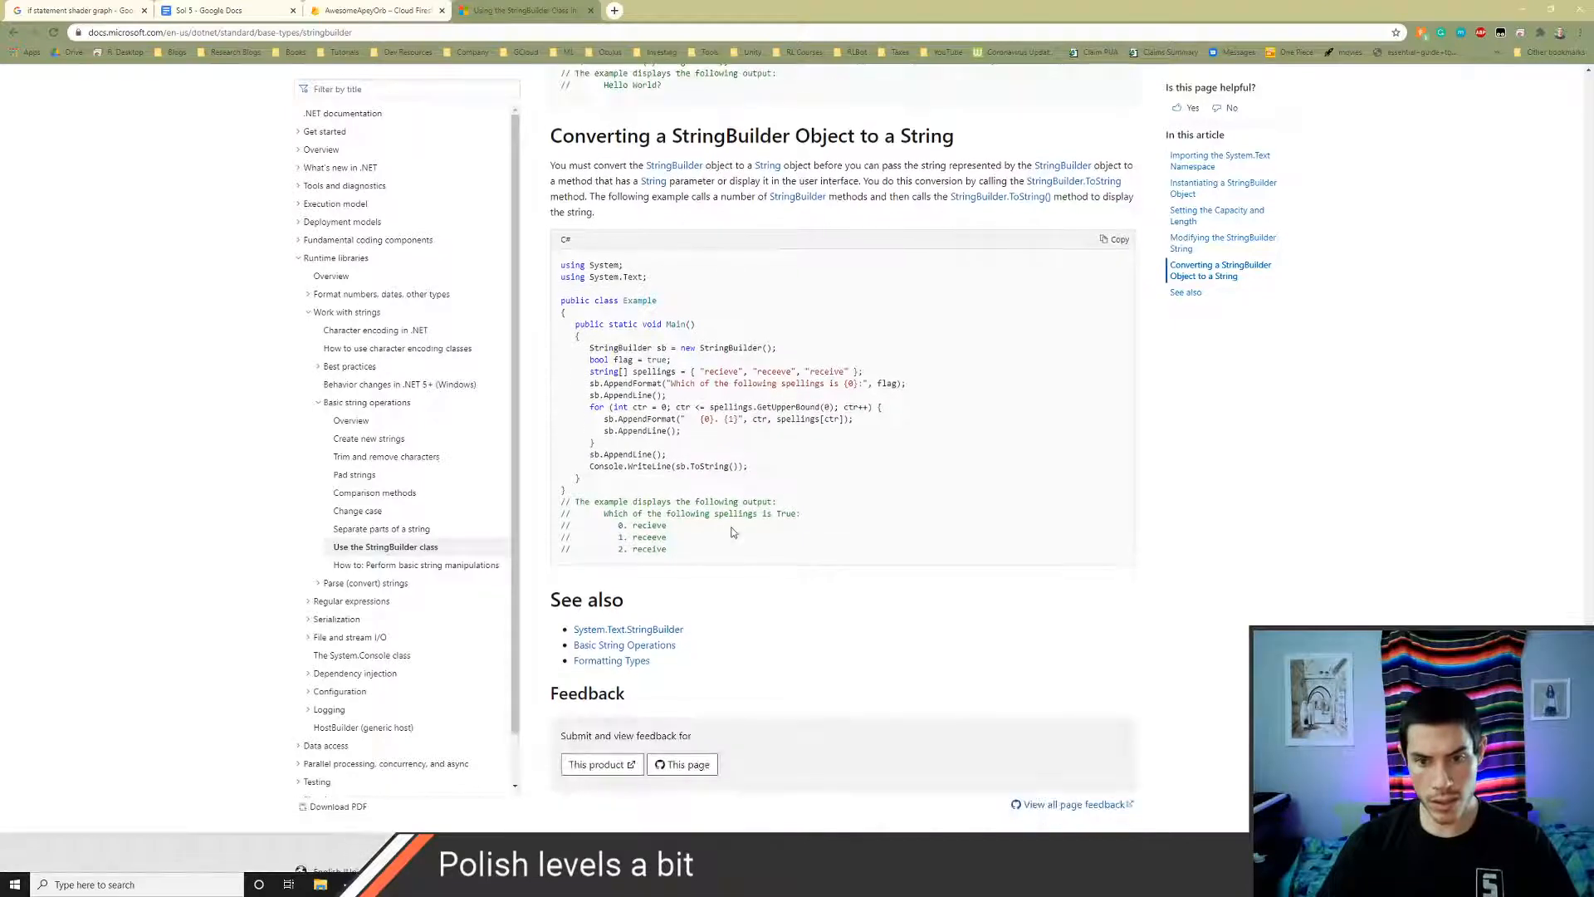
# - Back in Visual Studio Code, append .ToString() to sBuilderInt and sBuilderFrac in the two text assignments and save the script
pyautogui.hotkey('alt', 'Tab')
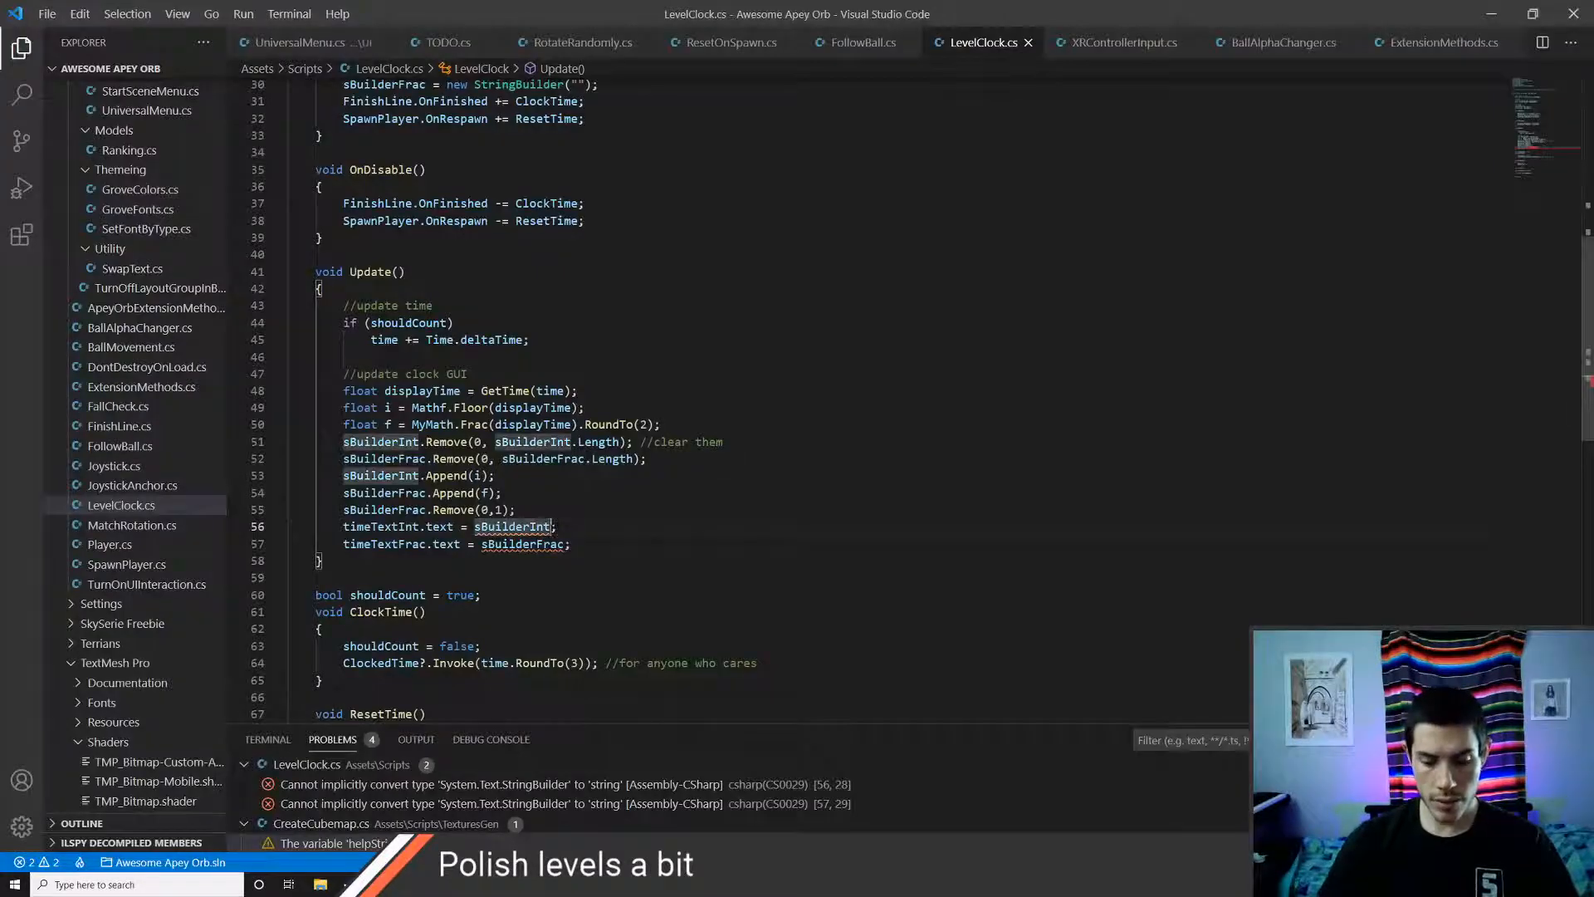
pyautogui.write('.to')
pyautogui.press('Tab')
pyautogui.write('(')
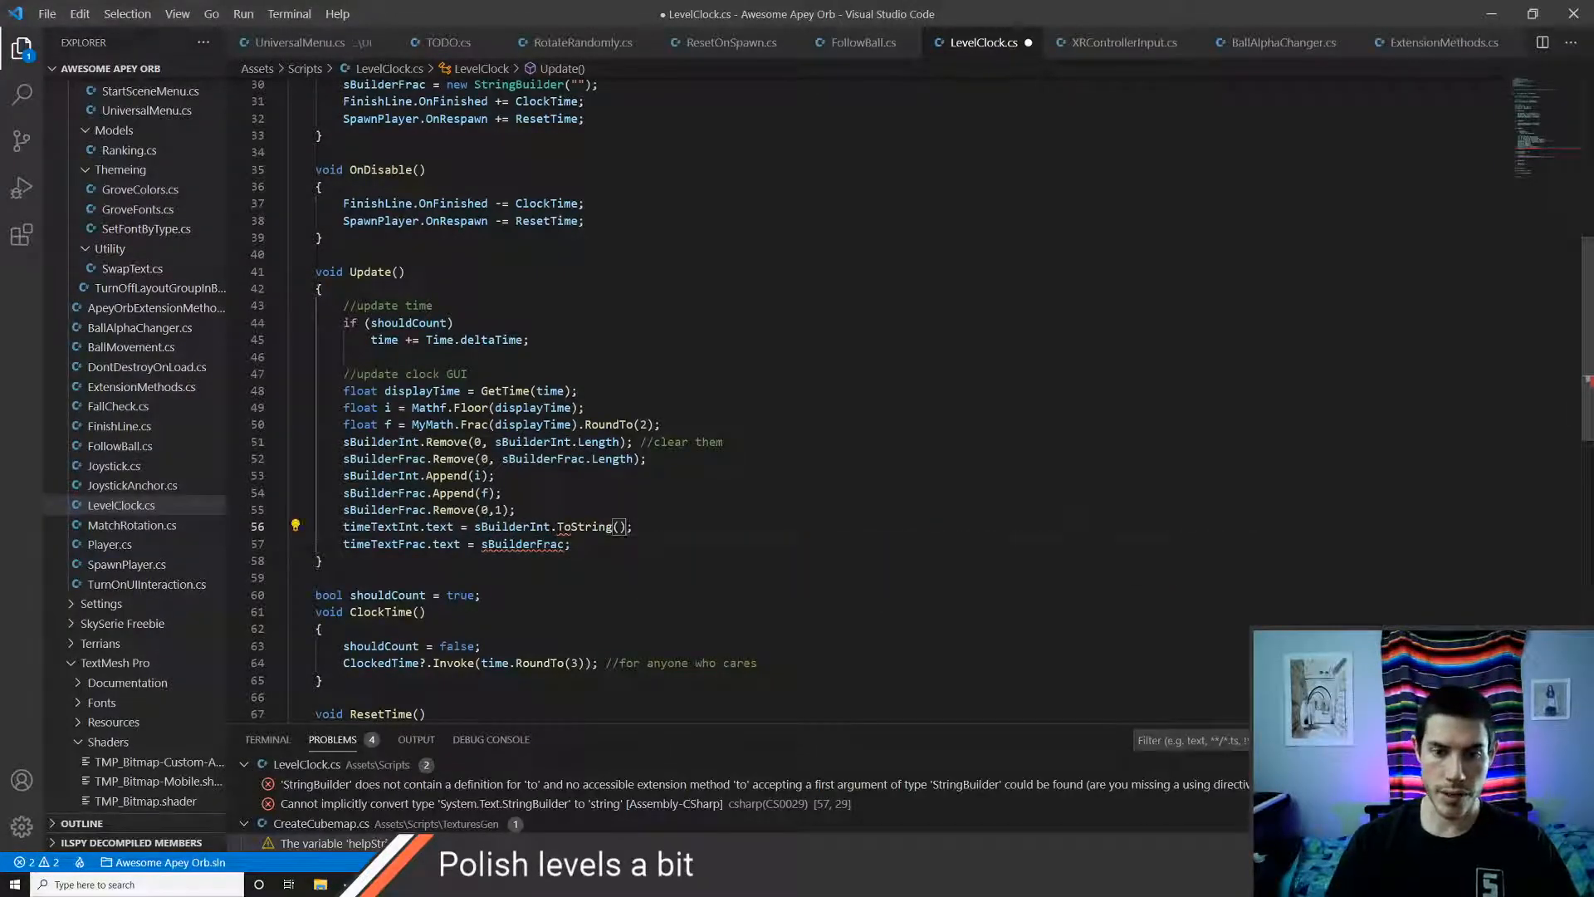
pyautogui.click(564, 543)
pyautogui.write('.to')
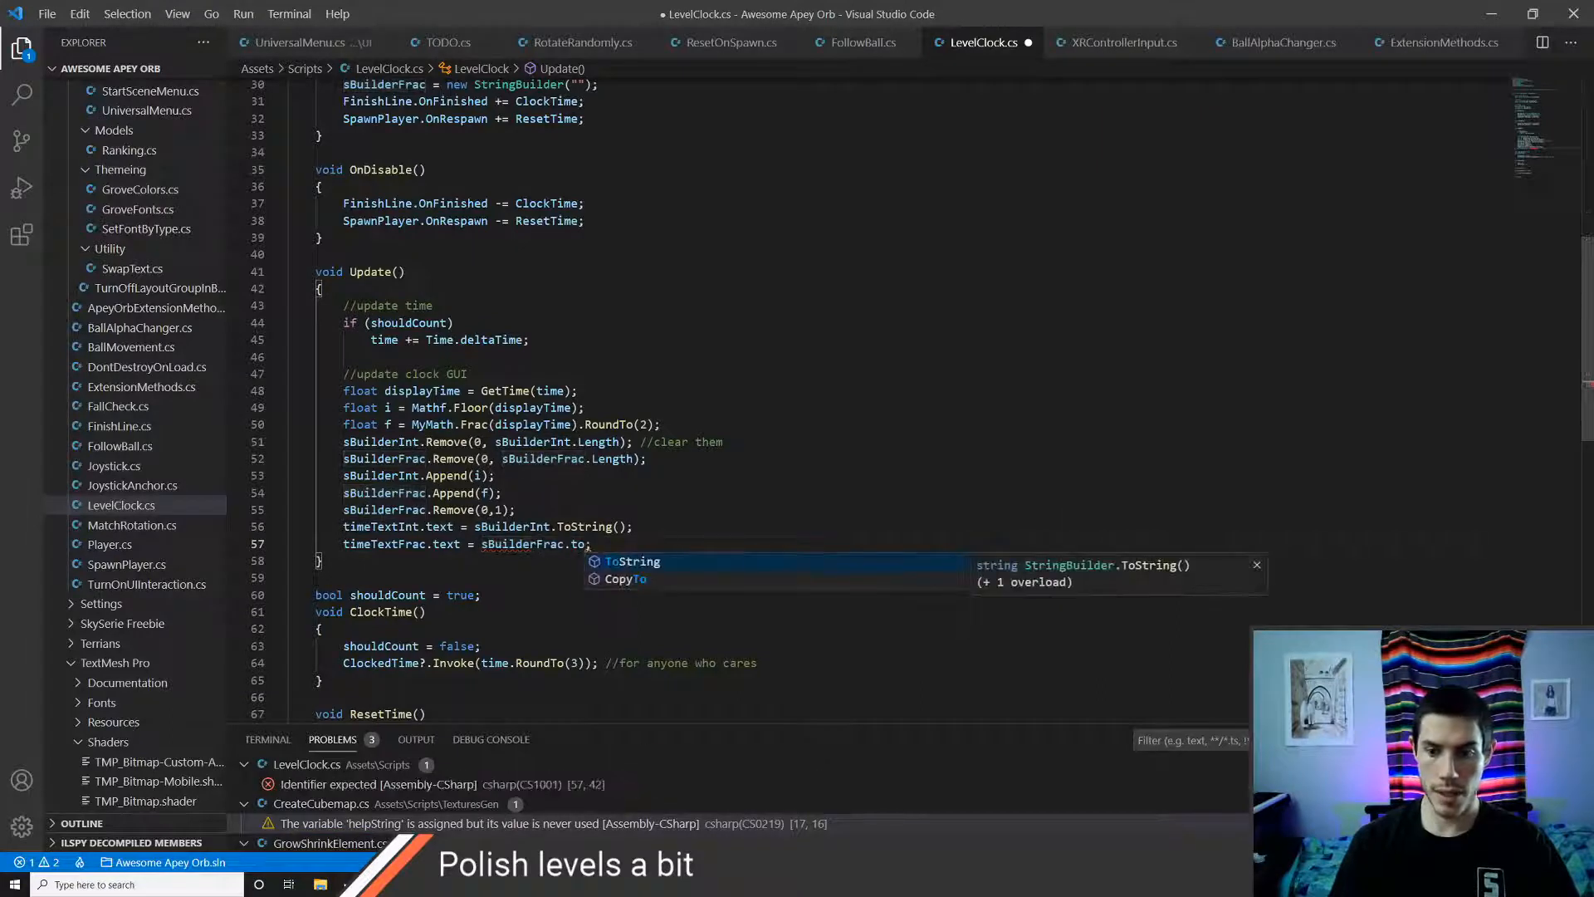
pyautogui.press('Tab')
pyautogui.write('(')
pyautogui.hotkey('ctrl', 's')
pyautogui.click(633, 526)
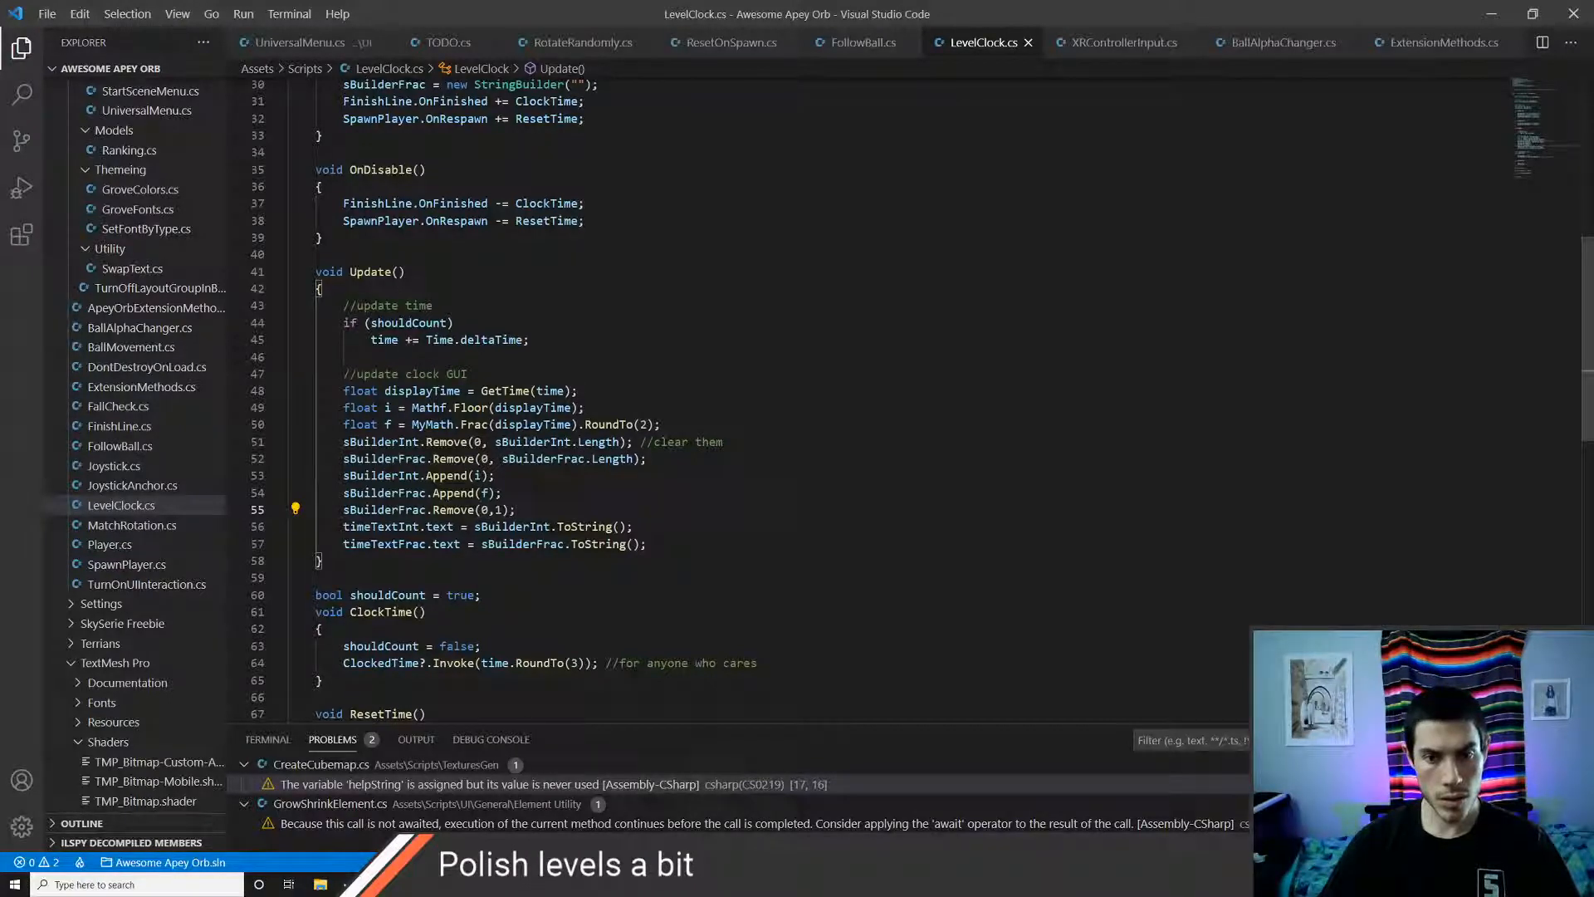
# - Switch to the Unity editor and run level 4-3 in Play mode
pyautogui.hotkey('alt', 'Tab')
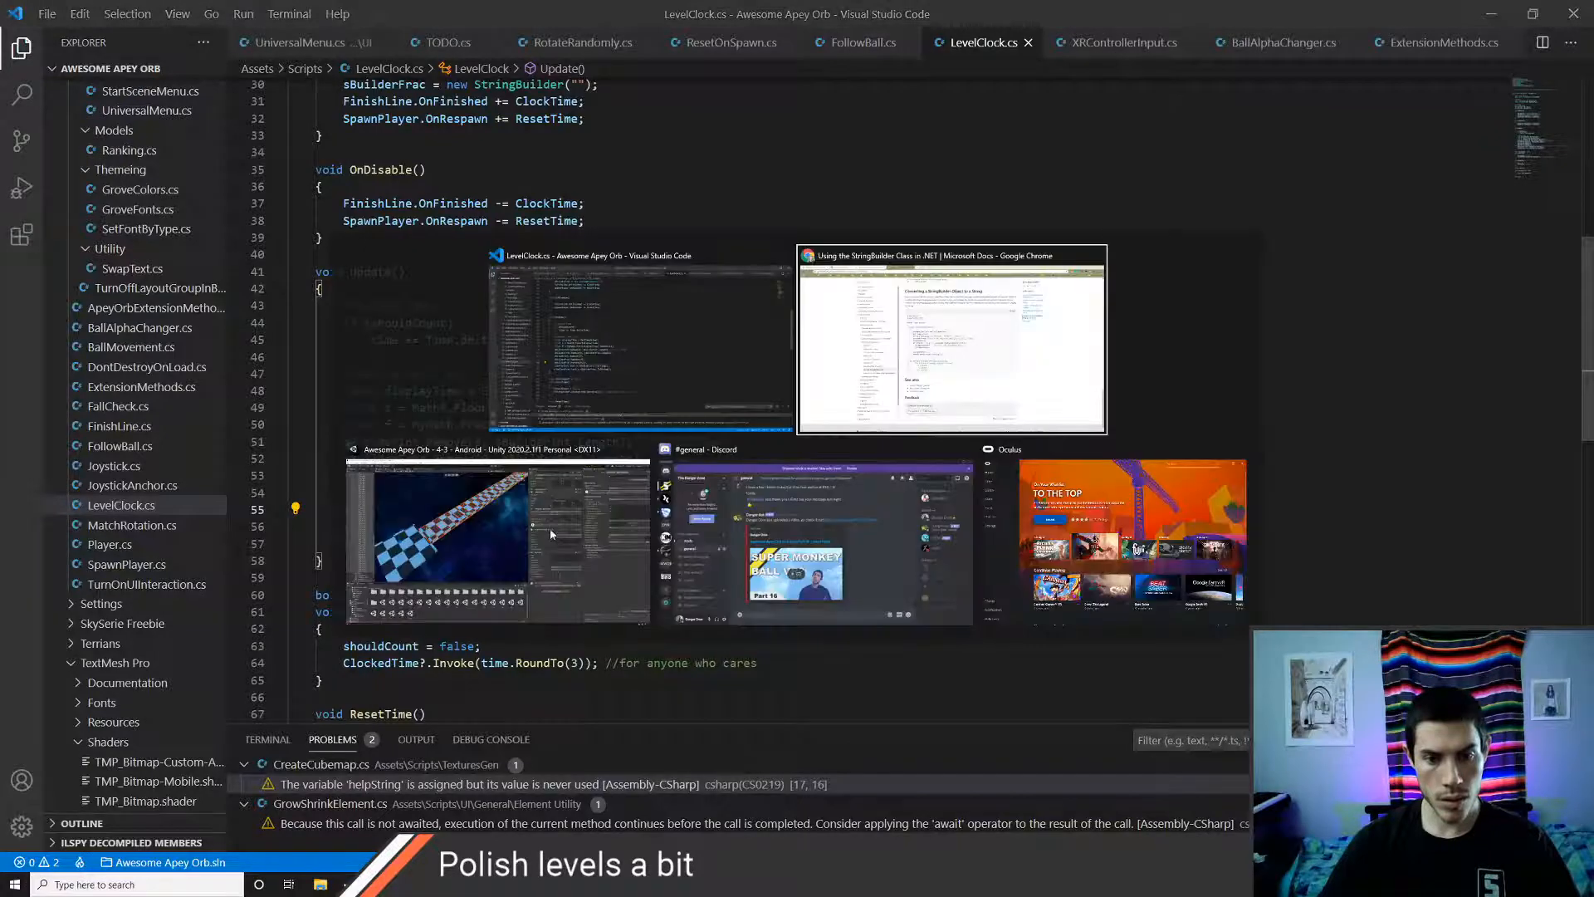
pyautogui.click(549, 528)
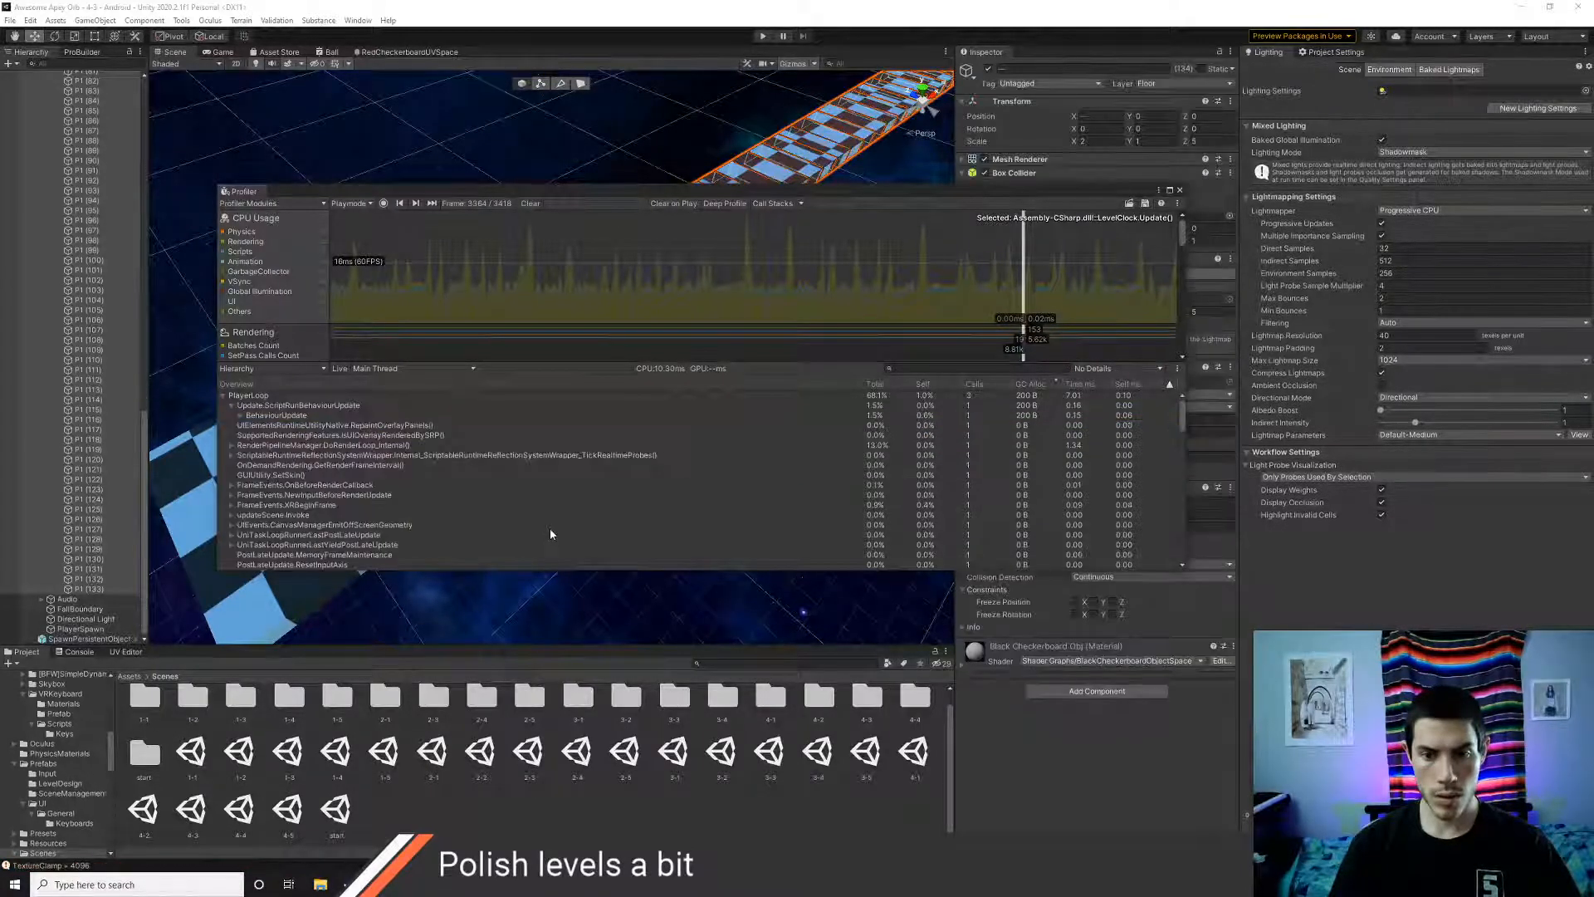
pyautogui.click(761, 36)
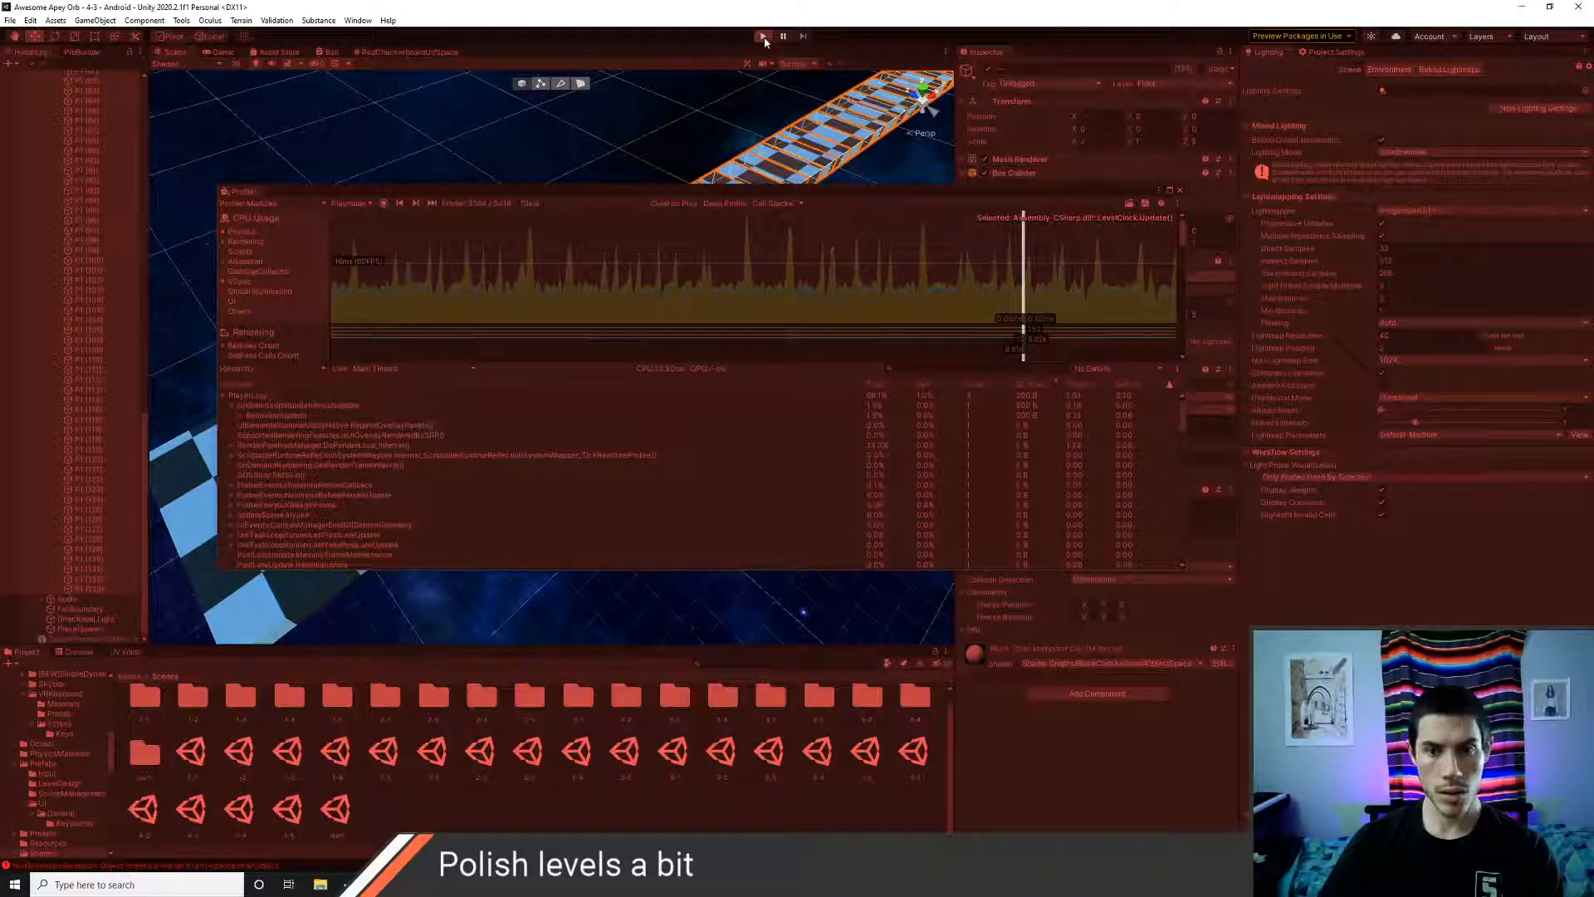
pyautogui.click(763, 37)
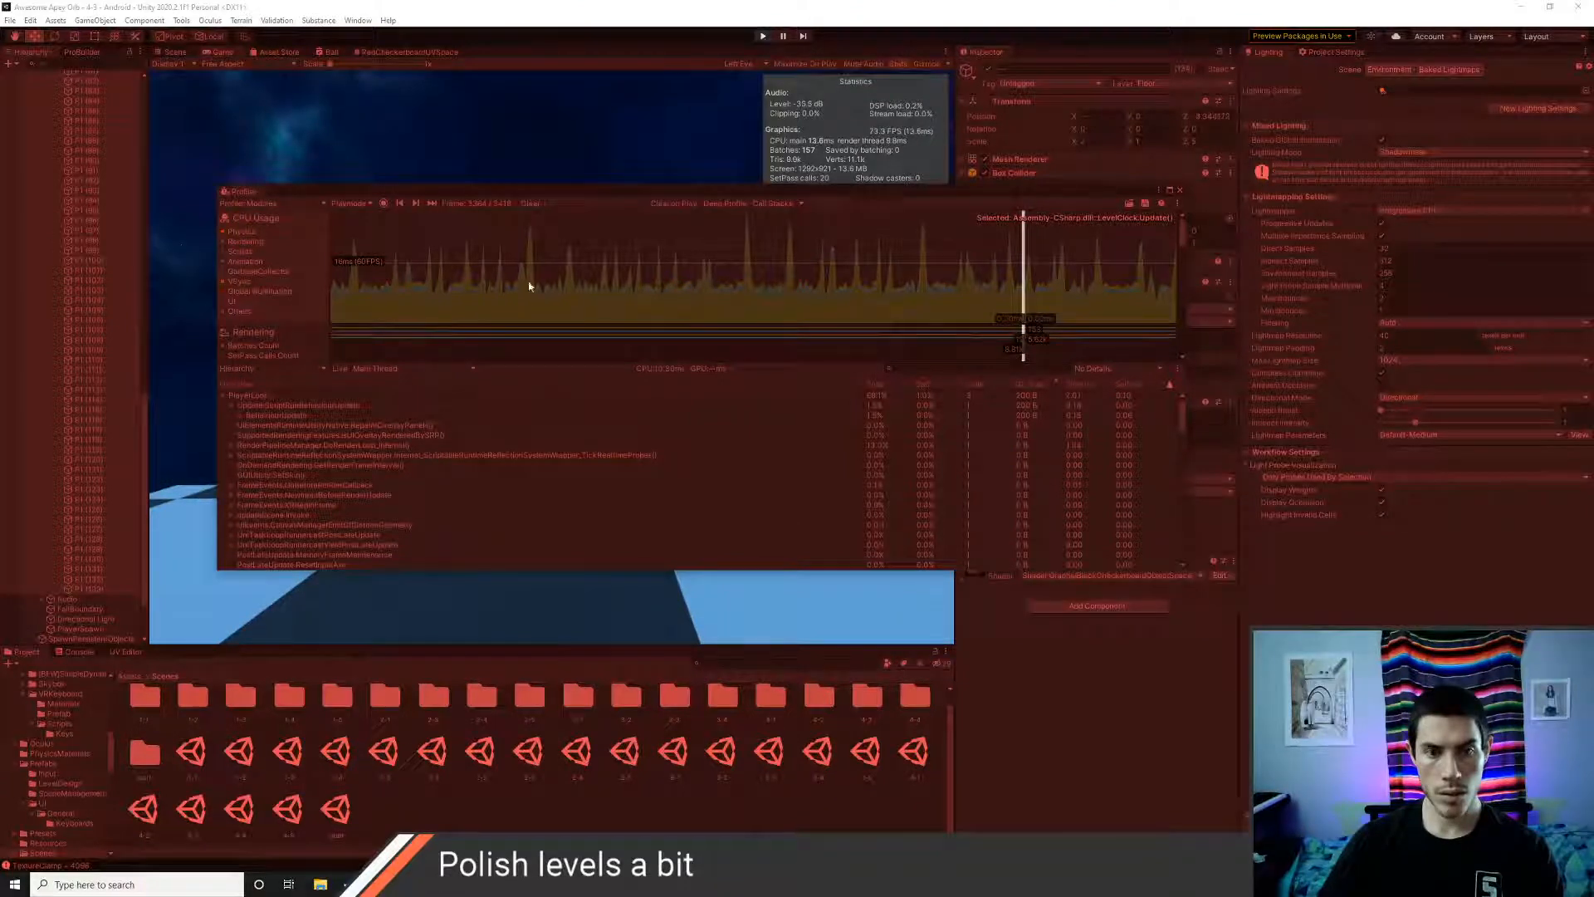
# - Record performance data of the running level in the Profiler
pyautogui.click(383, 204)
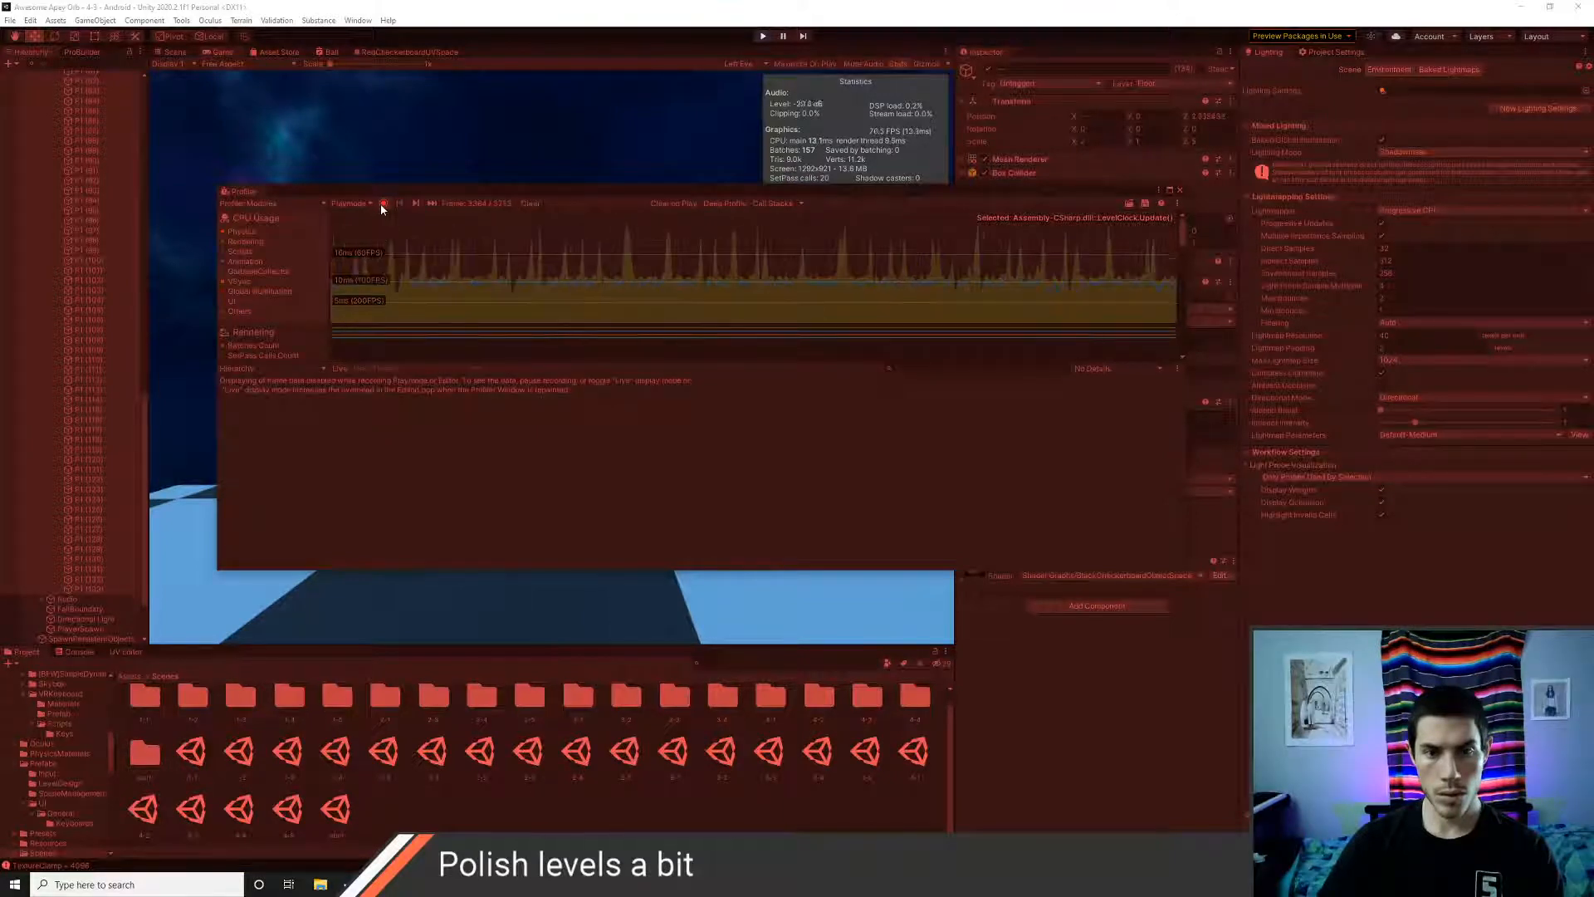
pyautogui.click(381, 204)
pyautogui.click(382, 203)
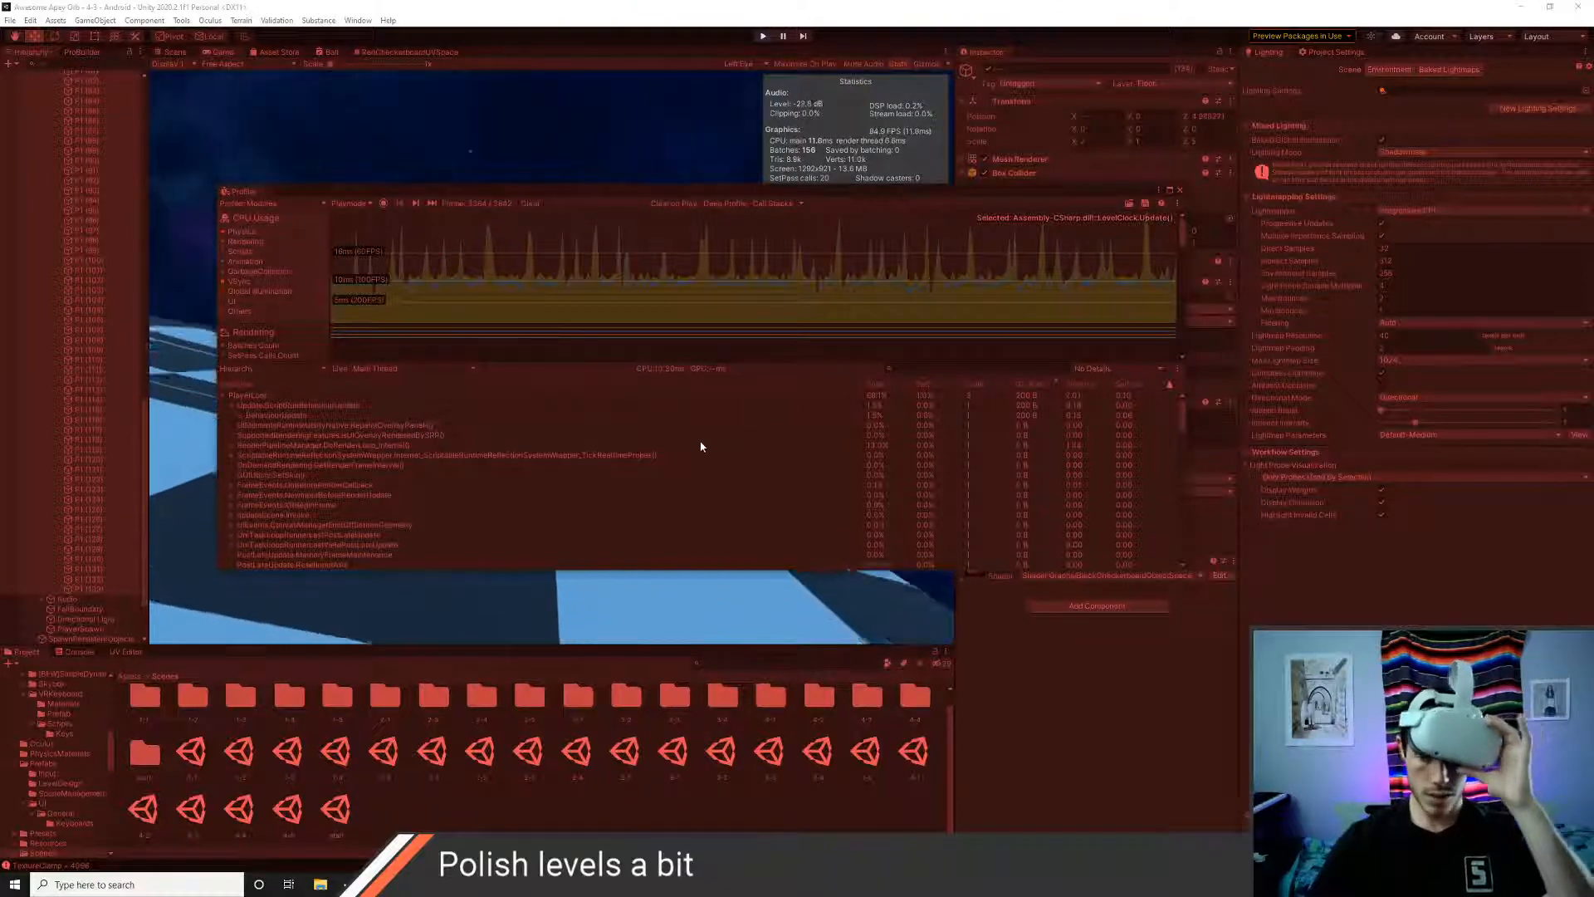
pyautogui.click(383, 204)
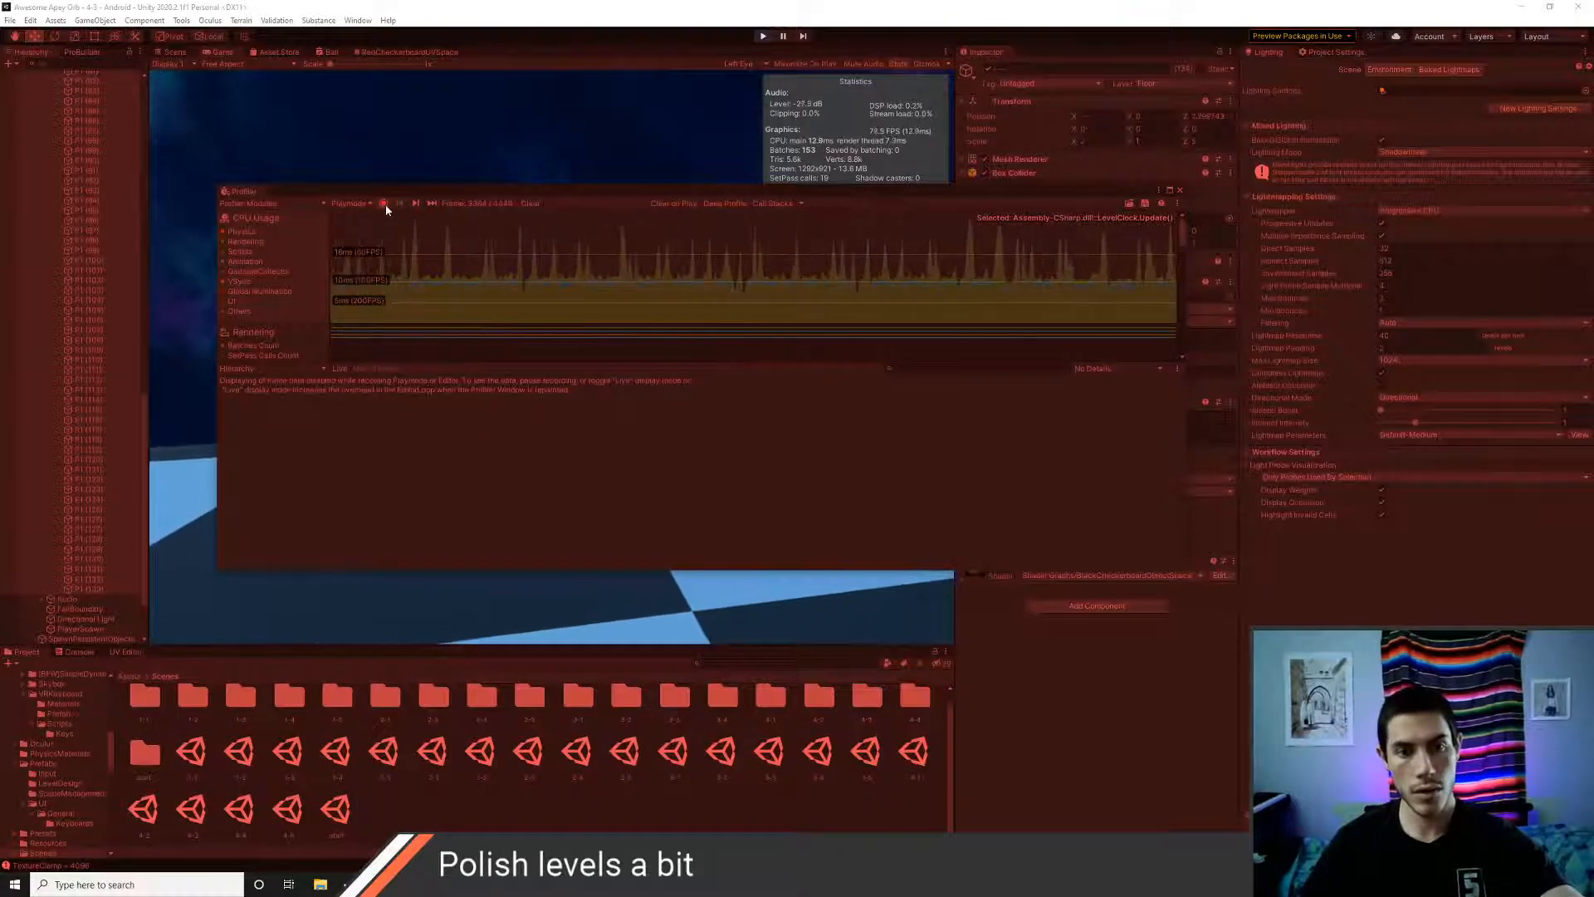
# - Examine several frames of the CPU Usage chart, briefly hiding the Others category and showing it again
pyautogui.click(919, 313)
pyautogui.moveTo(919, 312); pyautogui.dragTo(1087, 302)
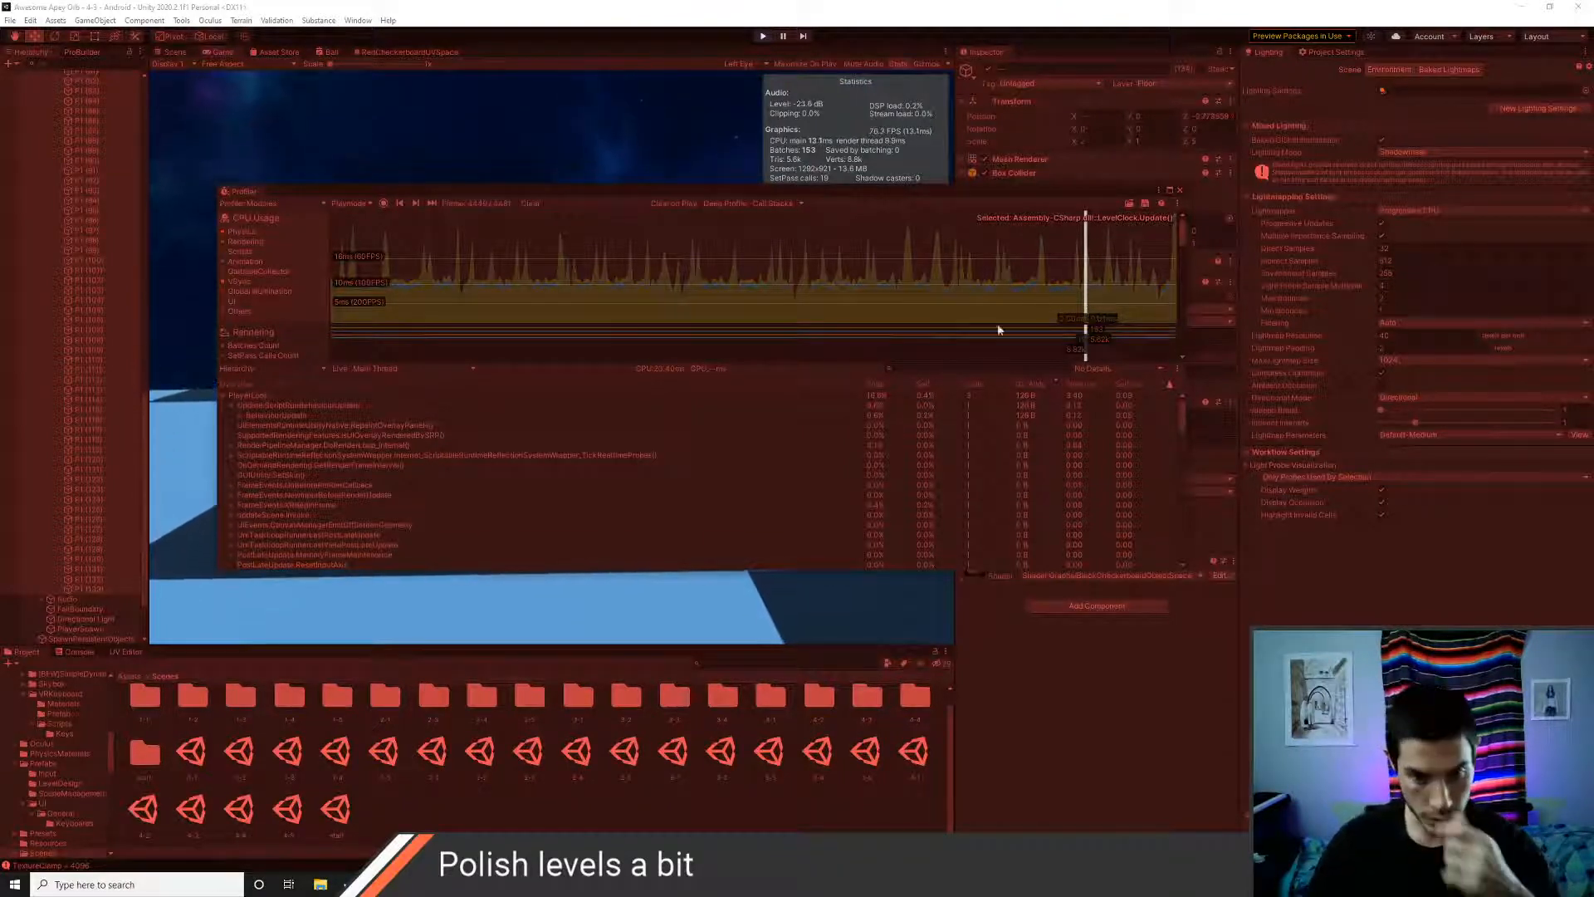
pyautogui.moveTo(1067, 300); pyautogui.dragTo(1000, 300)
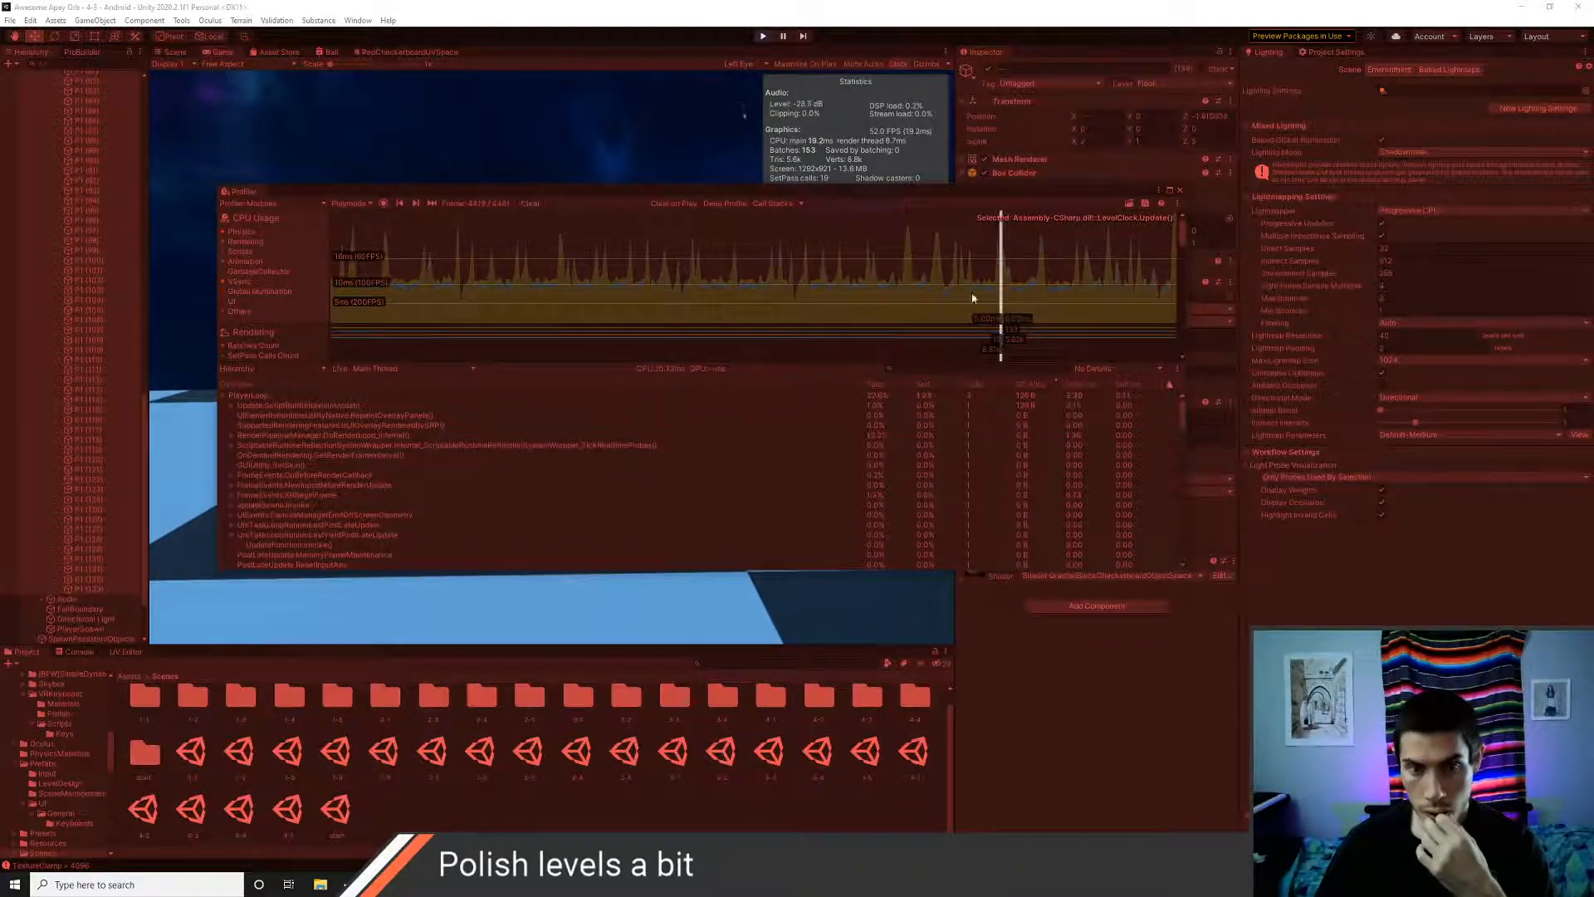
pyautogui.click(222, 310)
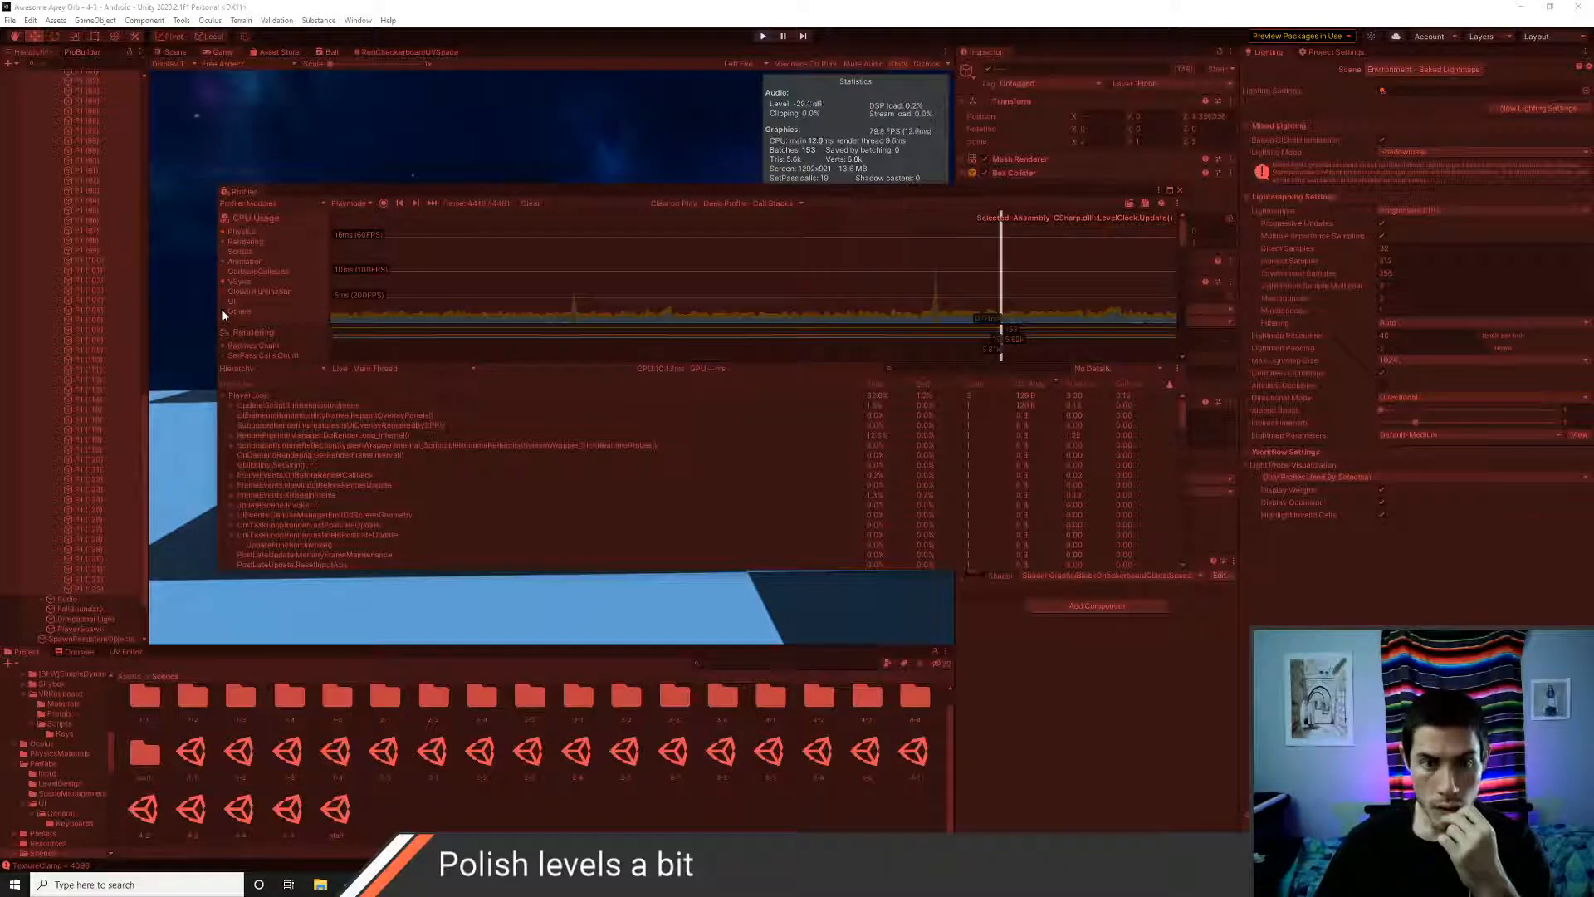
pyautogui.click(222, 311)
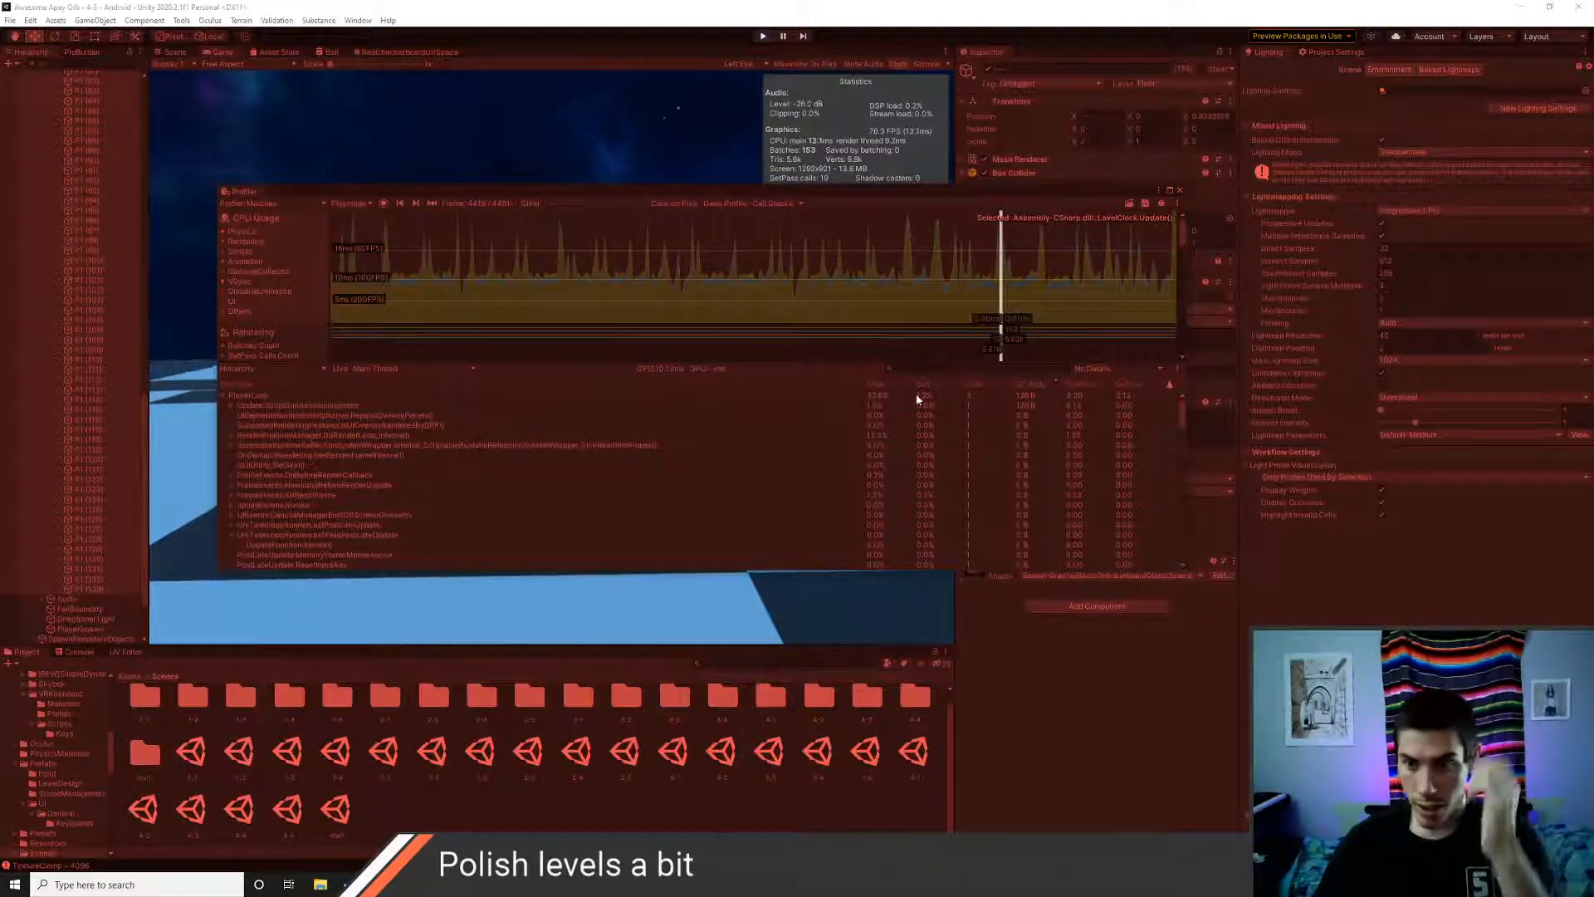
# - Sort the Profiler hierarchy by Time ms and expand Update.ScriptRunBehaviourUpdate down to LevelClock.Update() to inspect its GC.Alloc entry
pyautogui.click(1084, 384)
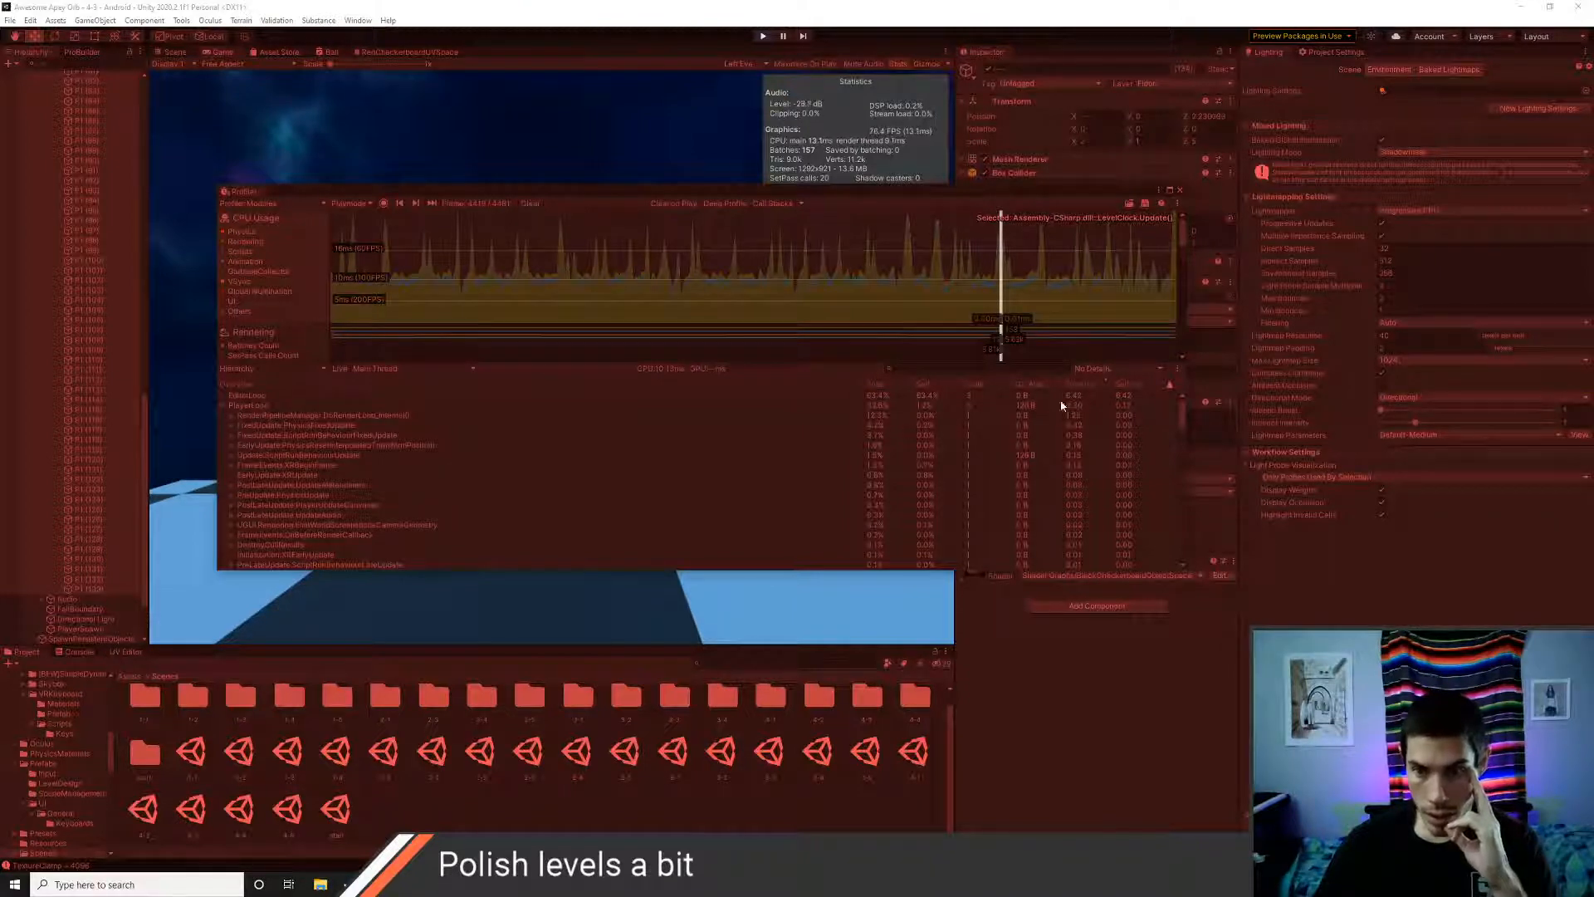
pyautogui.click(287, 405)
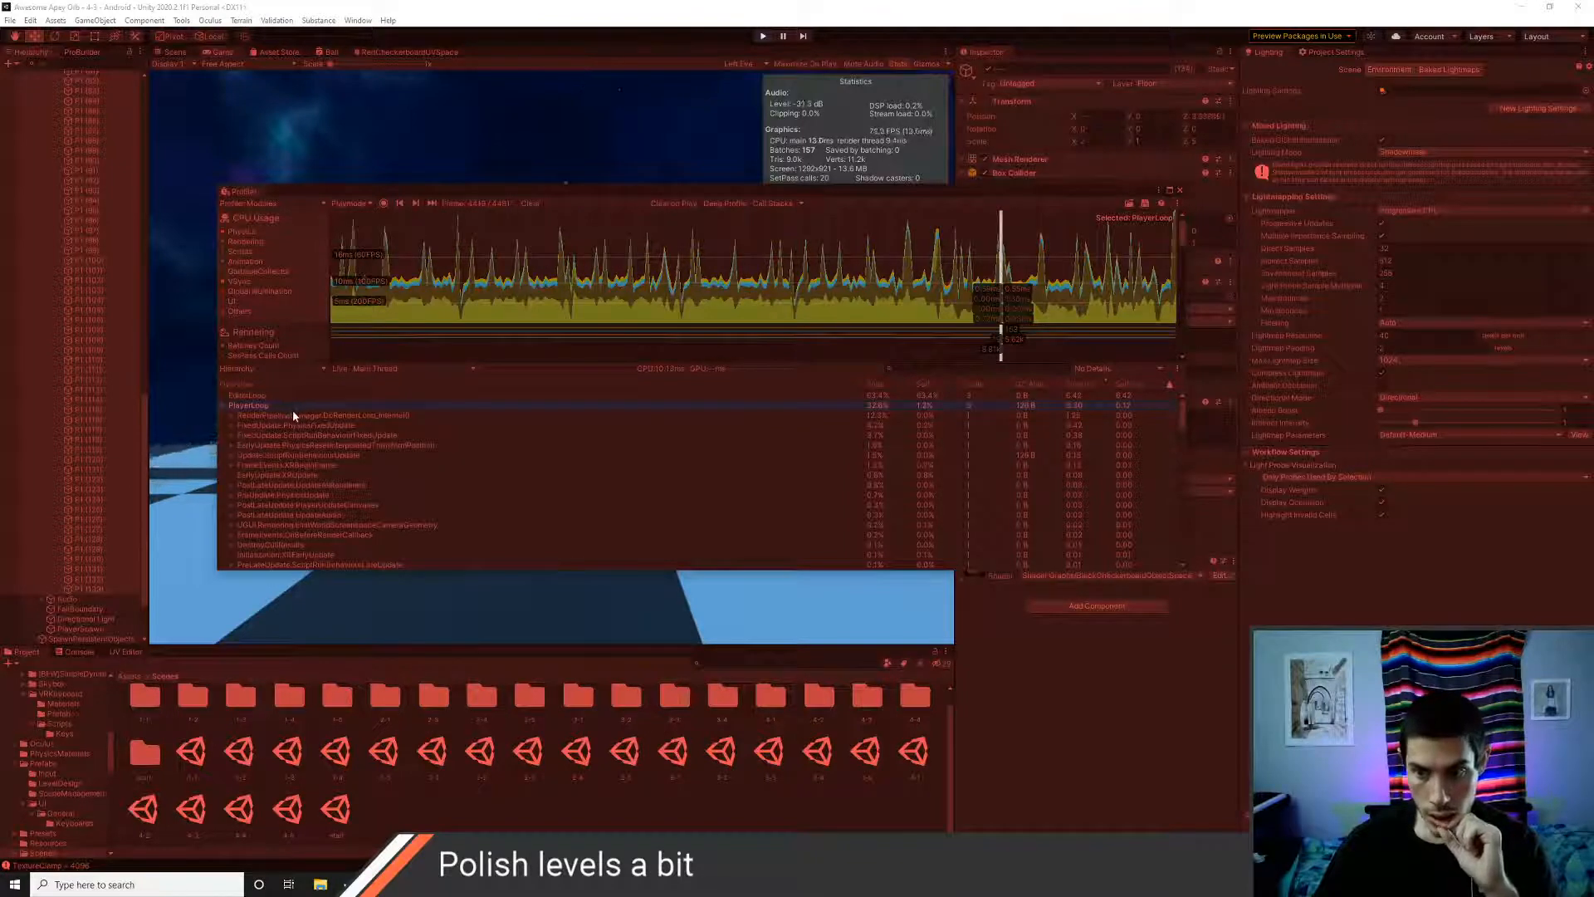
pyautogui.click(317, 453)
pyautogui.click(232, 456)
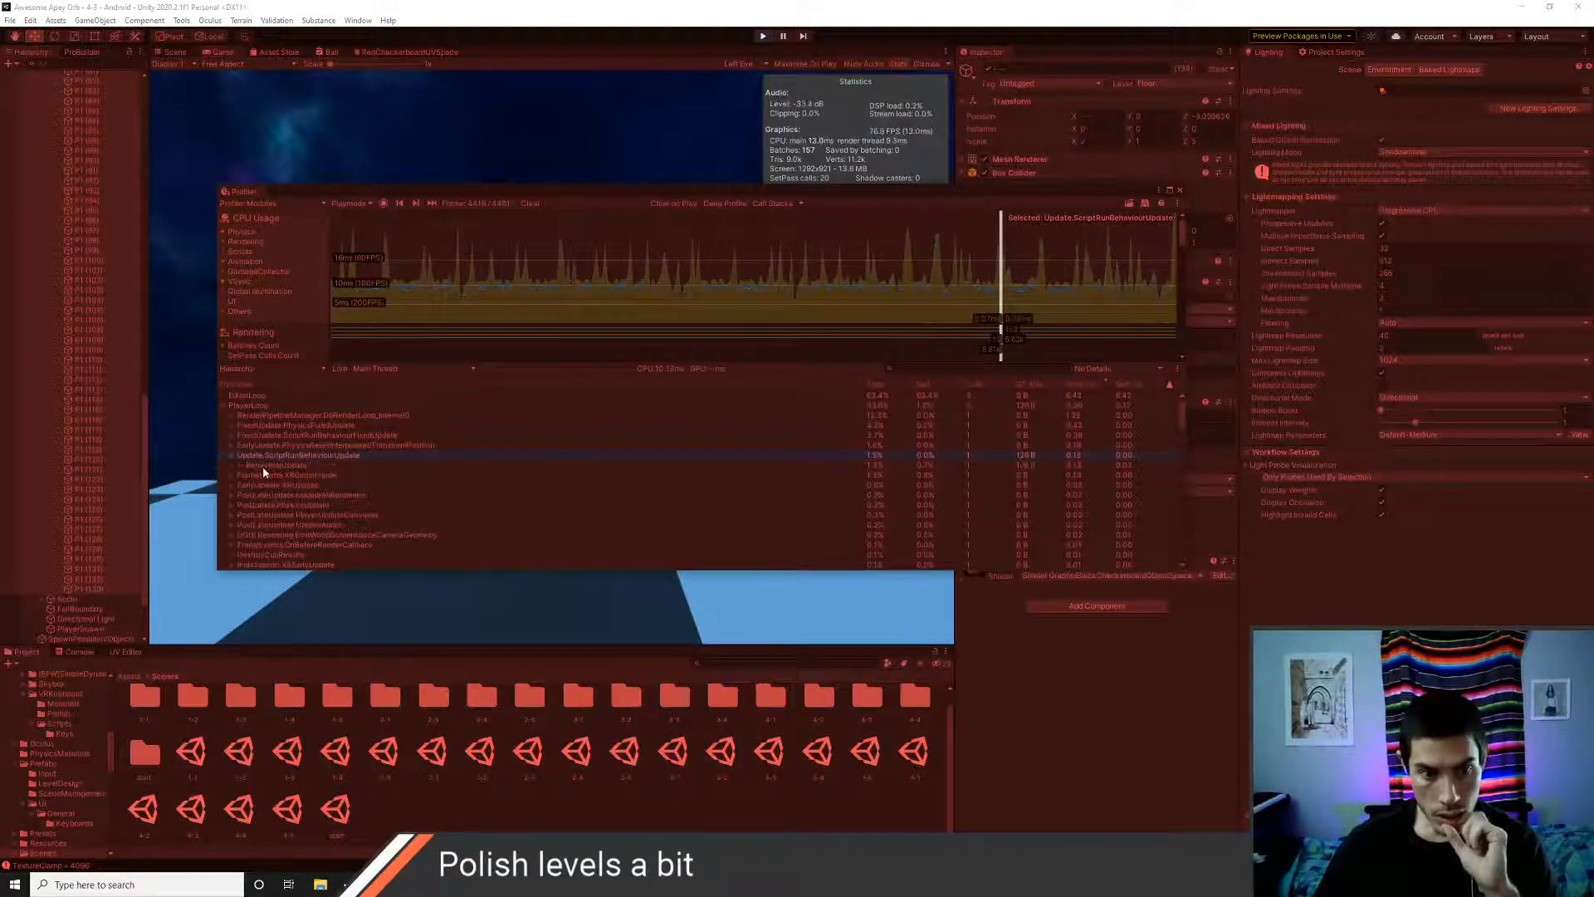
pyautogui.click(249, 466)
pyautogui.click(240, 466)
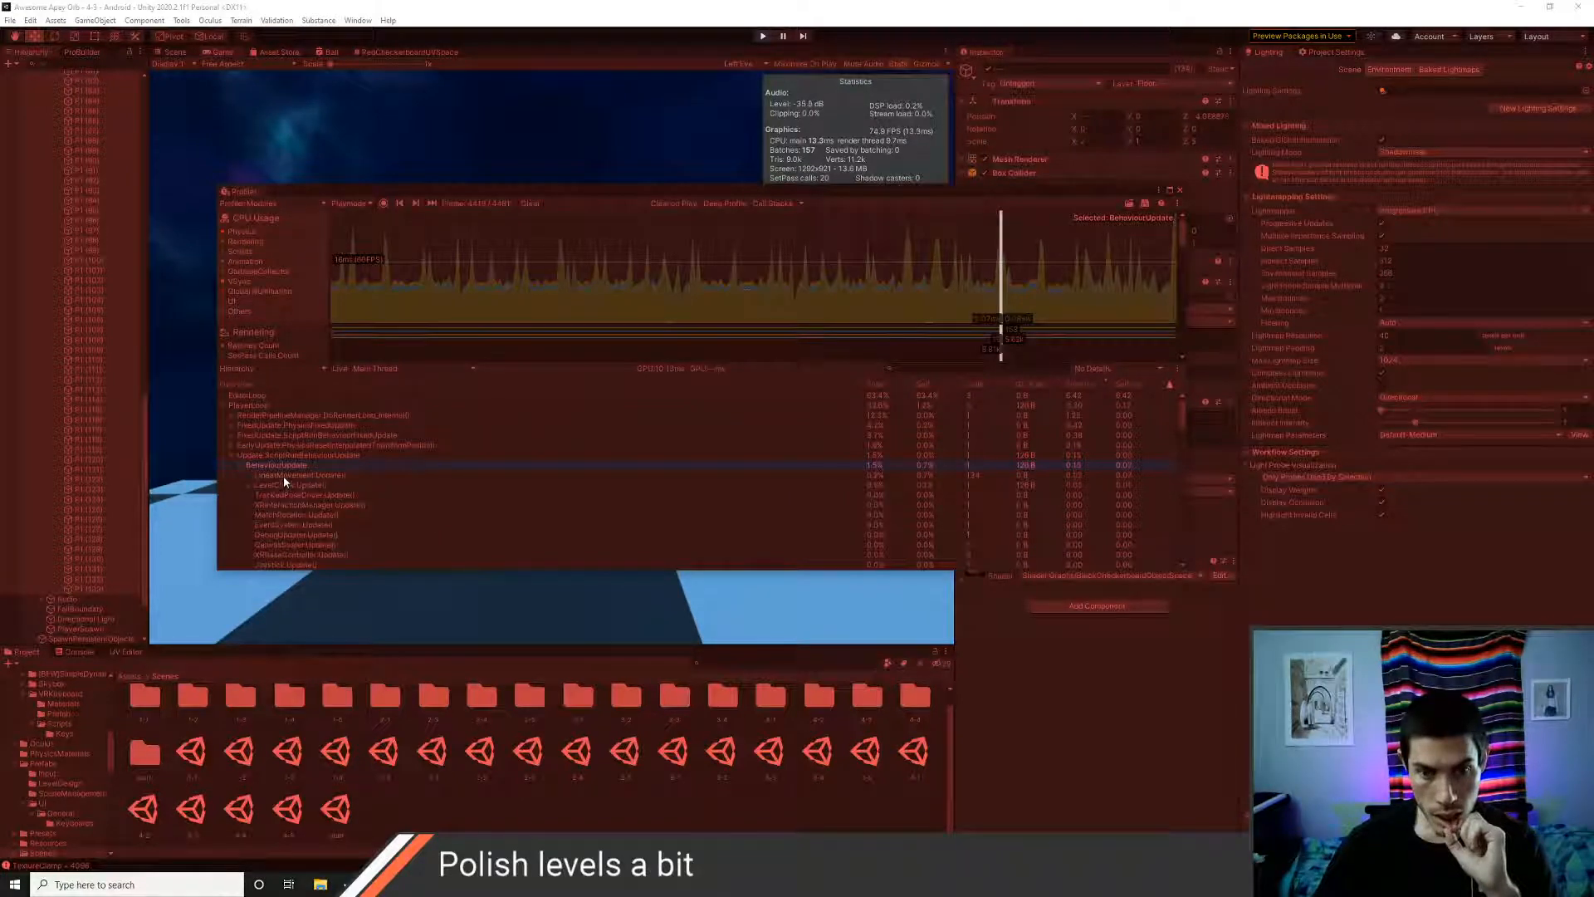
pyautogui.click(247, 485)
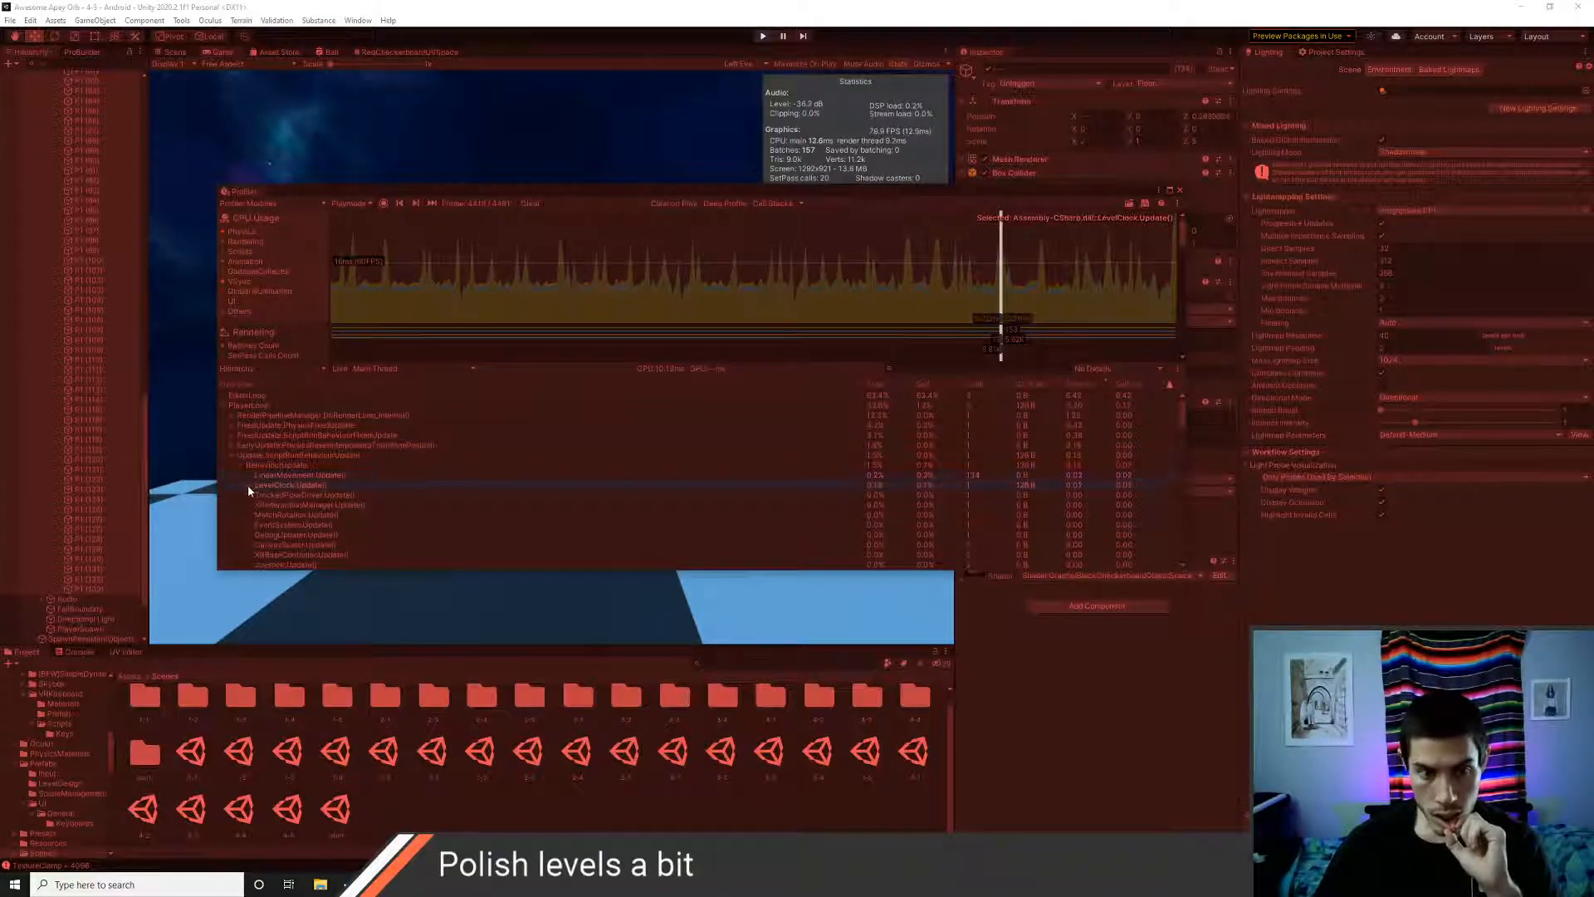
pyautogui.click(247, 484)
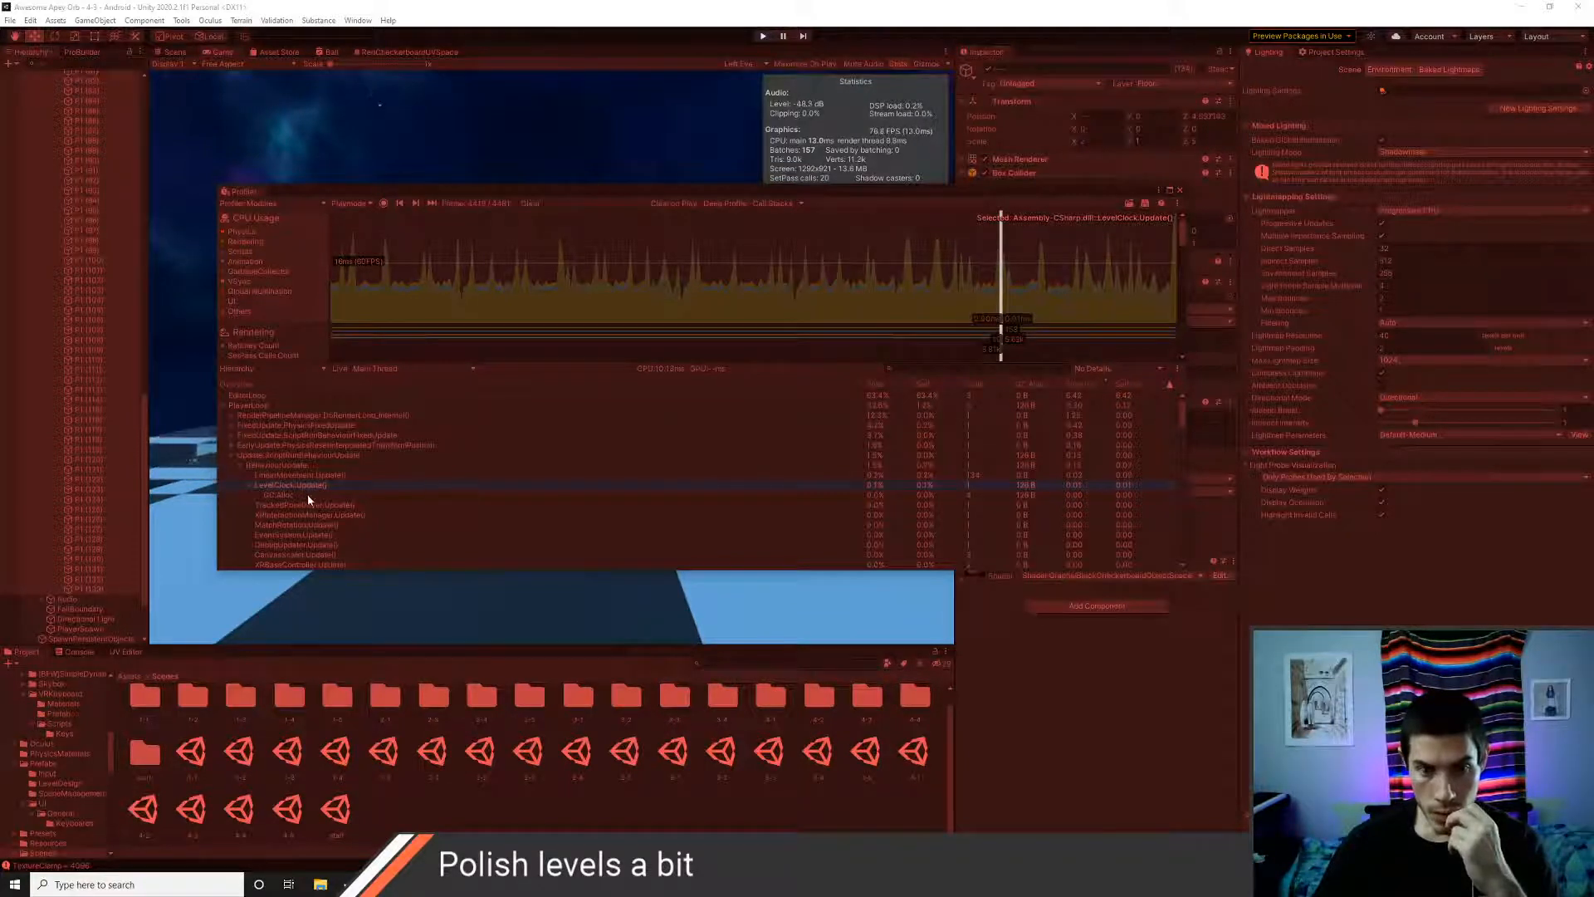
pyautogui.click(307, 496)
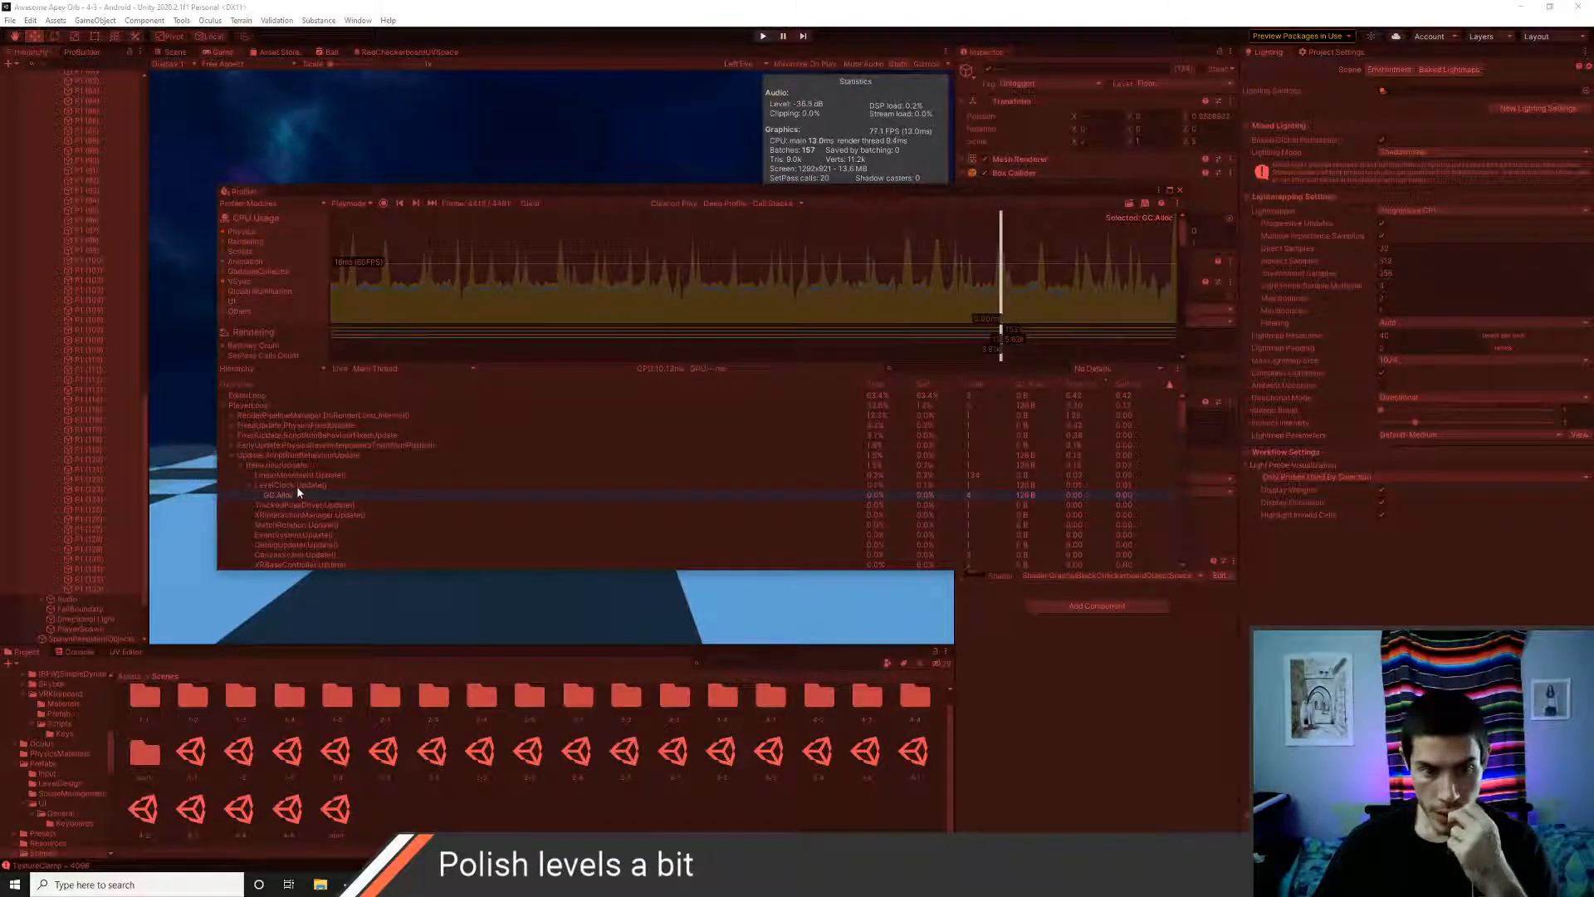
pyautogui.click(297, 486)
pyautogui.click(288, 456)
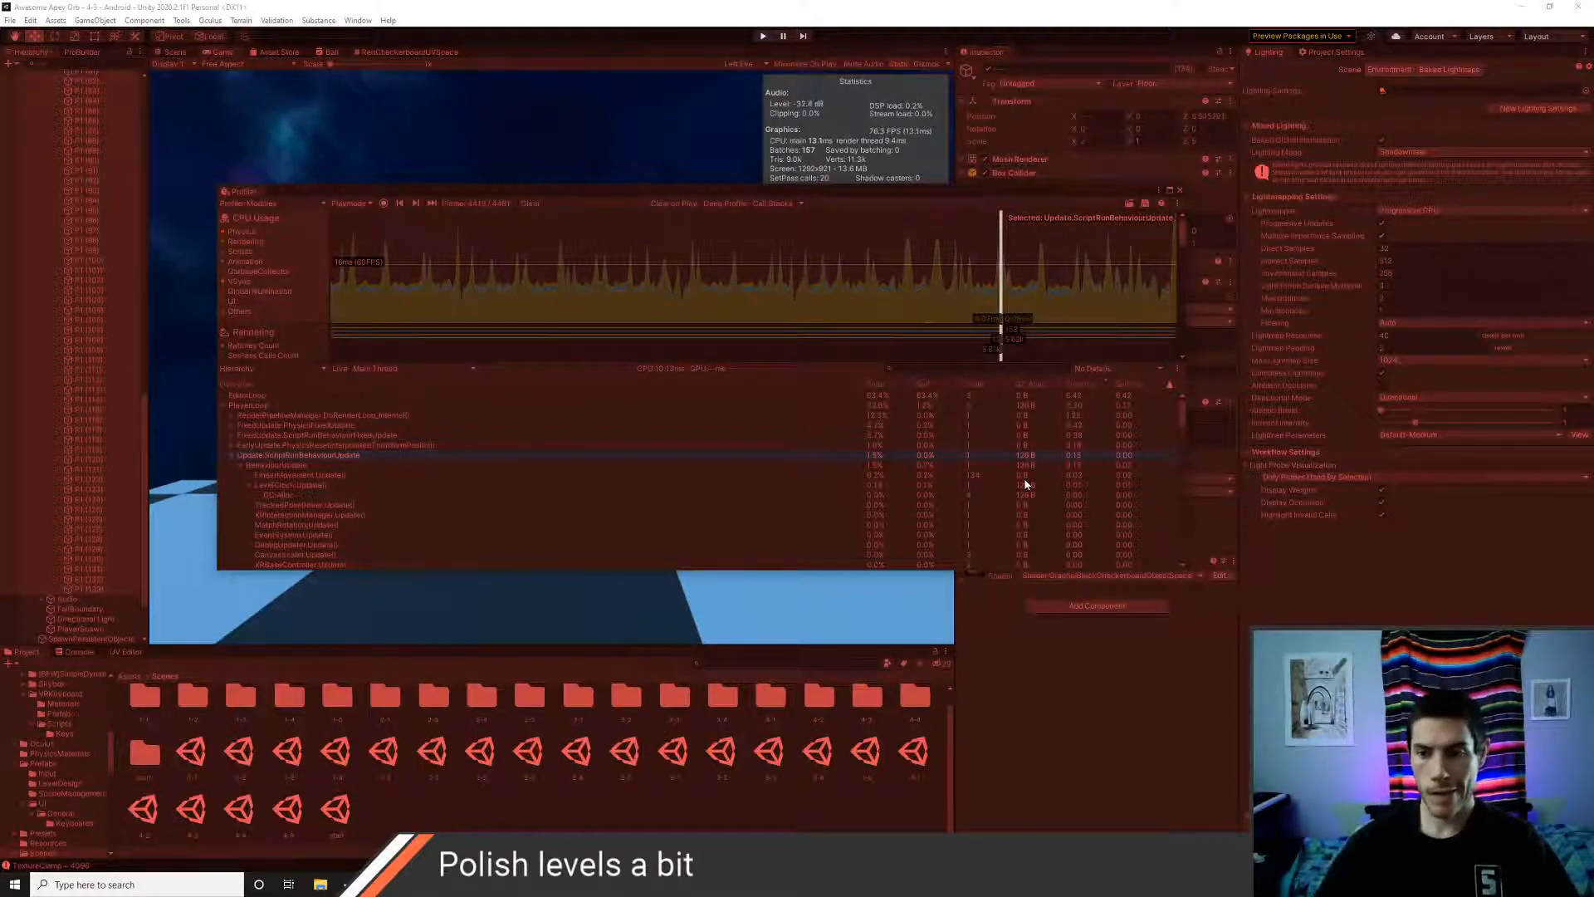
# - Exit Play mode, then in Visual Studio Code comment out the timeTextInt.text and timeTextFrac.text assignments and save LevelClock.cs
pyautogui.hotkey('ctrl', 'p')
pyautogui.hotkey('alt', 'Tab')
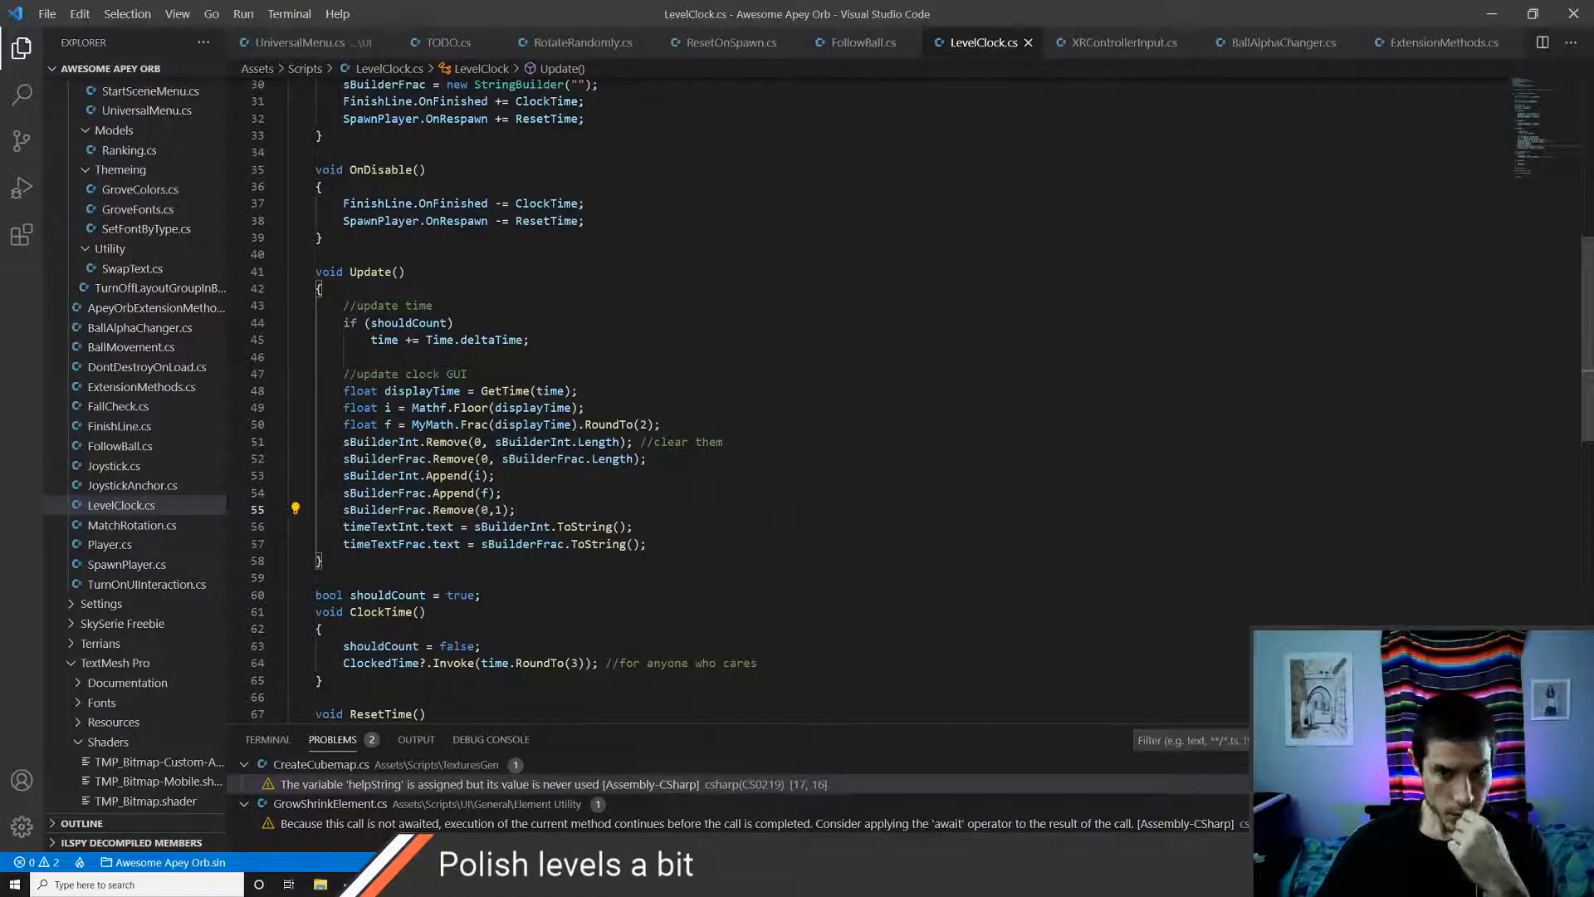
pyautogui.click(551, 526)
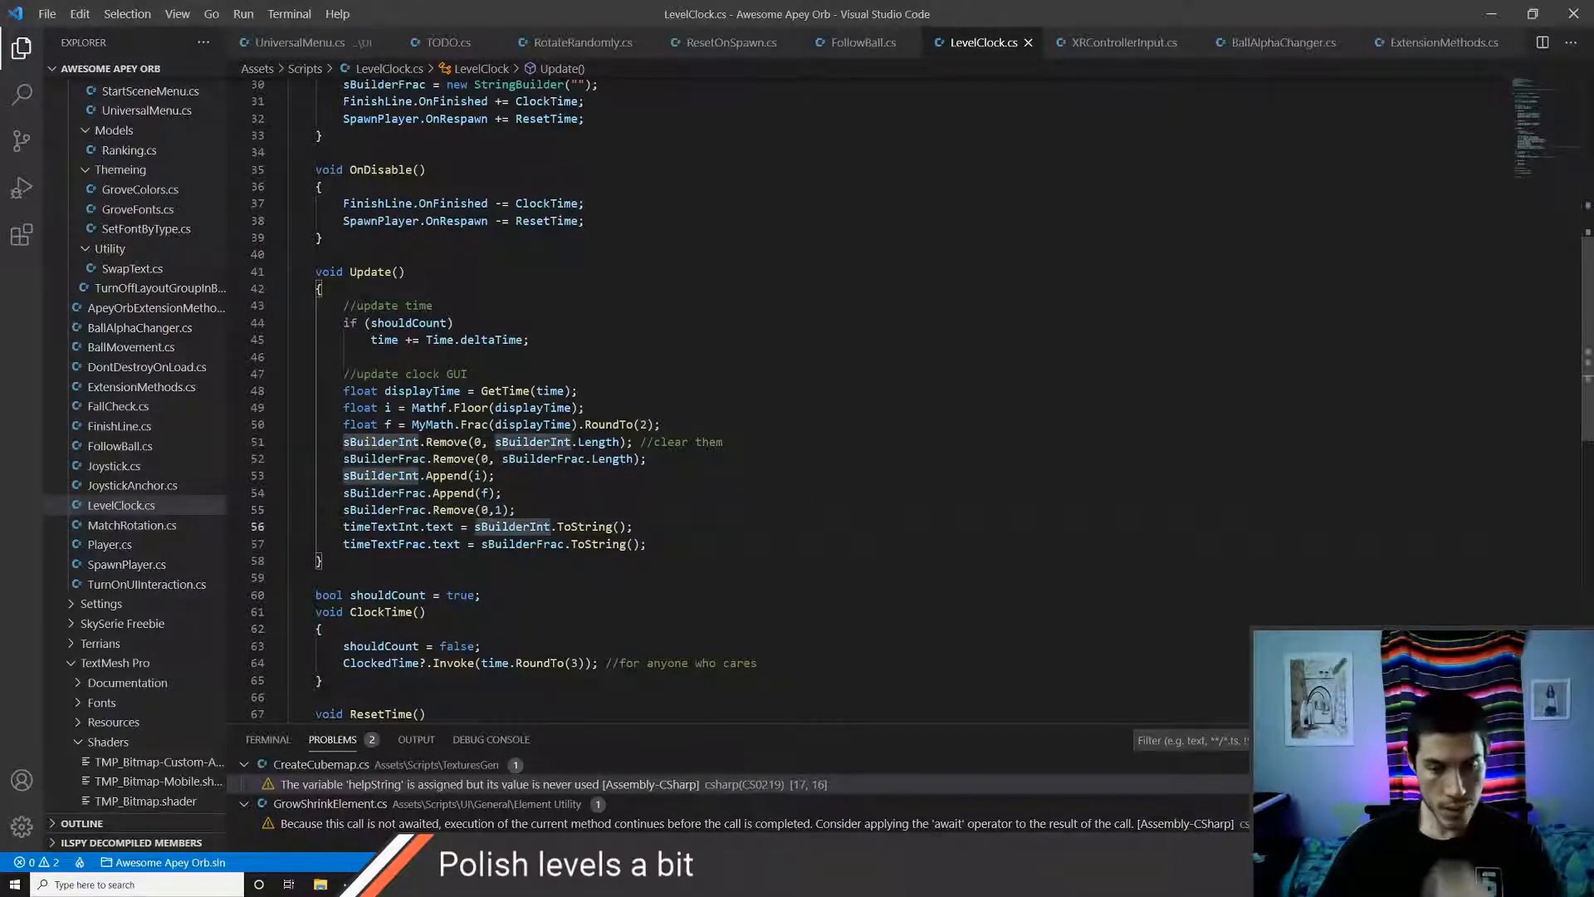
pyautogui.hotkey('ctrl', '/')
pyautogui.press('Down')
pyautogui.hotkey('ctrl', '/')
pyautogui.hotkey('ctrl', 's')
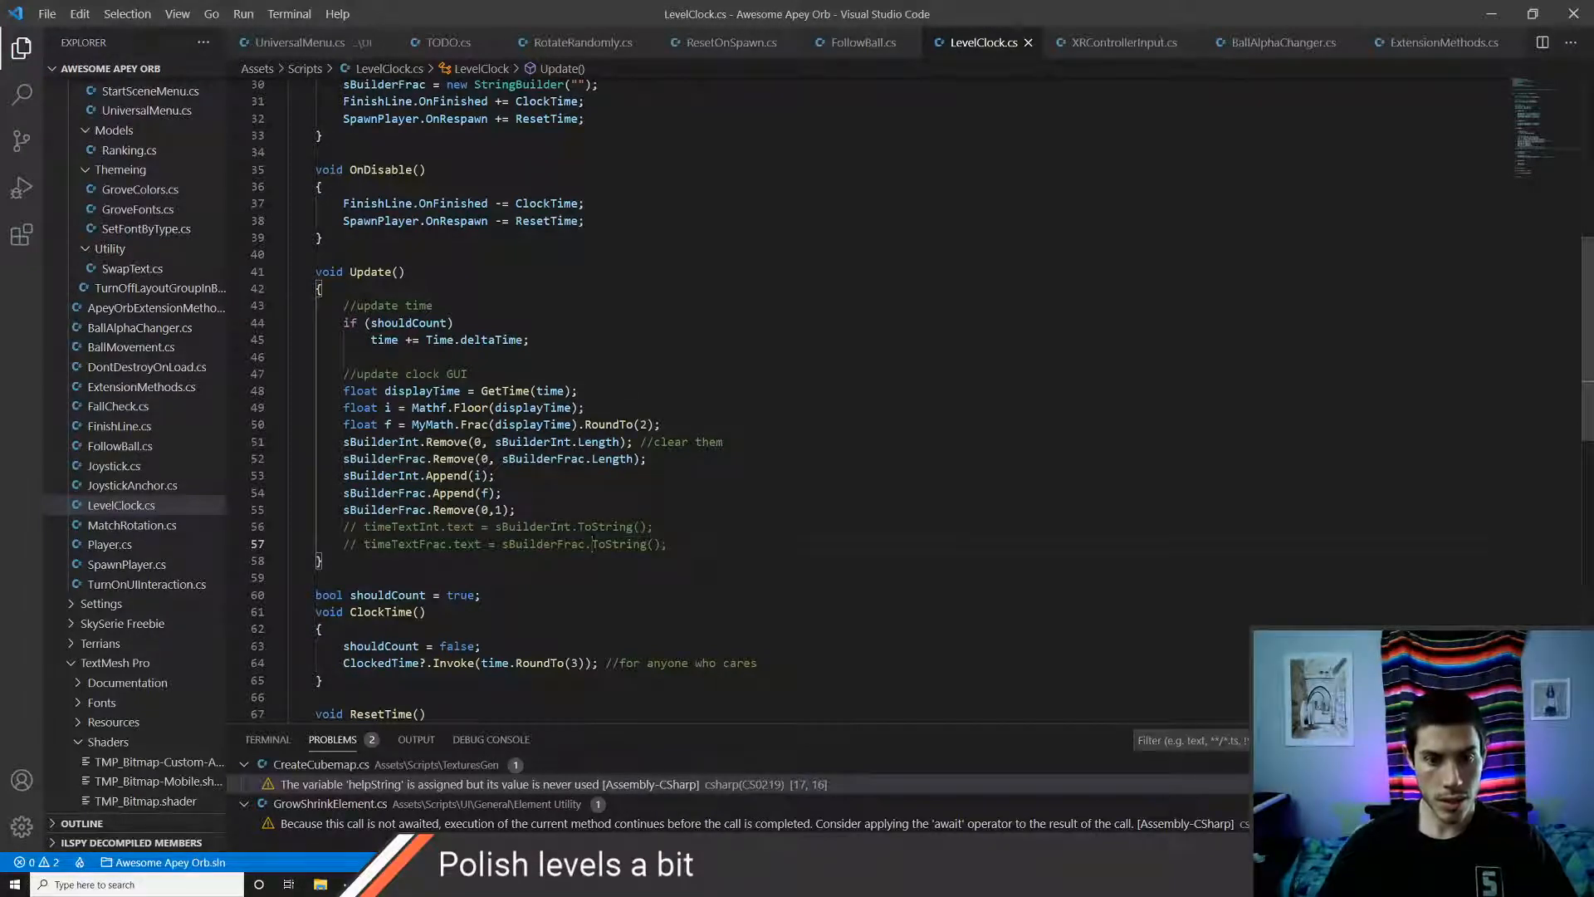
# - Review LevelClock.cs around the GetTime call in Update(), its helper method and the StringBuilder setup
pyautogui.click(523, 390)
pyautogui.scroll(-3, 523, 390)
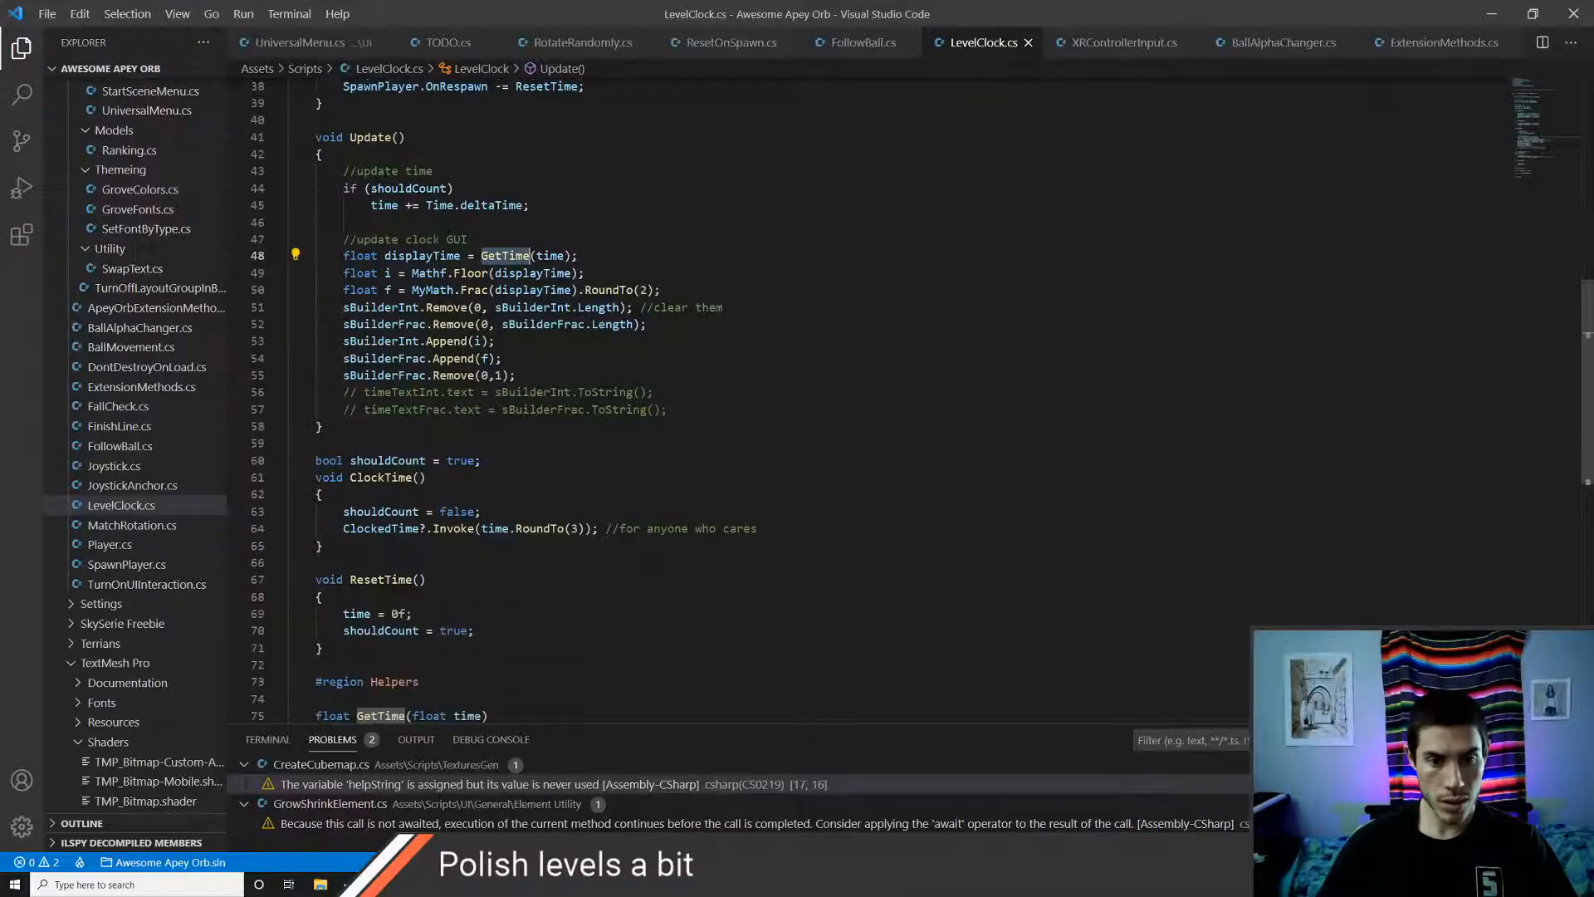
pyautogui.scroll(-4, 523, 390)
pyautogui.scroll(3, 523, 391)
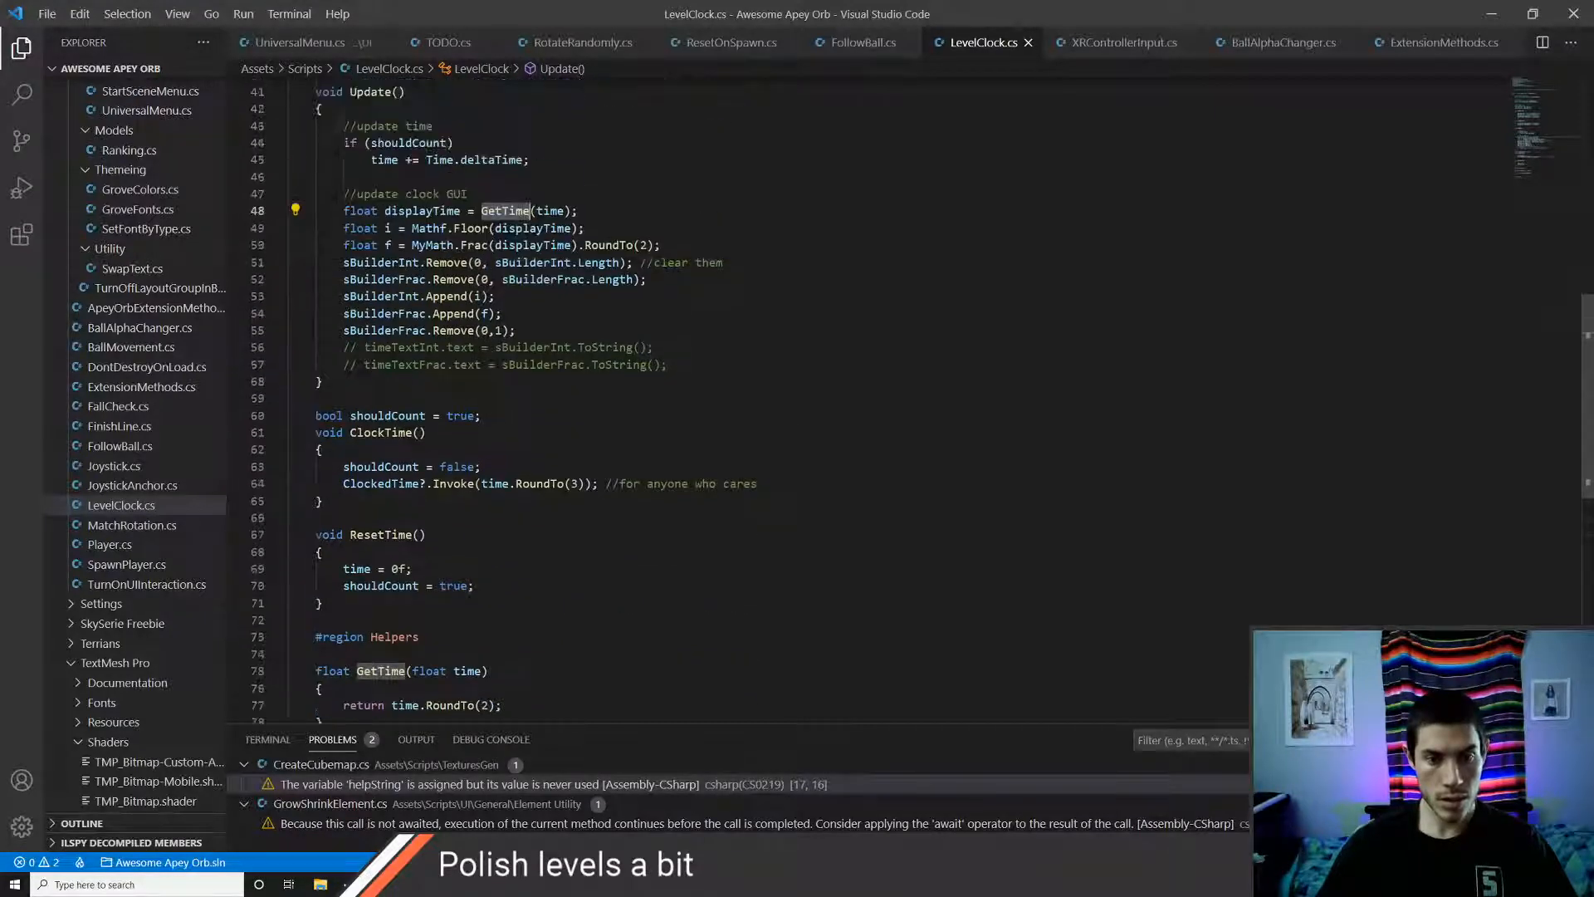
pyautogui.scroll(3, 739, 399)
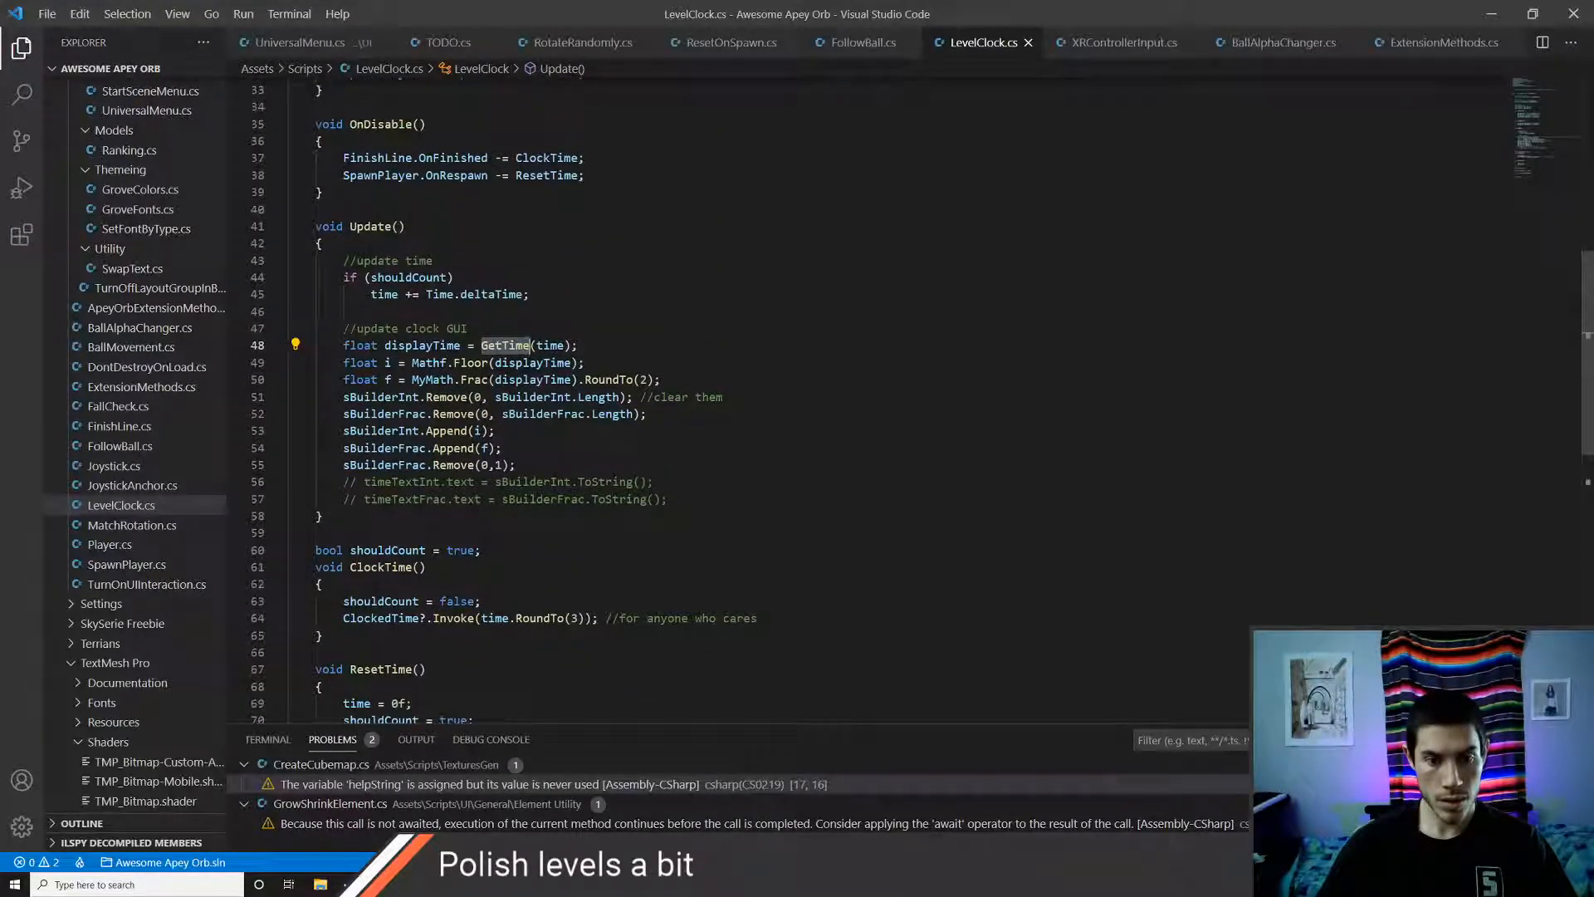
pyautogui.scroll(6, 739, 398)
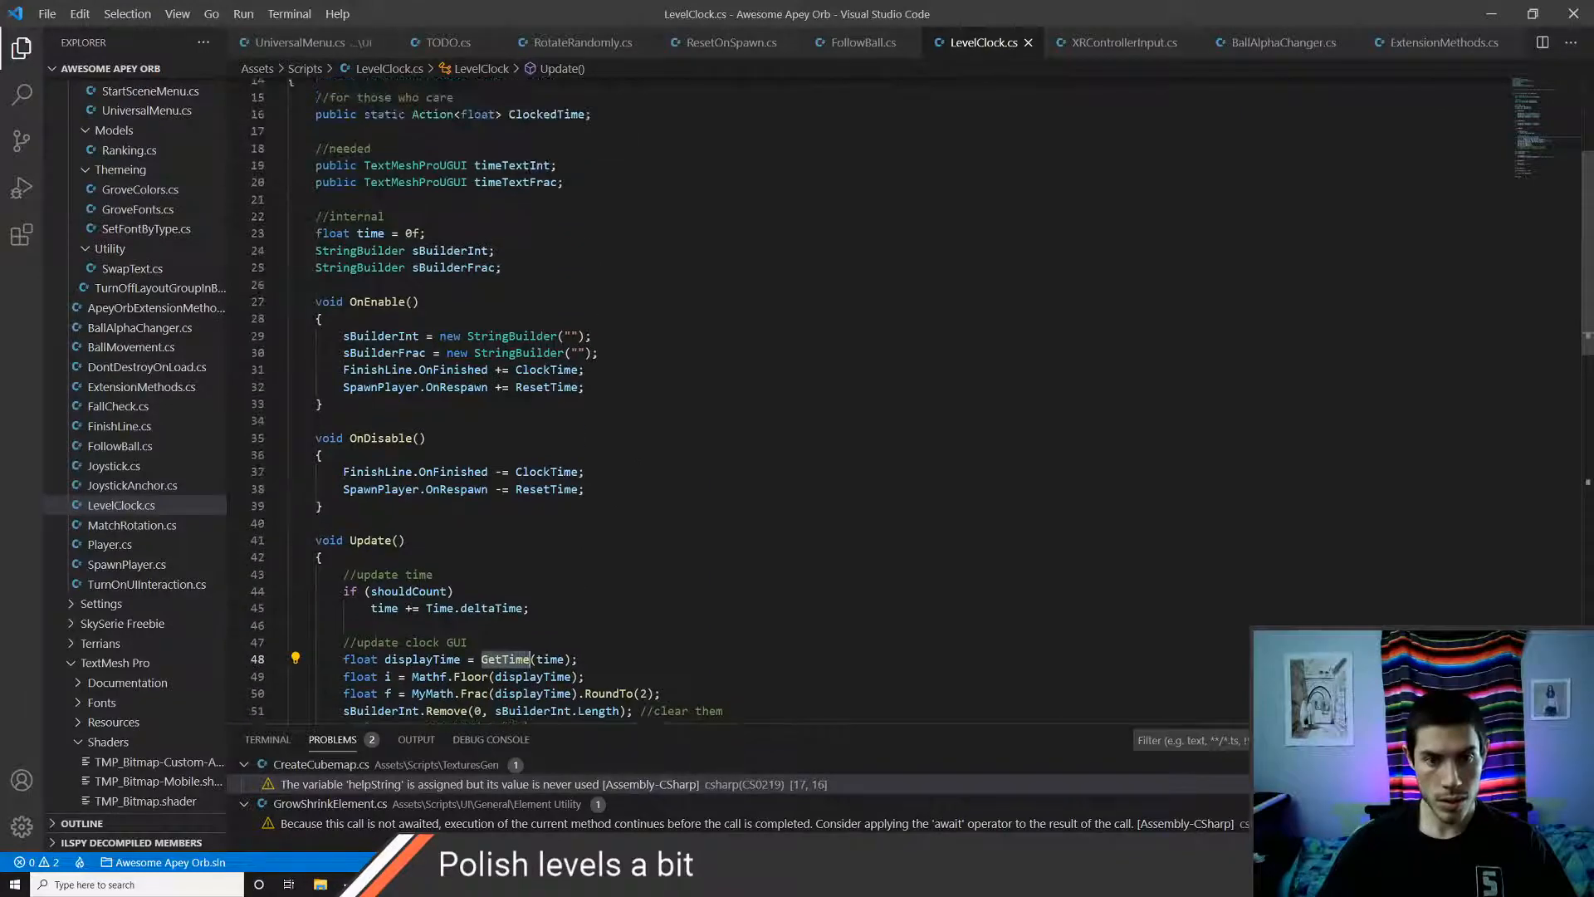
# - Switch to Unity, run the level in Play mode and record new performance data in the Profiler
pyautogui.hotkey('alt', 'Tab')
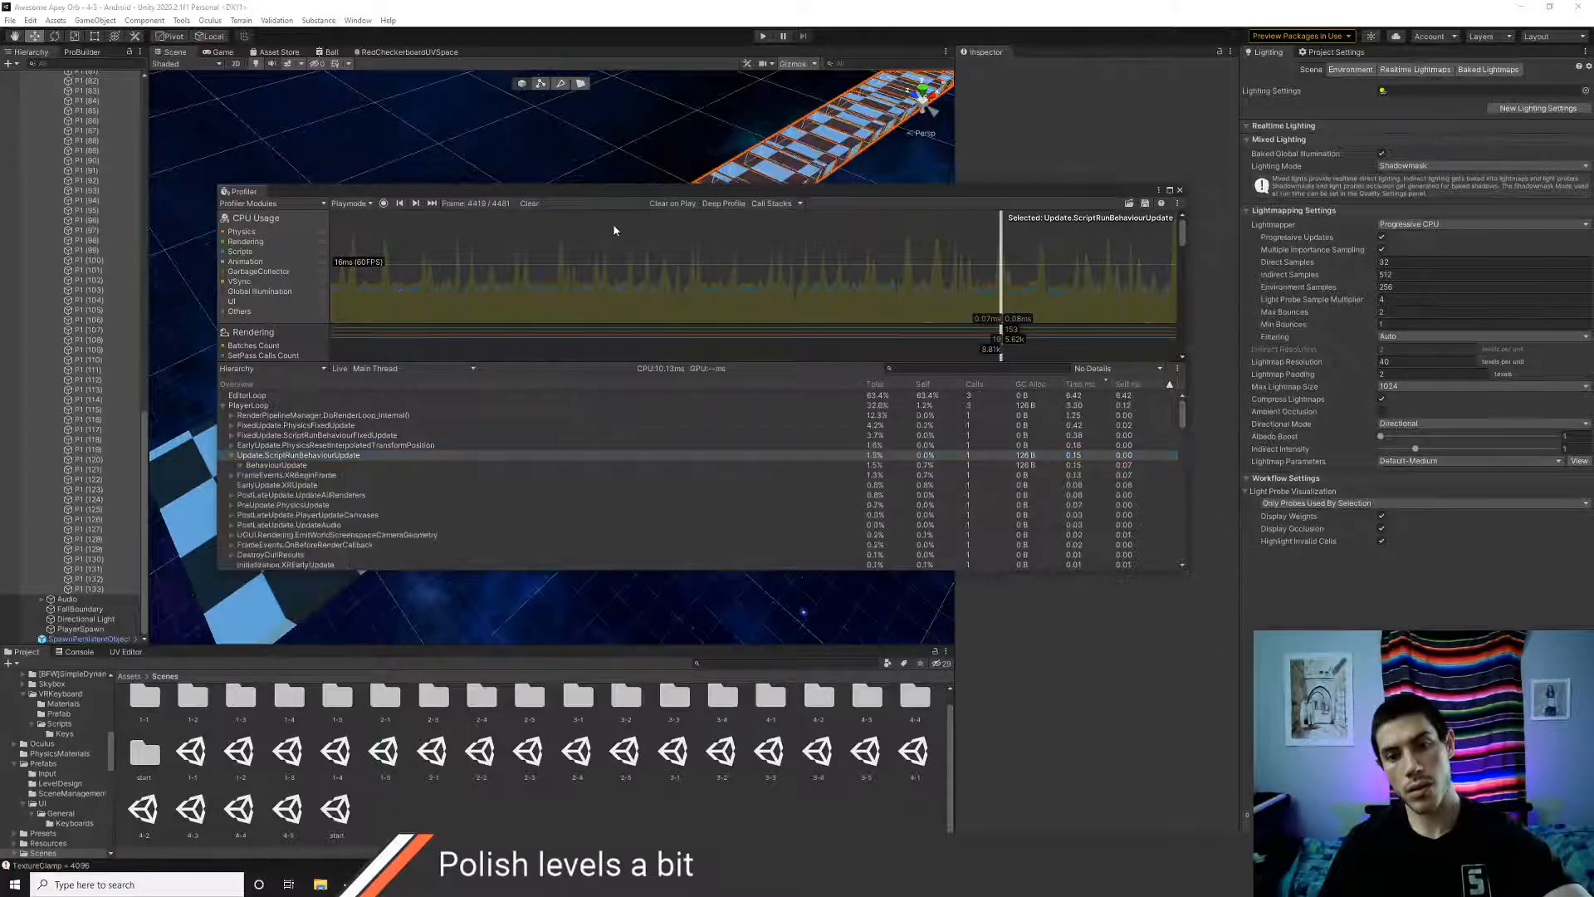
pyautogui.click(761, 37)
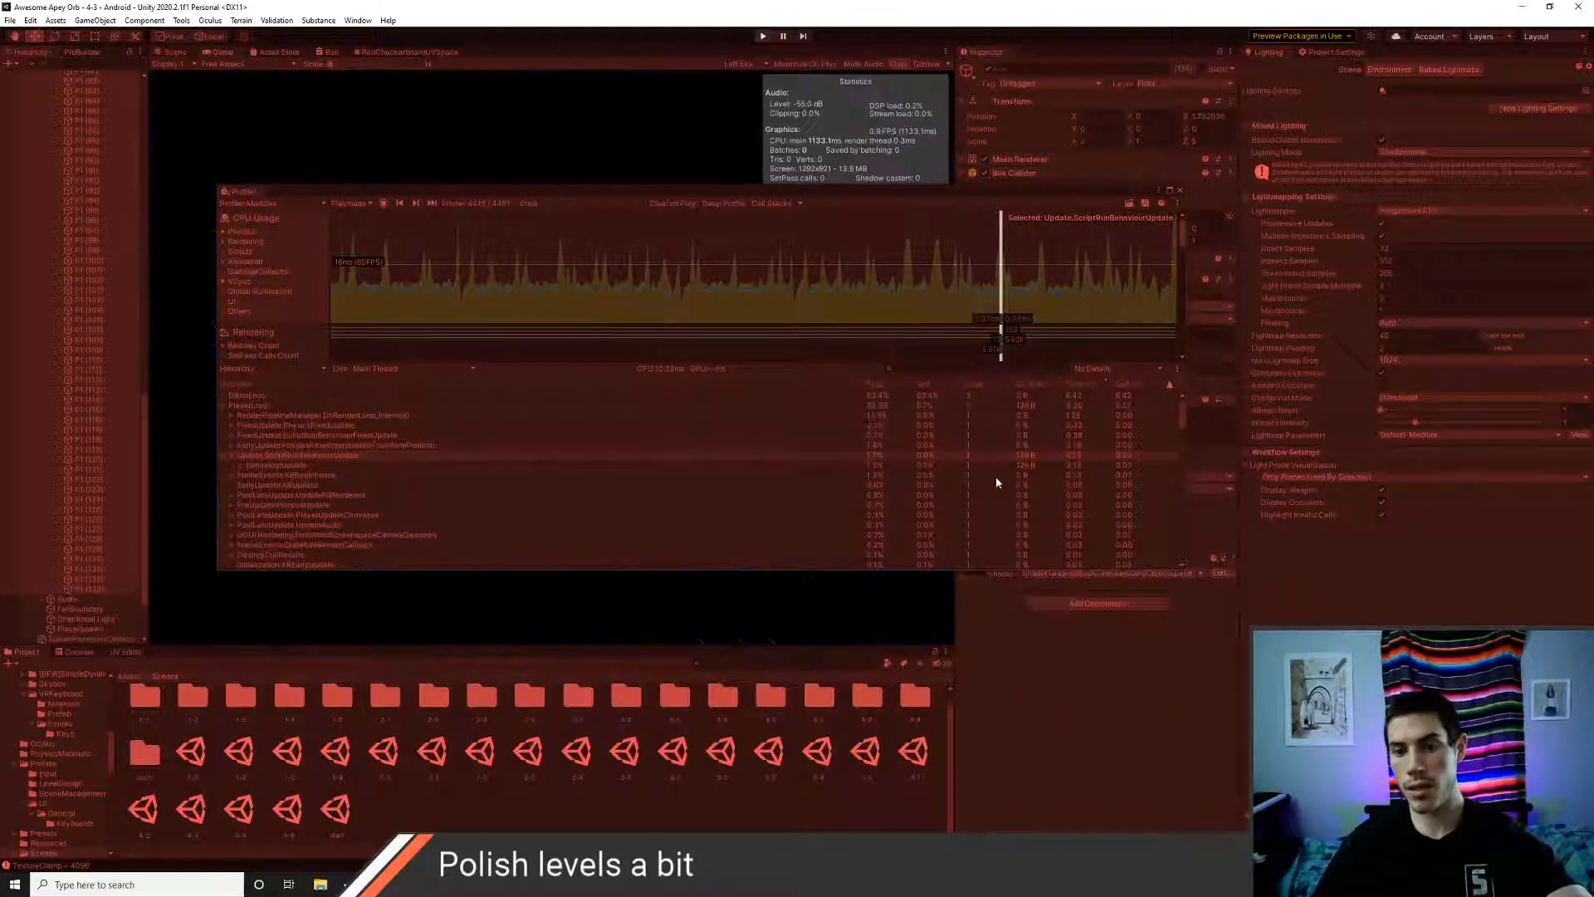
pyautogui.click(385, 204)
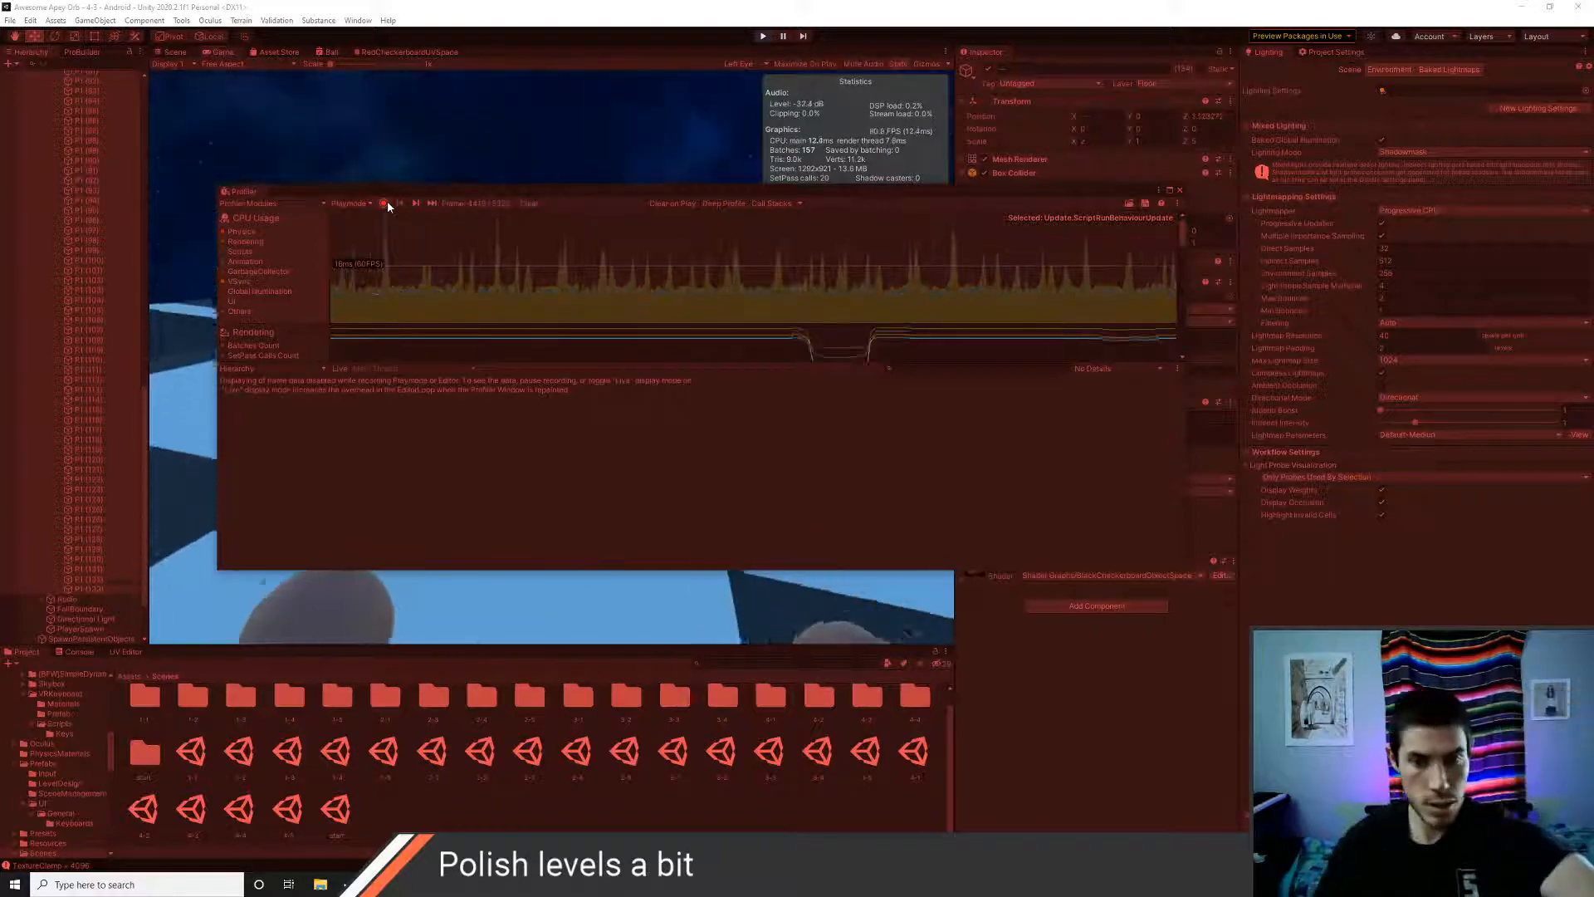
pyautogui.click(384, 203)
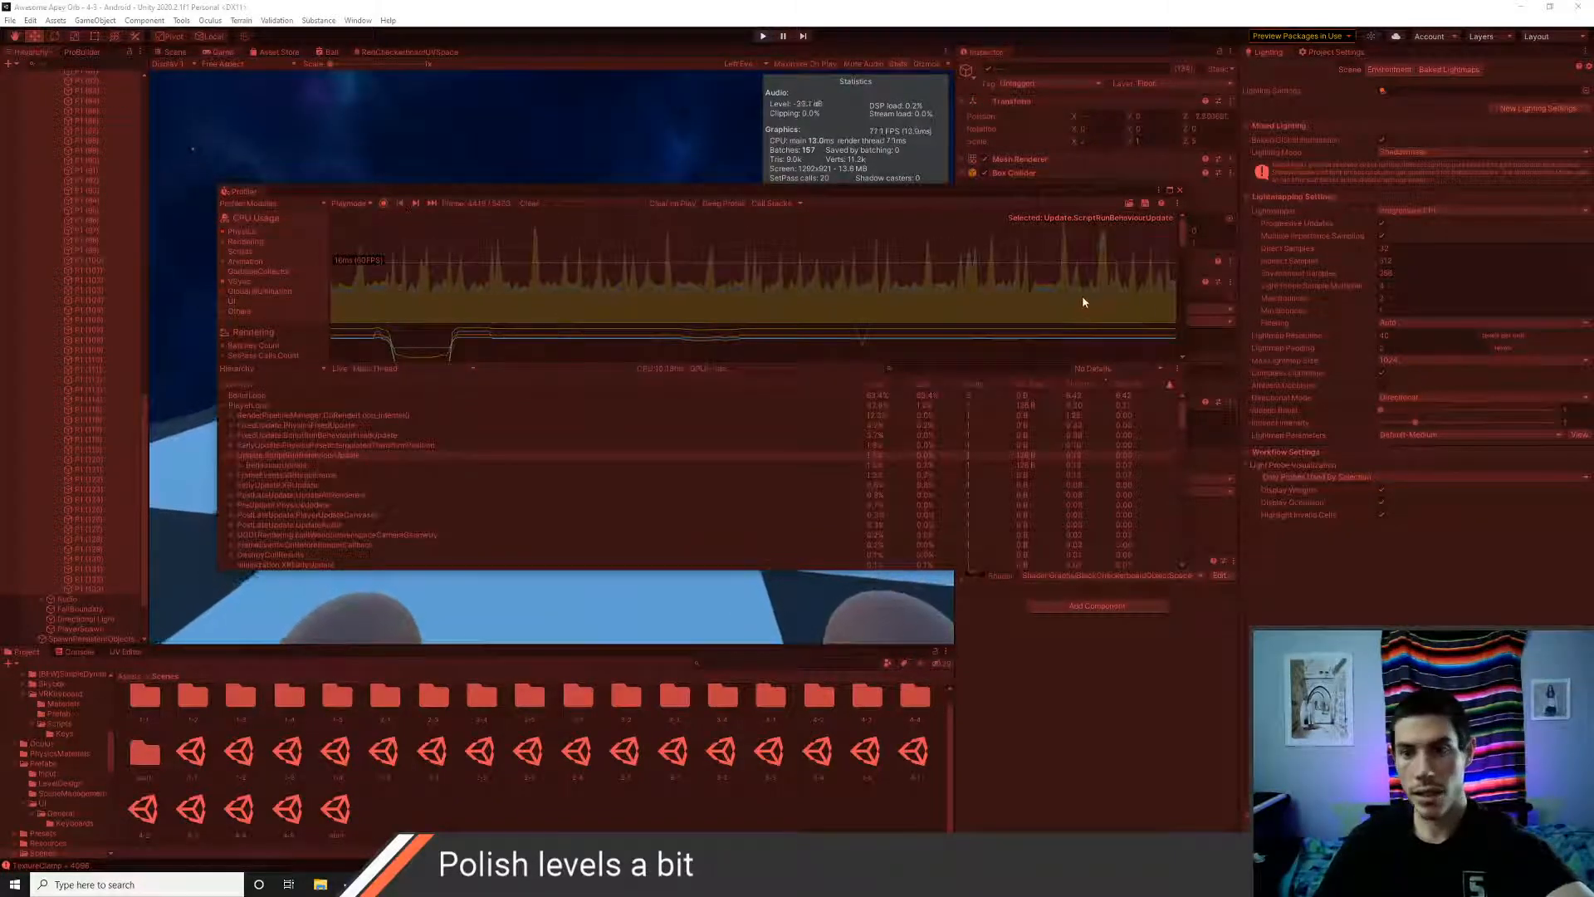
# - Examine recorded frames in the CPU Usage chart with the hierarchy sorted by GC Alloc, and exit Play mode
pyautogui.click(1046, 308)
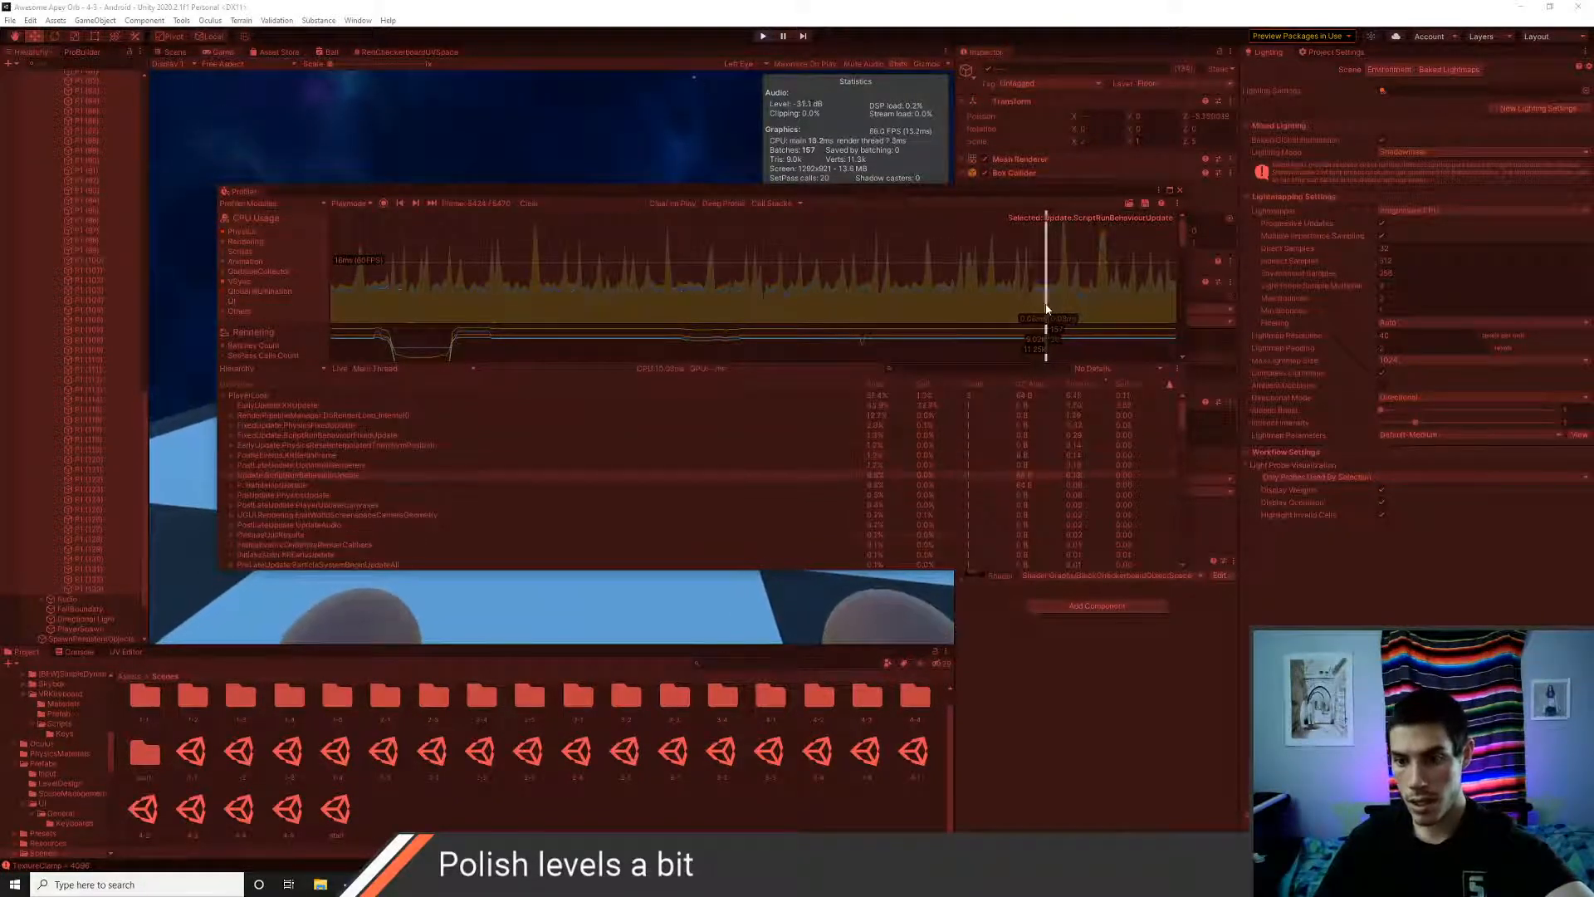
pyautogui.moveTo(1046, 308); pyautogui.dragTo(848, 292)
pyautogui.click(1032, 385)
pyautogui.click(762, 36)
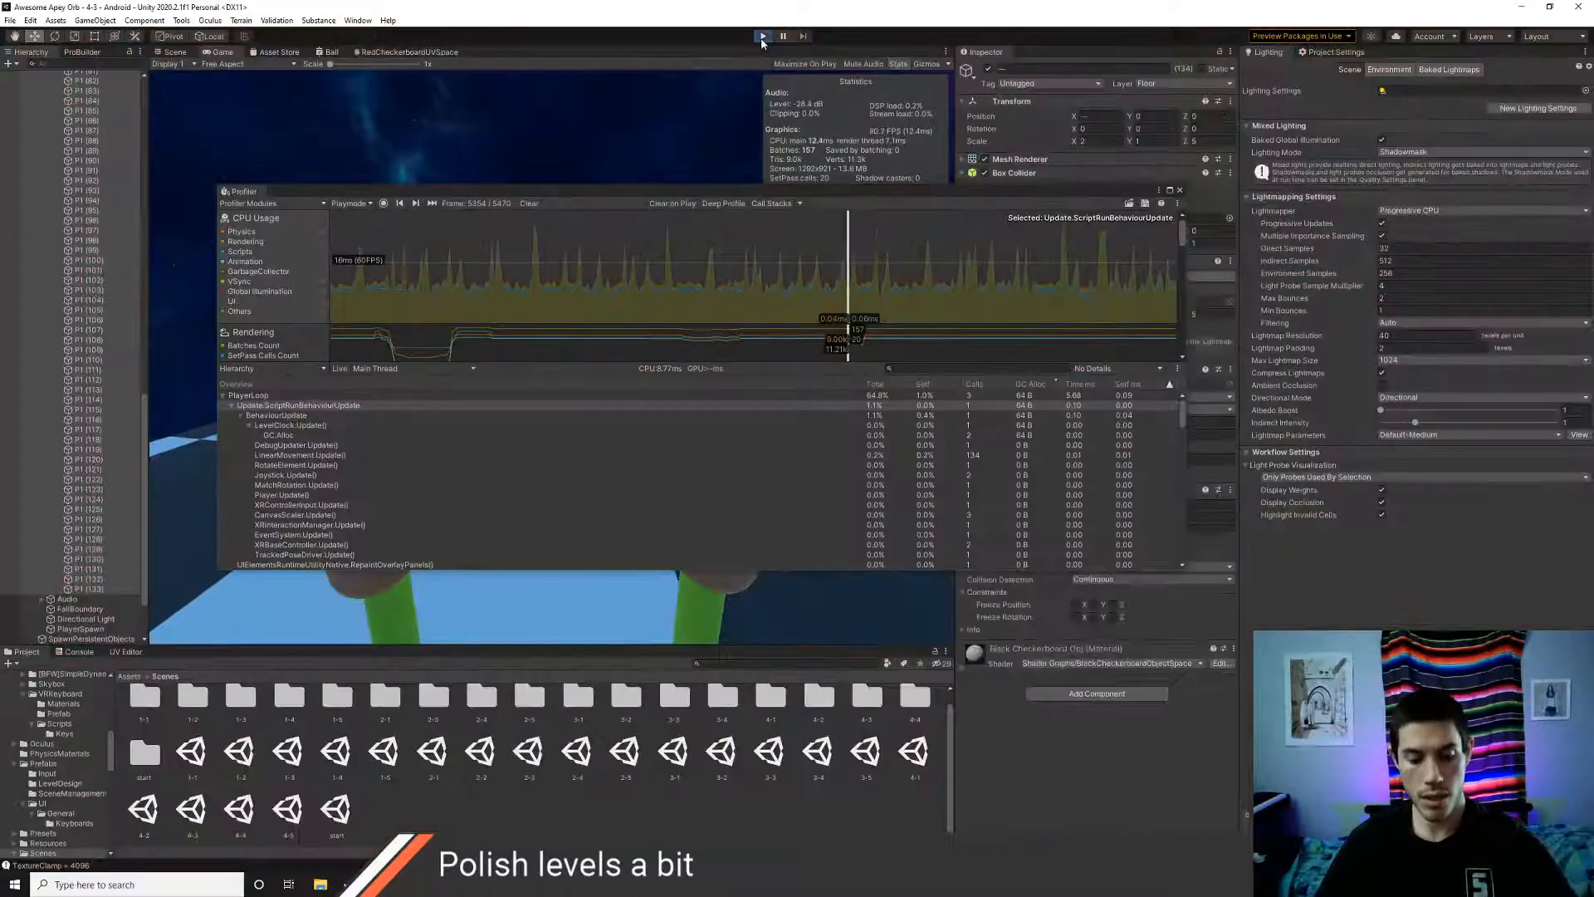
# - In Visual Studio Code, append the note "//about 64 bytes" to the commented-out timeTextInt.text line in Update()
pyautogui.hotkey('alt', 'Tab')
pyautogui.scroll(-4, 868, 398)
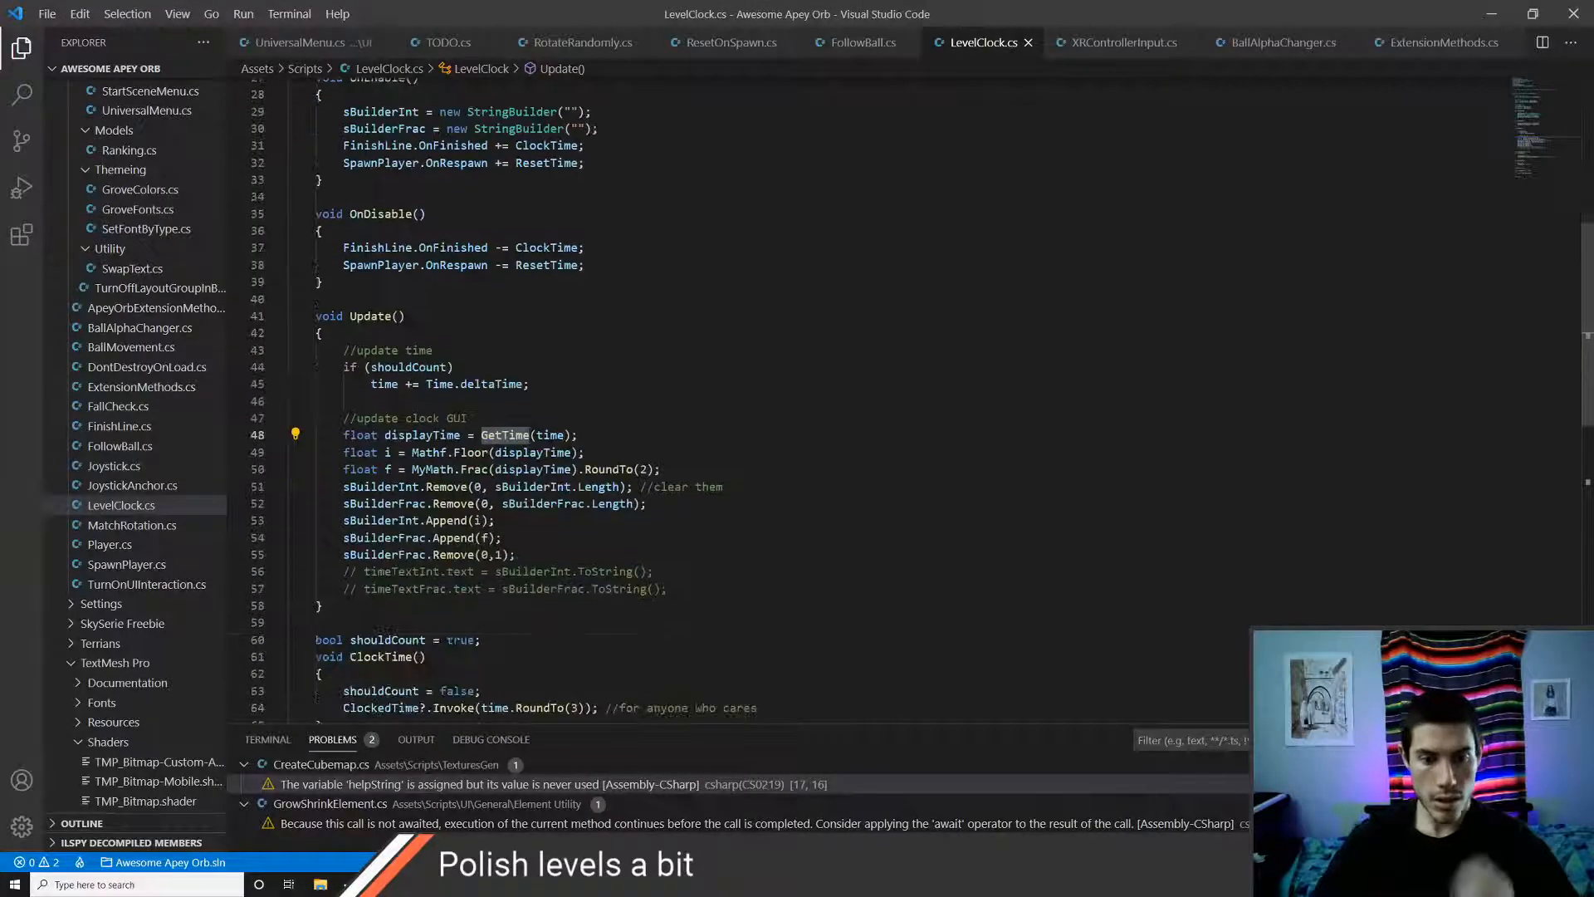
pyautogui.click(654, 571)
pyautogui.write('//a')
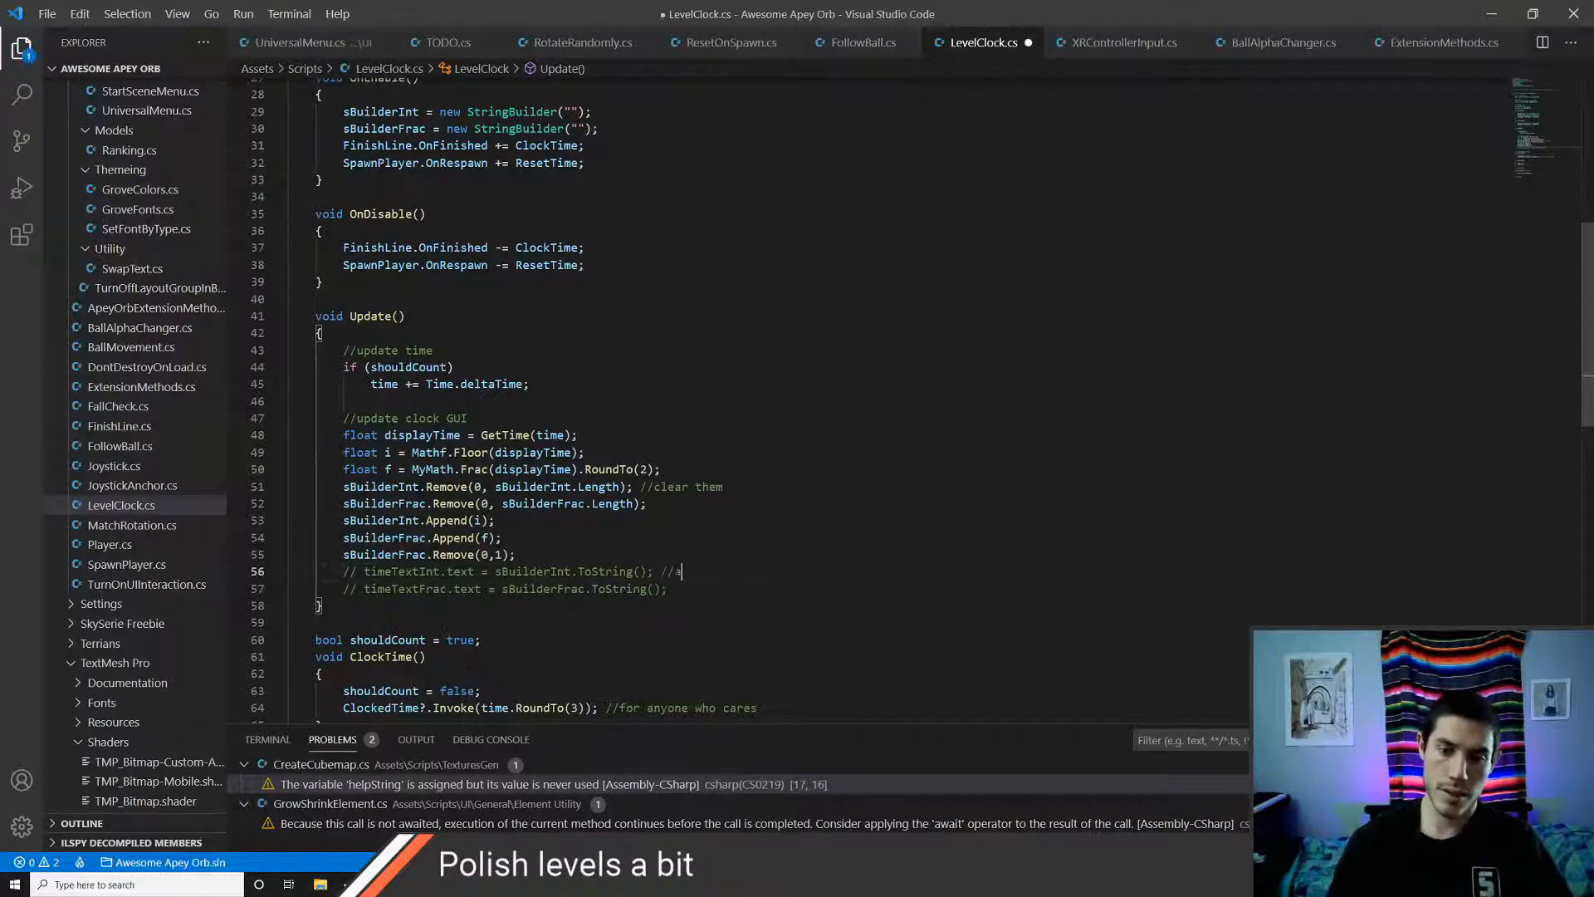
pyautogui.write('ood')
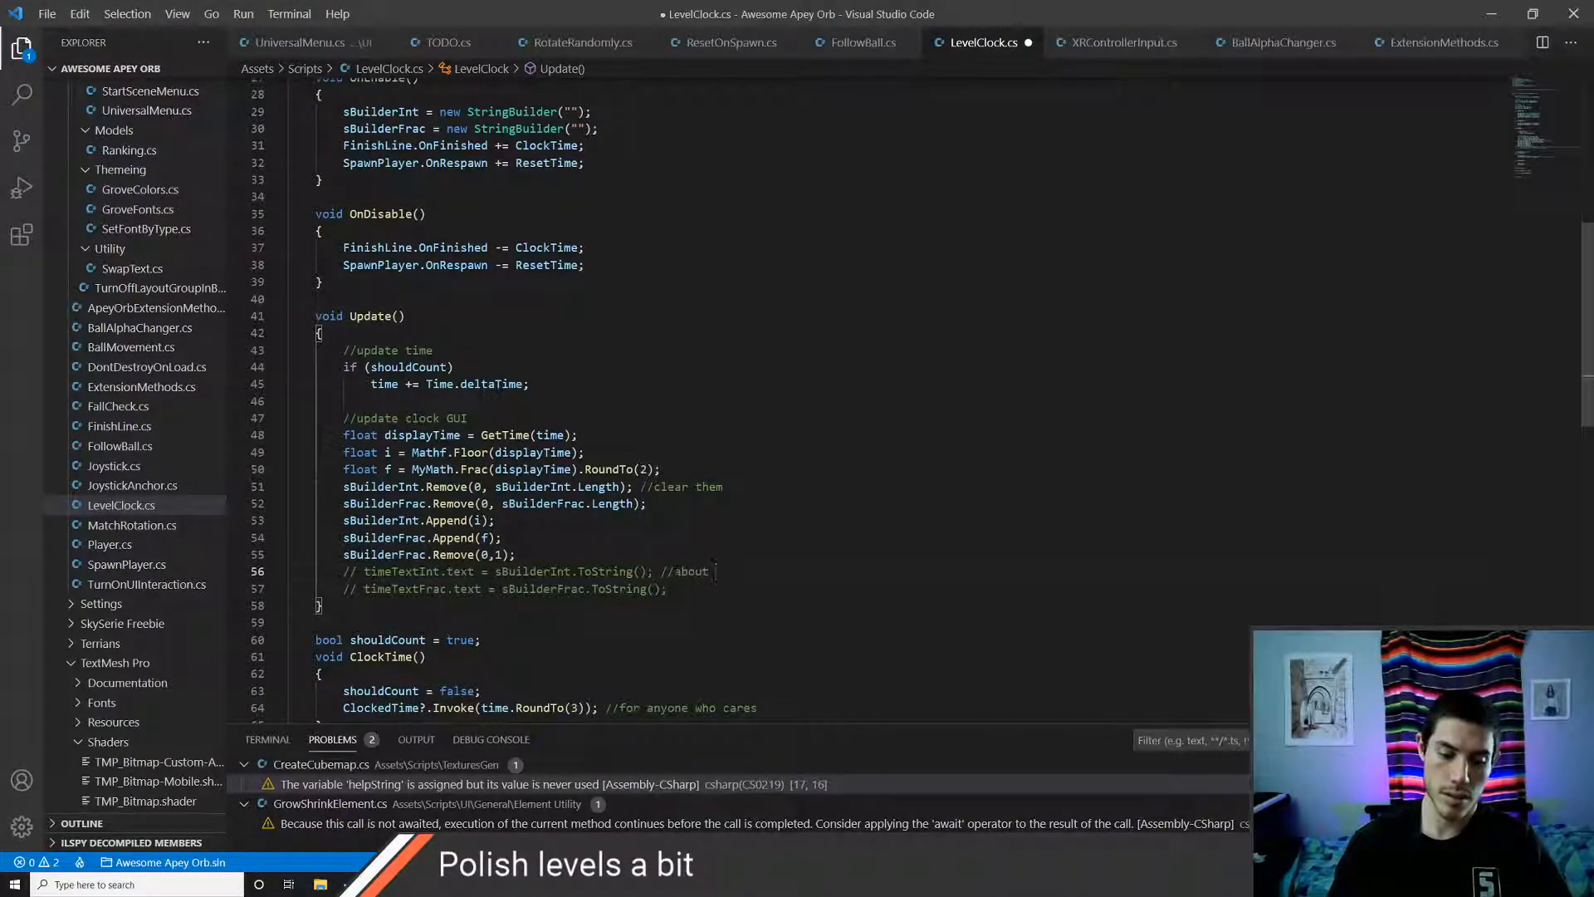
pyautogui.write('t 64 b')
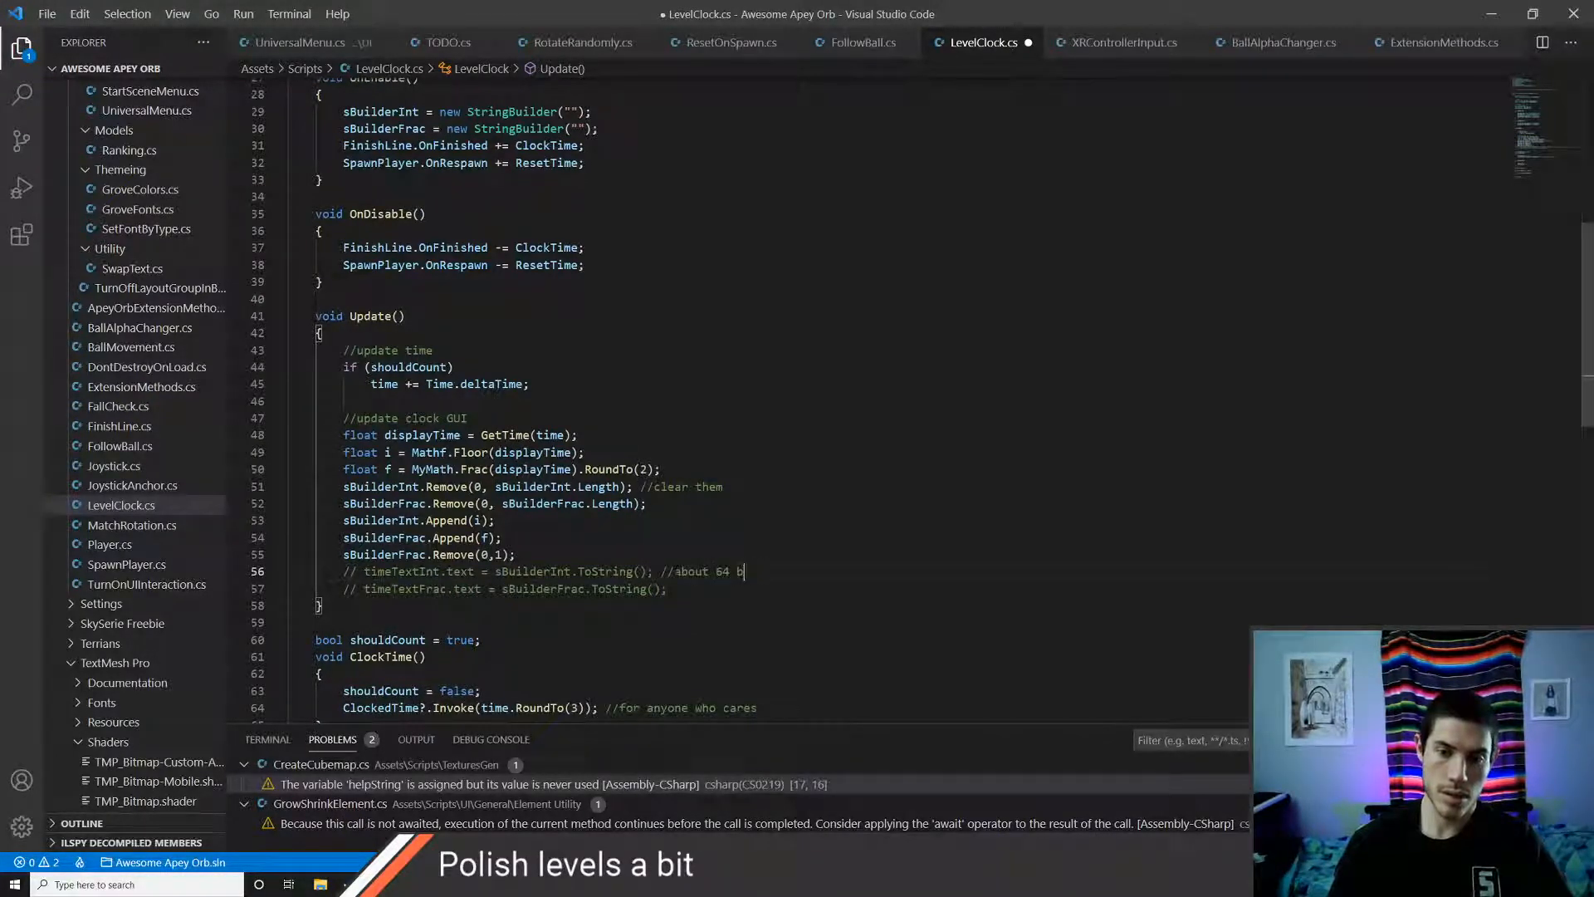
pyautogui.write('utes')
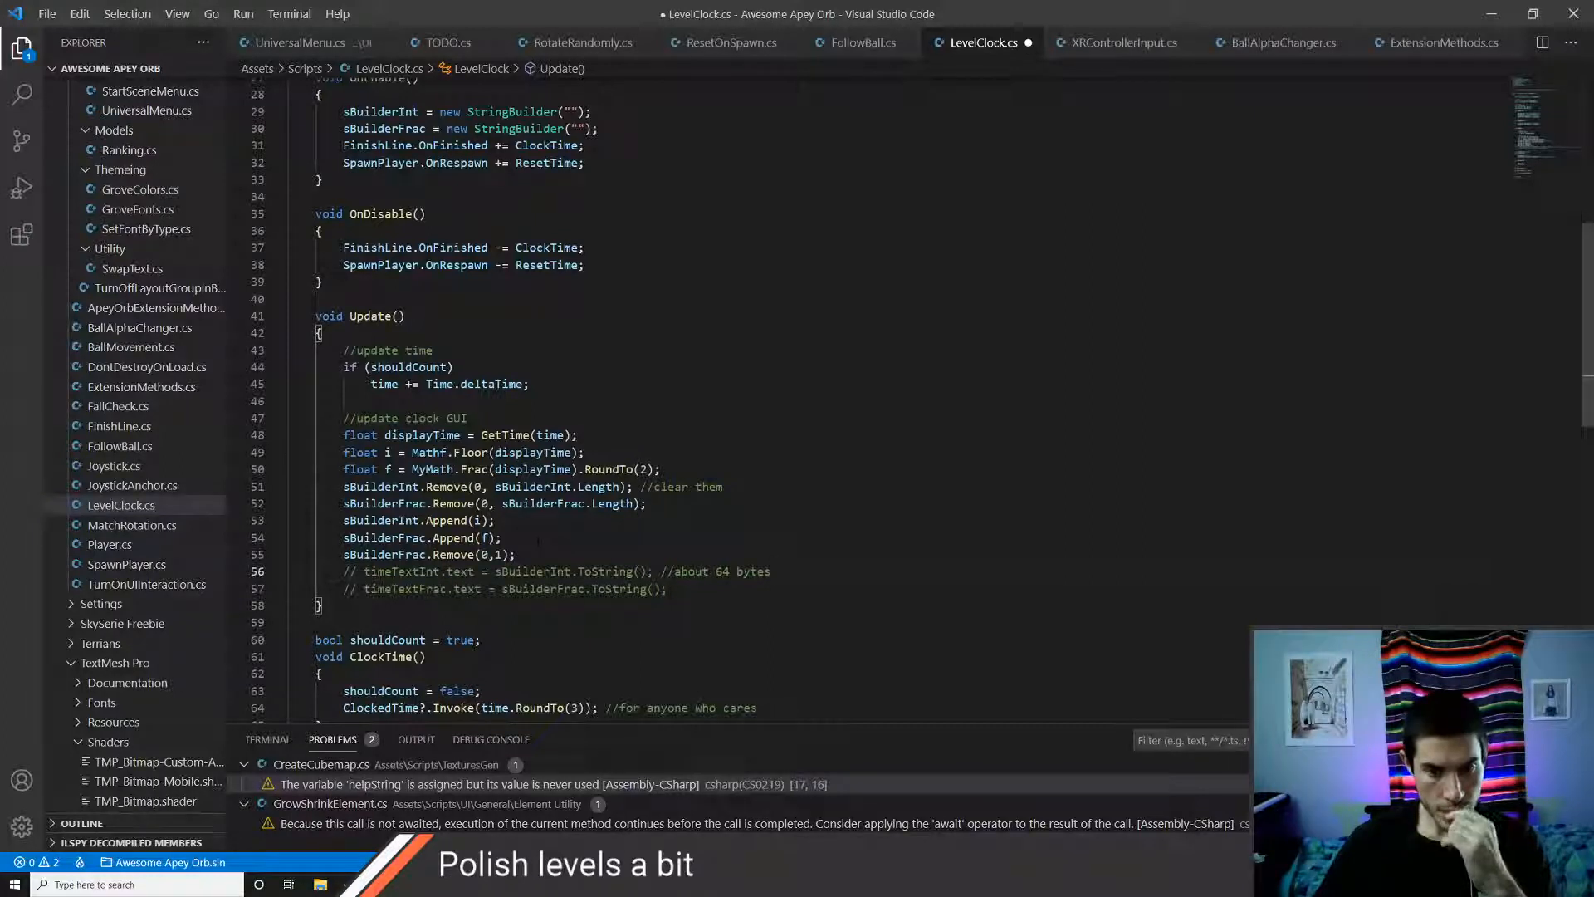
# - Inspect the RoundTo definition in MyMath.cs and return to the Update() method in LevelClock.cs
pyautogui.moveTo(515, 554); pyautogui.dragTo(344, 487)
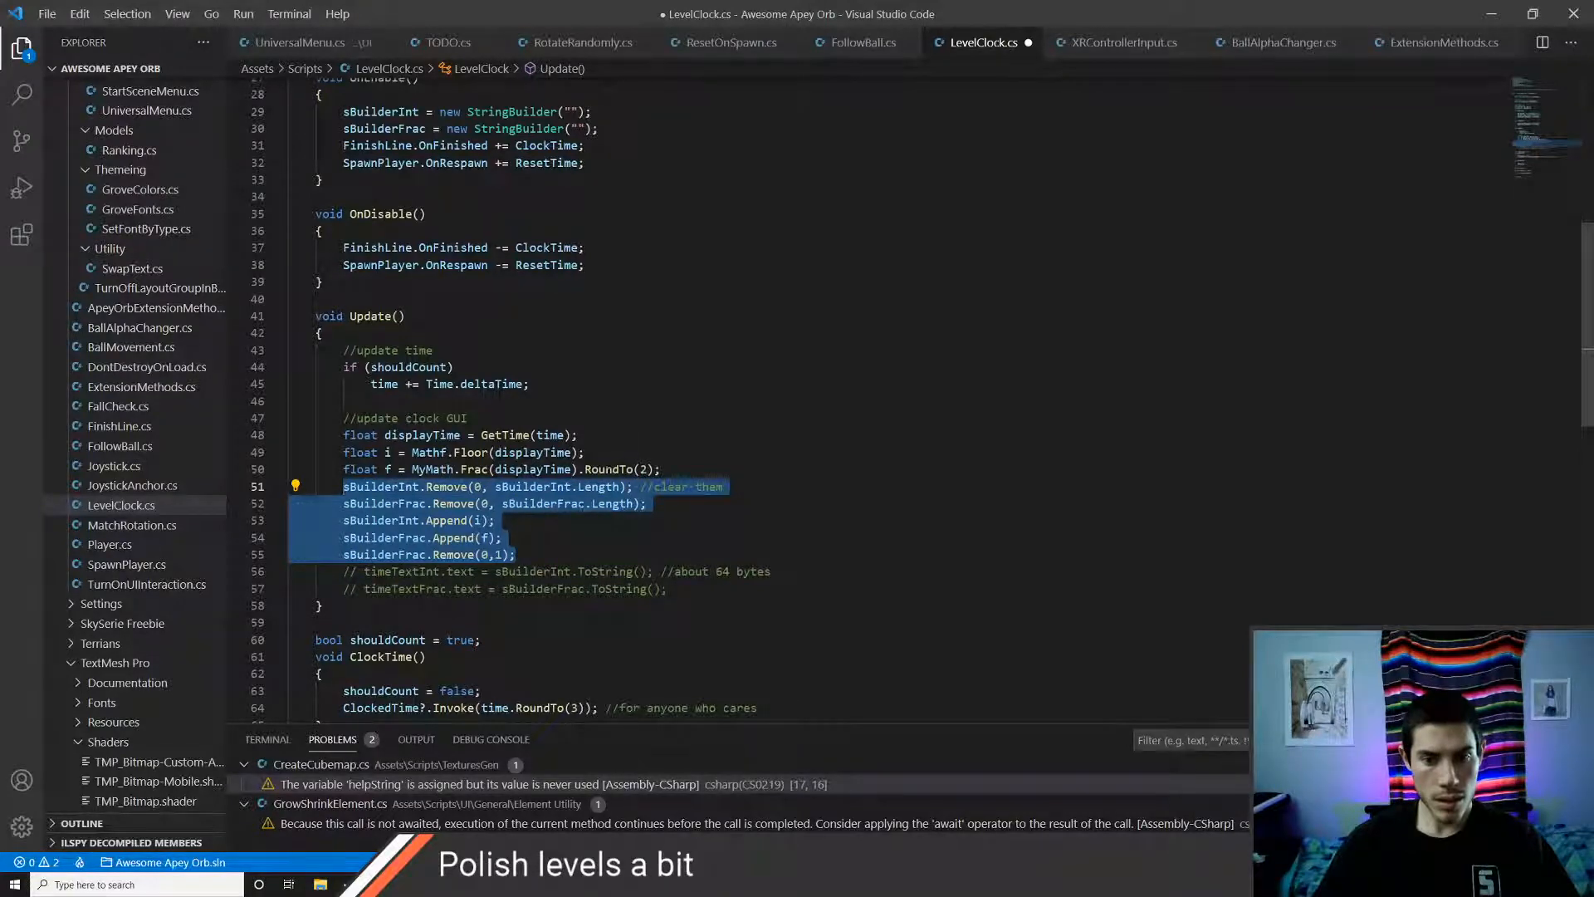
pyautogui.keyDown('ctrl'); pyautogui.click(609, 470); pyautogui.keyUp('ctrl')
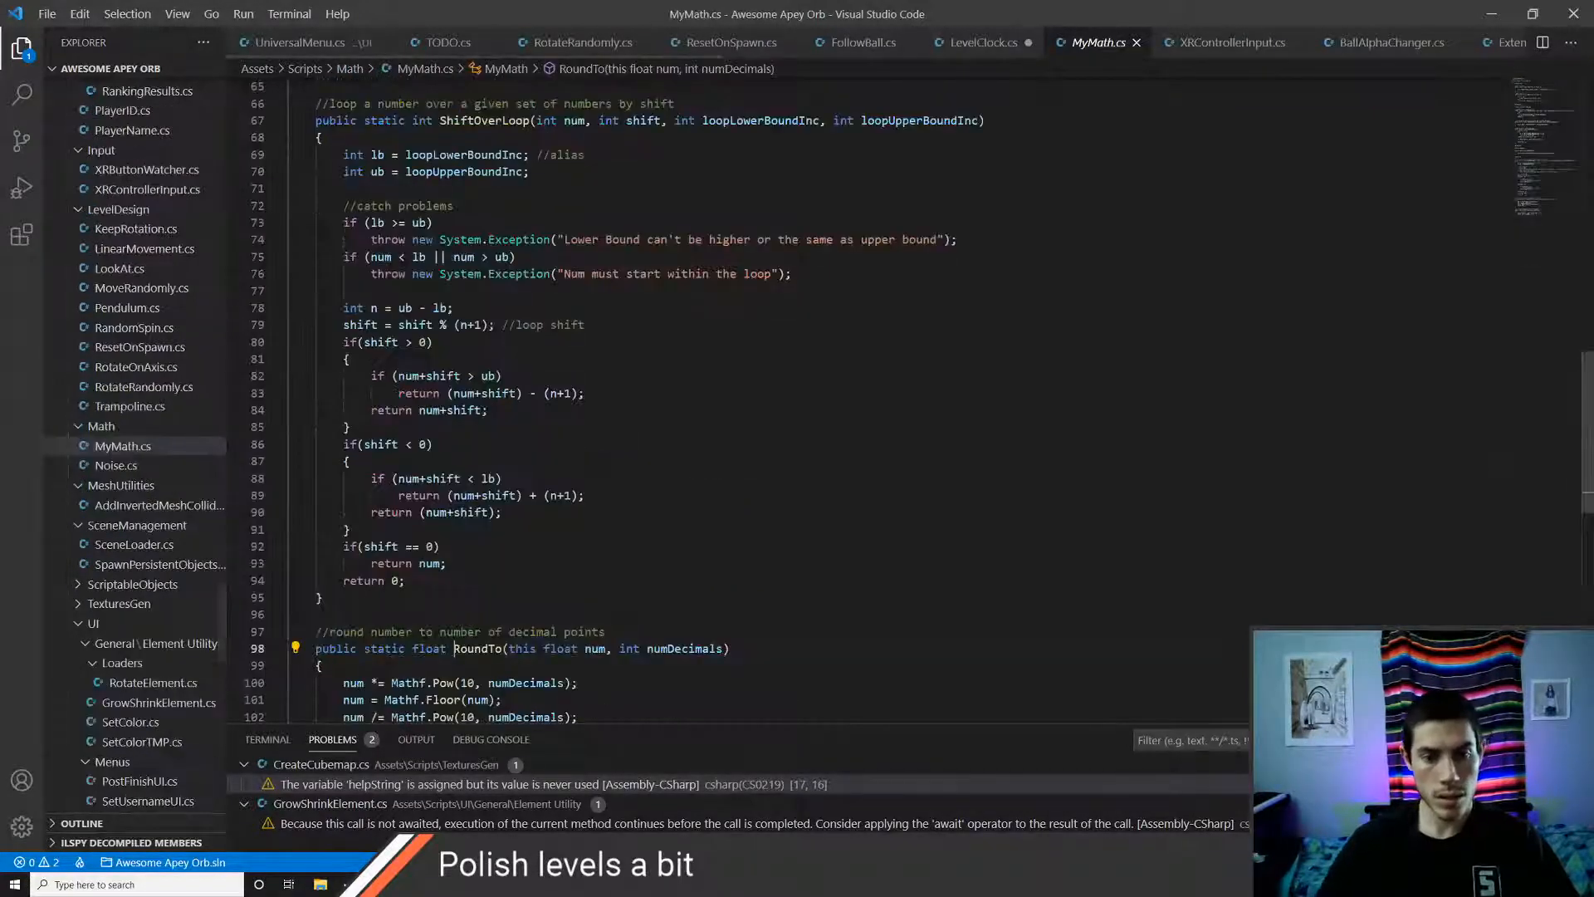
pyautogui.scroll(-4, 747, 398)
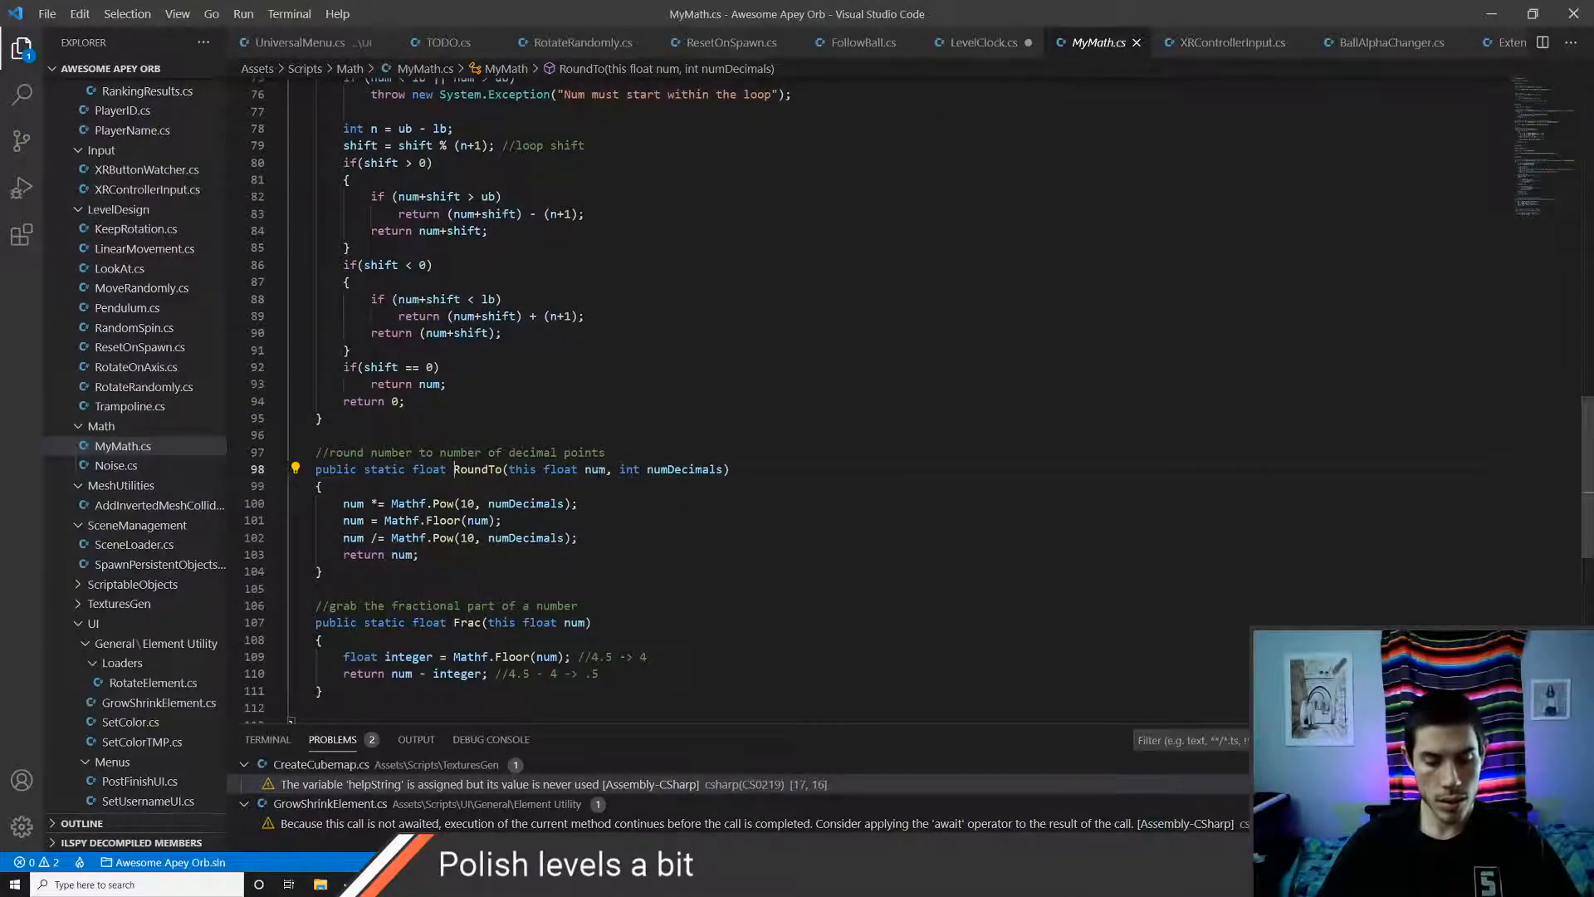
pyautogui.hotkey('alt', 'Left')
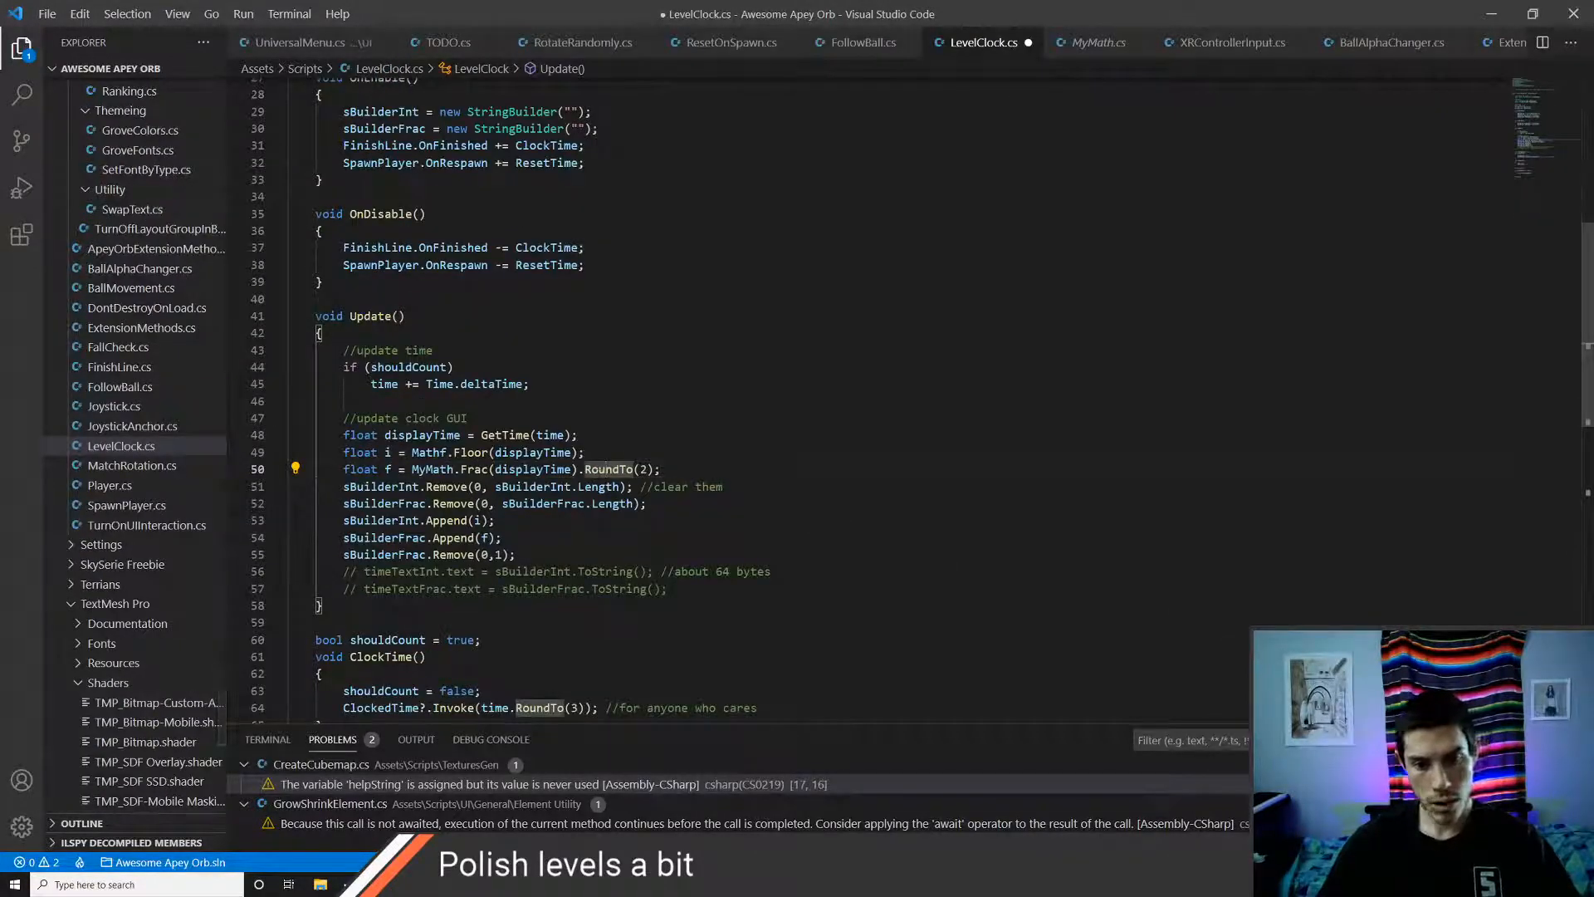
pyautogui.click(534, 554)
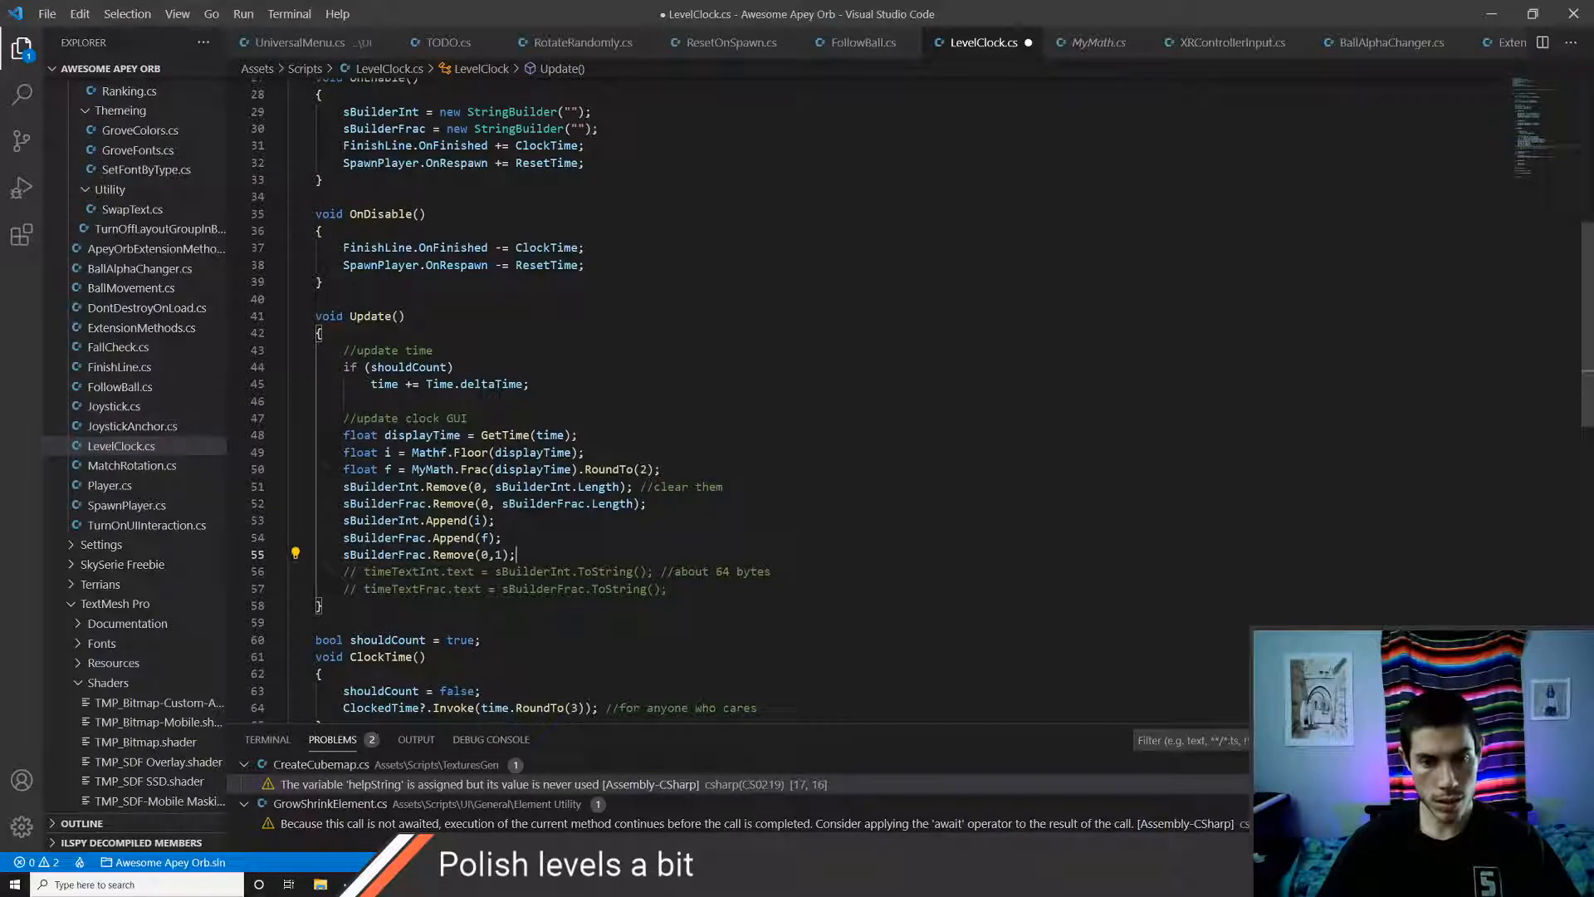
# - Check the GC Alloc value of LevelClock.Update() in Unity's Profiler and return to Visual Studio Code
pyautogui.hotkey('alt', 'Tab')
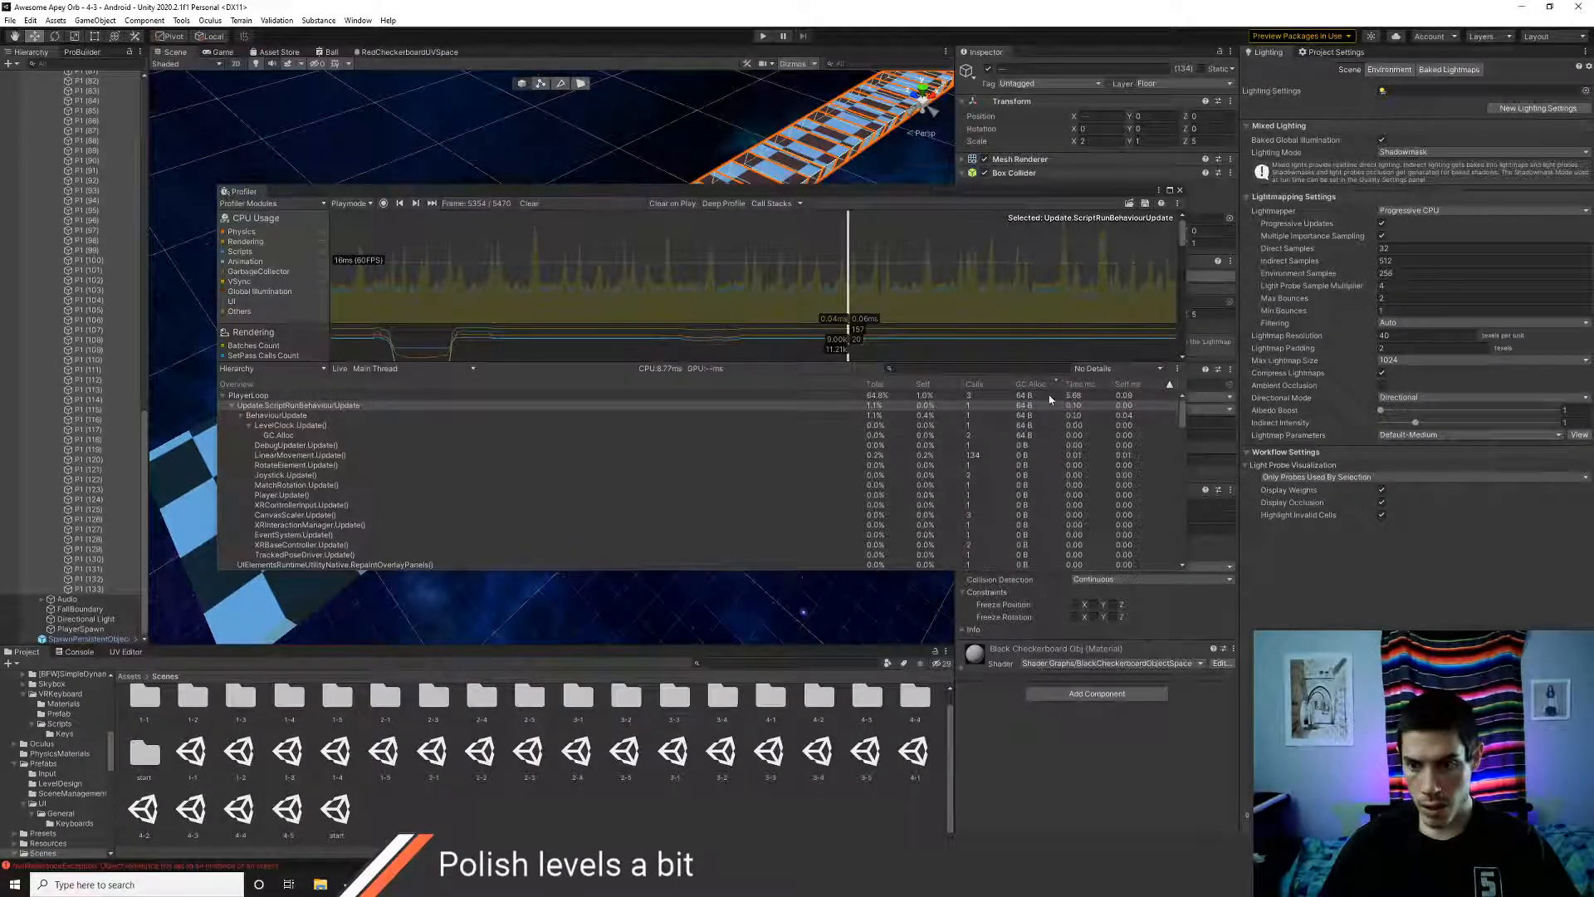
pyautogui.click(1031, 425)
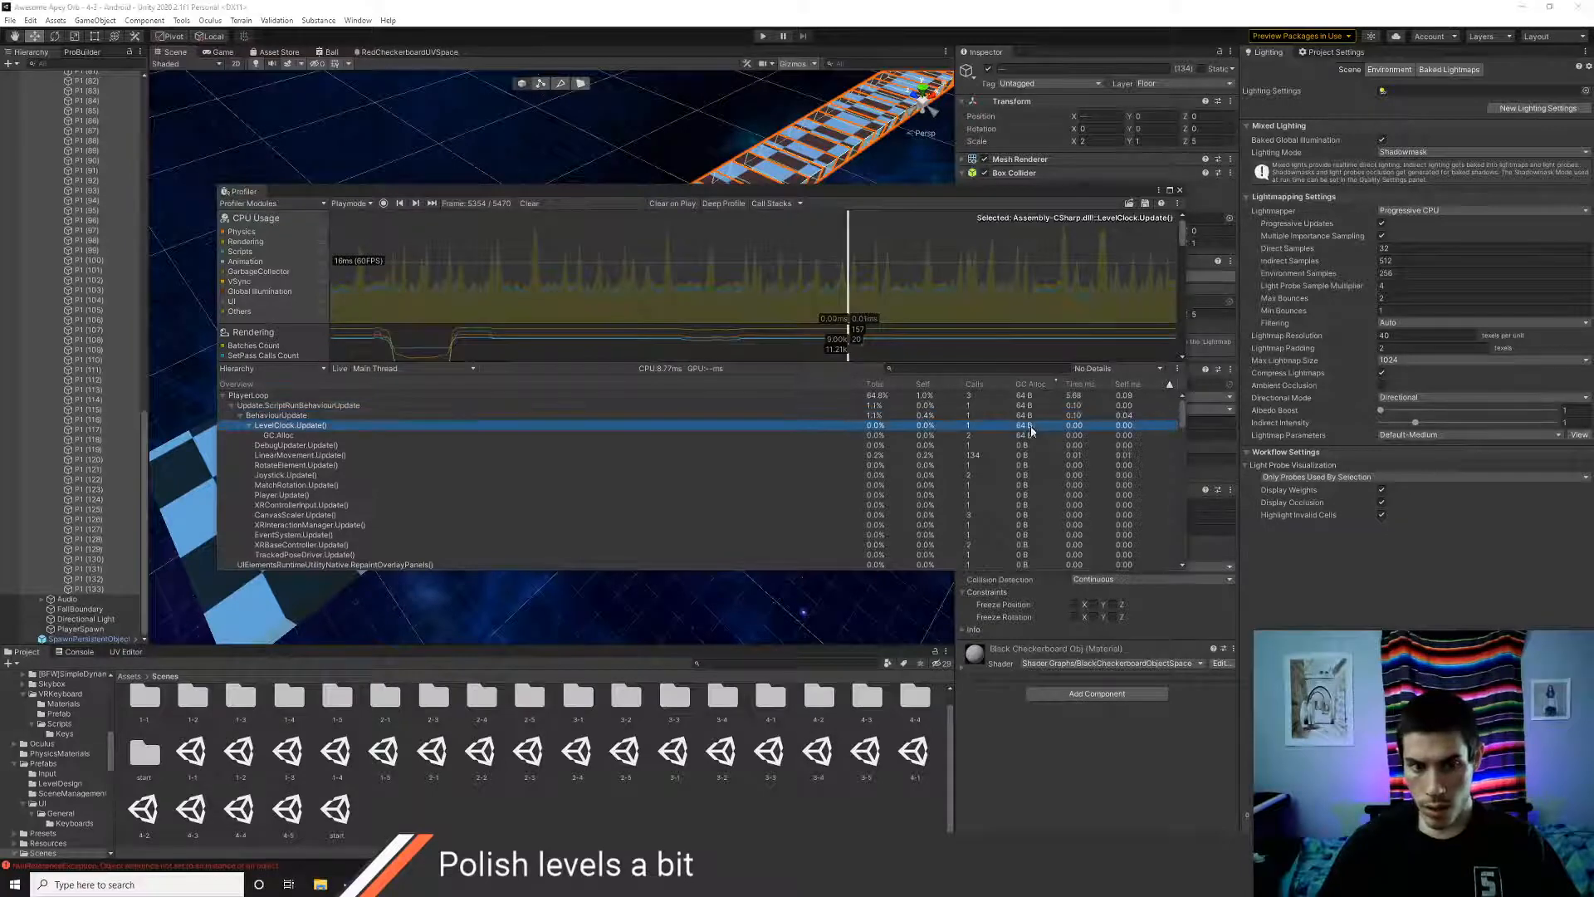
pyautogui.hotkey('alt', 'Tab')
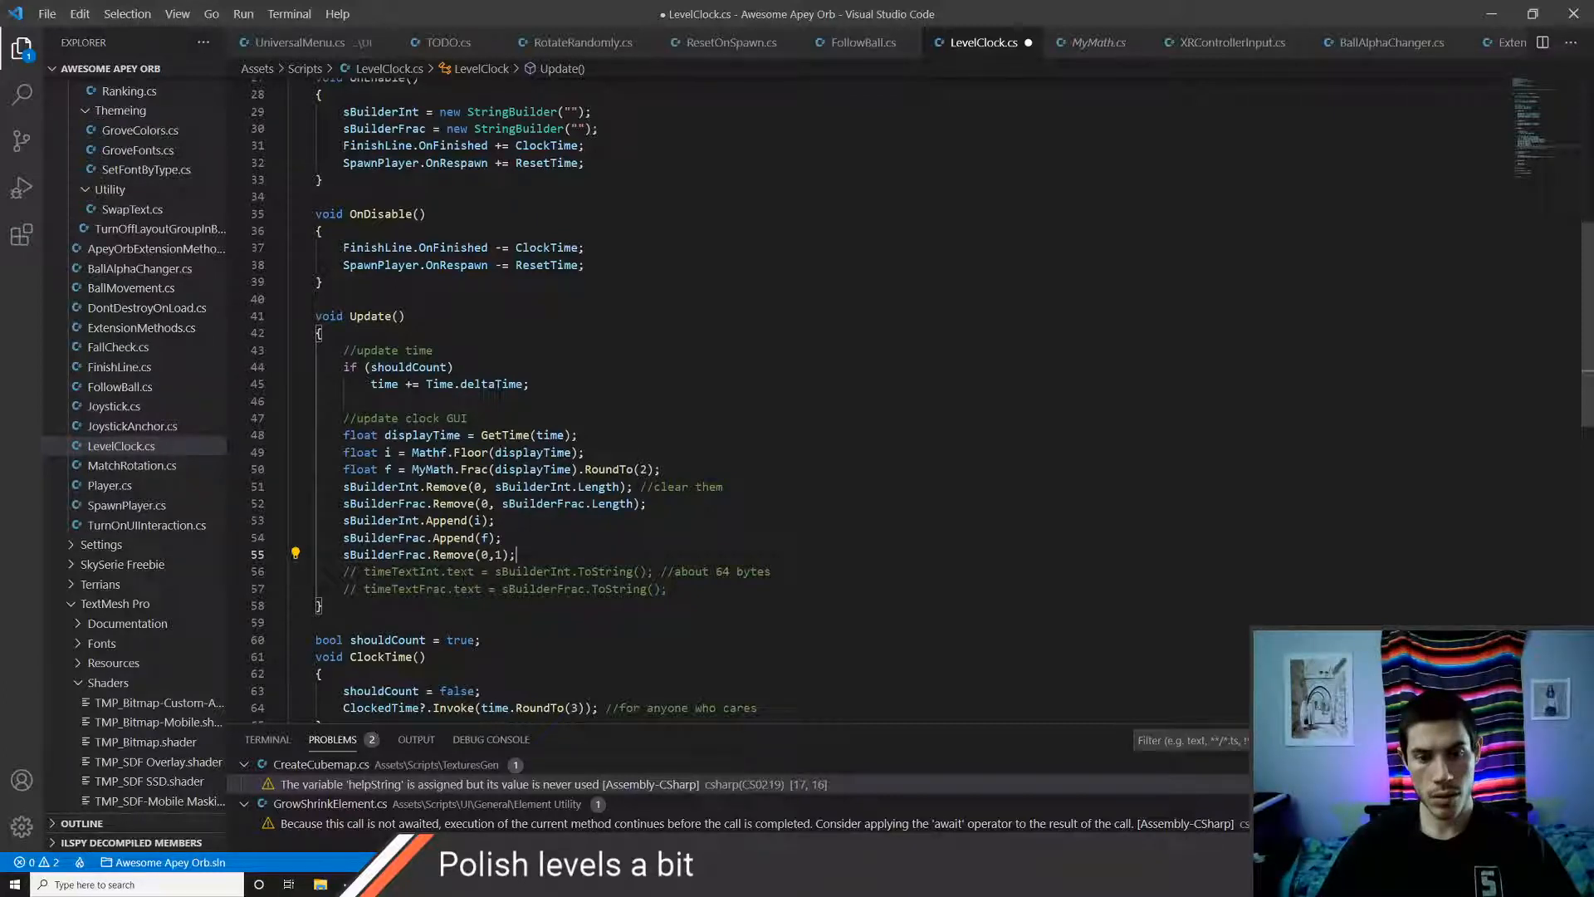
# - Comment out sBuilderInt.Append(i), sBuilderFrac.Append(f) and sBuilderFrac.Remove(0,1) in Update() and save LevelClock.cs
pyautogui.press('Up')
pyautogui.press('Up')
pyautogui.hotkey('ctrl', '/')
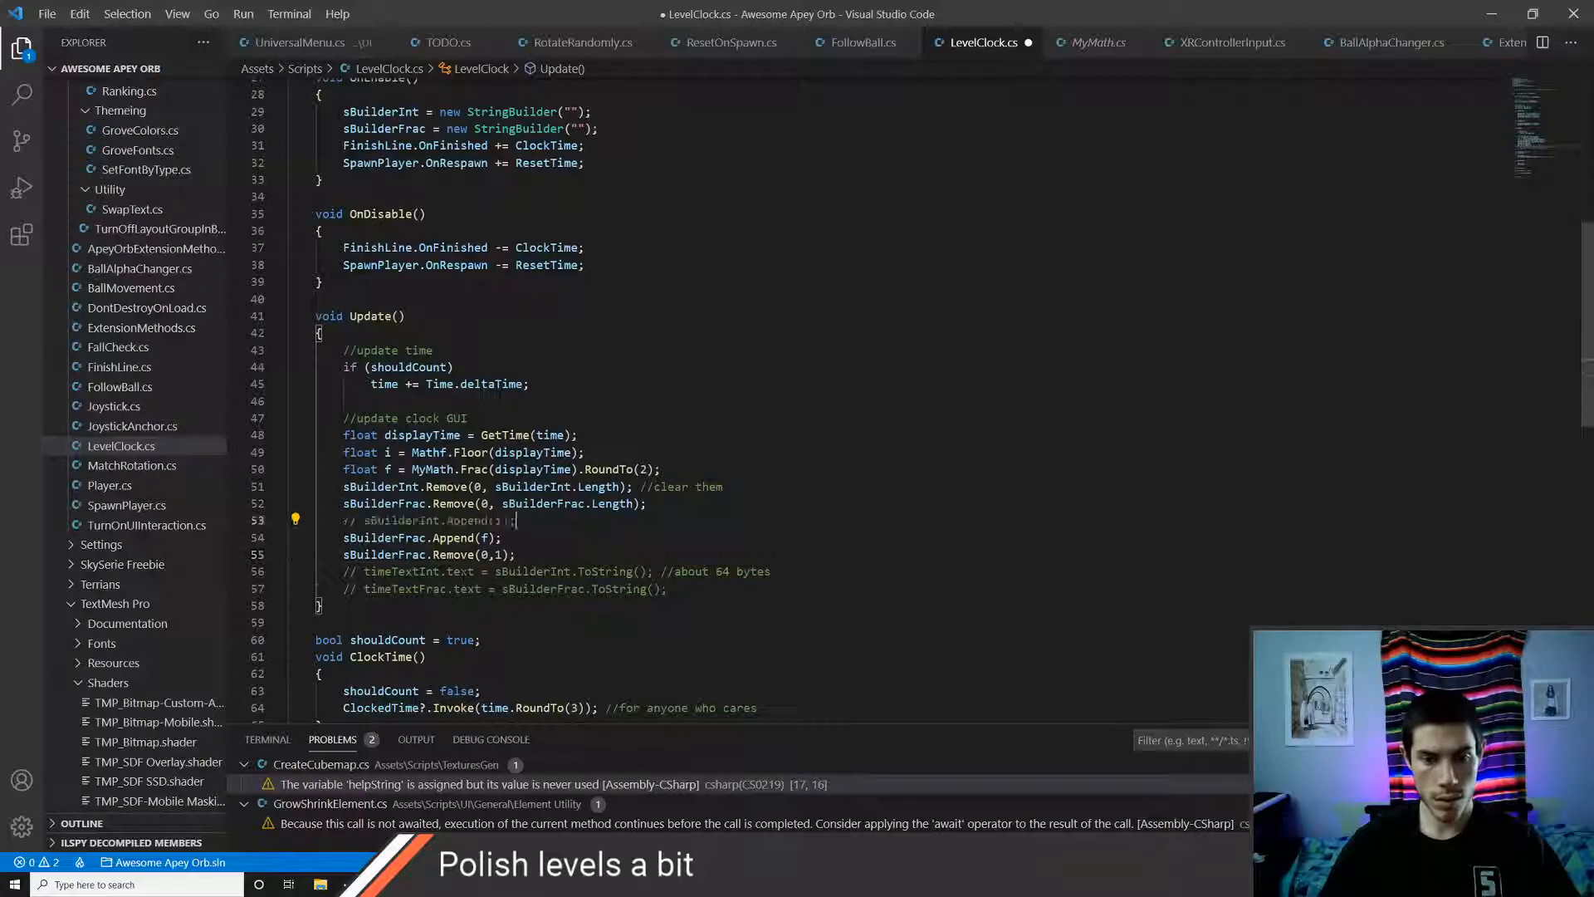
pyautogui.press('Down')
pyautogui.hotkey('ctrl', '/')
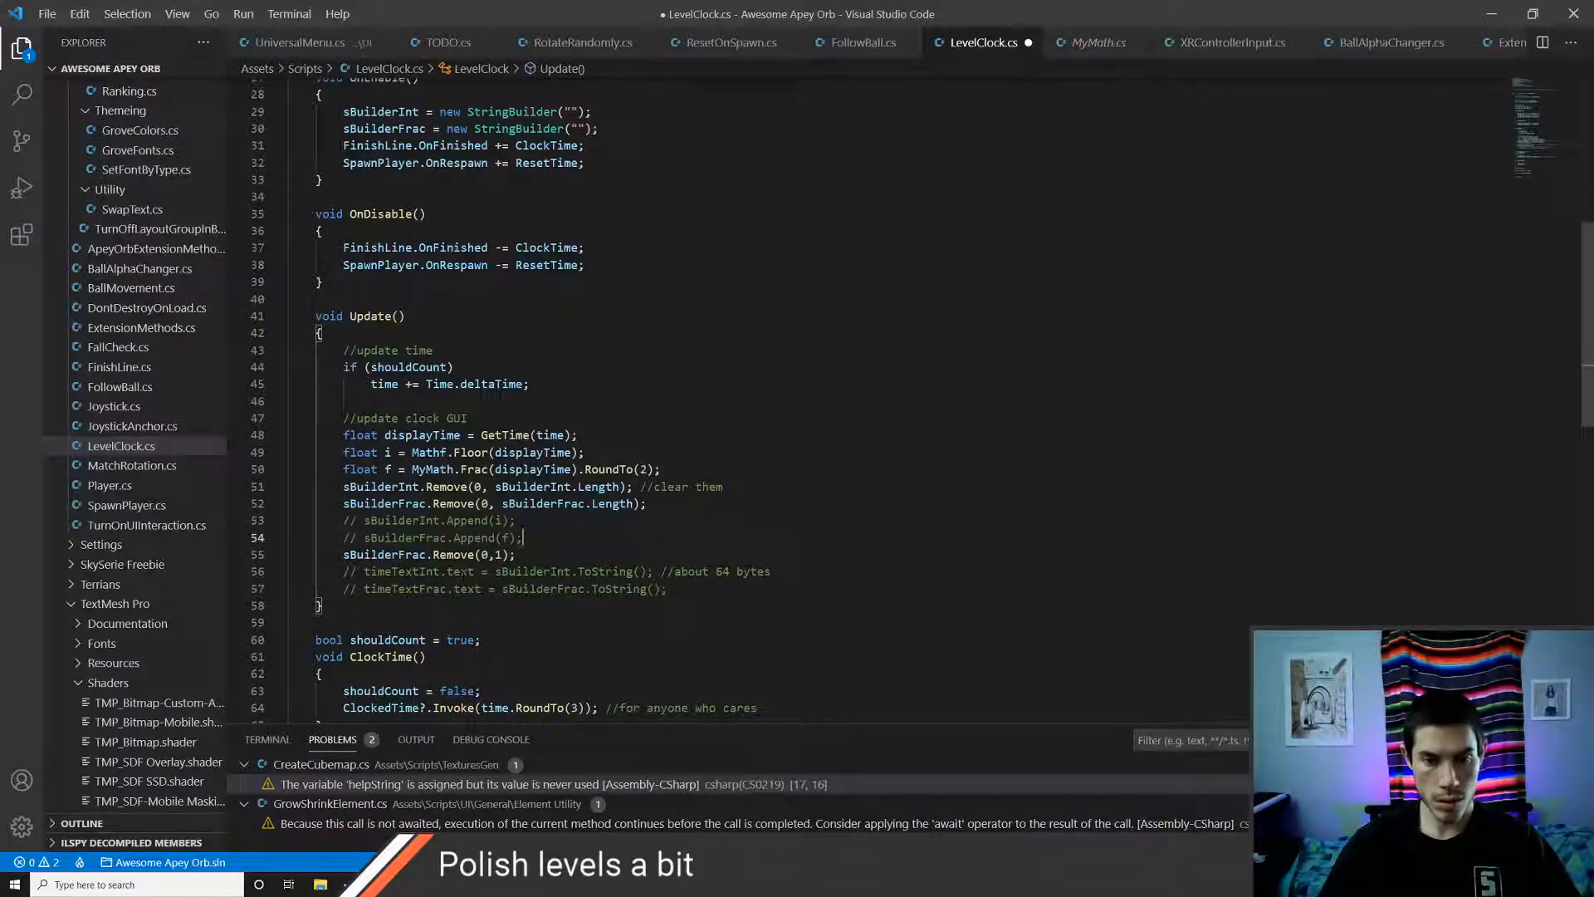
pyautogui.hotkey('ctrl', 's')
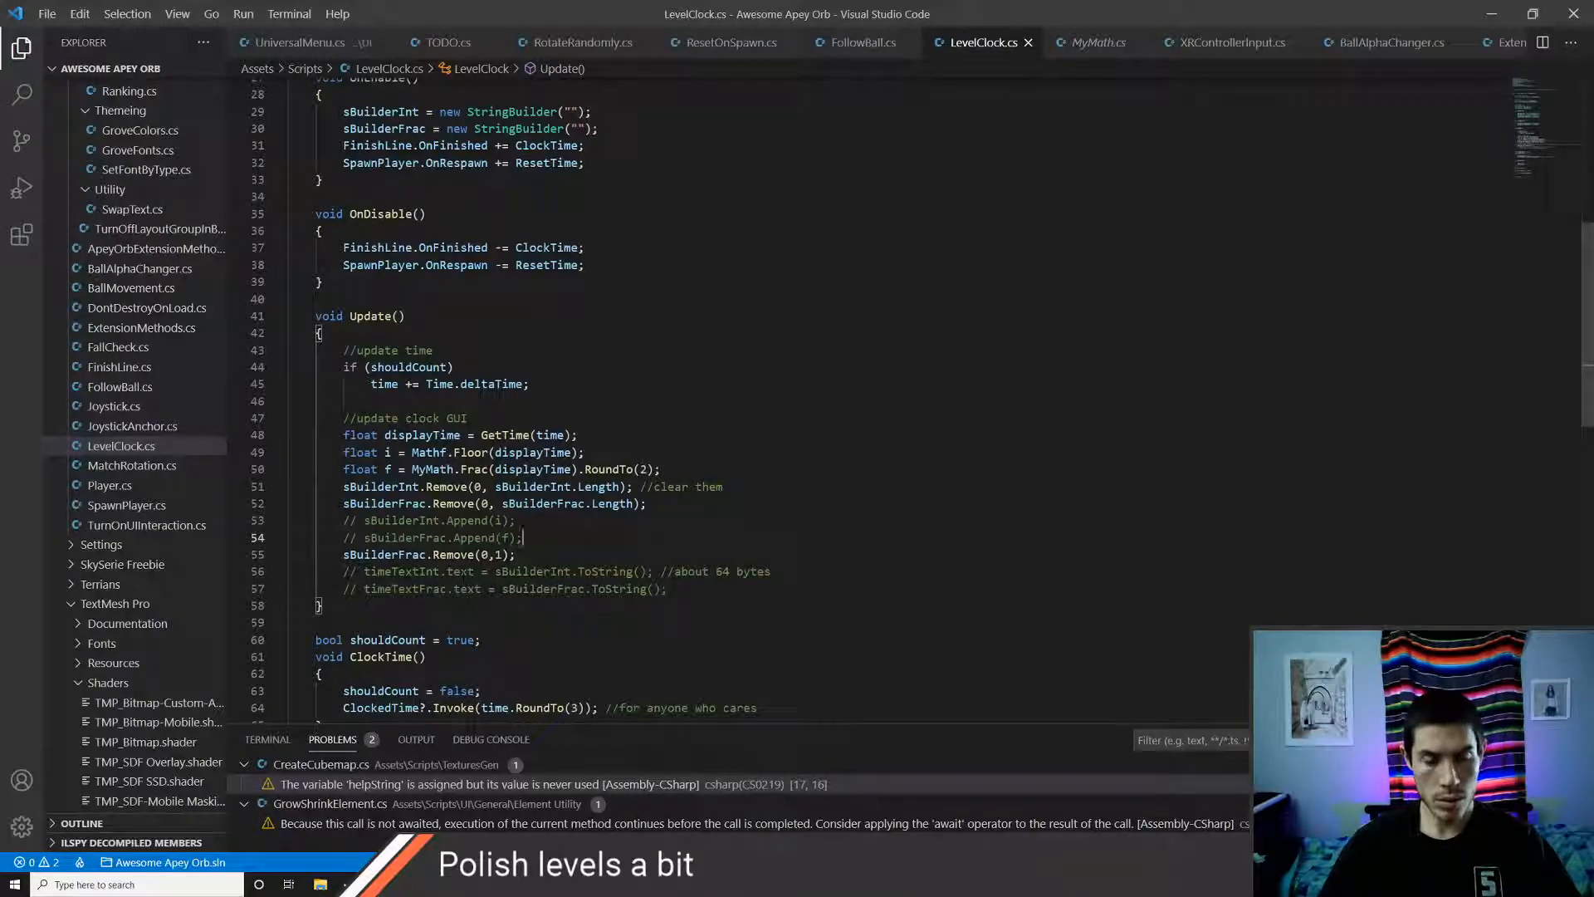
pyautogui.hotkey('ctrl', '/')
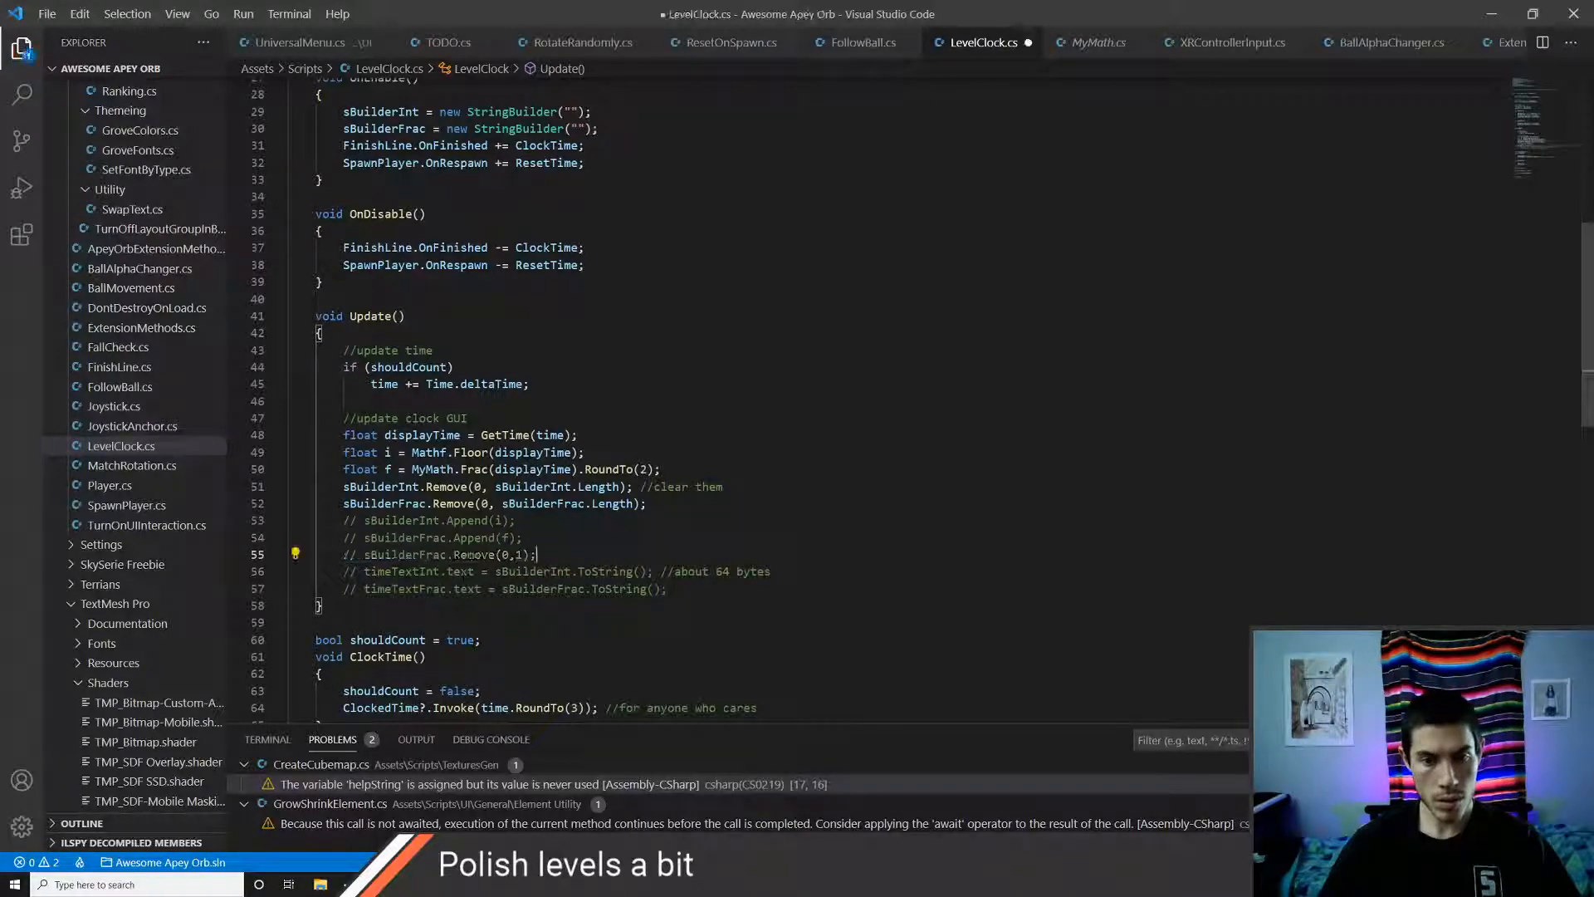
pyautogui.hotkey('ctrl', 's')
# - Switch to Unity, play the level with the Append calls disabled and record Profiler data
pyautogui.hotkey('alt', 'Tab')
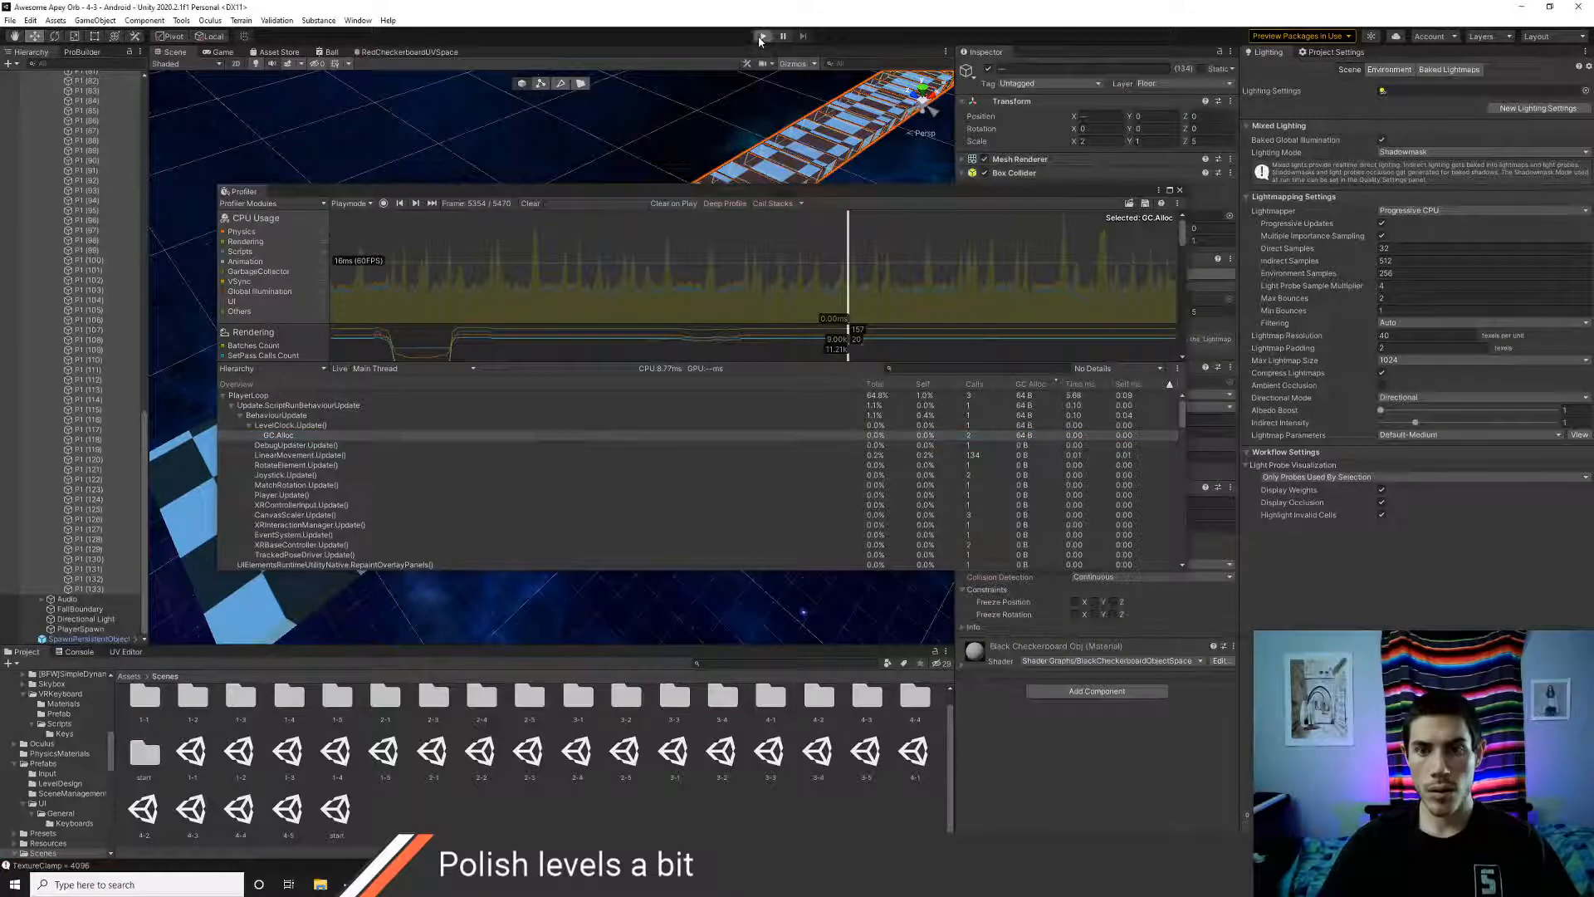
pyautogui.click(761, 37)
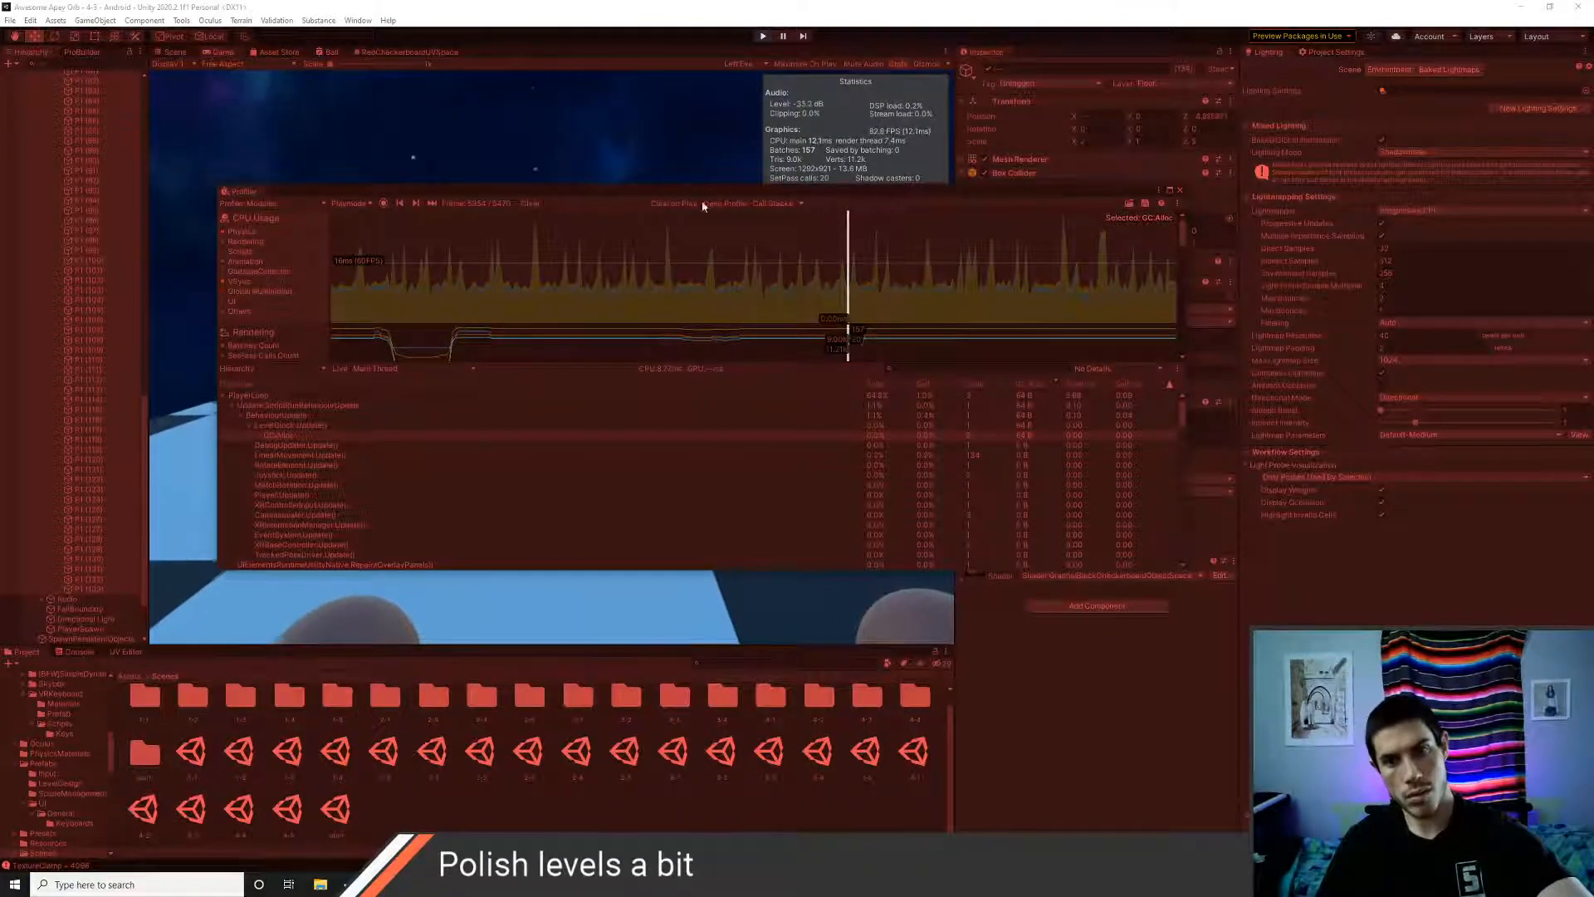
pyautogui.click(382, 204)
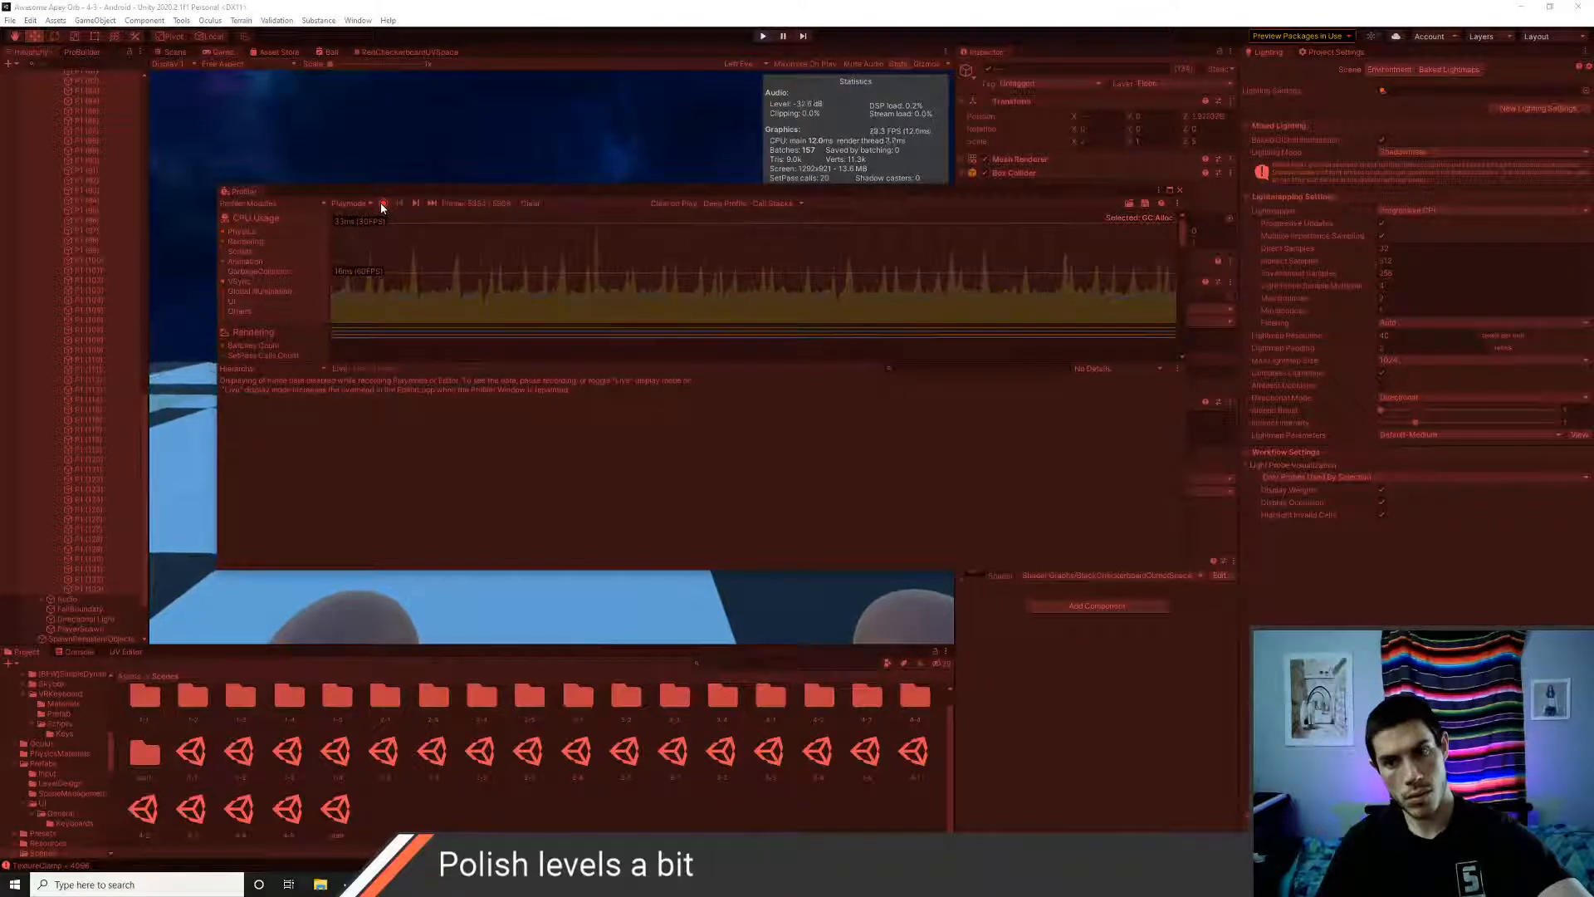
pyautogui.click(382, 203)
# - Examine several frames of the new recording for remaining GC allocations, and exit Play mode
pyautogui.click(1090, 295)
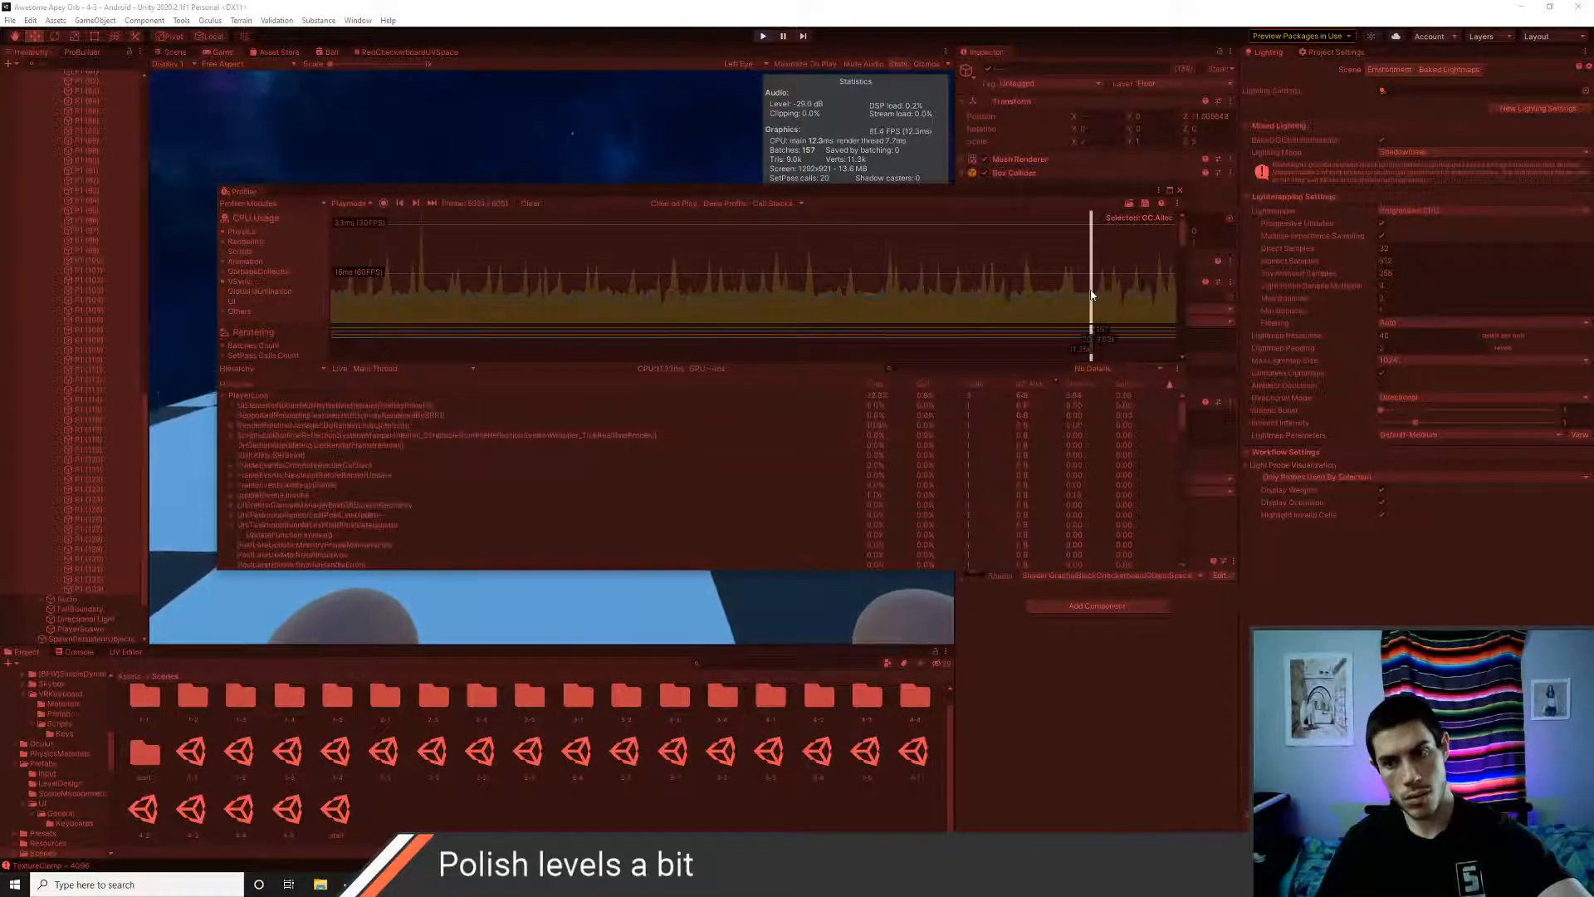
pyautogui.moveTo(1091, 295); pyautogui.dragTo(1040, 301)
pyautogui.moveTo(1118, 296)
pyautogui.mouseDown()
pyautogui.moveTo(954, 298)
pyautogui.moveTo(1124, 298)
pyautogui.moveTo(987, 308)
pyautogui.mouseUp()
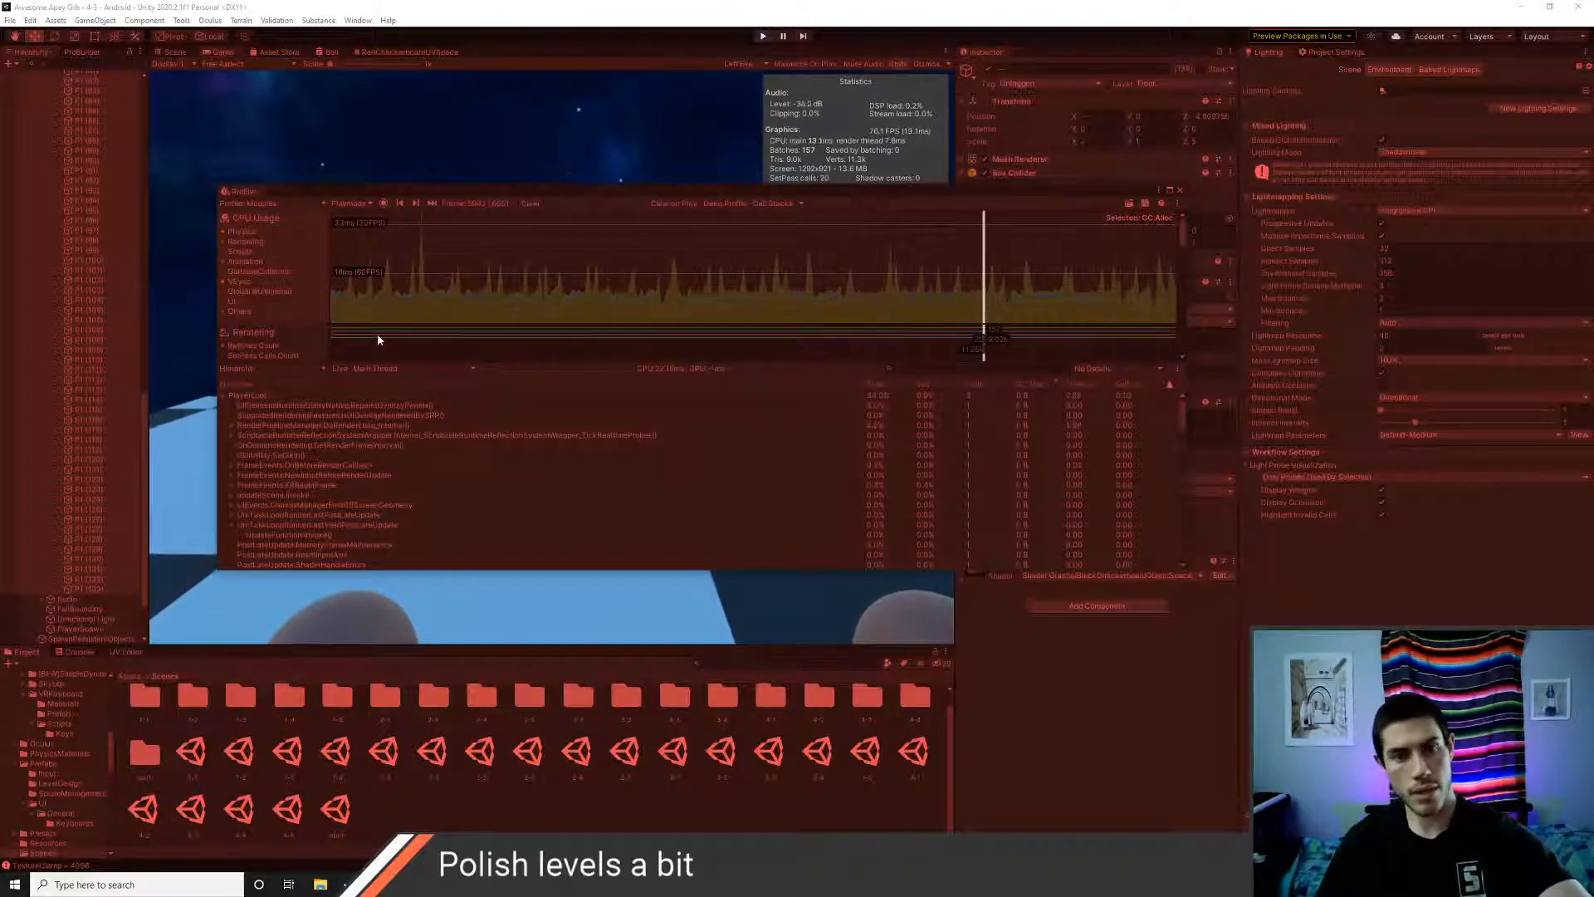
pyautogui.click(762, 36)
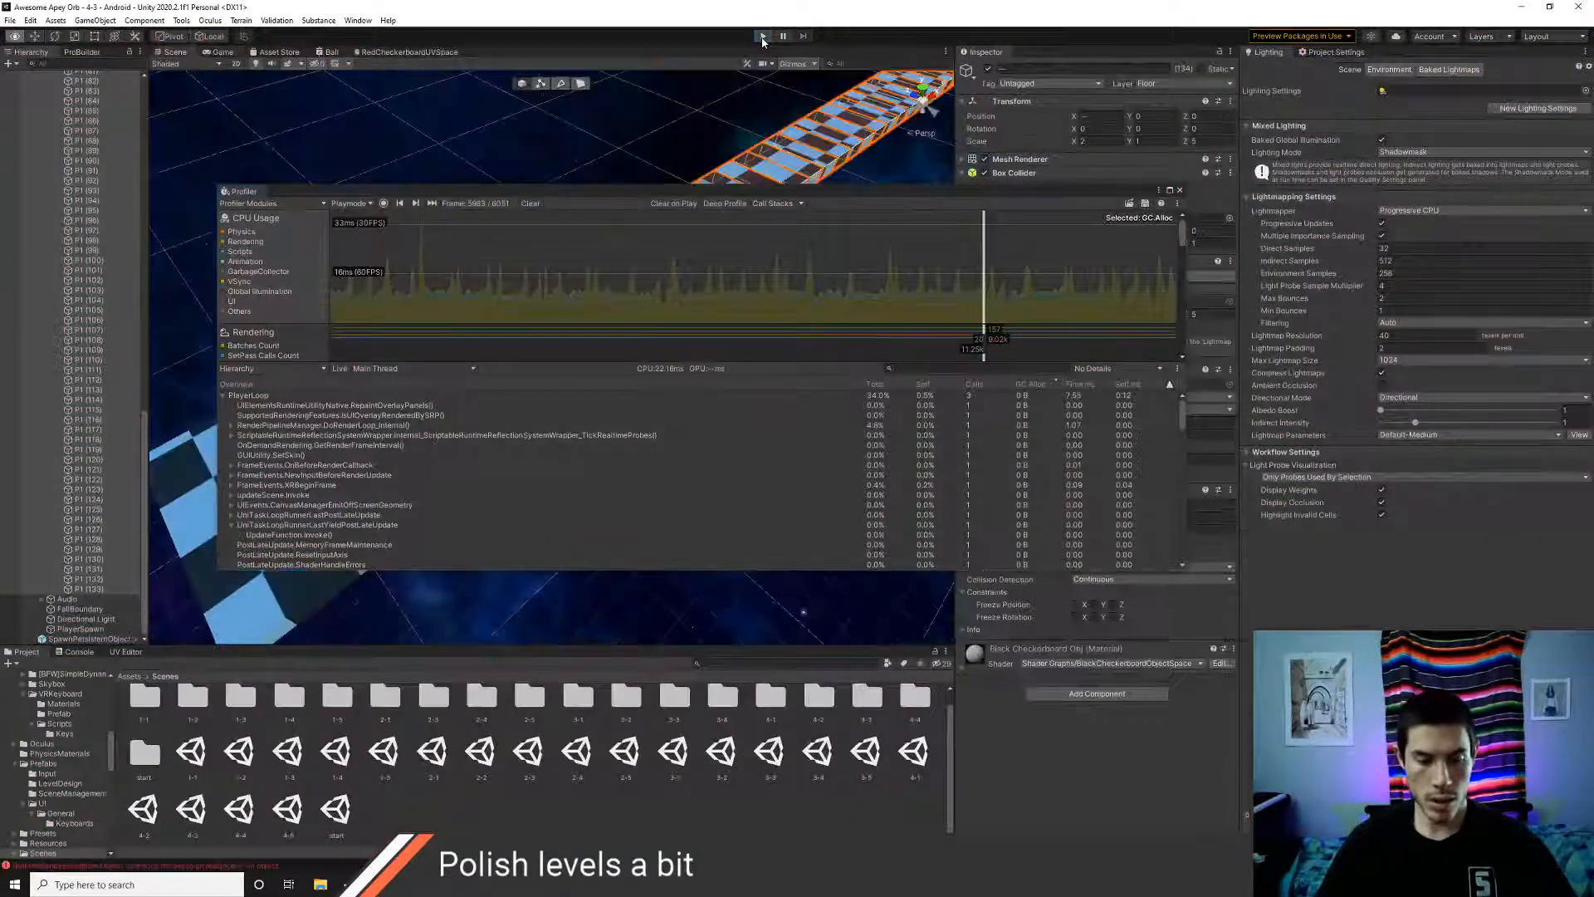
# - Switch to Visual Studio Code, add the comment "//another 64" after the commented-out sBuilderInt.Append(i) line and save LevelClock.cs
pyautogui.hotkey('alt', 'Tab')
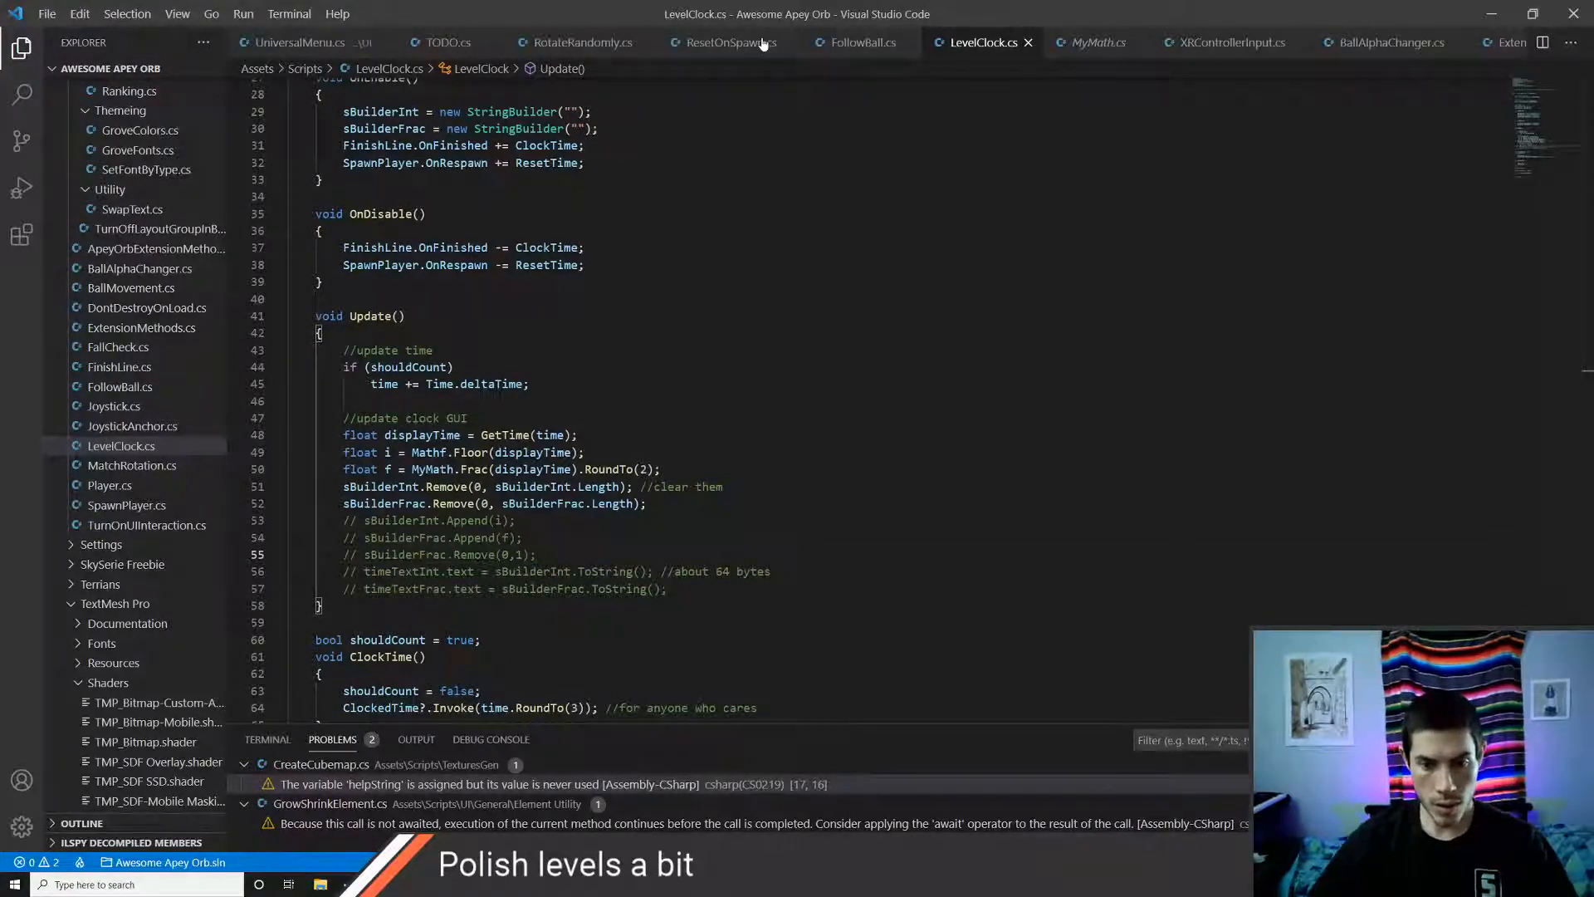
pyautogui.press('Up')
pyautogui.press('Up')
pyautogui.write('//')
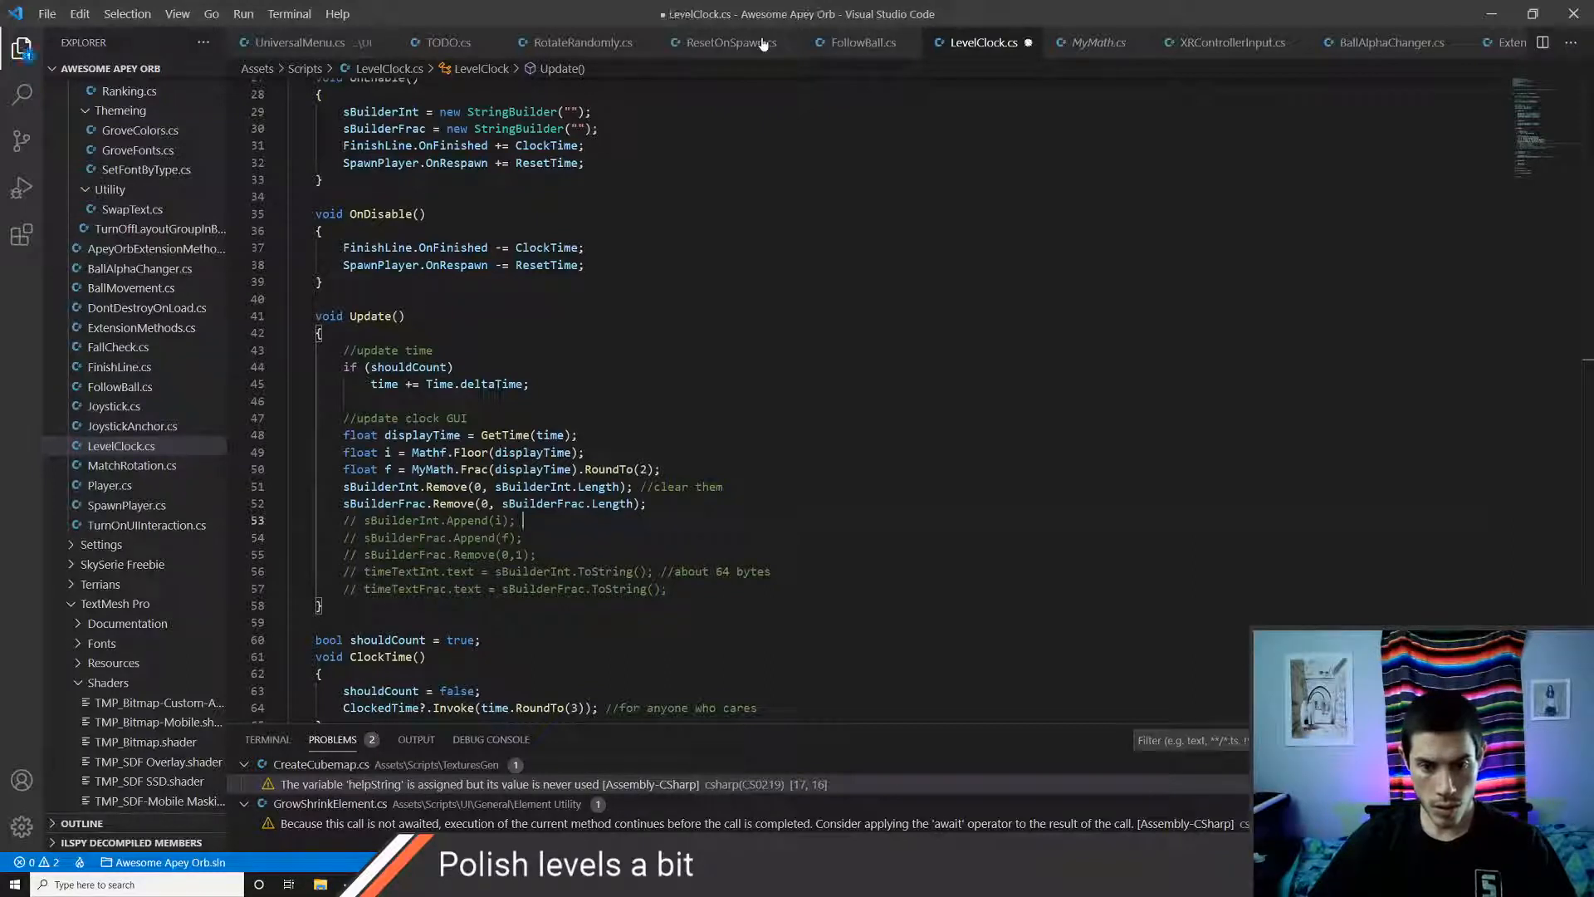
pyautogui.write('ab')
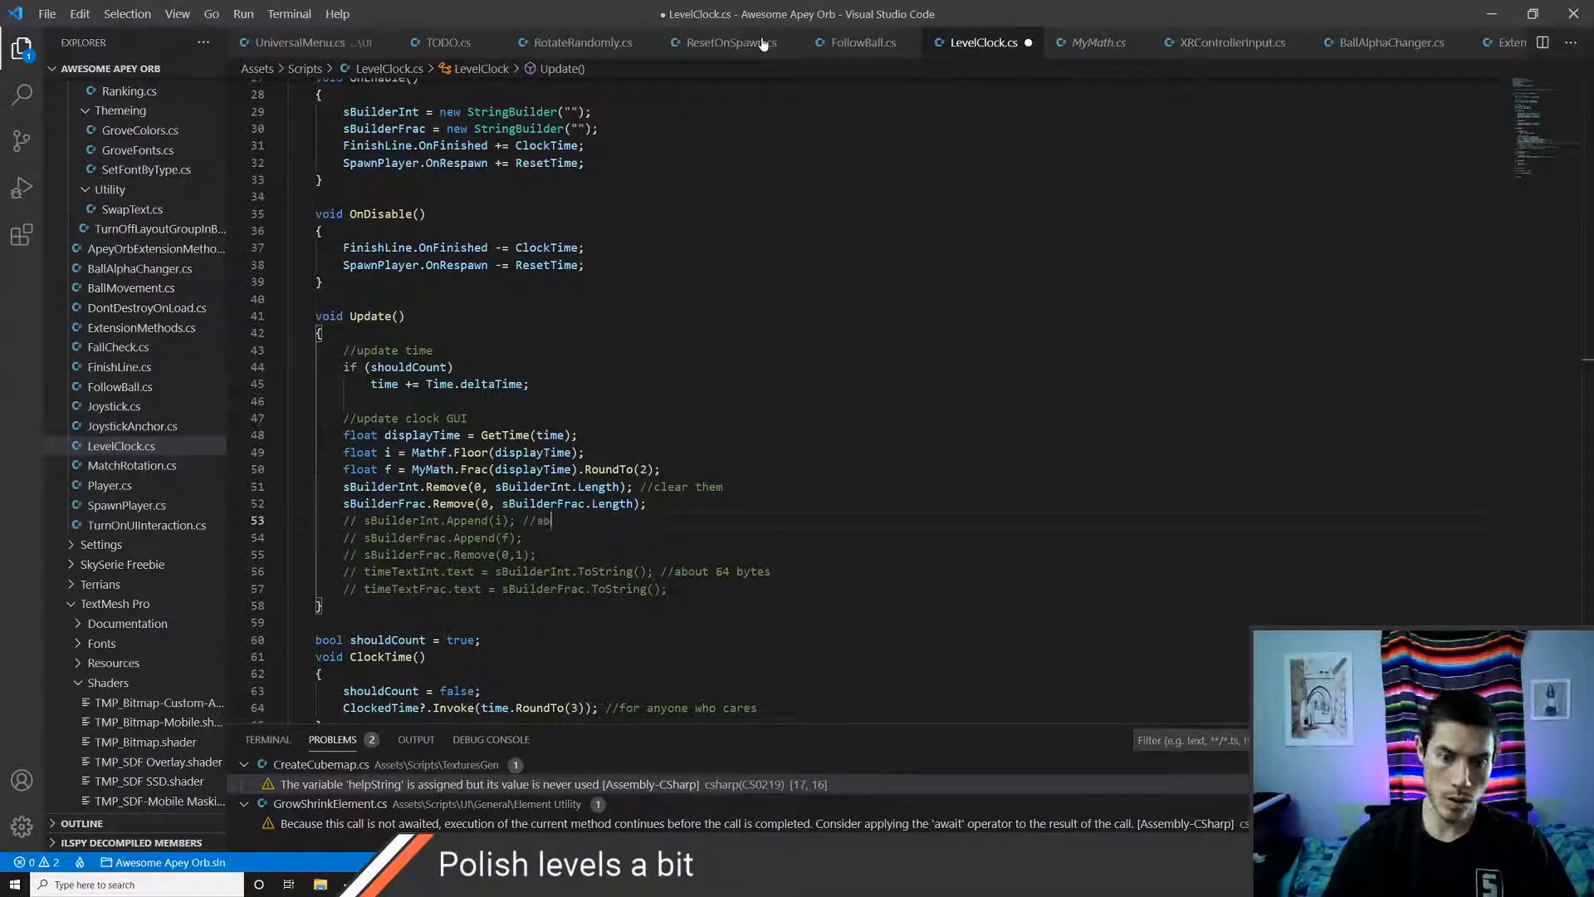
pyautogui.write('ou')
pyautogui.press('BackSpace')
pyautogui.press('BackSpace')
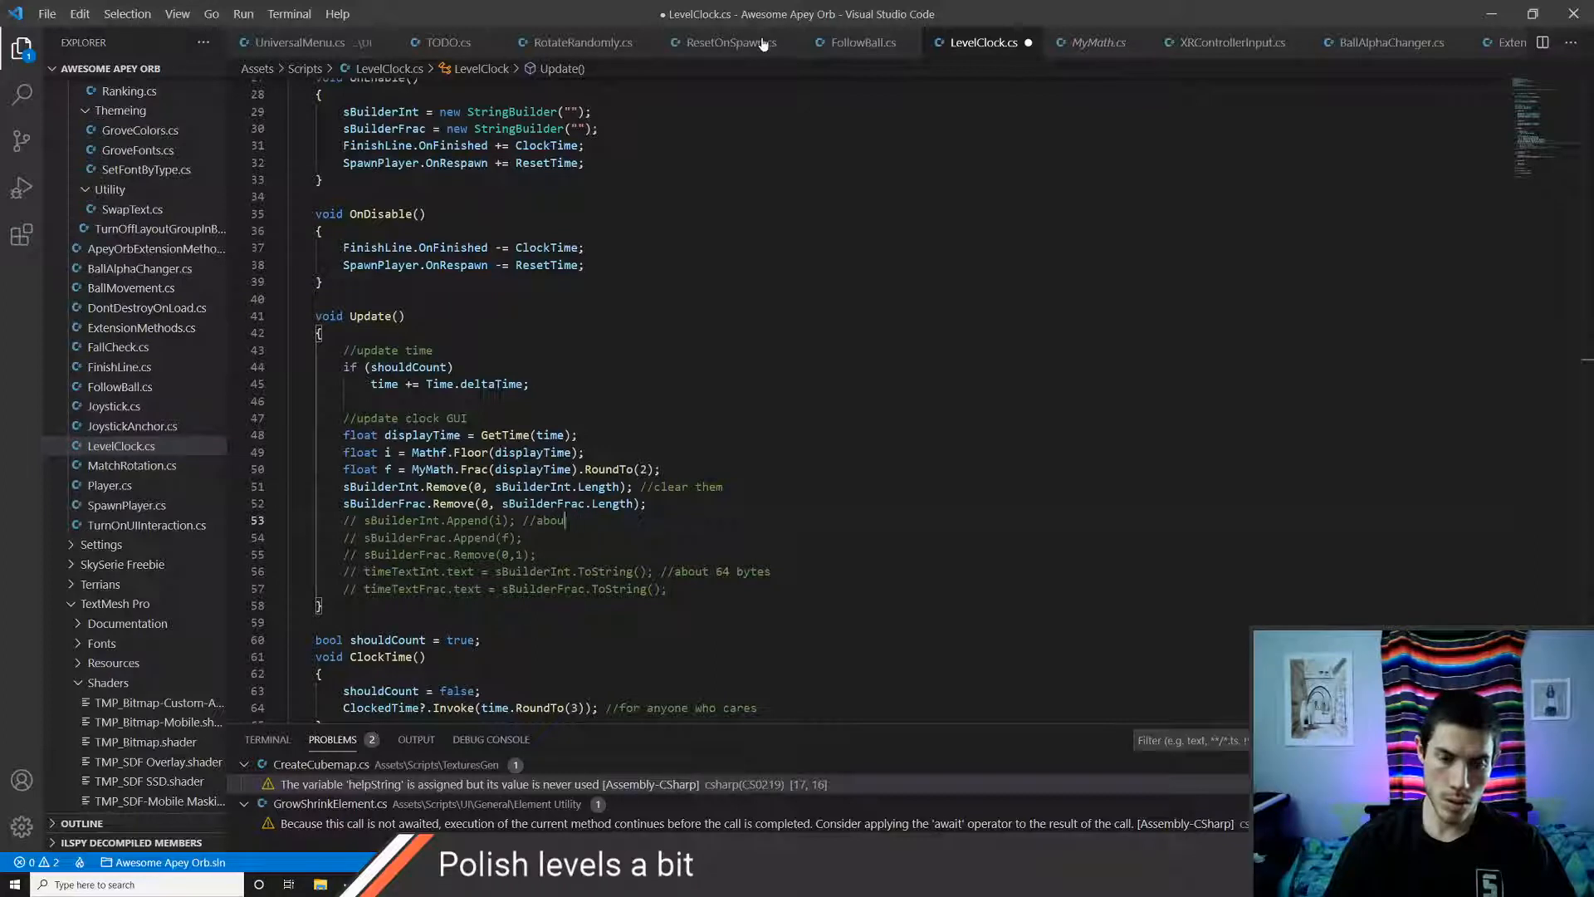
pyautogui.write('nother 64')
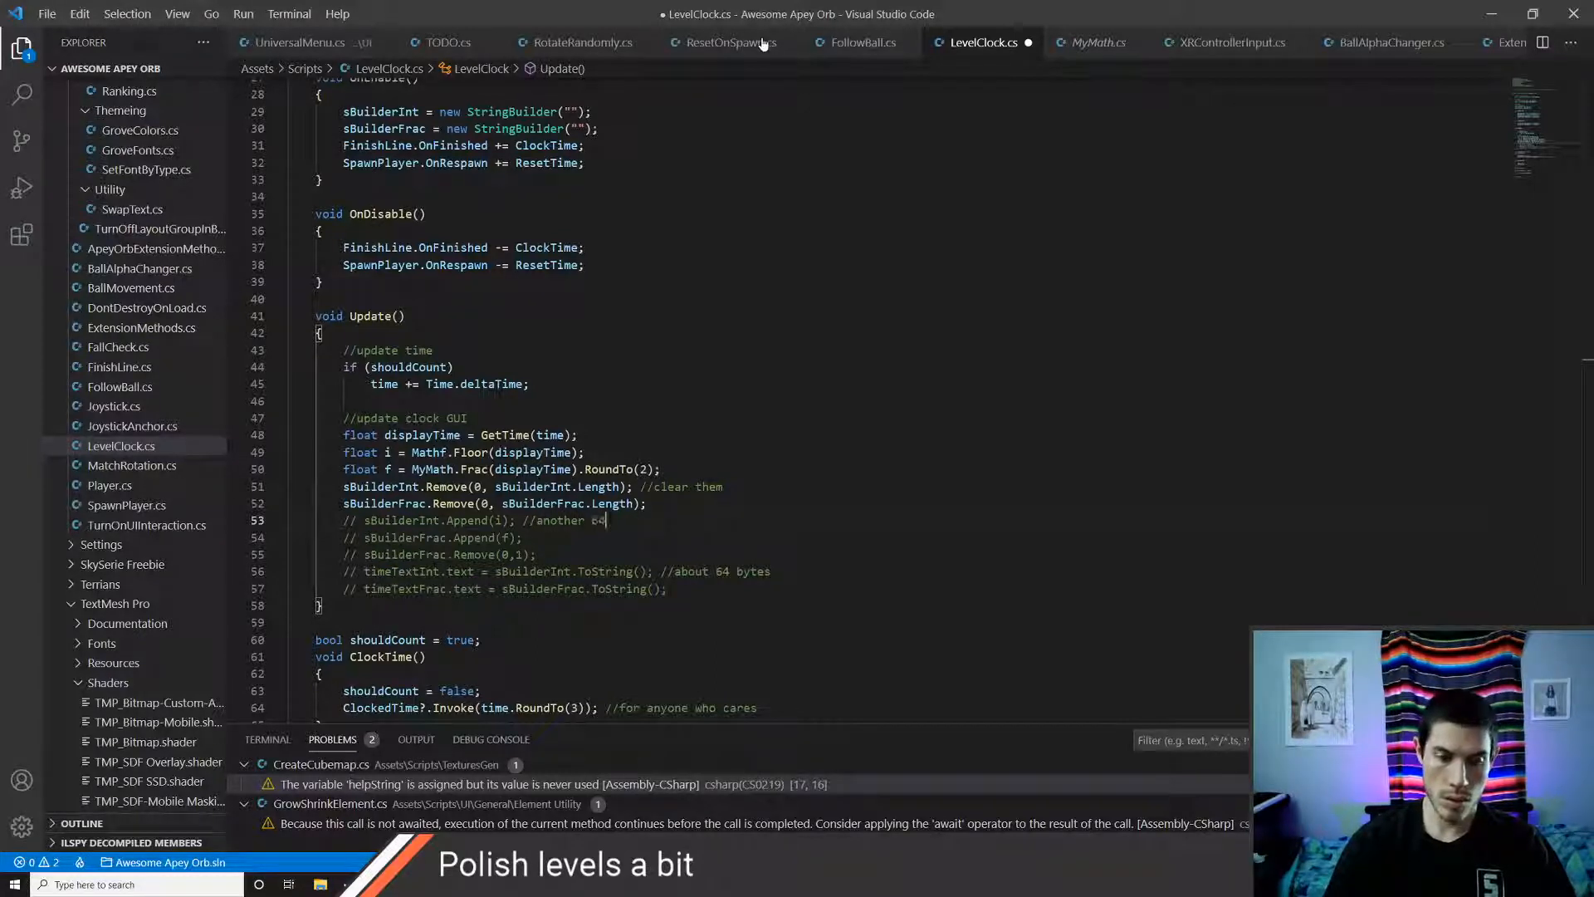
pyautogui.hotkey('ctrl', 's')
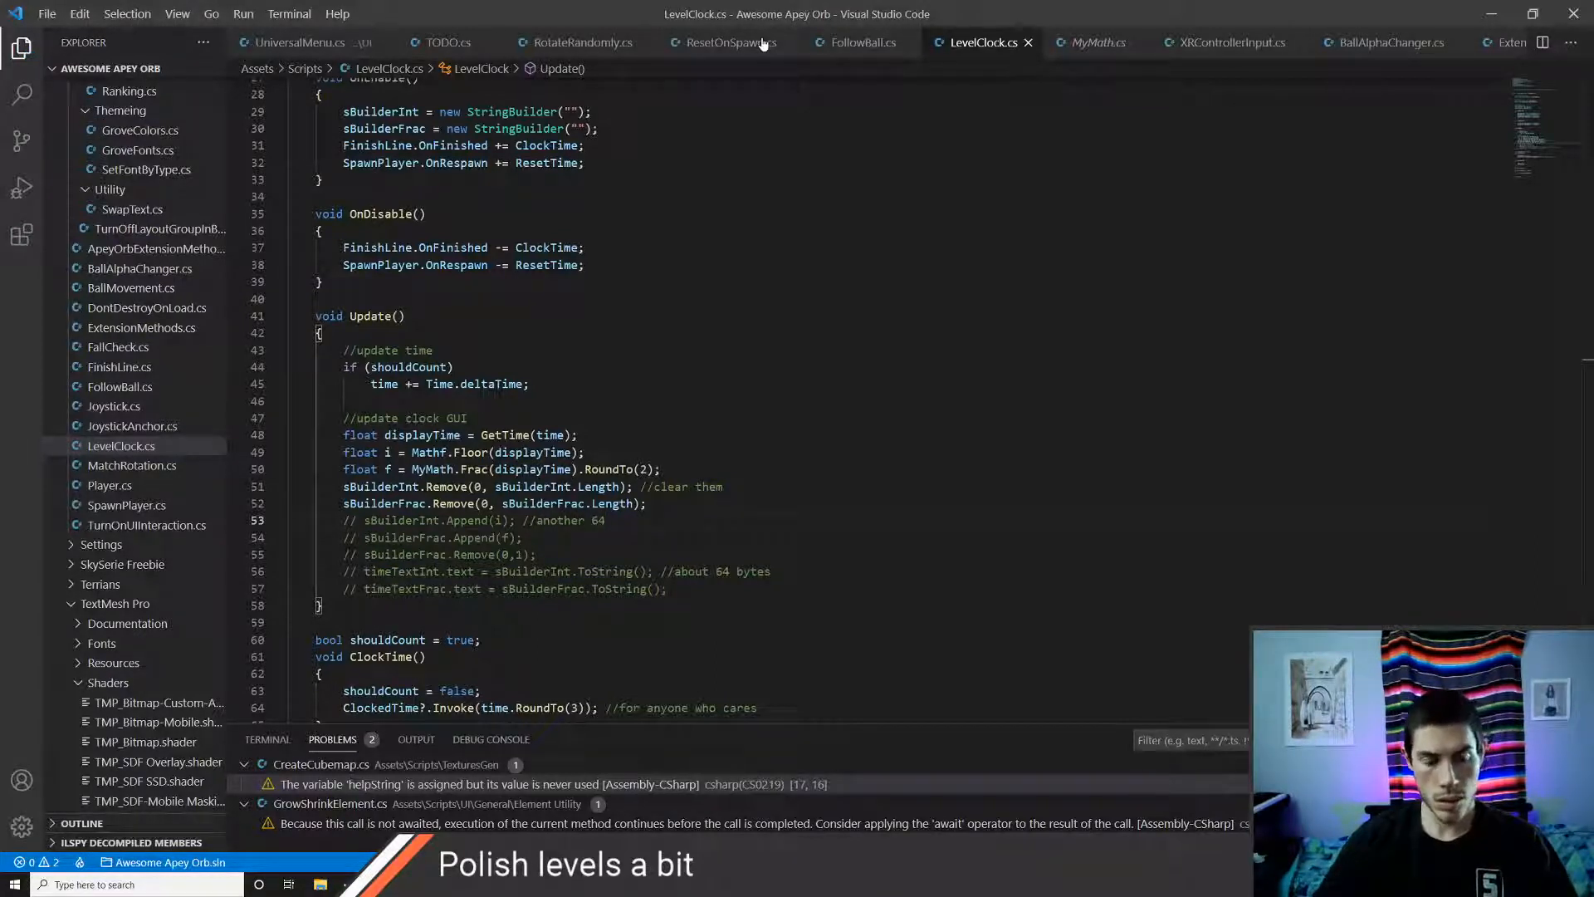
# - Add empty trailing // comments after the sBuilderFrac.Append(f) line and the timeTextFrac.text assignment in Update()
pyautogui.press('Down')
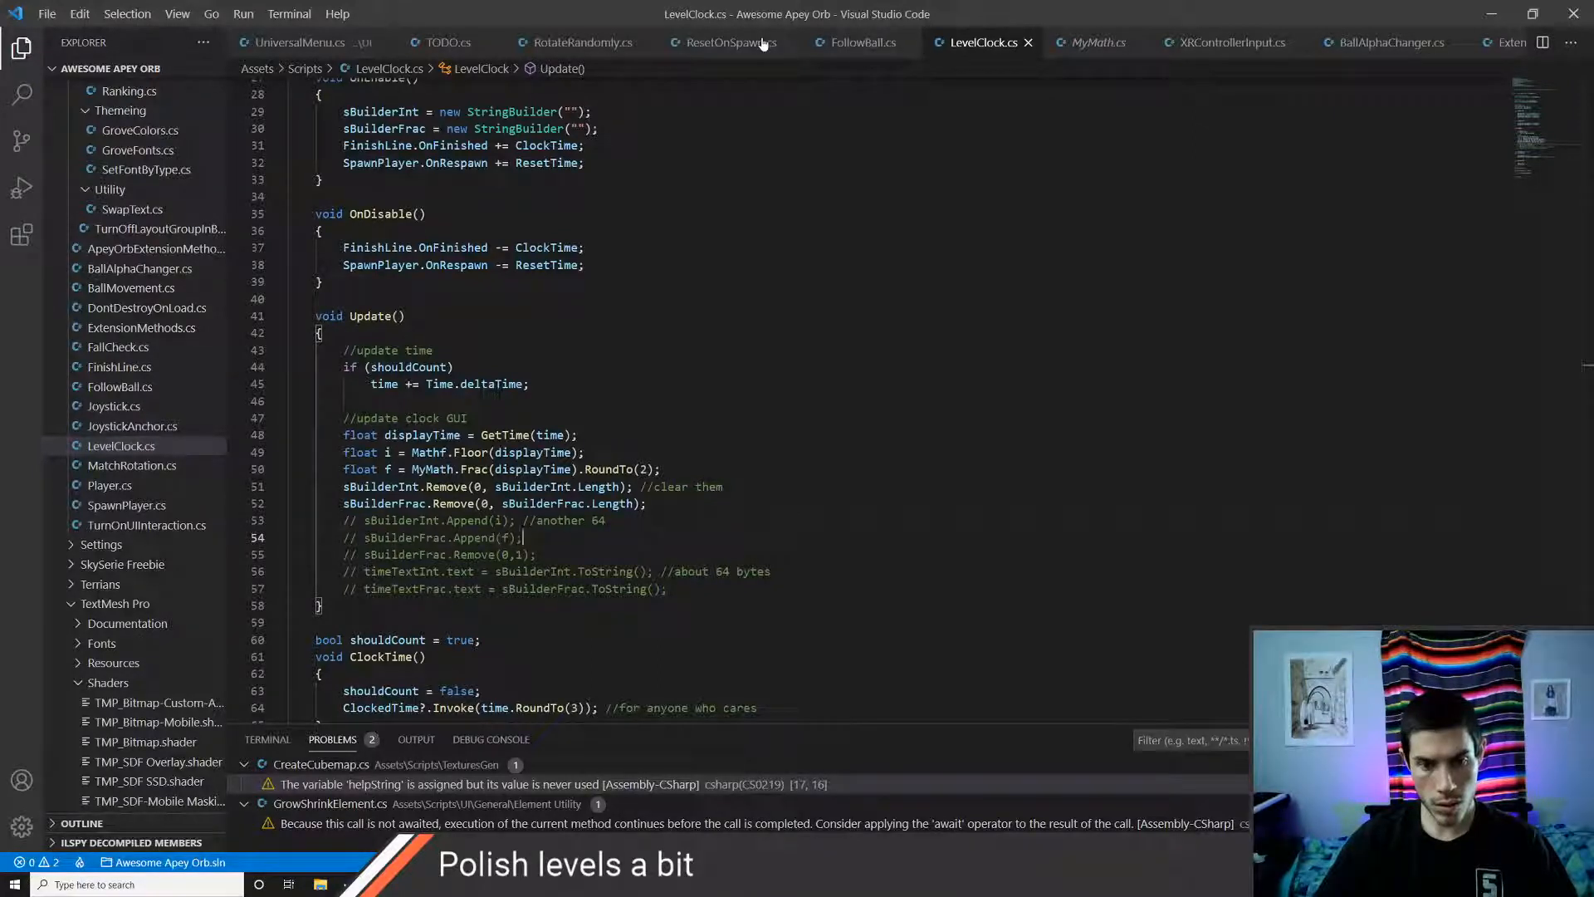
pyautogui.write('//')
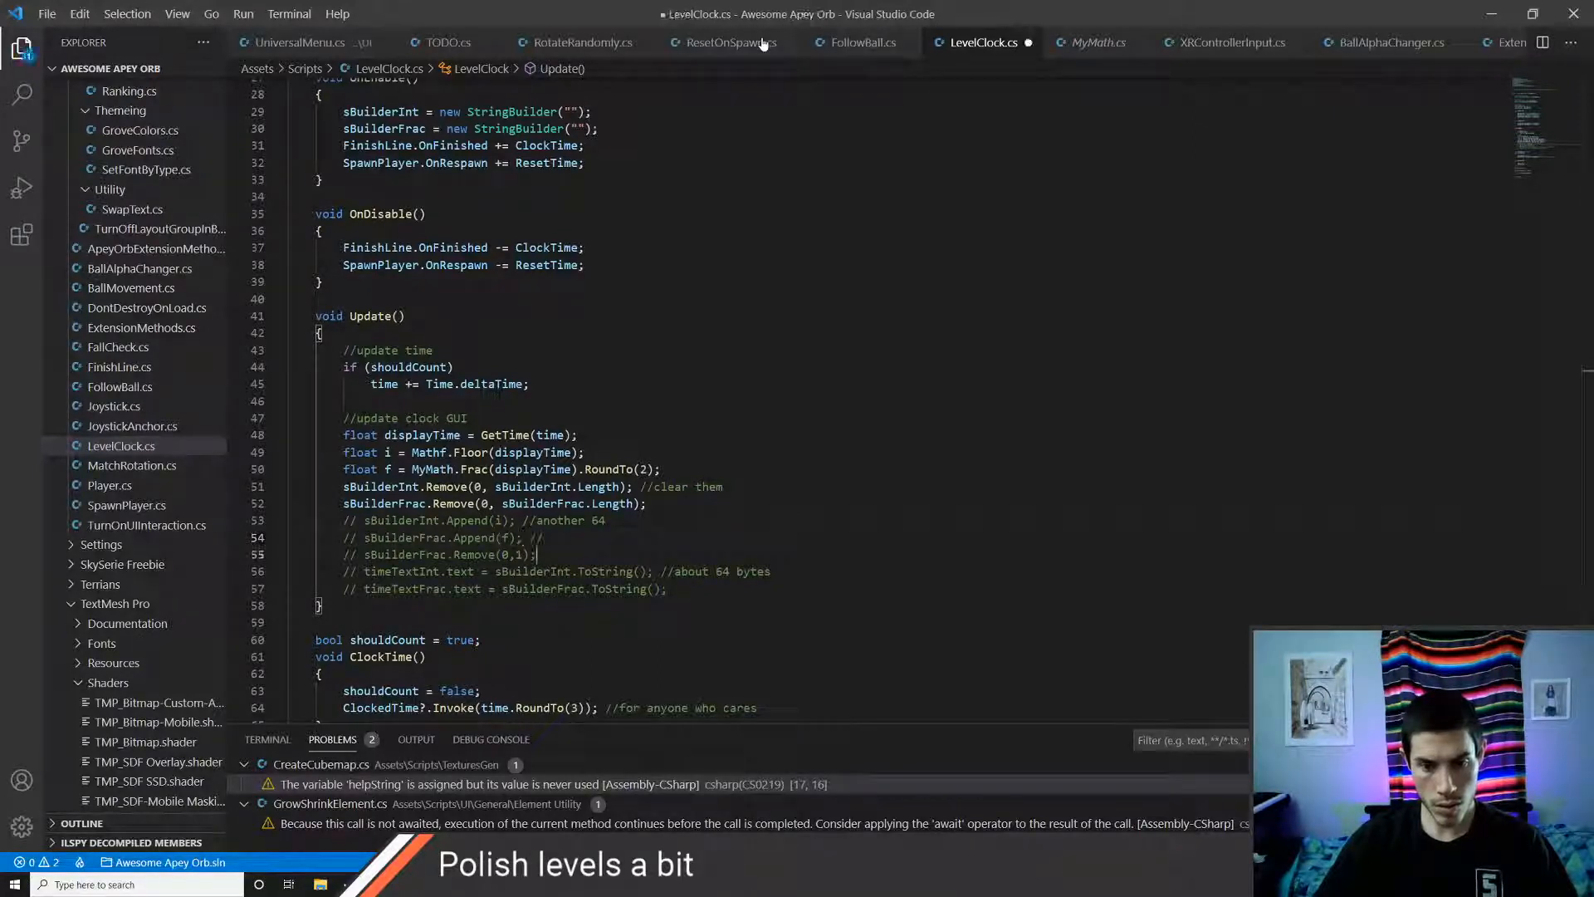
pyautogui.press('Down')
pyautogui.press('Down')
pyautogui.write('//')
pyautogui.press('Up')
pyautogui.press('Up')
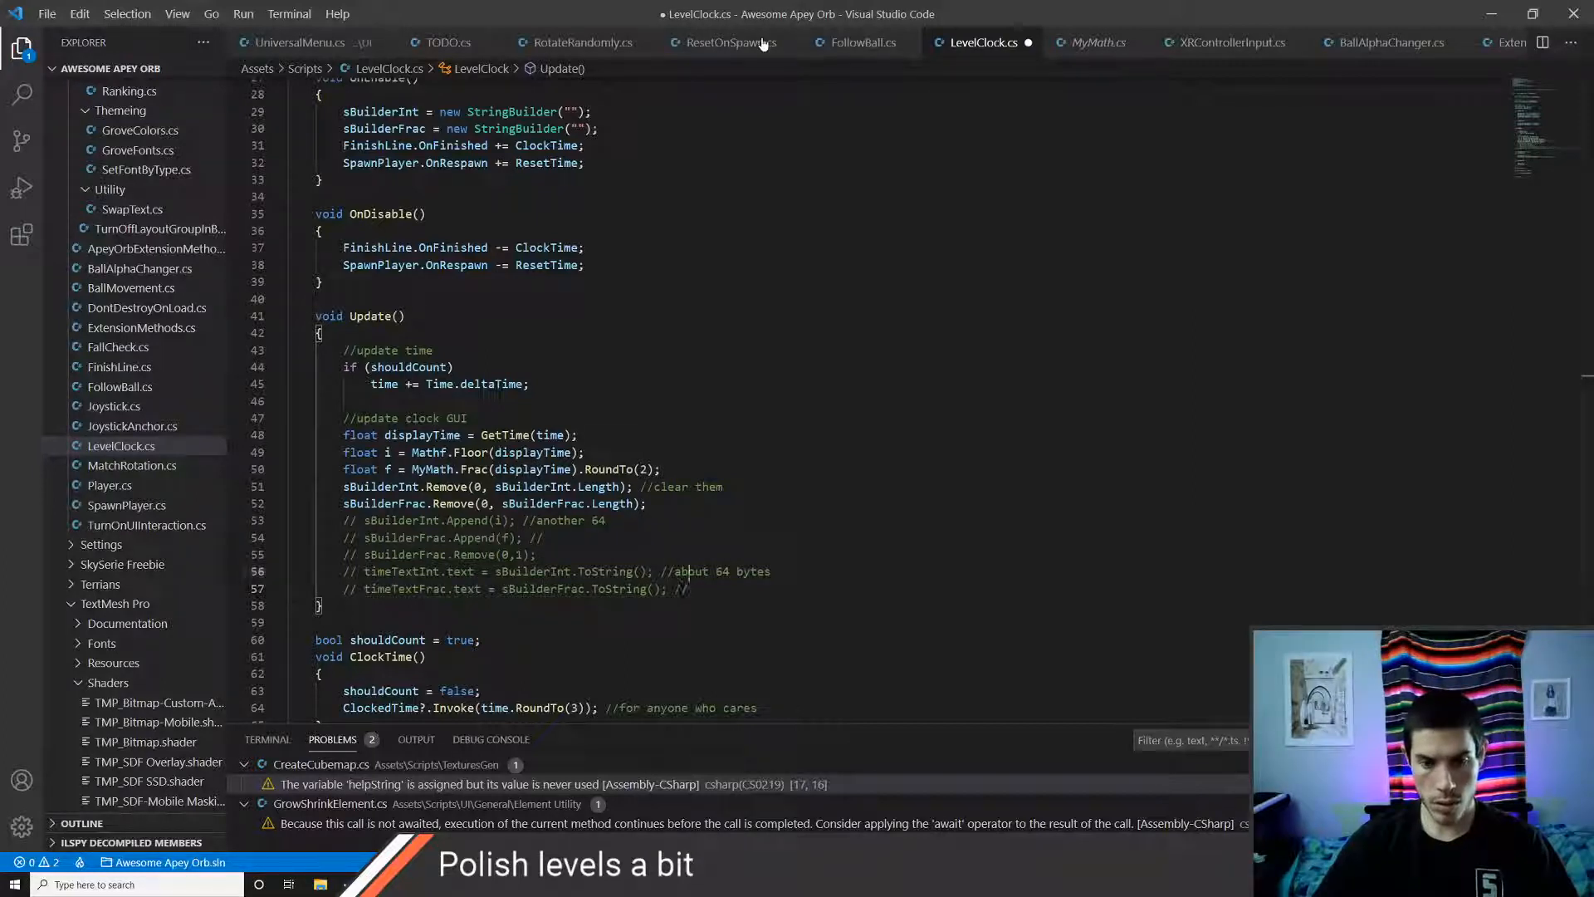
# - Uncomment sBuilderInt.Append(i) and sBuilderFrac.Append(f), keep sBuilderFrac.Remove(0,1) commented out, save LevelClock.cs and switch to Unity
pyautogui.hotkey('ctrl', '/')
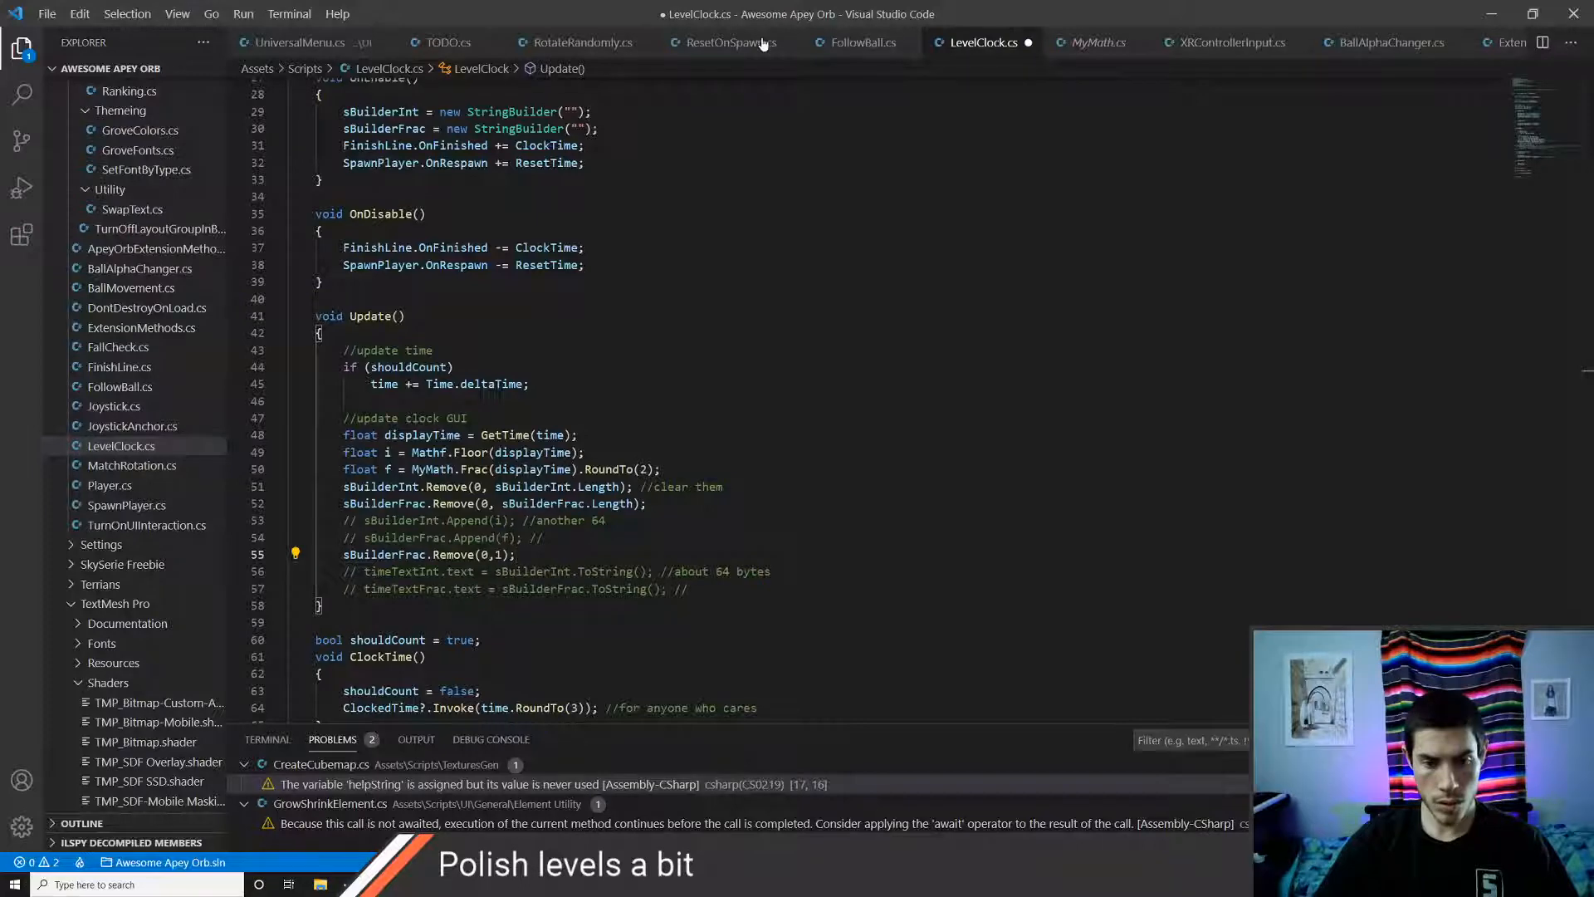
pyautogui.hotkey('ctrl', 's')
pyautogui.hotkey('alt', 'Tab')
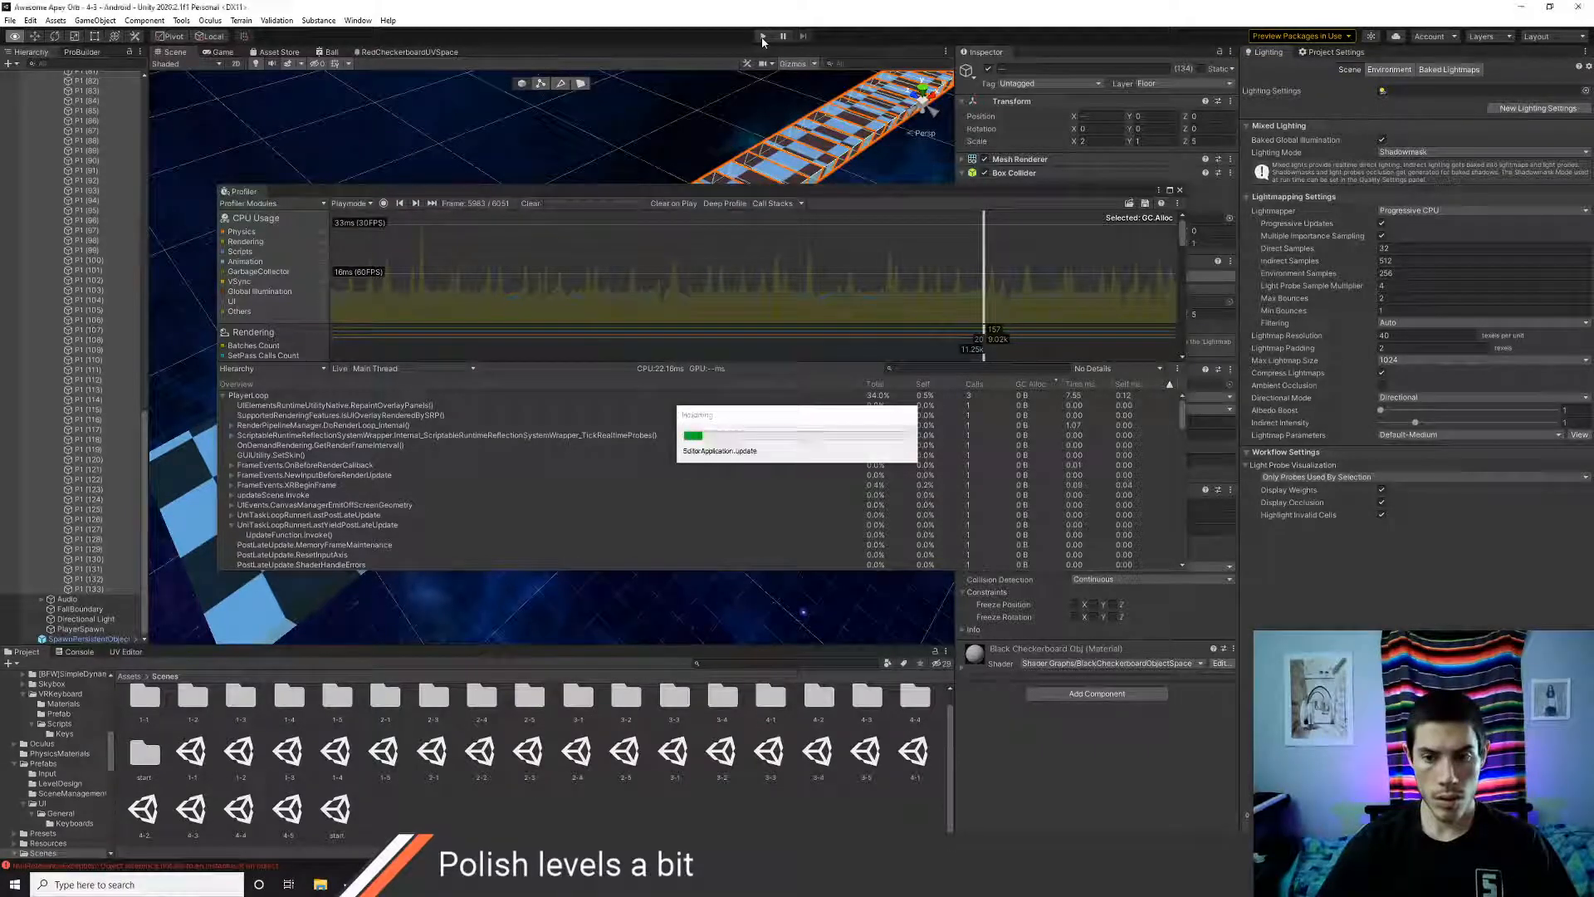
pyautogui.hotkey('alt', 'Tab')
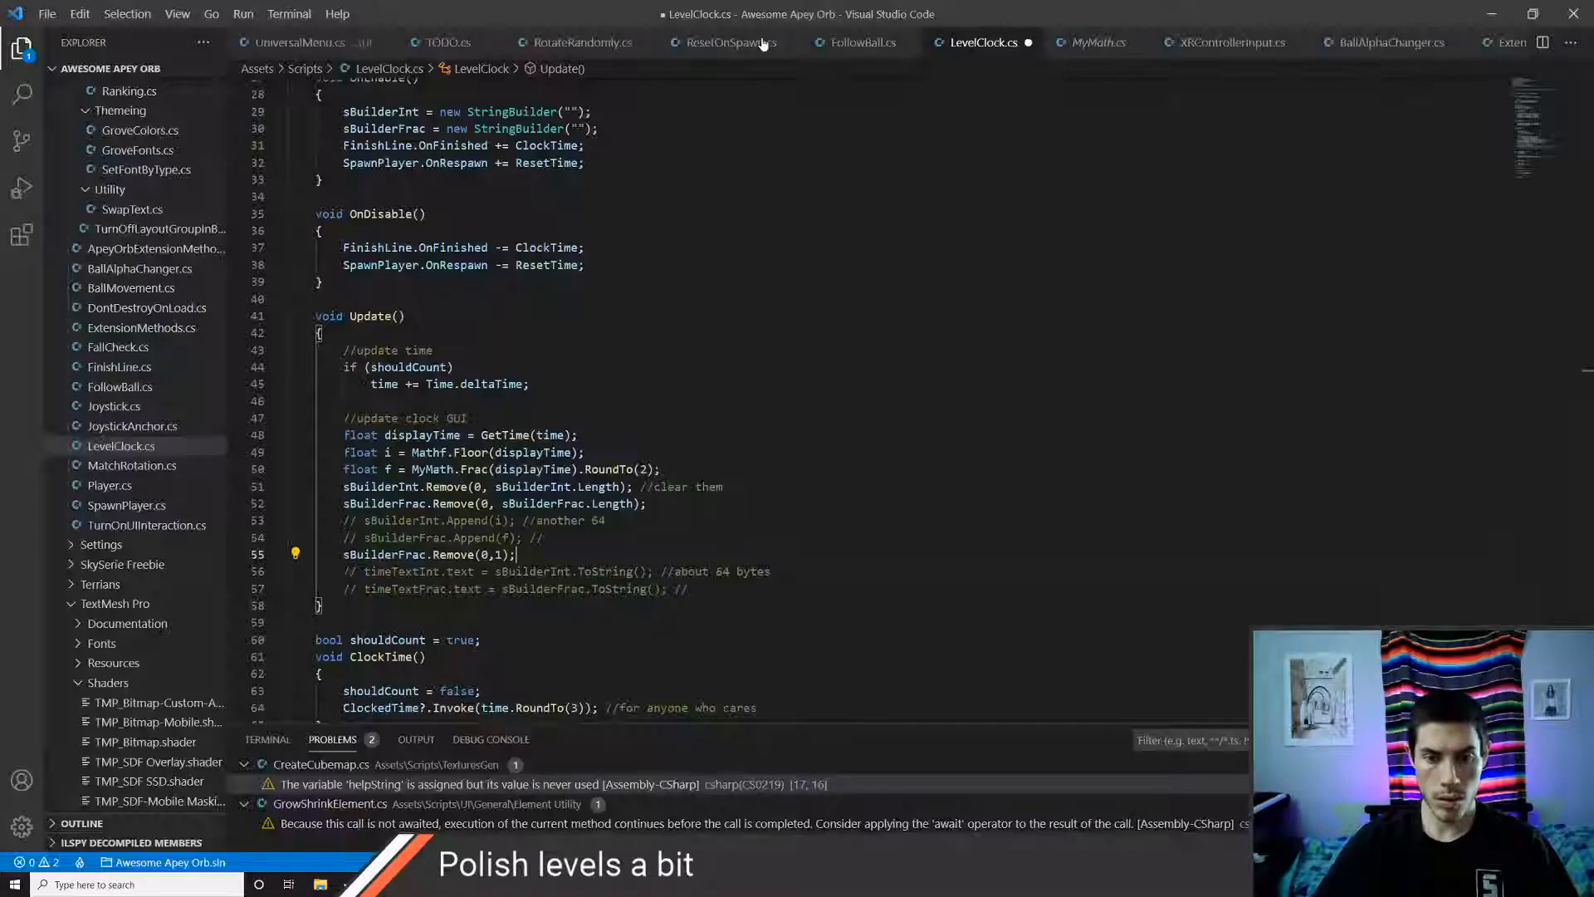
pyautogui.press('Down')
pyautogui.hotkey('ctrl', '/')
pyautogui.press('Down')
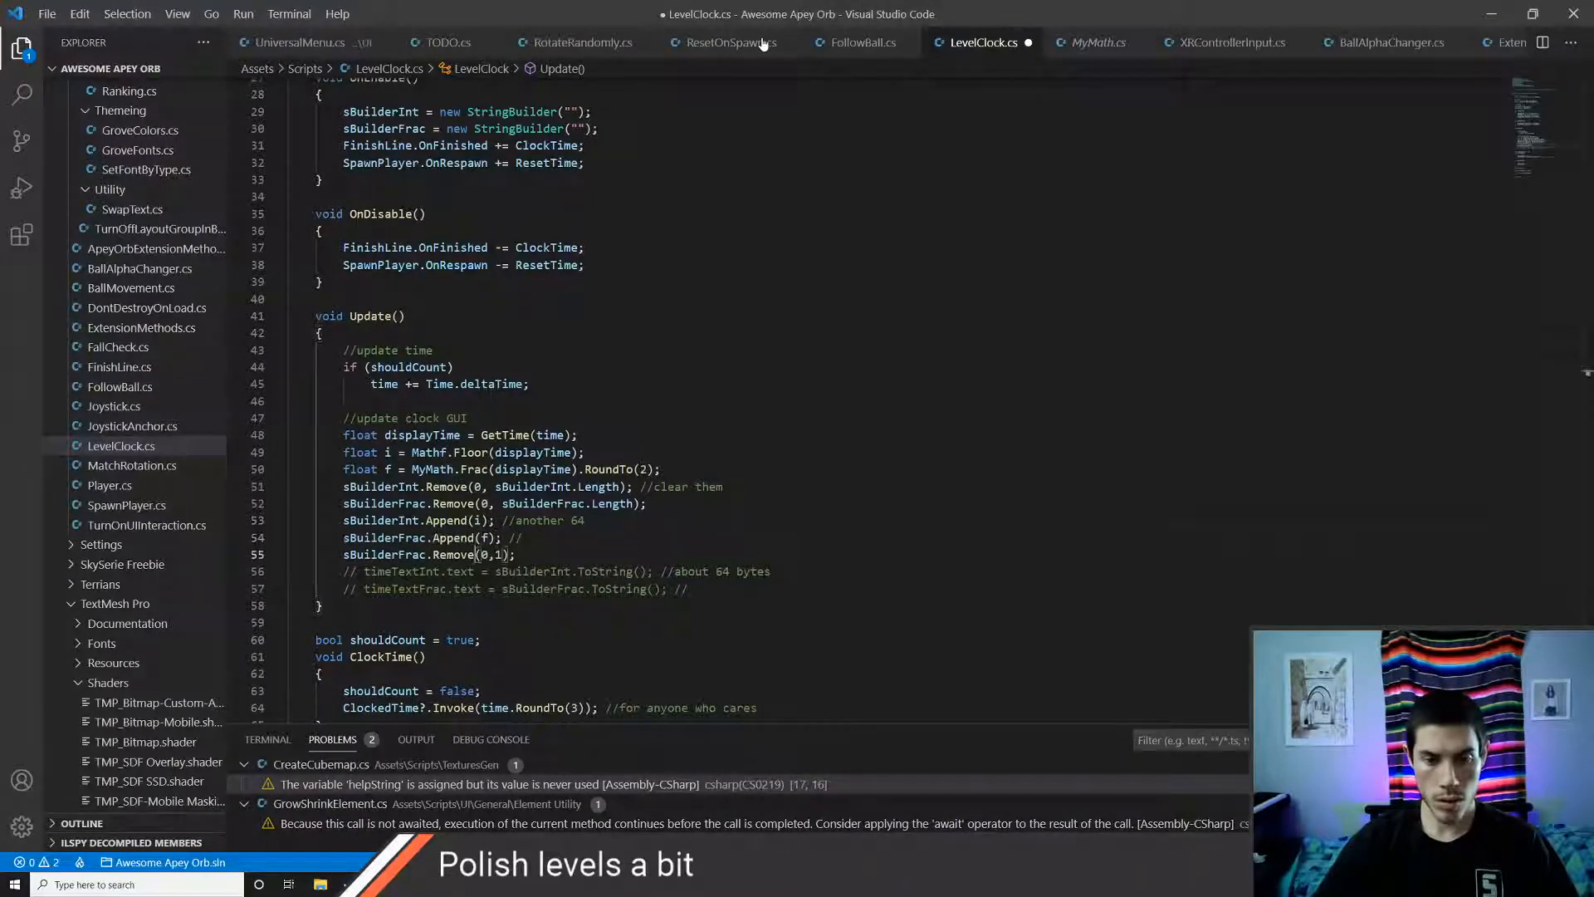
pyautogui.hotkey('ctrl', '/')
pyautogui.hotkey('ctrl', 's')
pyautogui.hotkey('alt', 'Tab')
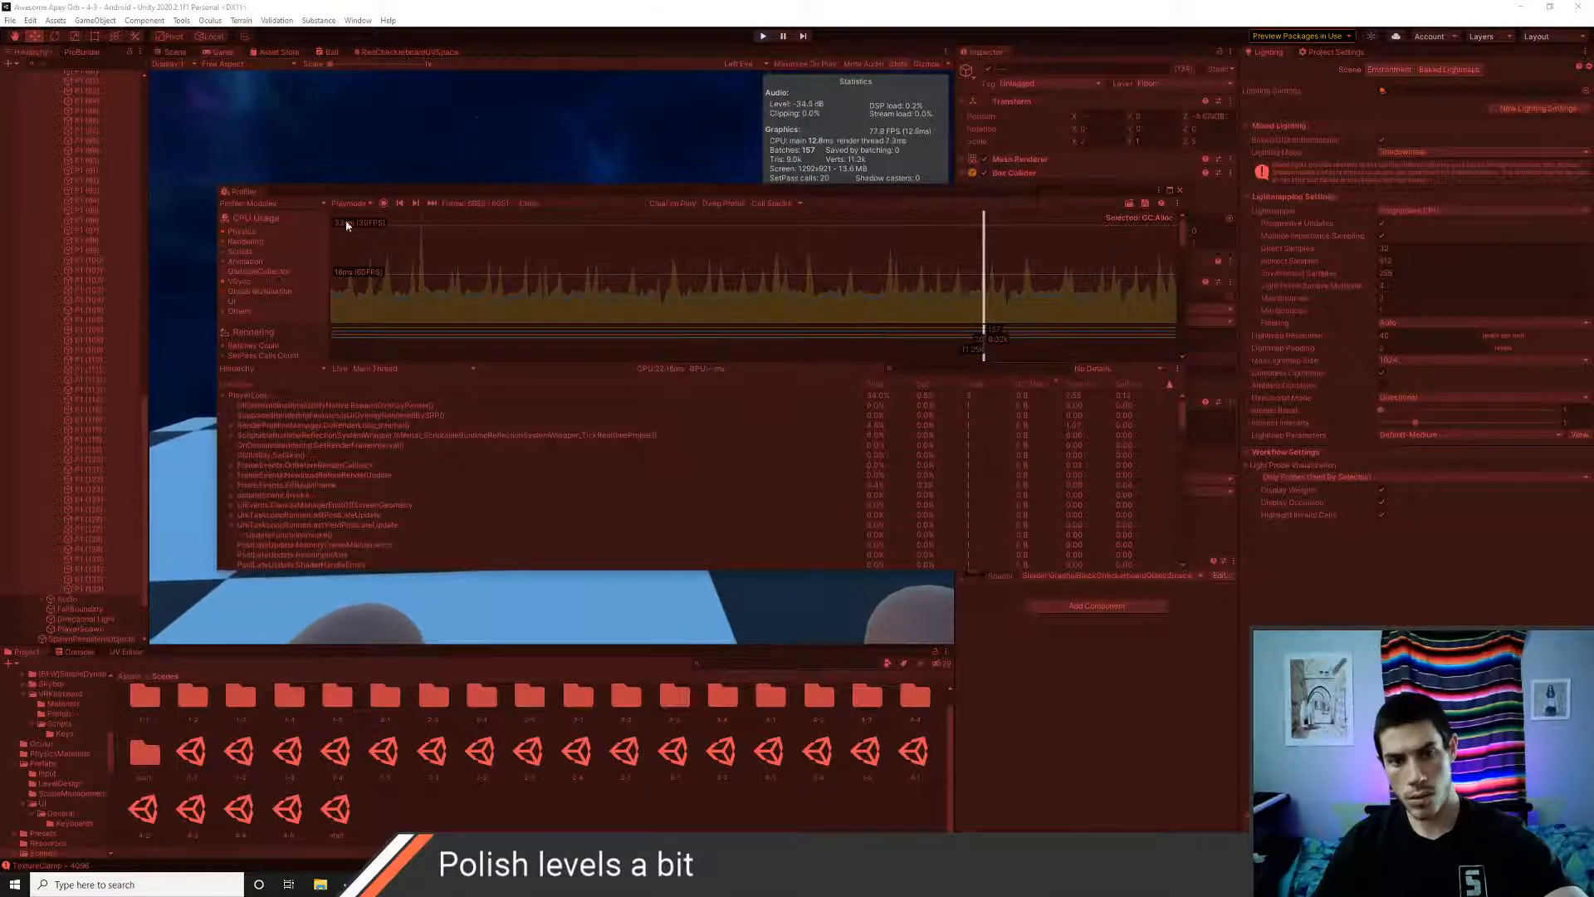
# - Record Profiler data of the running level, check the GC Alloc of LevelClock.Update() in several frames and exit Play mode
pyautogui.click(383, 203)
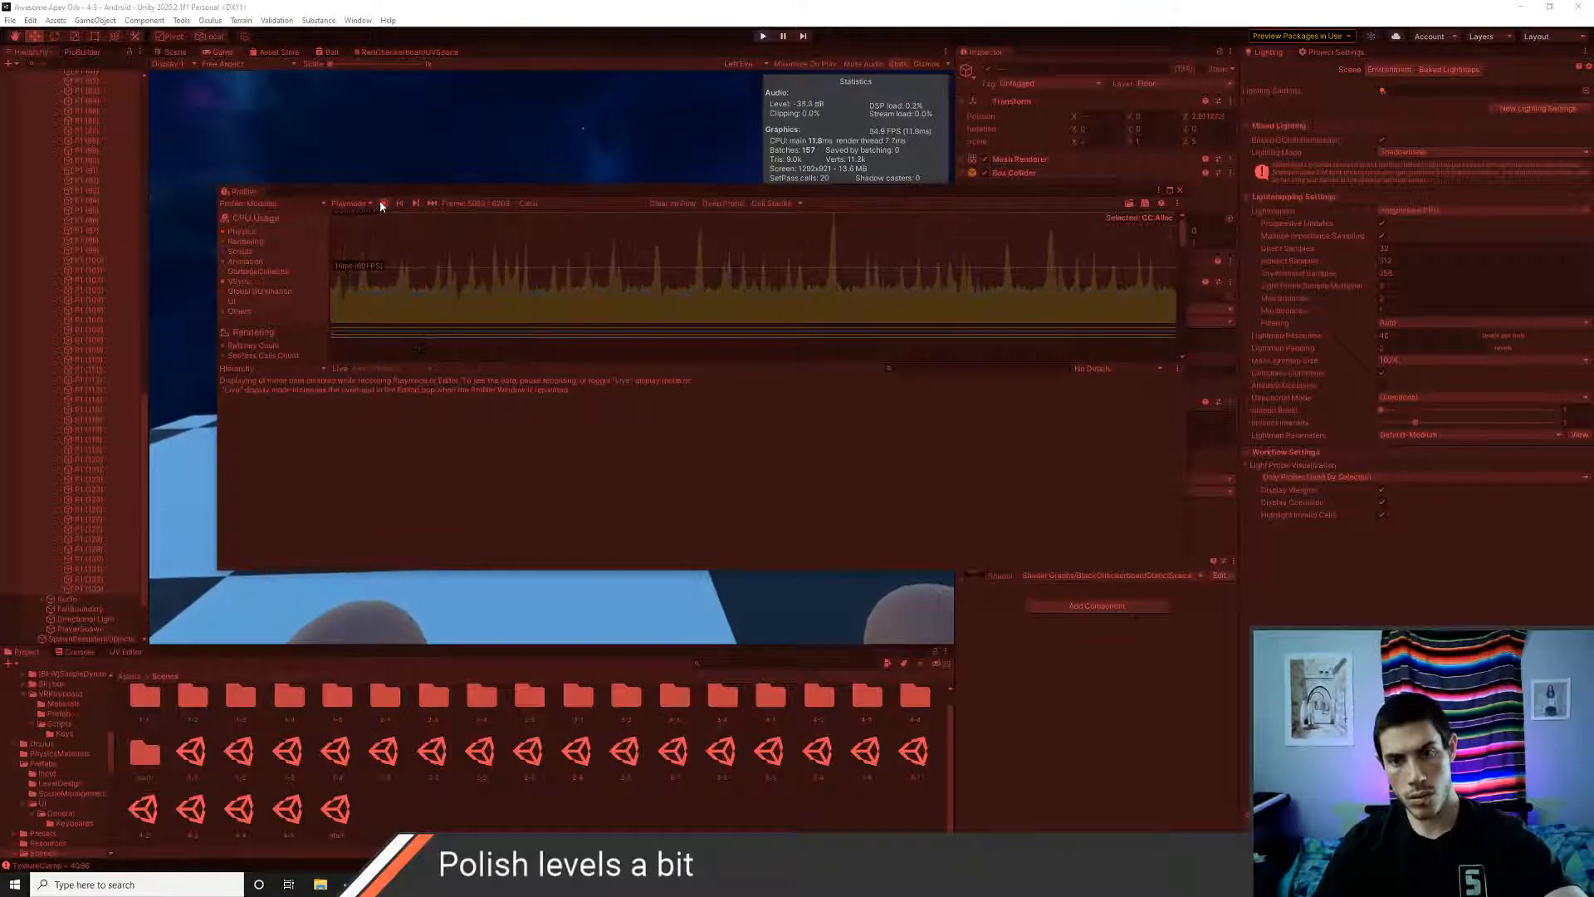
pyautogui.click(382, 202)
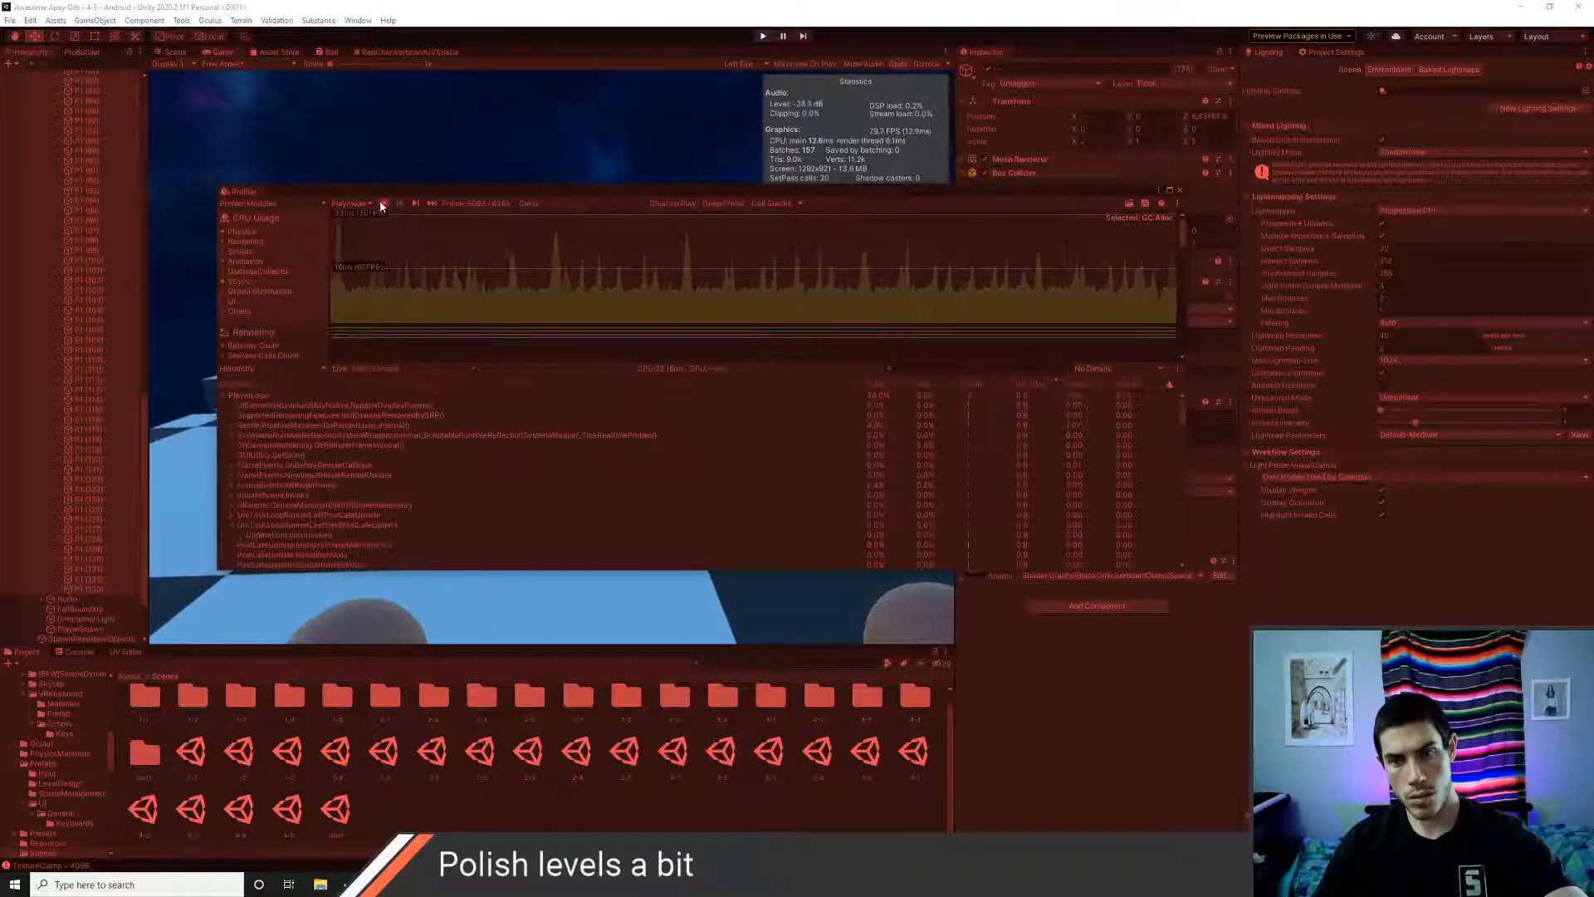
pyautogui.click(1059, 307)
pyautogui.click(1057, 309)
pyautogui.click(1074, 307)
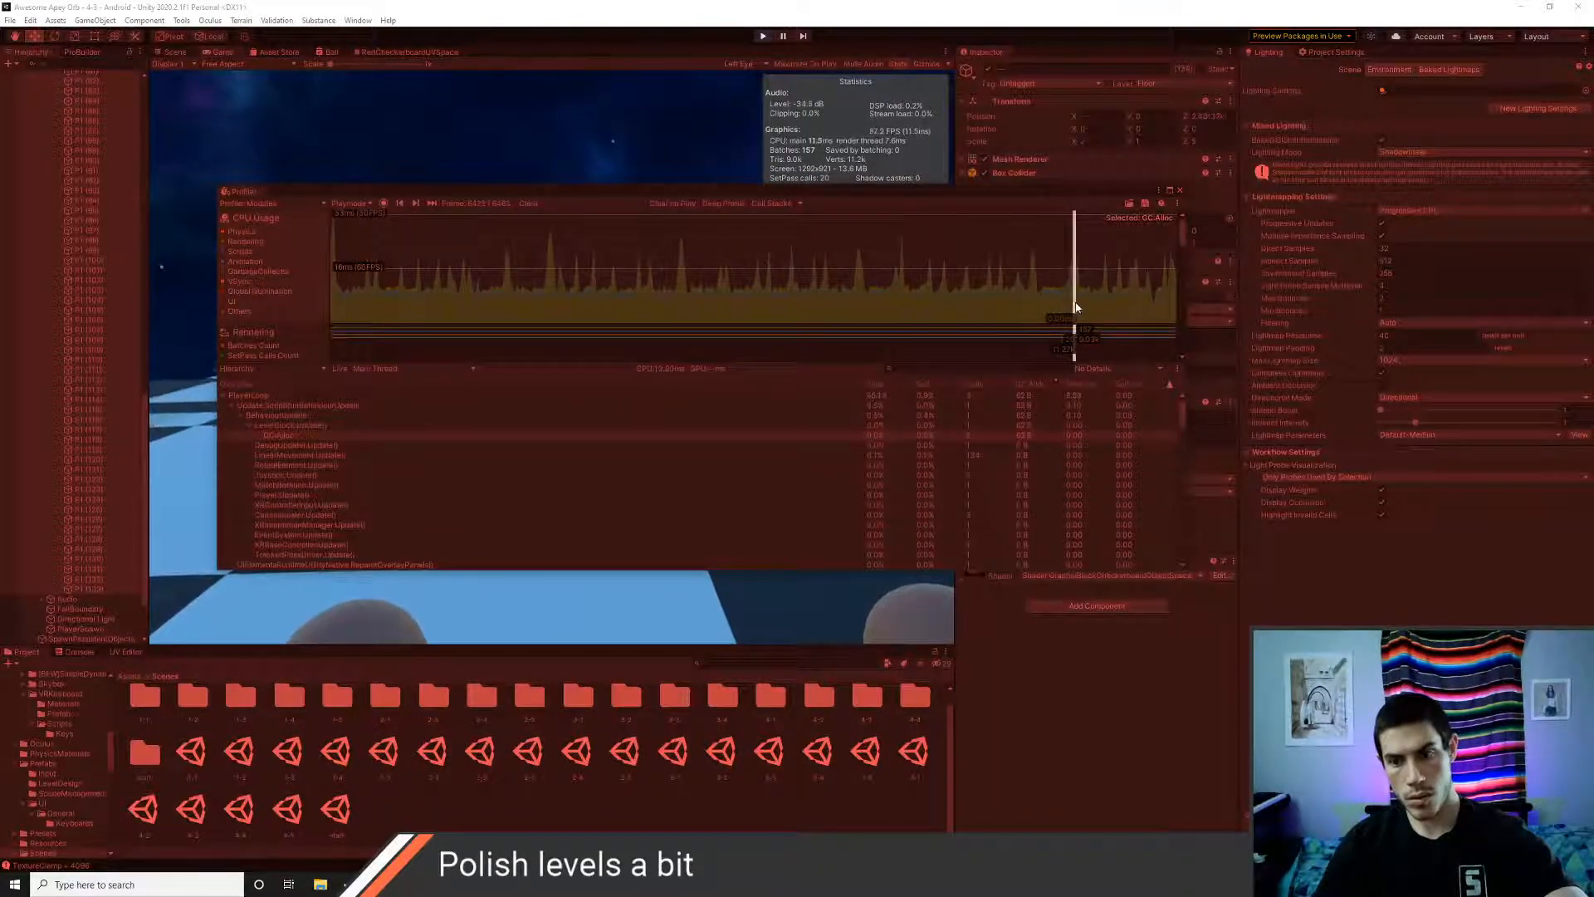
pyautogui.click(761, 37)
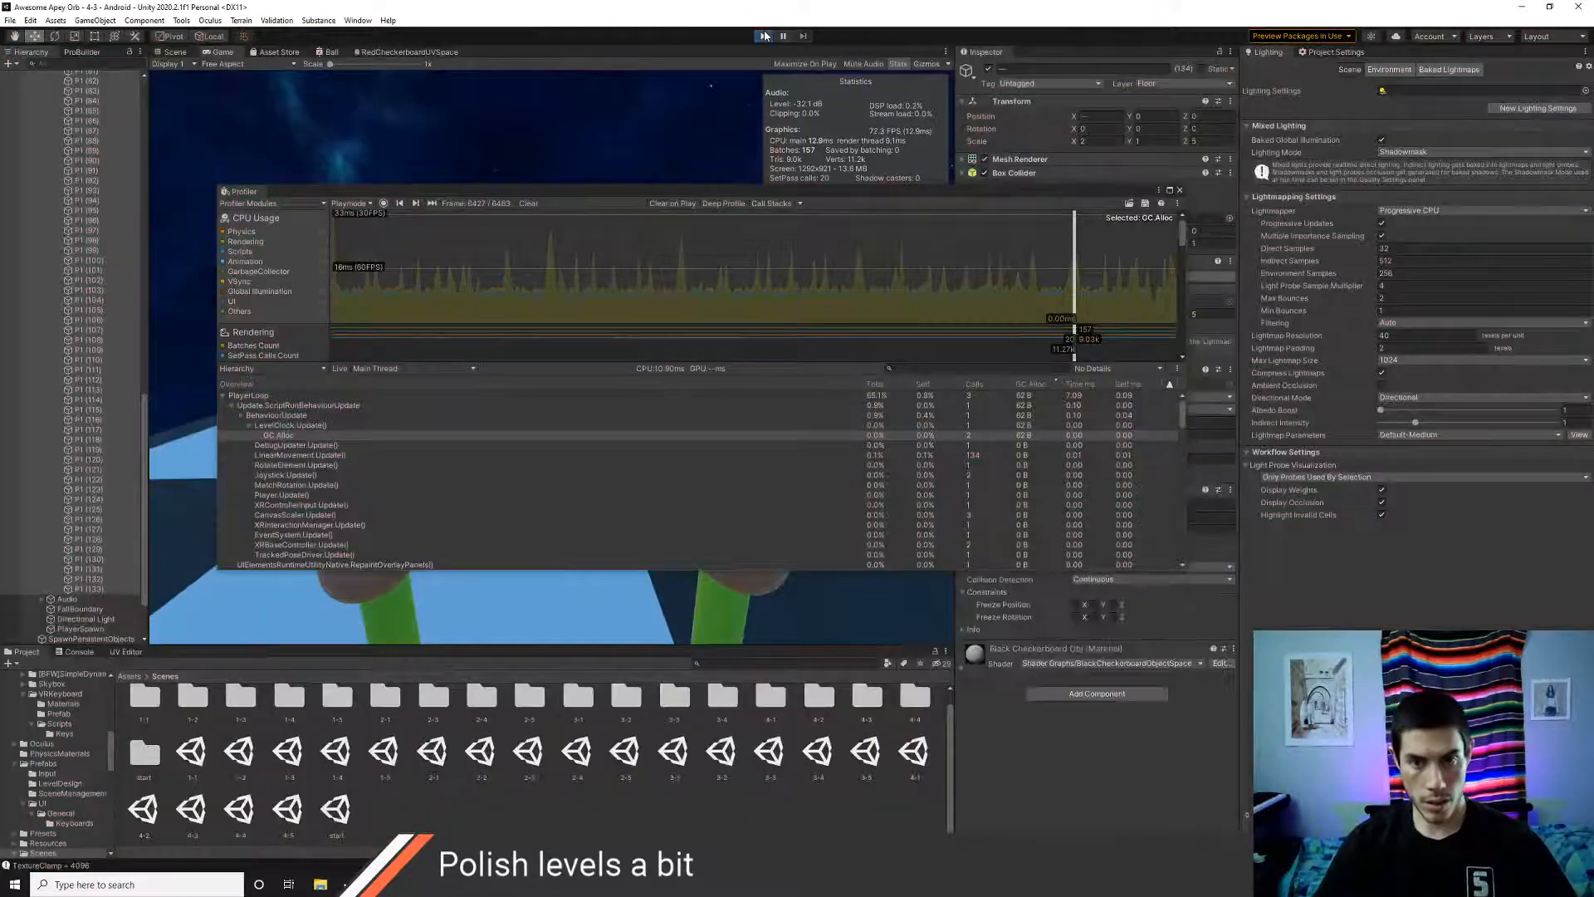
# - In Visual Studio Code, uncomment sBuilderFrac.Remove(0,1) and the timeTextInt.text and timeTextFrac.text assignments, and save LevelClock.cs
pyautogui.hotkey('alt', 'Tab')
pyautogui.press('Up')
pyautogui.press('Up')
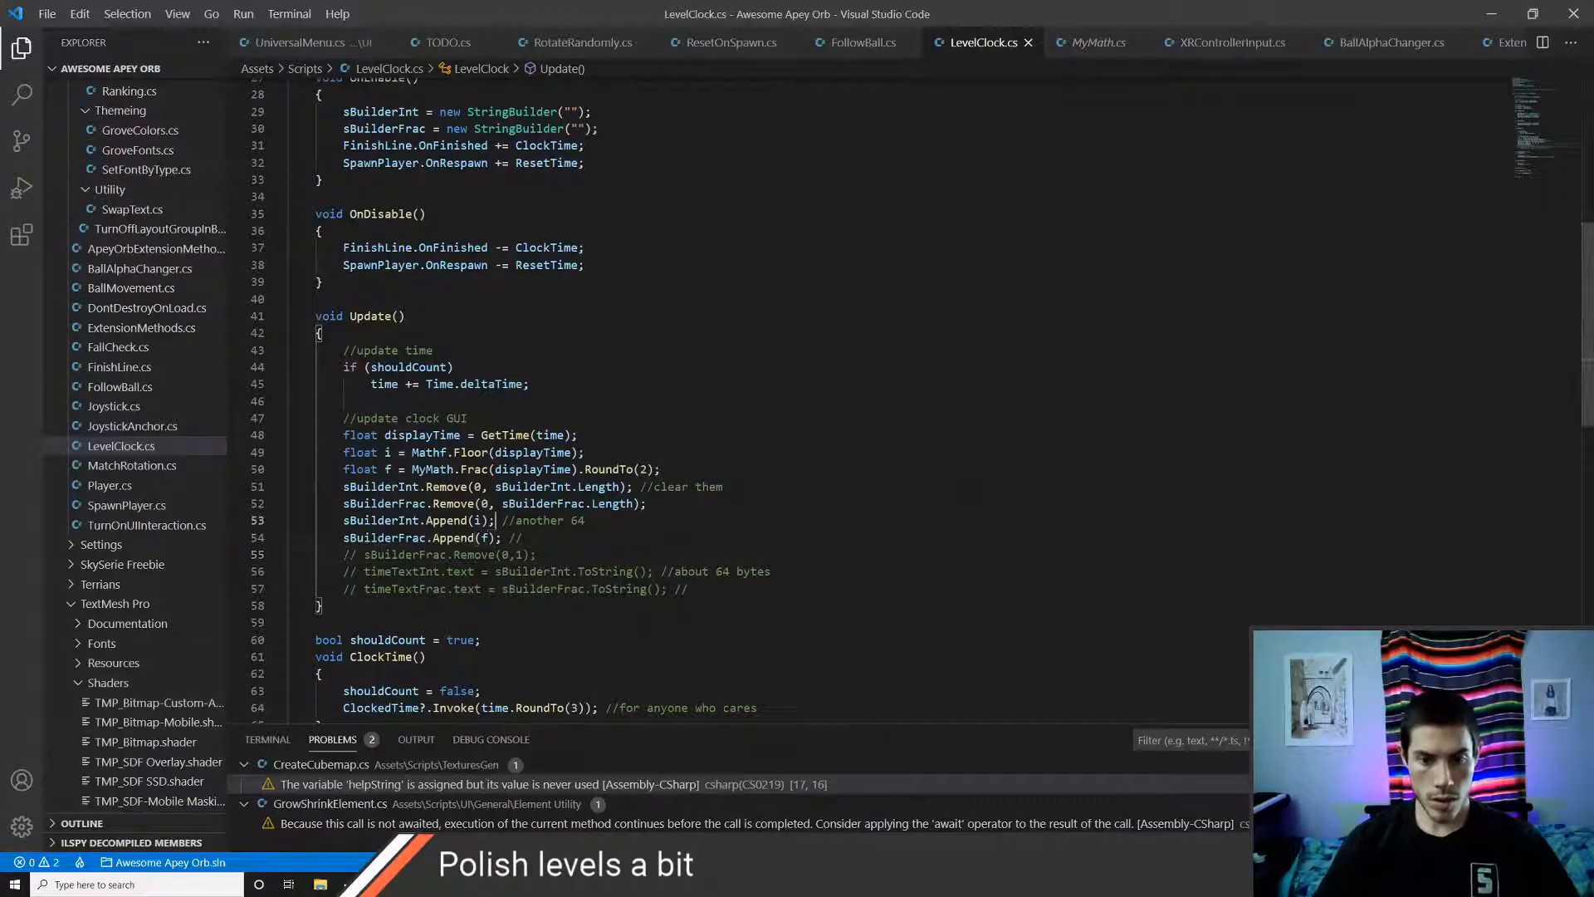
pyautogui.press('Down')
pyautogui.press('Down')
pyautogui.hotkey('ctrl', '/')
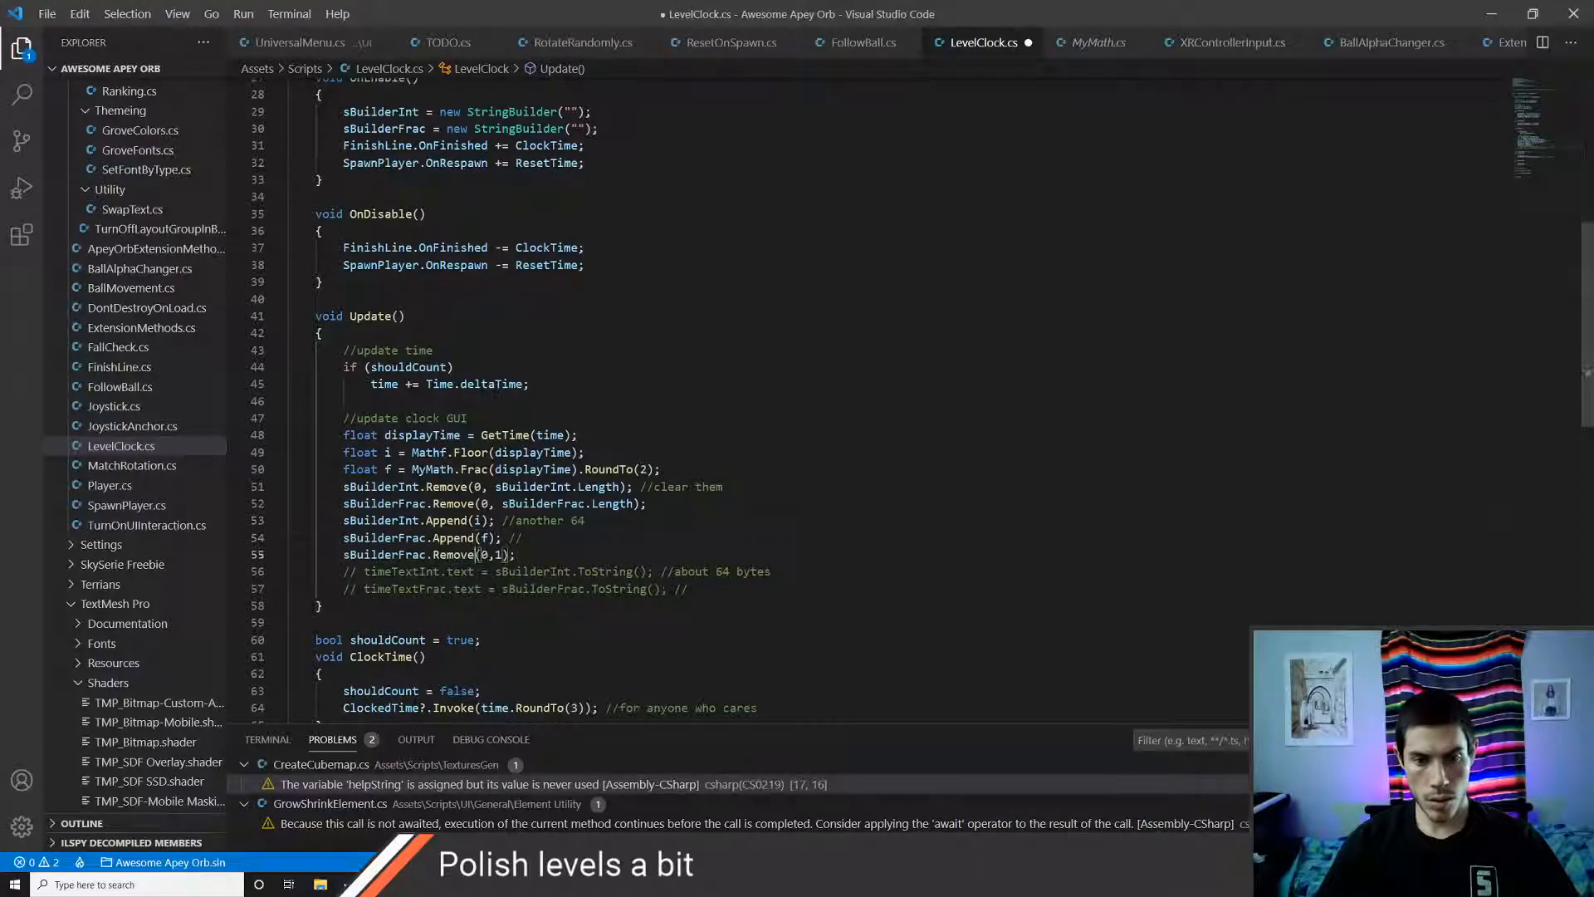
pyautogui.press('Down')
pyautogui.hotkey('ctrl', '/')
pyautogui.press('Down')
pyautogui.hotkey('ctrl', '/')
pyautogui.hotkey('ctrl', 's')
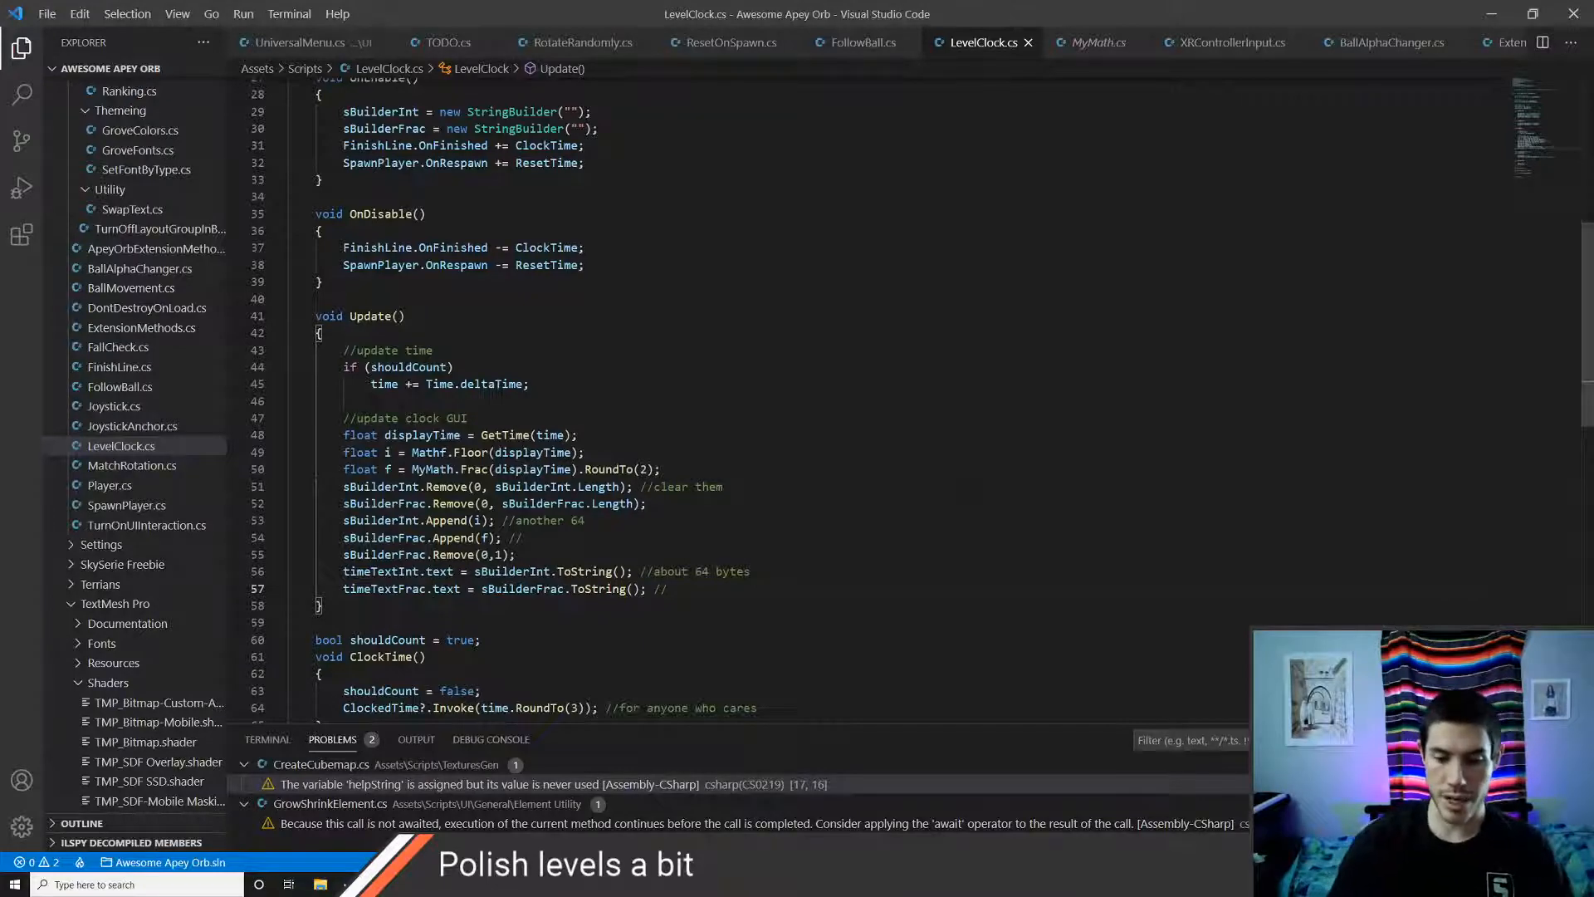
# - Switch to the Chrome browser and search Google in a new tab for "stringbuilder generating garbage"
pyautogui.hotkey('alt', 'Tab')
pyautogui.hotkey('alt', 'Tab')
pyautogui.hotkey('alt', 'Tab')
pyautogui.hotkey('alt', 'Tab')
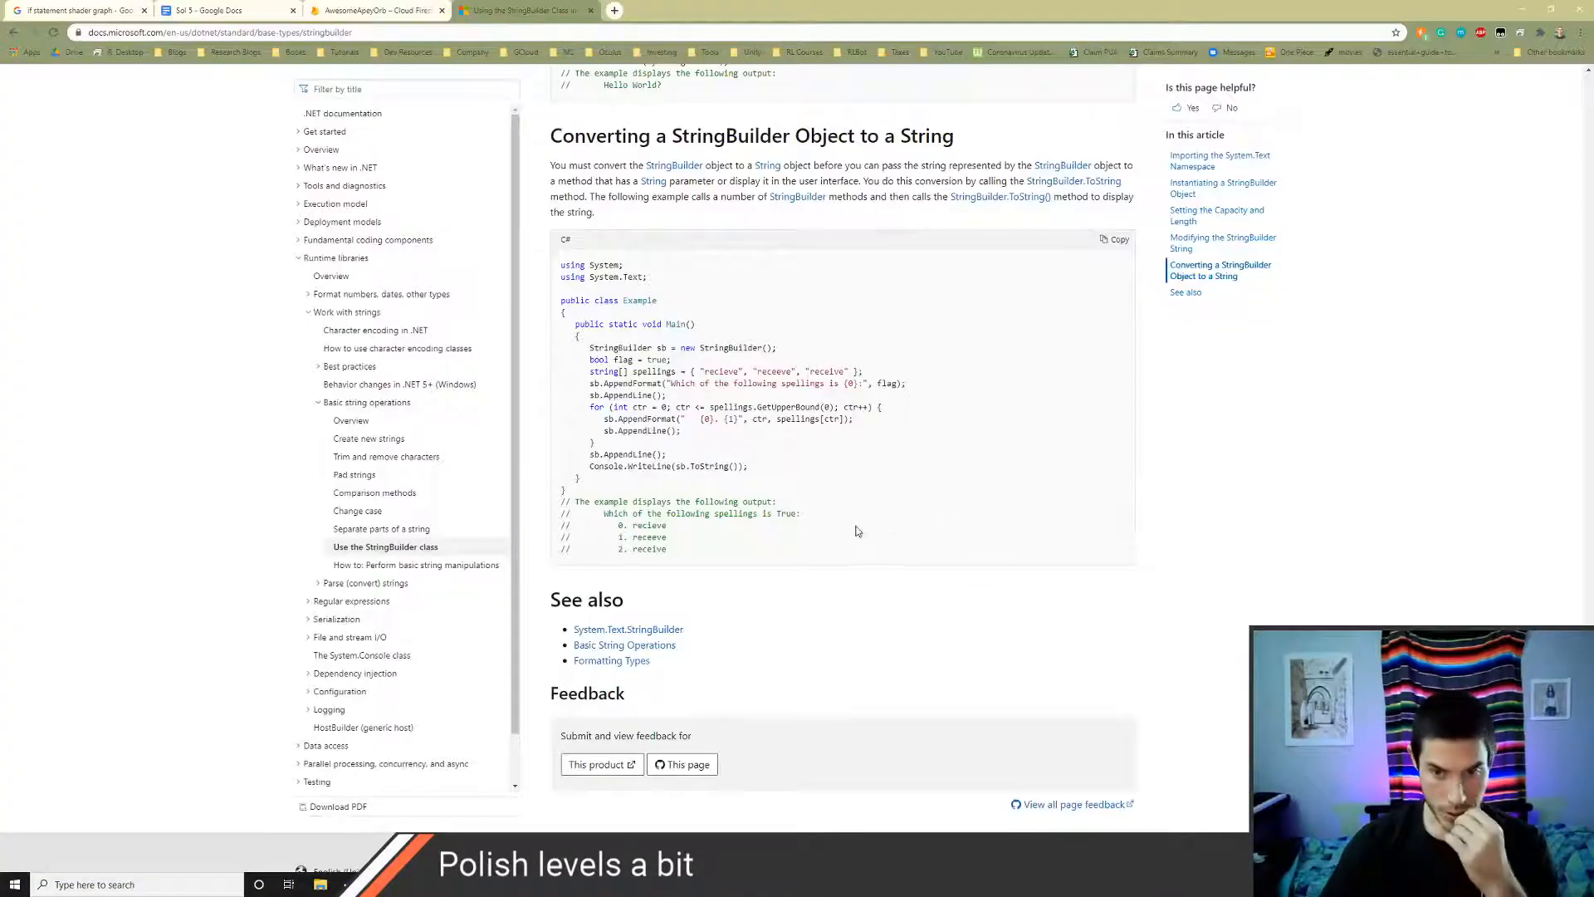
pyautogui.scroll(3, 788, 538)
pyautogui.hotkey('ctrl', 't')
pyautogui.write('s')
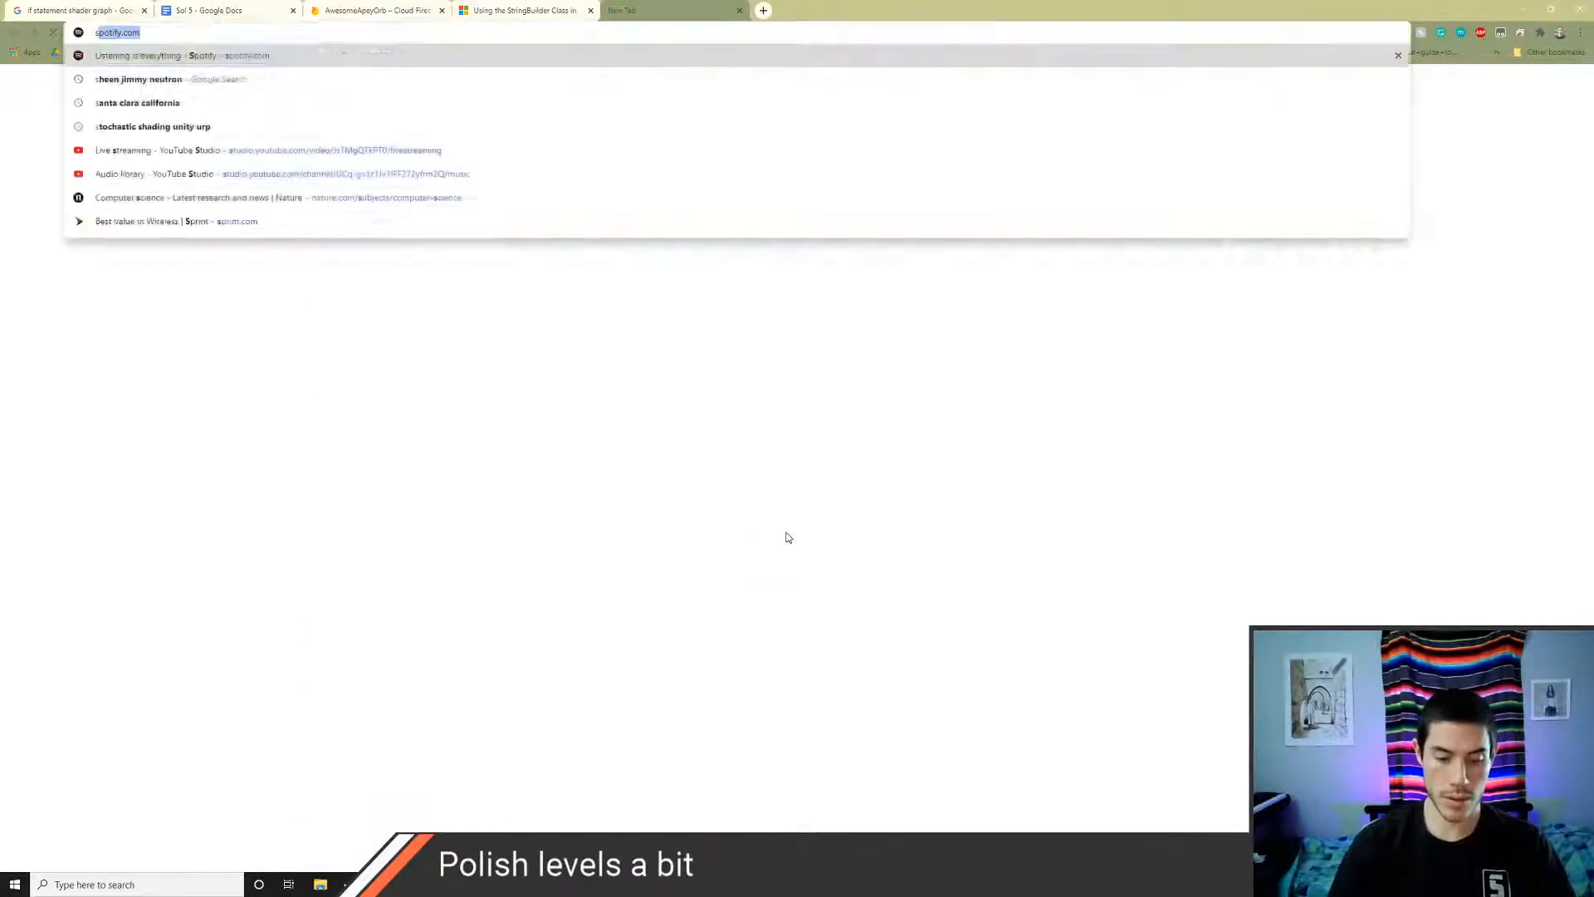
pyautogui.write('tringbuilder gen')
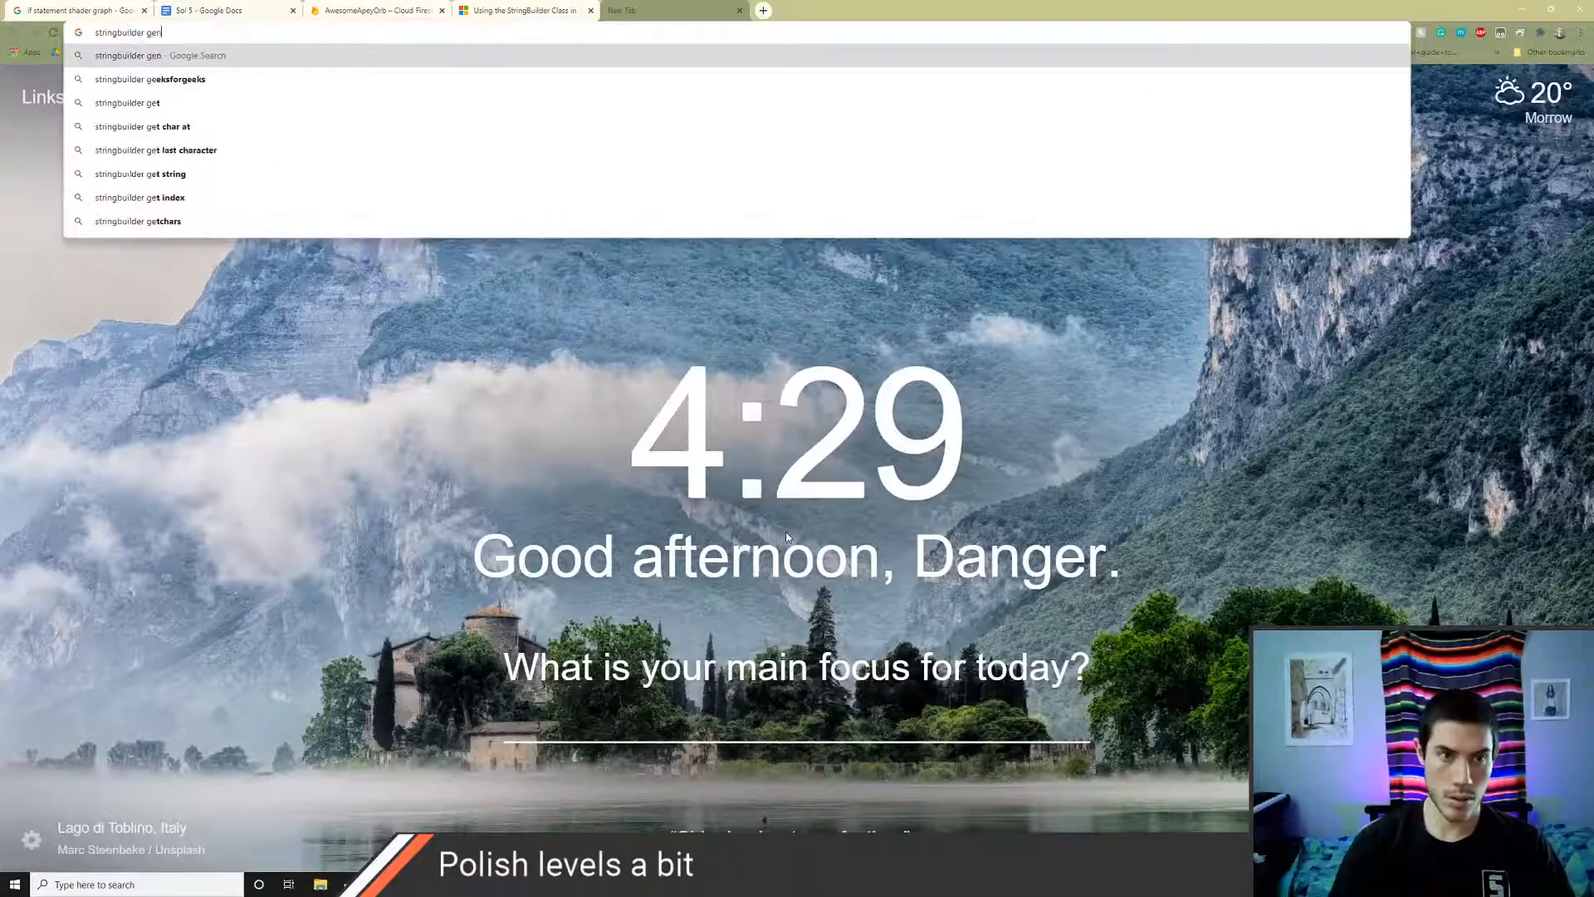
pyautogui.write('erating ga')
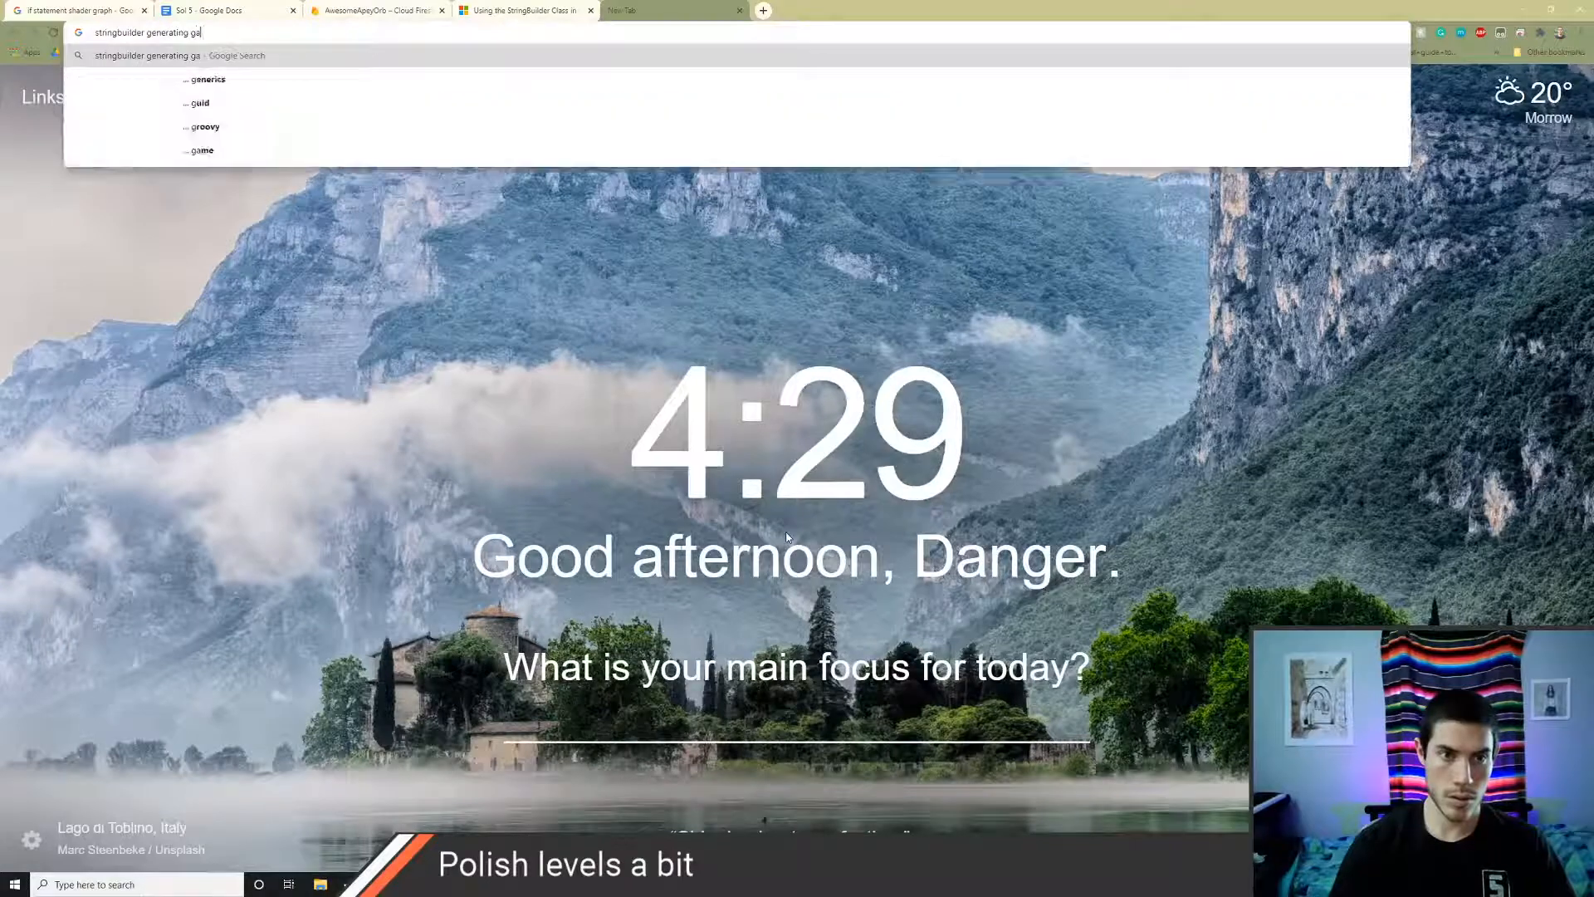
pyautogui.write('rbage')
pyautogui.press('Return')
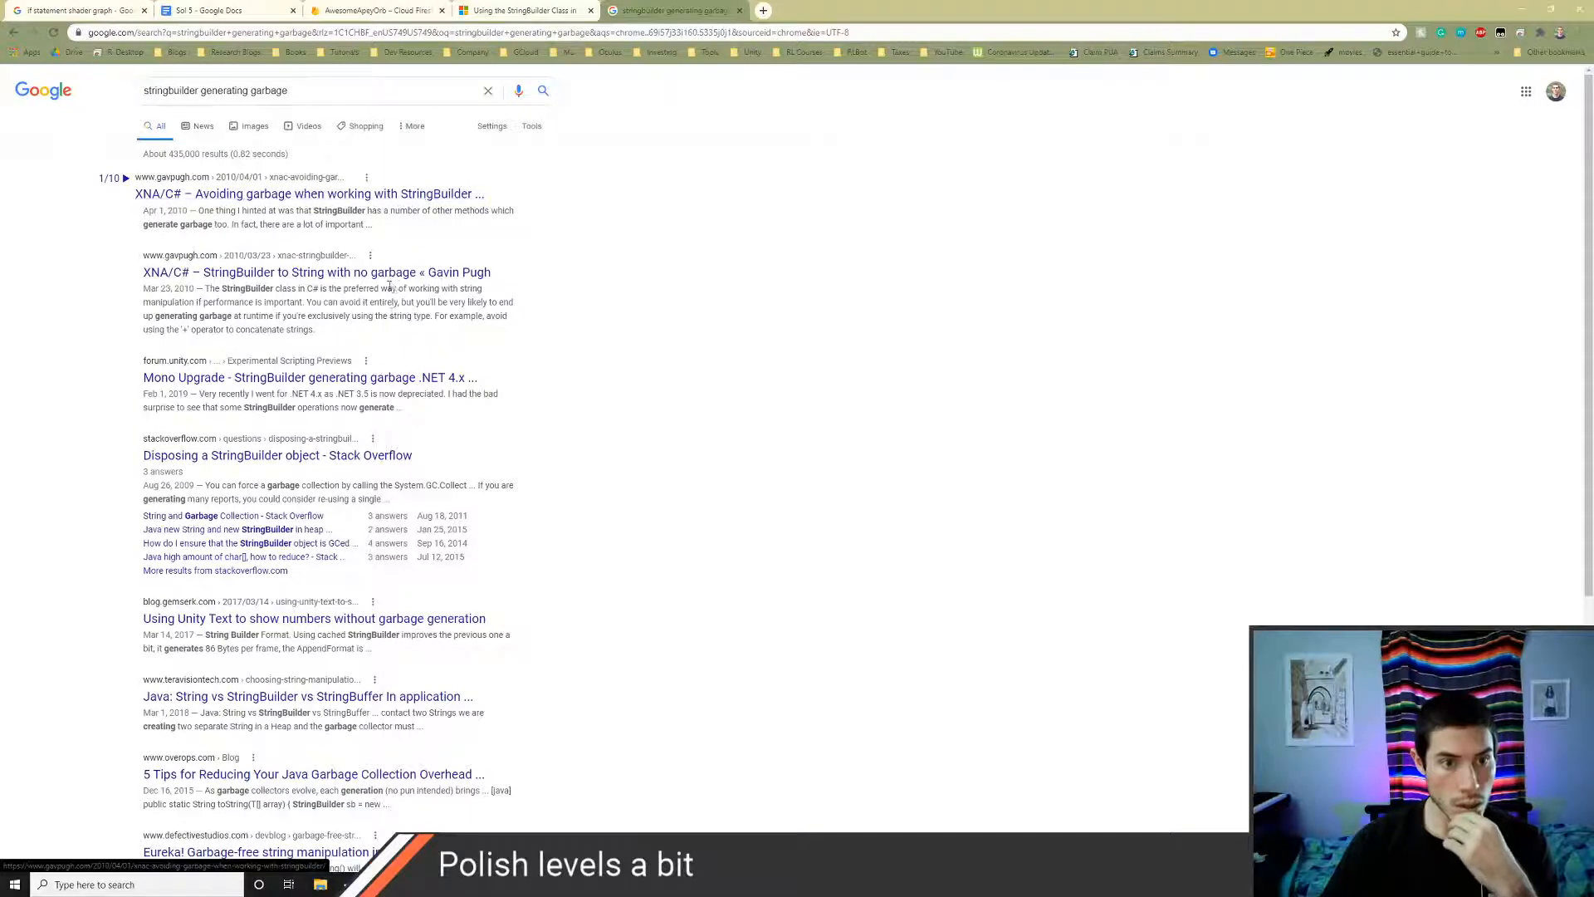
# - Open the Unity forum thread "StringBuilder generating garbage .NET 4.x but not in .NET 3.5" and read its posts through the profiling test script
pyautogui.middleClick(389, 382)
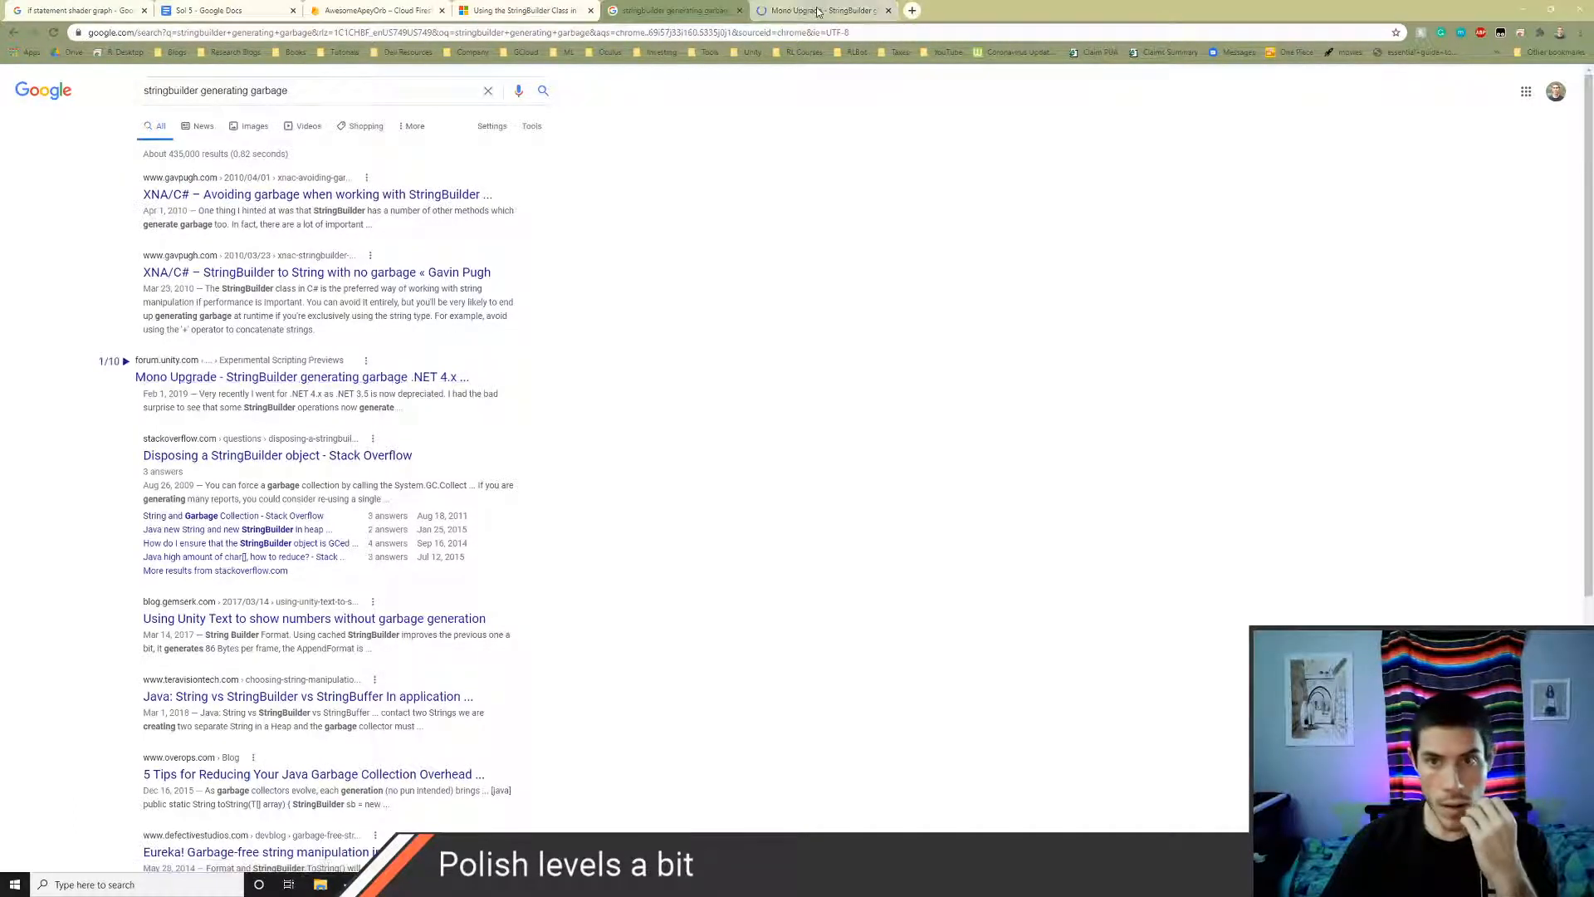
pyautogui.click(821, 10)
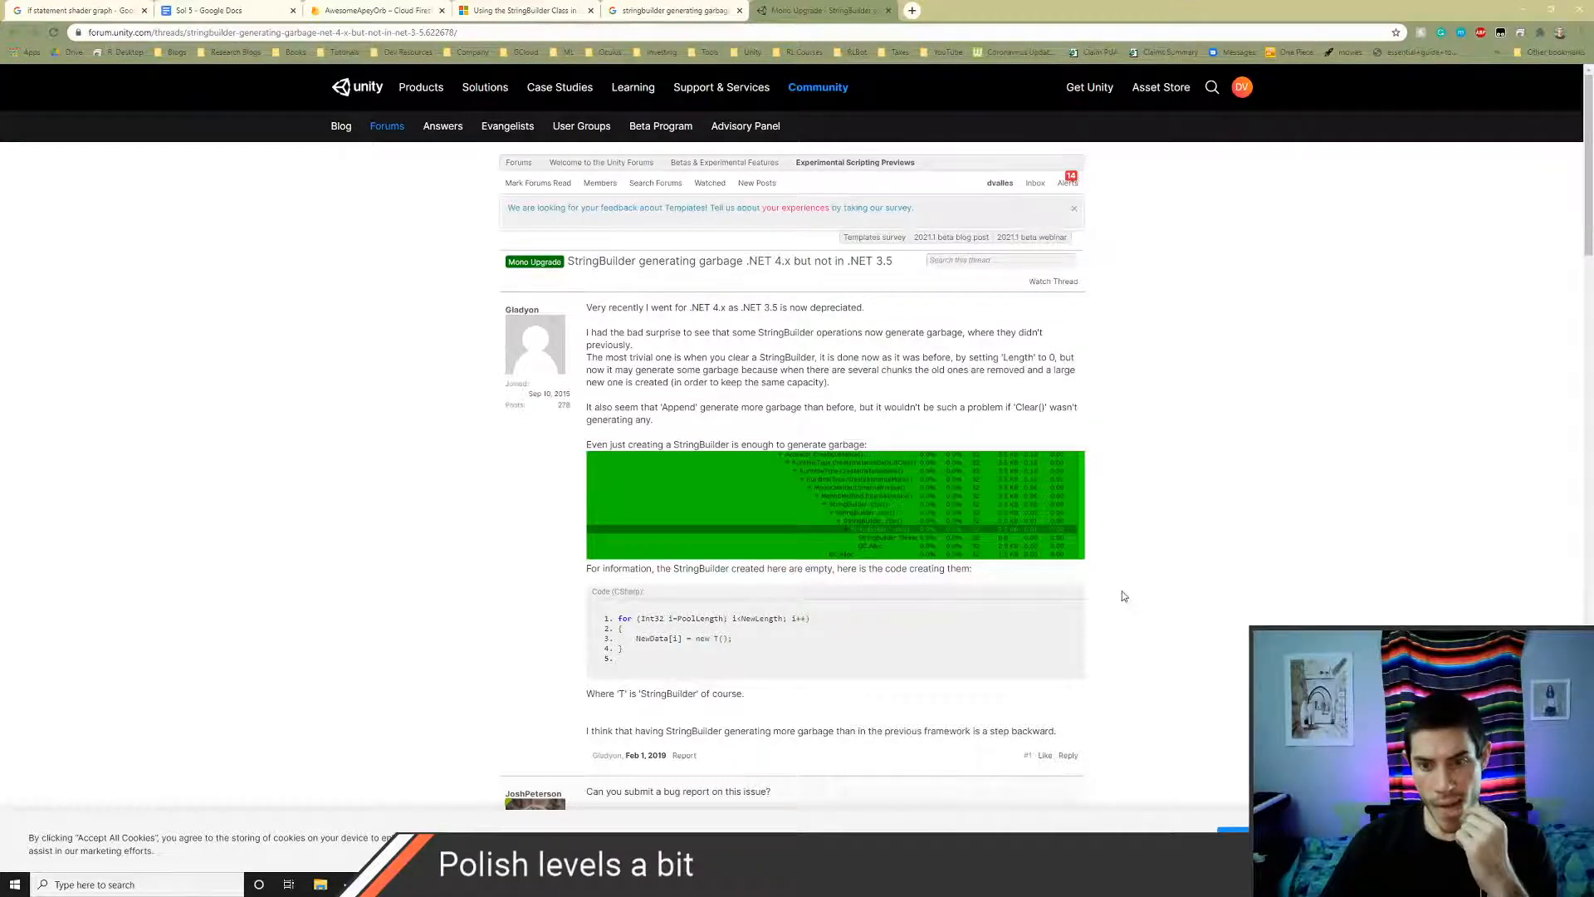
pyautogui.scroll(-1, 1097, 605)
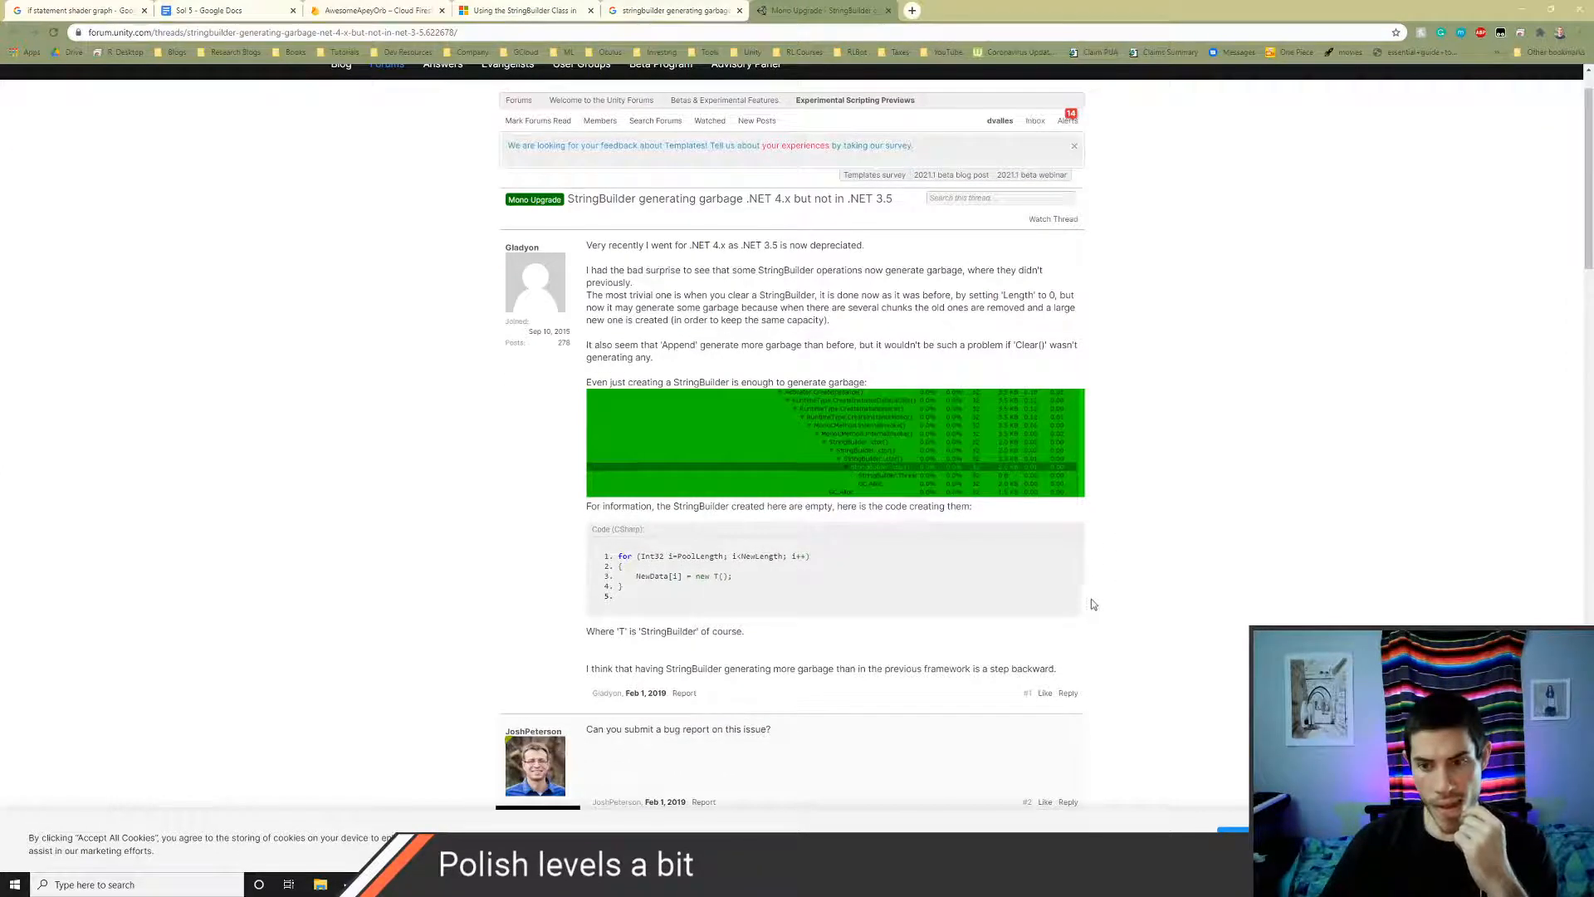
pyautogui.scroll(-1, 1091, 602)
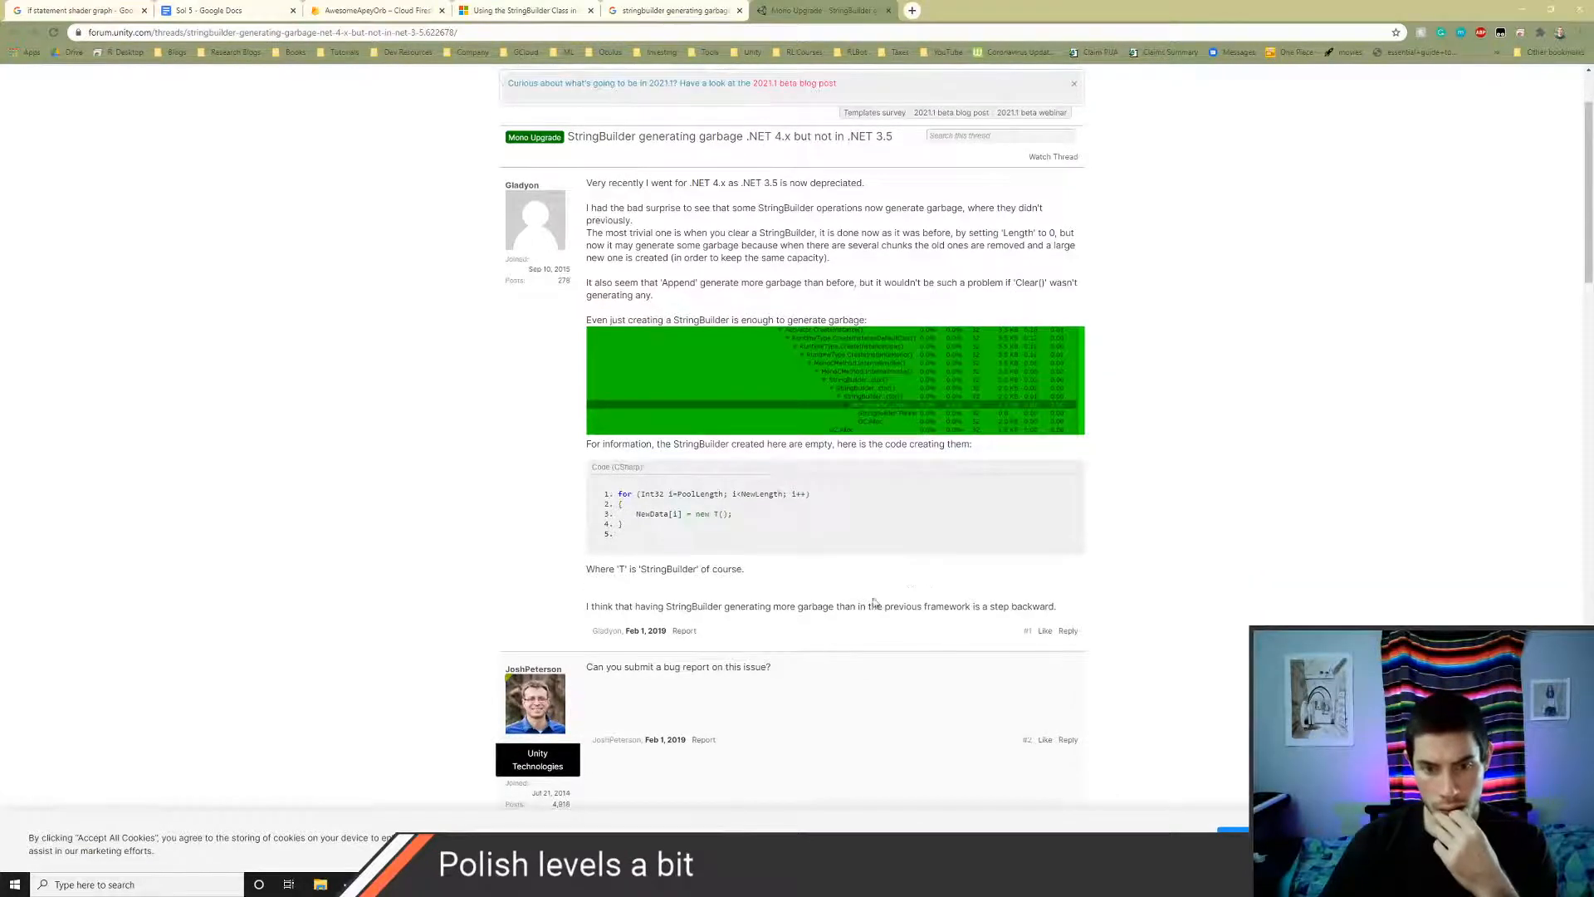
pyautogui.scroll(-2, 863, 605)
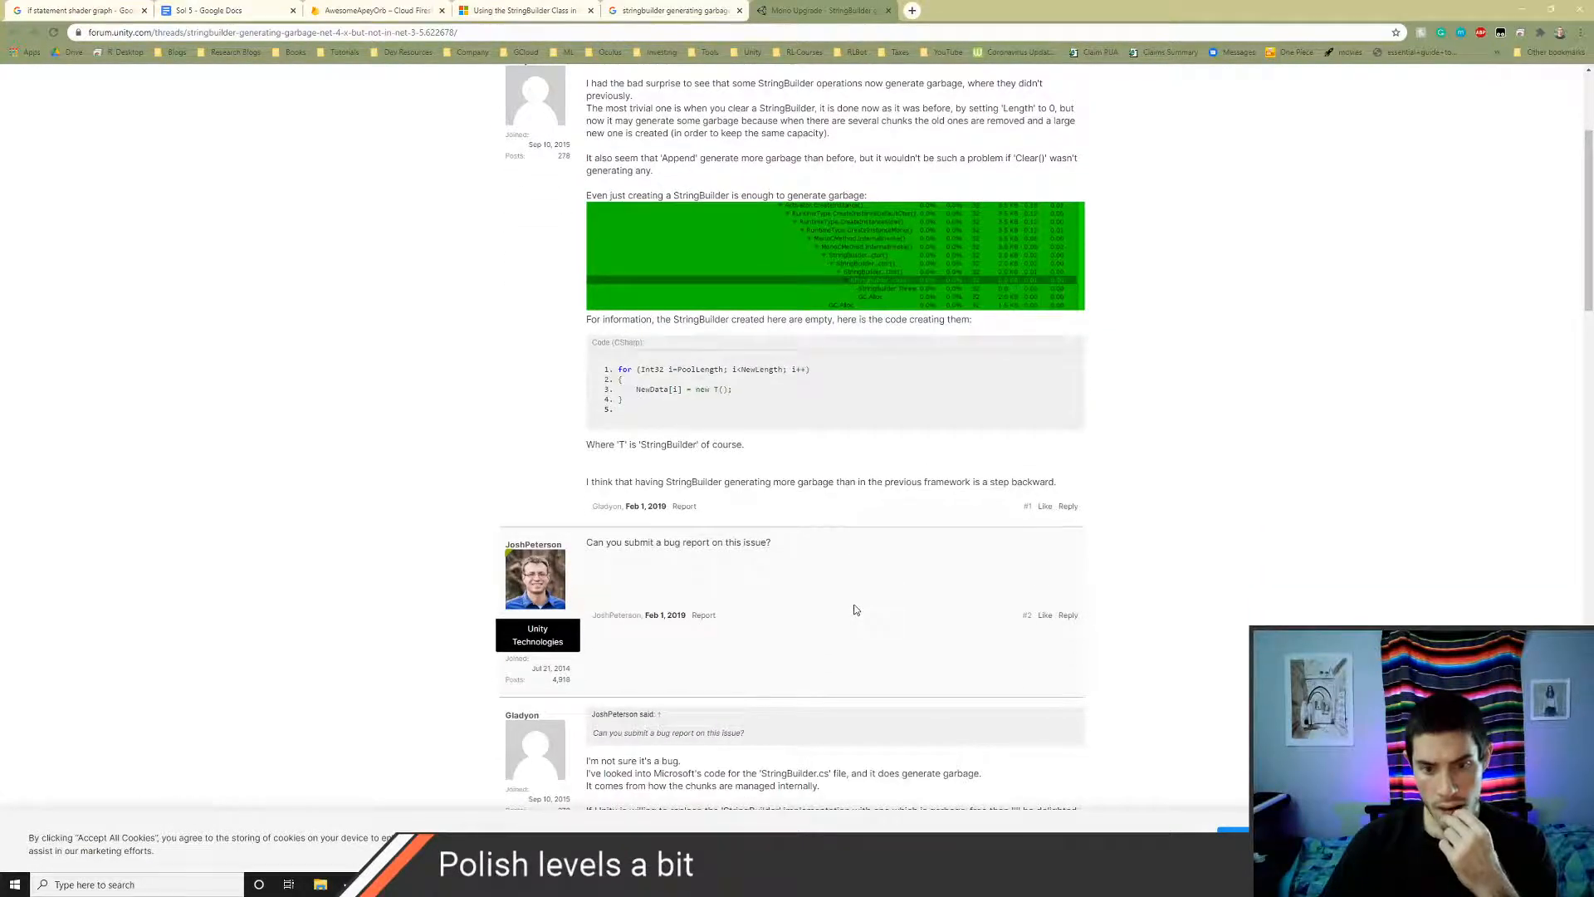
pyautogui.scroll(-5, 855, 610)
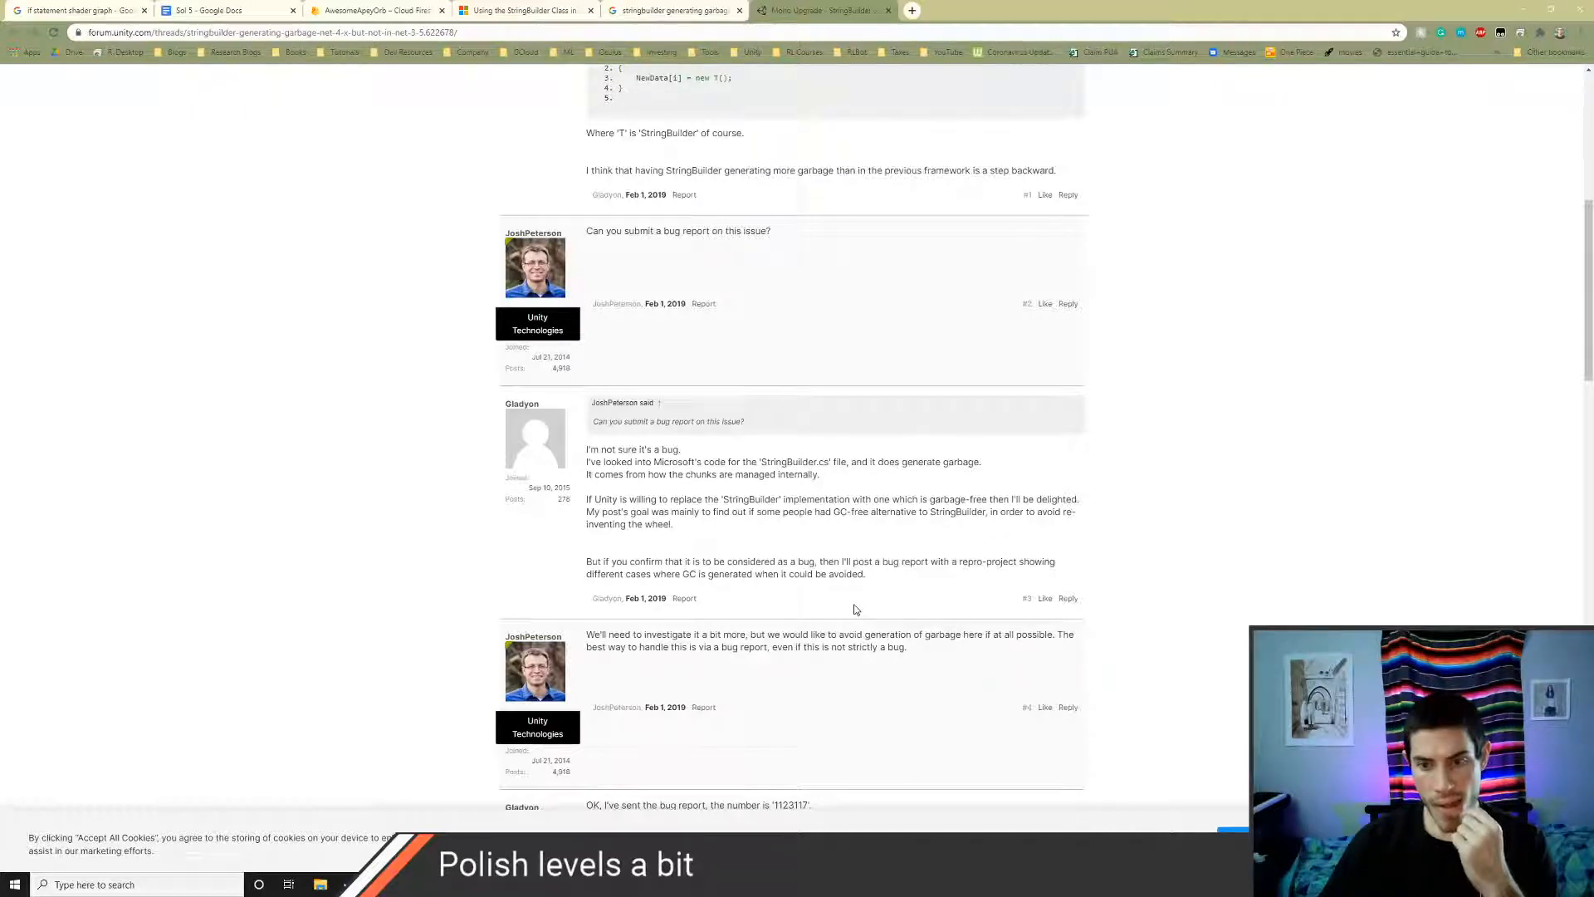
pyautogui.scroll(-1, 764, 655)
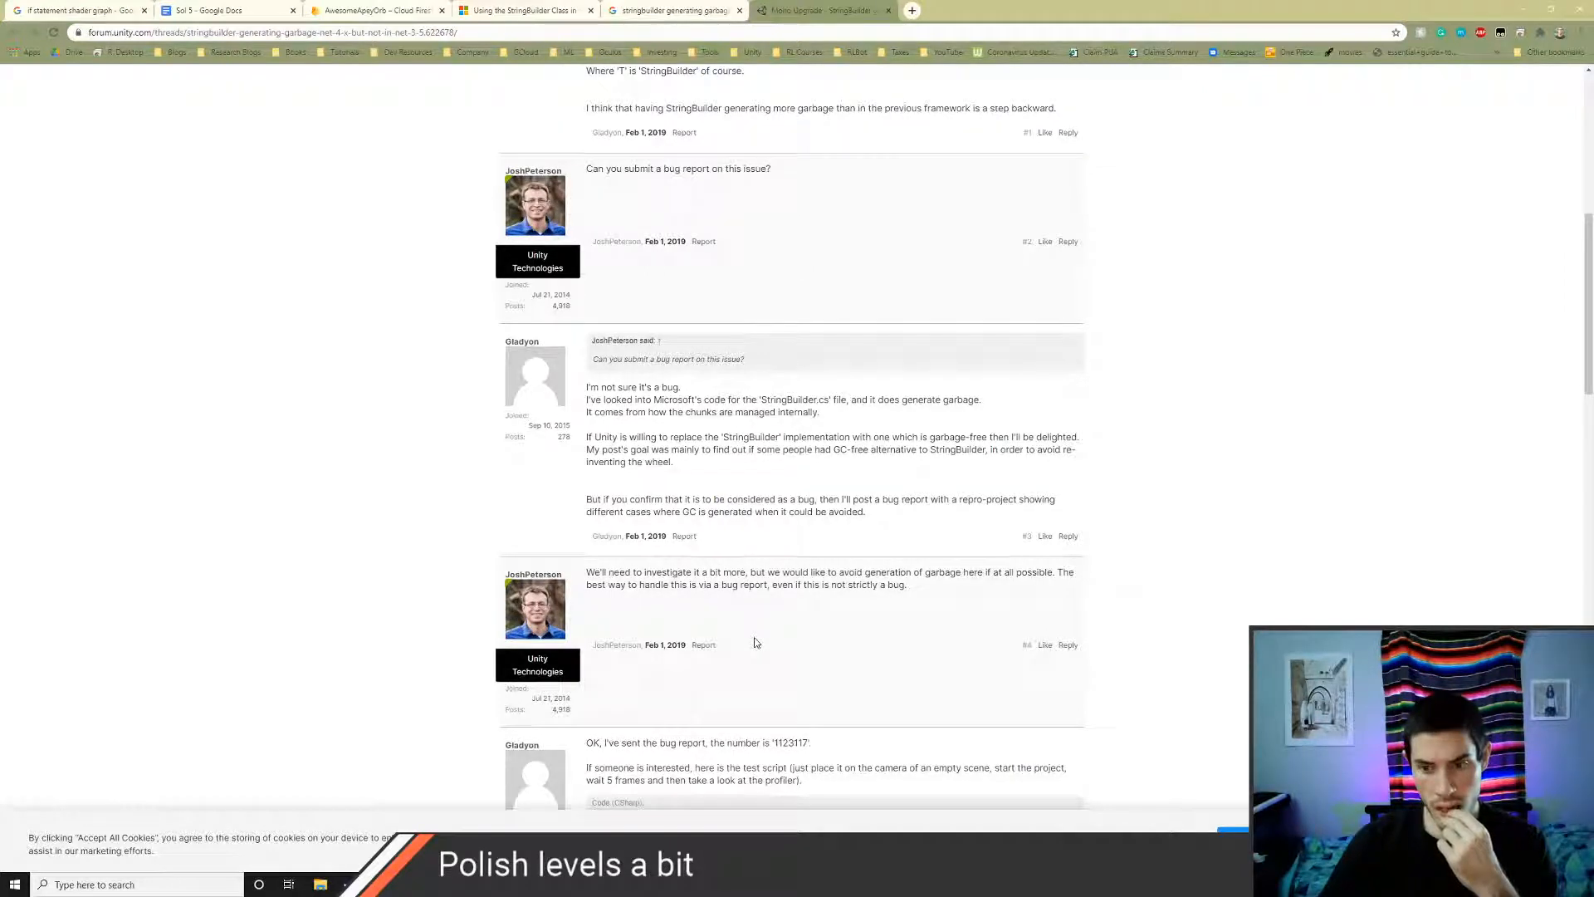
pyautogui.scroll(-3, 729, 623)
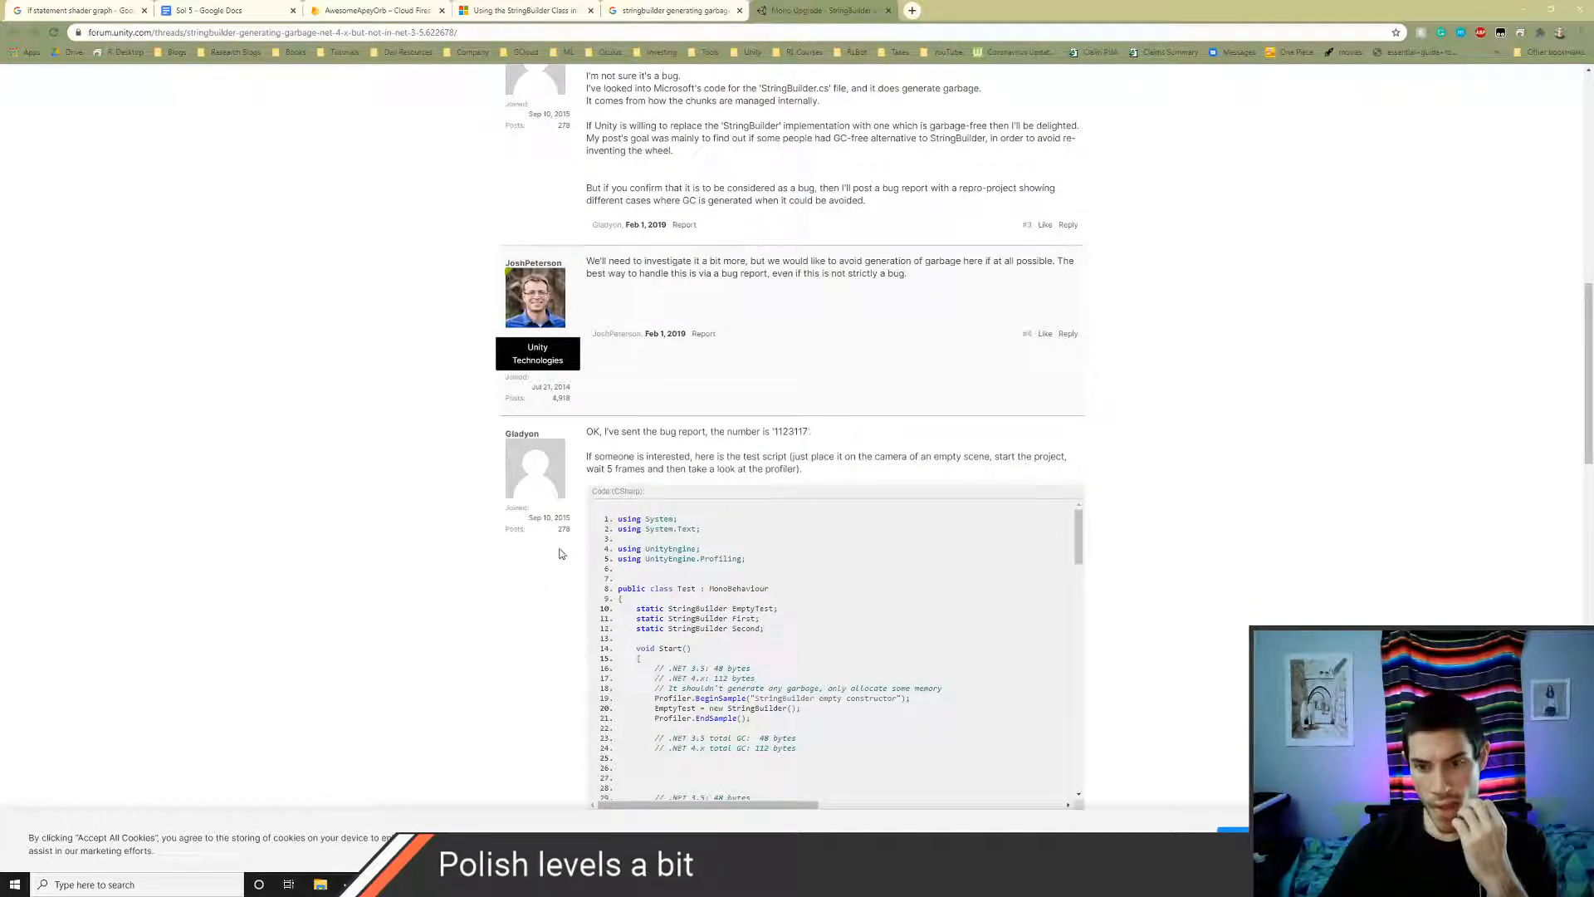
pyautogui.scroll(-2, 552, 579)
pyautogui.scroll(-5, 662, 519)
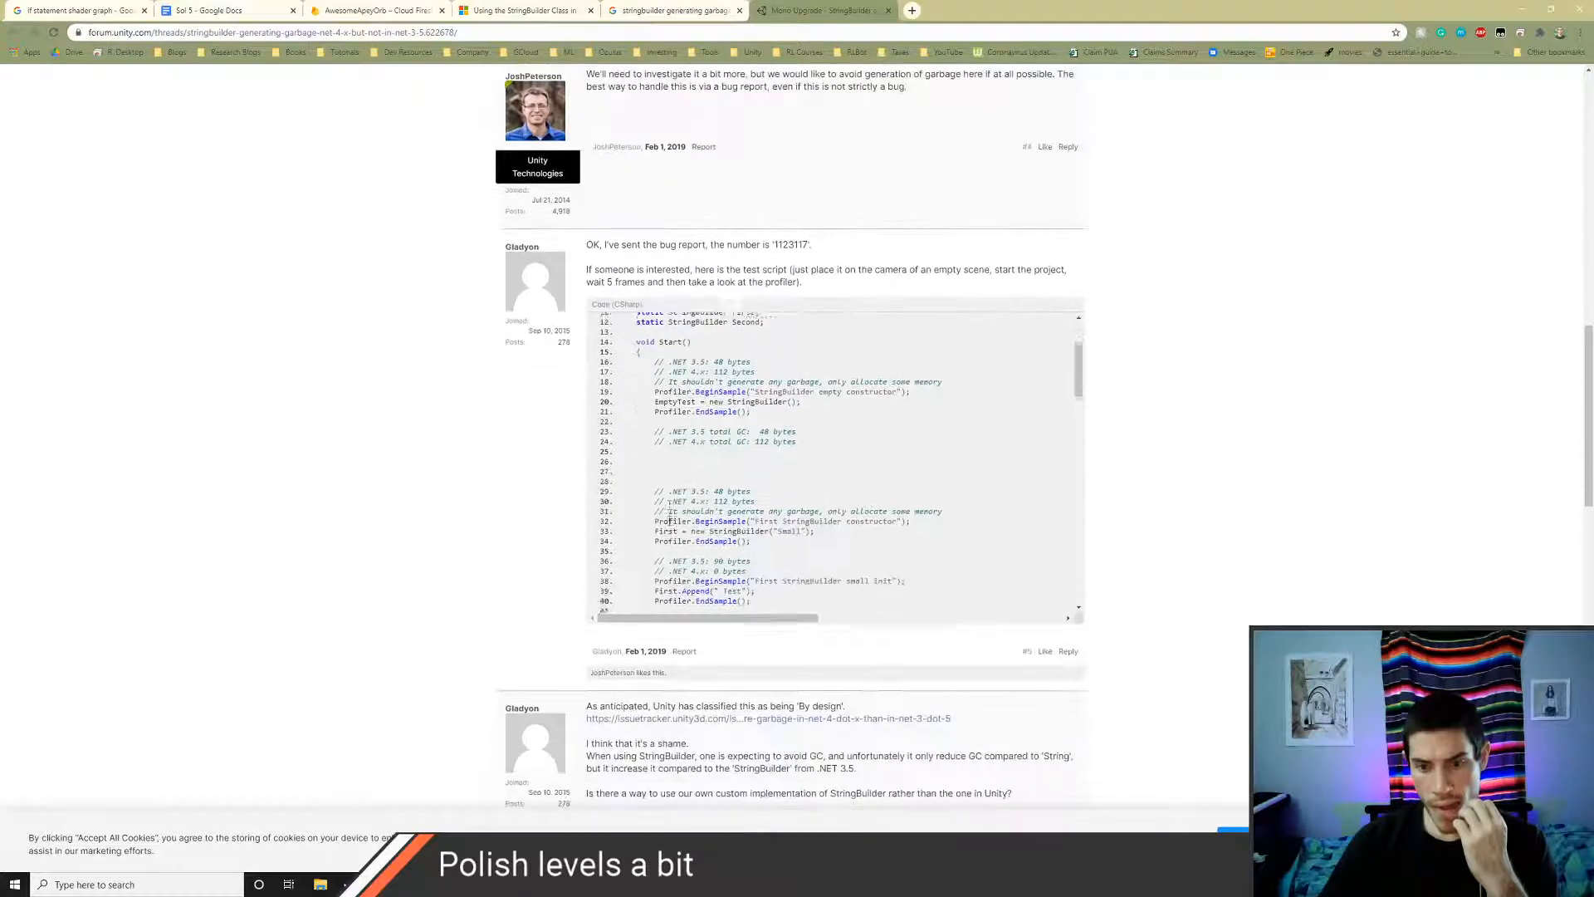
pyautogui.scroll(-3, 661, 518)
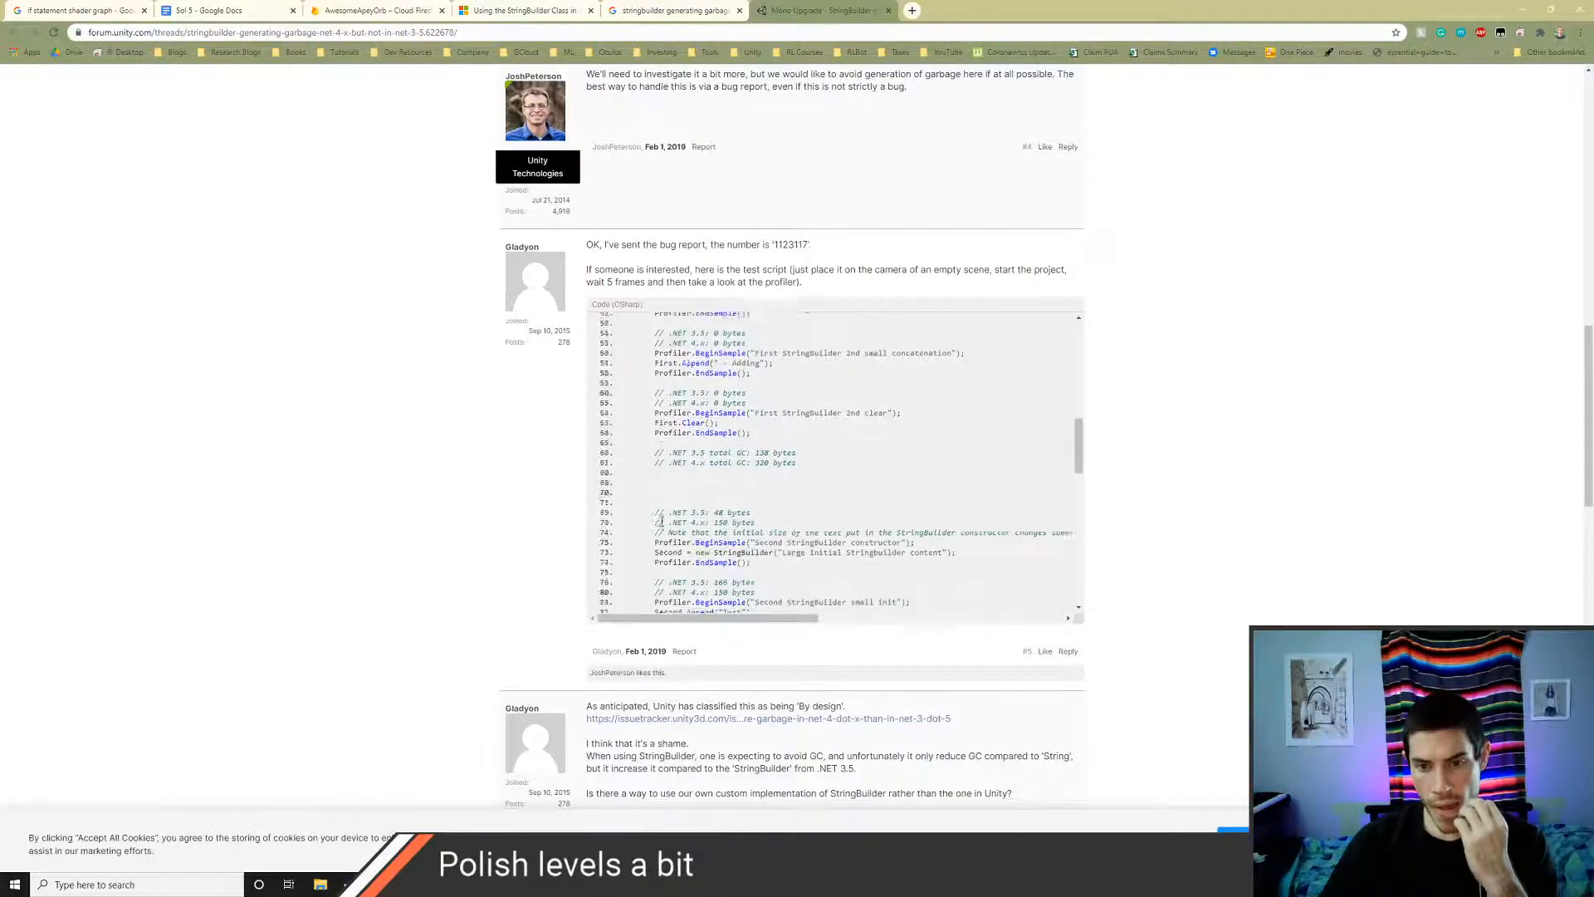
pyautogui.scroll(-3, 484, 537)
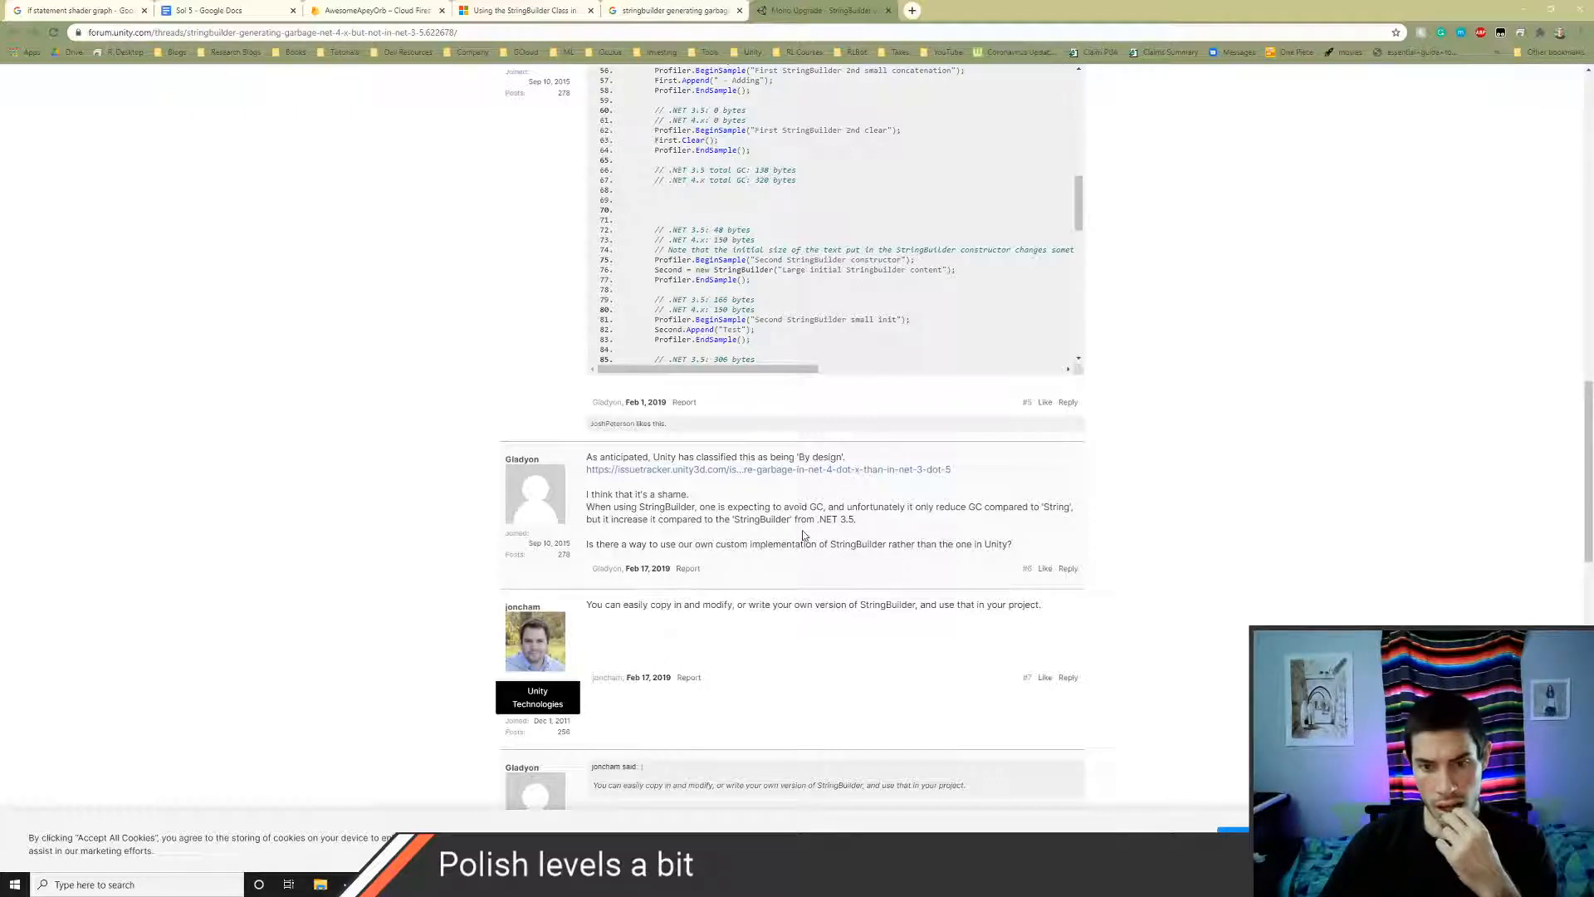
# - Read the thread's replies about custom StringBuilder implementations, TextMeshPro's SetText() and allocating a larger initial buffer
pyautogui.scroll(-1, 802, 538)
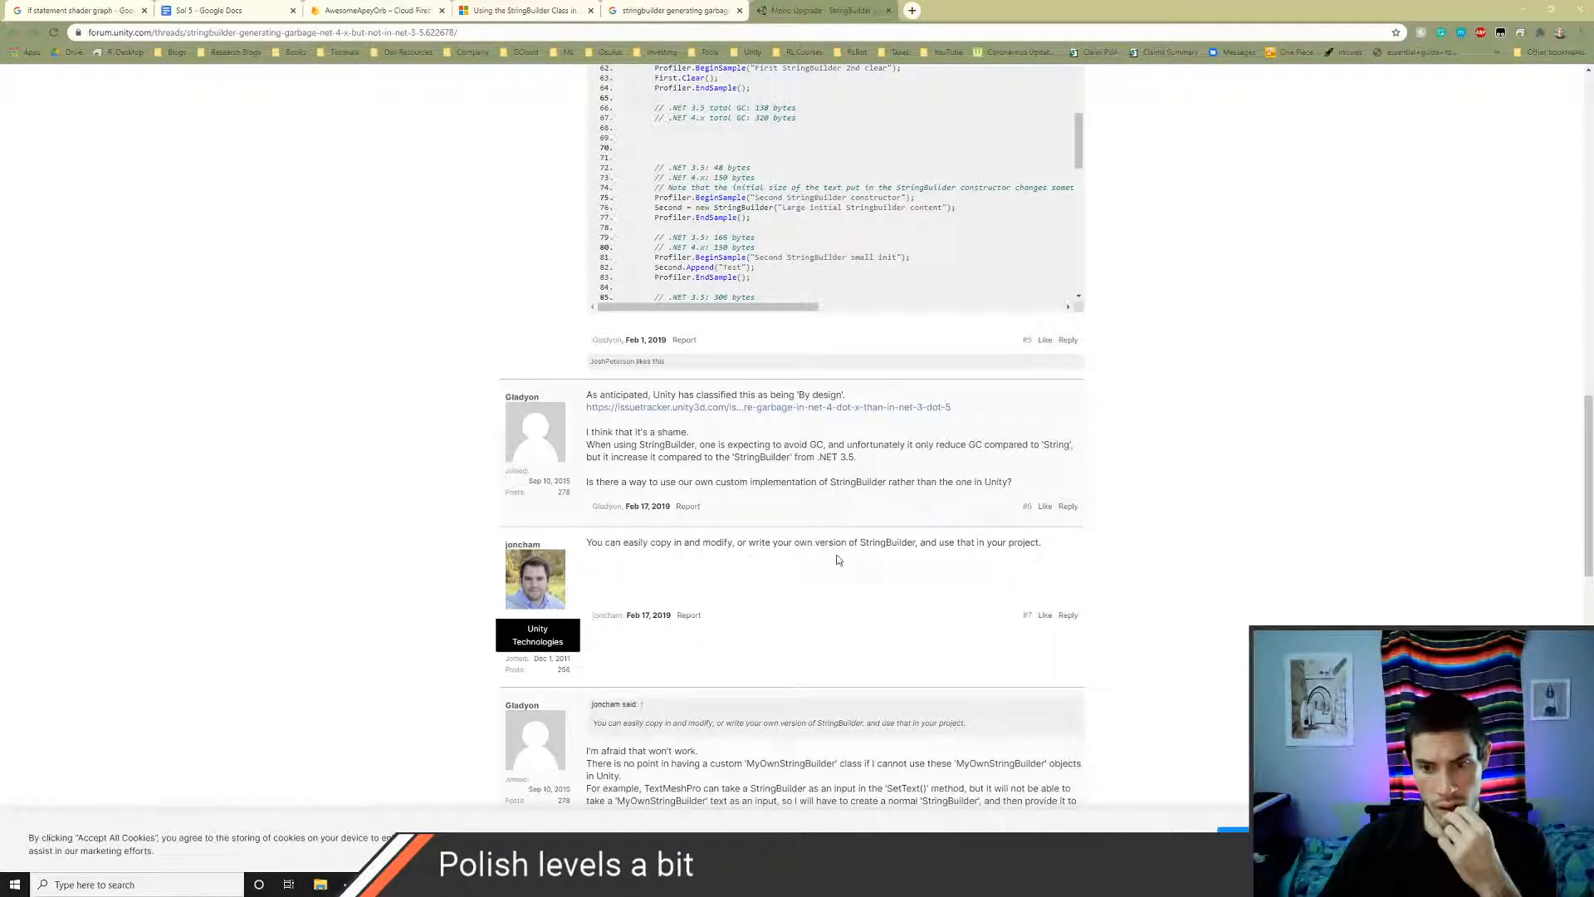
pyautogui.scroll(-2, 835, 561)
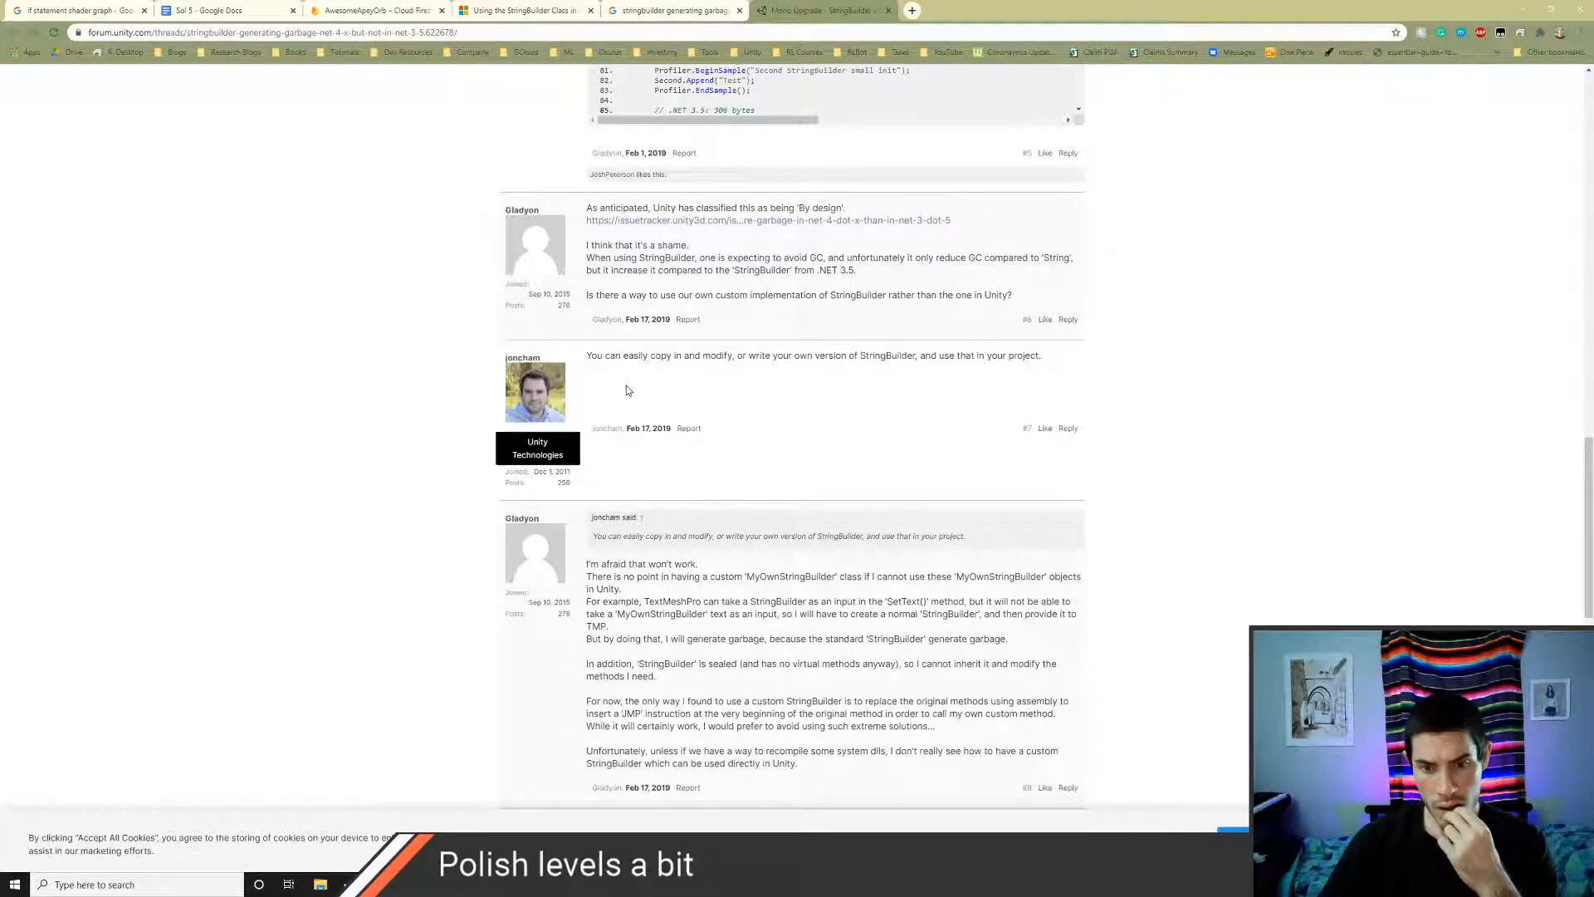
pyautogui.scroll(-1, 728, 419)
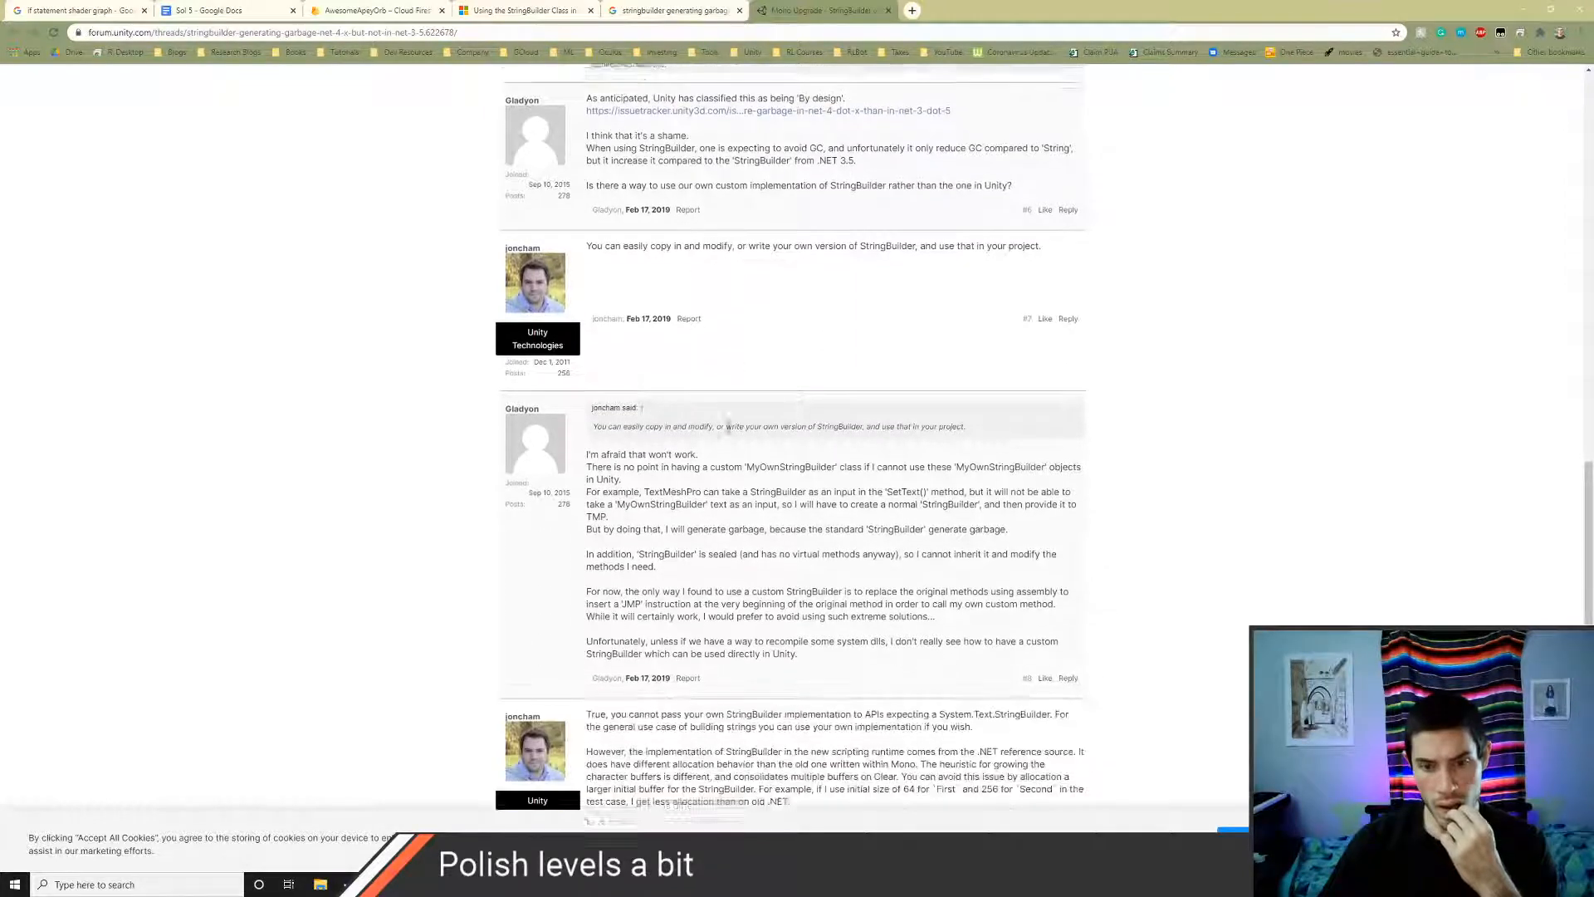
pyautogui.scroll(-2, 629, 388)
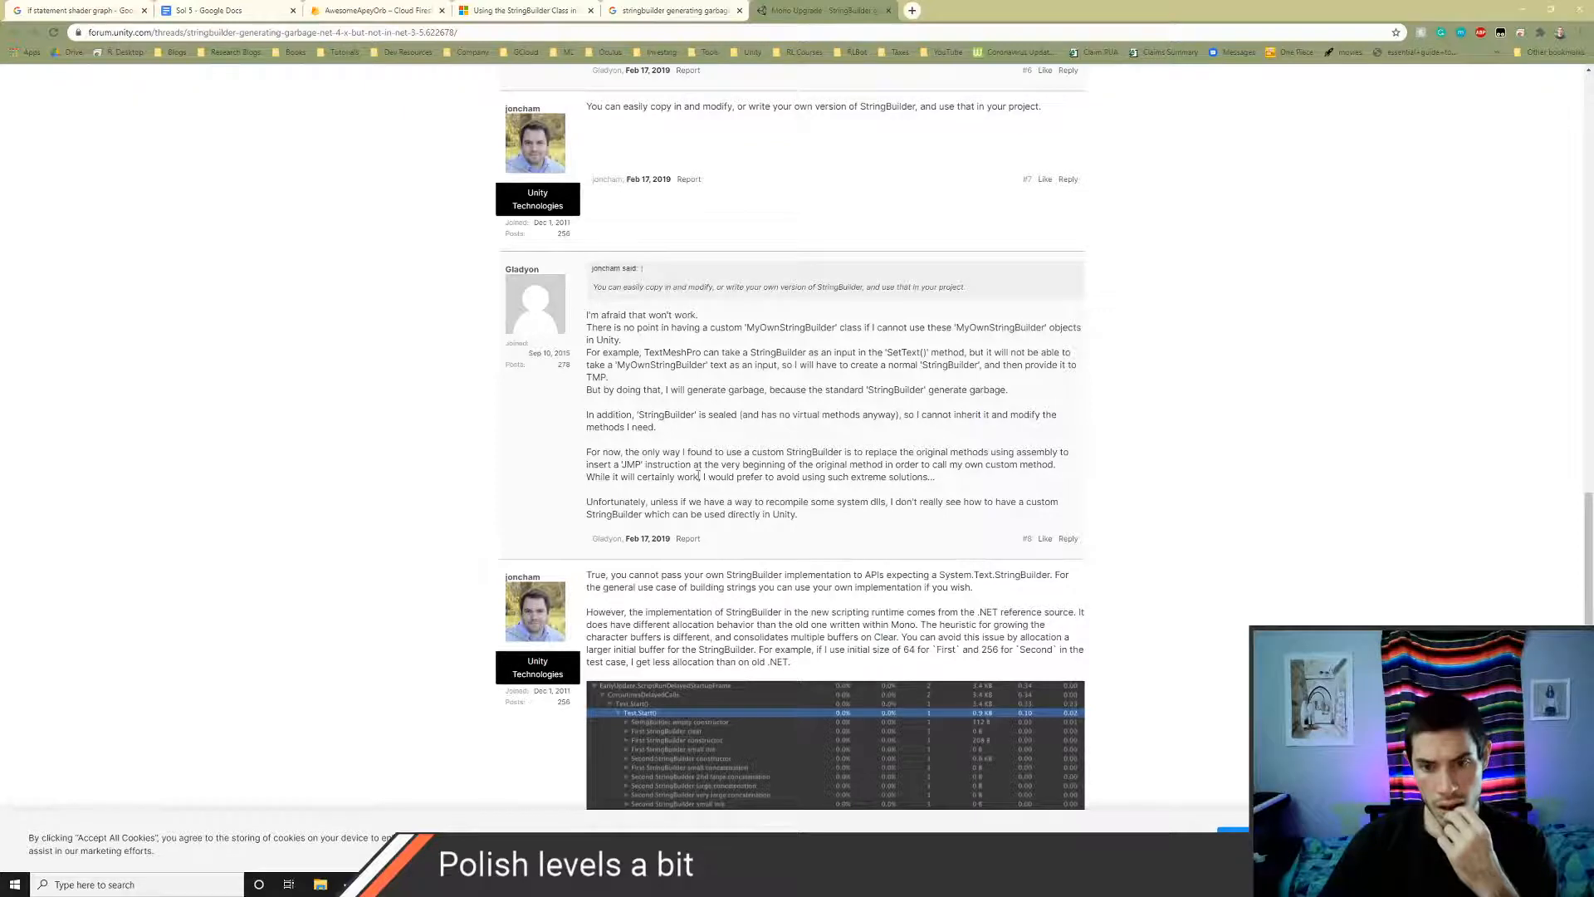
pyautogui.scroll(-2, 772, 490)
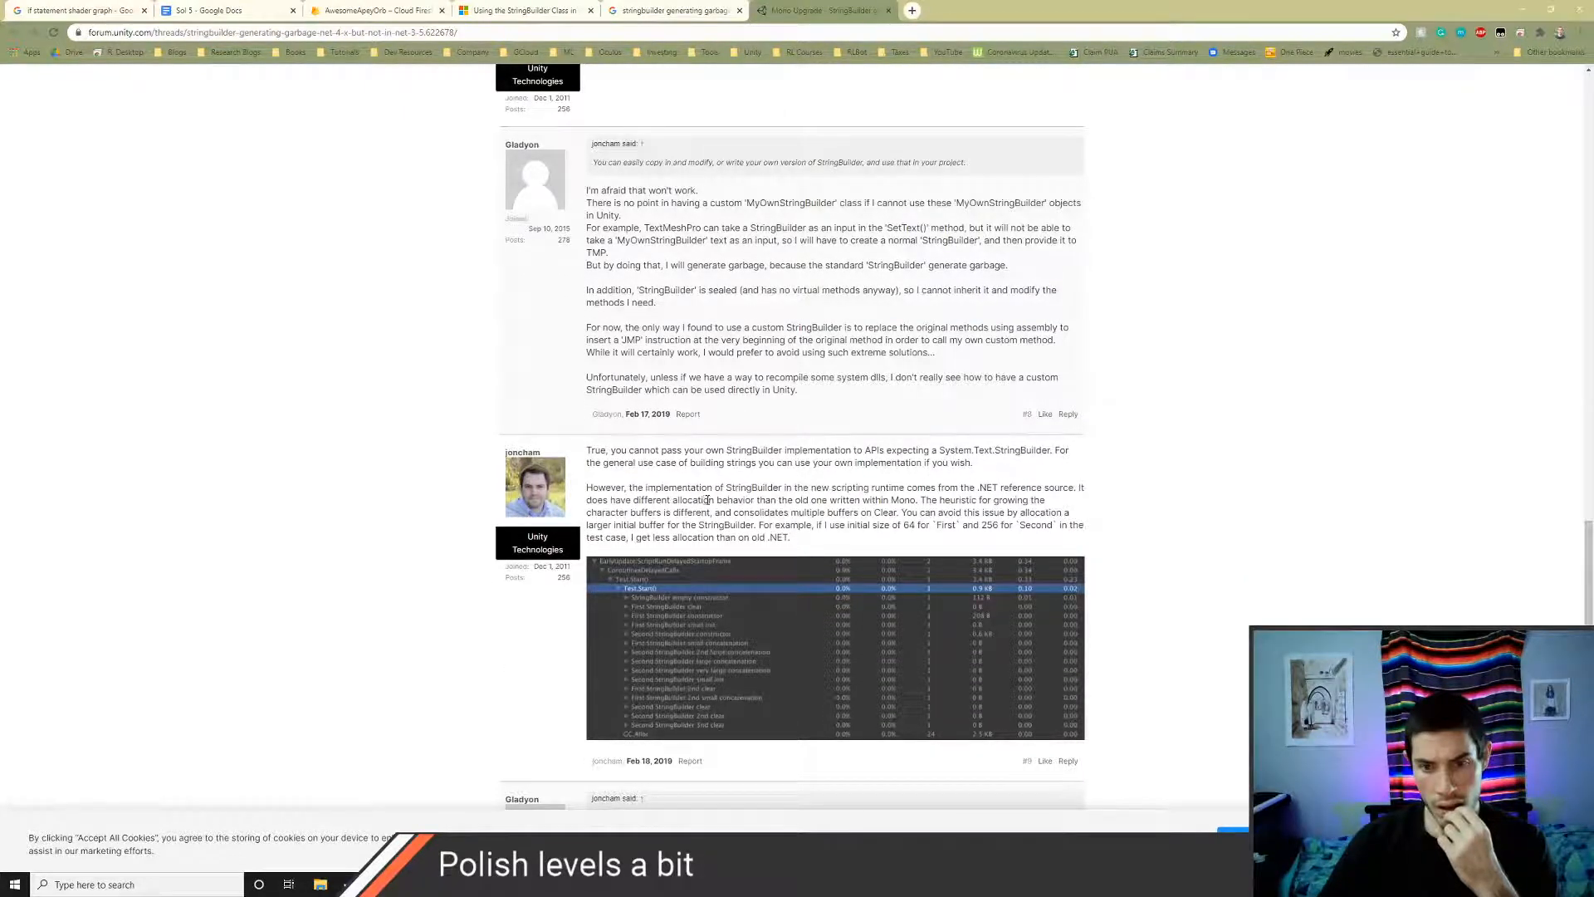
pyautogui.scroll(-2, 710, 502)
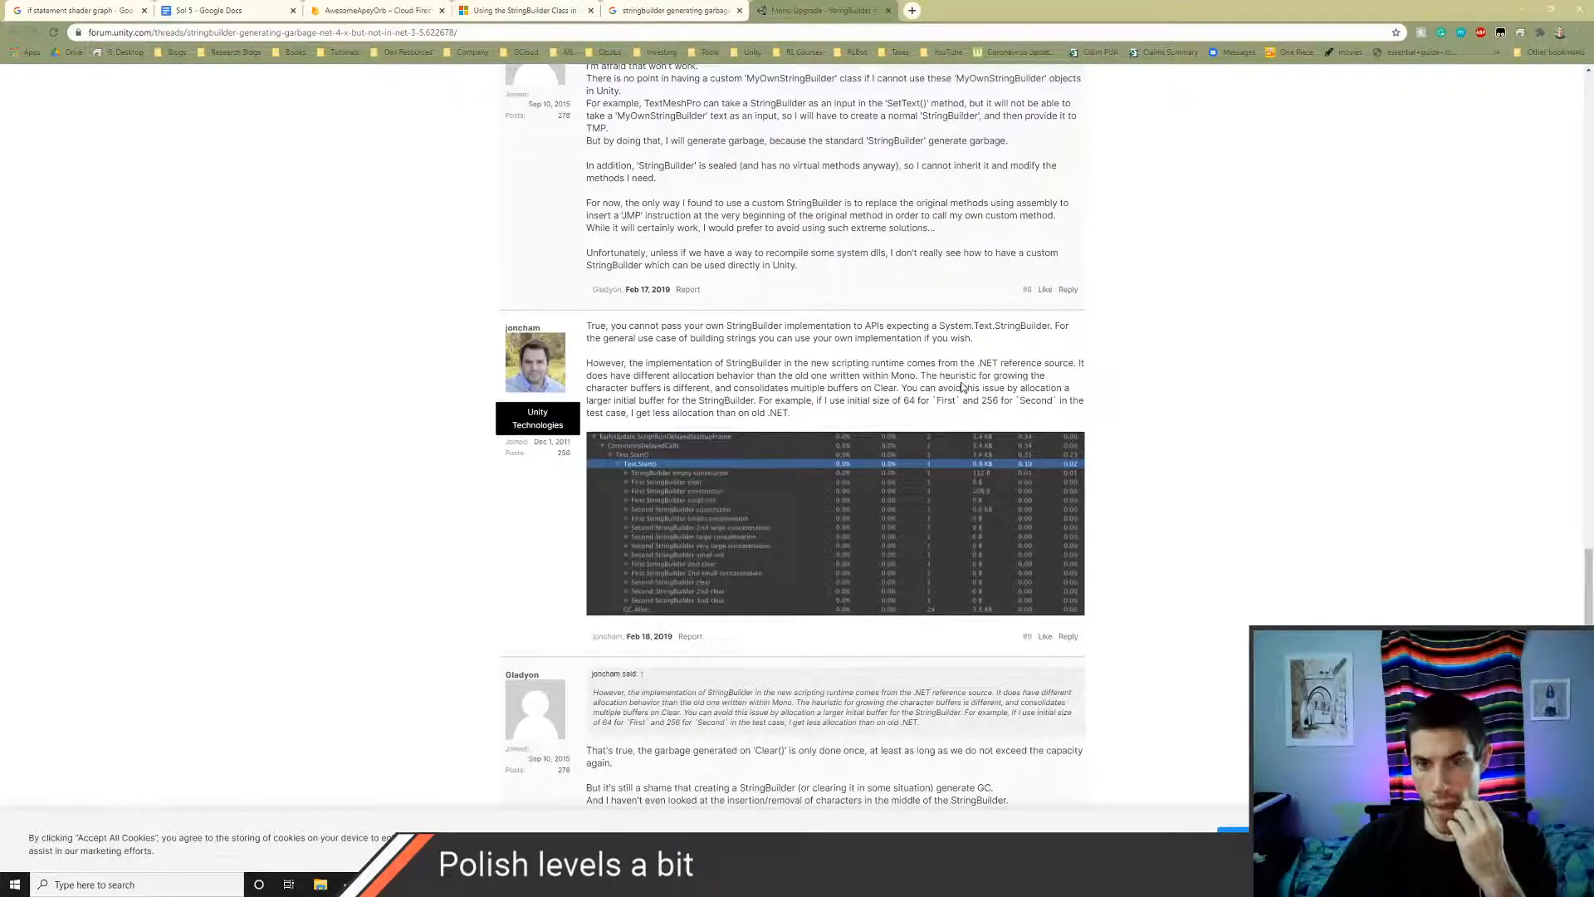
# - Switch to Visual Studio Code and replace the timeTextInt.text assignment in LevelClock's Update() with timeTextInt.SetText(sBuilderInt)
pyautogui.hotkey('alt', 'Tab')
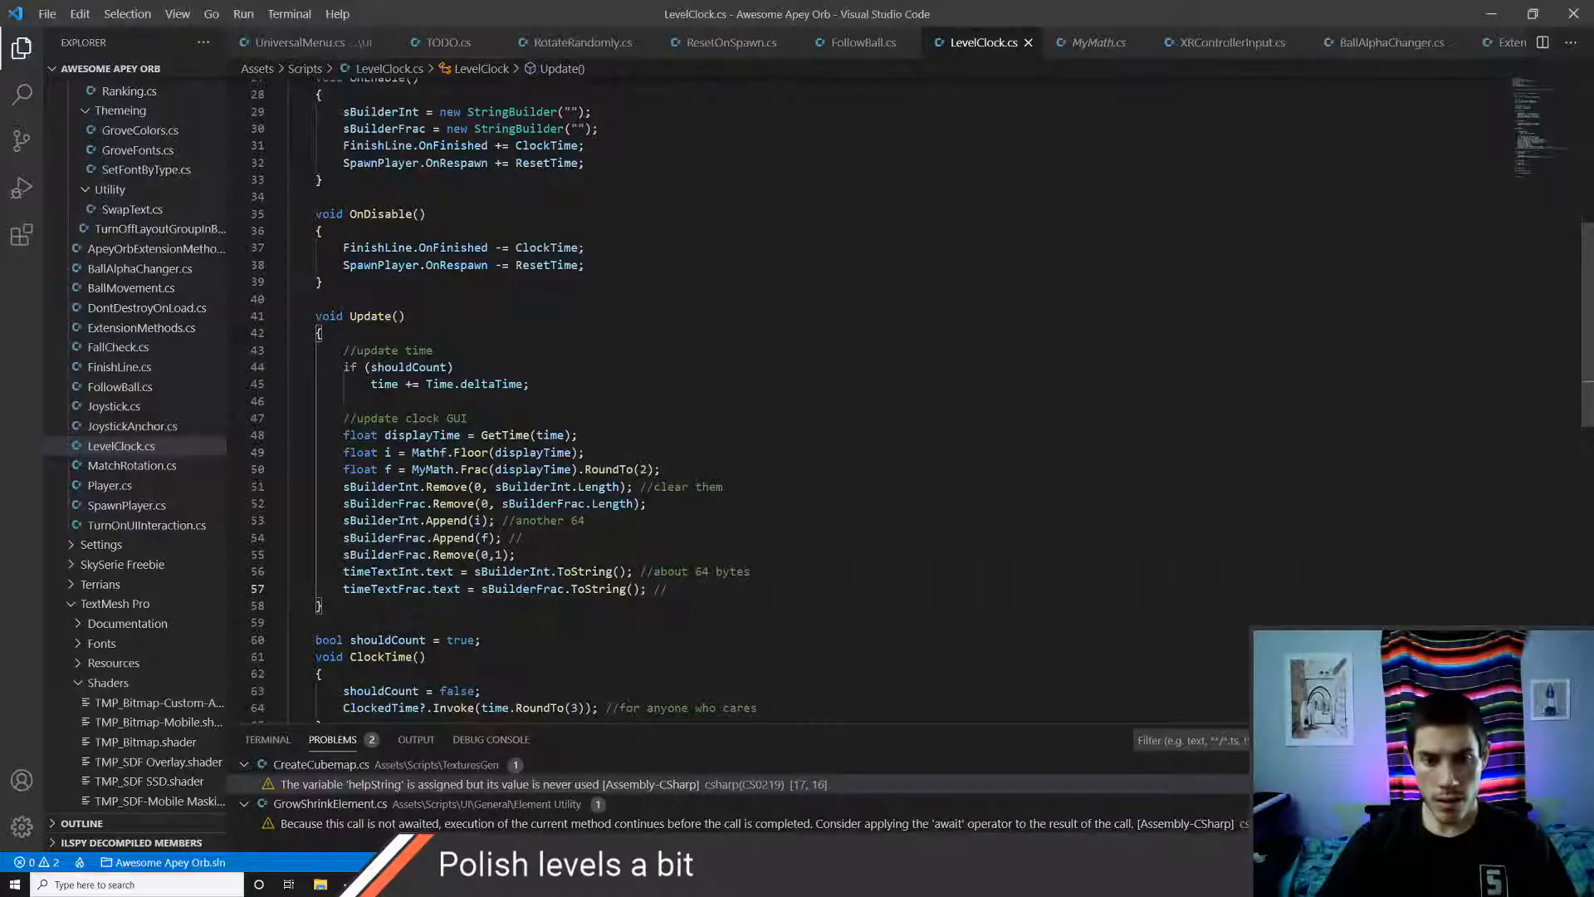
pyautogui.click(454, 571)
pyautogui.press('BackSpace')
pyautogui.press('BackSpace')
pyautogui.press('BackSpace')
pyautogui.press('BackSpace')
pyautogui.press('BackSpace')
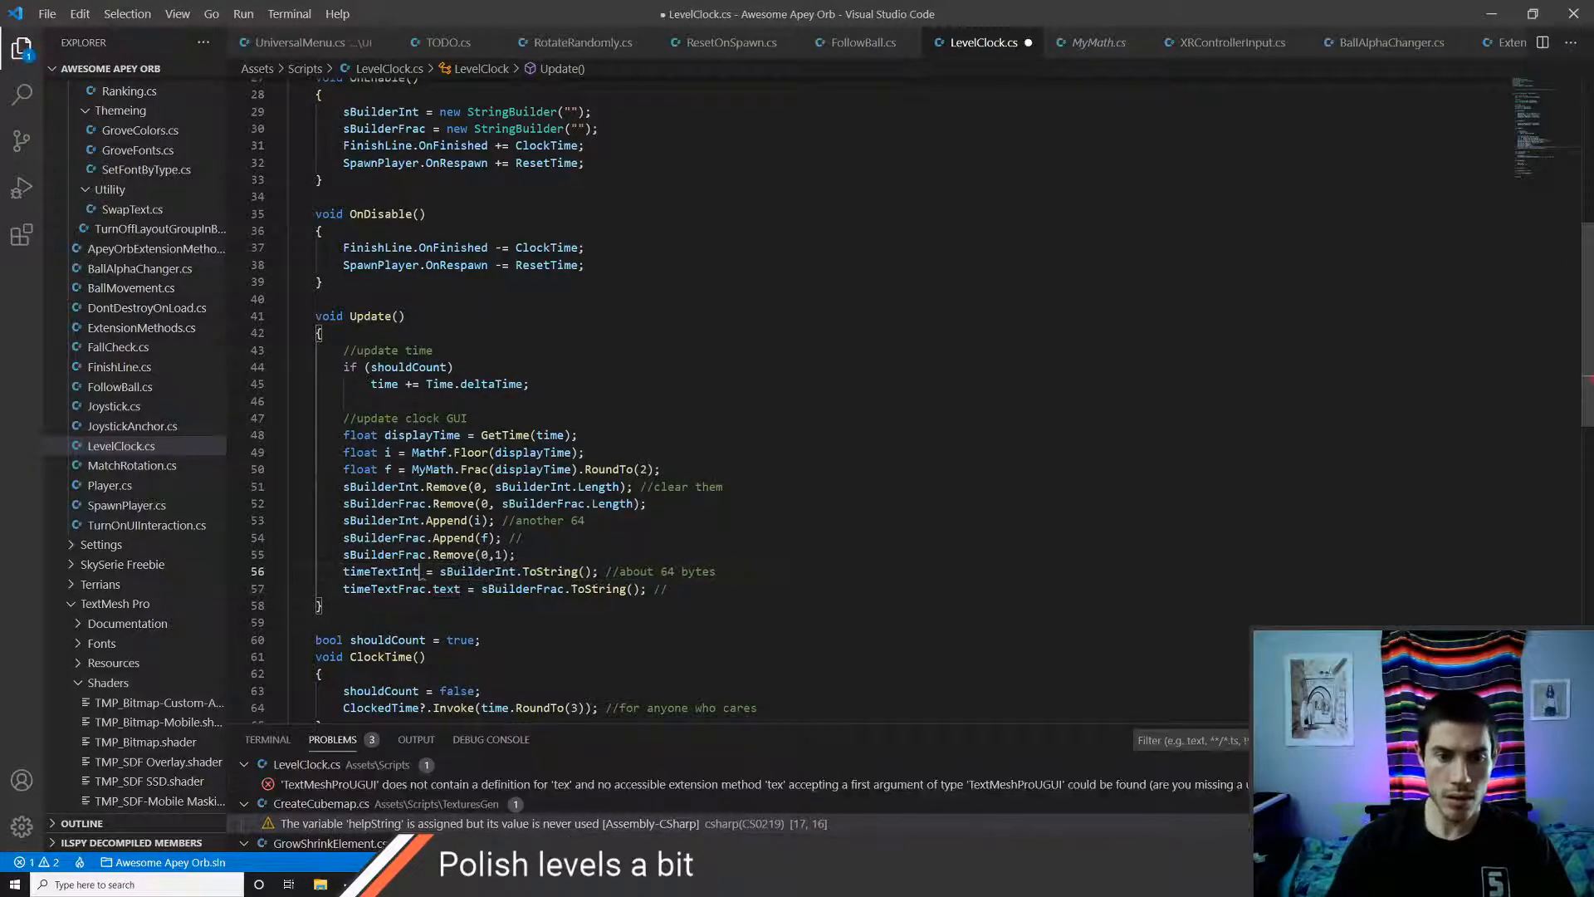
pyautogui.write('.sette')
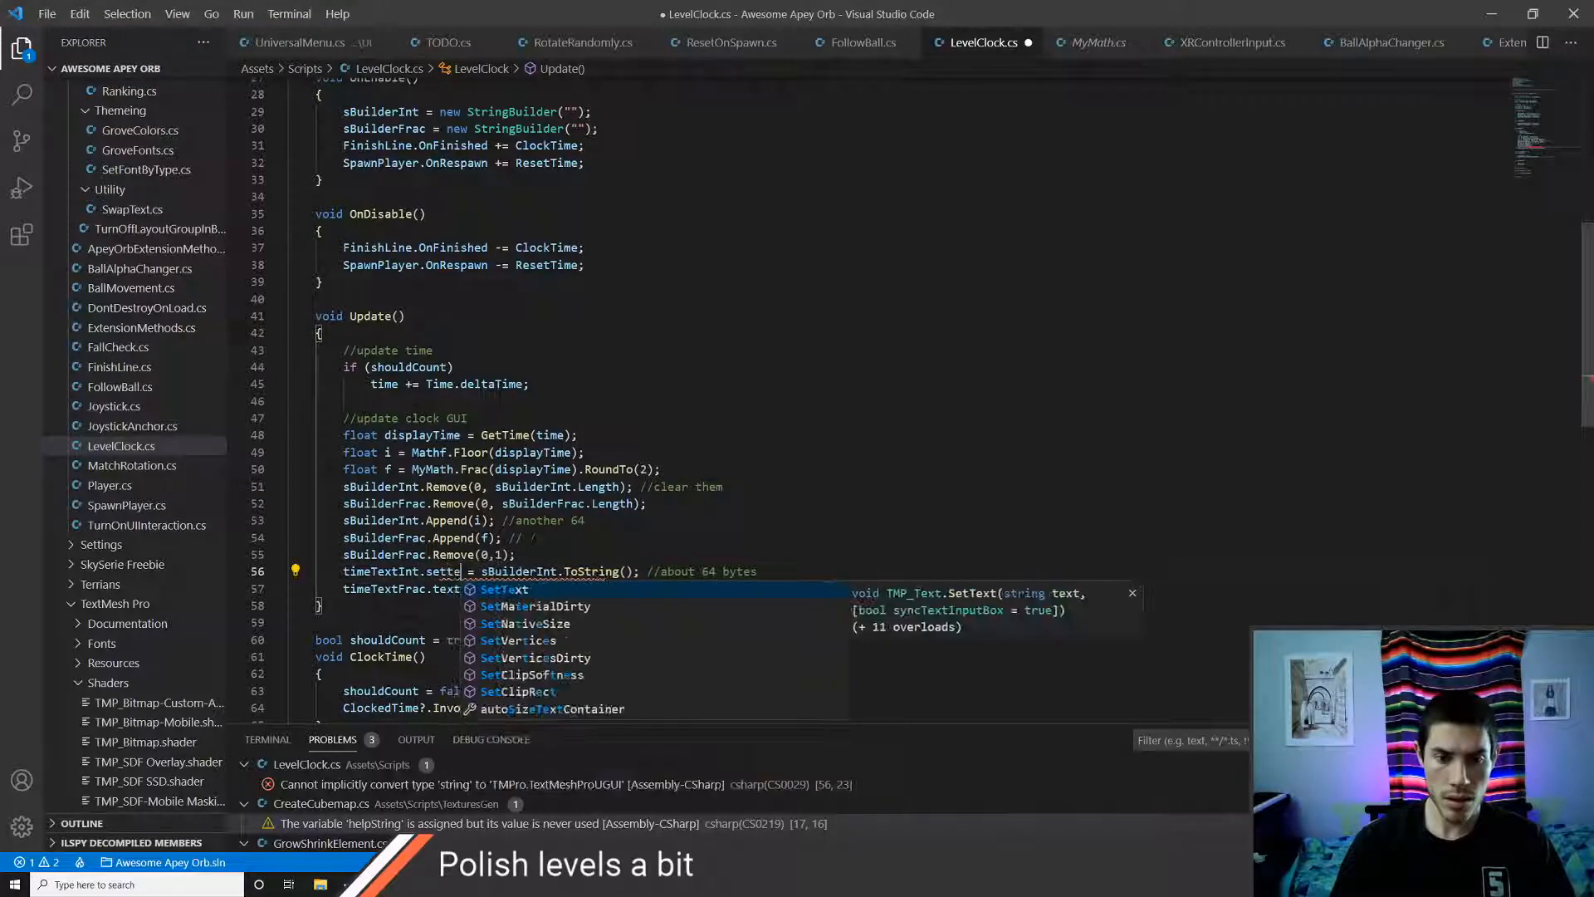
pyautogui.press('Tab')
pyautogui.write('(')
pyautogui.press('Right')
pyautogui.press('Right')
pyautogui.press('Right')
pyautogui.press('Right')
pyautogui.press('BackSpace')
pyautogui.press('BackSpace')
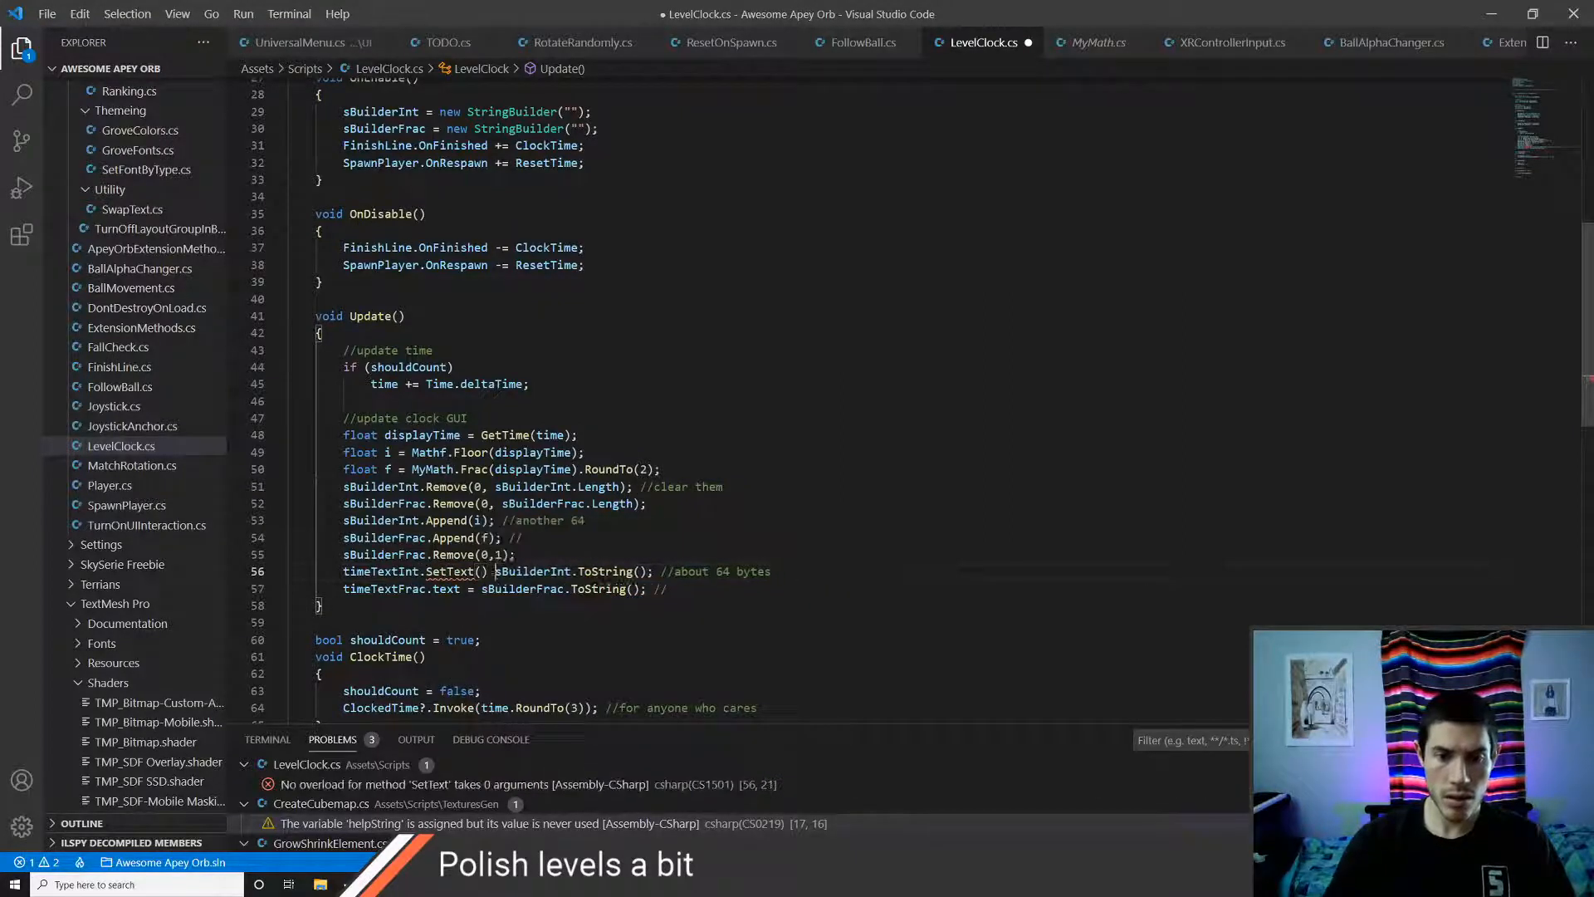
pyautogui.press('BackSpace')
pyautogui.press('BackSpace')
pyautogui.hotkey('ctrl', 'Right')
pyautogui.hotkey('ctrl', 'Right')
pyautogui.hotkey('ctrl', 'Right')
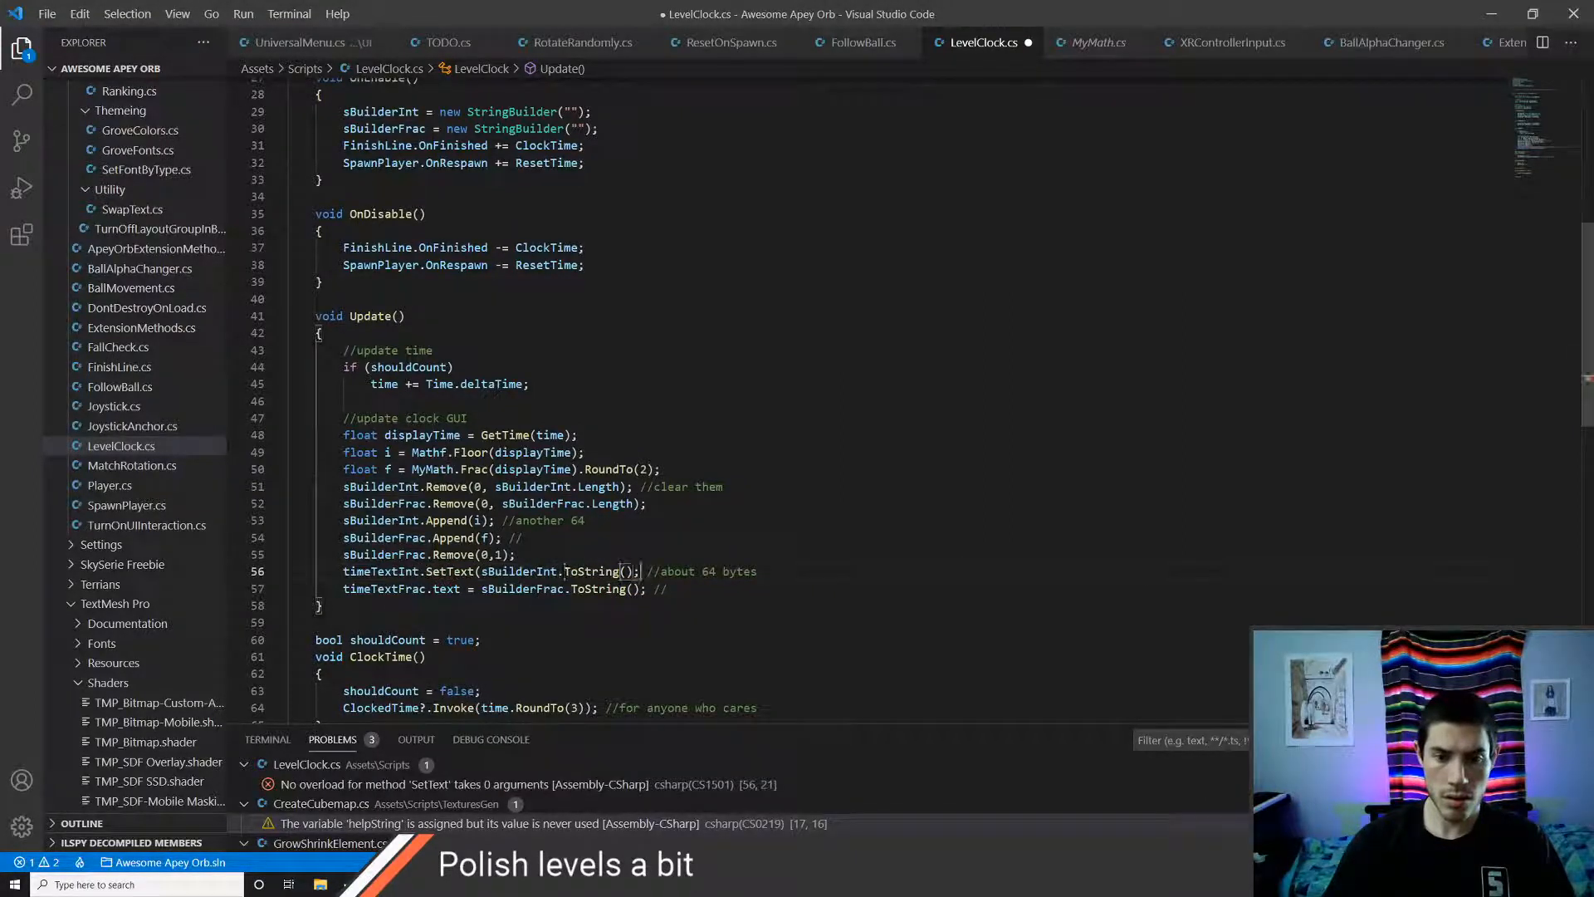
pyautogui.press('Left')
pyautogui.press('Left')
pyautogui.press('BackSpace')
pyautogui.press('BackSpace')
pyautogui.press('BackSpace')
pyautogui.press('BackSpace')
pyautogui.press('BackSpace')
pyautogui.press('BackSpace')
pyautogui.press('BackSpace')
pyautogui.press('BackSpace')
pyautogui.press('BackSpace')
pyautogui.press('BackSpace')
pyautogui.press('BackSpace')
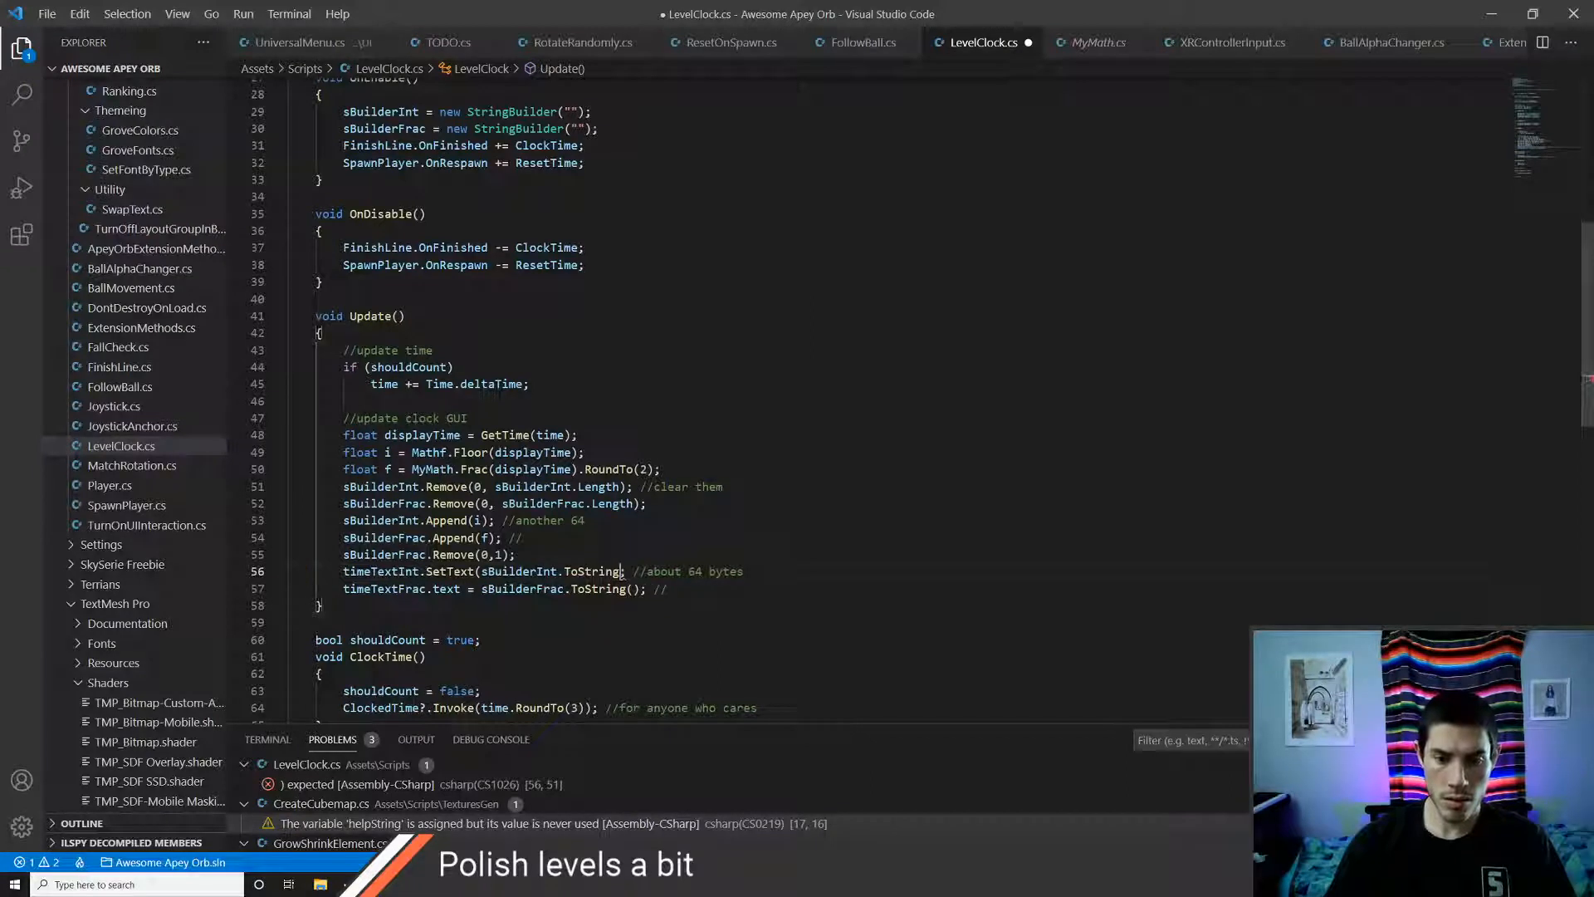
pyautogui.write(')')
# - Replace the timeTextFrac.text assignment with timeTextFrac.SetText(sBuilderFrac) and save LevelClock.cs
pyautogui.press('Down')
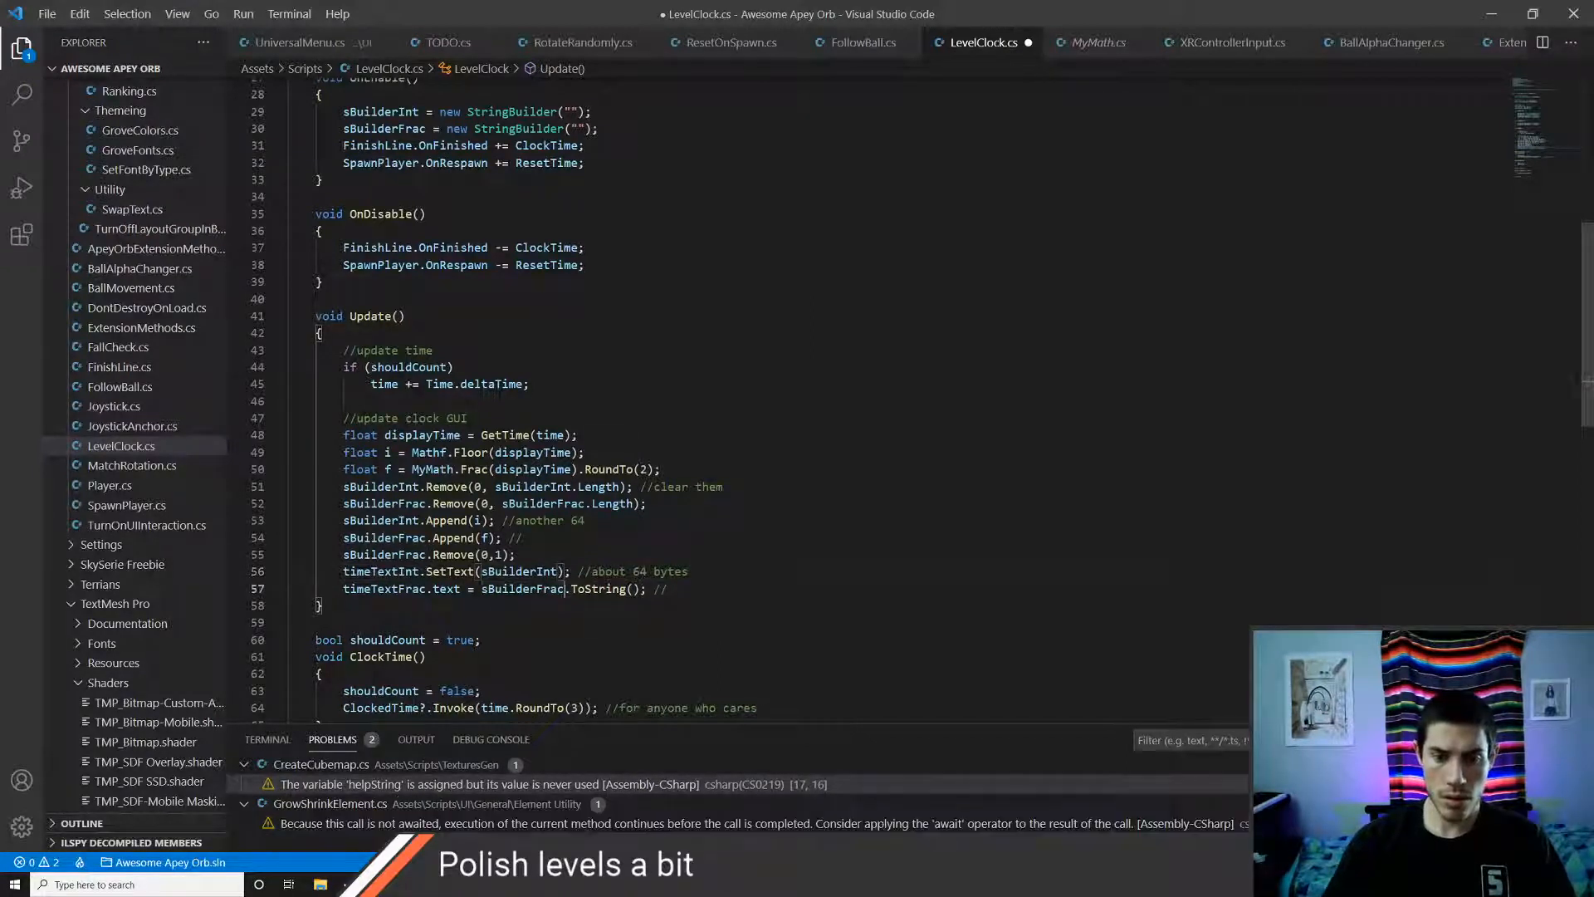
pyautogui.hotkey('ctrl', 'Left')
pyautogui.hotkey('ctrl', 'Left')
pyautogui.hotkey('ctrl', 'Left')
pyautogui.hotkey('ctrl', 'shift', 'Right')
pyautogui.press('BackSpace')
pyautogui.write('SetText')
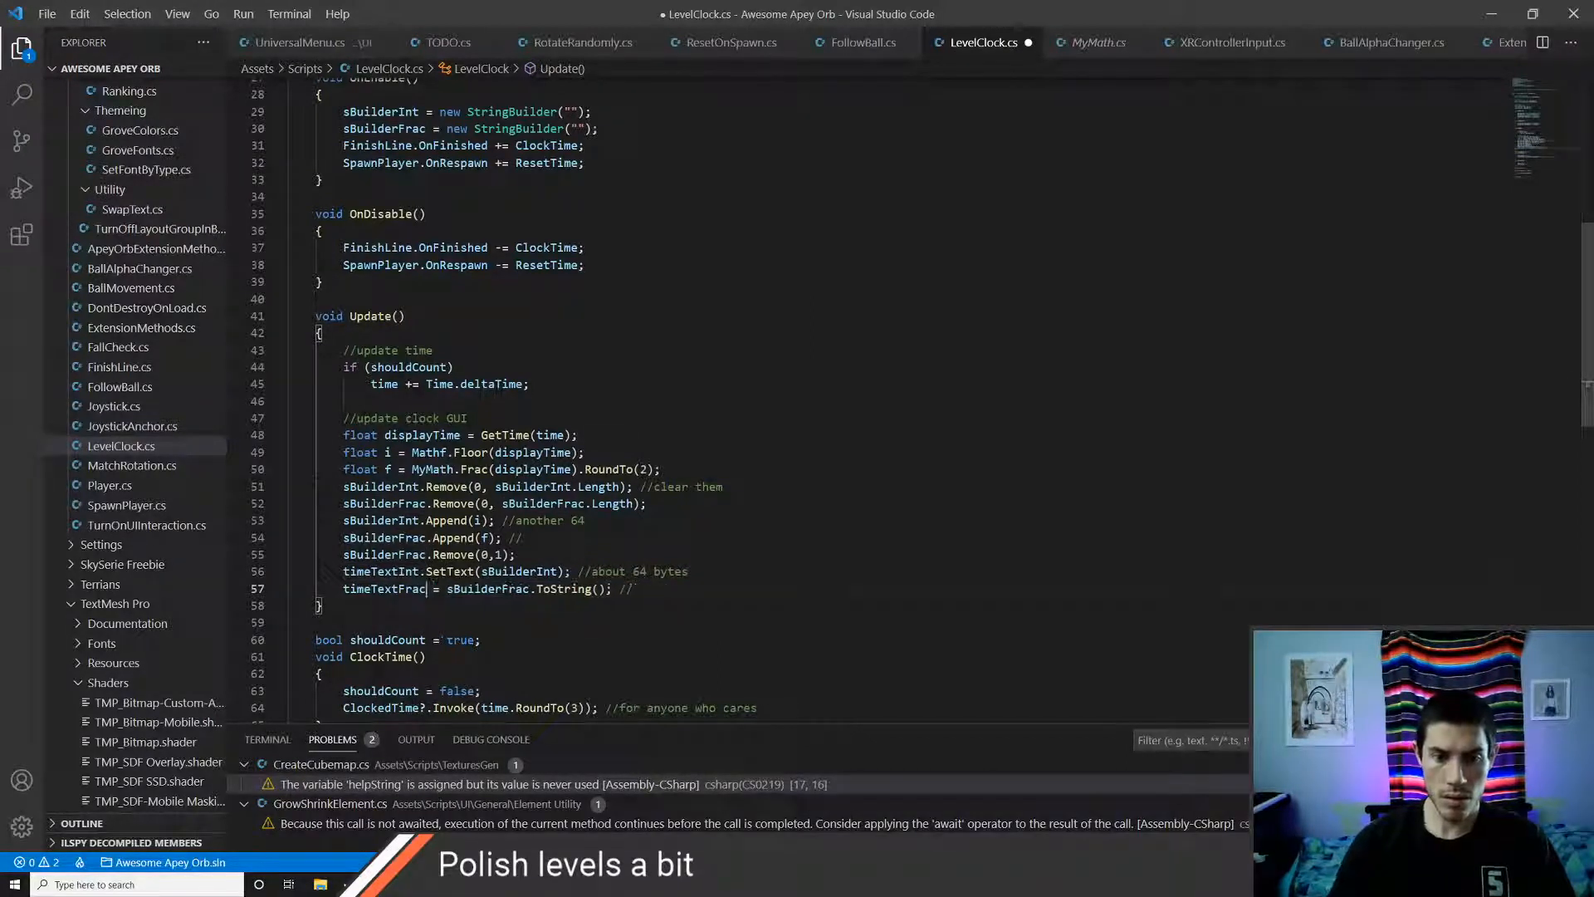
pyautogui.write('(')
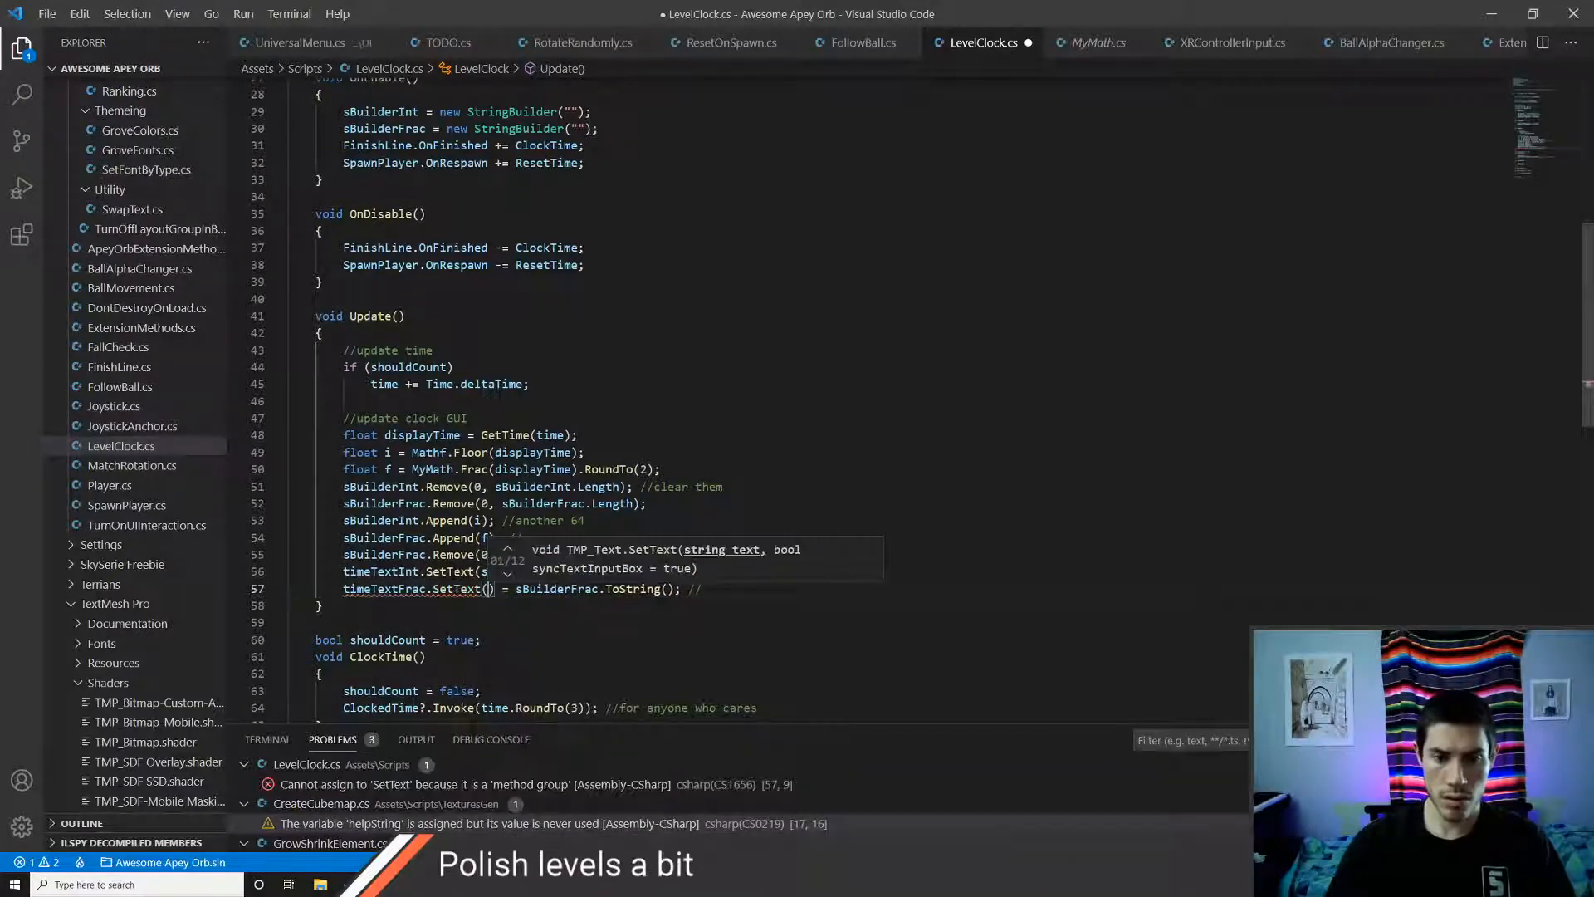
pyautogui.press('Delete')
pyautogui.press('Delete')
pyautogui.press('Delete')
pyautogui.press('Delete')
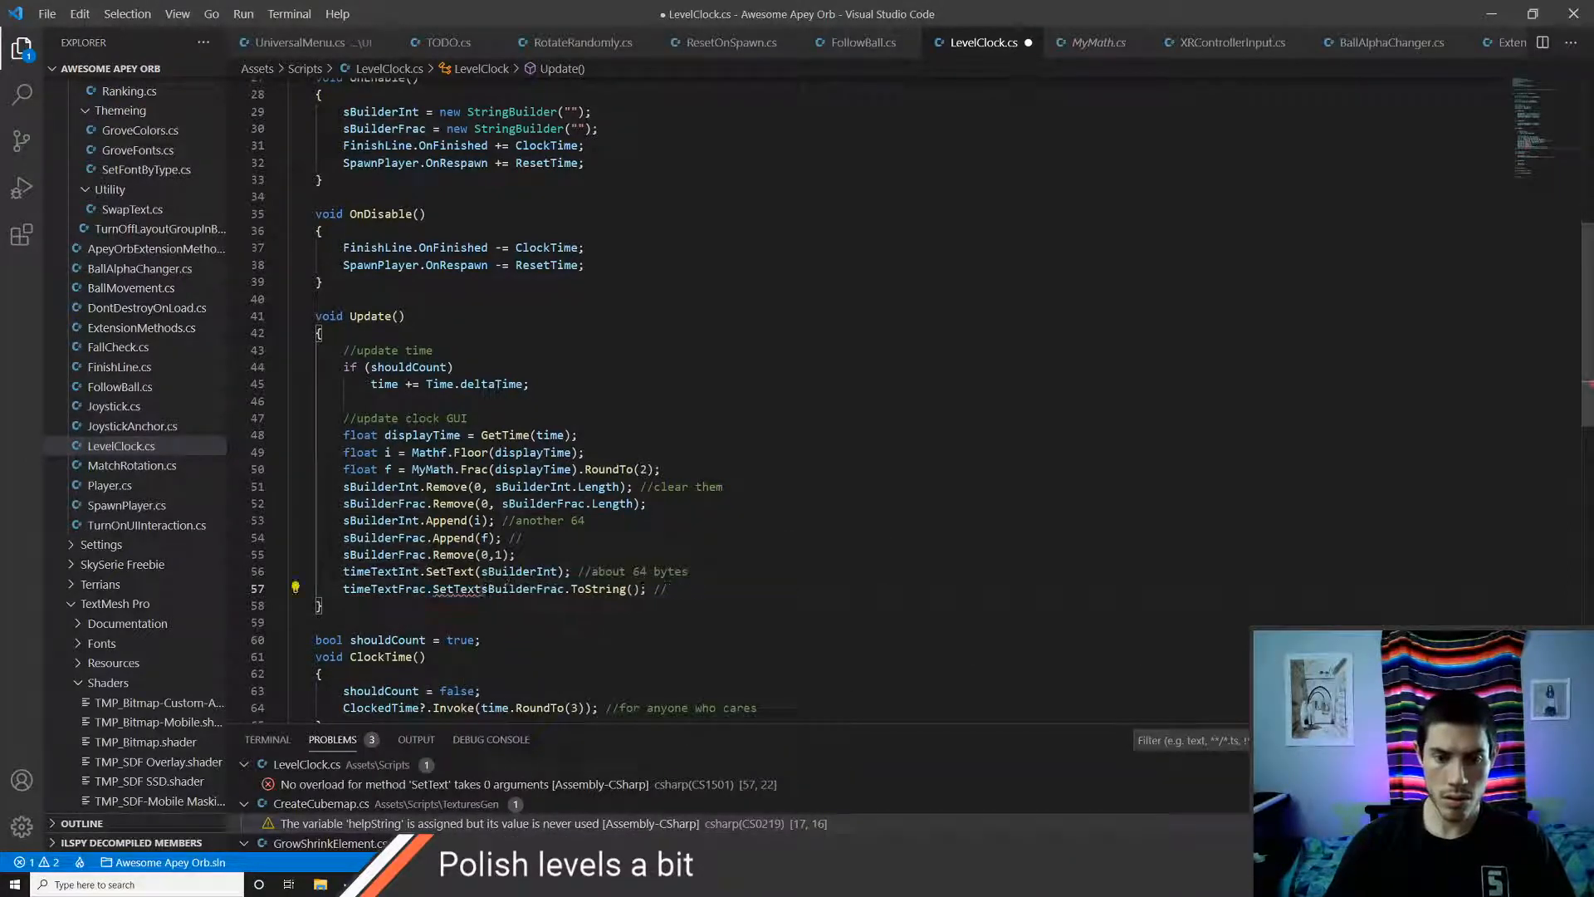
pyautogui.write('(')
pyautogui.press('Left')
pyautogui.press('Left')
pyautogui.press('Left')
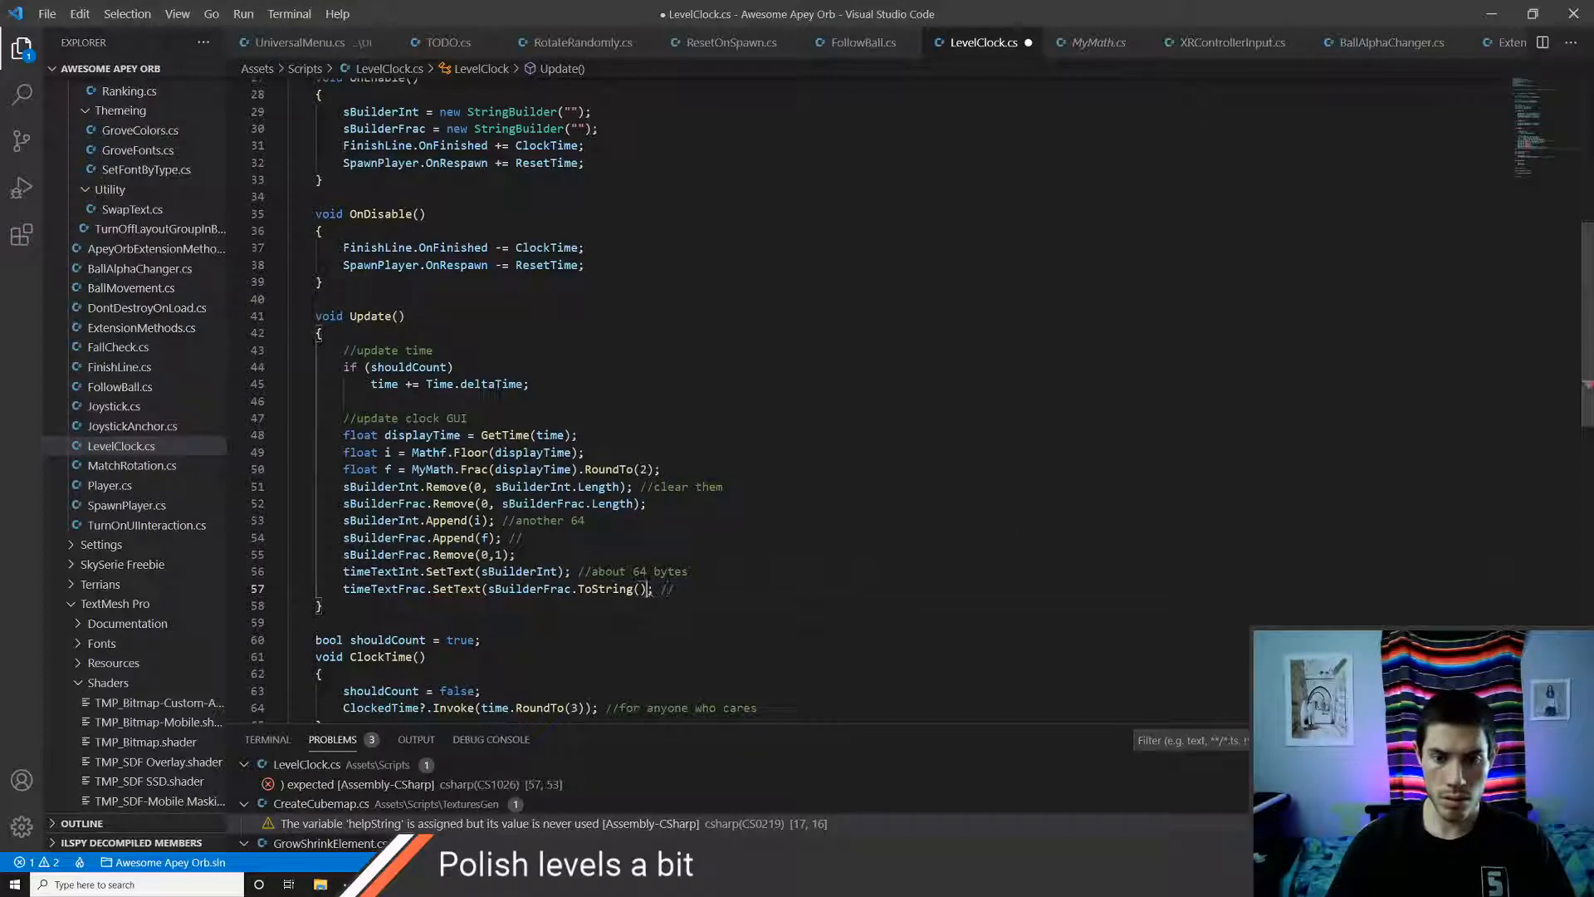
pyautogui.press('BackSpace')
pyautogui.press('BackSpace')
pyautogui.press('BackSpace')
pyautogui.press('BackSpace')
pyautogui.press('BackSpace')
pyautogui.press('BackSpace')
pyautogui.press('BackSpace')
pyautogui.press('BackSpace')
pyautogui.press('BackSpace')
pyautogui.press('BackSpace')
pyautogui.press('BackSpace')
pyautogui.write(')')
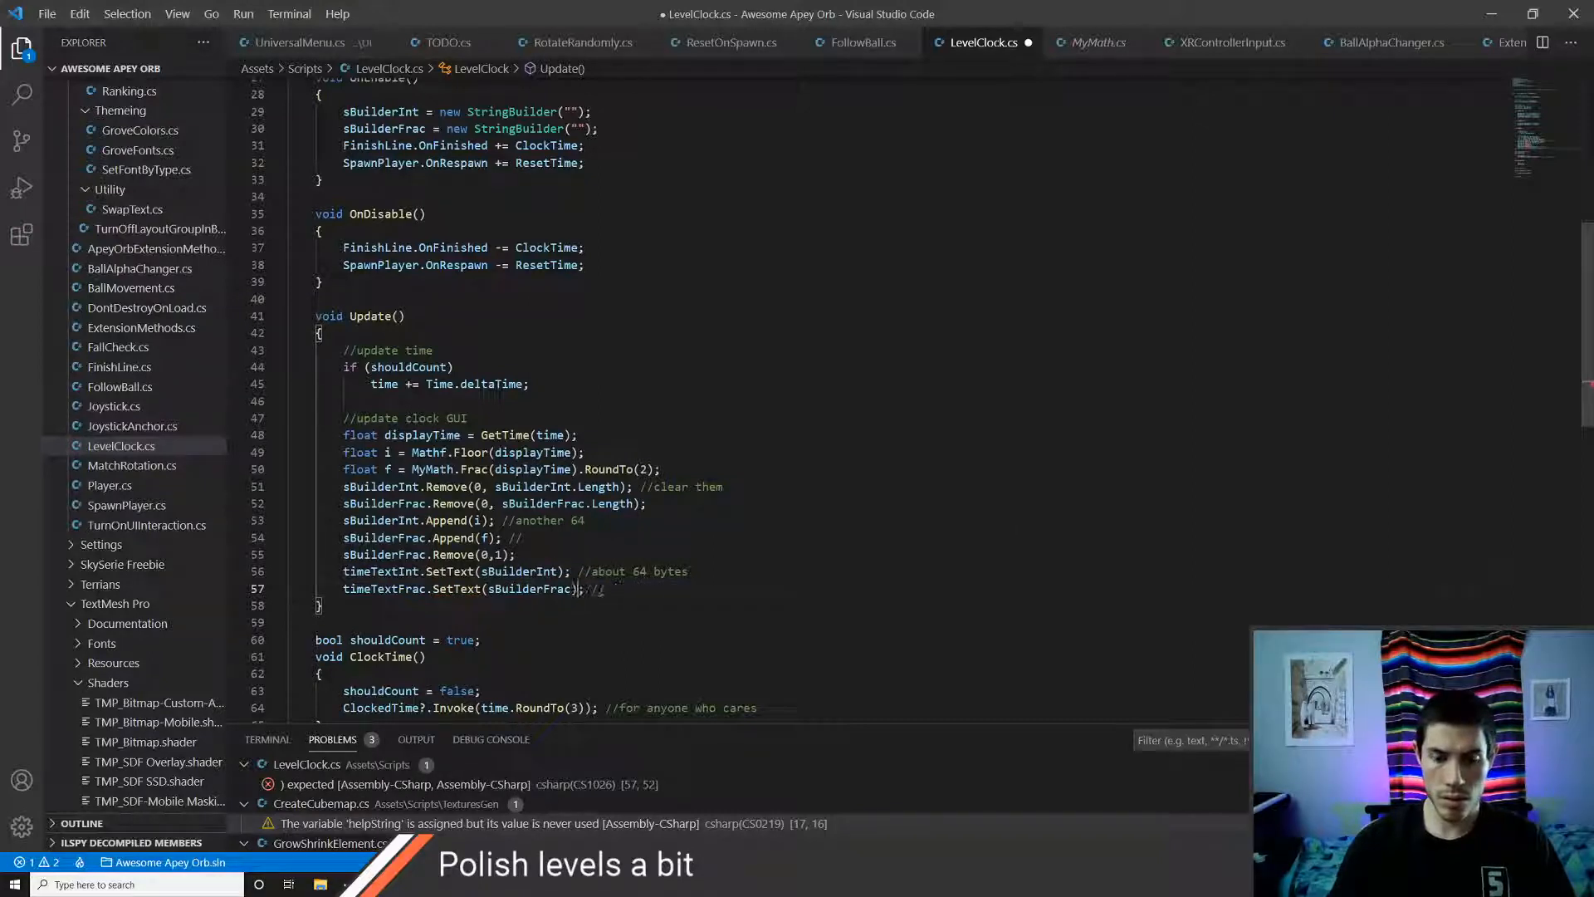
pyautogui.hotkey('ctrl', 's')
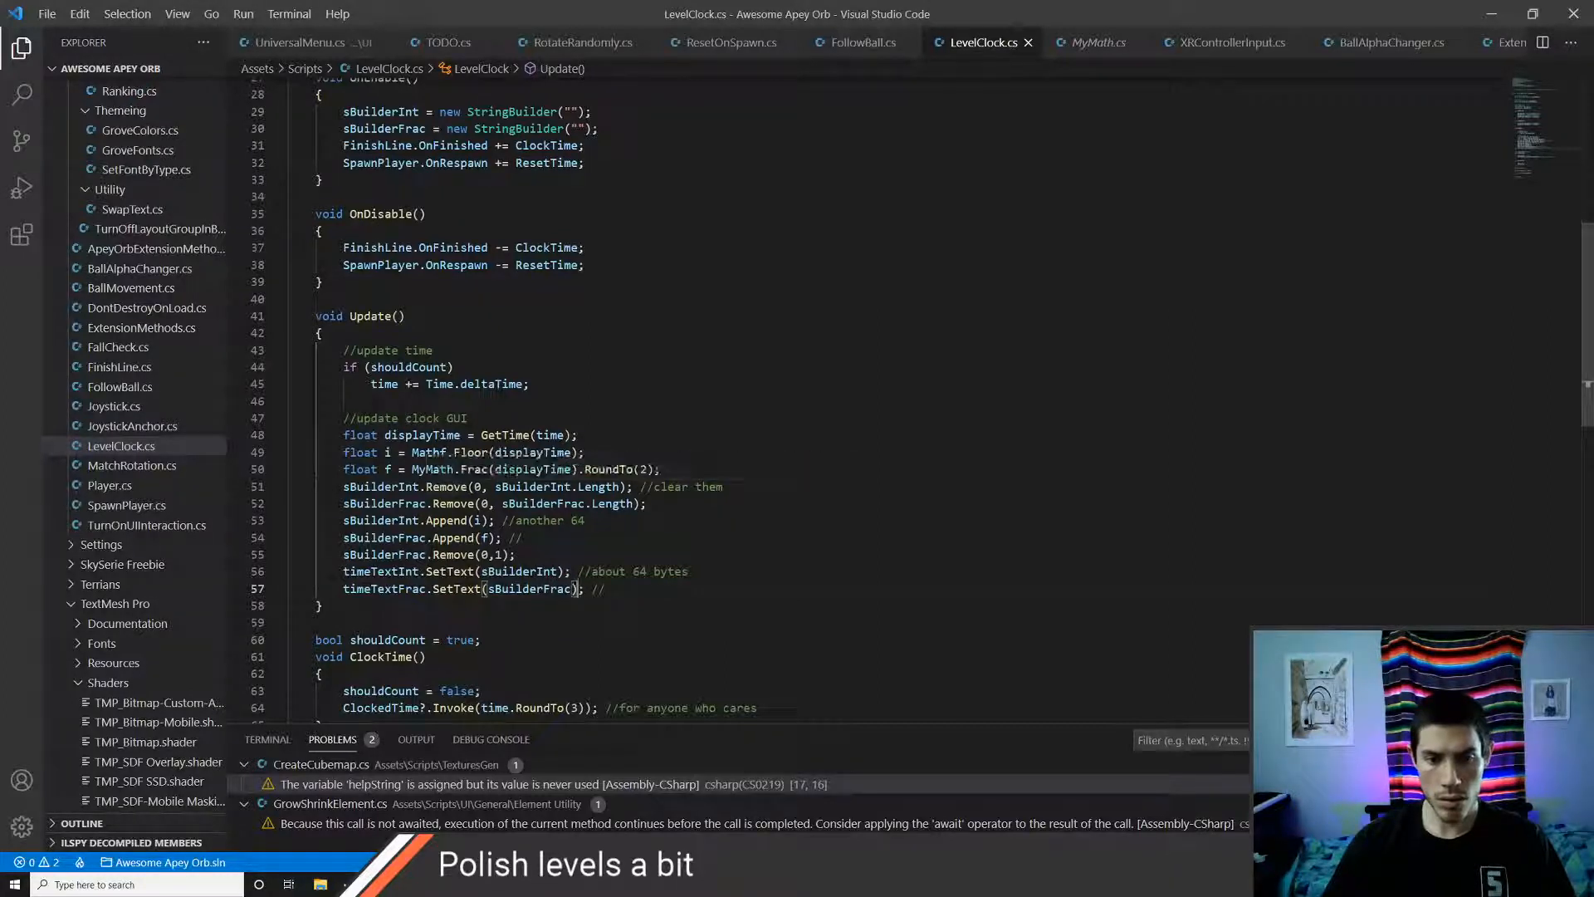
# - Switch back to Chrome and read the forum thread's final reply about clearing and pooling StringBuilders
pyautogui.hotkey('alt', 'Tab')
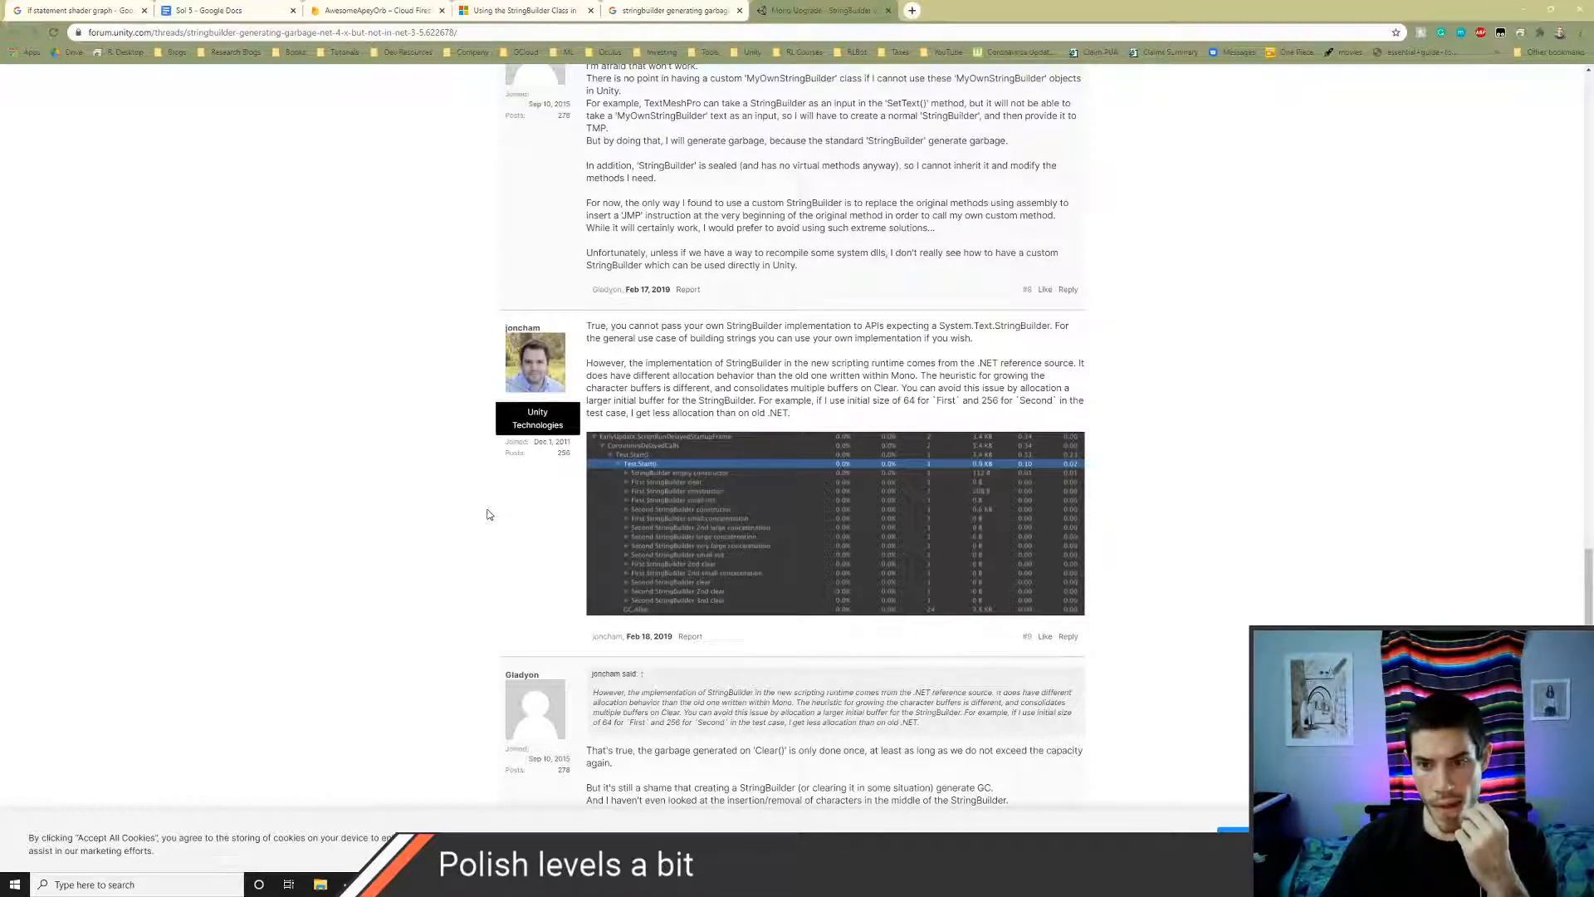
pyautogui.scroll(-2, 488, 515)
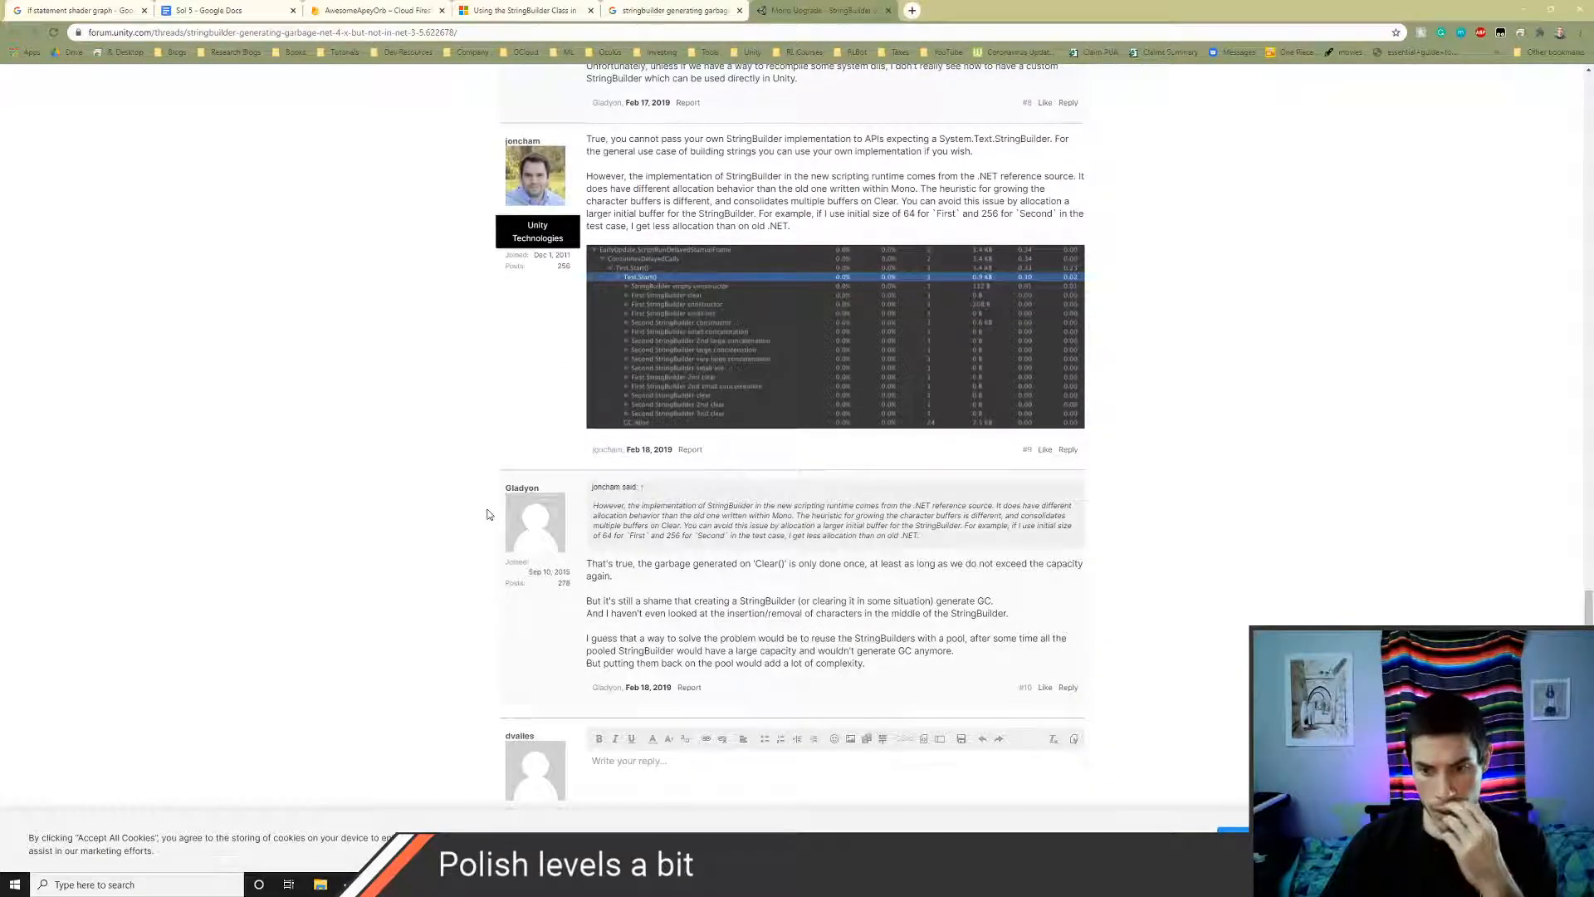
pyautogui.scroll(-2, 488, 515)
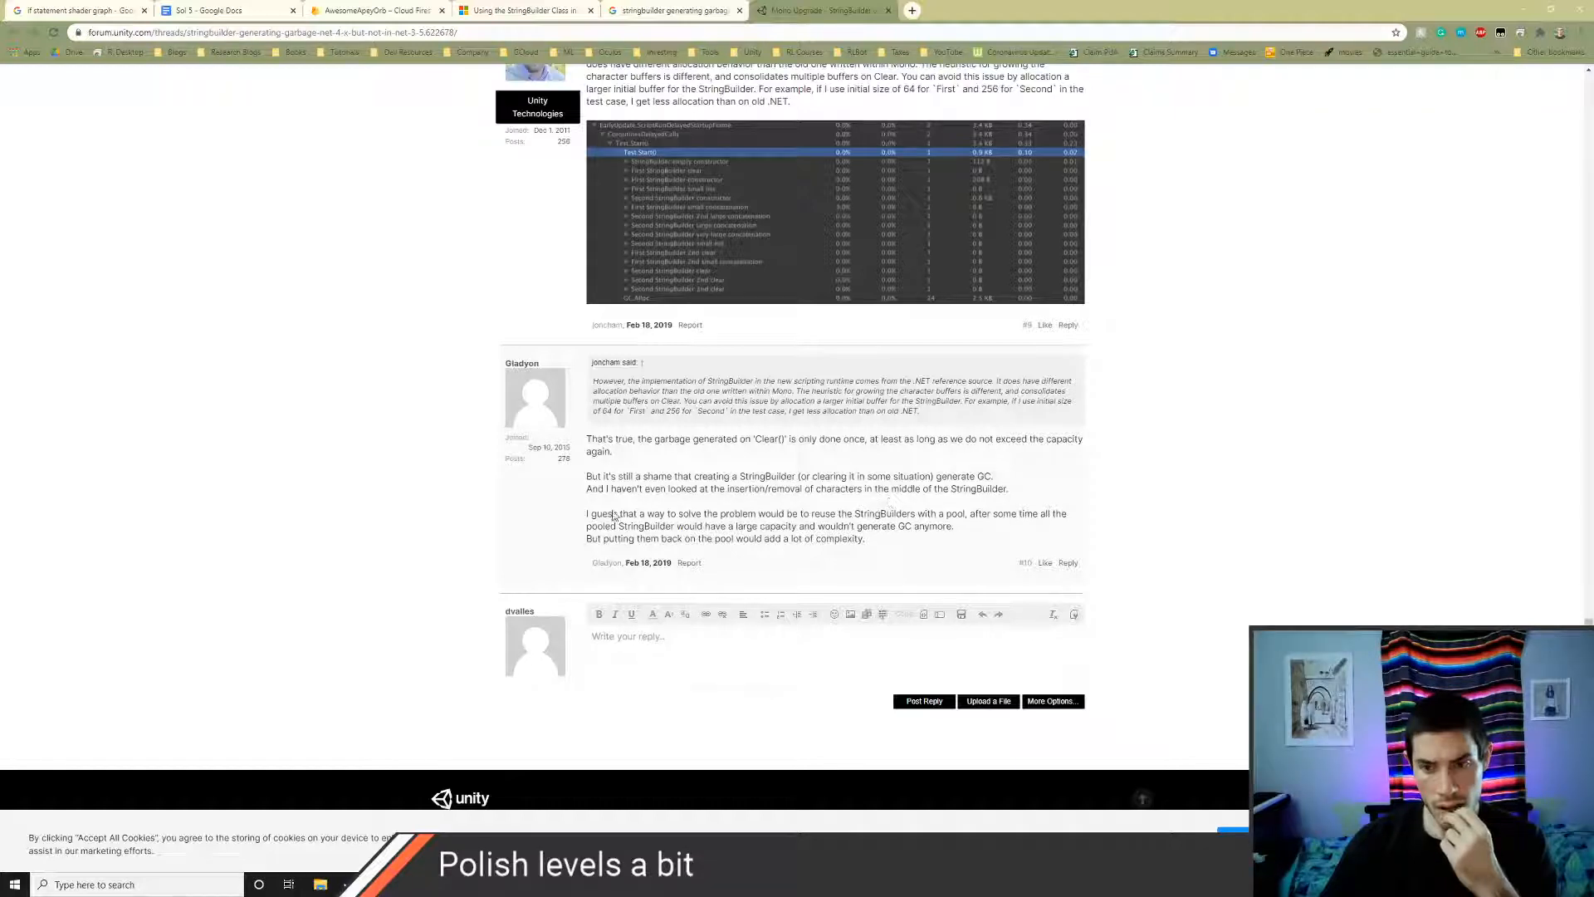
# - Return to the "stringbuilder generating garbage" results and open the article "Using Unity Text to show numbers without garbage generation"
pyautogui.click(661, 12)
pyautogui.scroll(-3, 410, 474)
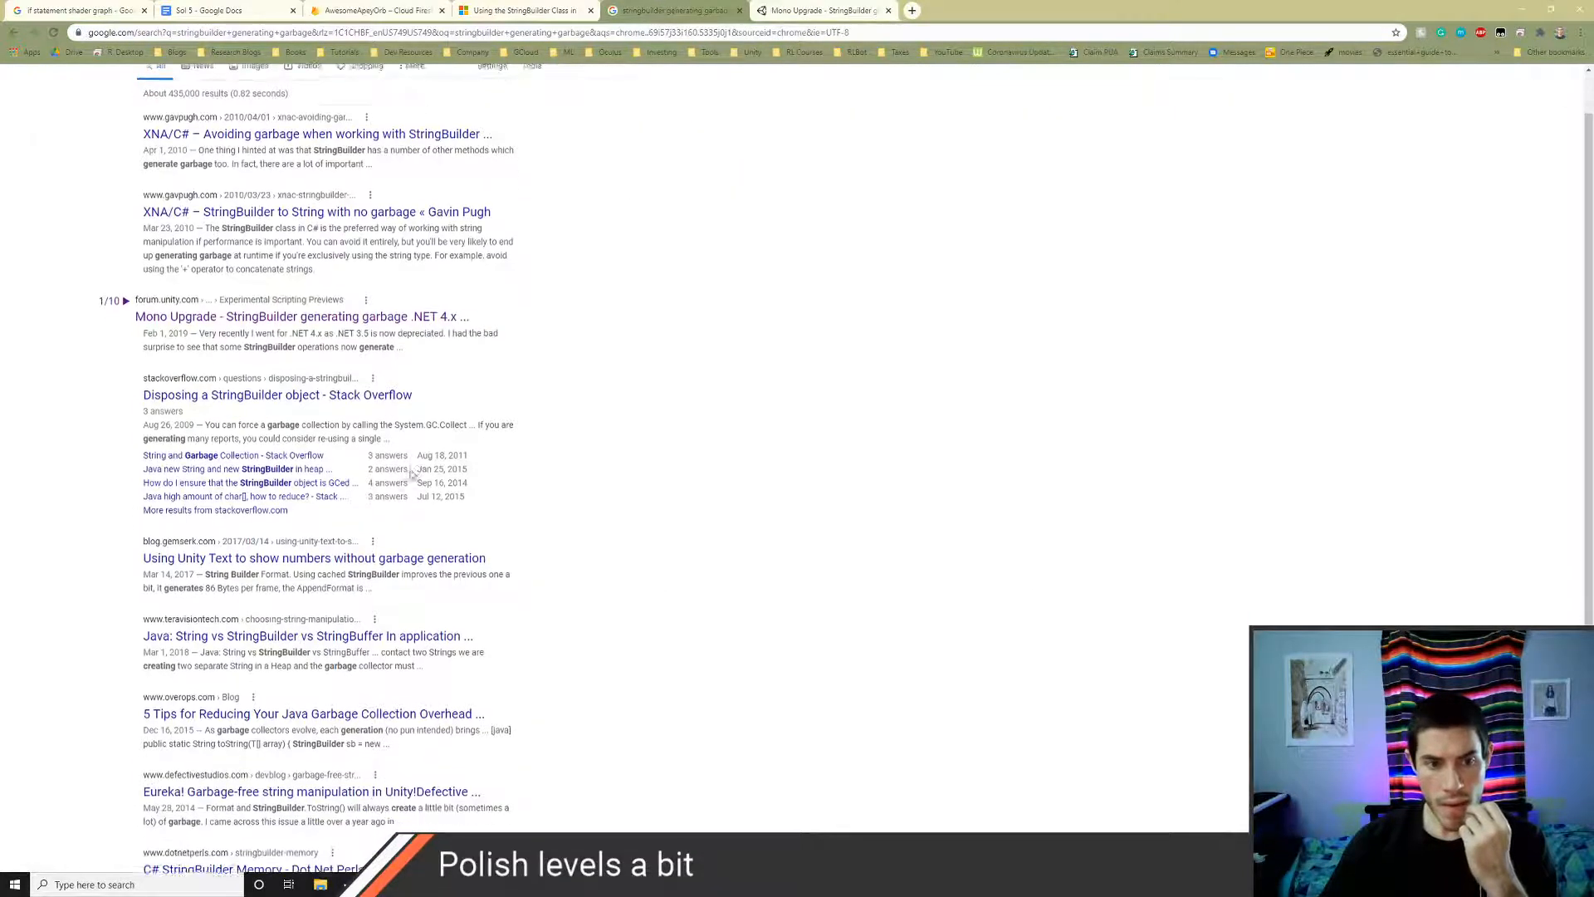
pyautogui.scroll(-2, 411, 474)
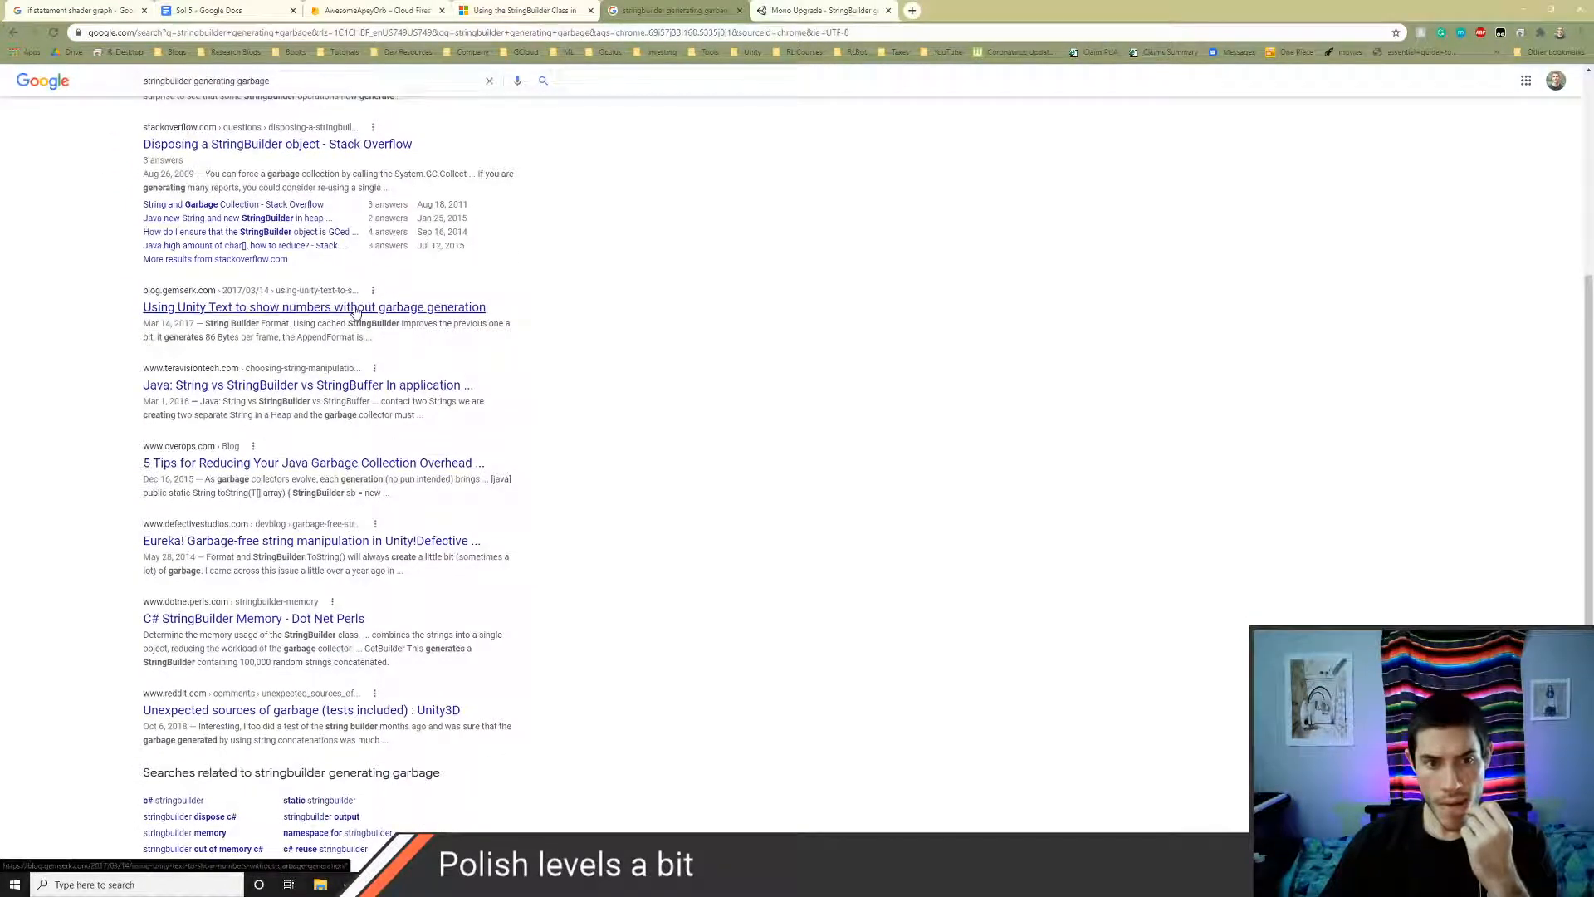
pyautogui.middleClick(355, 309)
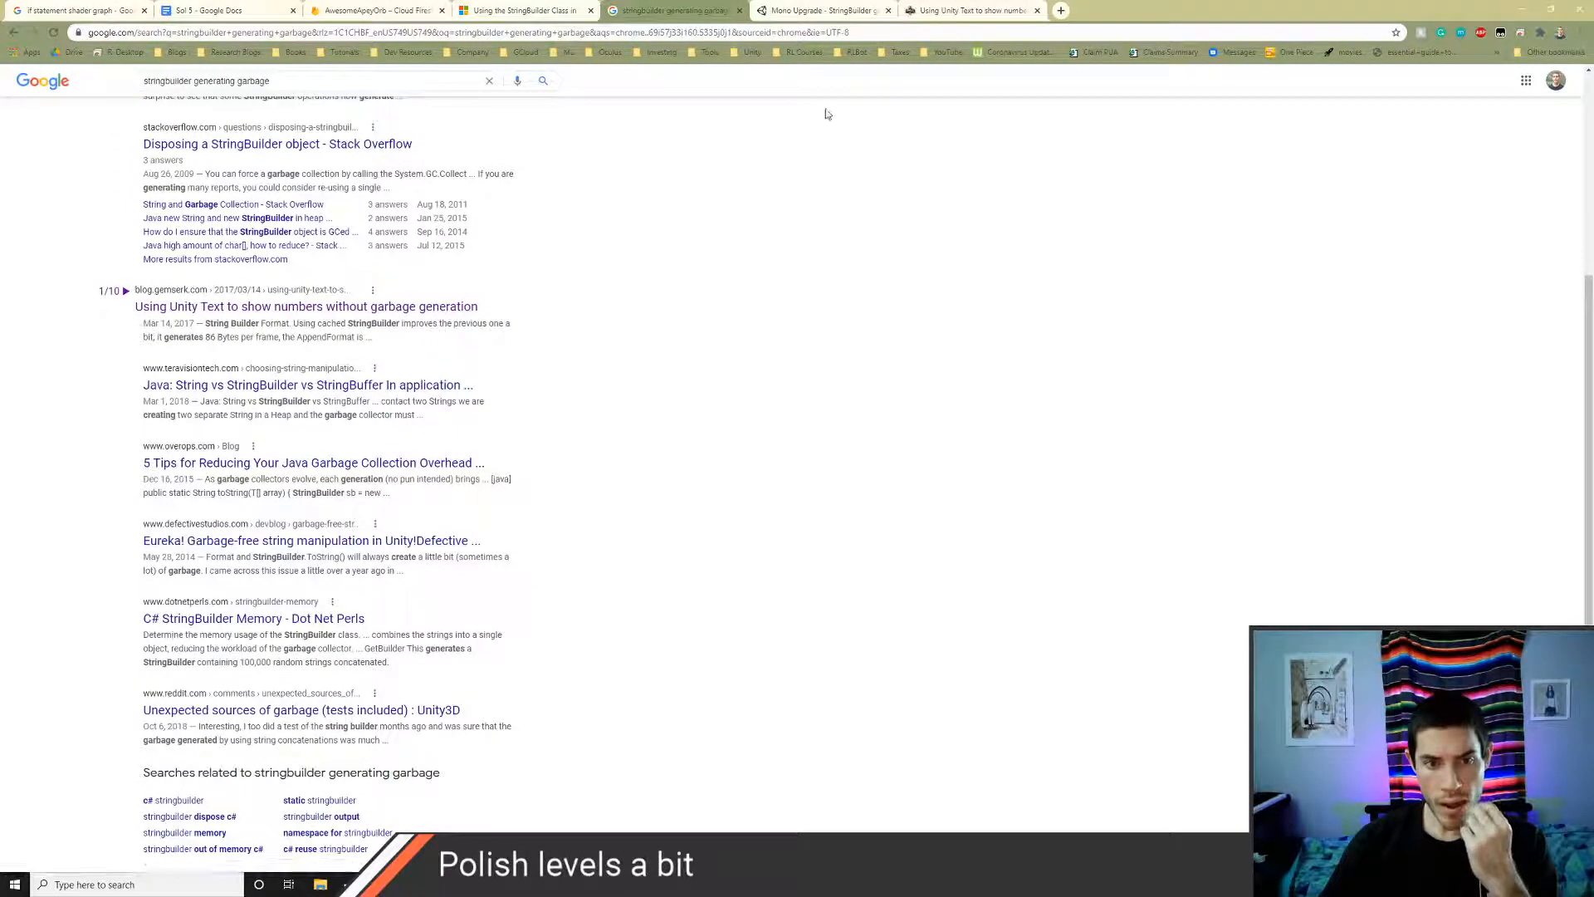
pyautogui.click(970, 10)
# - Read the article's sections on using strings, concatenation, StringBuilder appending, replacing chars and accessing the internal string by reflection
pyautogui.scroll(-3, 531, 419)
pyautogui.scroll(-2, 530, 419)
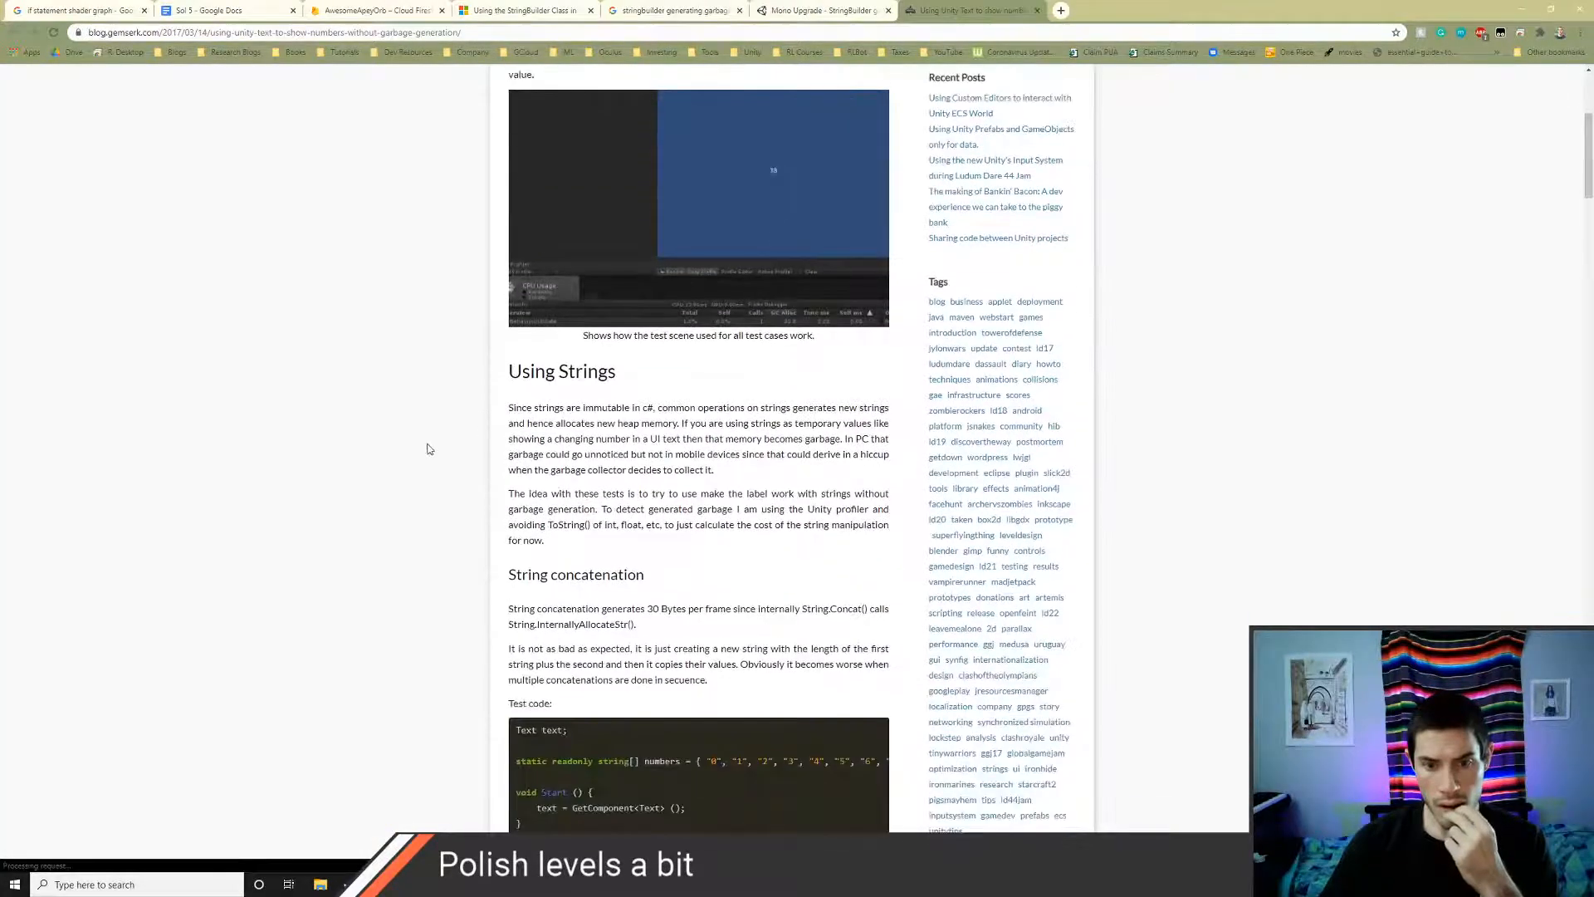
pyautogui.scroll(-4, 416, 459)
pyautogui.scroll(-12, 416, 466)
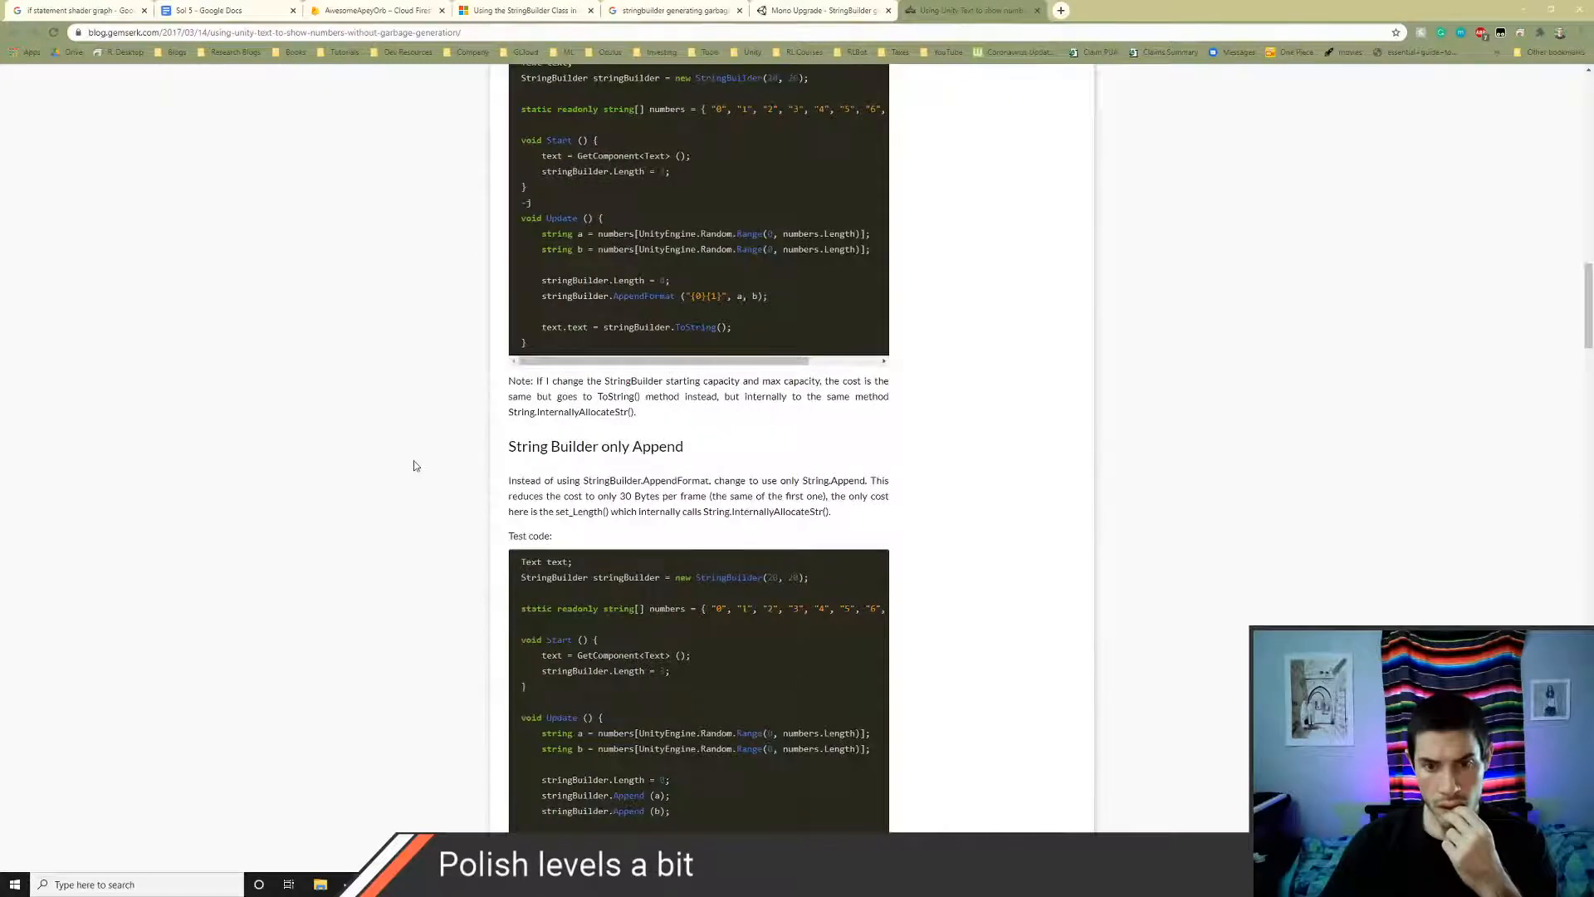
pyautogui.scroll(-2, 415, 466)
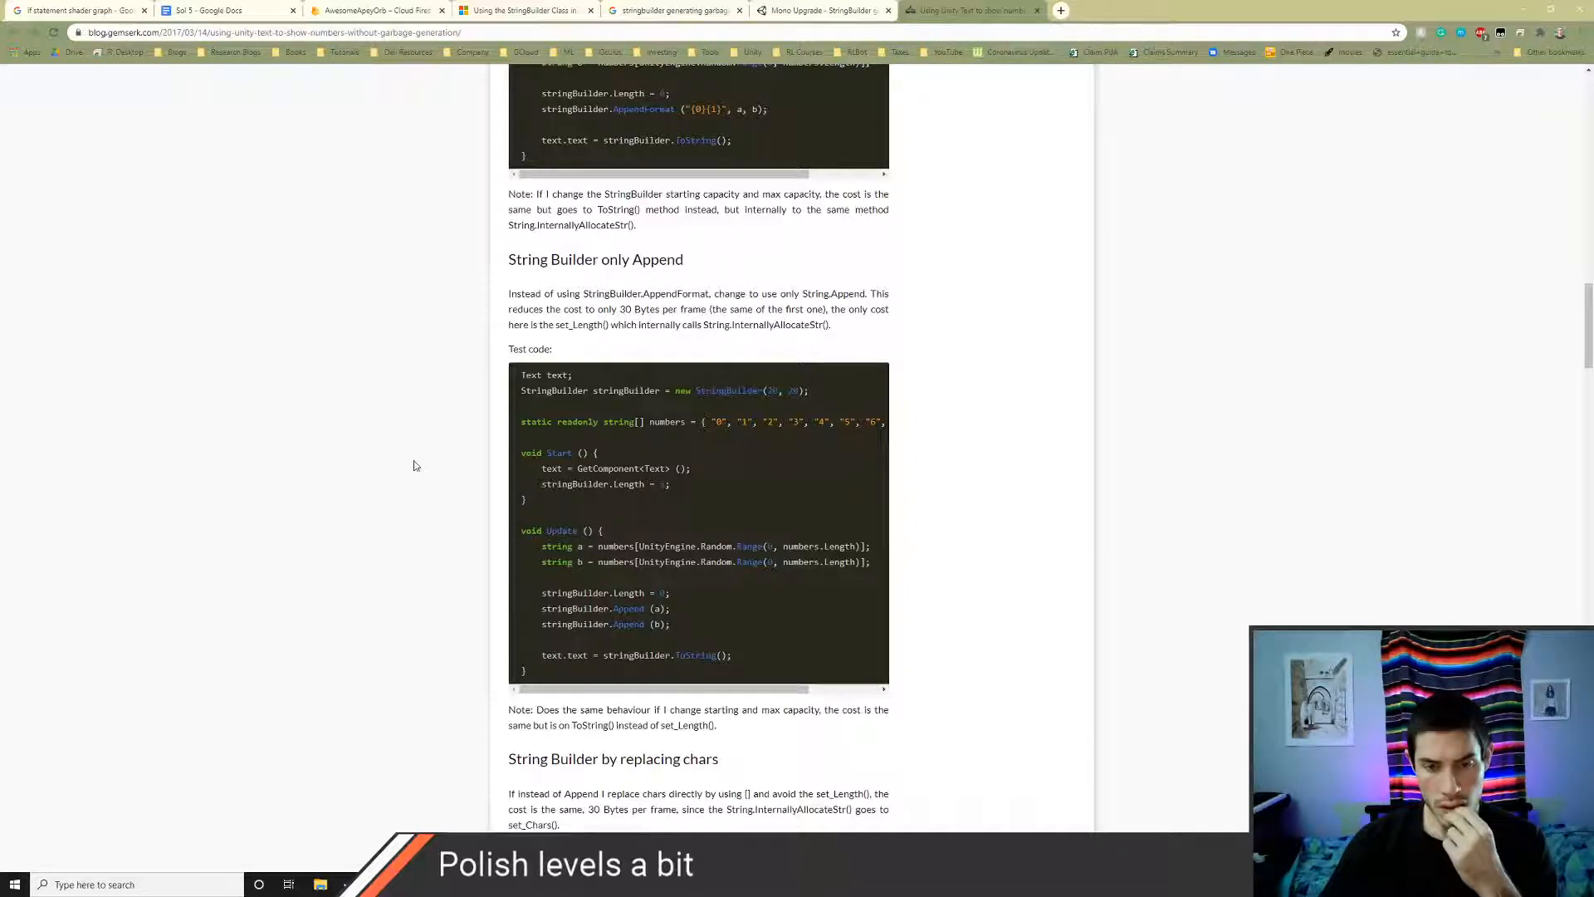
pyautogui.scroll(-6, 415, 466)
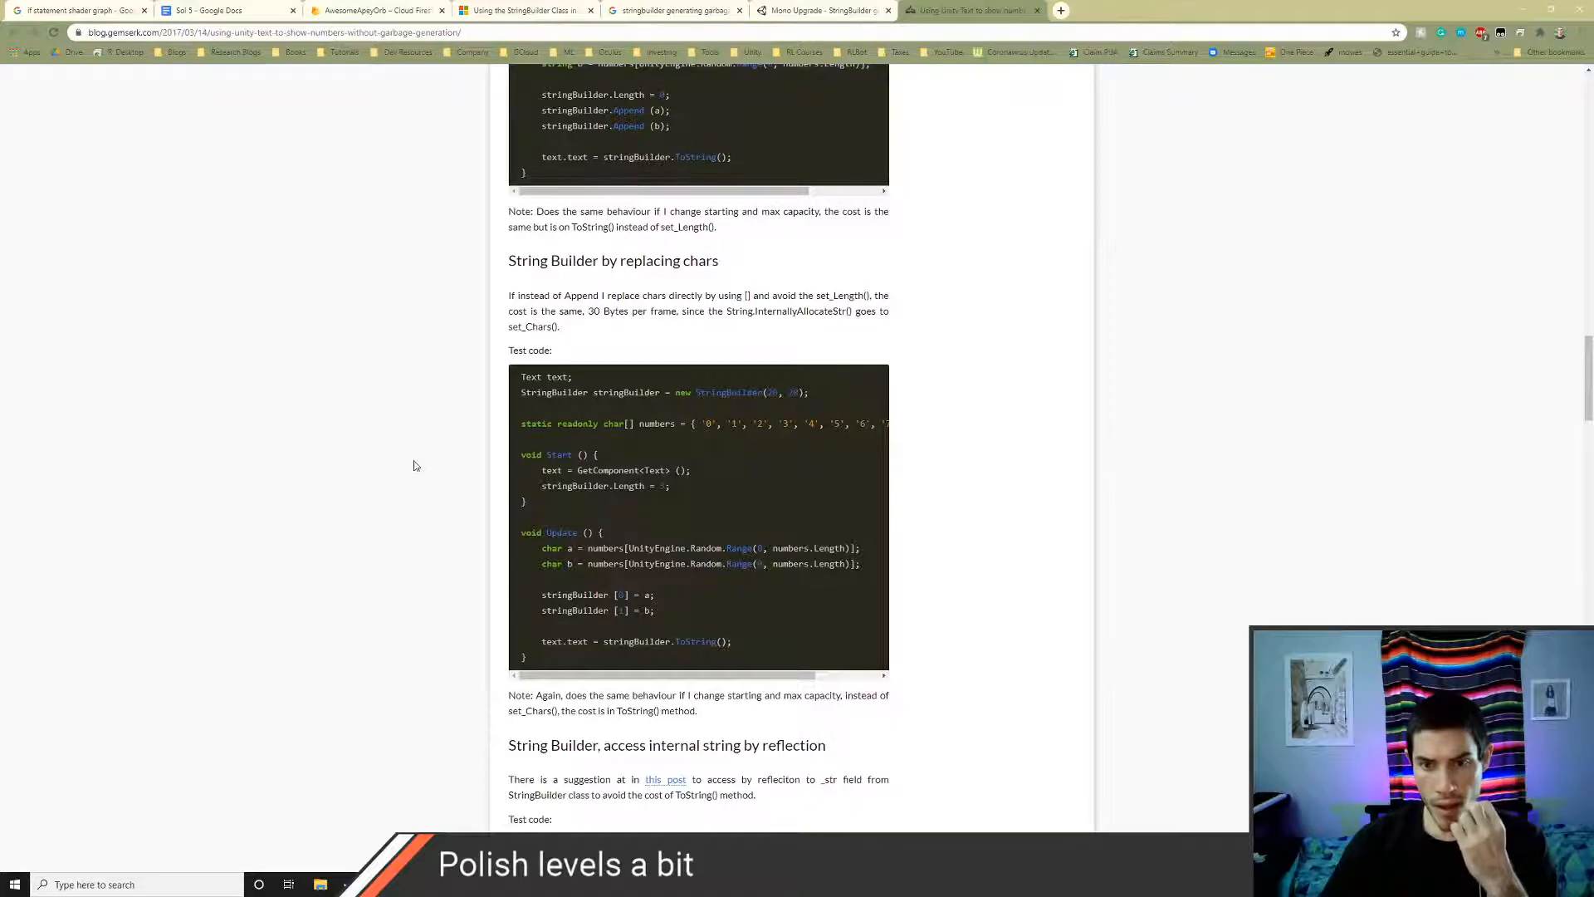
pyautogui.scroll(-5, 415, 466)
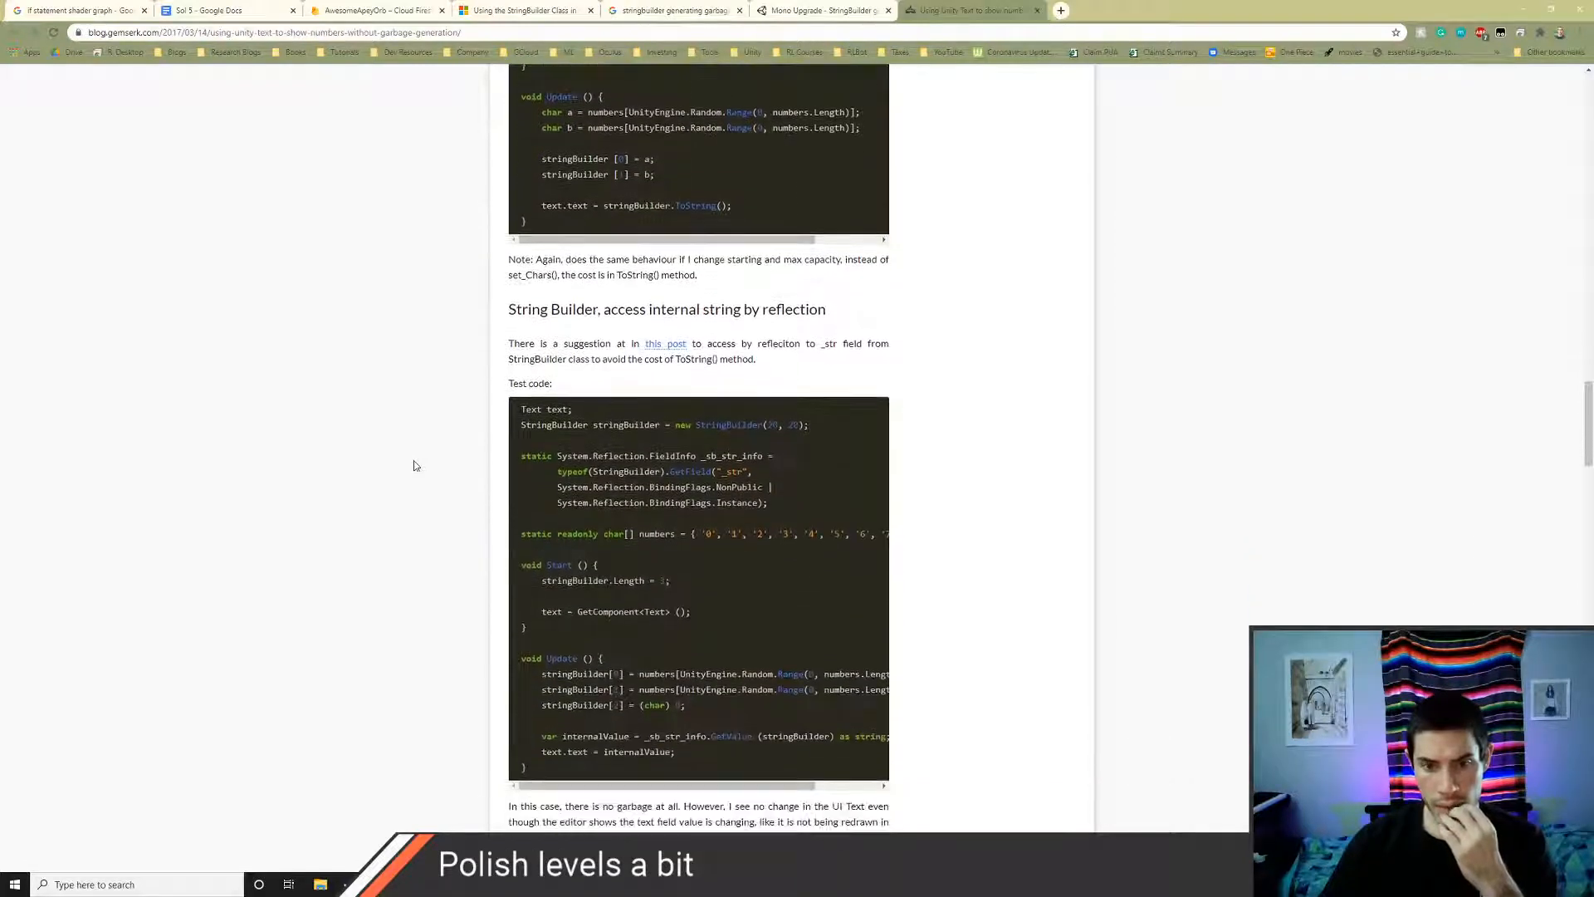
pyautogui.scroll(-1, 415, 466)
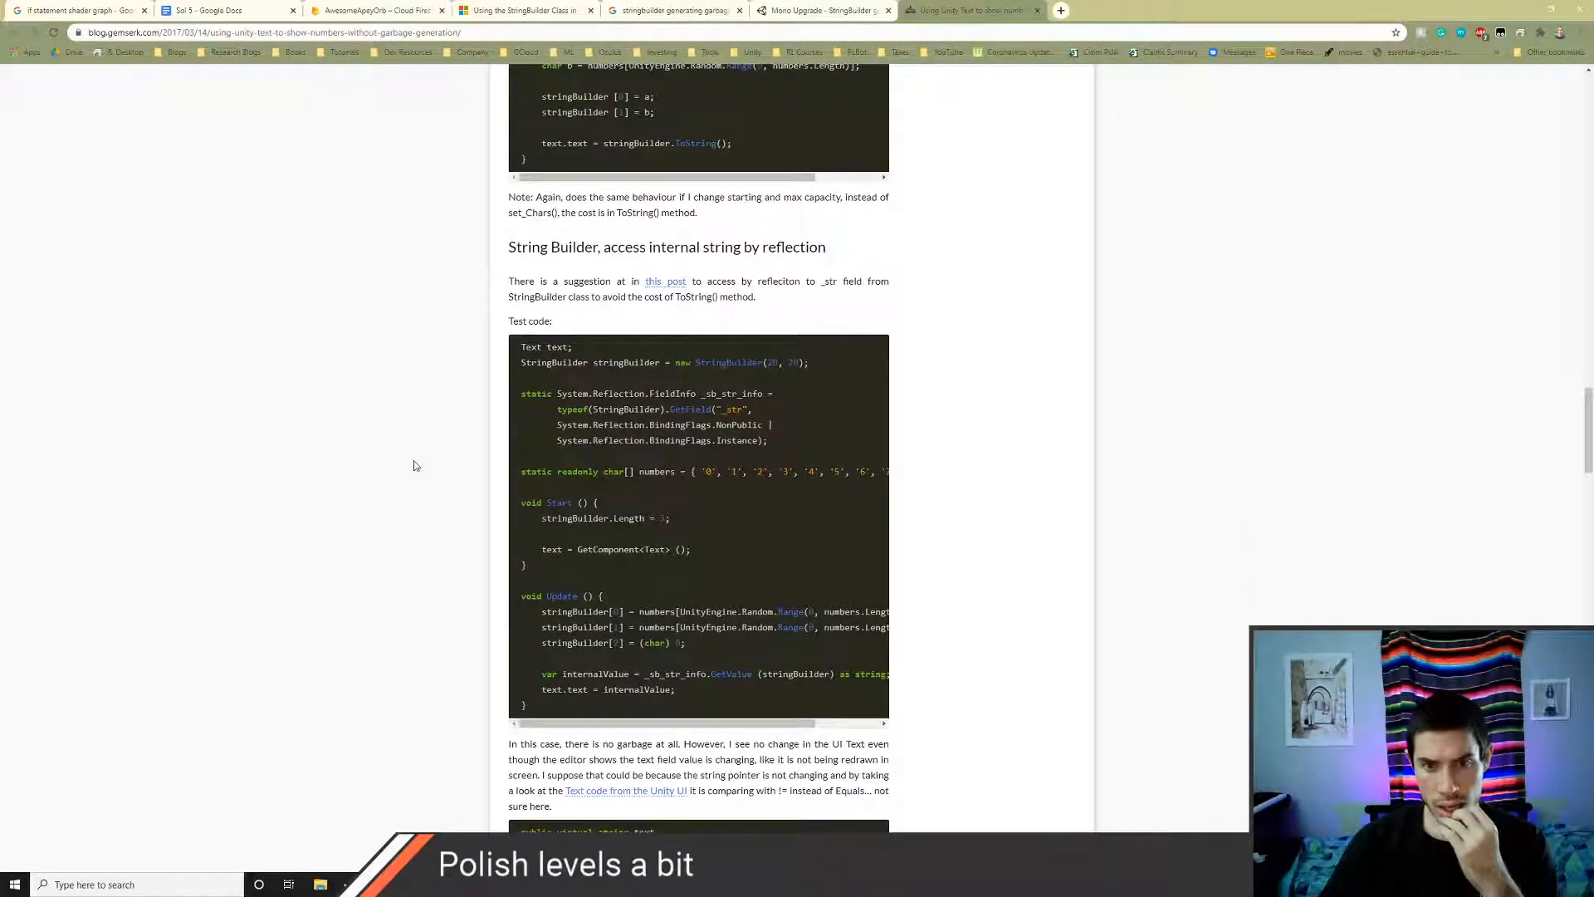
# - Read the article's sections on the Unity UI Text code, caching strings and rendering numbers directly with sprites
pyautogui.scroll(-3, 414, 465)
pyautogui.scroll(-2, 414, 463)
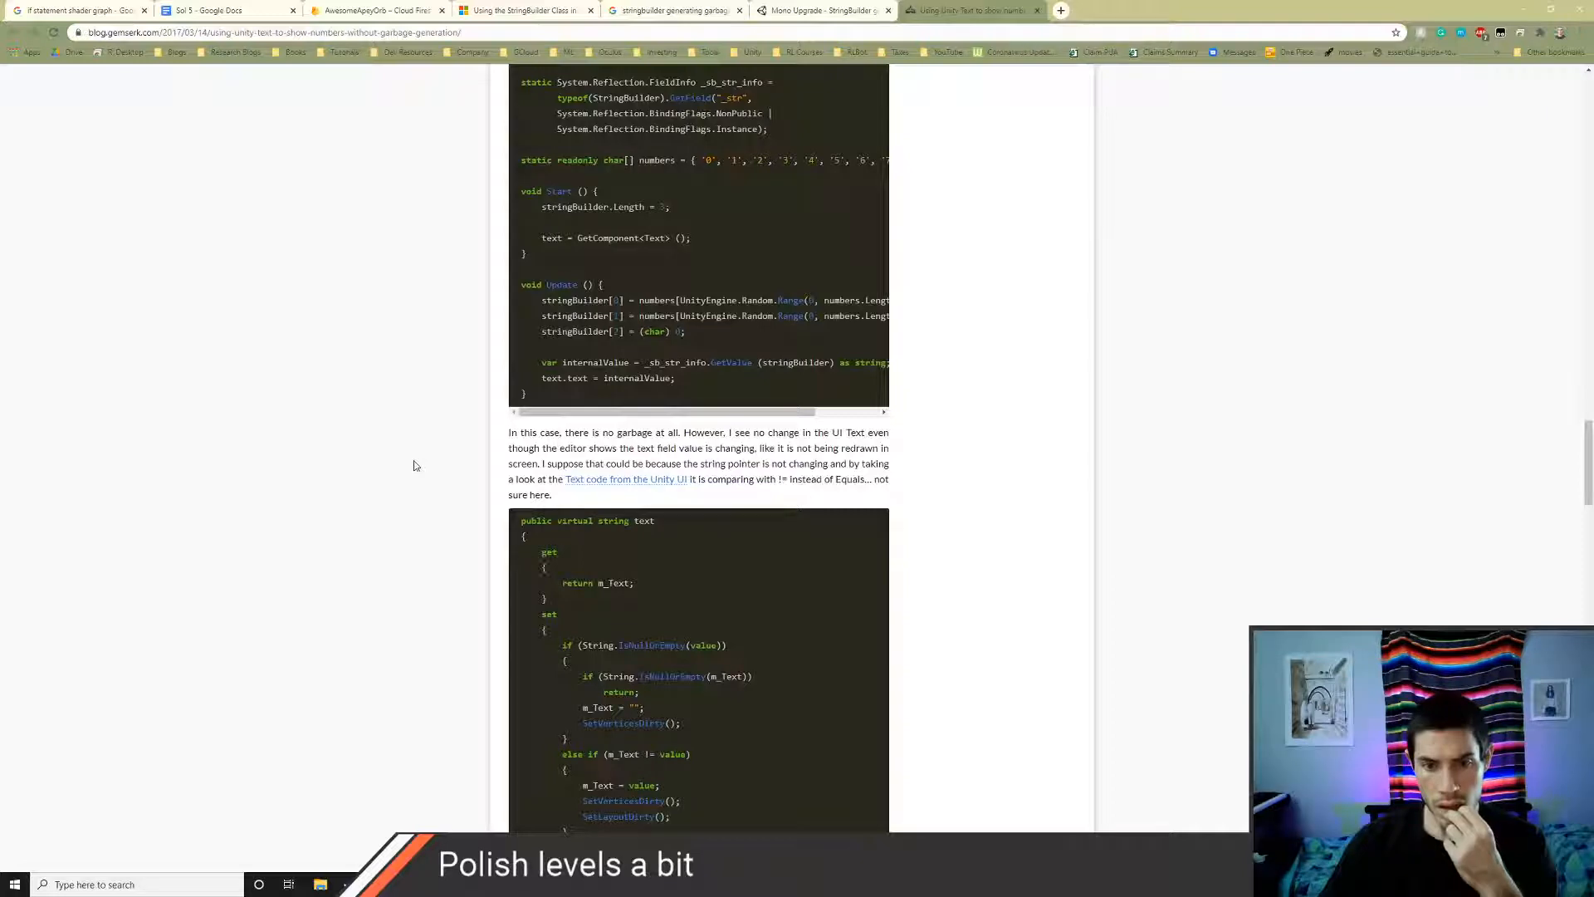
pyautogui.scroll(-7, 415, 465)
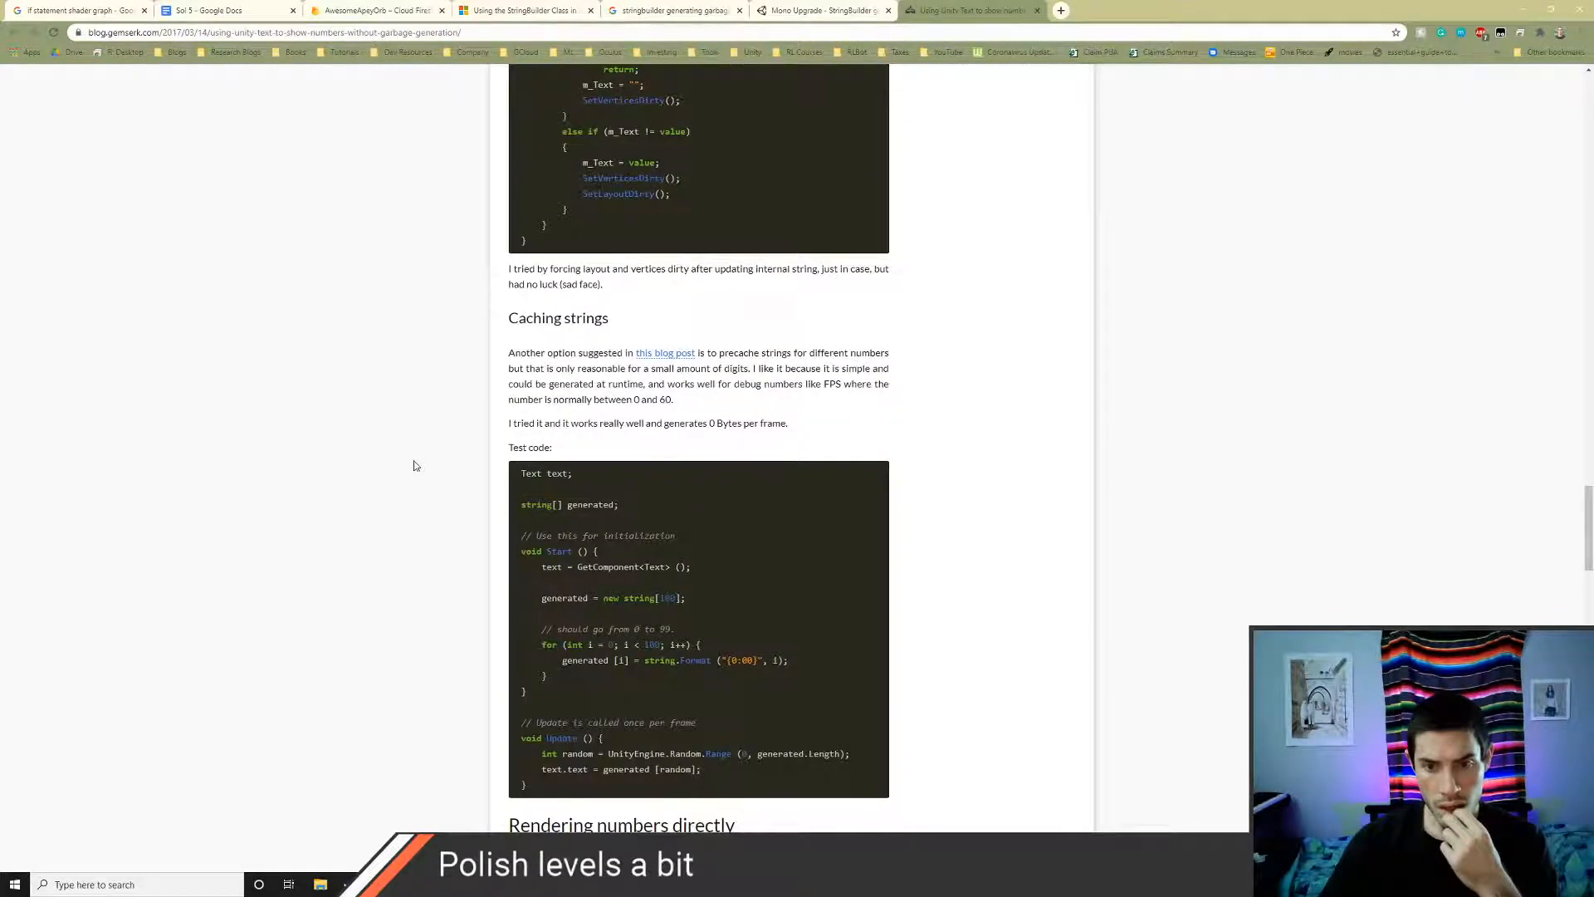
pyautogui.scroll(-1, 415, 465)
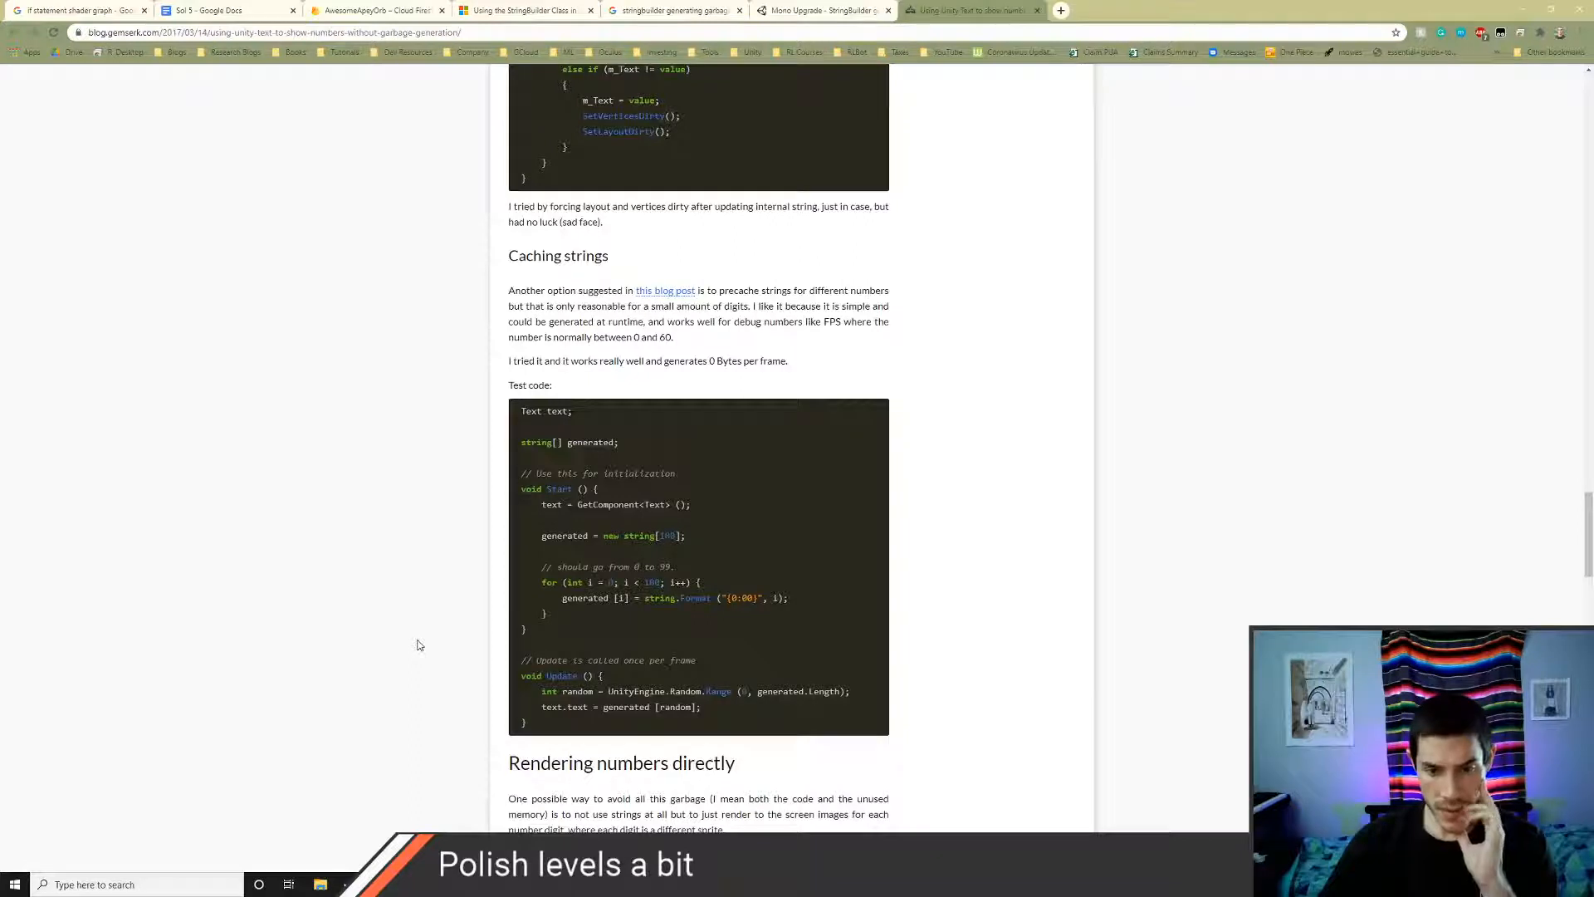
pyautogui.scroll(-5, 419, 645)
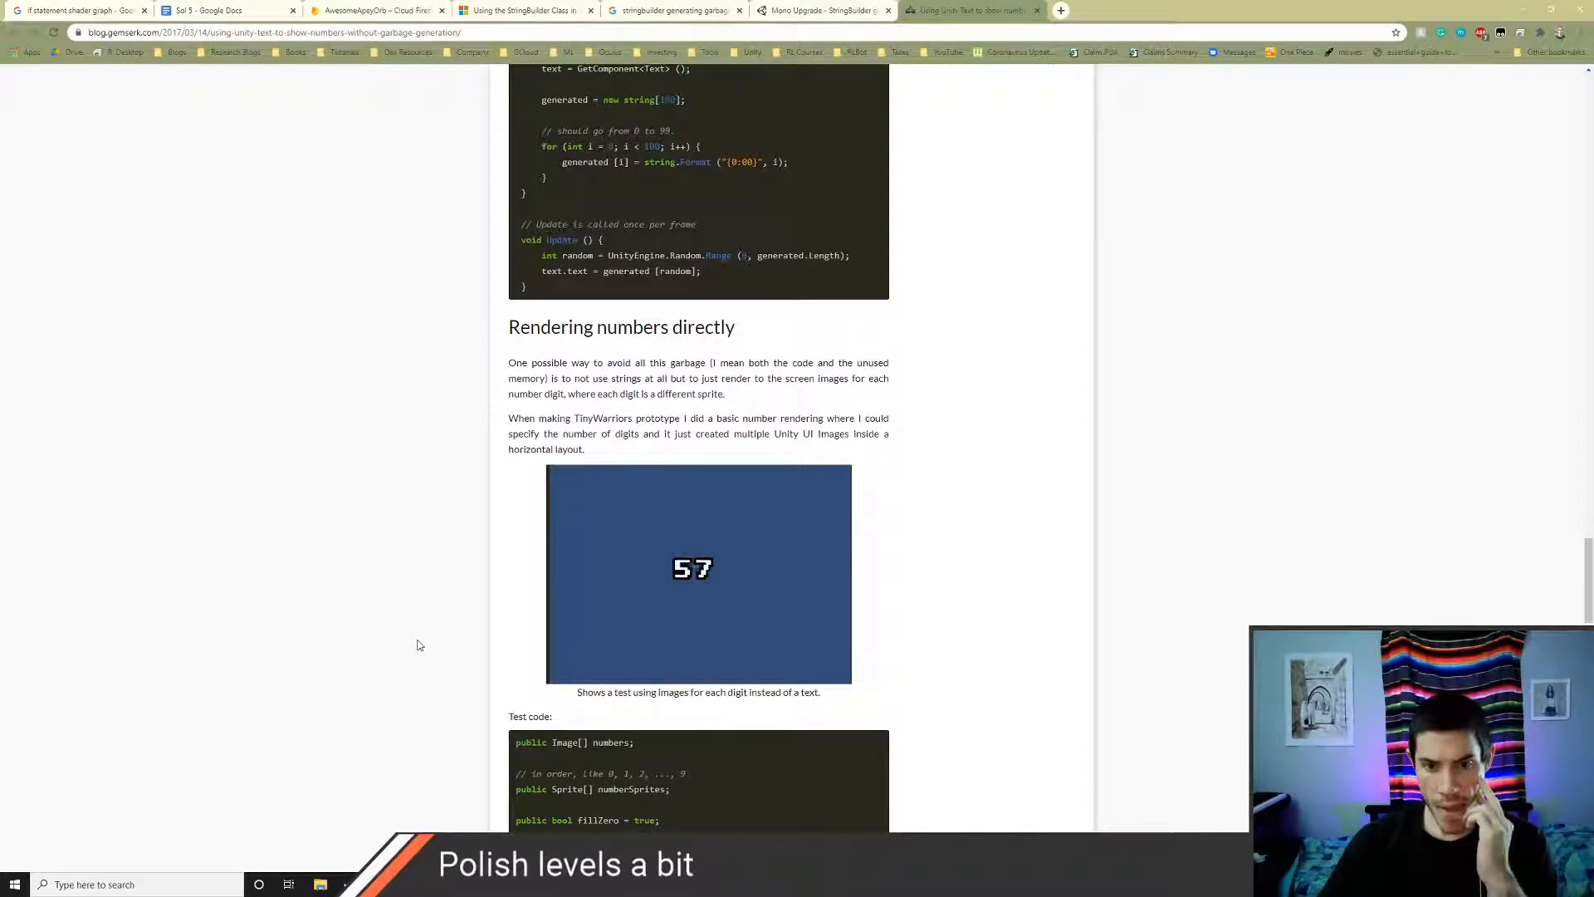
pyautogui.scroll(-4, 419, 645)
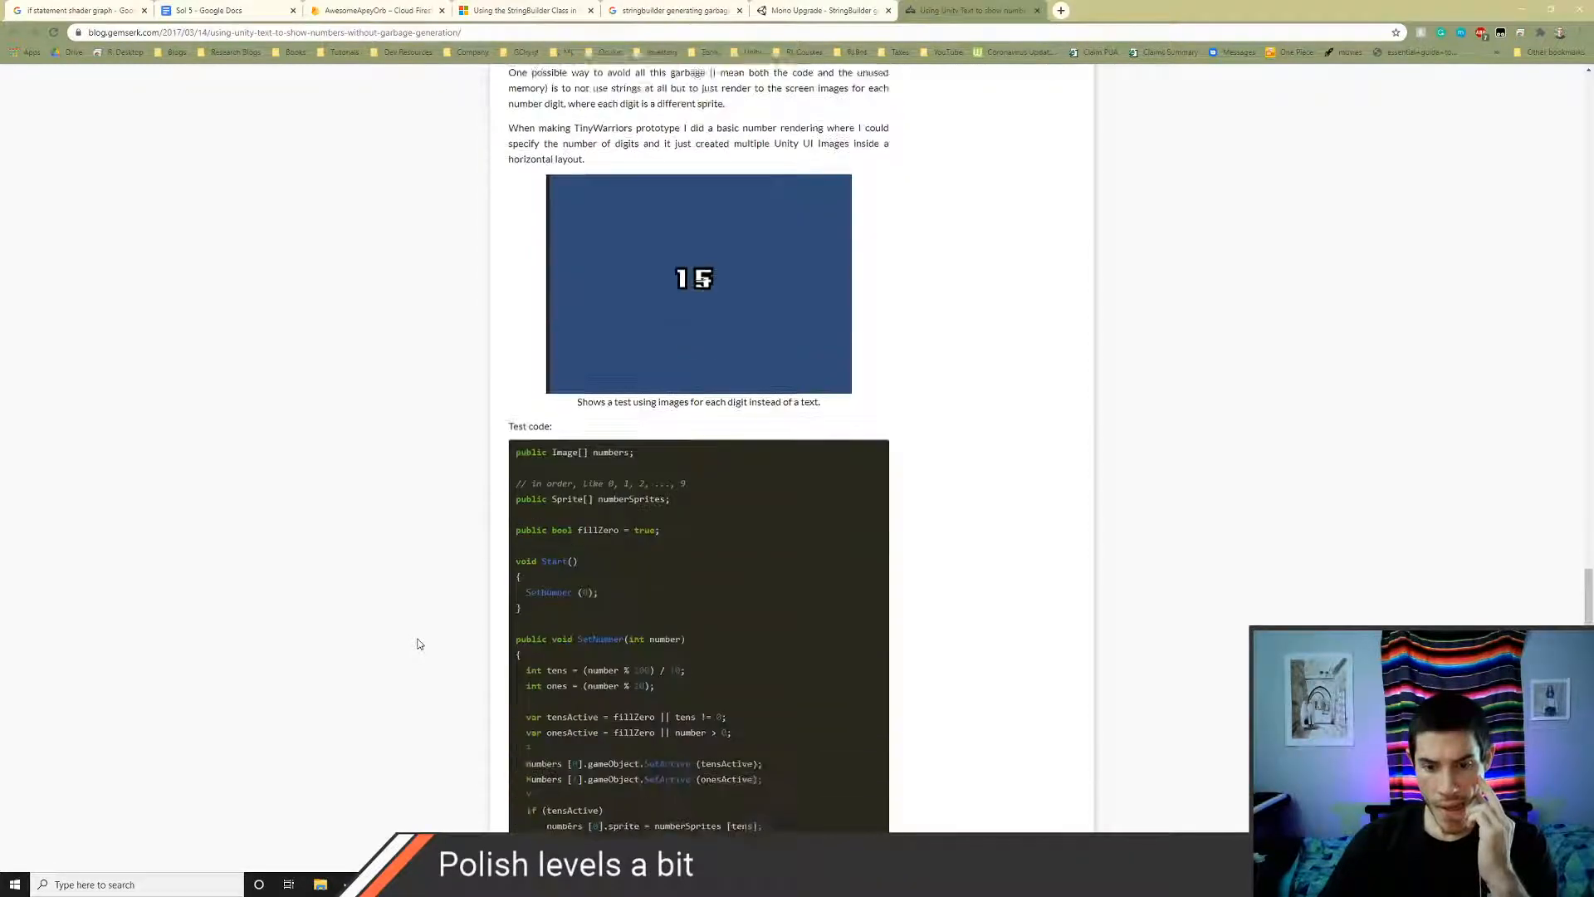
pyautogui.scroll(-8, 419, 644)
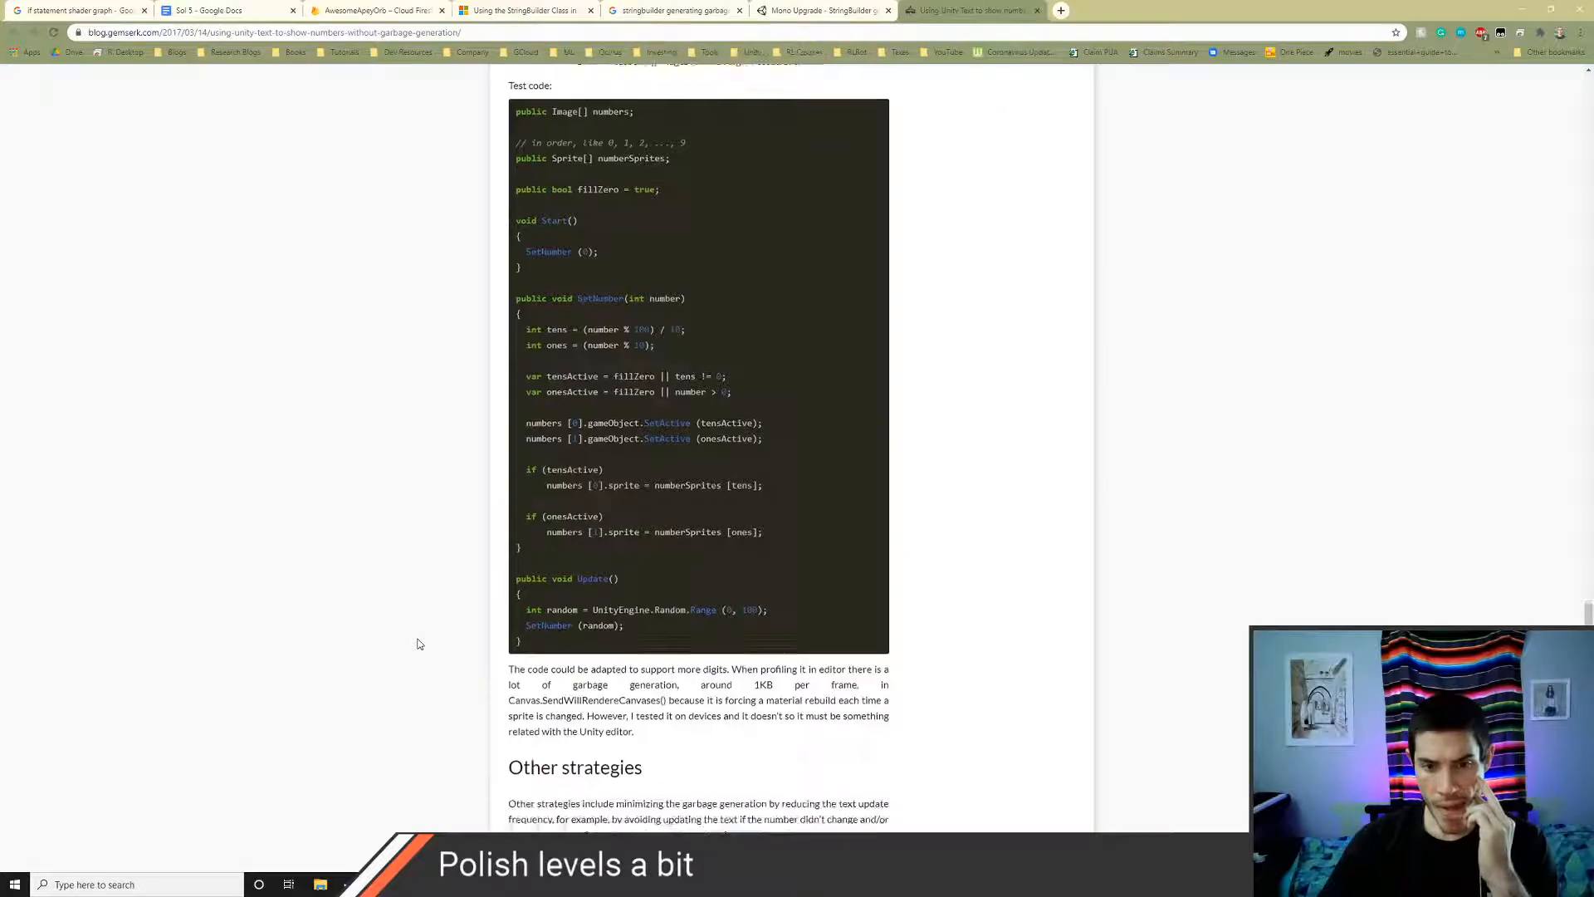
# - Go back over the article's reflection-based StringBuilder and string caching examples
pyautogui.scroll(7, 419, 644)
pyautogui.scroll(14, 419, 644)
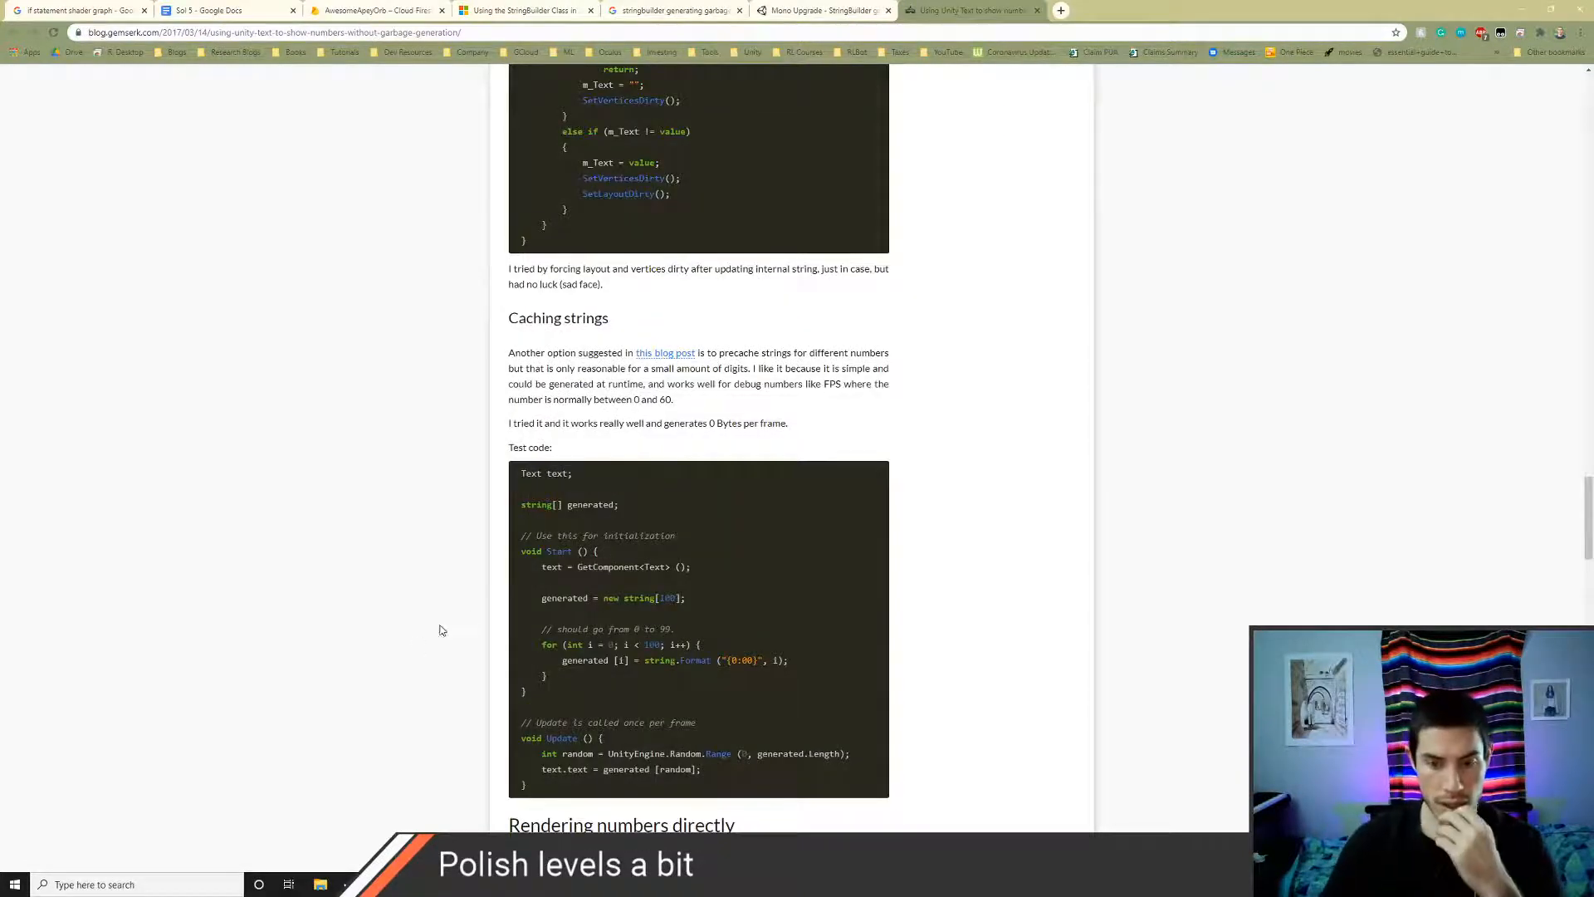
pyautogui.scroll(10, 440, 630)
pyautogui.scroll(7, 469, 603)
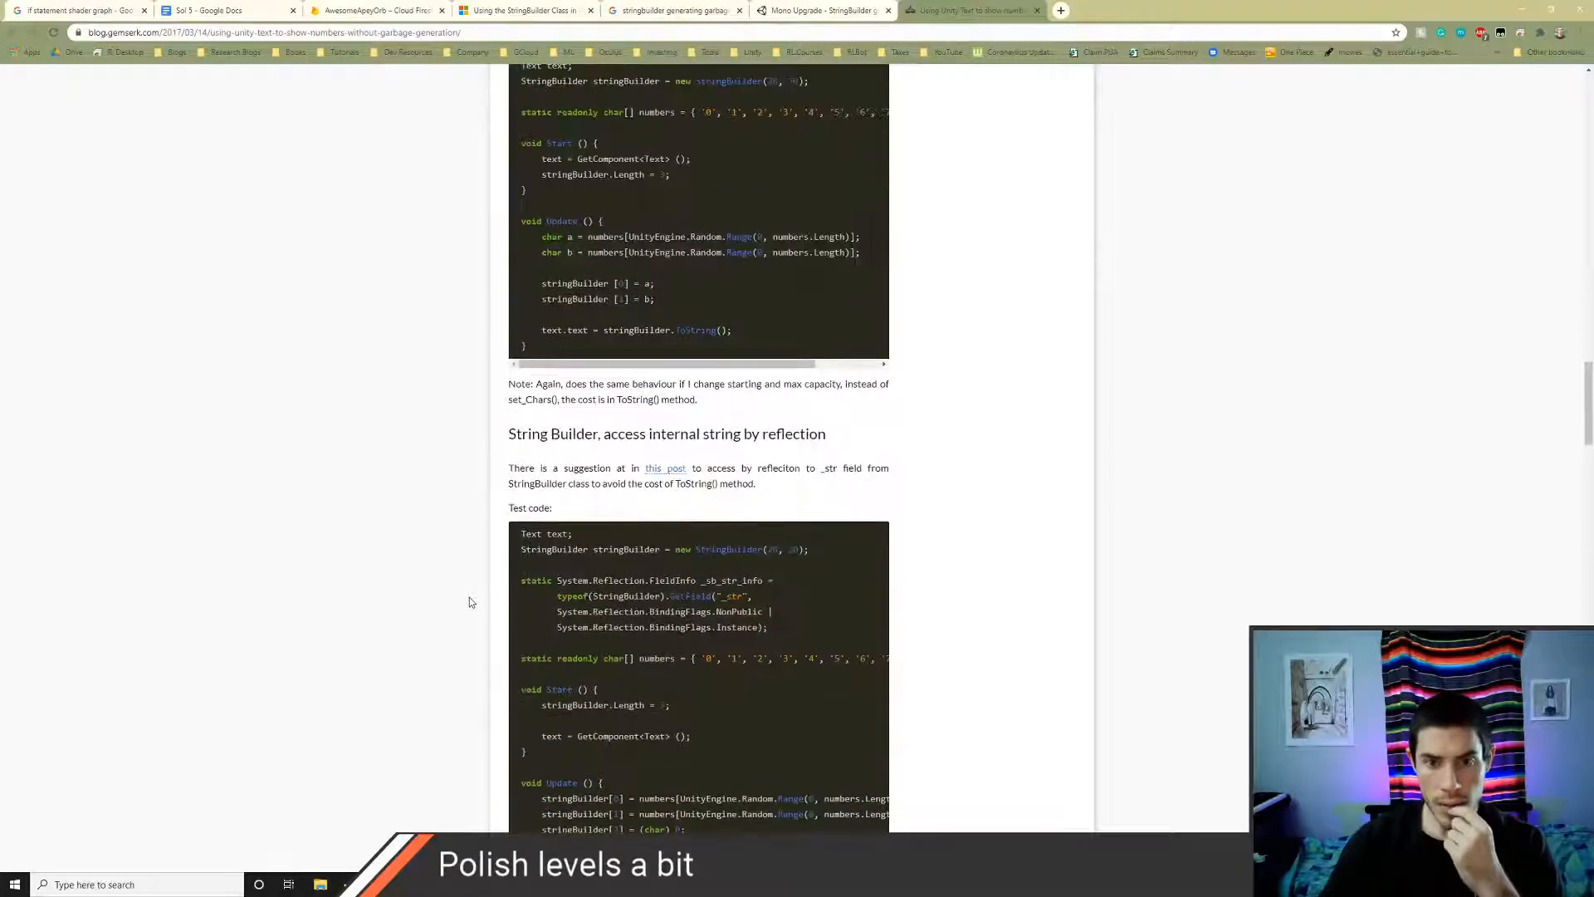
pyautogui.scroll(-15, 470, 601)
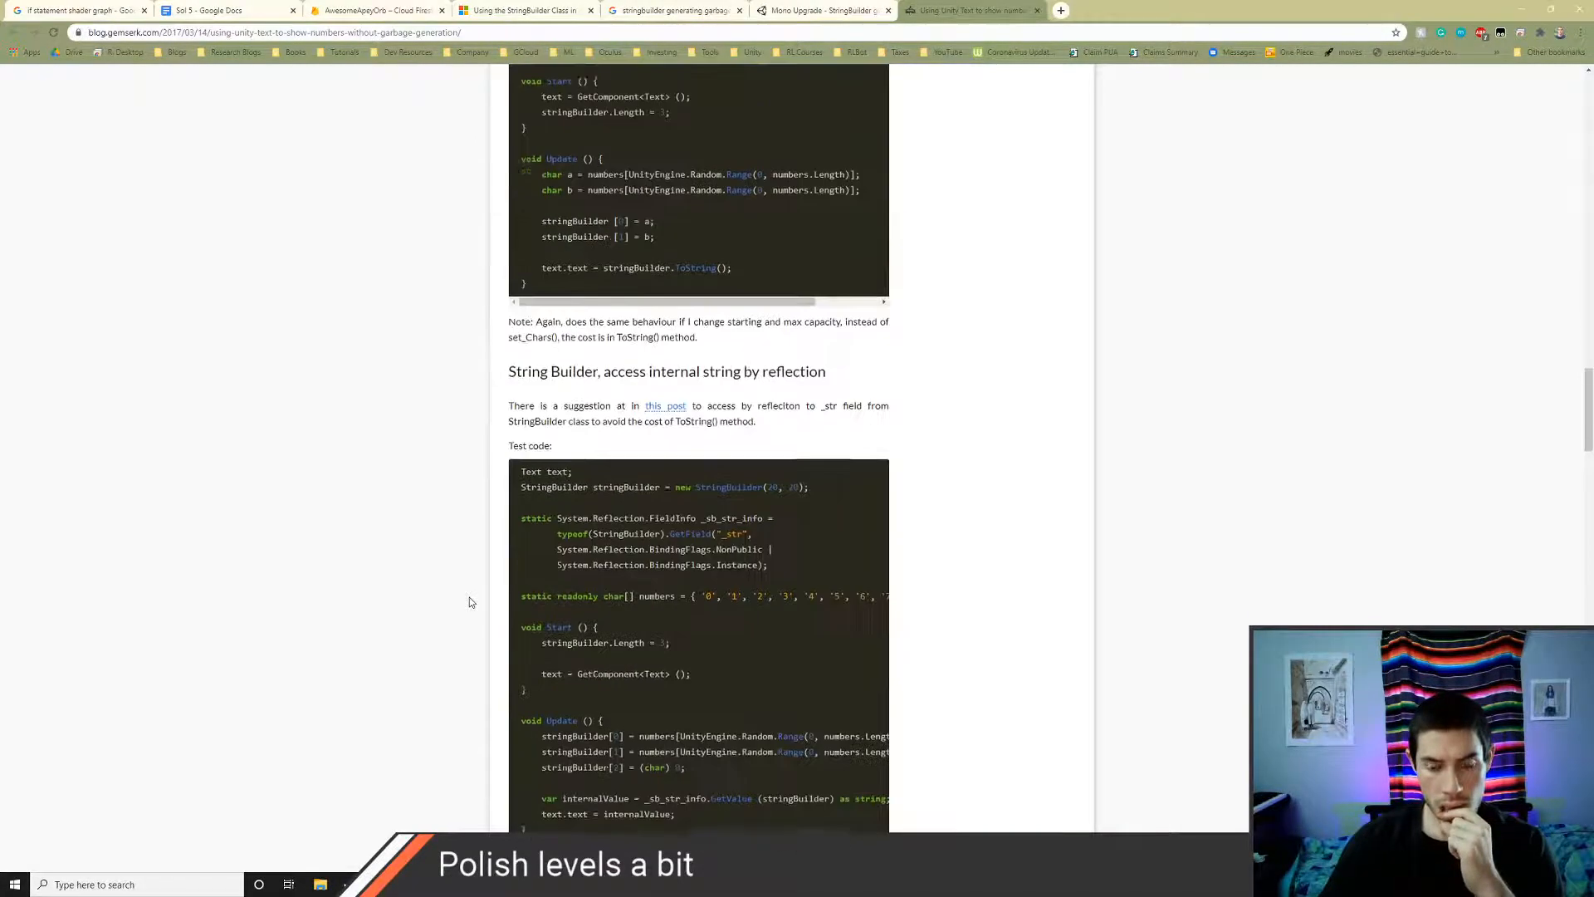
pyautogui.scroll(-8, 469, 596)
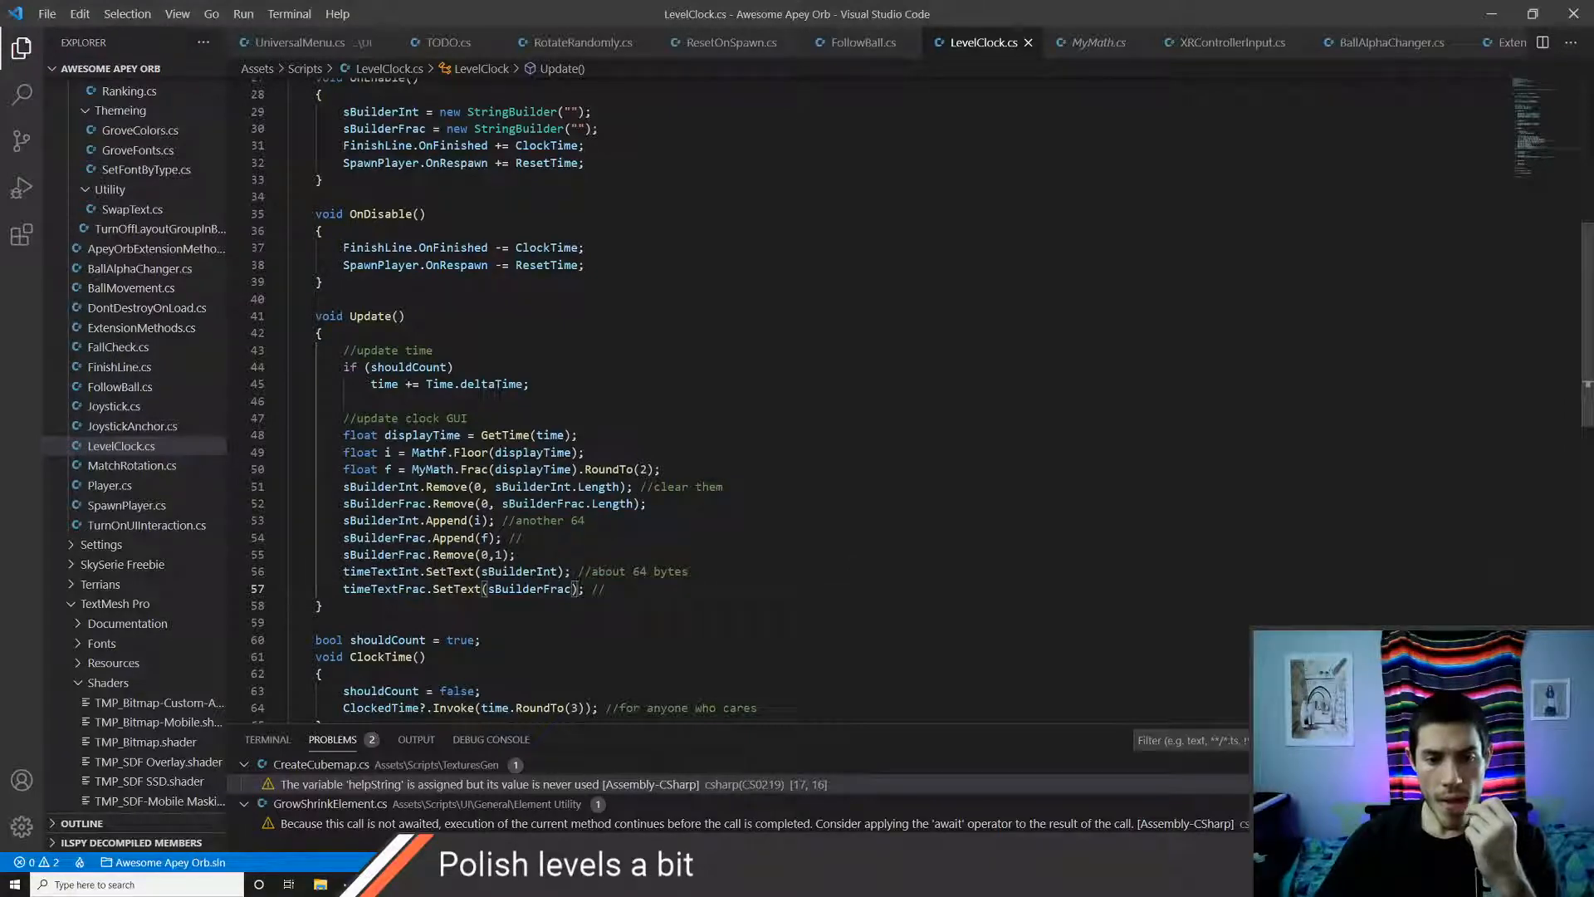
# - Switch to Visual Studio Code, give both StringBuilder constructors in LevelClock's OnEnable() a capacity of 500, and save LevelClock.cs
pyautogui.scroll(4, 747, 399)
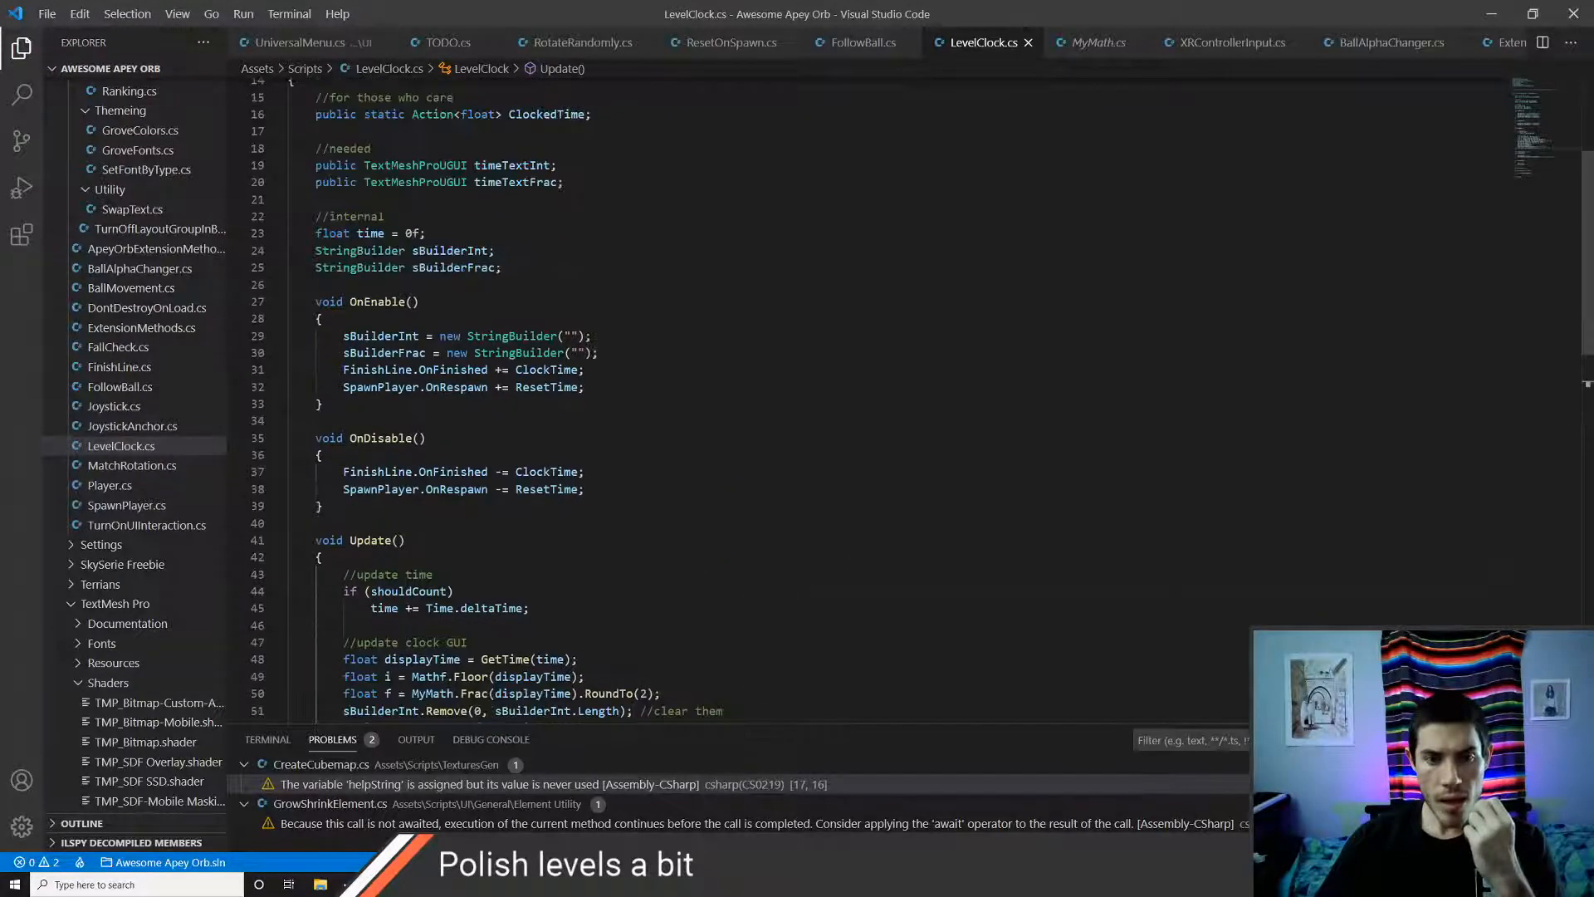
pyautogui.click(571, 336)
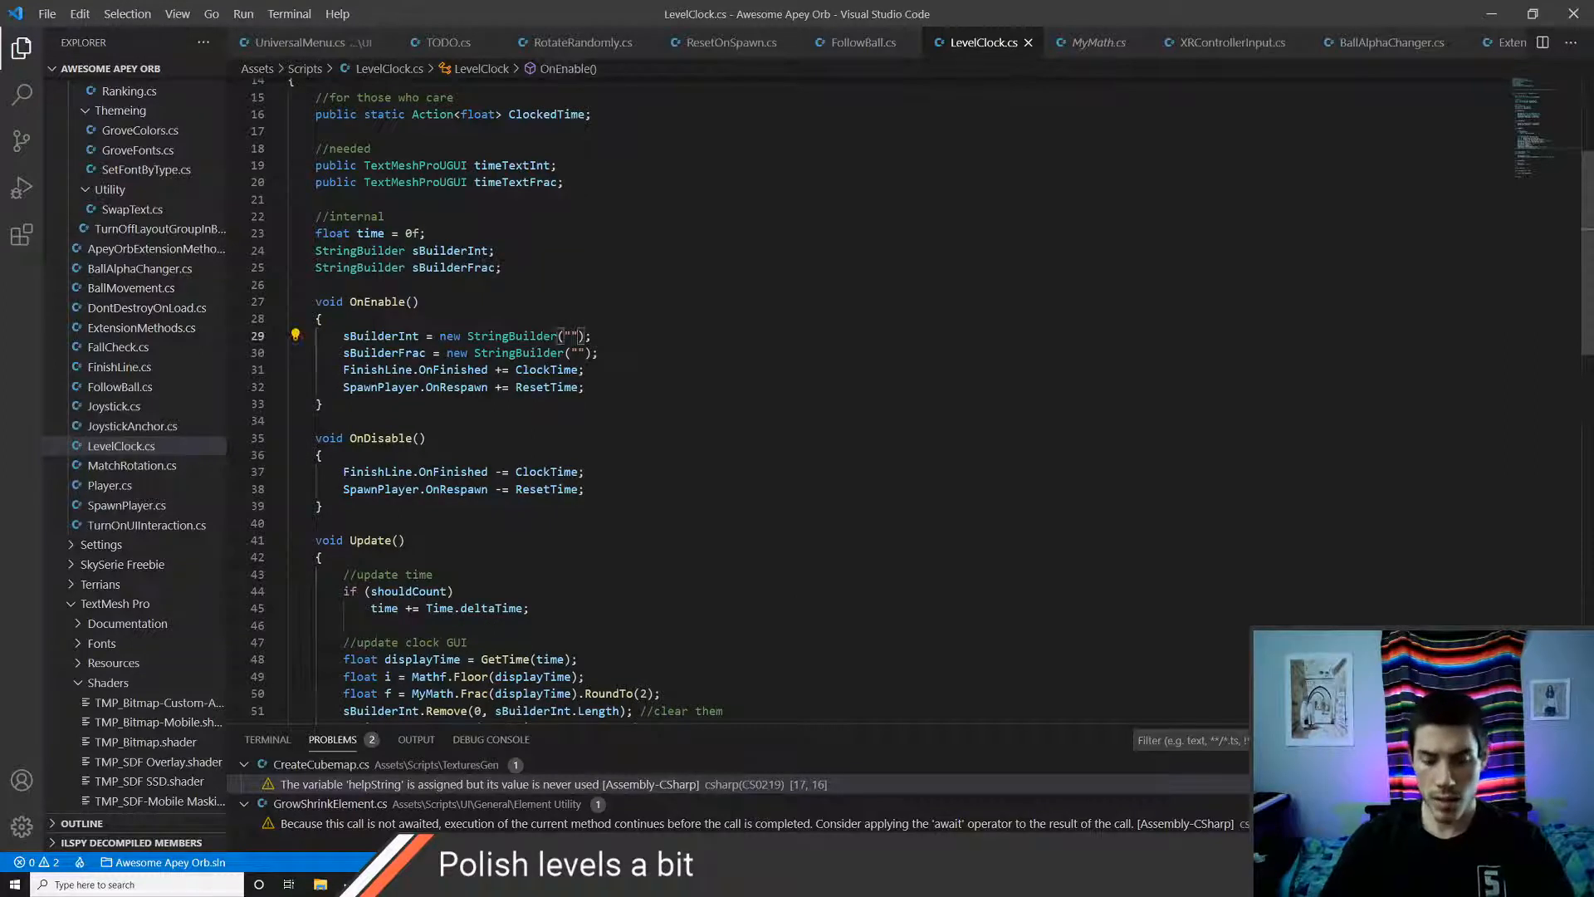
pyautogui.write(', ')
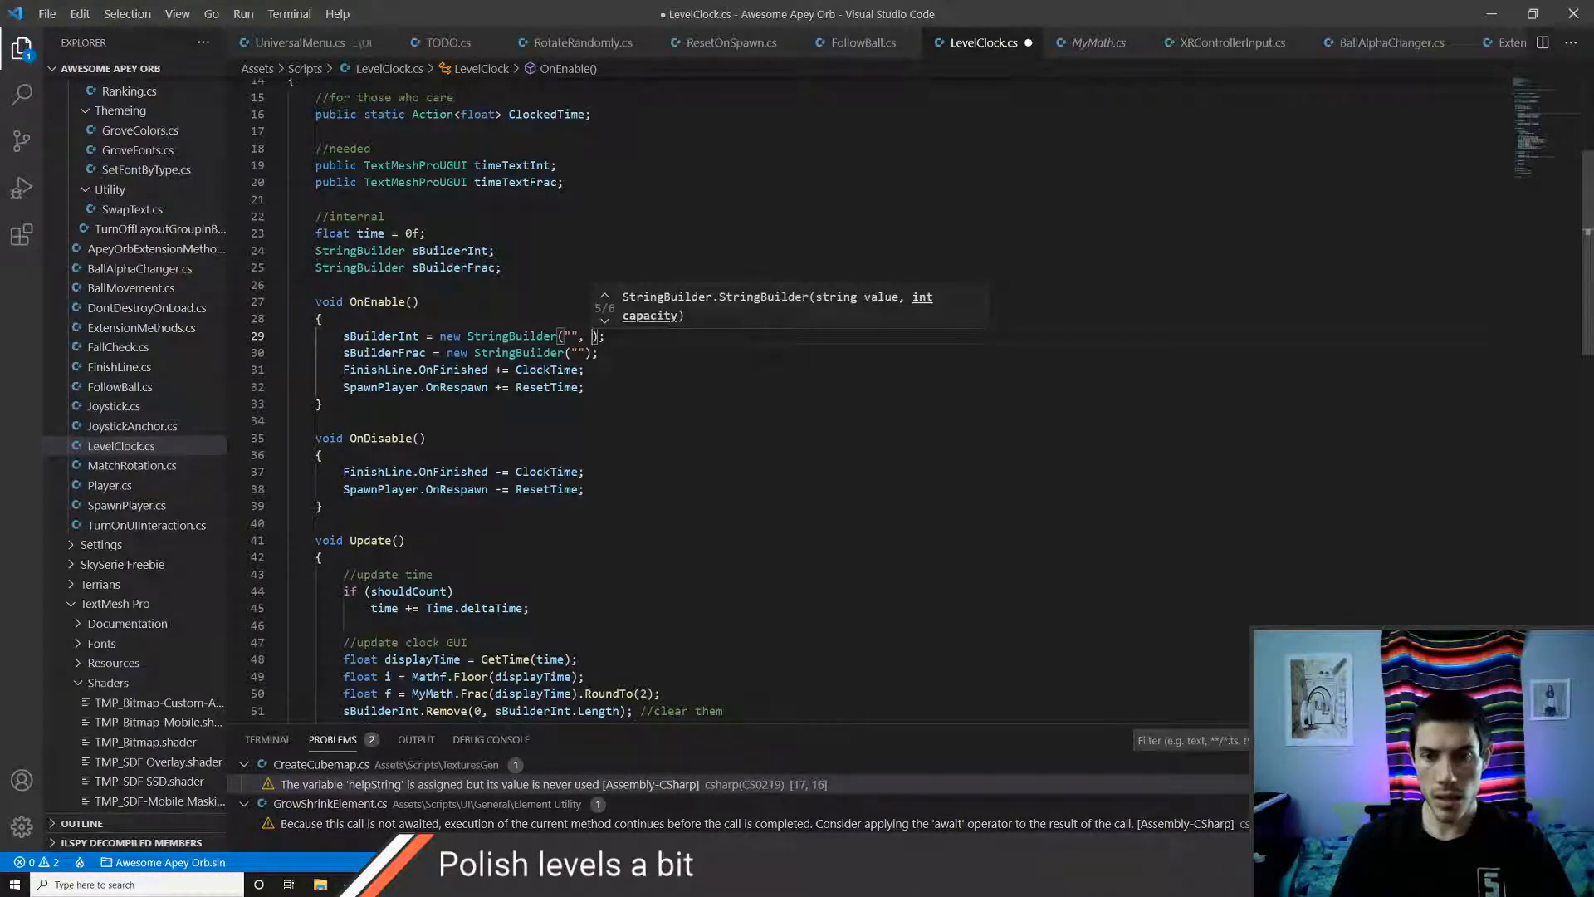
pyautogui.write('500')
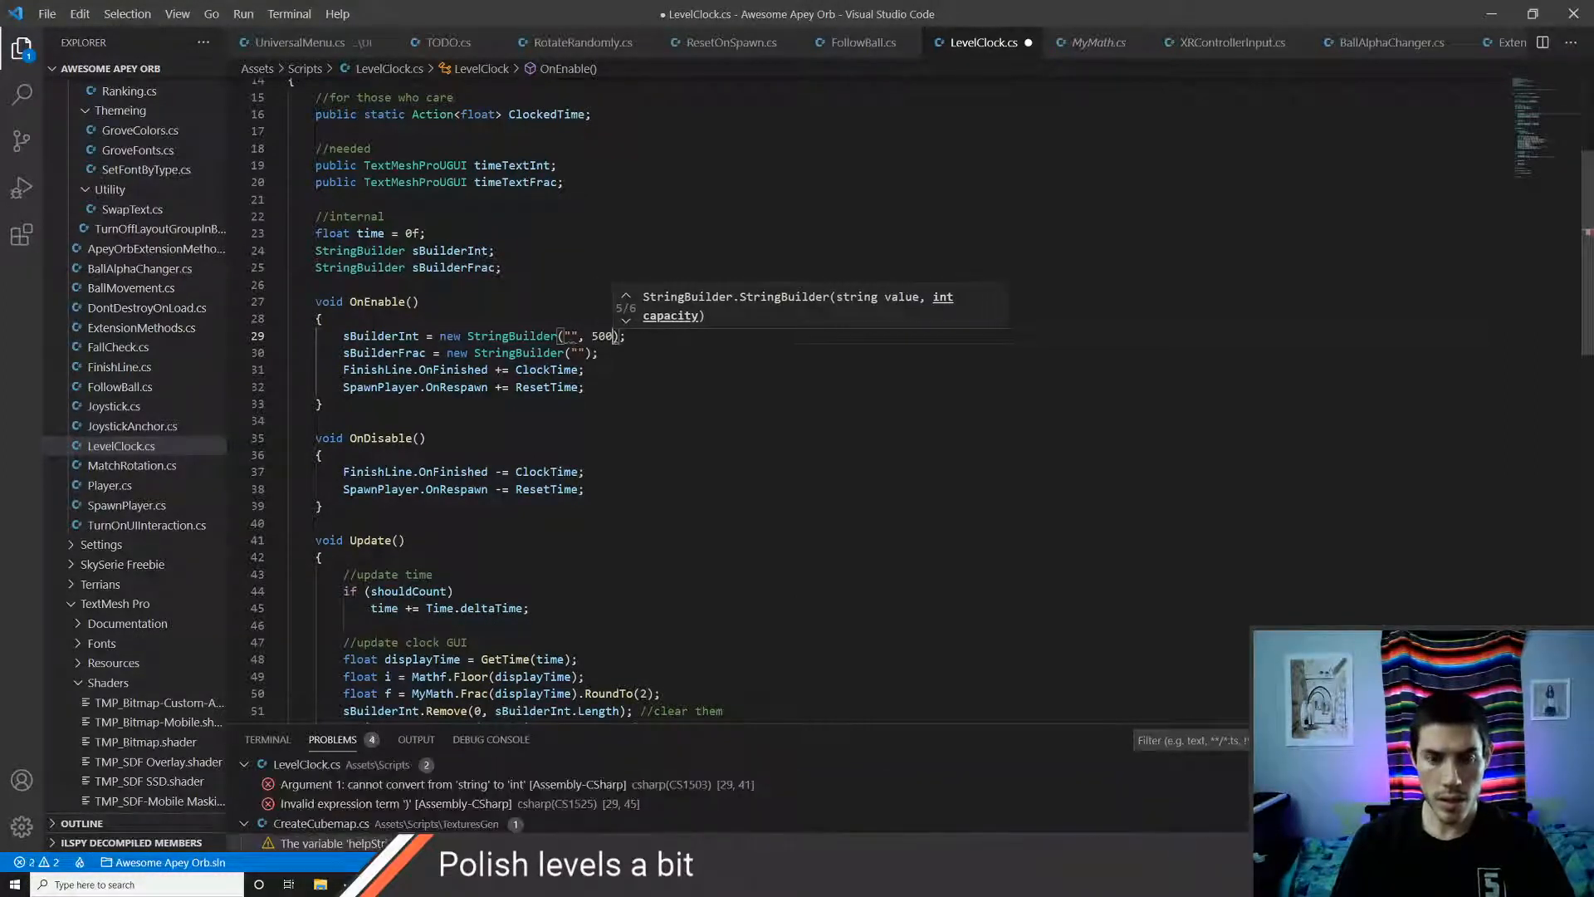
pyautogui.click(585, 353)
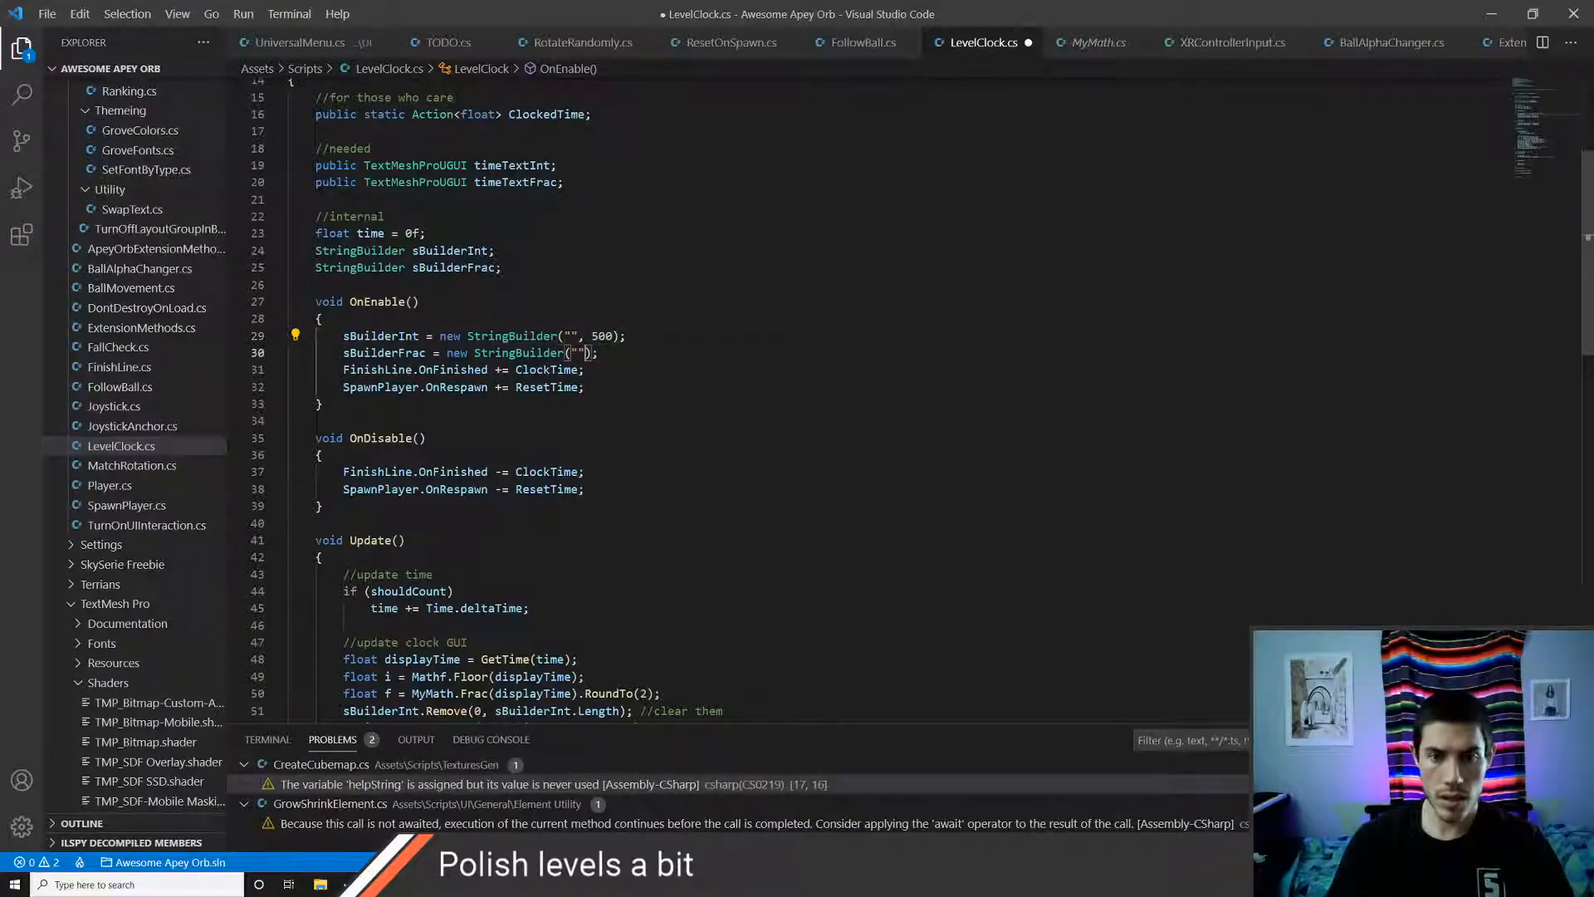
pyautogui.write(', 500')
pyautogui.hotkey('ctrl', 's')
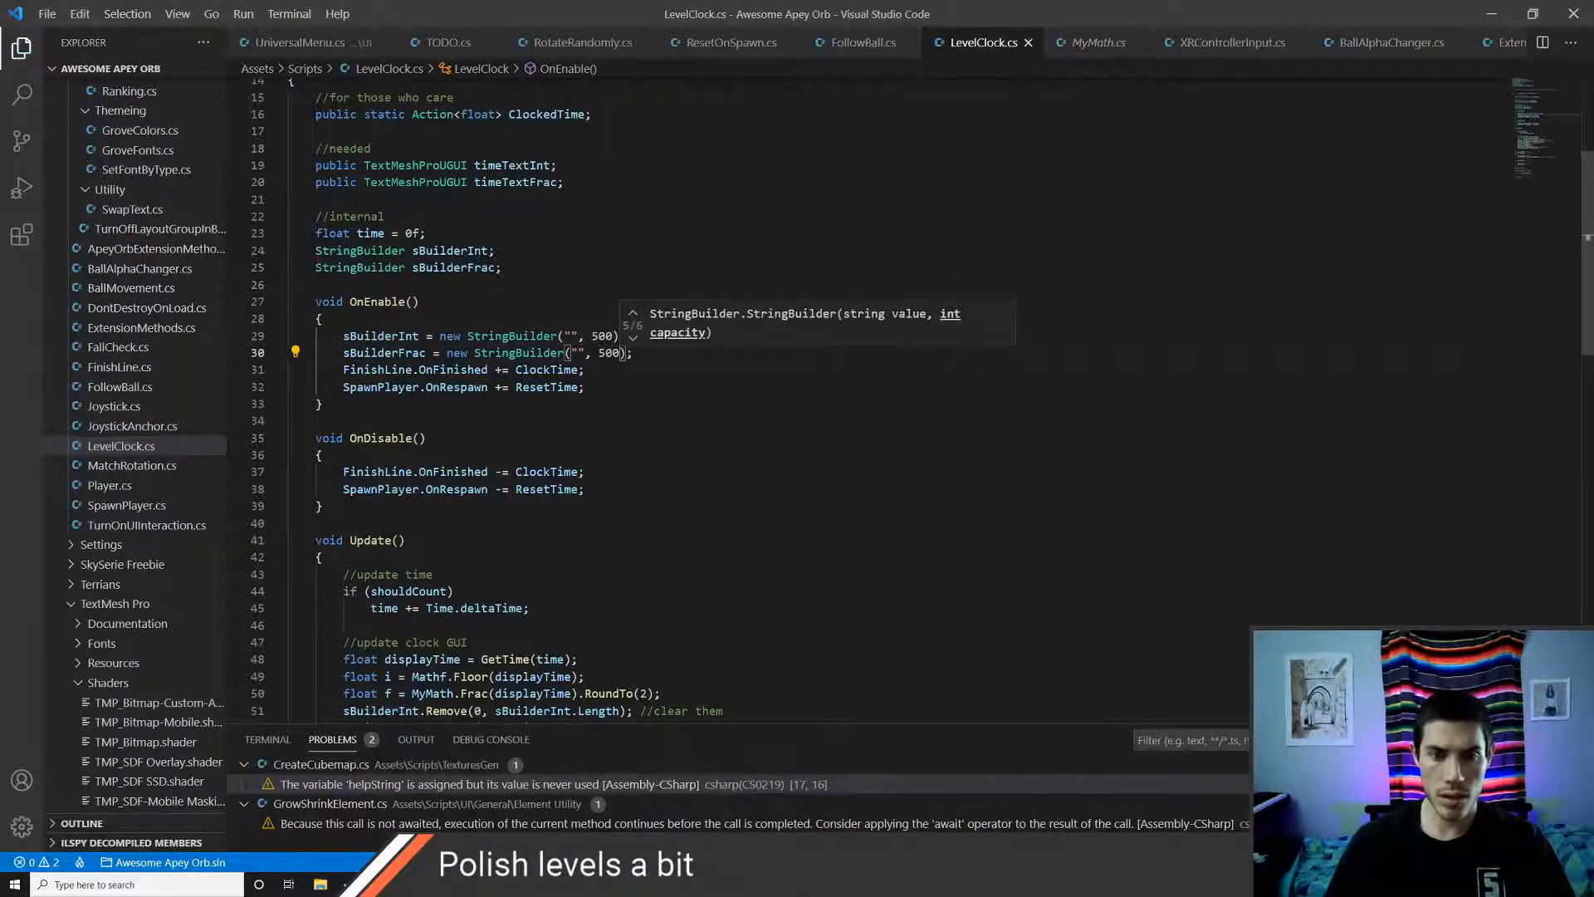
# - Switch to Unity, play level 4-3 while recording in the Profiler, and inspect a frame for LevelClock.Update()'s garbage allocation
pyautogui.hotkey('alt', 'Tab')
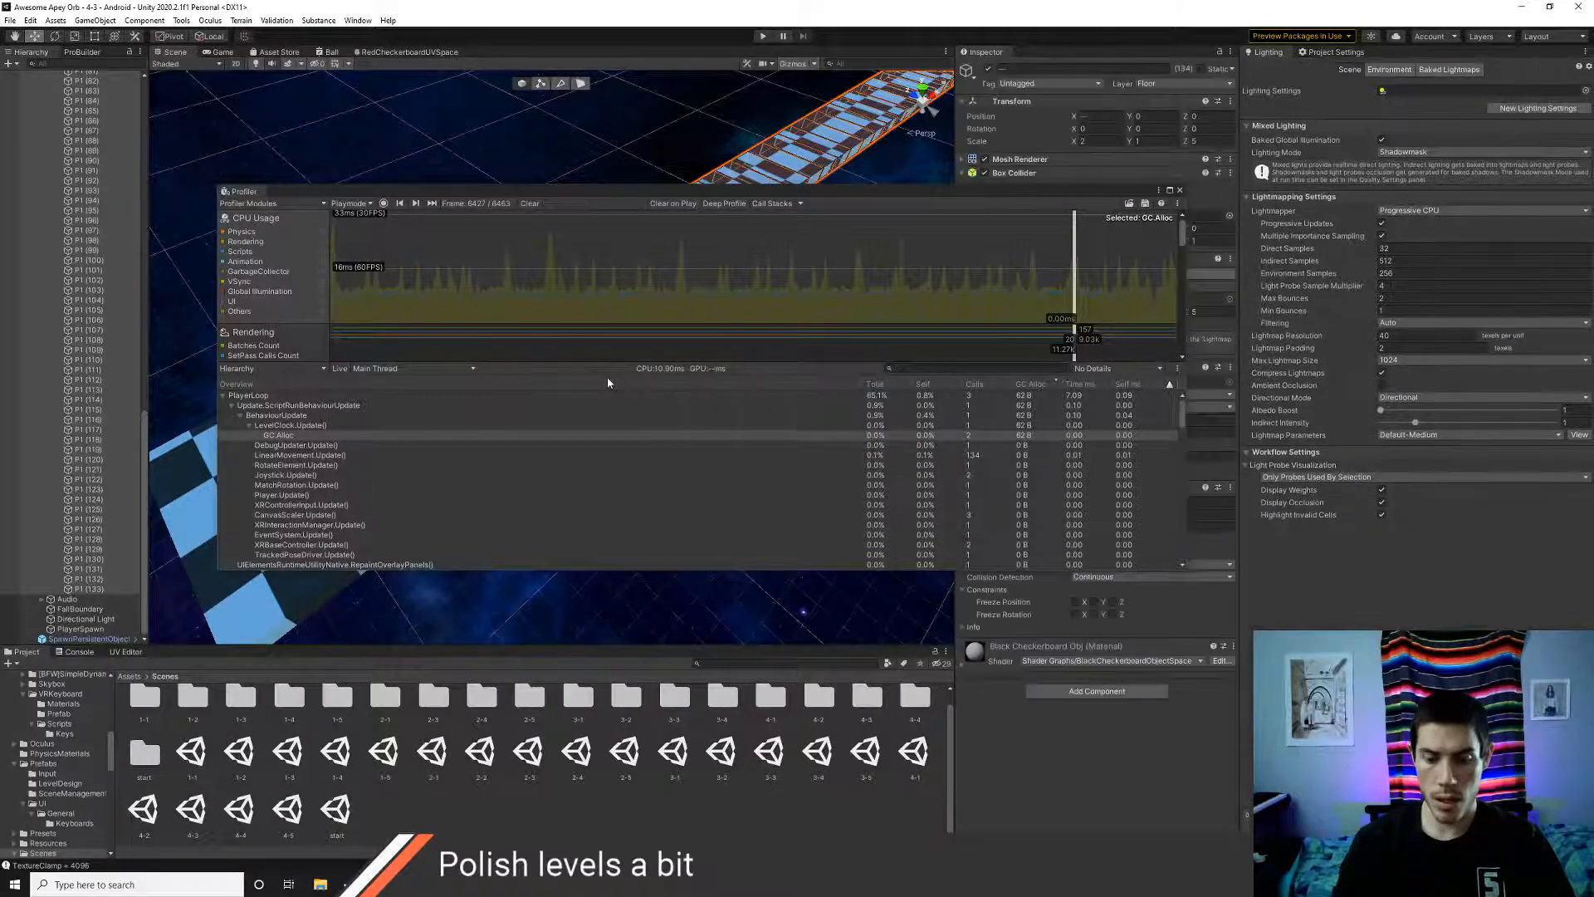
pyautogui.hotkey('ctrl', 'p')
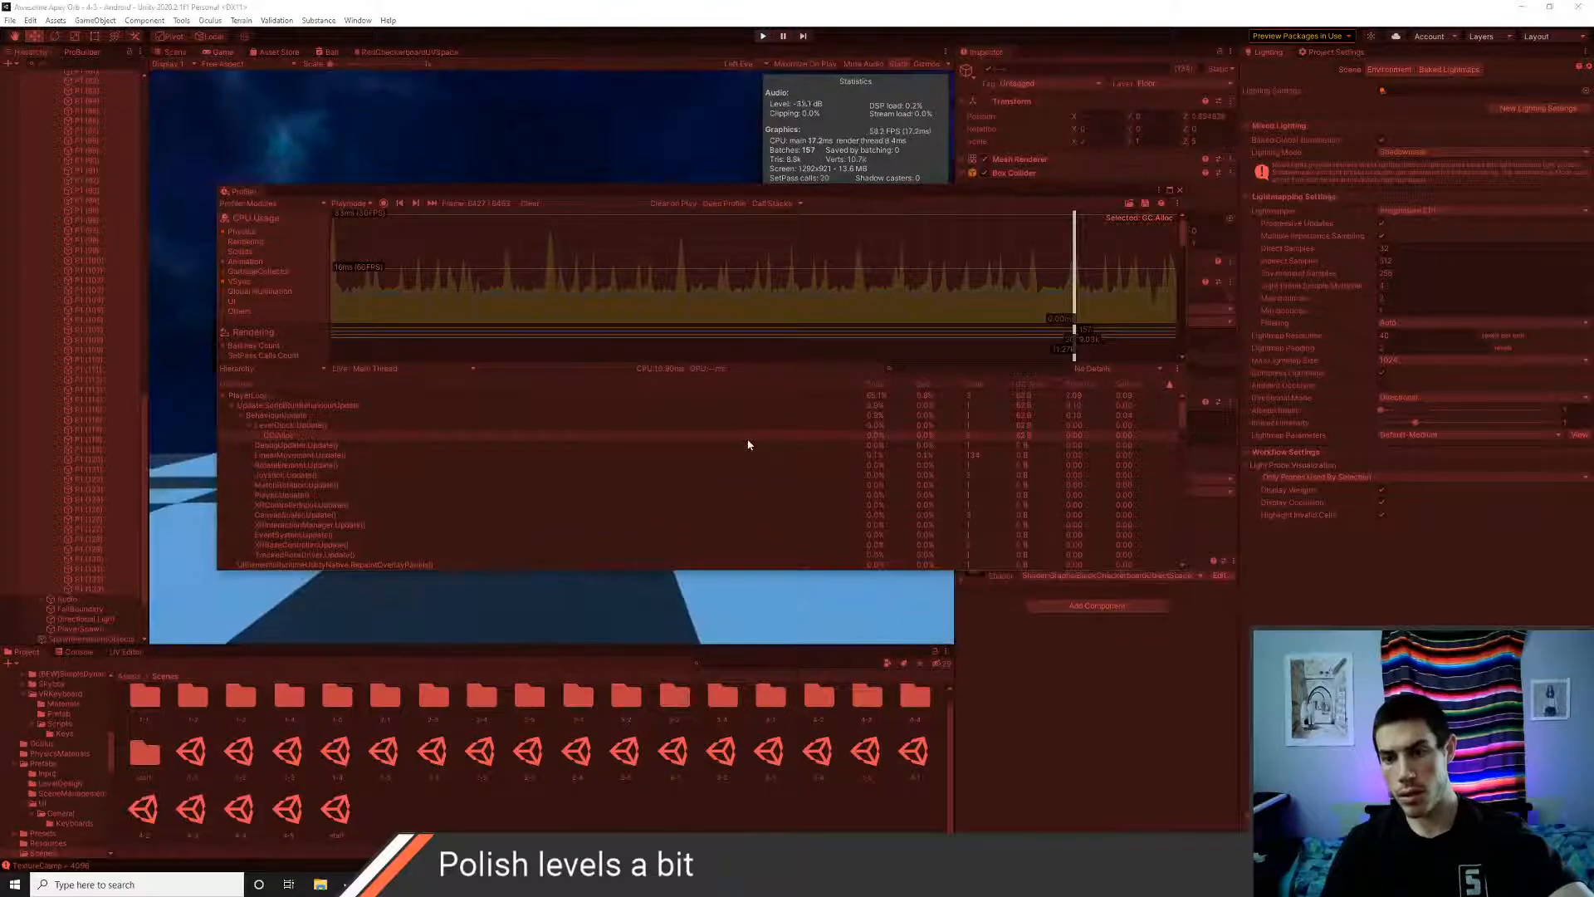
pyautogui.click(384, 204)
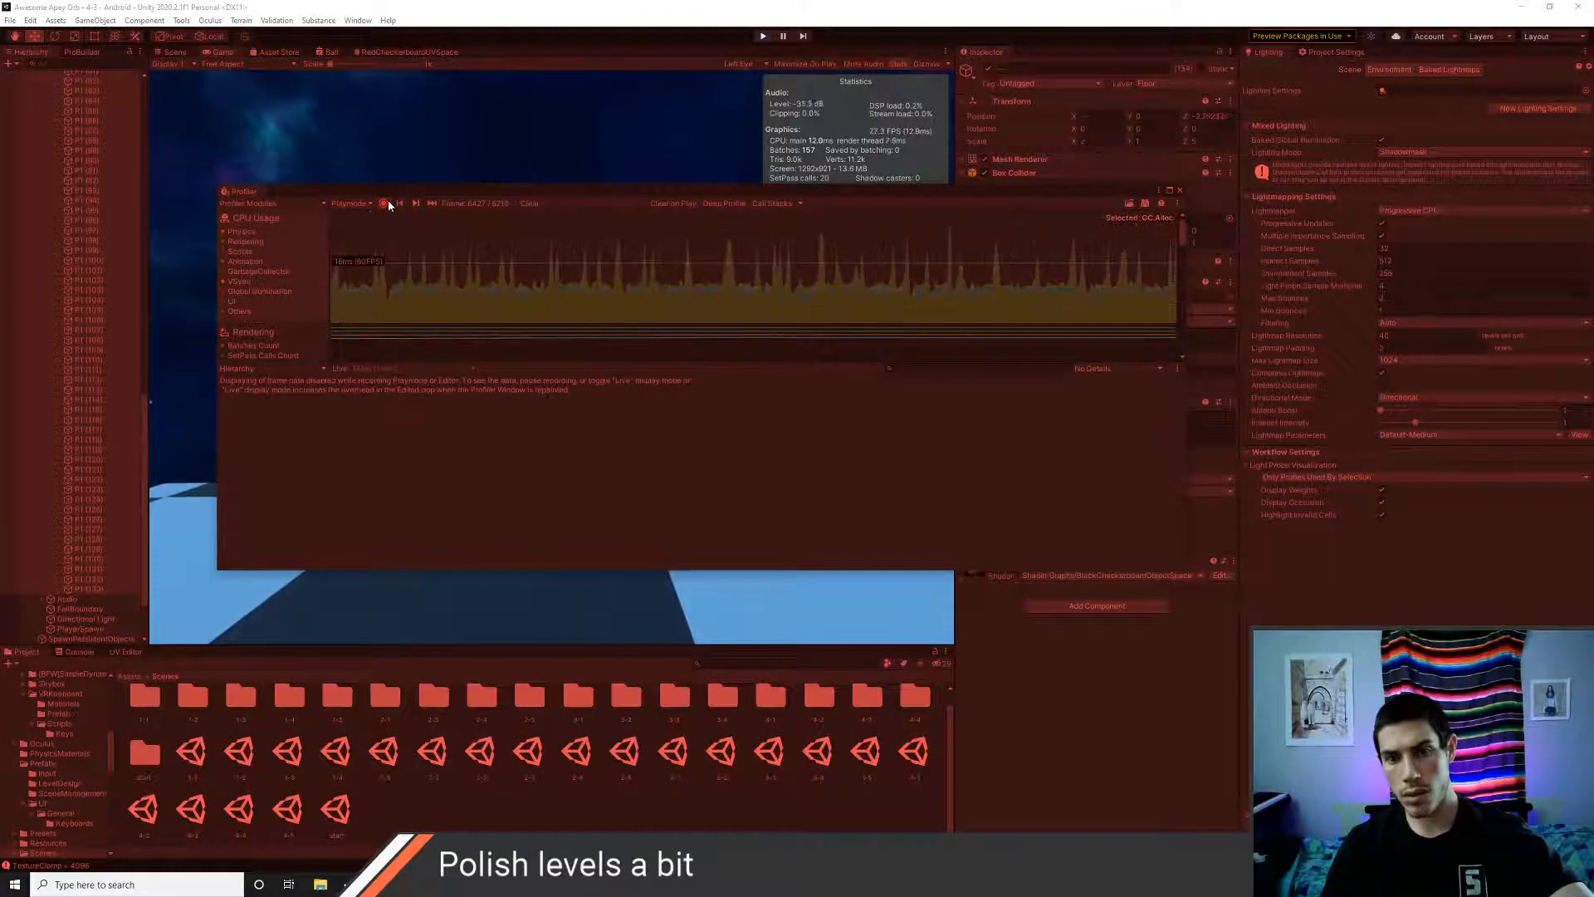
pyautogui.click(951, 315)
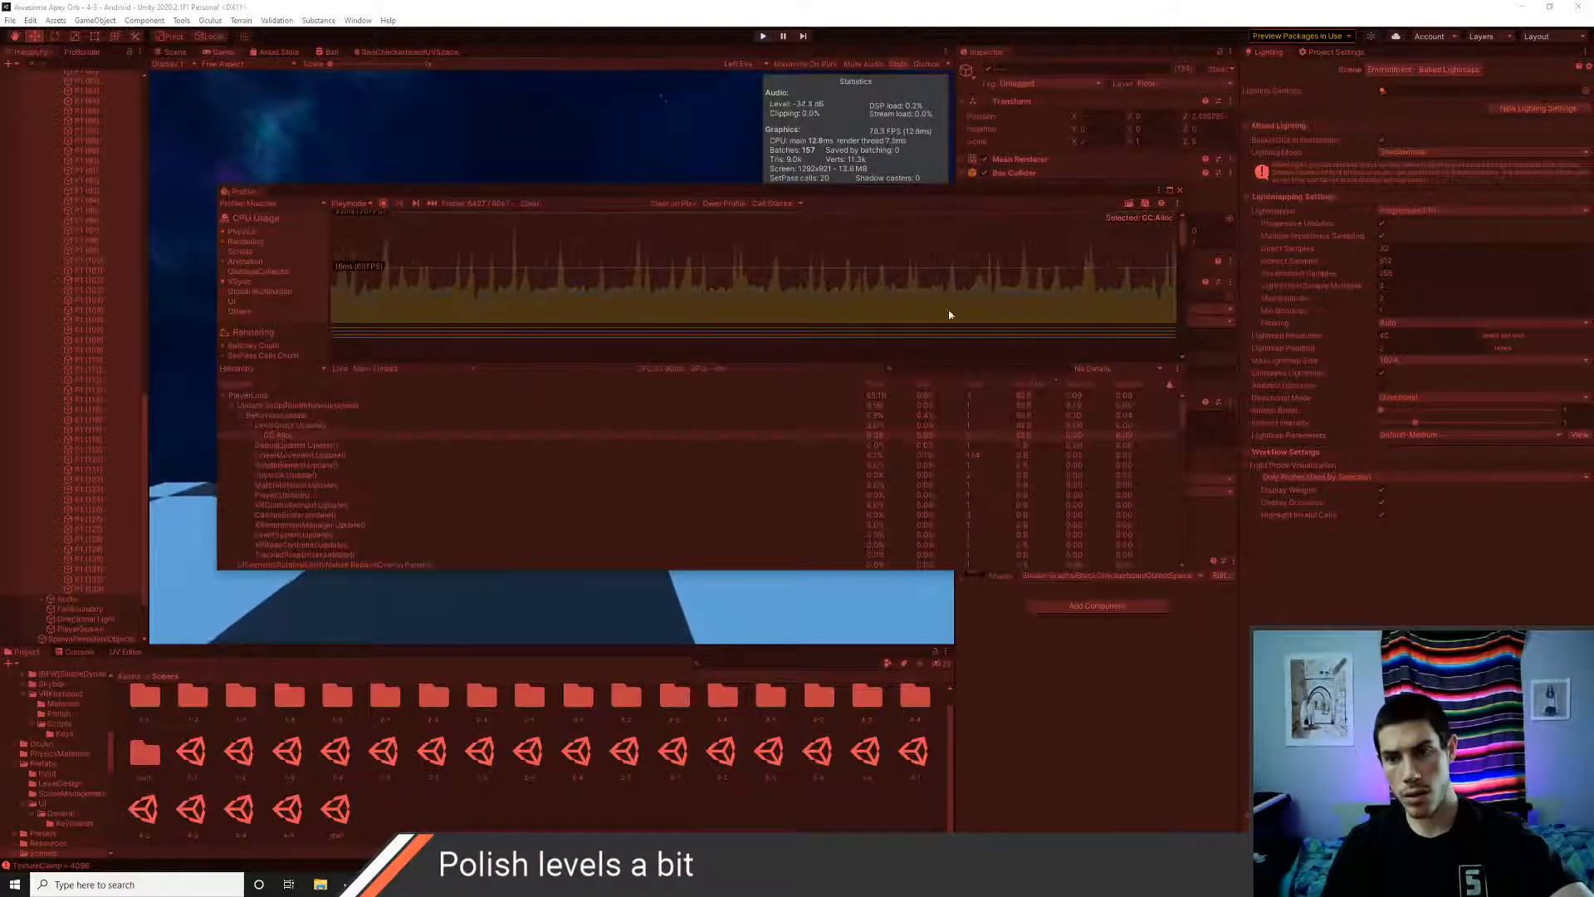
pyautogui.moveTo(1093, 288)
pyautogui.mouseDown()
pyautogui.moveTo(1064, 296)
pyautogui.moveTo(1122, 296)
pyautogui.moveTo(1015, 300)
pyautogui.moveTo(1137, 306)
pyautogui.moveTo(1028, 309)
pyautogui.moveTo(1091, 308)
pyautogui.mouseUp()
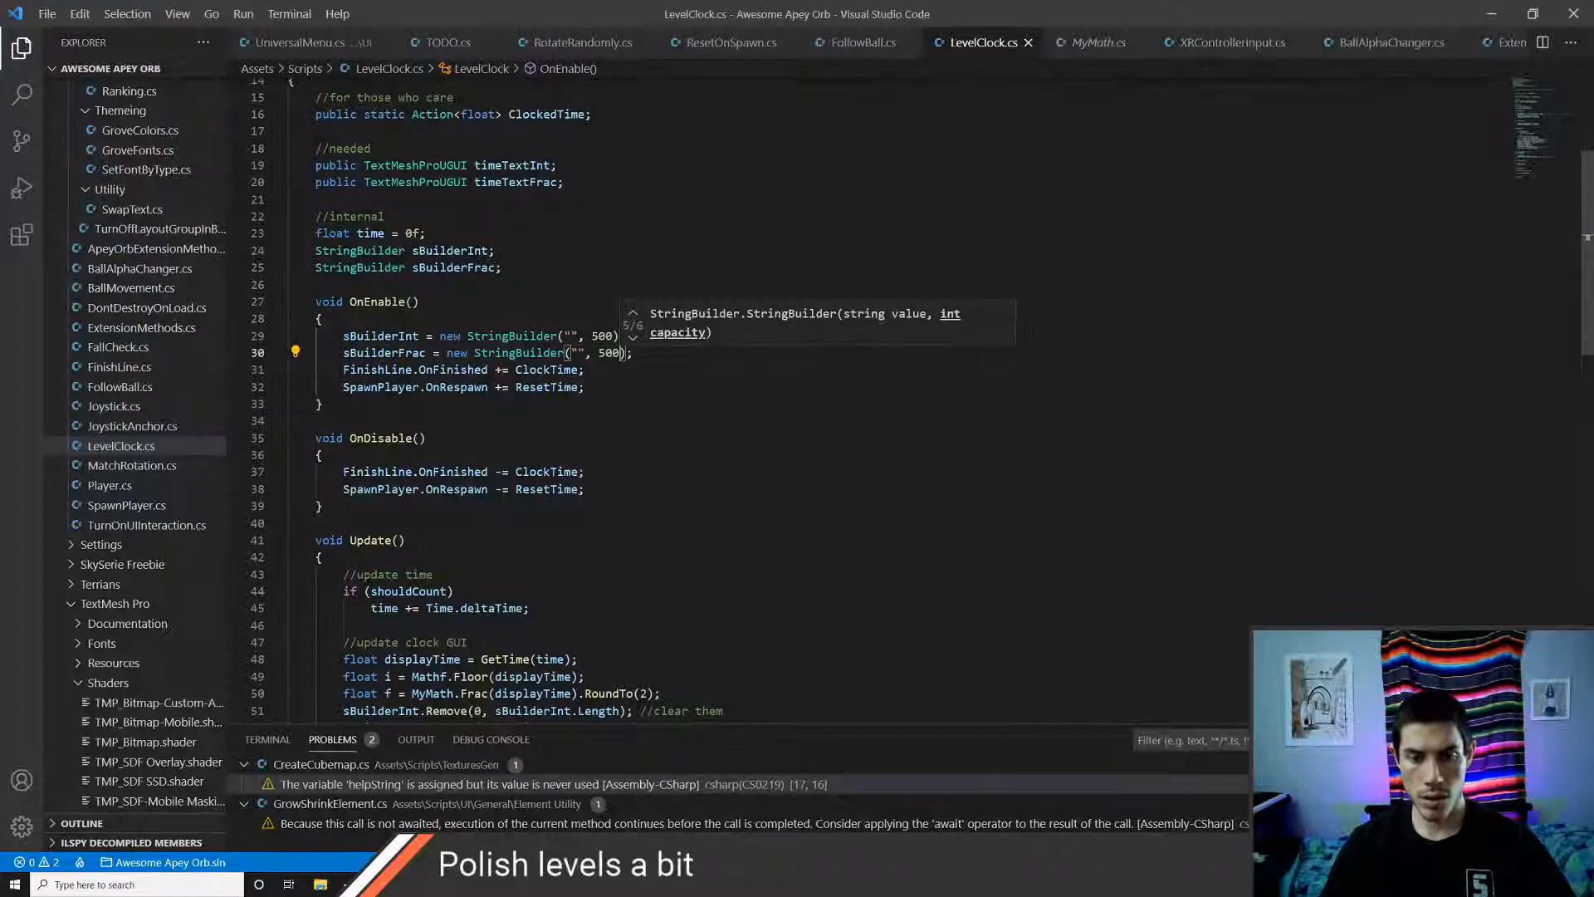
# - Return to Visual Studio Code, remove the 500 capacity from both StringBuilder constructors in LevelClock's OnEnable(), and save LevelClock.cs
pyautogui.hotkey('alt', 'Tab')
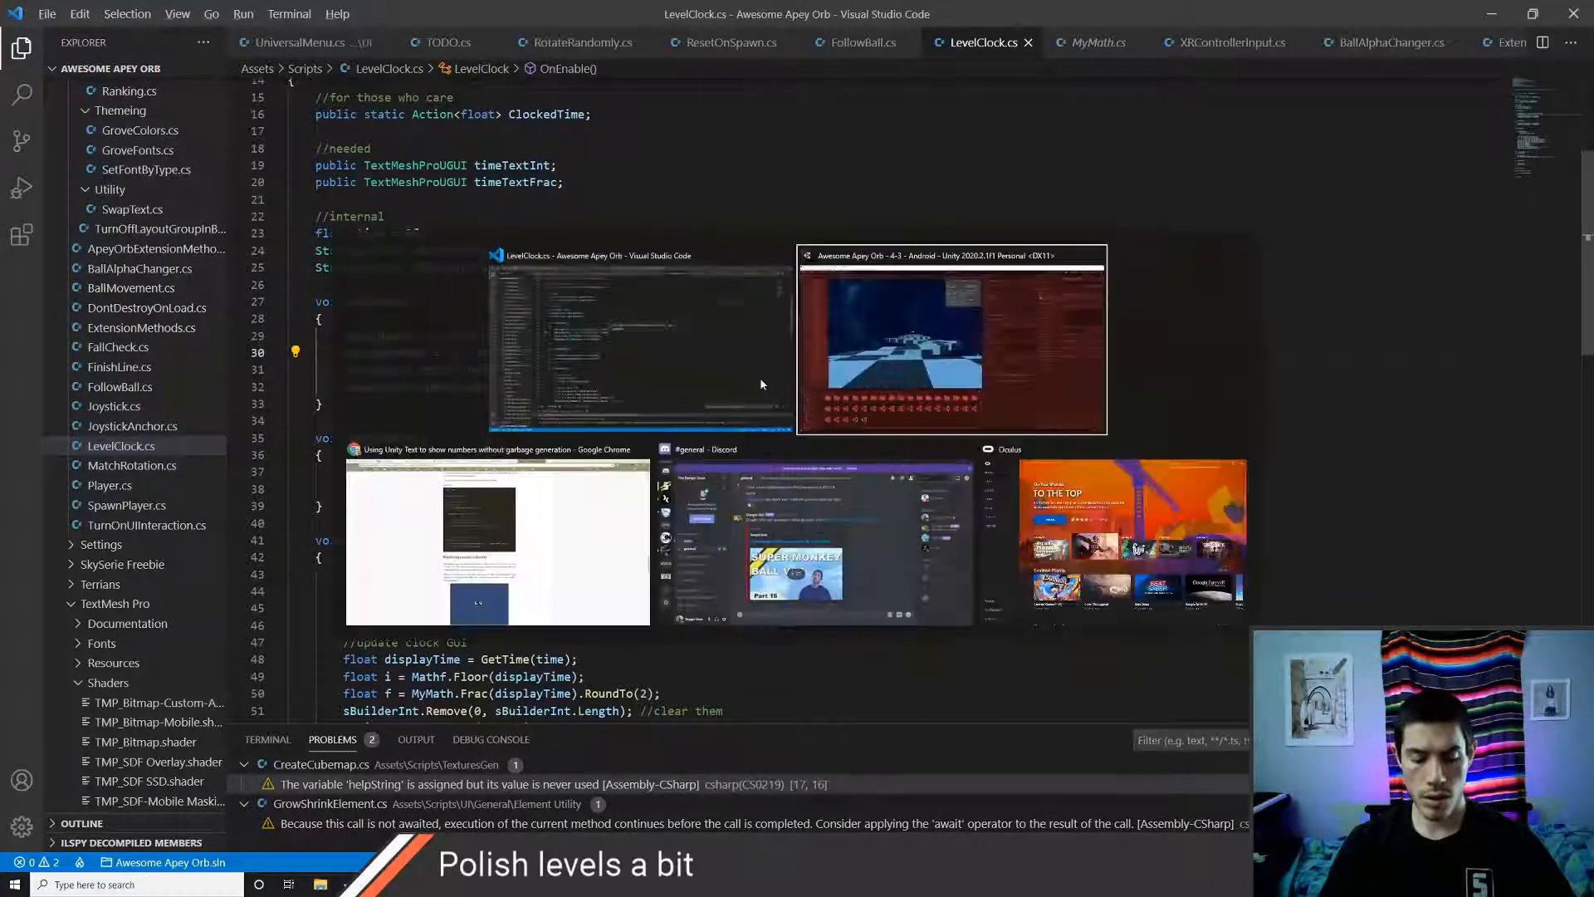
pyautogui.hotkey('alt', 'Tab')
pyautogui.scroll(-3, 760, 377)
pyautogui.scroll(-3, 747, 398)
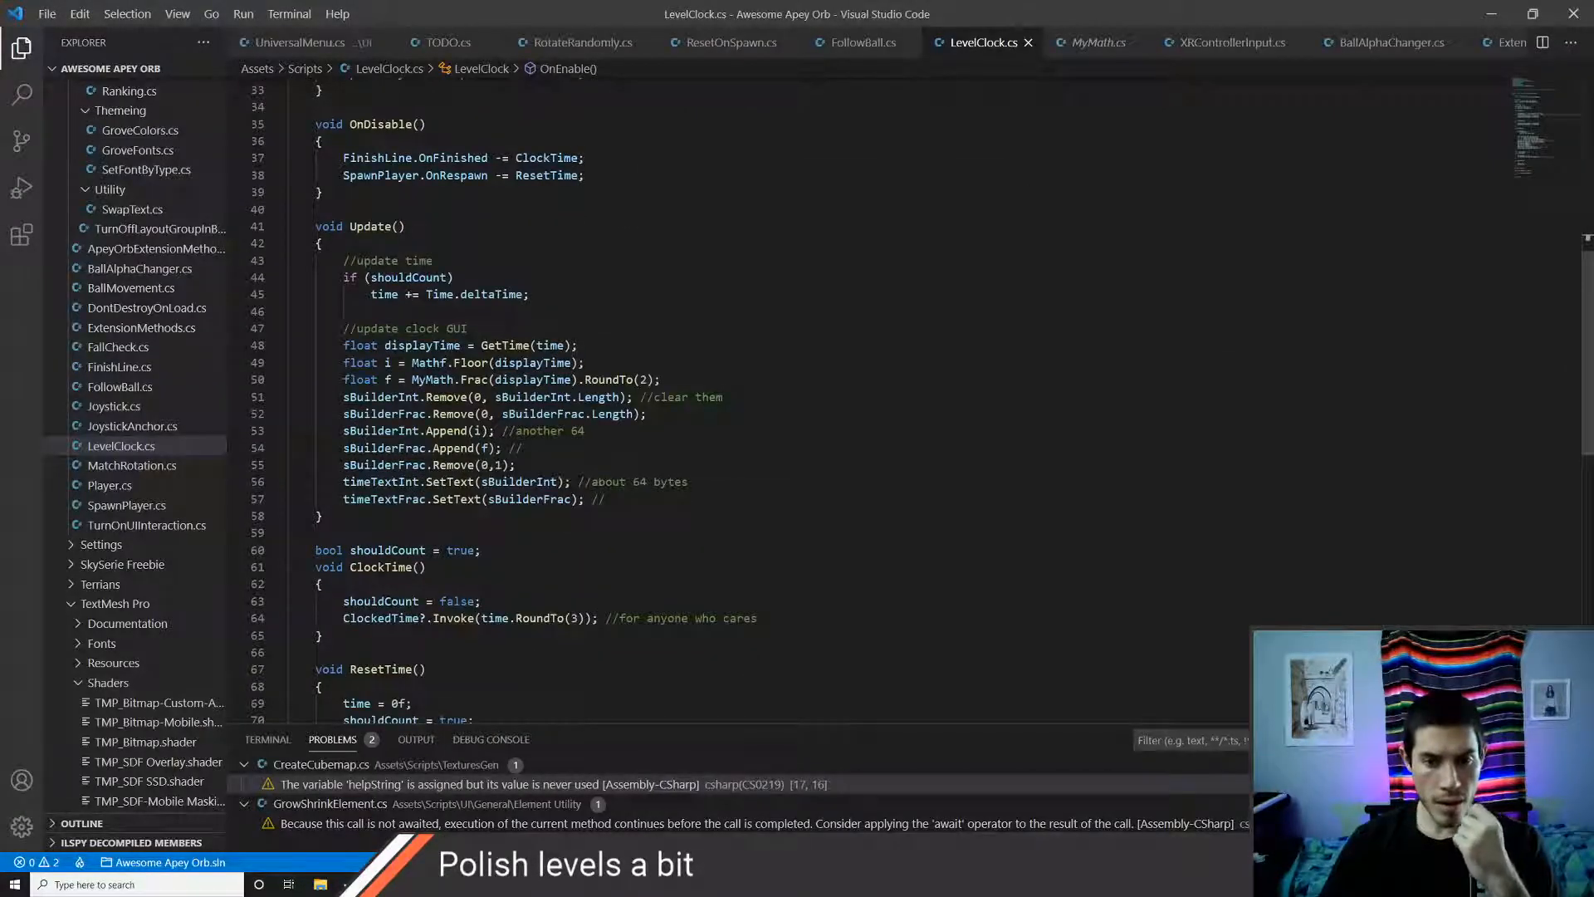
pyautogui.scroll(4, 747, 398)
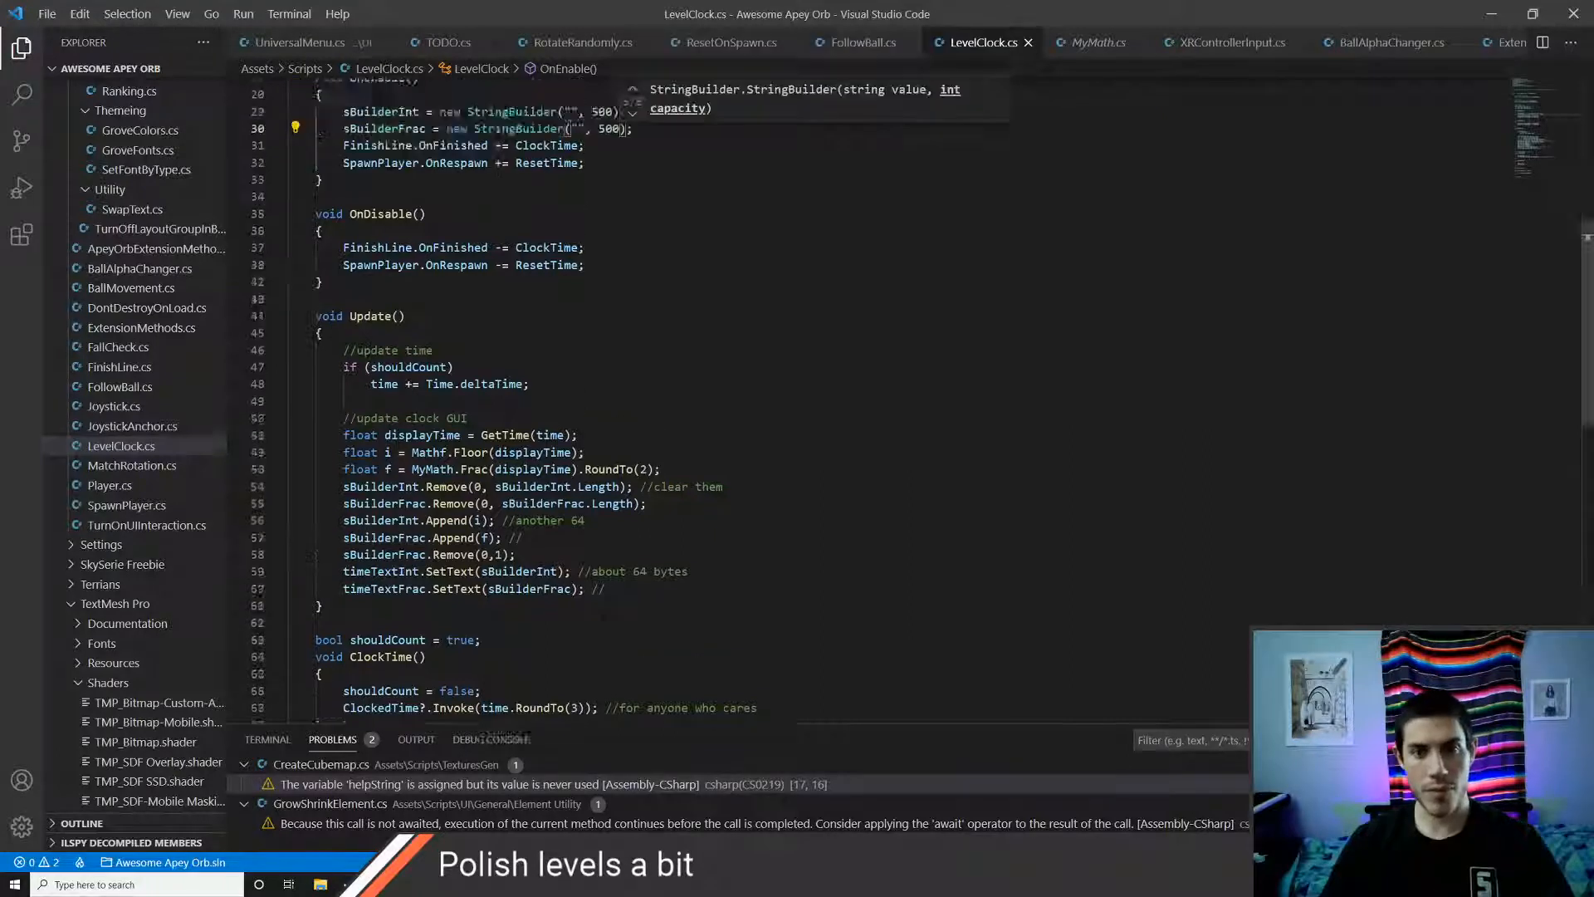
pyautogui.click(614, 246)
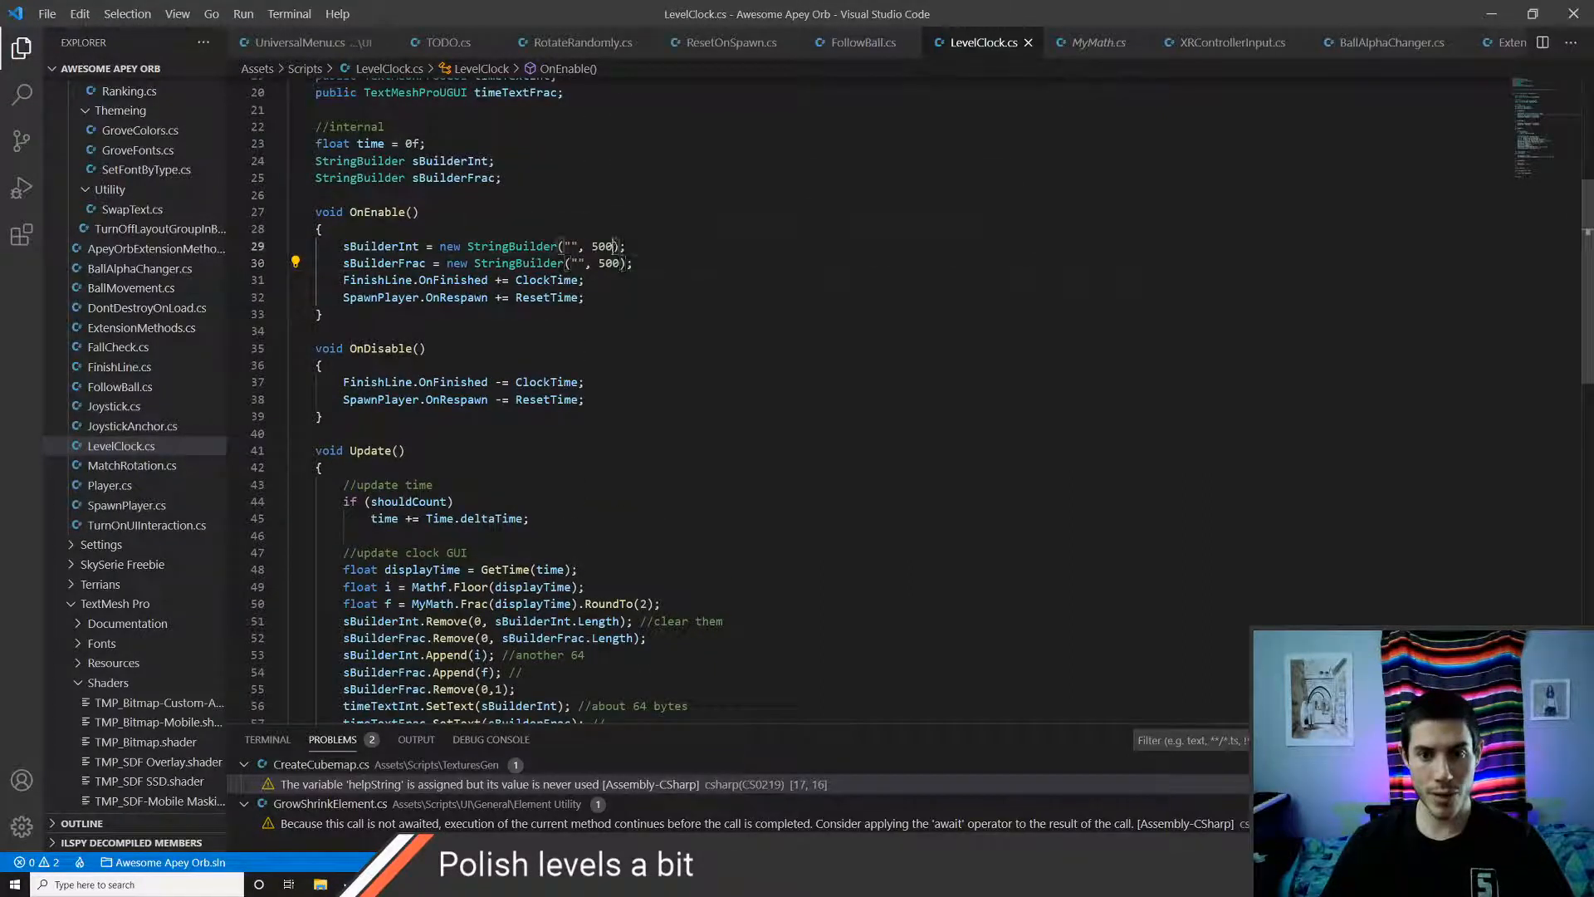
pyautogui.press('BackSpace')
pyautogui.press('BackSpace')
pyautogui.press('BackSpace')
pyautogui.press('BackSpace')
pyautogui.press('BackSpace')
pyautogui.press('Down')
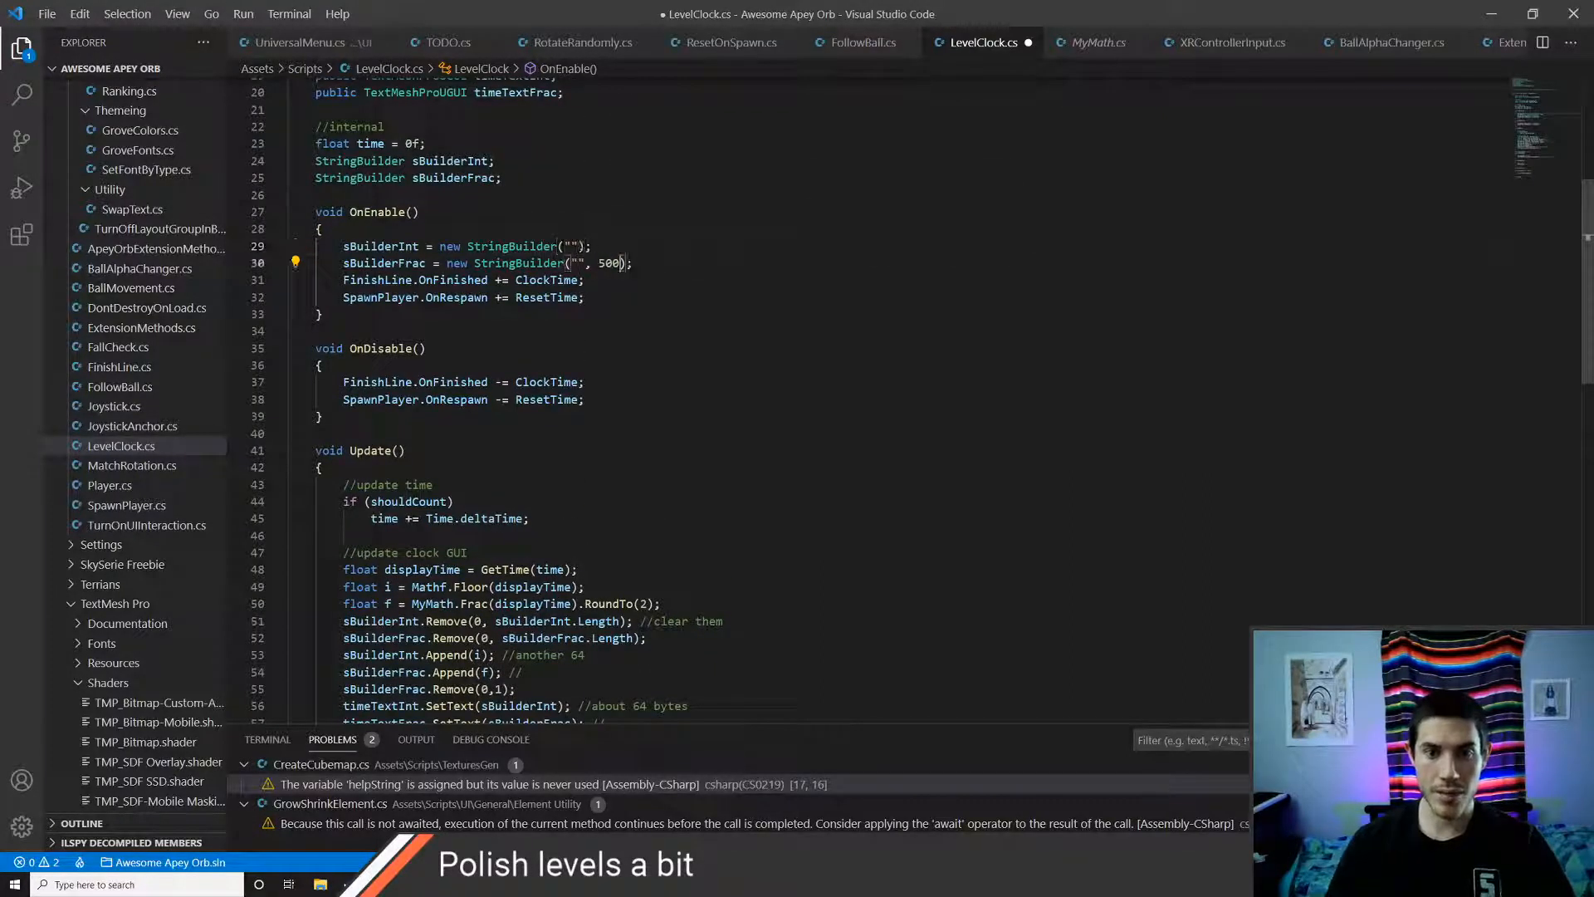
pyautogui.hotkey('ctrl', 's')
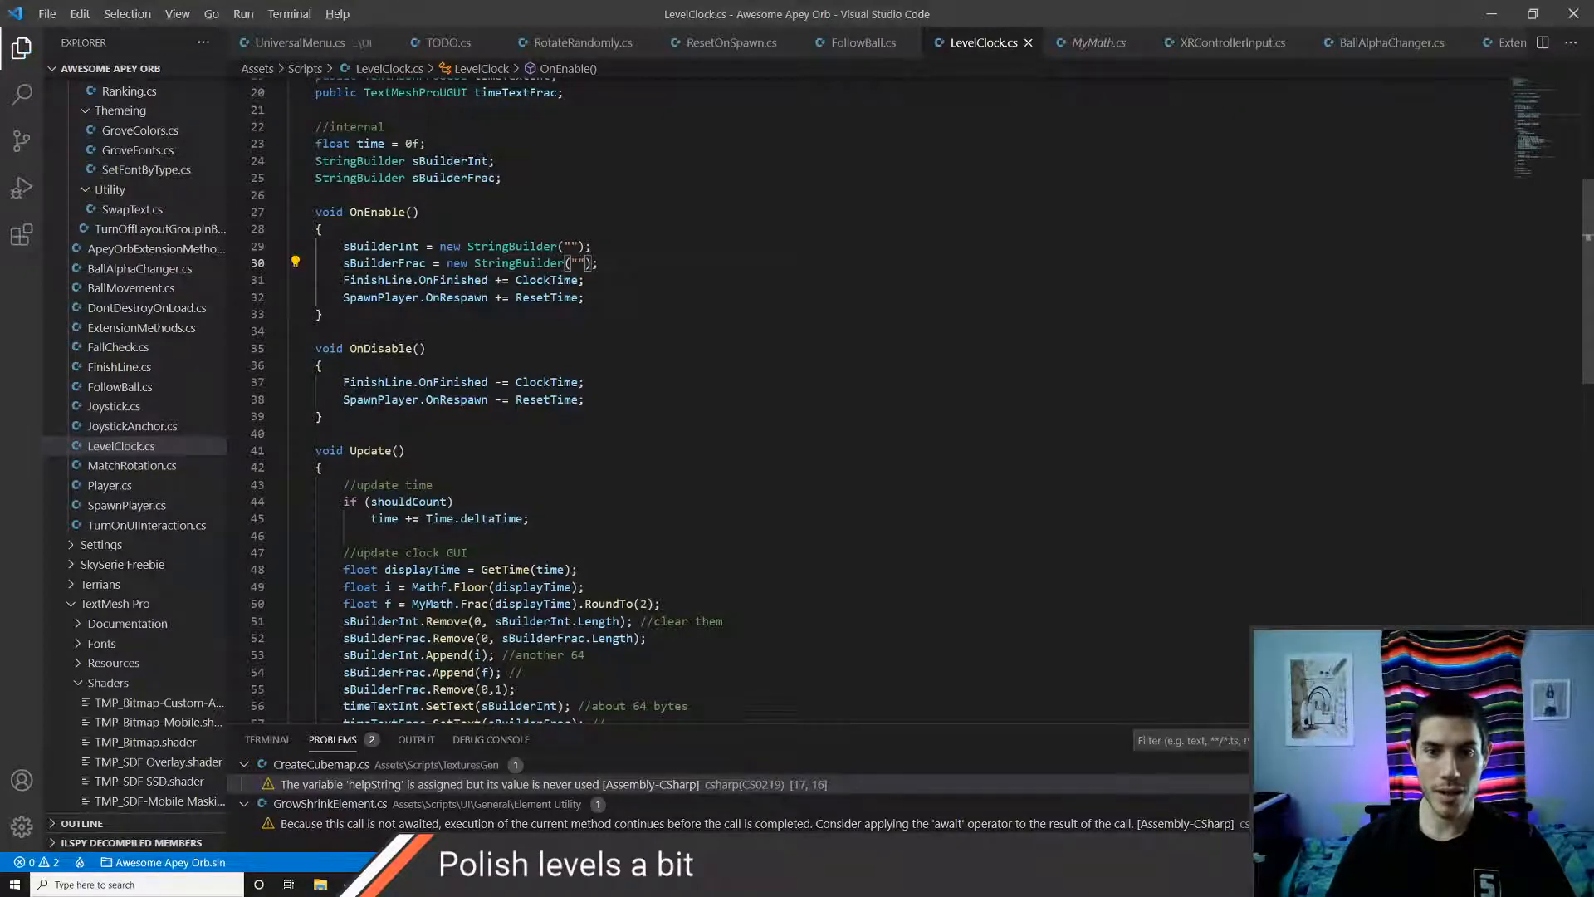
# - Switch to Unity, play level 4-3 while recording in the Profiler, and check a frame for LevelClock.Update()'s allocation without the StringBuilder capacities
pyautogui.hotkey('alt', 'Tab')
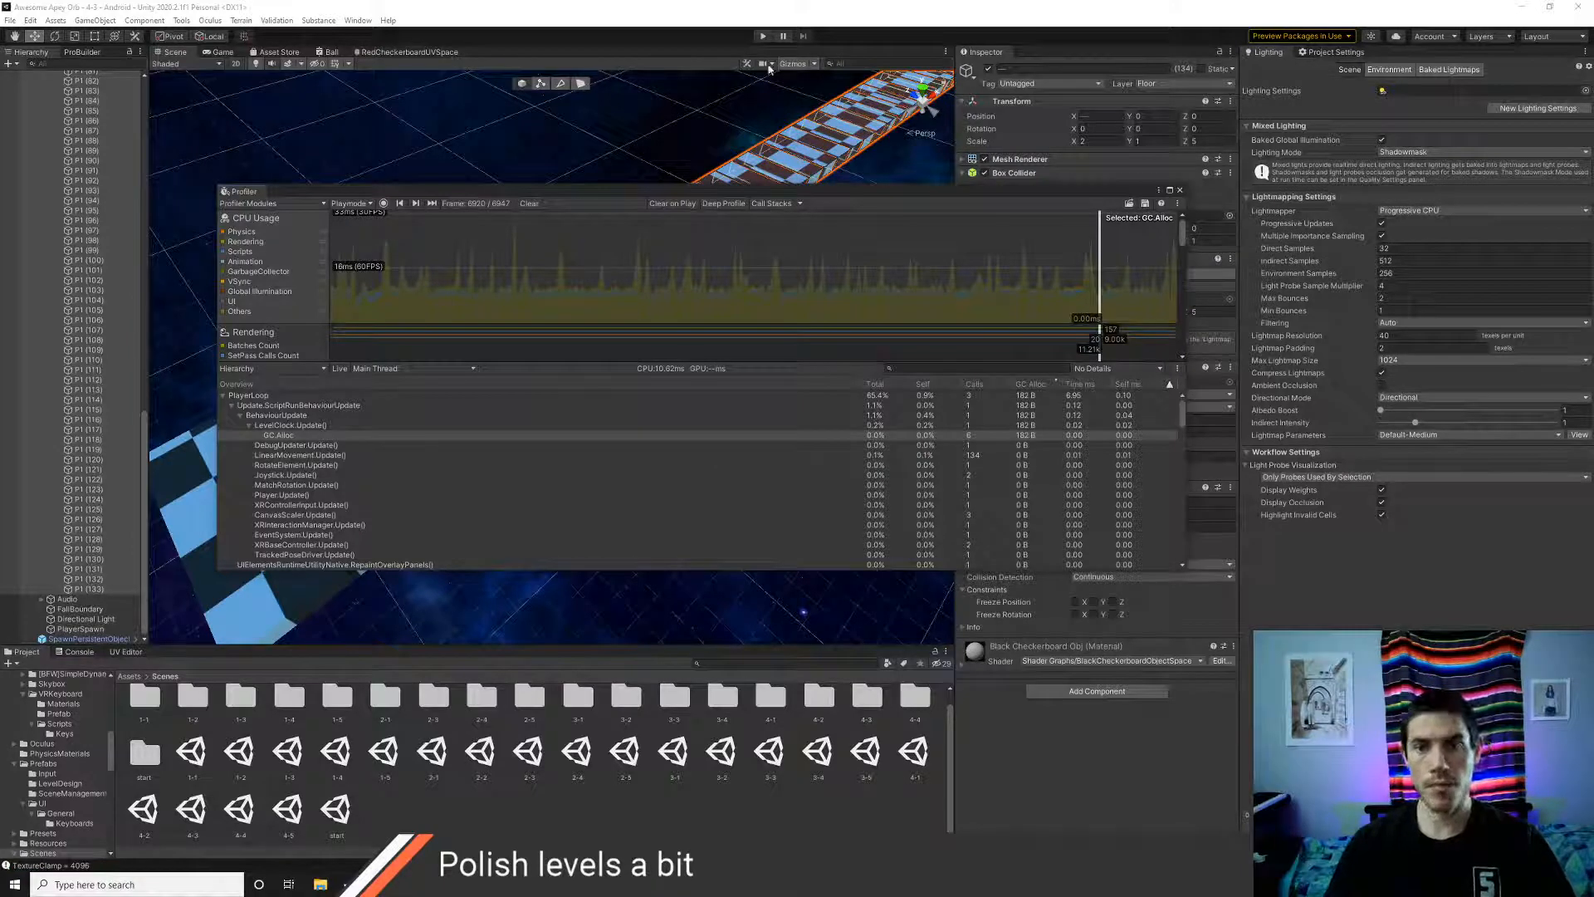
pyautogui.click(763, 37)
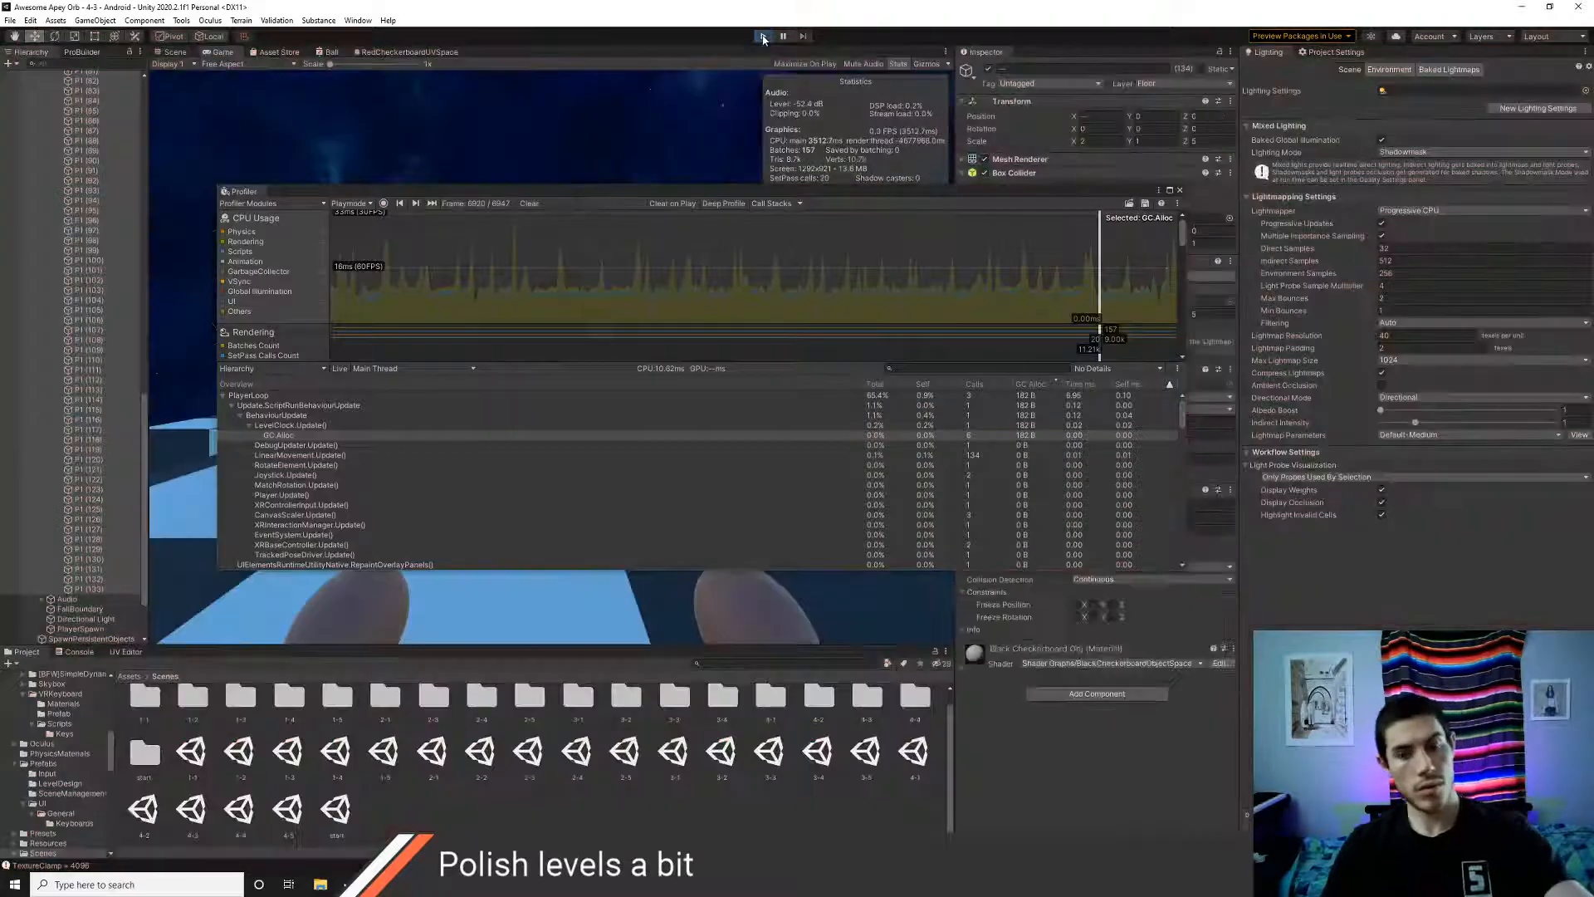
pyautogui.click(763, 37)
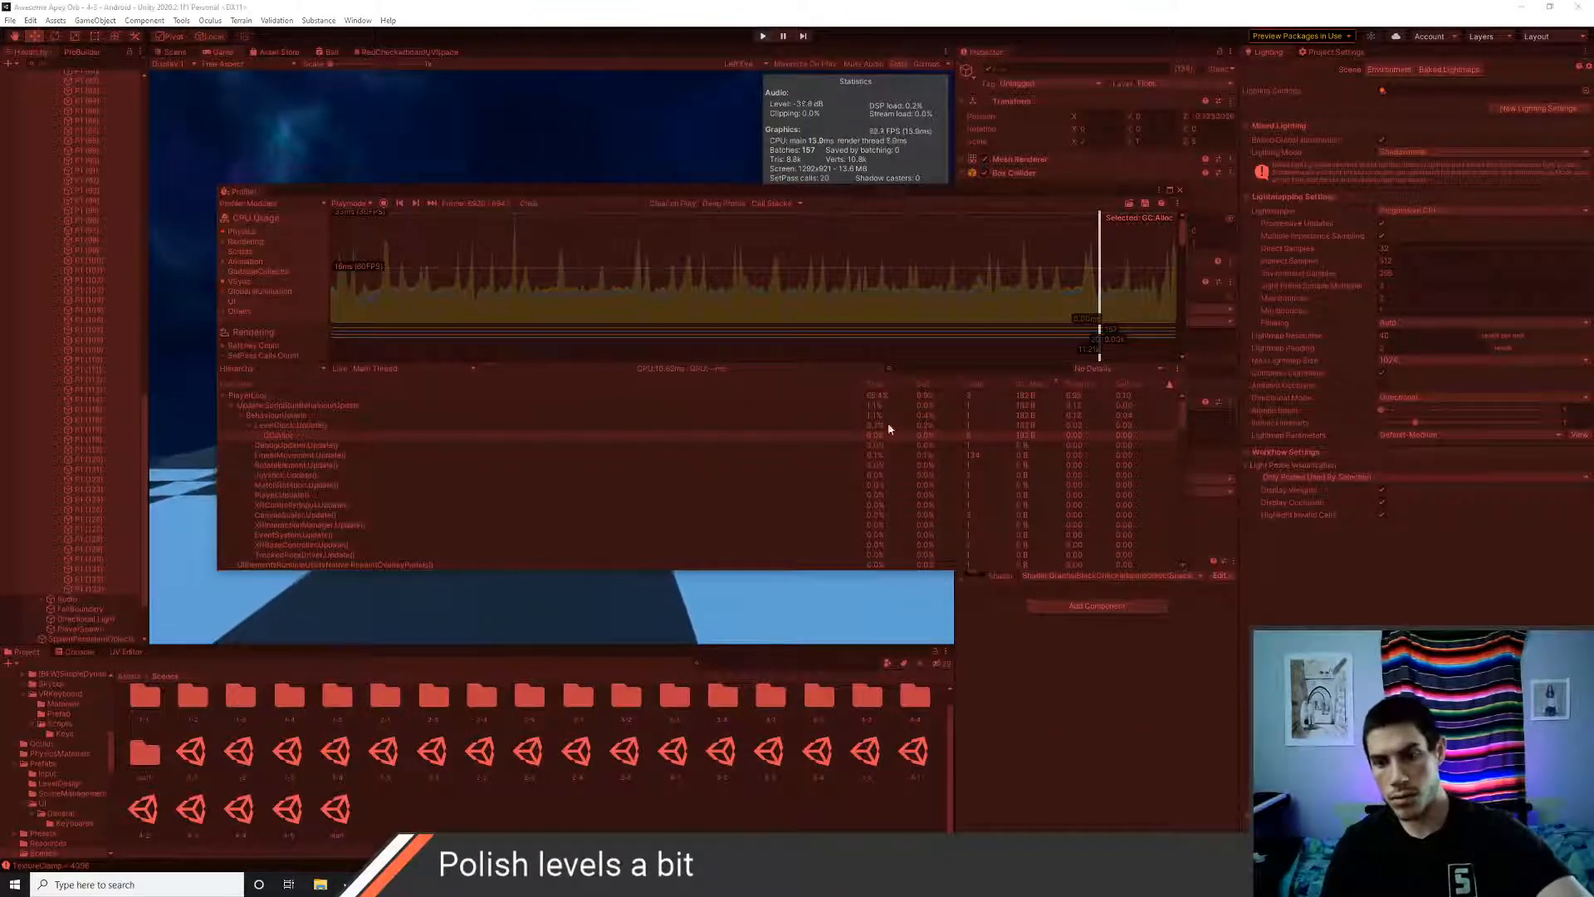
pyautogui.click(383, 204)
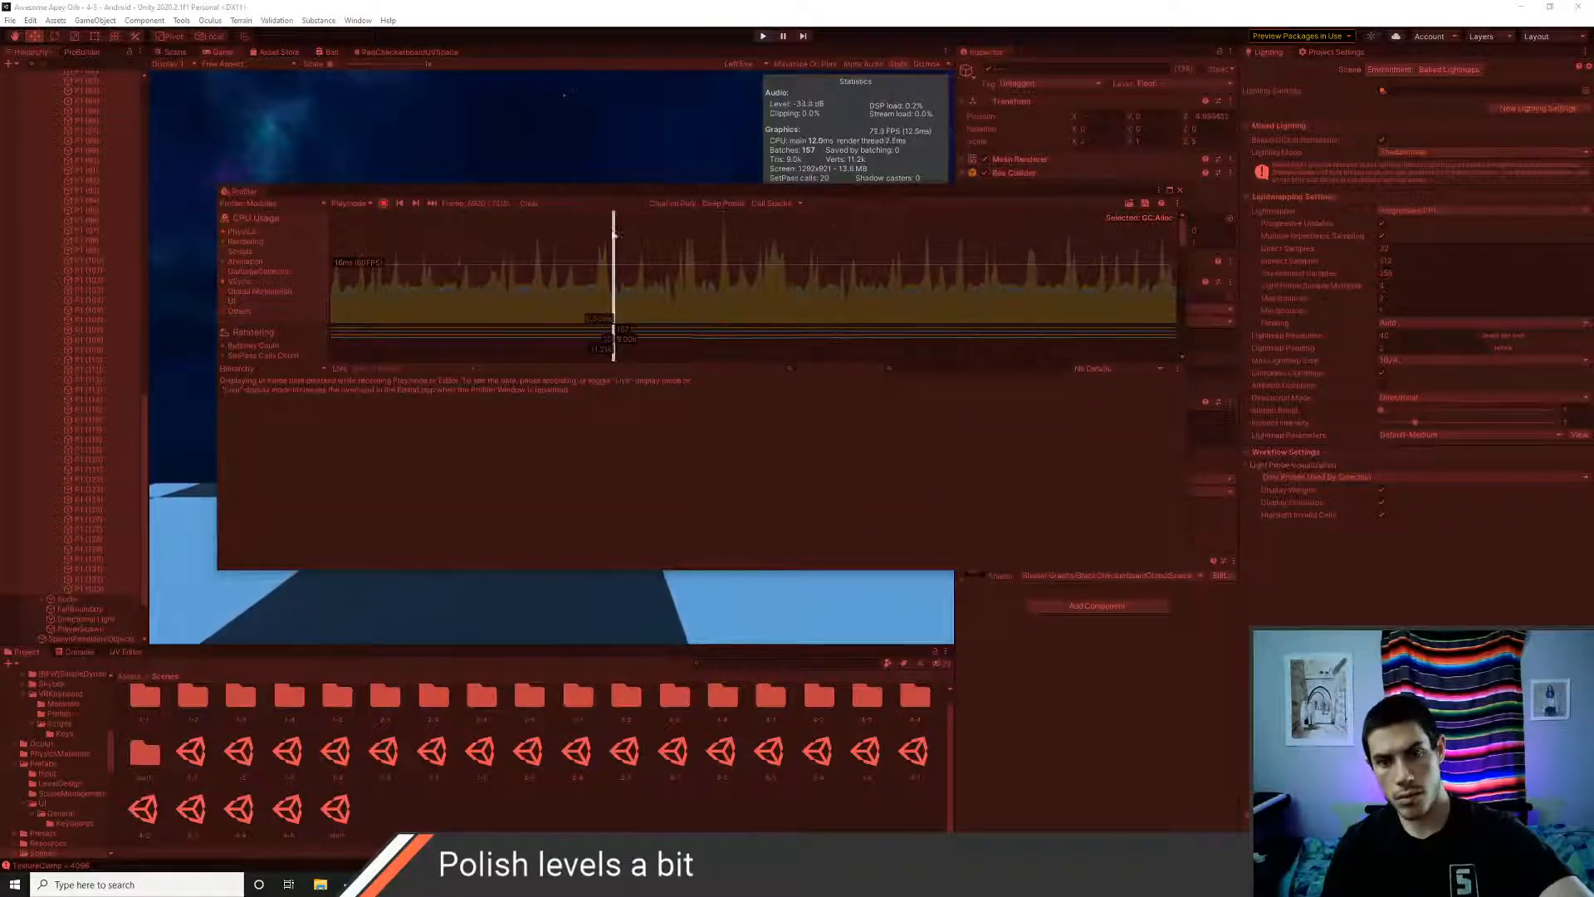
pyautogui.click(382, 203)
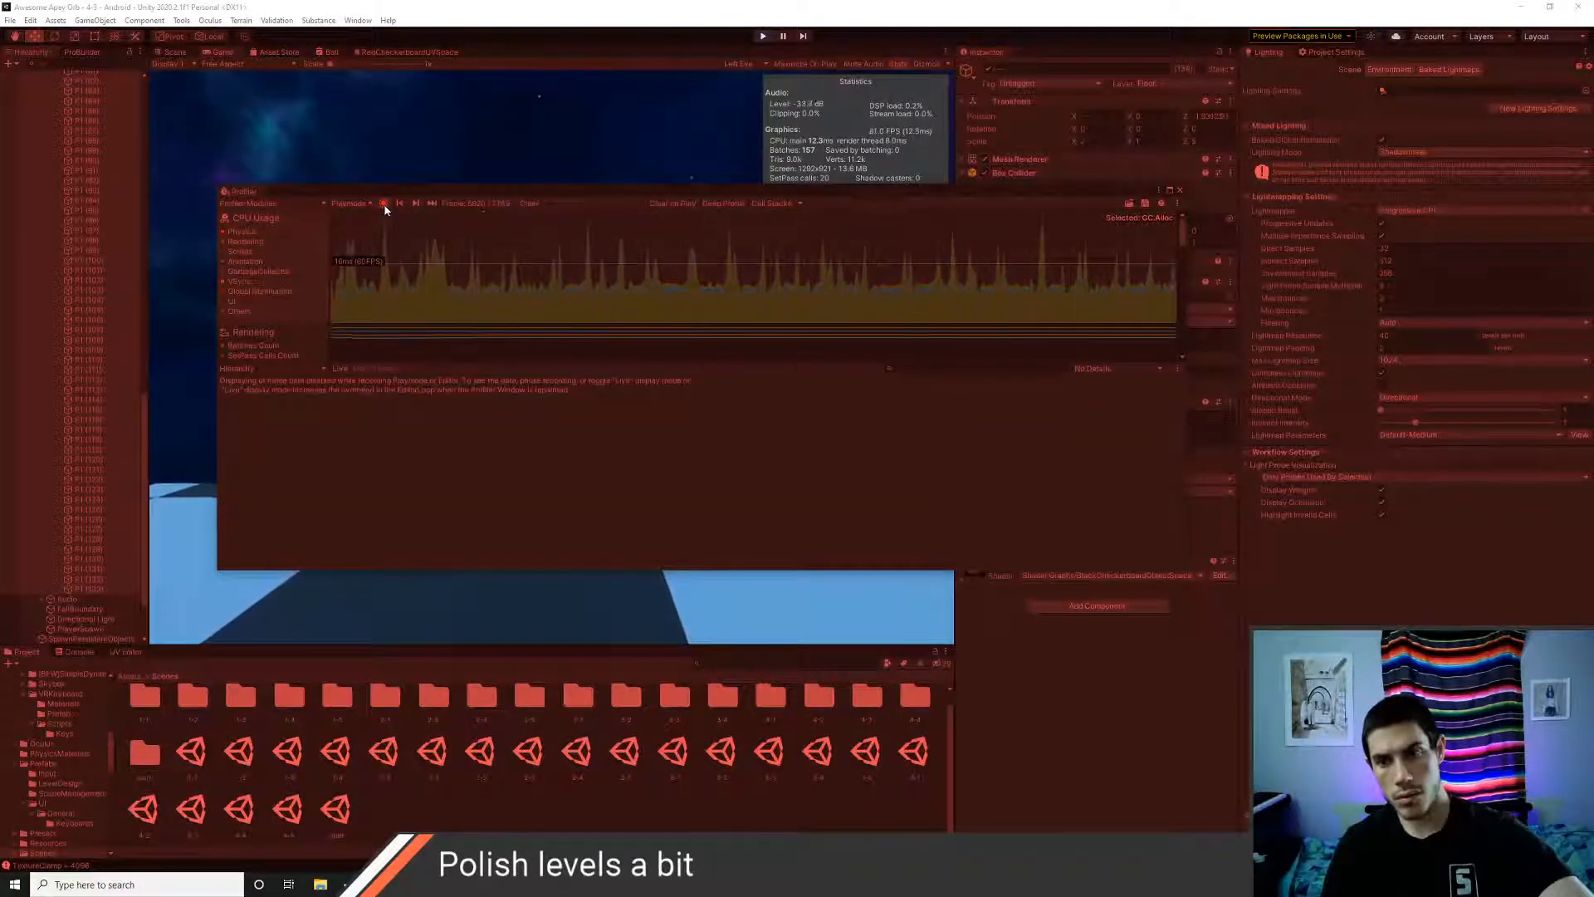
pyautogui.moveTo(1032, 283)
pyautogui.mouseDown()
pyautogui.moveTo(1092, 292)
pyautogui.moveTo(994, 296)
pyautogui.mouseUp()
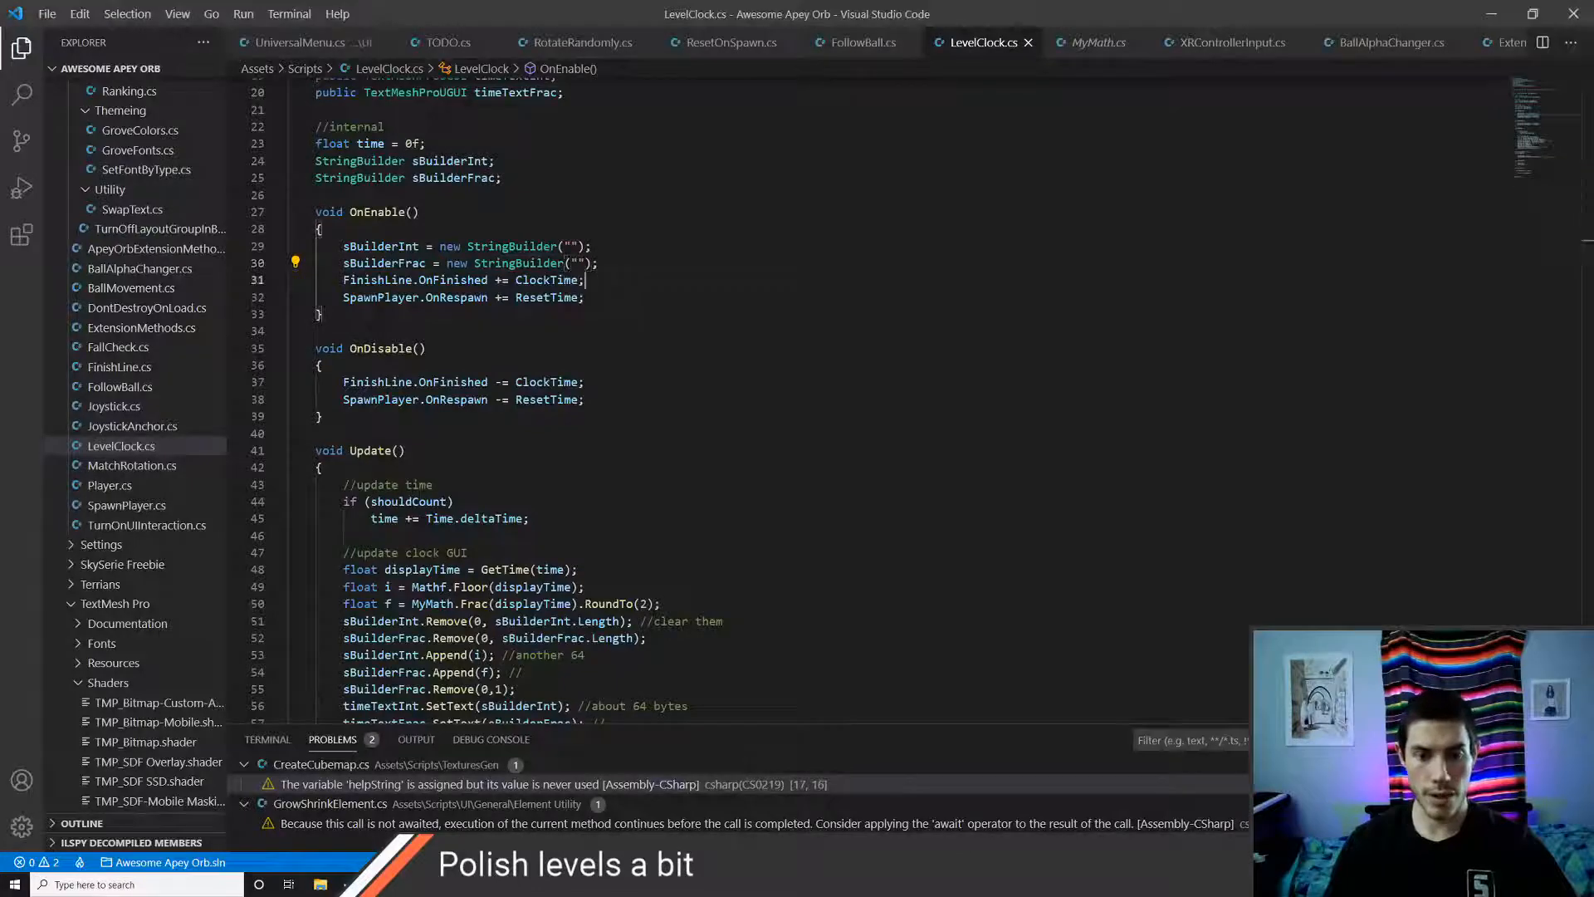
# - In Visual Studio Code, replace timeTextInt's SetText call in LevelClock's Update() with the assignment timeTextInt.text = sBuilderInt.ToString()
pyautogui.click(578, 621)
pyautogui.press('Down')
pyautogui.press('Down')
pyautogui.press('Down')
pyautogui.press('Down')
pyautogui.press('Down')
pyautogui.press('Down')
pyautogui.press('Down')
pyautogui.press('Down')
pyautogui.press('Down')
pyautogui.press('Down')
pyautogui.press('Down')
pyautogui.press('Up')
pyautogui.press('Up')
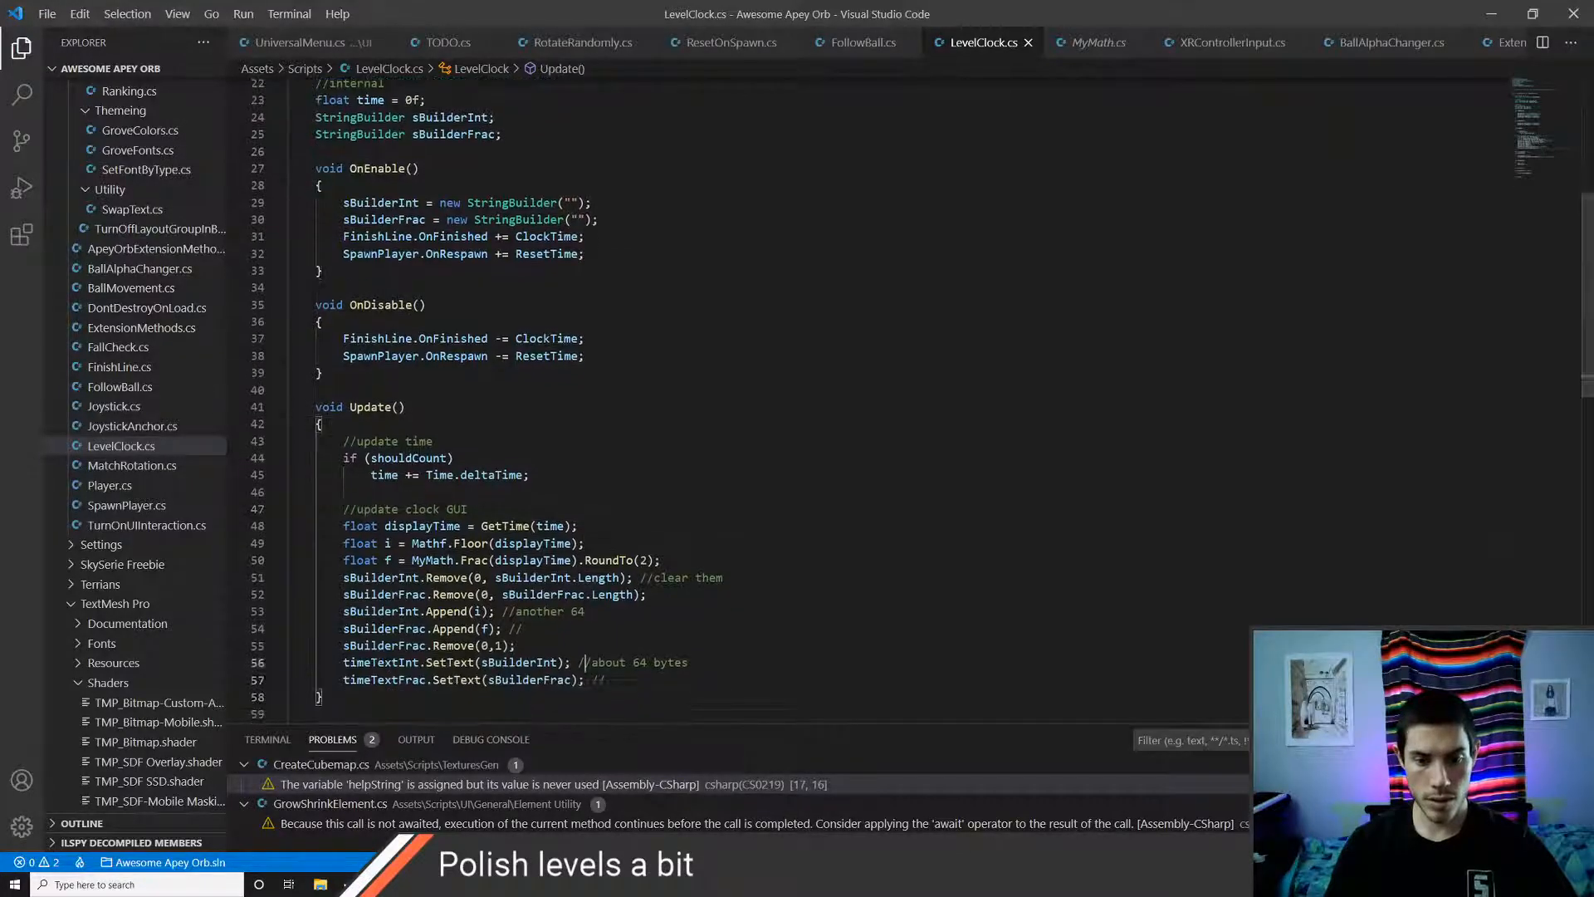
pyautogui.press('Right')
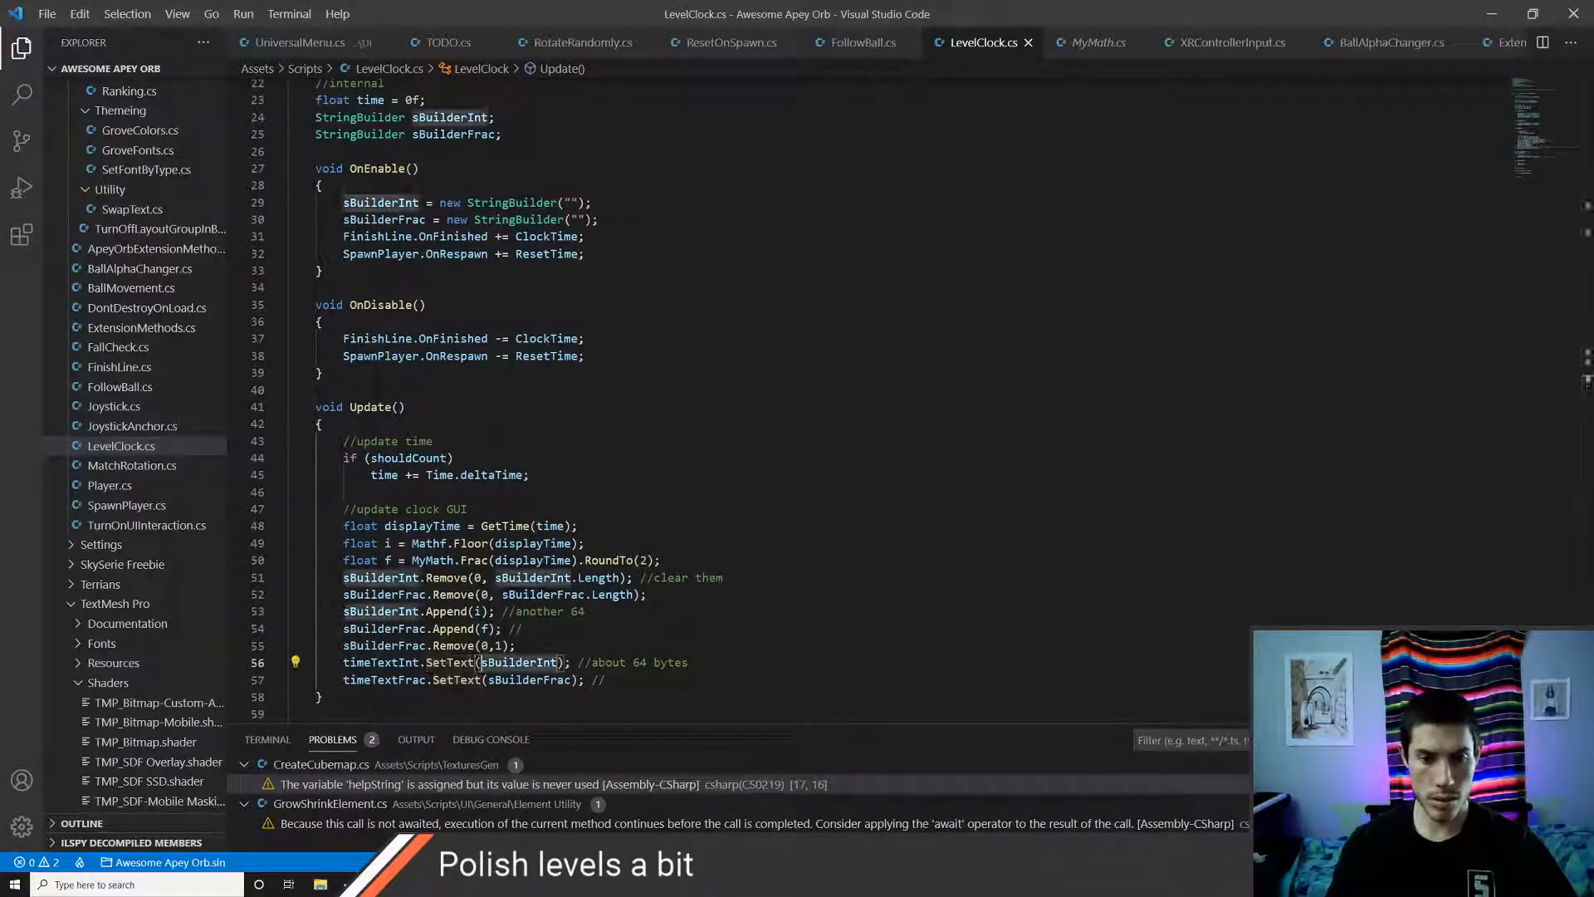
pyautogui.hotkey('ctrl', 'BackSpace')
pyautogui.hotkey('ctrl', 'BackSpace')
pyautogui.hotkey('ctrl', 'BackSpace')
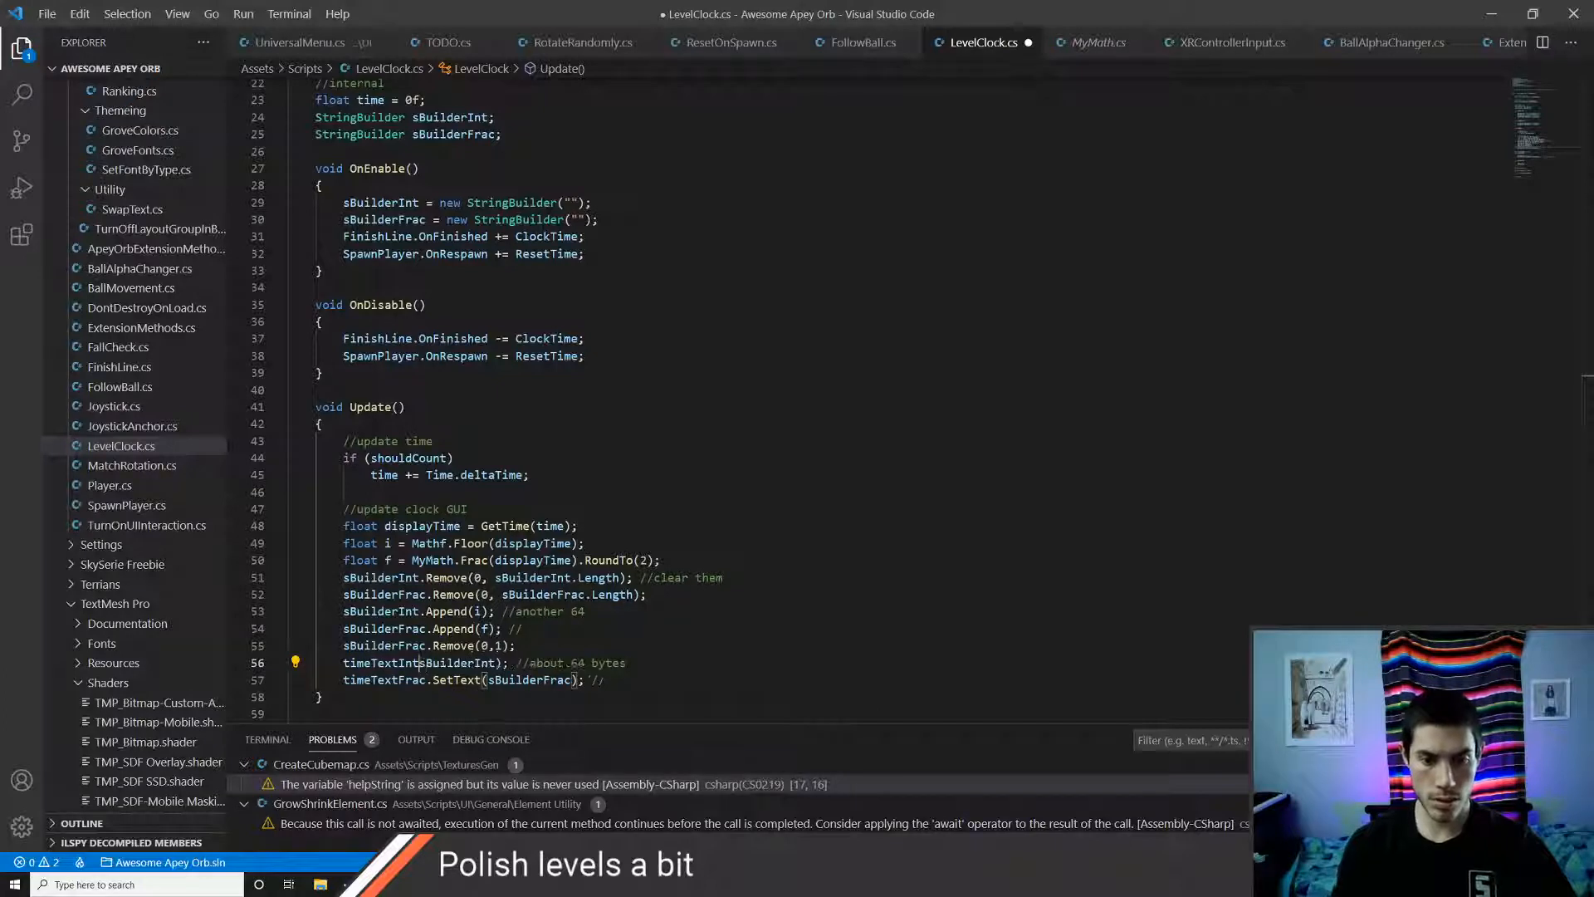
pyautogui.write('.text =')
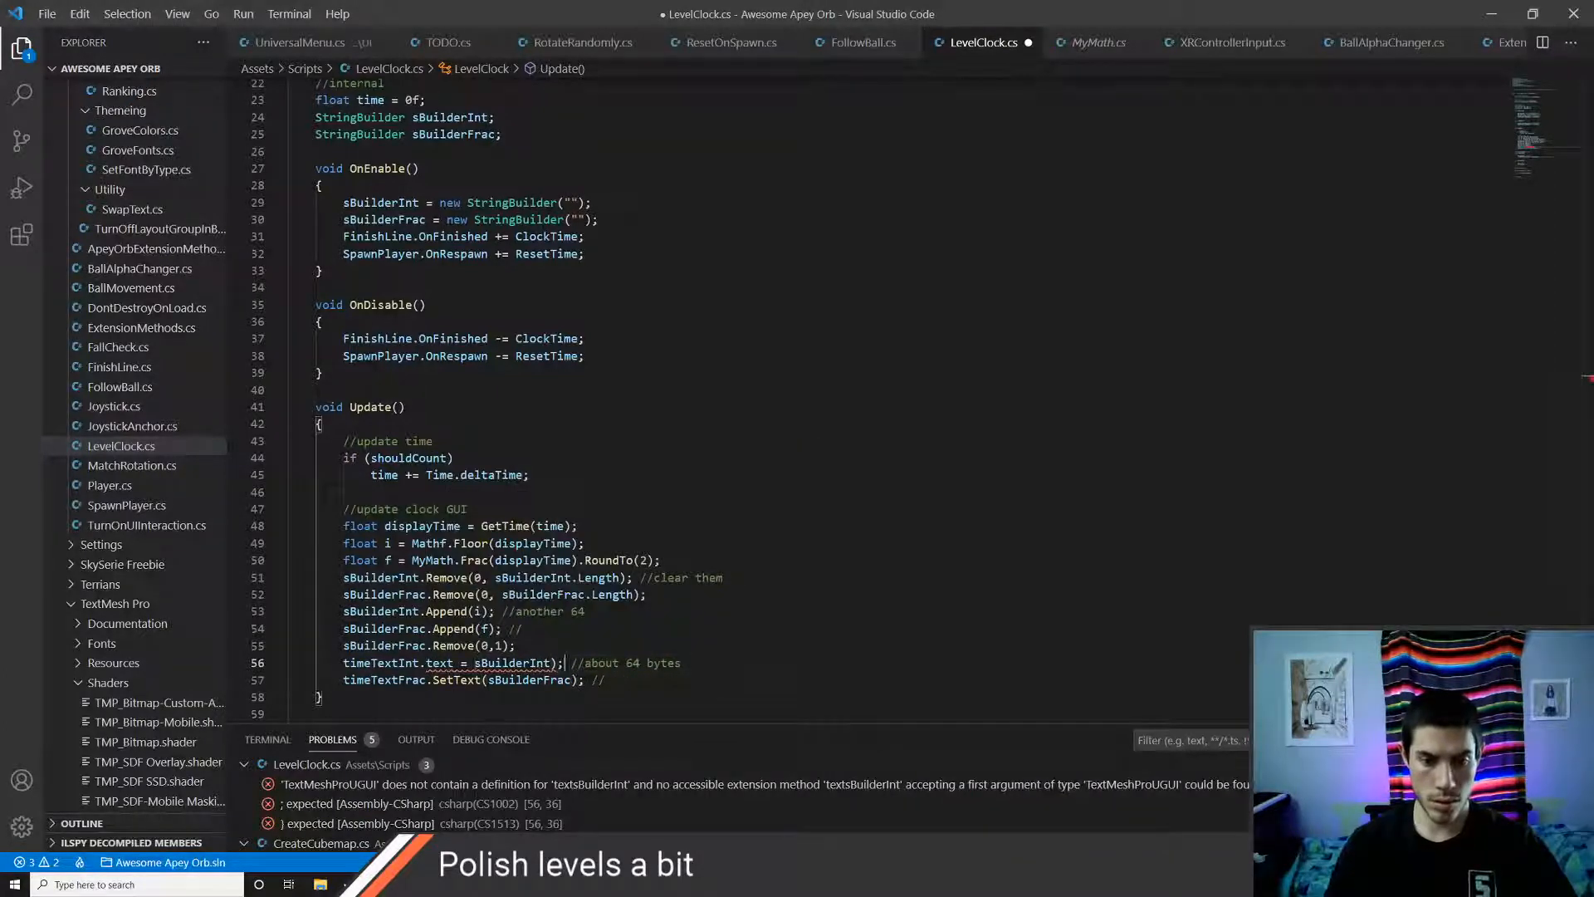
pyautogui.press('Left')
pyautogui.press('BackSpace')
pyautogui.write('.to')
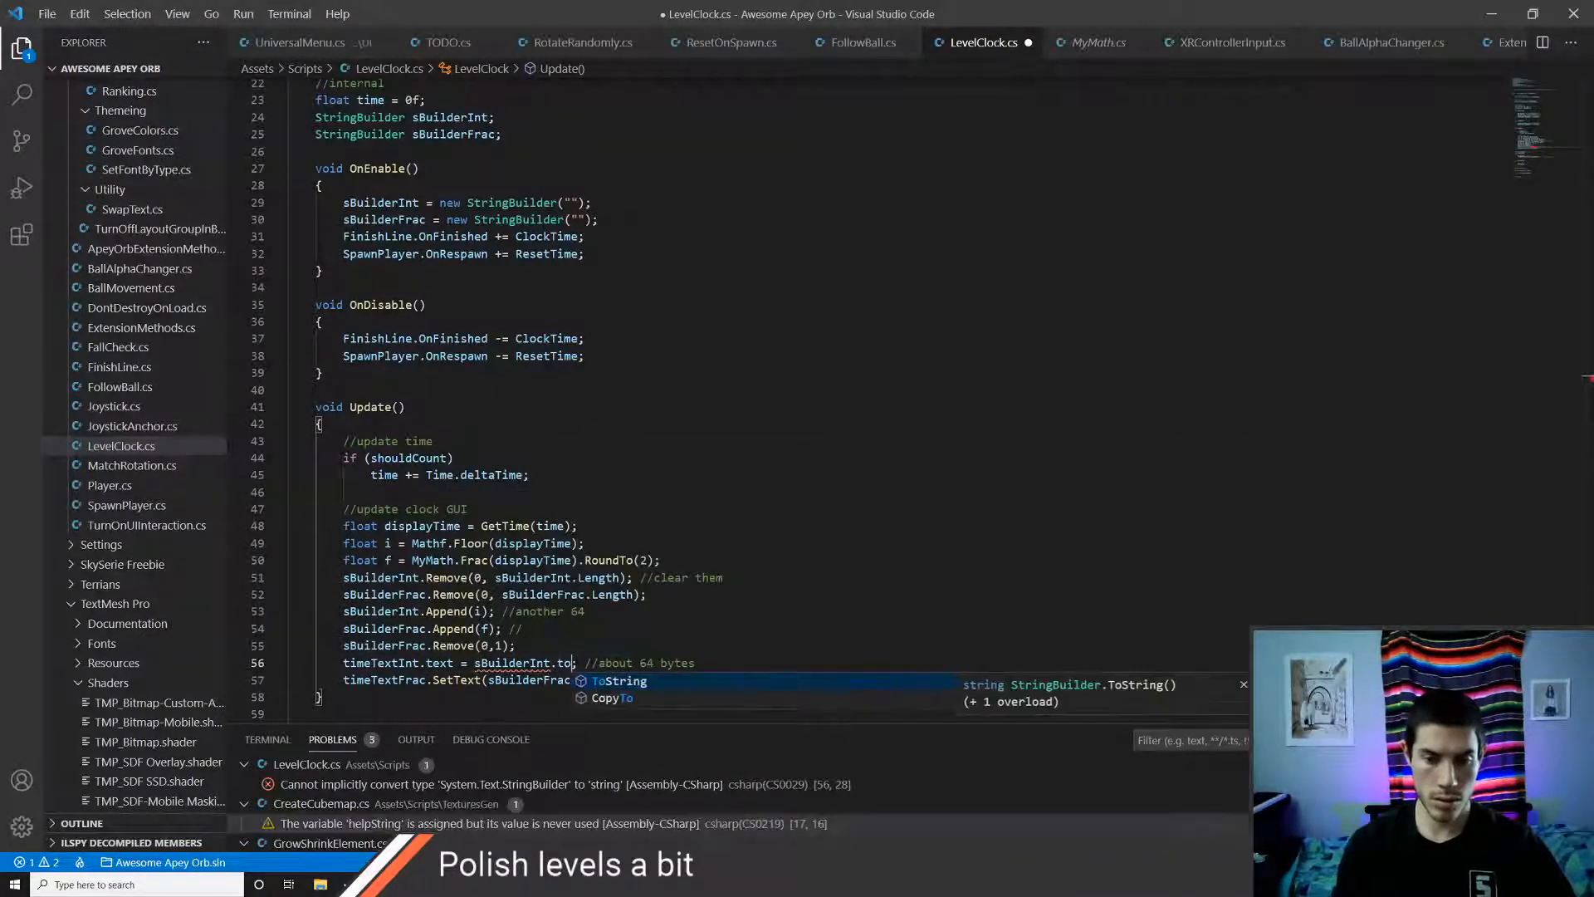
pyautogui.press('Tab')
pyautogui.write('(')
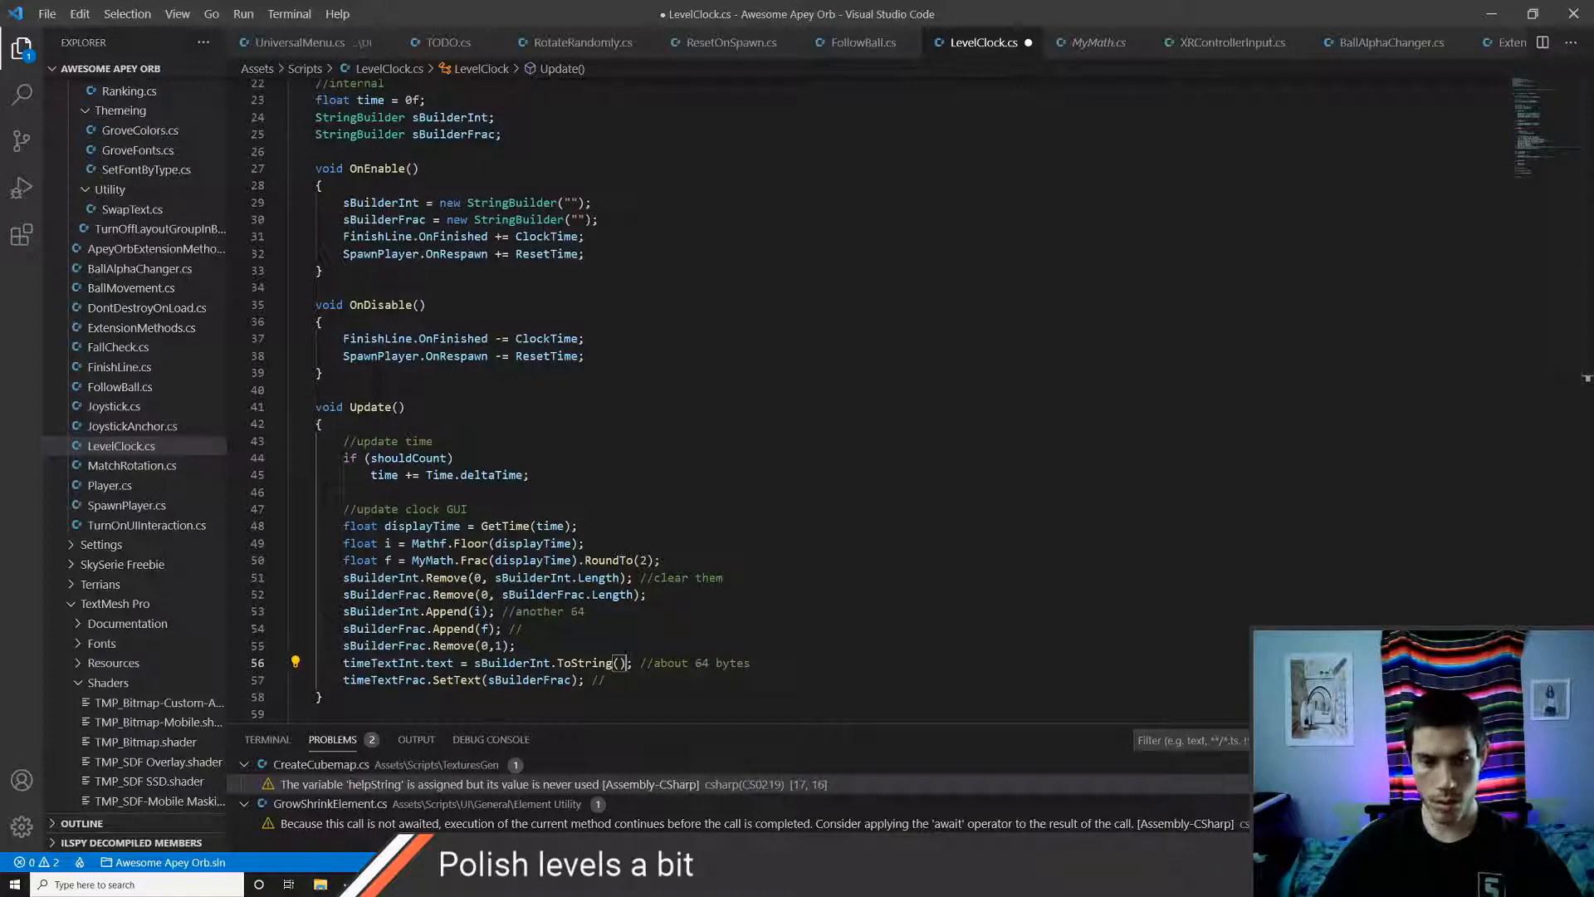
pyautogui.hotkey('ctrl', 's')
# - Replace timeTextFrac's SetText call with the assignment timeTextFrac.text = sBuilderFrac.ToString() and save LevelClock.cs
pyautogui.write('.ToString(')
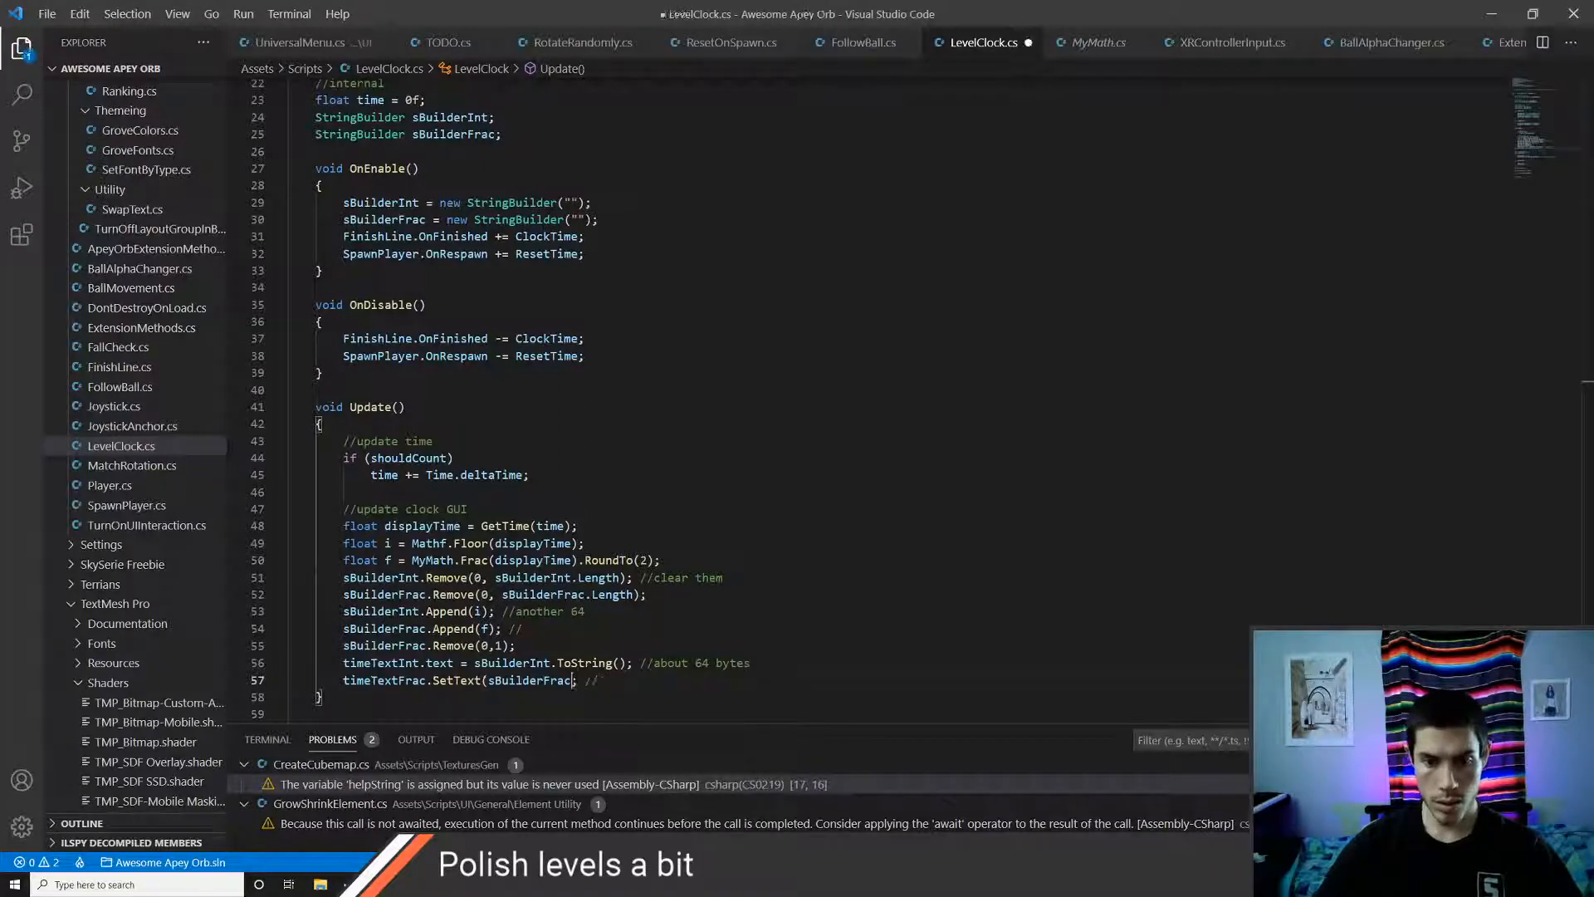
pyautogui.press('Right')
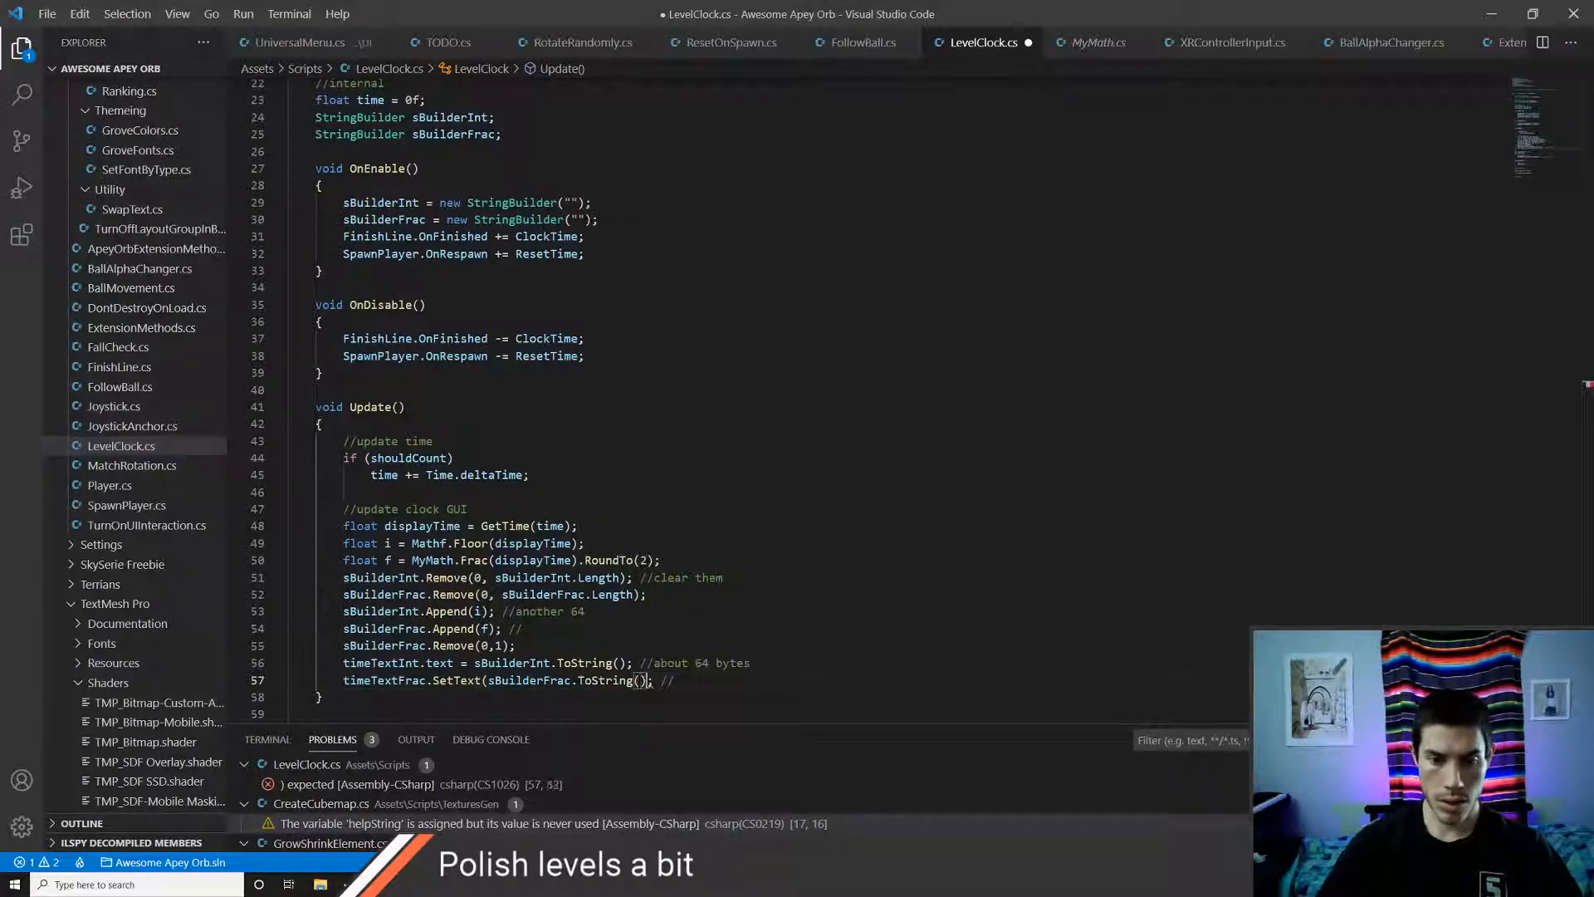
pyautogui.hotkey('ctrl', 'Left')
pyautogui.press('Delete')
pyautogui.press('Delete')
pyautogui.press('Delete')
pyautogui.press('Delete')
pyautogui.press('Delete')
pyautogui.press('Delete')
pyautogui.press('Delete')
pyautogui.press('Delete')
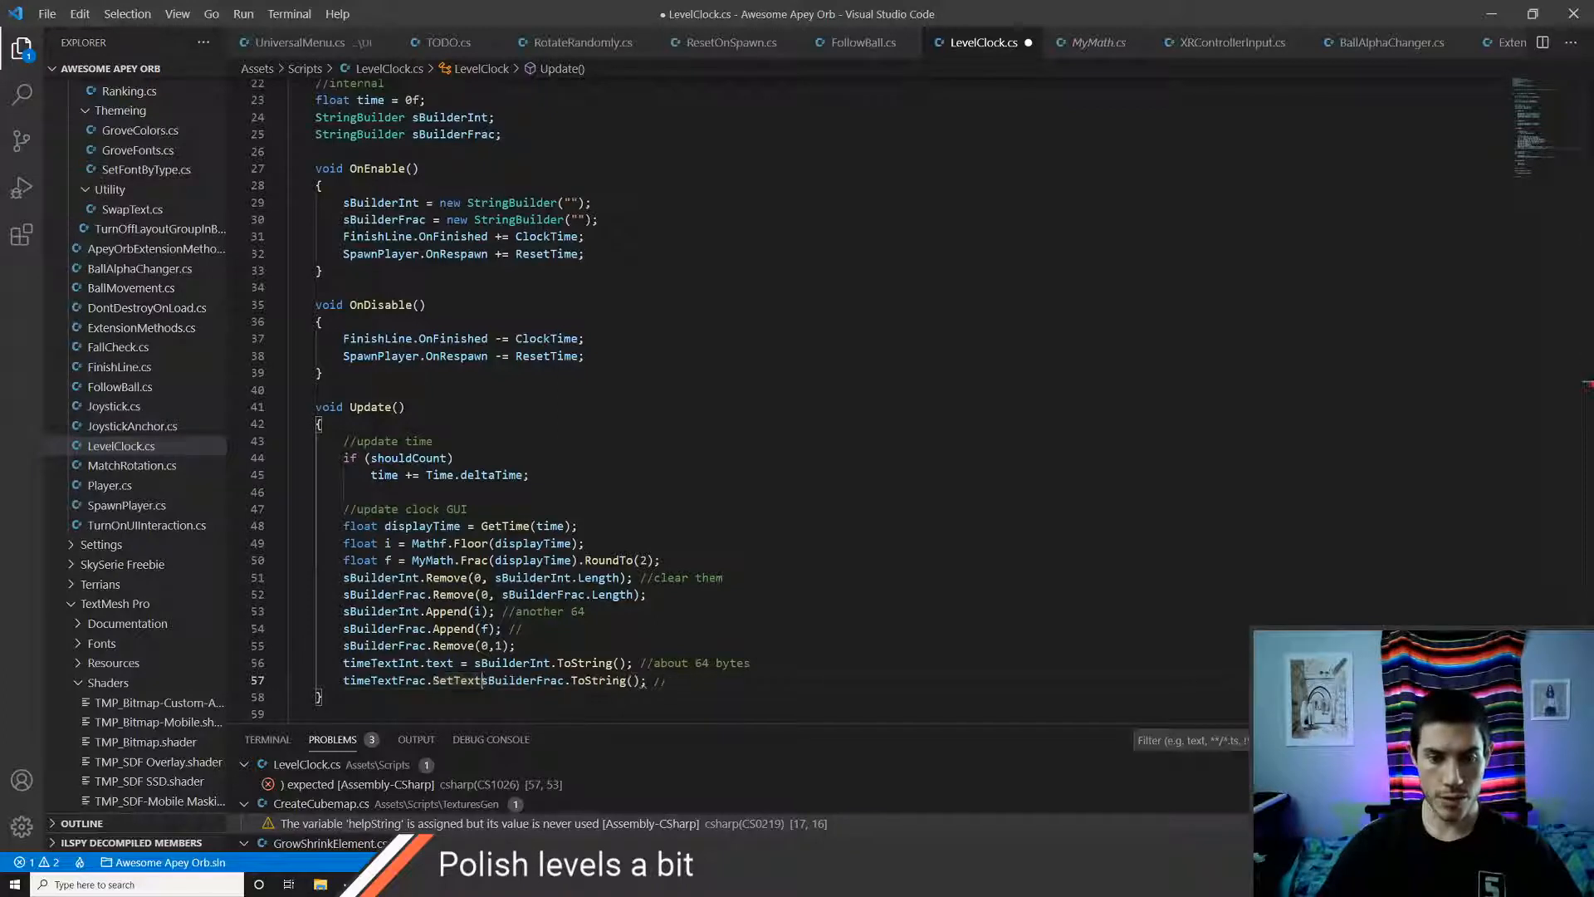
pyautogui.hotkey('ctrl', 's')
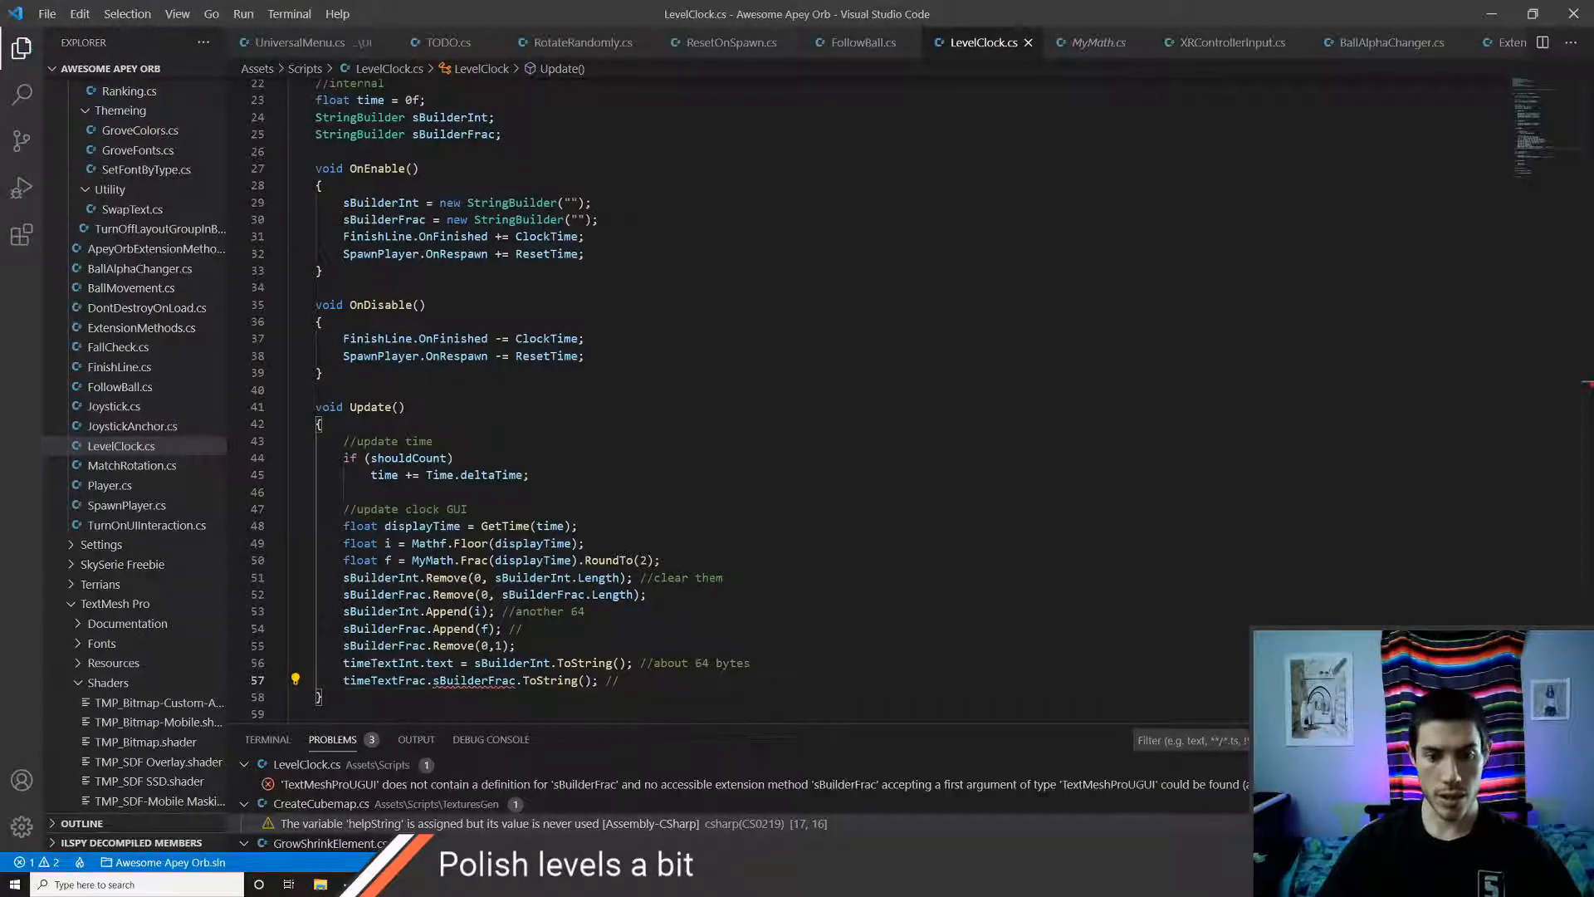
pyautogui.press('BackSpace')
pyautogui.write('.text =')
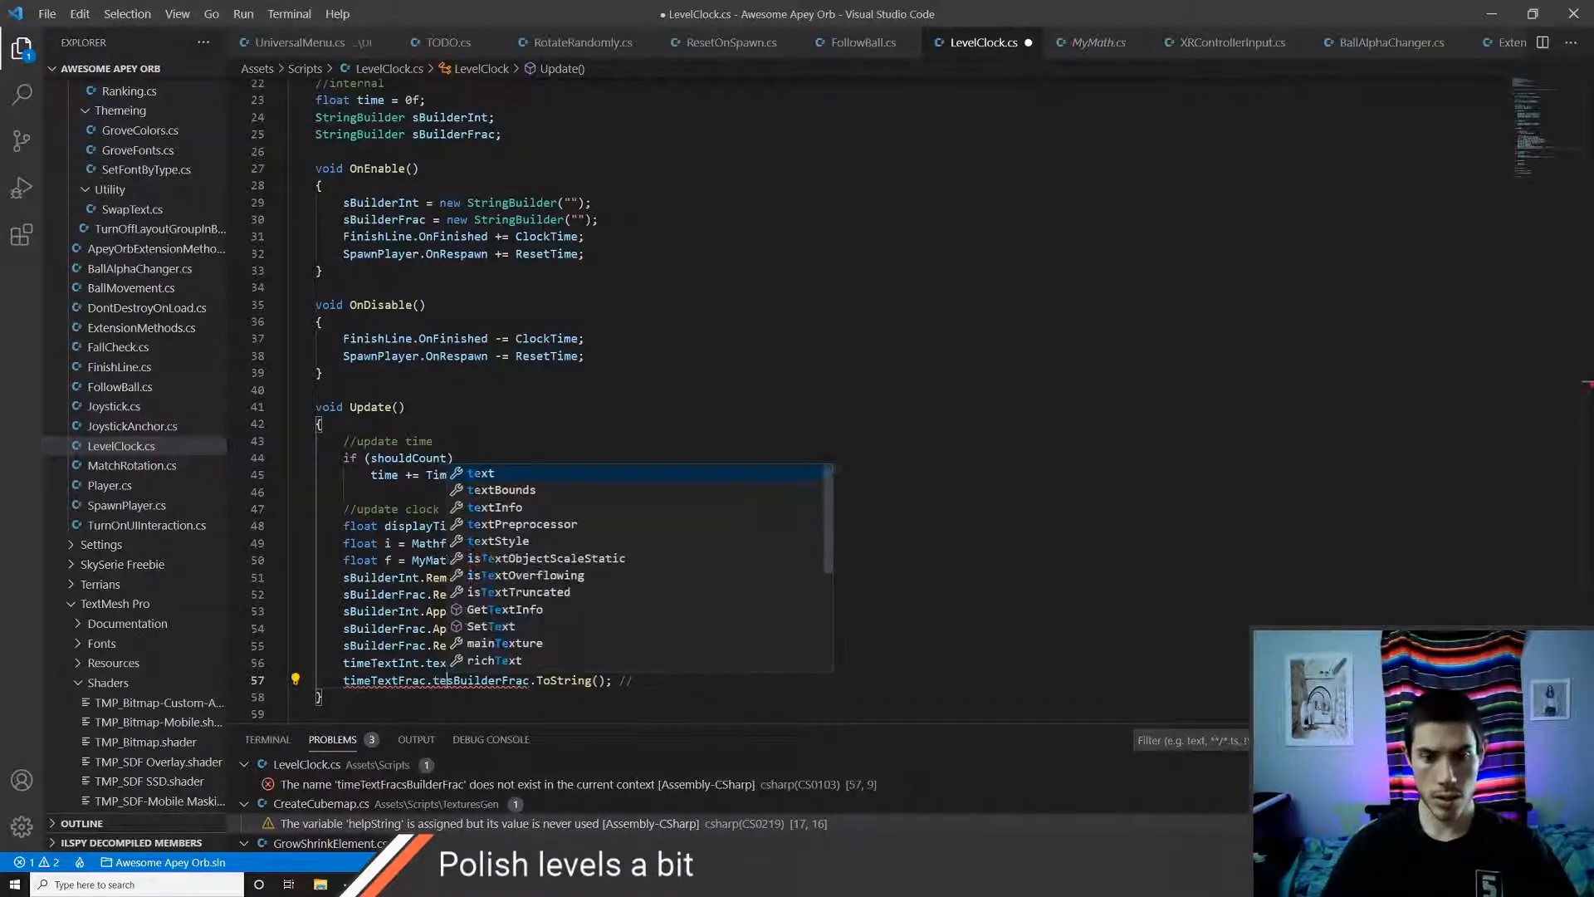
pyautogui.hotkey('ctrl', 's')
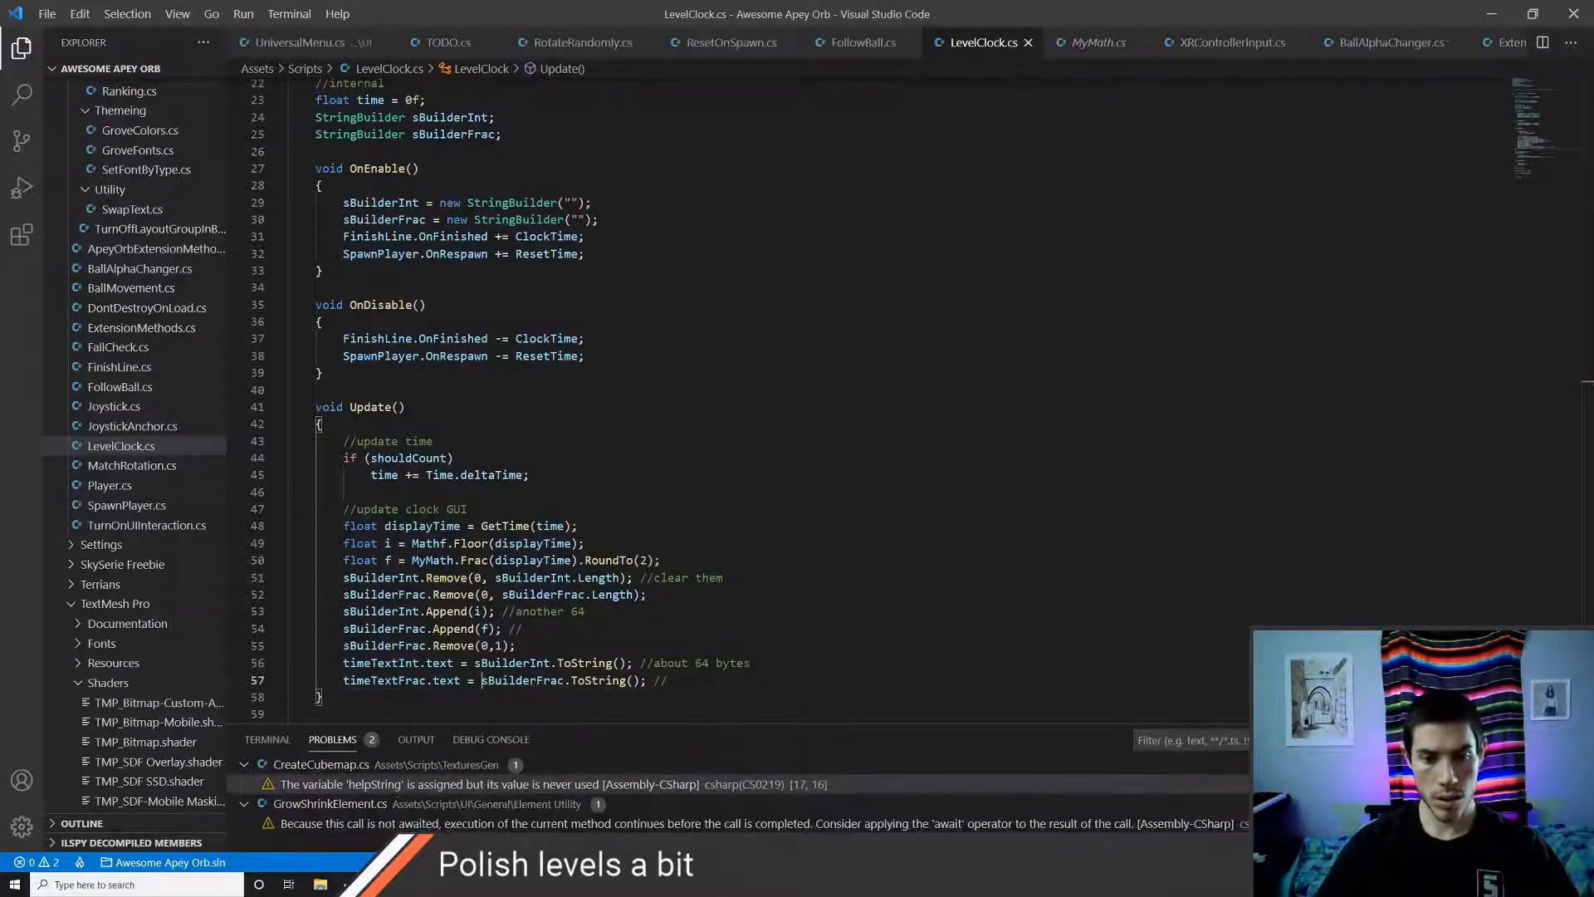
# - Switch to Unity, profile level 4-3 in play mode with the text assignments, inspect a frame's LevelClock.Update() garbage, and stop playing
pyautogui.hotkey('alt', 'Tab')
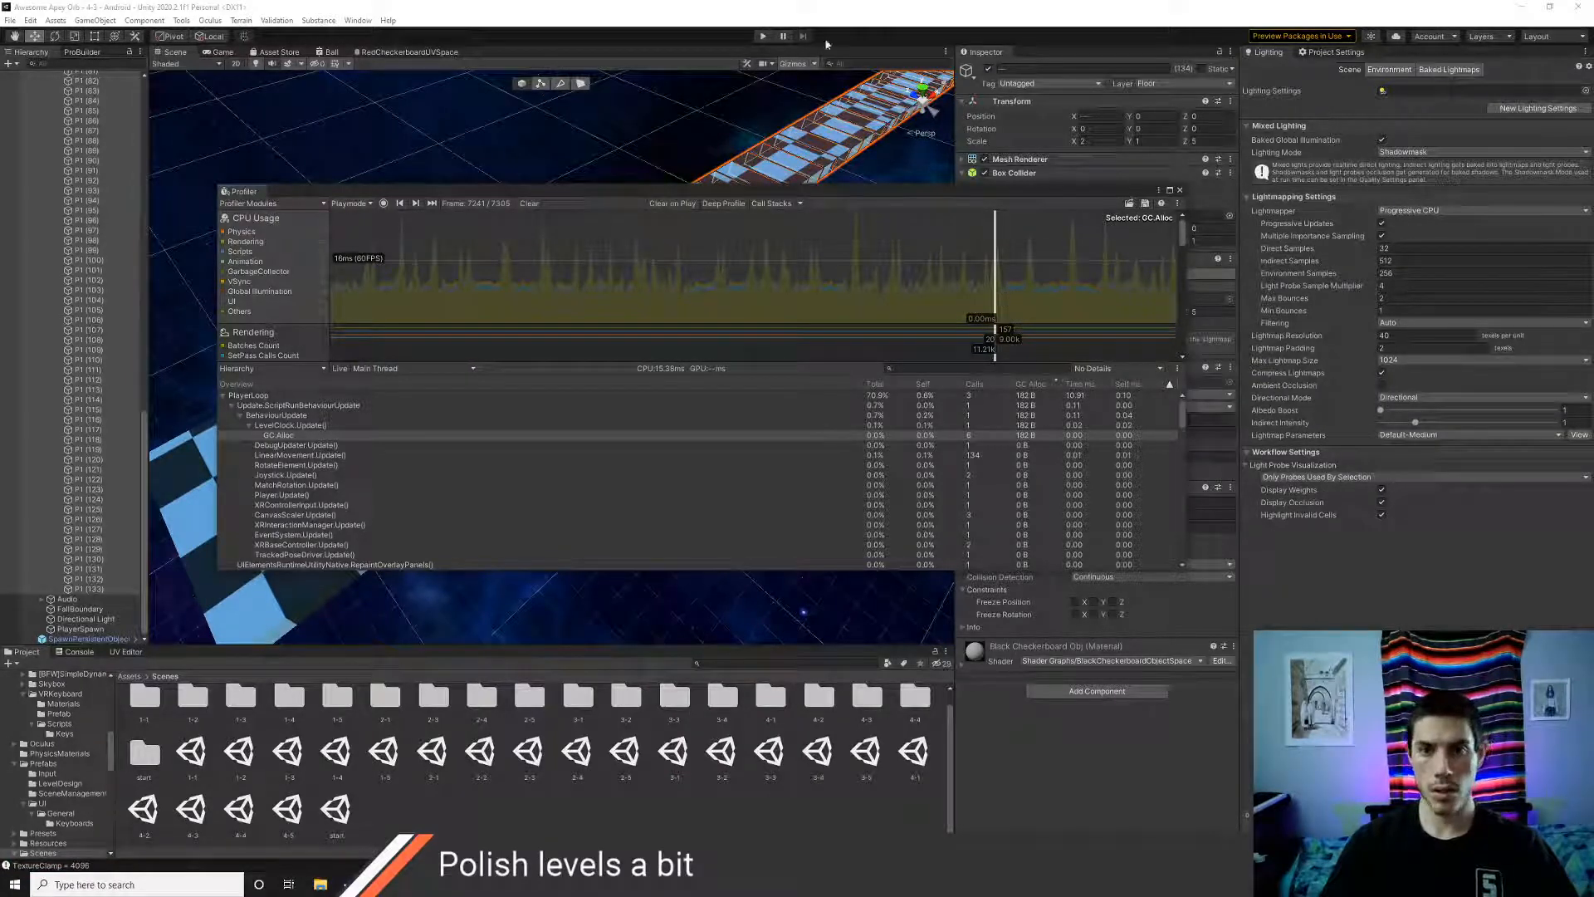
pyautogui.click(762, 37)
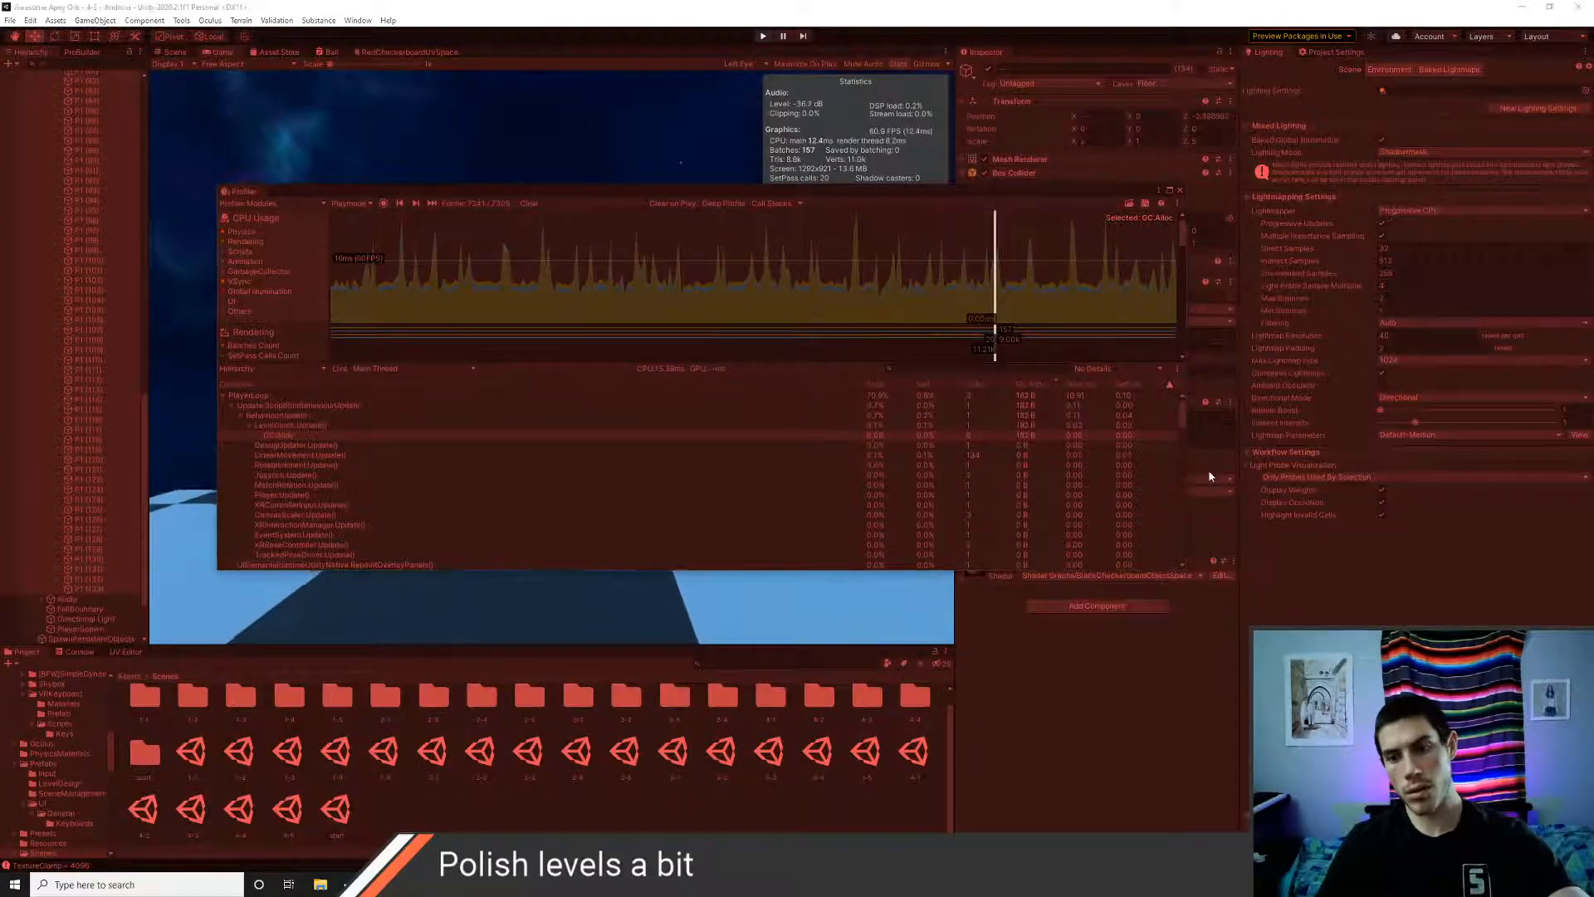
pyautogui.click(383, 205)
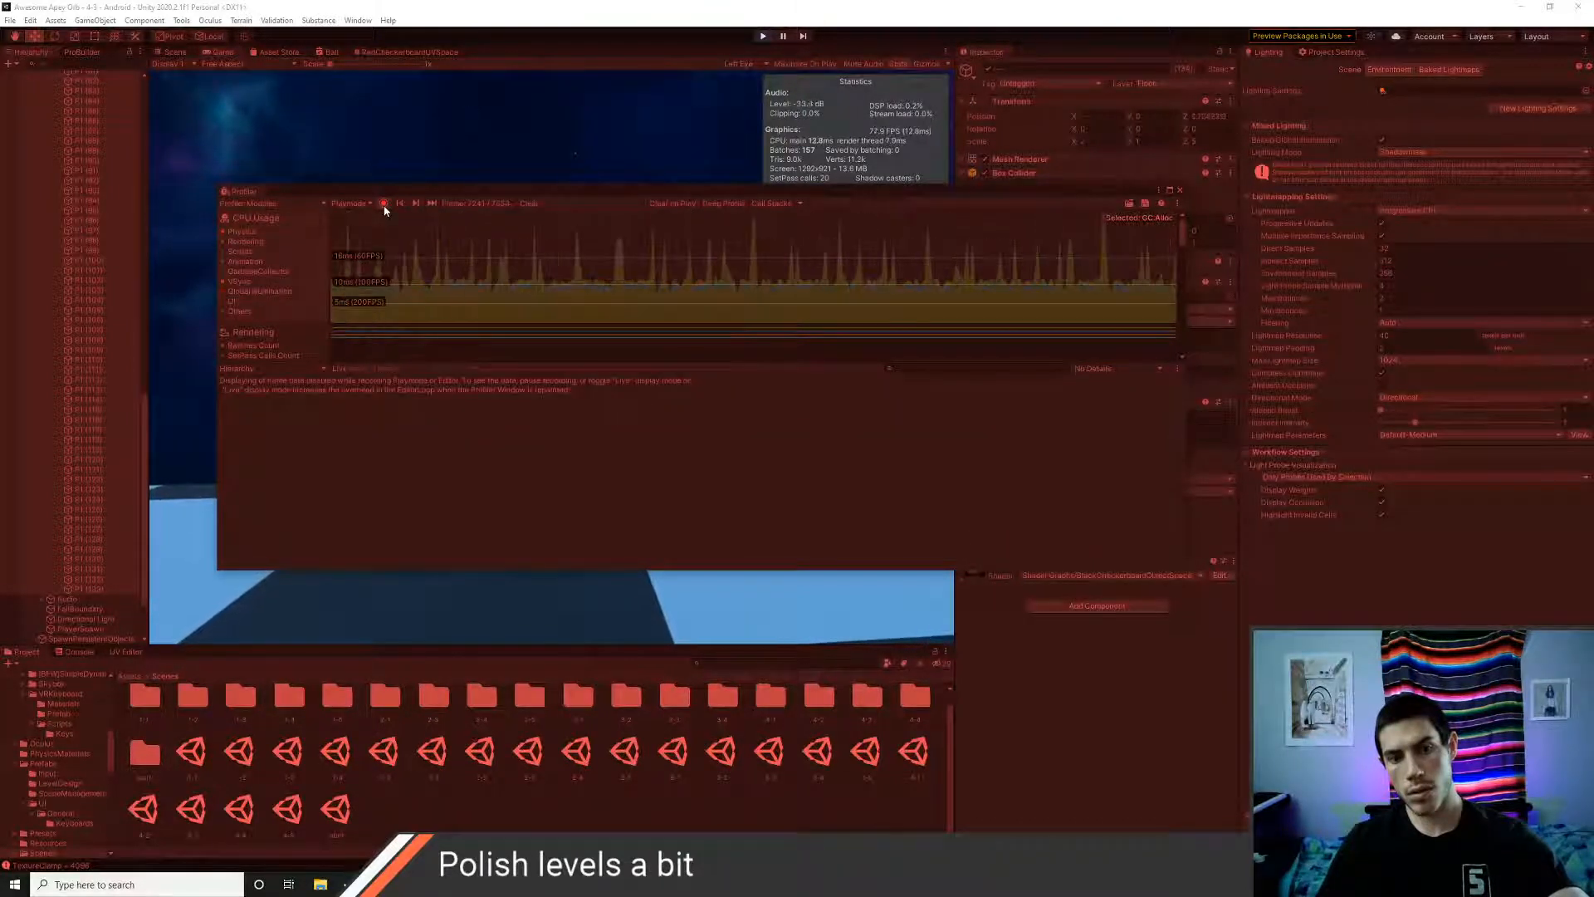
pyautogui.click(384, 204)
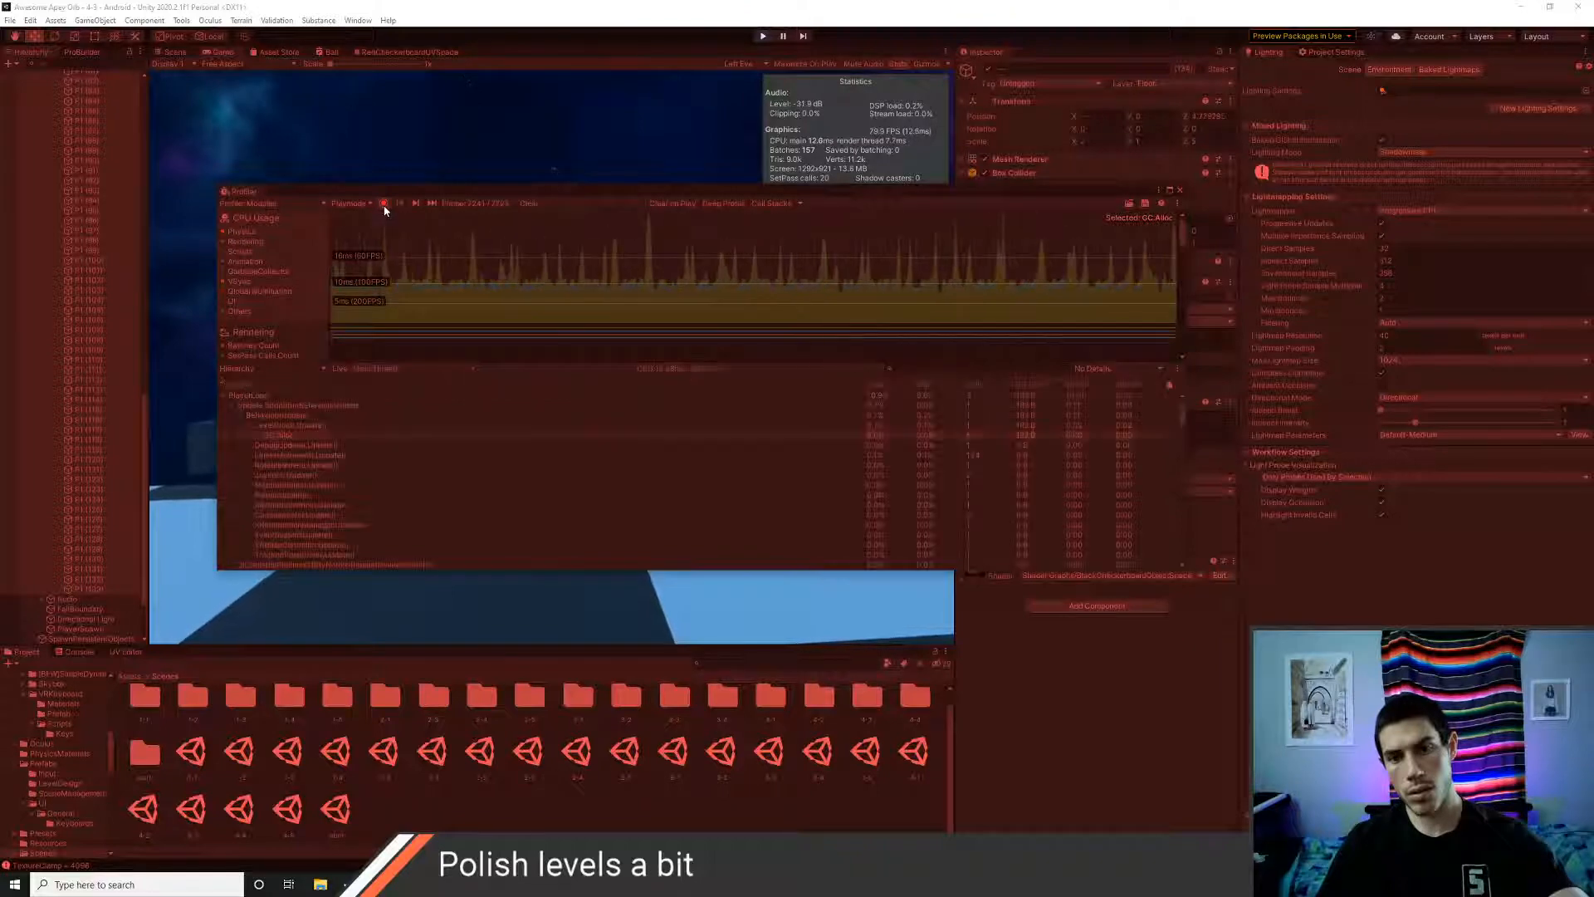
pyautogui.moveTo(993, 318); pyautogui.dragTo(1078, 303)
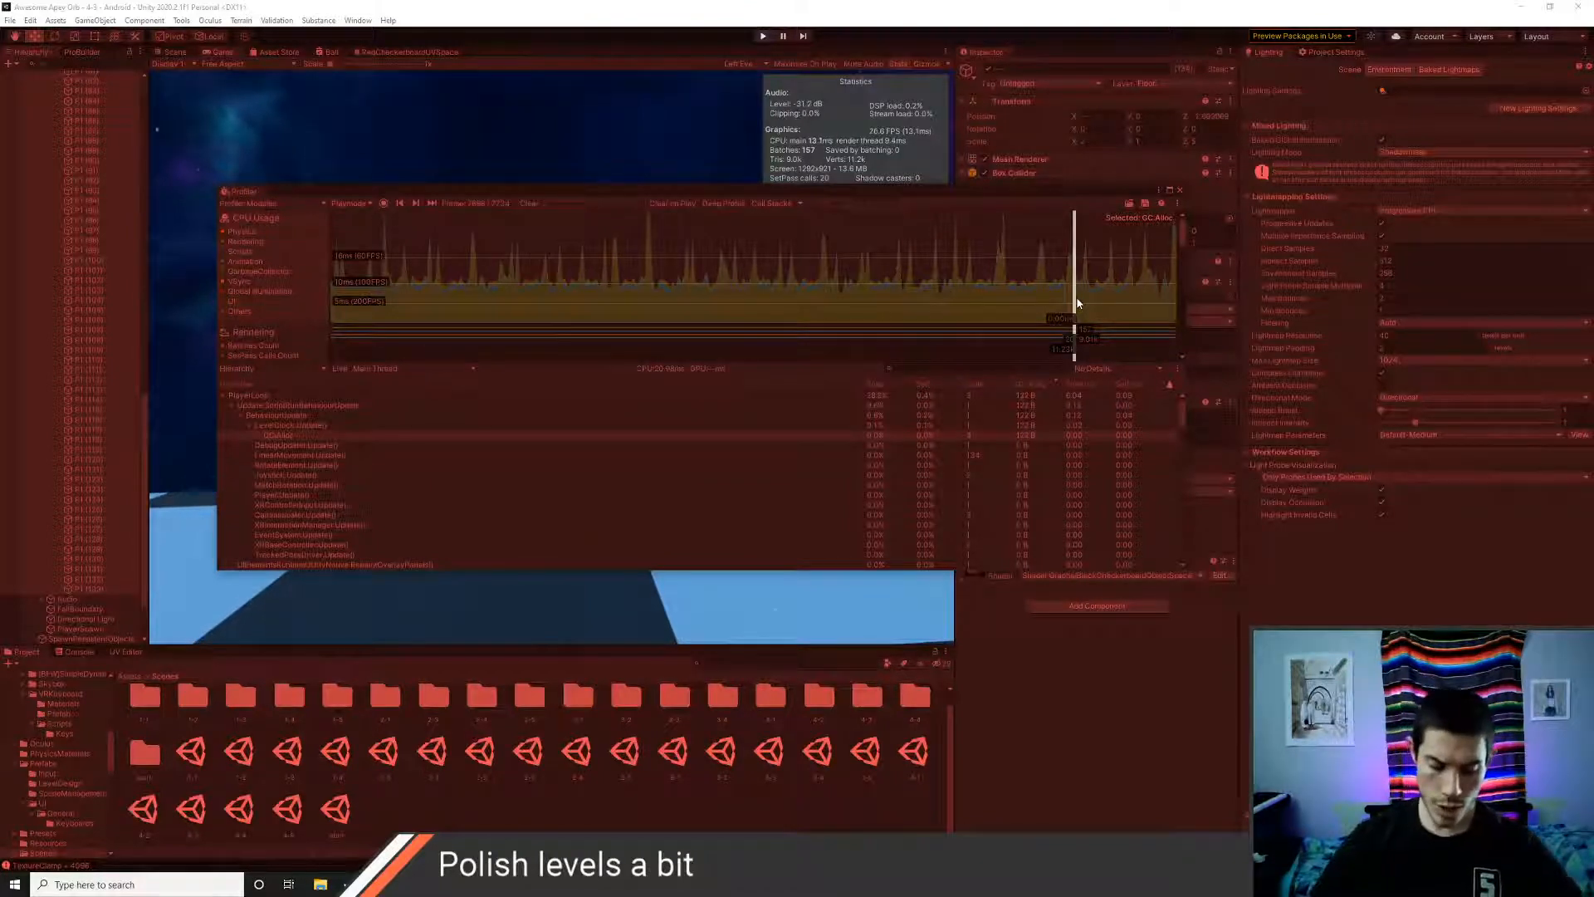
pyautogui.hotkey('ctrl', 'p')
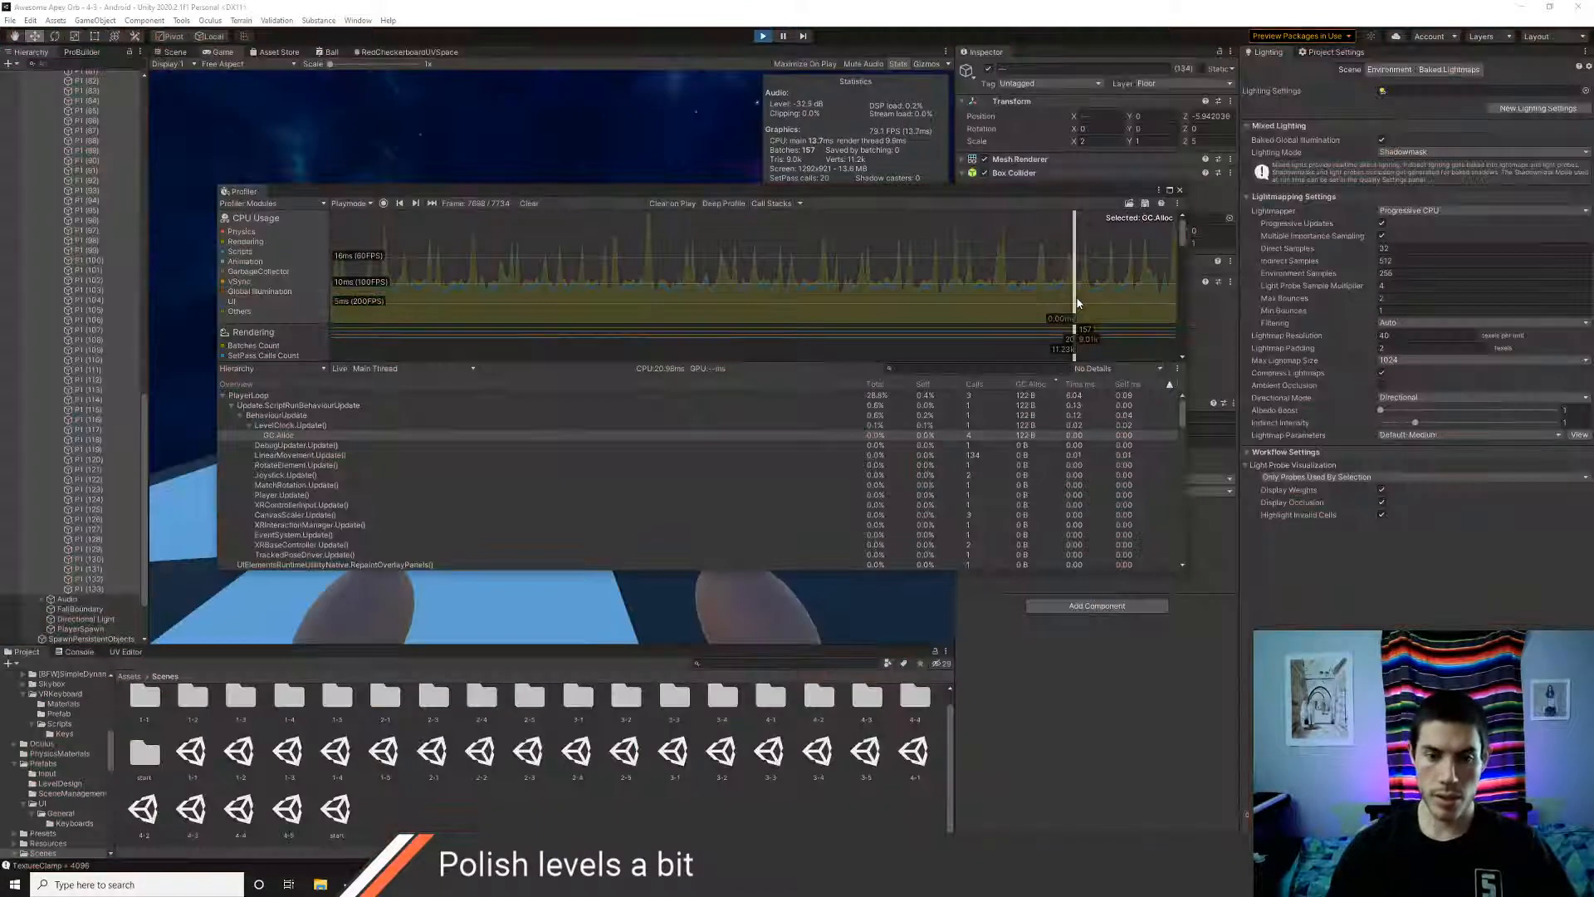
# - Switch to Visual Studio Code and comment out the five sBuilderInt and sBuilderFrac Remove and Append lines in LevelClock's Update()
pyautogui.hotkey('alt', 'Tab')
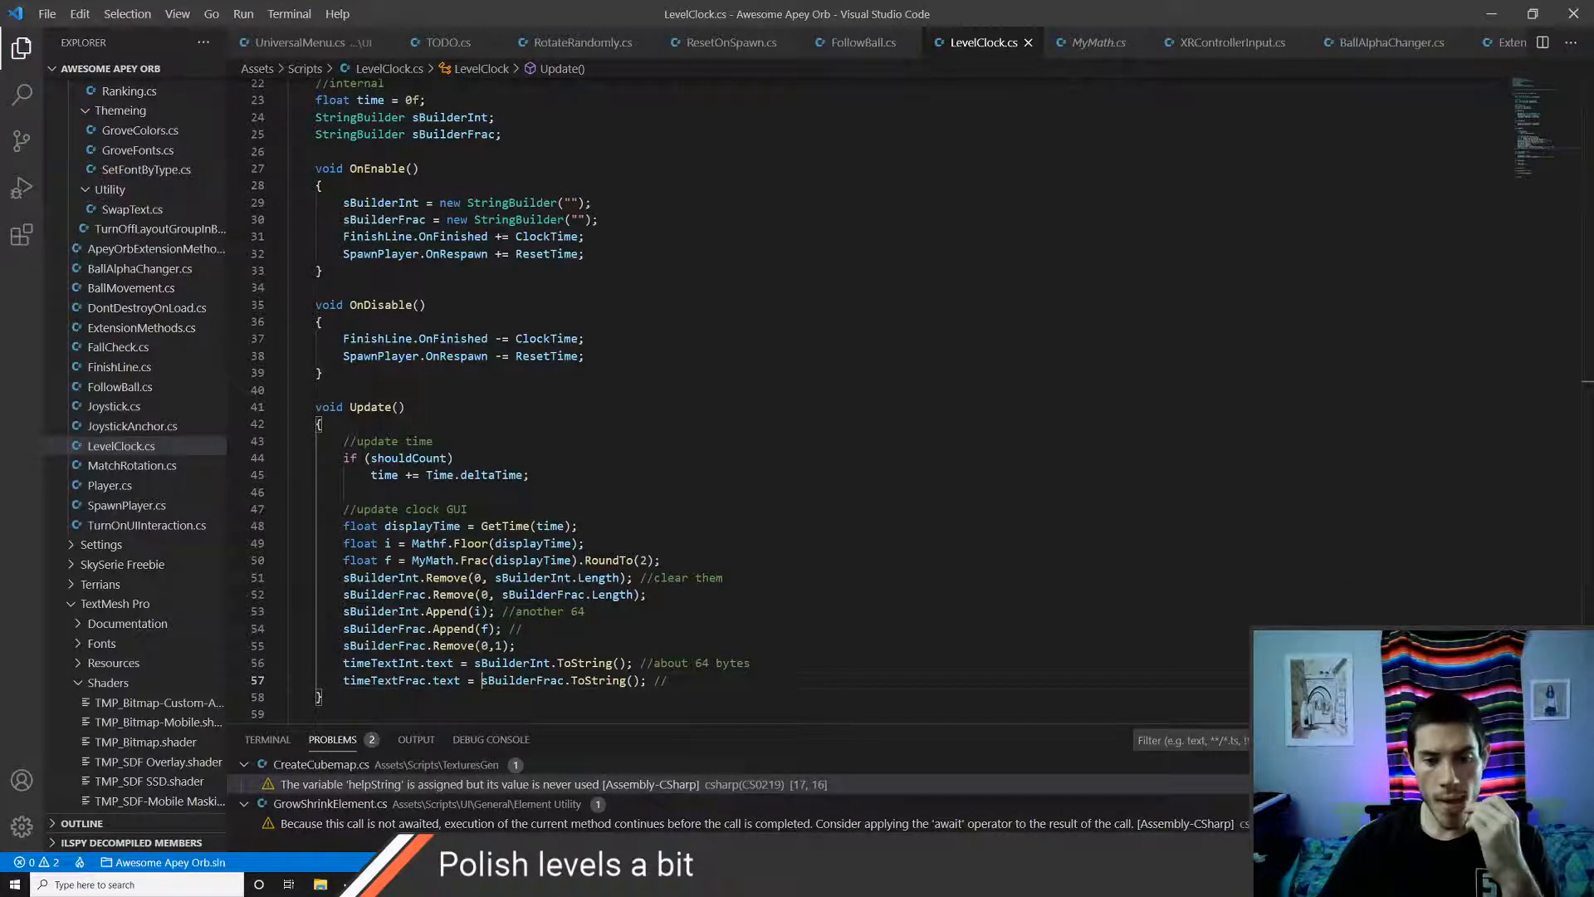
pyautogui.click(475, 662)
pyautogui.click(493, 578)
pyautogui.hotkey('ctrl', '/')
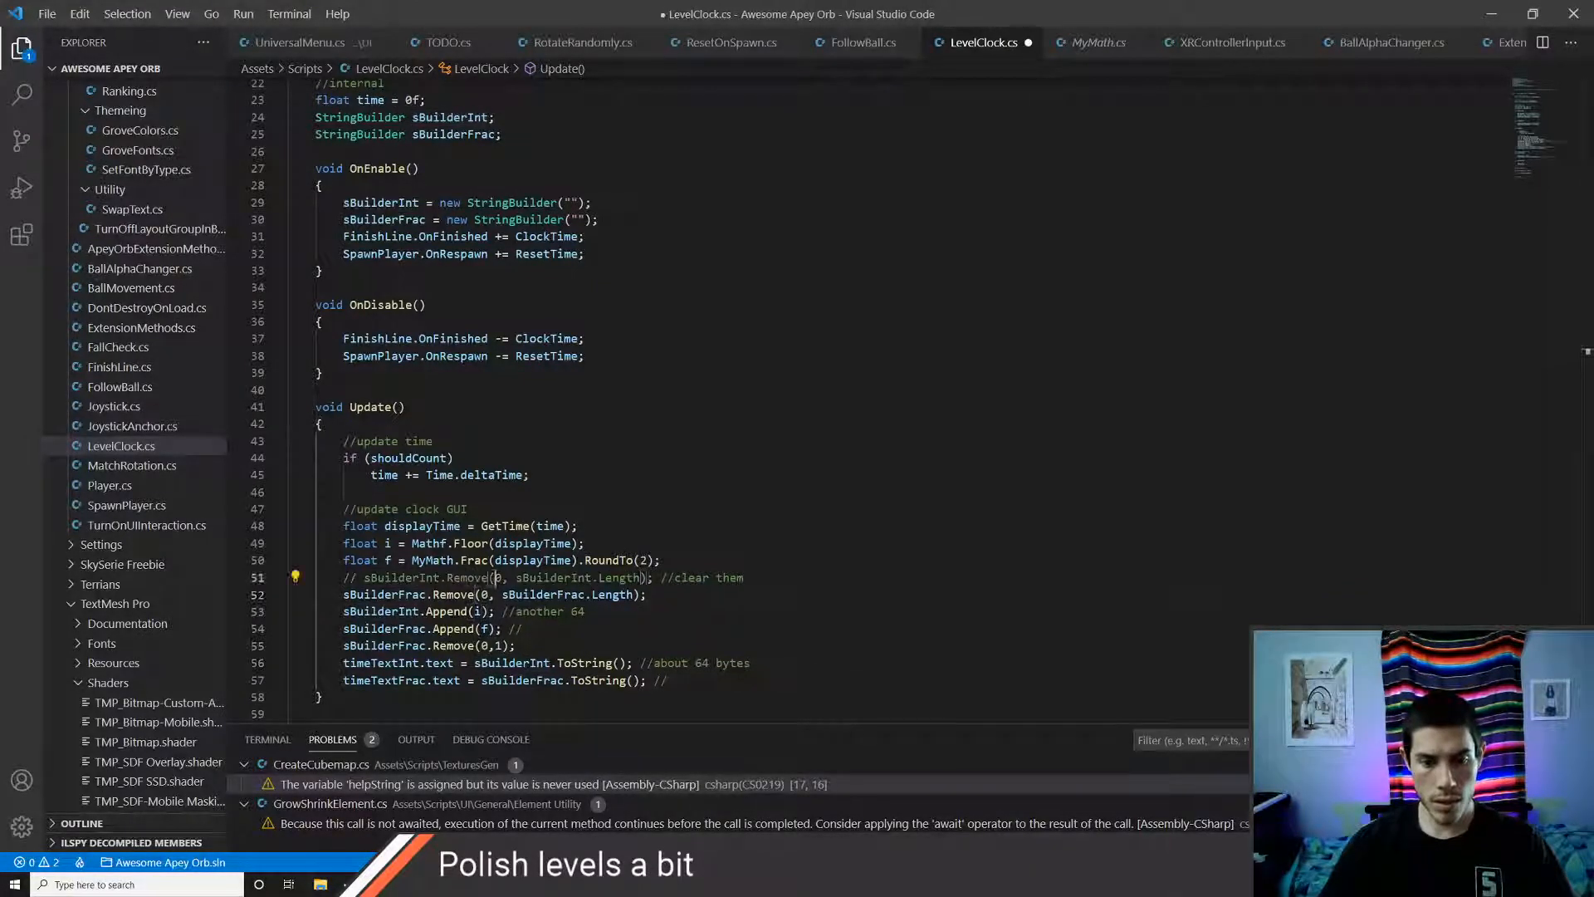
pyautogui.hotkey('ctrl', '/')
pyautogui.press('Down')
pyautogui.hotkey('ctrl', '/')
pyautogui.press('Down')
pyautogui.hotkey('ctrl', '/')
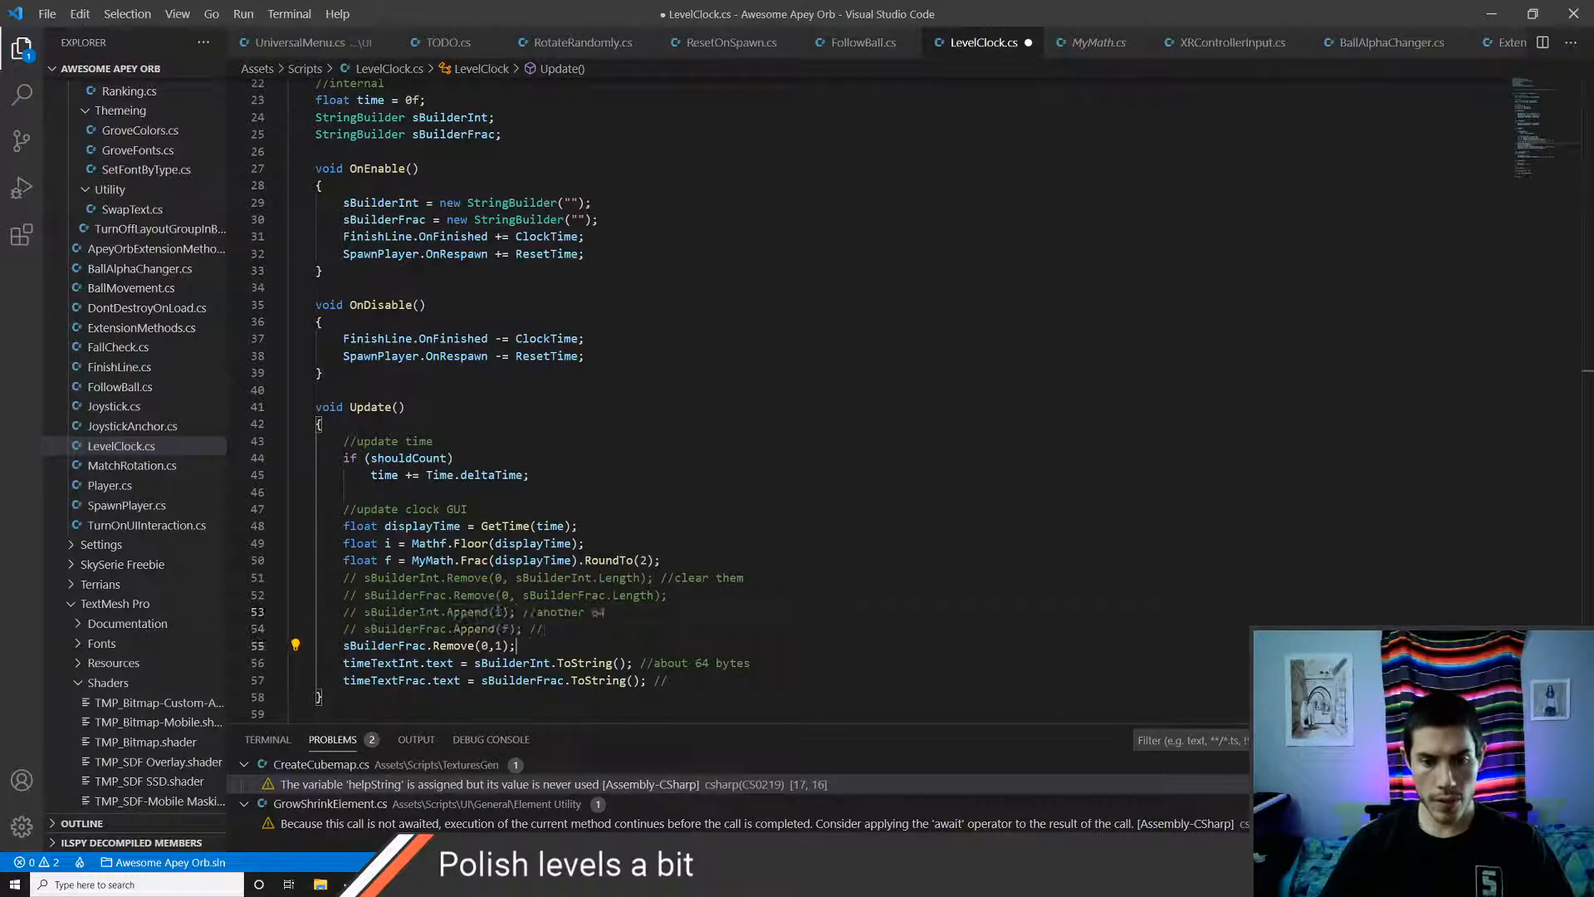
pyautogui.hotkey('ctrl', '/')
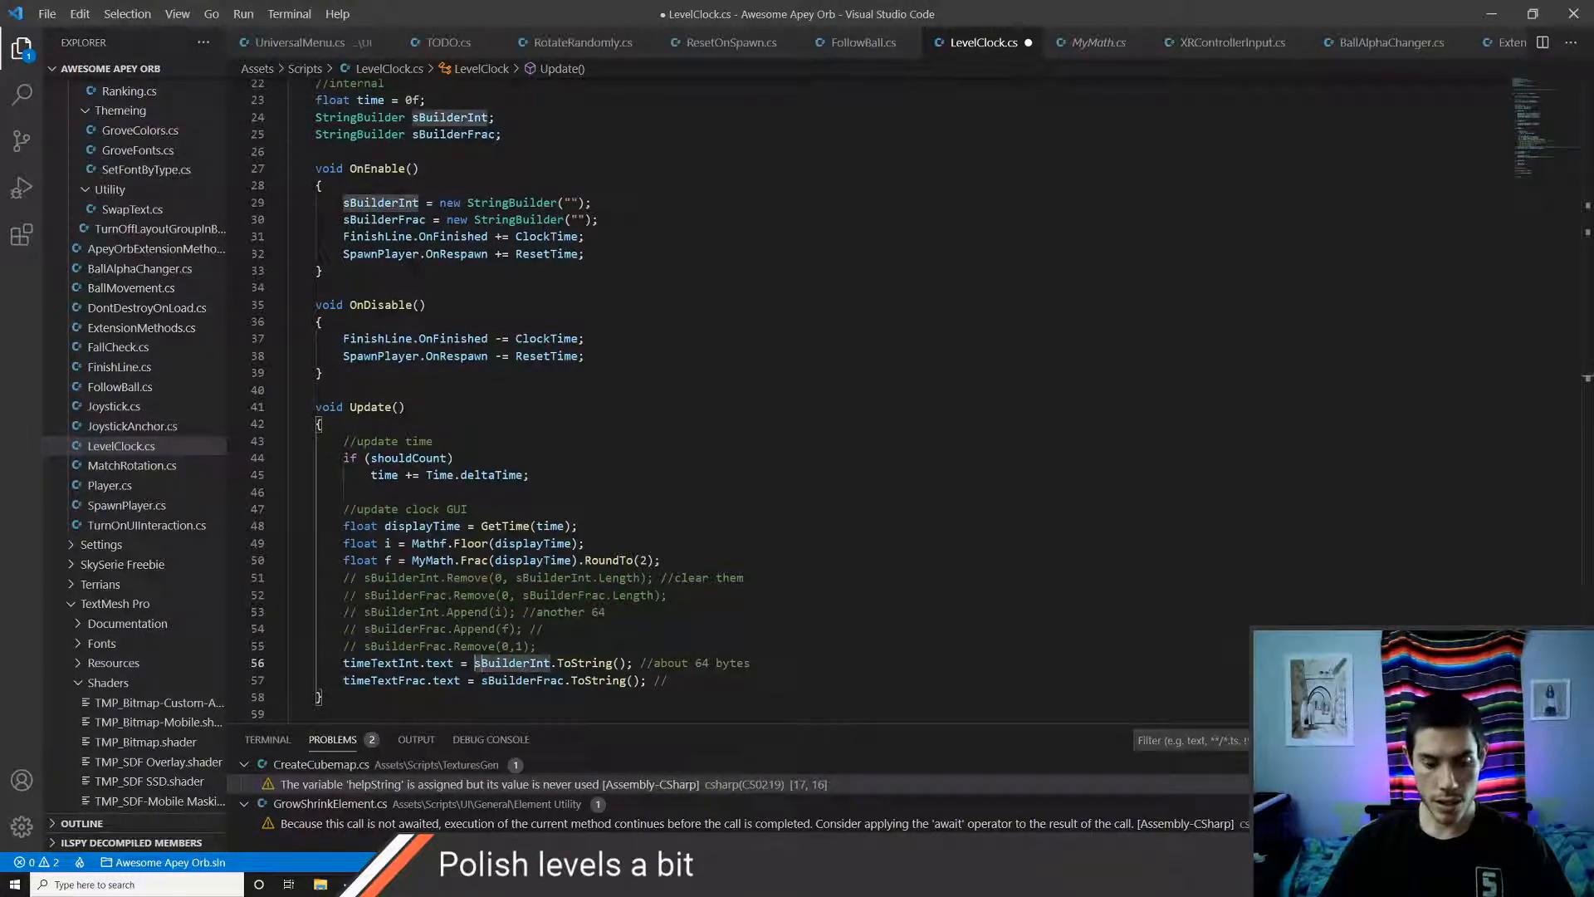
# - Duplicate the timeTextInt and timeTextFrac text assignments at the end of Update() and comment out the original two lines
pyautogui.press('Home')
pyautogui.hotkey('shift', 'Down')
pyautogui.hotkey('shift', 'End')
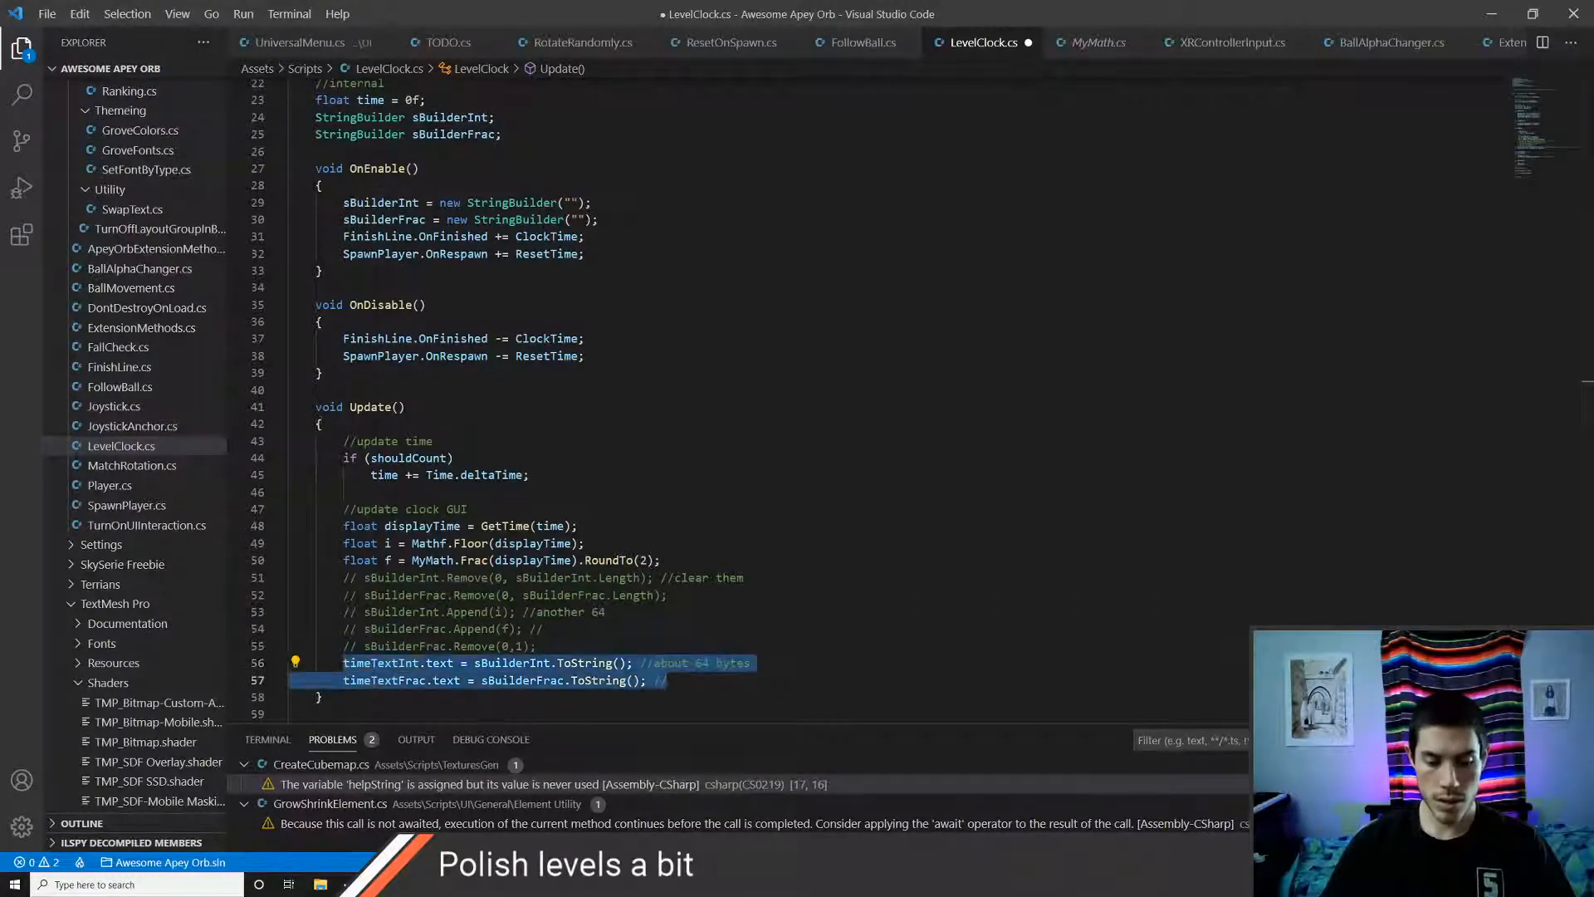
pyautogui.hotkey('ctrl', 'c')
pyautogui.press('Right')
pyautogui.press('Return')
pyautogui.hotkey('ctrl', 'v')
pyautogui.press('Up')
pyautogui.press('Up')
pyautogui.press('Up')
pyautogui.hotkey('ctrl', '/')
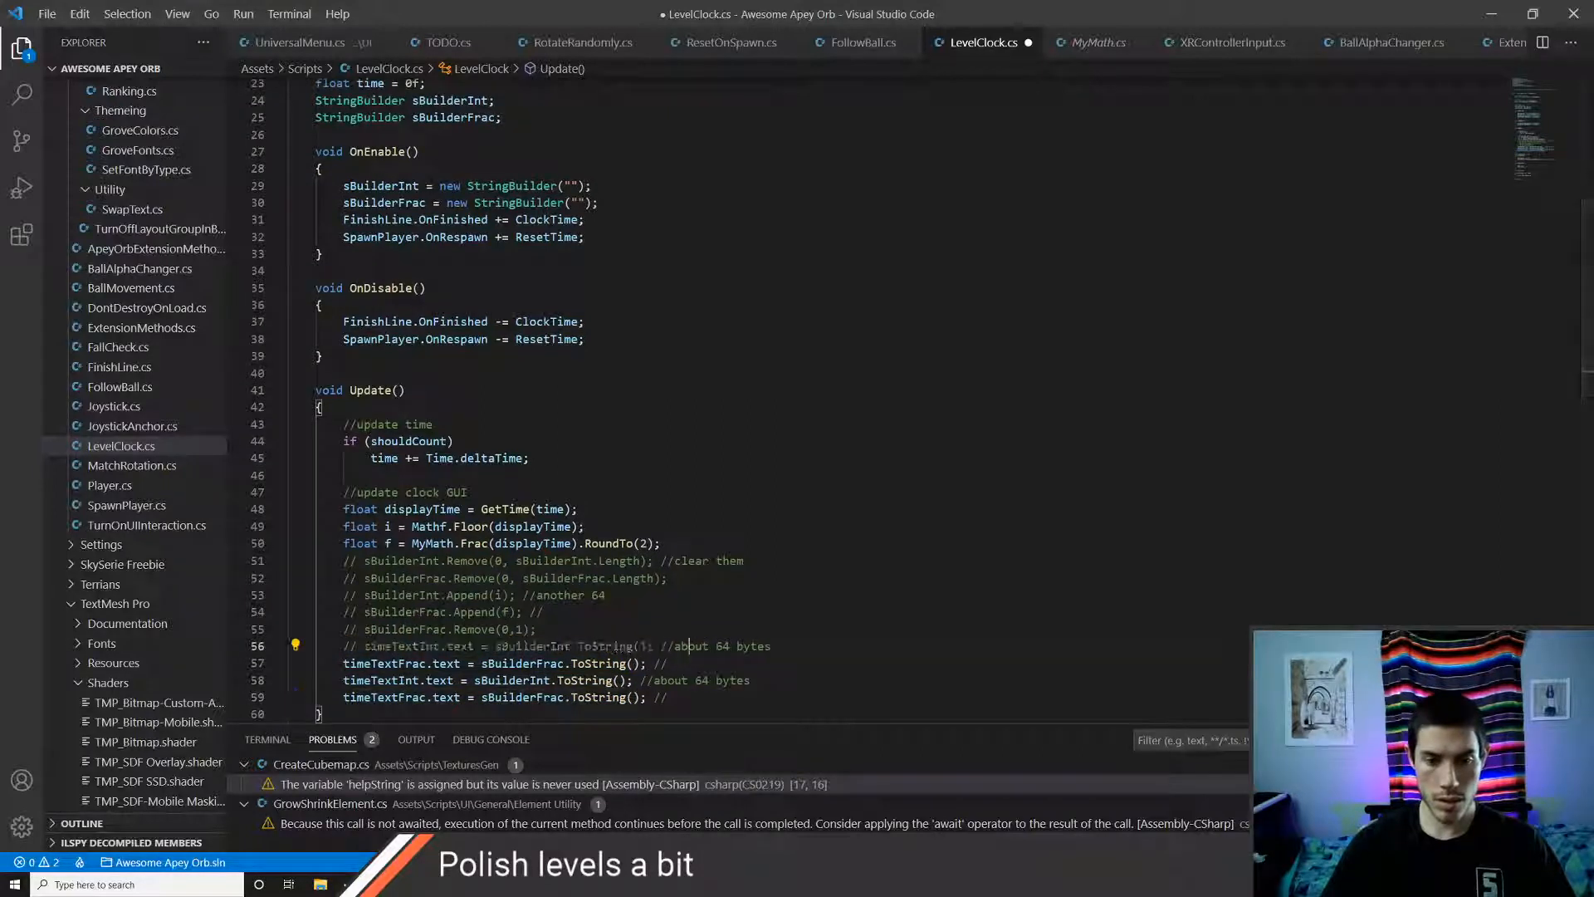
pyautogui.press('Down')
pyautogui.hotkey('ctrl', '/')
pyautogui.press('Down')
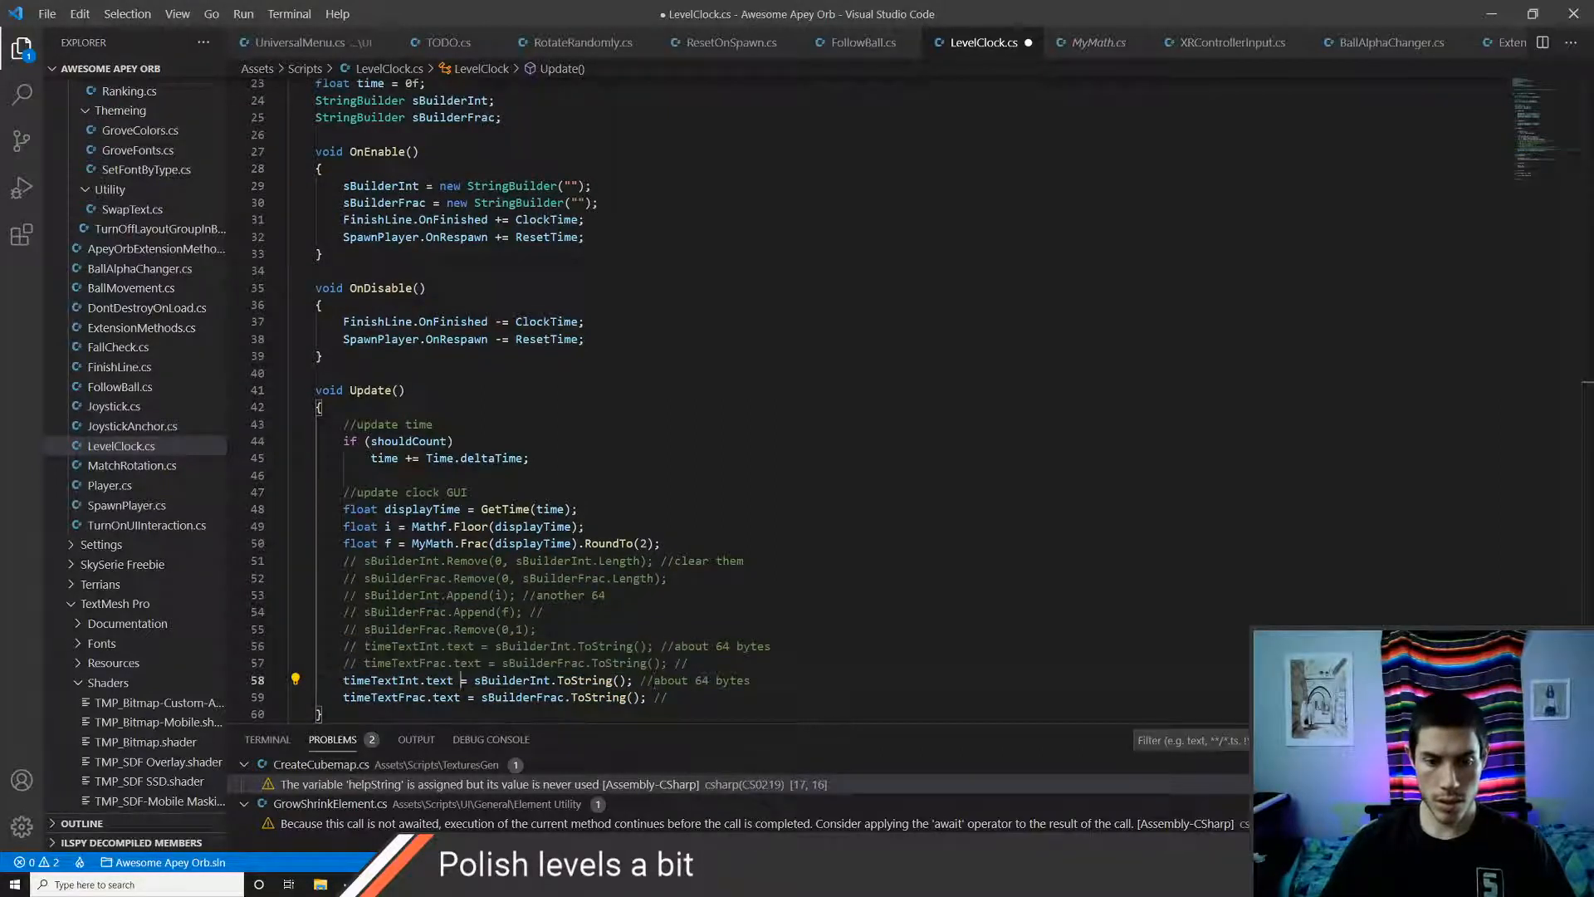
# - Declare string s = ""; and string r = ""; directly above Update() and save LevelClock.cs
pyautogui.press('Up')
pyautogui.press('Up')
pyautogui.press('Up')
pyautogui.press('Up')
pyautogui.press('Up')
pyautogui.press('Up')
pyautogui.press('Up')
pyautogui.press('Up')
pyautogui.press('Up')
pyautogui.press('Up')
pyautogui.press('Up')
pyautogui.press('Up')
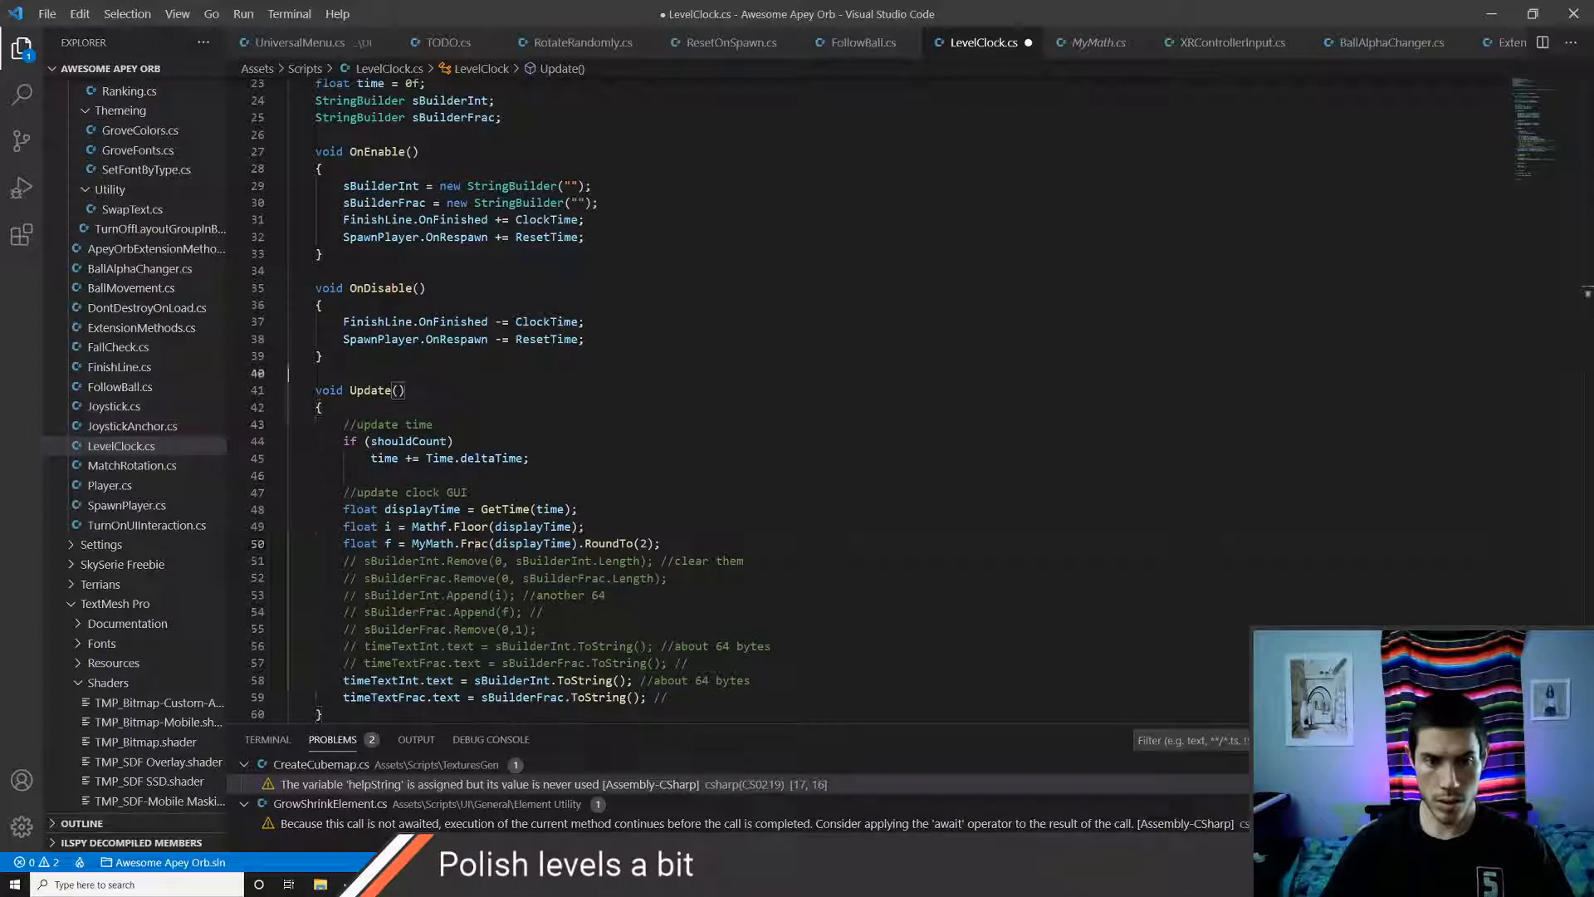
pyautogui.press('Return')
pyautogui.write('strin')
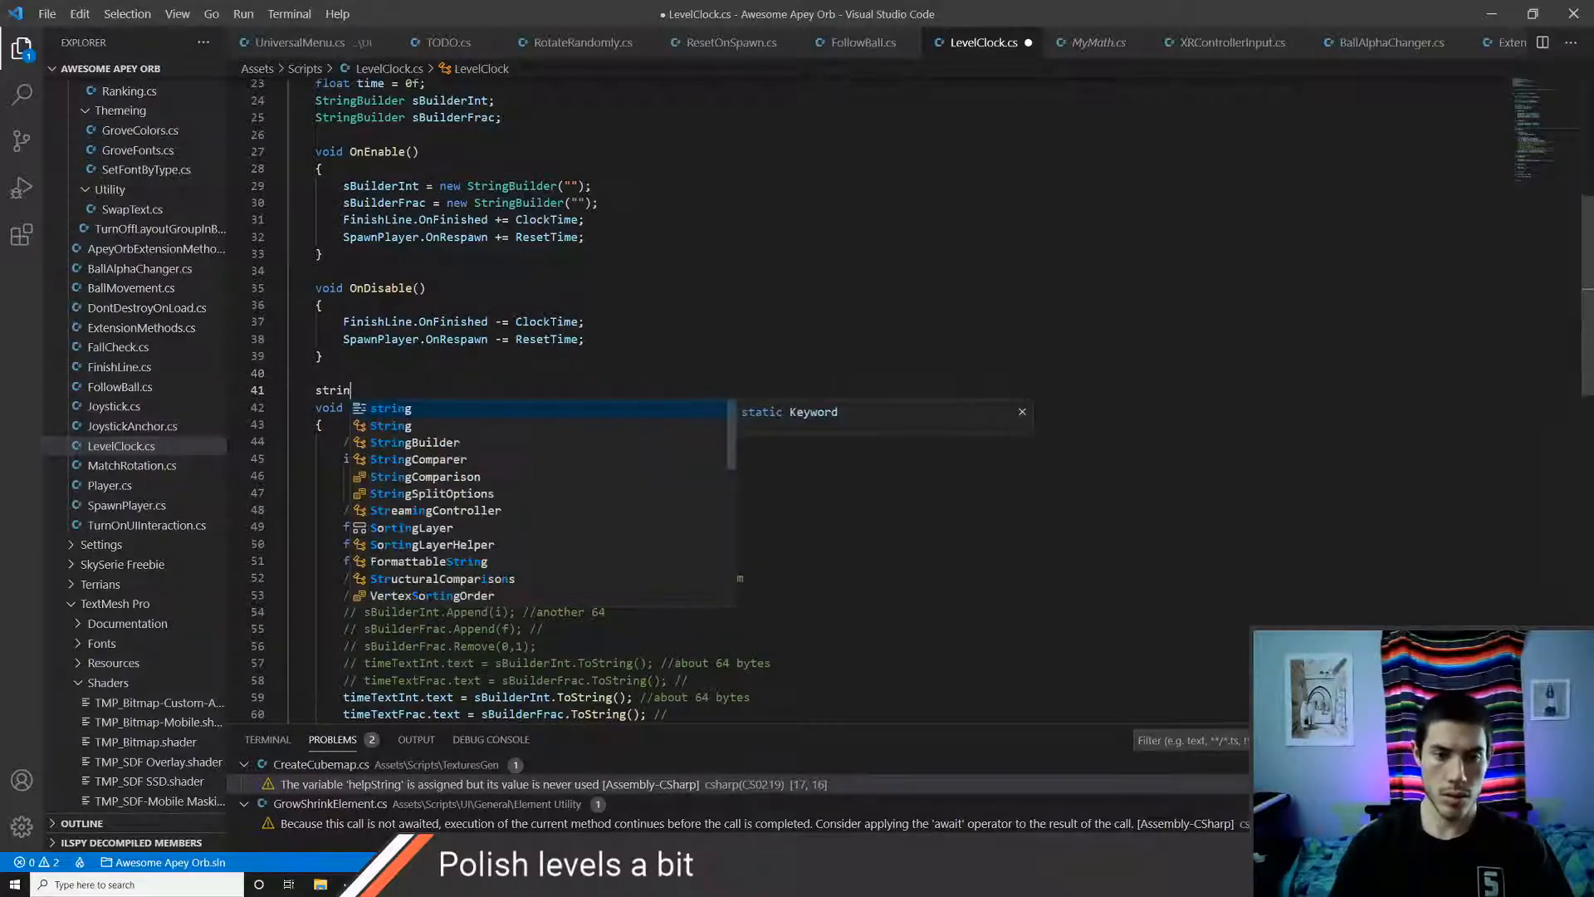
pyautogui.write('g s = ""')
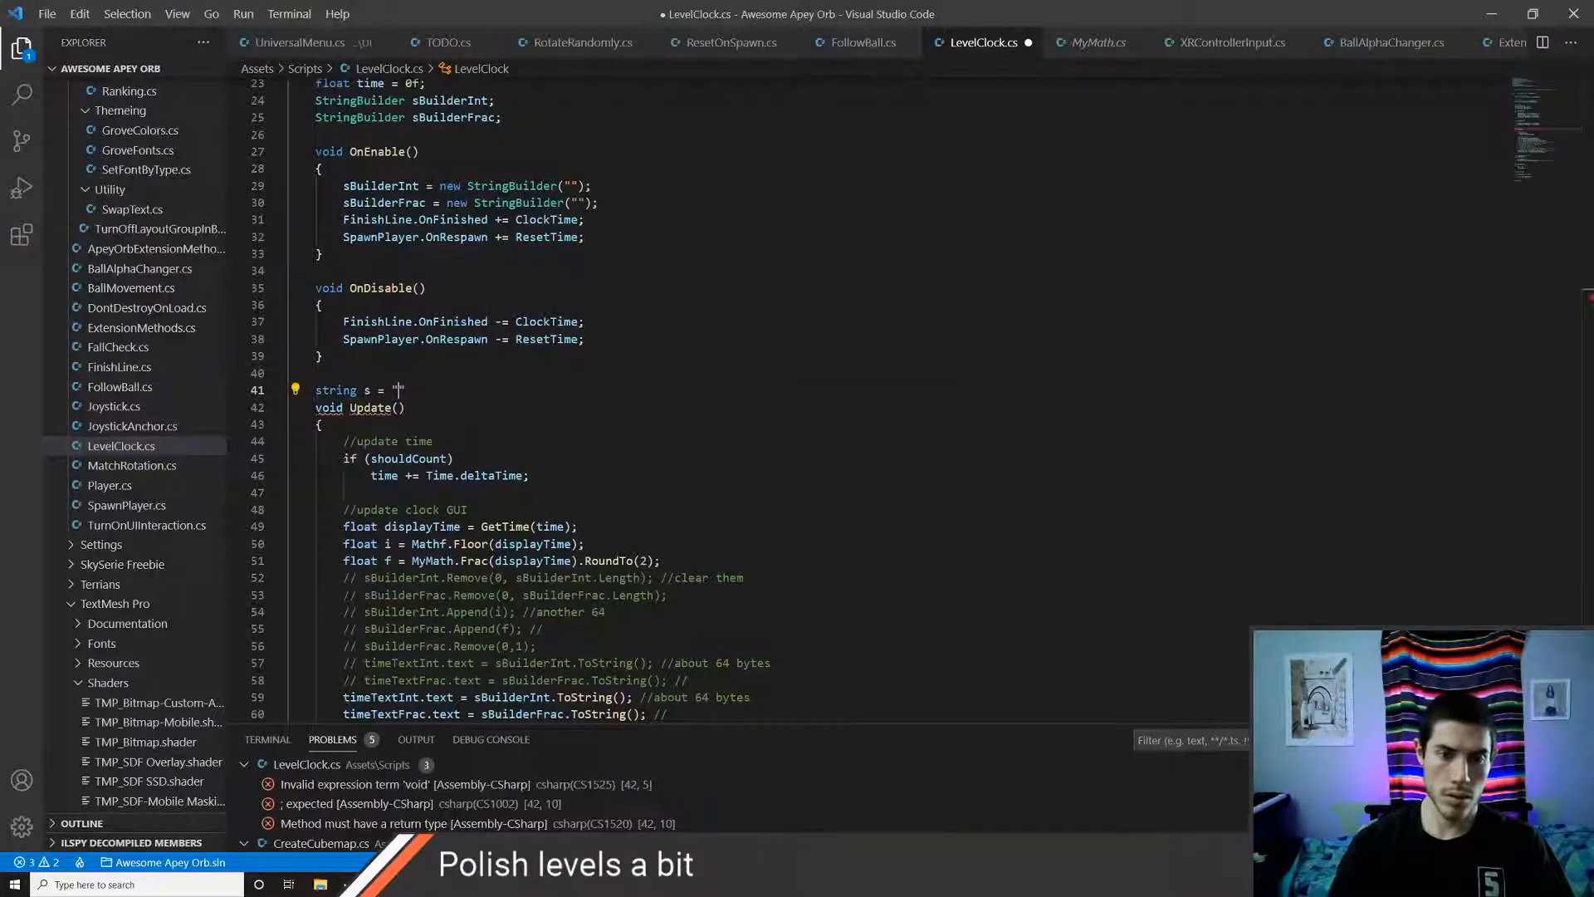
pyautogui.write(';')
pyautogui.press('Return')
pyautogui.write('st')
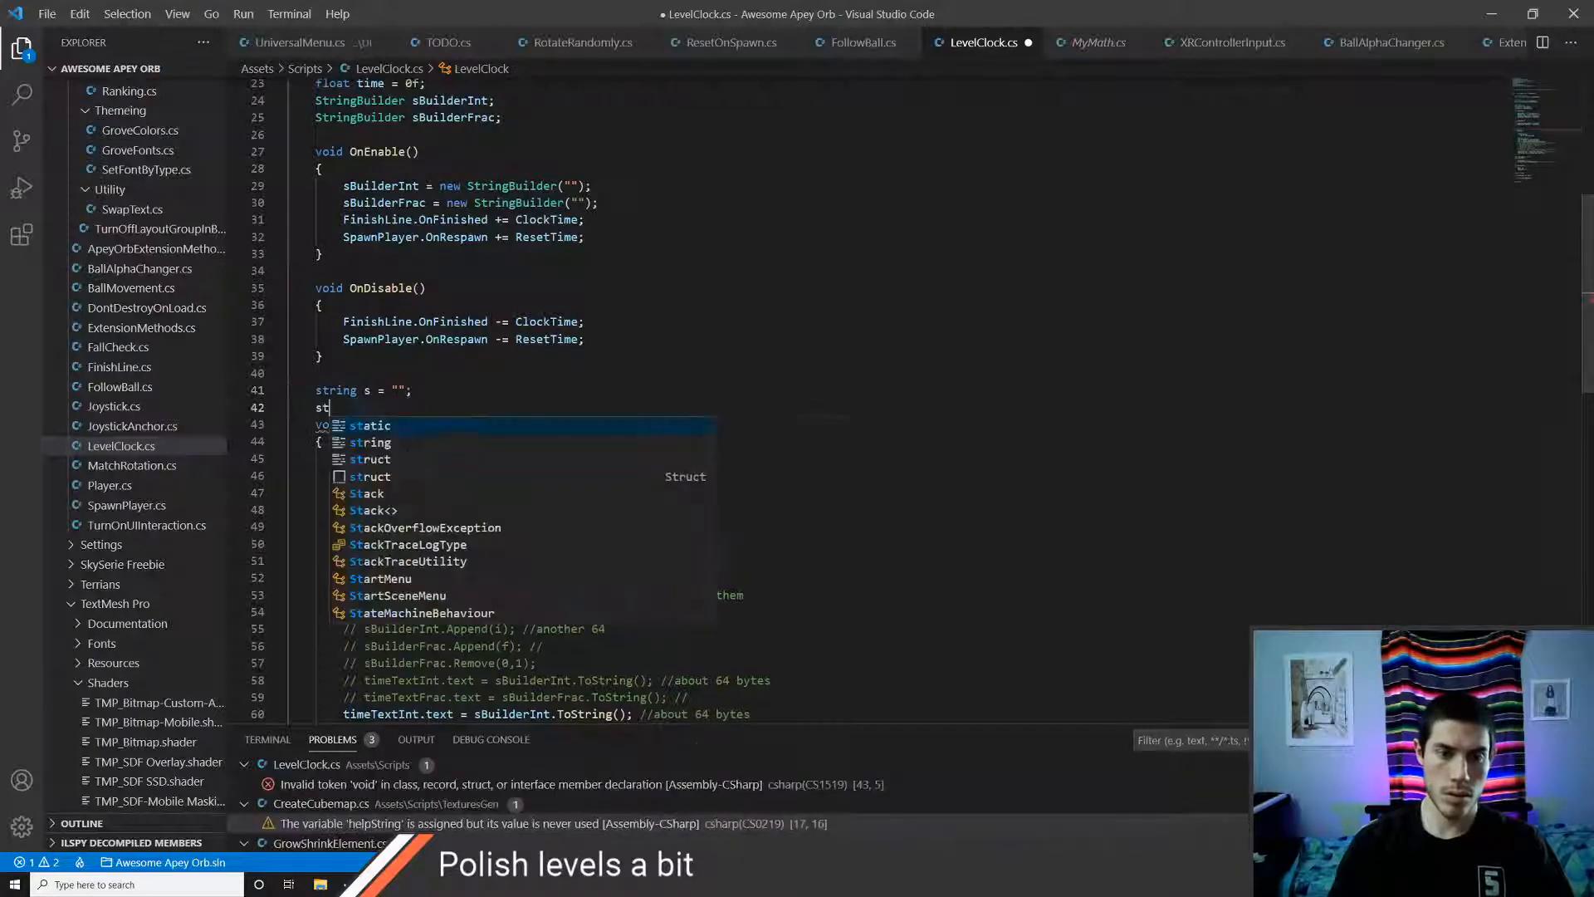
pyautogui.write('ring r =')
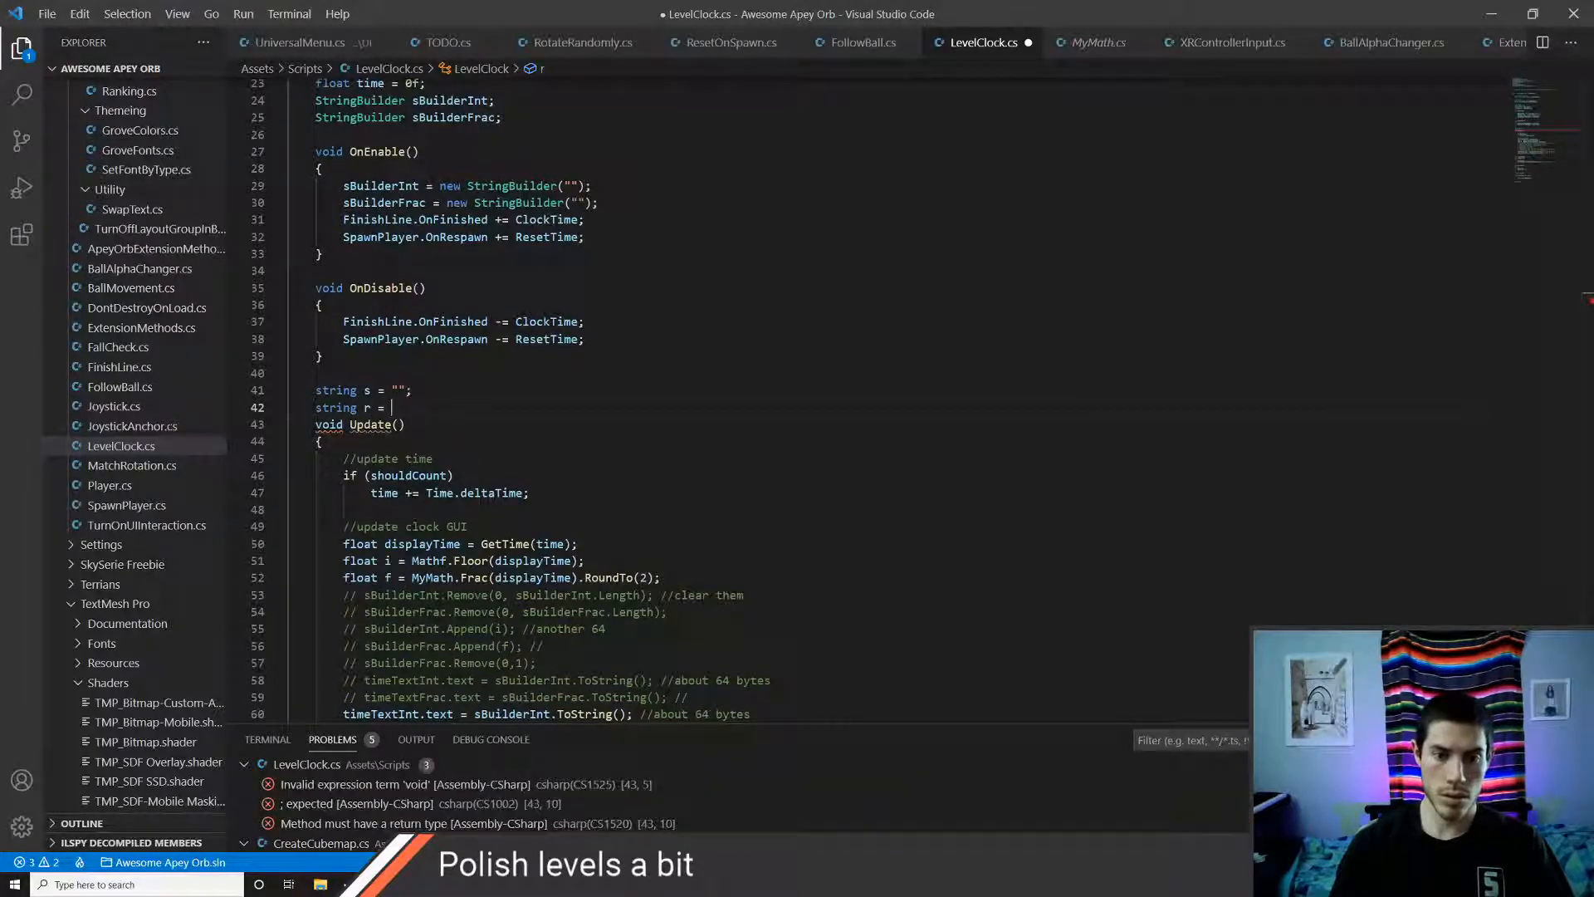
pyautogui.write('"";')
pyautogui.hotkey('ctrl', 's')
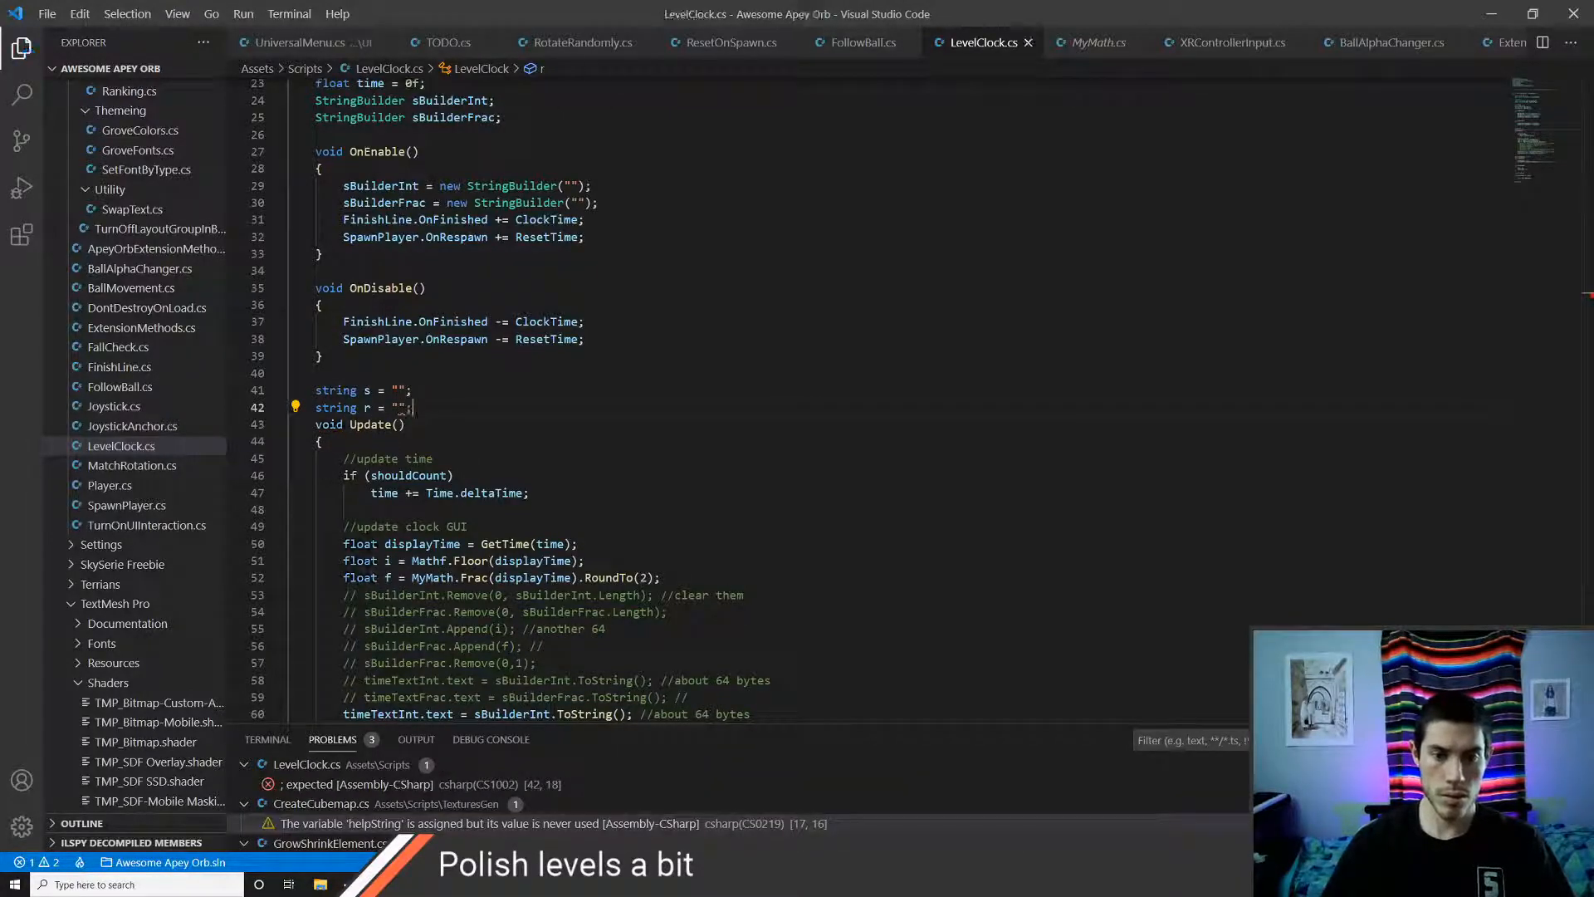
# - Assign s to timeTextInt.text and r to timeTextFrac.text in the duplicated lines, comment out their ToString() calls, and save the script
pyautogui.press('Down')
pyautogui.press('Down')
pyautogui.press('Down')
pyautogui.press('Down')
pyautogui.press('Down')
pyautogui.press('Down')
pyautogui.press('Down')
pyautogui.press('Down')
pyautogui.press('Down')
pyautogui.press('Down')
pyautogui.press('Down')
pyautogui.press('Down')
pyautogui.press('Down')
pyautogui.press('Down')
pyautogui.press('Down')
pyautogui.press('Down')
pyautogui.press('Down')
pyautogui.press('Down')
pyautogui.press('Down')
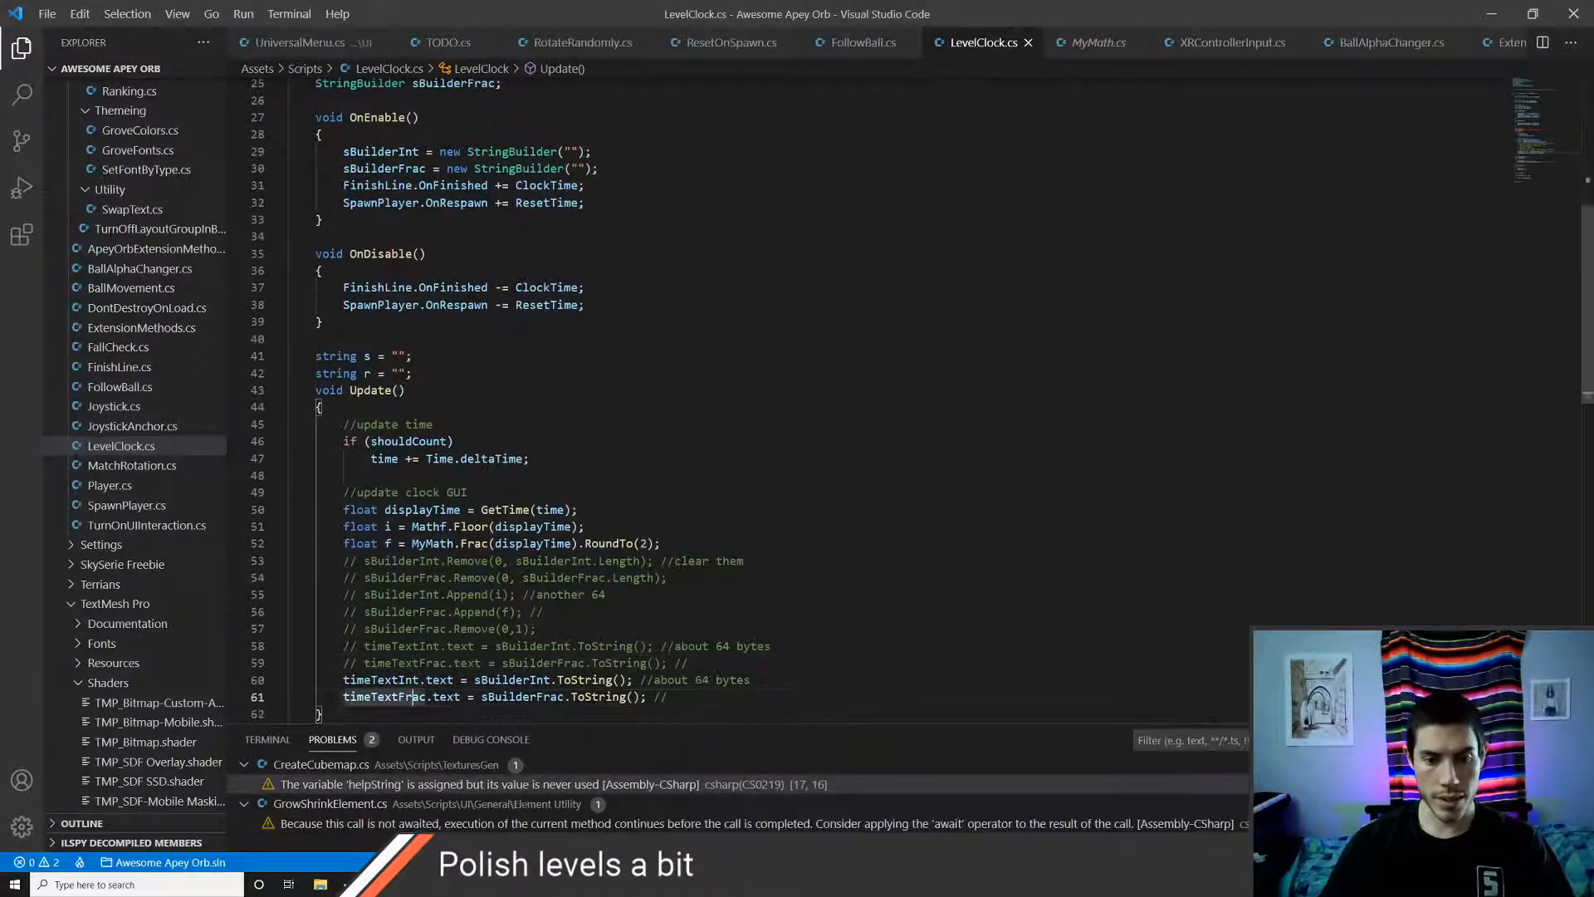
pyautogui.press('Up')
pyautogui.hotkey('ctrl', 'Right')
pyautogui.hotkey('ctrl', 'Right')
pyautogui.hotkey('ctrl', 'Right')
pyautogui.press('Right')
pyautogui.write('s')
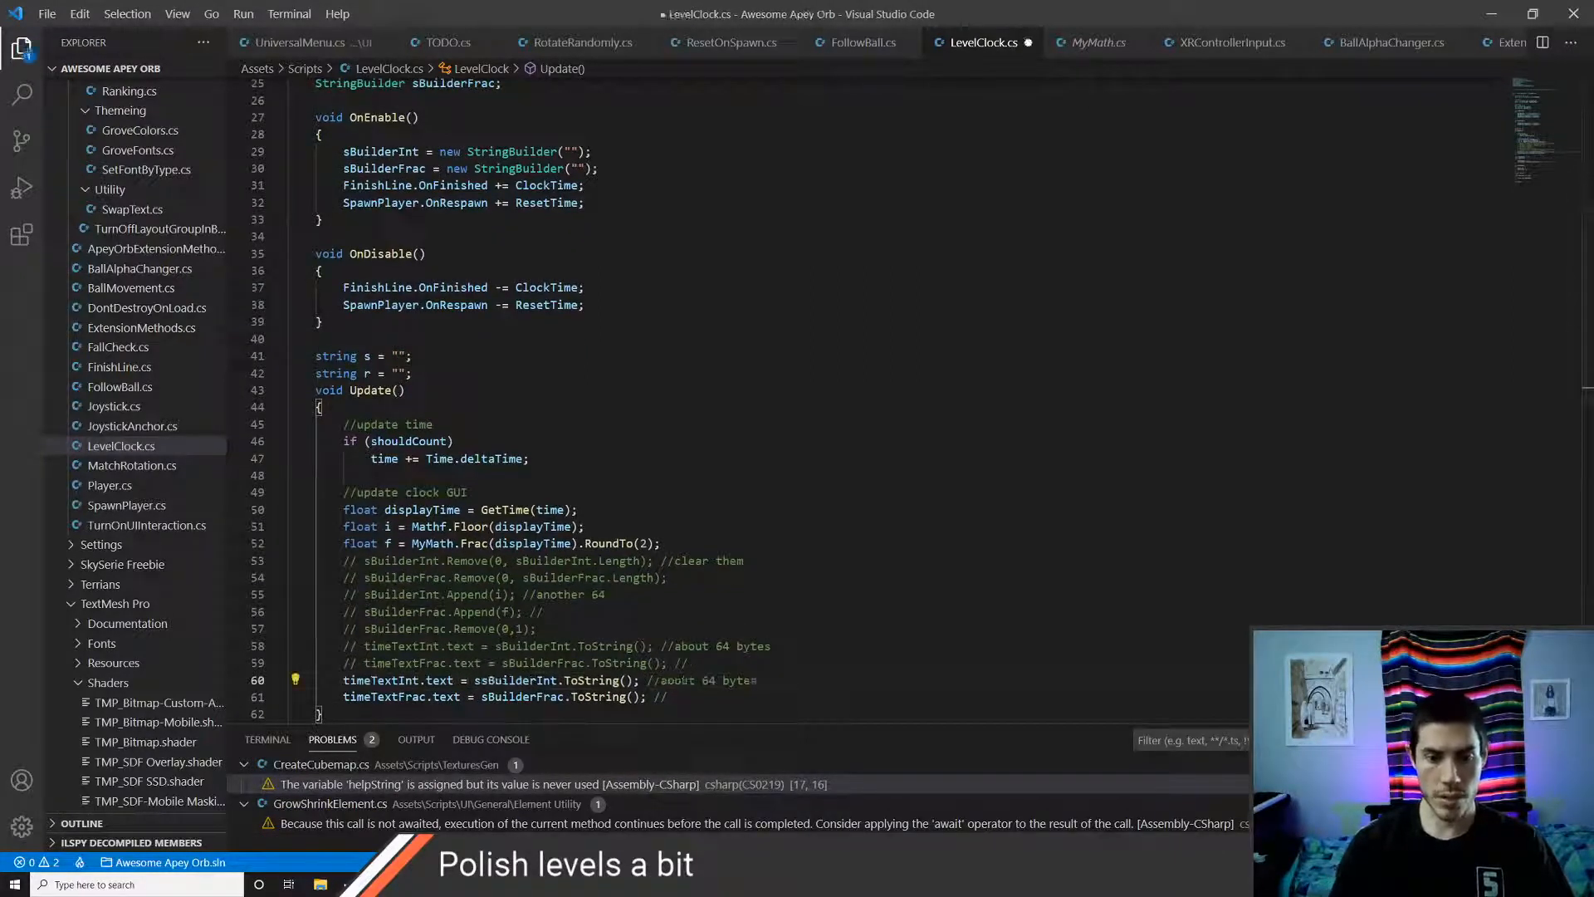
pyautogui.write(';//')
pyautogui.press('Down')
pyautogui.write('r;//')
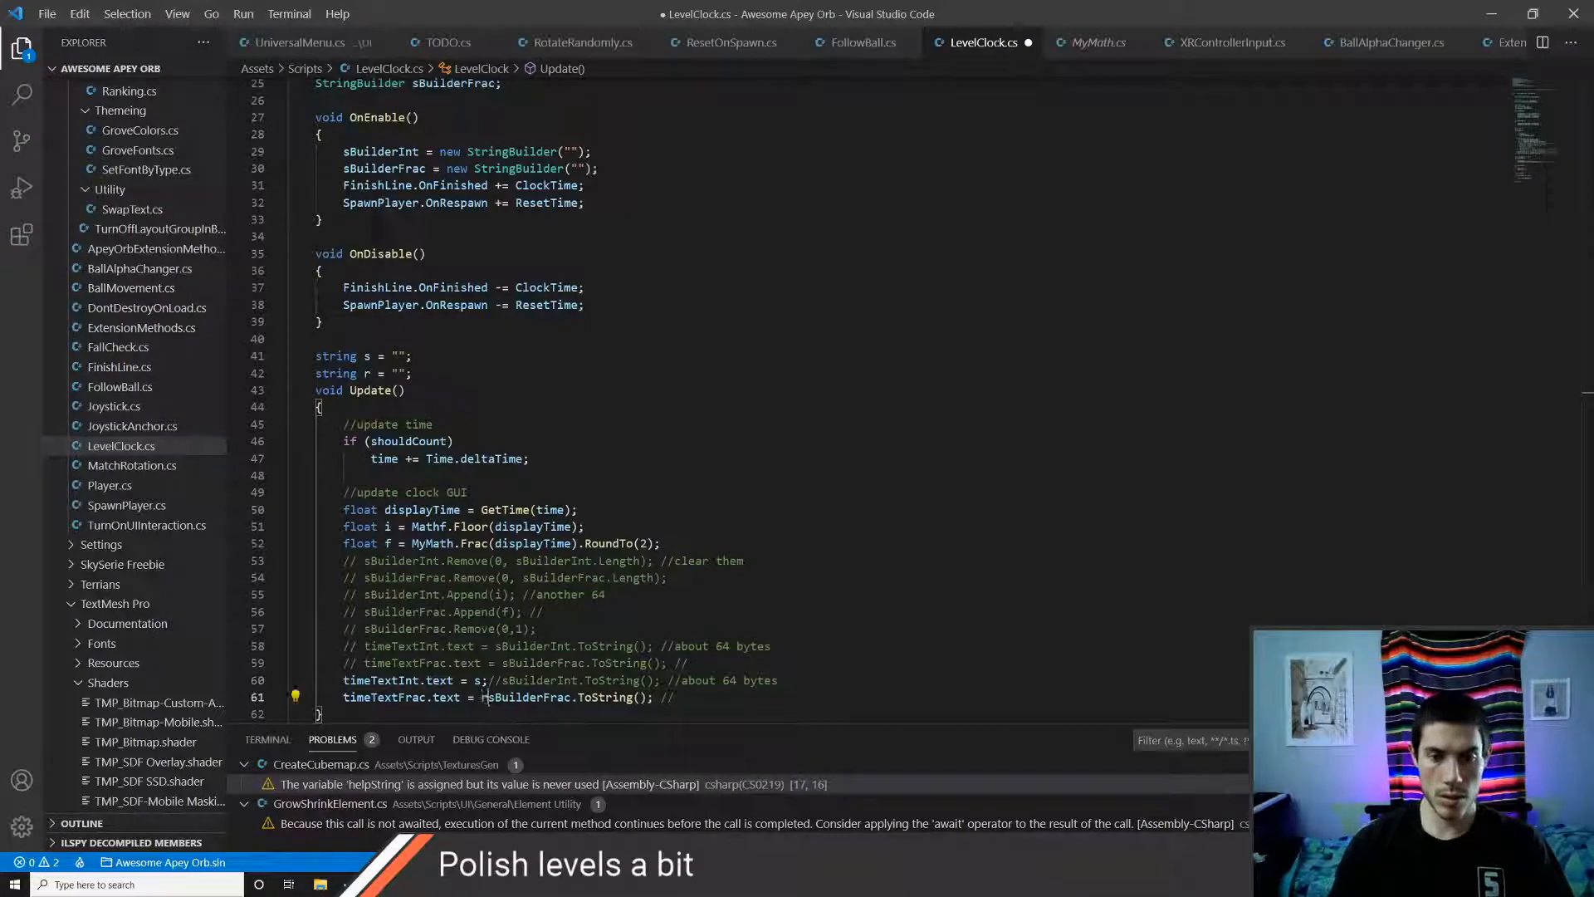
pyautogui.hotkey('ctrl', 's')
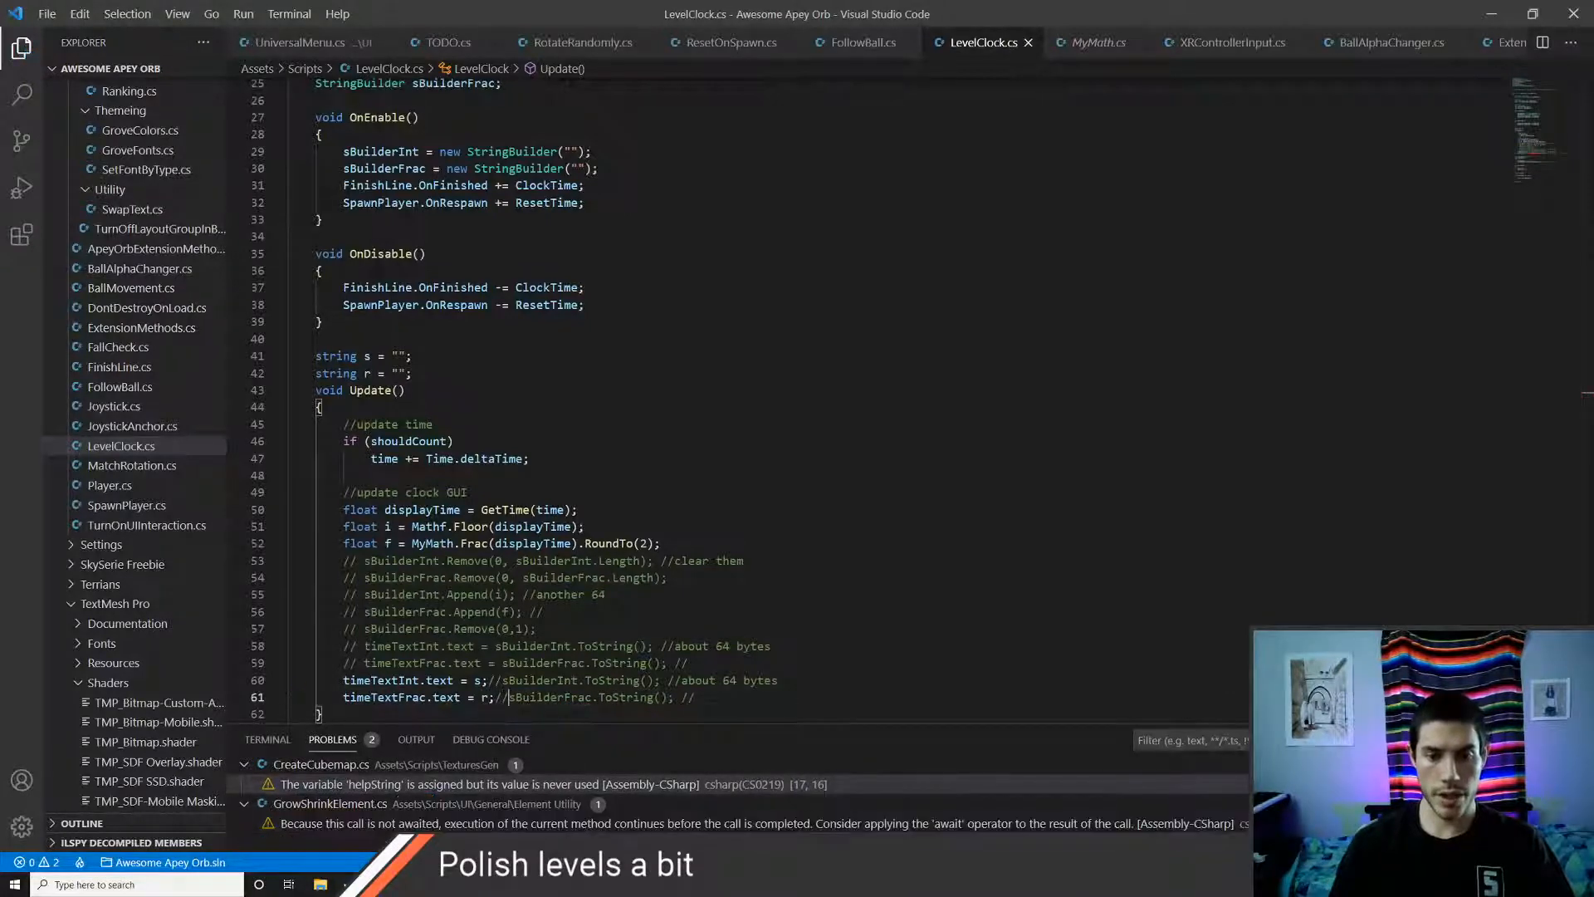
# - Switch to Unity, profile level 4-3 in play mode with the plain string assignments, inspect a recorded frame's garbage allocation, and stop playing
pyautogui.hotkey('alt', 'Tab')
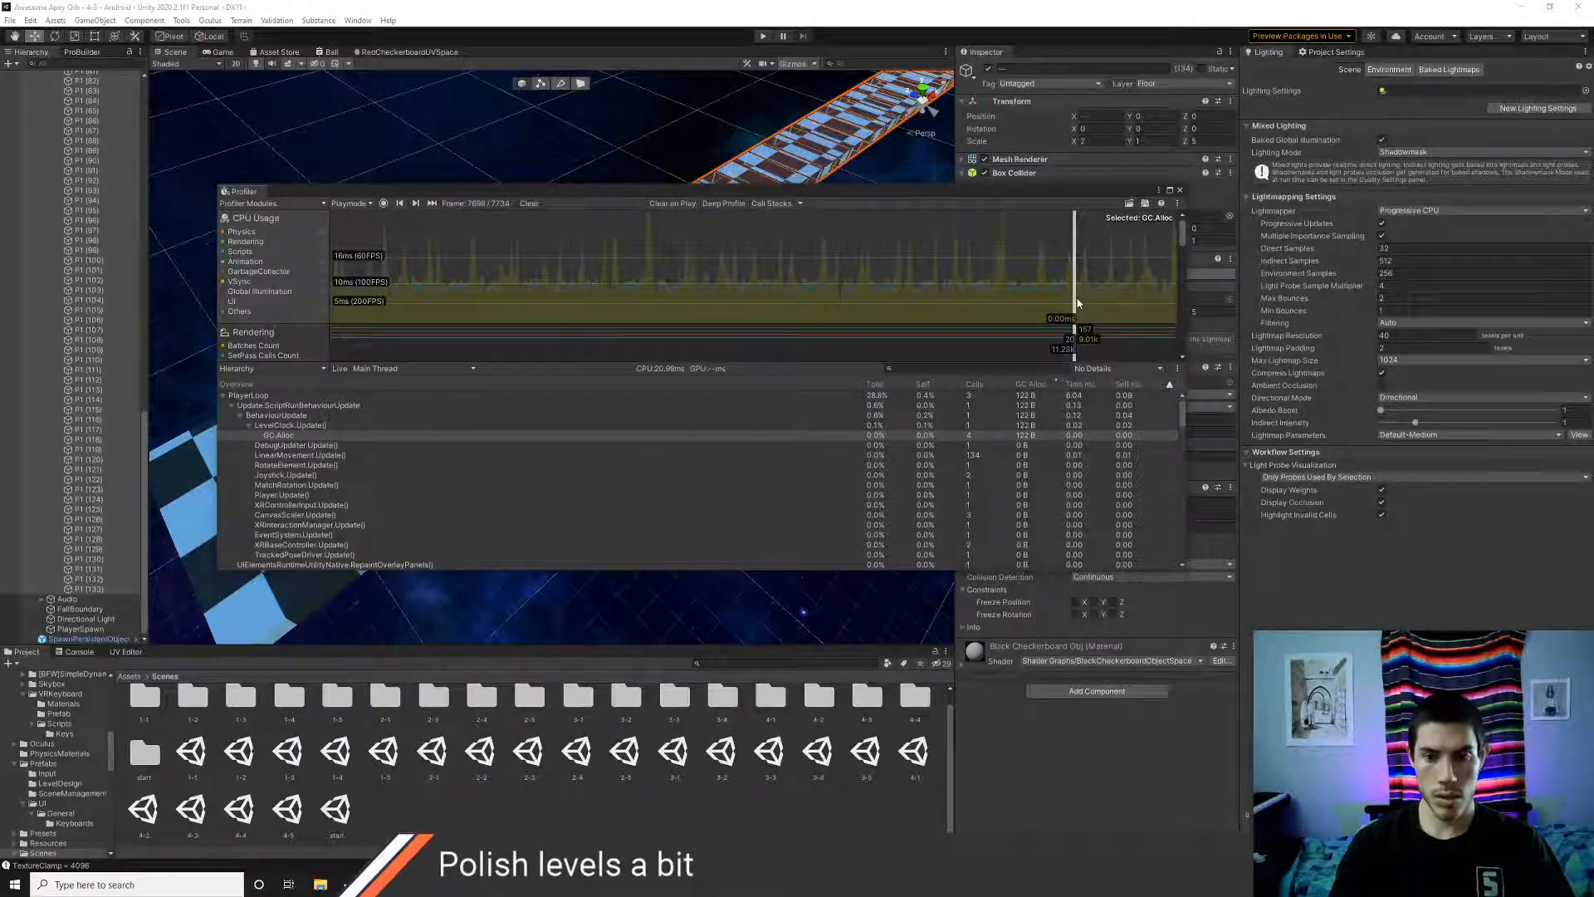
pyautogui.click(762, 37)
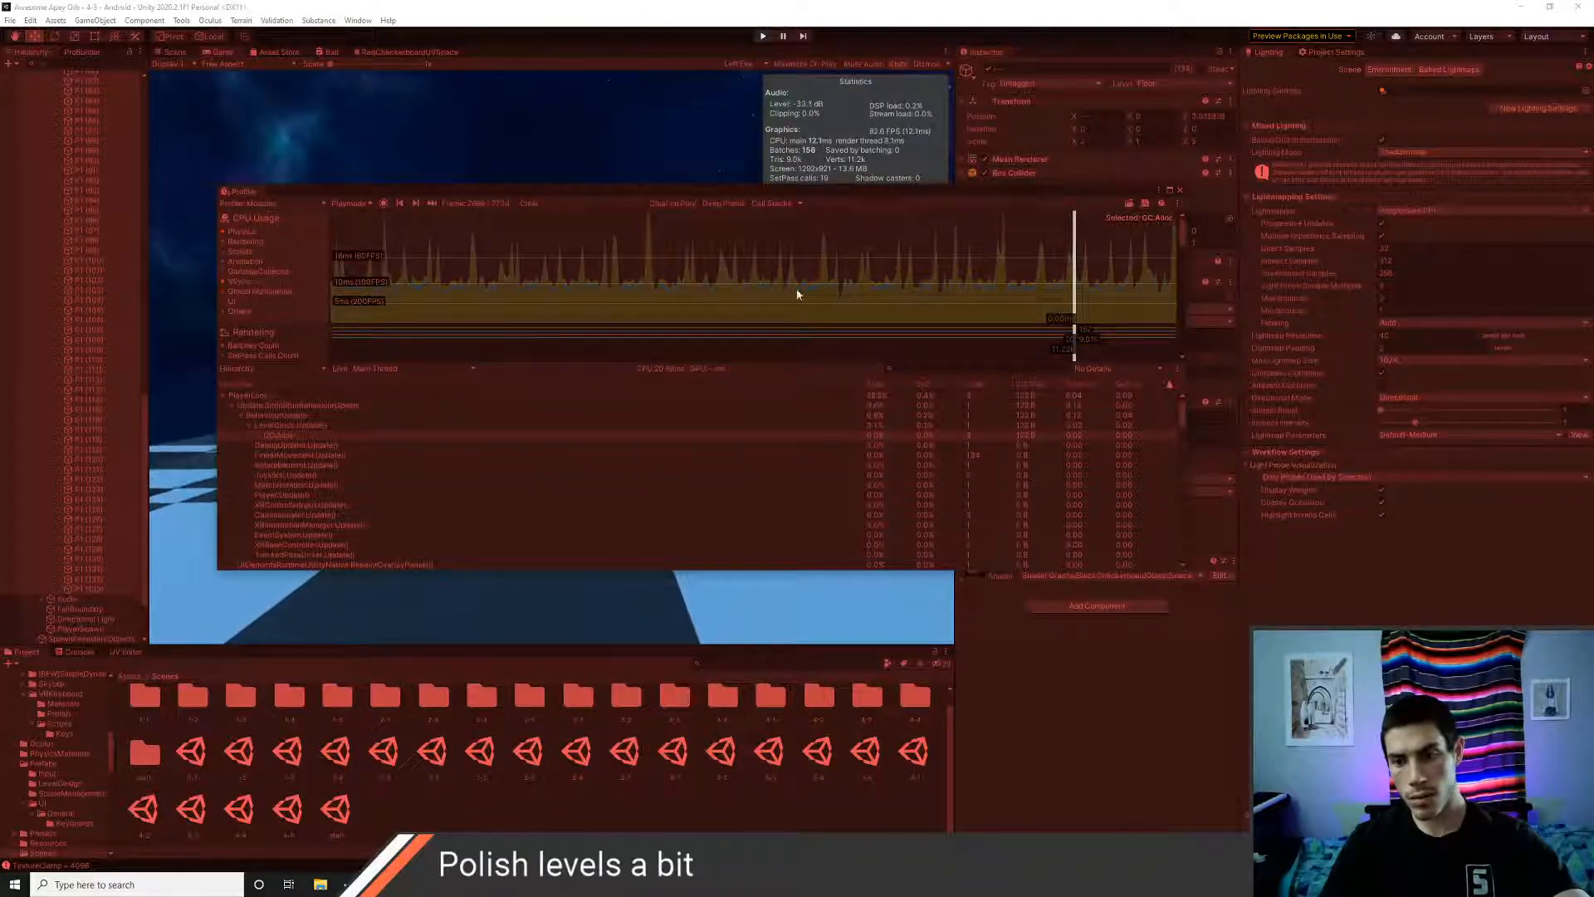
pyautogui.click(383, 204)
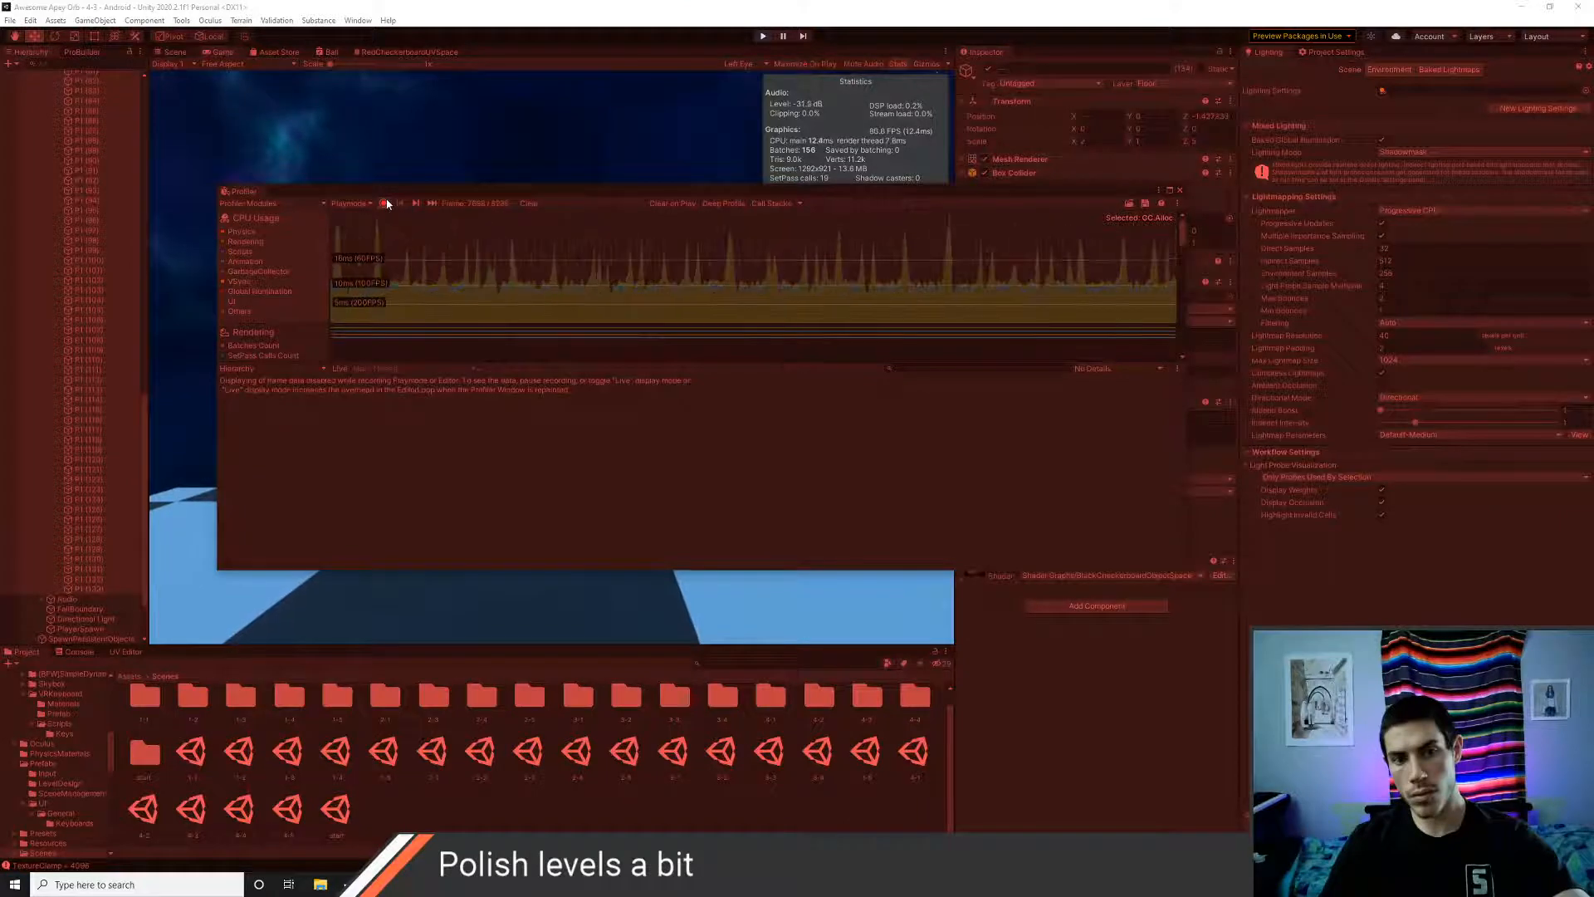
pyautogui.click(387, 204)
pyautogui.moveTo(1026, 277); pyautogui.dragTo(1101, 282)
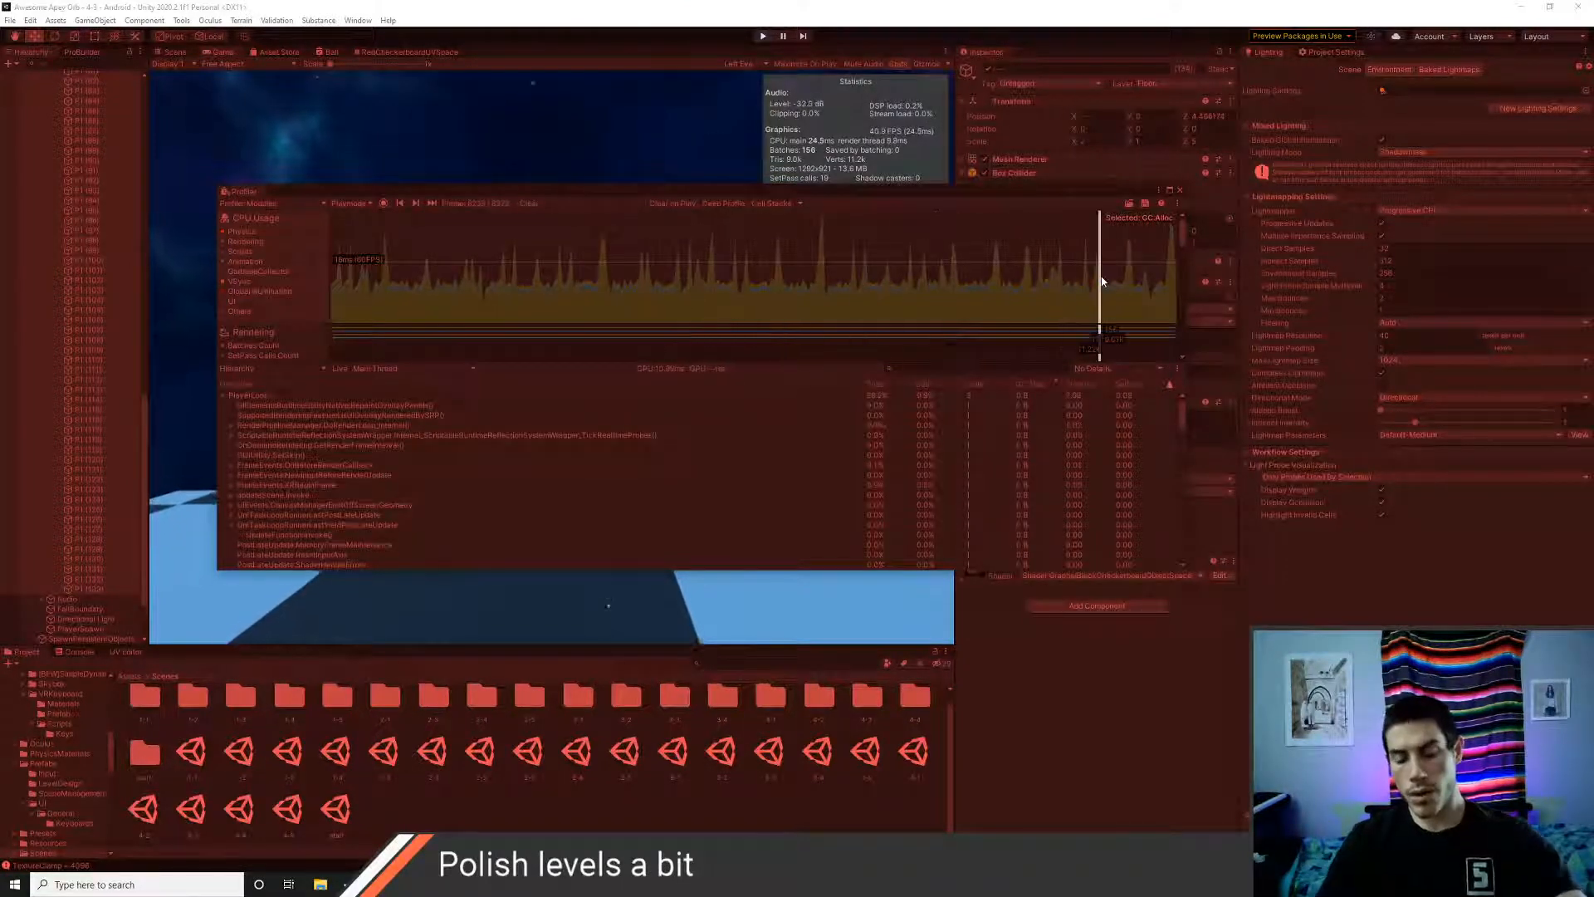
pyautogui.hotkey('ctrl', 'p')
# - Switch to Visual Studio Code and delete the two test assignments of s and r, including the leftover blank line
pyautogui.hotkey('alt', 'Tab')
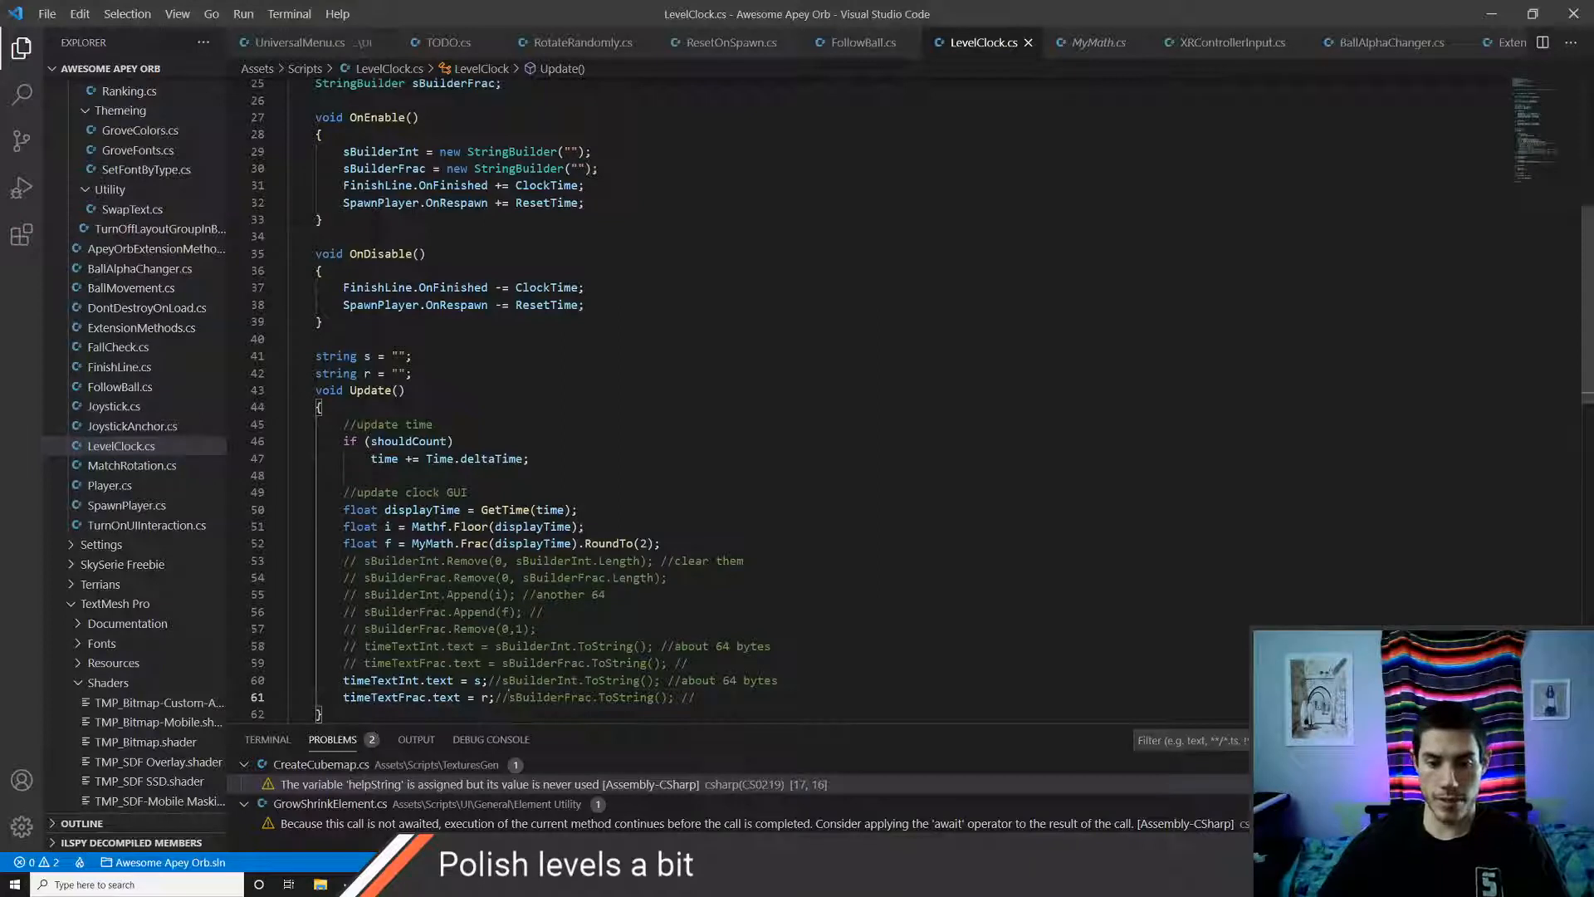
pyautogui.hotkey('shift', 'Up')
pyautogui.hotkey('shift', 'Home')
pyautogui.press('BackSpace')
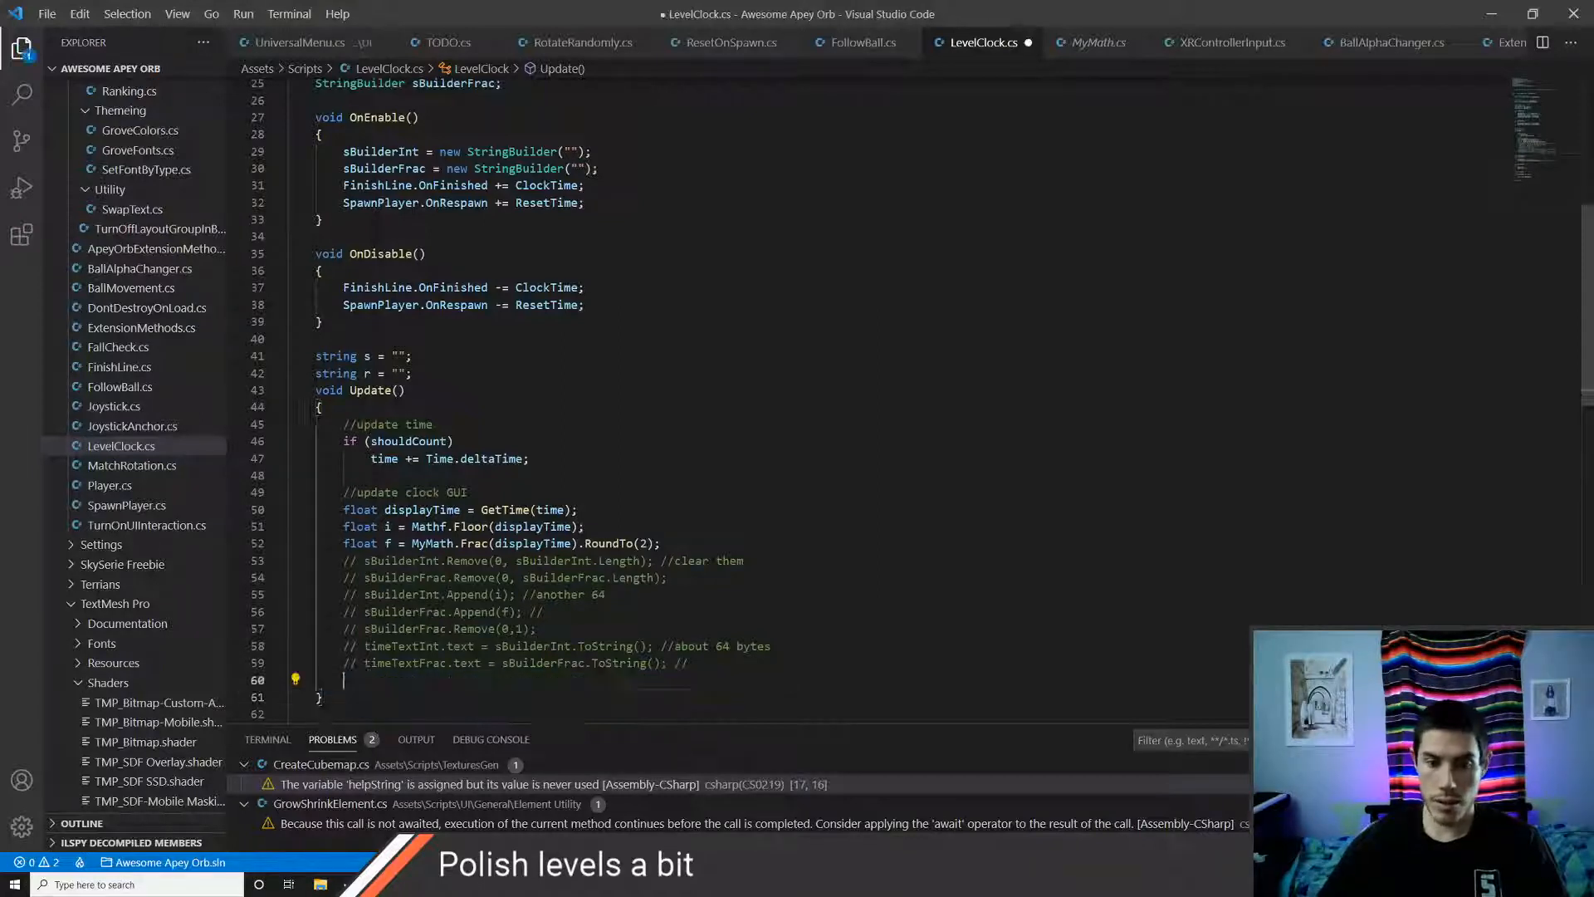
pyautogui.press('BackSpace')
# - Uncomment the five StringBuilder Remove and Append lines and the two ToString() text assignments in Update(), and save LevelClock.cs
pyautogui.hotkey('shift', 'Up')
pyautogui.hotkey('shift', 'Up')
pyautogui.hotkey('shift', 'Up')
pyautogui.hotkey('shift', 'Up')
pyautogui.hotkey('shift', 'Up')
pyautogui.hotkey('shift', 'Up')
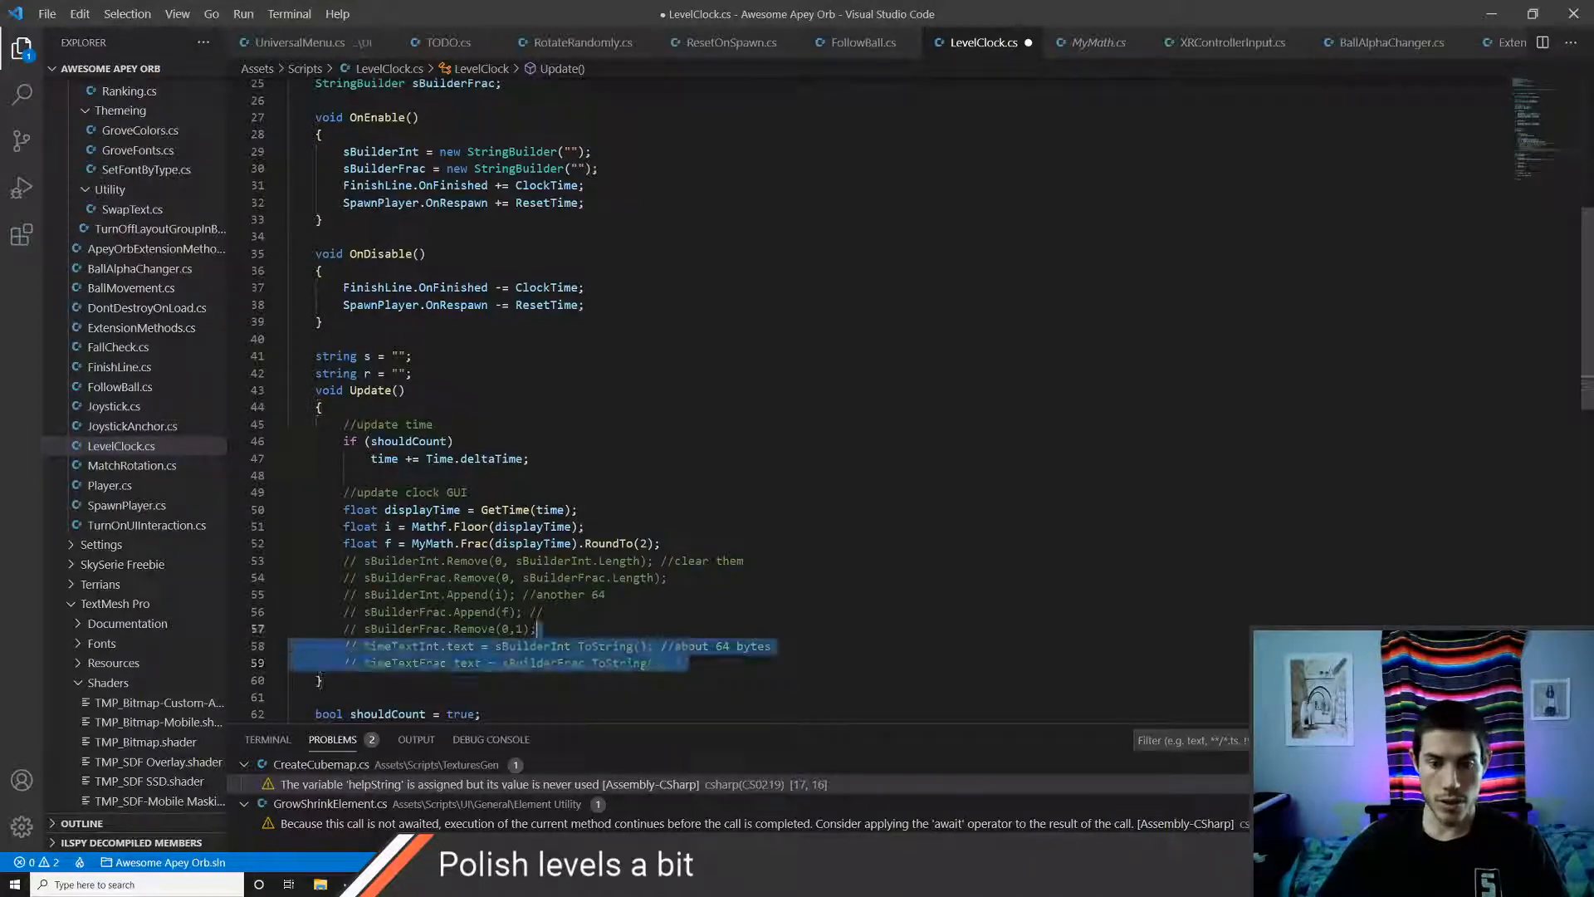
pyautogui.hotkey('shift', 'Home')
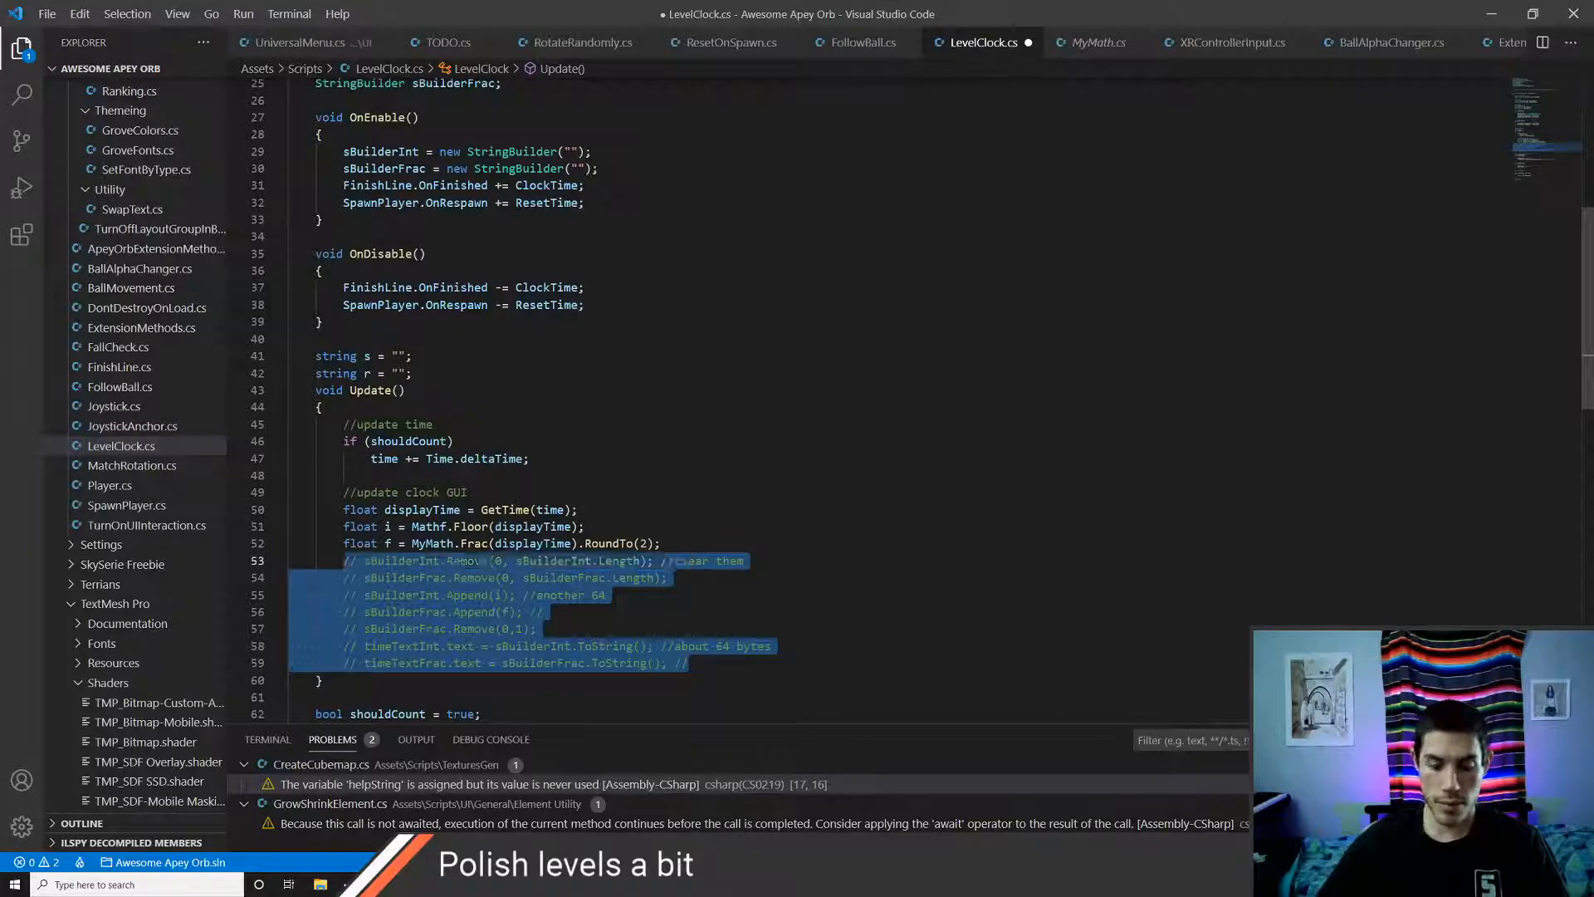
pyautogui.hotkey('ctrl', '/')
pyautogui.hotkey('ctrl', 's')
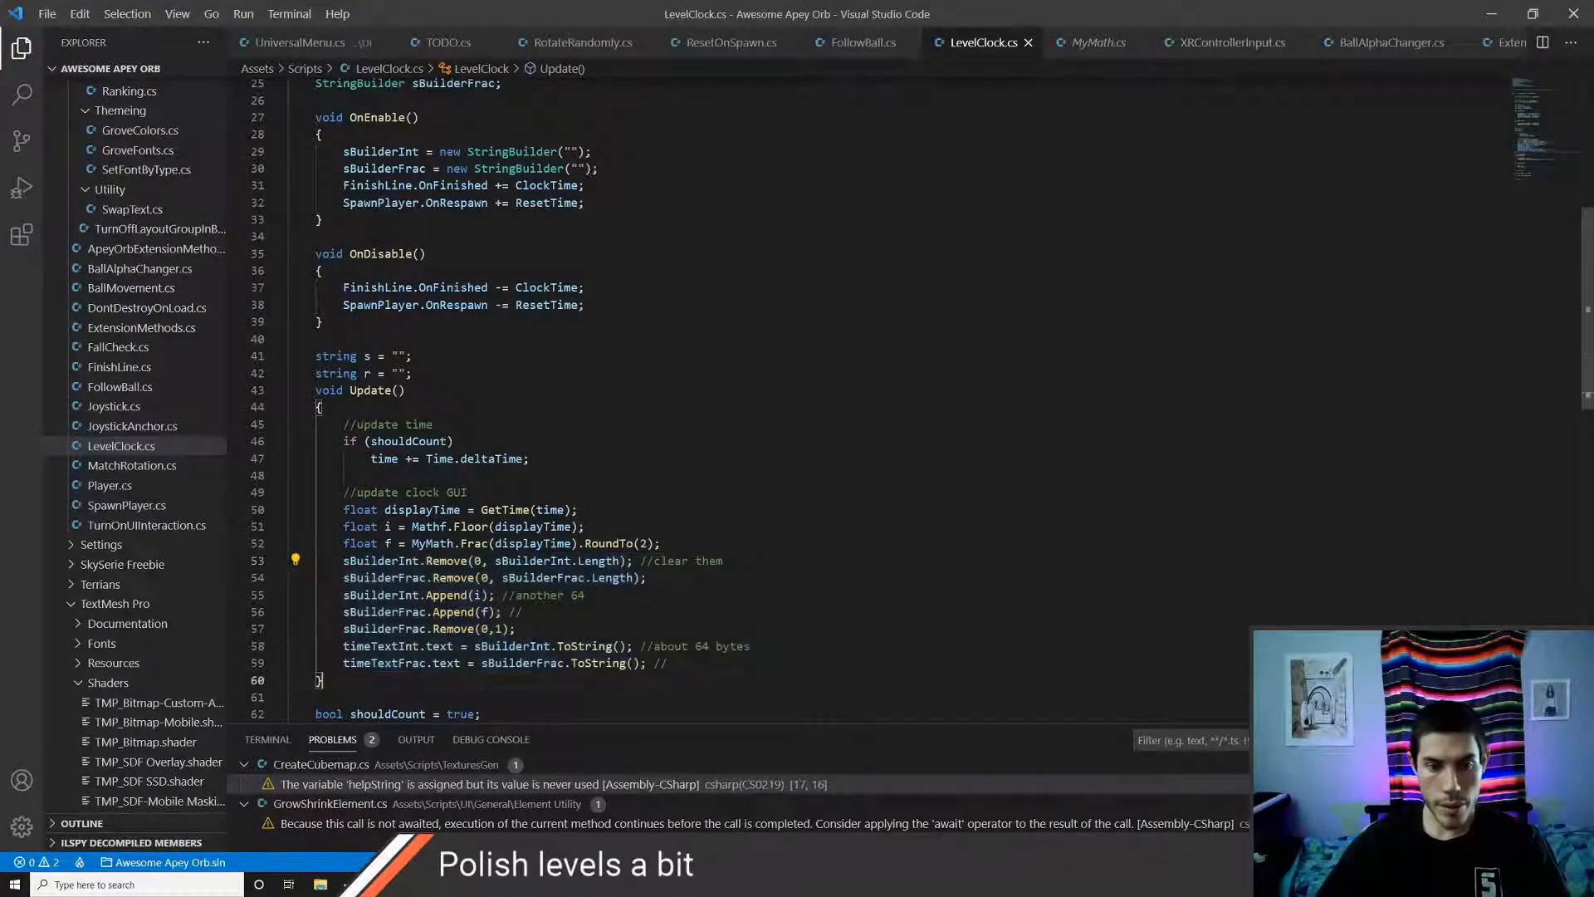
# - Switch to Chrome, refine the Google search to "stringbuilder generating garbage c#", and look through the results
pyautogui.hotkey('alt', 'Tab')
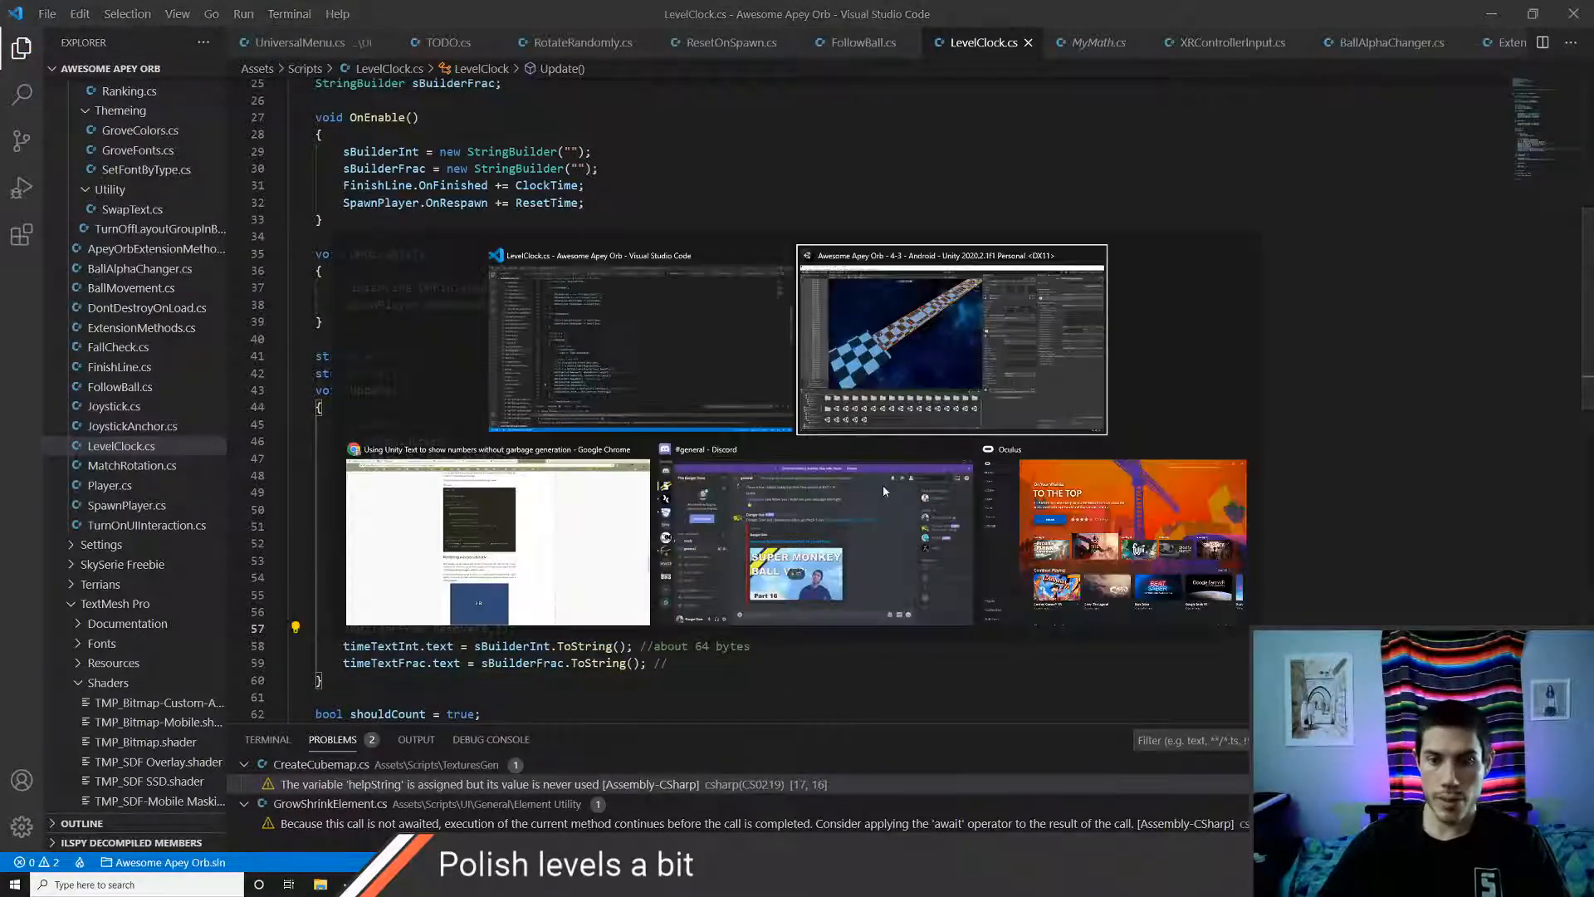
pyautogui.hotkey('alt', 'Tab')
pyautogui.click(824, 10)
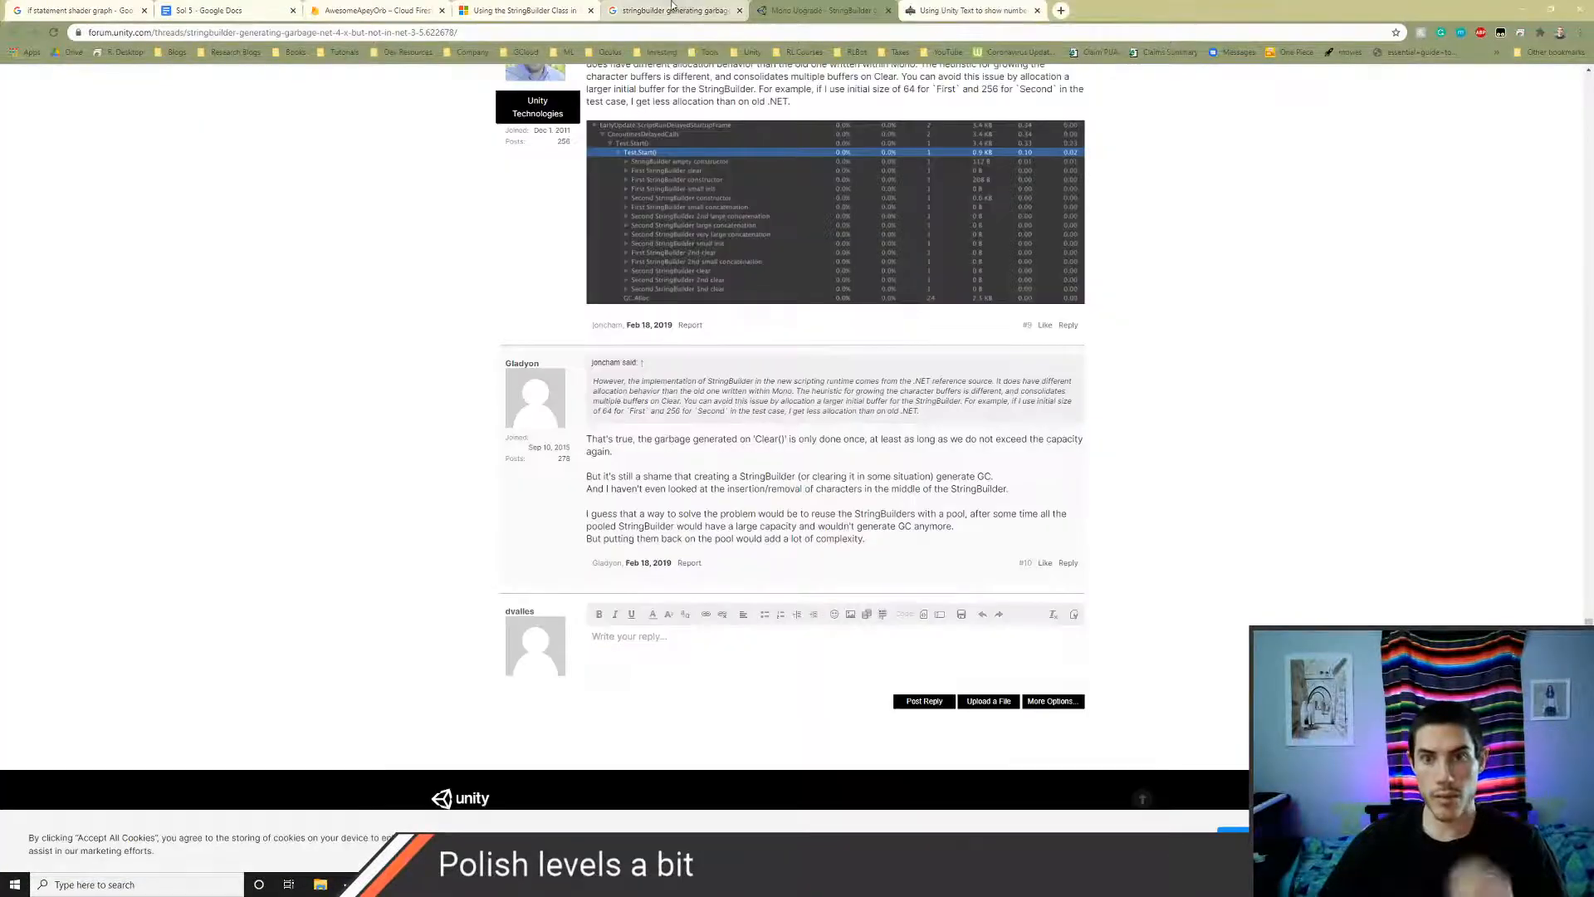
pyautogui.click(674, 10)
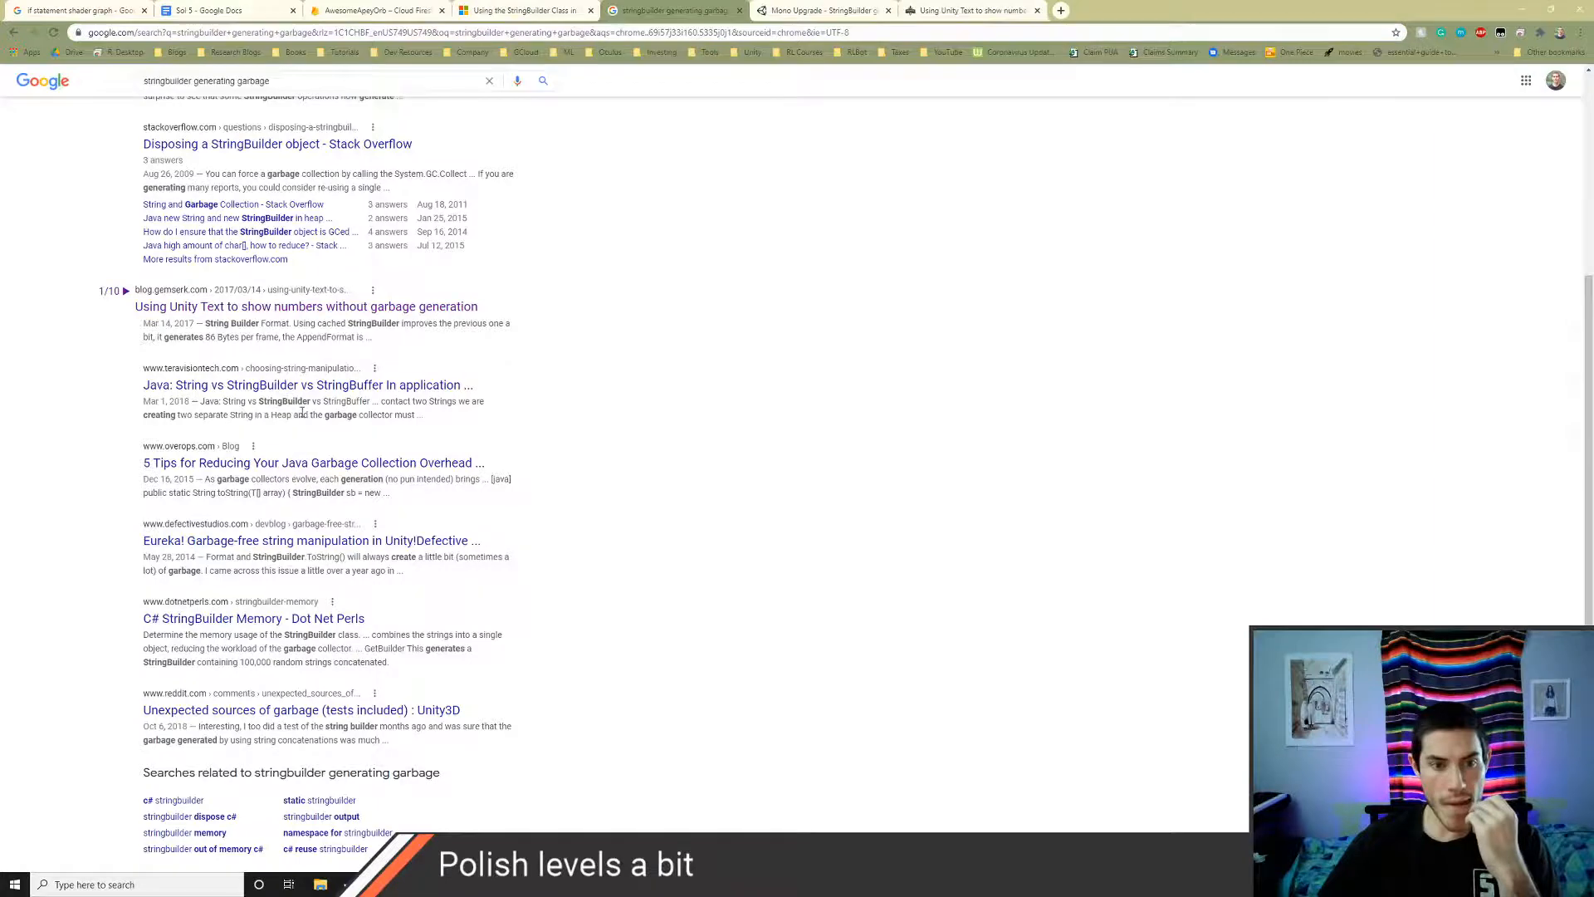
pyautogui.scroll(4, 302, 413)
pyautogui.click(319, 91)
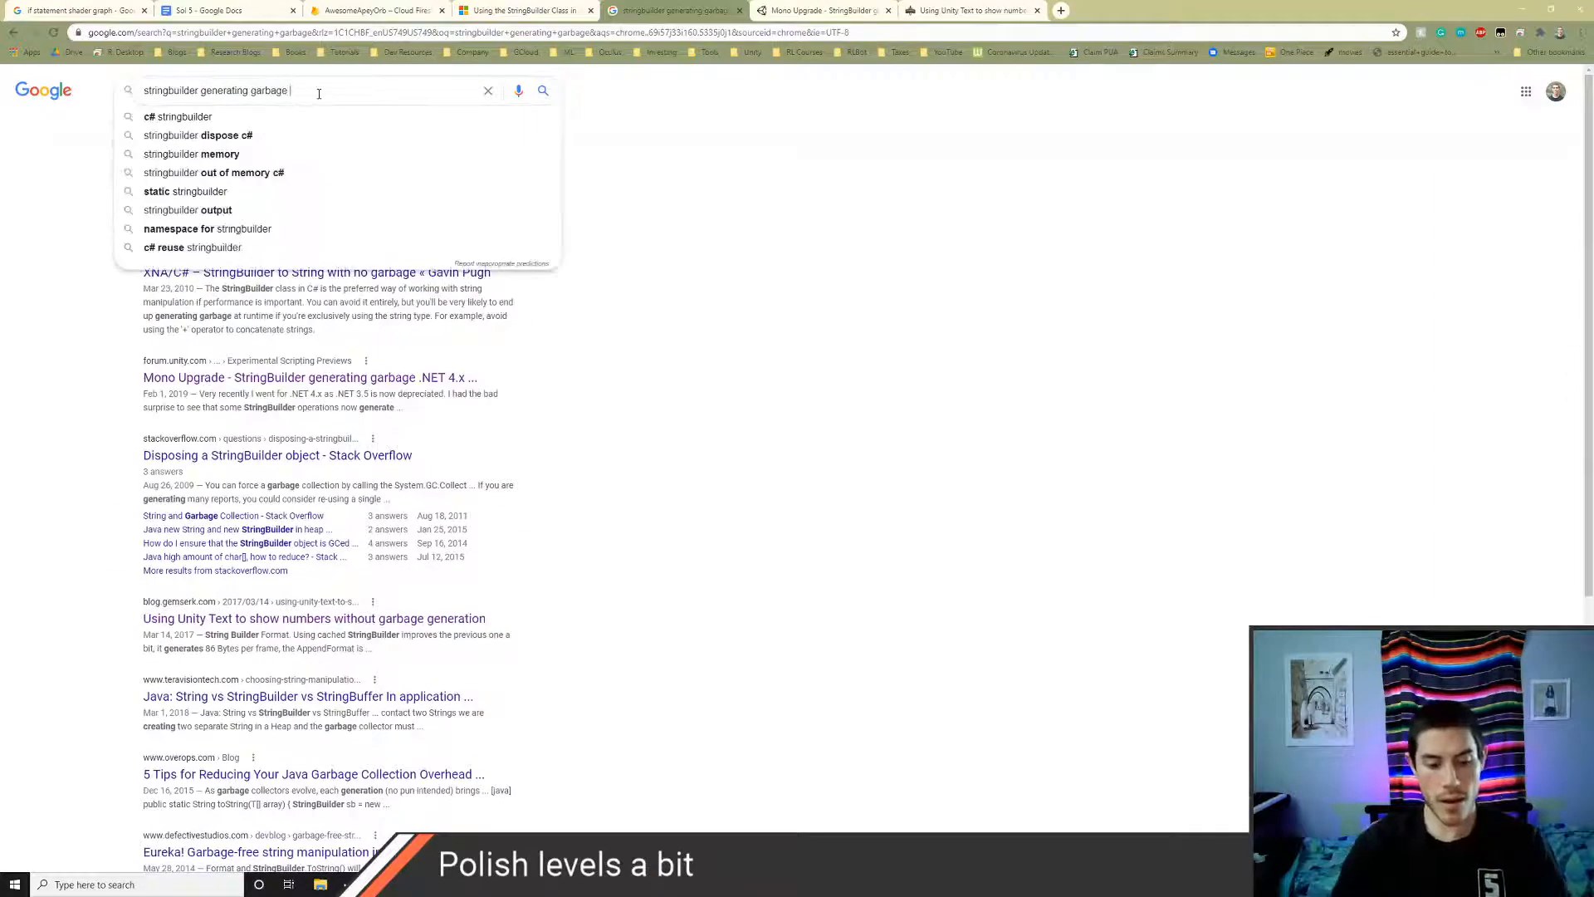
pyautogui.write('c#')
pyautogui.press('Return')
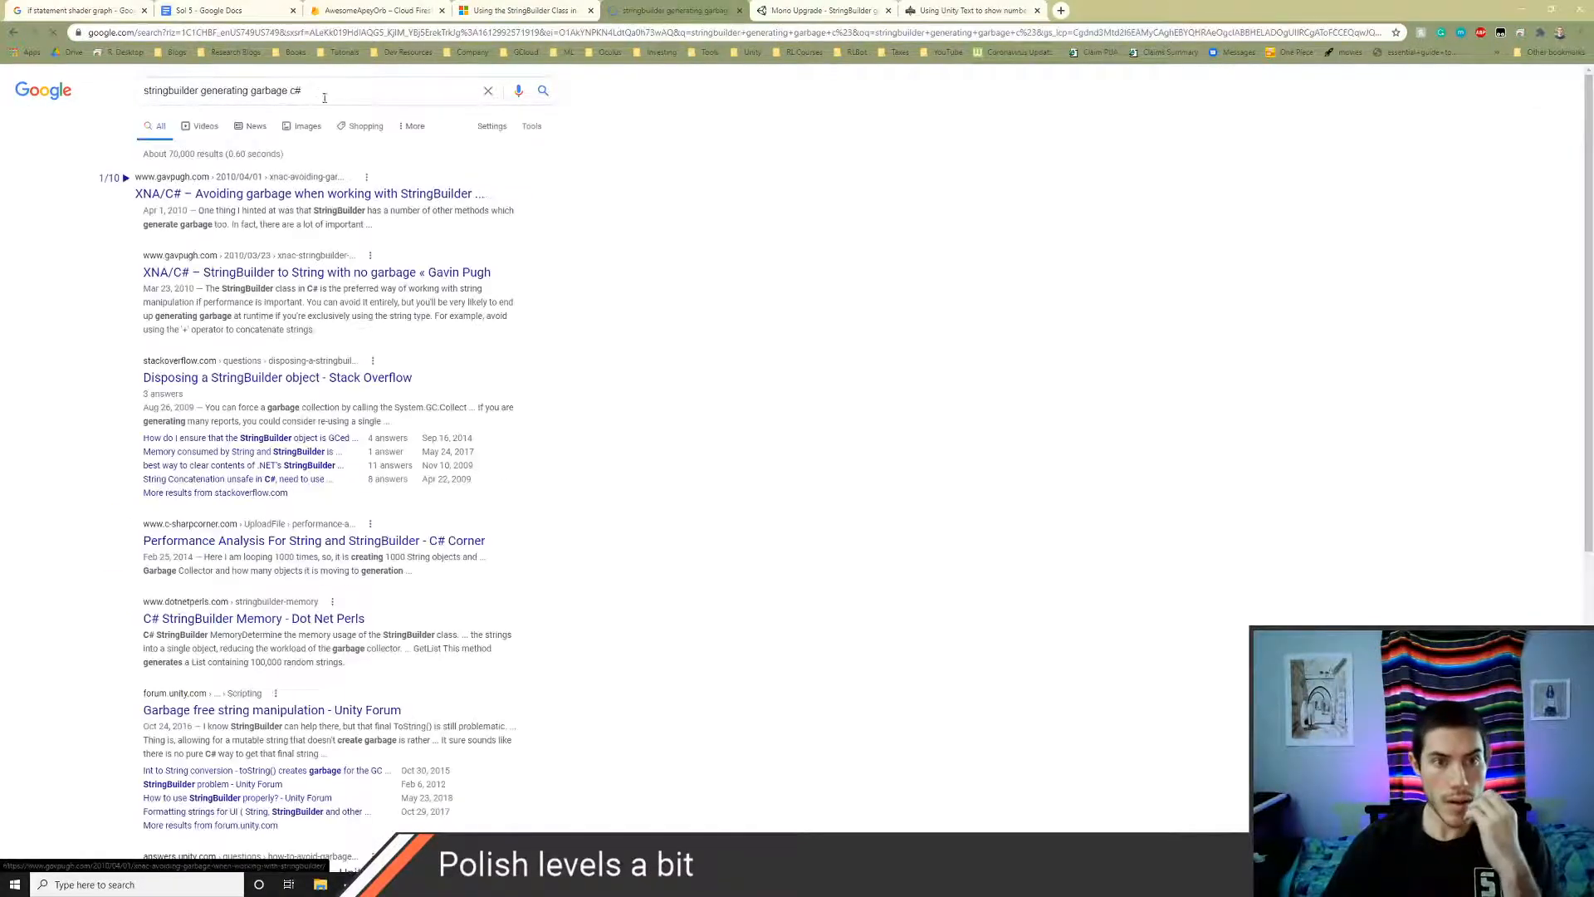
pyautogui.scroll(-2, 344, 314)
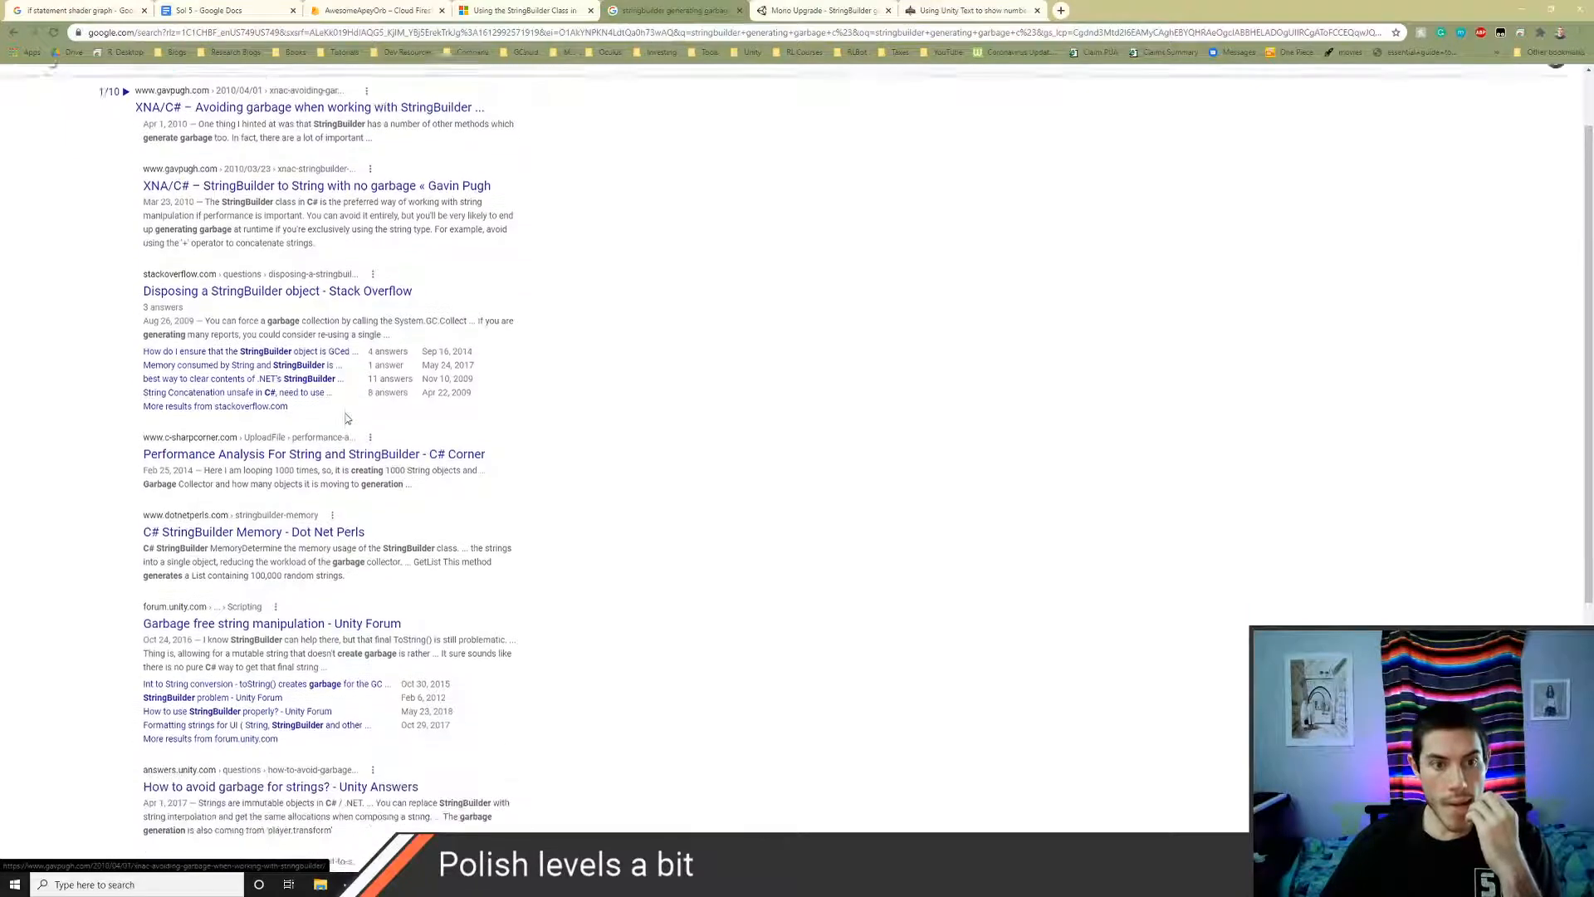
# - Open the Unity Forum thread "Garbage free string manipulation" from the search results in a new tab and switch to it
pyautogui.scroll(-1, 333, 401)
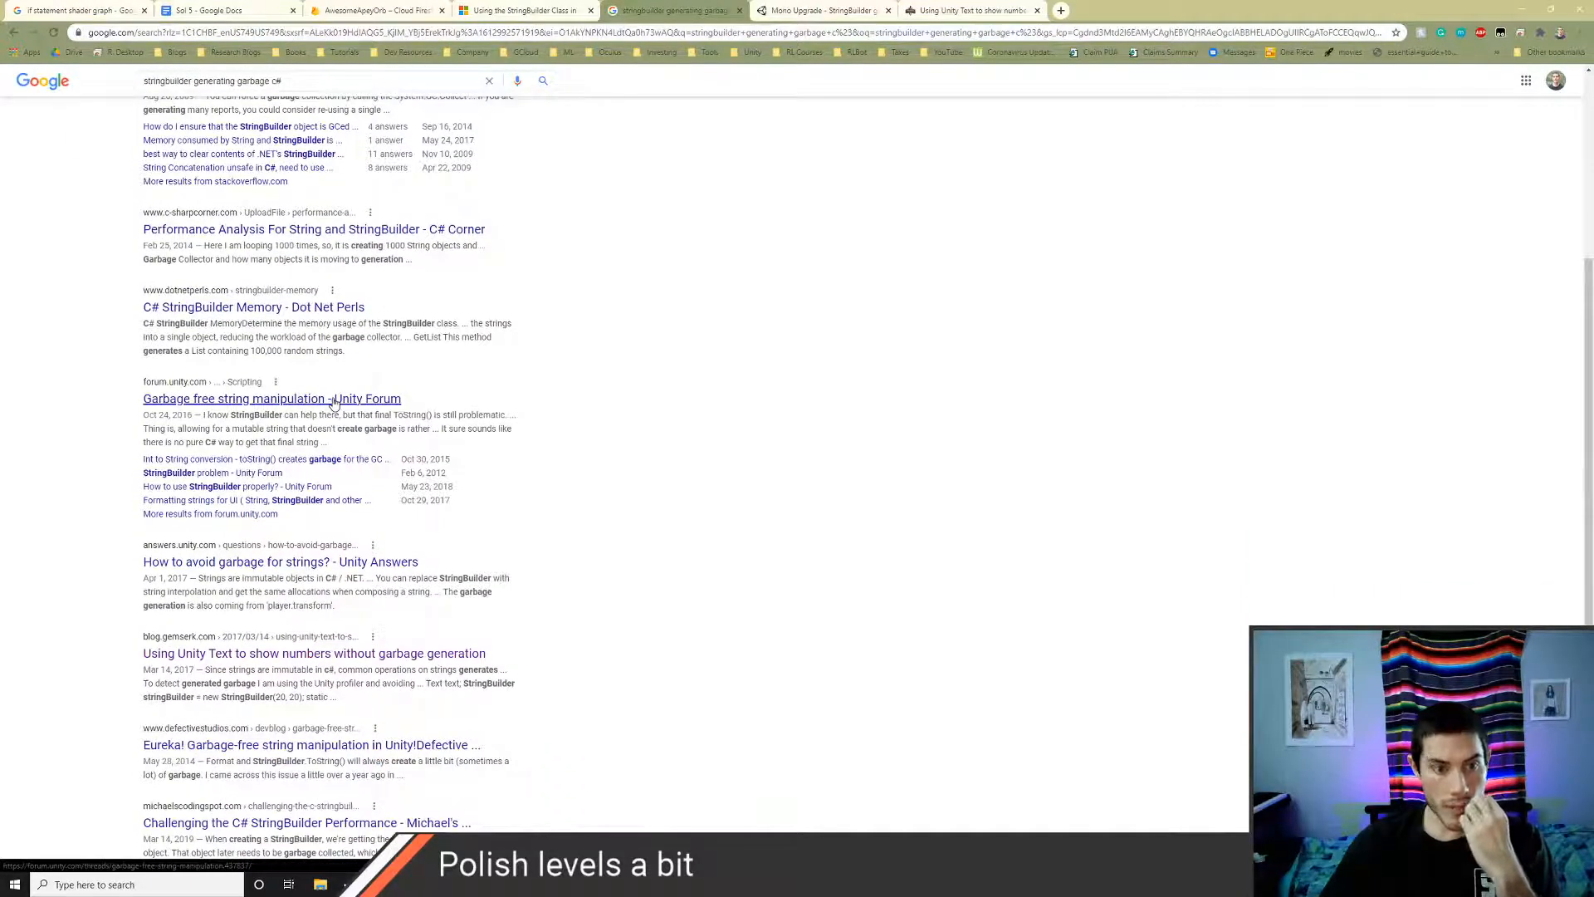
pyautogui.scroll(-1, 334, 403)
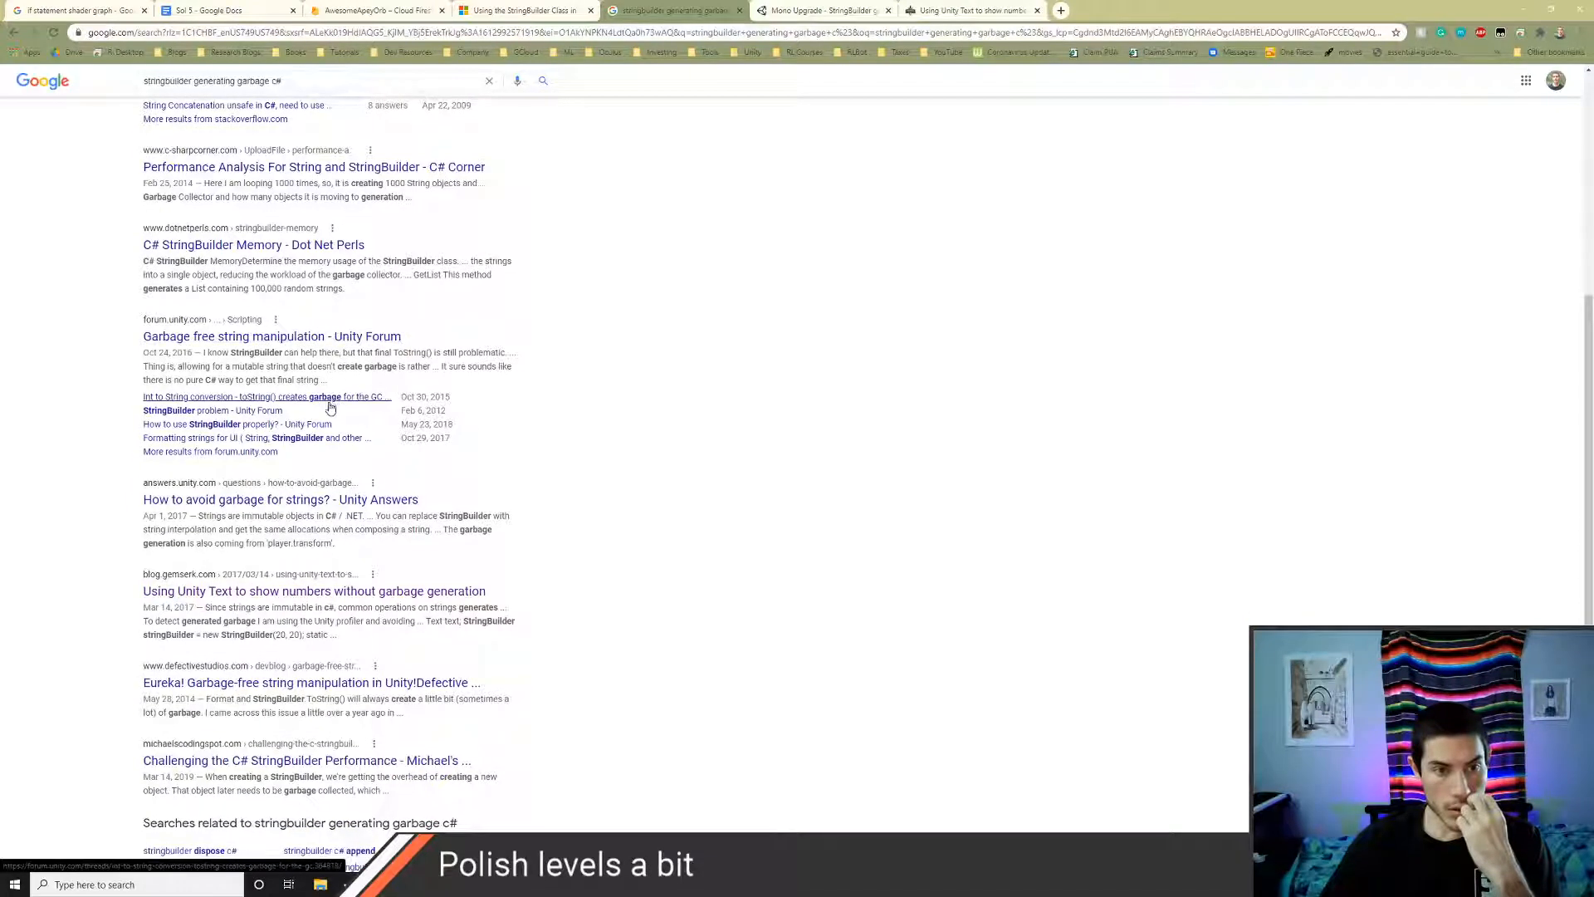
pyautogui.middleClick(311, 336)
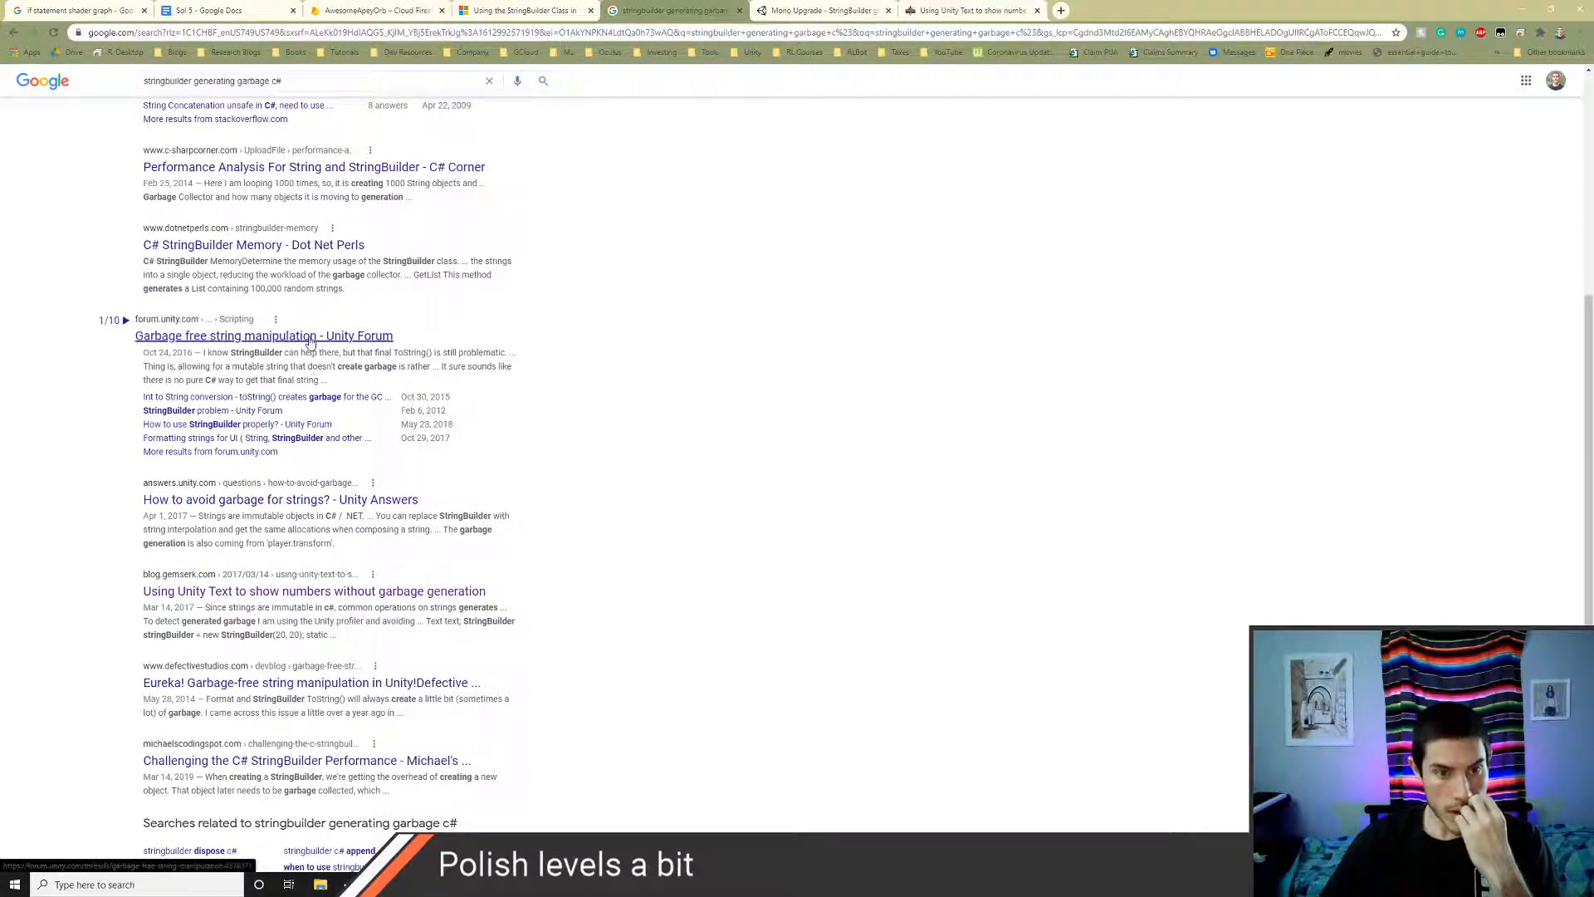
pyautogui.click(1090, 15)
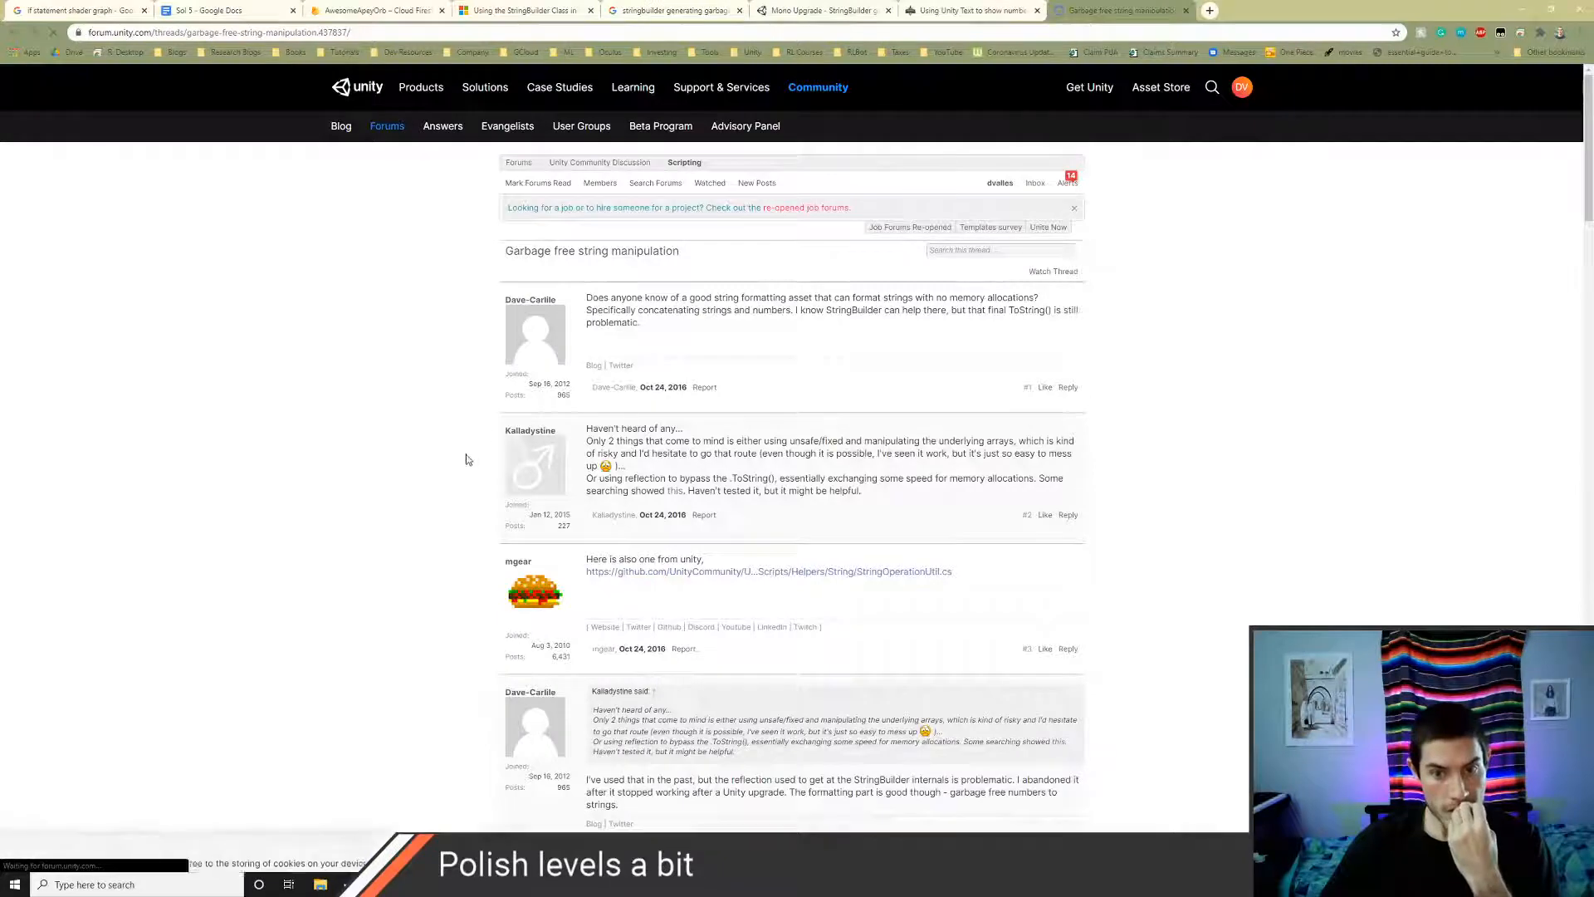
# - Check the GitHub page for StringOperationUtil.cs linked in the forum thread, and close it
pyautogui.scroll(-2, 378, 482)
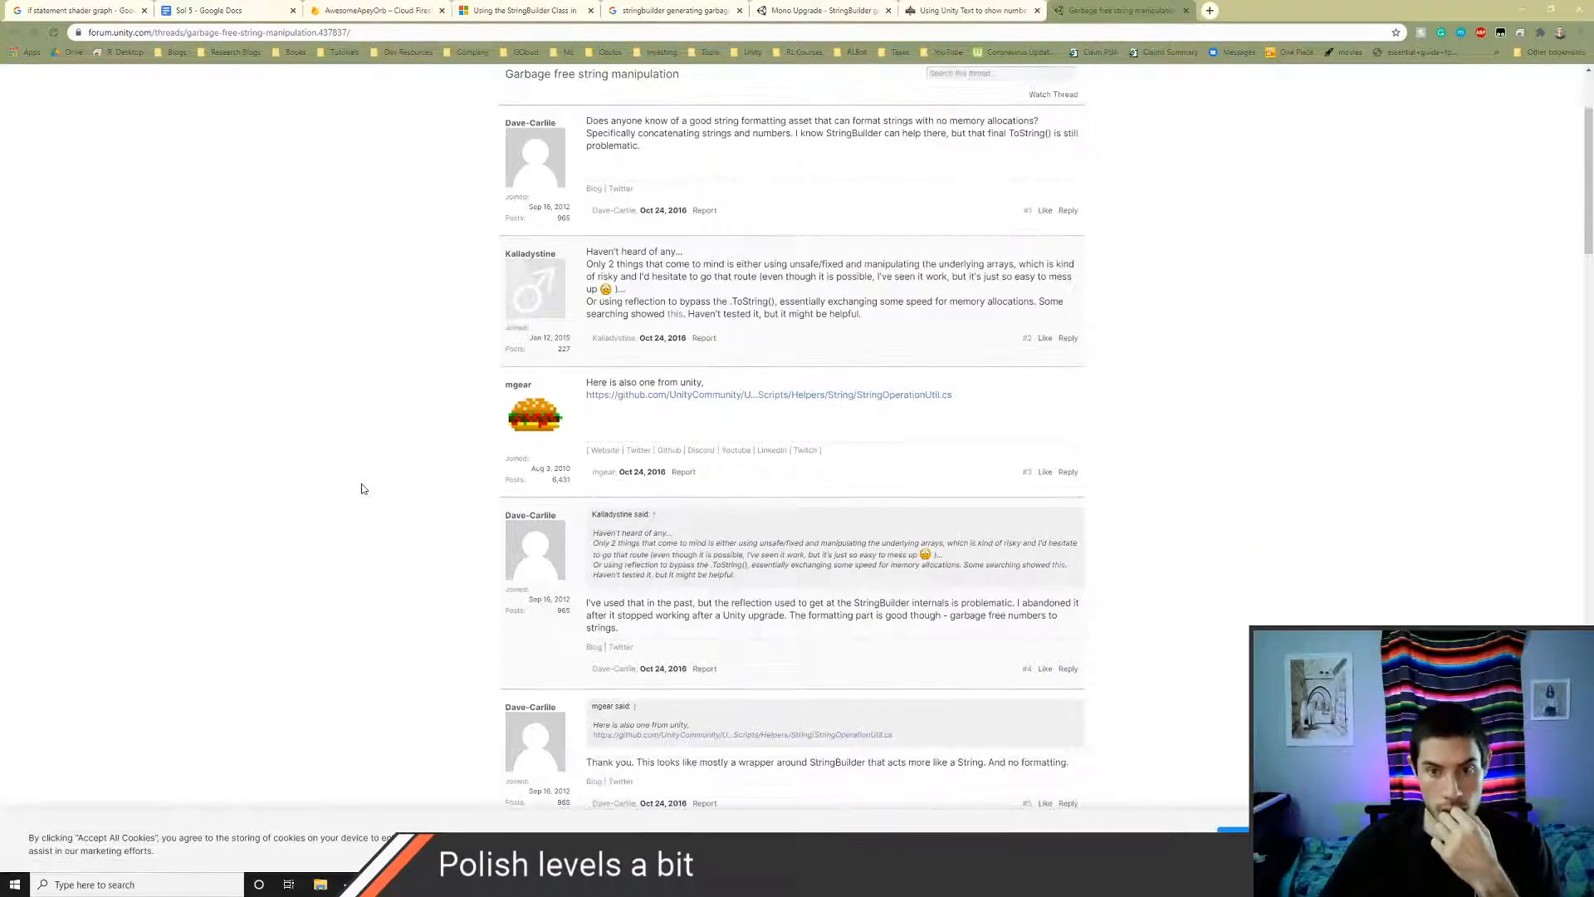
pyautogui.middleClick(797, 396)
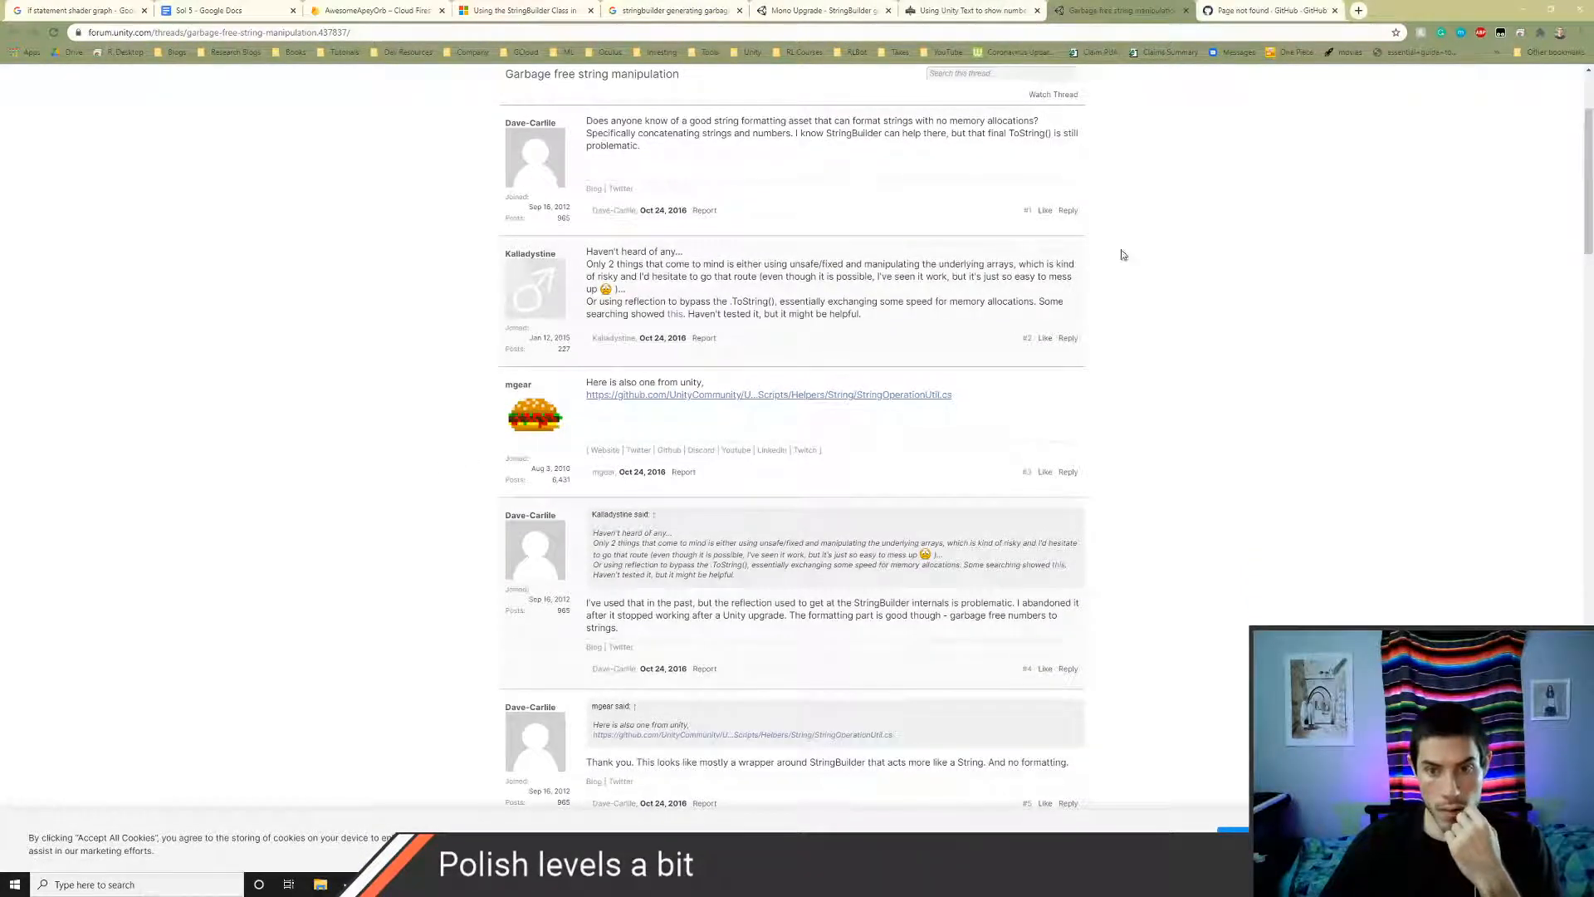
pyautogui.click(1270, 11)
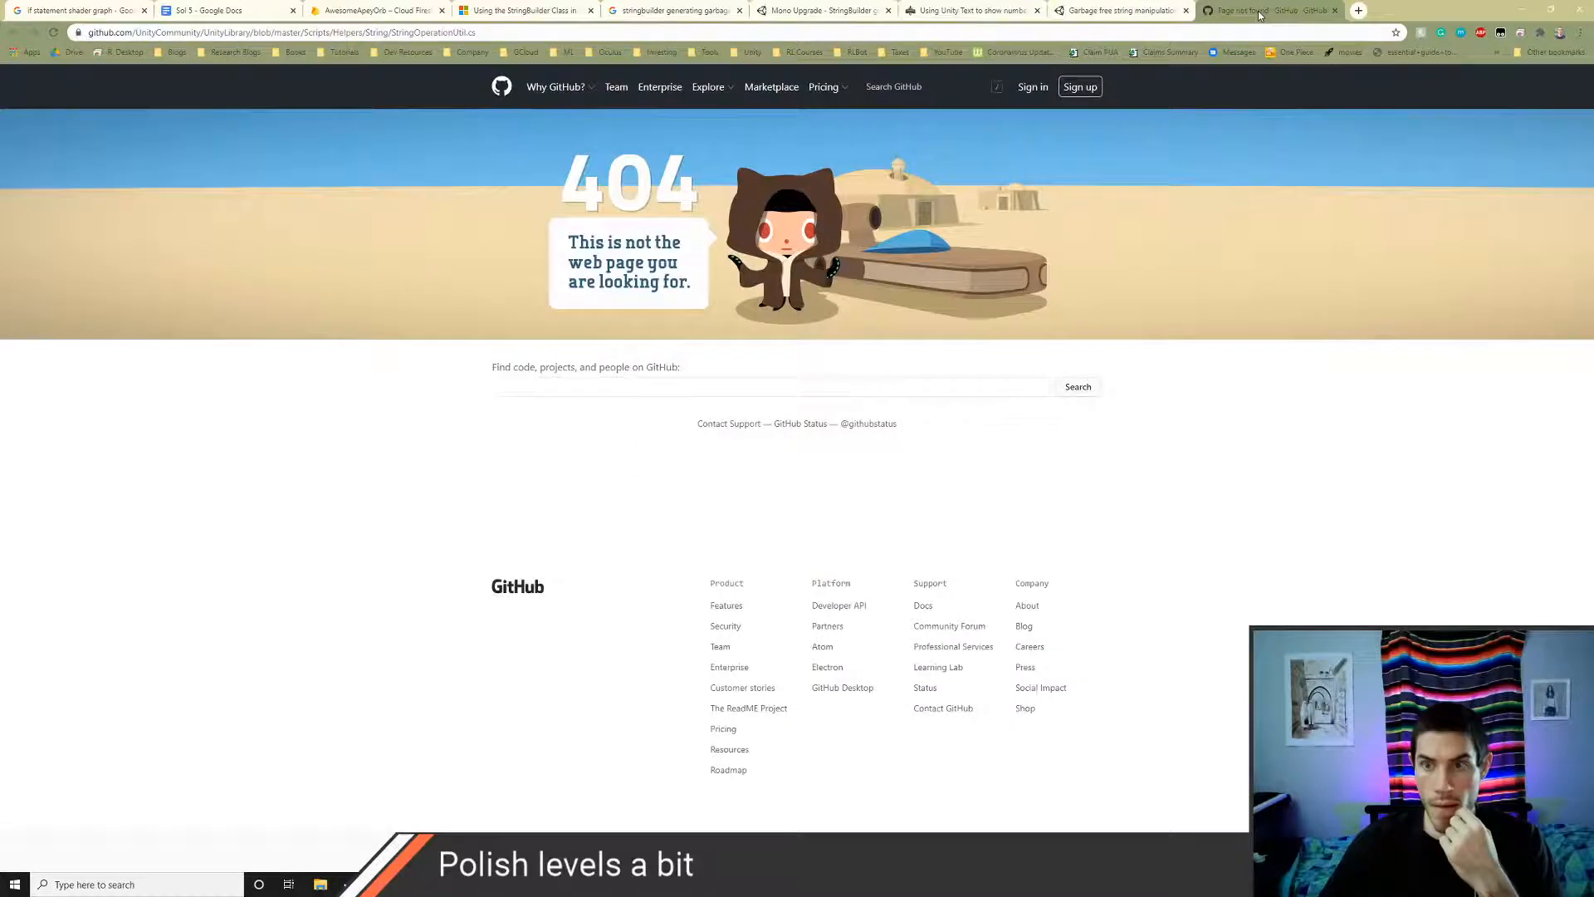
pyautogui.click(1334, 10)
# - Read the thread's explanation of StringBuilder garbage and examine the StaticString class code through to its end
pyautogui.scroll(-4, 848, 448)
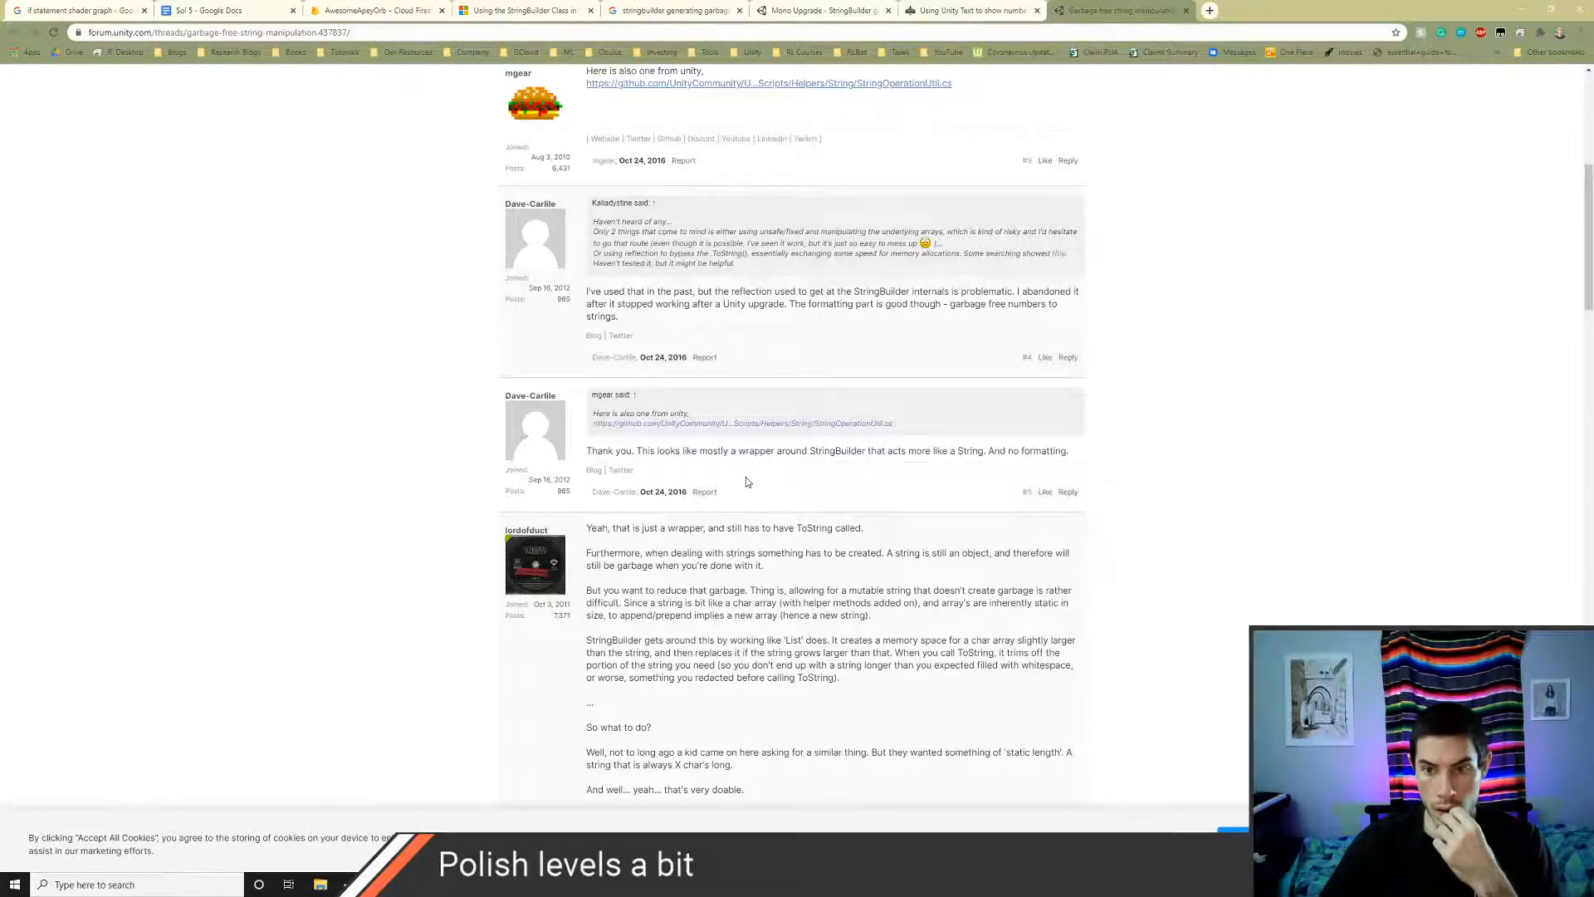
pyautogui.scroll(-3, 745, 478)
pyautogui.scroll(-1, 745, 481)
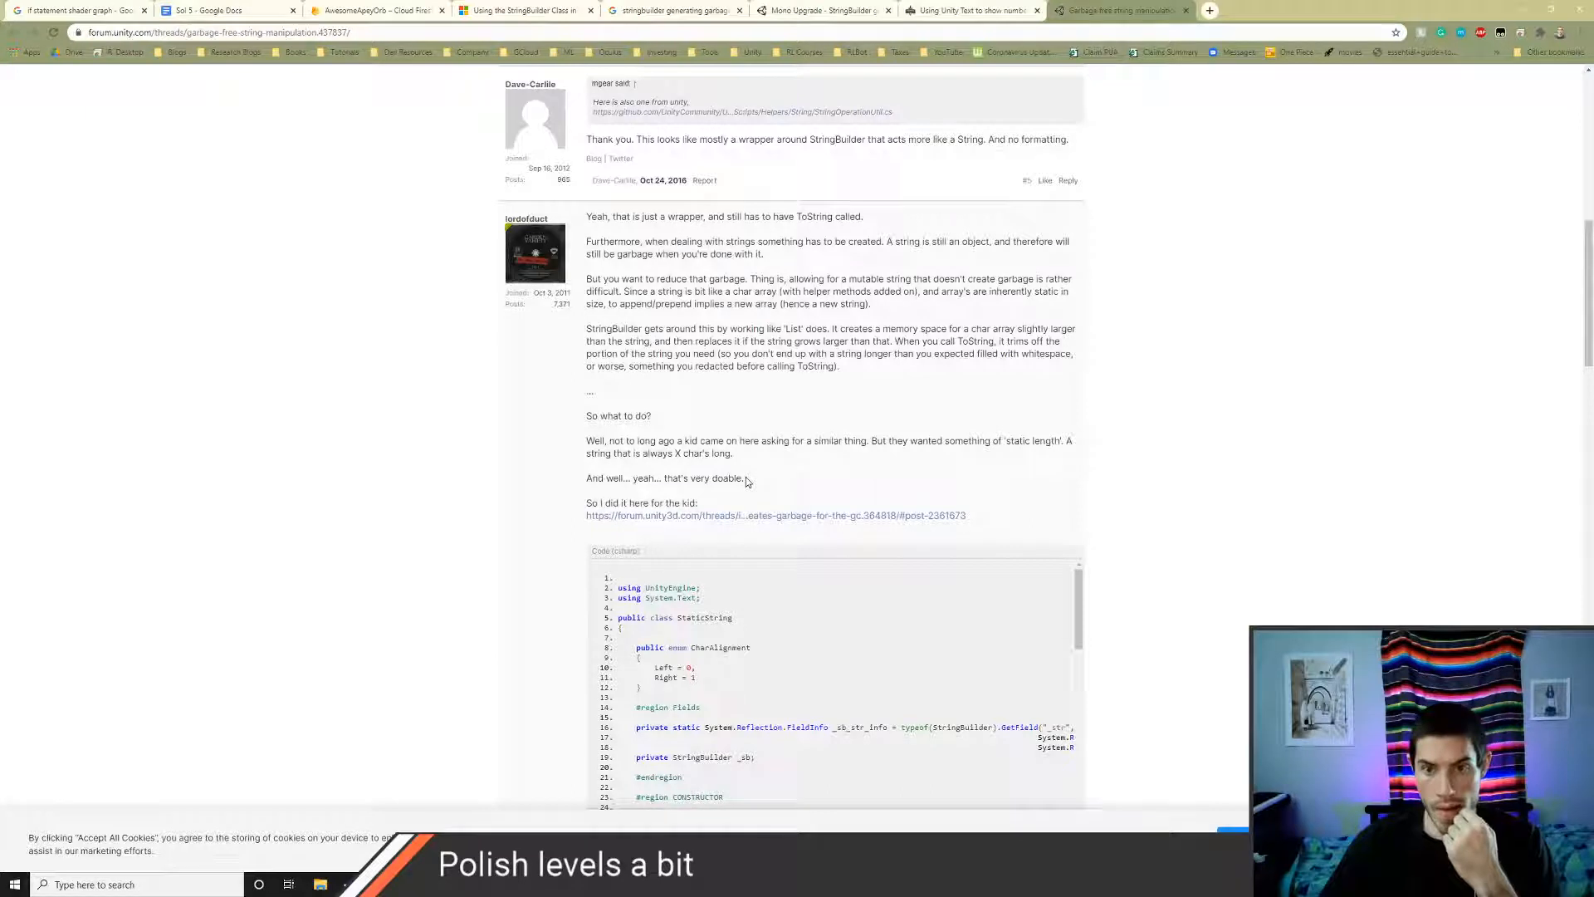
pyautogui.scroll(-3, 747, 477)
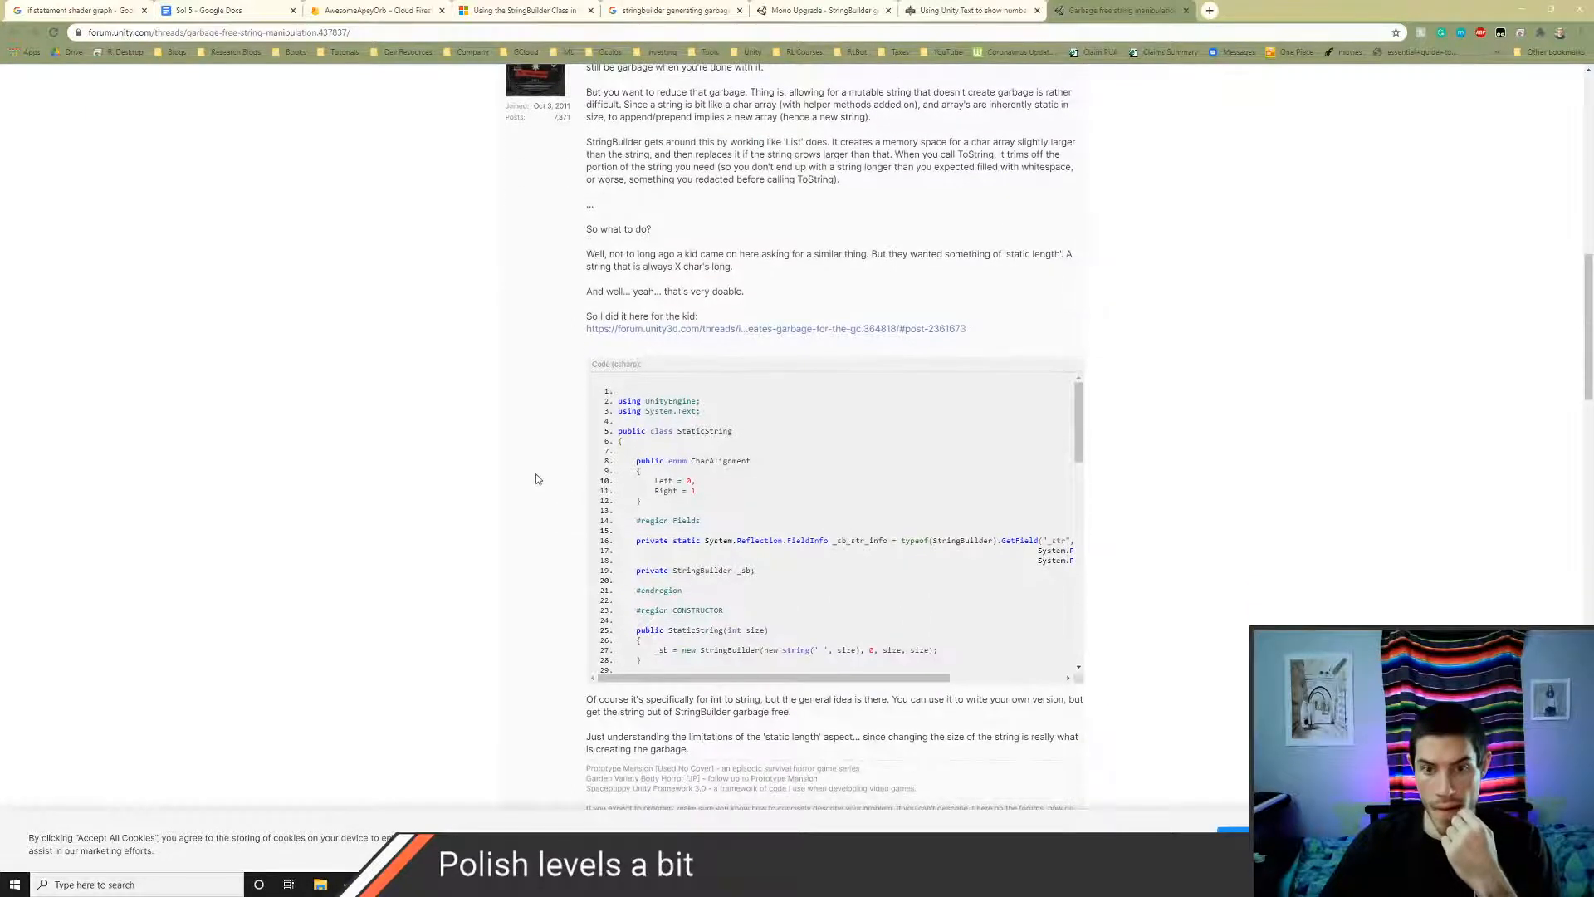
pyautogui.scroll(-3, 646, 501)
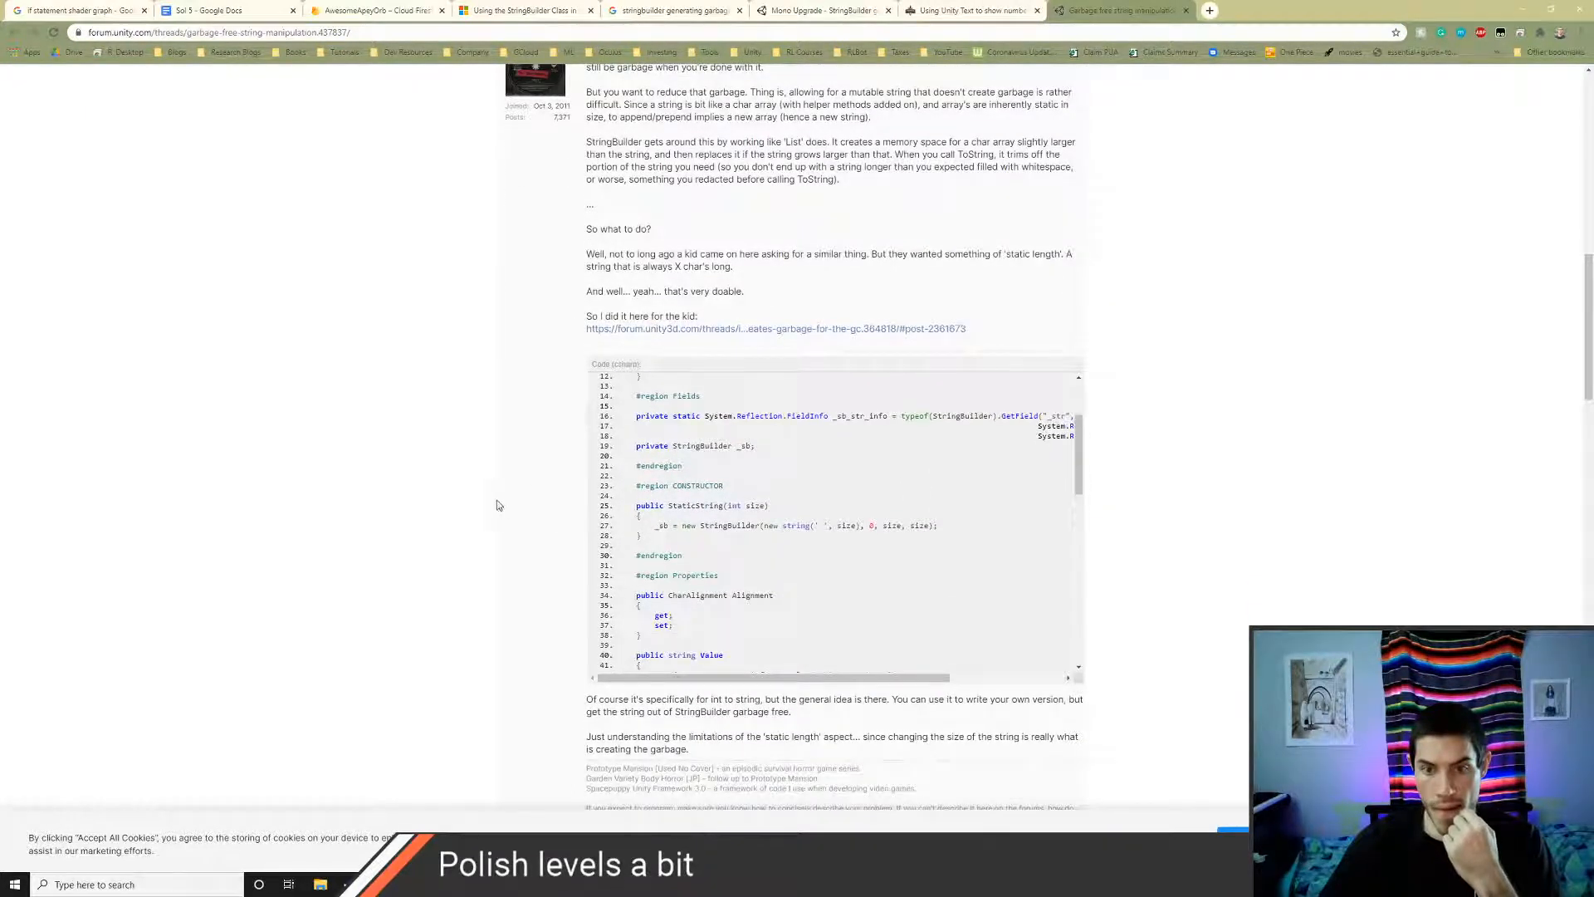
pyautogui.scroll(1, 480, 455)
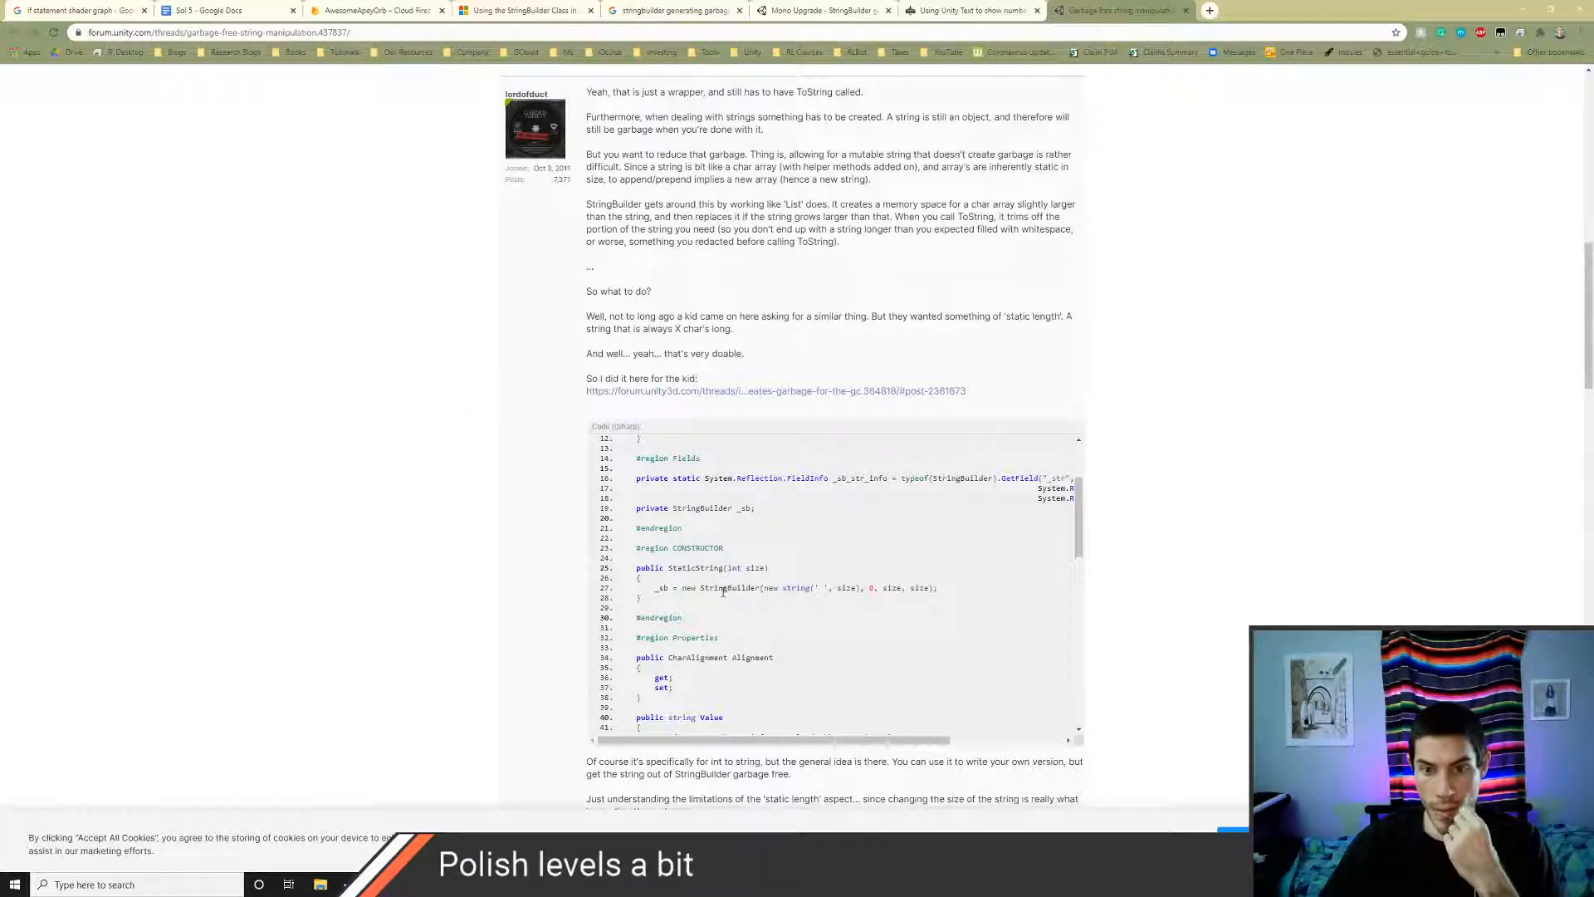
pyautogui.scroll(3, 713, 590)
pyautogui.scroll(-3, 750, 581)
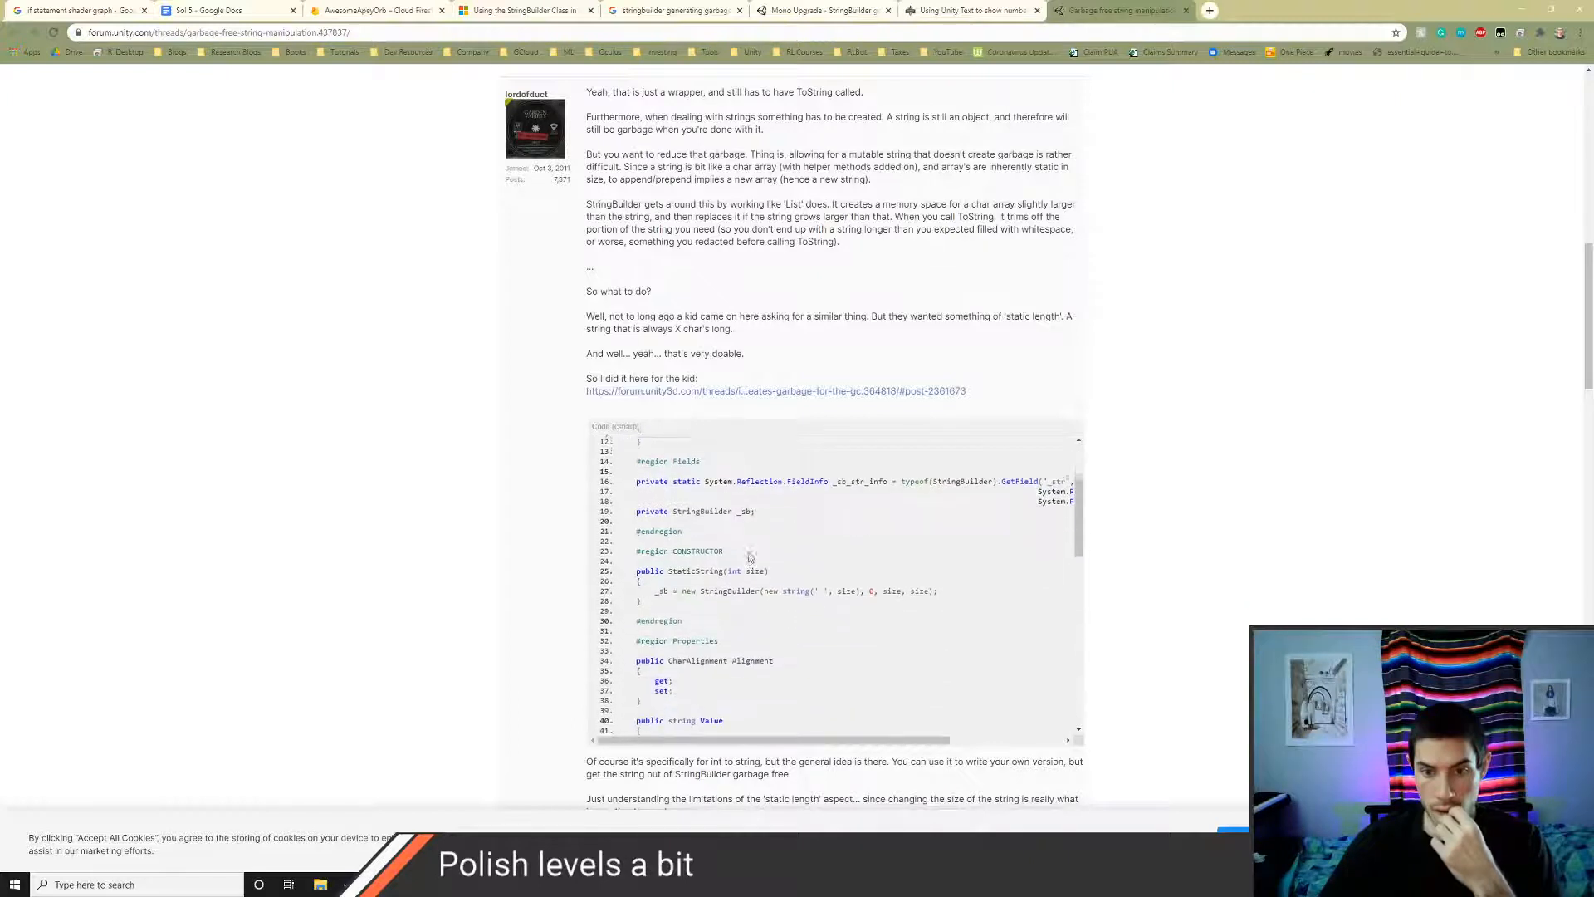
pyautogui.scroll(-3, 772, 568)
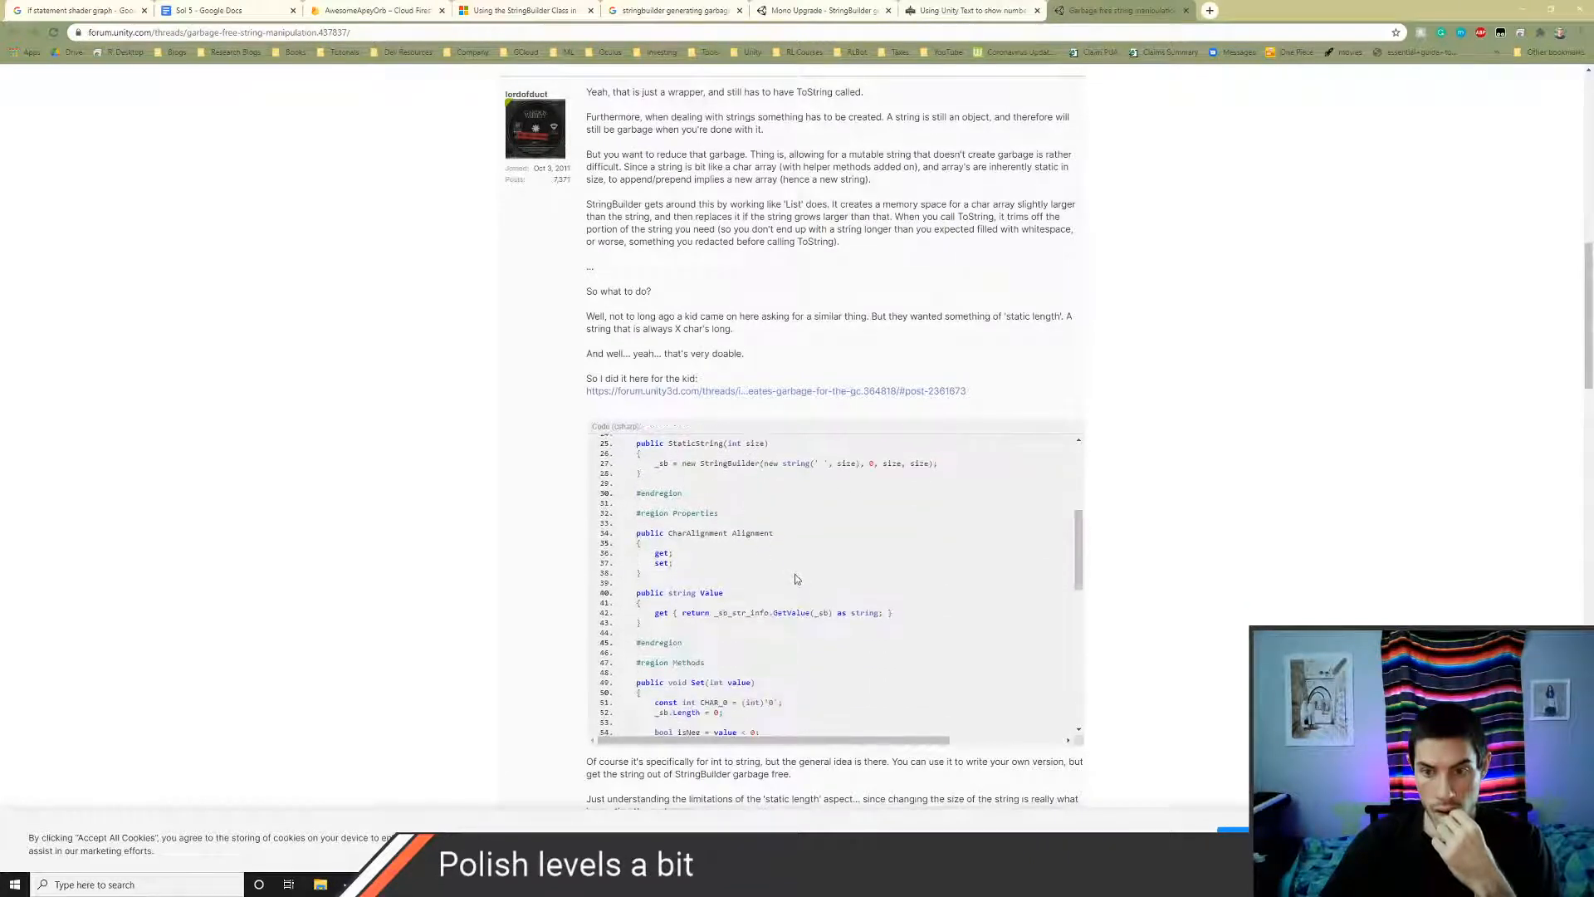
pyautogui.scroll(-10, 795, 579)
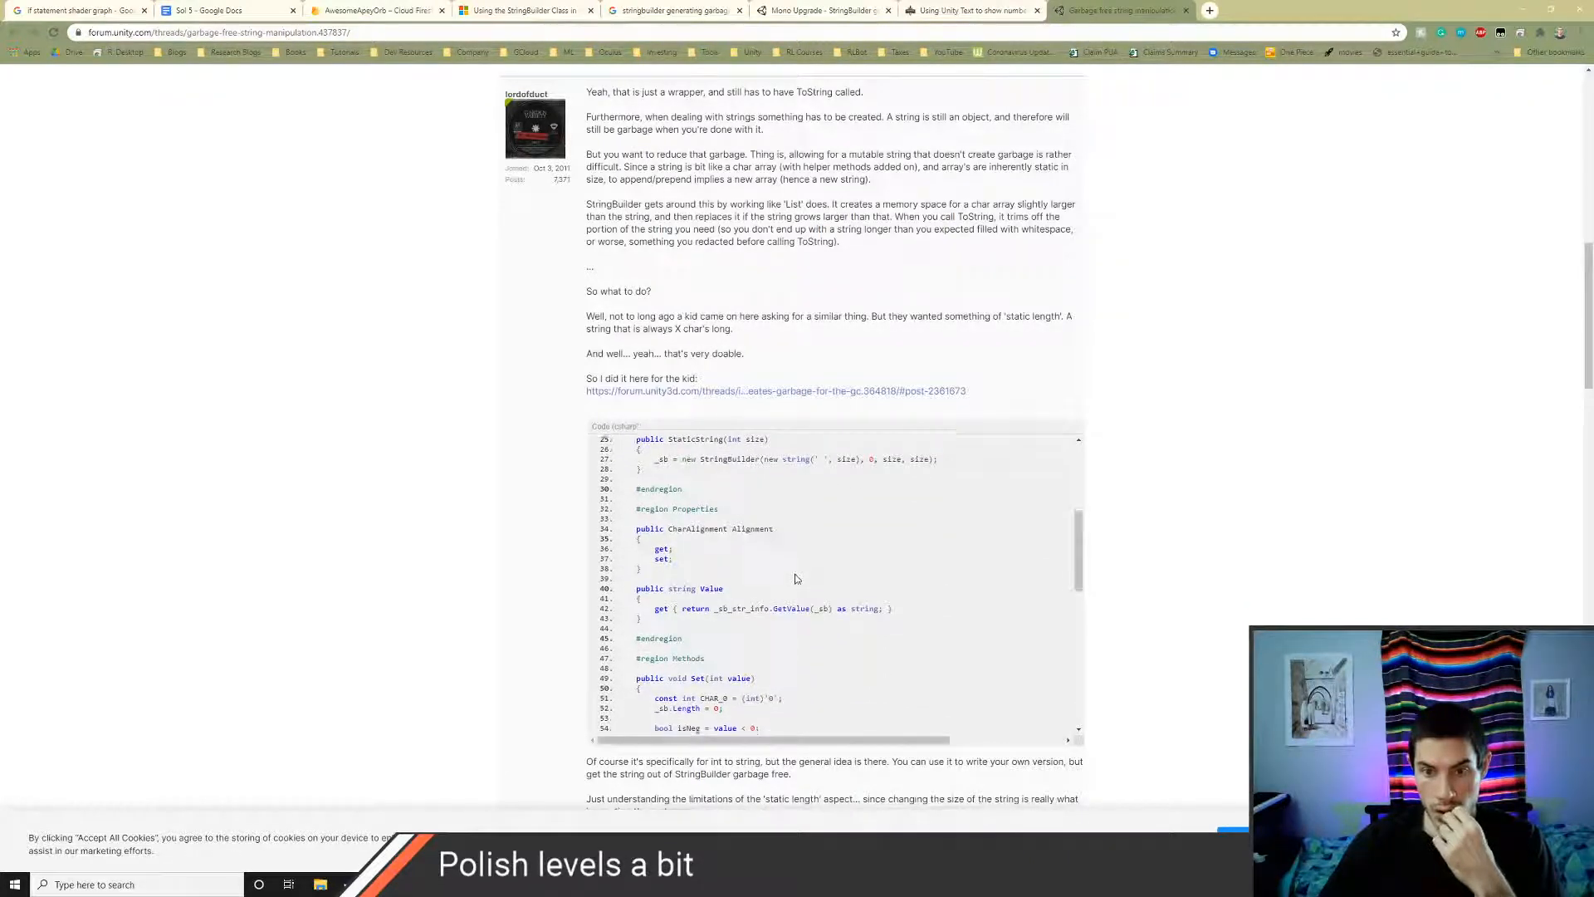
pyautogui.scroll(-2, 794, 579)
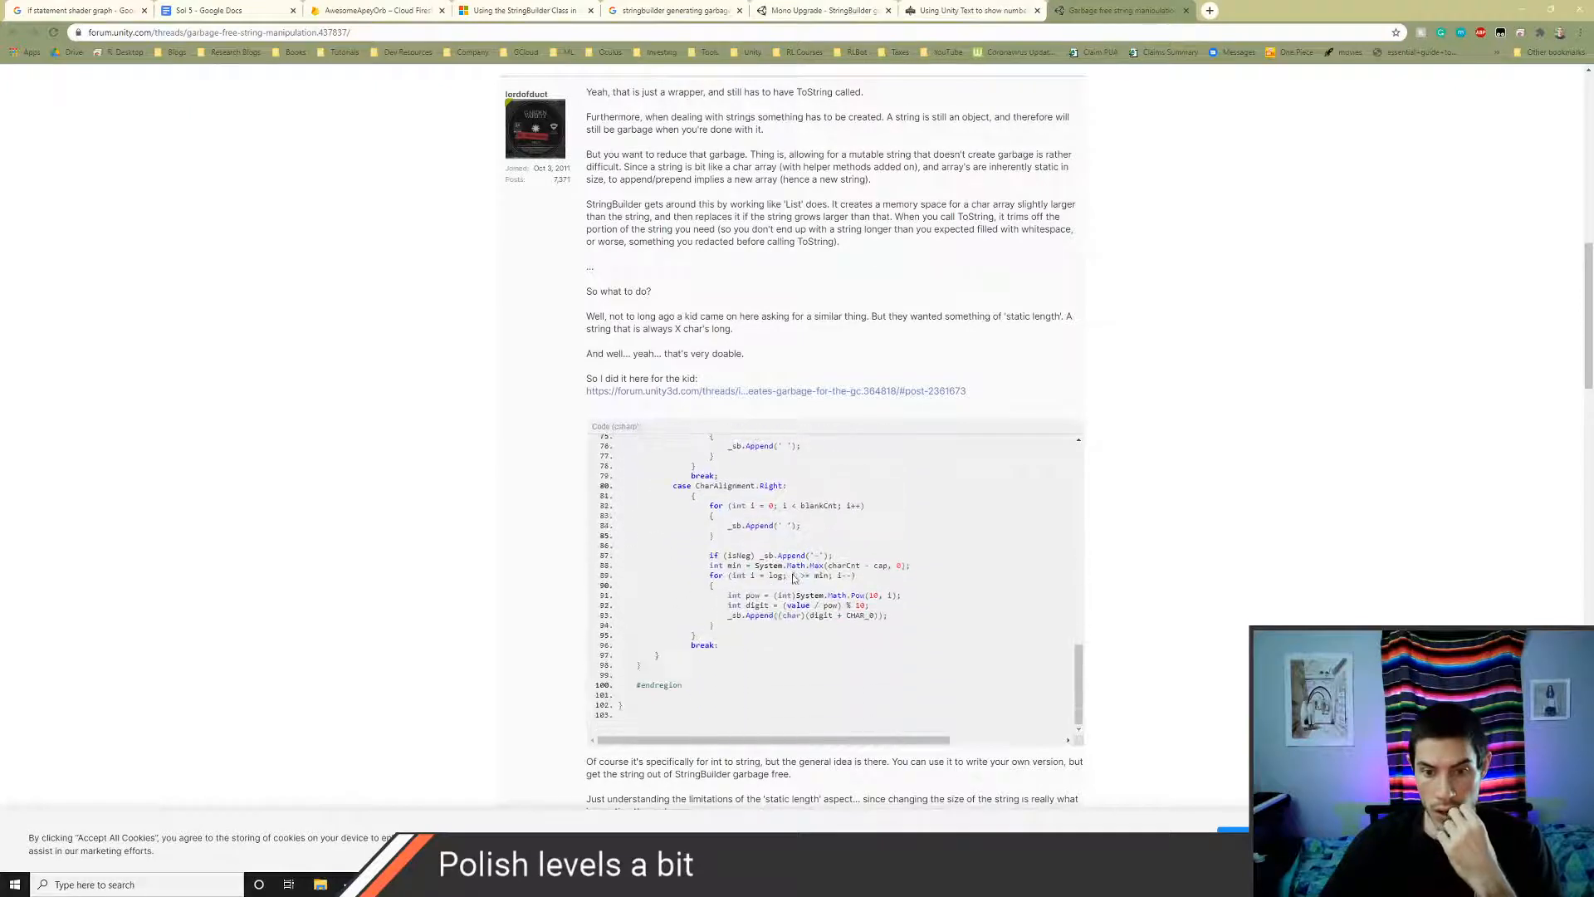
# - Read the remaining forum replies about UI text updates, the StringBuilder reflection trick and preallocated strings
pyautogui.scroll(-3, 571, 568)
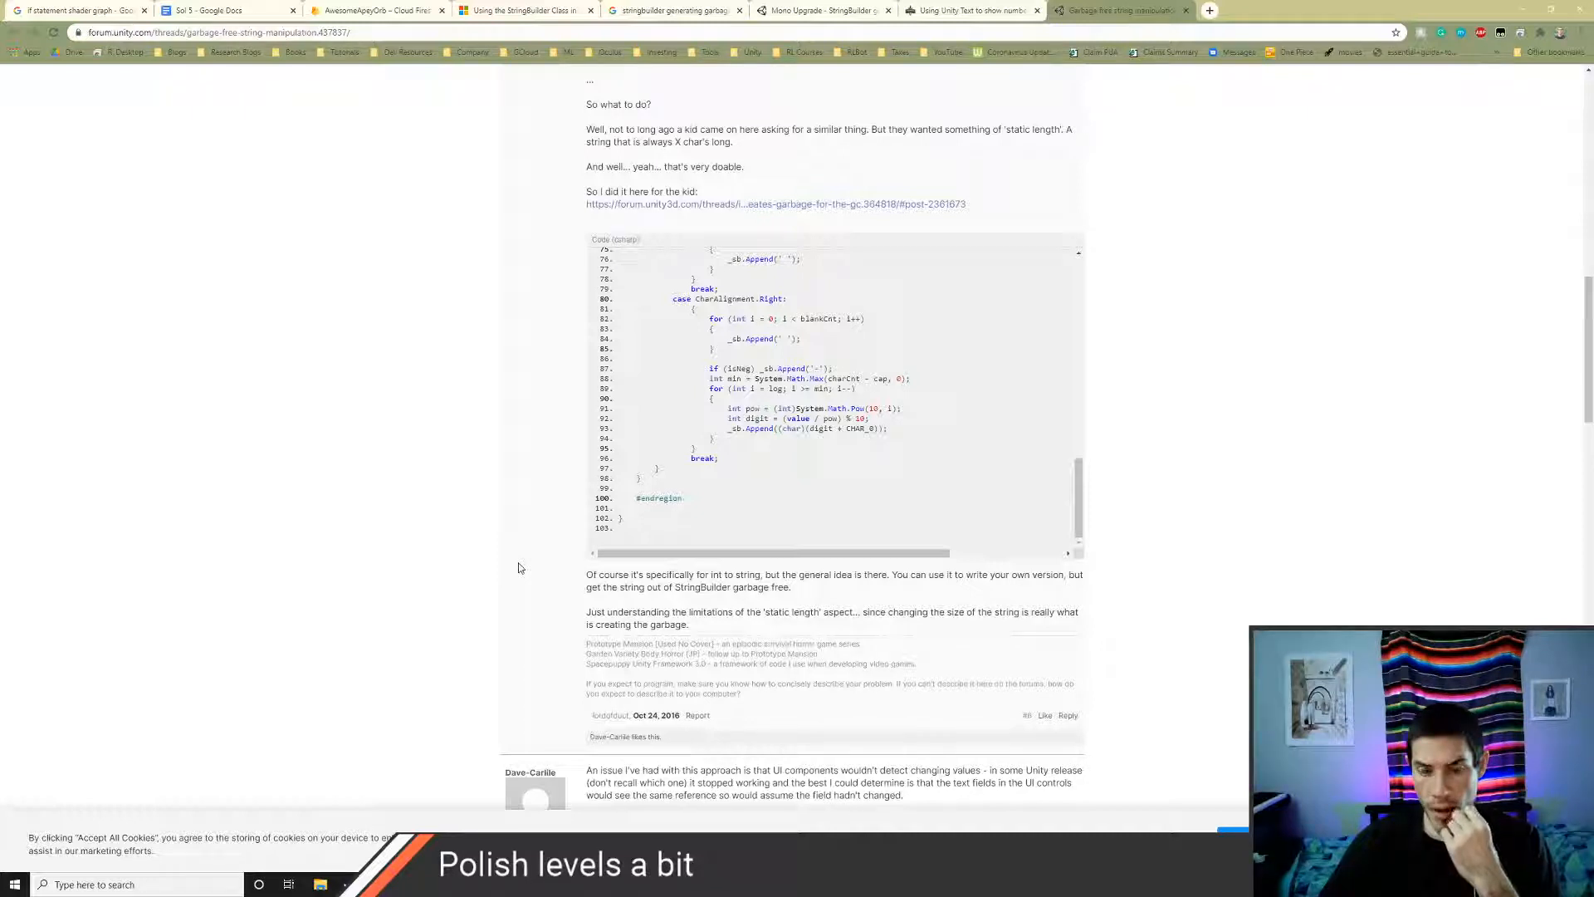
pyautogui.scroll(-2, 518, 561)
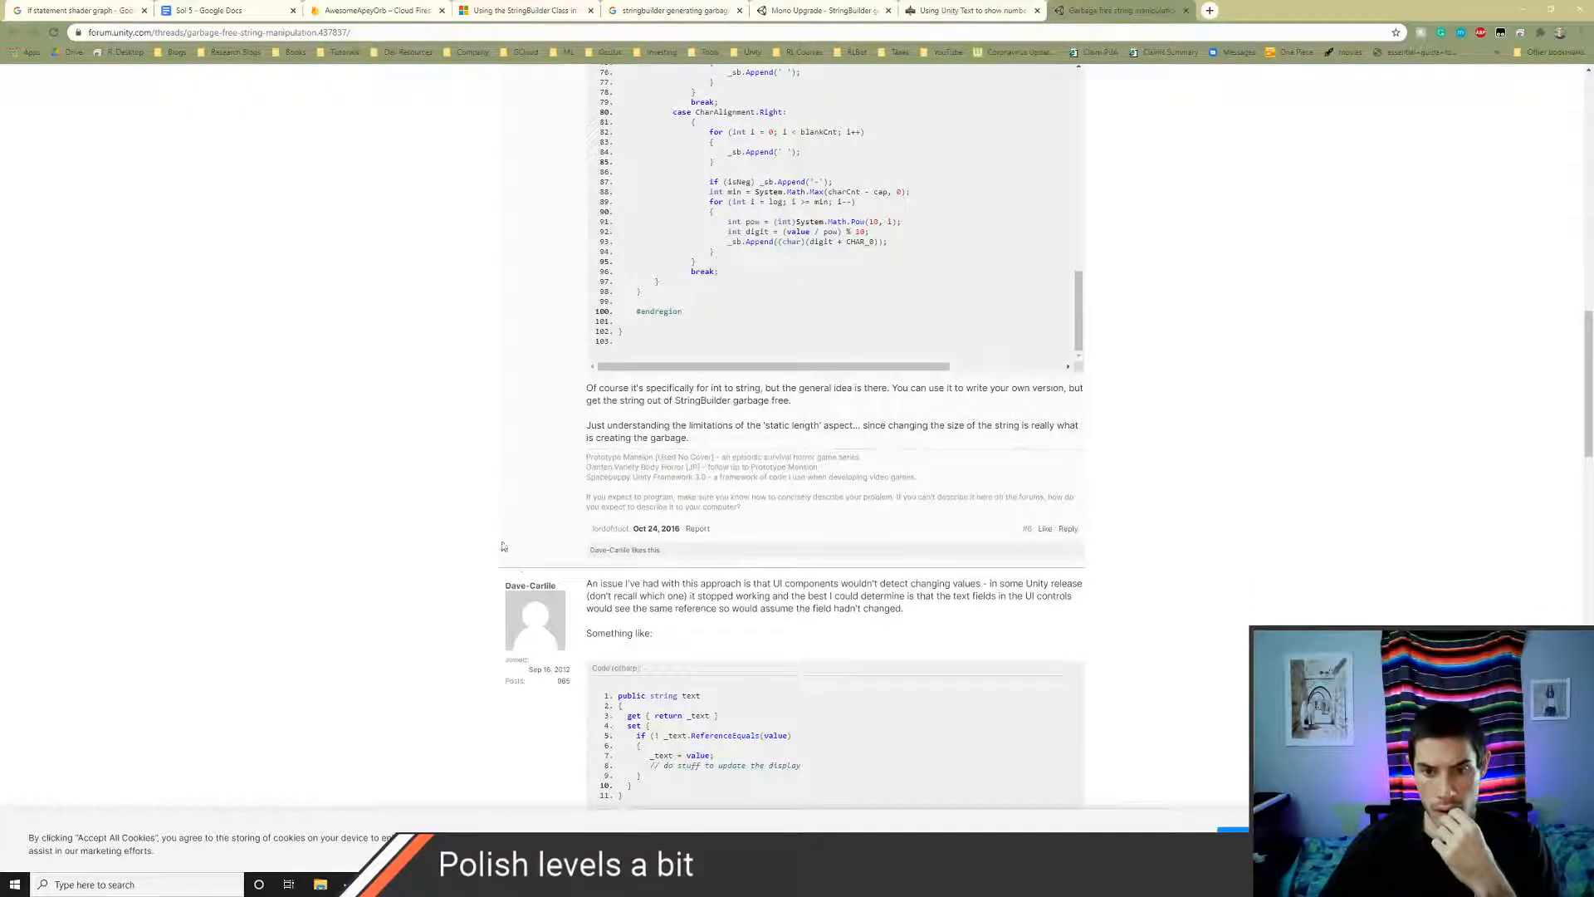
pyautogui.scroll(-2, 410, 446)
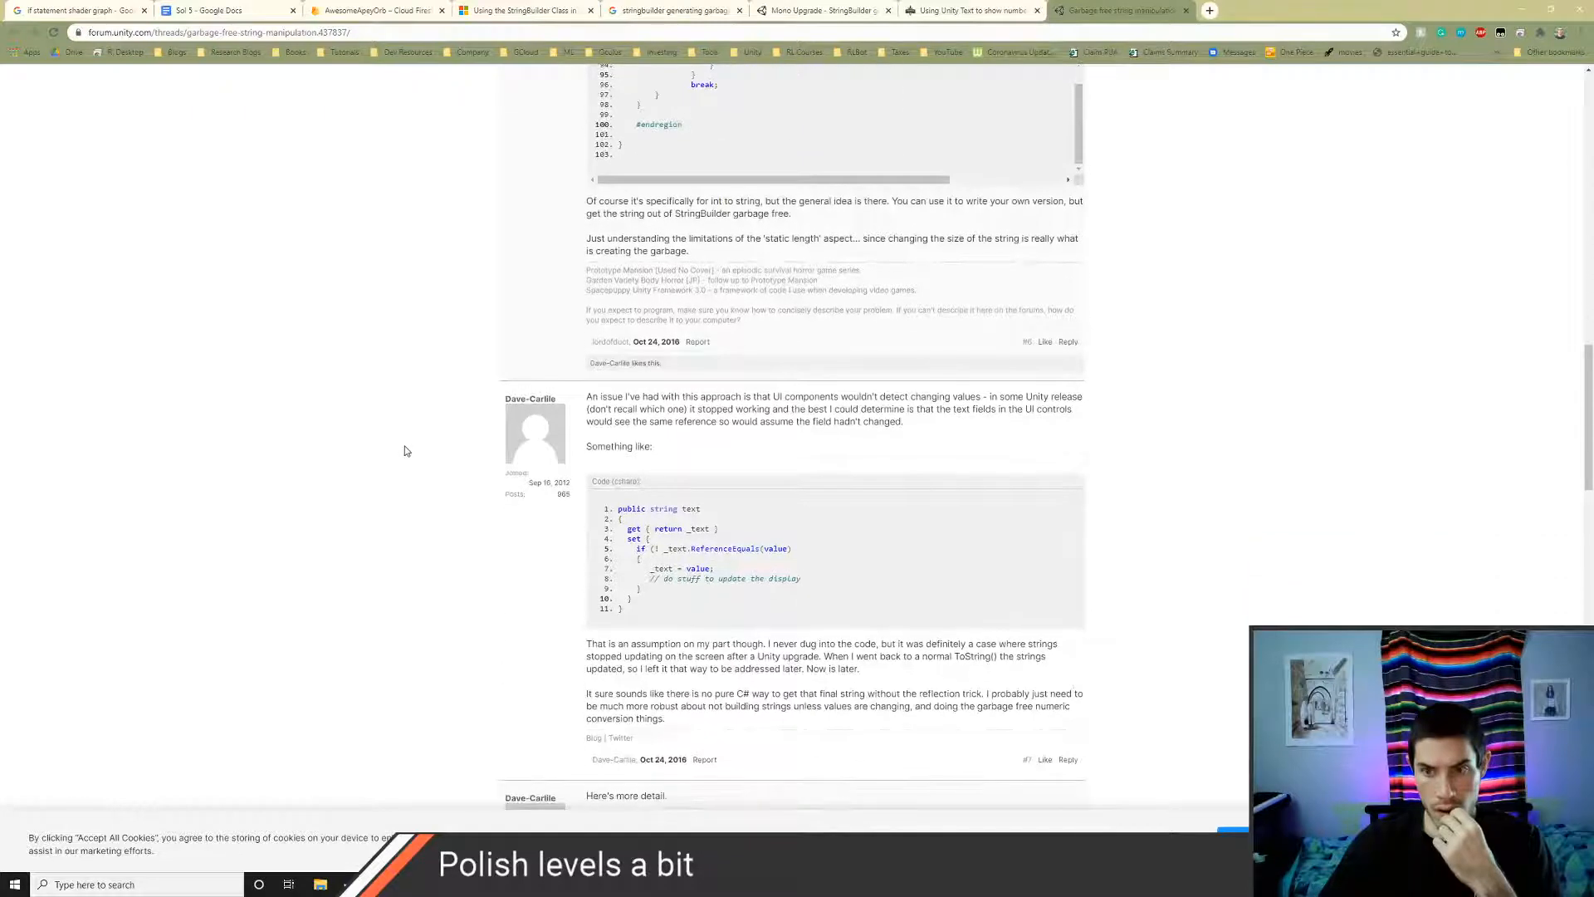
pyautogui.scroll(-1, 407, 450)
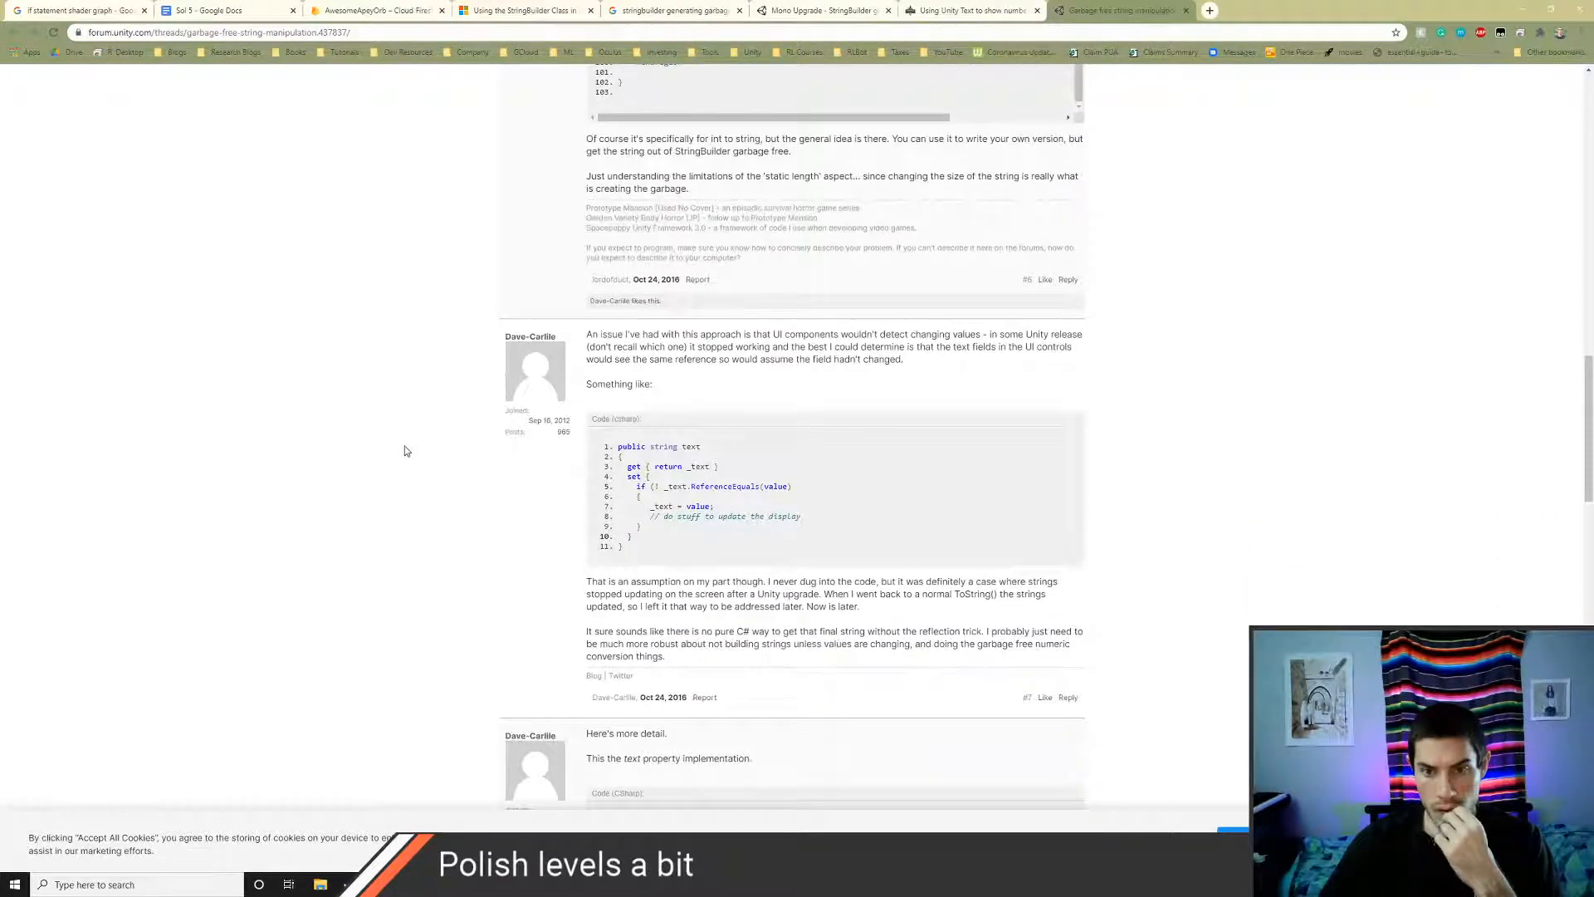
pyautogui.scroll(-2, 407, 451)
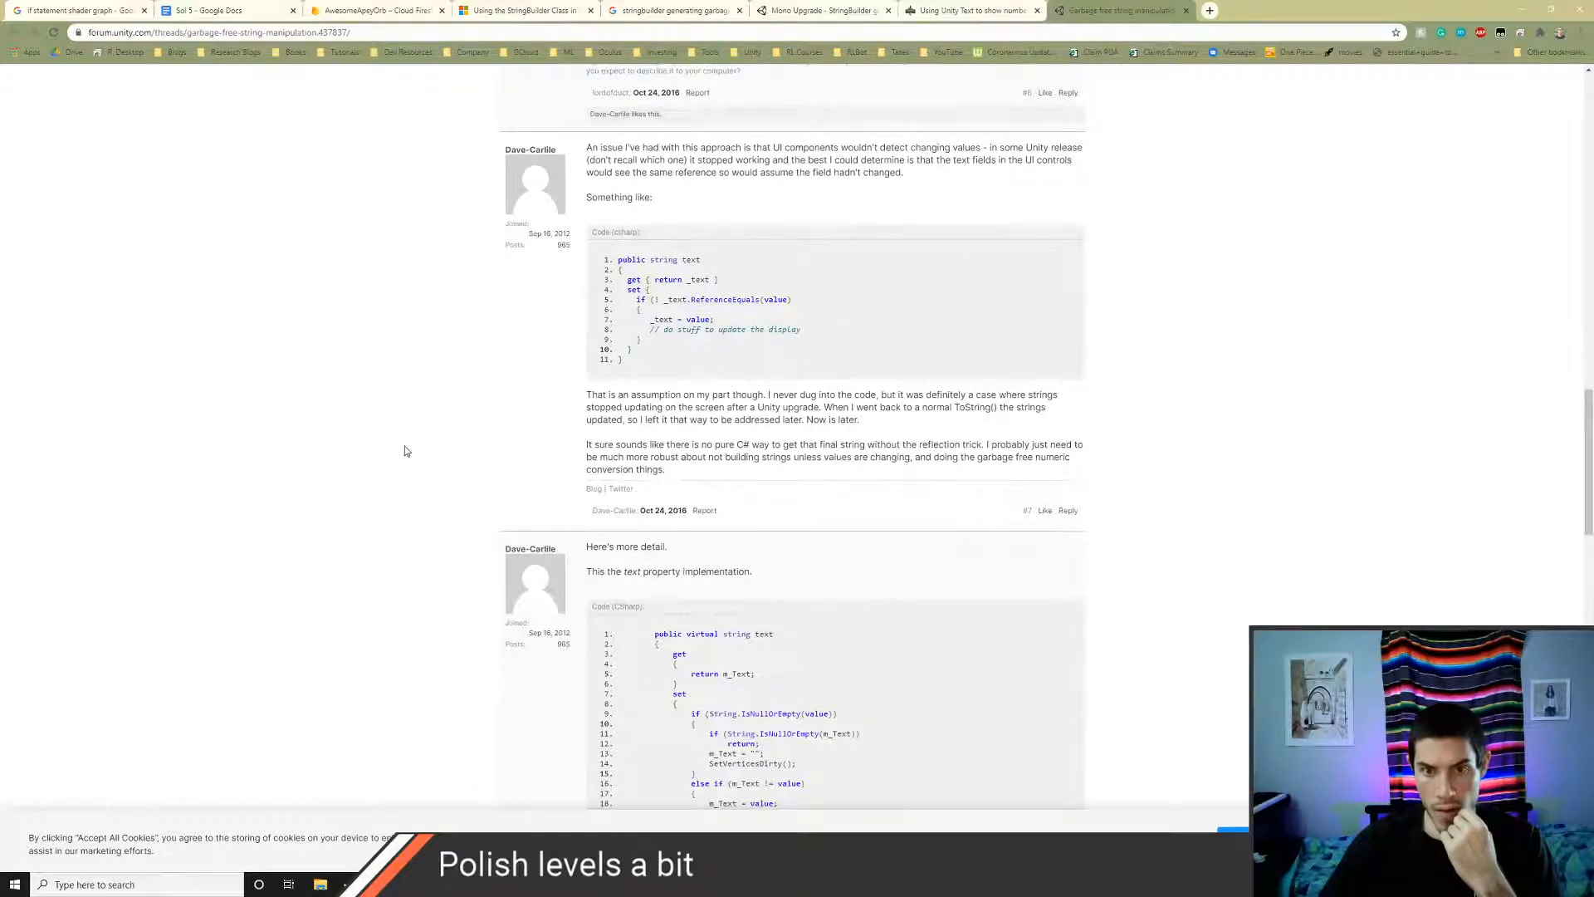
pyautogui.scroll(-3, 406, 451)
pyautogui.scroll(-3, 407, 451)
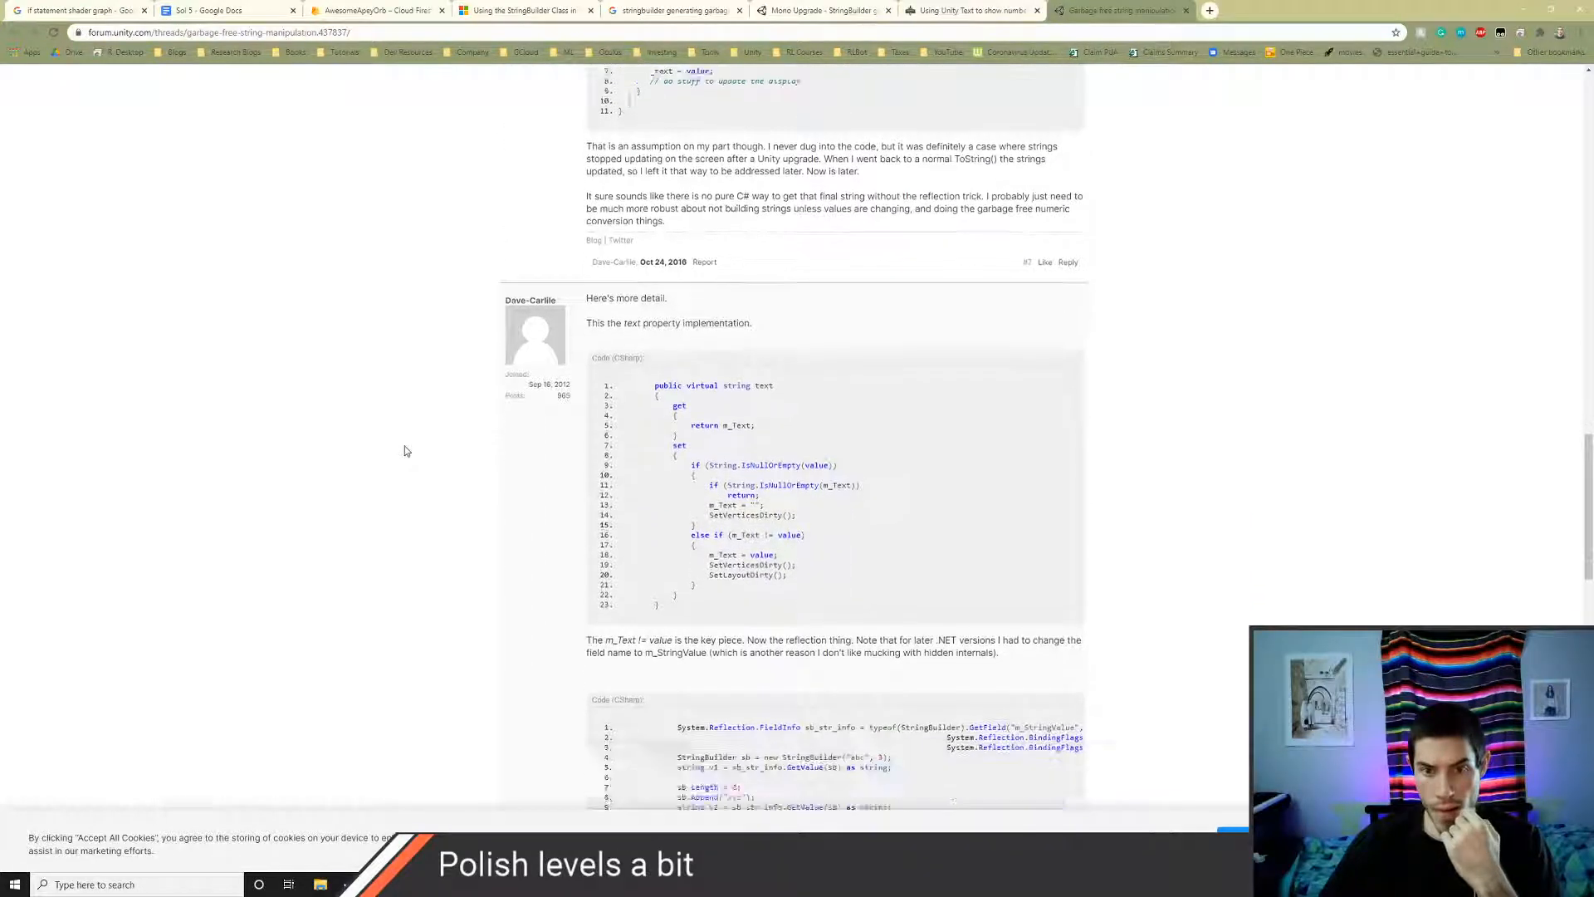
pyautogui.scroll(-5, 405, 449)
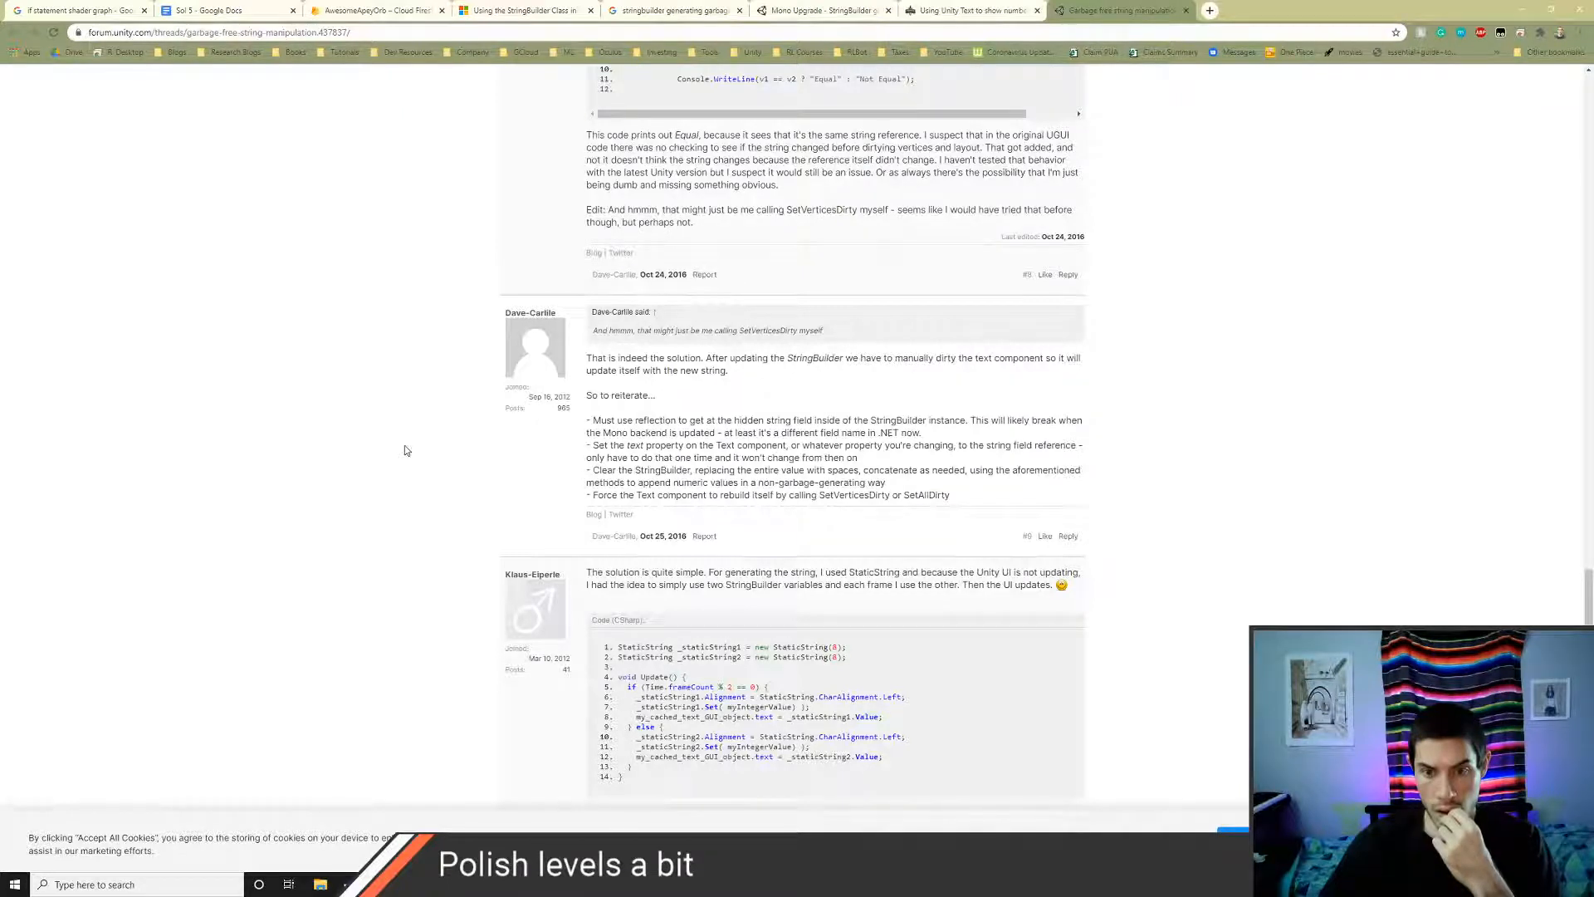
pyautogui.scroll(-2, 405, 450)
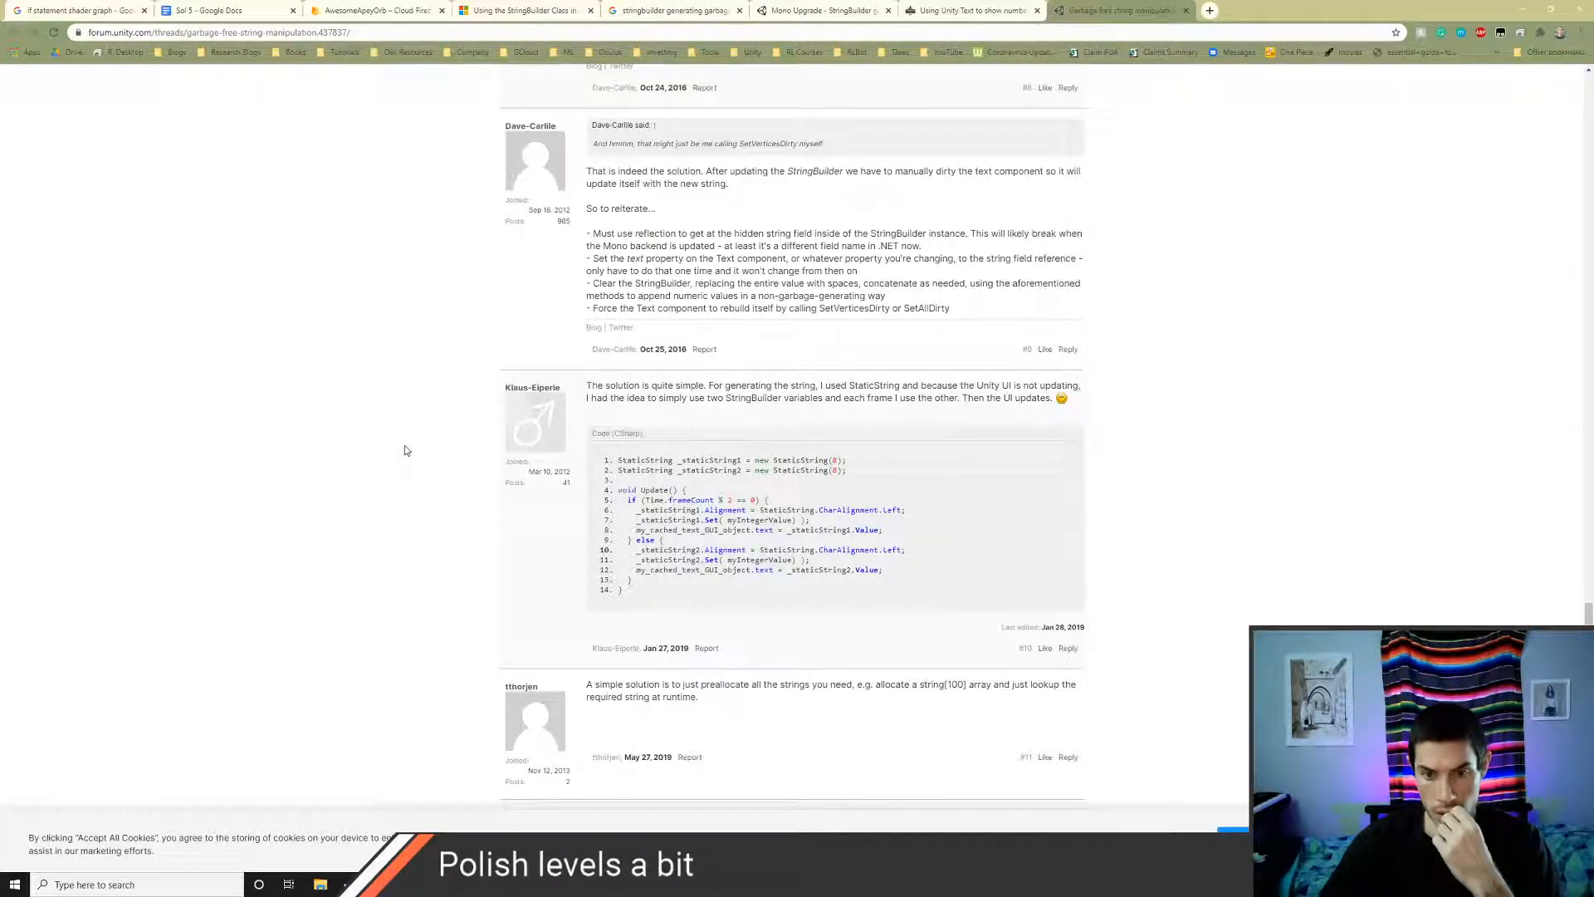
pyautogui.scroll(-5, 406, 450)
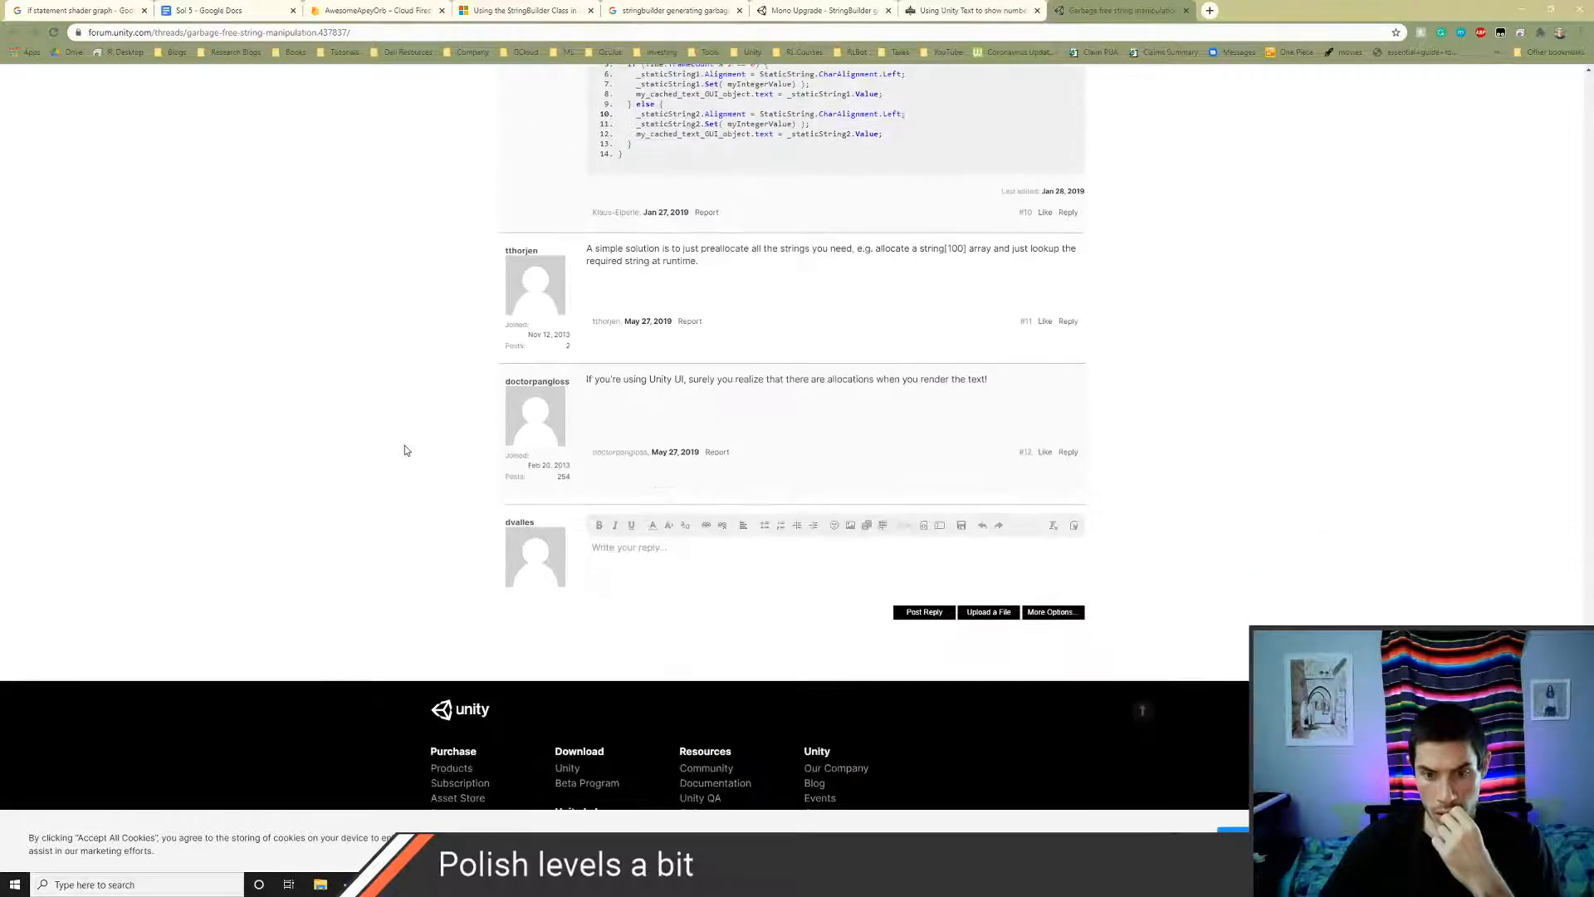
# - Close the garbage-free string thread and the Unity Text numbers article, and switch to the Unity editor
pyautogui.hotkey('ctrl', 'w')
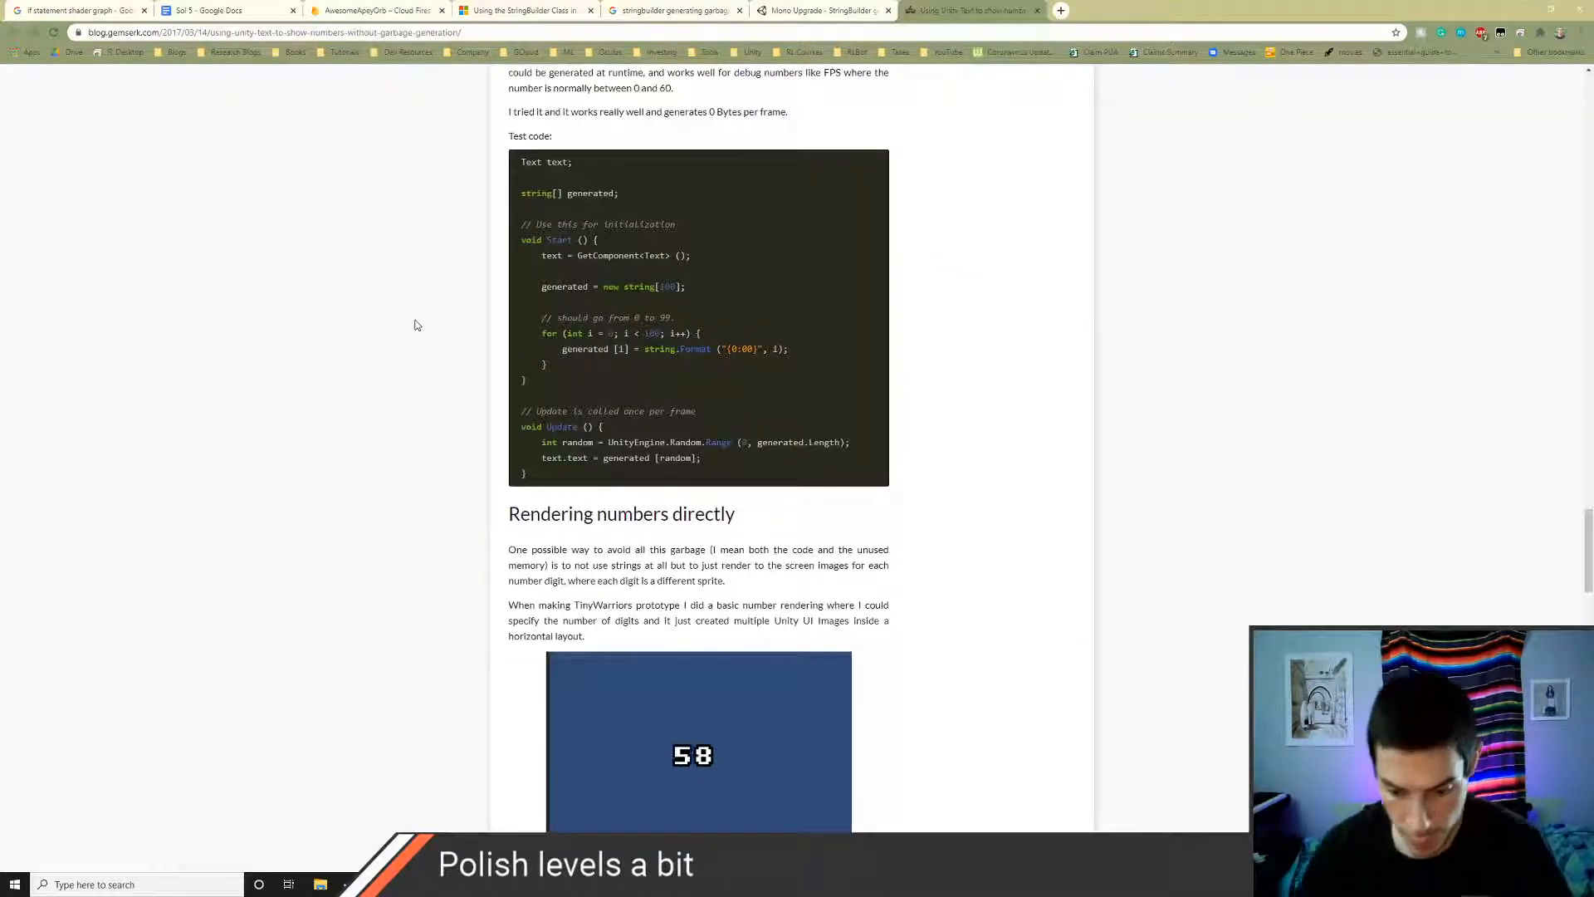
pyautogui.hotkey('ctrl', 'w')
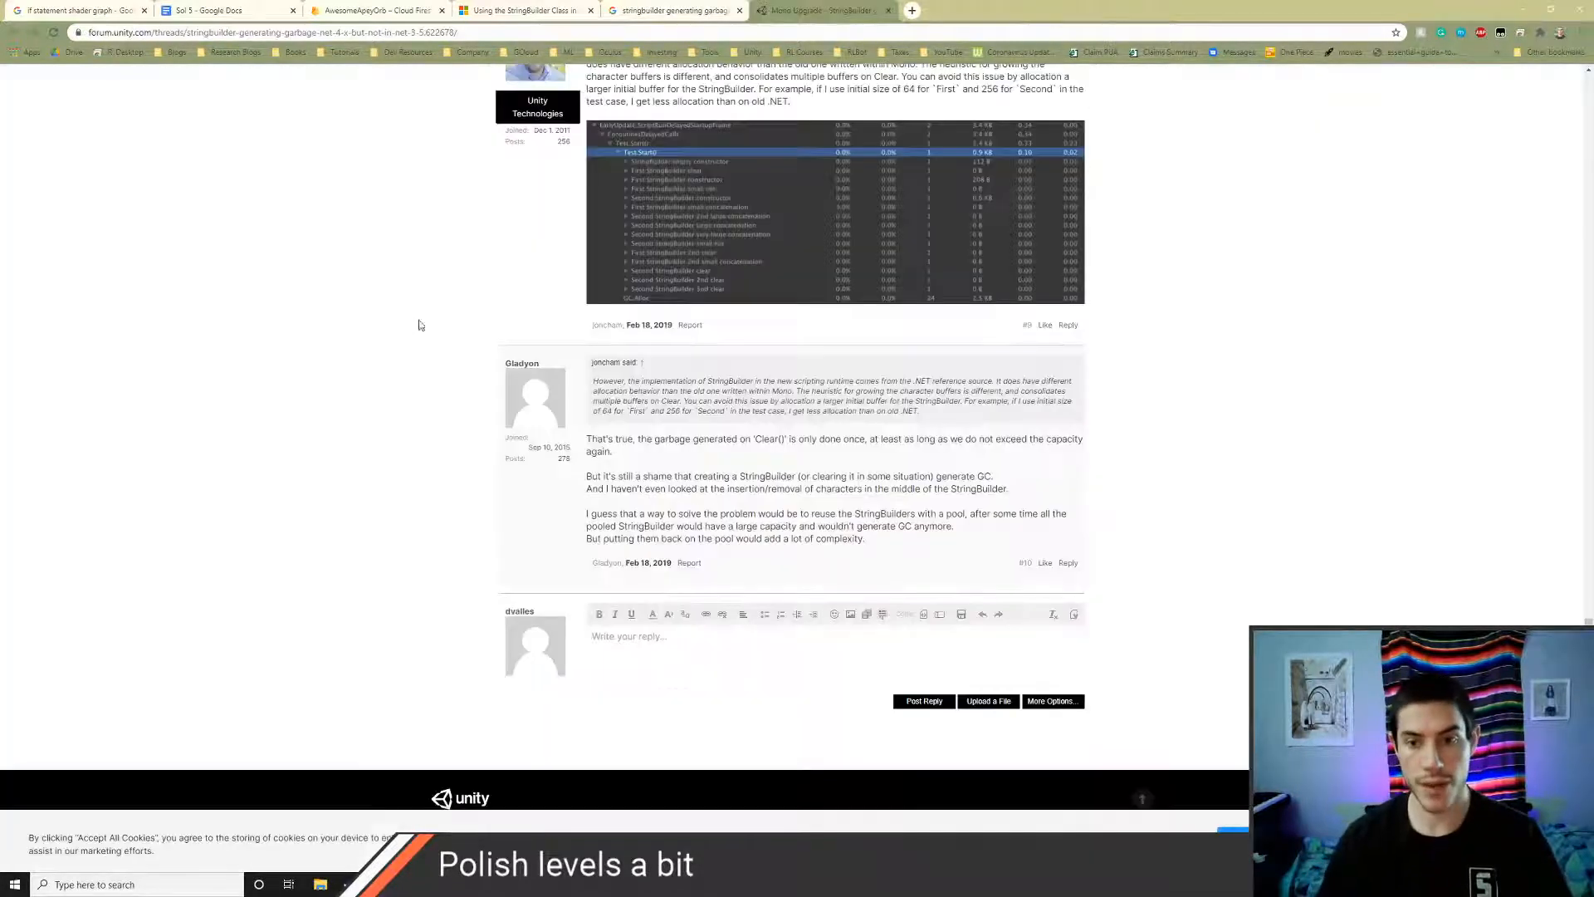
pyautogui.hotkey('alt', 'Tab')
pyautogui.hotkey('alt', 'Tab')
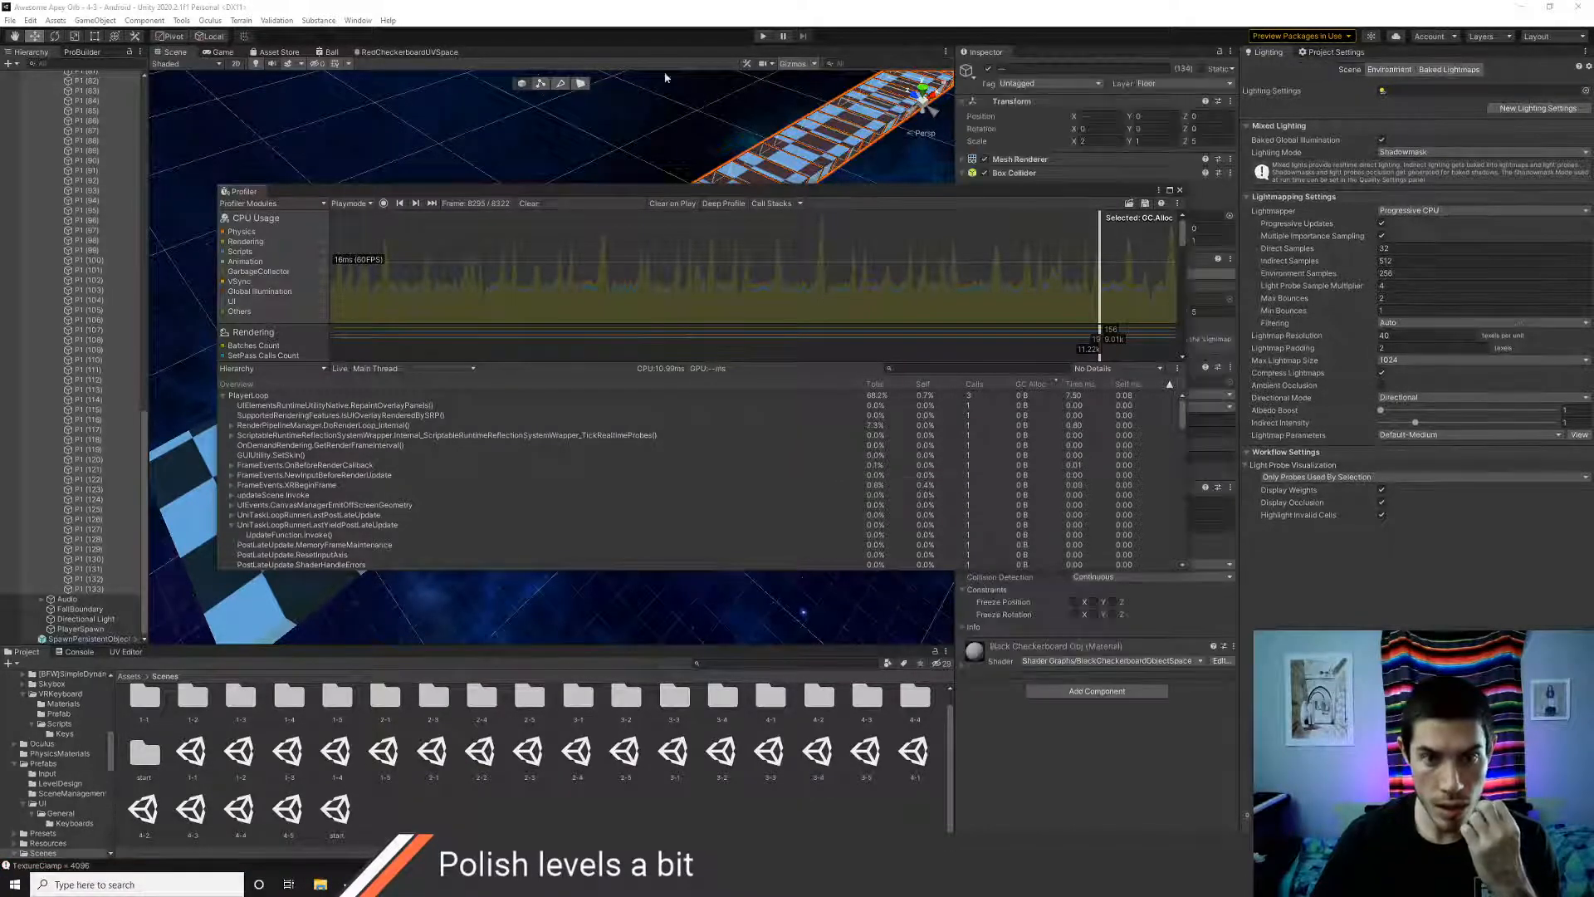
# - Run the scene in play mode, record a stretch of CPU usage in the Profiler and select a captured frame
pyautogui.click(762, 38)
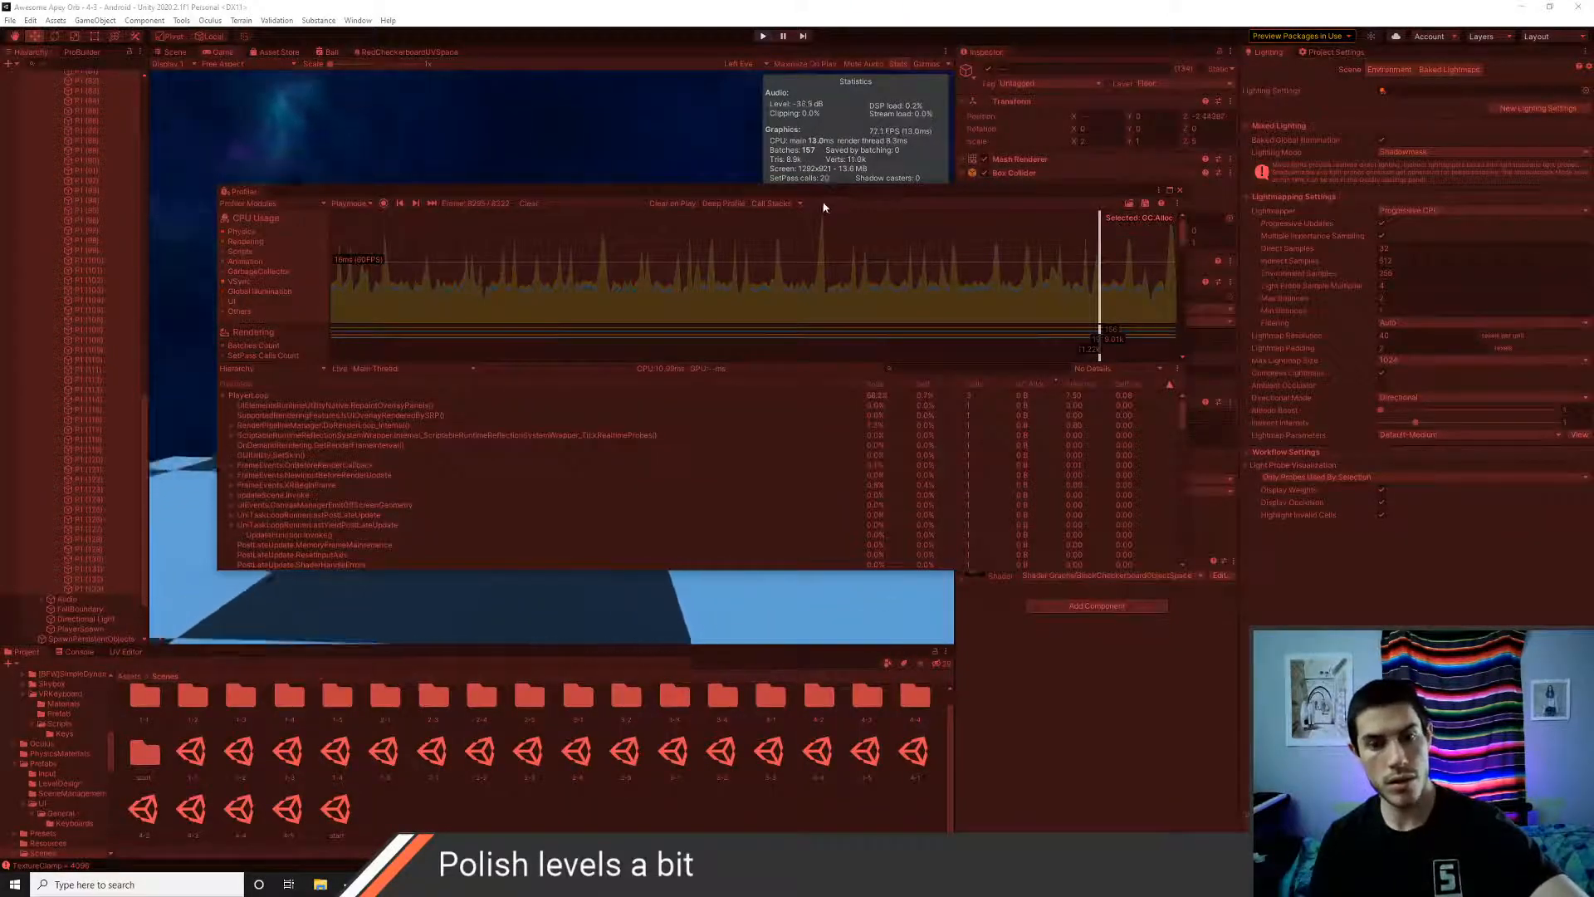
pyautogui.click(382, 203)
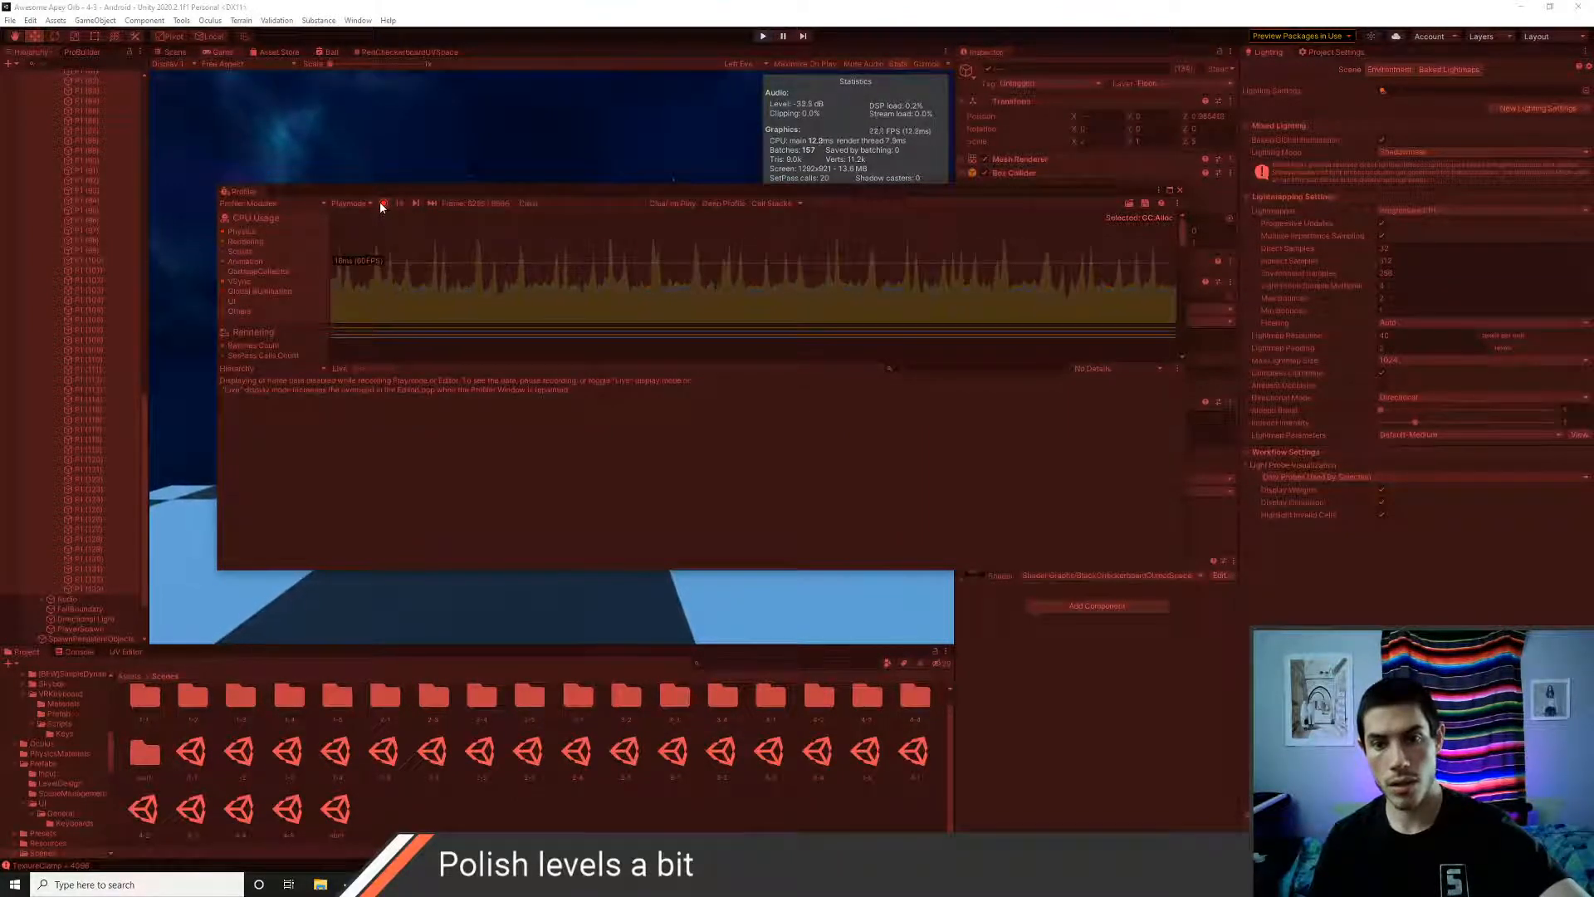
pyautogui.click(380, 201)
pyautogui.moveTo(930, 299); pyautogui.dragTo(1002, 307)
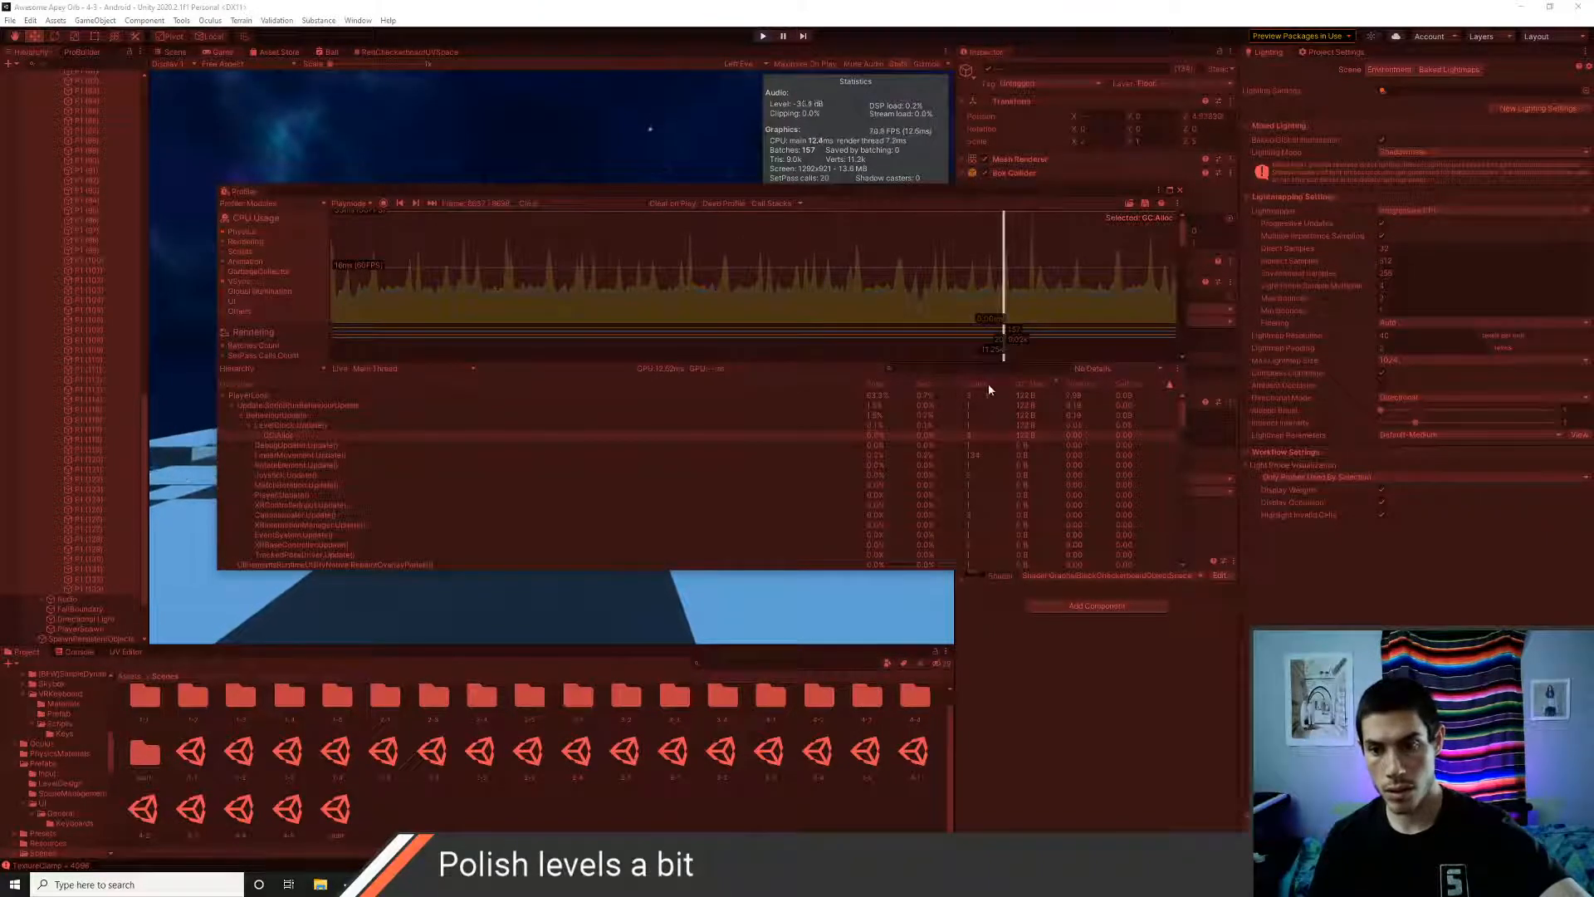
# - Sort the frame's call hierarchy by Time ms and inspect the XRUpdate, RenderPipelineManager and PhysicsFixedUpdate entries
pyautogui.click(1081, 385)
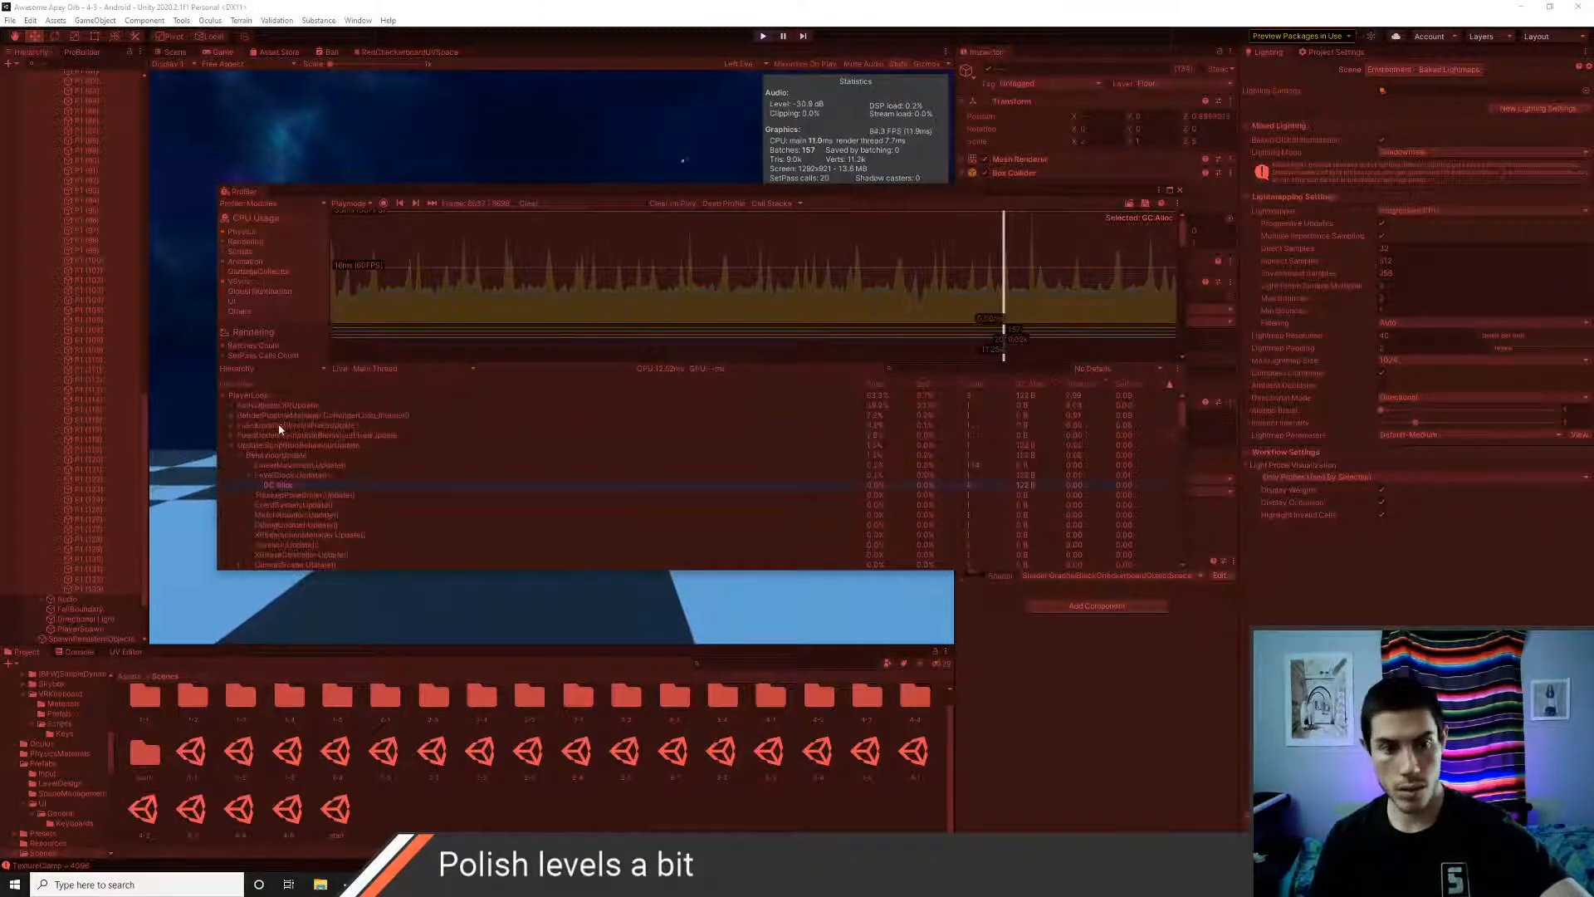
pyautogui.click(270, 407)
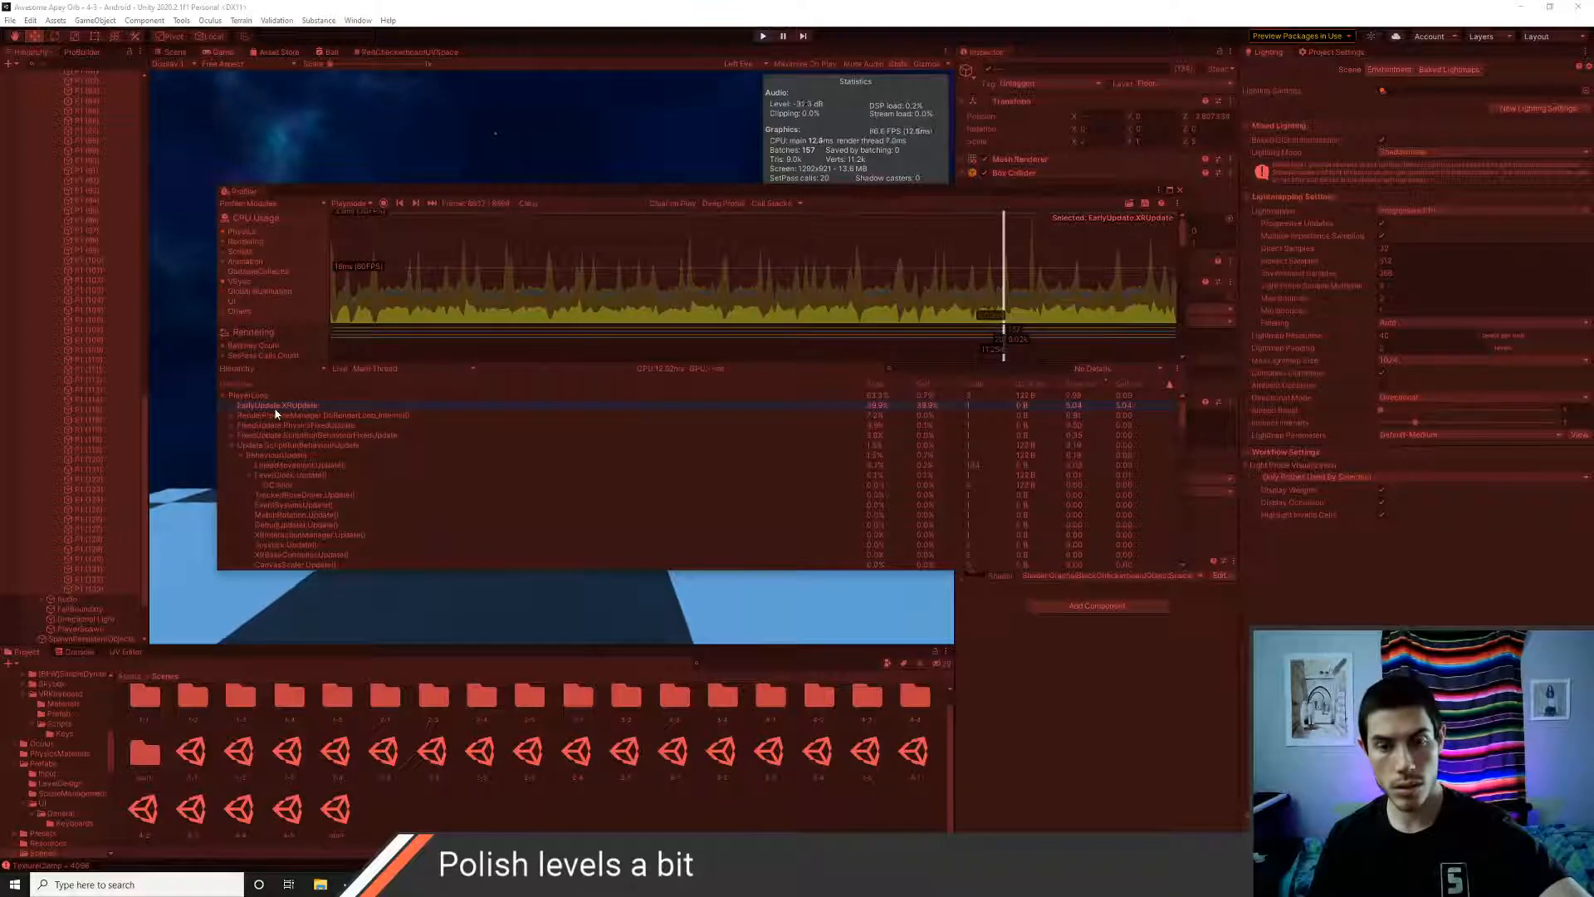
pyautogui.click(274, 418)
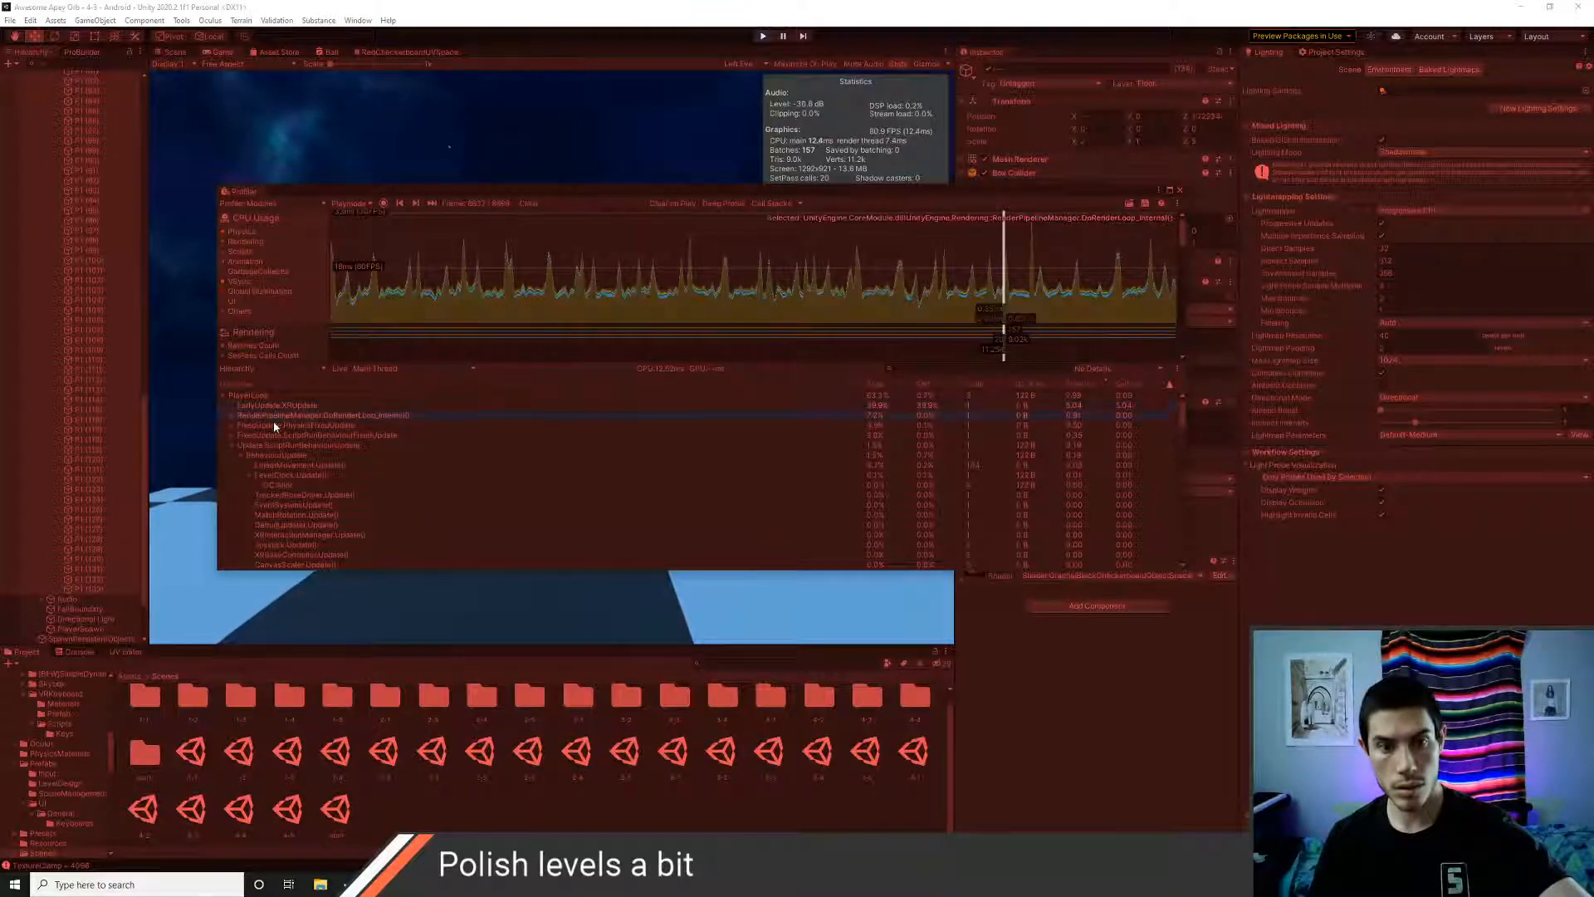
pyautogui.click(275, 425)
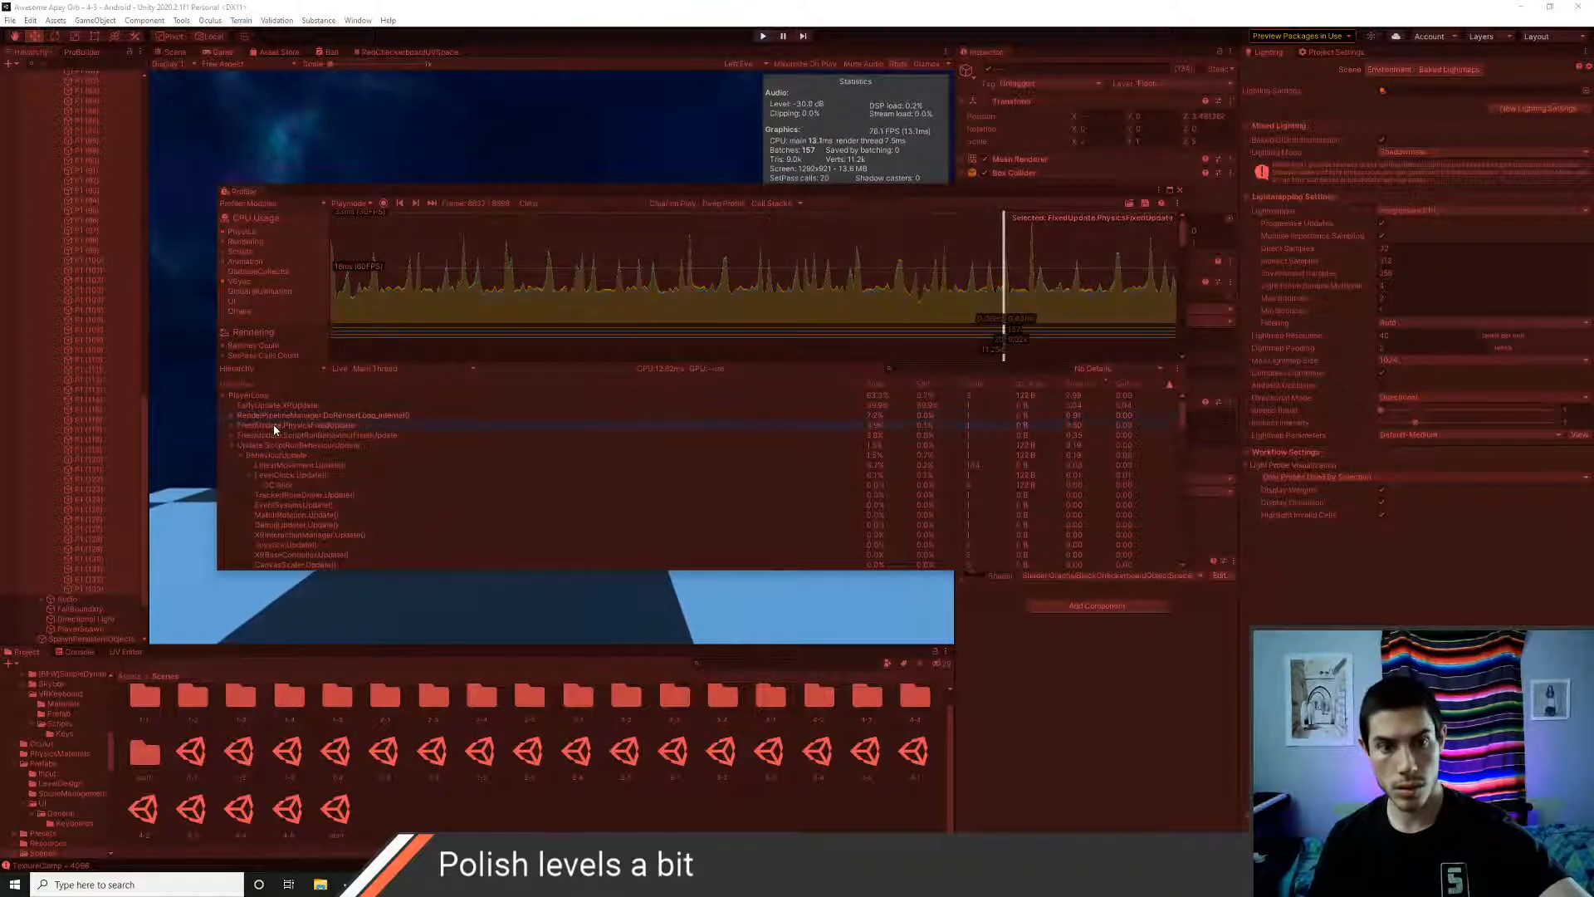
# - Examine the XRUpdate entry and the PlayerLoop hierarchy sorted by Time ms, and select another captured frame for comparison
pyautogui.click(222, 311)
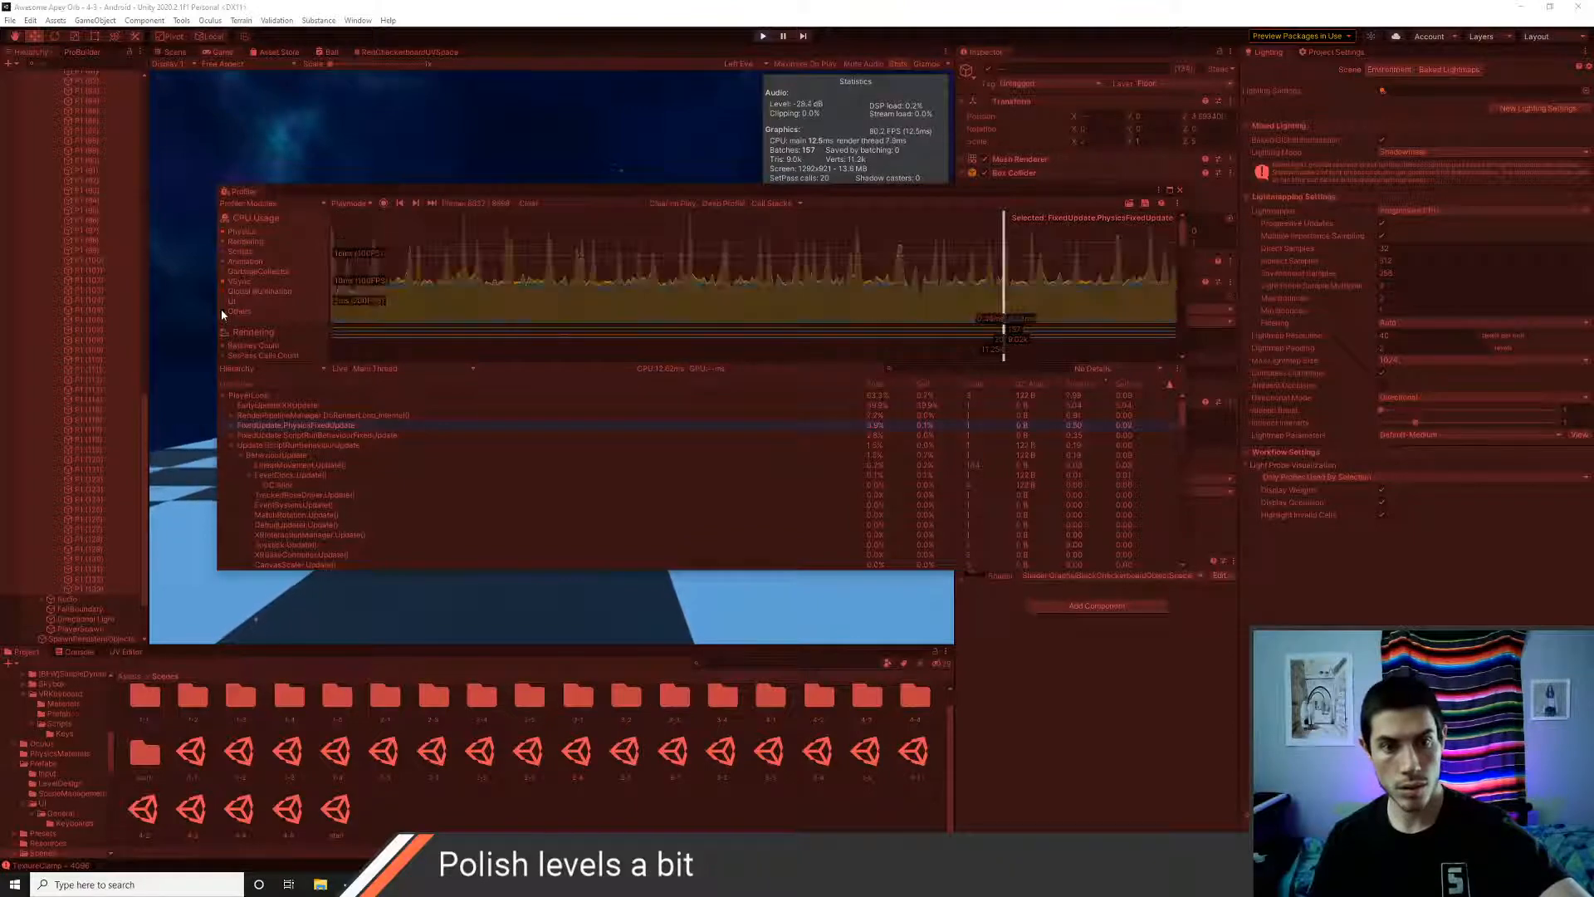
pyautogui.click(286, 406)
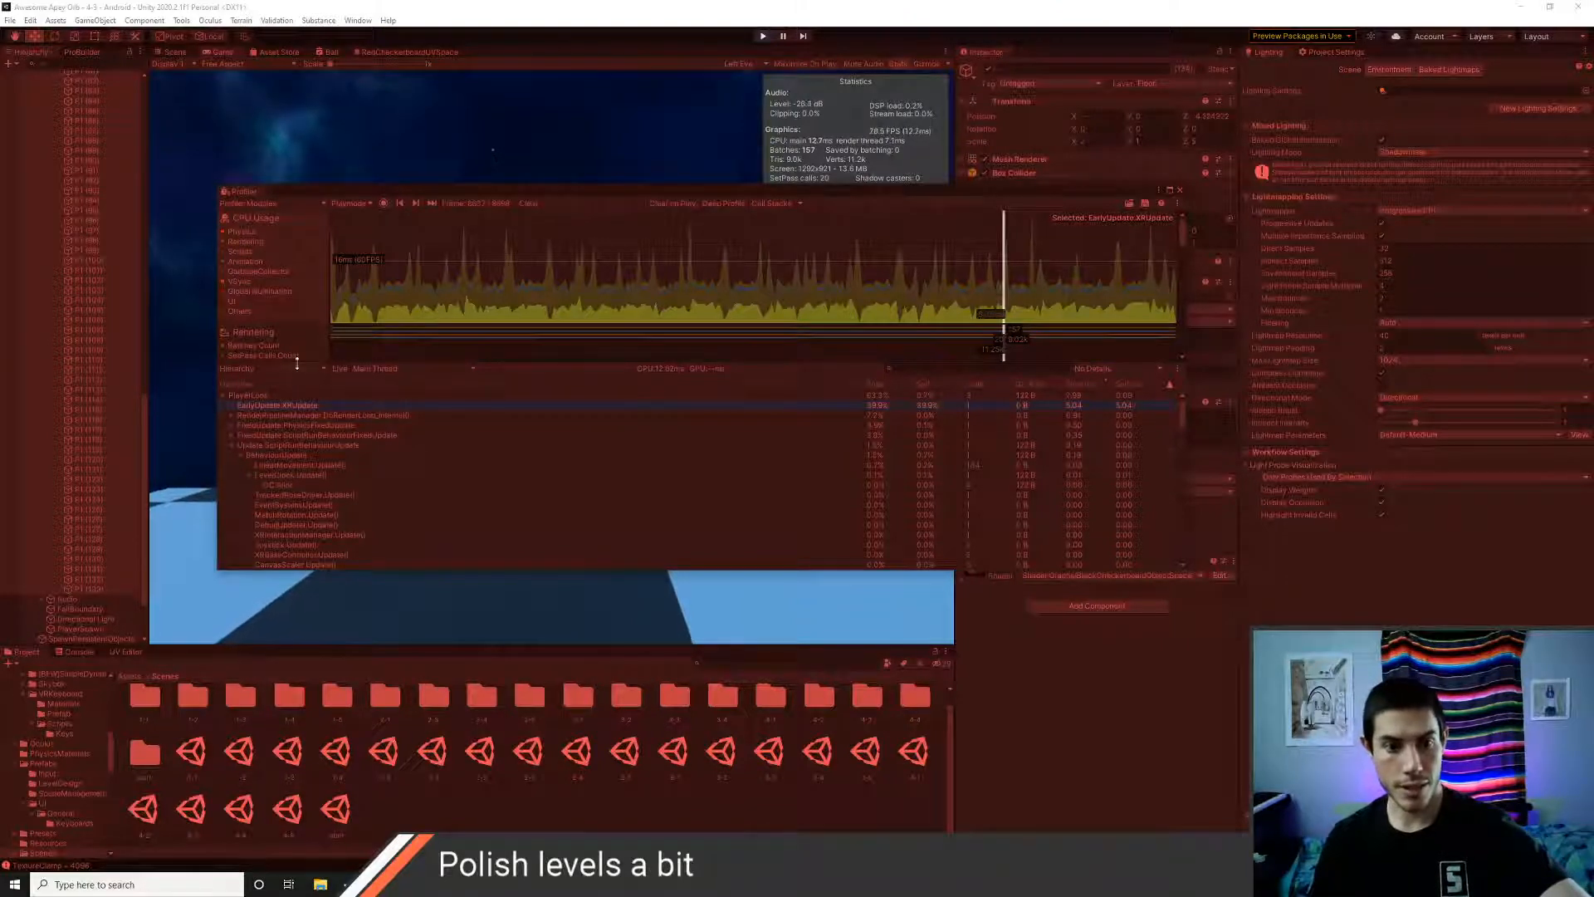
pyautogui.click(316, 370)
pyautogui.click(357, 387)
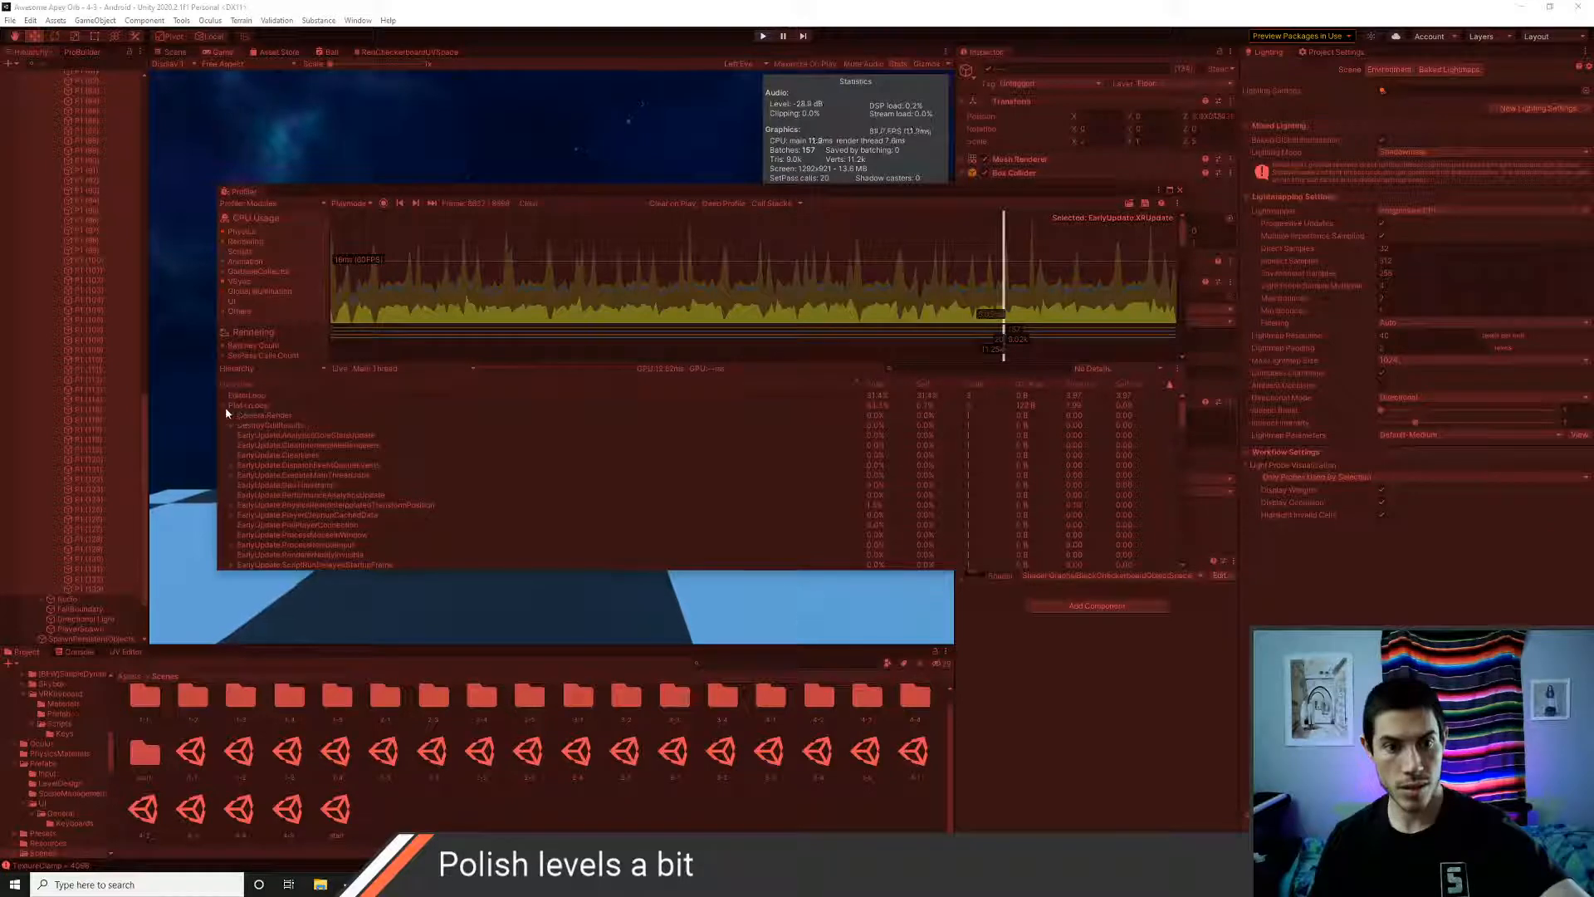
pyautogui.click(225, 406)
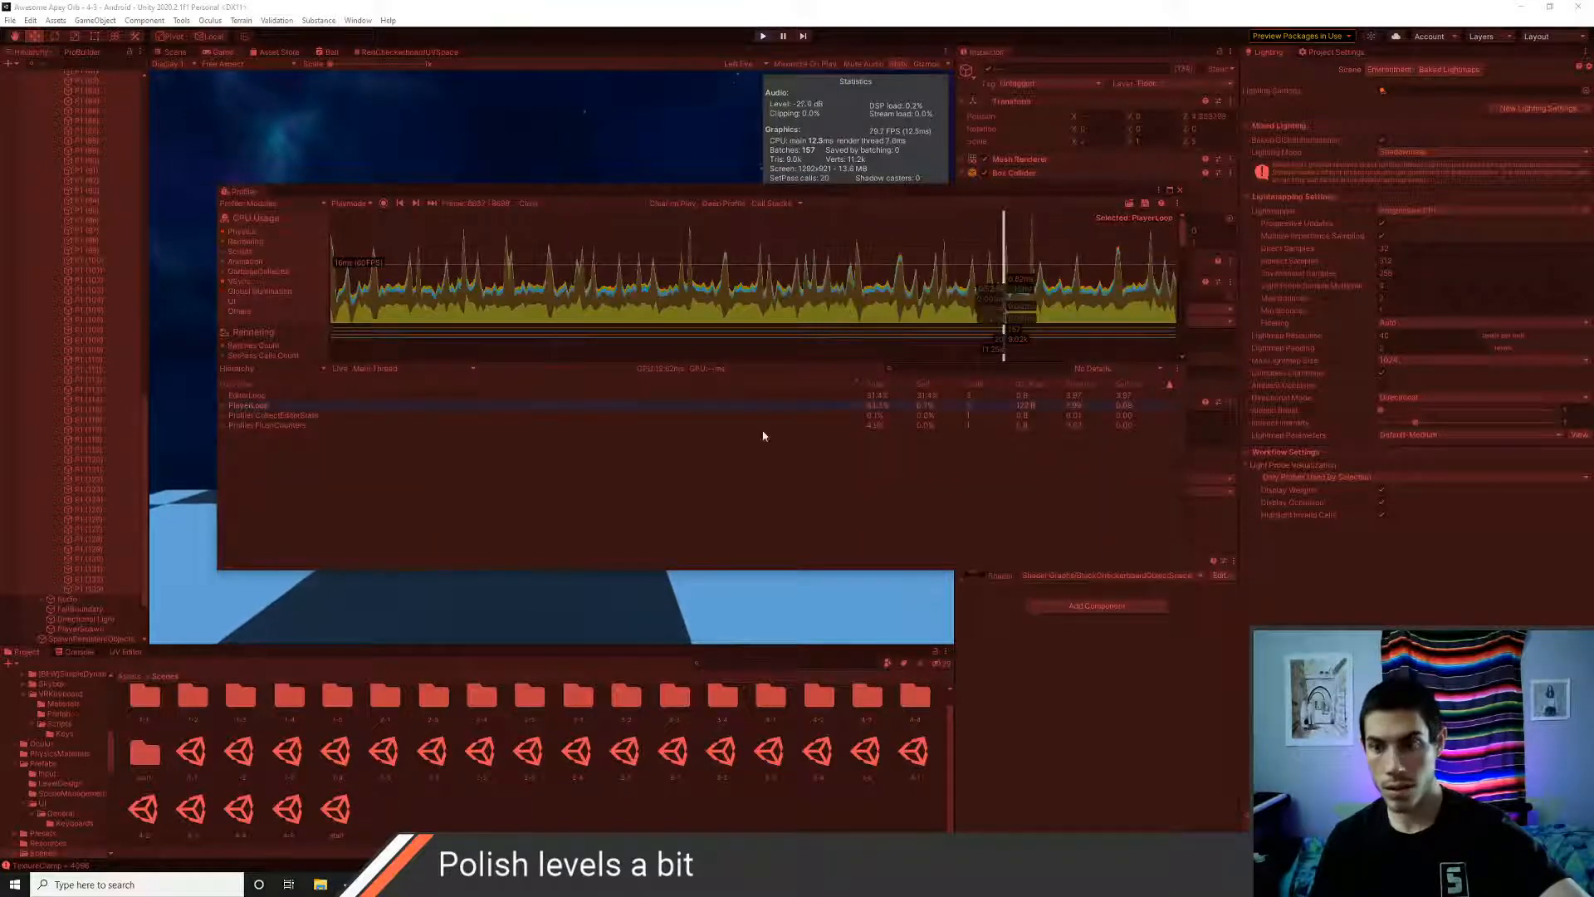
pyautogui.click(223, 405)
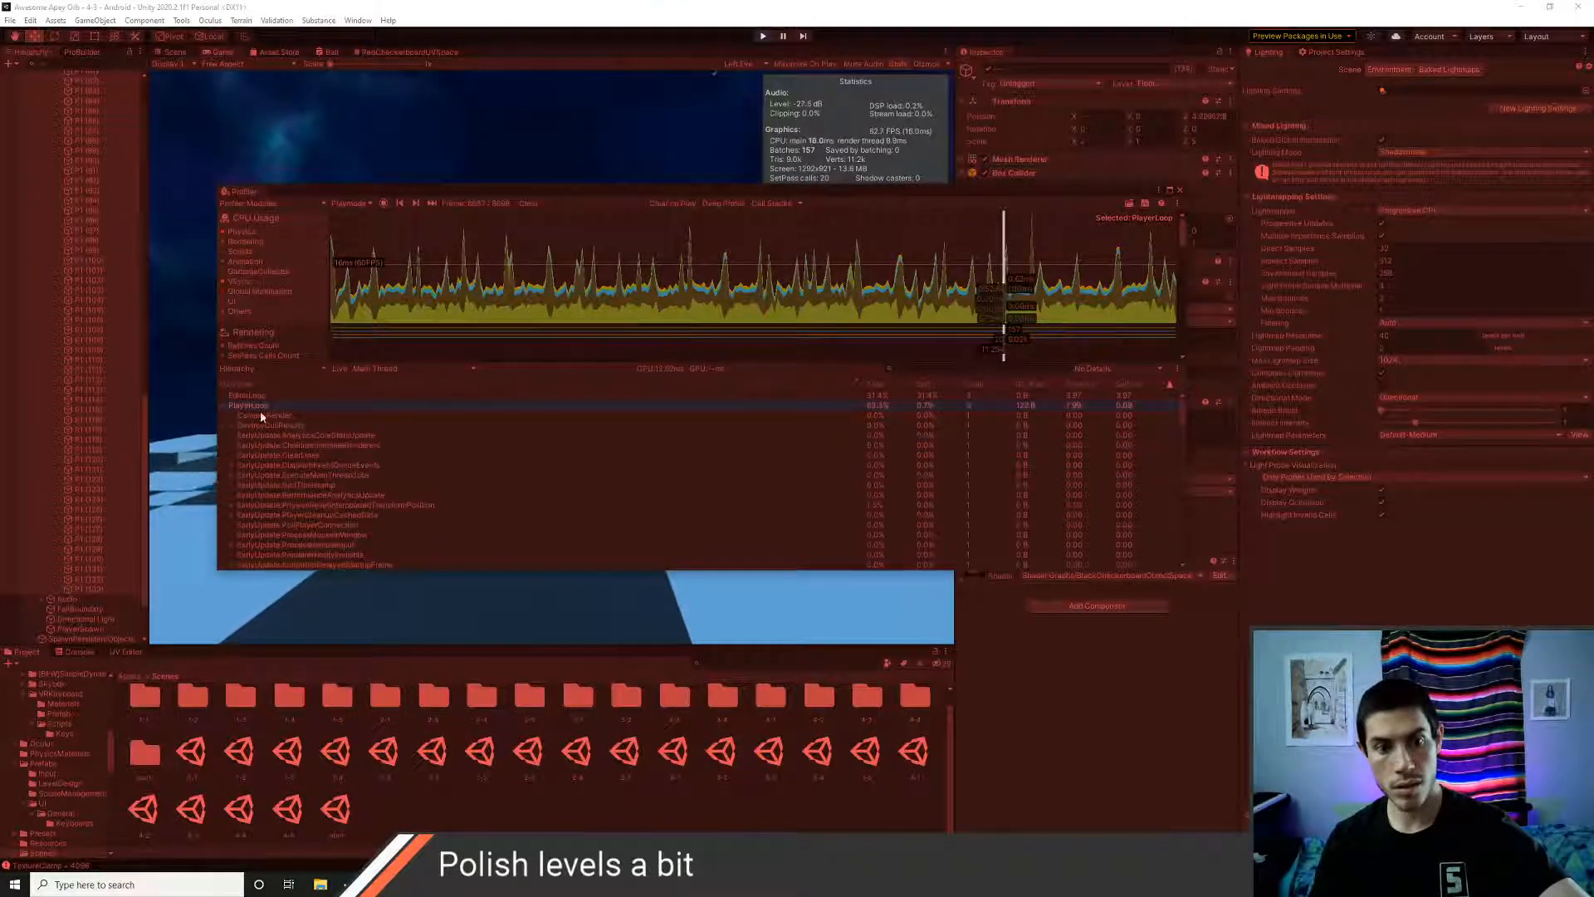
pyautogui.click(1079, 383)
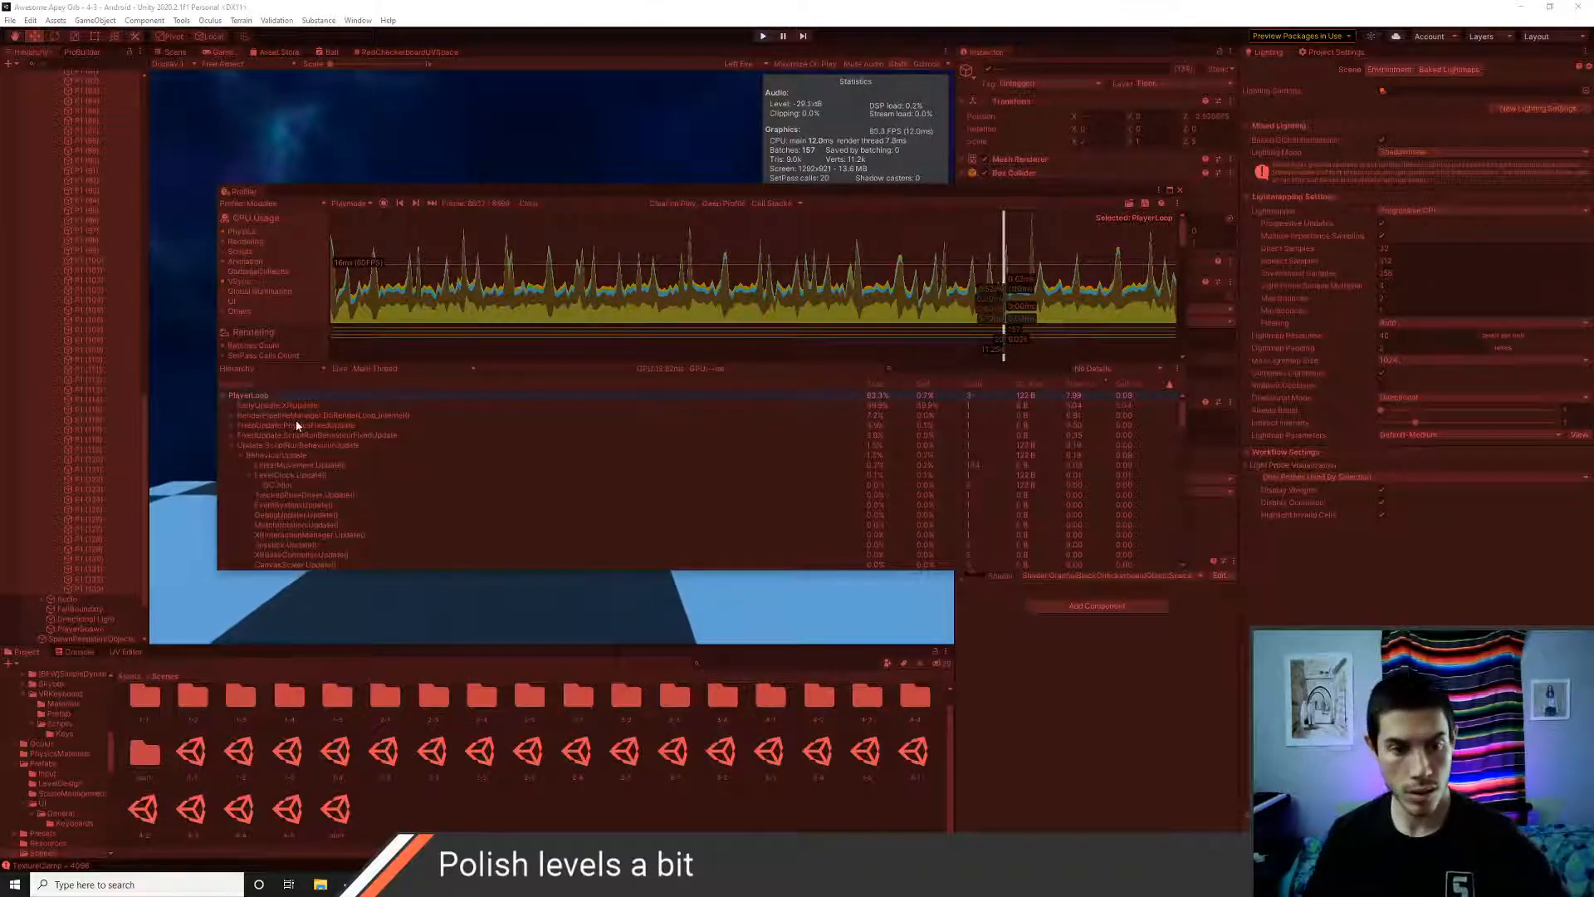
pyautogui.click(1052, 287)
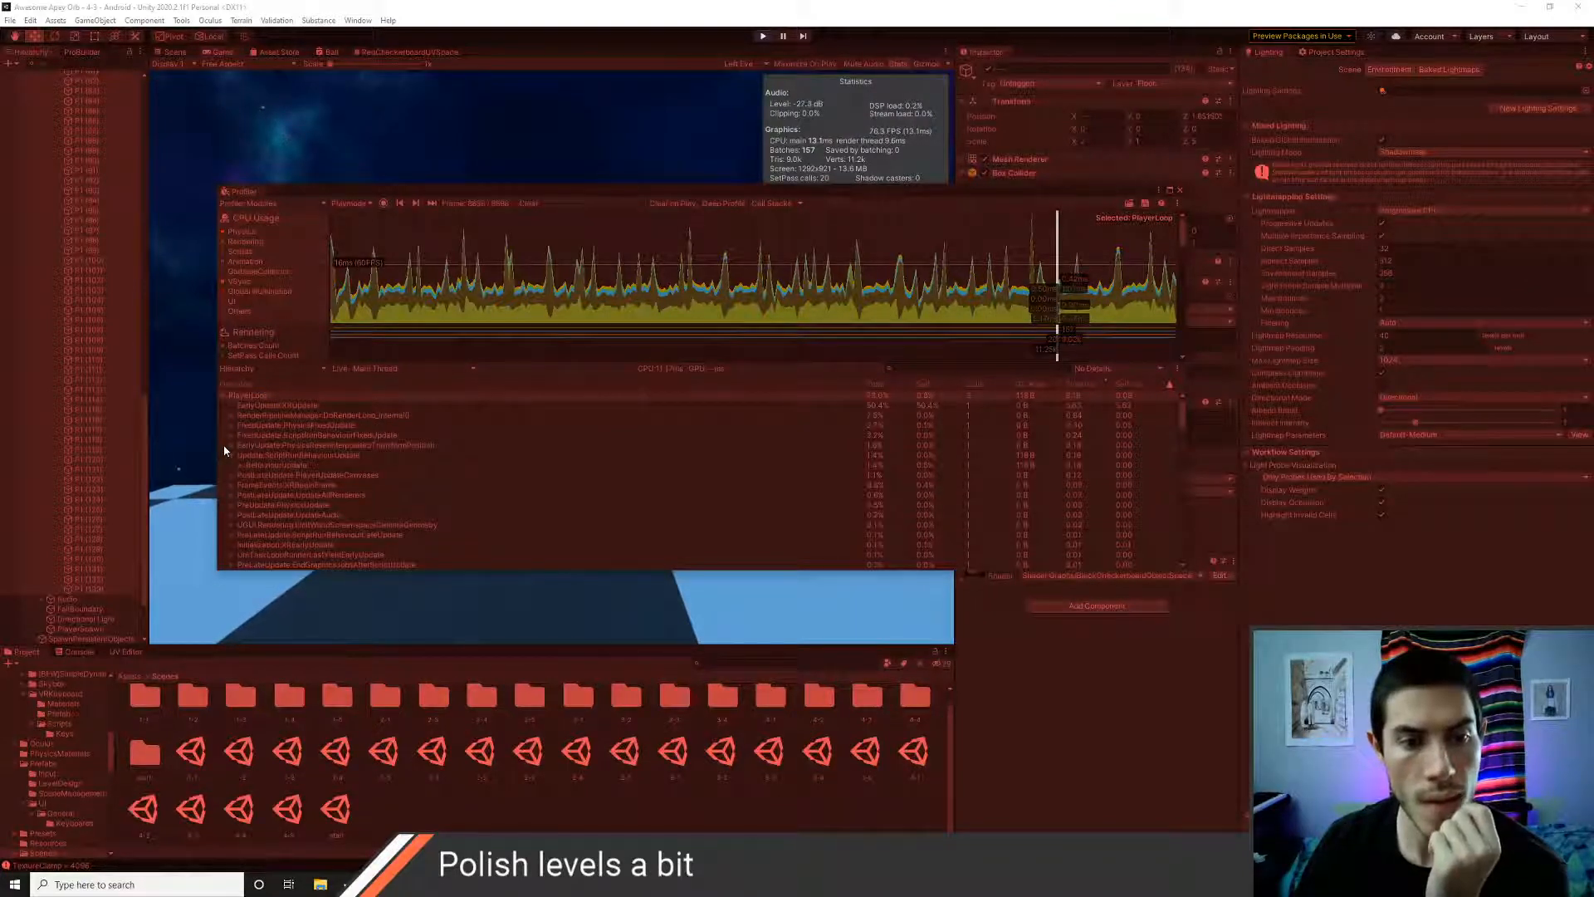
# - Select the first moving platform, P1, and move the Profiler window clear of the Inspector's component settings
pyautogui.click(67, 391)
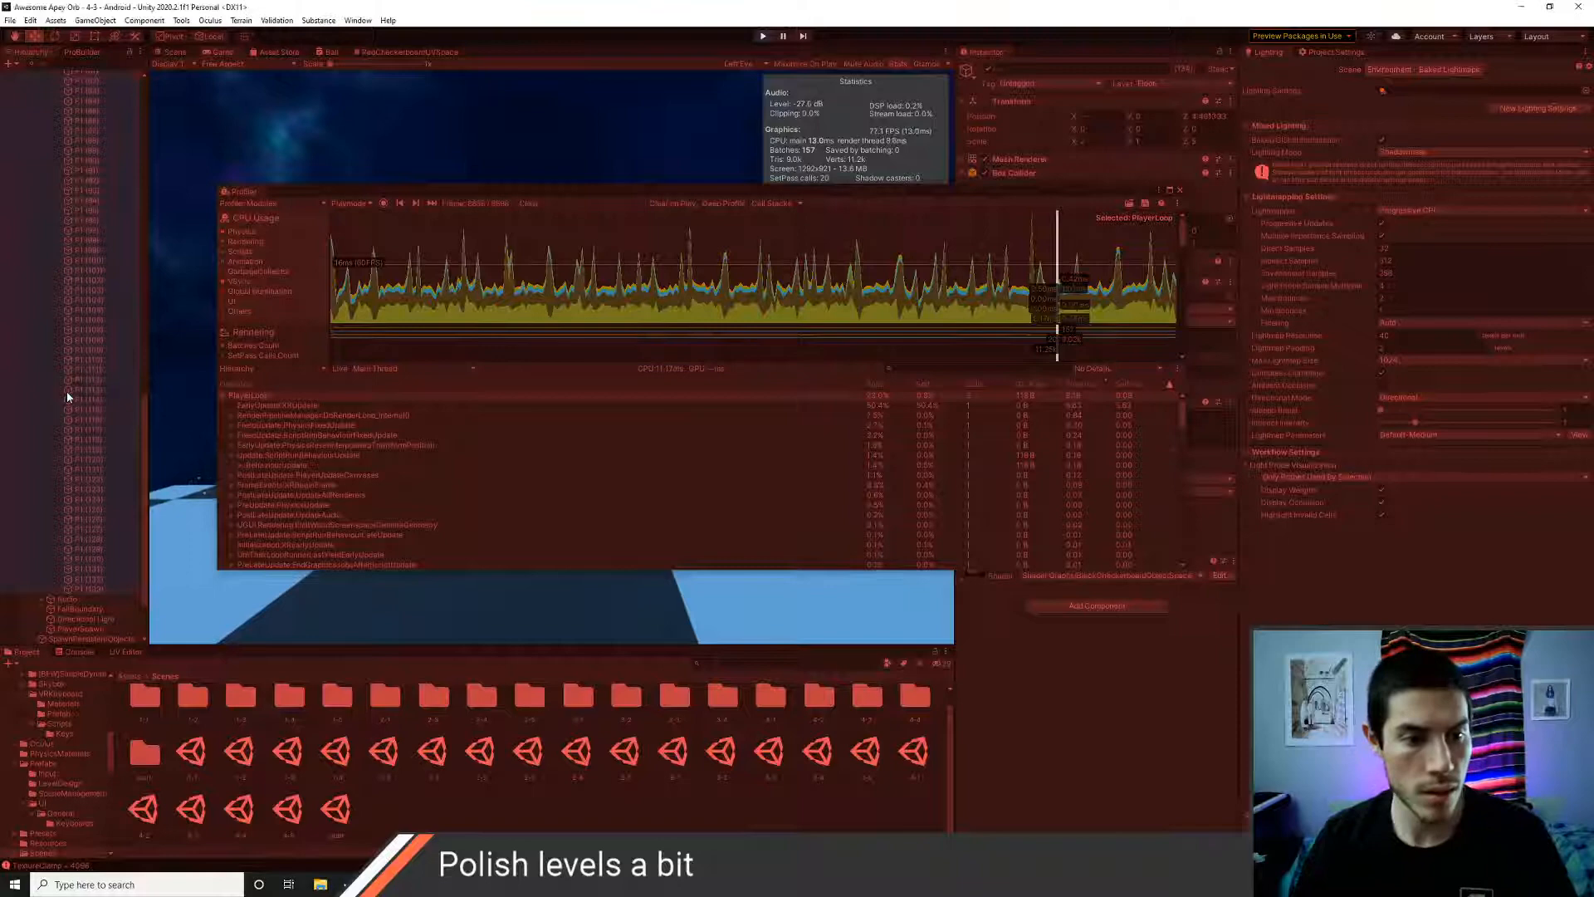
pyautogui.click(89, 588)
pyautogui.scroll(20, 88, 453)
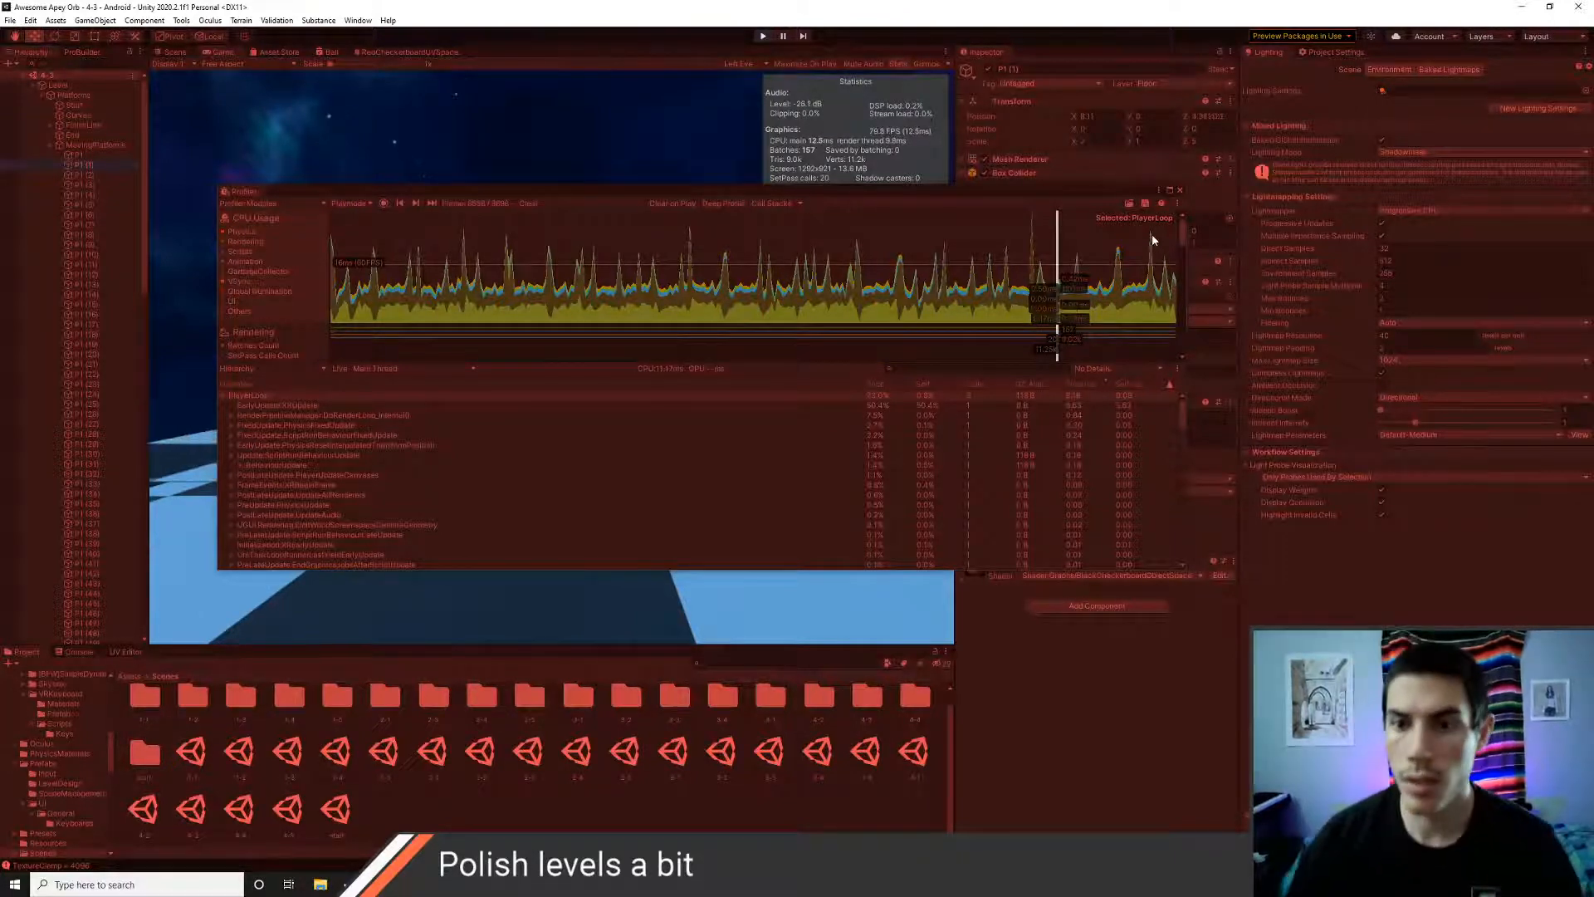
pyautogui.click(93, 154)
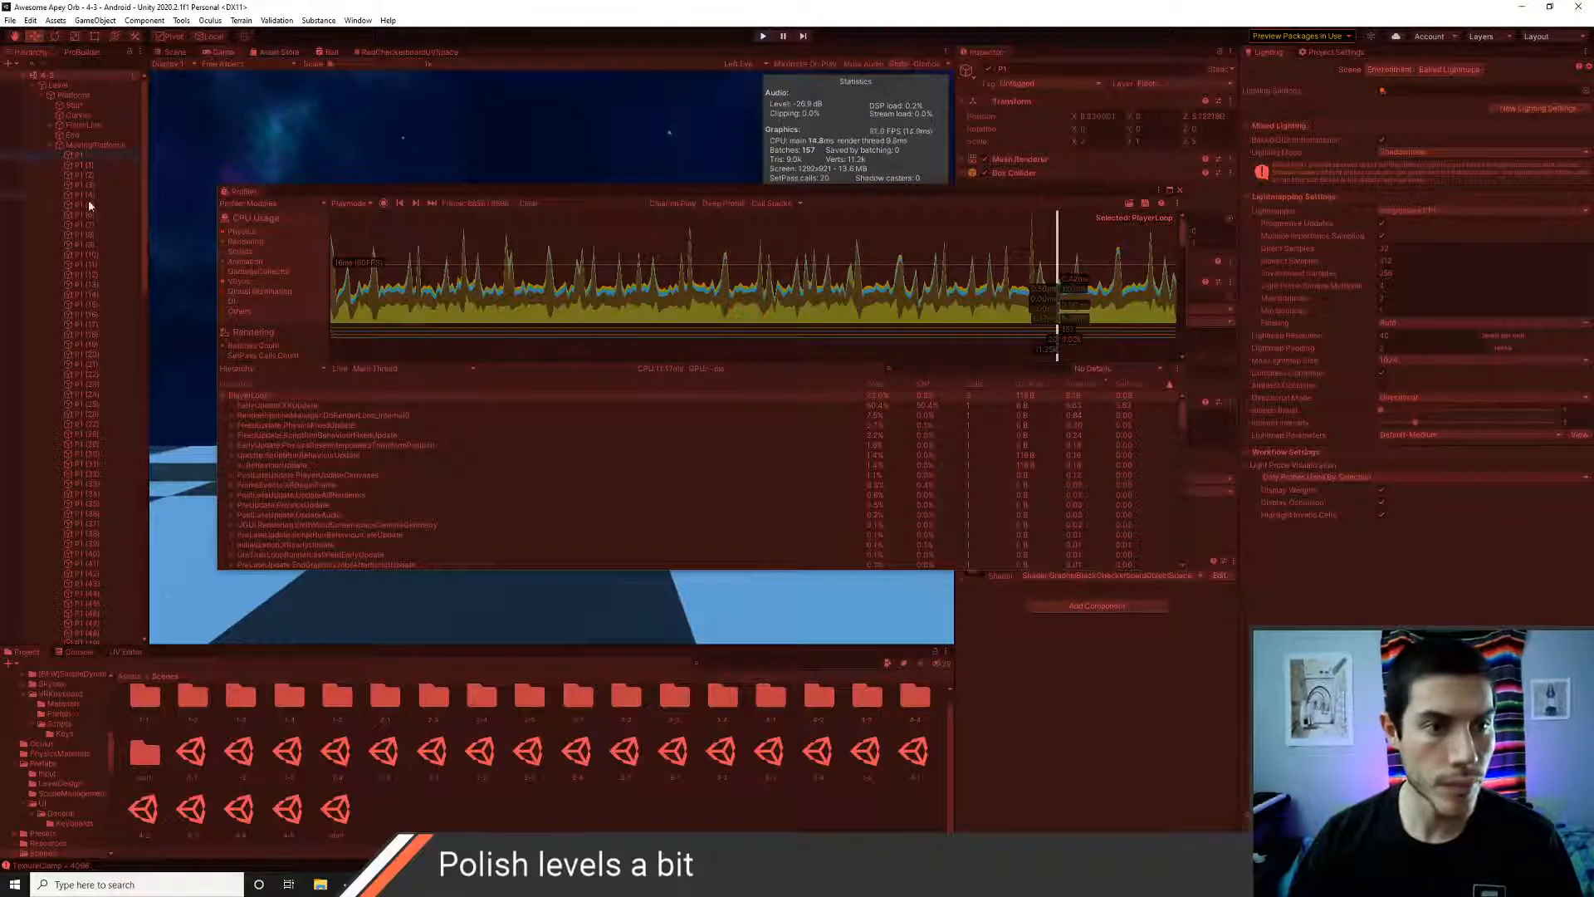
pyautogui.moveTo(730, 193); pyautogui.dragTo(1076, 519)
pyautogui.click(729, 528)
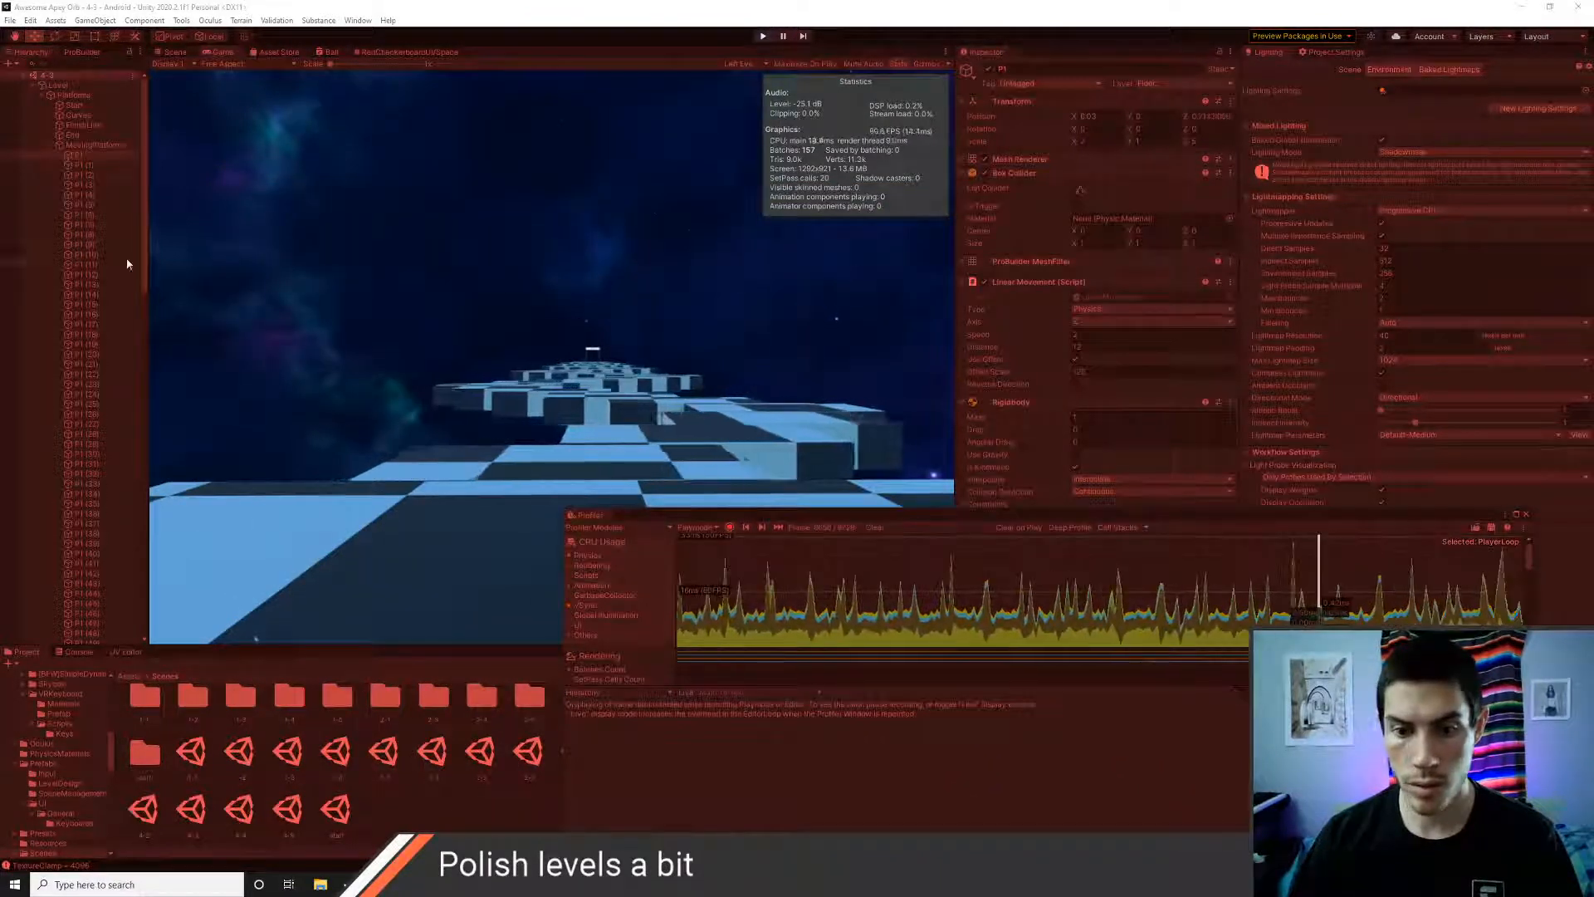
# - Select all the P1 moving platforms and set their Rigidbody Interpolate to None and Collision Detection to Discrete
pyautogui.scroll(-10, 81, 167)
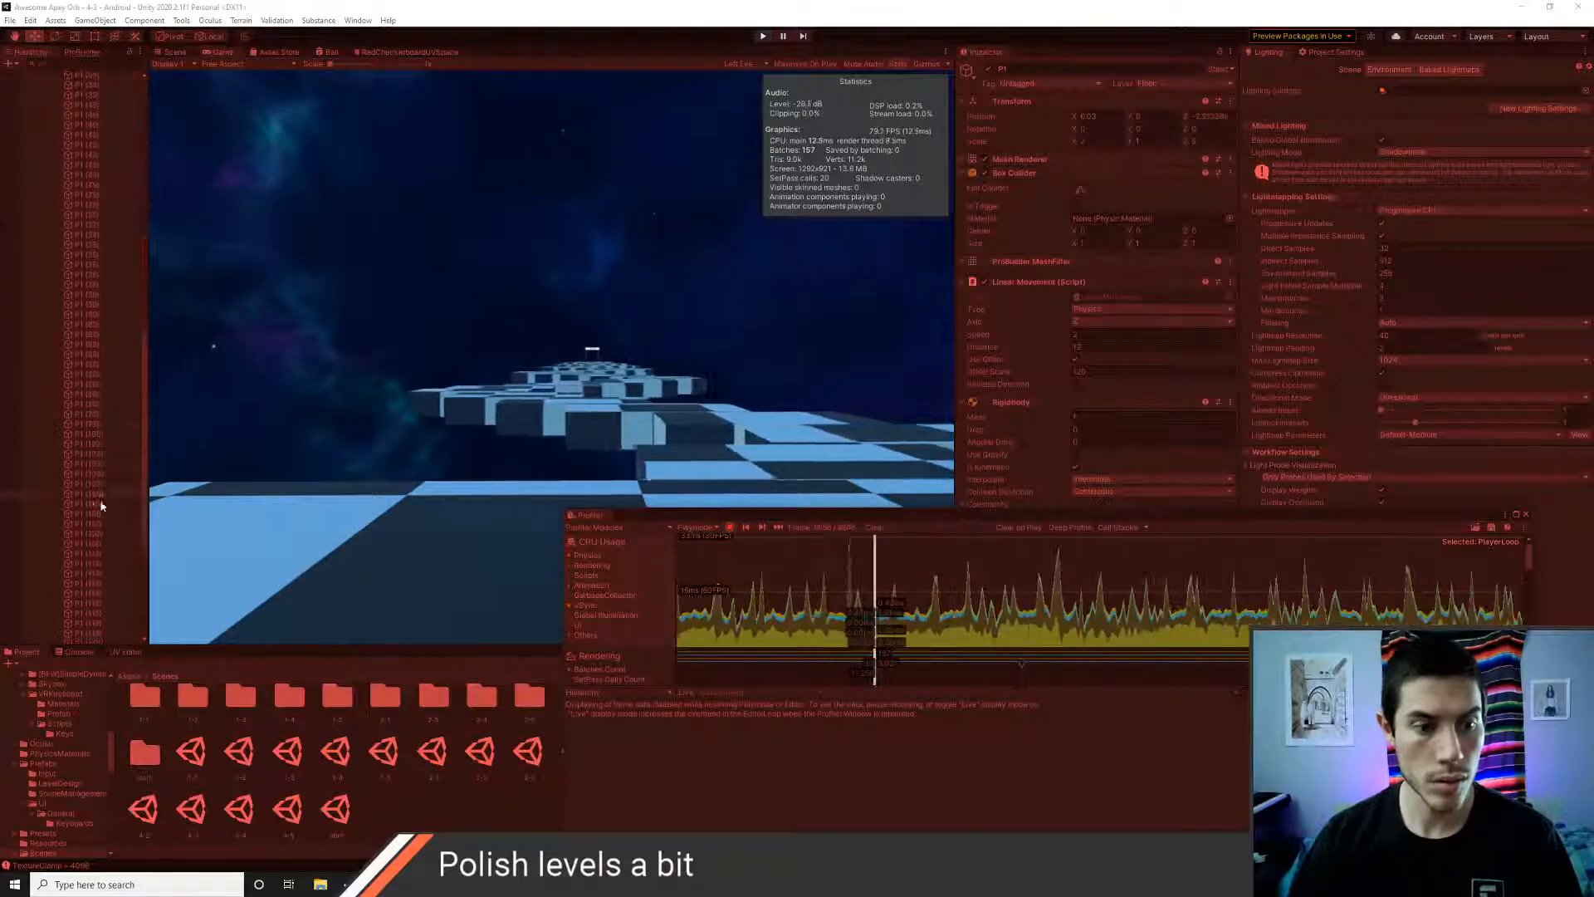
pyautogui.scroll(-6, 104, 523)
pyautogui.keyDown('shift'); pyautogui.click(107, 545); pyautogui.keyUp('shift')
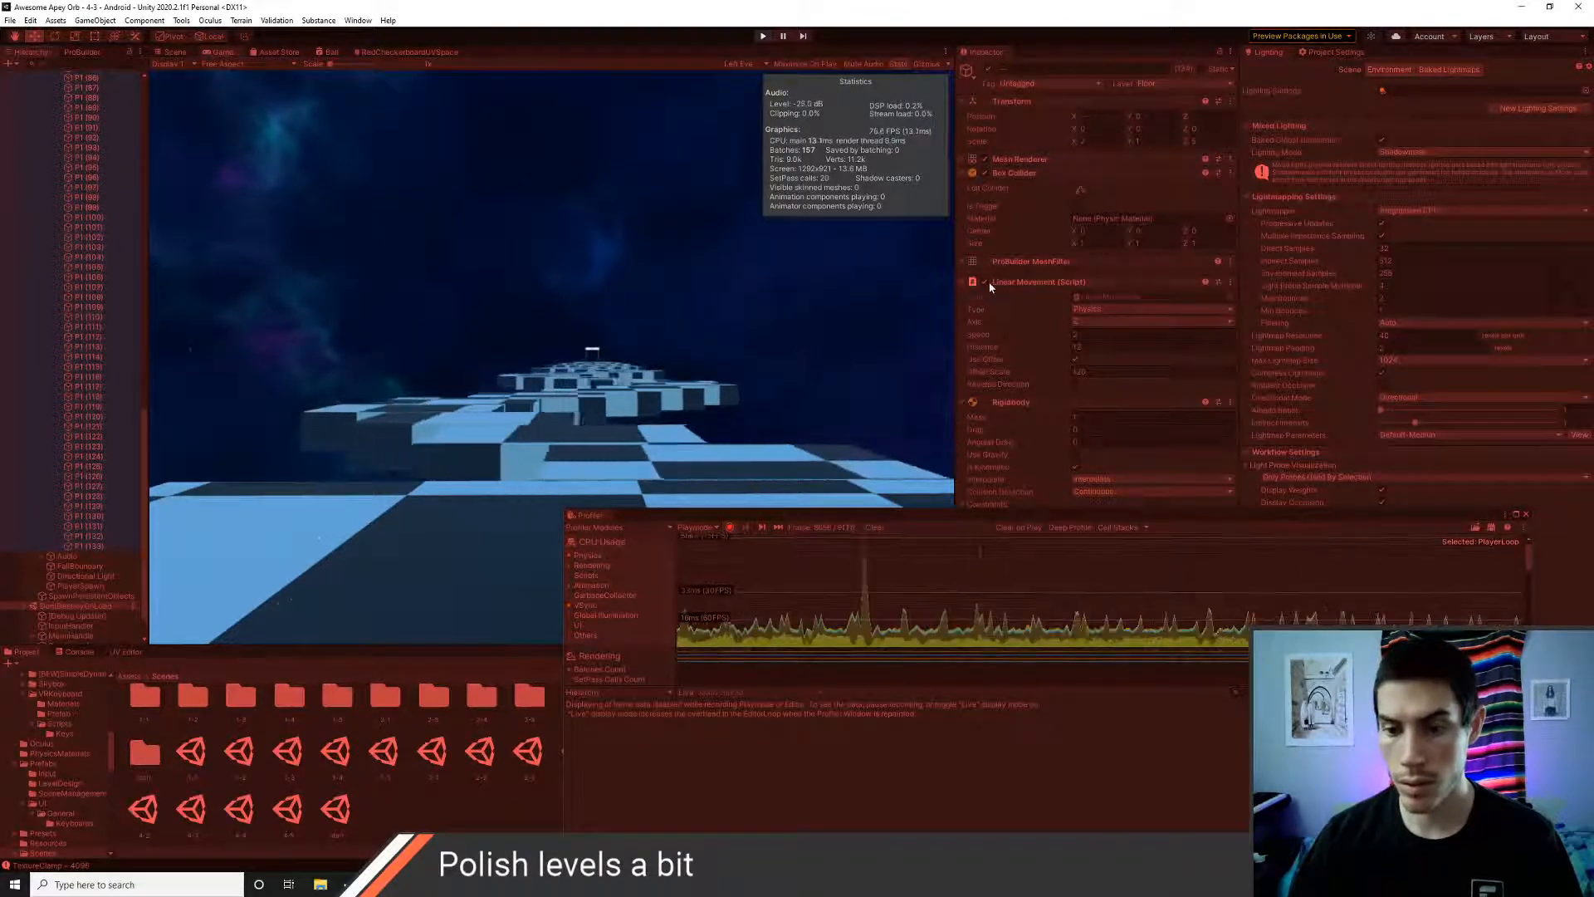
pyautogui.click(1095, 482)
pyautogui.click(1099, 494)
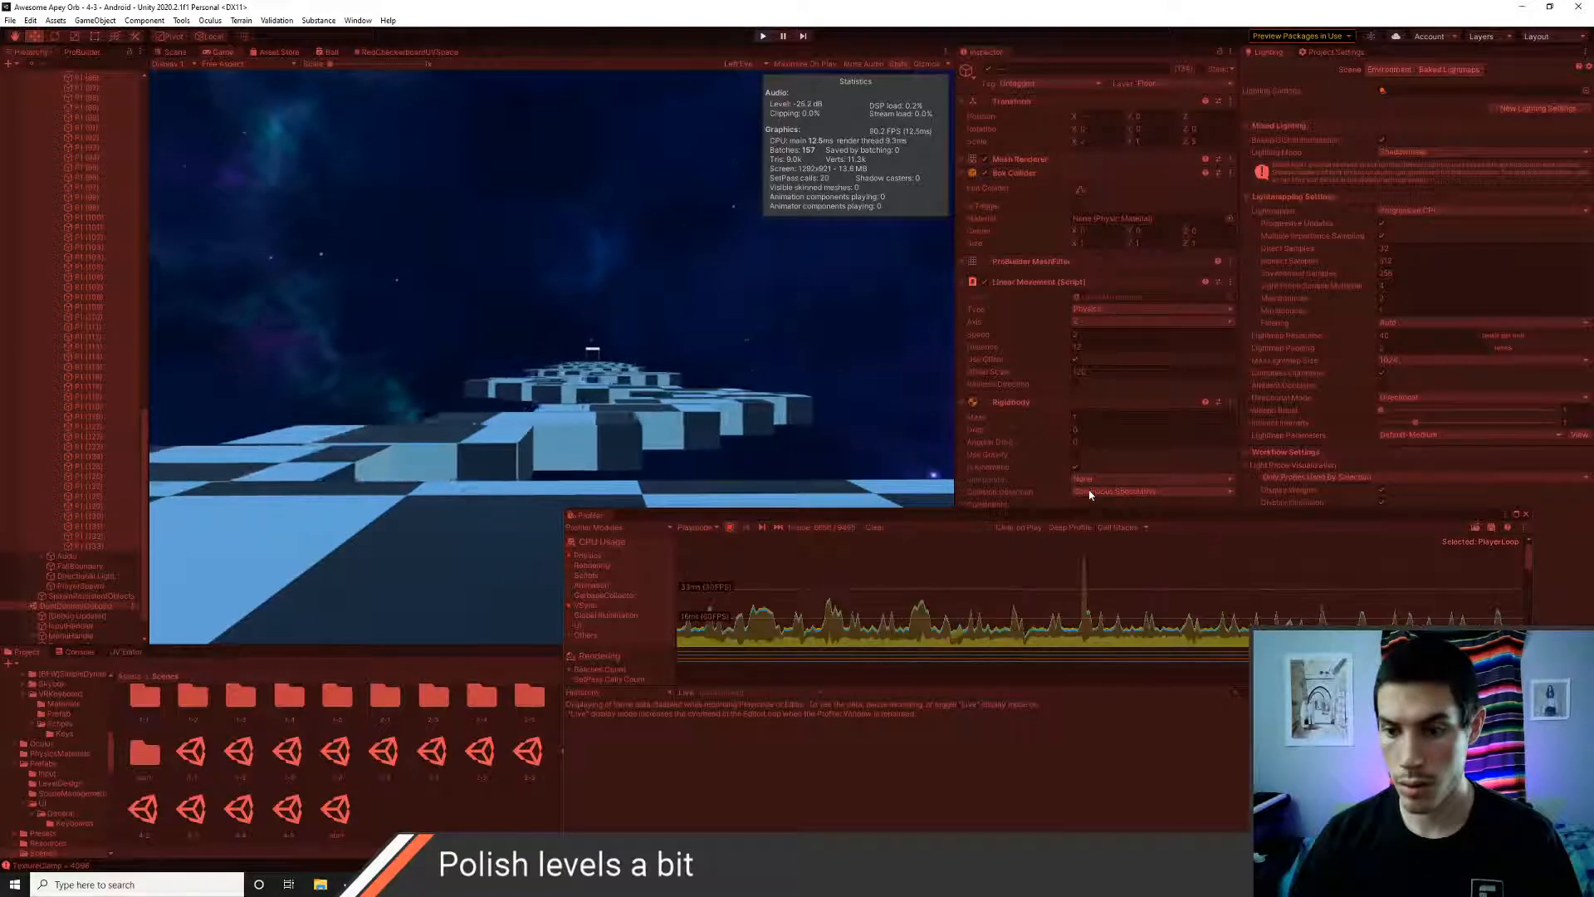
pyautogui.click(1092, 491)
pyautogui.click(1102, 508)
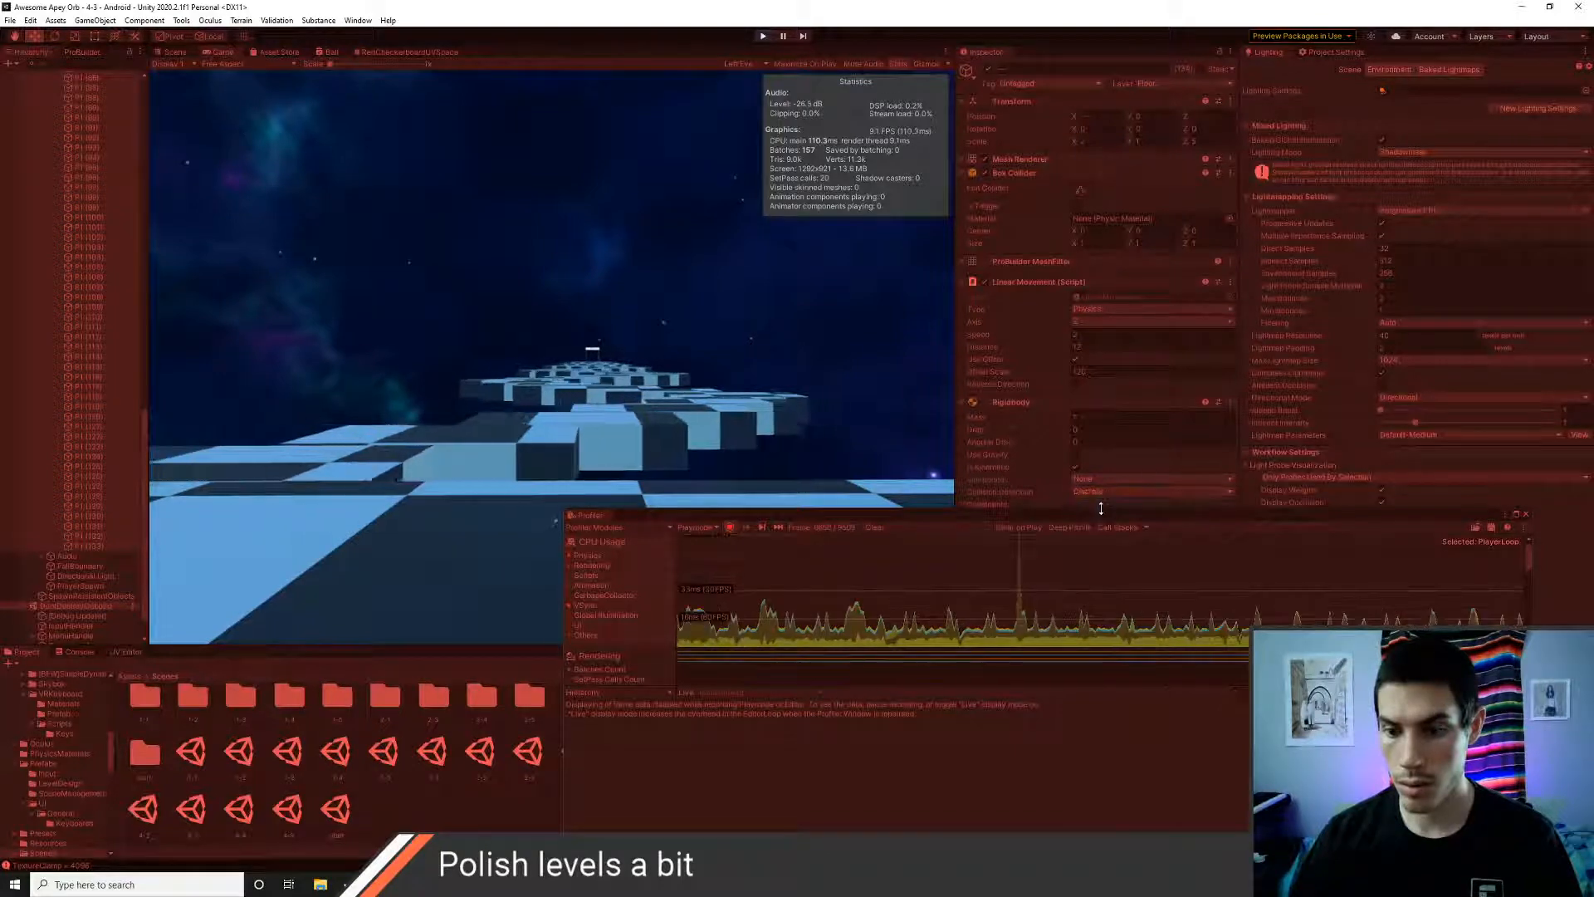
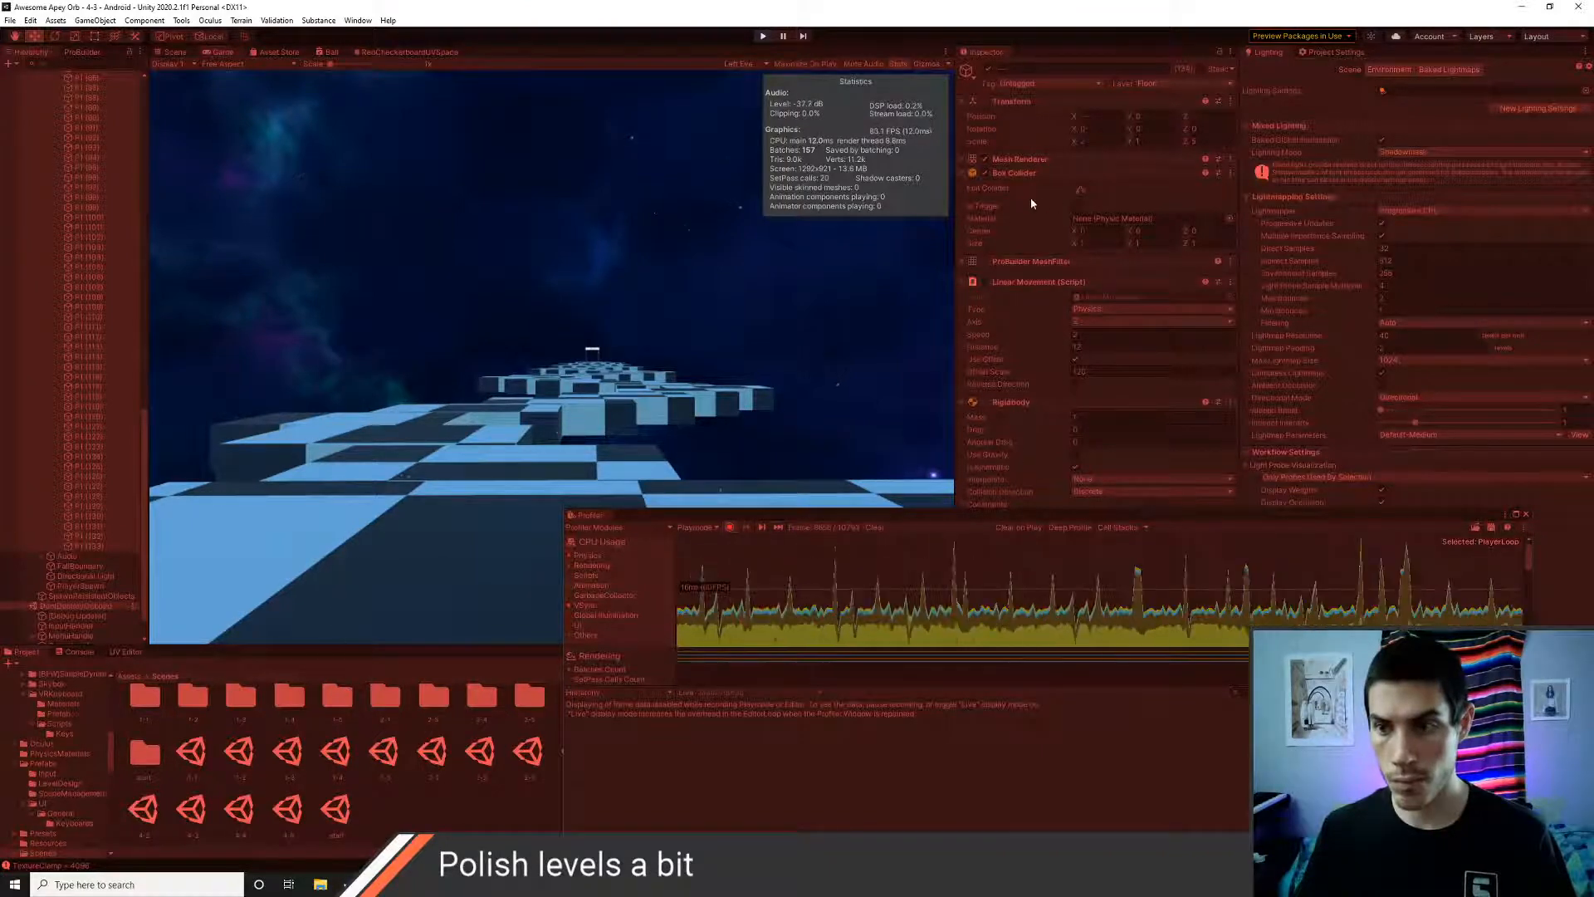
# - Remove the Box Collider component from all the selected moving platforms
pyautogui.rightClick(1026, 176)
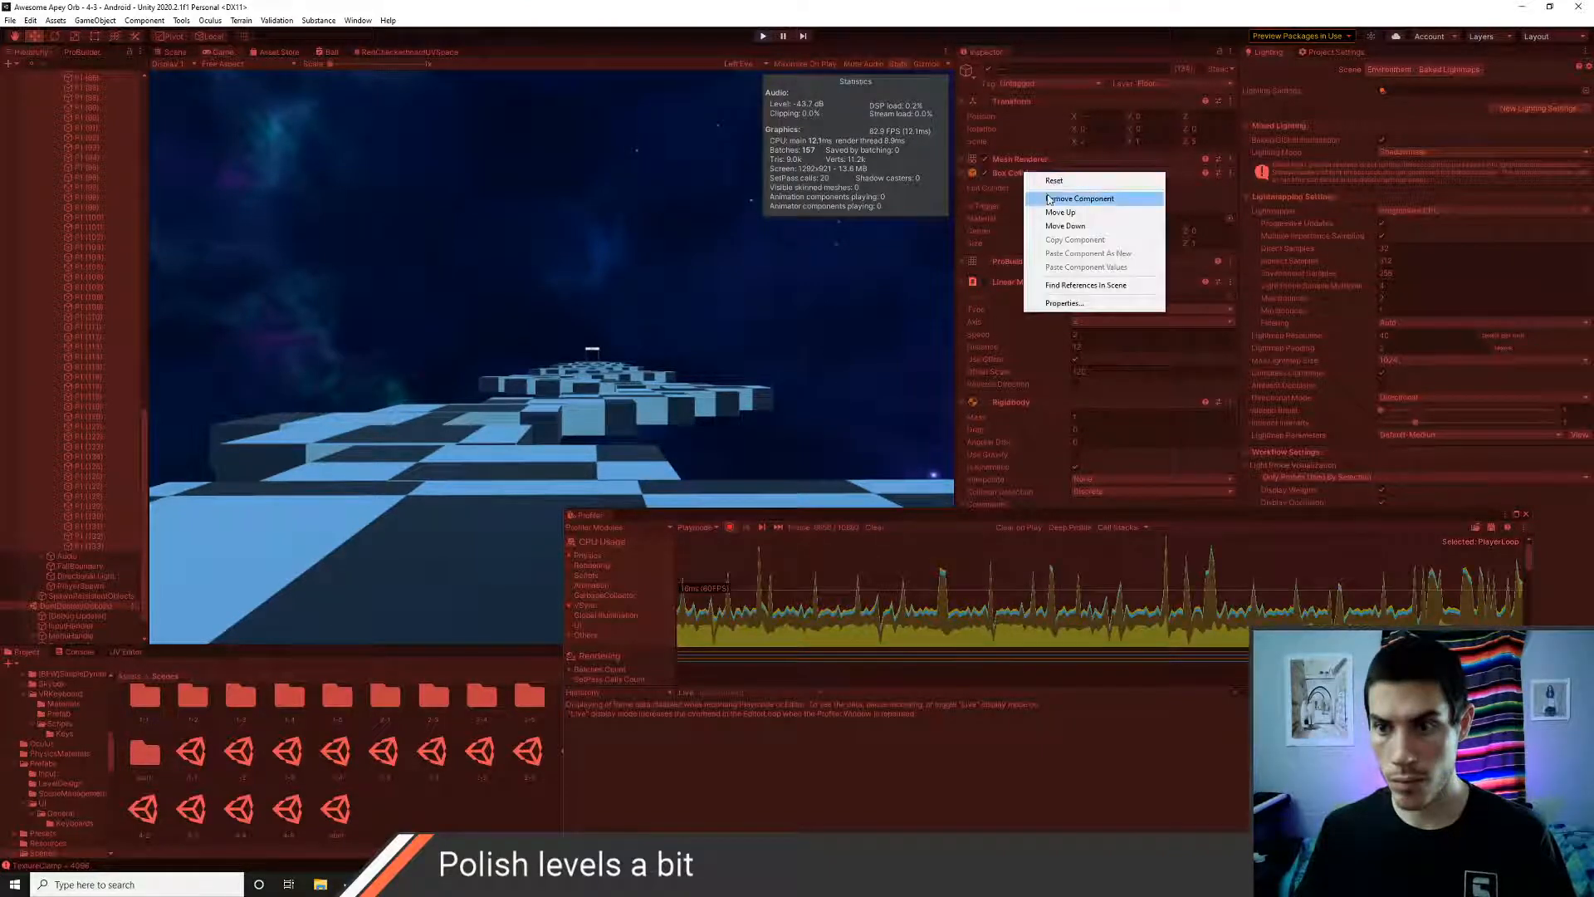
pyautogui.click(1079, 199)
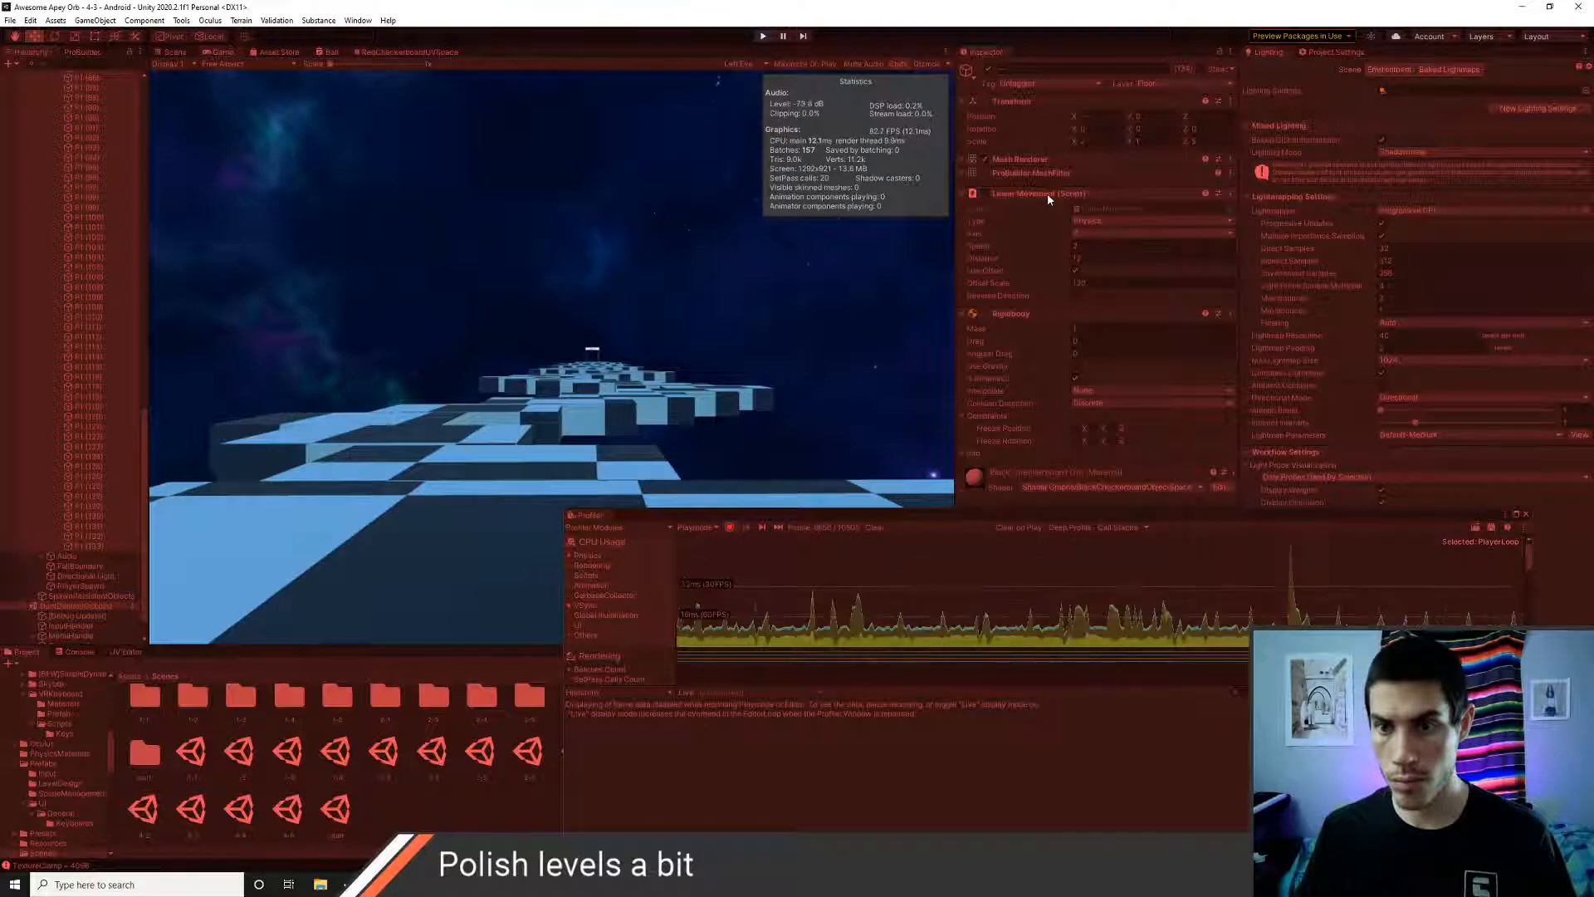
pyautogui.scroll(-2, 78, 435)
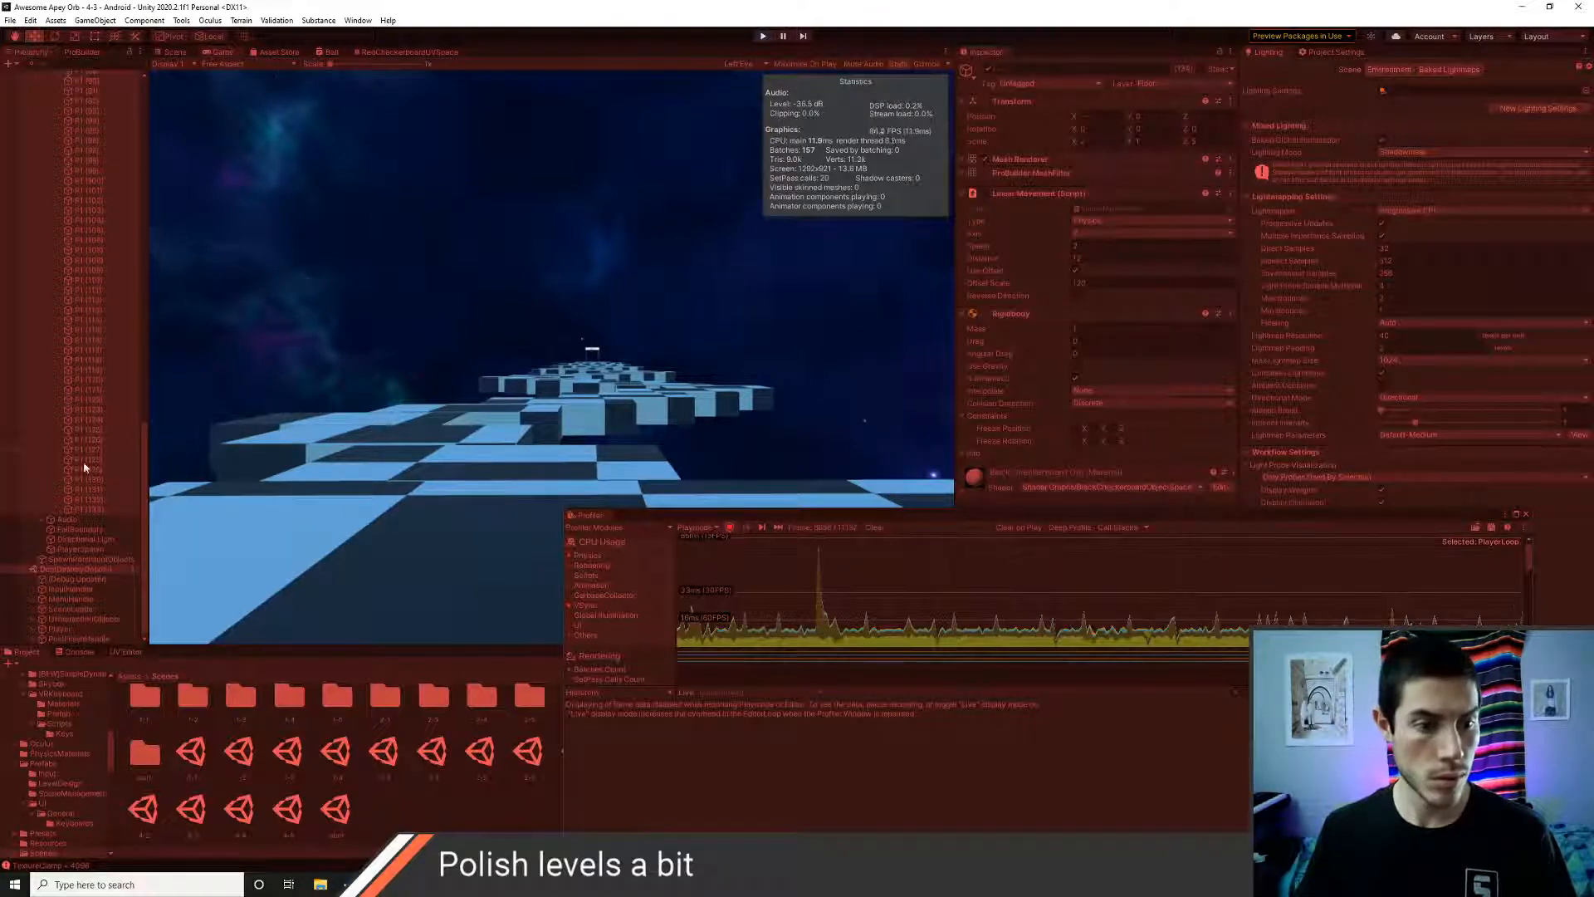
# - Inspect the Directional Light's settings and turn off the Mesh Renderer of platform P1 (121)
pyautogui.click(77, 541)
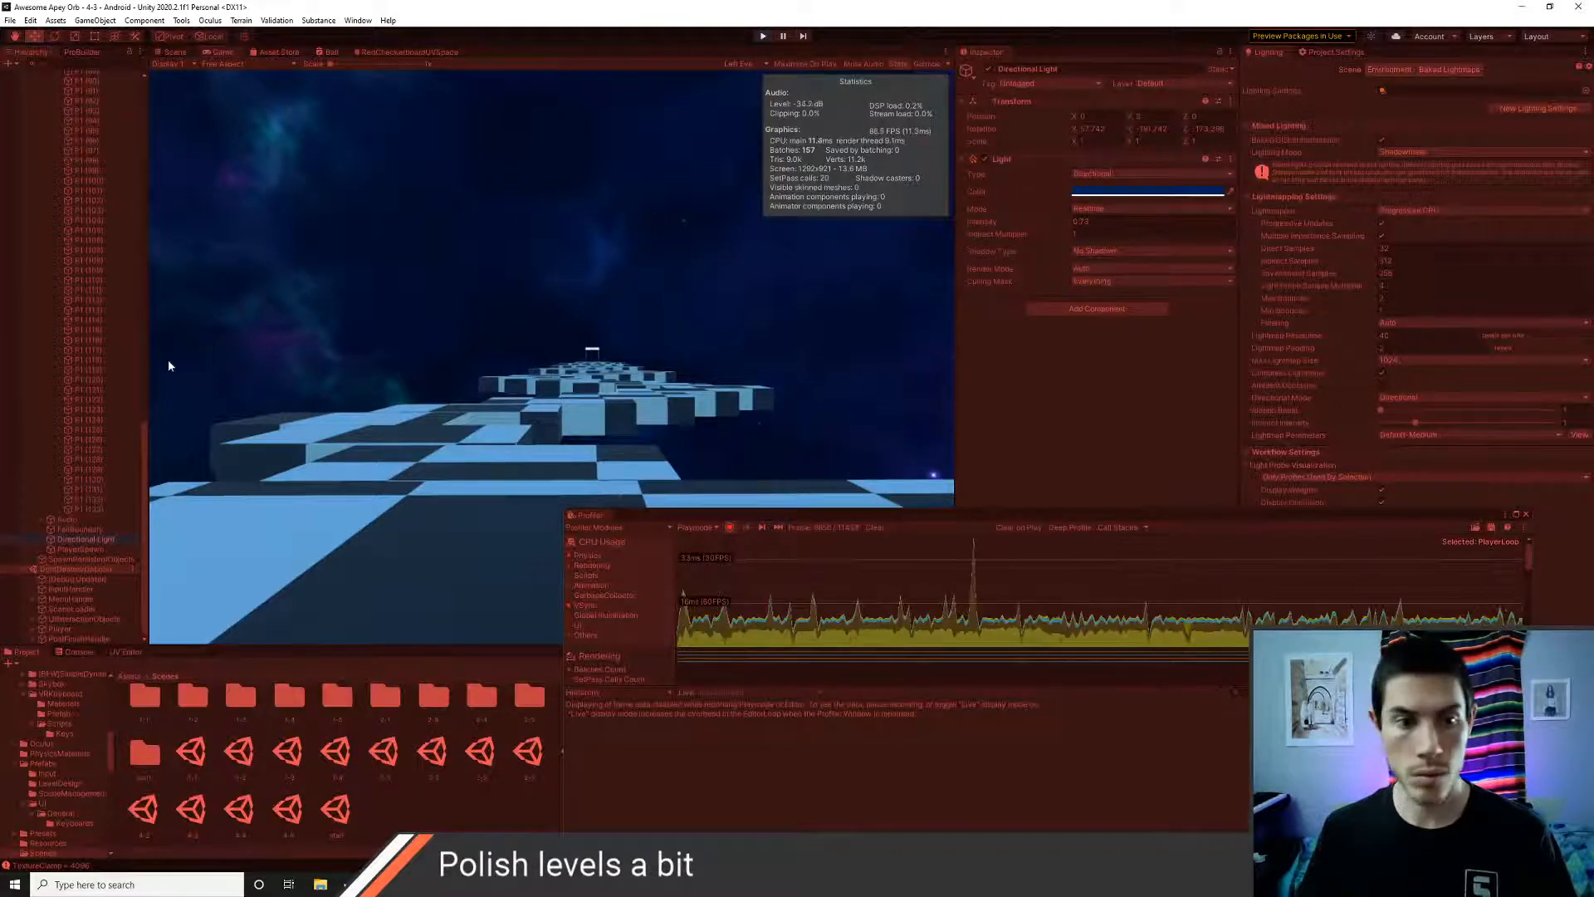
pyautogui.click(87, 389)
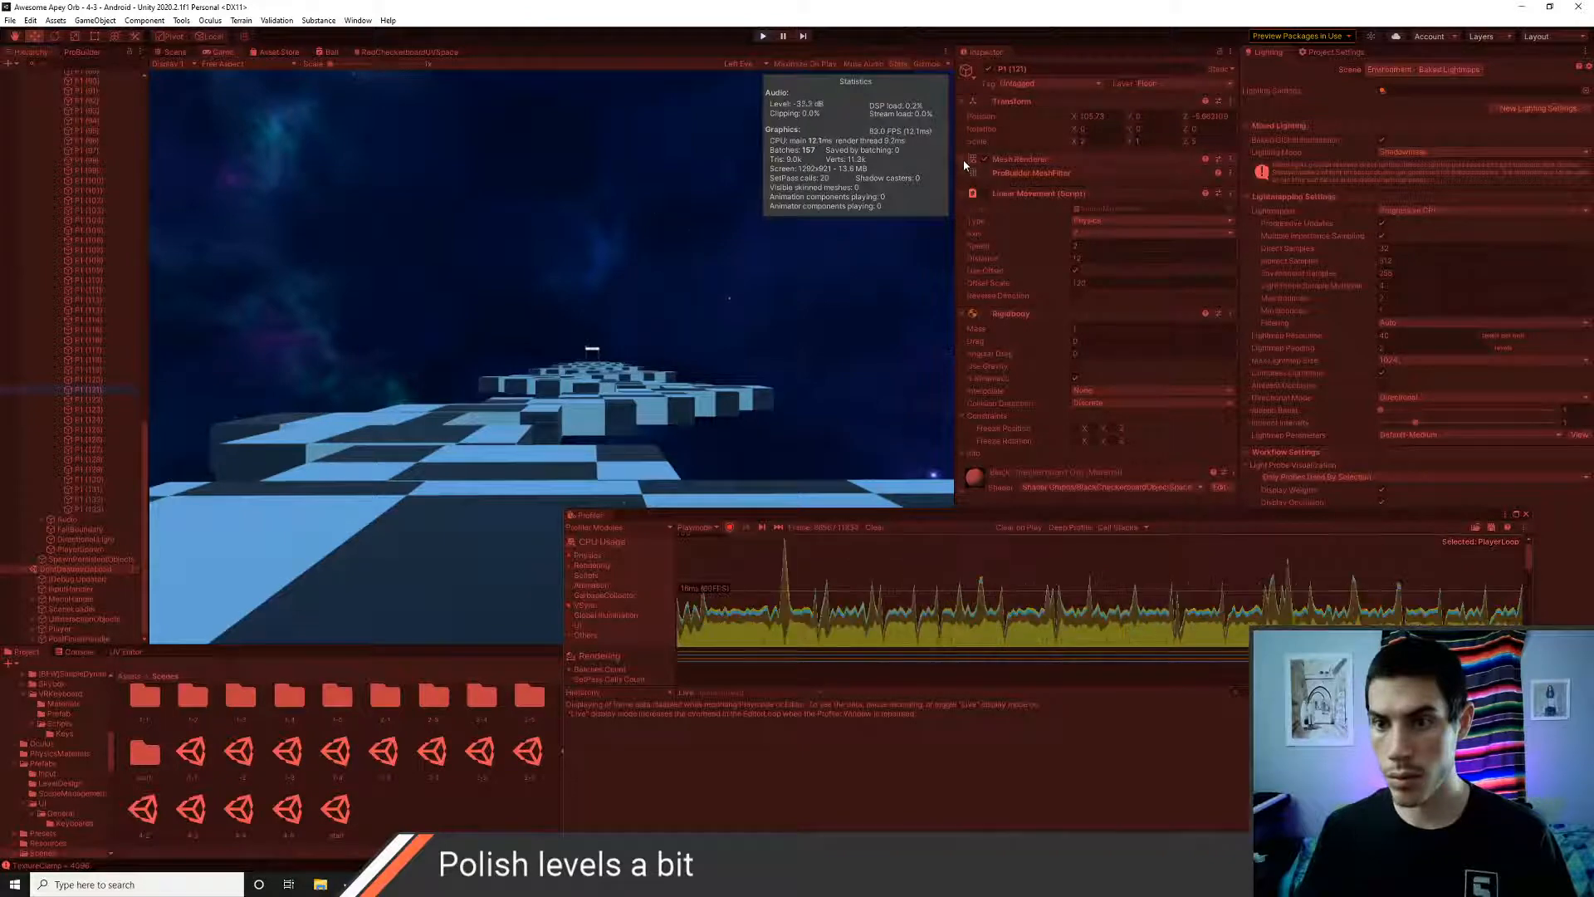
pyautogui.click(985, 158)
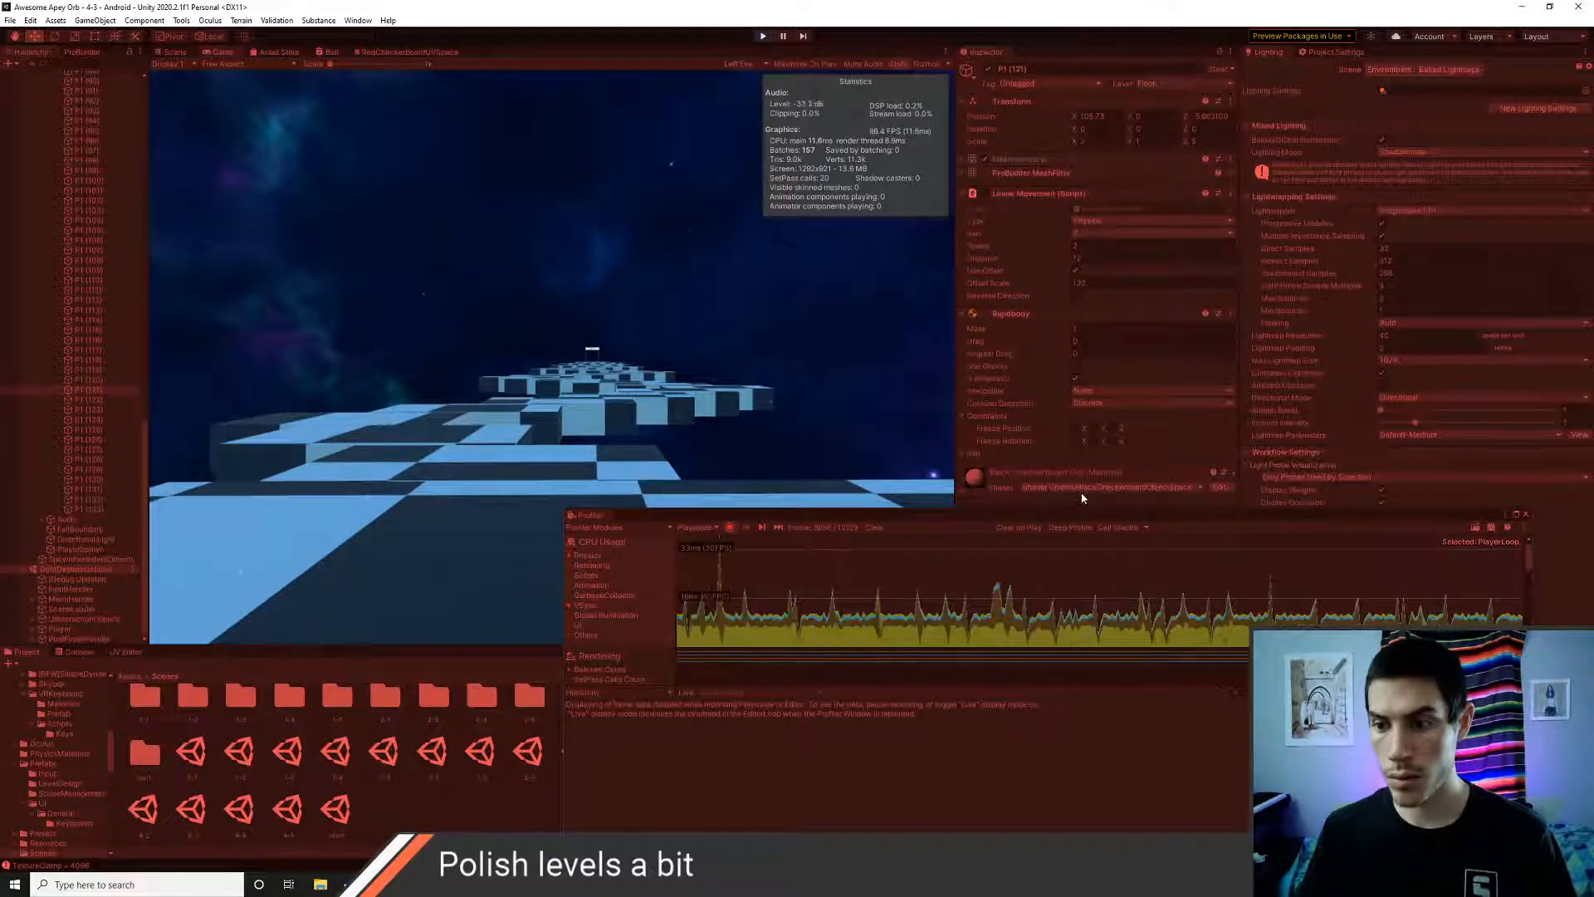
# - Delete most of the moving platforms from the running scene, keeping only the first nine under MovingPlatforms
pyautogui.click(89, 503)
pyautogui.scroll(5, 75, 369)
pyautogui.scroll(20, 75, 362)
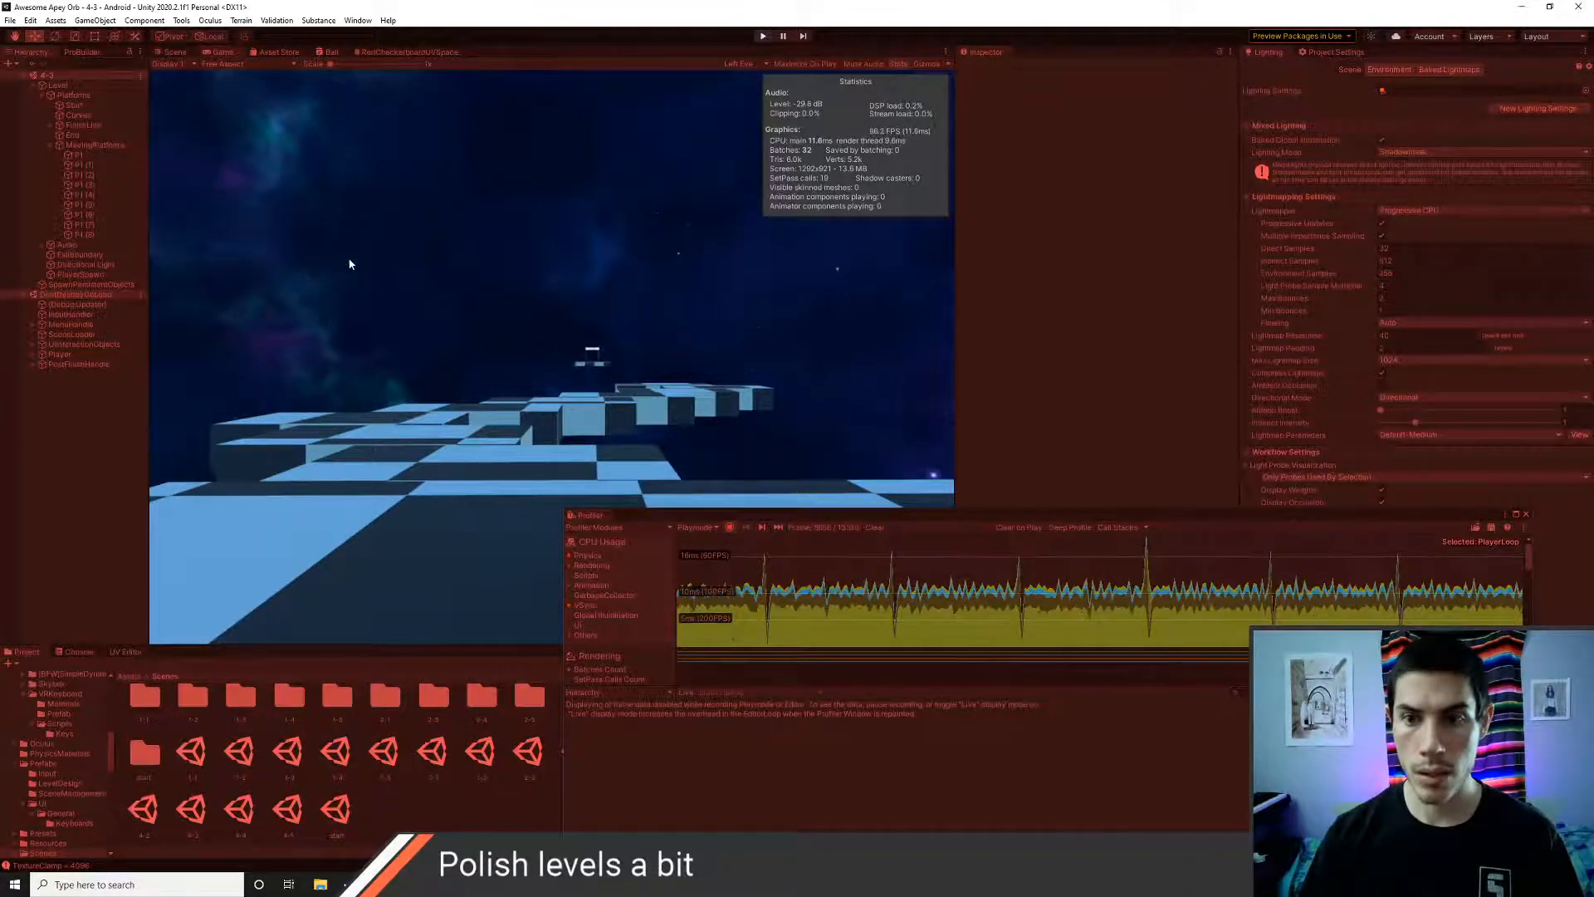
# - Exit play mode to return to the level's scene view and close the Profiler window
pyautogui.hotkey('ctrl', 'p')
pyautogui.scroll(-3, 526, 231)
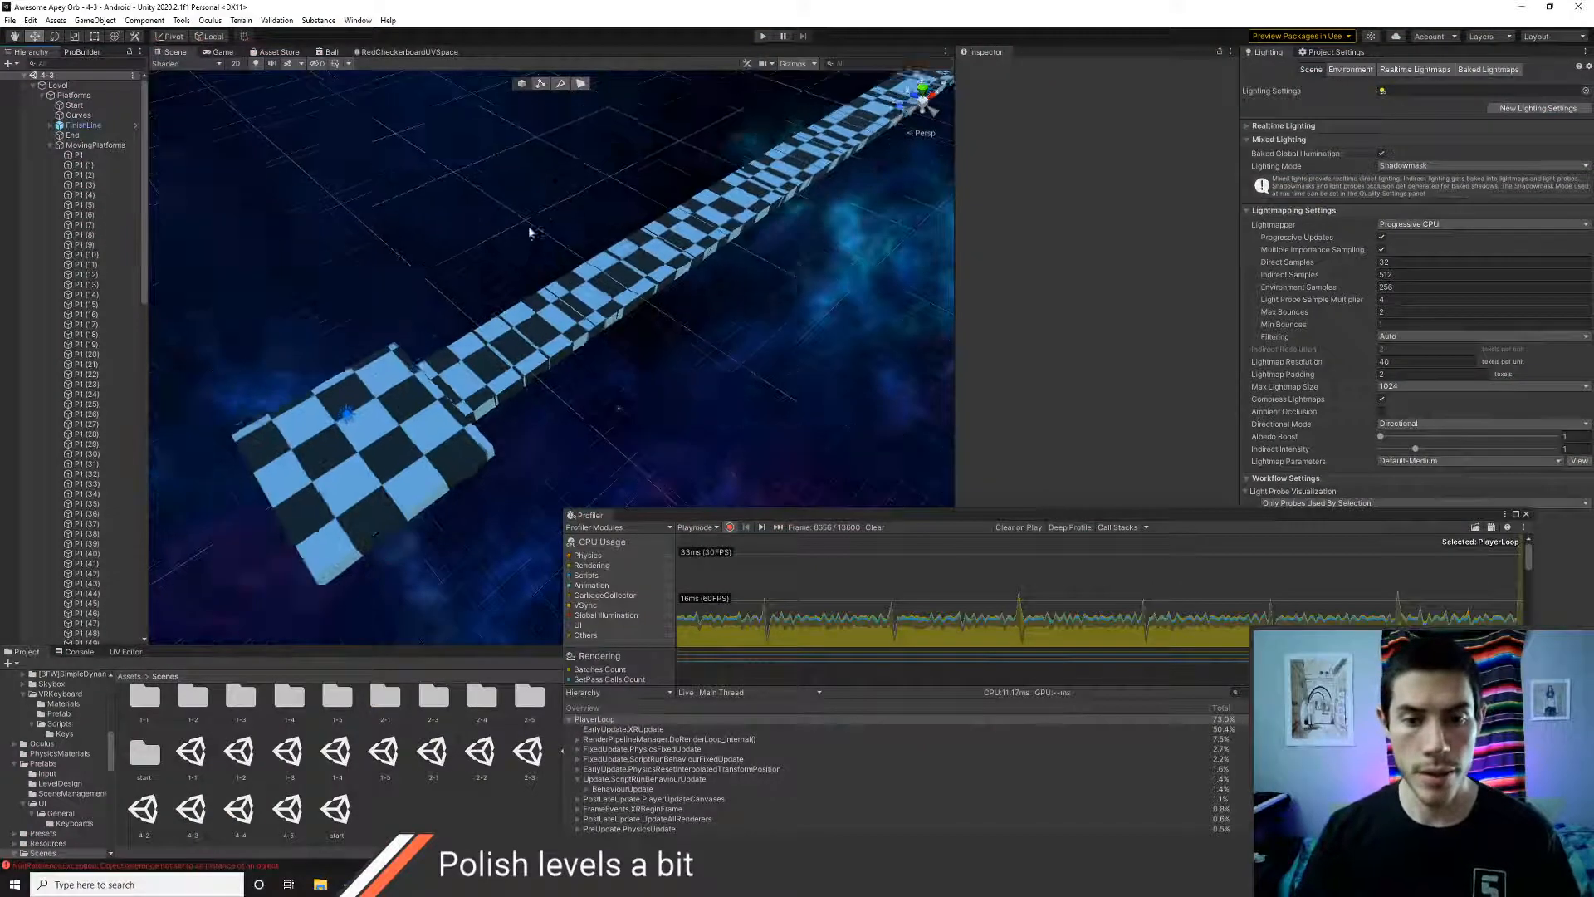
pyautogui.keyDown('alt'); pyautogui.moveTo(531, 232); pyautogui.dragTo(604, 262); pyautogui.keyUp('alt')
pyautogui.click(488, 315)
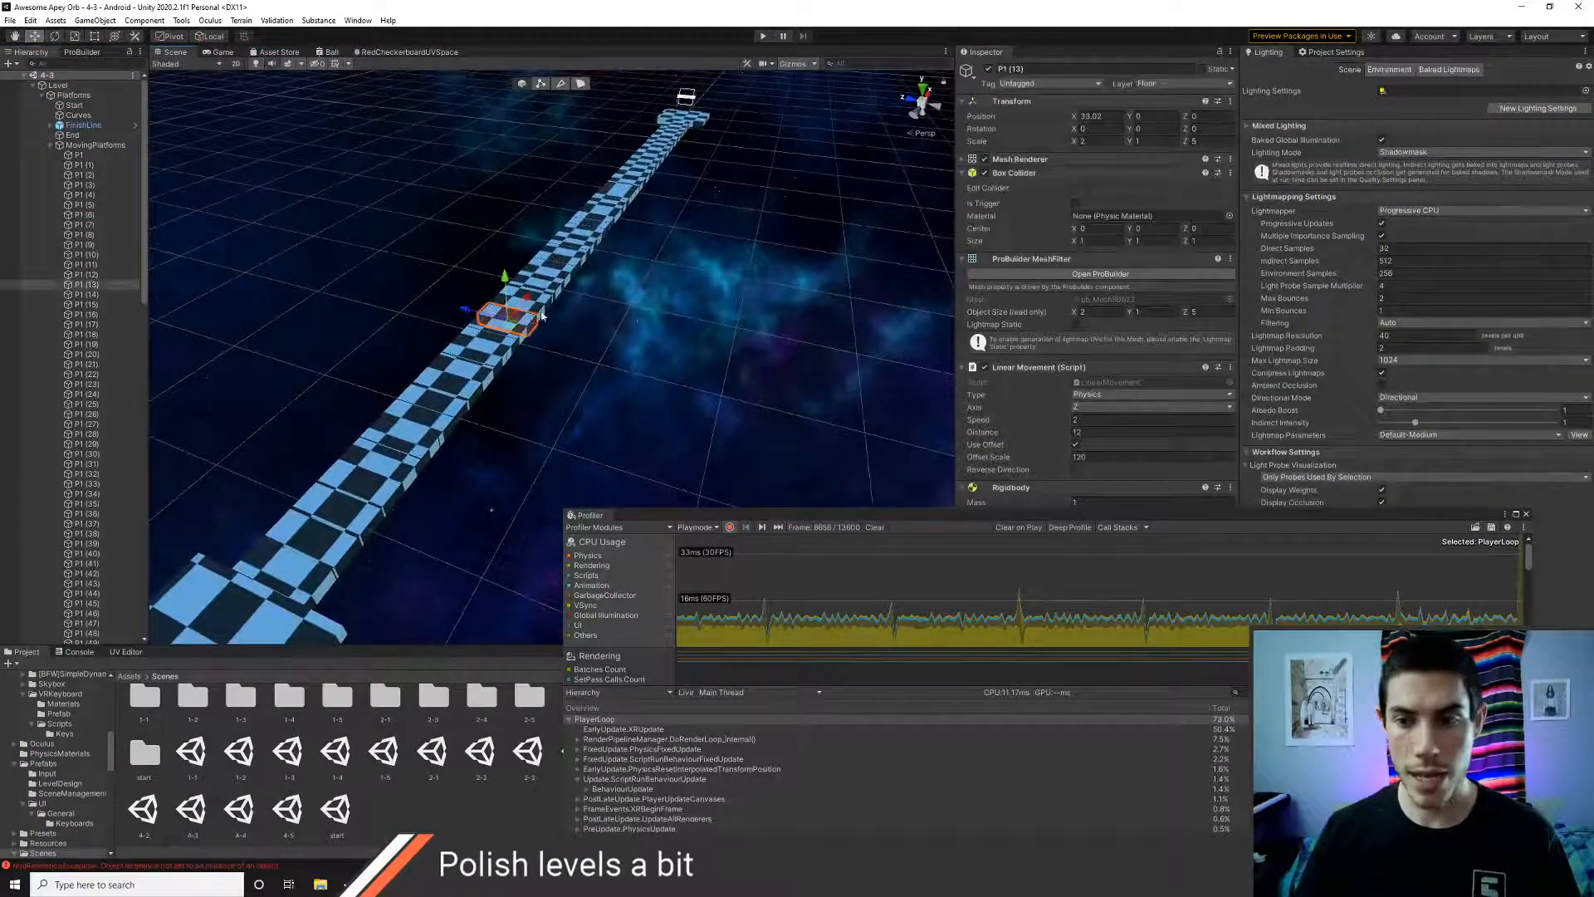
pyautogui.click(1526, 514)
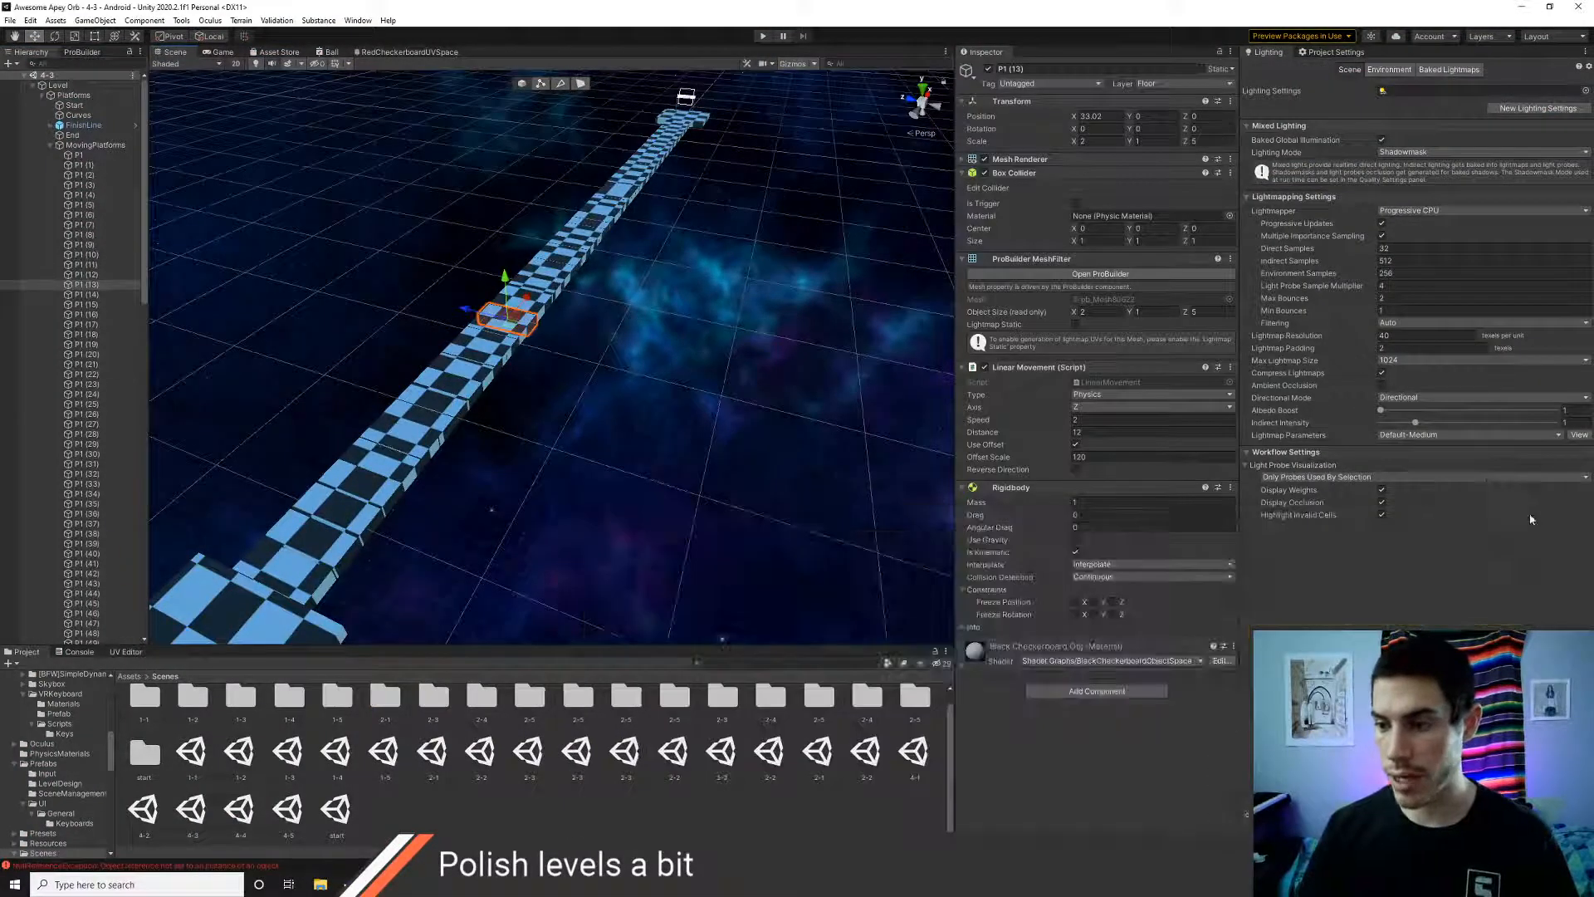
# - Select several moving platforms along the track one after another and examine their position, collider, Linear Movement and Rigidbody settings
pyautogui.keyDown('alt'); pyautogui.moveTo(569, 405); pyautogui.dragTo(724, 417); pyautogui.keyUp('alt')
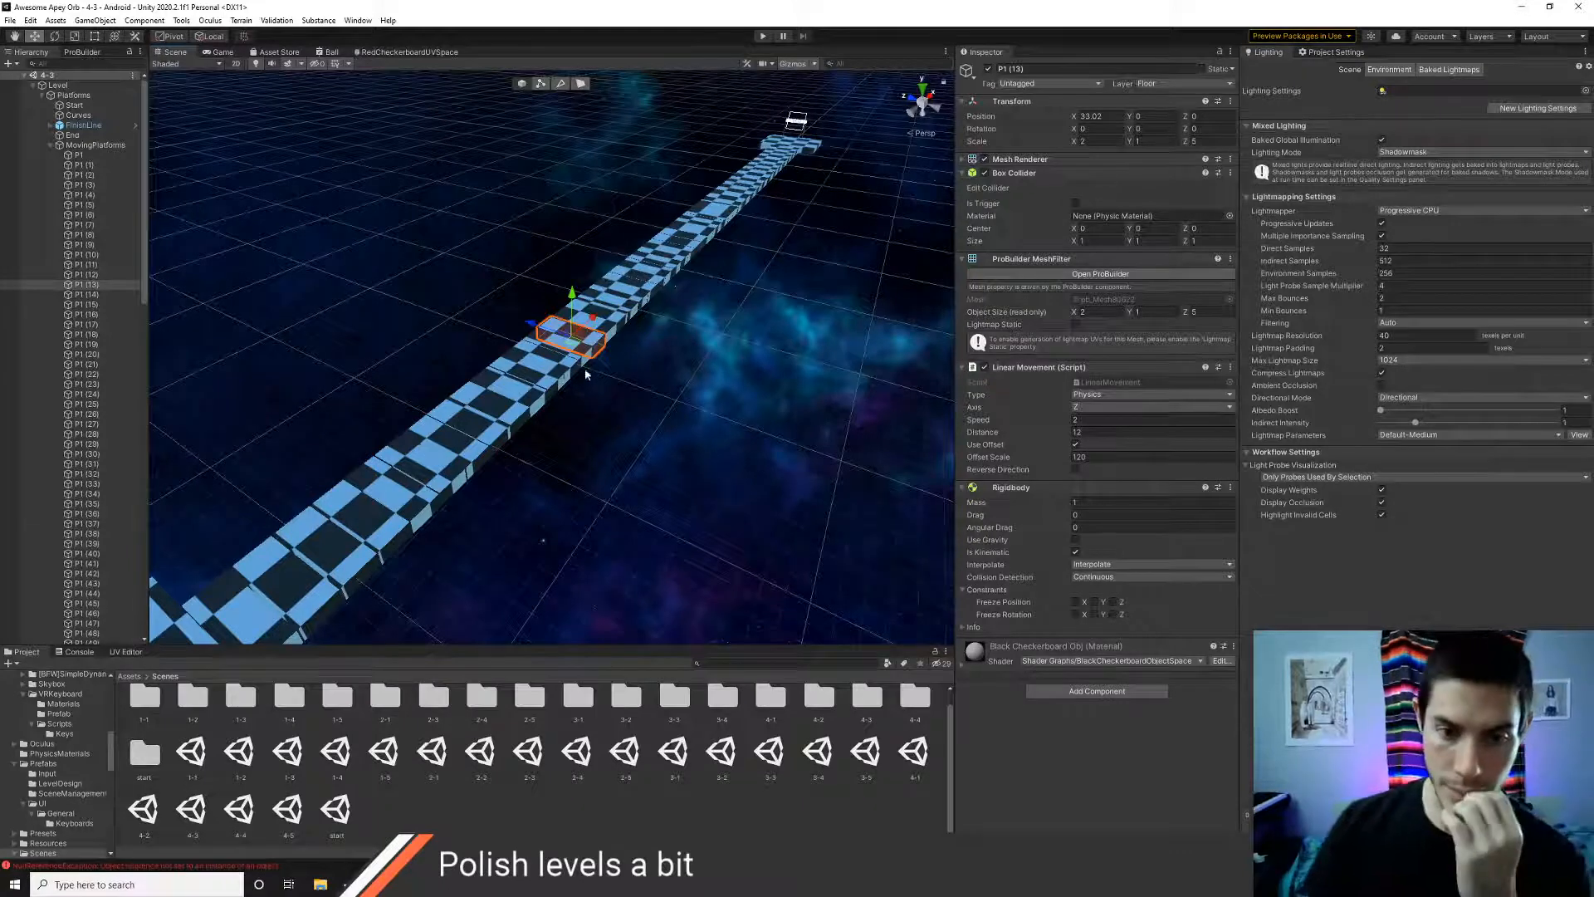
pyautogui.click(406, 488)
pyautogui.click(444, 478)
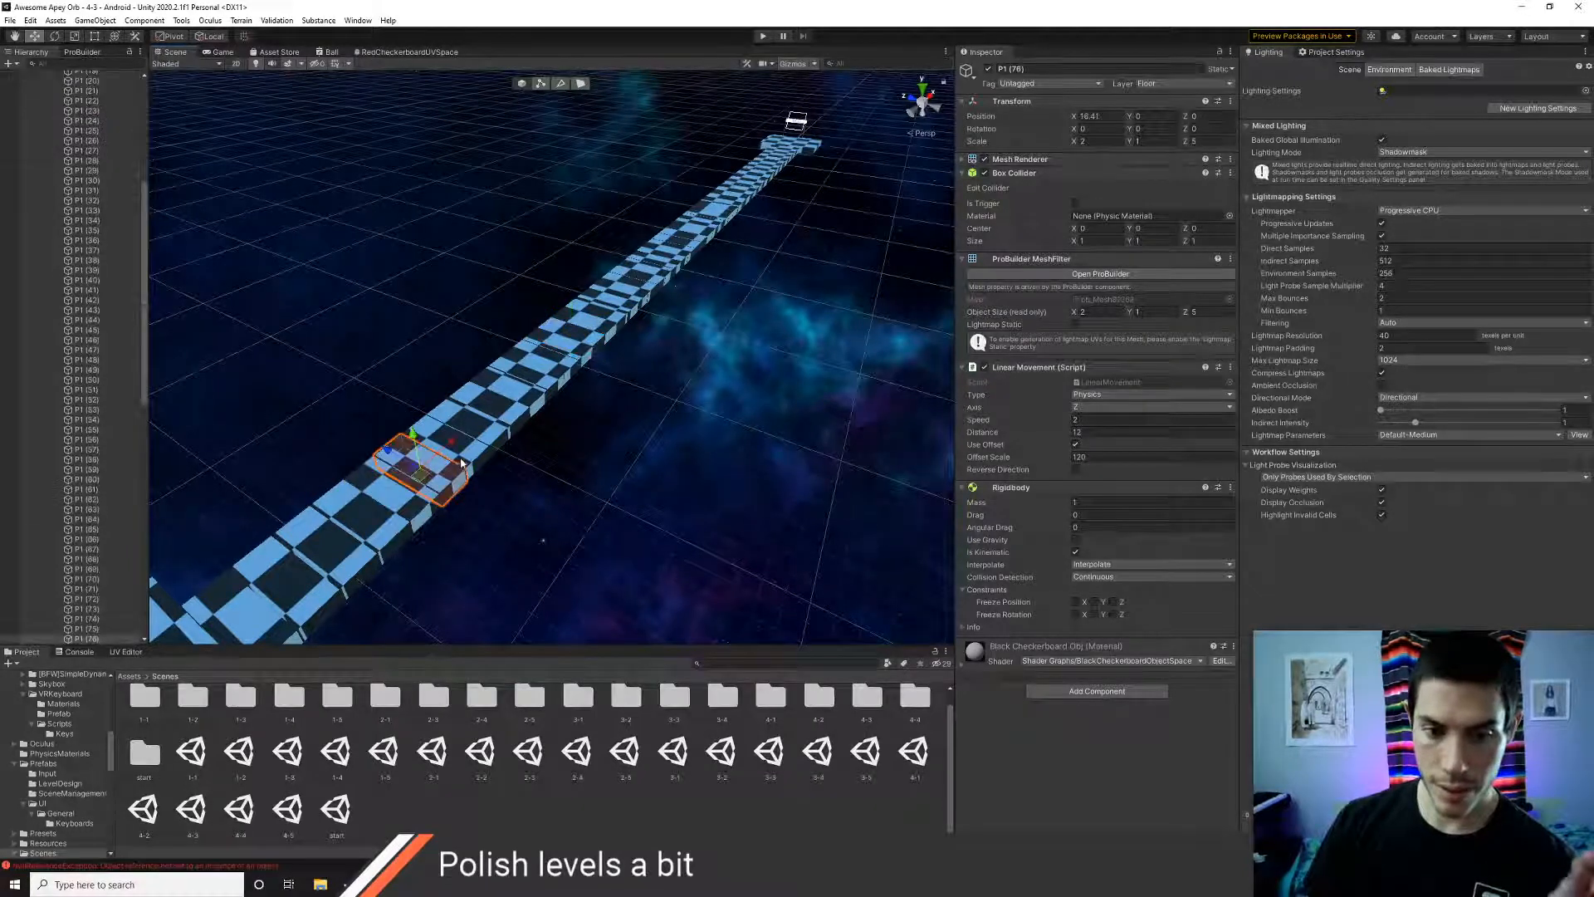
pyautogui.click(462, 461)
pyautogui.click(486, 445)
pyautogui.click(506, 419)
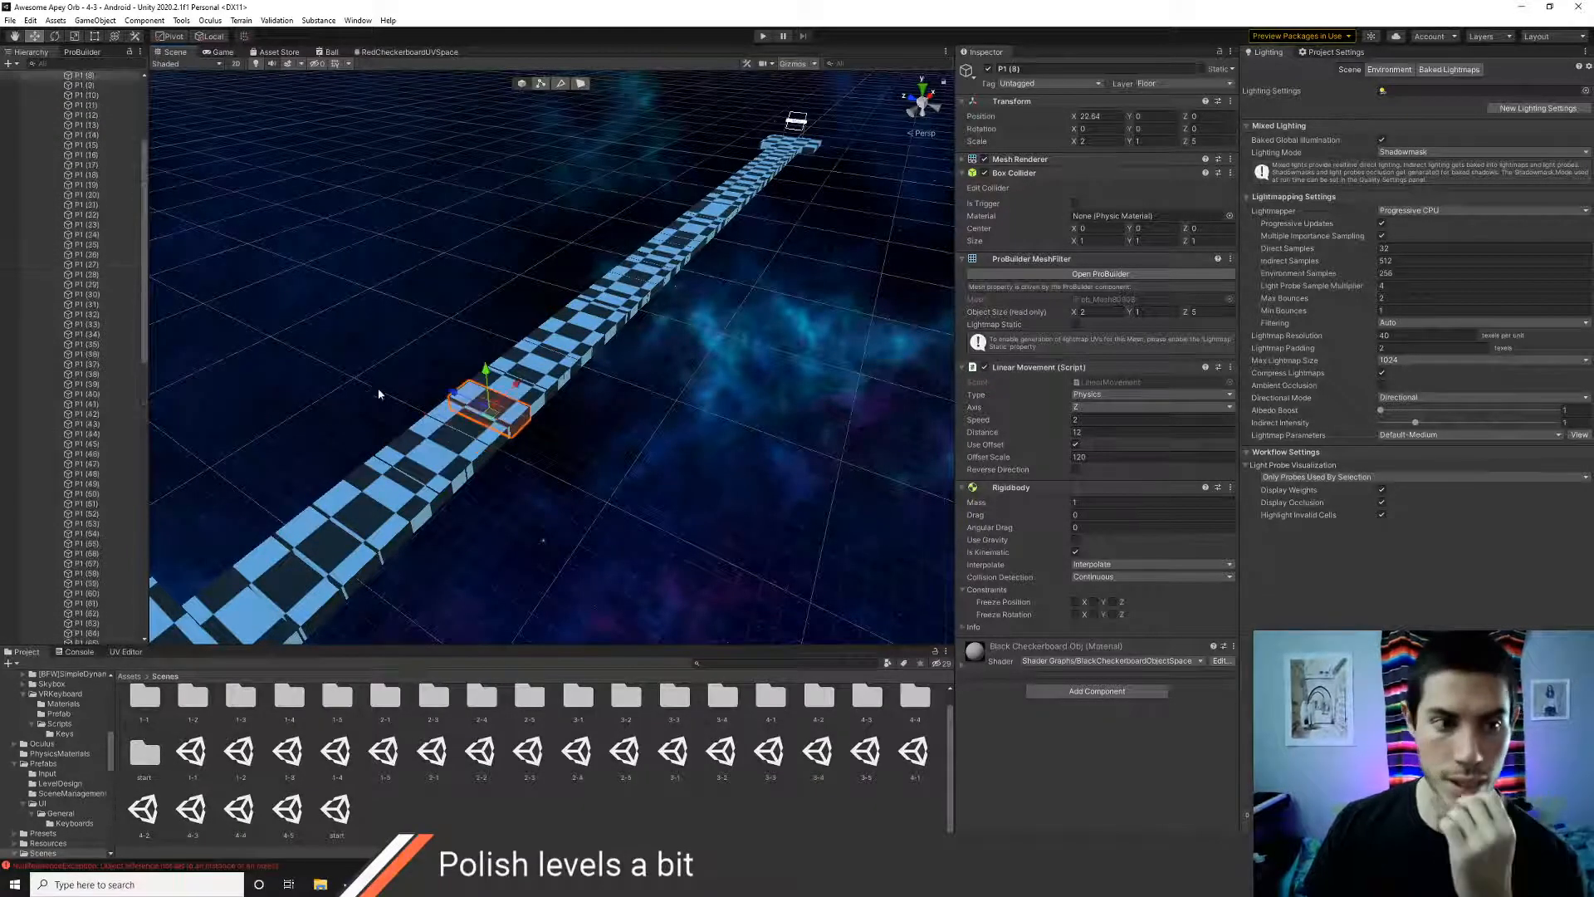
pyautogui.moveTo(378, 389); pyautogui.dragTo(570, 337, button='middle')
pyautogui.scroll(-3, 564, 344)
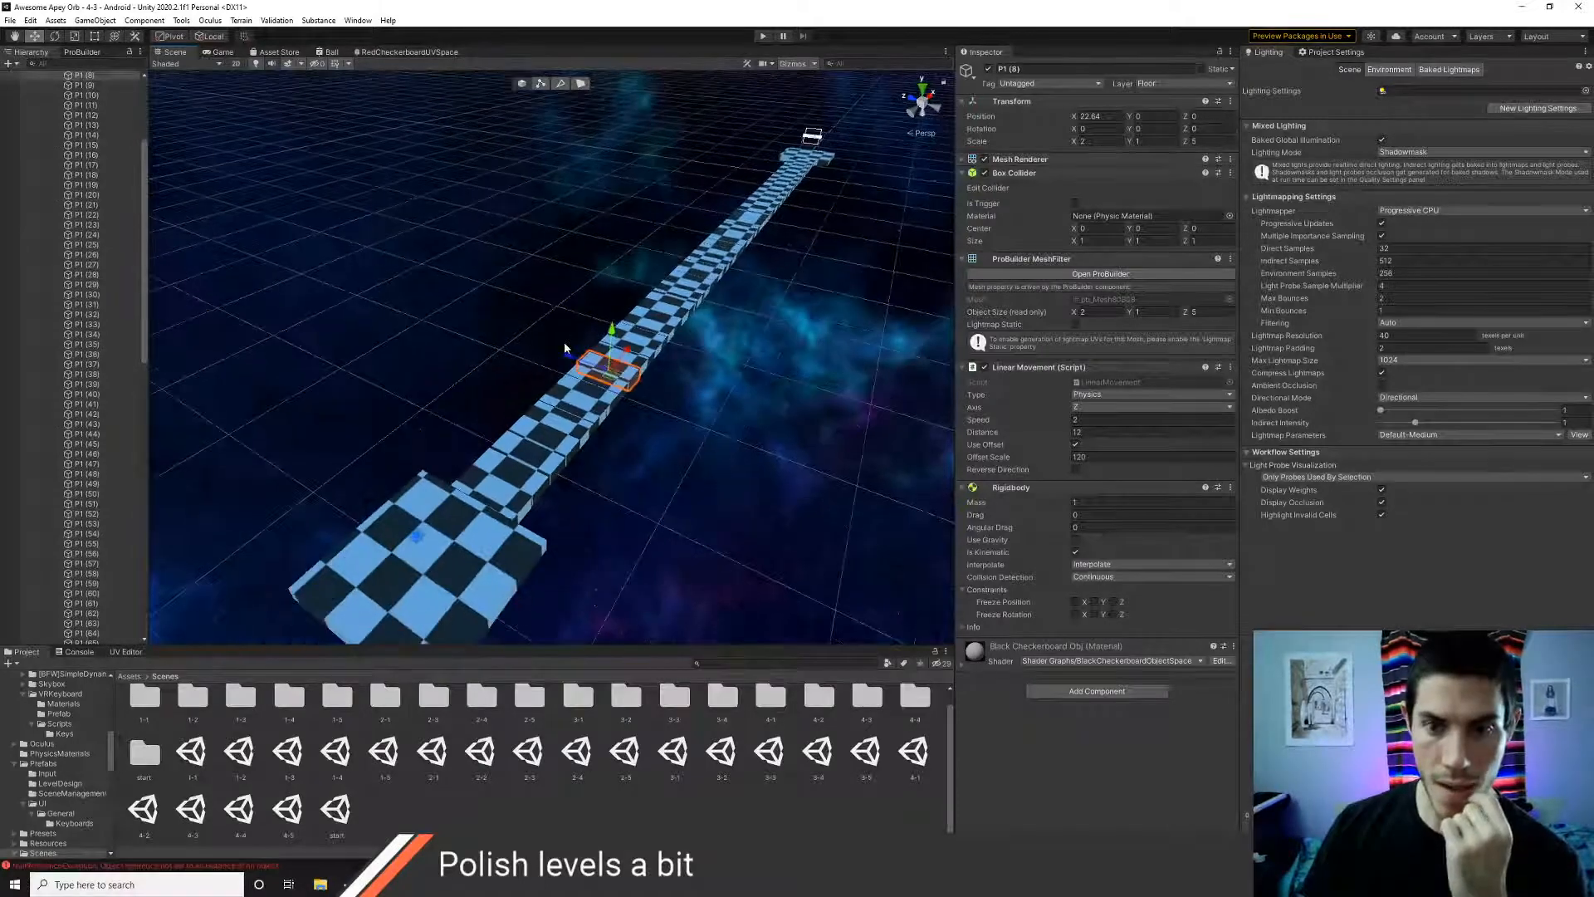
pyautogui.scroll(5, 79, 249)
pyautogui.click(80, 146)
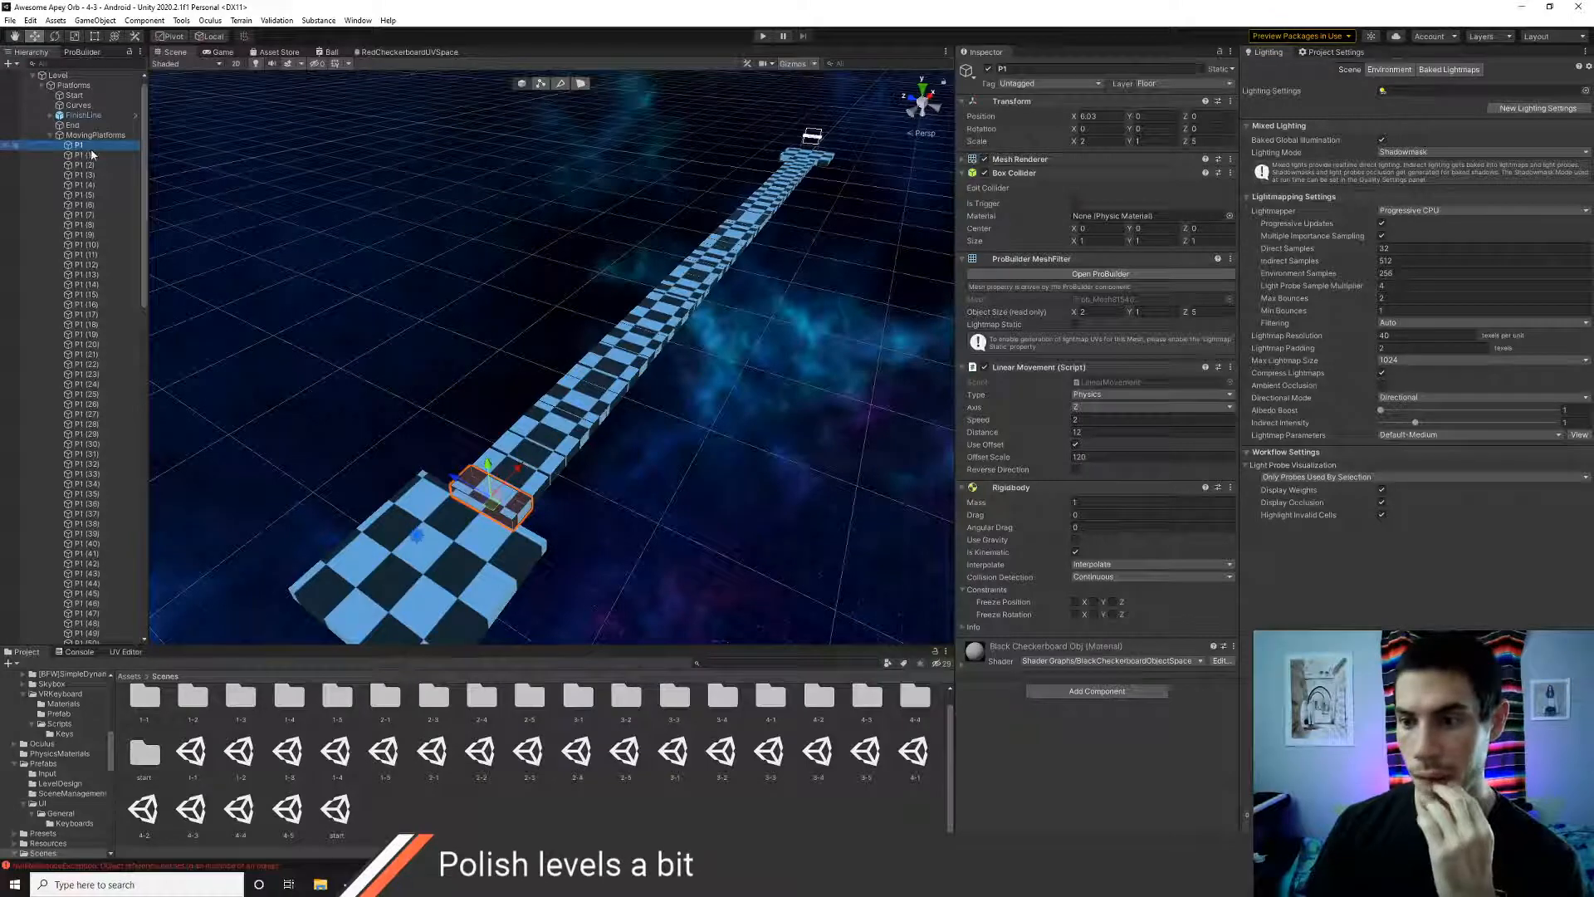
pyautogui.click(541, 449)
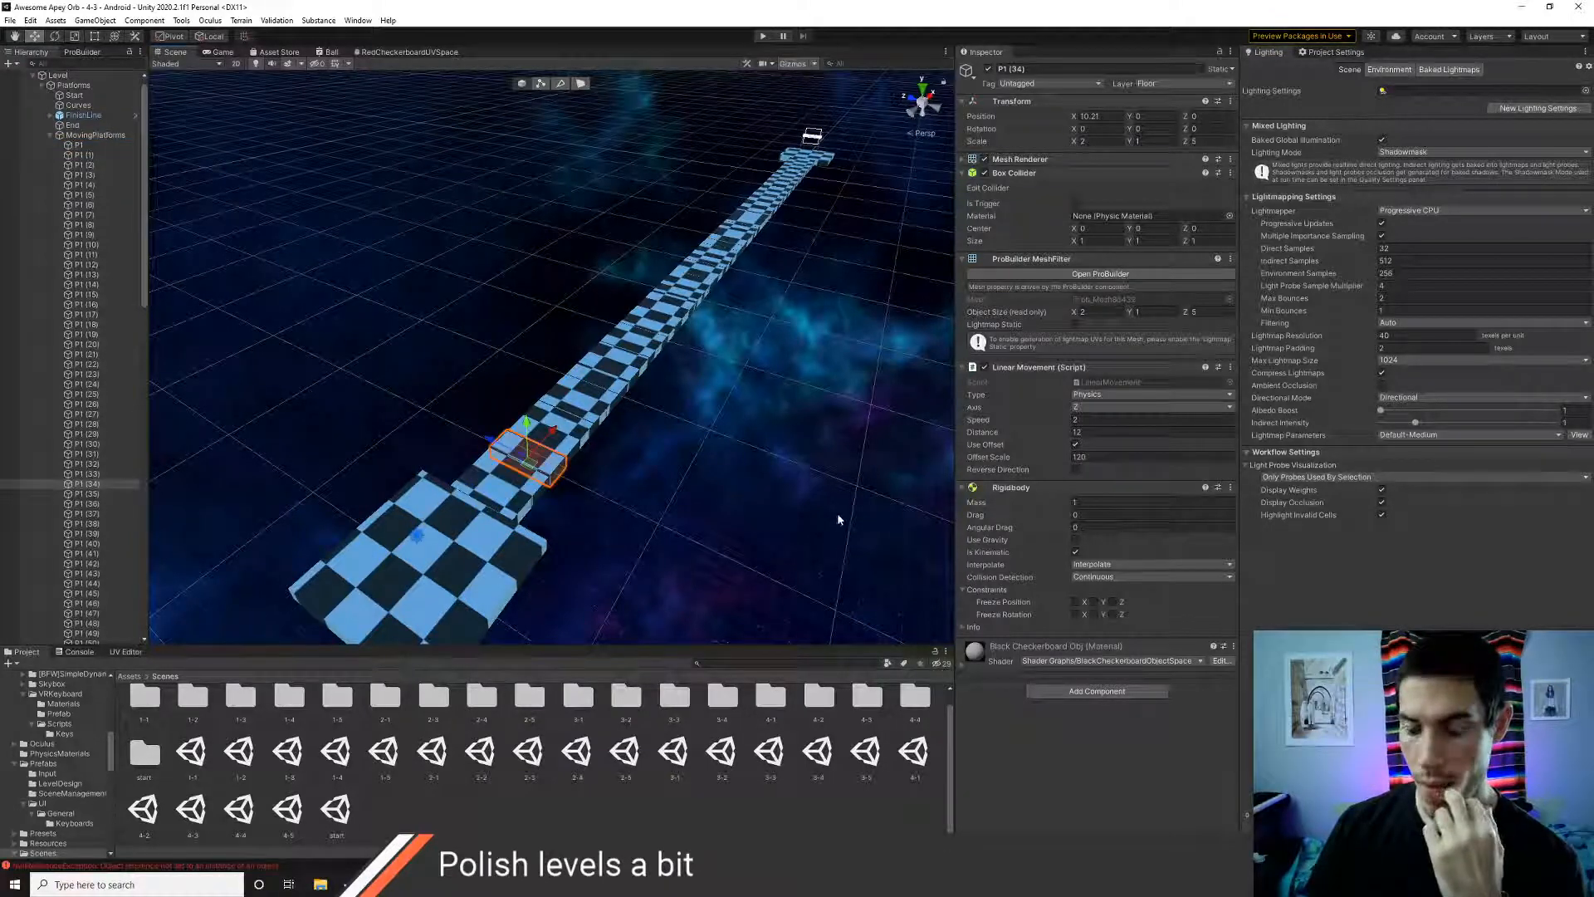
# - Switch to the web browser and search in a new tab for "urp batch rules"
pyautogui.press('alt')
pyautogui.hotkey('alt', 'Tab')
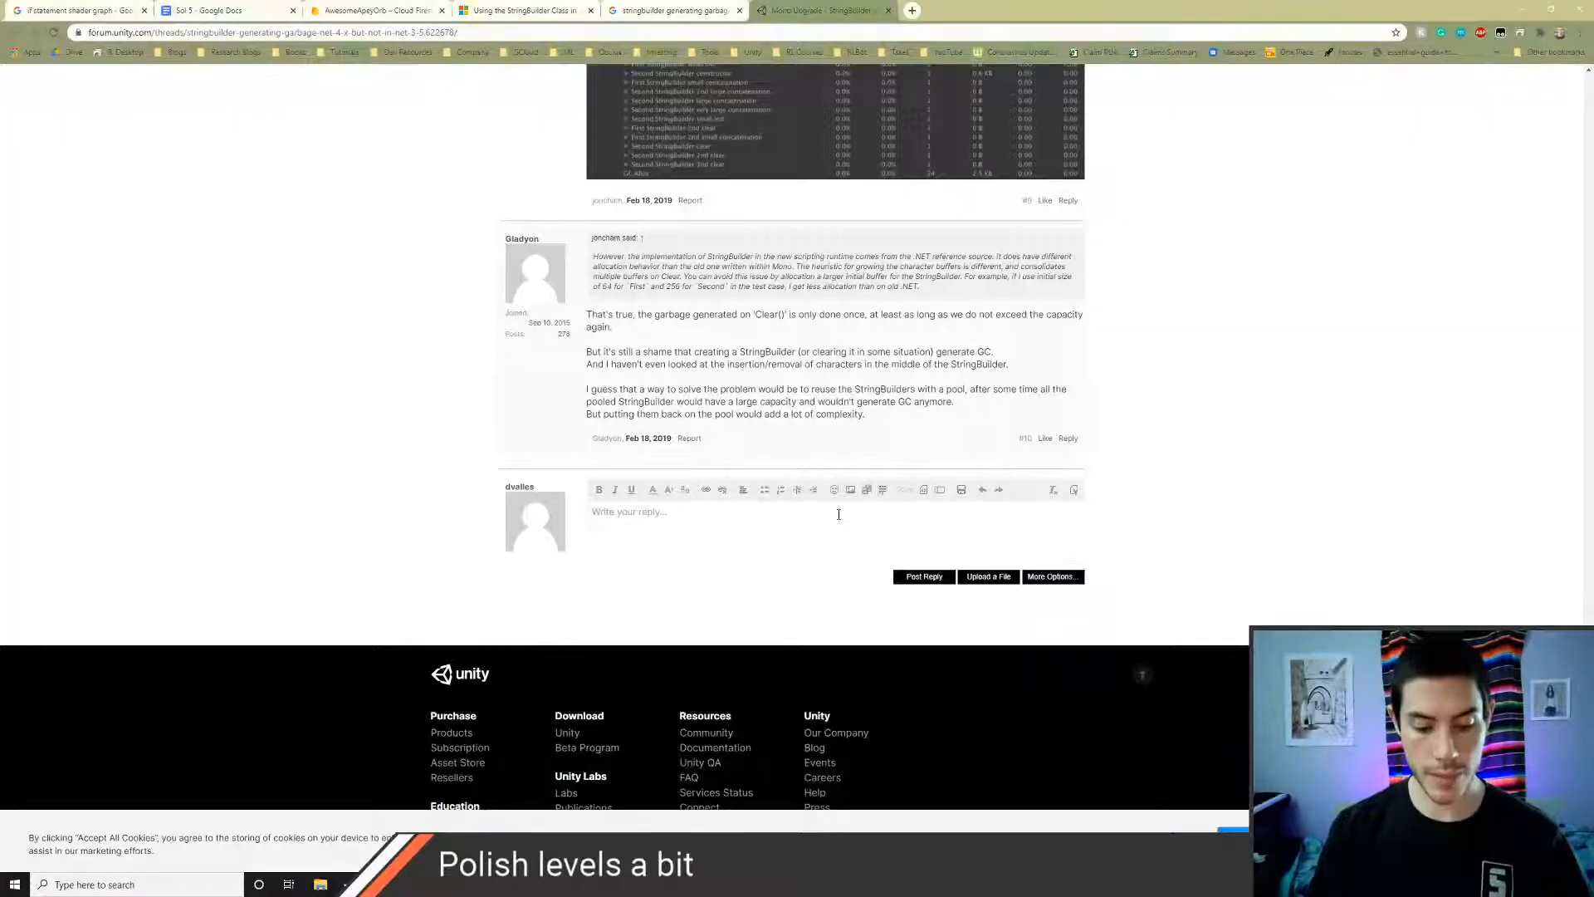
pyautogui.hotkey('ctrl', 't')
pyautogui.write('urp batch rules')
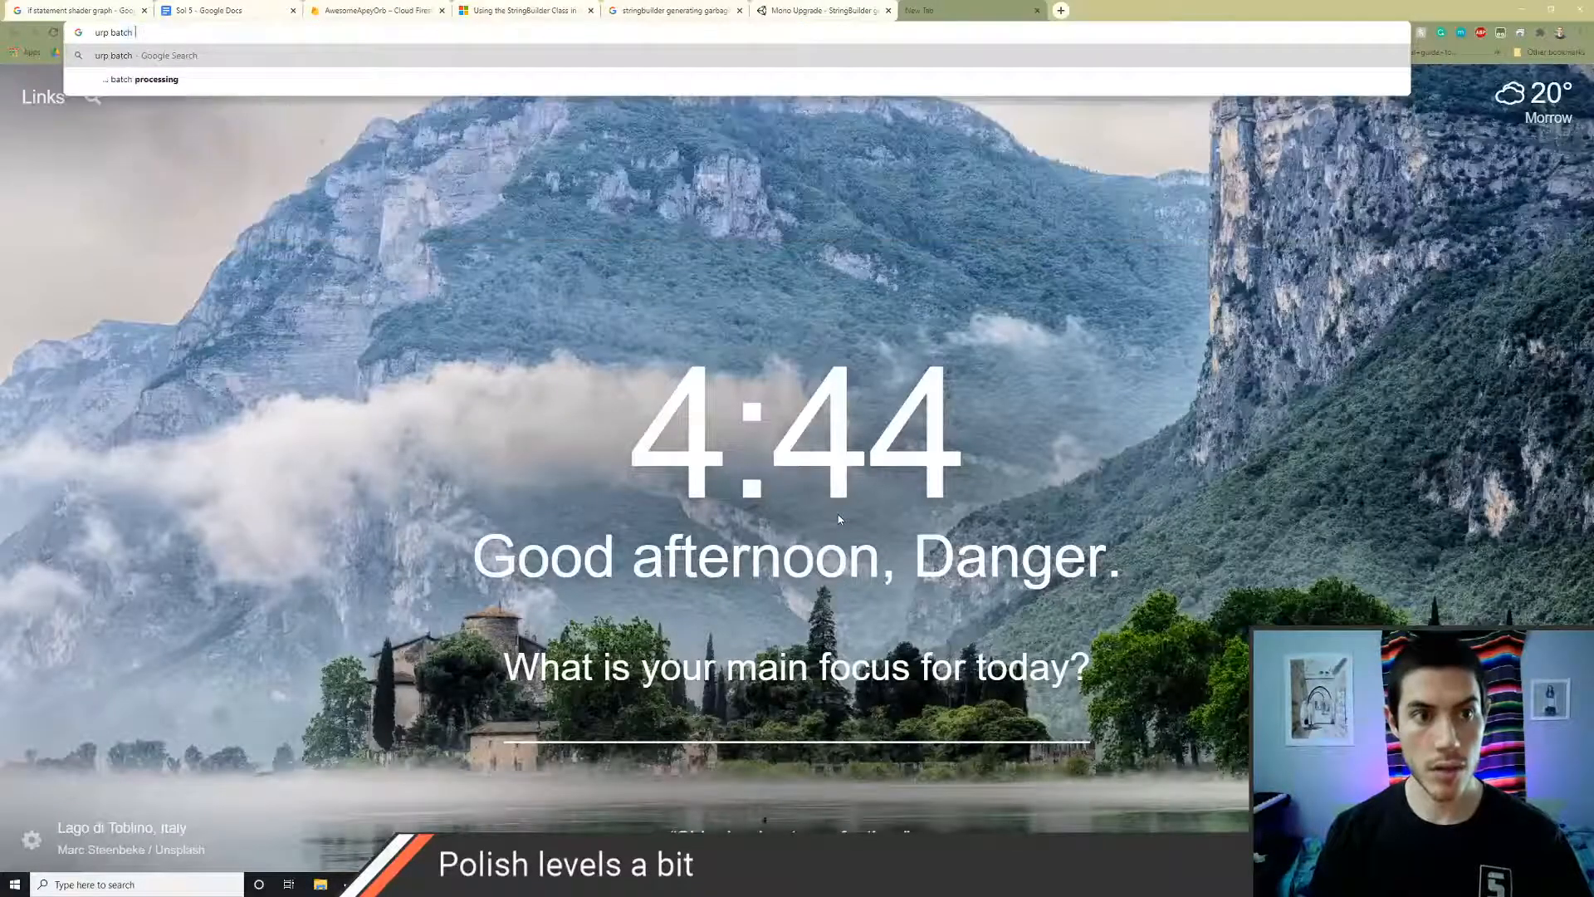
pyautogui.press('Return')
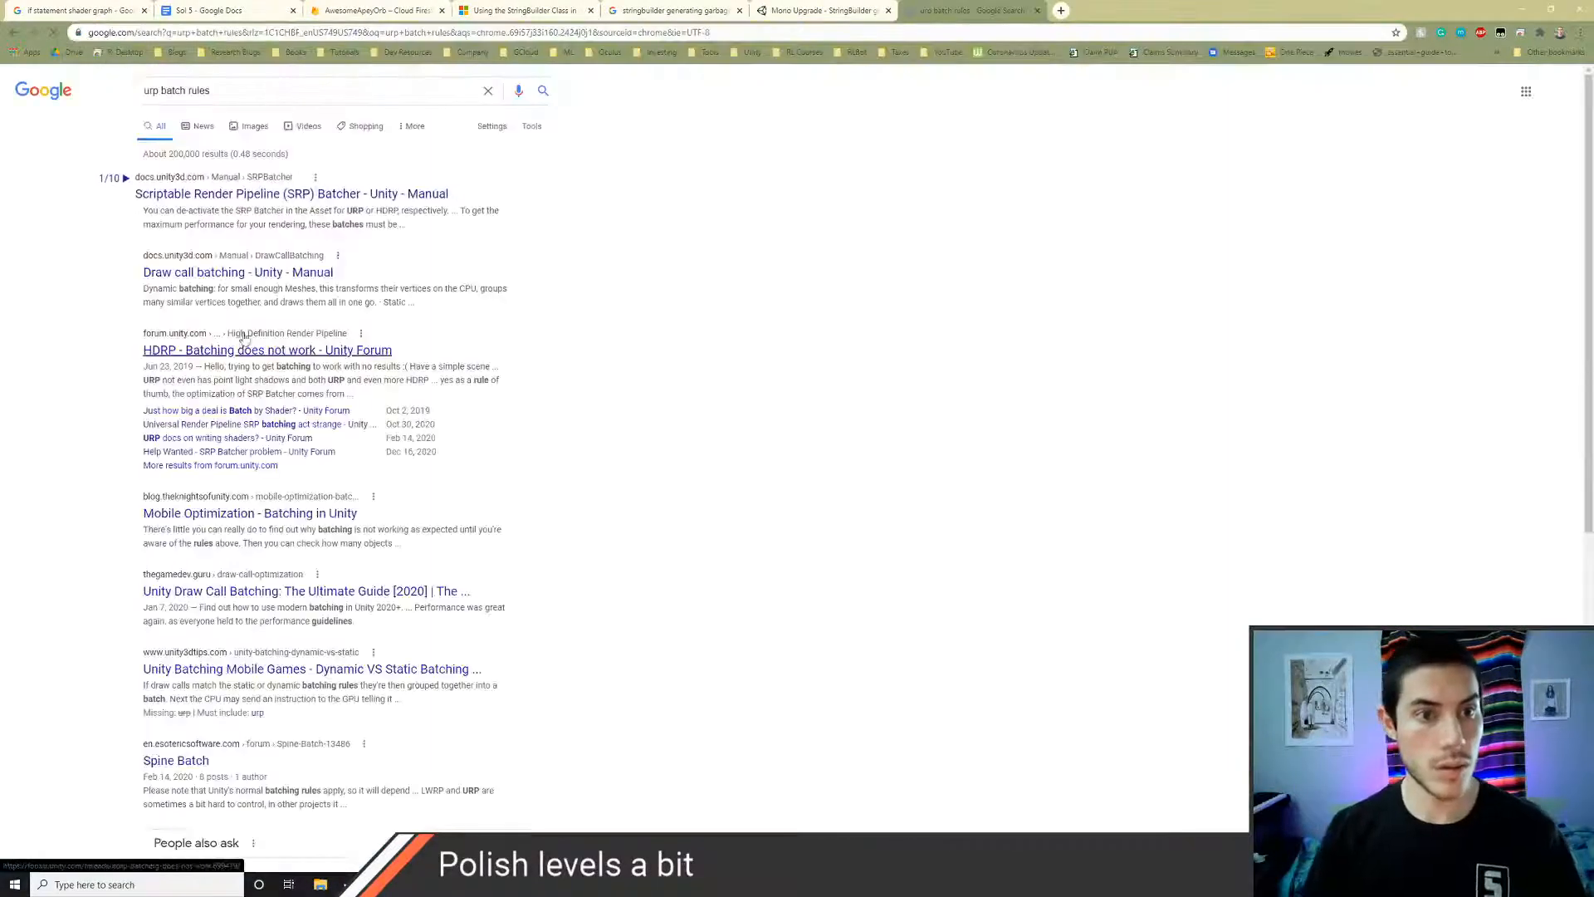
# - Open the Unity manual's Scriptable Render Pipeline (SRP) Batcher page and read how to enable the batcher in URP
pyautogui.middleClick(301, 200)
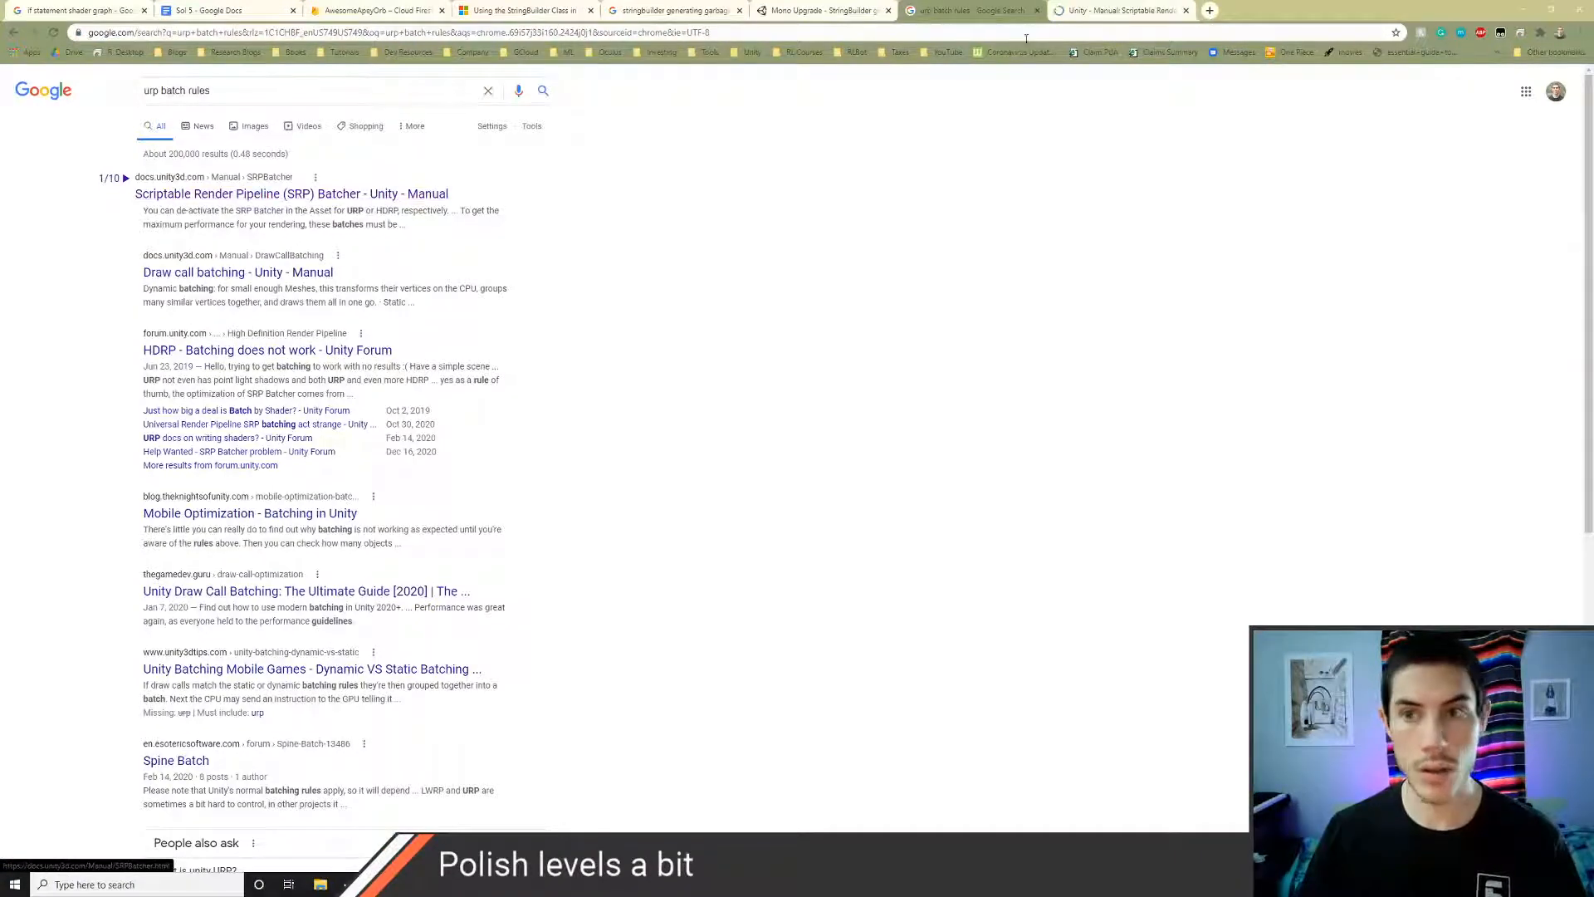
pyautogui.click(1109, 10)
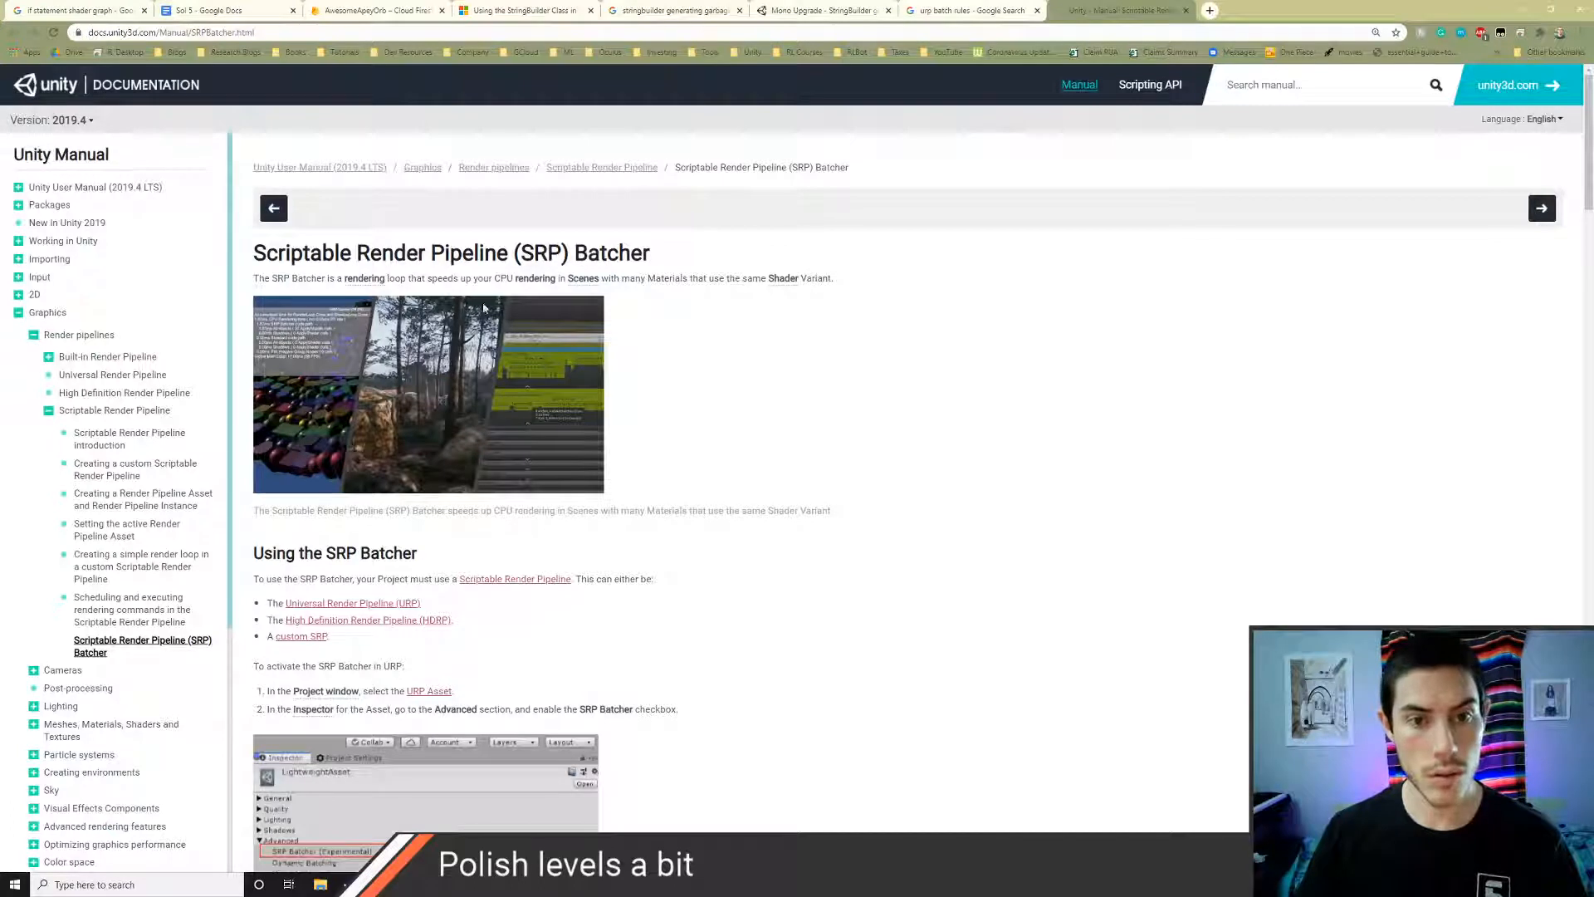
pyautogui.scroll(-4, 700, 309)
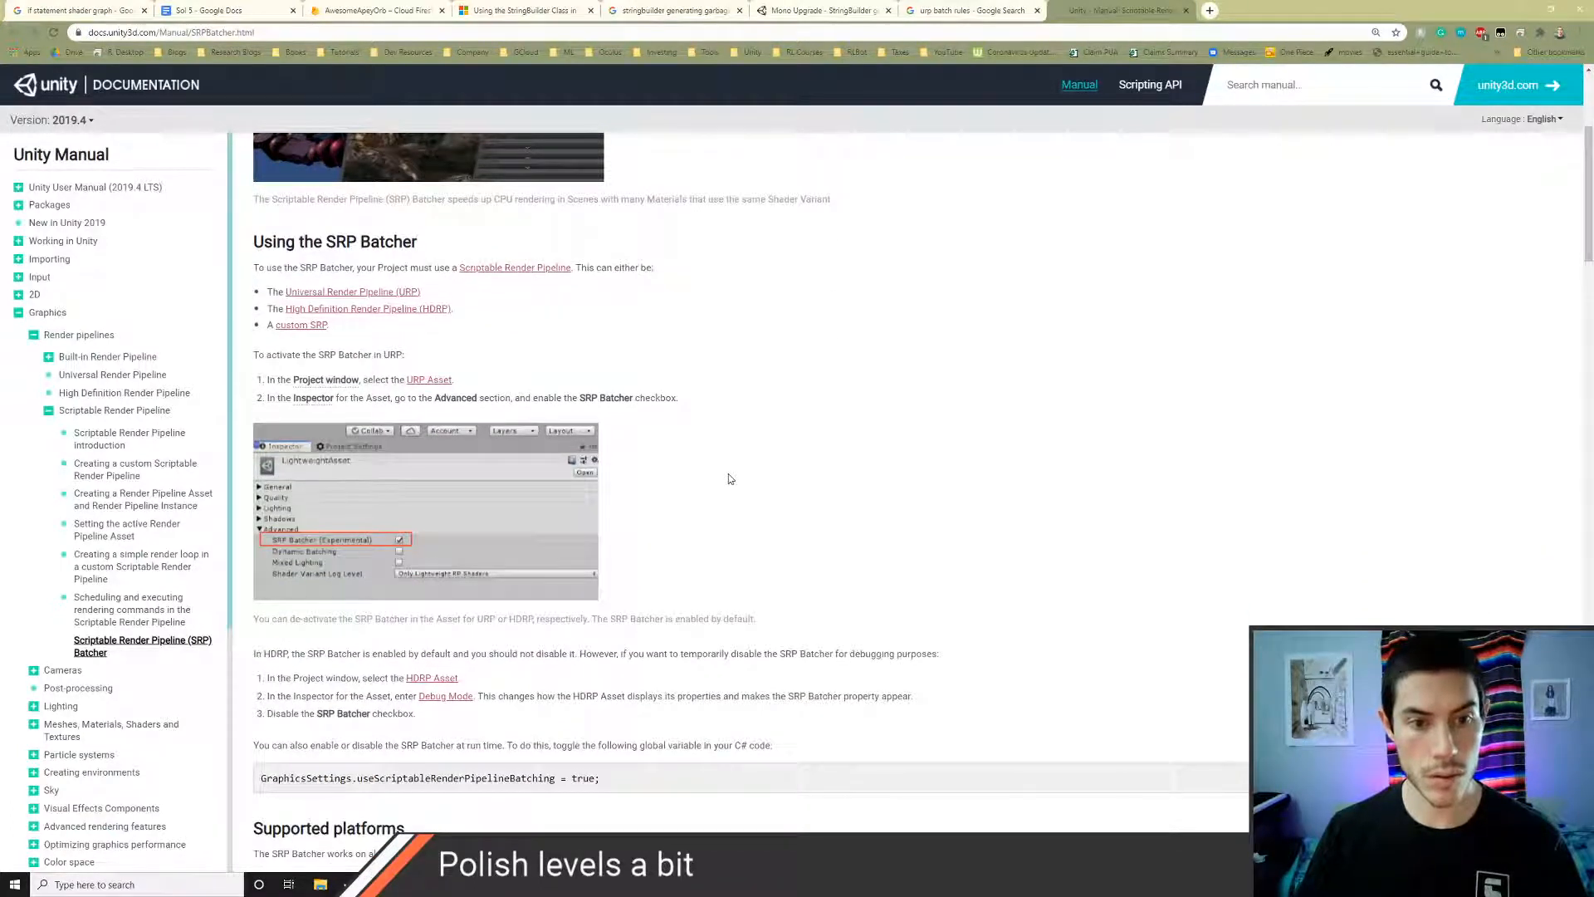
# - Switch to Unity and open the UniversalRP-MediumQuality asset in Assets/Settings to inspect its advanced batching options
pyautogui.hotkey('alt', 'Tab')
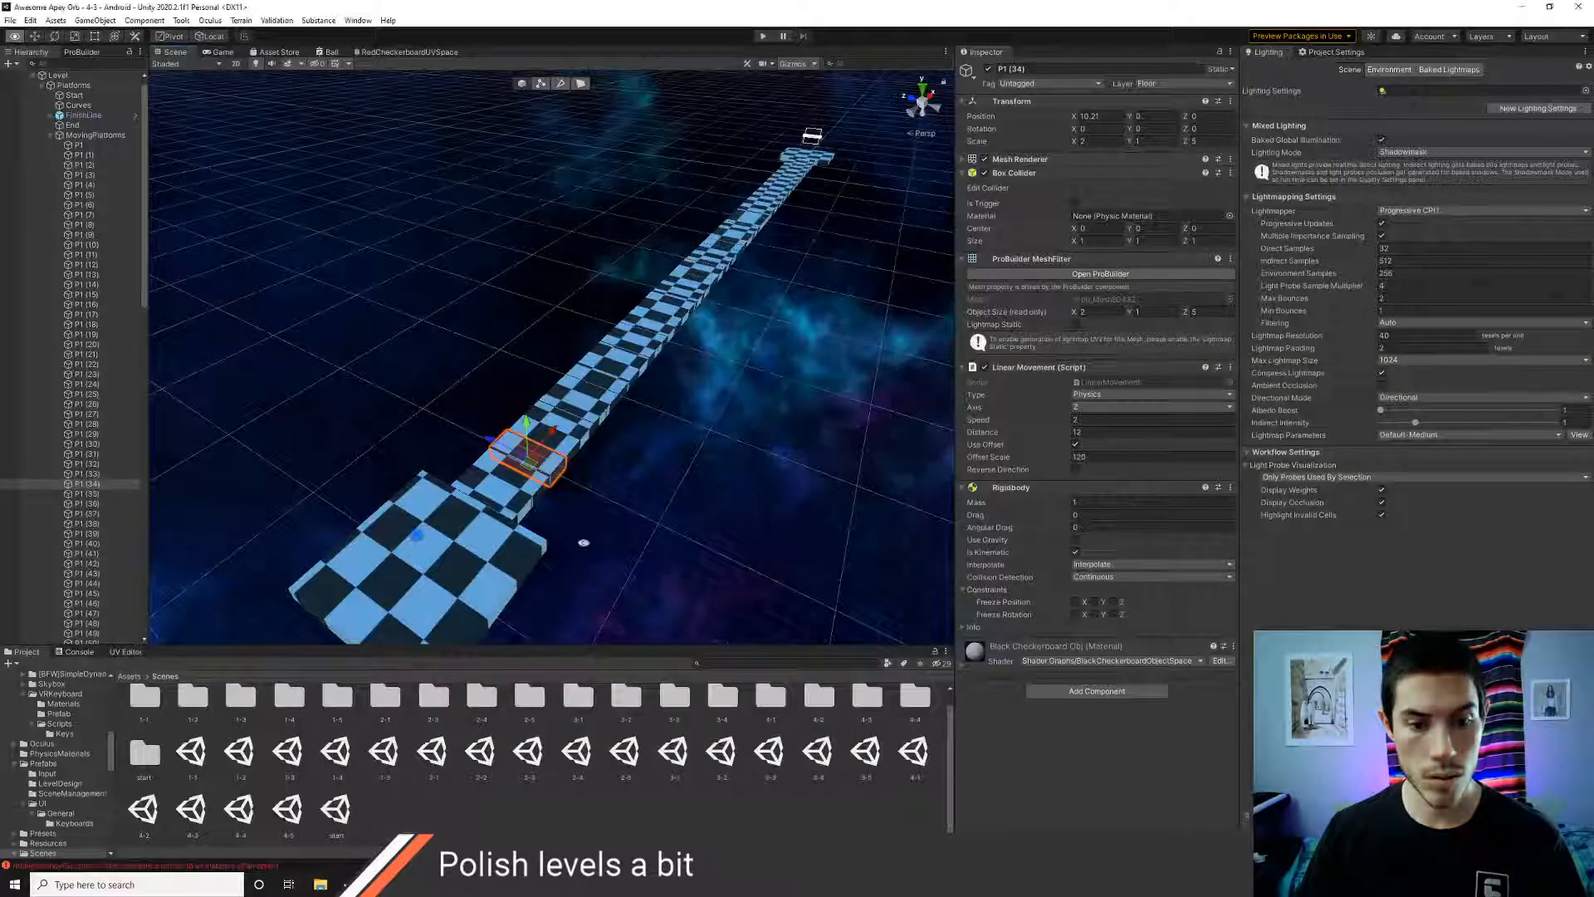
pyautogui.click(131, 677)
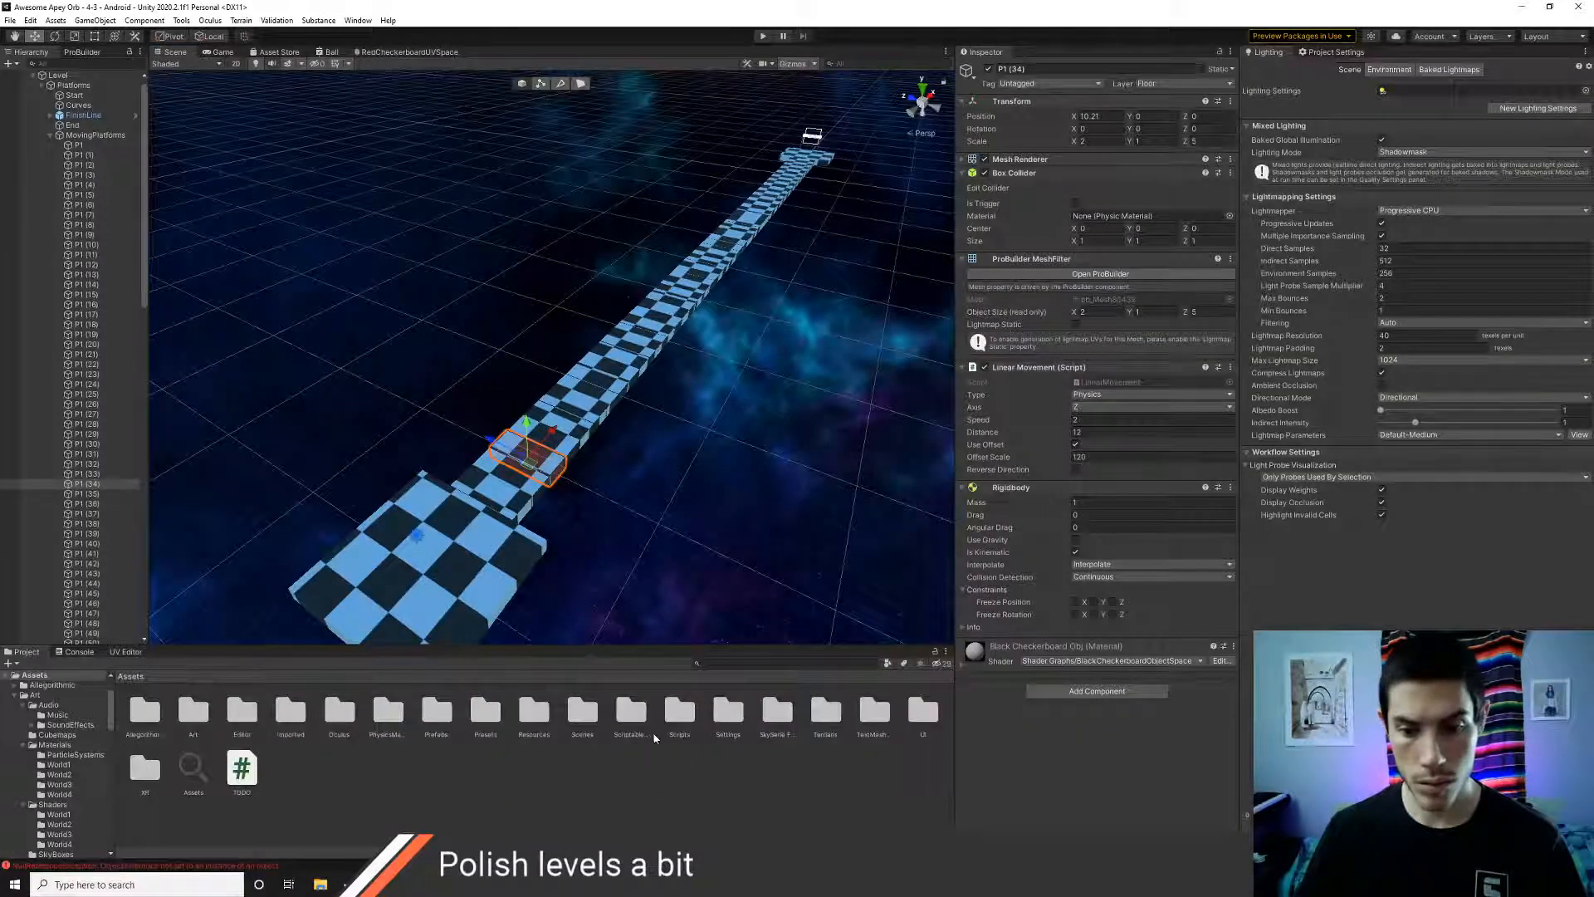
pyautogui.doubleClick(728, 711)
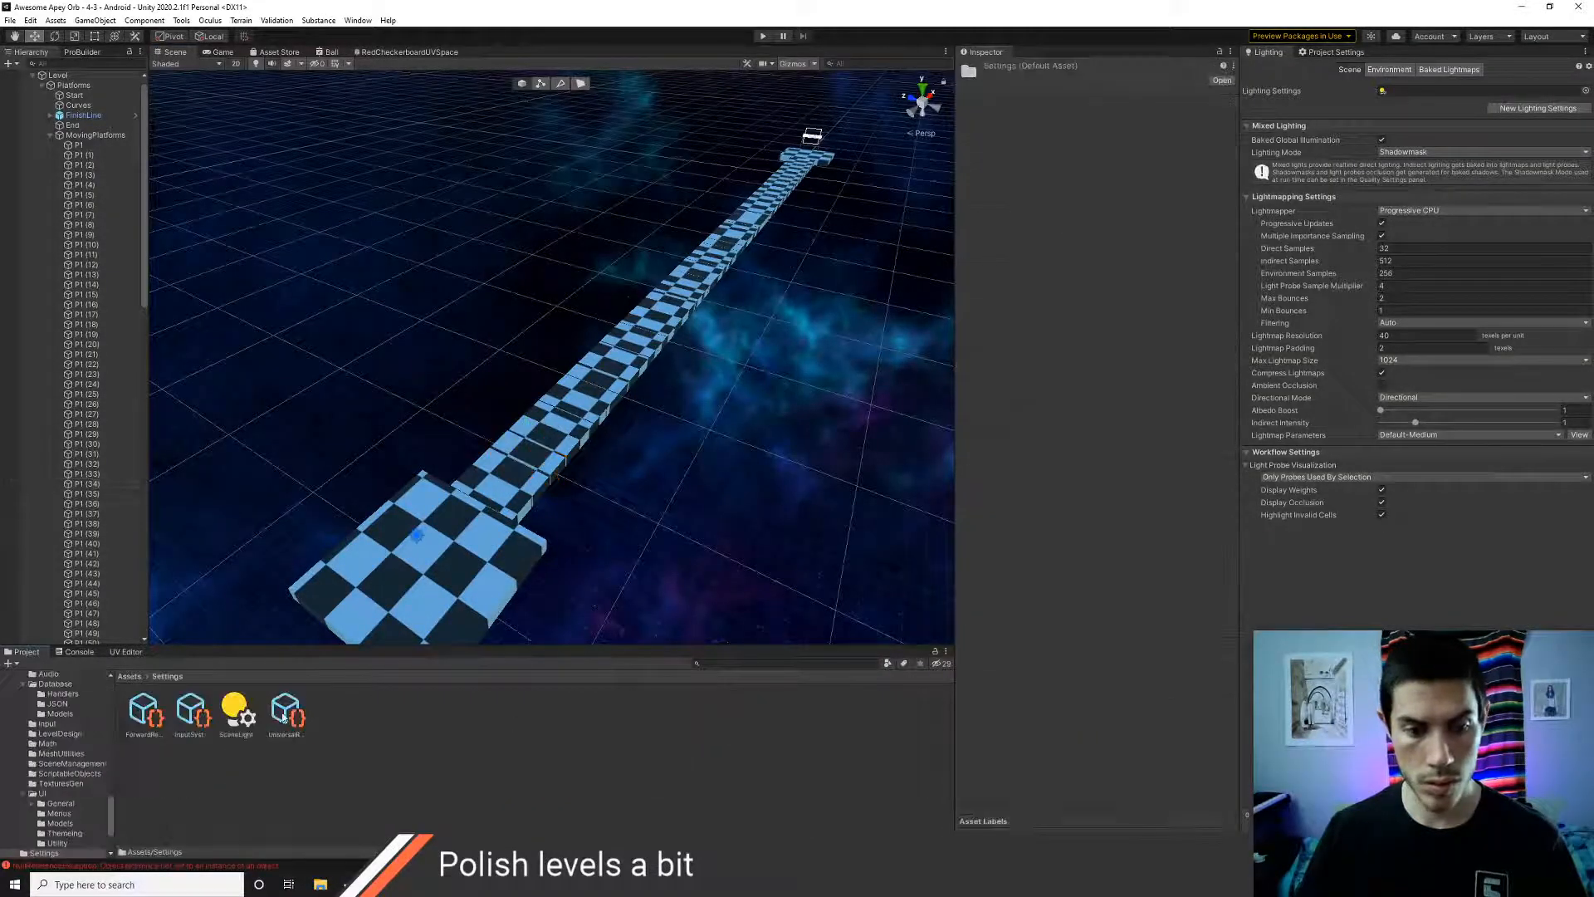
pyautogui.click(284, 712)
pyautogui.click(153, 722)
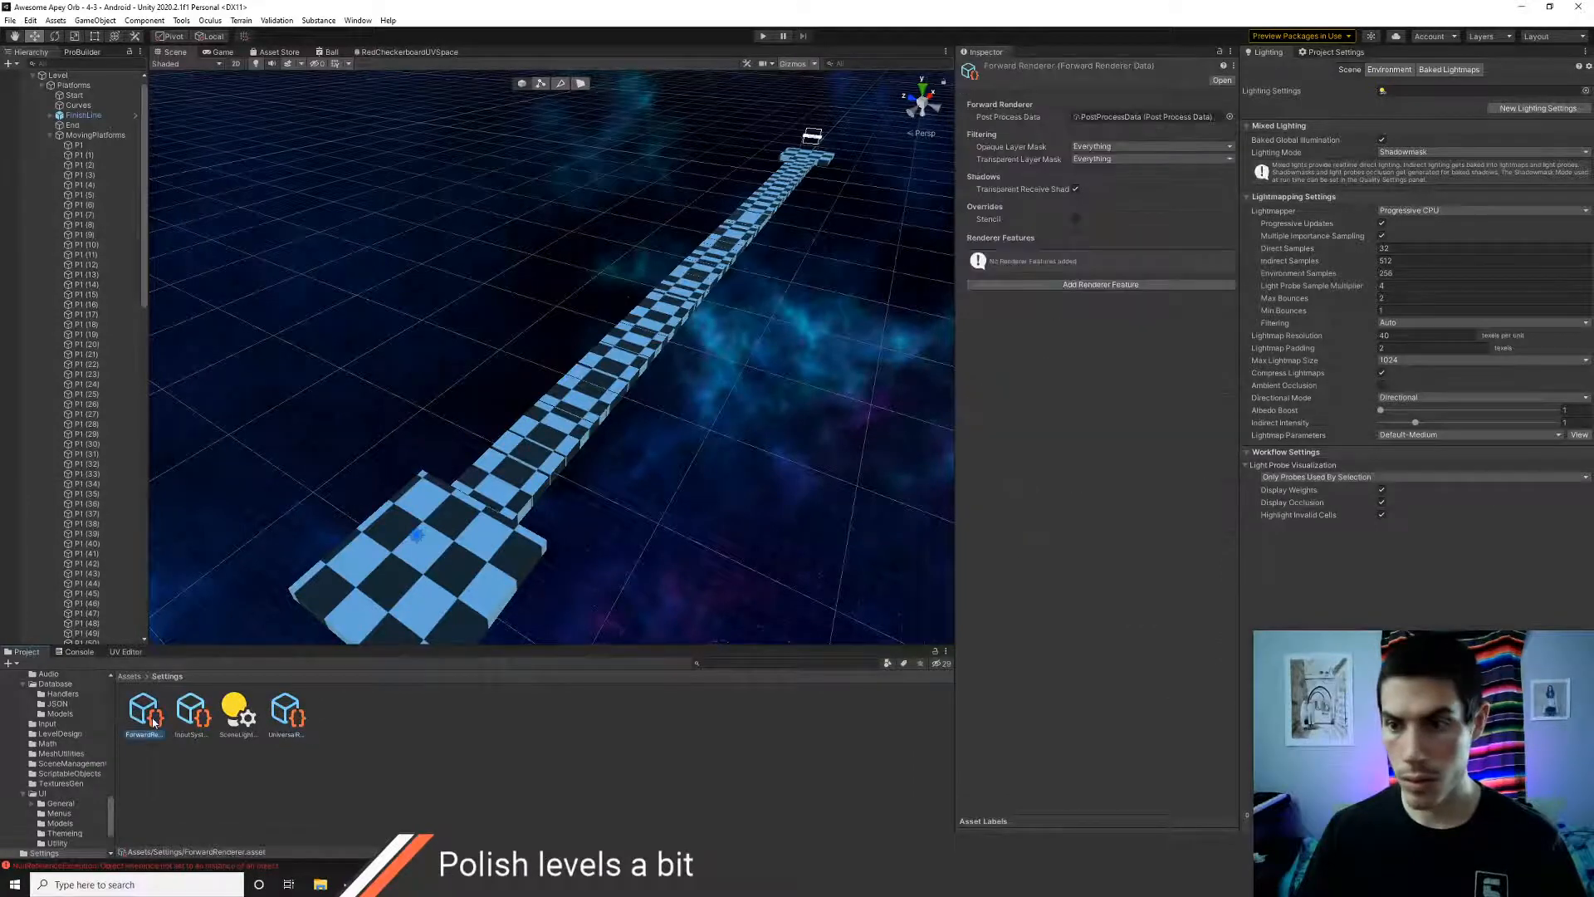
pyautogui.click(303, 722)
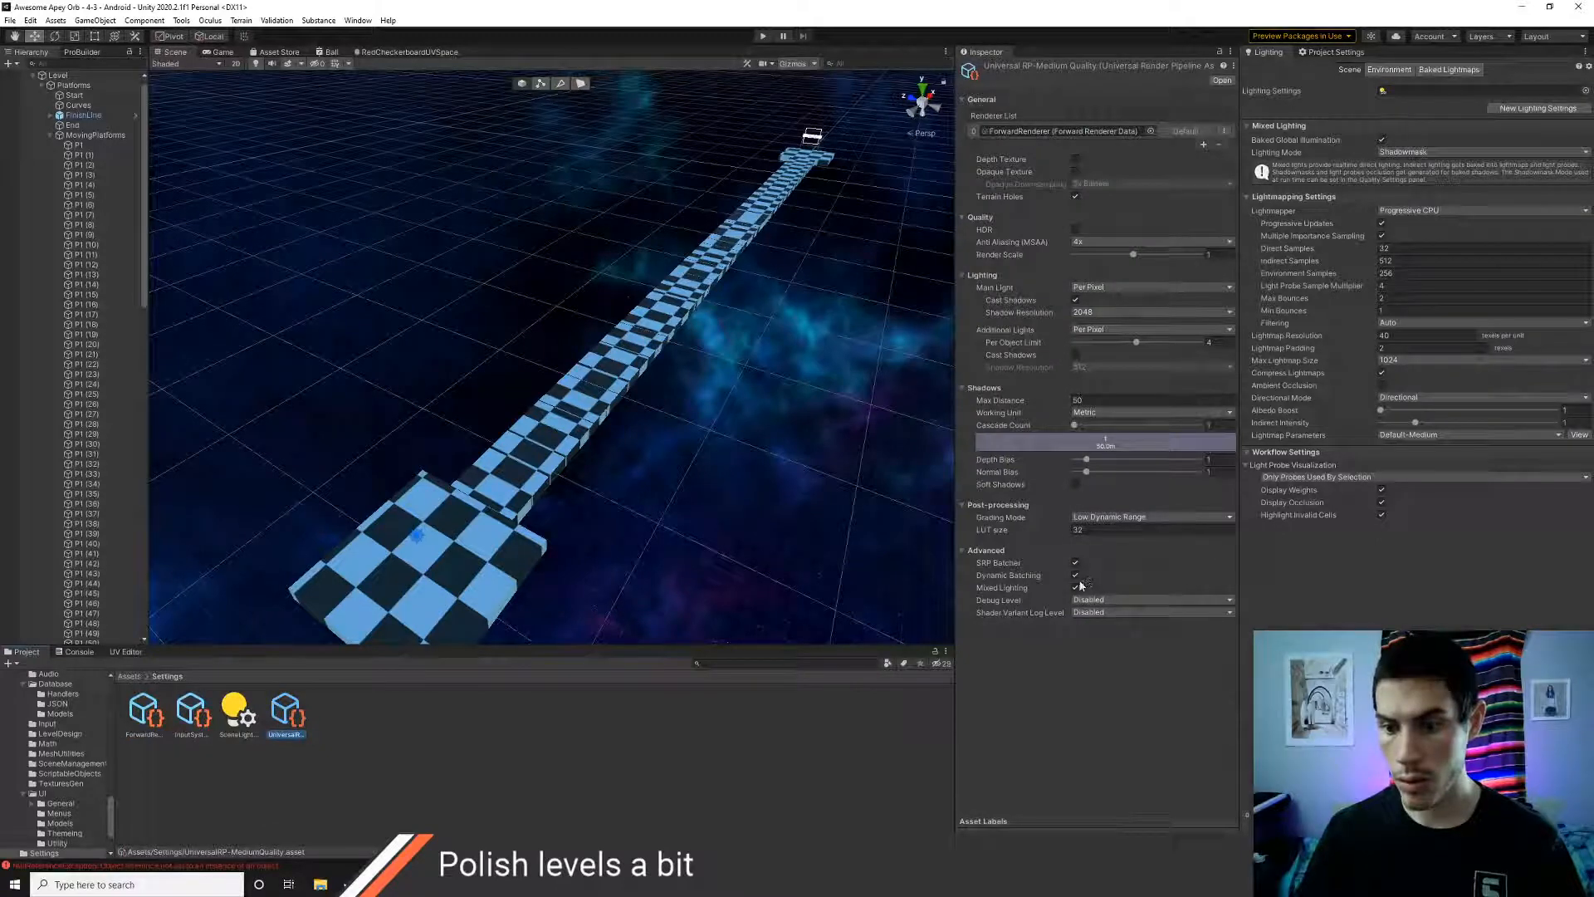
# - Run the level and compare batching with SRP Batcher and Dynamic Batching toggled, leaving only Dynamic Batching enabled of the two
pyautogui.click(764, 36)
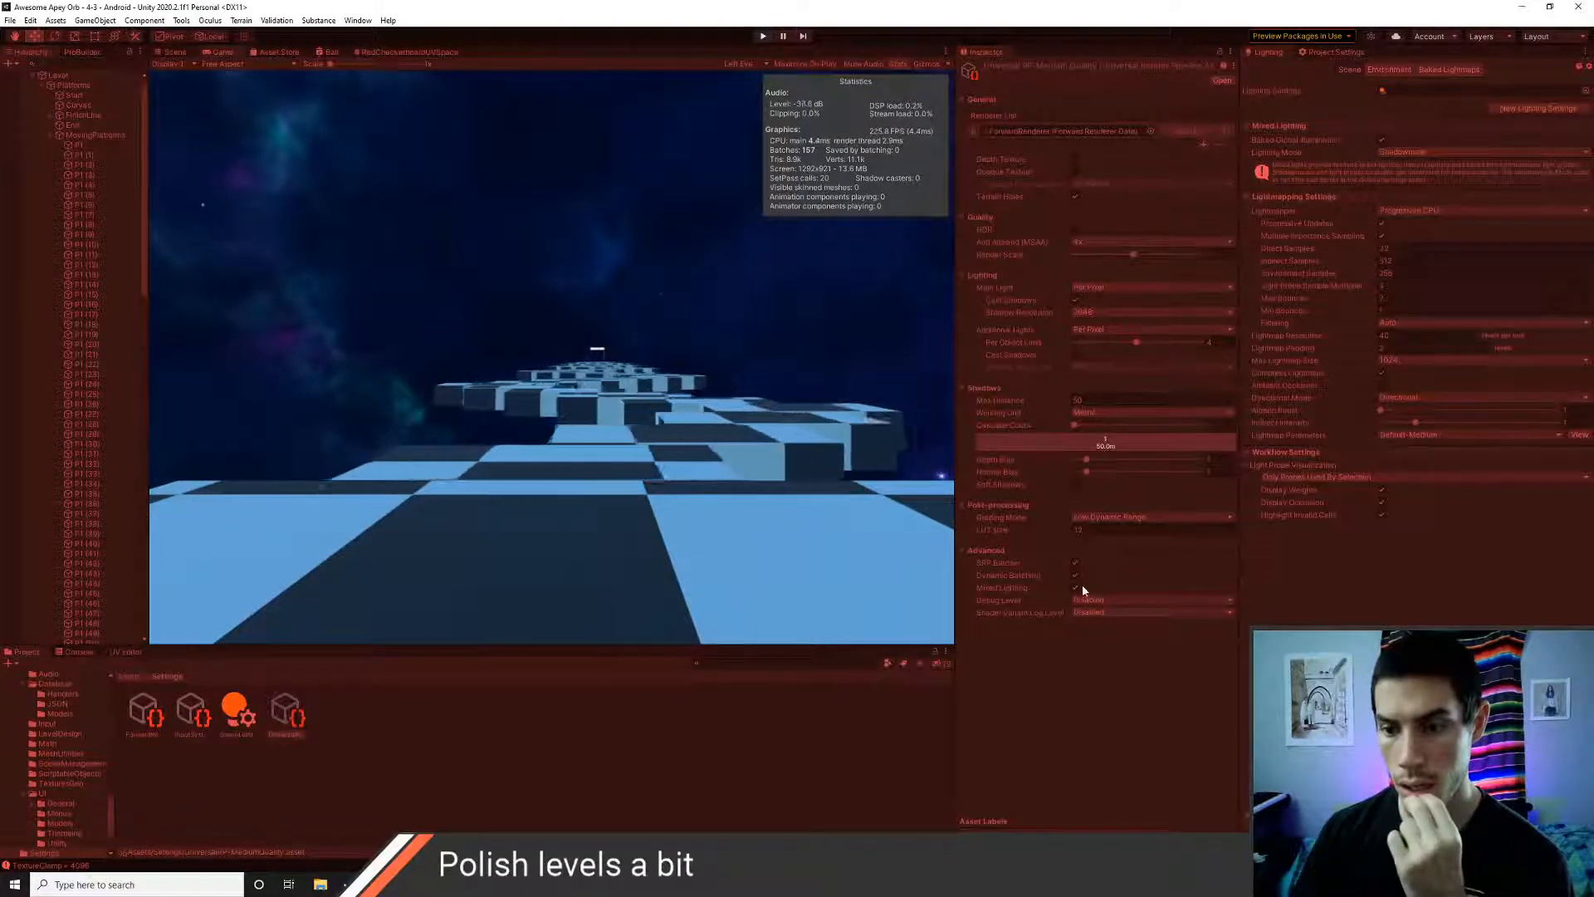
pyautogui.click(1073, 563)
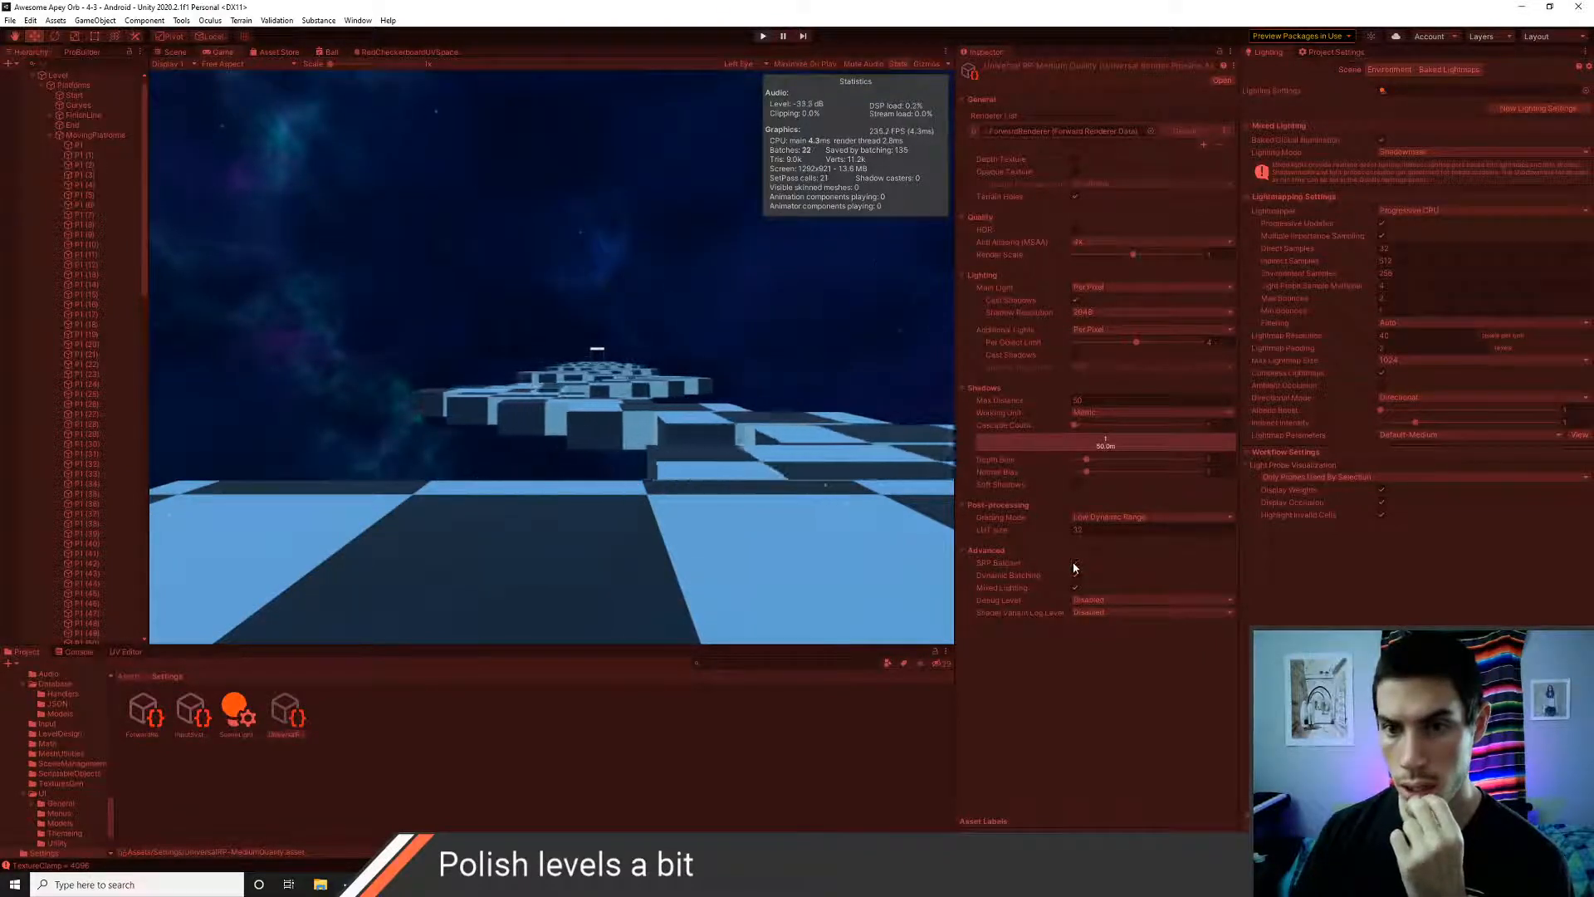
pyautogui.click(1074, 563)
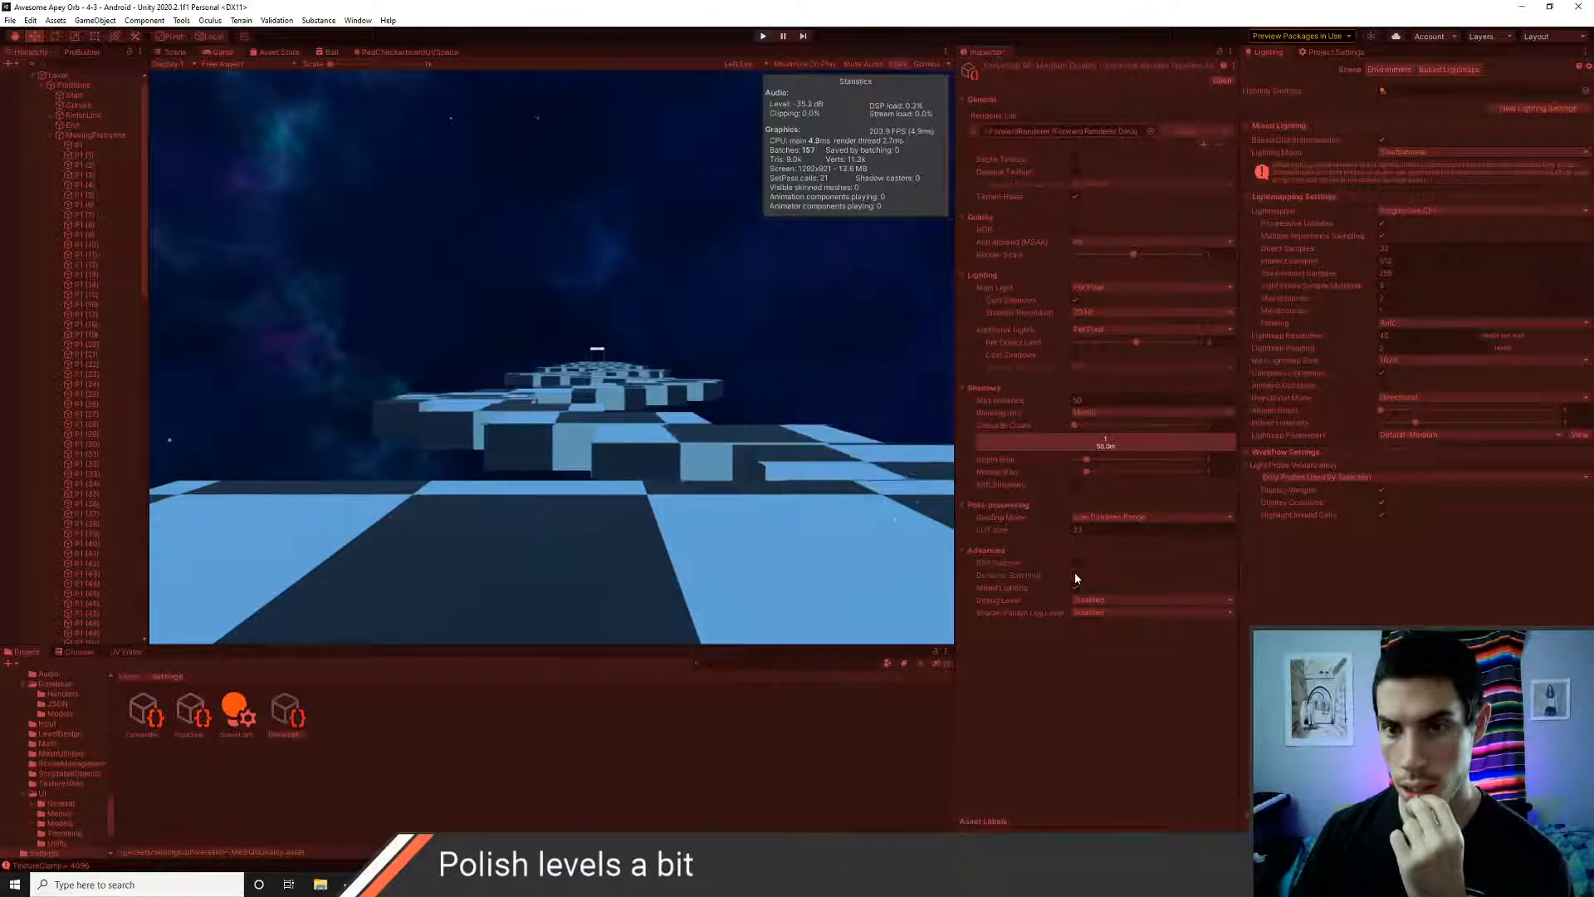
pyautogui.click(1075, 576)
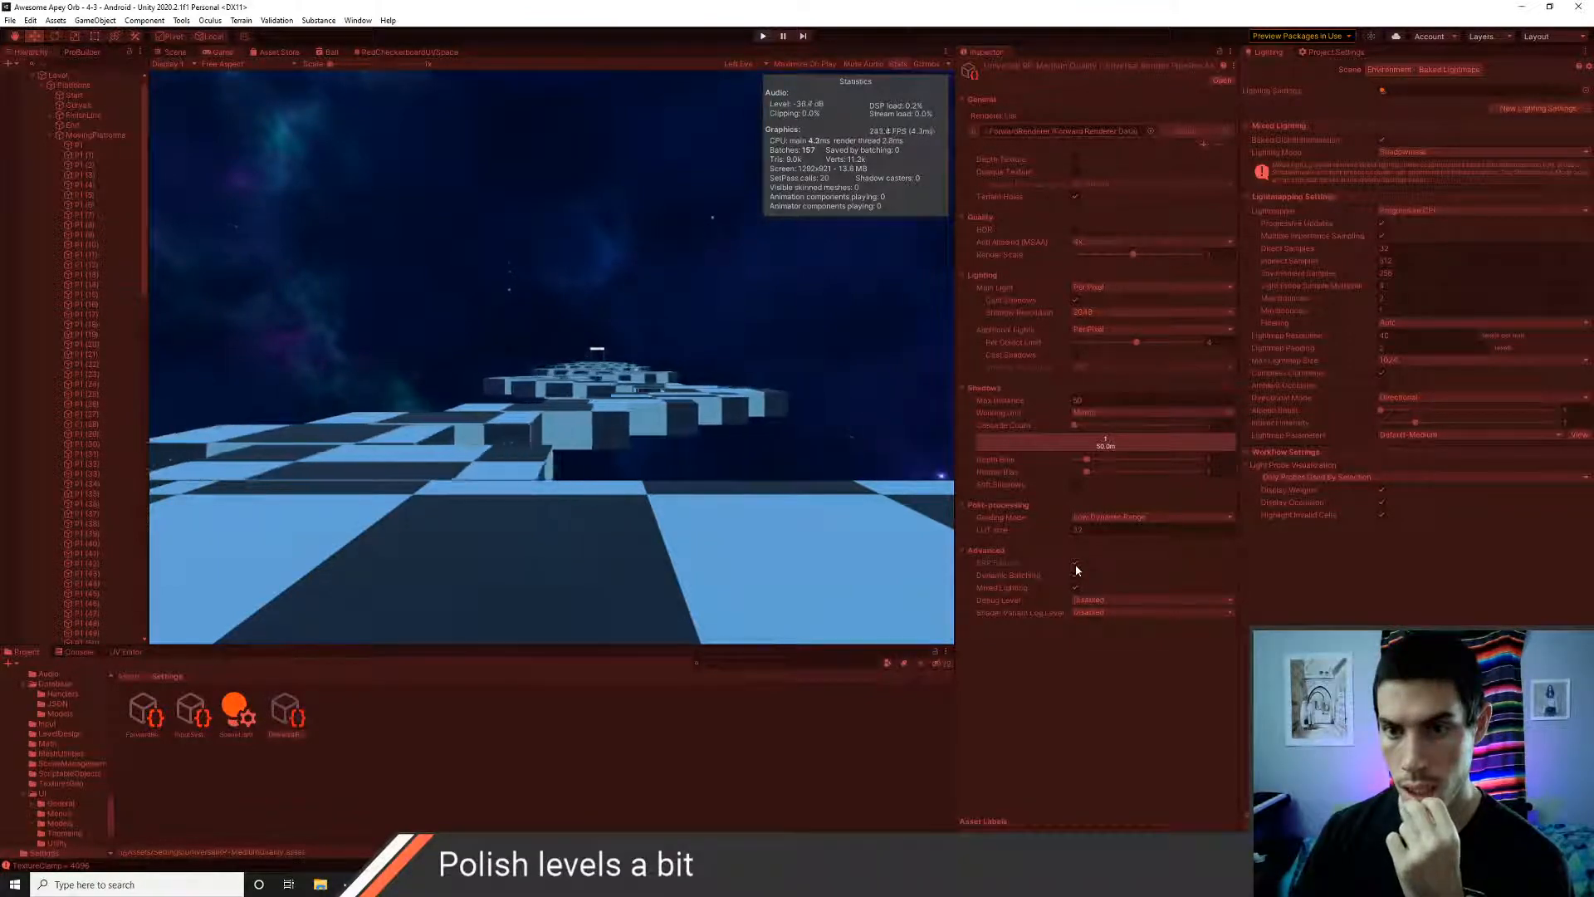
pyautogui.click(1076, 567)
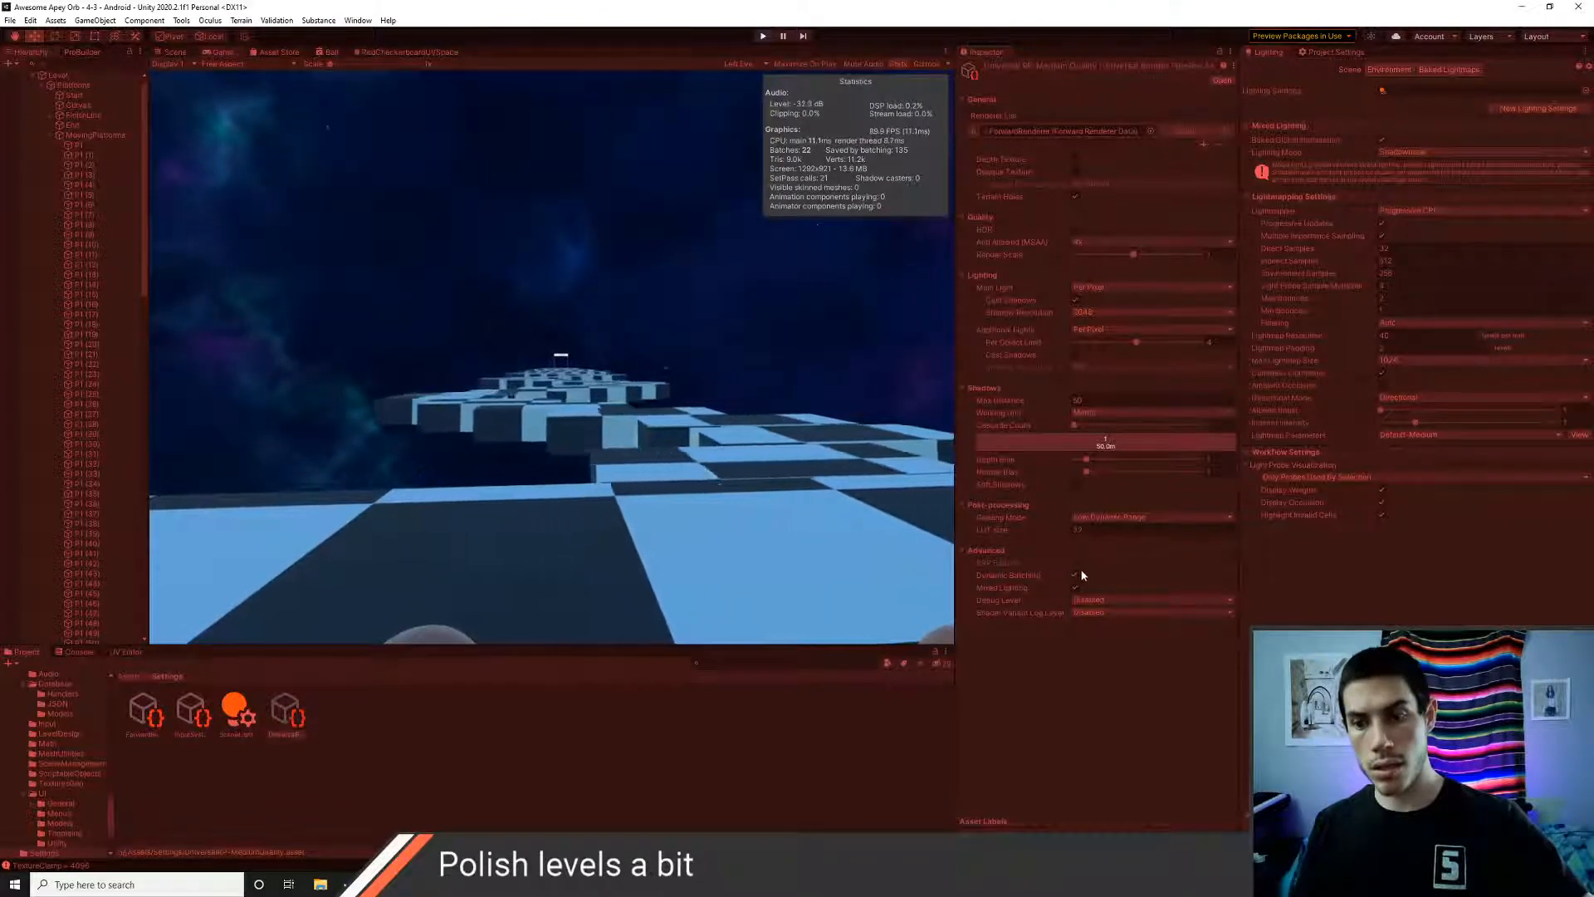
# - Toggle SRP Batcher on and off twice to compare the rendering statistics, leave it disabled and exit play mode
pyautogui.click(1076, 564)
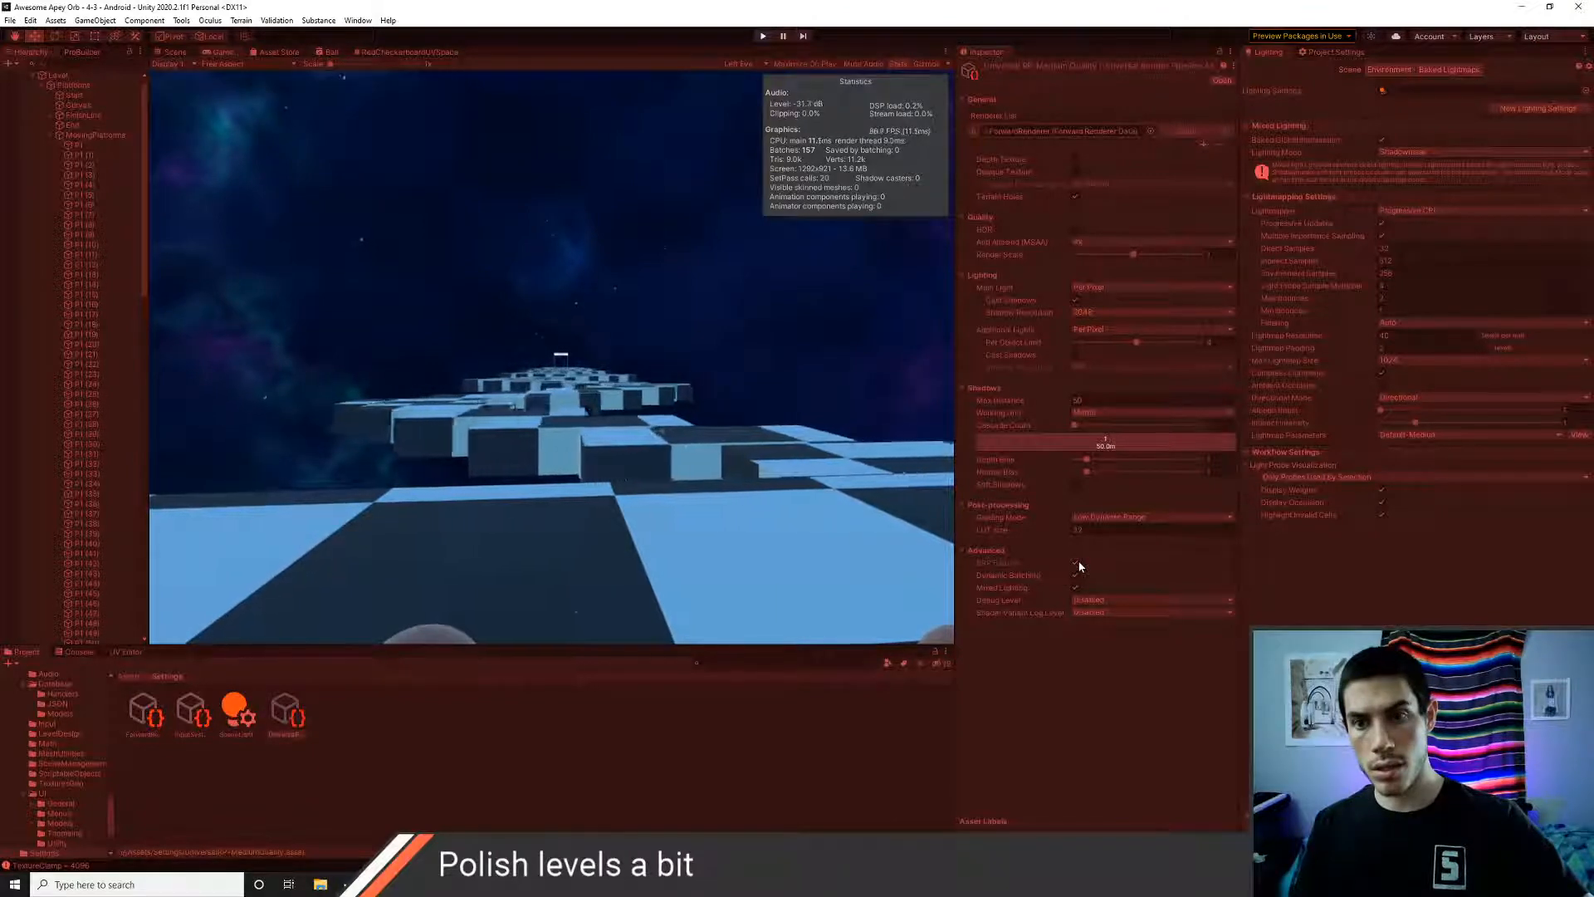
pyautogui.click(1079, 564)
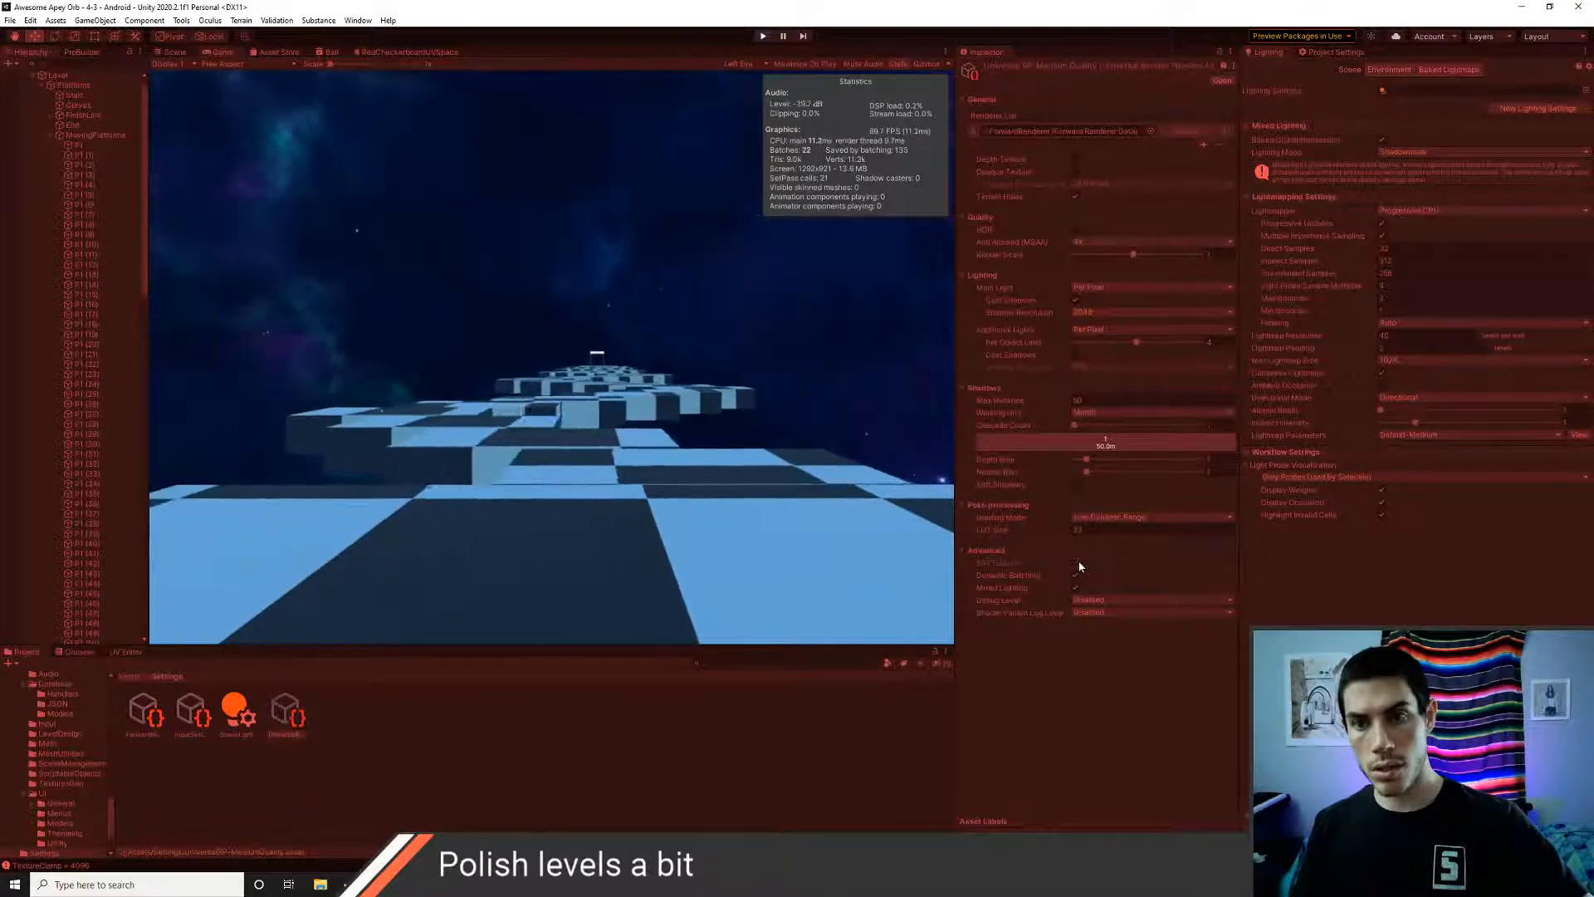
pyautogui.click(1077, 564)
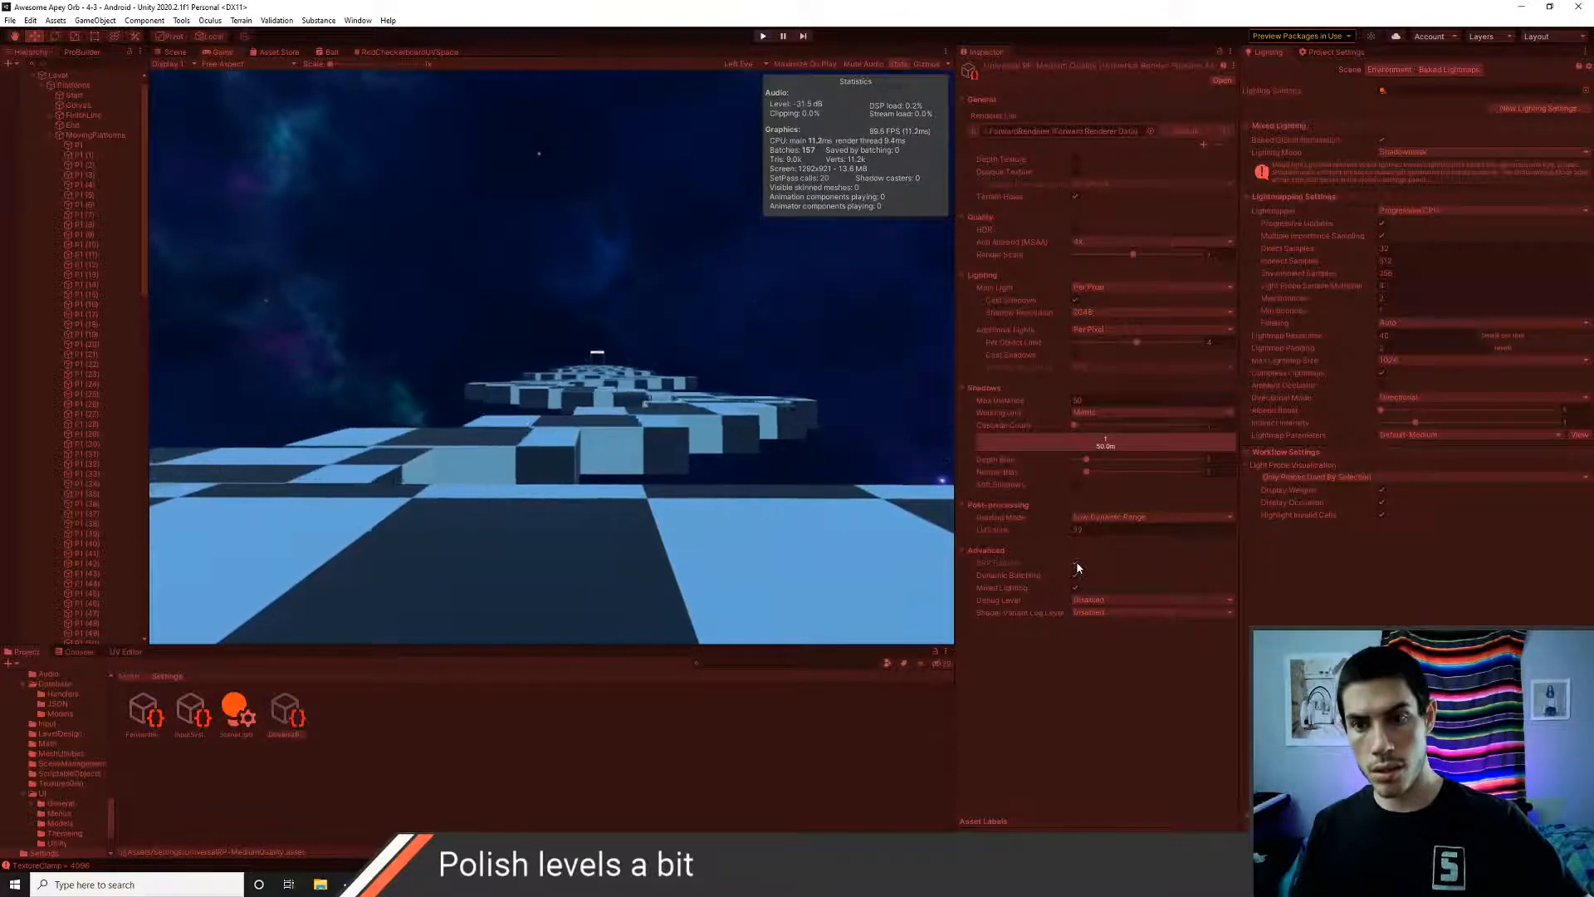
pyautogui.click(1077, 564)
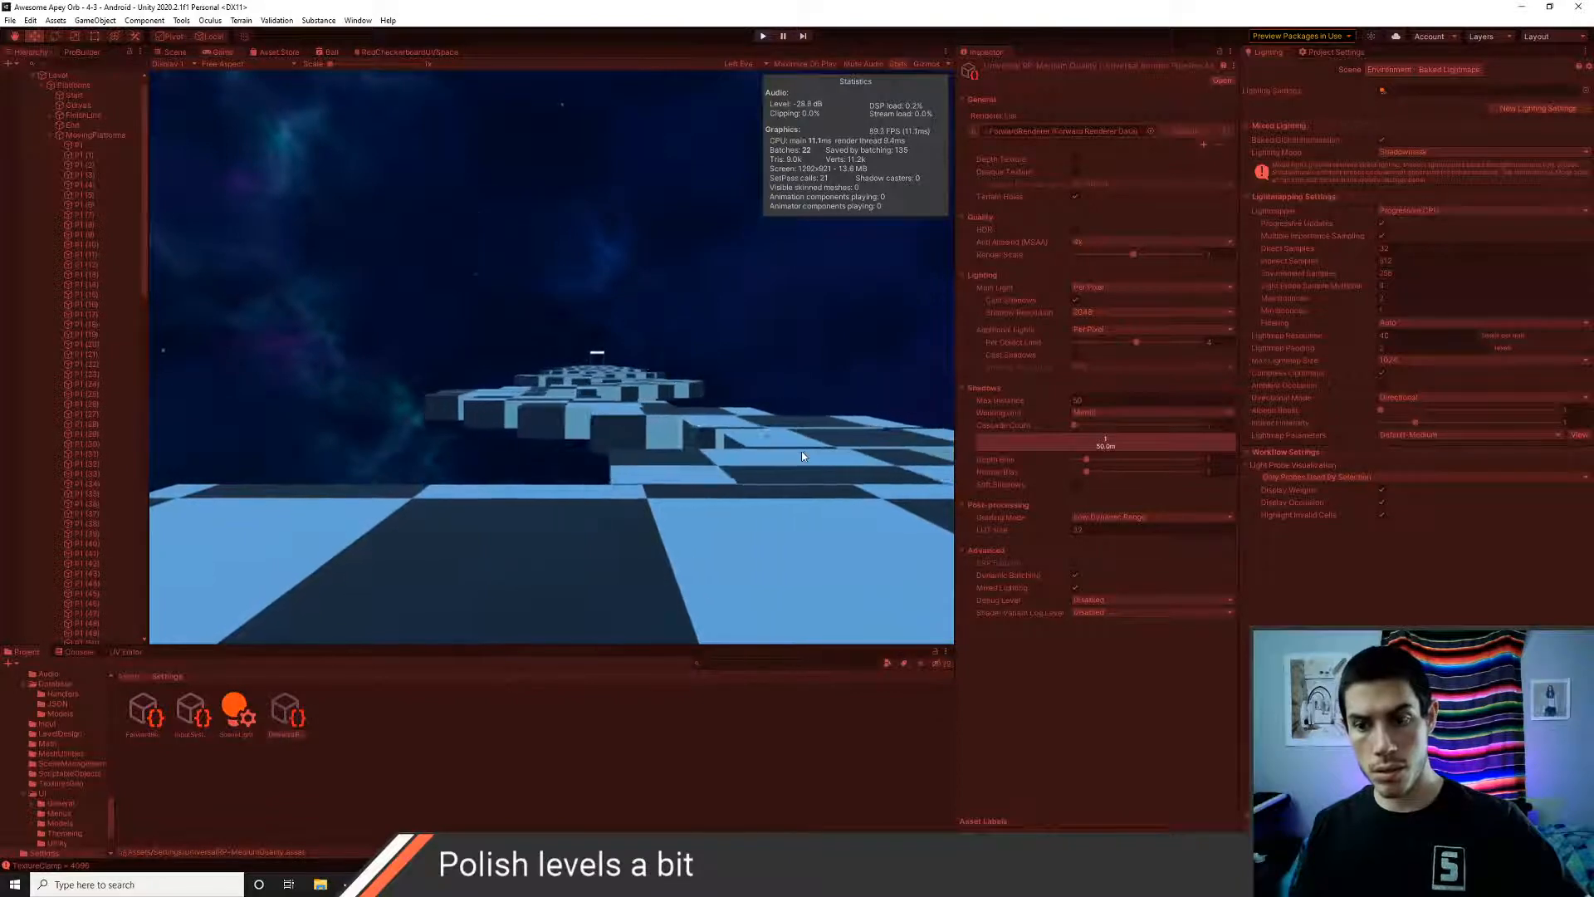
pyautogui.hotkey('ctrl', 'p')
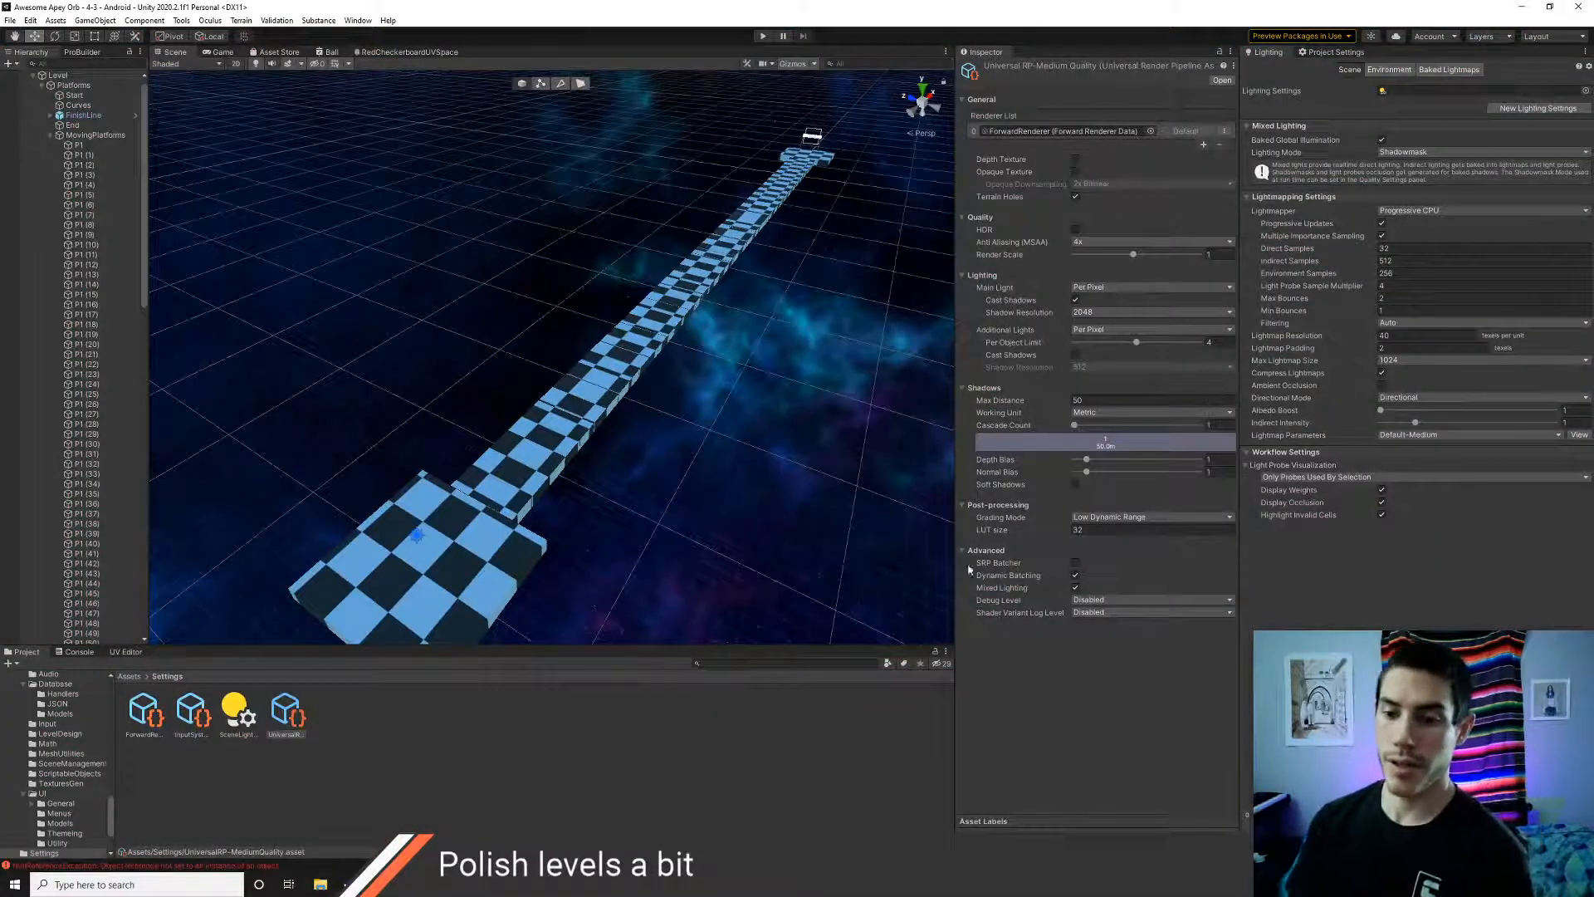
# - Switch to the web browser and search for "srp batcher raises draw calls"
pyautogui.hotkey('alt', 'Tab')
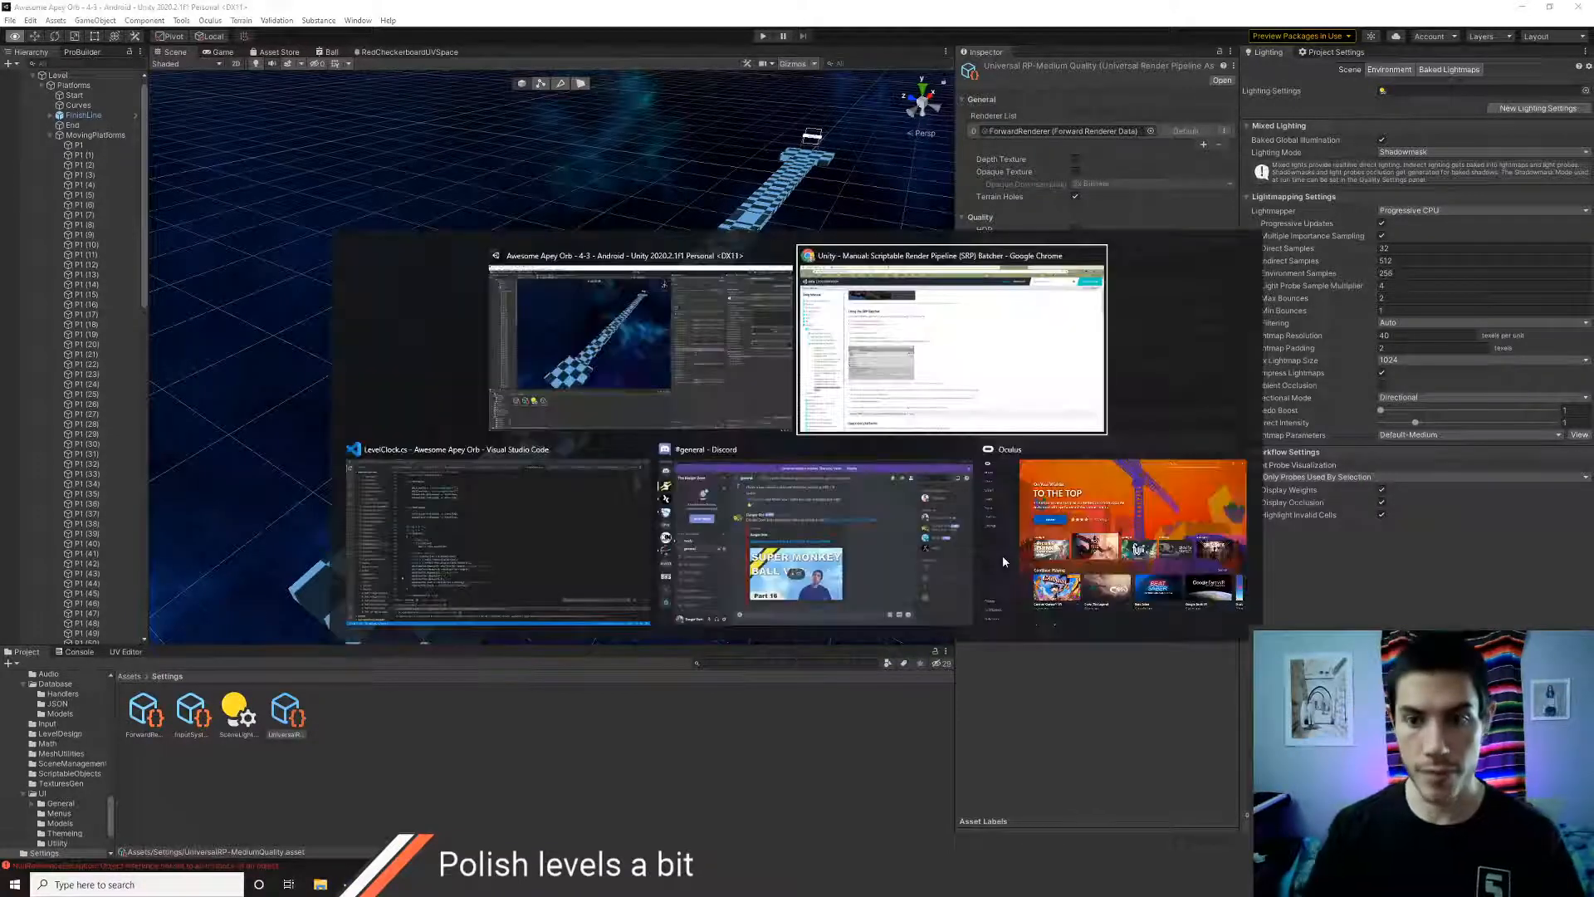
pyautogui.hotkey('ctrl', 'l')
pyautogui.write('srp ')
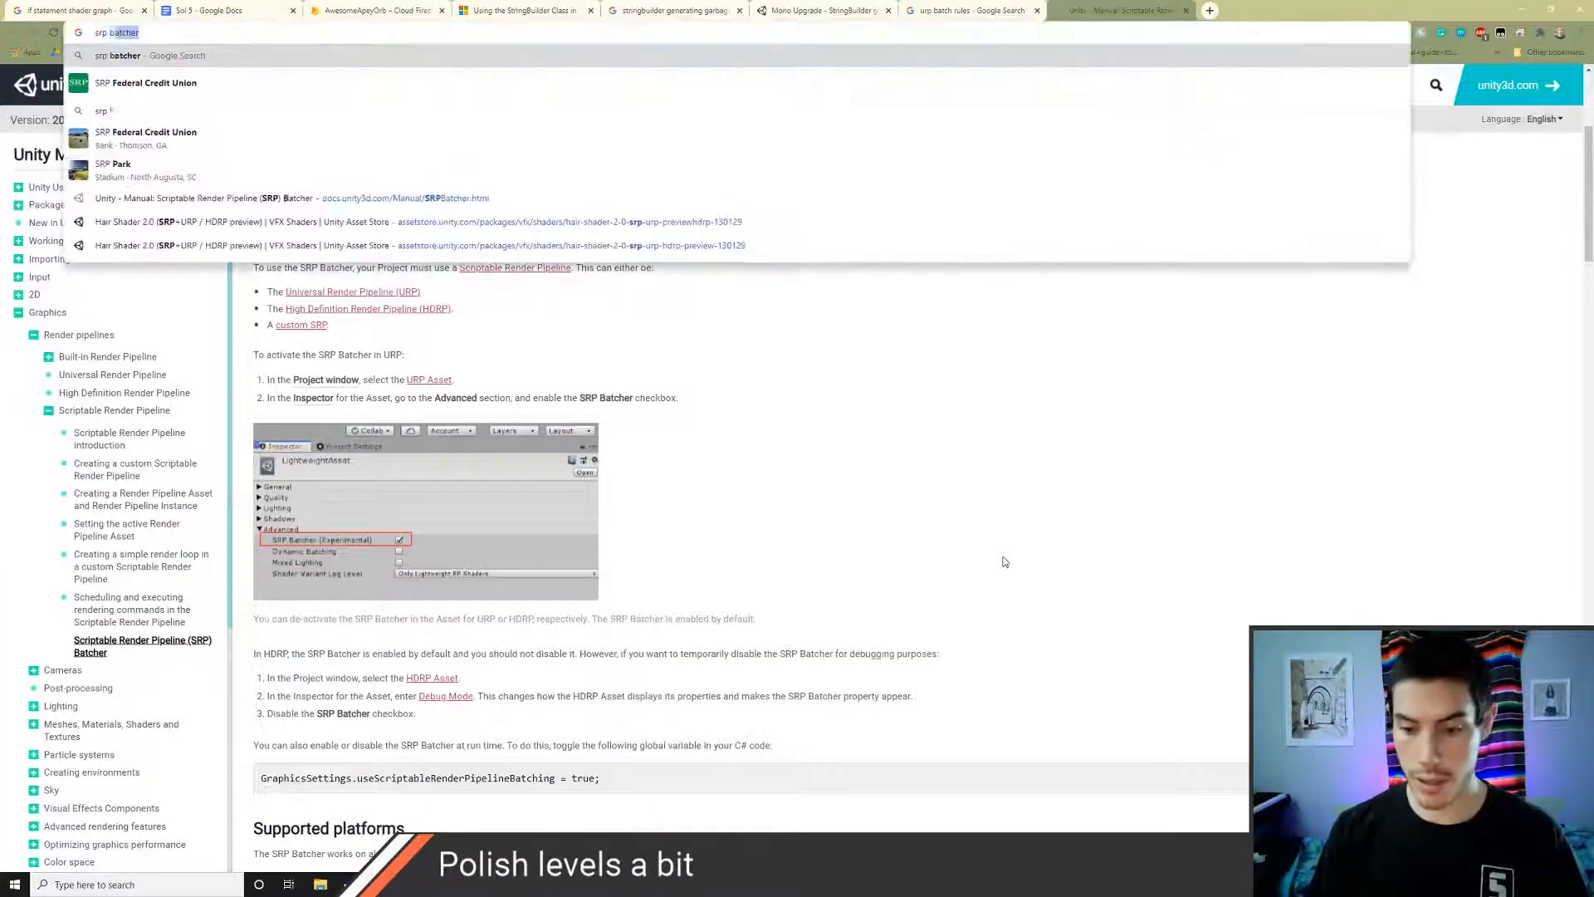
pyautogui.write('batcher raises d')
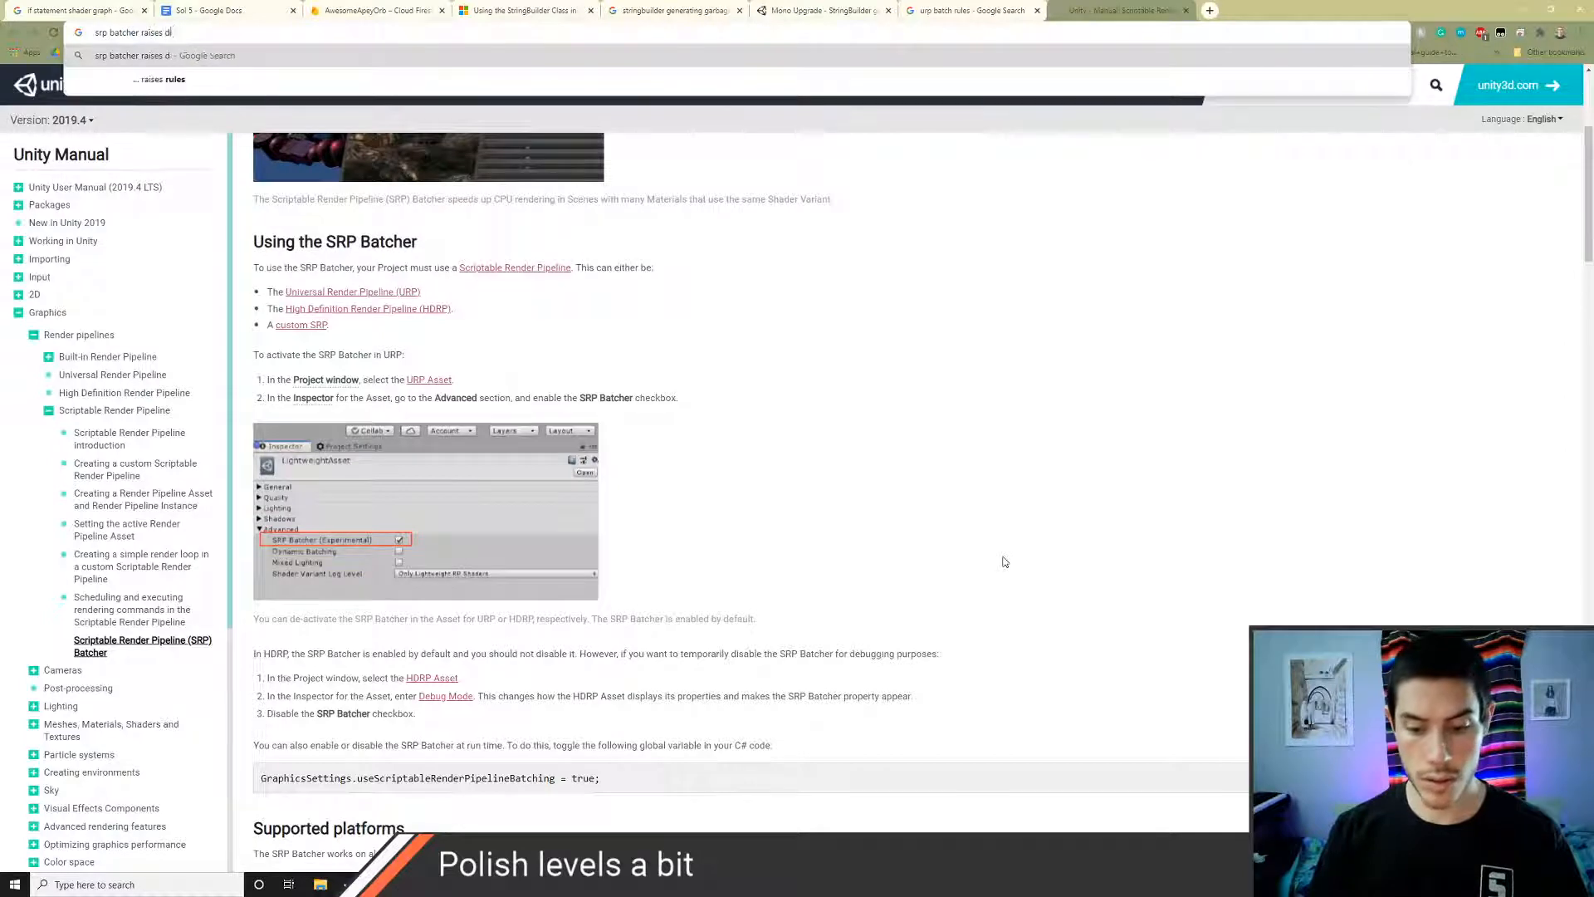
pyautogui.write('raw calls')
pyautogui.press('Return')
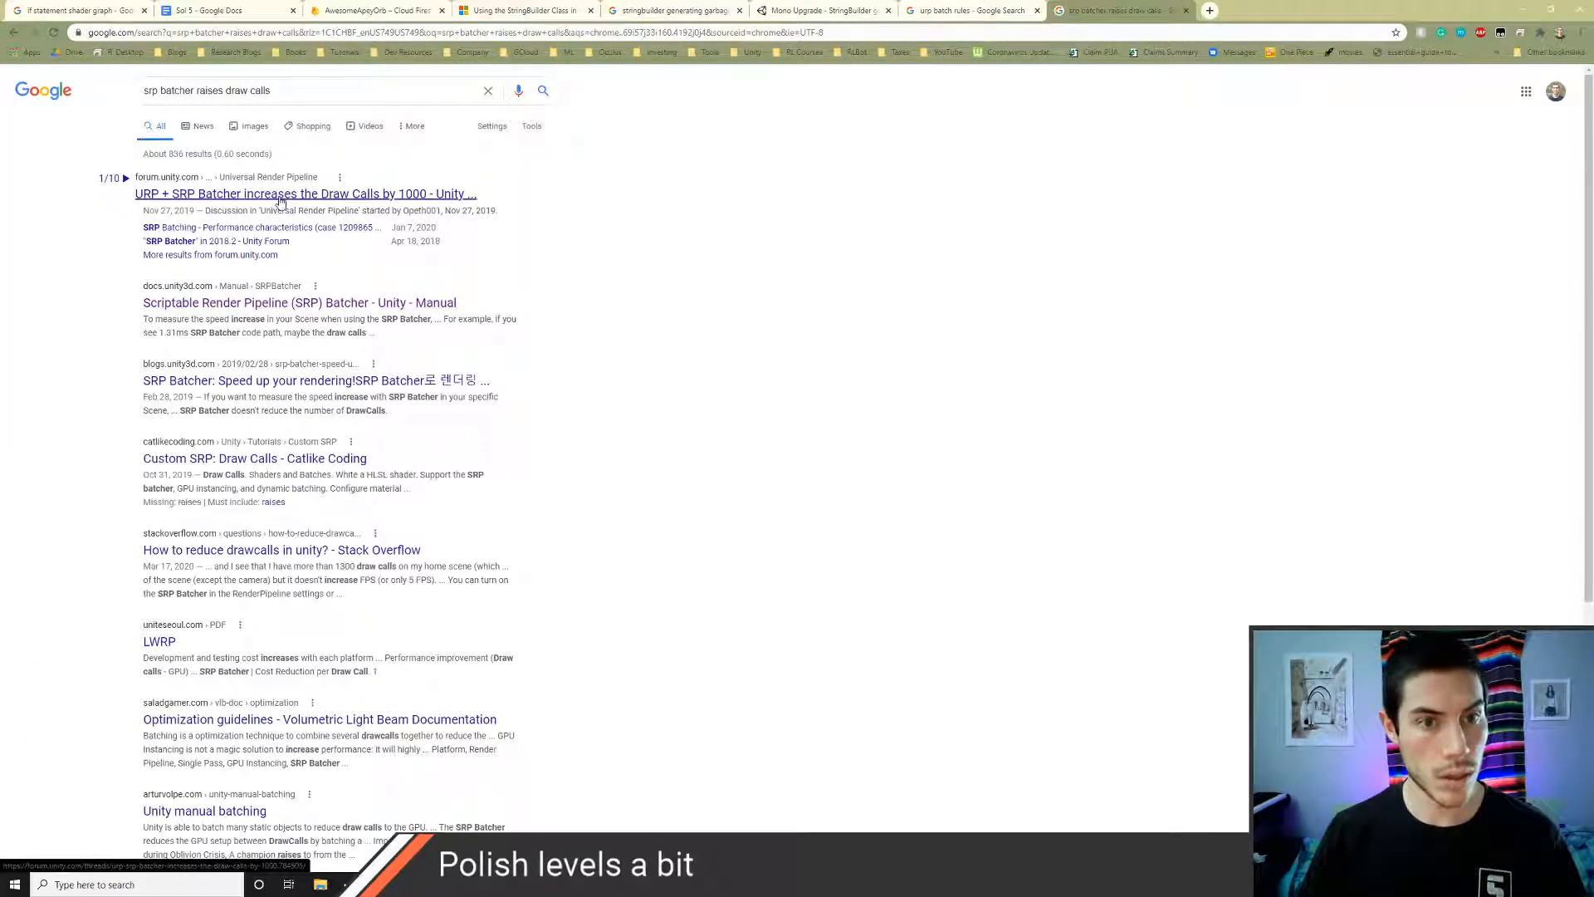
# - Open the forum thread "URP + SRP Batcher increases the Draw Calls by 1000" and read its replies on batch counts and draw-call cost
pyautogui.middleClick(281, 199)
pyautogui.click(1225, 8)
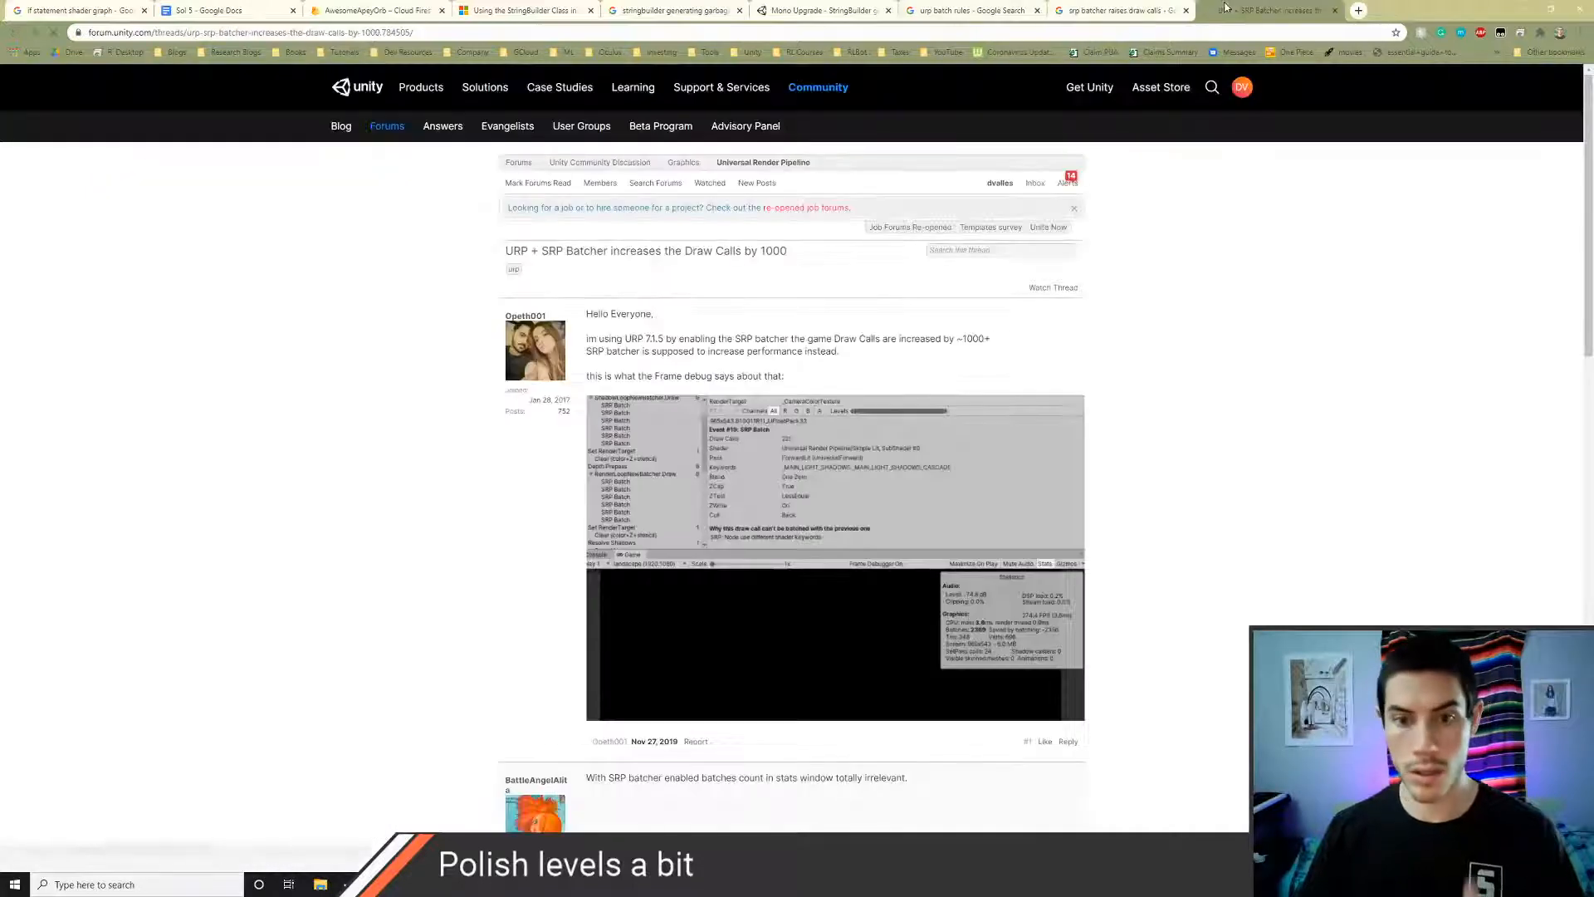
pyautogui.scroll(-4, 427, 581)
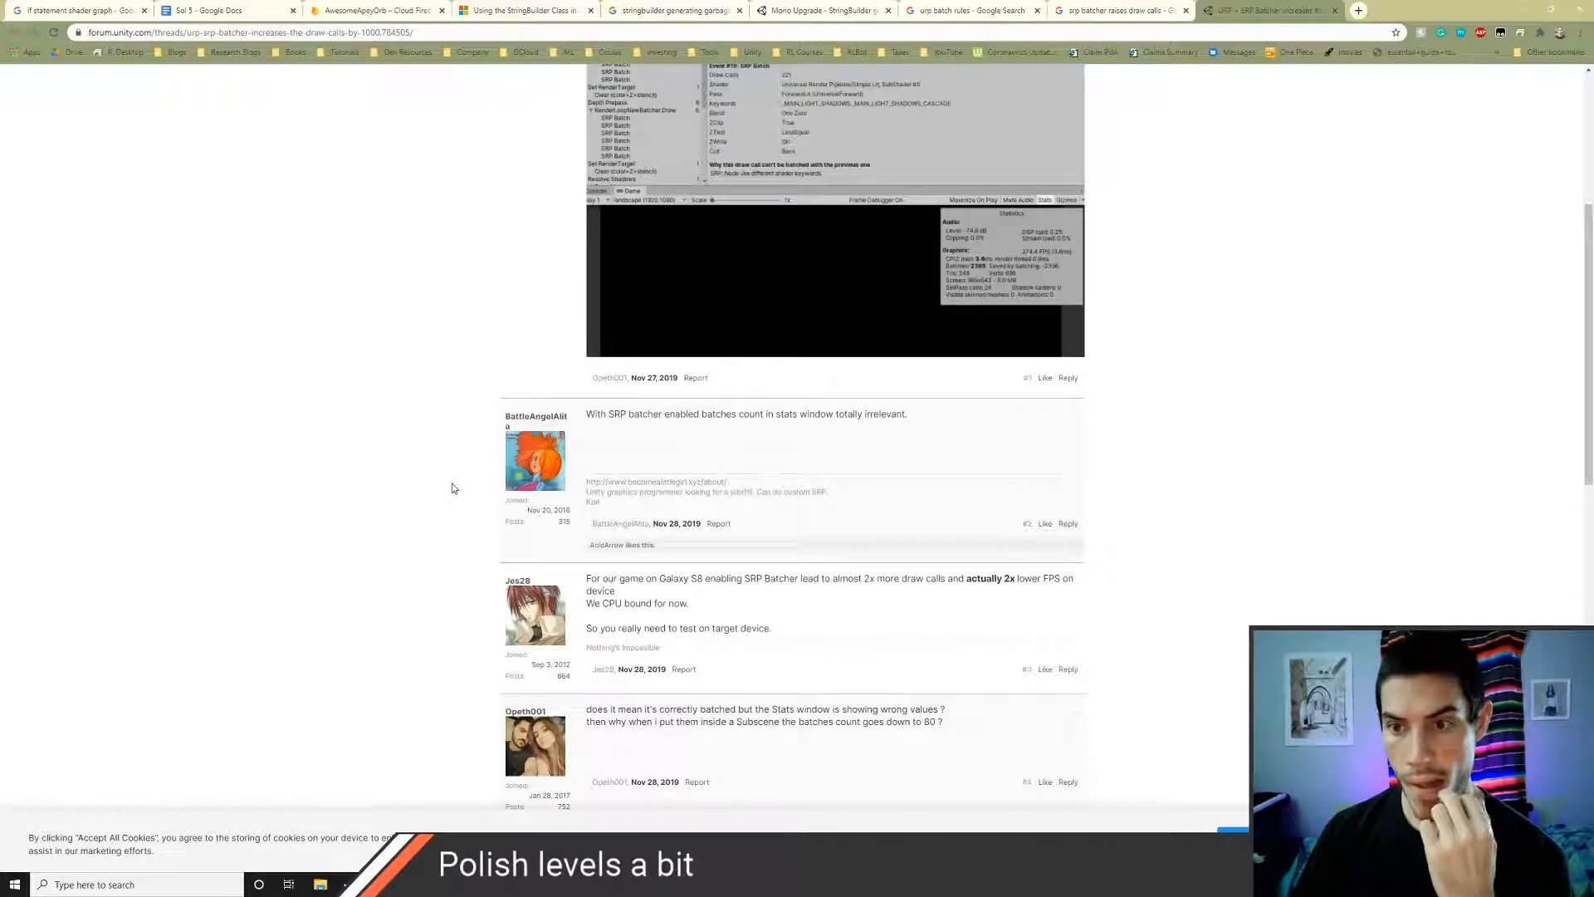
pyautogui.scroll(-2, 453, 488)
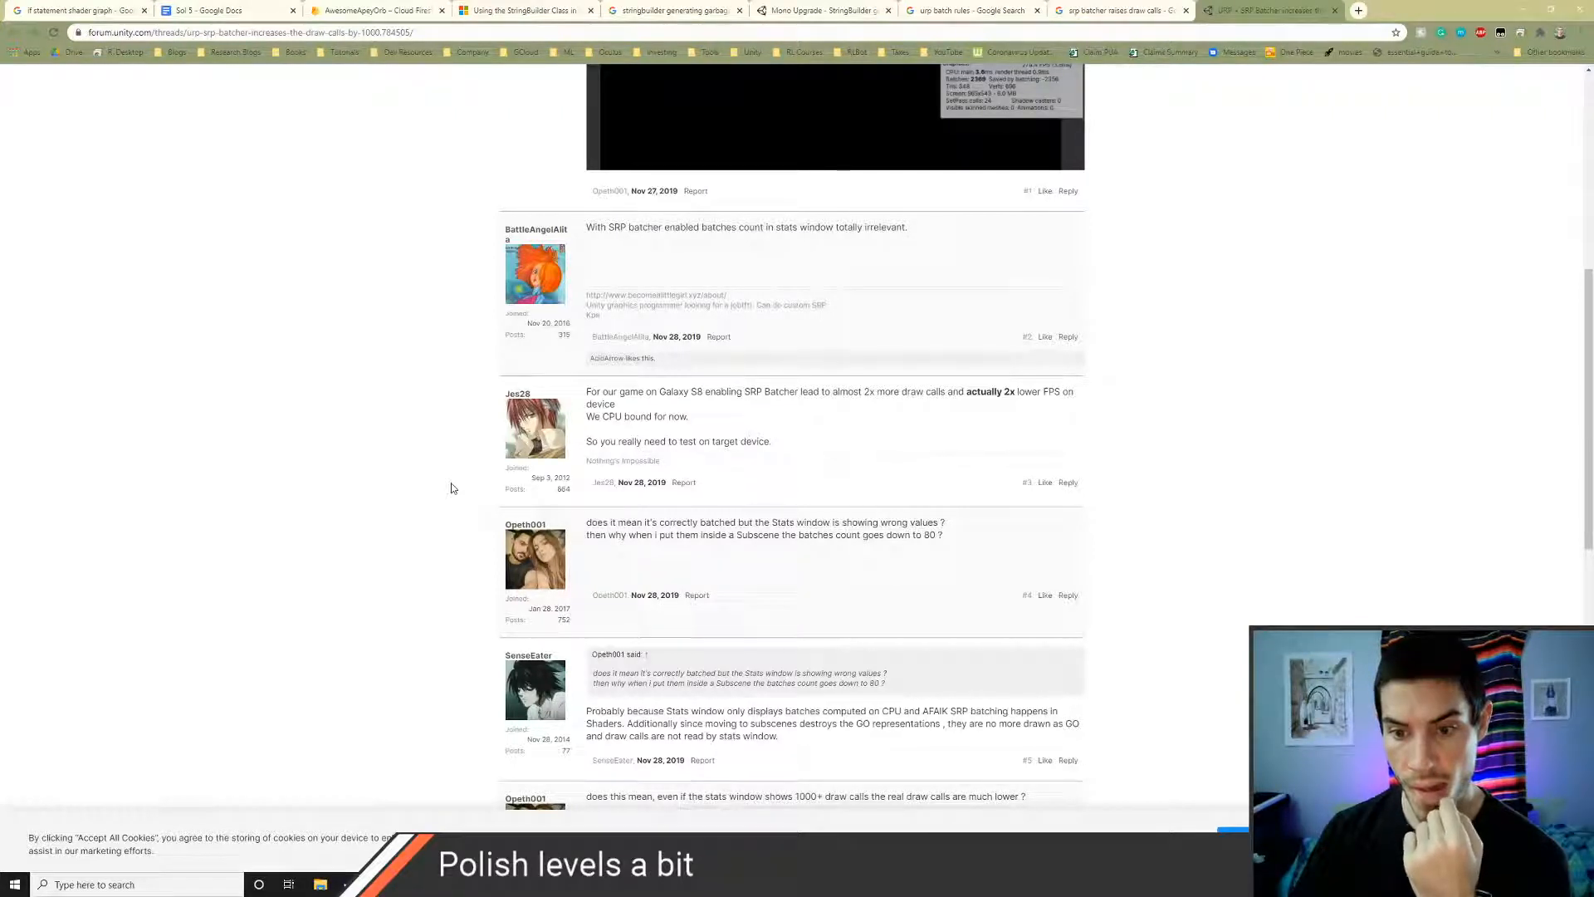
pyautogui.scroll(-2, 450, 488)
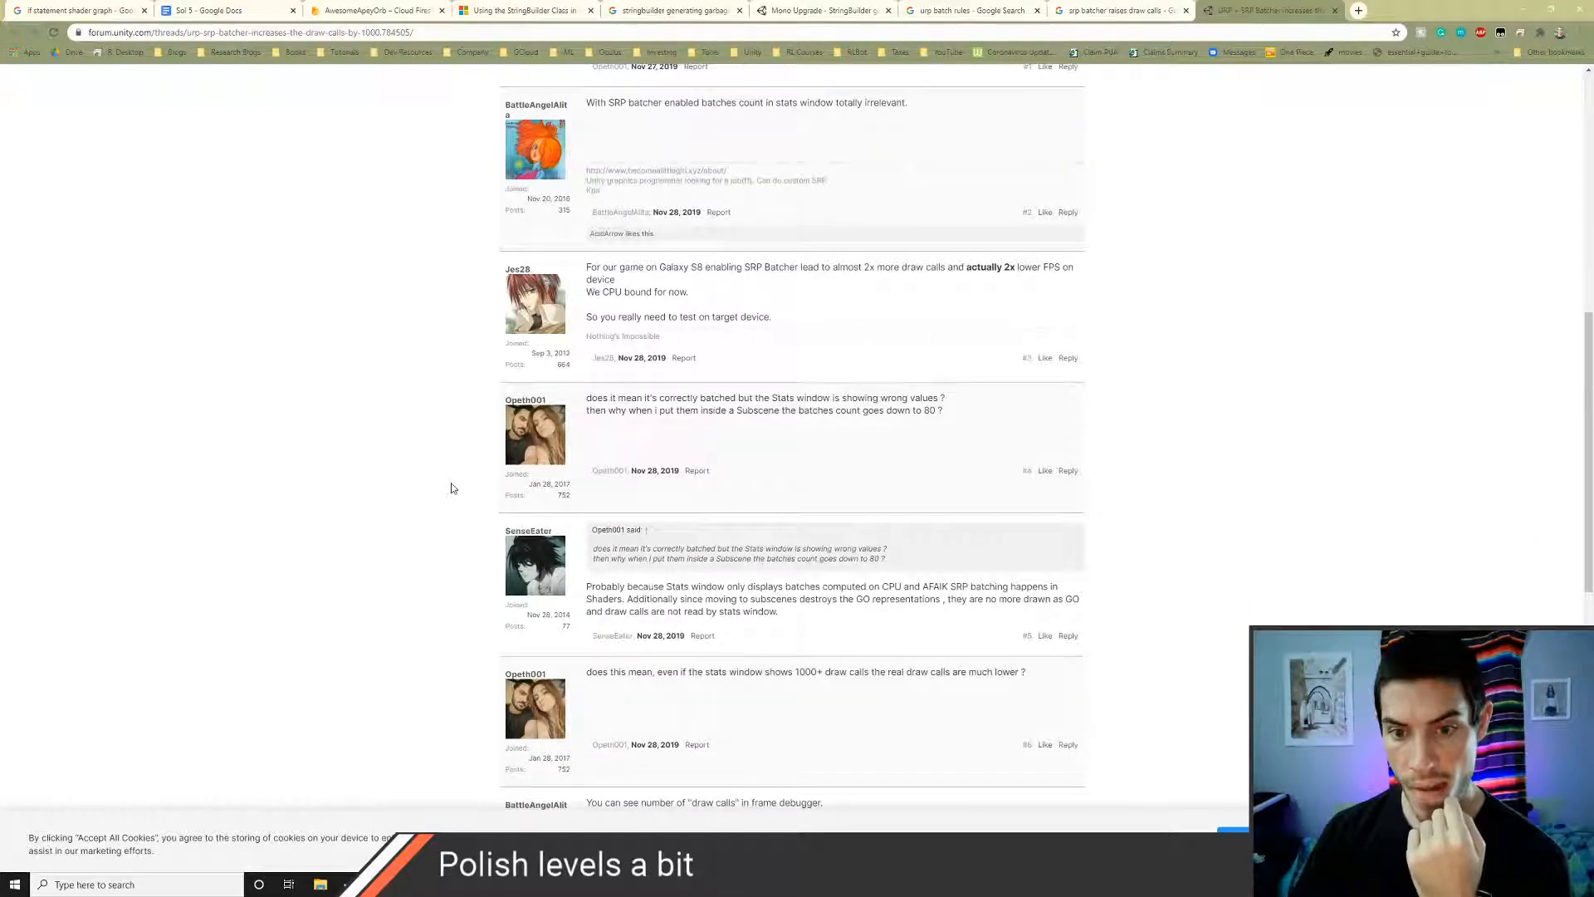
pyautogui.scroll(-2, 451, 488)
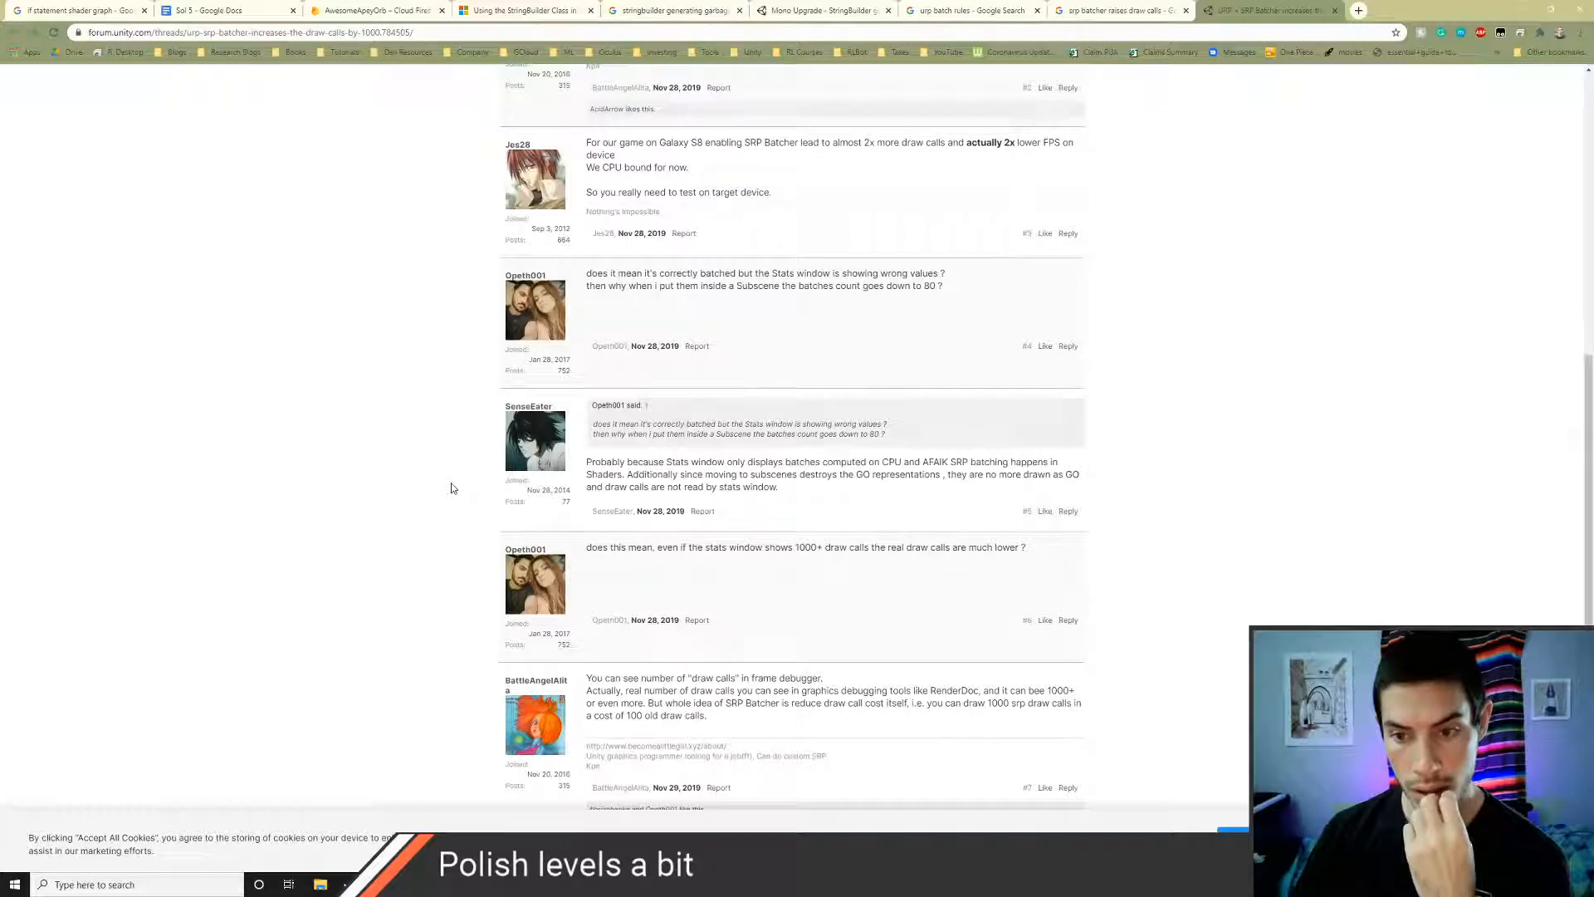
pyautogui.scroll(-2, 450, 488)
pyautogui.scroll(2, 451, 488)
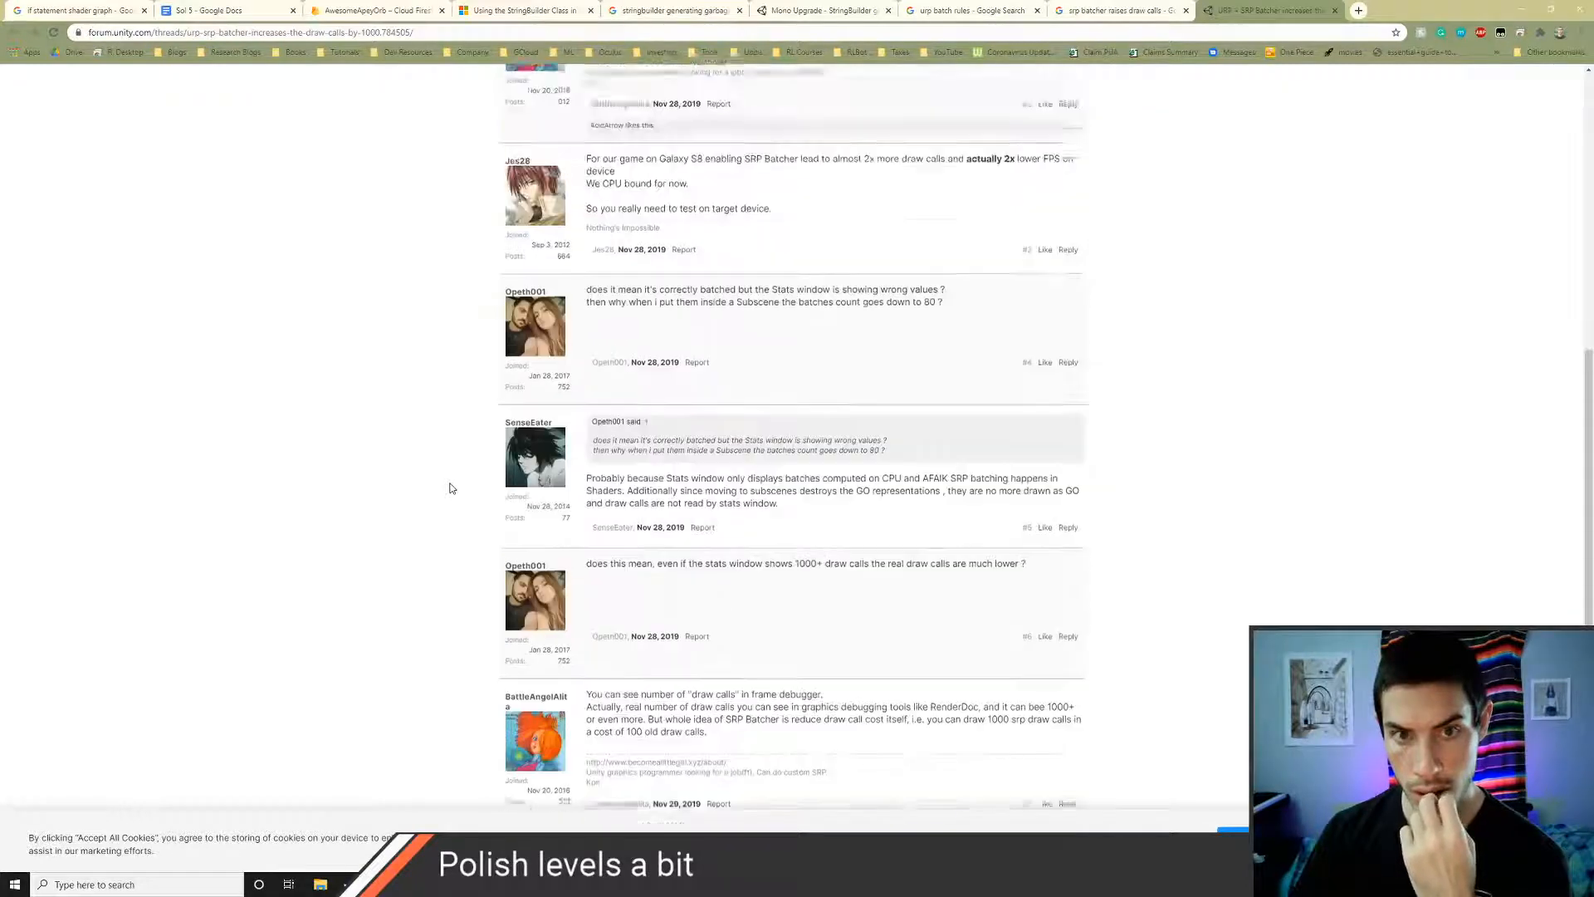
pyautogui.scroll(-3, 451, 488)
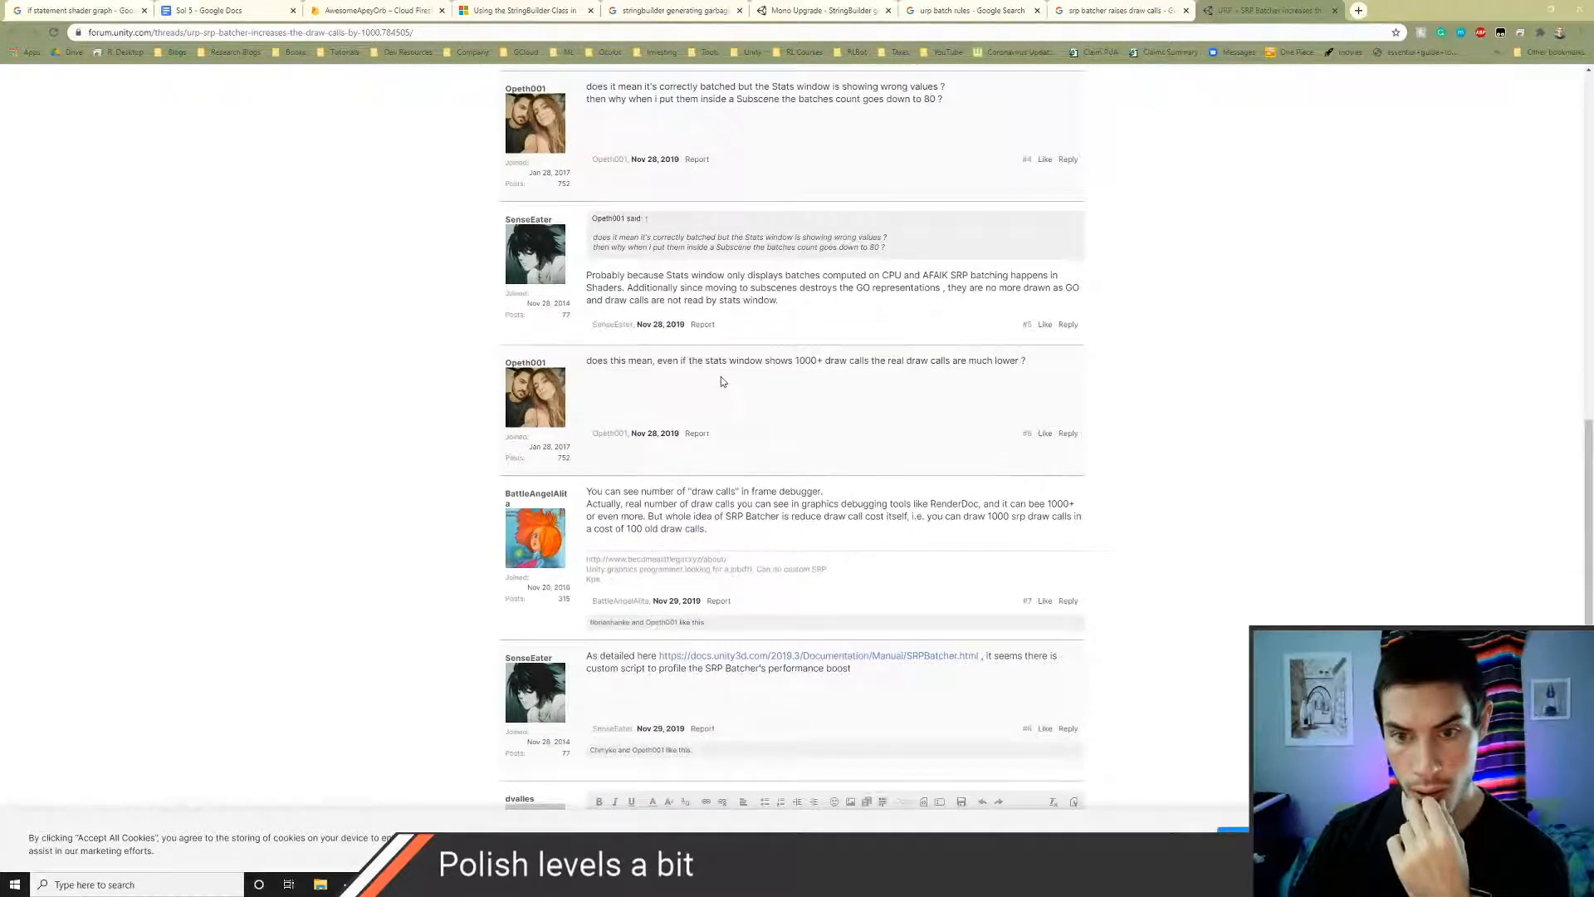
pyautogui.scroll(-2, 721, 381)
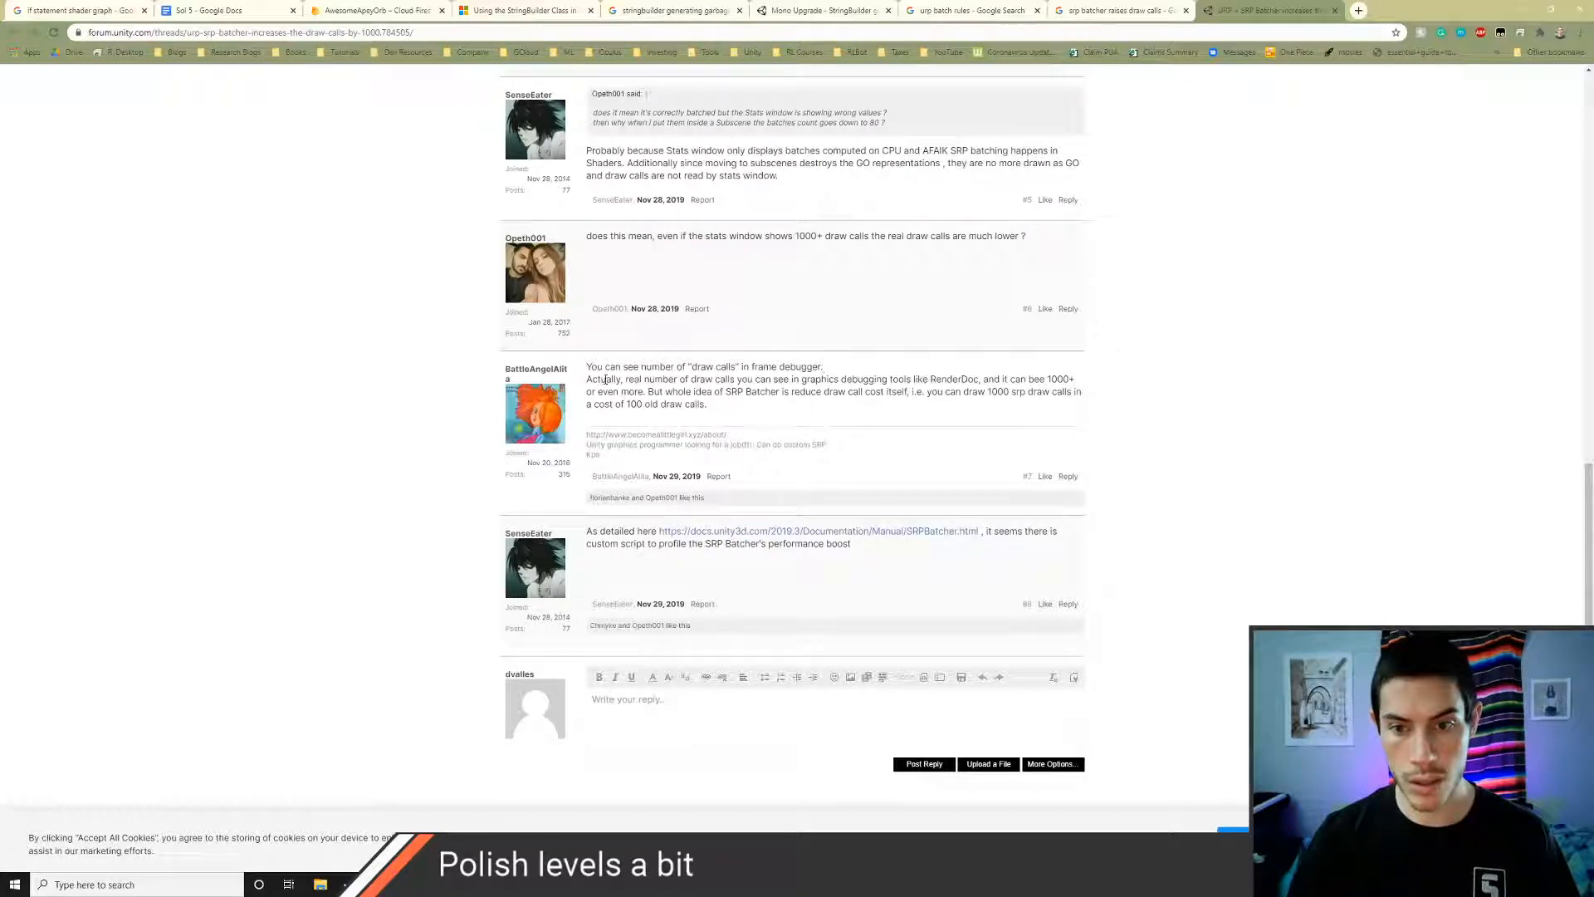
# - Switch to Unity, open the Frame Debugger and run the level, moving the debugger window clear of the game statistics
pyautogui.hotkey('alt', 'Tab')
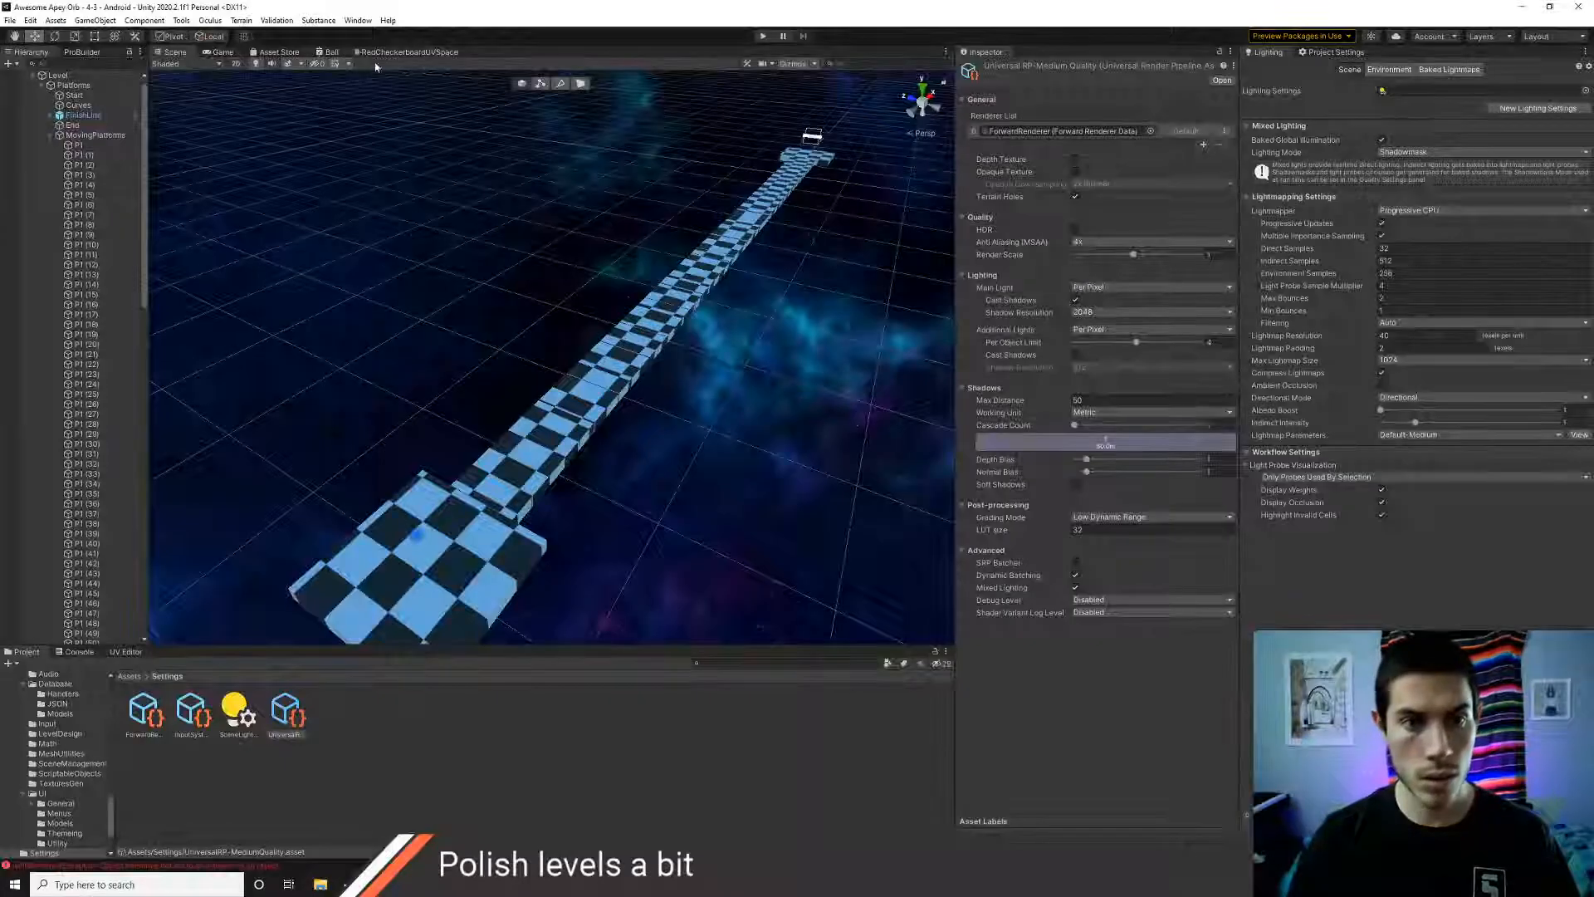
pyautogui.click(352, 23)
pyautogui.moveTo(413, 297)
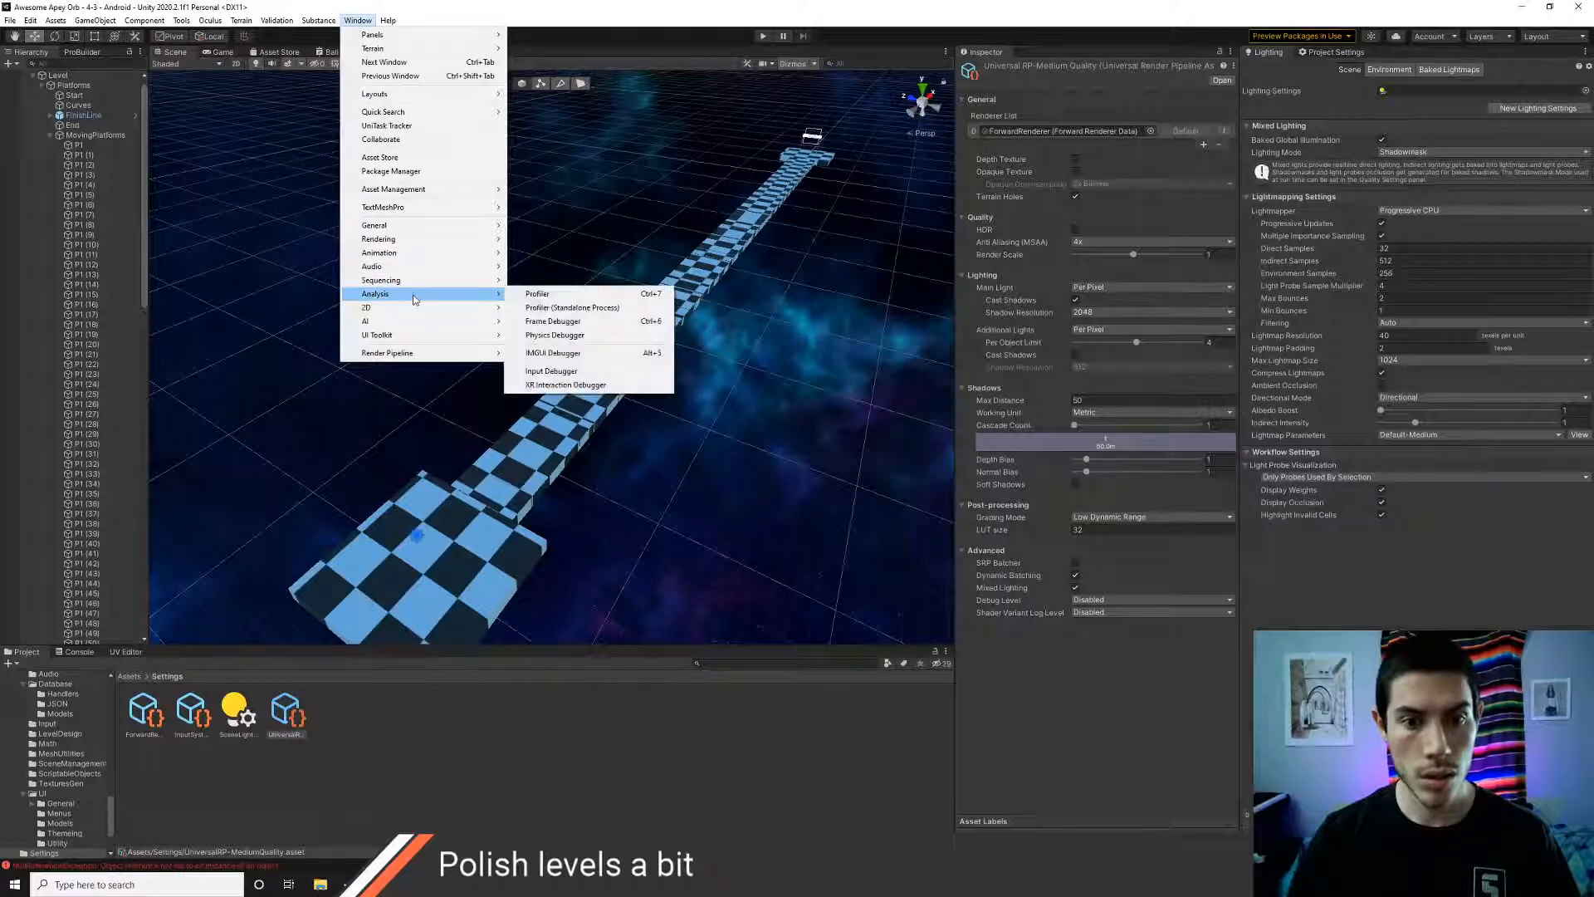
pyautogui.click(552, 322)
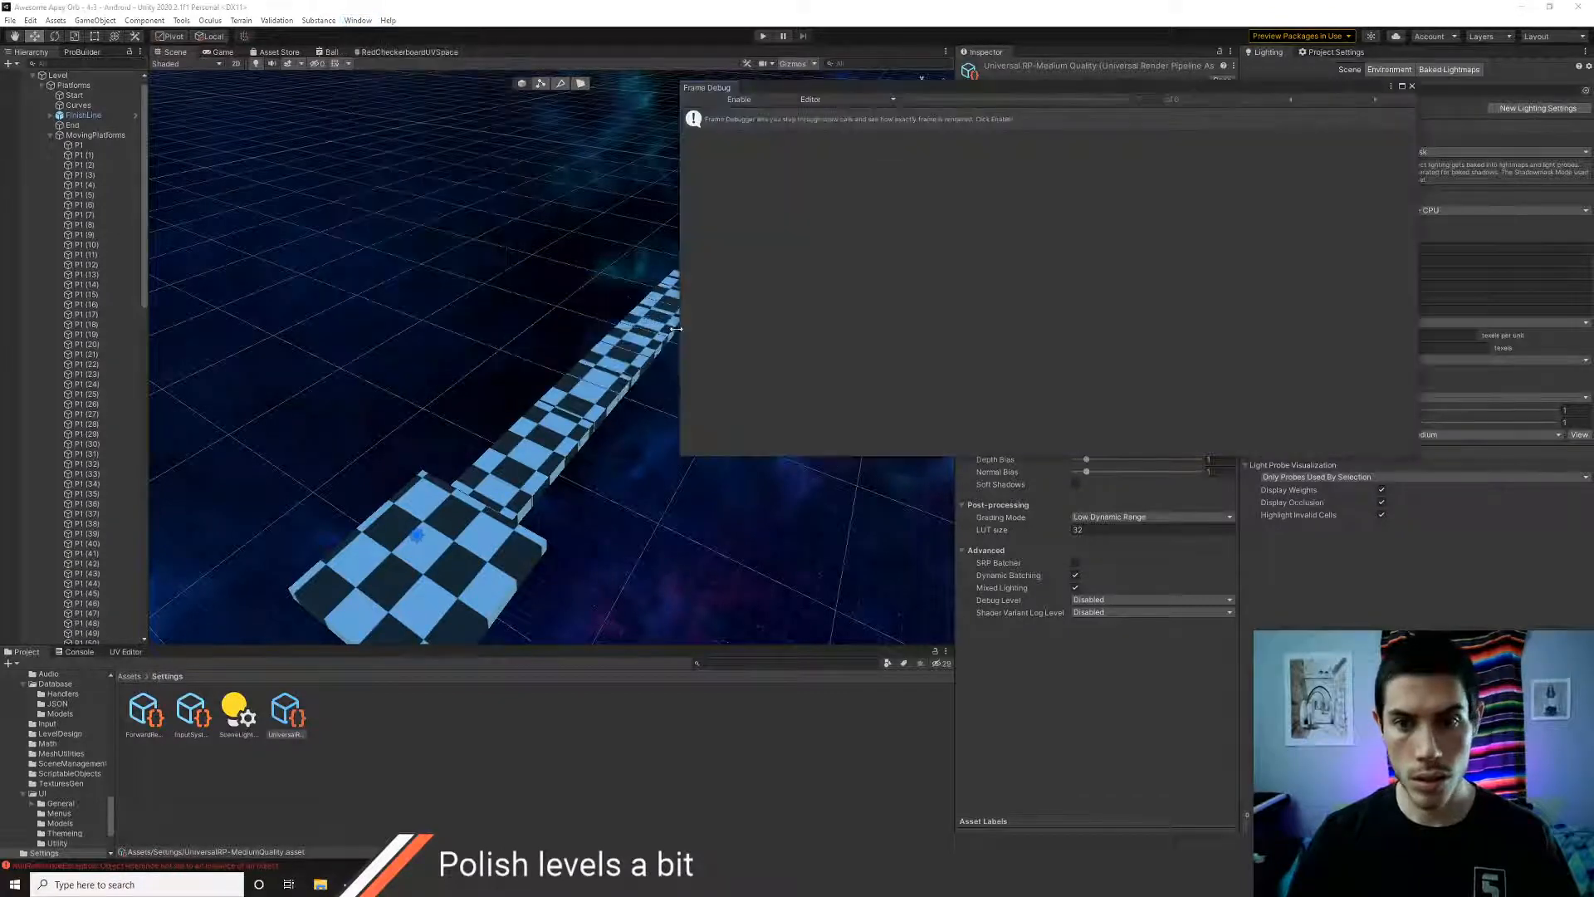
pyautogui.click(762, 36)
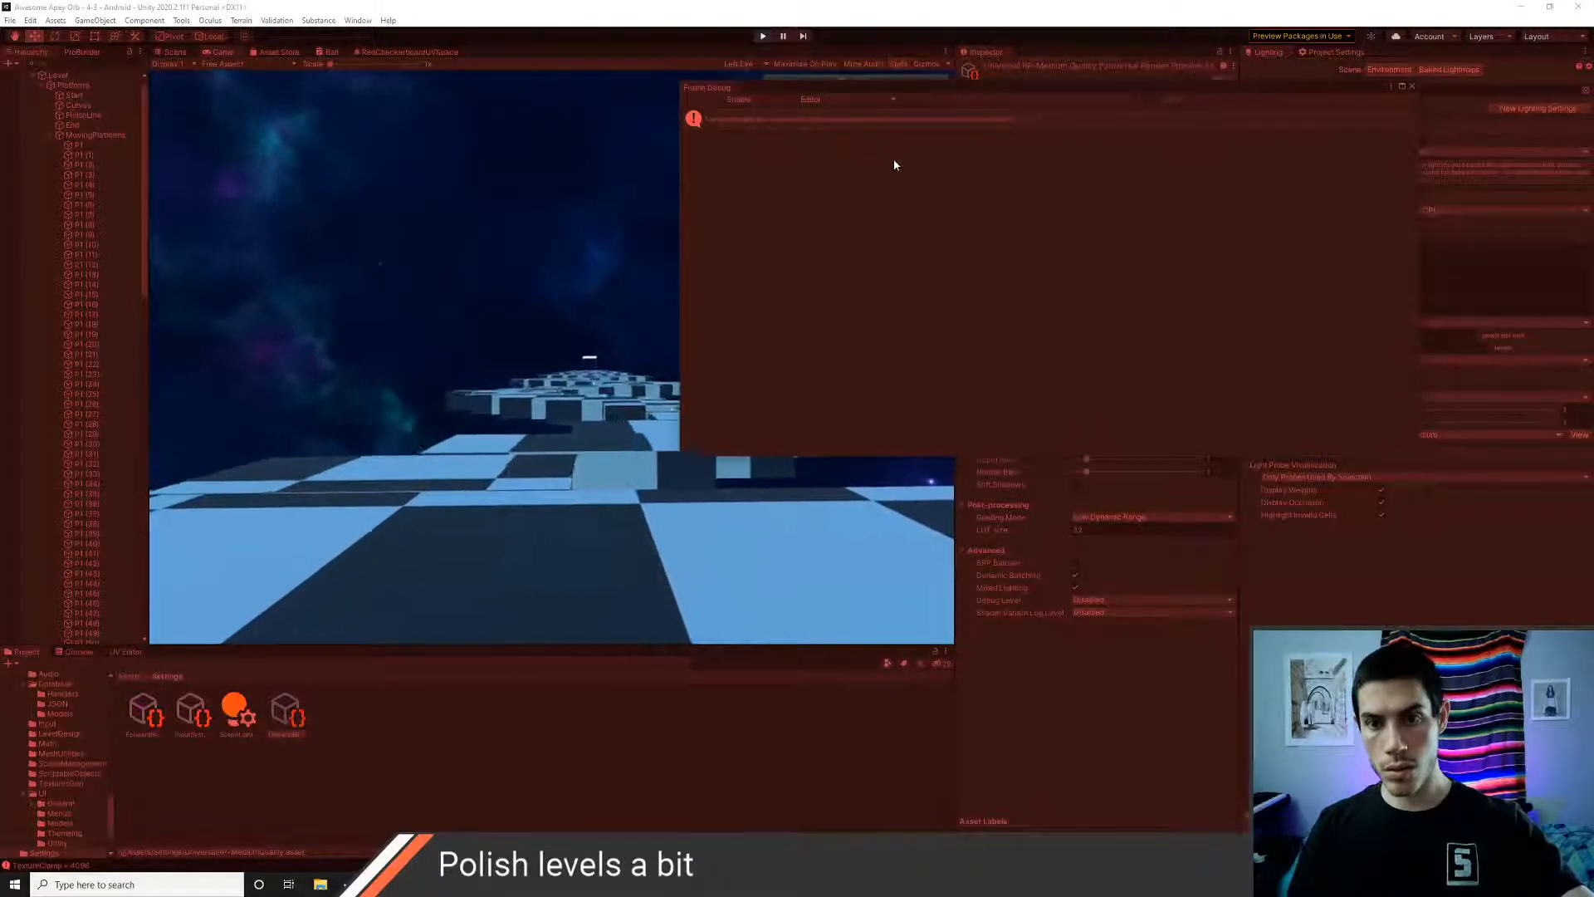
pyautogui.moveTo(909, 92); pyautogui.dragTo(959, 207)
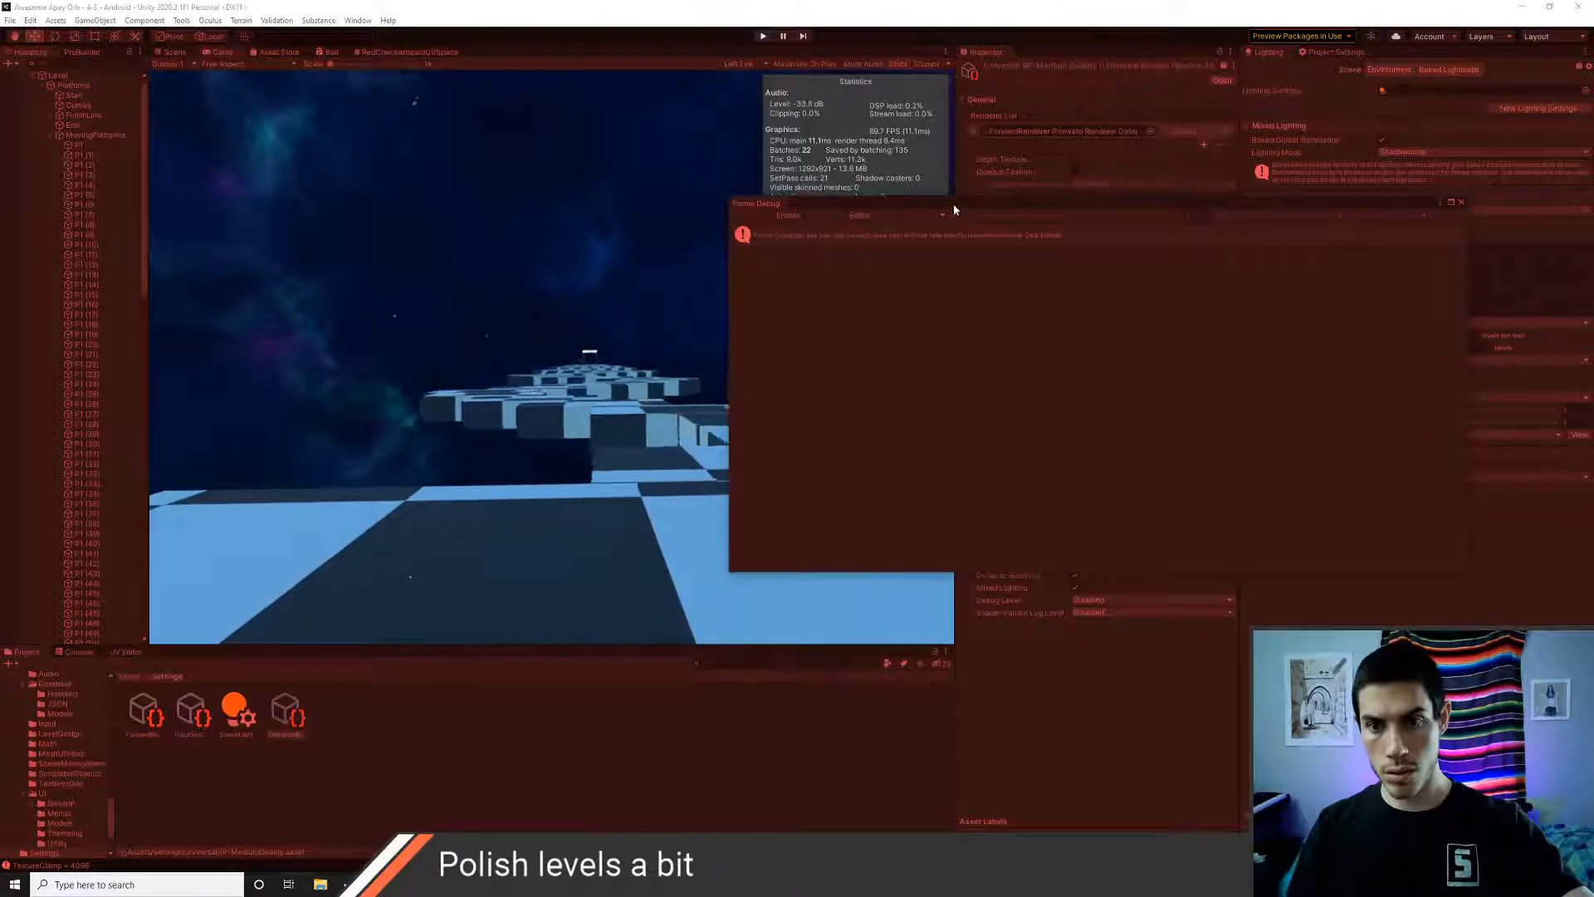
# - Close the Frame Debugger and open the Profiler, placing its window below the game statistics
pyautogui.click(1461, 202)
pyautogui.click(358, 20)
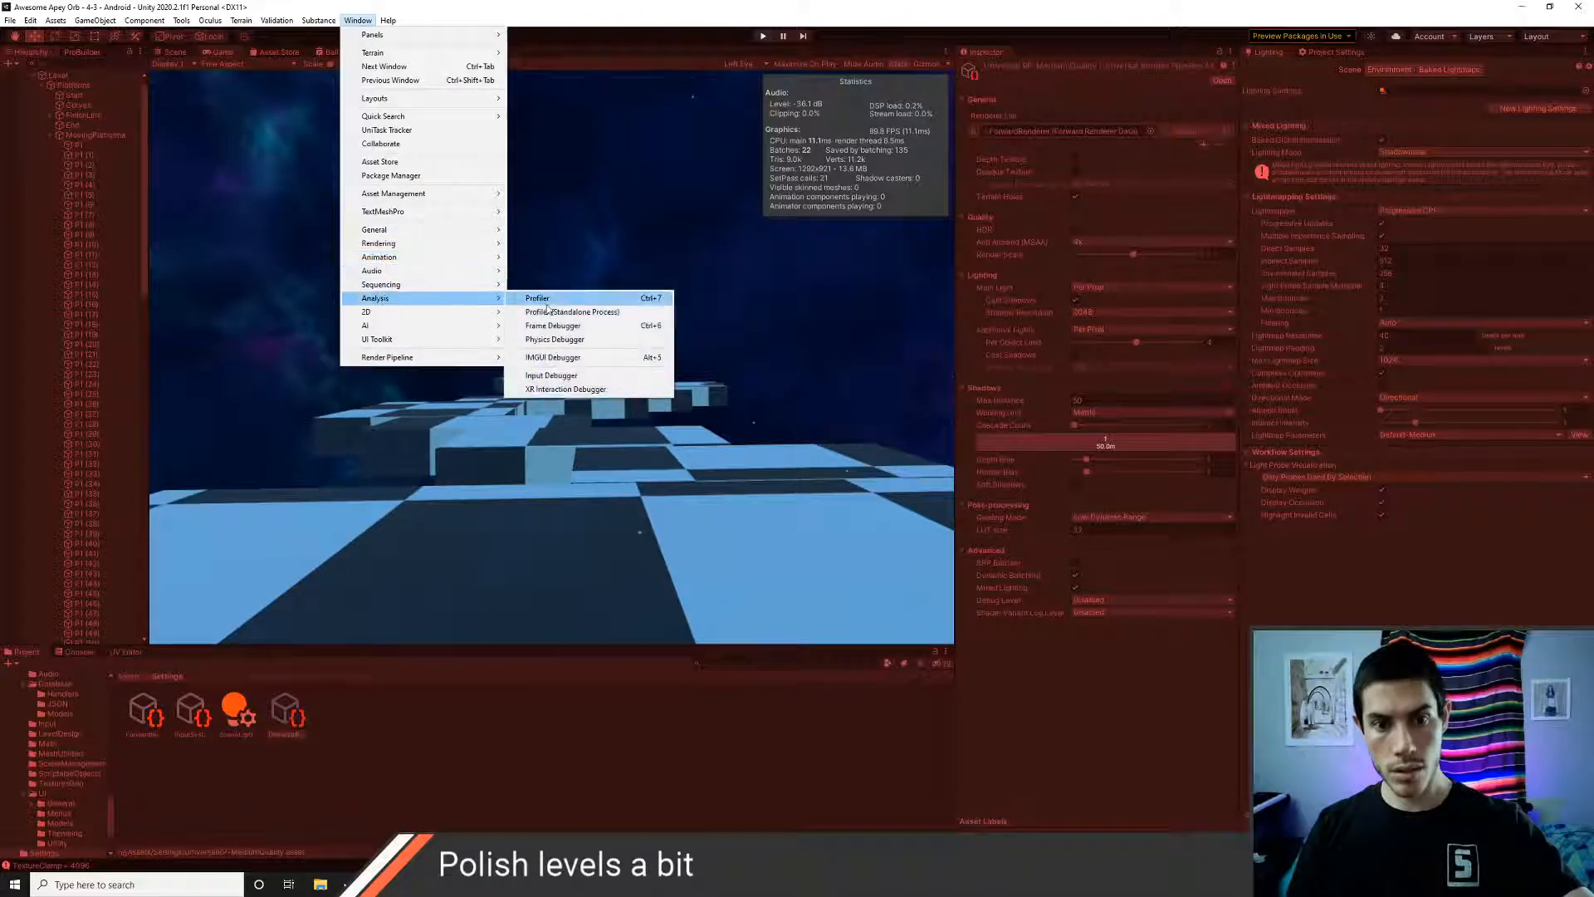
pyautogui.click(548, 298)
pyautogui.moveTo(936, 501); pyautogui.dragTo(830, 524)
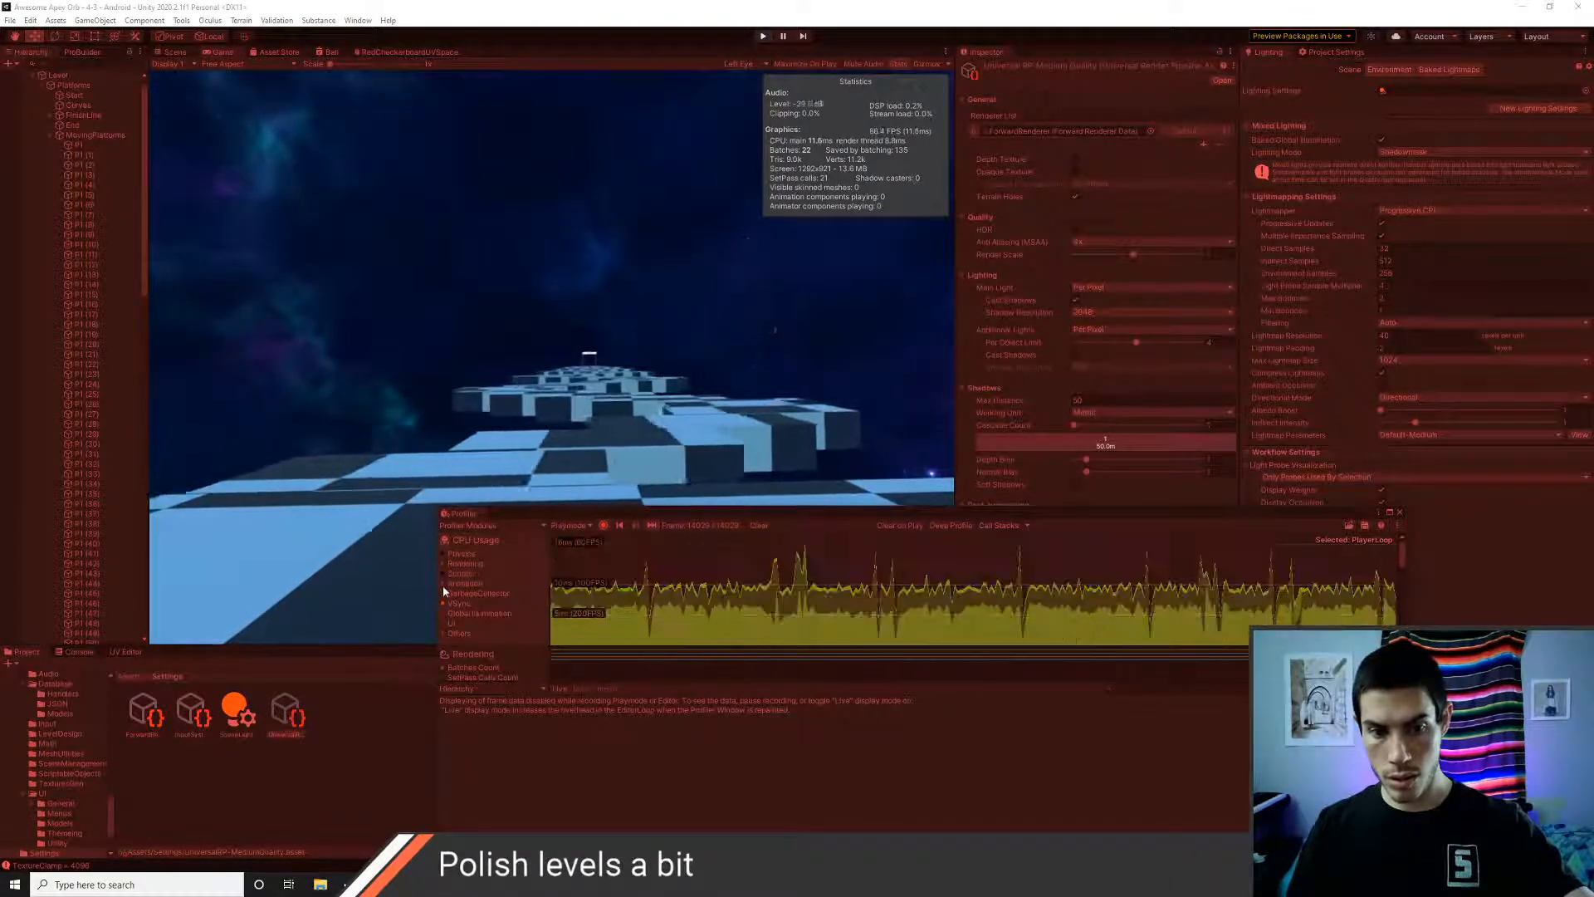
# - Reduce the Profiler's CPU Usage chart to rendering time by hiding VSync and Others, and move the window clear of the SRP Batcher setting
pyautogui.click(444, 603)
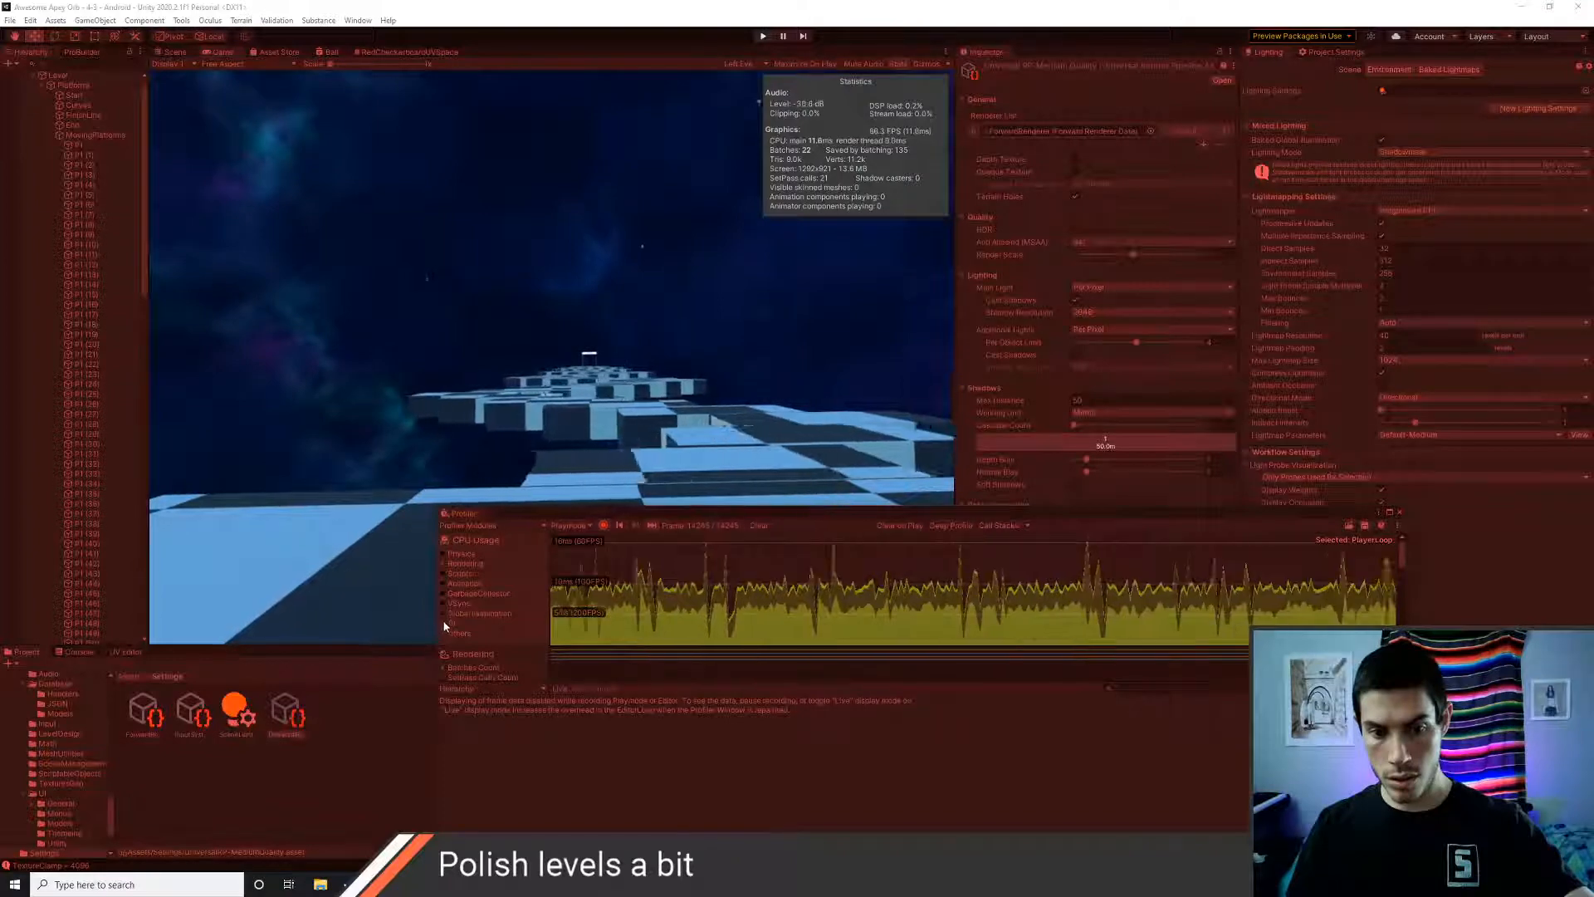
pyautogui.click(459, 633)
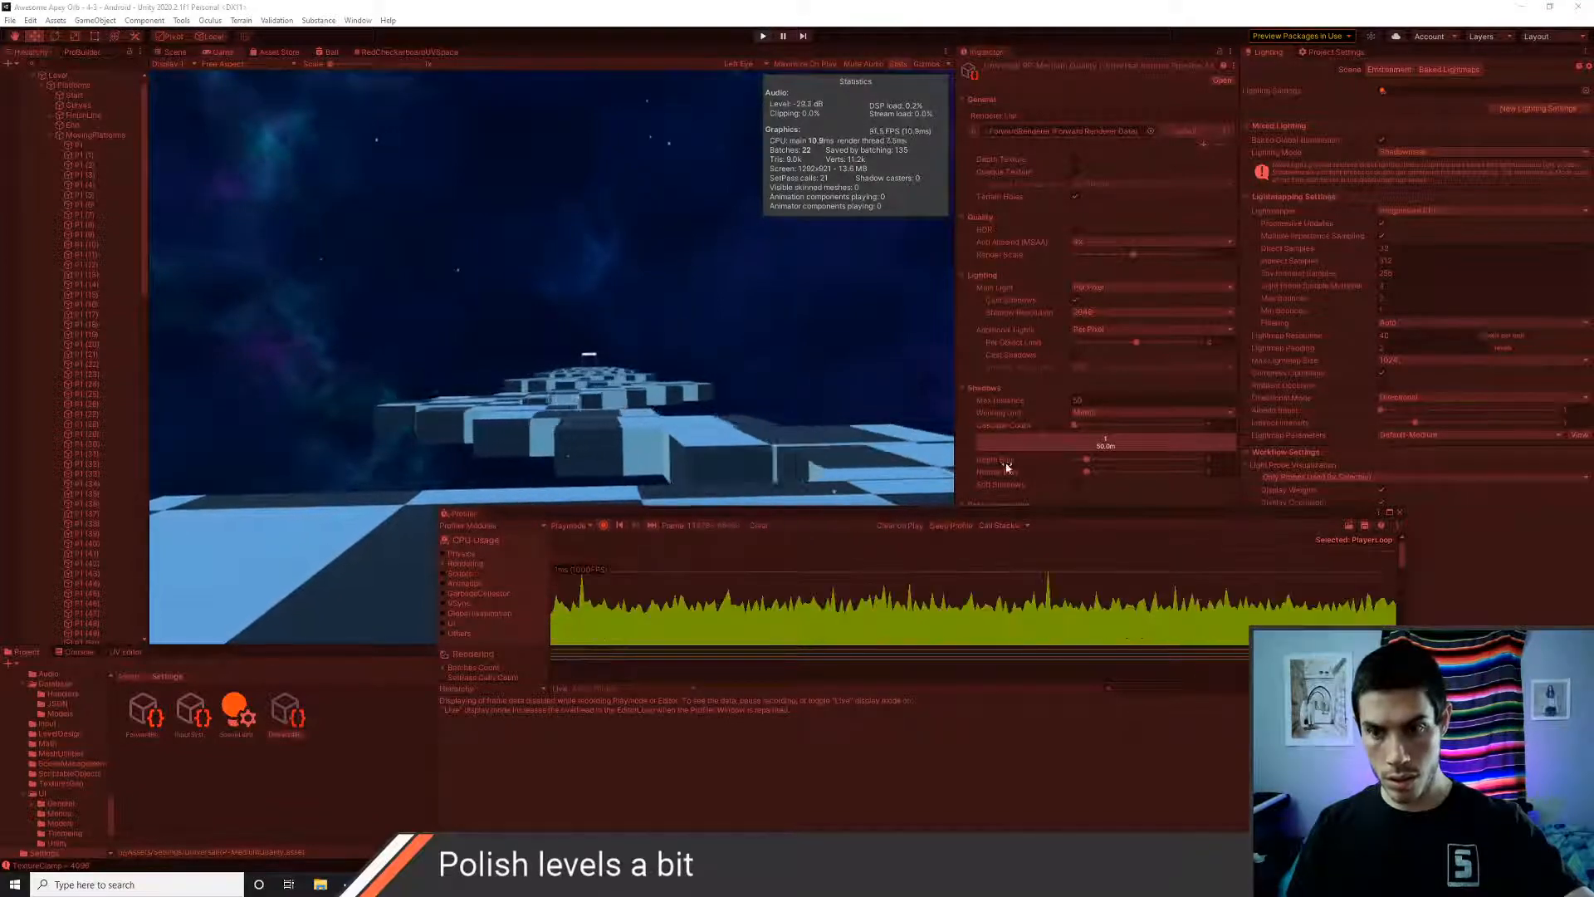
pyautogui.moveTo(1020, 517); pyautogui.dragTo(1021, 616)
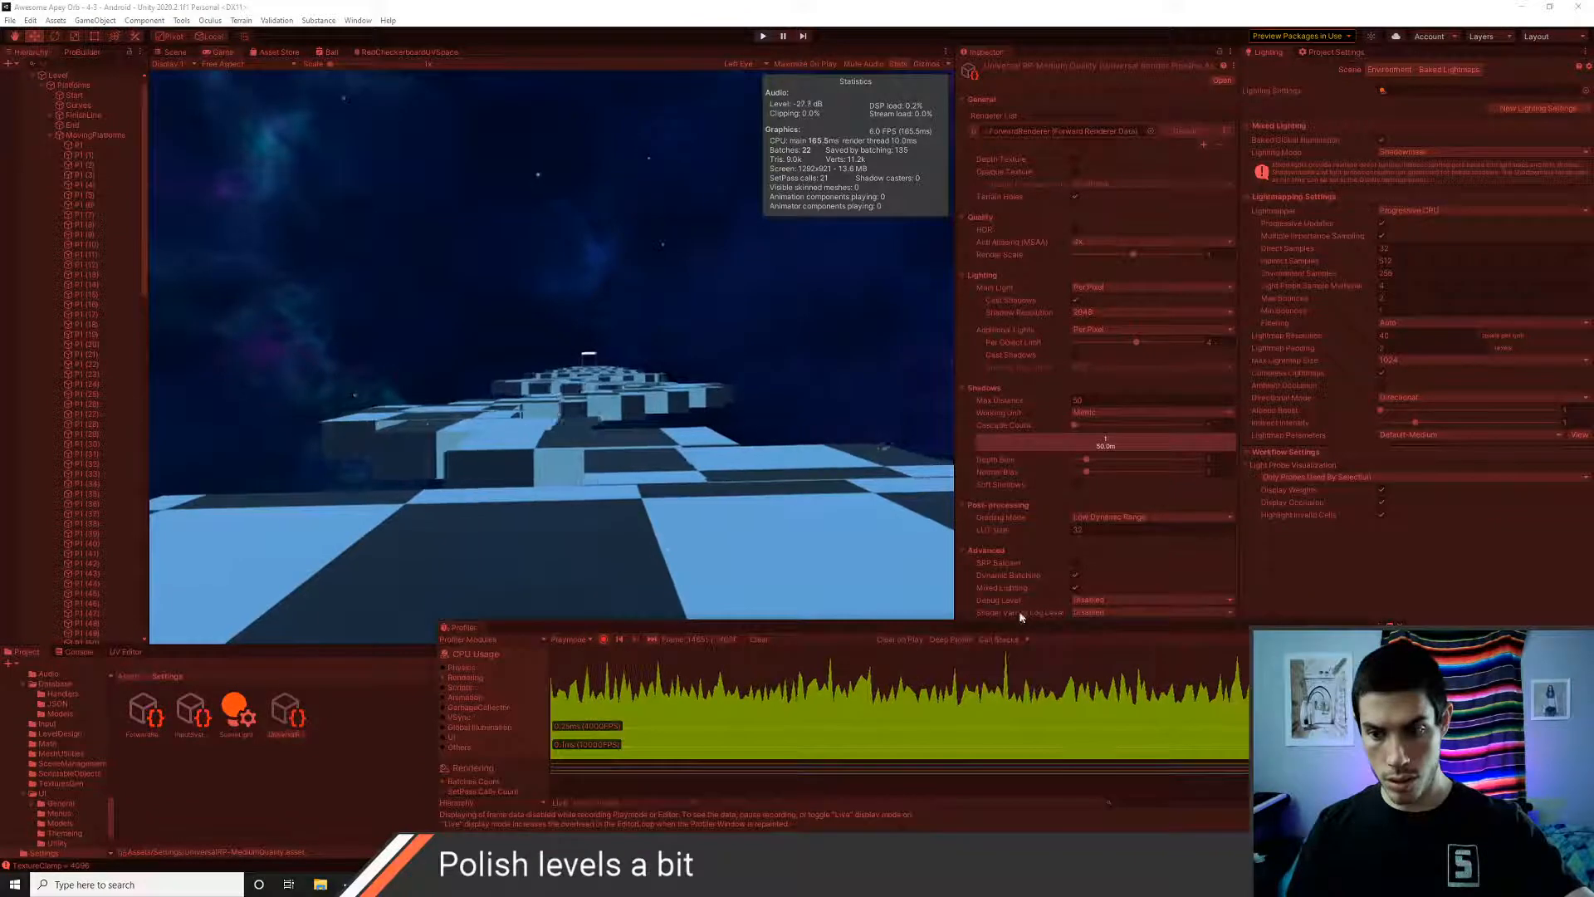
# - Switch SRP Batcher on, off and on again while watching the rendering time in the Profiler, leaving it enabled
pyautogui.click(1076, 563)
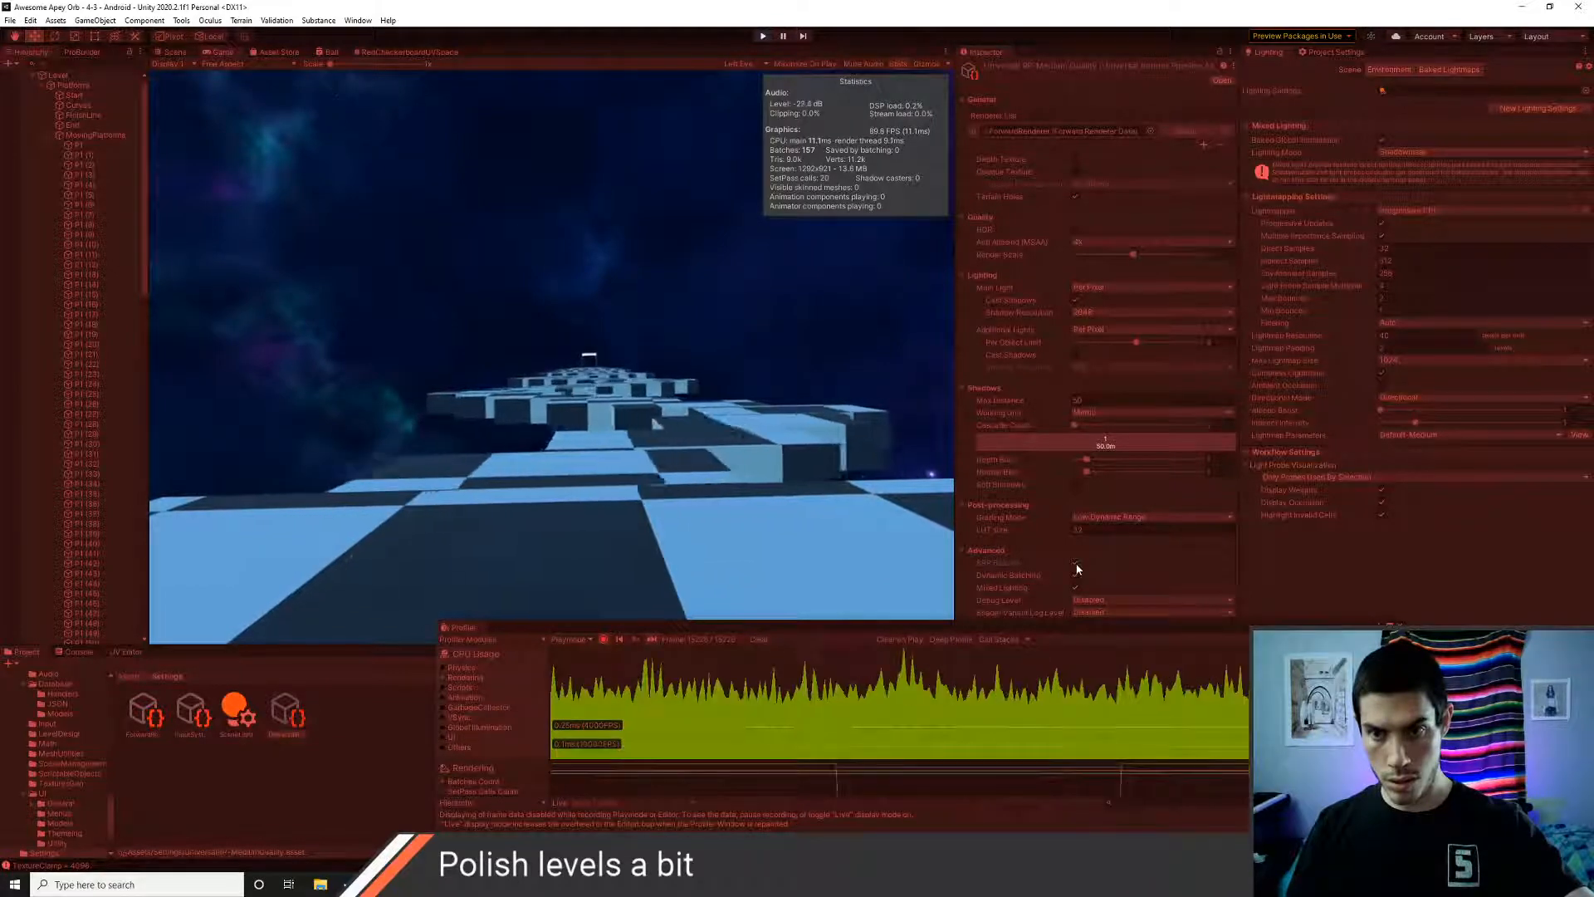
pyautogui.click(1076, 564)
pyautogui.click(1077, 566)
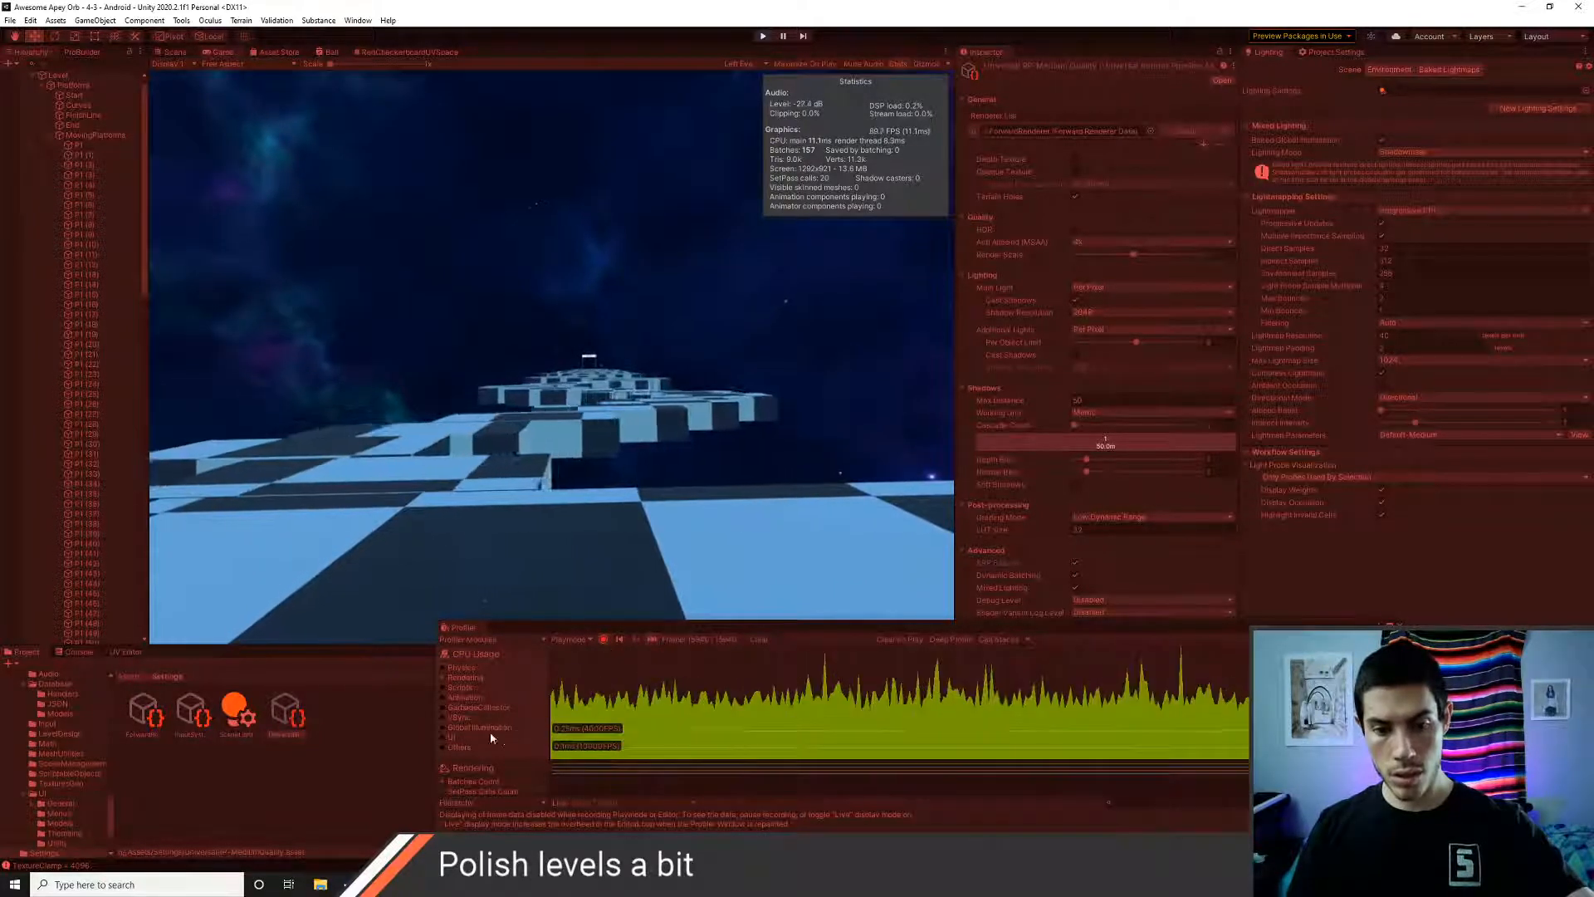
# - Restore the hidden categories in the CPU Usage chart, including Scripts, Animation, GarbageCollector and VSync
pyautogui.click(443, 687)
pyautogui.click(442, 697)
pyautogui.click(442, 707)
pyautogui.click(442, 717)
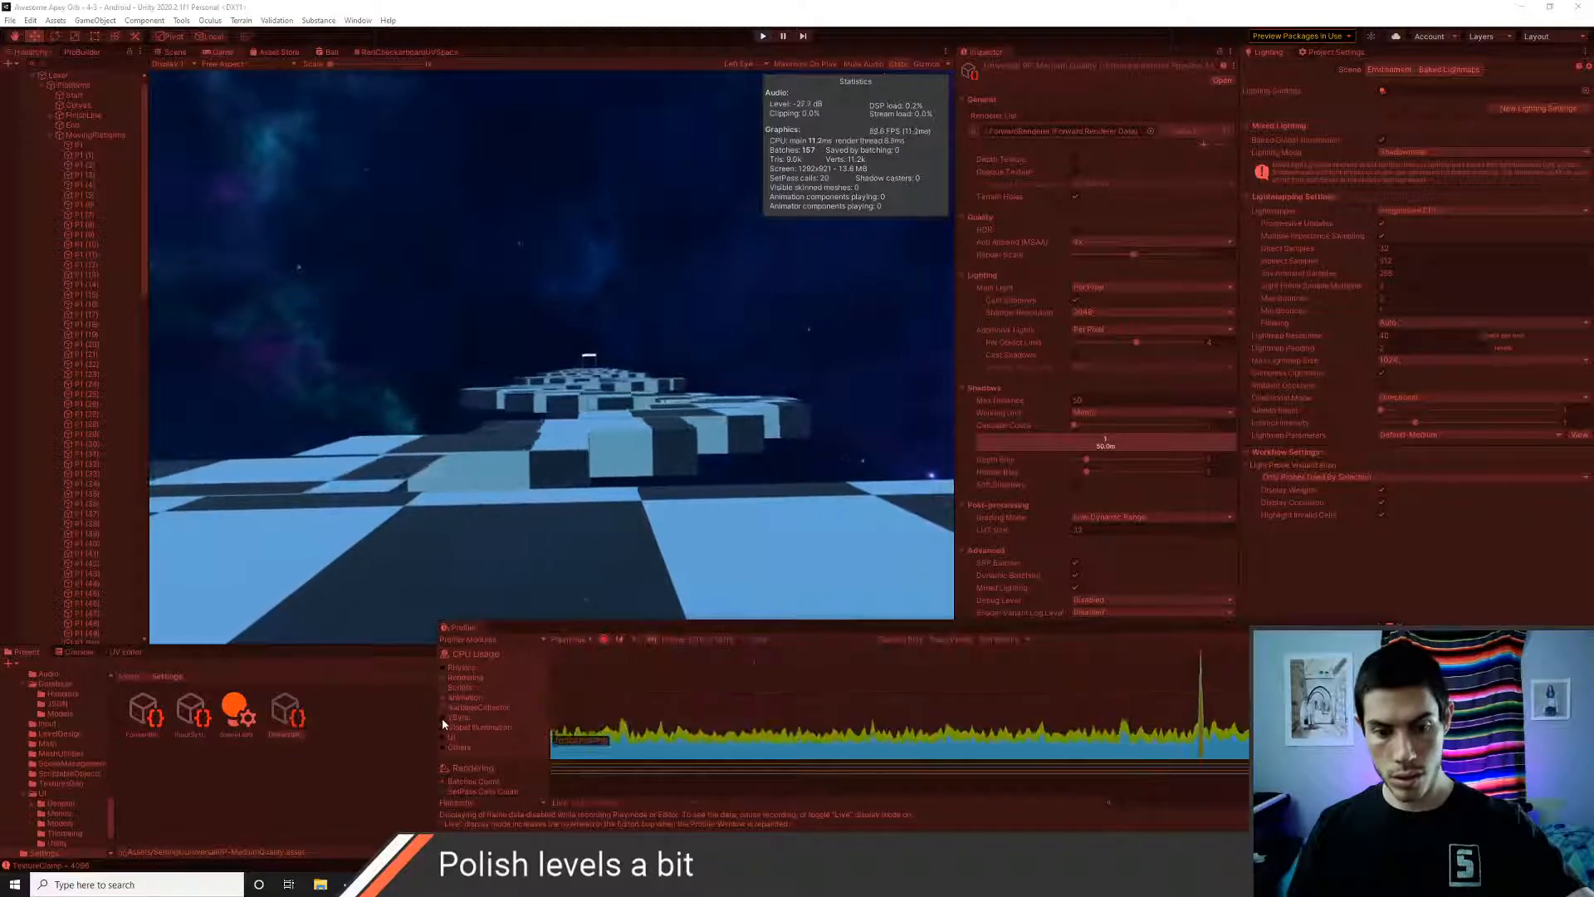
pyautogui.click(444, 736)
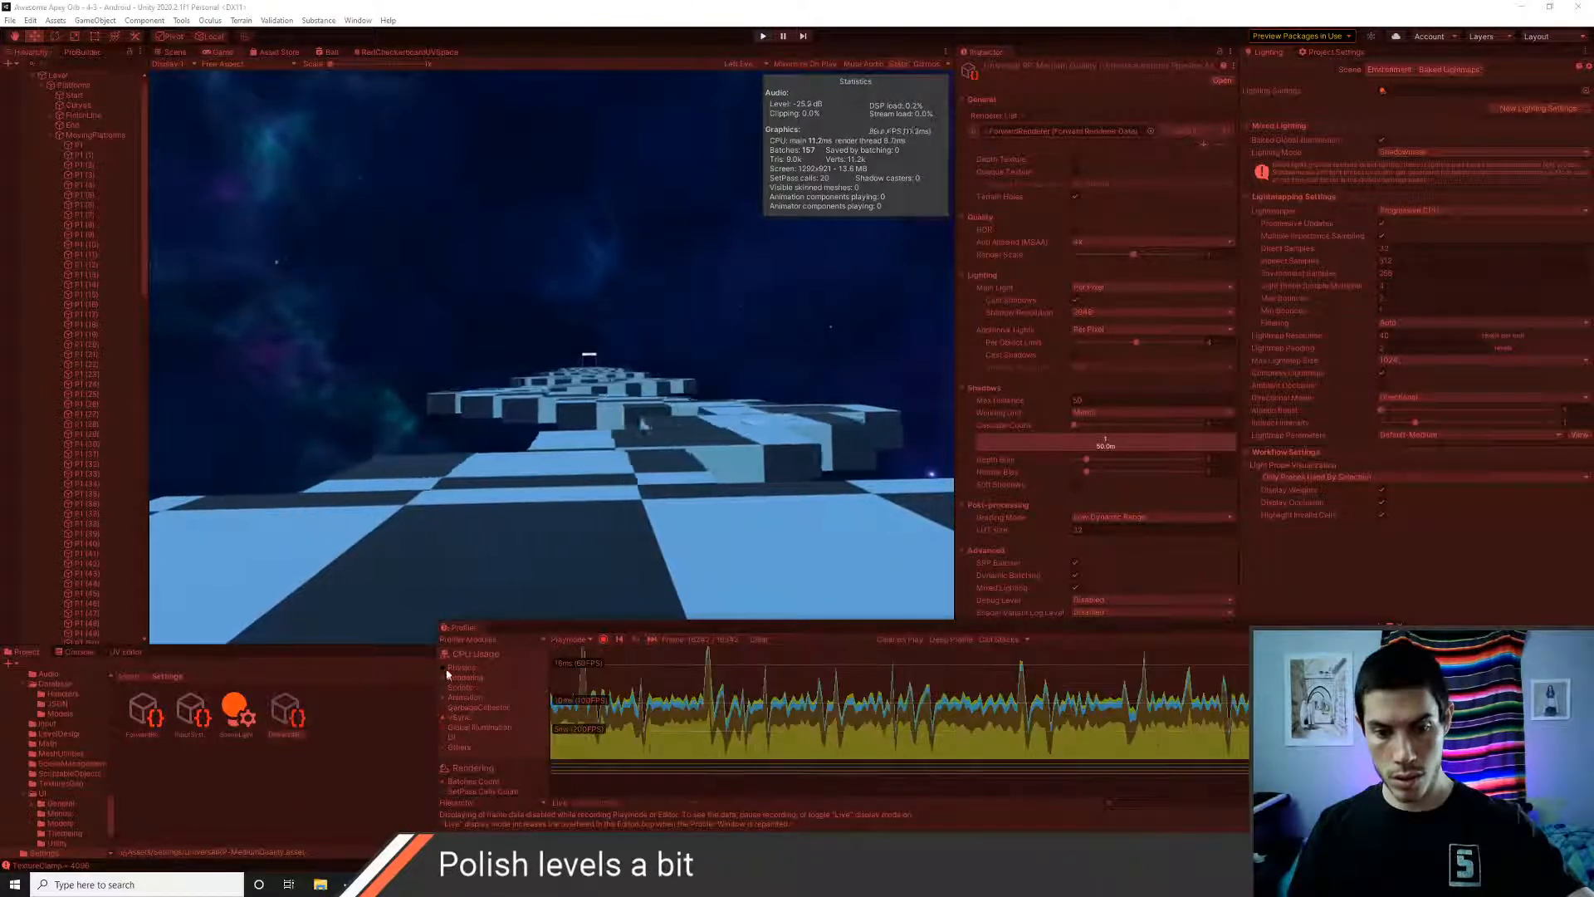
# - Compare the full CPU Usage chart with SRP Batcher disabled and enabled, and leave the batcher enabled
pyautogui.click(1077, 567)
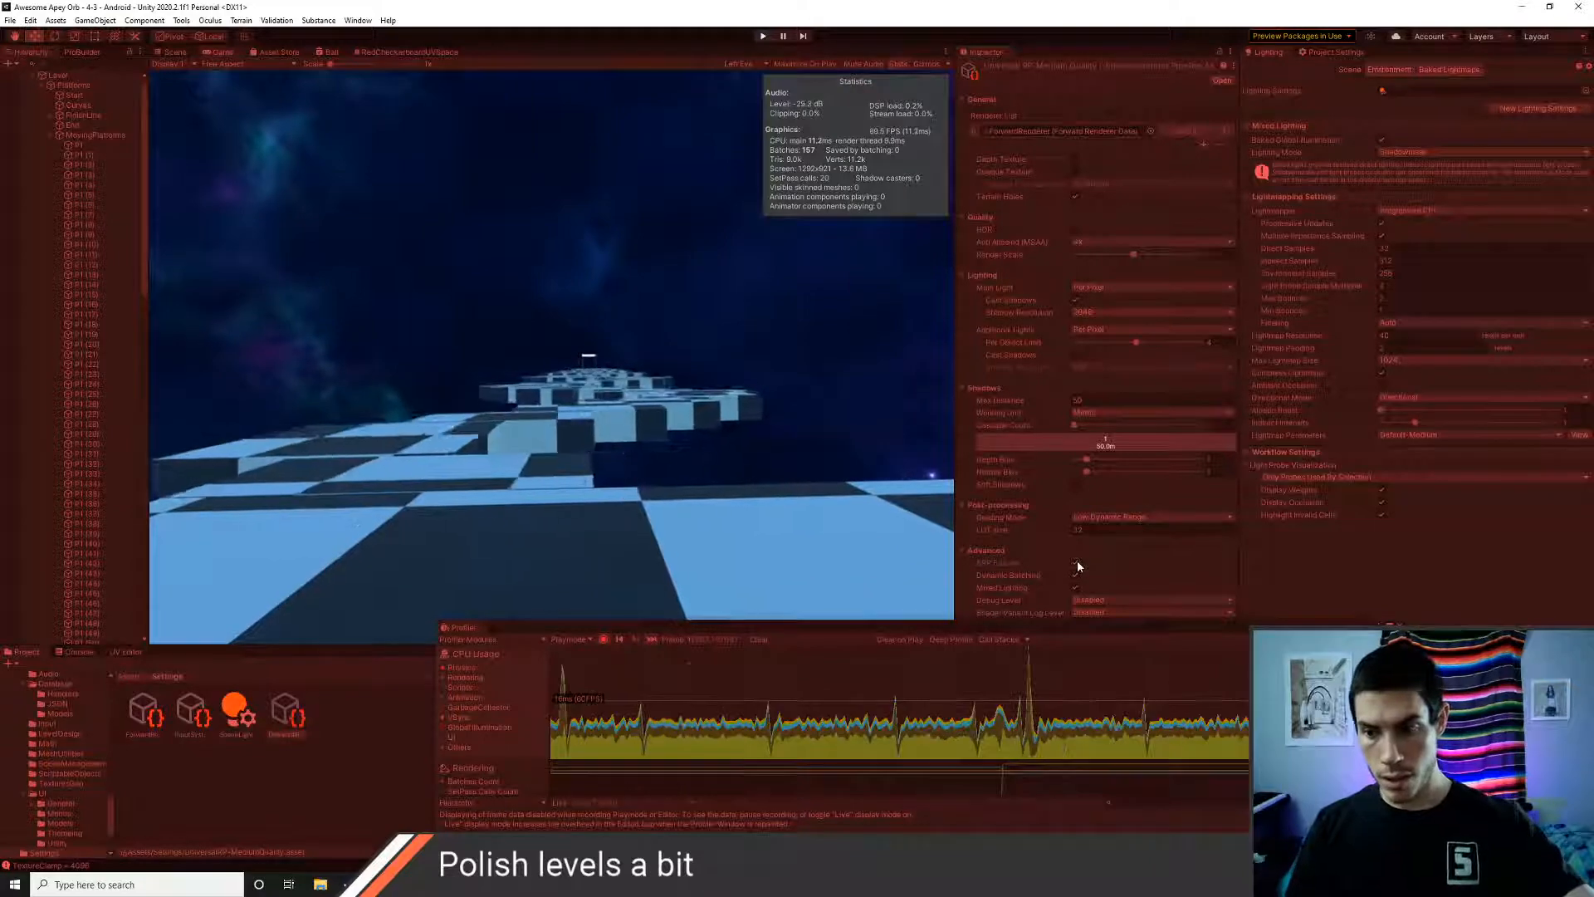
pyautogui.click(1077, 561)
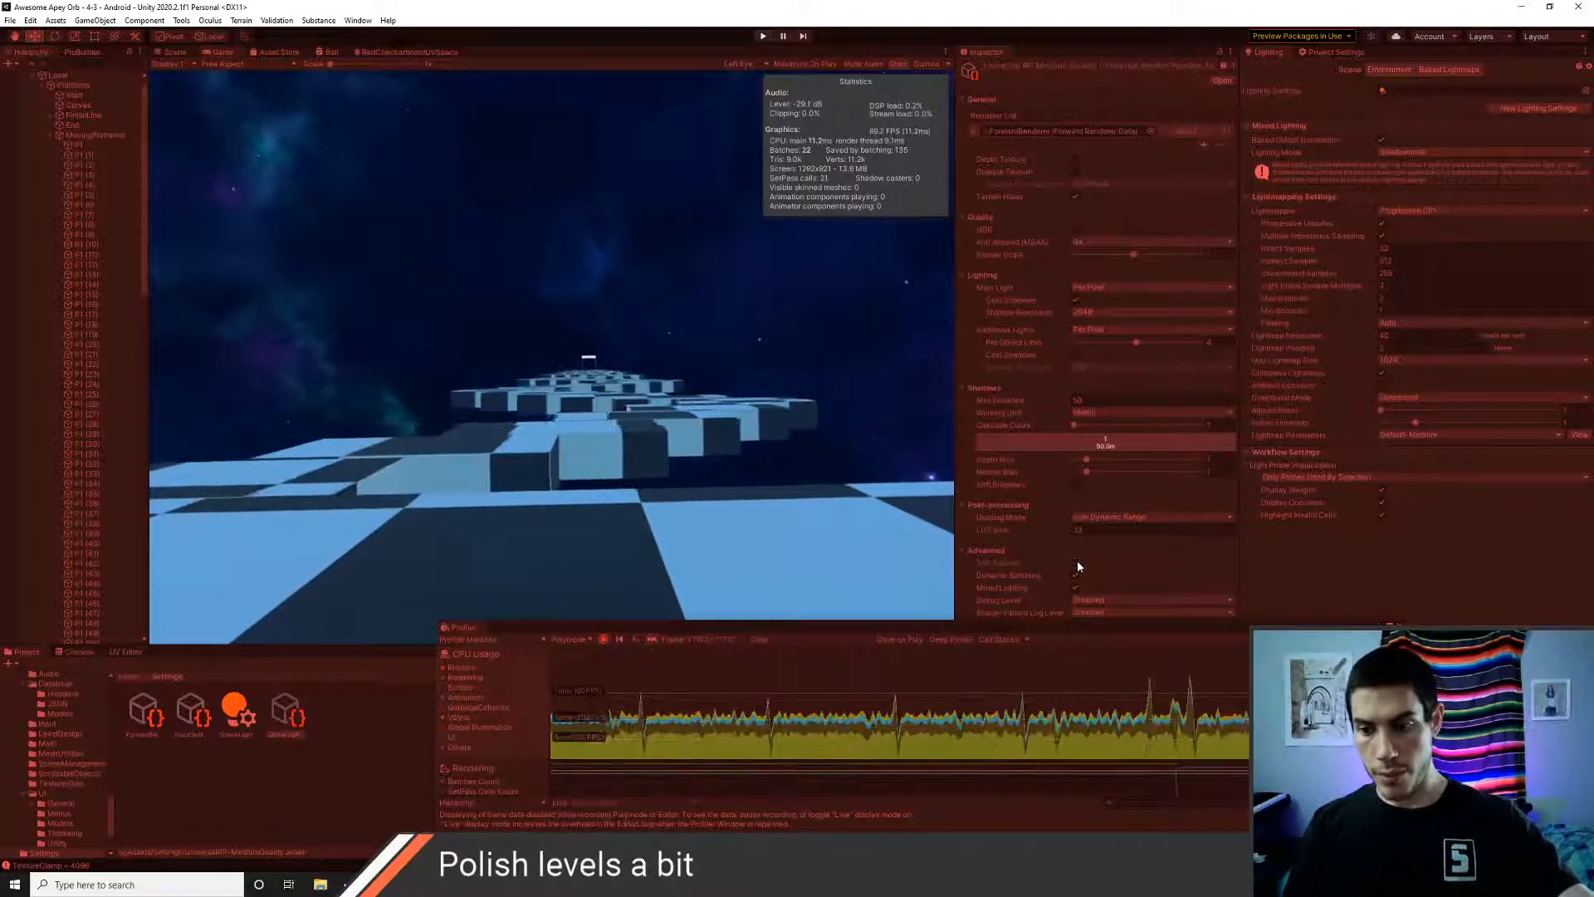
pyautogui.click(1078, 564)
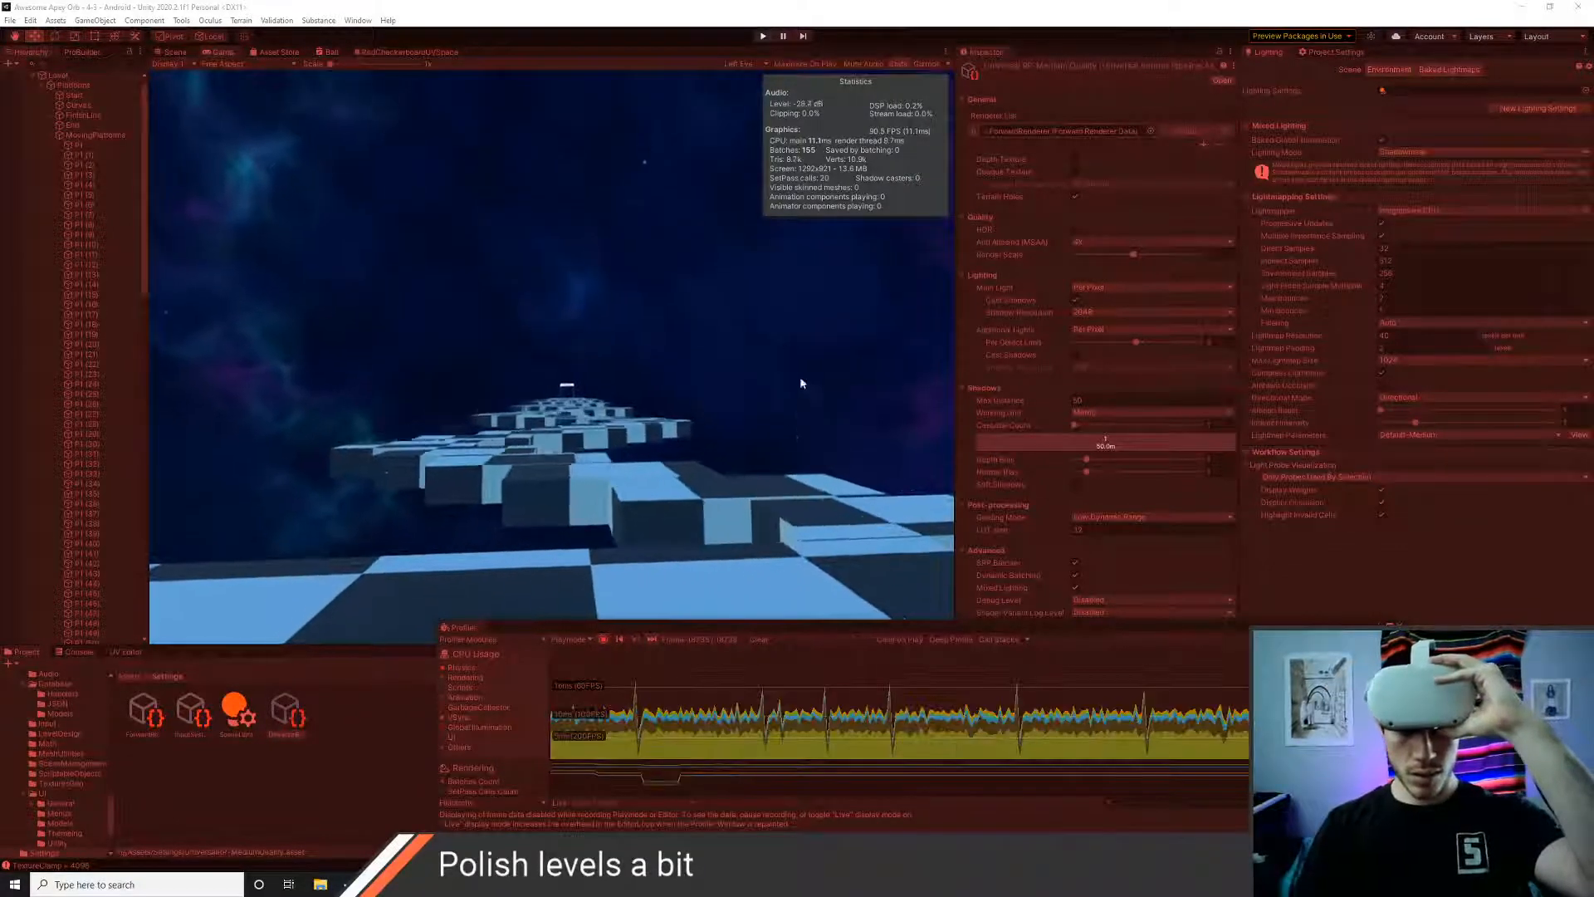
# - Exit play mode, close the Profiler, and play-test level 4-3 once more with SRP Batcher enabled
pyautogui.click(762, 37)
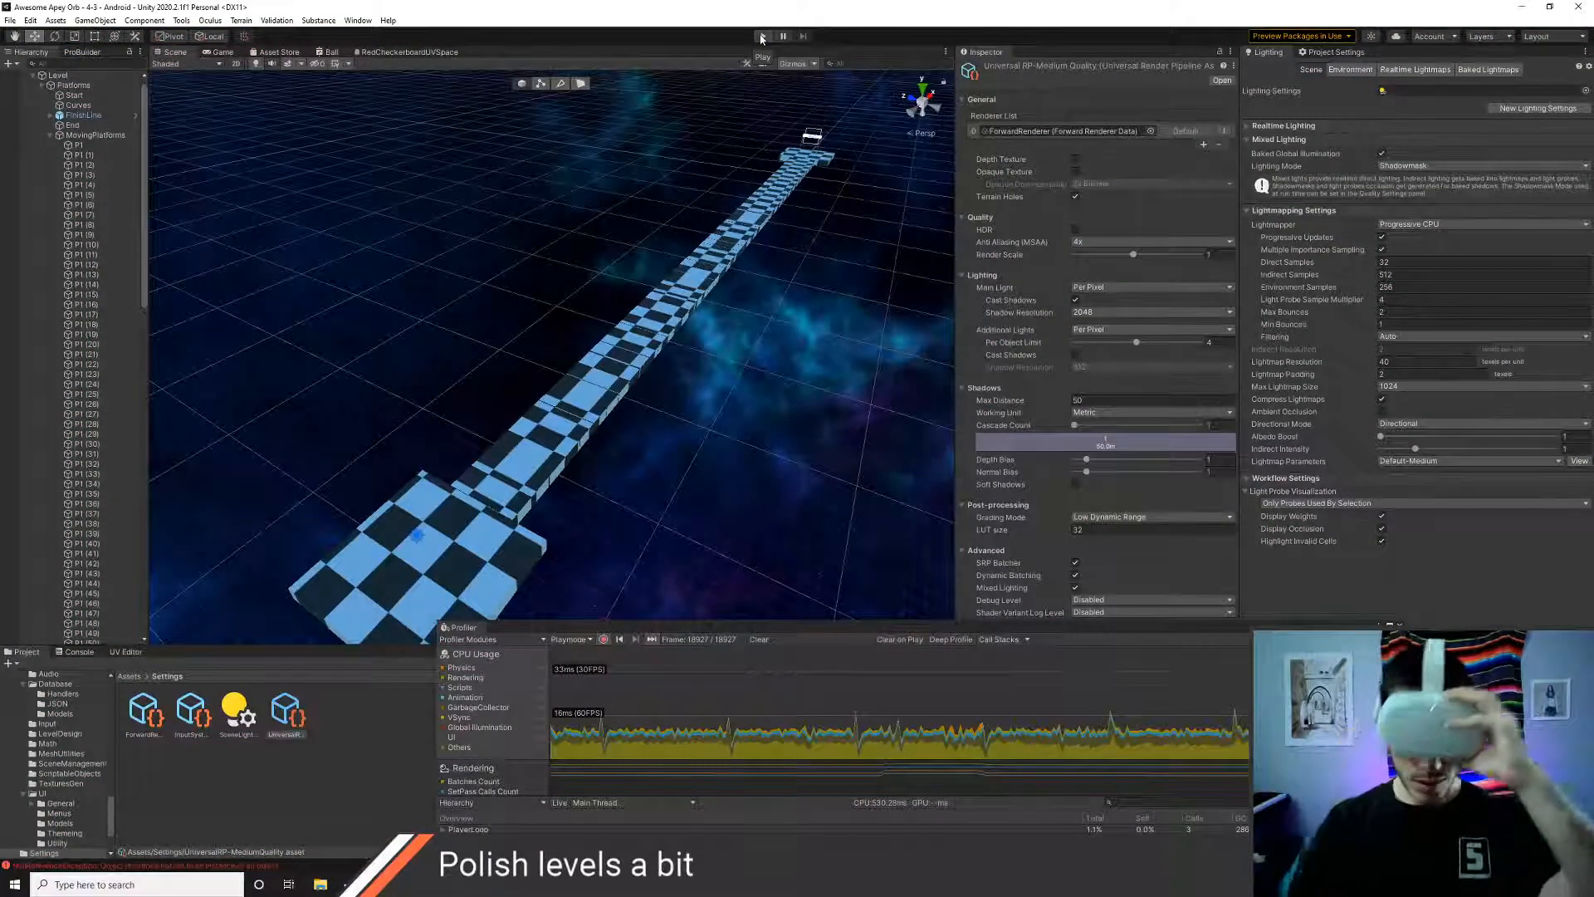
pyautogui.click(1399, 624)
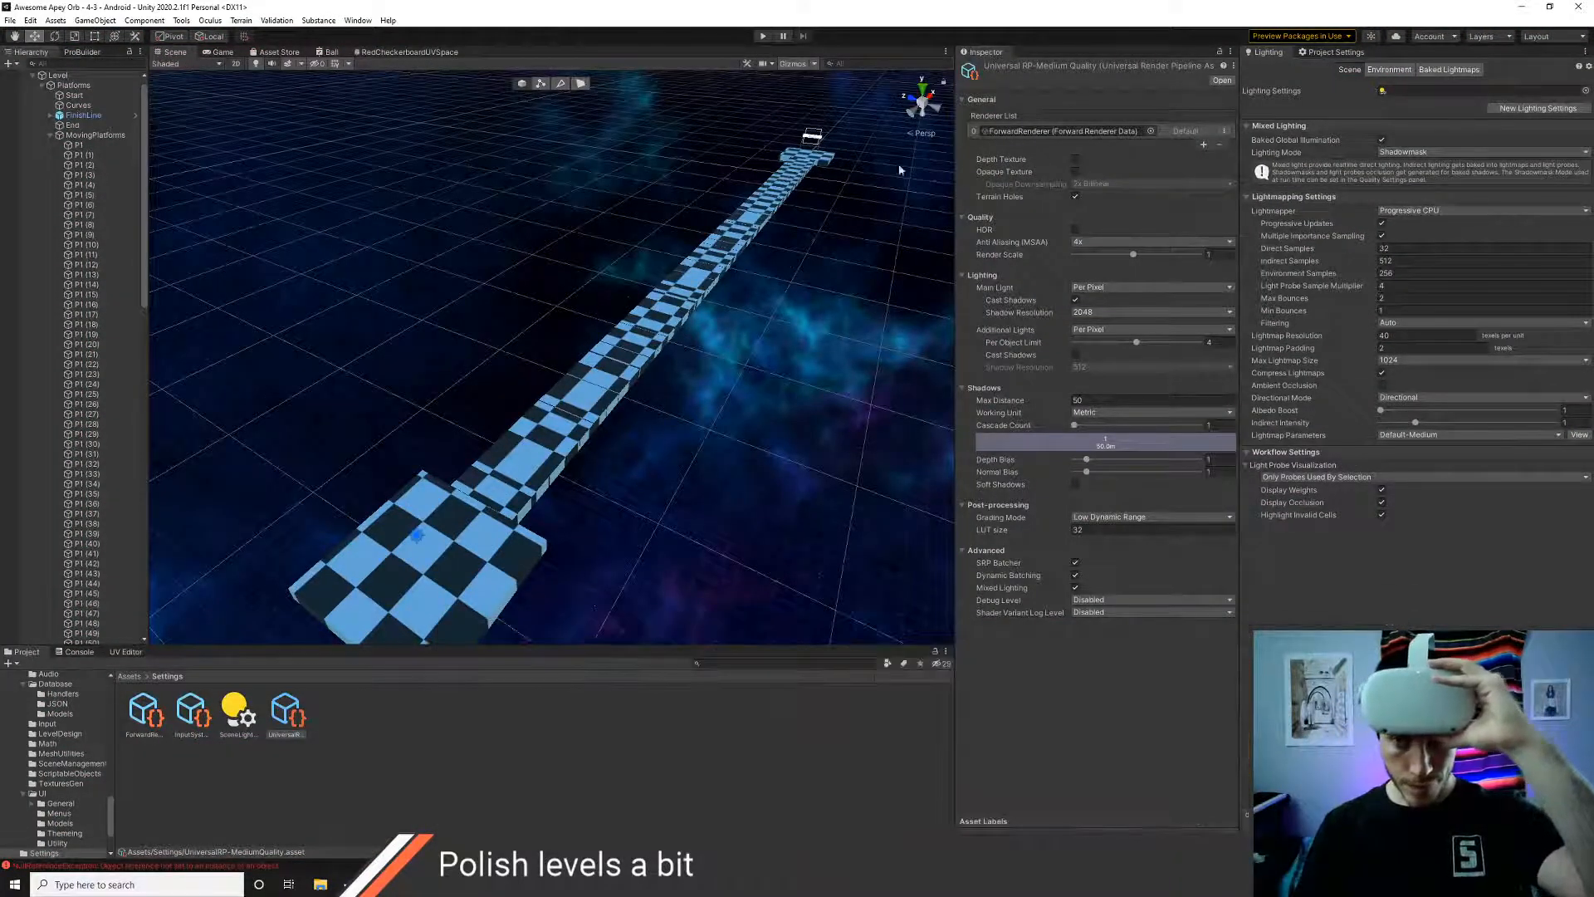
pyautogui.click(762, 37)
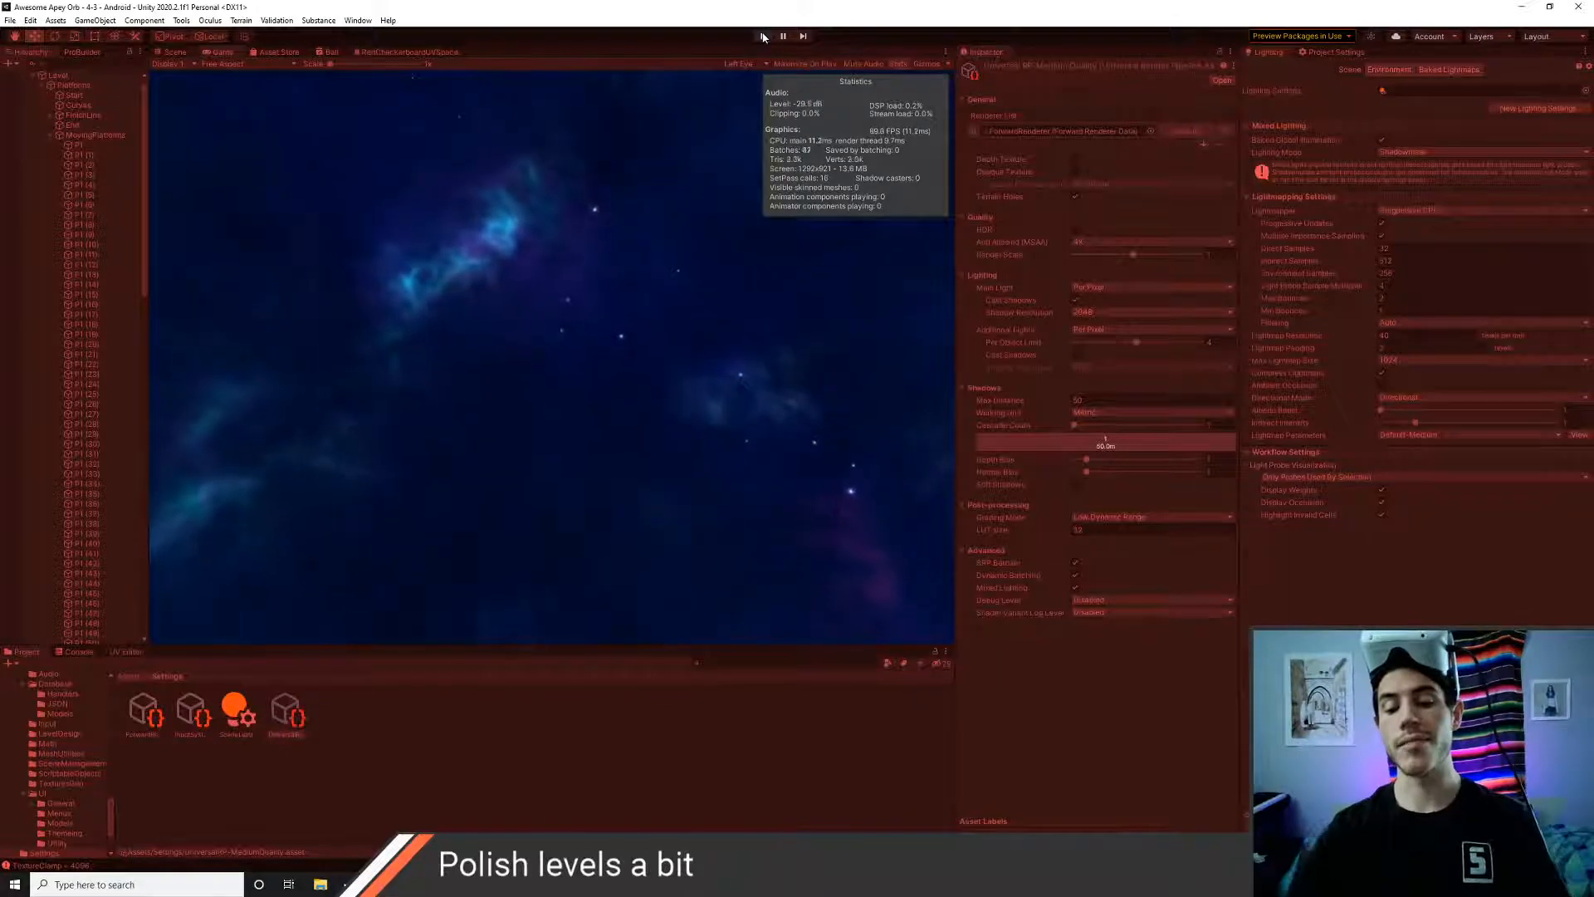
pyautogui.click(763, 37)
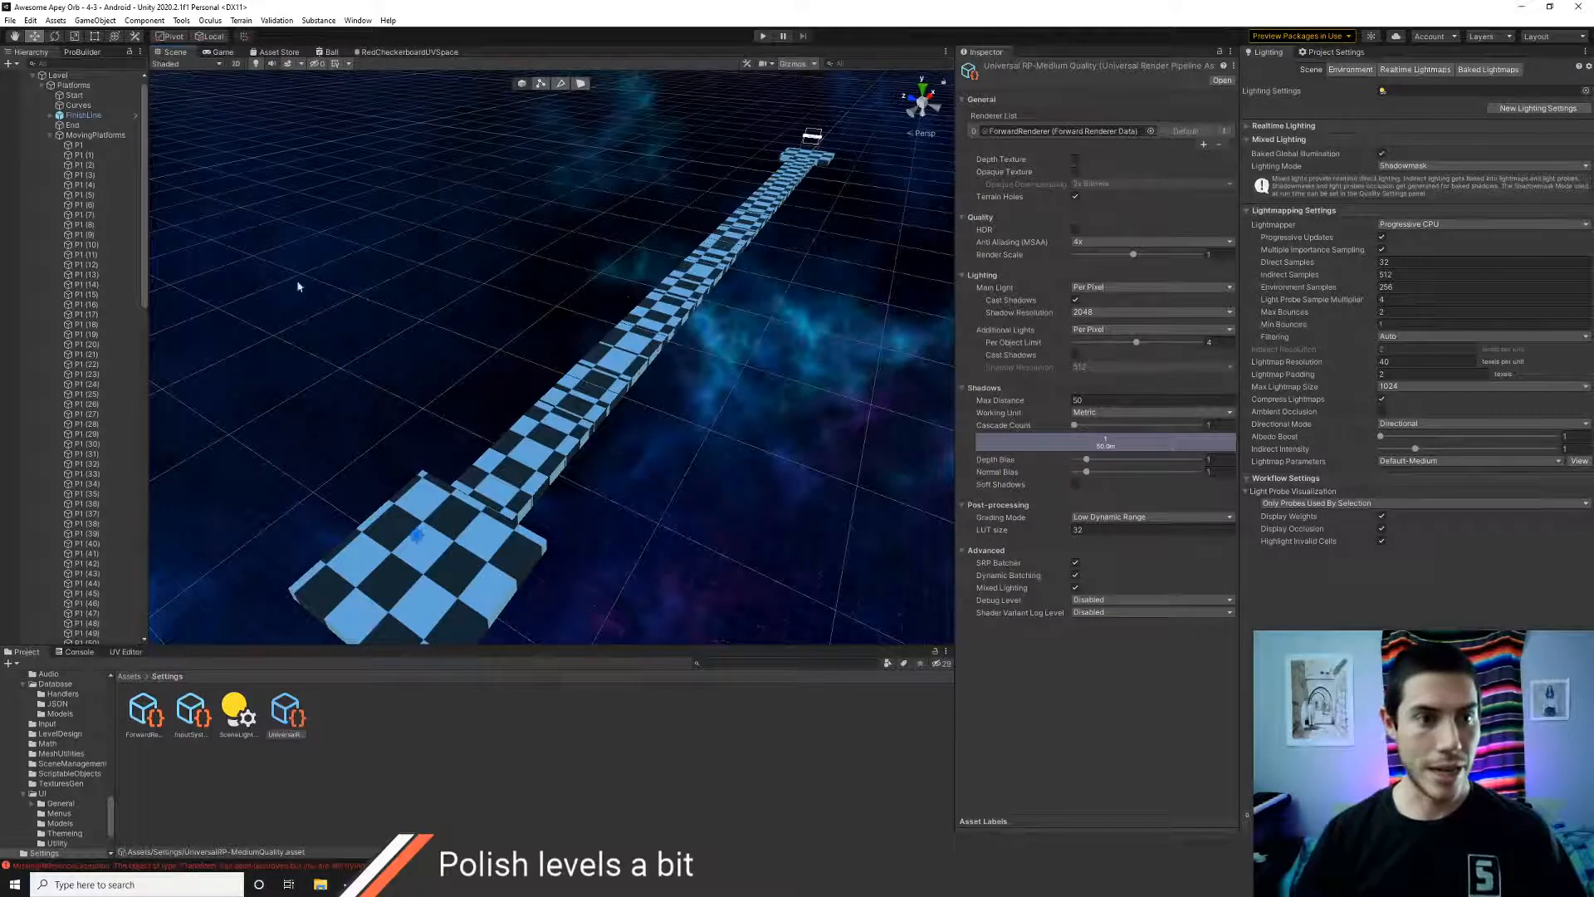
# - Collapse the MovingPlatforms group and open the scene 4-4 from the Scenes folder
pyautogui.click(51, 136)
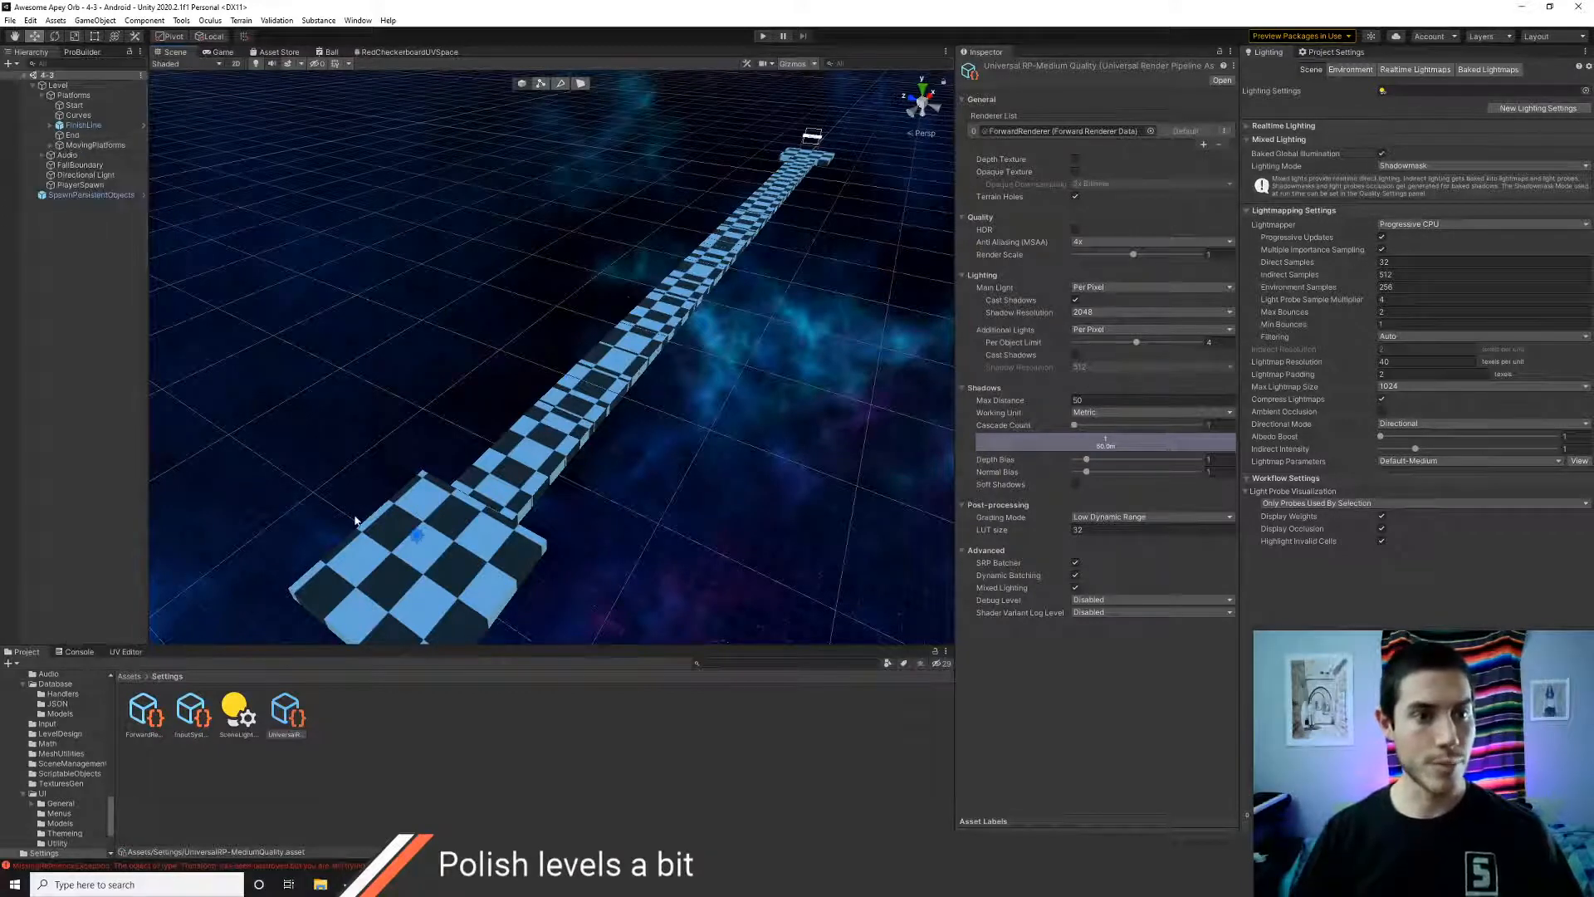
pyautogui.click(126, 676)
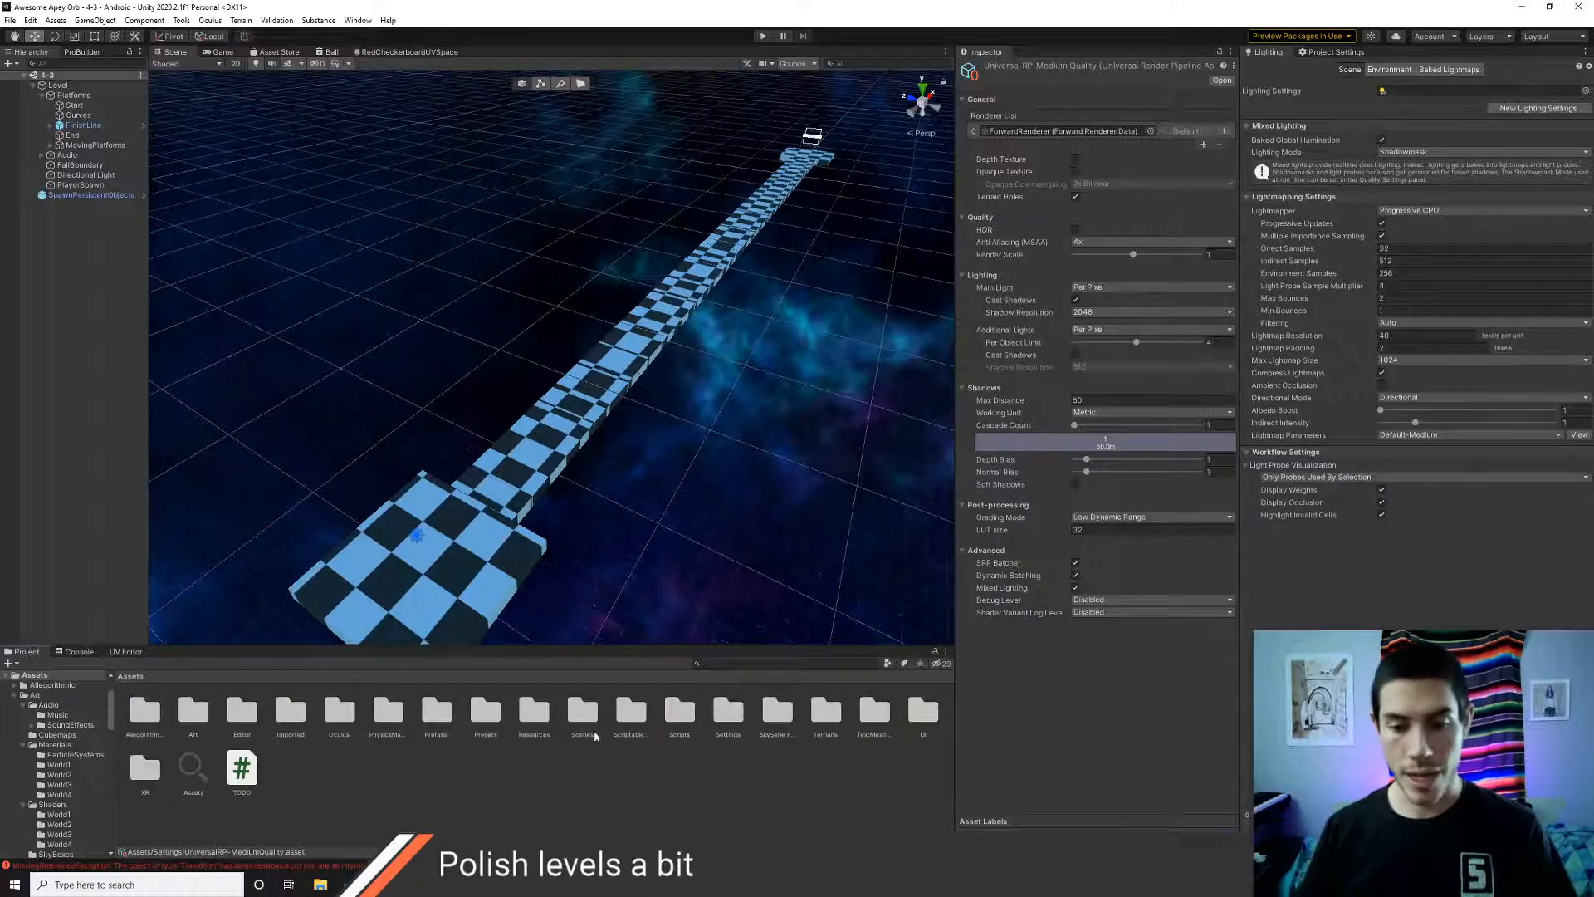
pyautogui.doubleClick(578, 725)
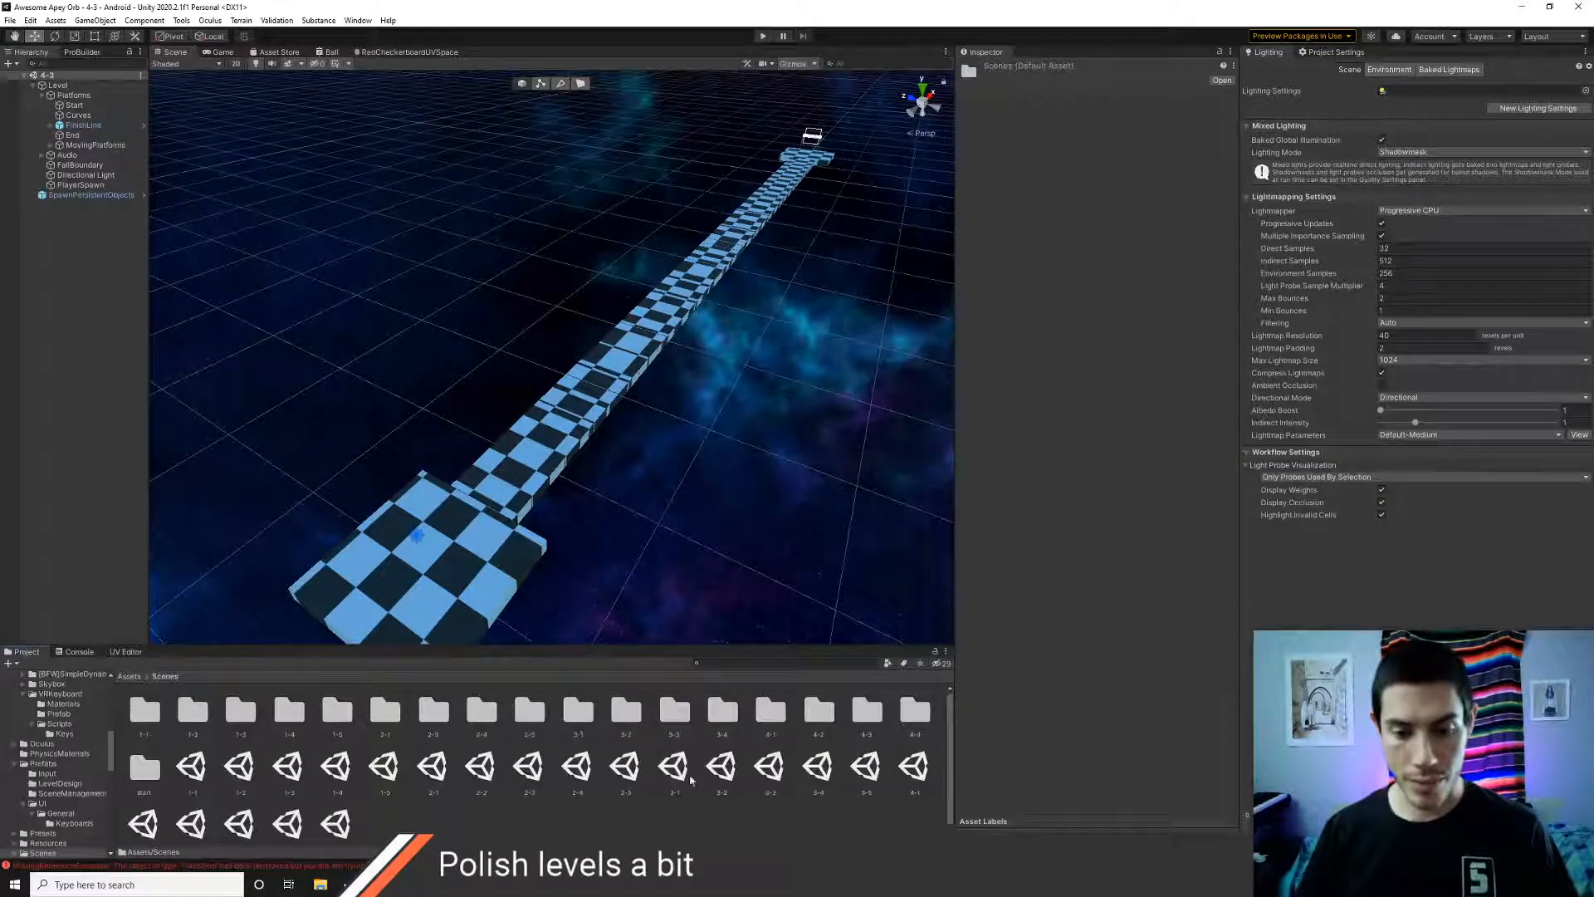
pyautogui.scroll(-1, 597, 779)
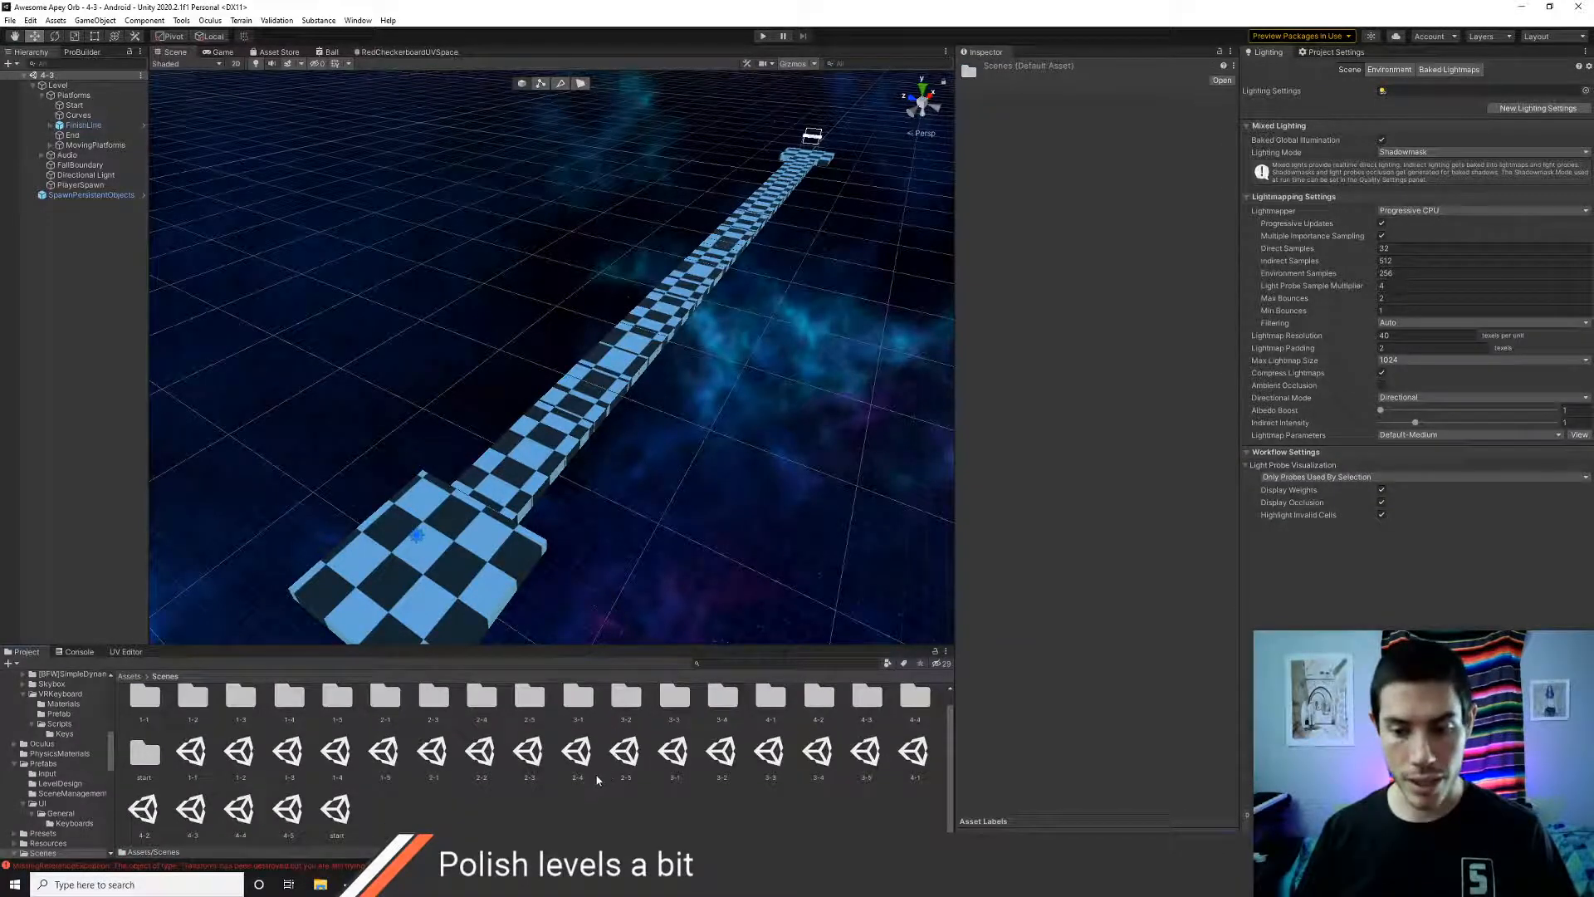
pyautogui.doubleClick(245, 817)
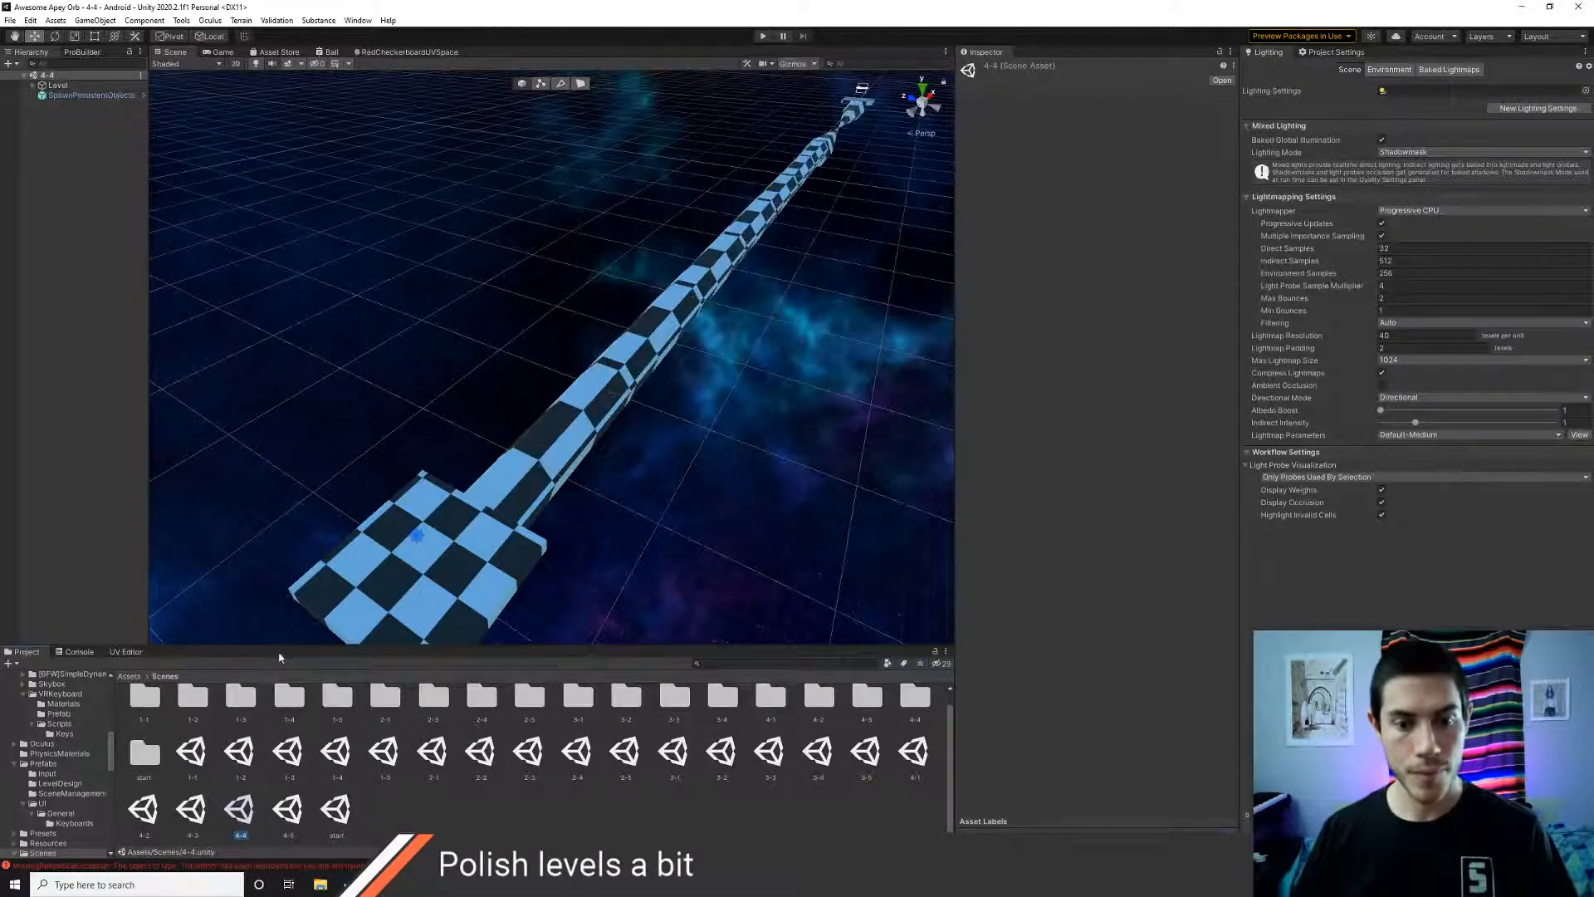
# - Inspect the Rotate On Axis settings of several pipes along the level's path
pyautogui.moveTo(498, 524); pyautogui.dragTo(543, 478, button='right')
pyautogui.click(543, 478)
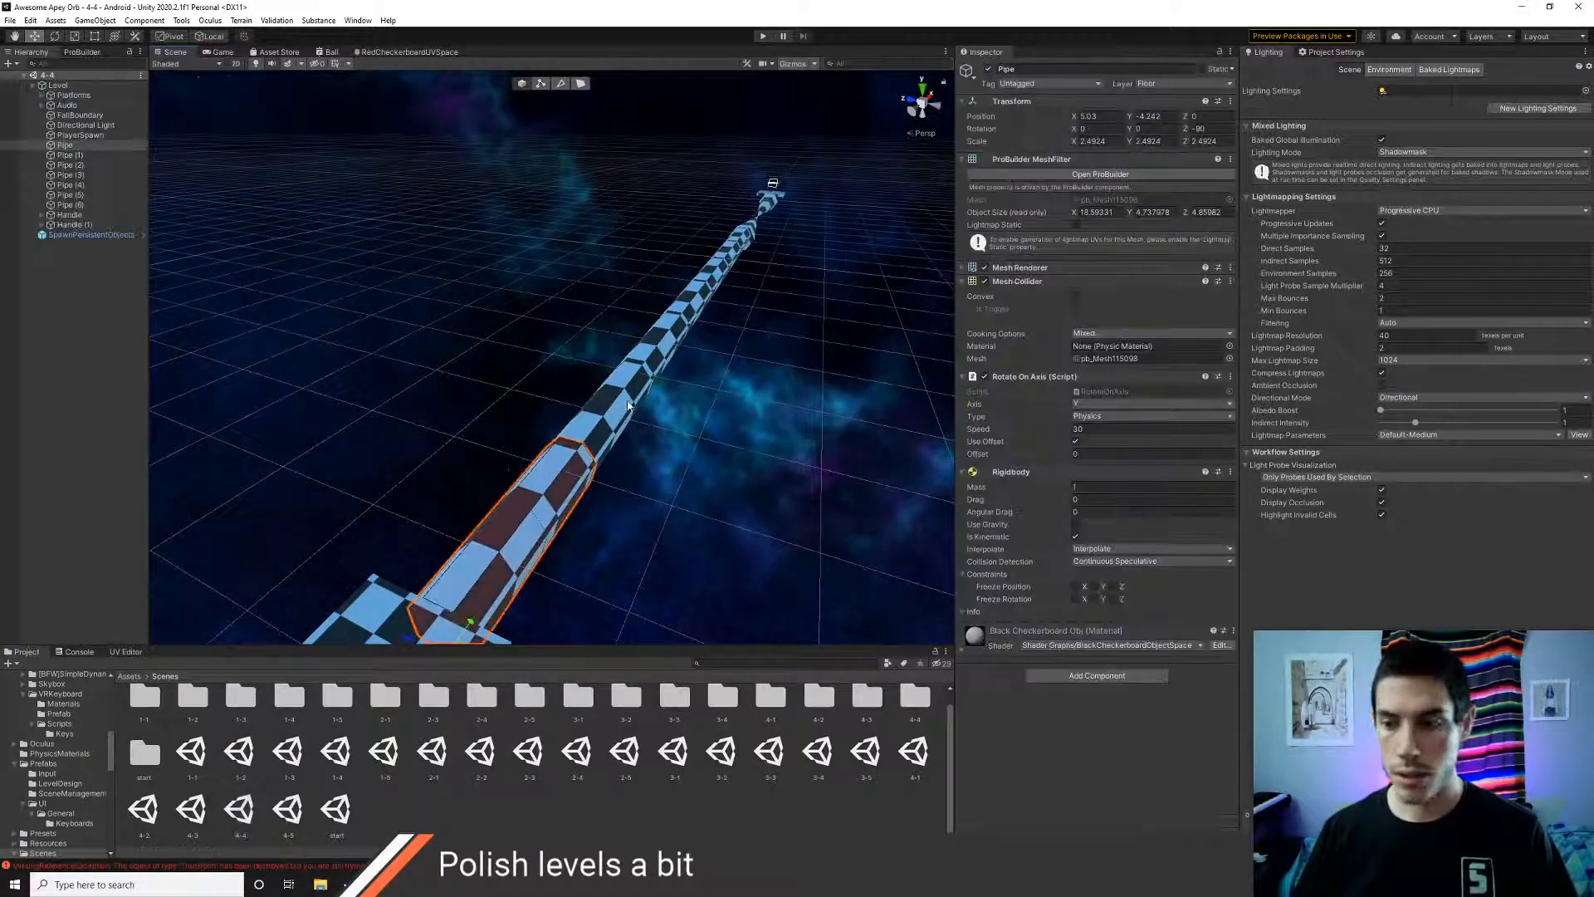
pyautogui.click(630, 405)
pyautogui.click(716, 268)
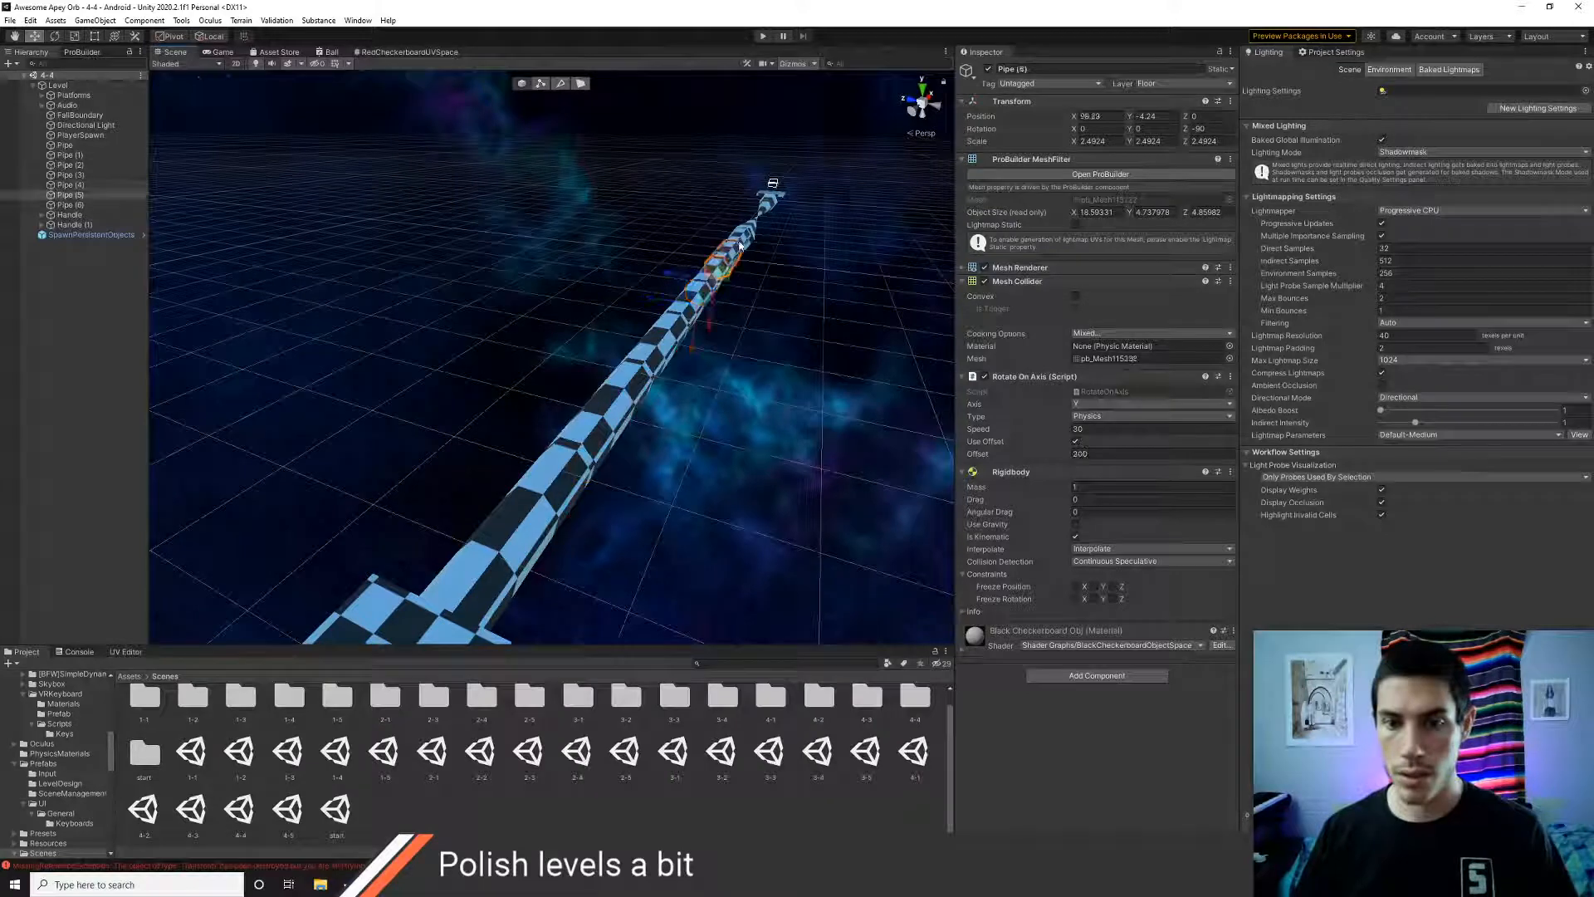
# - Run level 4-4, open the Profiler on it and stop the profiler recording
pyautogui.click(762, 37)
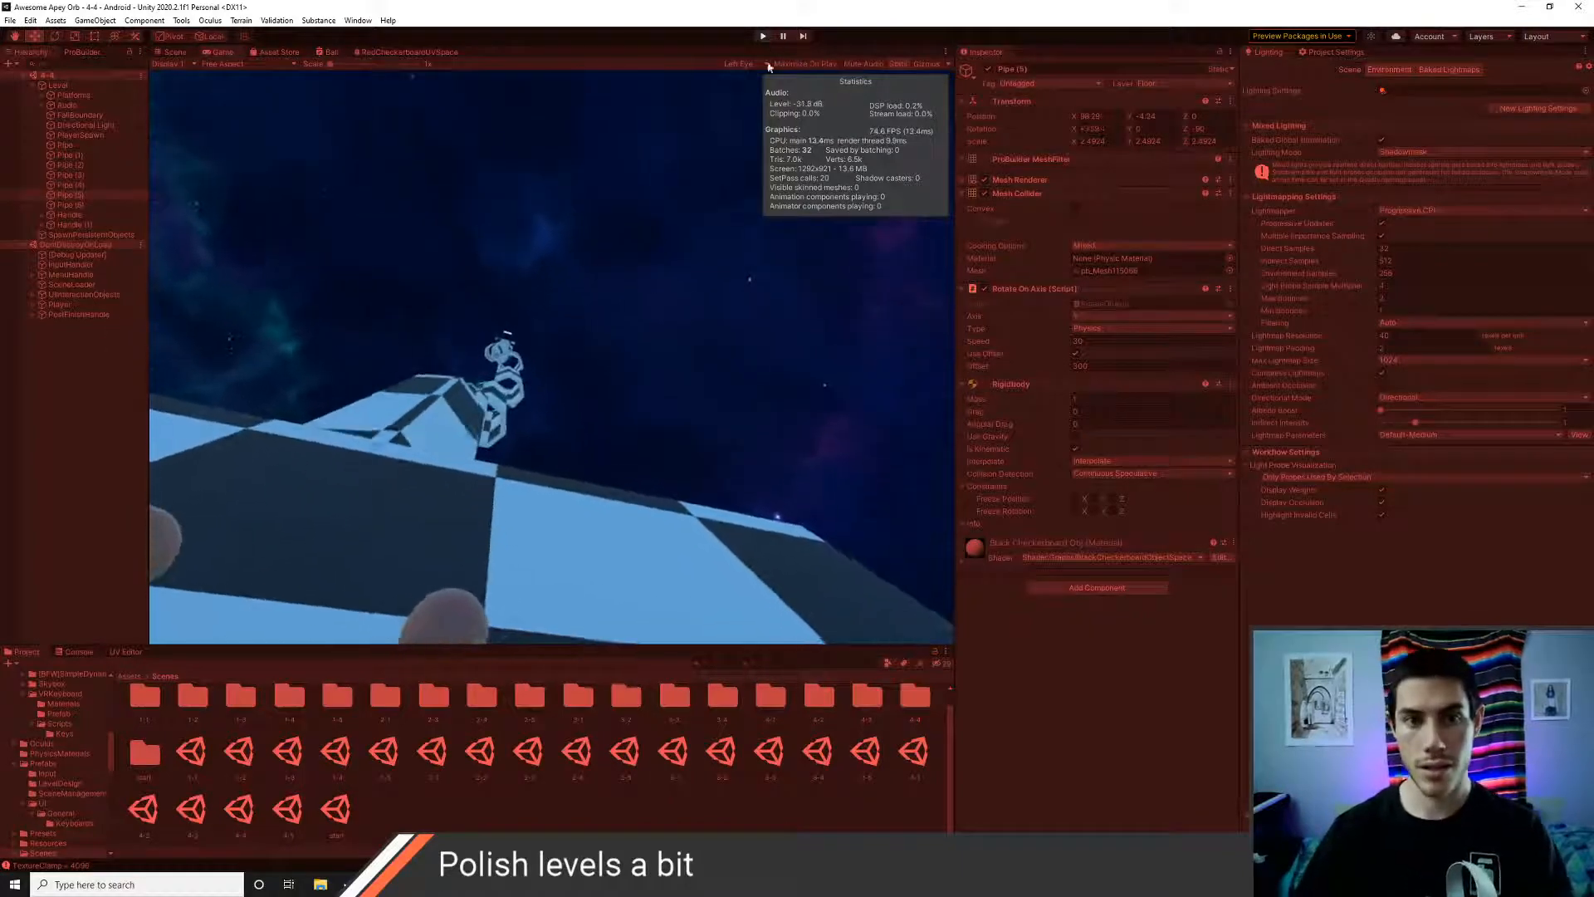
pyautogui.click(360, 21)
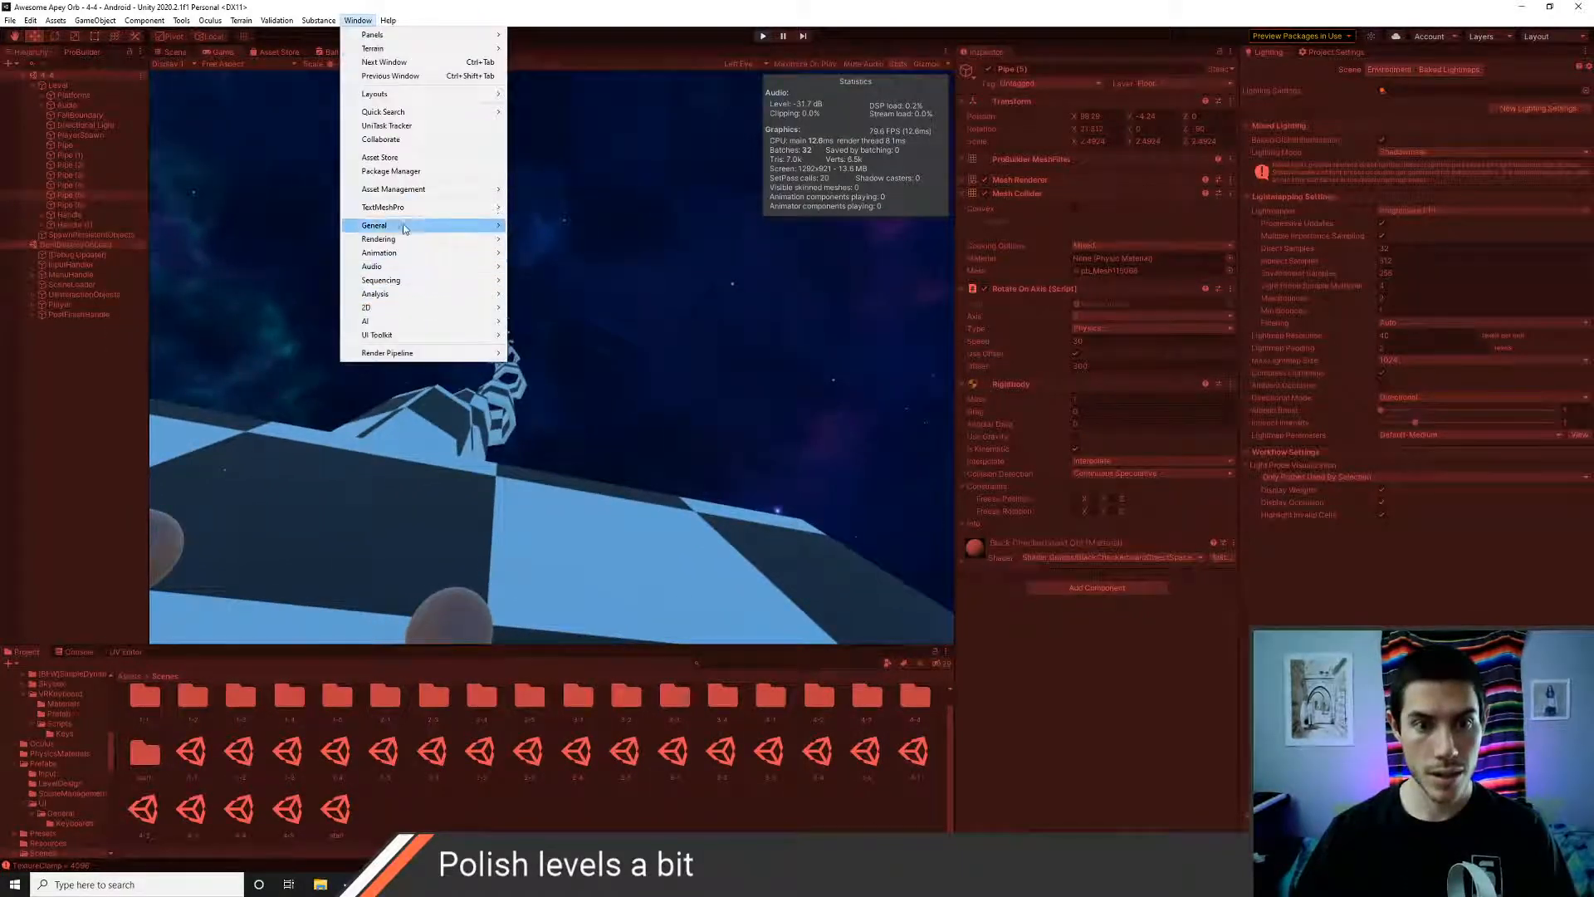
pyautogui.moveTo(401, 296)
pyautogui.click(535, 296)
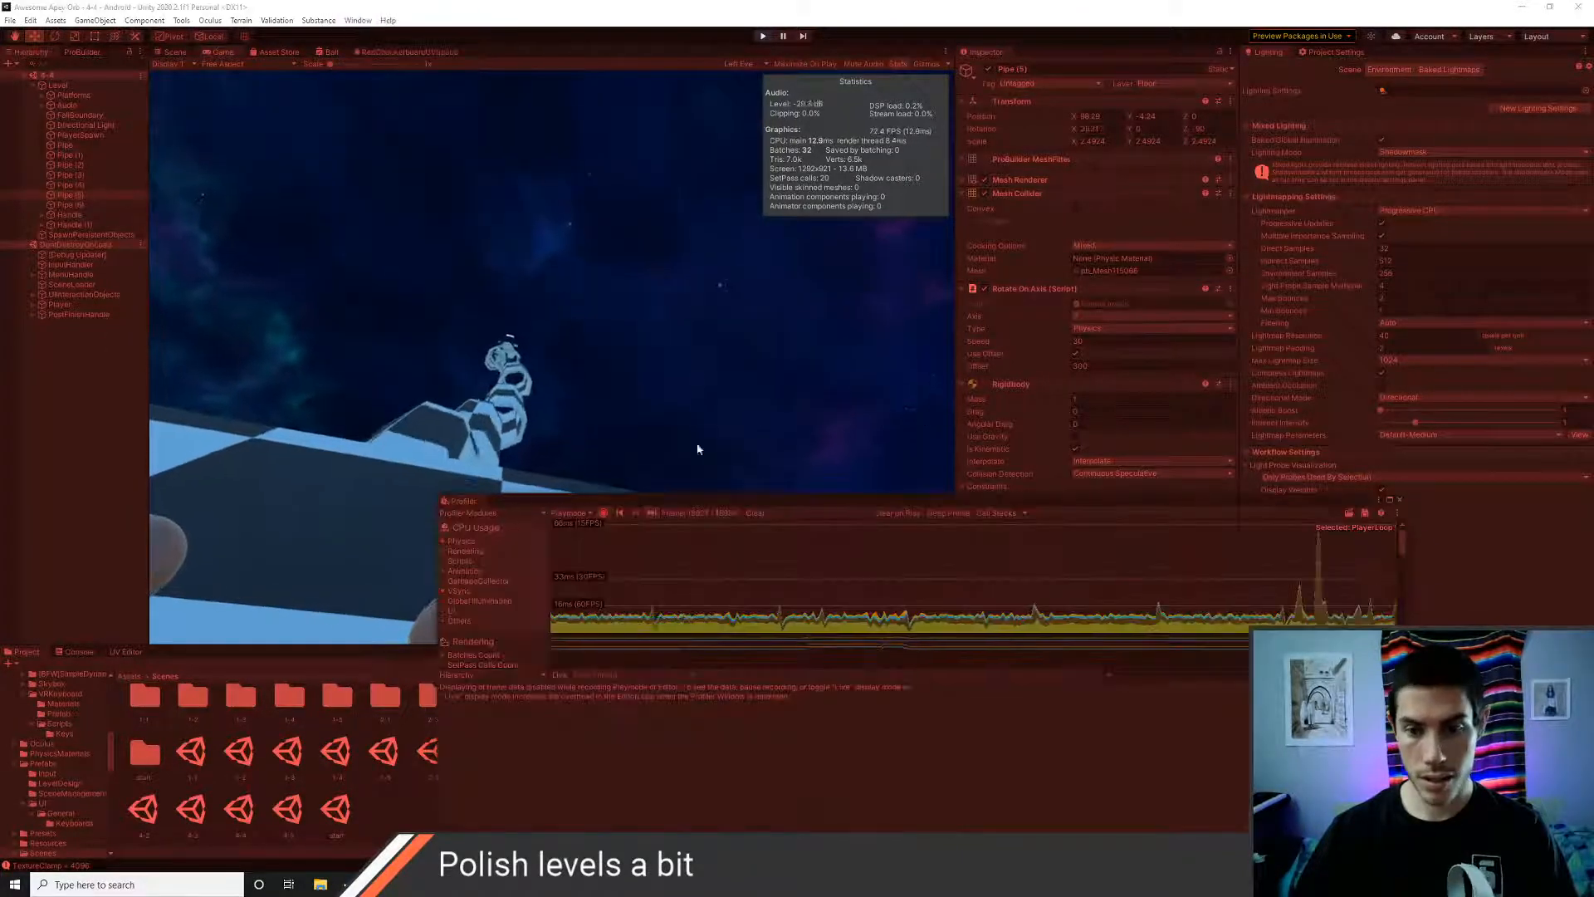
pyautogui.click(604, 513)
# - Select a spike frame in the CPU Usage chart and examine the PlayerLoop breakdown, including EarlyUpdate.XRUpdate and the render pipeline loop
pyautogui.click(1161, 611)
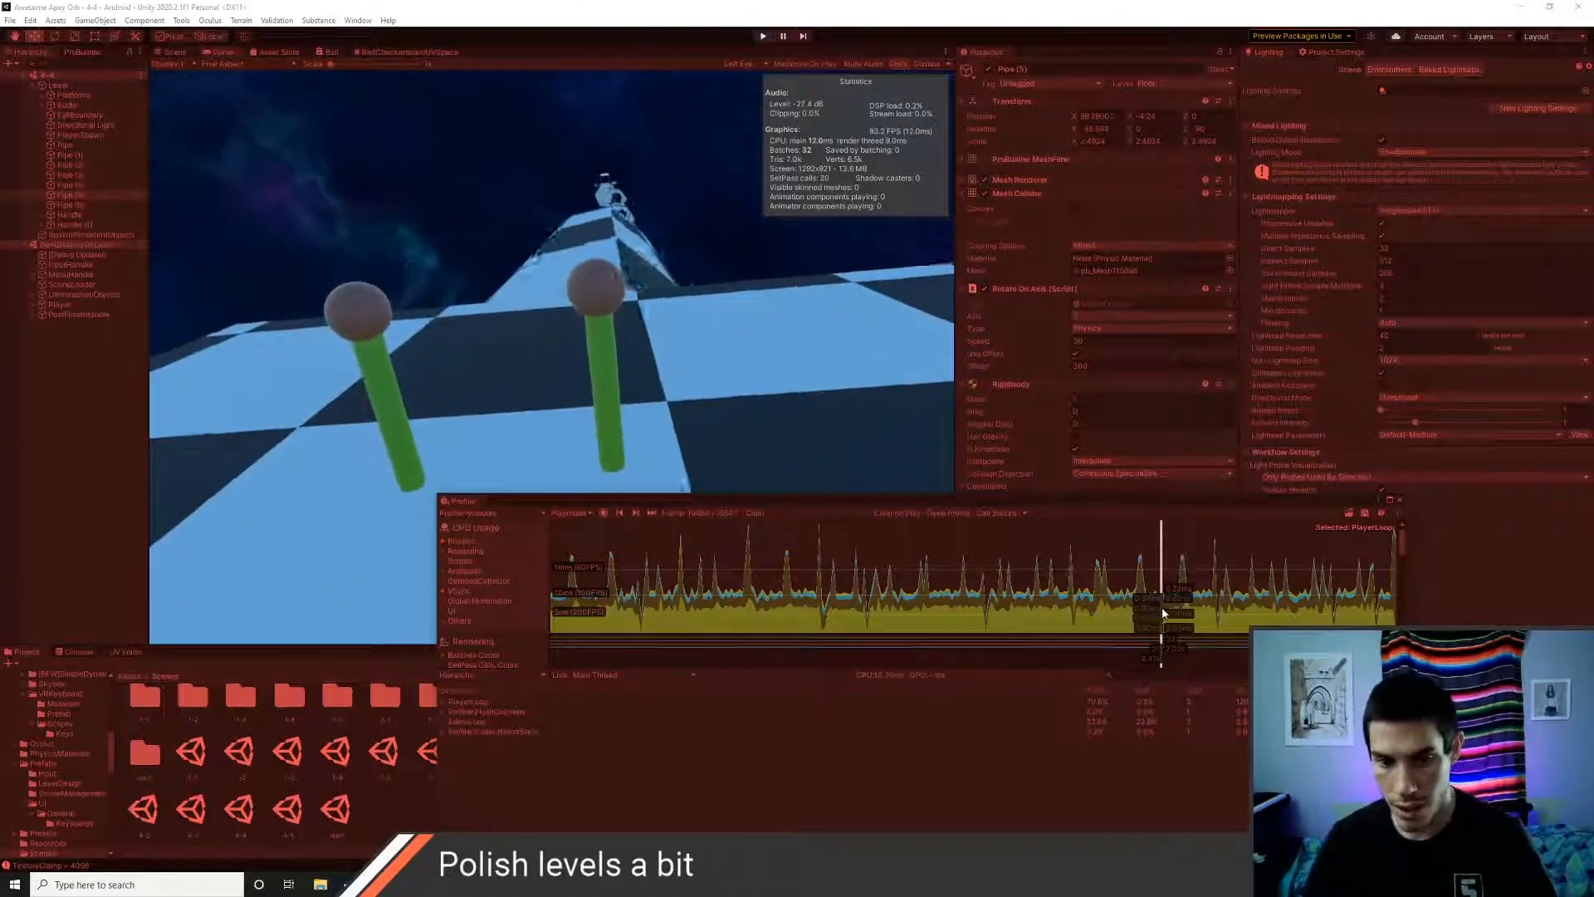
pyautogui.moveTo(1162, 612); pyautogui.dragTo(1188, 614)
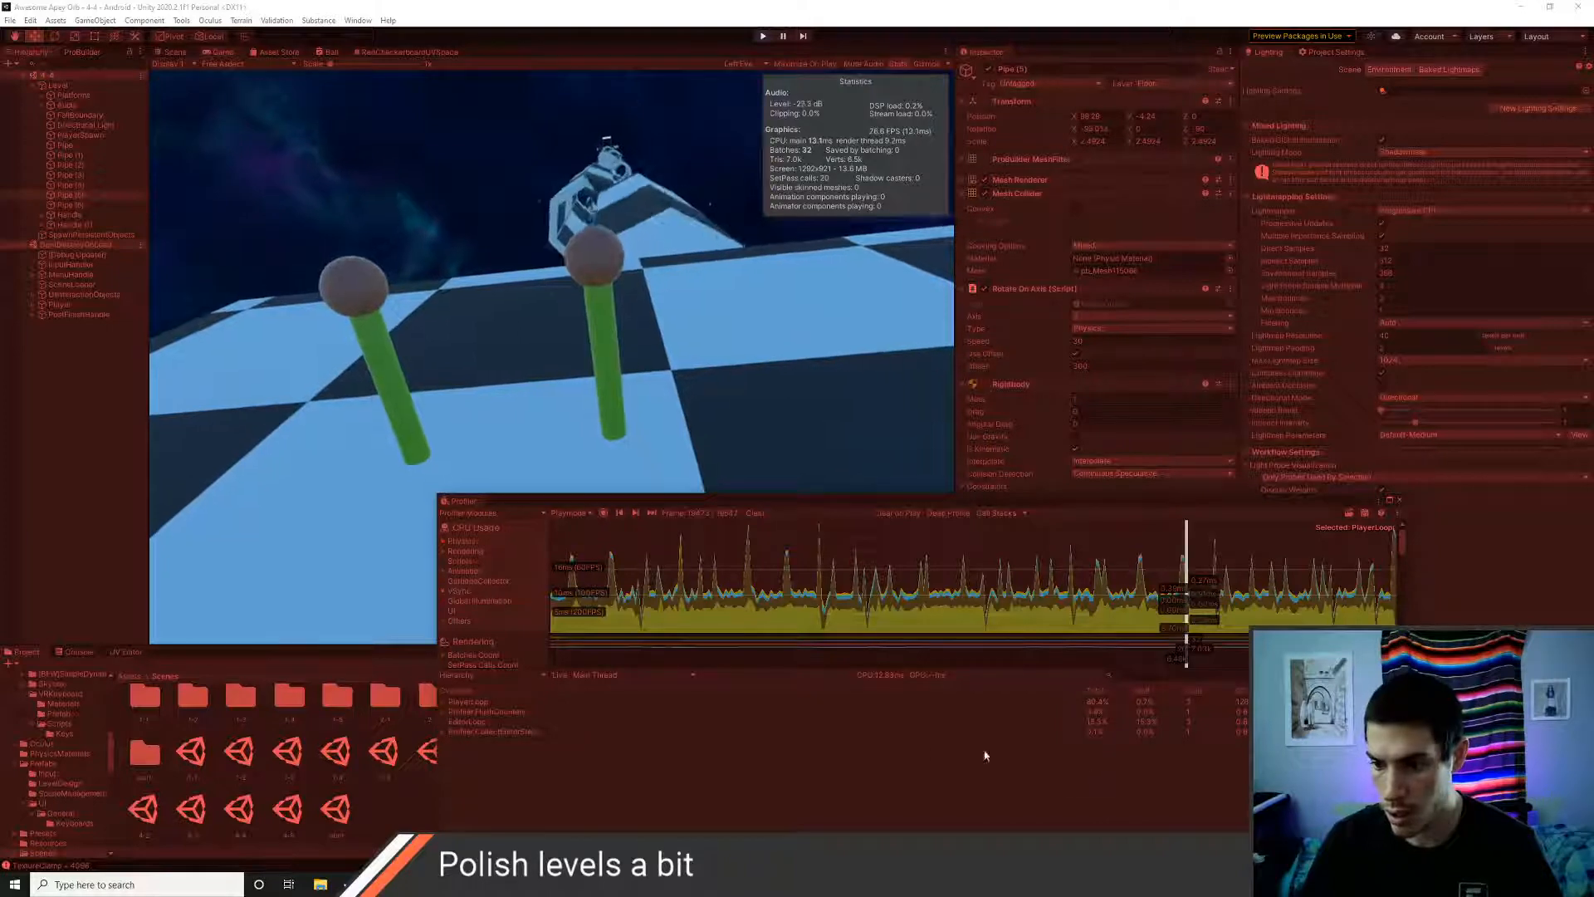
pyautogui.click(443, 702)
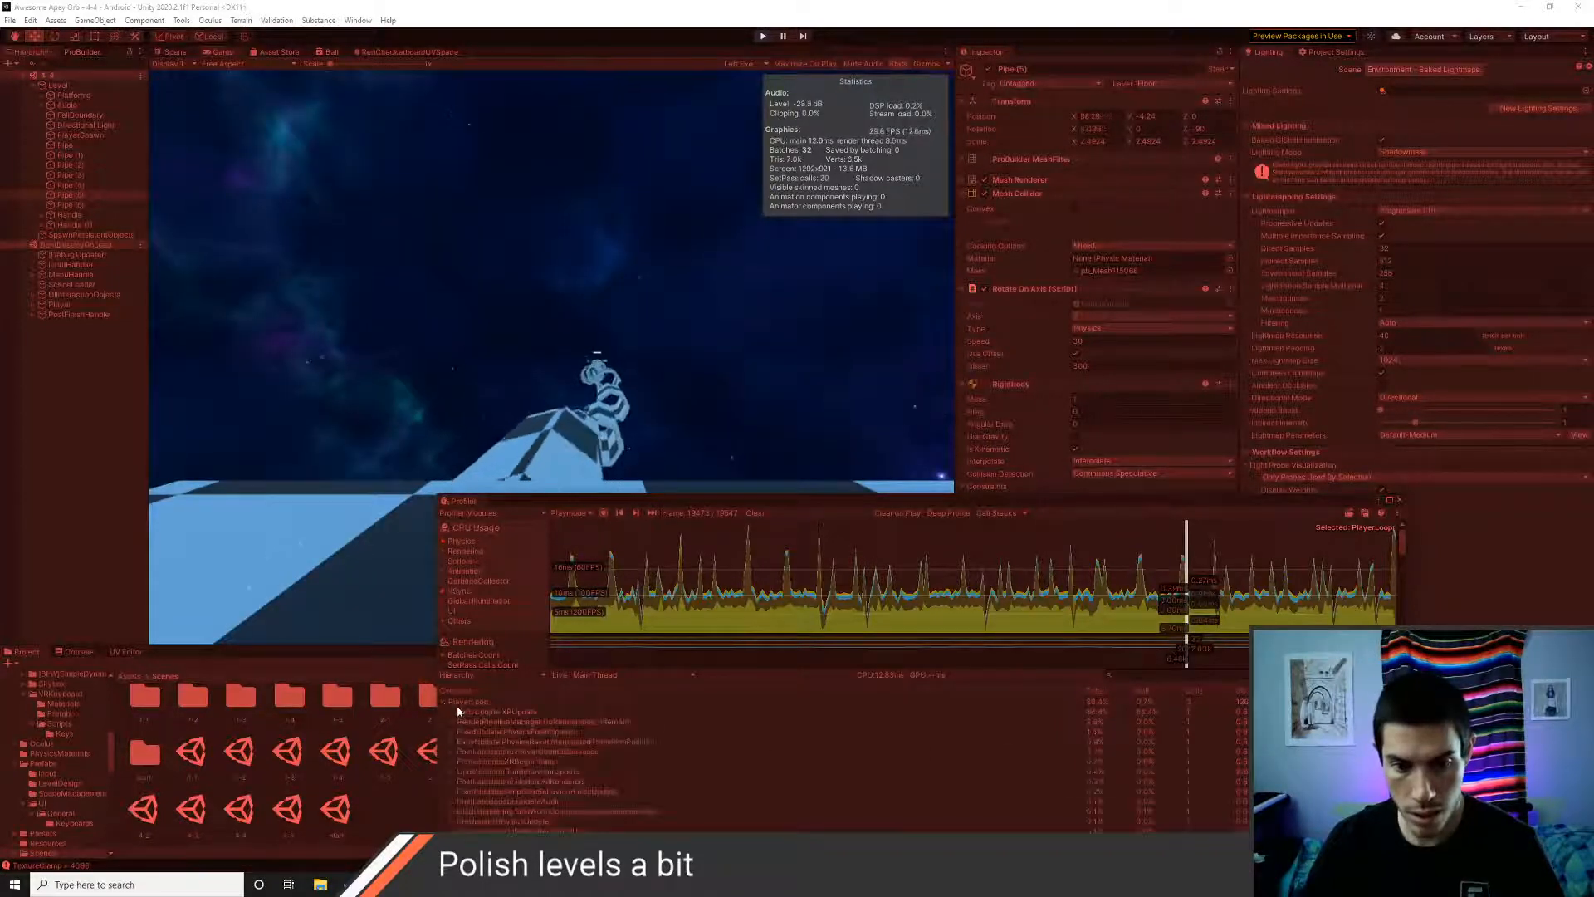
pyautogui.click(534, 714)
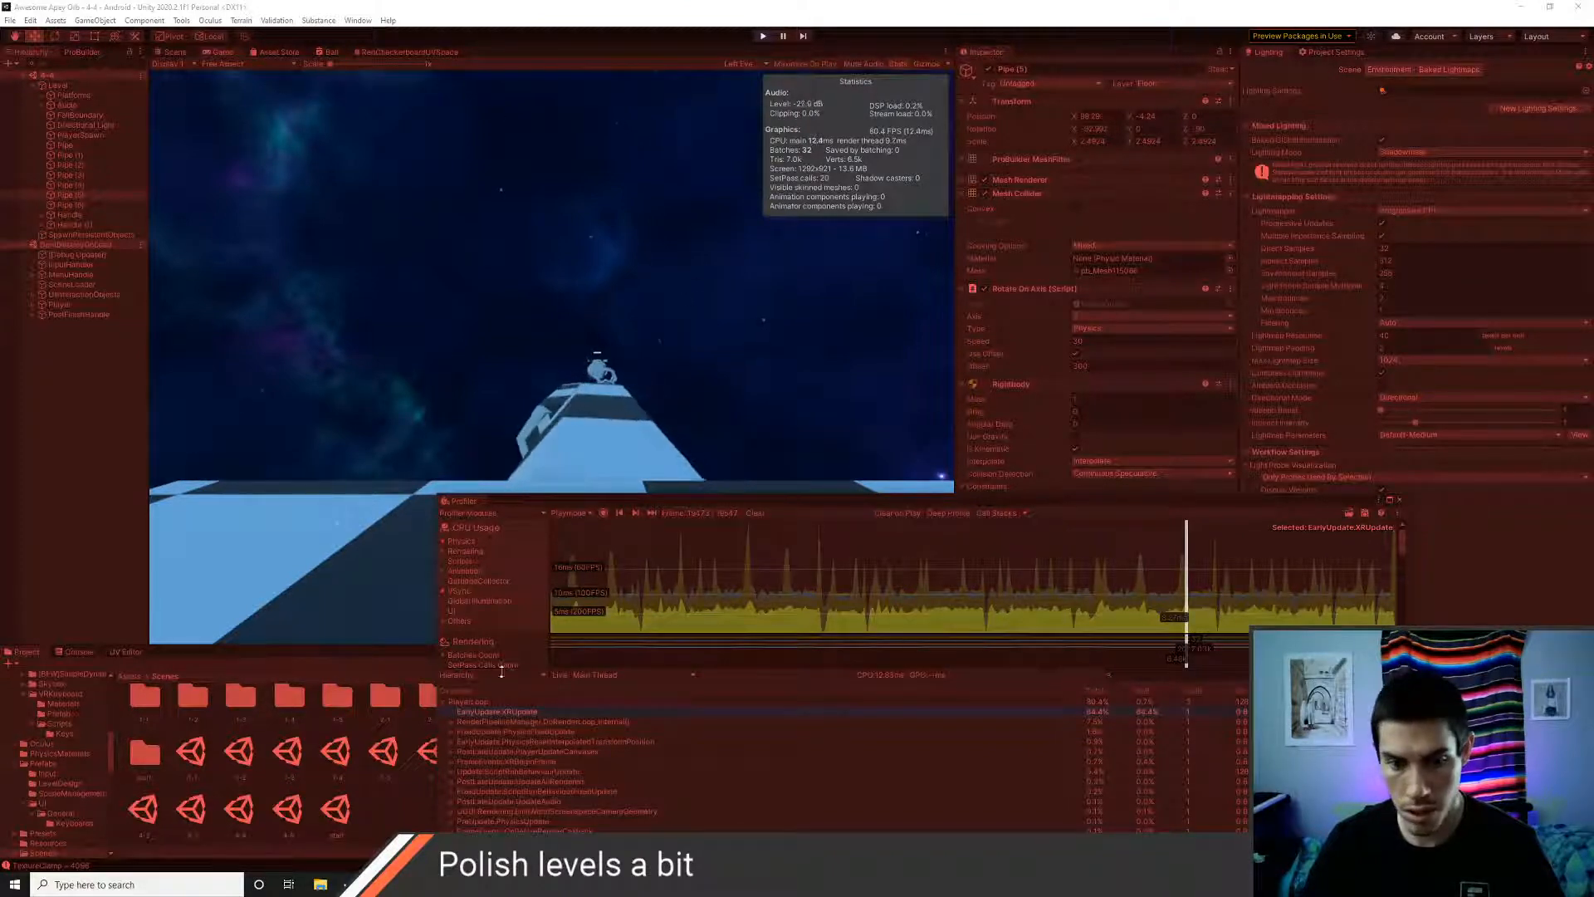
pyautogui.click(492, 722)
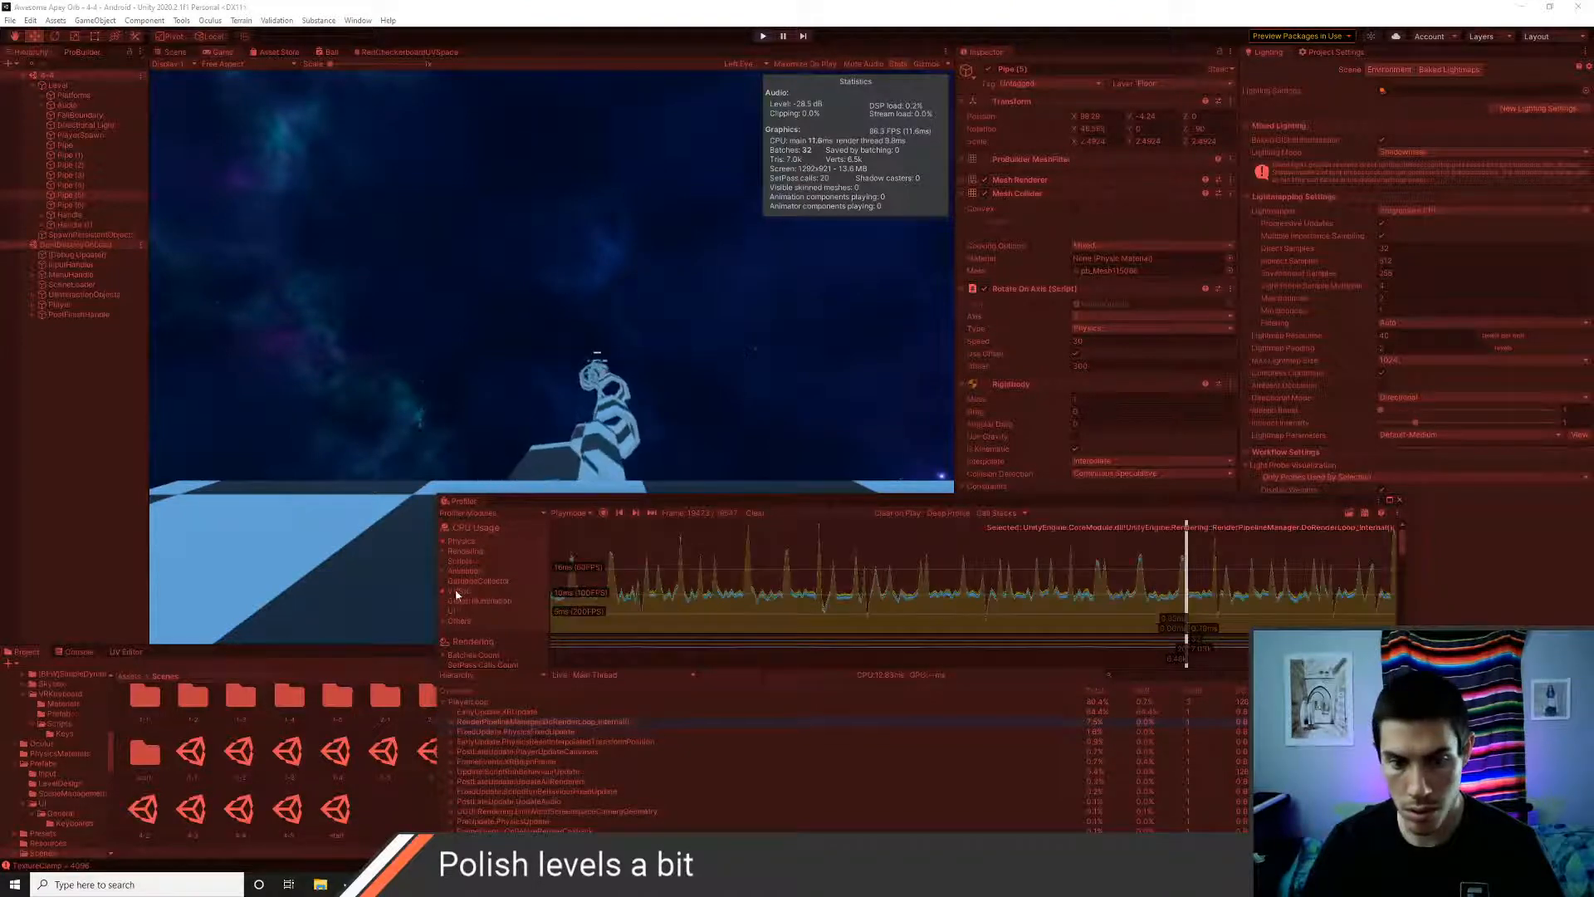
pyautogui.click(481, 702)
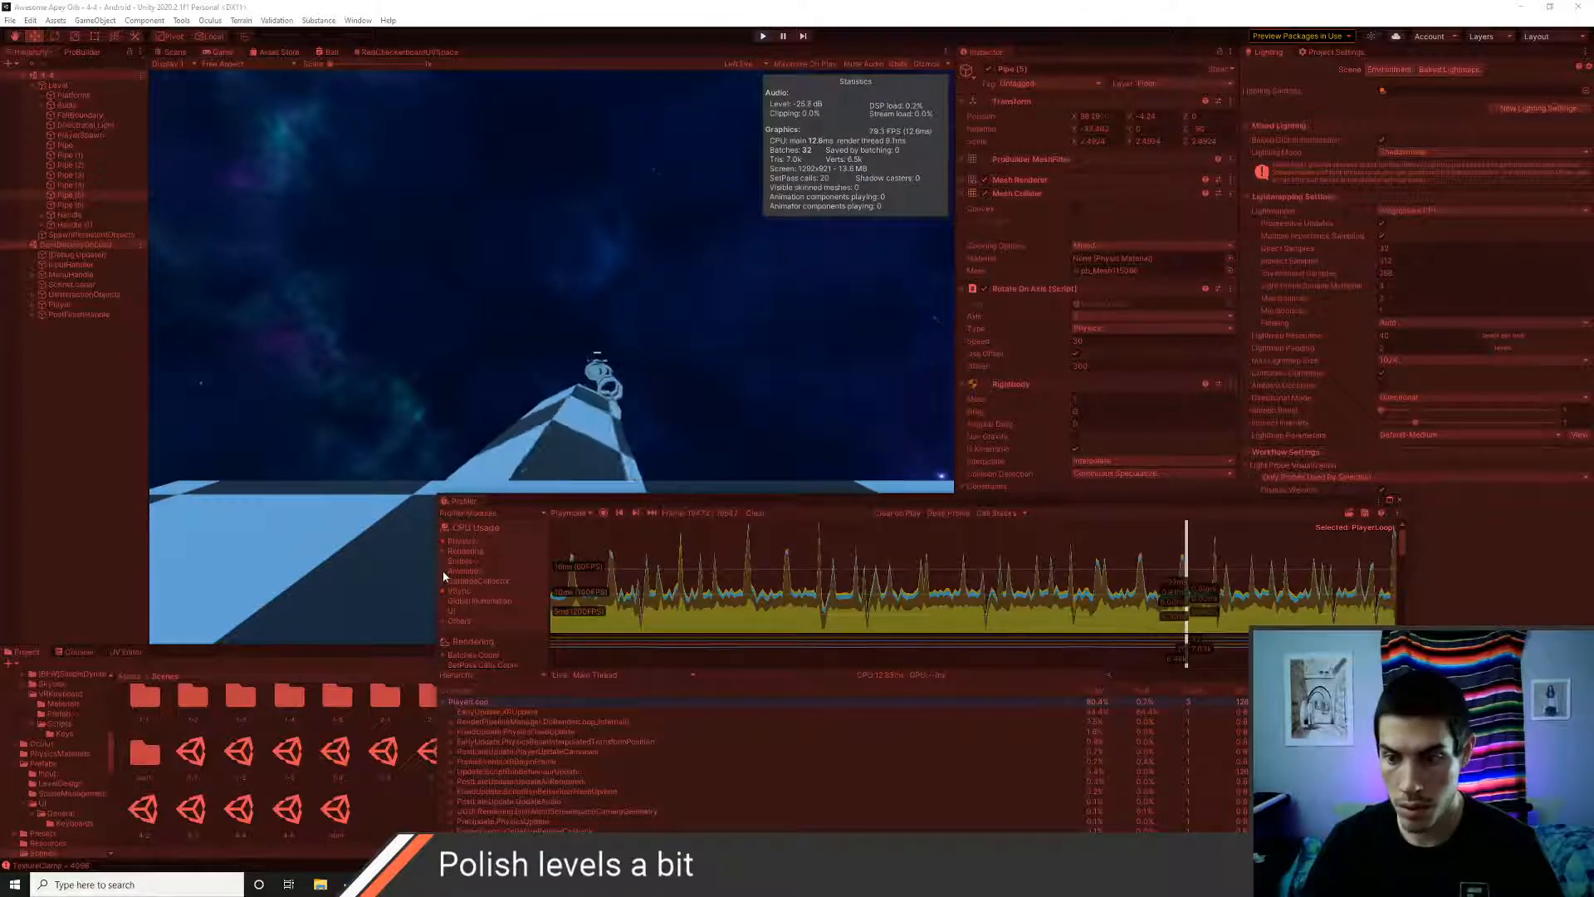
# - Toggle the Others category off and on in the CPU Usage chart to check its share of the spikes
pyautogui.click(442, 619)
pyautogui.click(441, 619)
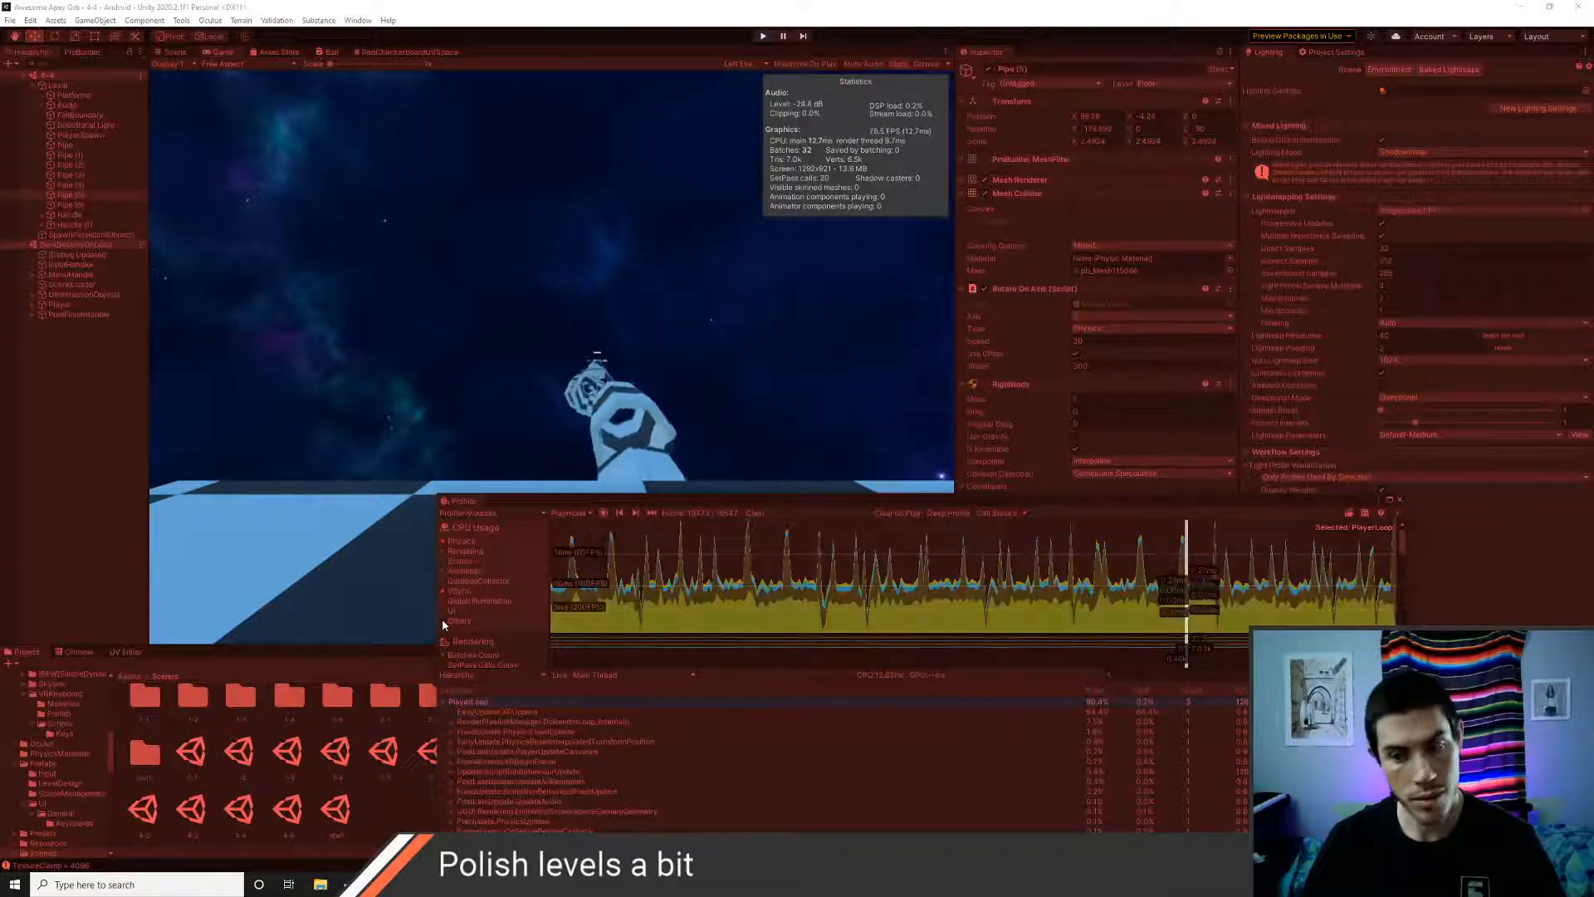
pyautogui.click(441, 620)
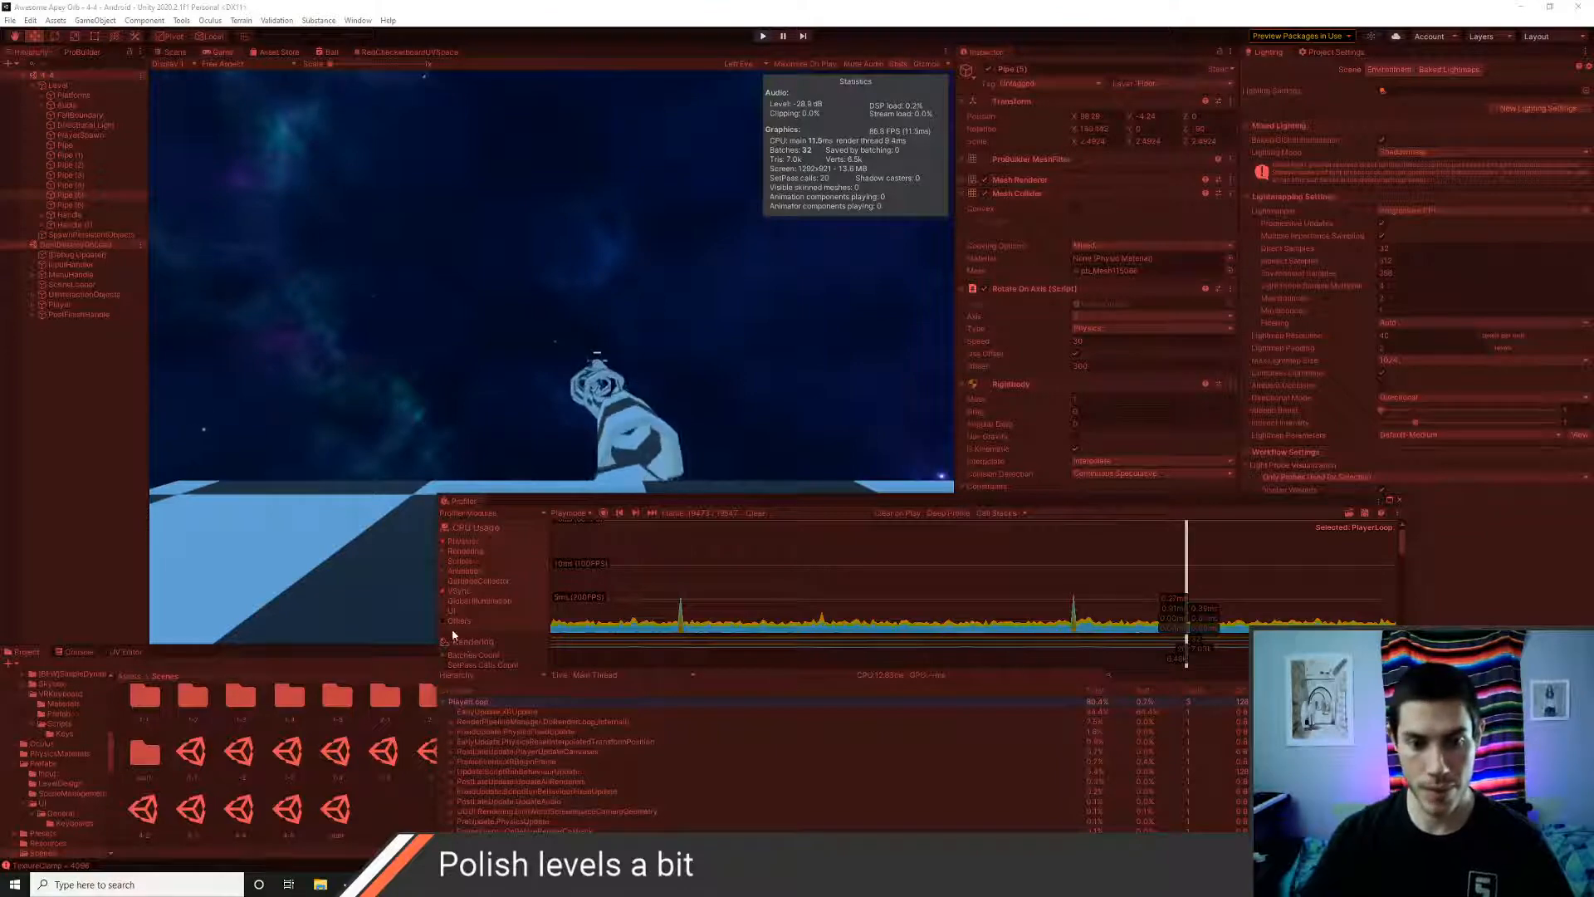
pyautogui.click(443, 622)
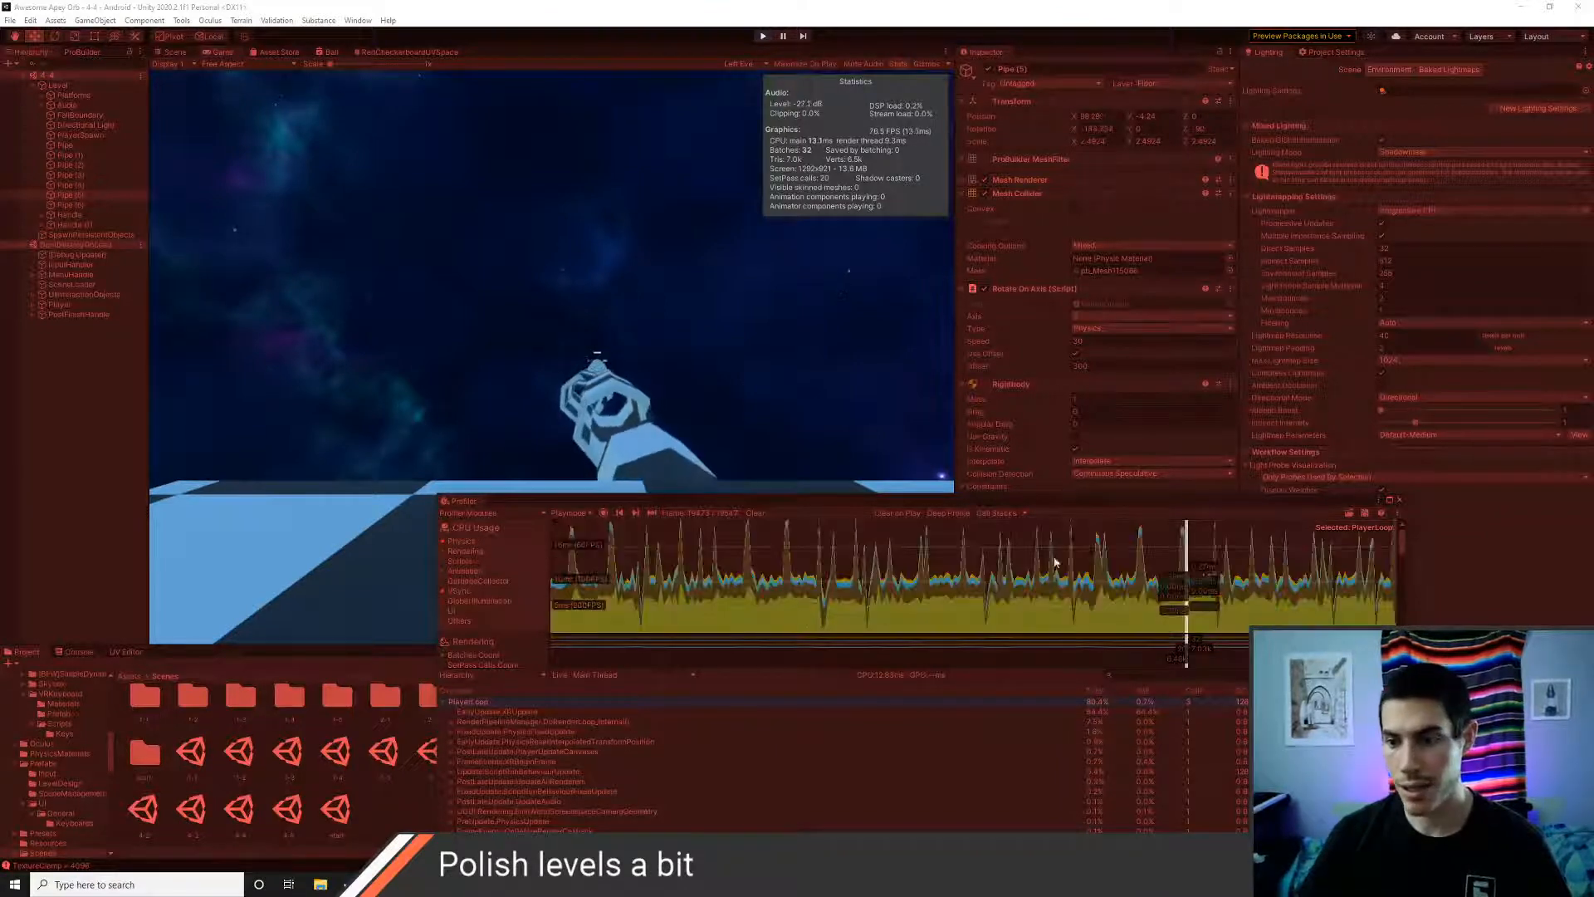
# - Move the Profiler window clear of the chart's edge, compare several CPU Usage frames and highlight EarlyUpdate.XRUpdate's share across them
pyautogui.moveTo(1145, 502); pyautogui.dragTo(1026, 427)
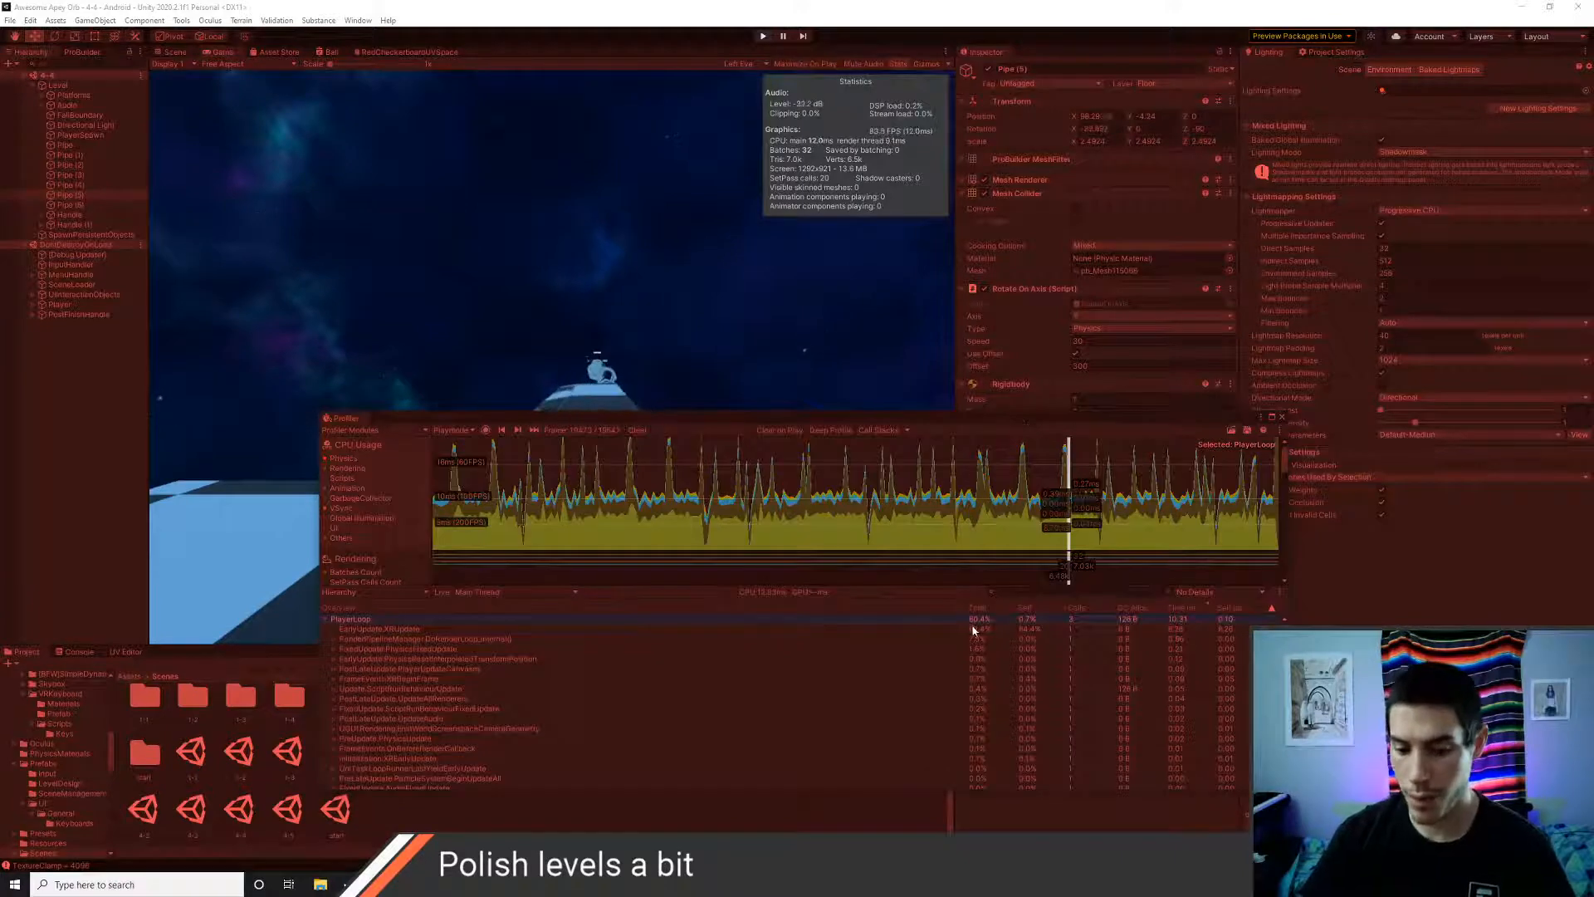
pyautogui.moveTo(1021, 472); pyautogui.dragTo(1096, 486)
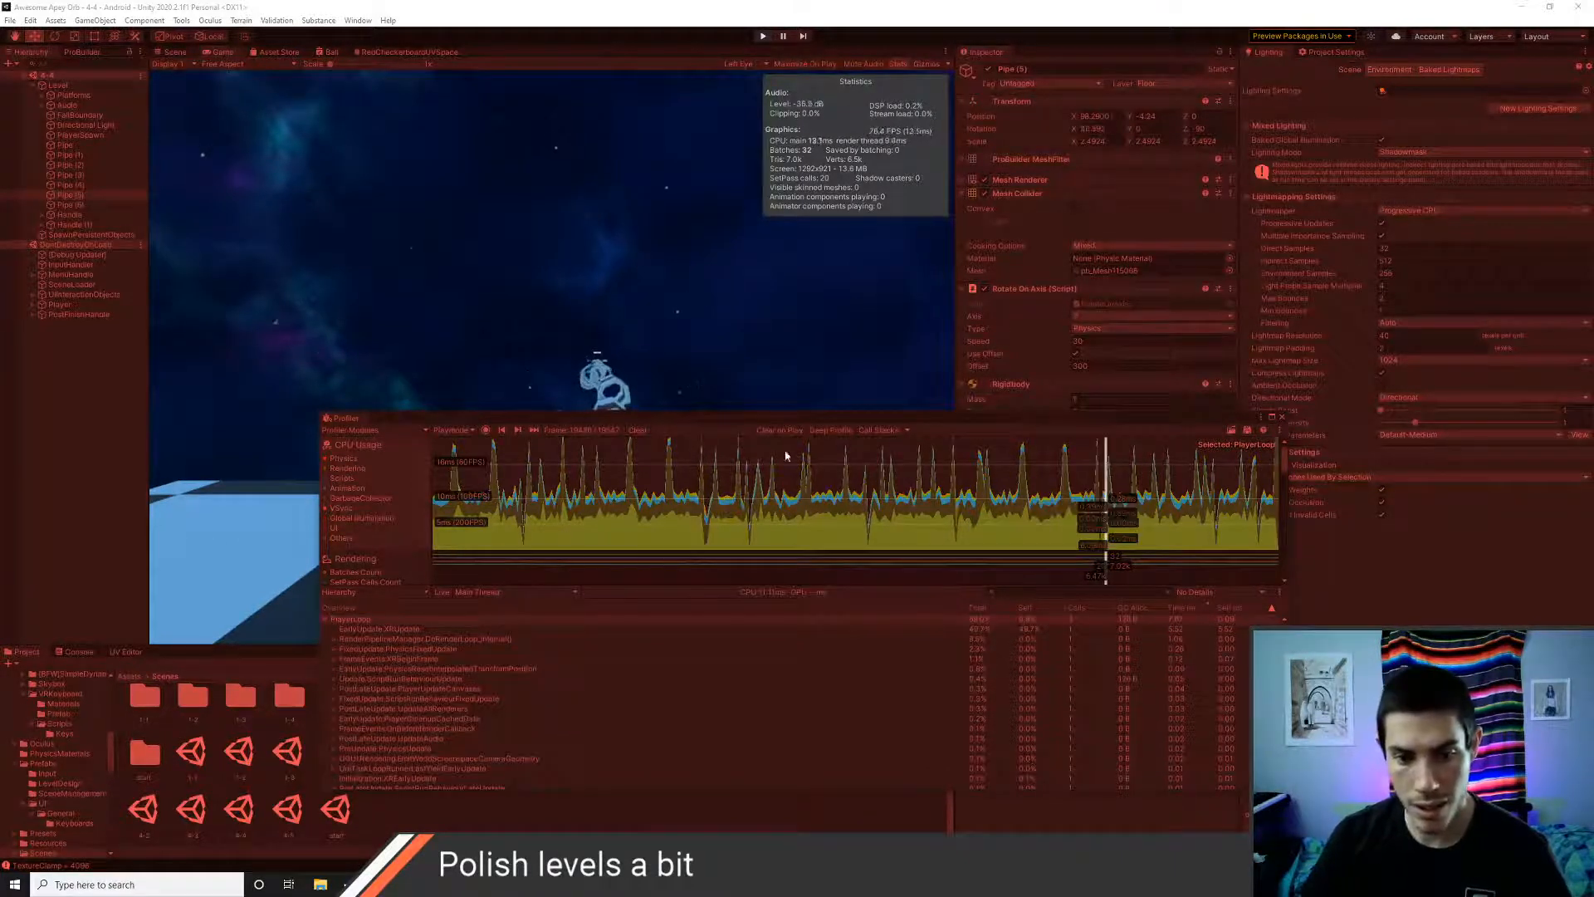
pyautogui.moveTo(823, 470)
pyautogui.mouseDown()
pyautogui.moveTo(795, 488)
pyautogui.moveTo(814, 490)
pyautogui.mouseUp()
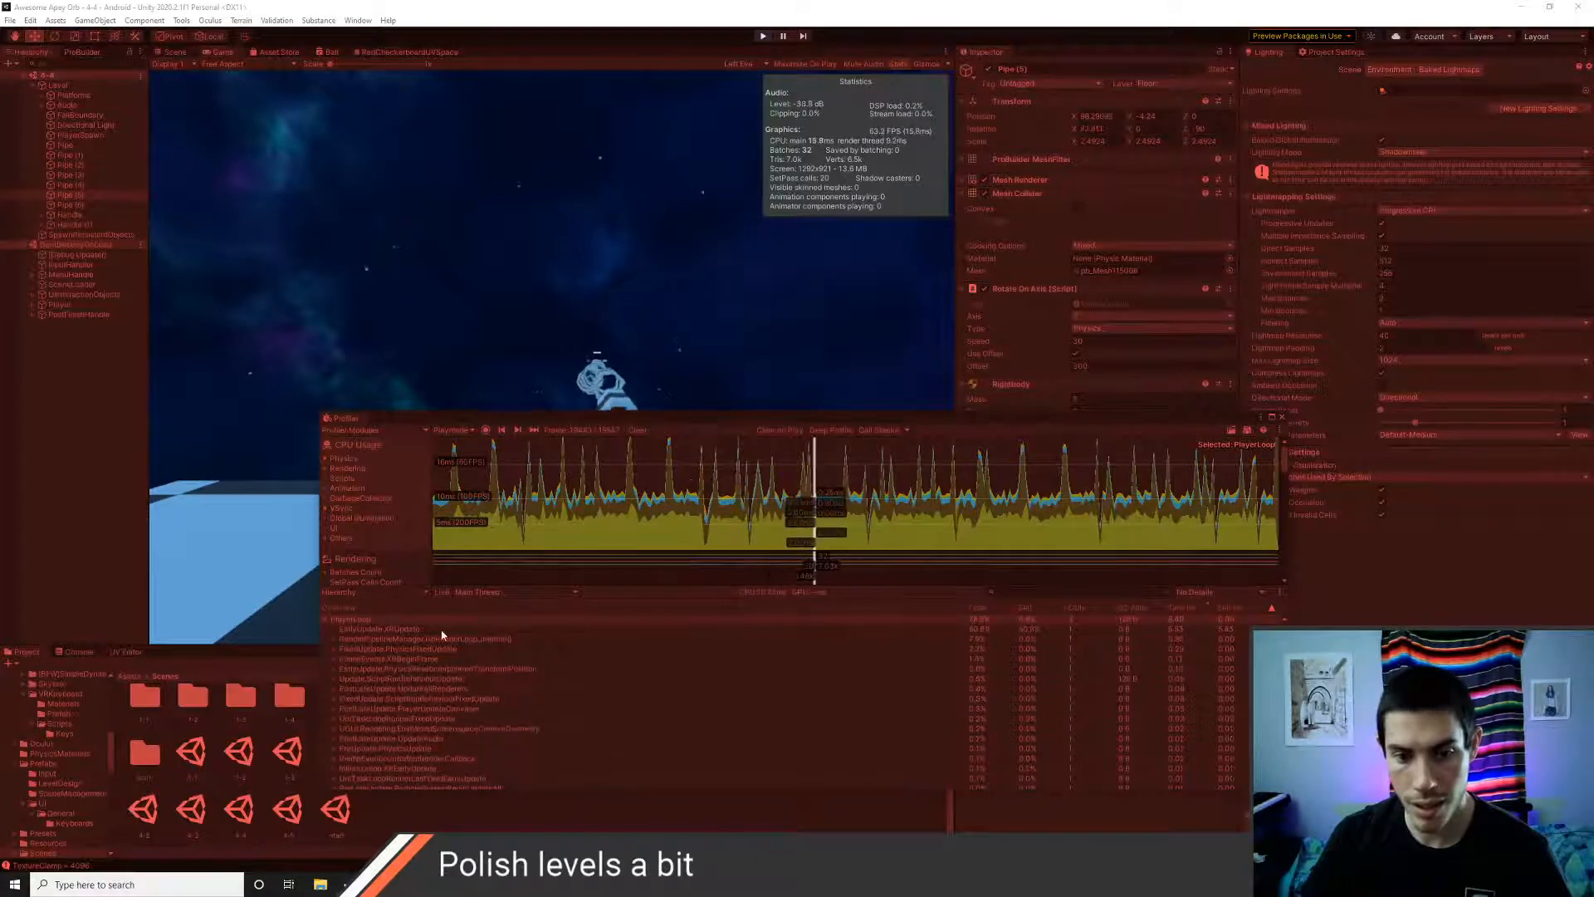
pyautogui.click(395, 631)
pyautogui.moveTo(948, 492)
pyautogui.mouseDown()
pyautogui.moveTo(996, 485)
pyautogui.moveTo(941, 490)
pyautogui.mouseUp()
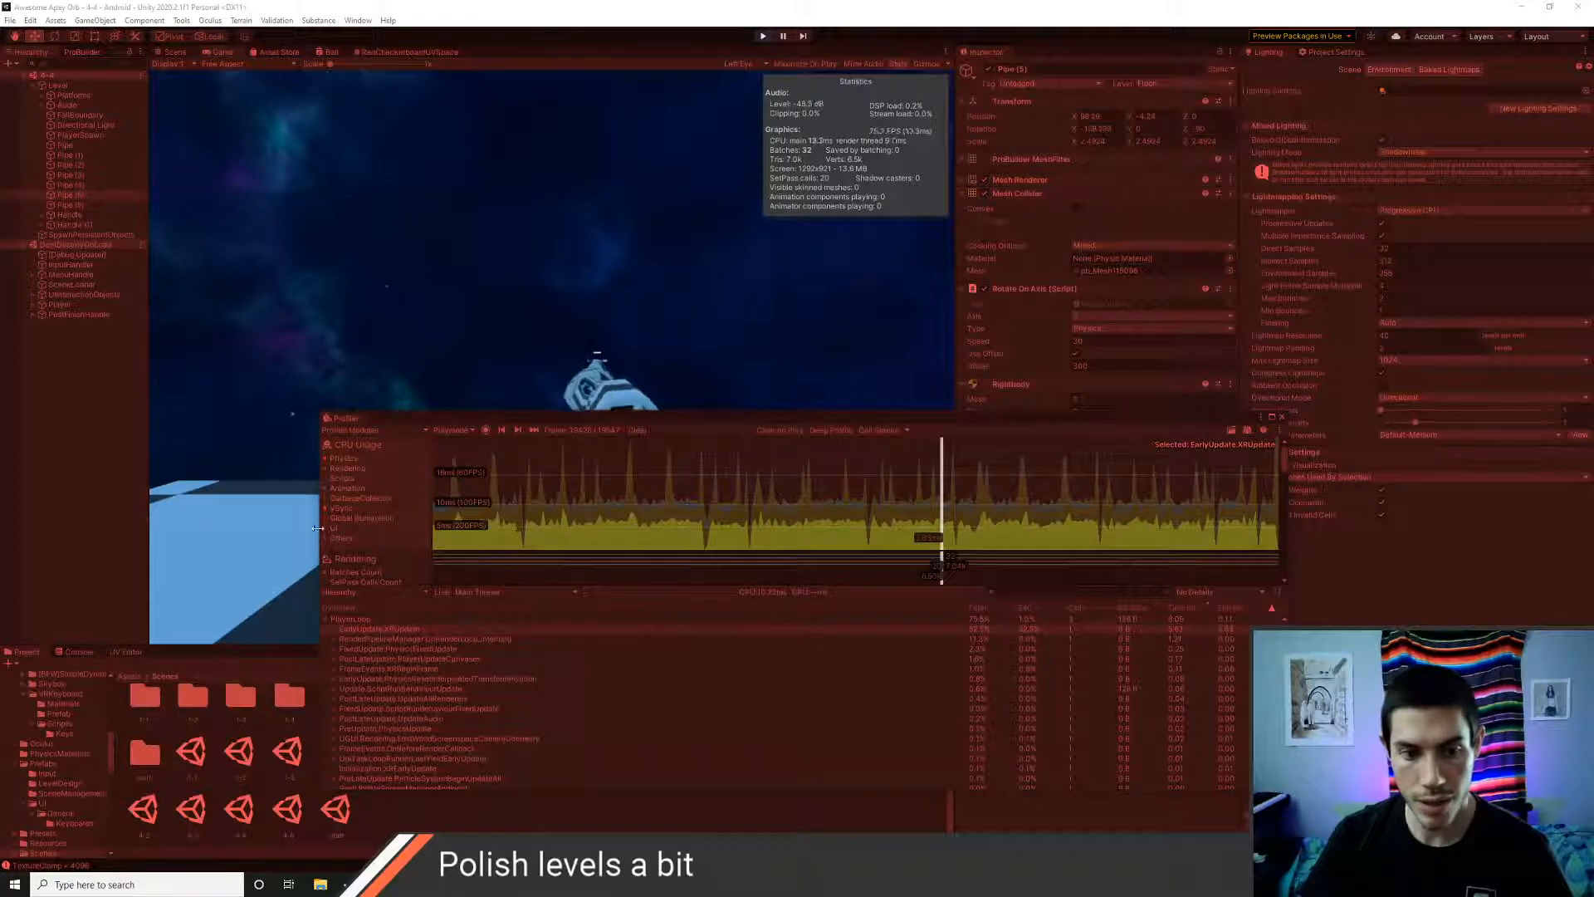
# - Examine the selected frame's Render Thread and first Job Worker breakdowns, and return the hierarchy to Main Thread
pyautogui.click(514, 592)
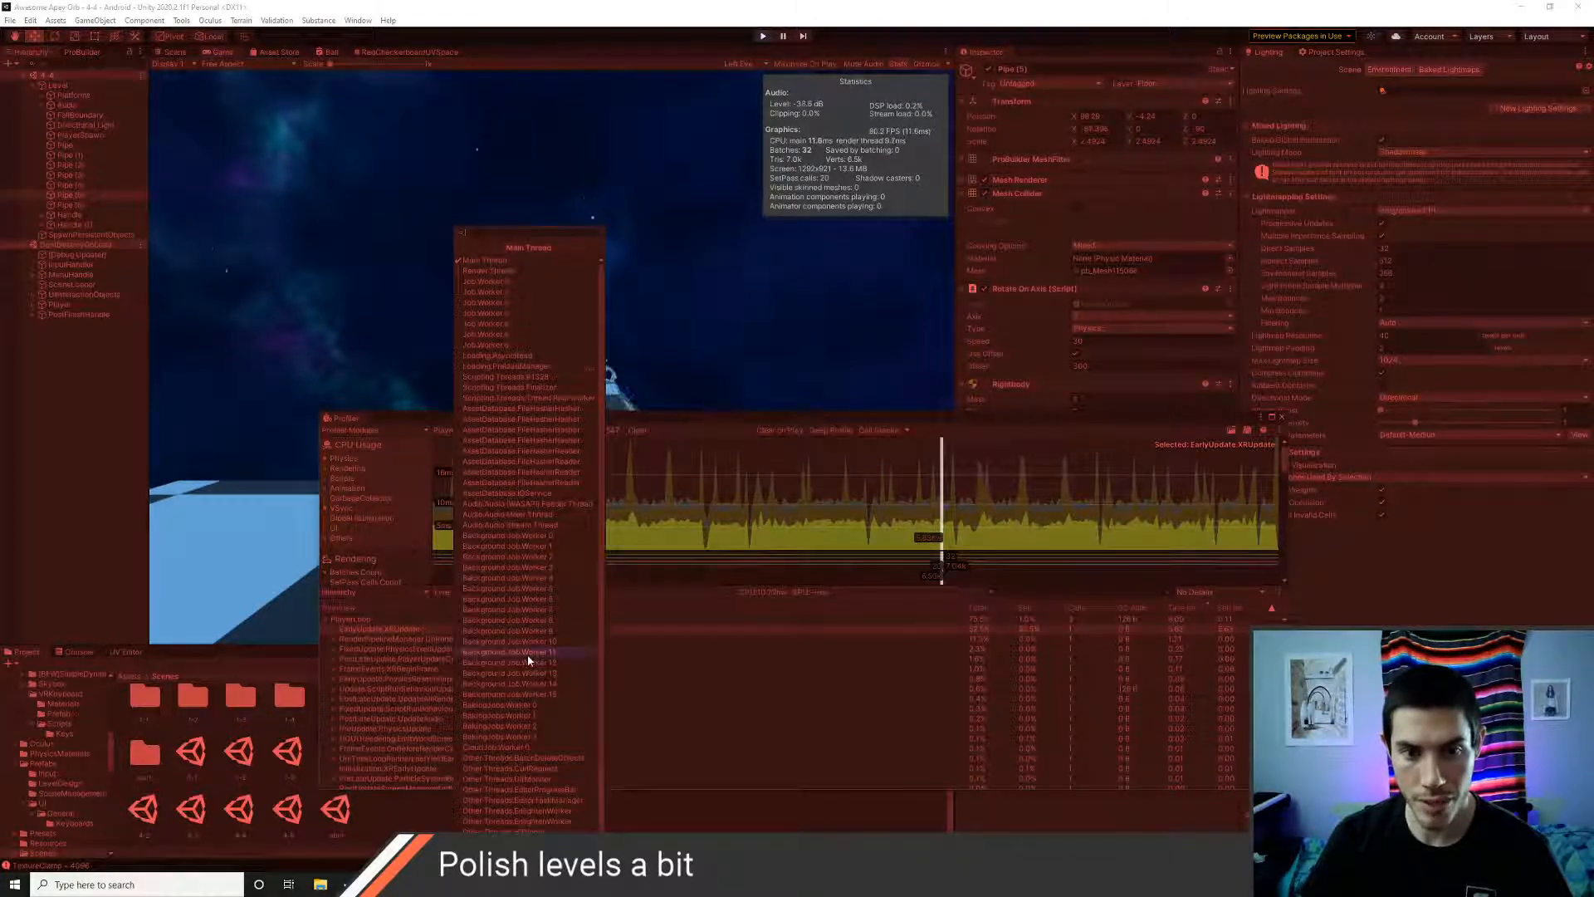
pyautogui.click(488, 272)
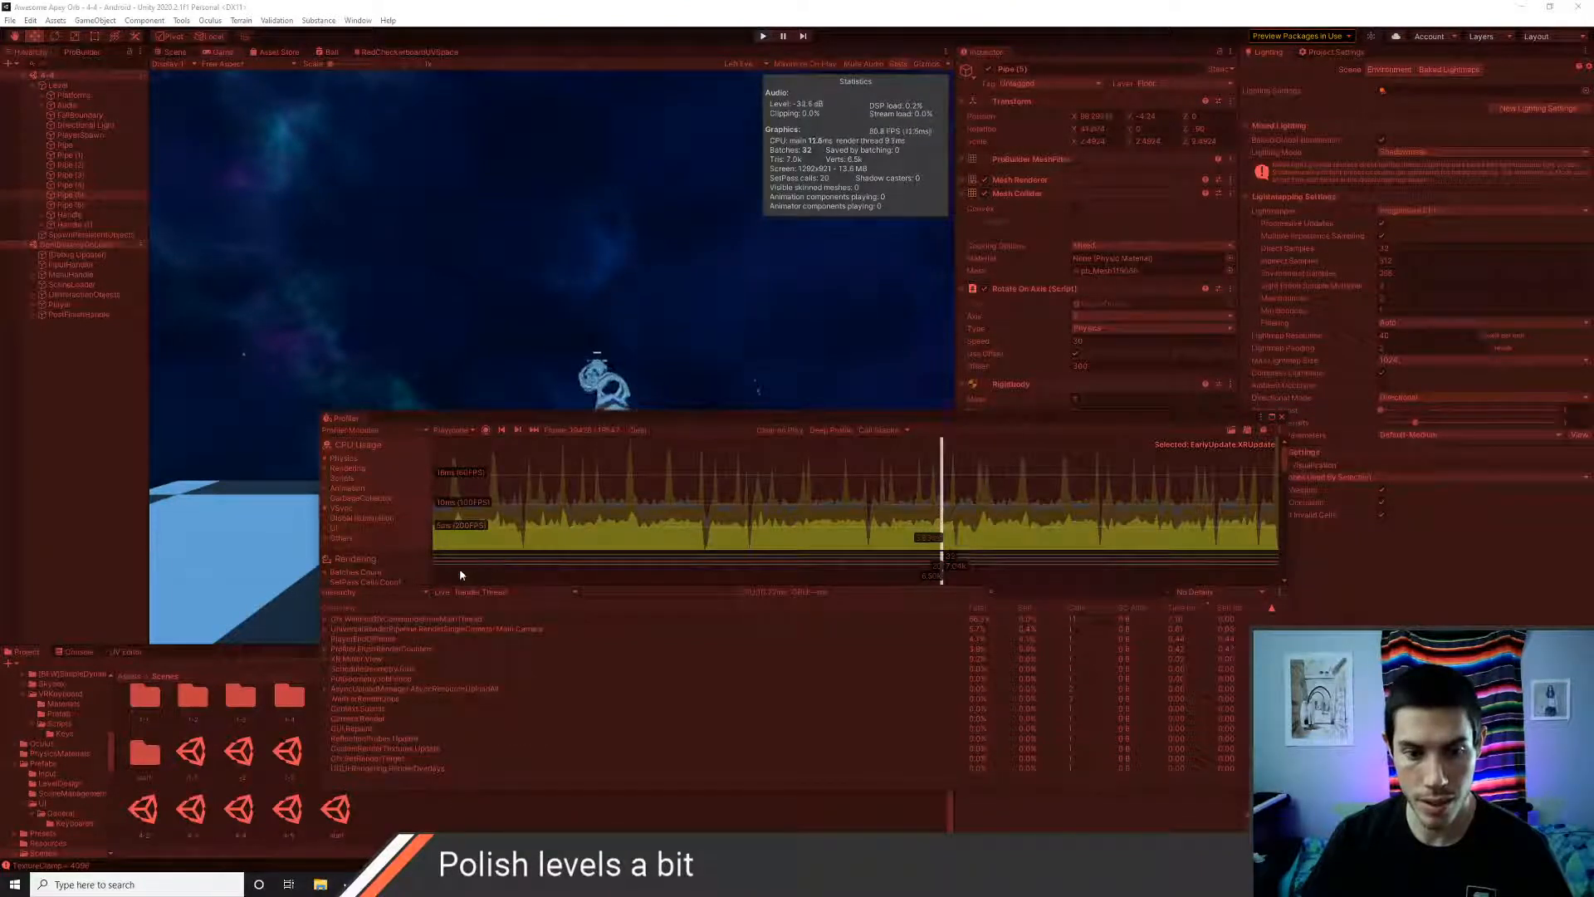
pyautogui.click(491, 593)
pyautogui.click(484, 282)
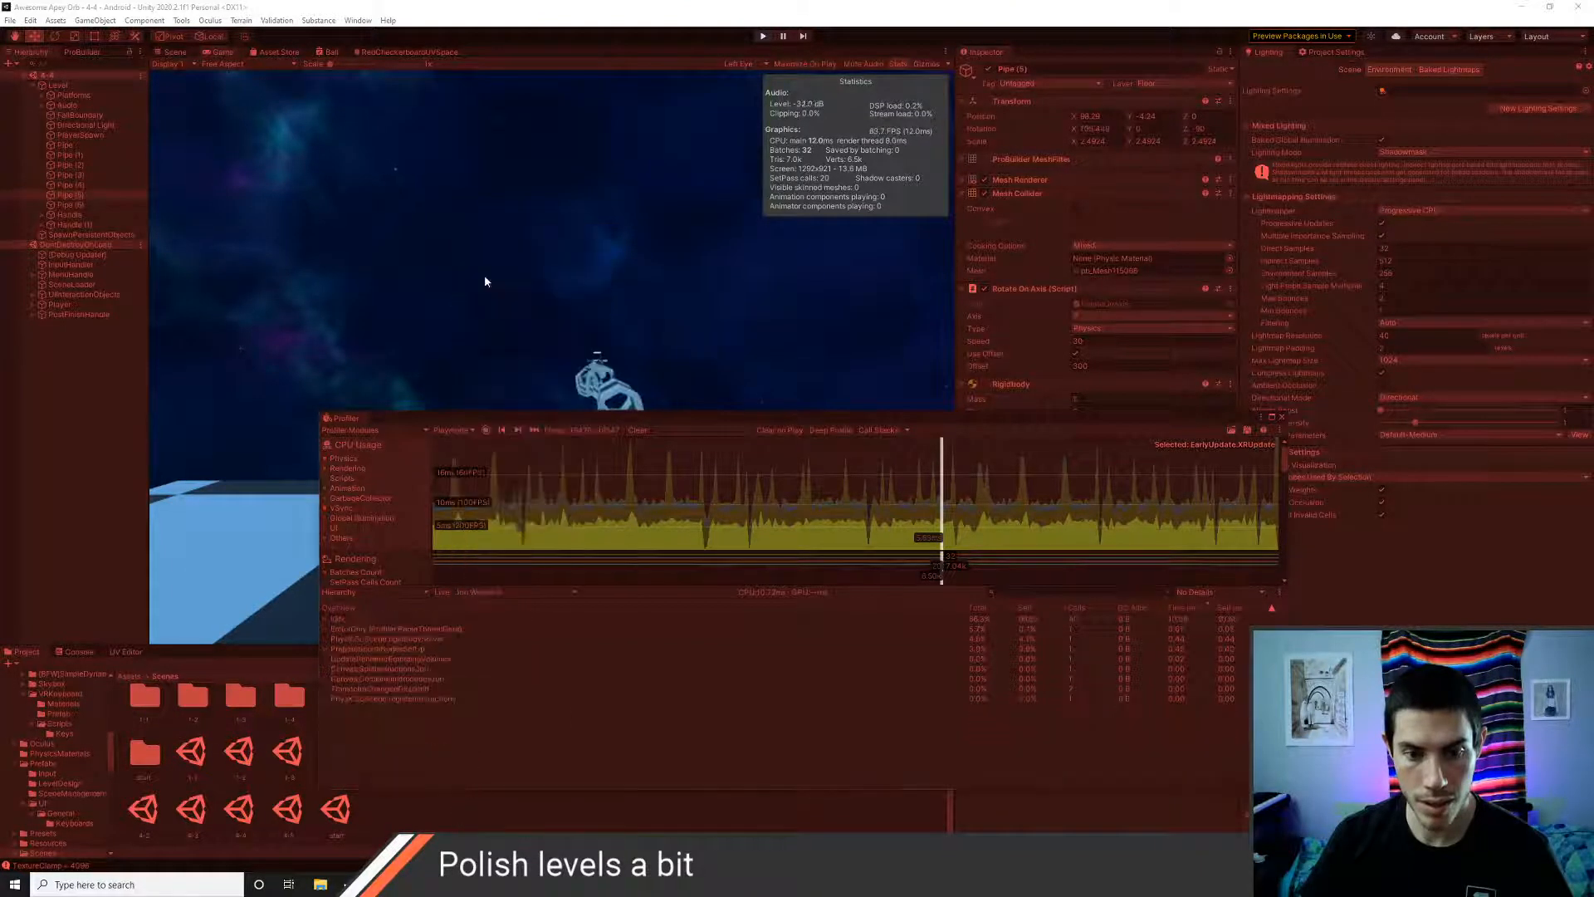
pyautogui.click(485, 593)
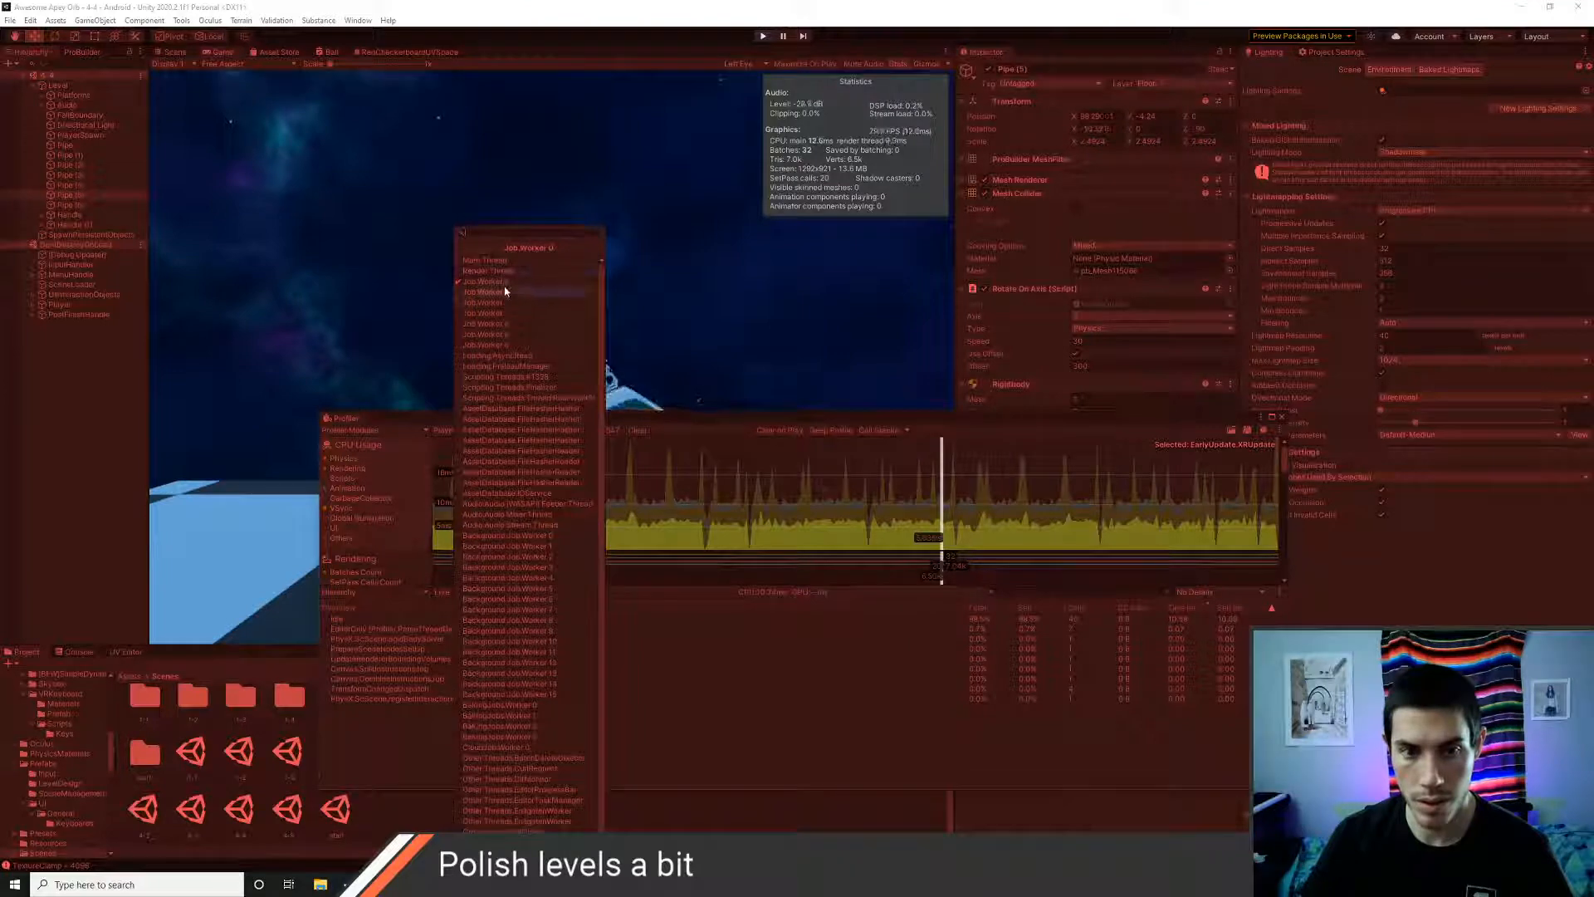
pyautogui.click(486, 260)
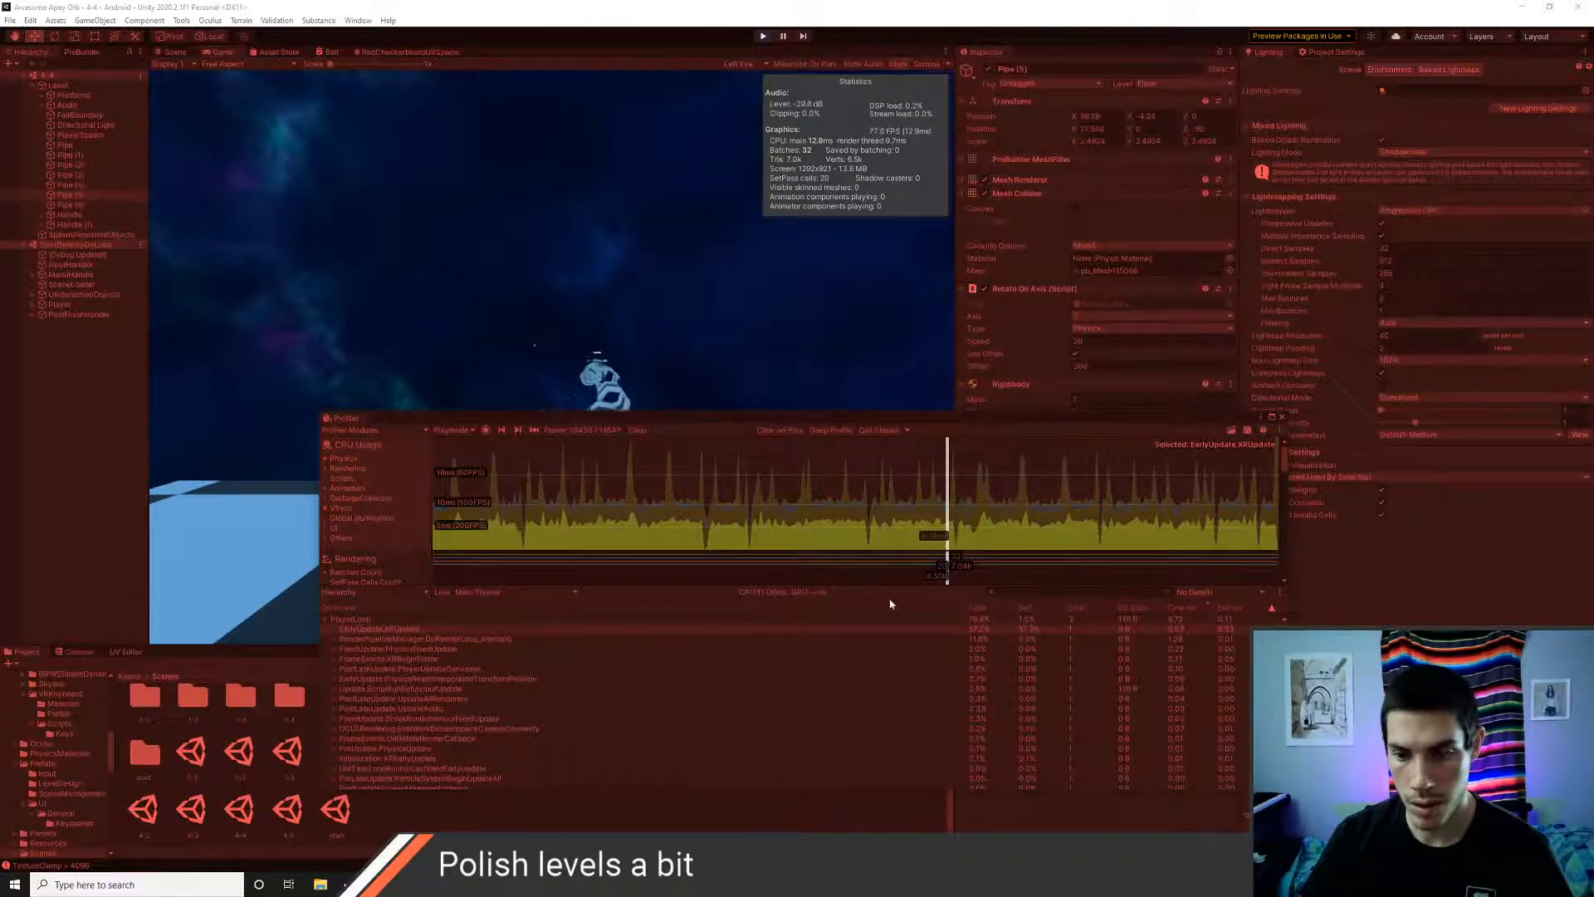
# - Show the Calls details in the Profiler and compare EarlyUpdate.XRUpdate with the RenderPipelineManager render loop entry
pyautogui.click(1231, 594)
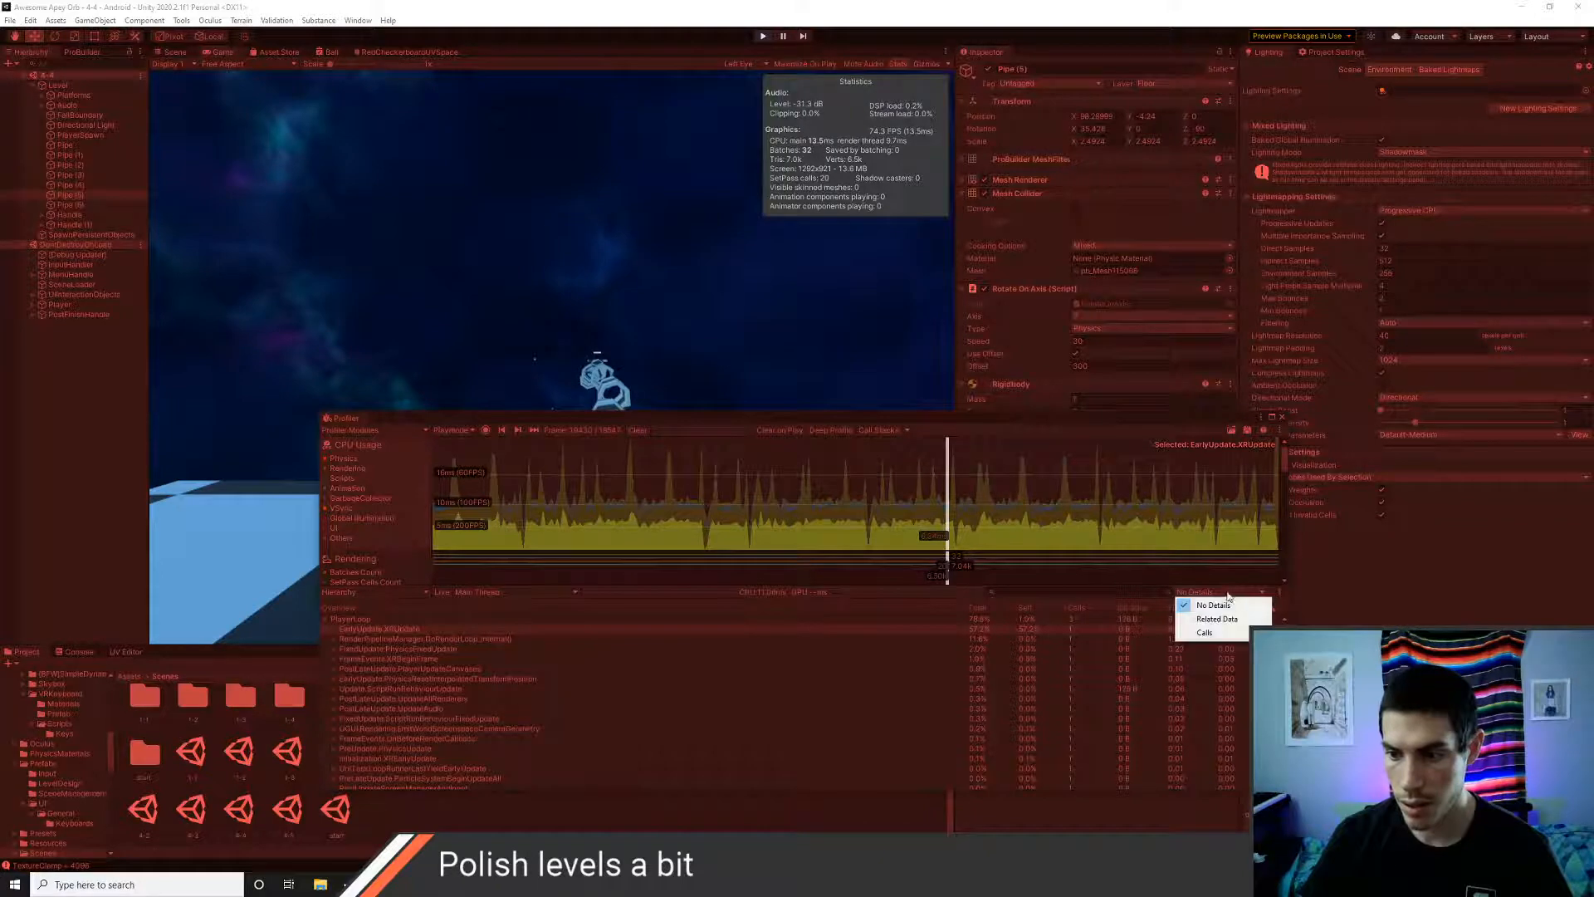
pyautogui.click(1204, 632)
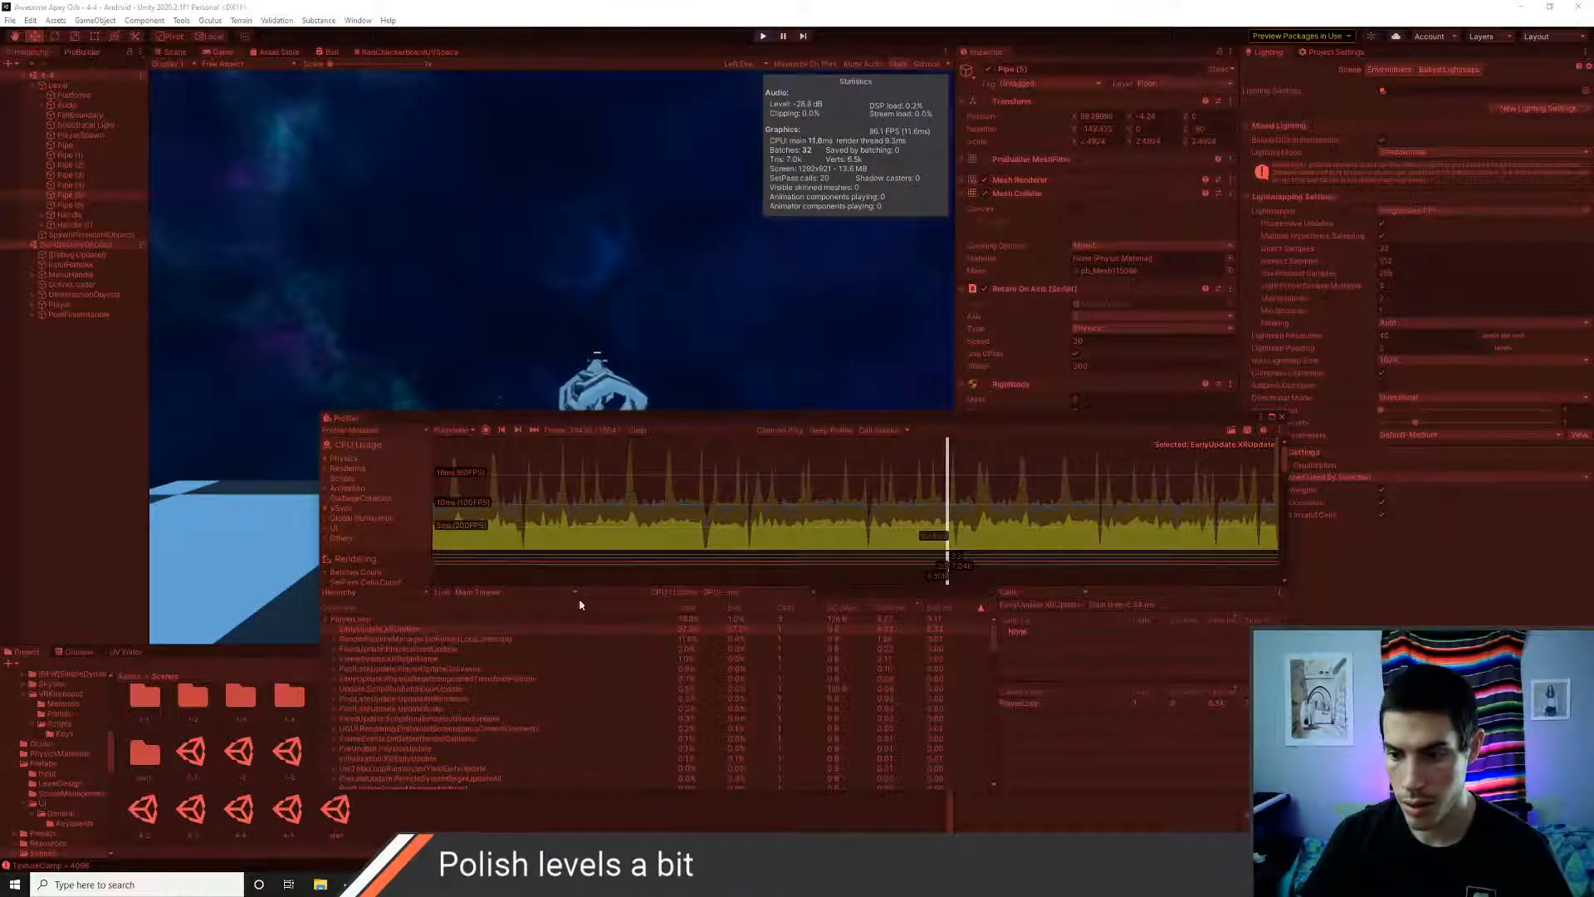
pyautogui.click(407, 638)
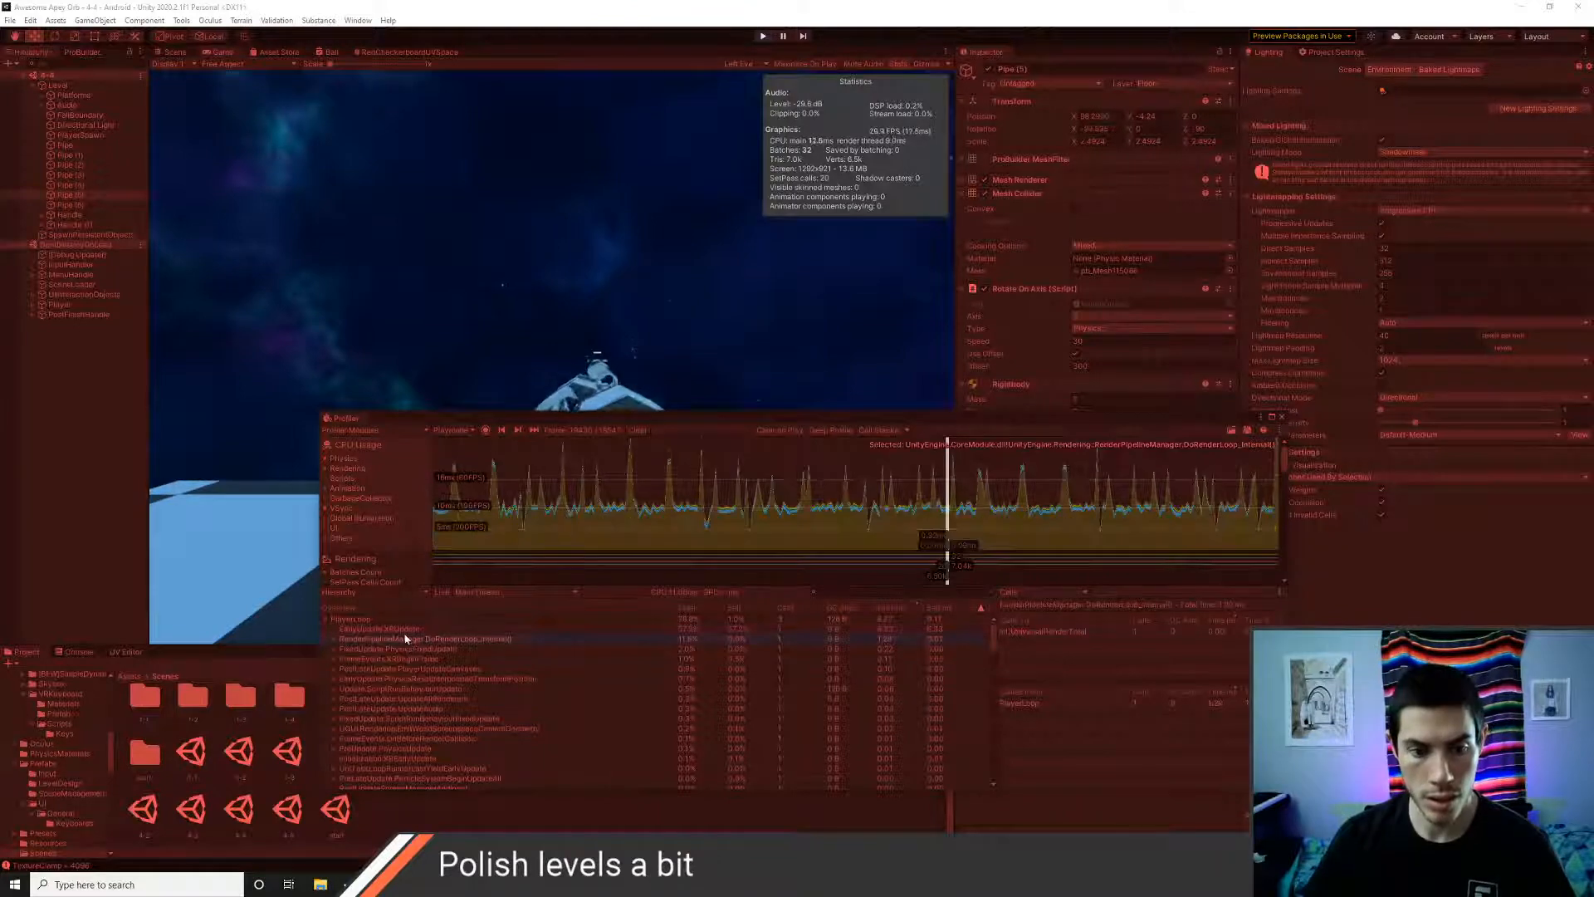
pyautogui.click(403, 629)
pyautogui.click(412, 639)
pyautogui.click(412, 631)
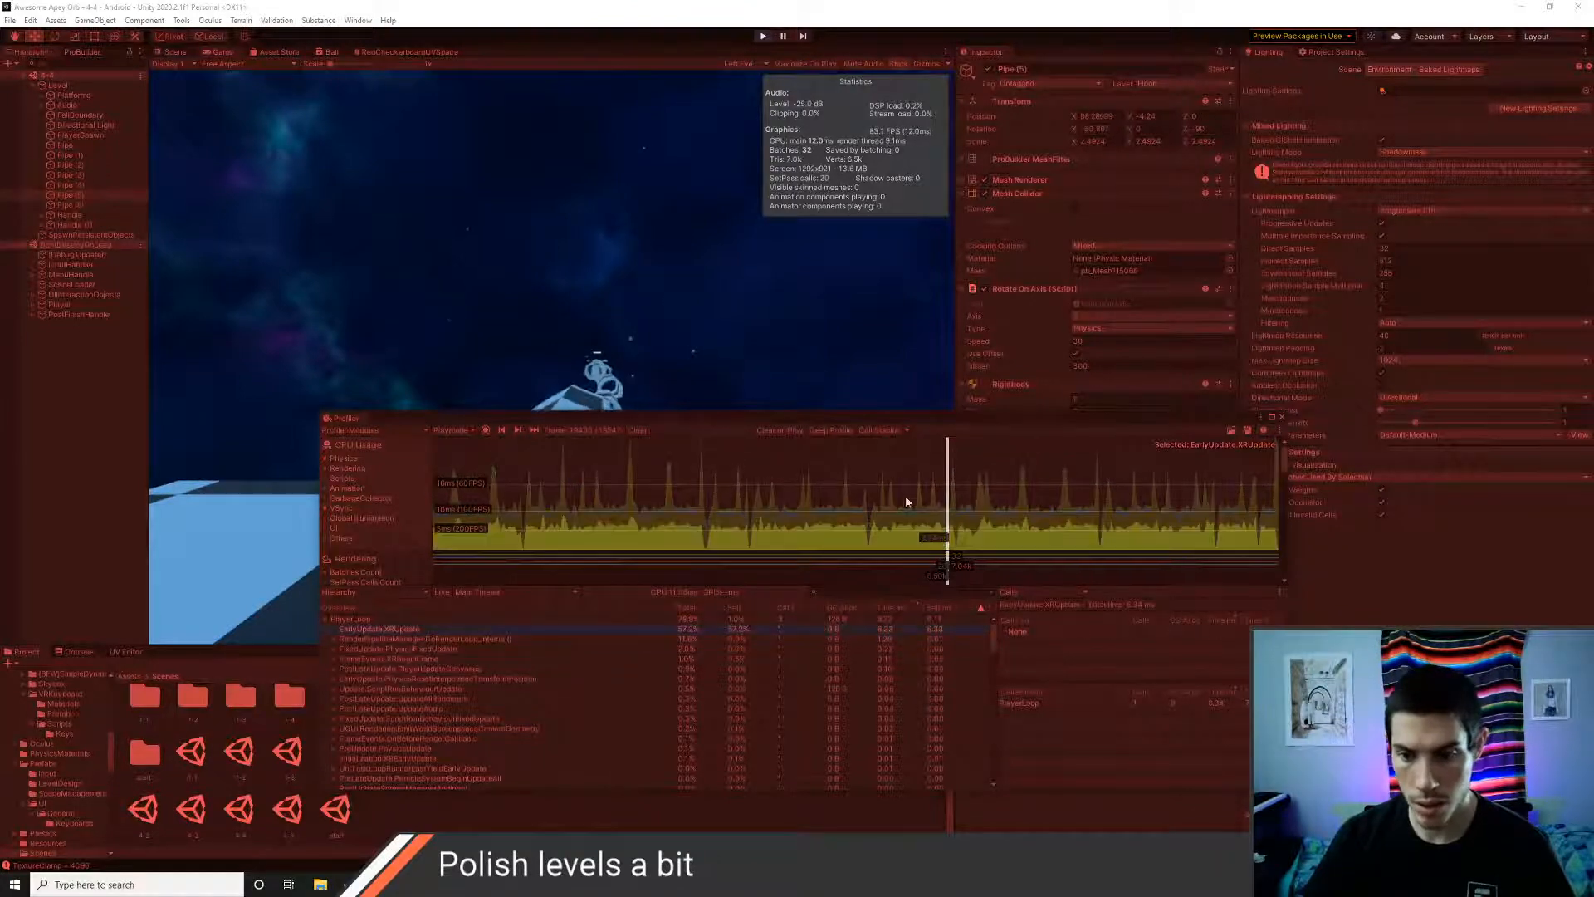
# - Check EarlyUpdate.XRUpdate on a nearby frame of the CPU Usage chart and stop the play test
pyautogui.moveTo(969, 502)
pyautogui.mouseDown()
pyautogui.moveTo(981, 520)
pyautogui.moveTo(954, 533)
pyautogui.mouseUp()
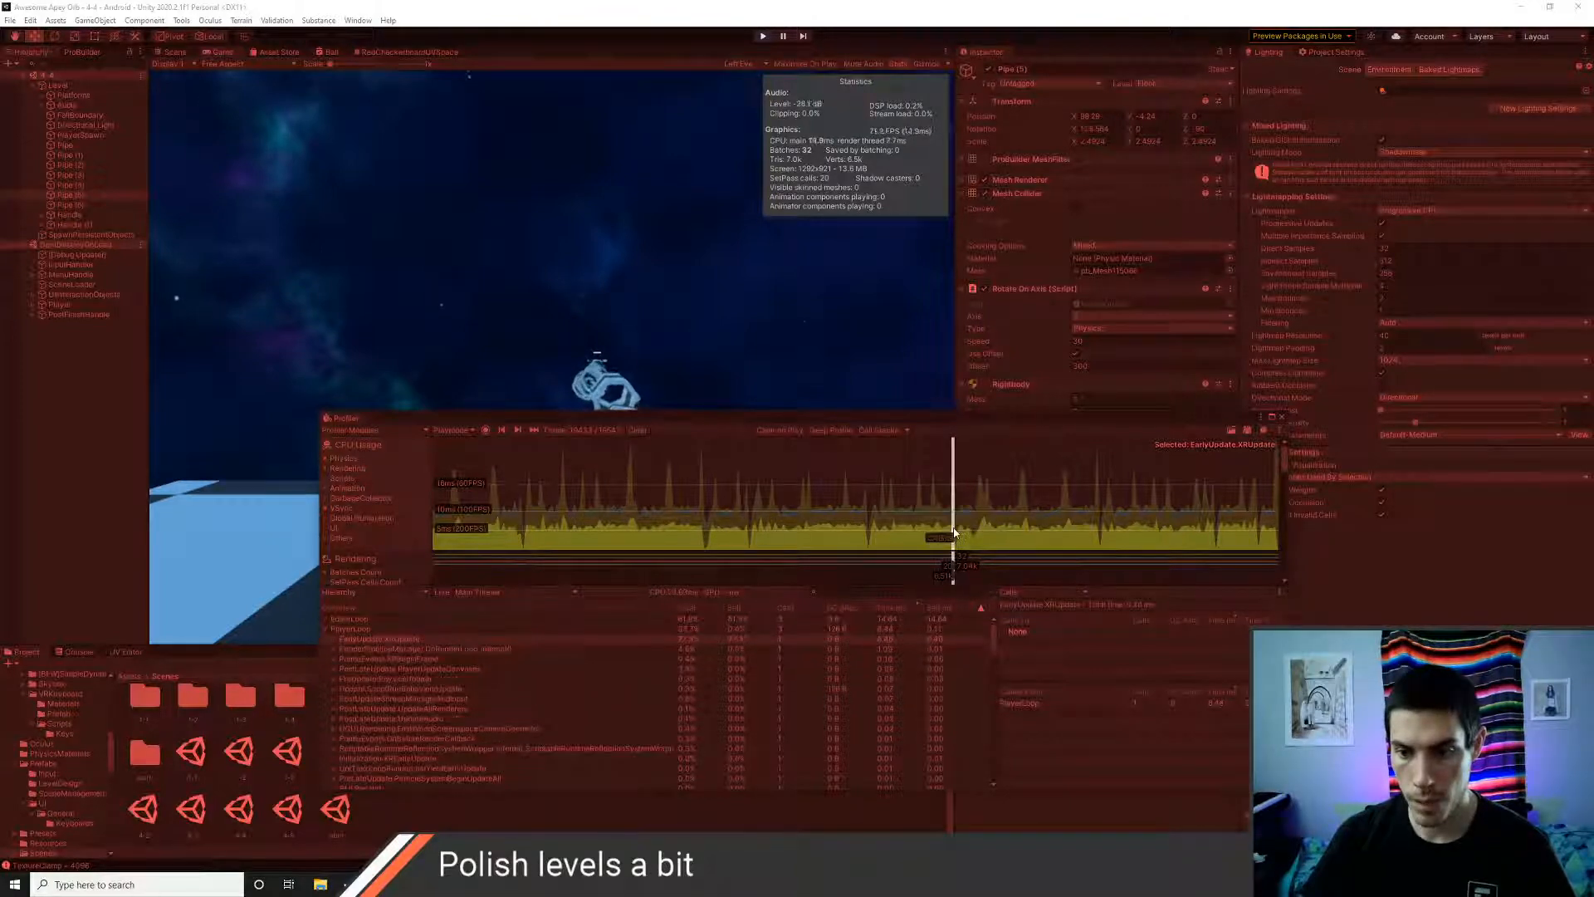
pyautogui.click(370, 648)
pyautogui.click(372, 638)
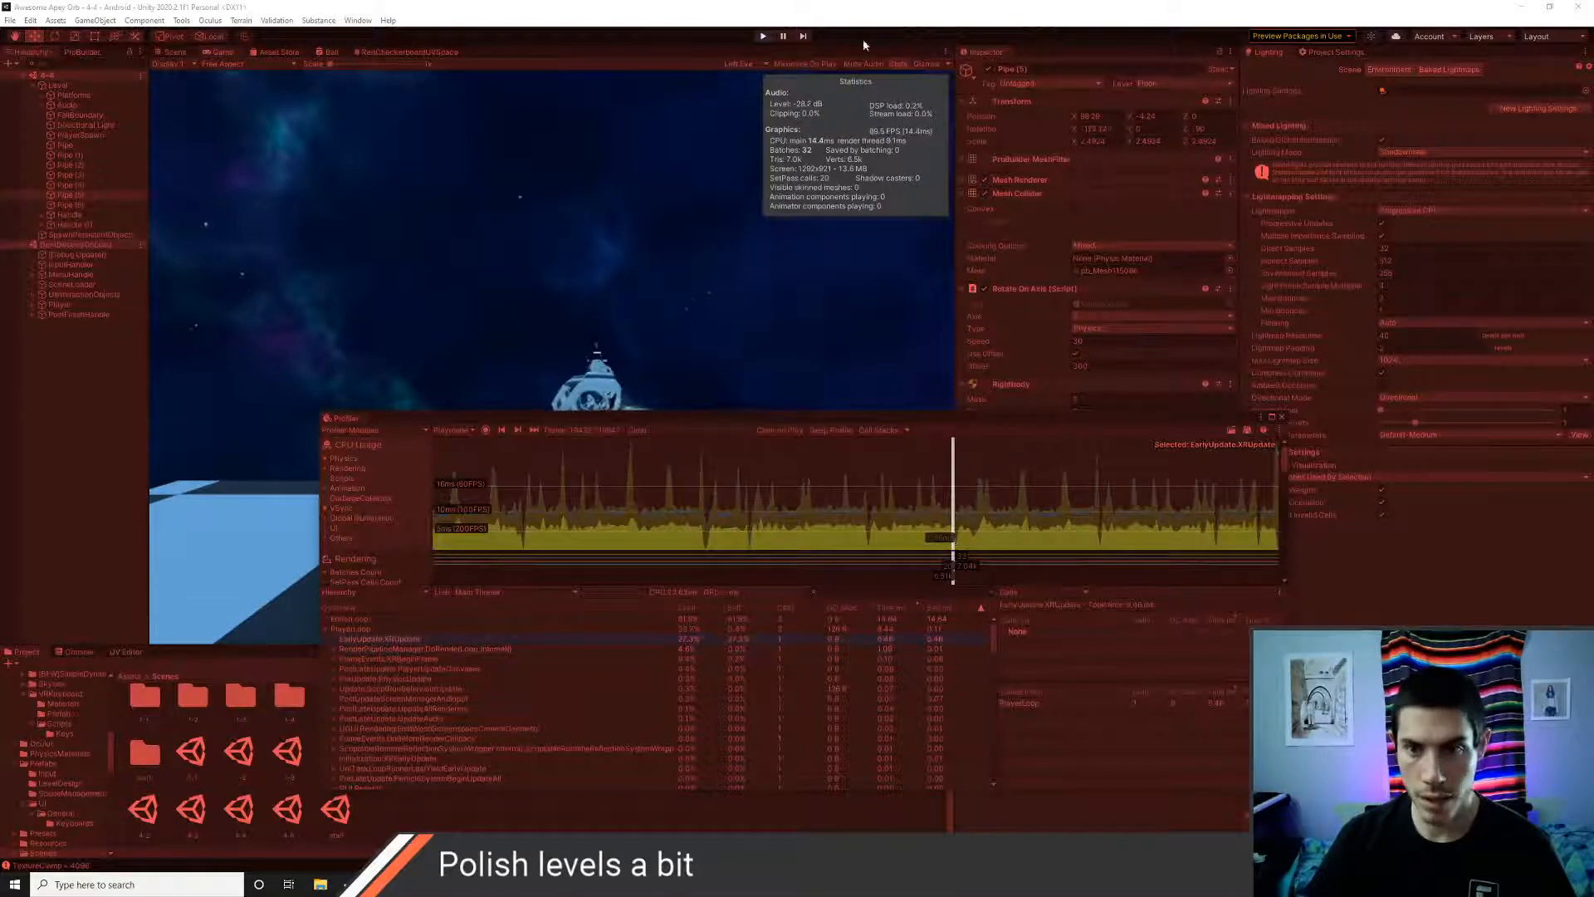
pyautogui.click(764, 37)
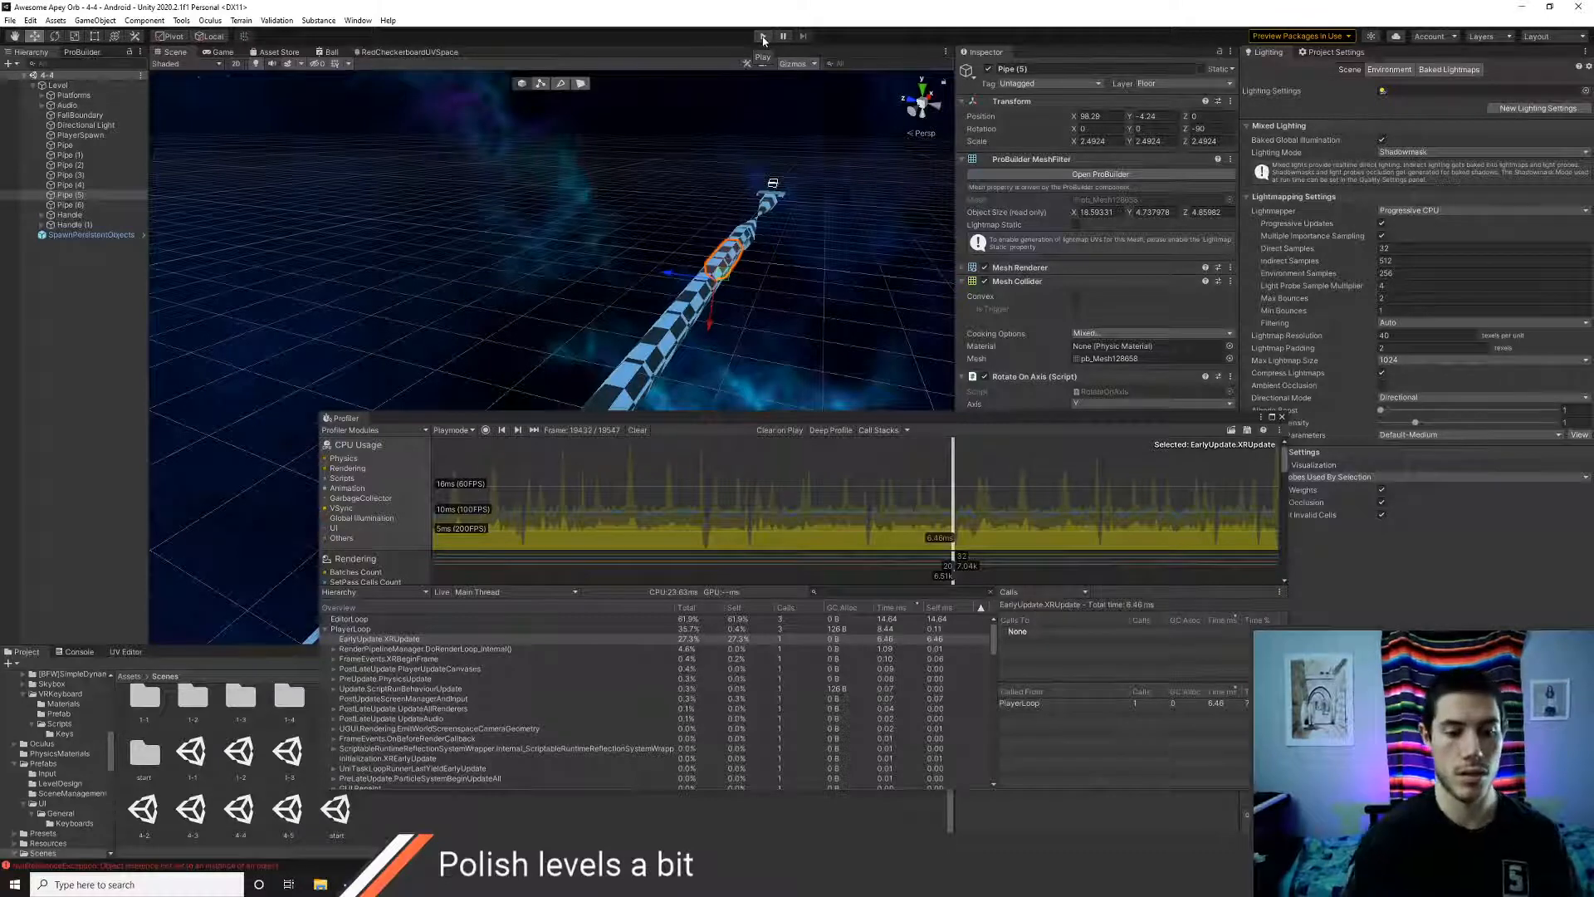
# - Switch to the web browser and search Google for "early update xr update spikes unity"
pyautogui.hotkey('alt', 'Tab')
pyautogui.click(764, 38)
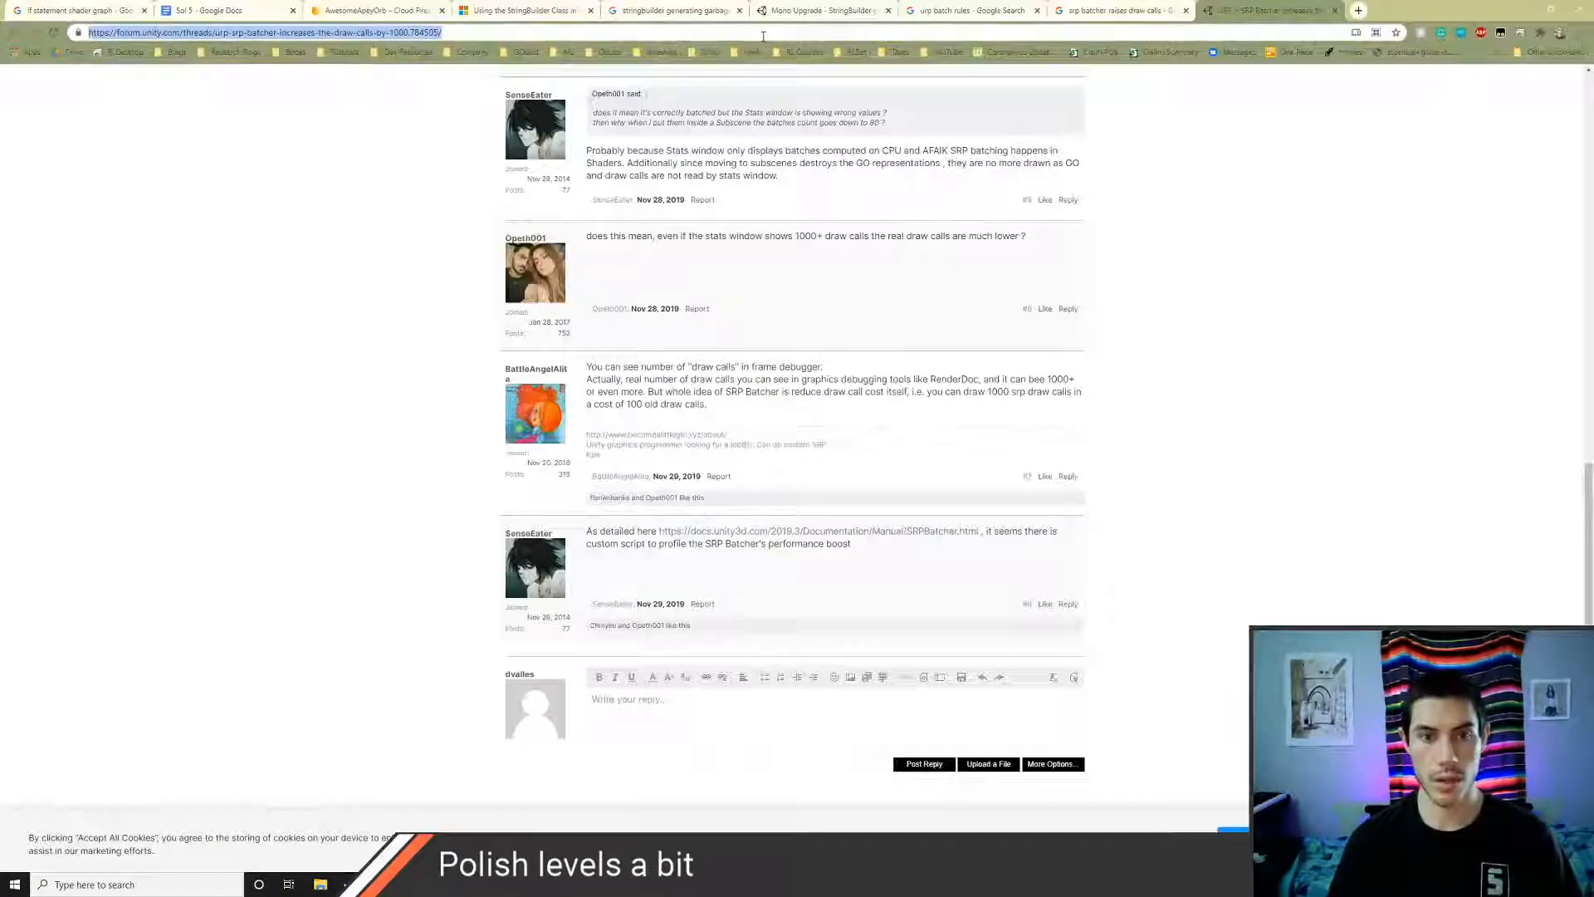
pyautogui.write('early updat')
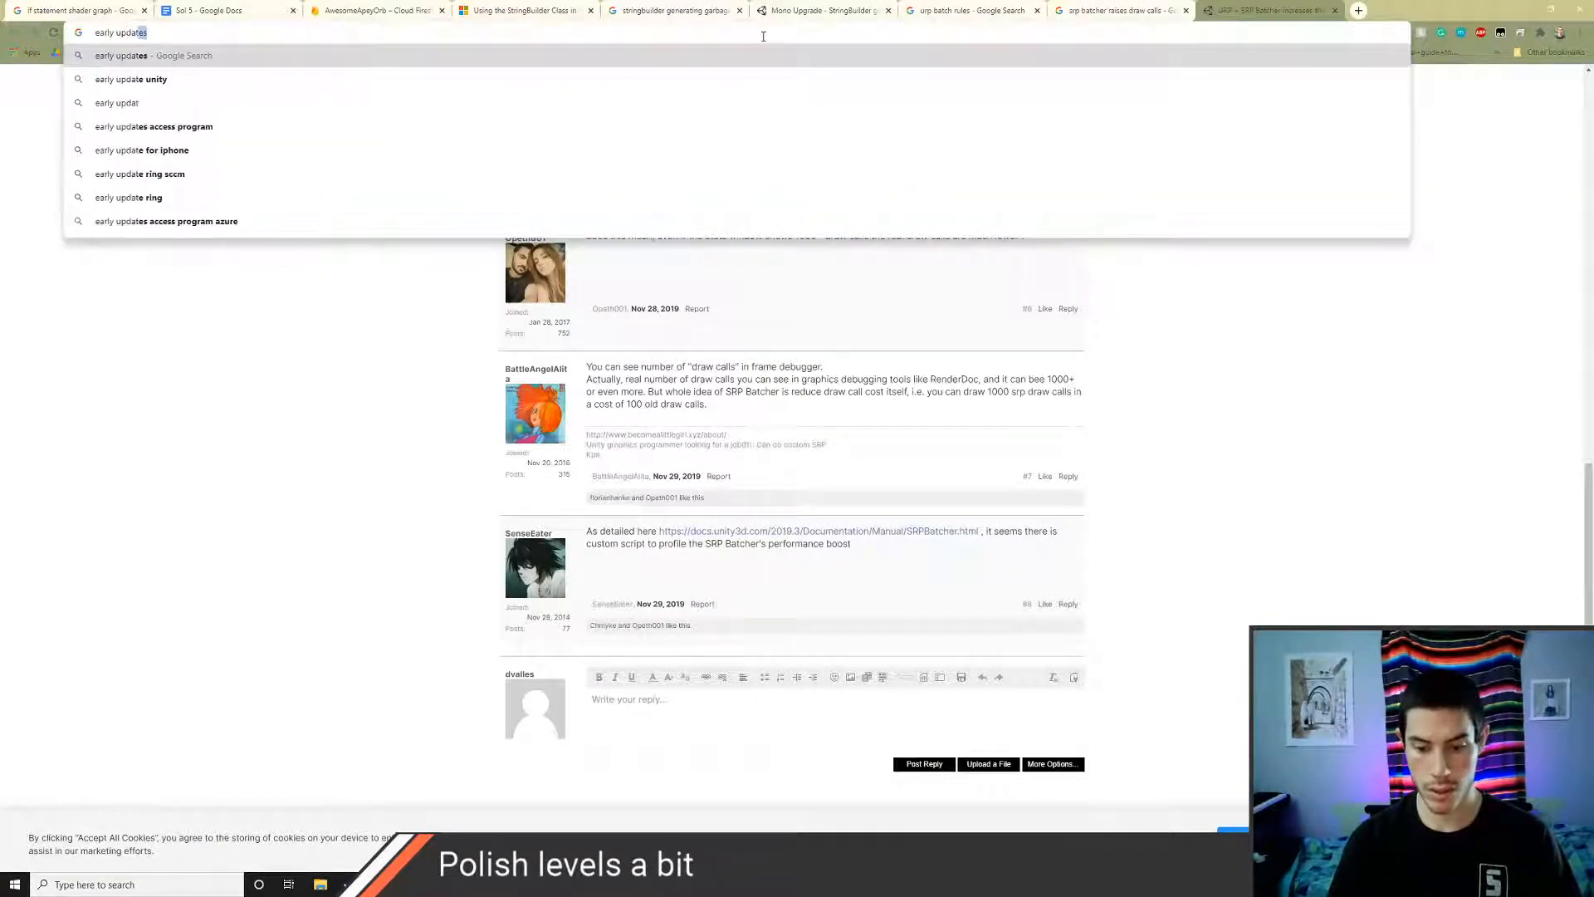
pyautogui.write('e xr')
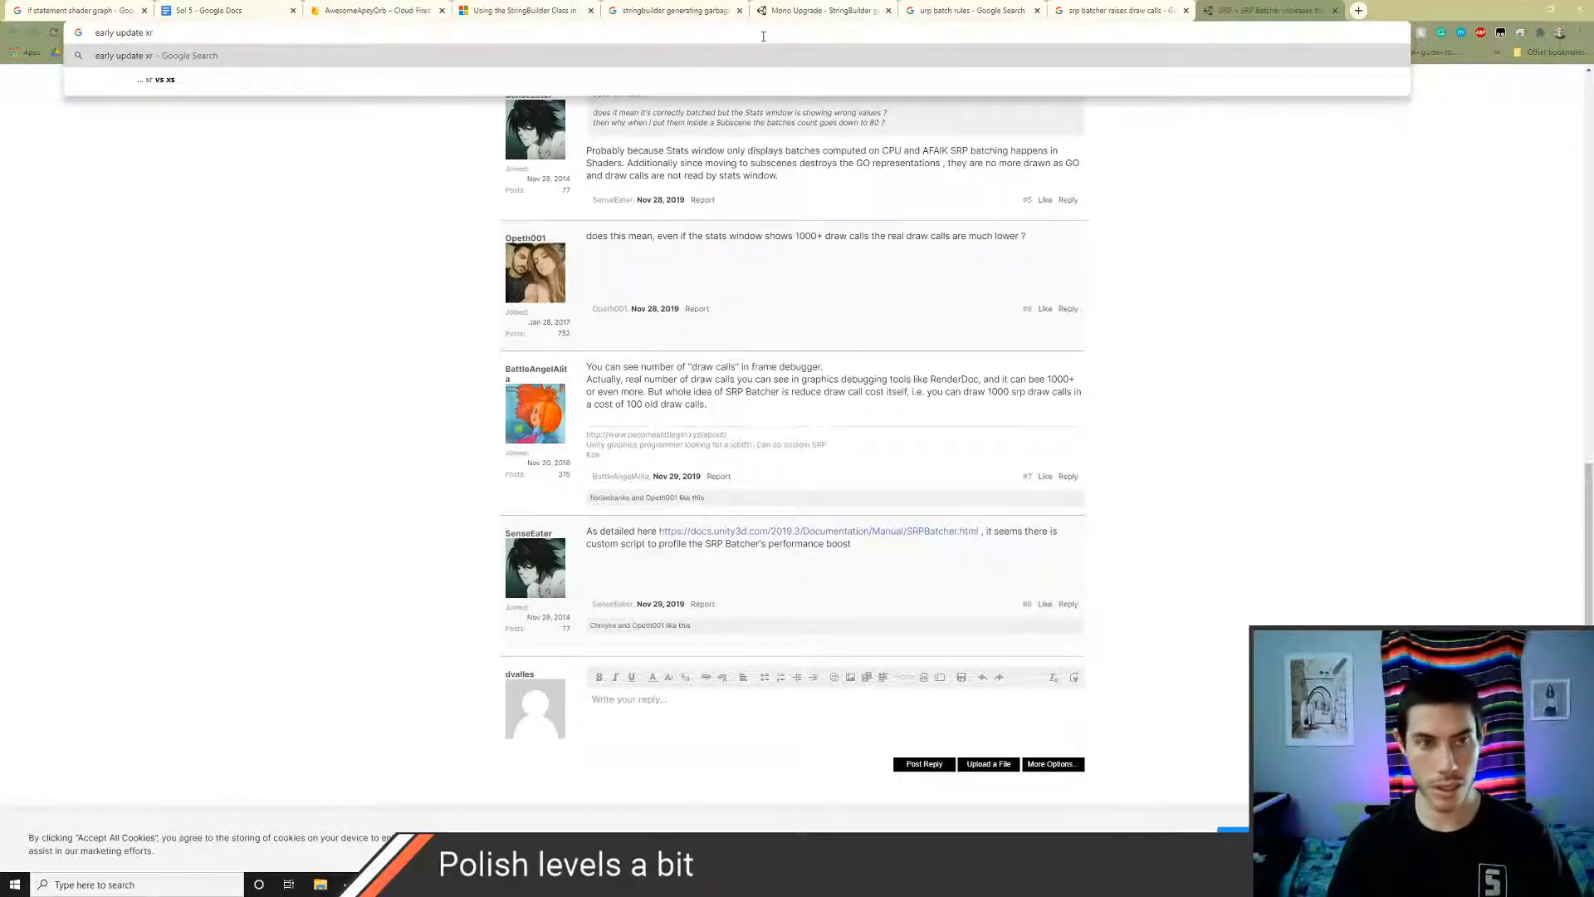
pyautogui.write(' upda')
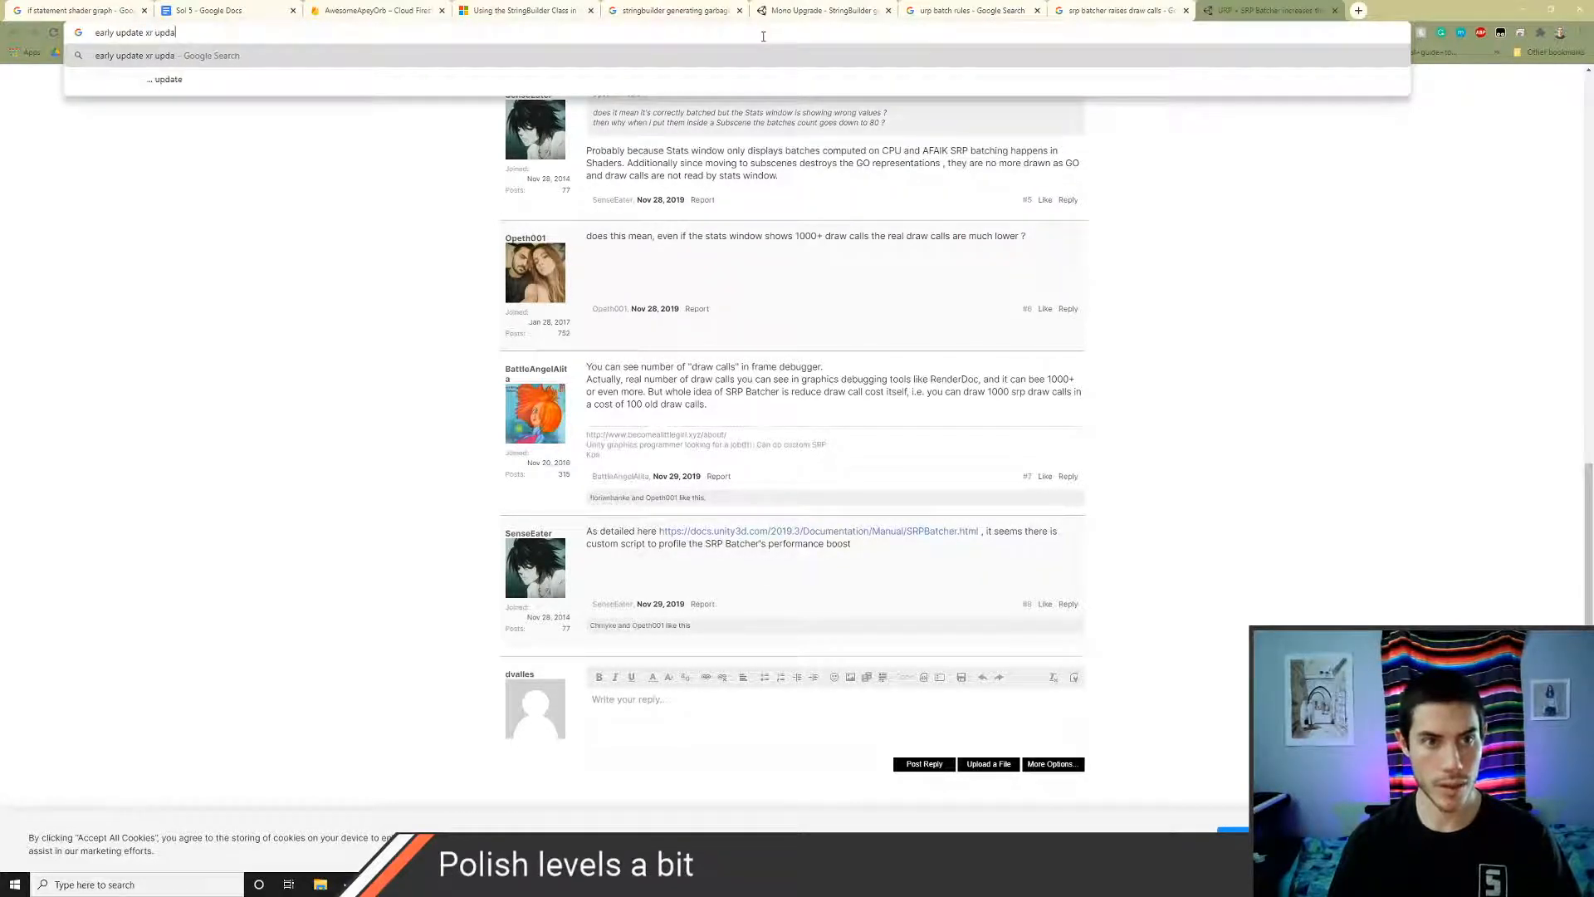
pyautogui.write('te spikes ')
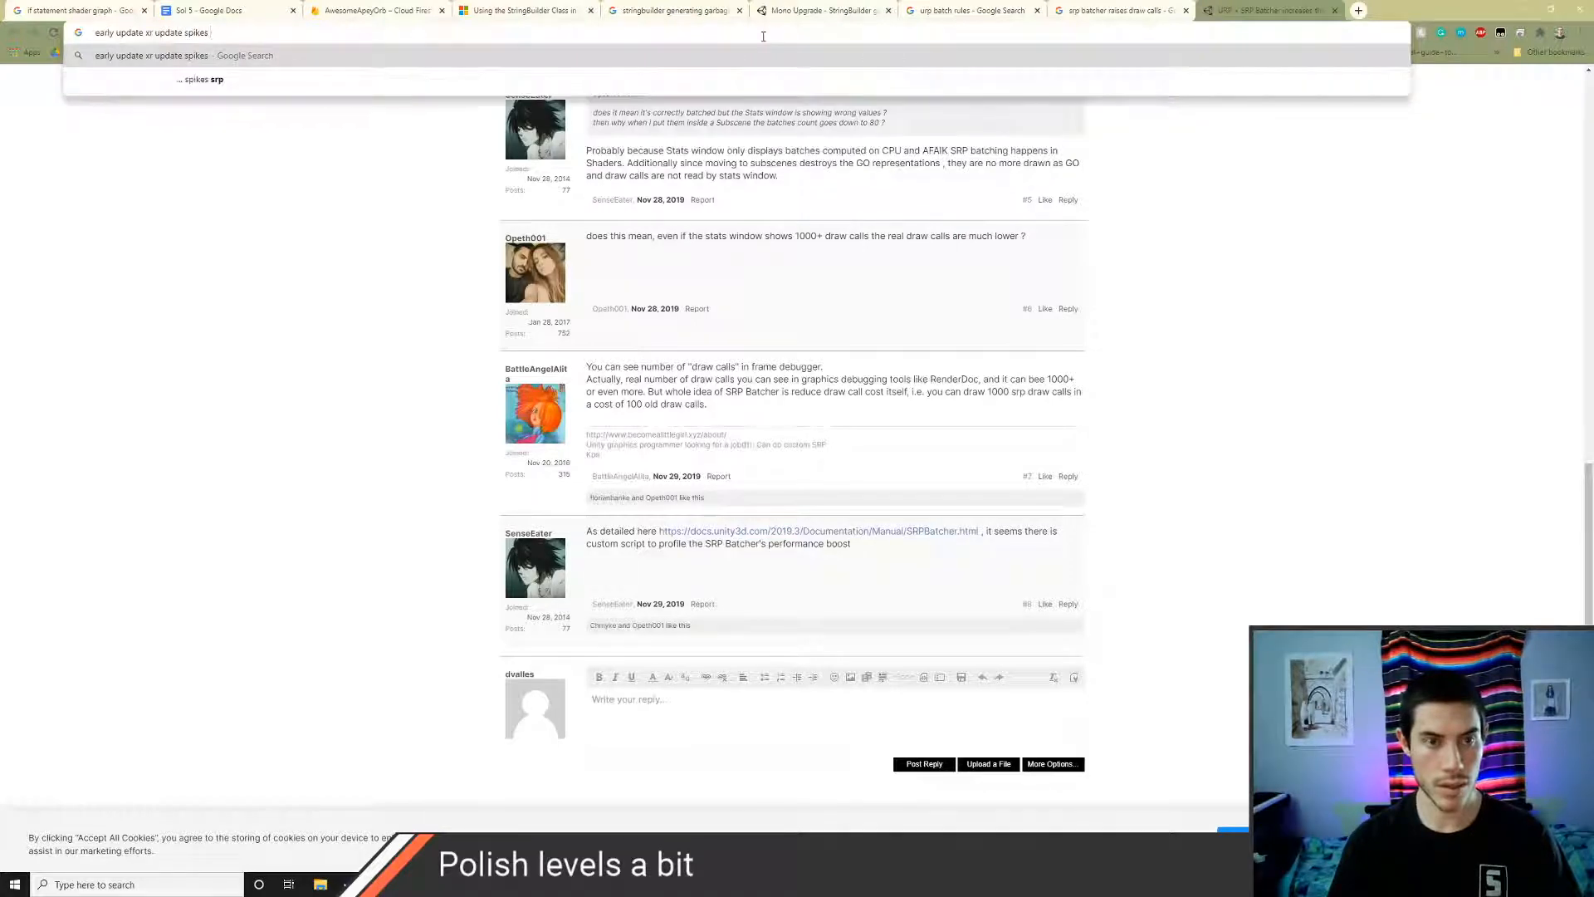
pyautogui.write('unity')
pyautogui.press('Return')
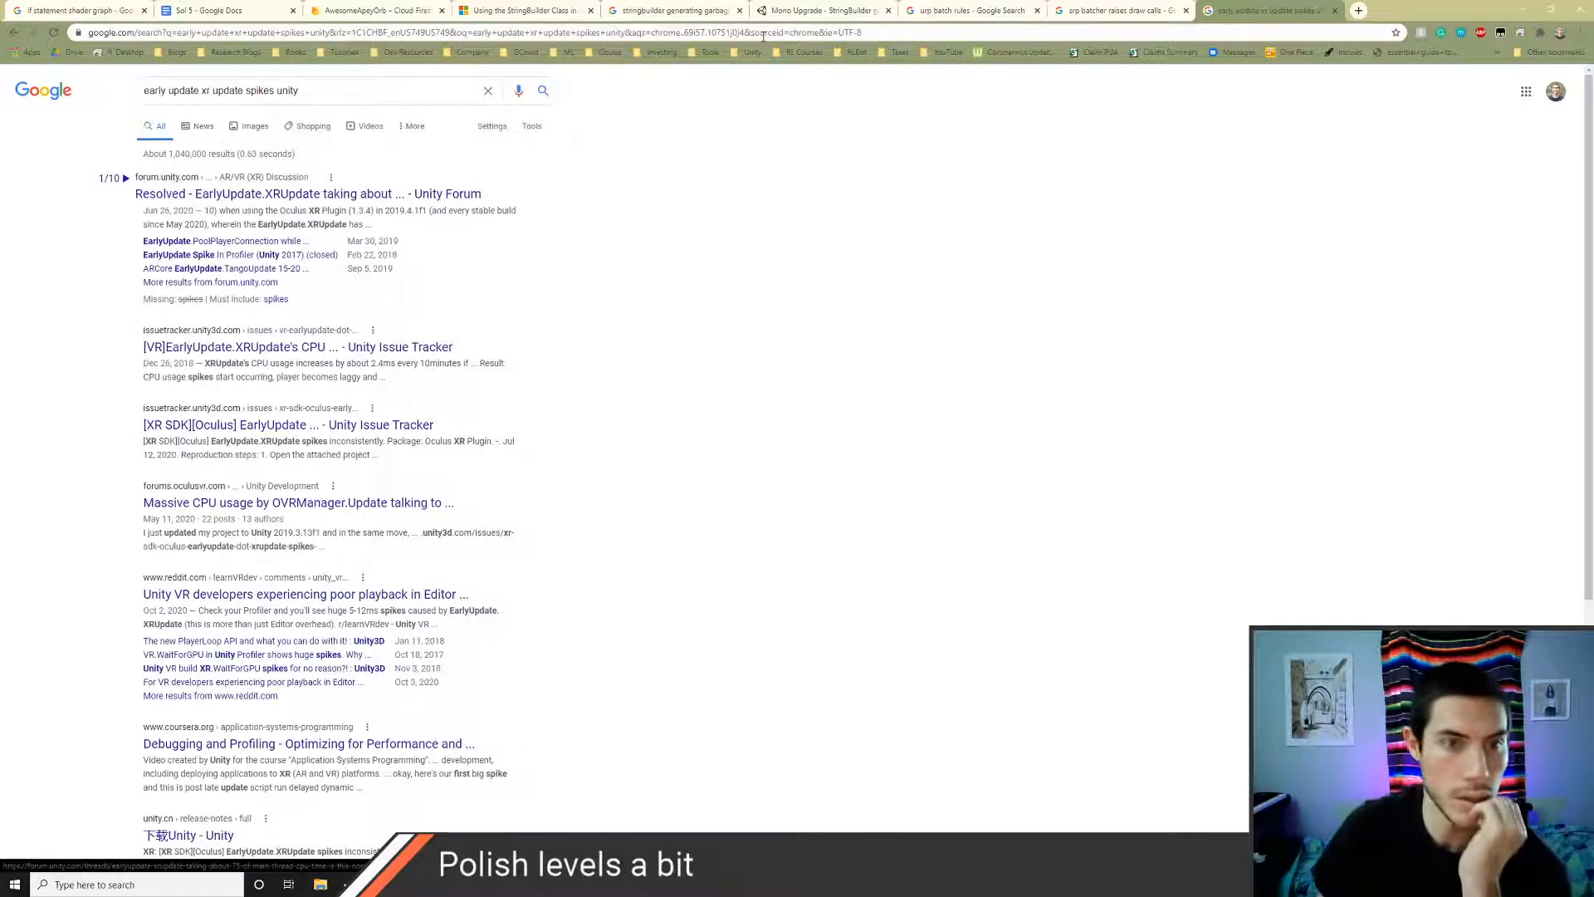
# - Open the Unity Forum thread on EarlyUpdate.XRUpdate and the VR issue tracker result in new tabs, and bring up the forum thread
pyautogui.middleClick(348, 194)
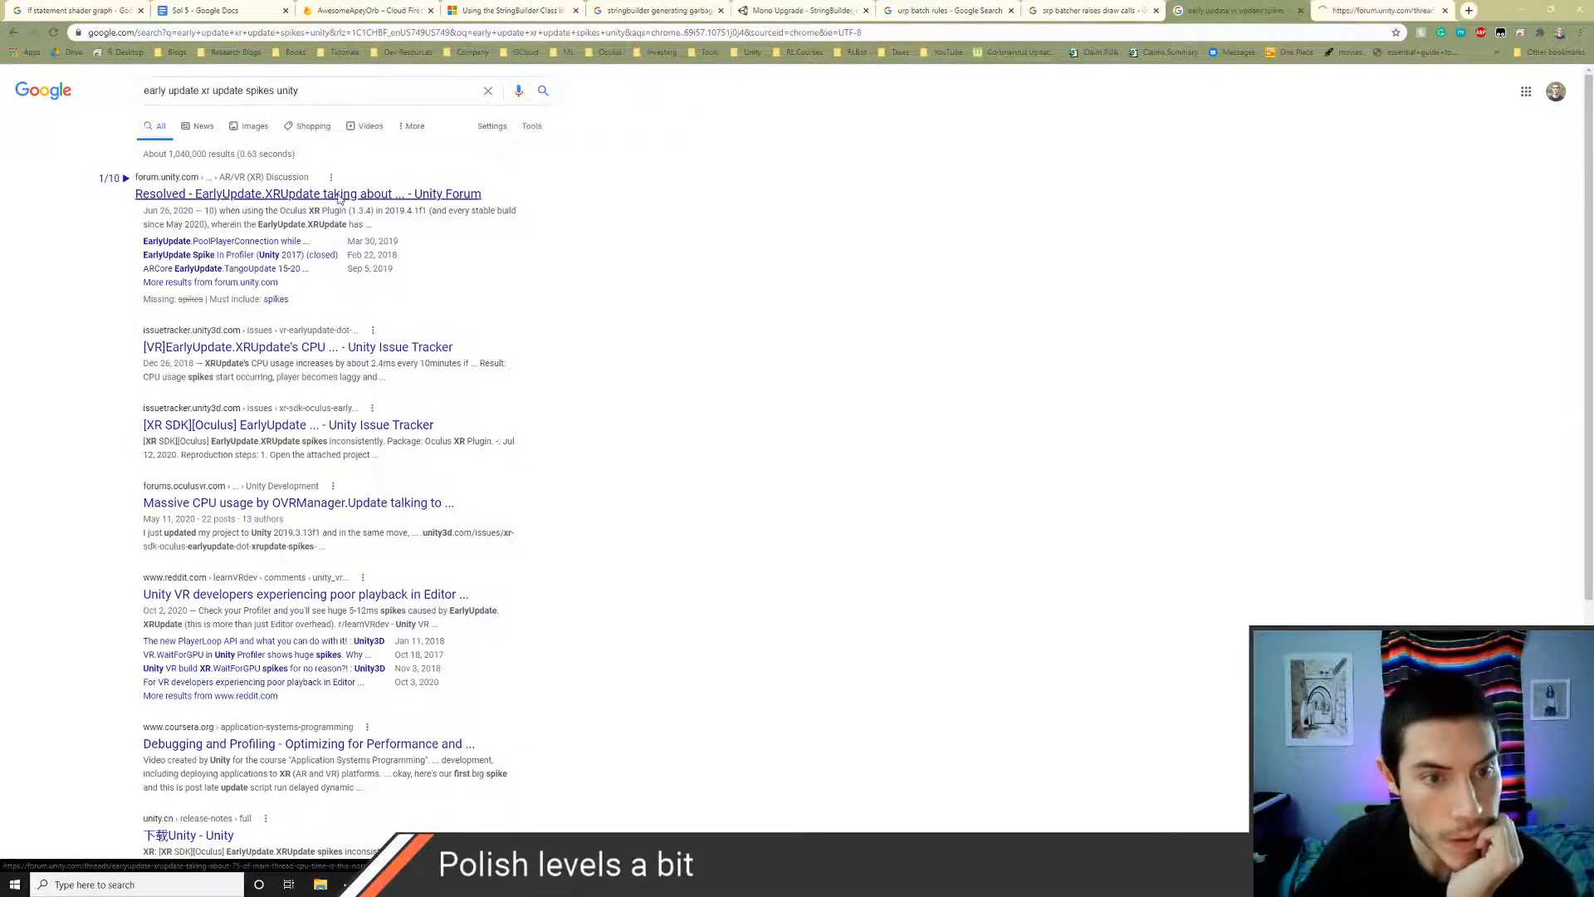
pyautogui.middleClick(352, 347)
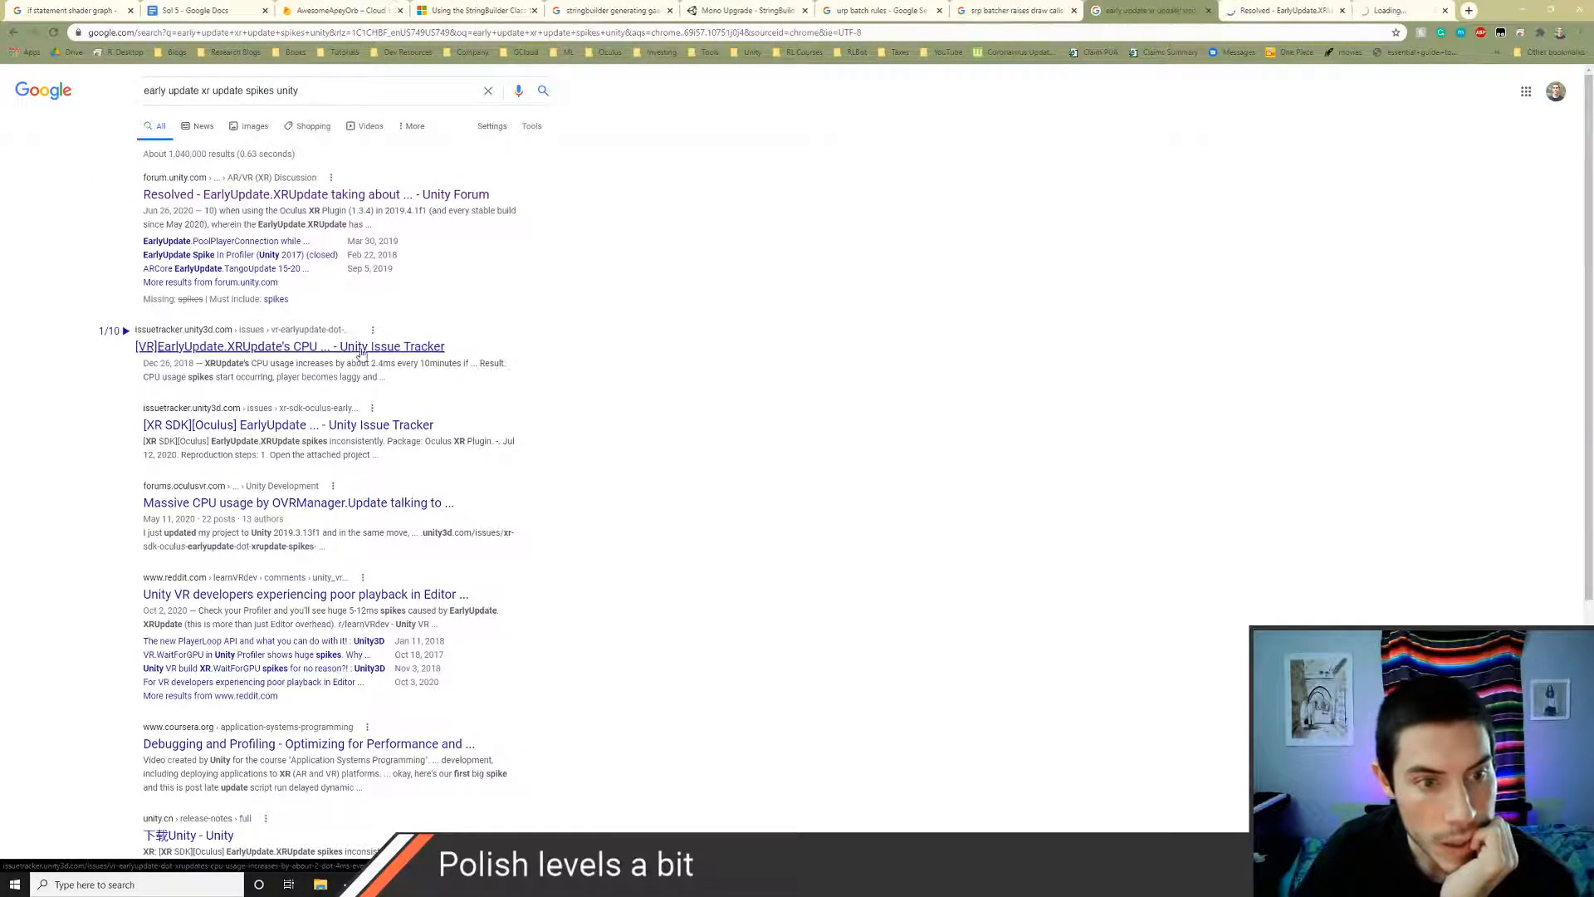
pyautogui.hotkey('ctrl', 'Tab')
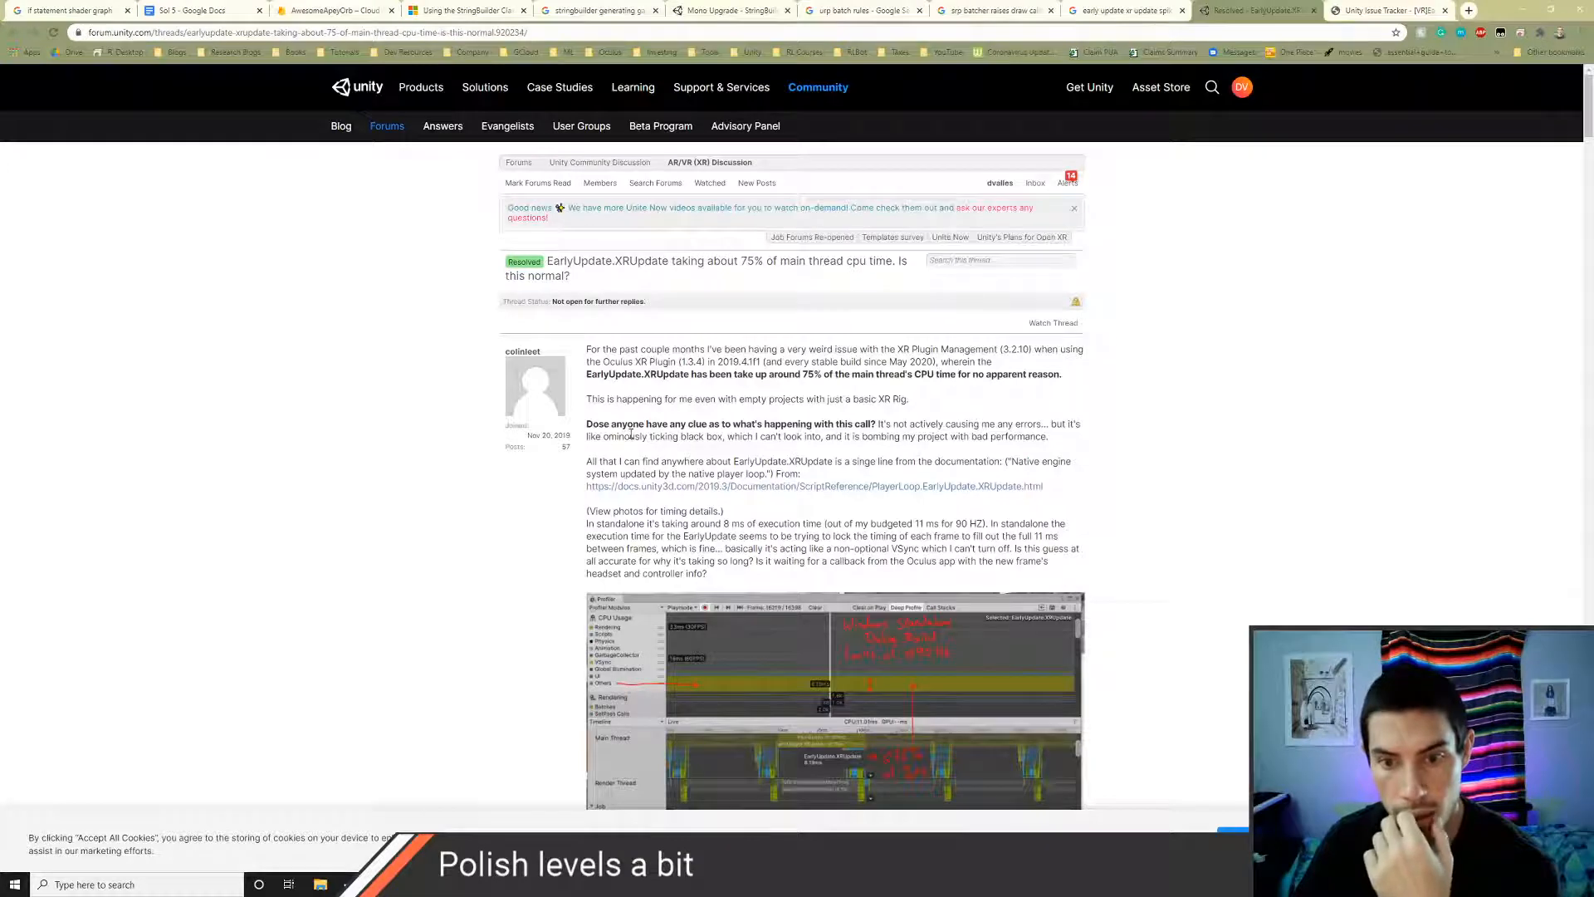
# - Read the forum thread's opening post and early replies on why EarlyUpdate.XRUpdate takes so much main thread time
pyautogui.scroll(-1, 724, 429)
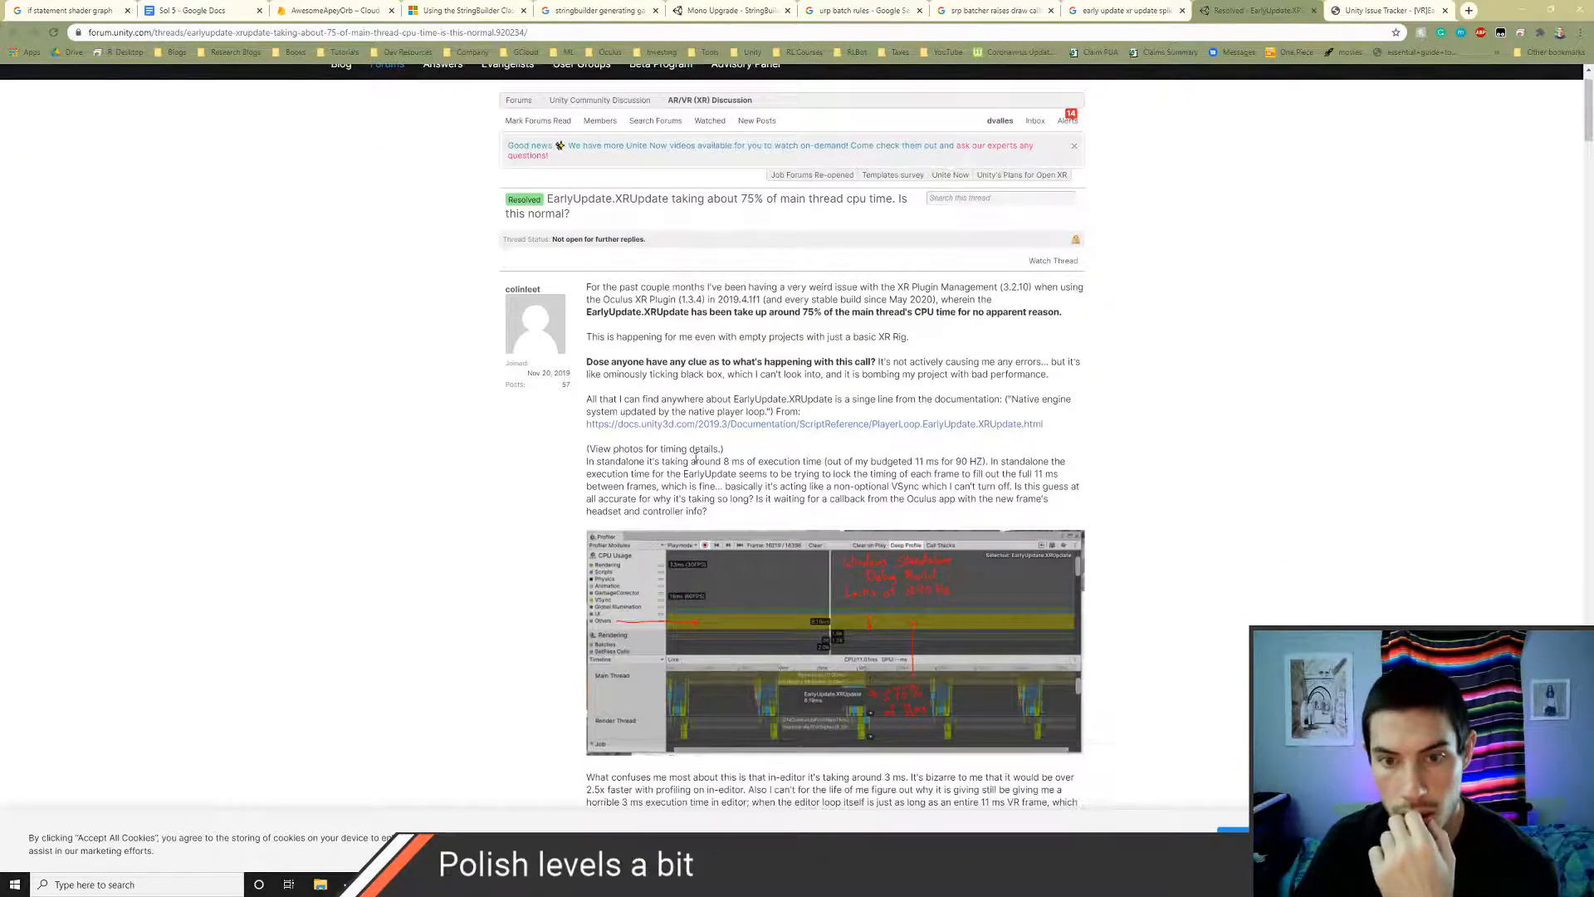
pyautogui.scroll(-5, 695, 457)
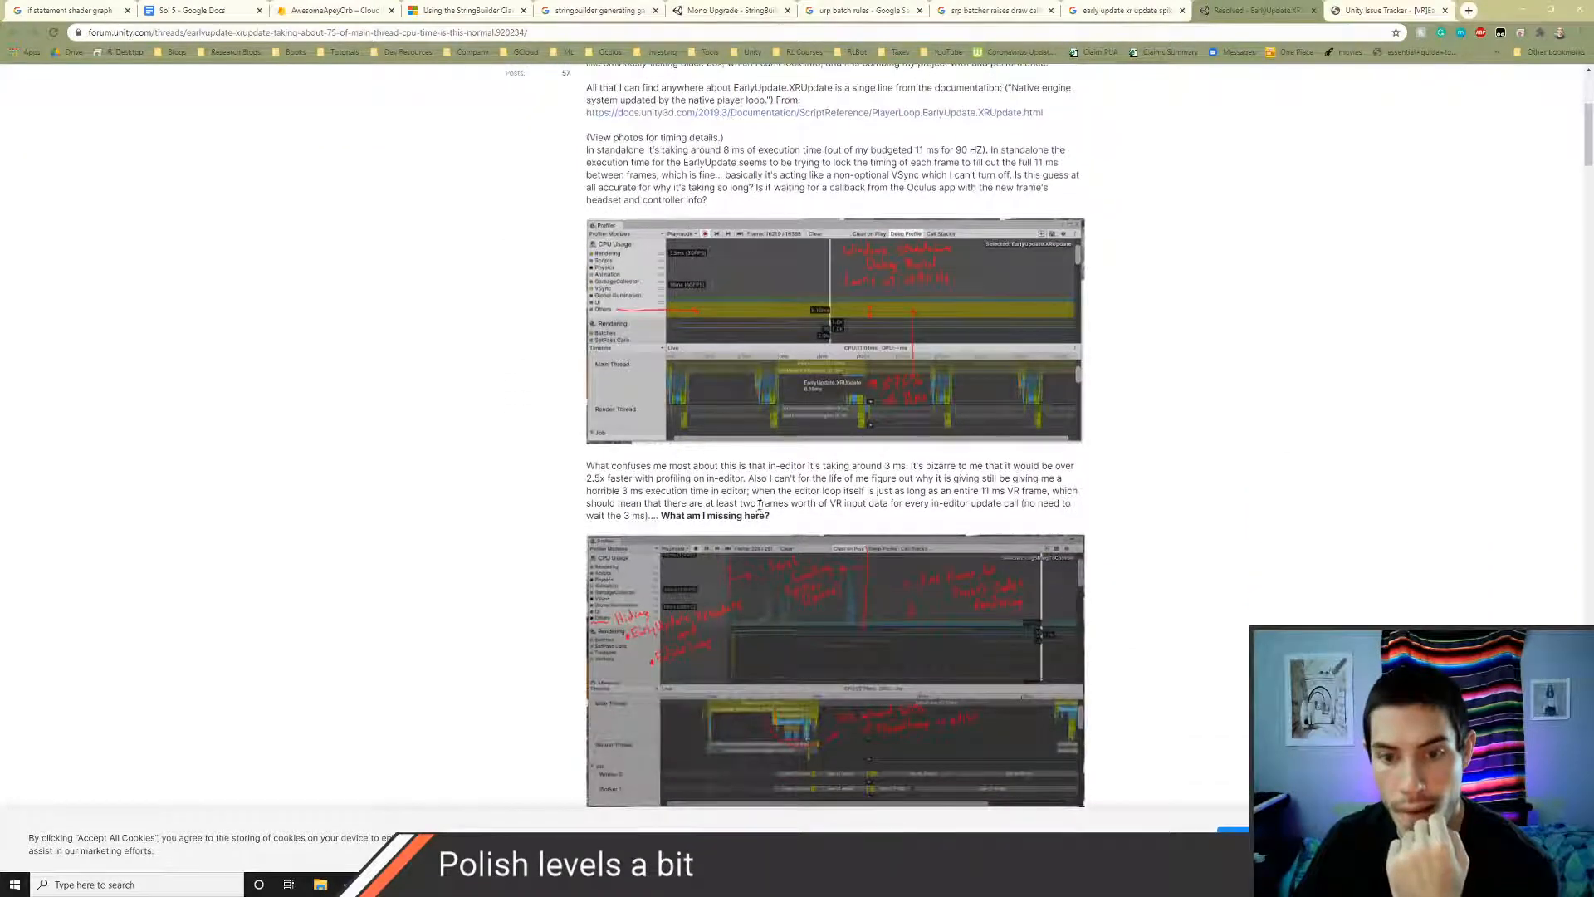
pyautogui.scroll(-12, 764, 506)
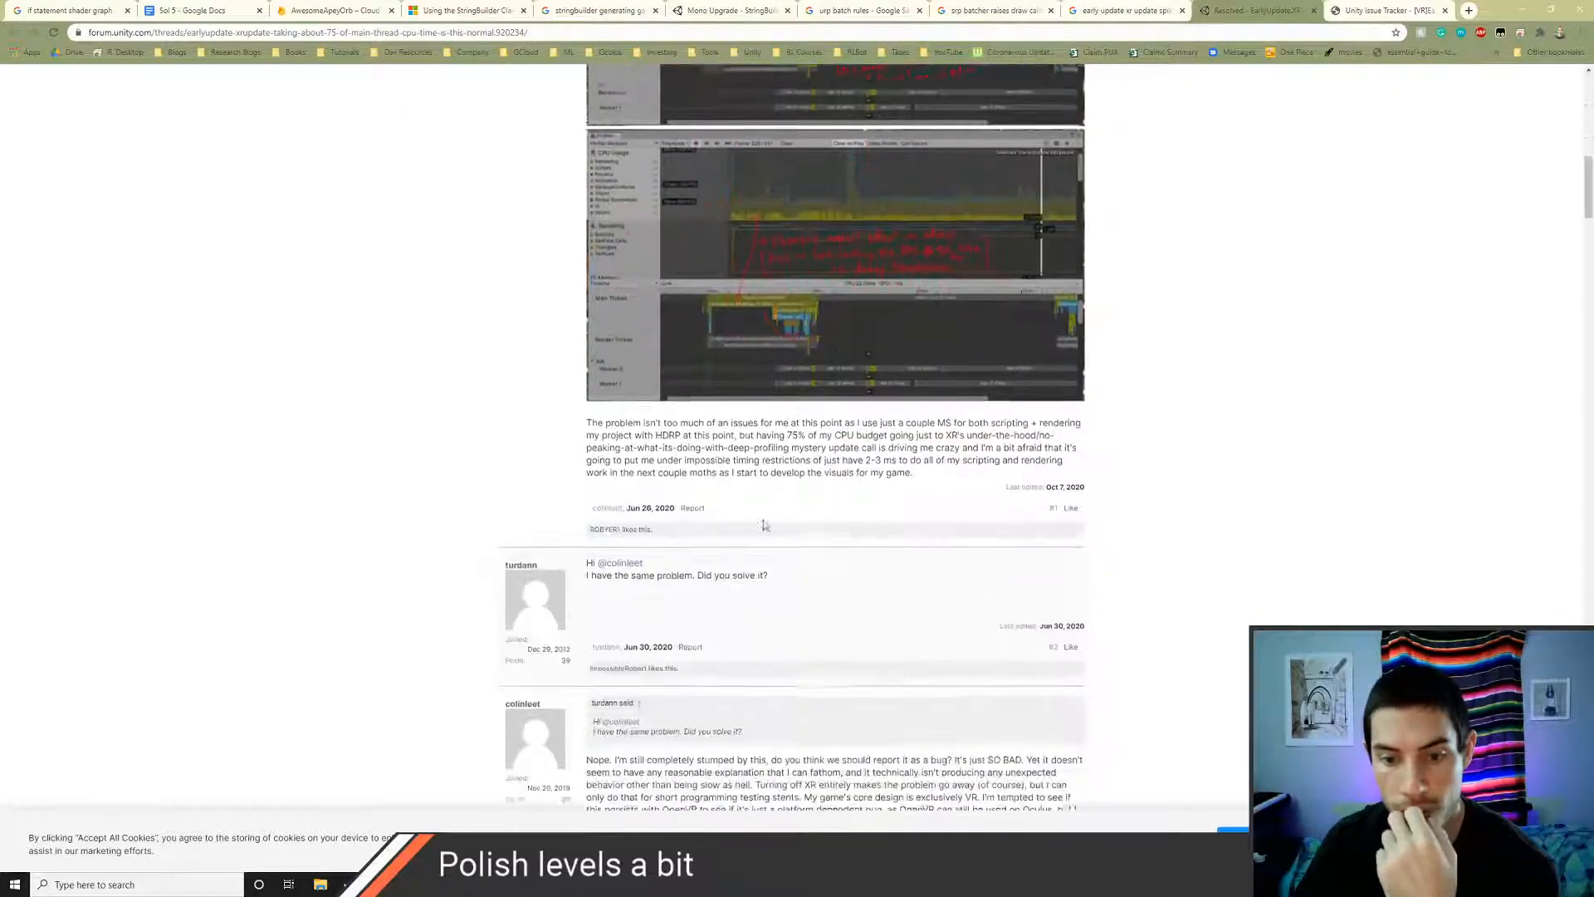
pyautogui.scroll(-6, 706, 540)
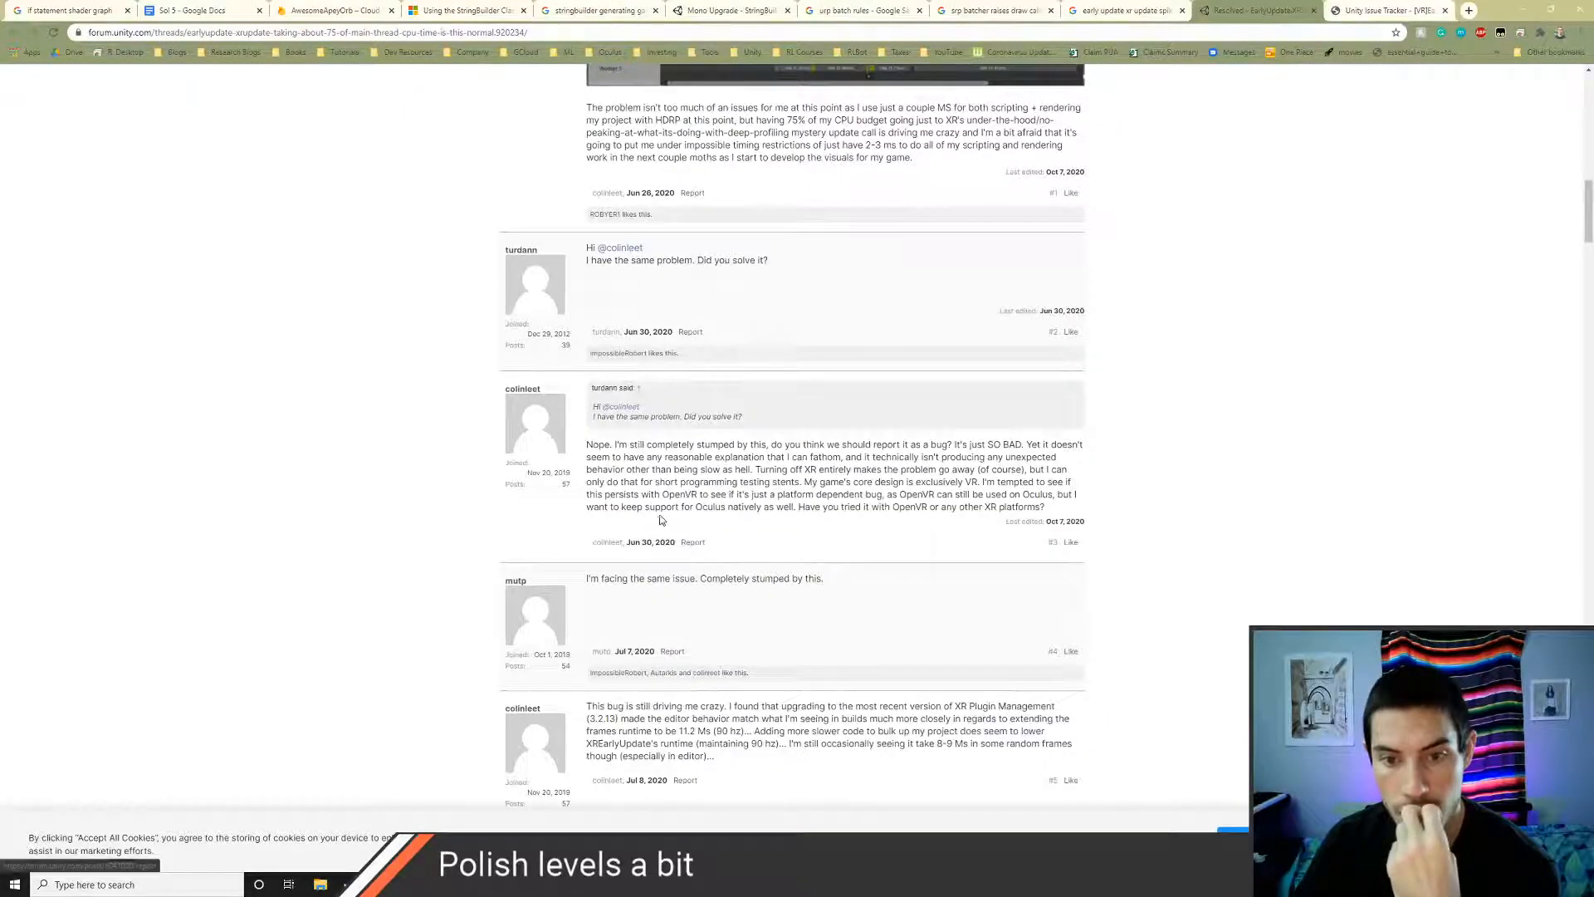
pyautogui.scroll(-4, 676, 513)
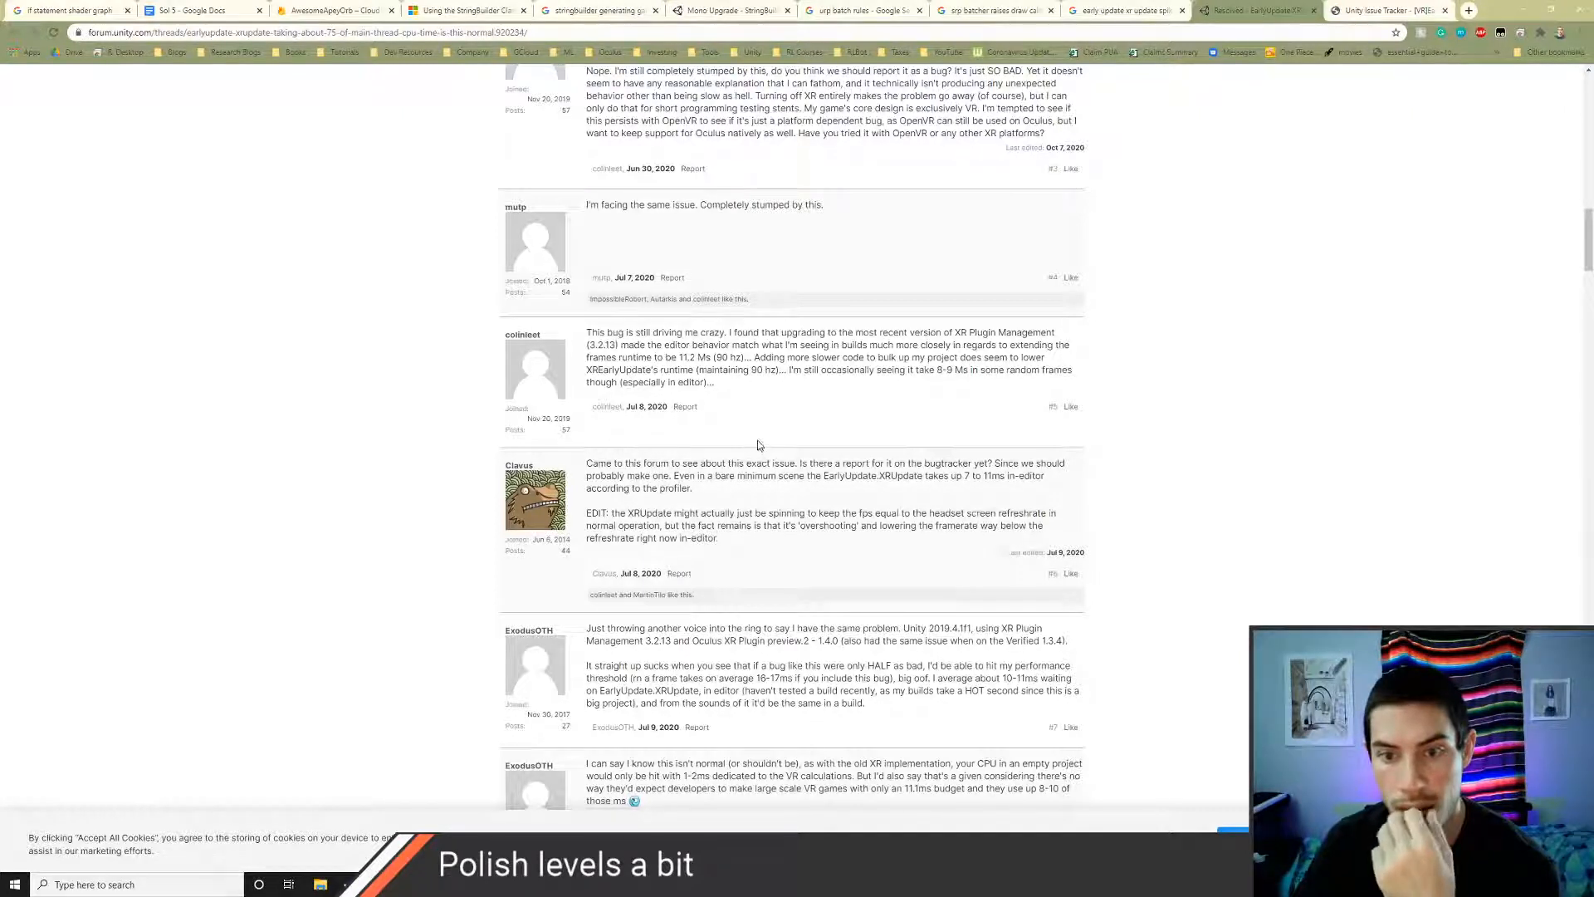
pyautogui.scroll(-2, 751, 446)
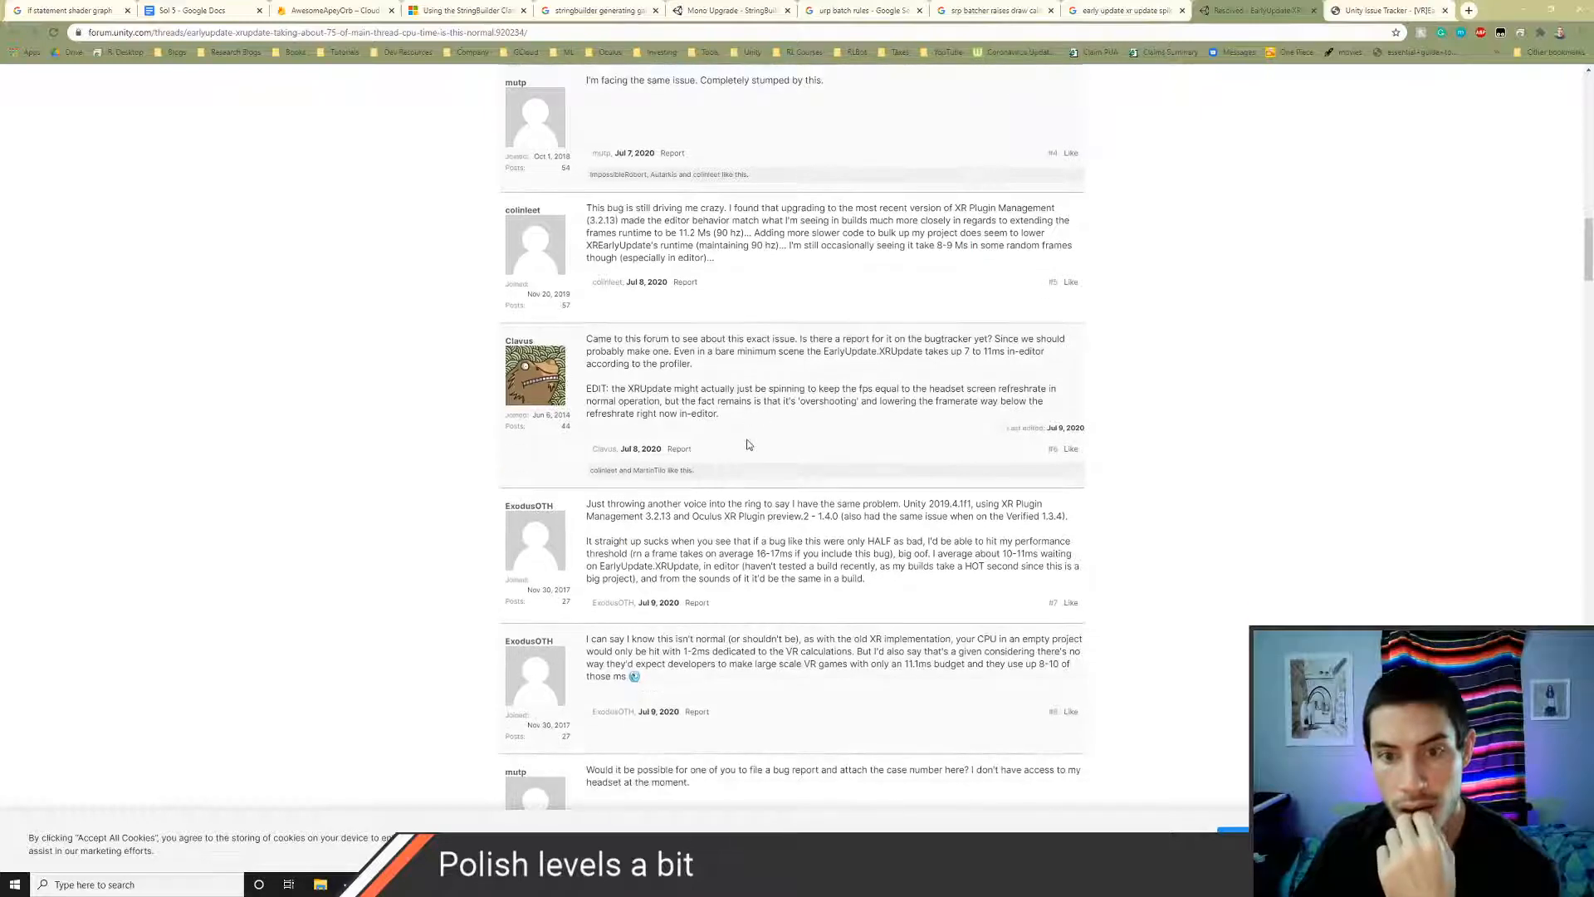
pyautogui.scroll(-2, 747, 446)
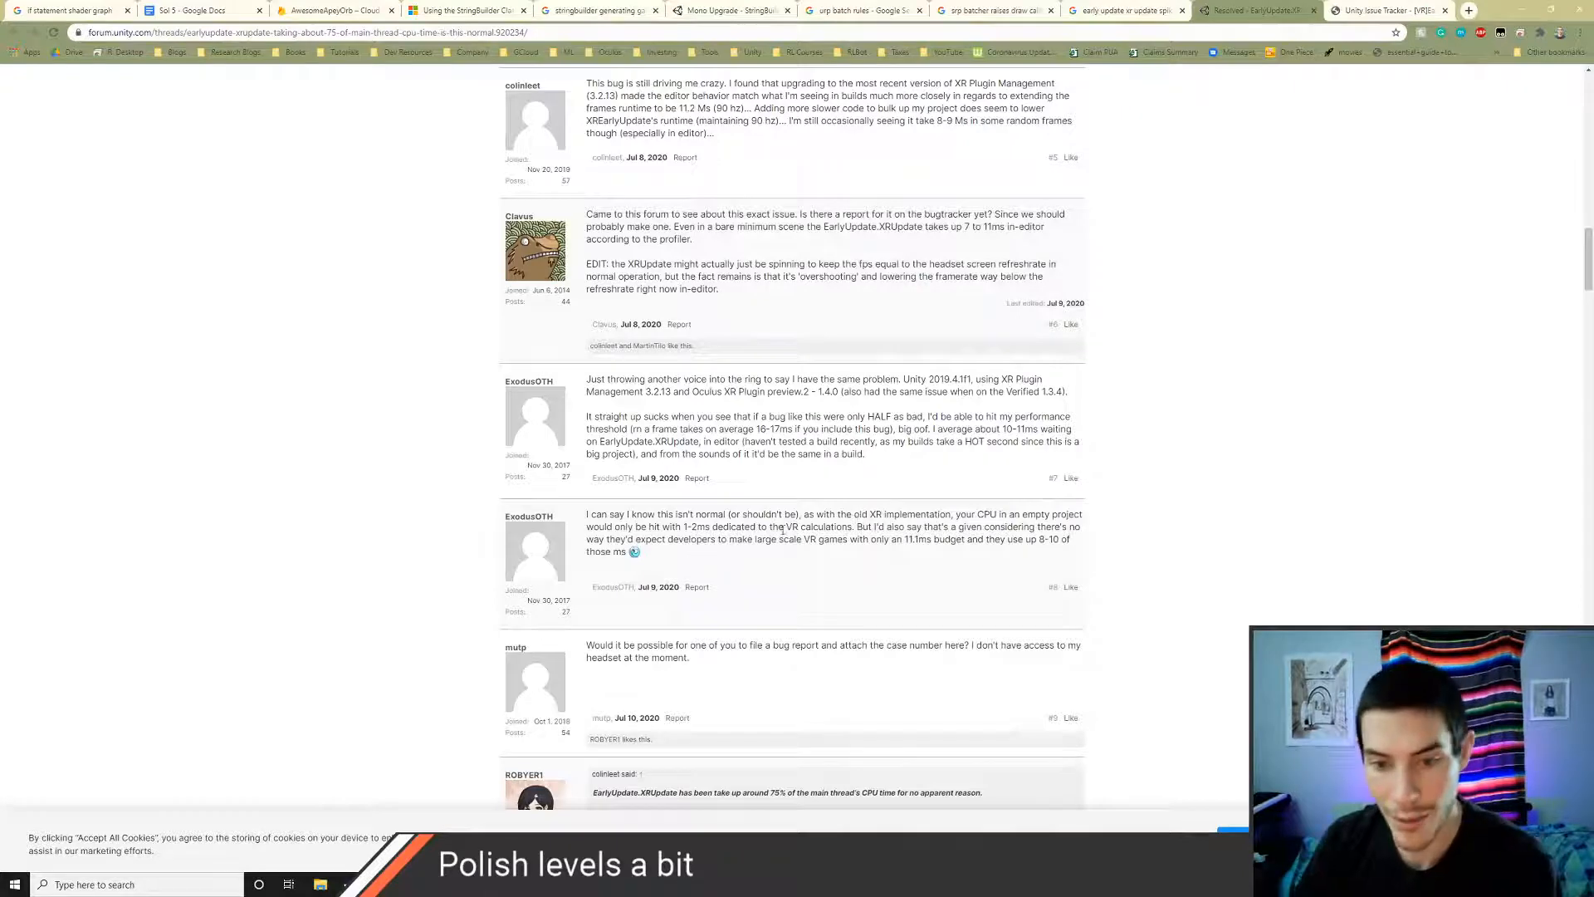
pyautogui.scroll(-3, 885, 467)
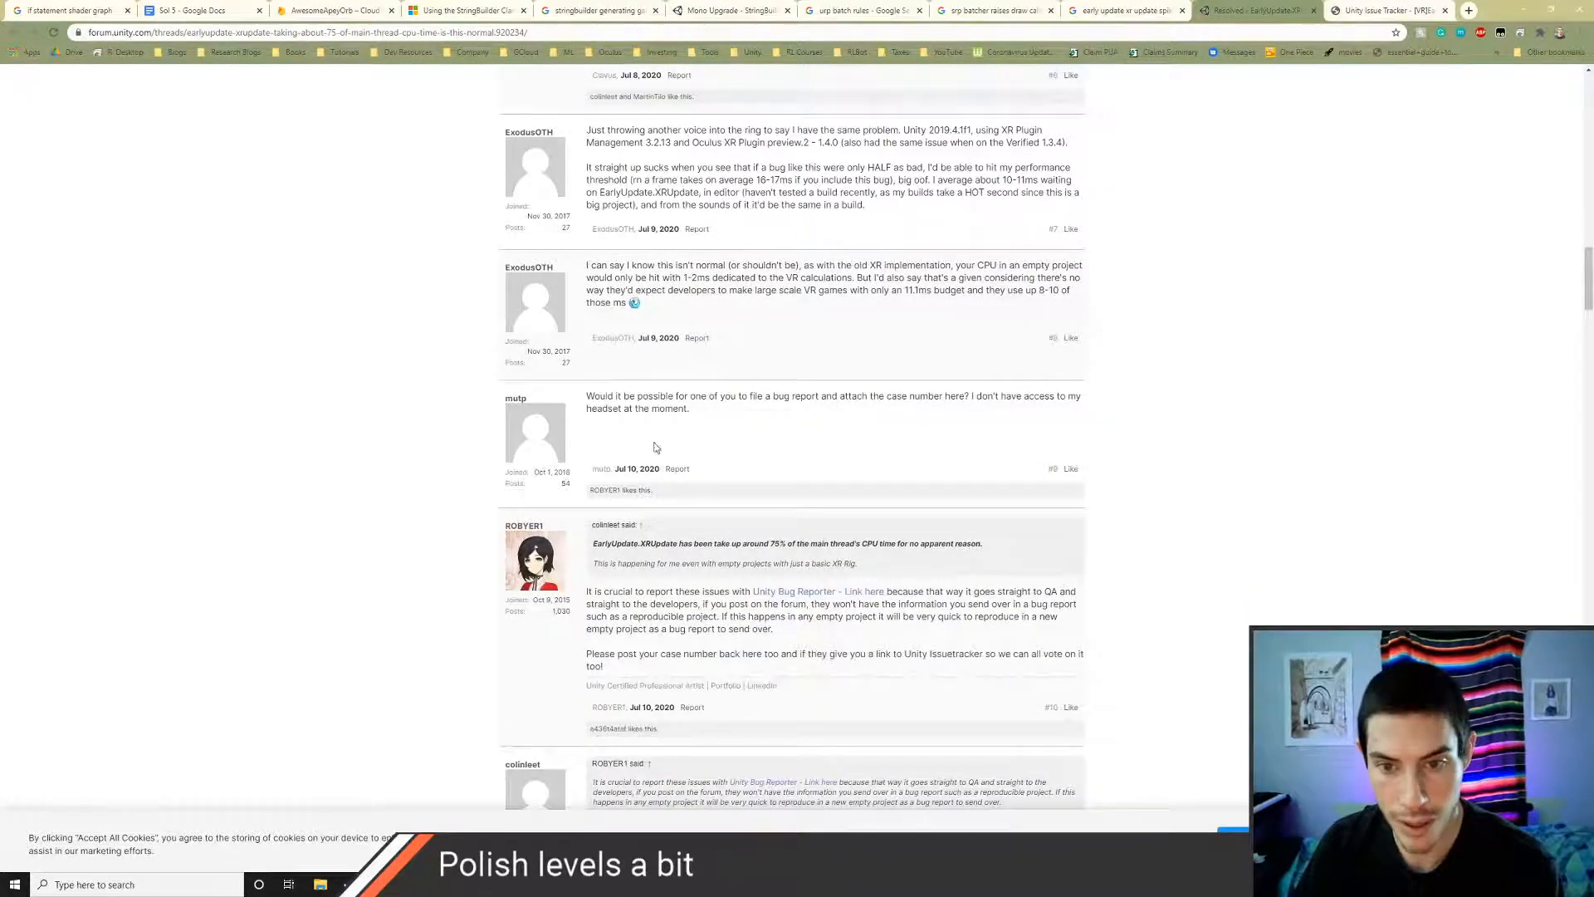
pyautogui.scroll(-2, 647, 452)
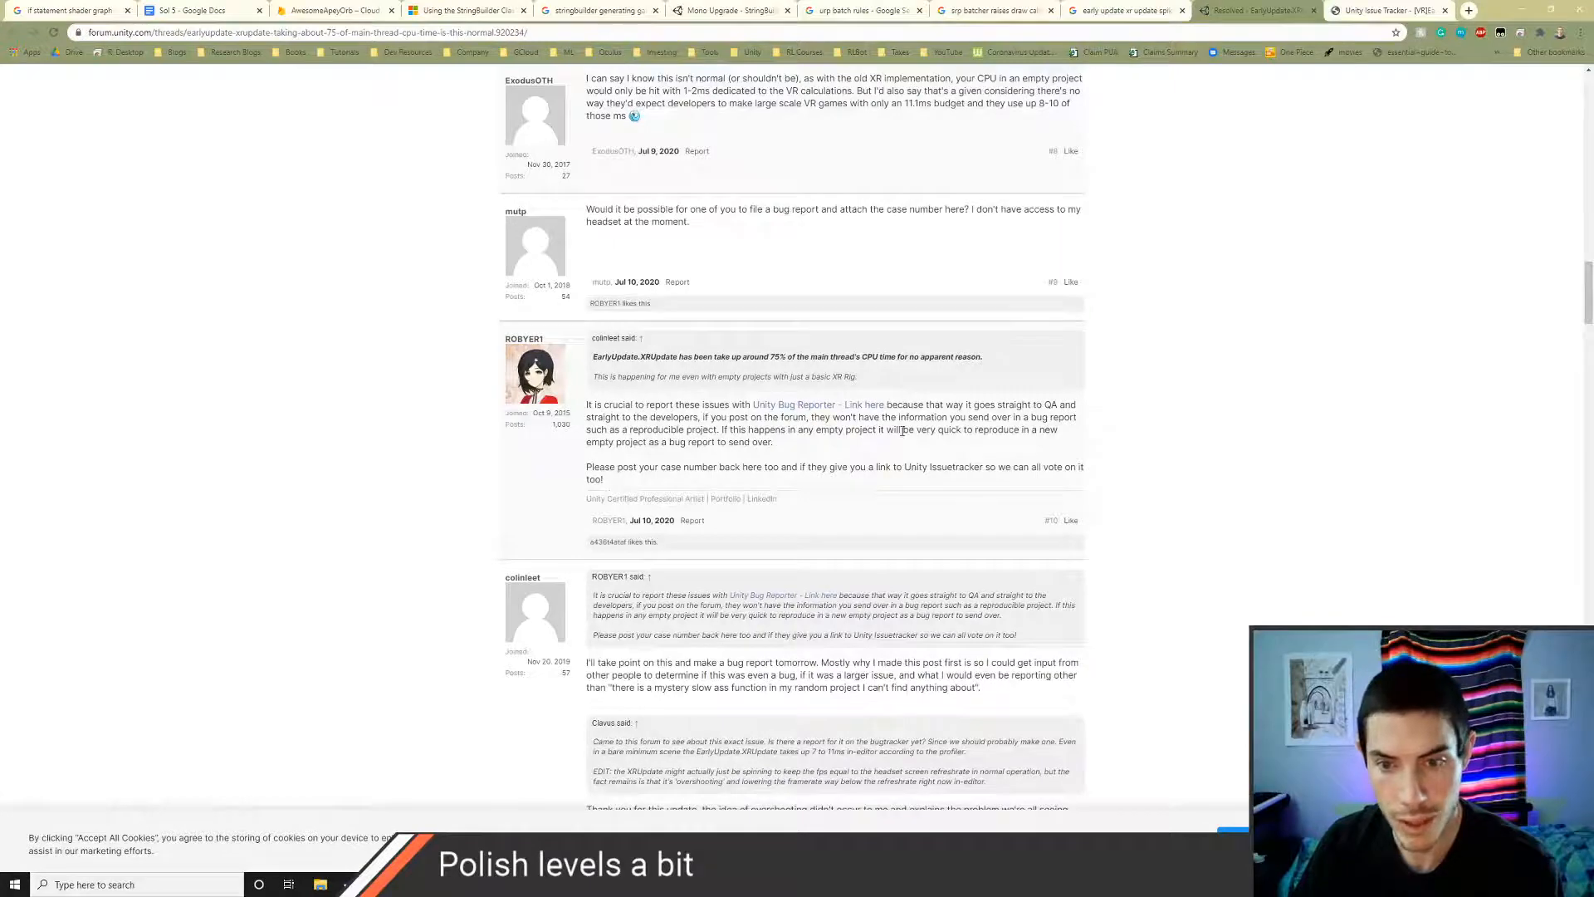
pyautogui.scroll(-3, 512, 494)
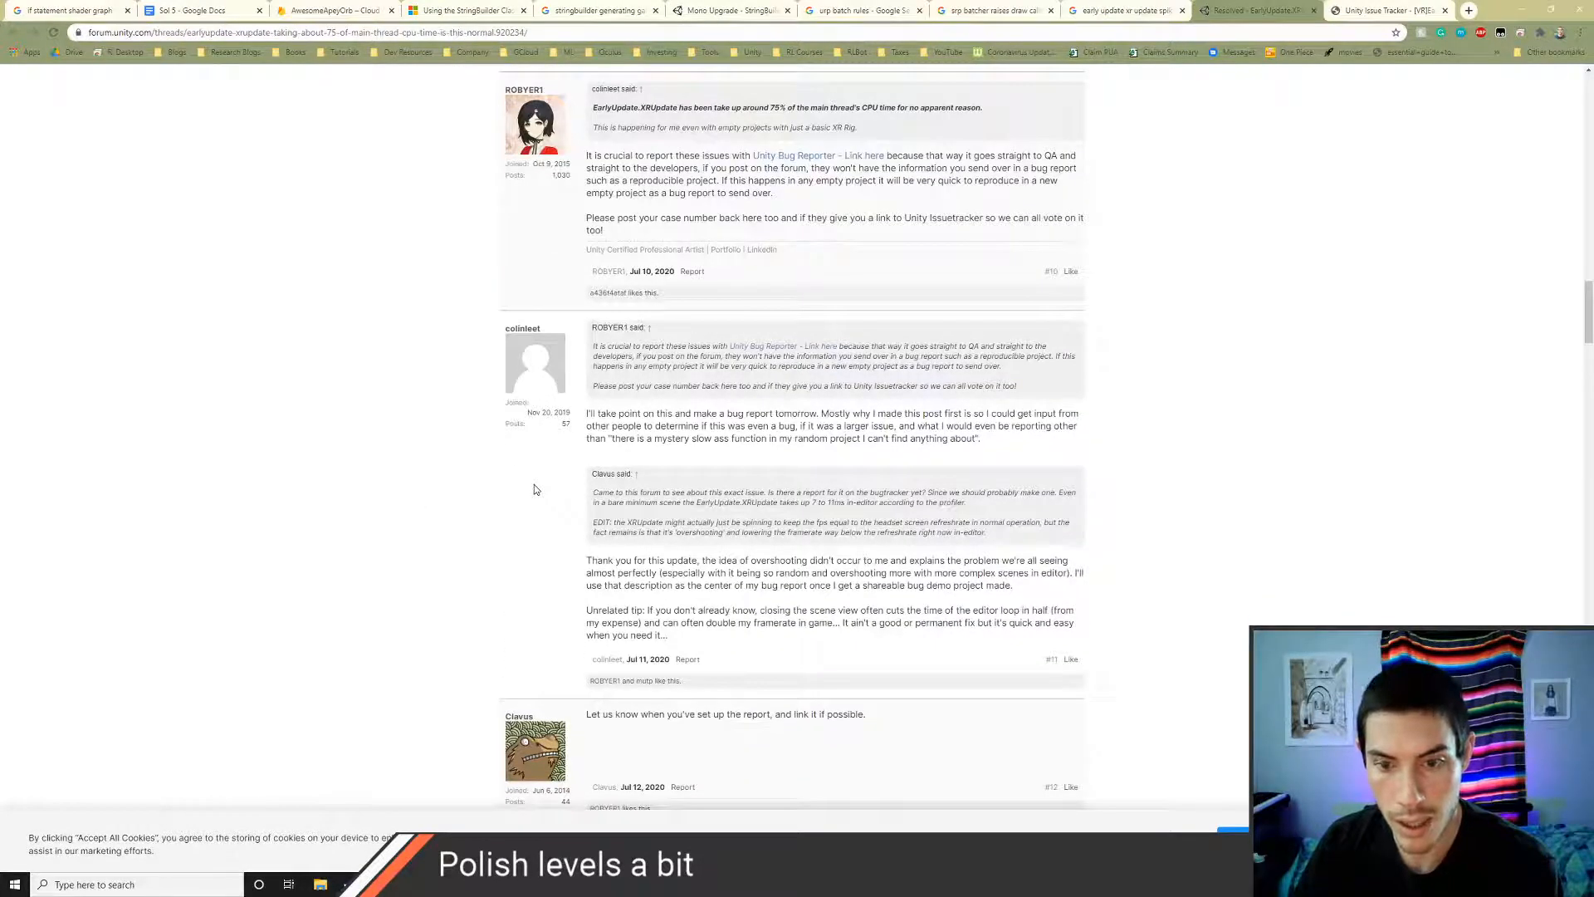
pyautogui.scroll(-2, 534, 489)
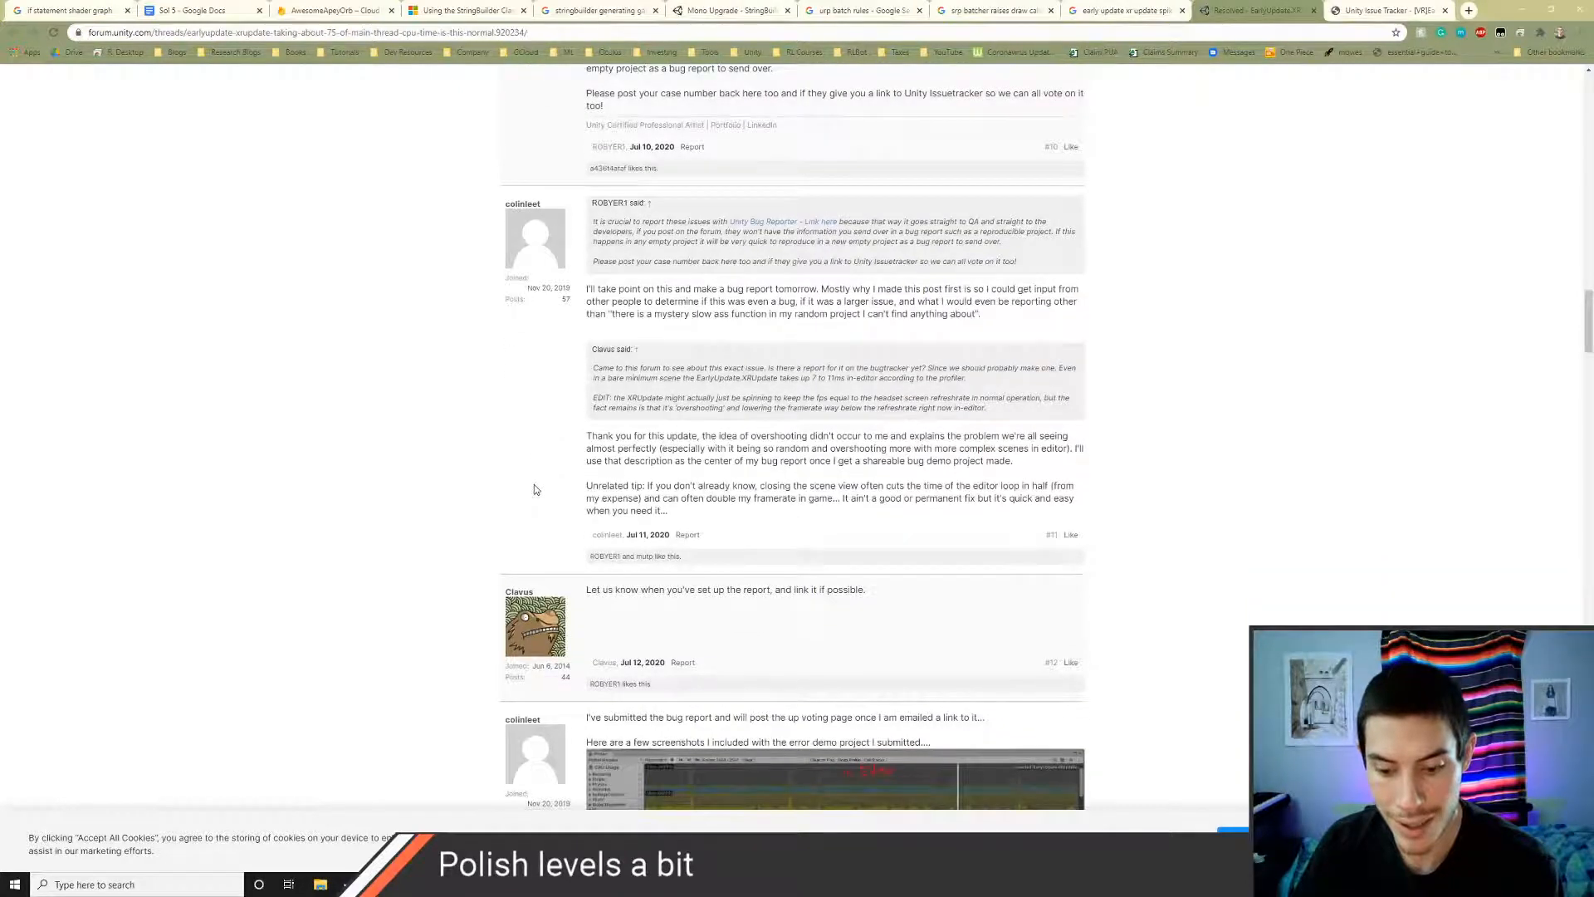
# - Go through the bug report screenshots and the July to September 2020 replies for causes or fixes of the XRUpdate delay
pyautogui.scroll(-10, 535, 489)
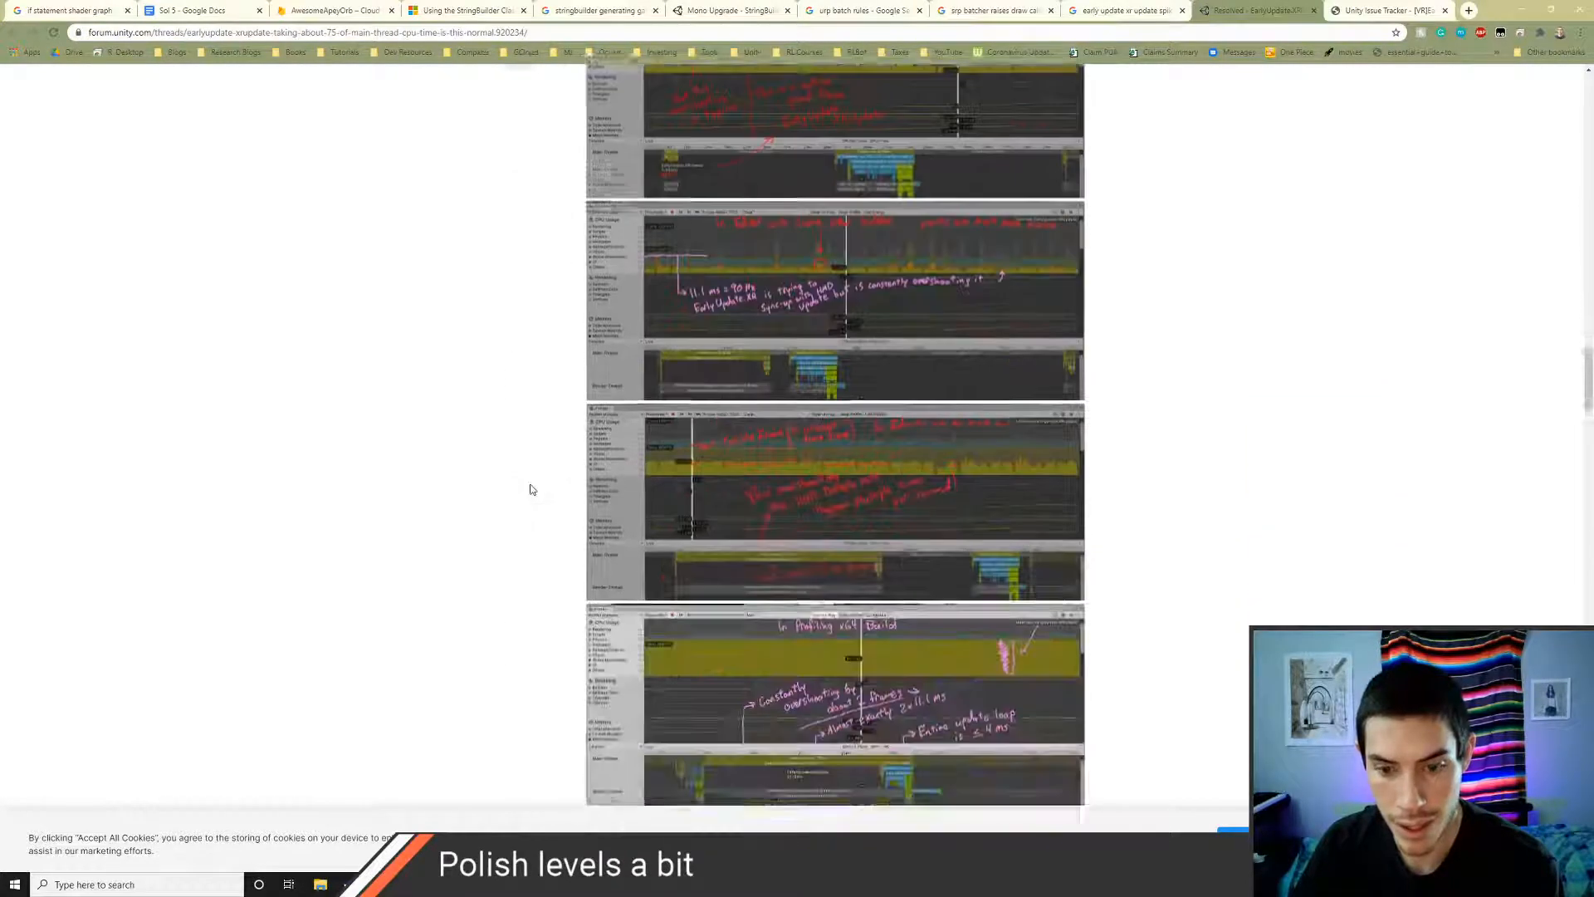
pyautogui.scroll(-5, 531, 489)
pyautogui.scroll(-3, 533, 490)
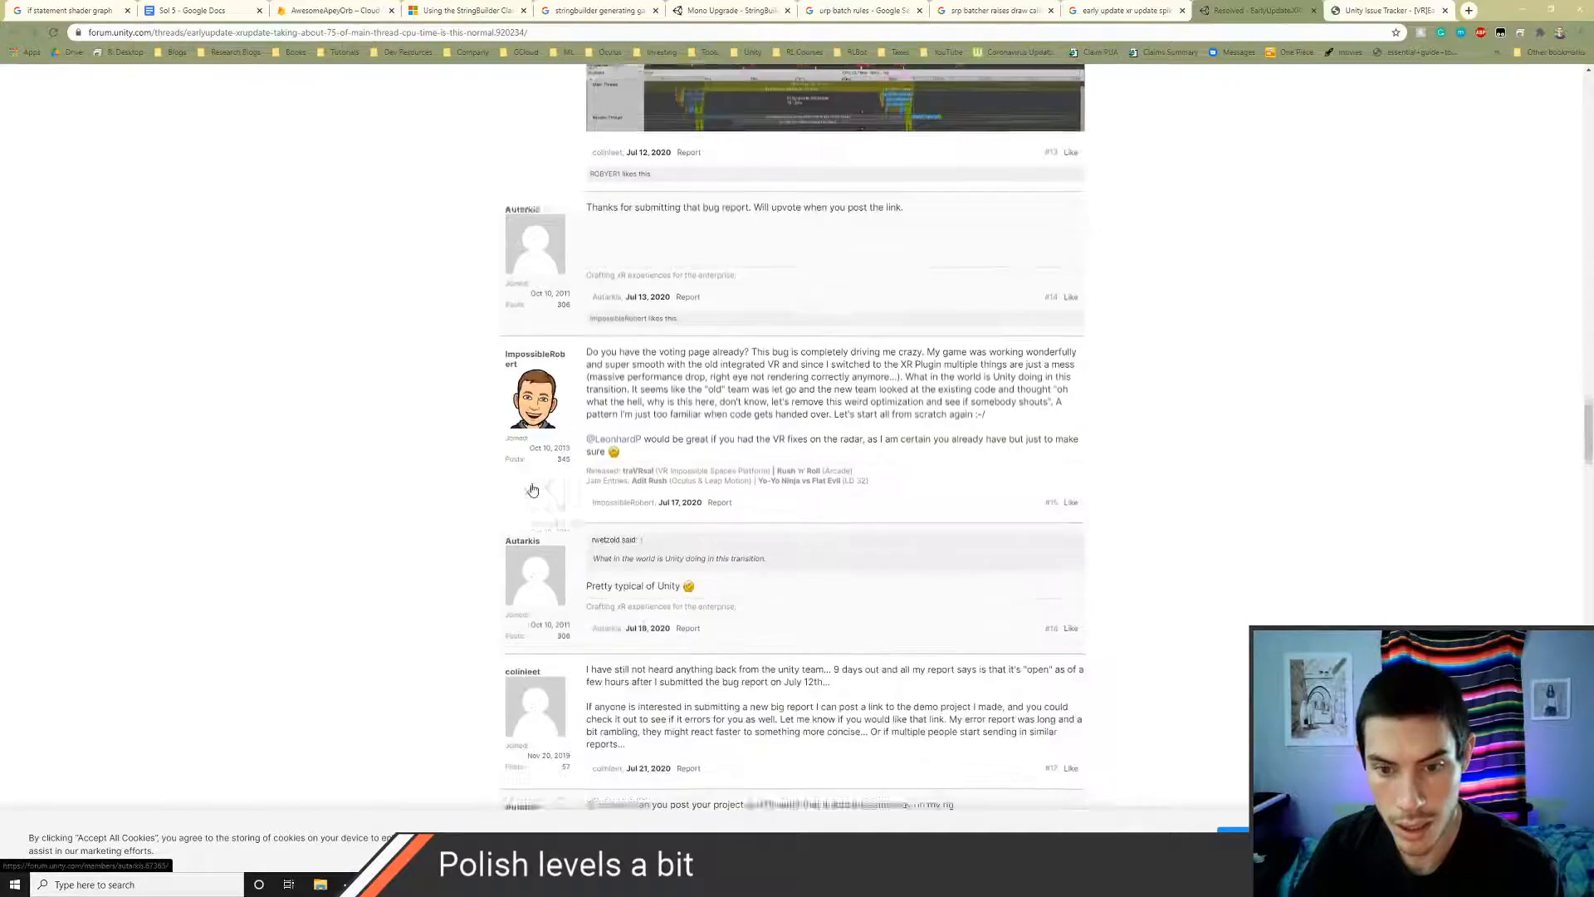
pyautogui.scroll(-1, 533, 490)
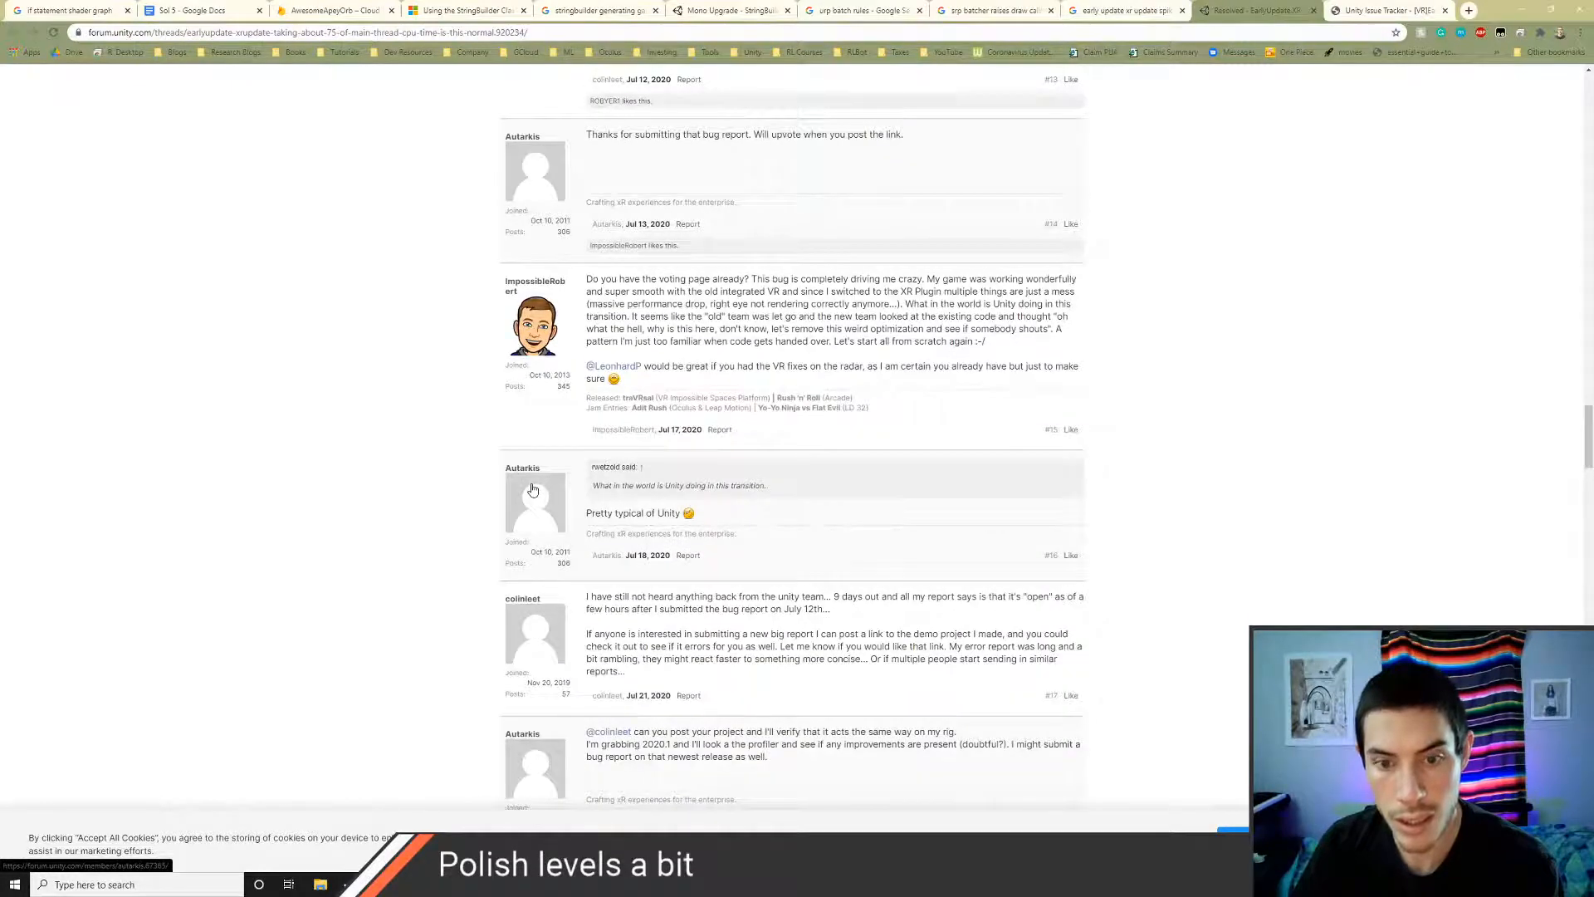
pyautogui.scroll(-2, 532, 490)
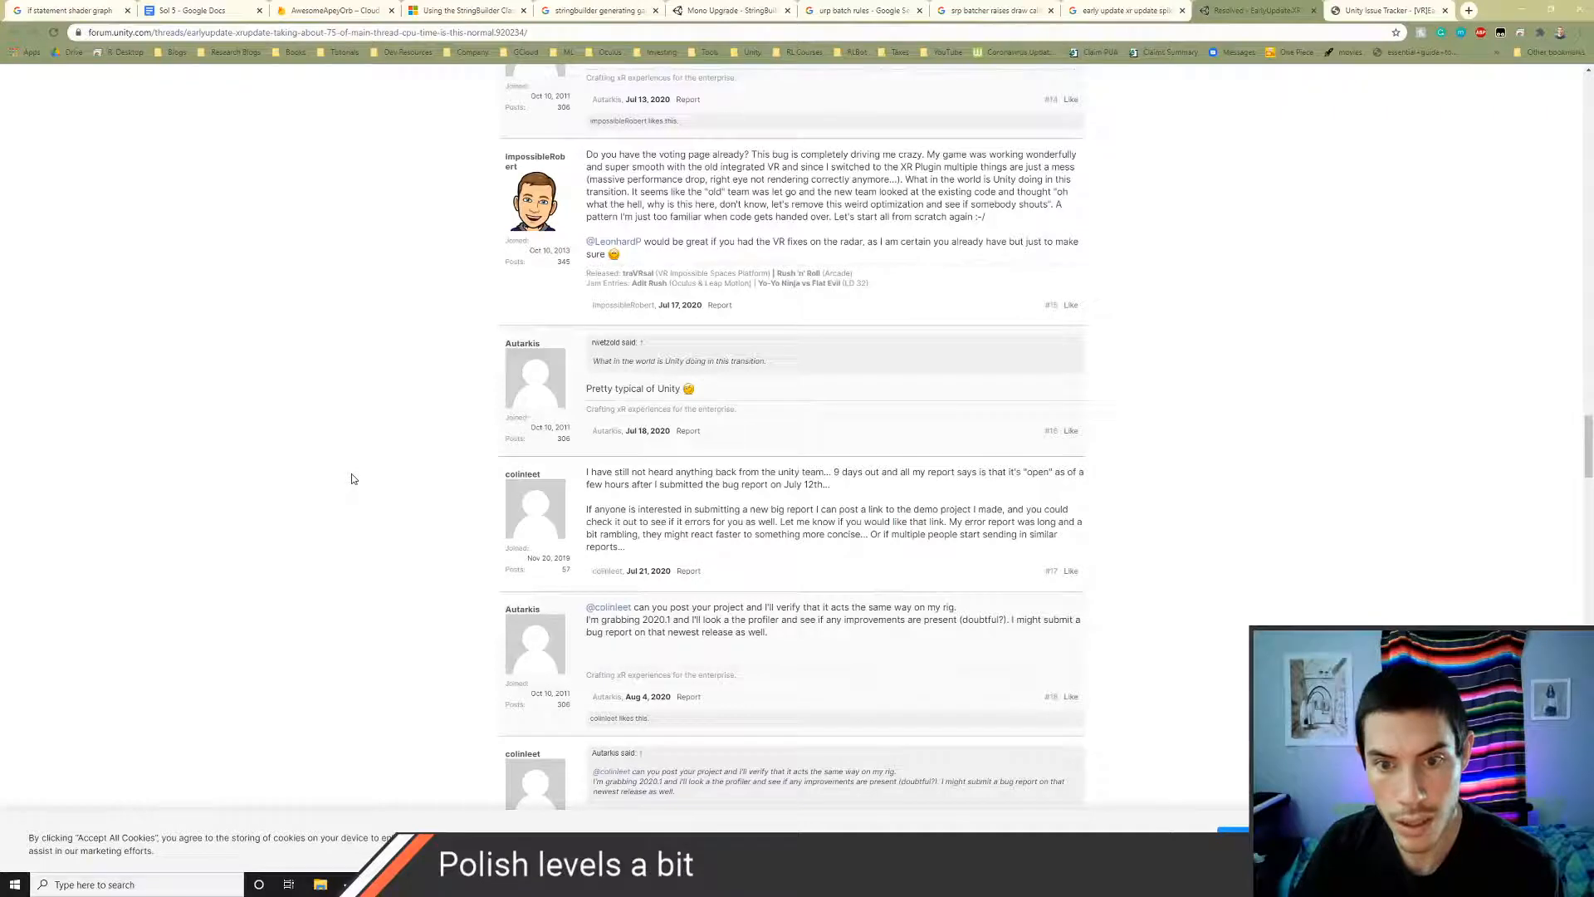
pyautogui.scroll(-2, 352, 479)
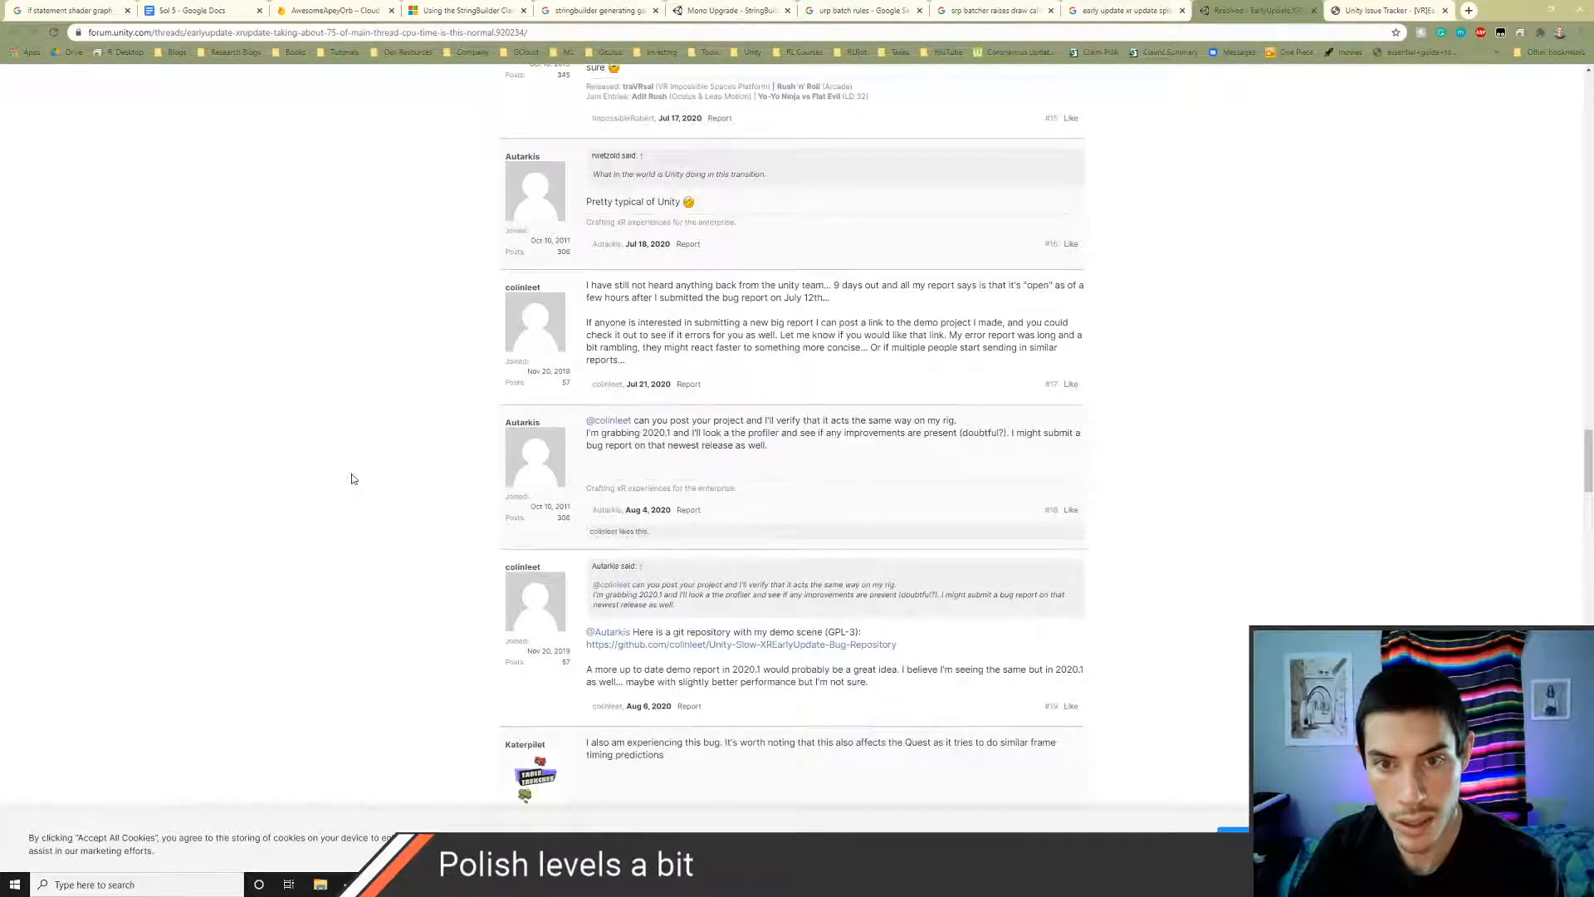
pyautogui.scroll(-2, 351, 478)
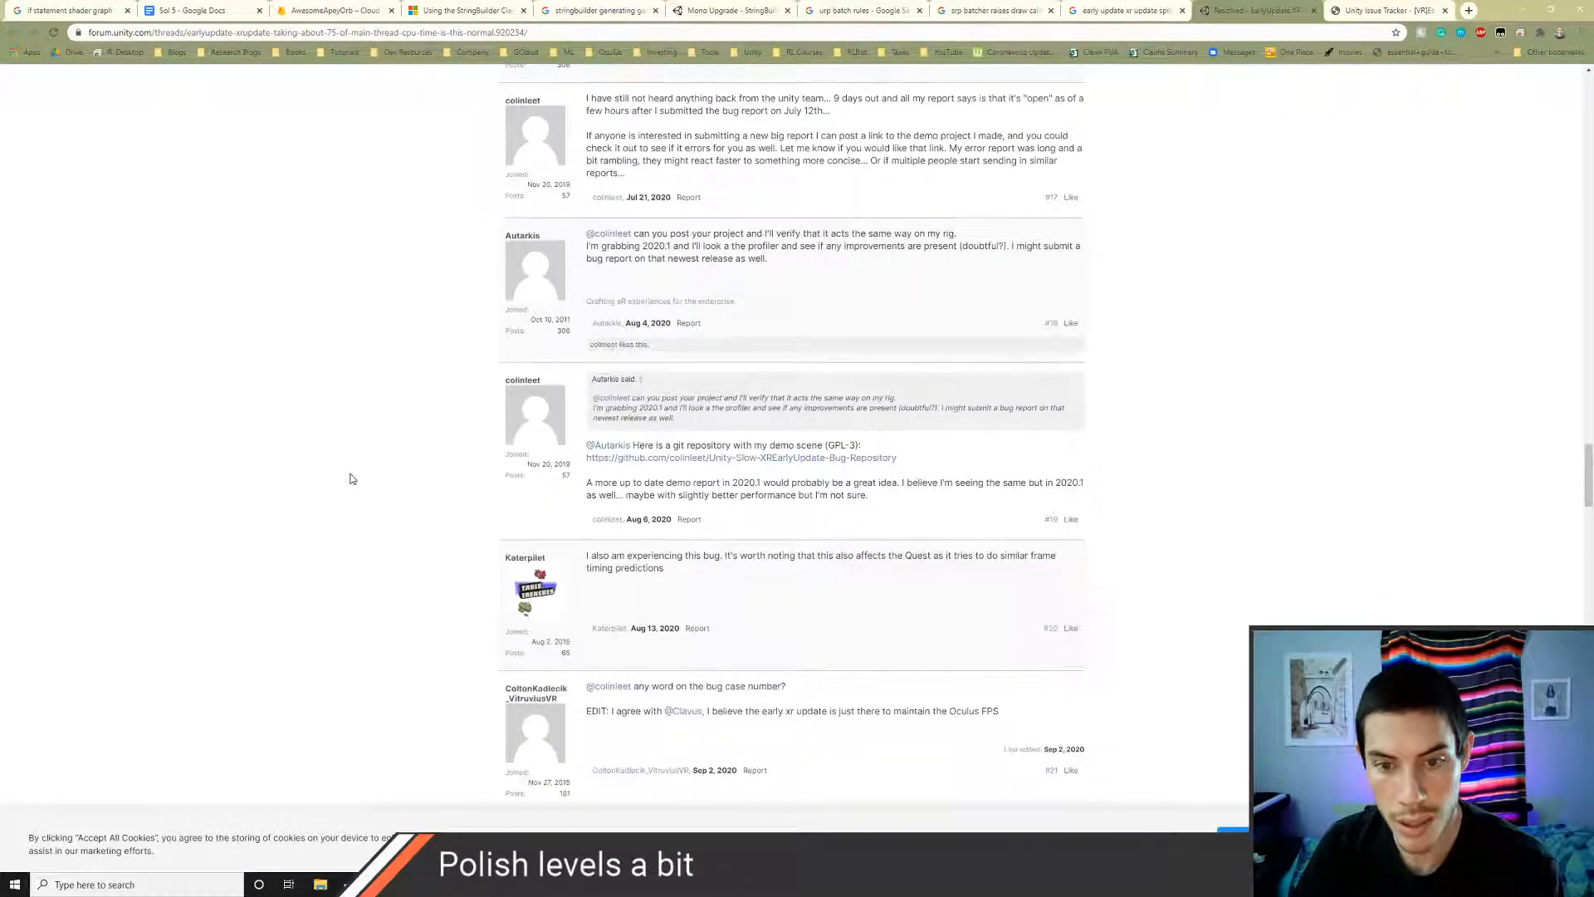
pyautogui.scroll(-3, 352, 479)
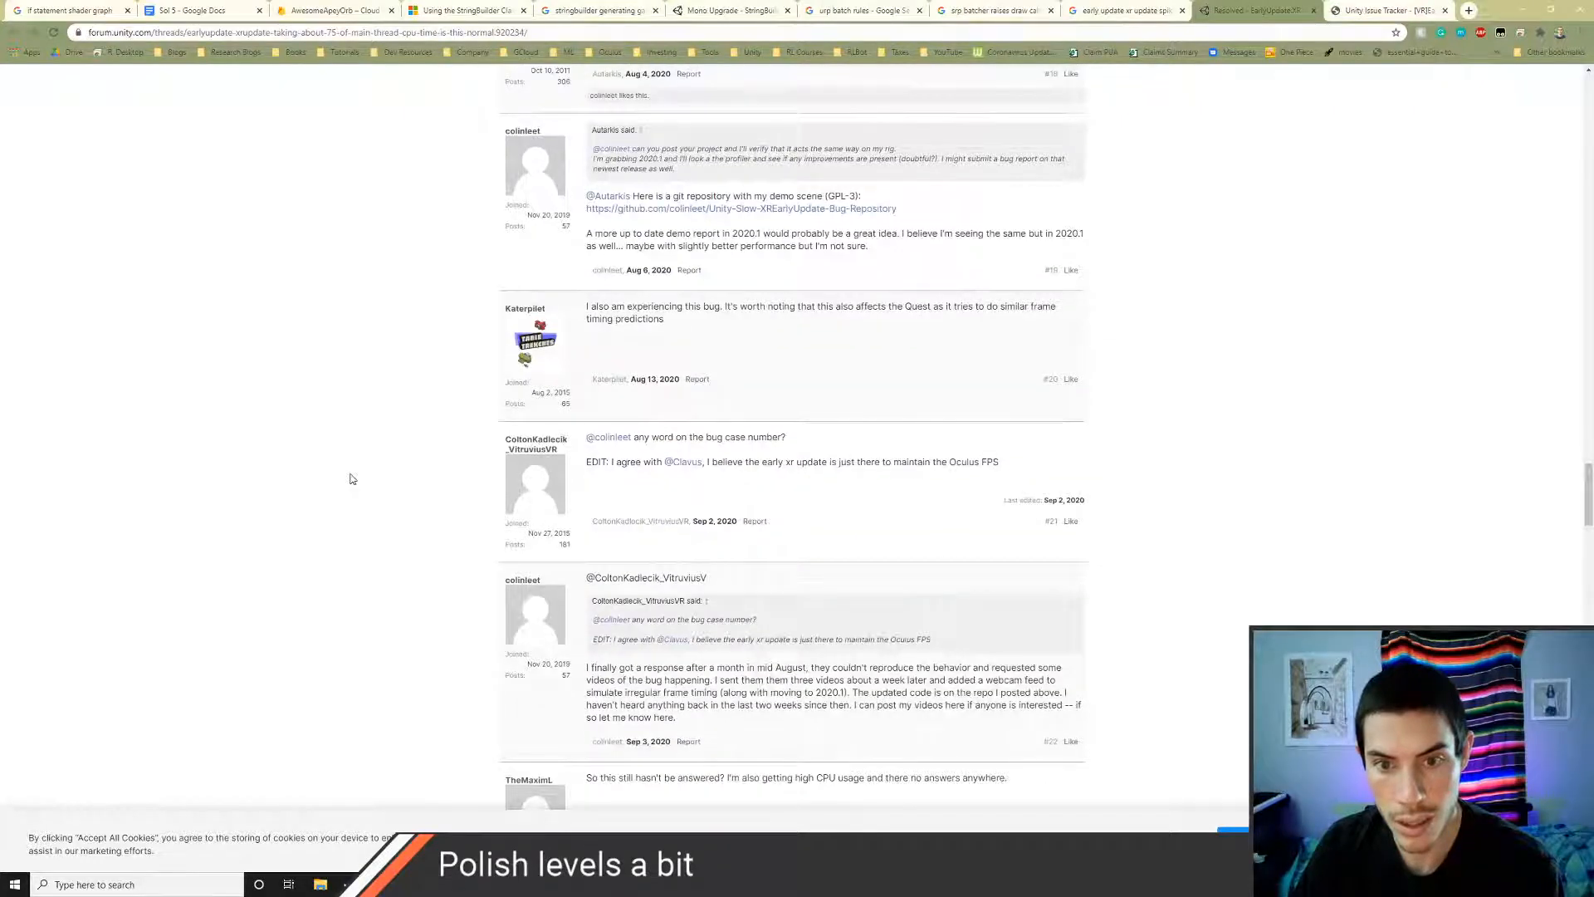
pyautogui.scroll(-2, 351, 479)
pyautogui.scroll(-2, 351, 479)
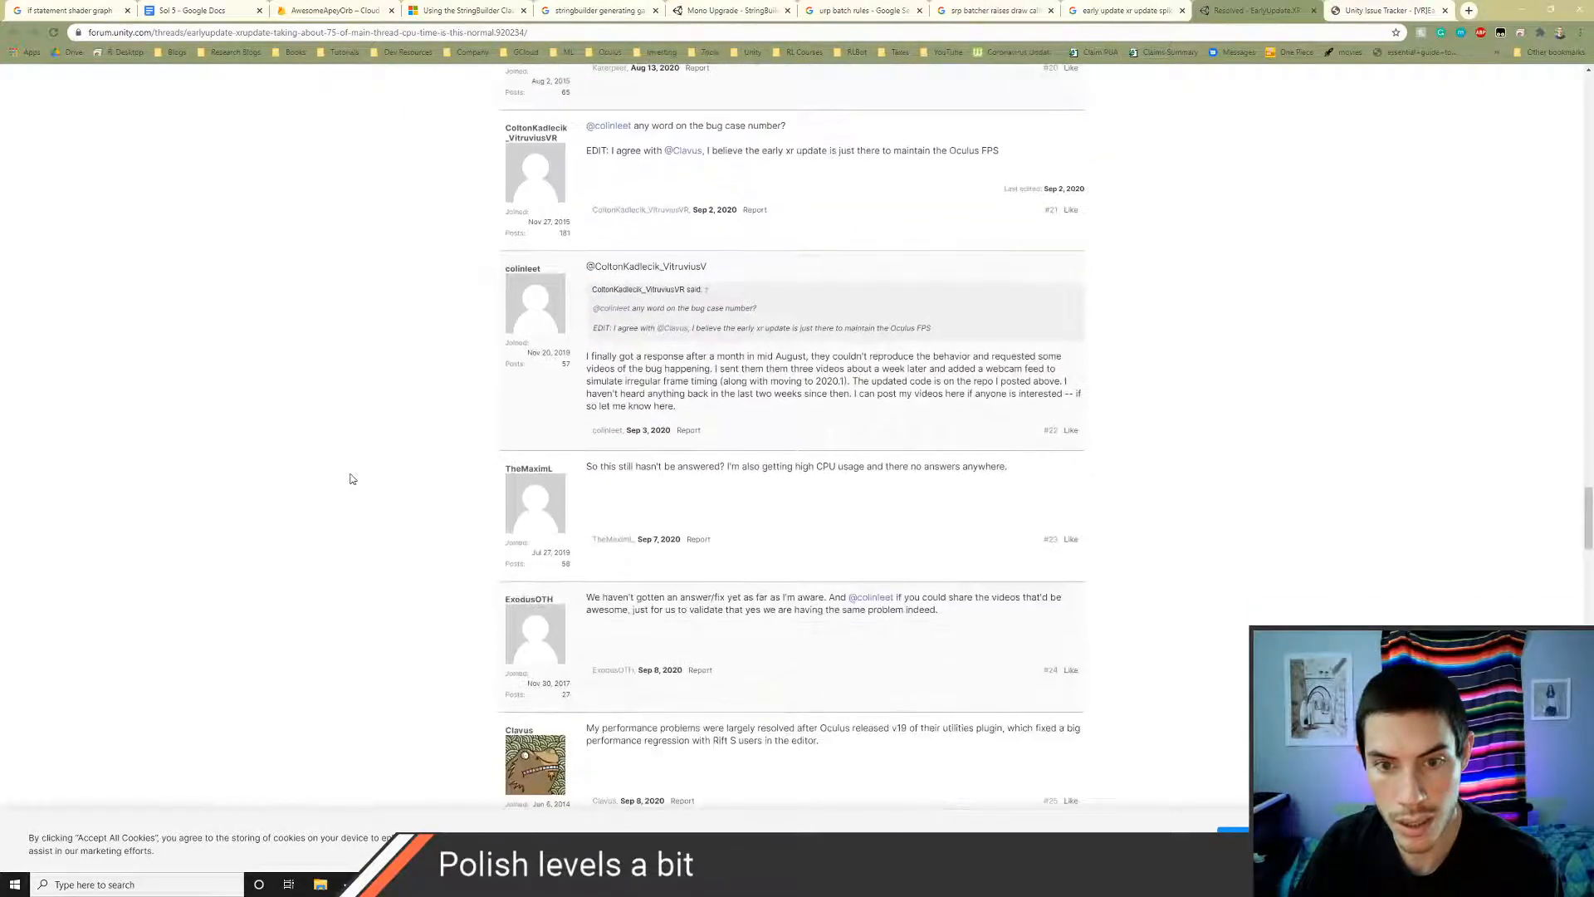
pyautogui.scroll(-2, 351, 479)
pyautogui.scroll(-3, 350, 478)
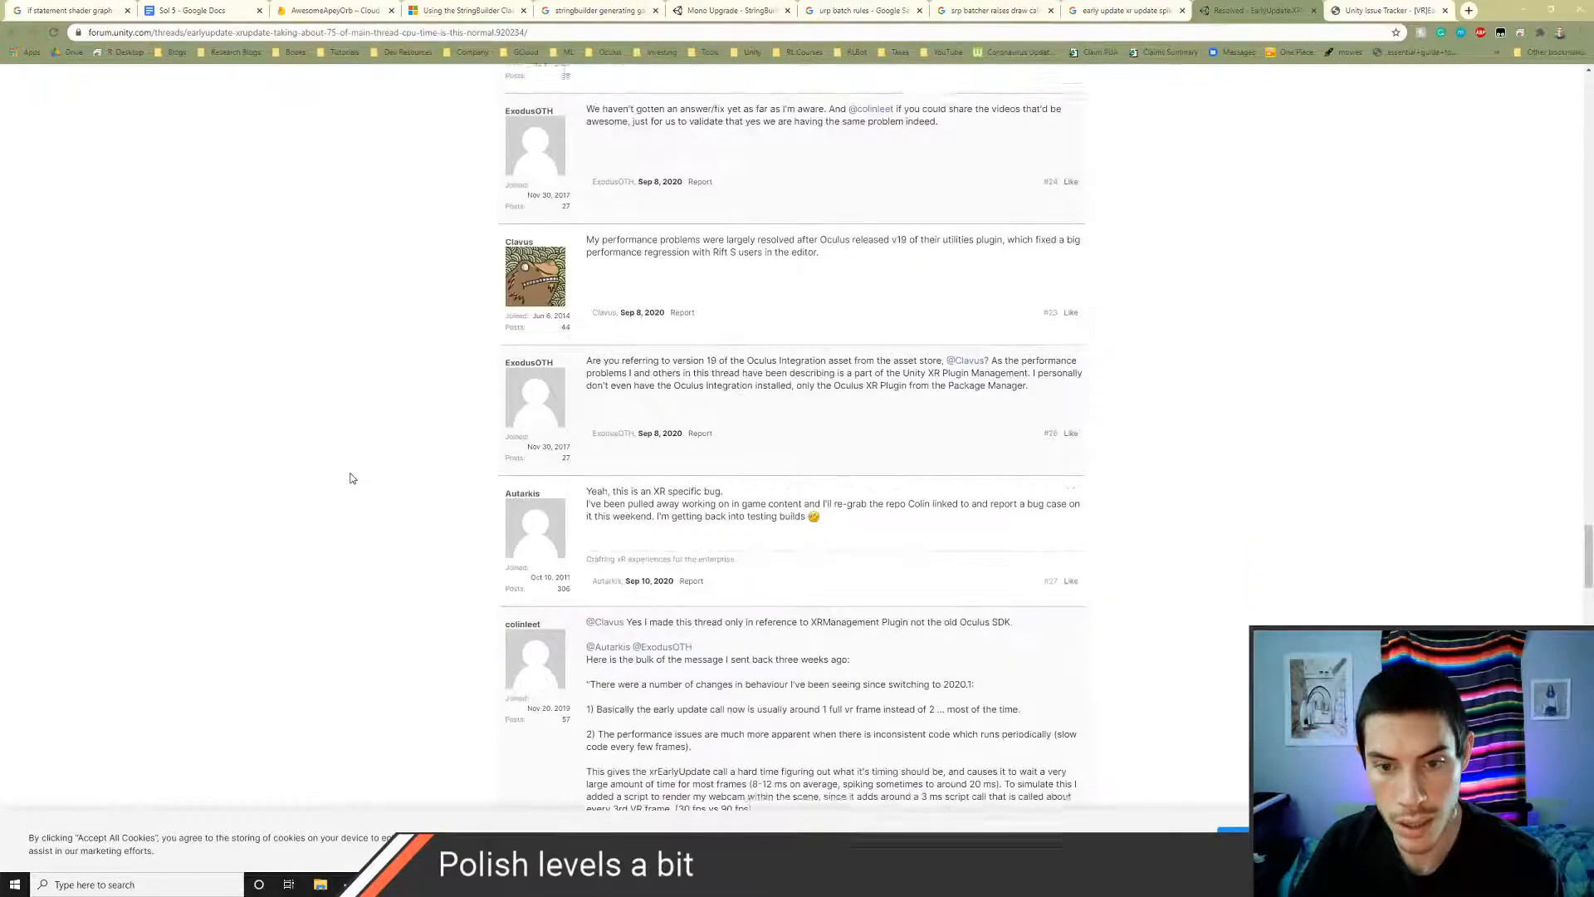
pyautogui.scroll(-4, 349, 478)
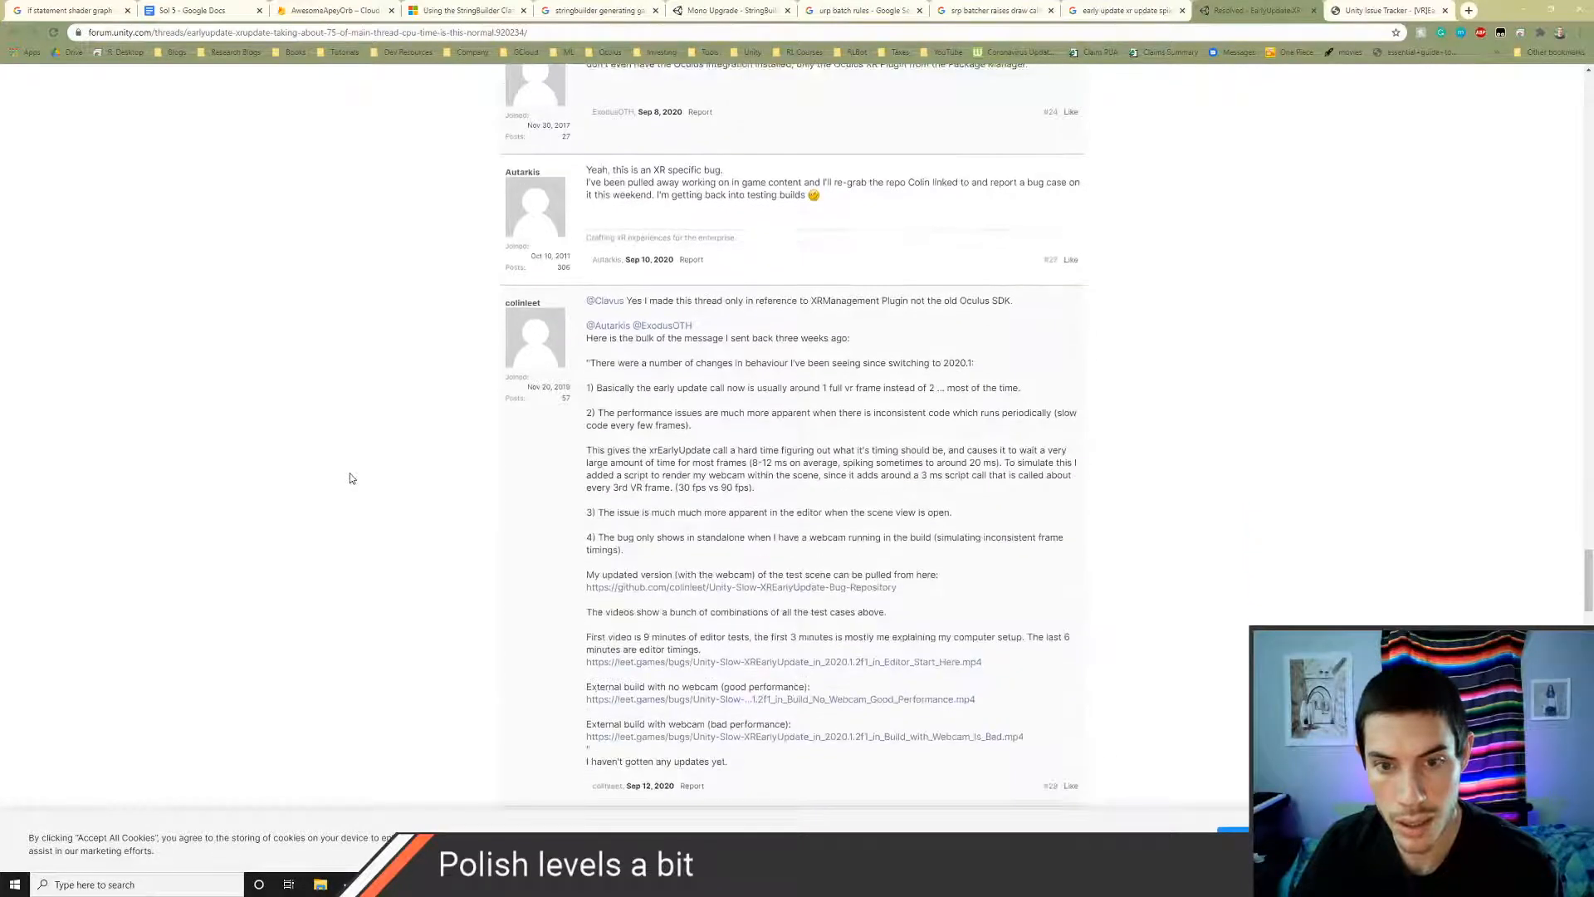
# - Read the thread's replies from the issue tracker link to the closing Unity Technologies answer, and recheck the October 2020 posts
pyautogui.scroll(-18, 350, 478)
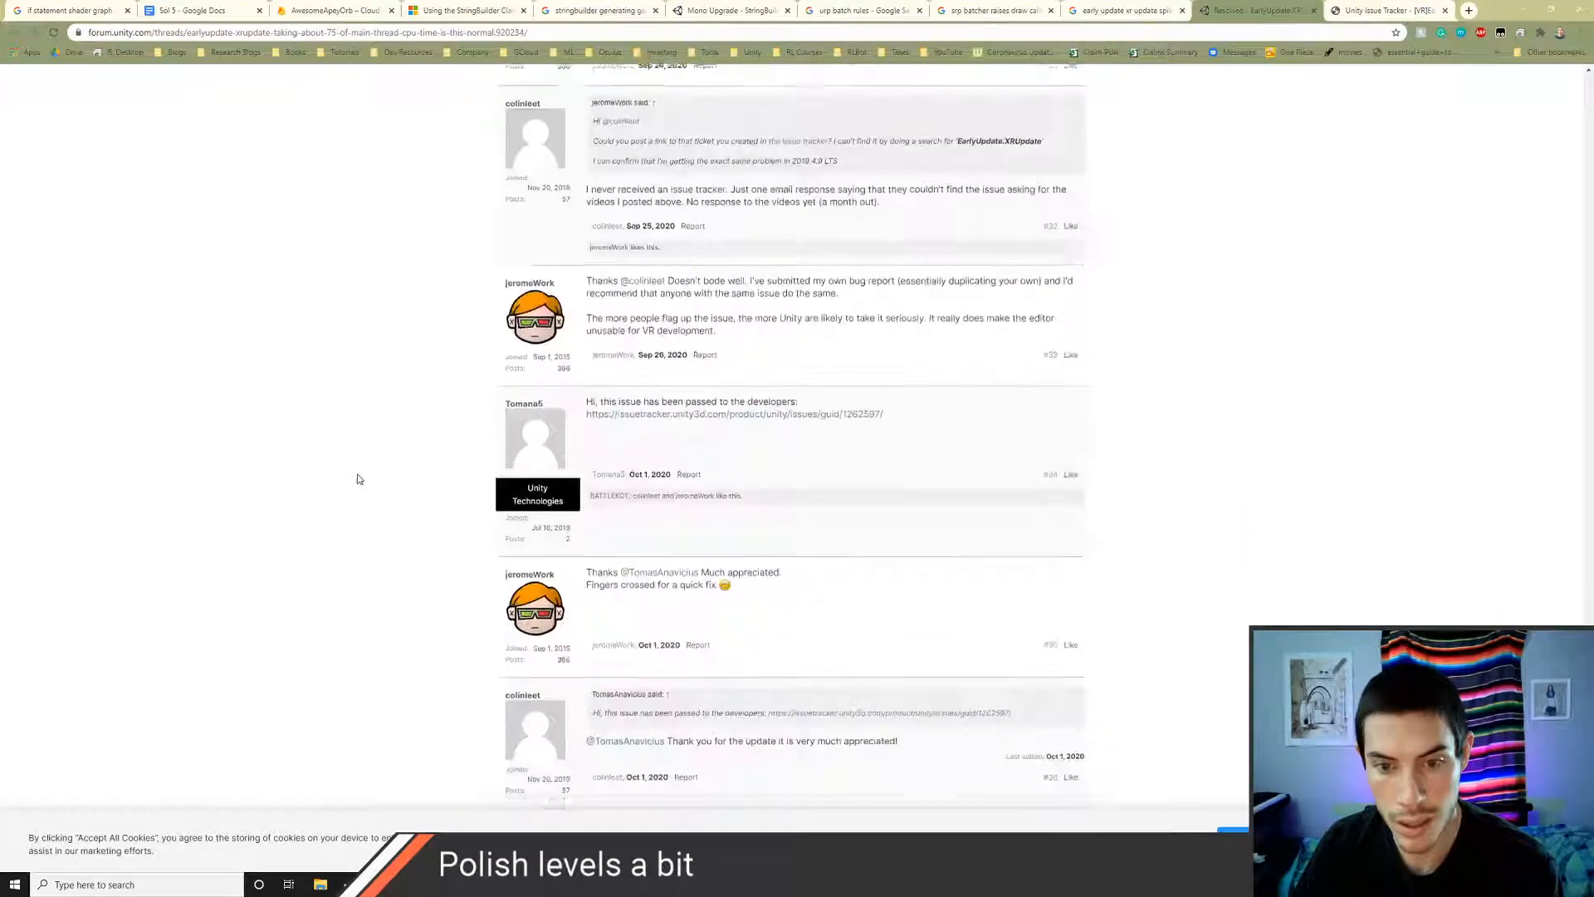
pyautogui.scroll(5, 359, 479)
pyautogui.scroll(-9, 357, 479)
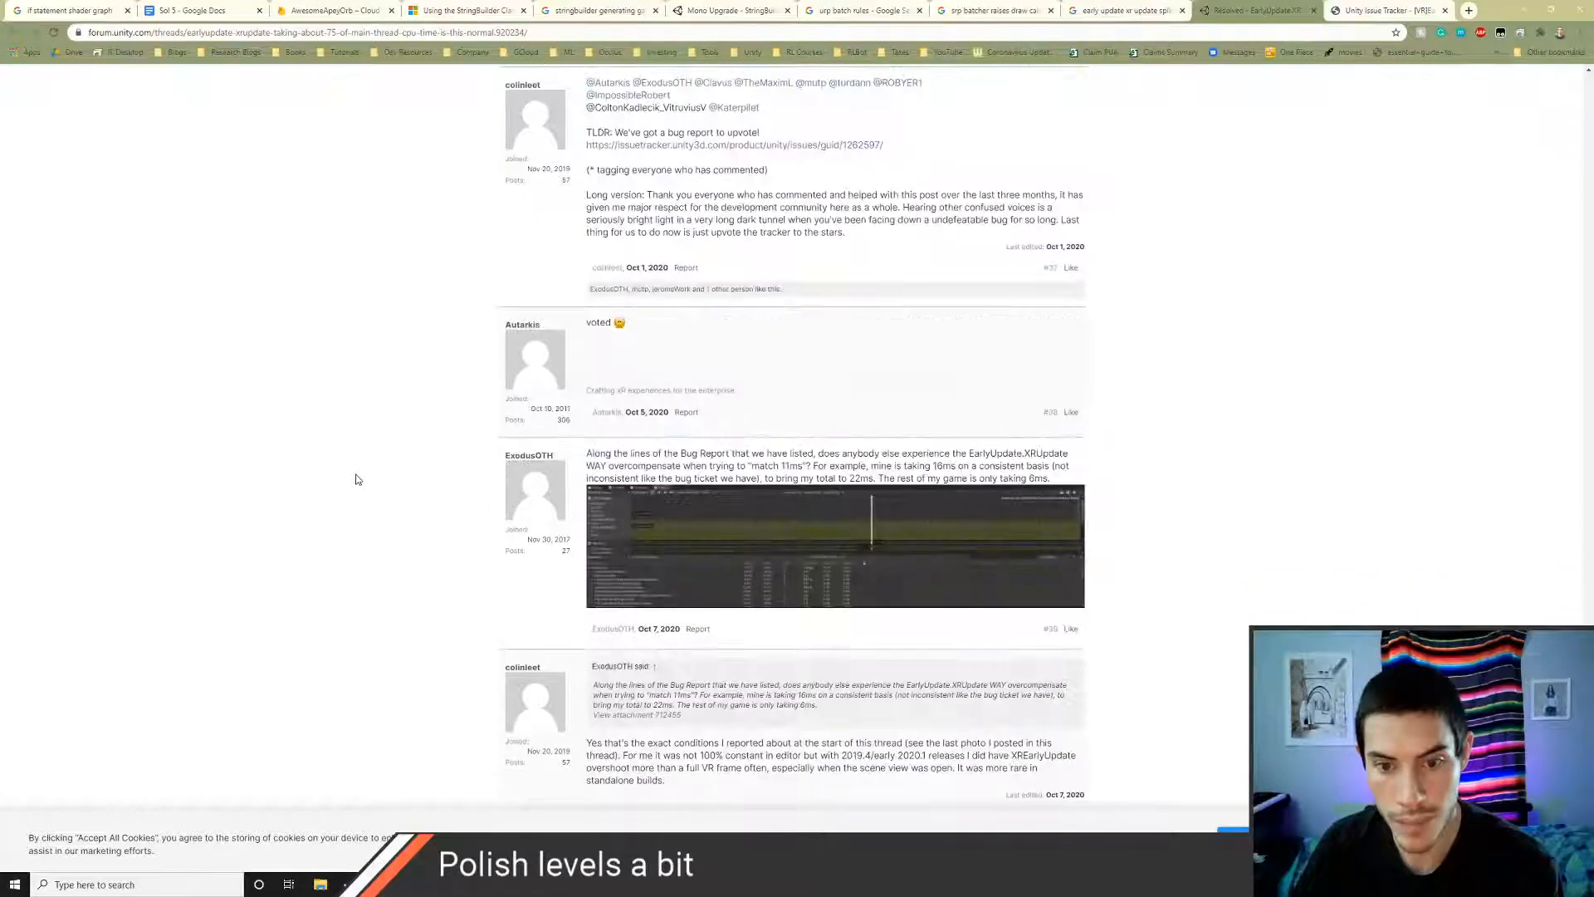
pyautogui.scroll(-5, 357, 479)
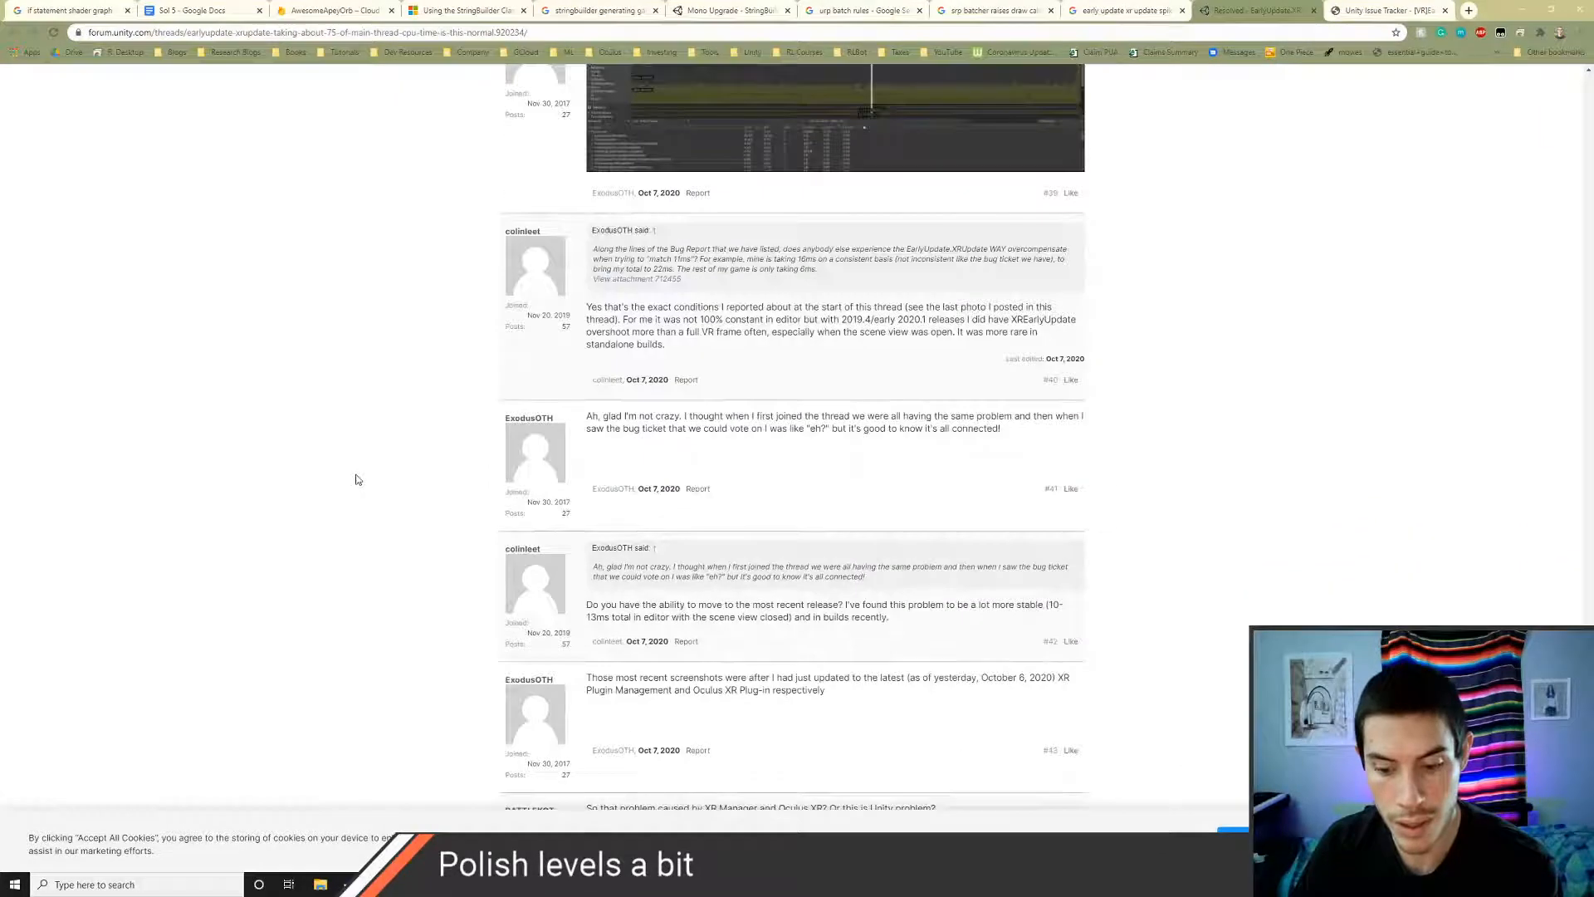
pyautogui.scroll(-7, 357, 479)
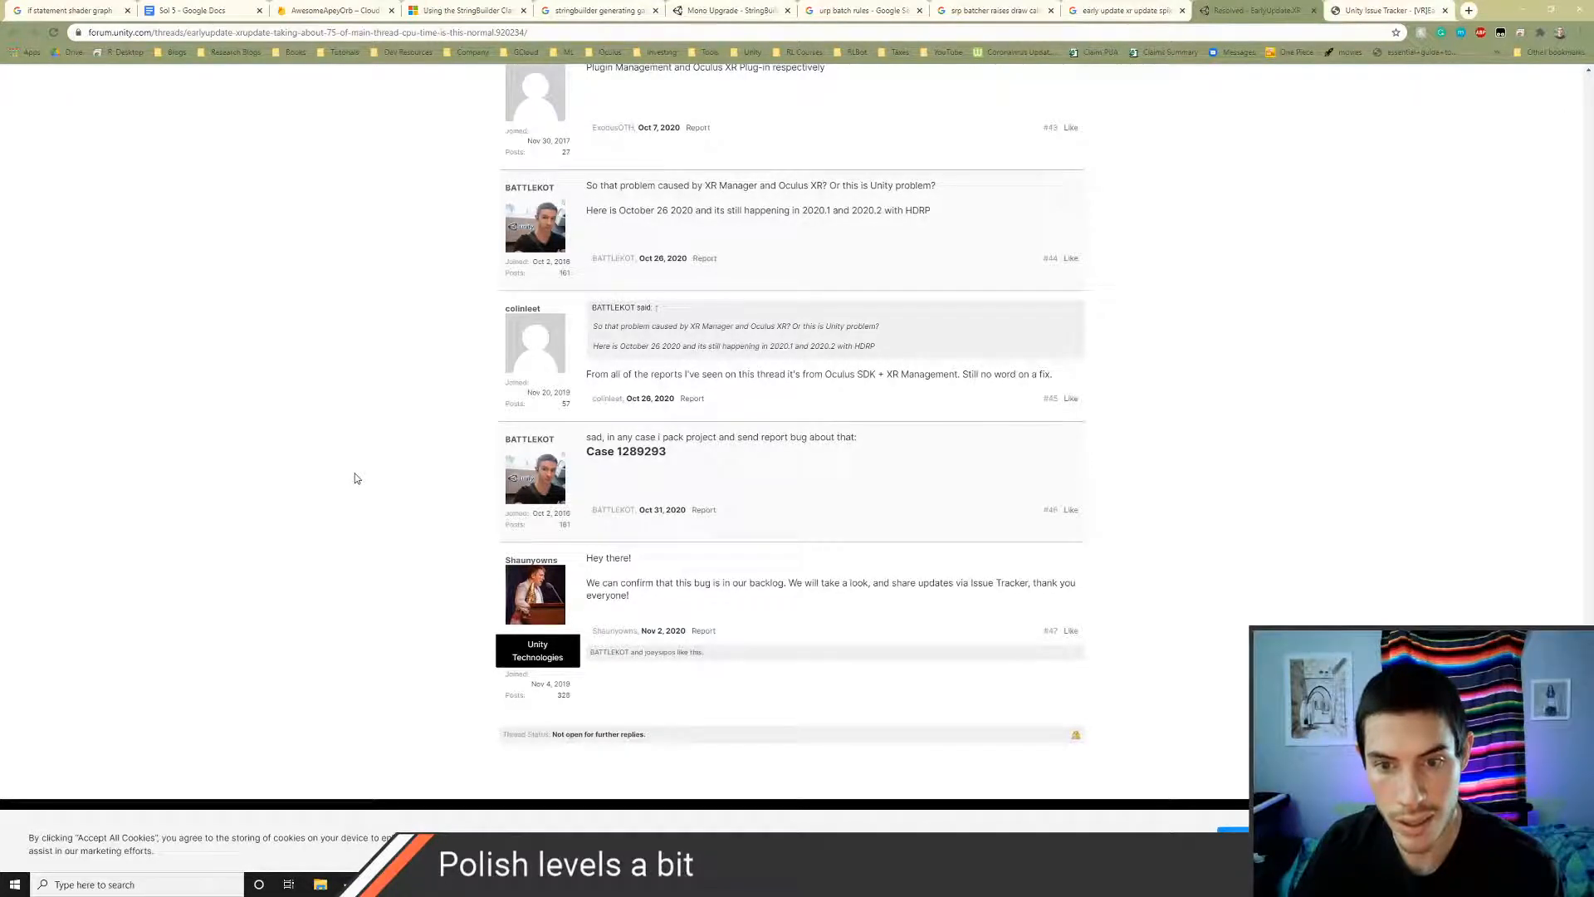
pyautogui.hotkey('alt', 'Tab')
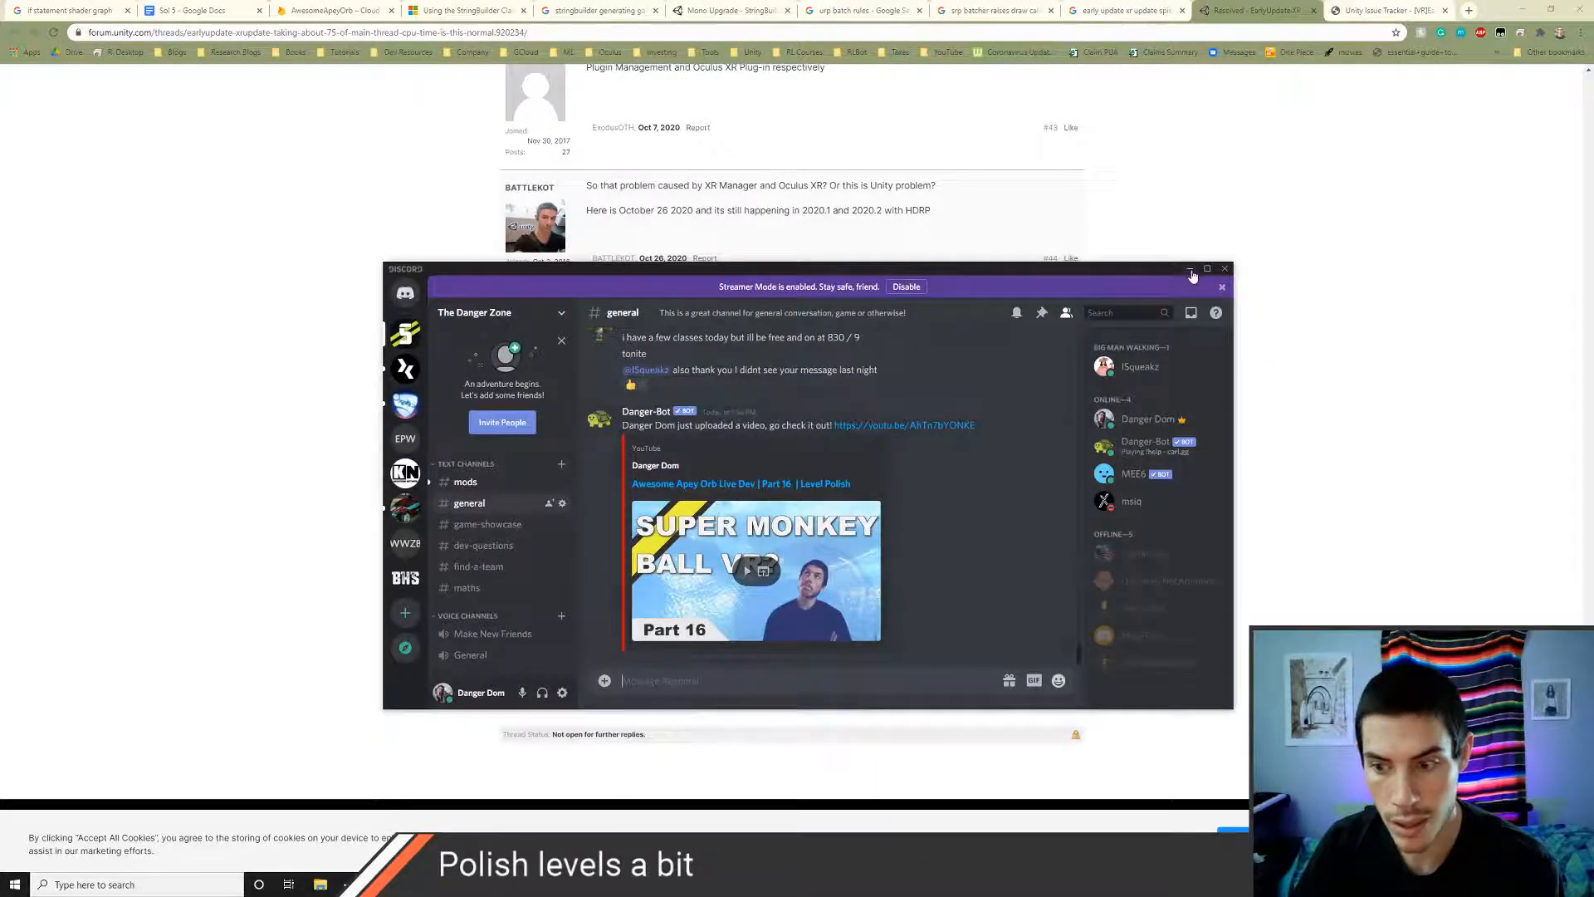
pyautogui.click(1190, 270)
pyautogui.scroll(5, 402, 563)
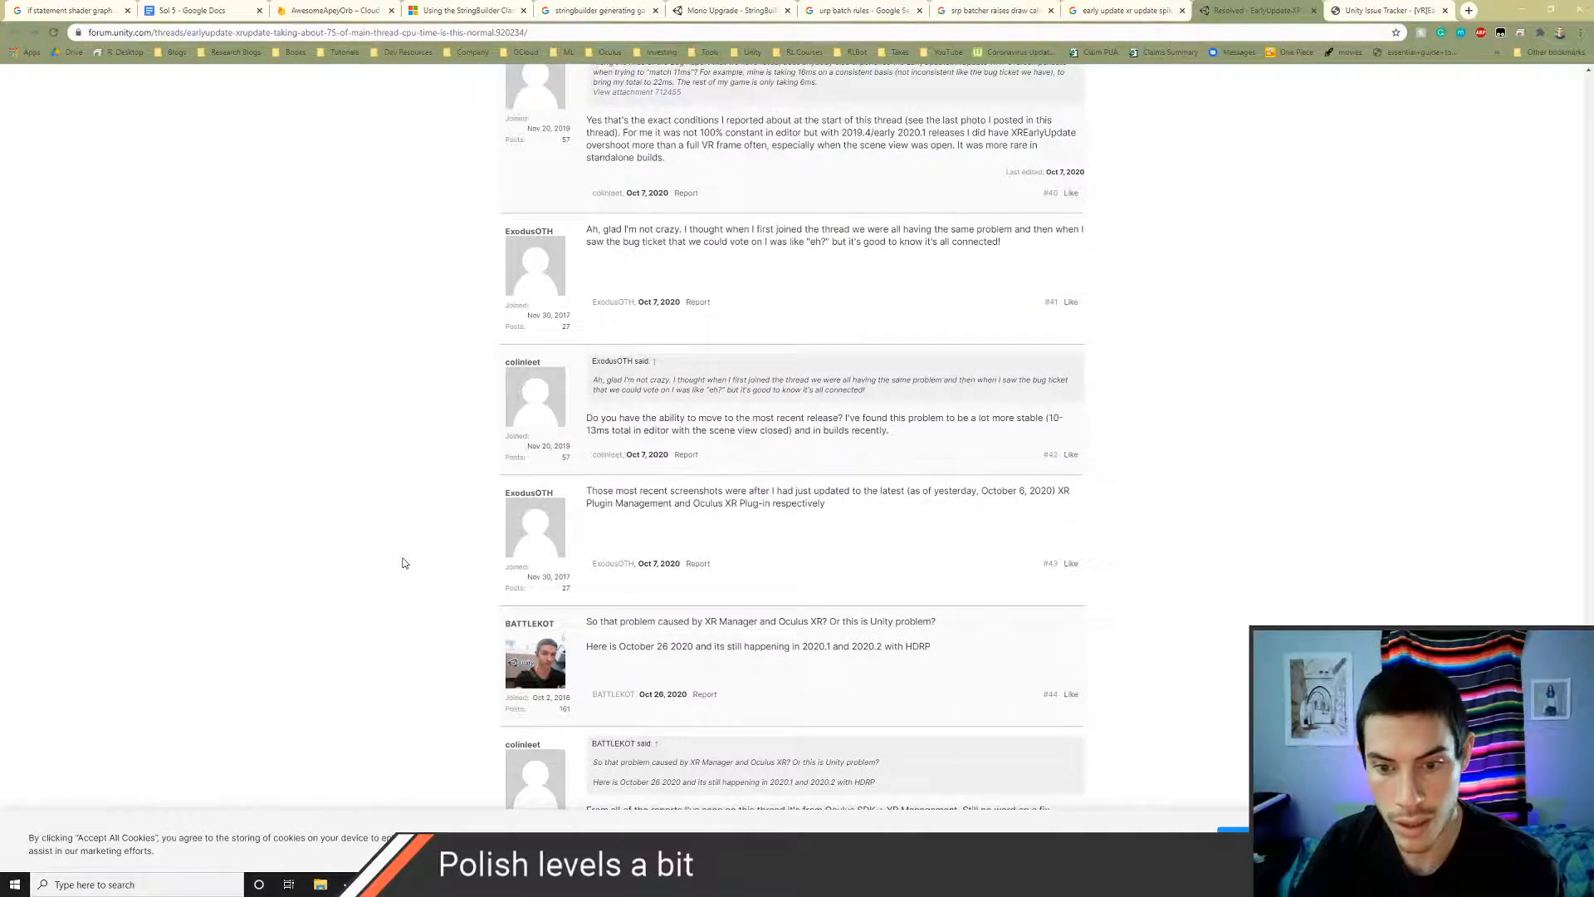
pyautogui.scroll(6, 402, 563)
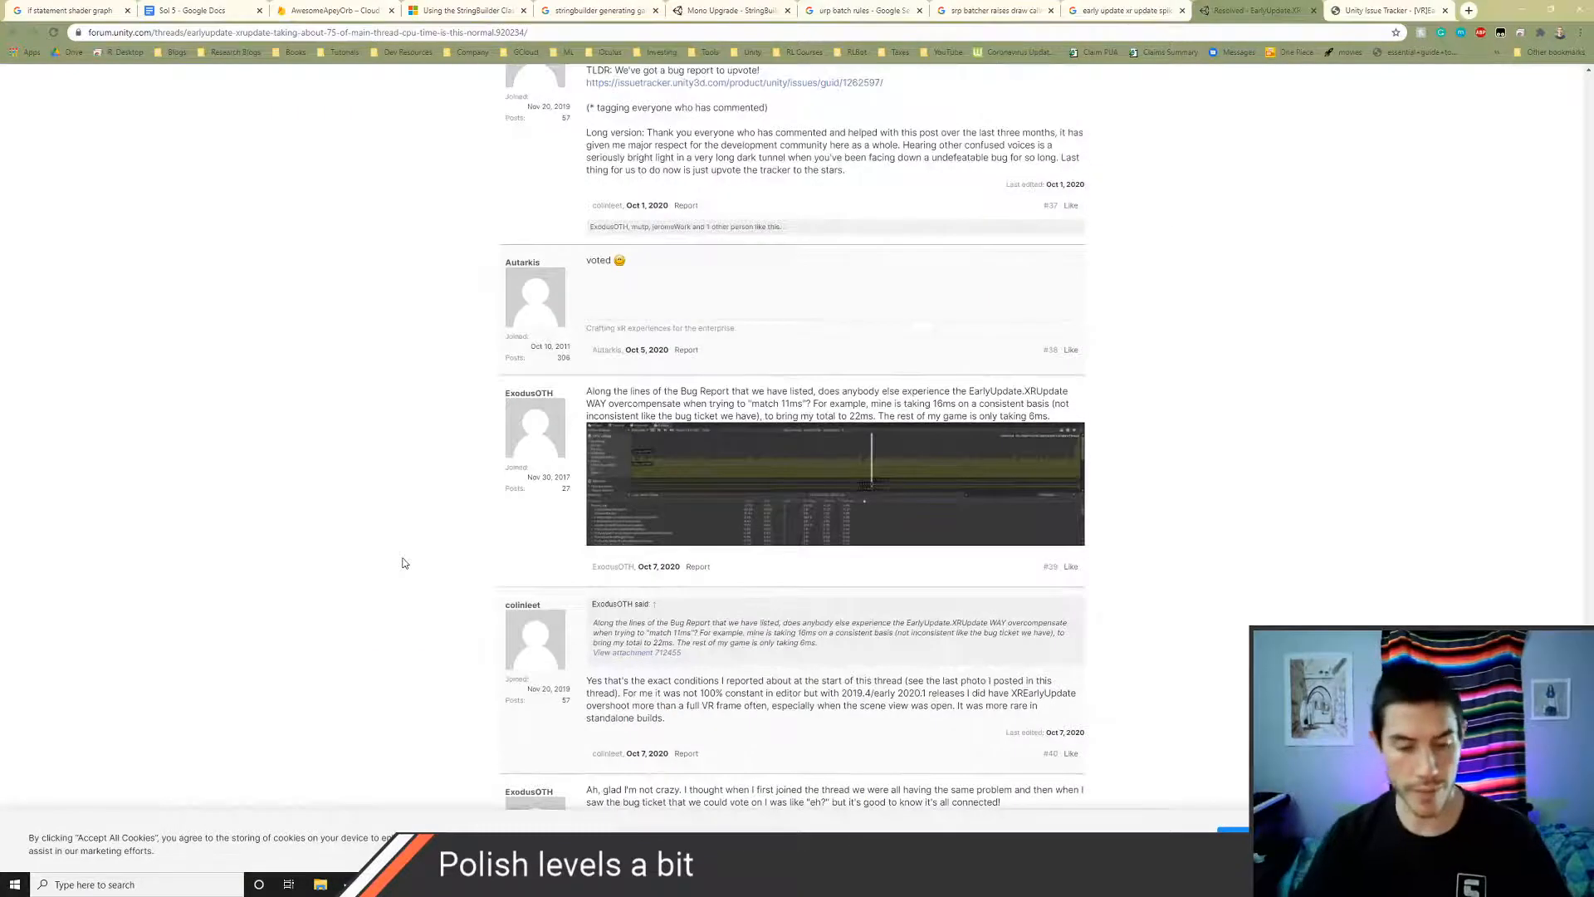
# - Switch to Unity, close the Profiler window and play-test level 4-4 without it
pyautogui.hotkey('alt', 'Tab')
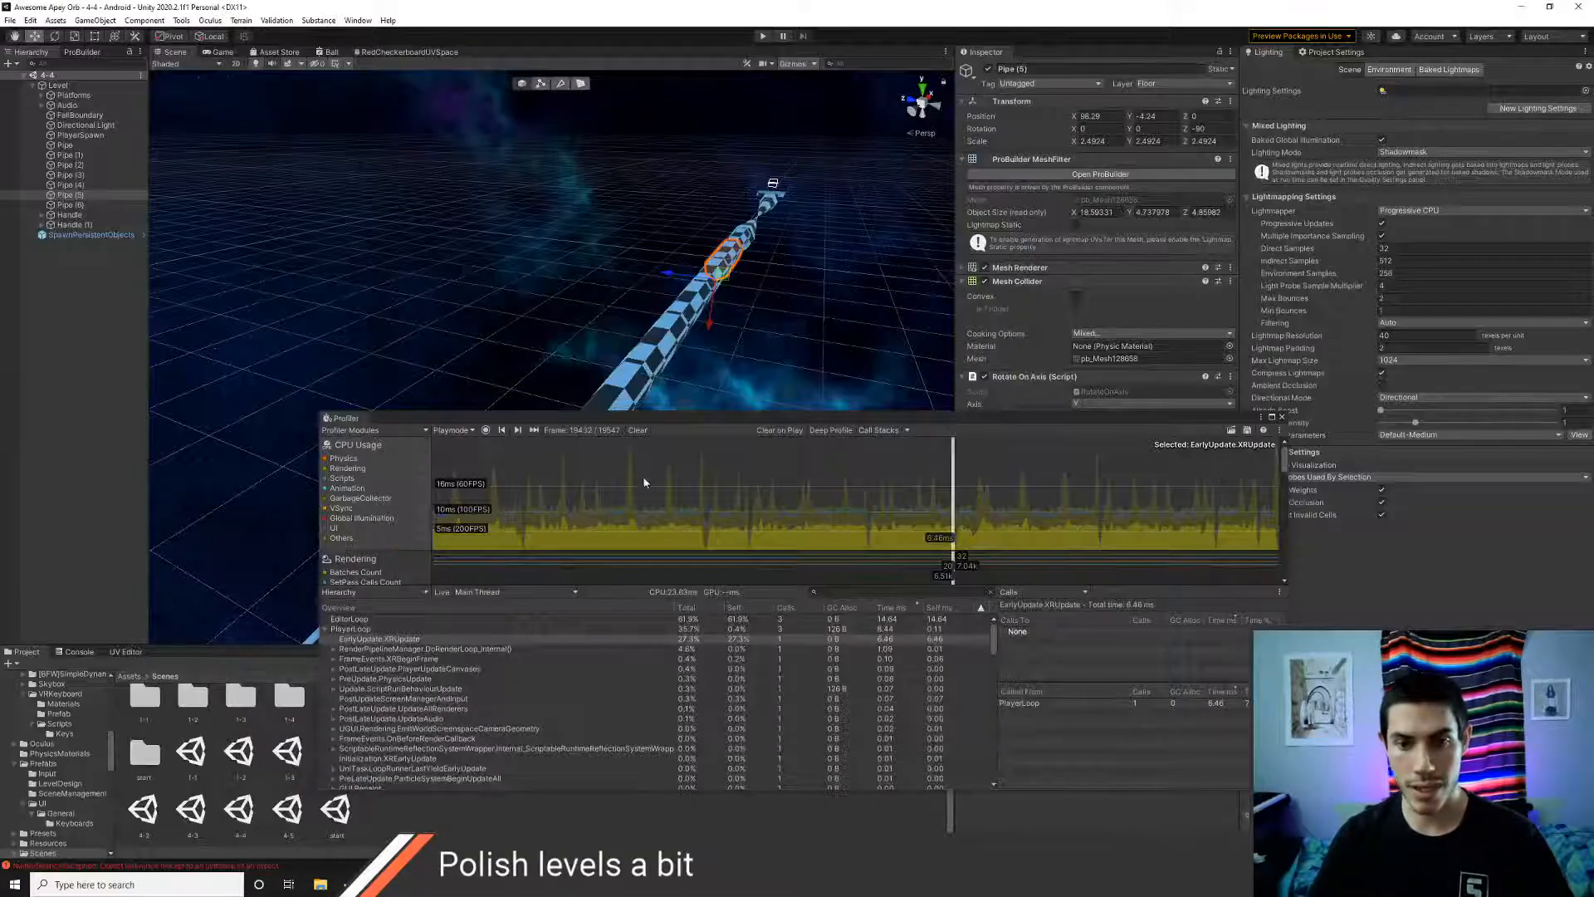
pyautogui.click(1281, 418)
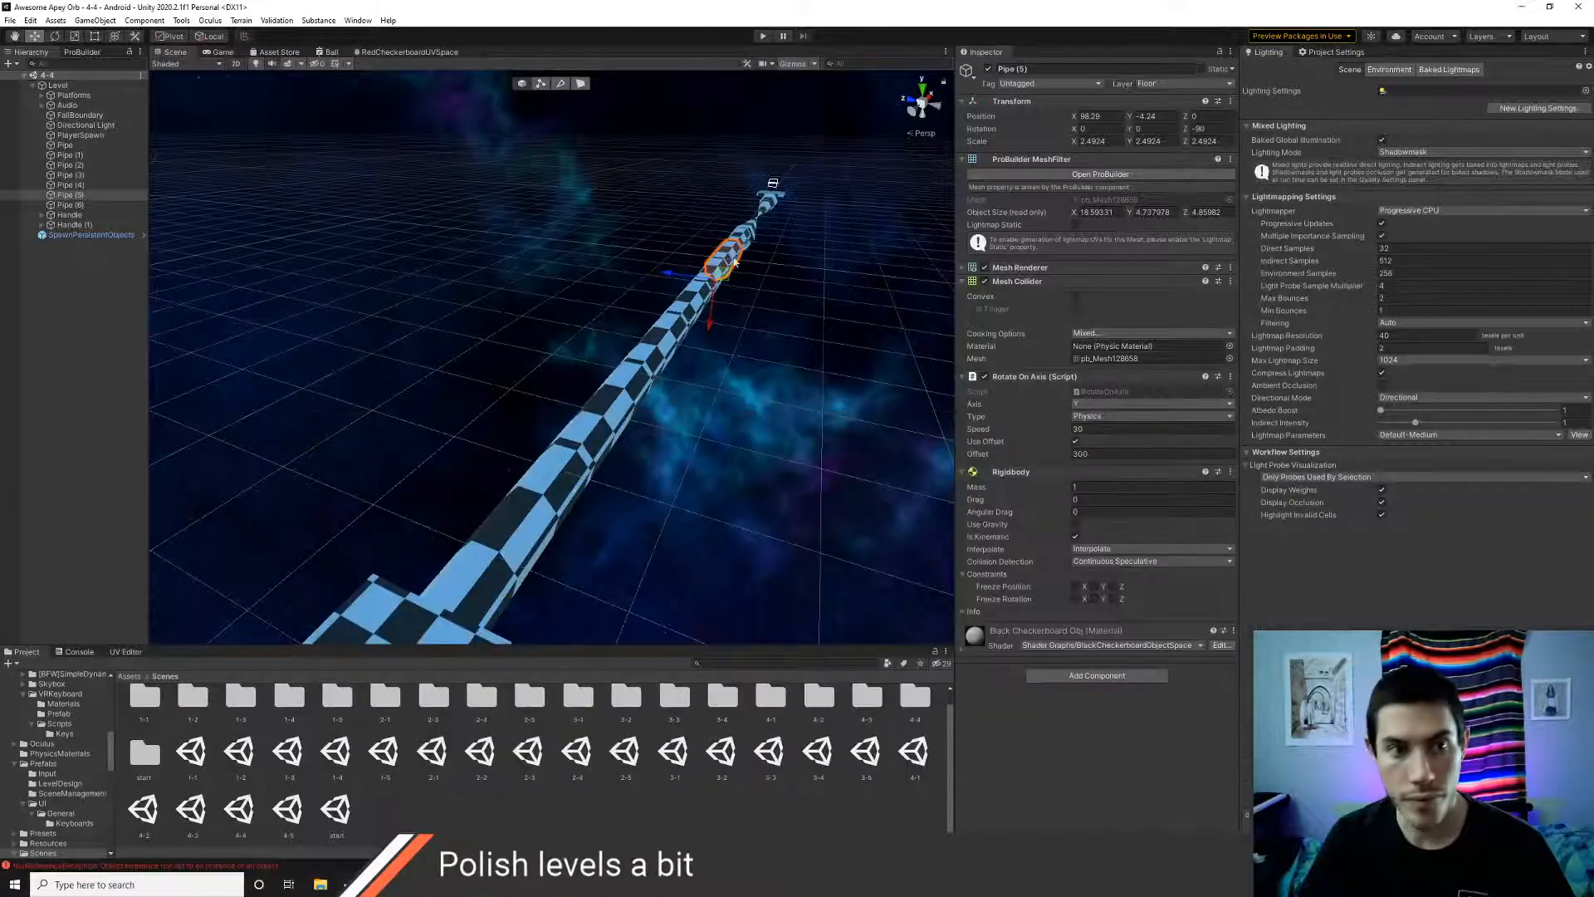
pyautogui.click(763, 38)
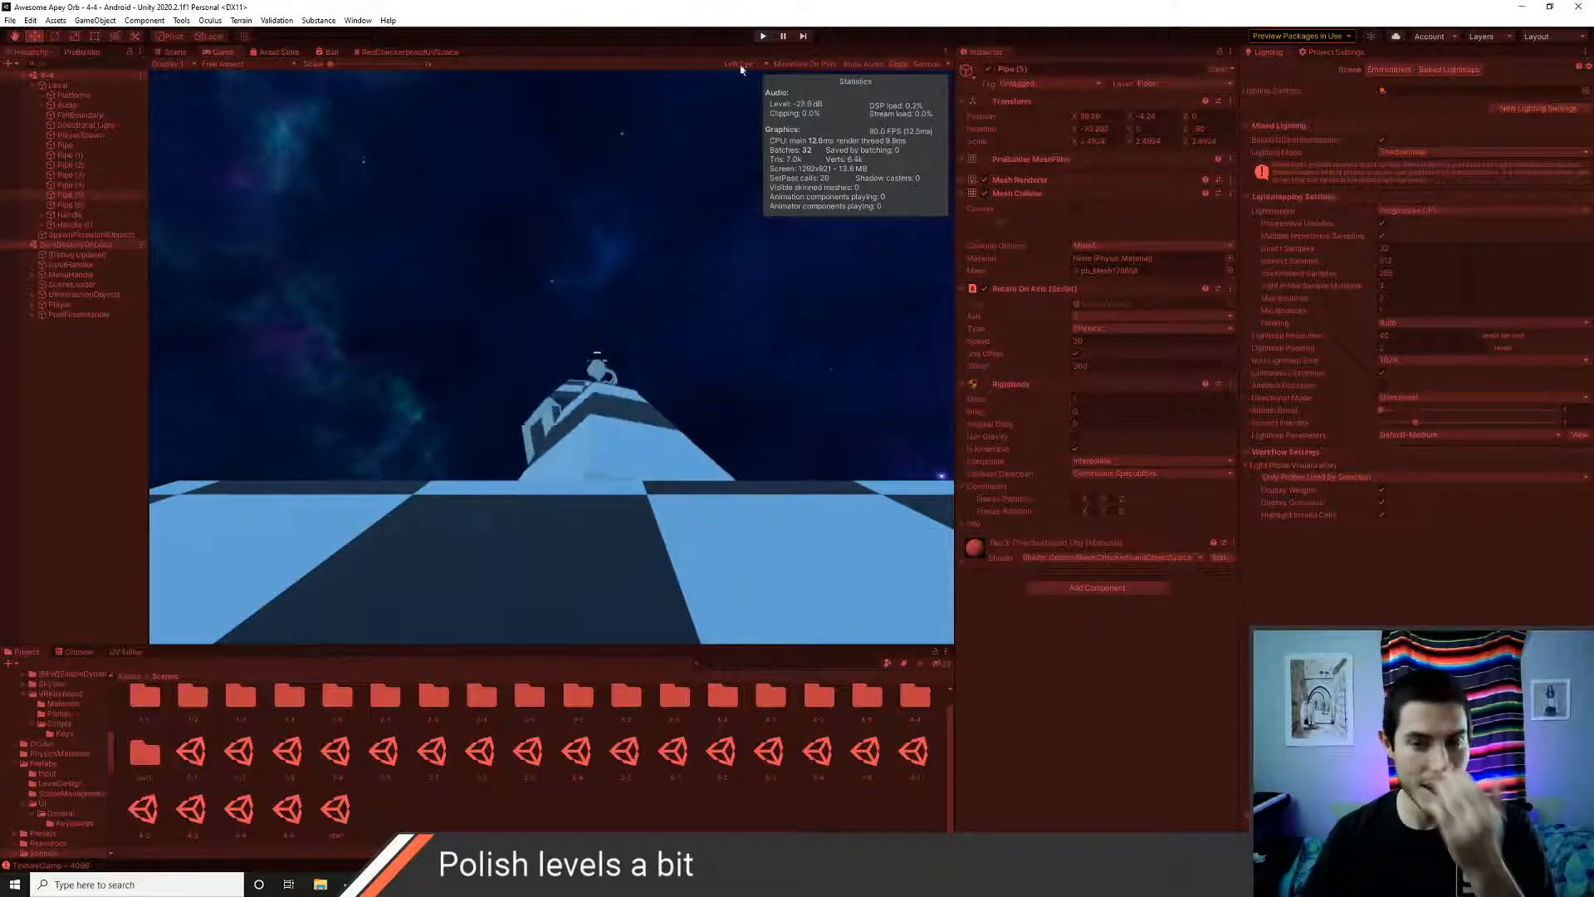
pyautogui.click(773, 37)
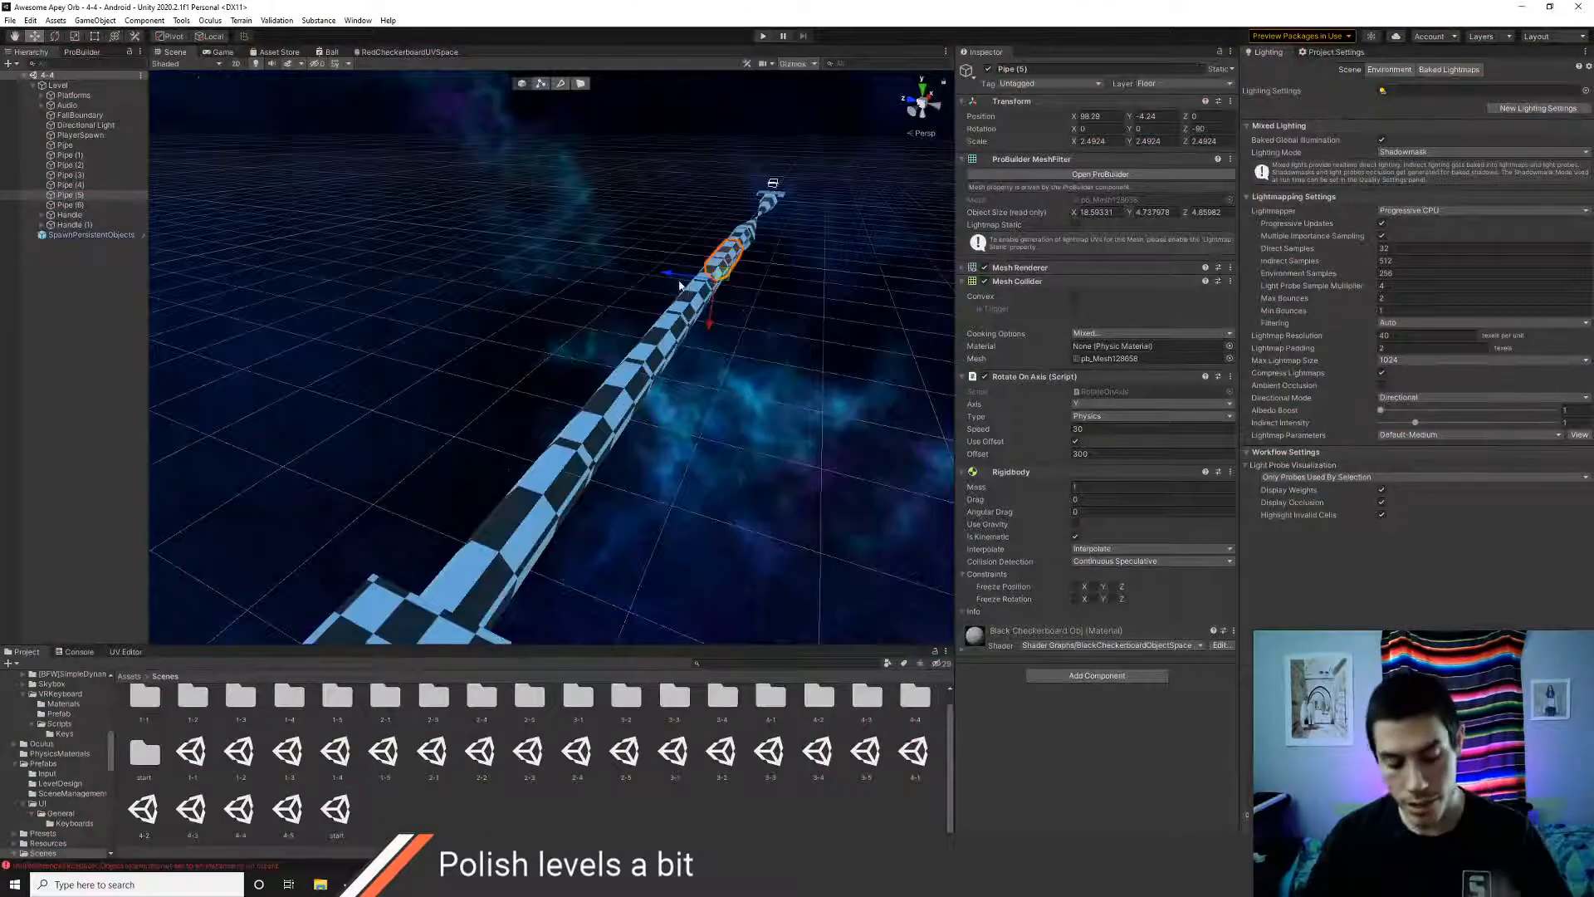
# - Switch to the web browser and view the 3-5 collection in the AwesomeApeyOrb Cloud Firestore data
pyautogui.hotkey('alt', 'Tab')
pyautogui.hotkey('alt', 'Tab')
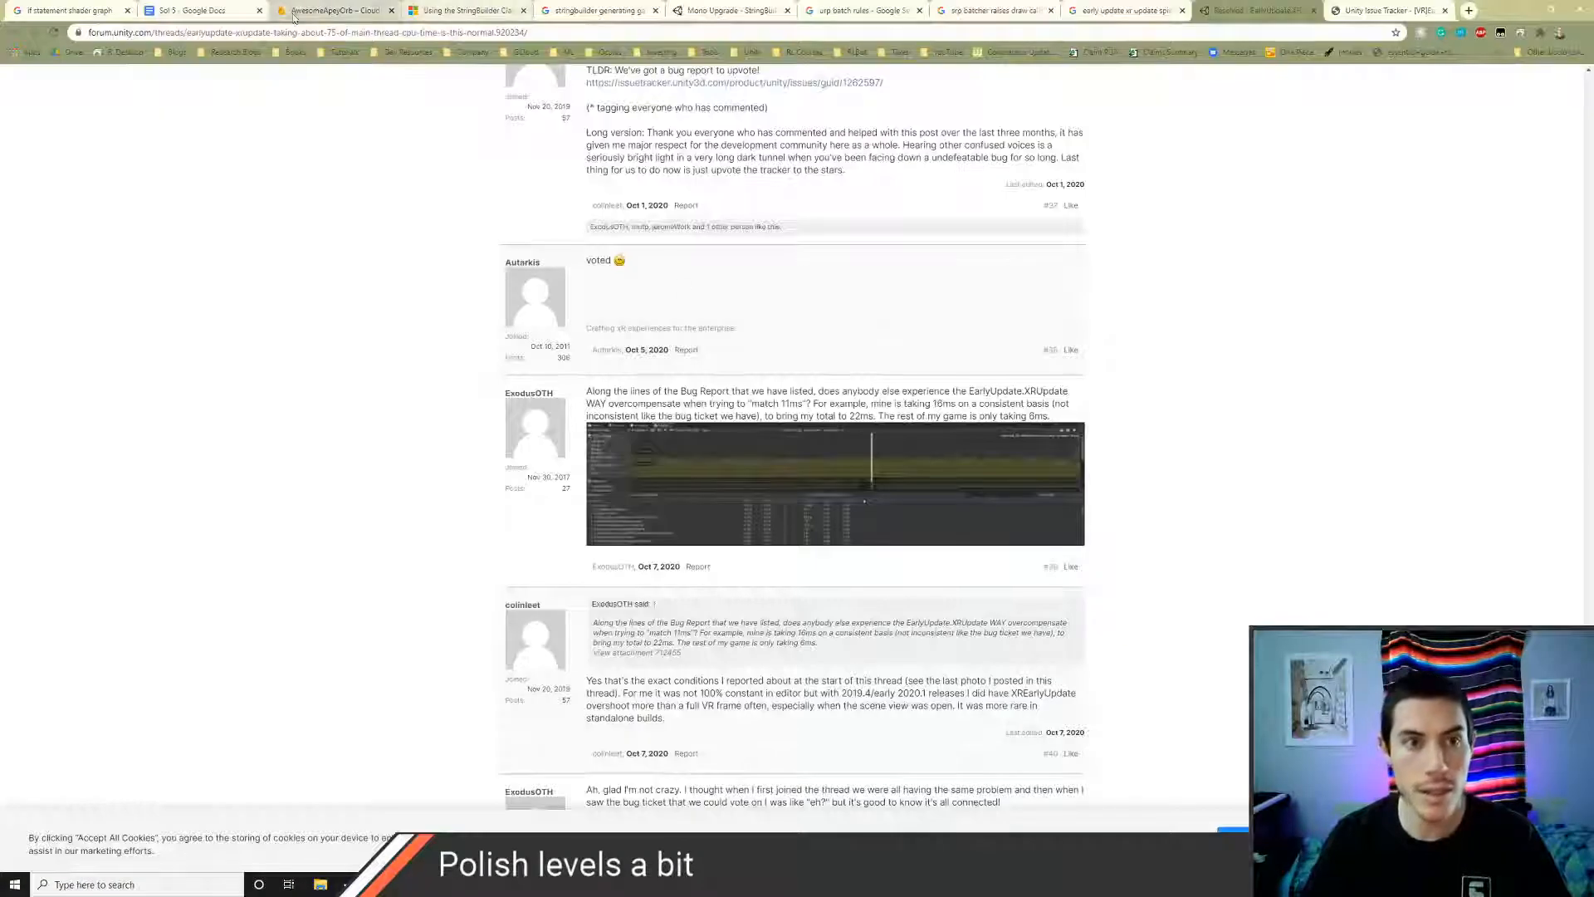
pyautogui.click(319, 7)
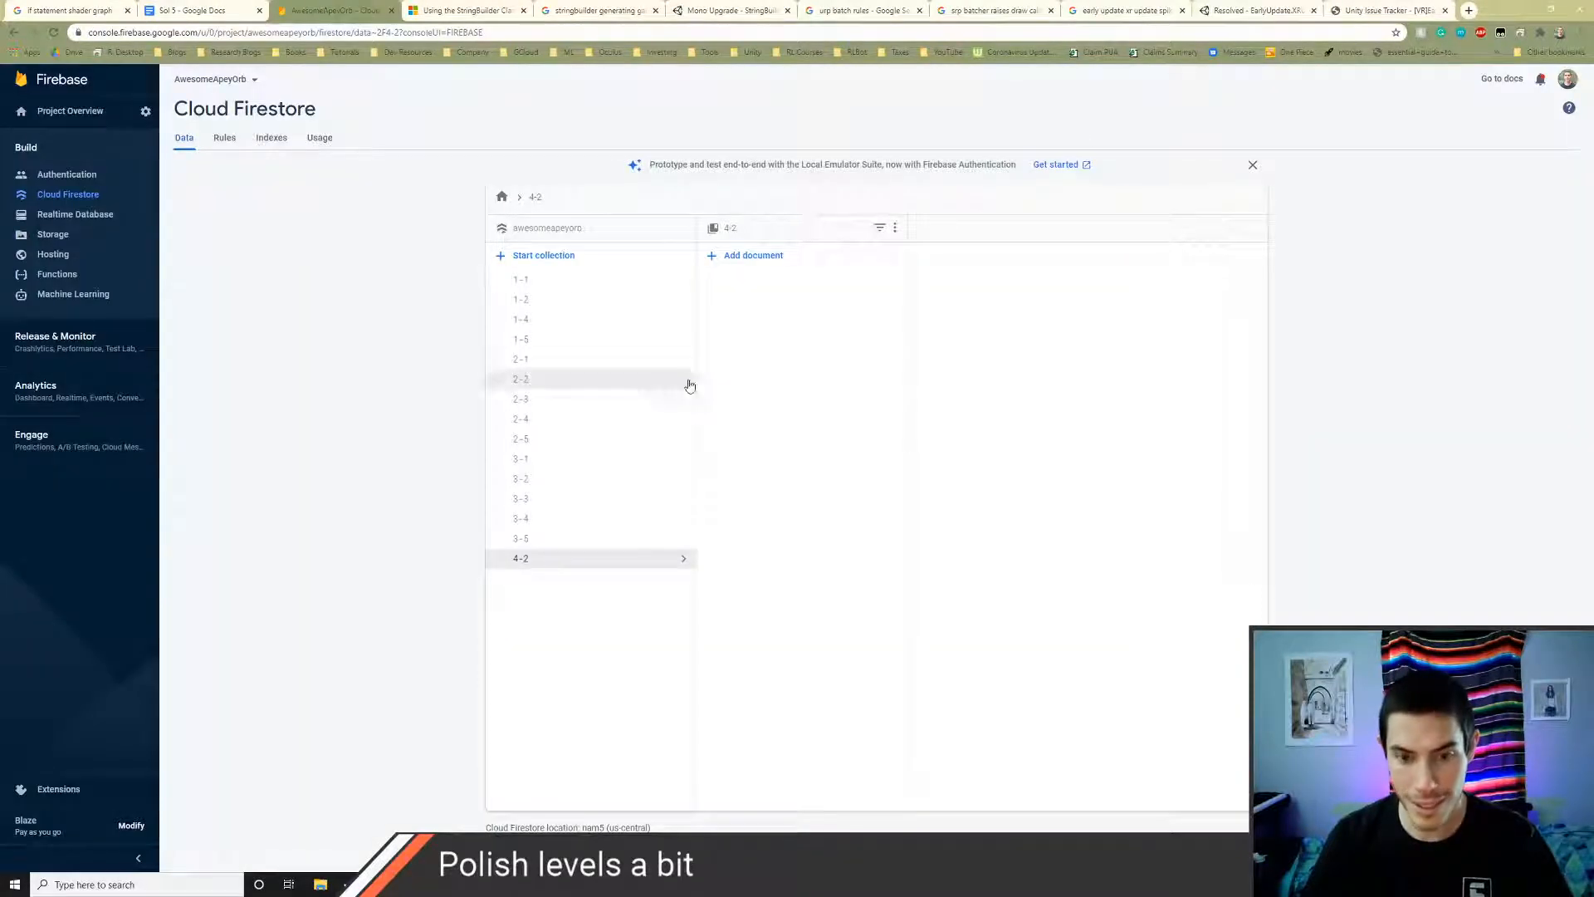
pyautogui.click(549, 541)
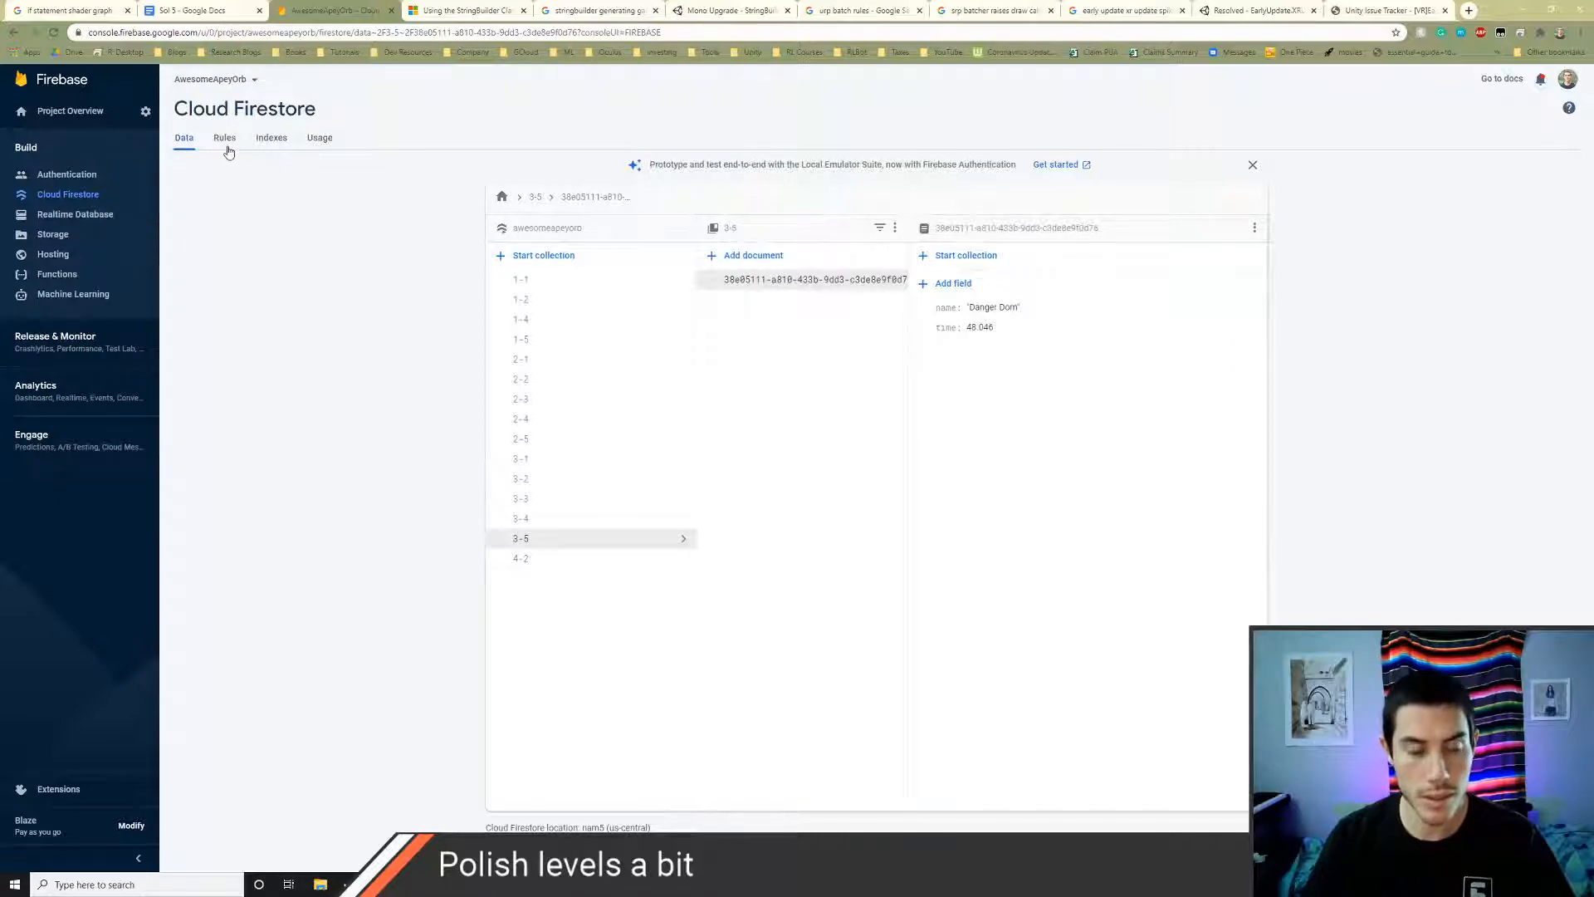
# - Switch to Unity, look over the finish end of level 4-4 and select the PlayerSpawn object
pyautogui.hotkey('alt', 'Tab')
pyautogui.moveTo(783, 295); pyautogui.dragTo(671, 452, button='right')
pyautogui.press('w')
pyautogui.click(672, 454)
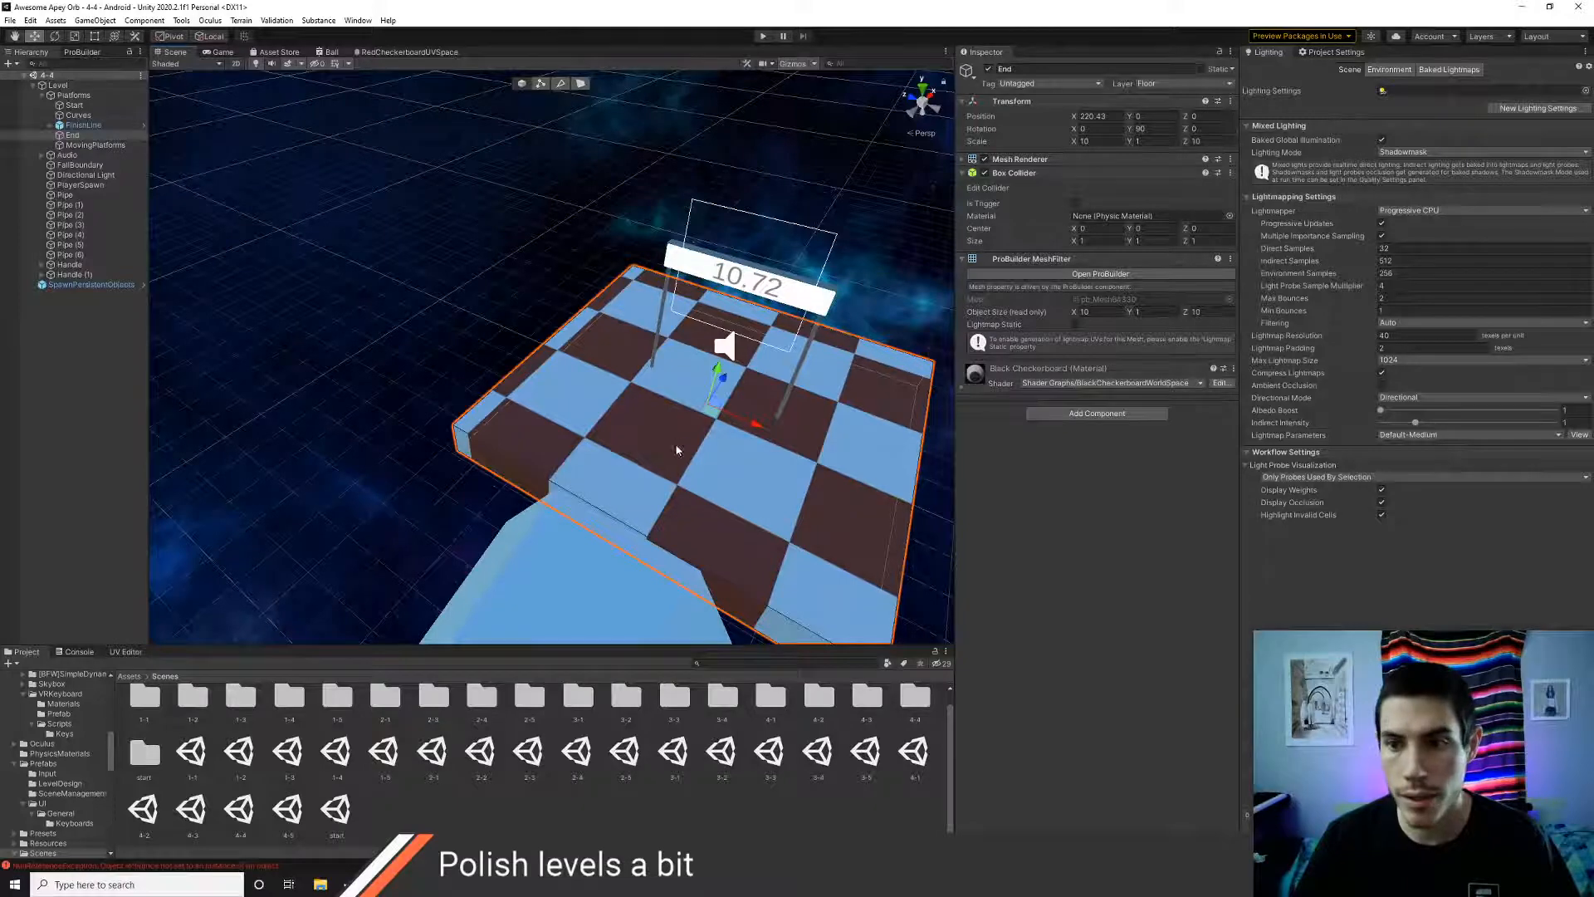
pyautogui.moveTo(669, 445); pyautogui.dragTo(608, 424, button='middle')
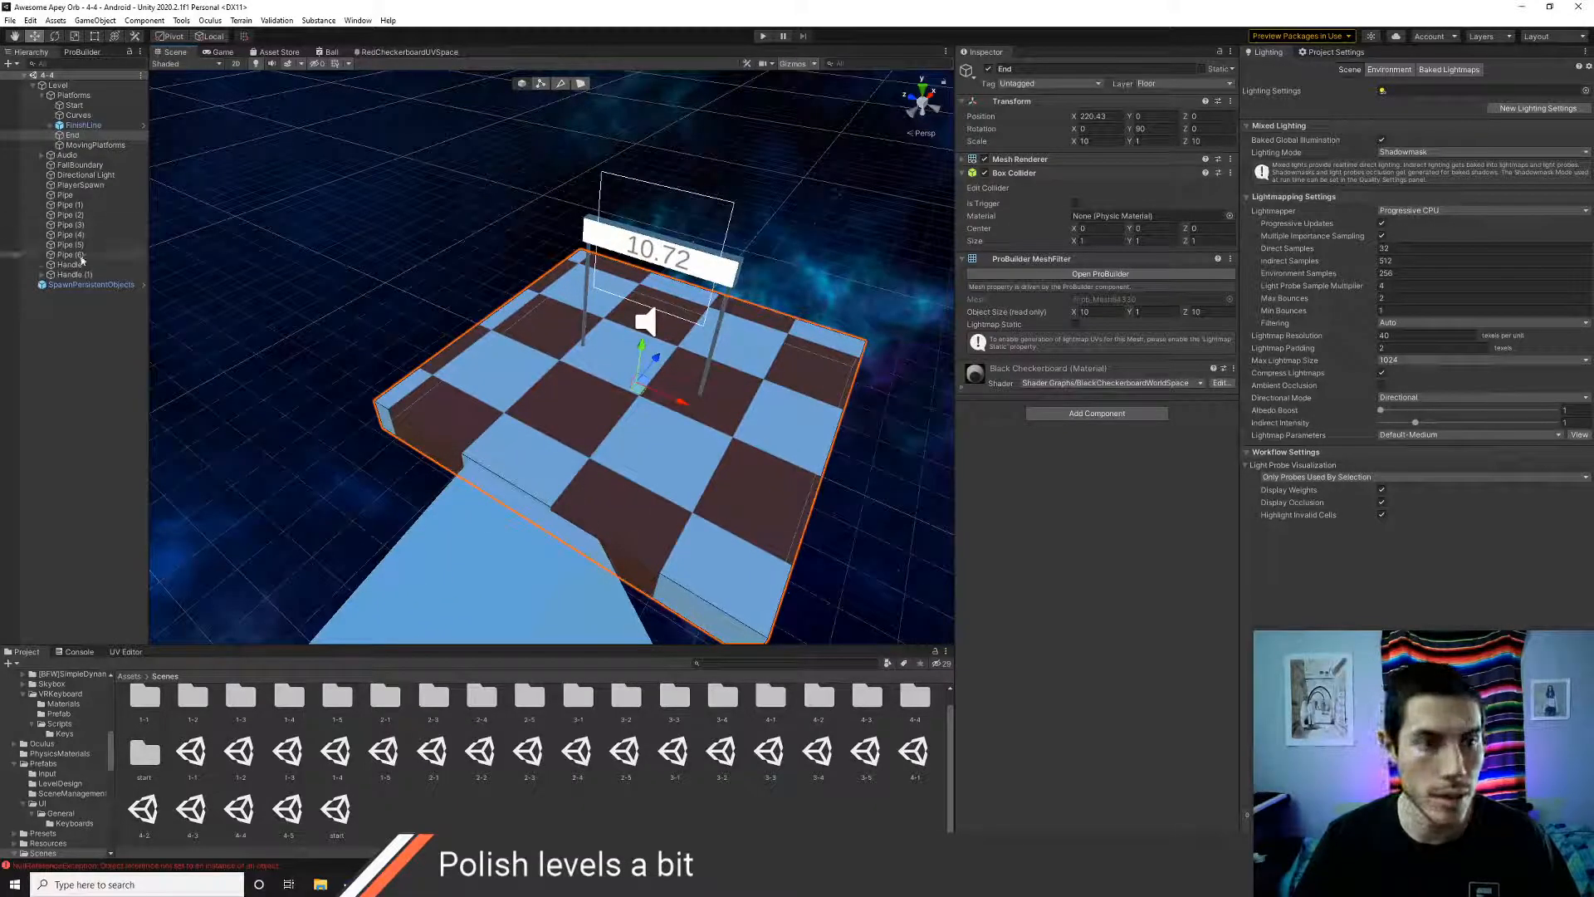
pyautogui.click(81, 185)
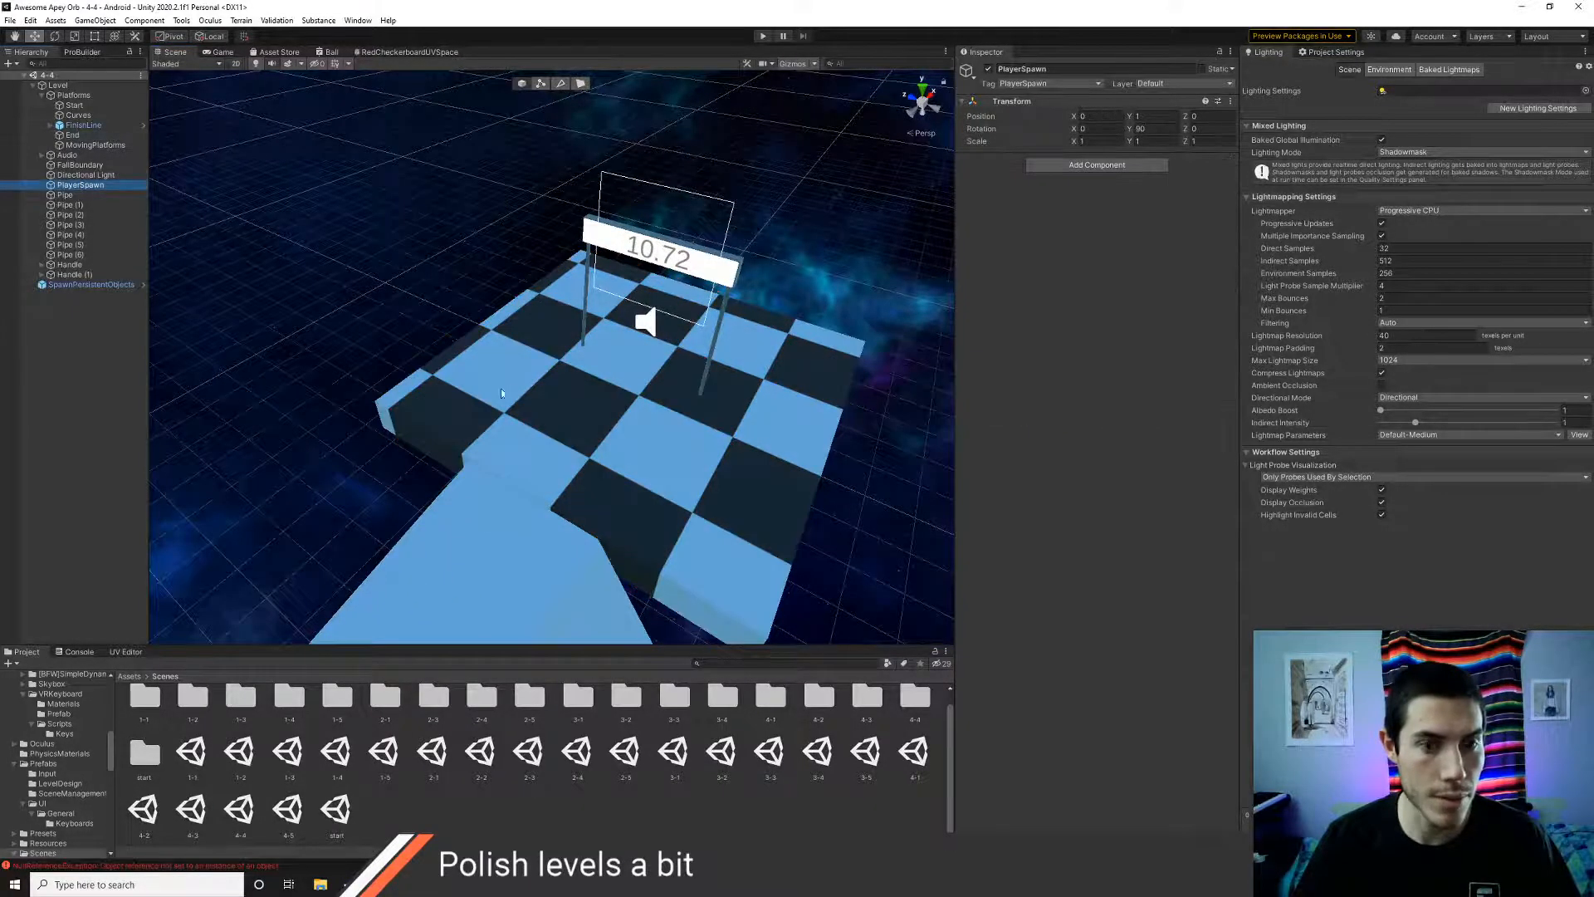
pyautogui.scroll(-3, 501, 393)
pyautogui.moveTo(569, 391); pyautogui.dragTo(262, 277, button='right')
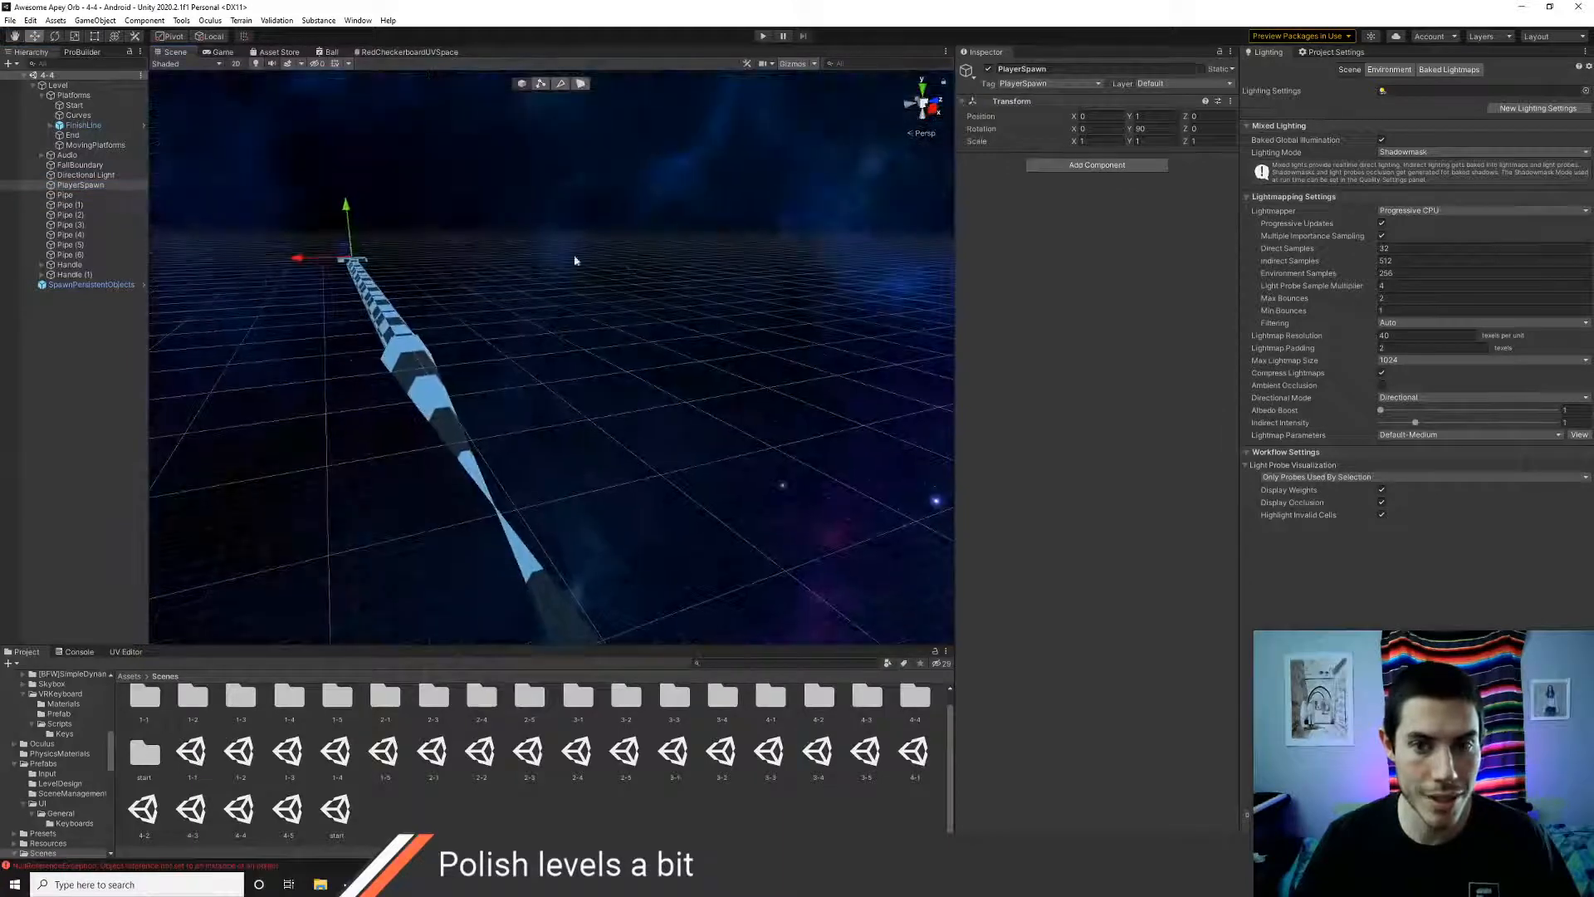
pyautogui.moveTo(1188, 133); pyautogui.dragTo(1338, 137)
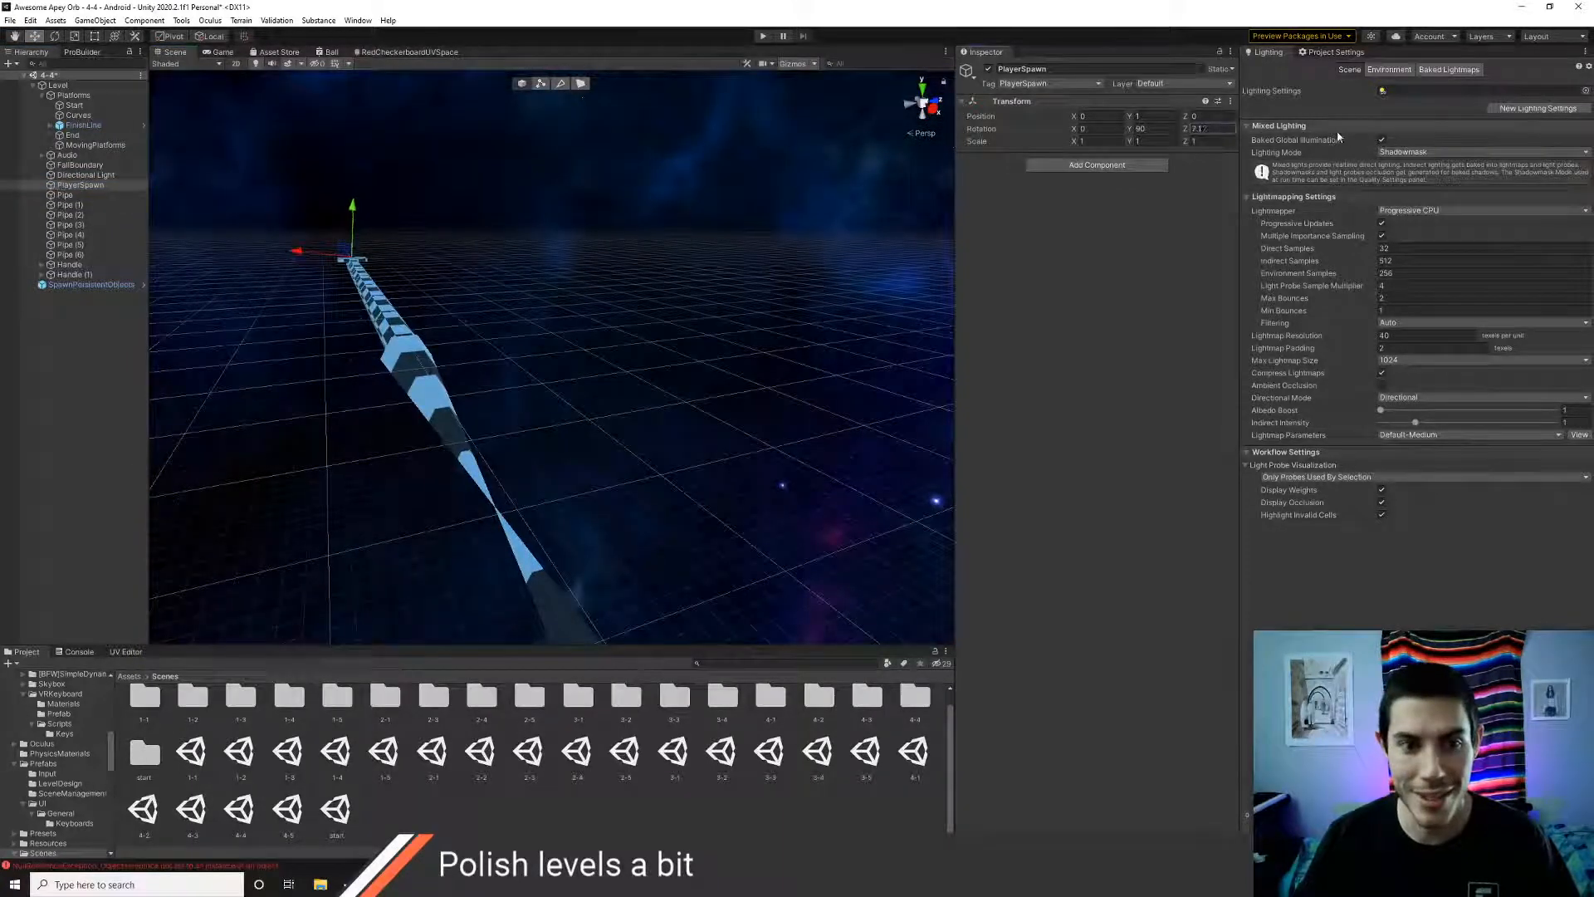
pyautogui.hotkey('ctrl', 'z')
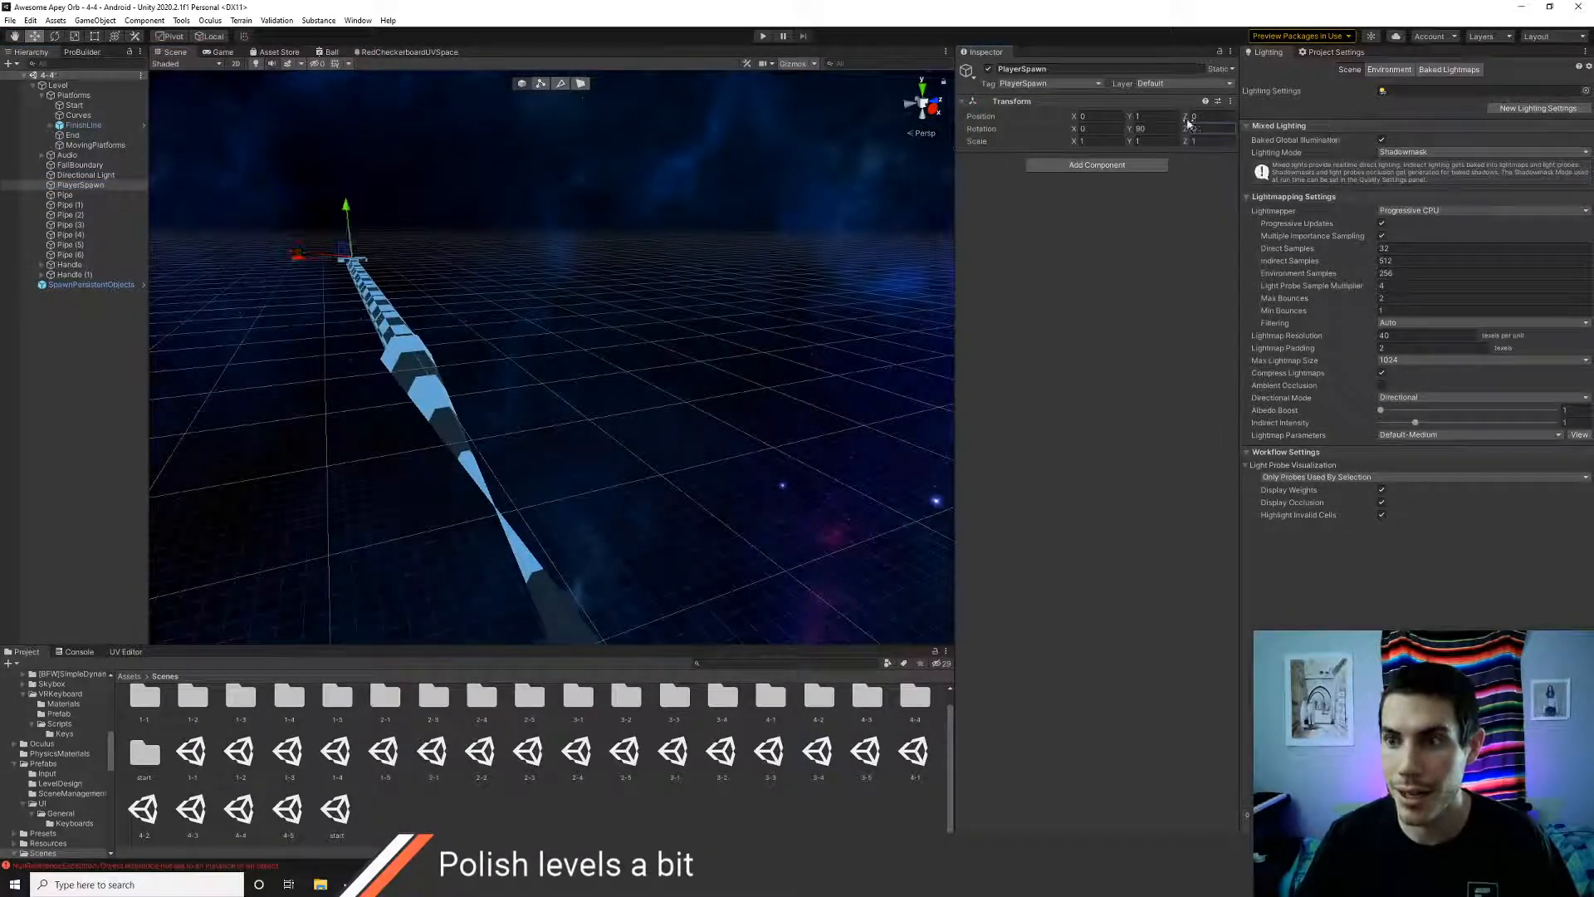
pyautogui.moveTo(1188, 123); pyautogui.dragTo(1226, 123)
pyautogui.hotkey('ctrl', 'z')
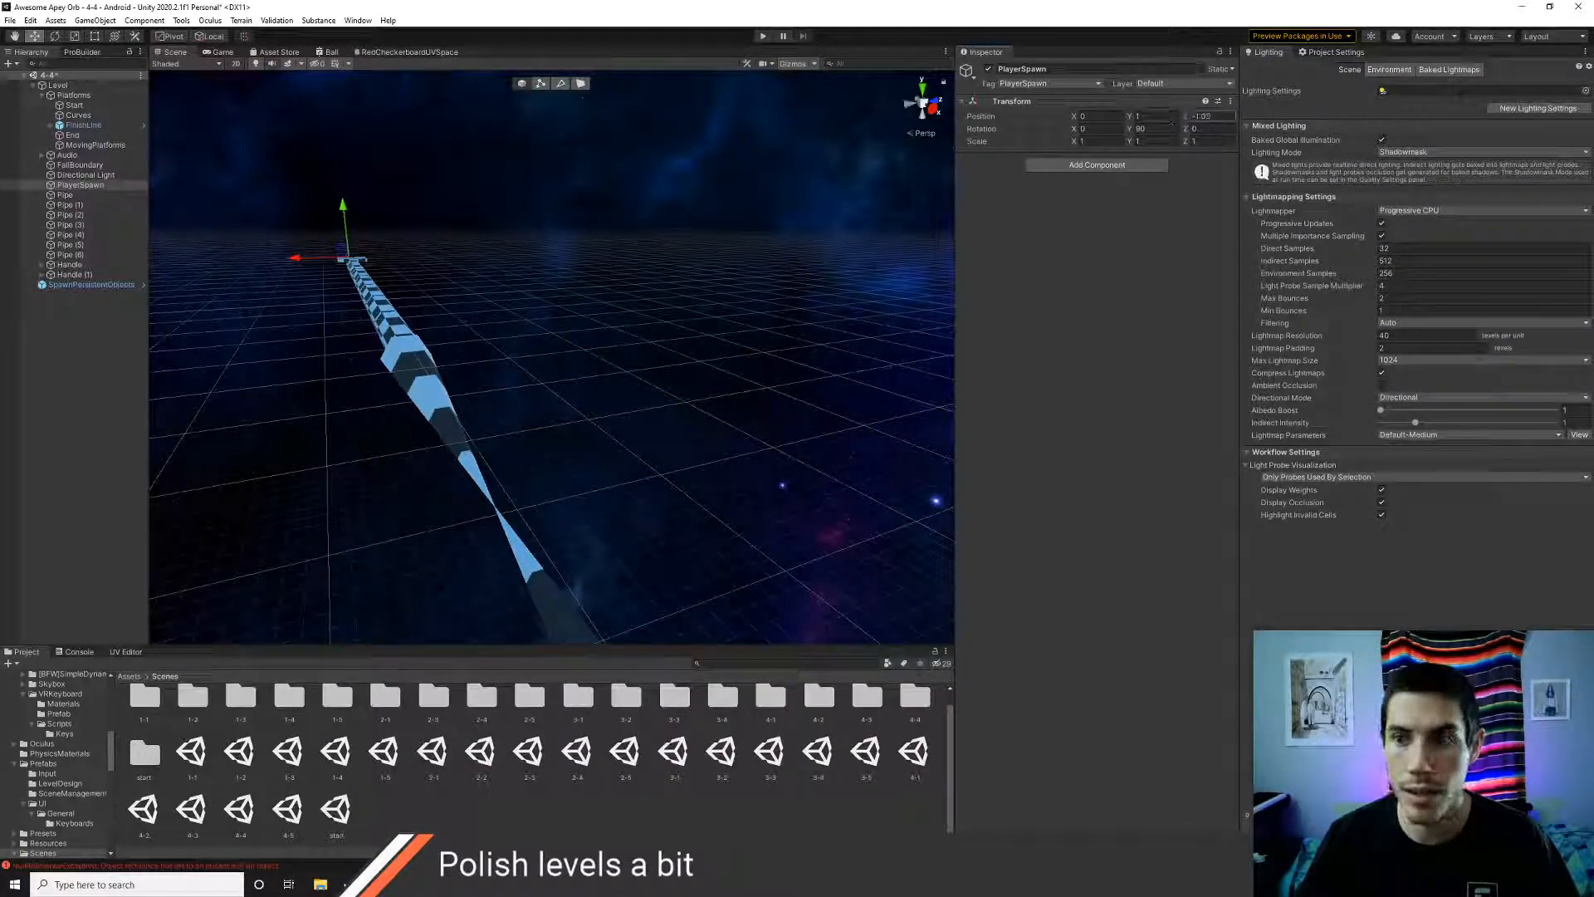
pyautogui.hotkey('ctrl', 'z')
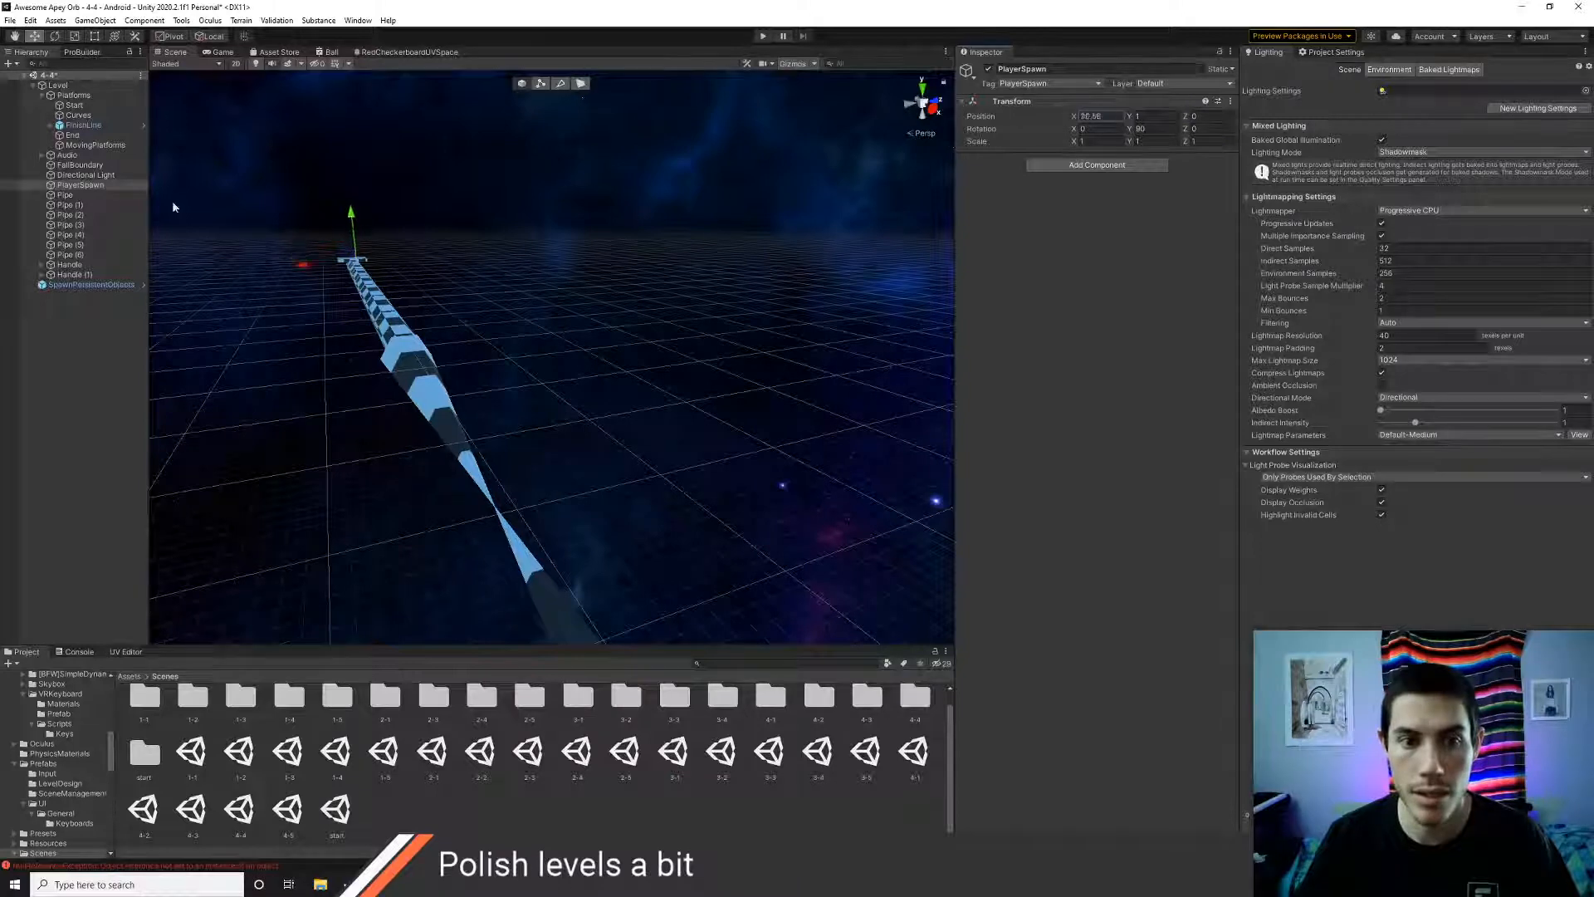
# - Move PlayerSpawn along the course to just before the finish line, at about X 216.48 and Y 2.54
pyautogui.moveTo(1276, 378); pyautogui.dragTo(330, 526)
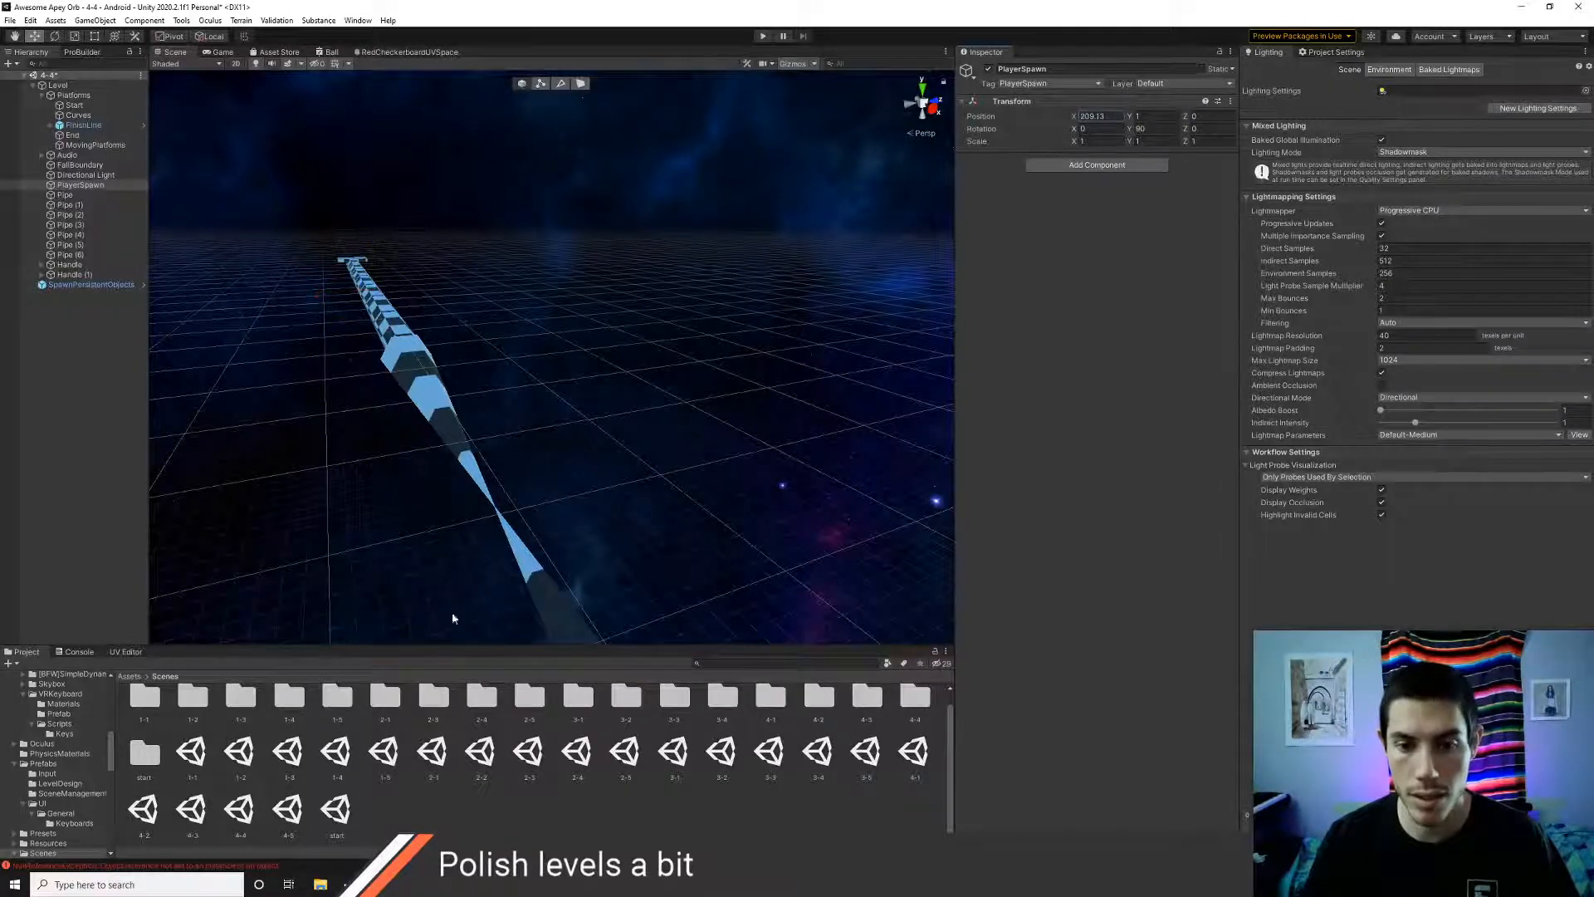
pyautogui.moveTo(452, 618); pyautogui.dragTo(615, 532, button='right')
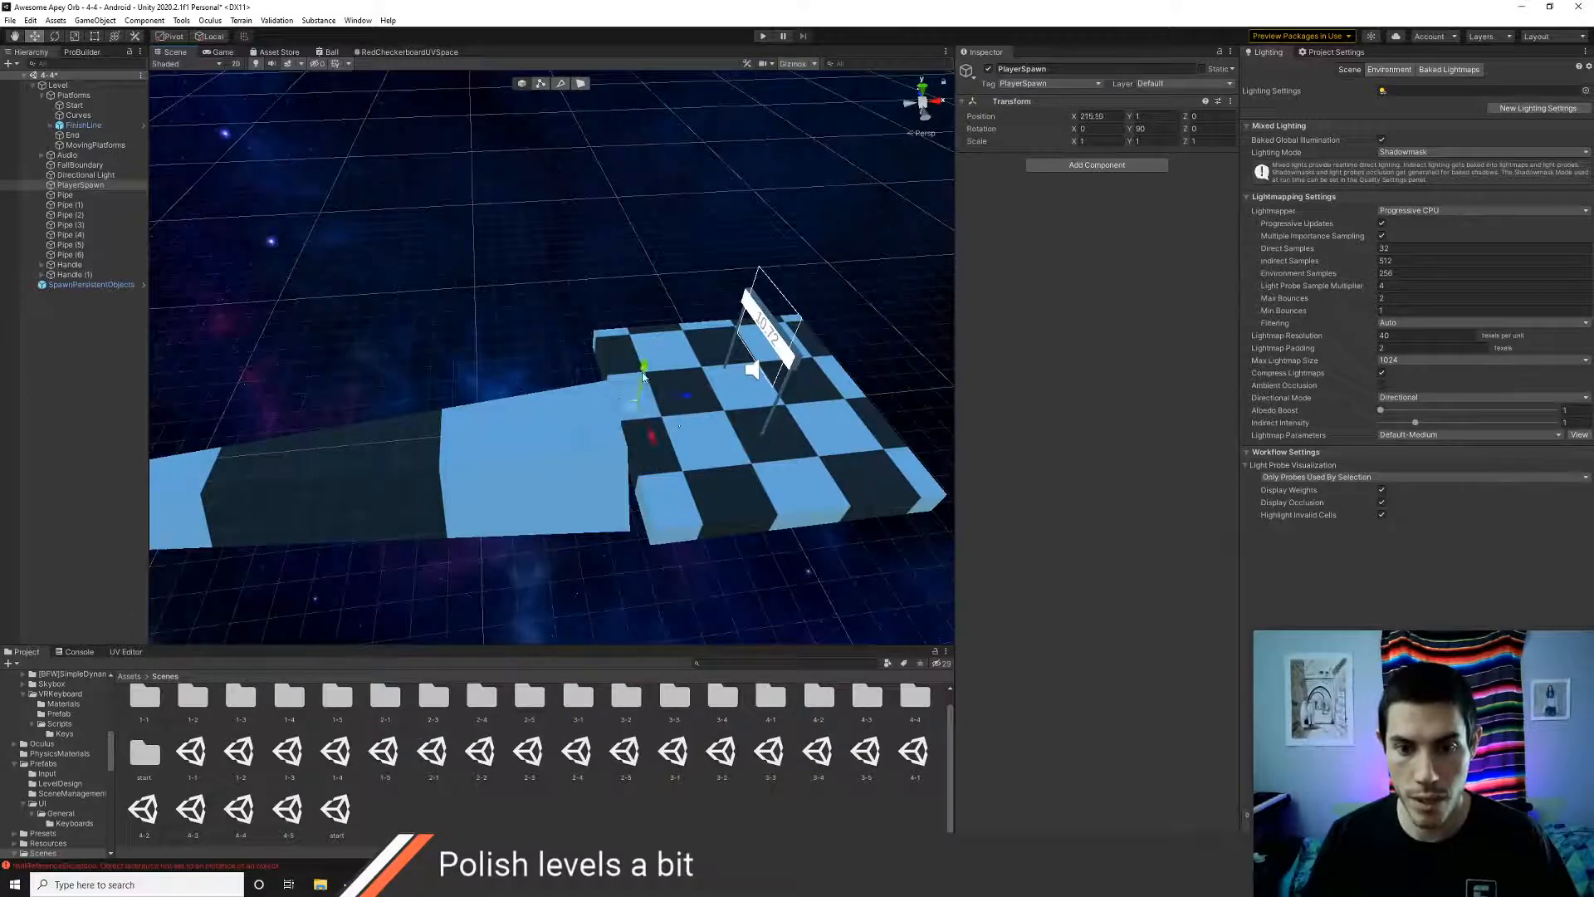
pyautogui.click(696, 419)
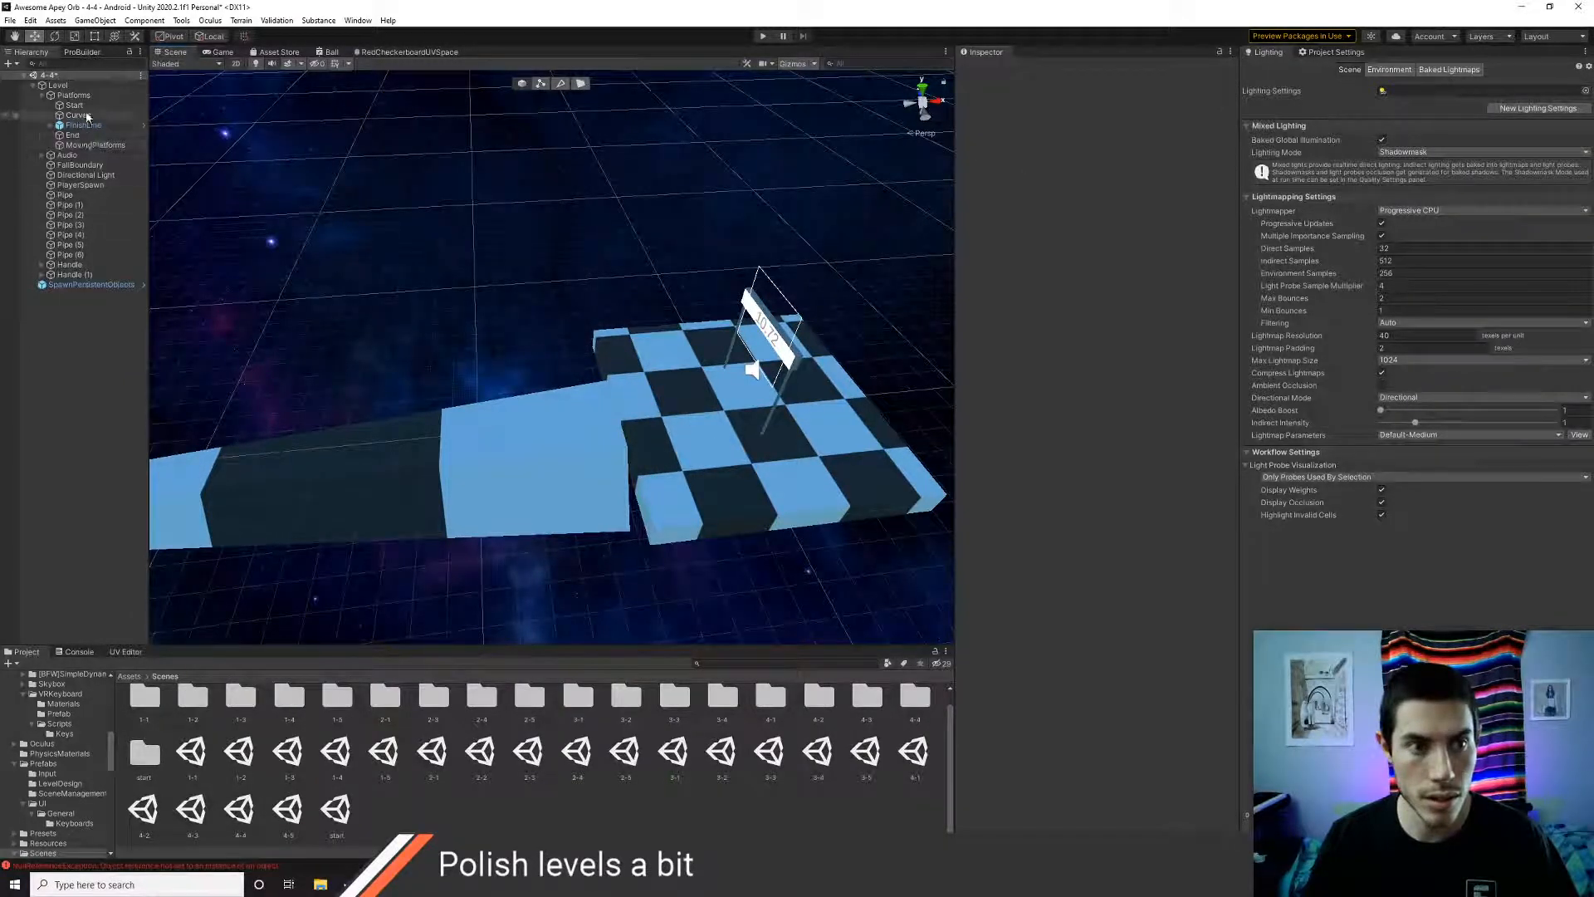
pyautogui.click(69, 185)
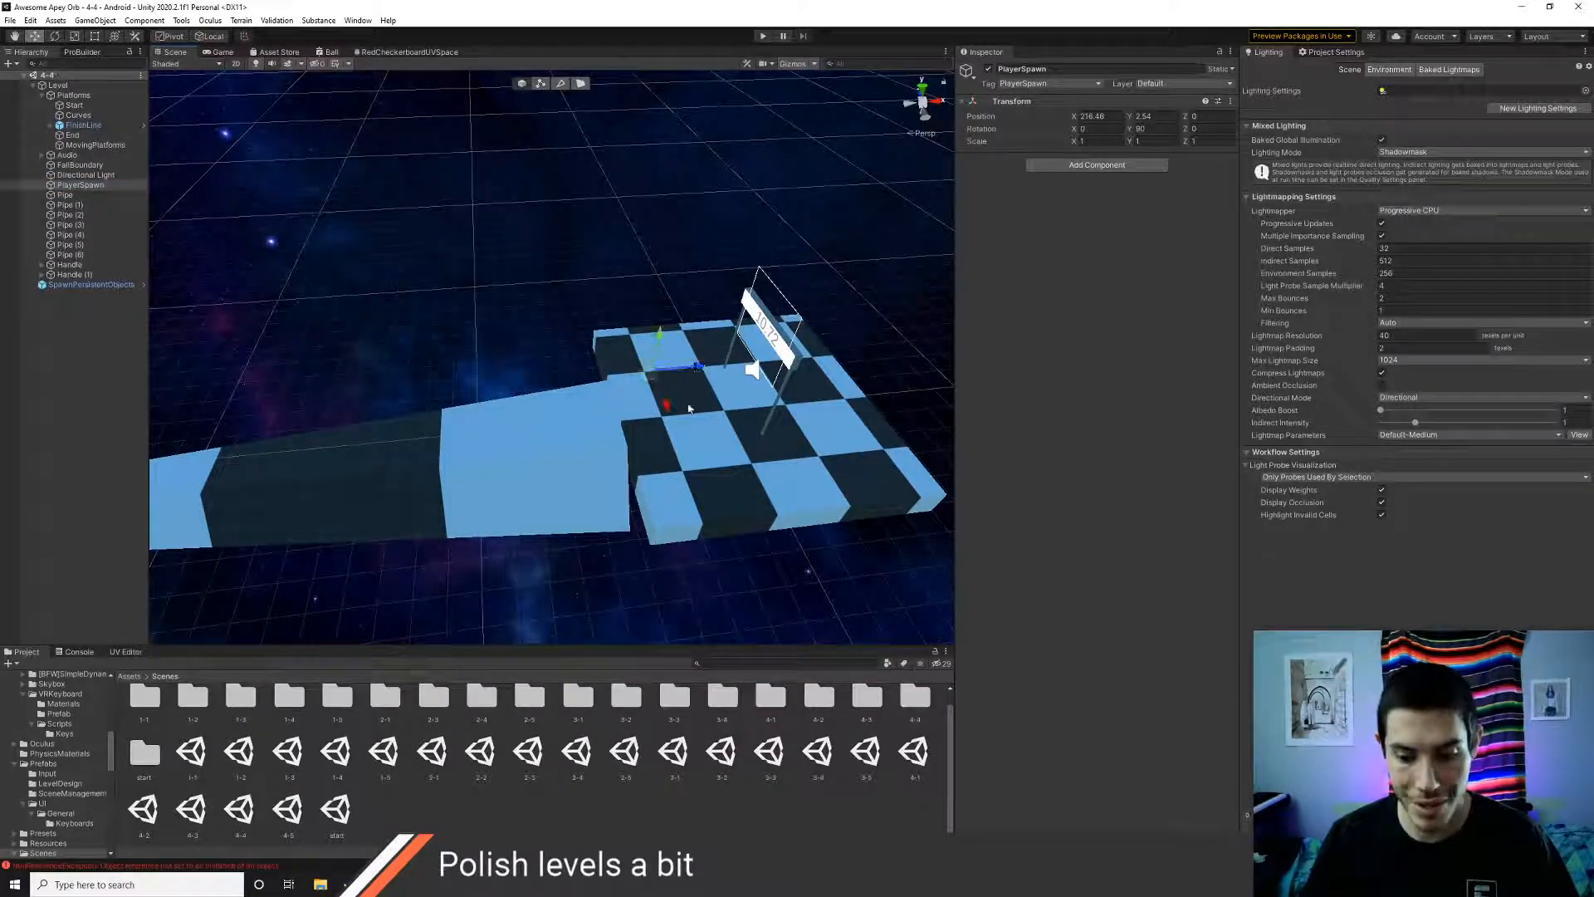
# - Nudge PlayerSpawn into place before the finish line and play-test level 4-4 through to the time leaderboard
pyautogui.scroll(3, 667, 531)
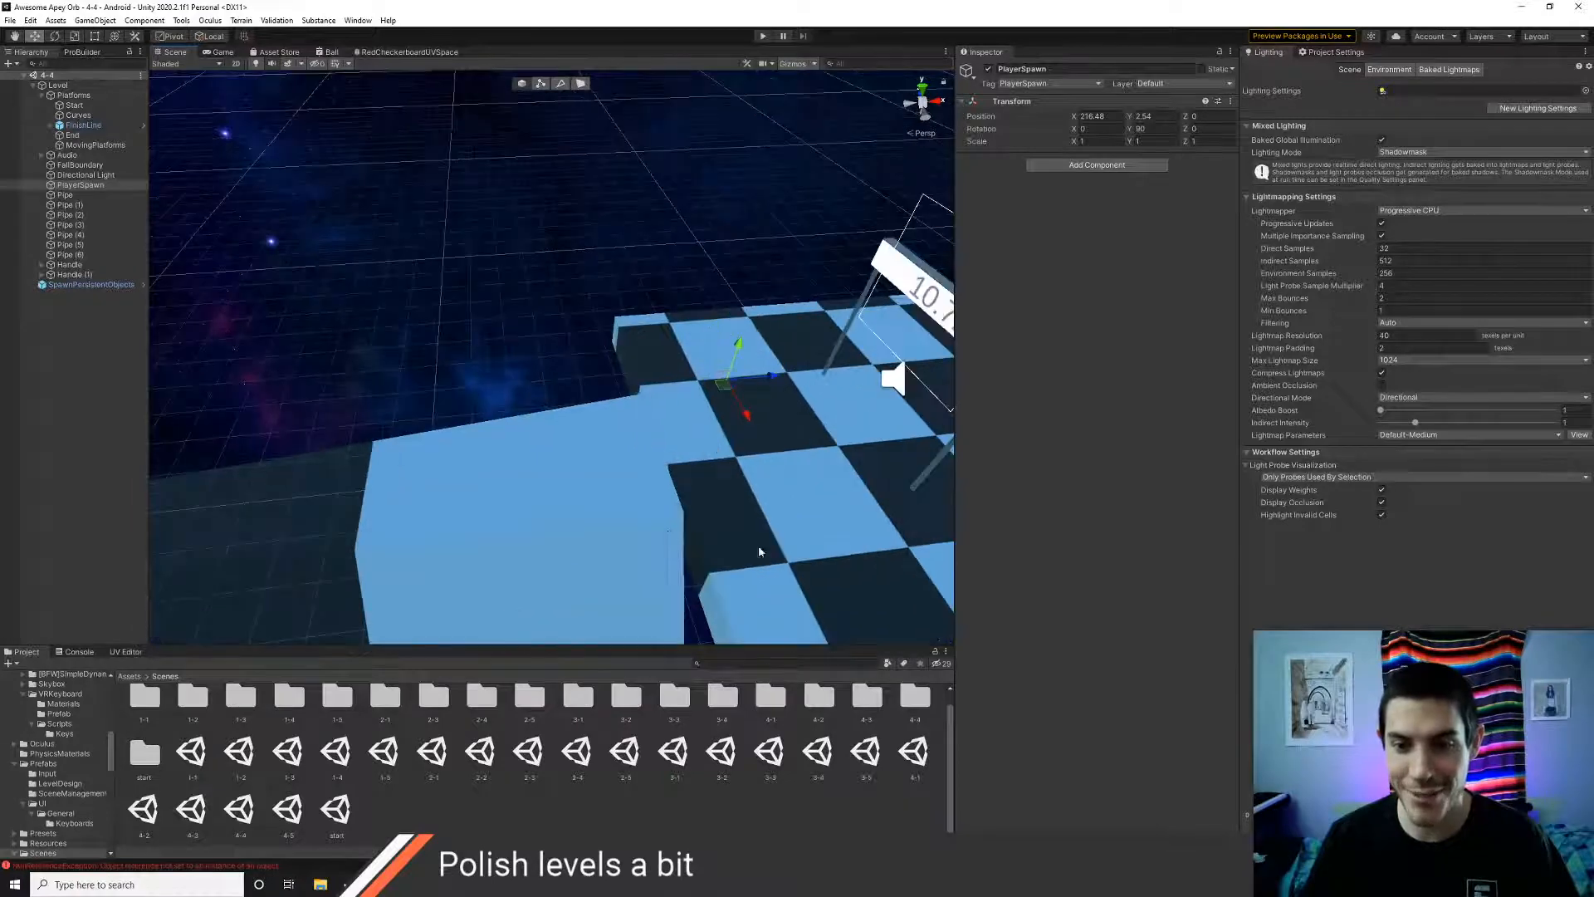
pyautogui.moveTo(758, 551); pyautogui.dragTo(676, 354, button='right')
pyautogui.press('d')
pyautogui.press('q')
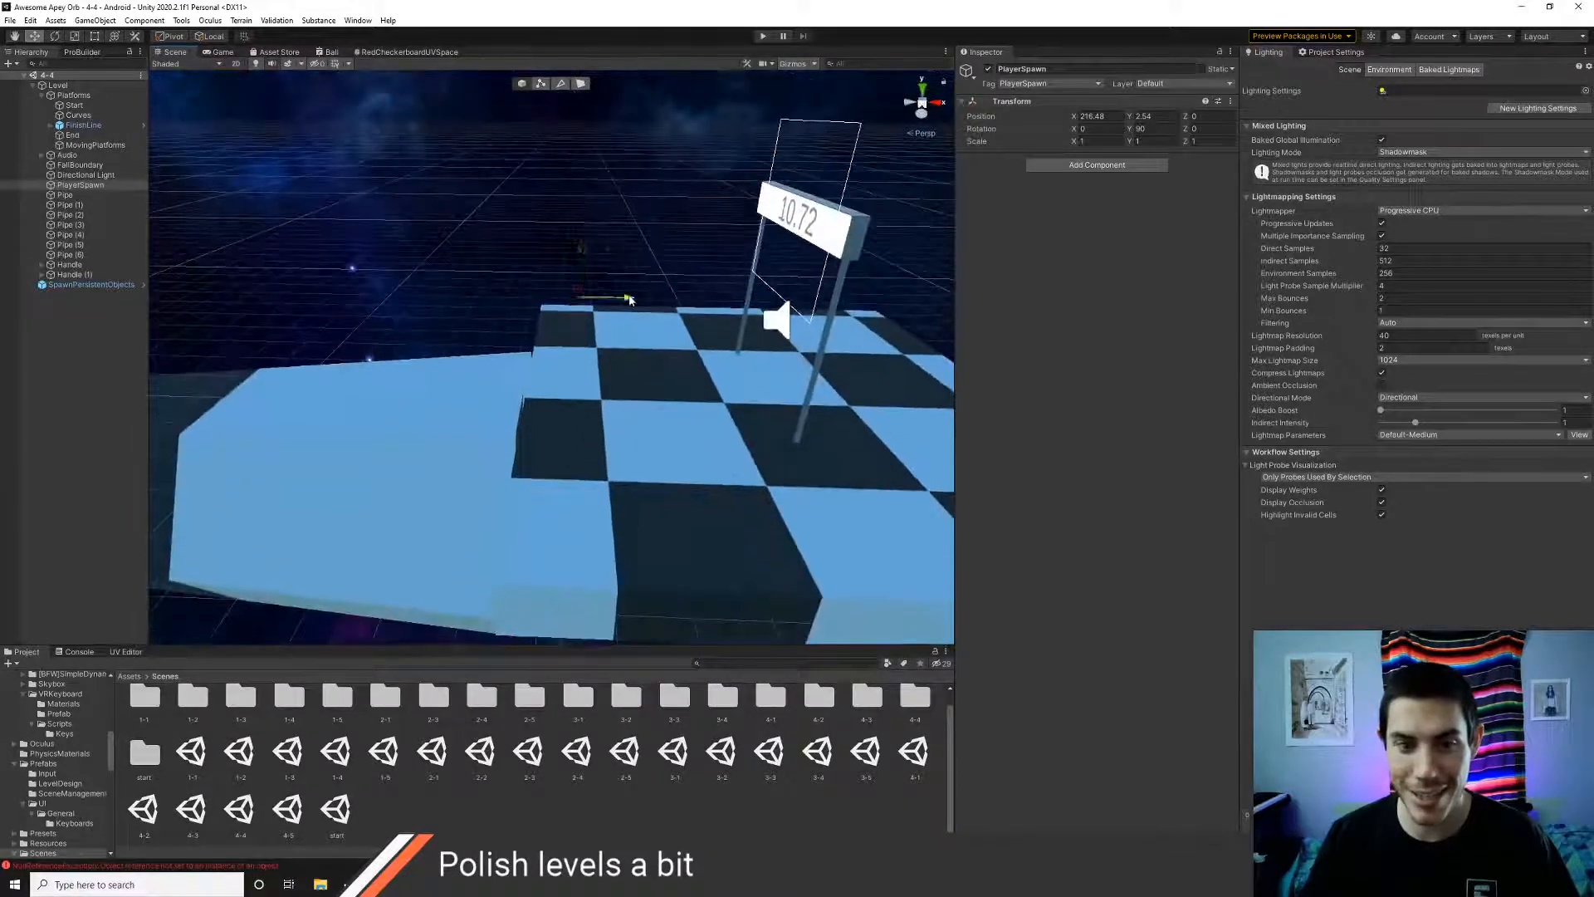
pyautogui.click(761, 37)
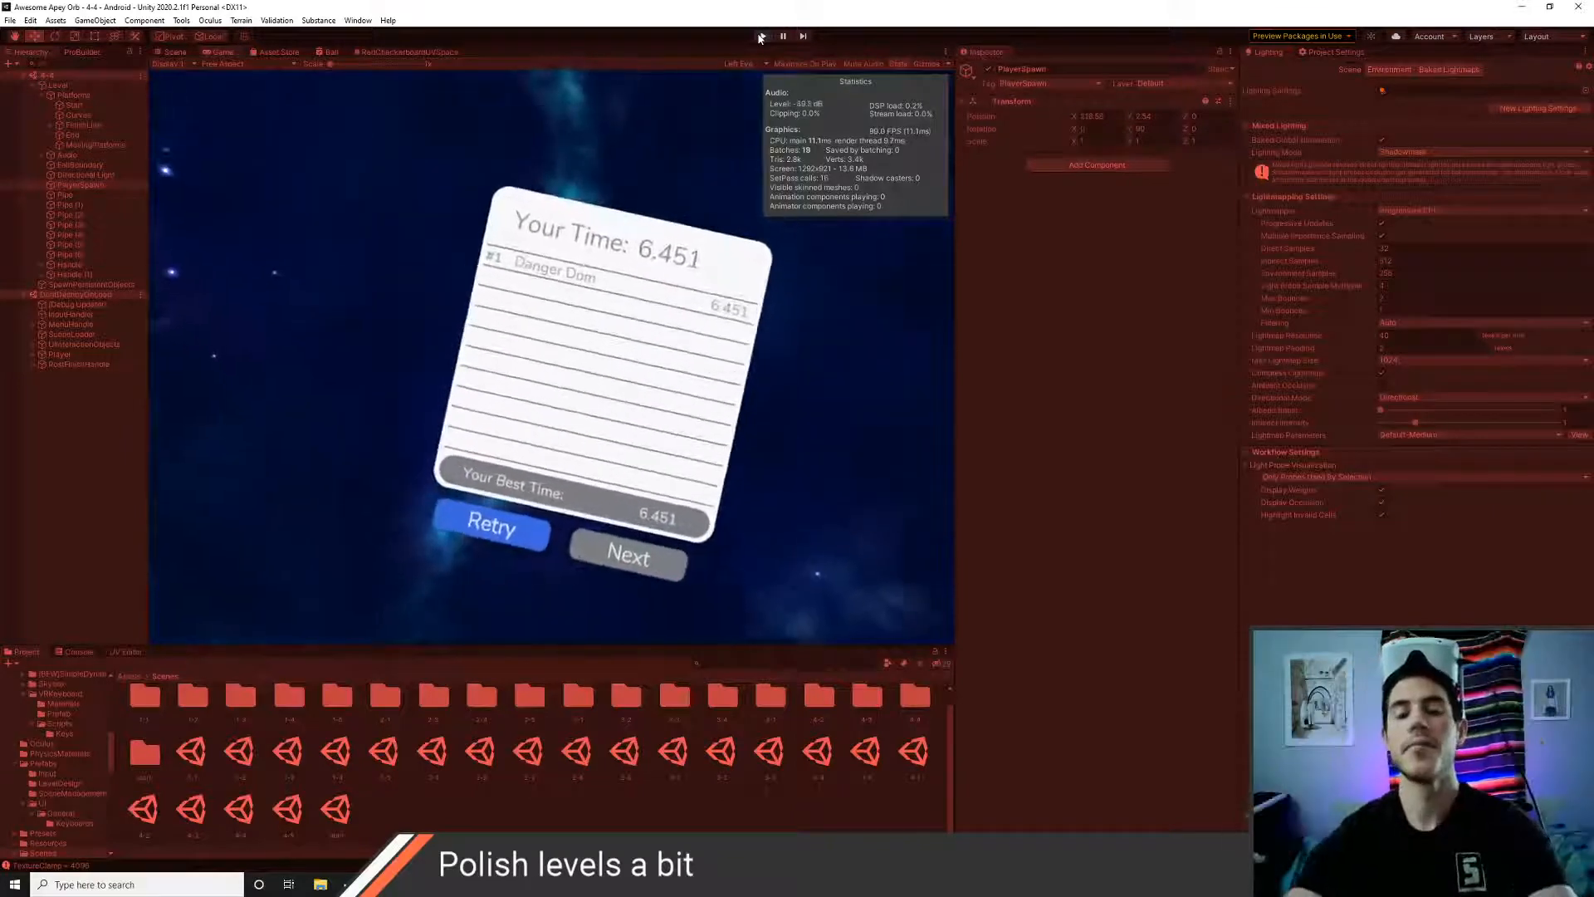
pyautogui.click(760, 37)
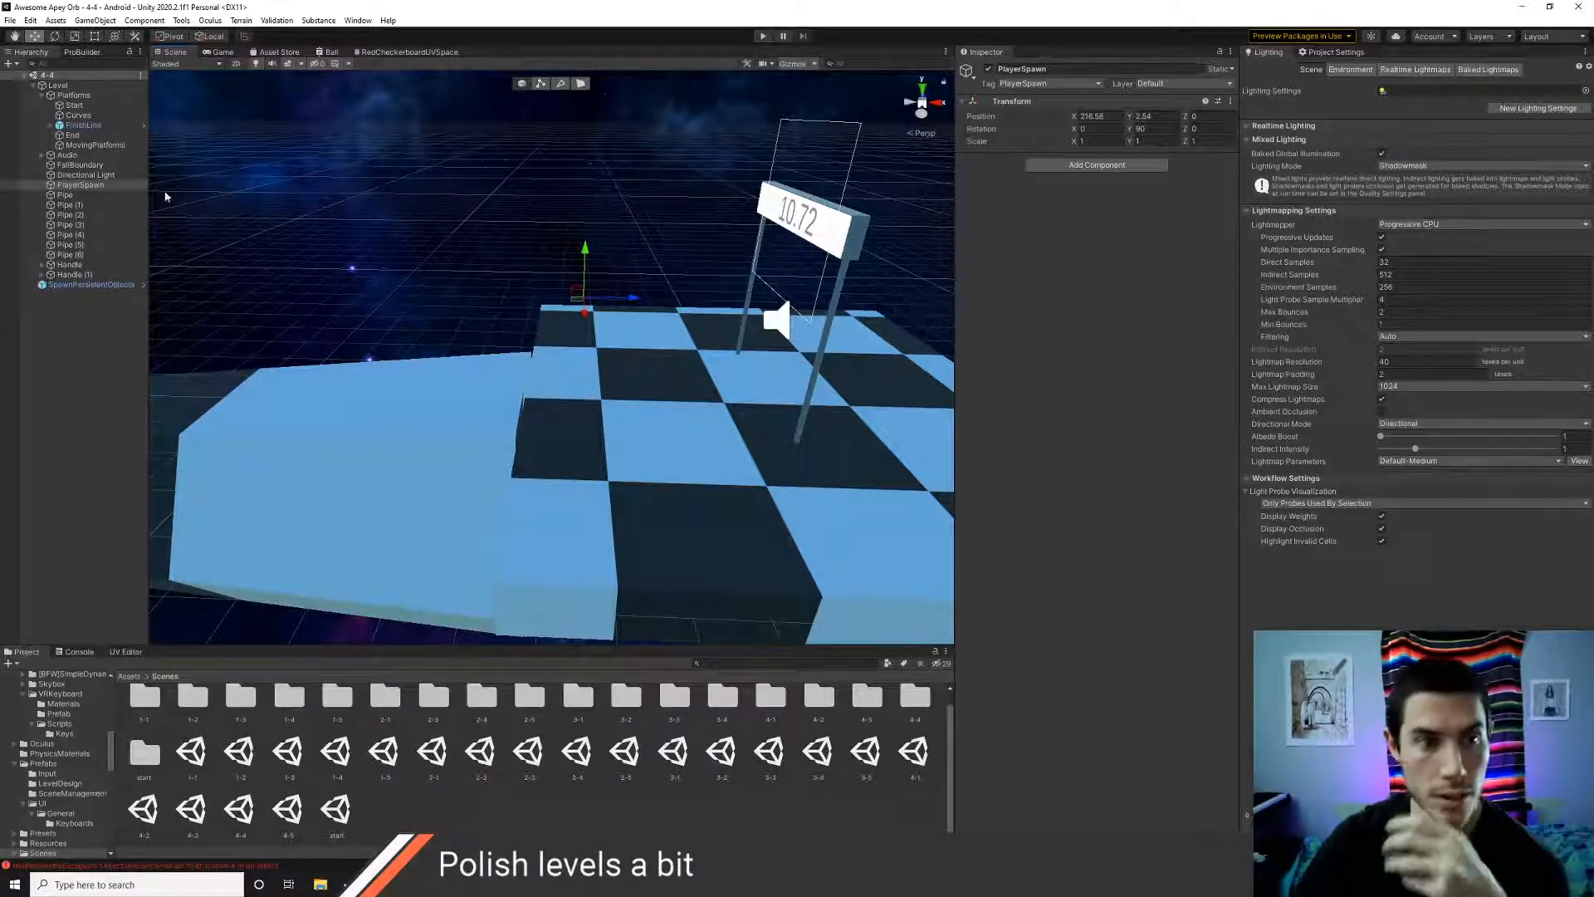
pyautogui.click(83, 175)
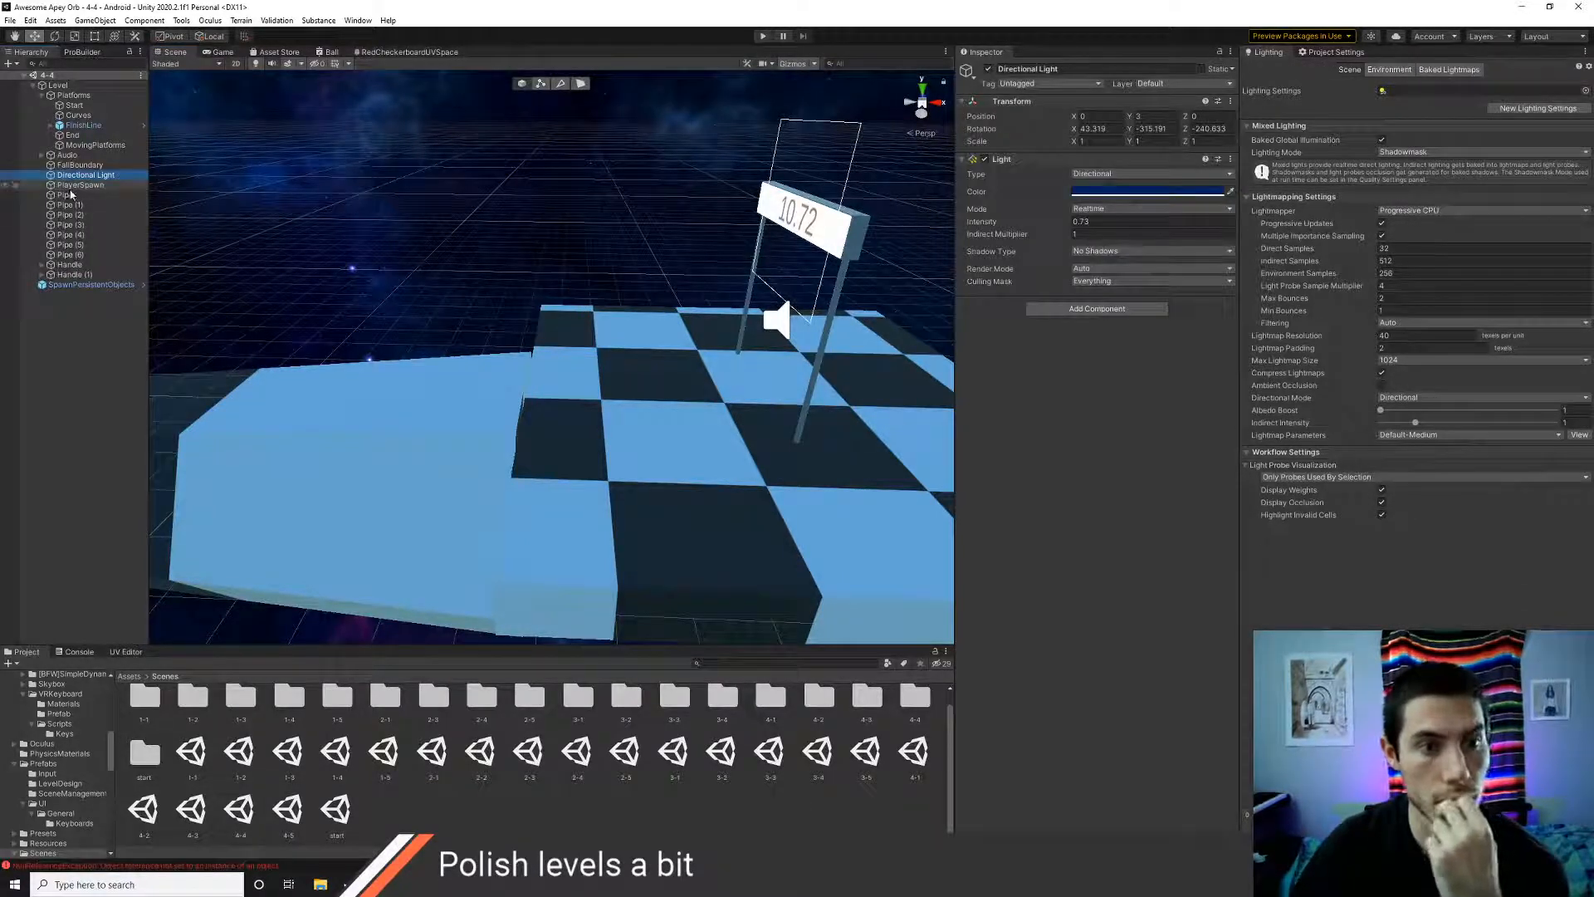
# - Switch to the web browser, refresh the Cloud Firestore data and view the 4-3 and 4-4 collections
pyautogui.hotkey('alt', 'Tab')
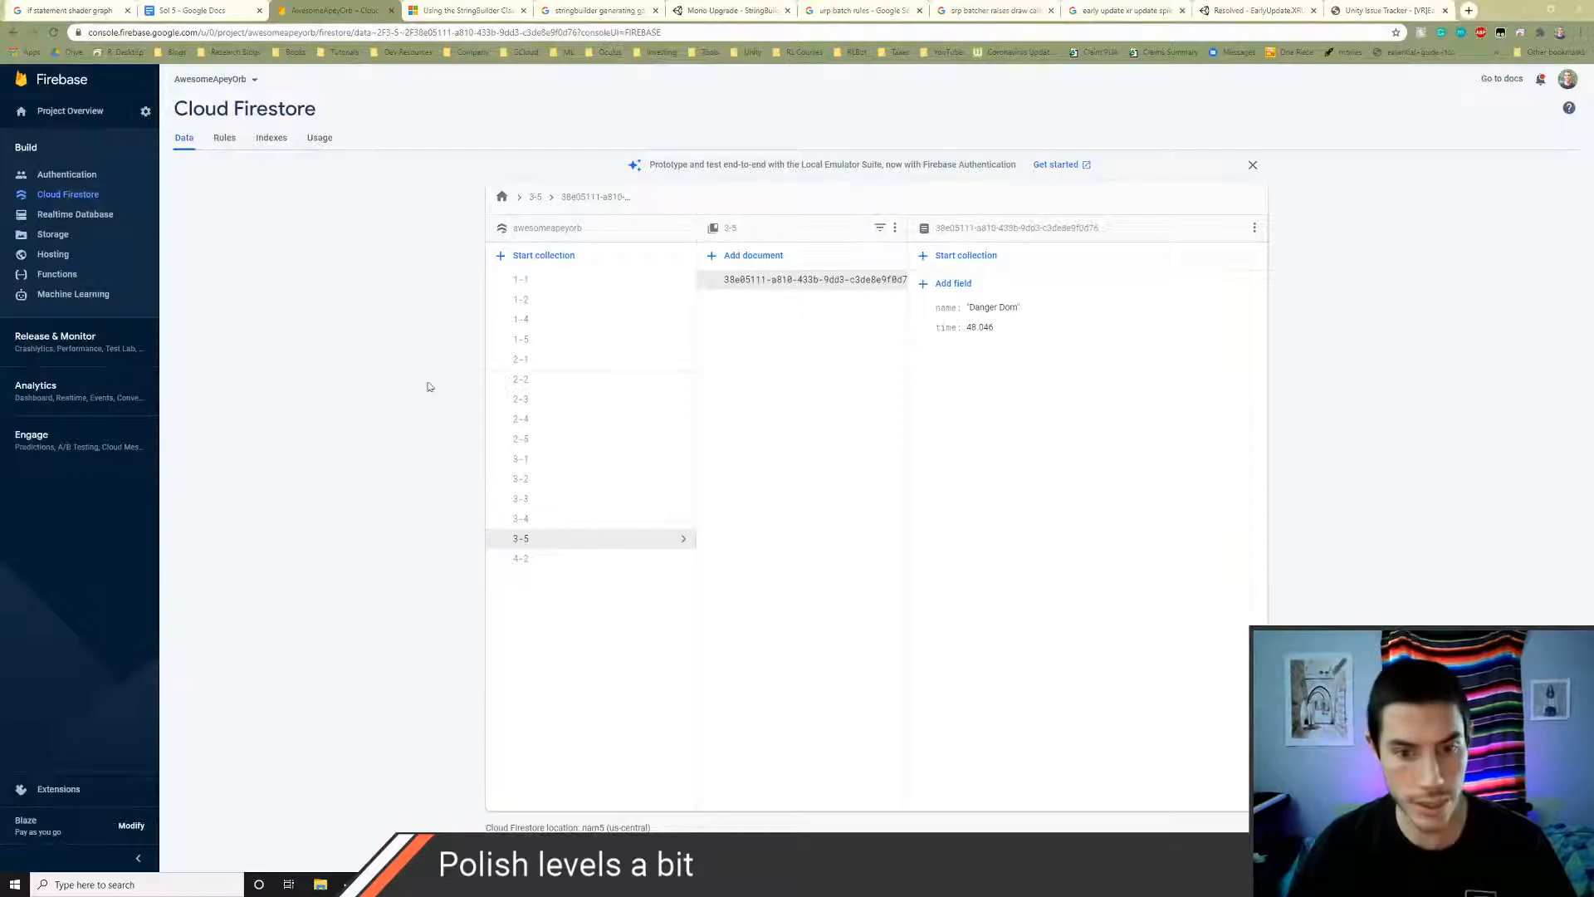
pyautogui.click(184, 139)
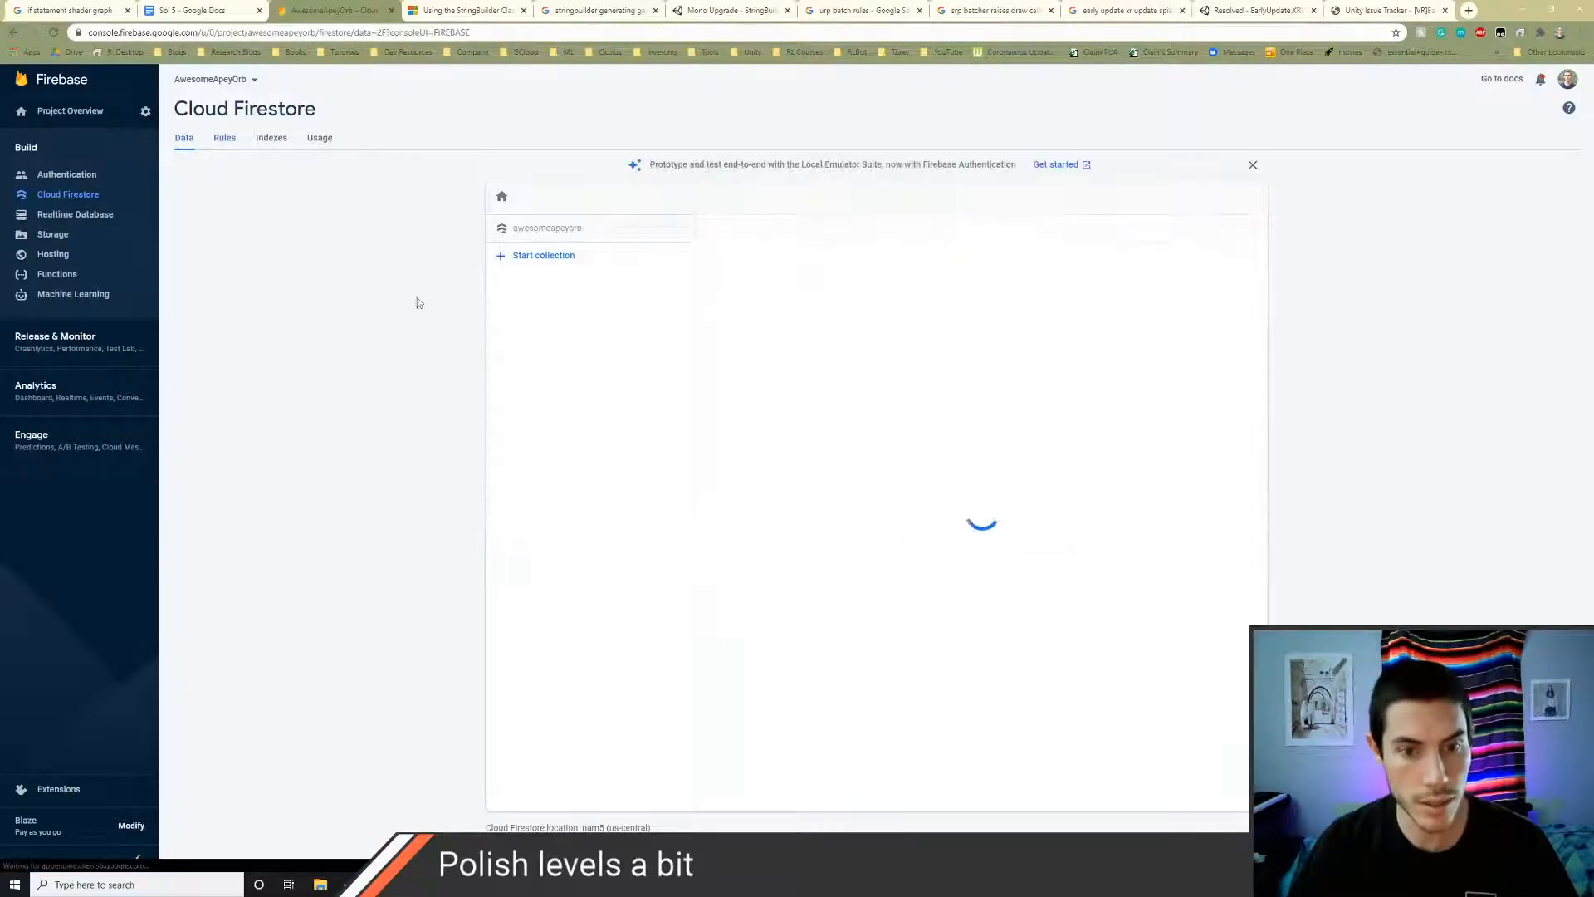
pyautogui.click(589, 576)
pyautogui.click(567, 565)
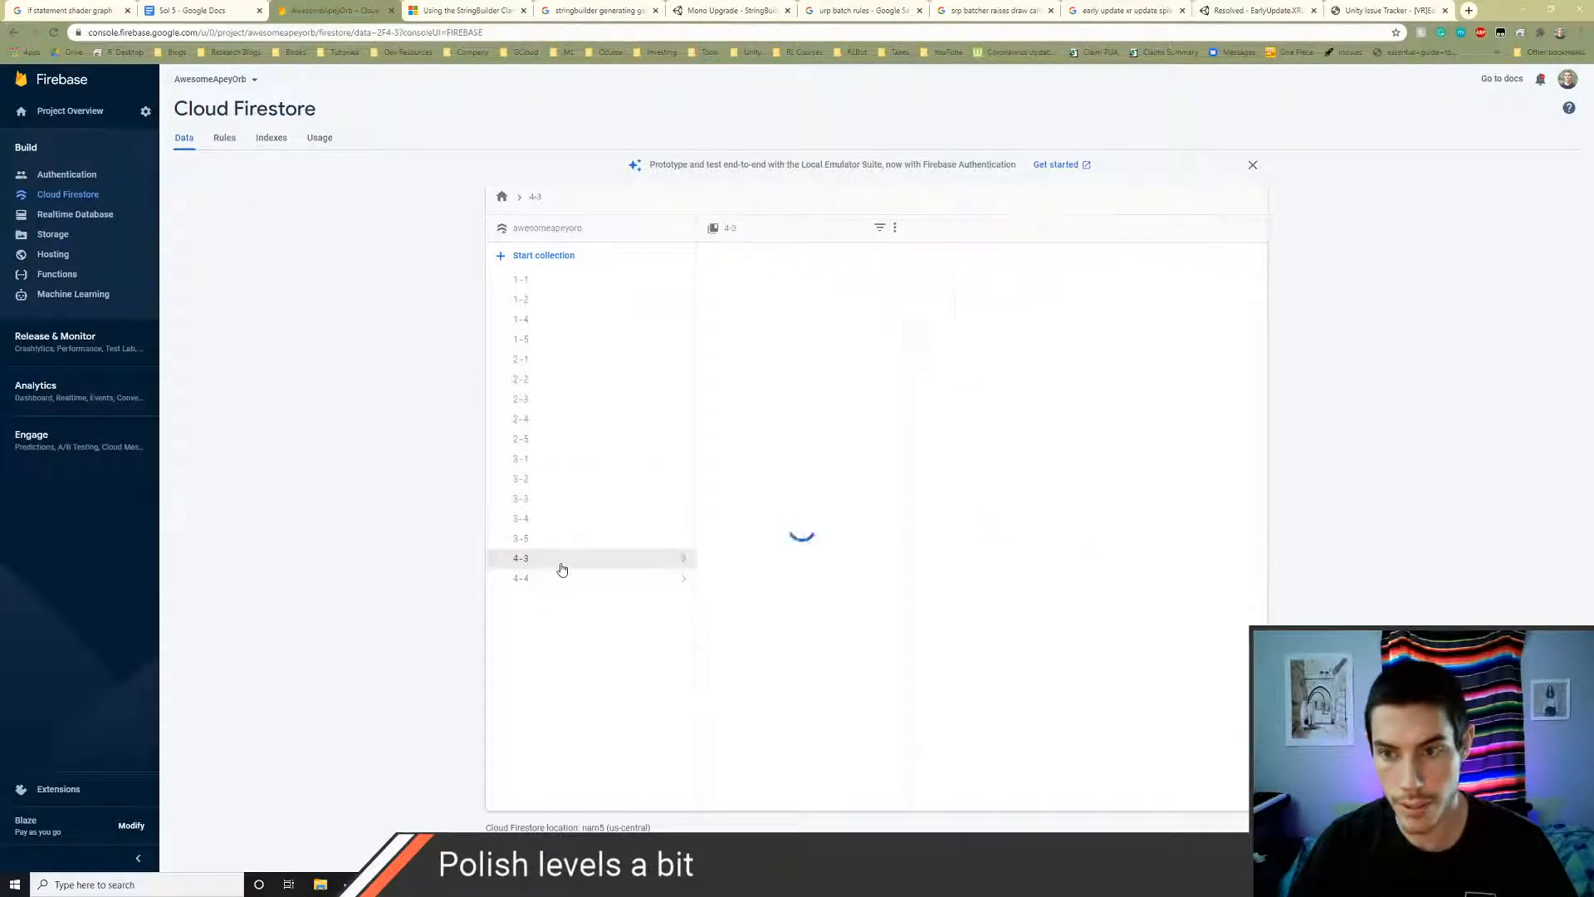
pyautogui.click(549, 580)
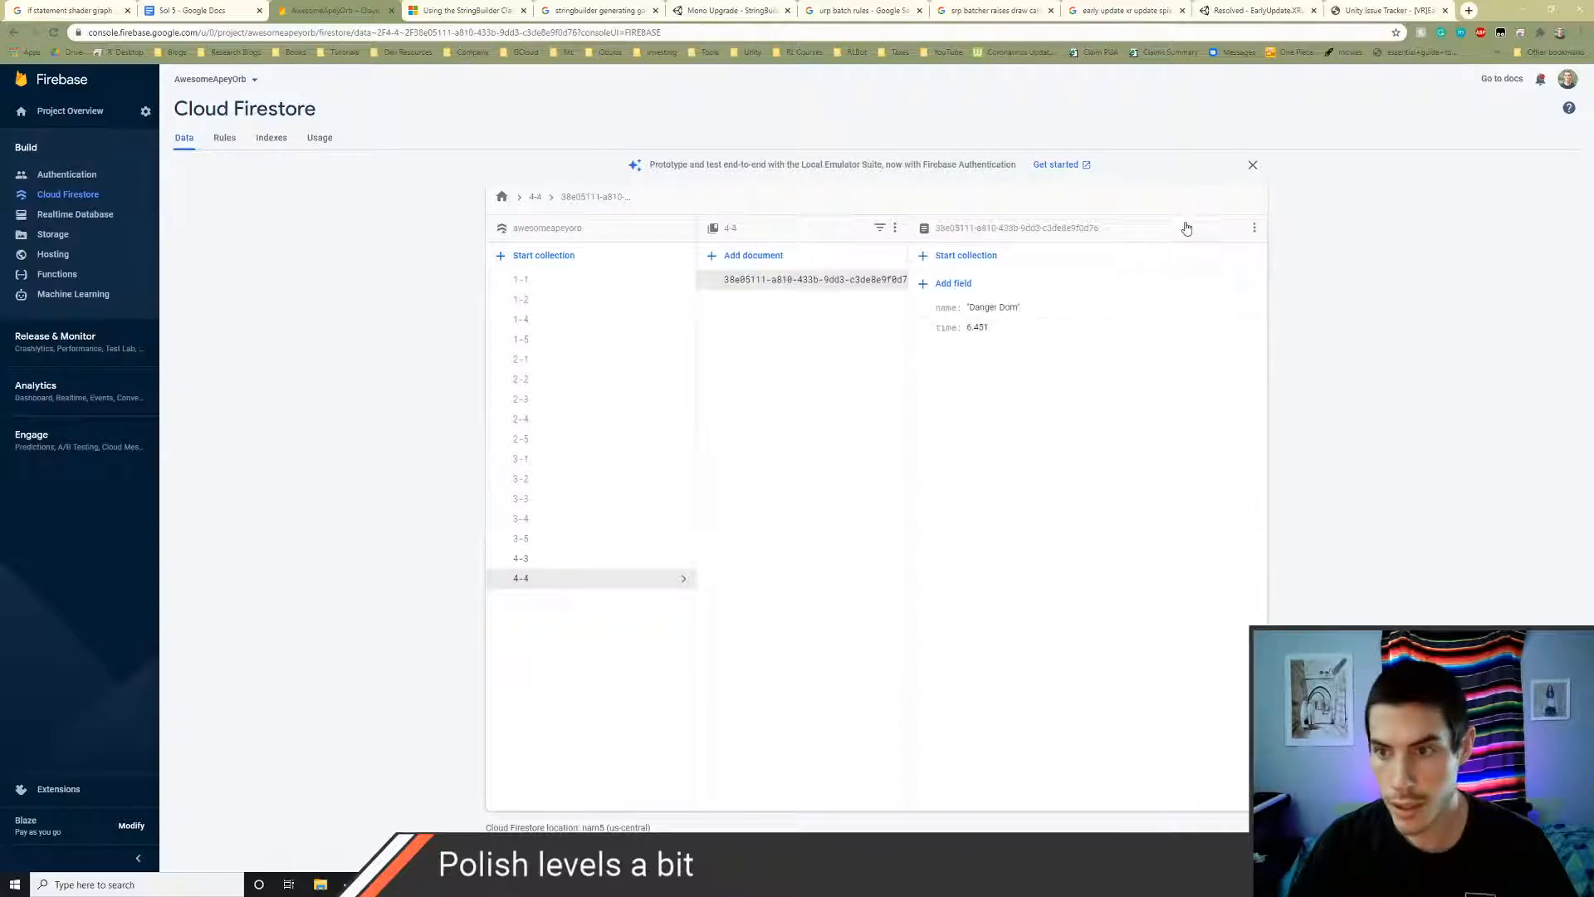
# - Delete the test time record document from the 4-4 collection and dismiss the stray page-saving dialog
pyautogui.click(1257, 231)
pyautogui.click(1282, 238)
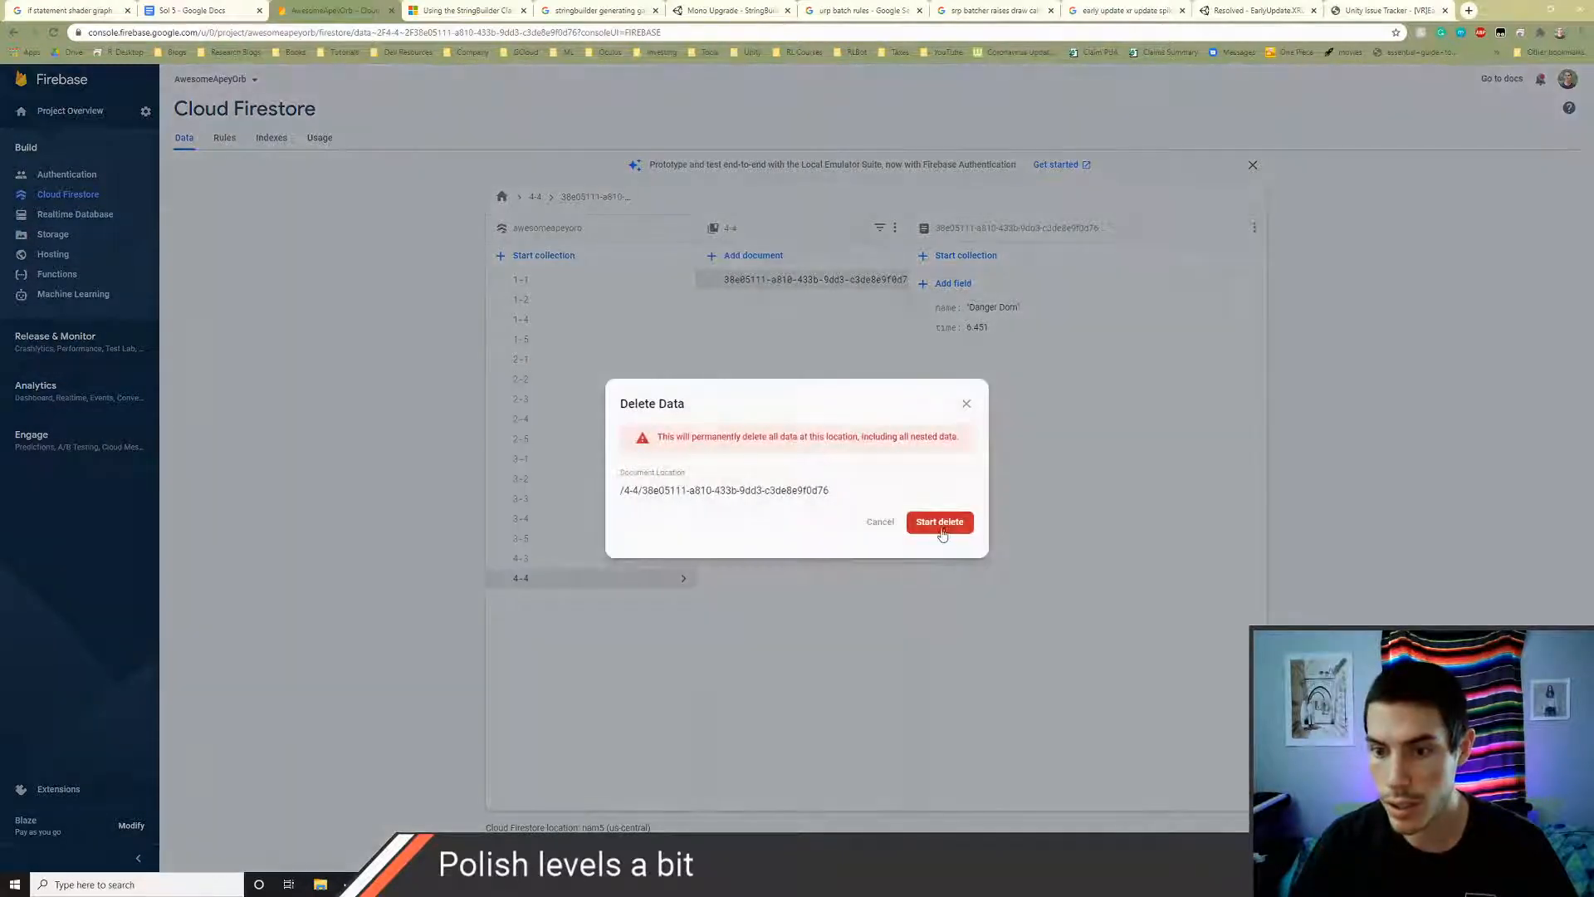
pyautogui.click(938, 523)
pyautogui.hotkey('ctrl', 's')
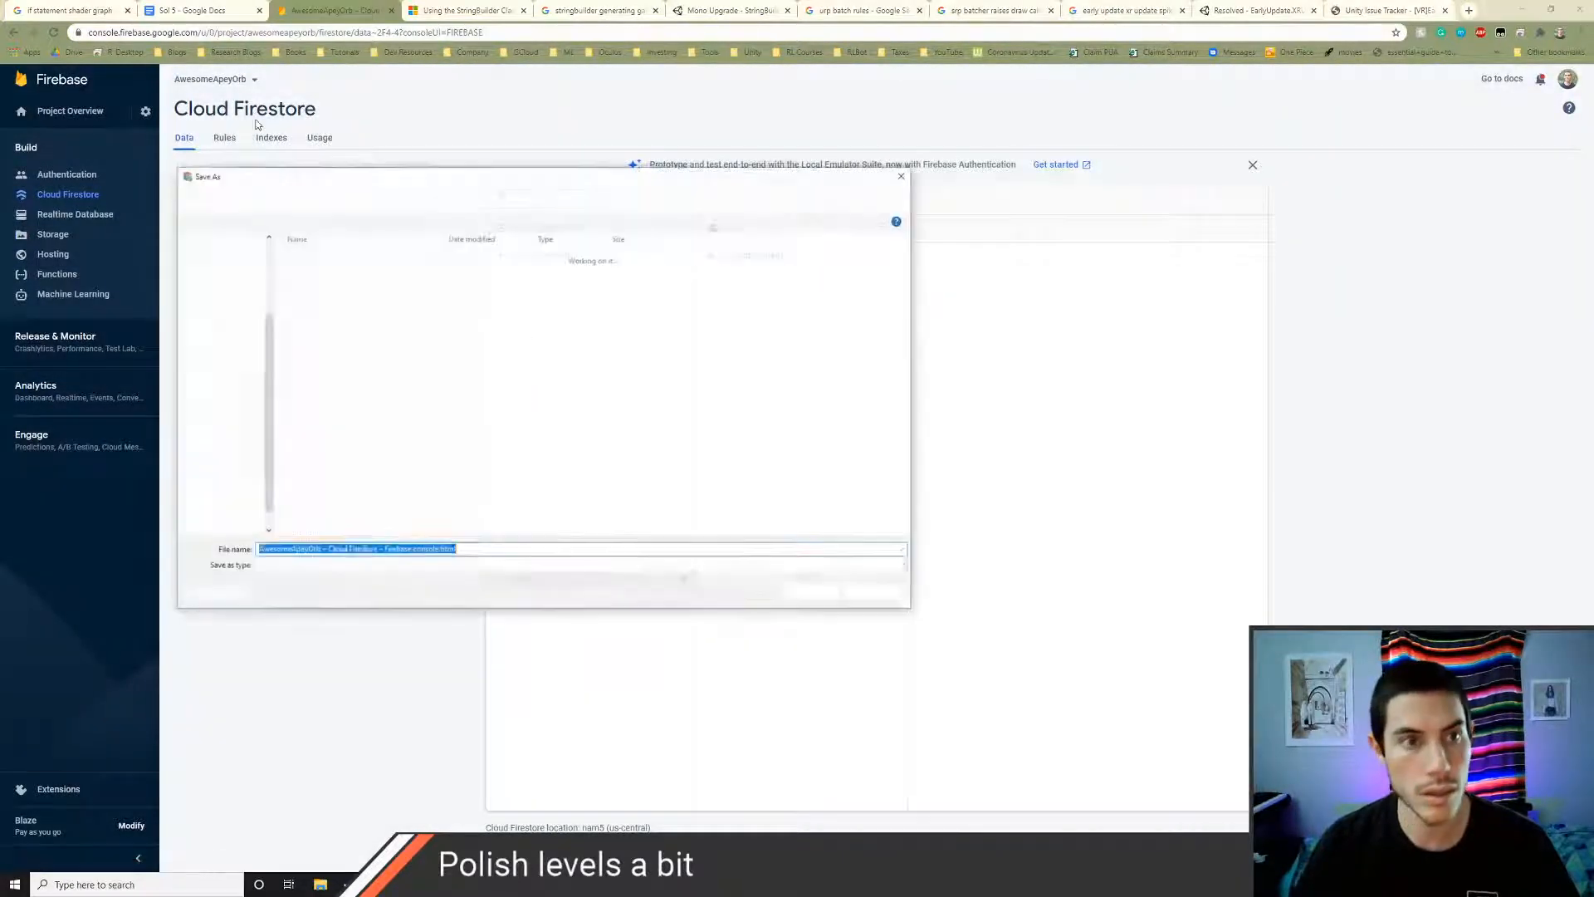
pyautogui.click(904, 175)
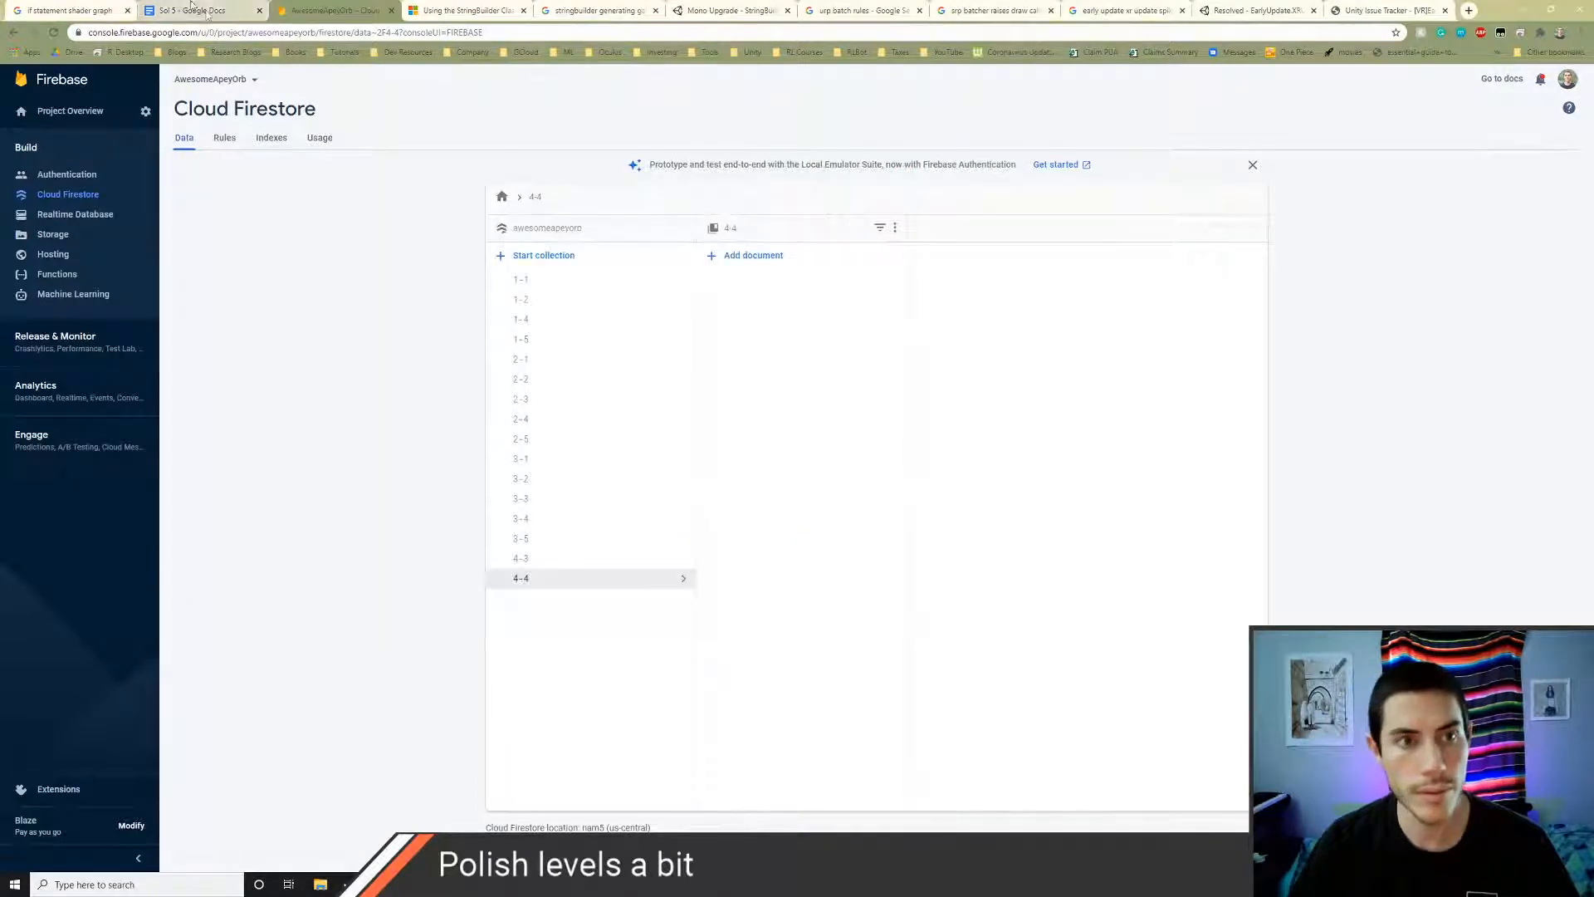
# - Reload the Cloud Firestore data view to recheck the list of level collections
pyautogui.click(195, 10)
pyautogui.click(291, 12)
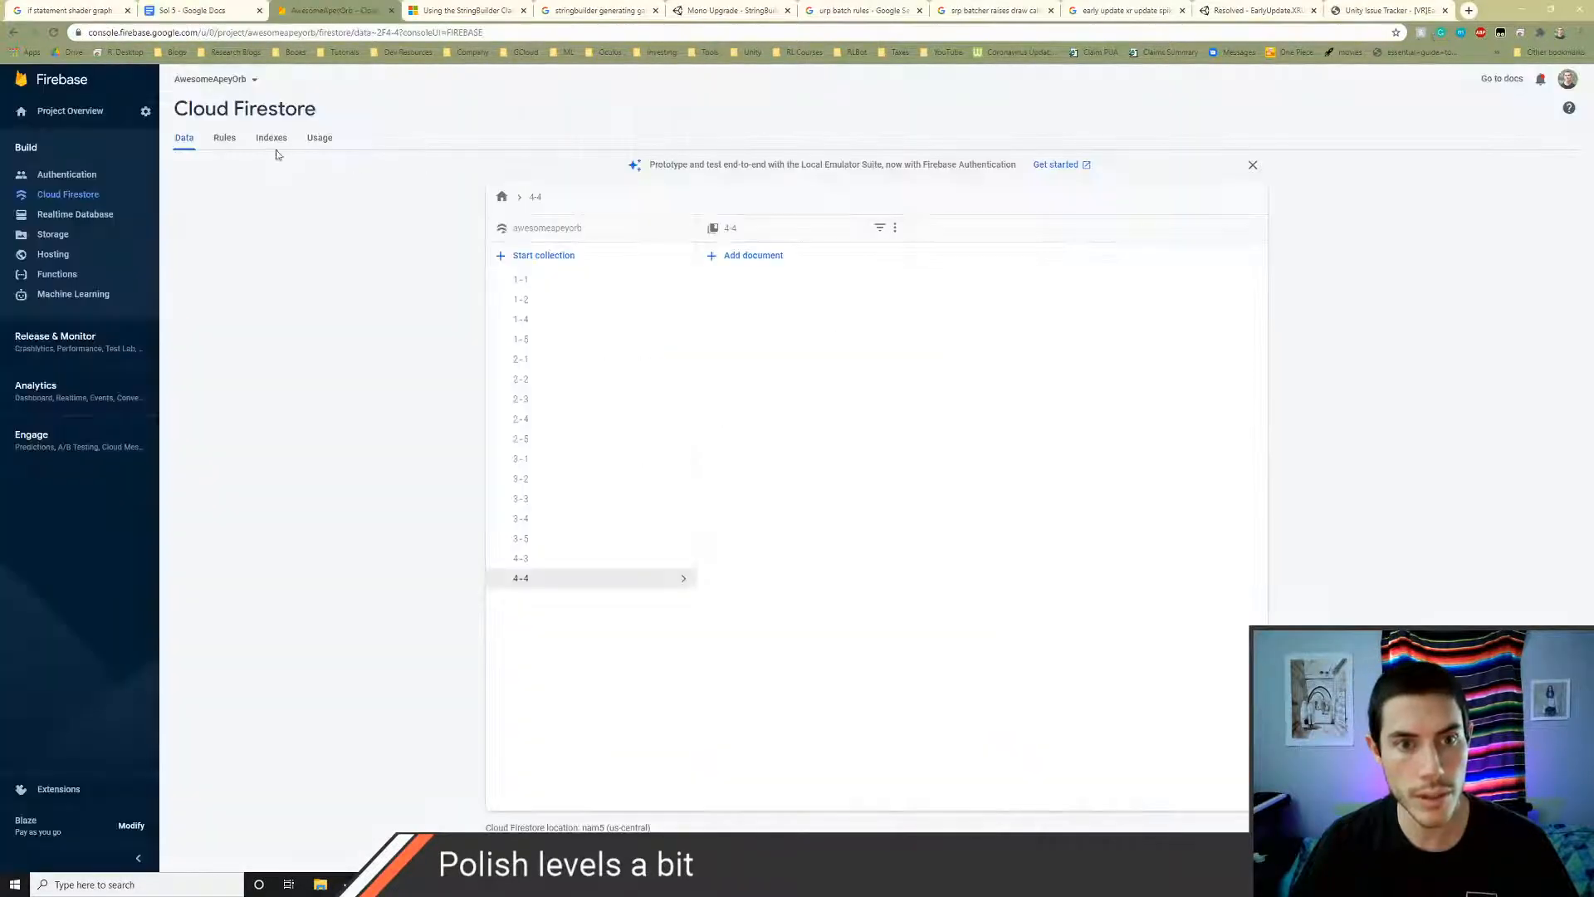
pyautogui.click(224, 137)
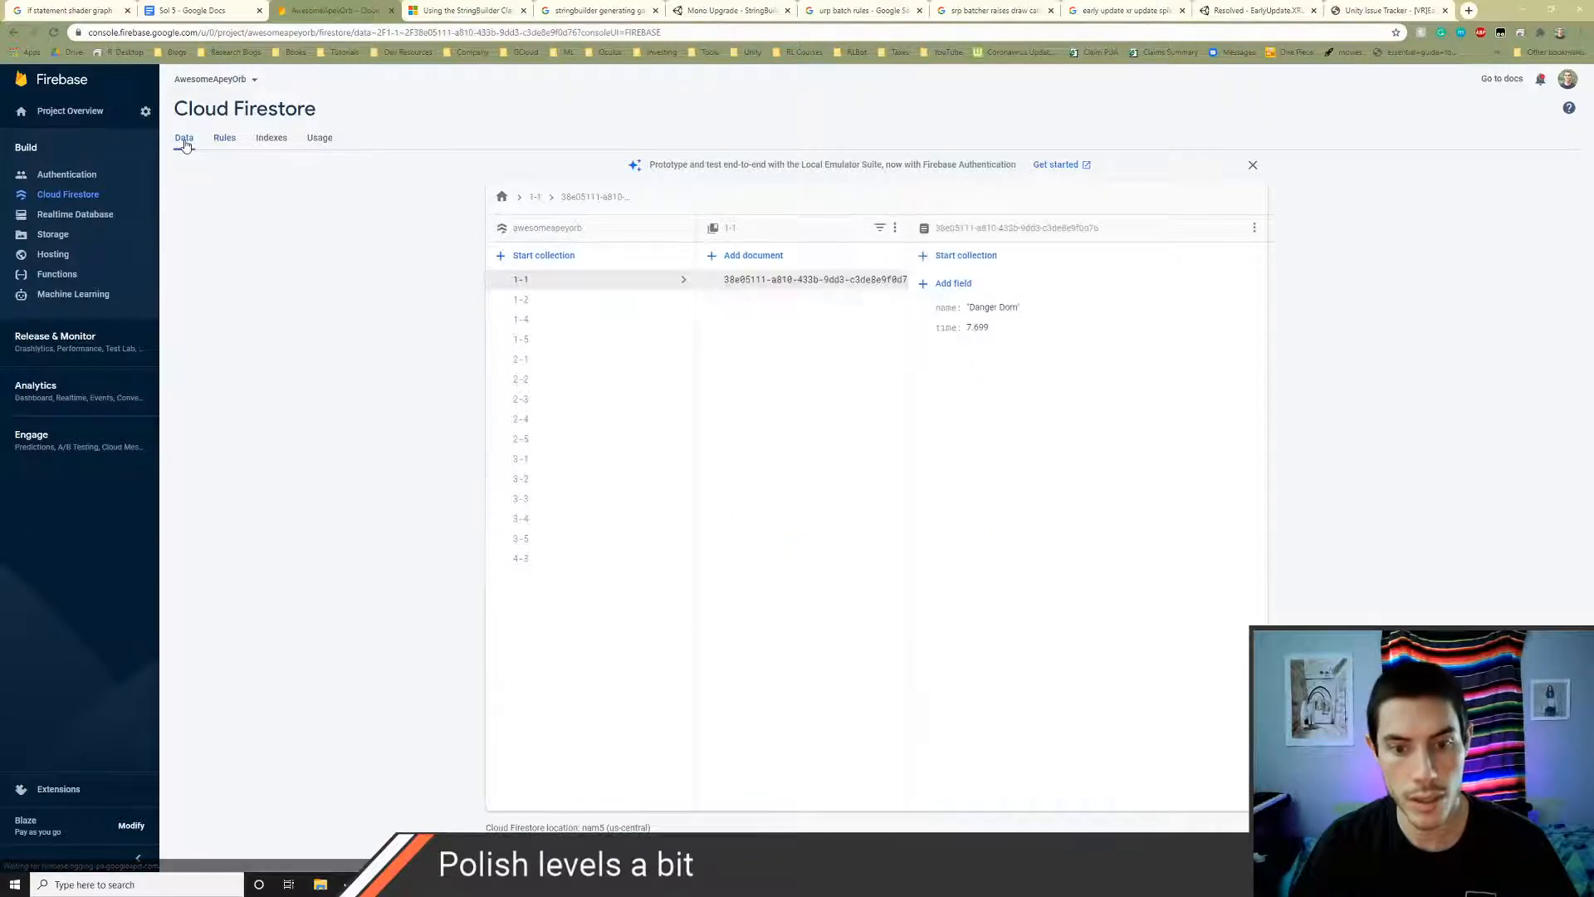
# - Switch to Unity, move PlayerSpawn back onto the start platform at about X -1.21 and save the 4-4 scene
pyautogui.hotkey('alt', 'Tab')
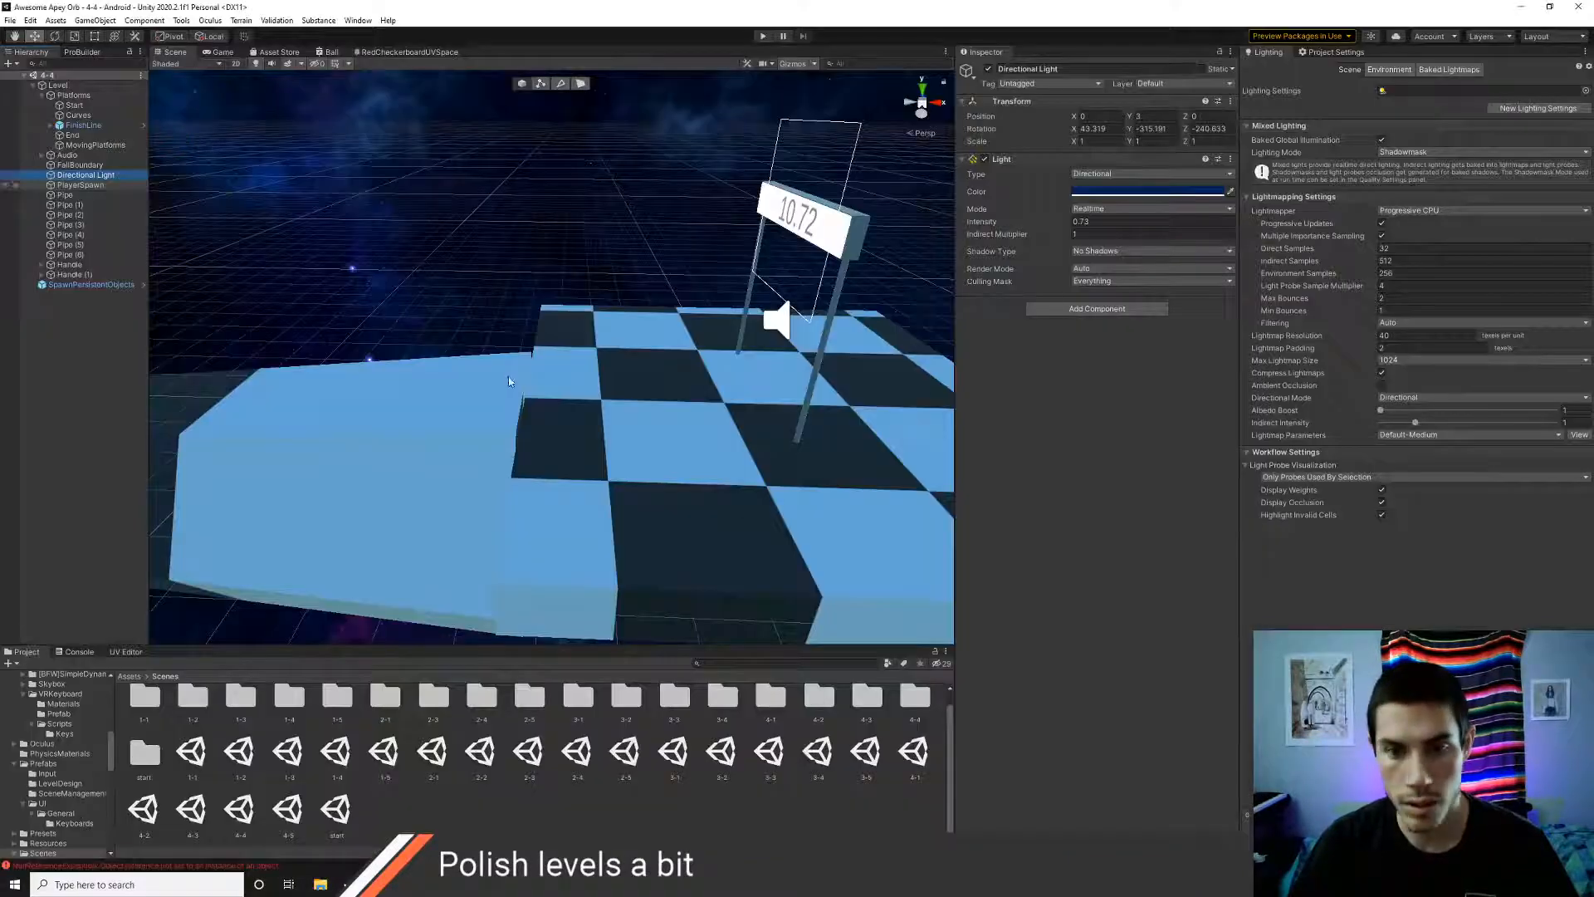
pyautogui.doubleClick(80, 186)
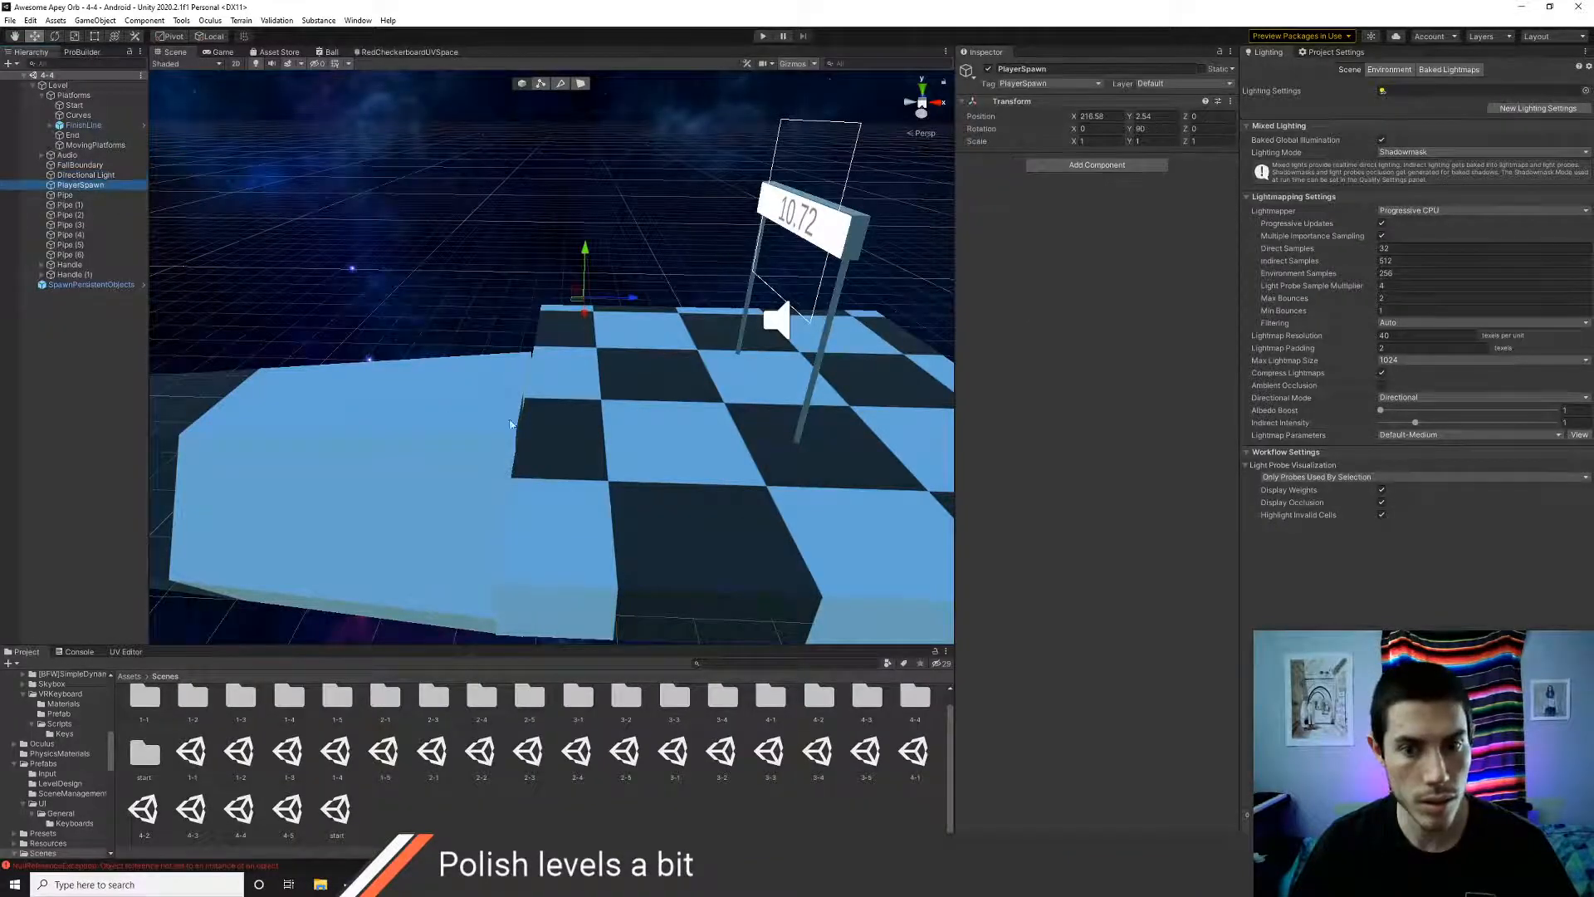
pyautogui.moveTo(485, 501); pyautogui.dragTo(951, 369, button='middle')
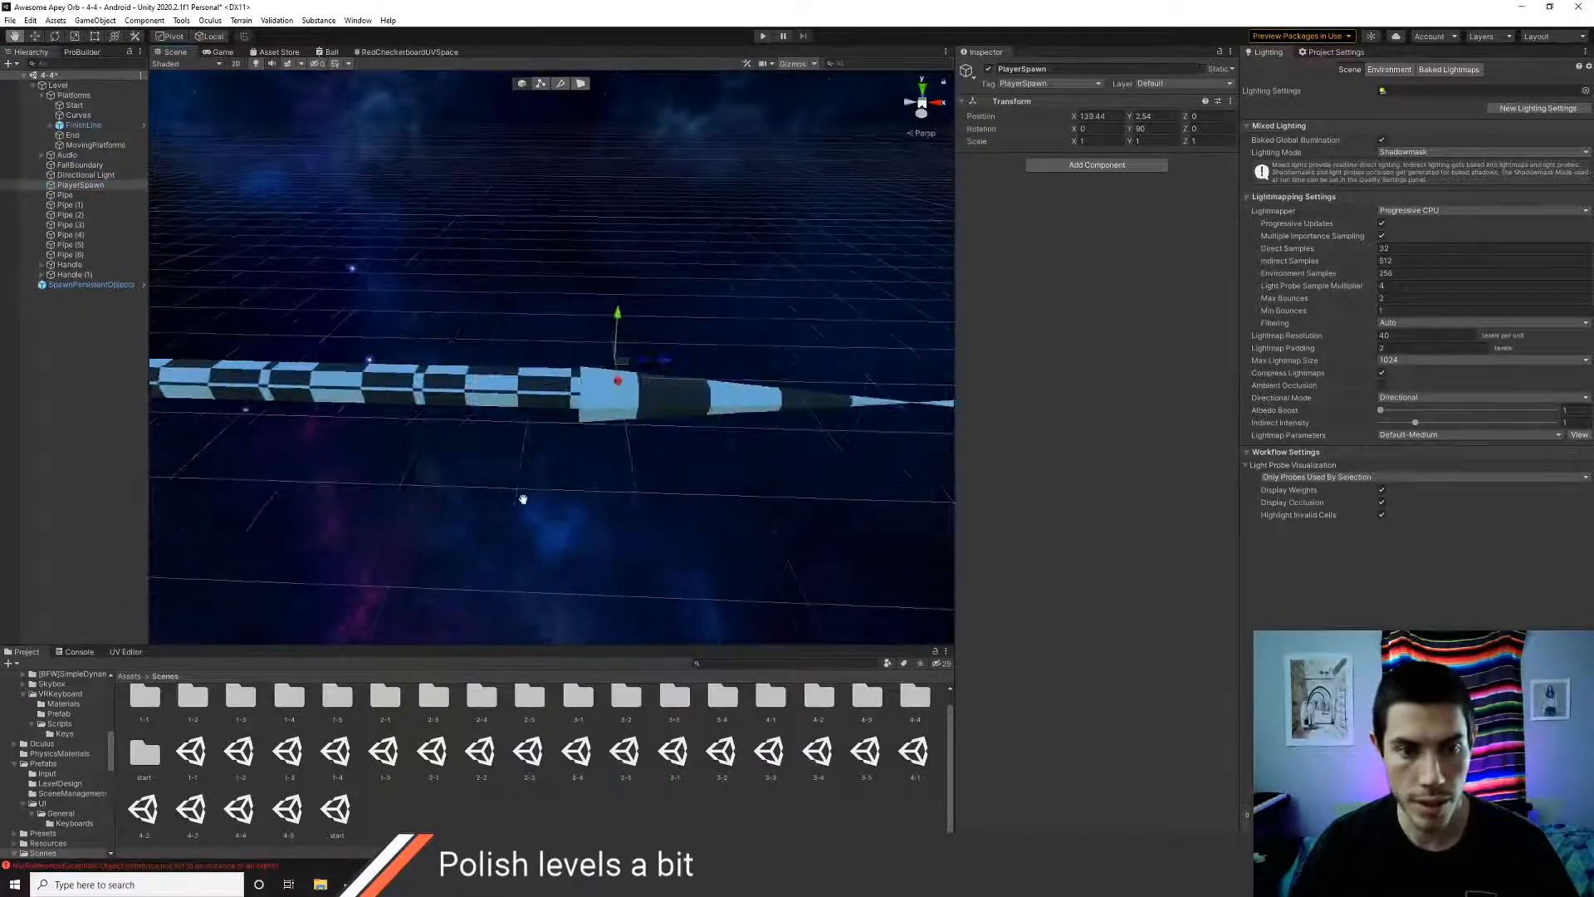
pyautogui.moveTo(523, 498); pyautogui.dragTo(698, 497, button='middle')
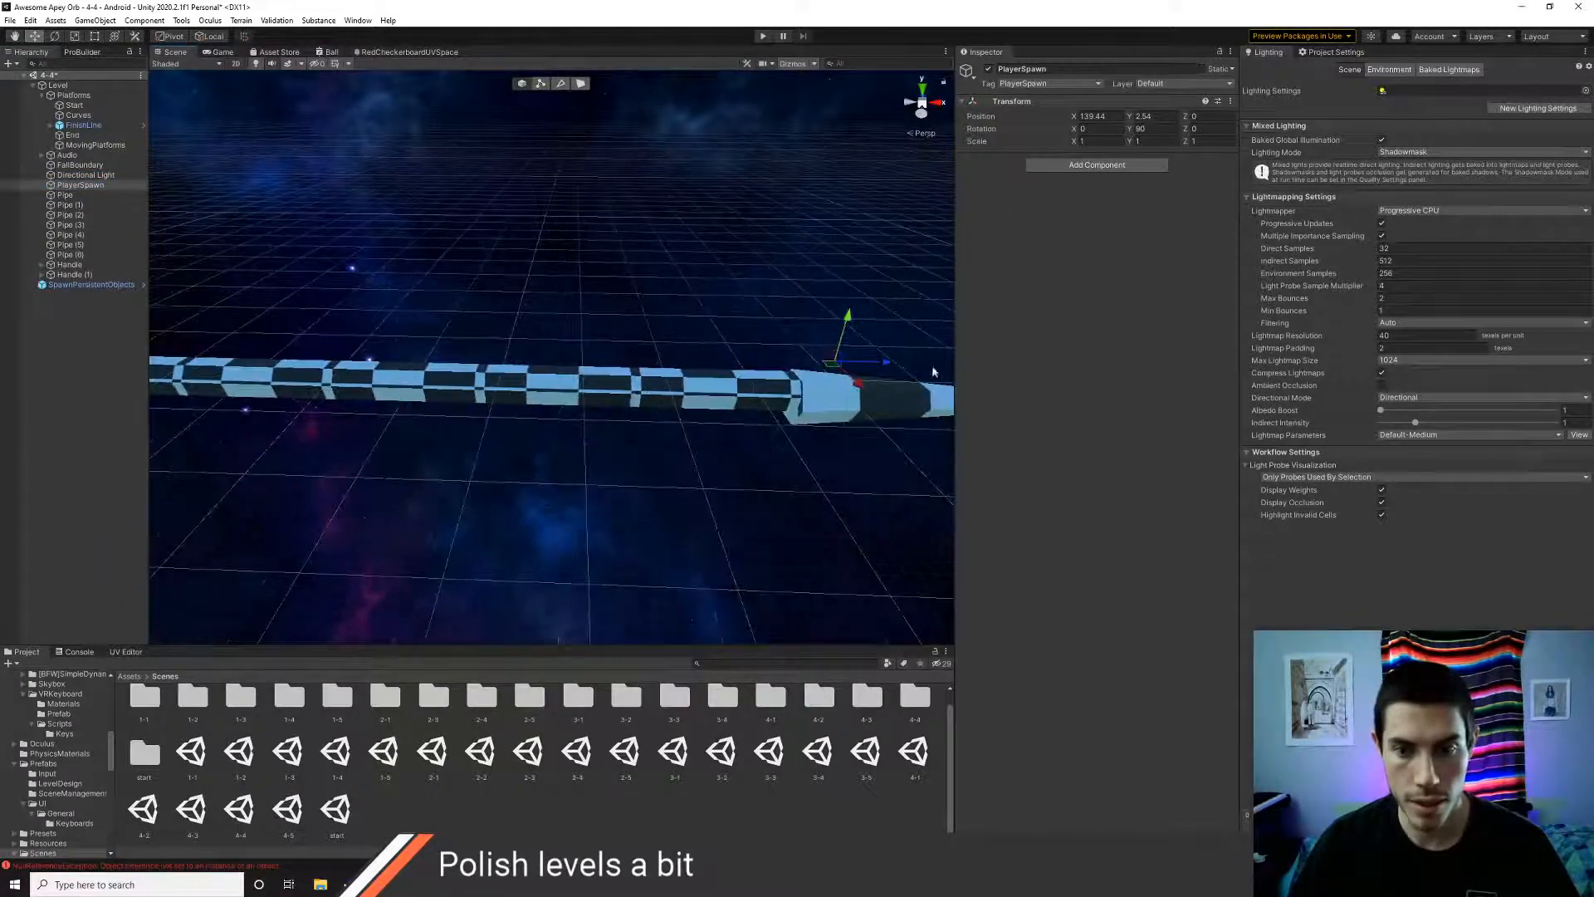
pyautogui.moveTo(348, 372); pyautogui.dragTo(236, 370)
pyautogui.moveTo(229, 541); pyautogui.dragTo(846, 531, button='middle')
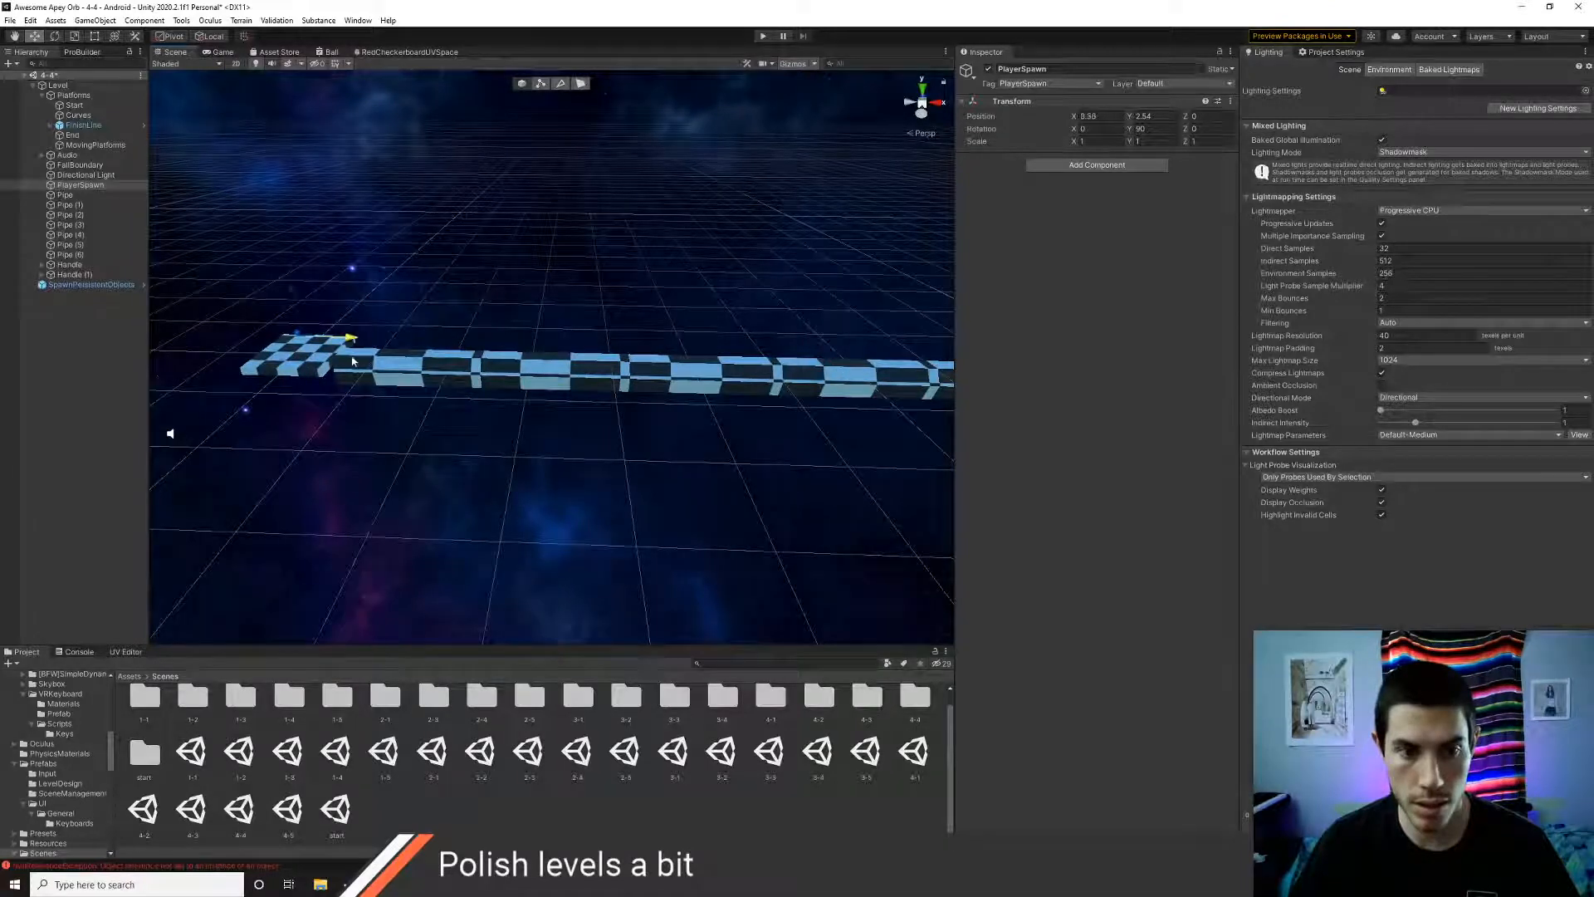
pyautogui.doubleClick(76, 185)
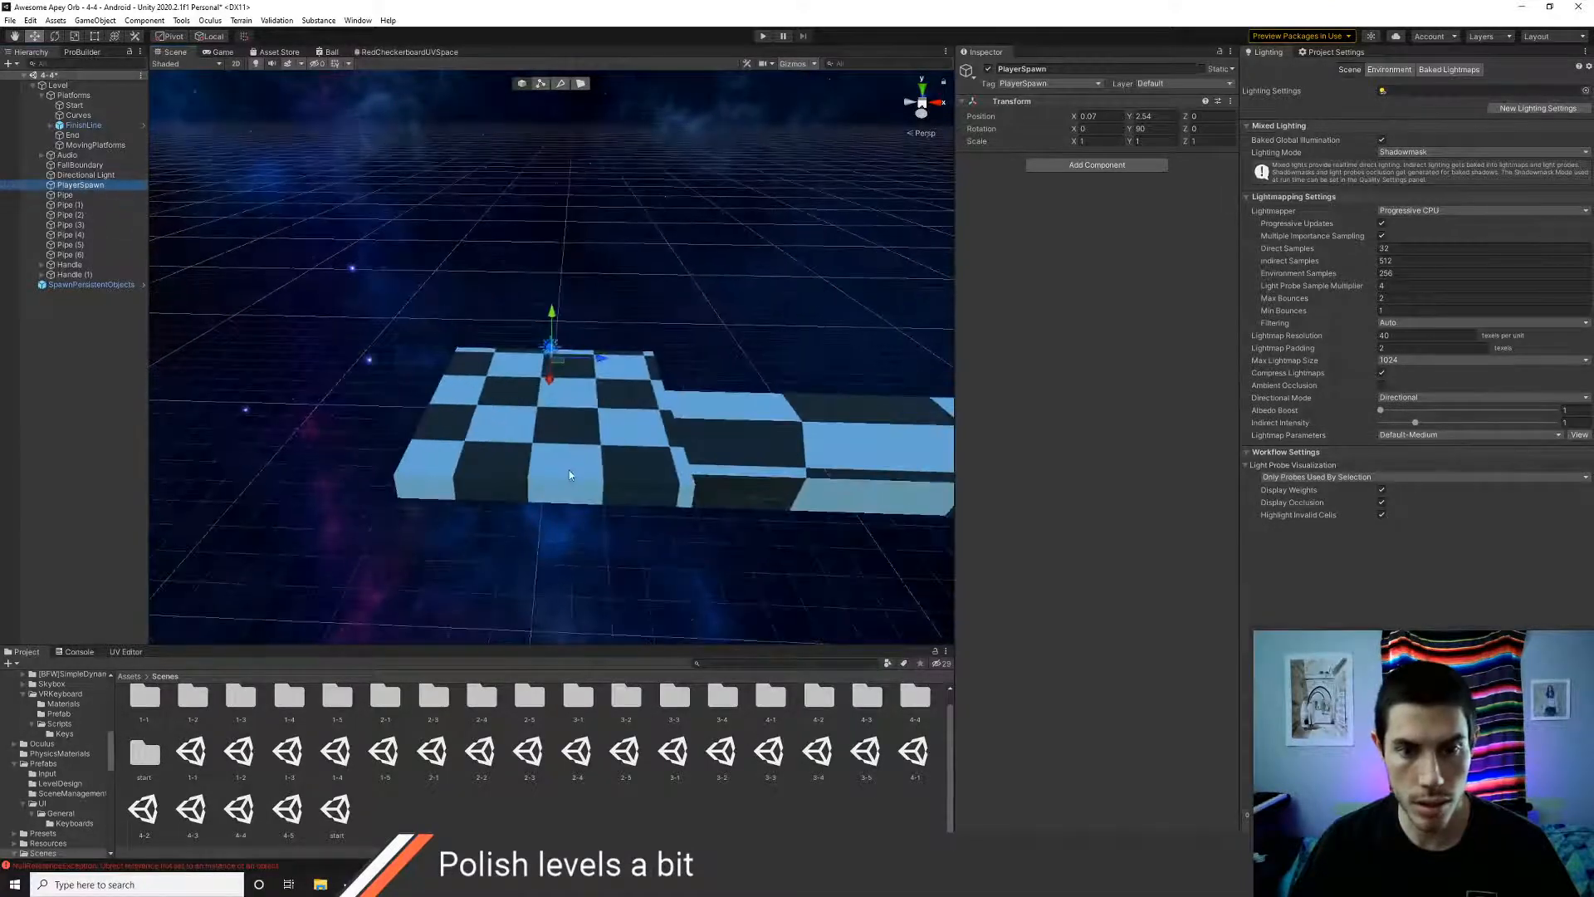
pyautogui.keyDown('alt'); pyautogui.moveTo(588, 450); pyautogui.dragTo(412, 573); pyautogui.keyUp('alt')
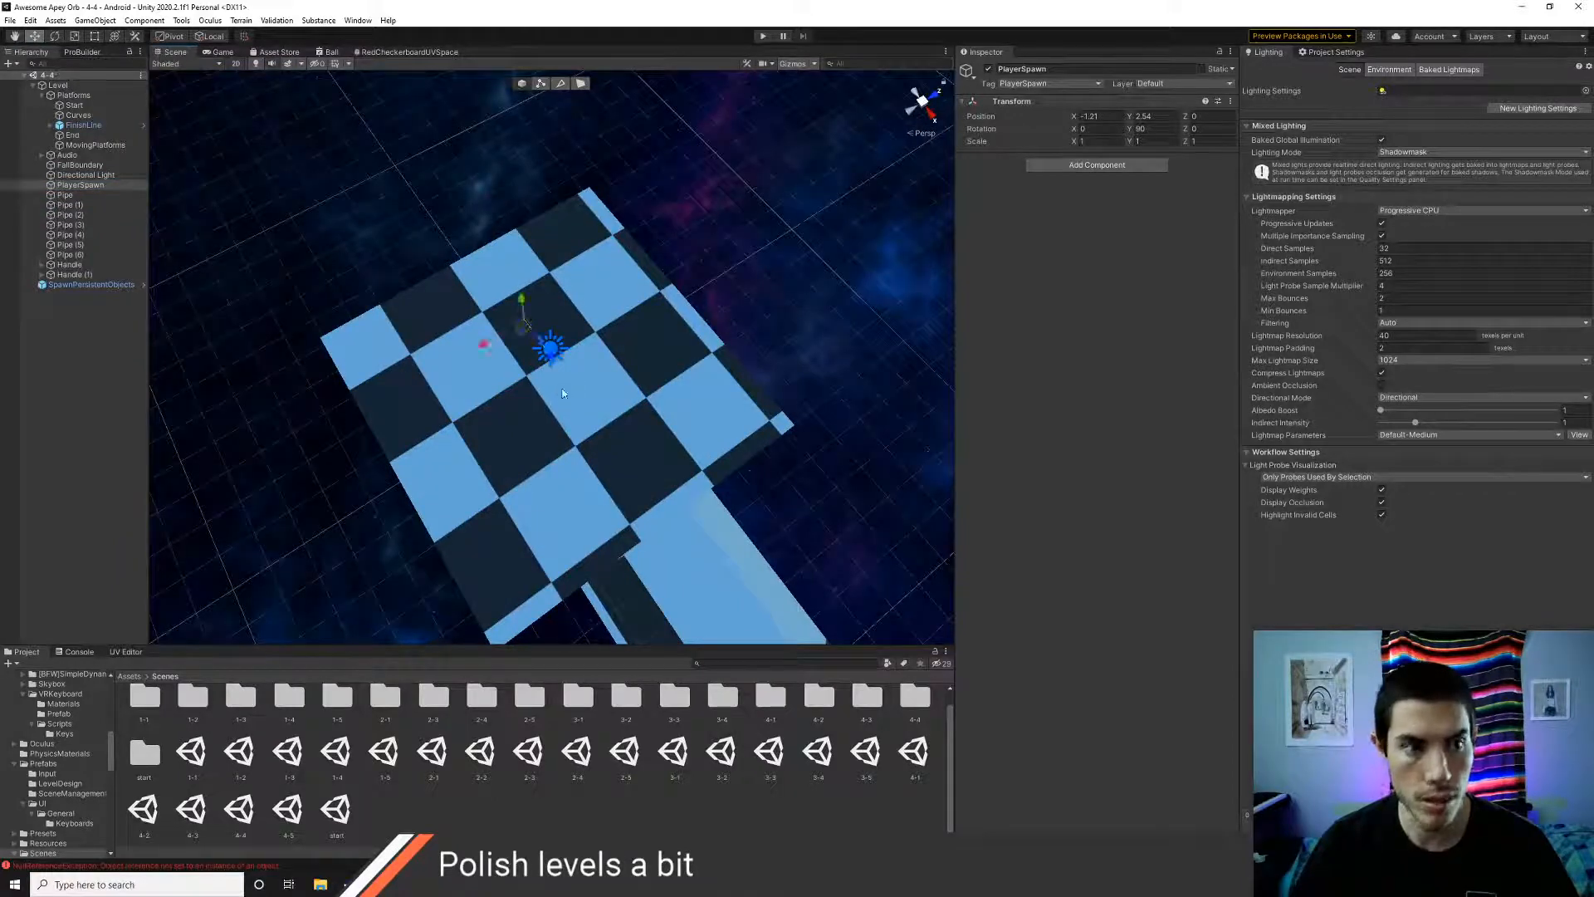
# - Open the 4-5 scene briefly, reopen scene 4-4 and look along its pipe course
pyautogui.doubleClick(288, 809)
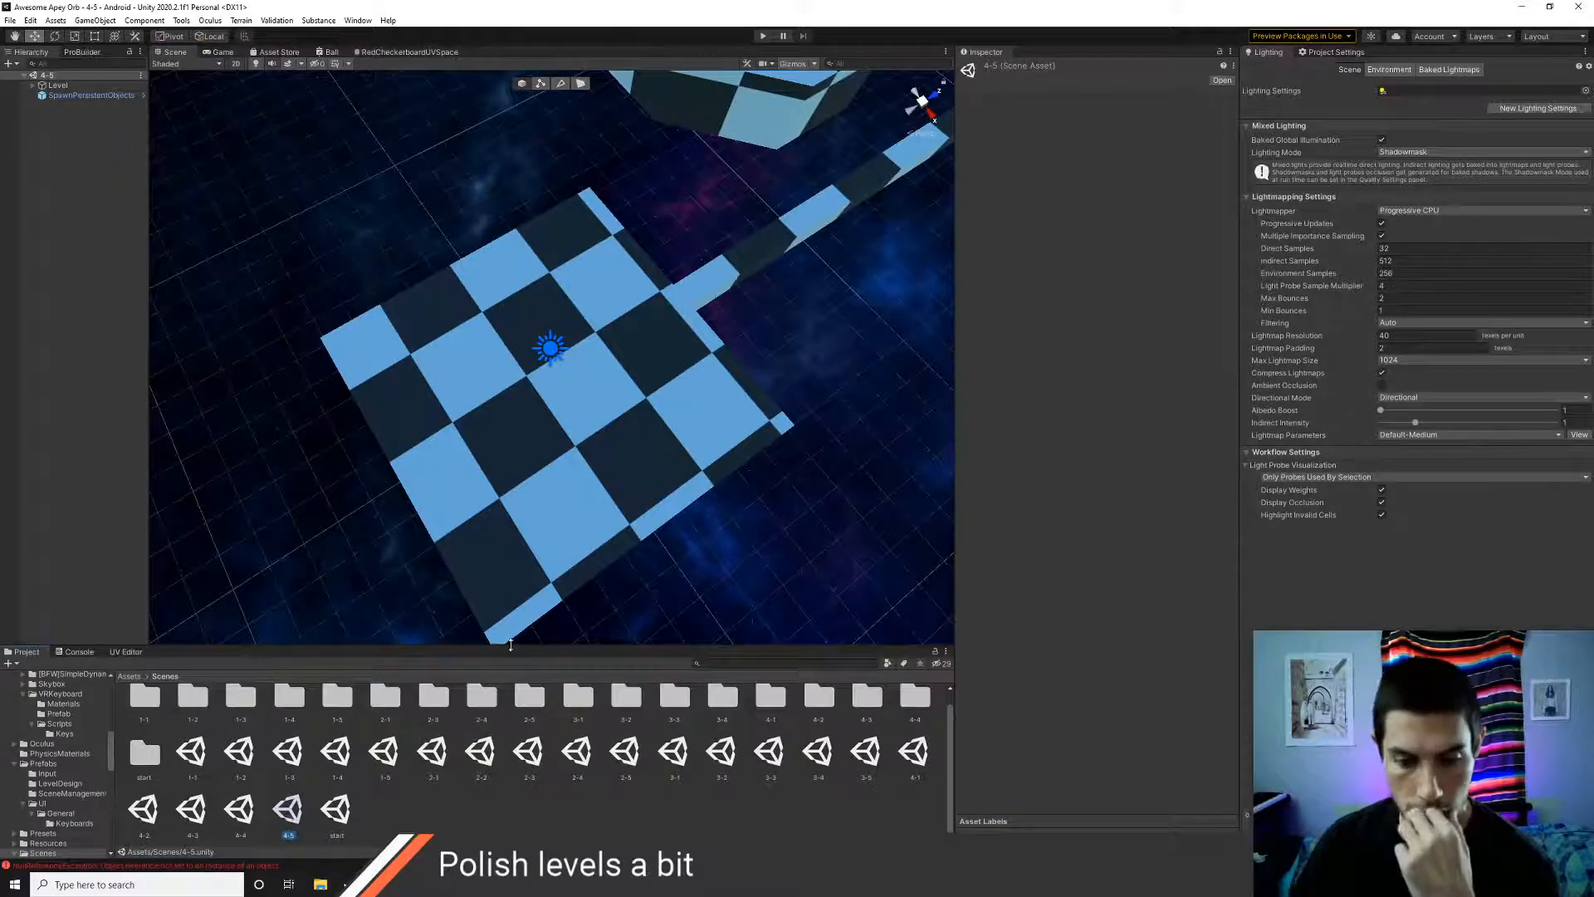
pyautogui.doubleClick(247, 822)
pyautogui.moveTo(532, 534); pyautogui.dragTo(945, 488, button='right')
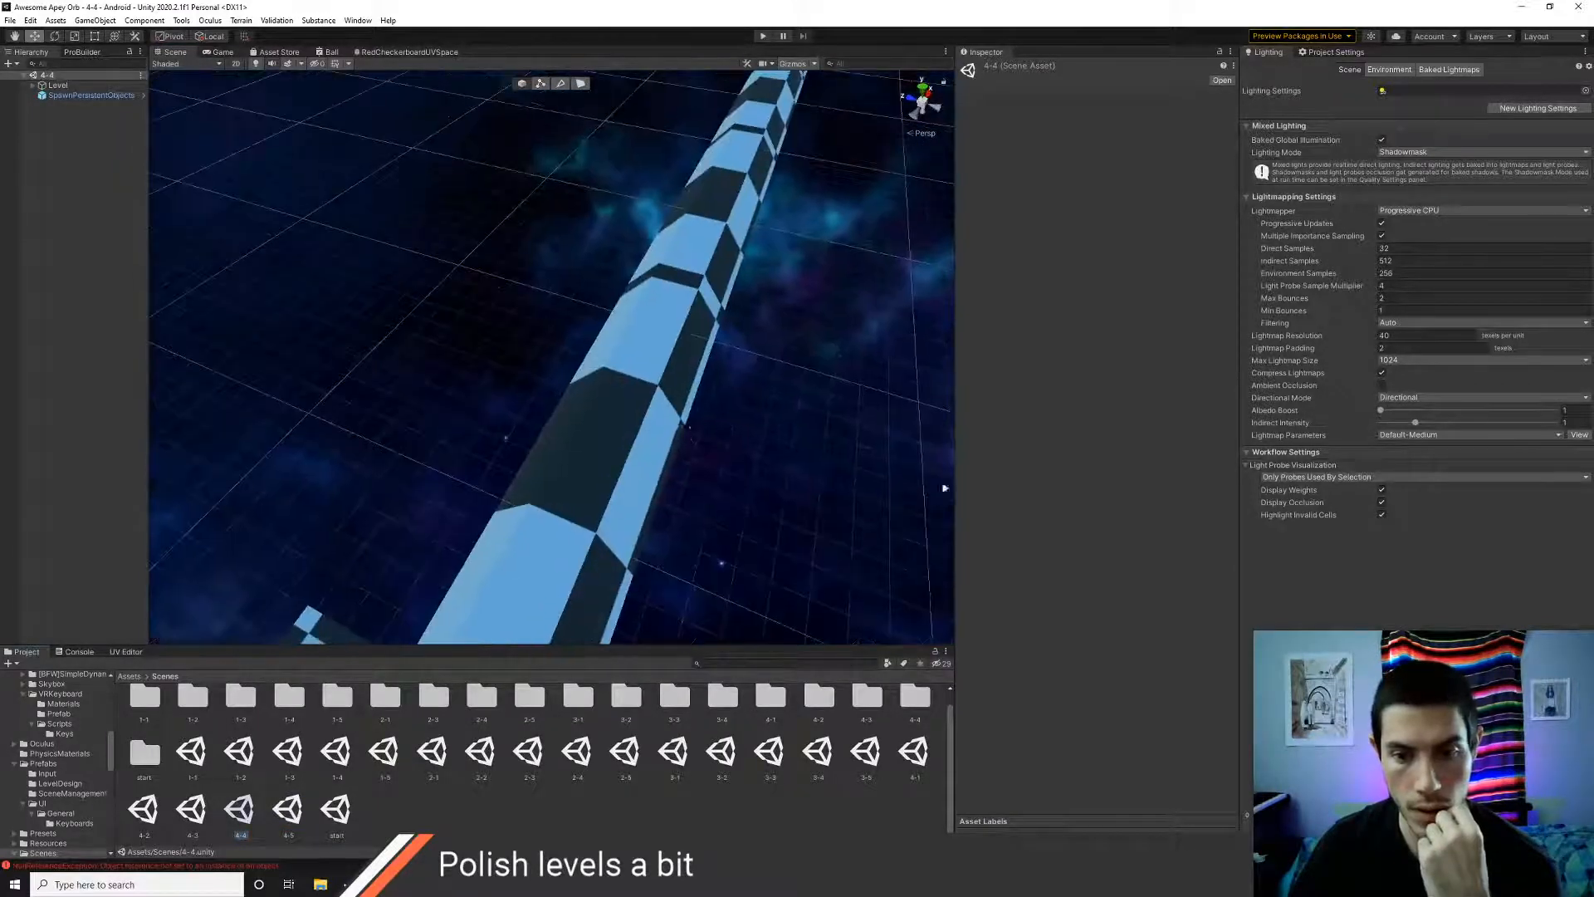
# - Inspect the rotation settings of Pipe and Handle (1) in scene 4-4 and the Linear Movement settings of a platform in scene 4-3
pyautogui.click(609, 430)
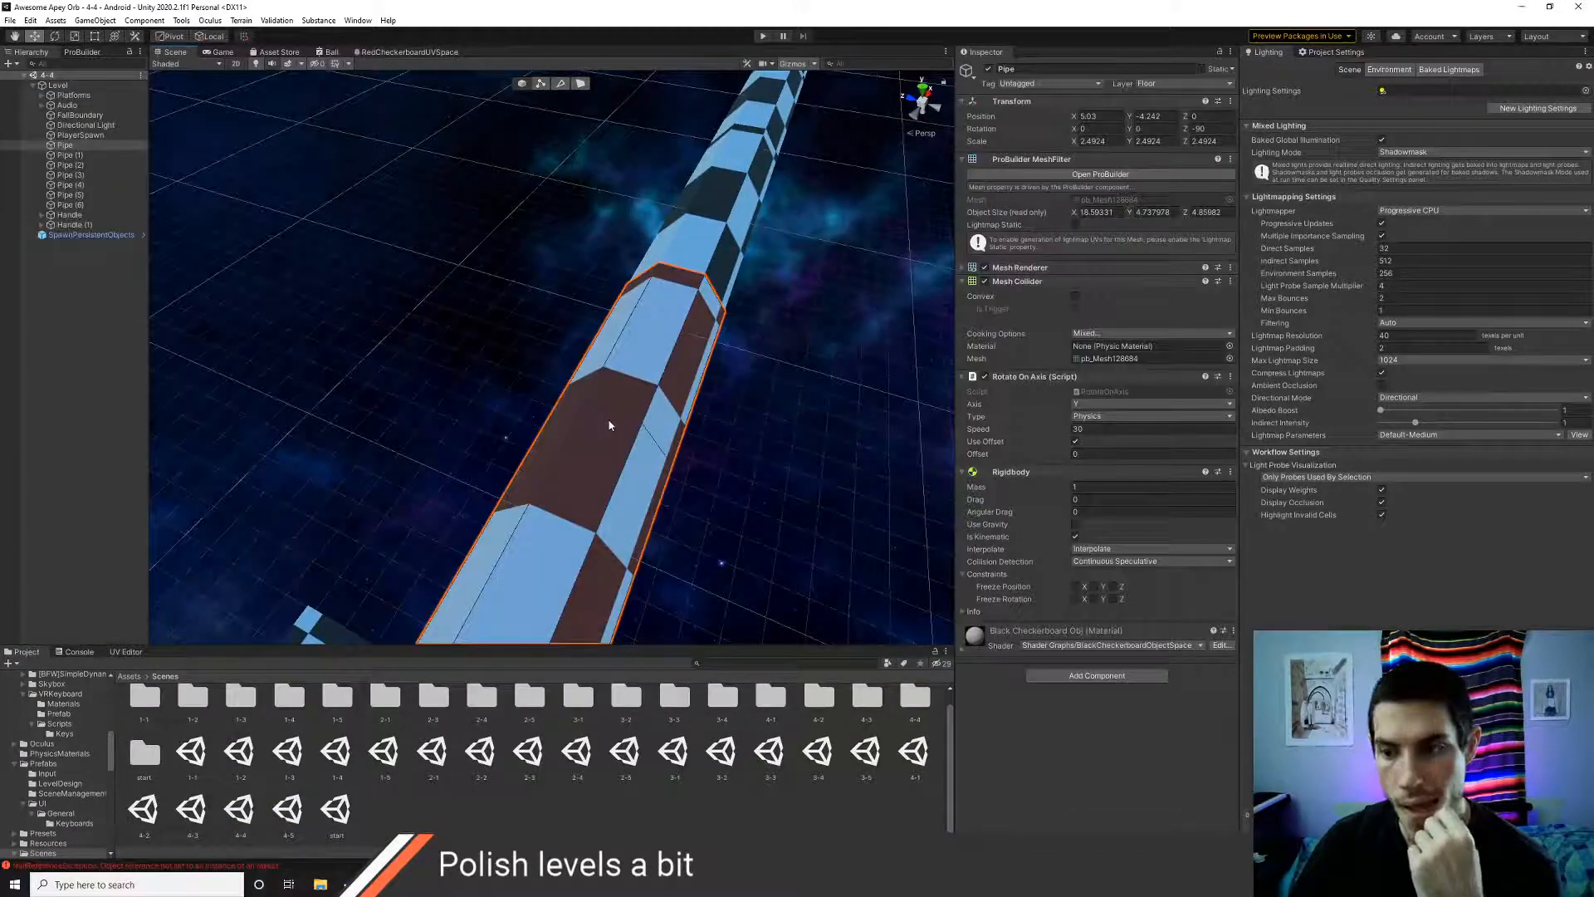
pyautogui.moveTo(610, 454); pyautogui.dragTo(657, 428, button='right')
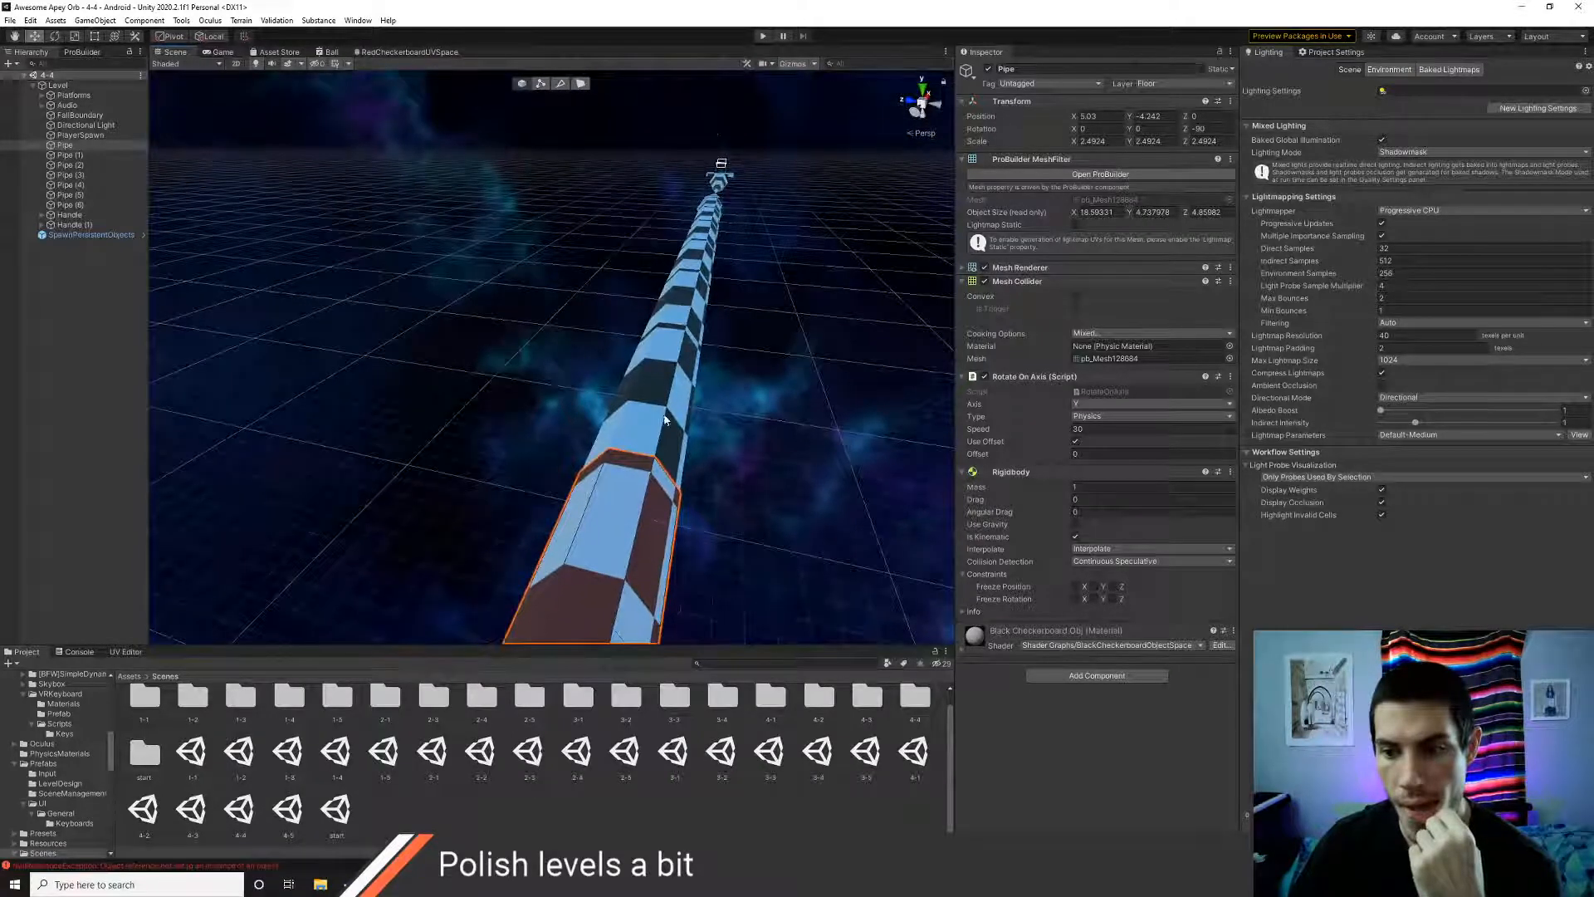
pyautogui.click(722, 185)
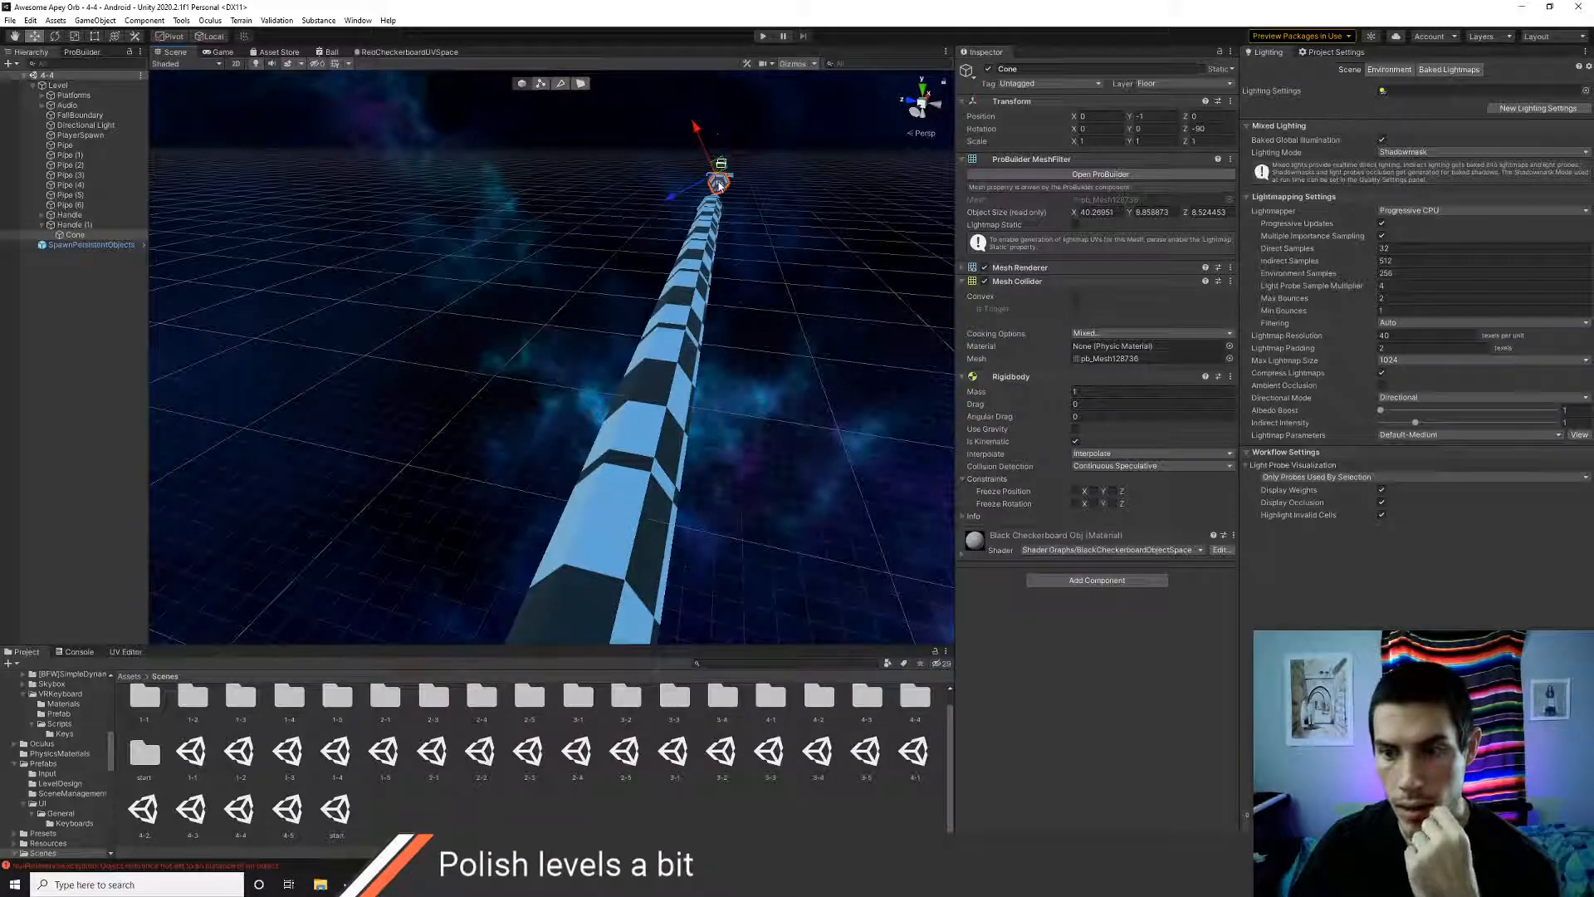
pyautogui.click(72, 225)
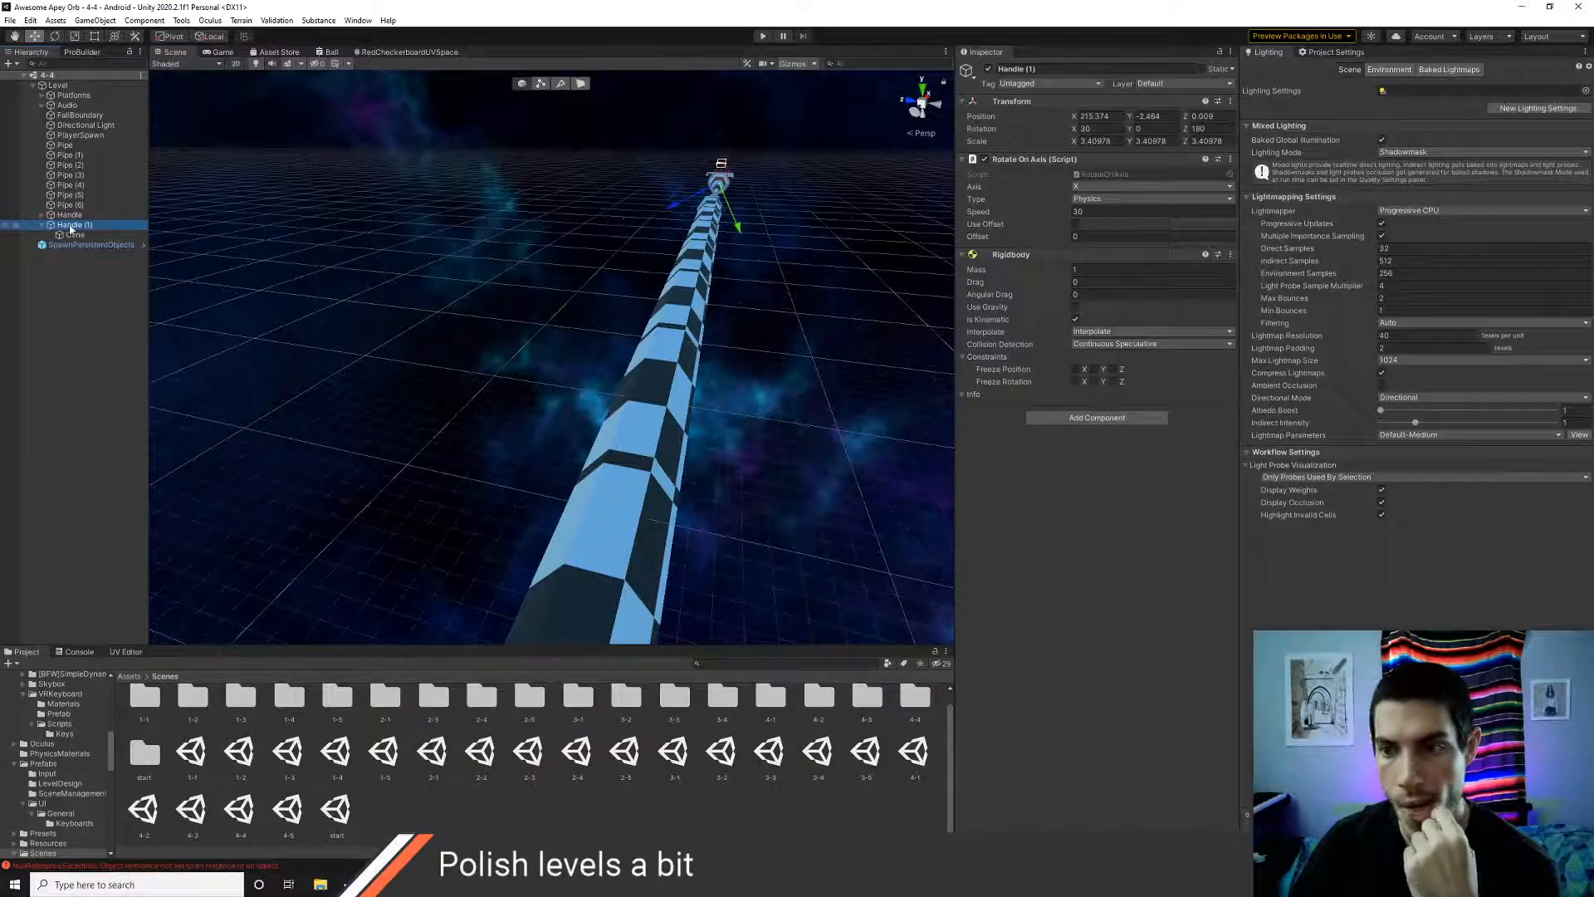
pyautogui.doubleClick(195, 817)
pyautogui.click(573, 554)
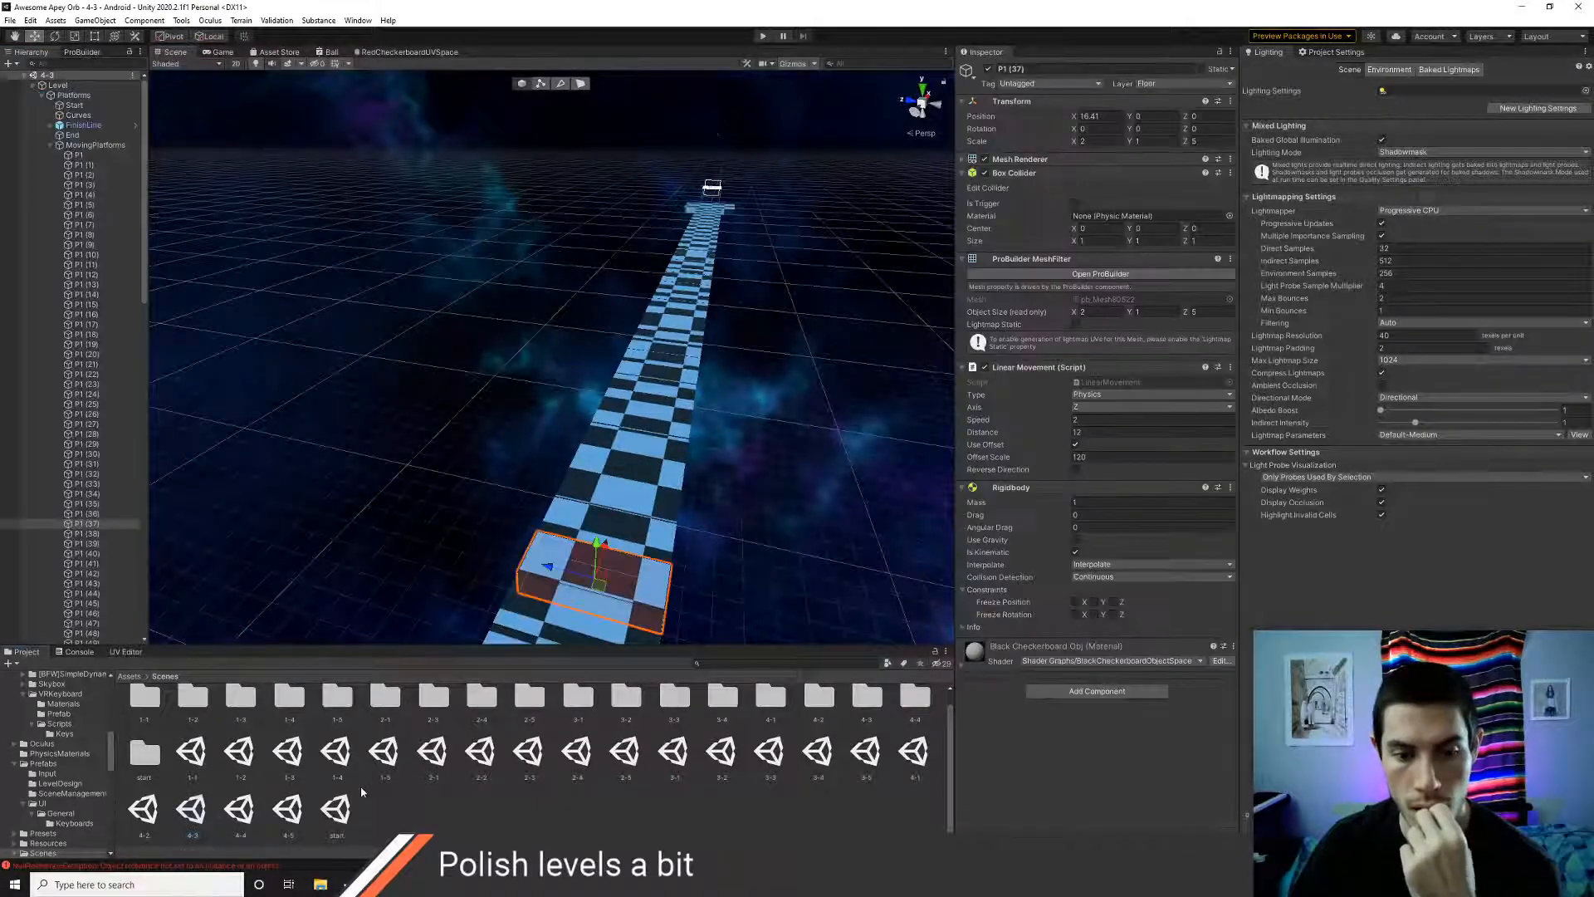
# - Open scene 4-5, frame the level course and inspect the first SawTooth platform and the Pathway object
pyautogui.doubleClick(294, 816)
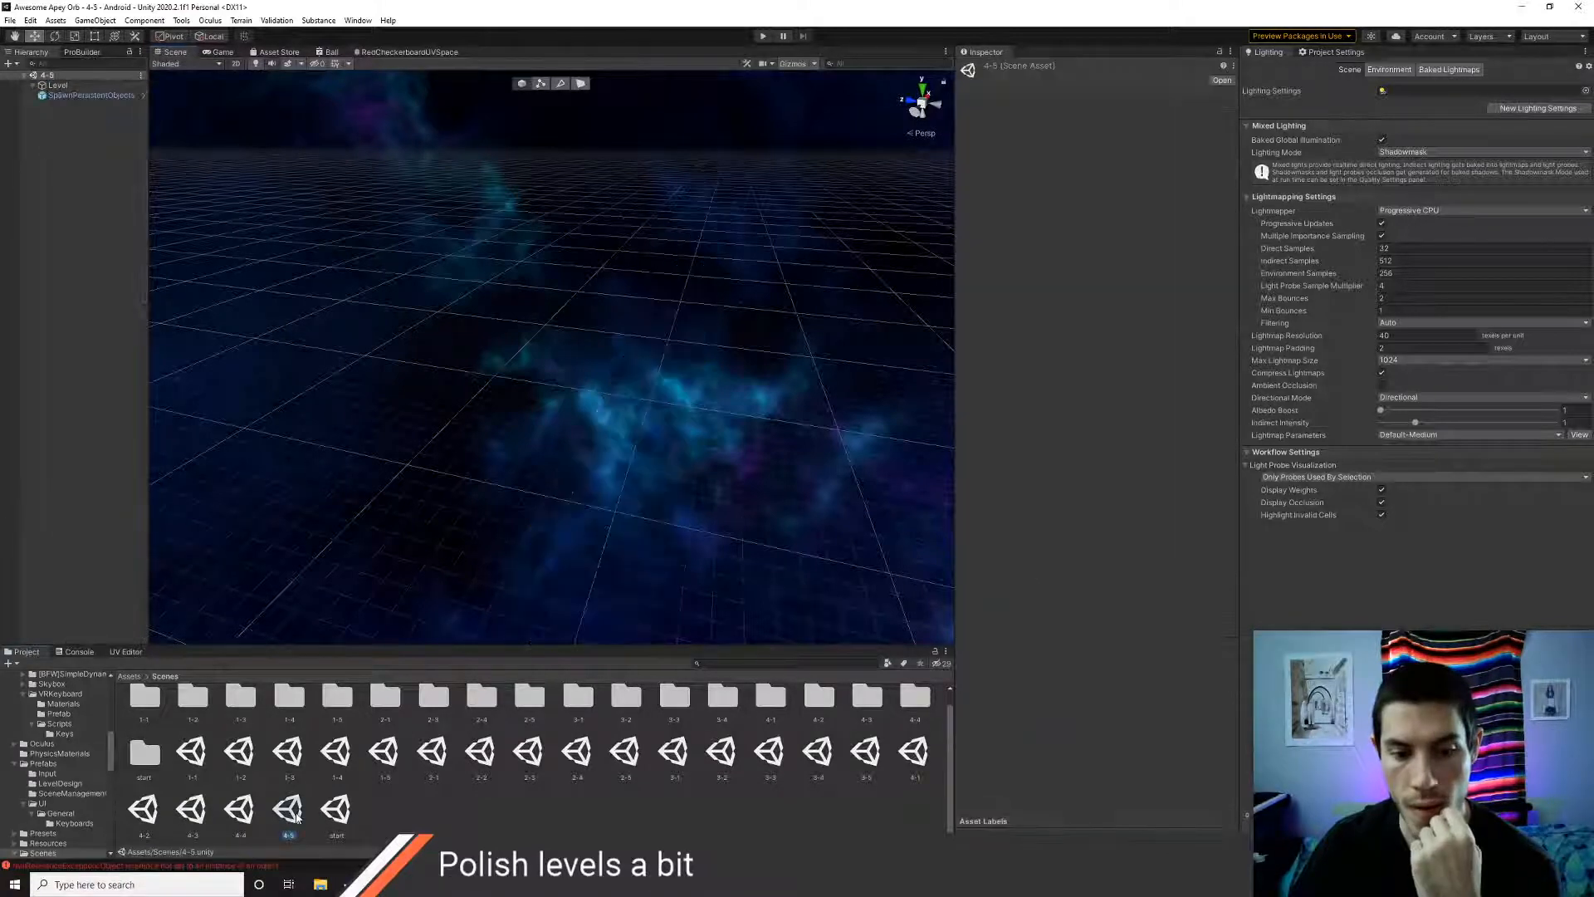
pyautogui.doubleClick(58, 85)
pyautogui.scroll(3, 520, 445)
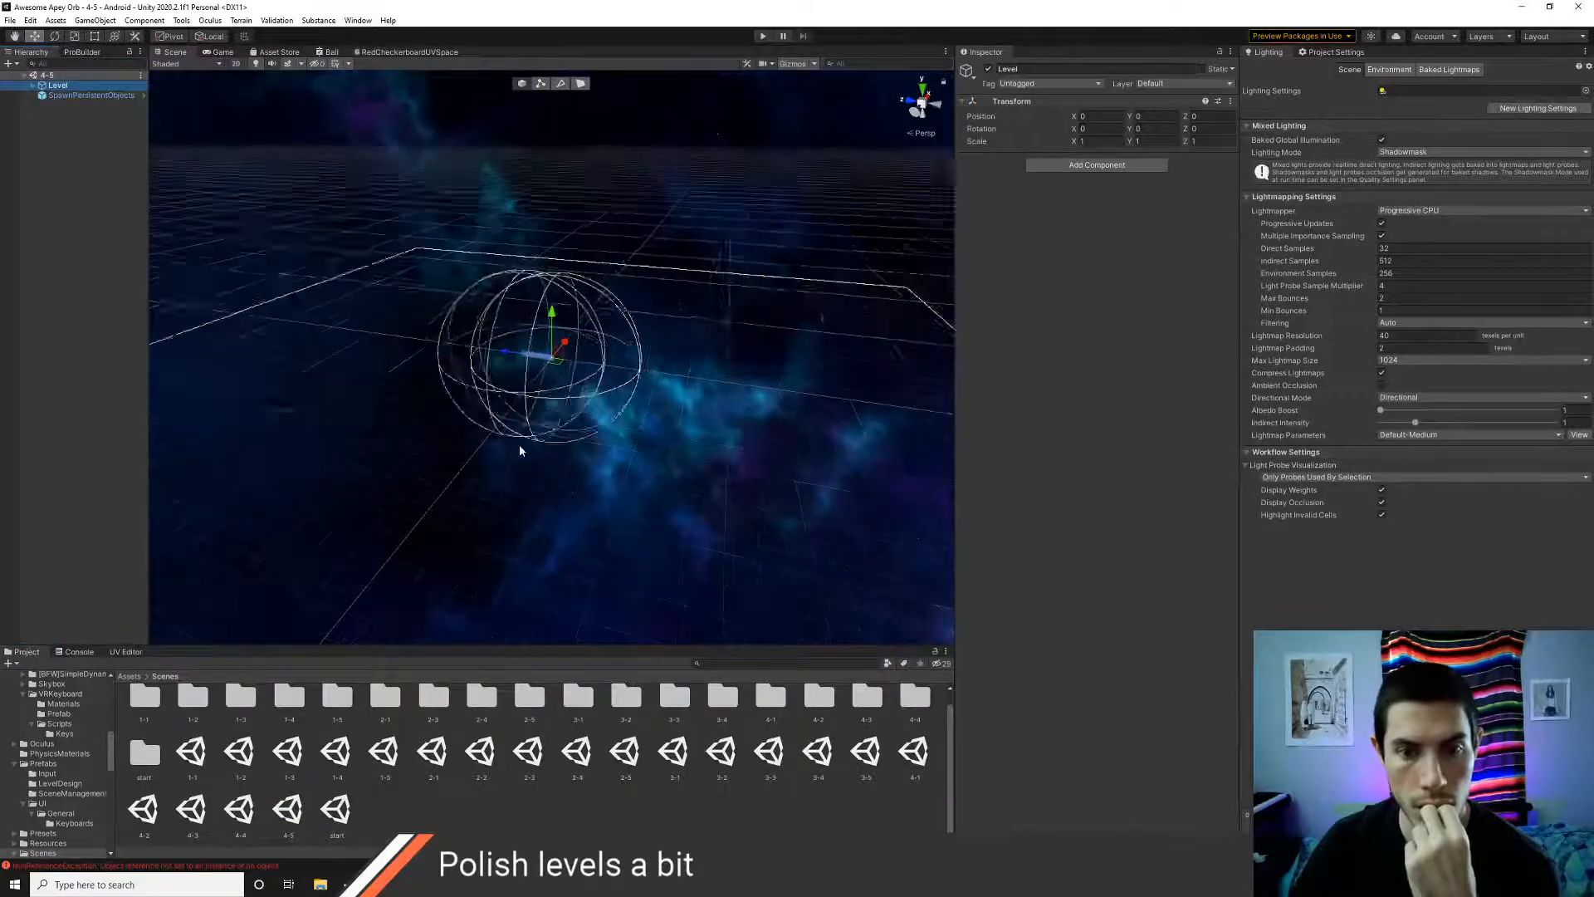
pyautogui.scroll(8, 519, 451)
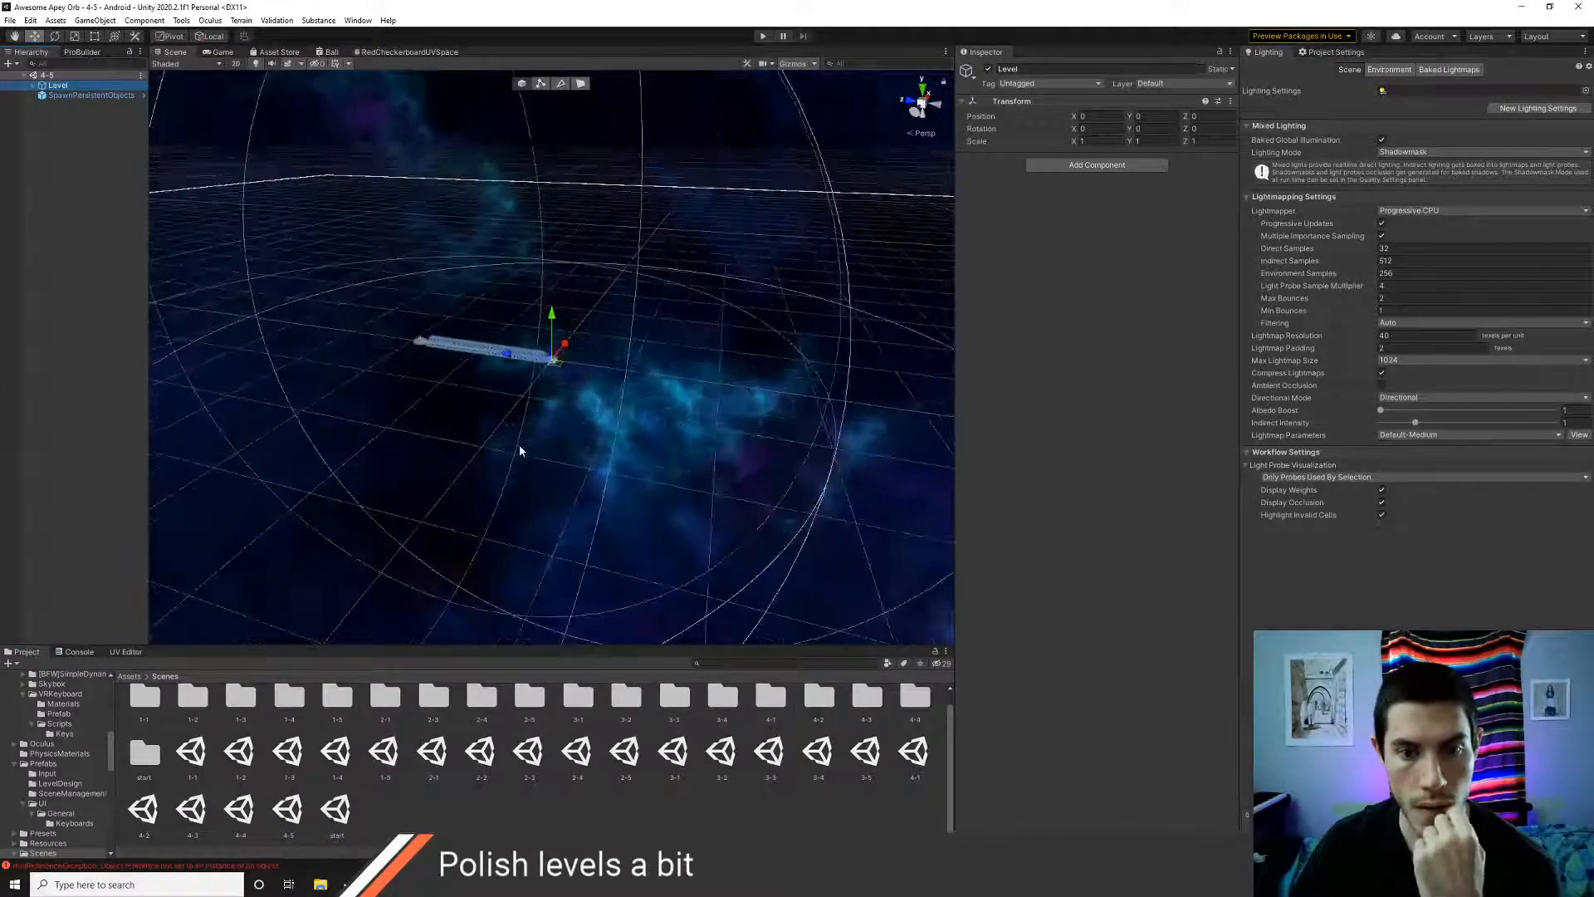
pyautogui.scroll(8, 520, 451)
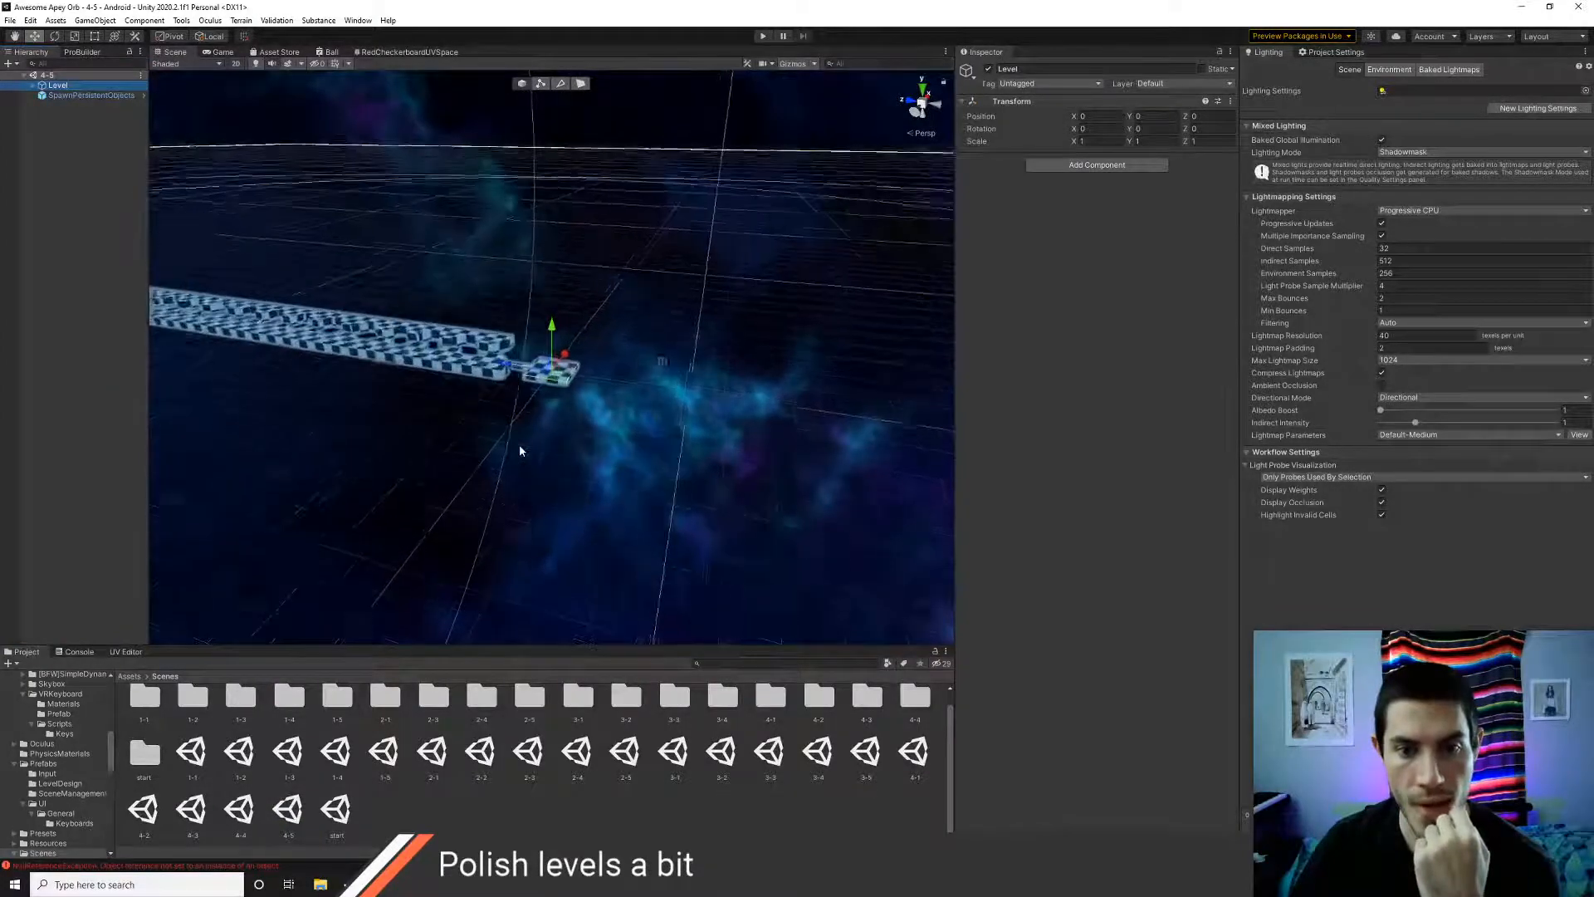
pyautogui.scroll(4, 520, 451)
pyautogui.moveTo(630, 427); pyautogui.dragTo(426, 434, button='right')
pyautogui.click(464, 383)
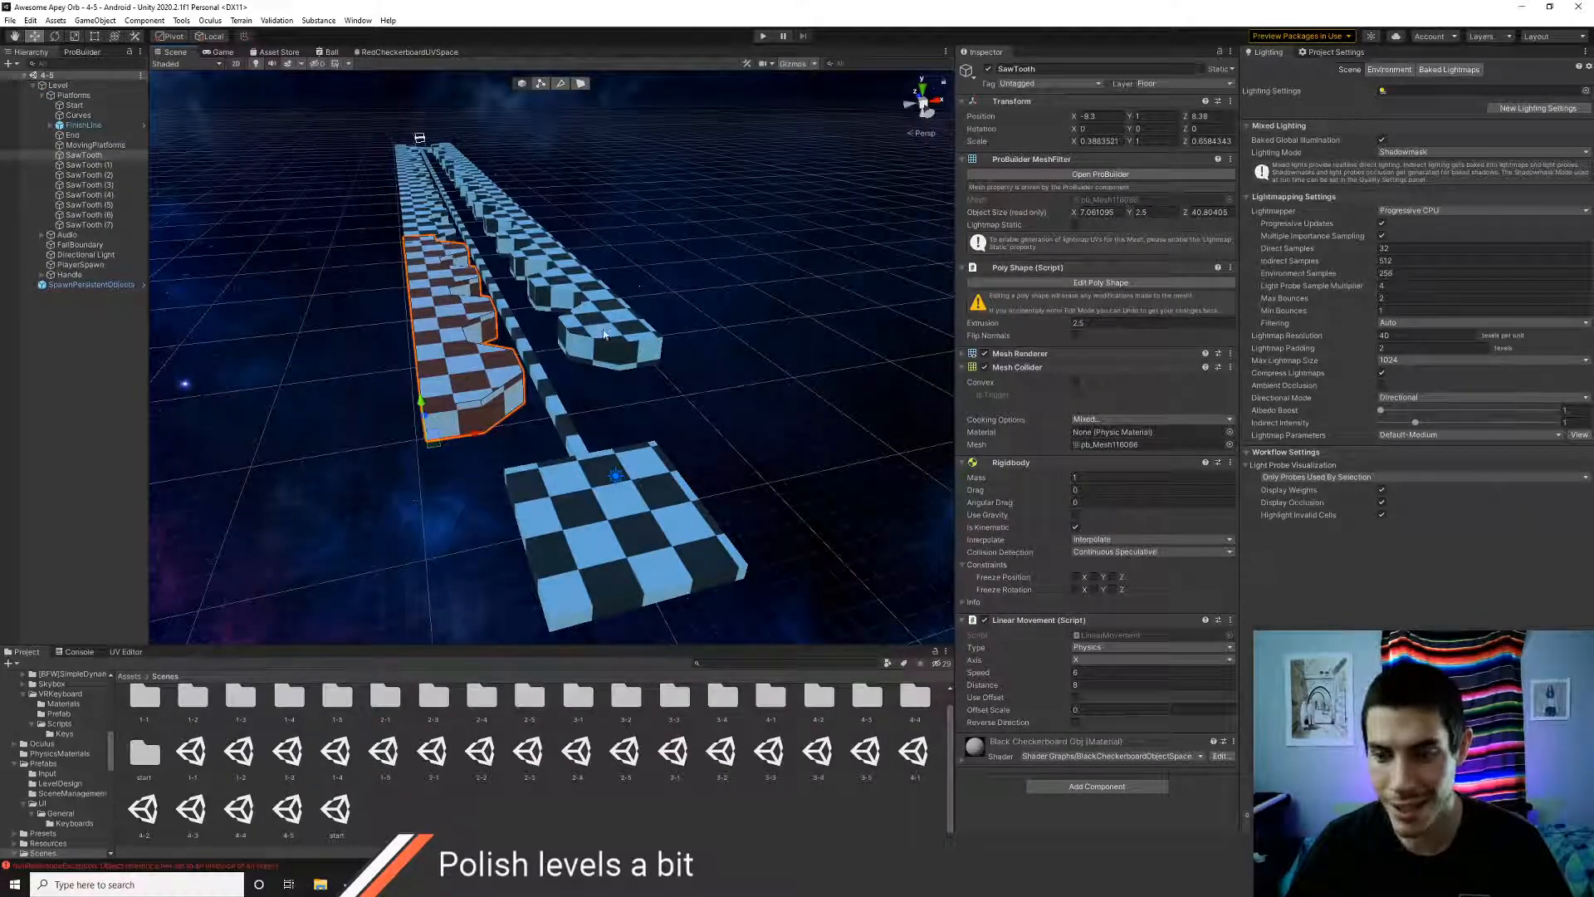
pyautogui.click(545, 381)
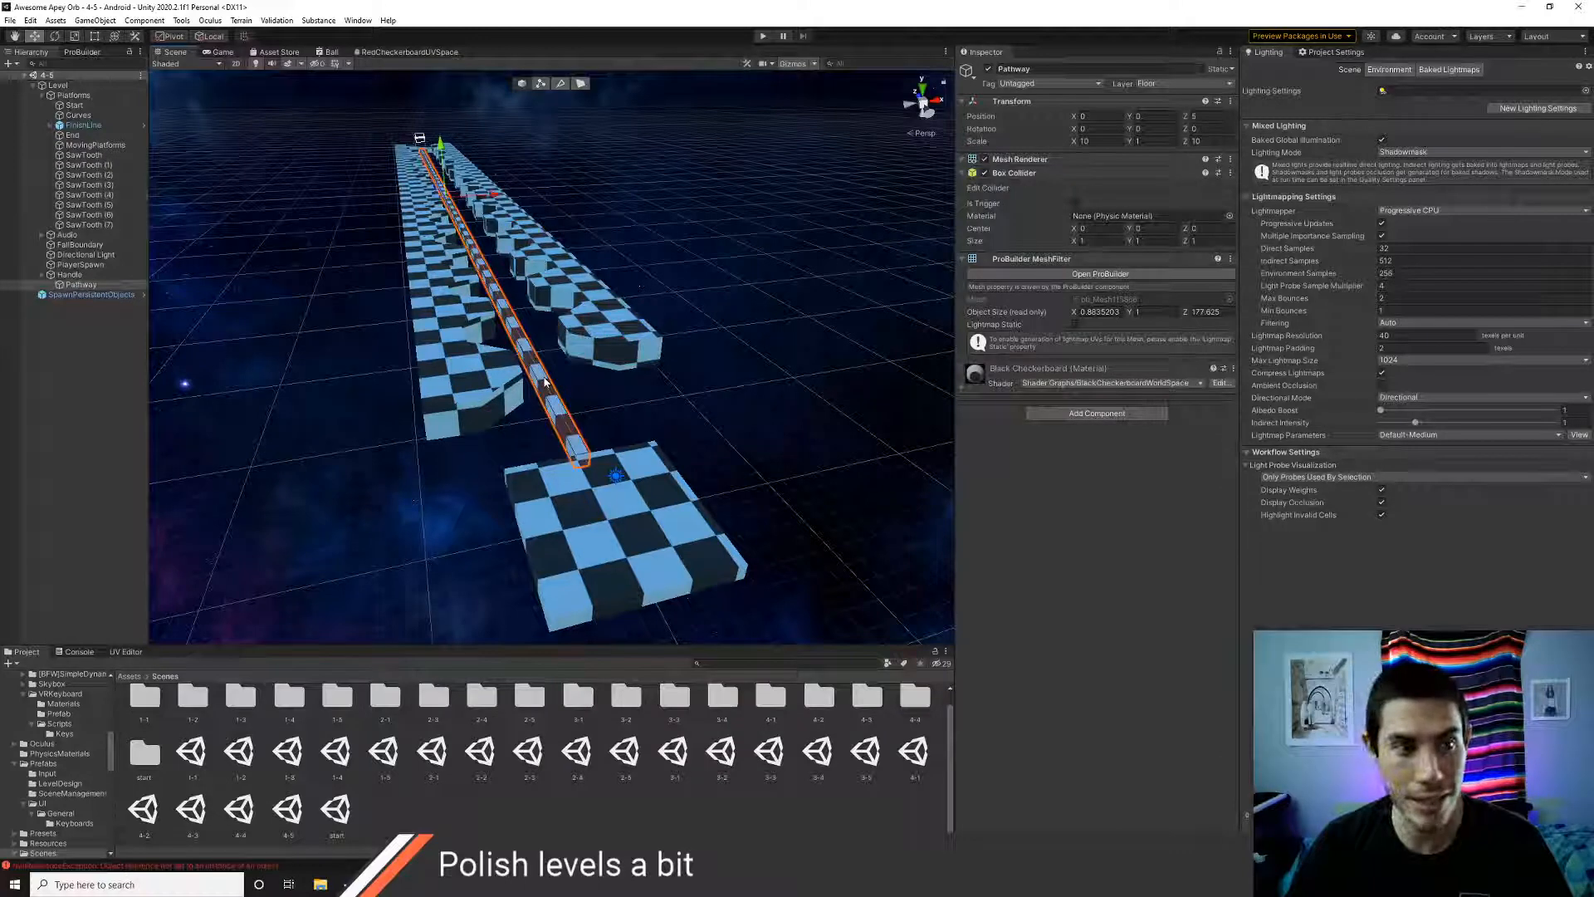
# - Play-test level 4-5 and stop the run
pyautogui.click(761, 36)
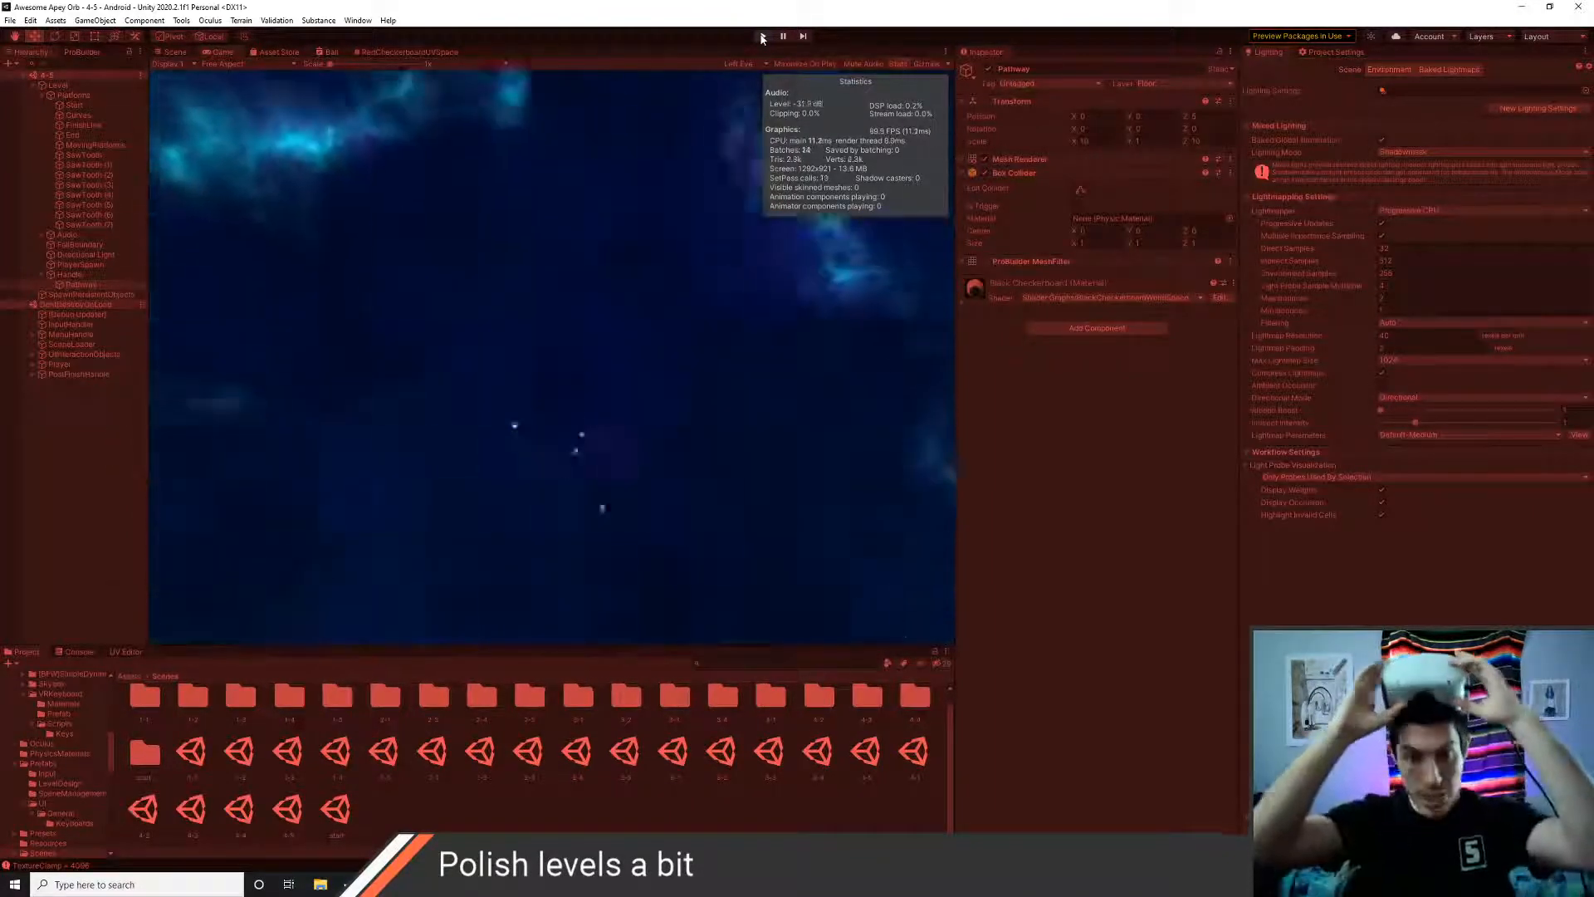
pyautogui.click(762, 37)
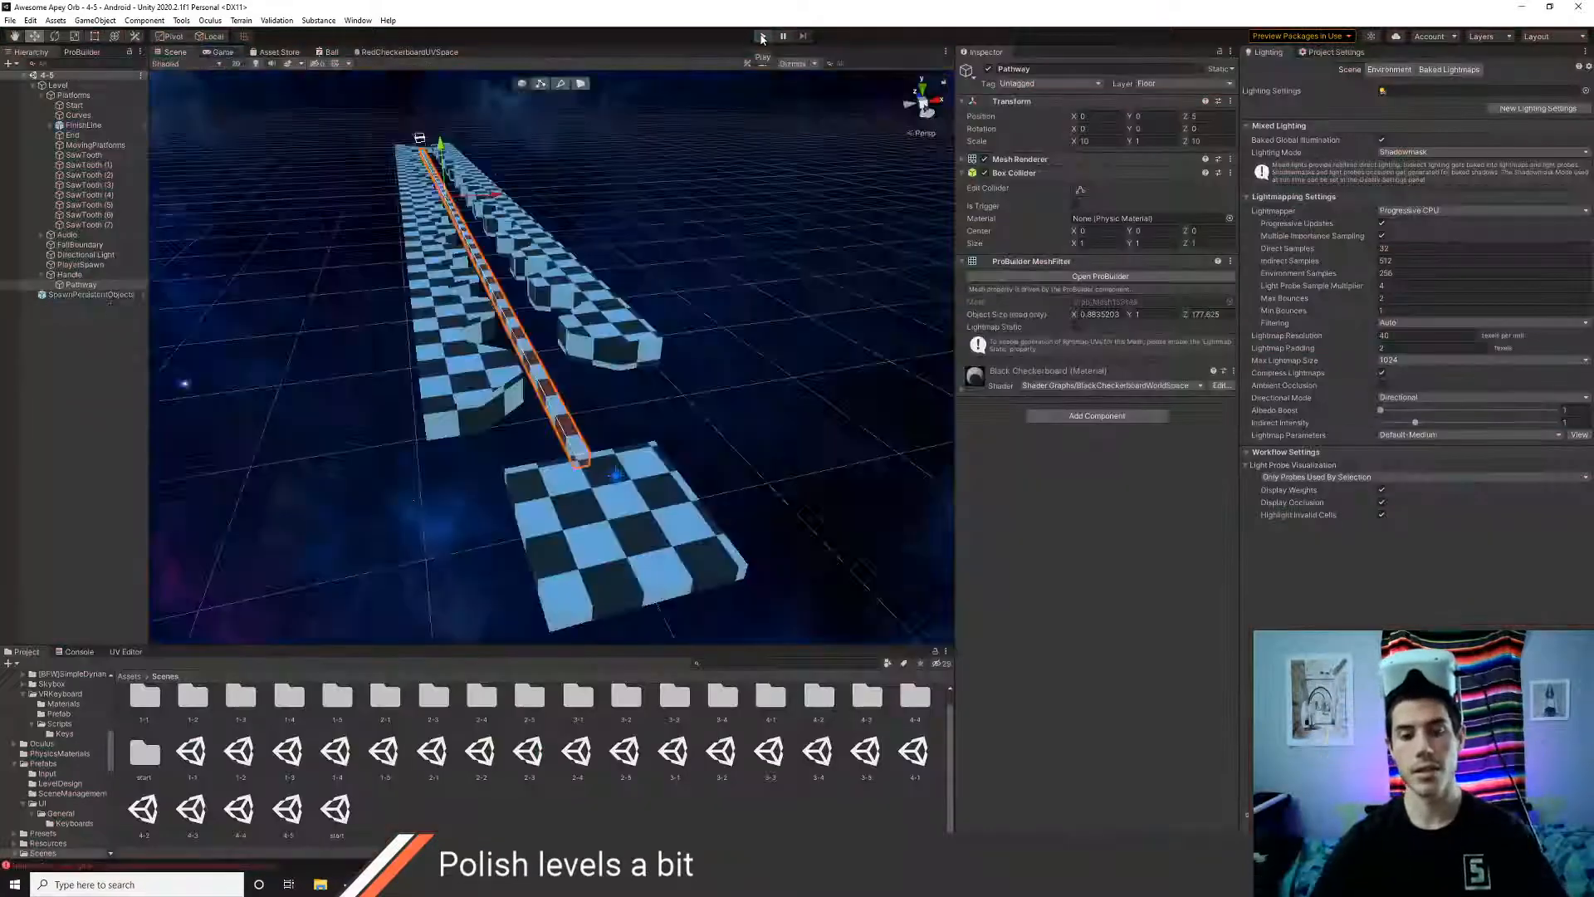
# - Inspect SawTooth (4), read its LinearMovement script in Visual Studio Code and return to Unity
pyautogui.click(604, 340)
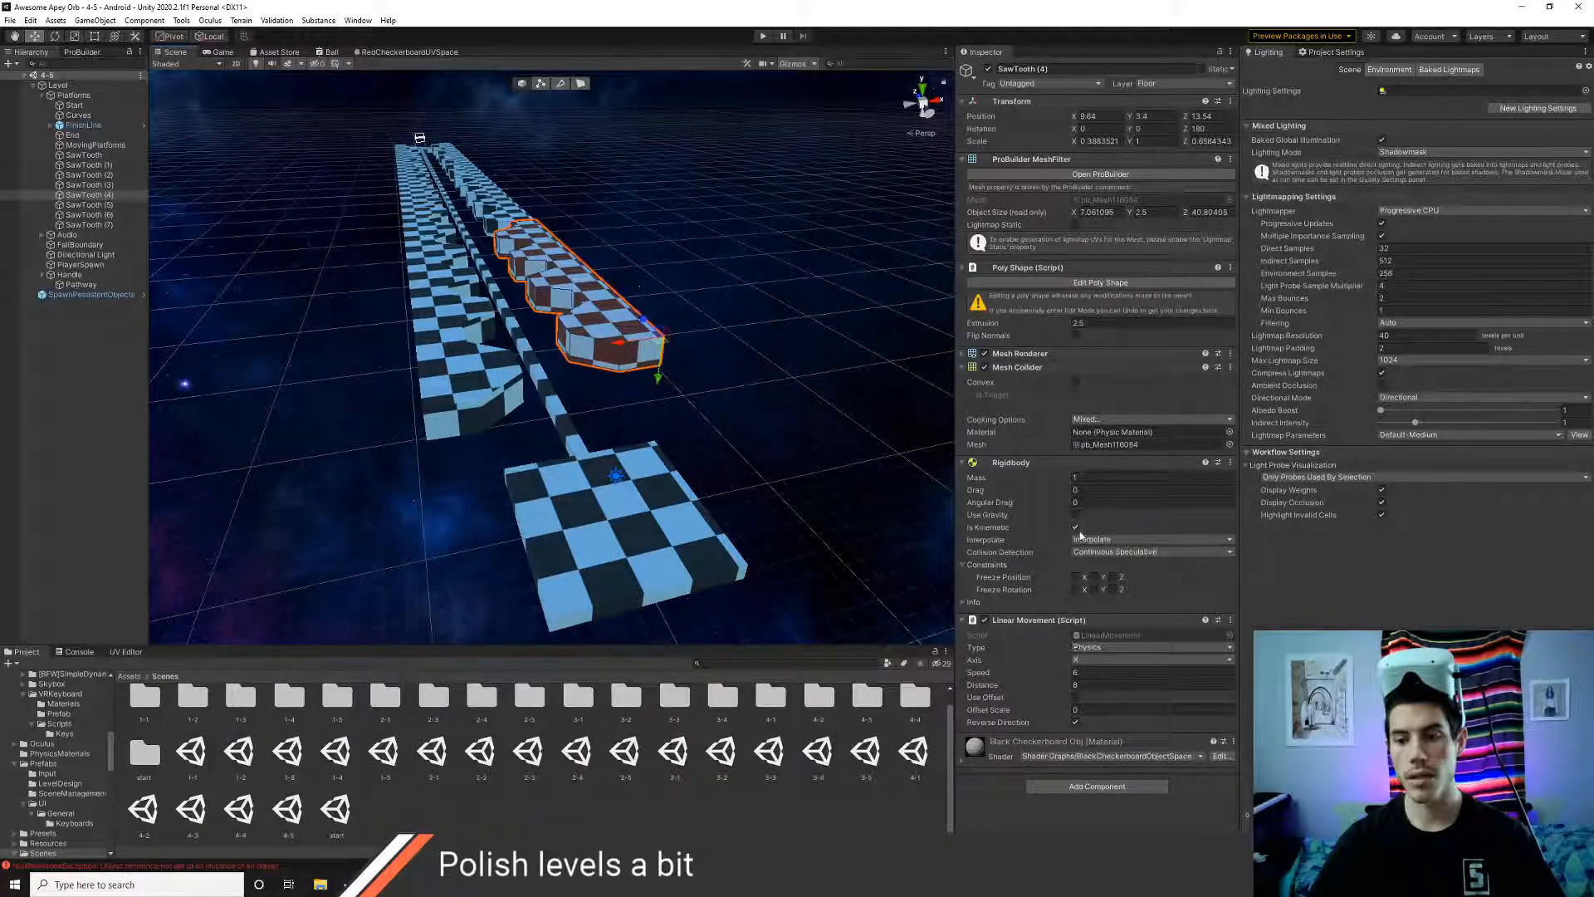
pyautogui.click(1230, 621)
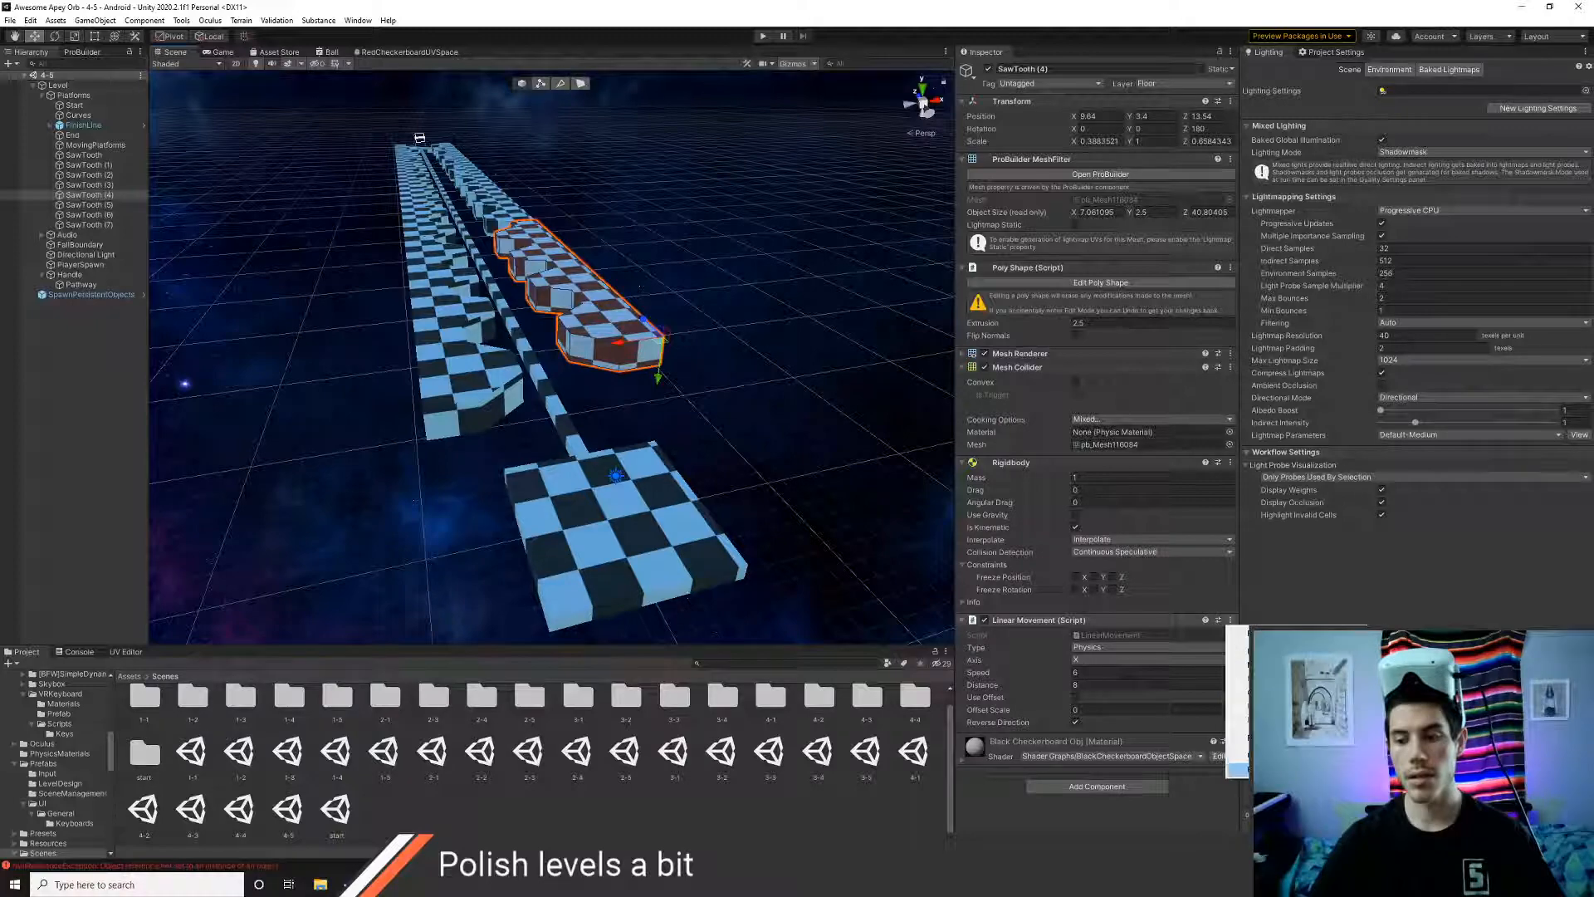
pyautogui.click(1239, 770)
pyautogui.scroll(-7, 800, 193)
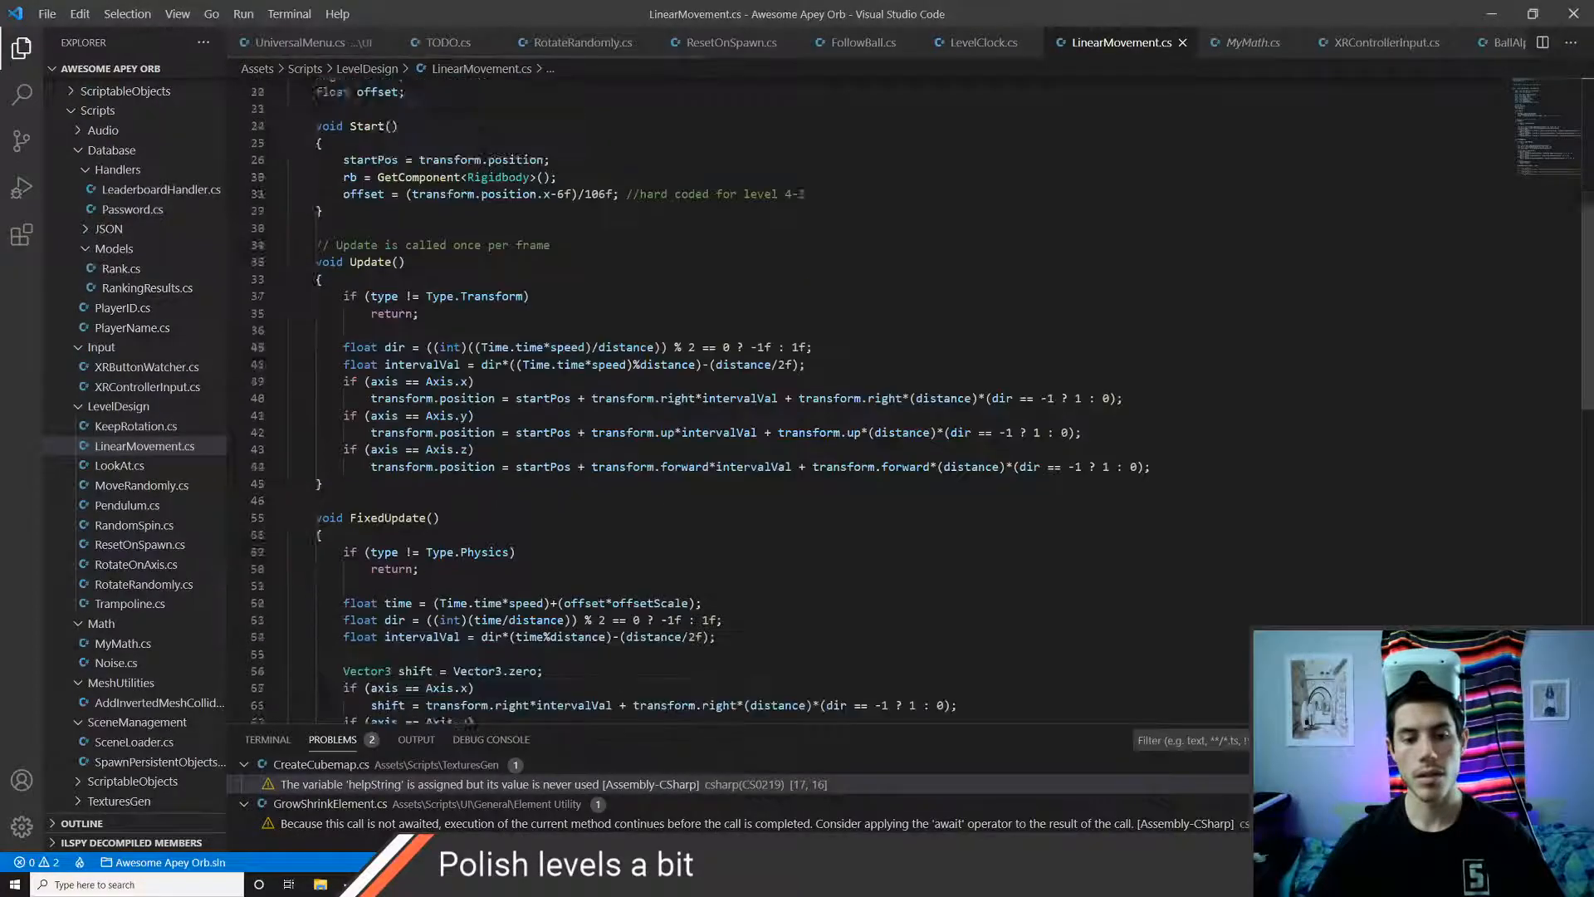
pyautogui.scroll(-9, 800, 194)
pyautogui.scroll(4, 639, 191)
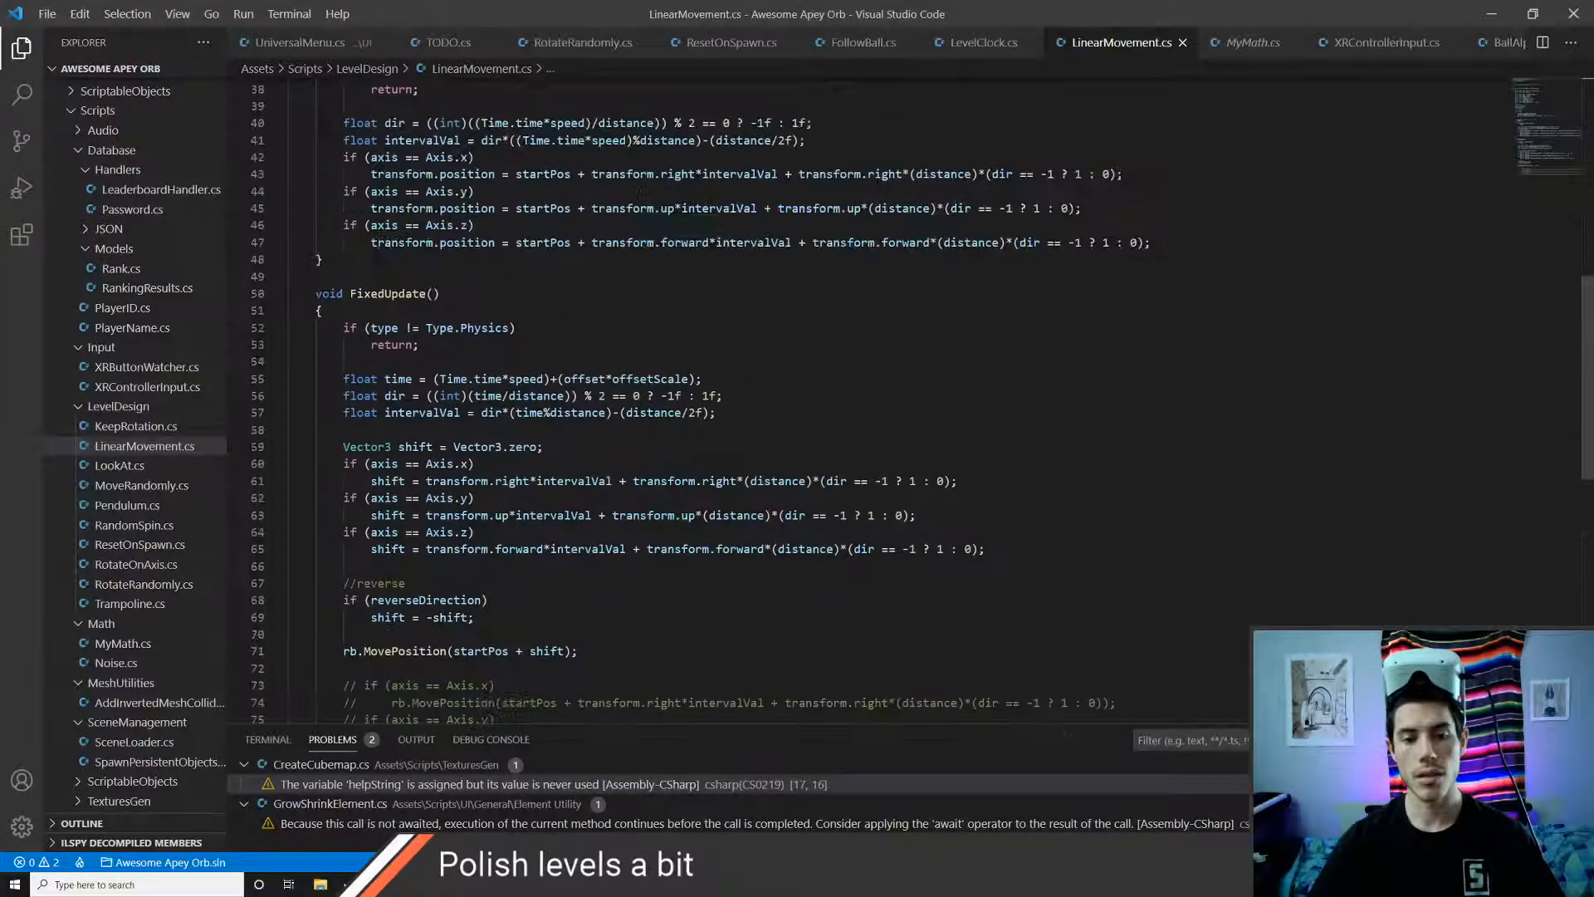
pyautogui.scroll(4, 639, 191)
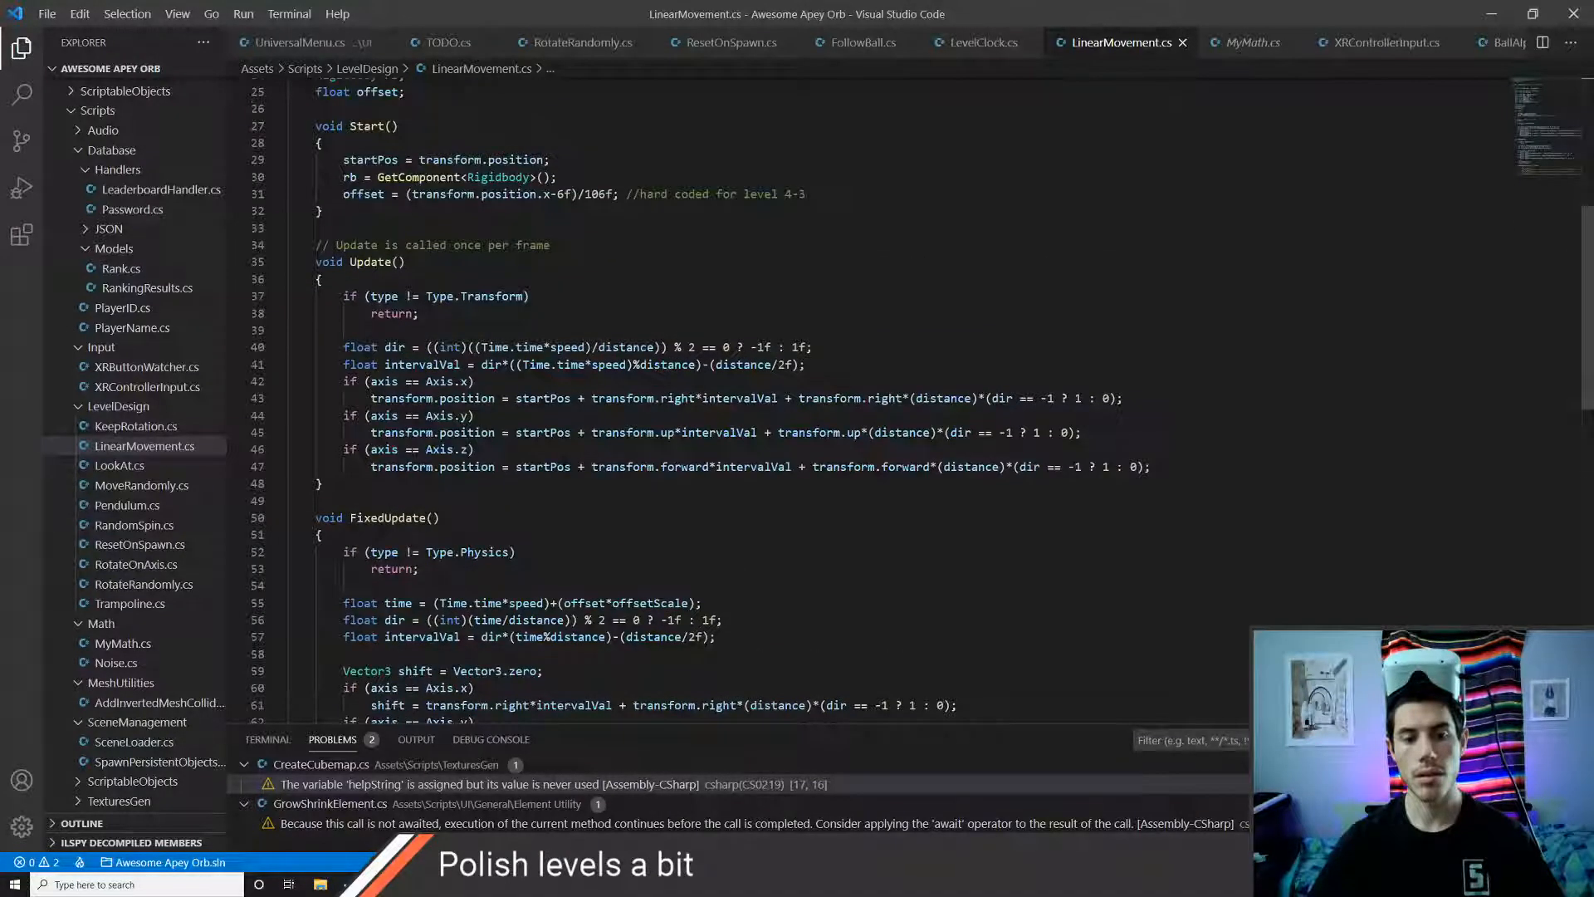
pyautogui.scroll(-4, 639, 191)
pyautogui.hotkey('alt', 'Tab')
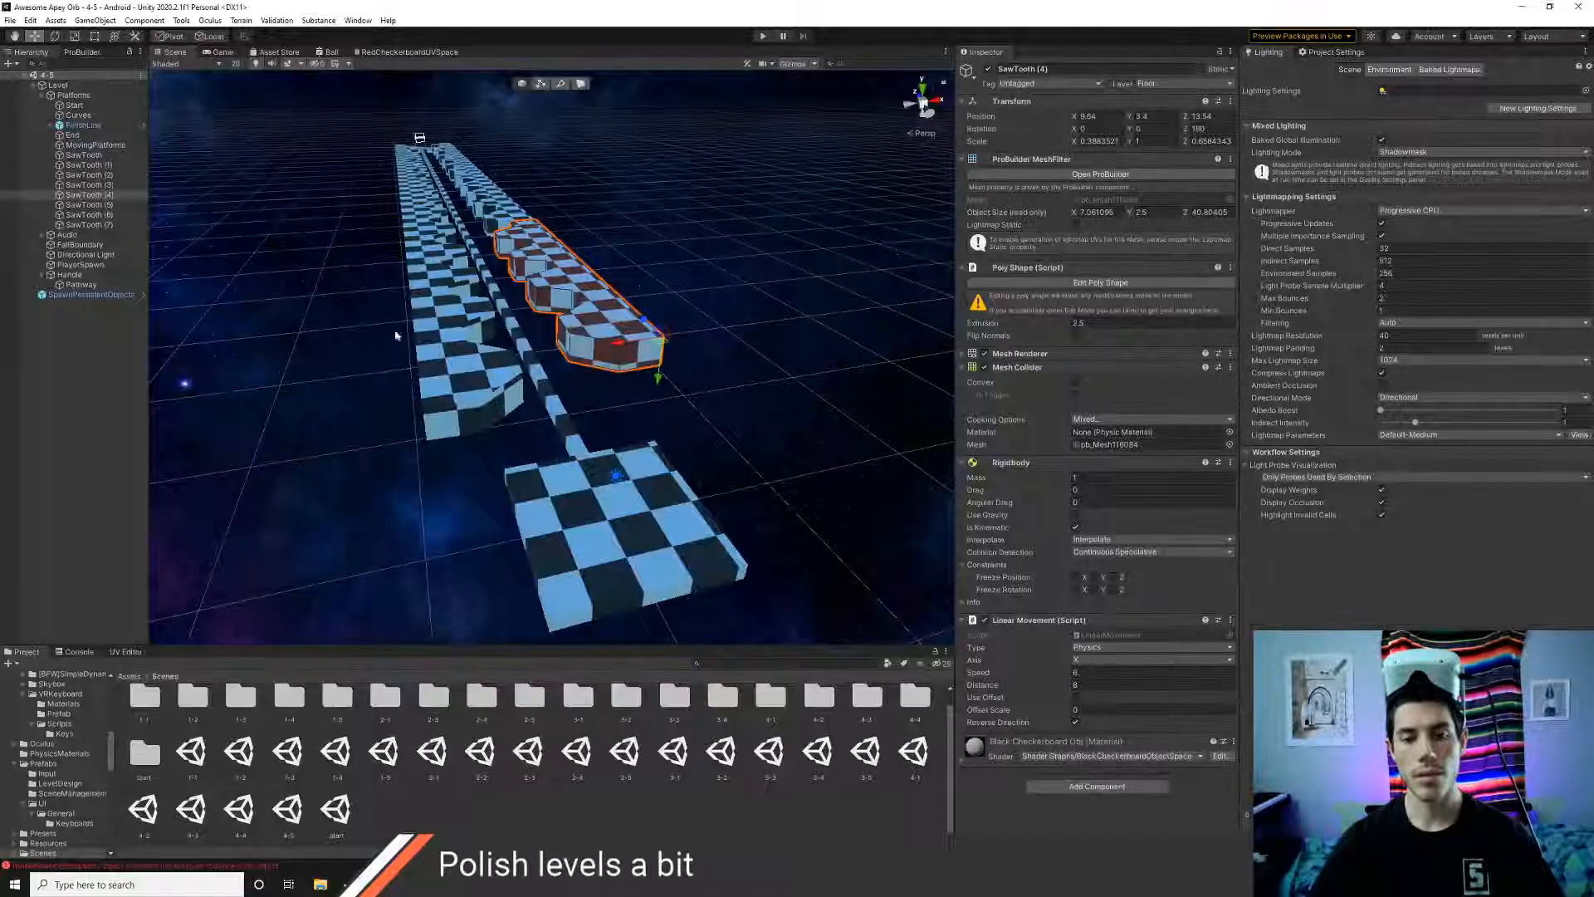
# - Select SawTooth through SawTooth (7) and adjust their height above the pathway, bringing the first four to Y 0.6
pyautogui.click(83, 154)
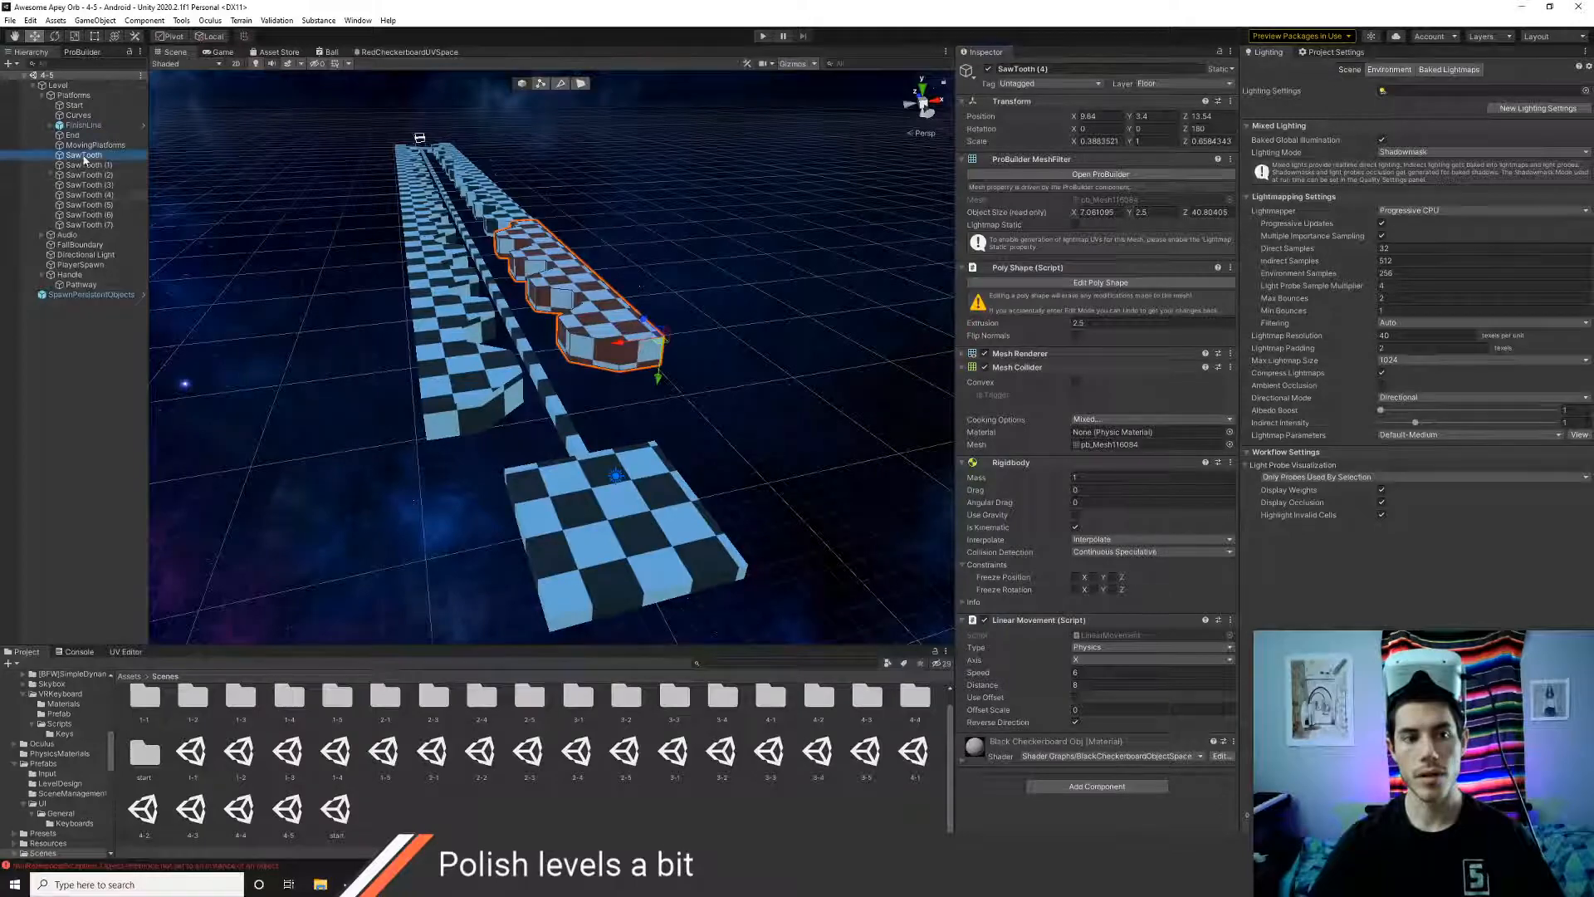
pyautogui.keyDown('shift'); pyautogui.click(97, 226); pyautogui.keyUp('shift')
pyautogui.moveTo(638, 405); pyautogui.dragTo(532, 303, button='right')
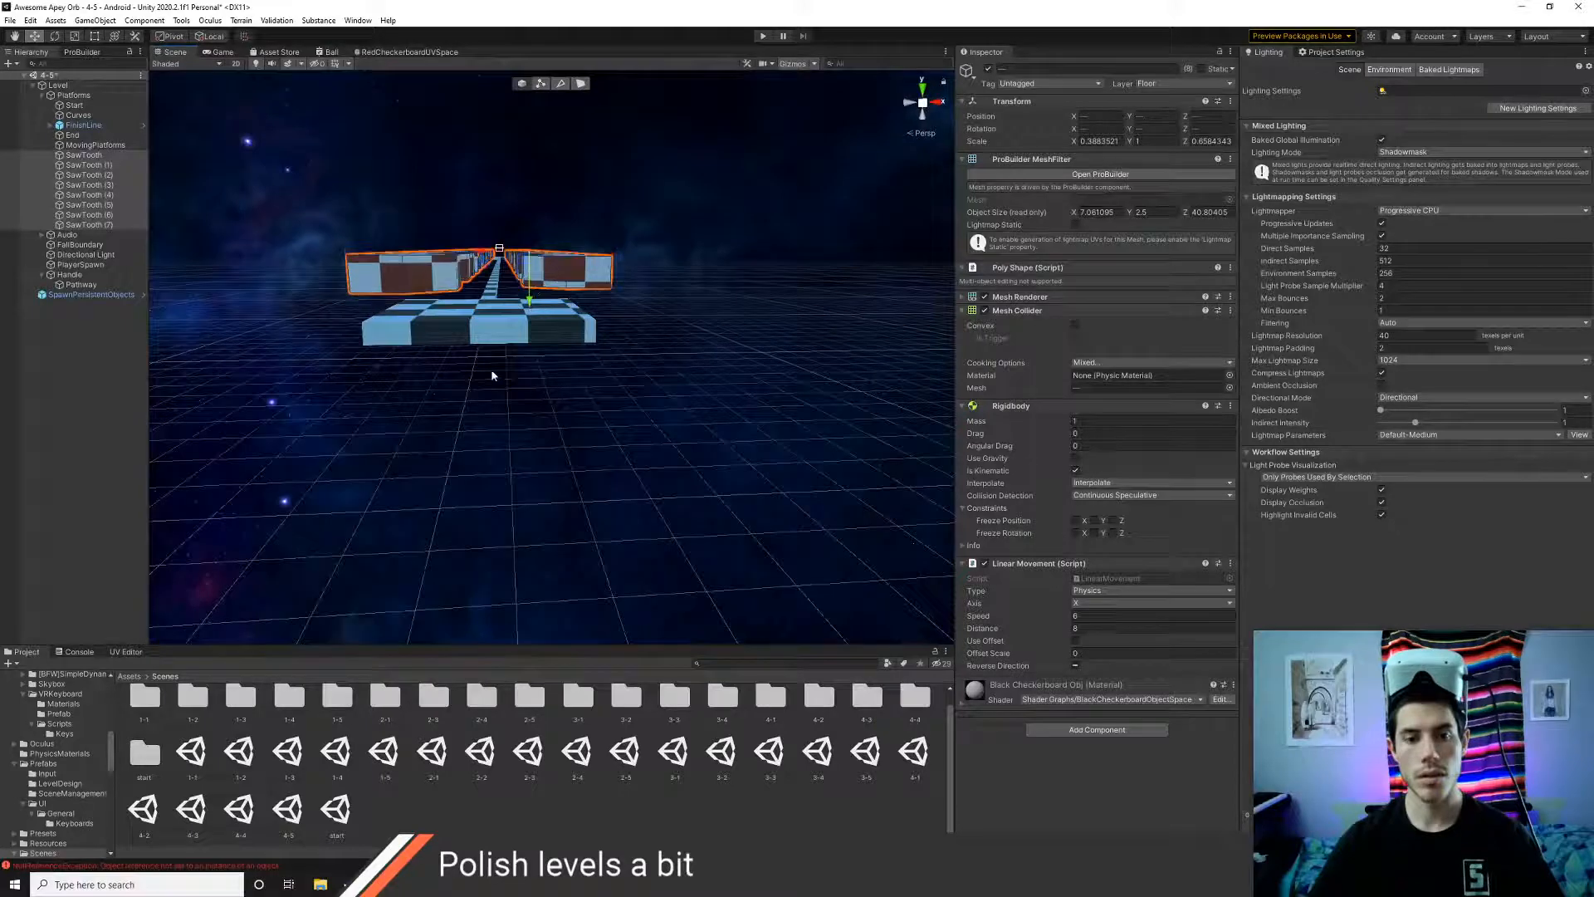
pyautogui.moveTo(497, 375)
pyautogui.mouseDown(button='right')
pyautogui.moveTo(480, 366)
pyautogui.moveTo(489, 383)
pyautogui.mouseUp(button='right')
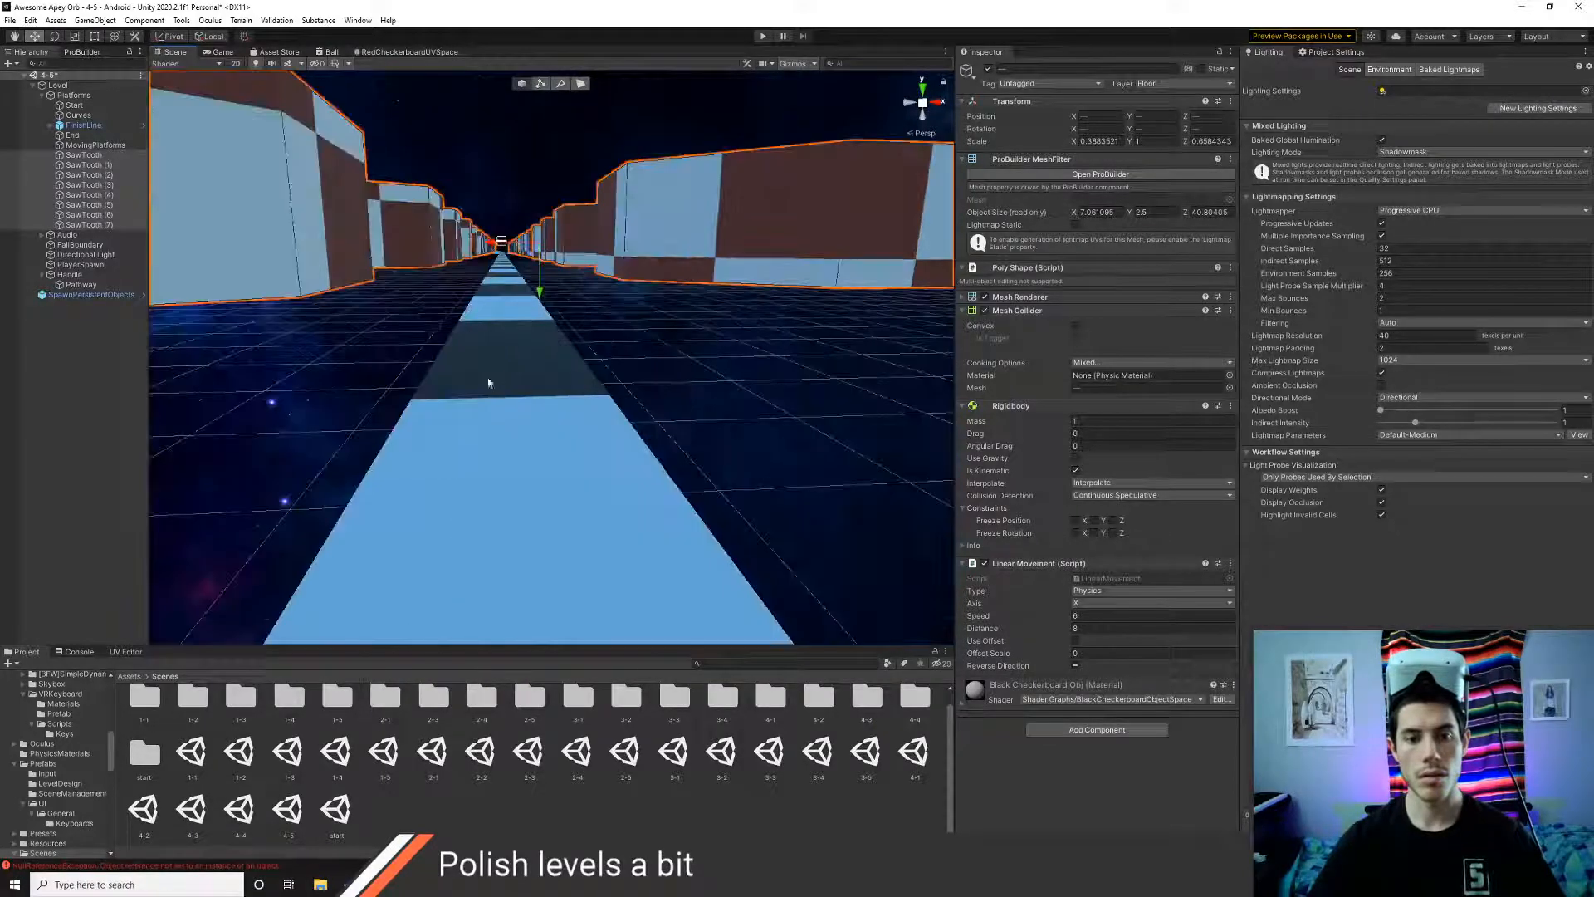
pyautogui.moveTo(485, 247)
pyautogui.mouseDown()
pyautogui.moveTo(515, 247)
pyautogui.moveTo(499, 251)
pyautogui.mouseUp()
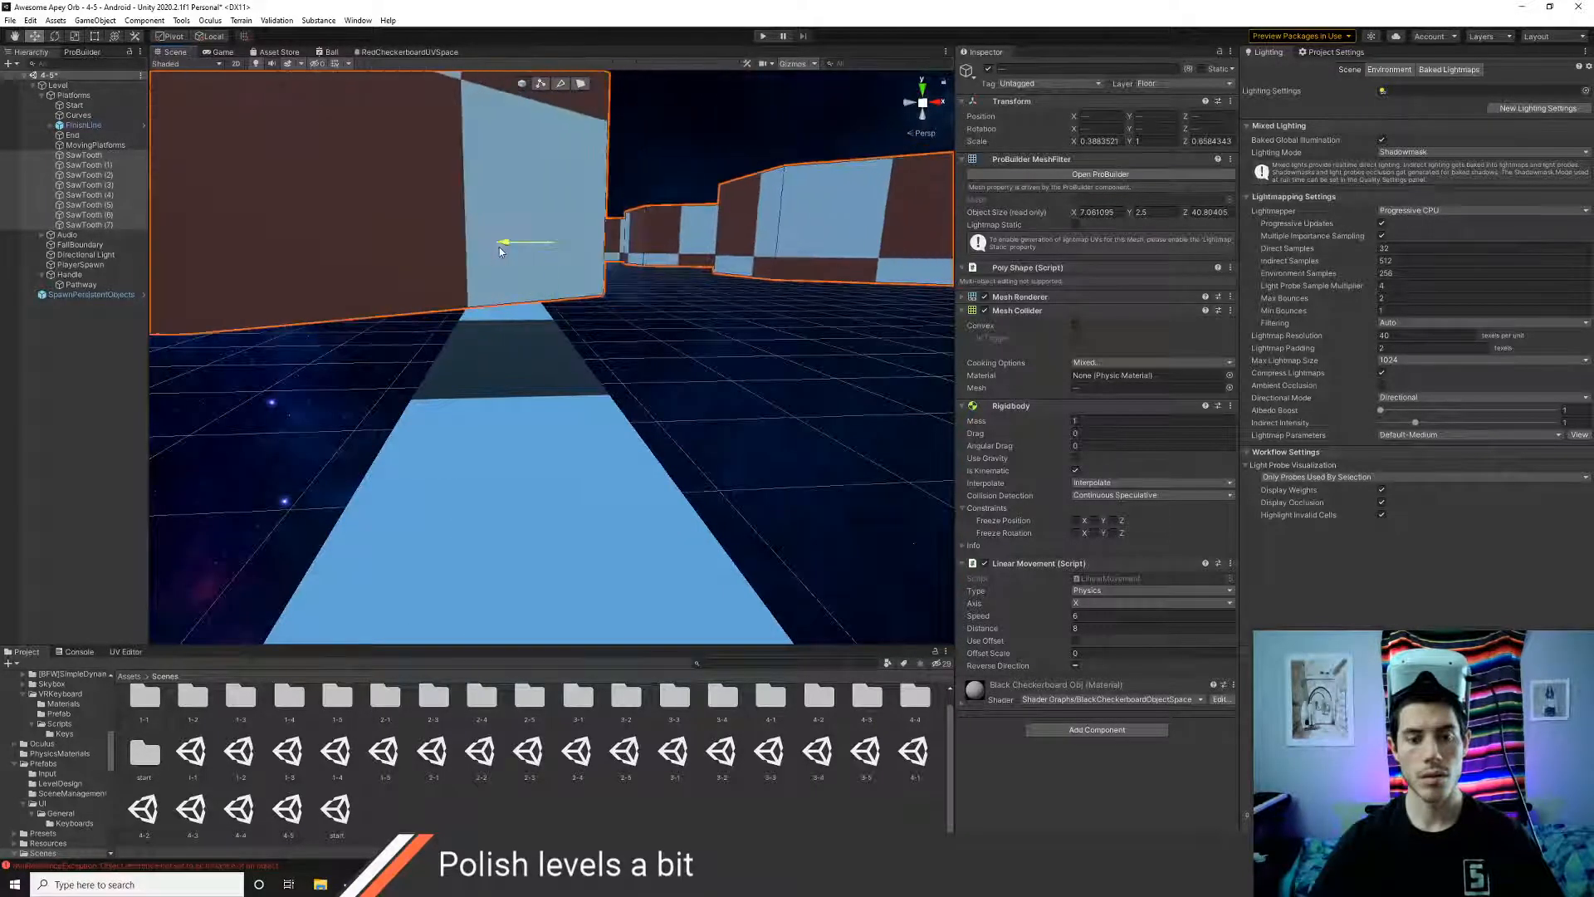
pyautogui.moveTo(595, 400); pyautogui.dragTo(571, 361, button='right')
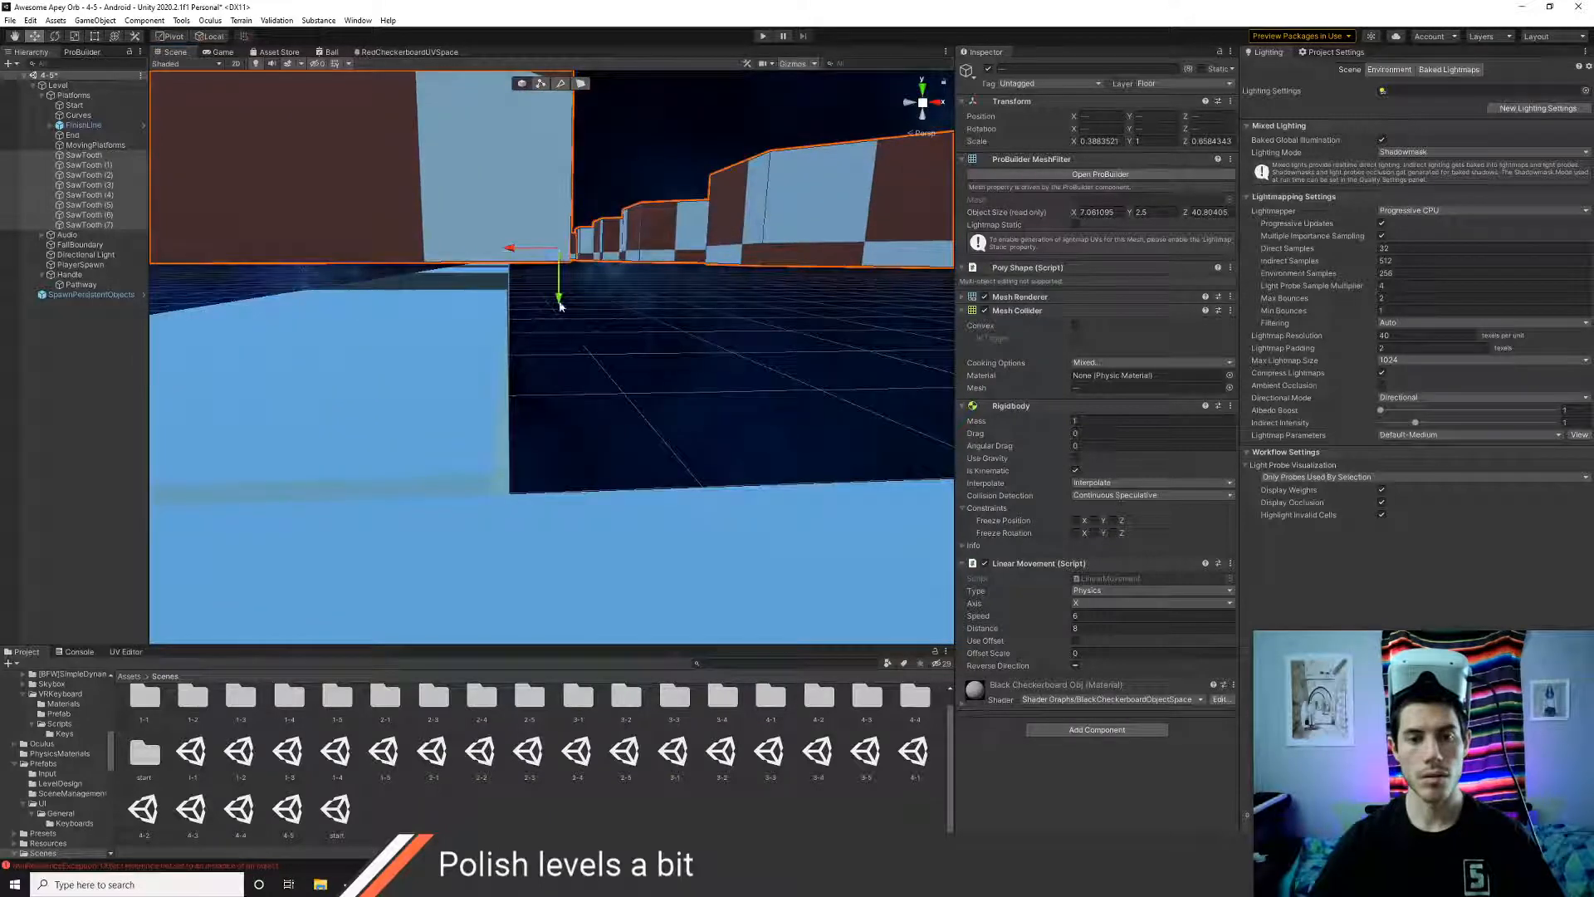
pyautogui.moveTo(561, 306); pyautogui.dragTo(561, 306)
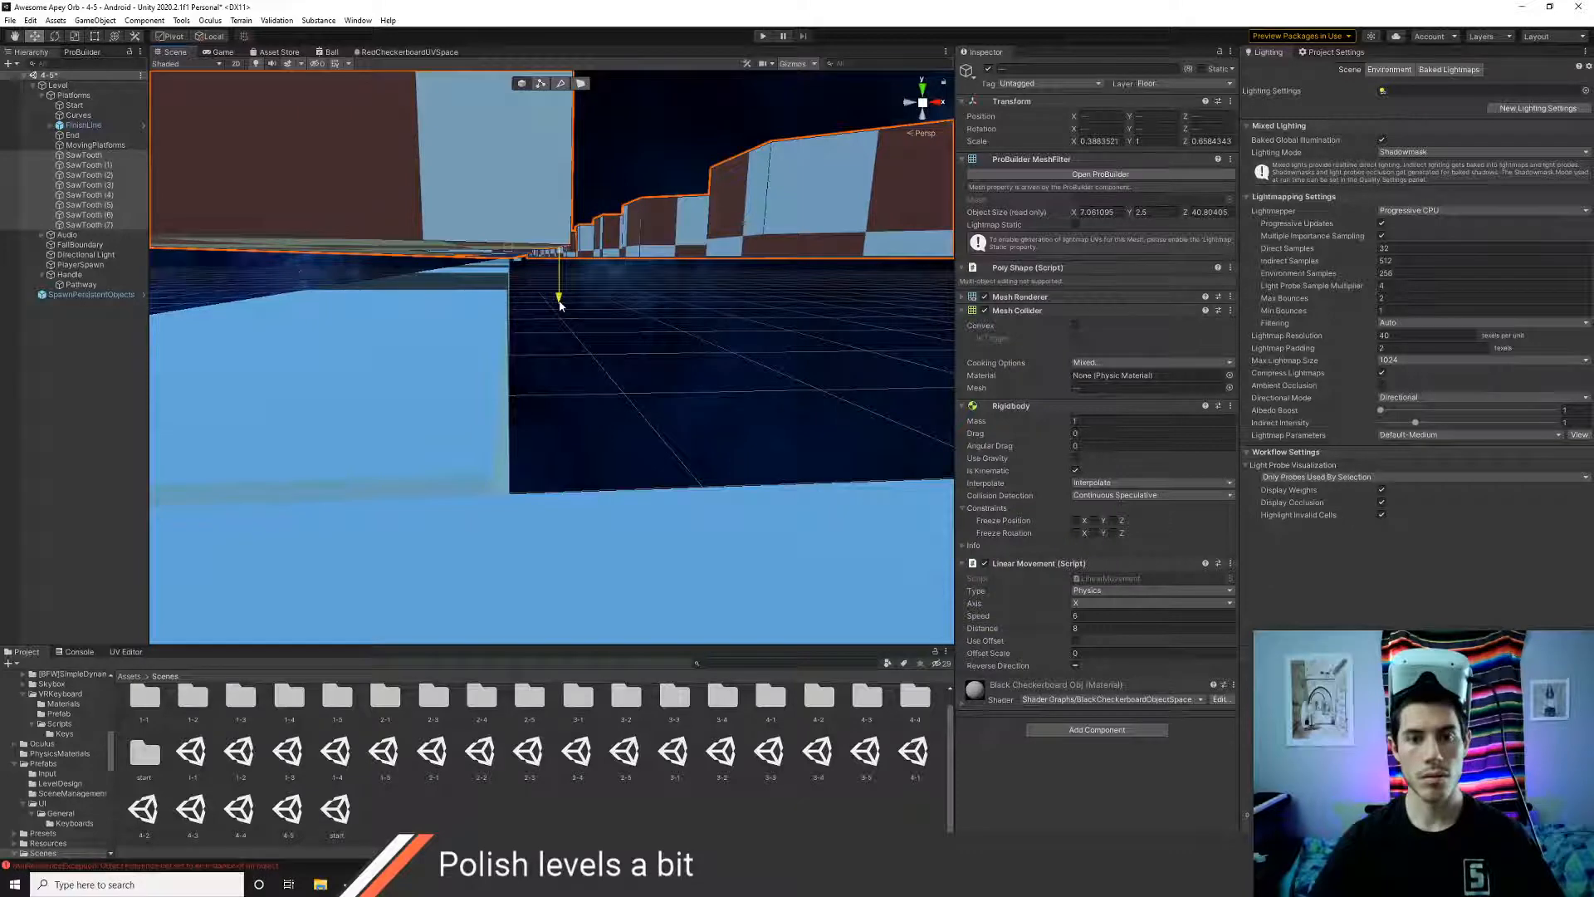
pyautogui.moveTo(561, 306); pyautogui.dragTo(560, 307)
pyautogui.moveTo(555, 331); pyautogui.dragTo(566, 332, button='middle')
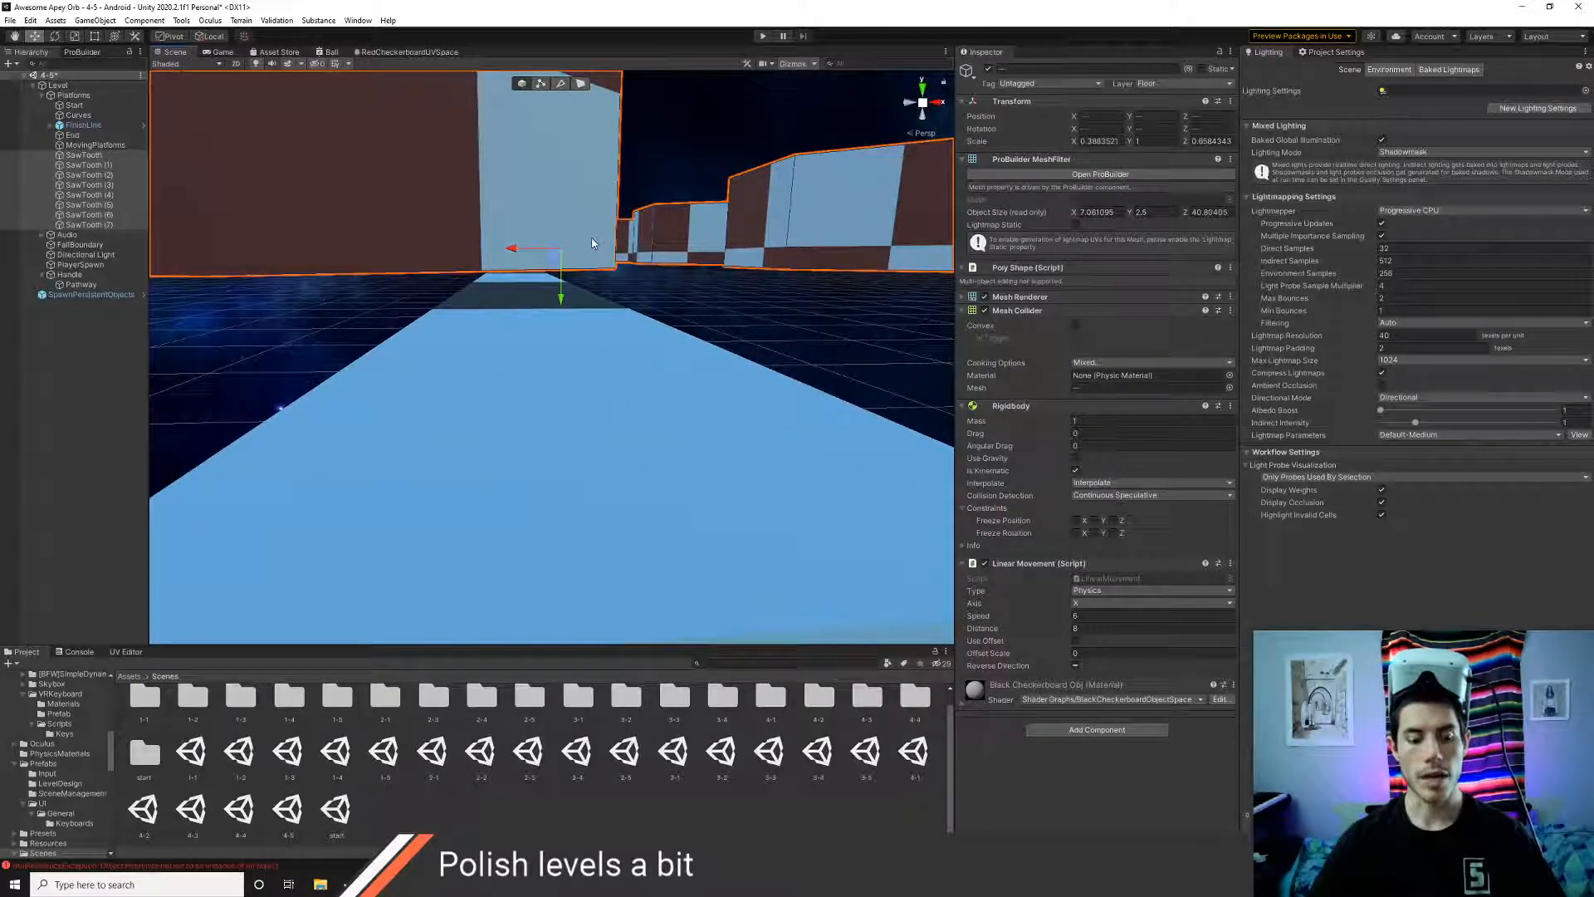
pyautogui.press('f')
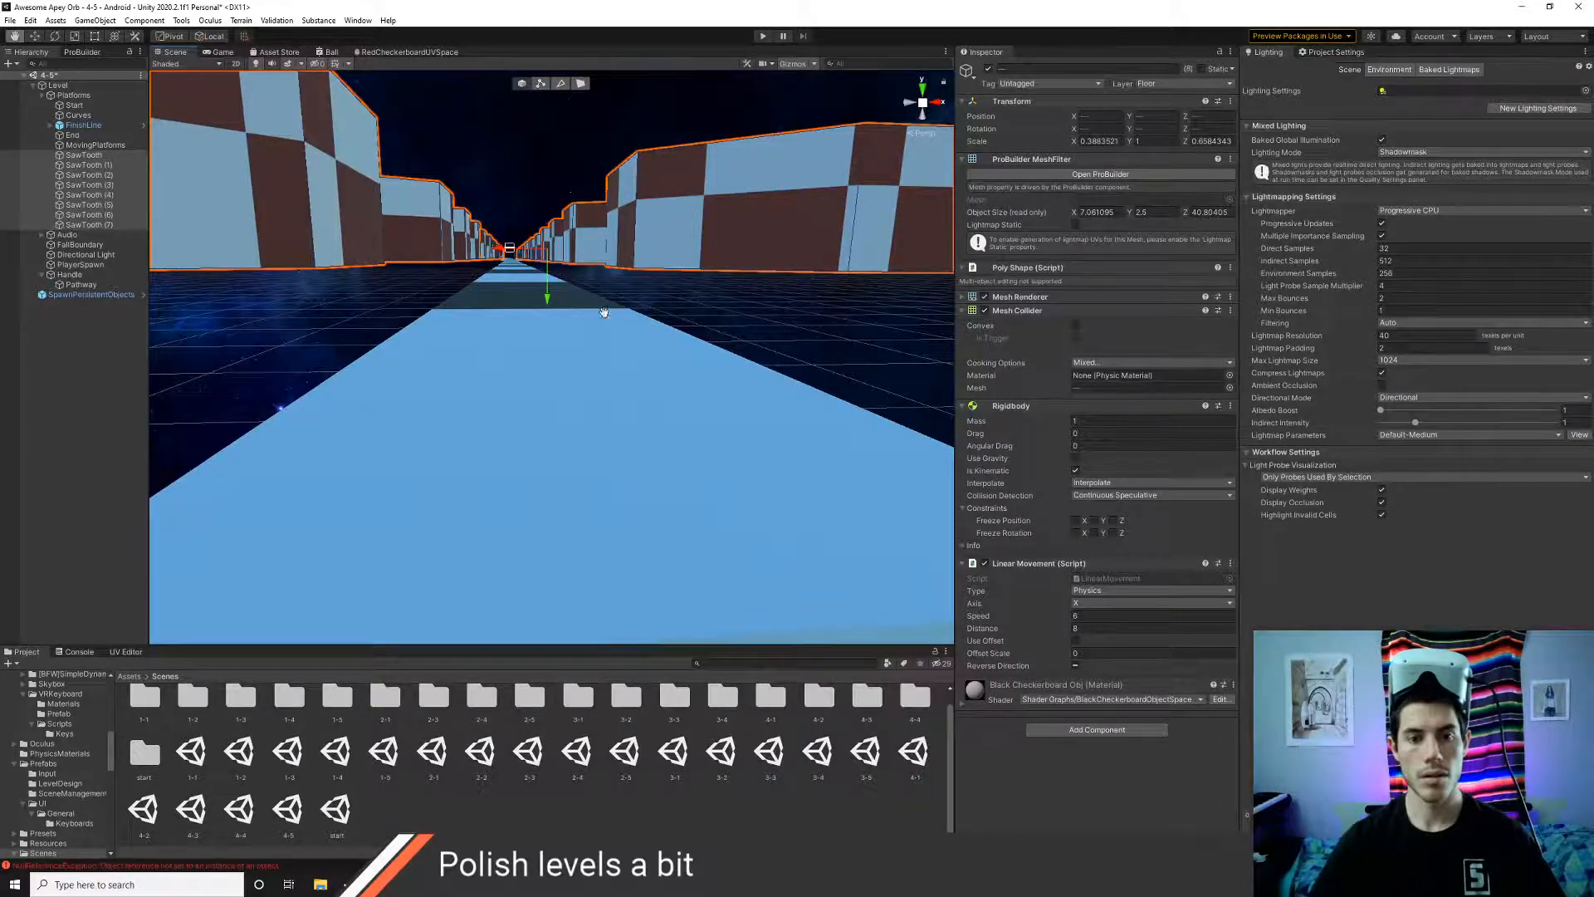
pyautogui.moveTo(604, 312); pyautogui.dragTo(635, 335, button='middle')
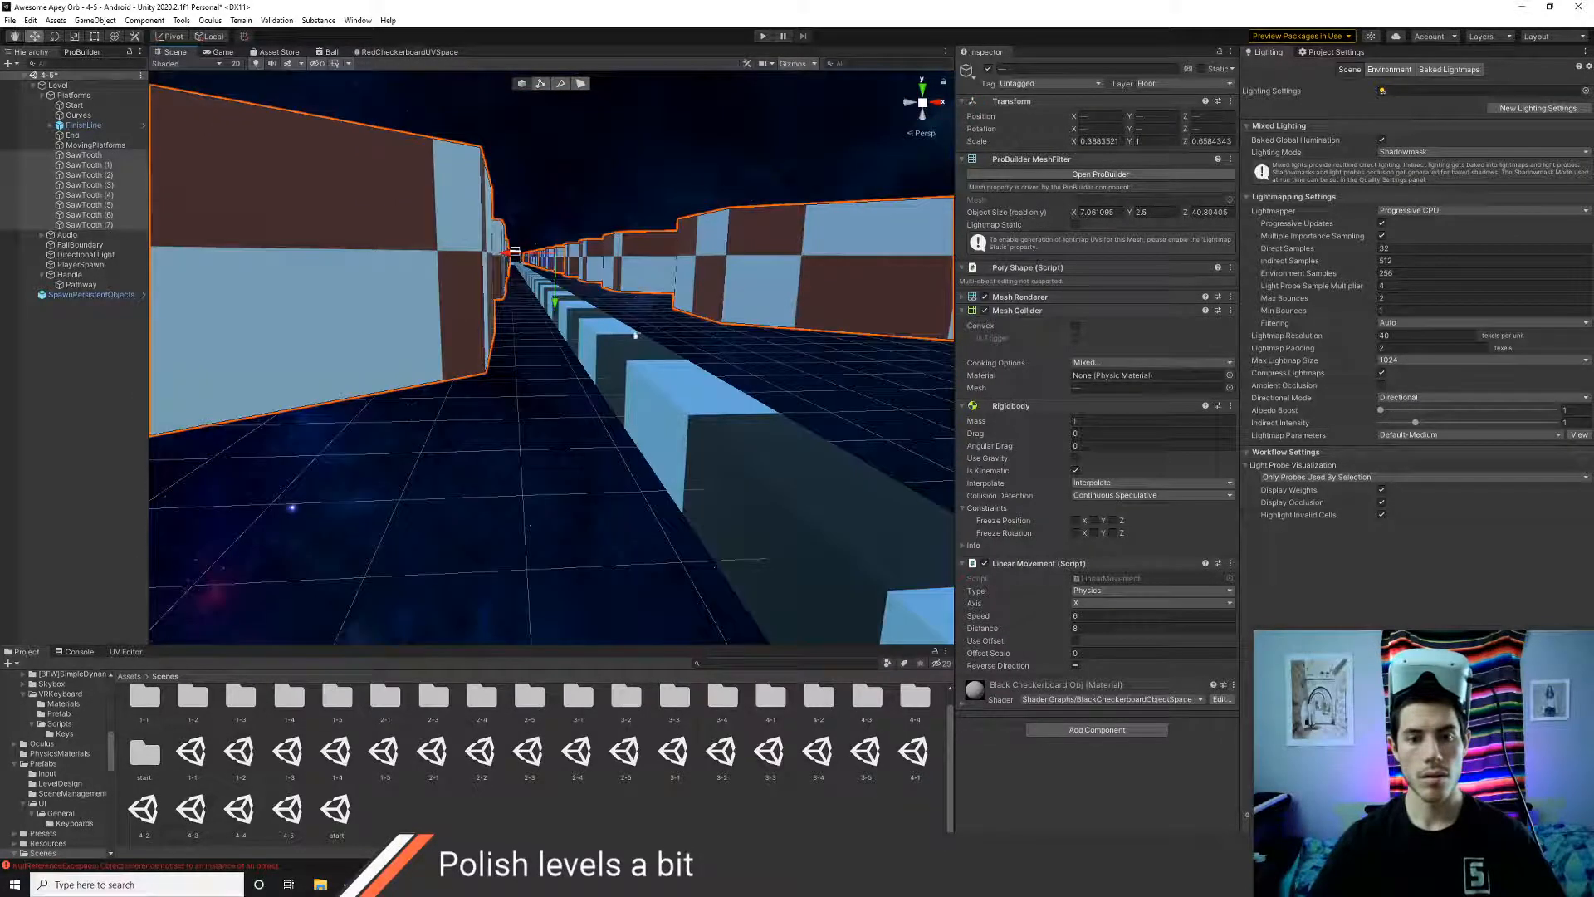
# - Try shifting the first four SawTooth platforms, and all eight together, sideways across the pathway, undoing each shift
pyautogui.click(87, 157)
pyautogui.keyDown('shift'); pyautogui.click(90, 184); pyautogui.keyUp('shift')
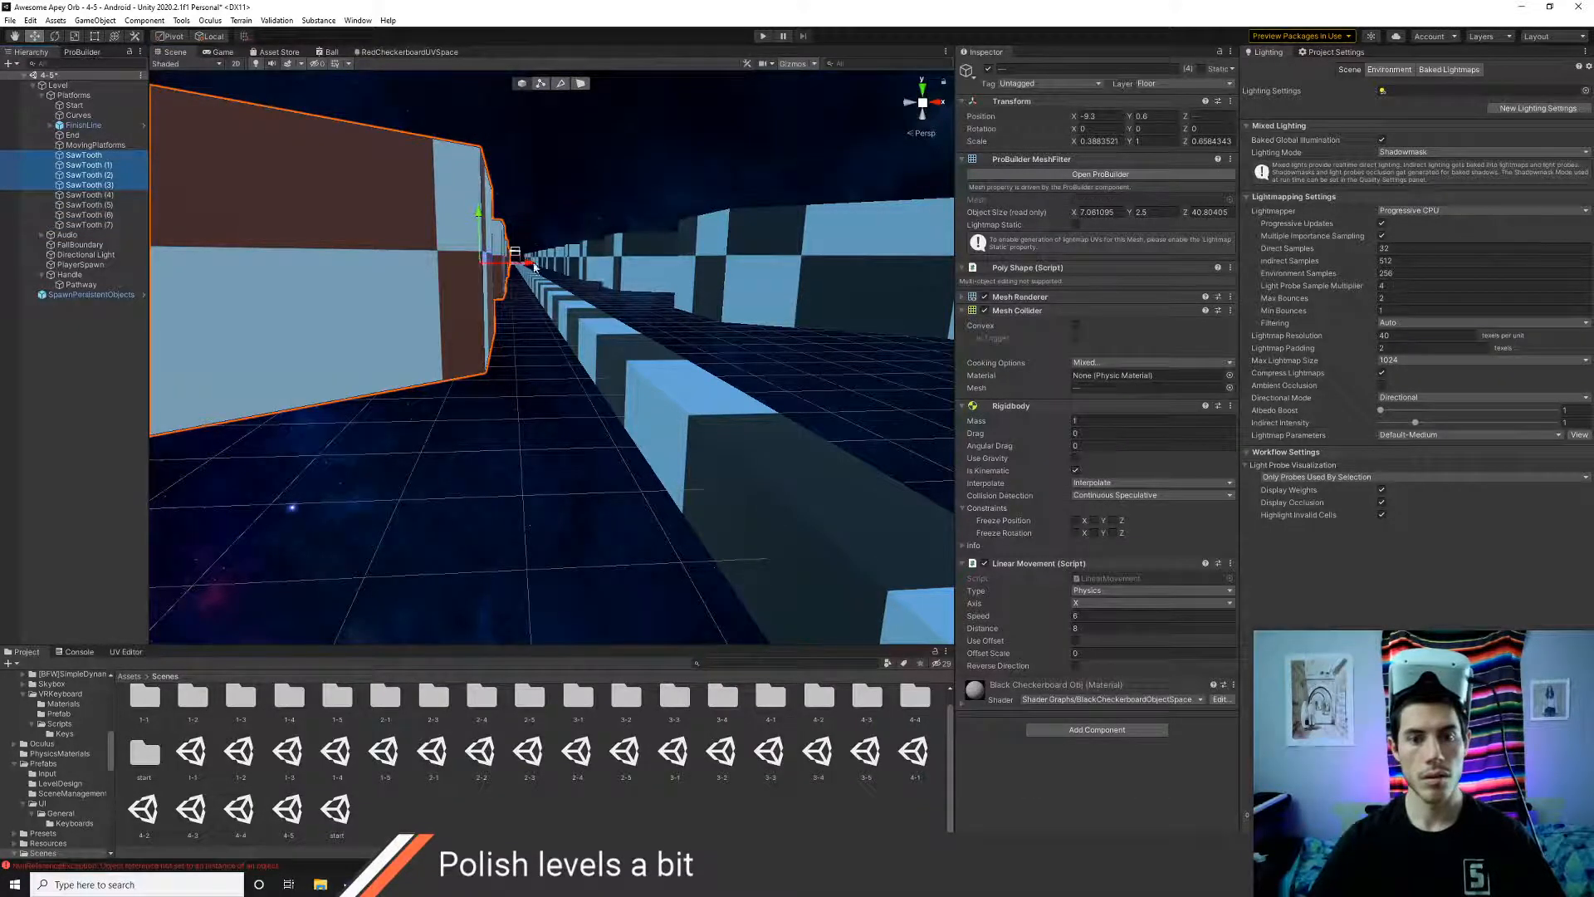
pyautogui.moveTo(534, 264); pyautogui.dragTo(548, 262)
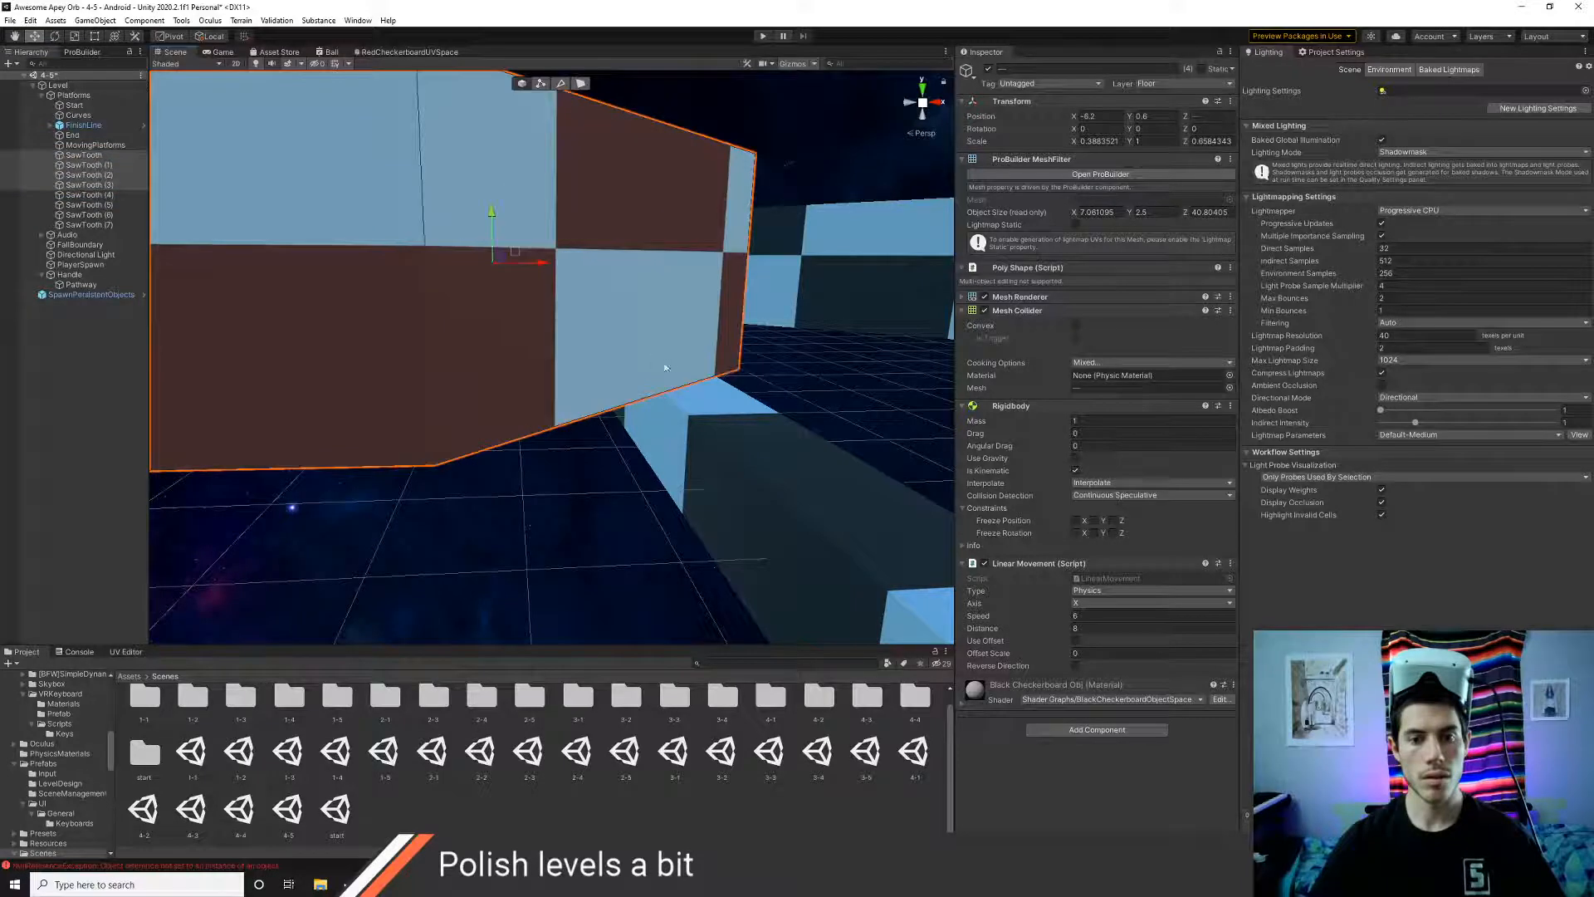
pyautogui.hotkey('ctrl', 'z')
pyautogui.keyDown('shift'); pyautogui.click(89, 224); pyautogui.keyUp('shift')
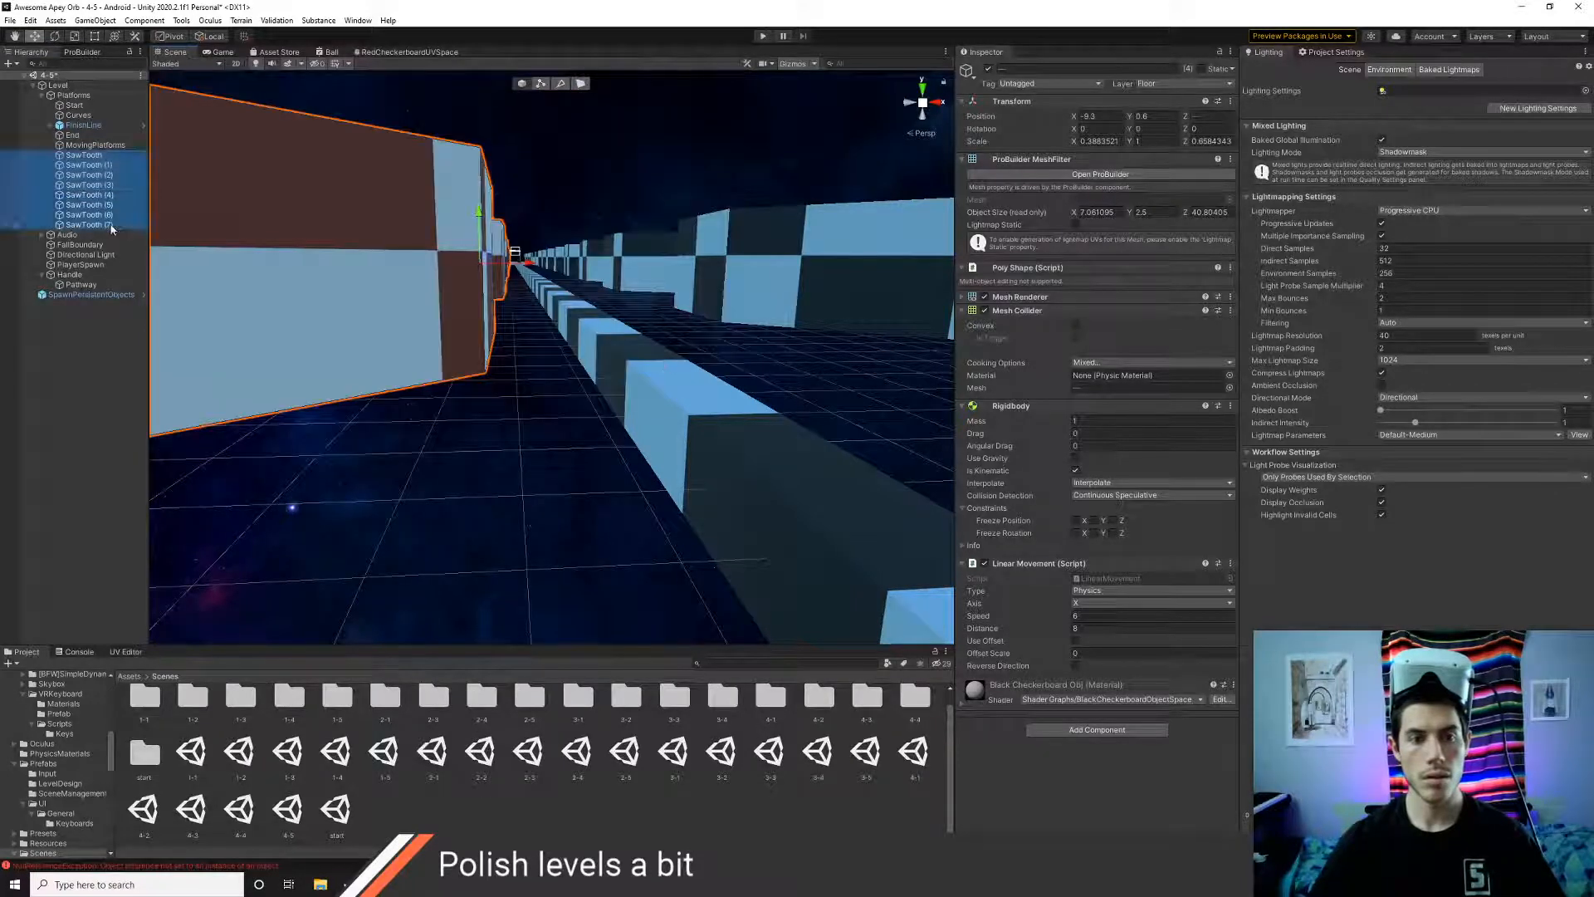
pyautogui.moveTo(615, 353); pyautogui.dragTo(590, 320, button='middle')
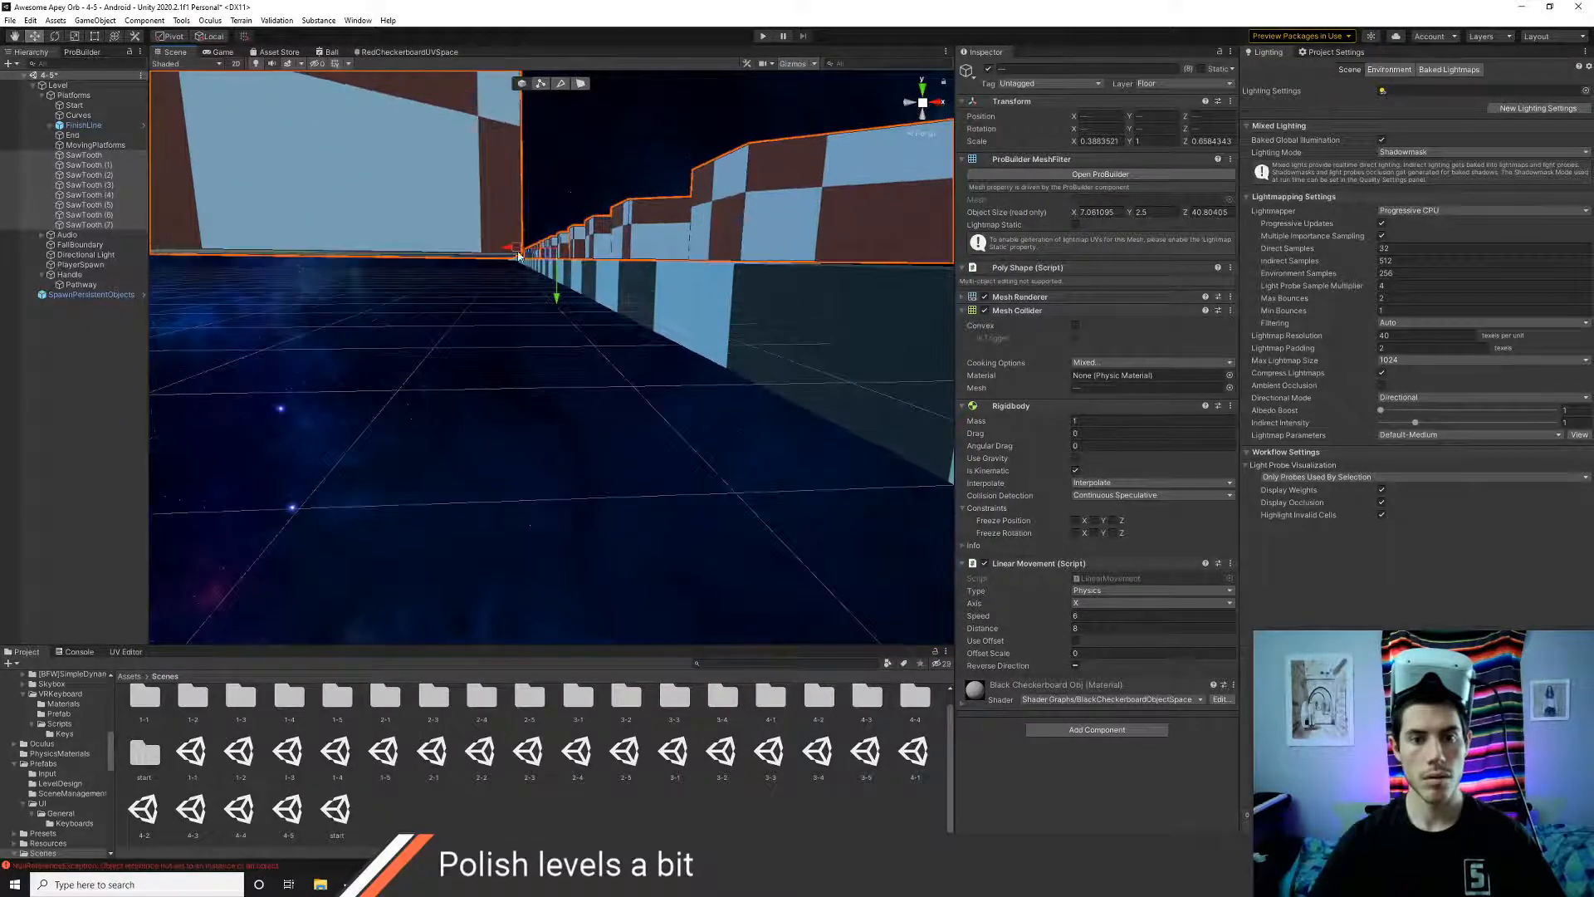
pyautogui.moveTo(512, 250); pyautogui.dragTo(486, 255)
pyautogui.moveTo(655, 330); pyautogui.dragTo(616, 337, button='middle')
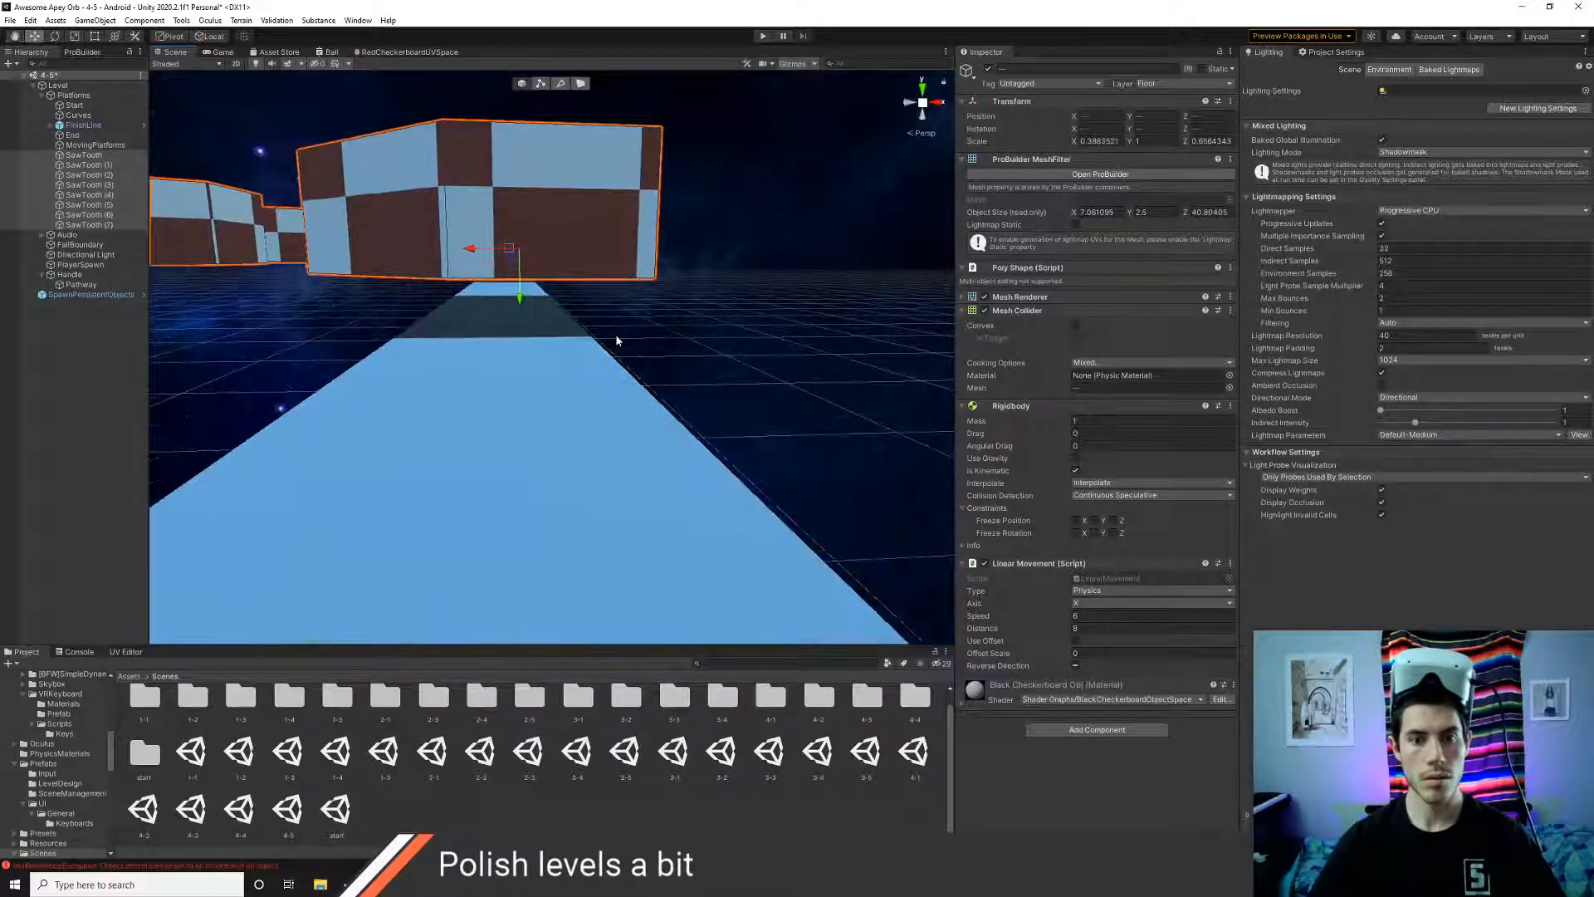
pyautogui.hotkey('ctrl', 'z')
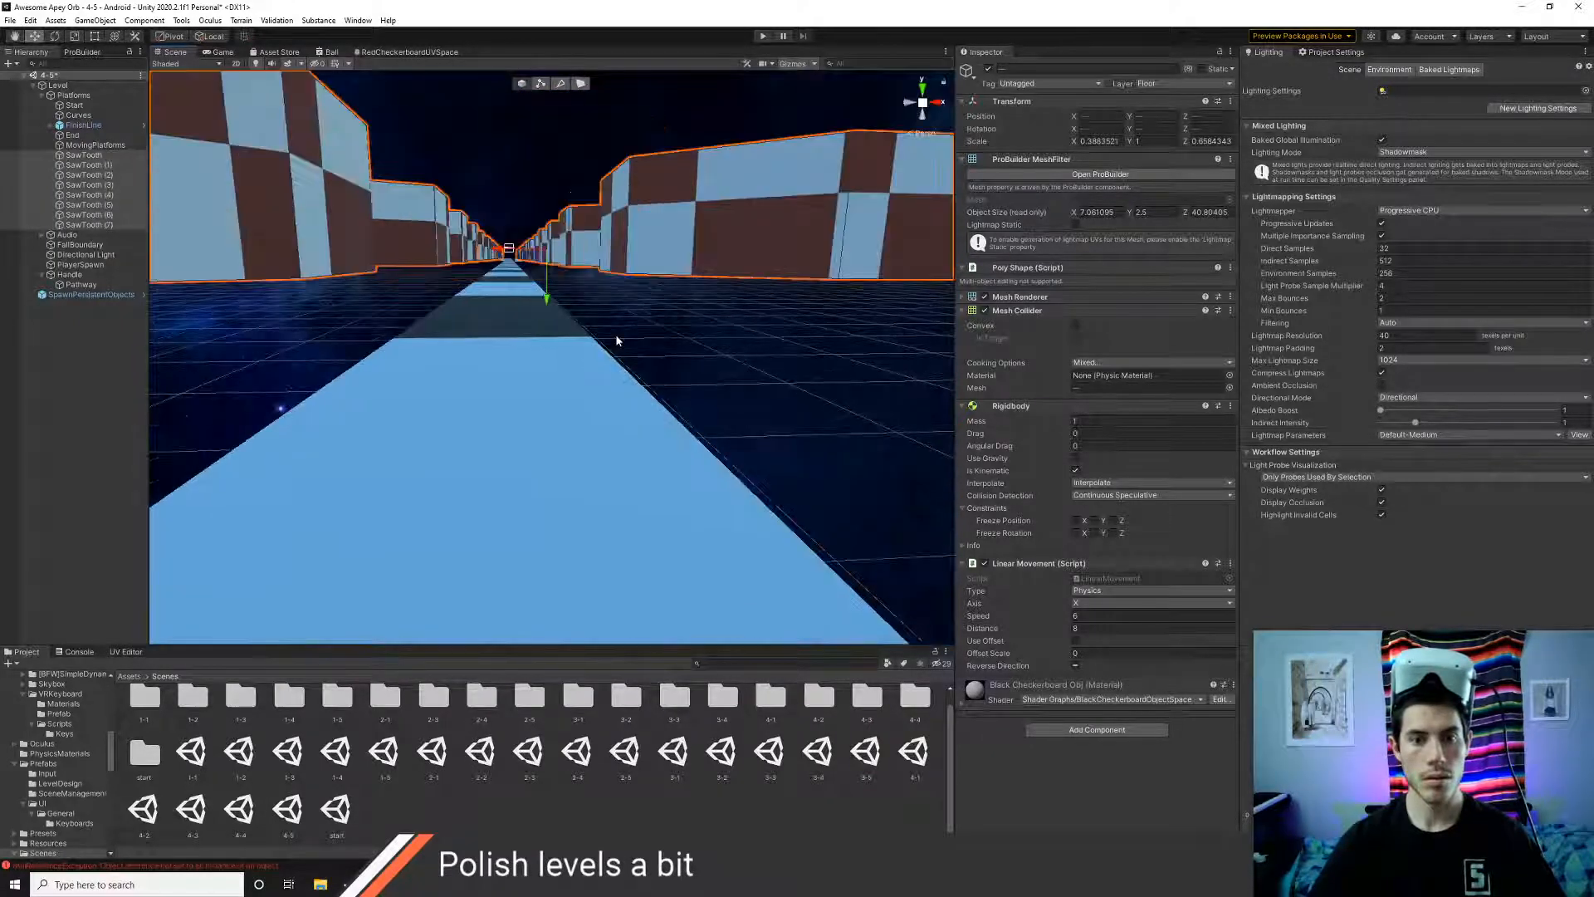
# - Play-test level 4-5, frame the FinishLine in the scene during the run, and stop playing
pyautogui.click(759, 36)
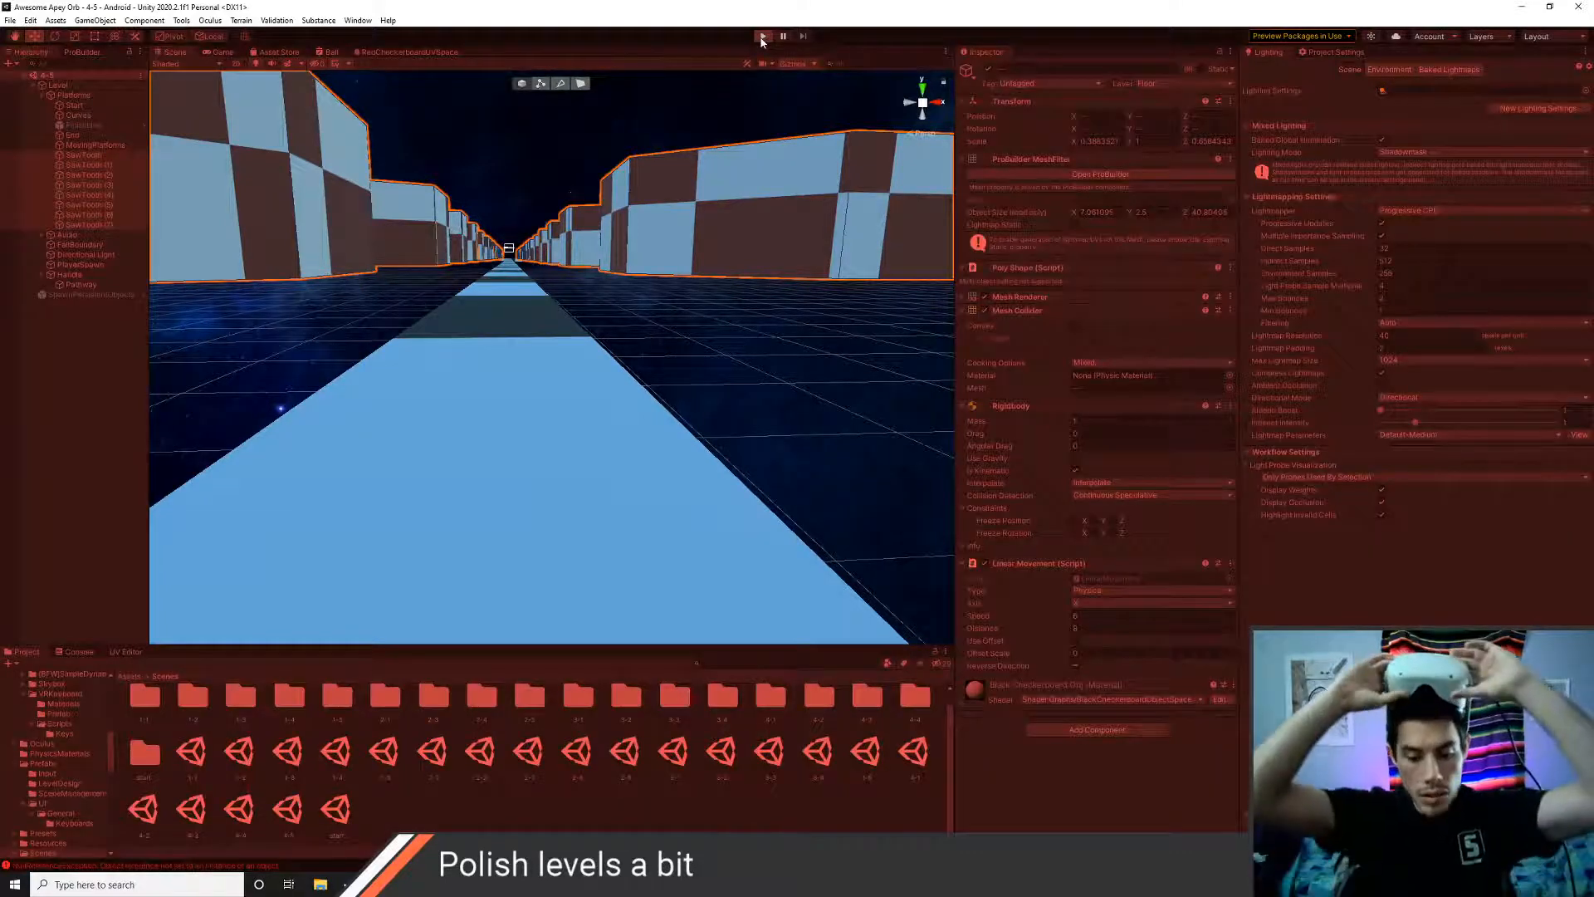
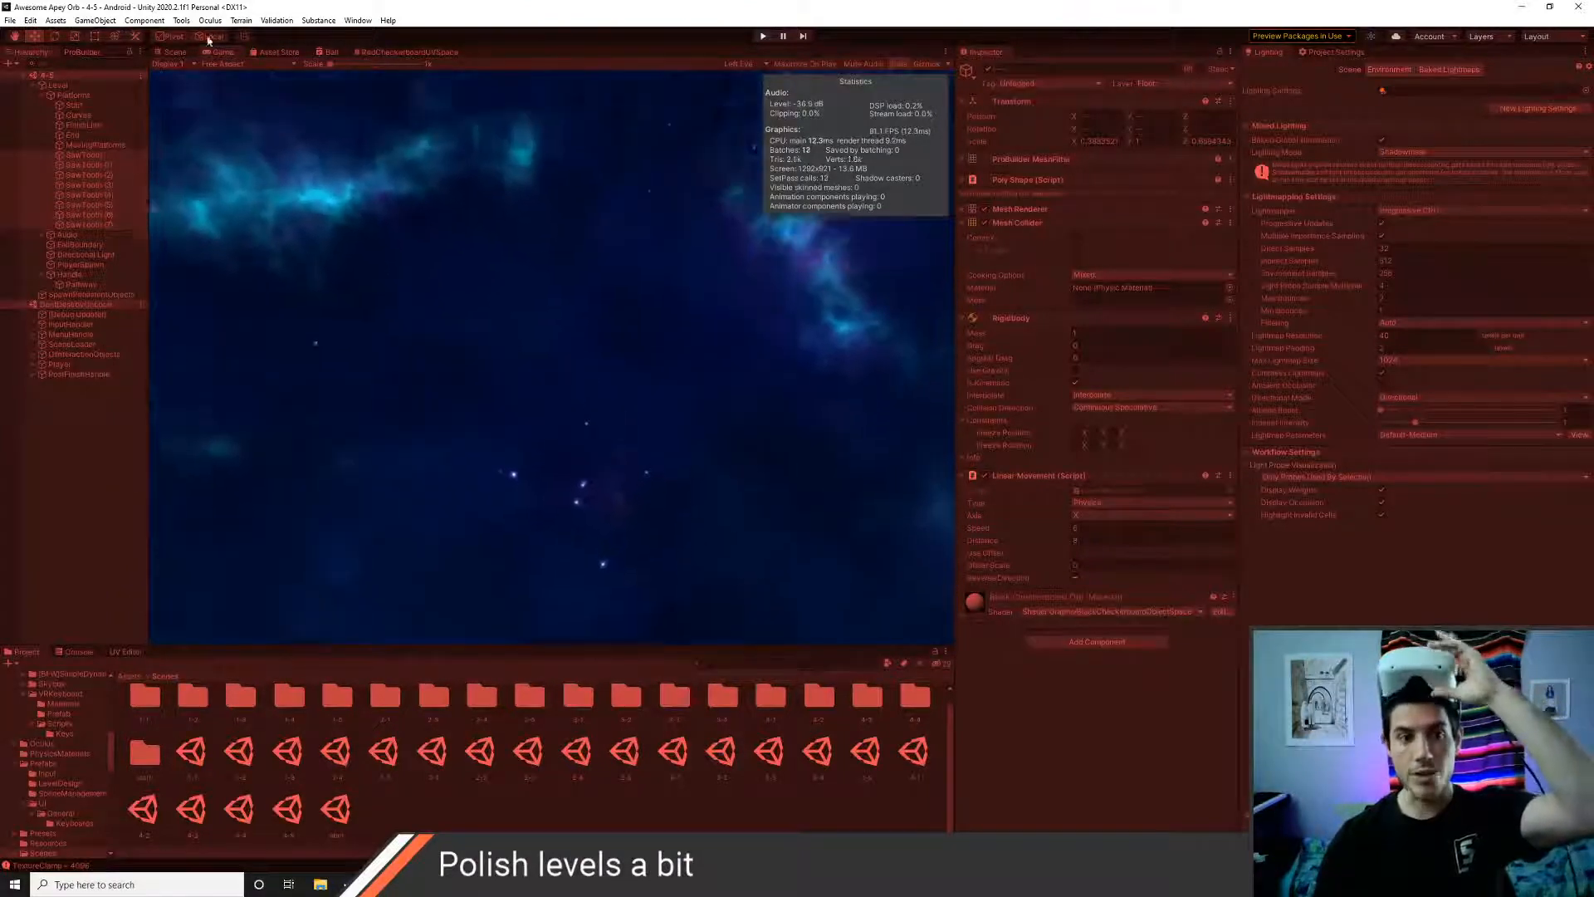
pyautogui.click(762, 36)
pyautogui.doubleClick(81, 125)
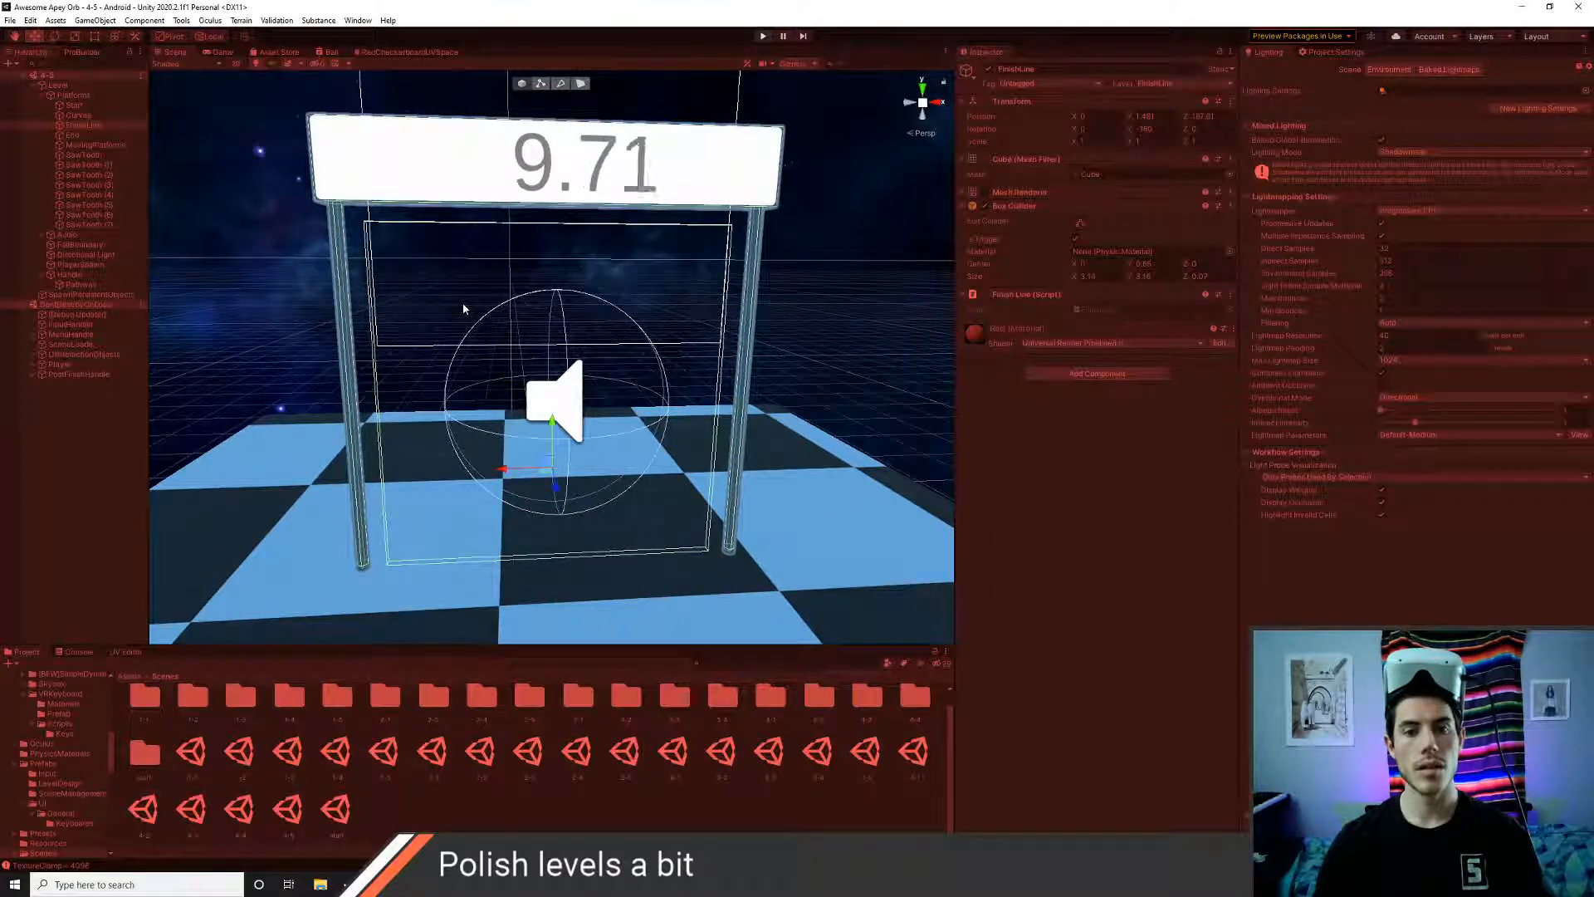
pyautogui.click(762, 38)
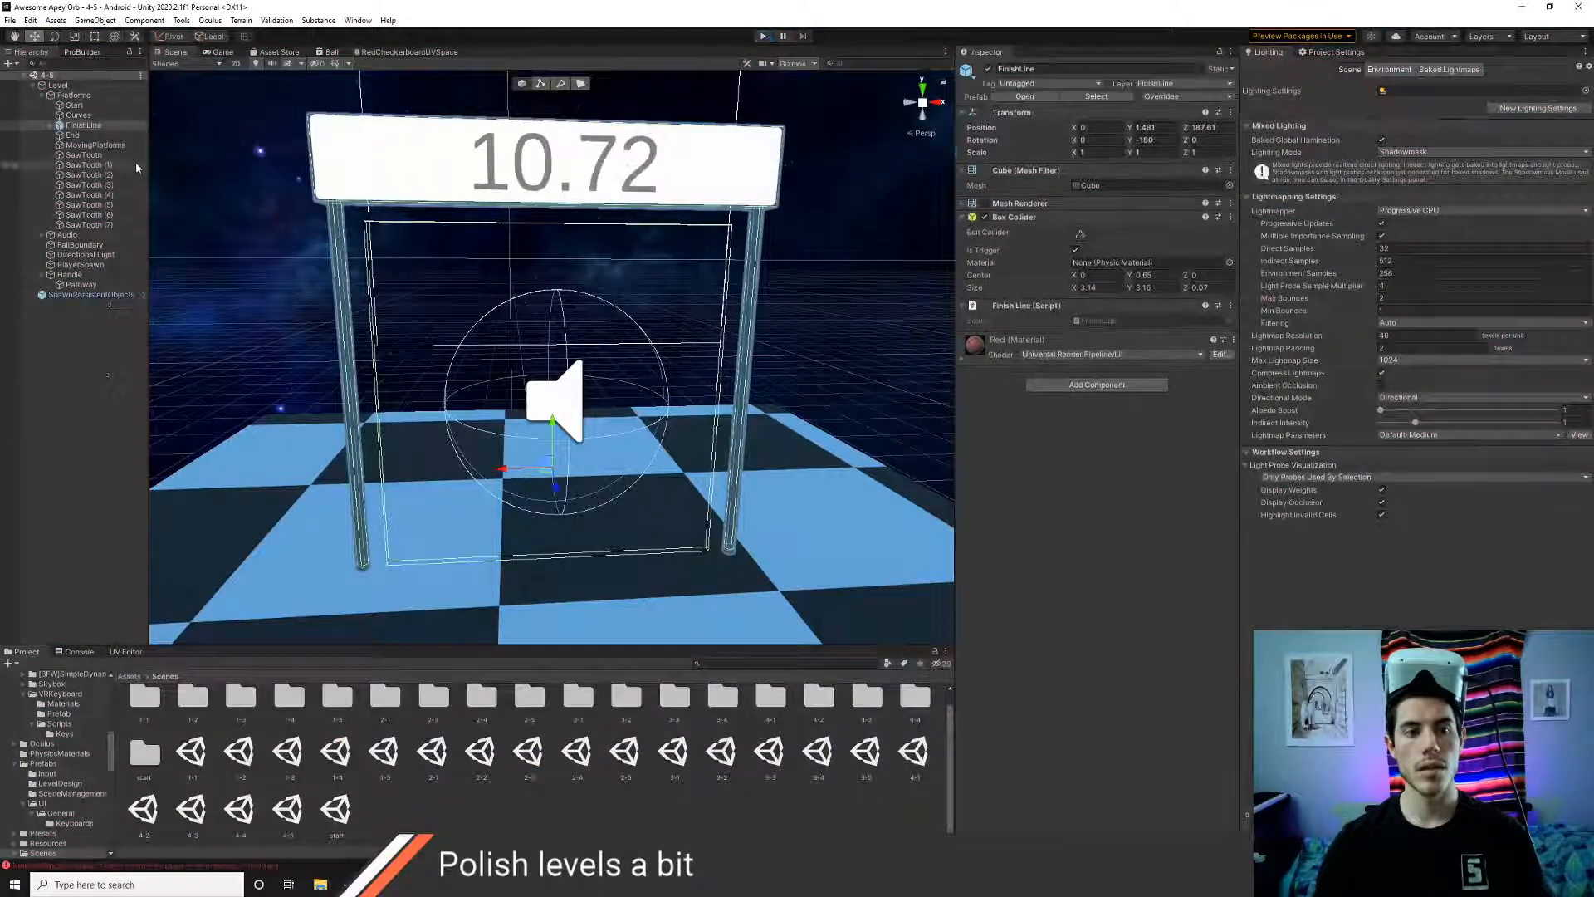
# - Set the FallBoundary's Y position to -5 and play-test level 4-5 with it
pyautogui.doubleClick(79, 245)
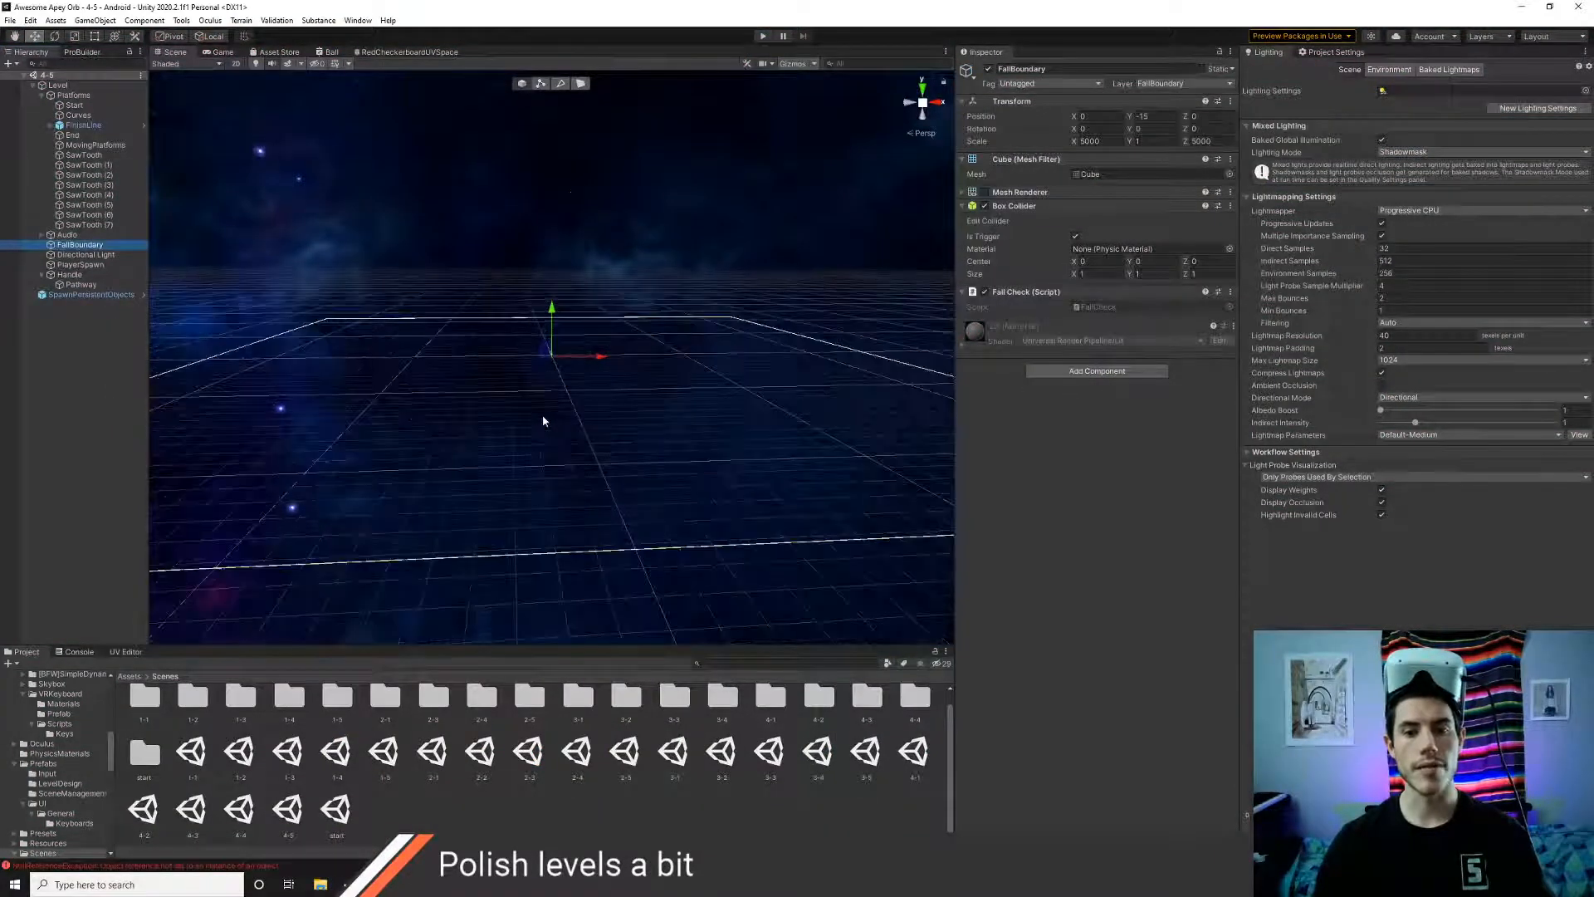
pyautogui.scroll(15, 543, 420)
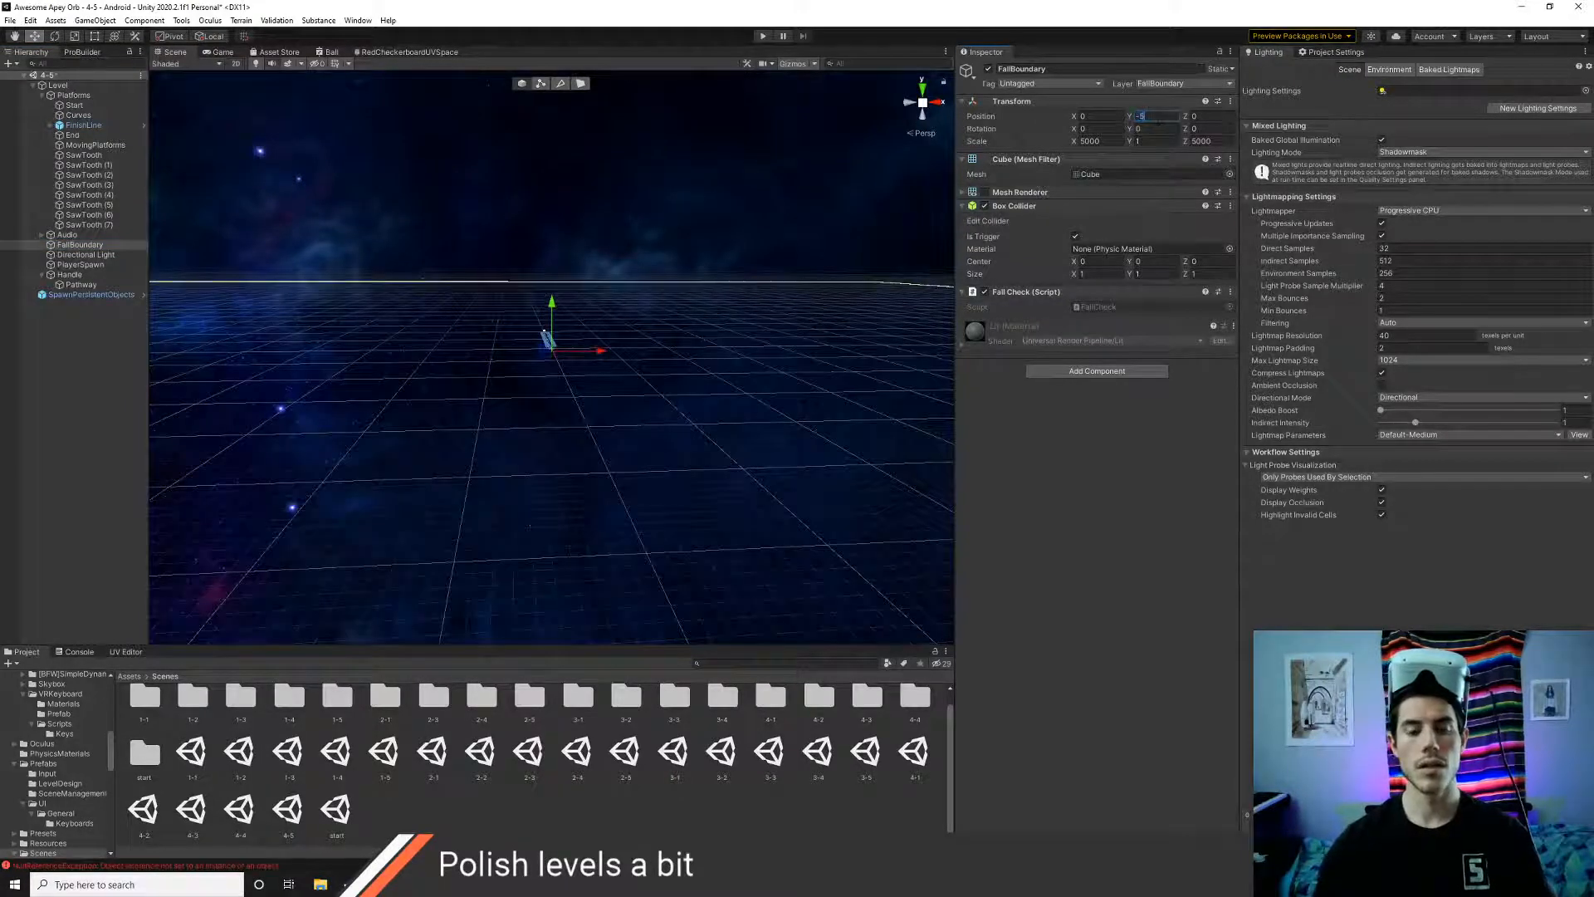
pyautogui.click(761, 37)
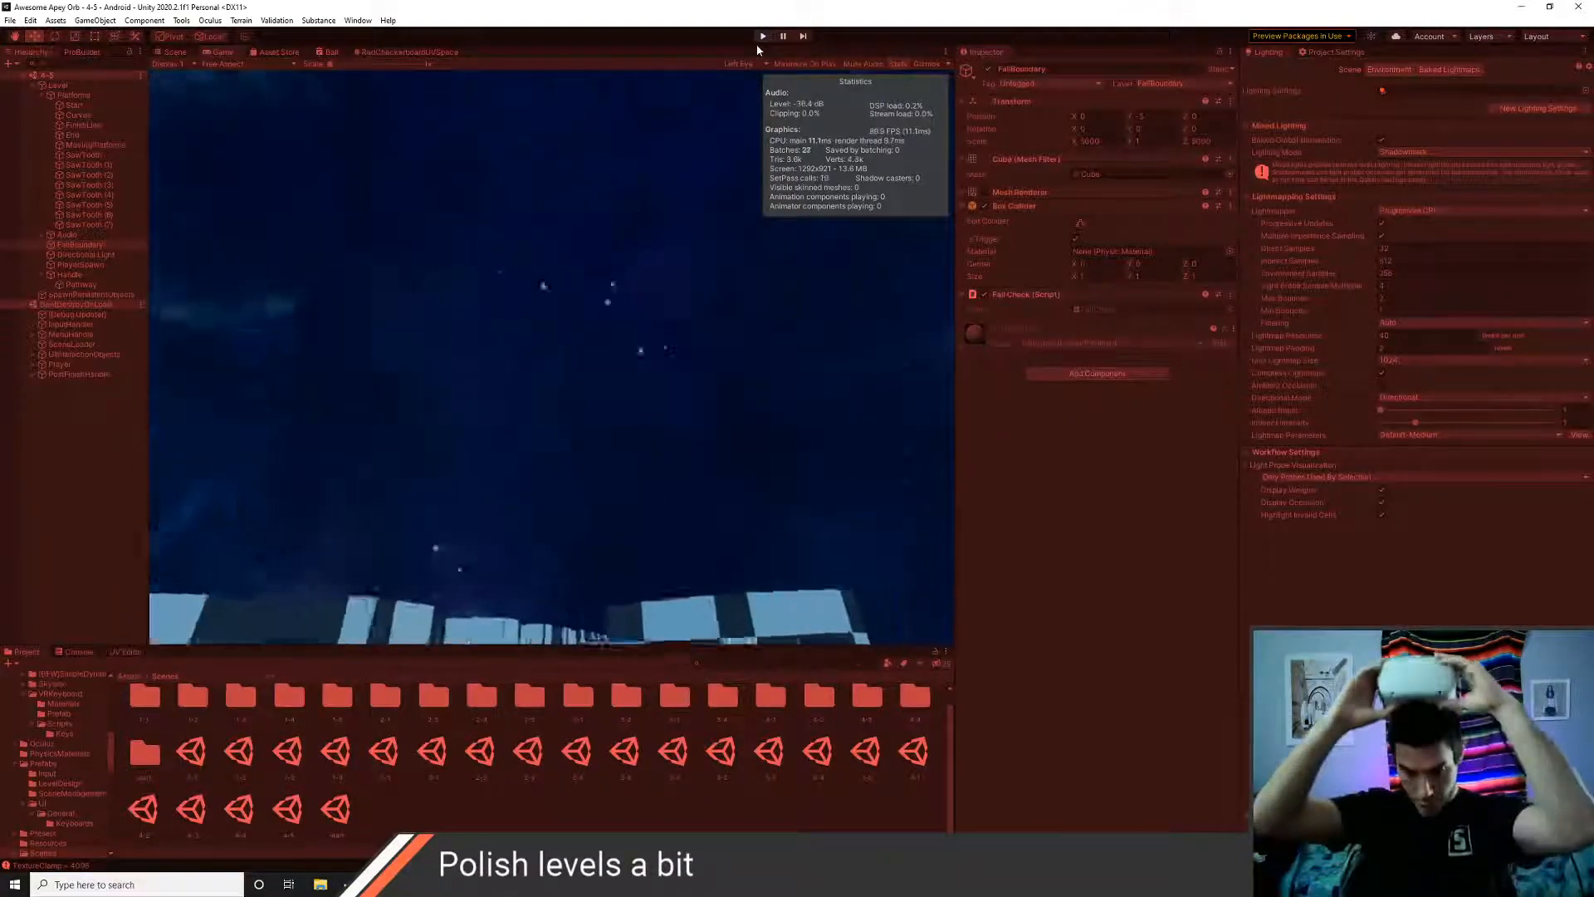
pyautogui.click(762, 36)
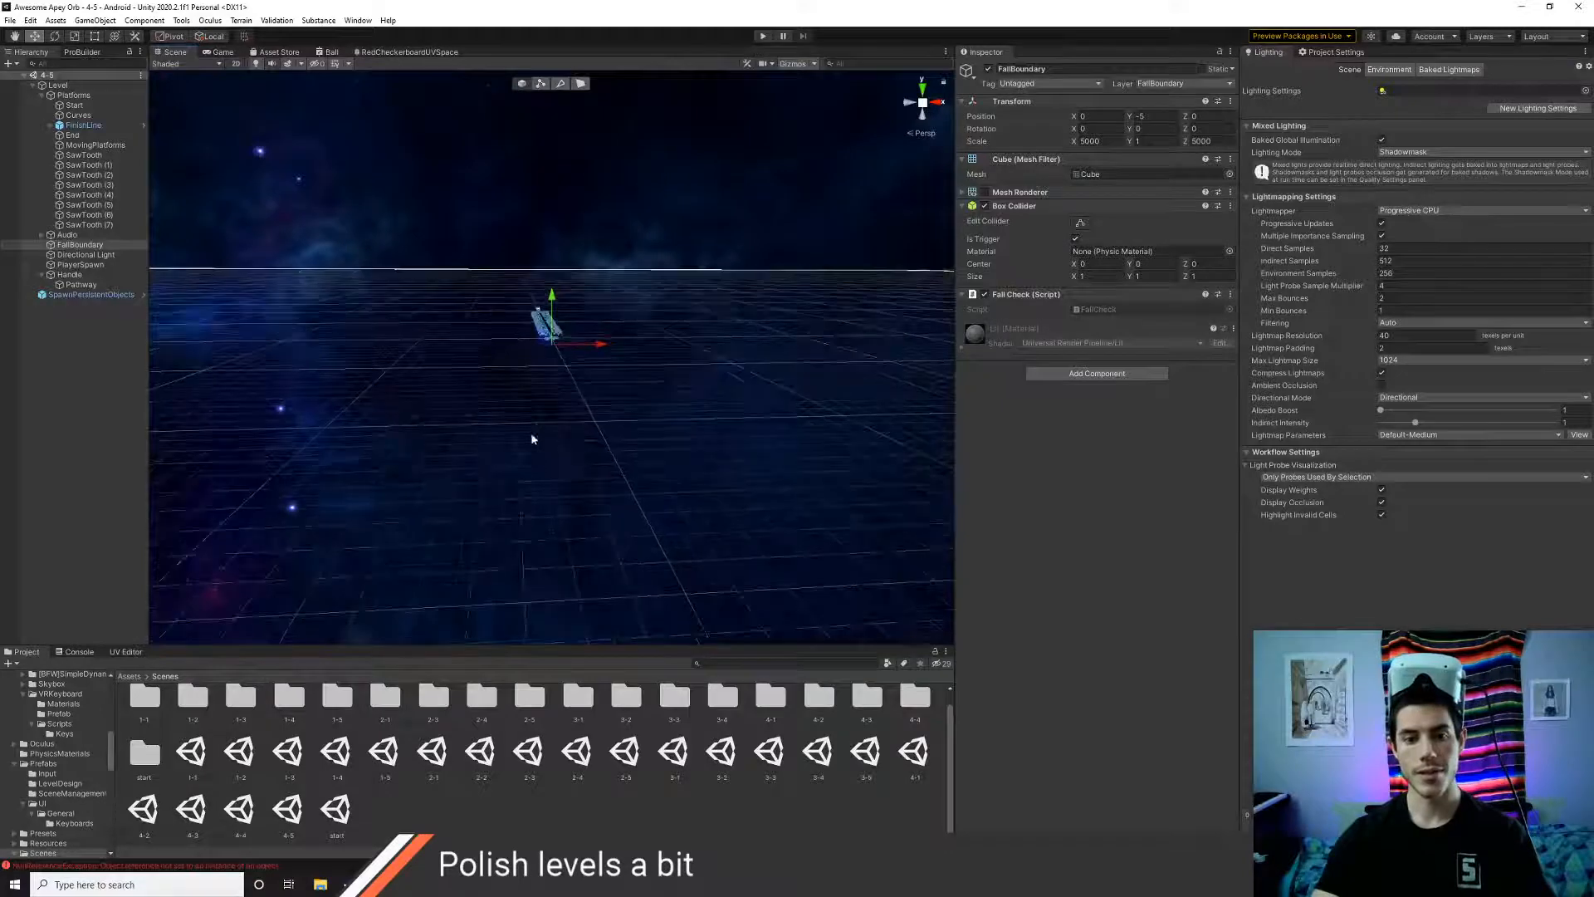
# - Reset the Mesh Collider component on SawTooth (4) and on SawTooth (5)
pyautogui.keyDown('alt'); pyautogui.moveTo(530, 432); pyautogui.dragTo(540, 406); pyautogui.keyUp('alt')
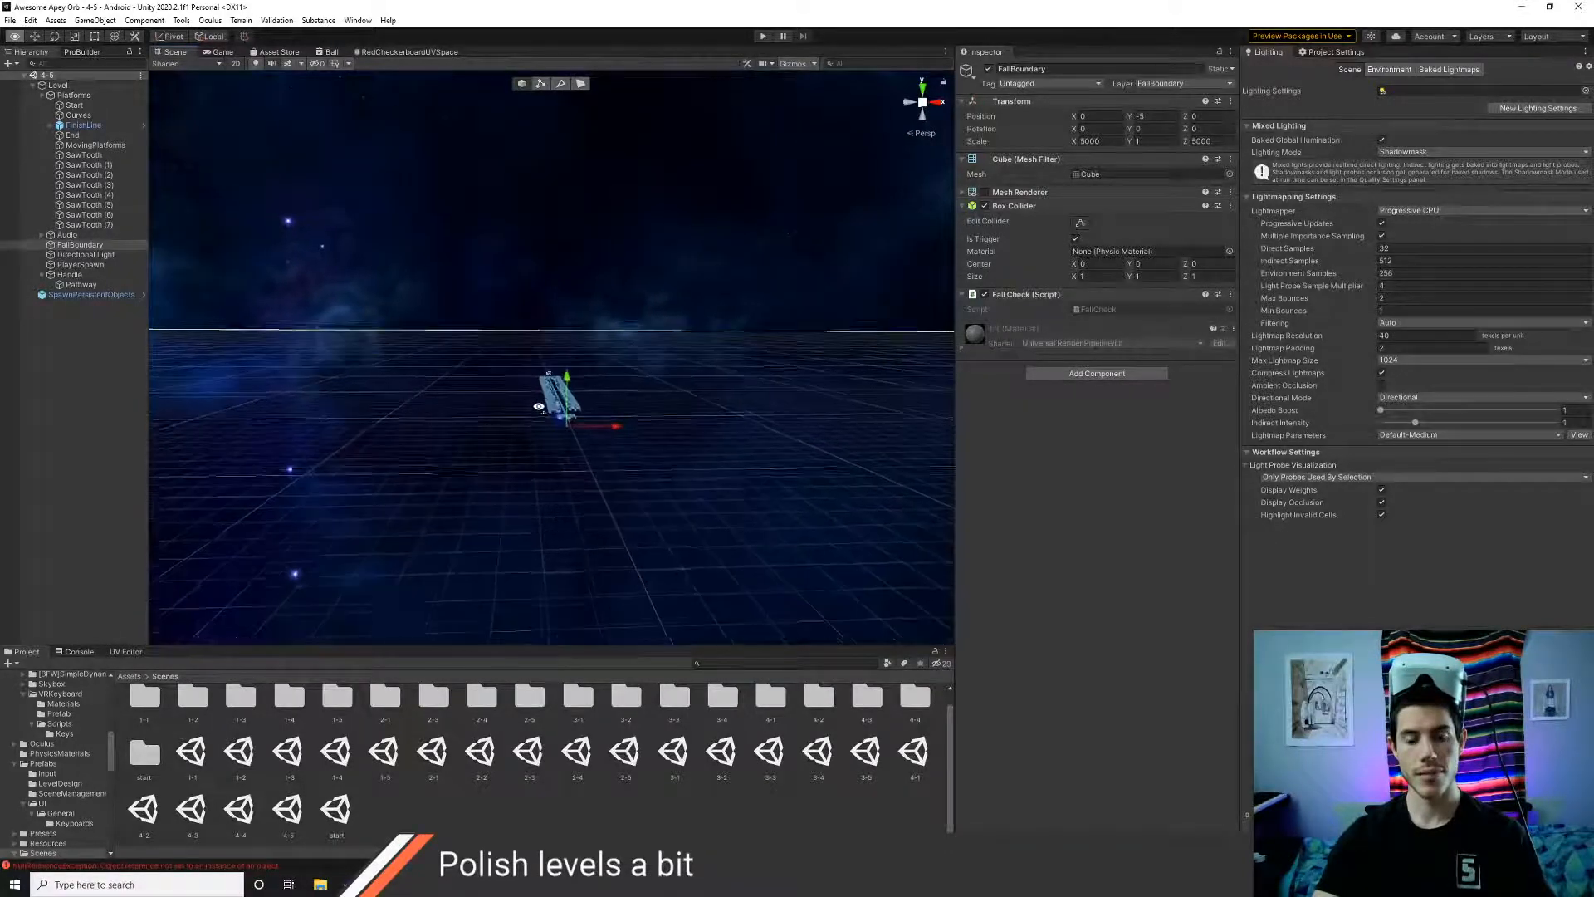
pyautogui.press('w')
pyautogui.moveTo(537, 406); pyautogui.dragTo(694, 456, button='right')
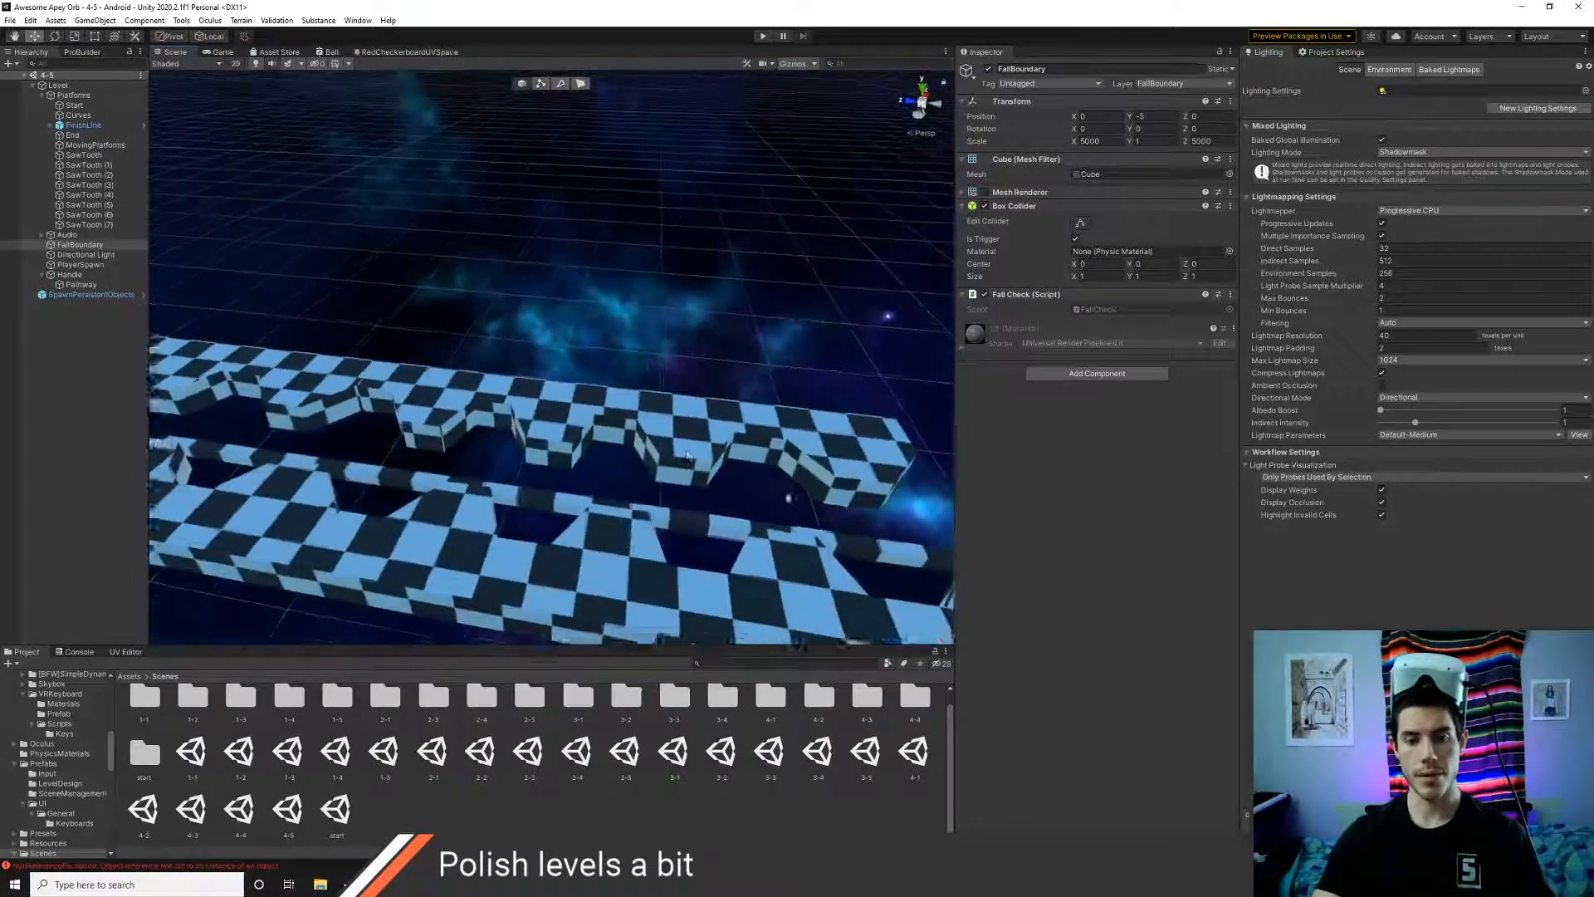
pyautogui.click(694, 453)
pyautogui.moveTo(465, 442); pyautogui.dragTo(500, 445, button='middle')
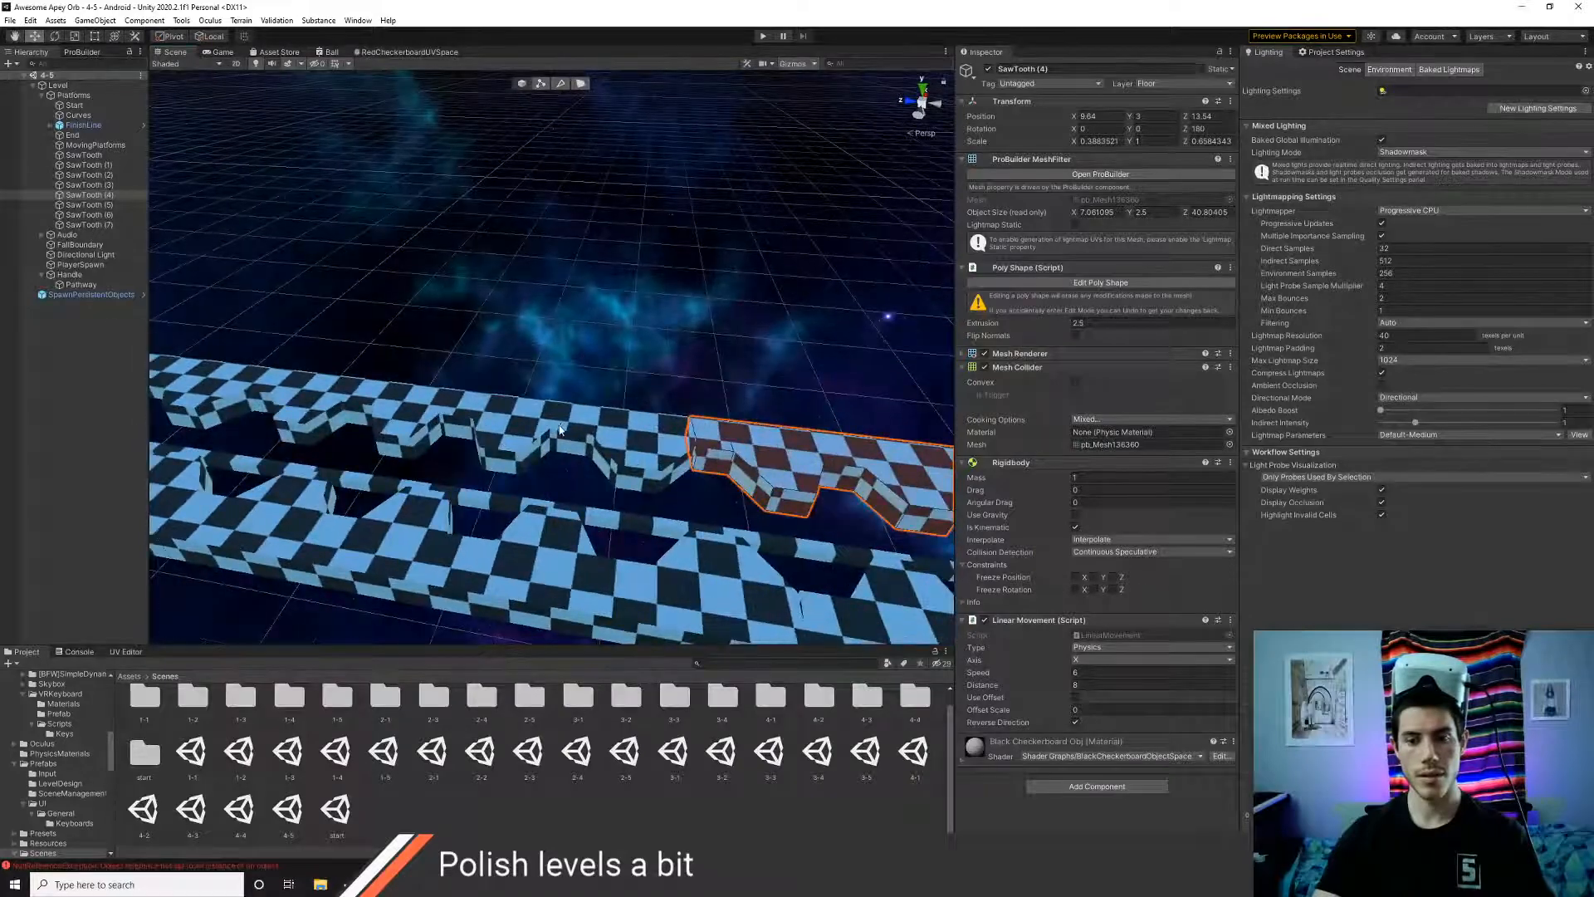
pyautogui.click(809, 455)
pyautogui.click(1034, 375)
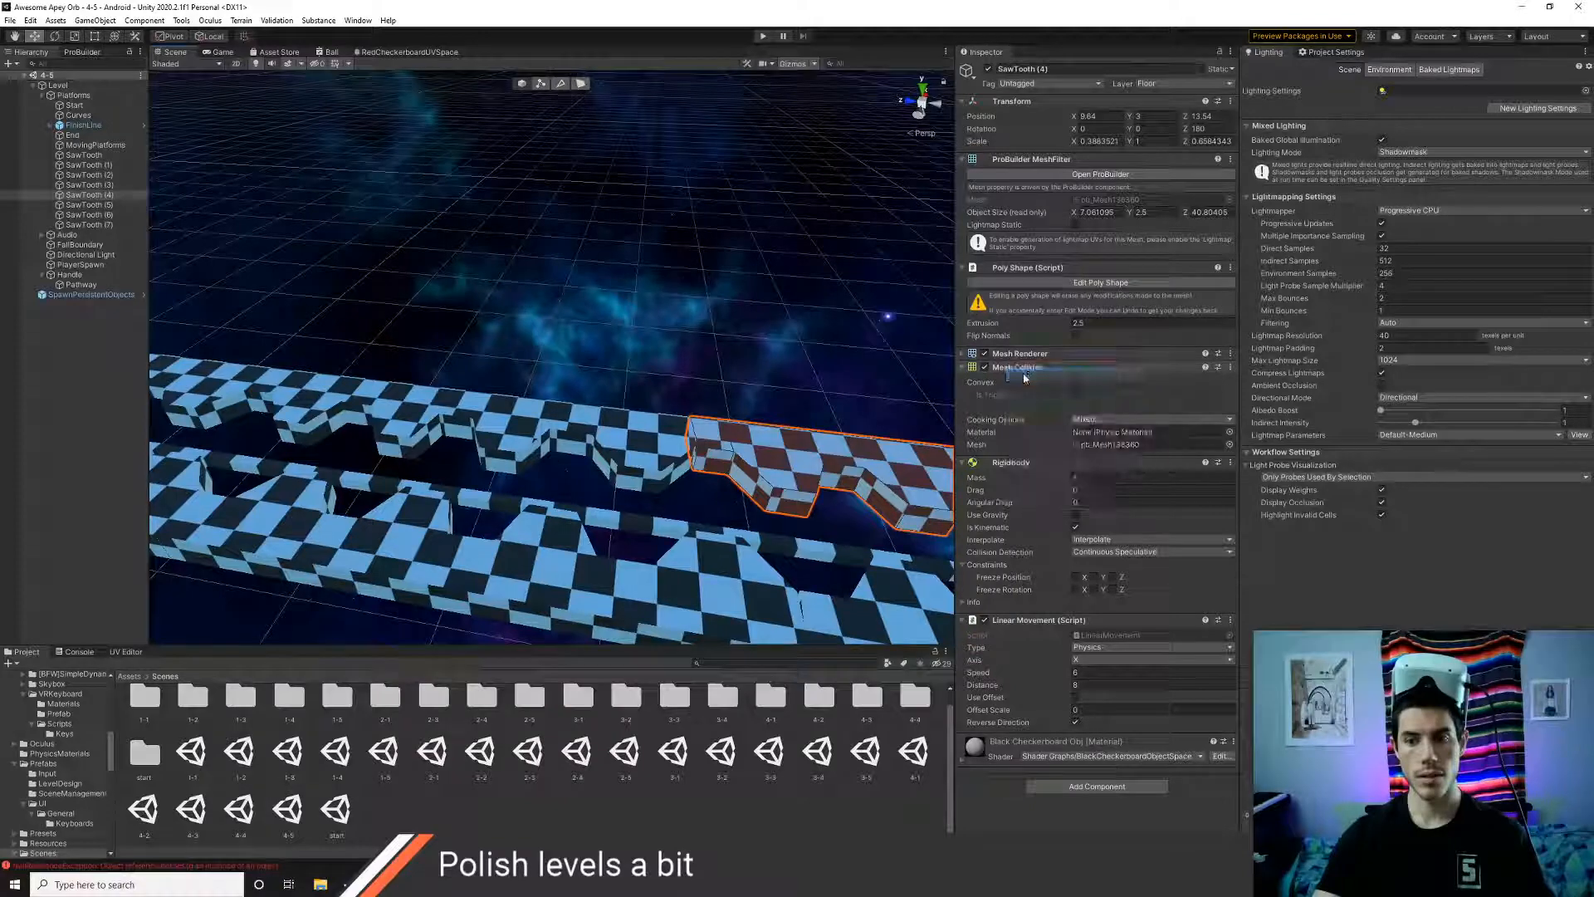
pyautogui.click(604, 434)
pyautogui.rightClick(1013, 372)
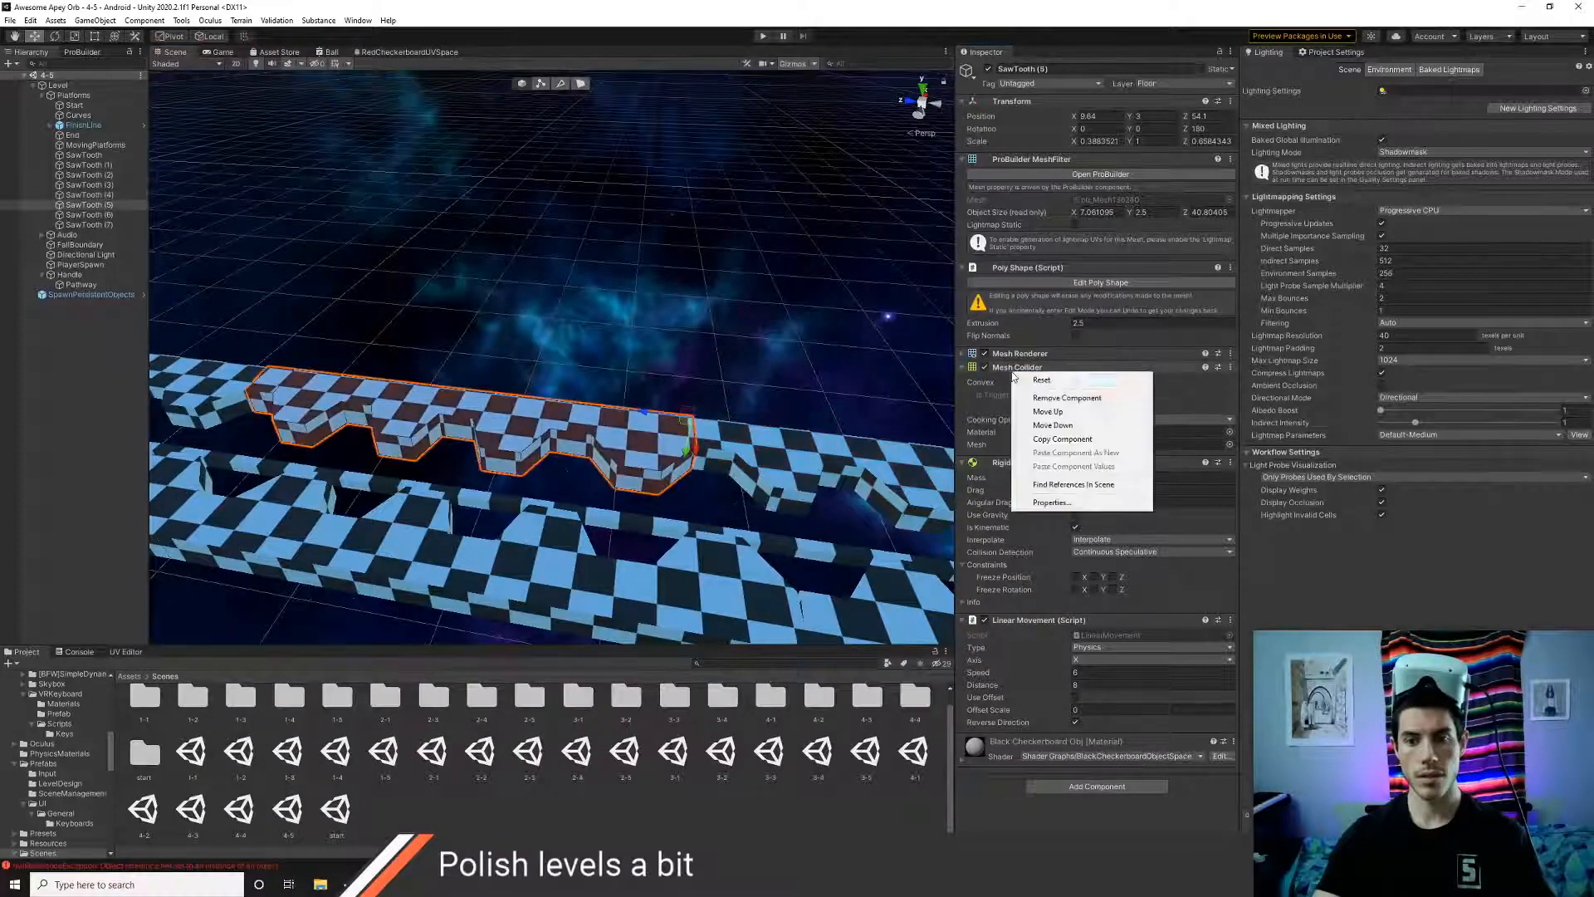
pyautogui.click(1038, 381)
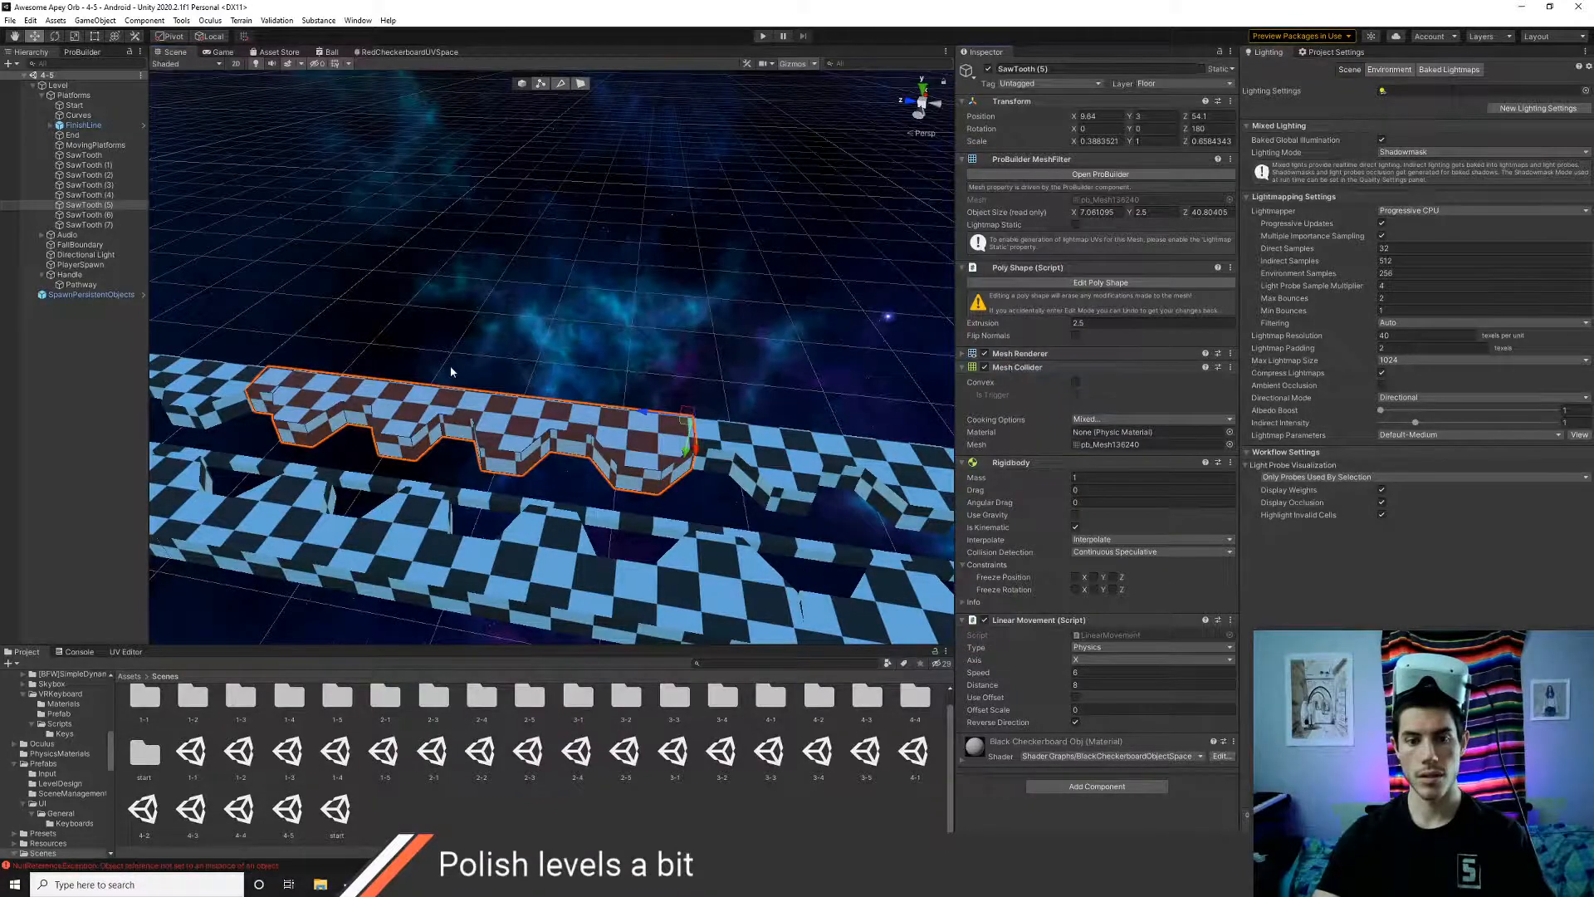
# - Reset the Mesh Collider component on SawTooth (6) and on SawTooth (7)
pyautogui.moveTo(451, 371); pyautogui.dragTo(506, 371, button='middle')
pyautogui.click(563, 437)
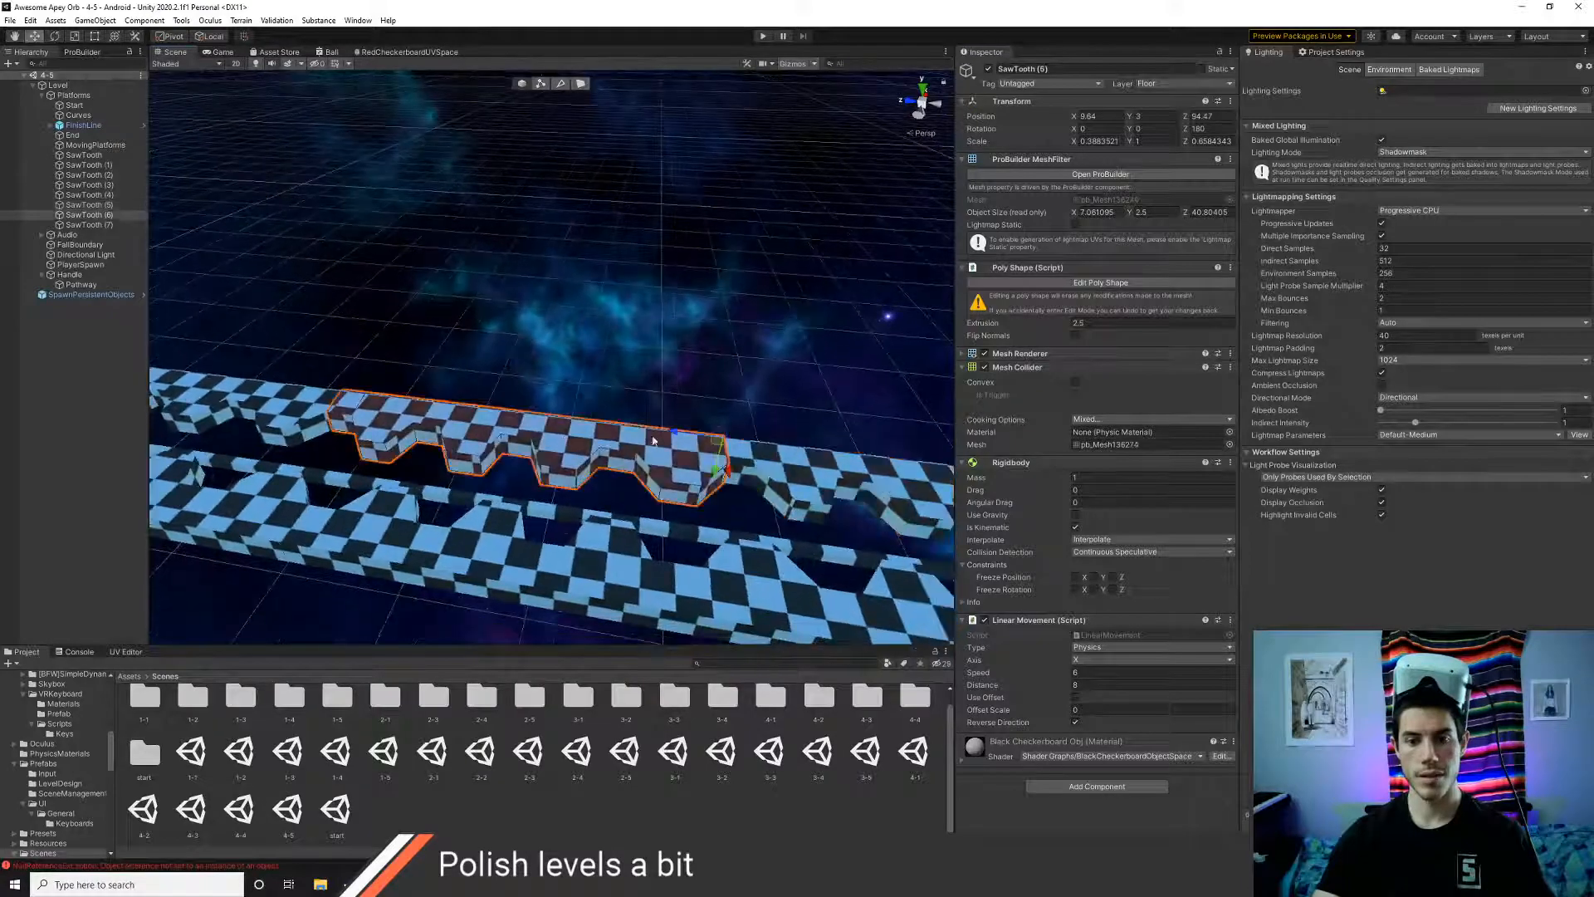
pyautogui.rightClick(1020, 374)
pyautogui.click(1040, 381)
pyautogui.moveTo(532, 427); pyautogui.dragTo(570, 433, button='middle')
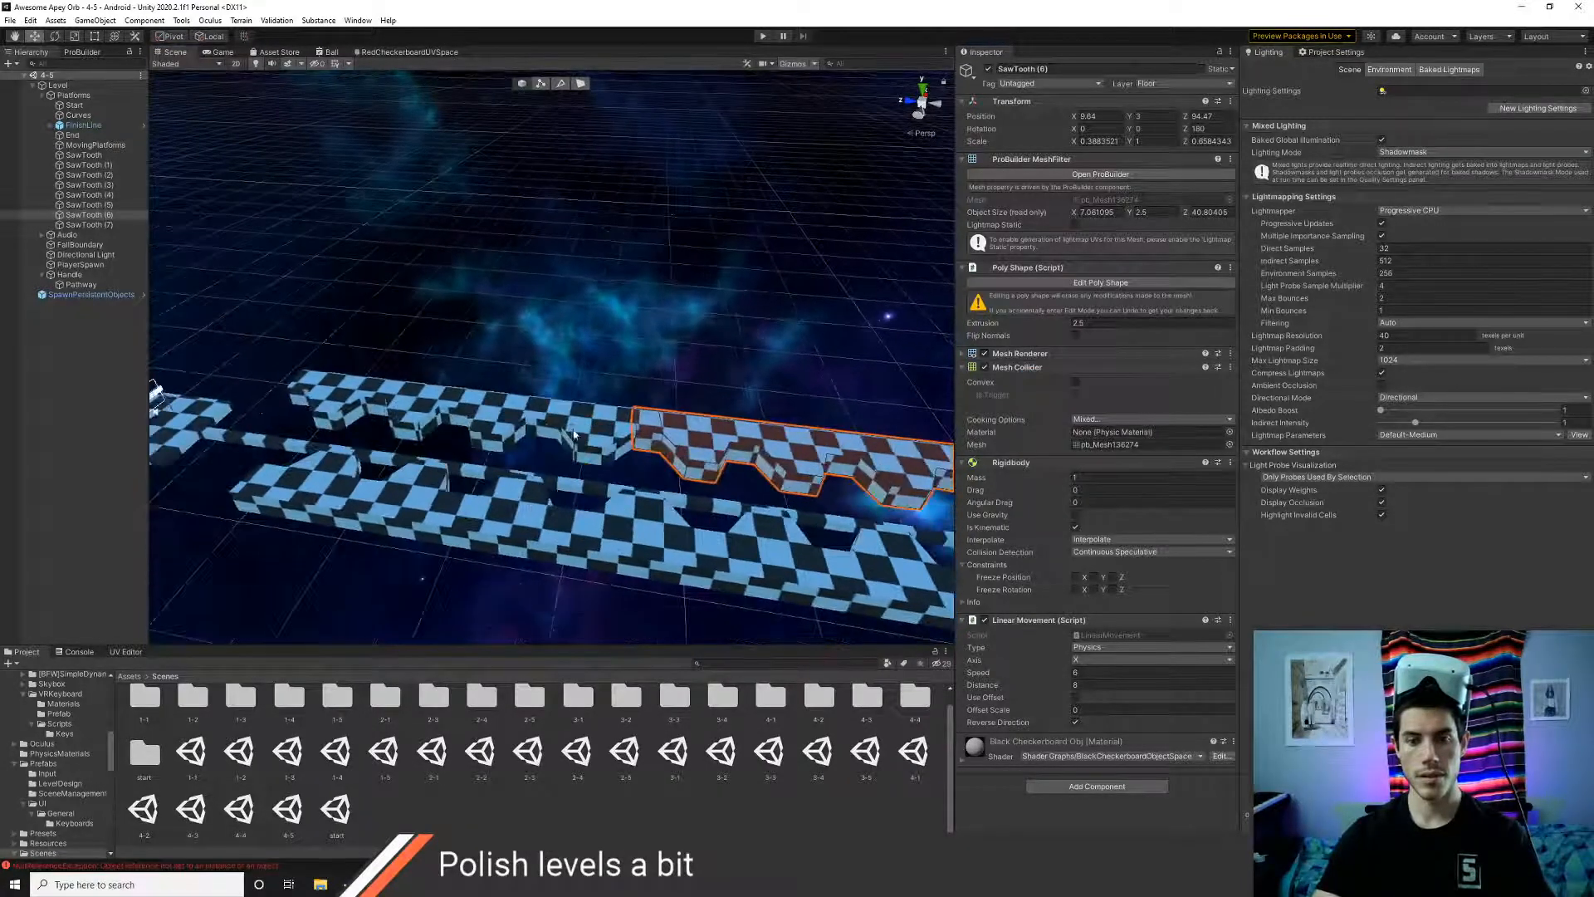
pyautogui.click(548, 427)
pyautogui.rightClick(1020, 374)
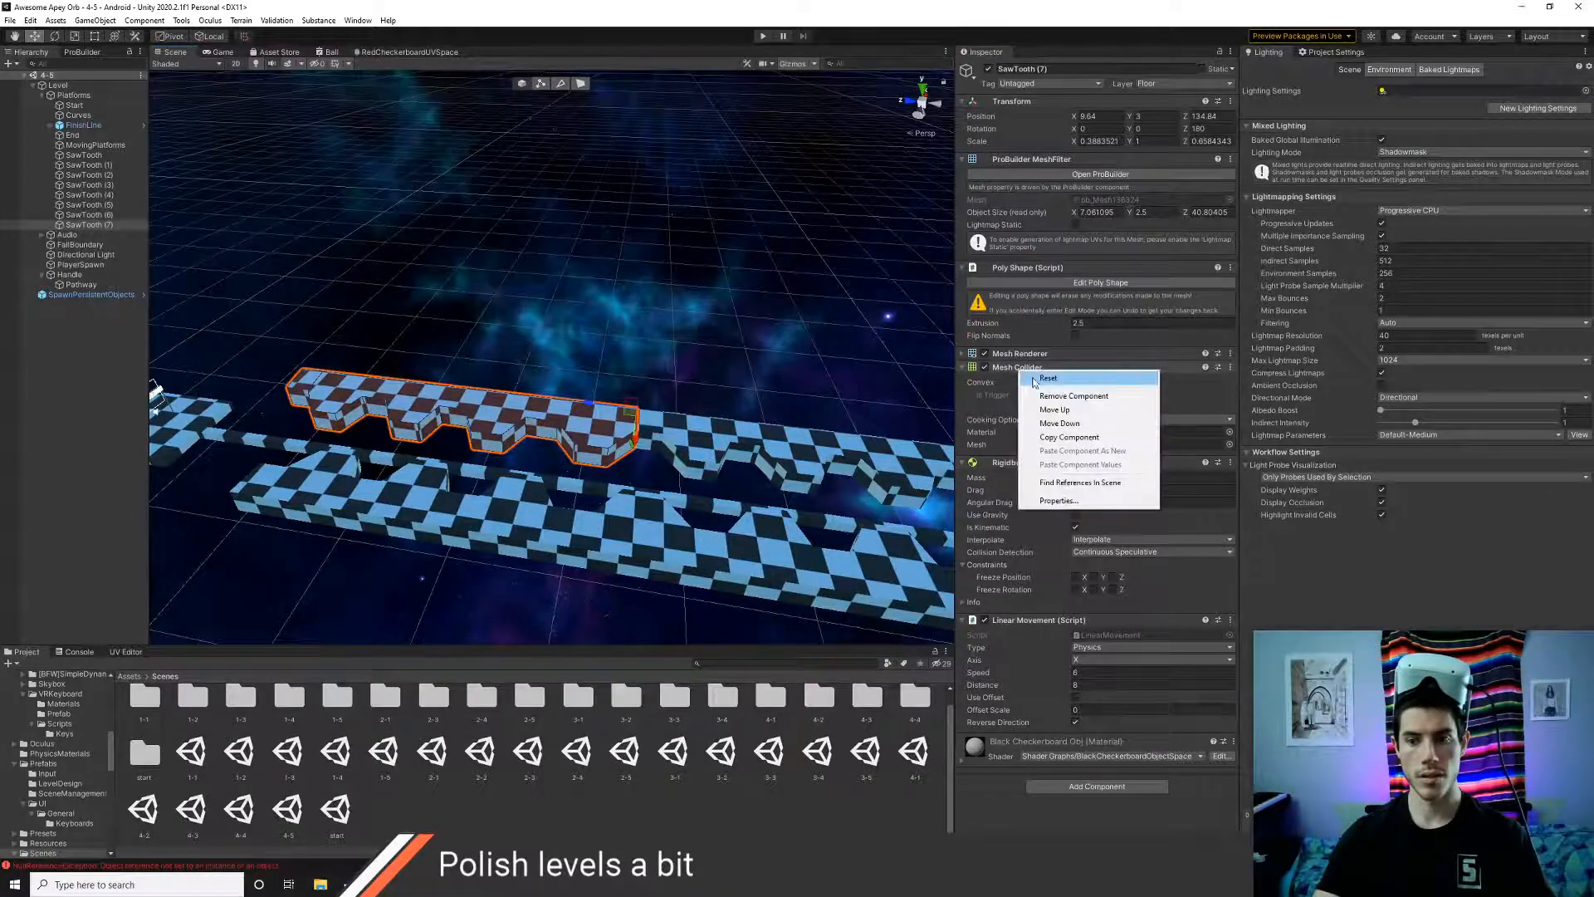
pyautogui.click(1034, 382)
# - Select SawTooth through SawTooth (3) together and reset their Mesh Collider components
pyautogui.scroll(-3, 664, 496)
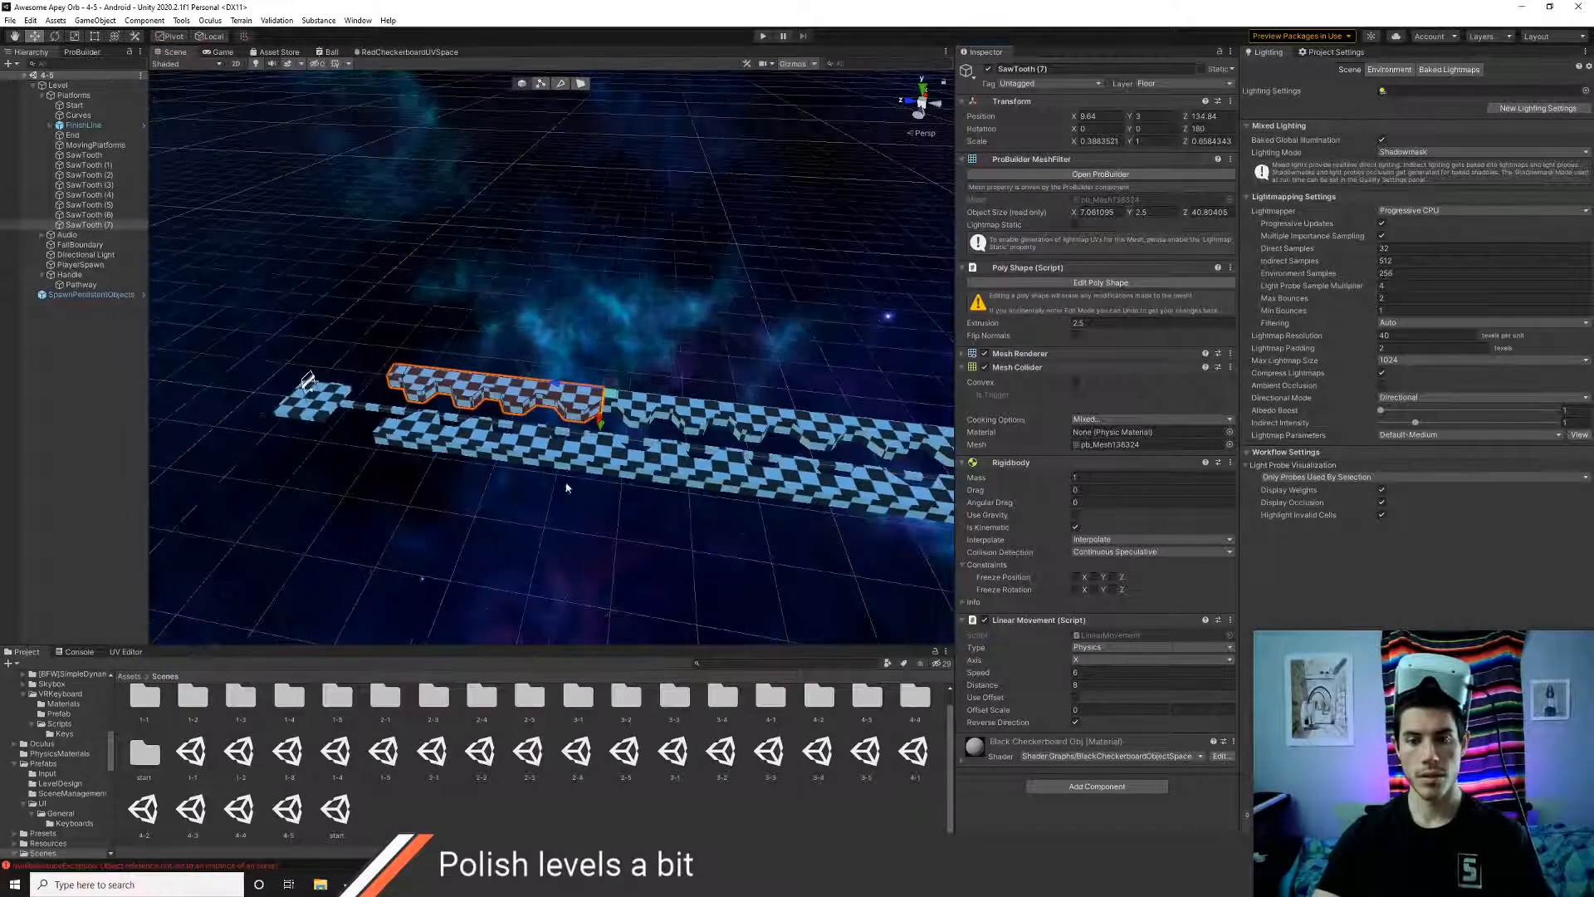
pyautogui.click(451, 438)
pyautogui.keyDown('shift'); pyautogui.click(745, 477); pyautogui.keyUp('shift')
pyautogui.moveTo(745, 478); pyautogui.dragTo(414, 443, button='middle')
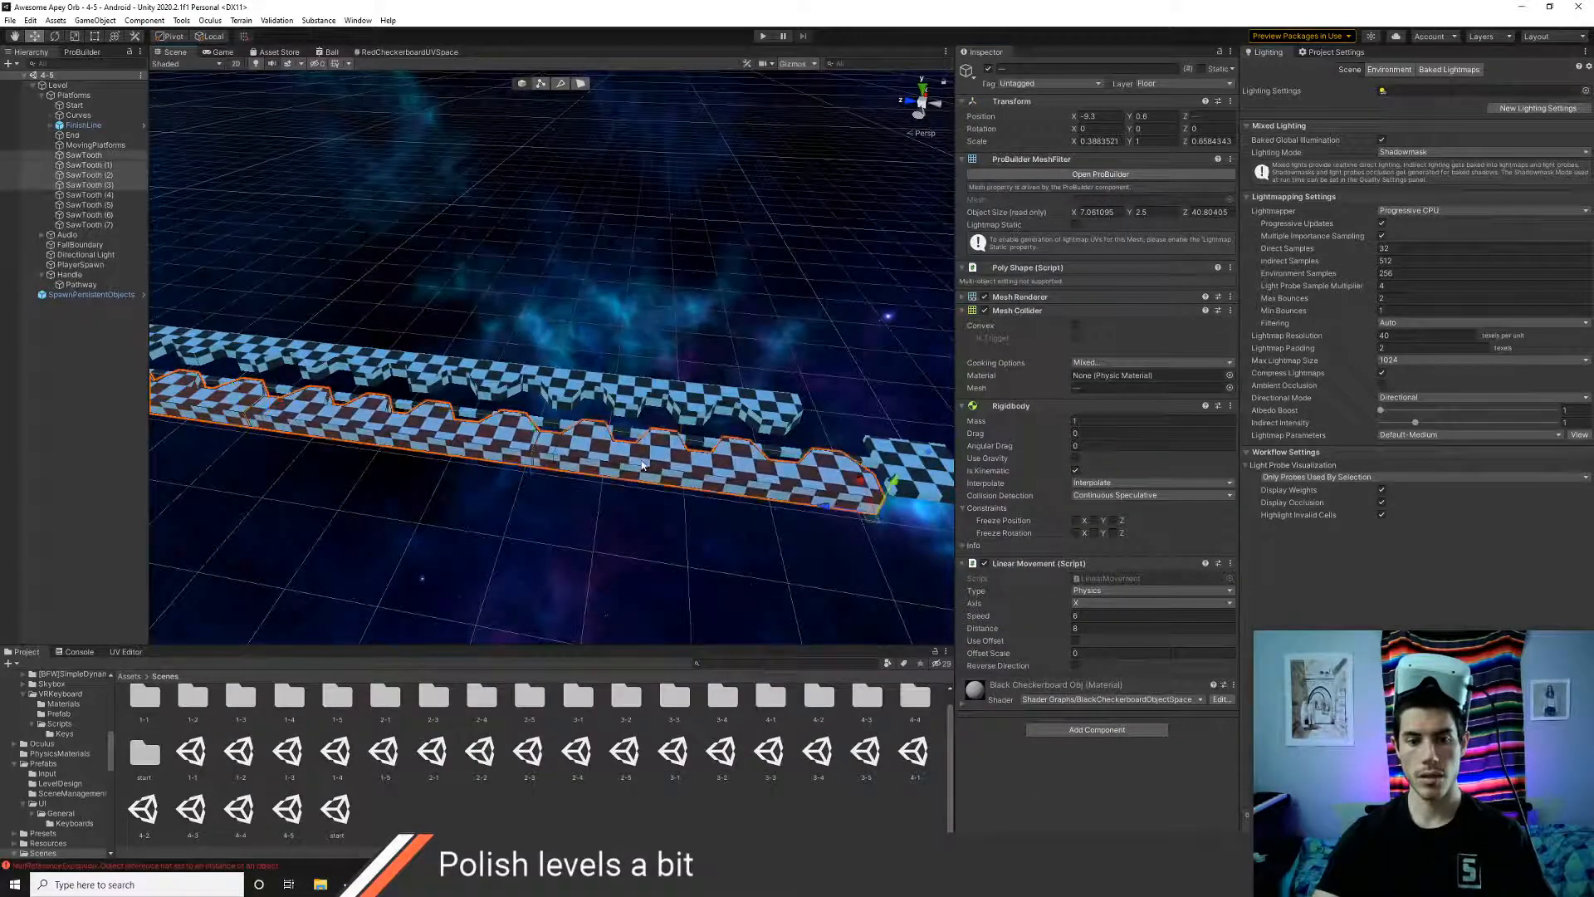
pyautogui.rightClick(1018, 317)
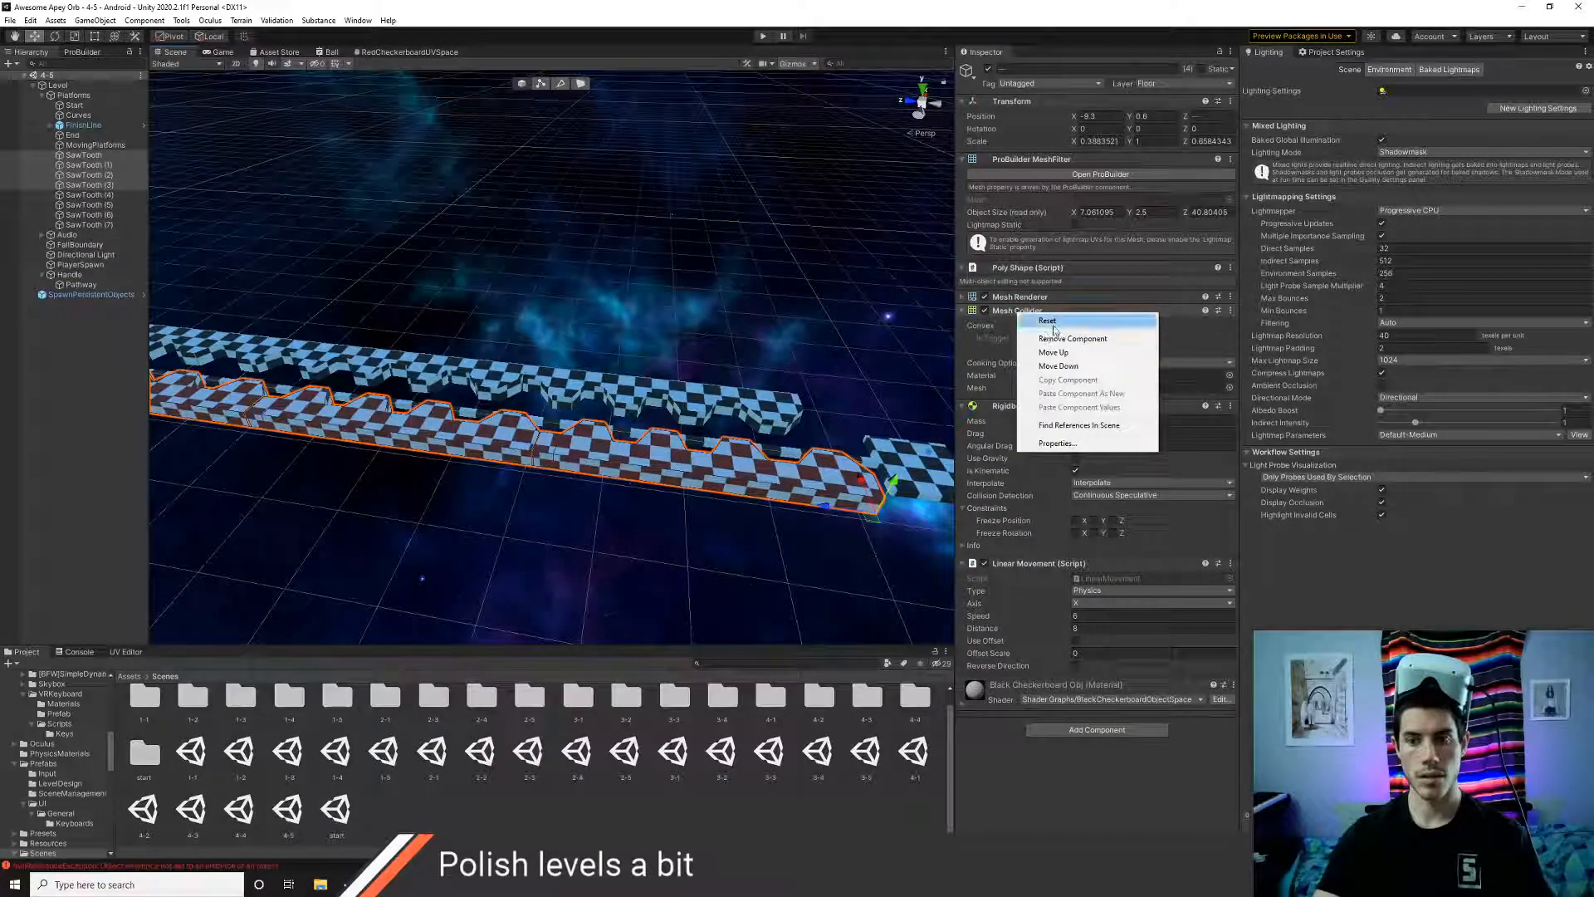
pyautogui.click(1053, 329)
# - Play-test level 4-5 with the reset colliders, stop the run and clear the Console messages
pyautogui.click(763, 37)
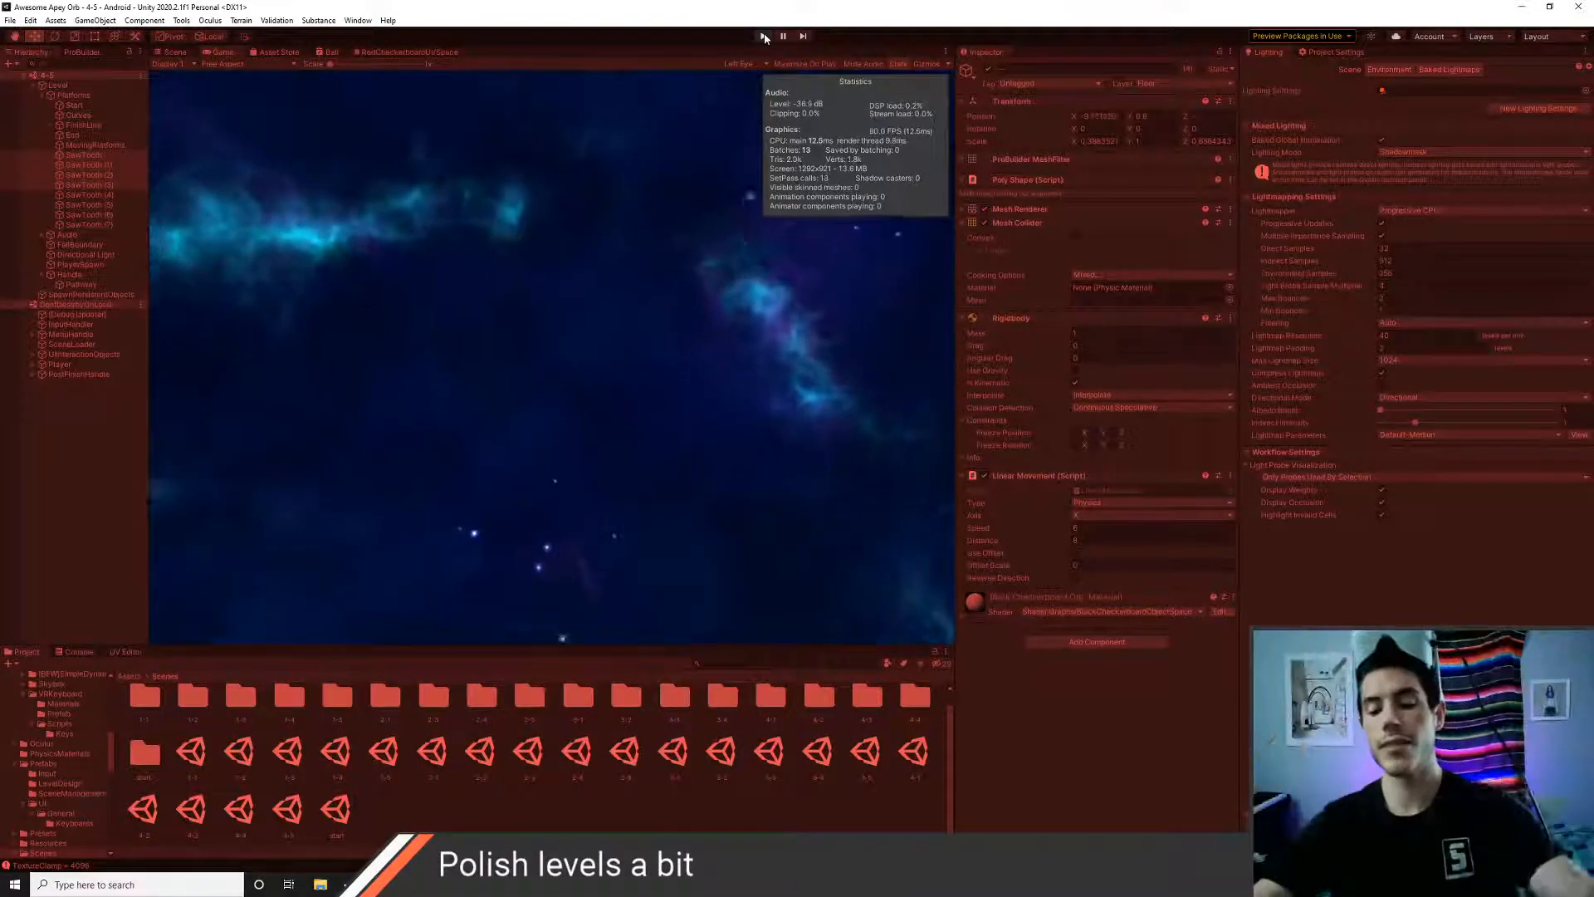
pyautogui.click(765, 38)
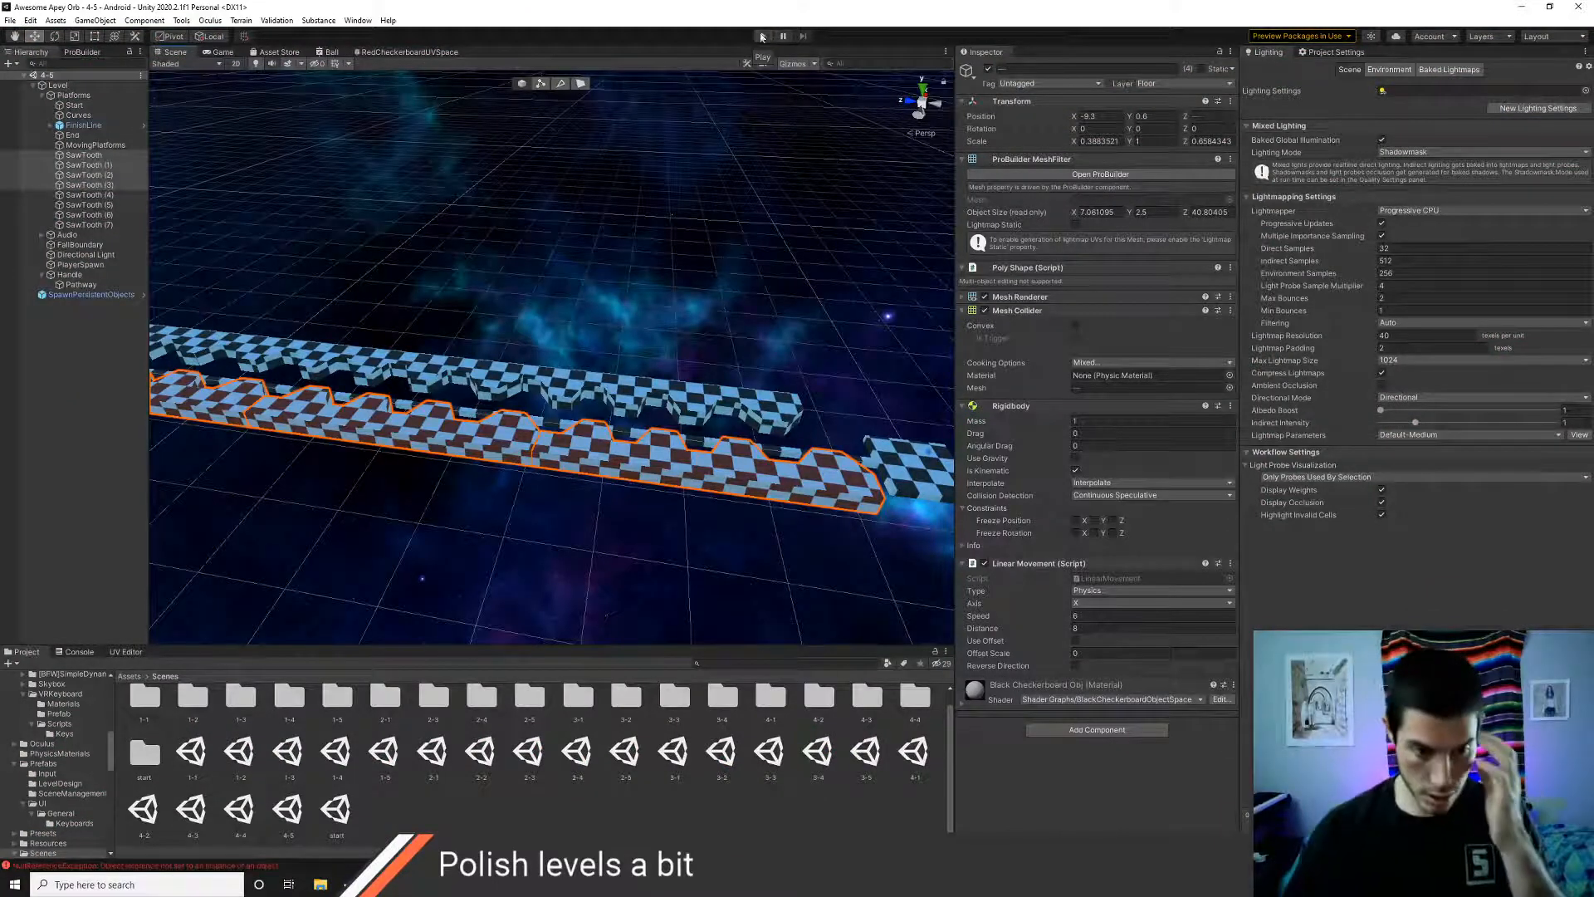
pyautogui.click(80, 652)
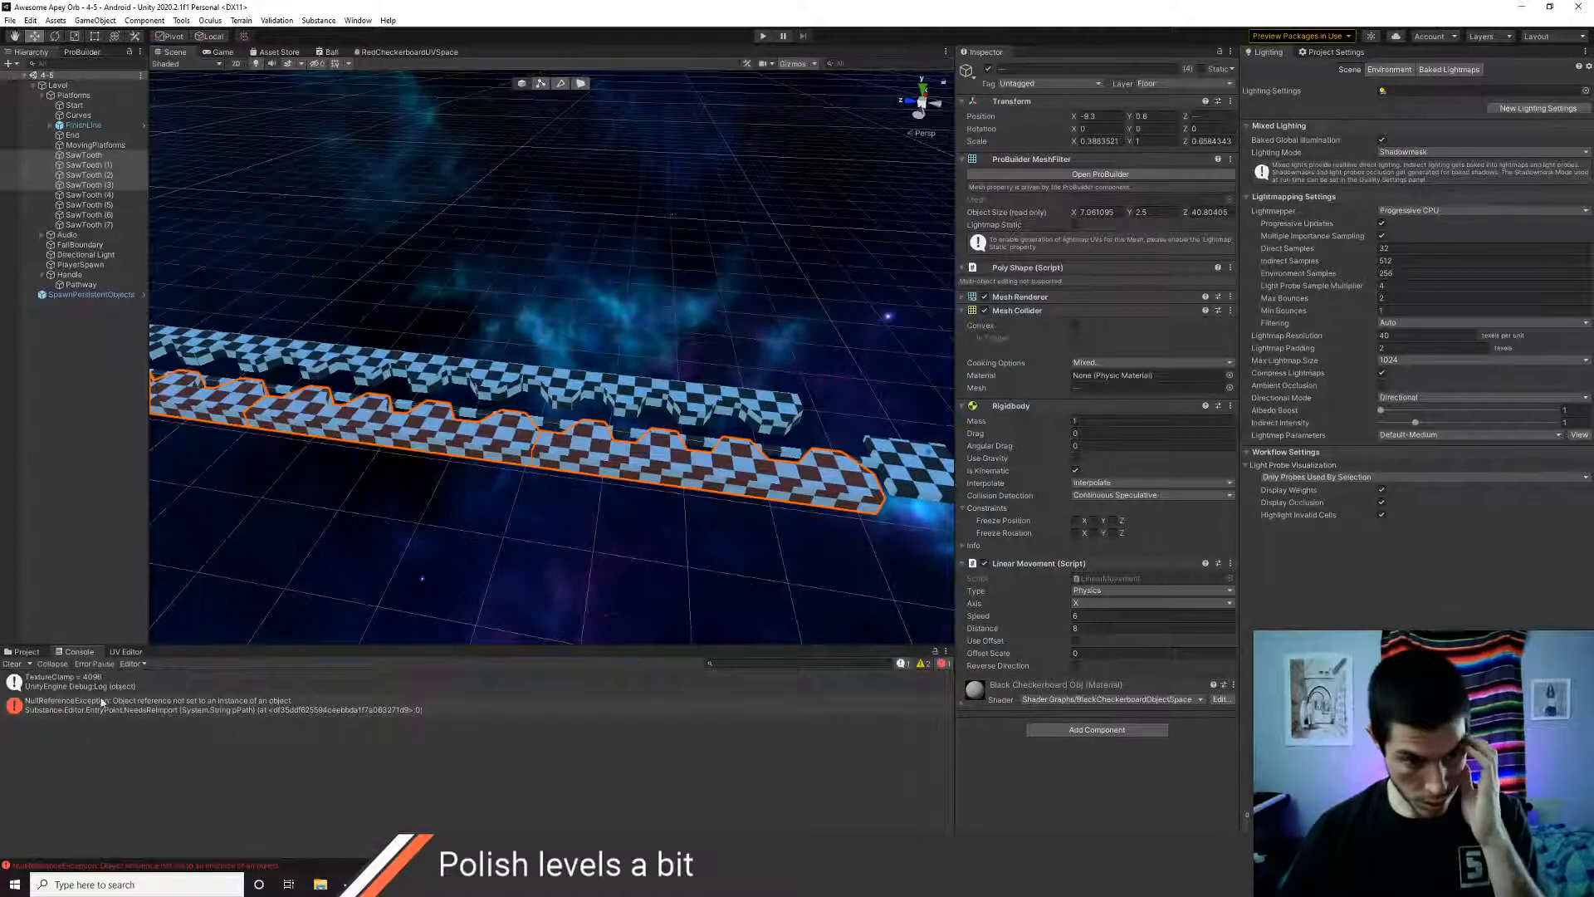
pyautogui.click(12, 664)
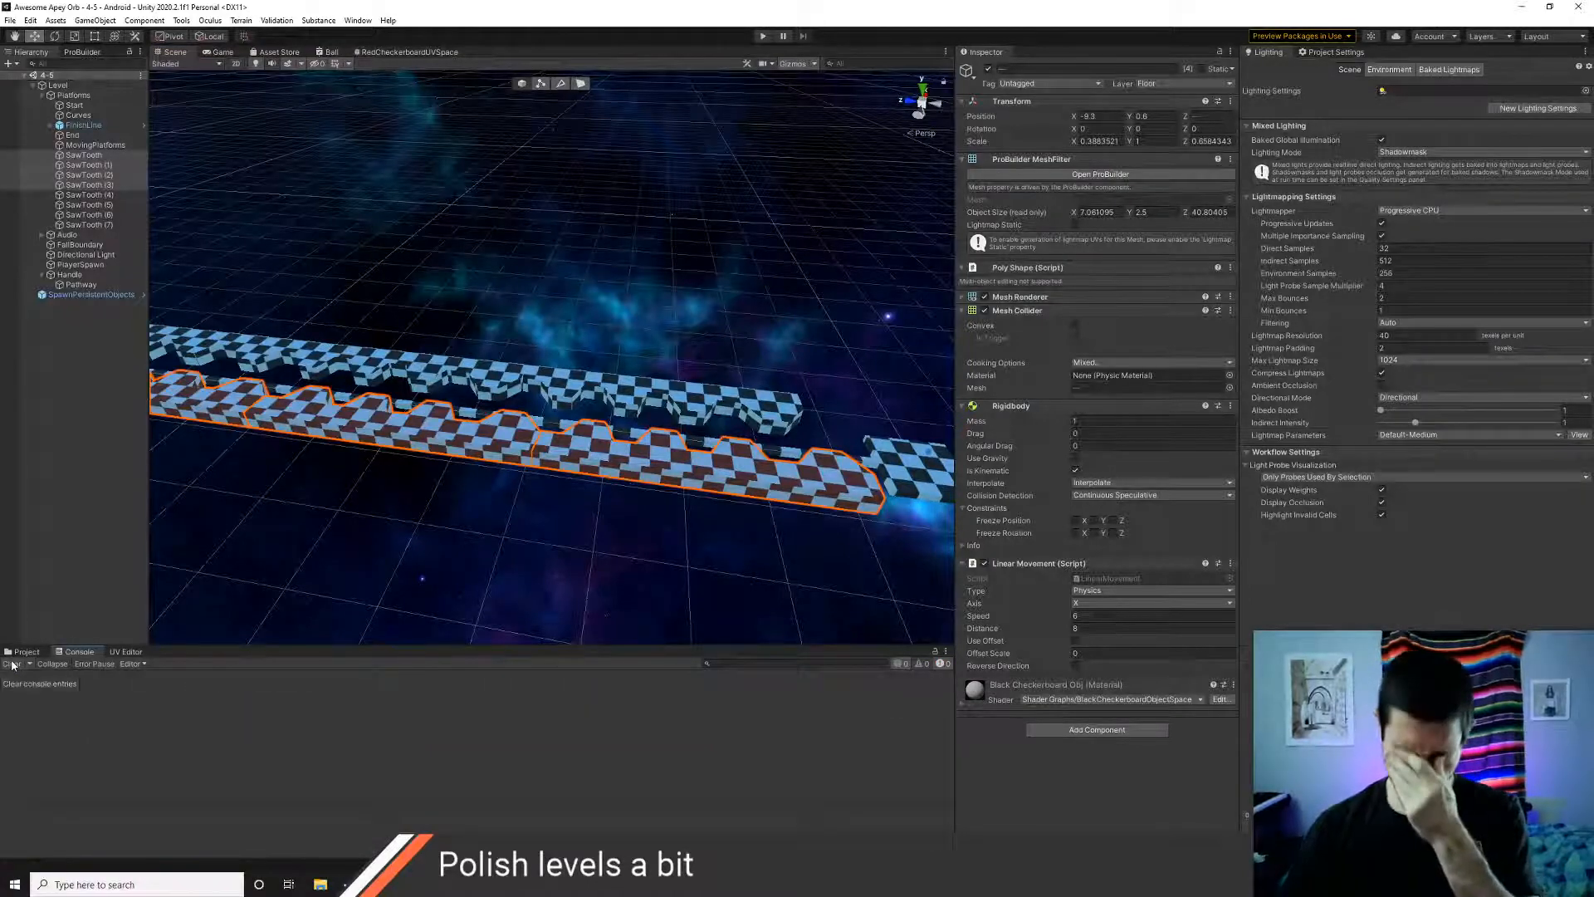
# - Move PlayerSpawn along the pathway to Z 183.2 beside the finish line, and play-test finishing the level from there
pyautogui.moveTo(412, 413); pyautogui.dragTo(521, 414, button='middle')
pyautogui.scroll(2, 445, 407)
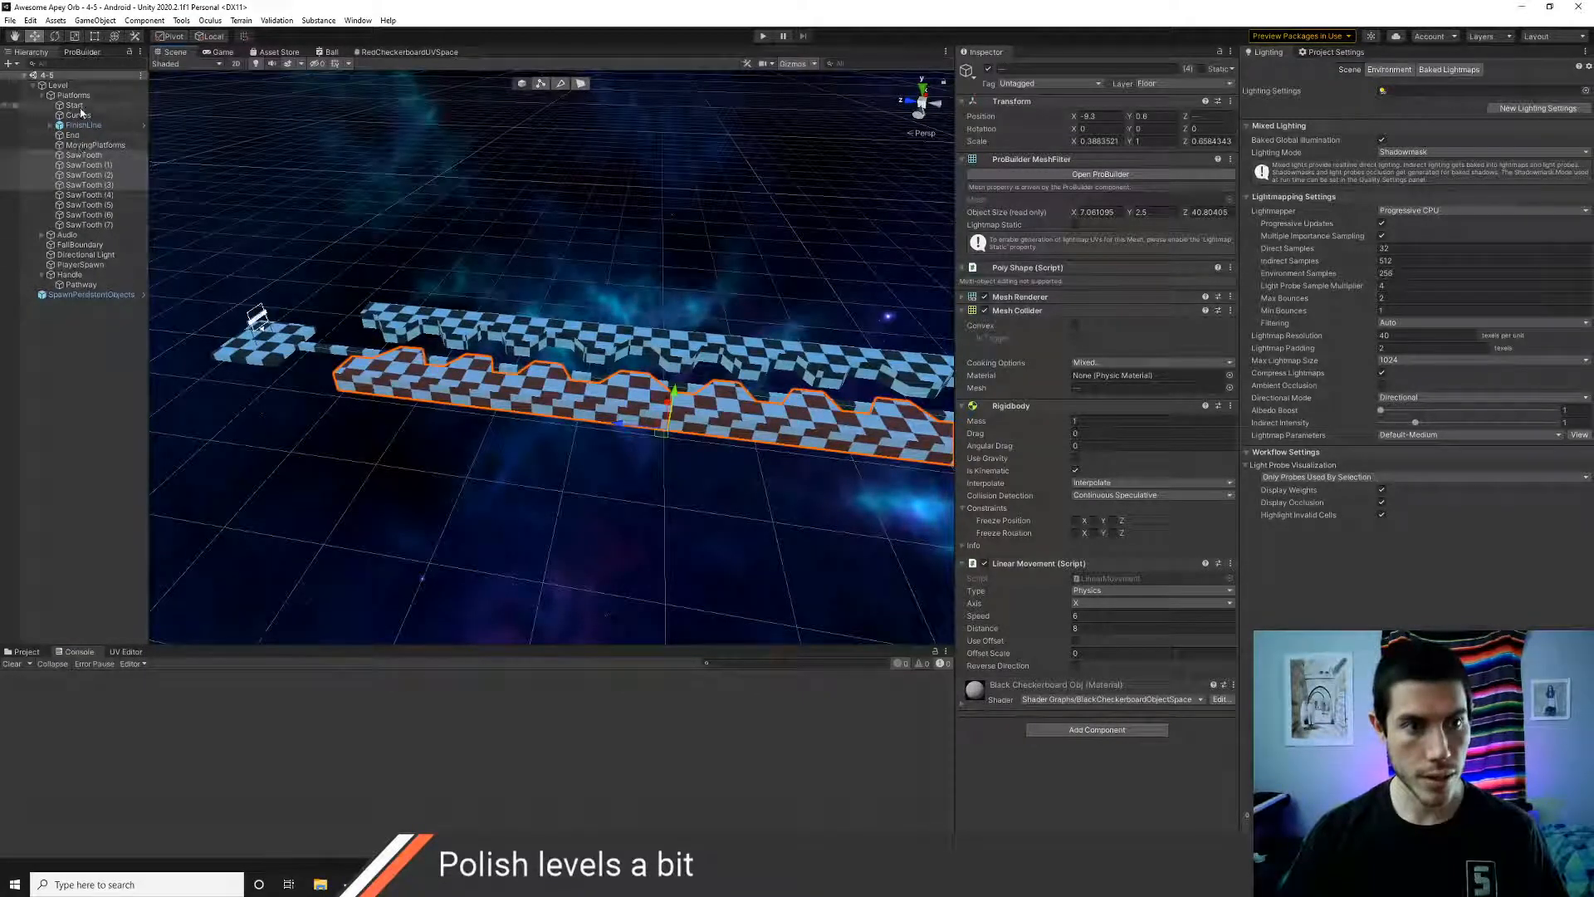
pyautogui.click(75, 265)
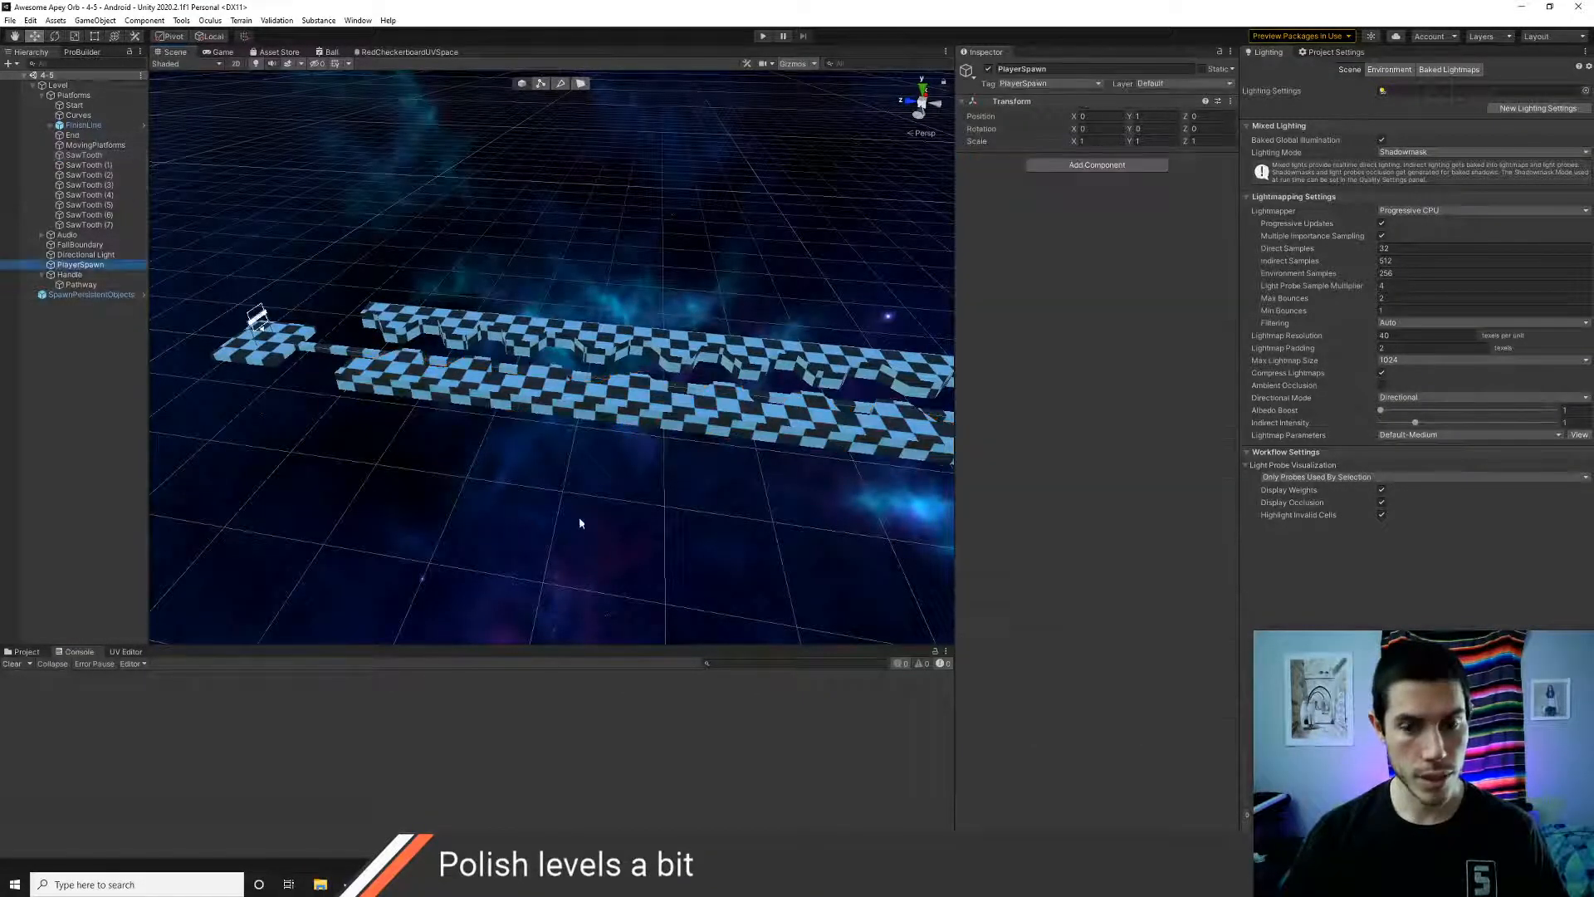
pyautogui.press('f')
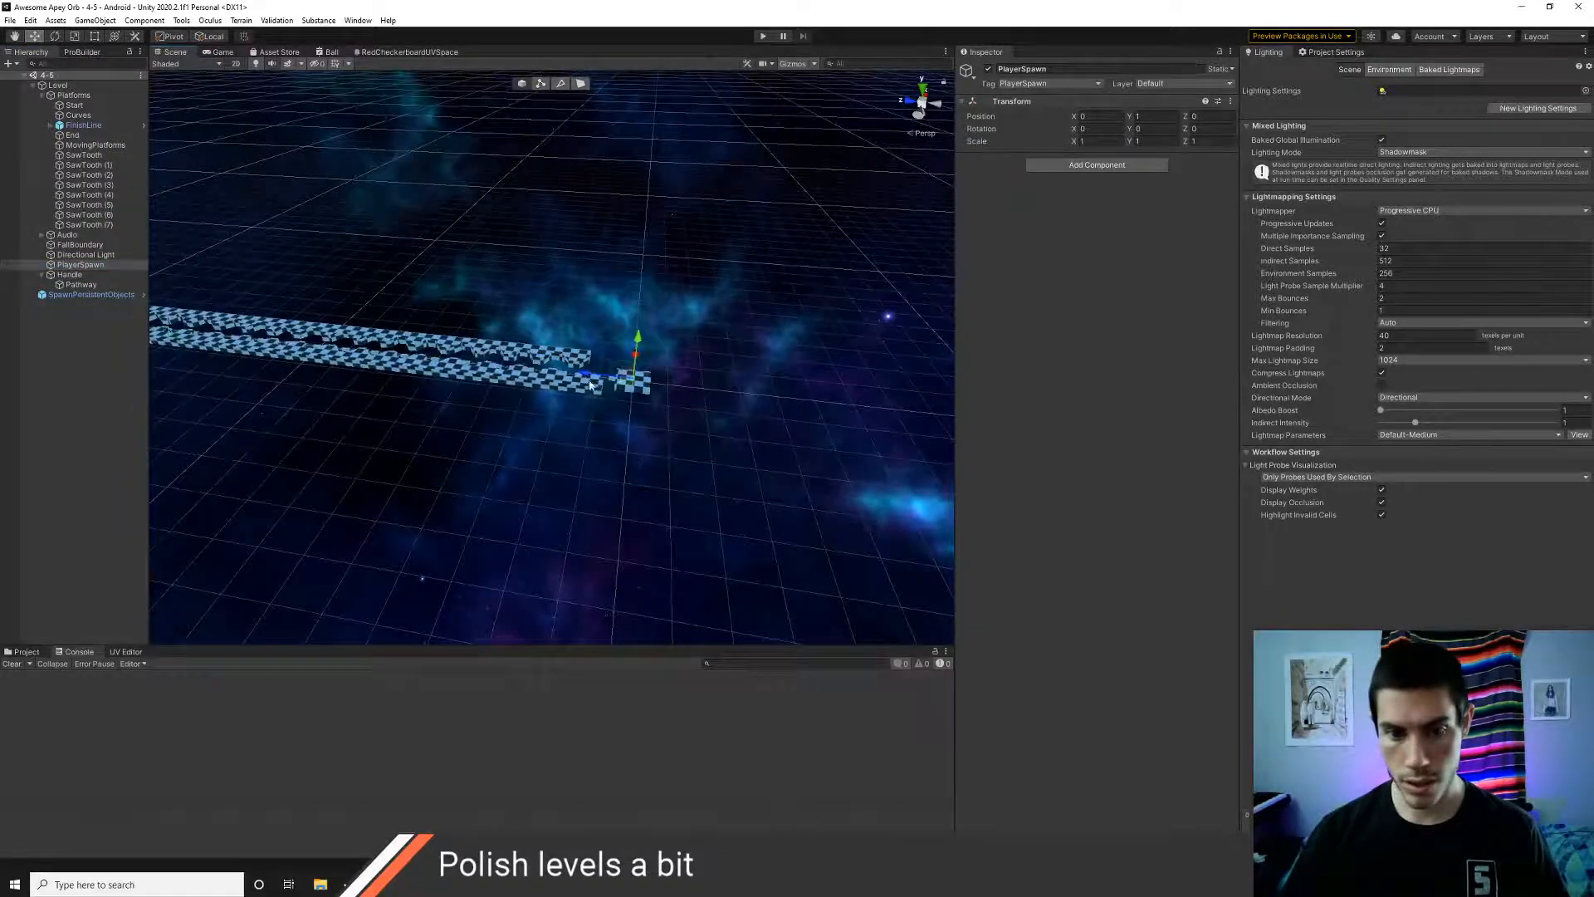
pyautogui.moveTo(272, 446); pyautogui.dragTo(714, 471, button='middle')
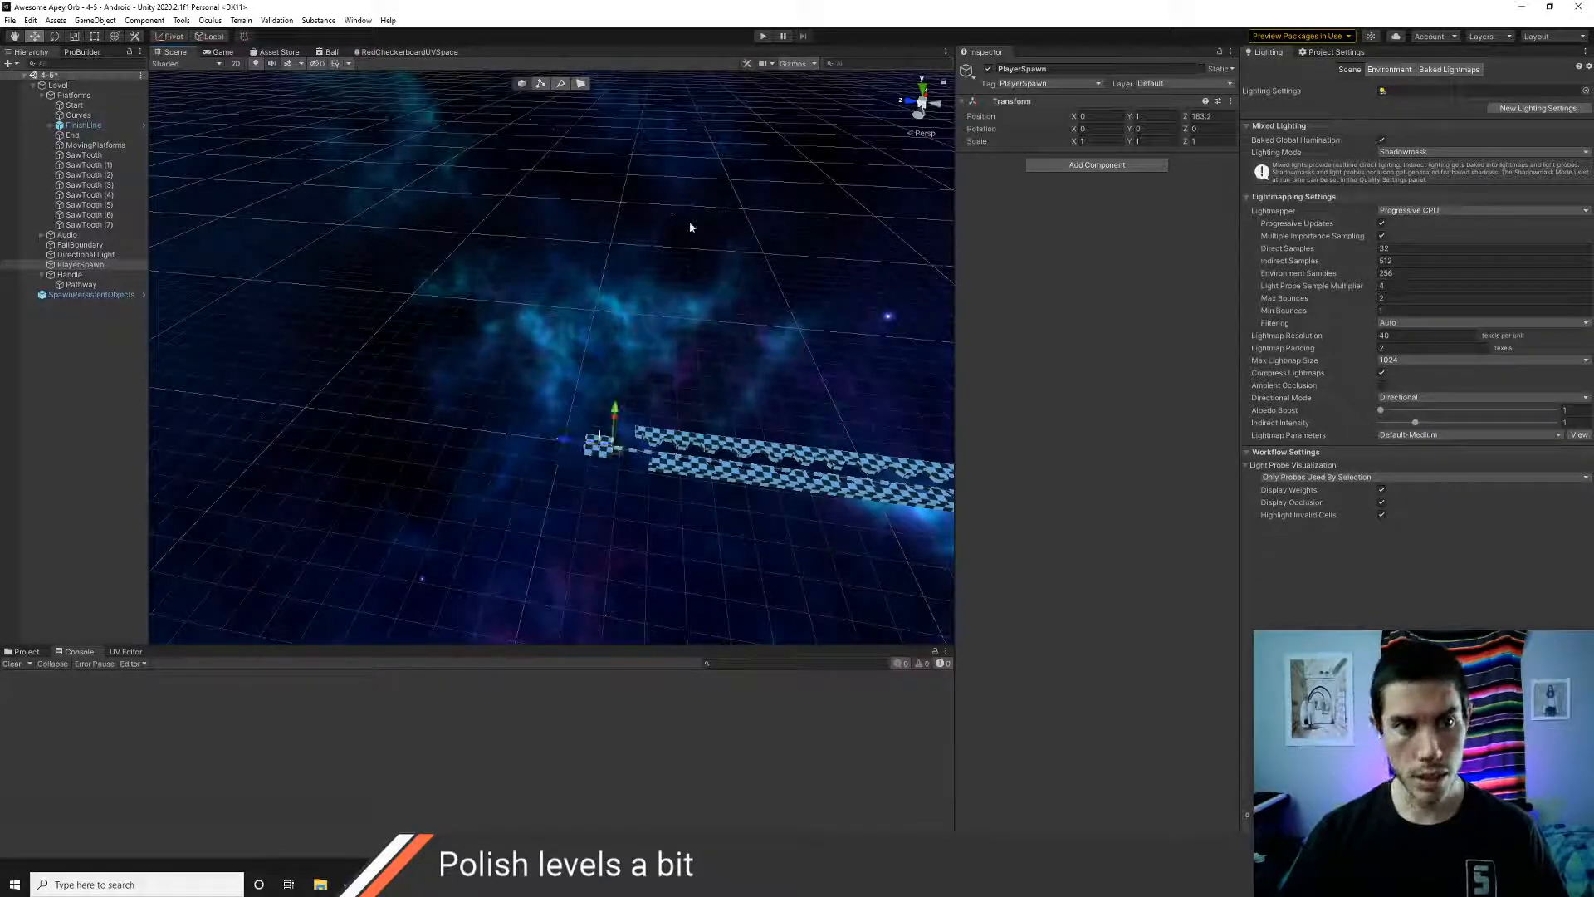
pyautogui.click(763, 37)
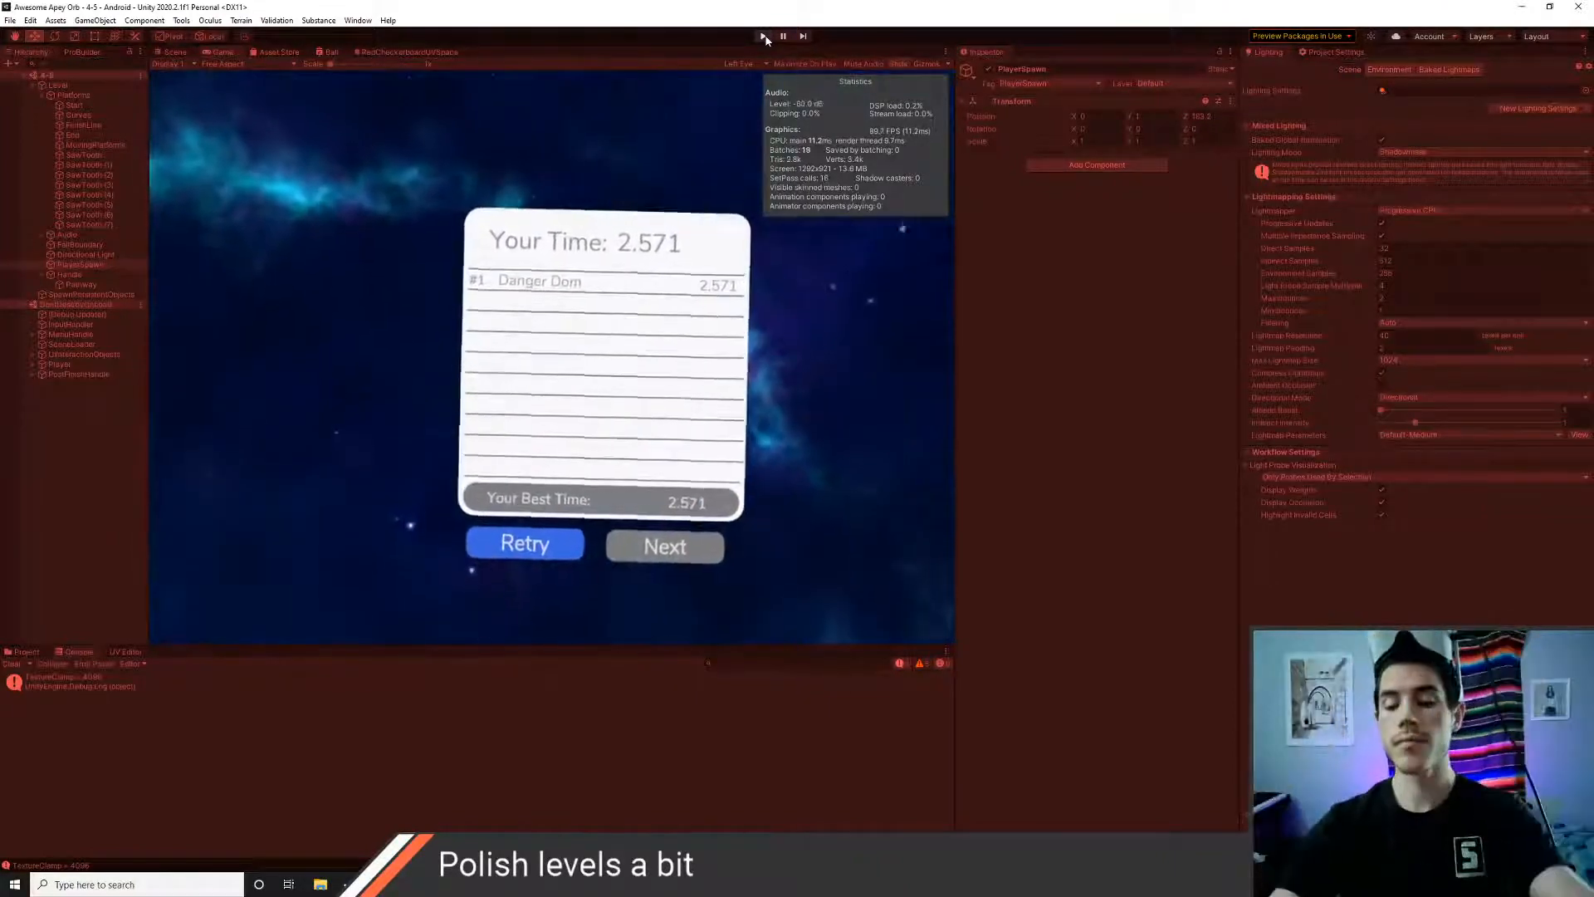
pyautogui.click(763, 36)
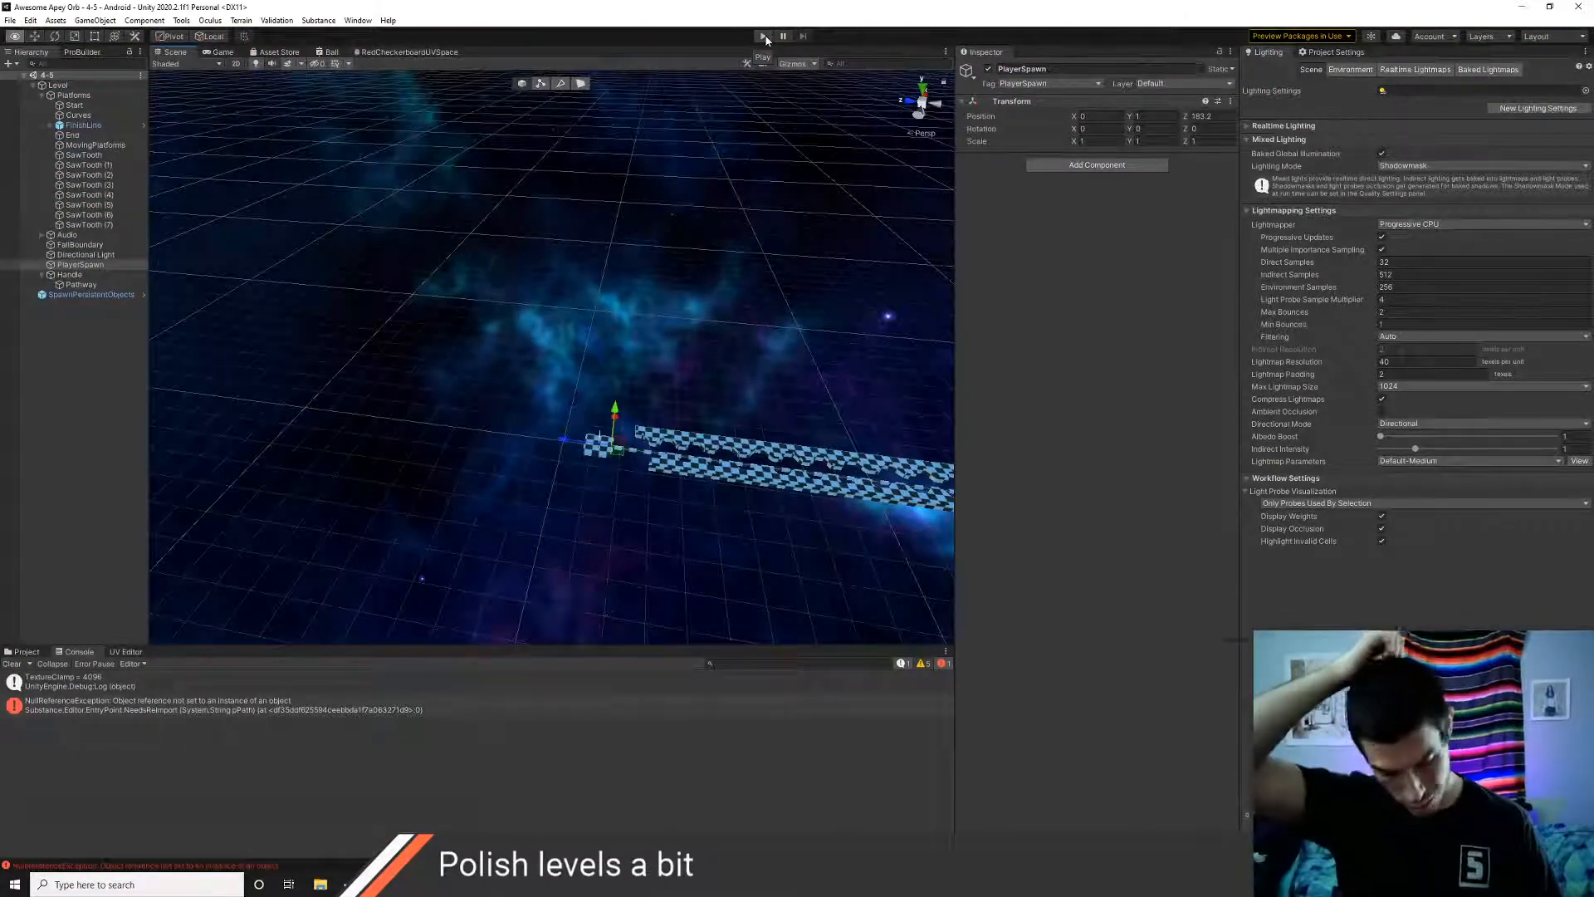
# - Switch to the Firebase console in Chrome and delete the time record document from the 4-5 collection in Cloud Firestore
pyautogui.hotkey('alt', 'Tab')
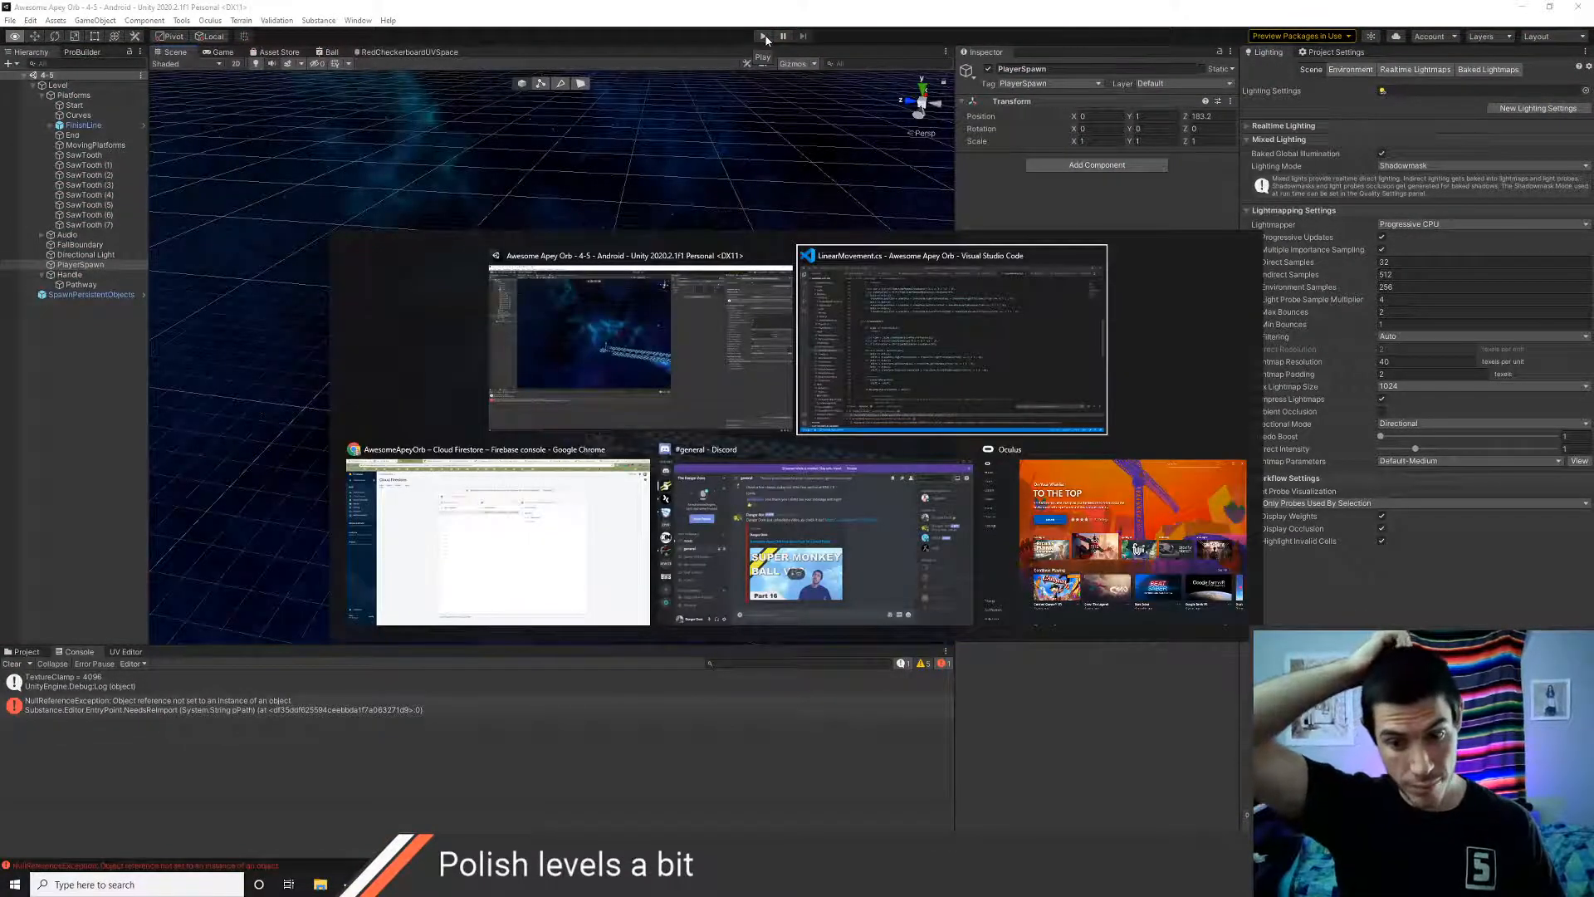
pyautogui.hotkey('alt', 'Tab')
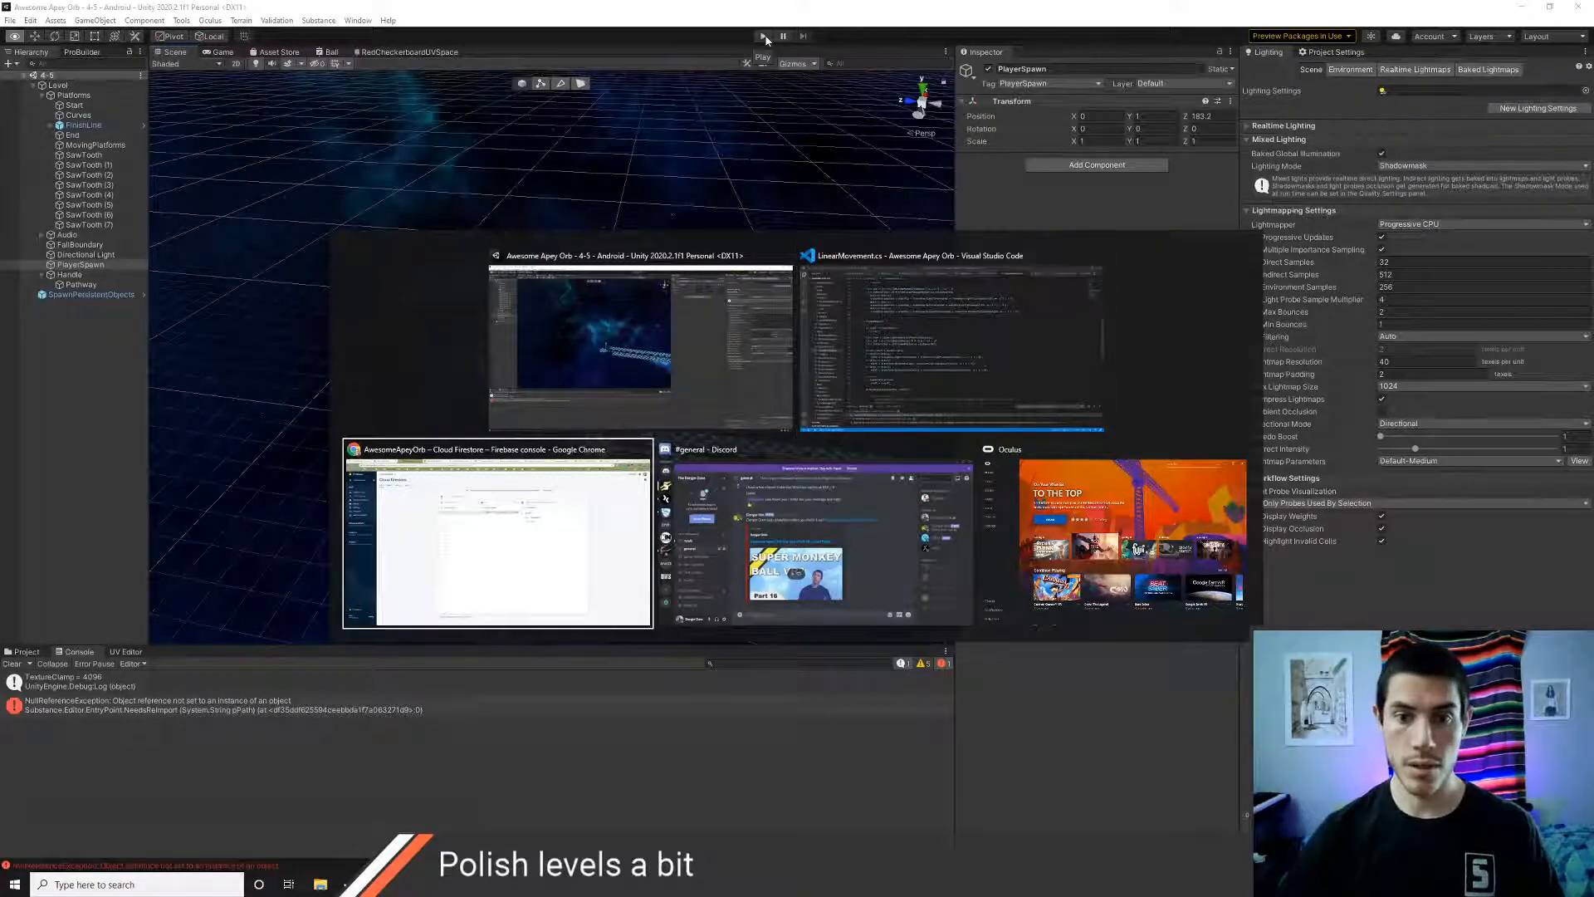
pyautogui.click(223, 139)
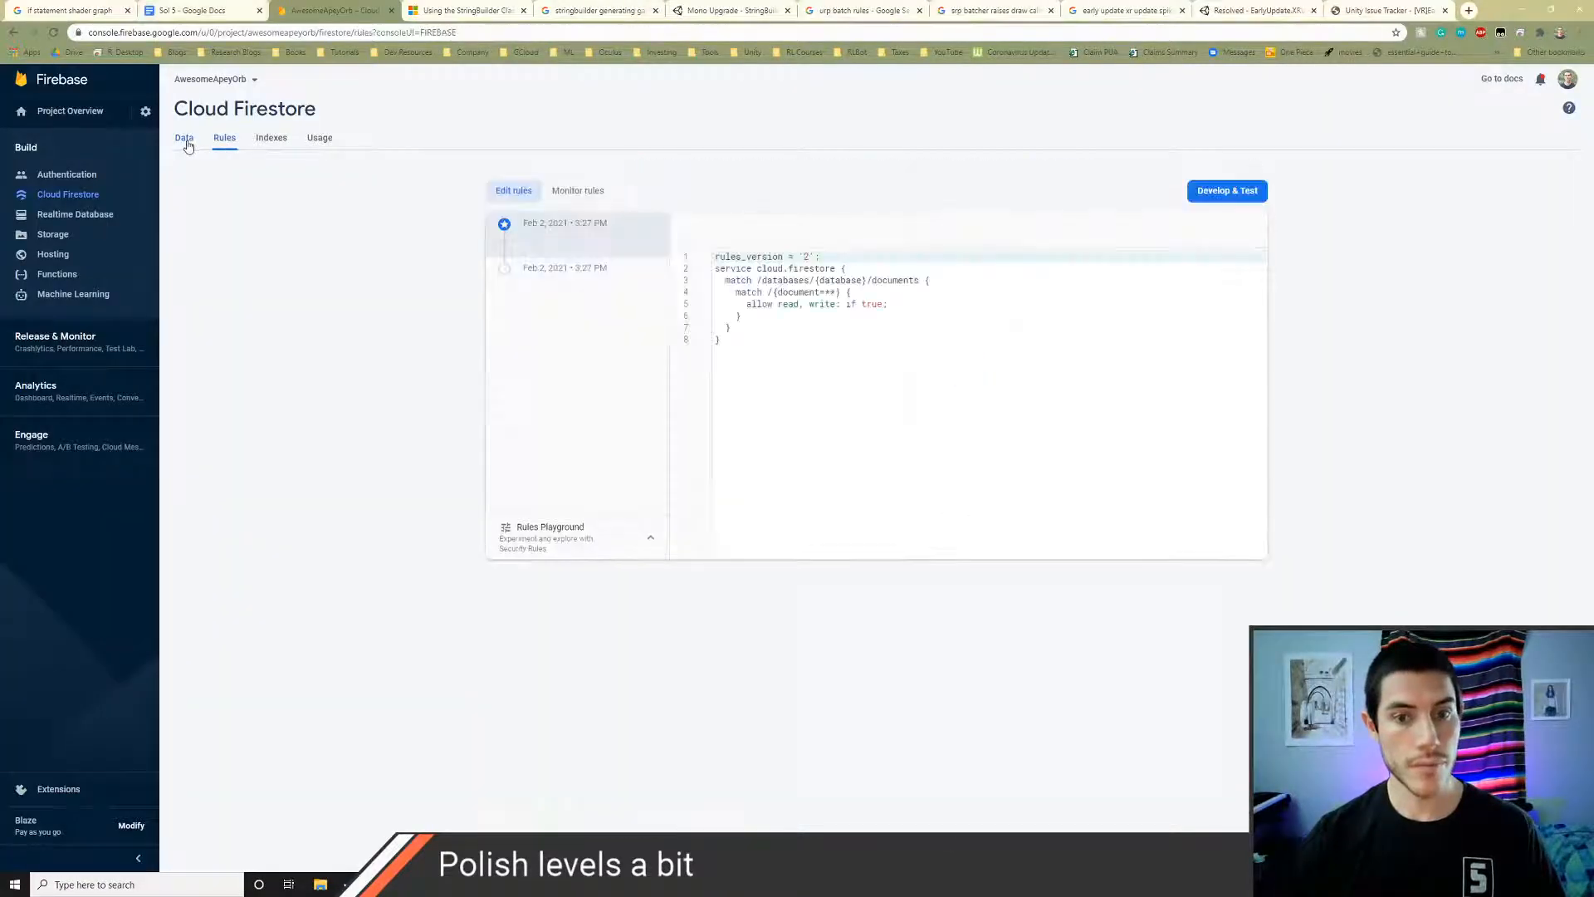
pyautogui.click(184, 137)
pyautogui.click(569, 581)
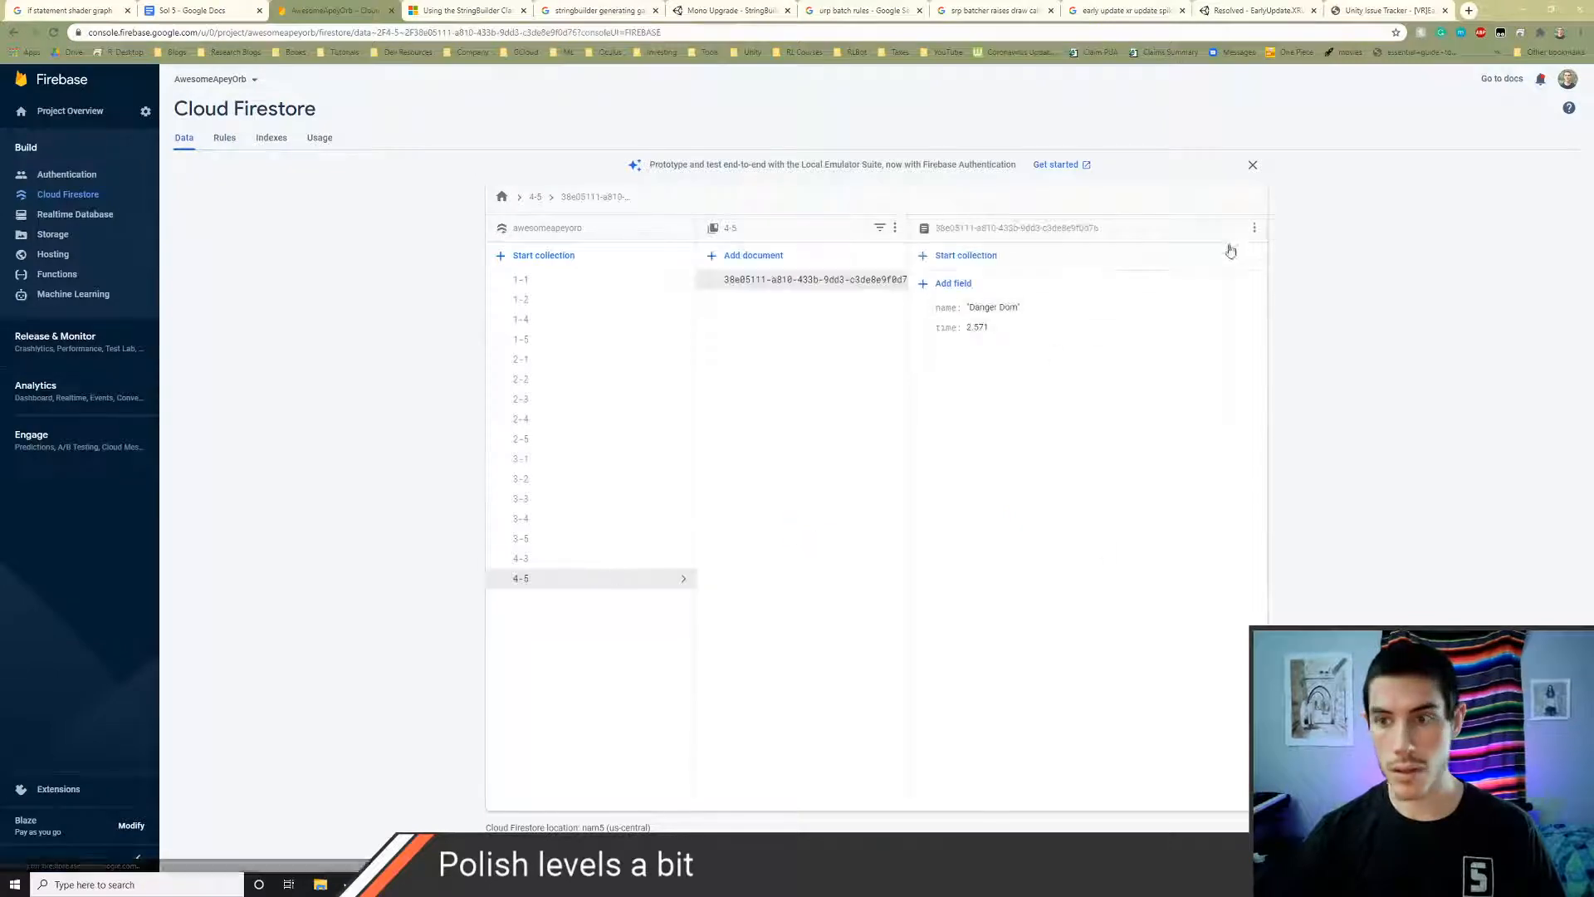
pyautogui.click(1253, 227)
pyautogui.click(1278, 235)
pyautogui.click(939, 521)
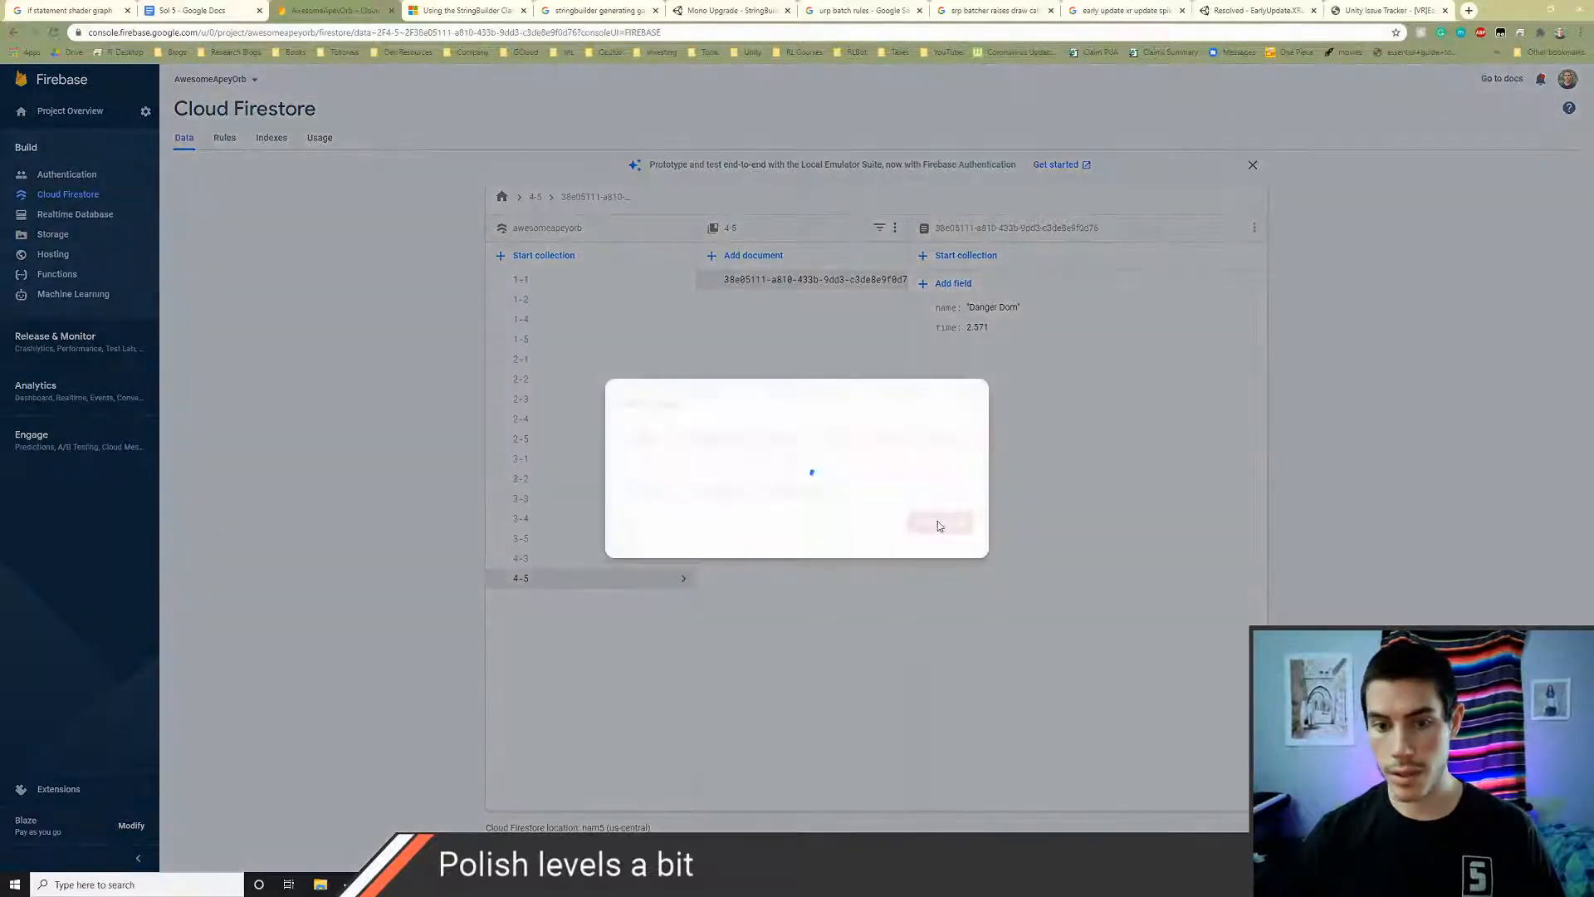
# - Switch back to Unity and move PlayerSpawn along the pathway onto the start platform at Z -0.6
pyautogui.hotkey('alt', 'Tab')
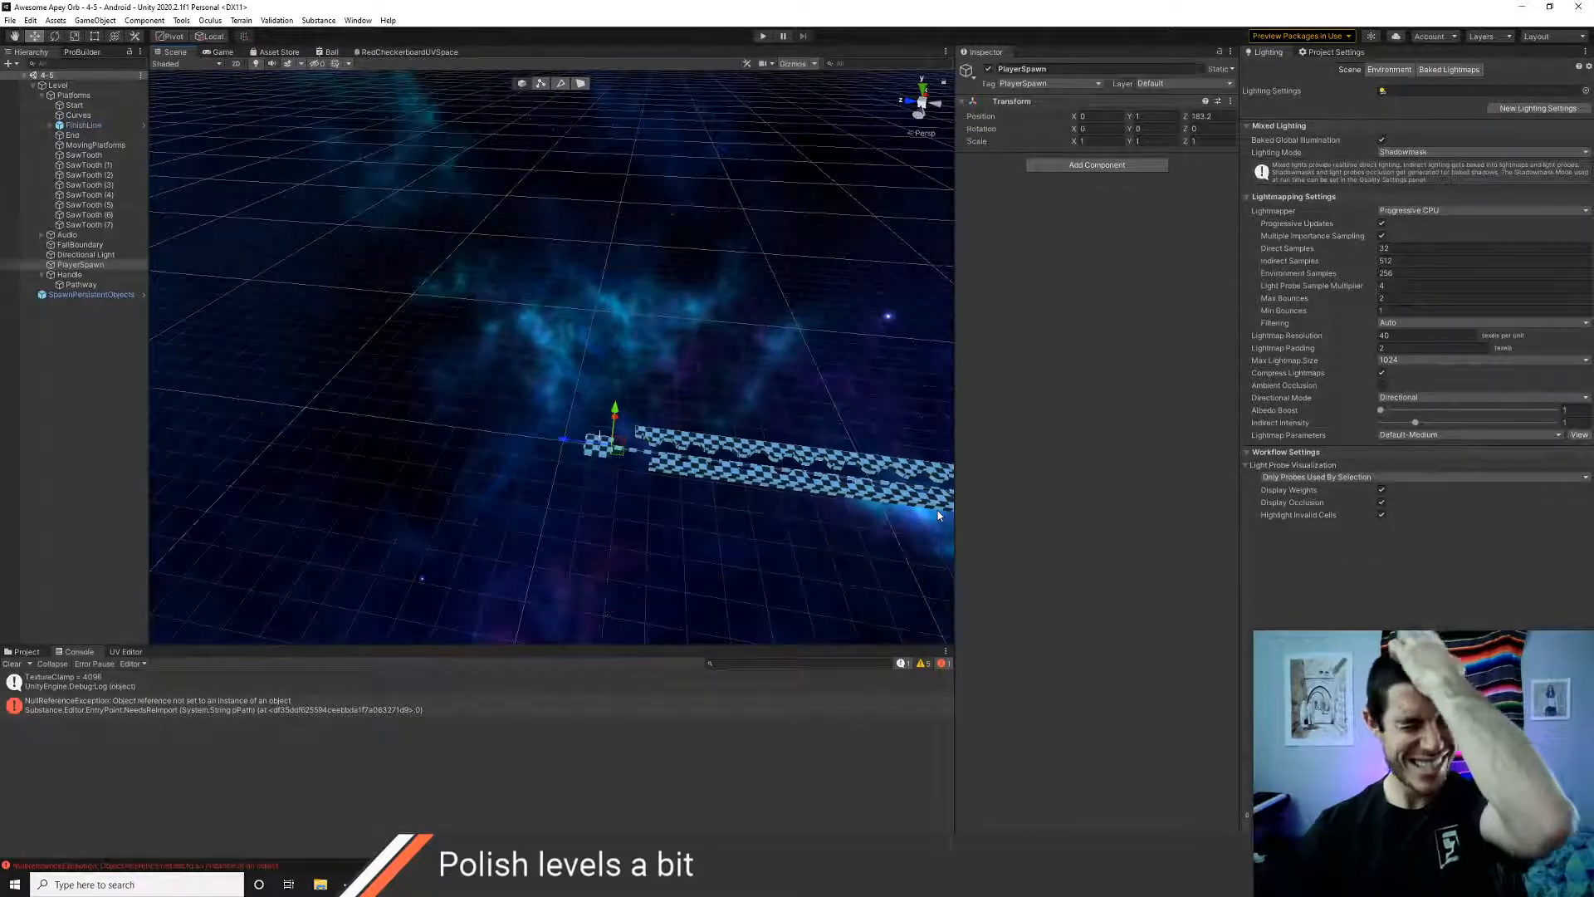
pyautogui.moveTo(731, 463); pyautogui.dragTo(272, 369, button='middle')
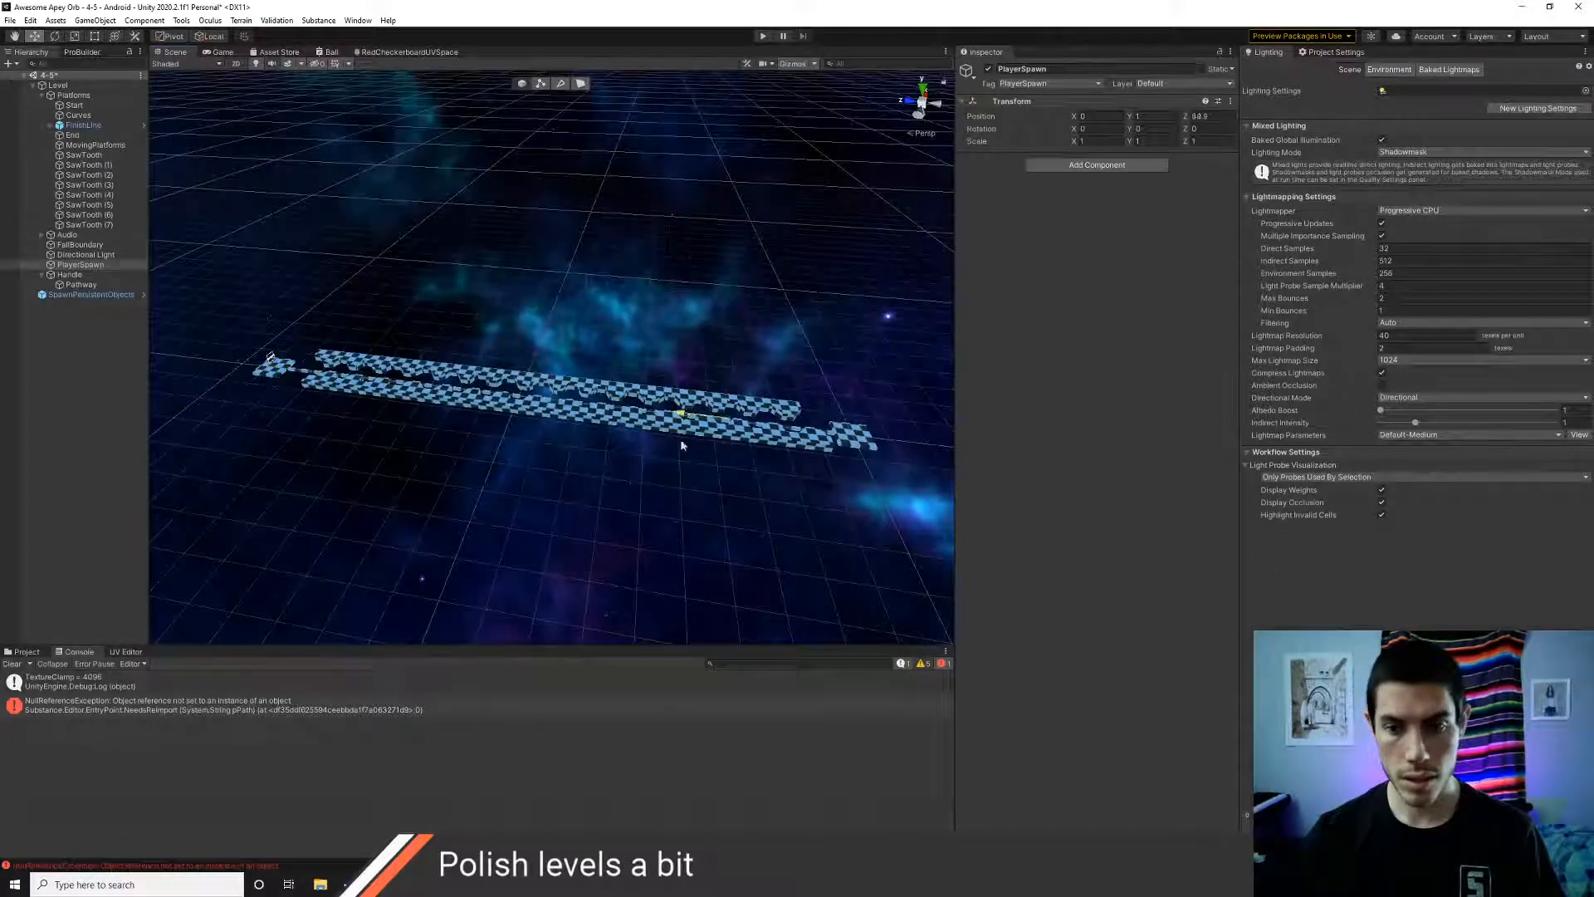
pyautogui.doubleClick(76, 268)
pyautogui.keyDown('alt'); pyautogui.moveTo(540, 441); pyautogui.dragTo(454, 480); pyautogui.keyUp('alt')
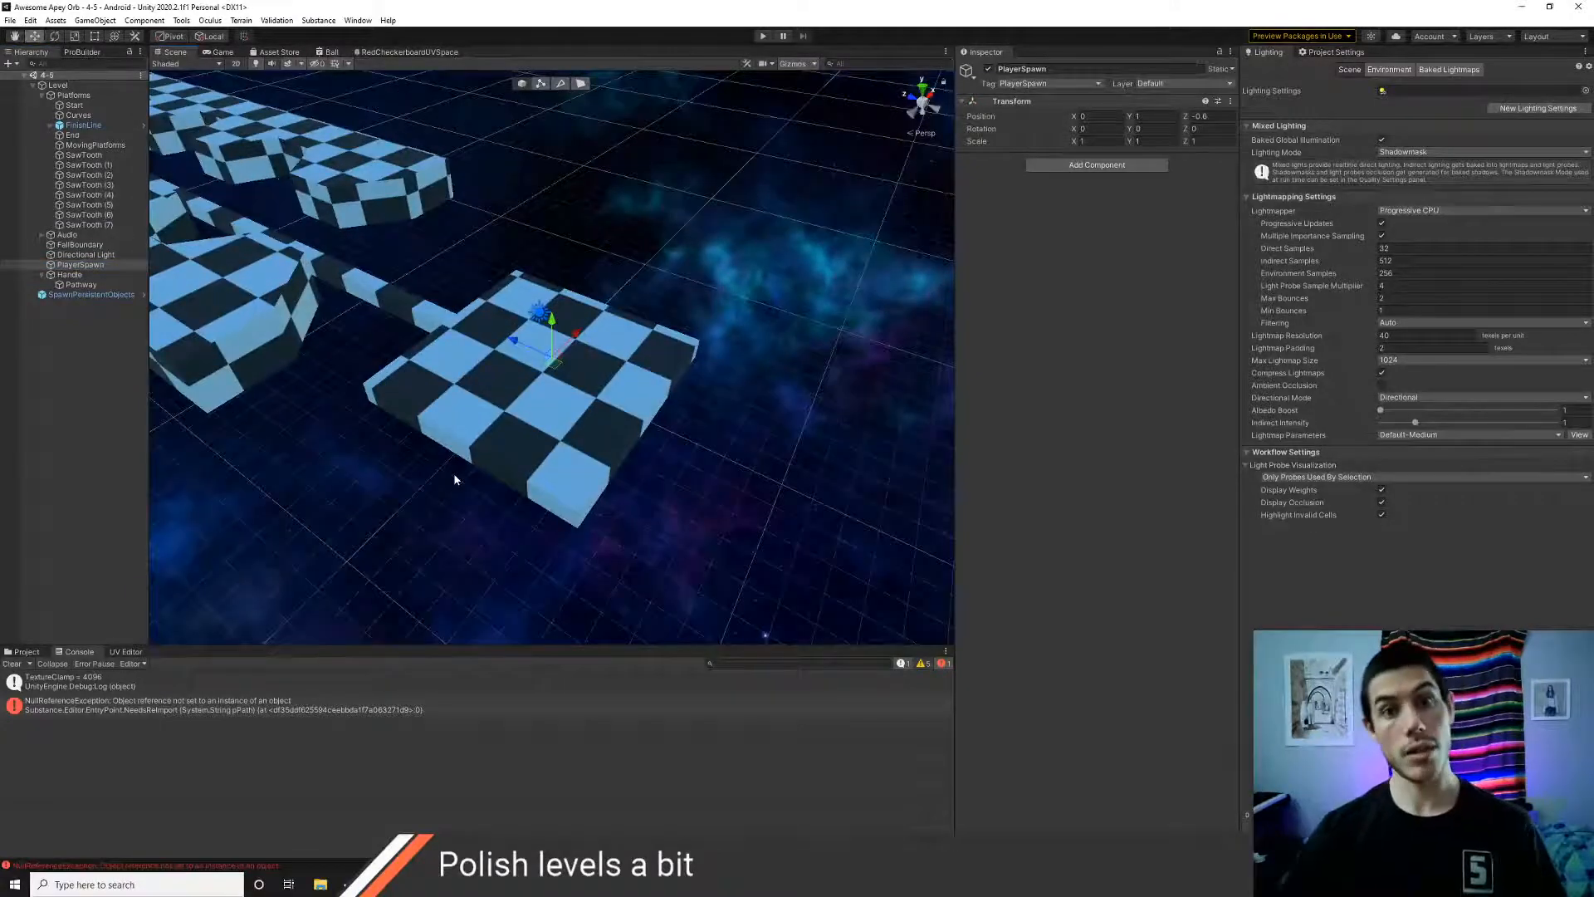
pyautogui.keyDown('alt'); pyautogui.moveTo(670, 424); pyautogui.dragTo(582, 477); pyautogui.keyUp('alt')
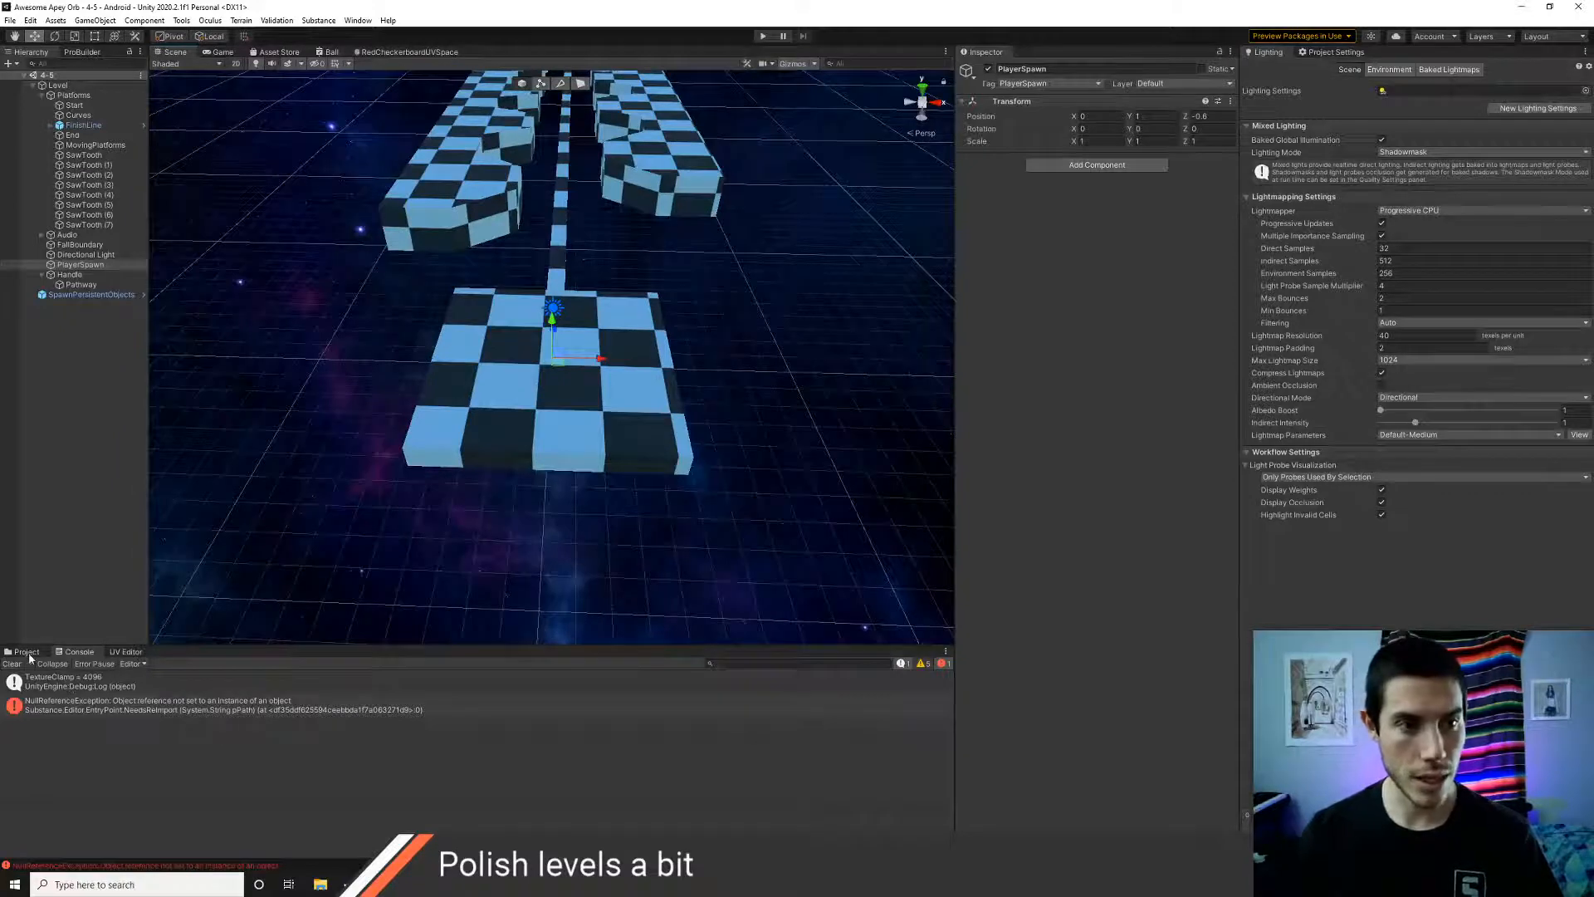
pyautogui.click(27, 651)
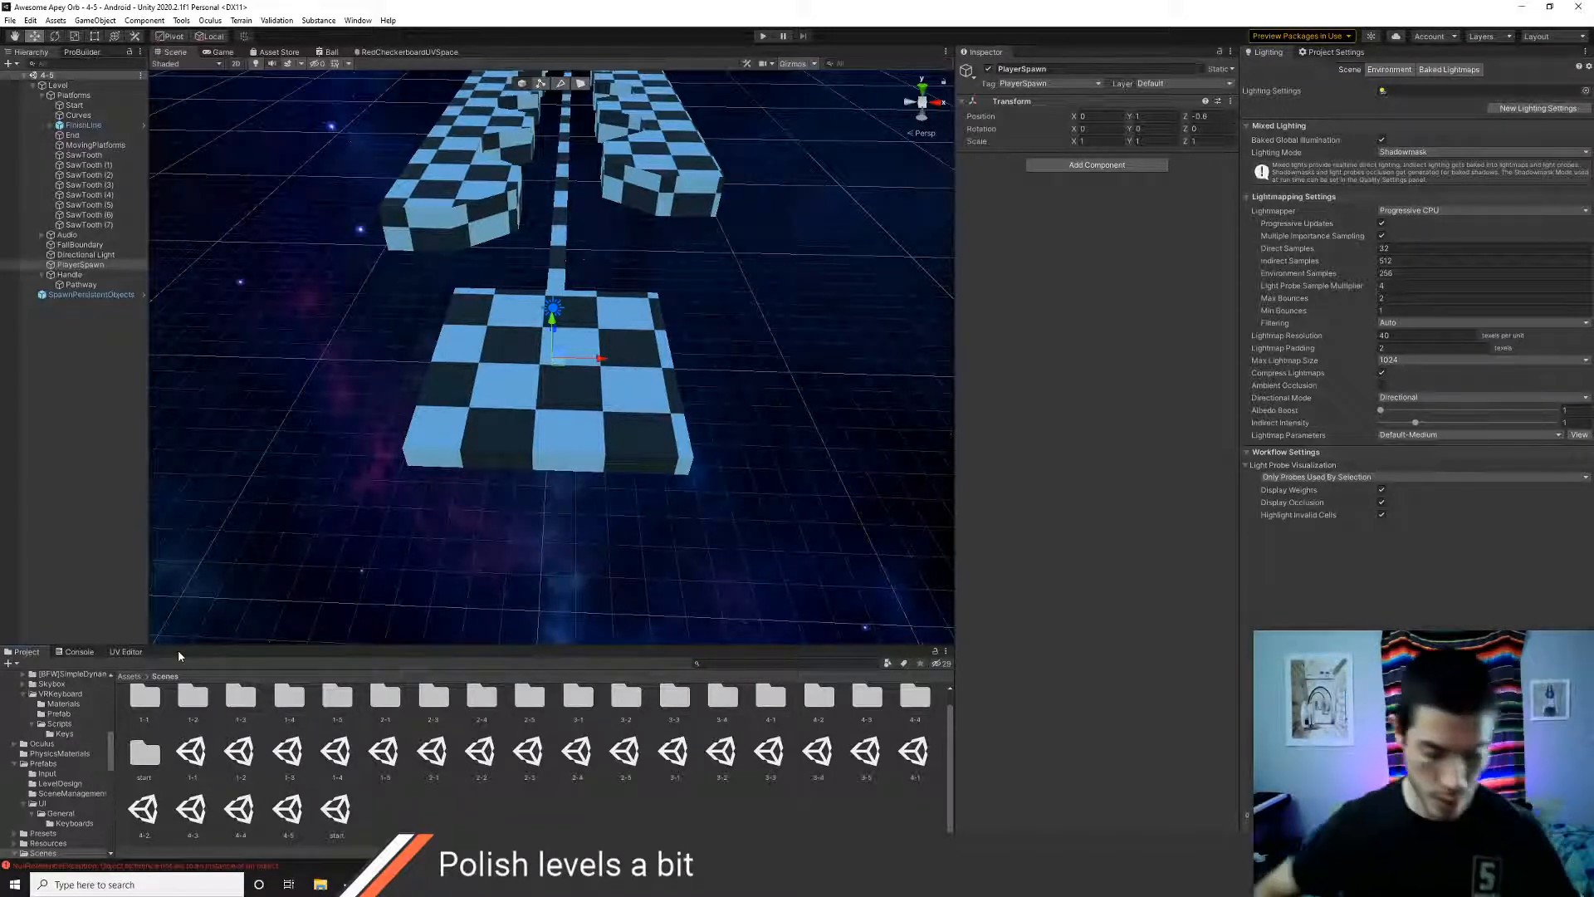
# - Switch to Visual Studio Code, open TODO.cs and delete the "Go through and polish levels a bit" line
pyautogui.hotkey('alt', 'Tab')
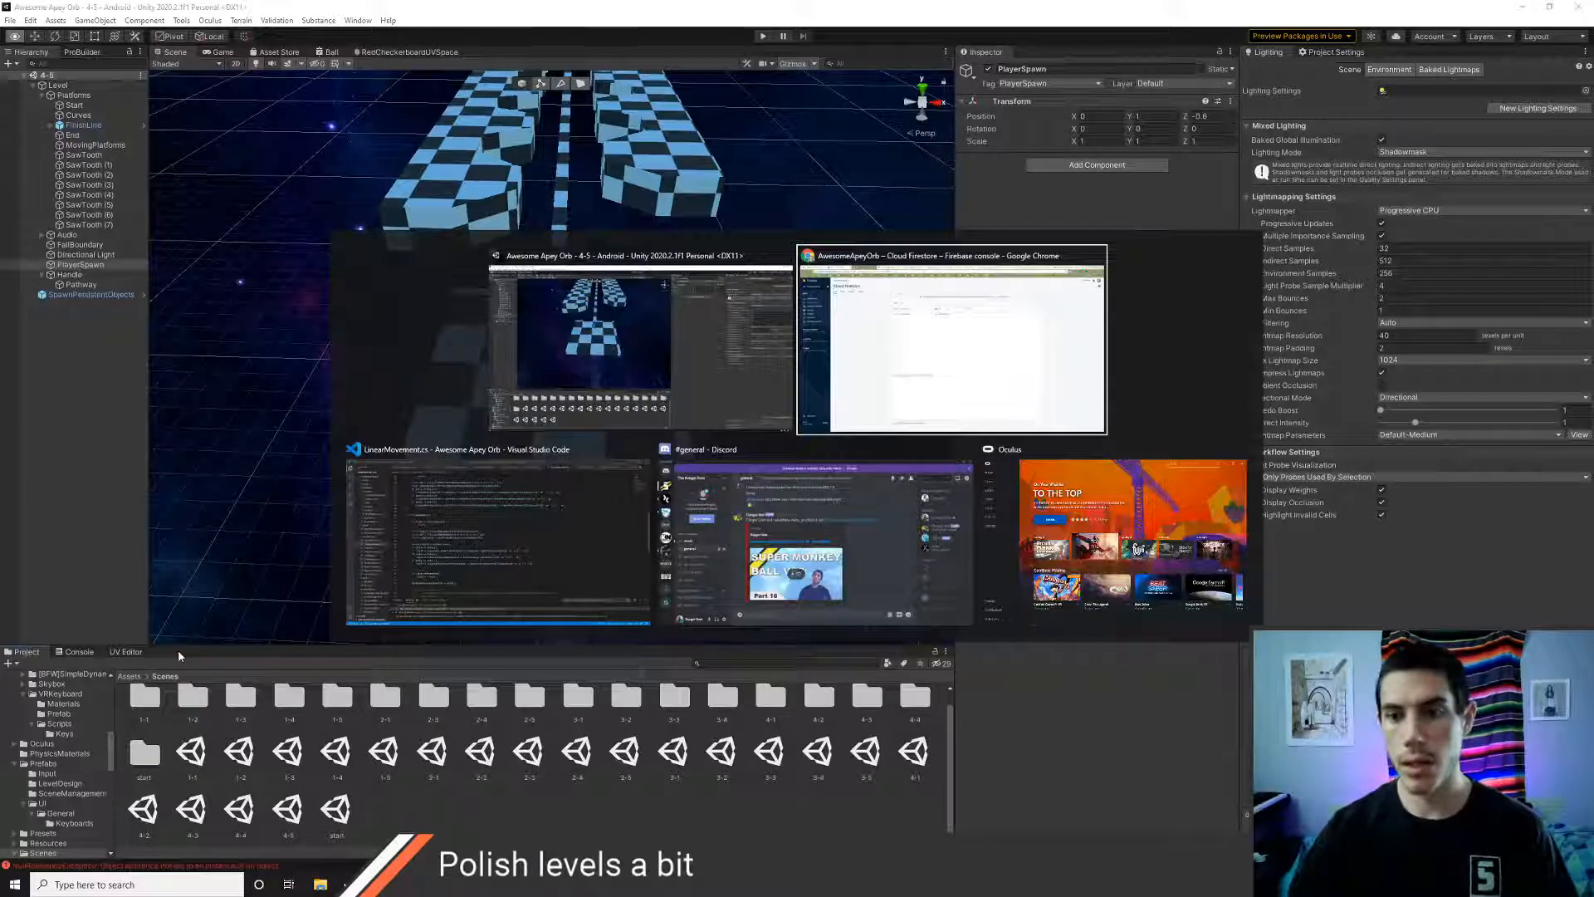
pyautogui.hotkey('alt', 'Tab')
pyautogui.hotkey('alt', 'Tab')
pyautogui.hotkey('alt', 'Tab')
pyautogui.hotkey('alt', 'Tab')
pyautogui.hotkey('alt', 'Tab')
pyautogui.hotkey('alt', 'Tab')
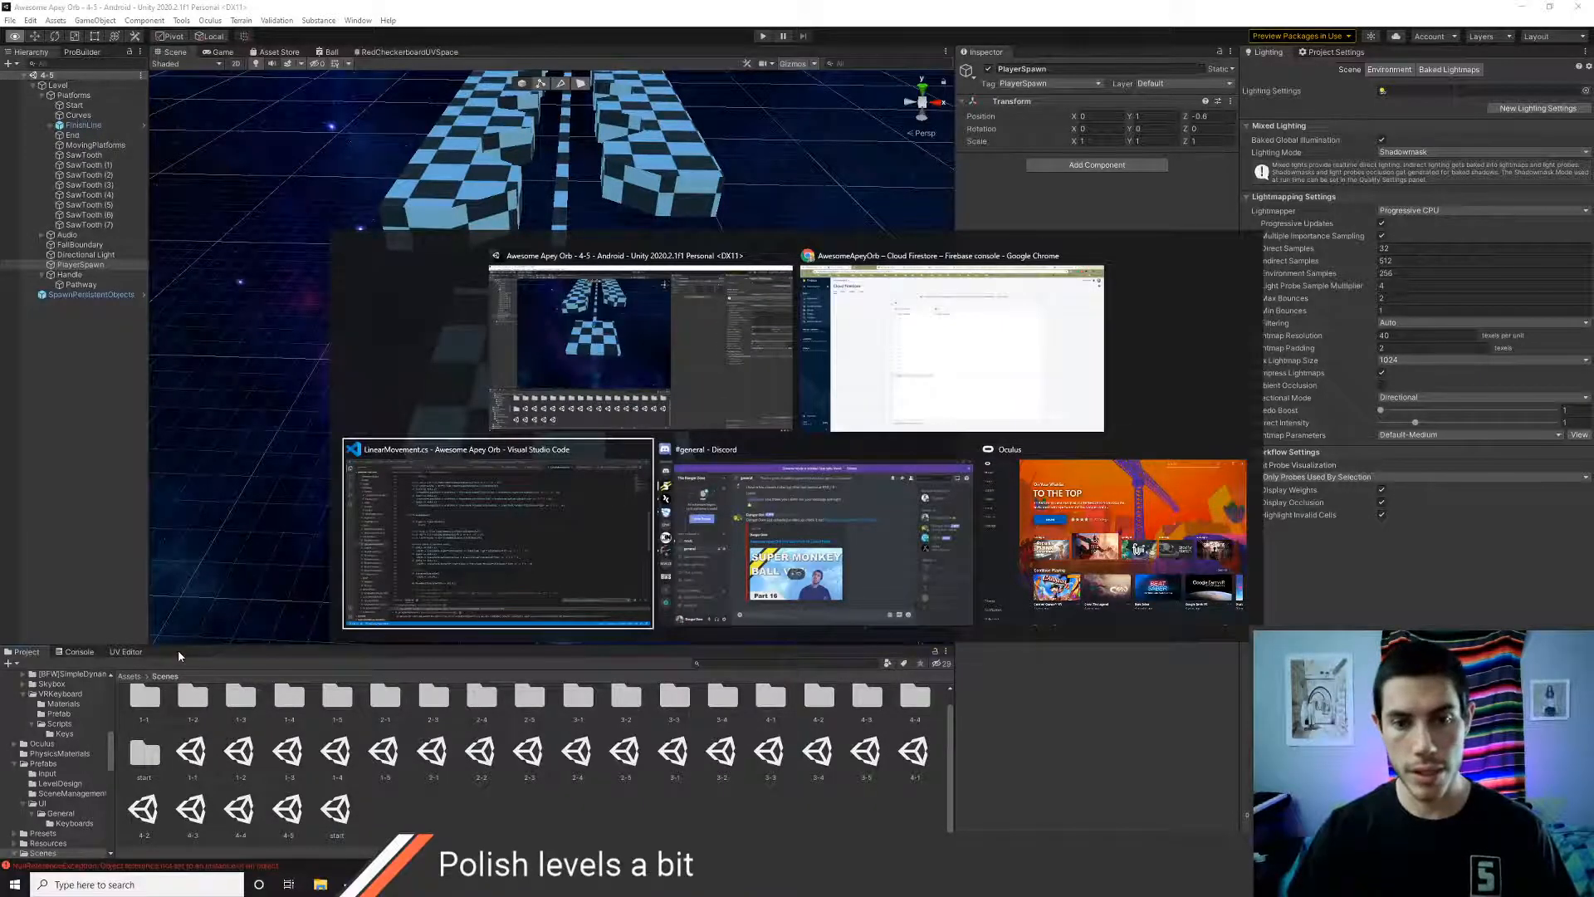
pyautogui.hotkey('ctrl', 'p')
pyautogui.press('Return')
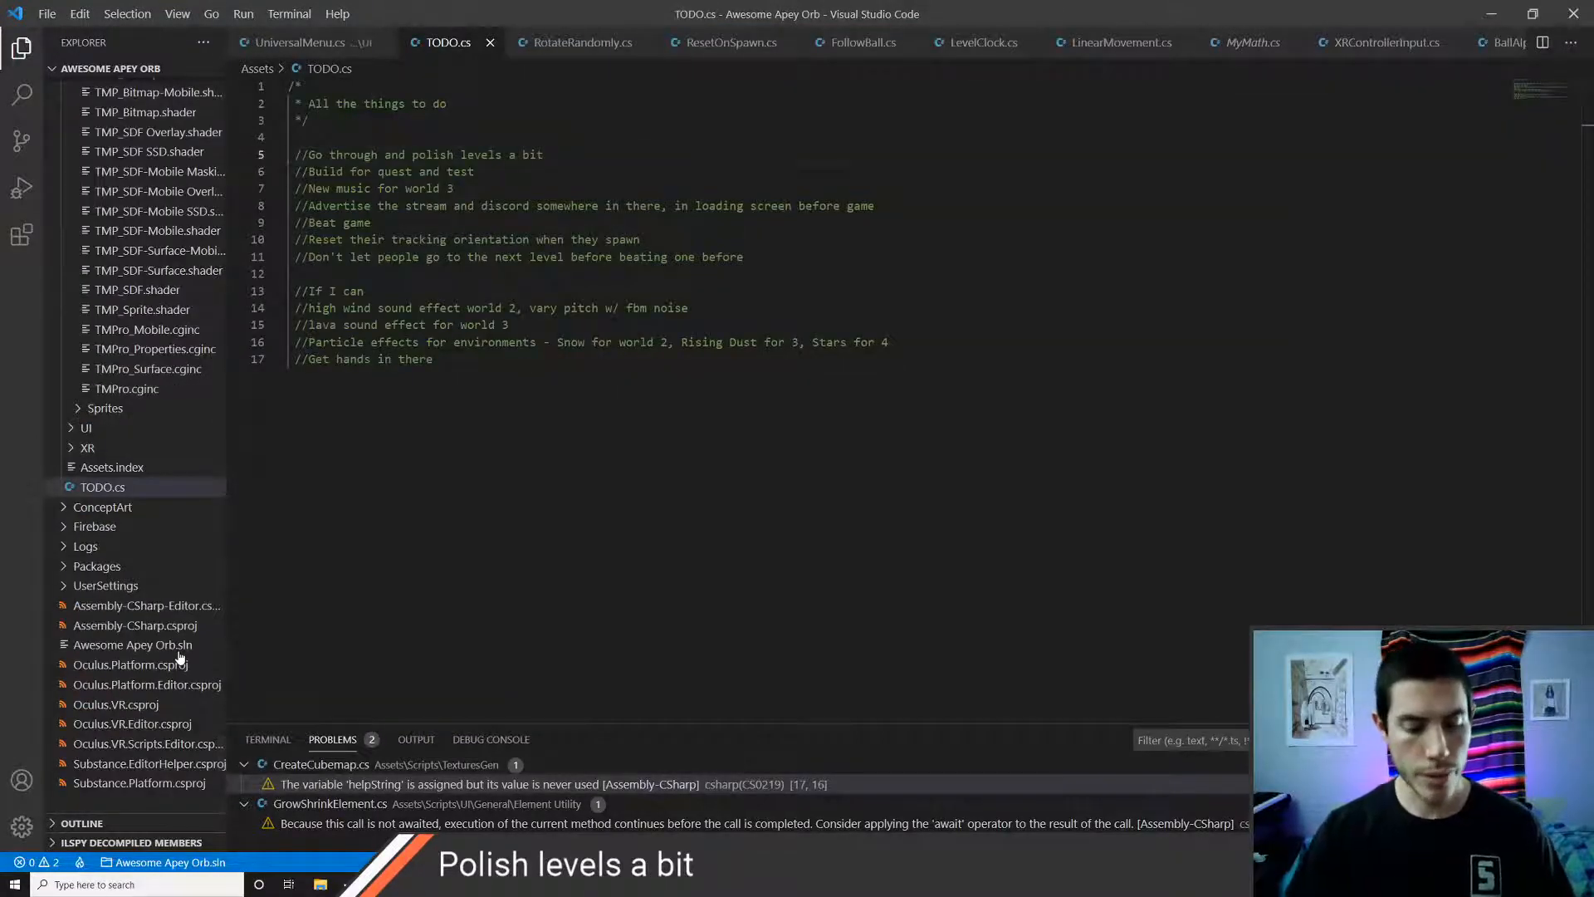
pyautogui.hotkey('ctrl', 'shift', 'k')
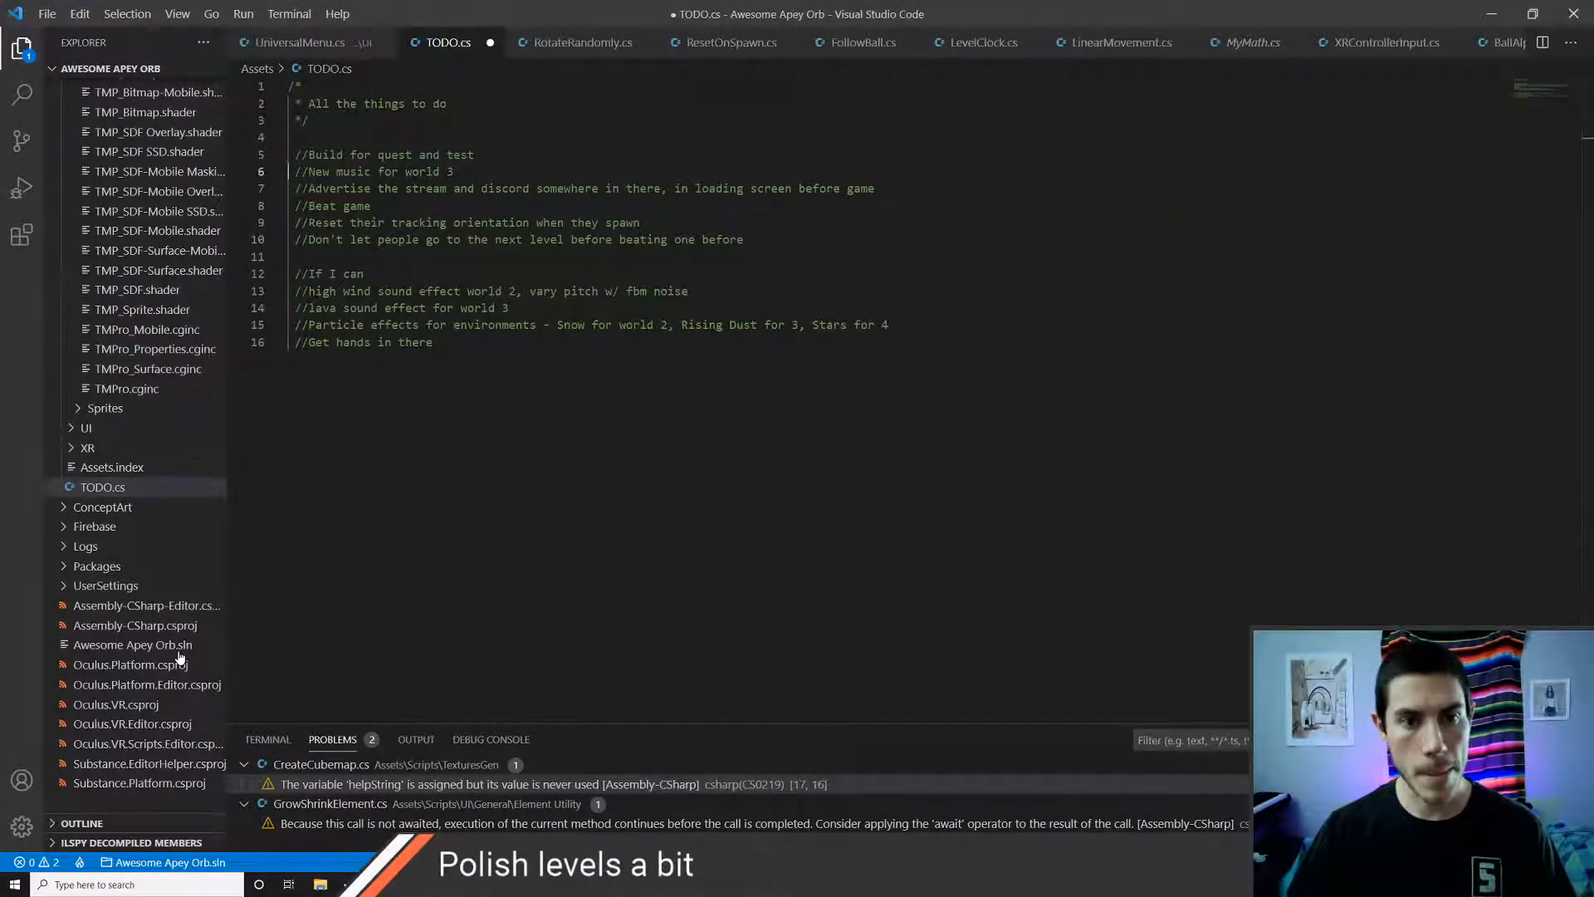
# - Move the "Advertise the stream and discord" line below the "Don't let people go to the next level" line
pyautogui.hotkey('ctrl', 'Down')
pyautogui.hotkey('ctrl', 'Down')
pyautogui.hotkey('ctrl', 'Up')
pyautogui.hotkey('ctrl', 'Up')
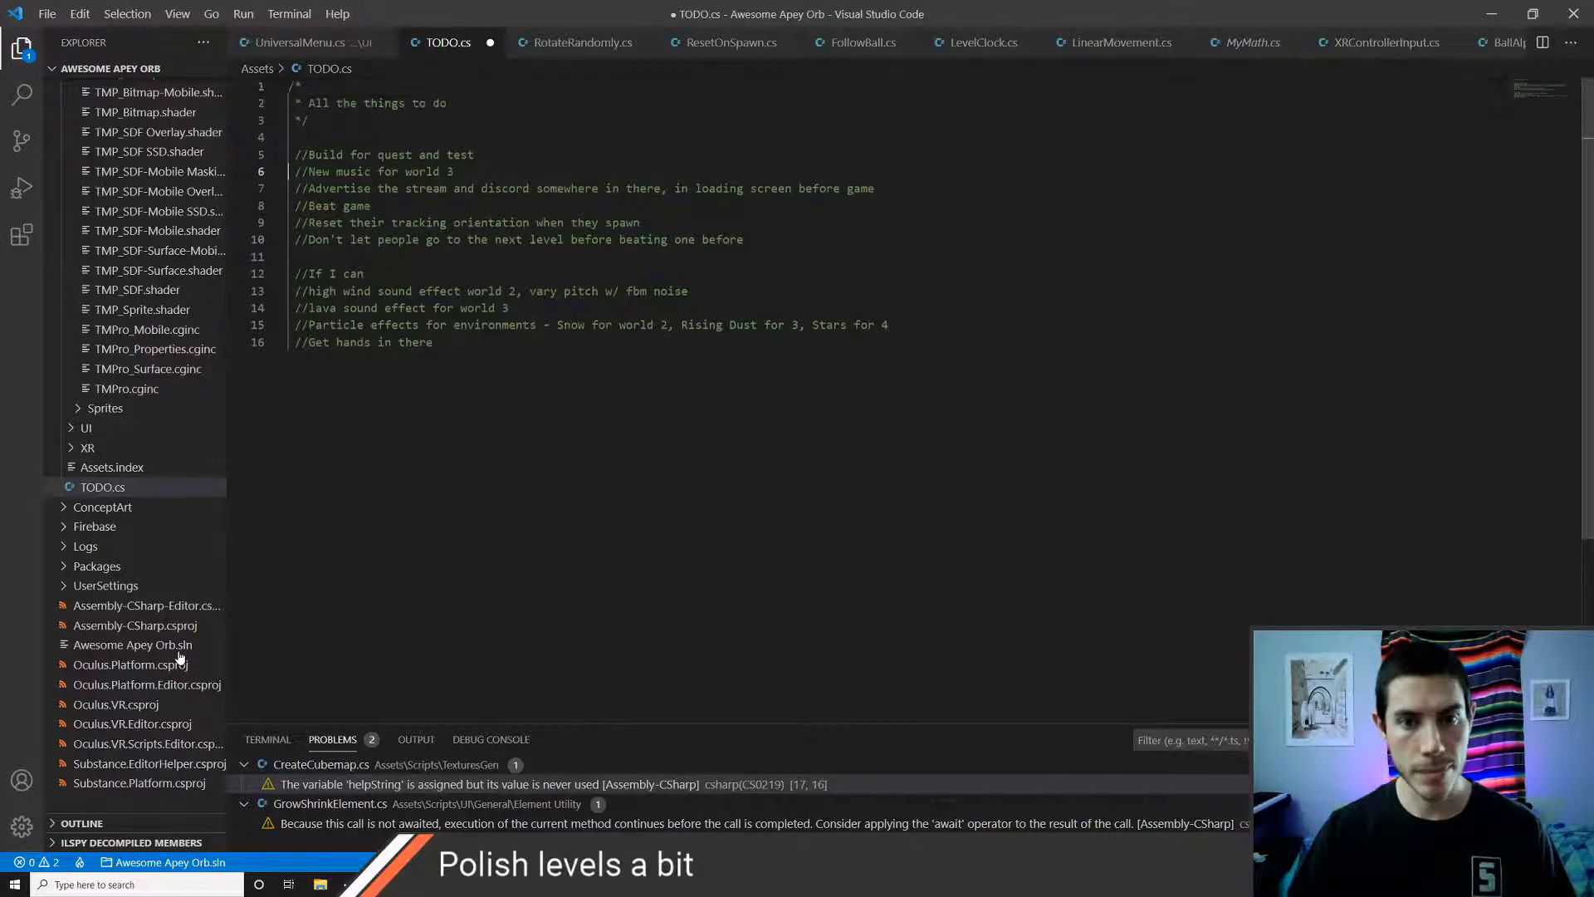
pyautogui.press('Down')
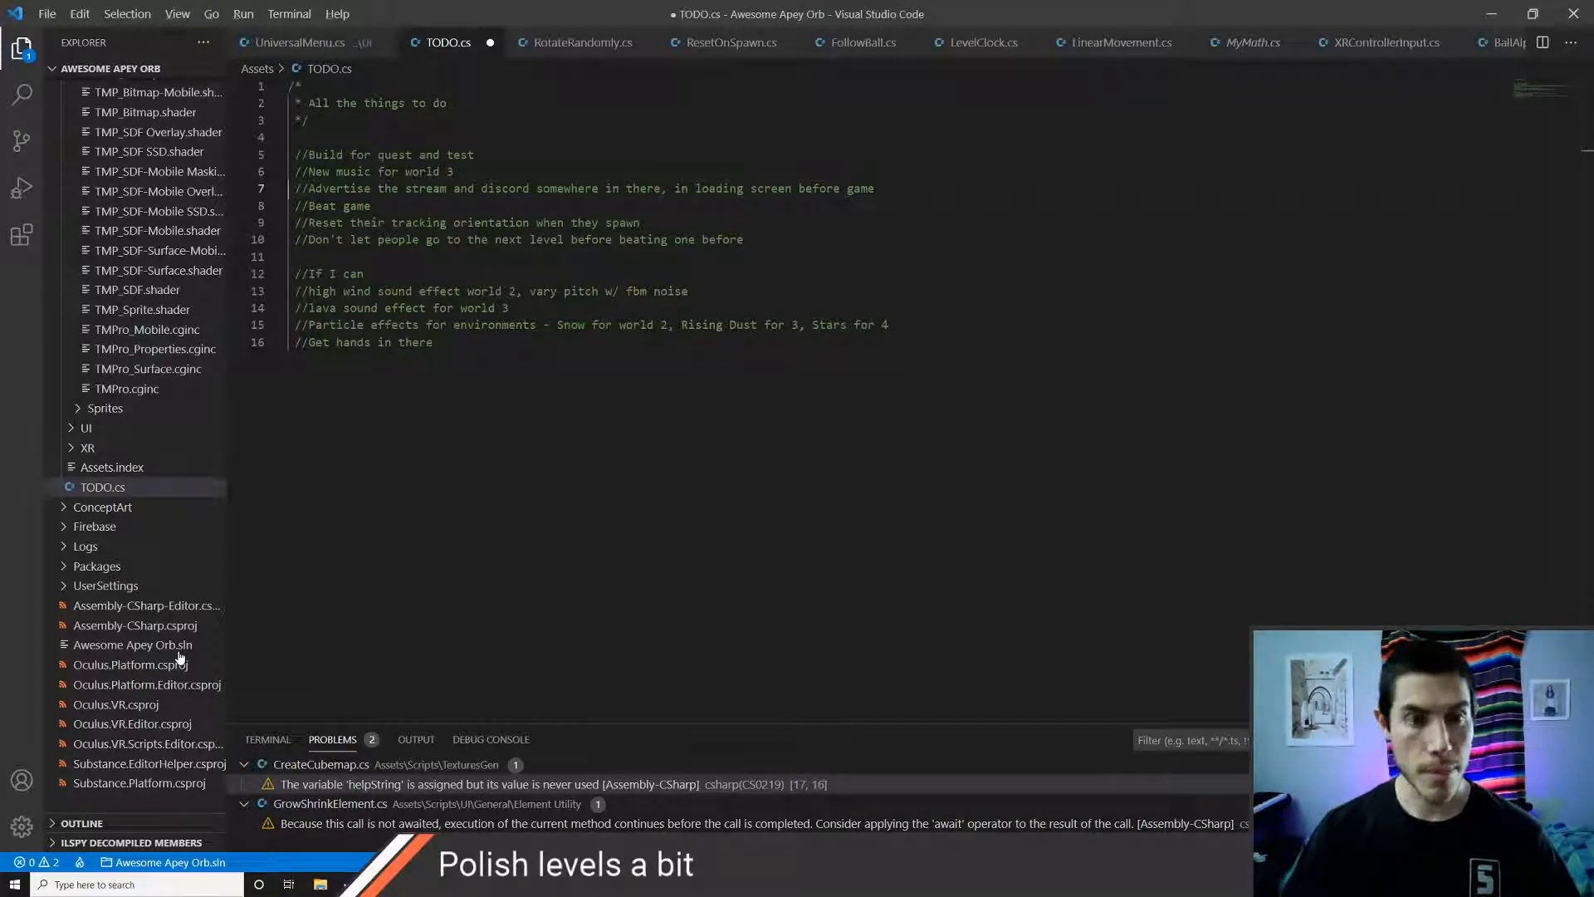
pyautogui.hotkey('alt', 'Down')
pyautogui.hotkey('alt', 'Down')
pyautogui.hotkey('alt', 'Down')
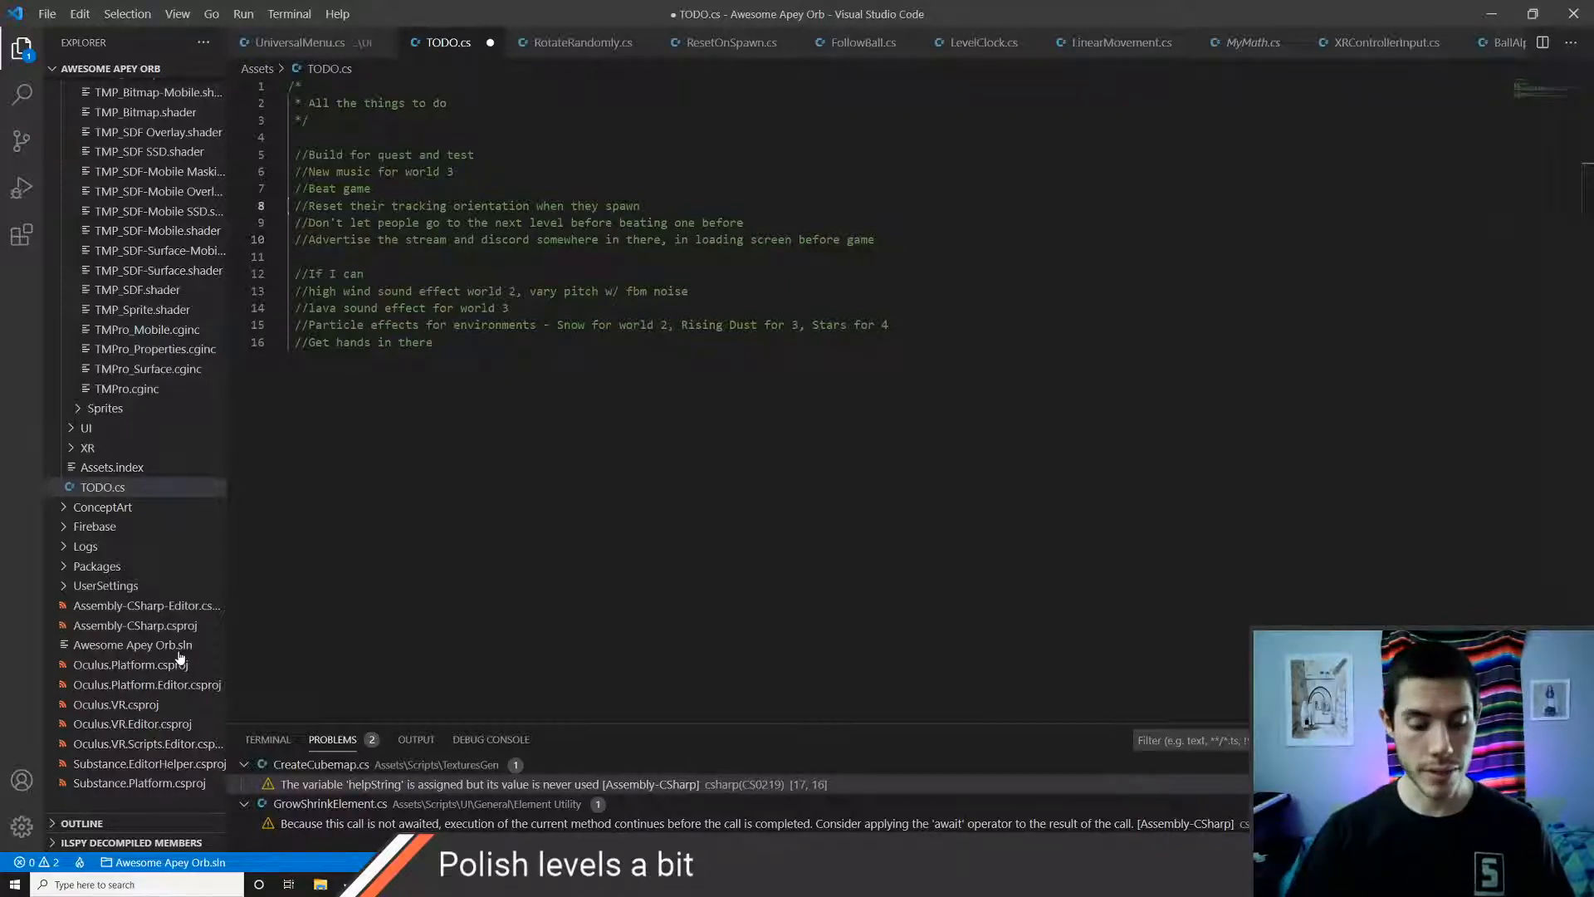
# - Remove the "Reset their tracking orientation when they spawn" line from TODO.cs and save the file
pyautogui.hotkey('ctrl', 'x')
pyautogui.hotkey('ctrl', 's')
pyautogui.press('Up')
pyautogui.press('Up')
pyautogui.press('Up')
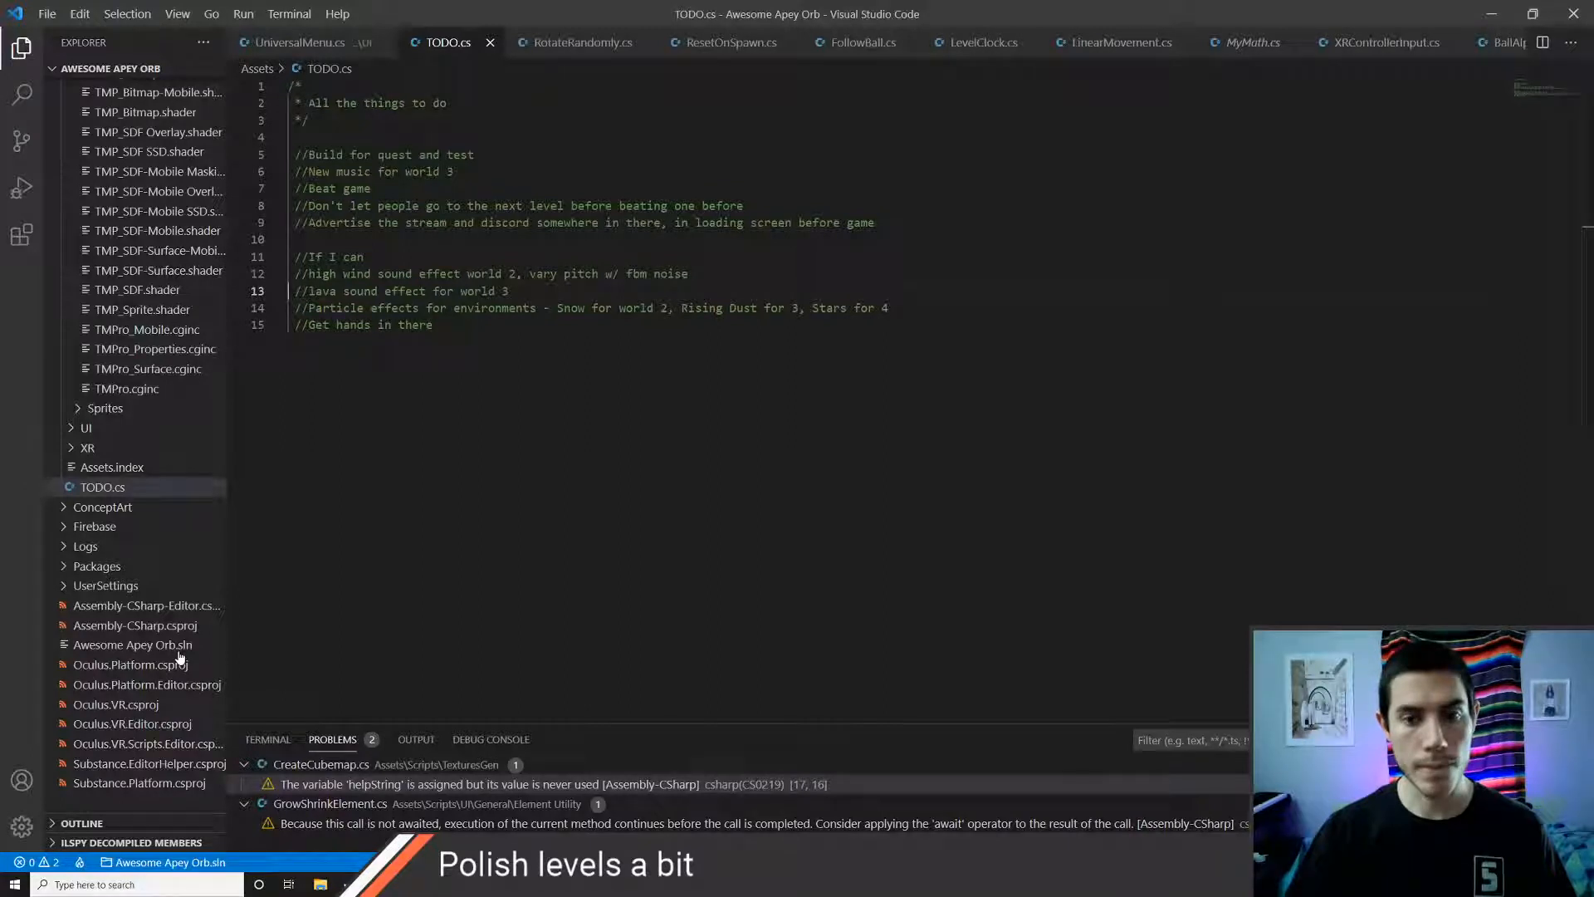
pyautogui.hotkey('ctrl', 'Down')
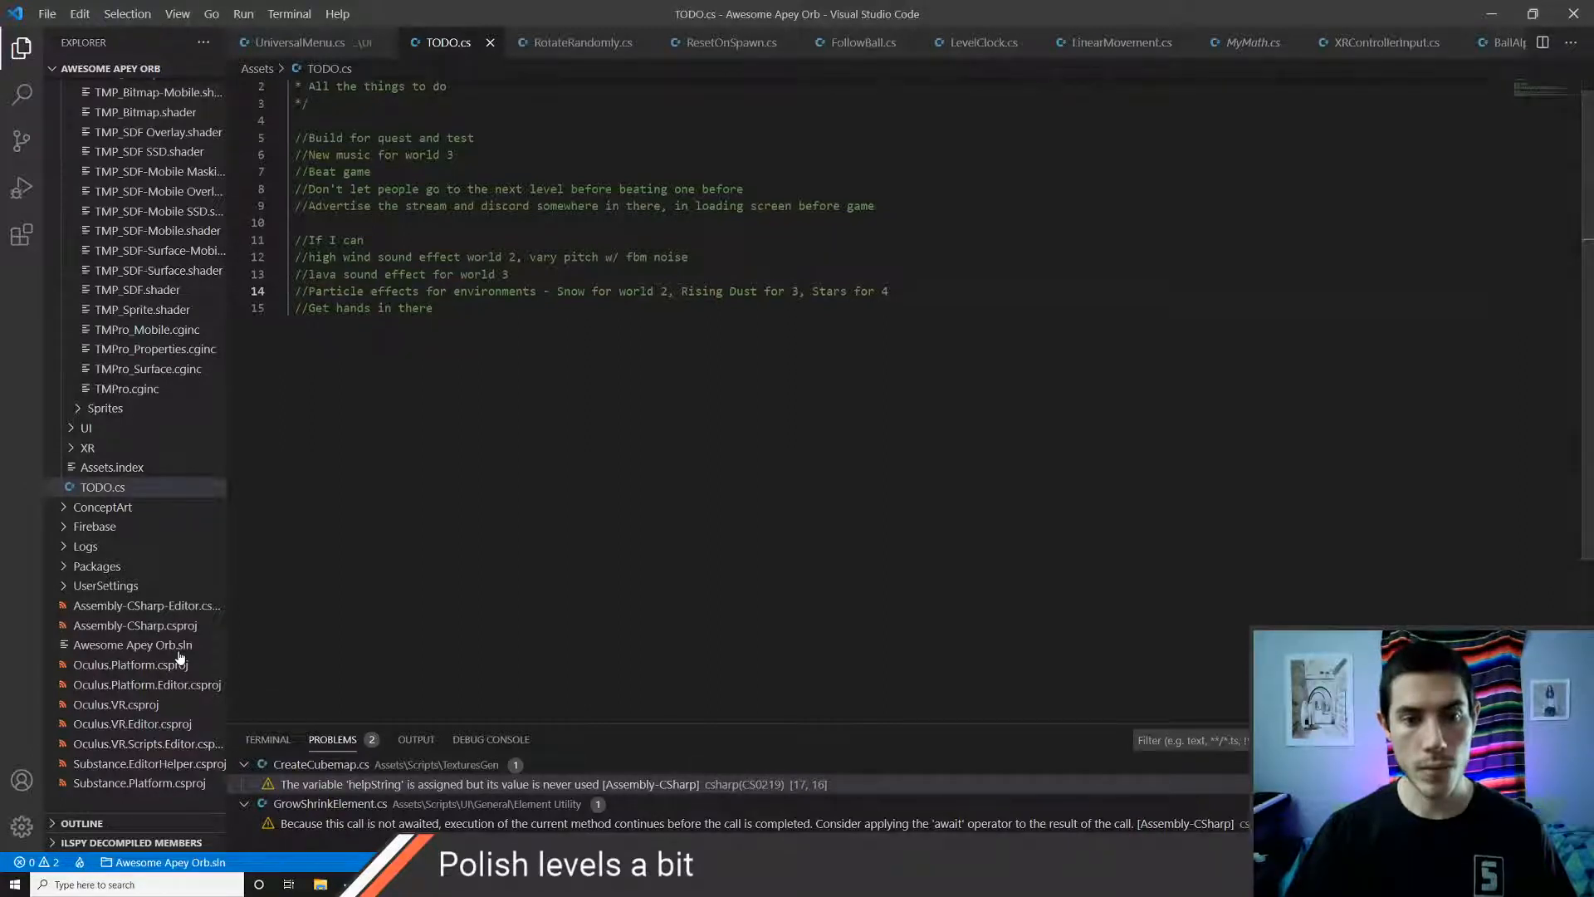
pyautogui.hotkey('ctrl', 'Up')
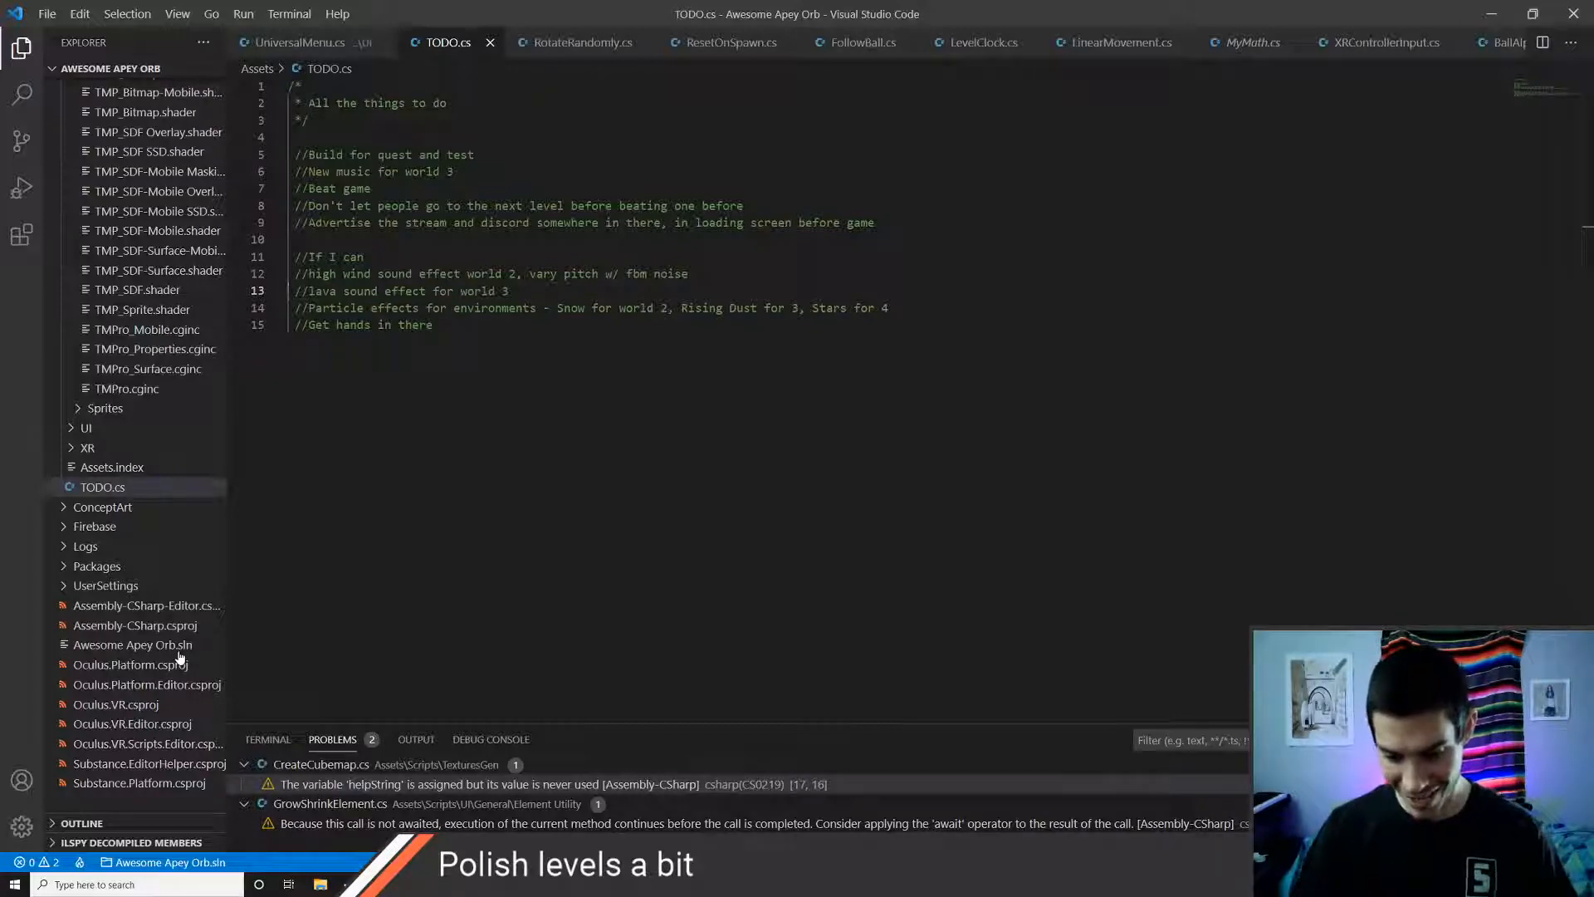
# - Switch to Chrome and open YouTube in a new tab
pyautogui.hotkey('alt', 'Tab')
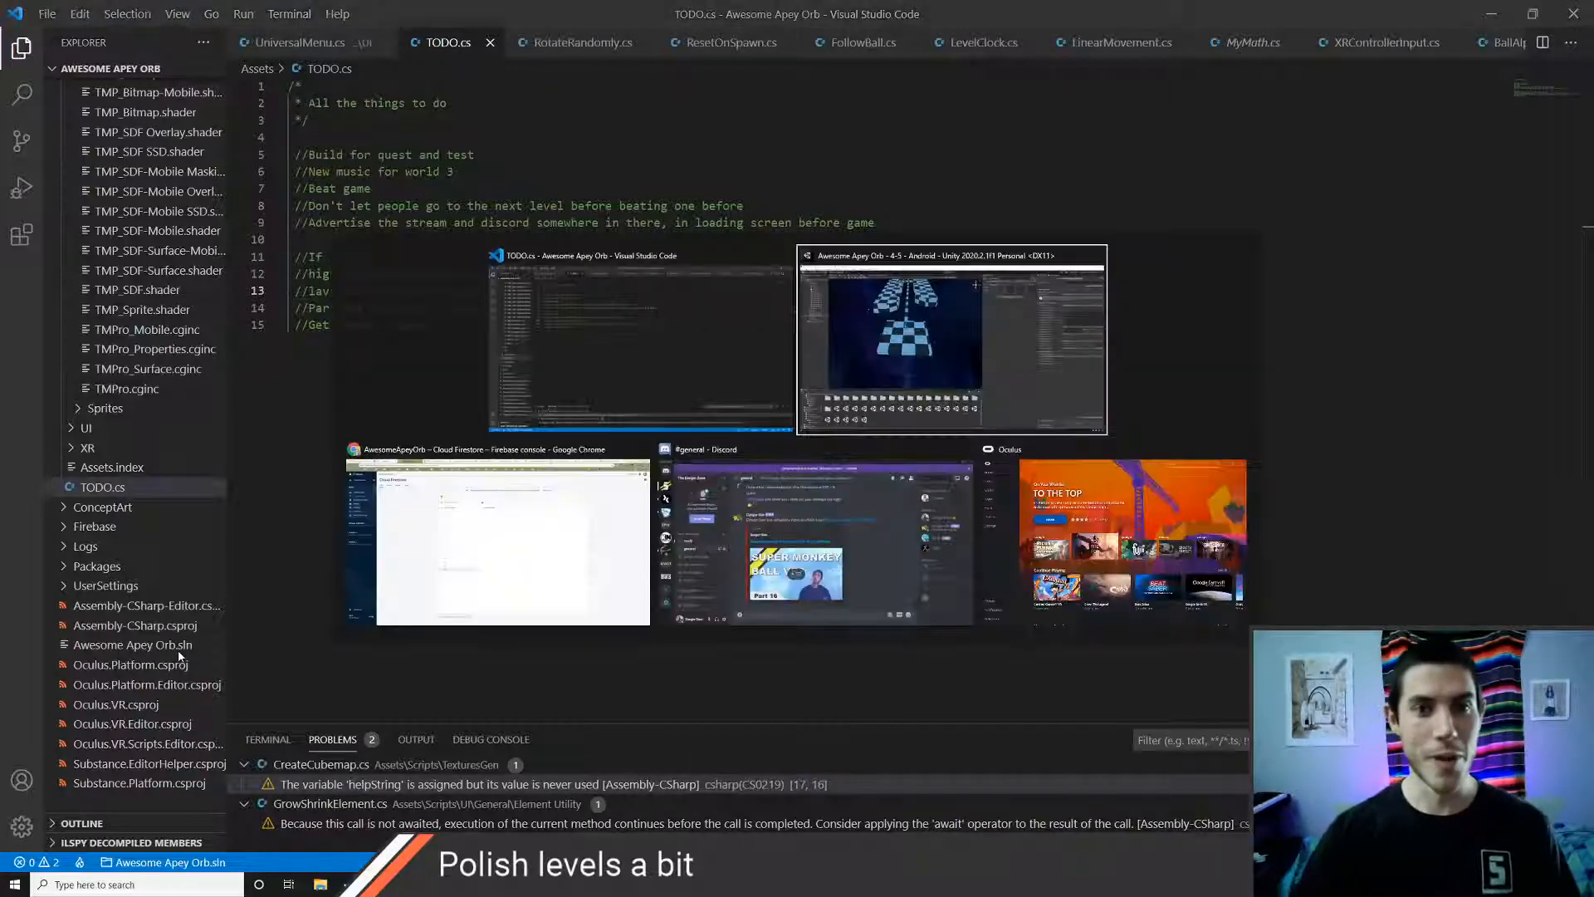
pyautogui.hotkey('alt', 'Tab')
pyautogui.hotkey('ctrl', 't')
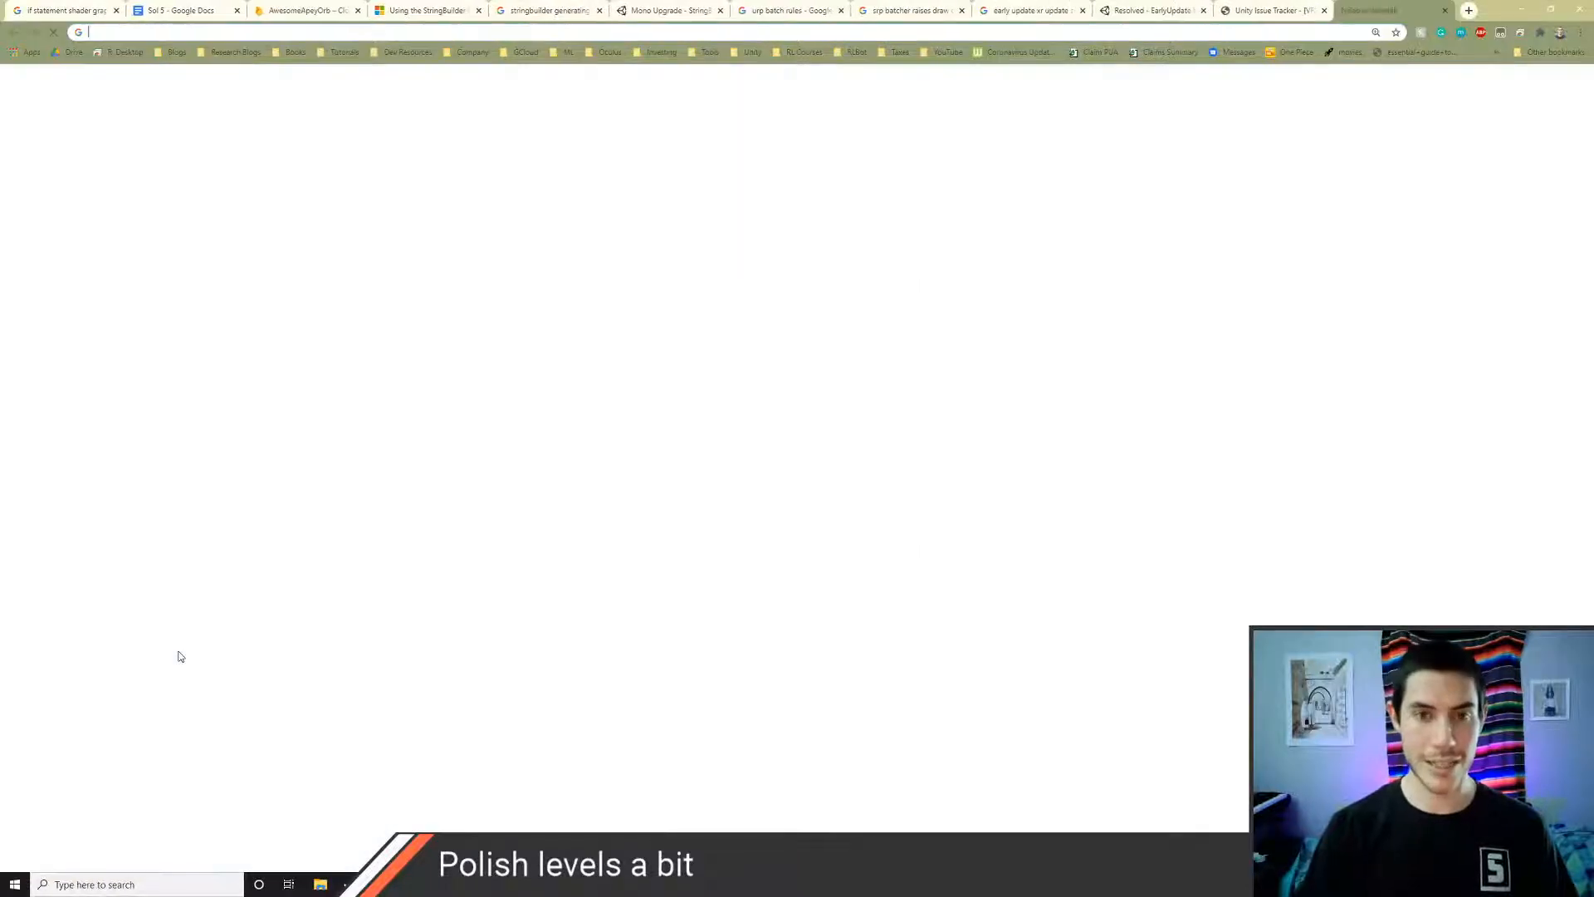
pyautogui.write('yout')
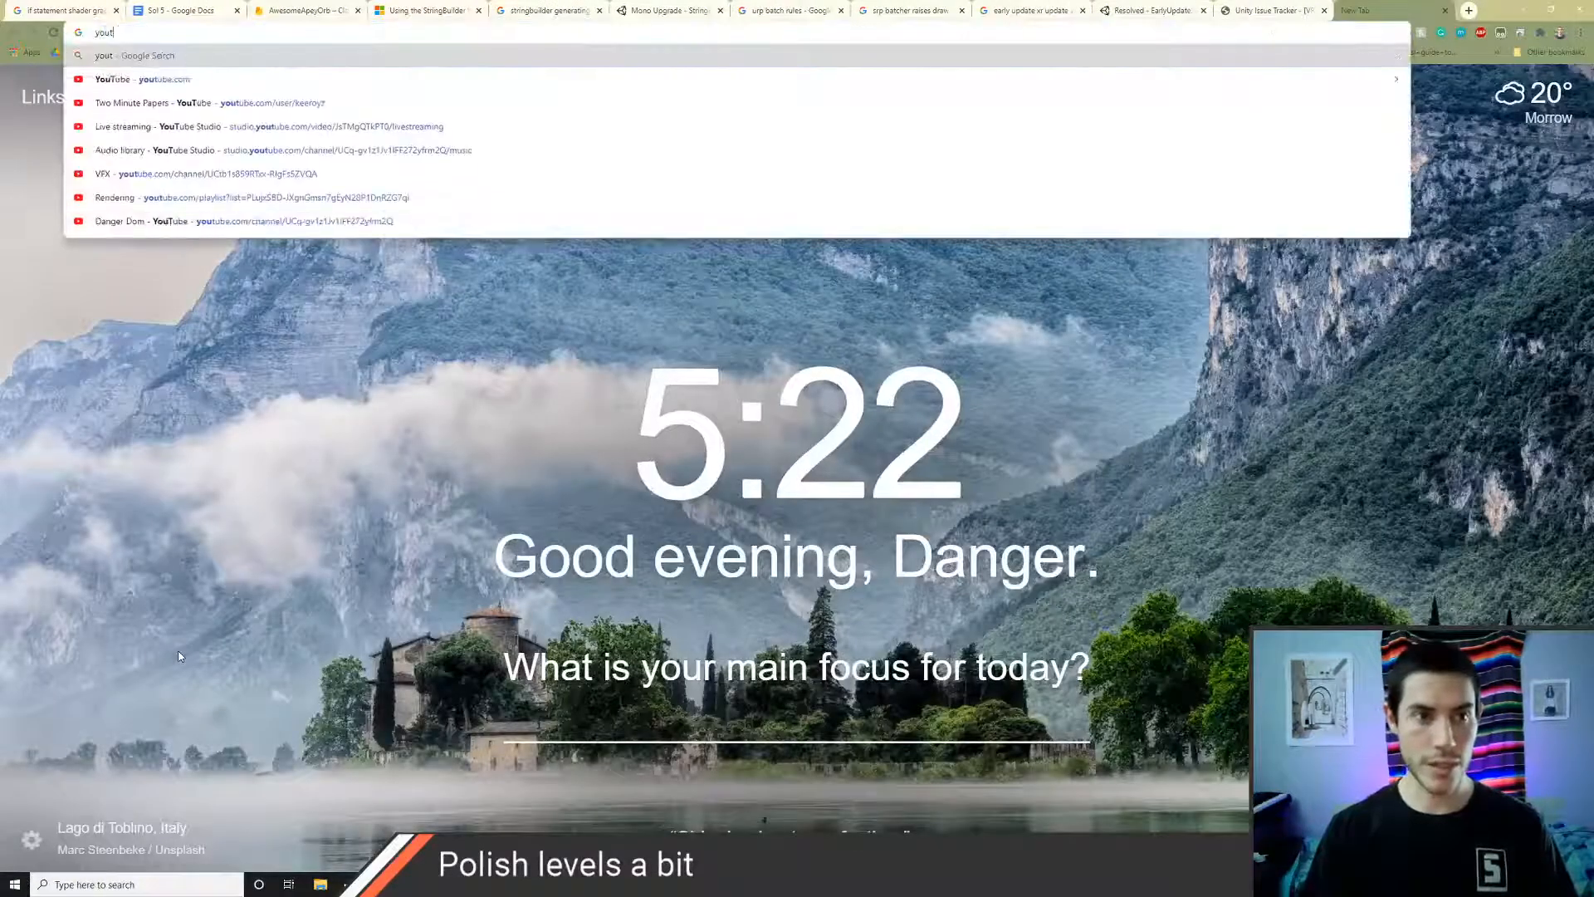
pyautogui.press('Down')
pyautogui.press('Return')
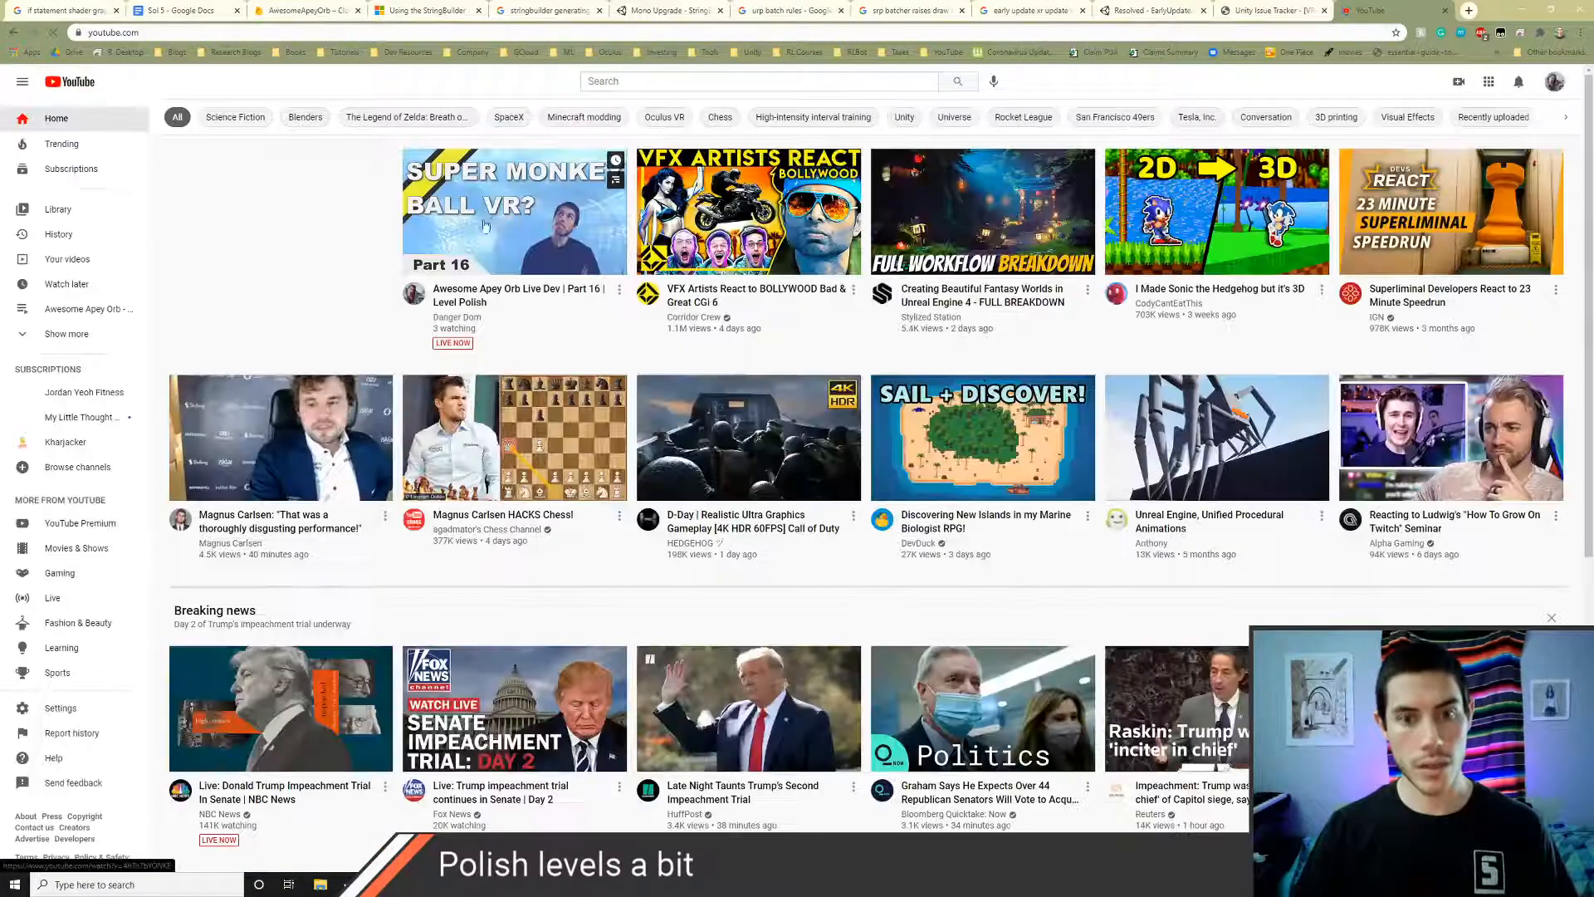
# - Search YouTube for "lava sound effect"
pyautogui.click(628, 83)
pyautogui.write('lava')
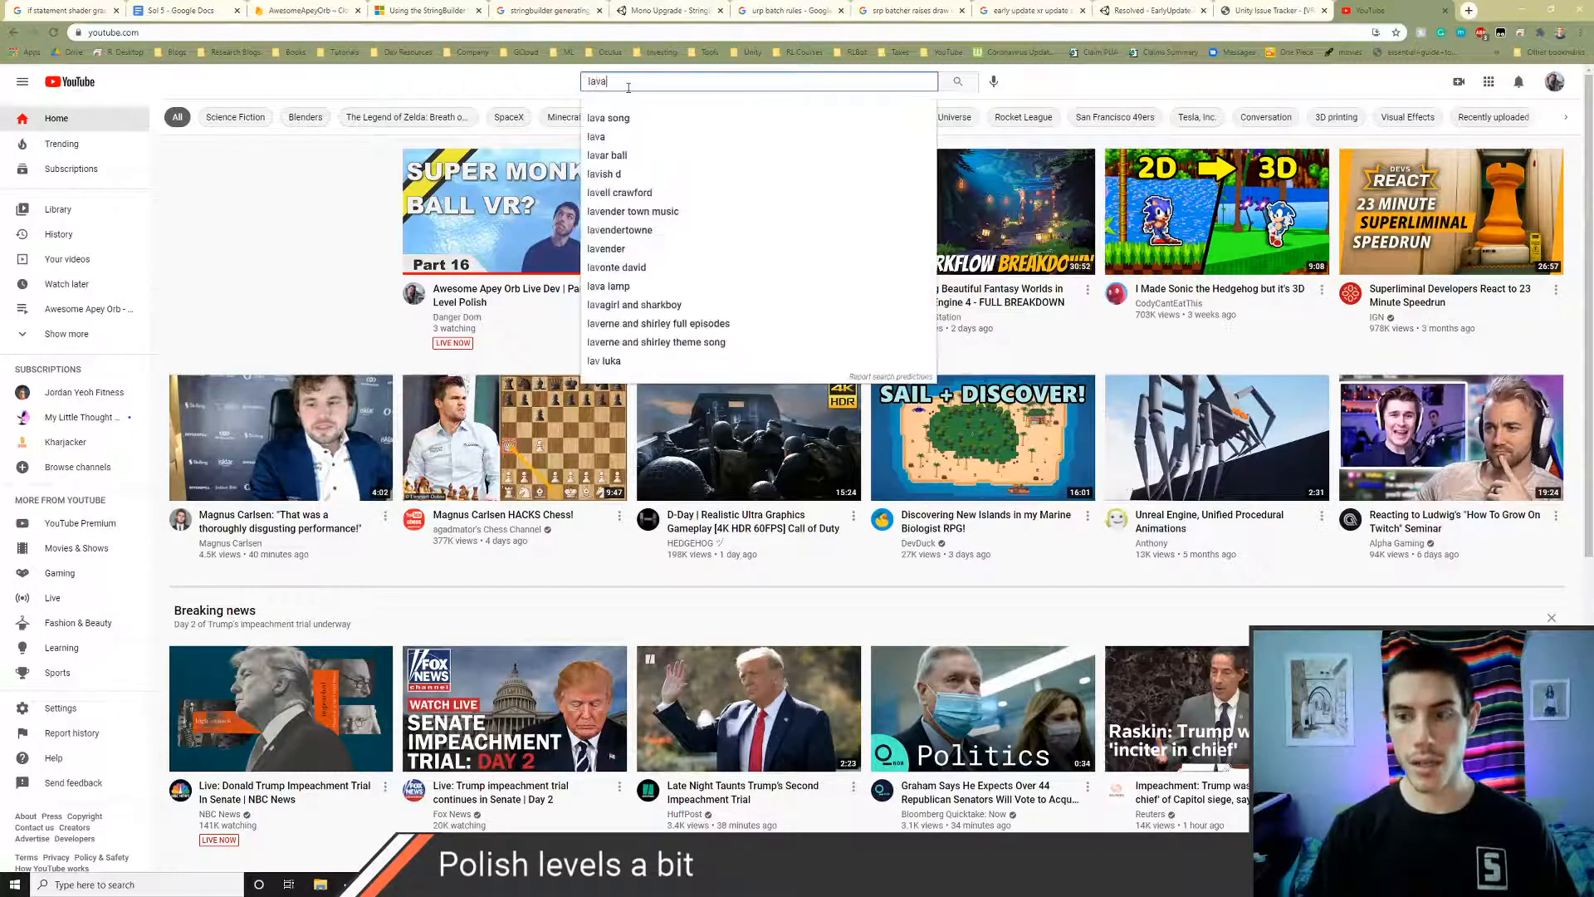
pyautogui.write(' sound effect')
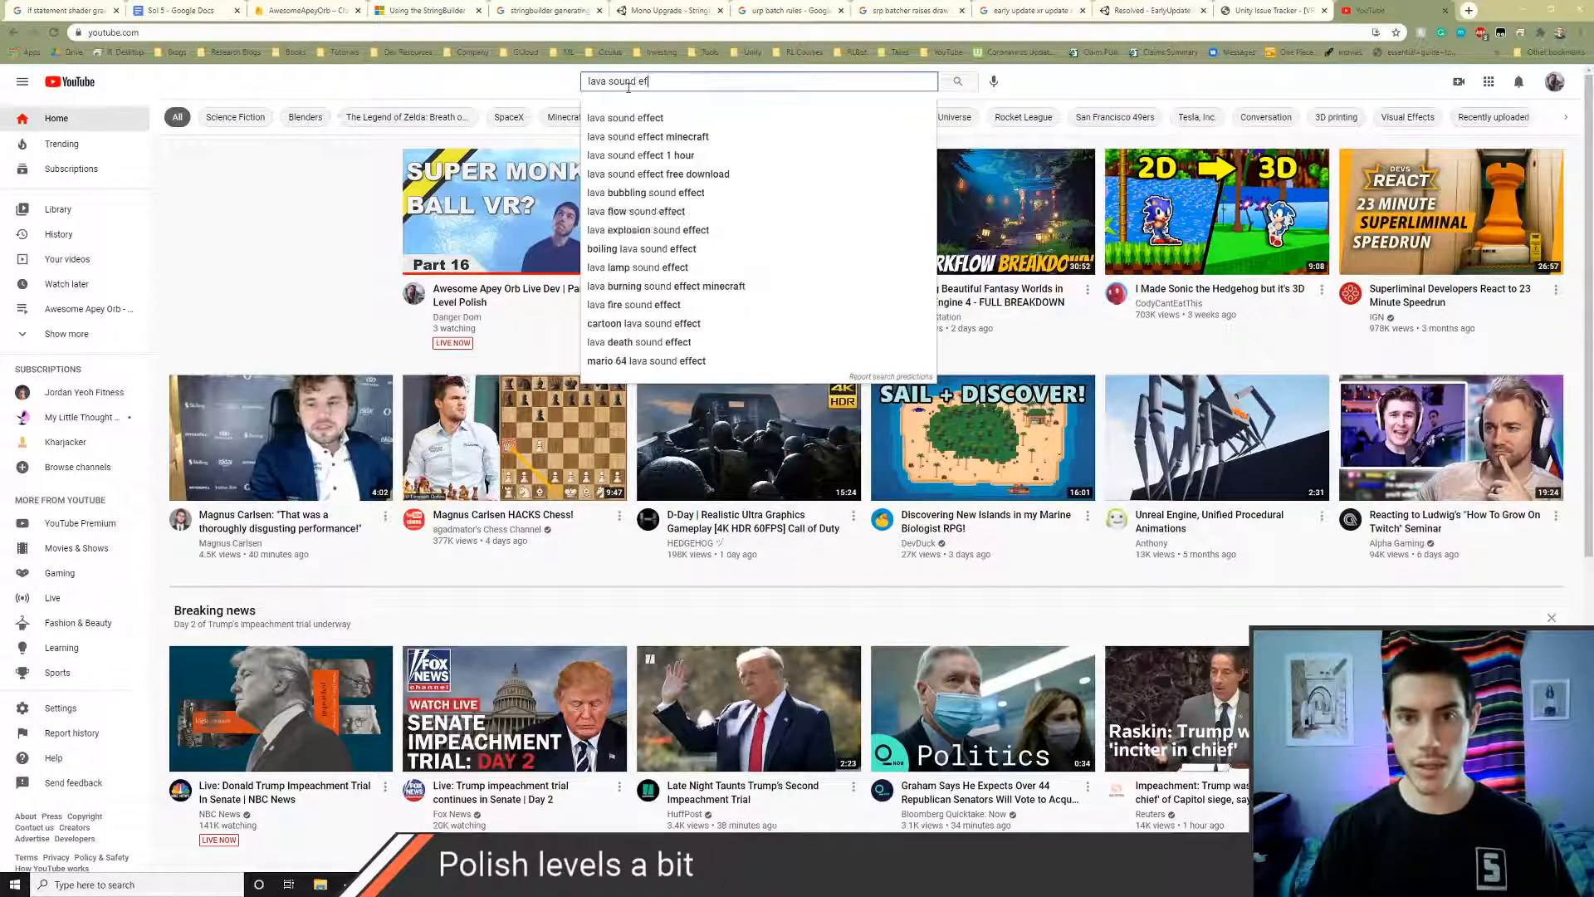
pyautogui.press('Return')
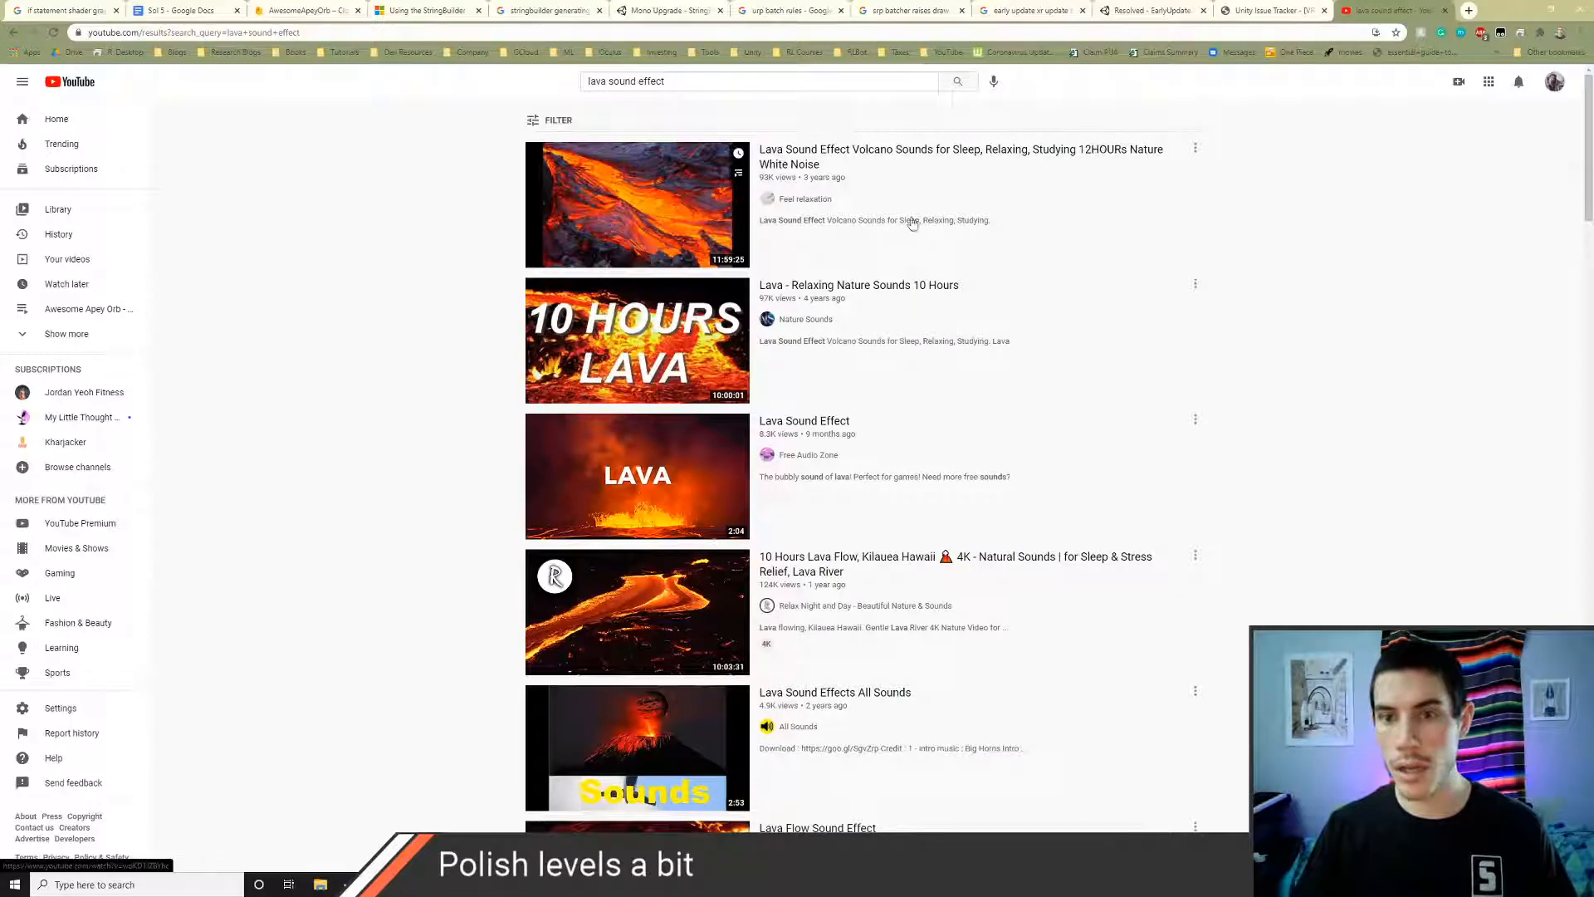
# - Open the video "Lava Sound Effects All Sounds" from the results, check its description and return to the results
pyautogui.scroll(-2, 843, 340)
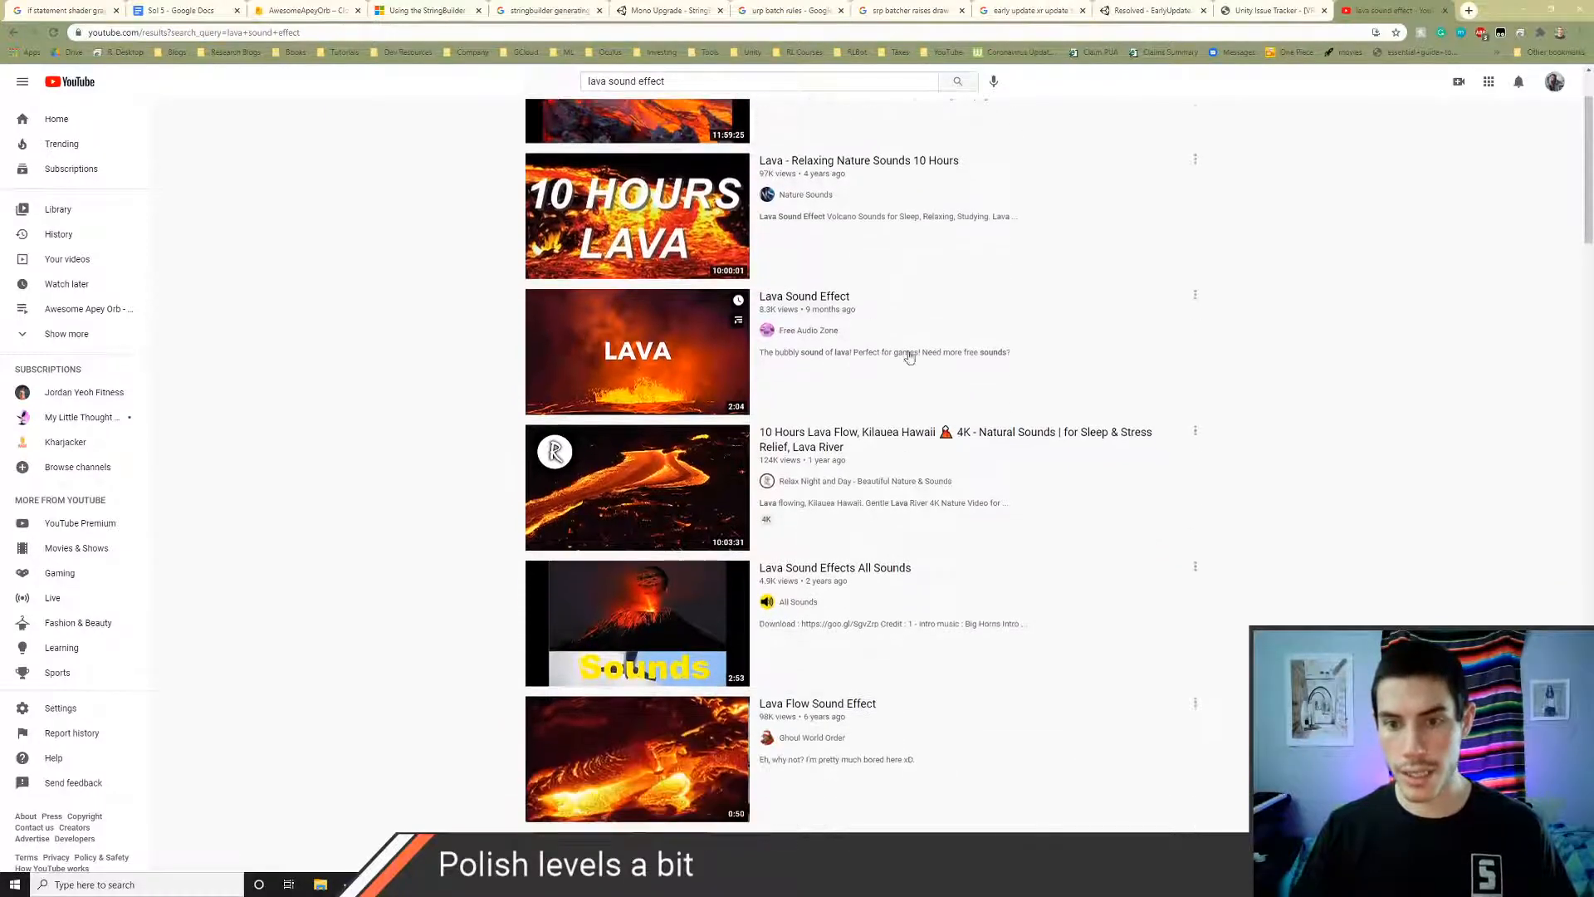
pyautogui.scroll(-3, 909, 357)
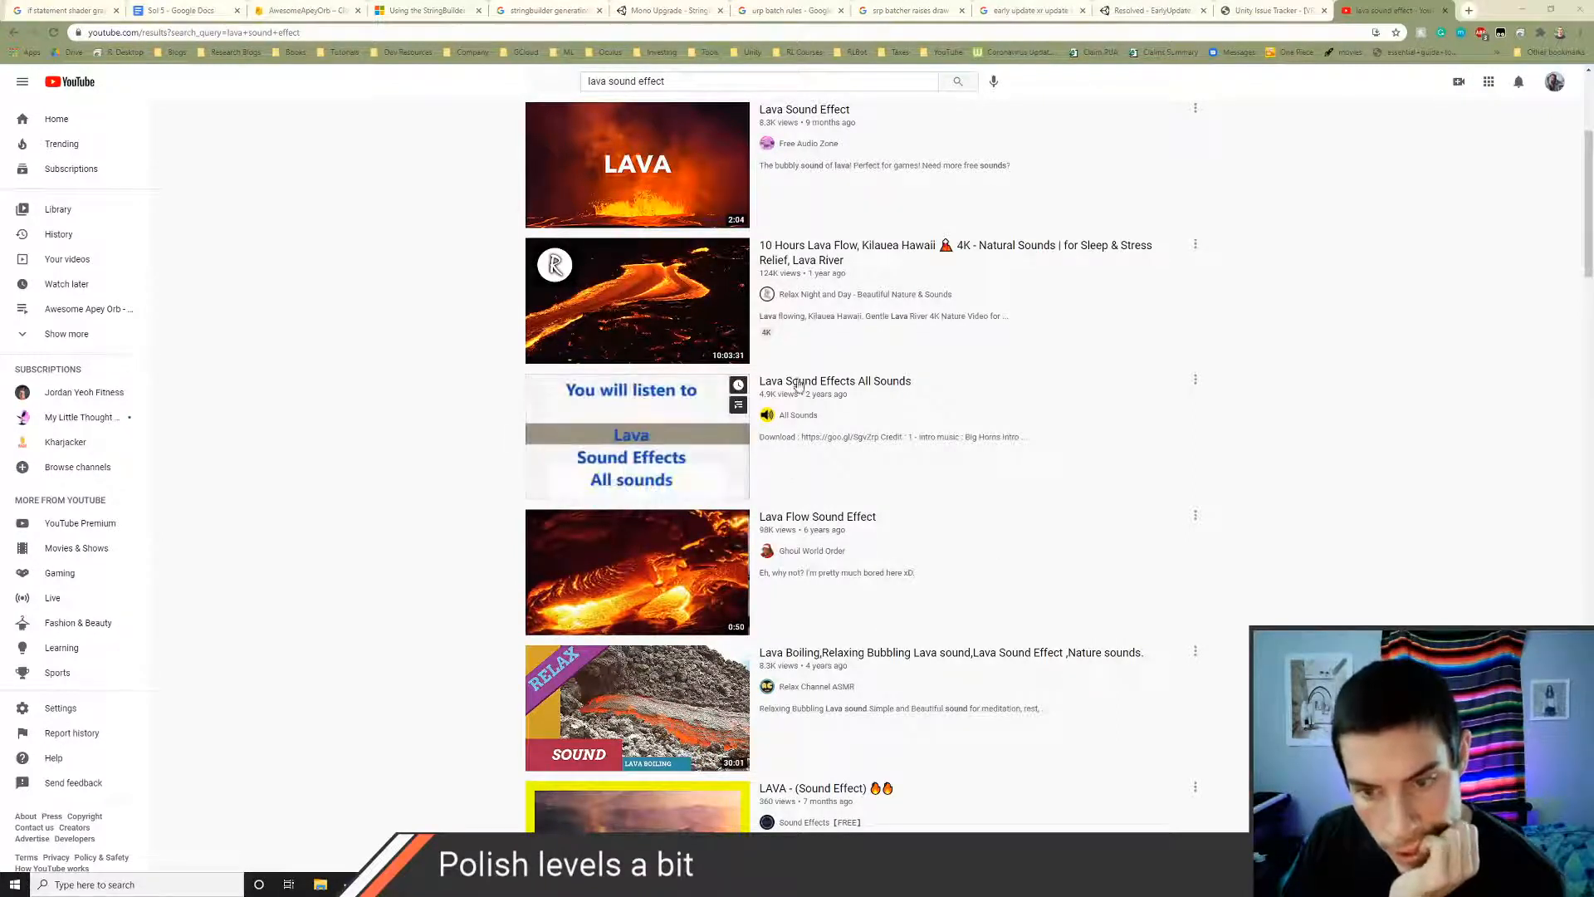
pyautogui.click(799, 384)
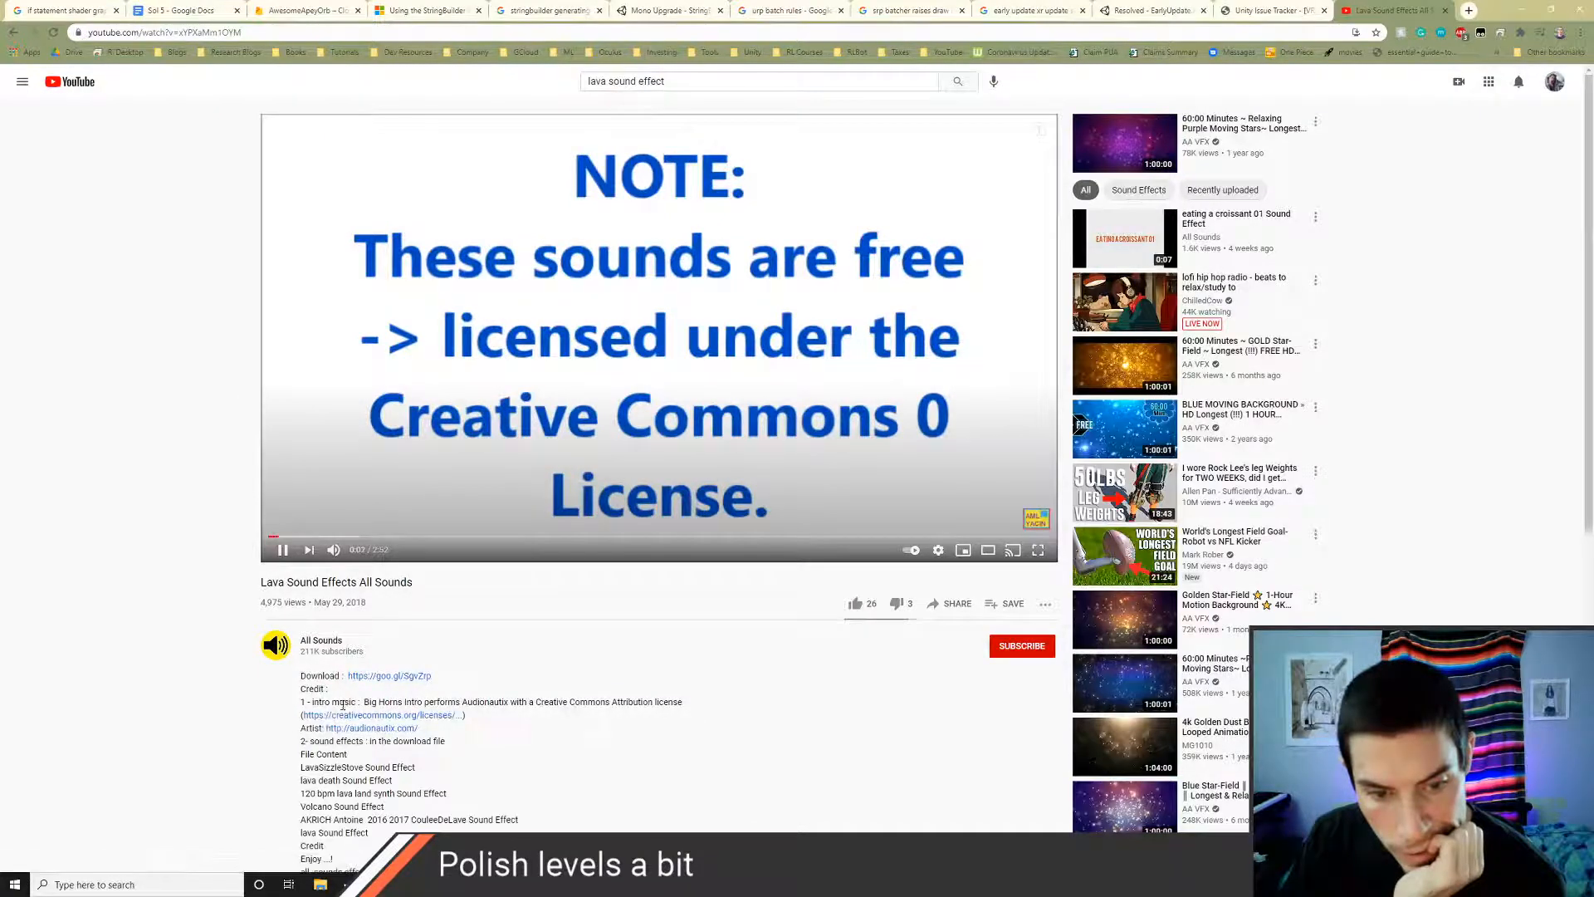
pyautogui.scroll(-1, 440, 727)
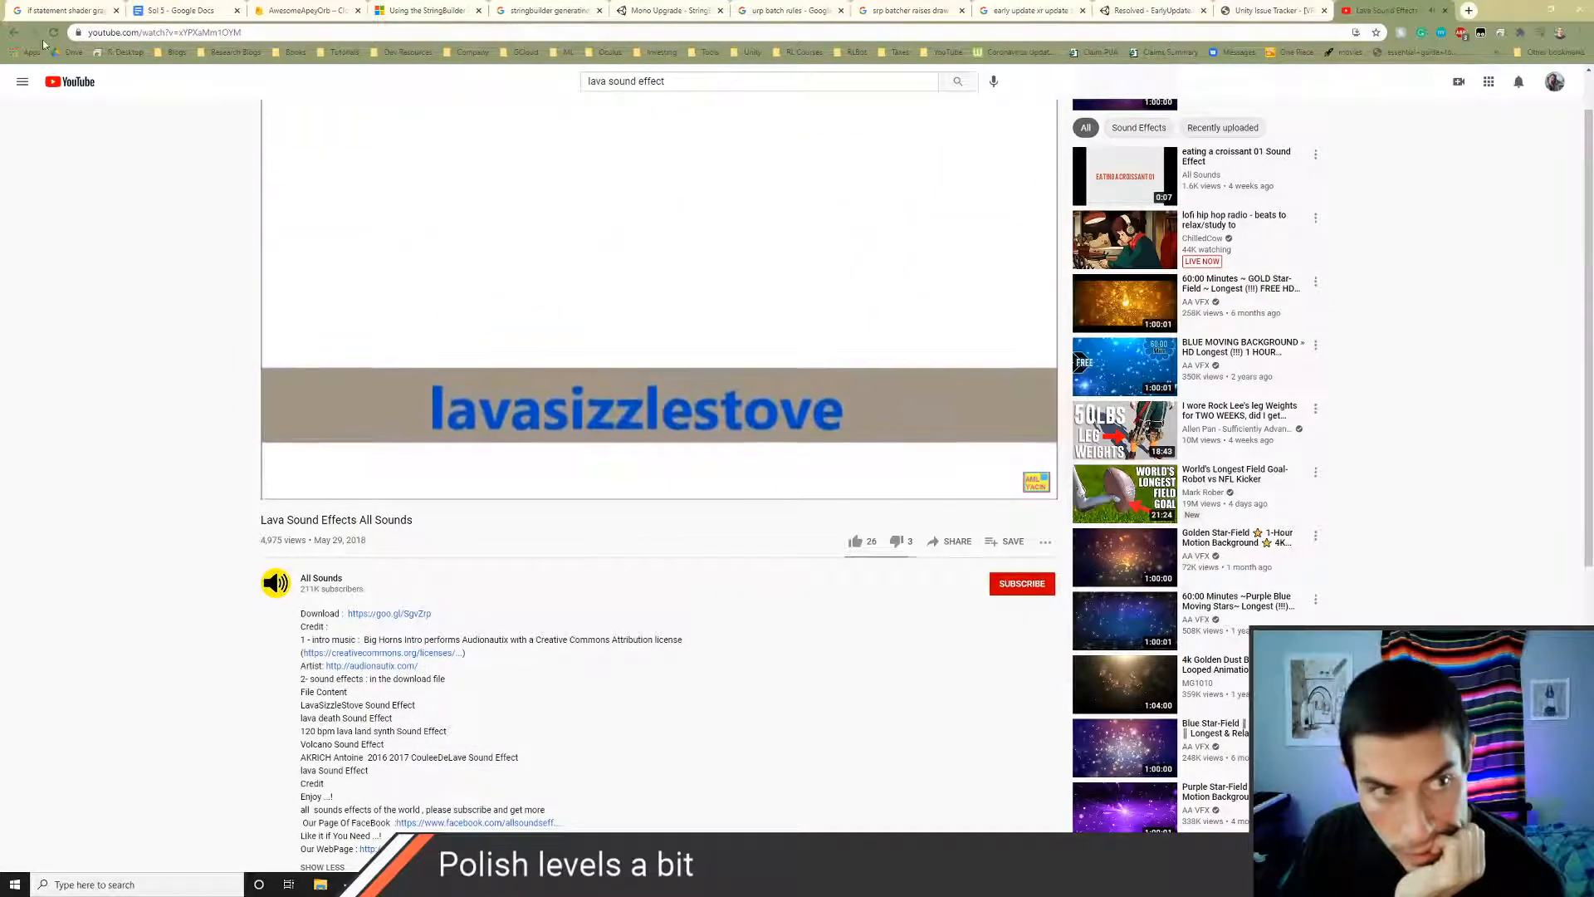
pyautogui.hotkey('alt', 'Left')
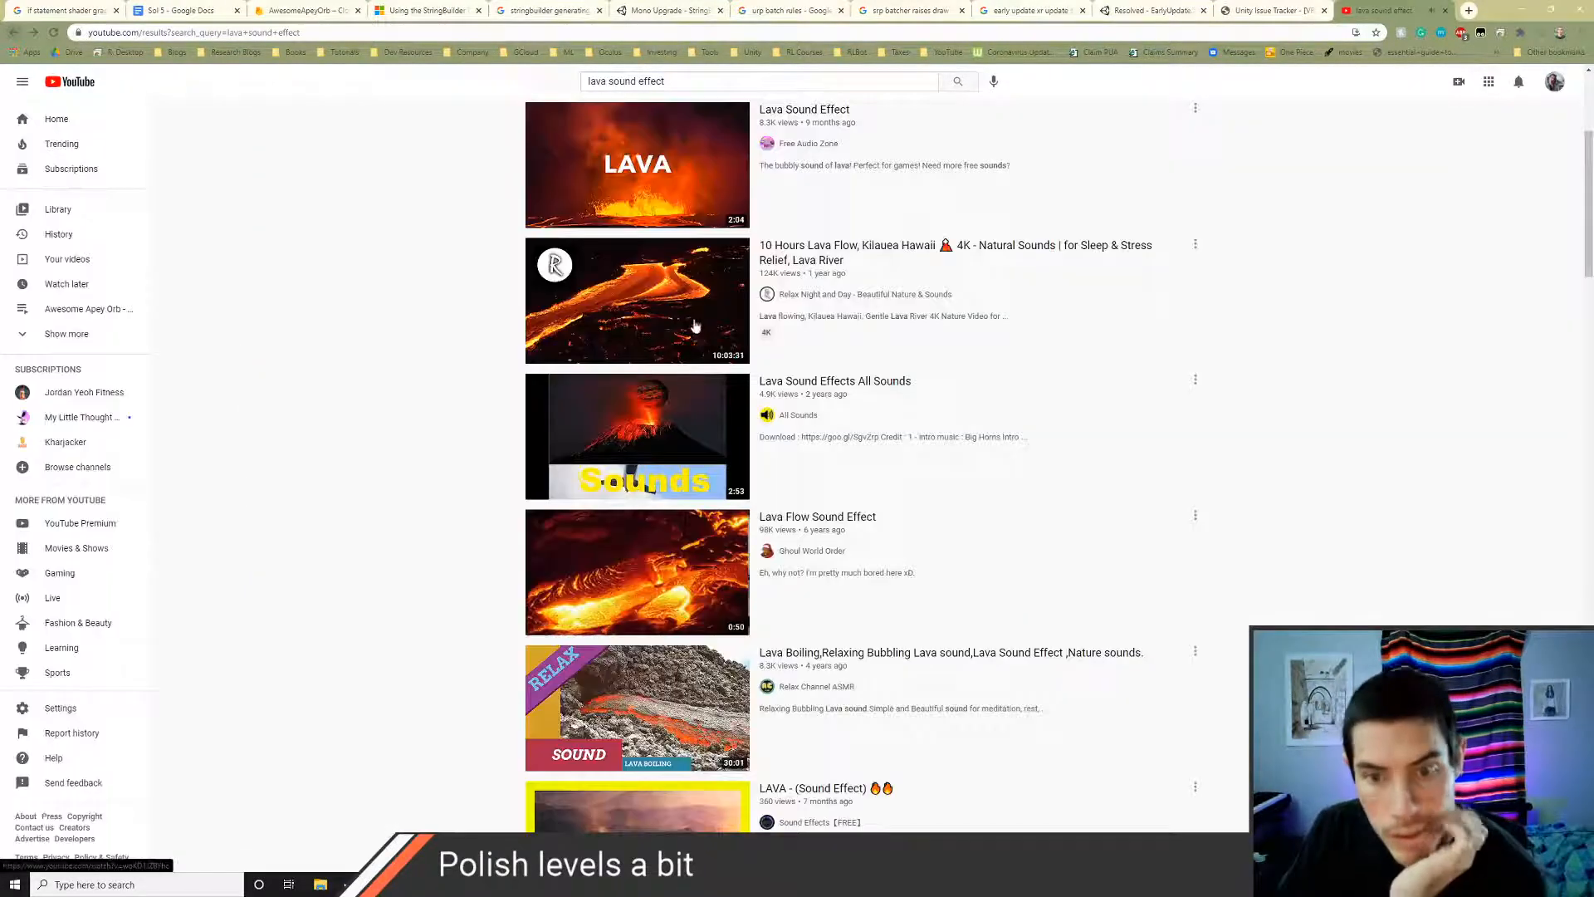
# - Play the "Lava Flow Sound Effect" video, read its comments, skip ahead to 0:33 and go back to browse further results
pyautogui.click(821, 530)
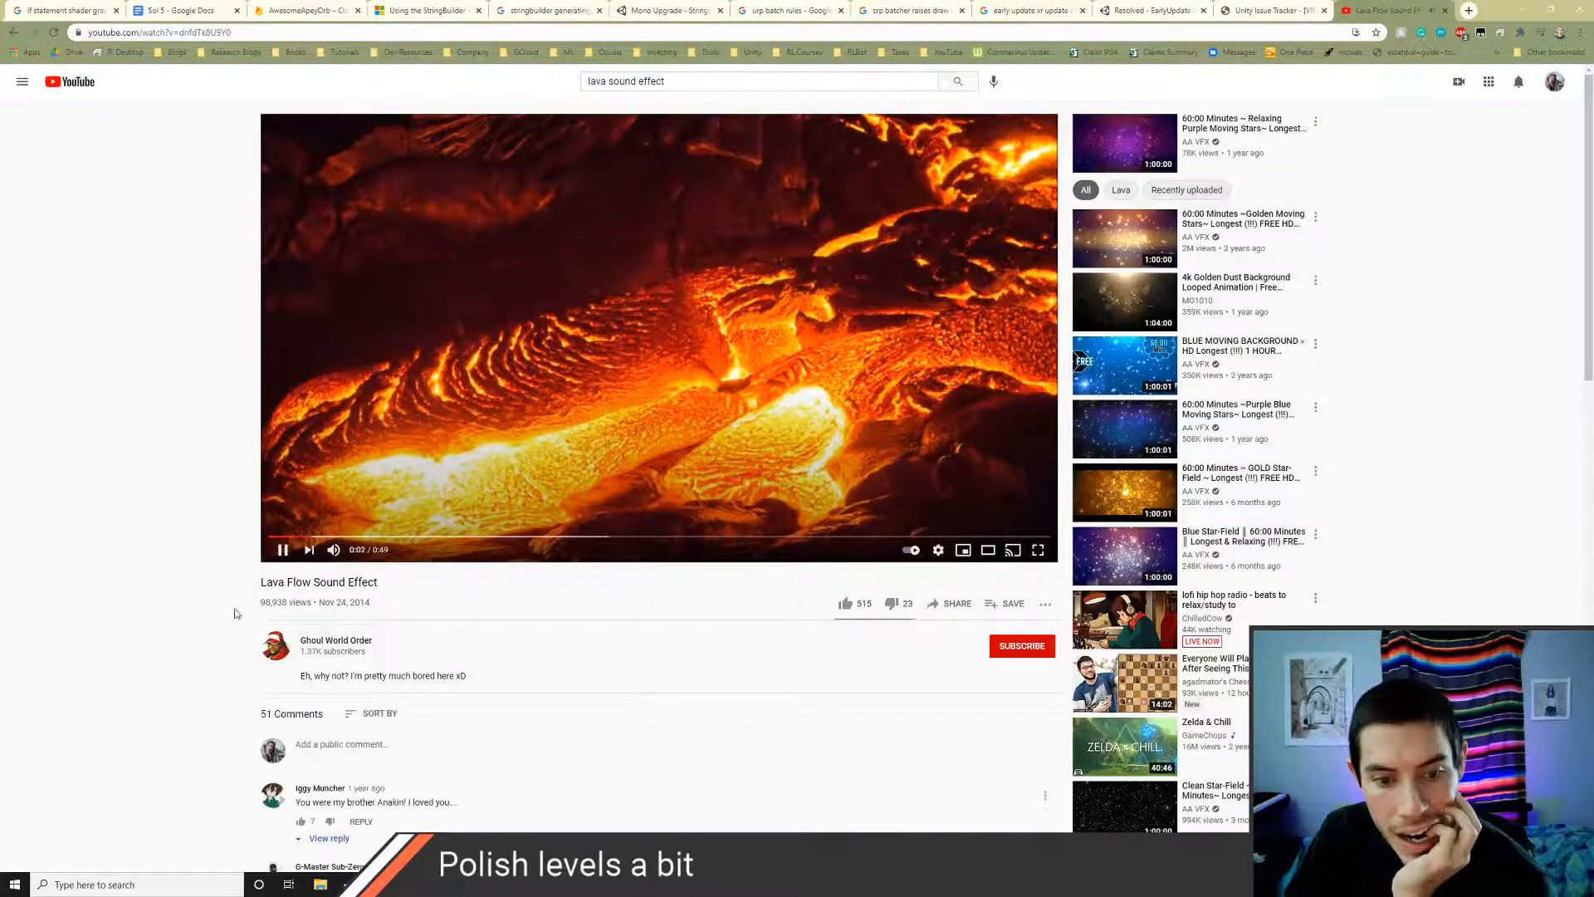
pyautogui.scroll(-2, 228, 619)
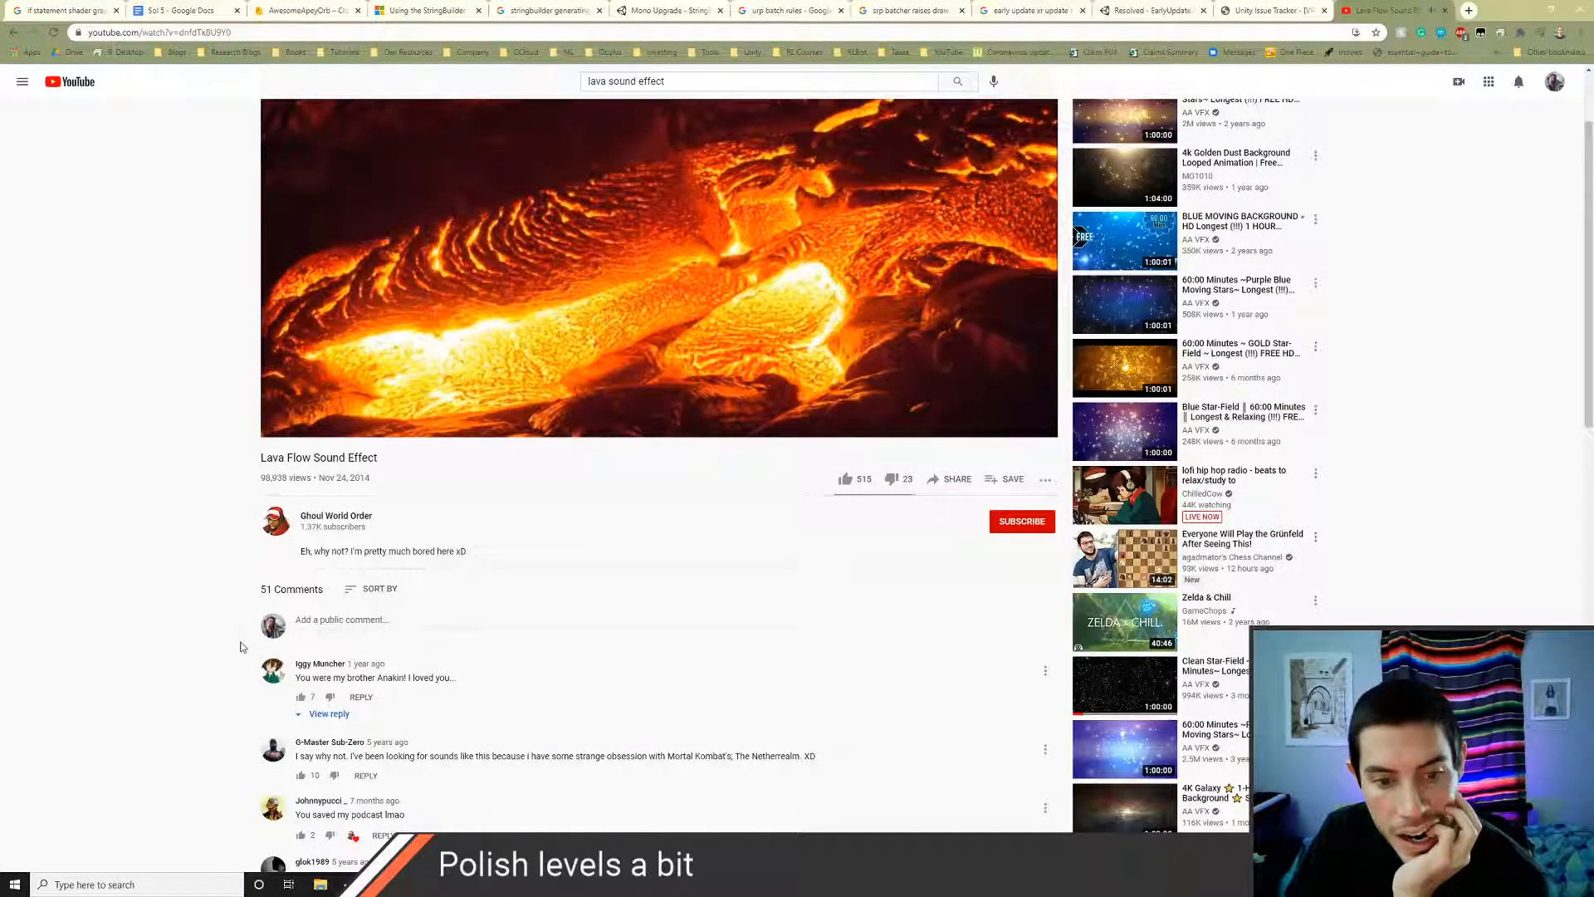
pyautogui.scroll(-2, 240, 646)
pyautogui.scroll(-3, 226, 648)
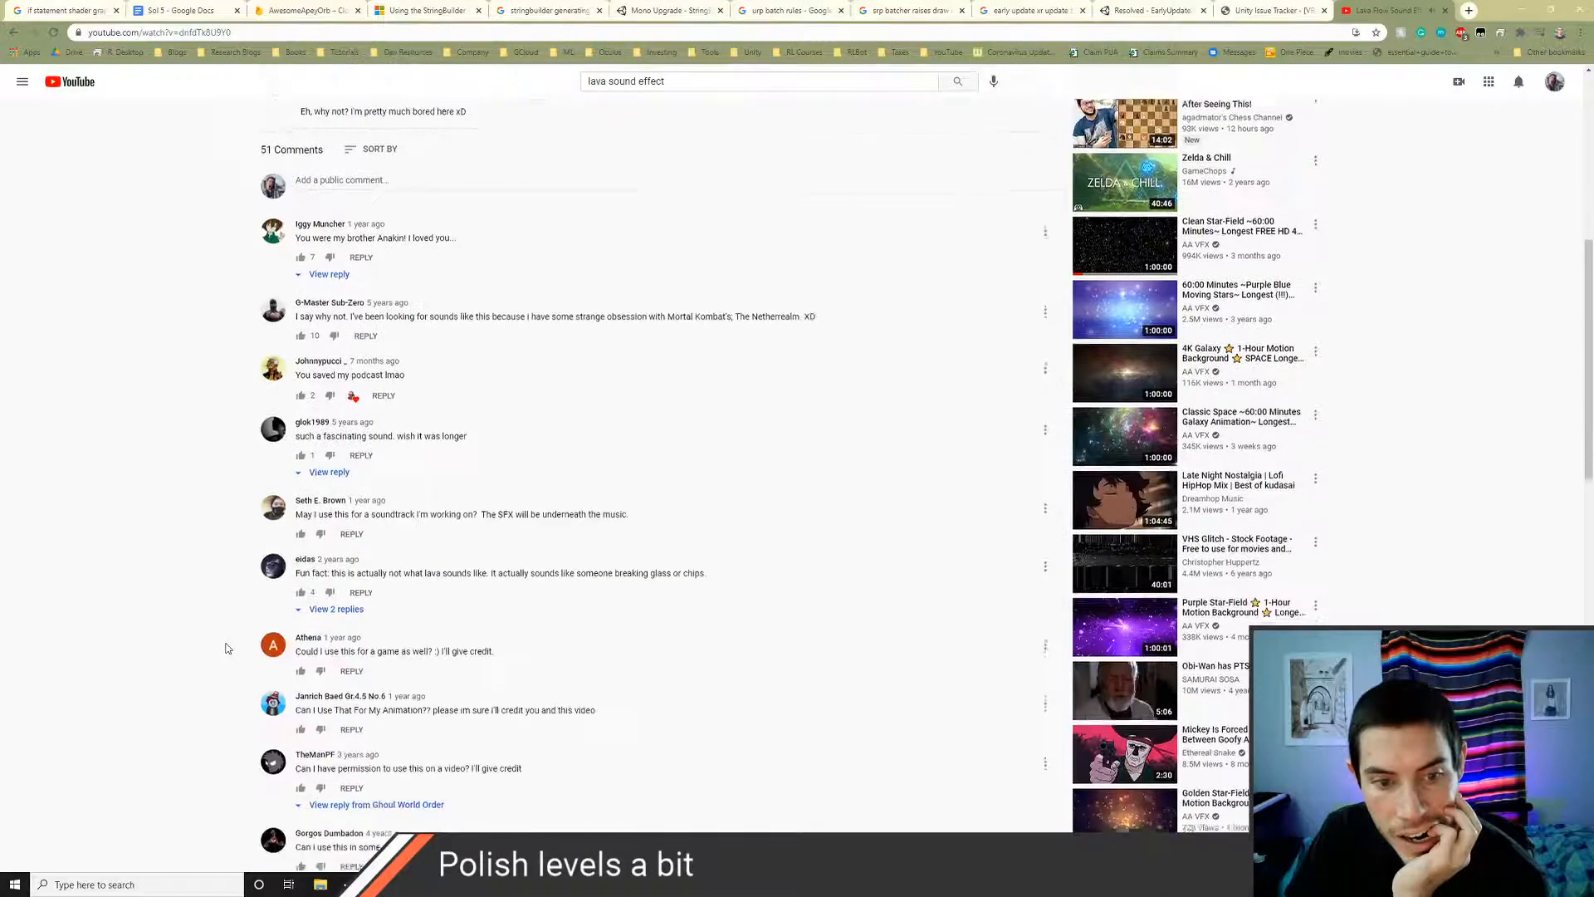
pyautogui.scroll(-10, 227, 648)
pyautogui.scroll(6, 233, 646)
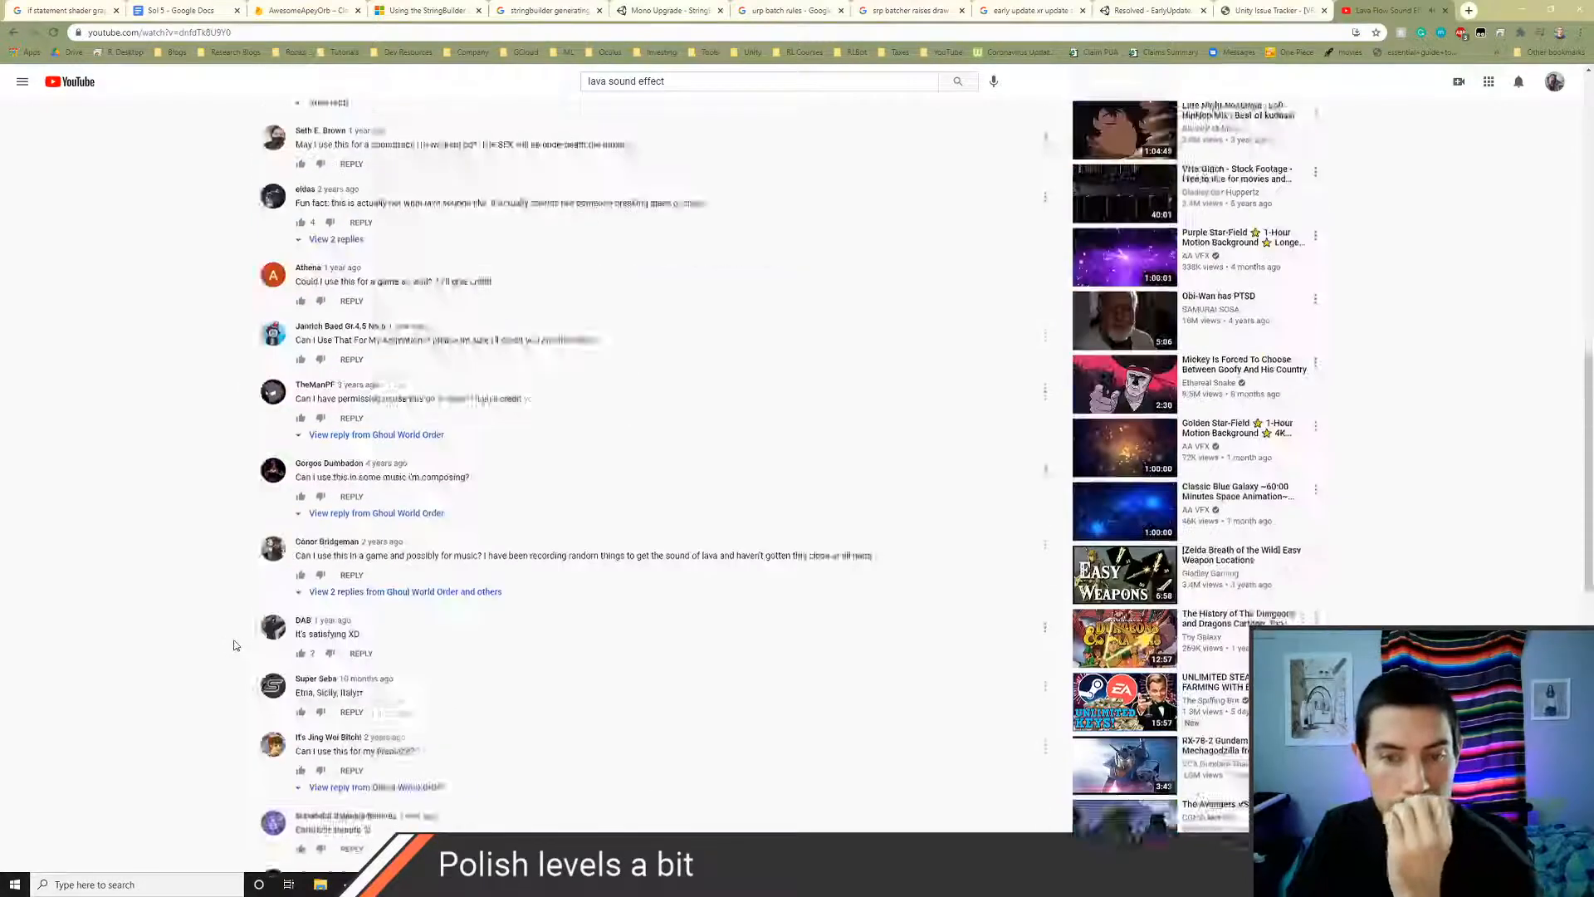
pyautogui.scroll(11, 234, 644)
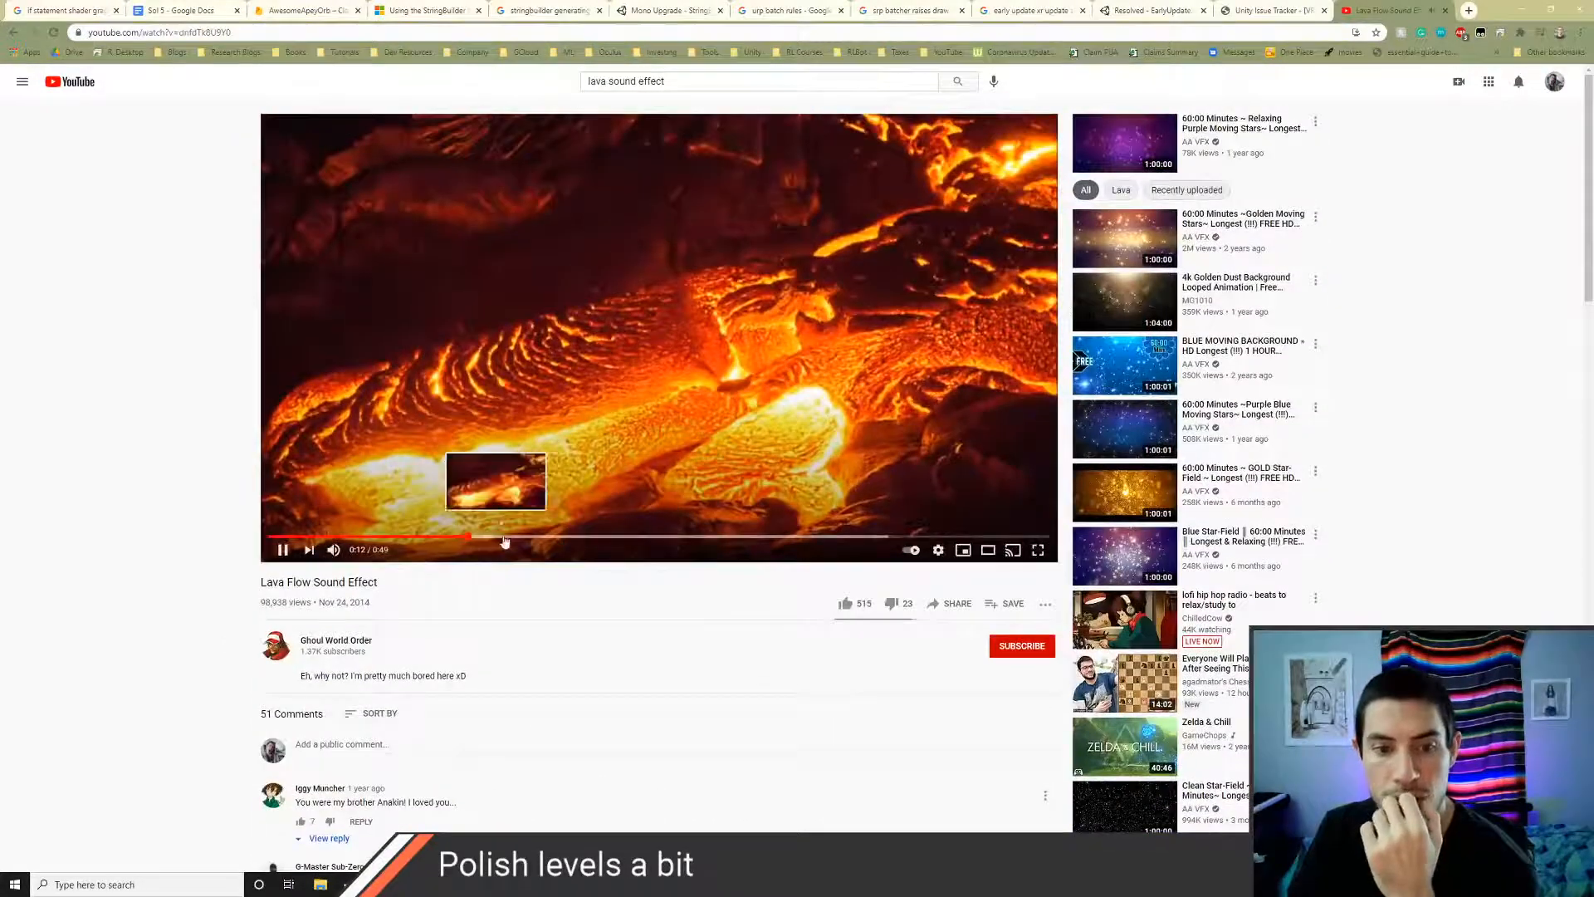
pyautogui.moveTo(504, 540); pyautogui.dragTo(804, 537)
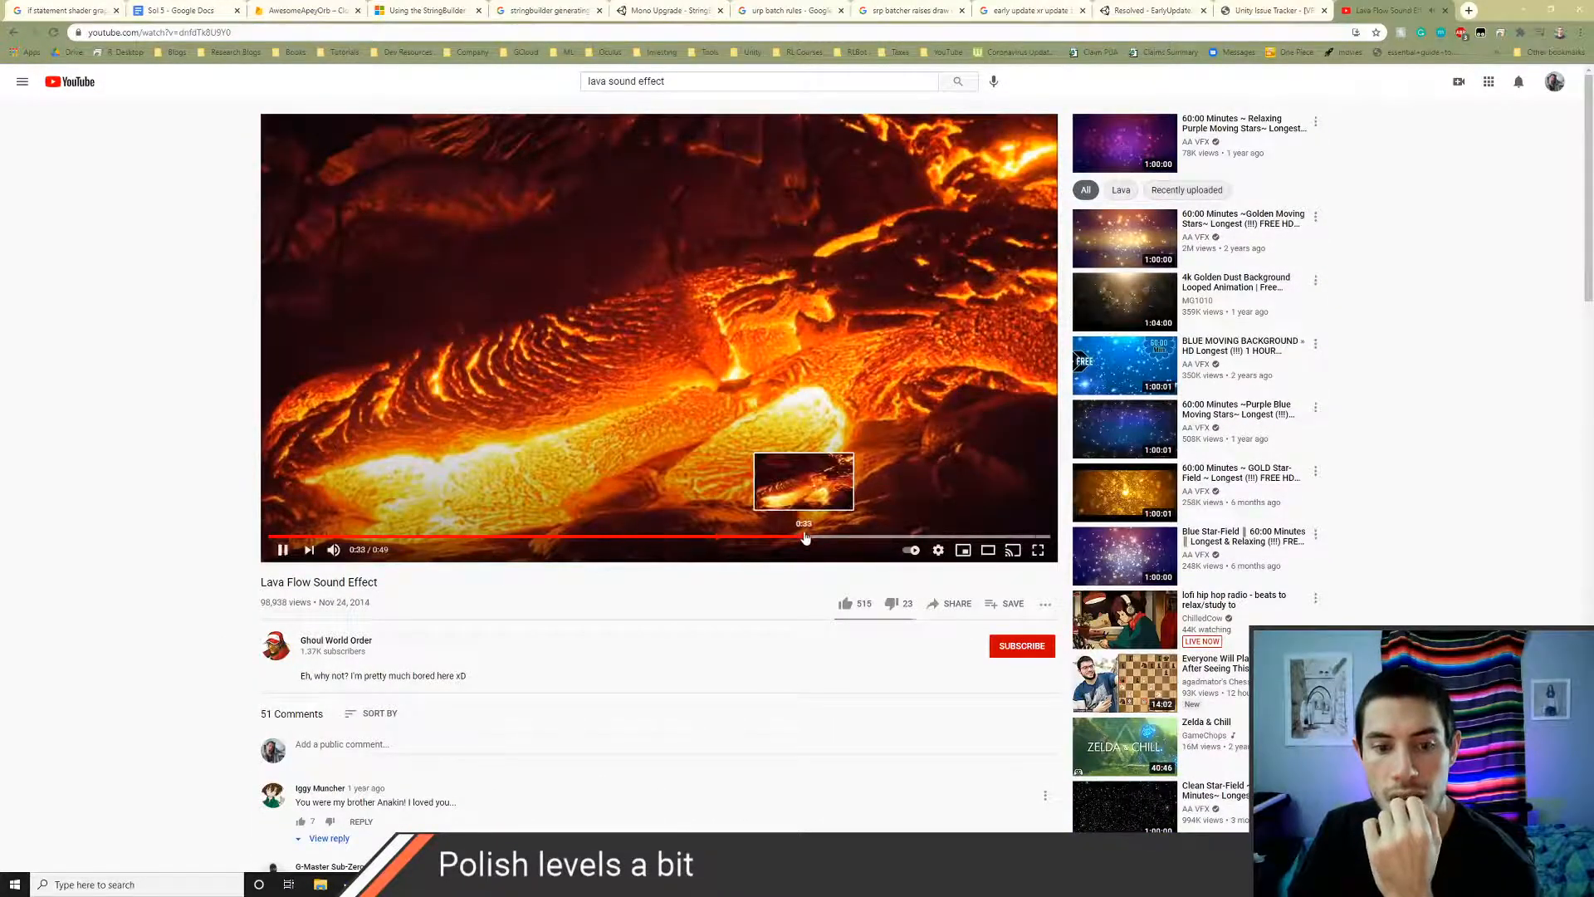
pyautogui.click(16, 35)
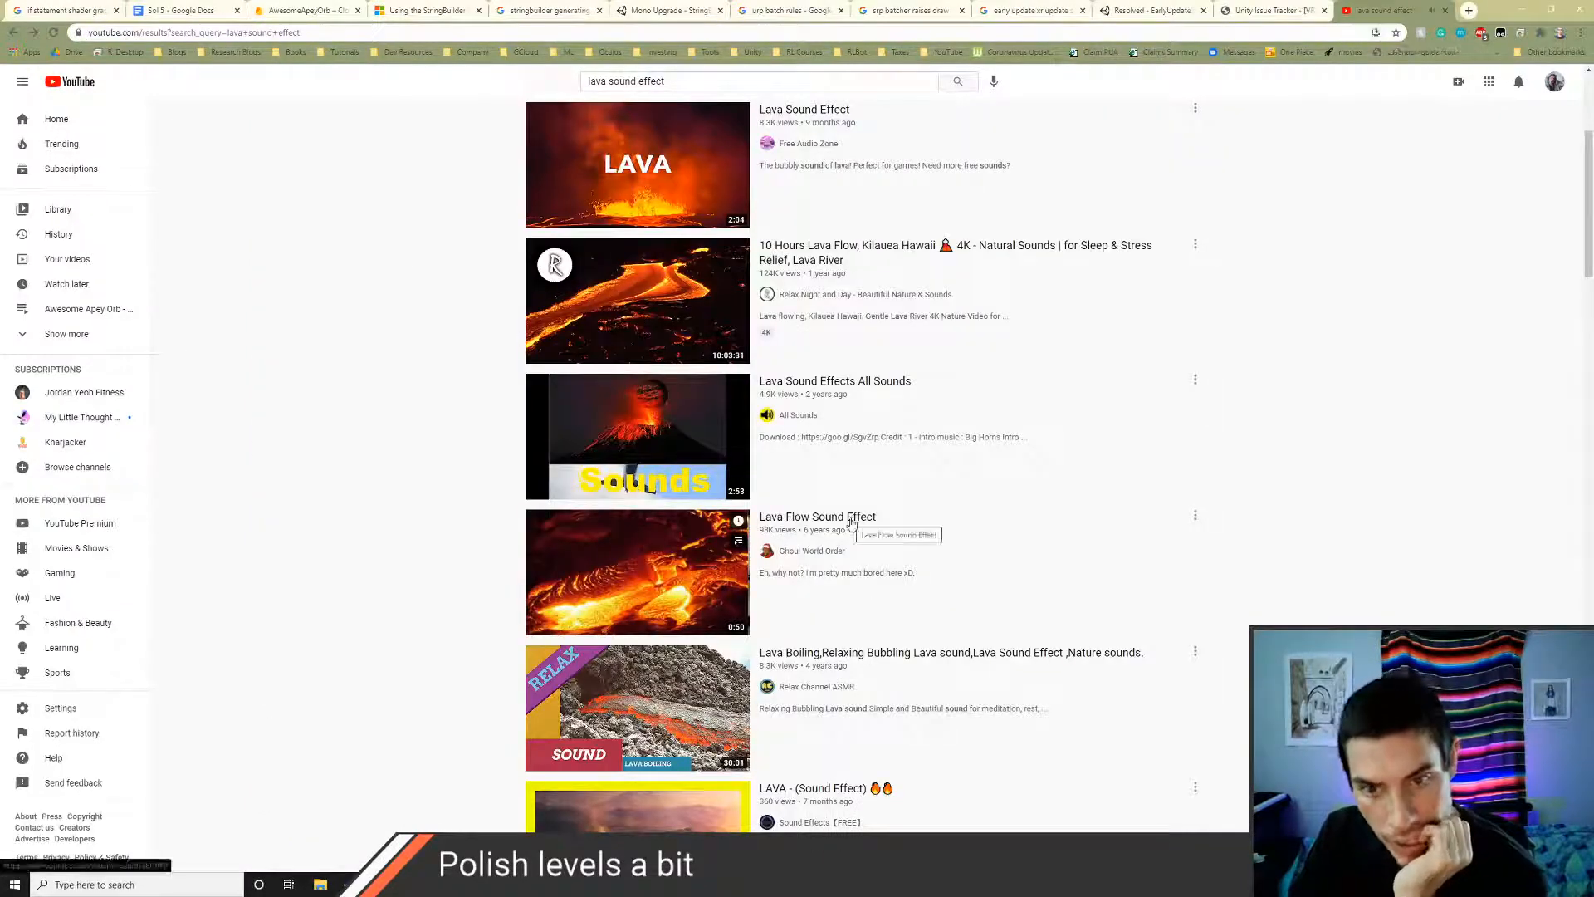
pyautogui.scroll(-3, 897, 554)
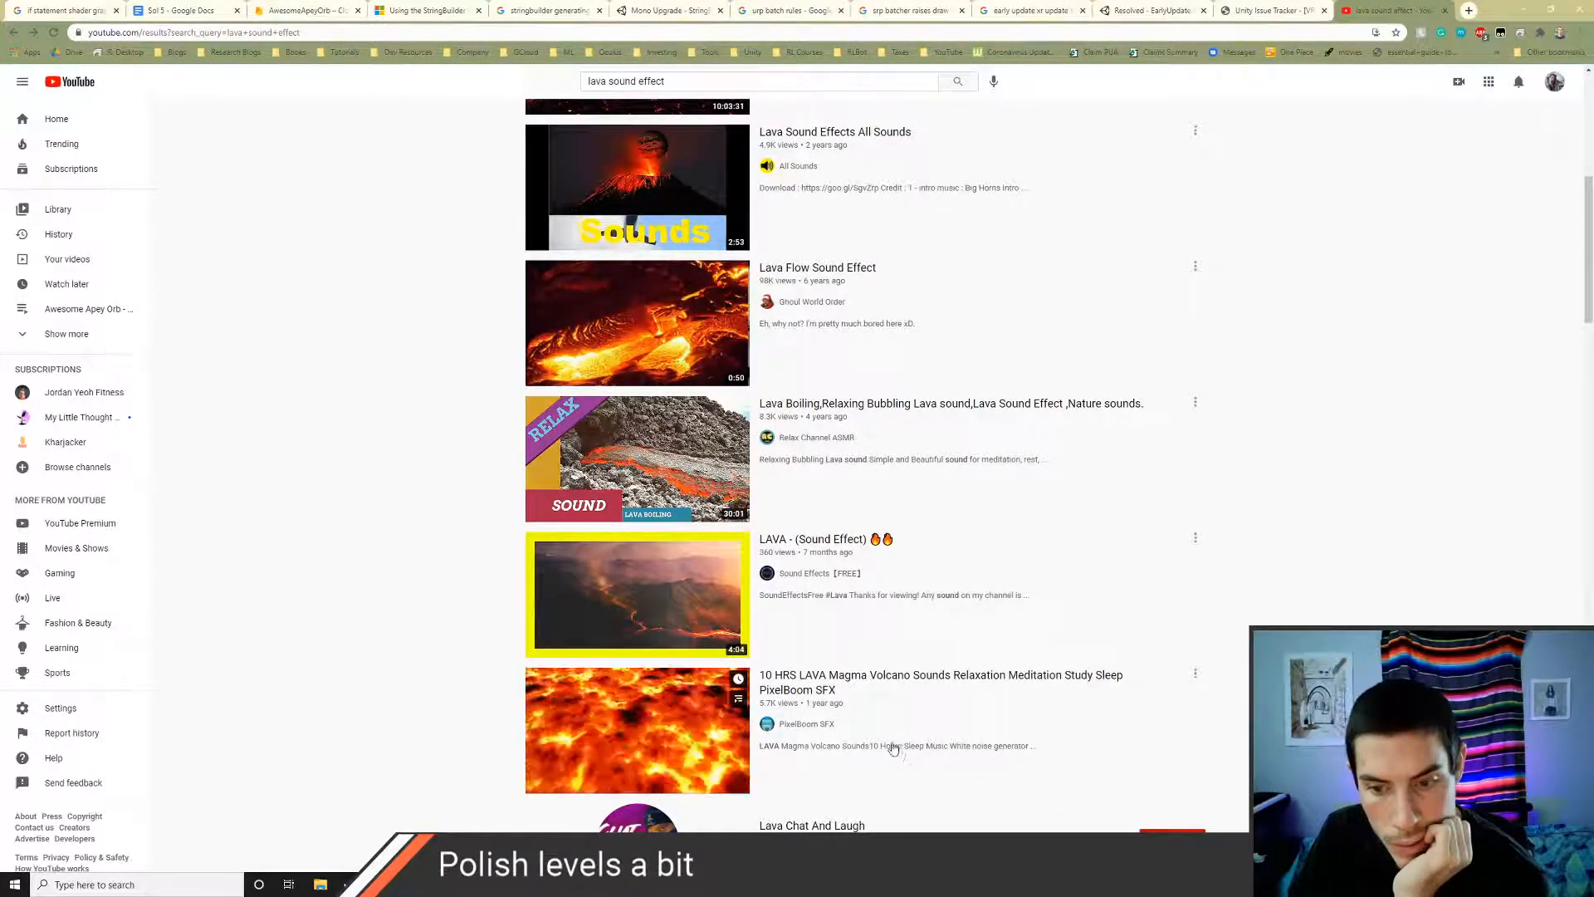
# - Search YouTube for "lava sound effect royalty free"
pyautogui.scroll(7, 892, 747)
pyautogui.click(705, 83)
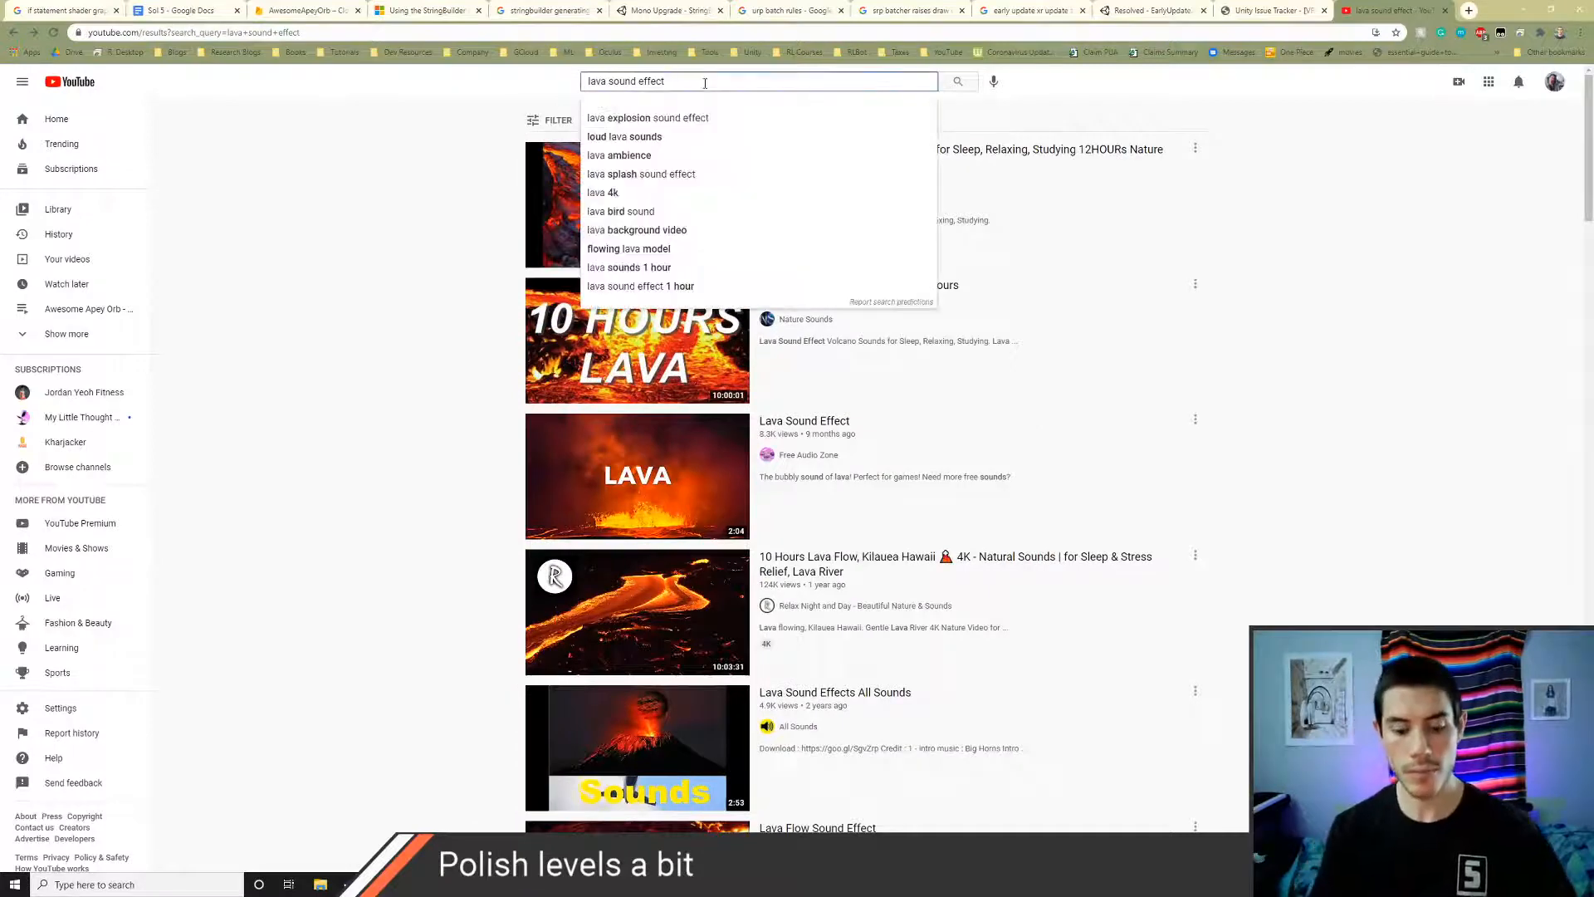
pyautogui.write('royalty fre')
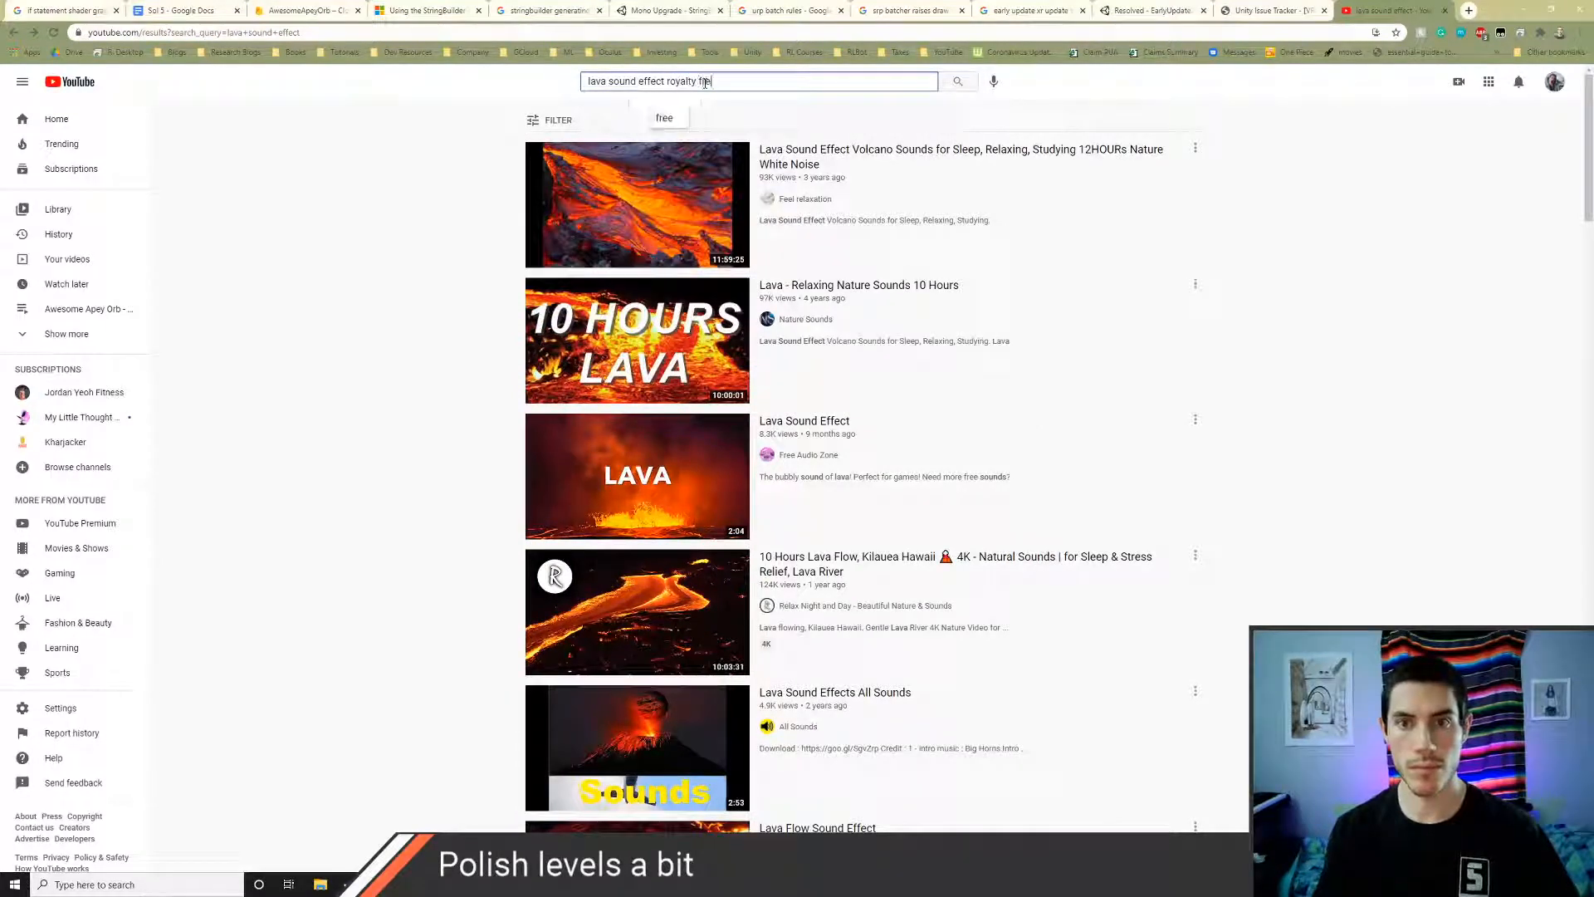
pyautogui.write('e')
pyautogui.press('Return')
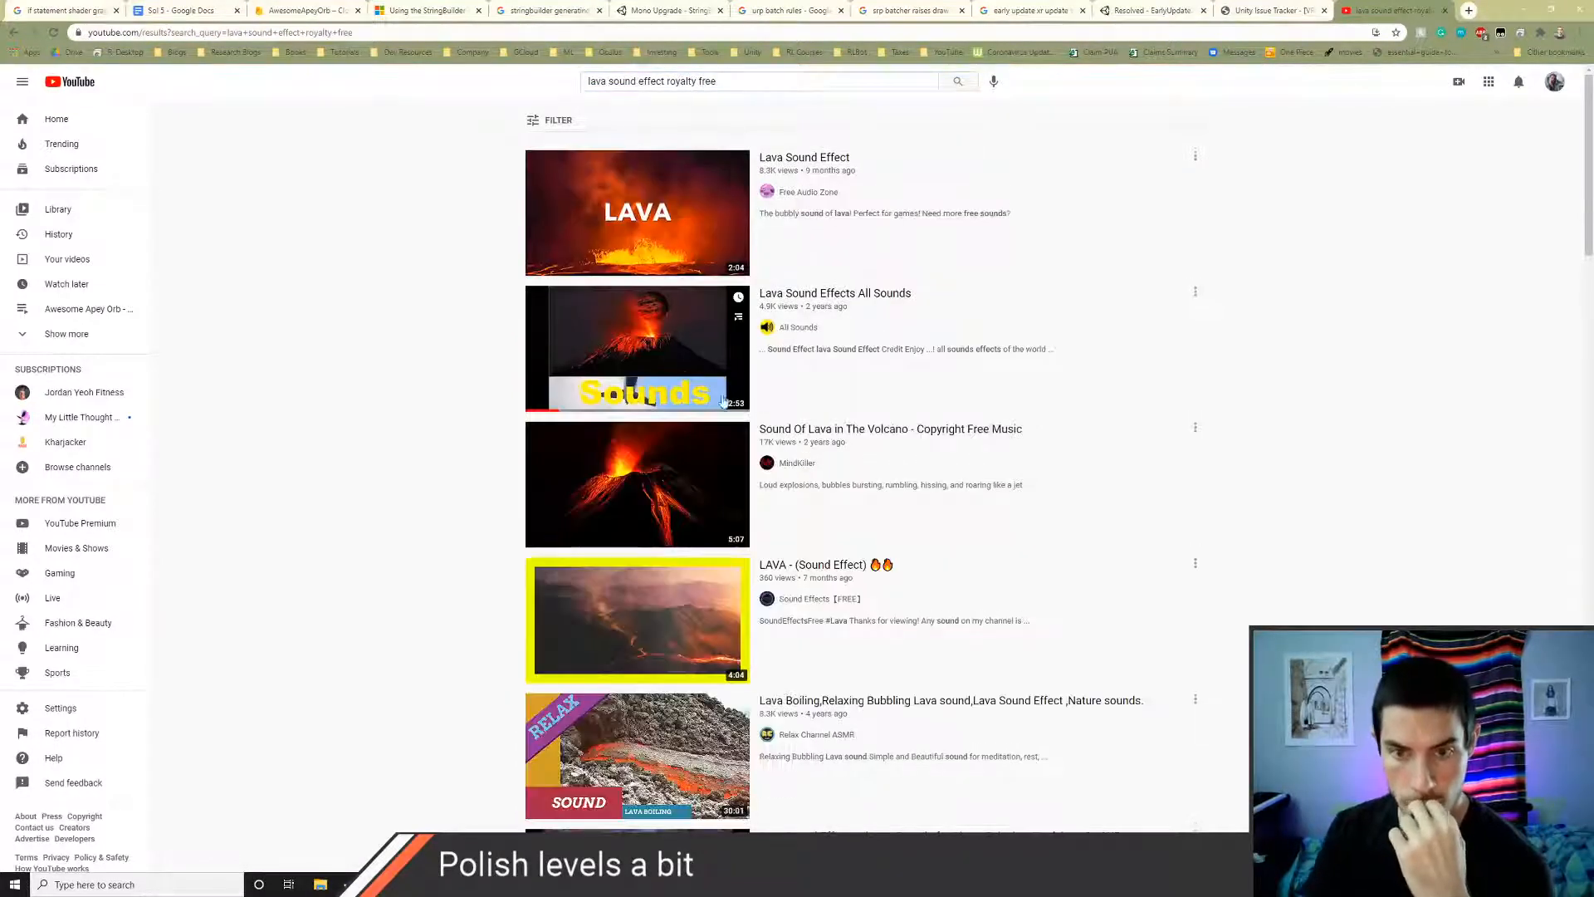
# - Play the "Lava Sound Effect" video by Free Audio Zone, read its comments, skip ahead to 1:03 and return to the results
pyautogui.click(795, 162)
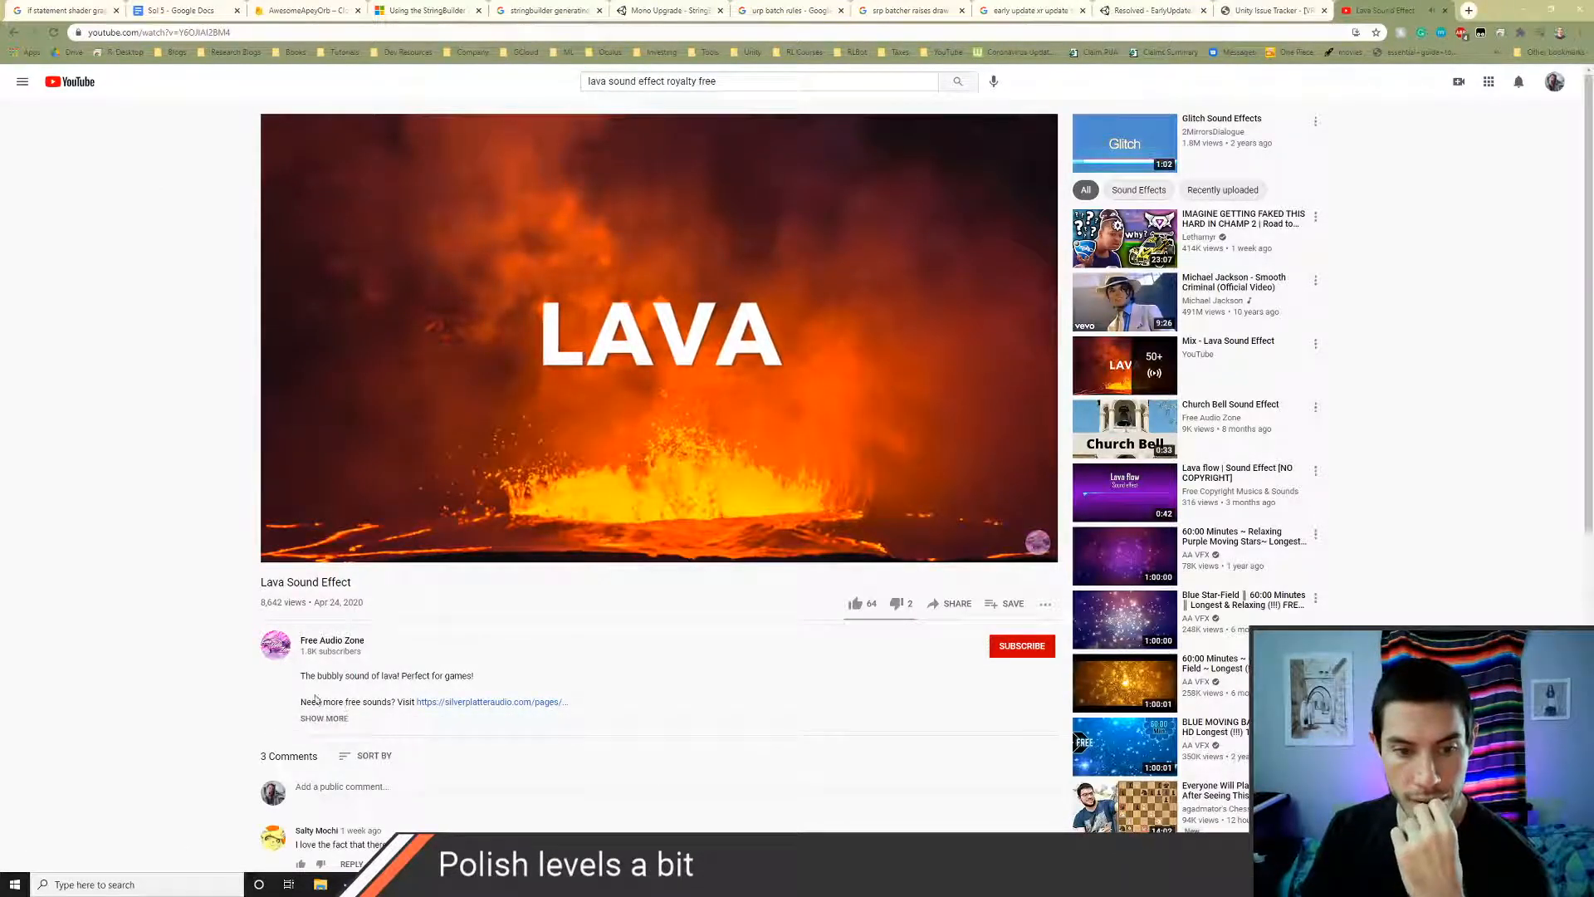
pyautogui.scroll(-4, 205, 608)
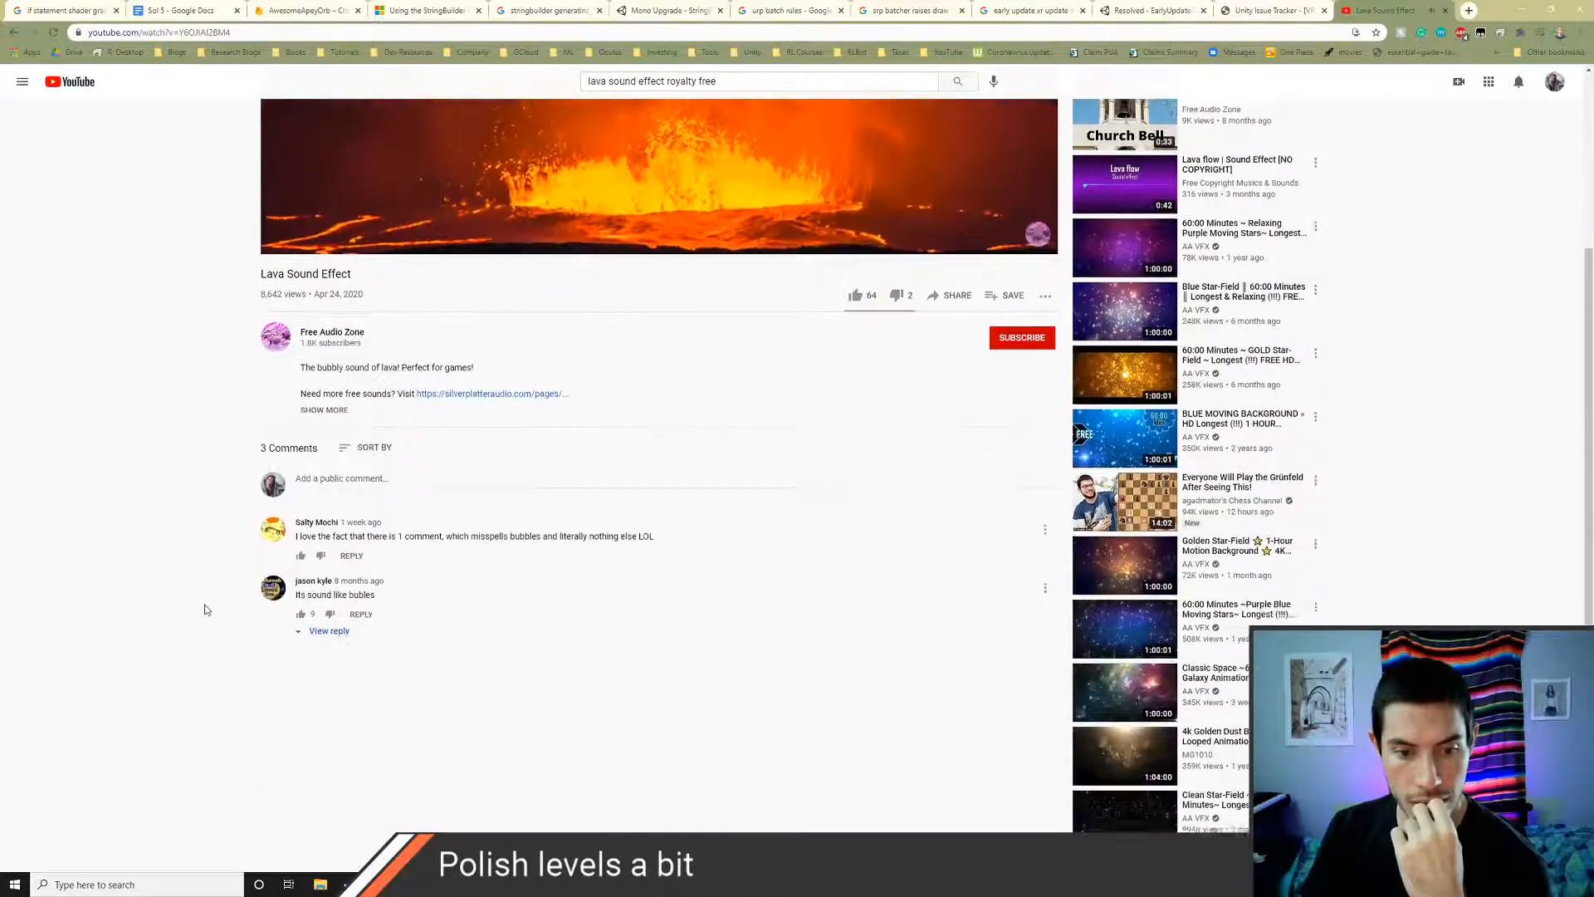
pyautogui.scroll(3, 388, 656)
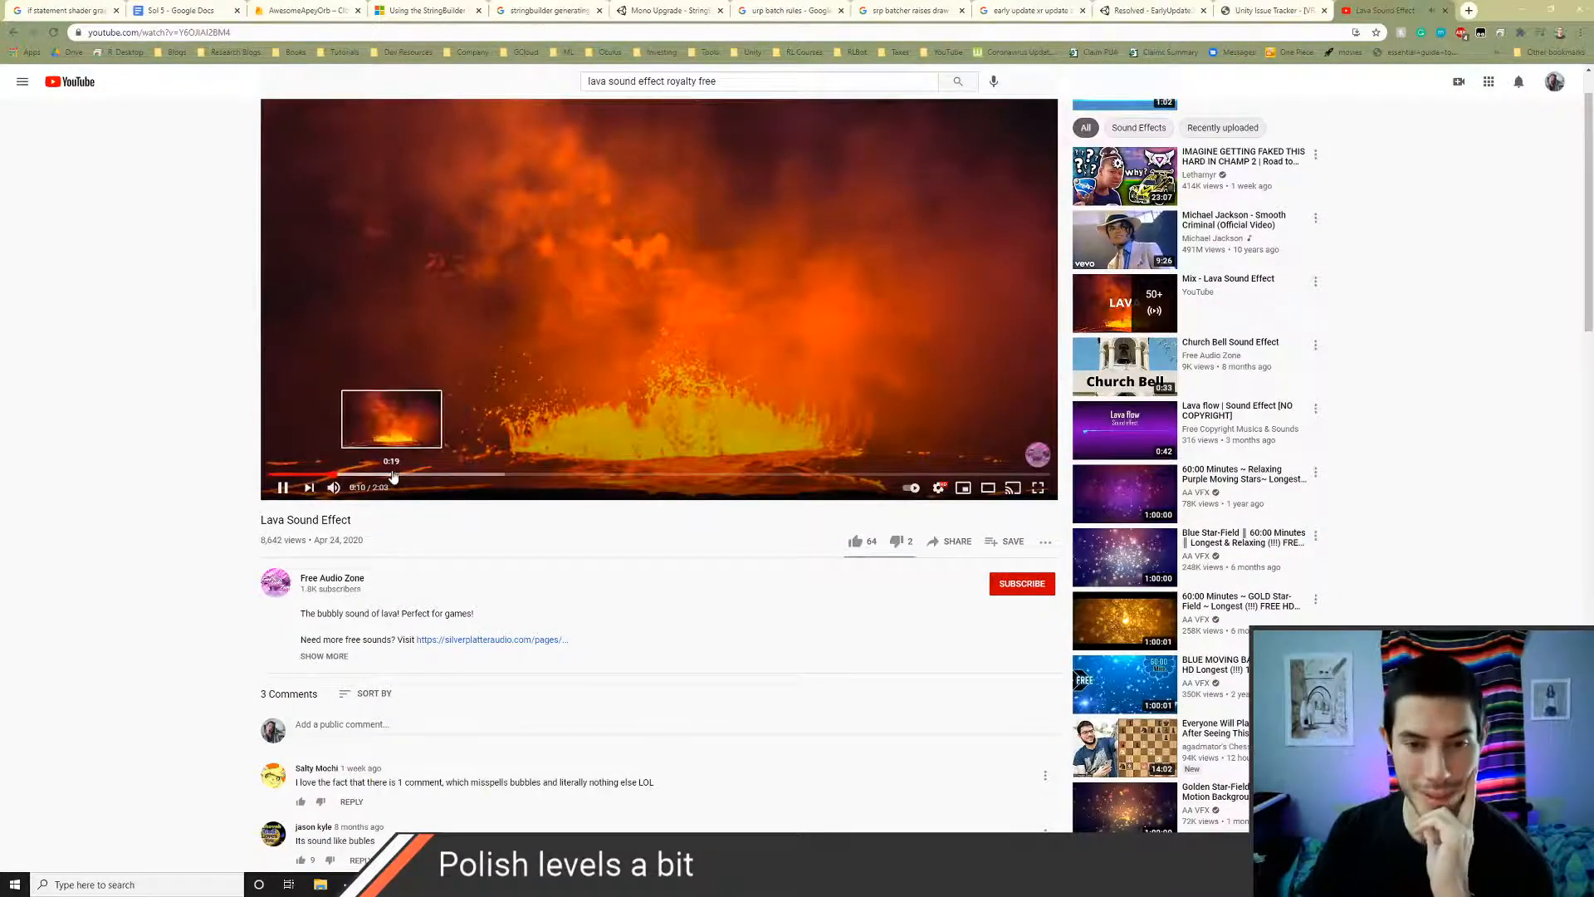
pyautogui.click(394, 476)
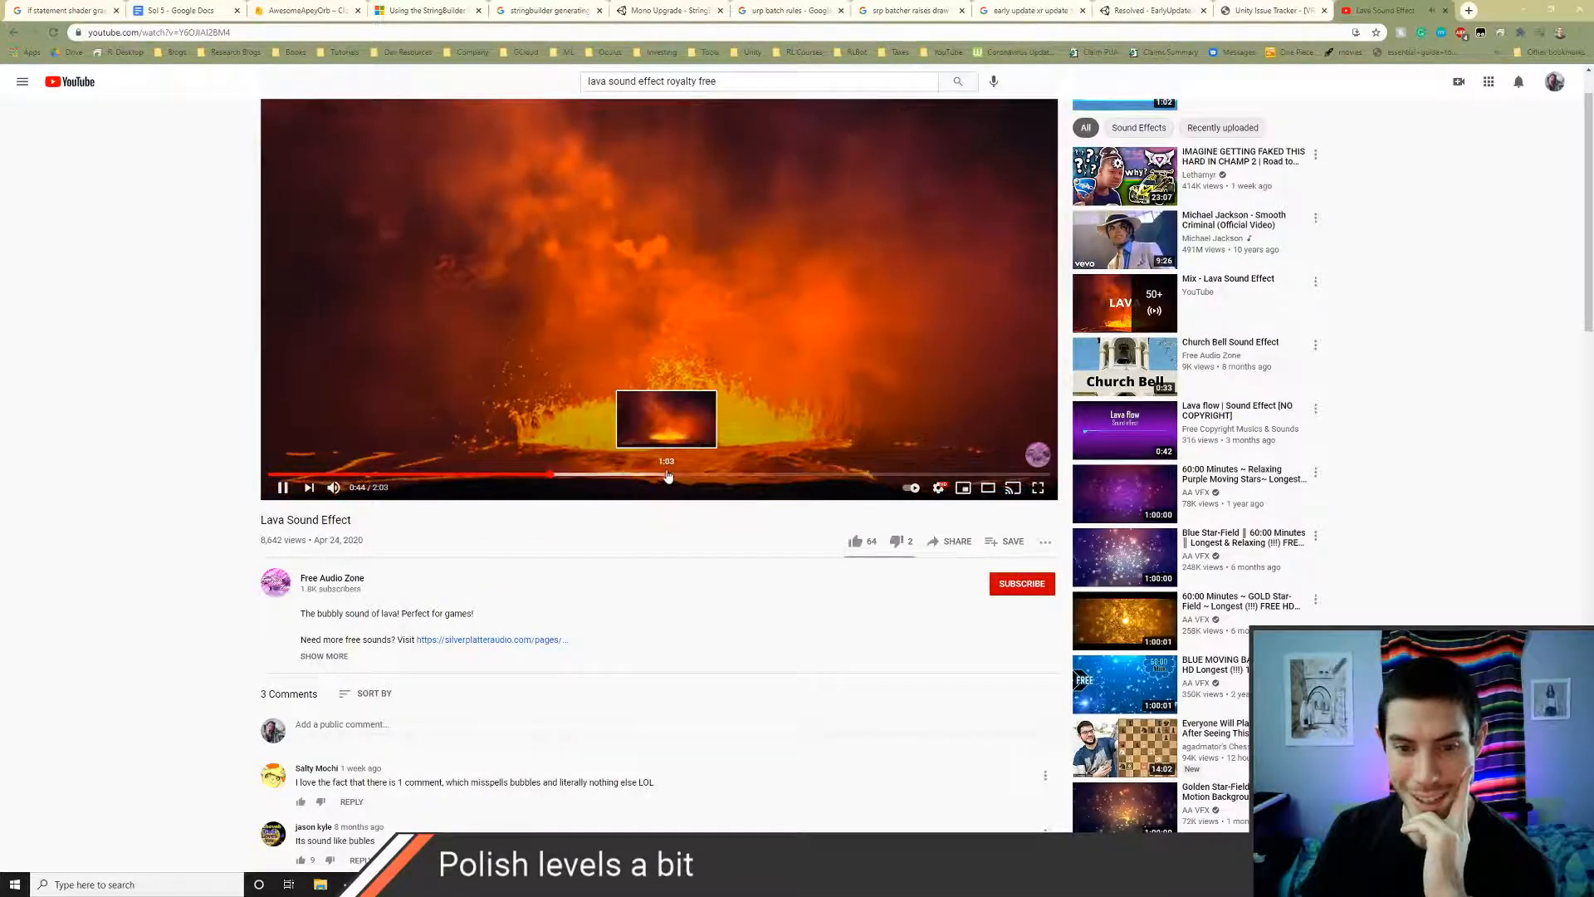
pyautogui.click(666, 476)
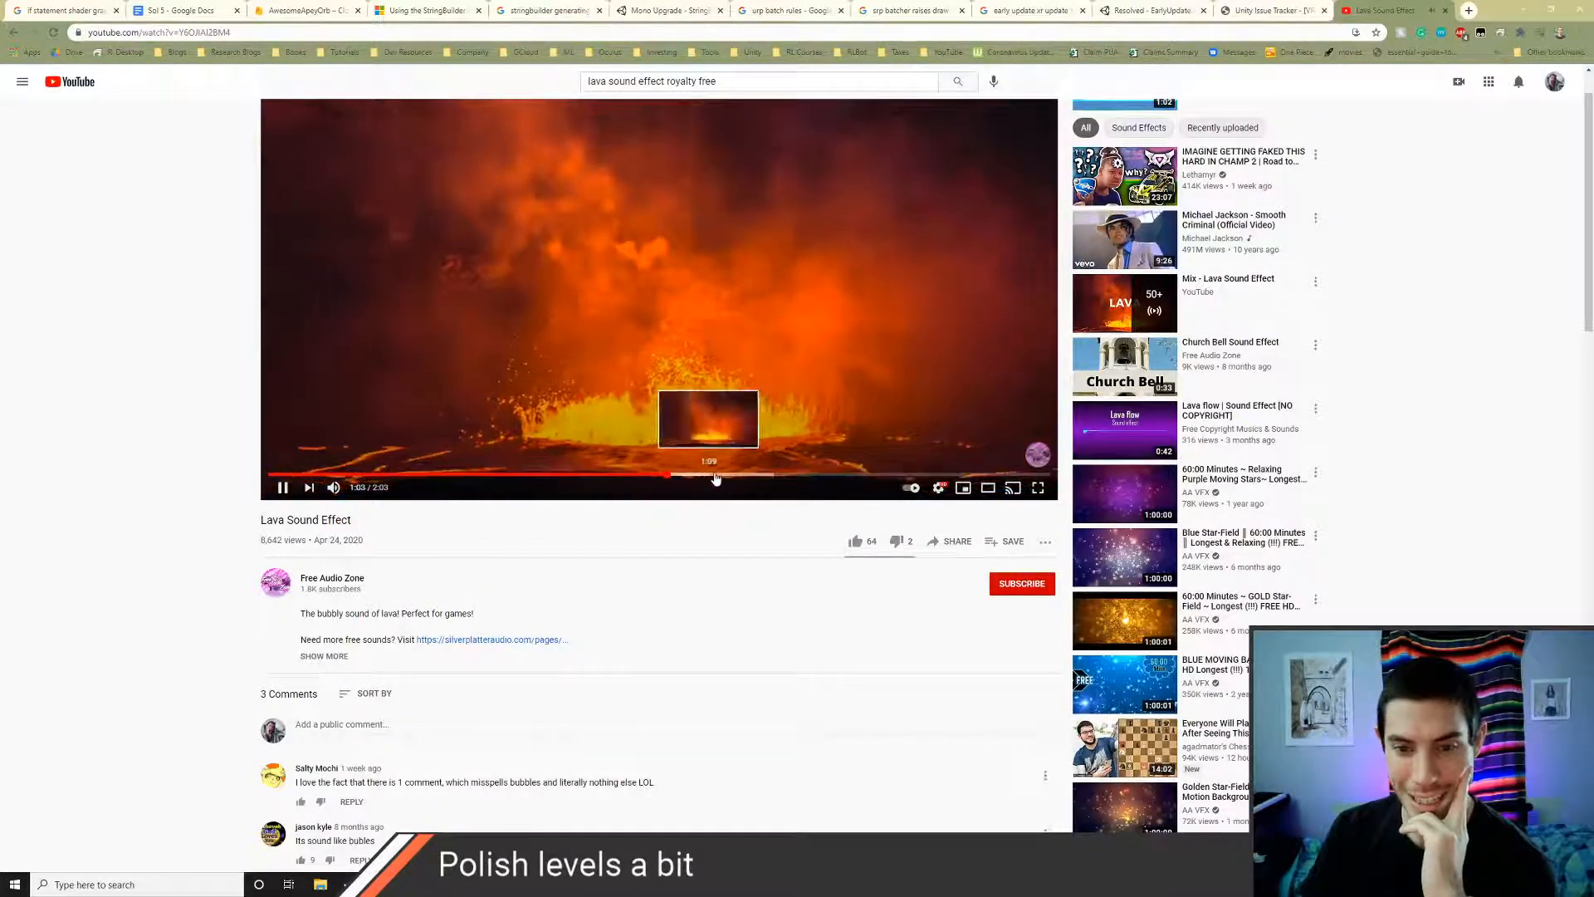
pyautogui.click(14, 33)
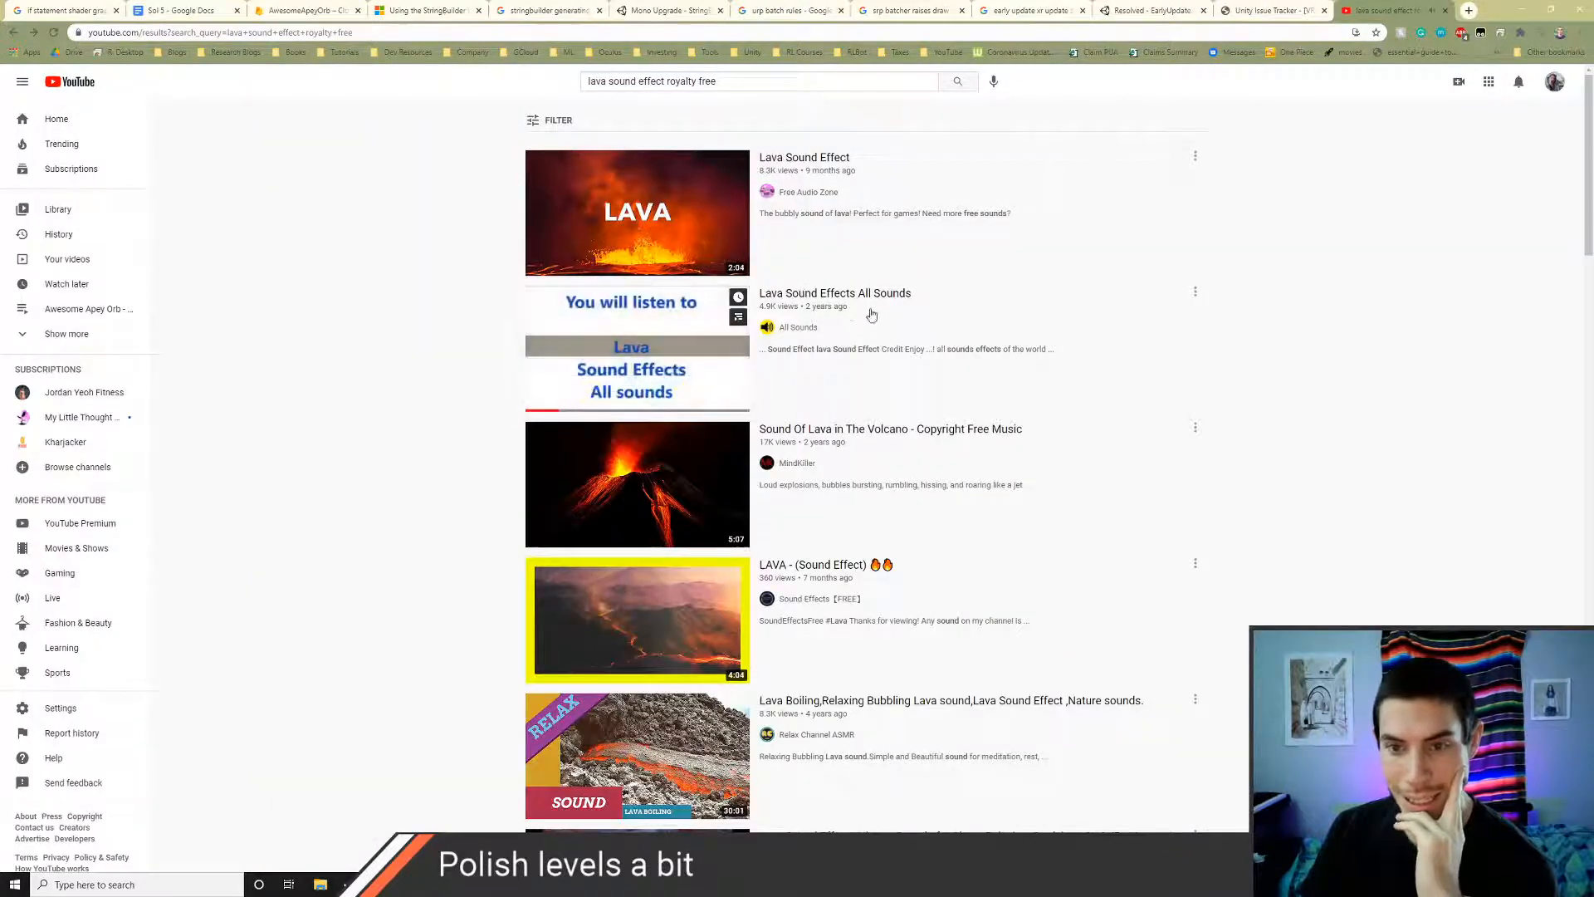
# - Play the "Sound Of Lava in The Volcano - Copyright Free Music" video and adjust the volume while listening
pyautogui.scroll(-2, 913, 448)
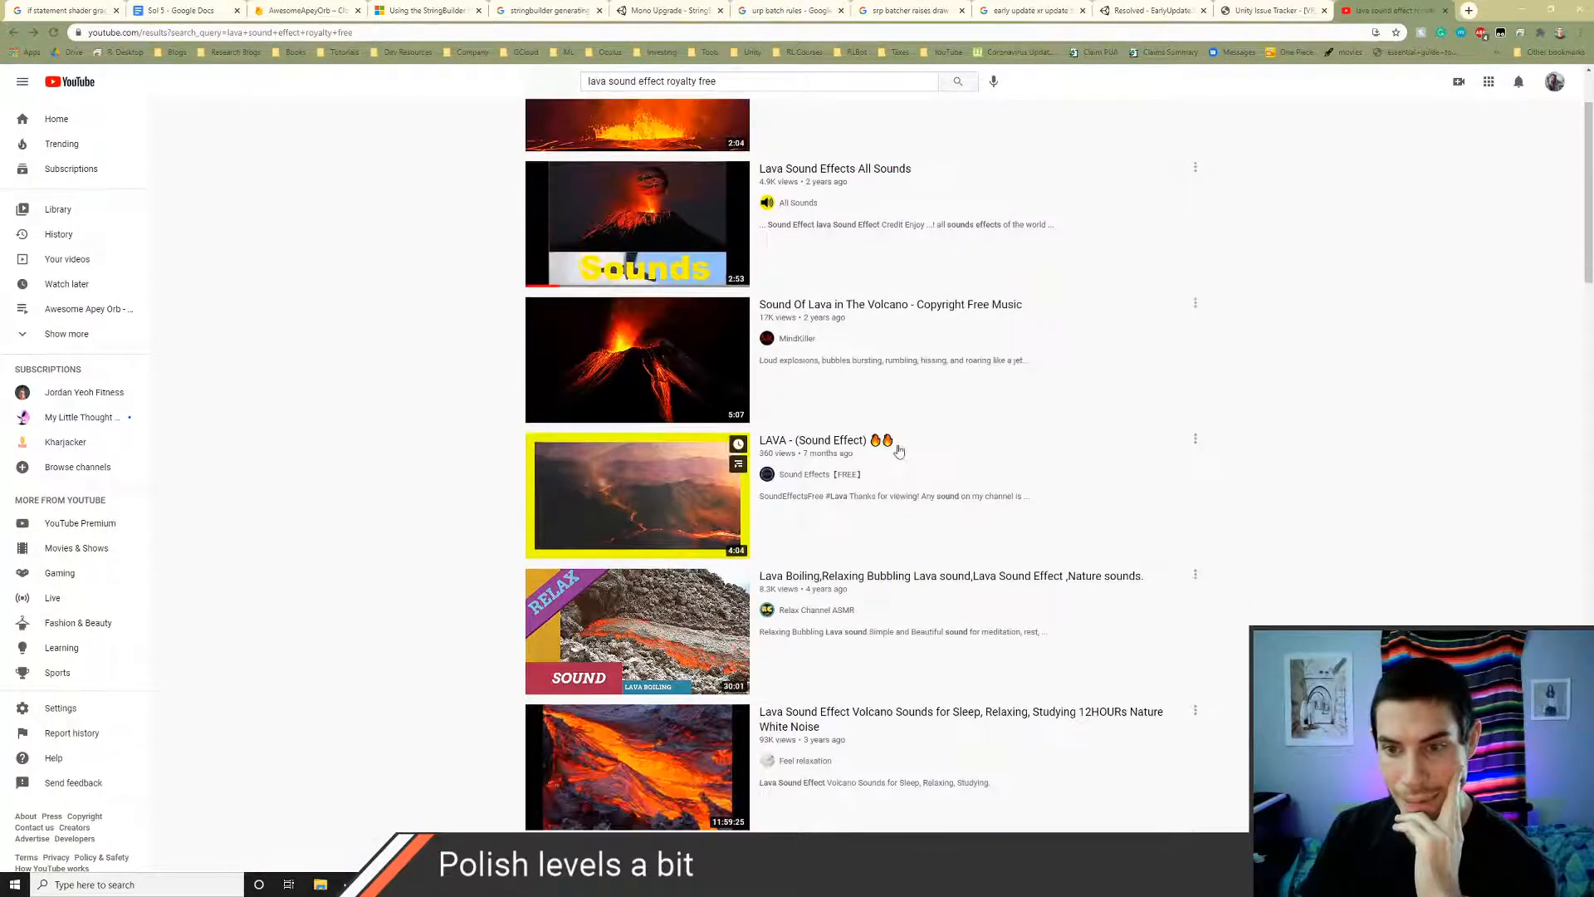
pyautogui.click(936, 306)
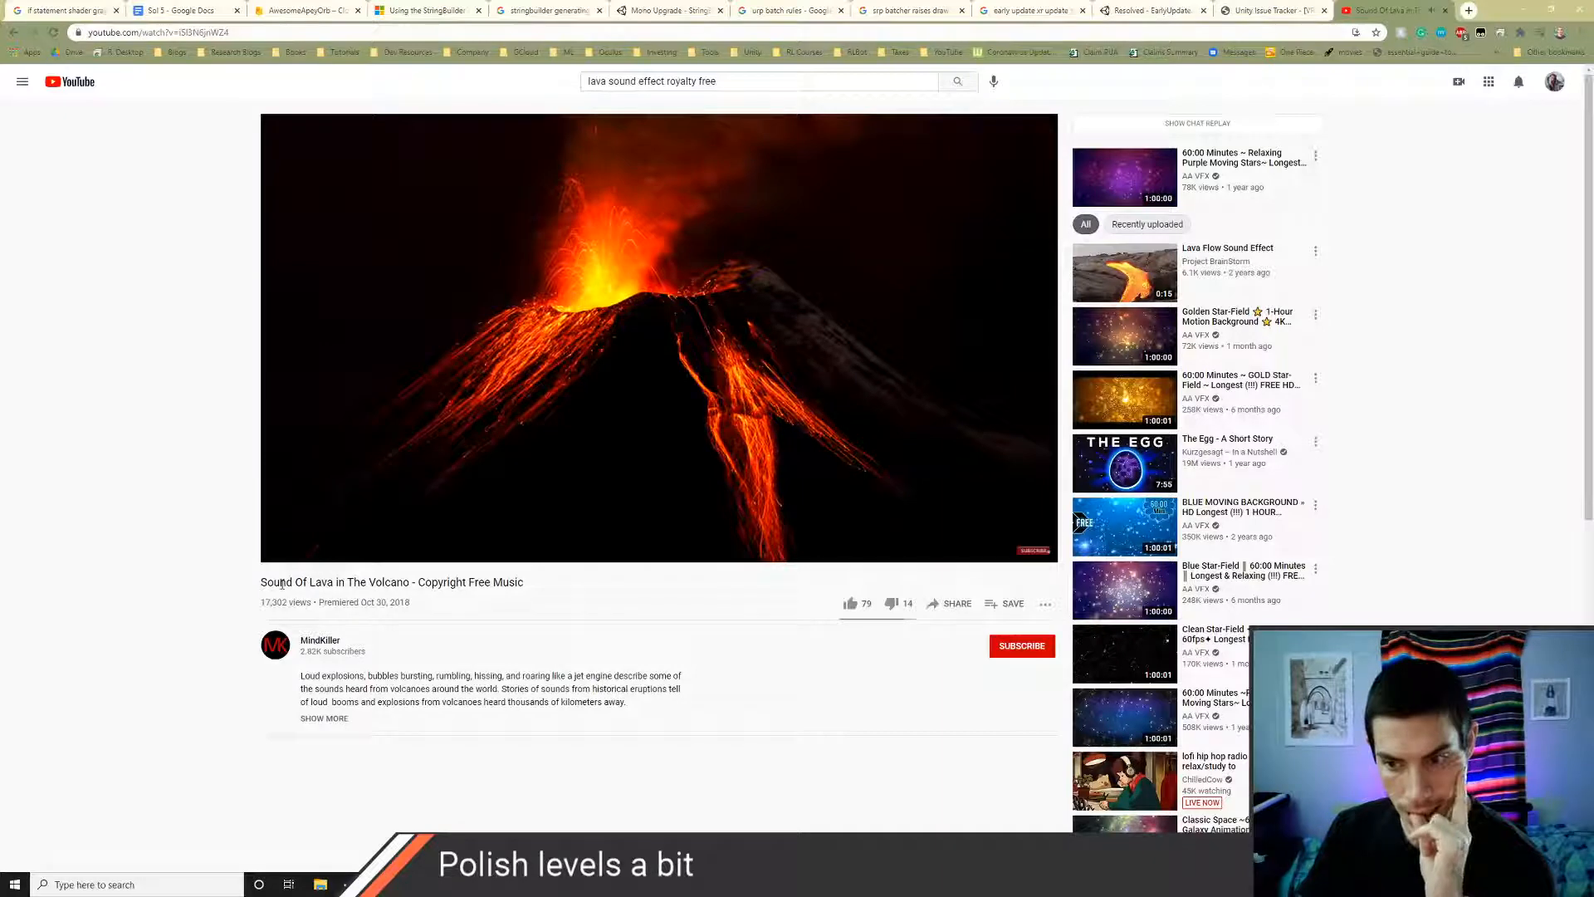
pyautogui.moveTo(358, 552)
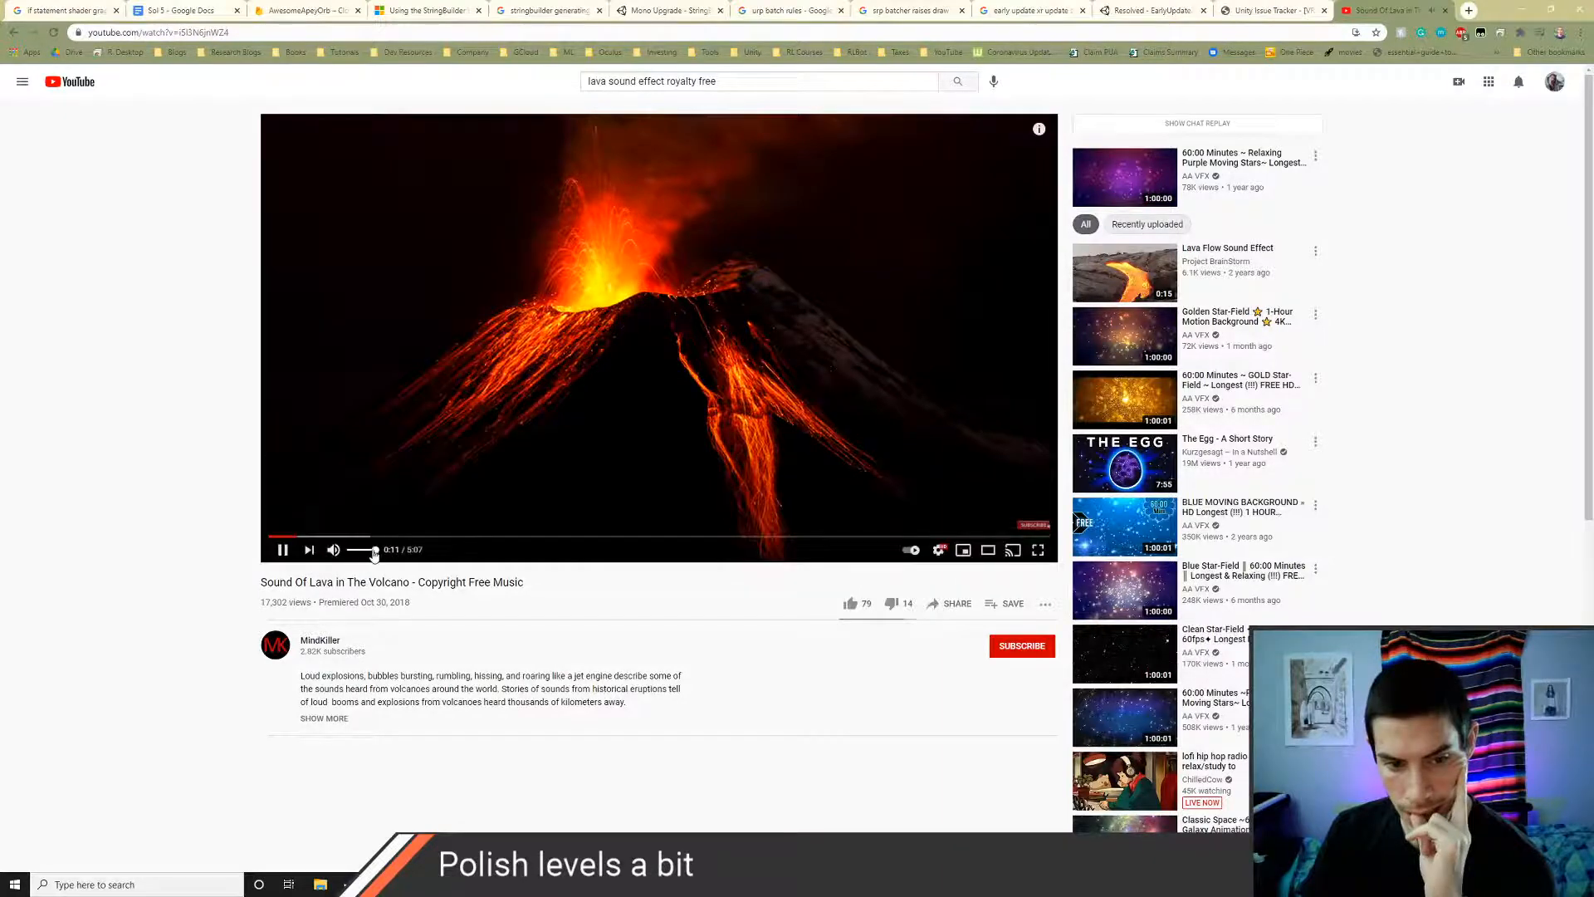
pyautogui.moveTo(374, 550); pyautogui.dragTo(370, 550)
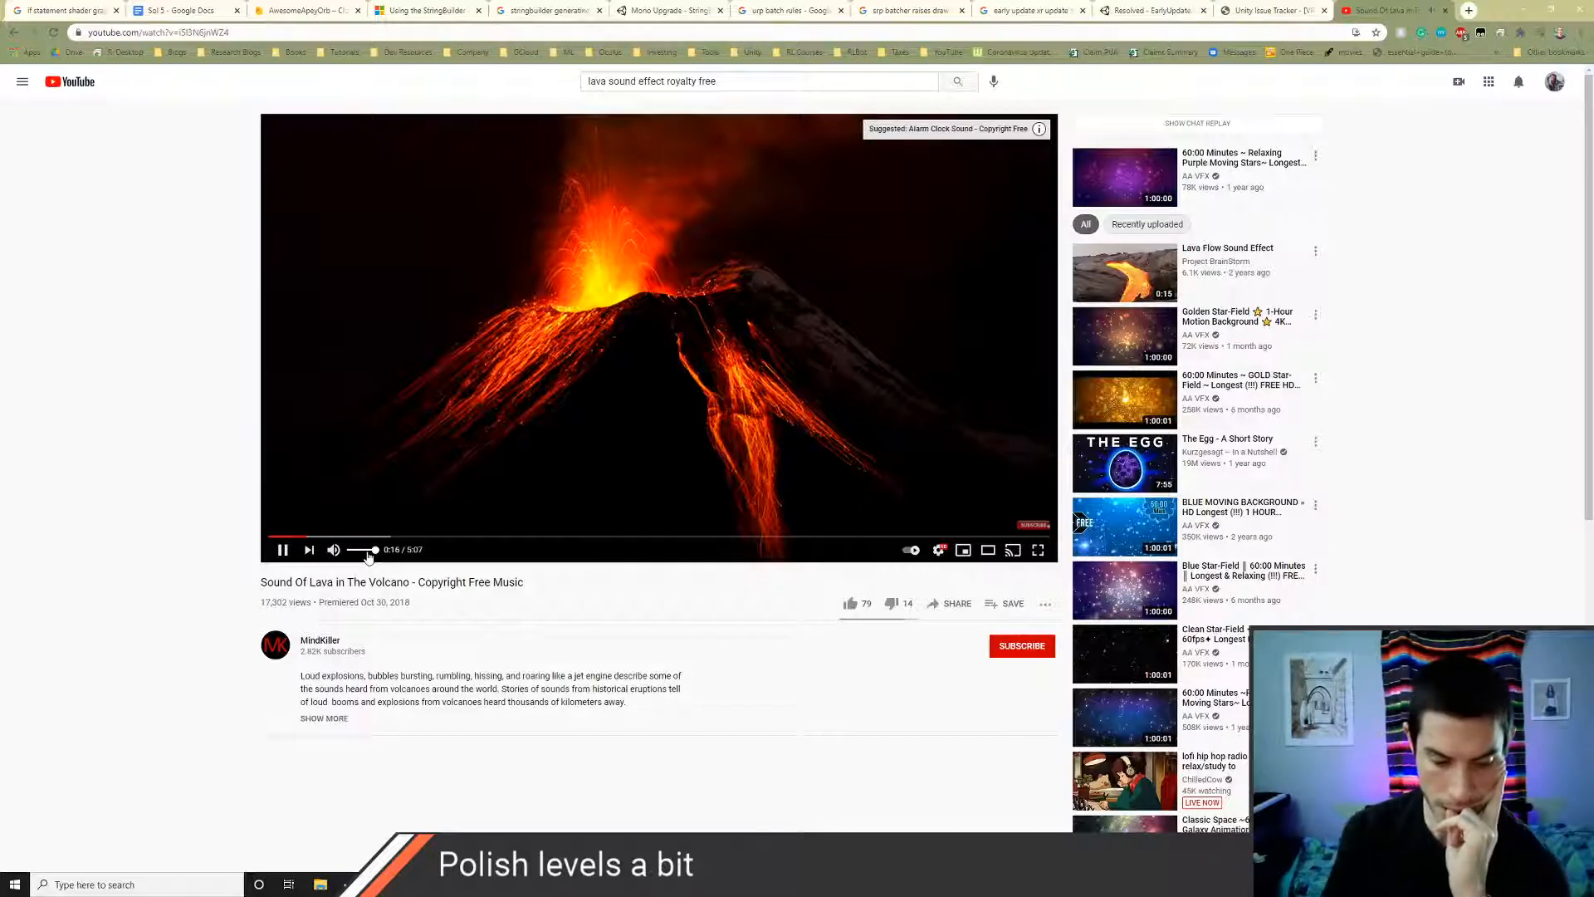
pyautogui.press('XF86AudioRaiseVolume')
pyautogui.press('XF86AudioLowerVolume')
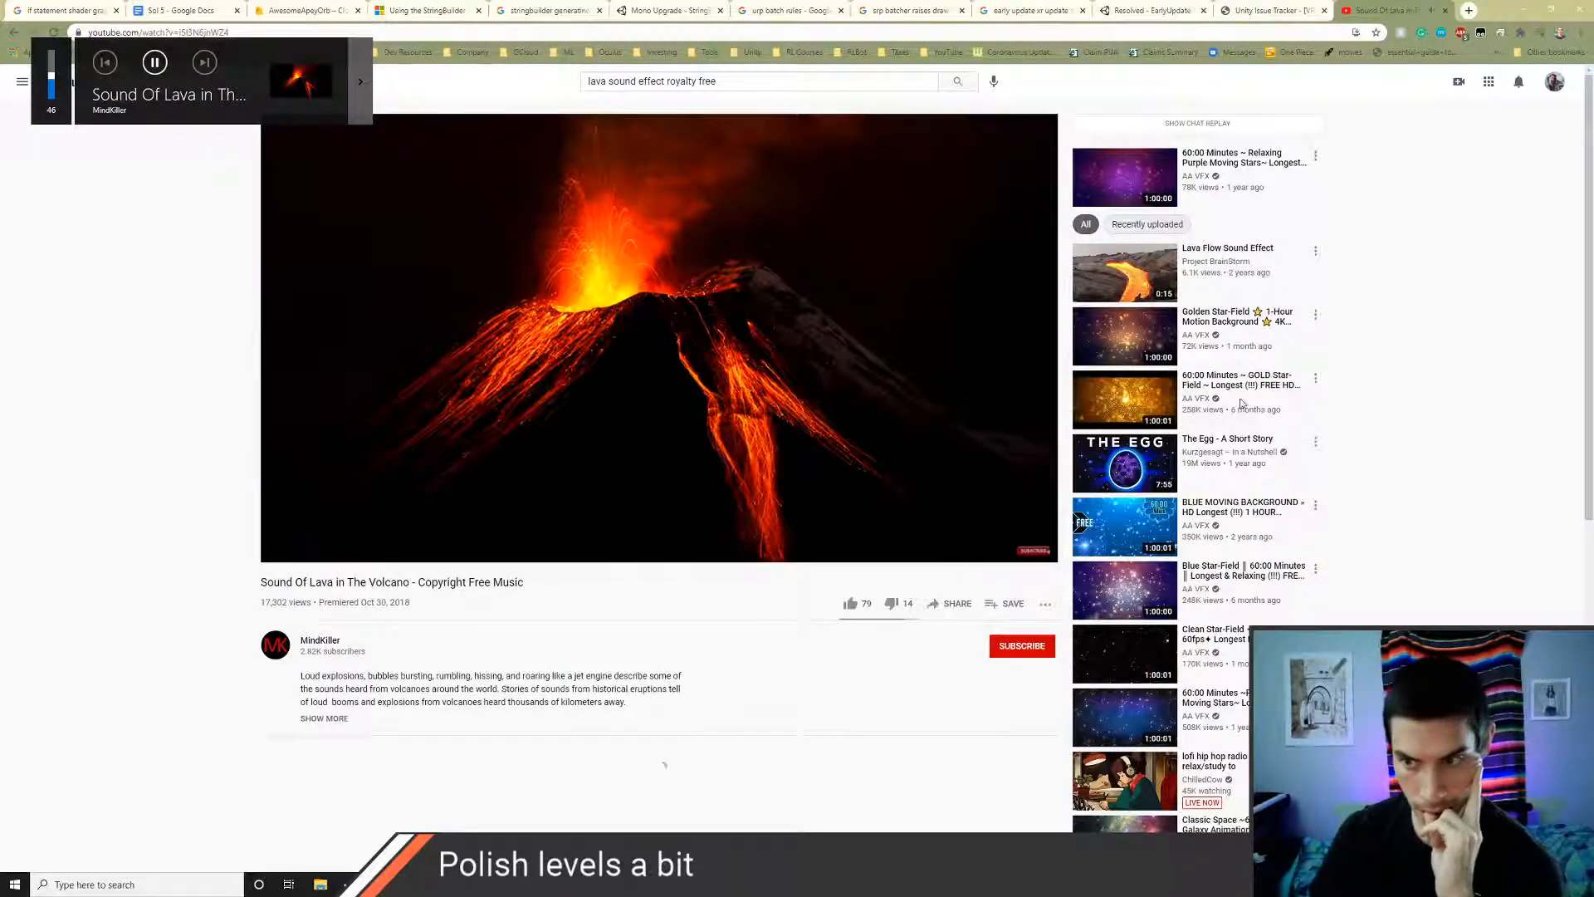
# - Listen to the related video "Lava Flow Sound Effect" and return to the lava sound search results
pyautogui.click(1216, 256)
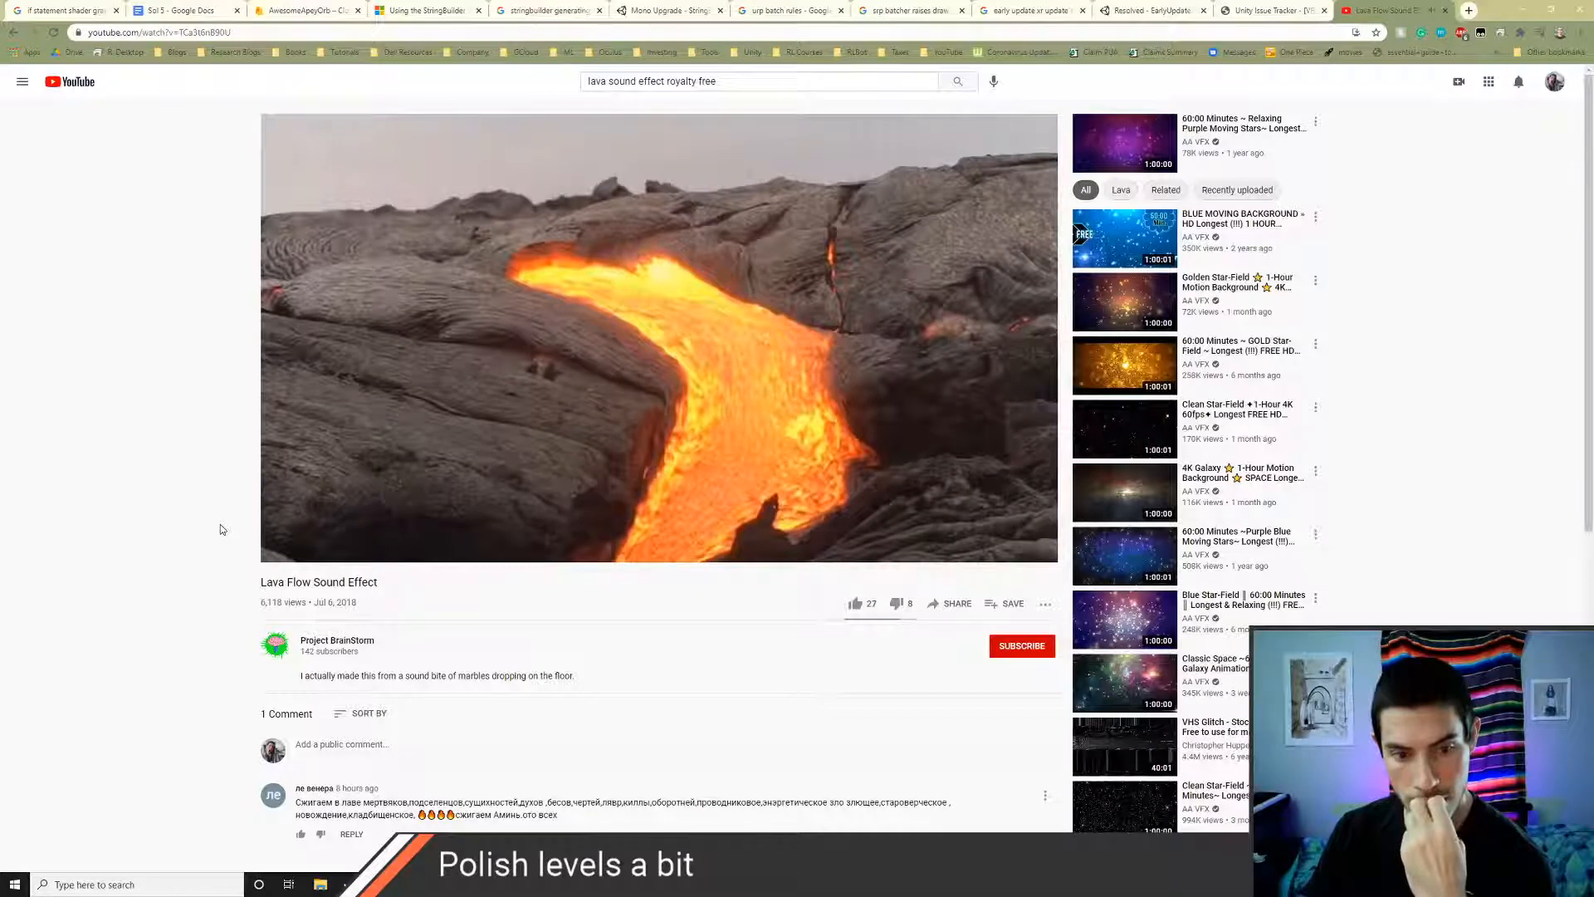
pyautogui.scroll(-1, 220, 529)
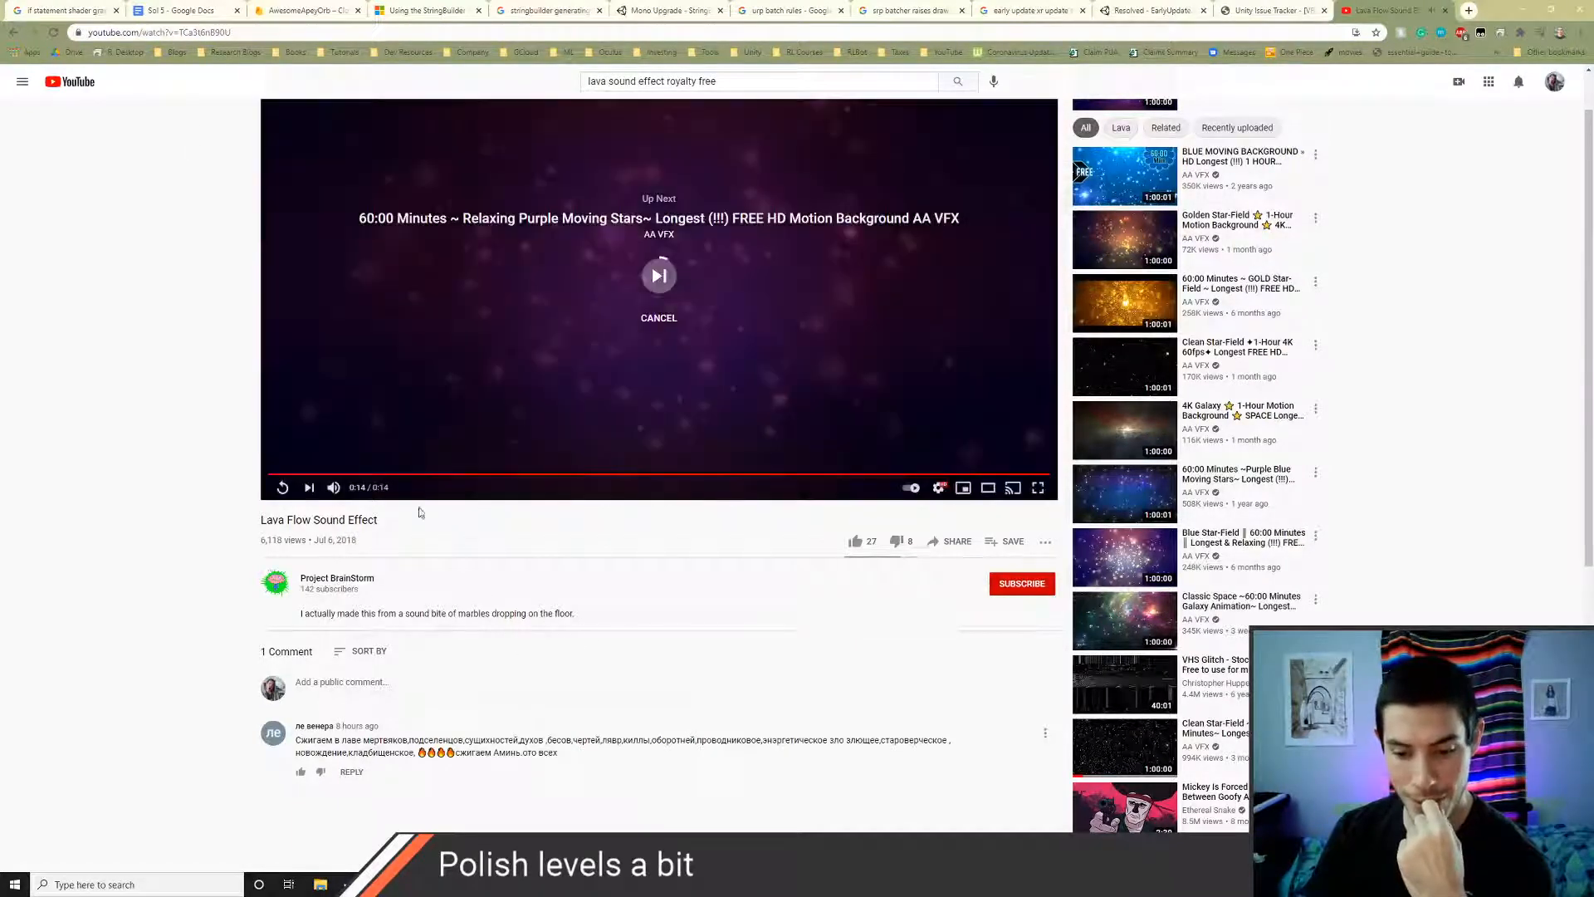
pyautogui.click(14, 33)
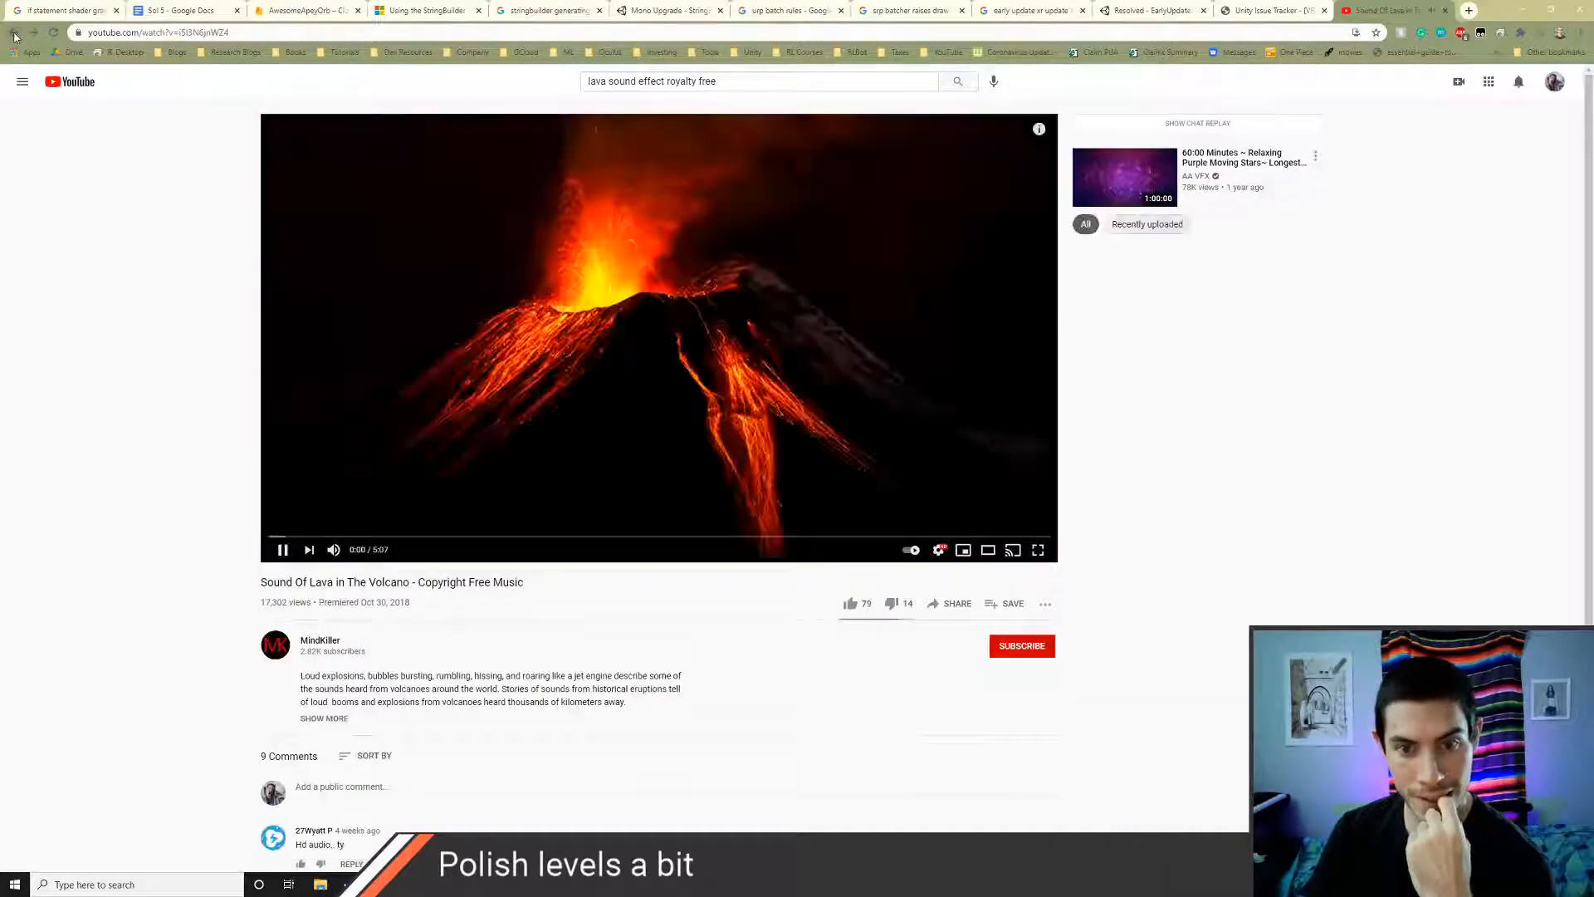
pyautogui.click(14, 35)
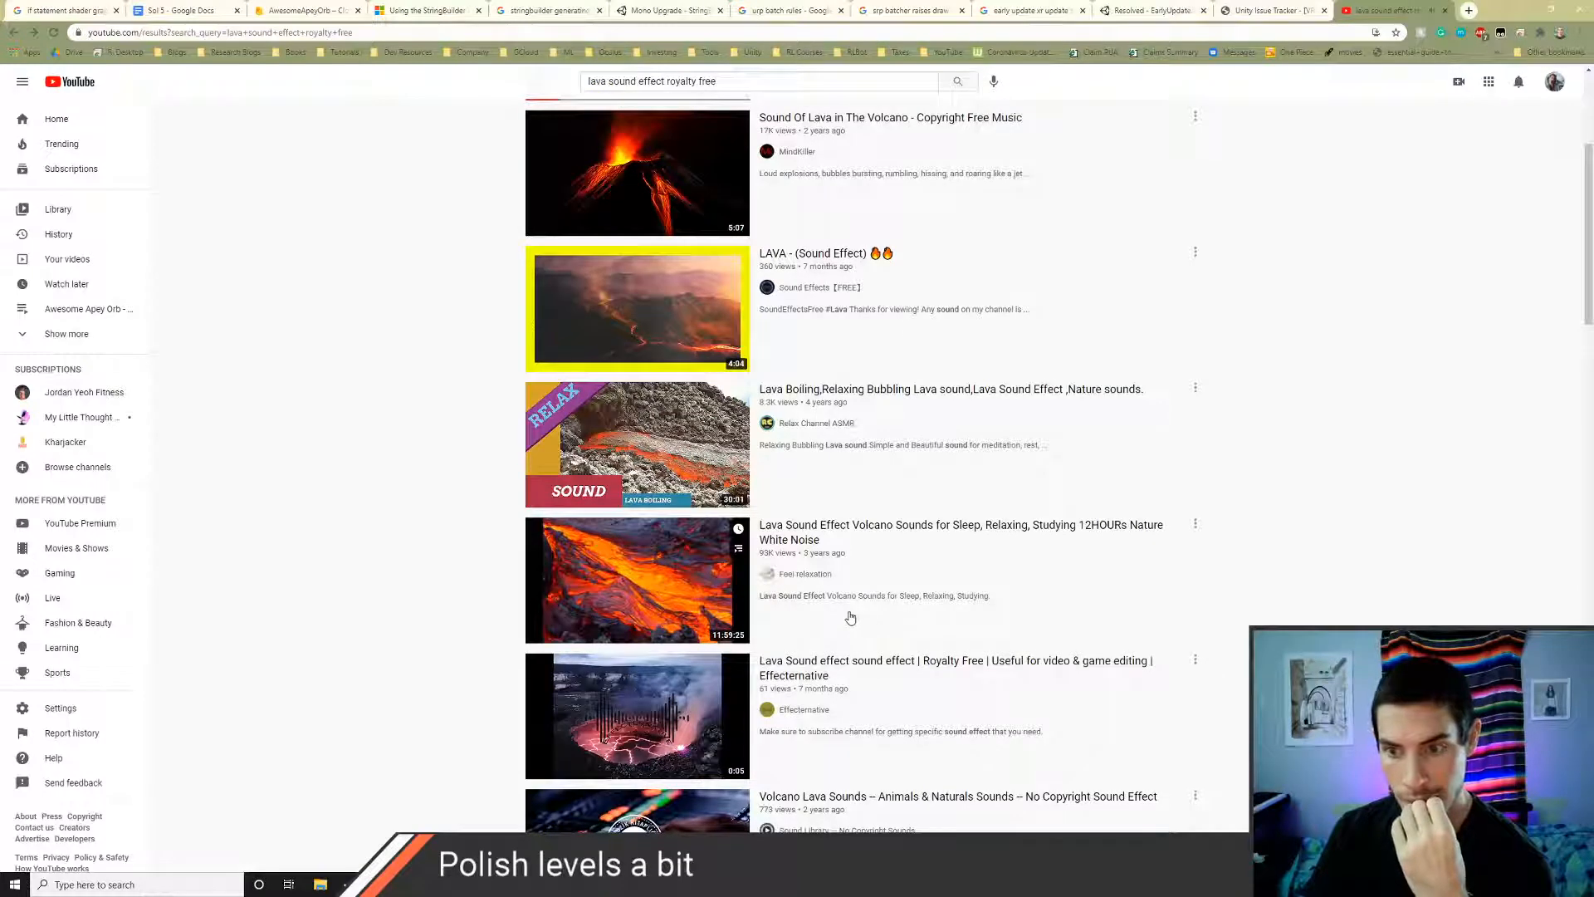
# - Preview Effecternative's royalty-free "Lava Sound effect sound effect" video and return to the search results
pyautogui.scroll(-1, 851, 616)
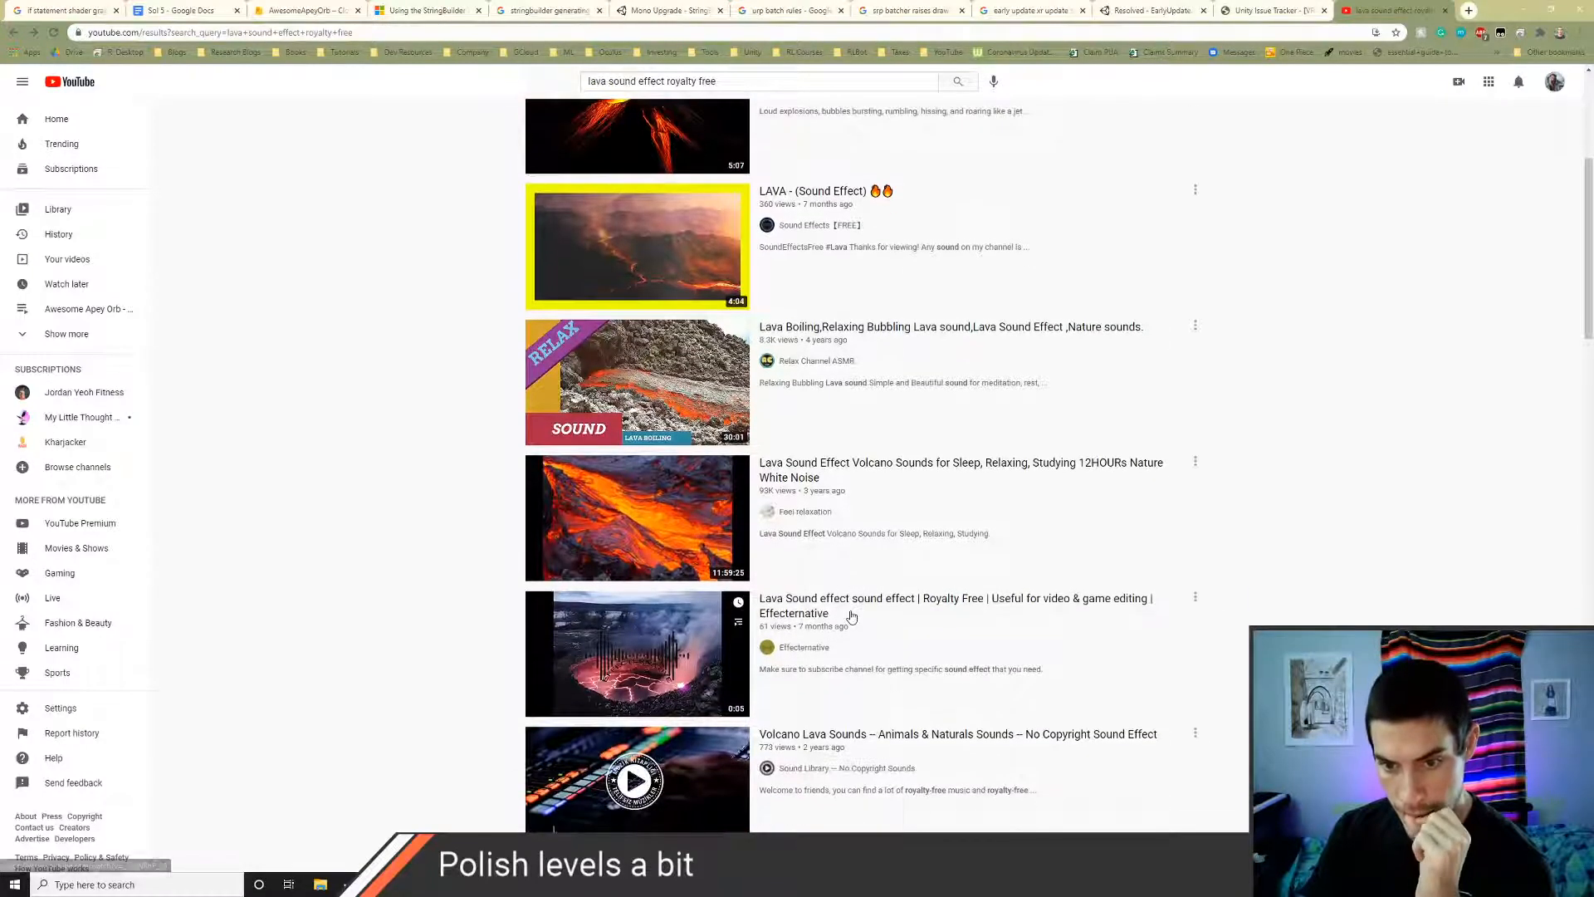
pyautogui.scroll(-2, 851, 616)
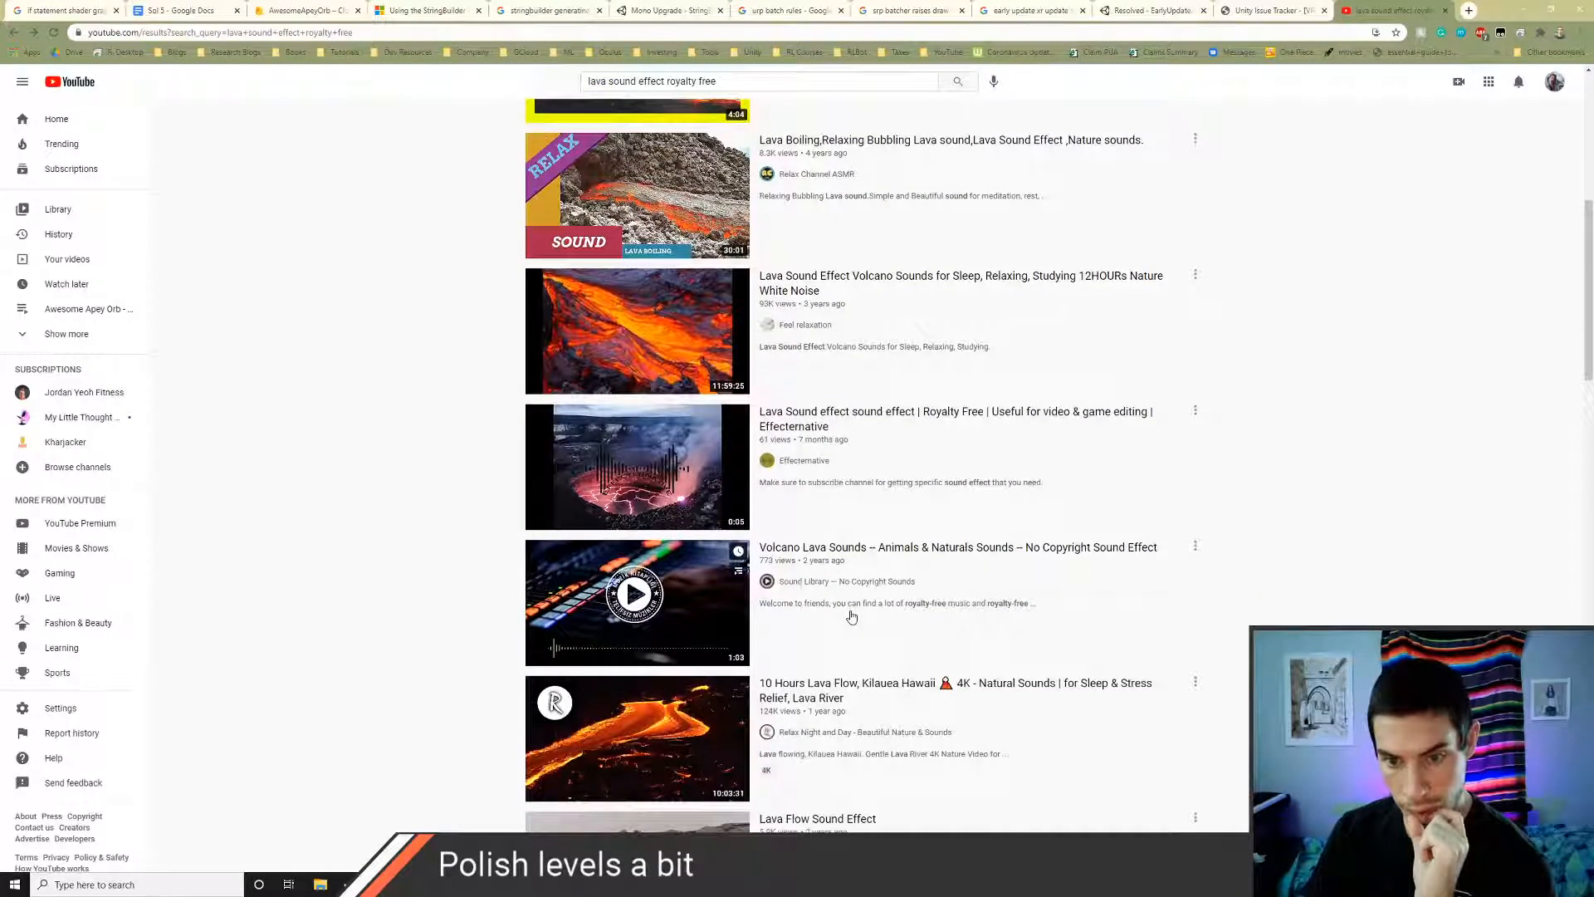
pyautogui.click(815, 416)
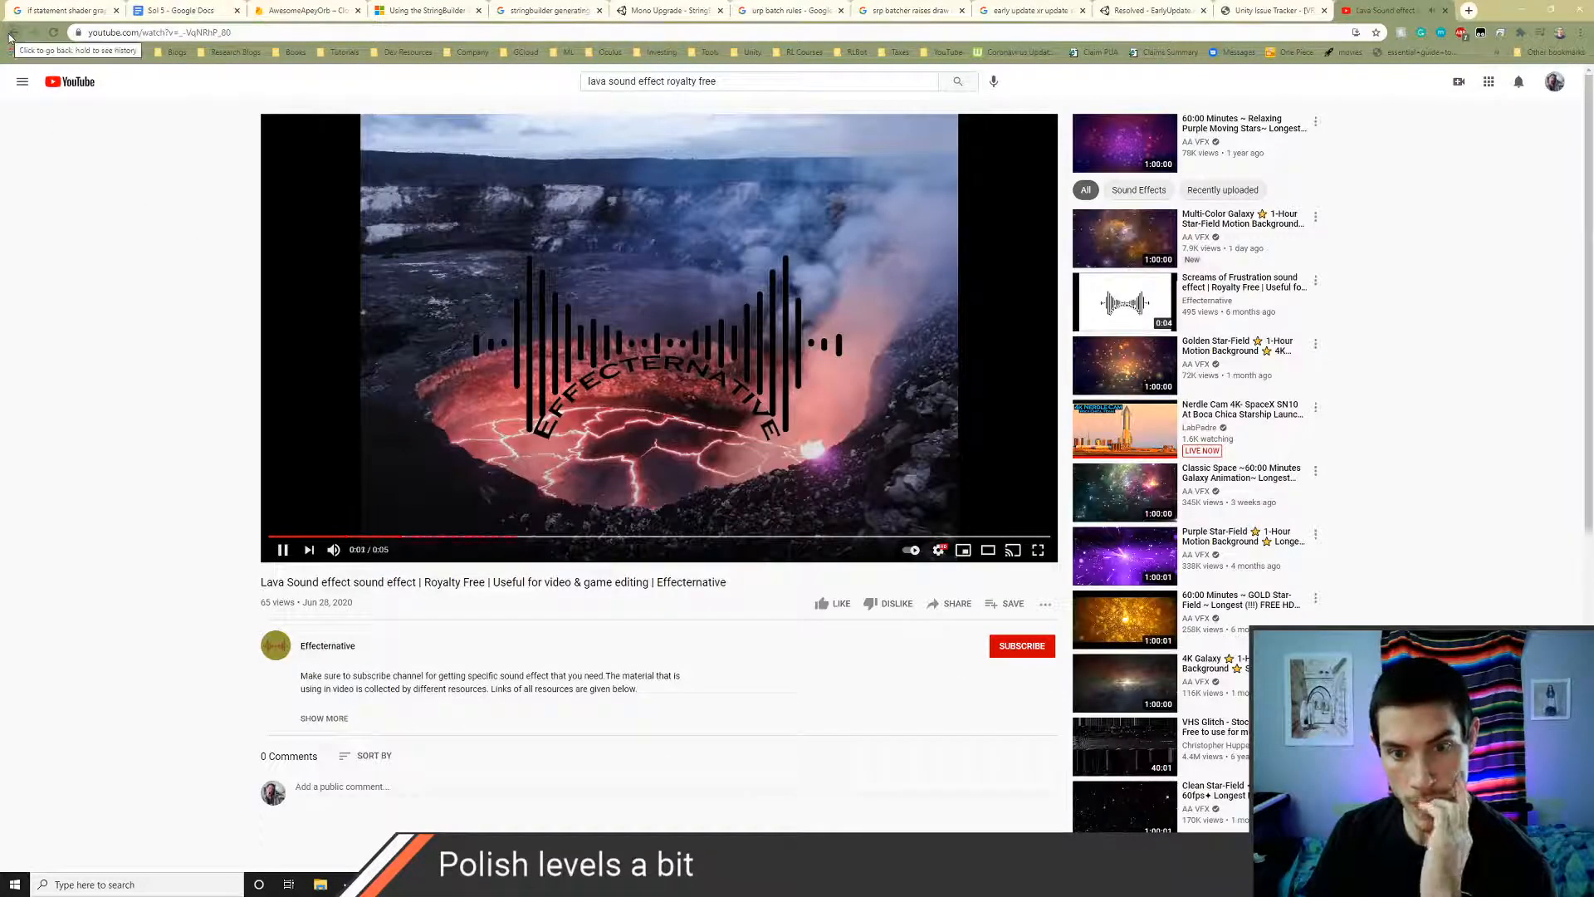
pyautogui.click(12, 33)
# - Listen to "Volcano Lava Sounds – Animals & Naturals Sounds – No Copyright Sound Effect" and return to the results
pyautogui.scroll(-3, 1001, 637)
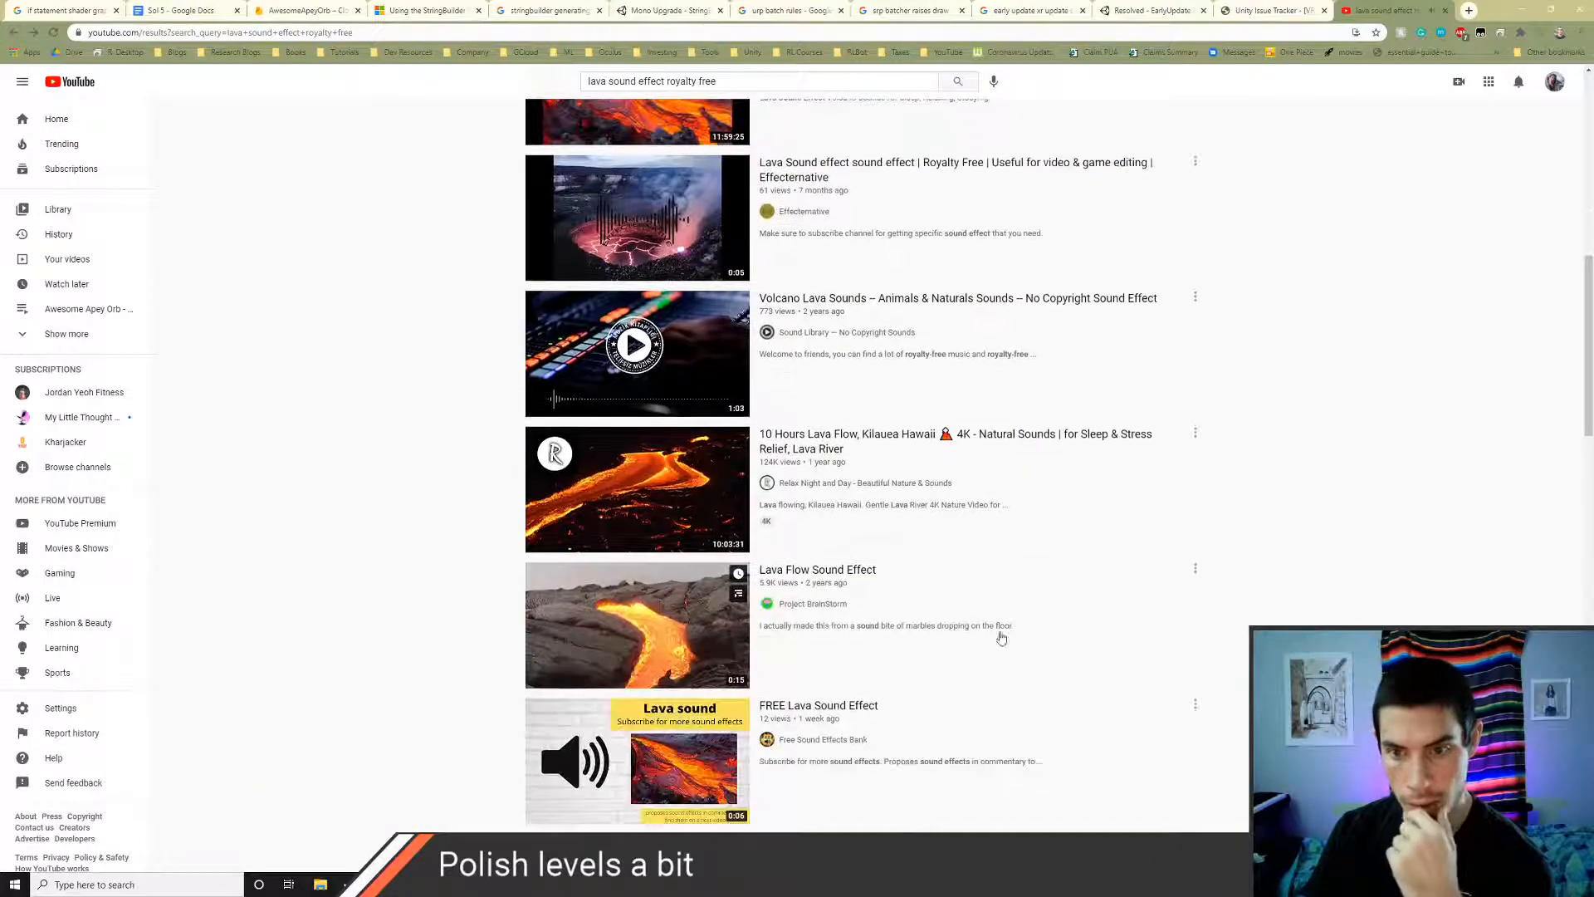
pyautogui.click(886, 300)
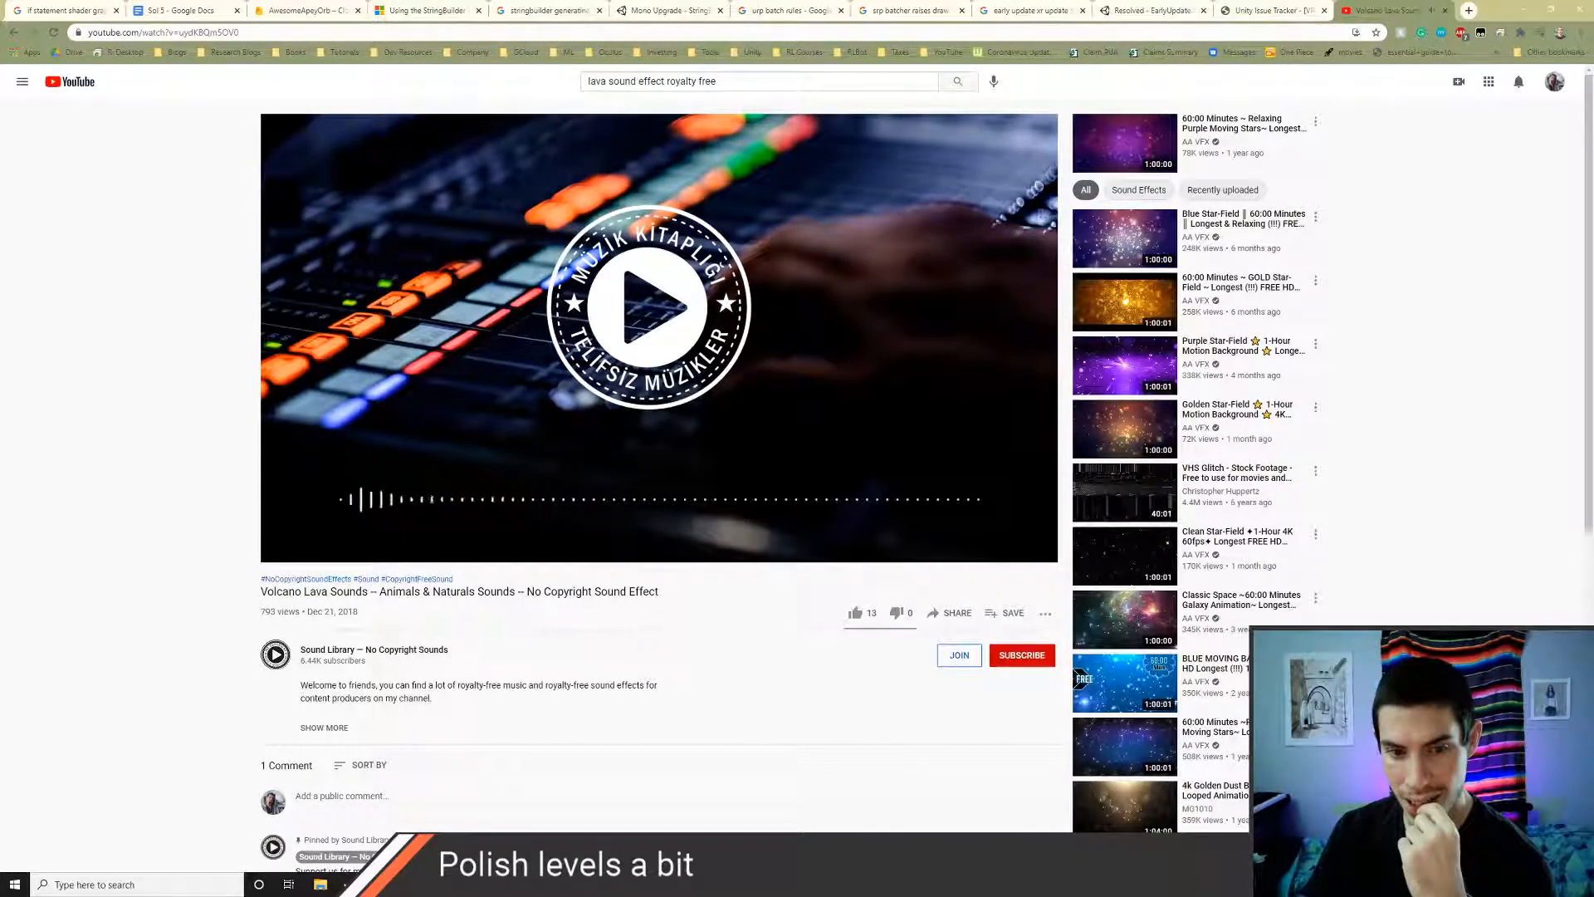
pyautogui.moveTo(885, 303)
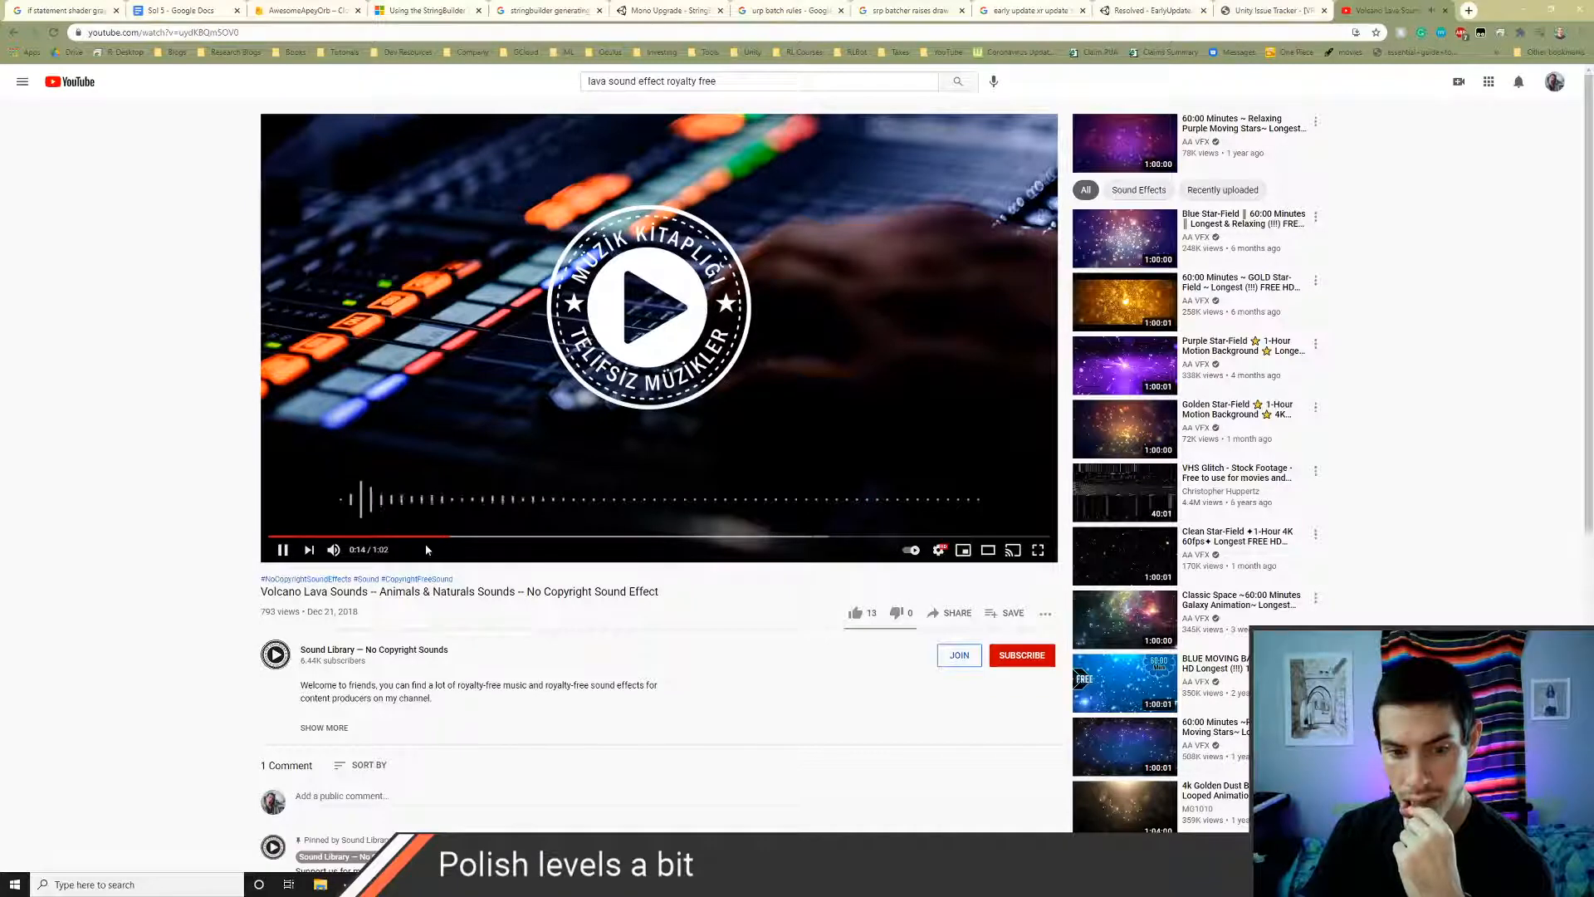
pyautogui.moveTo(334, 553)
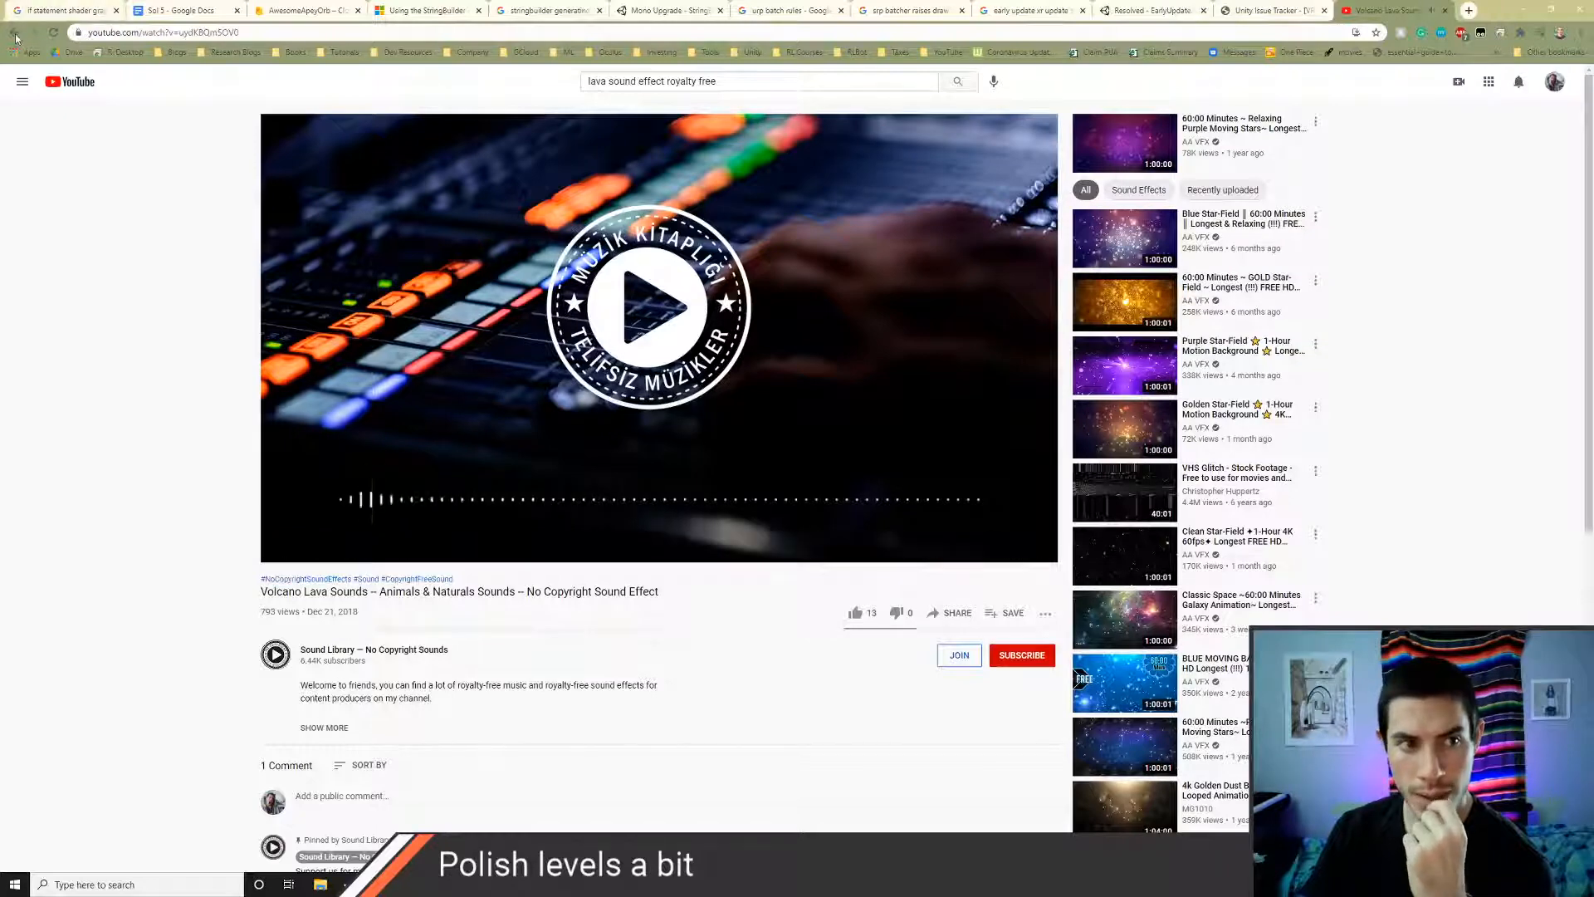
pyautogui.hotkey('alt', 'Left')
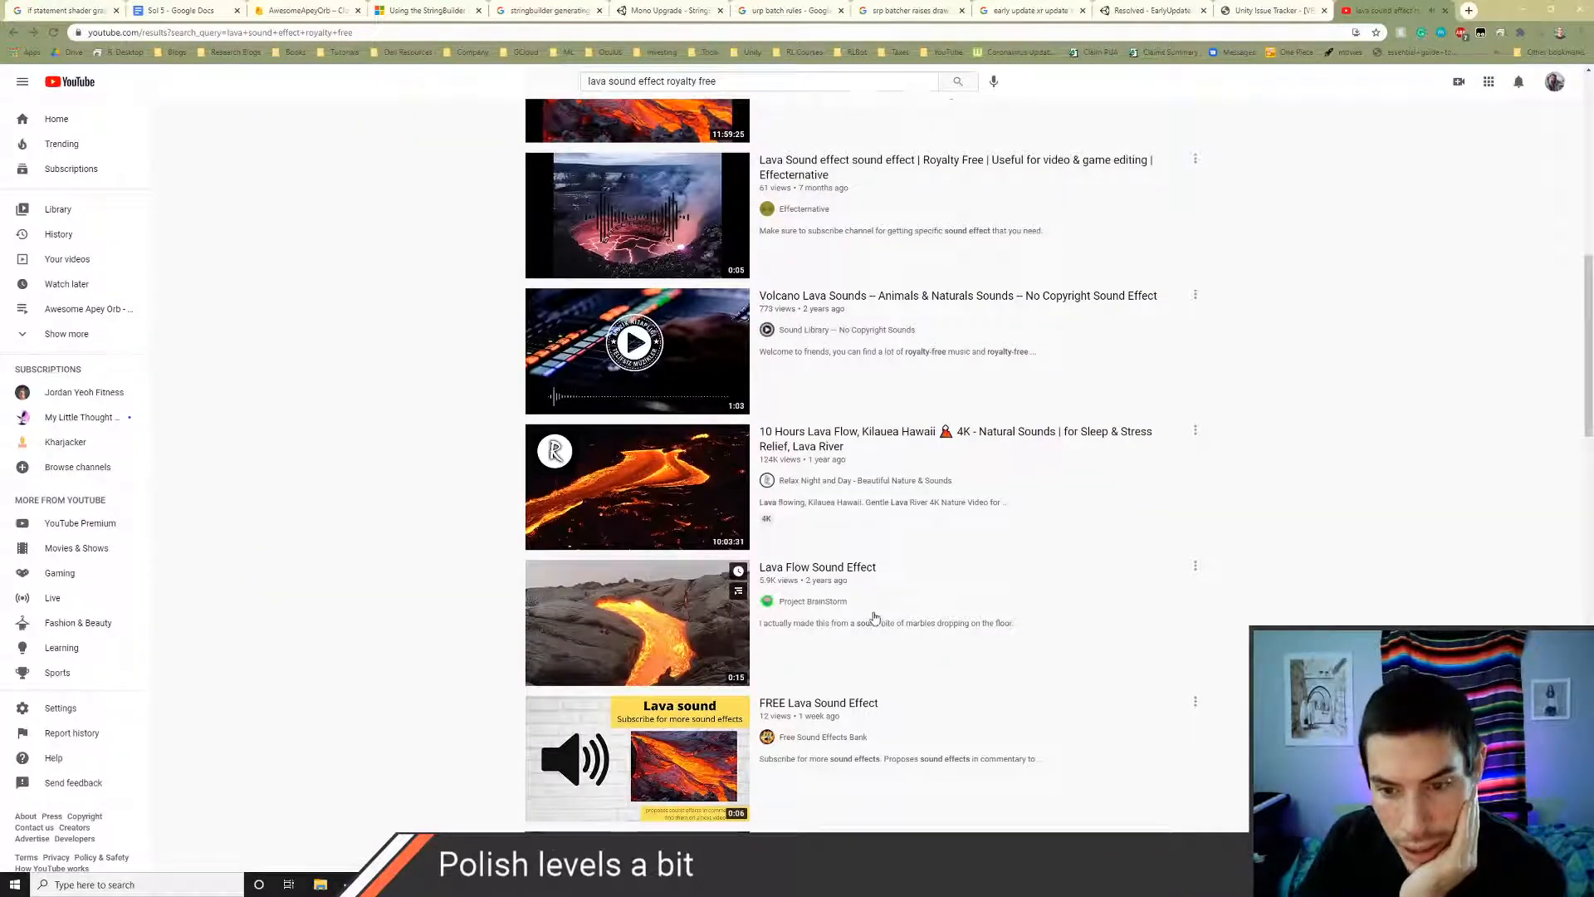
# - Preview "FREE Lava Sound Effect" and Effecternative's "Lava Mud sound effect", returning to the results after each
pyautogui.scroll(-1, 862, 611)
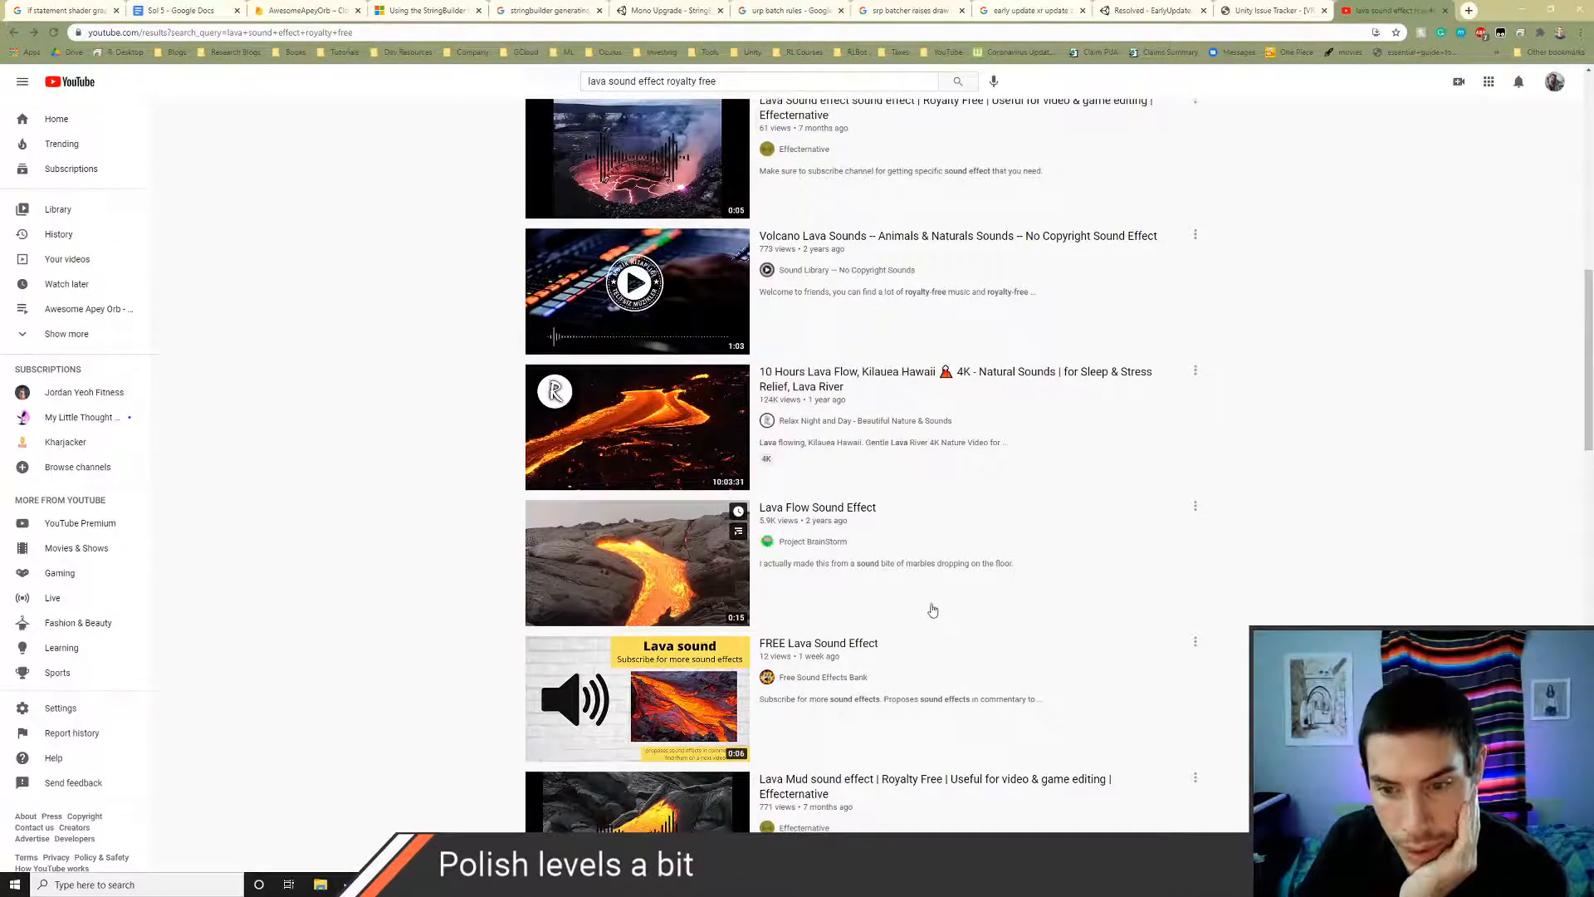
pyautogui.scroll(-3, 894, 578)
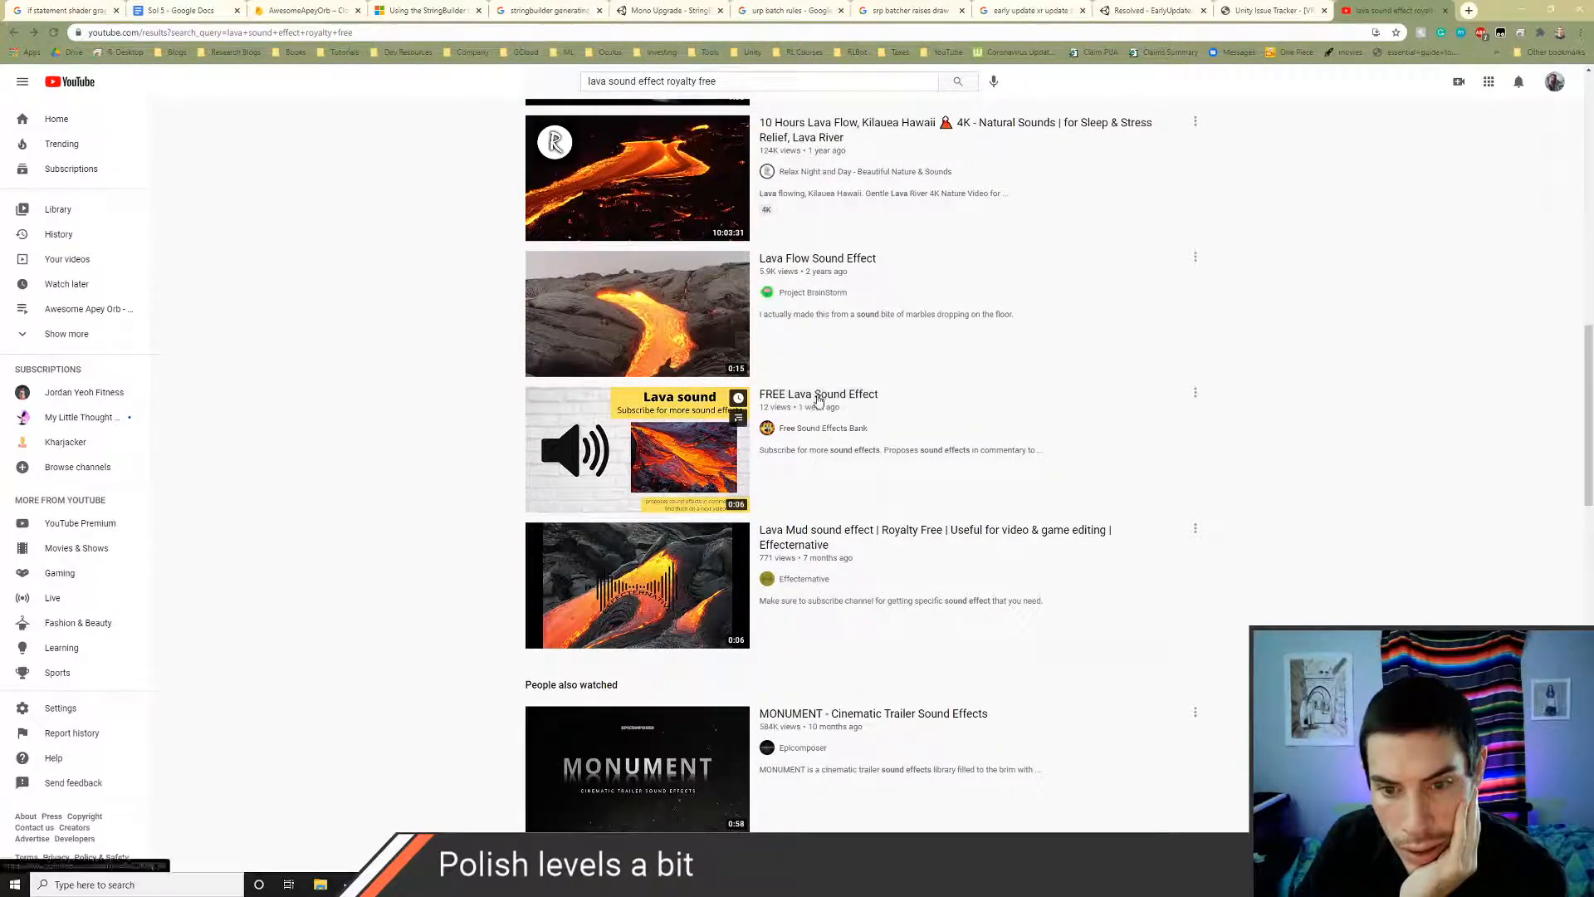
pyautogui.click(817, 396)
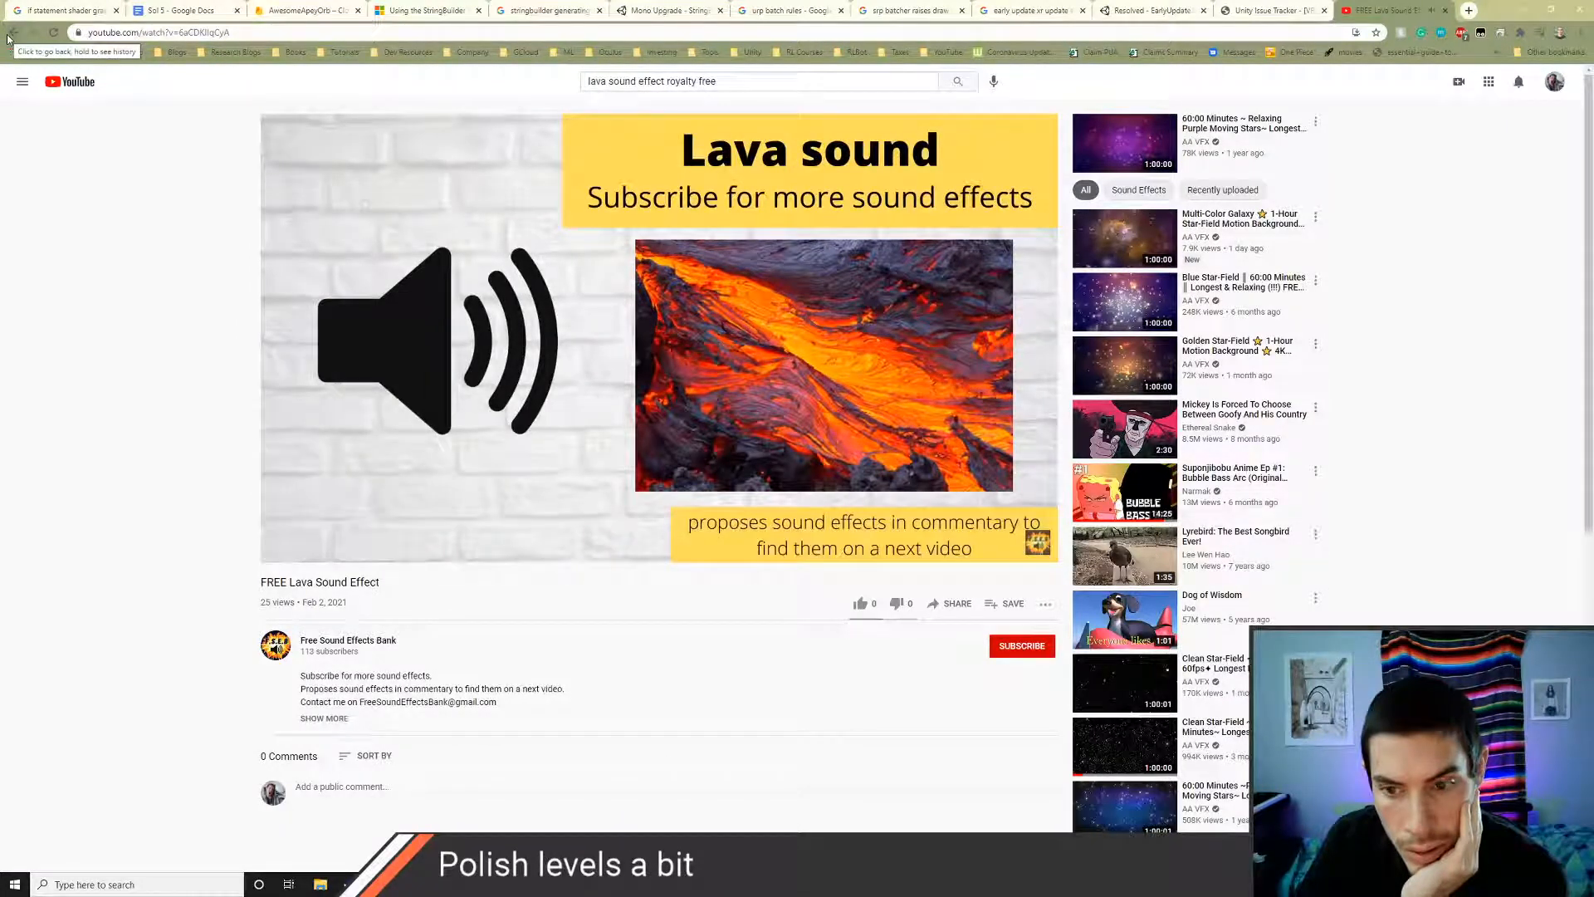
pyautogui.click(10, 34)
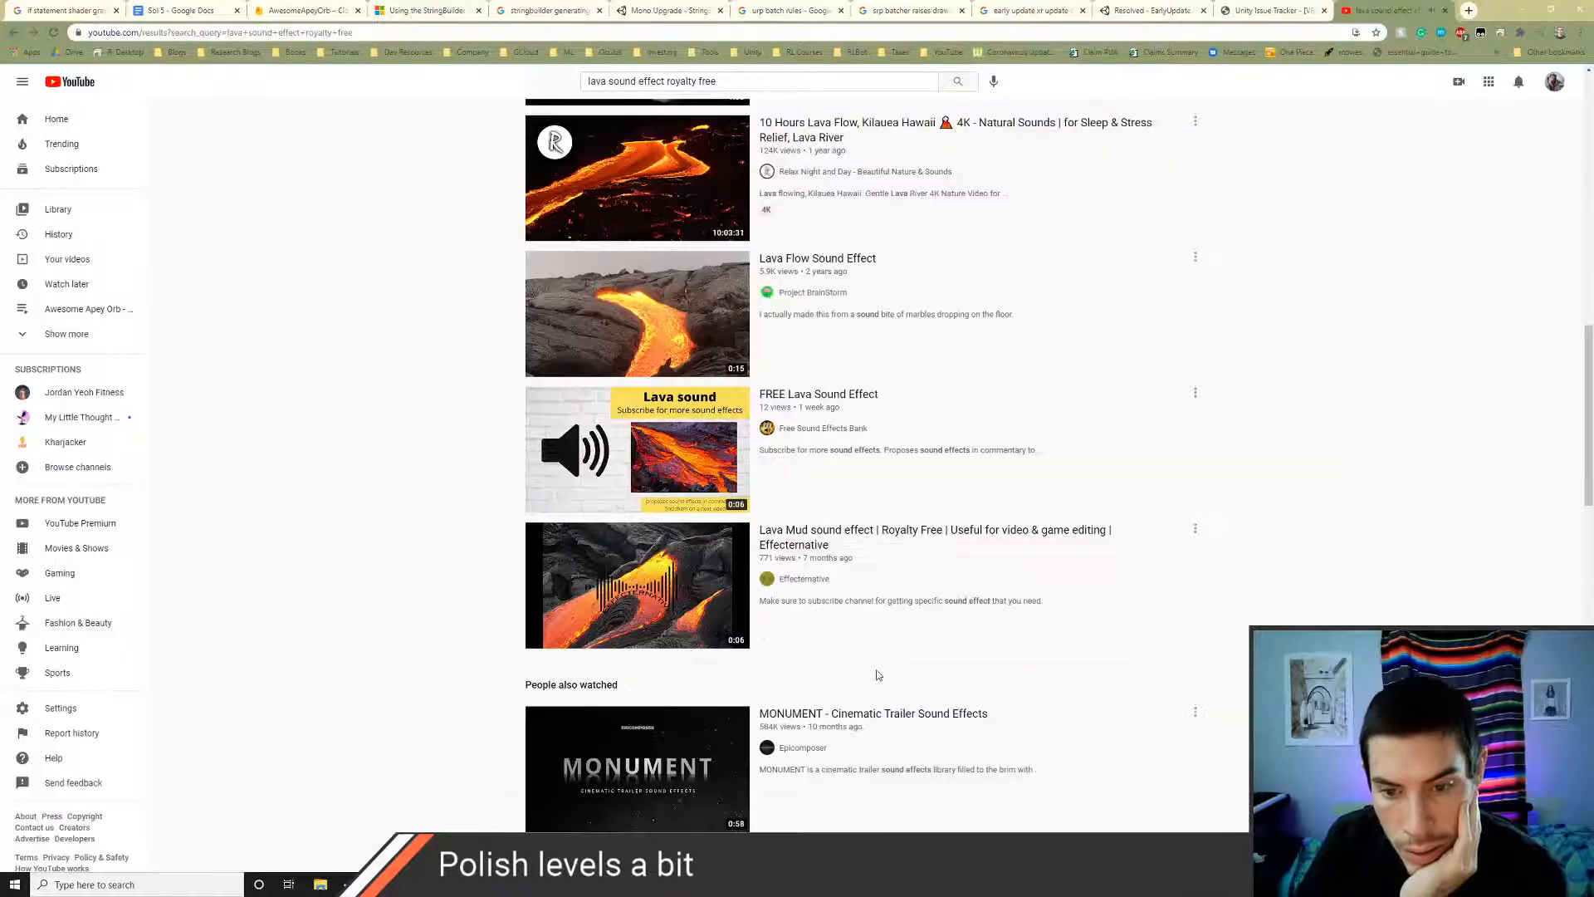
pyautogui.scroll(-2, 878, 675)
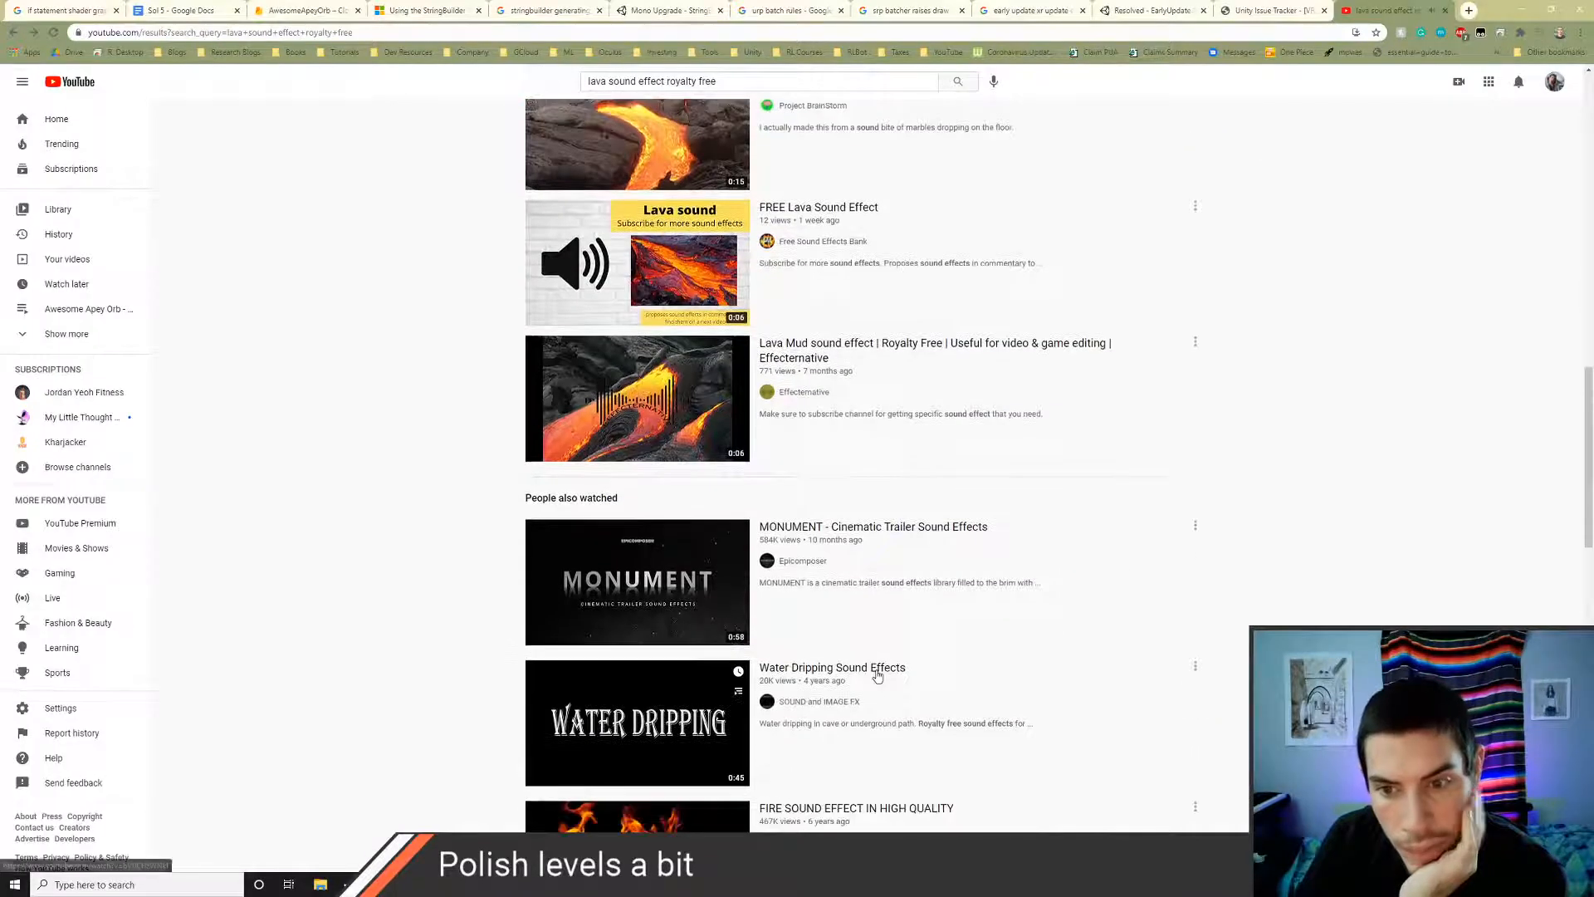
pyautogui.click(799, 355)
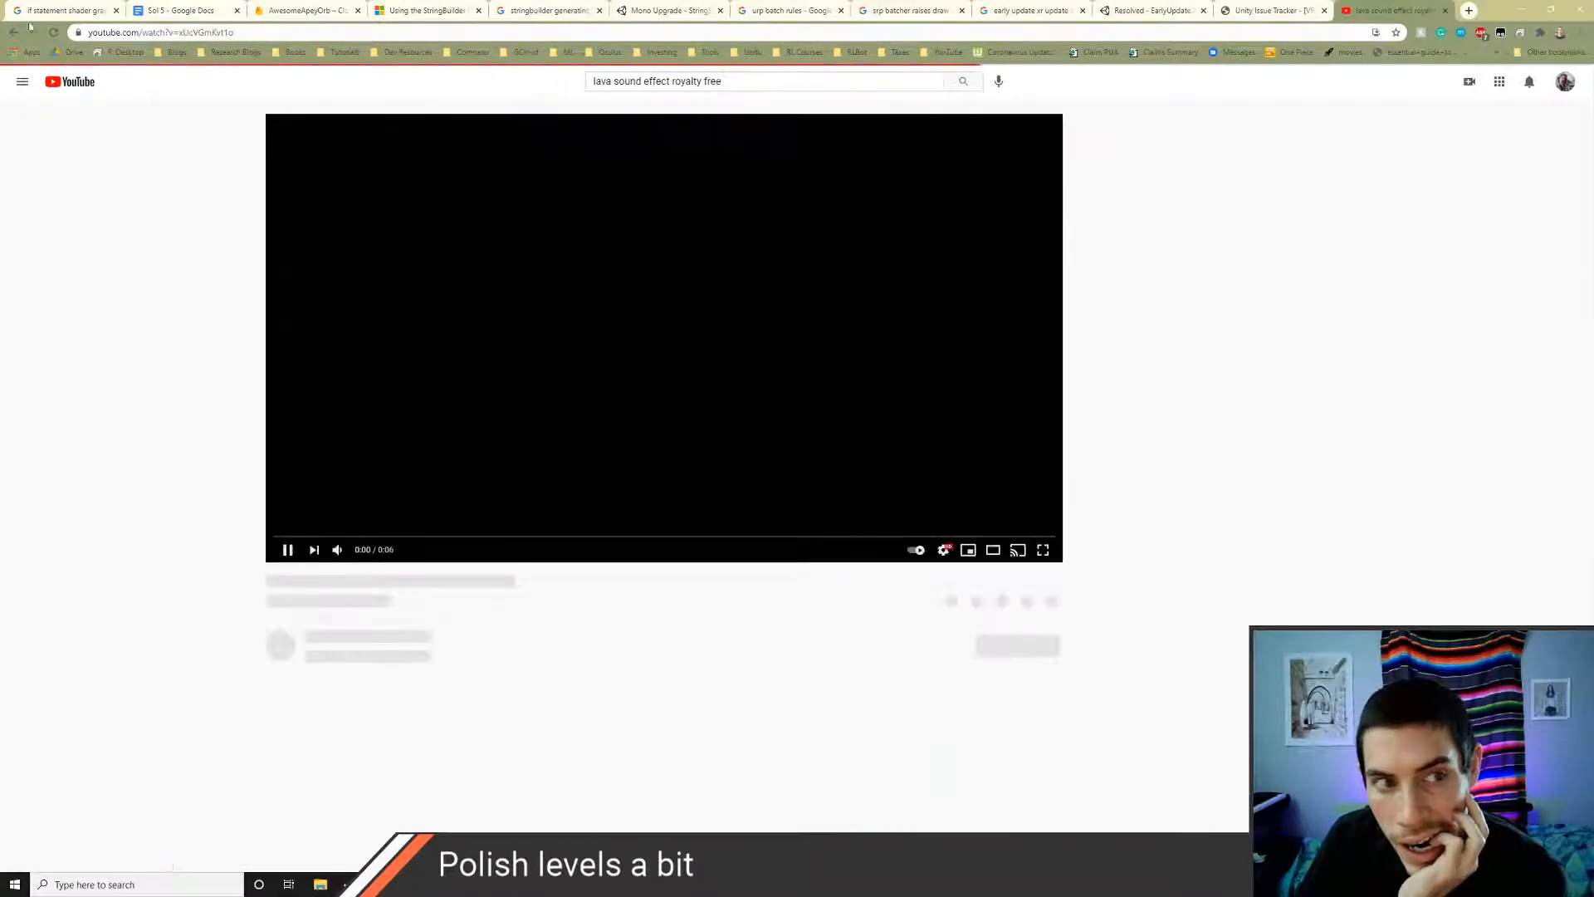
pyautogui.click(15, 33)
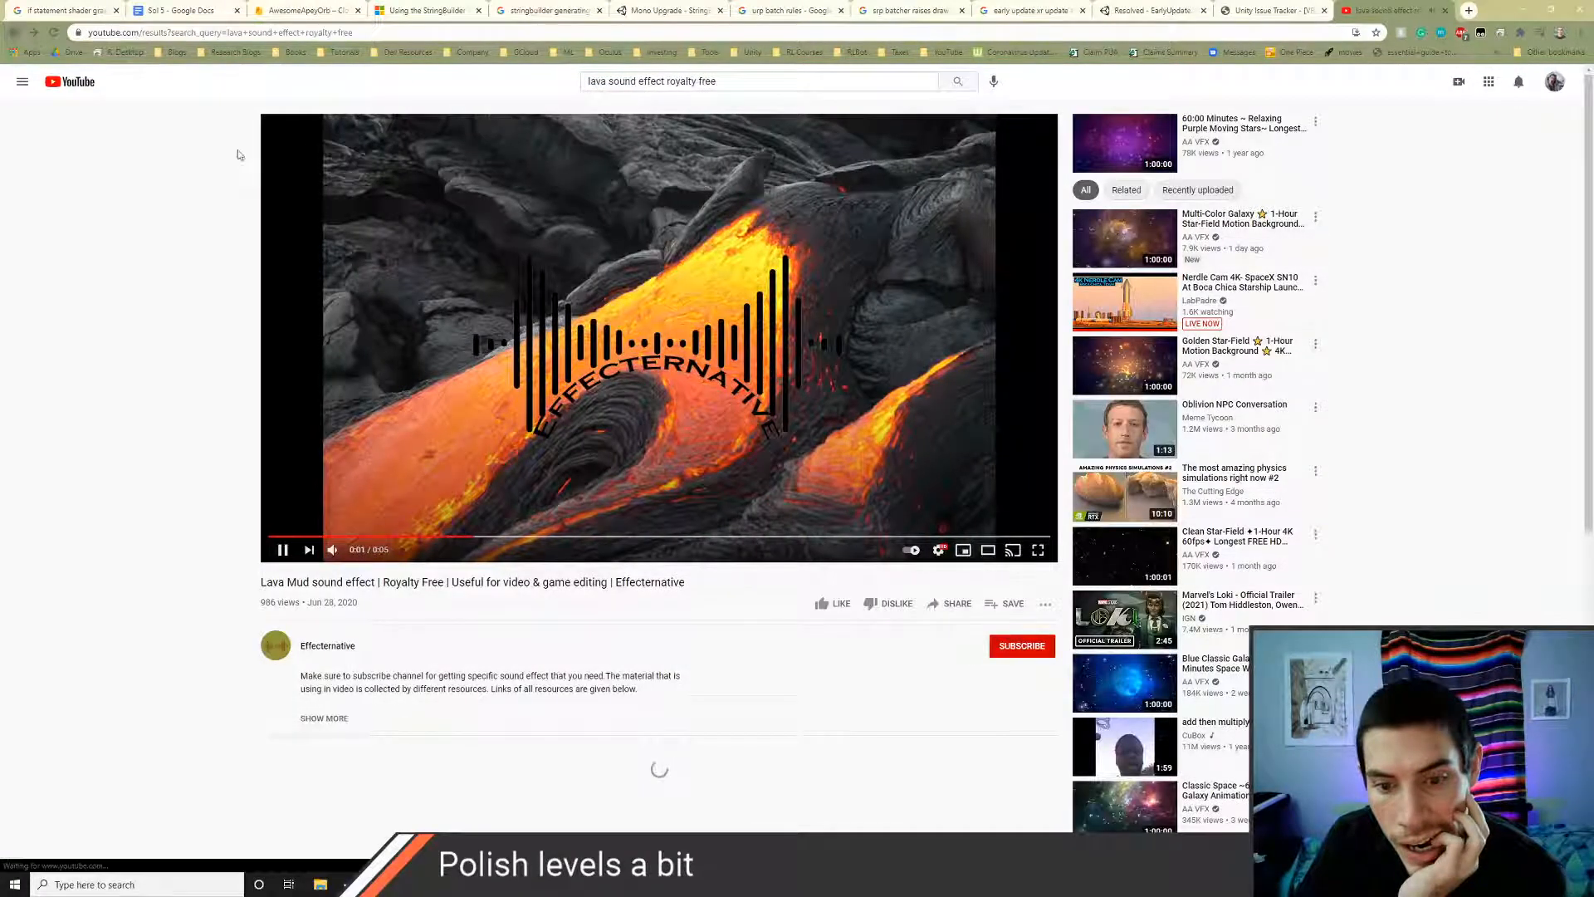
# - Listen to "Lava(slow) sound effect" further down the results, and keep it open in a separate background tab
pyautogui.scroll(-3, 843, 571)
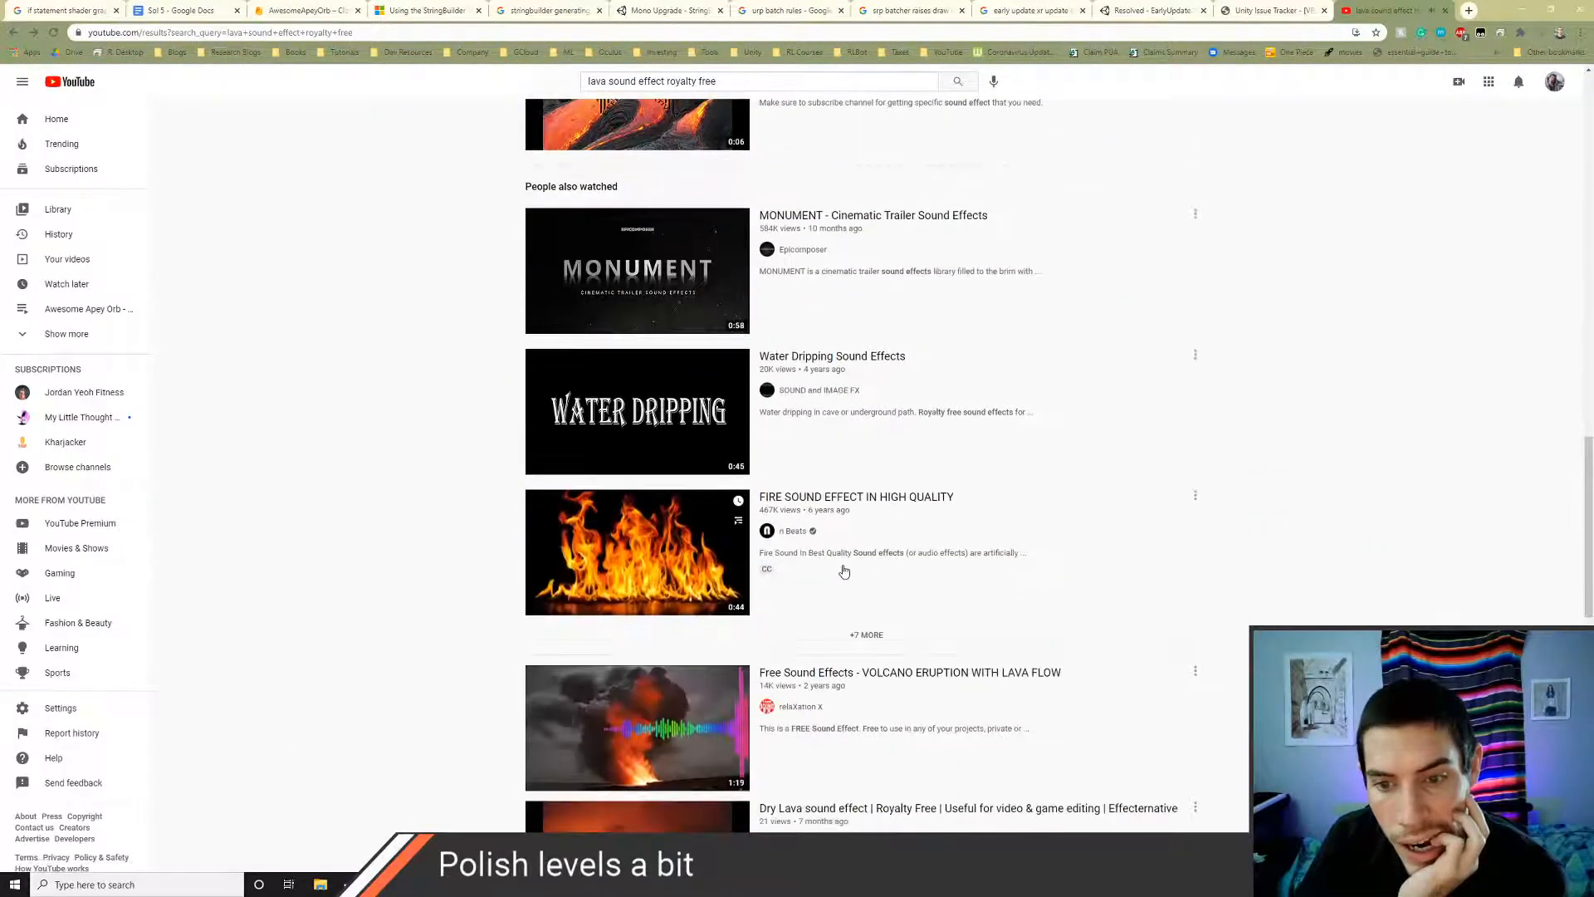
pyautogui.scroll(-7, 843, 571)
pyautogui.scroll(-2, 843, 571)
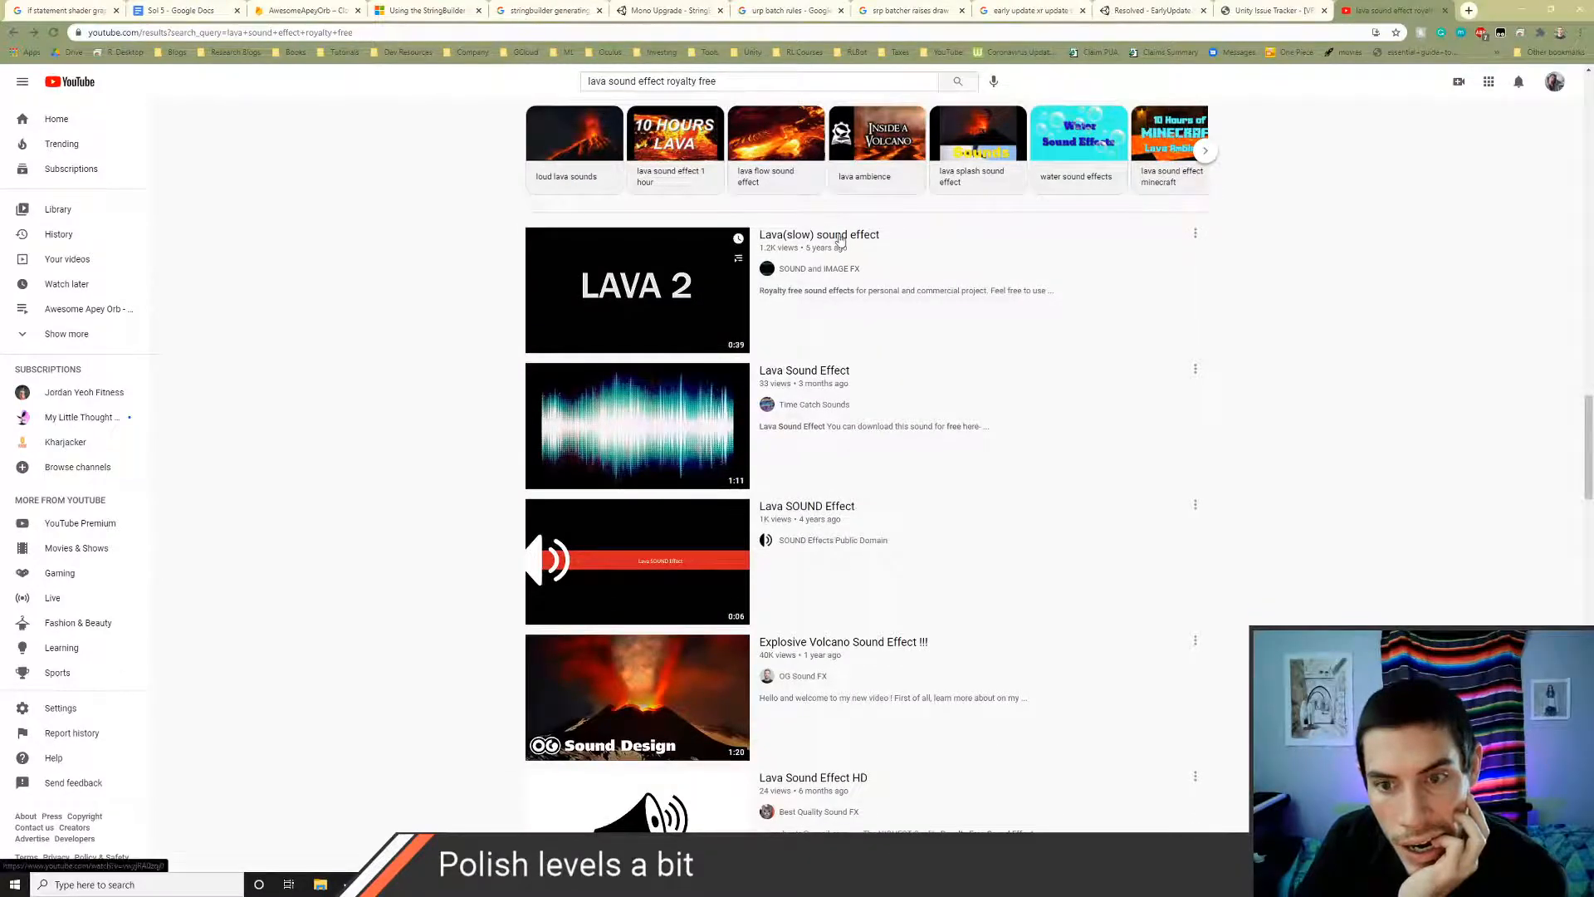
pyautogui.click(840, 243)
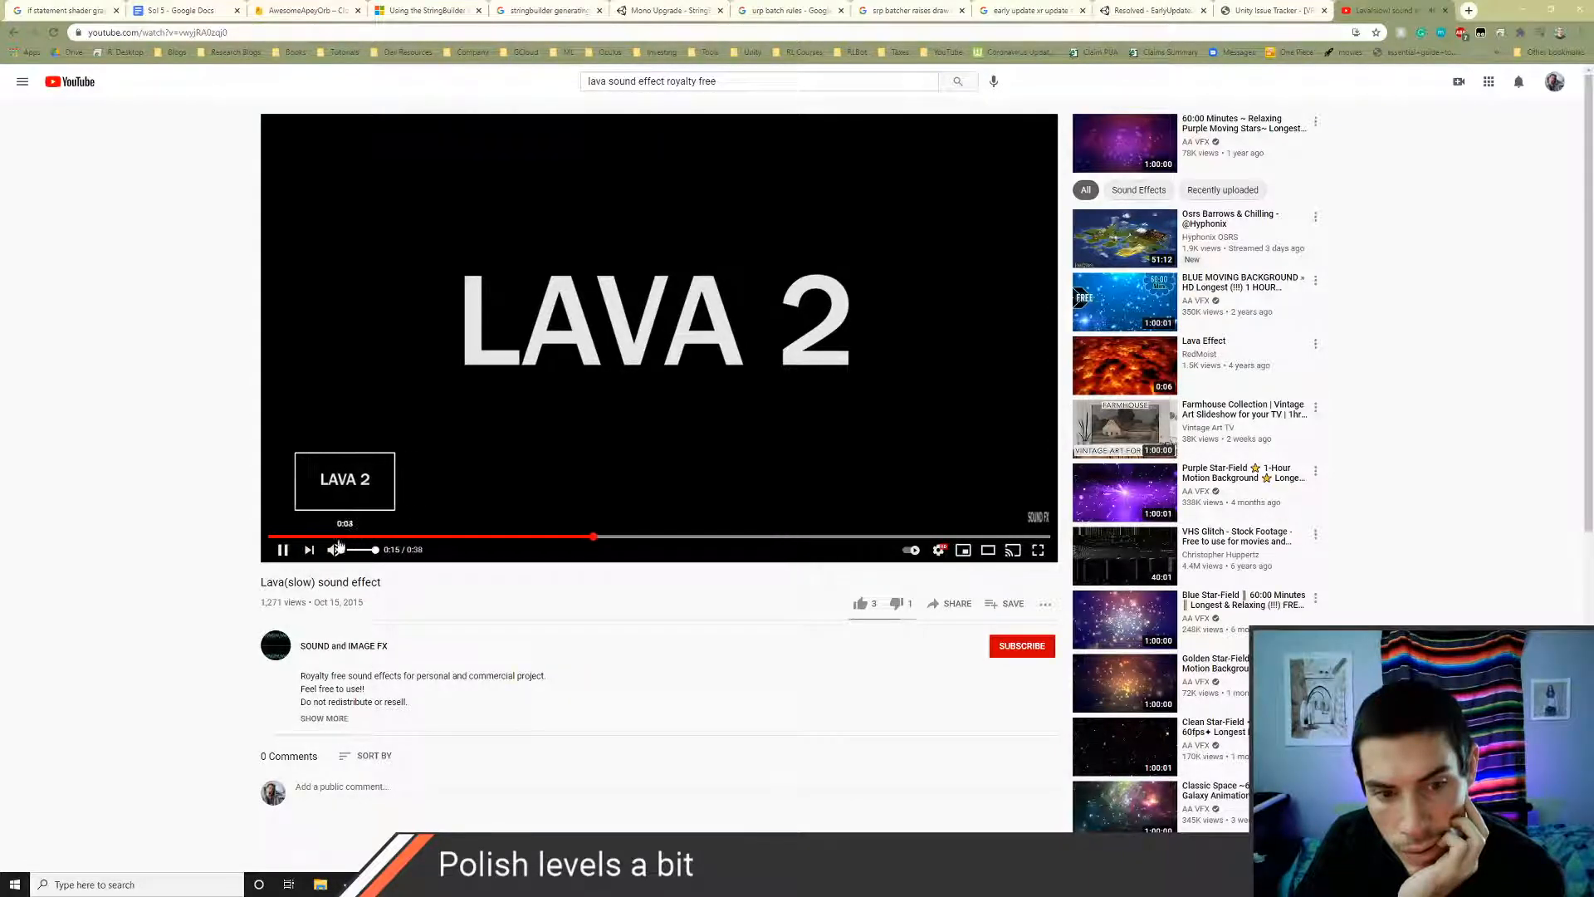
pyautogui.click(282, 550)
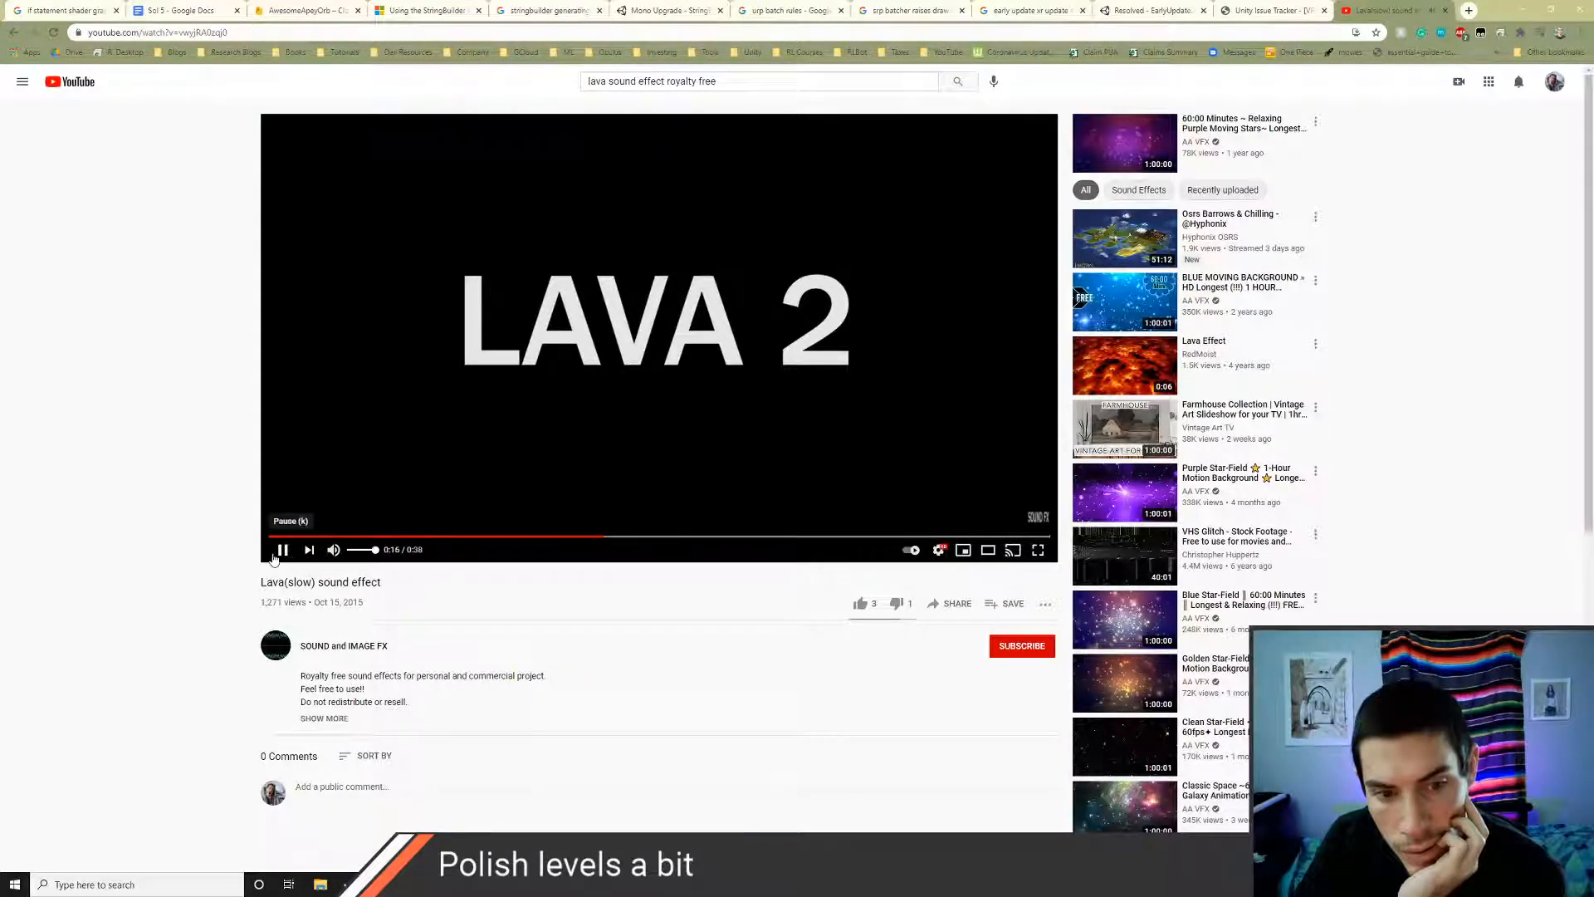
pyautogui.click(12, 33)
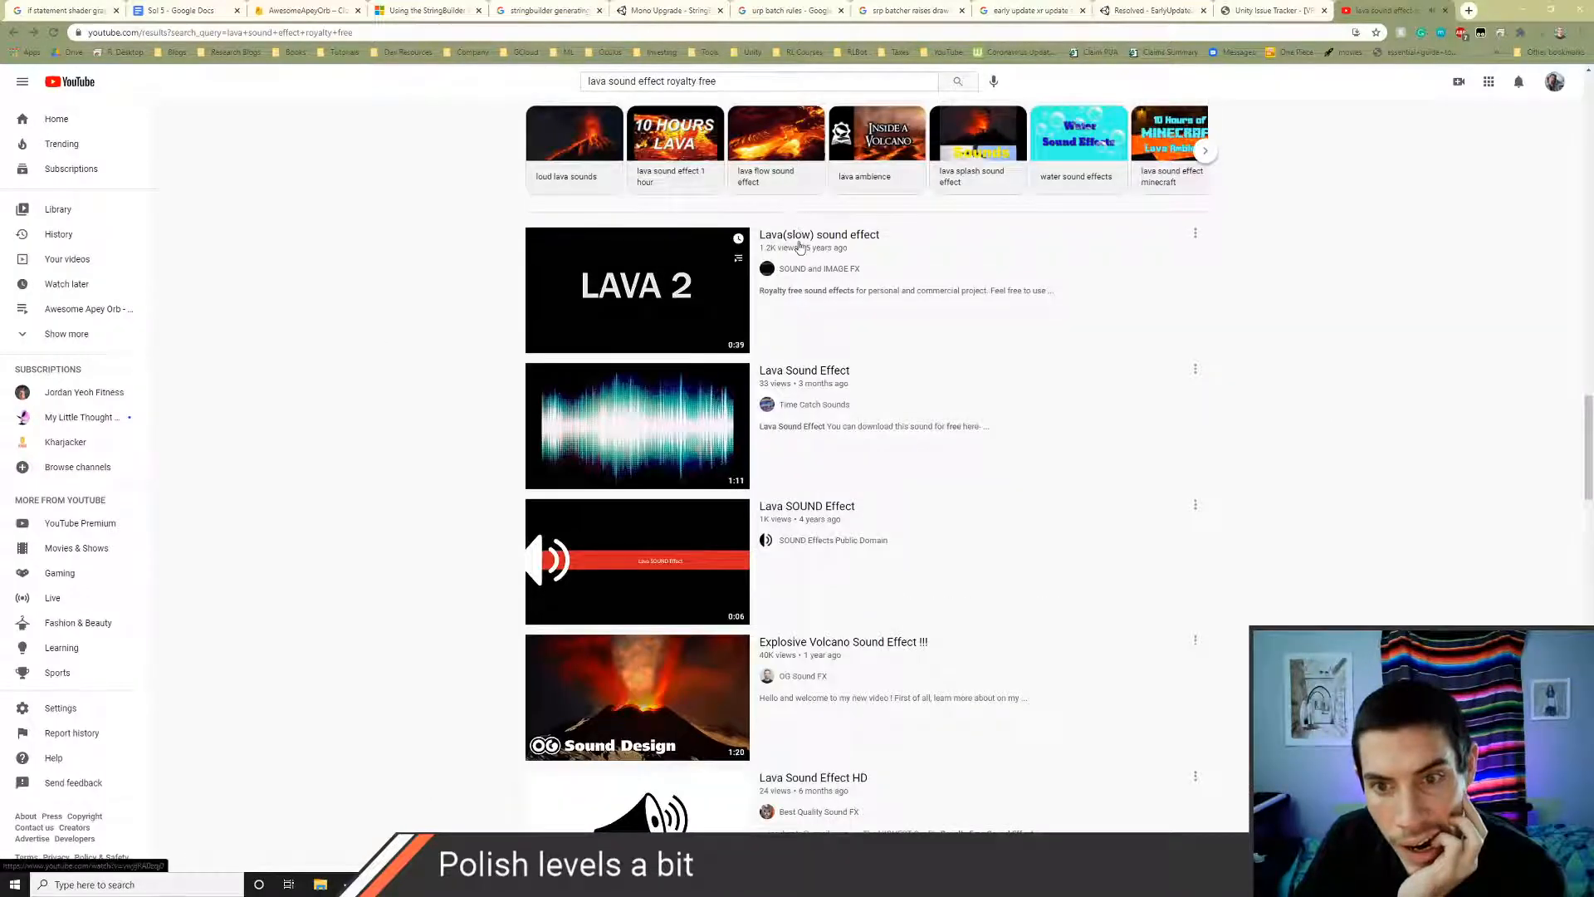
pyautogui.middleClick(799, 235)
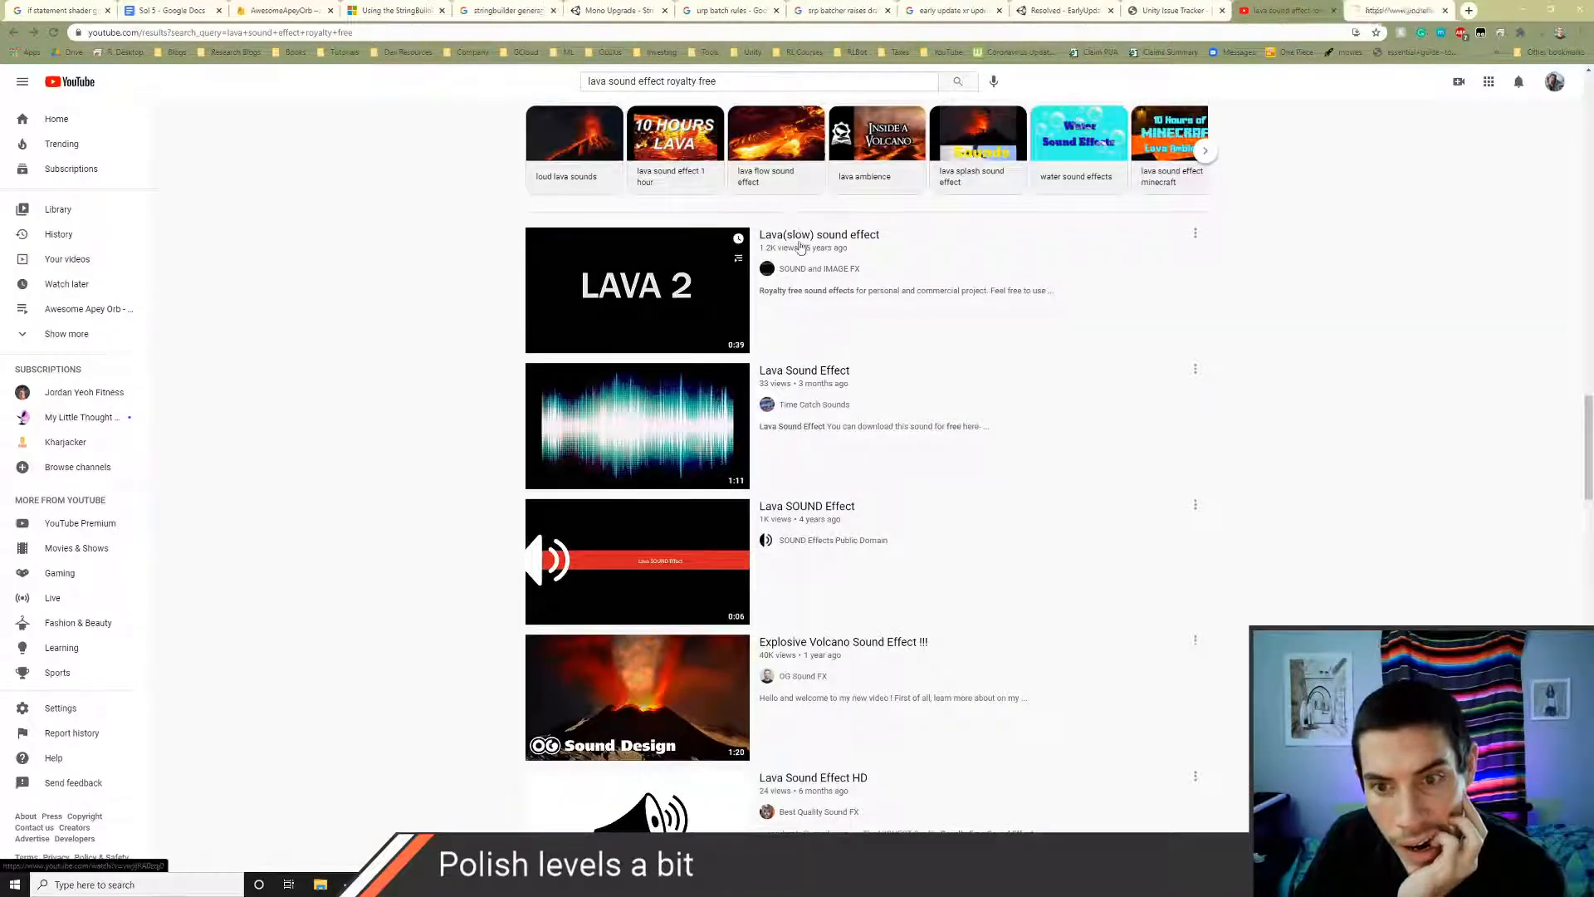
# - Preview "Lava Sound Effect" by Time Catch Sounds and "Lava SOUND Effect" by SOUND Effects Public Domain, returning to the results
pyautogui.click(812, 374)
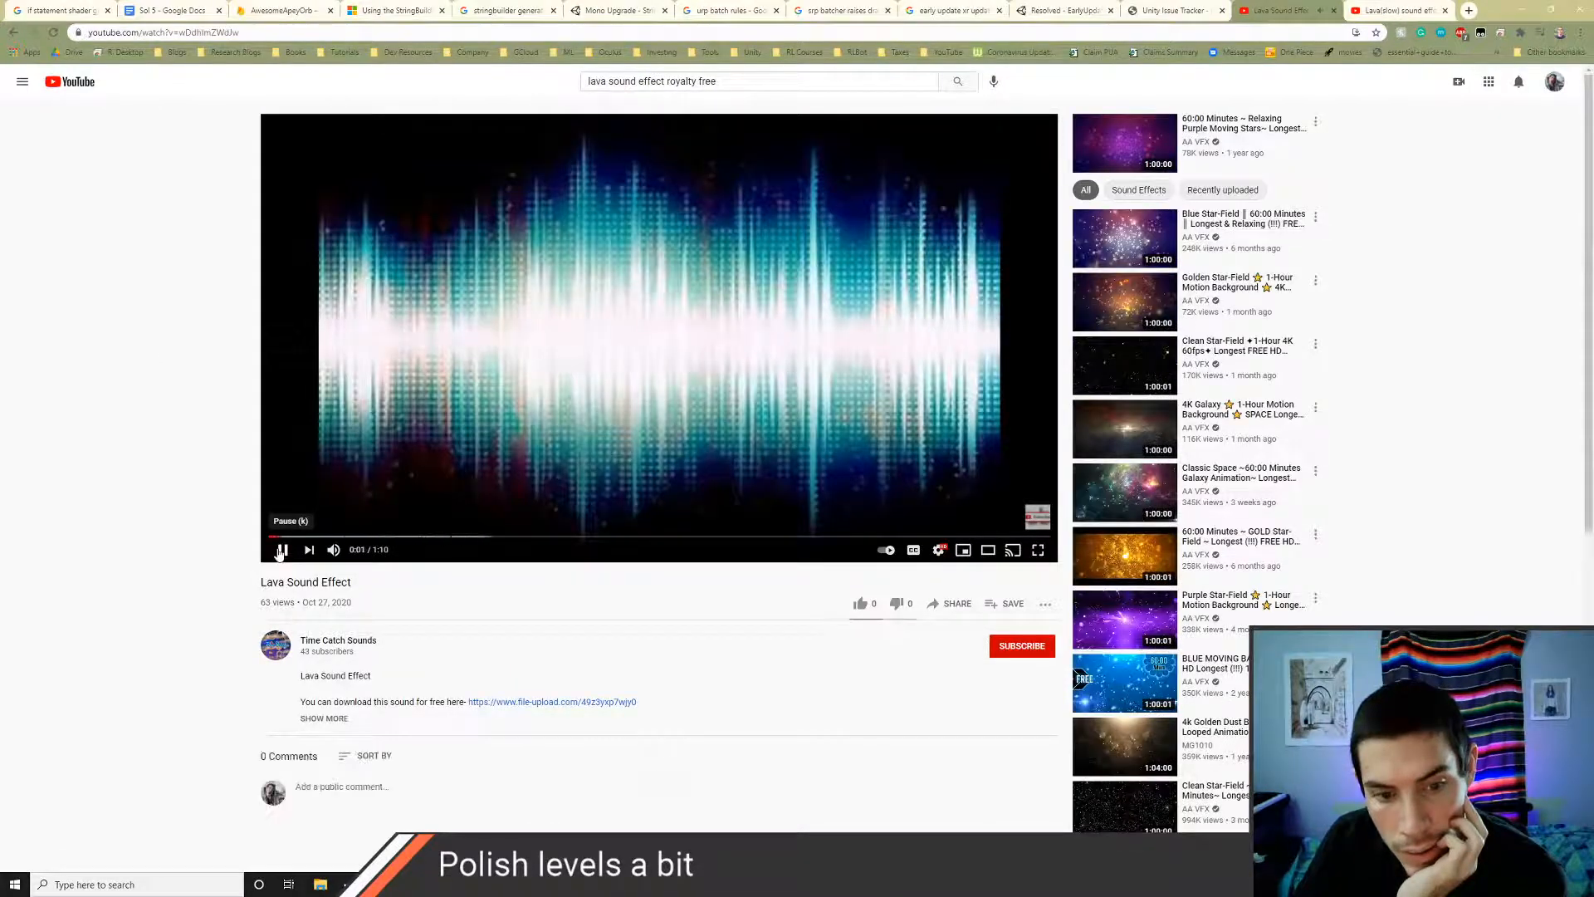
pyautogui.click(14, 35)
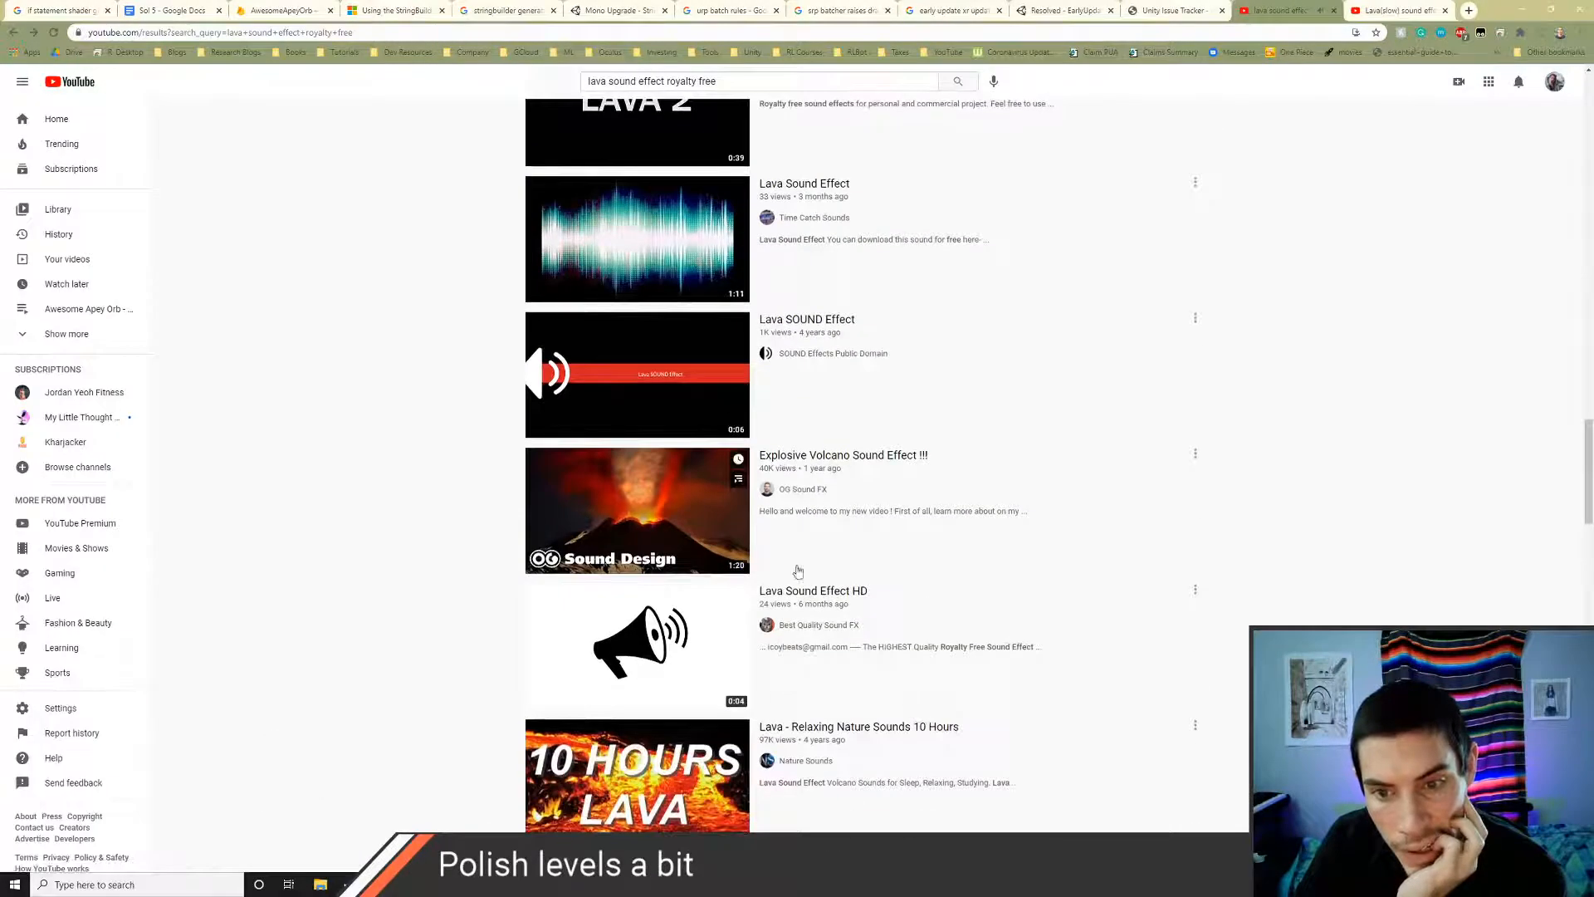
pyautogui.click(809, 319)
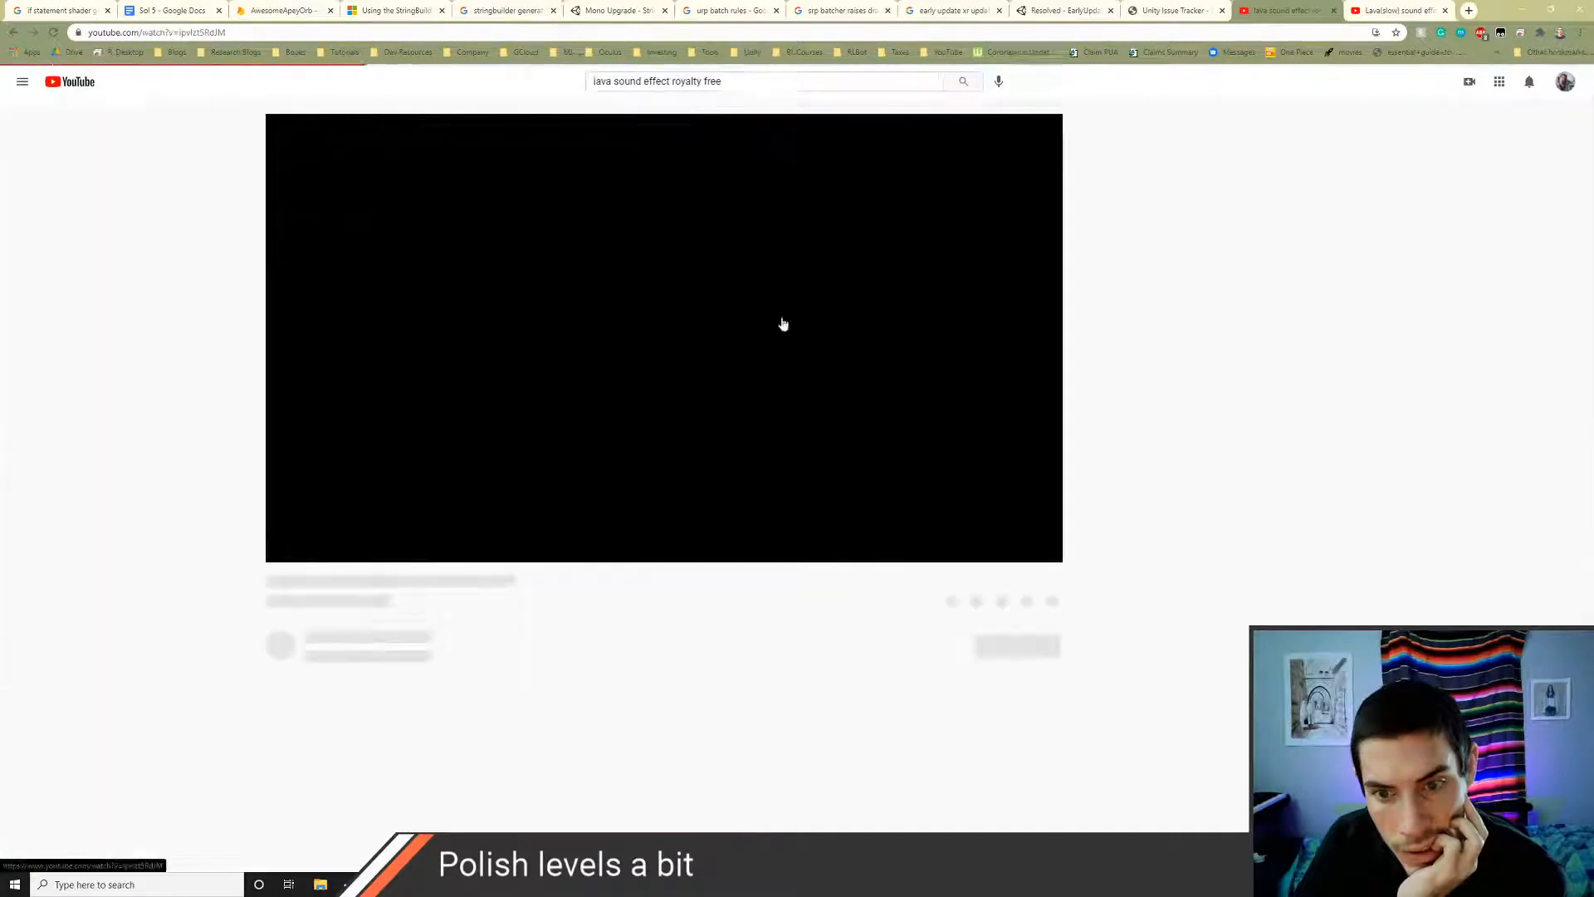
pyautogui.click(13, 32)
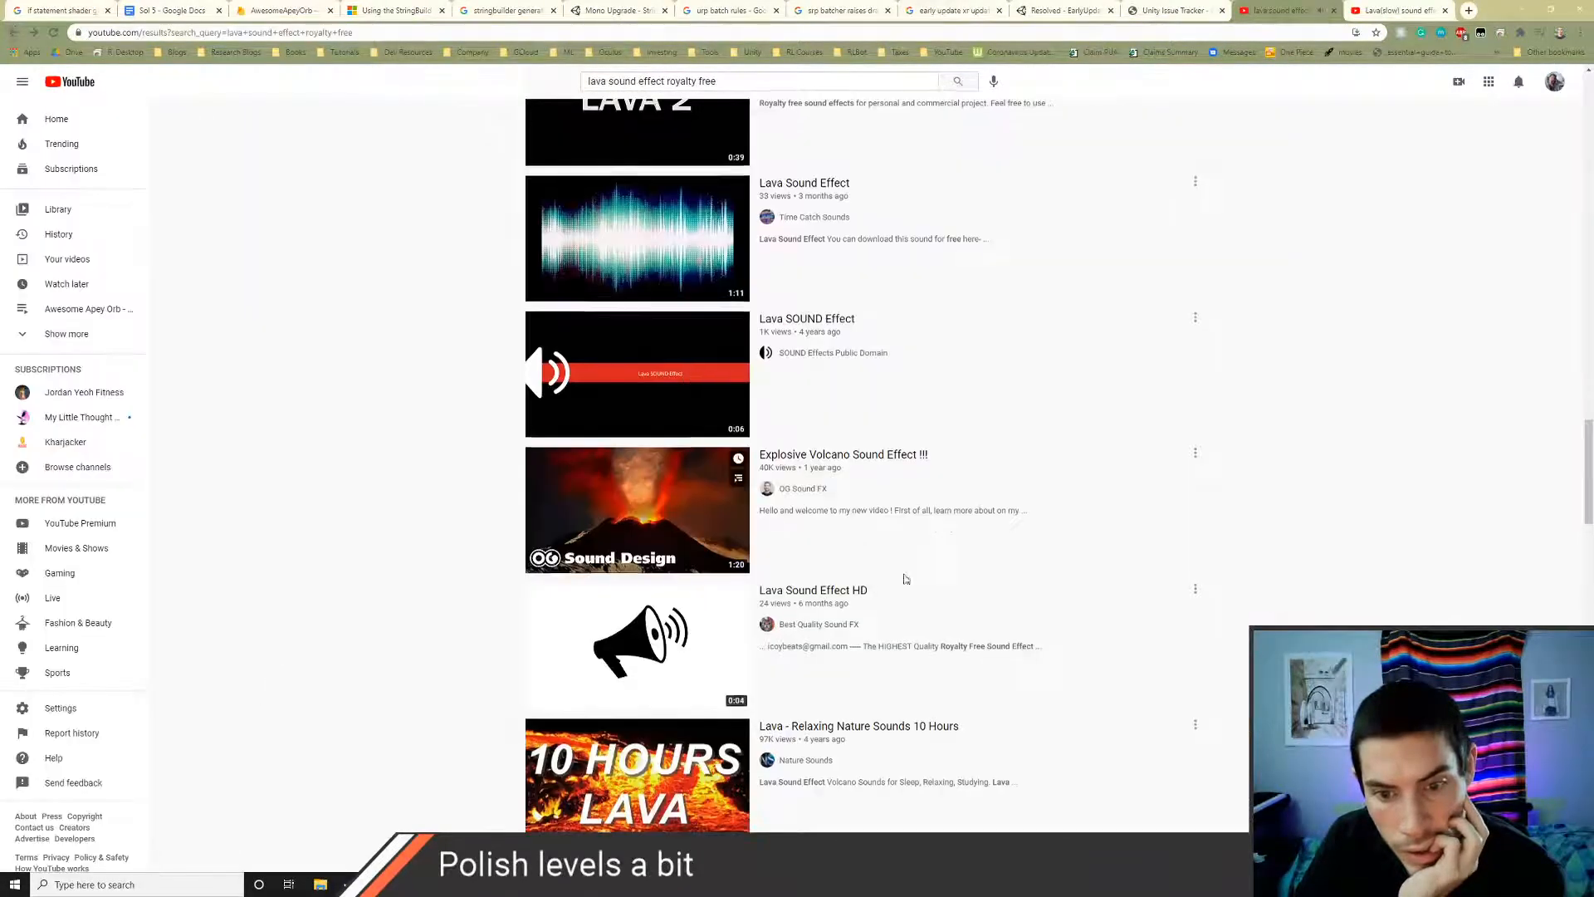
# - Preview the 50-second "Lava Flow Sound Effect" by Ghoul World Order and return to the results
pyautogui.scroll(-2, 905, 579)
pyautogui.scroll(-2, 900, 561)
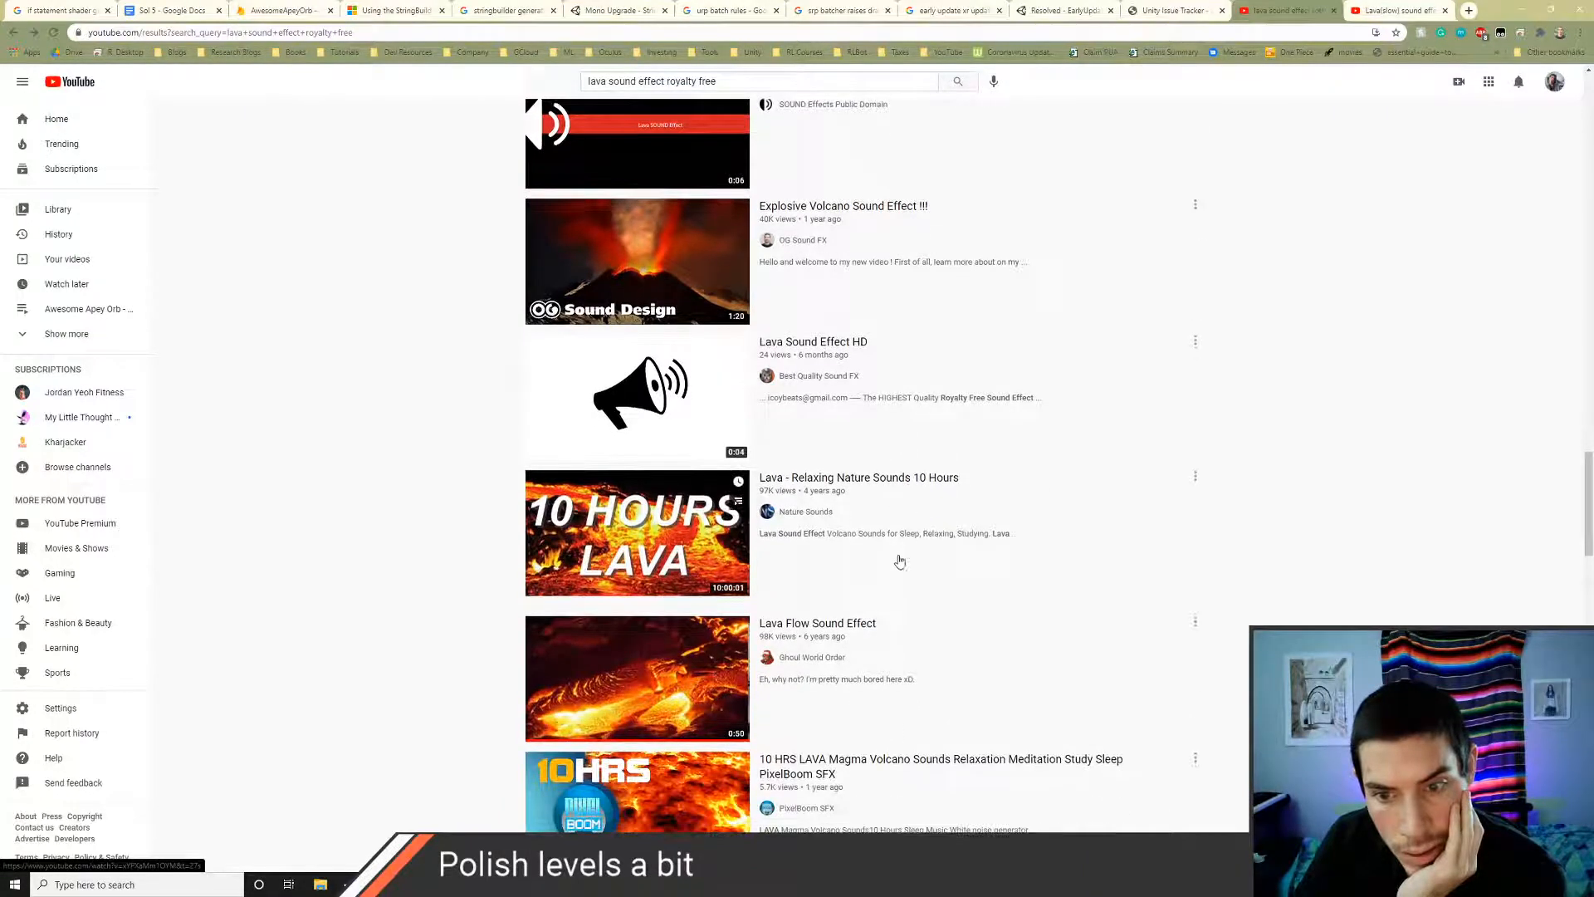
pyautogui.scroll(-2, 883, 502)
pyautogui.scroll(-2, 918, 522)
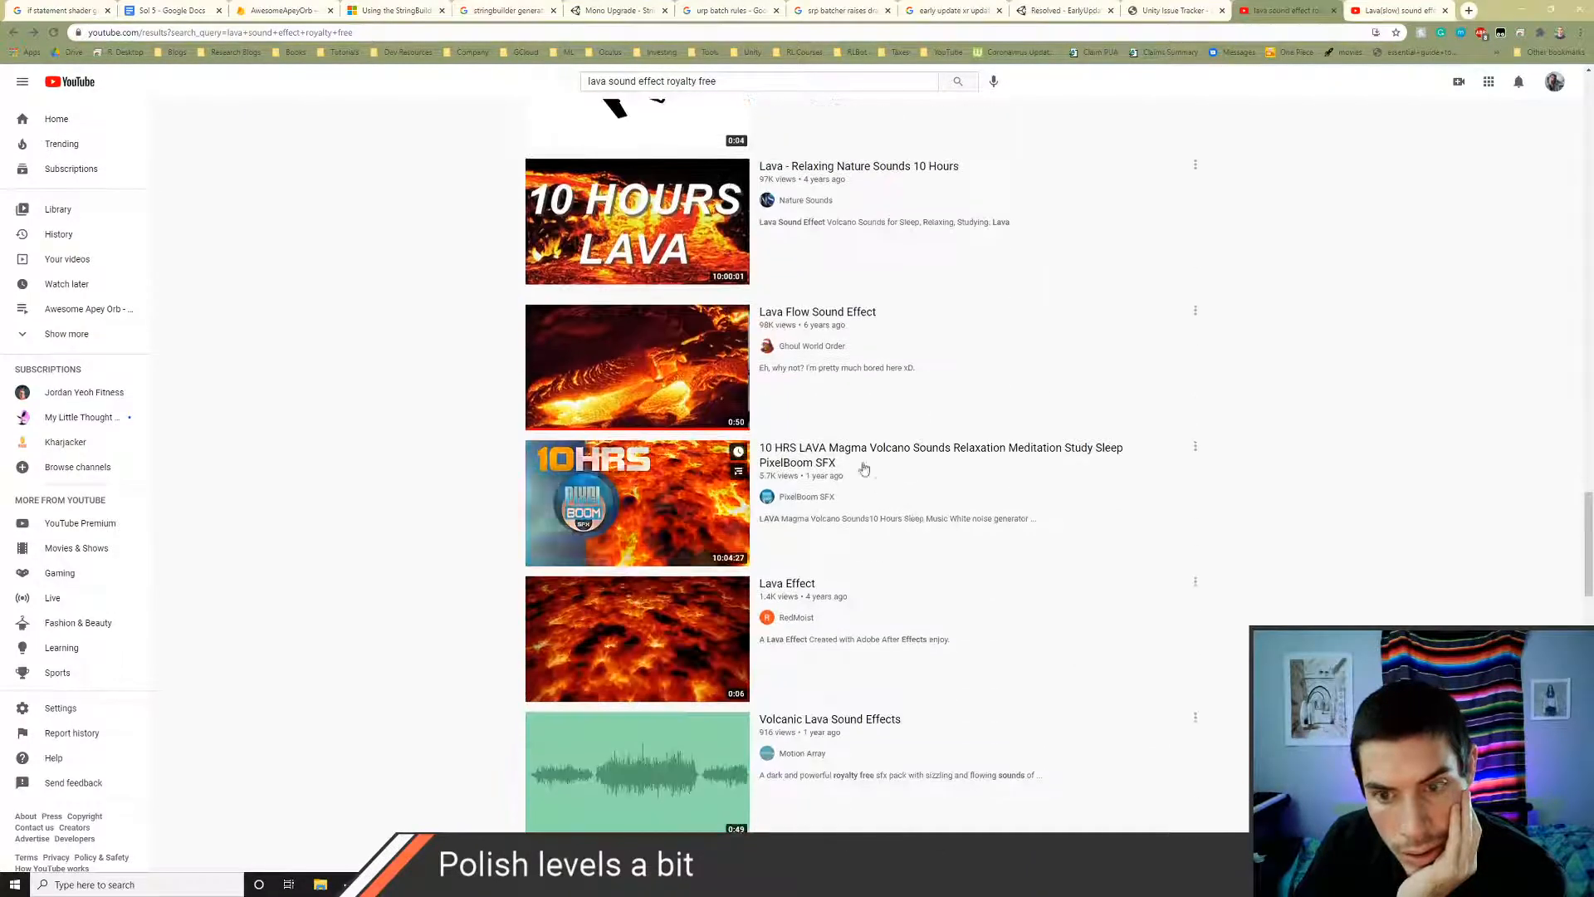
pyautogui.click(835, 312)
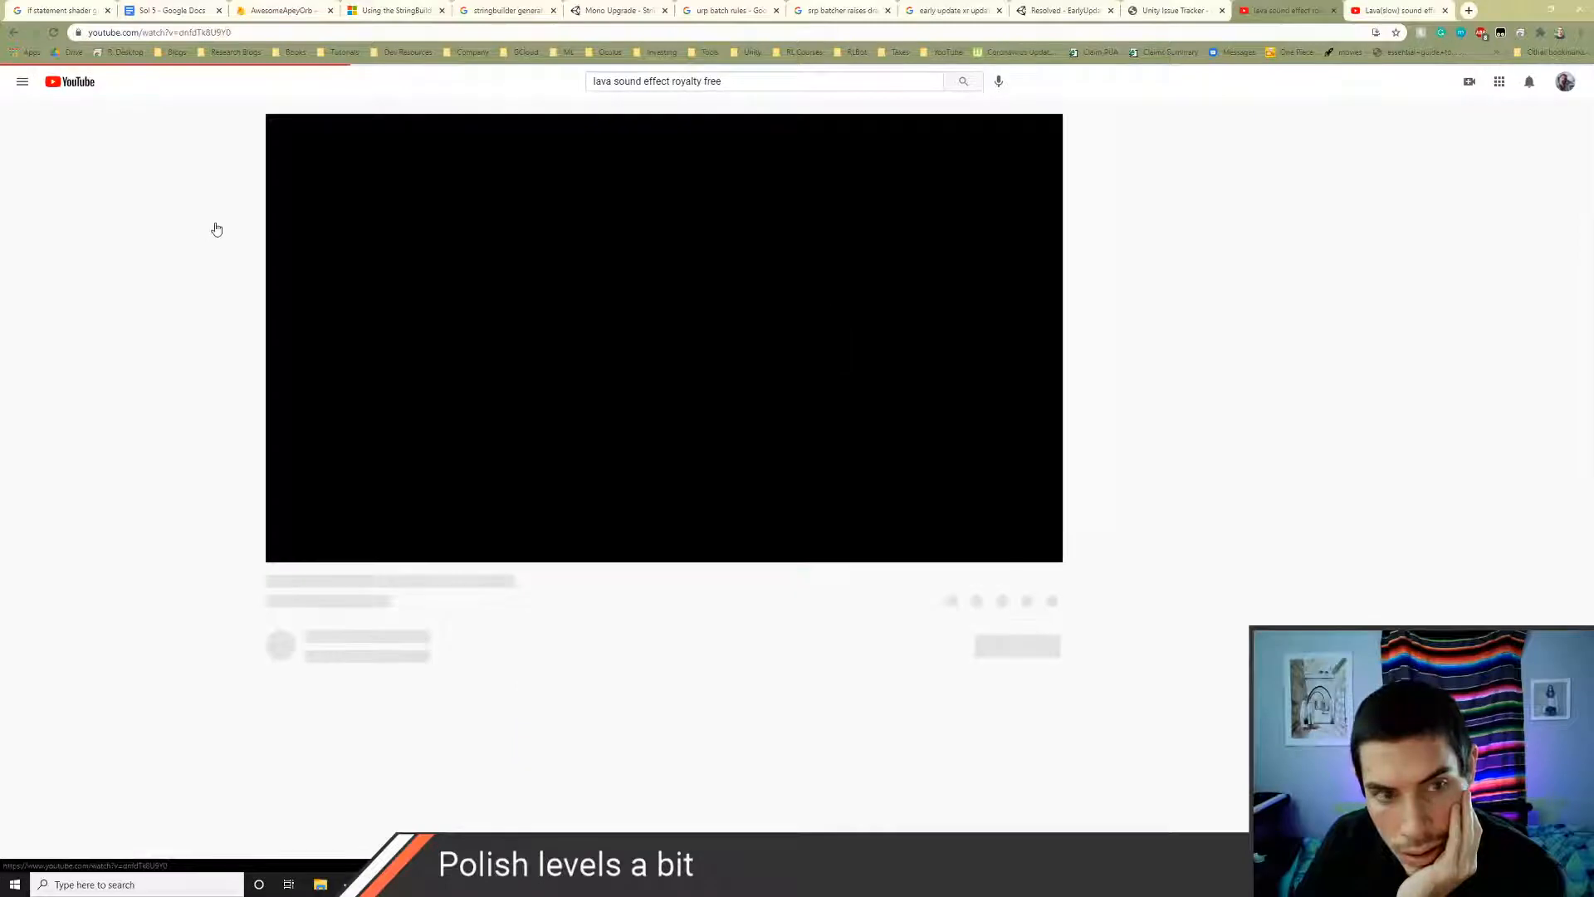
pyautogui.click(13, 35)
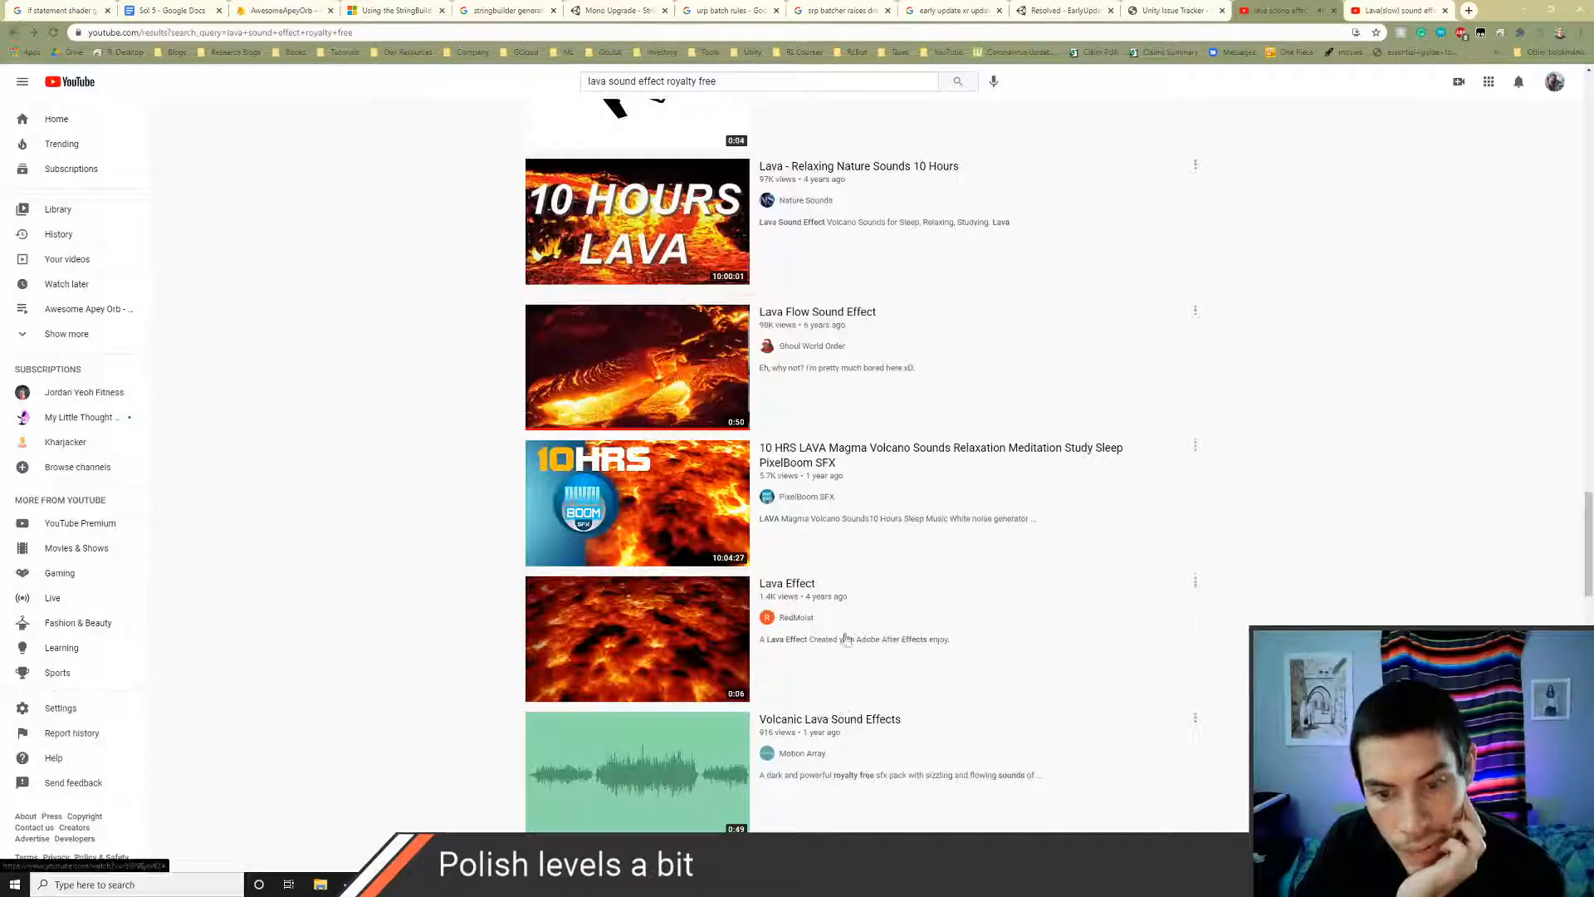
# - Preview several parts of Motion Array's "Volcanic Lava Sound Effects" further down the results and return to the results
pyautogui.scroll(-1, 855, 644)
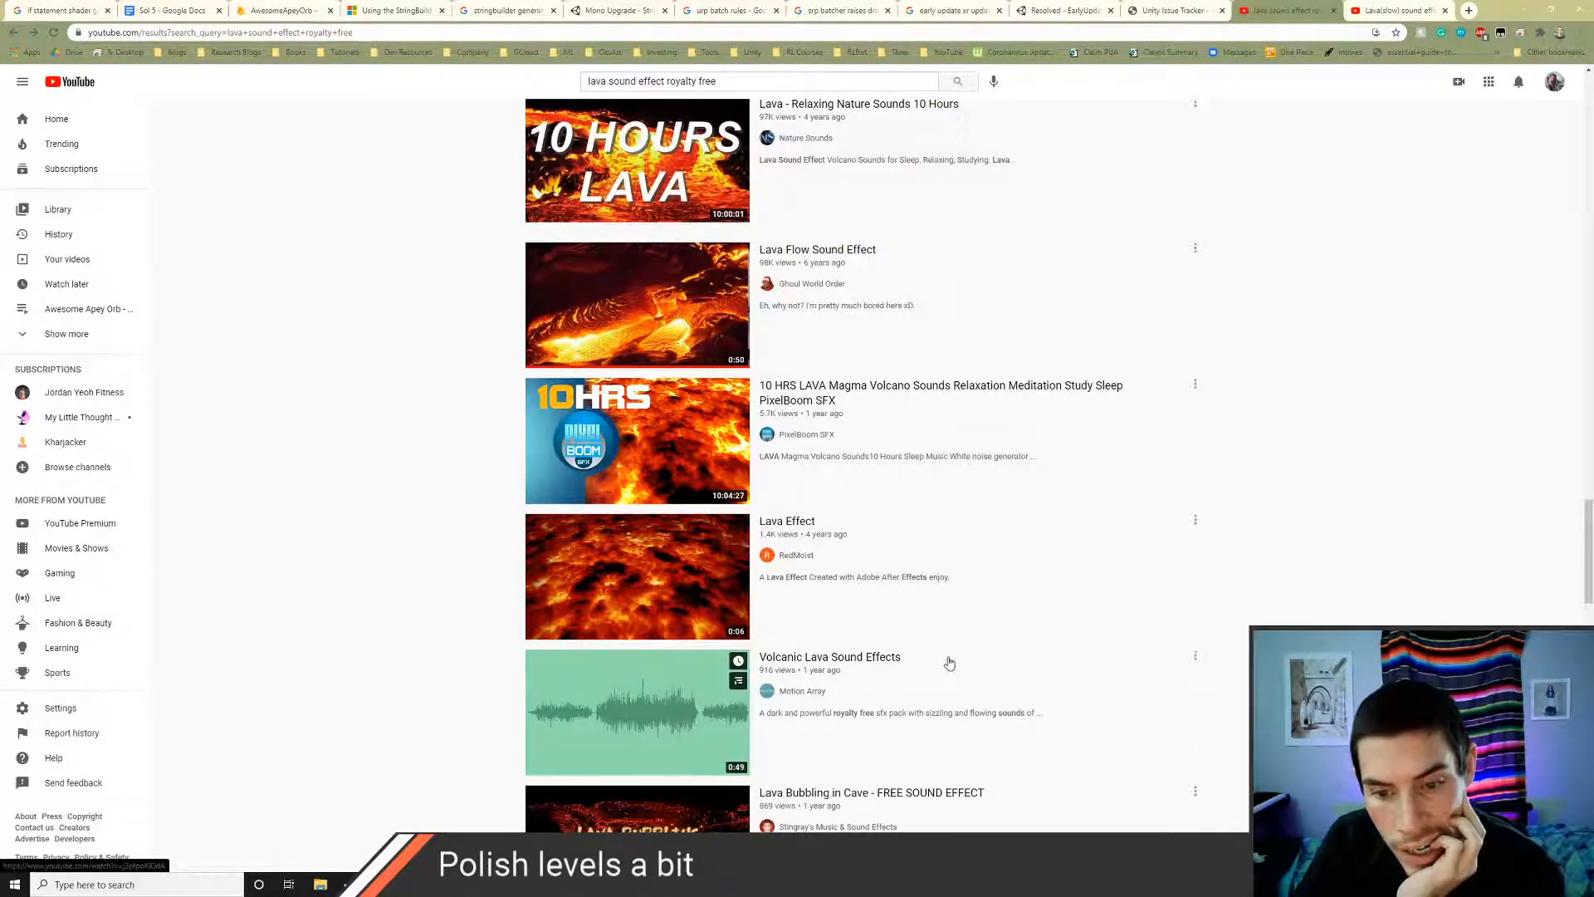
pyautogui.scroll(-3, 946, 660)
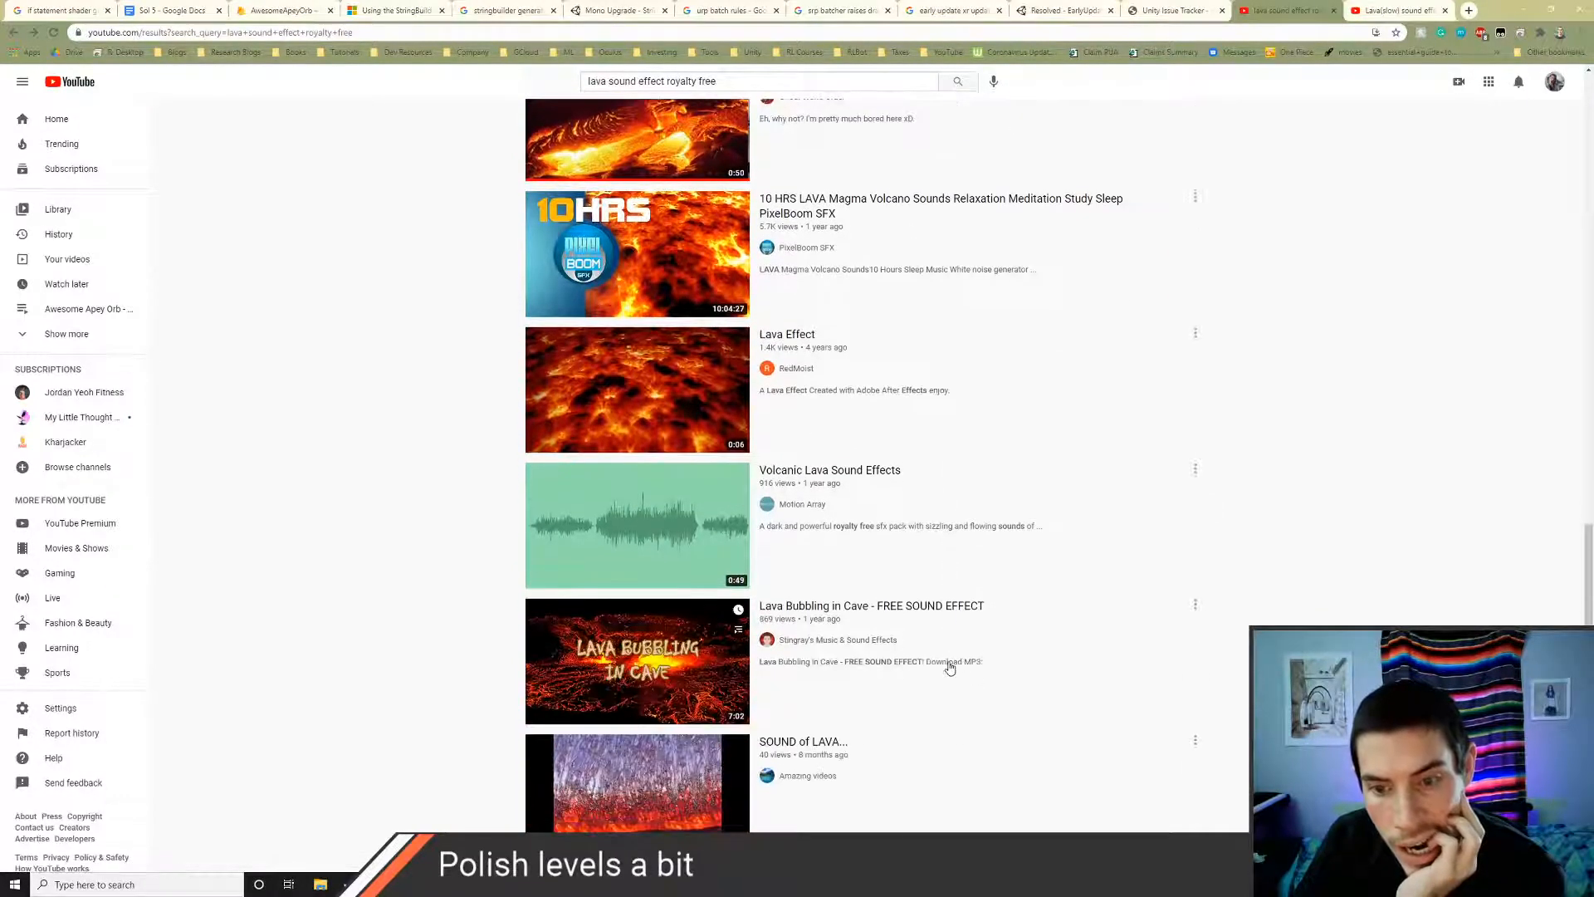
pyautogui.click(850, 480)
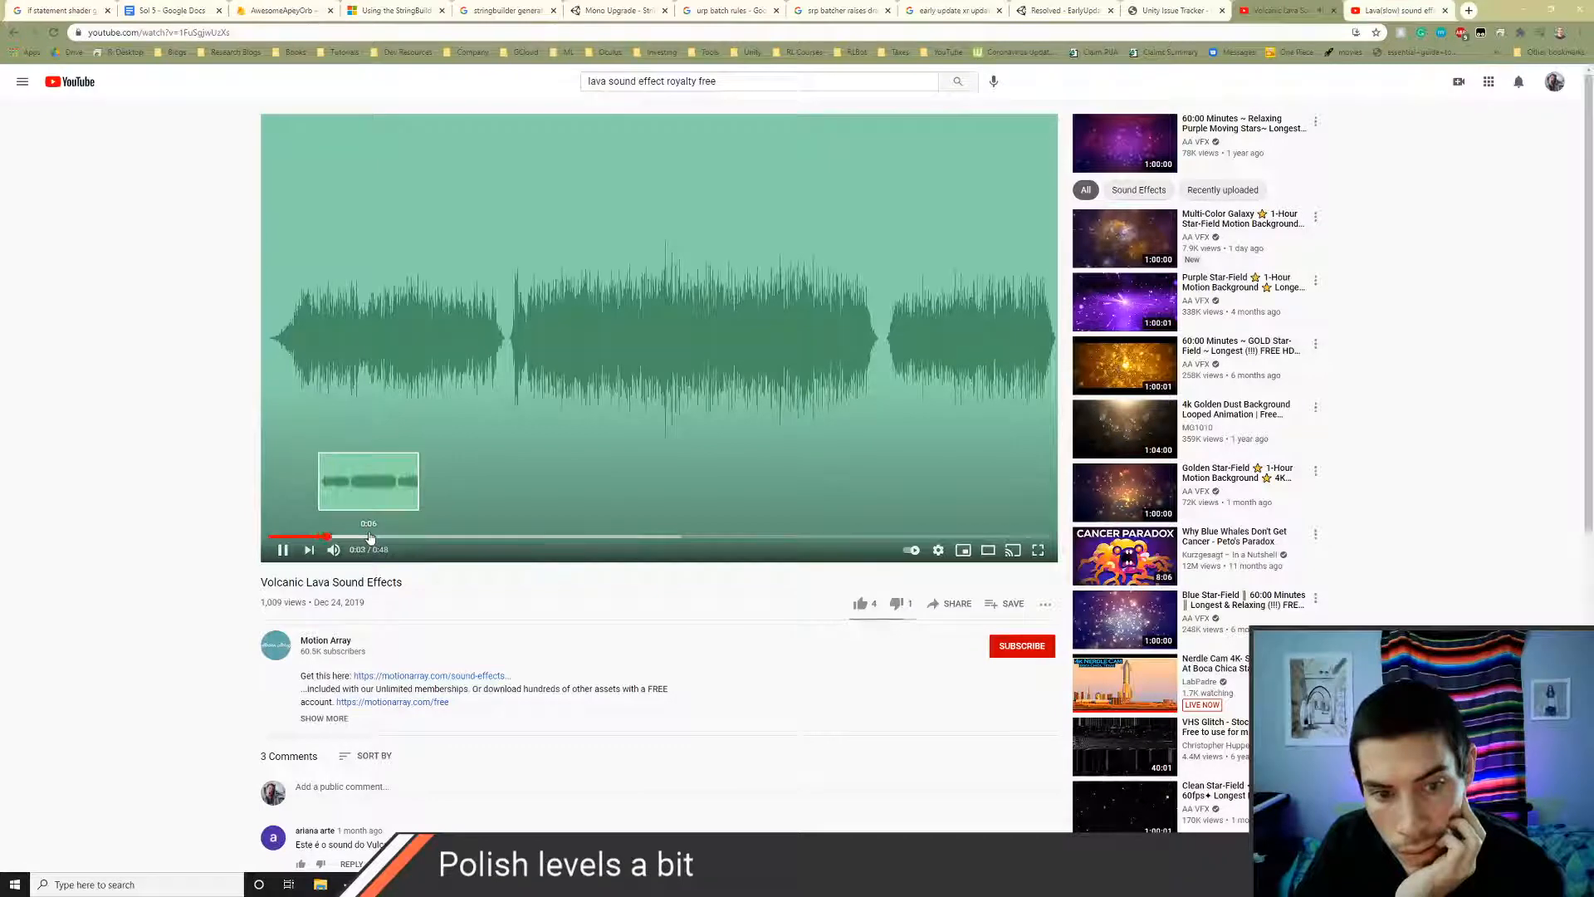
pyautogui.click(519, 537)
pyautogui.click(584, 537)
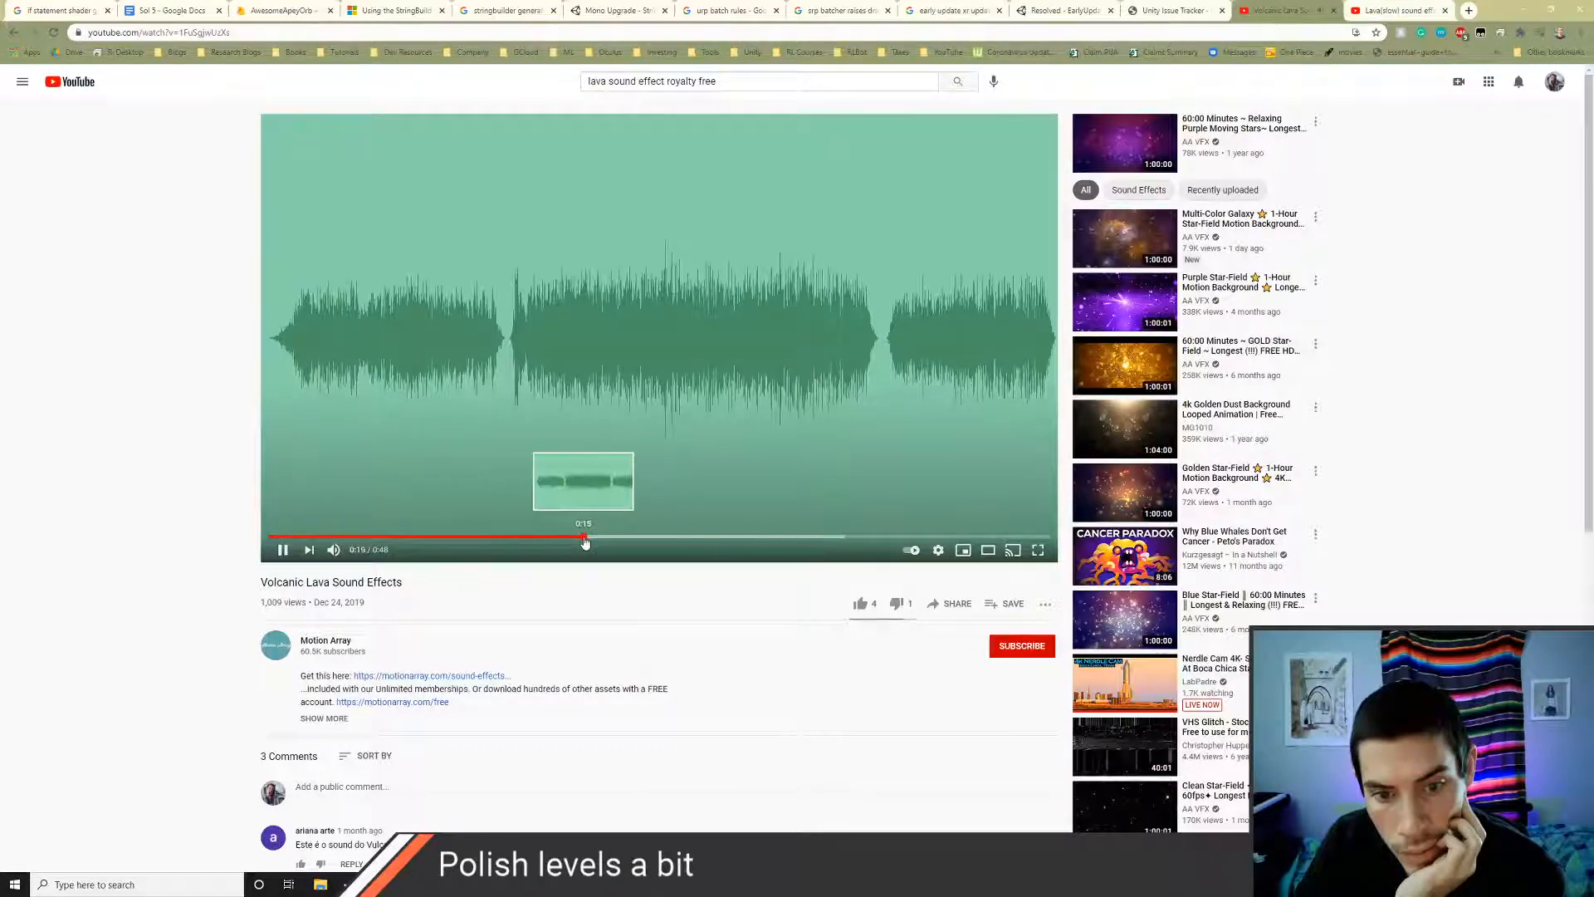
pyautogui.click(12, 31)
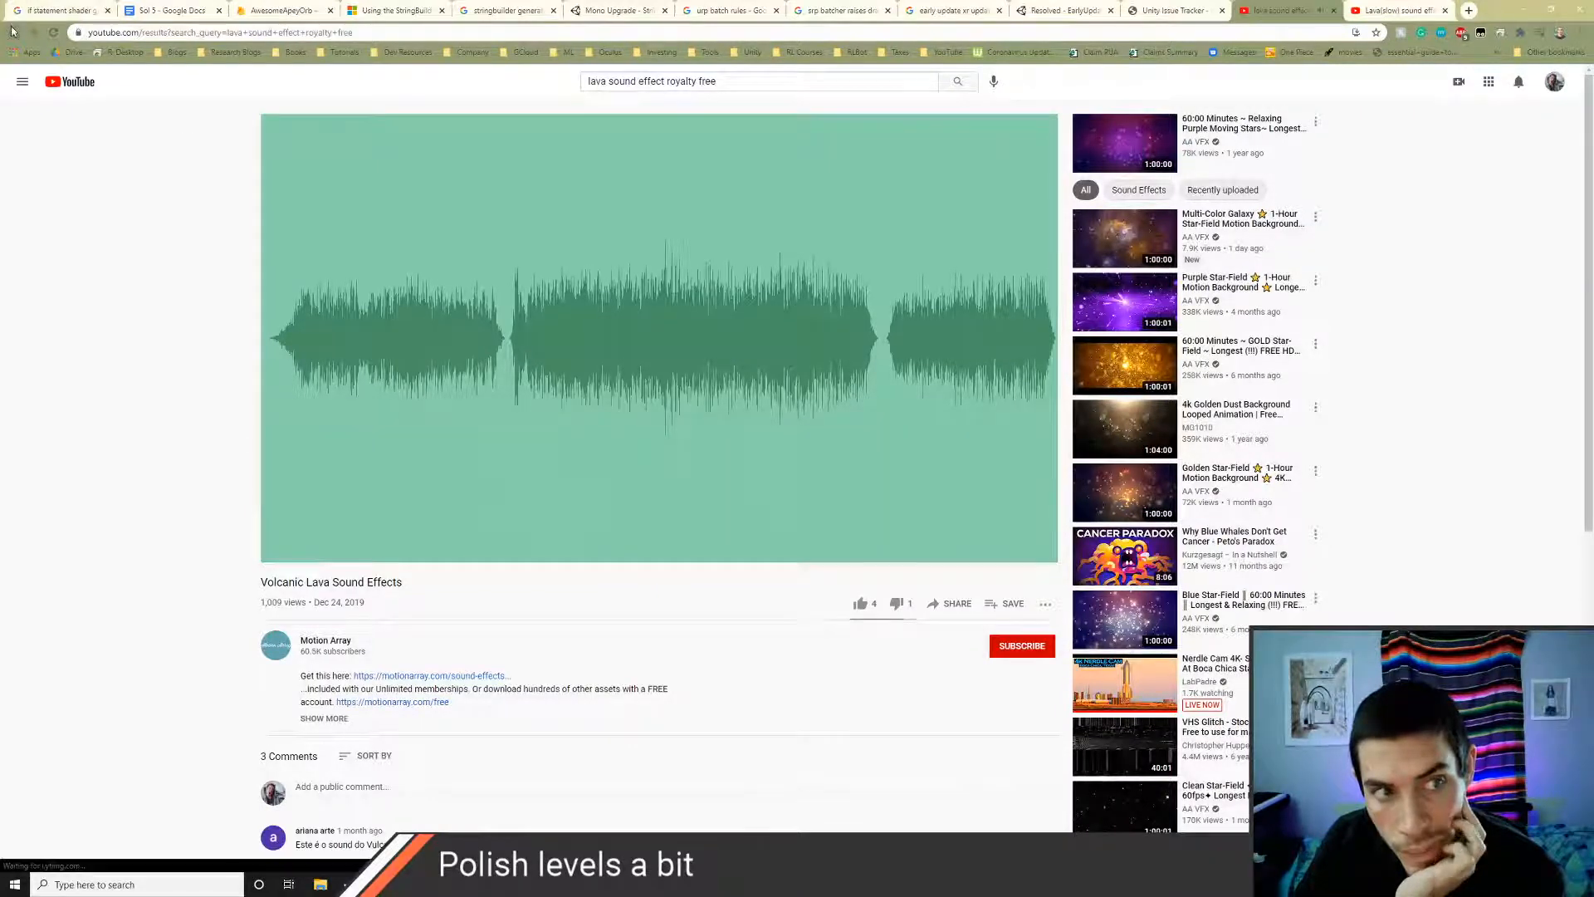
# - Listen to "Lava Boiling Sound Free" by SOUND WAVE CHANNEL, and keep it open in a separate background tab
pyautogui.scroll(-6, 868, 660)
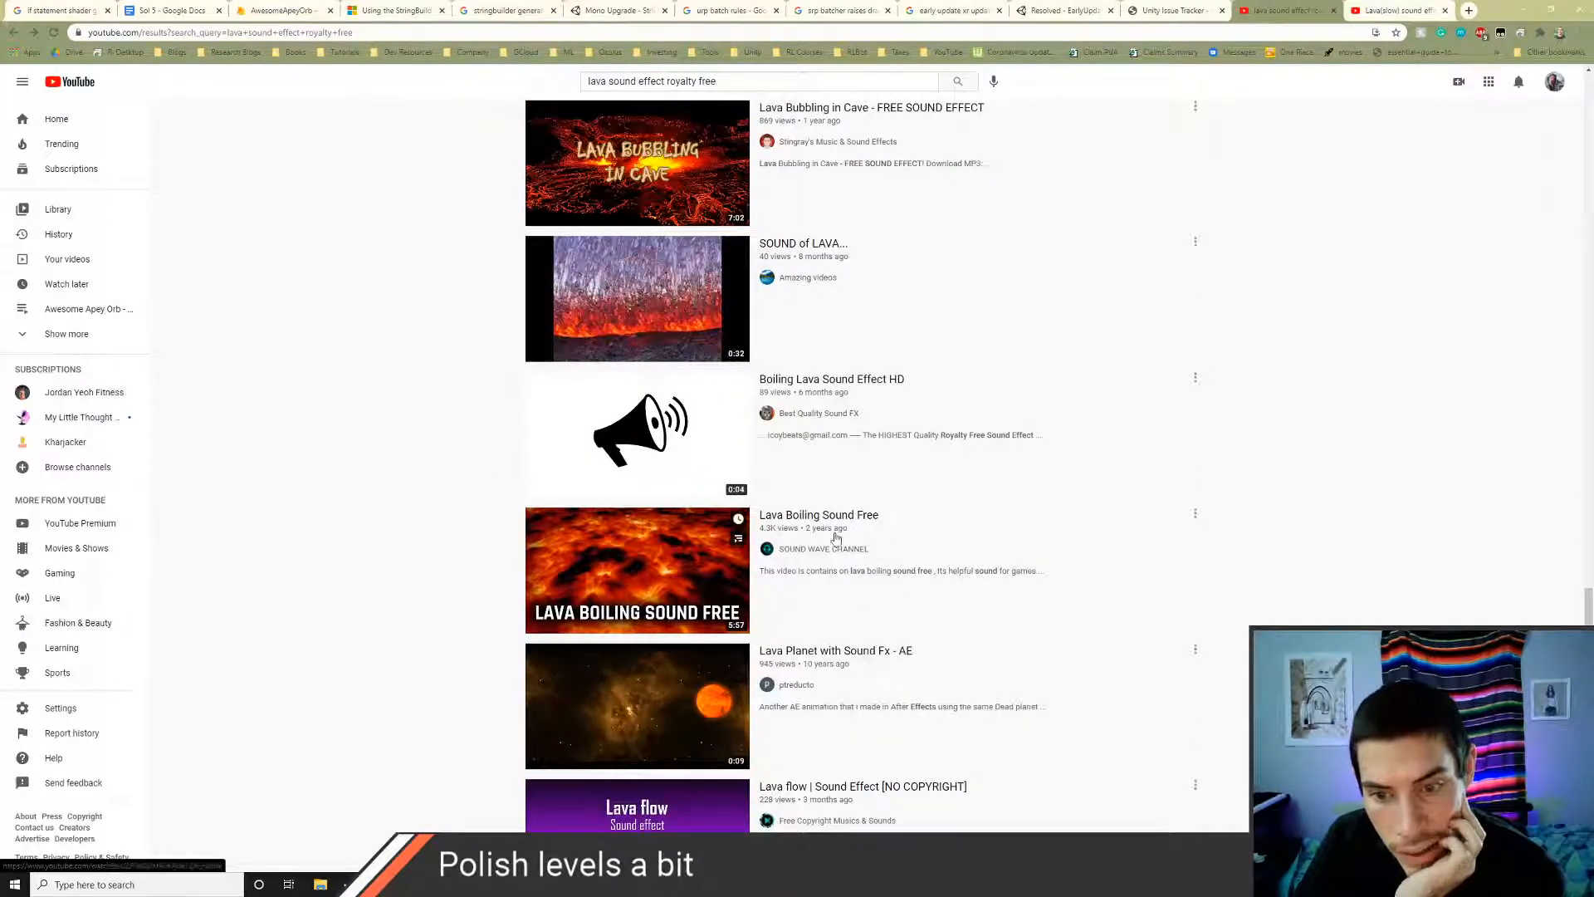
pyautogui.click(804, 515)
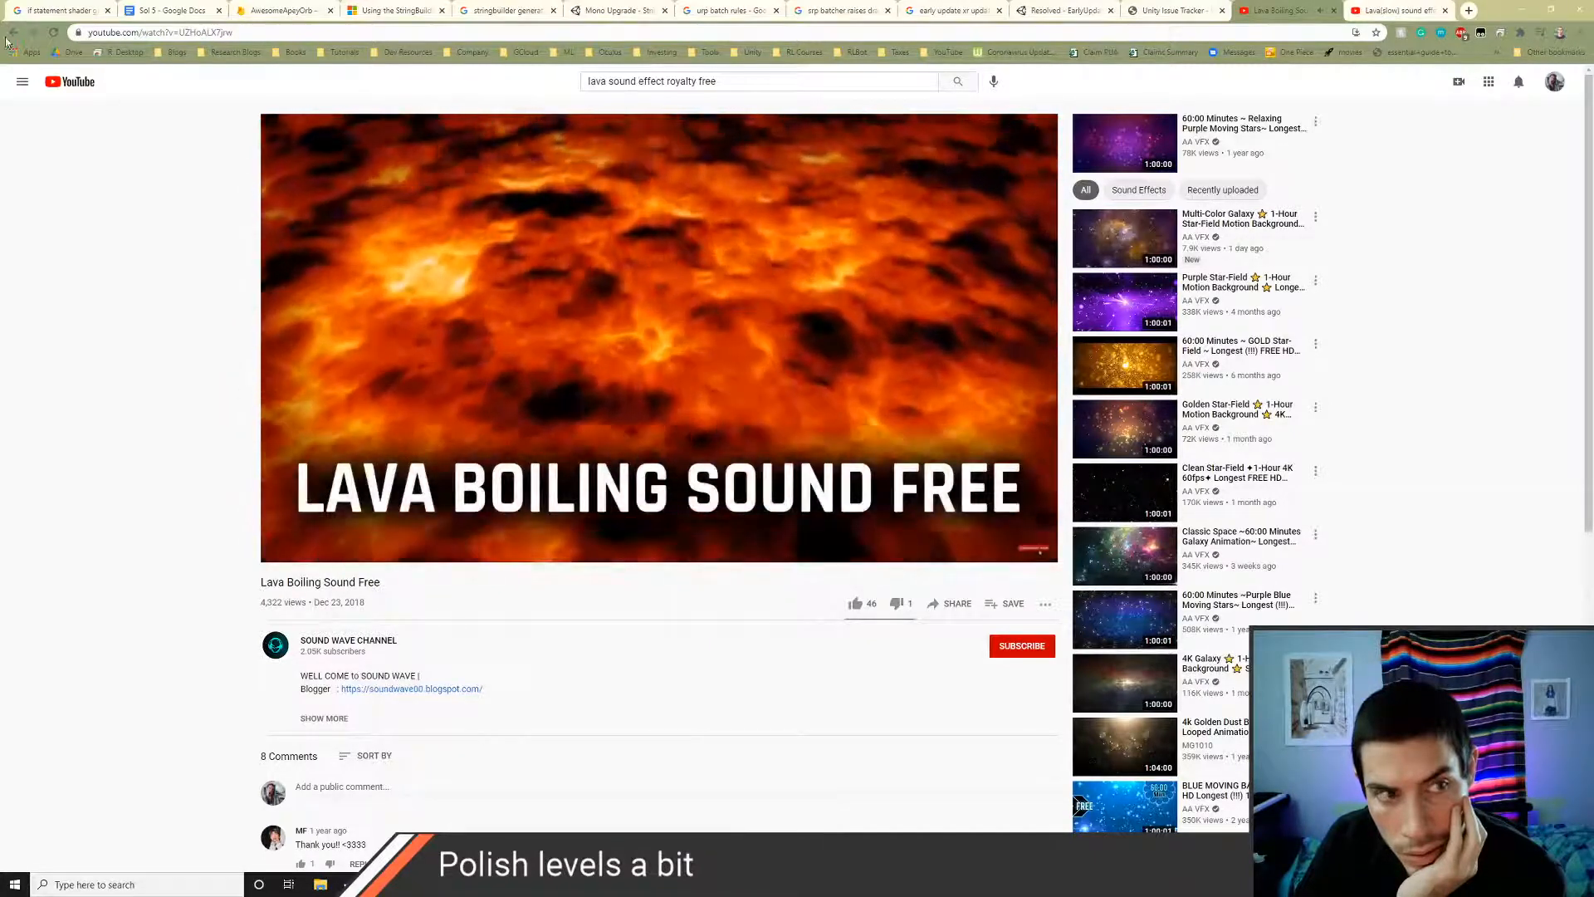
pyautogui.hotkey('alt', 'Left')
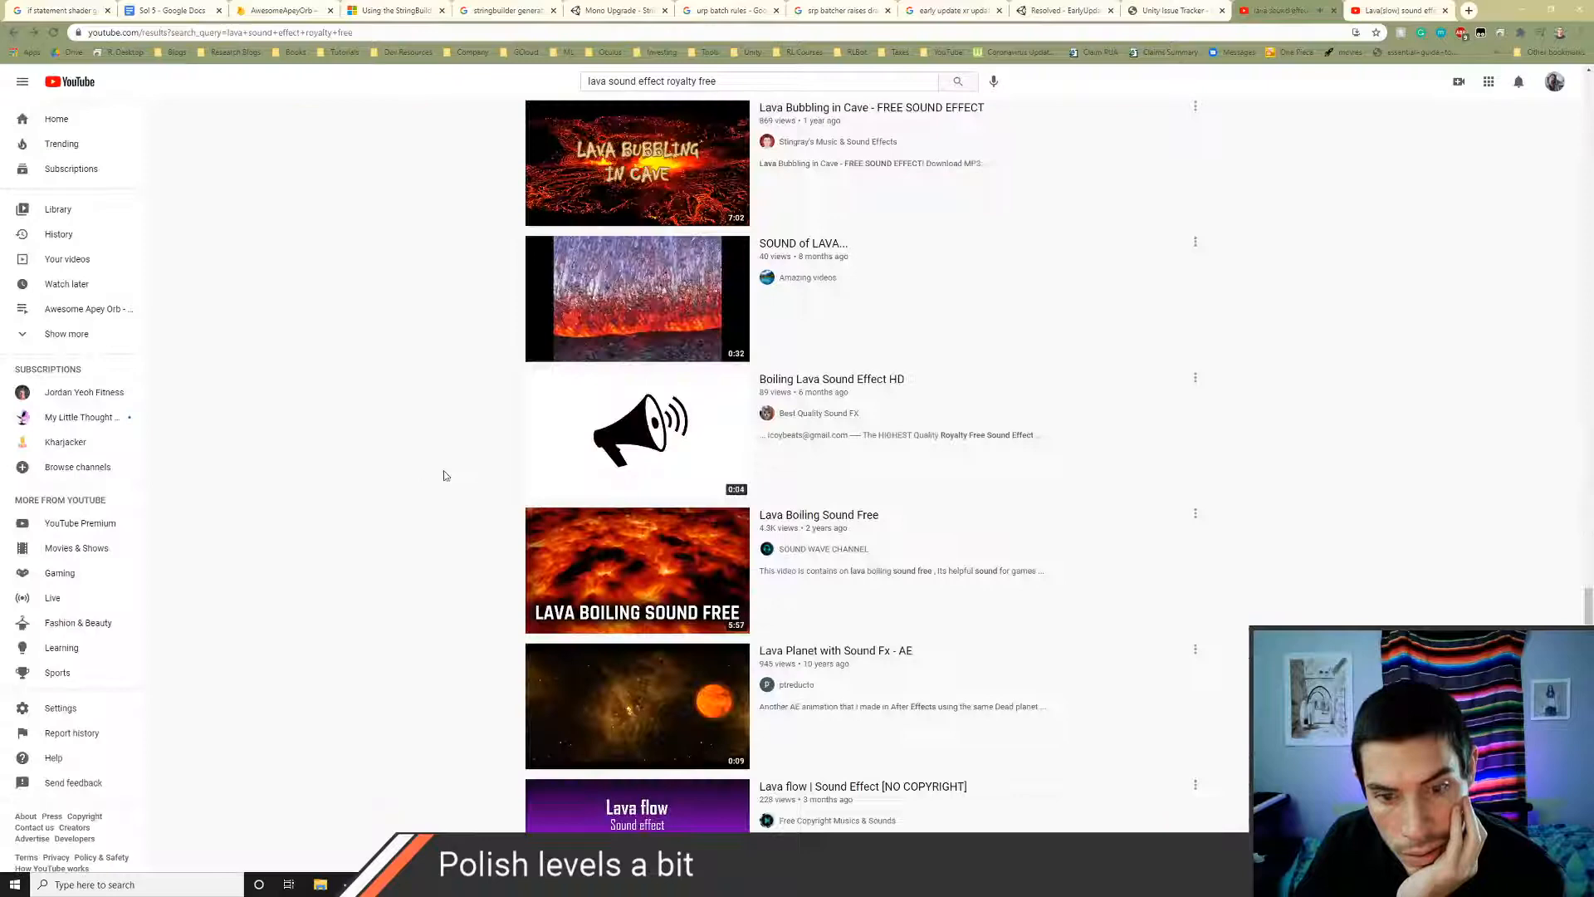
pyautogui.middleClick(798, 515)
# - Open "Lava flow | Sound Effect [NO COPYRIGHT]" from the results and listen to several parts of it
pyautogui.scroll(-4, 424, 582)
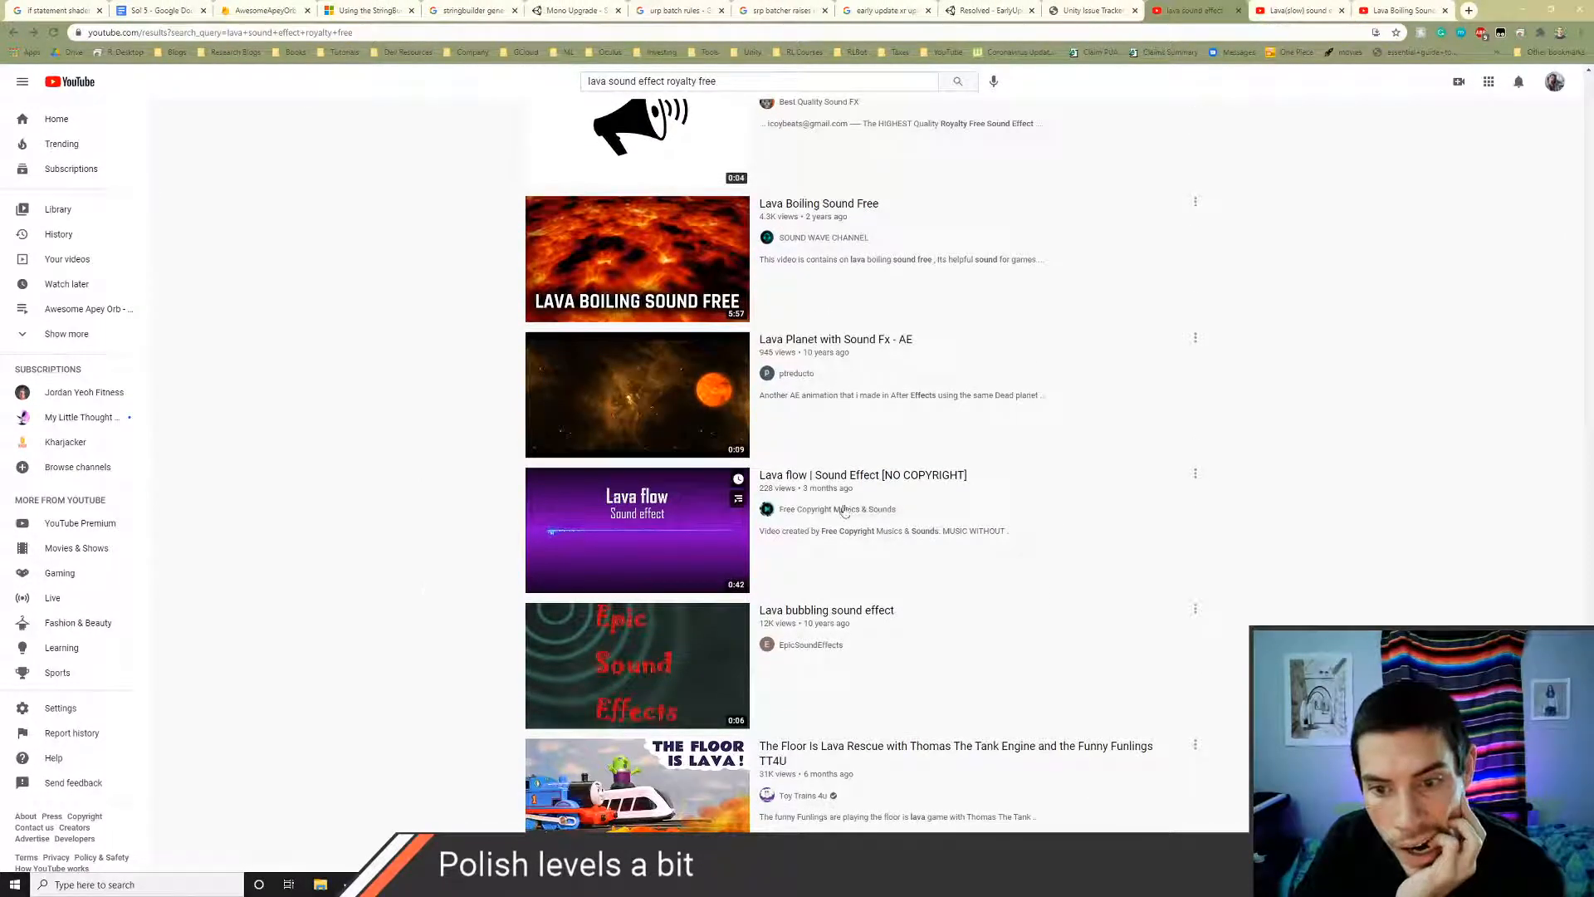
pyautogui.click(834, 477)
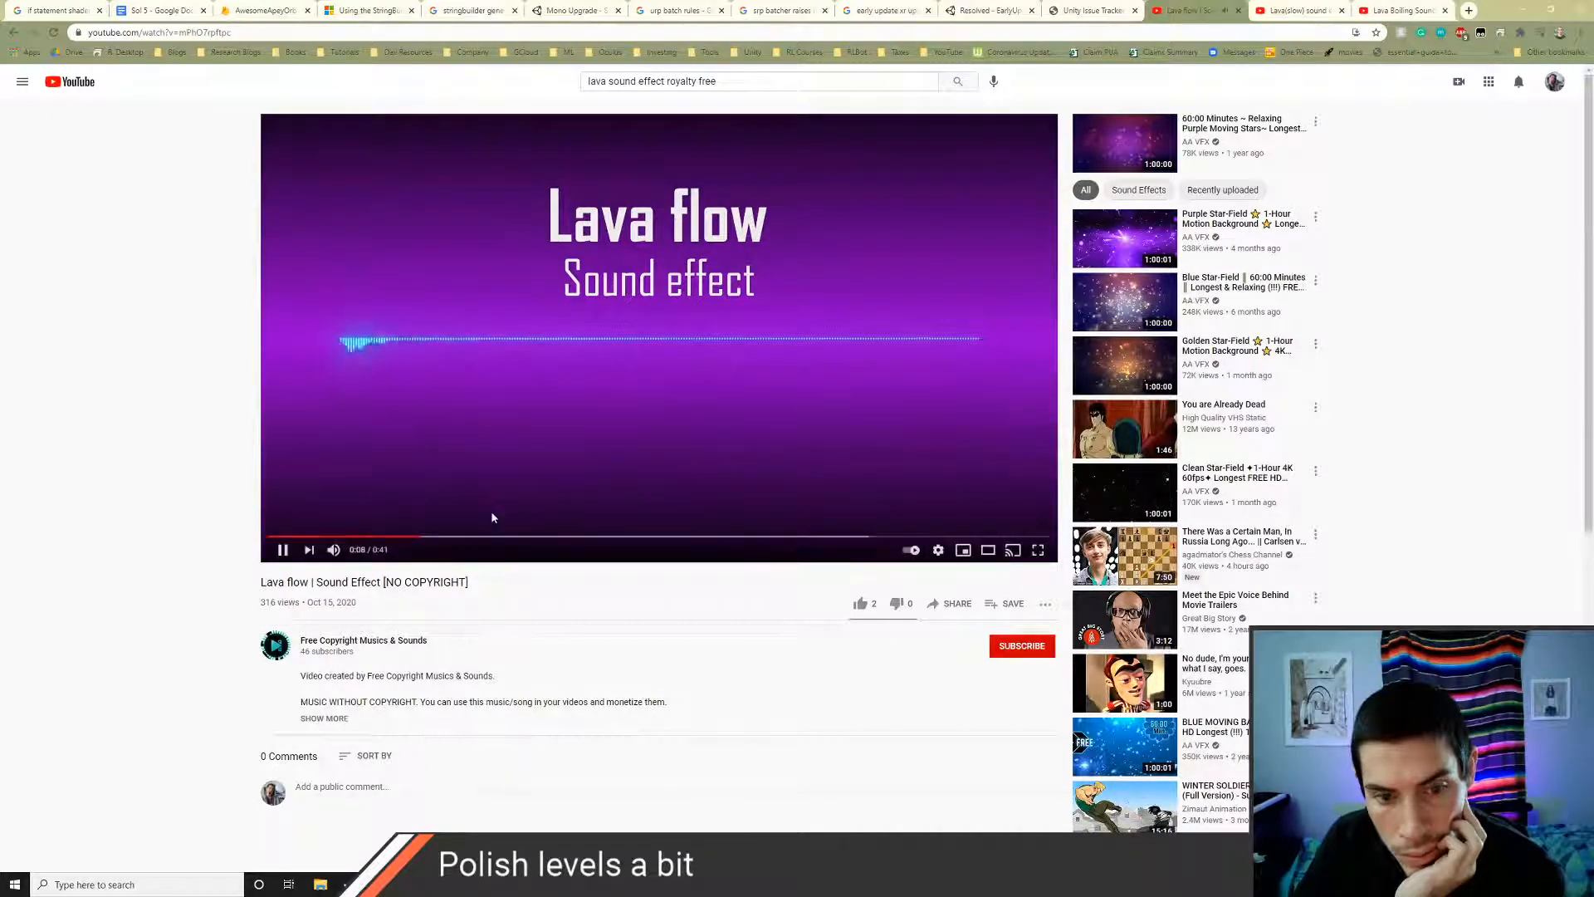
pyautogui.click(506, 537)
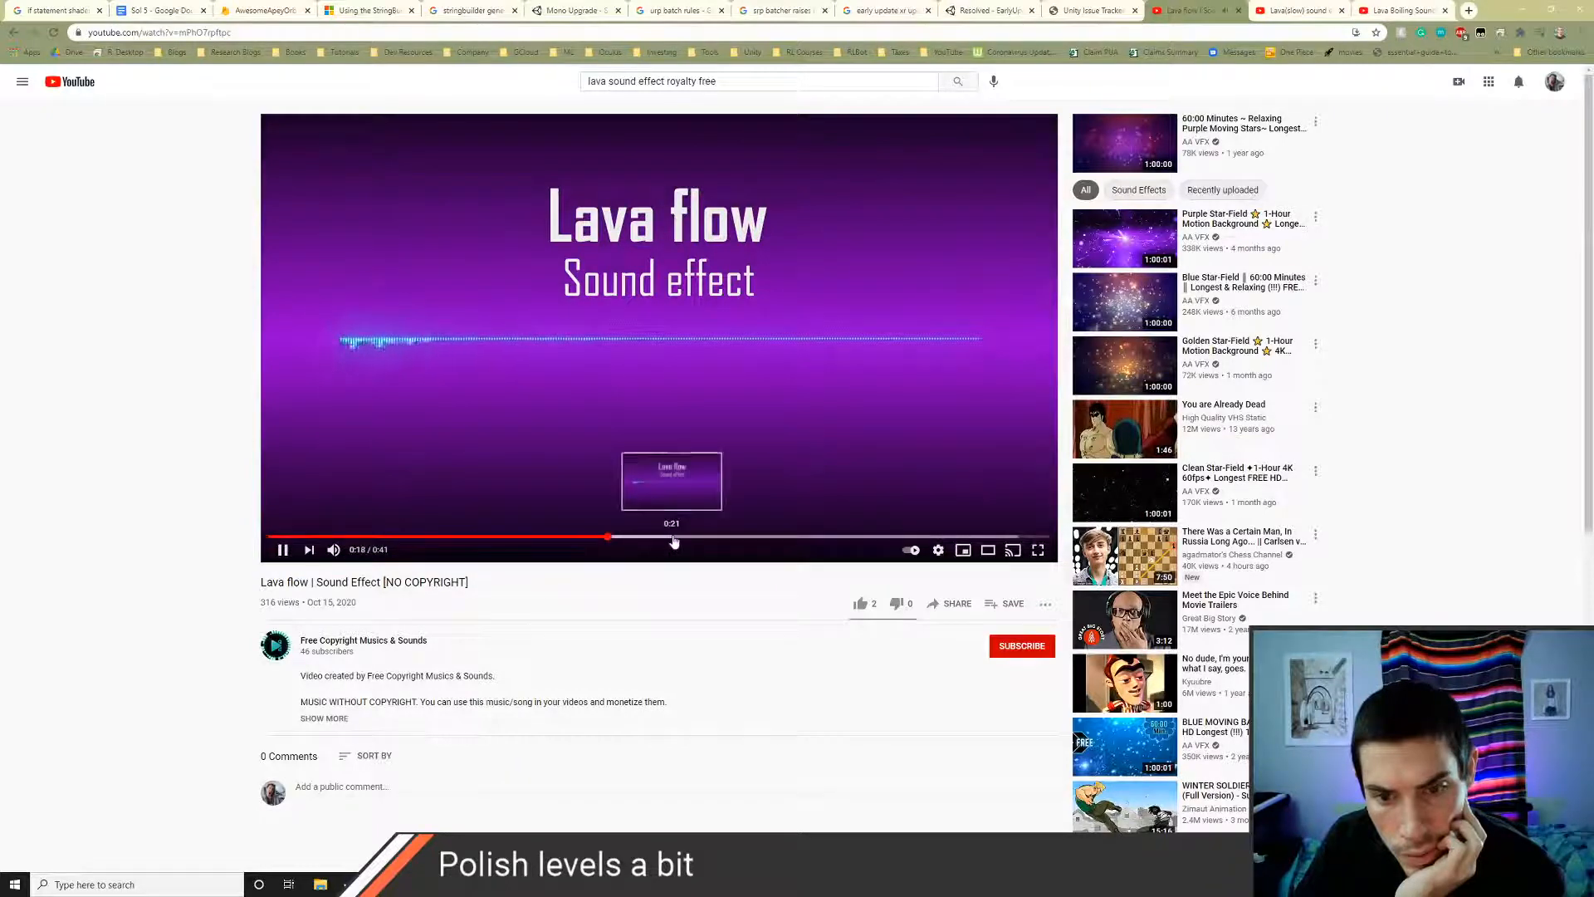
pyautogui.click(672, 538)
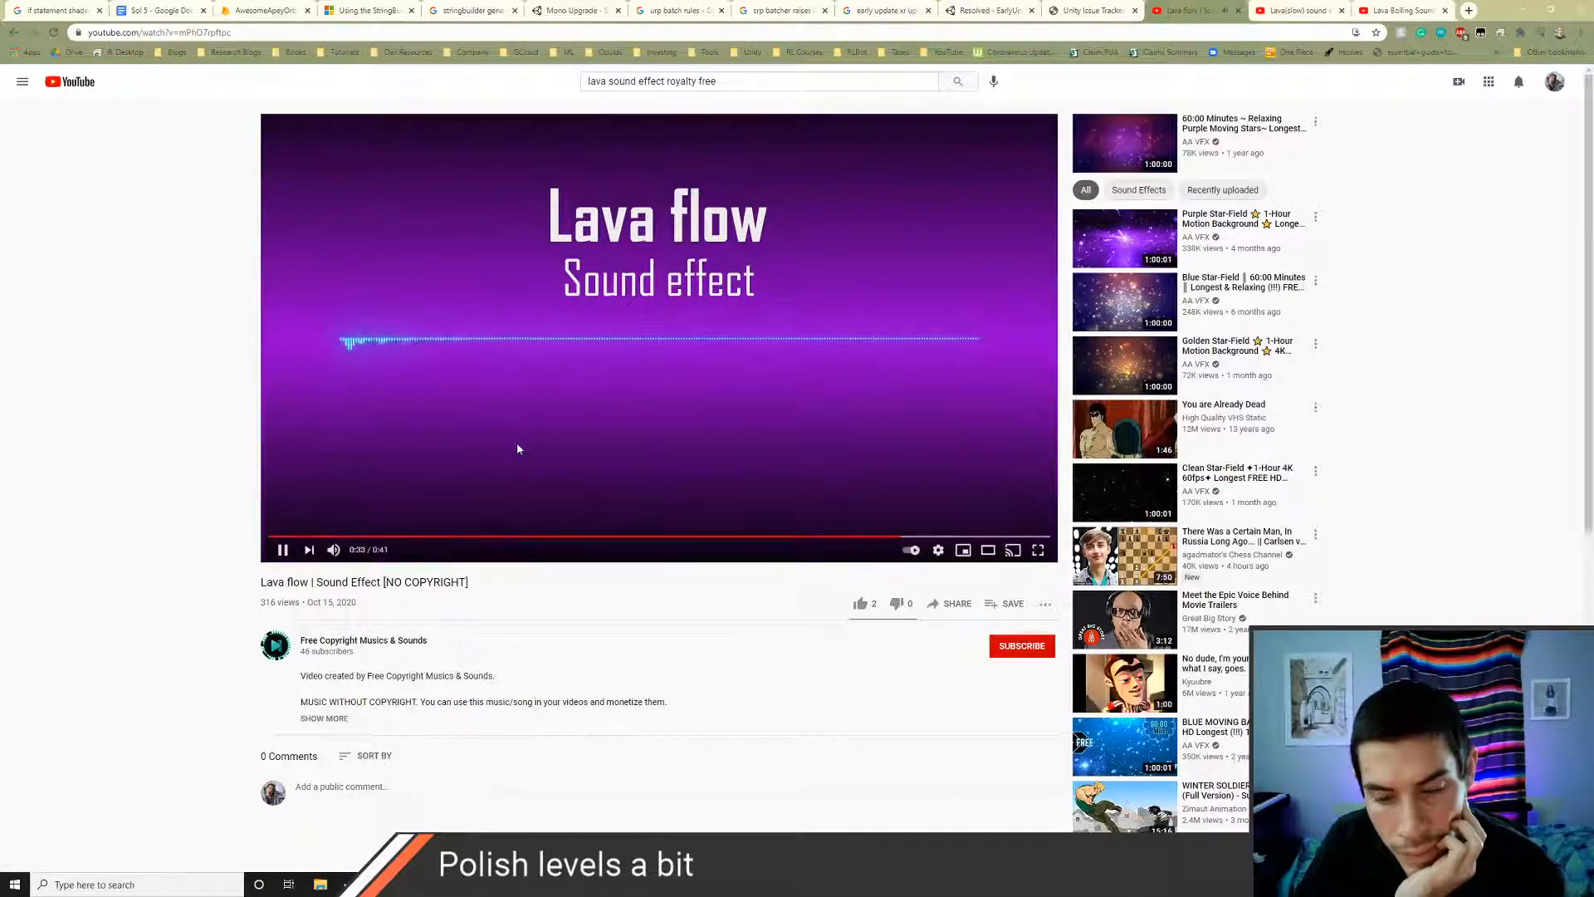
# - Listen again to the kept "Lava(slow) sound effect" and "Lava Boiling Sound Free" videos for comparison, leaving the boiling one paused
pyautogui.hotkey('ctrl', 'Tab')
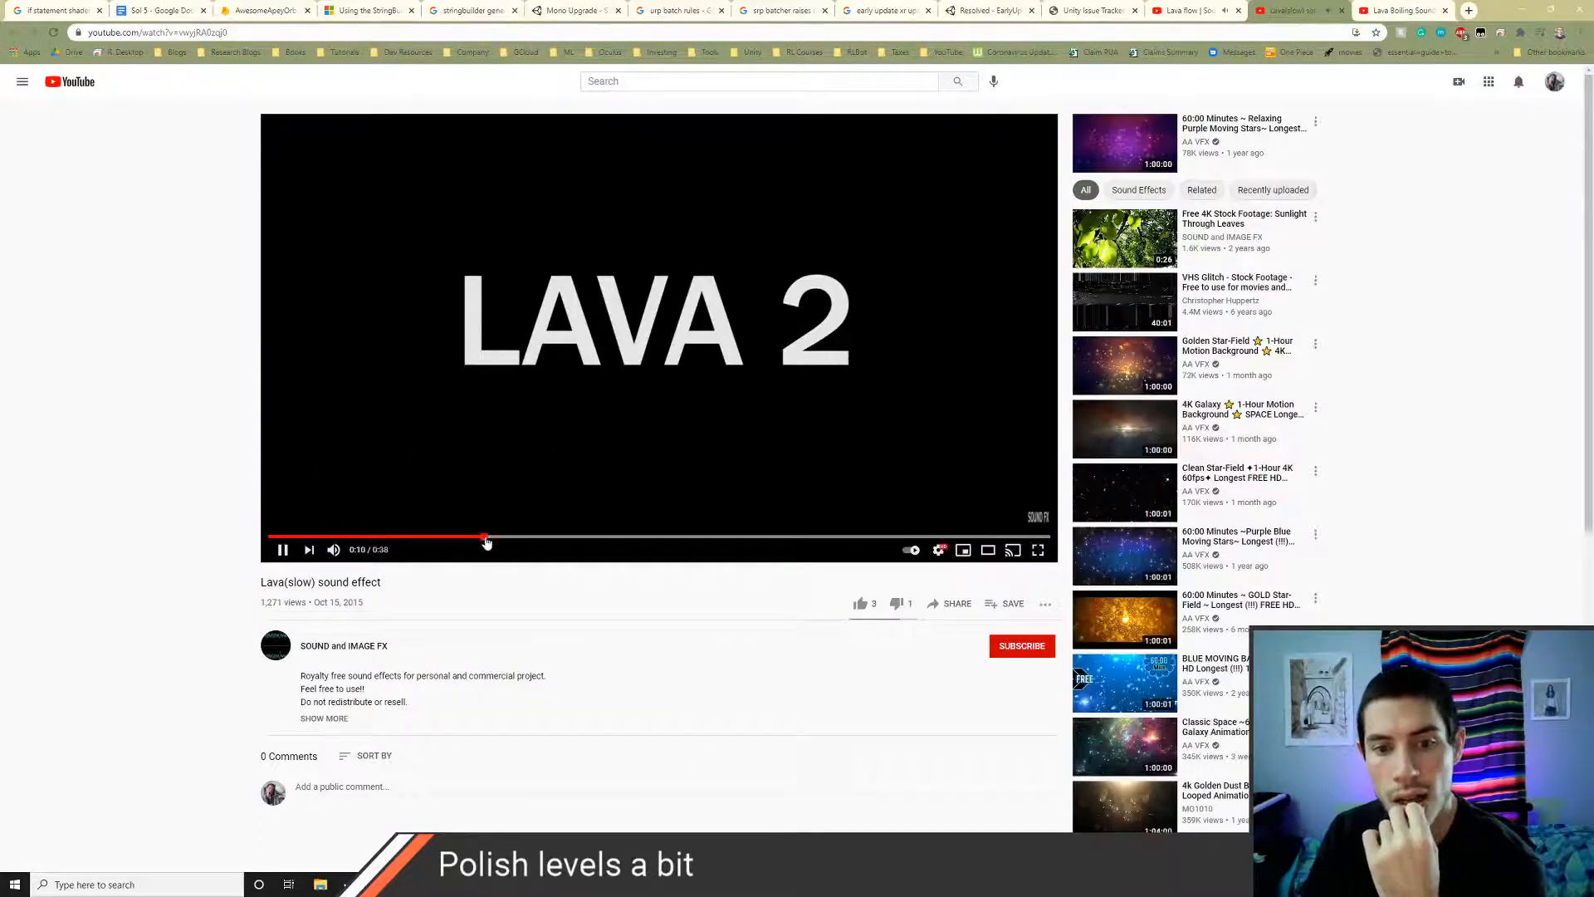
pyautogui.click(548, 537)
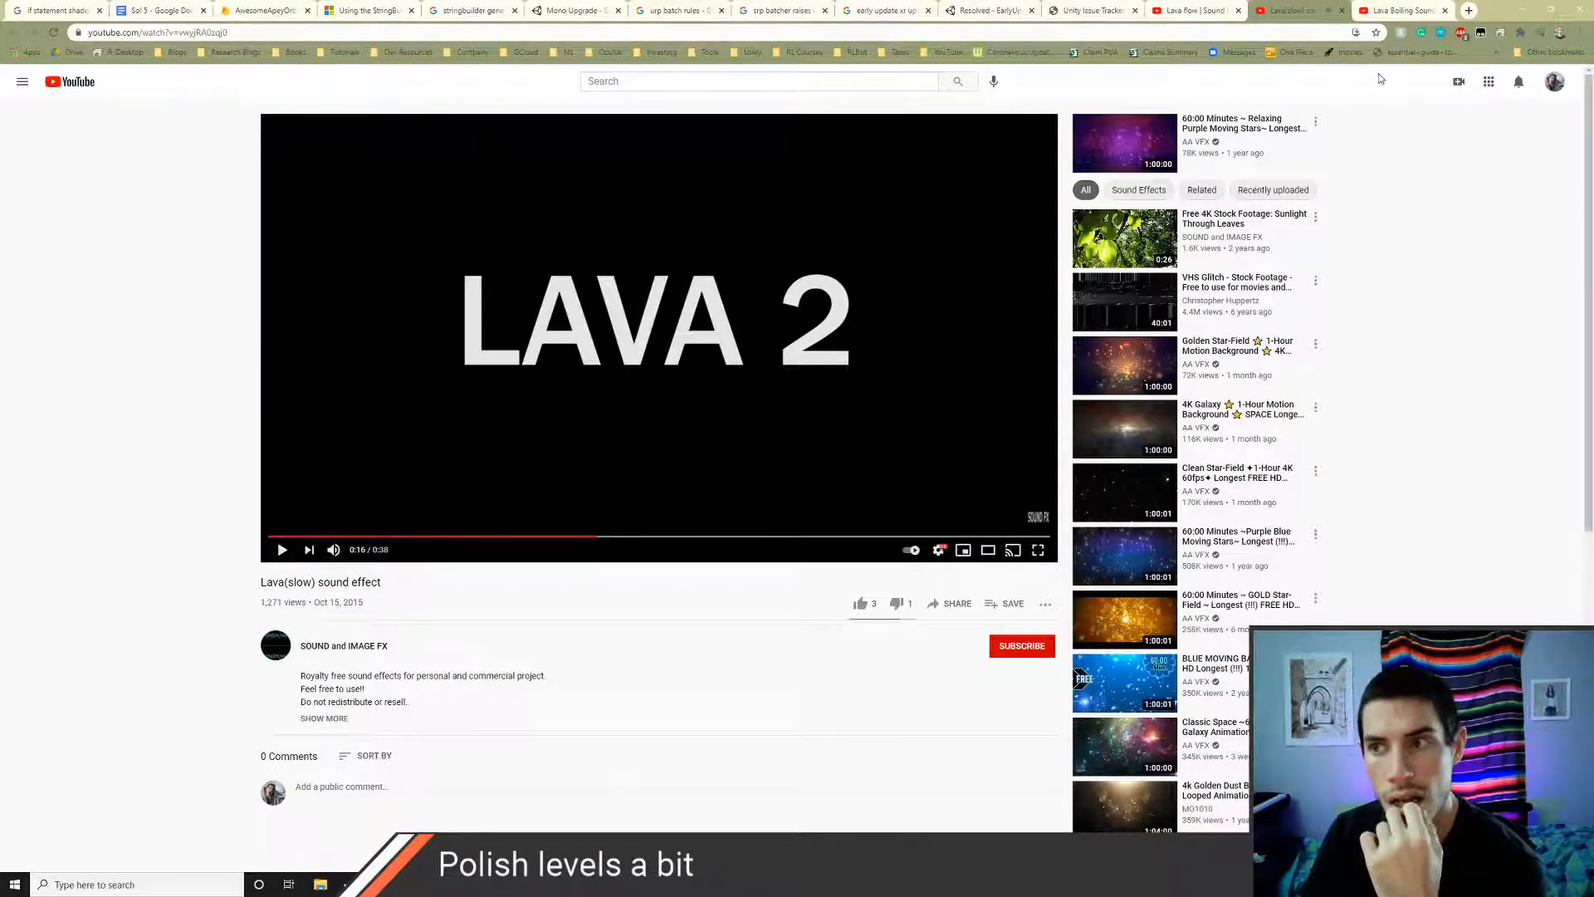
pyautogui.hotkey('ctrl', 'Tab')
pyautogui.click(454, 537)
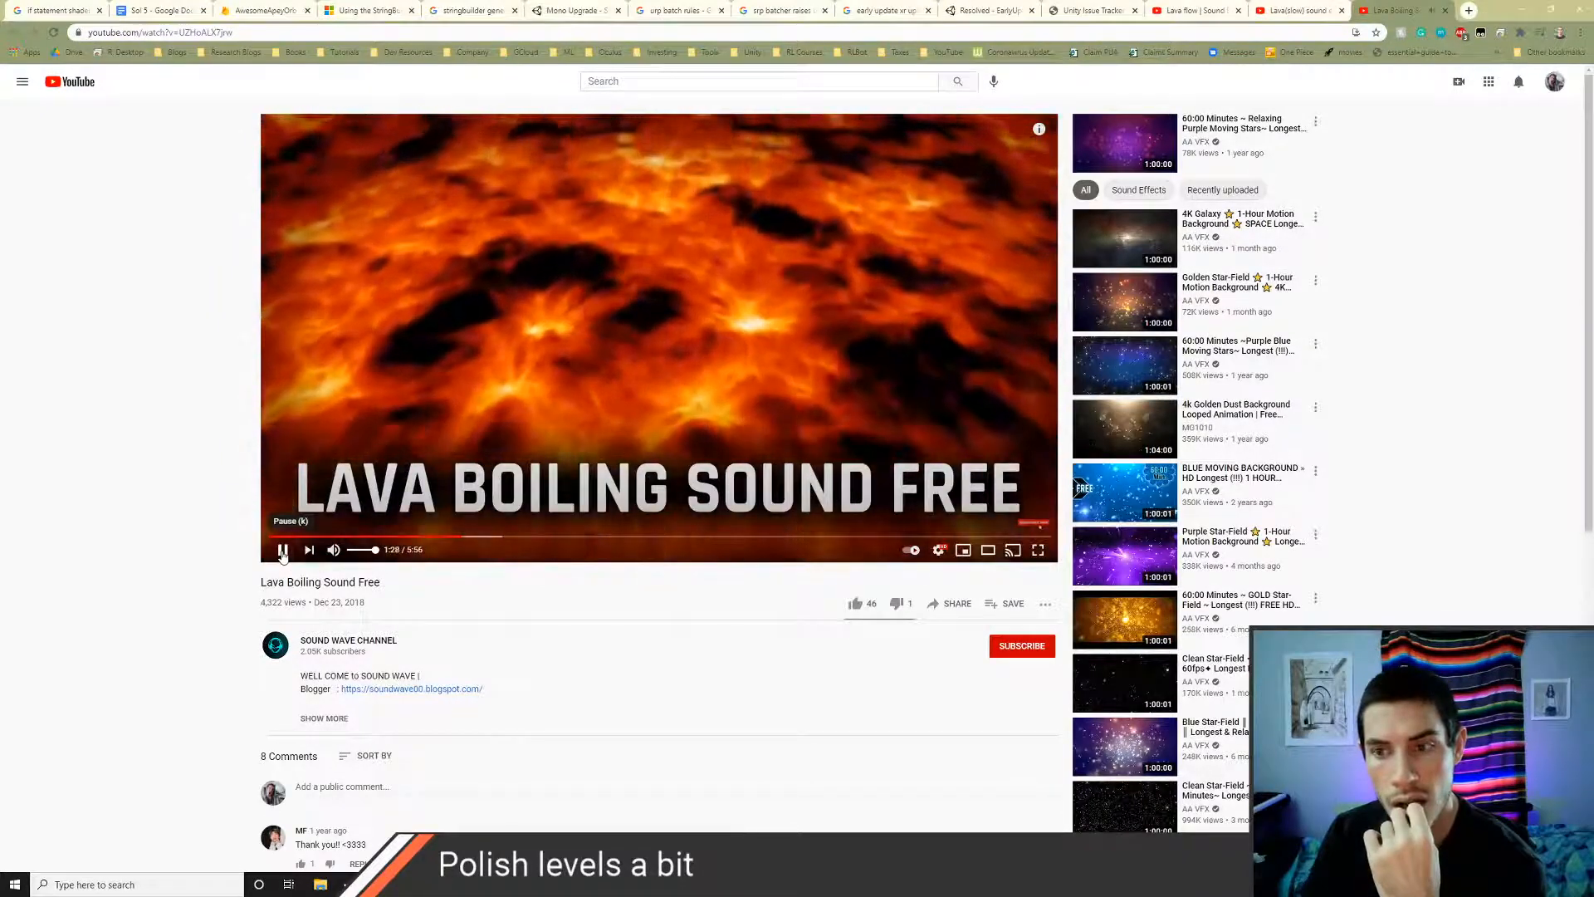
pyautogui.click(282, 549)
# - Copy the URL of the "Lava flow" video and search for "youtube to mp3" in a new tab
pyautogui.click(1194, 10)
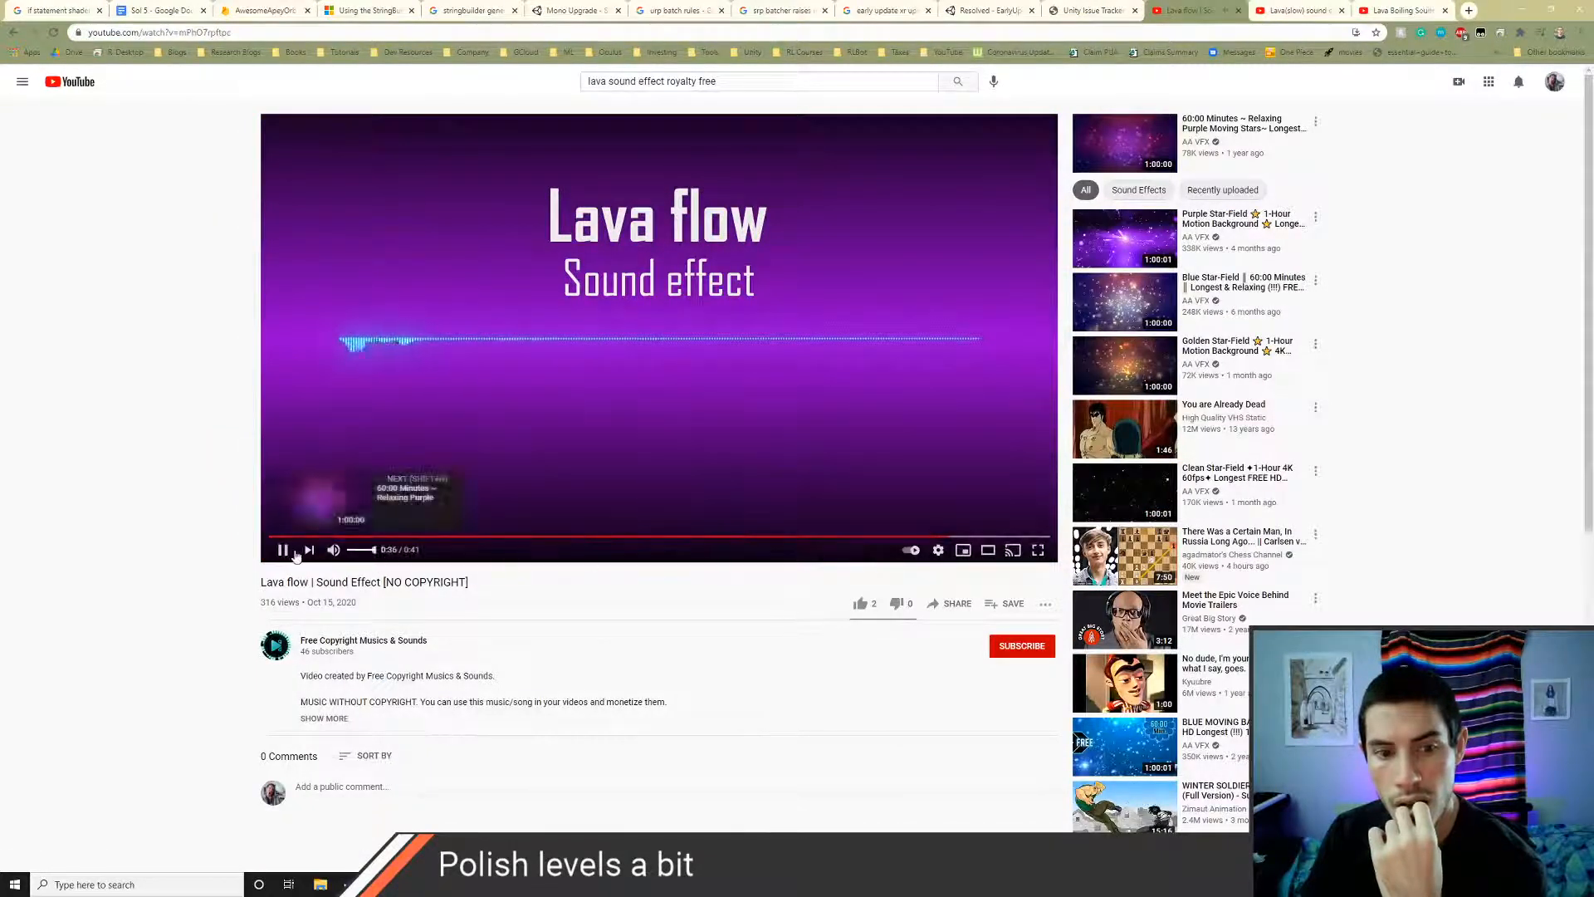
pyautogui.click(241, 36)
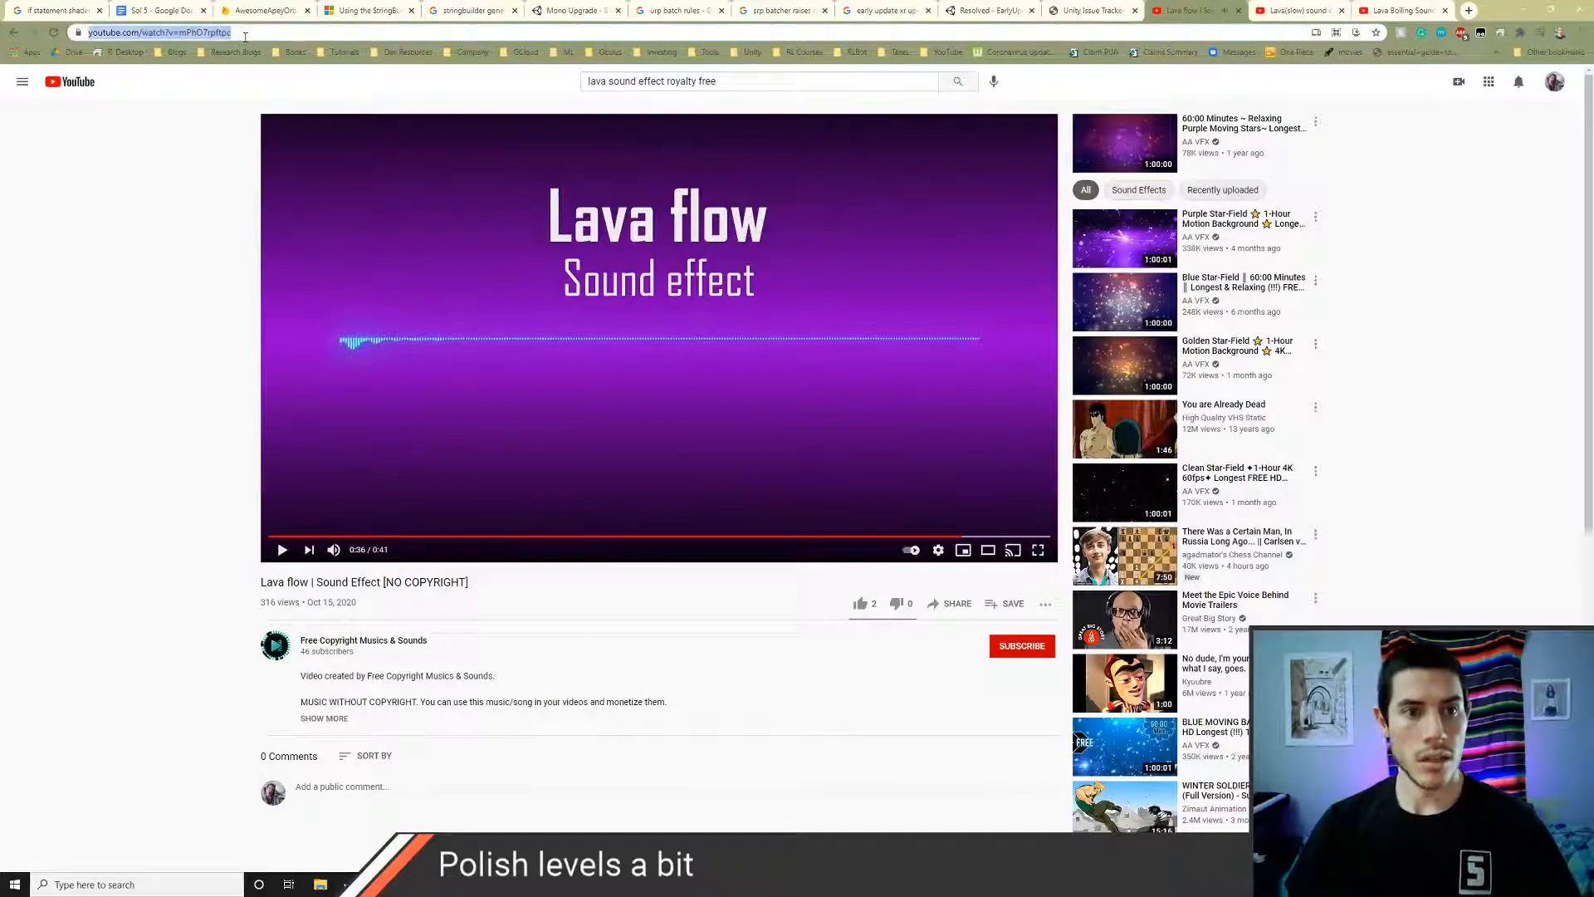
pyautogui.hotkey('ctrl', 't')
pyautogui.write('youtub to')
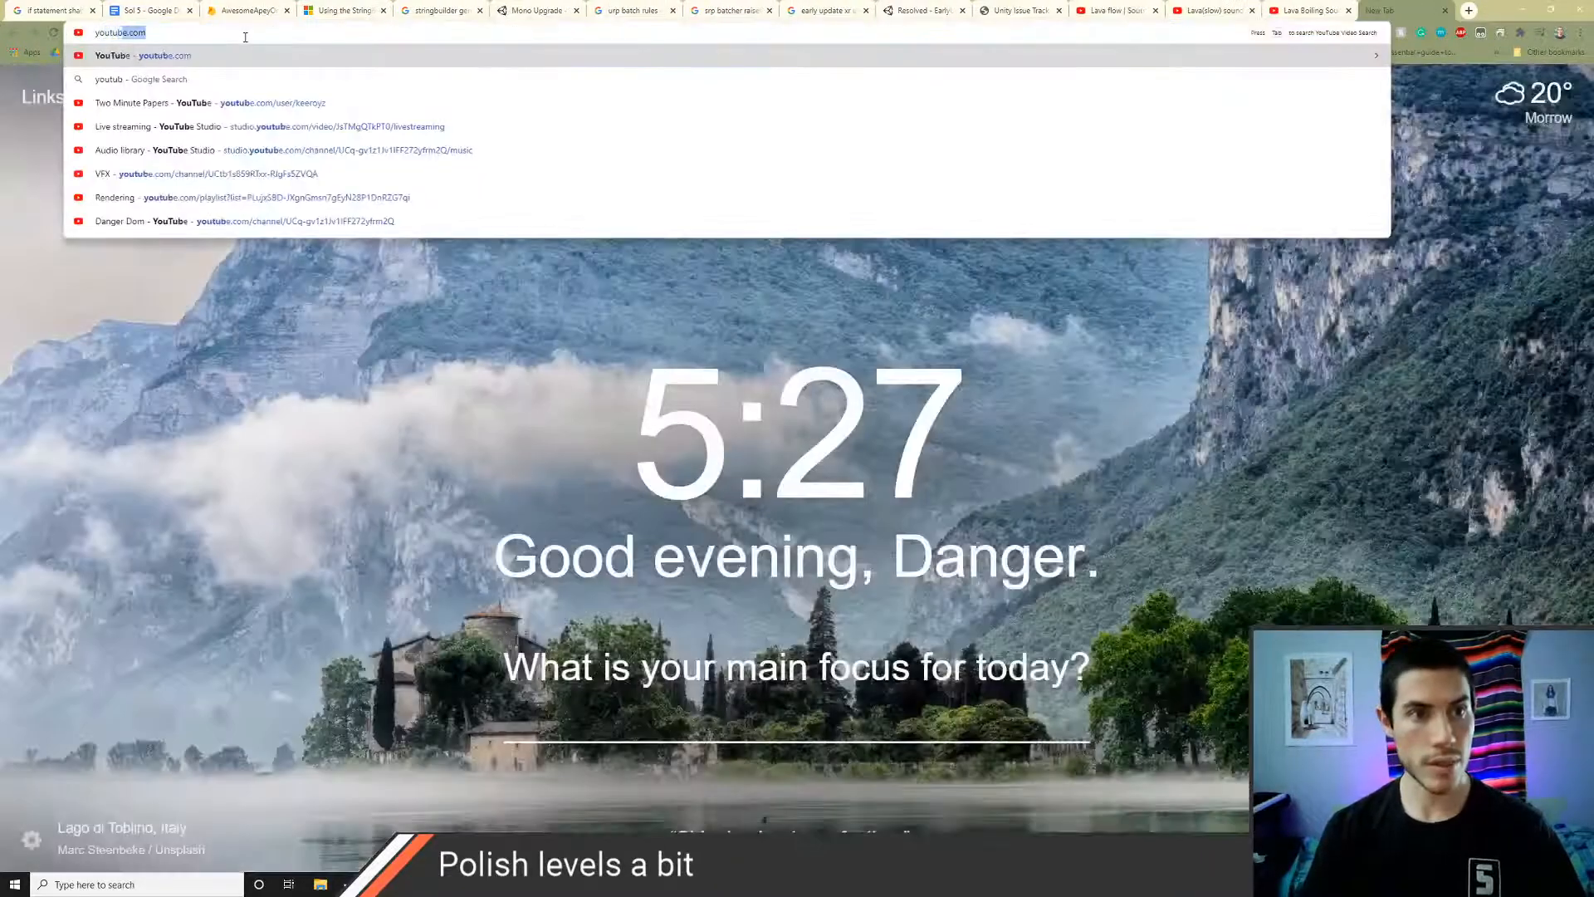
pyautogui.press('BackSpace')
pyautogui.press('BackSpace')
pyautogui.press('BackSpace')
pyautogui.write('e to mp')
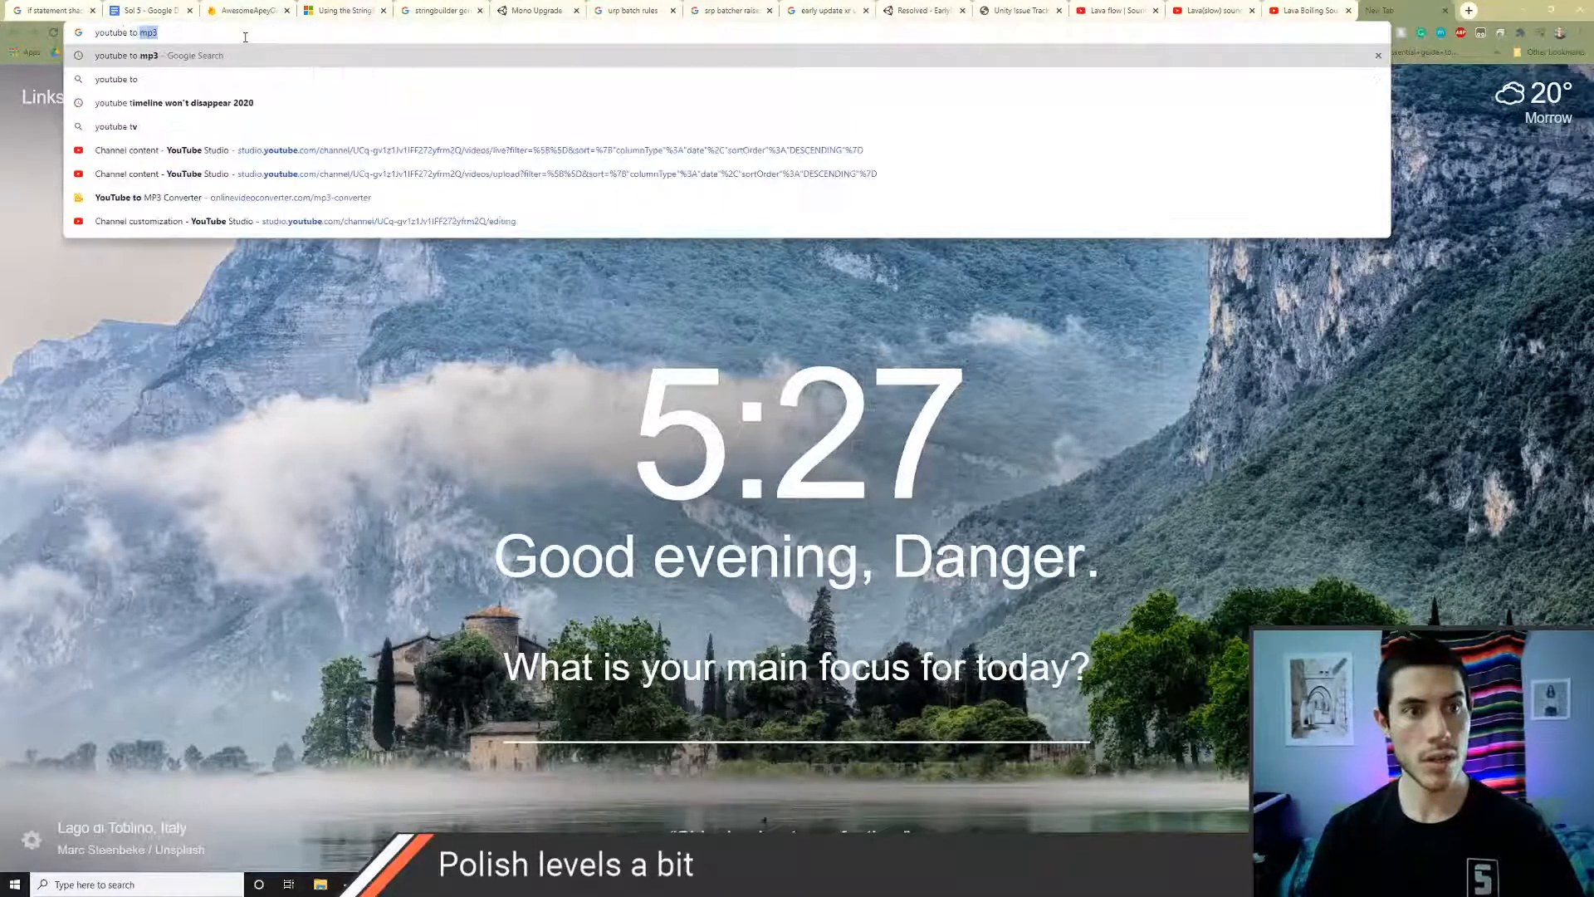
pyautogui.write('3')
pyautogui.press('Return')
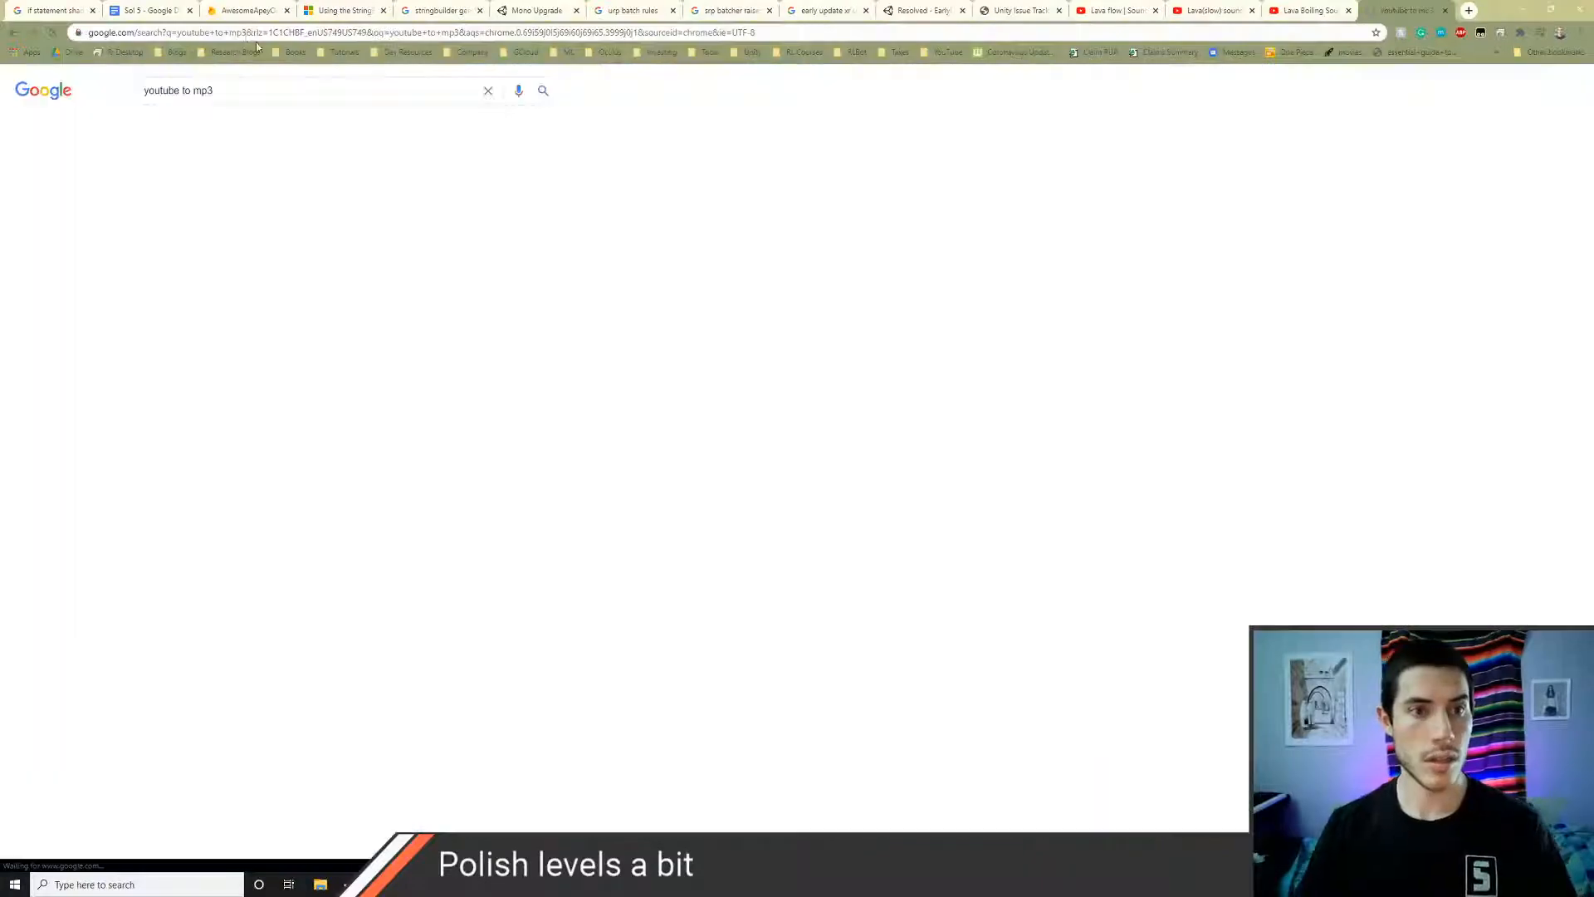
# - Open the YtMp3 converter from the search results and convert the copied "Lava flow" video URL to mp3
pyautogui.click(224, 196)
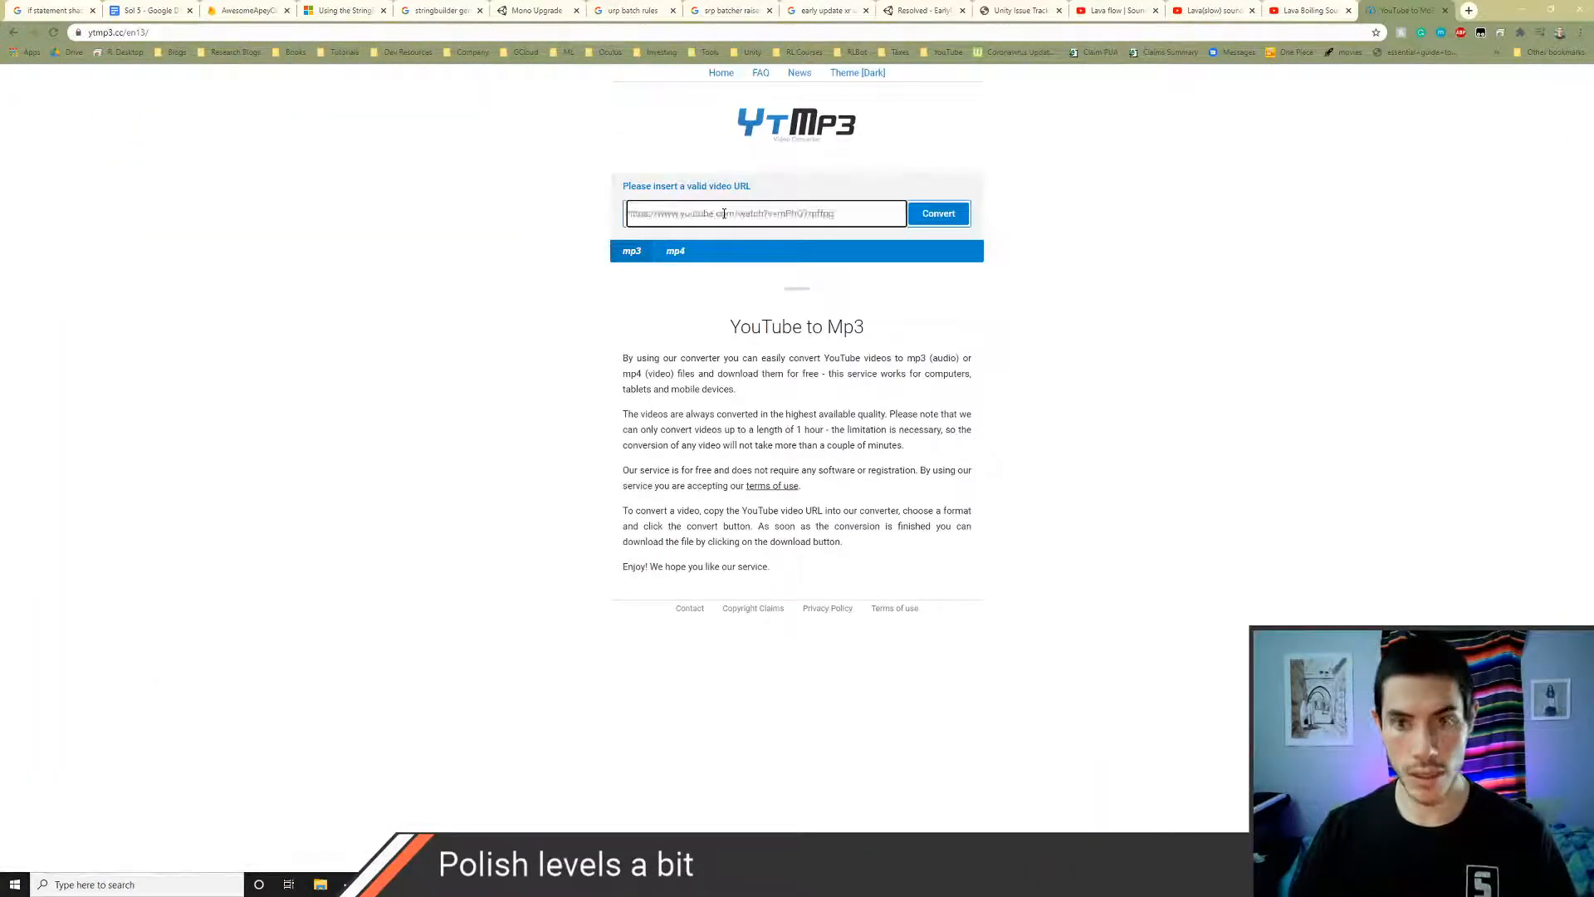
pyautogui.click(933, 215)
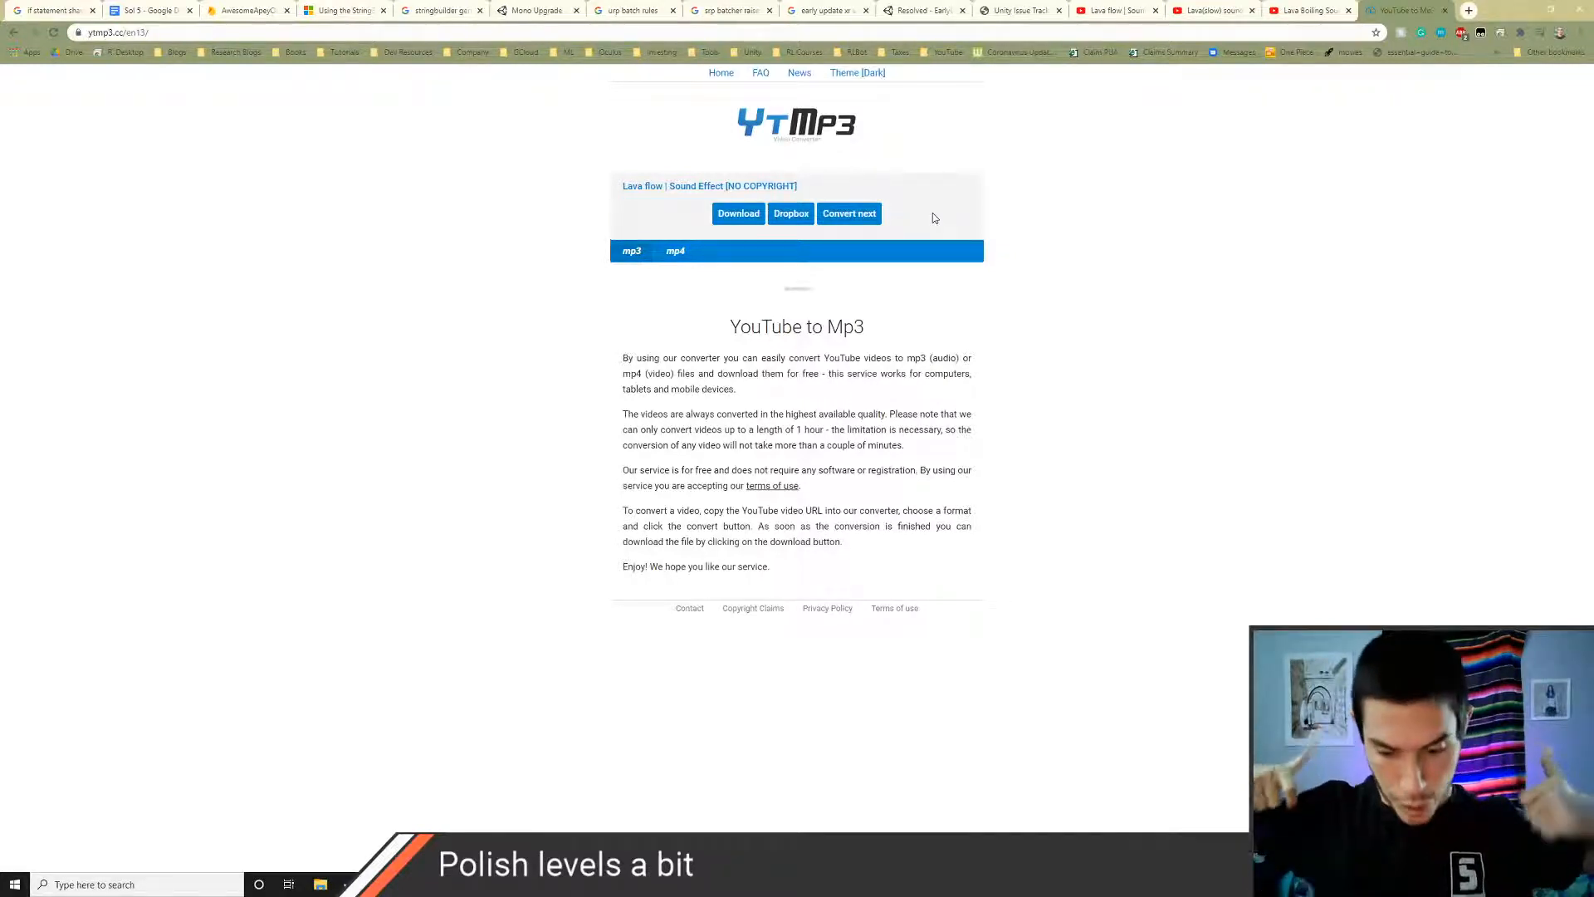
# - Revisit the open lava video tabs and replay the "Lava flow" sound effect to check the choice
pyautogui.click(1300, 9)
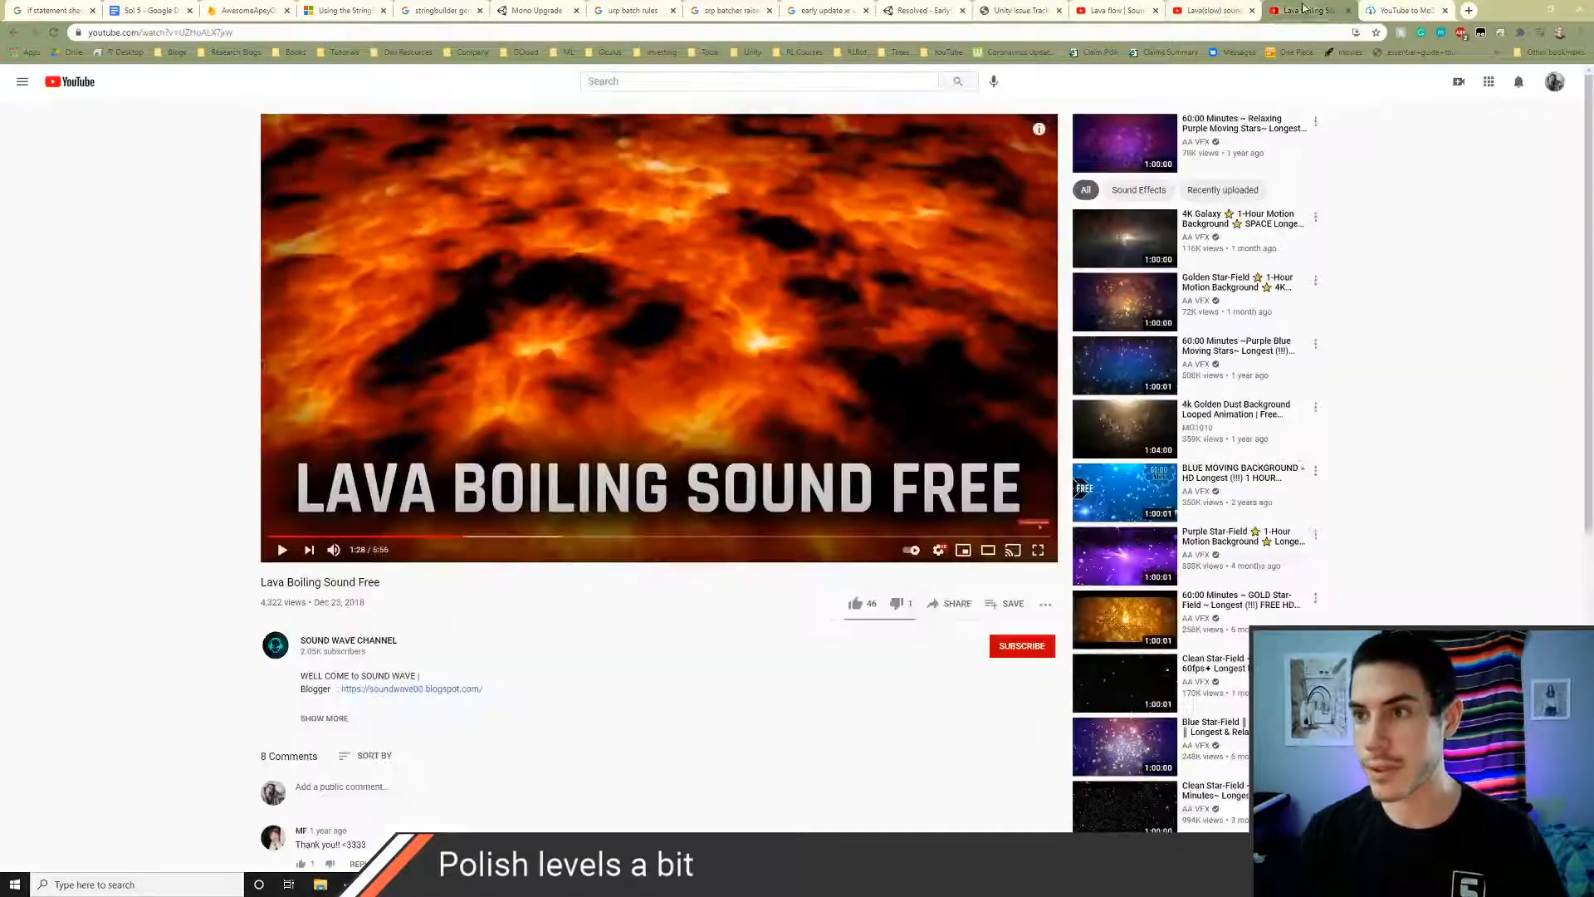
pyautogui.click(1223, 8)
pyautogui.click(1316, 8)
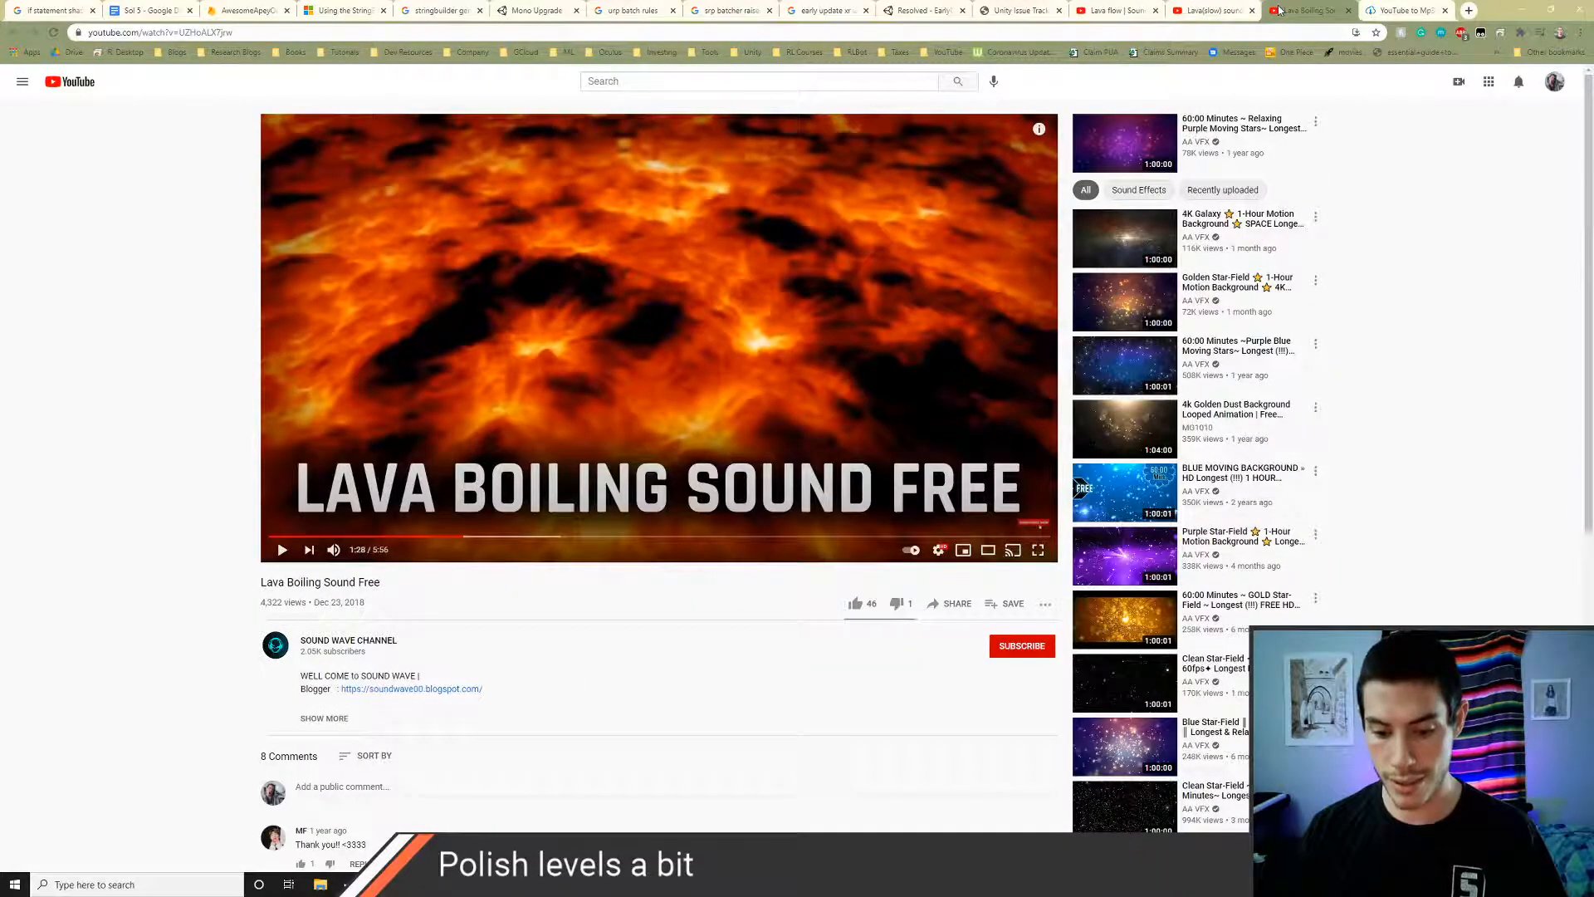
pyautogui.click(1112, 10)
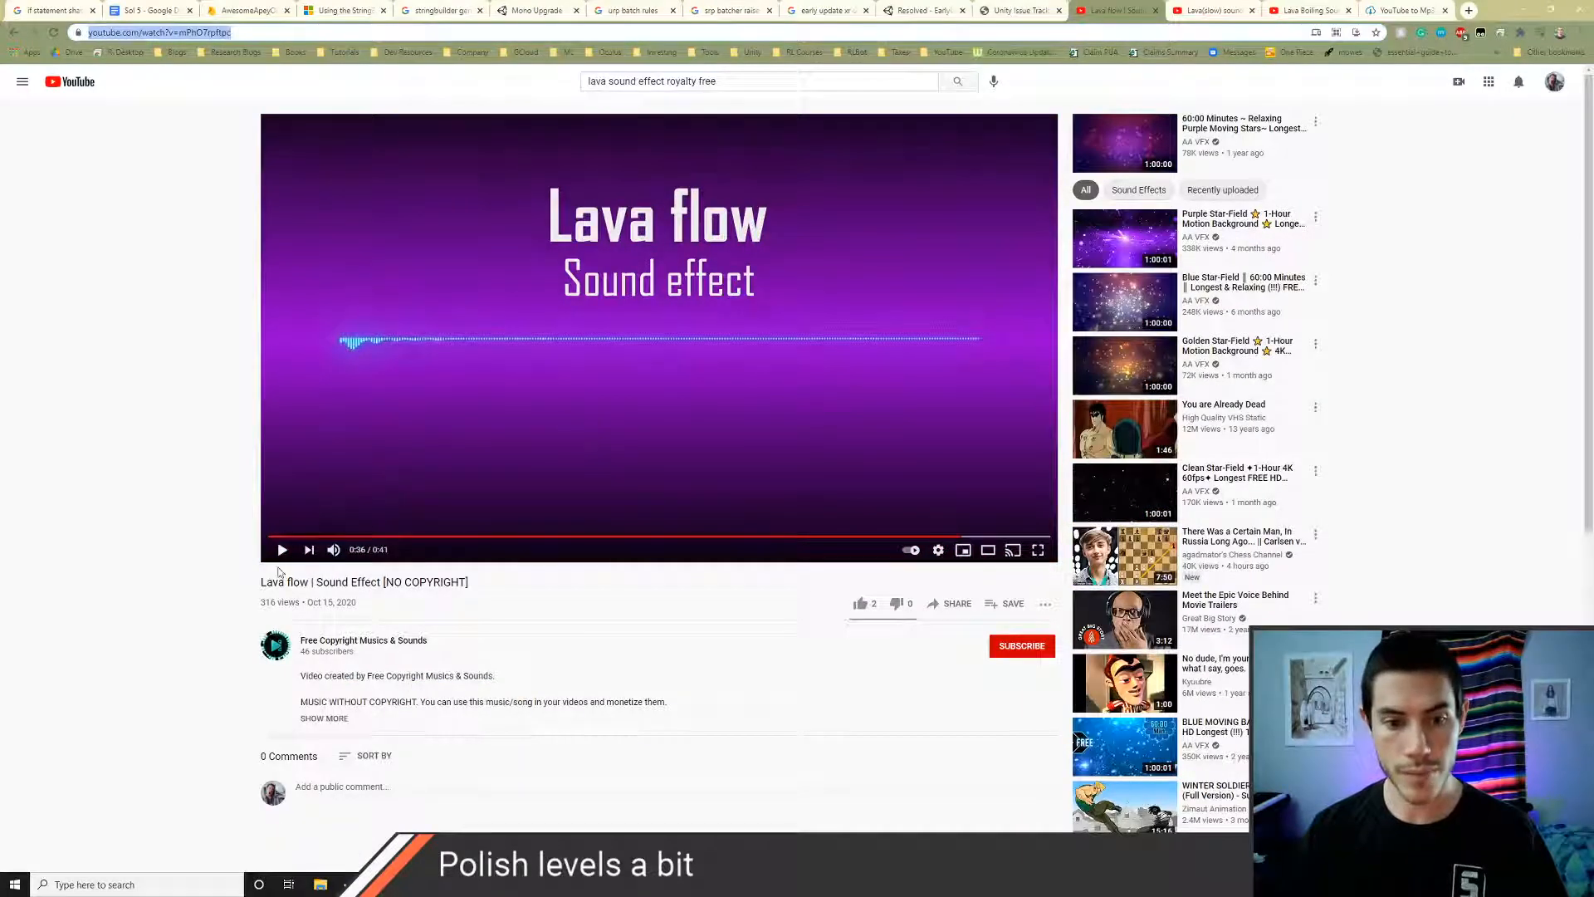
pyautogui.click(456, 537)
pyautogui.click(280, 551)
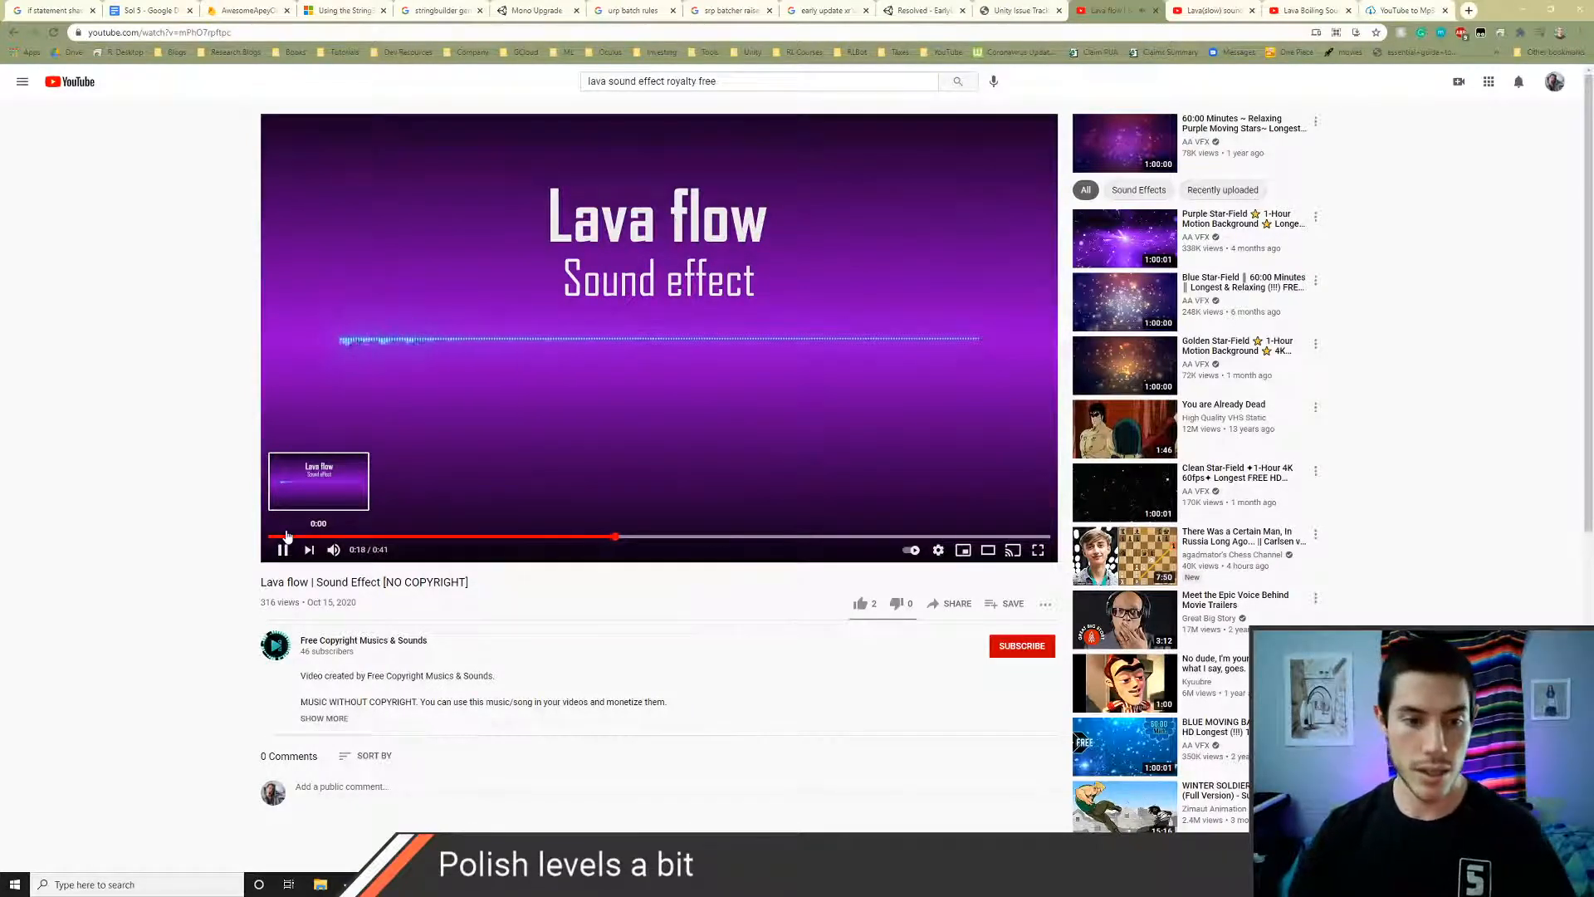
pyautogui.moveTo(365, 553)
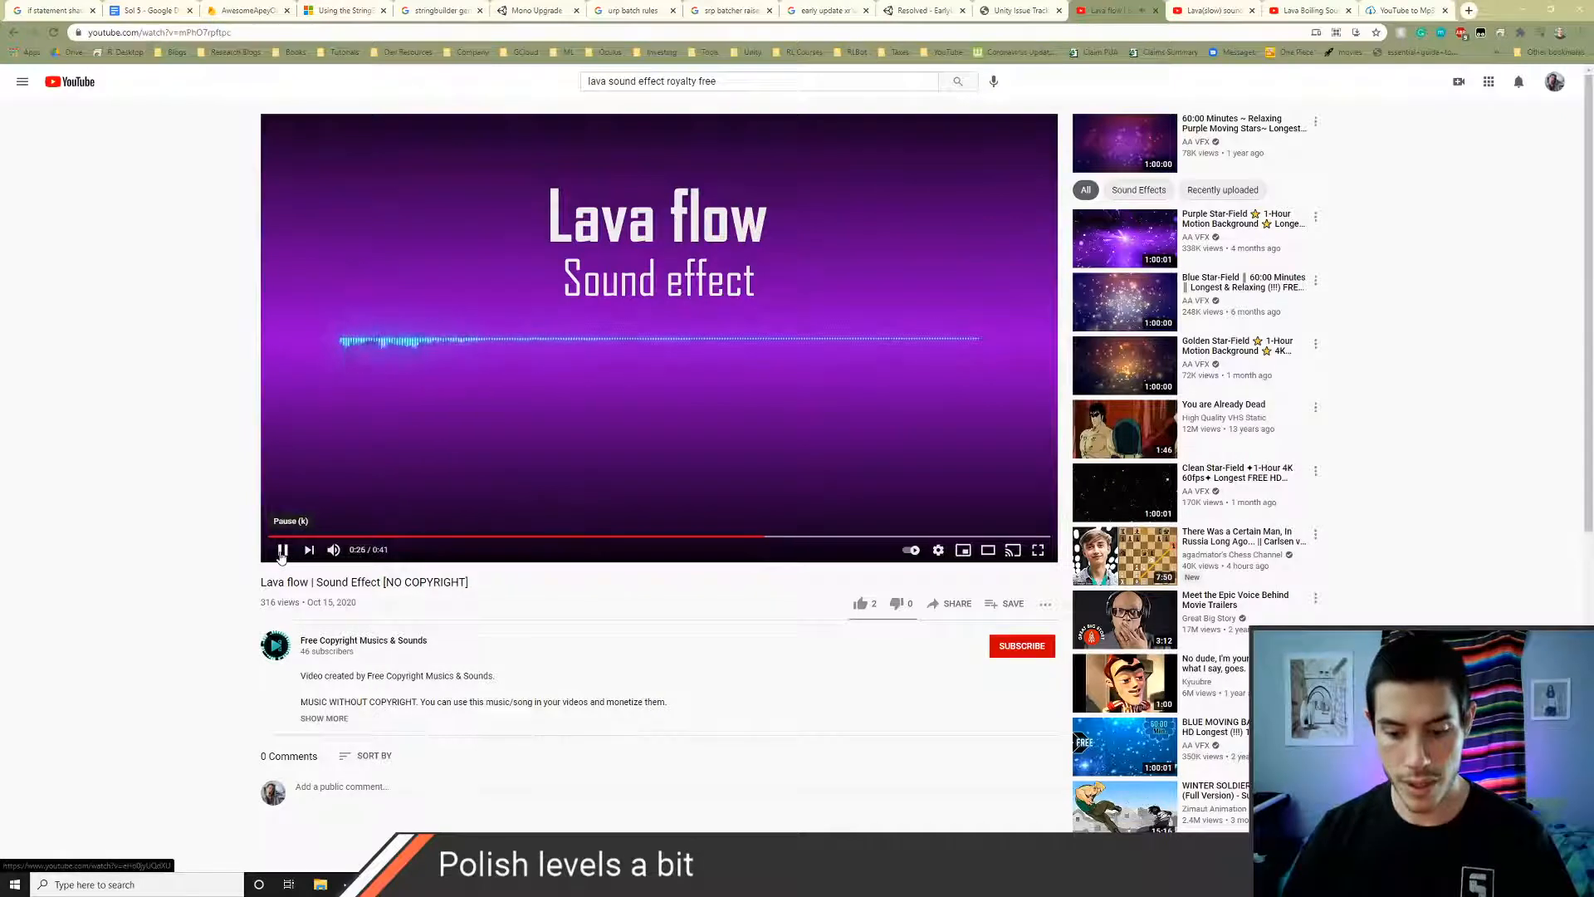
# - Download the converted "Lava flow" mp3 from YtMp3 into the Downloads folder with the file name LavaFlow
pyautogui.click(1406, 10)
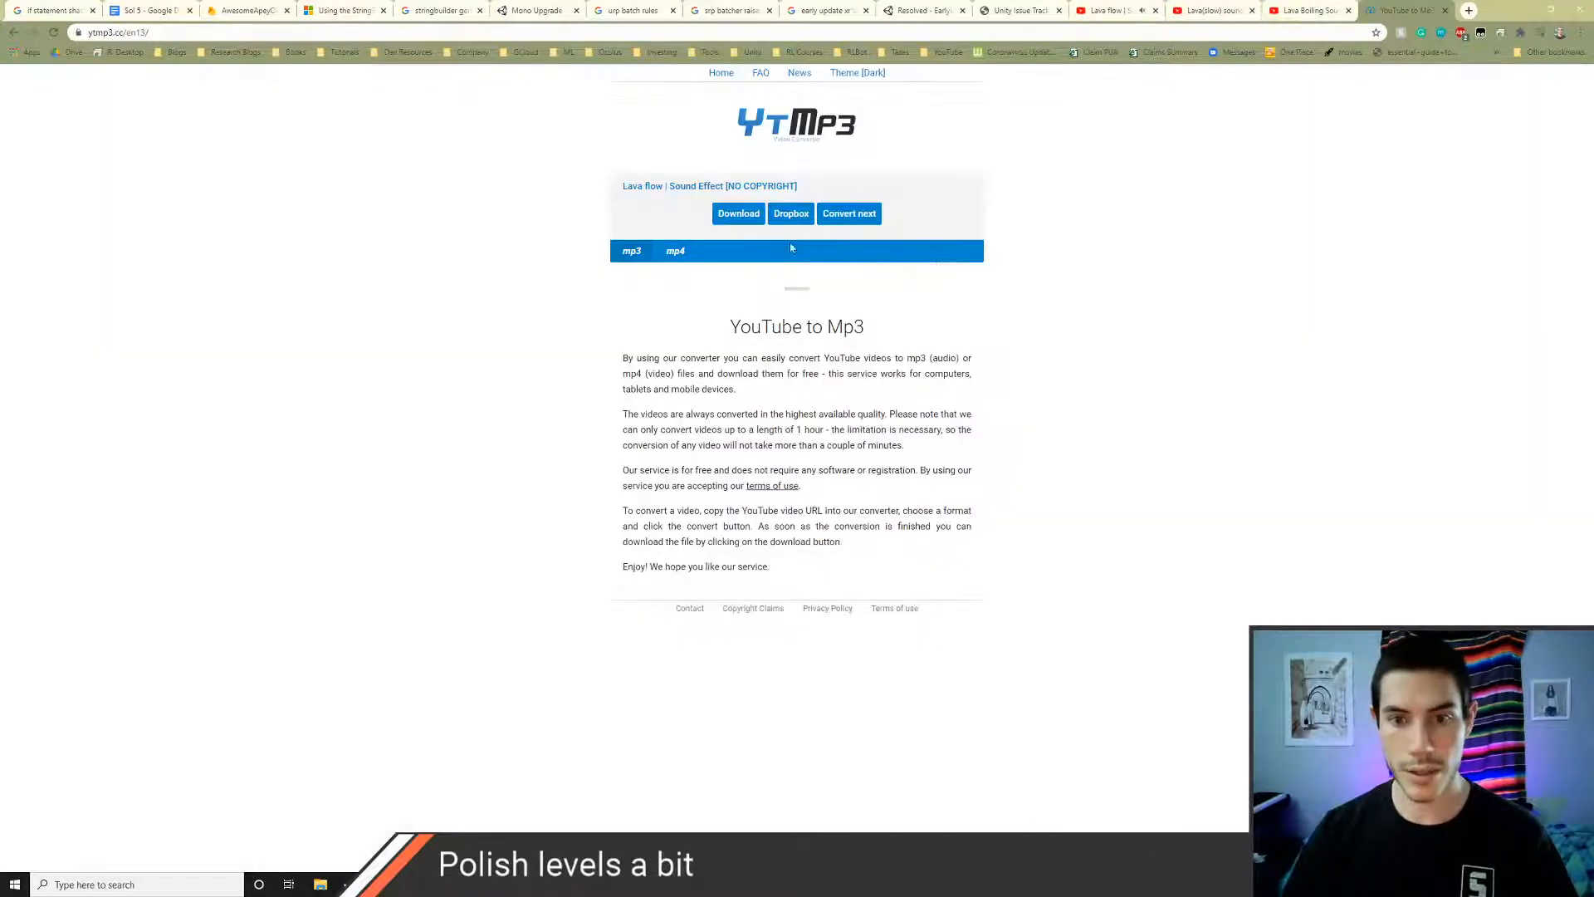
pyautogui.click(738, 214)
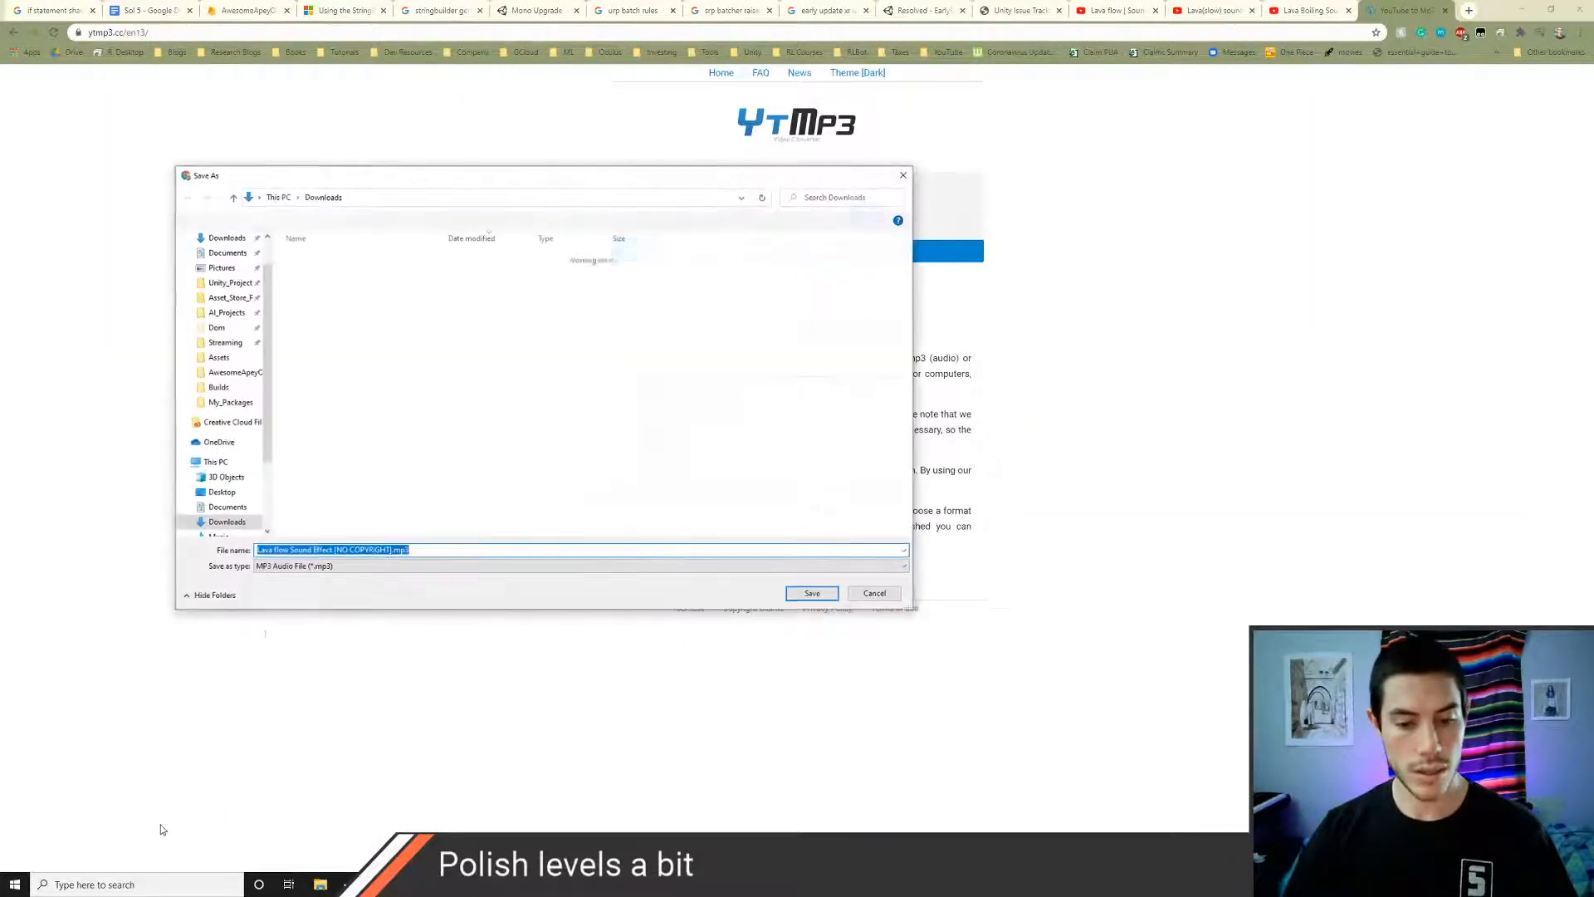
pyautogui.write('LavaFlow')
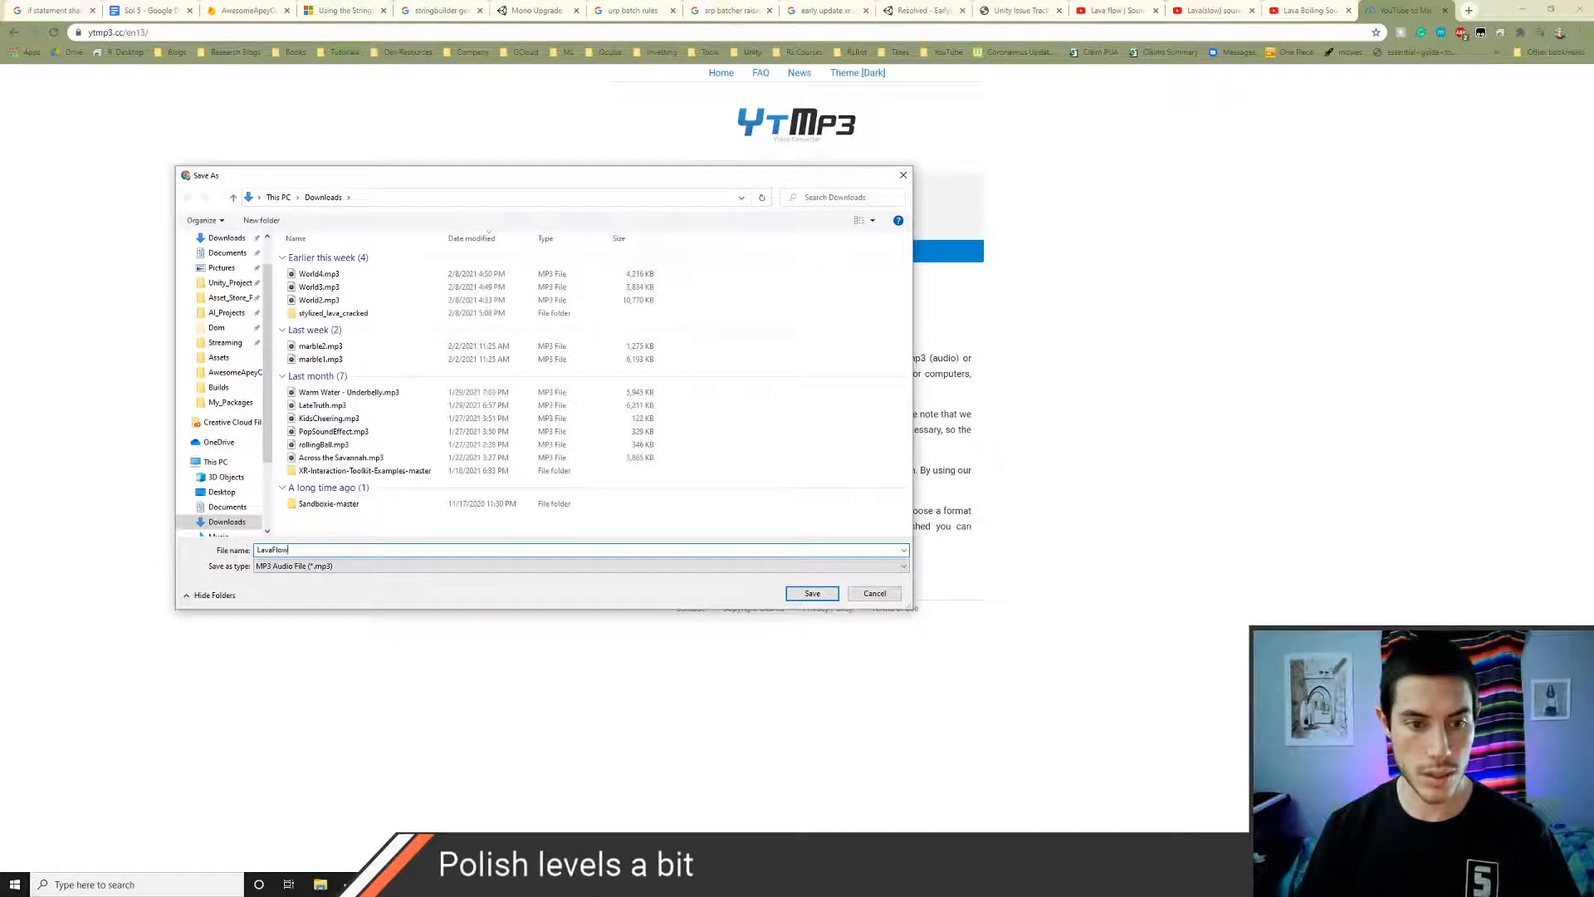
pyautogui.press('Return')
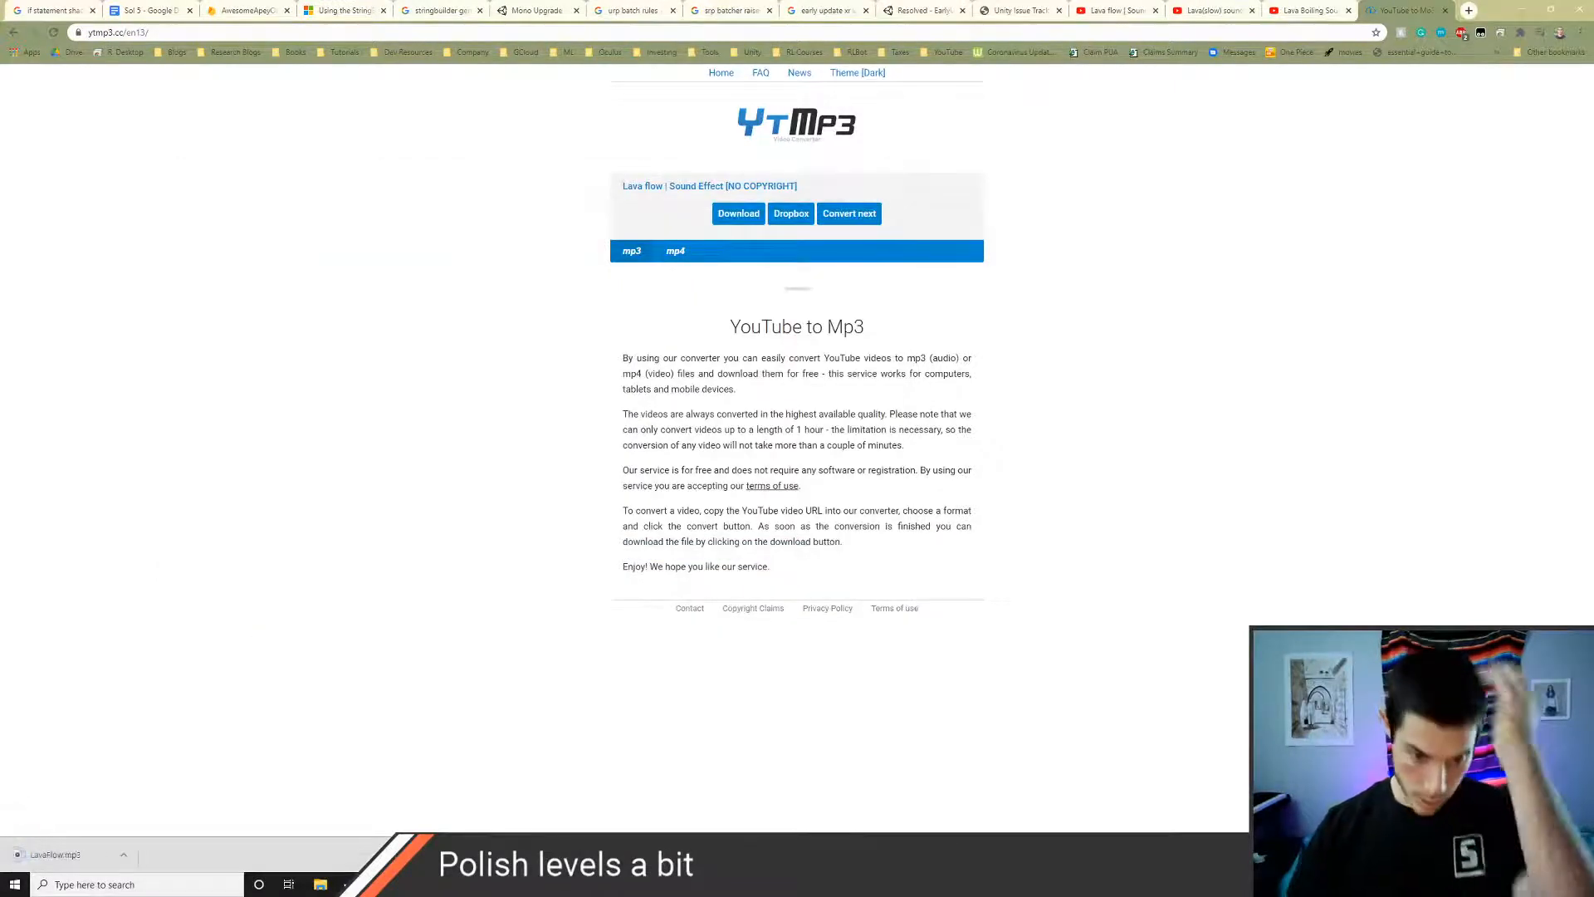
# - Switch to the Unity editor and open the project folder Assets/Art/Audio/SoundEffects
pyautogui.hotkey('alt', 'Tab')
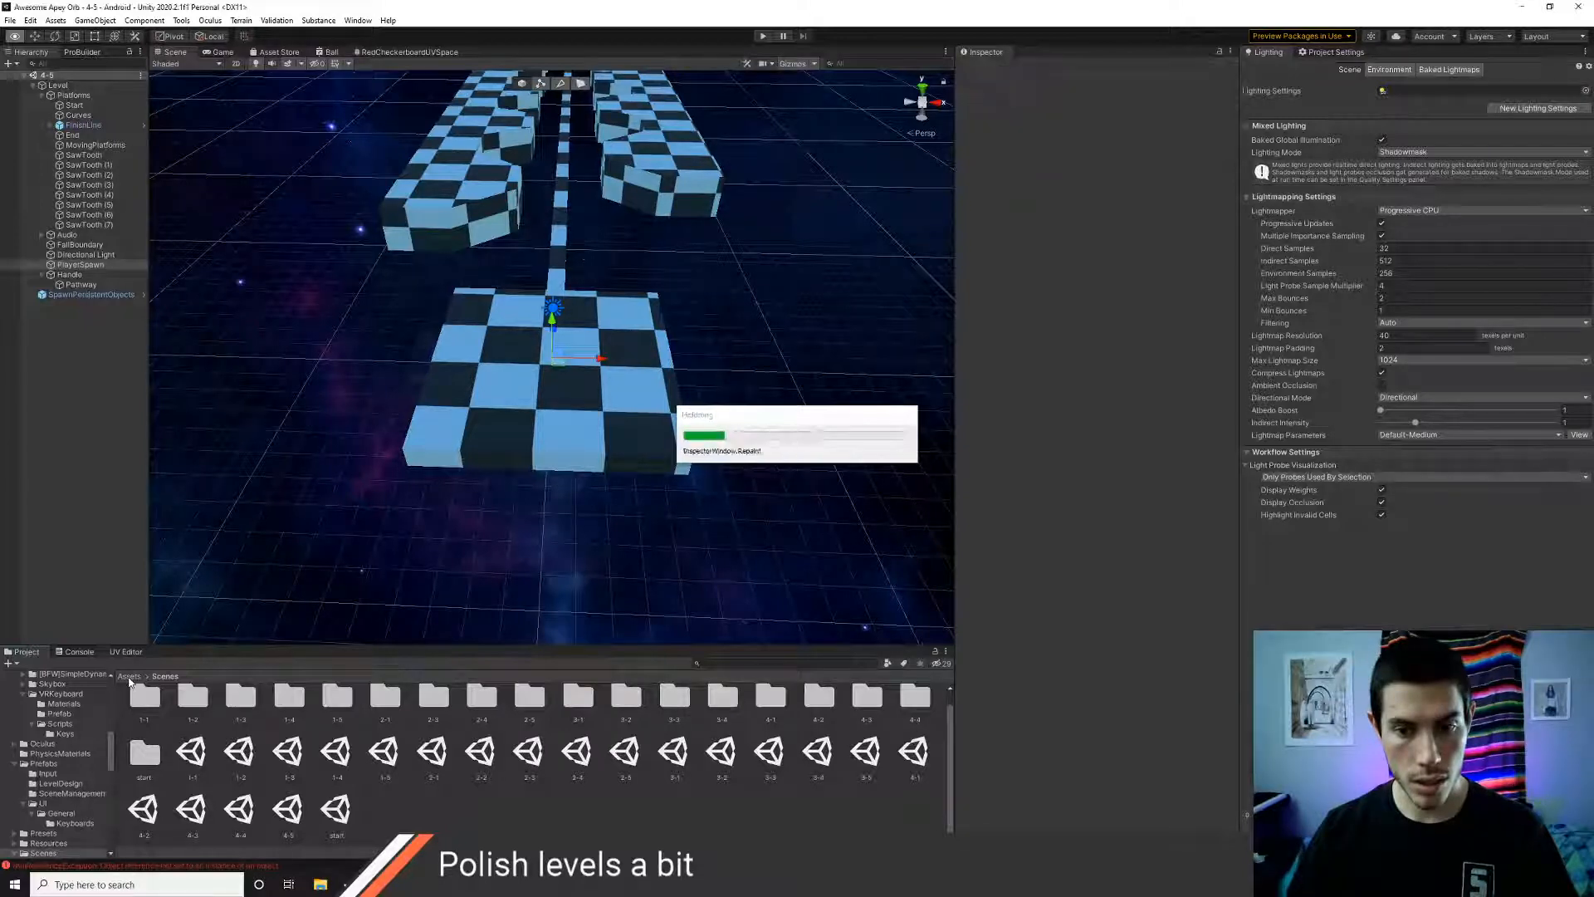
pyautogui.click(130, 677)
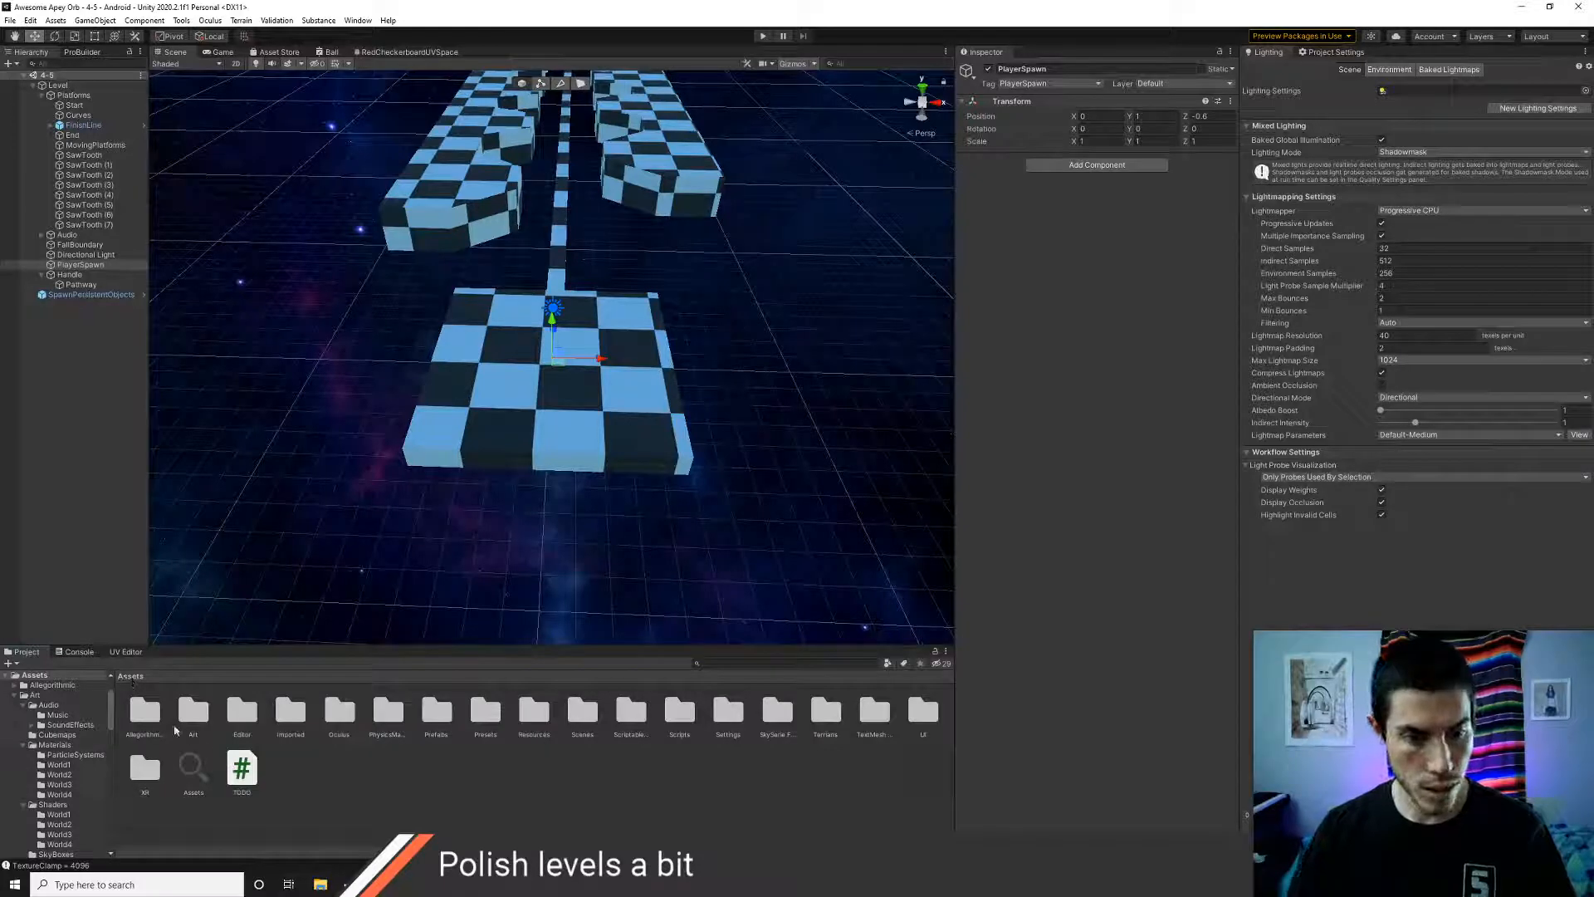
pyautogui.doubleClick(200, 722)
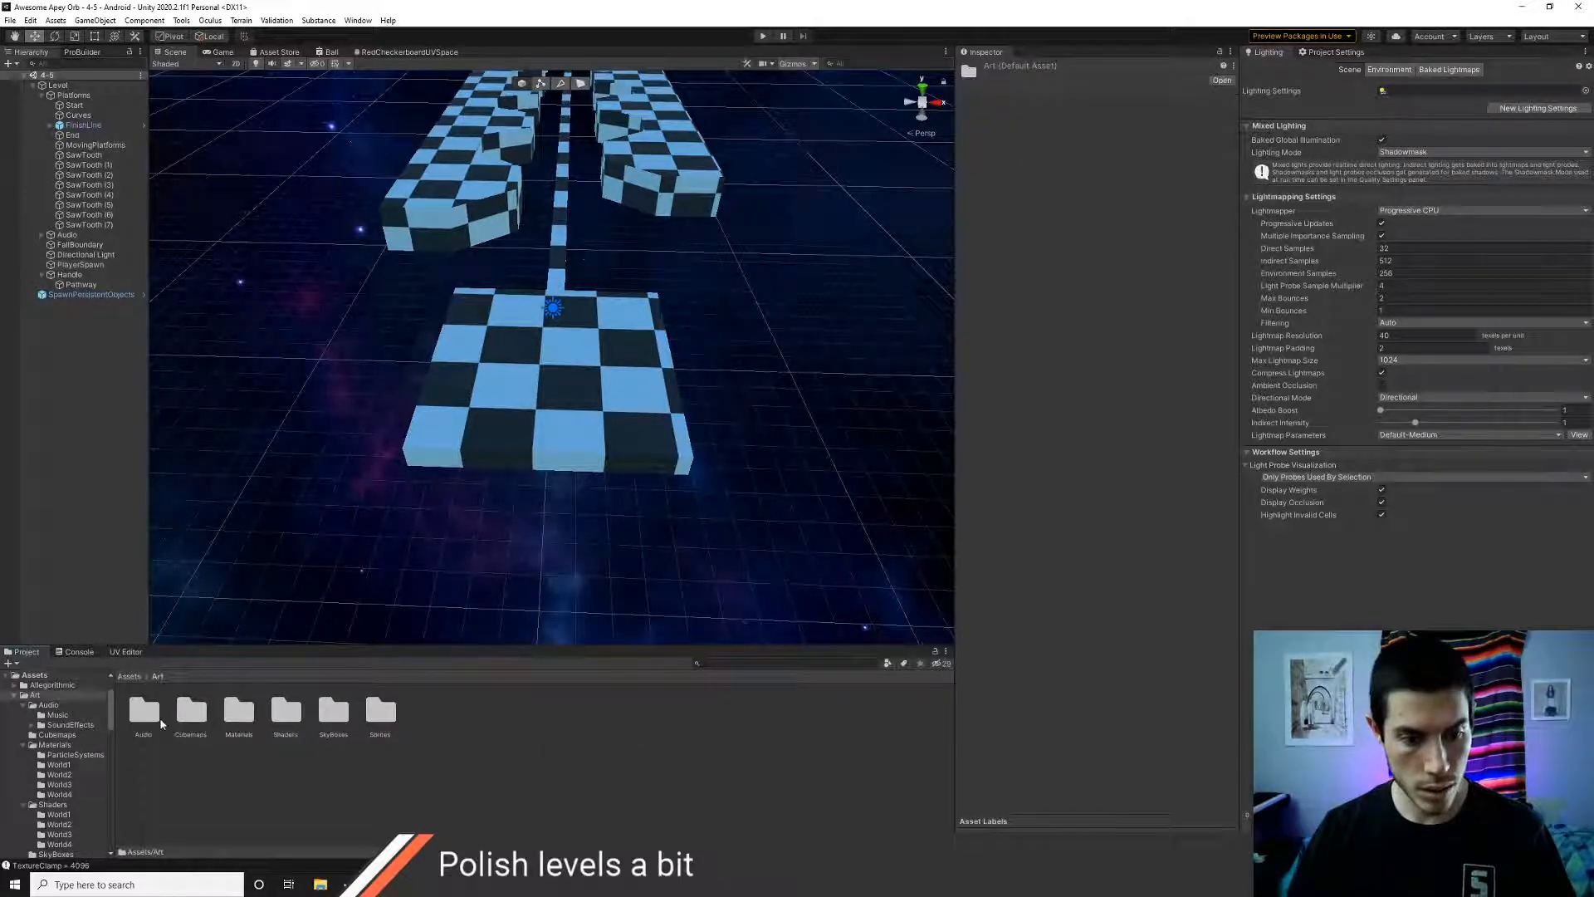
pyautogui.doubleClick(162, 720)
pyautogui.doubleClick(190, 712)
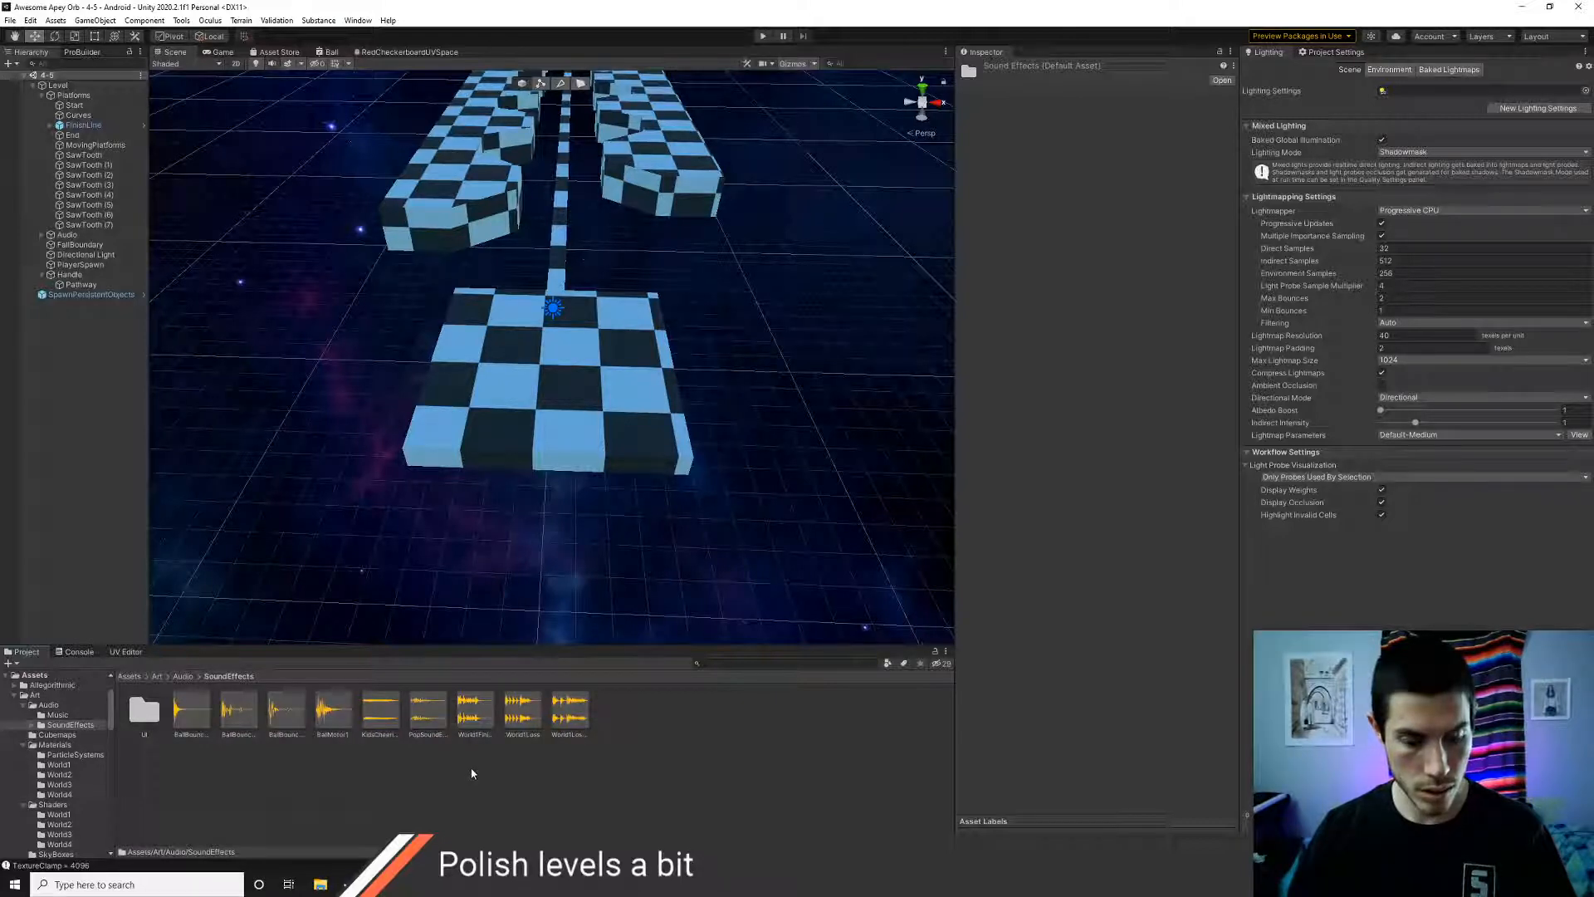
# - Import LavaFlow.mp3 from the Downloads folder into the project's SoundEffects folder and preview the audio clip
pyautogui.click(321, 884)
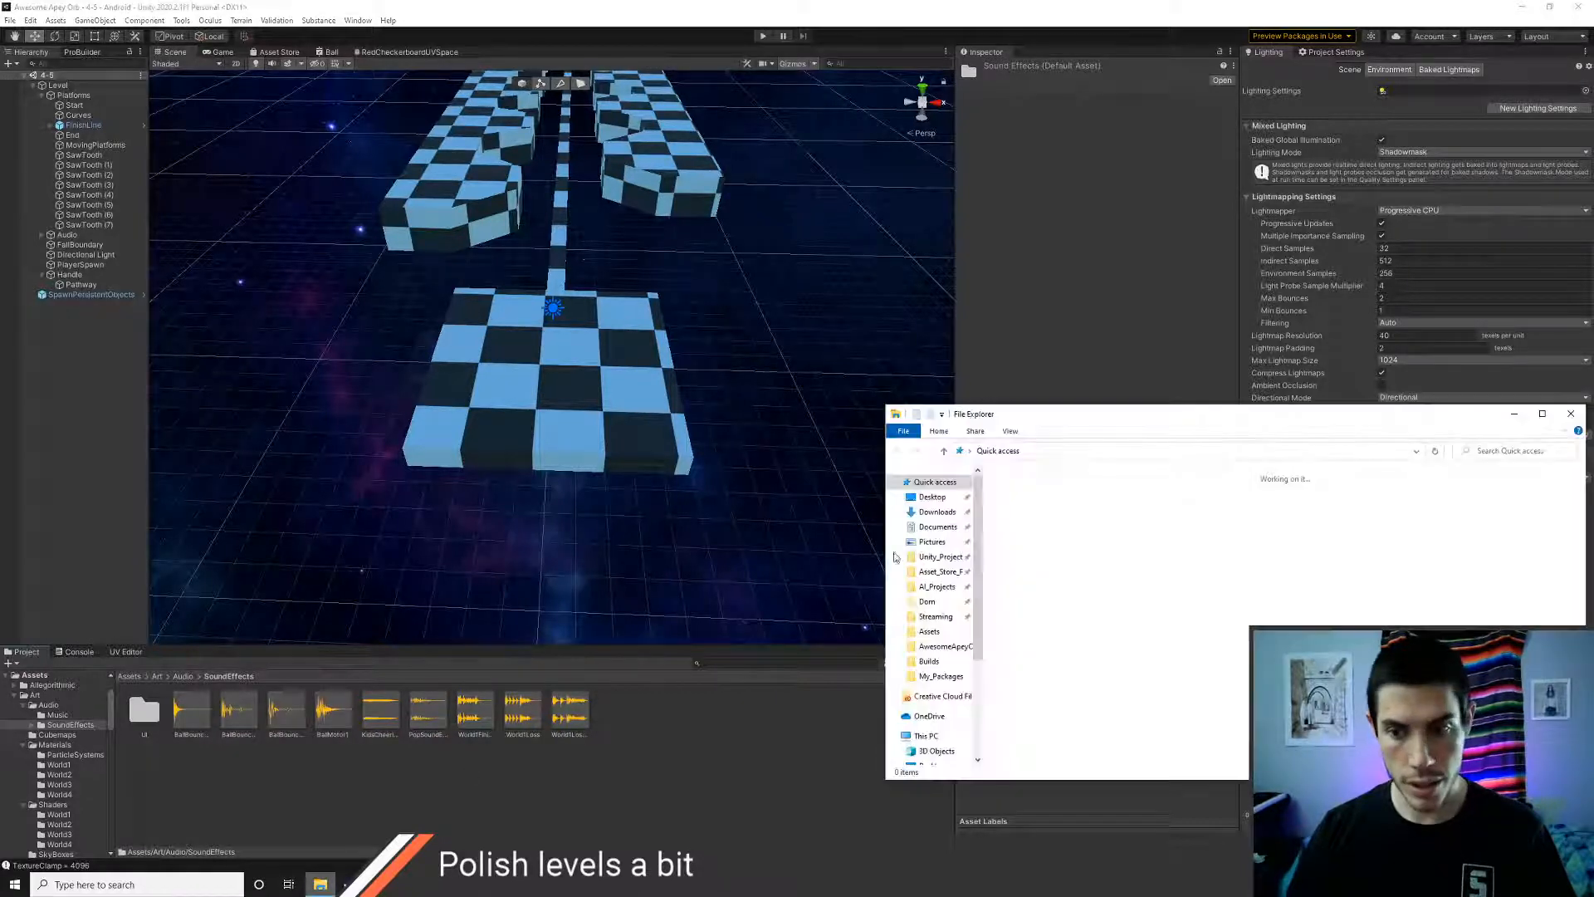
pyautogui.click(937, 512)
pyautogui.moveTo(1032, 508); pyautogui.dragTo(778, 704)
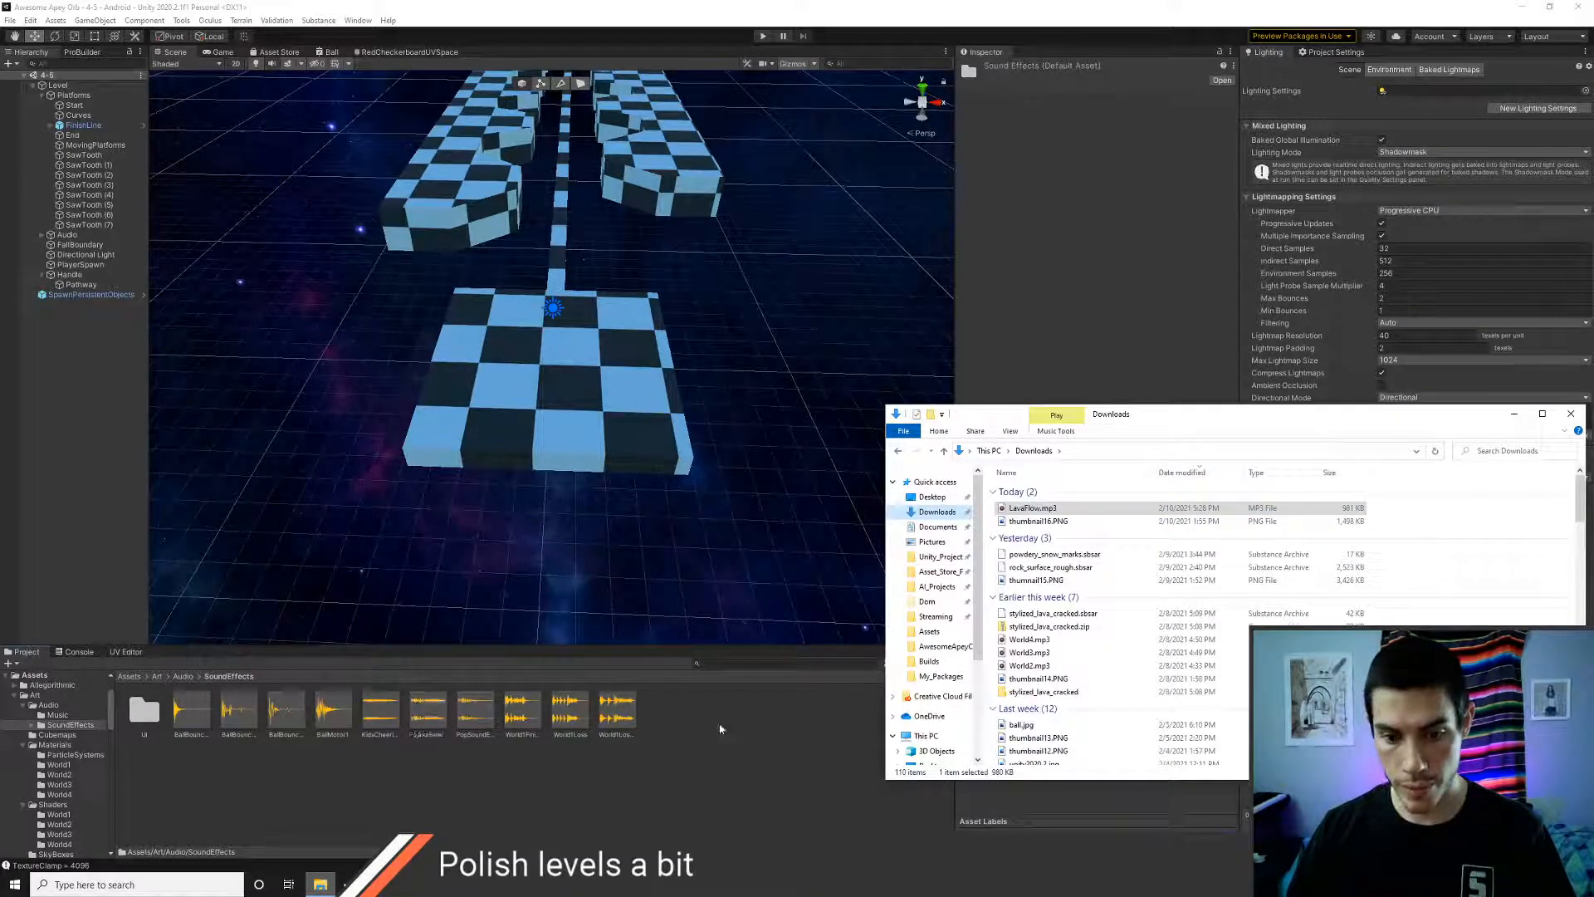
pyautogui.click(574, 777)
pyautogui.click(428, 712)
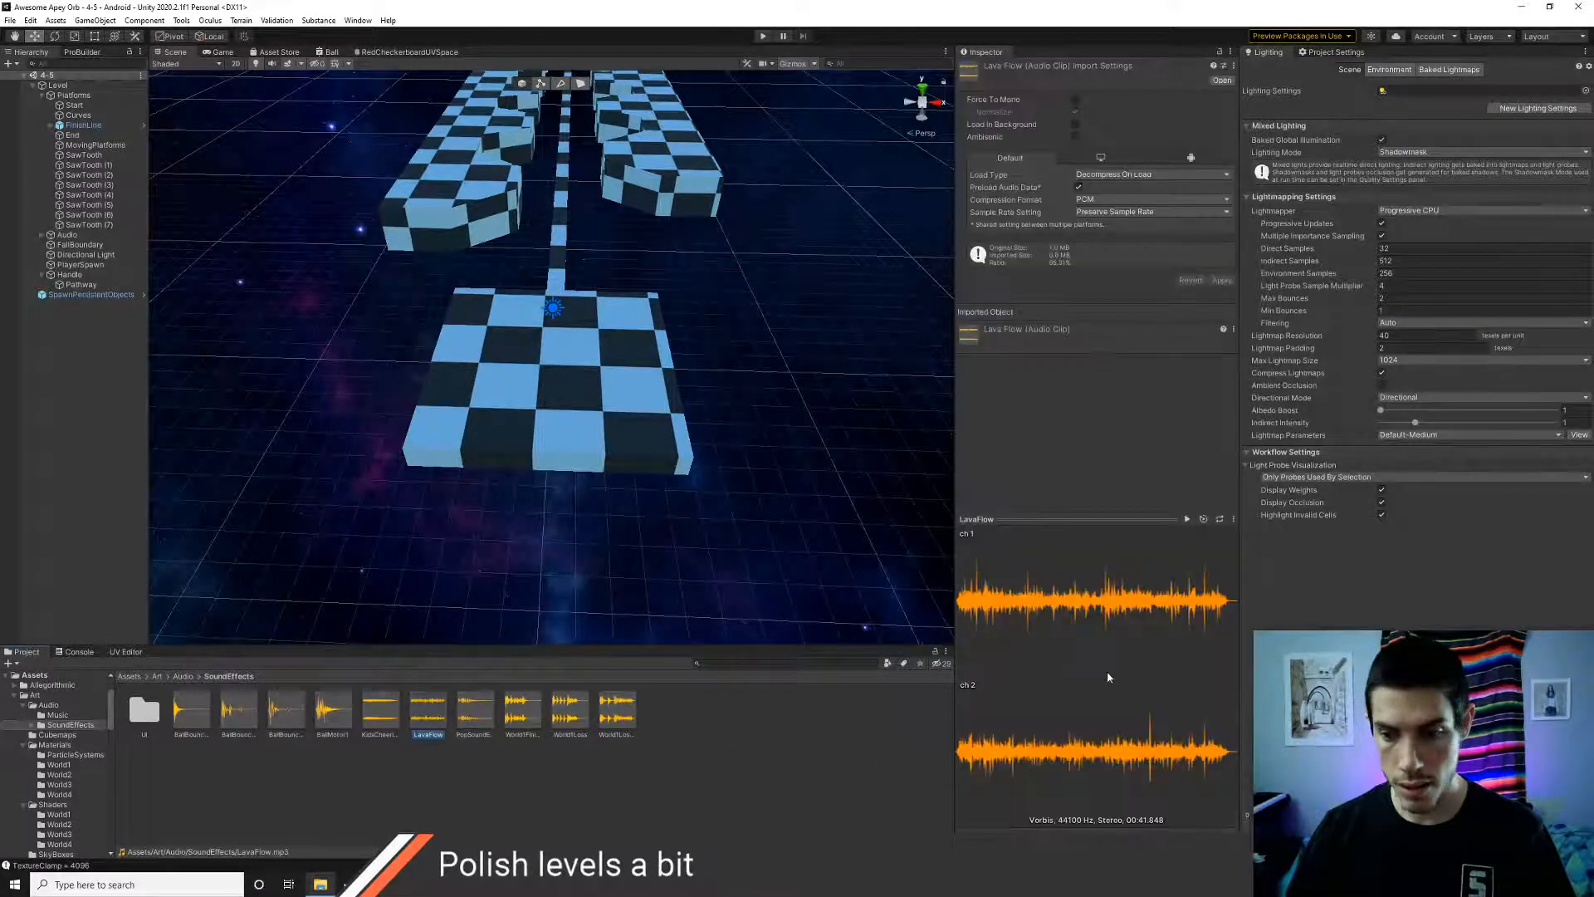
pyautogui.click(1187, 521)
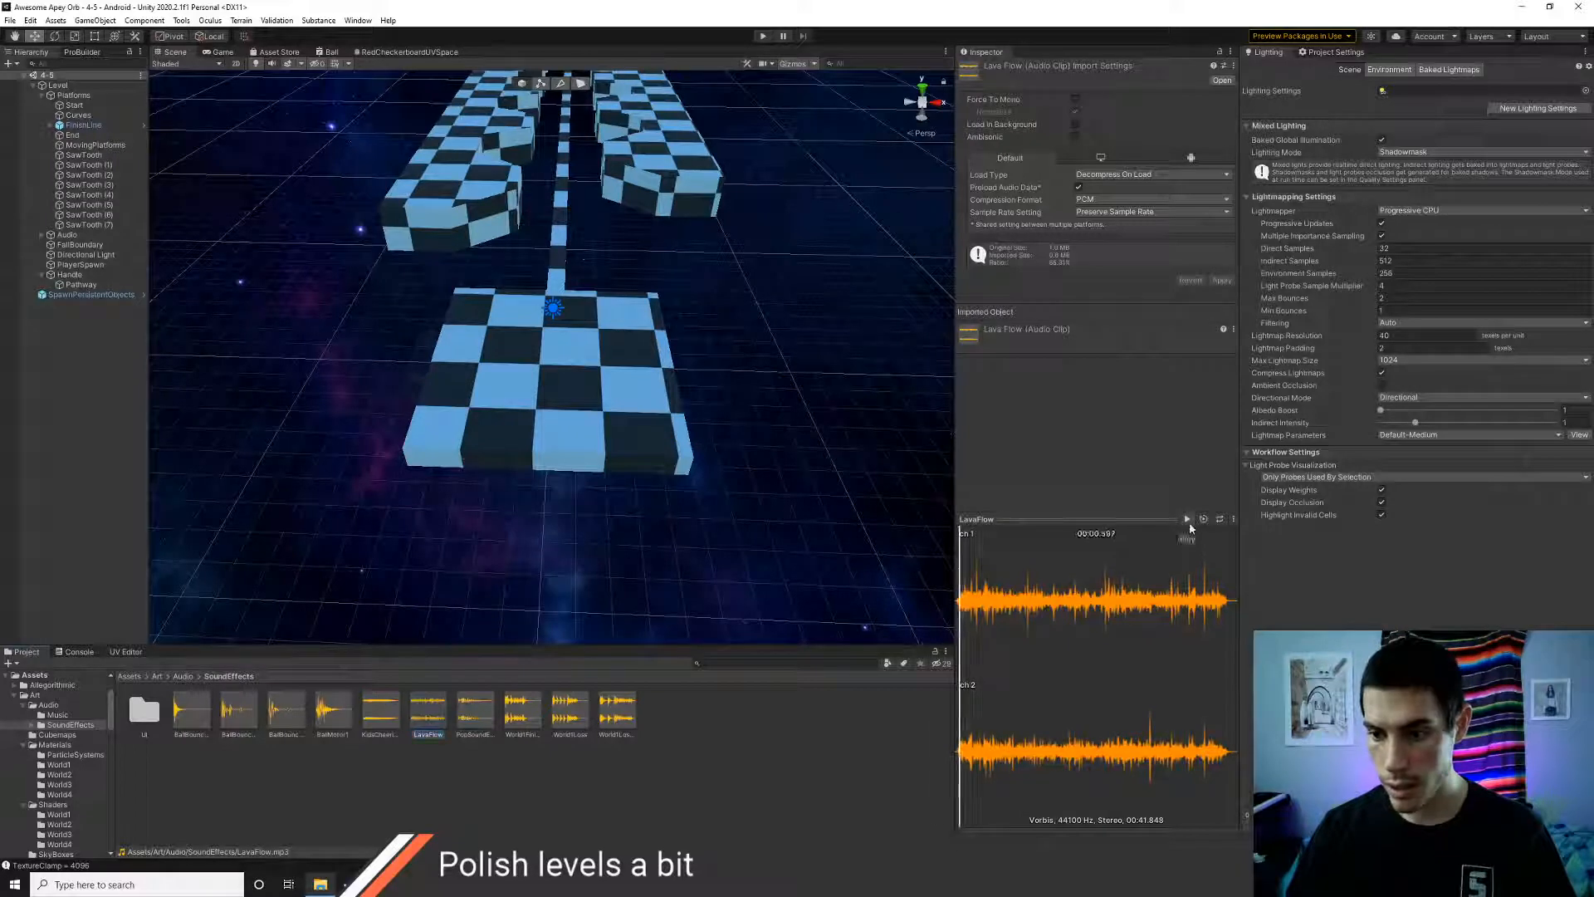
# - Launch Audacity, dismiss the welcome message and open LavaFlow.mp3 from the Downloads folder
pyautogui.press('super')
pyautogui.write('auda')
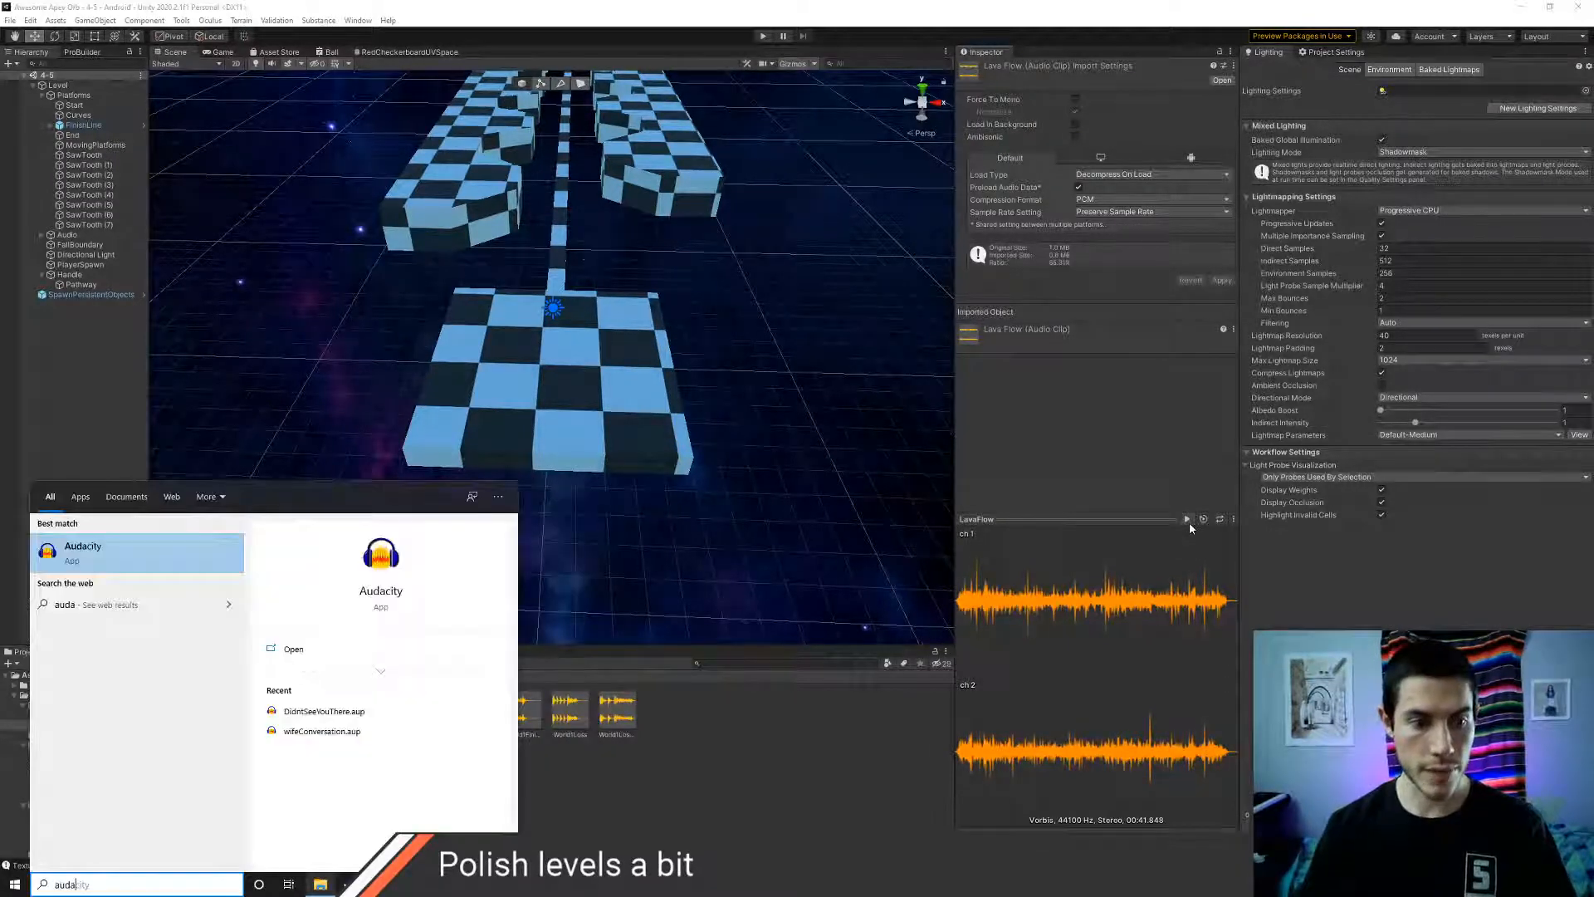
pyautogui.press('Return')
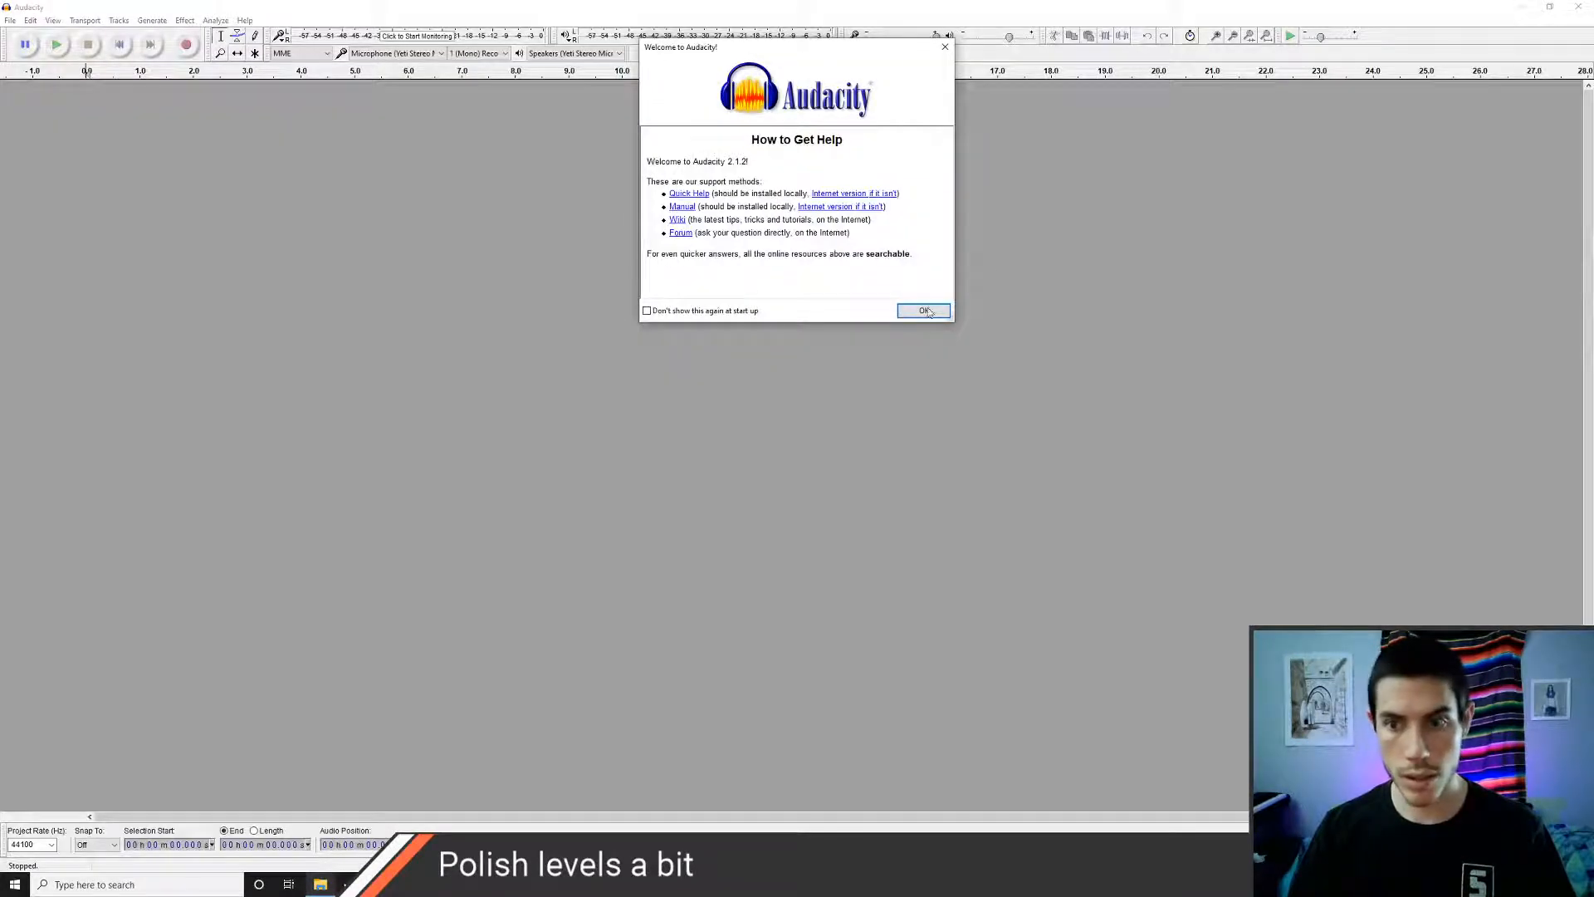
pyautogui.click(926, 311)
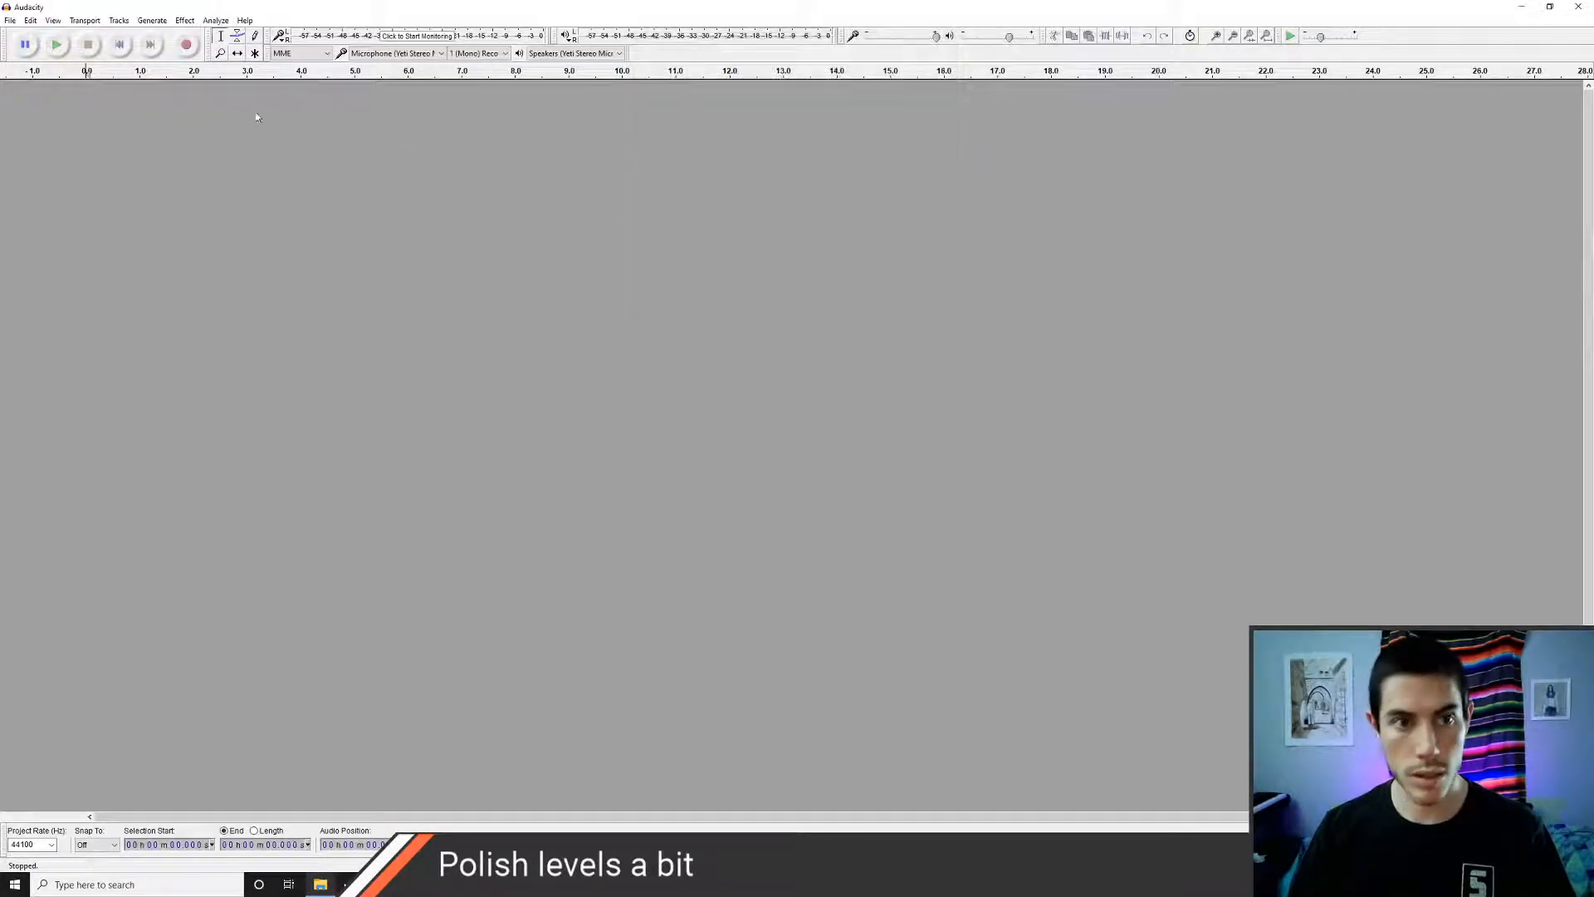
pyautogui.click(10, 20)
pyautogui.click(25, 52)
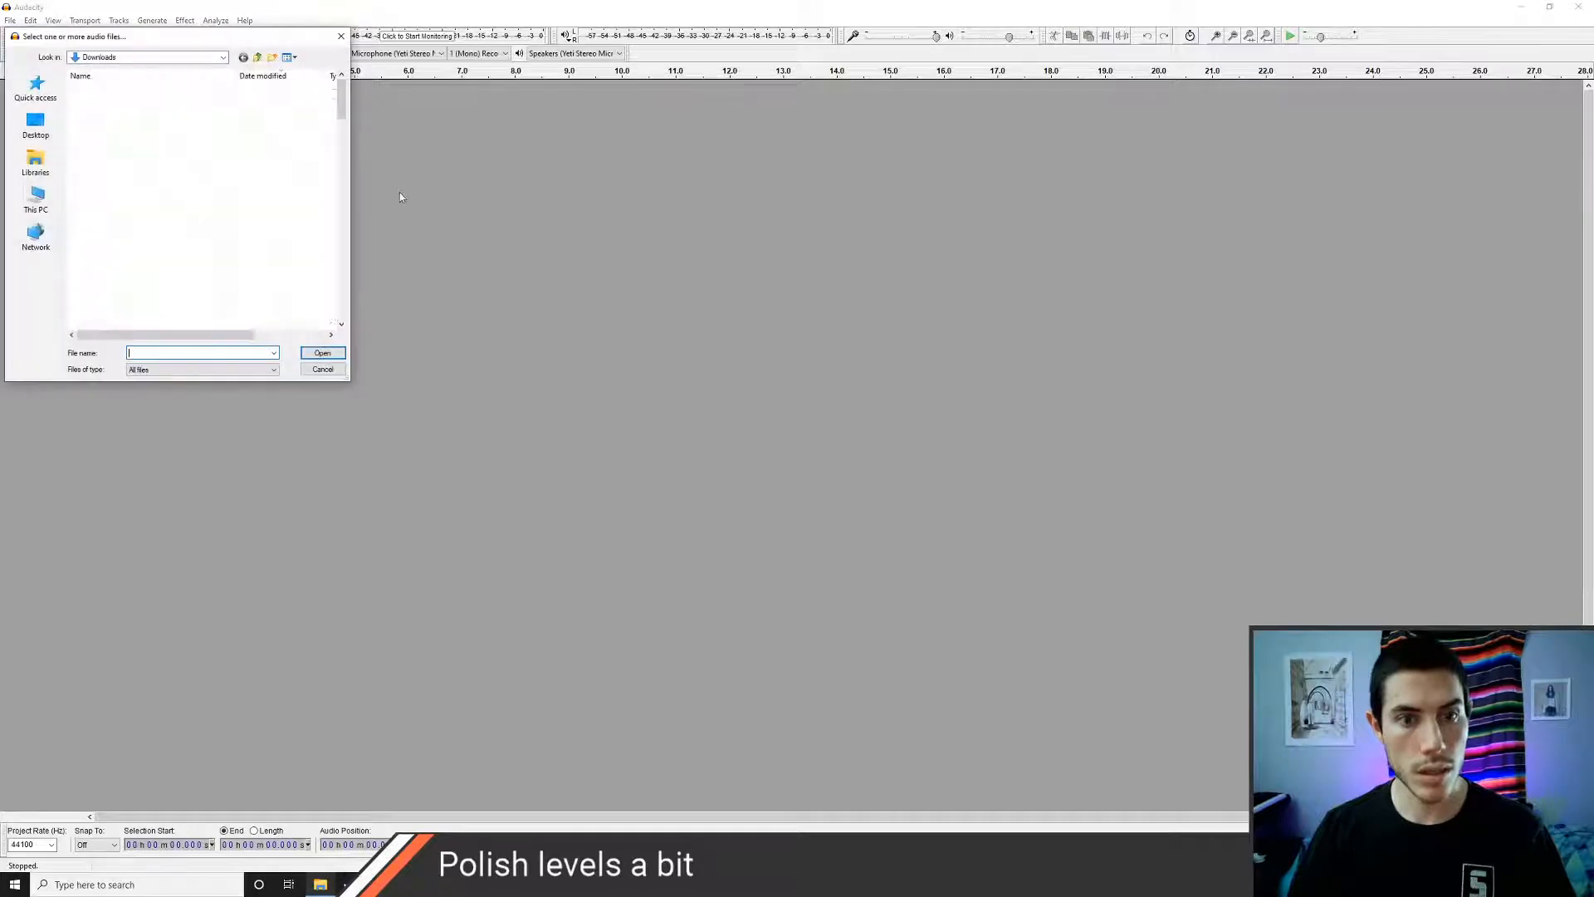
pyautogui.click(104, 102)
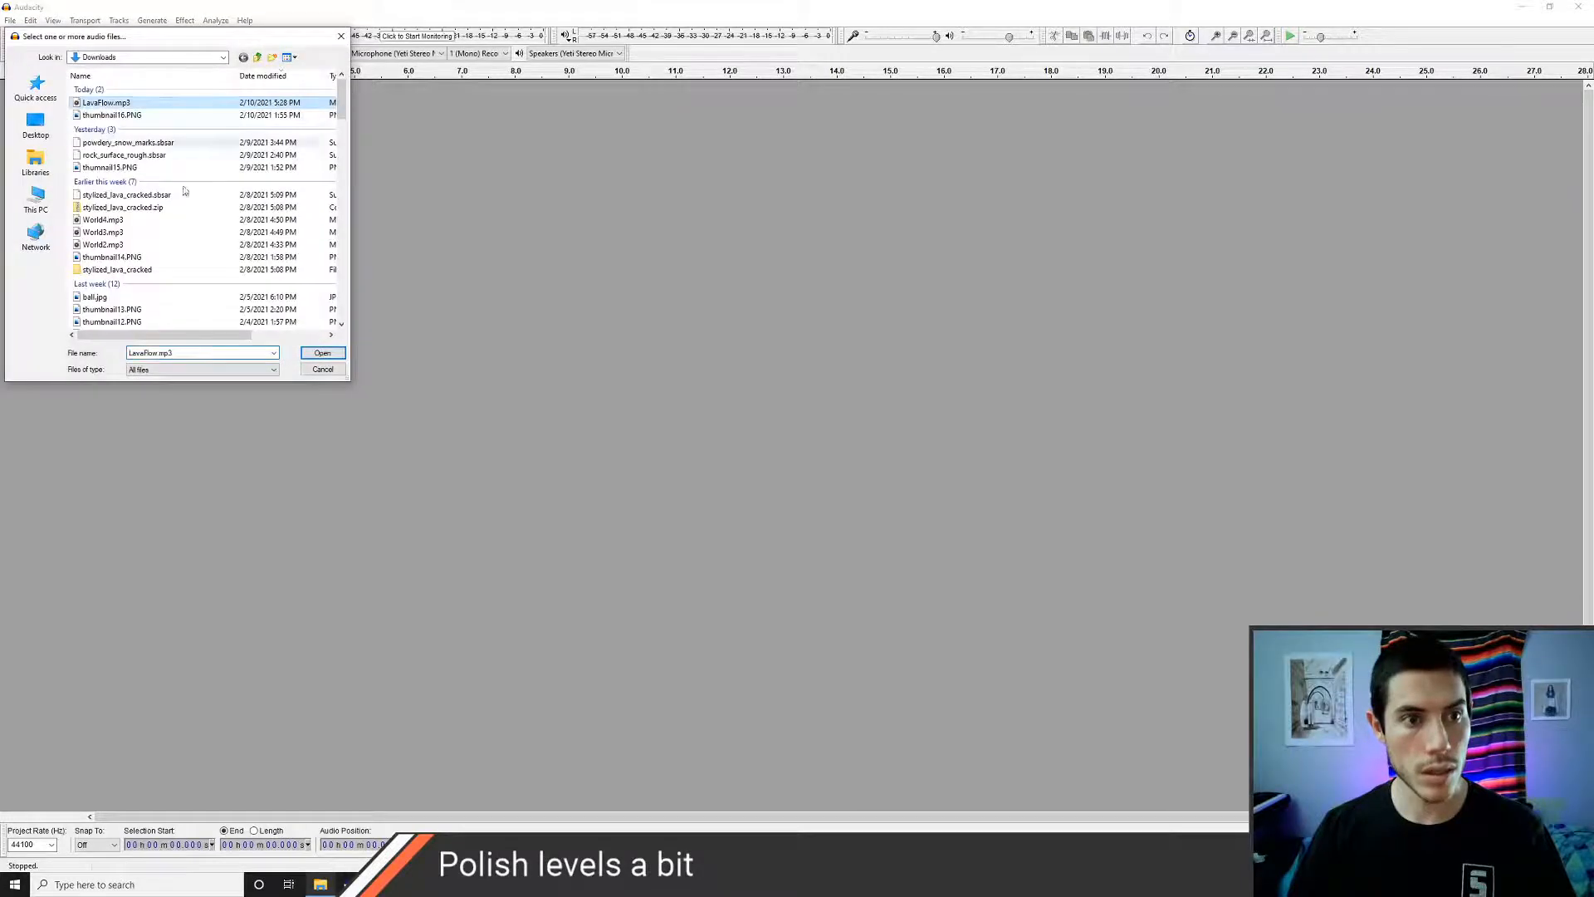
pyautogui.click(322, 353)
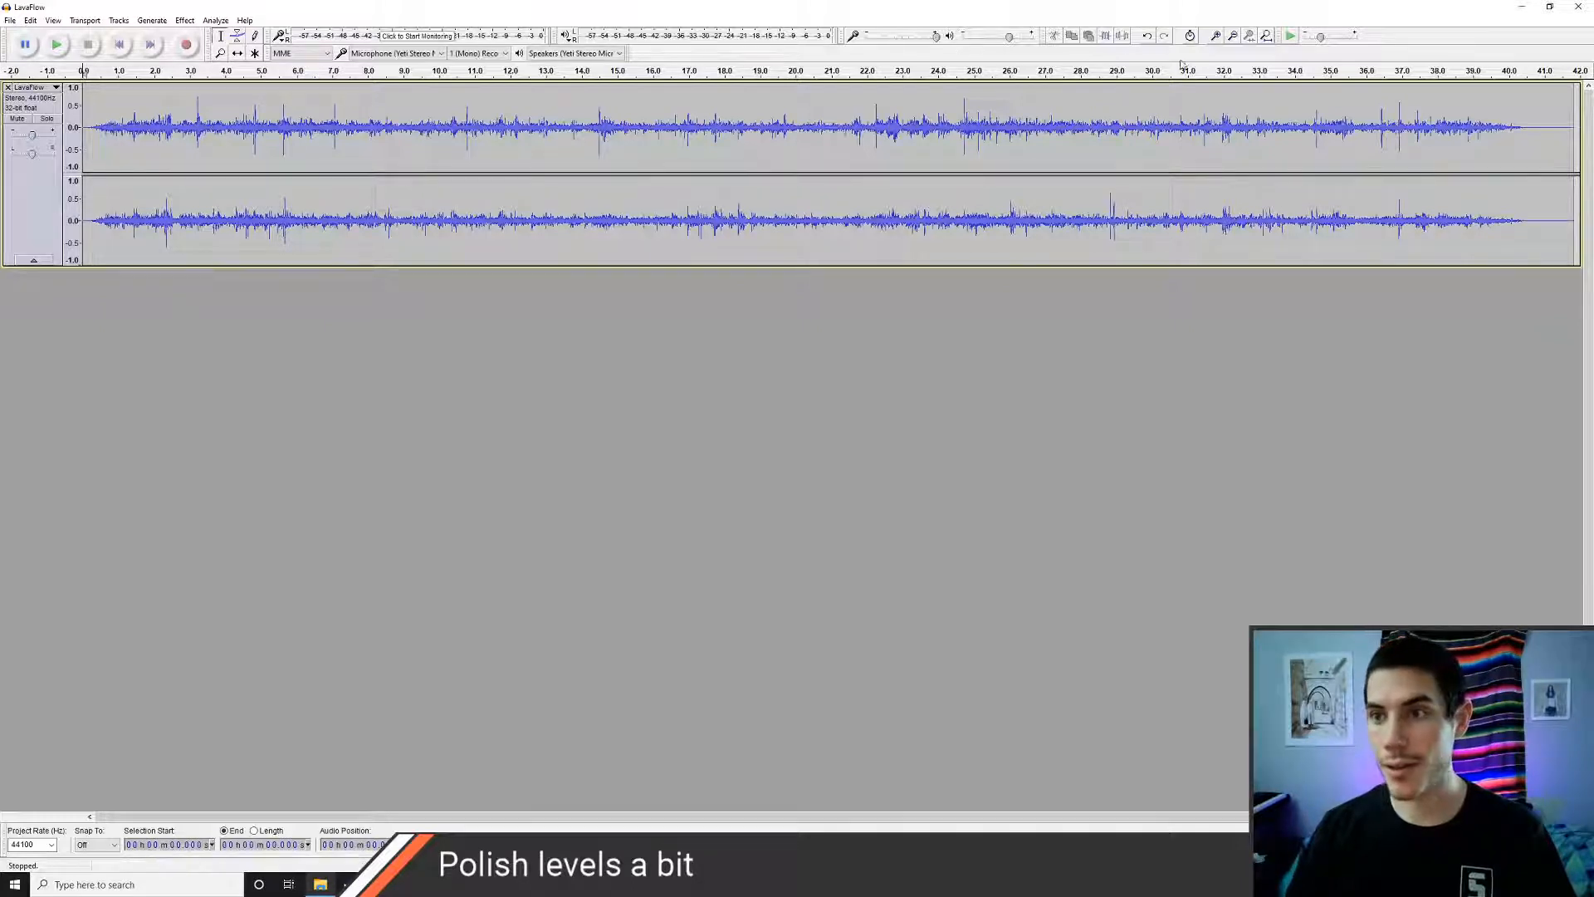
# - Examine the start of the LavaFlow waveform up close and play it from about 0.3 s to check the fade-in
pyautogui.click(1215, 36)
pyautogui.click(1215, 36)
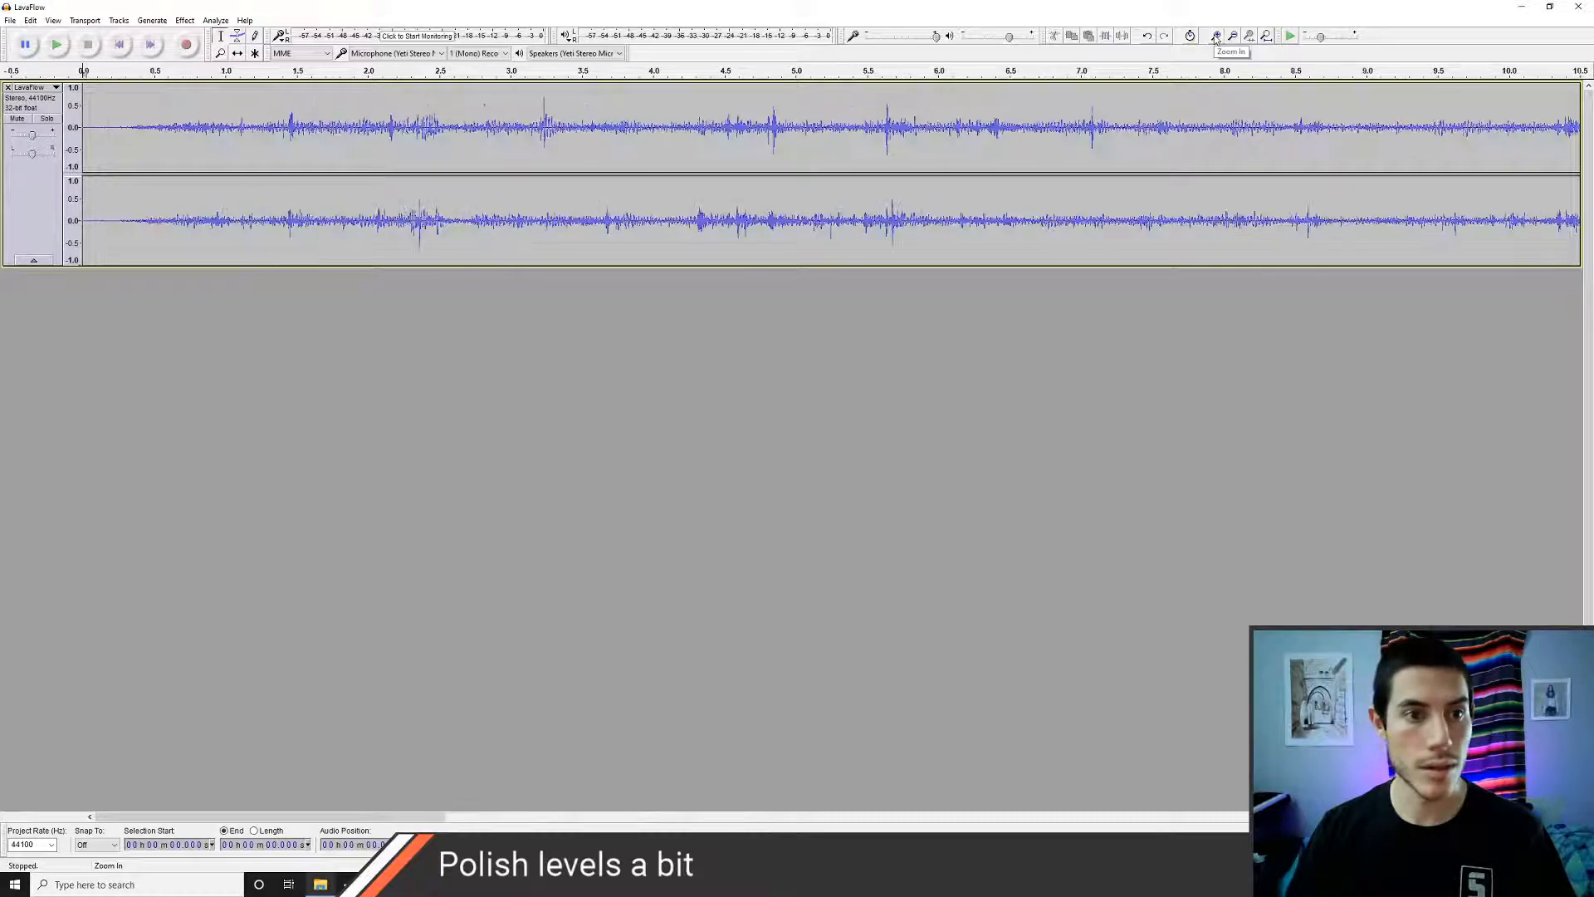
pyautogui.click(1215, 36)
pyautogui.click(1216, 36)
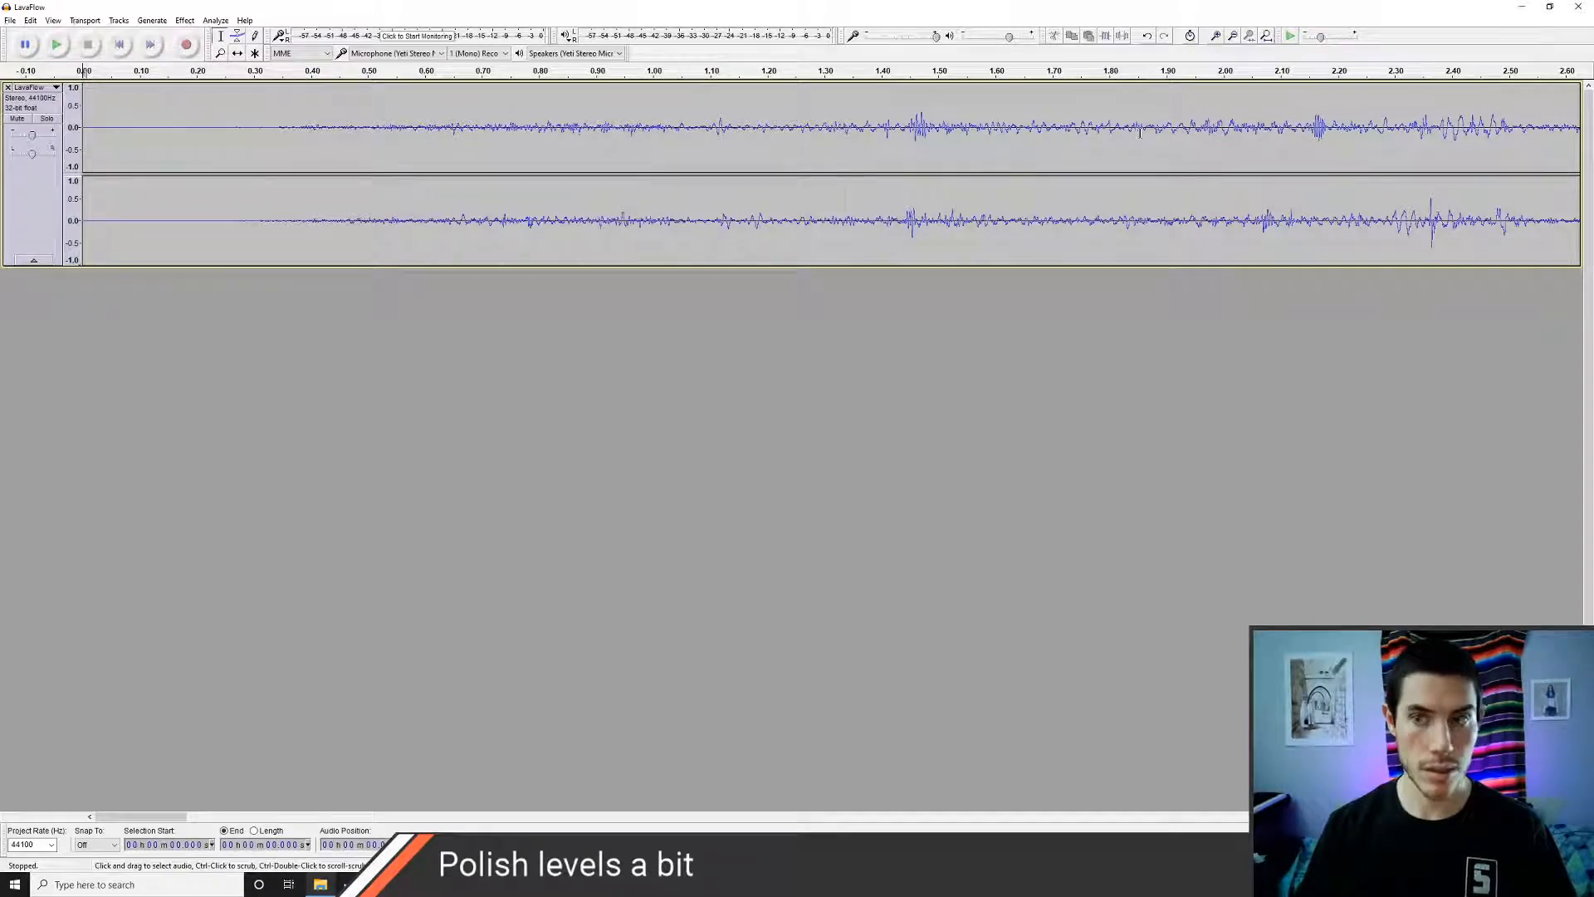
pyautogui.click(253, 131)
pyautogui.press('space')
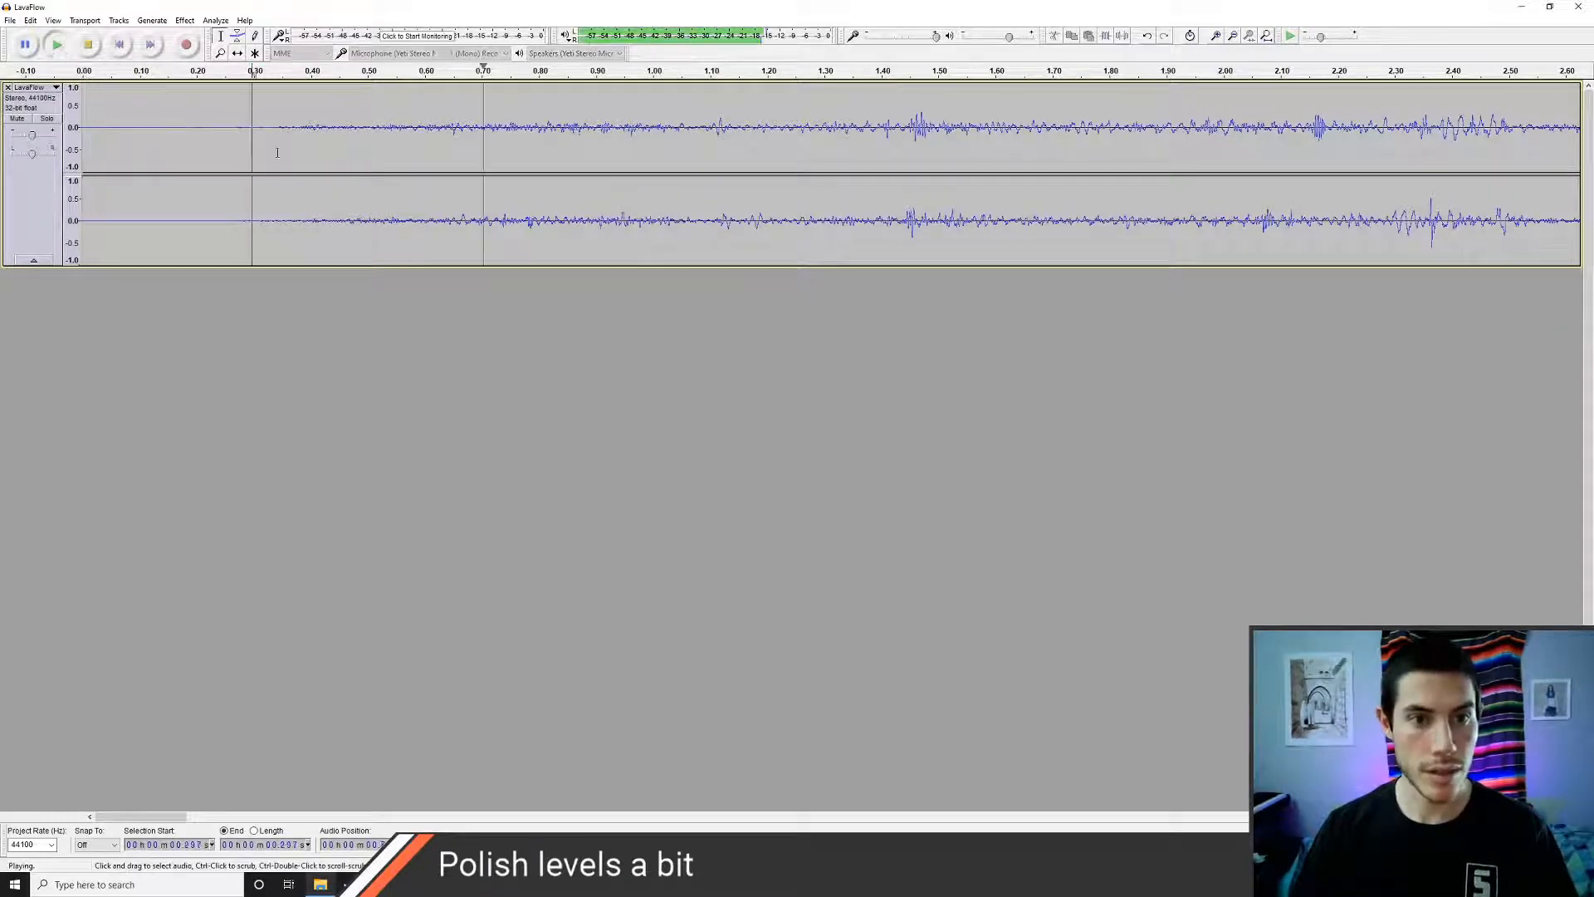
pyautogui.press('space')
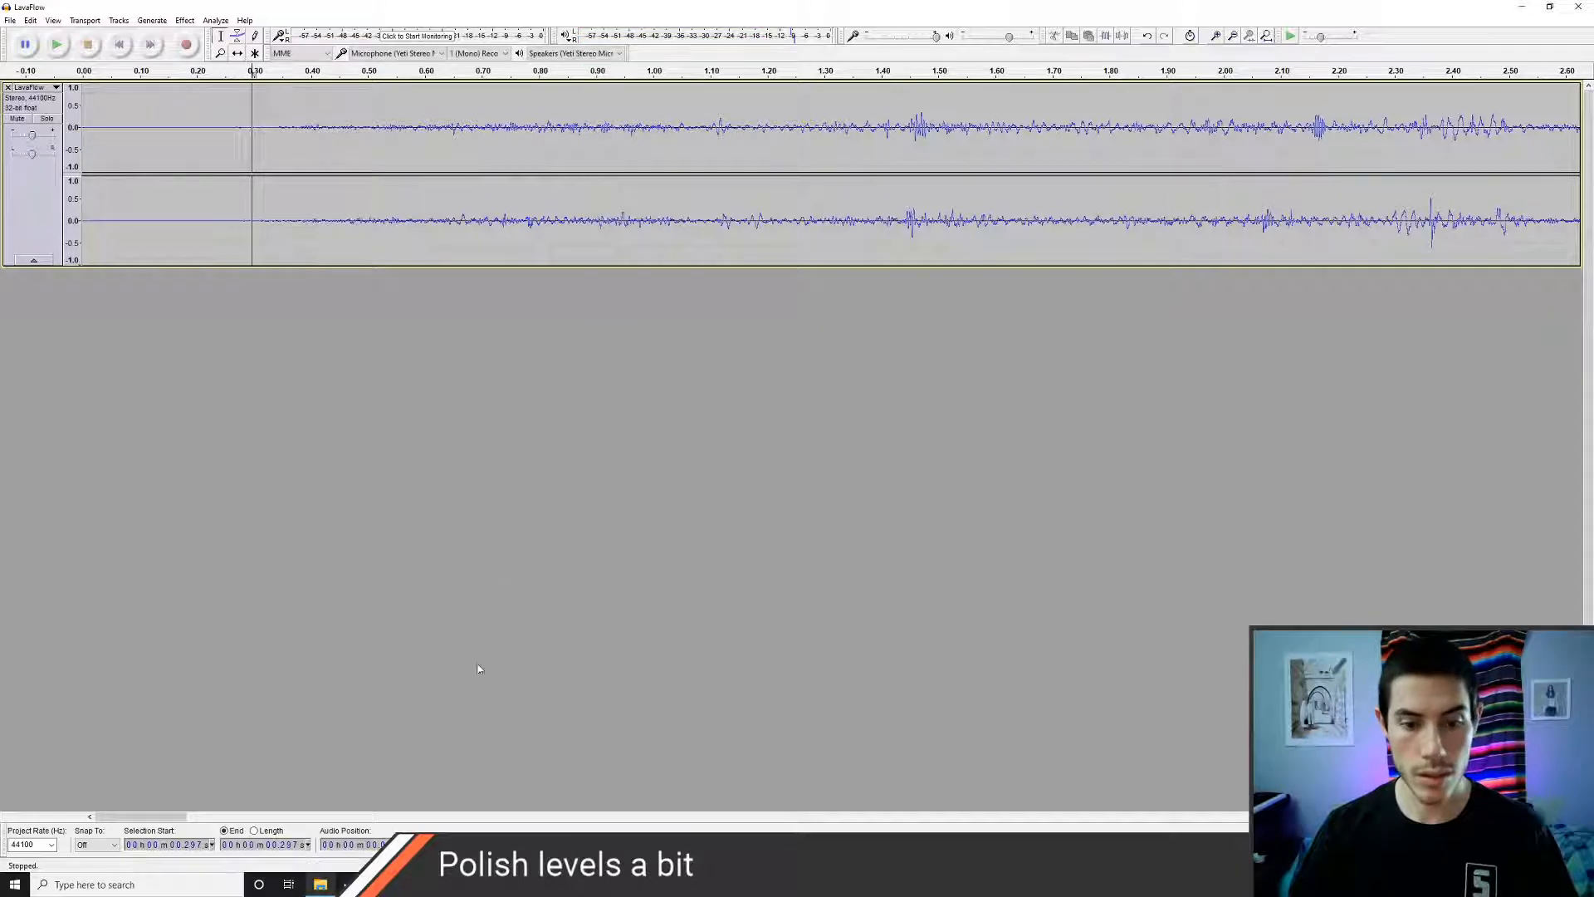
pyautogui.click(1235, 37)
pyautogui.click(1234, 37)
pyautogui.click(1234, 37)
pyautogui.click(1235, 37)
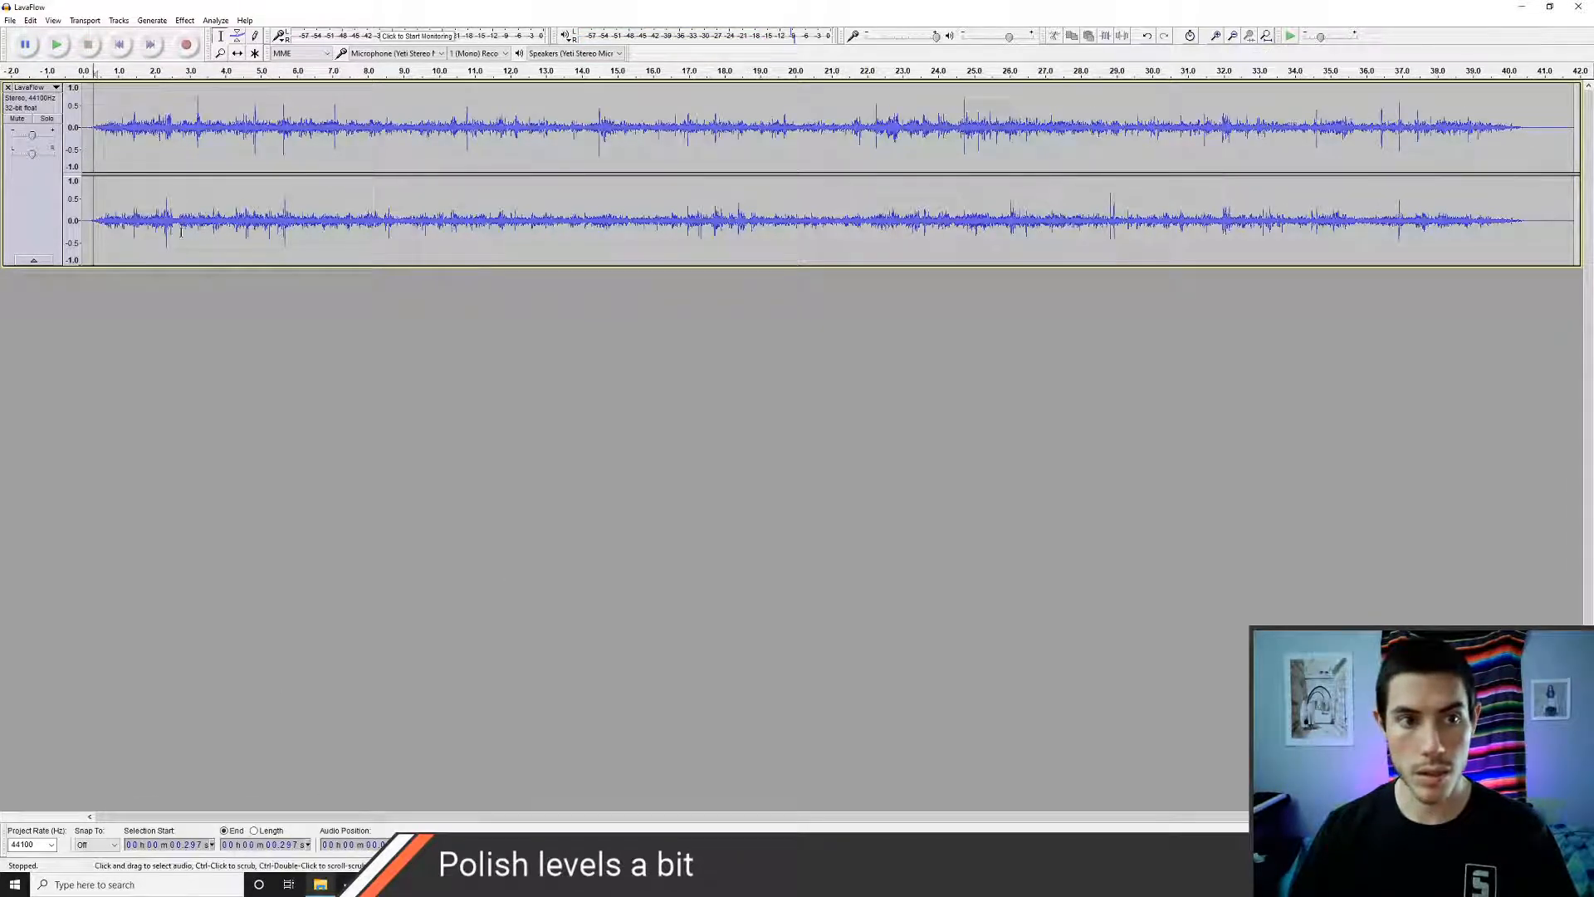
pyautogui.press('space')
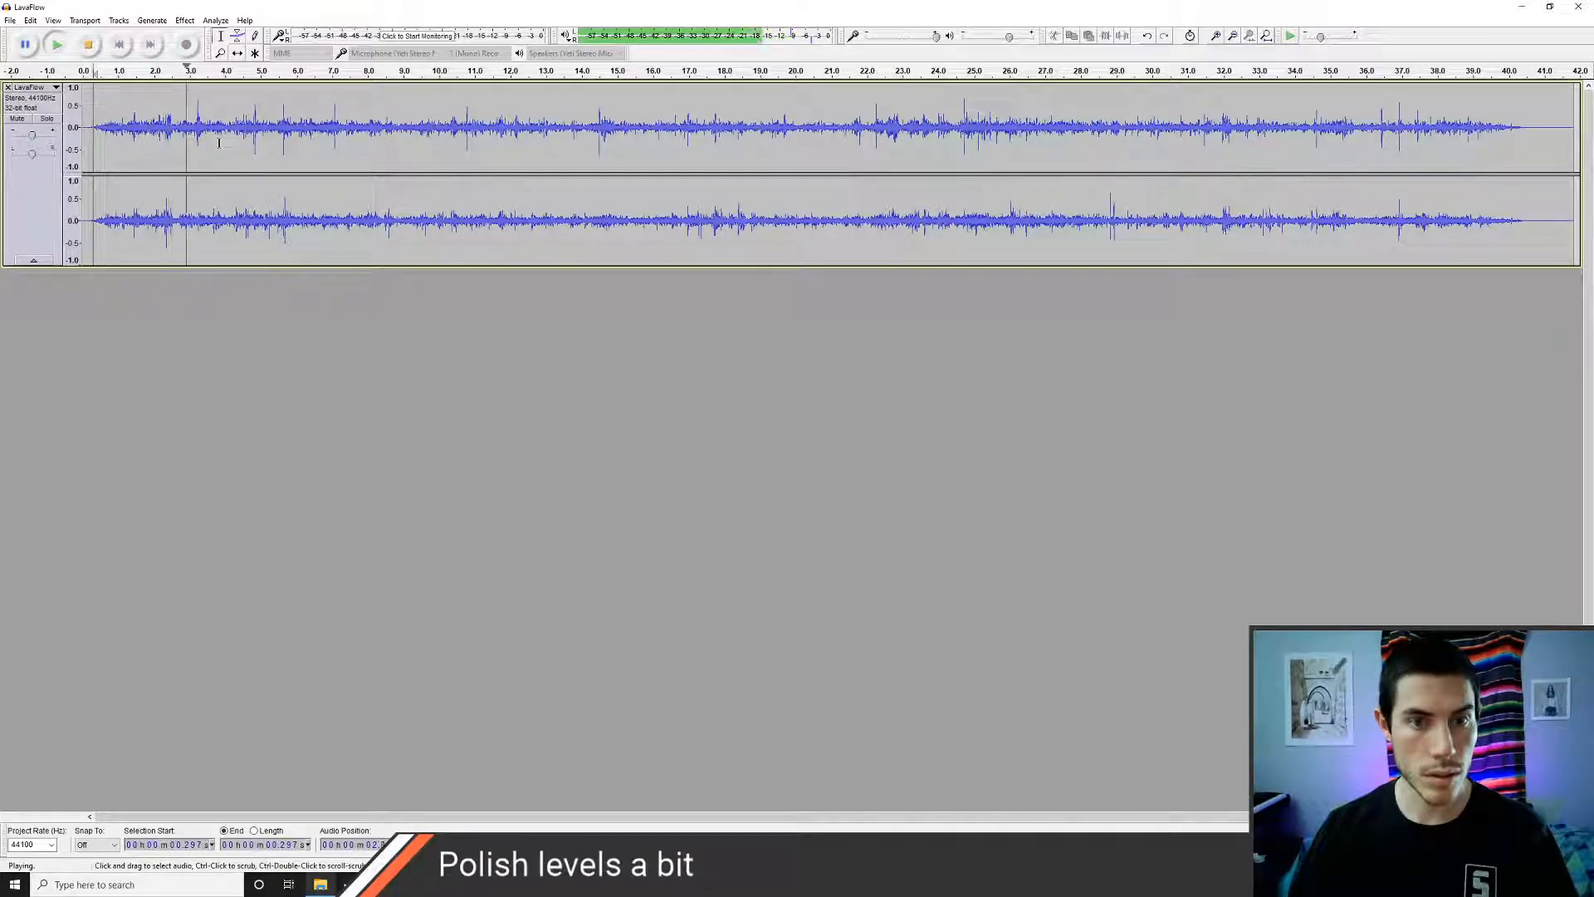
pyautogui.press('space')
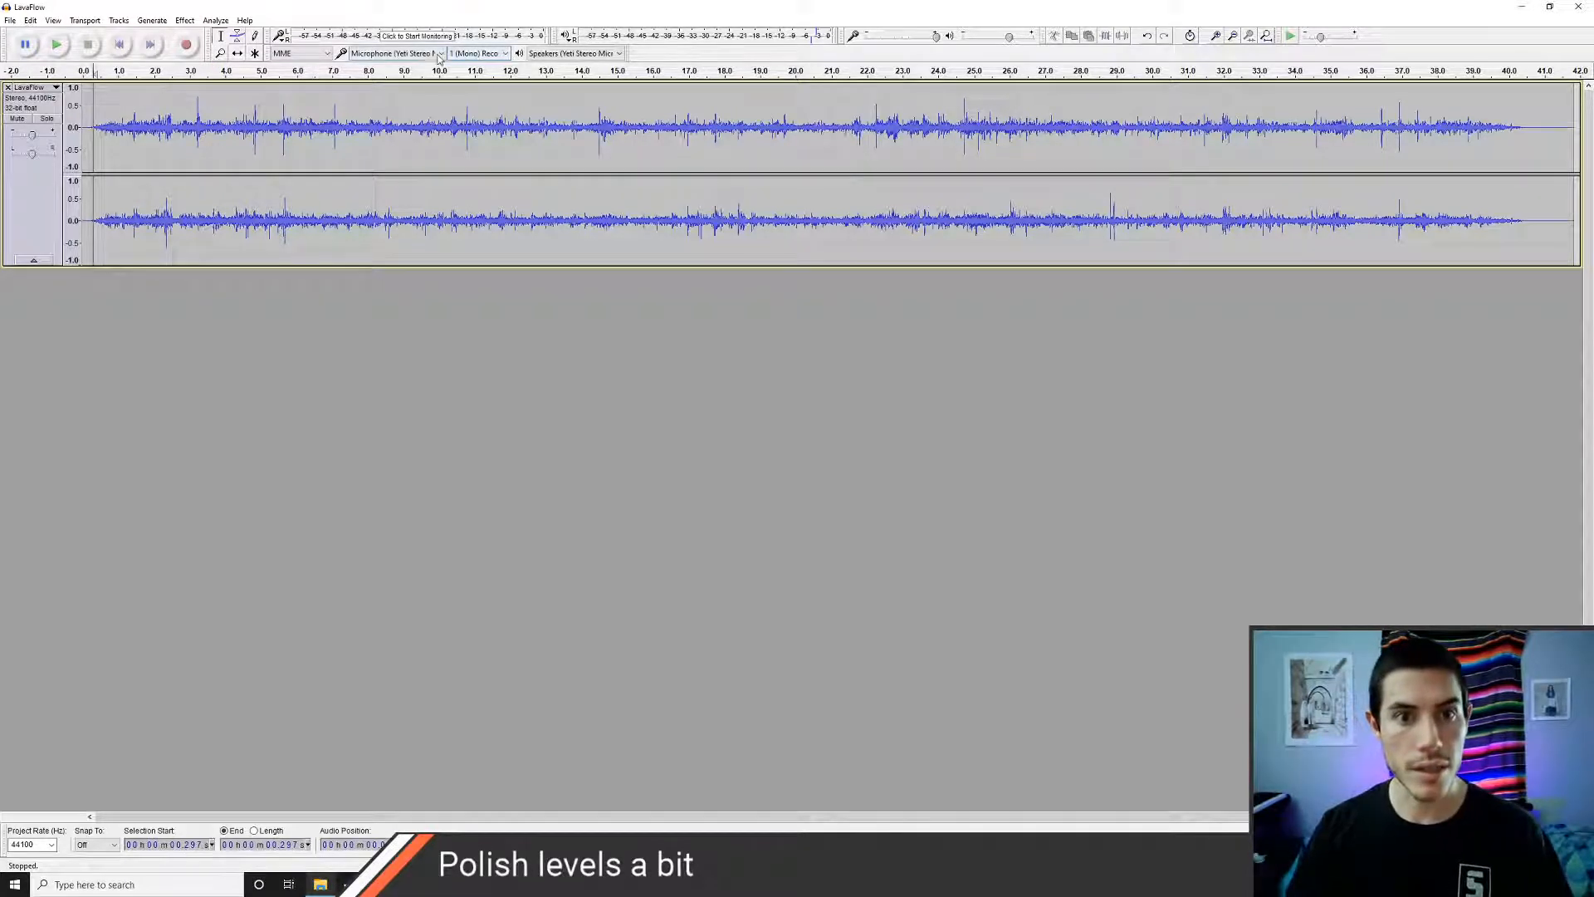
# - Set the playback device to XB271HU (NVIDIA High D...) and test it by playing the track from about 4.5 s and from its start
pyautogui.click(603, 56)
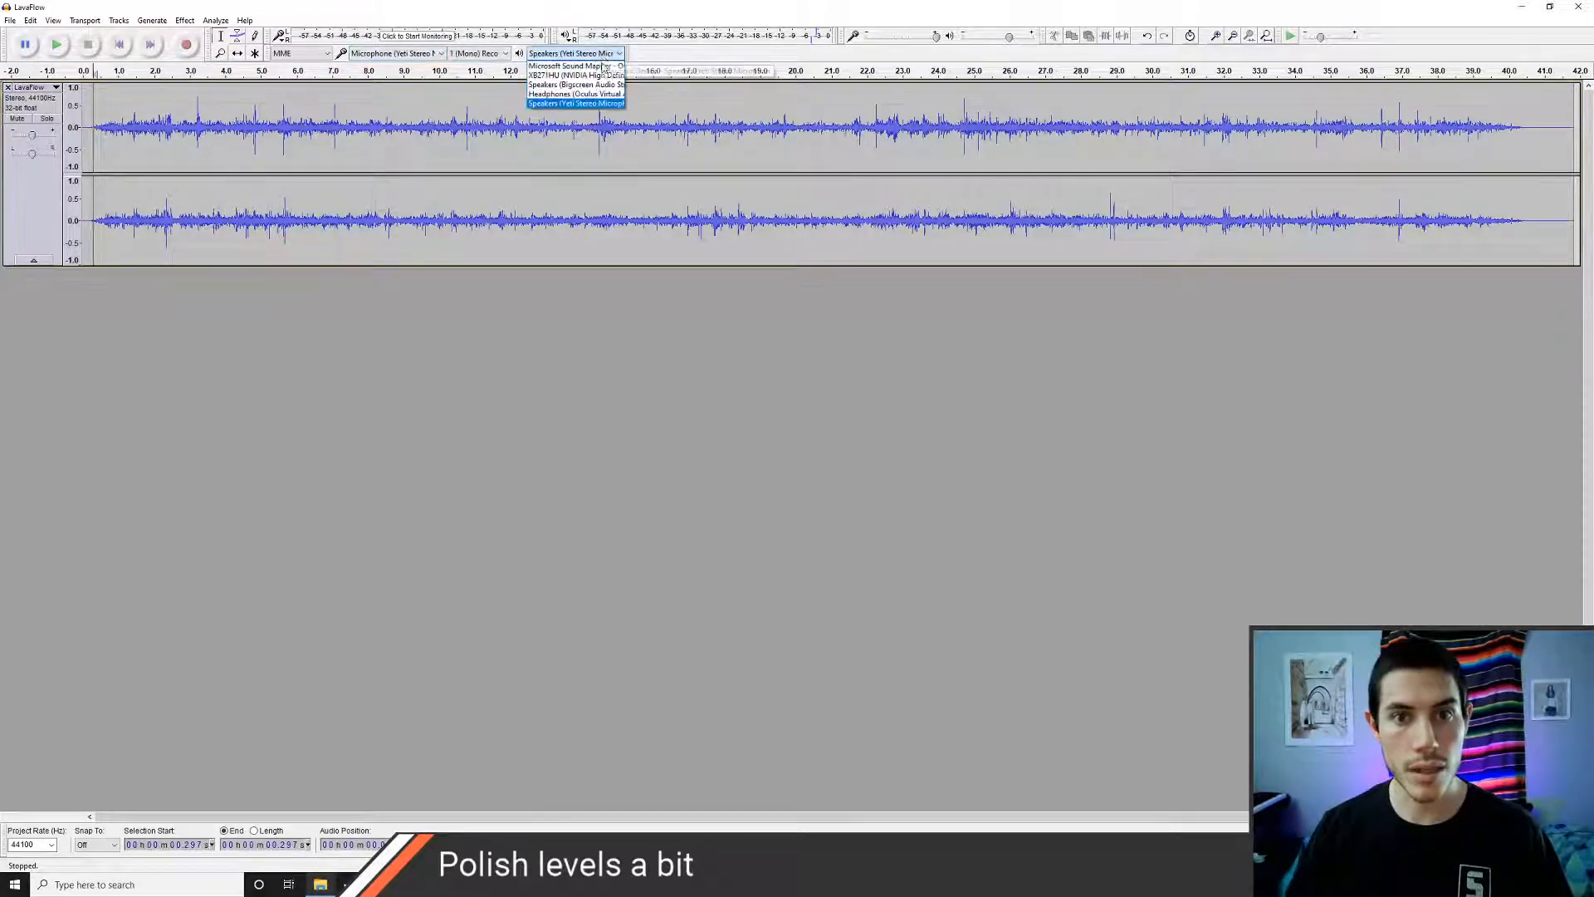
pyautogui.click(569, 85)
pyautogui.click(243, 131)
pyautogui.press('space')
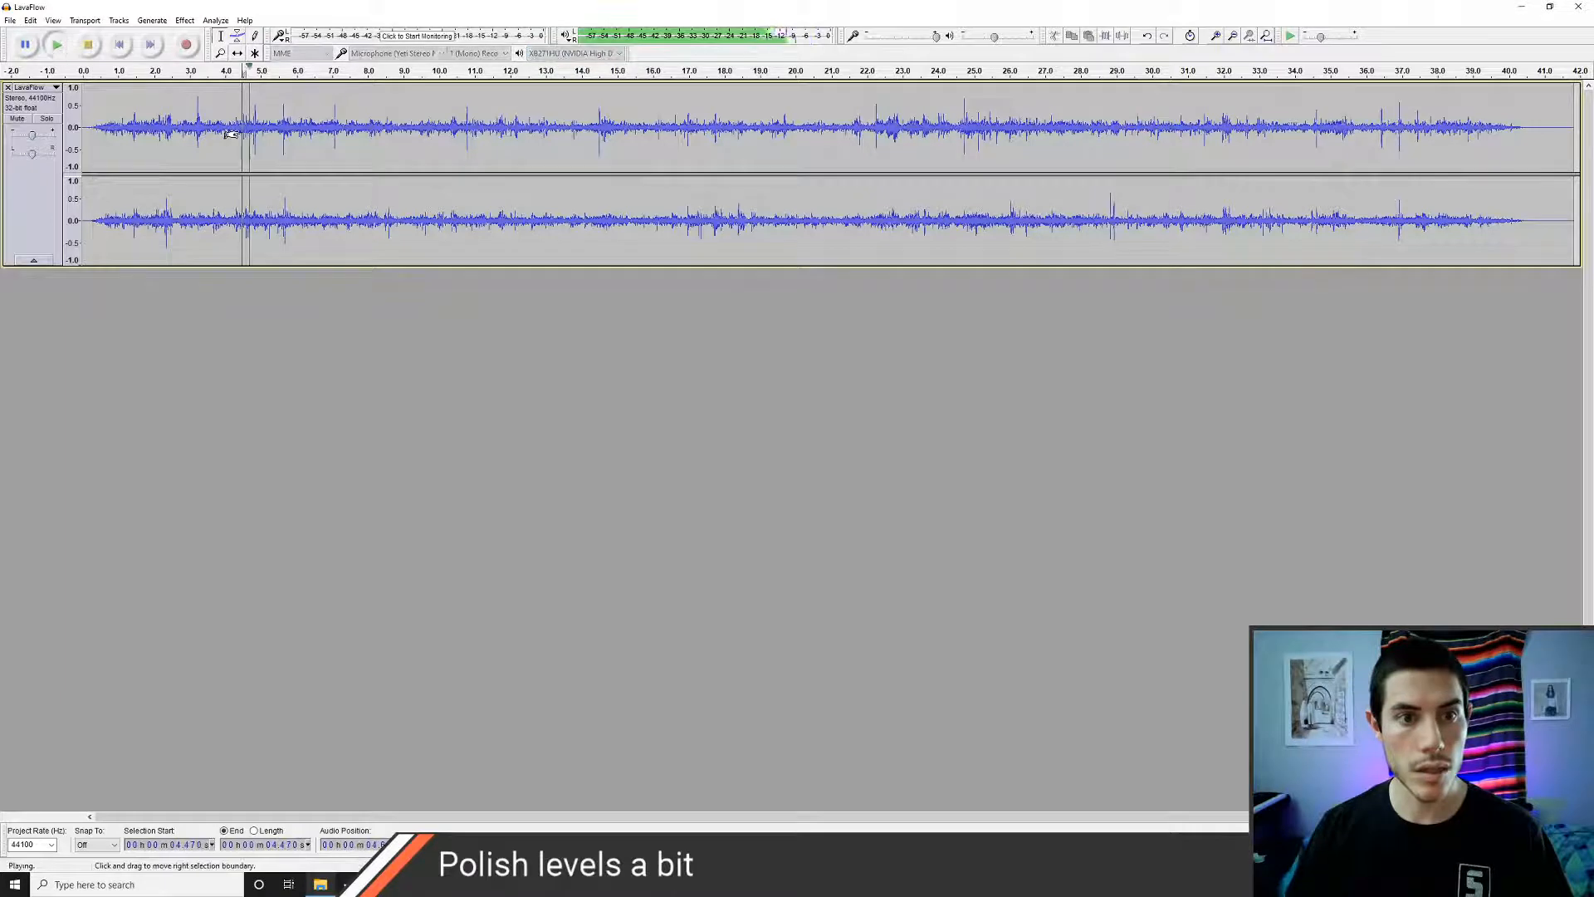
pyautogui.press('space')
pyautogui.click(85, 134)
pyautogui.press('space')
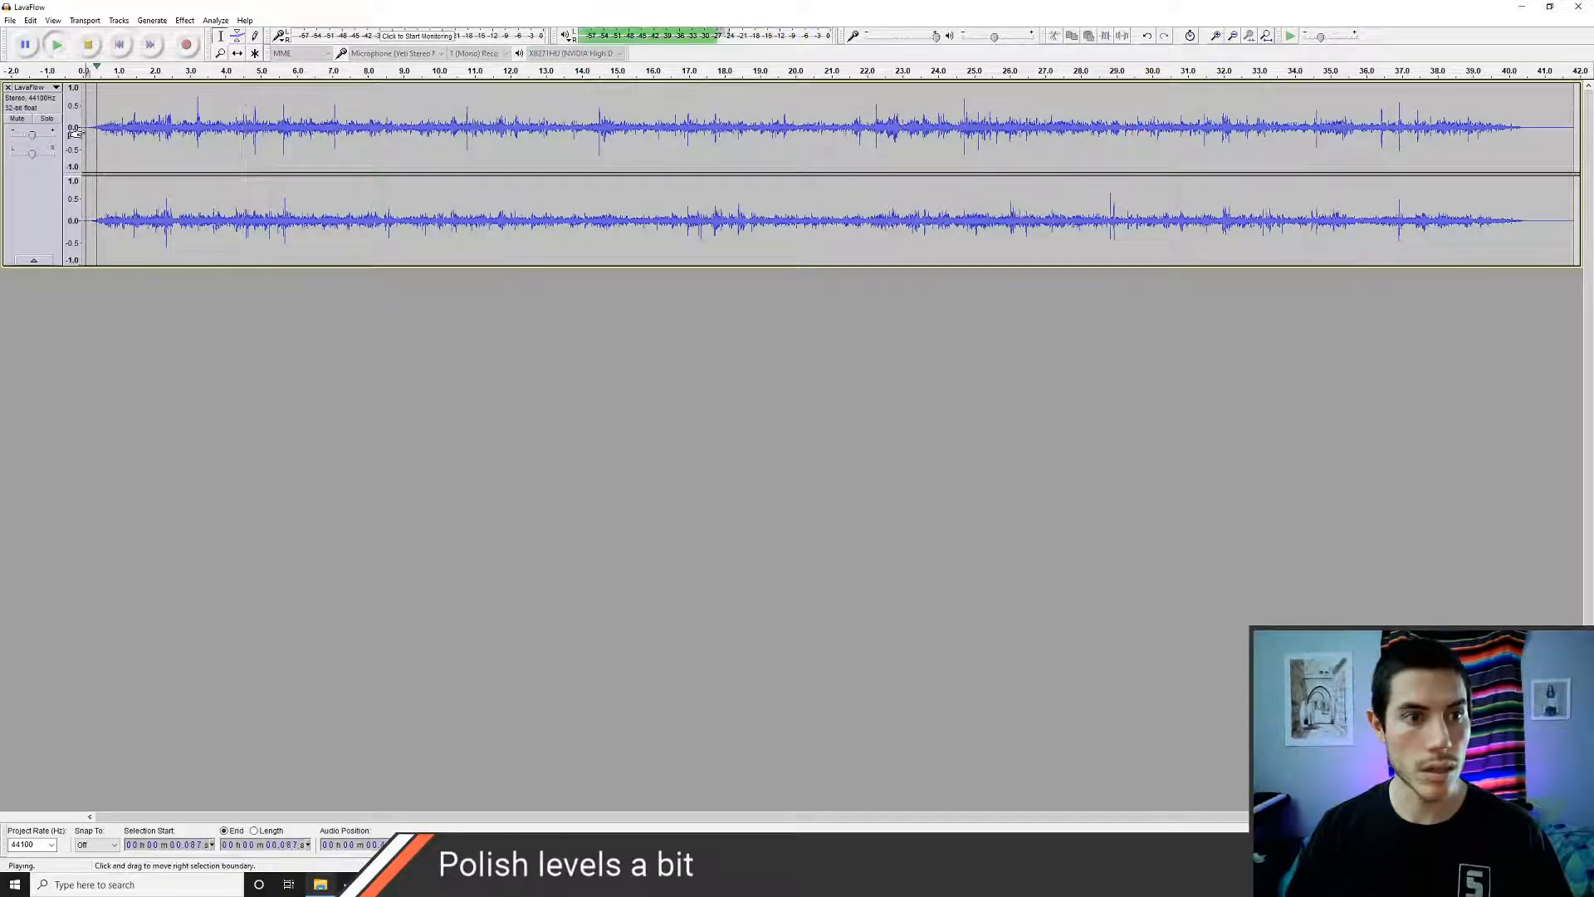
pyautogui.press('space')
# - Delete about the first 0.75 s of fade-in and the fade-out at the end of the LavaFlow track
pyautogui.moveTo(107, 129); pyautogui.dragTo(83, 129)
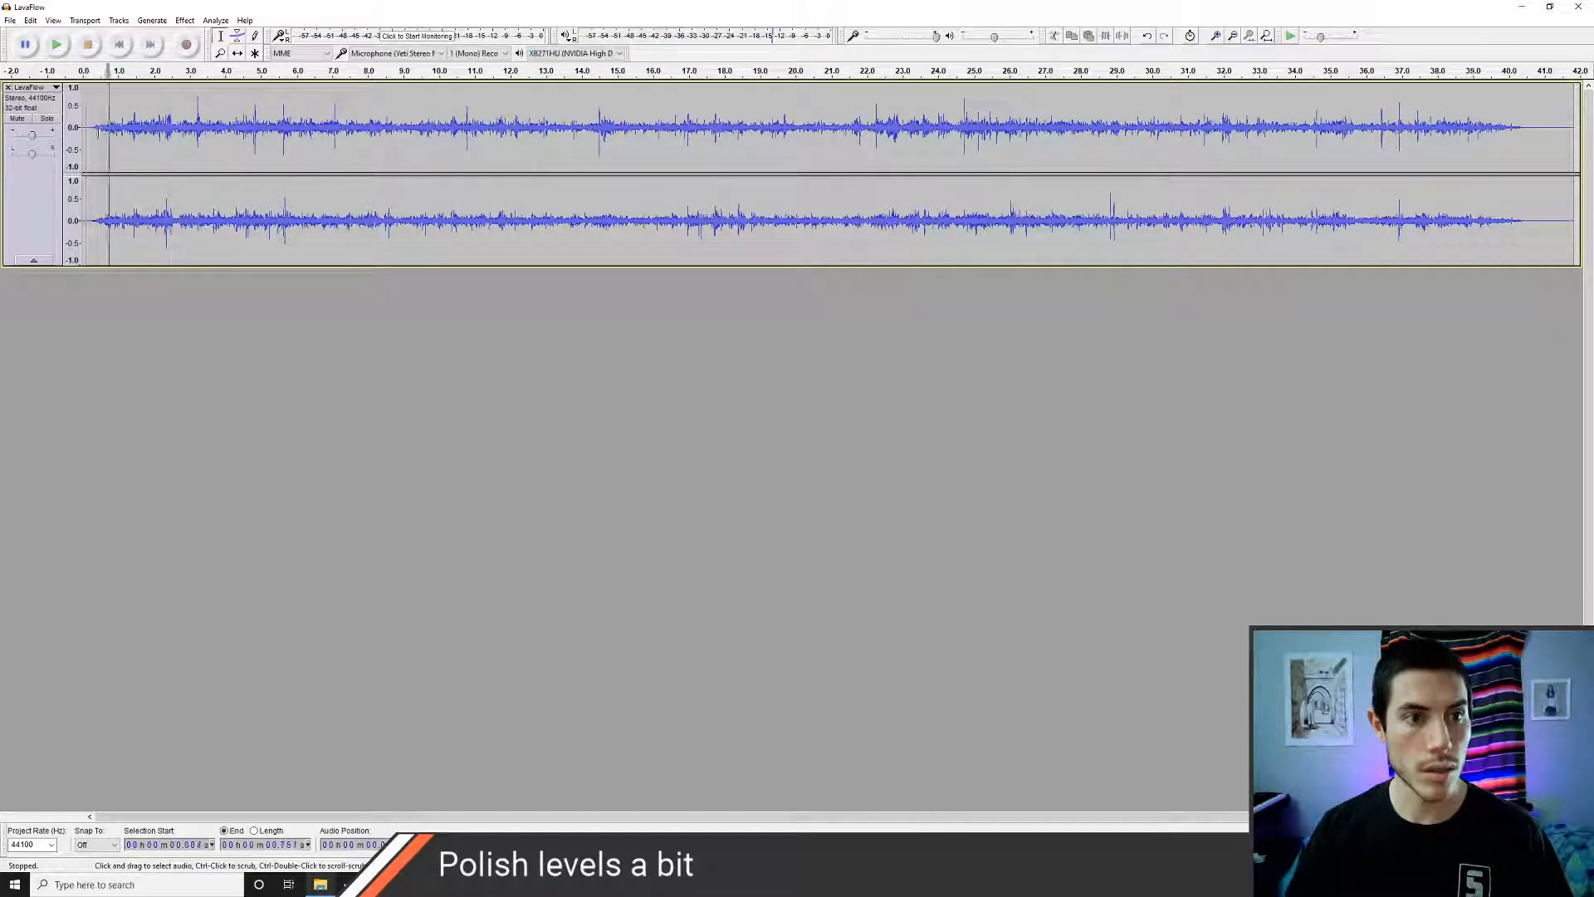
pyautogui.press('Delete')
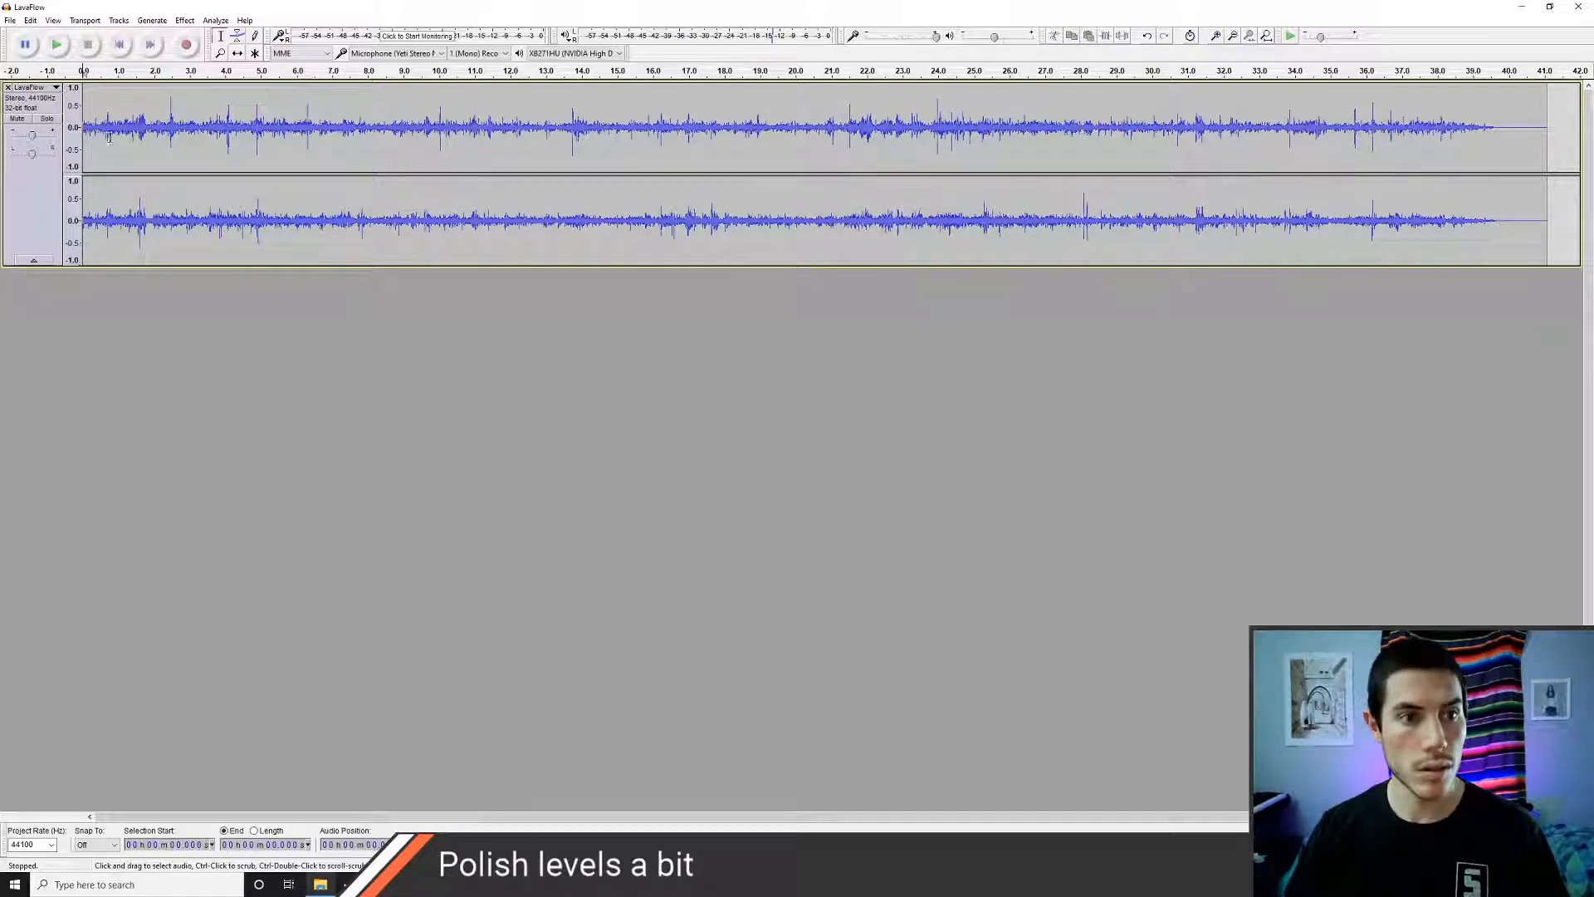
pyautogui.moveTo(1464, 133); pyautogui.dragTo(1538, 148)
pyautogui.press('Delete')
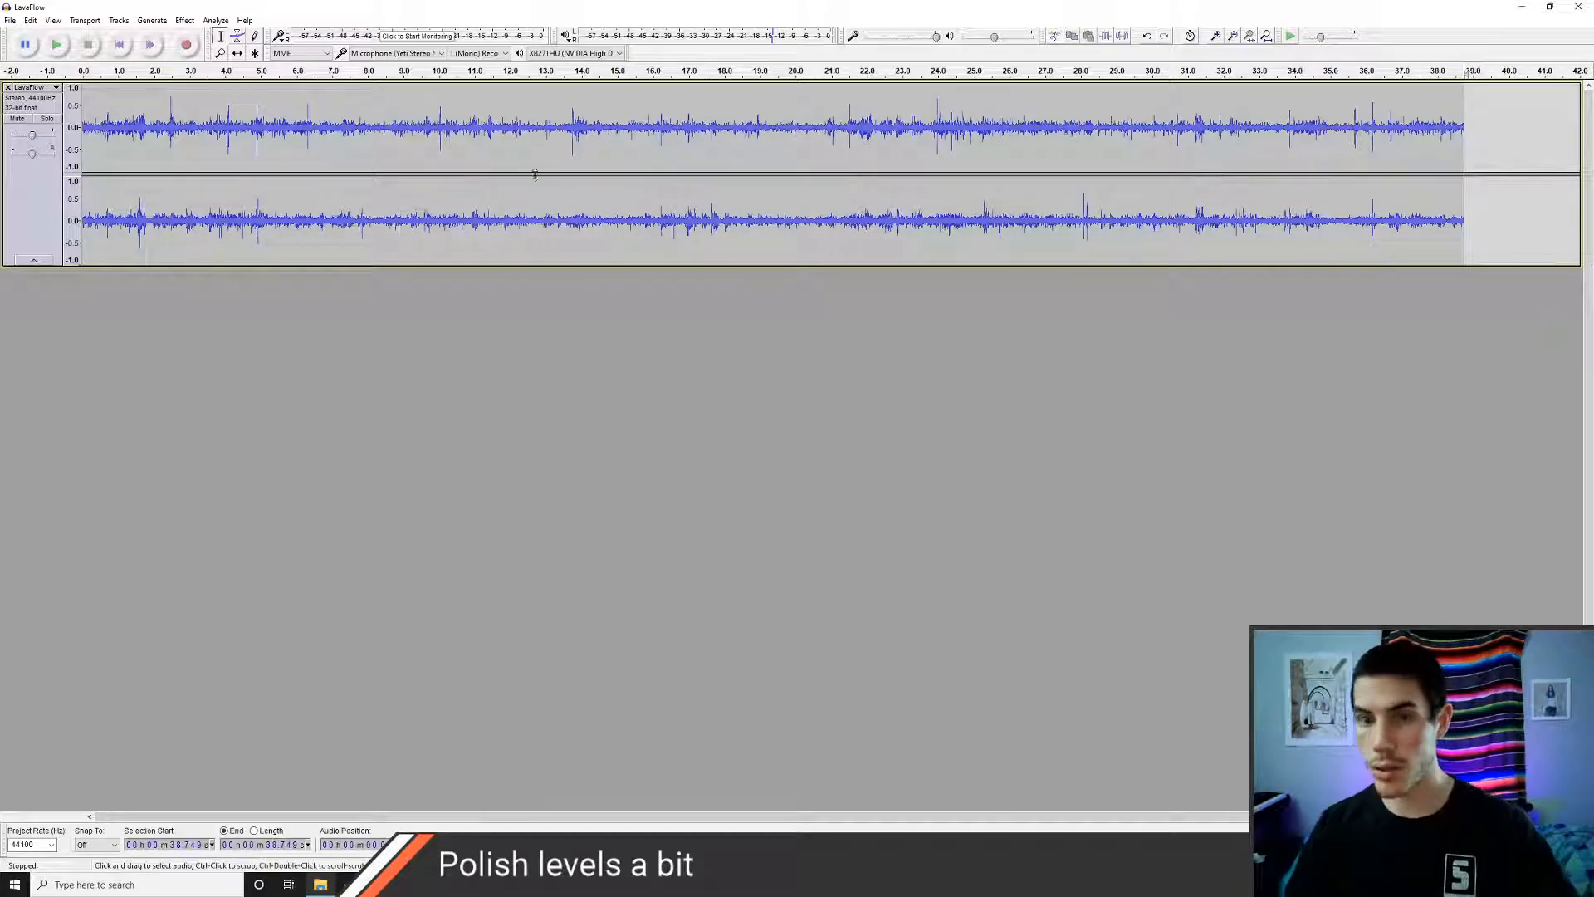
# - Try appending a copy of the track's first 0.12 s to its end and play the join
pyautogui.moveTo(87, 129); pyautogui.dragTo(83, 130)
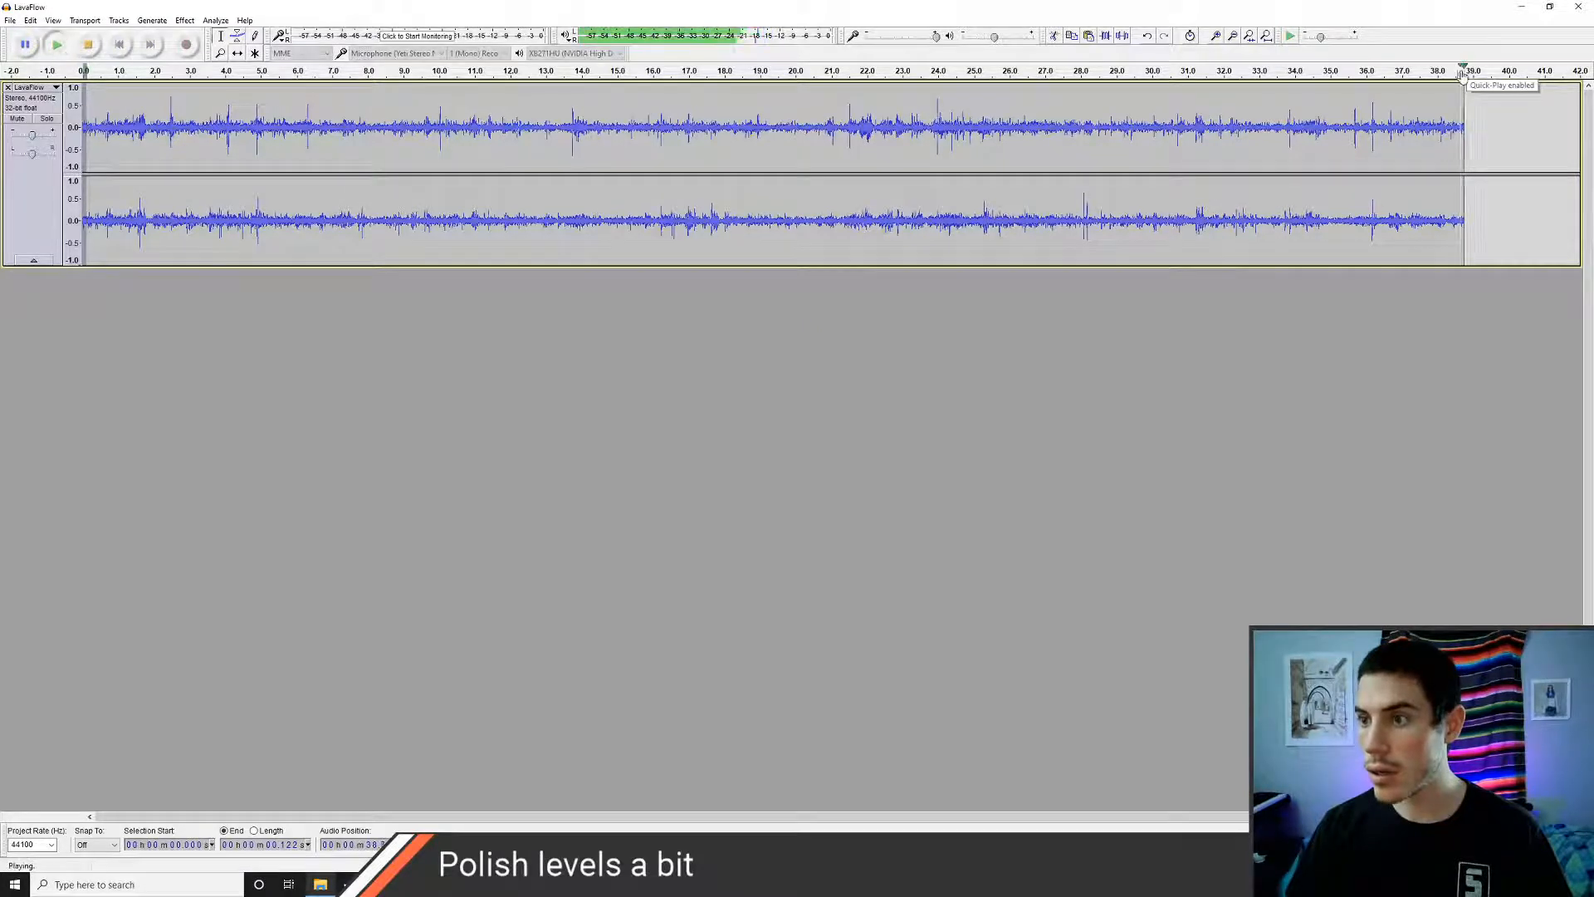
pyautogui.click(1463, 73)
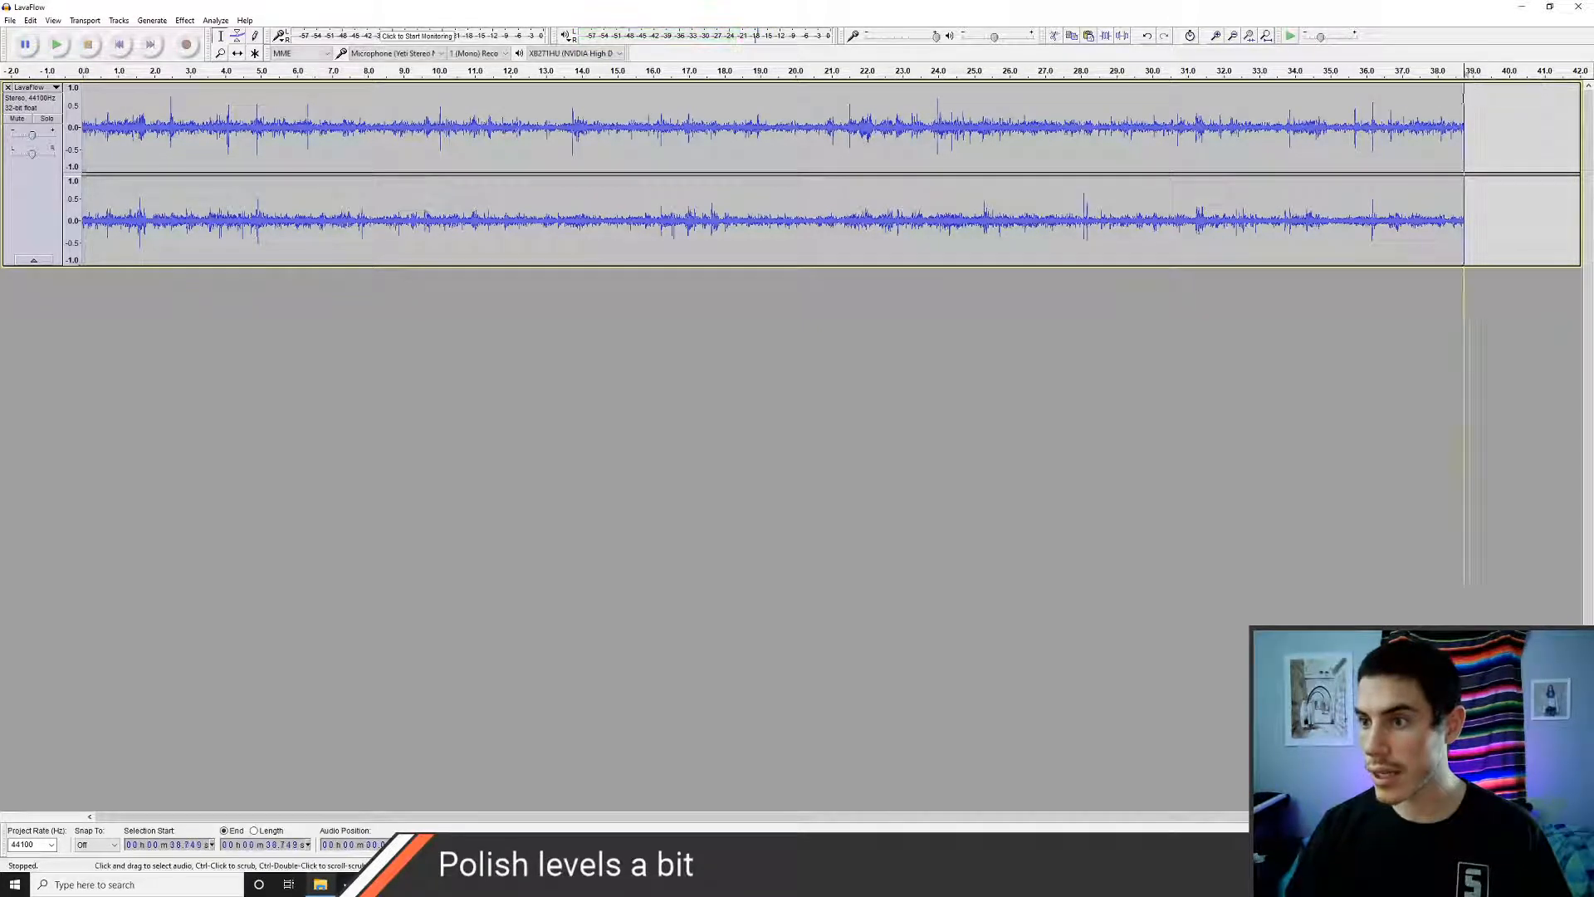
pyautogui.hotkey('shift', 'End')
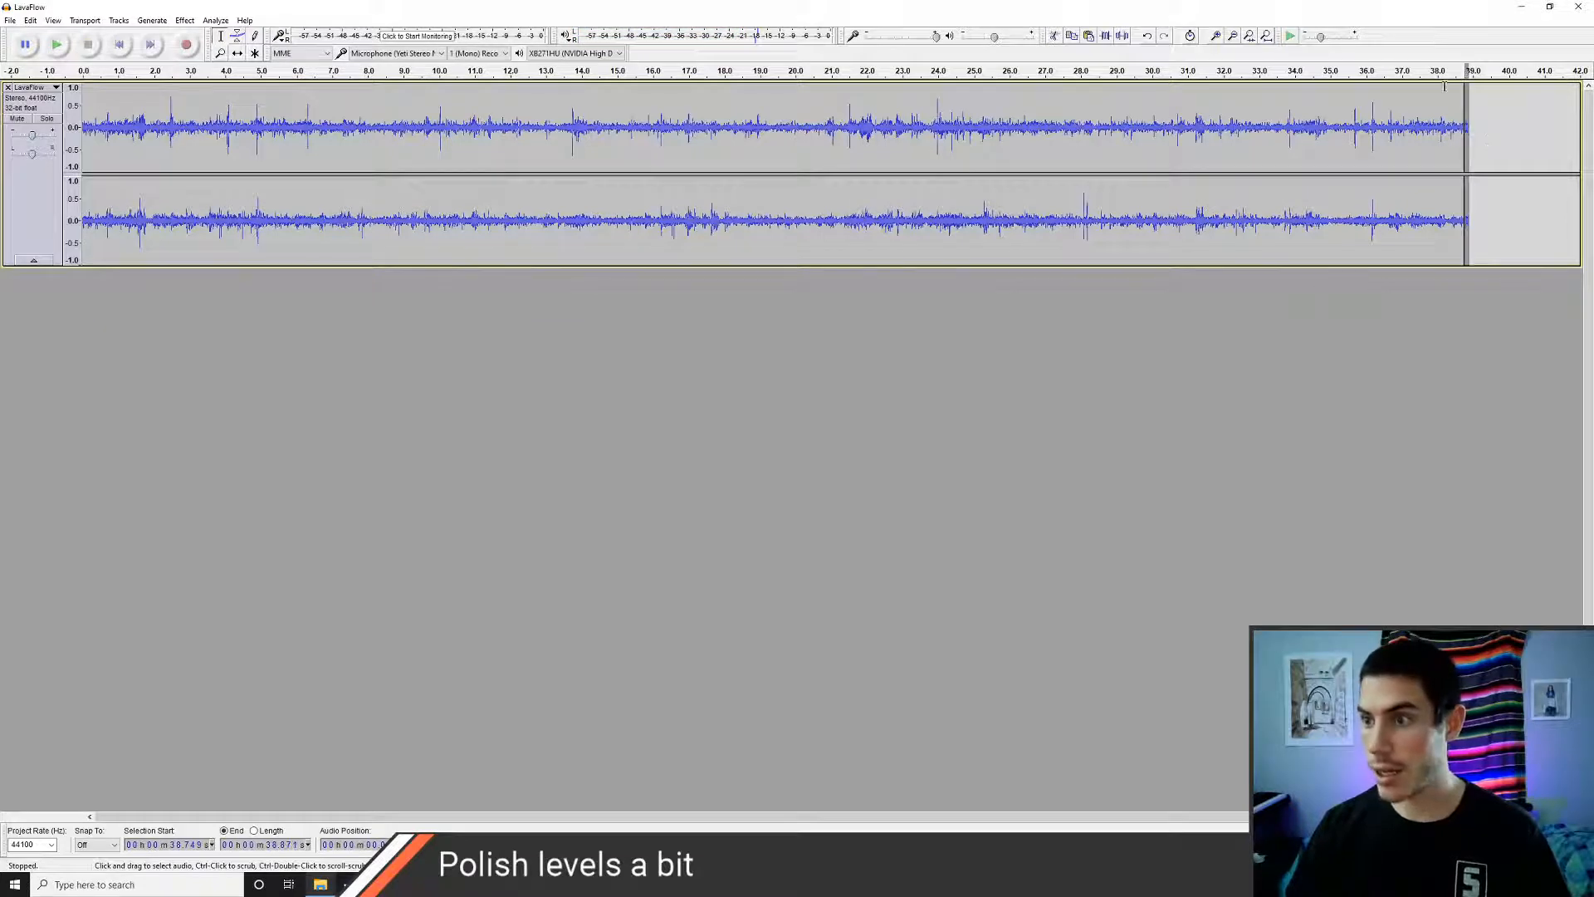
pyautogui.click(1405, 70)
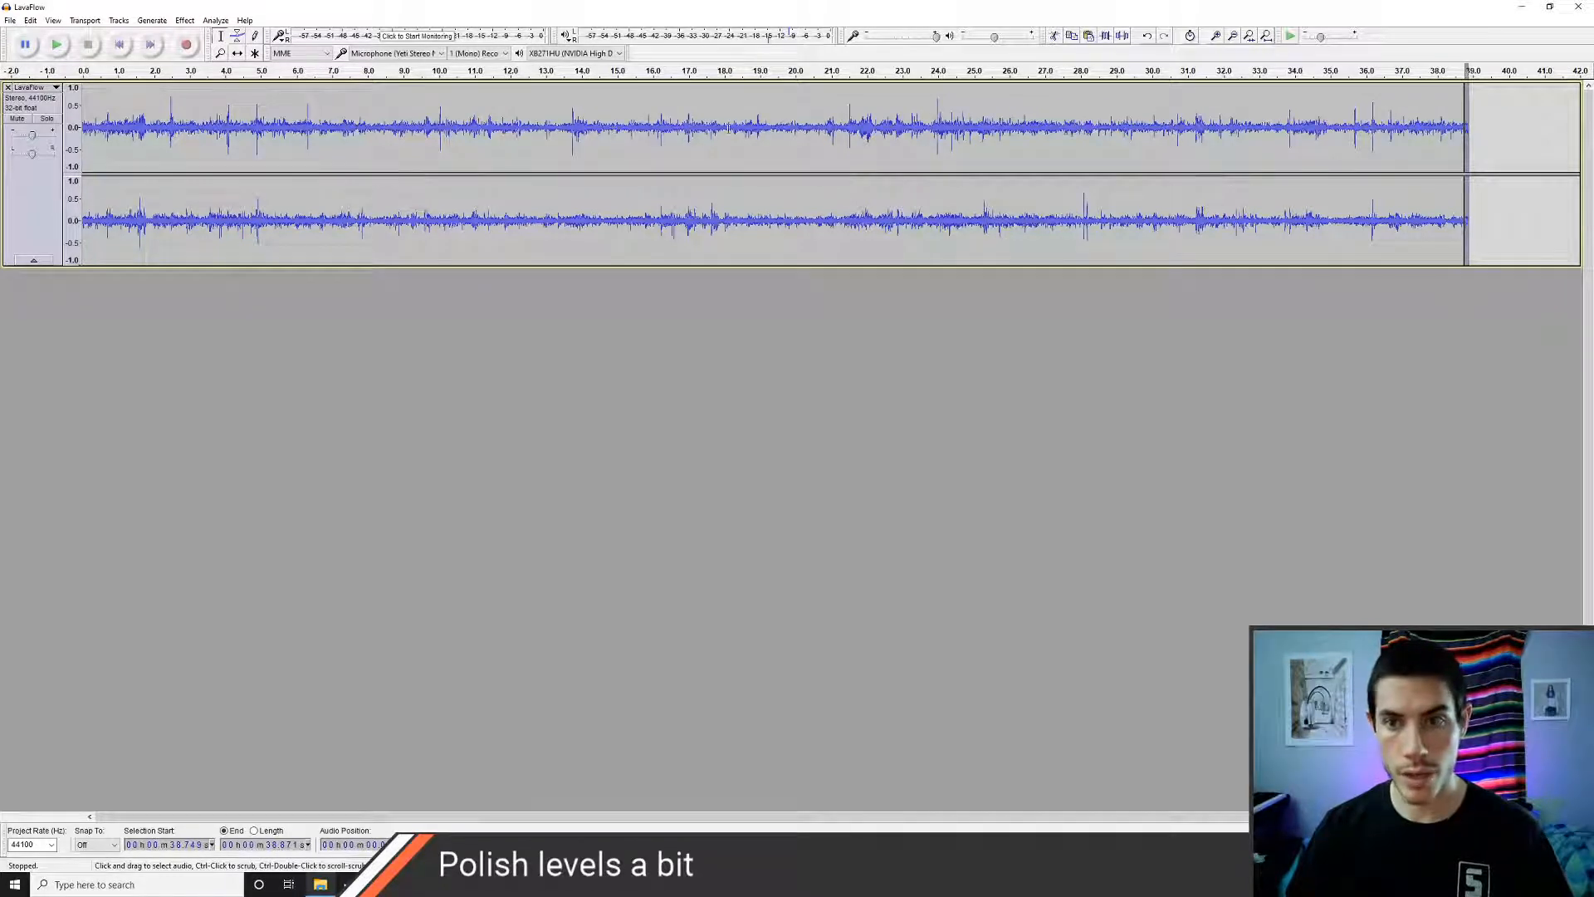
pyautogui.click(1427, 141)
pyautogui.press('space')
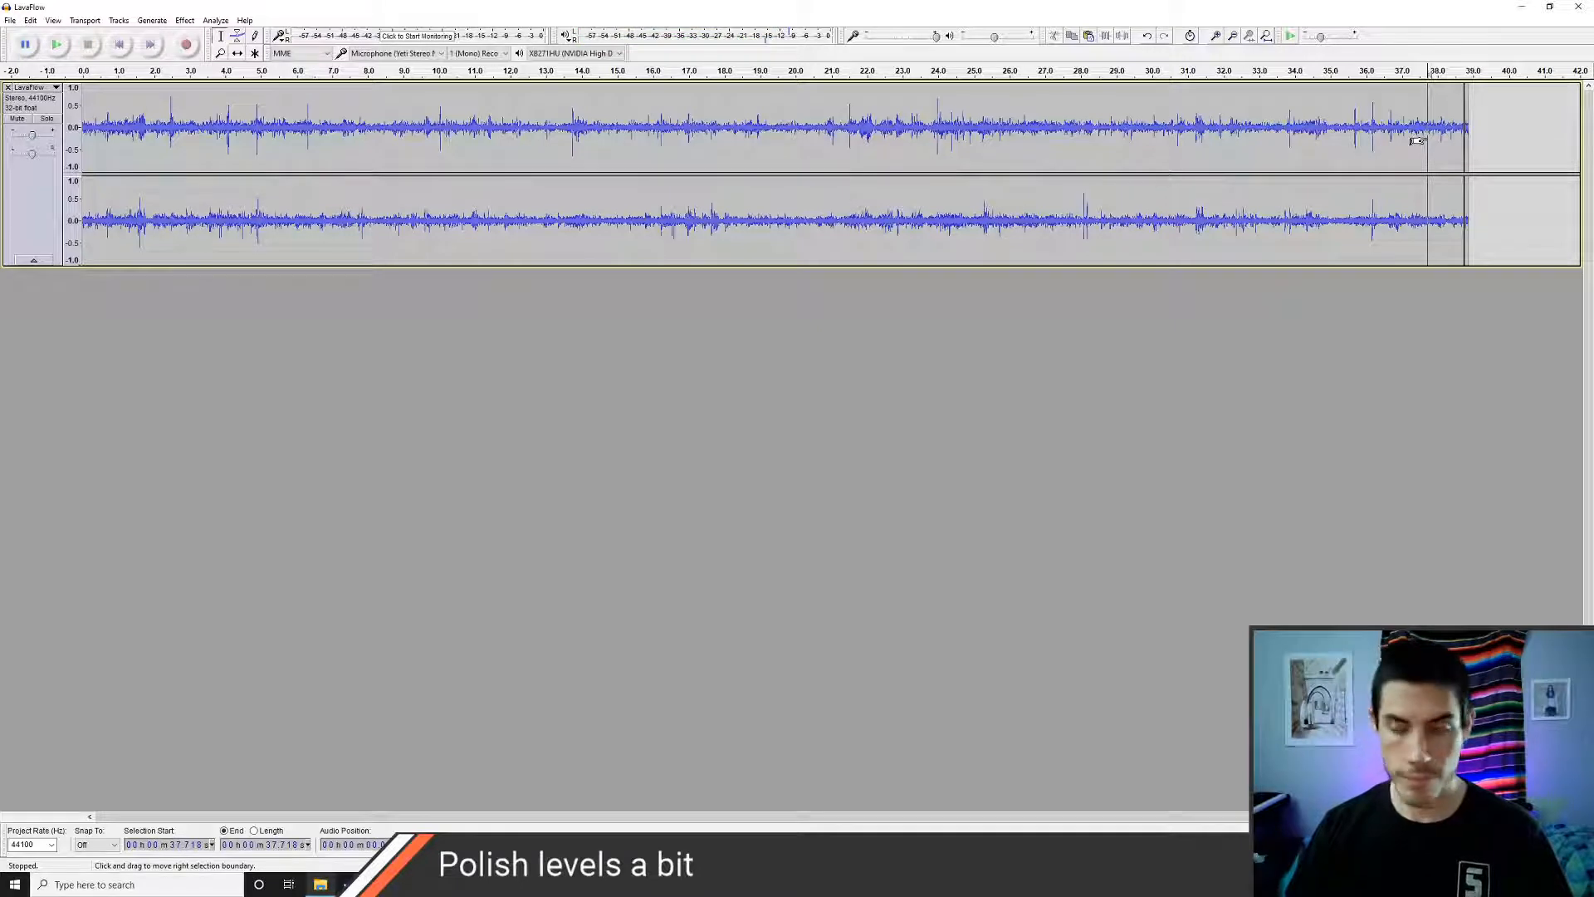
pyautogui.click(1389, 131)
pyautogui.press('space')
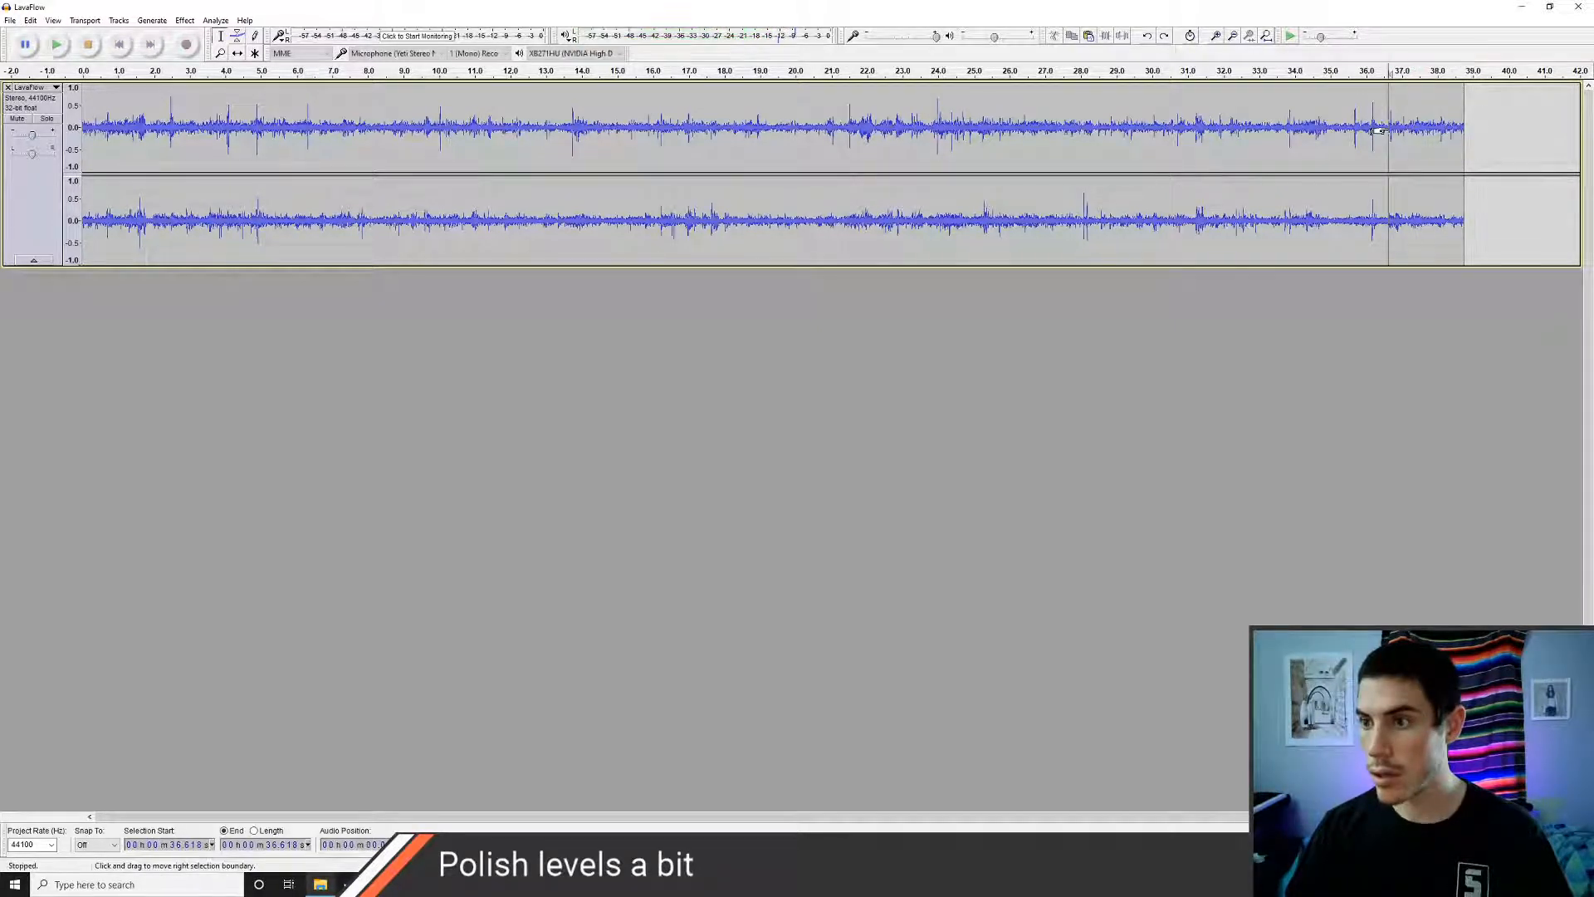
# - Play the track's start, append a copy of about its first 0.6 s at the end and play the final seconds from about 35.5 s
pyautogui.click(83, 129)
pyautogui.press('space')
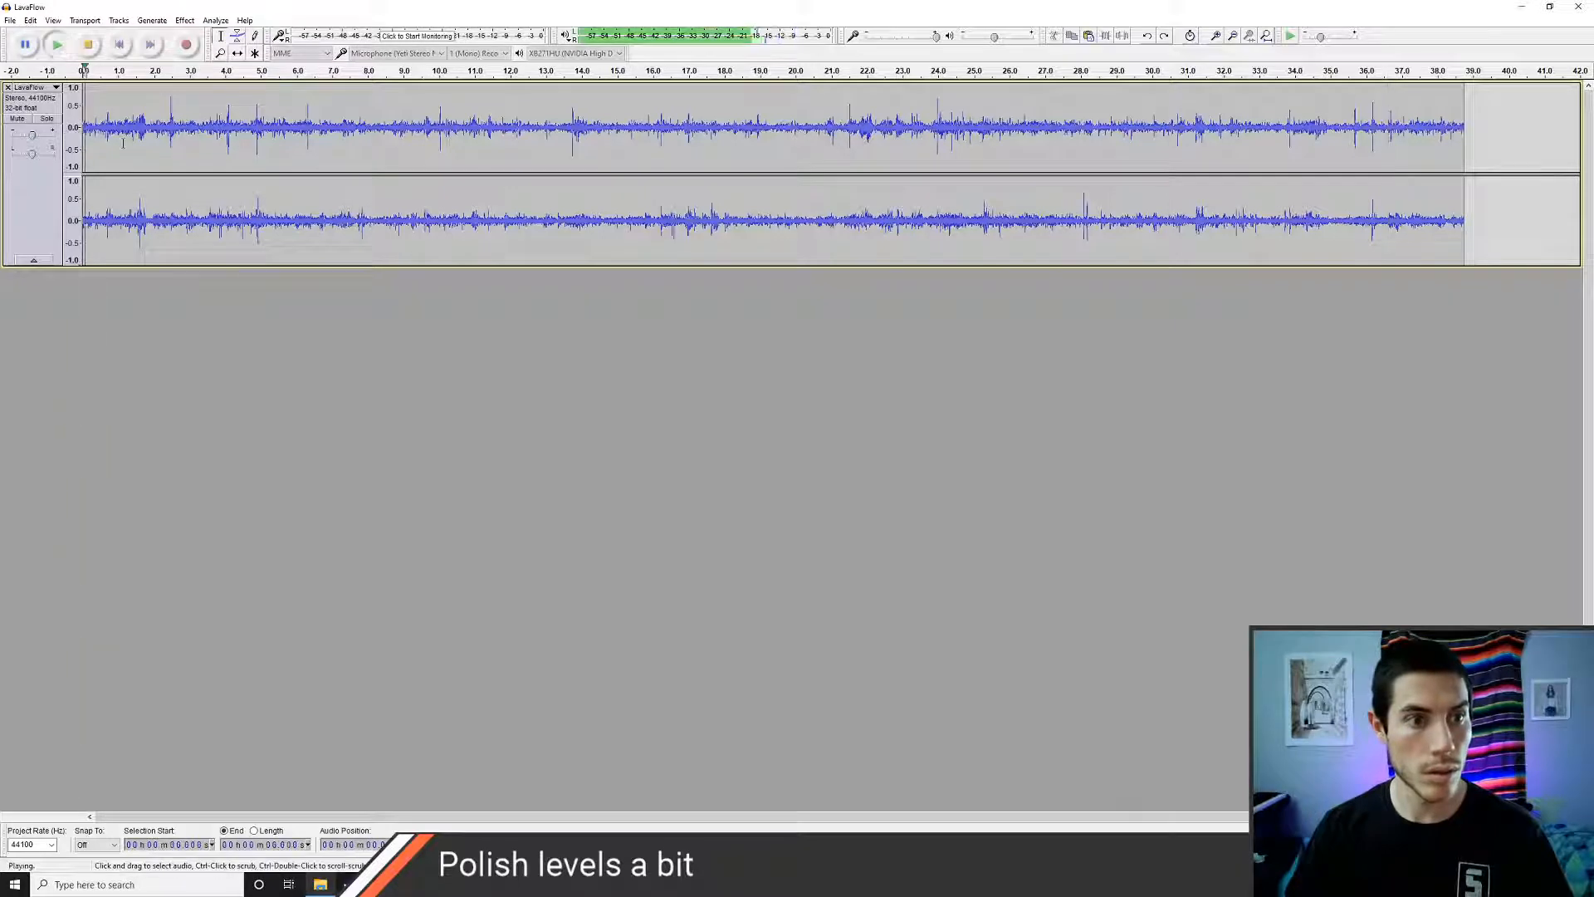
pyautogui.press('space')
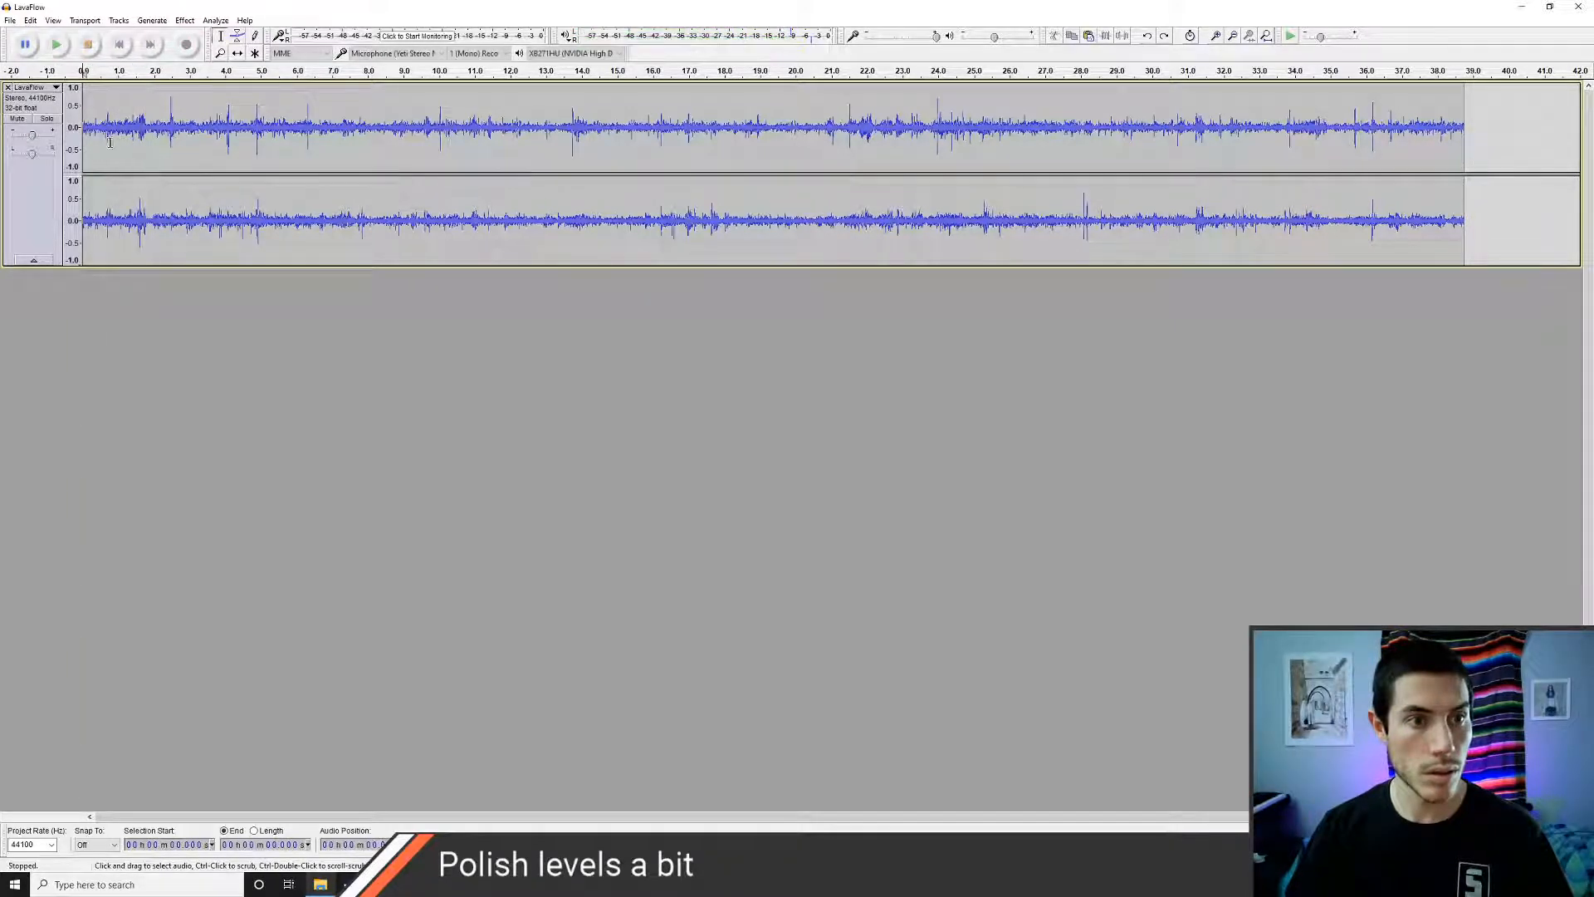
pyautogui.press('space')
pyautogui.press('space')
pyautogui.moveTo(126, 130); pyautogui.dragTo(81, 137)
pyautogui.click(110, 140)
pyautogui.click(1455, 123)
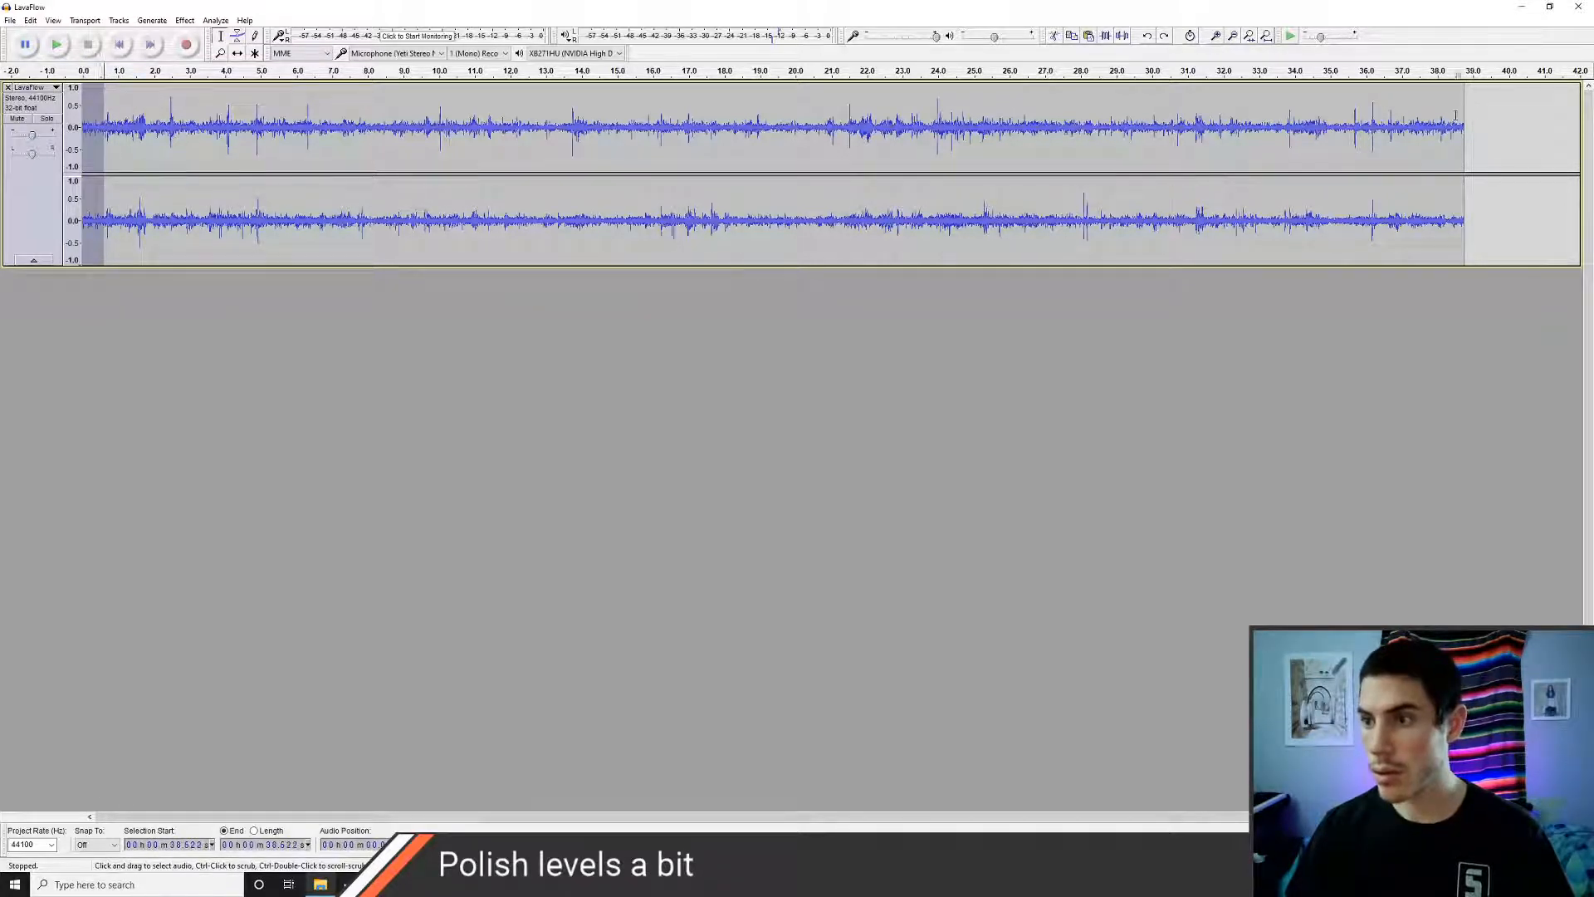
pyautogui.press('space')
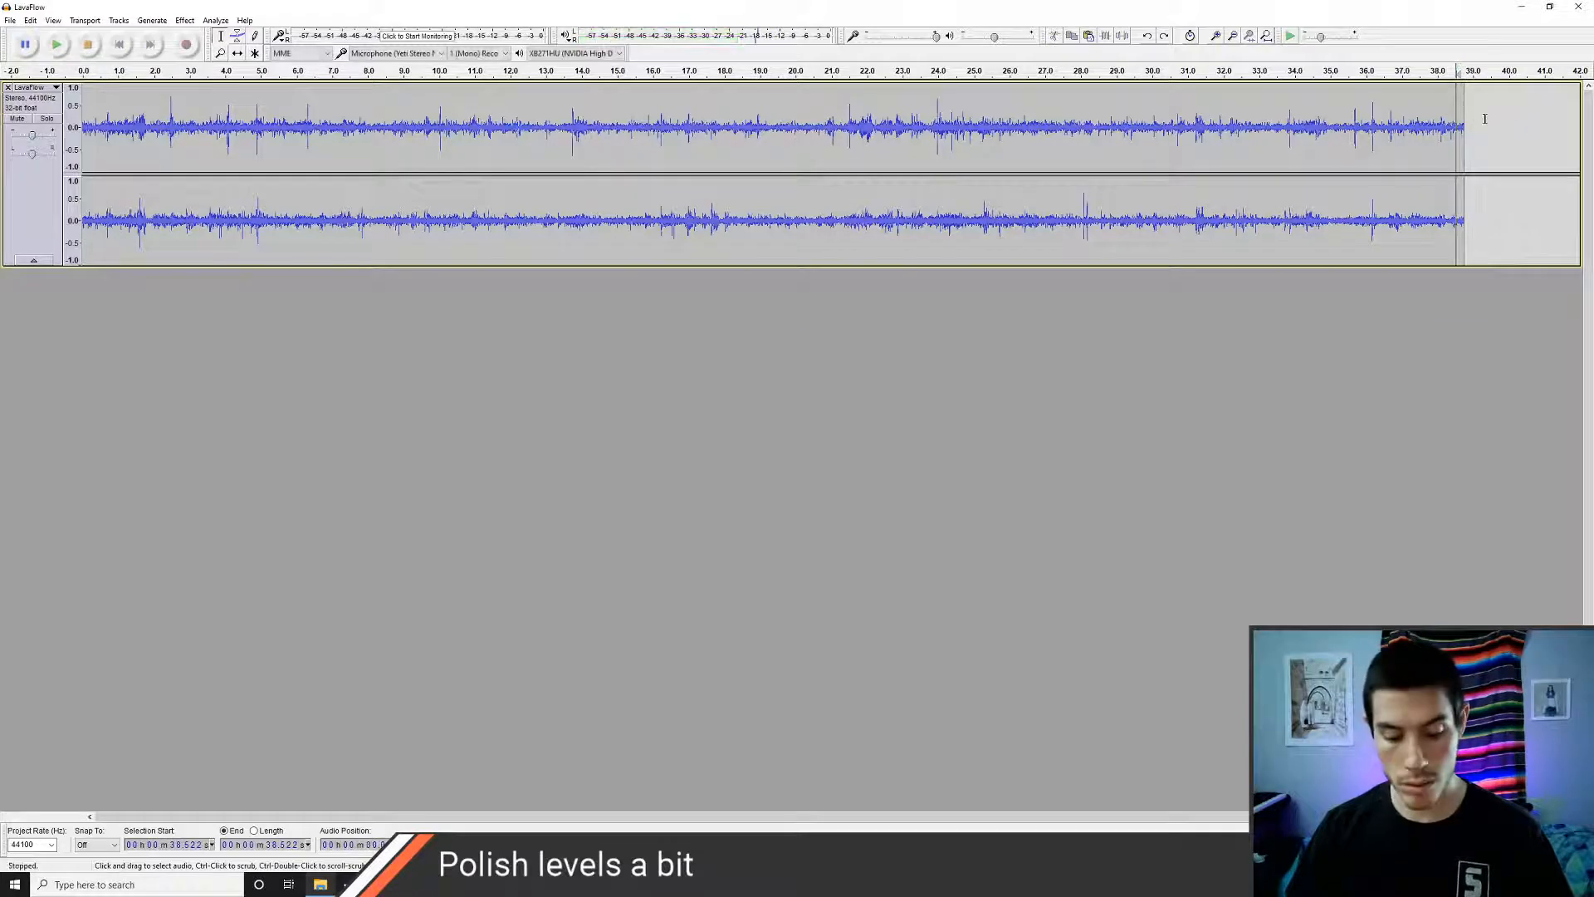
pyautogui.hotkey('ctrl', 'v')
pyautogui.click(1349, 129)
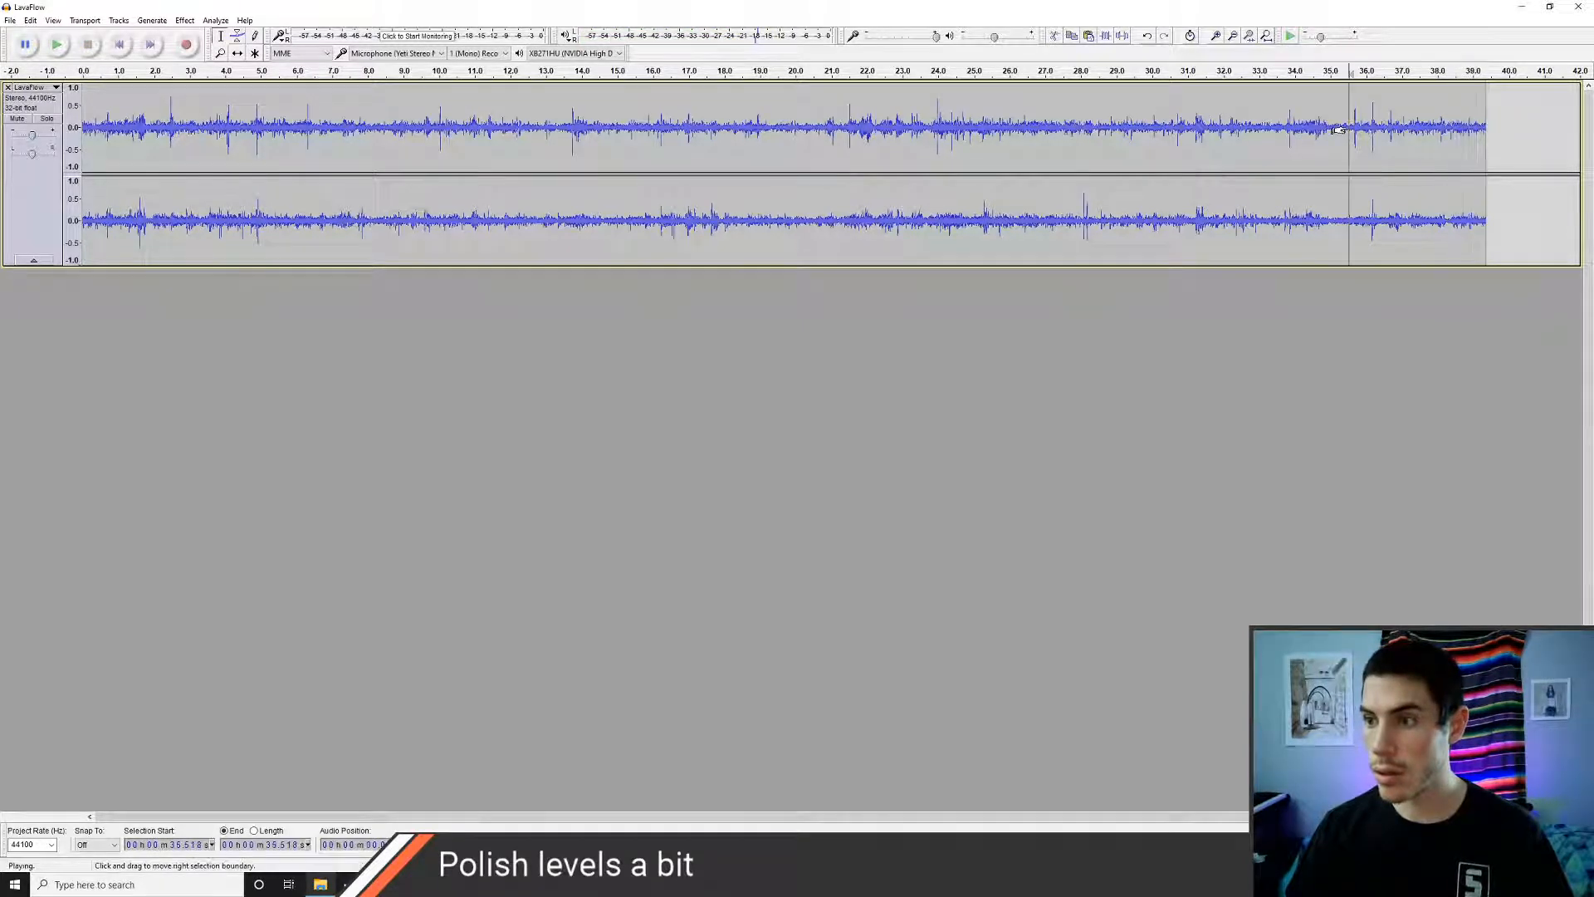
pyautogui.press('space')
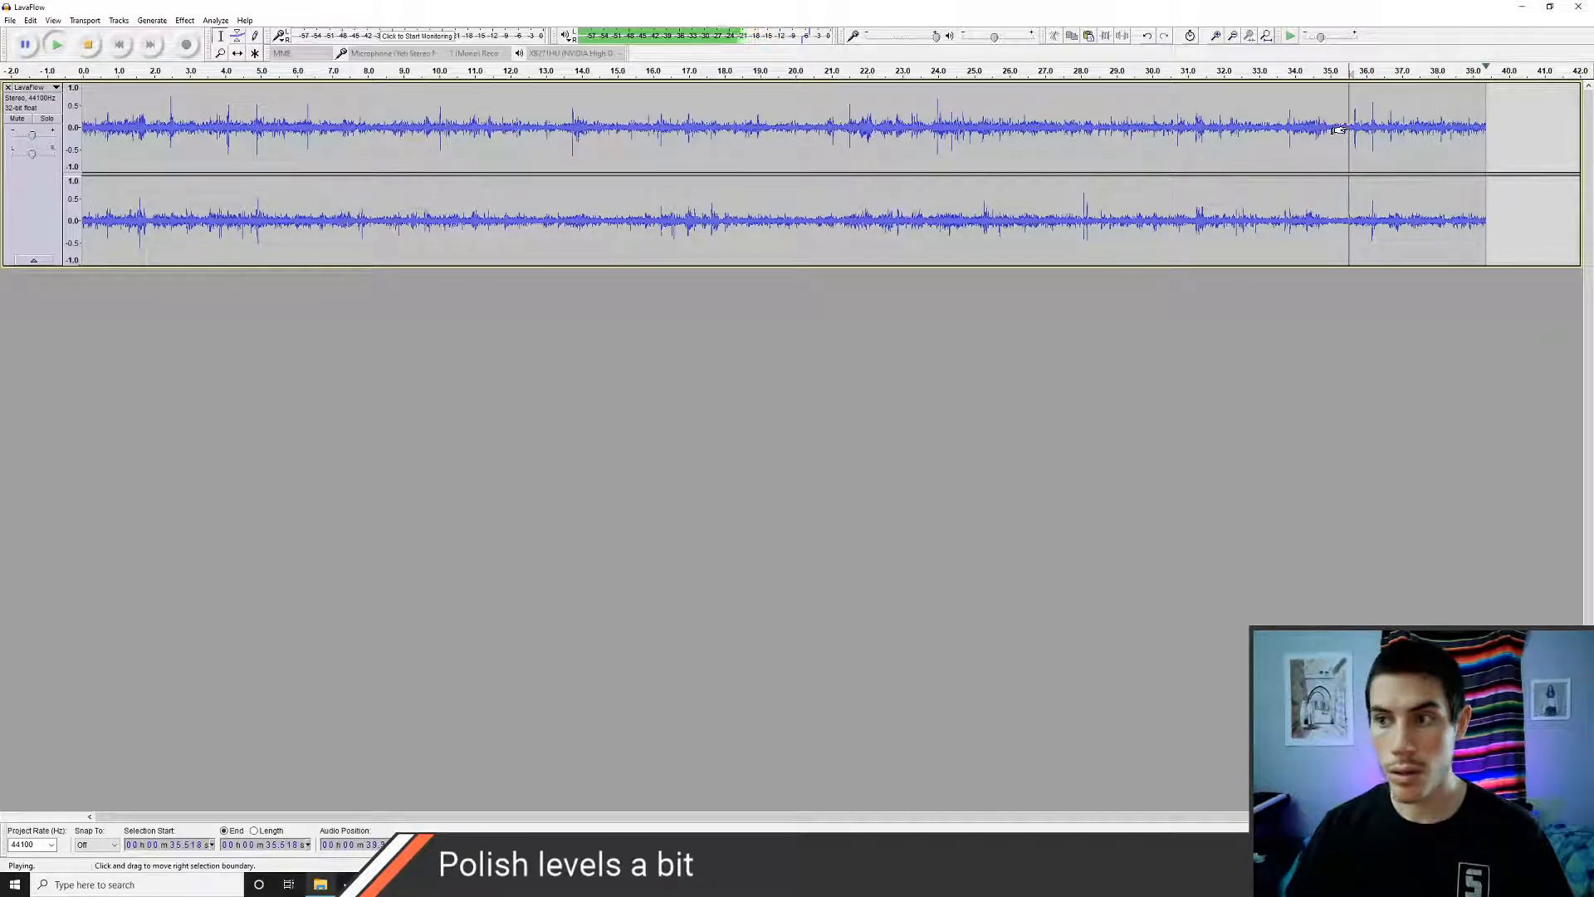
# - Loop-play the LavaFlow track from about 37.9 s across its end, and undo the copy appended at the end
pyautogui.click(1434, 131)
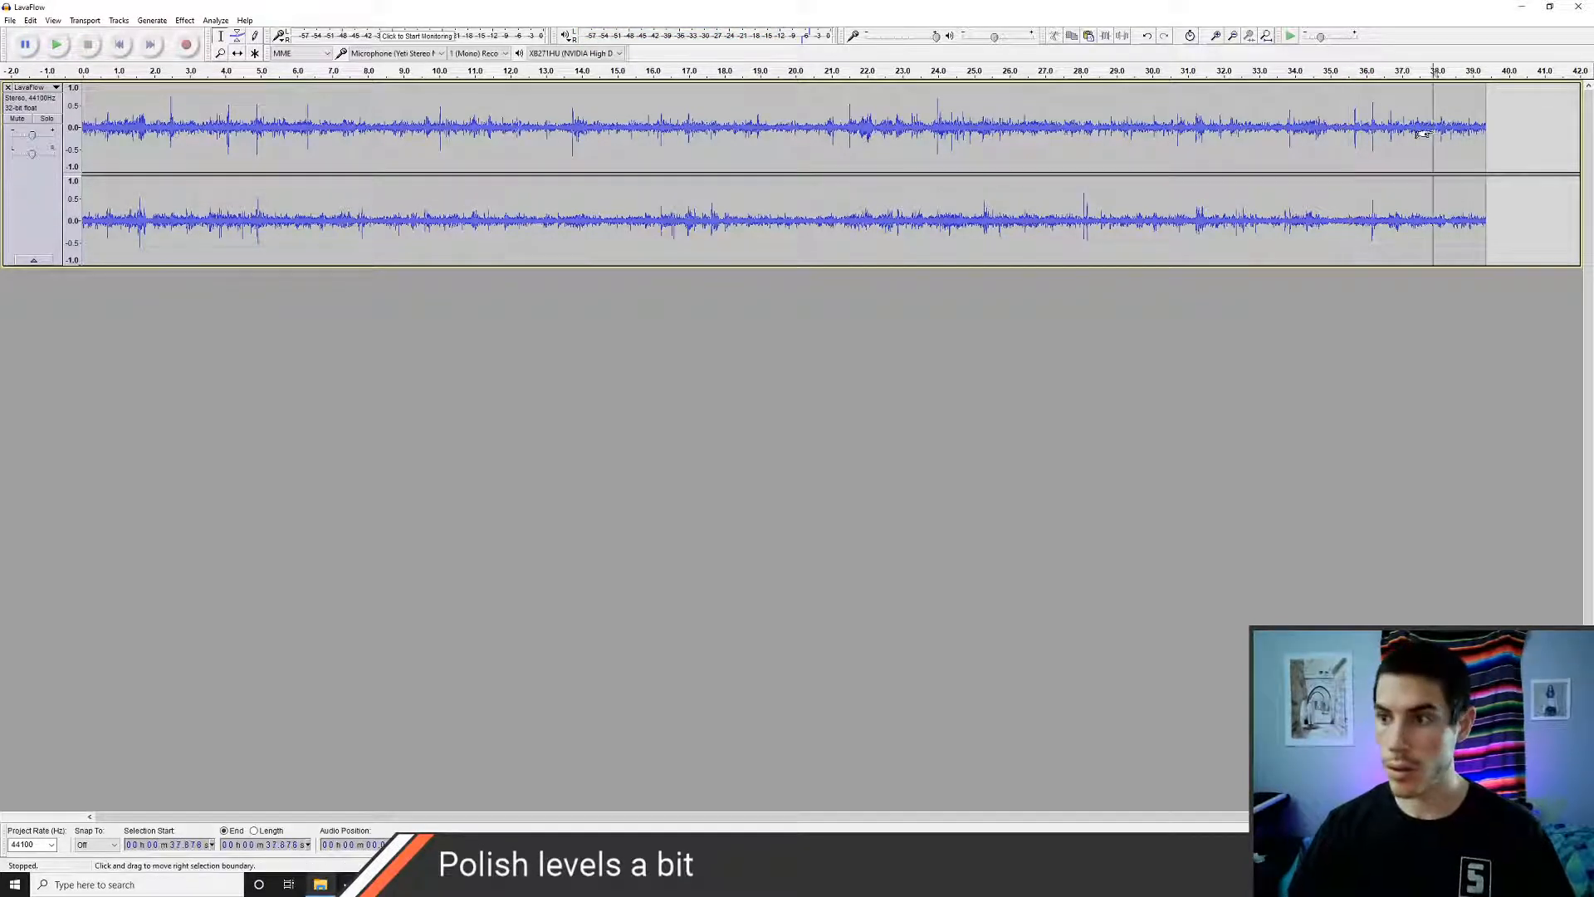
pyautogui.hotkey('shift', 'space')
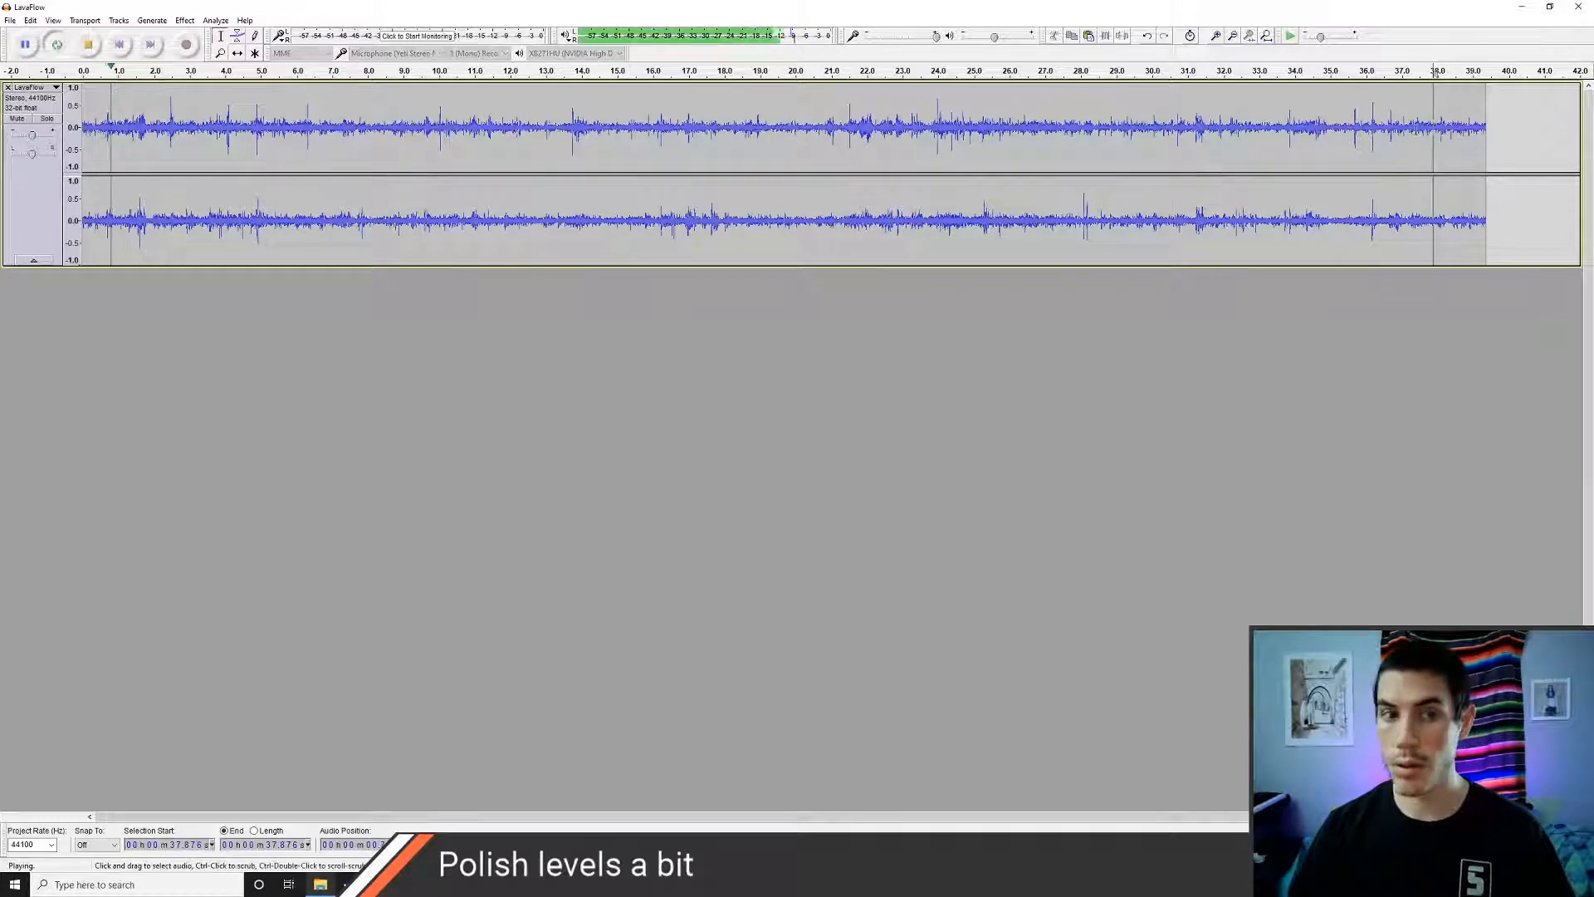
pyautogui.click(1001, 150)
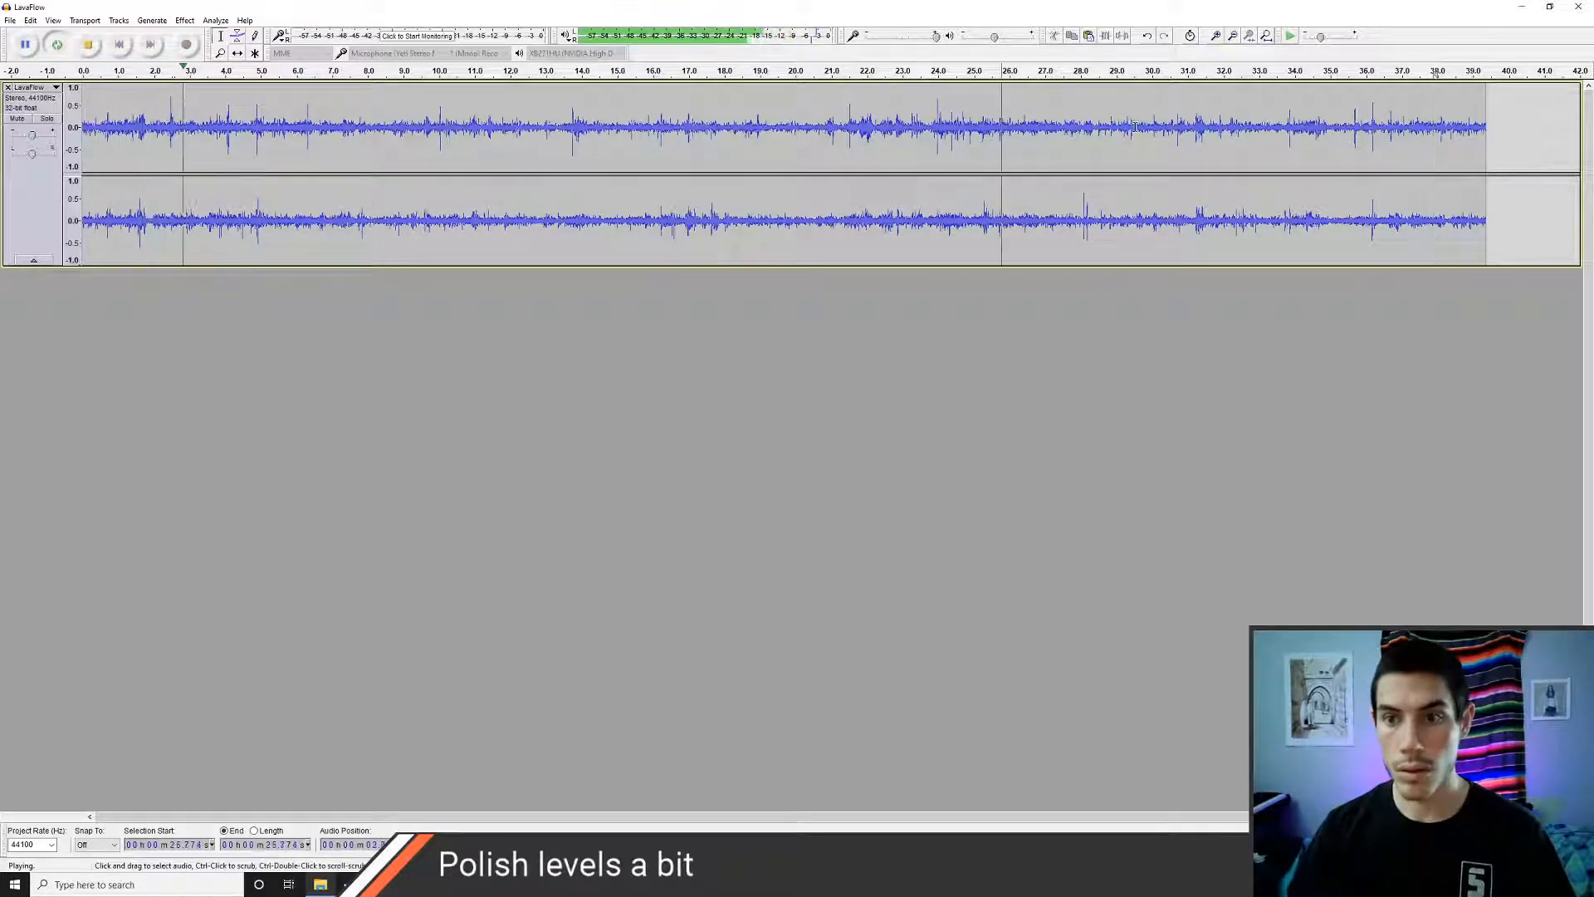
pyautogui.click(1421, 126)
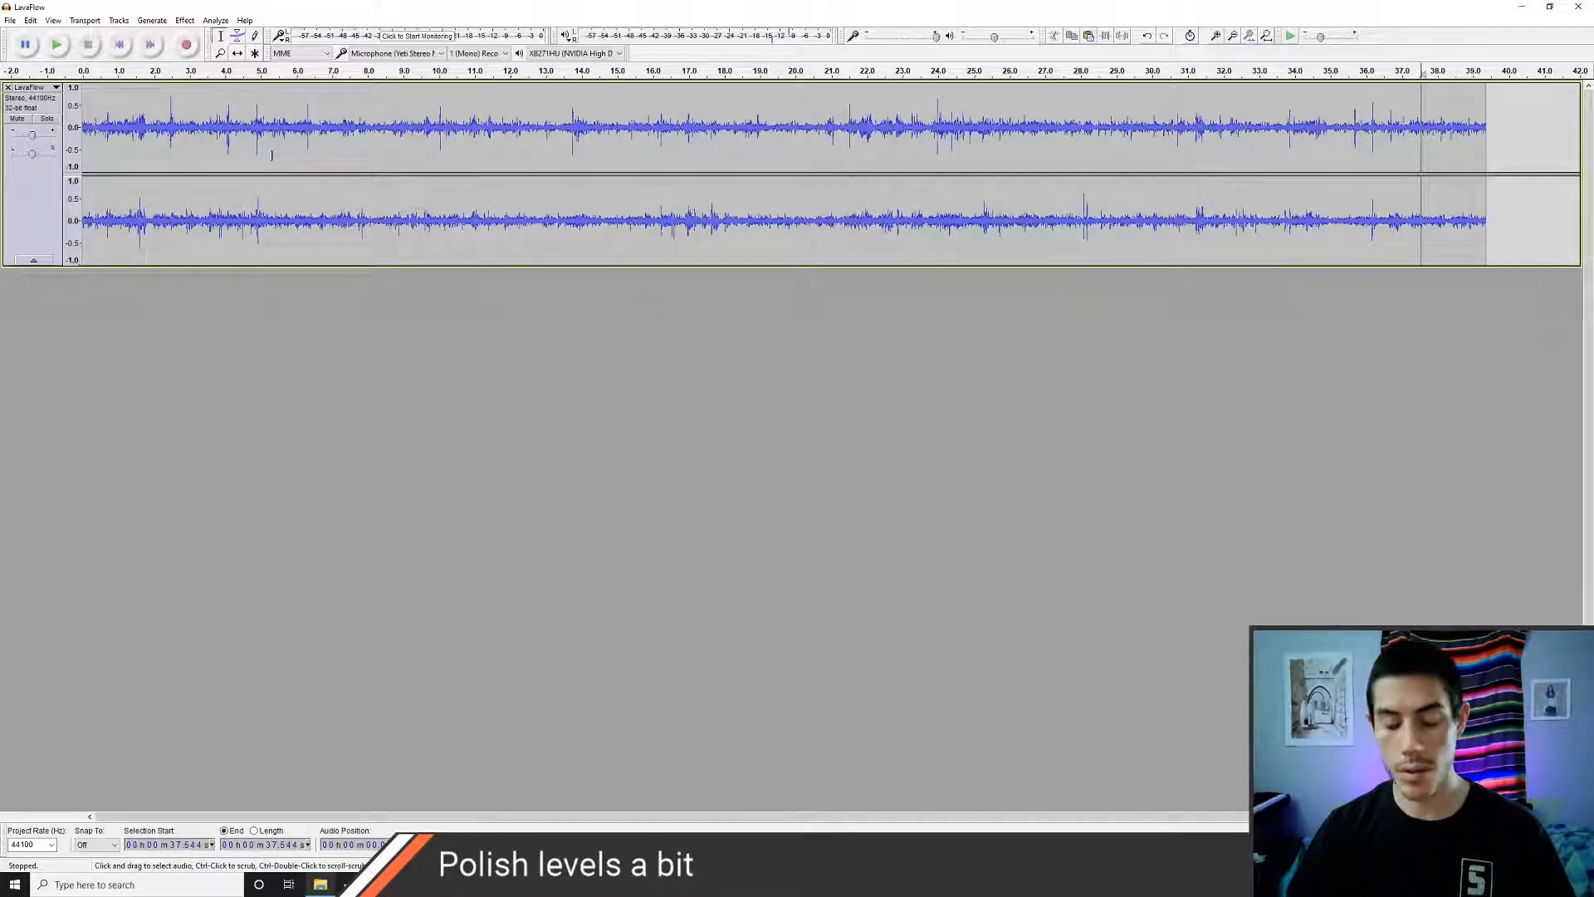
pyautogui.hotkey('ctrl', 'z')
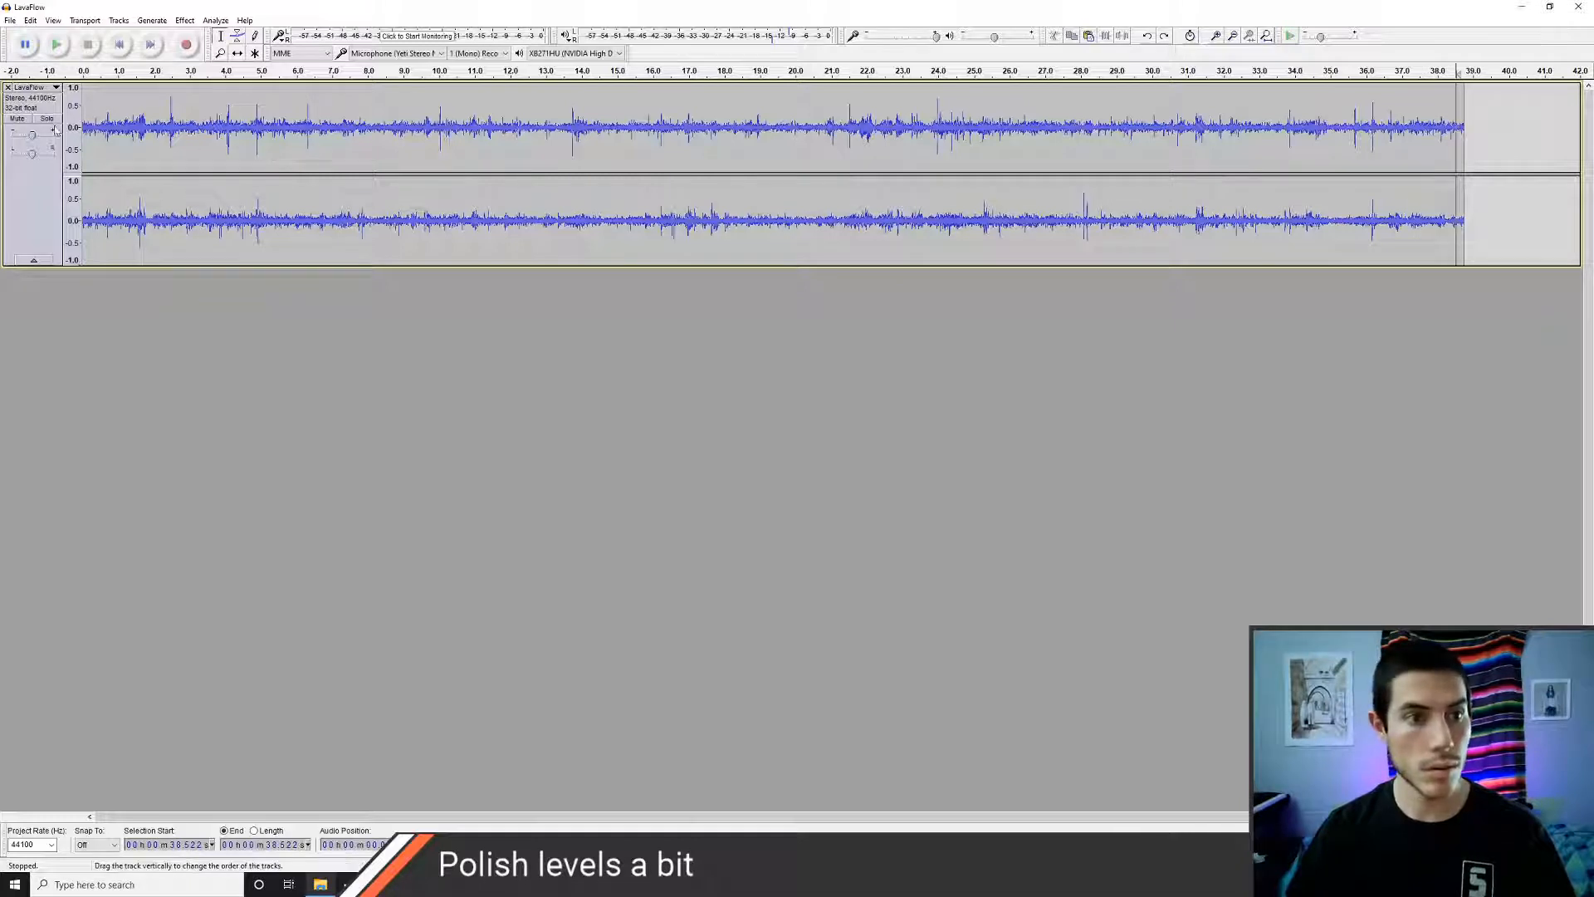
# - Try appending a copy of the track's first 0.58 s at its end and play the join from about 38.2 s
pyautogui.moveTo(102, 126); pyautogui.dragTo(61, 131)
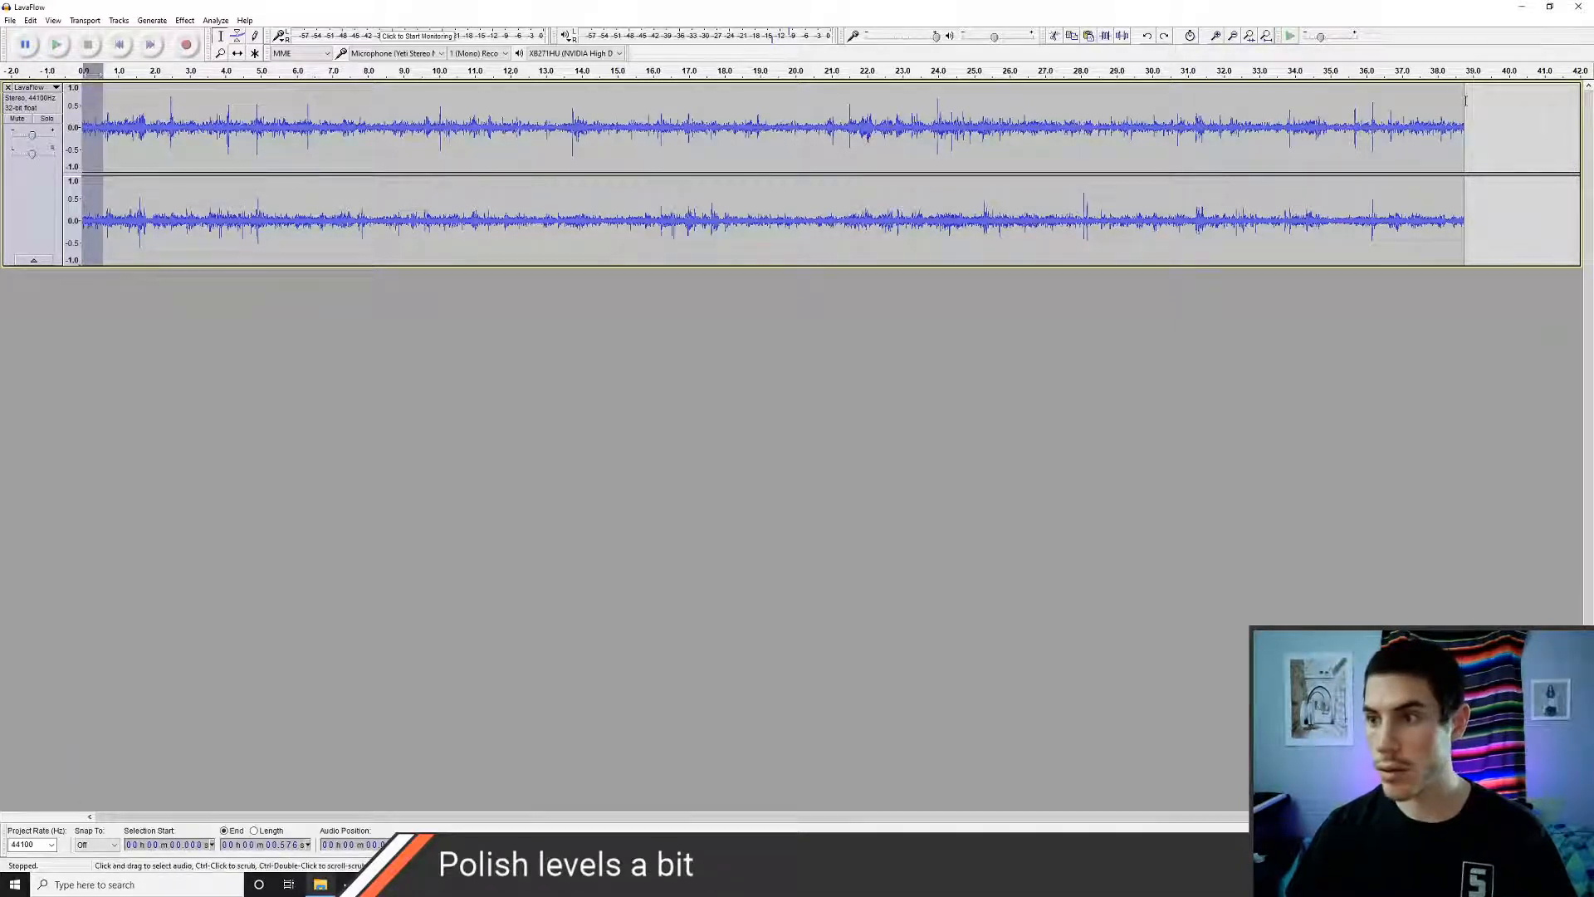
pyautogui.click(1461, 98)
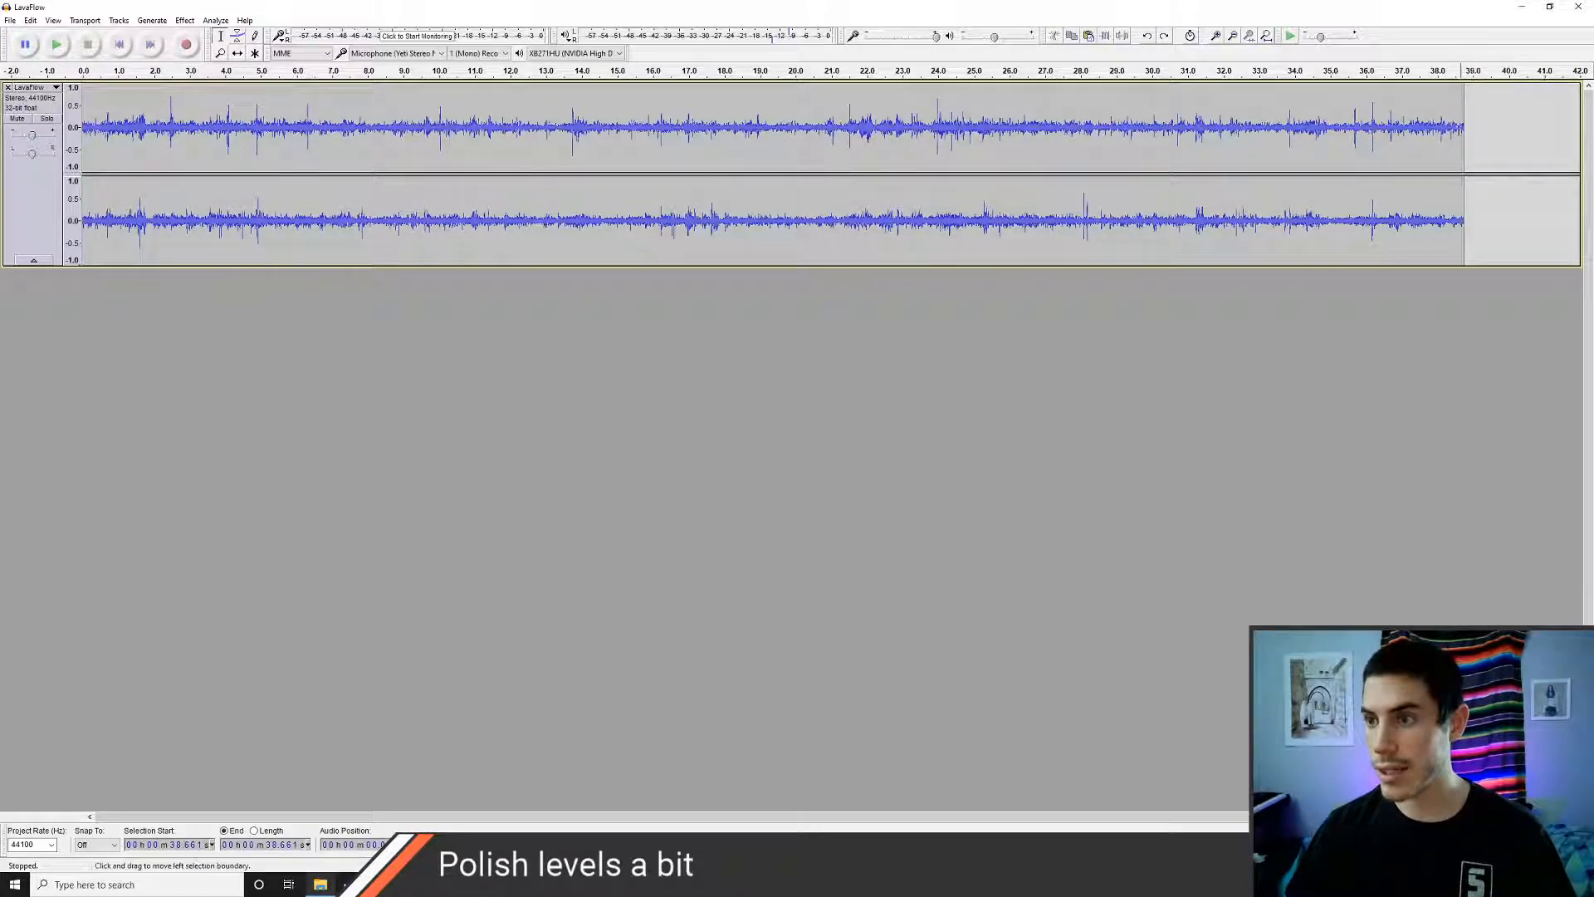
pyautogui.click(1459, 150)
pyautogui.press('space')
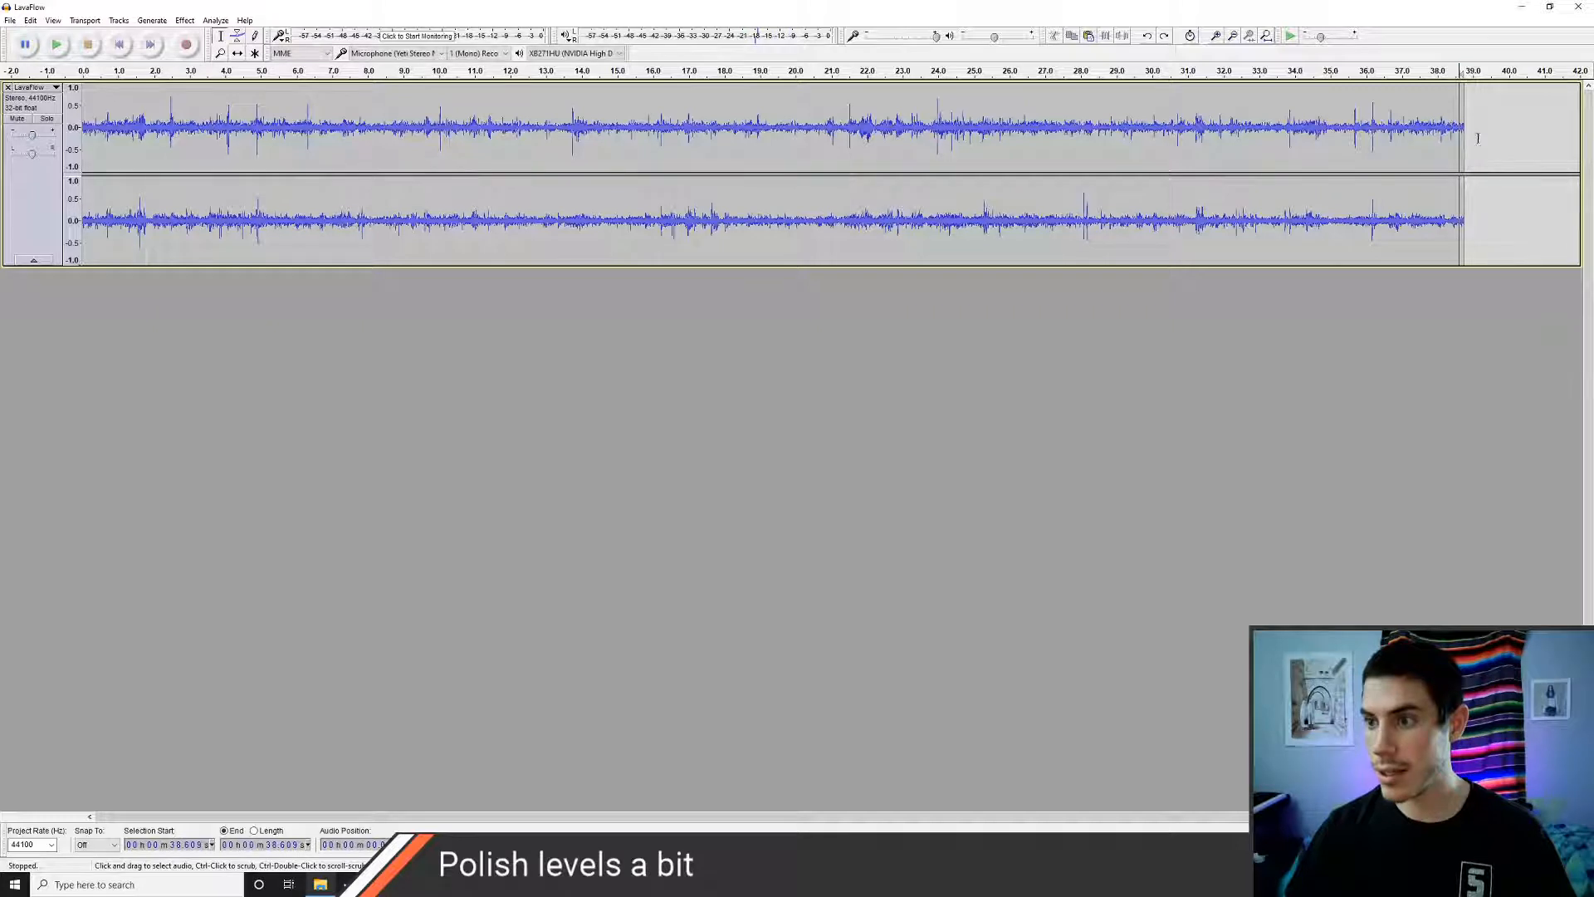
pyautogui.moveTo(1457, 107); pyautogui.dragTo(1479, 110)
pyautogui.click(1496, 116)
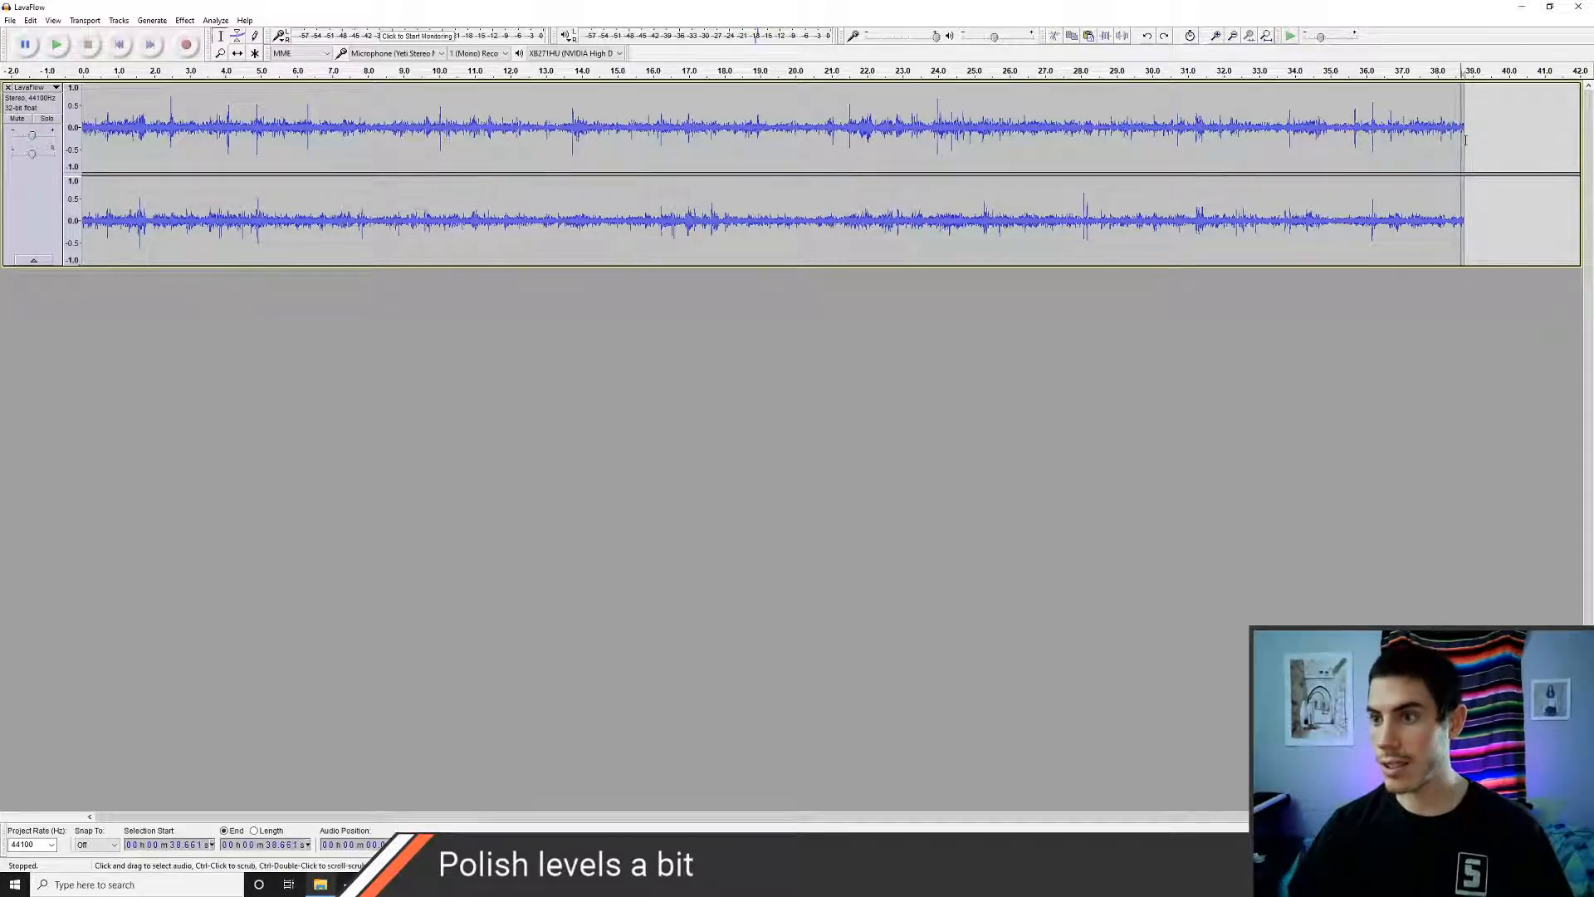
pyautogui.click(1465, 140)
pyautogui.hotkey('ctrl', 'v')
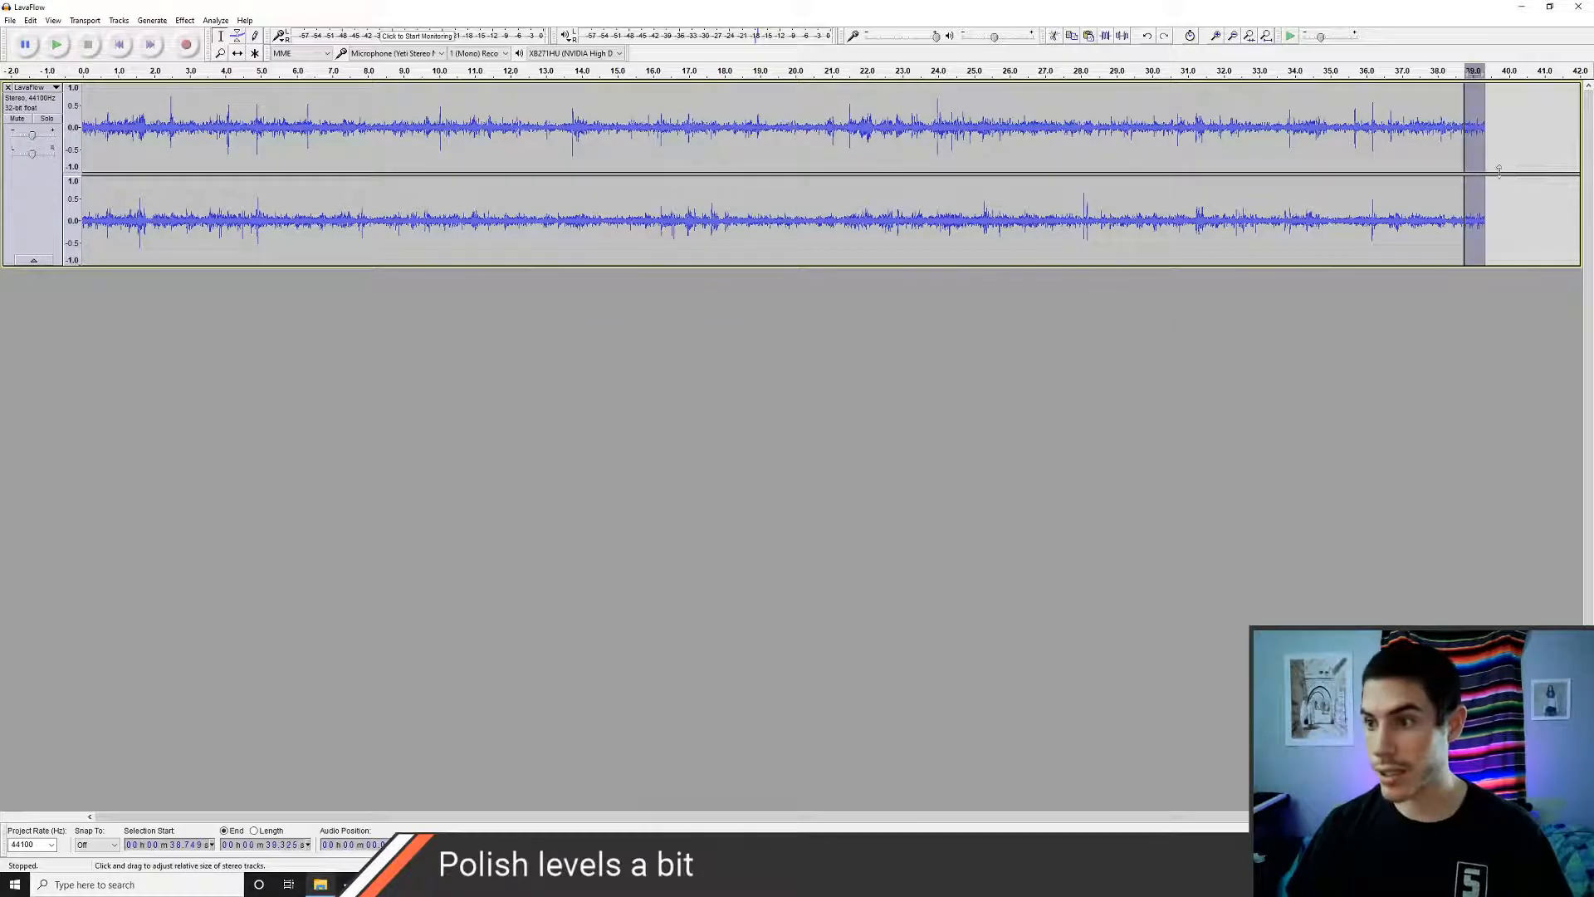
pyautogui.click(1443, 150)
pyautogui.press('space')
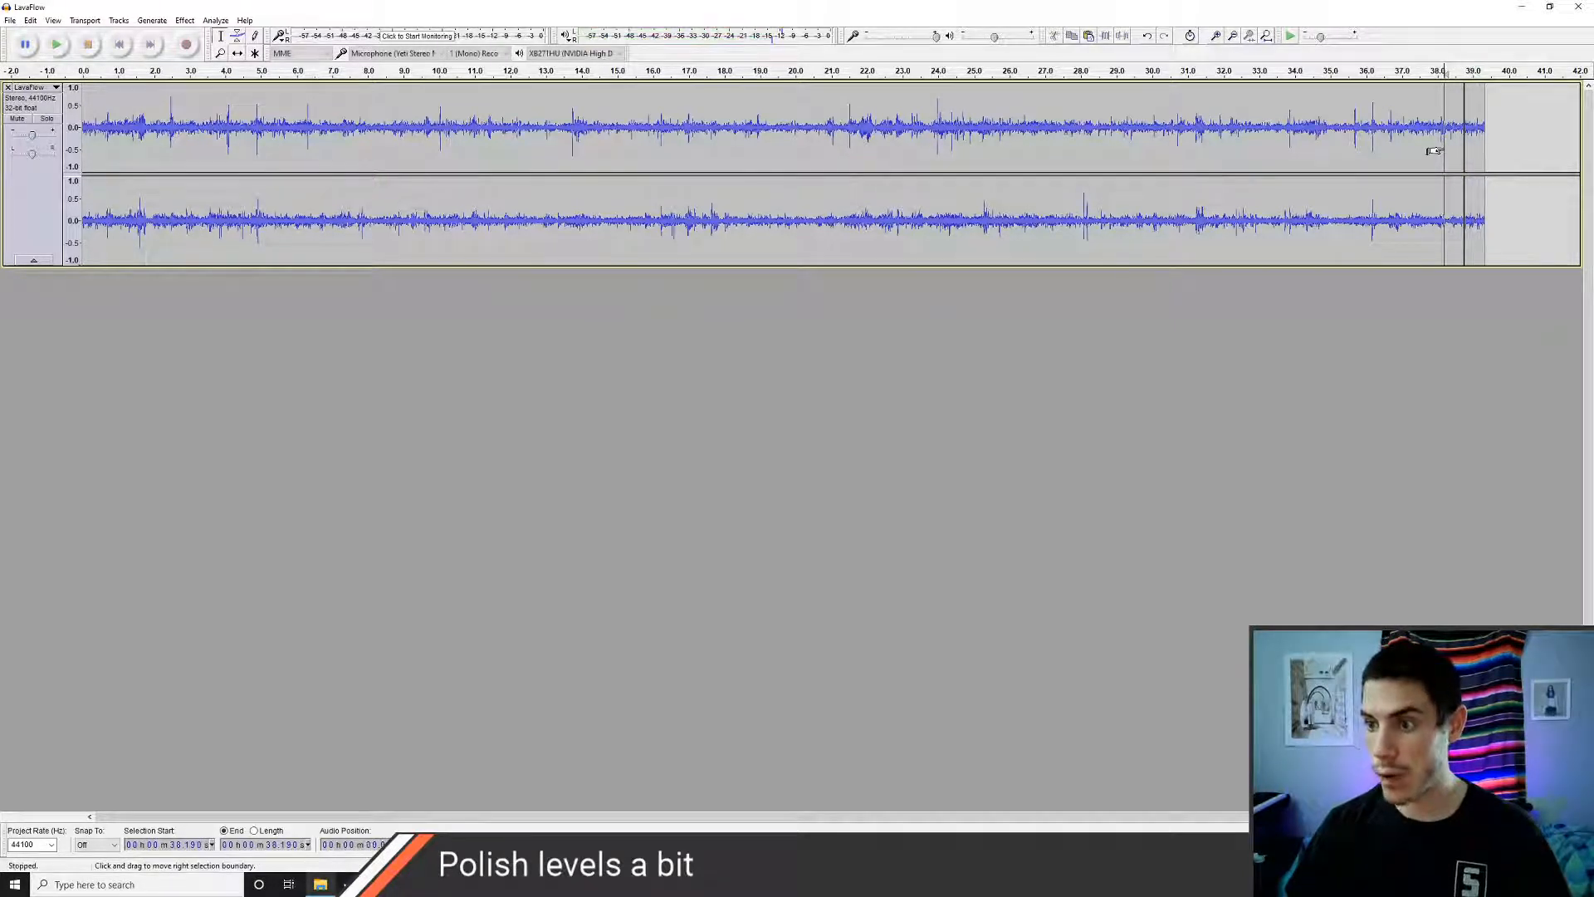
pyautogui.hotkey('ctrl', 'z')
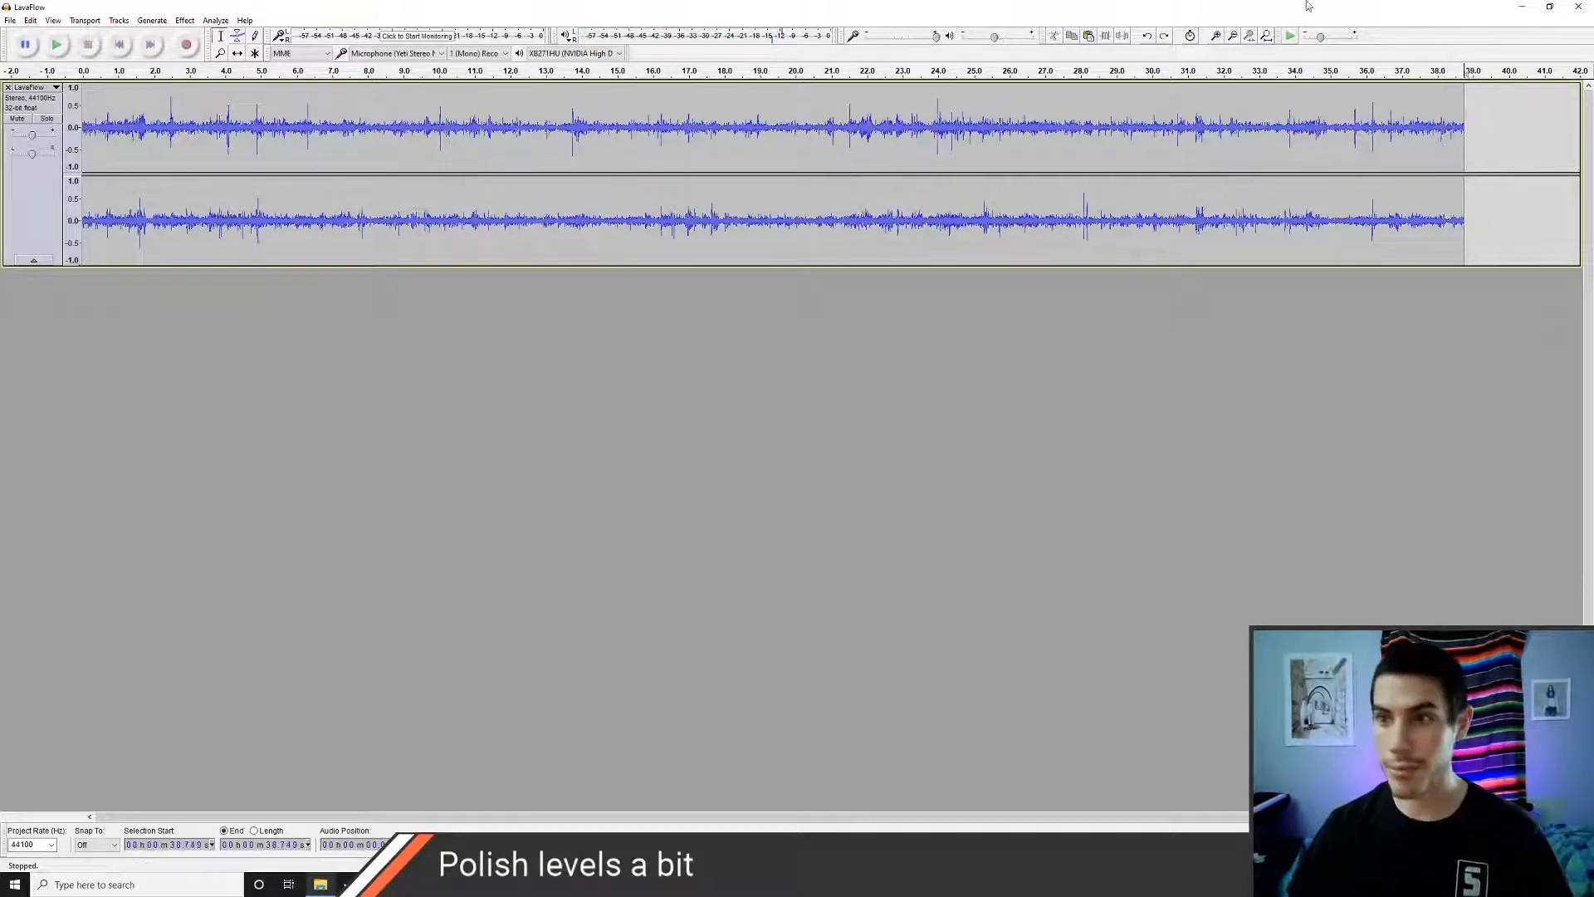
# - Try pasting the copied start section exactly at the track's end at 38.749 s and play the join from about 38.5 s
pyautogui.click(1217, 37)
pyautogui.click(1217, 38)
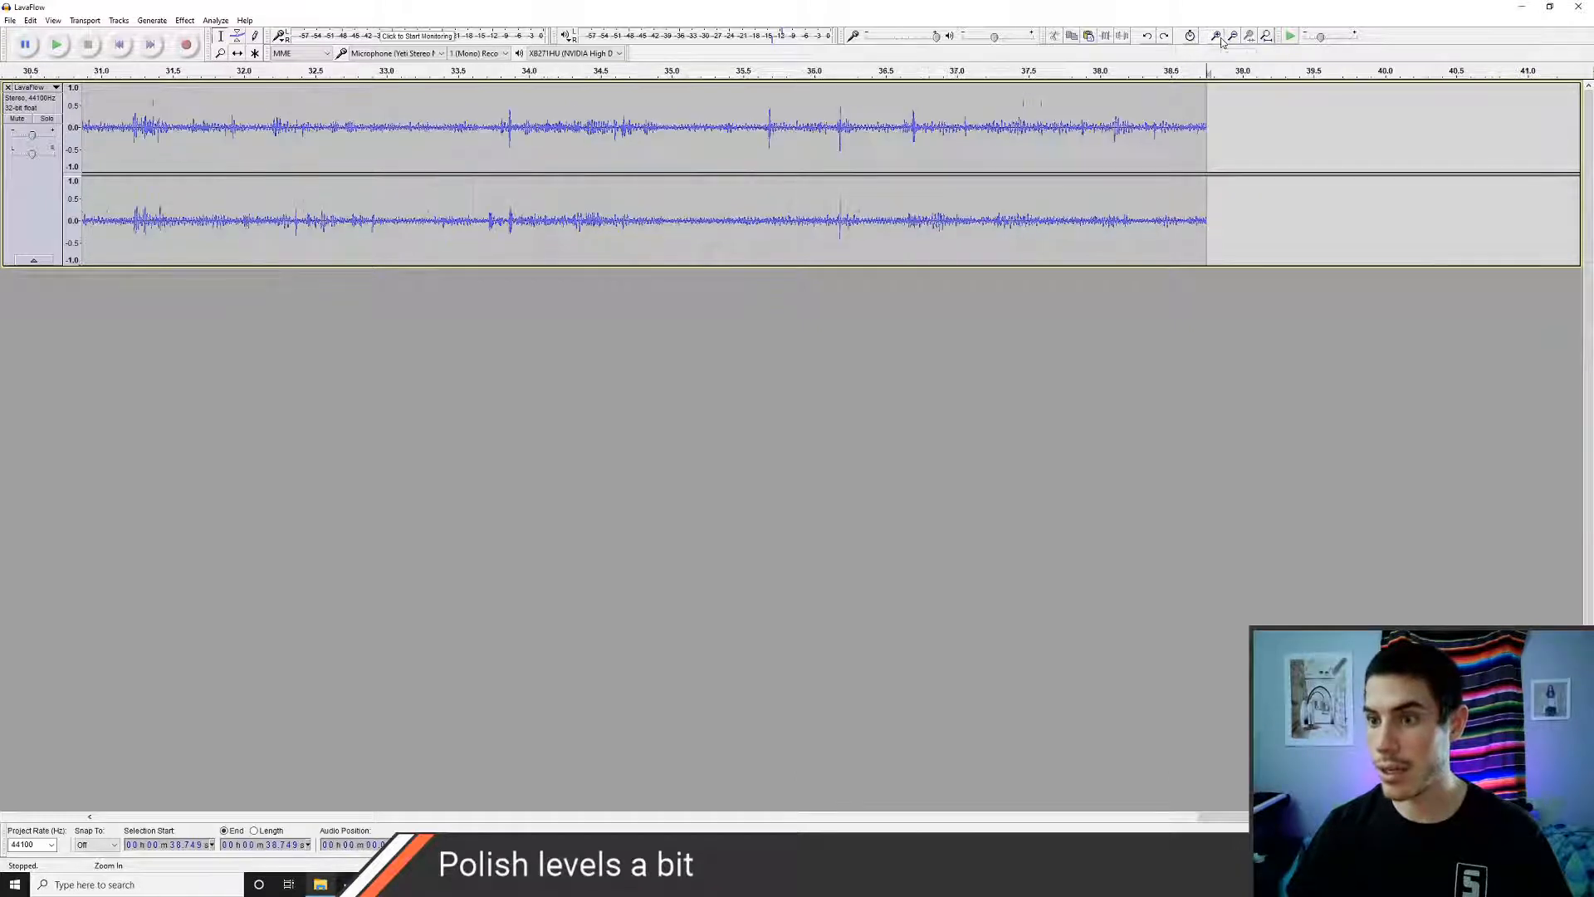
pyautogui.click(1217, 37)
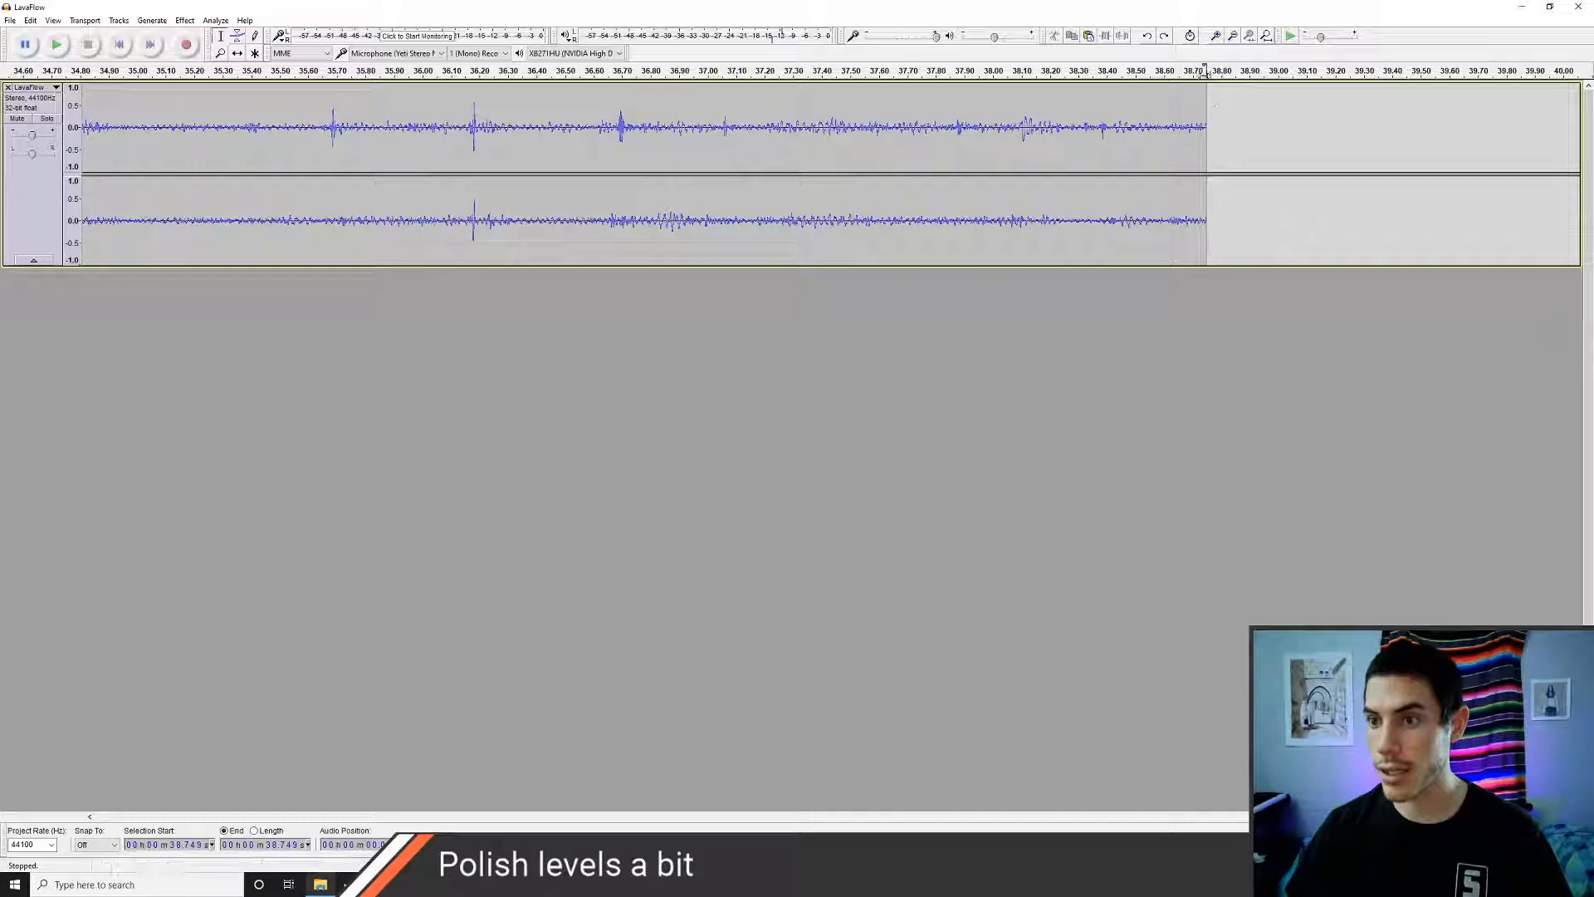
pyautogui.click(1201, 70)
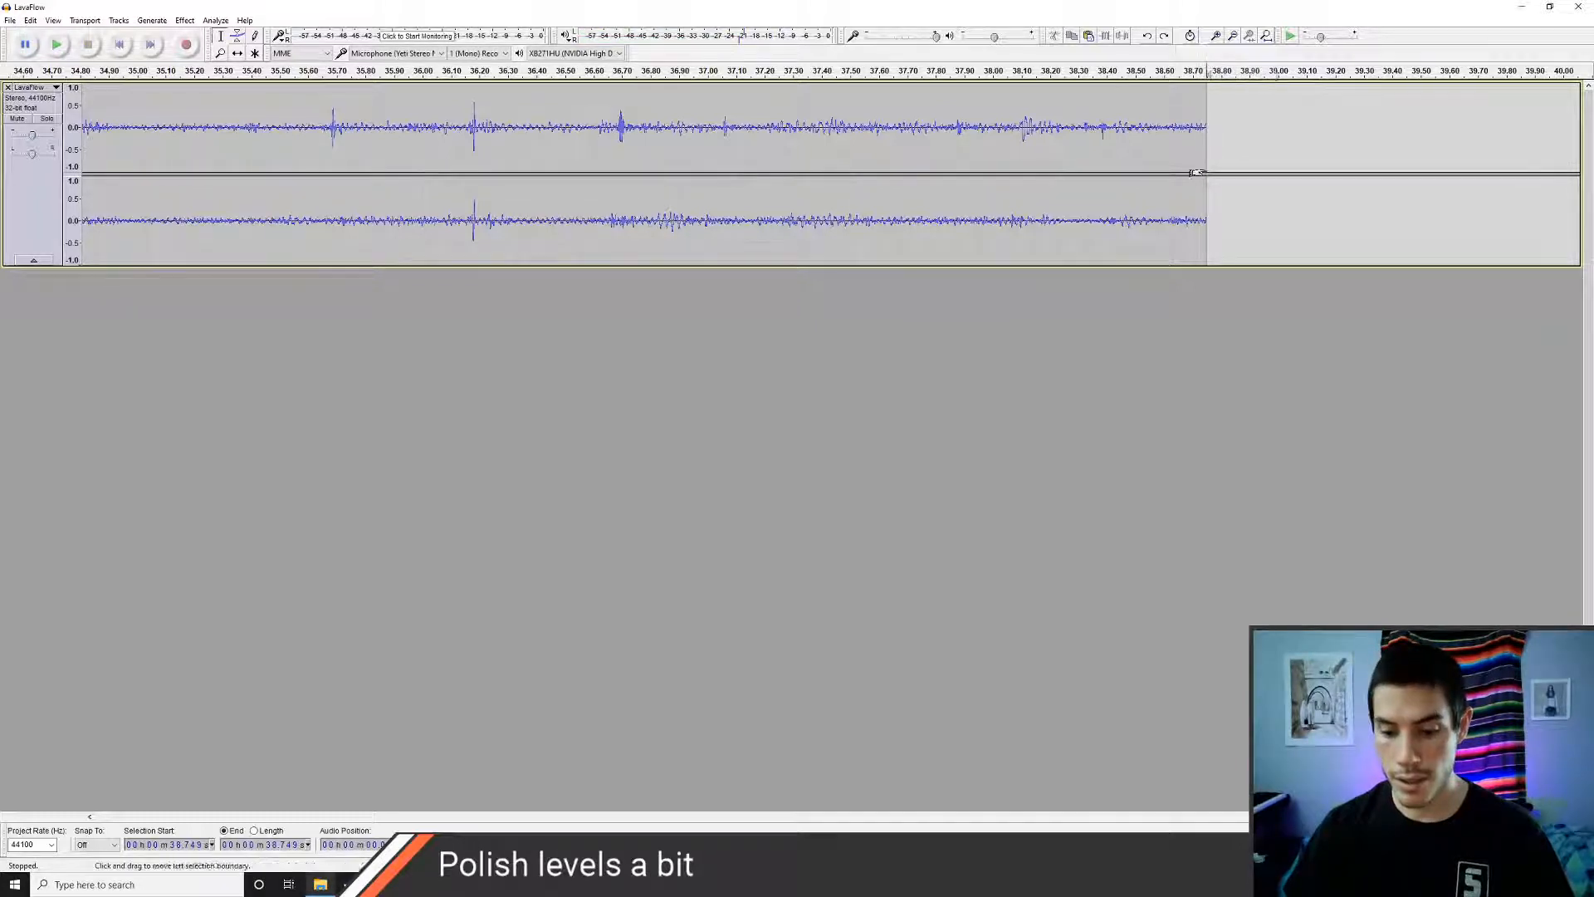
pyautogui.click(1202, 137)
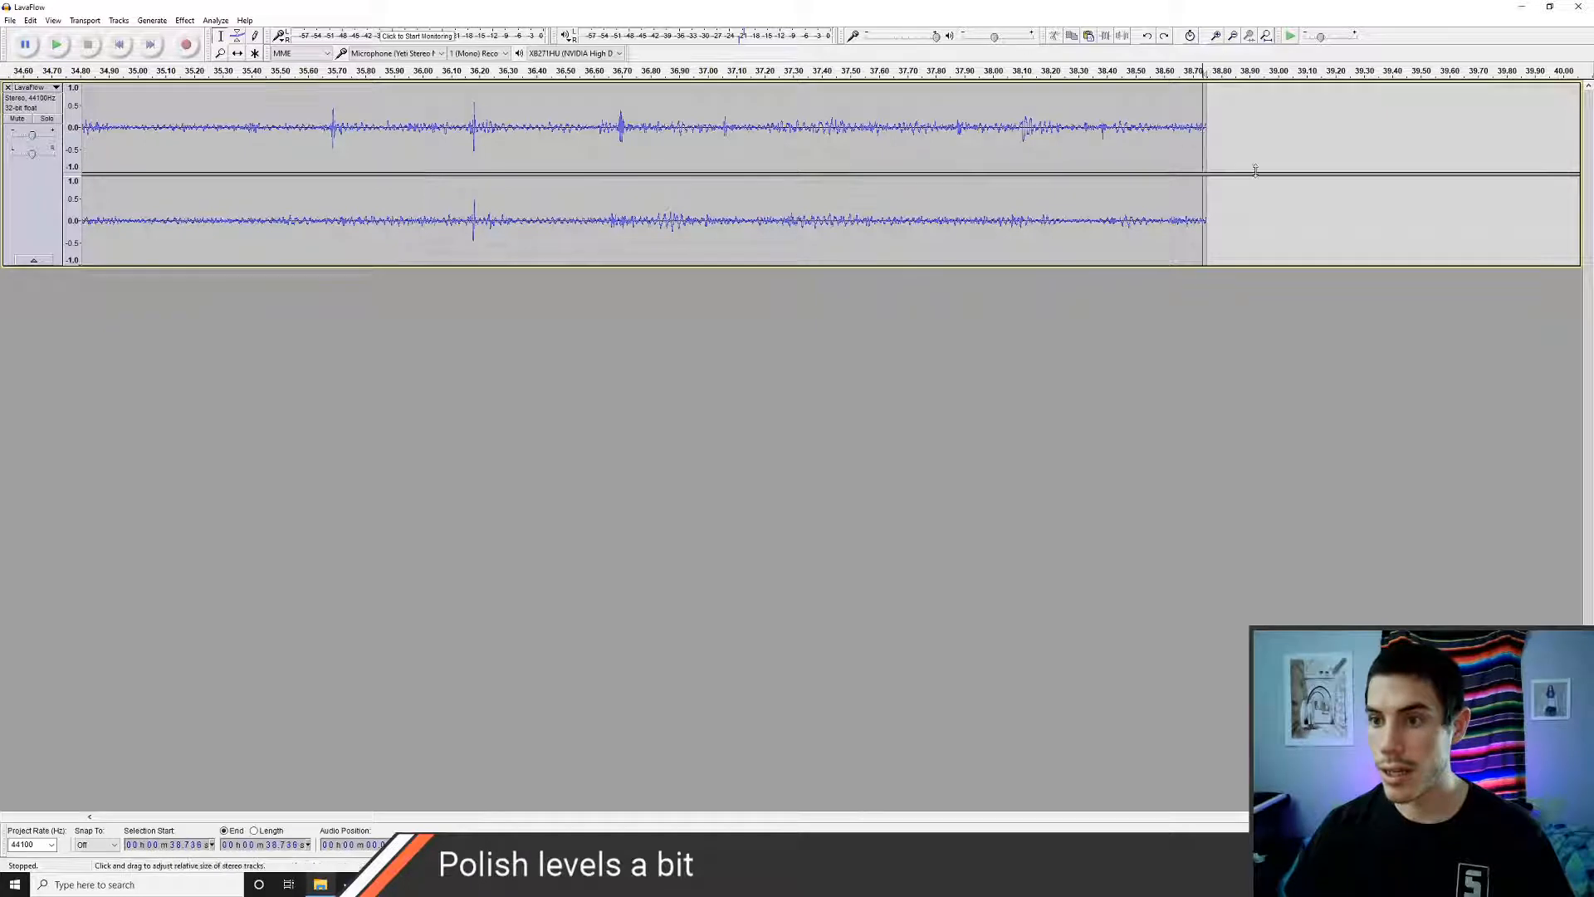
pyautogui.press('Right')
pyautogui.press('Right')
pyautogui.press('Right')
pyautogui.press('Right')
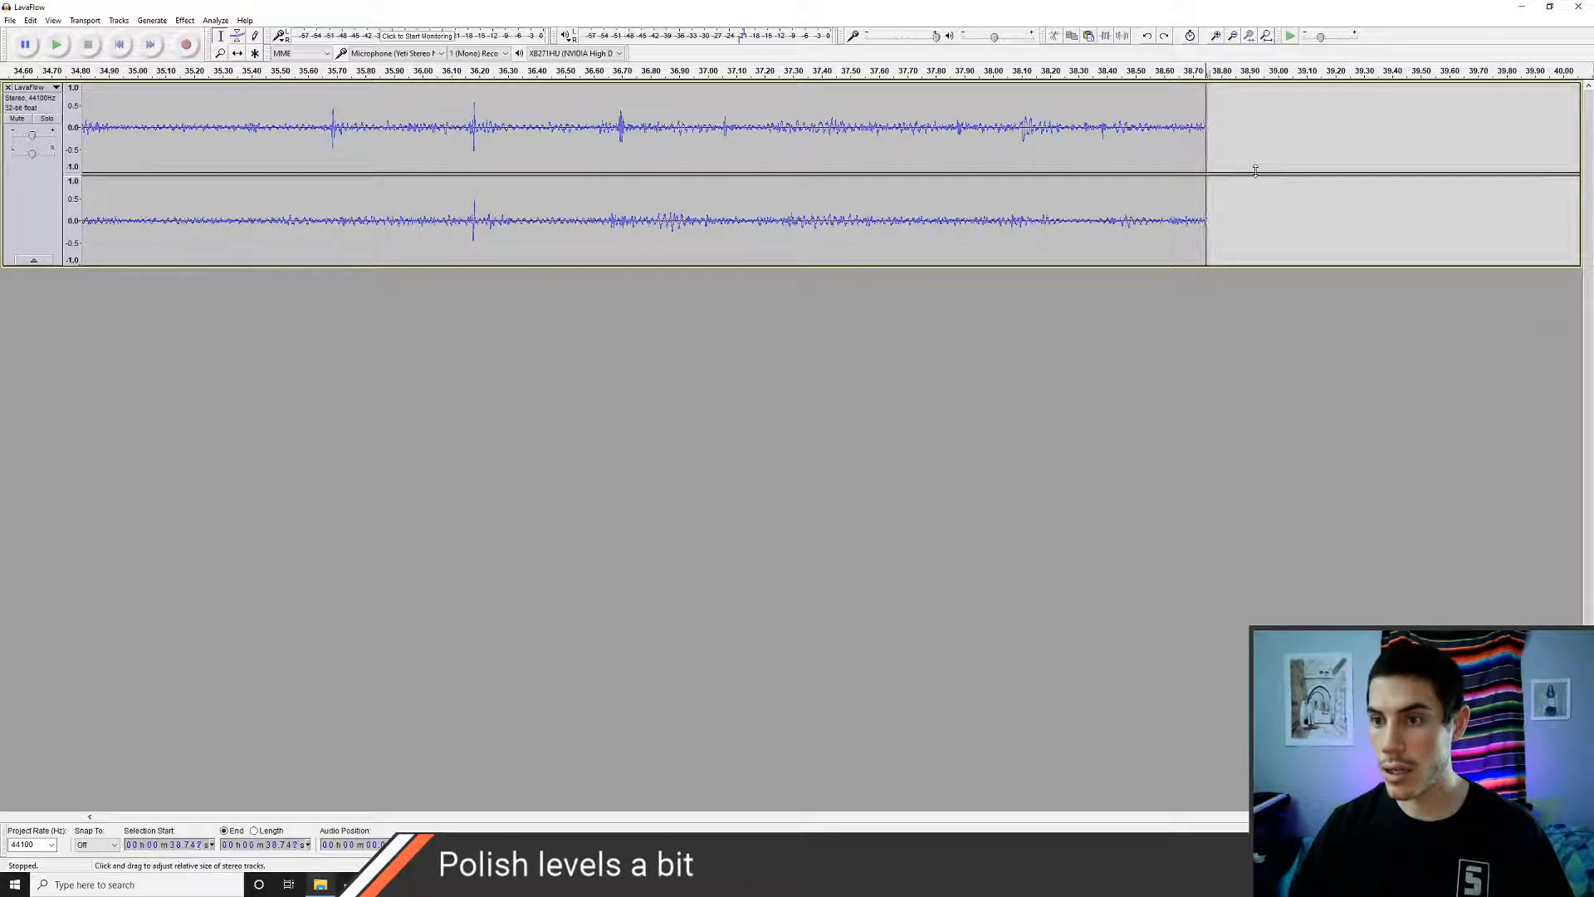
pyautogui.press('Right')
pyautogui.hotkey('ctrl', 'v')
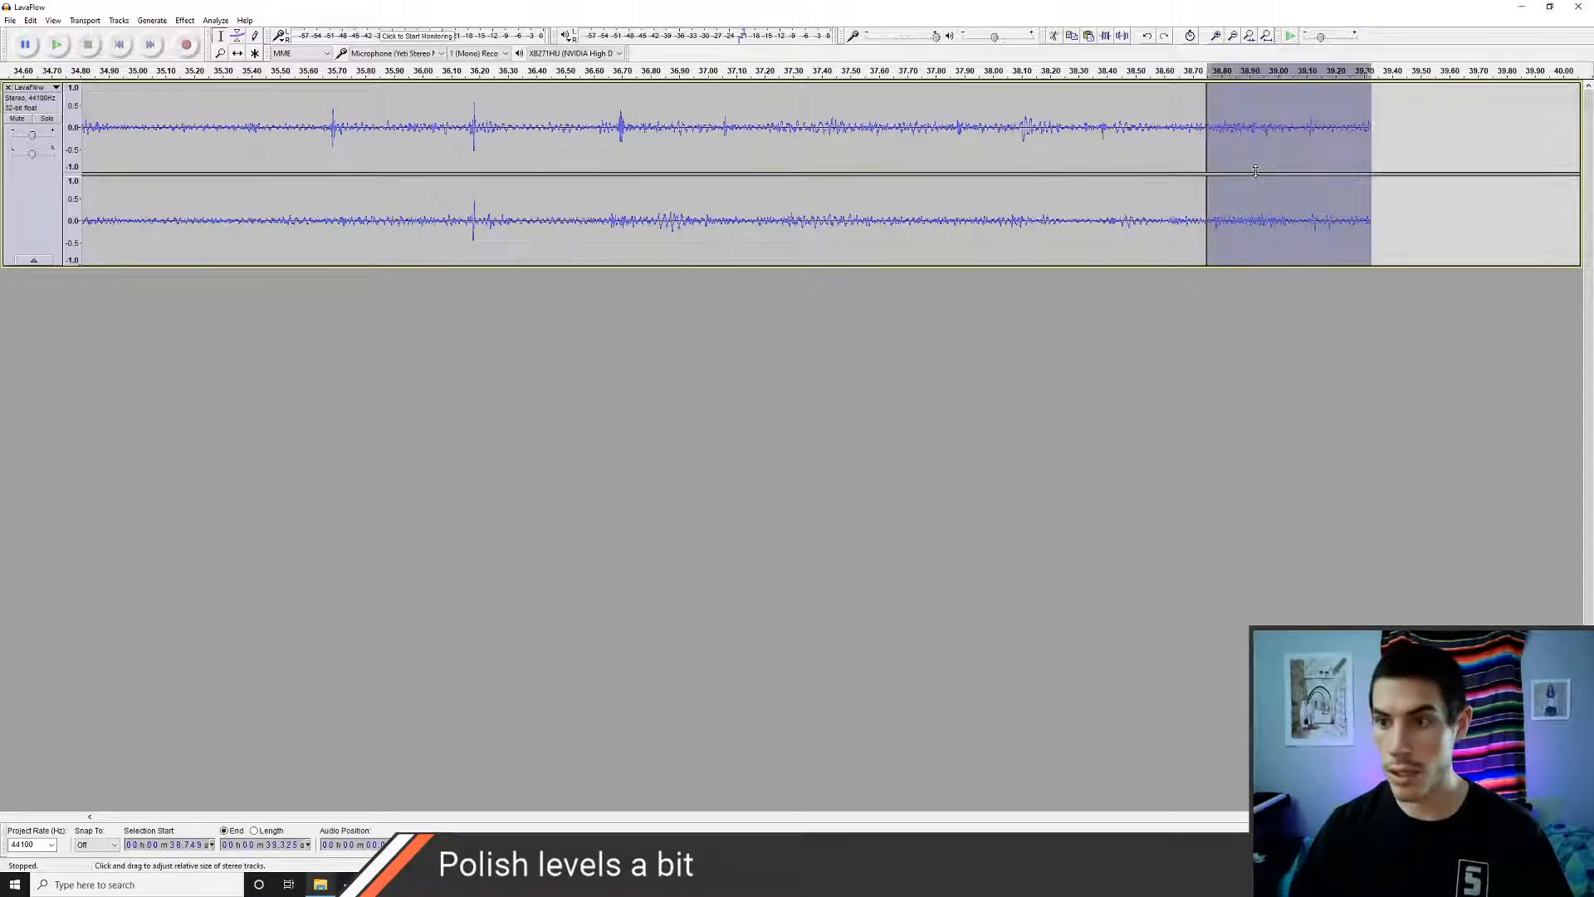
pyautogui.click(1129, 154)
pyautogui.press('space')
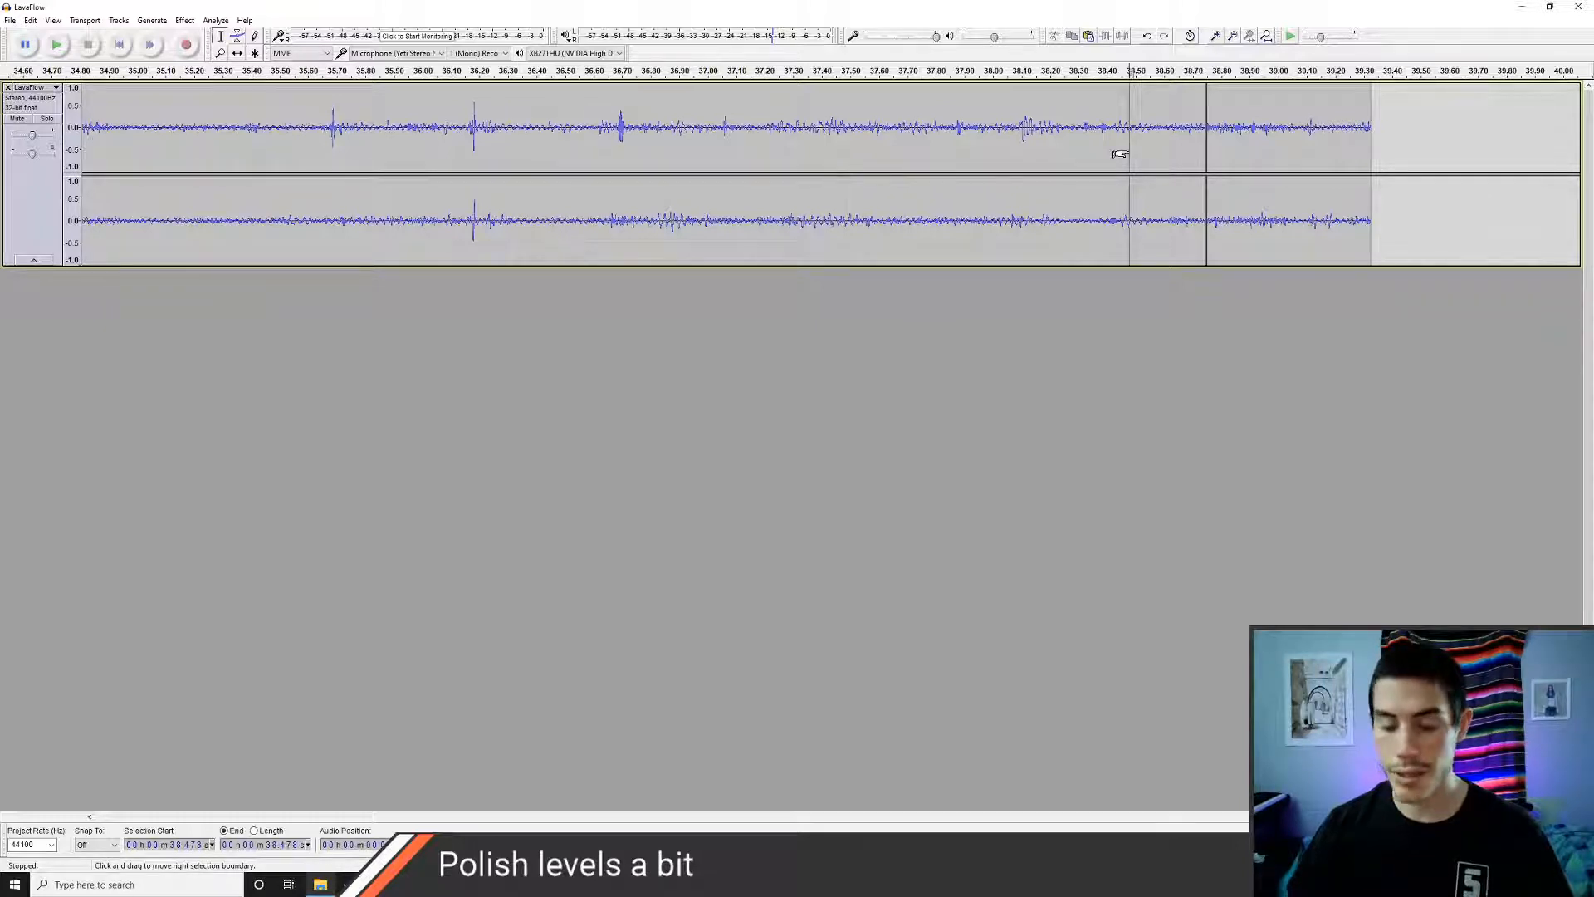
pyautogui.hotkey('ctrl', 'z')
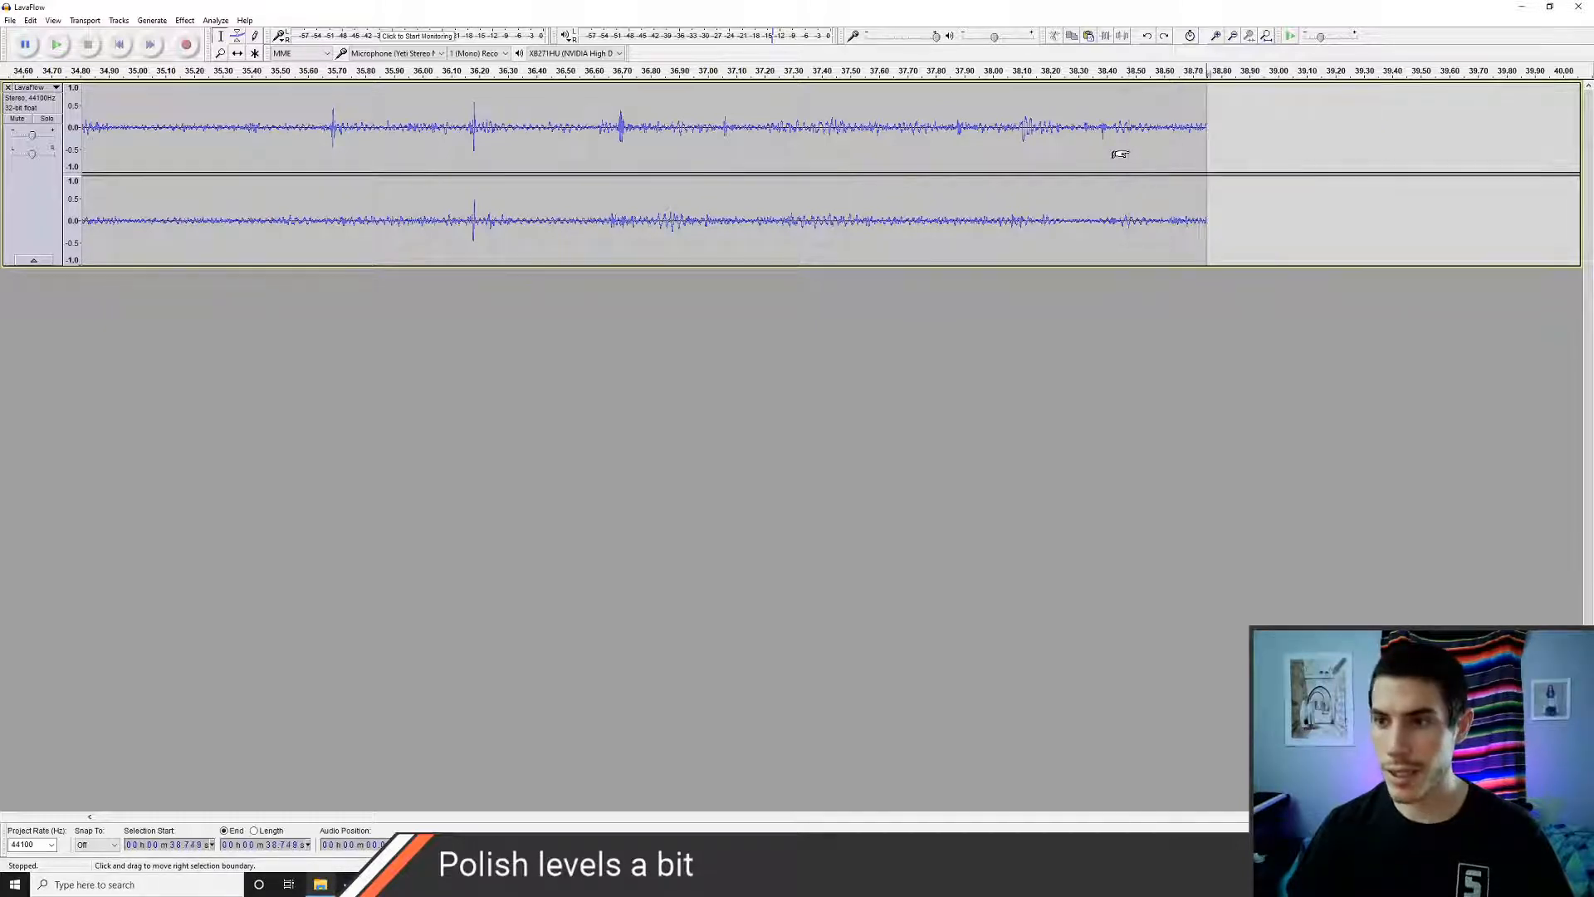
# - Play the track from about 7.3 s to check how its level sounds
pyautogui.click(1232, 36)
pyautogui.click(1232, 35)
pyautogui.click(1232, 36)
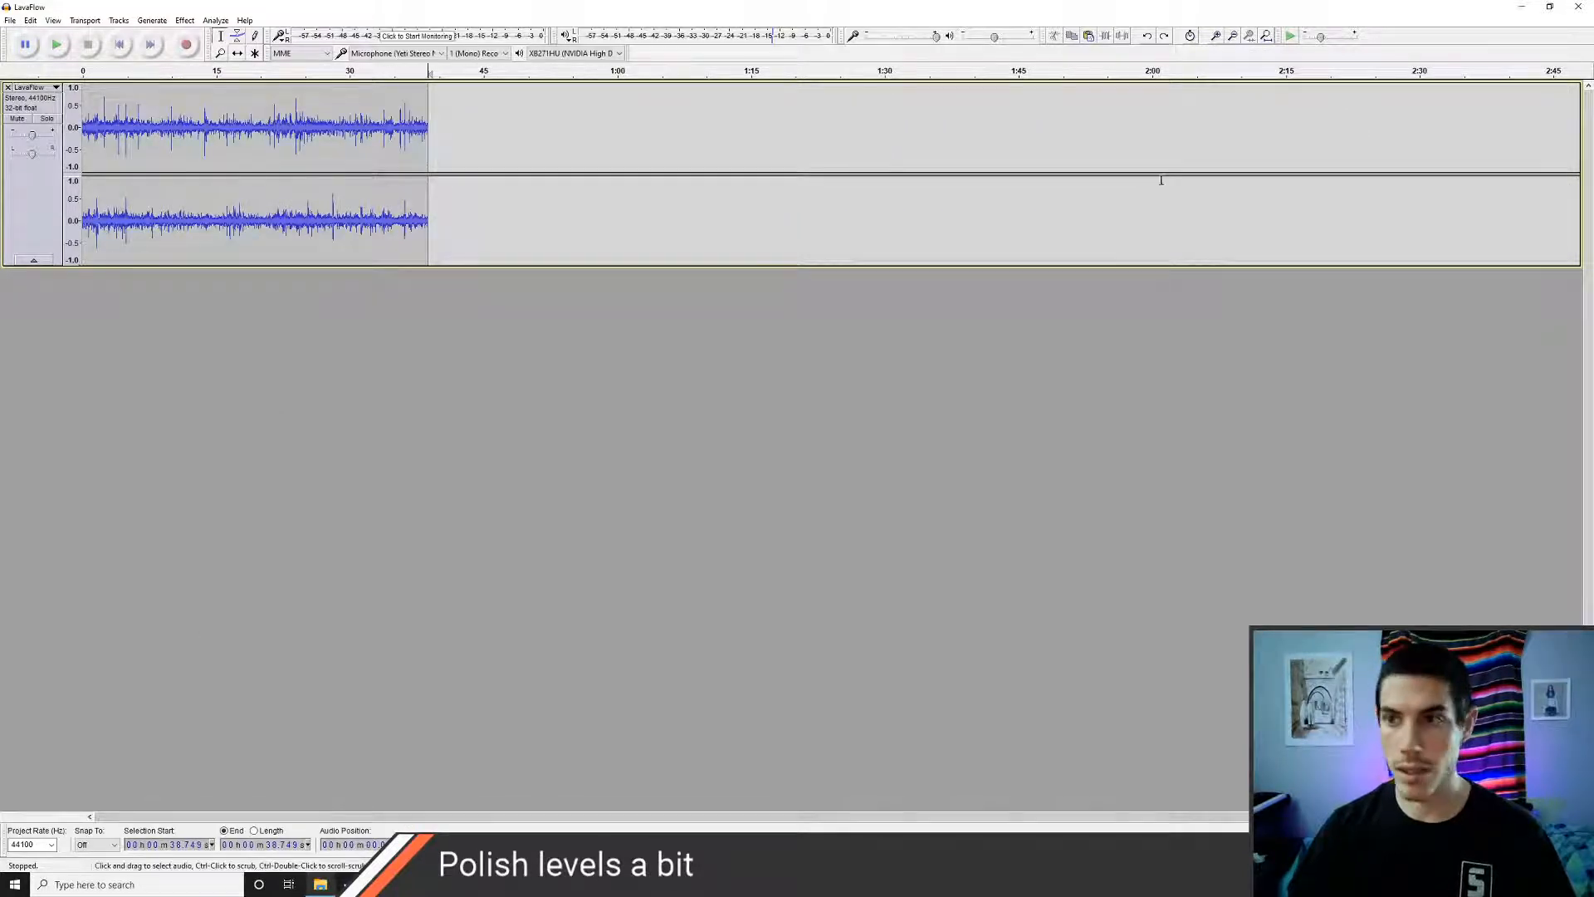
pyautogui.click(1215, 35)
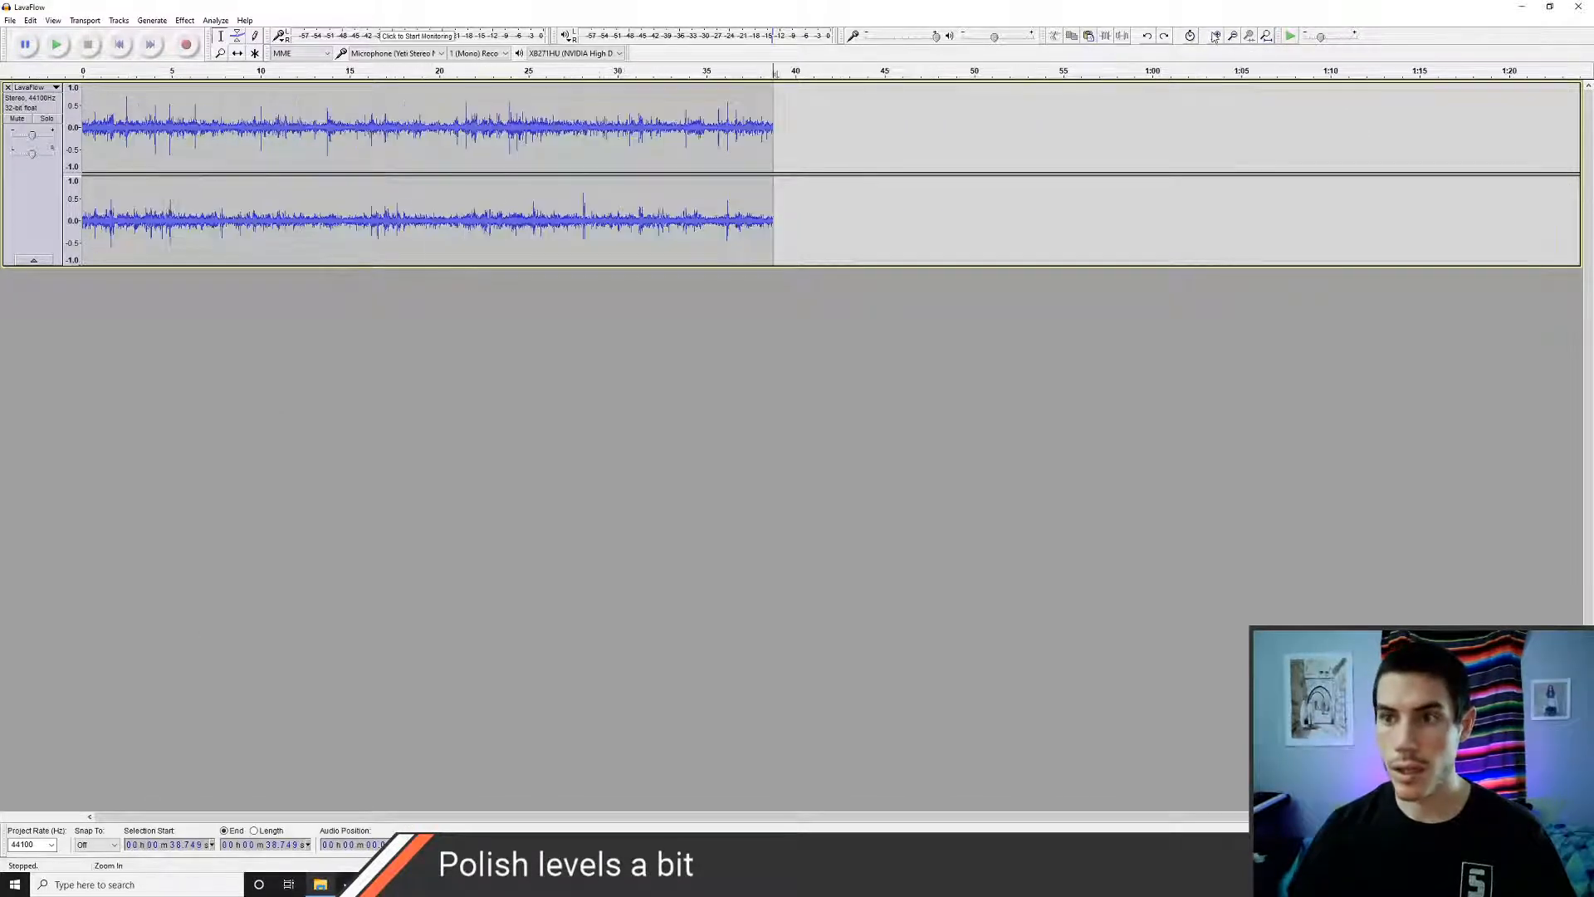
pyautogui.click(1215, 36)
pyautogui.click(86, 126)
pyautogui.press('space')
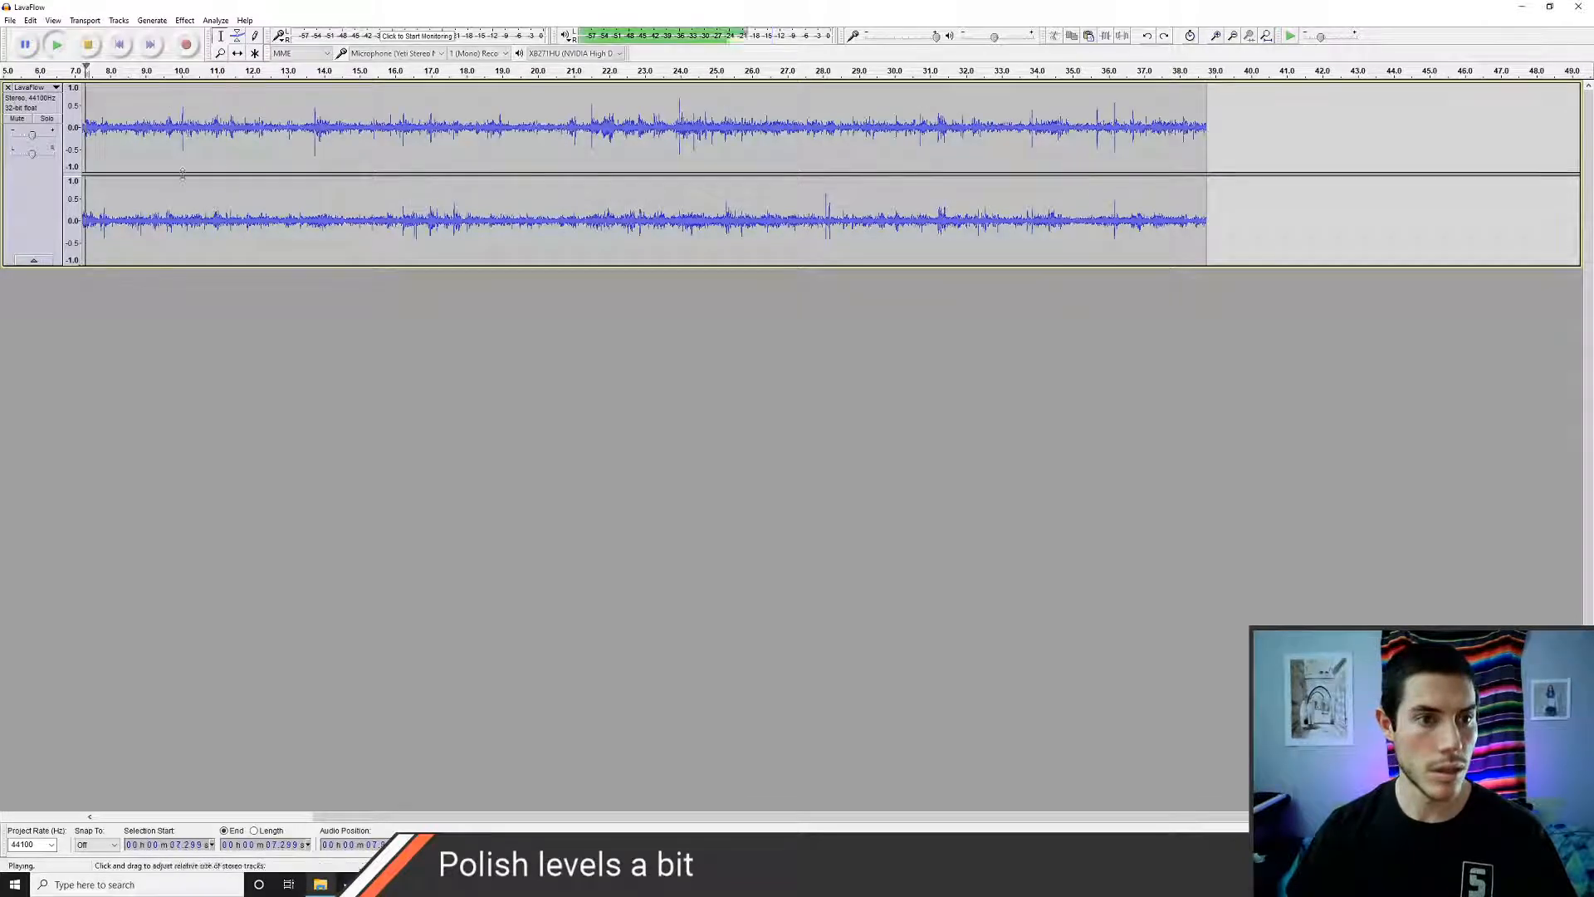
pyautogui.press('space')
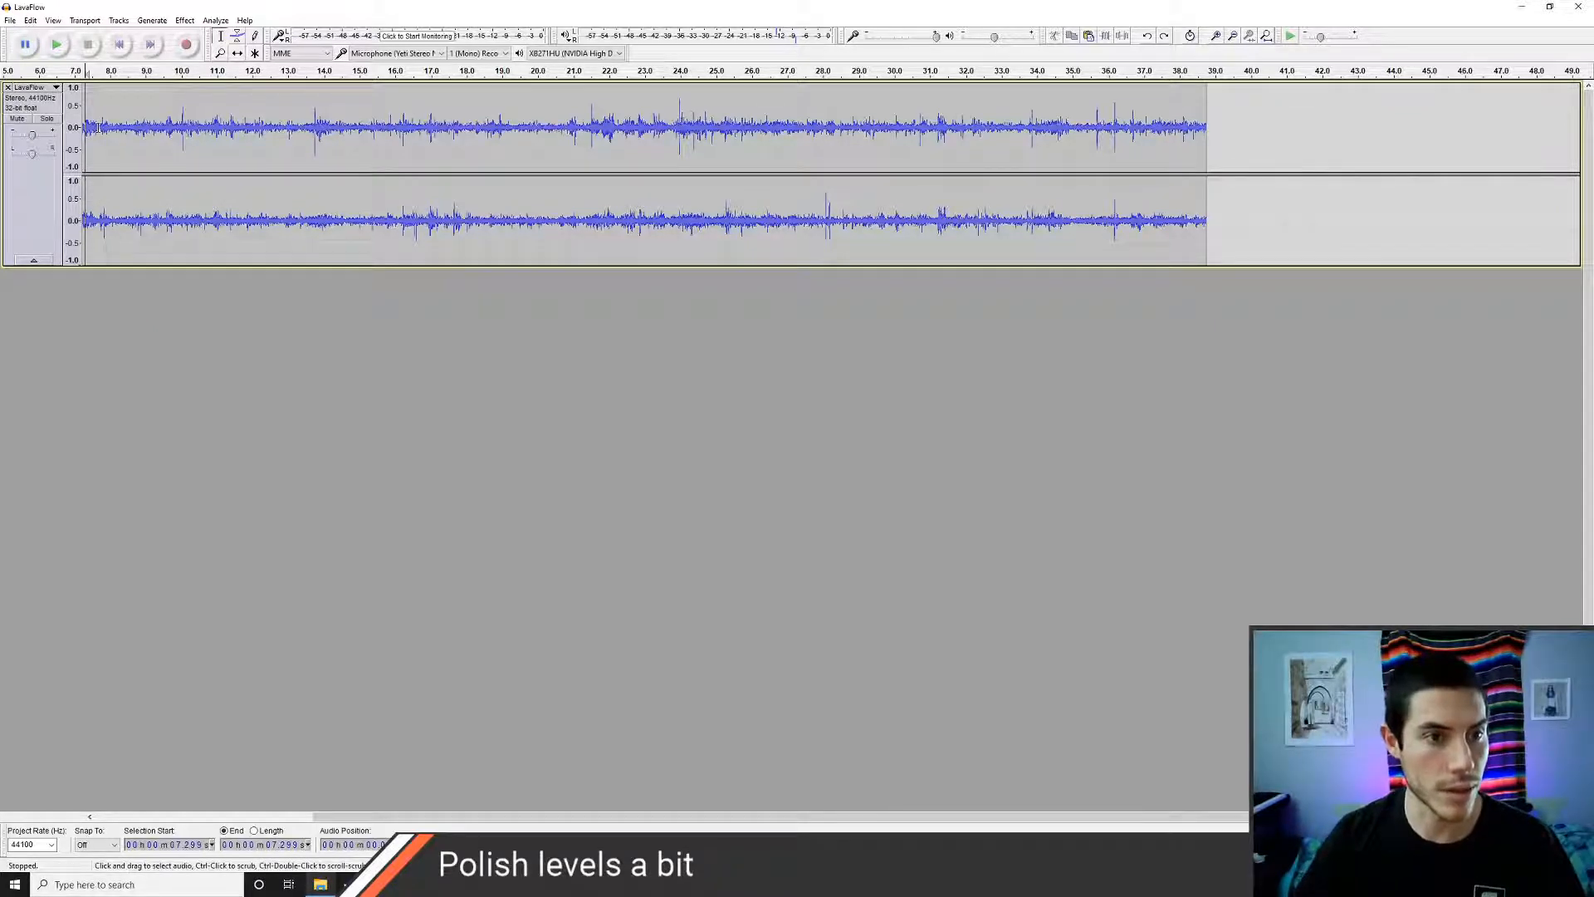
# - Cut the first 0.54 s of the track and paste it near the track's end at about 37.8 s
pyautogui.moveTo(97, 127); pyautogui.dragTo(75, 128)
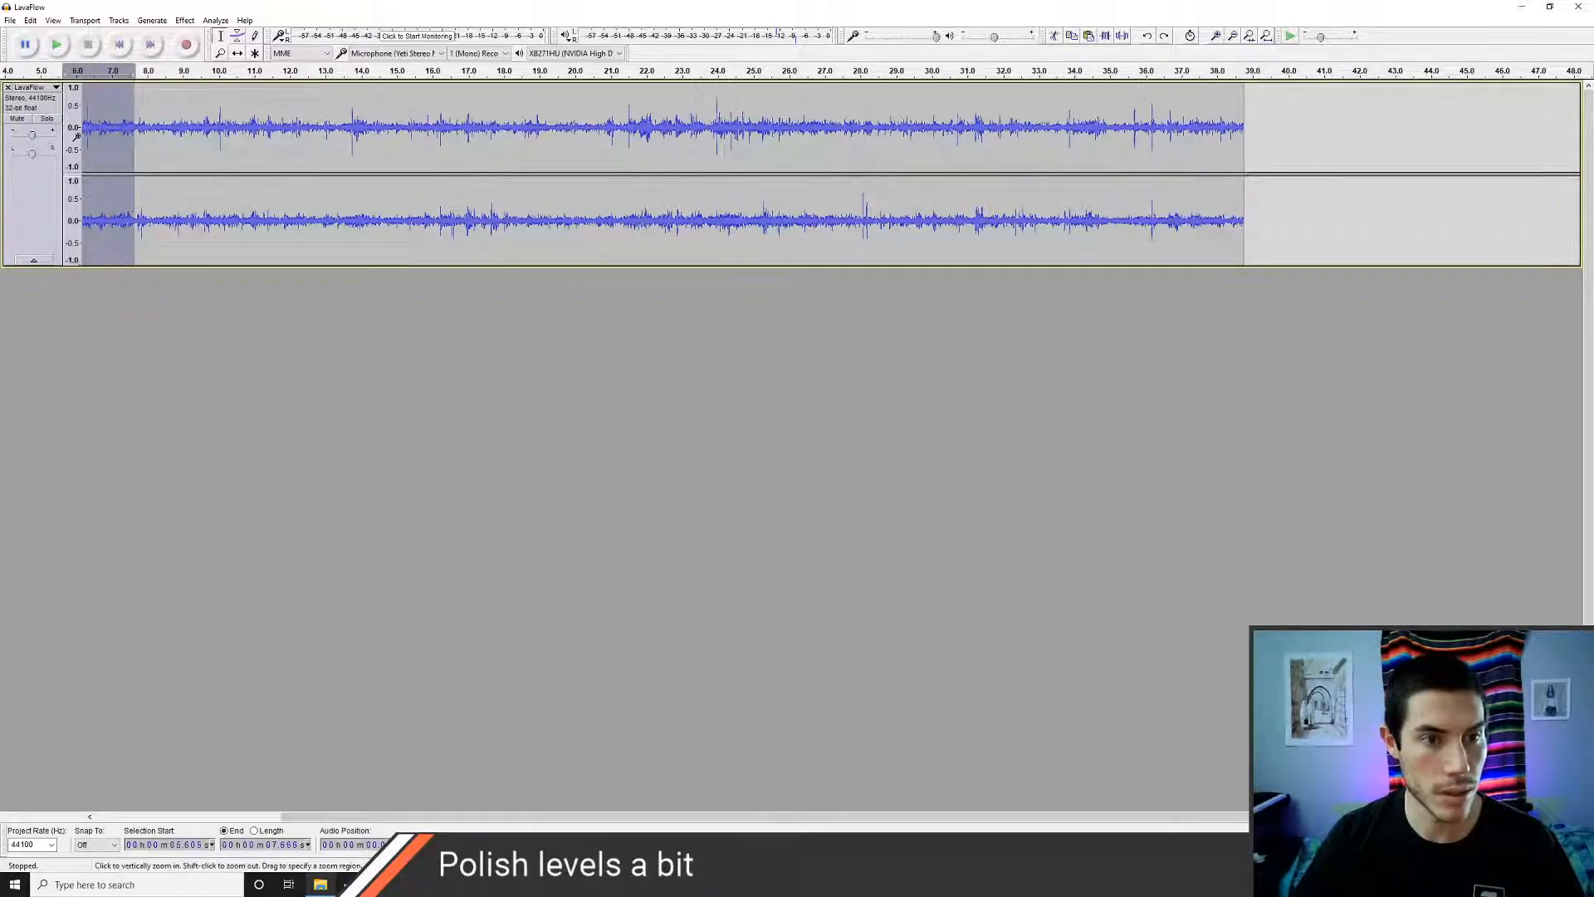
pyautogui.moveTo(554, 814); pyautogui.dragTo(384, 816)
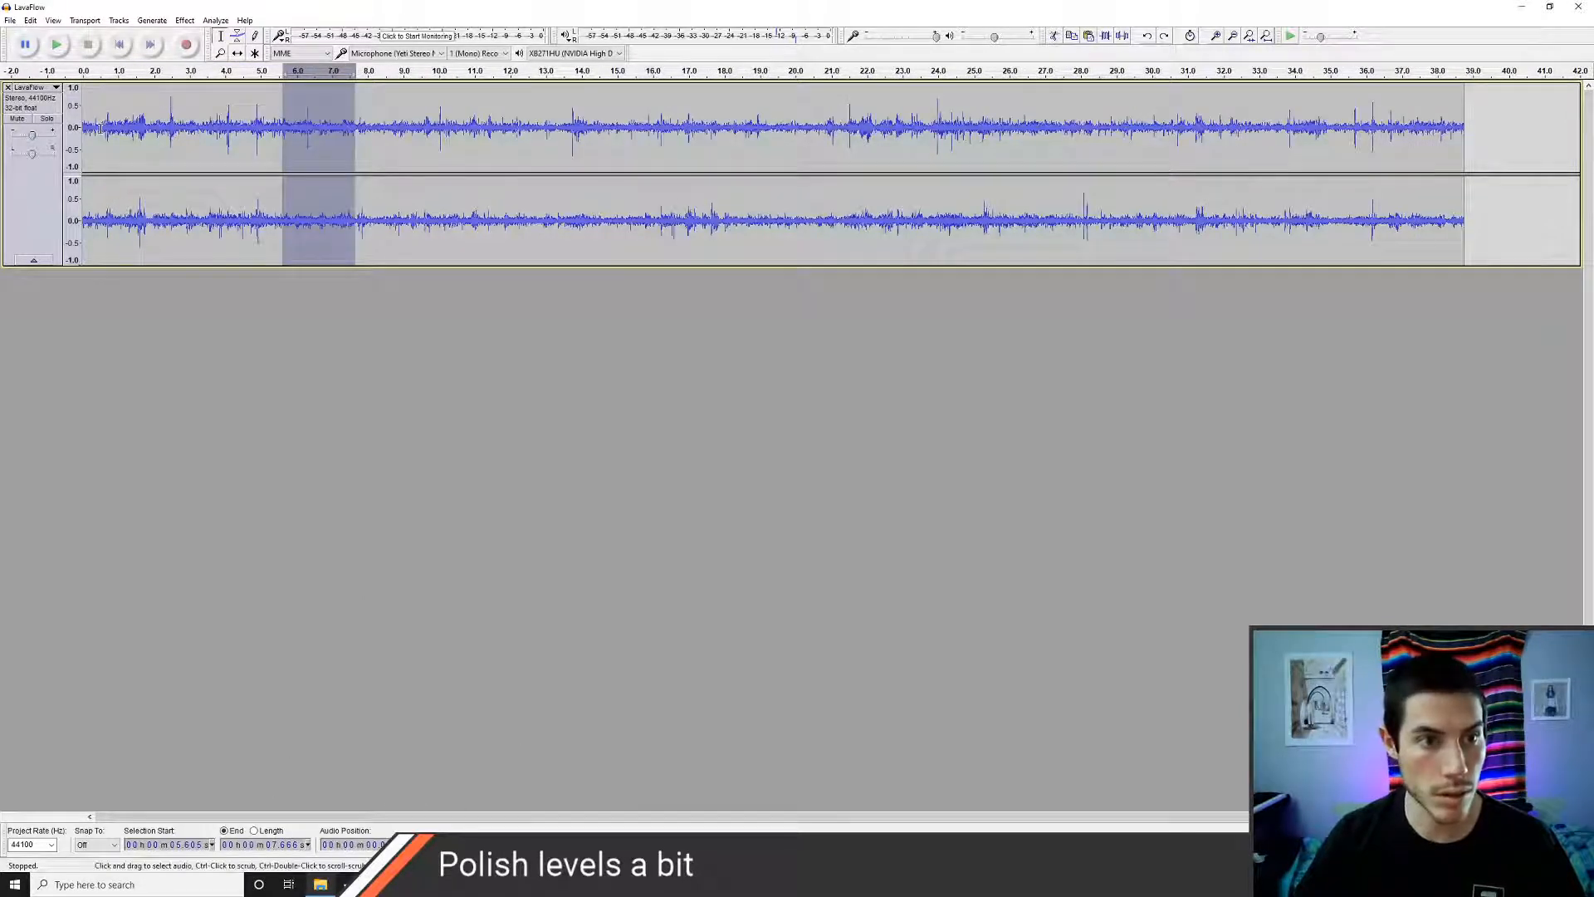
pyautogui.moveTo(101, 127); pyautogui.dragTo(55, 138)
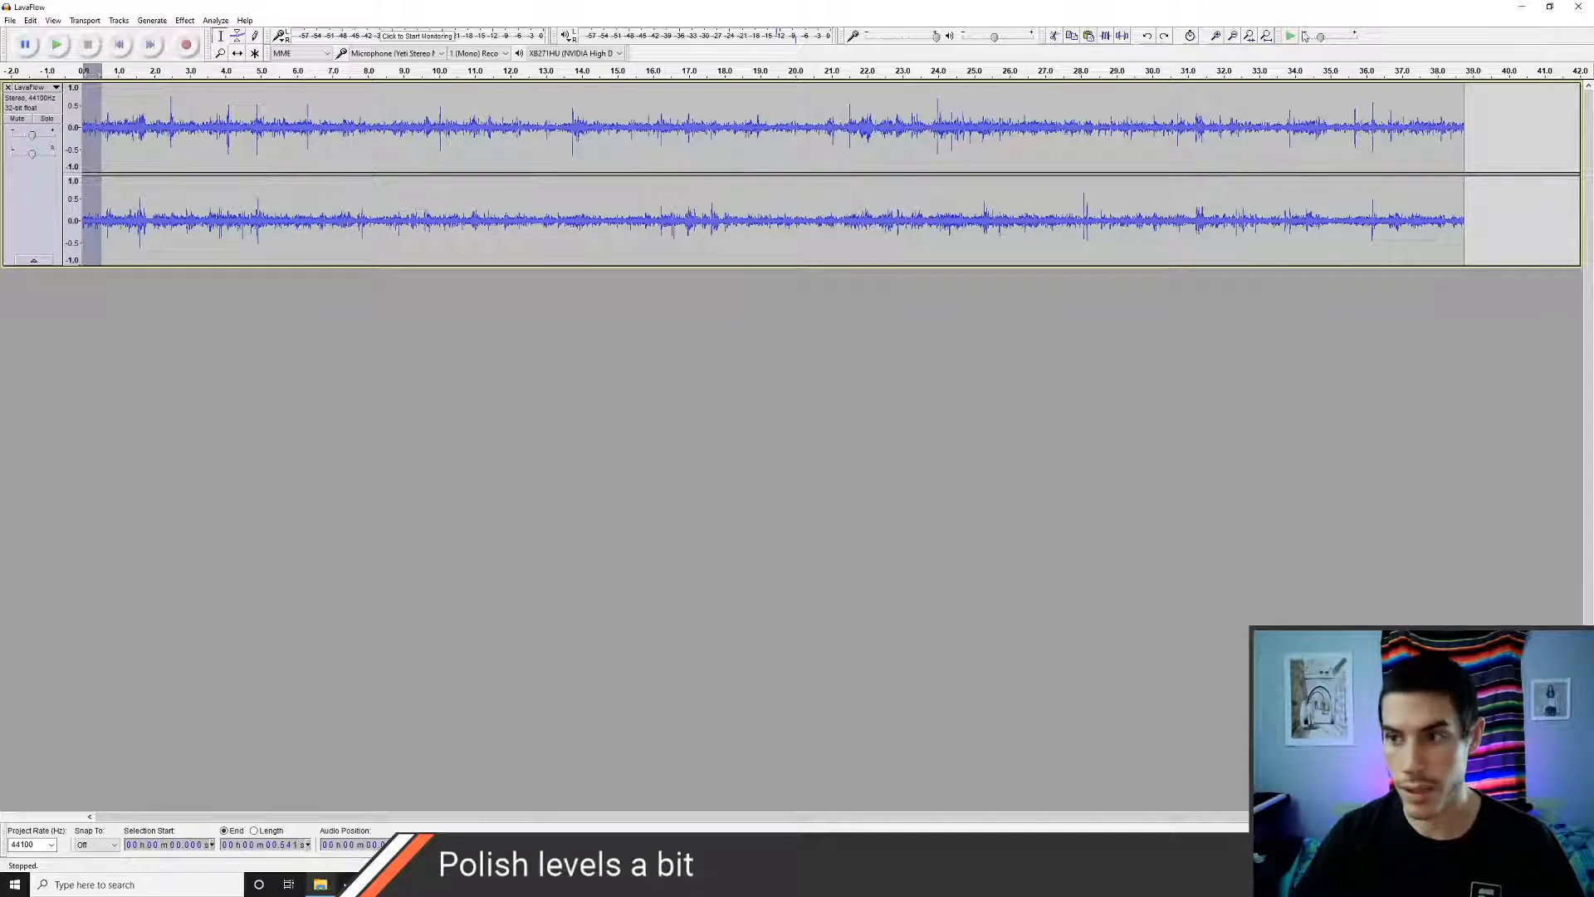
pyautogui.press('Delete')
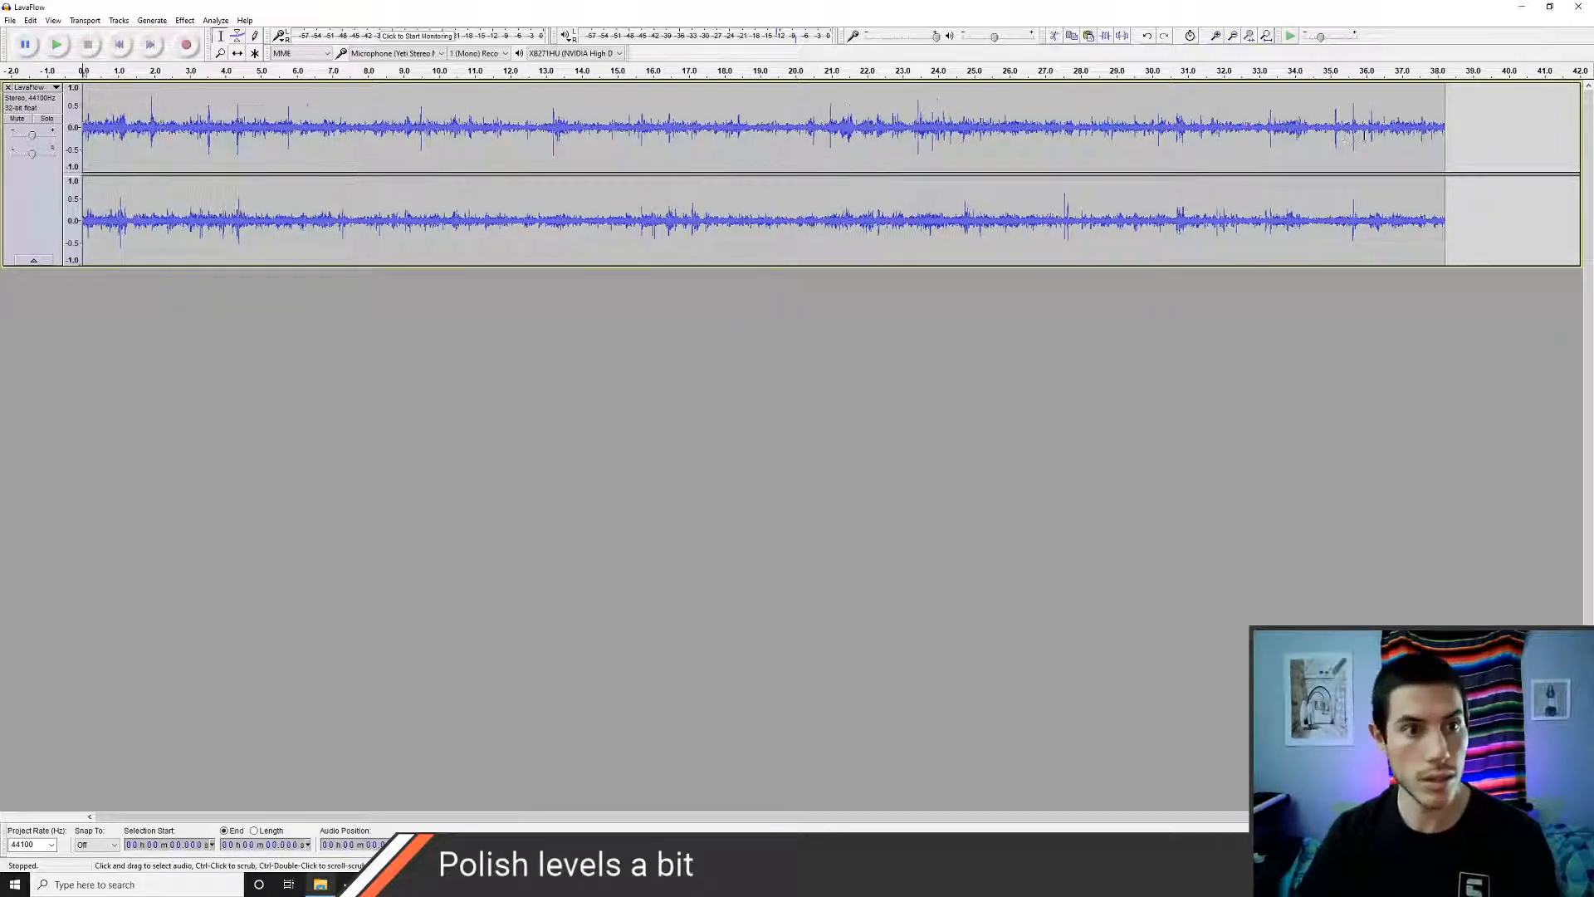
pyautogui.click(1431, 131)
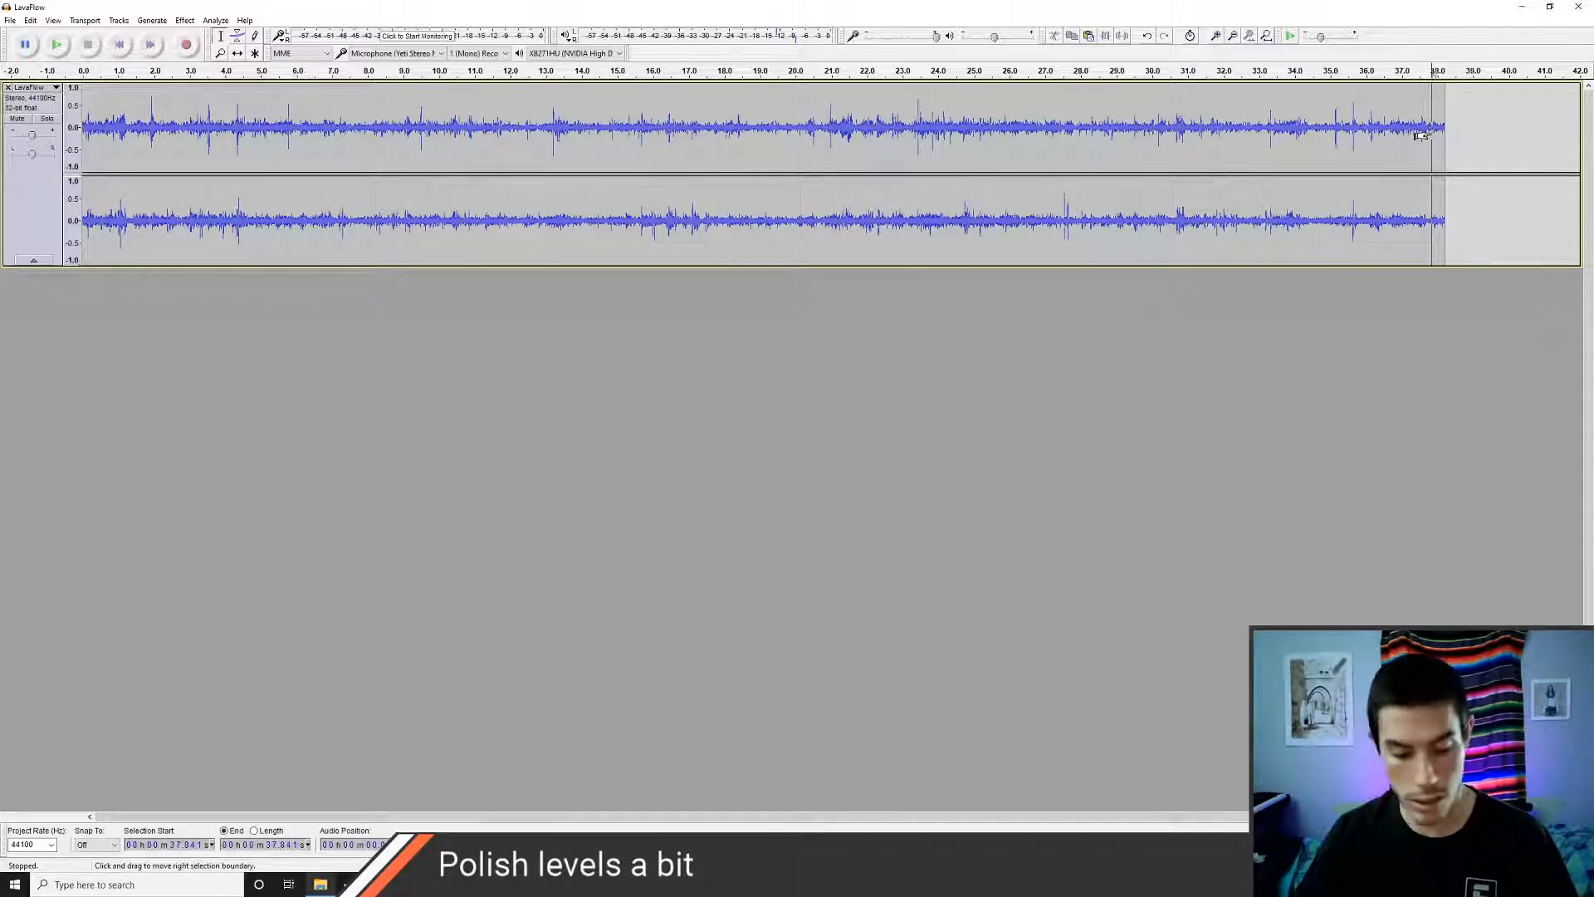
pyautogui.hotkey('ctrl', 'z')
# - Play the track's final seconds from about 36.1 s and again from about 38 s
pyautogui.click(1368, 146)
pyautogui.press('space')
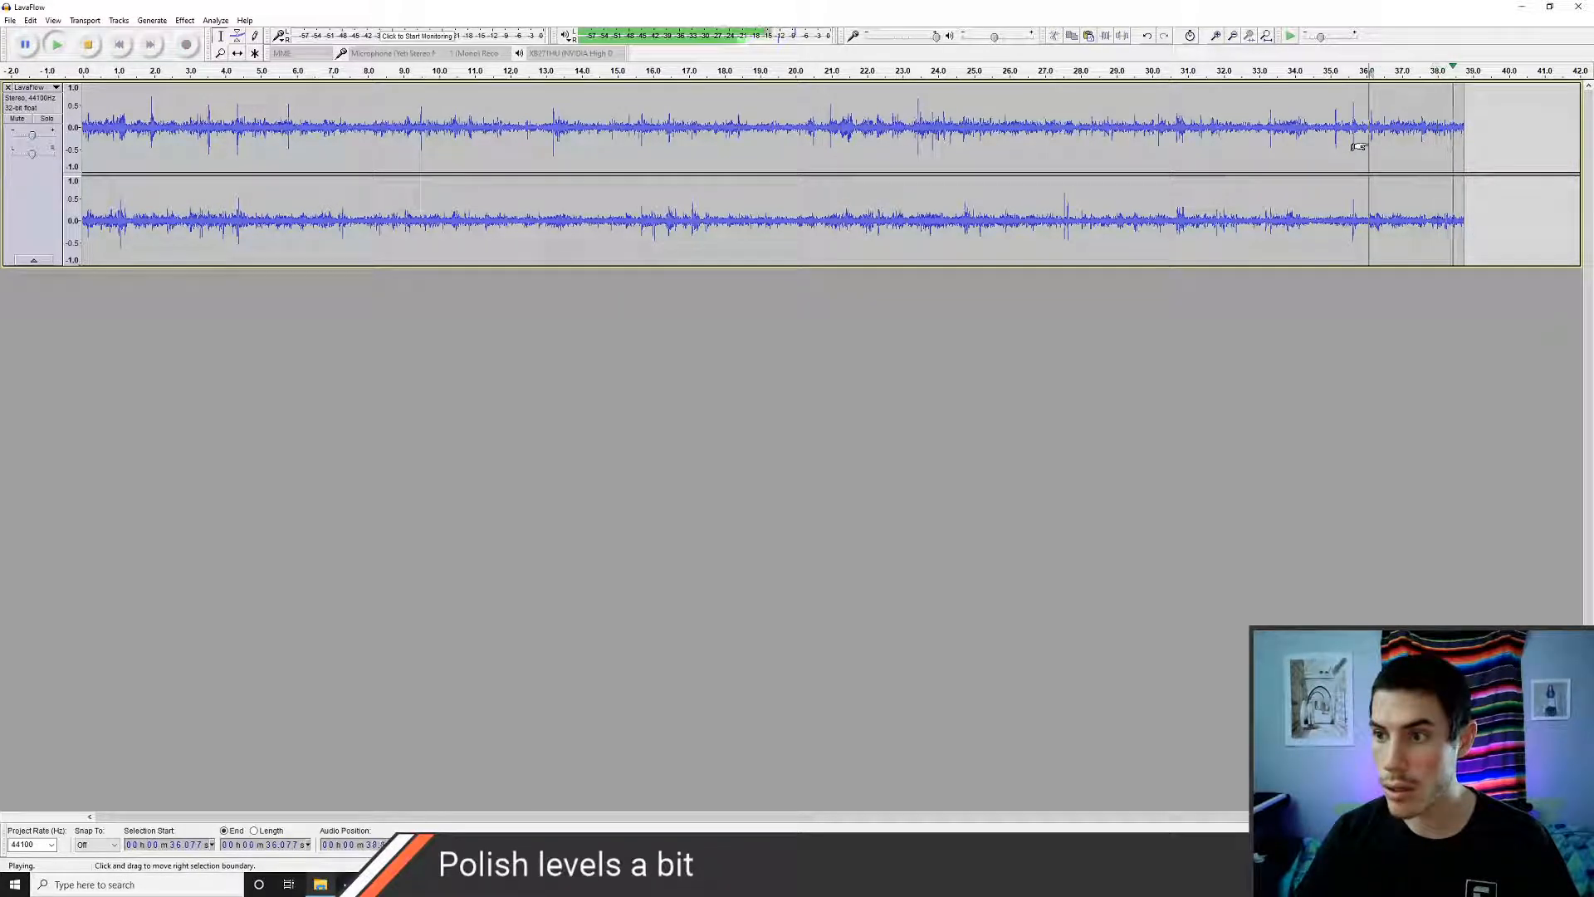
pyautogui.click(1431, 127)
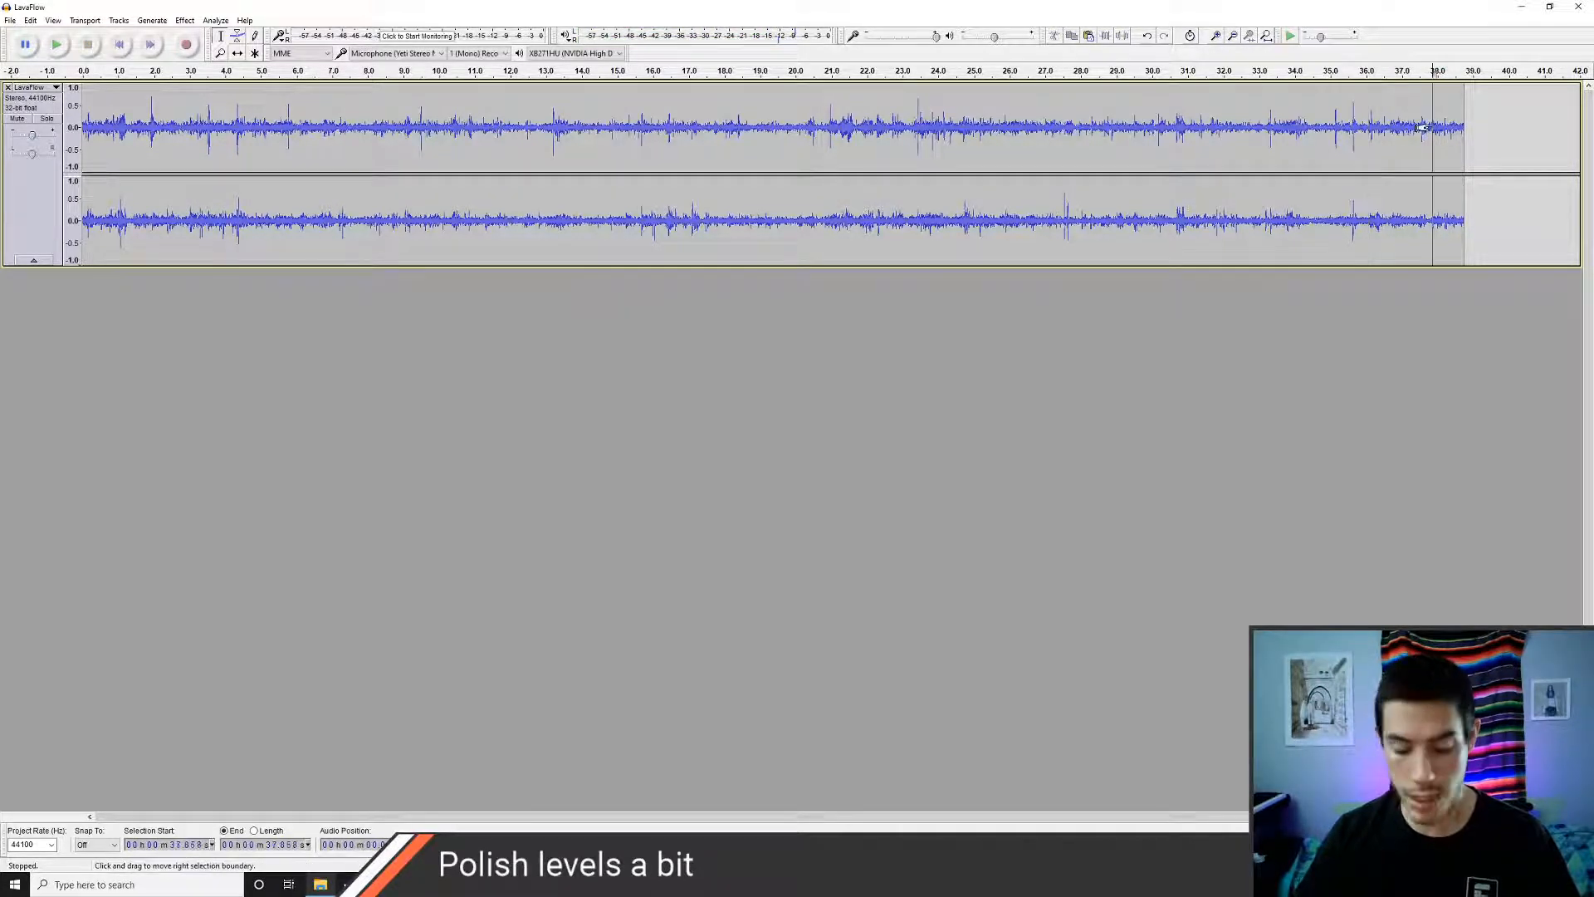
pyautogui.moveTo(1422, 127); pyautogui.dragTo(1427, 125)
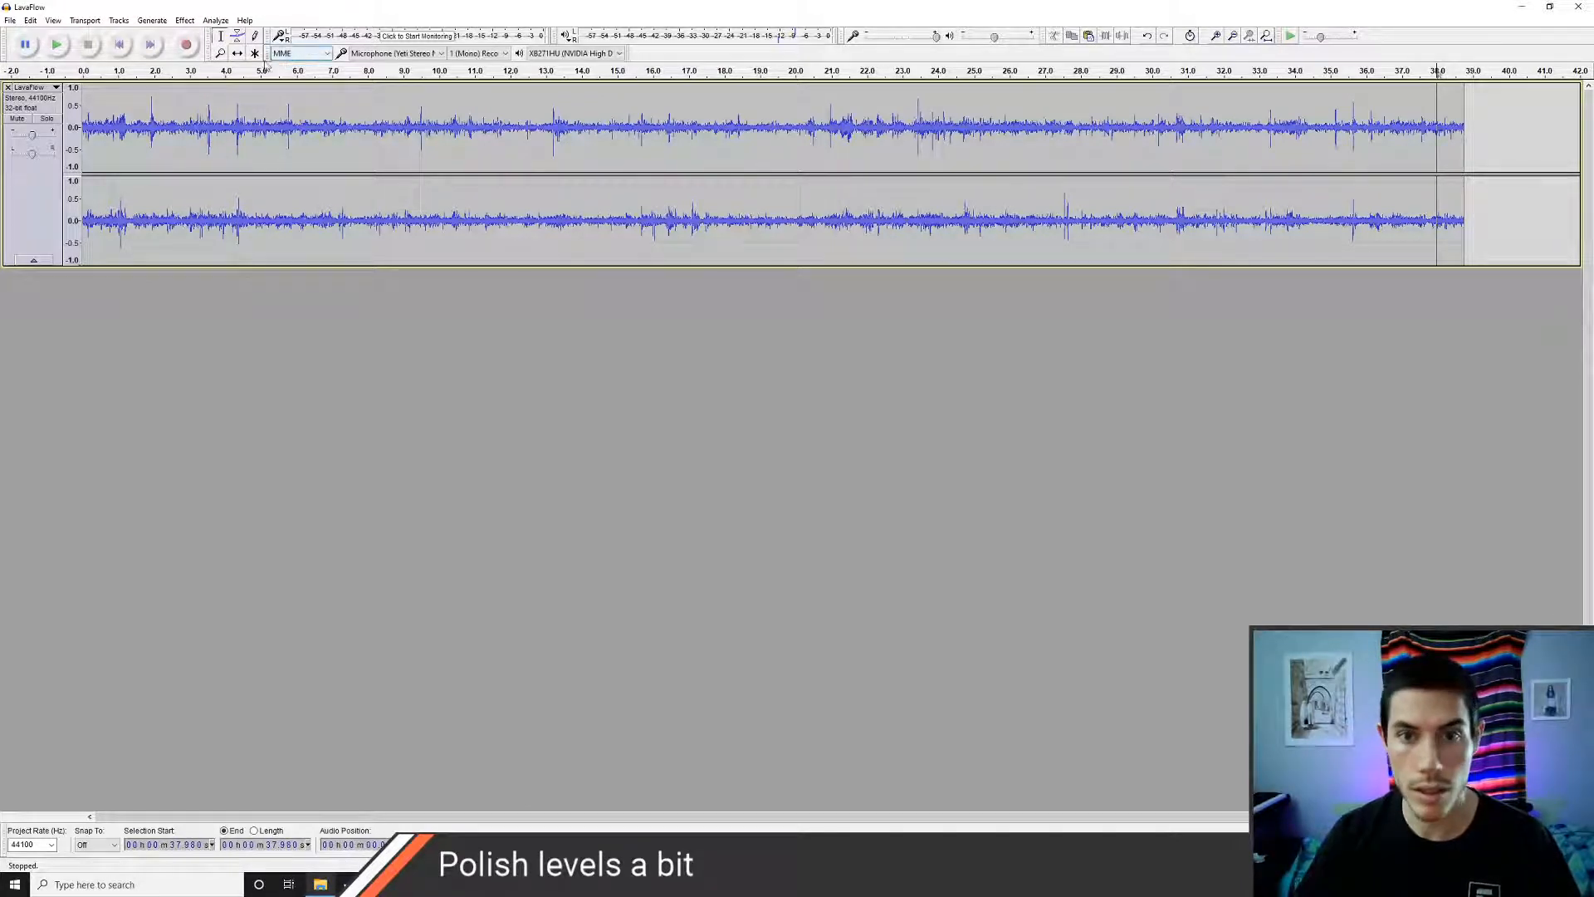
pyautogui.press('space')
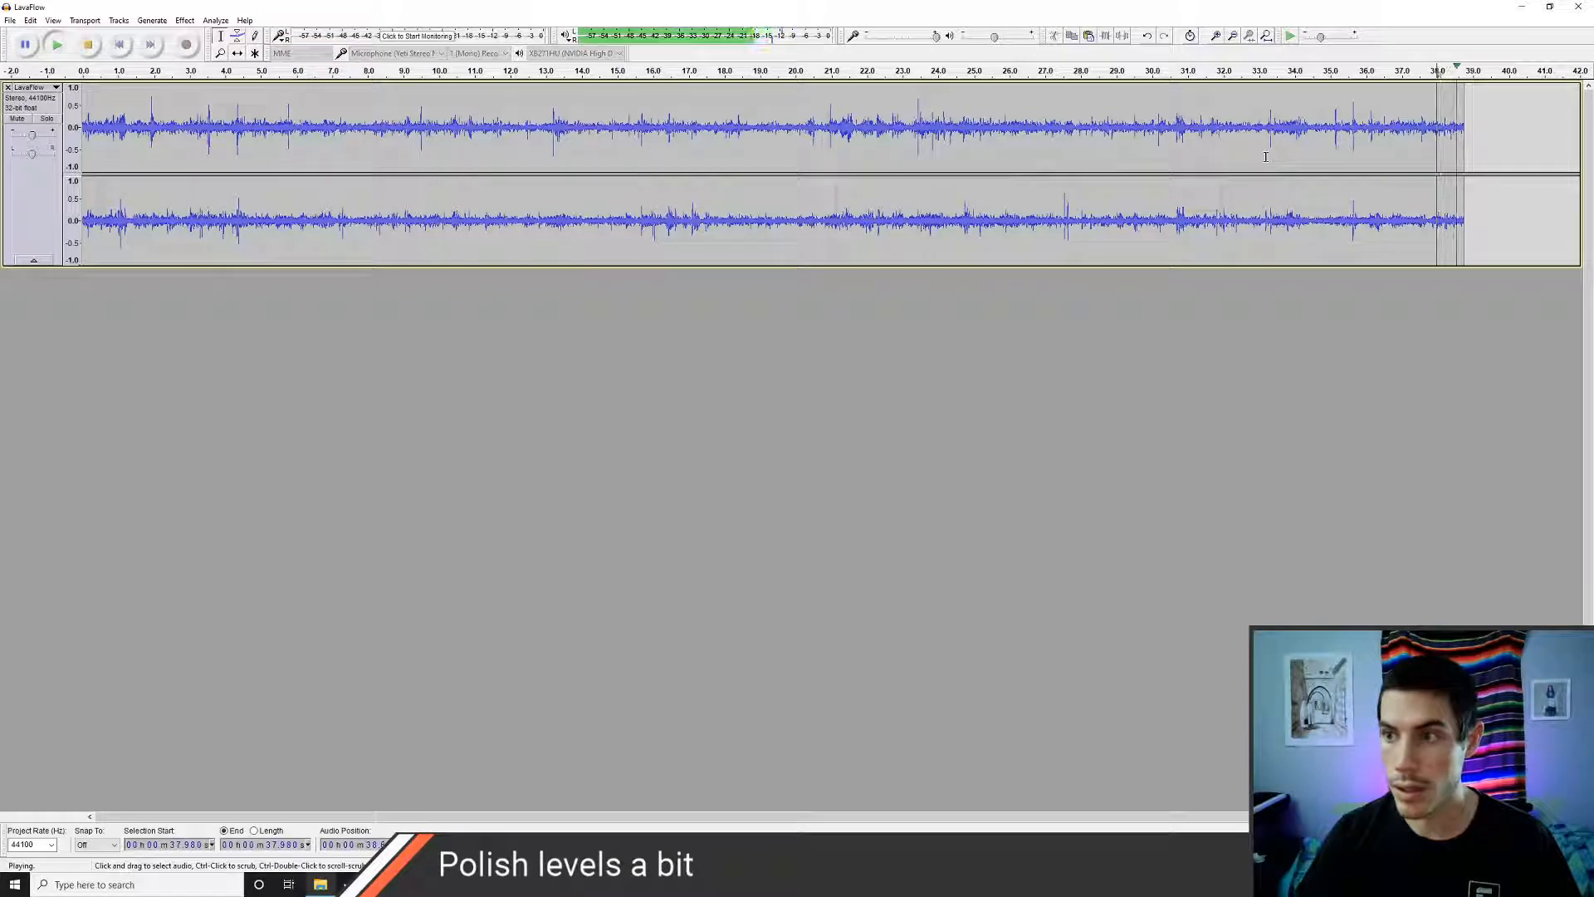
pyautogui.press('space')
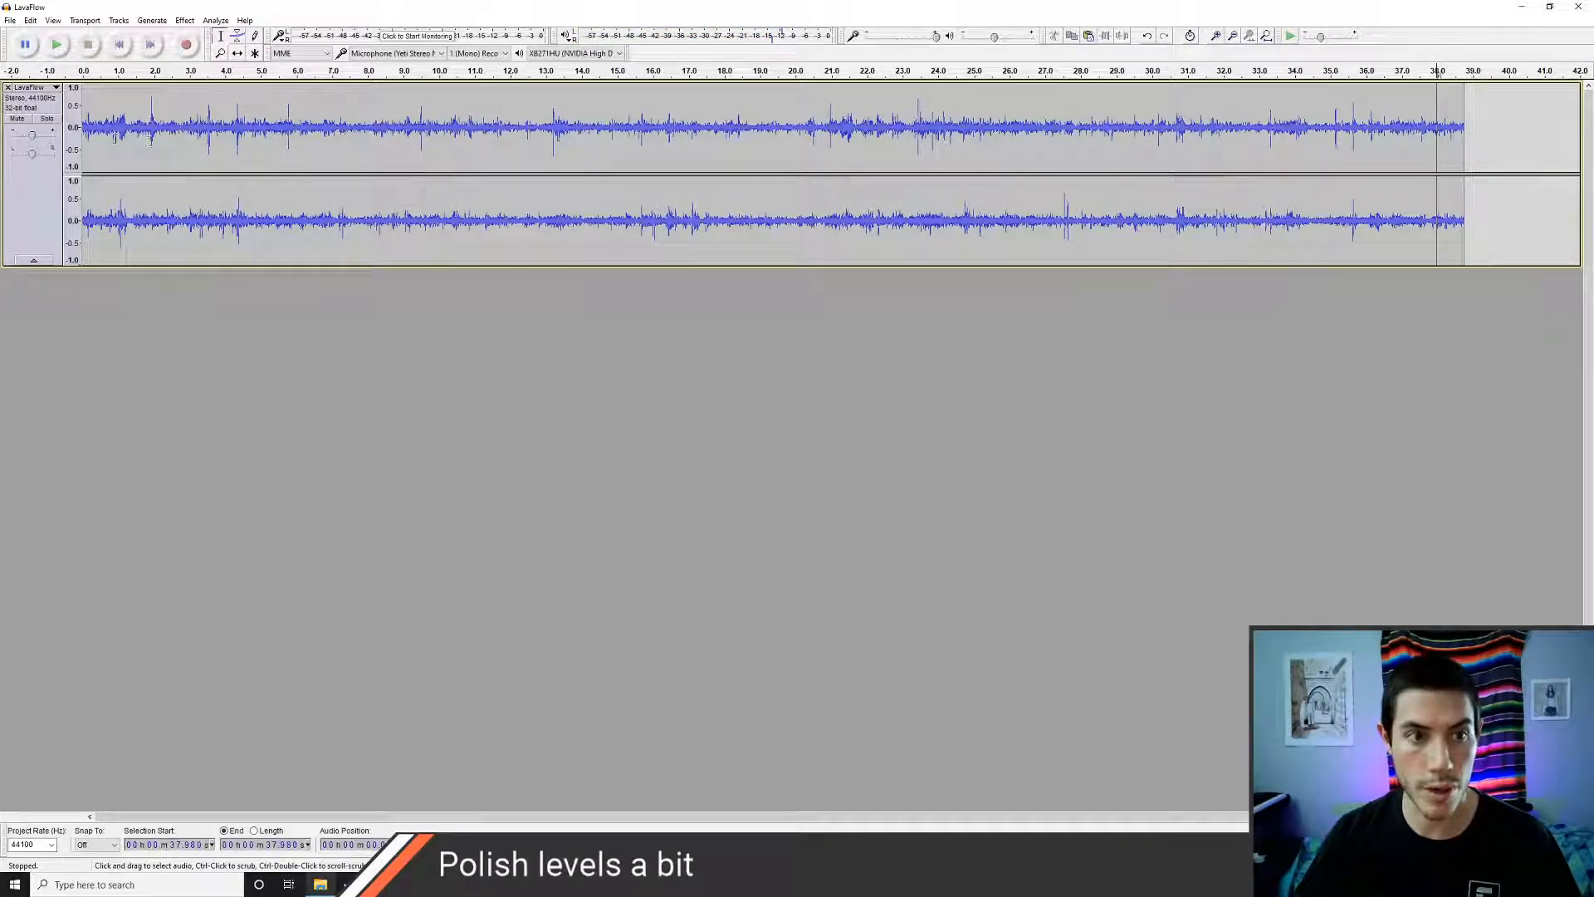
# - Delete the middle of the track from about 0.94 s to 37.7 s
pyautogui.moveTo(115, 137); pyautogui.dragTo(1426, 133)
pyautogui.press('Delete')
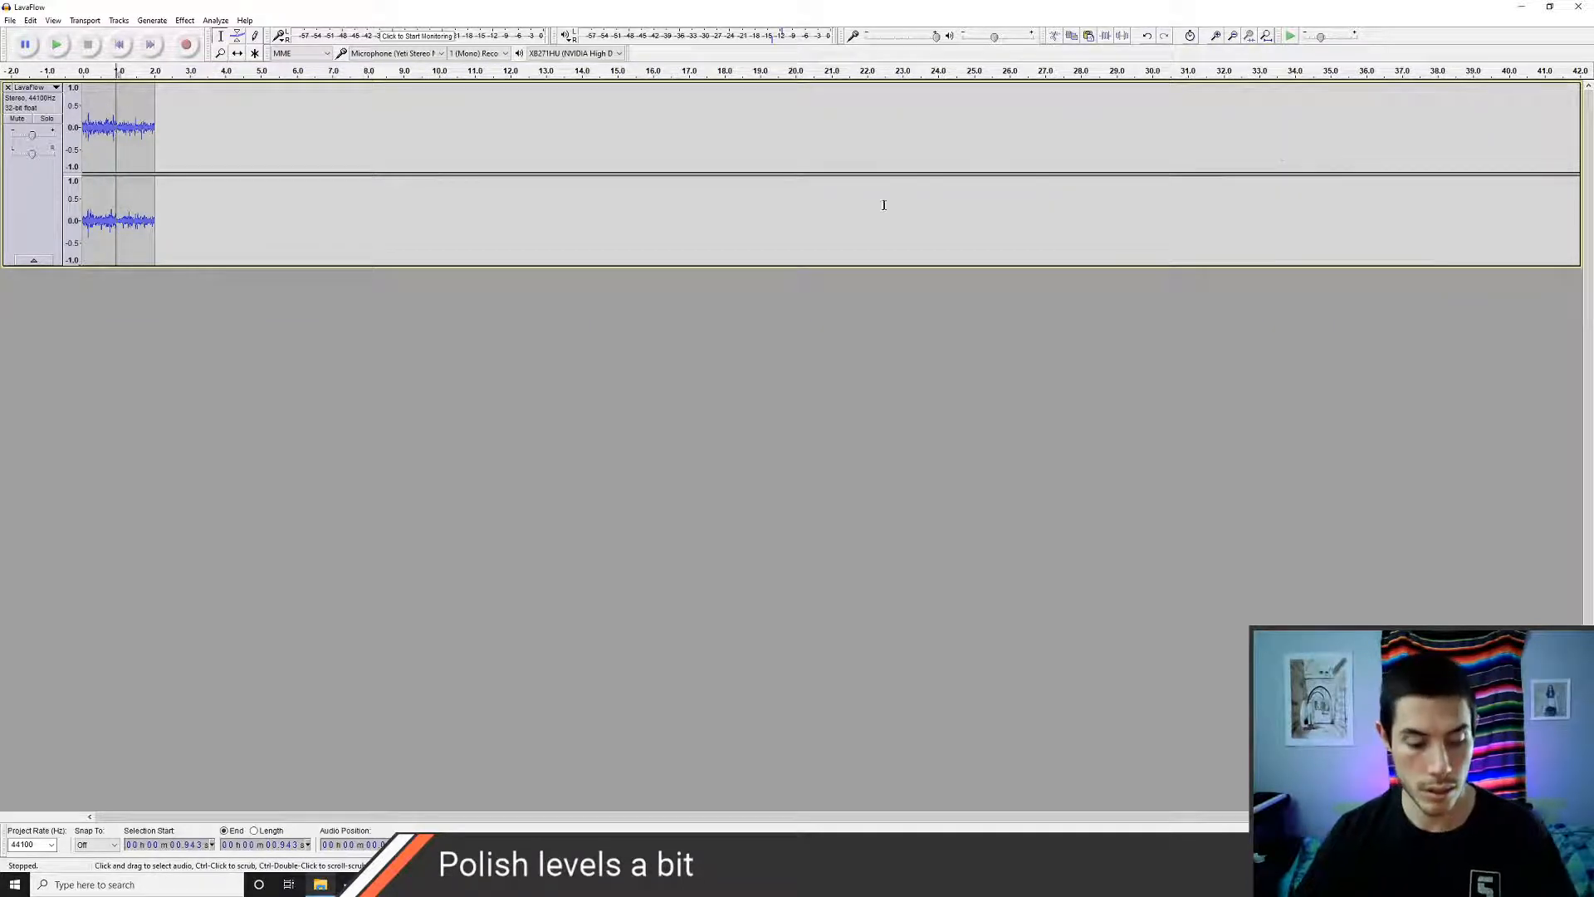
# - Play the shortened track across the join at about 0.94 s and undo the deletion of its middle section
pyautogui.press('space')
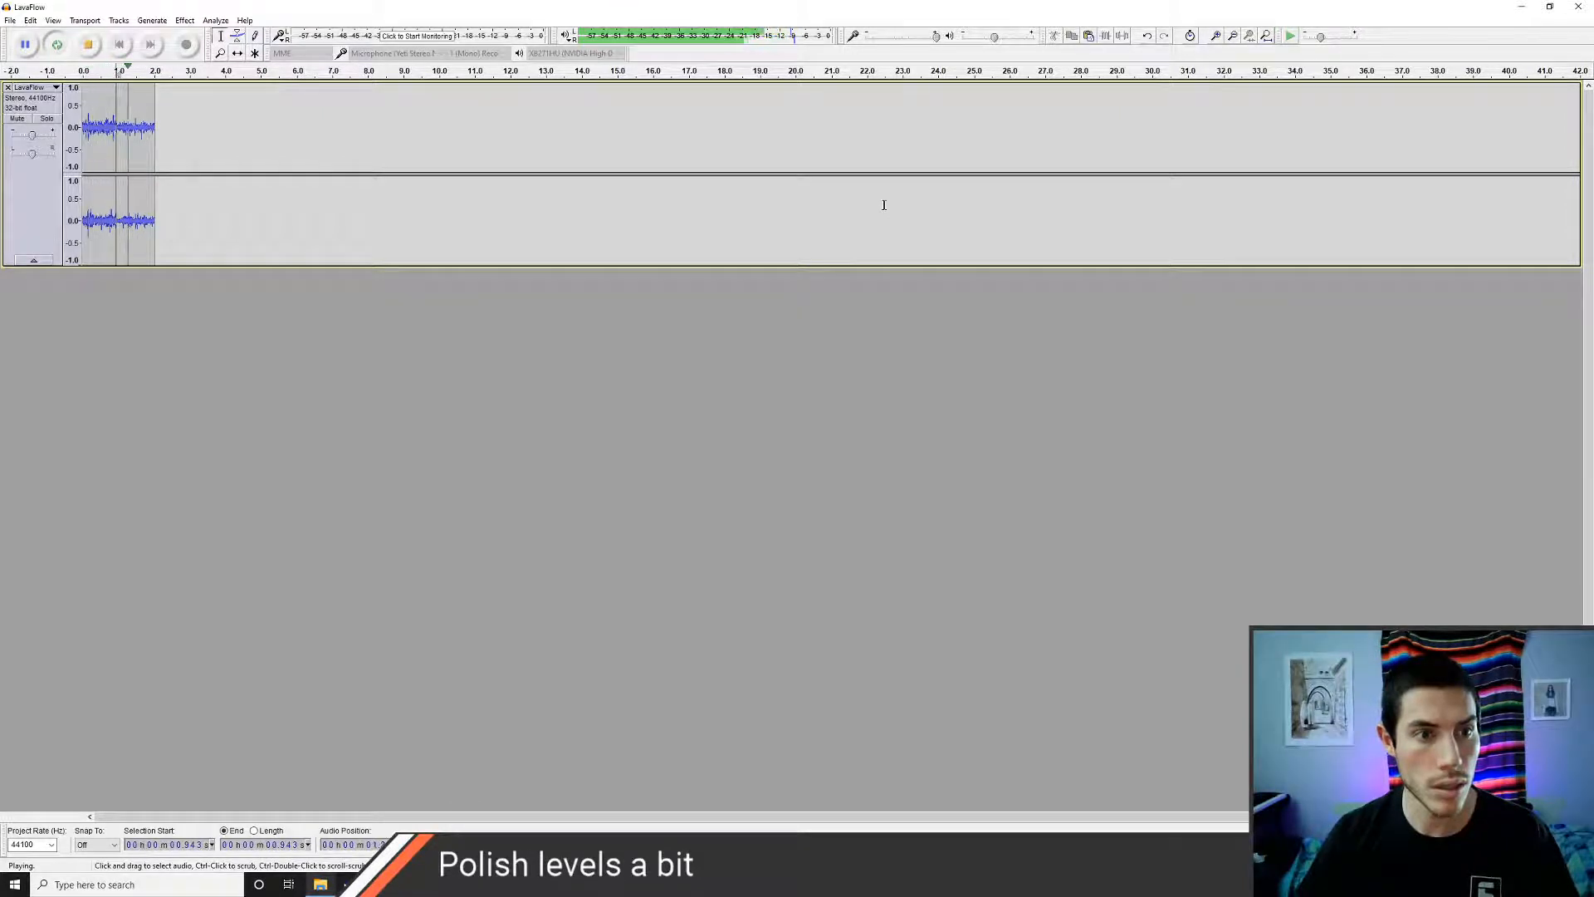
pyautogui.press('space')
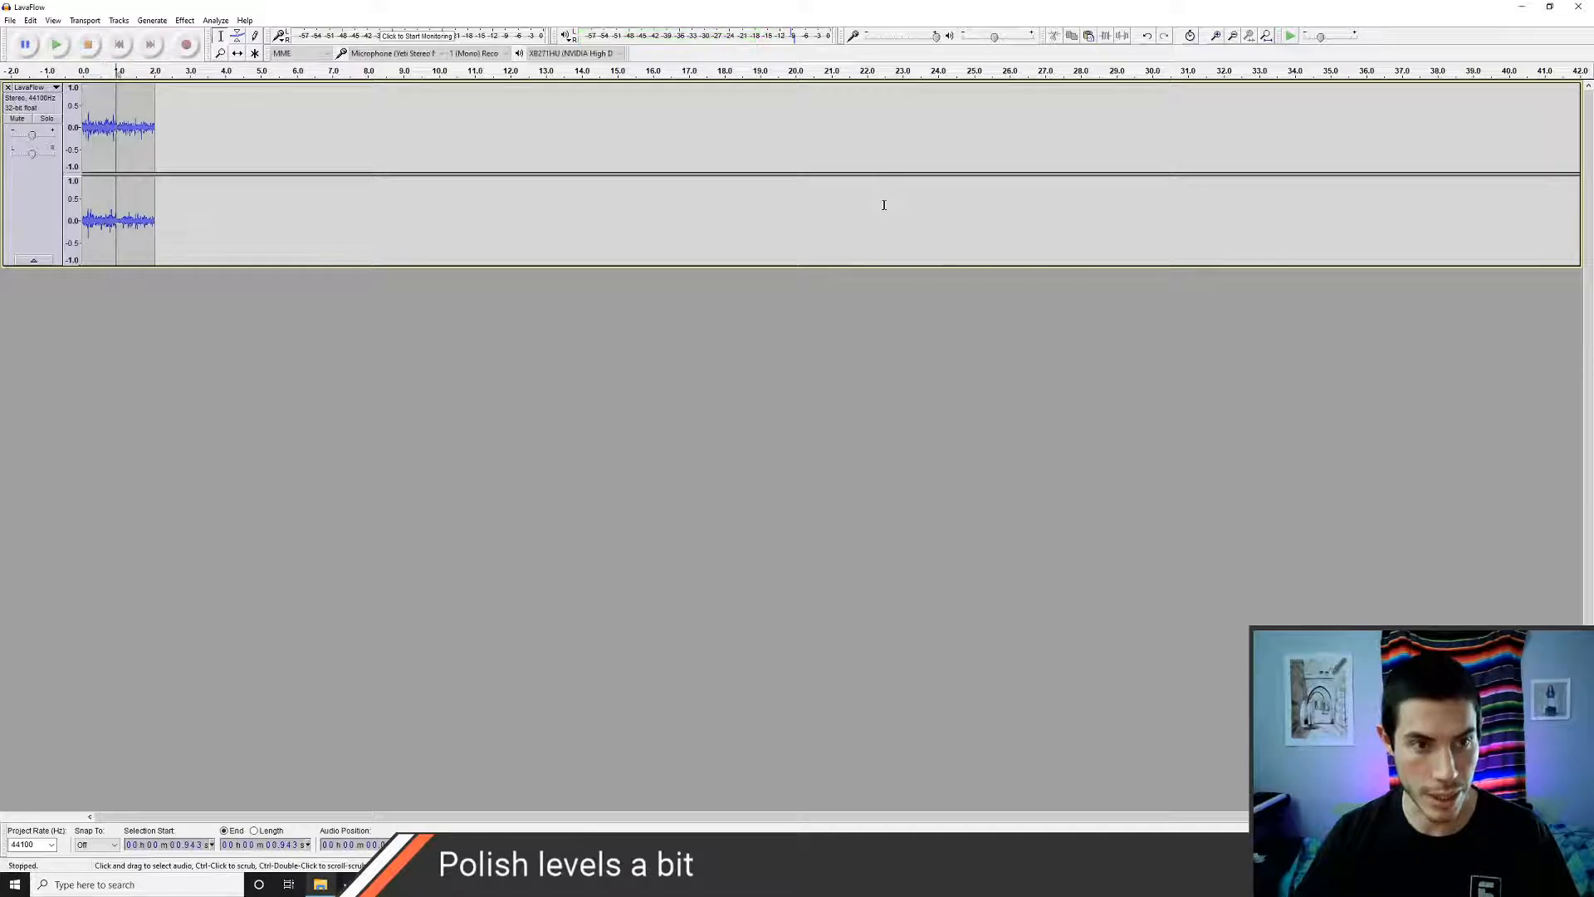
pyautogui.hotkey('ctrl', 'z')
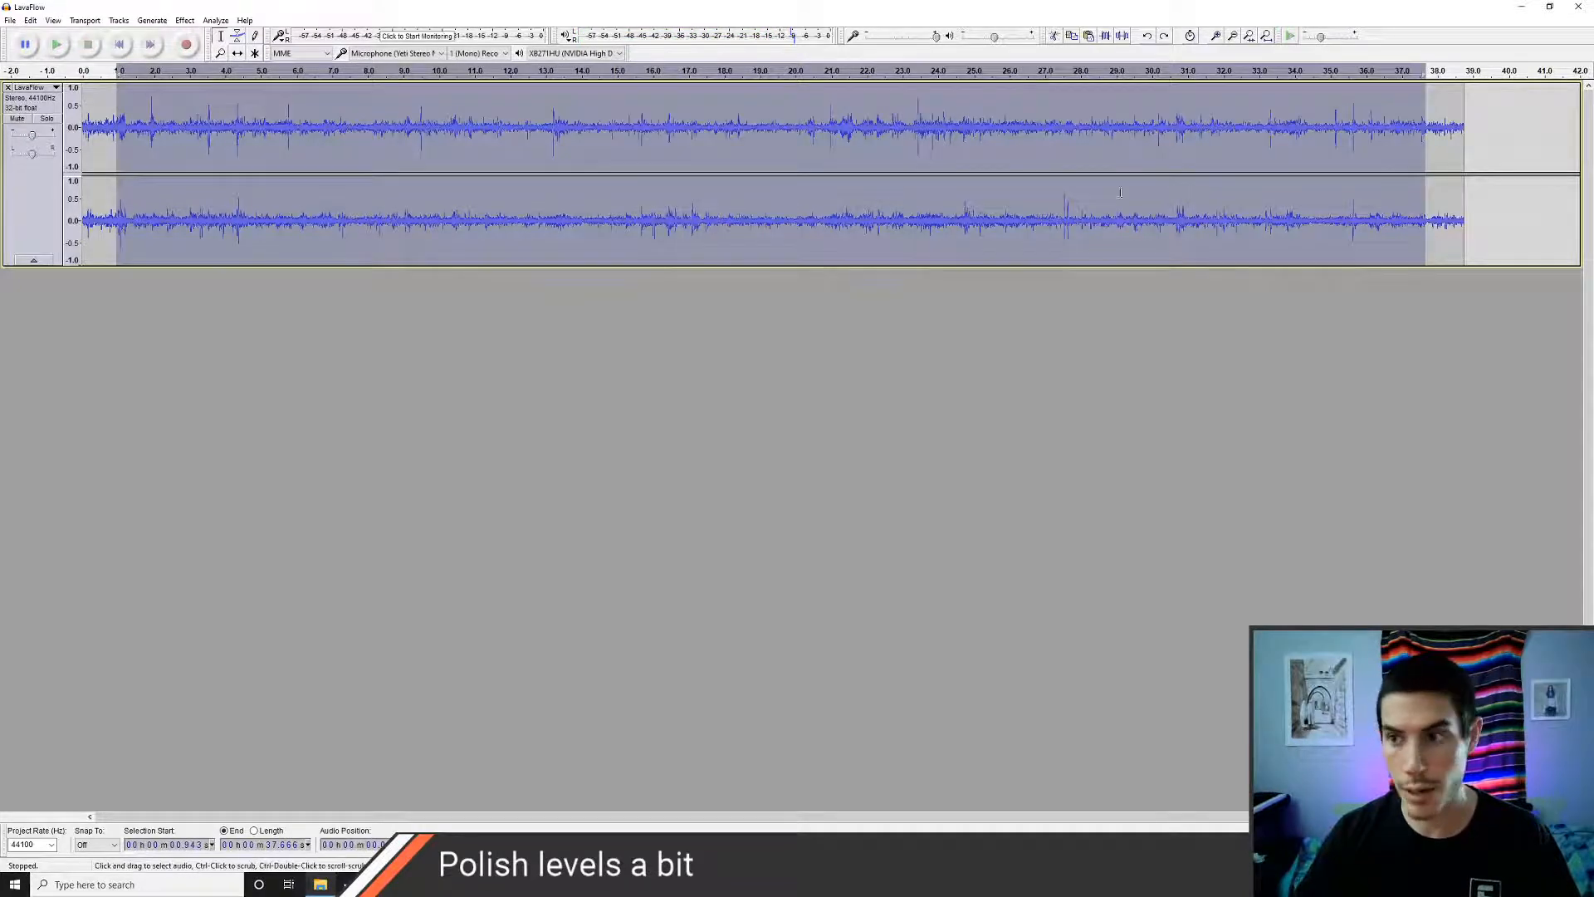
# - Play the track's ending from about 38.2 s and 37.1 s, and loop the whole track to hear its transition
pyautogui.click(1444, 138)
pyautogui.press('space')
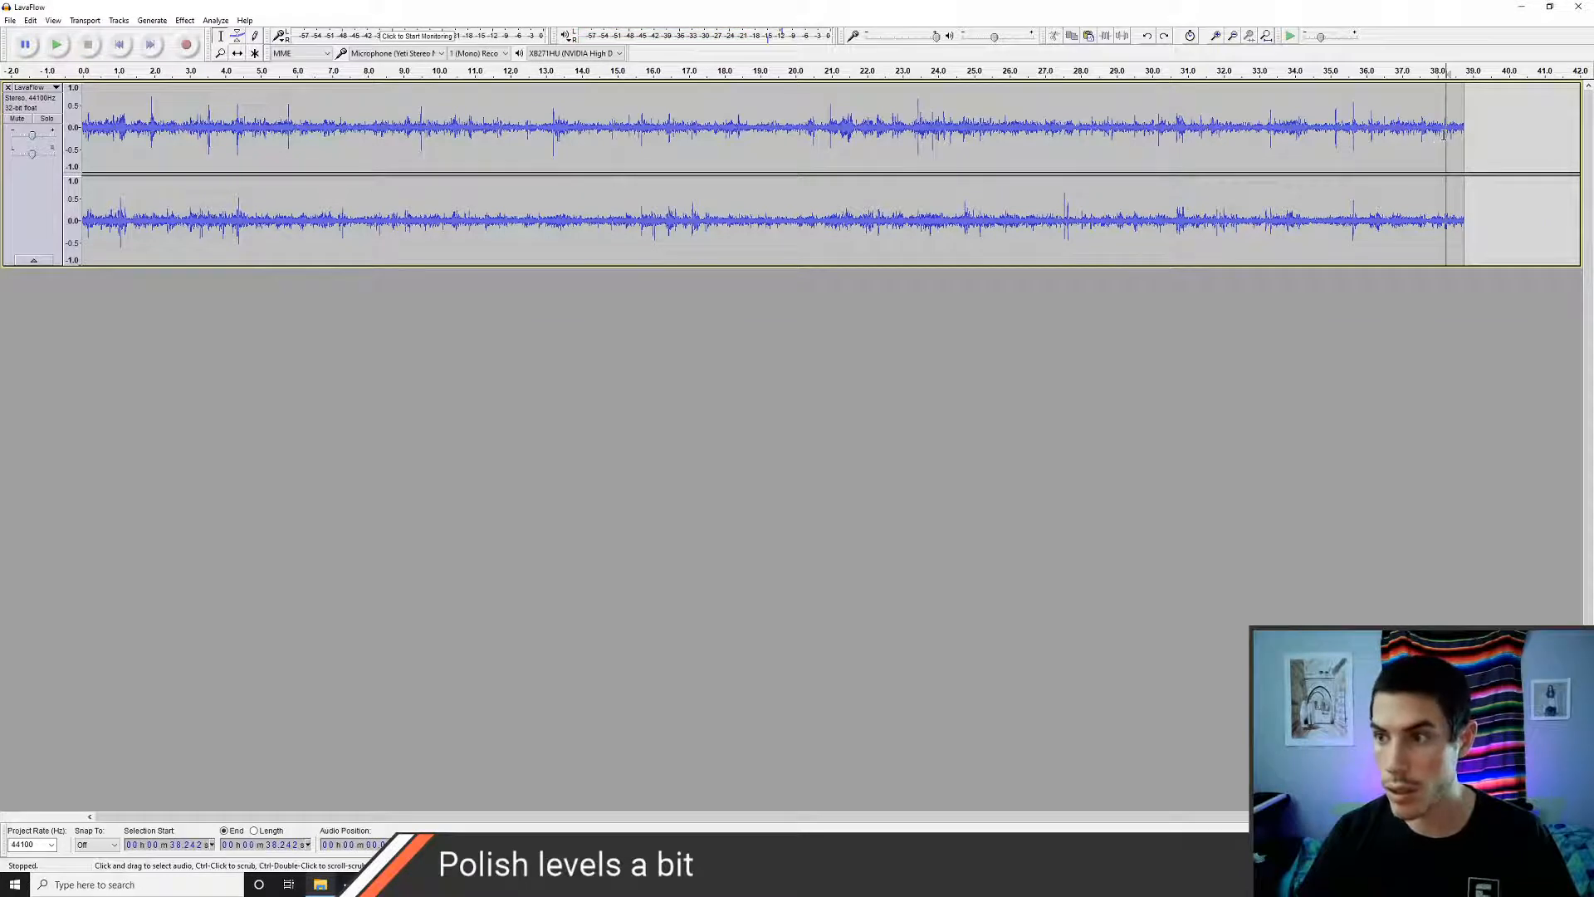
pyautogui.moveTo(1449, 135); pyautogui.dragTo(1503, 136)
pyautogui.press('space')
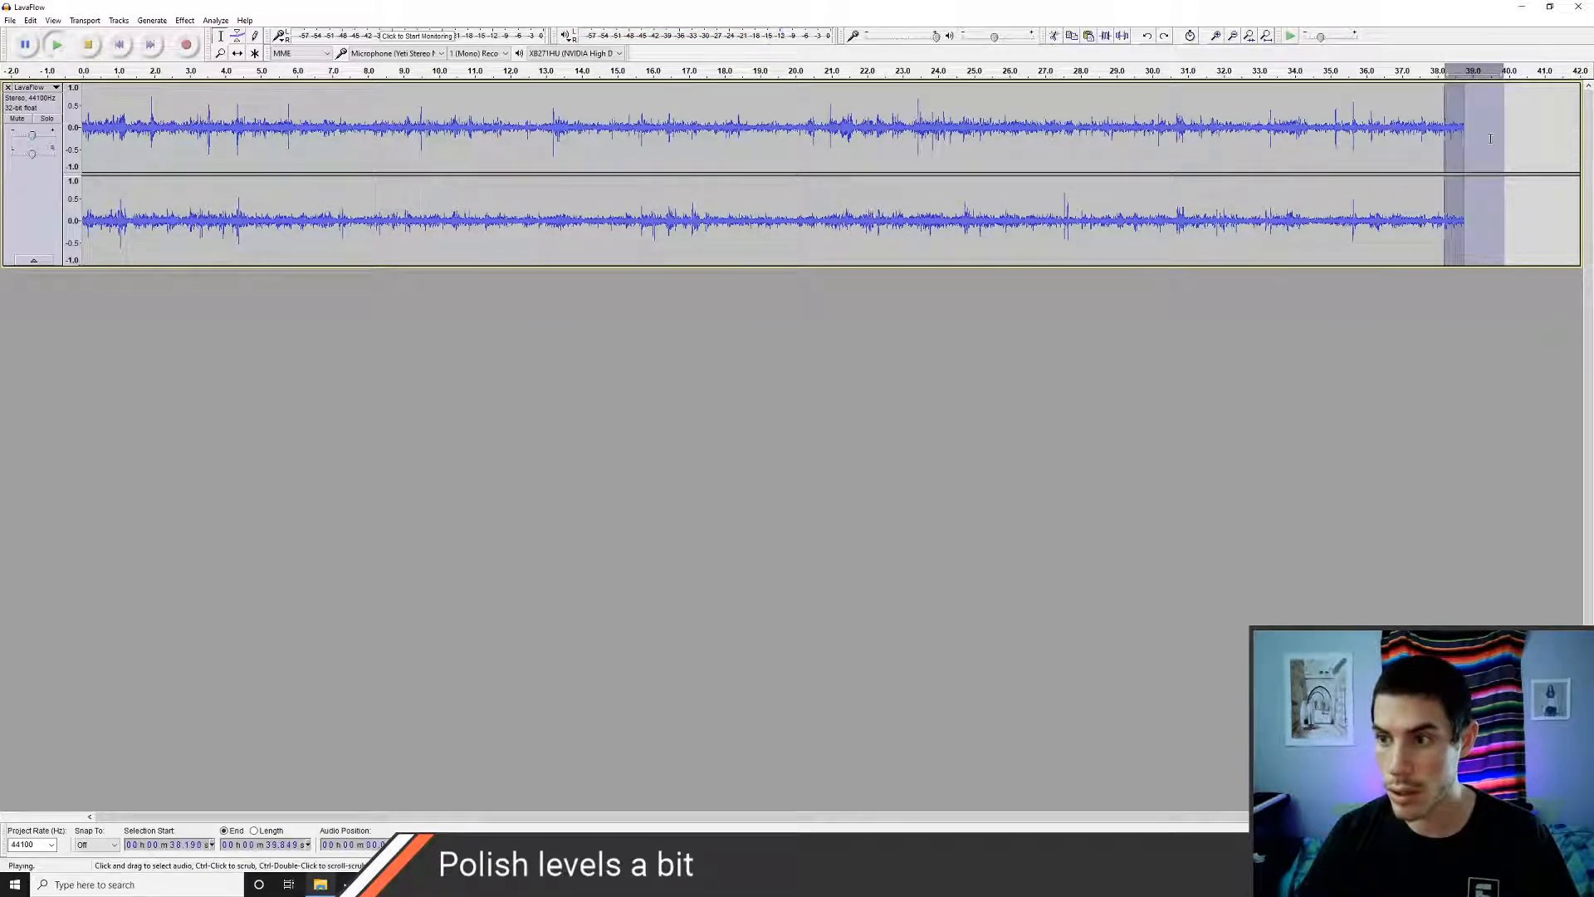
pyautogui.click(1404, 143)
pyautogui.press('space')
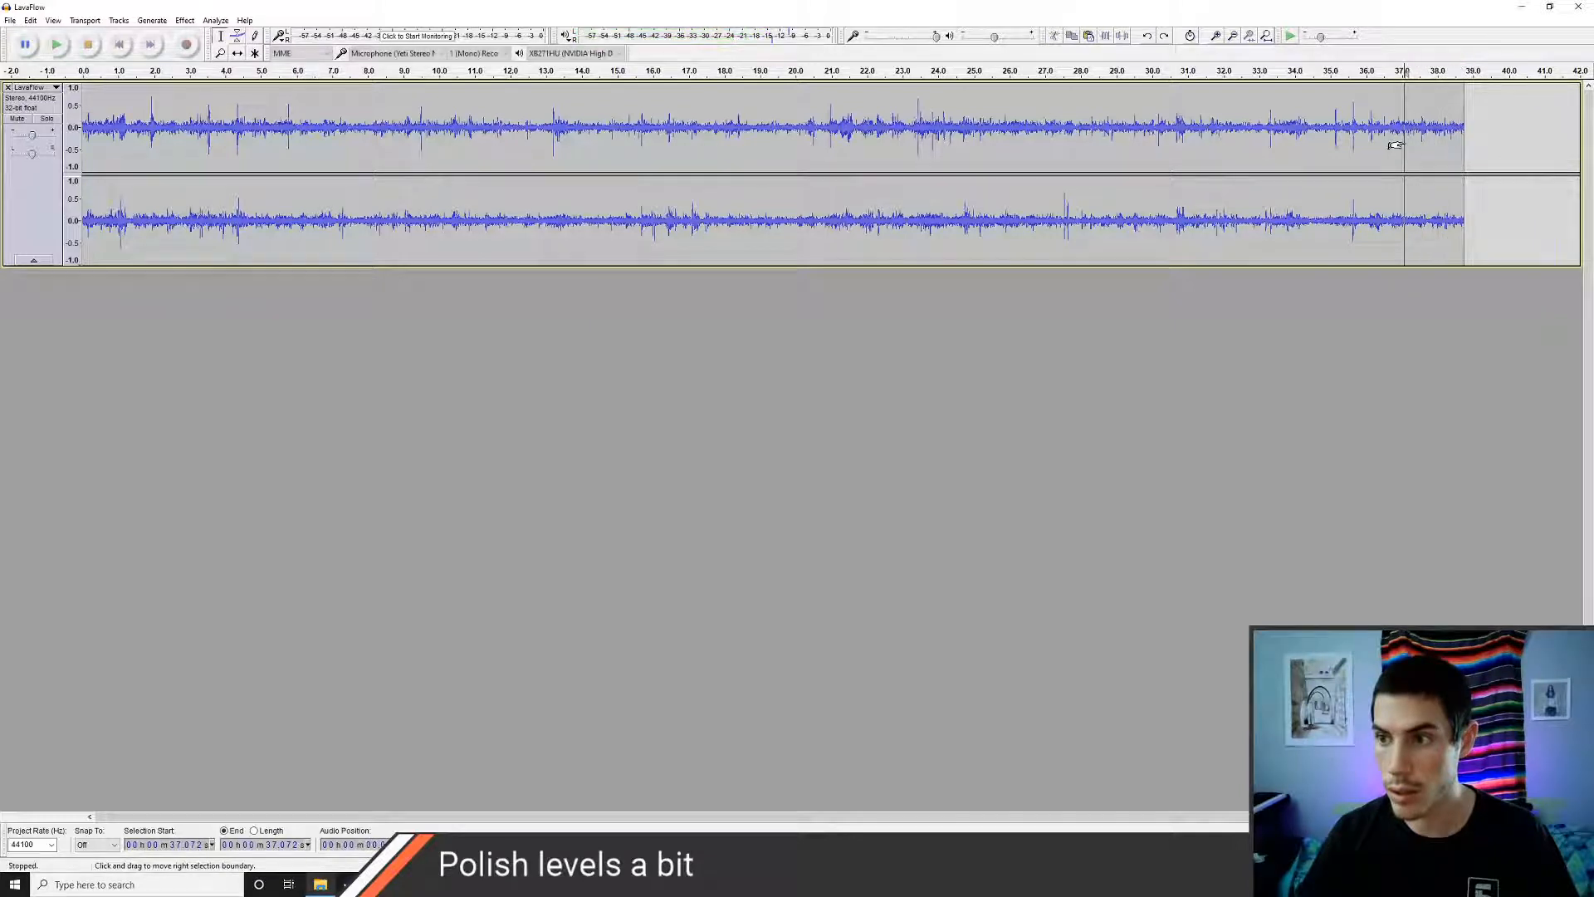
pyautogui.hotkey('shift', 'space')
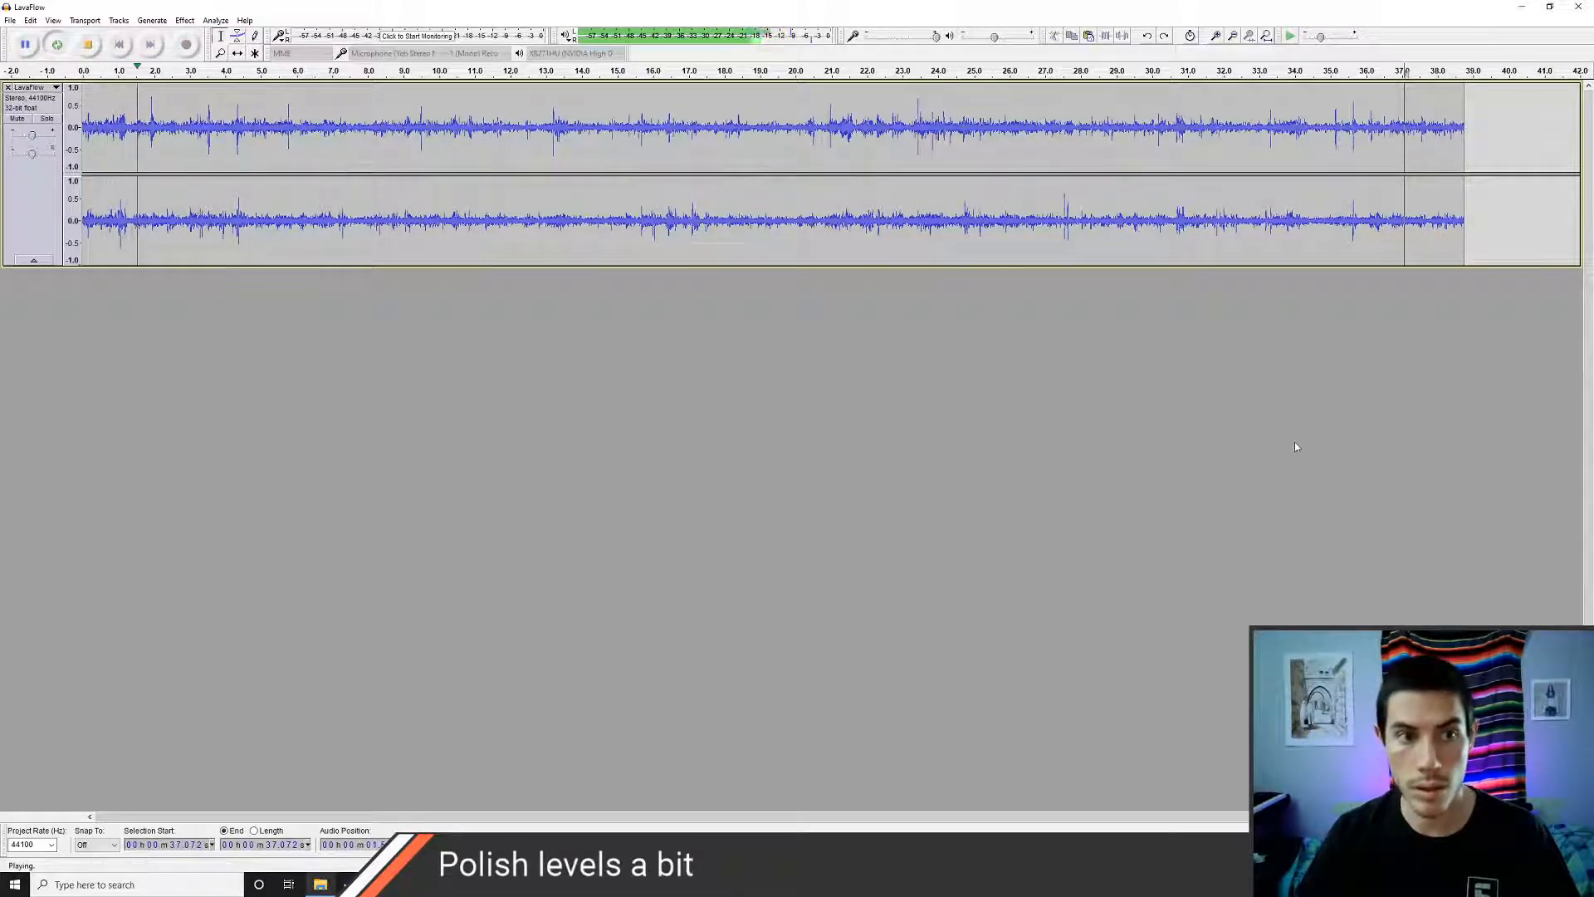
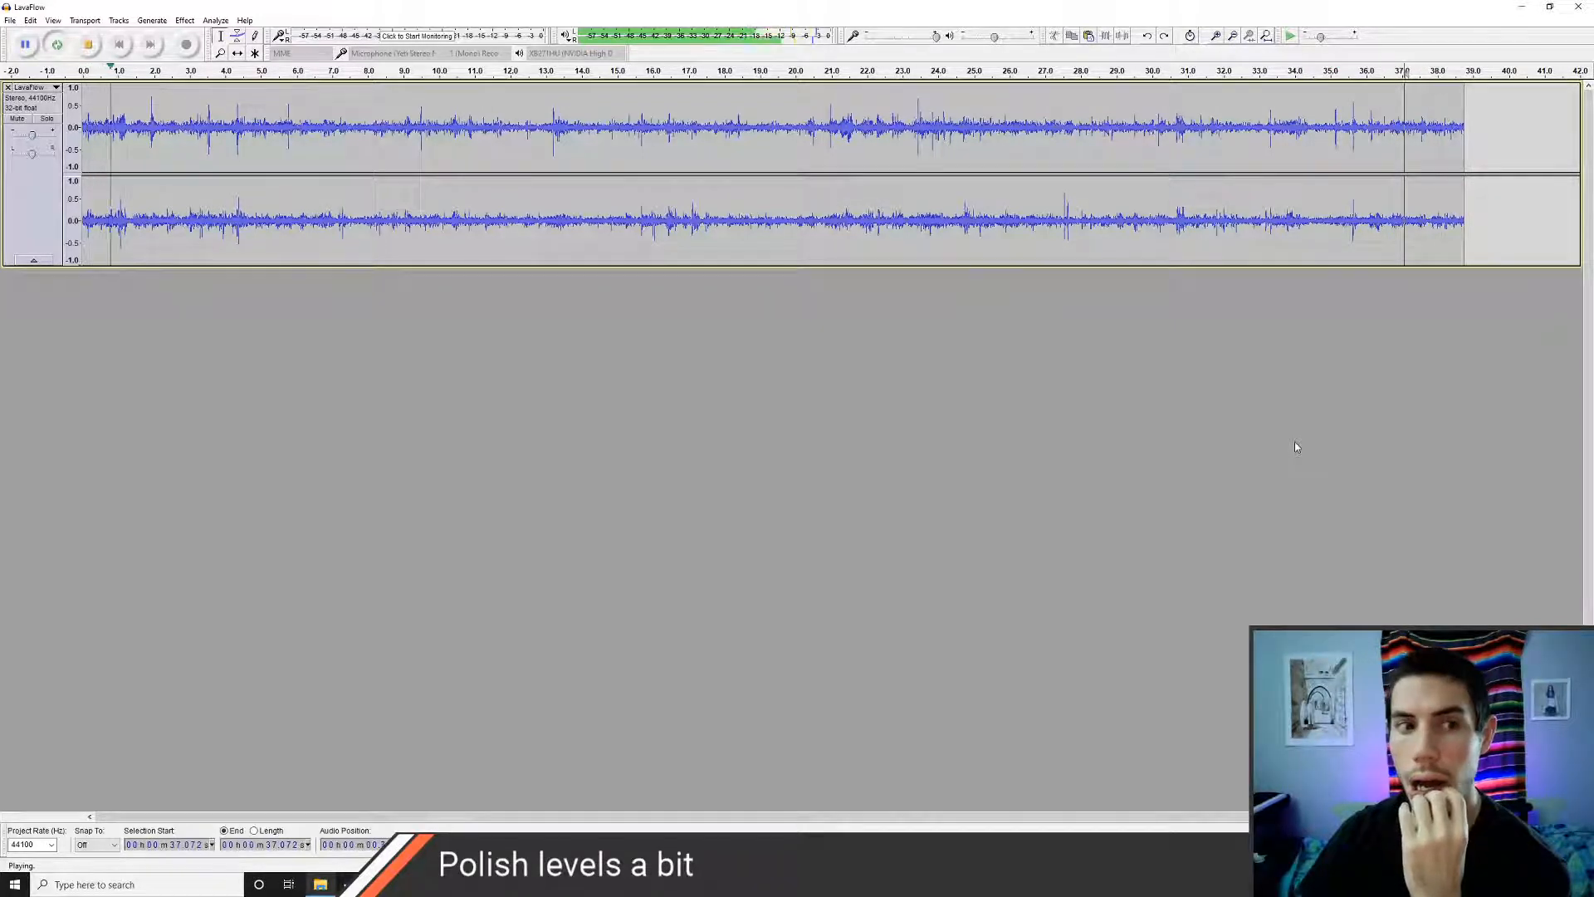
pyautogui.press('space')
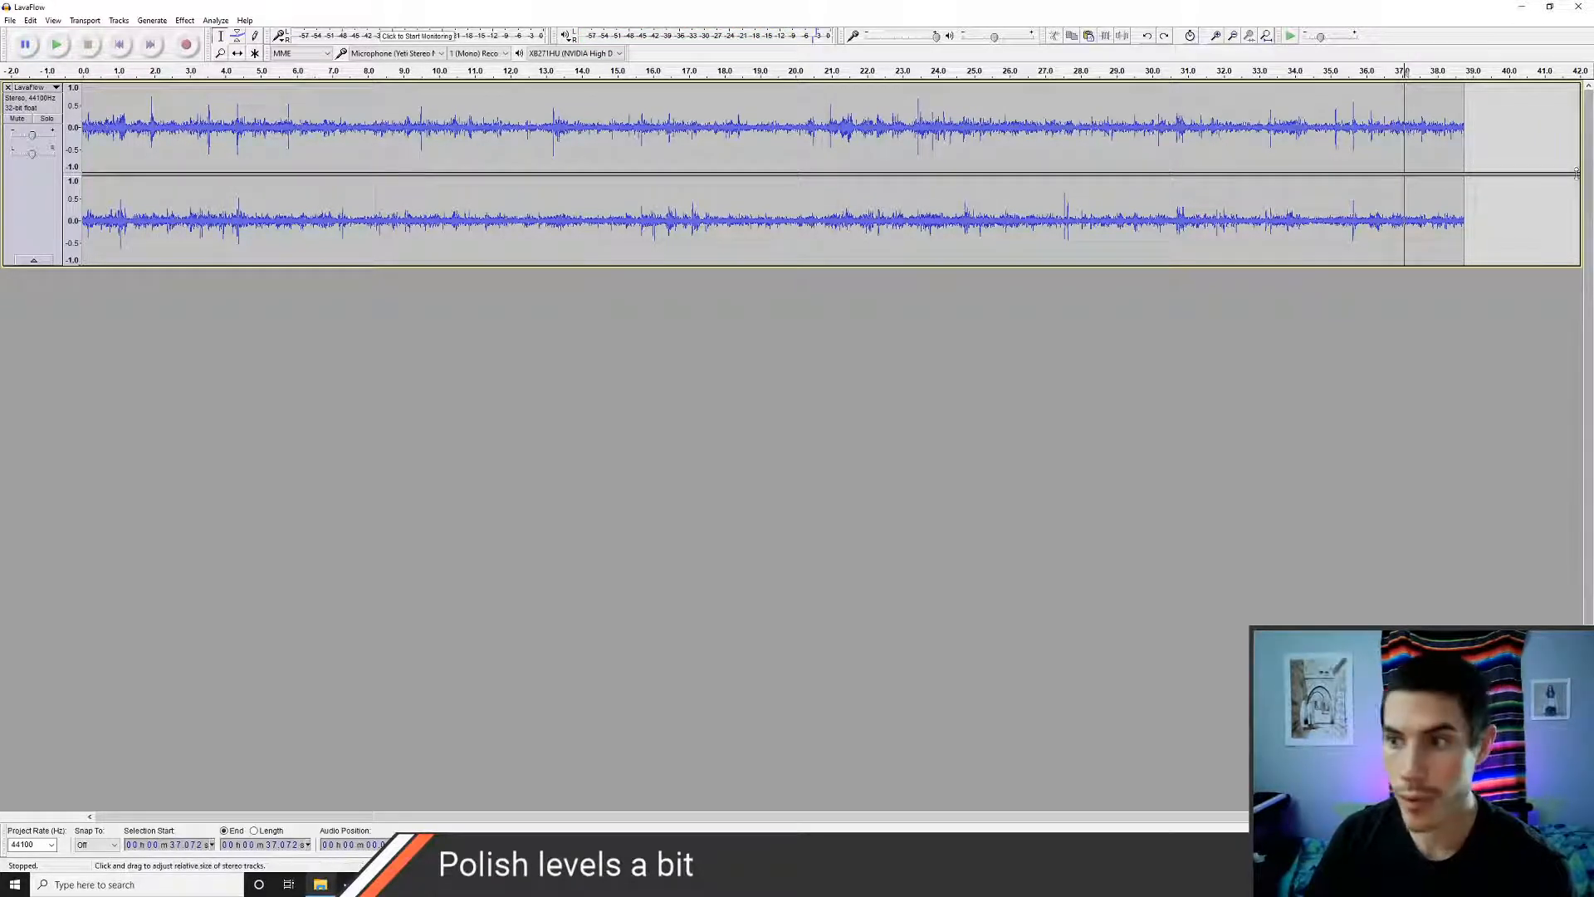
# - Play the track's last seconds from about 37.5 s, 36.8 s, 35.6 s and 34.4 s to compare the sound
pyautogui.click(1420, 131)
pyautogui.press('space')
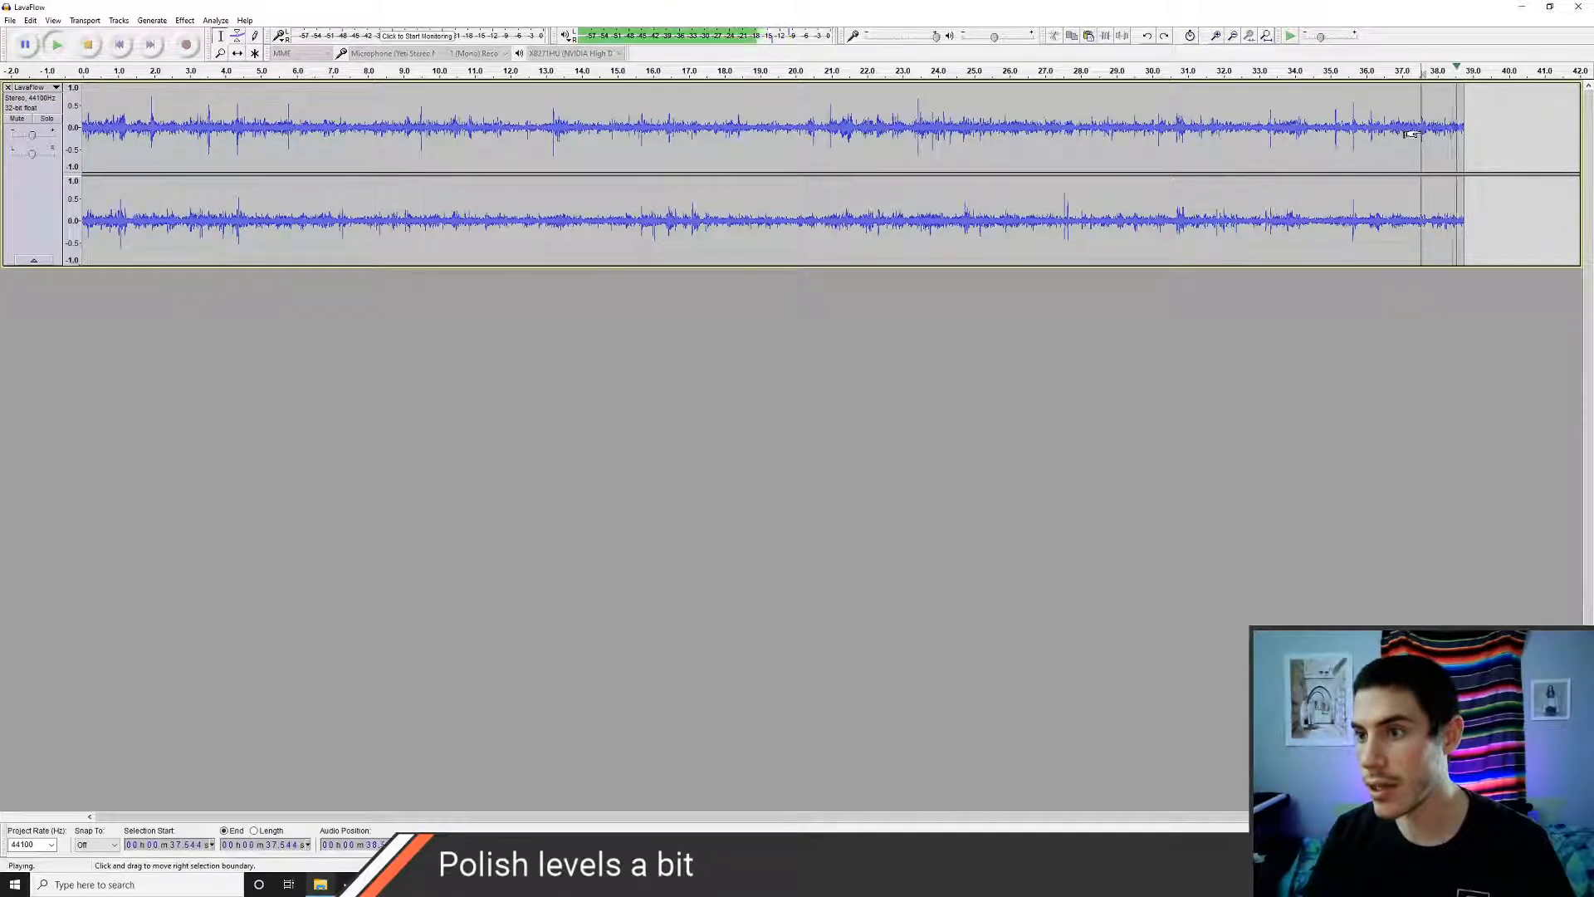
pyautogui.click(1394, 135)
pyautogui.press('space')
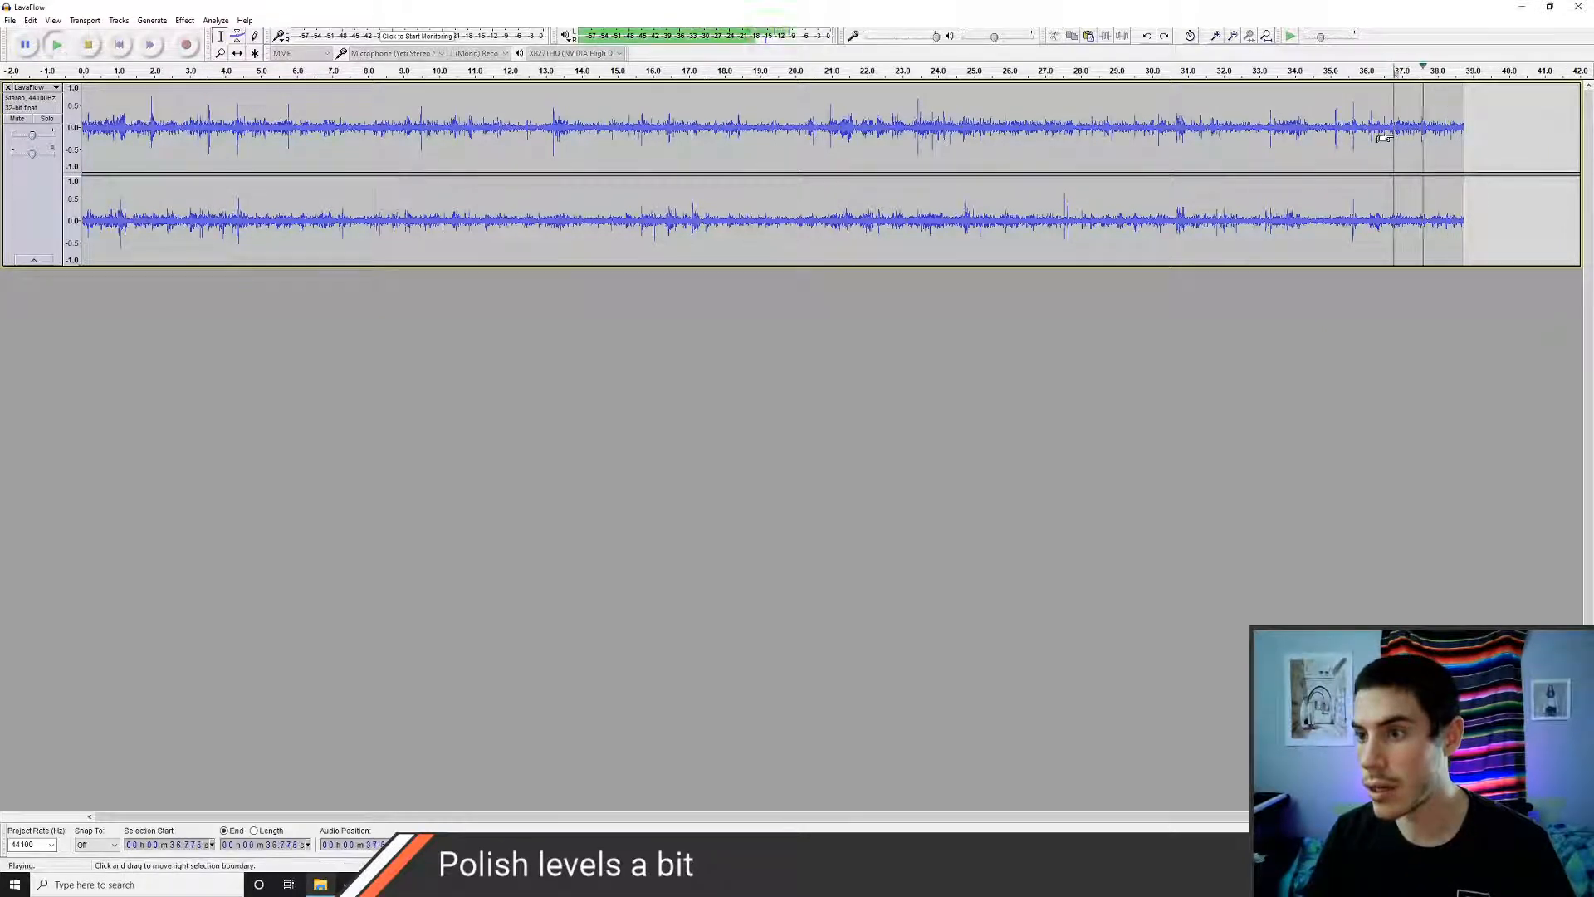
pyautogui.click(1353, 137)
pyautogui.press('space')
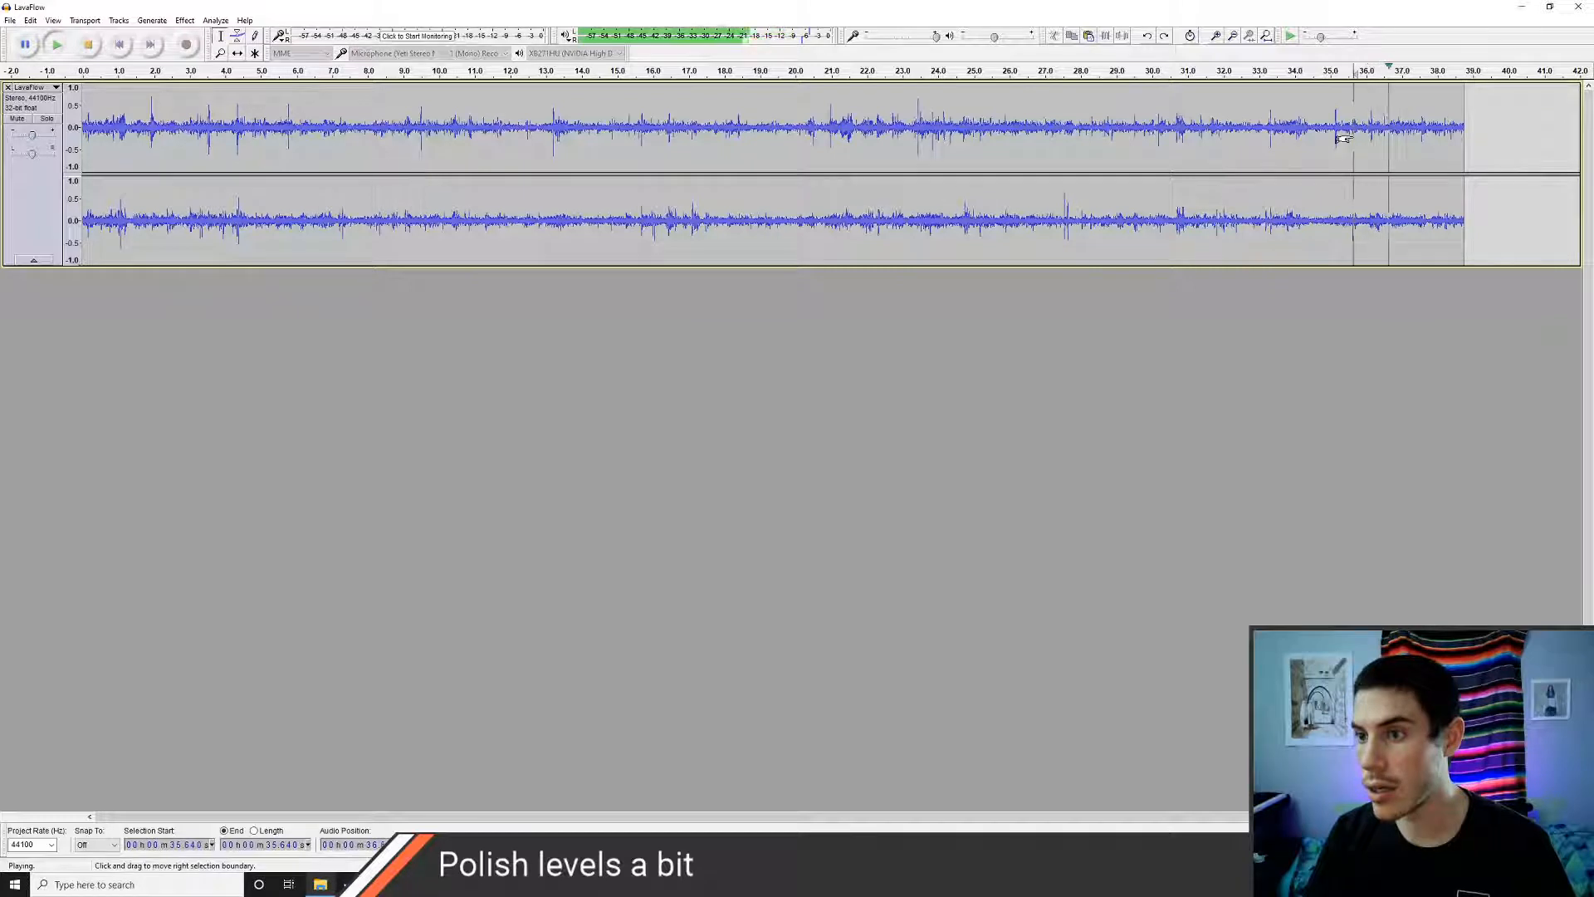
pyautogui.click(1309, 138)
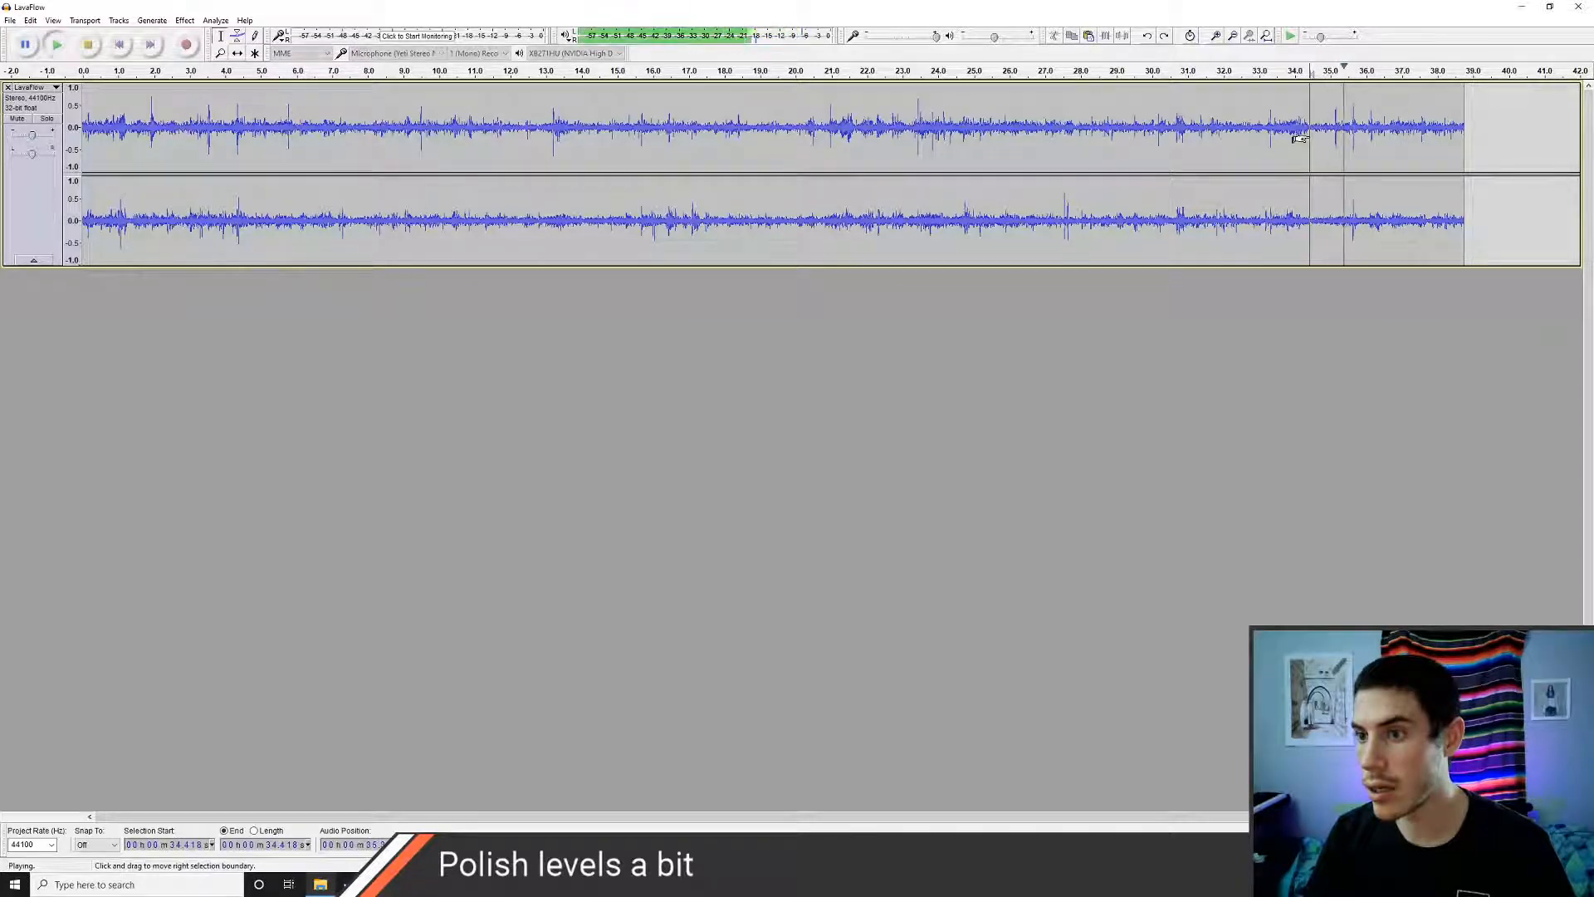
pyautogui.press('space')
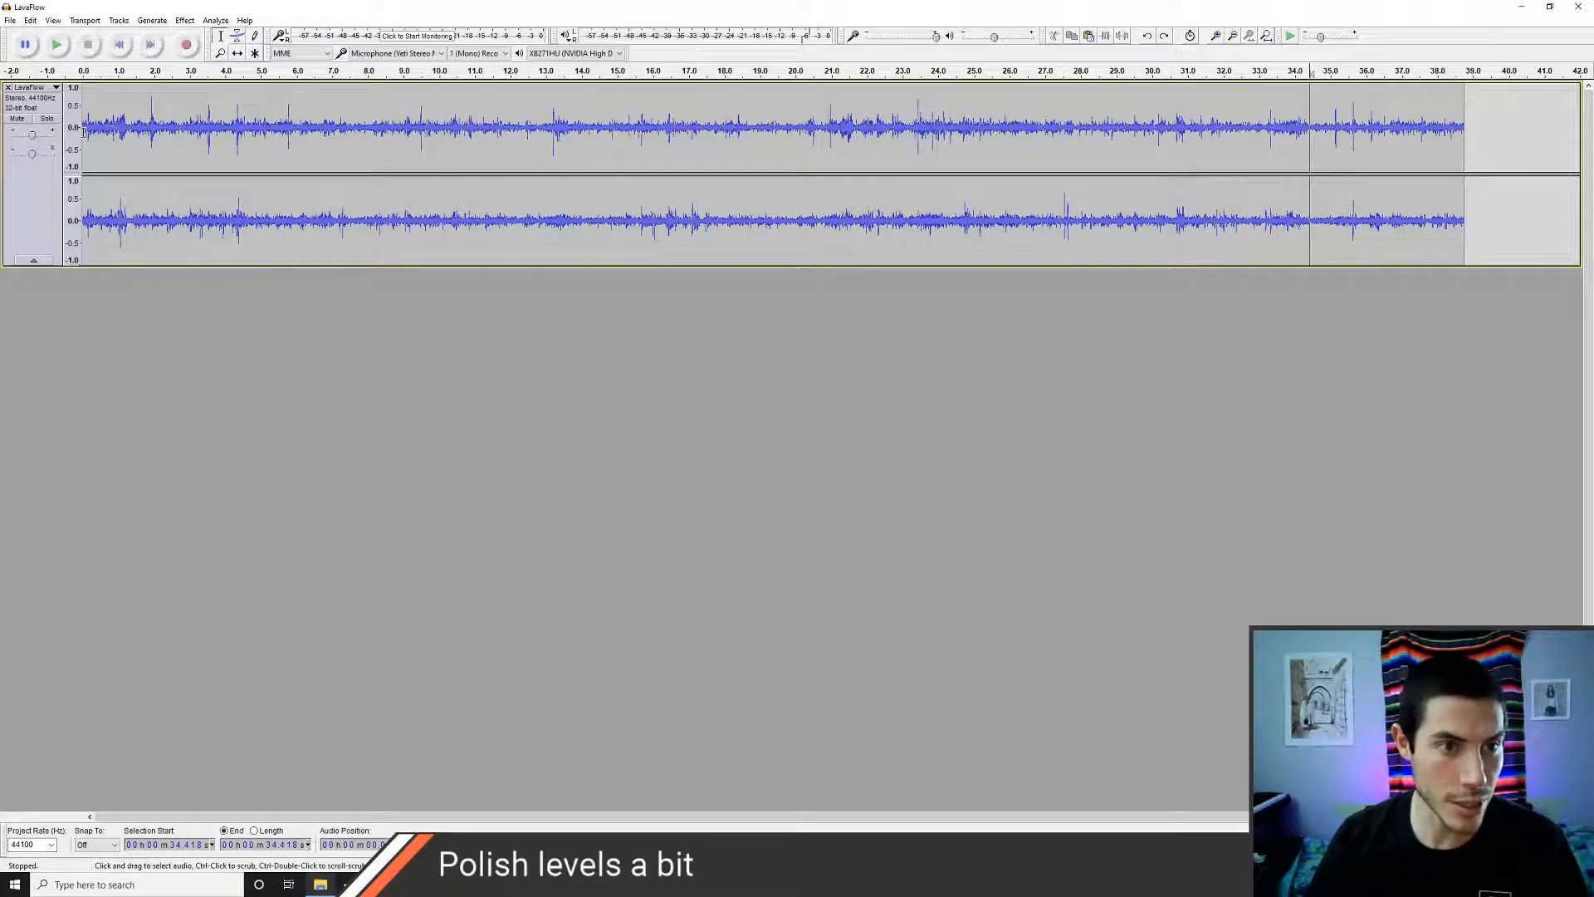
pyautogui.moveTo(84, 134); pyautogui.dragTo(127, 130)
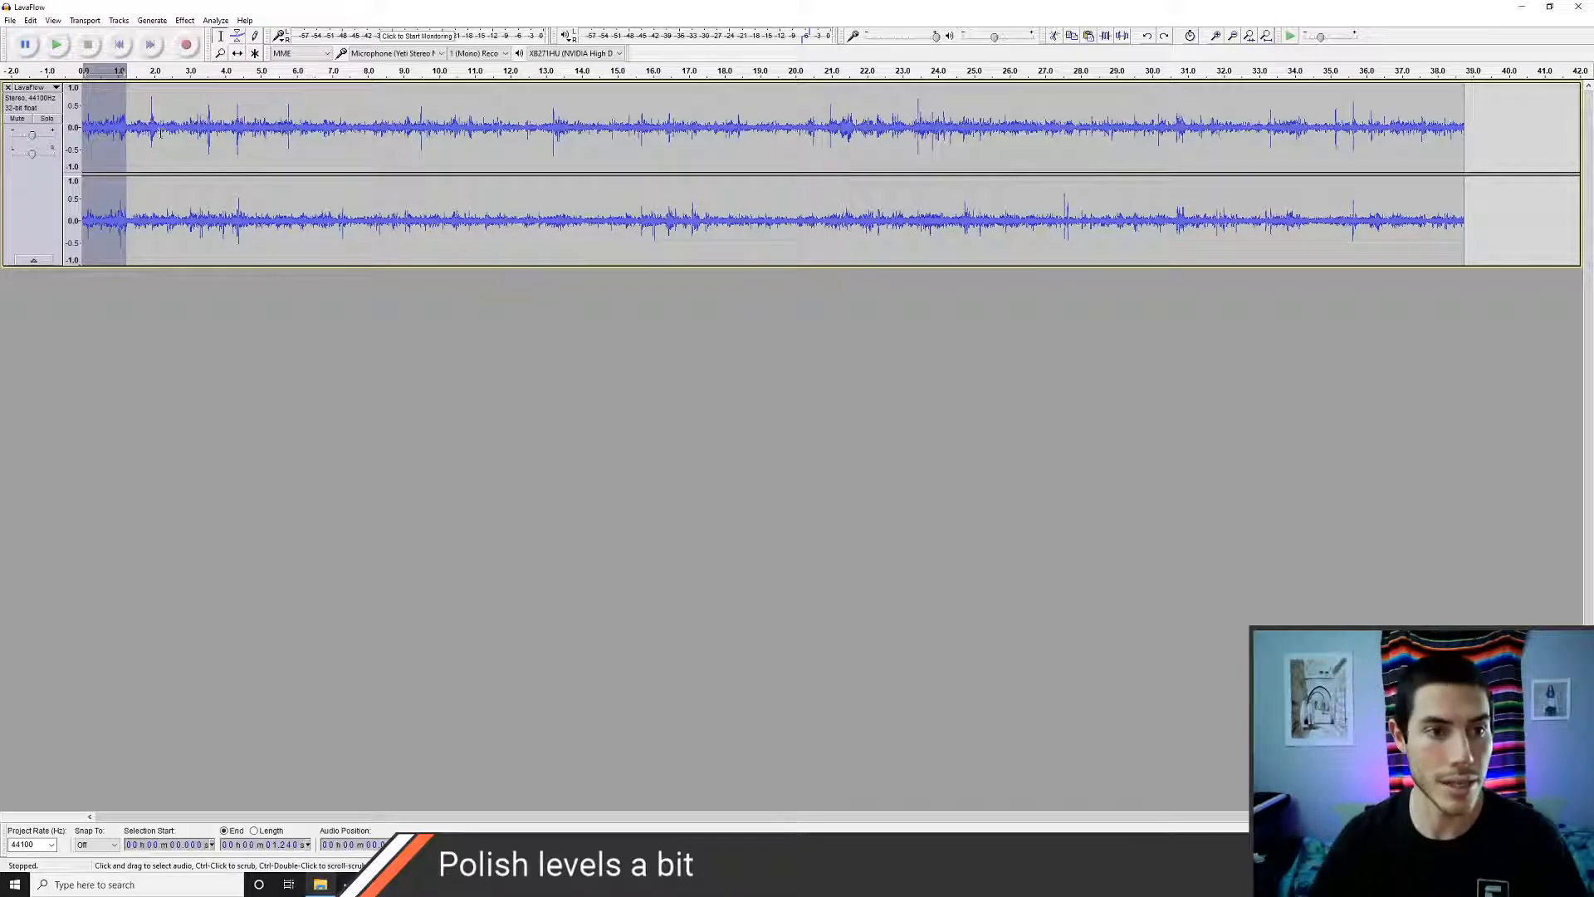
pyautogui.click(11, 21)
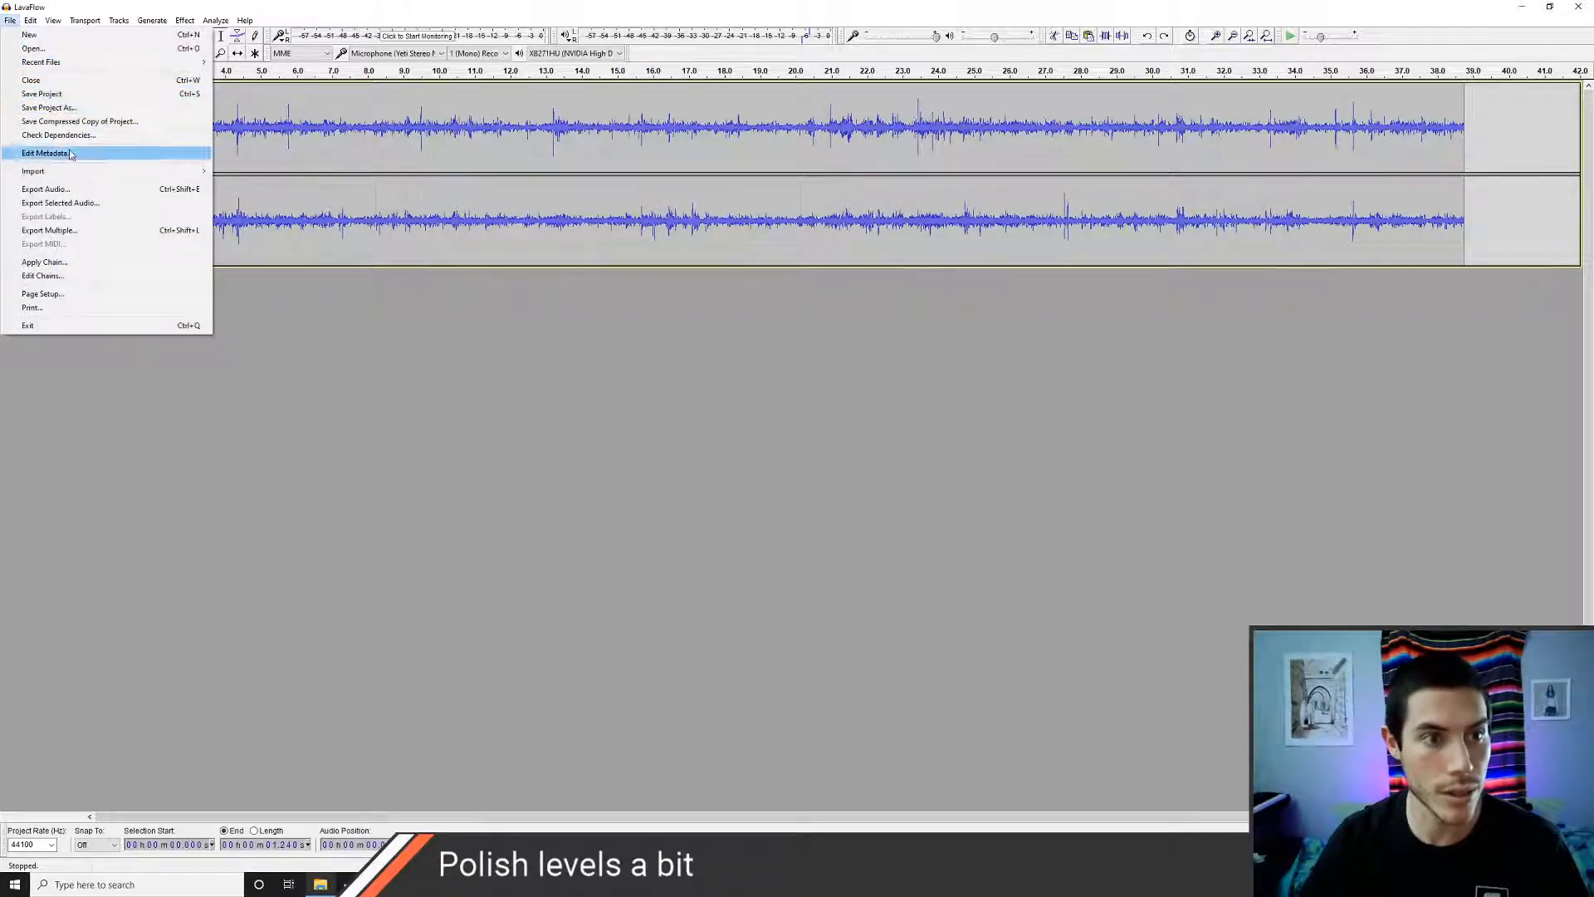
pyautogui.click(58, 189)
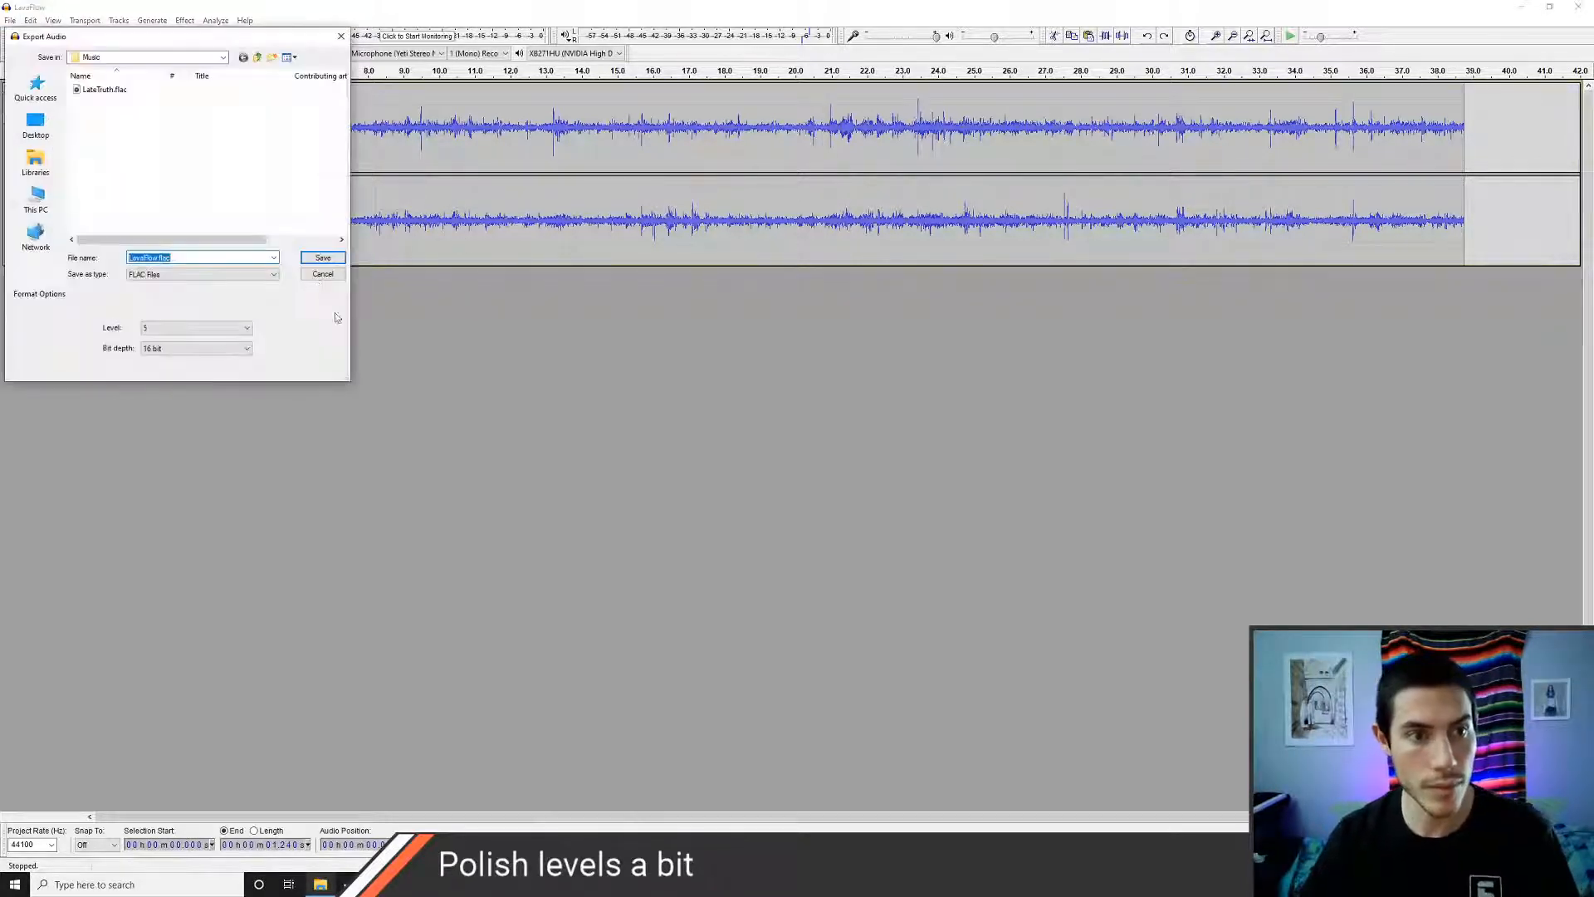
pyautogui.click(339, 37)
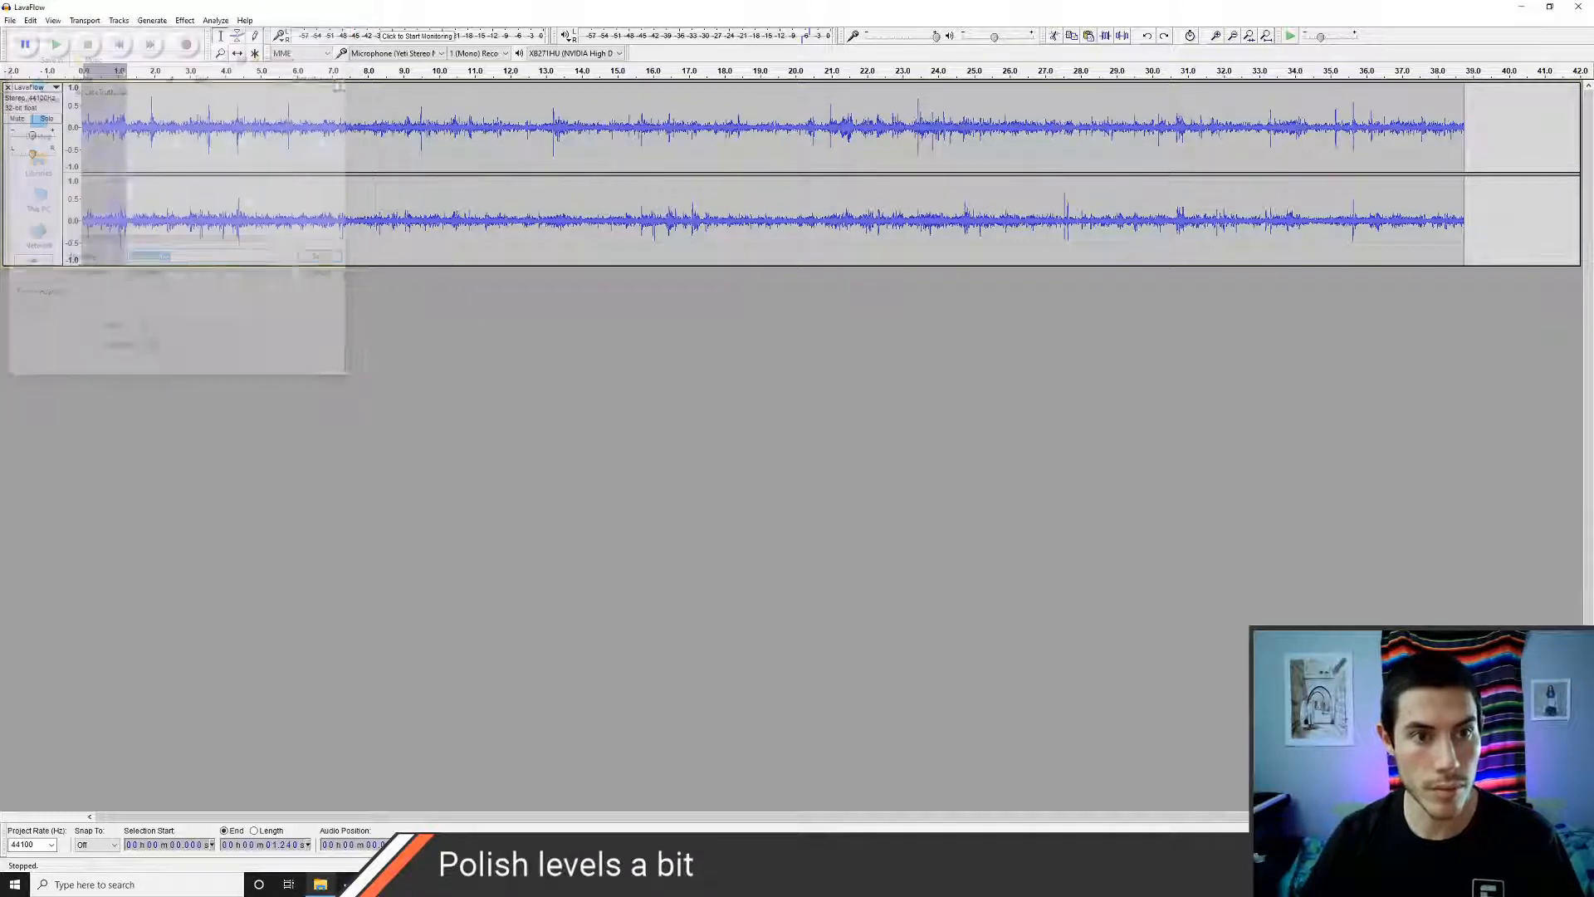
# - Start an audio export and browse to the project folder Documents/Unity_Projects/Awesome Apey Orb
pyautogui.click(11, 21)
pyautogui.click(58, 189)
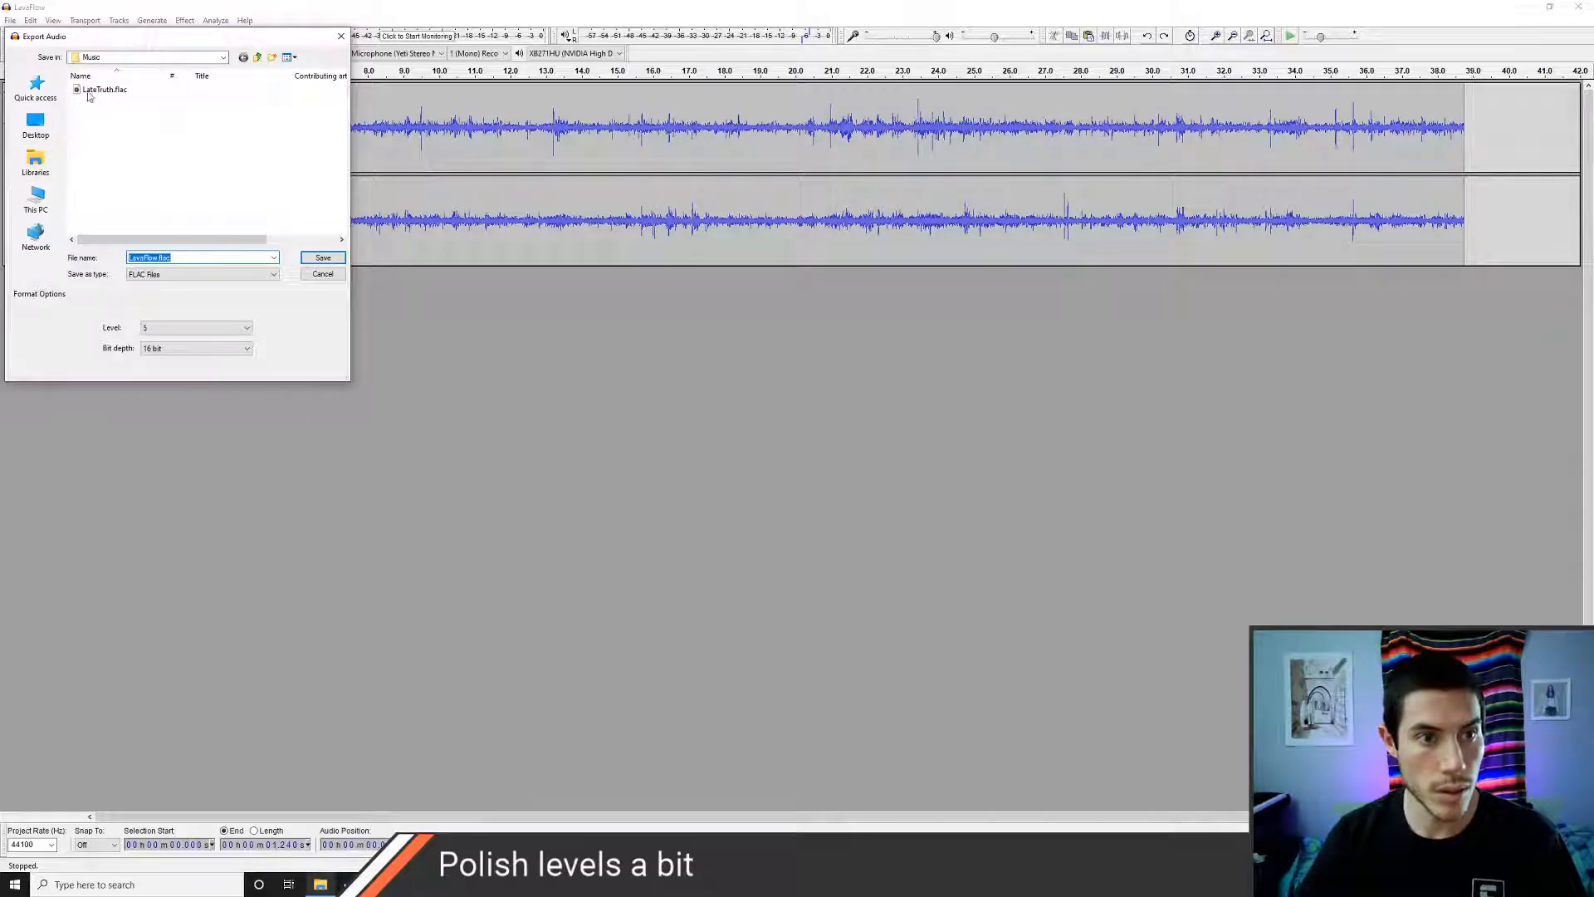
pyautogui.click(37, 198)
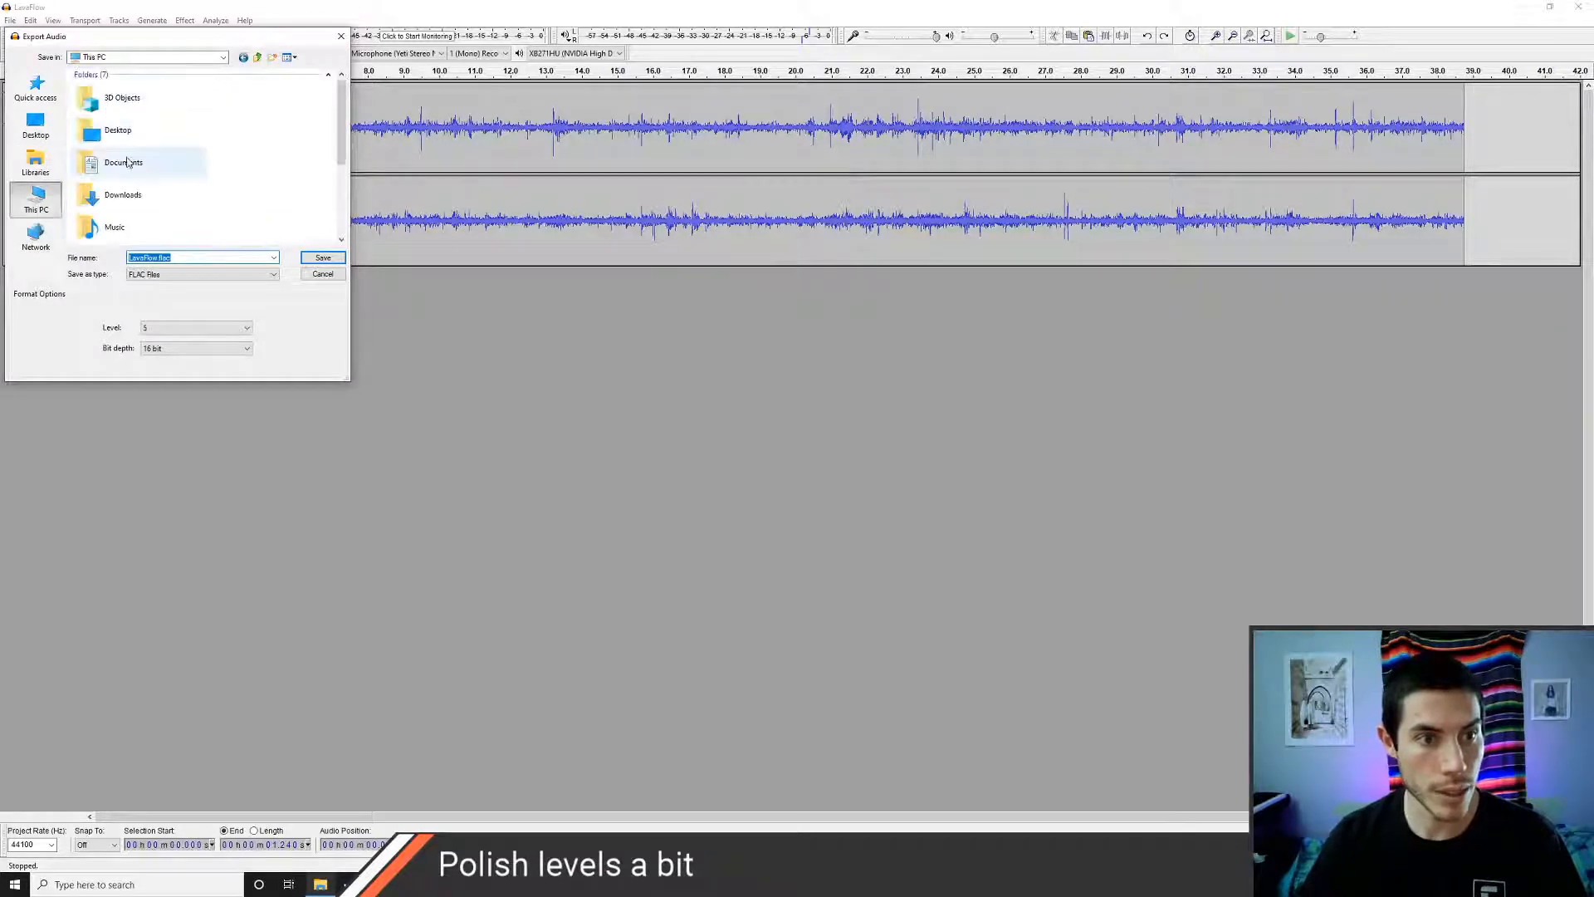
pyautogui.doubleClick(127, 163)
pyautogui.scroll(-5, 128, 176)
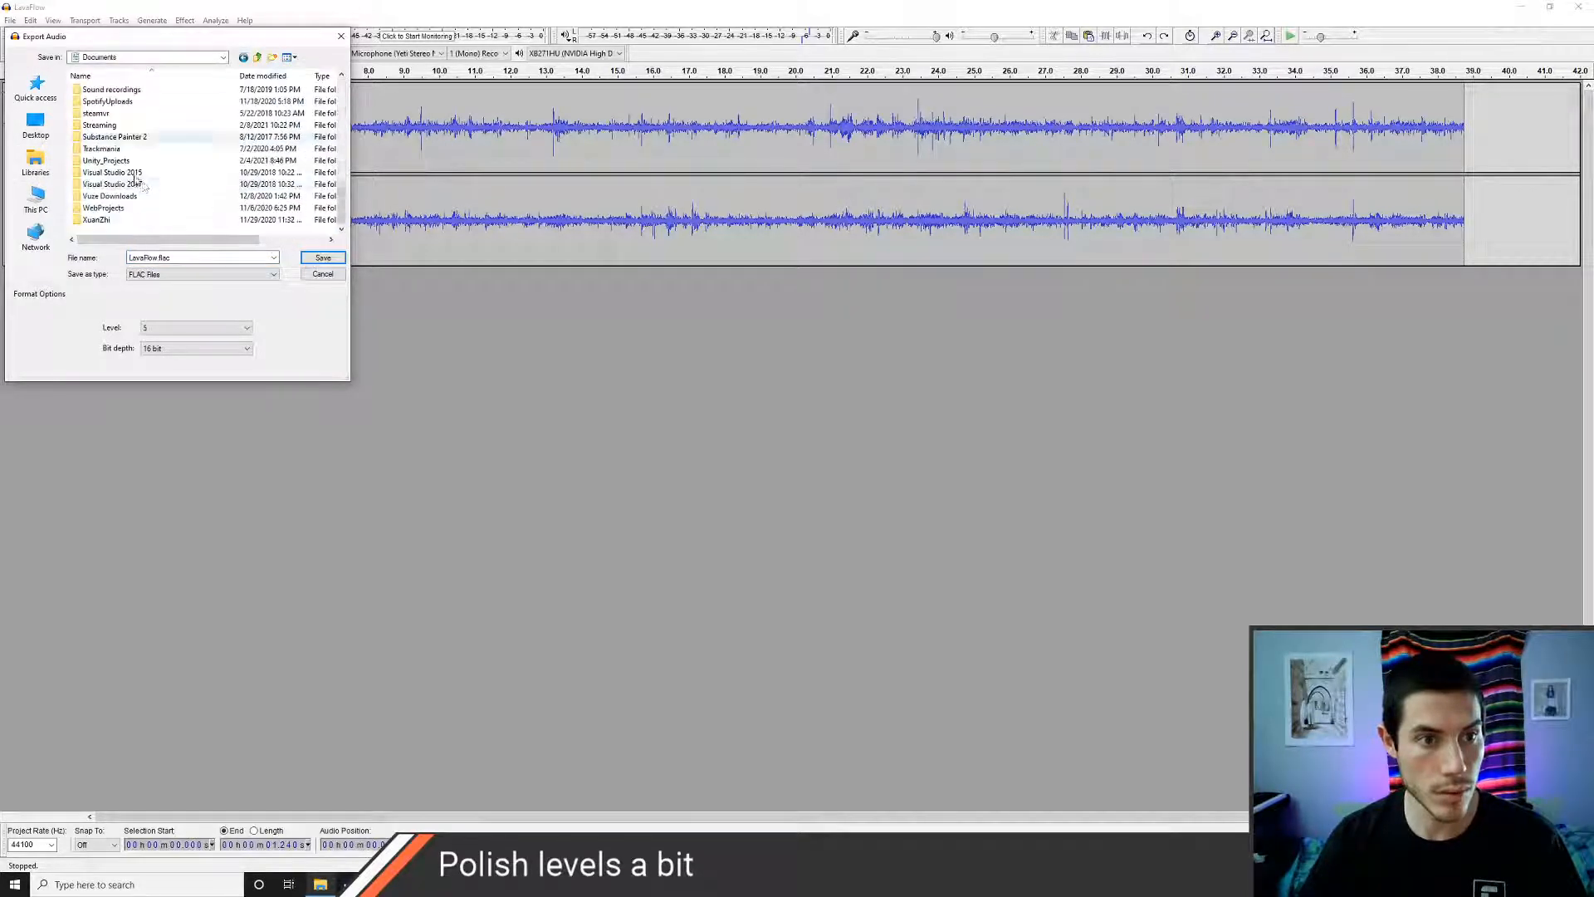
pyautogui.doubleClick(116, 161)
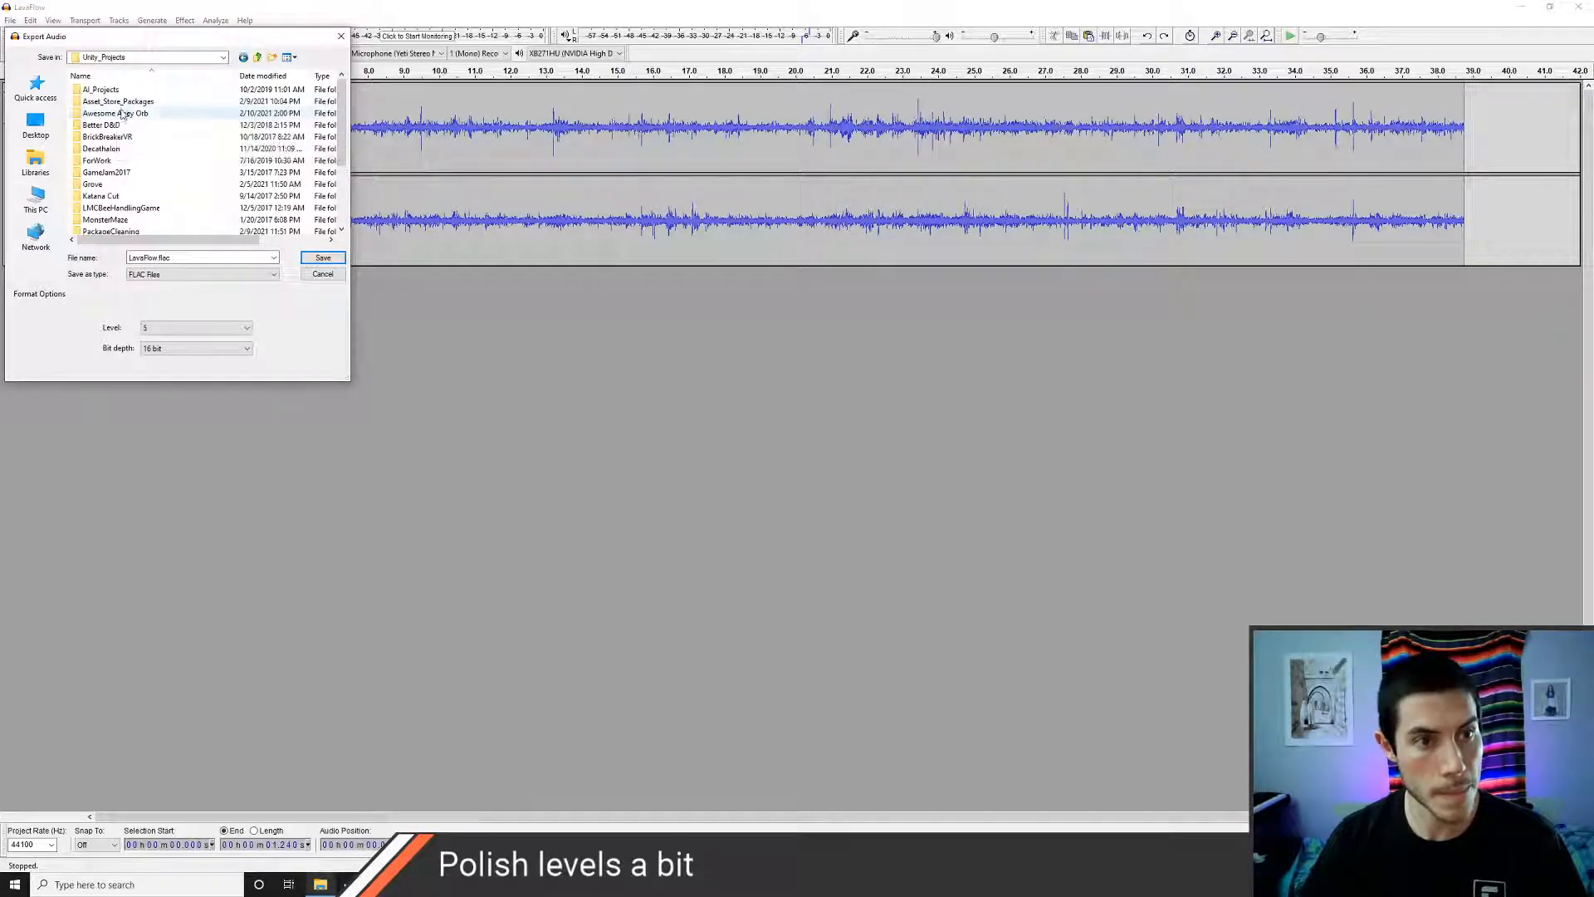
pyautogui.doubleClick(120, 113)
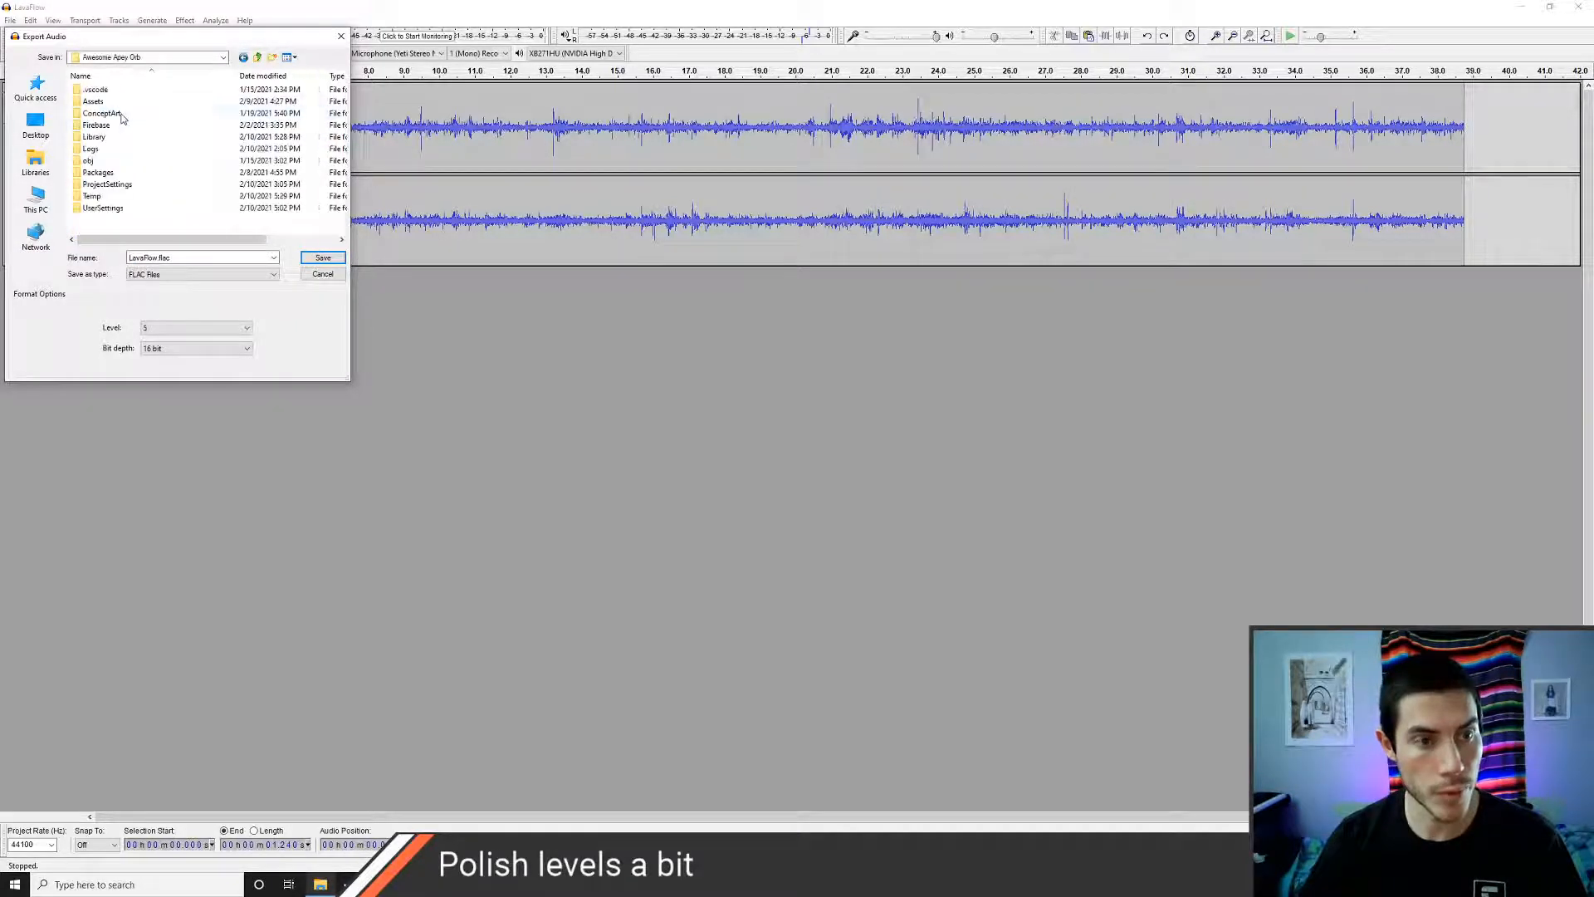
# - Export the track as LavaFlow.flac into the project's Assets/Art/Audio/SoundEffects folder, accepting the metadata
pyautogui.doubleClick(111, 108)
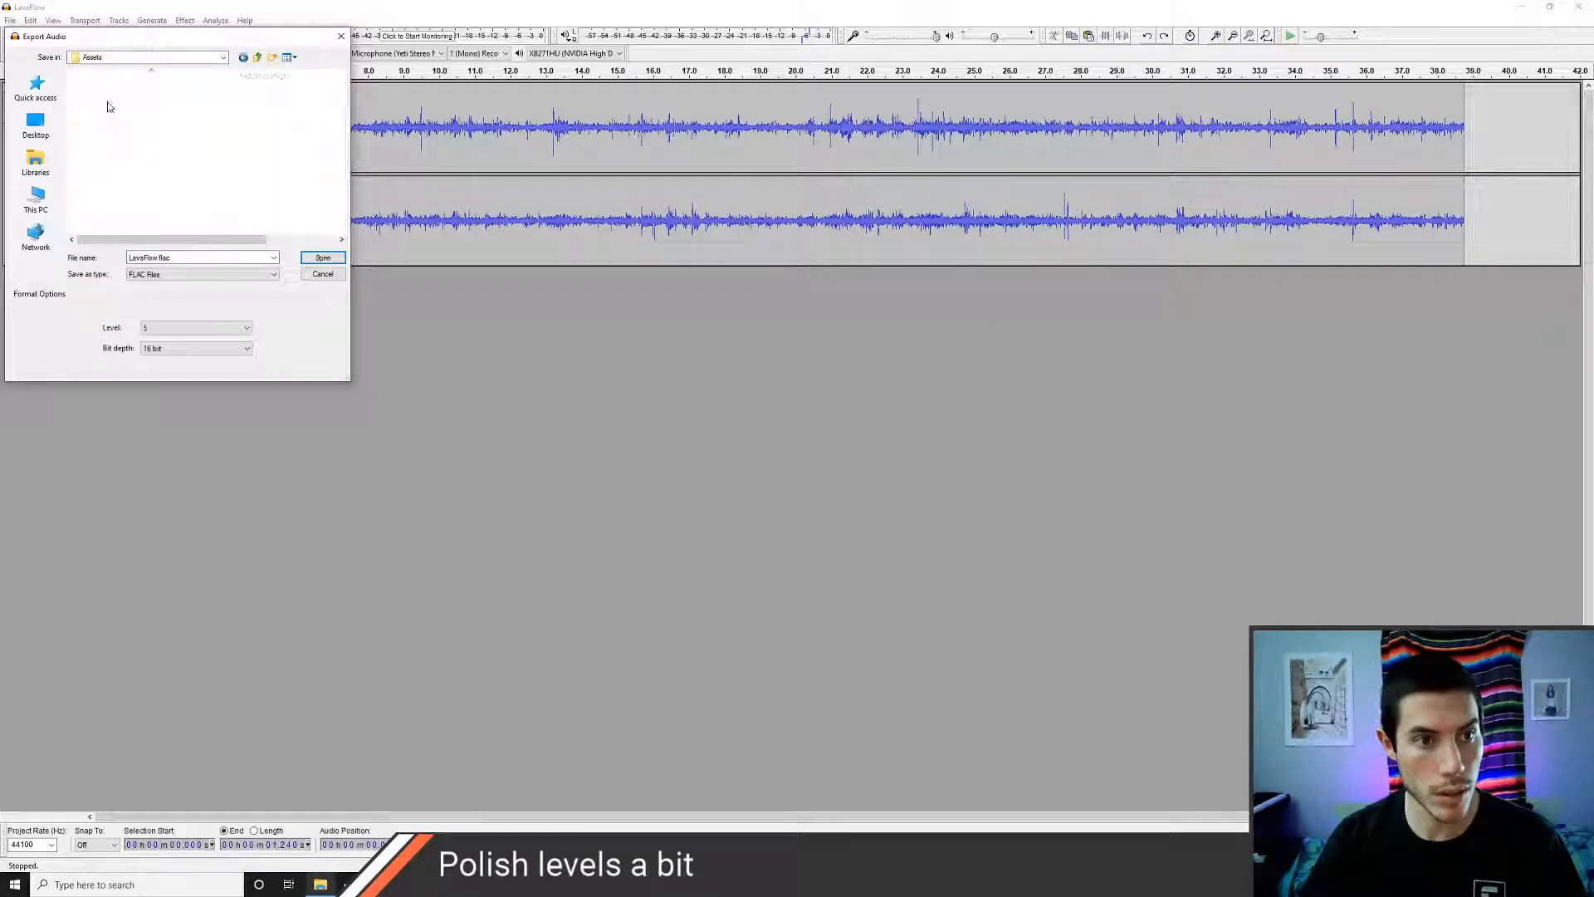
pyautogui.doubleClick(108, 90)
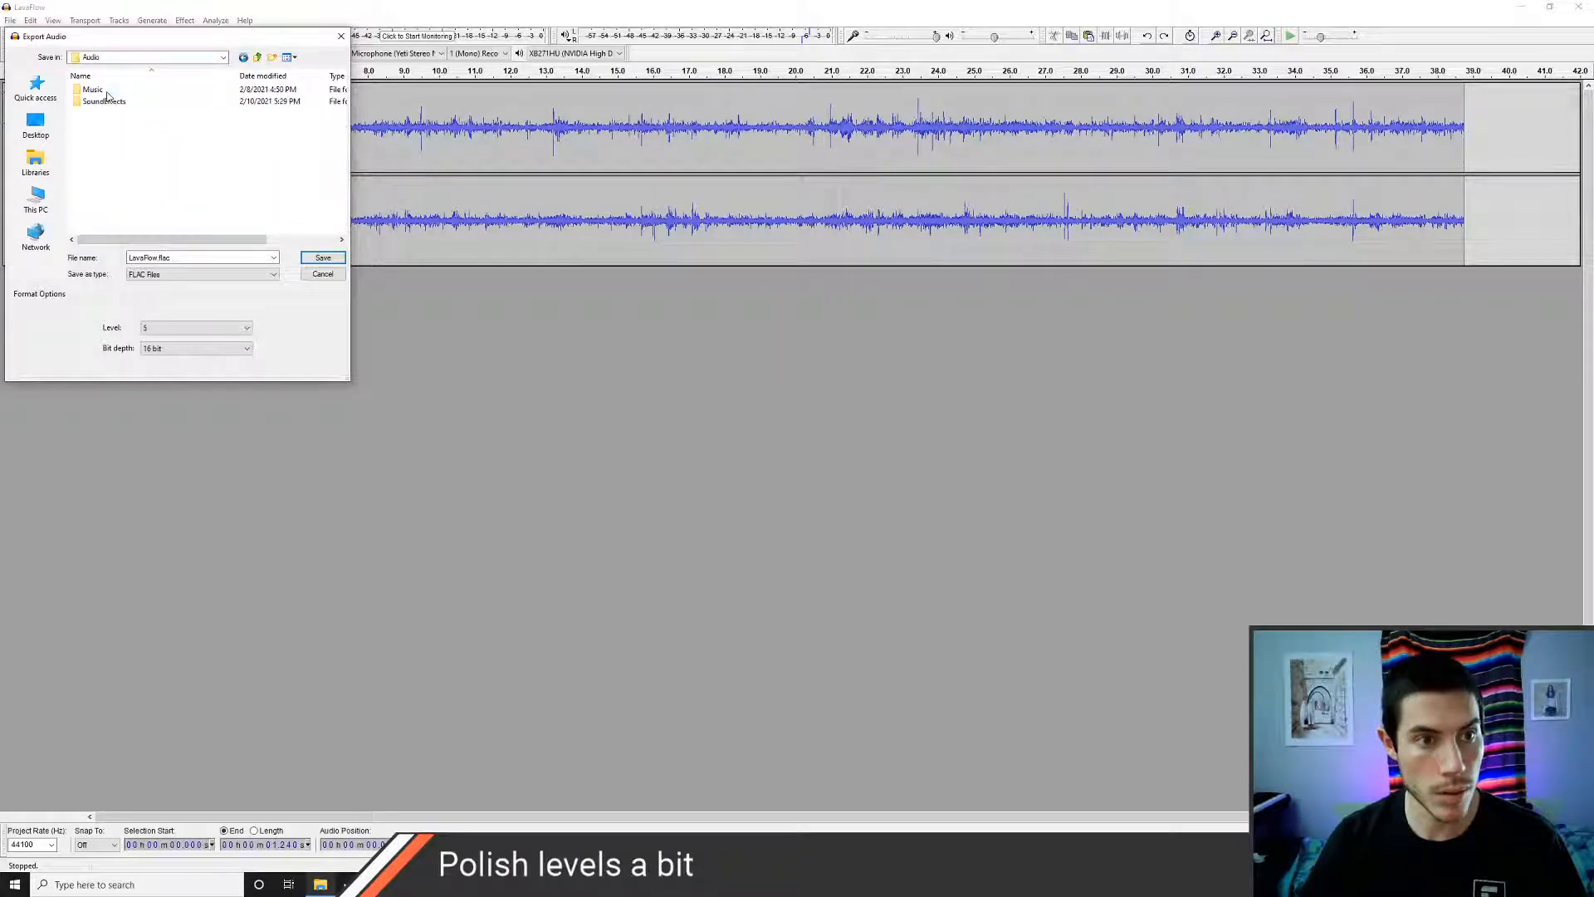
pyautogui.click(106, 102)
pyautogui.doubleClick(106, 103)
pyautogui.click(325, 262)
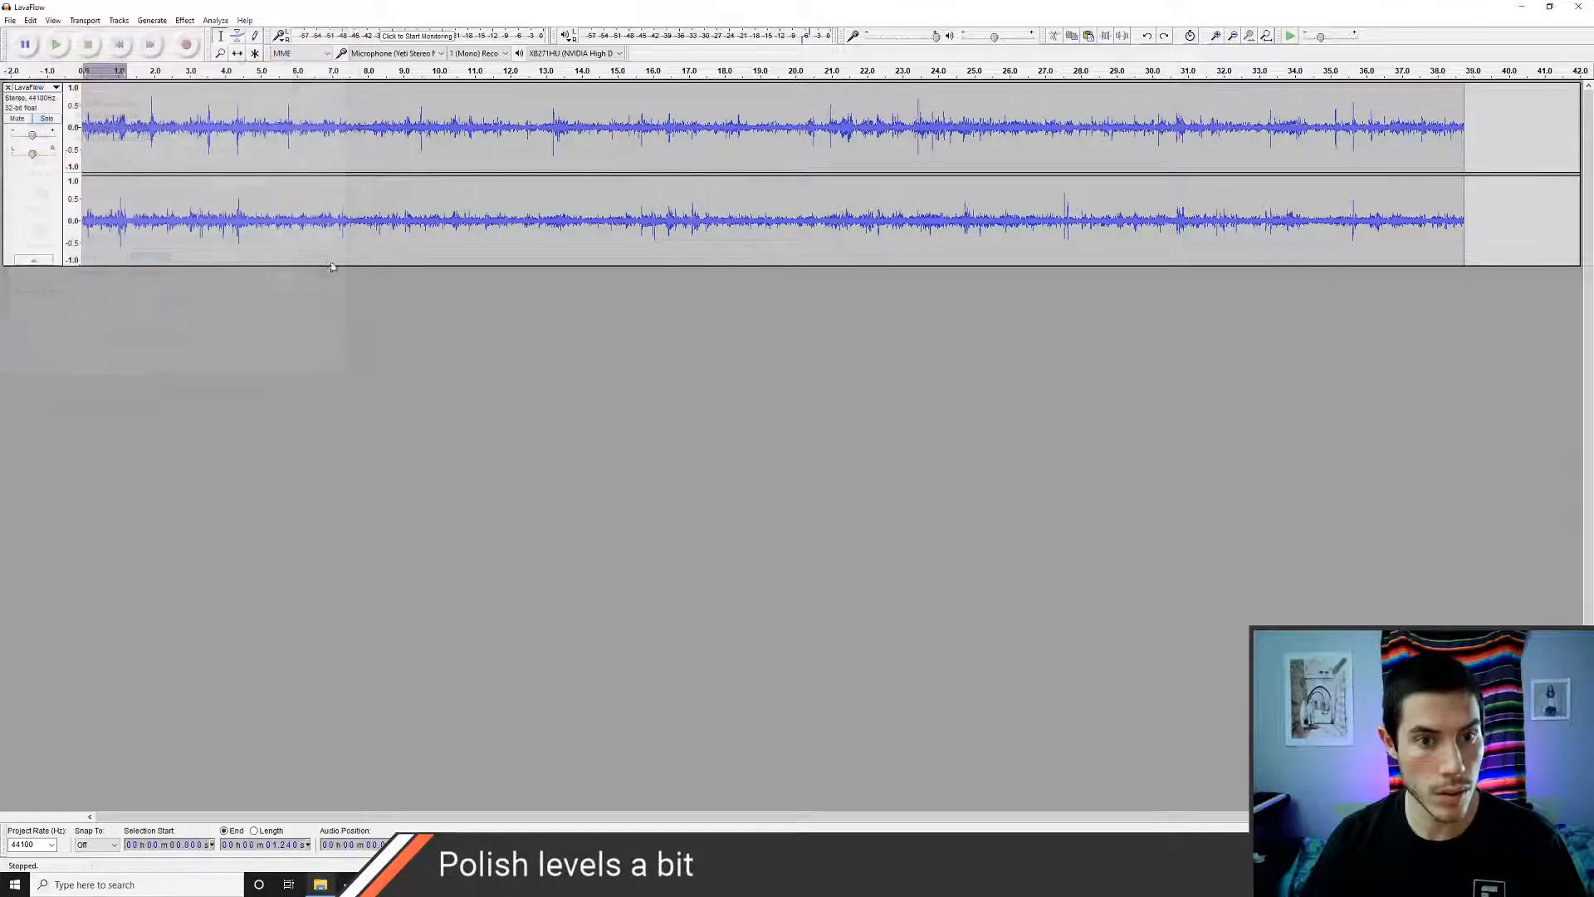
pyautogui.click(673, 482)
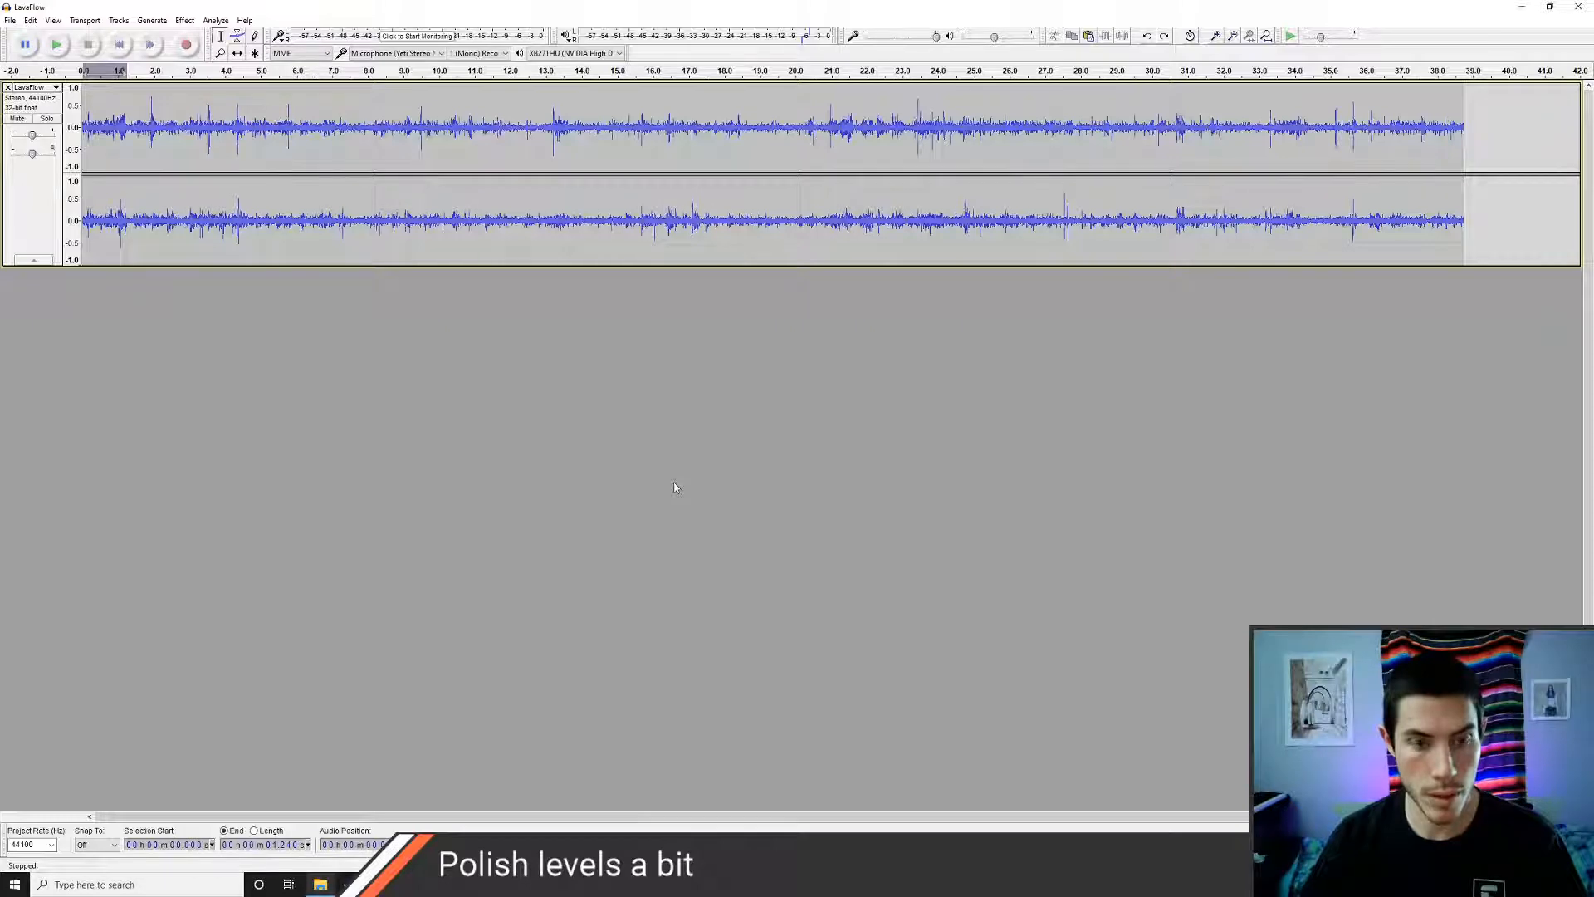
# - Switch to Unity and delete the old LavaFlow.mp3 clip from the SoundEffects folder, keeping LavaFlow.flac
pyautogui.hotkey('alt', 'Tab')
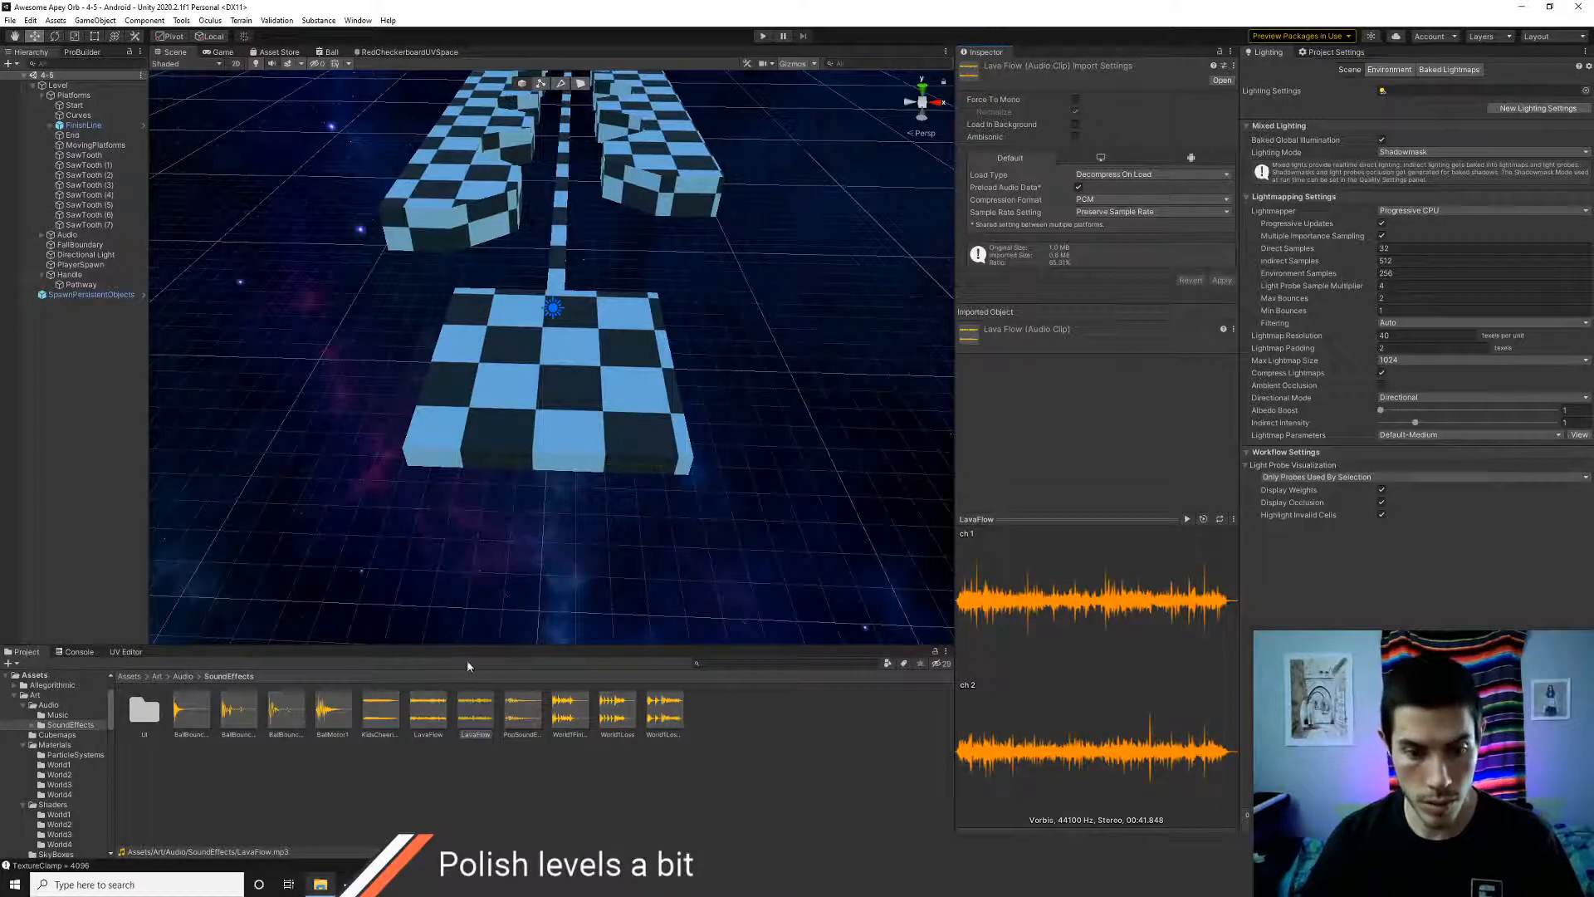
pyautogui.click(440, 727)
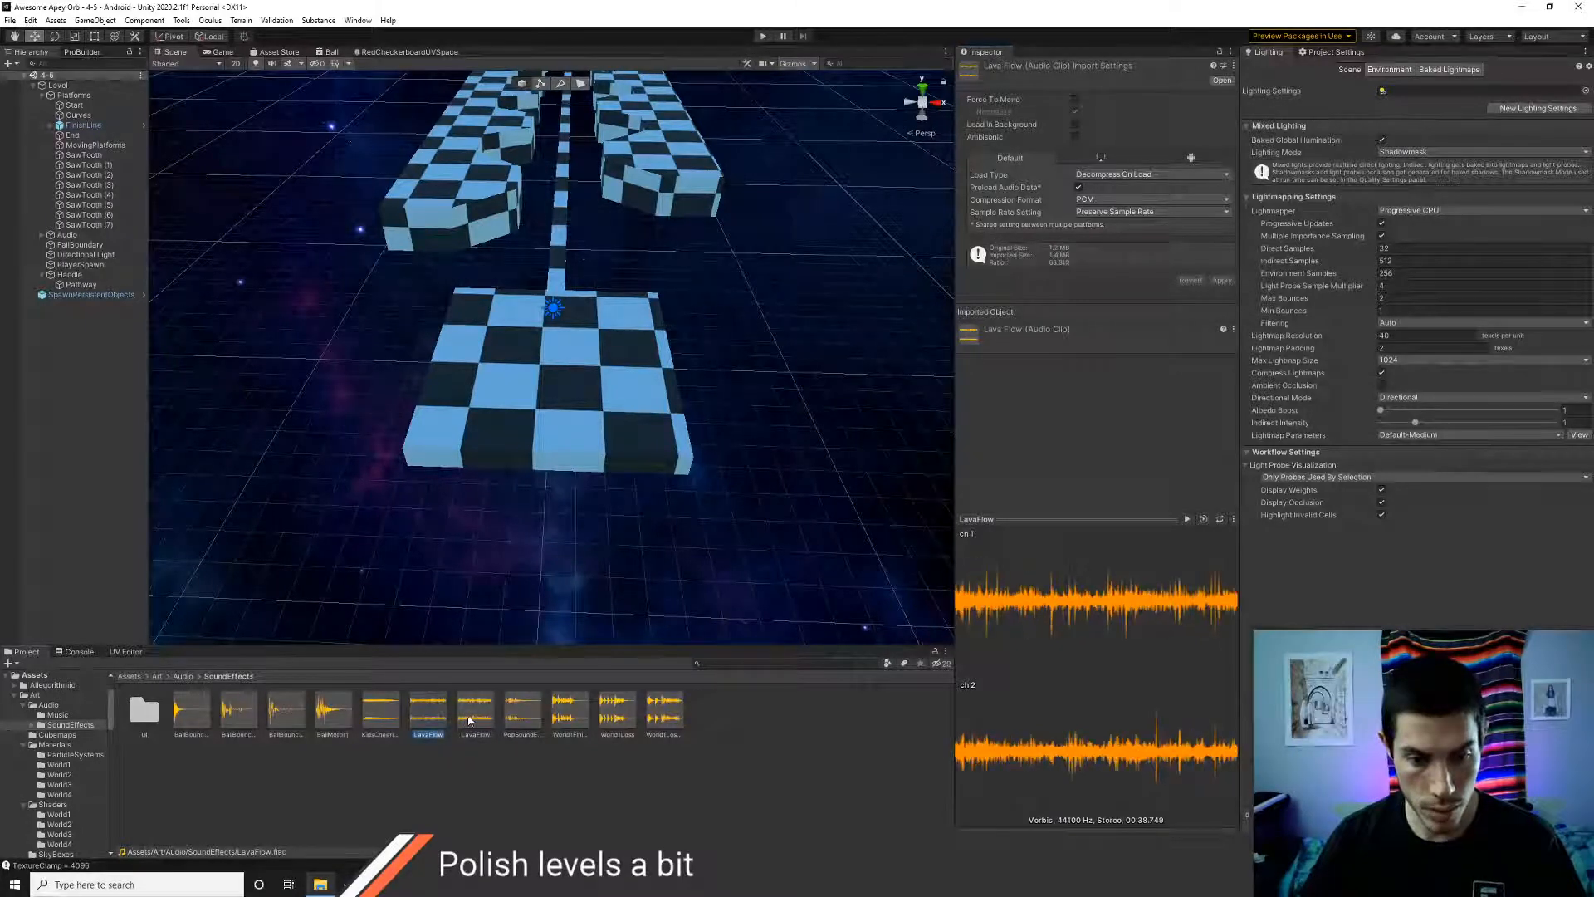
pyautogui.click(482, 719)
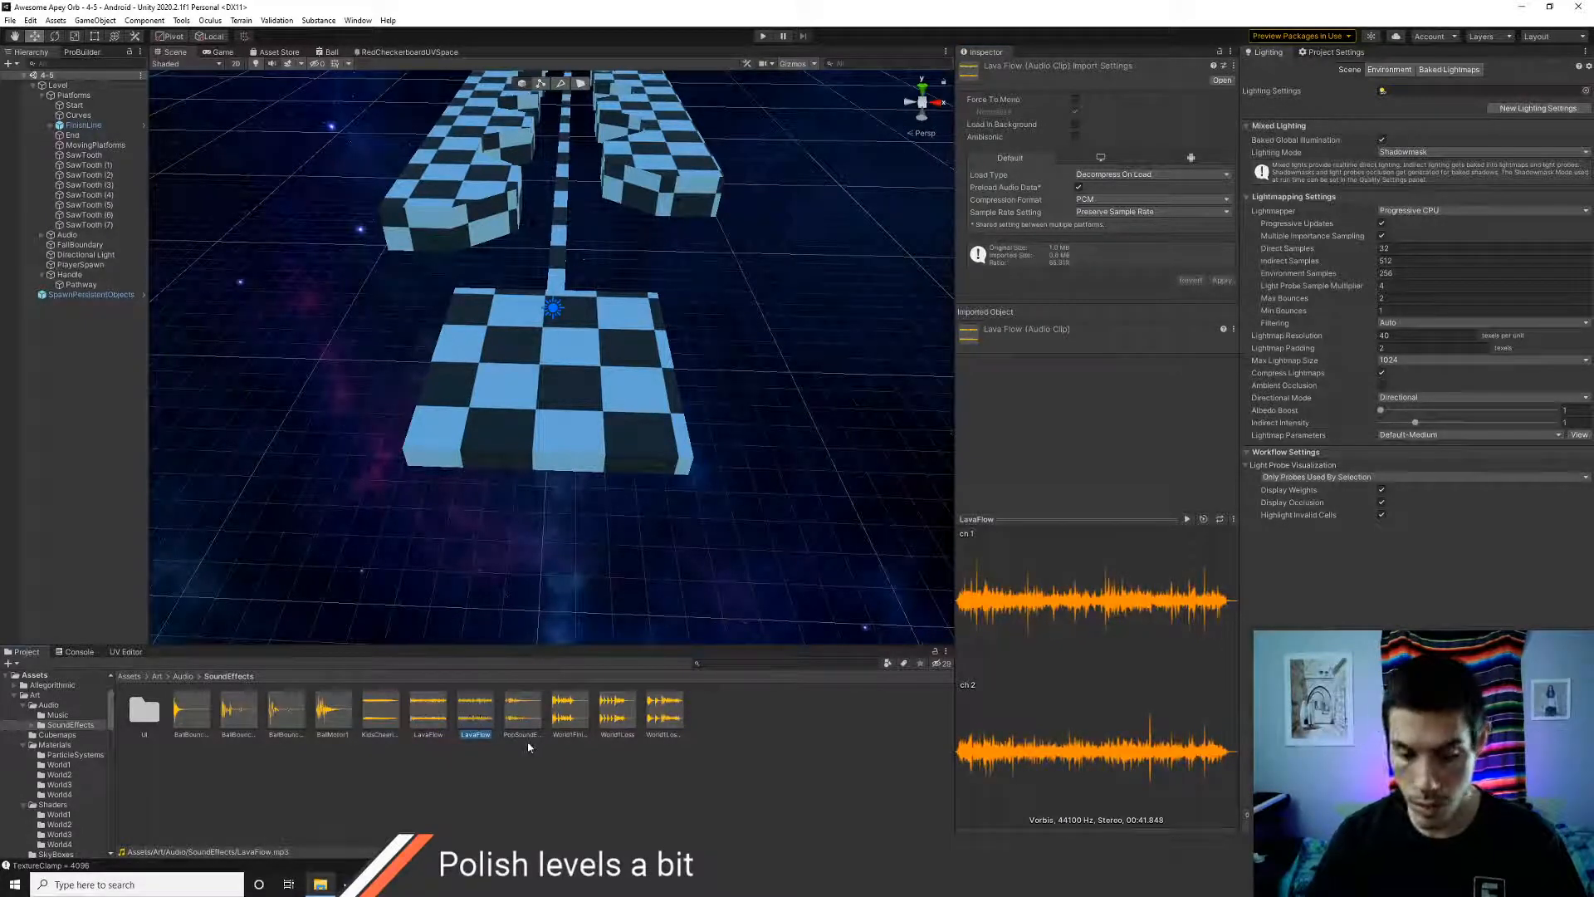
pyautogui.press('Delete')
pyautogui.press('Return')
# - Preview the LavaFlow.flac clip with looping enabled, playing it from near the end to hear the loop point
pyautogui.click(440, 722)
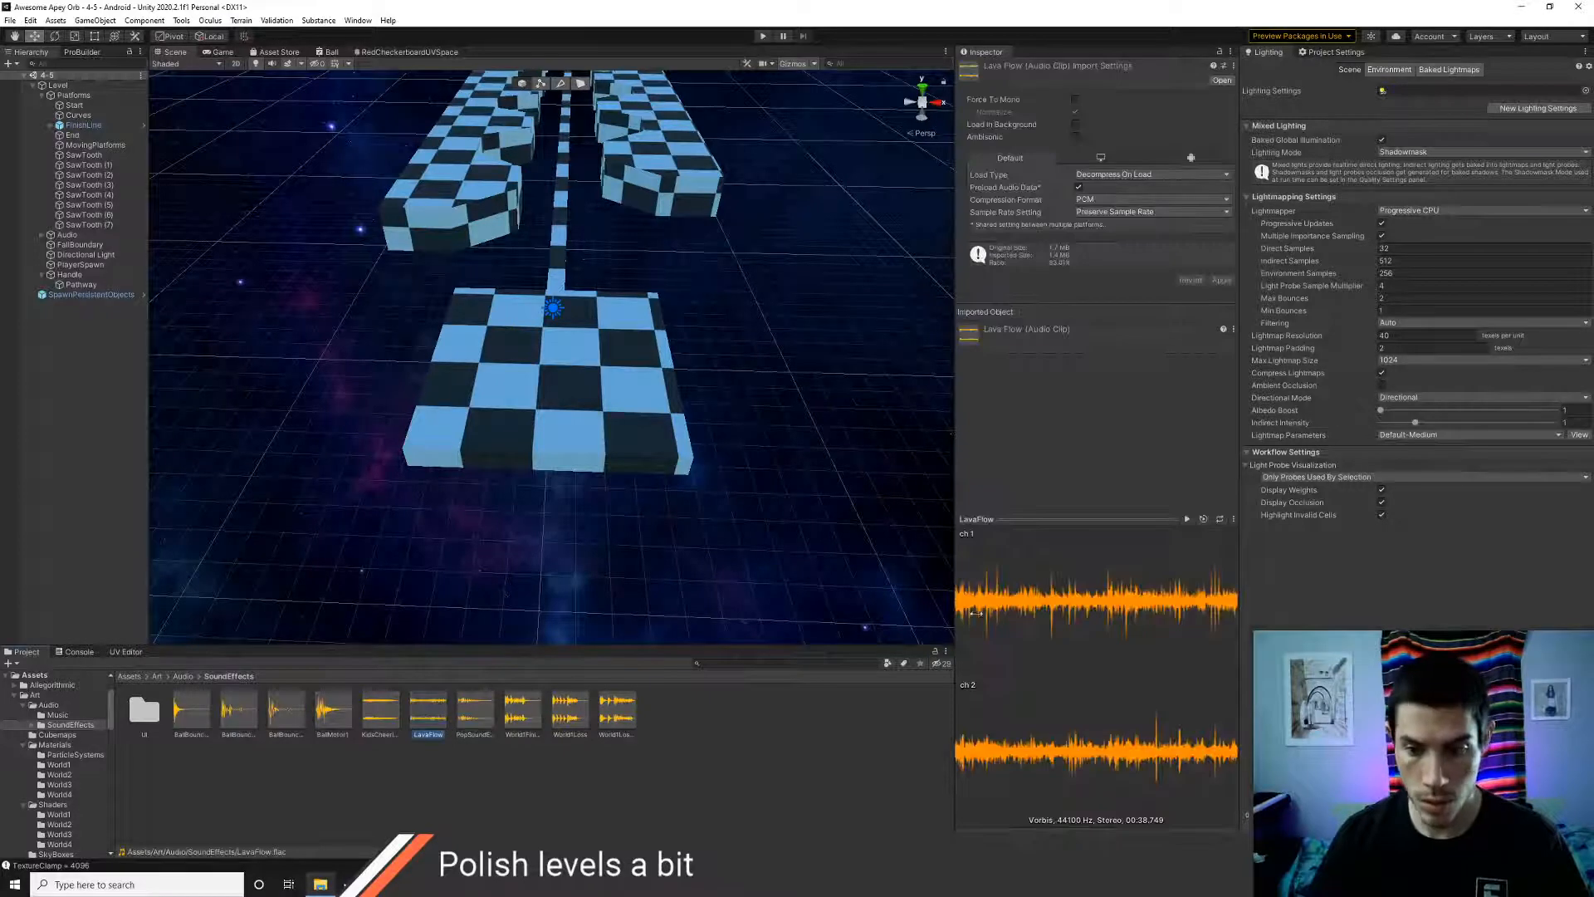
pyautogui.click(1187, 519)
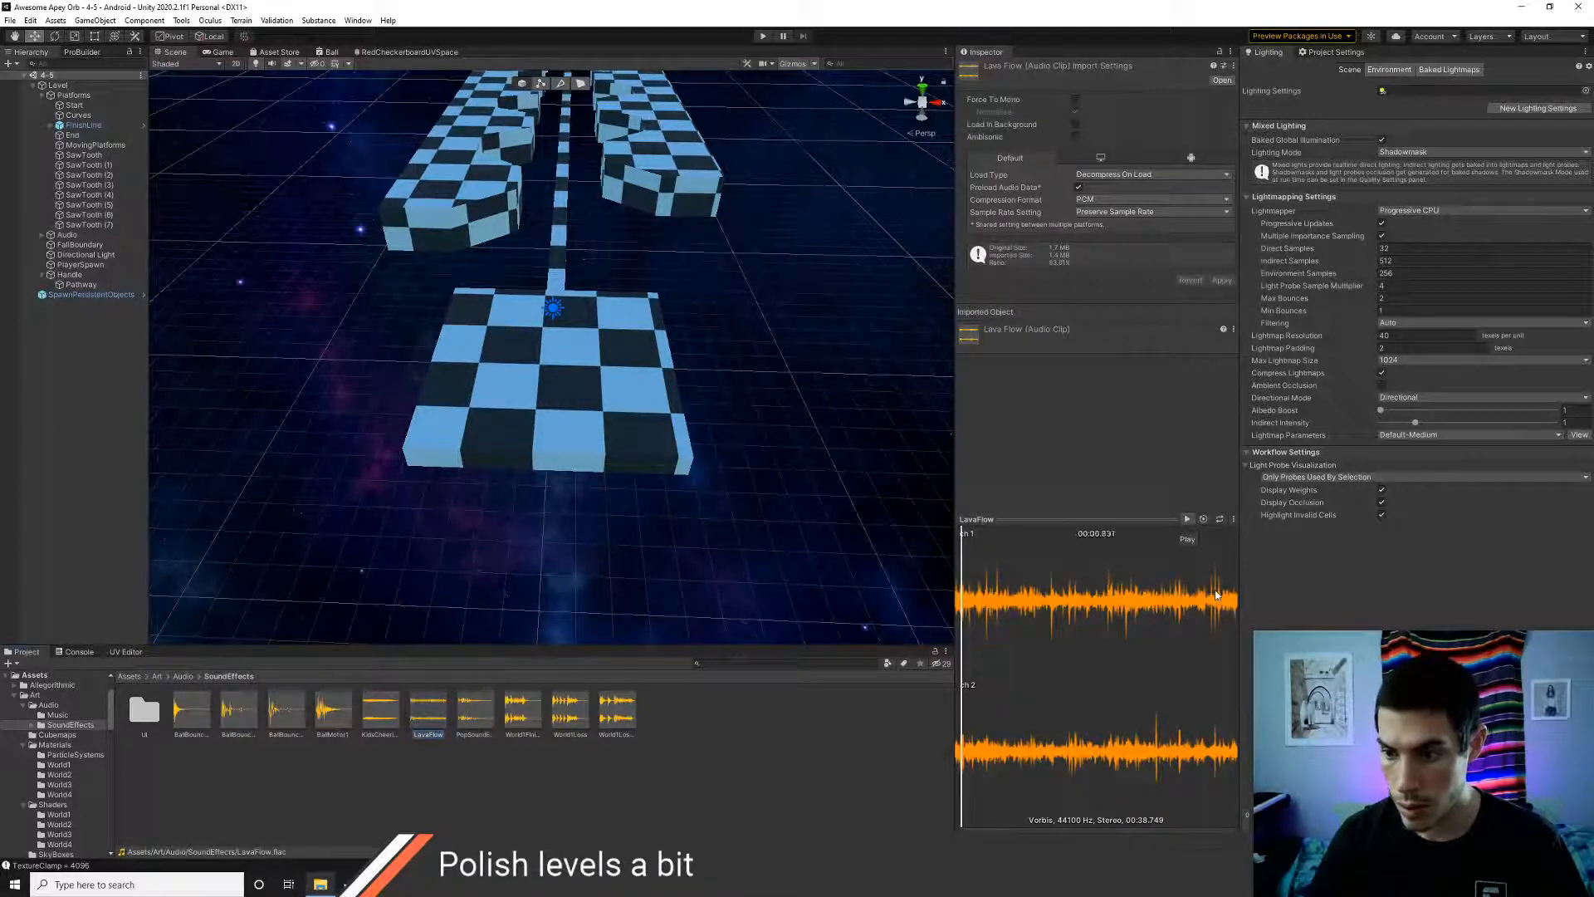
pyautogui.click(1216, 522)
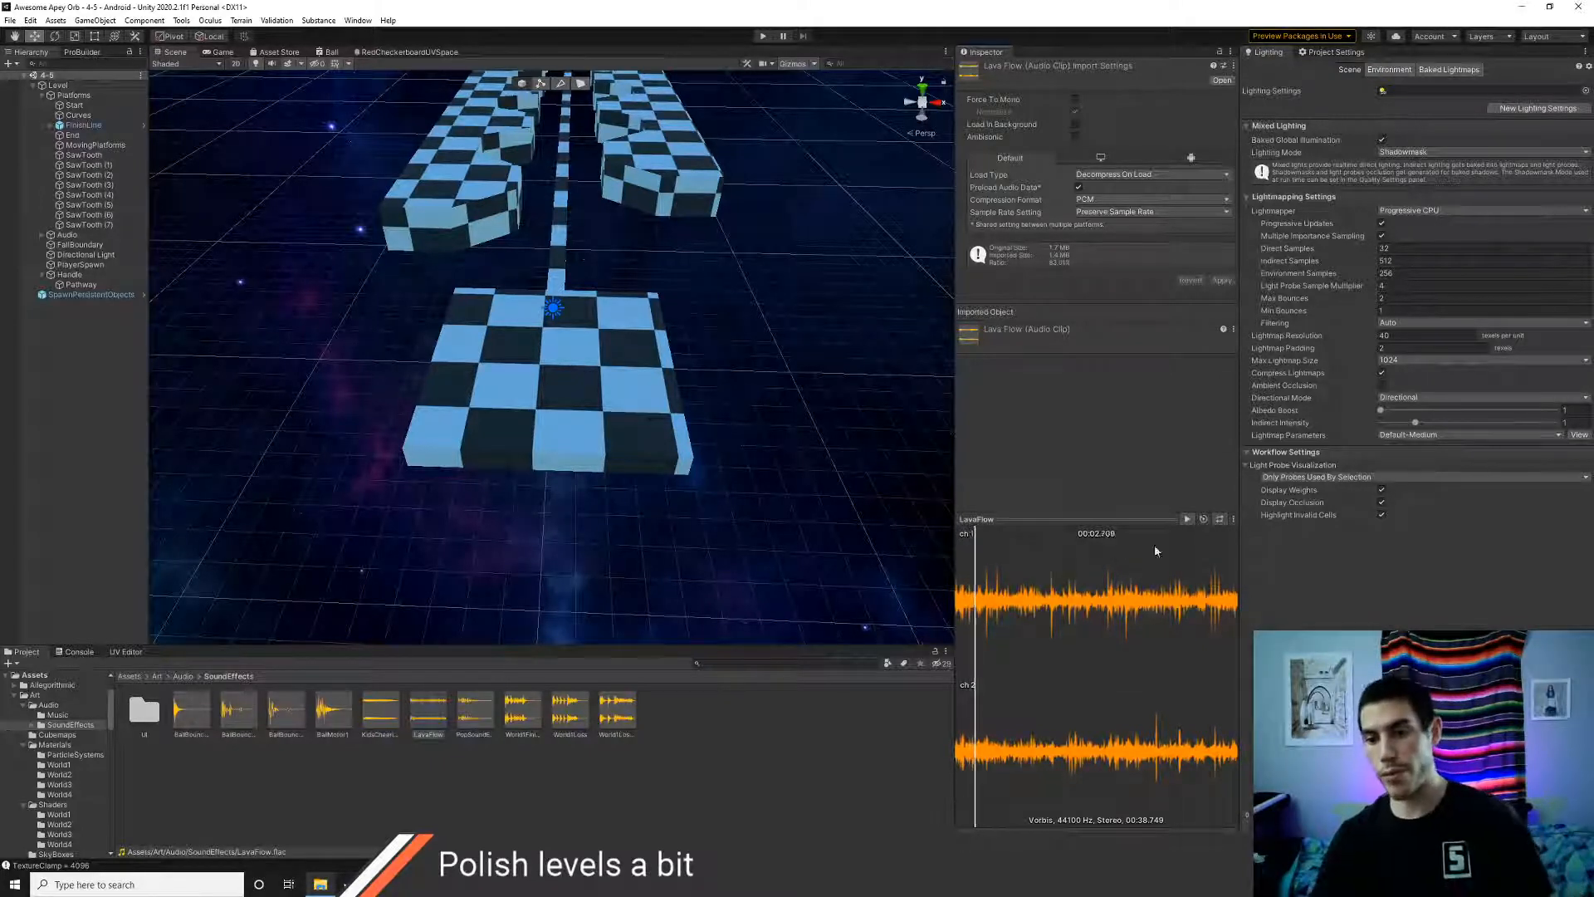
pyautogui.click(1187, 519)
pyautogui.click(1187, 519)
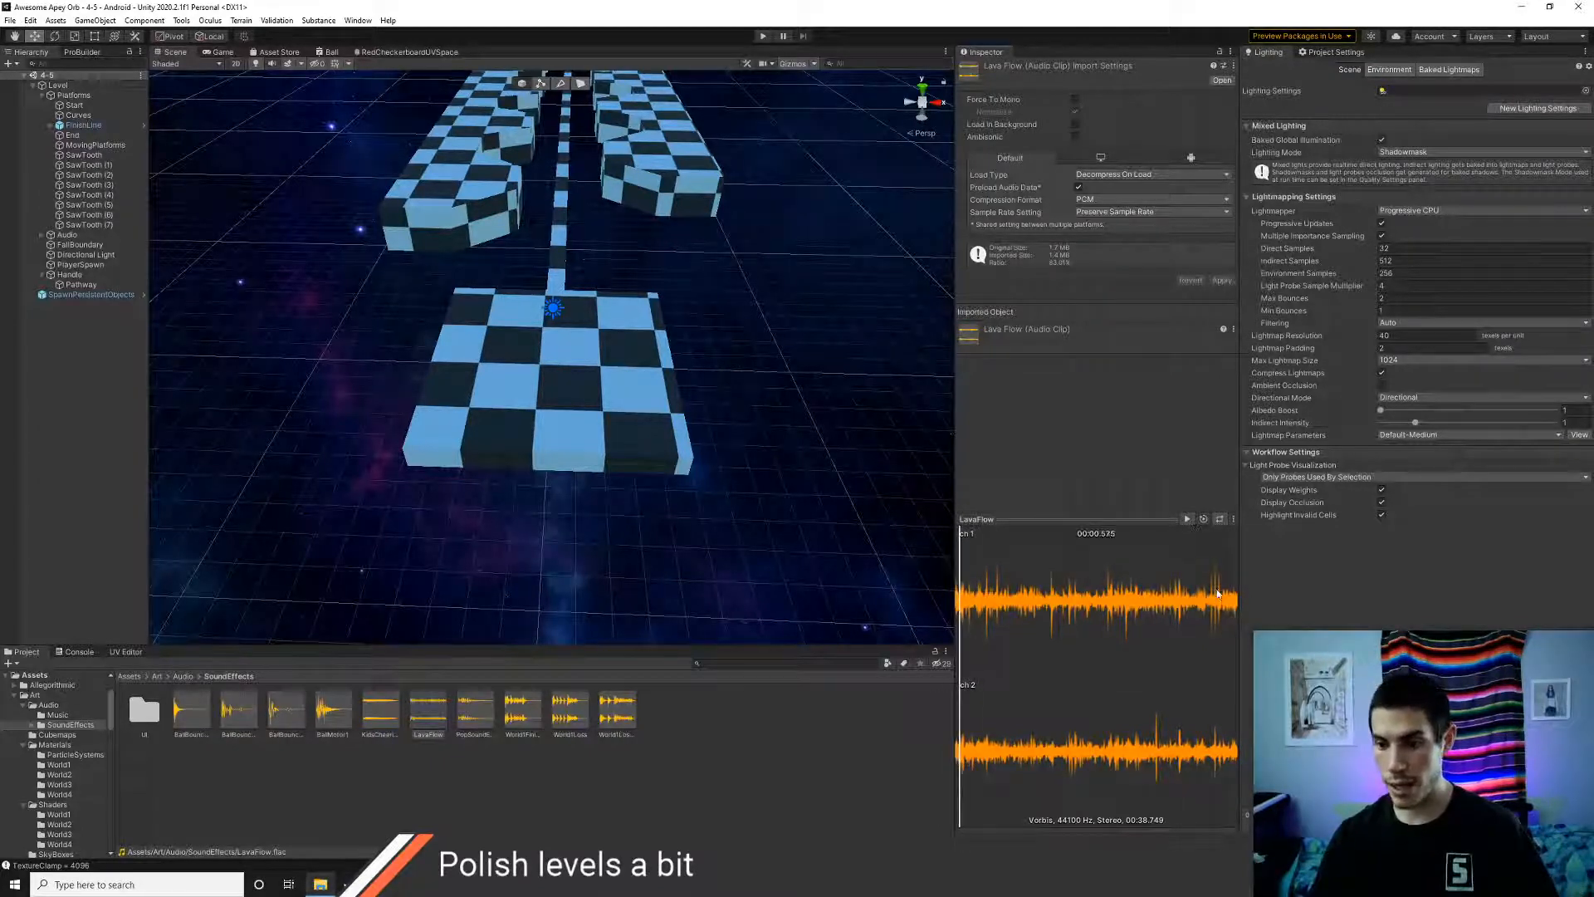
pyautogui.click(1222, 598)
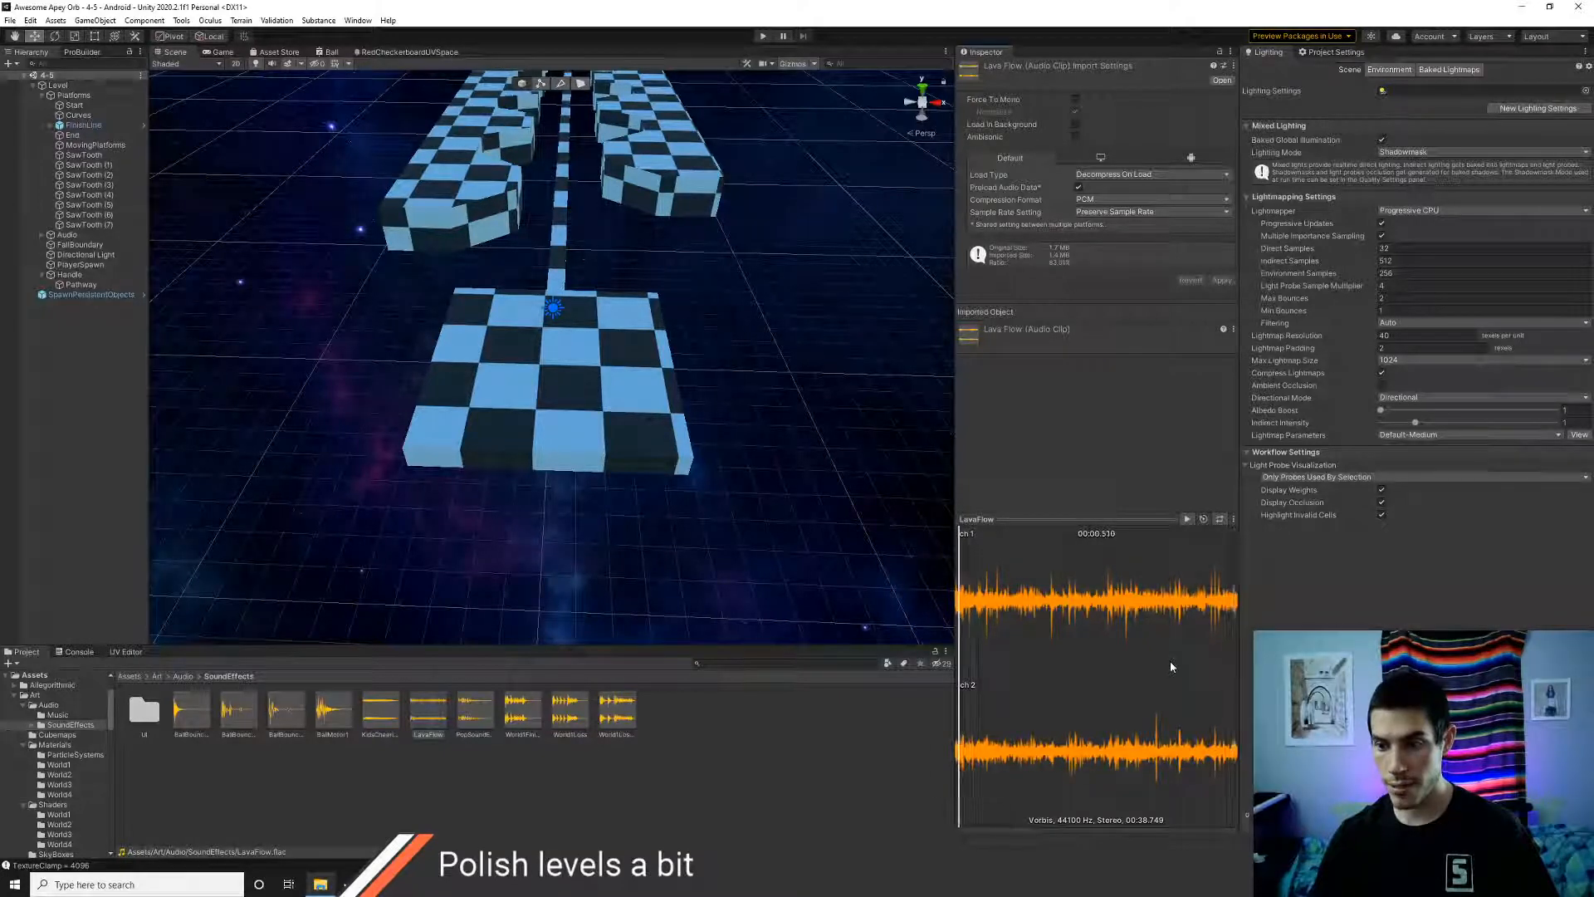
# - Listen to the LavaFlow clip preview from several points along its waveform
pyautogui.click(1020, 600)
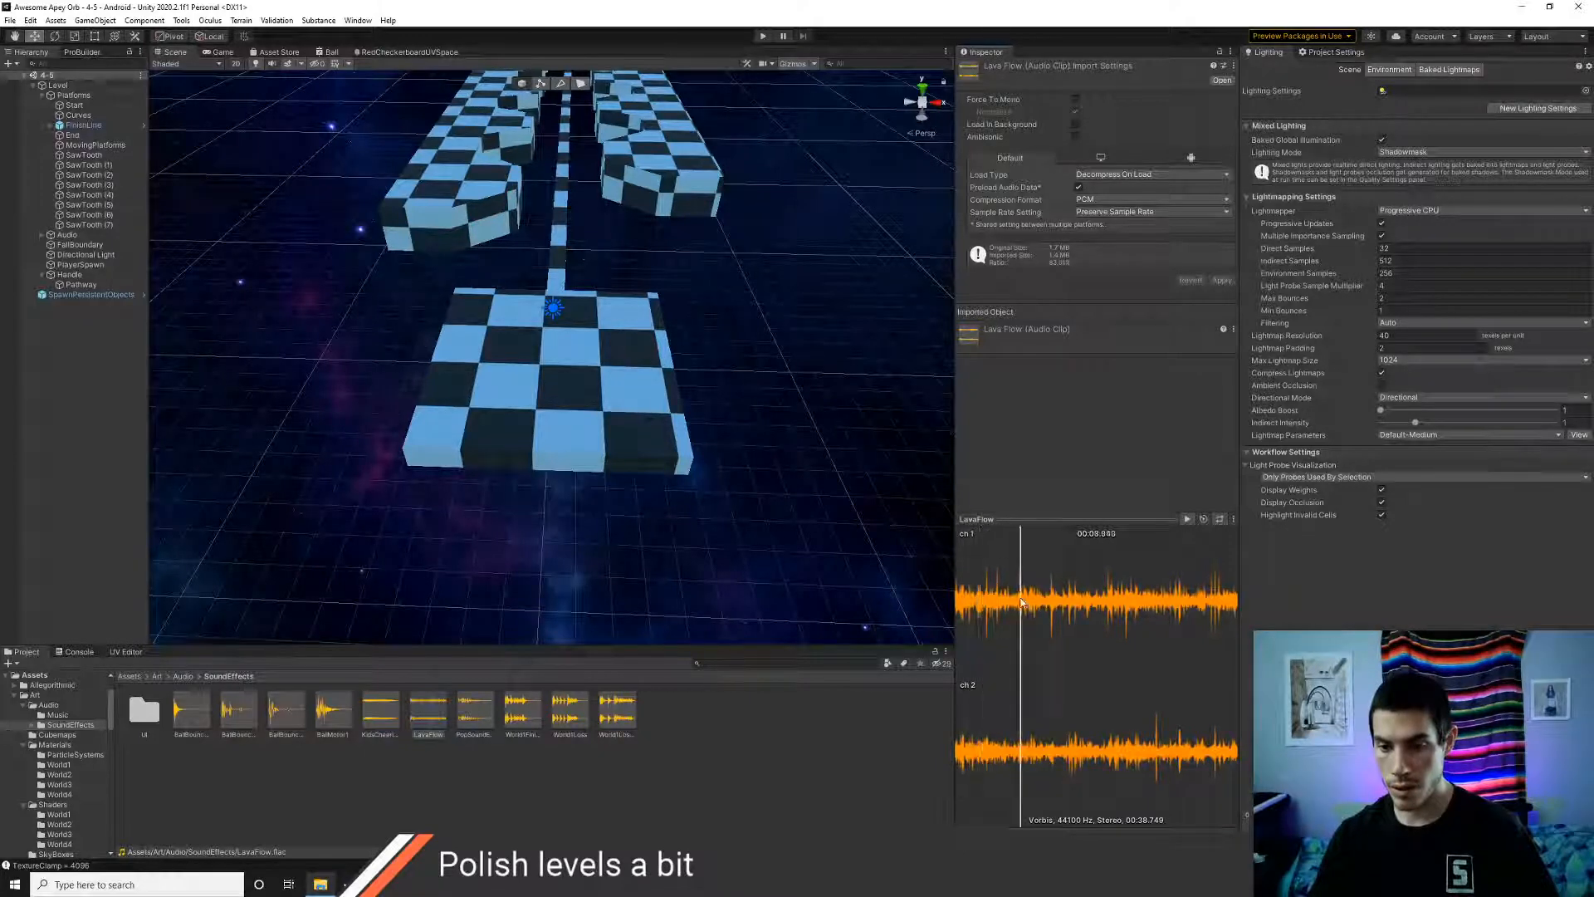
pyautogui.click(1057, 600)
pyautogui.click(1096, 603)
pyautogui.click(1152, 605)
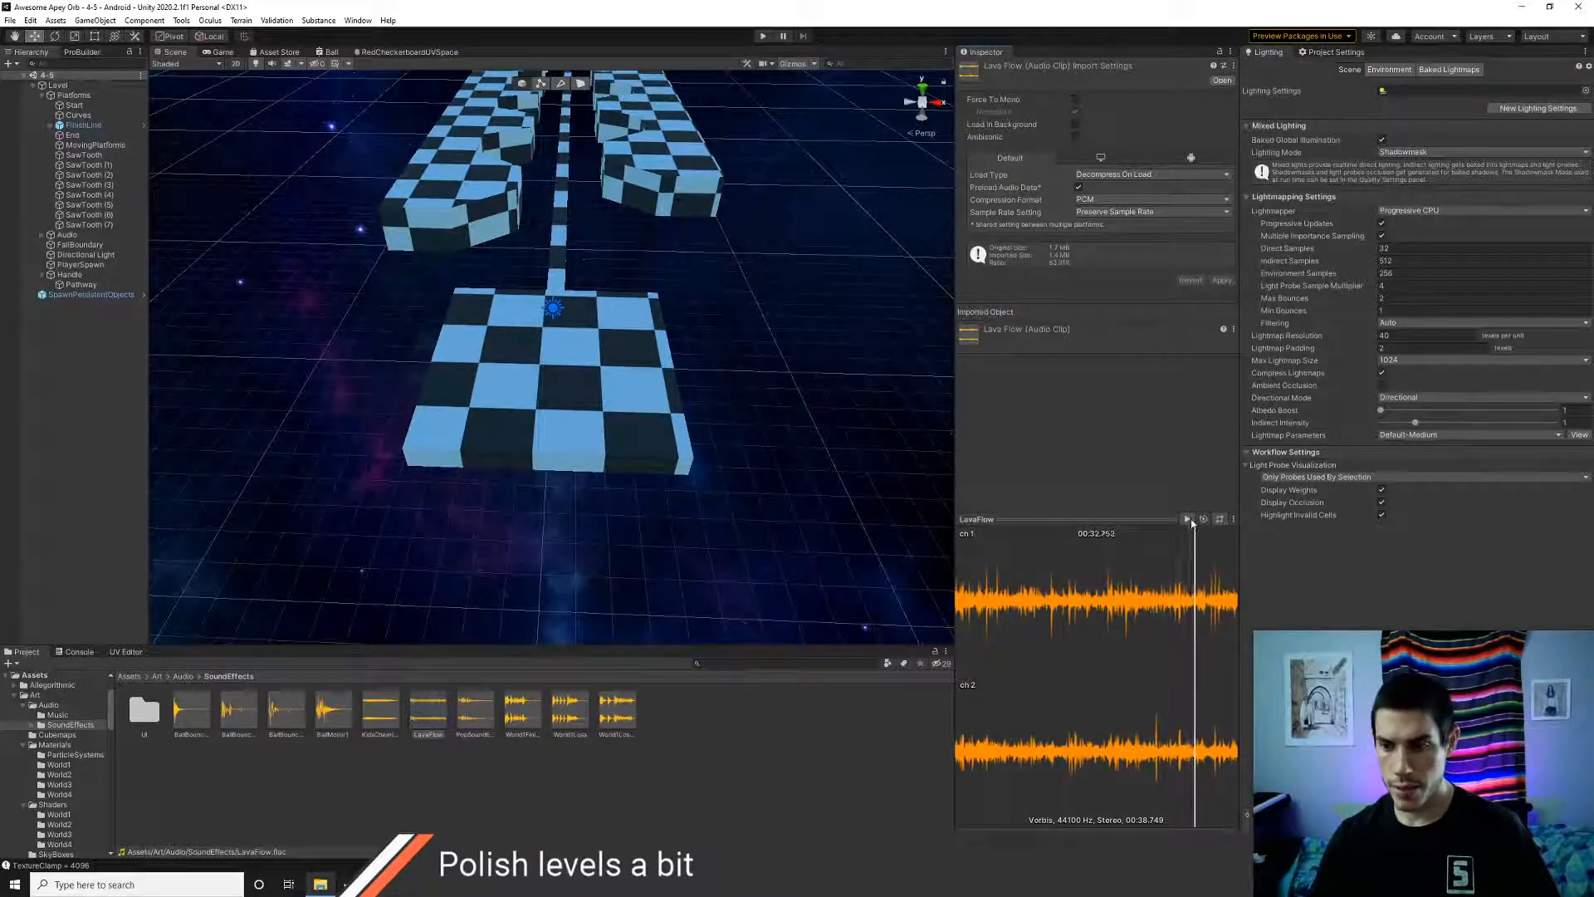
# - Switch to the browser and replay the Lava flow YouTube video from near its end to check how the source sound ends and restarts
pyautogui.hotkey('alt', 'Tab')
pyautogui.hotkey('alt', 'Tab')
pyautogui.hotkey('alt', 'Tab')
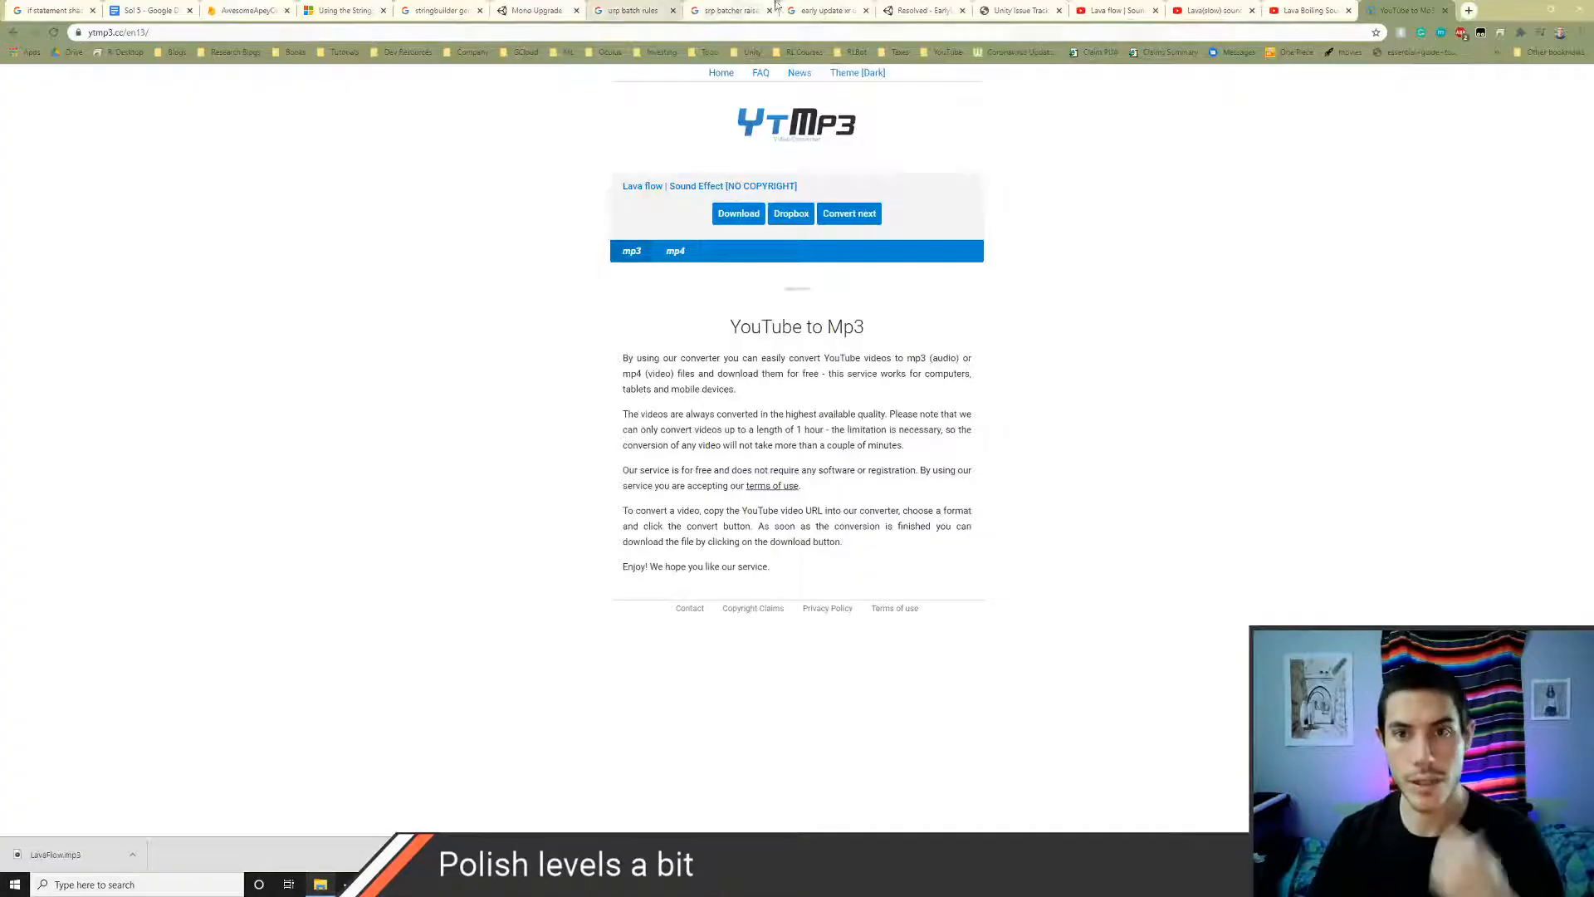
pyautogui.click(1111, 11)
pyautogui.click(282, 550)
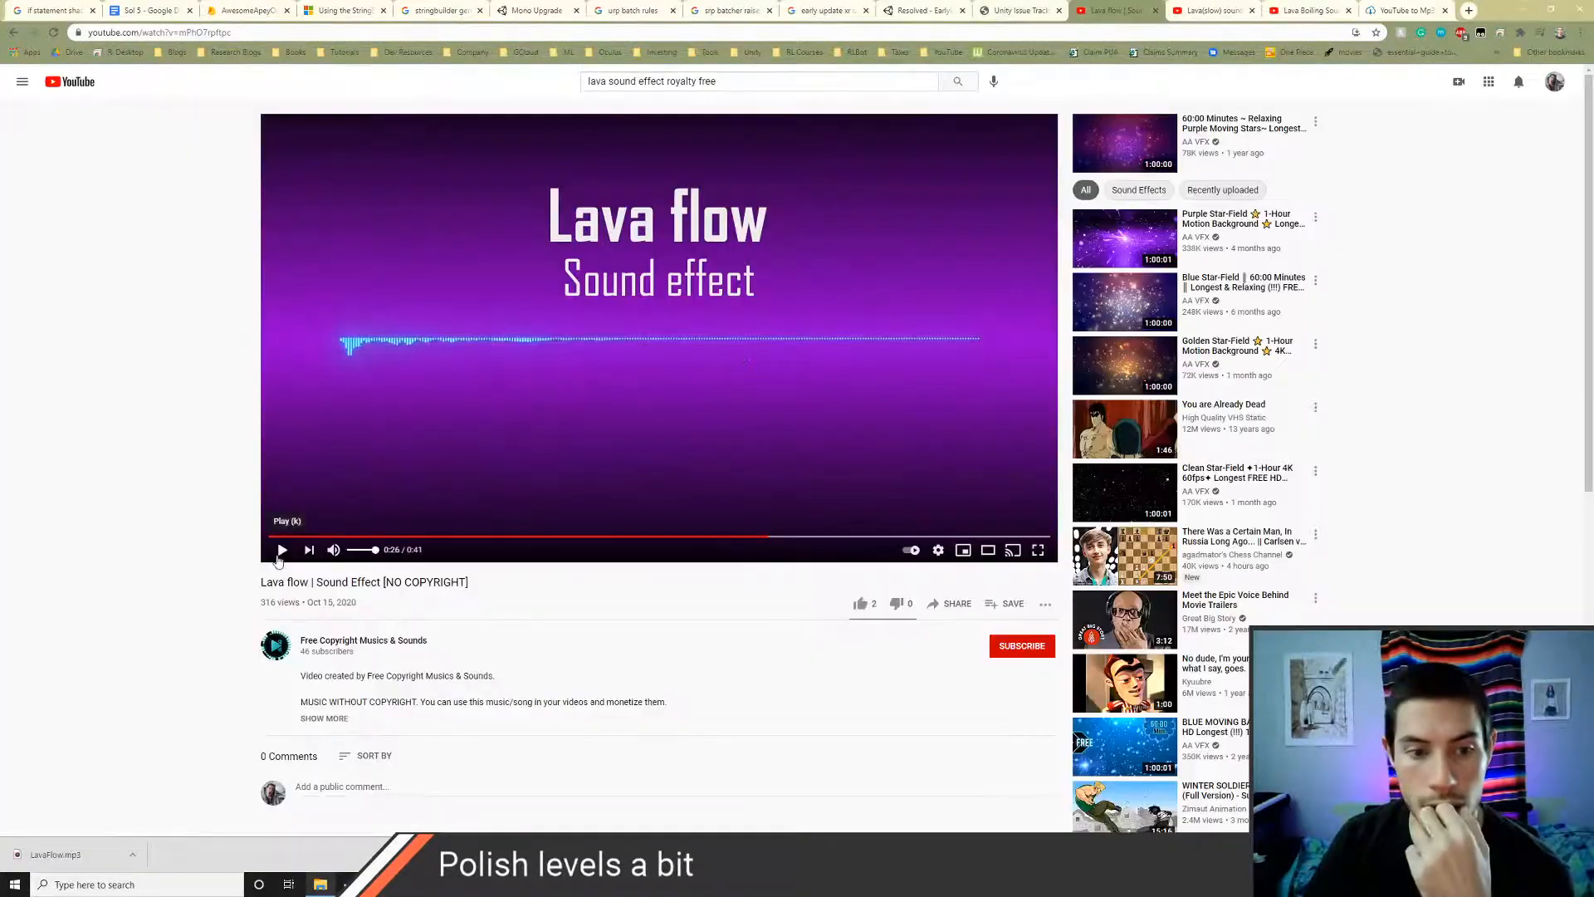
pyautogui.click(1023, 537)
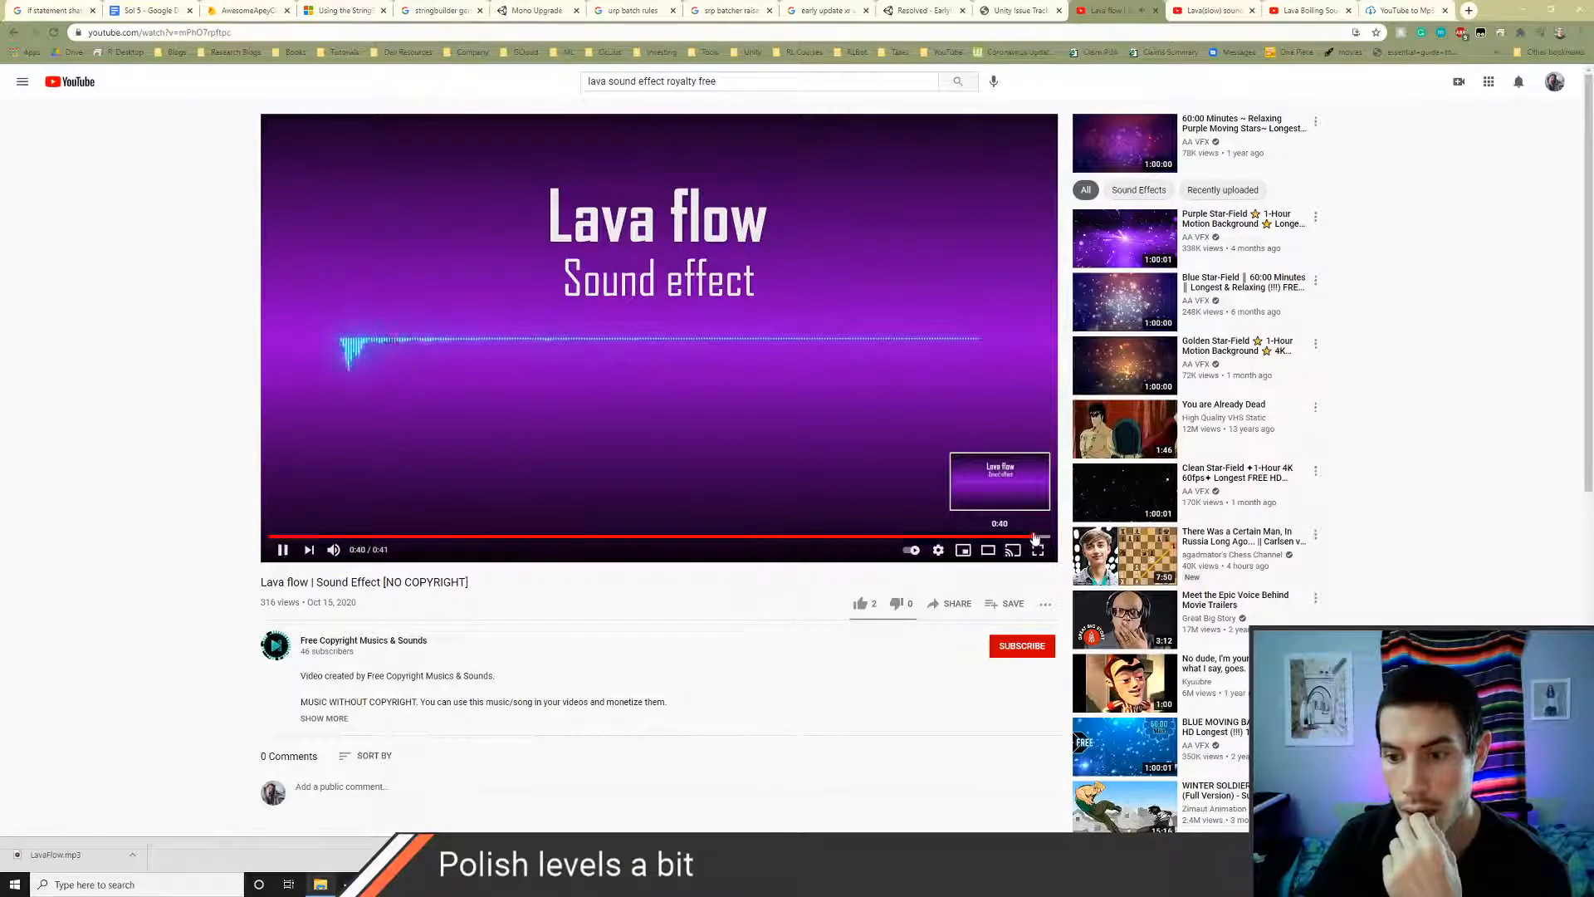
pyautogui.click(278, 551)
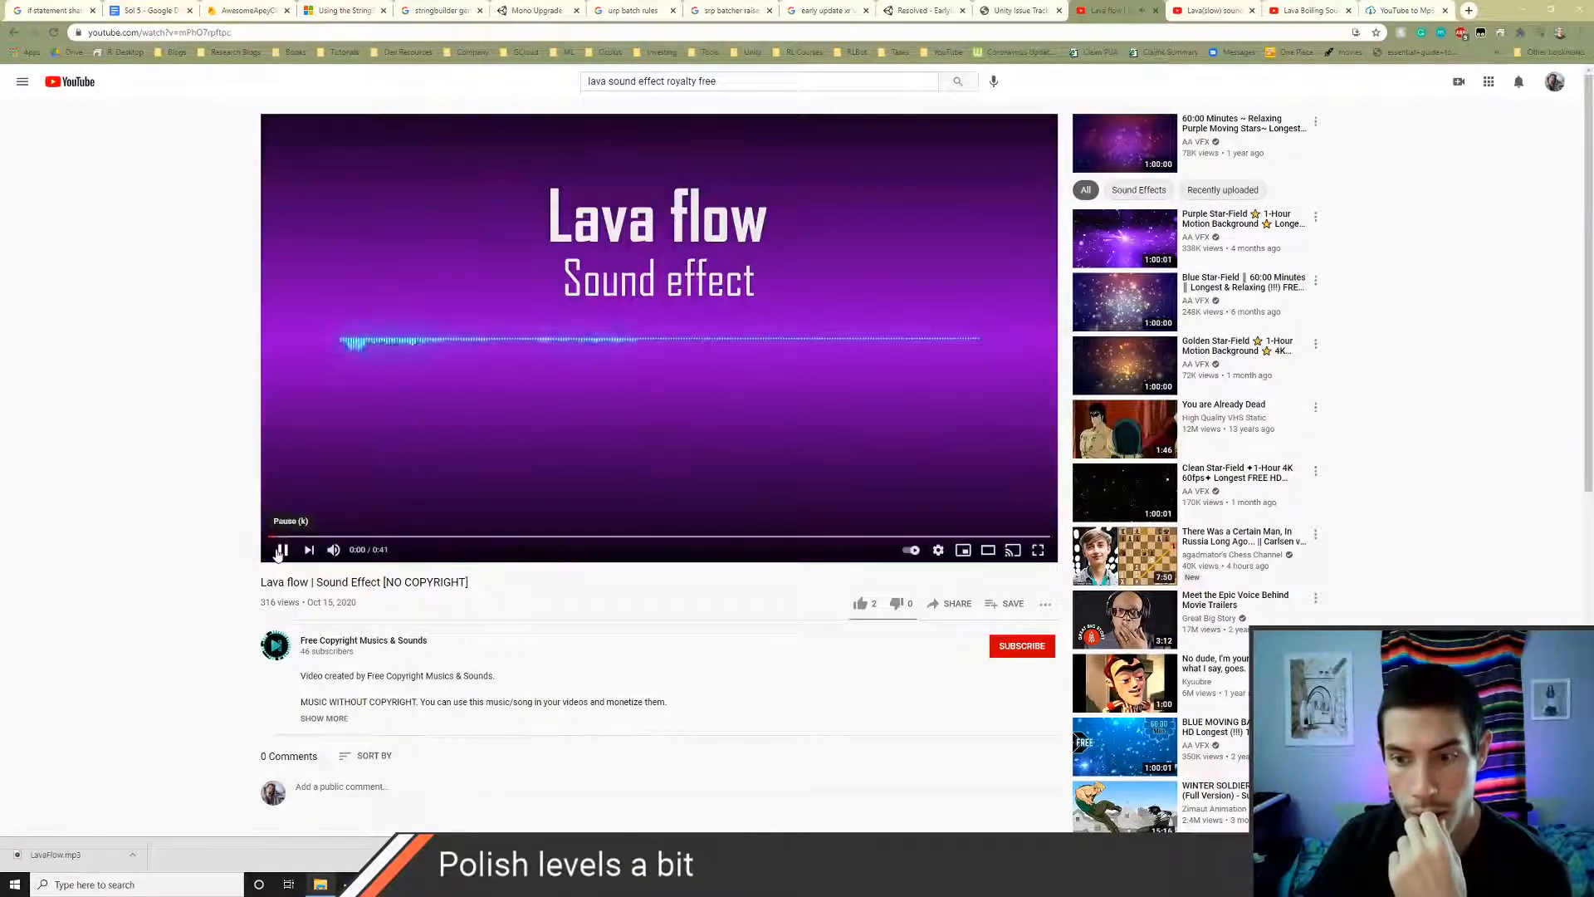
pyautogui.click(1009, 536)
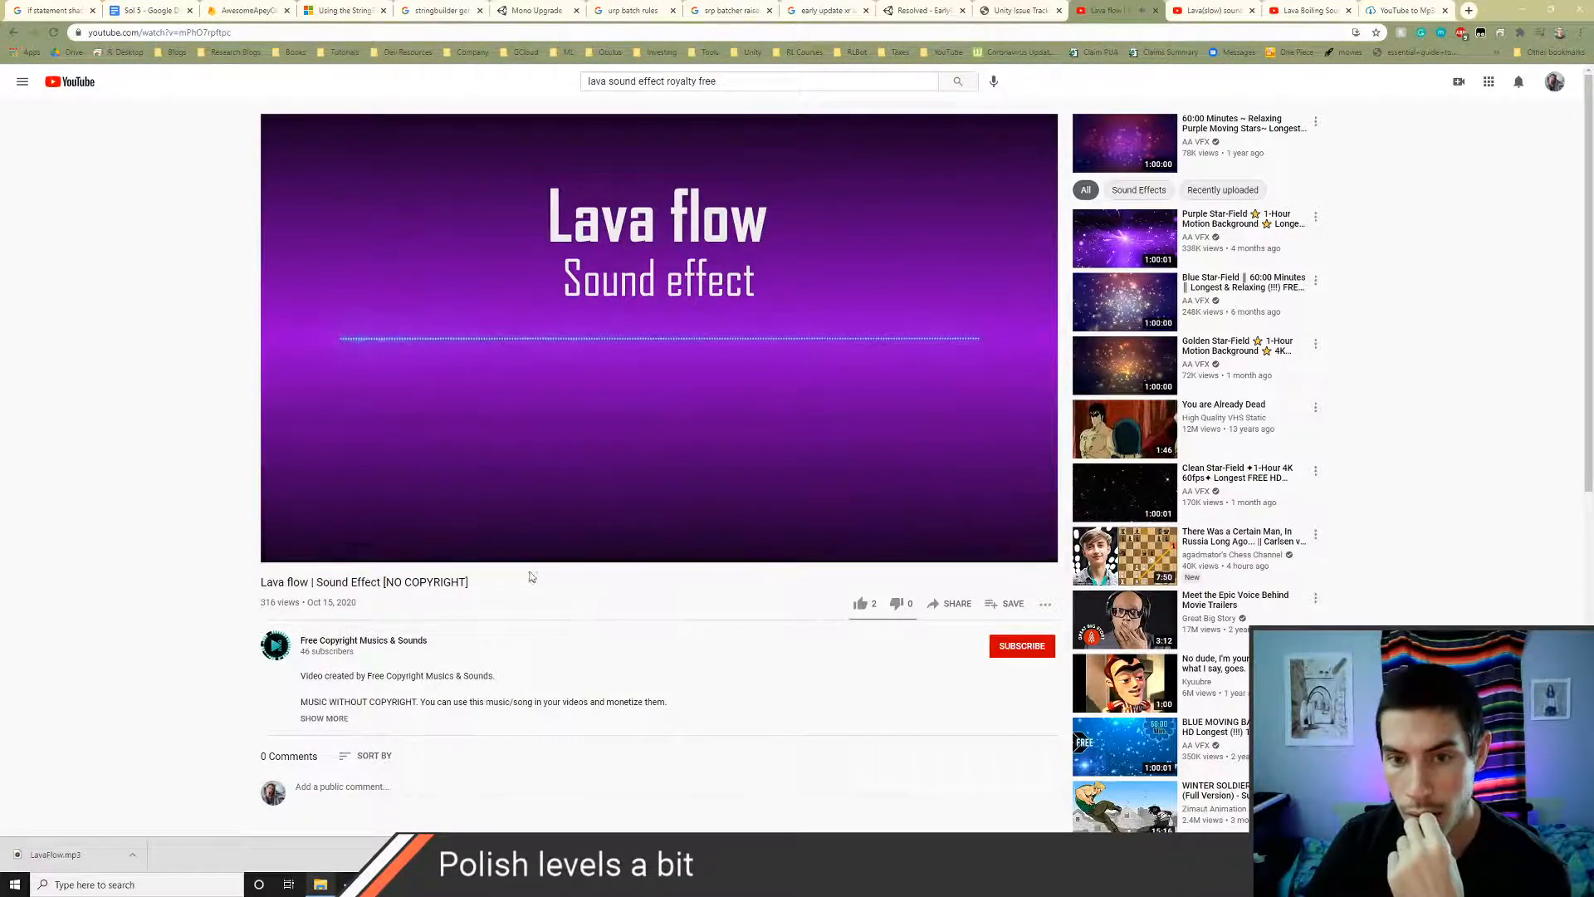
pyautogui.click(282, 551)
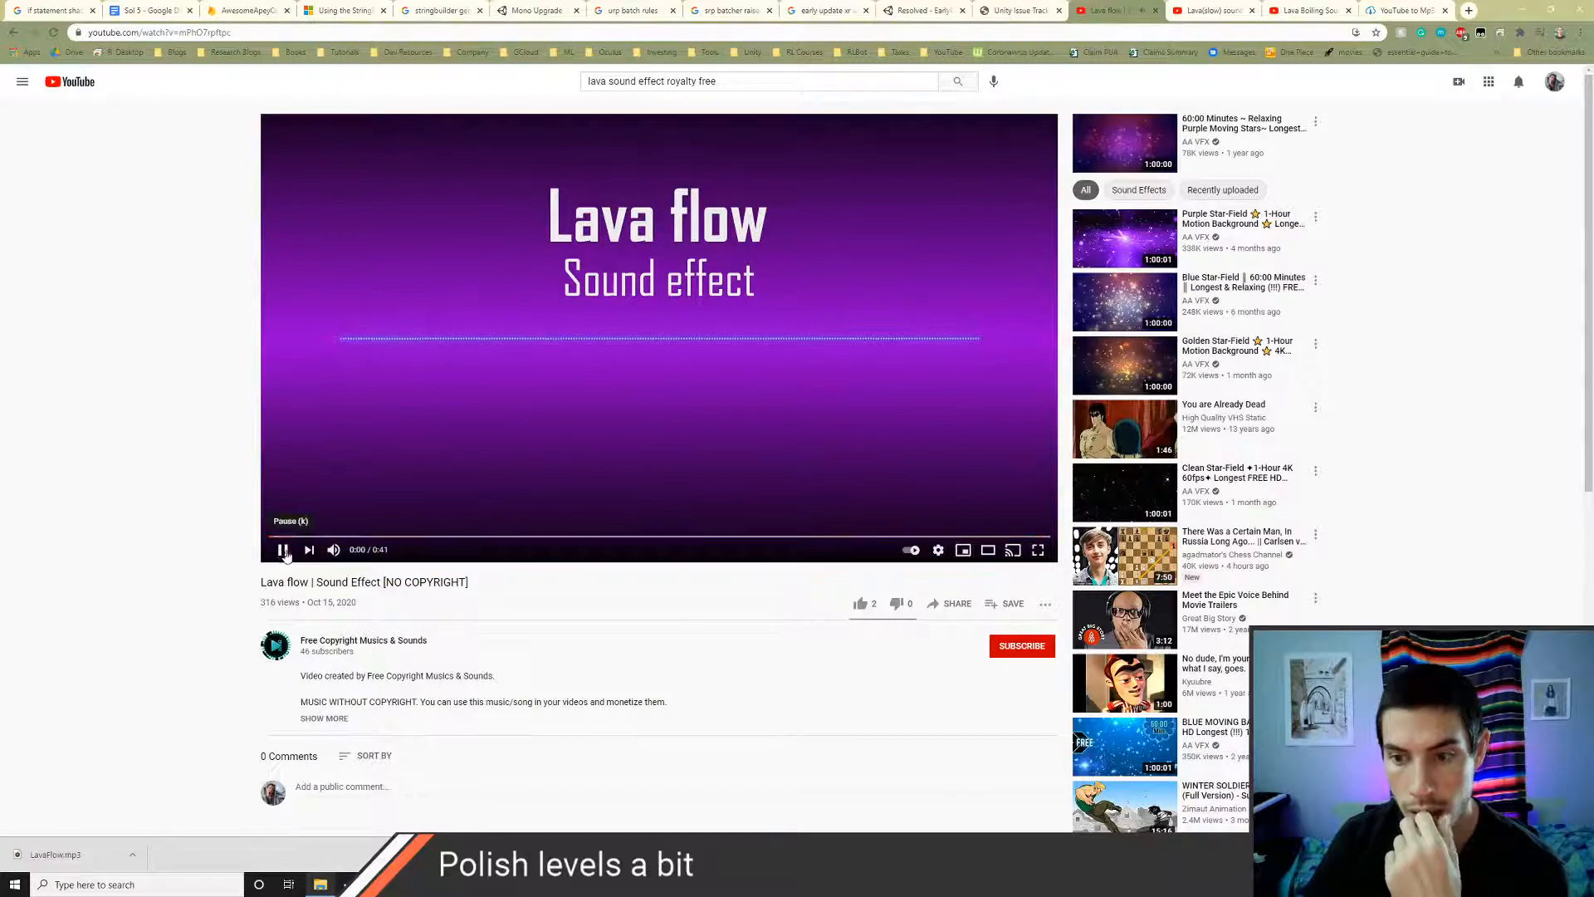
pyautogui.click(283, 551)
# - Switch to Audacity, preview Click Removal on the whole lava track, and apply it with a max spike width of 40
pyautogui.hotkey('alt', 'Tab')
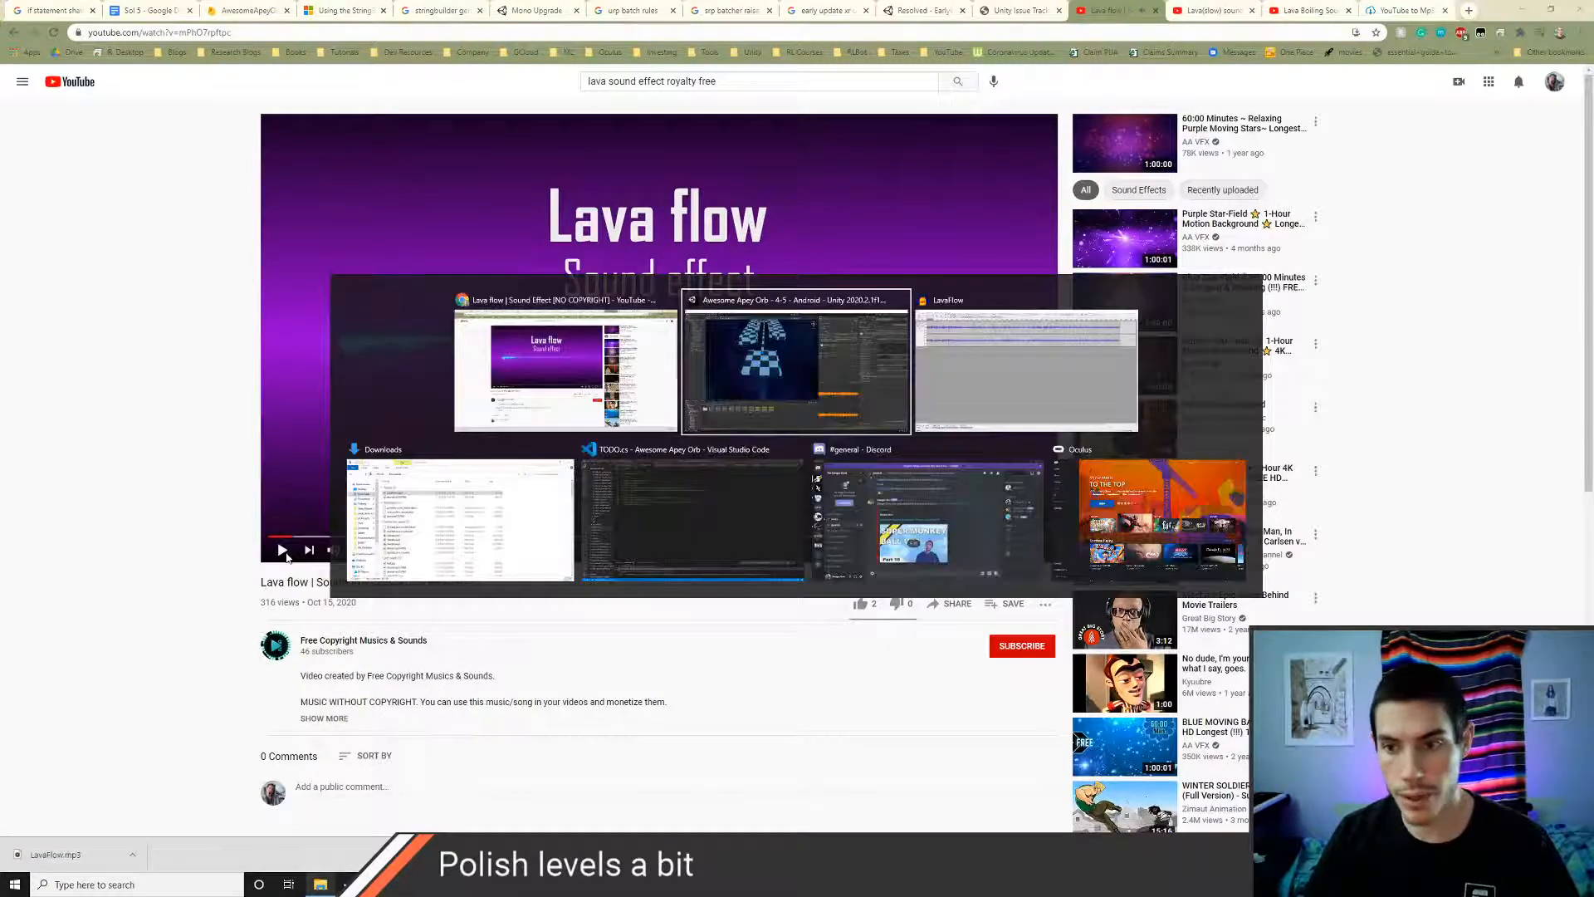
pyautogui.click(184, 20)
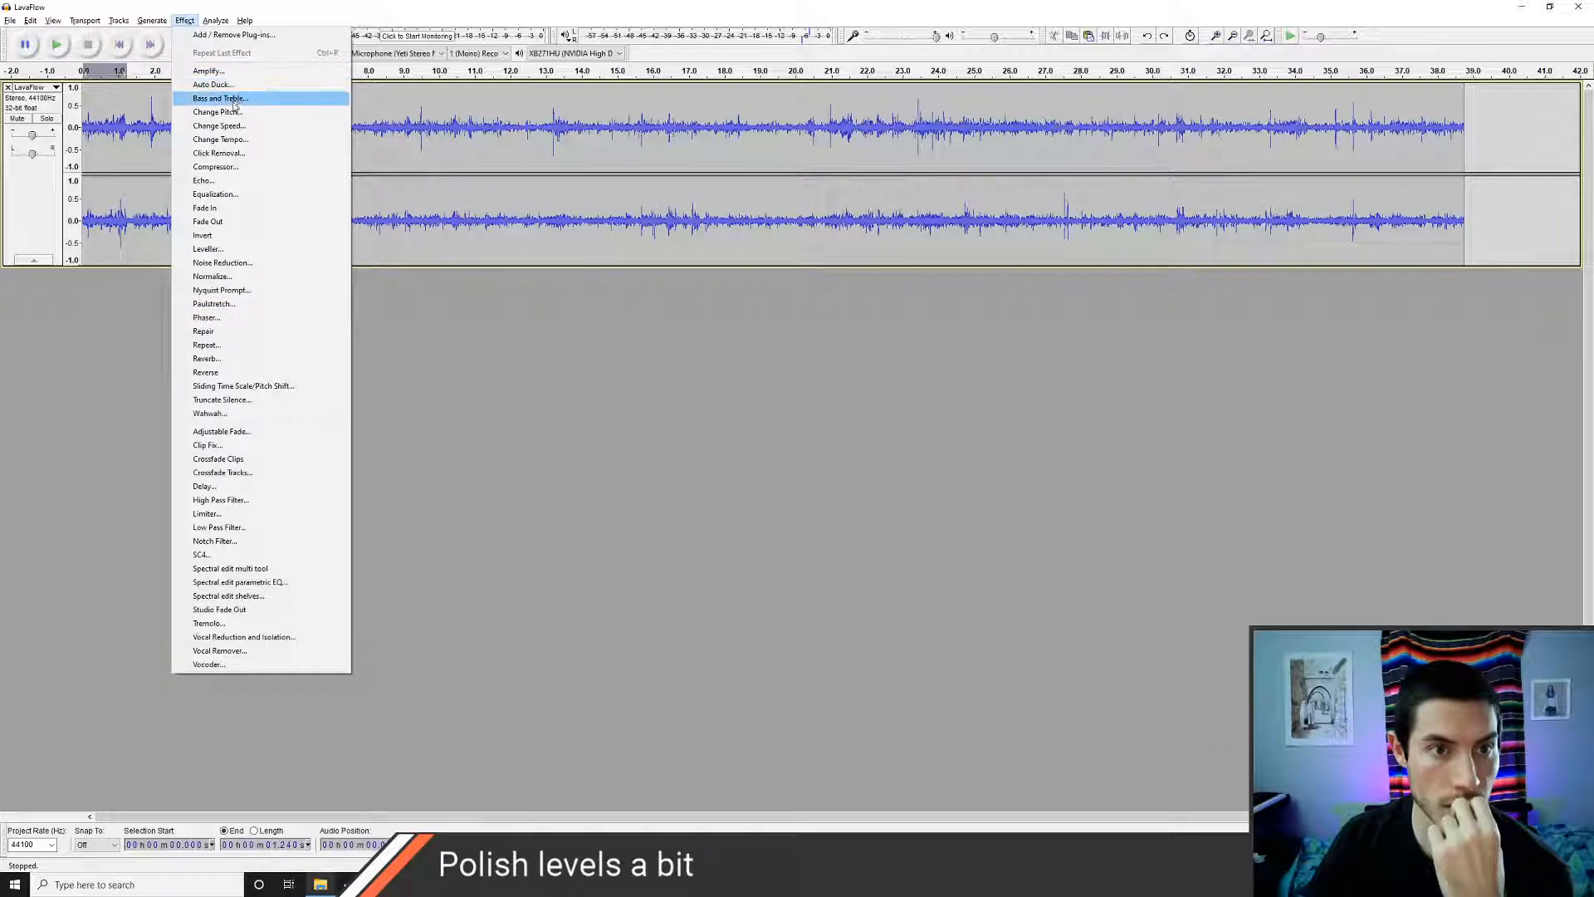
pyautogui.click(220, 152)
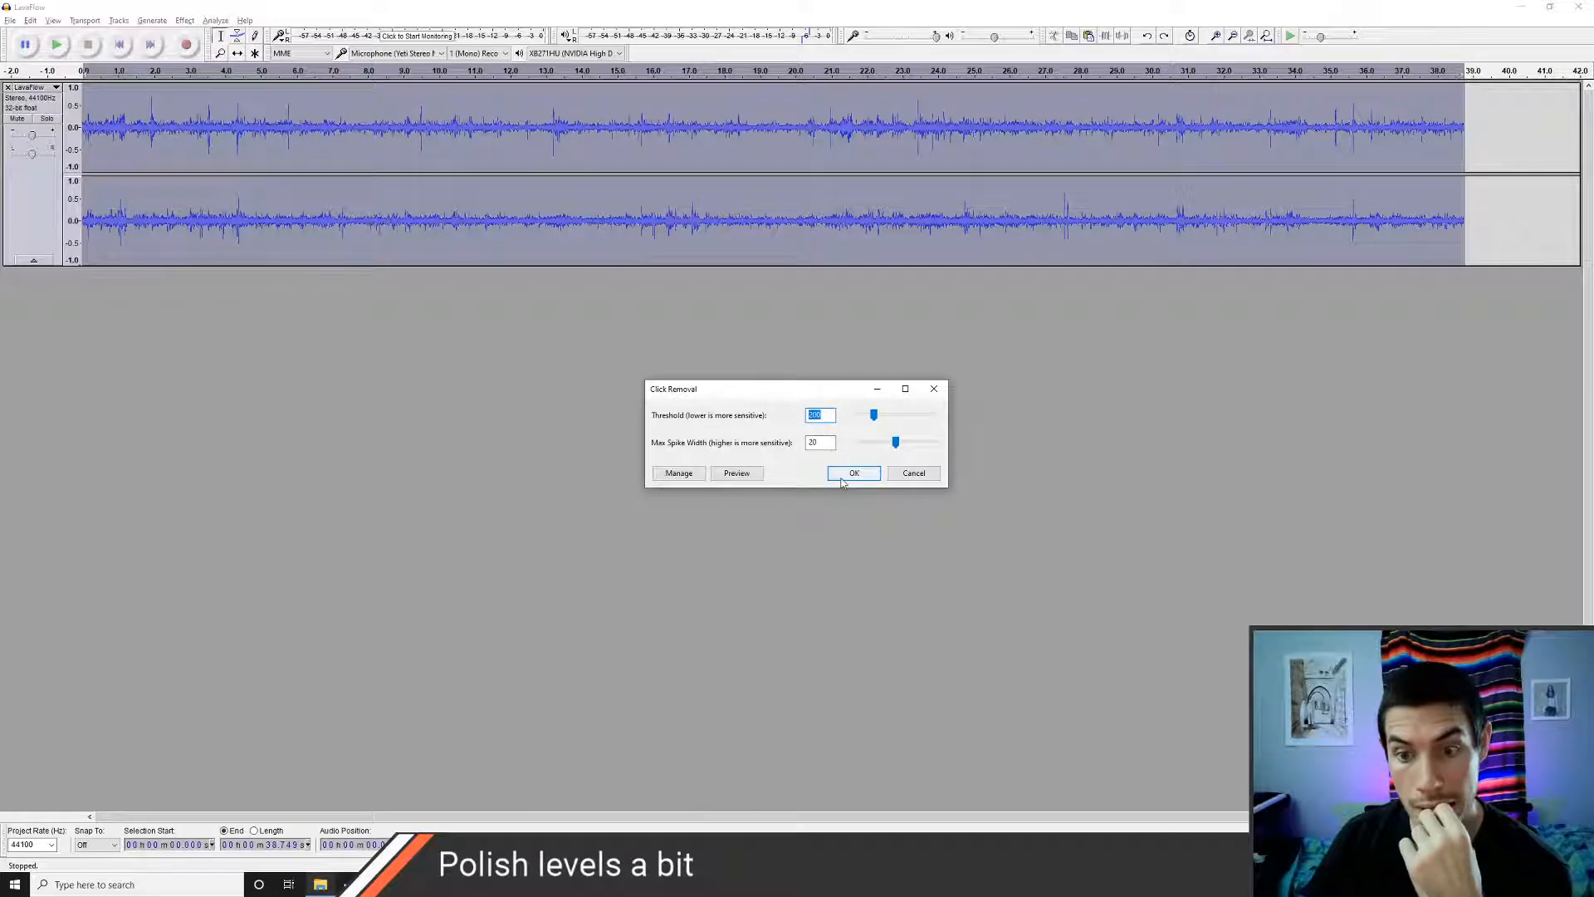
pyautogui.click(750, 477)
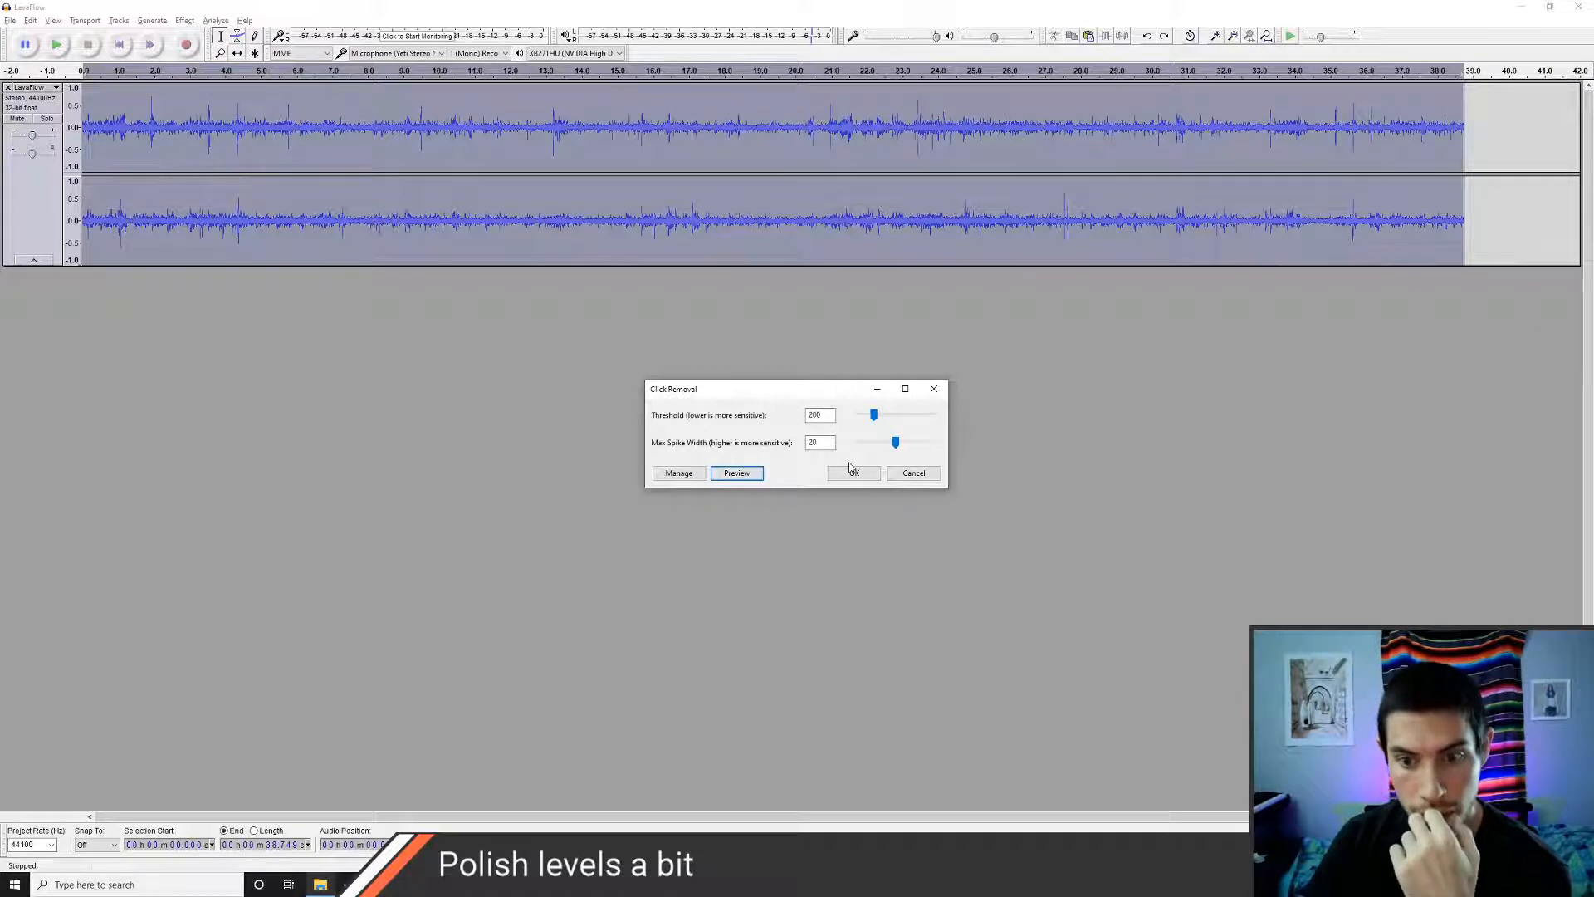
pyautogui.moveTo(894, 446); pyautogui.dragTo(934, 446)
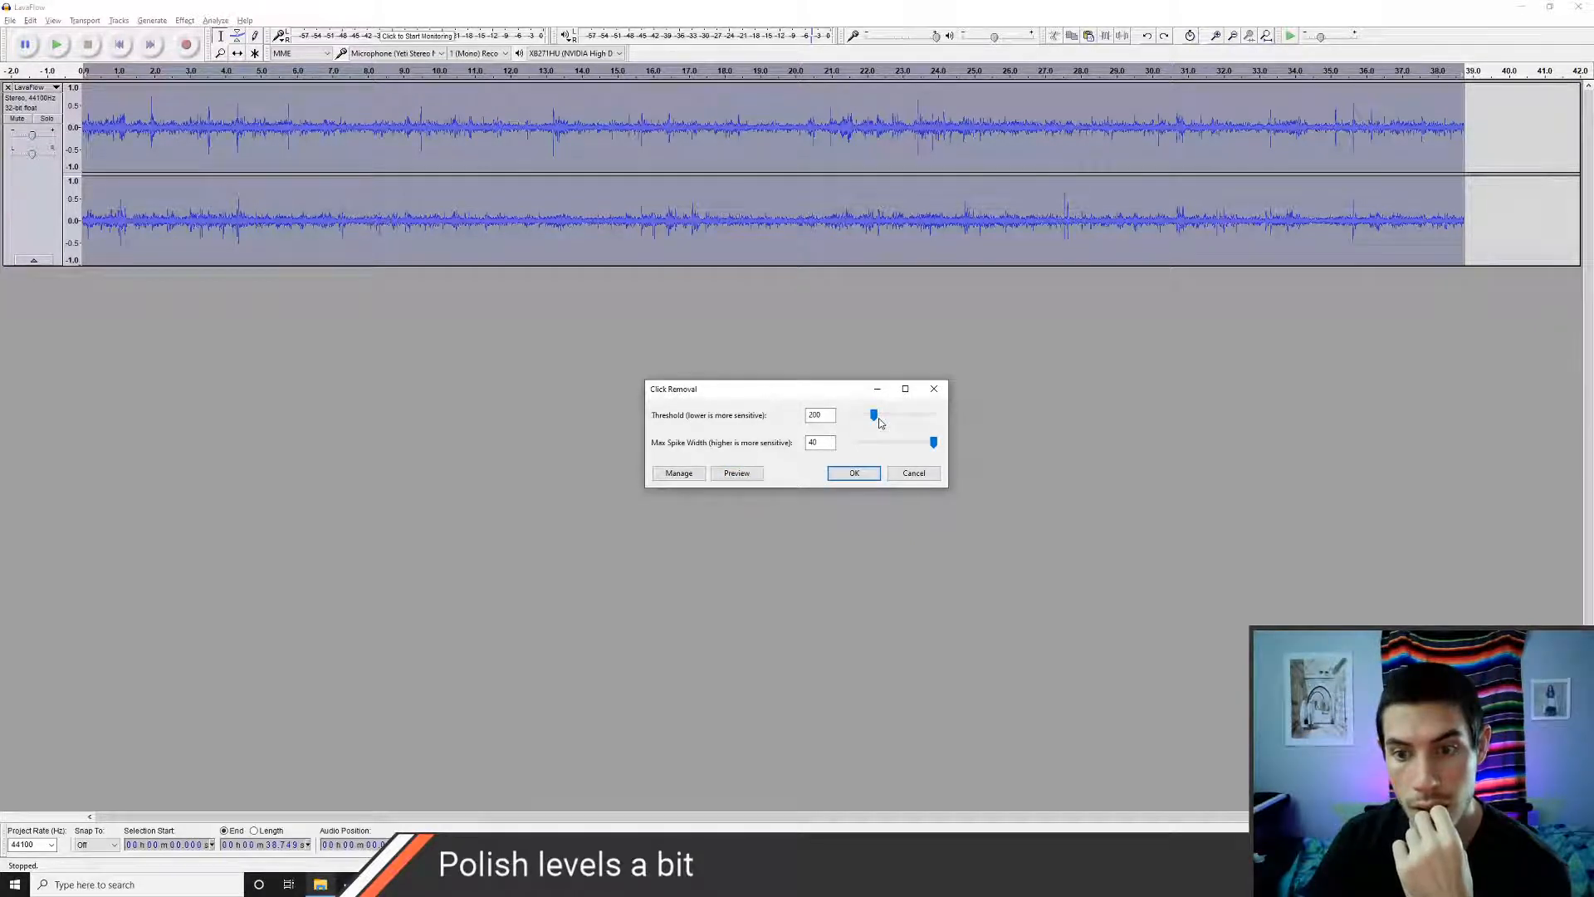
pyautogui.click(854, 473)
# - Play the lava track from 33.3 s and start closing the project, choosing to save its changes
pyautogui.click(1269, 146)
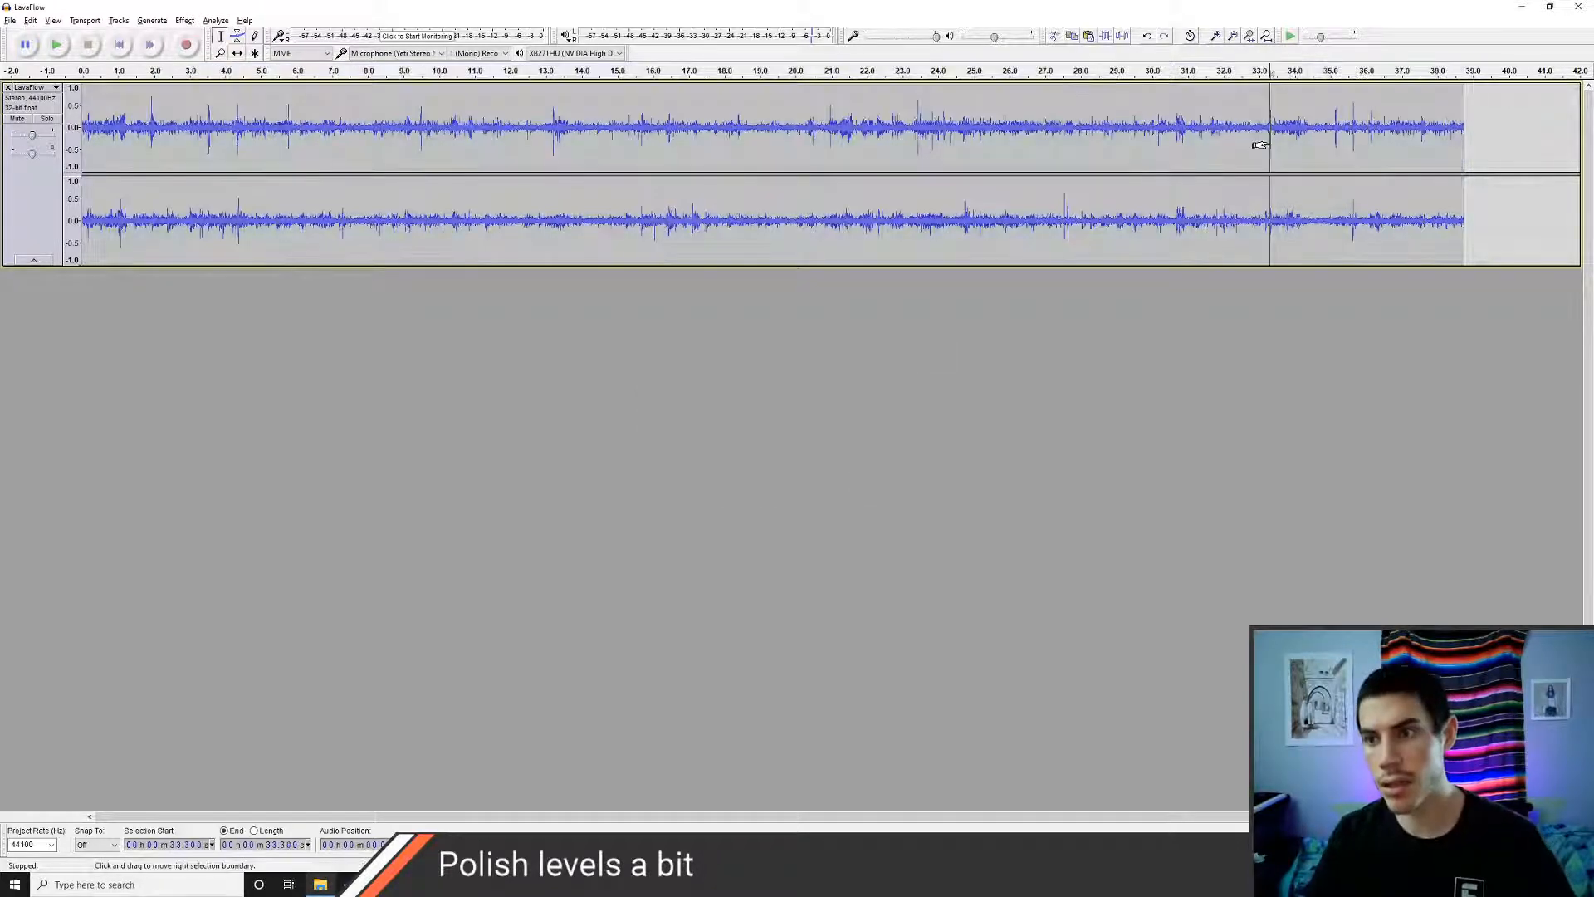
pyautogui.press('space')
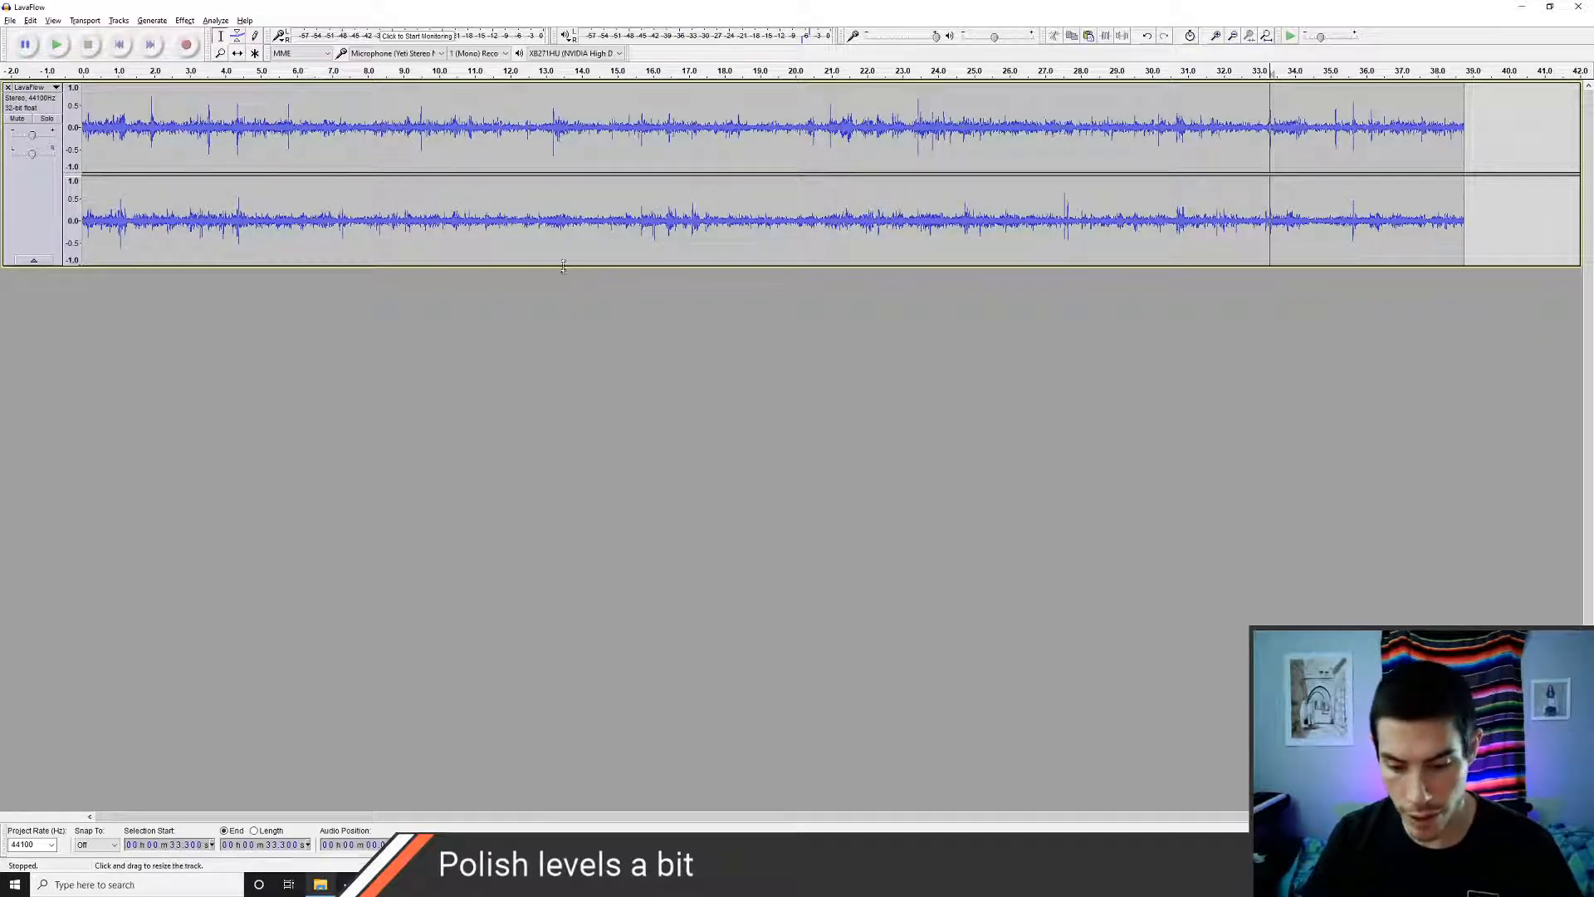
pyautogui.click(1580, 7)
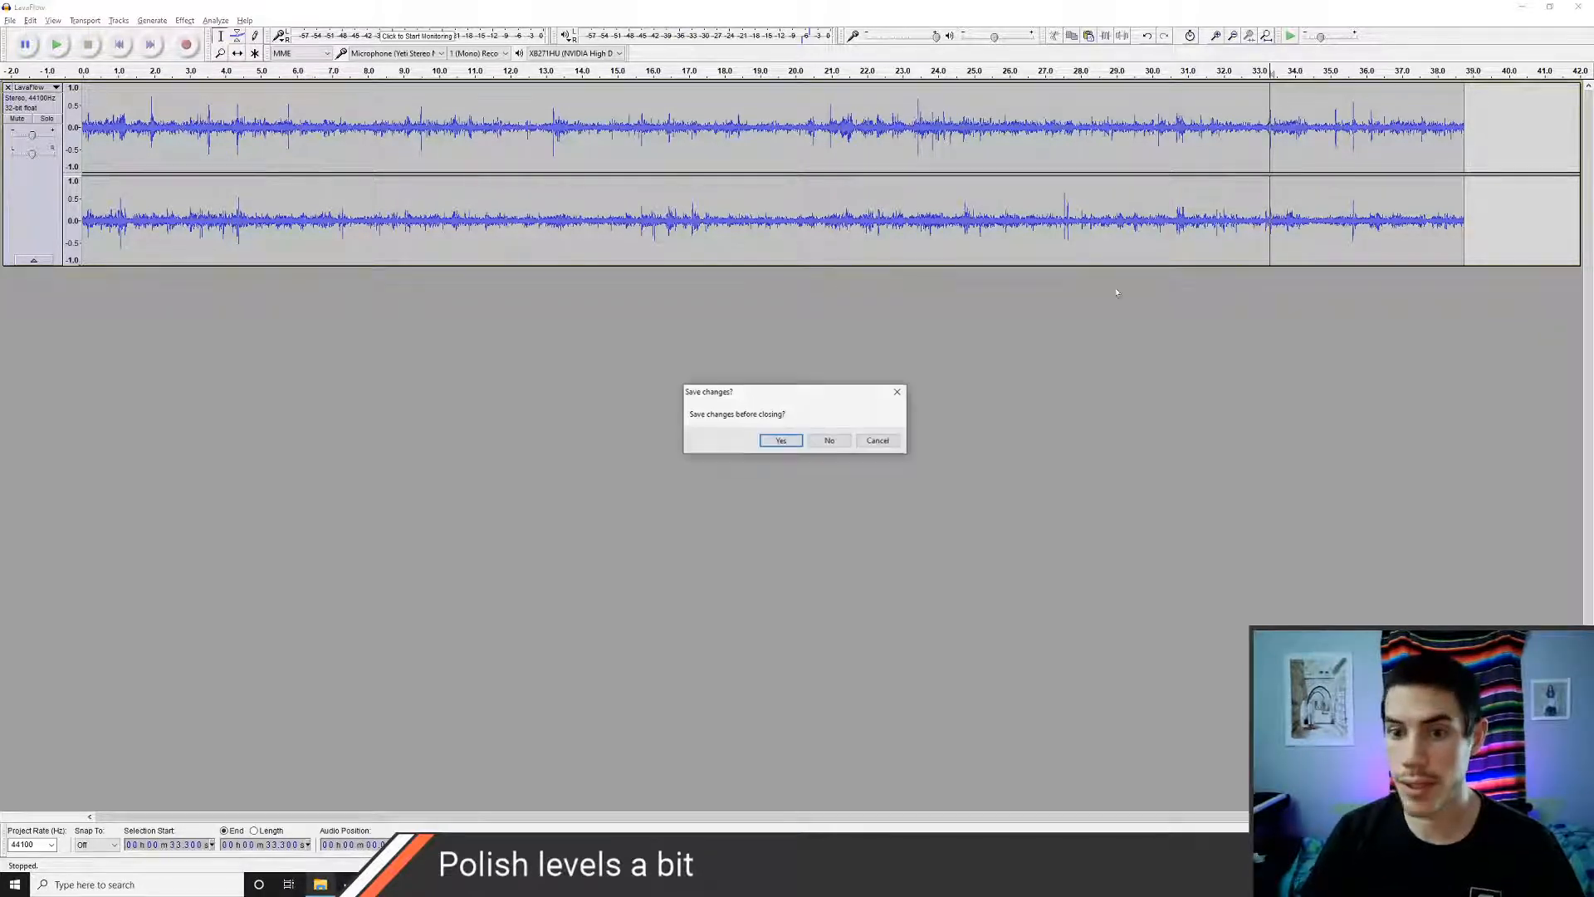
pyautogui.click(776, 438)
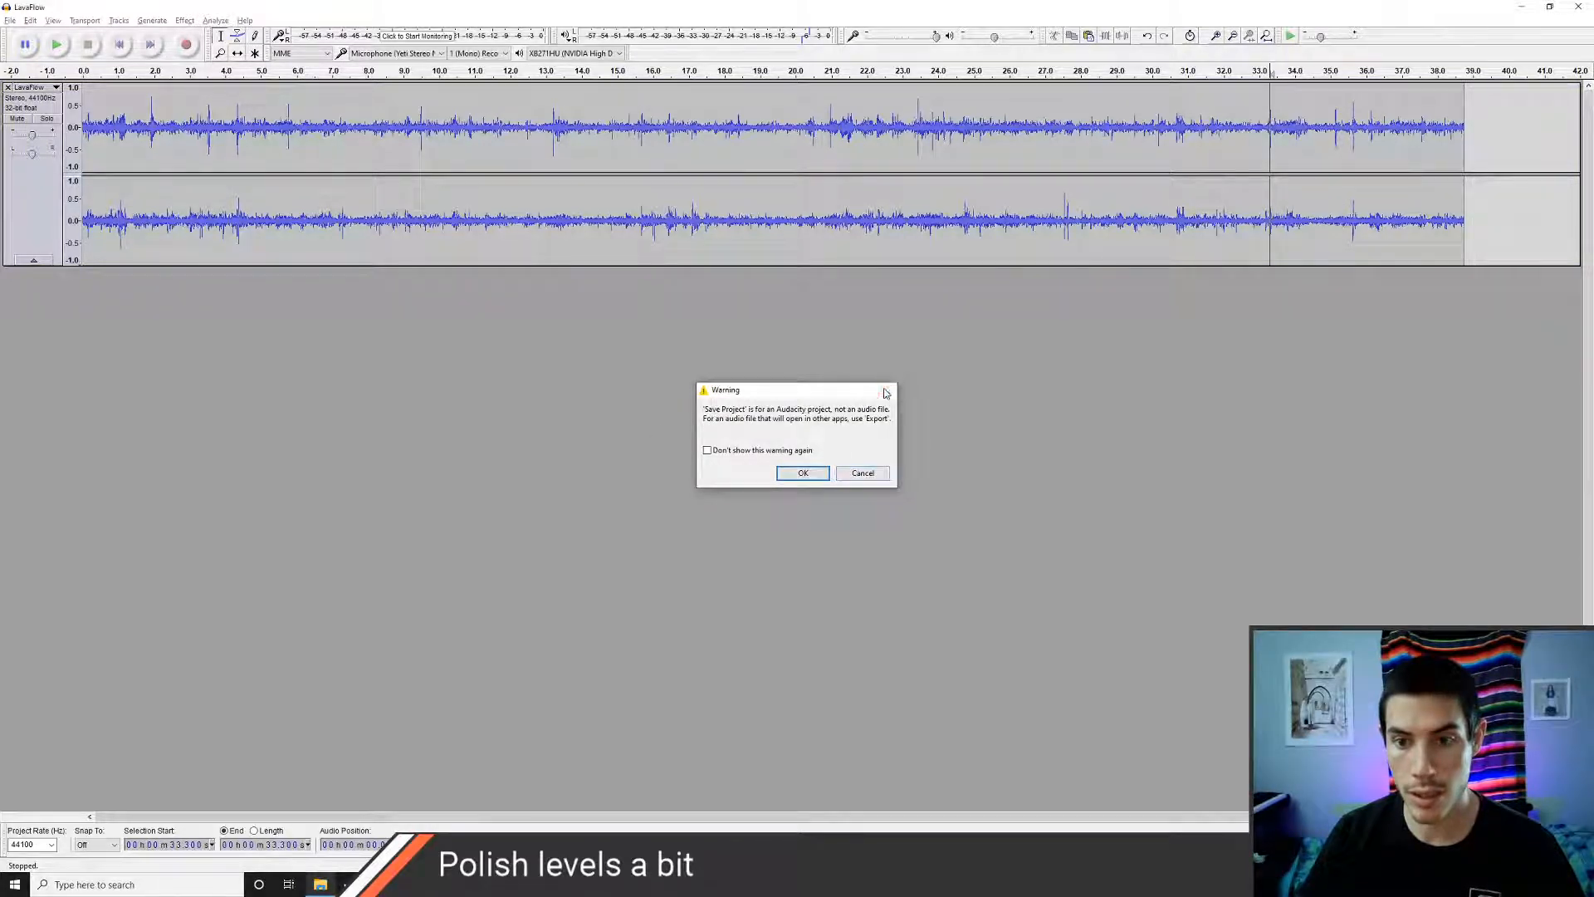
# - Switch to Unity and open the Assets/ScriptableObjects/Audio/SoundEffects folder
pyautogui.hotkey('alt', 'Tab')
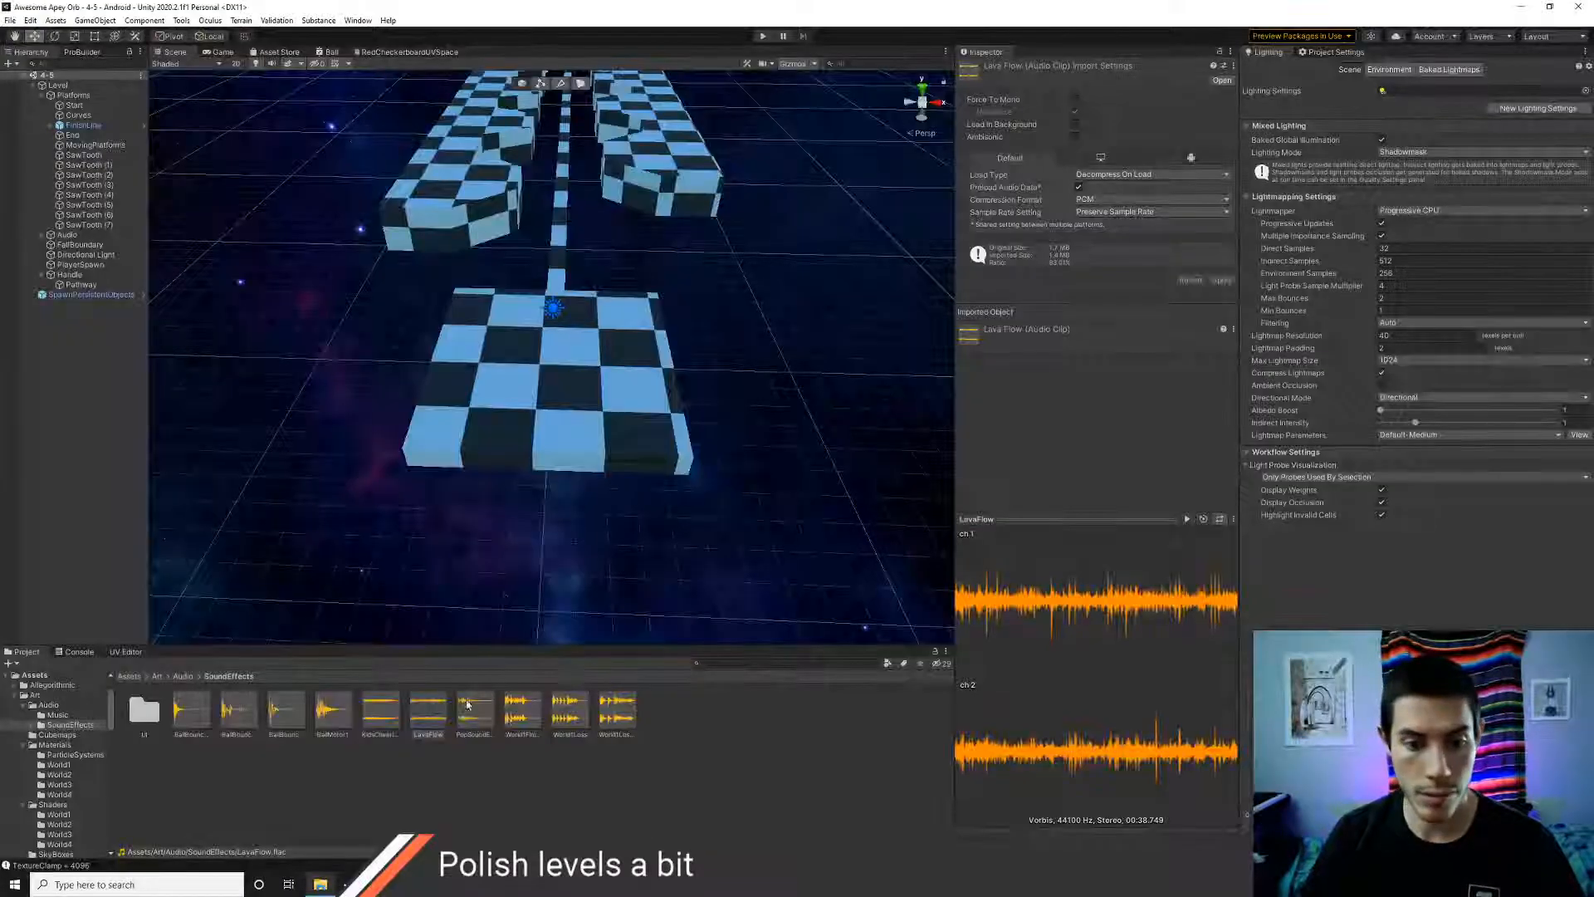
pyautogui.click(183, 677)
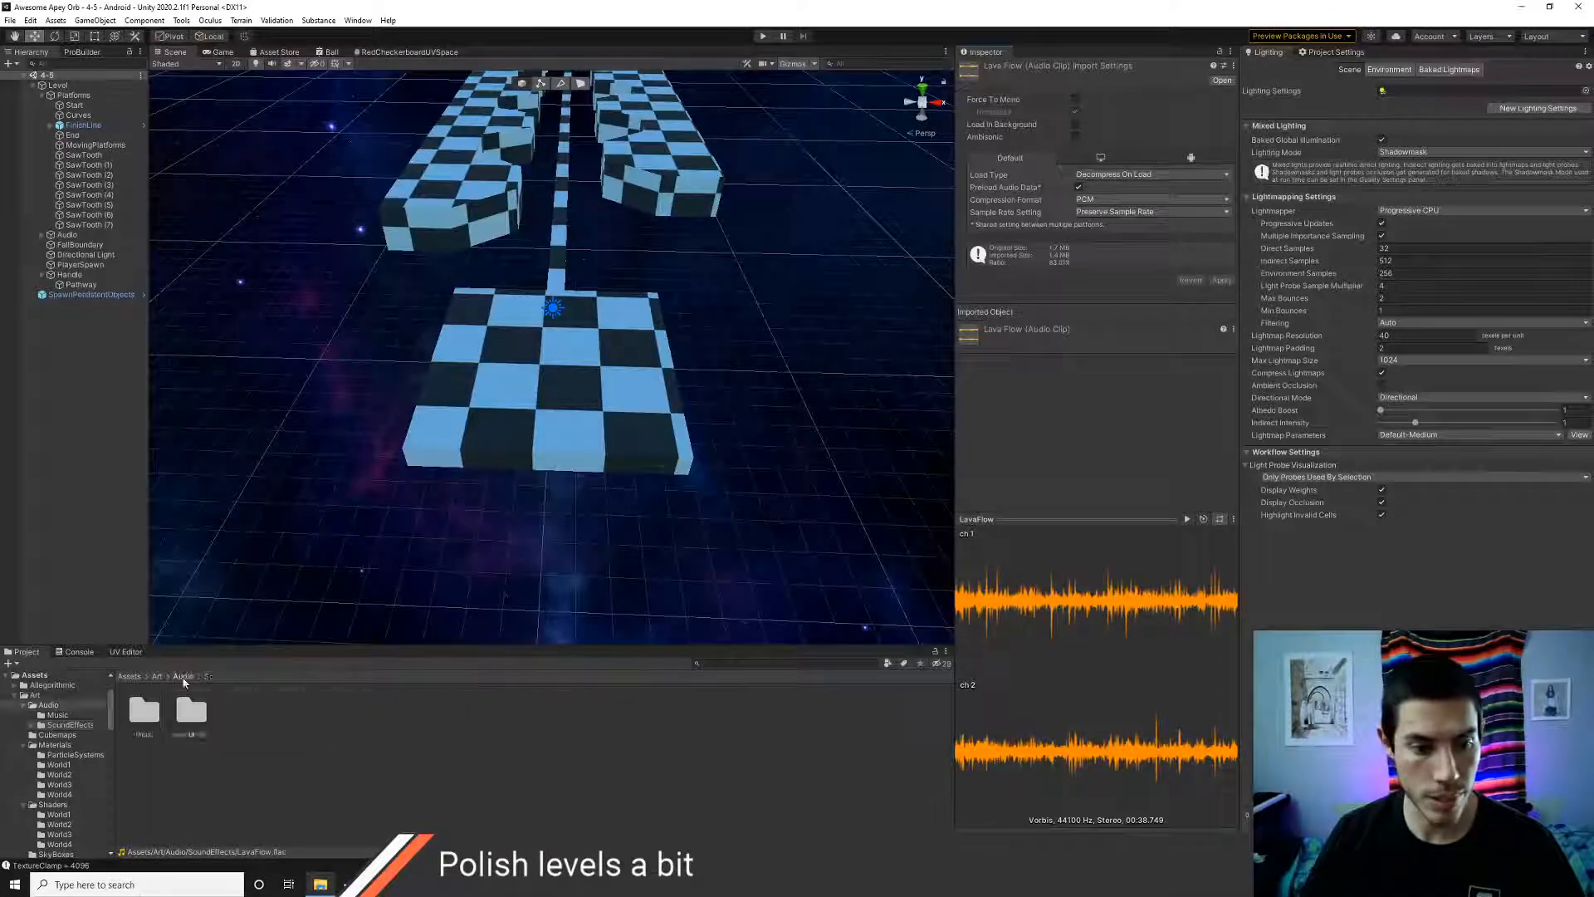
pyautogui.click(127, 676)
pyautogui.doubleClick(627, 729)
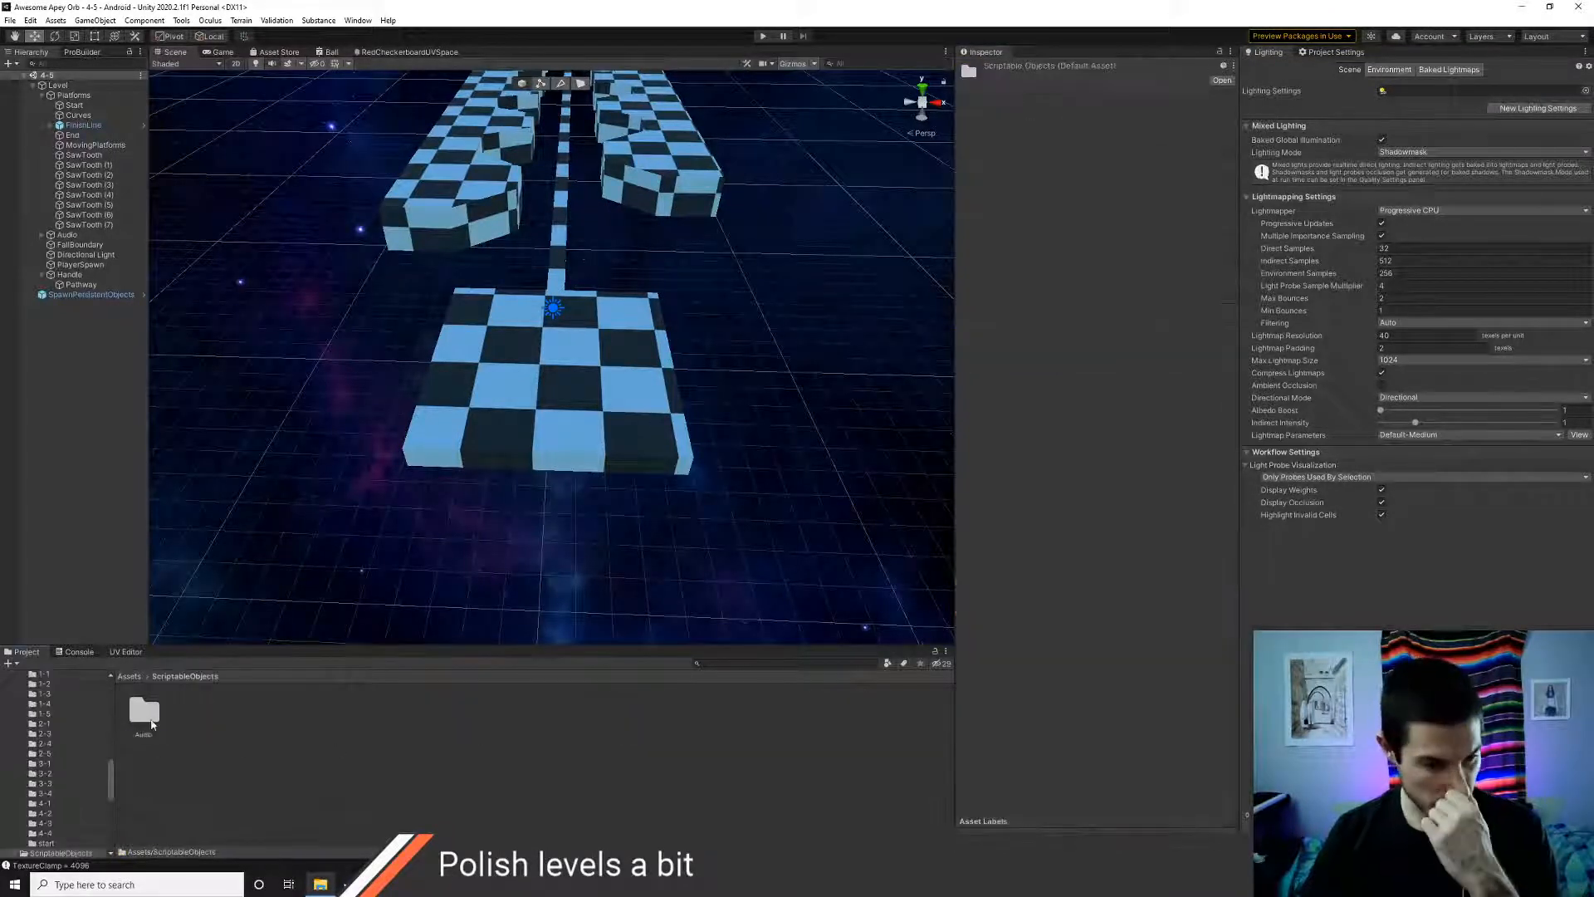
pyautogui.doubleClick(148, 715)
pyautogui.doubleClick(188, 719)
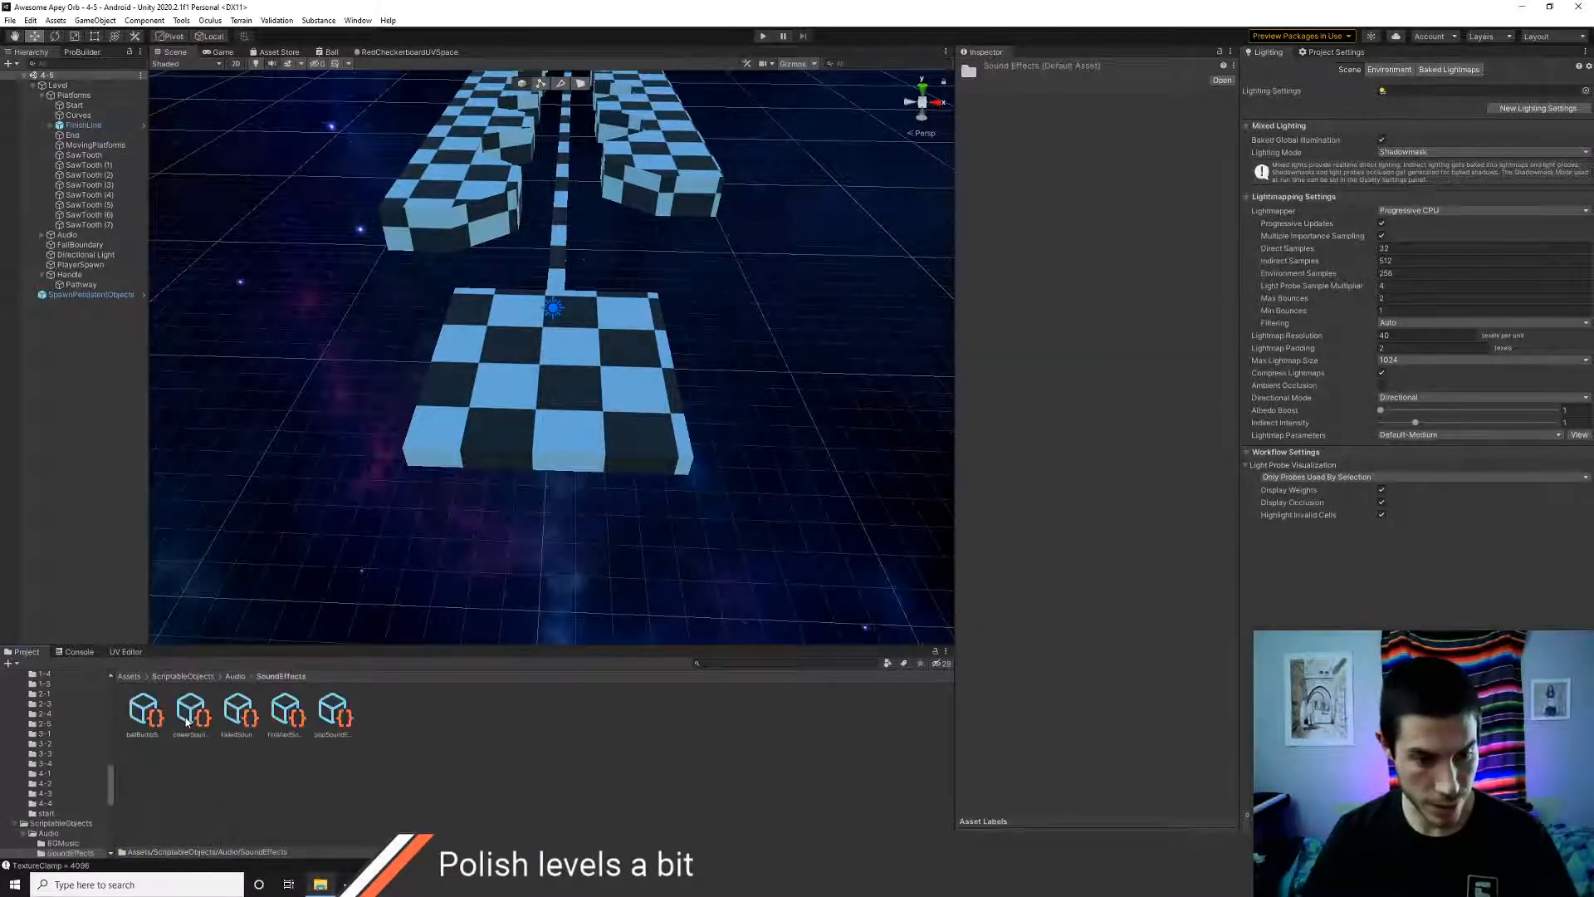
# - Duplicate the popSoundEffect audio asset and rename the copy LavaSoundEffect
pyautogui.click(332, 714)
pyautogui.hotkey('ctrl', 'd')
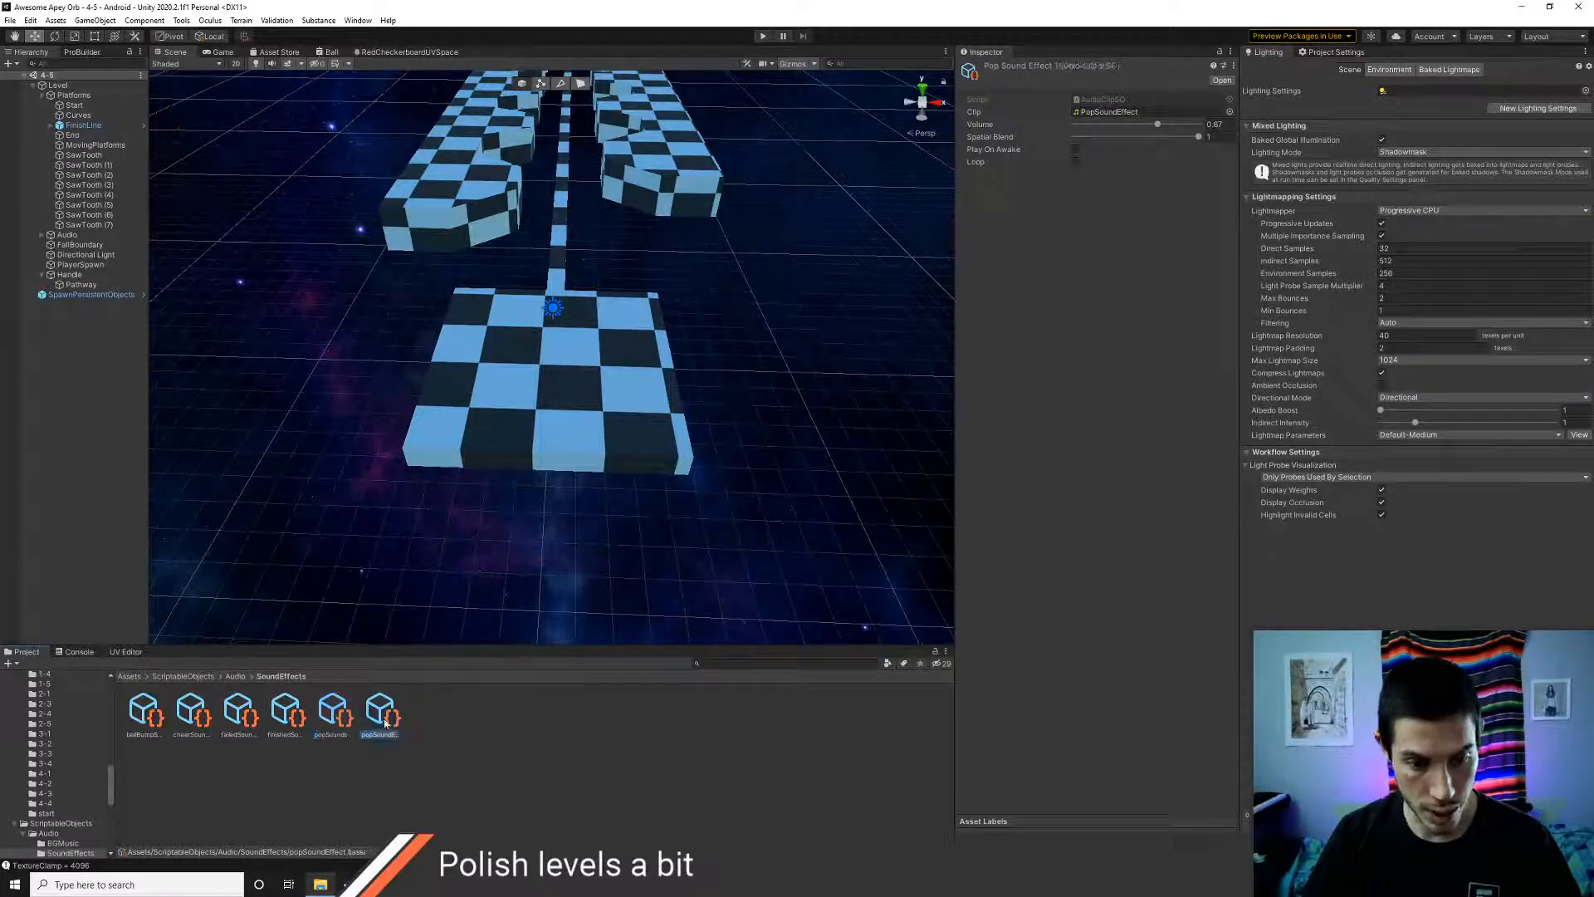
pyautogui.click(337, 715)
pyautogui.press('F2')
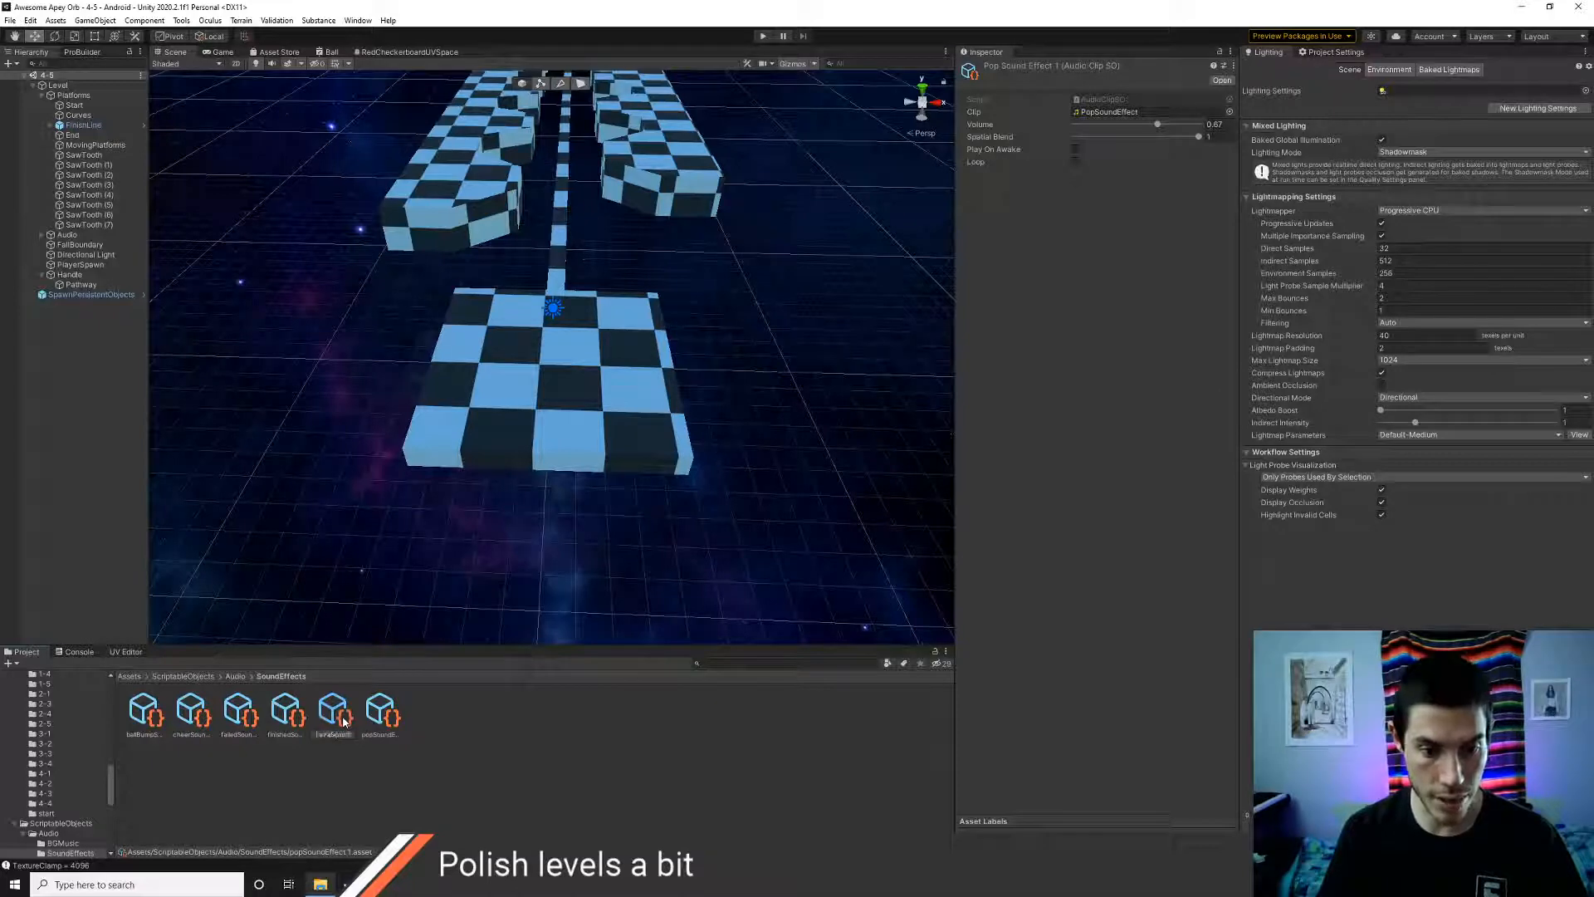
pyautogui.write('lavaSoun')
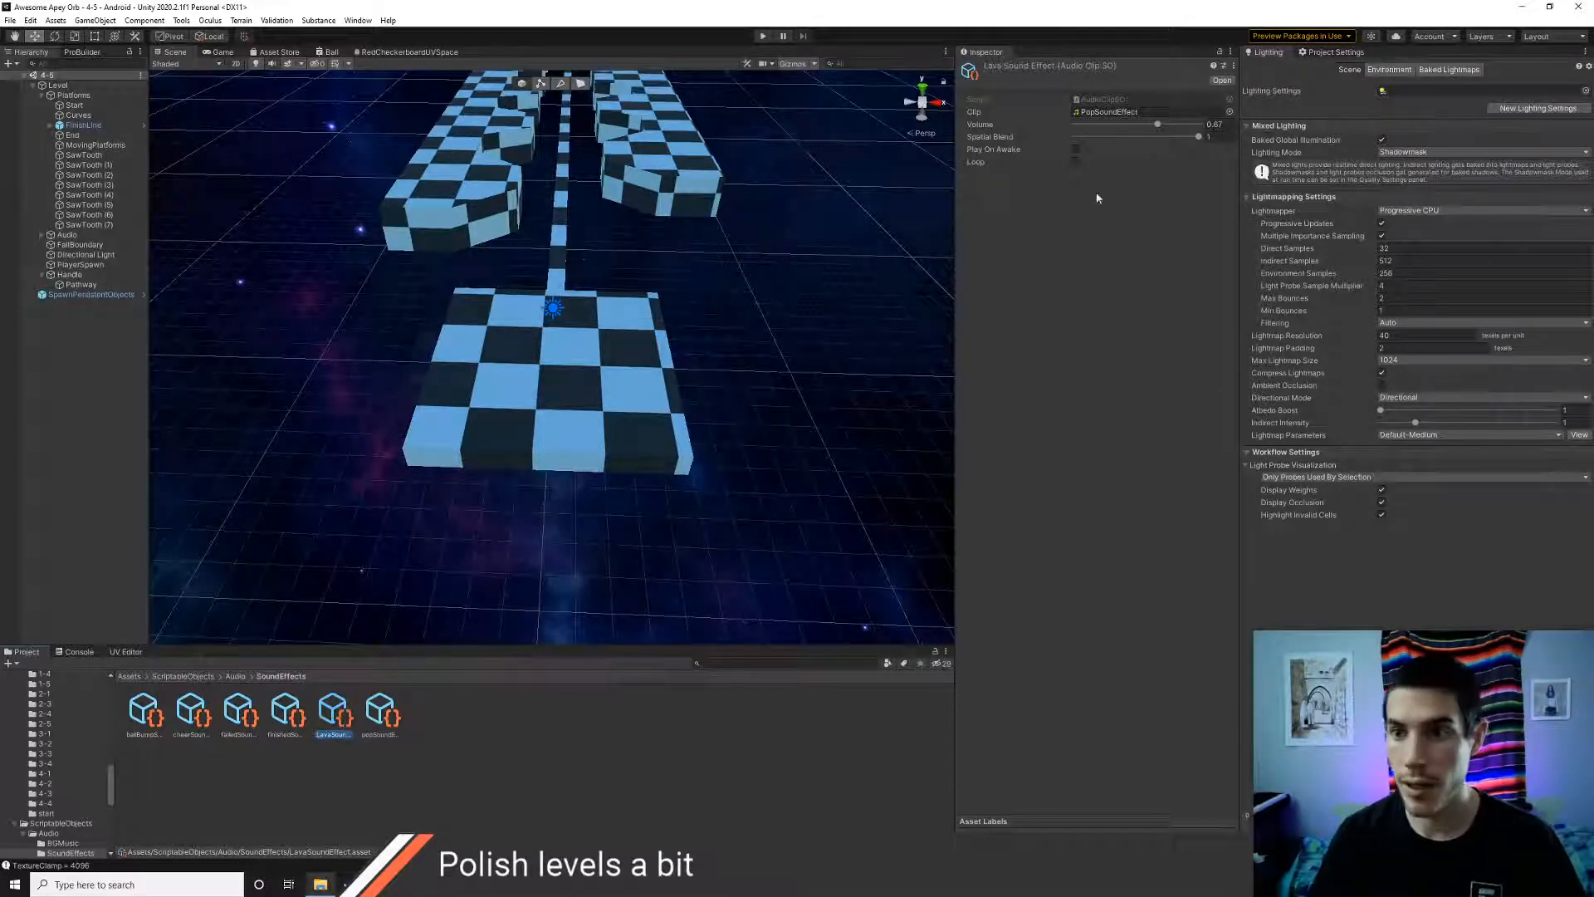
# - Assign the LavaFlow clip to LavaSoundEffect, set spatial blend to 0 and volume to about 0.26, and enable Play On Awake and Loop
pyautogui.click(1229, 111)
pyautogui.write('lava')
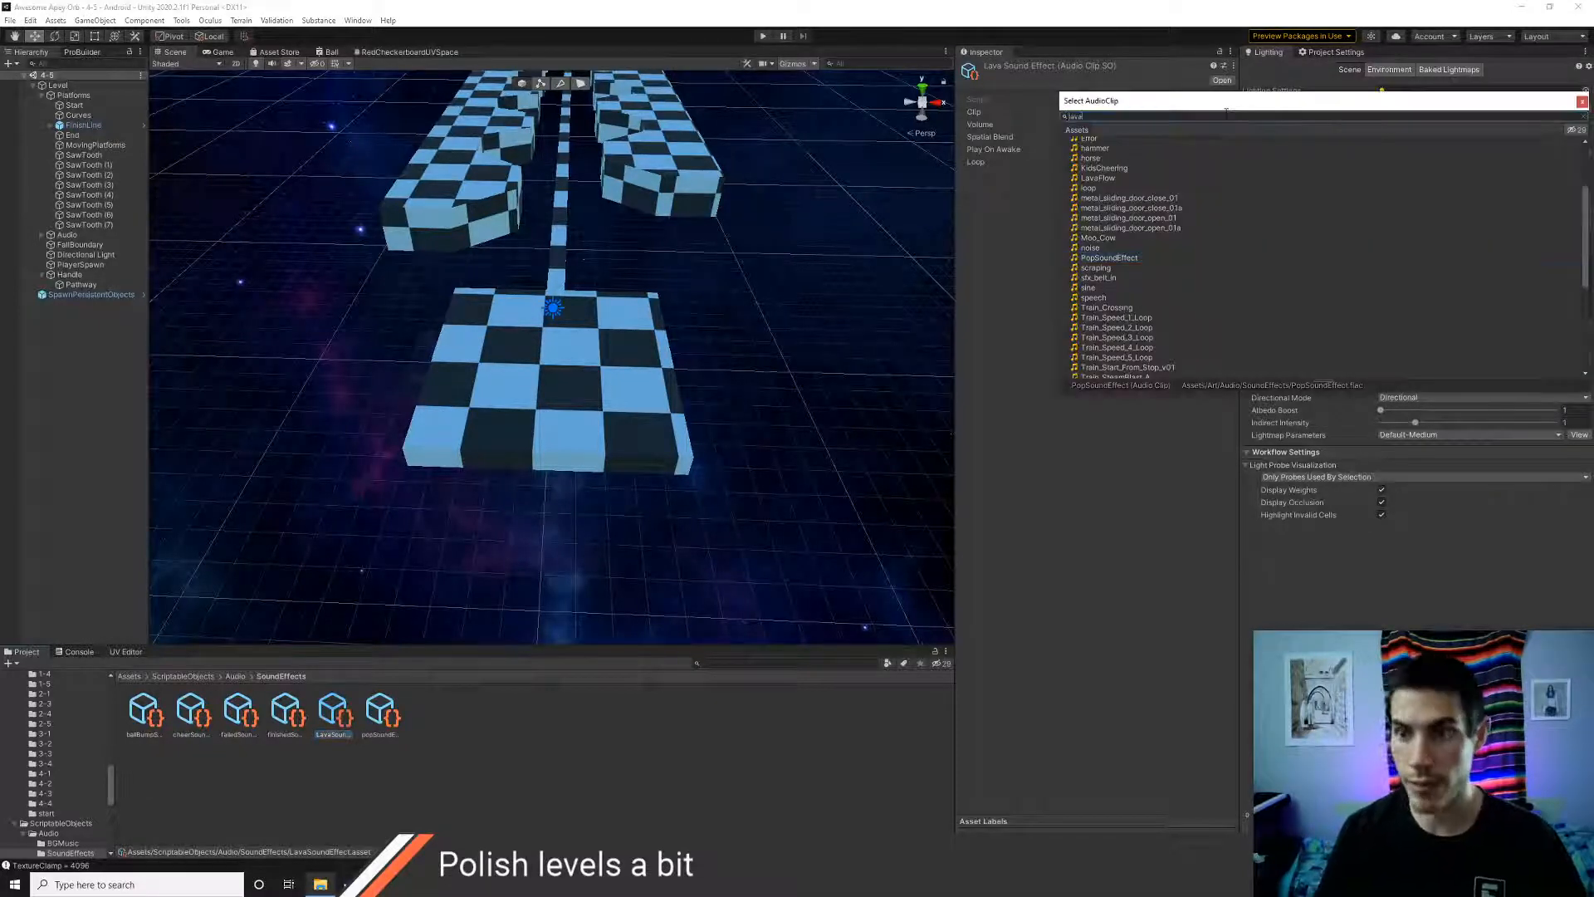
pyautogui.write('f')
pyautogui.press('Down')
pyautogui.press('Return')
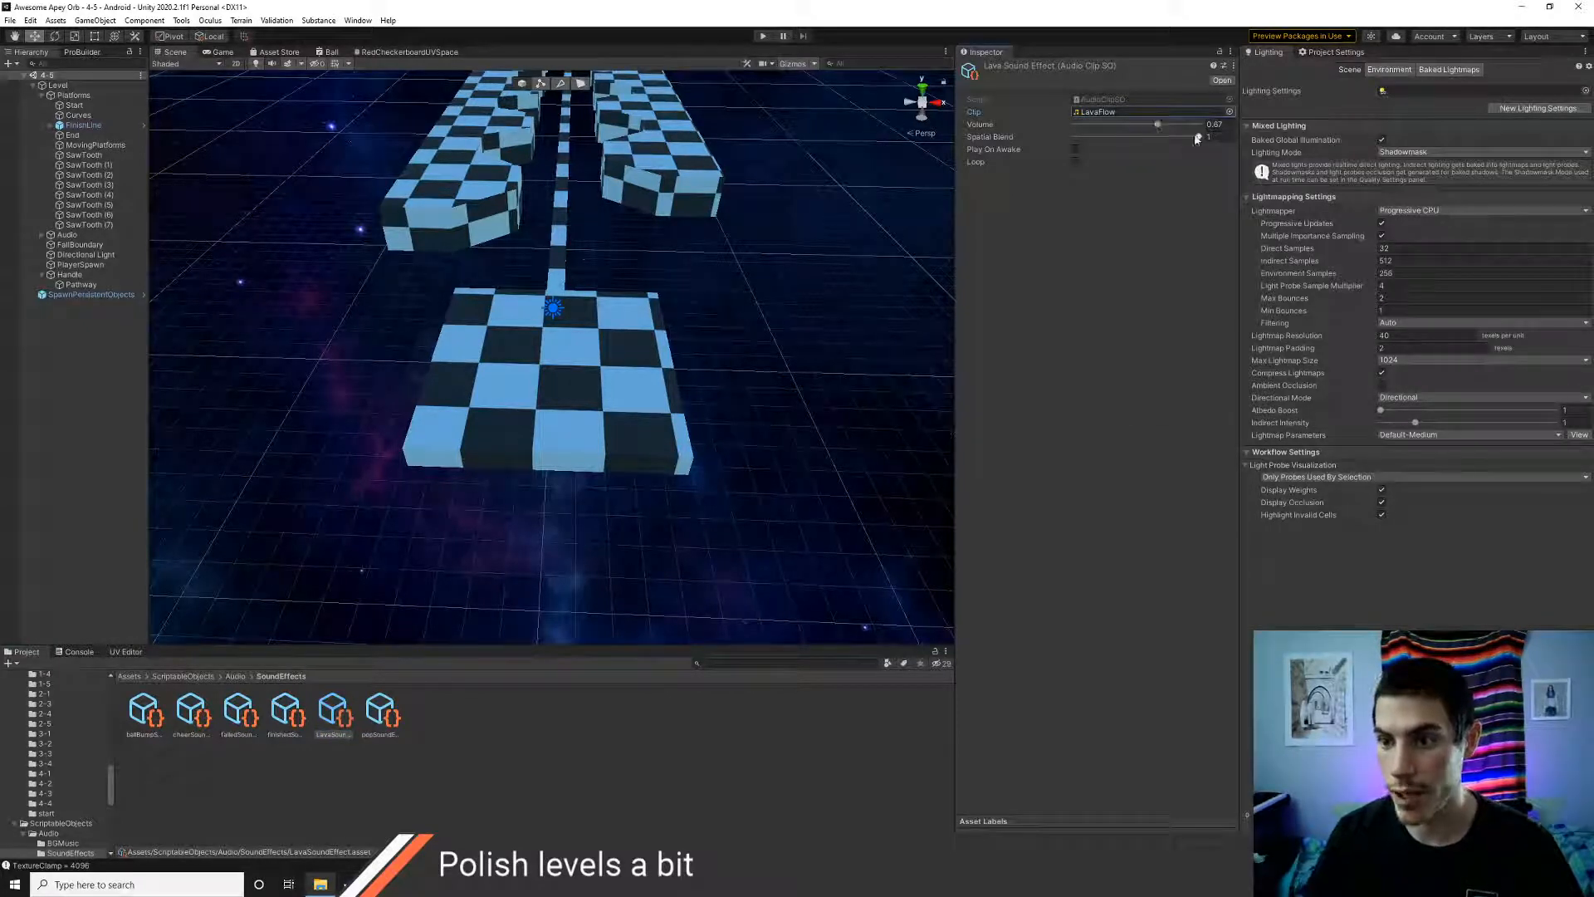
pyautogui.moveTo(1197, 139); pyautogui.dragTo(1121, 143)
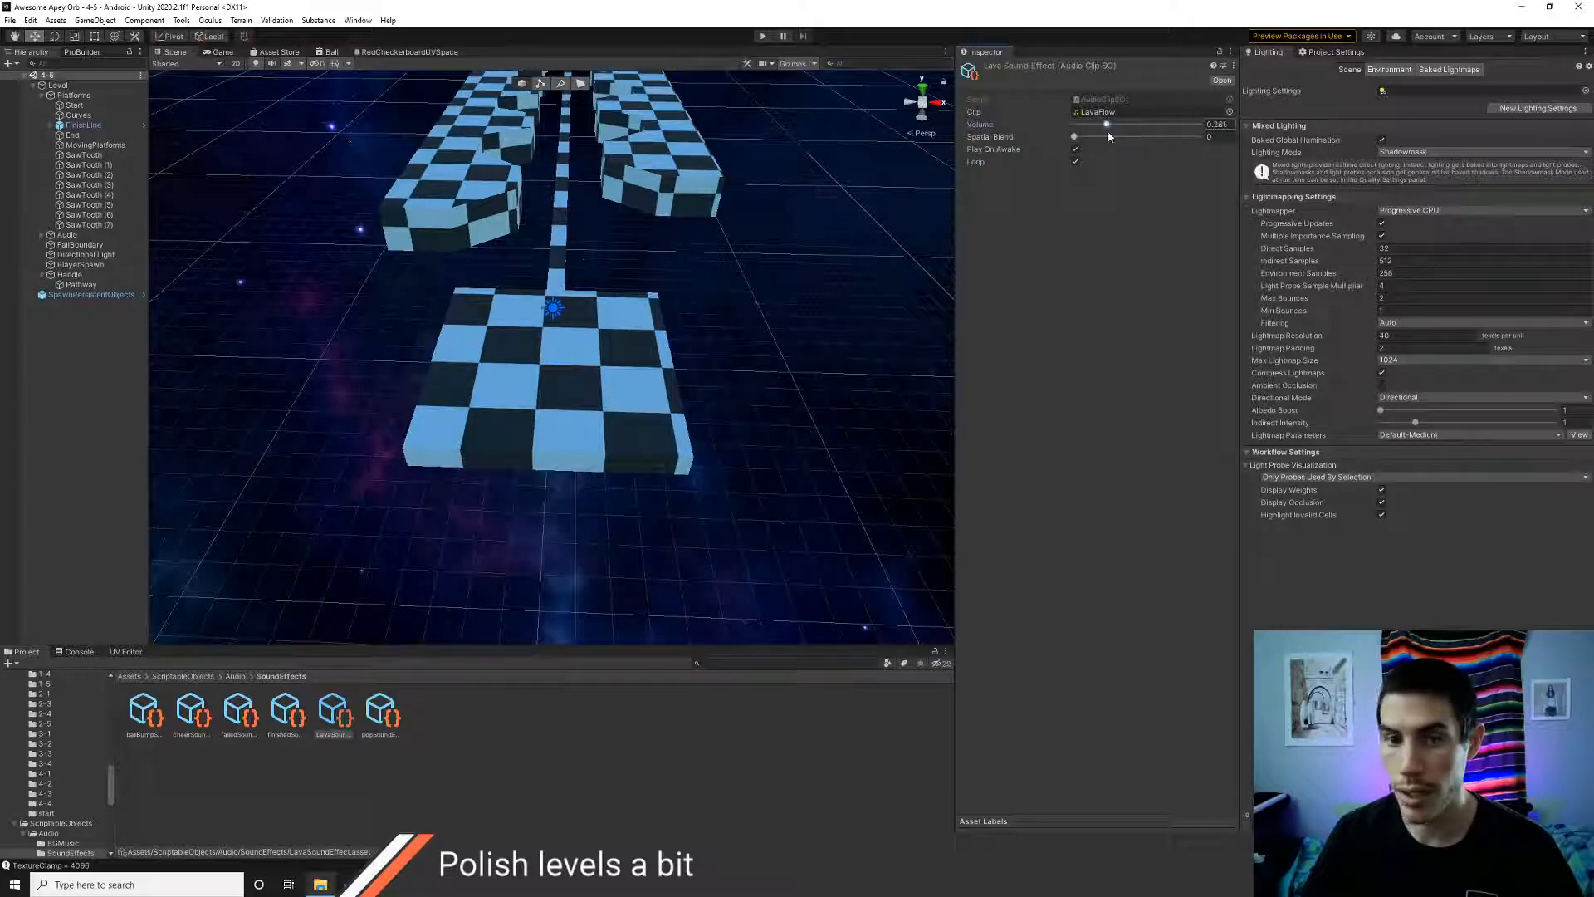
# - Open scene 3-1 from the Assets/Scenes folder
pyautogui.click(129, 678)
pyautogui.doubleClick(582, 712)
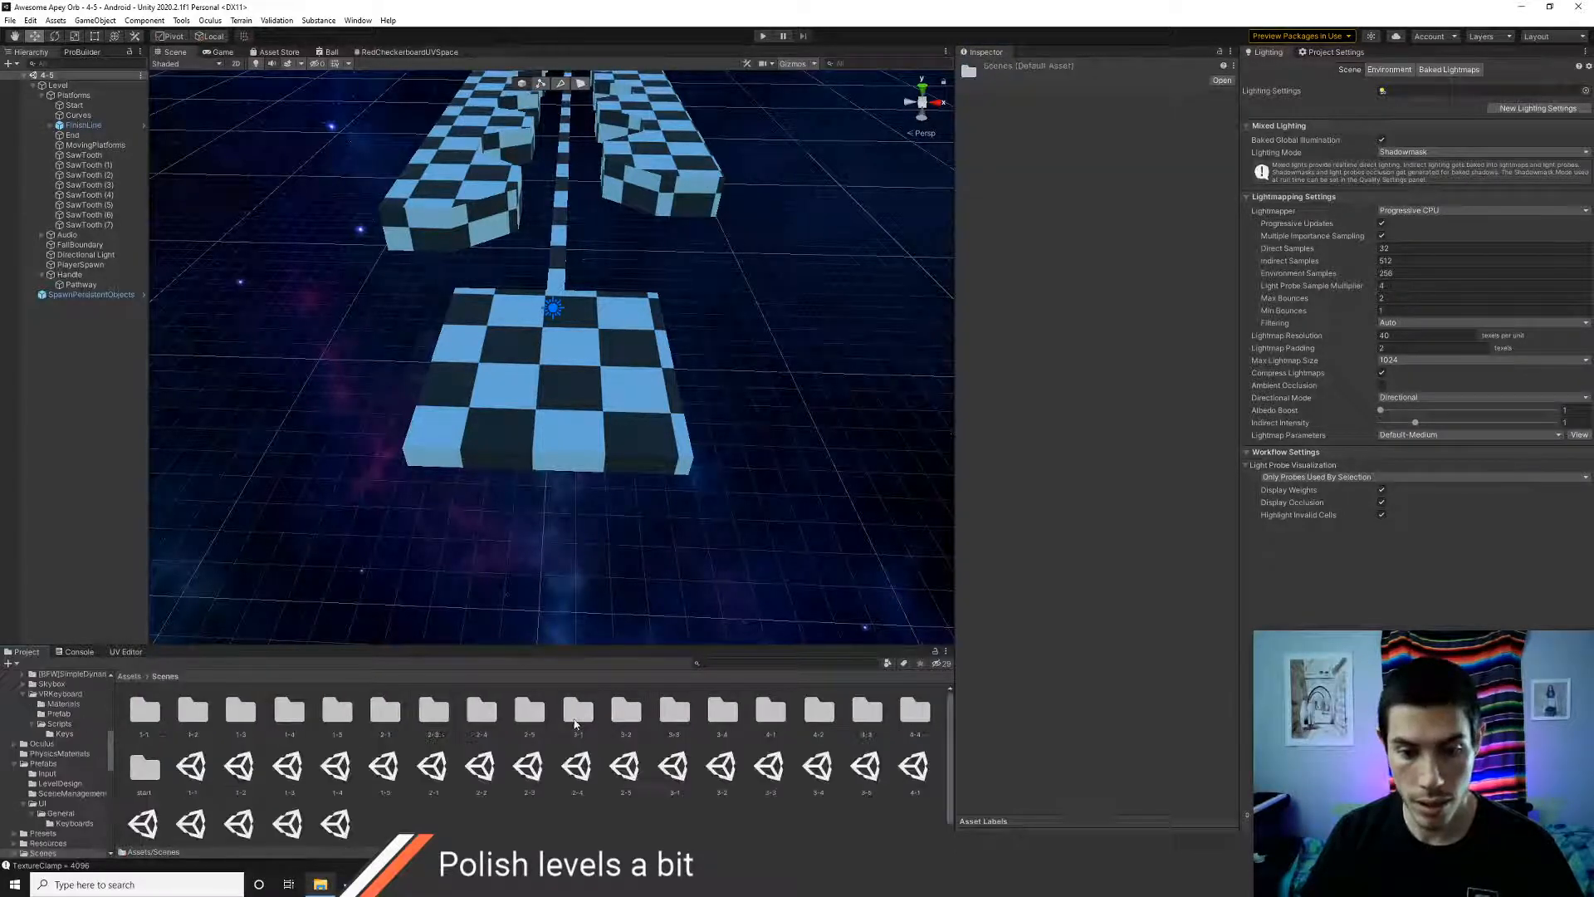
pyautogui.doubleClick(683, 770)
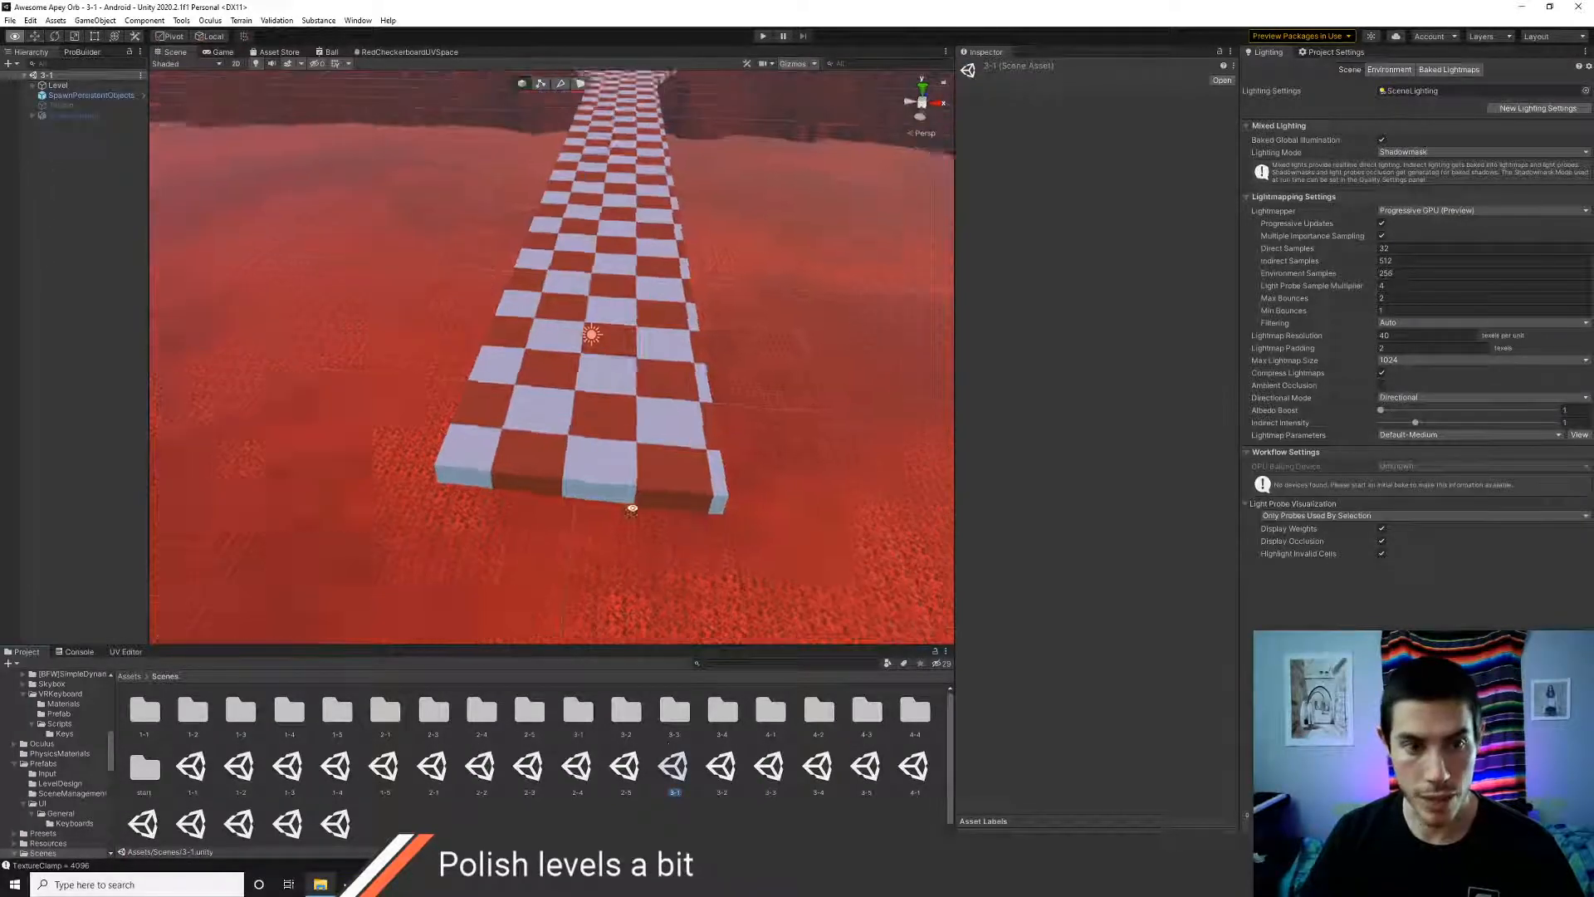
pyautogui.moveTo(632, 509); pyautogui.dragTo(651, 502, button='right')
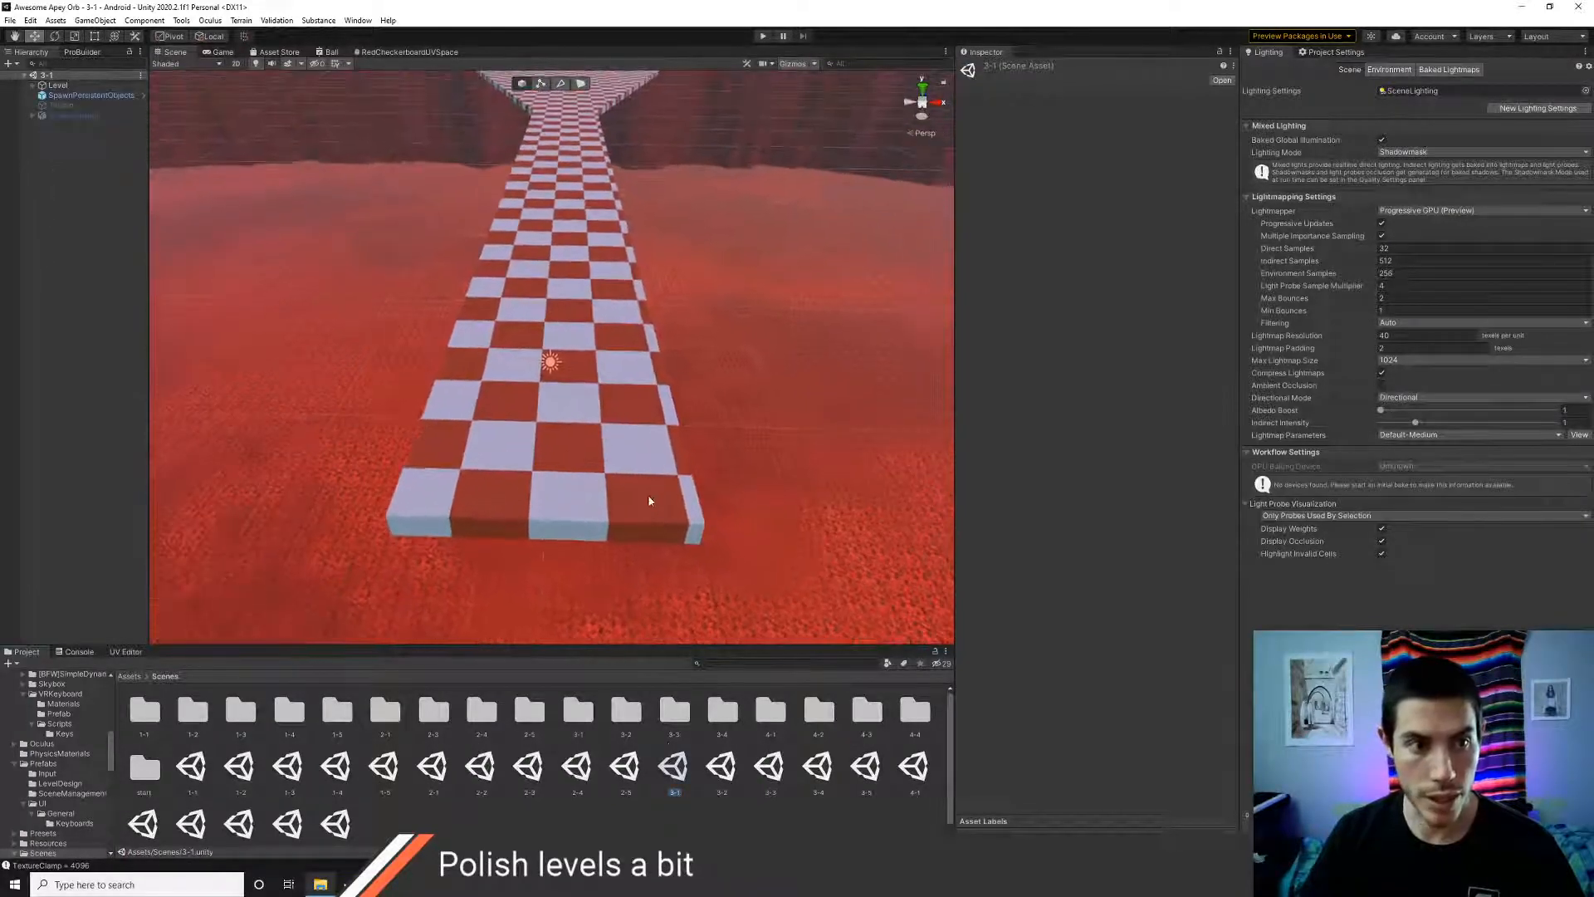
# - Duplicate the BGMusic object under Level's Audio group and rename the copy LavaSoundEffect
pyautogui.click(33, 85)
pyautogui.click(41, 104)
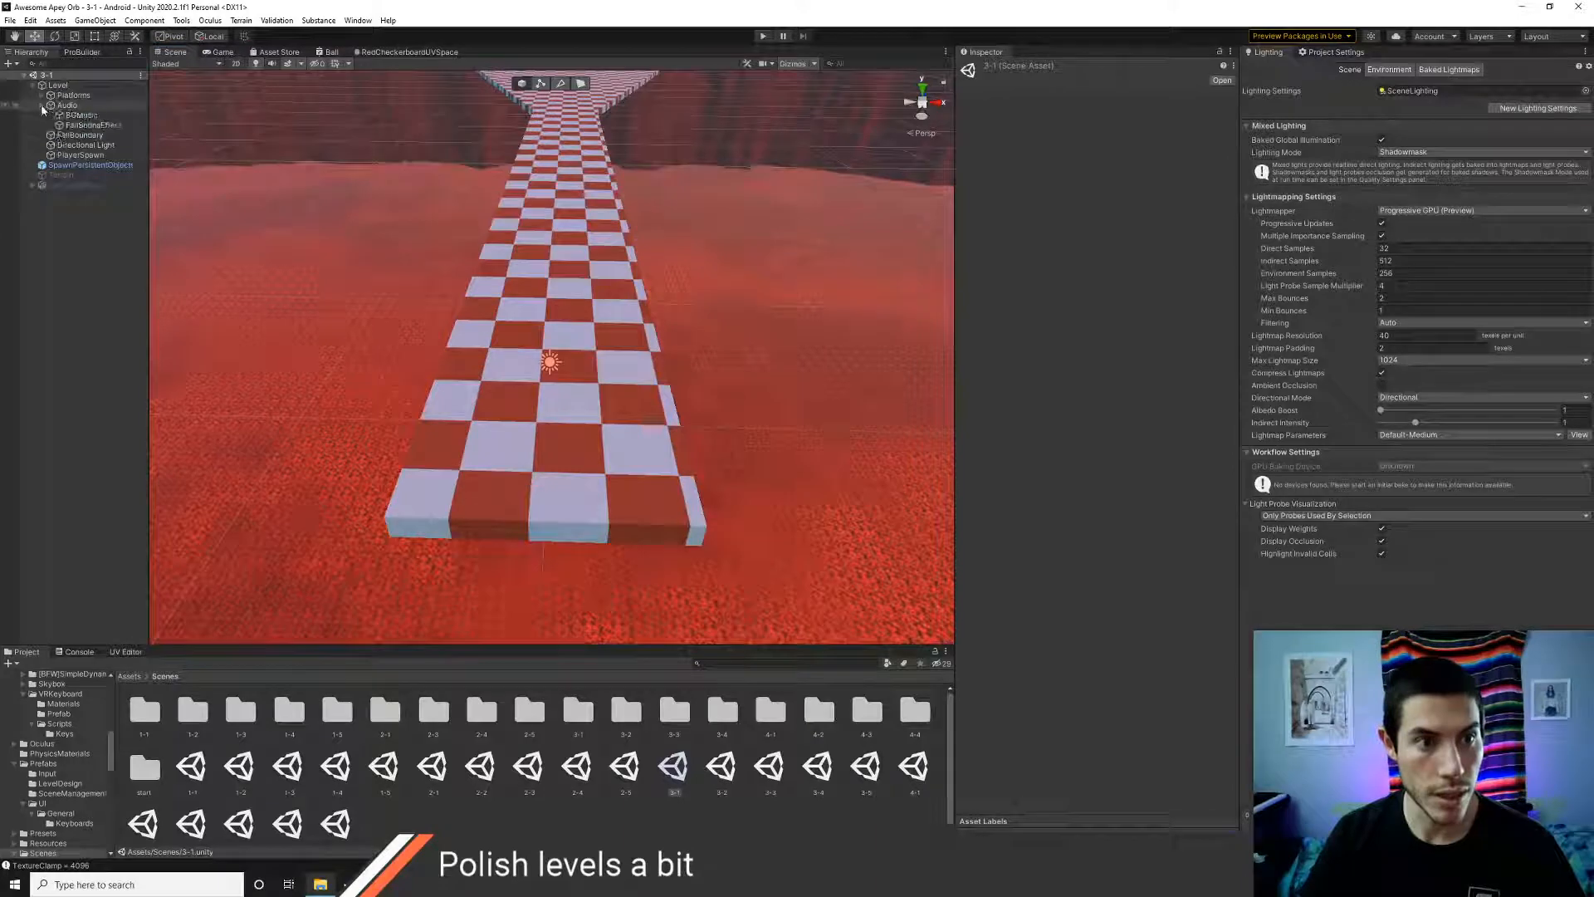
pyautogui.click(76, 124)
pyautogui.click(81, 115)
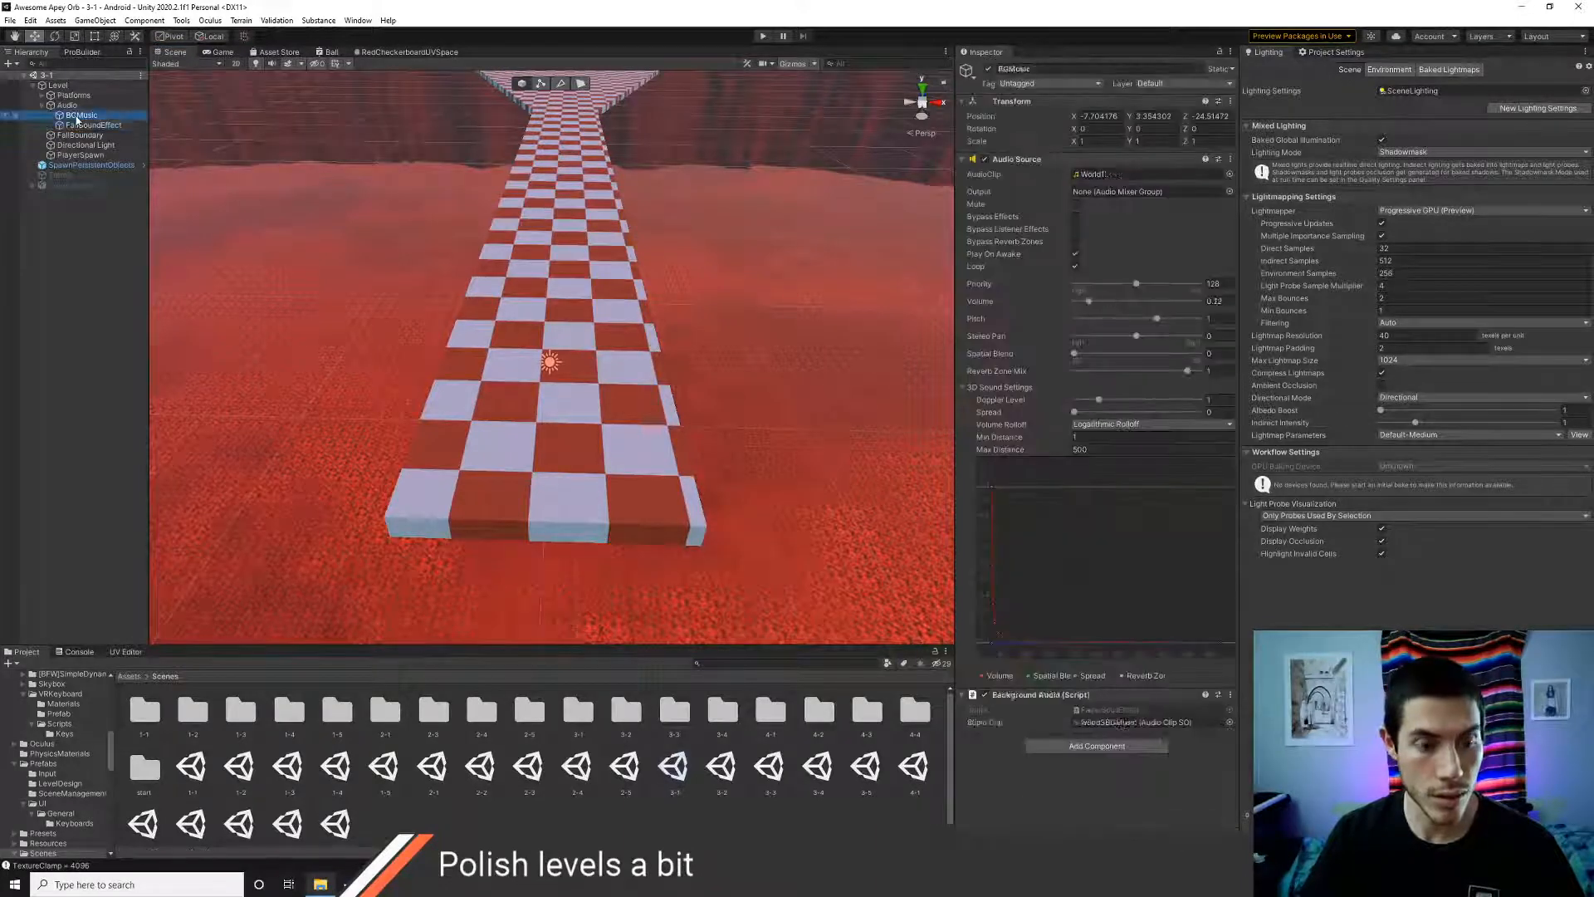
pyautogui.hotkey('ctrl', 'd')
pyautogui.click(86, 136)
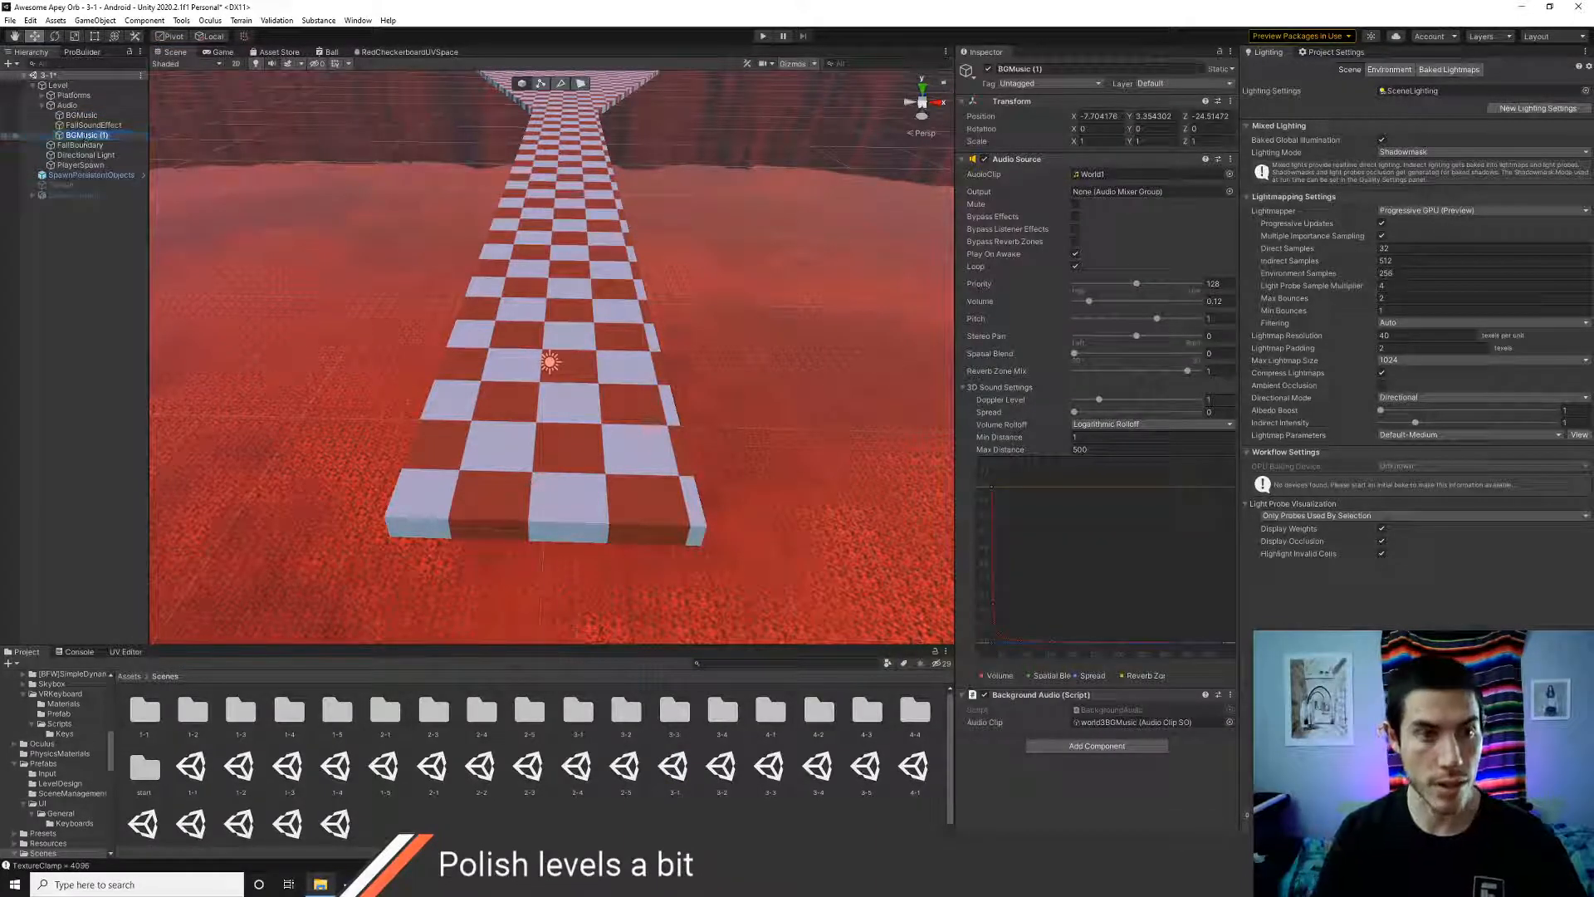
pyautogui.write('Level')
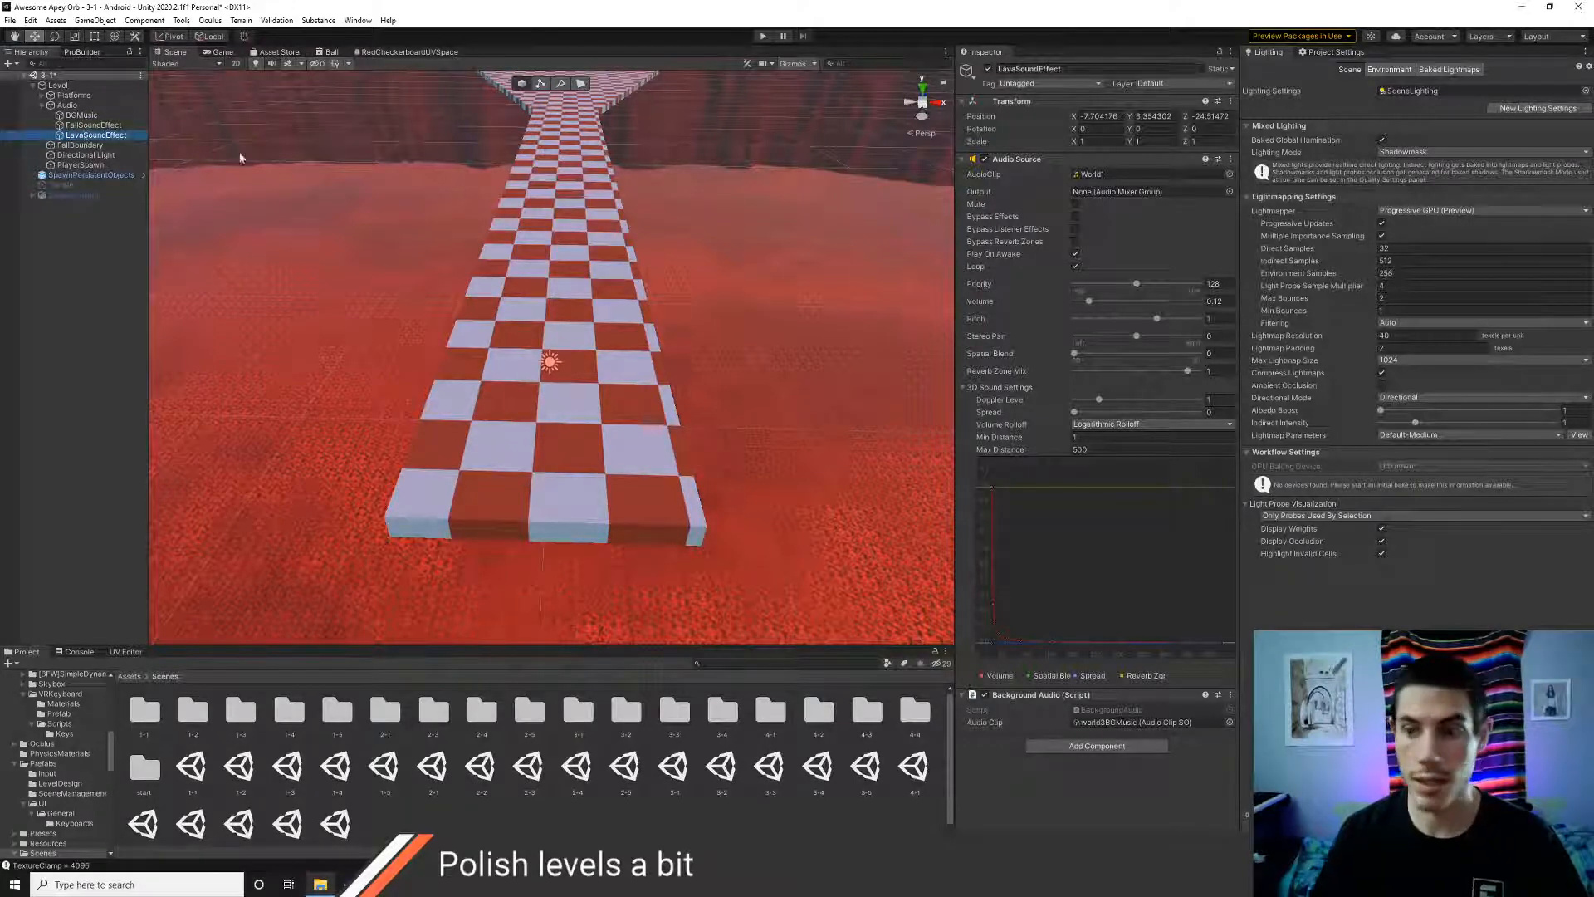
# - Assign the LavaSoundEffect audio asset as the Background Audio script's clip on the LavaSoundEffect object
pyautogui.click(1229, 723)
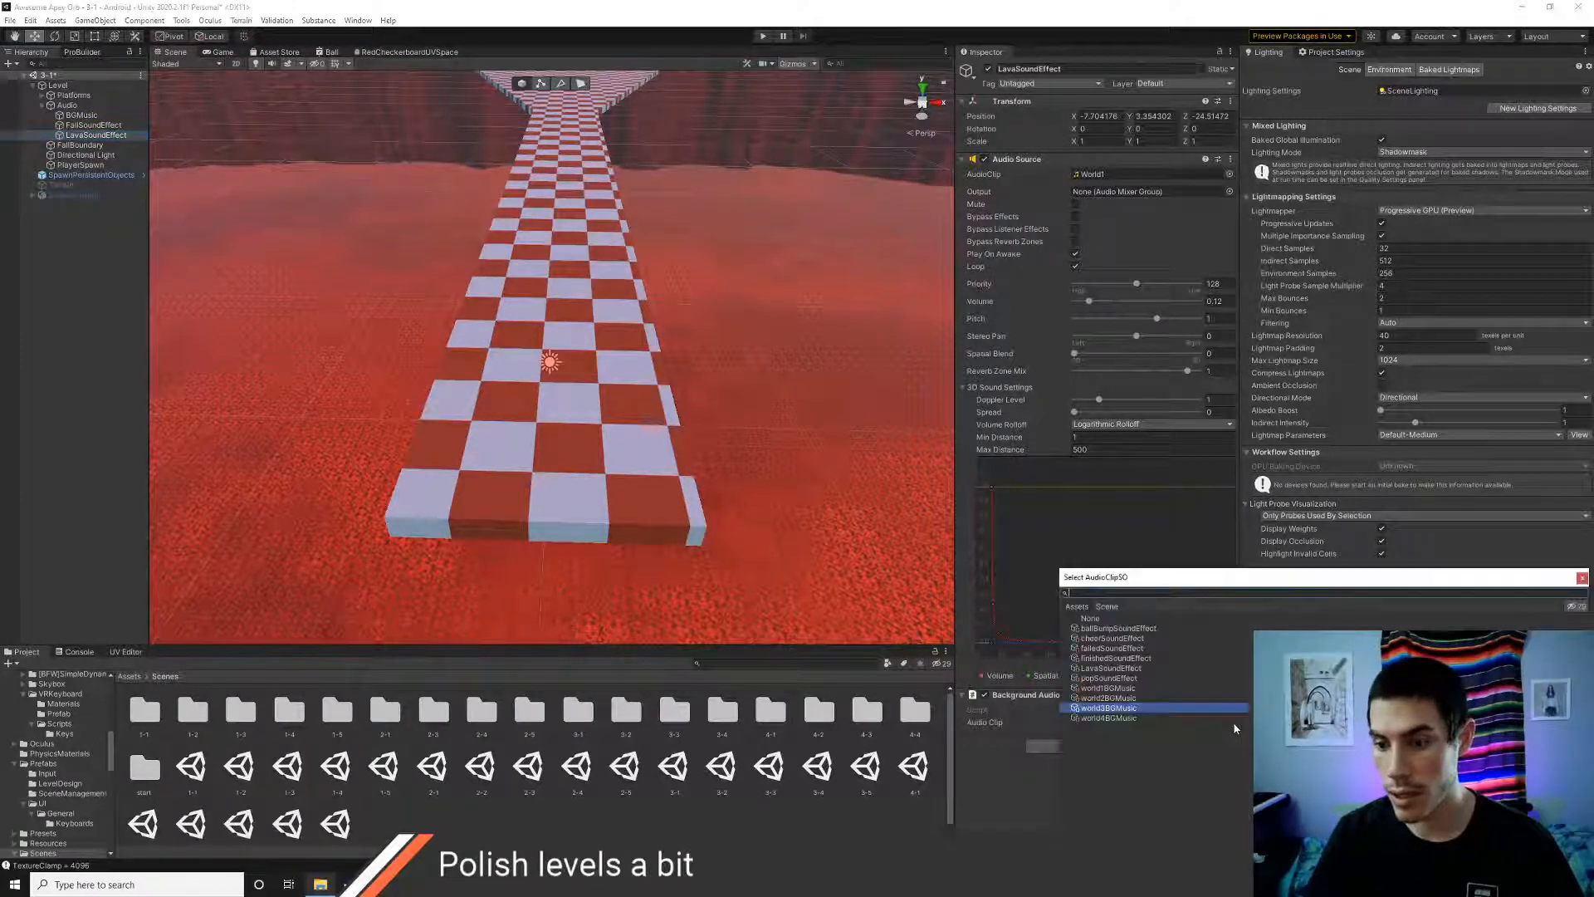
pyautogui.press('Down')
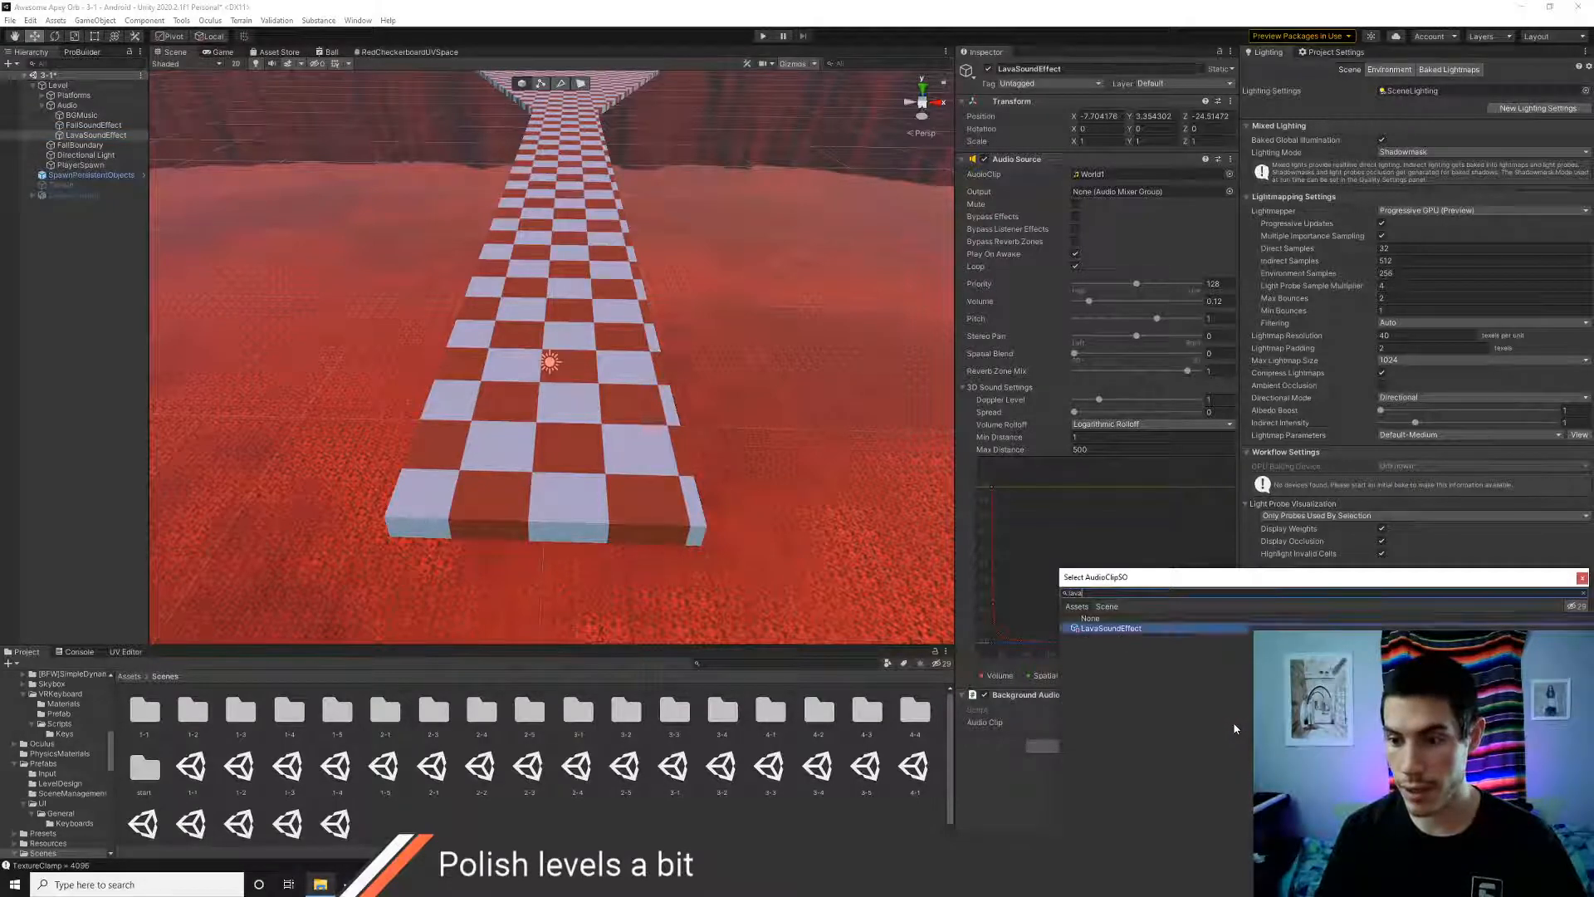
pyautogui.press('Return')
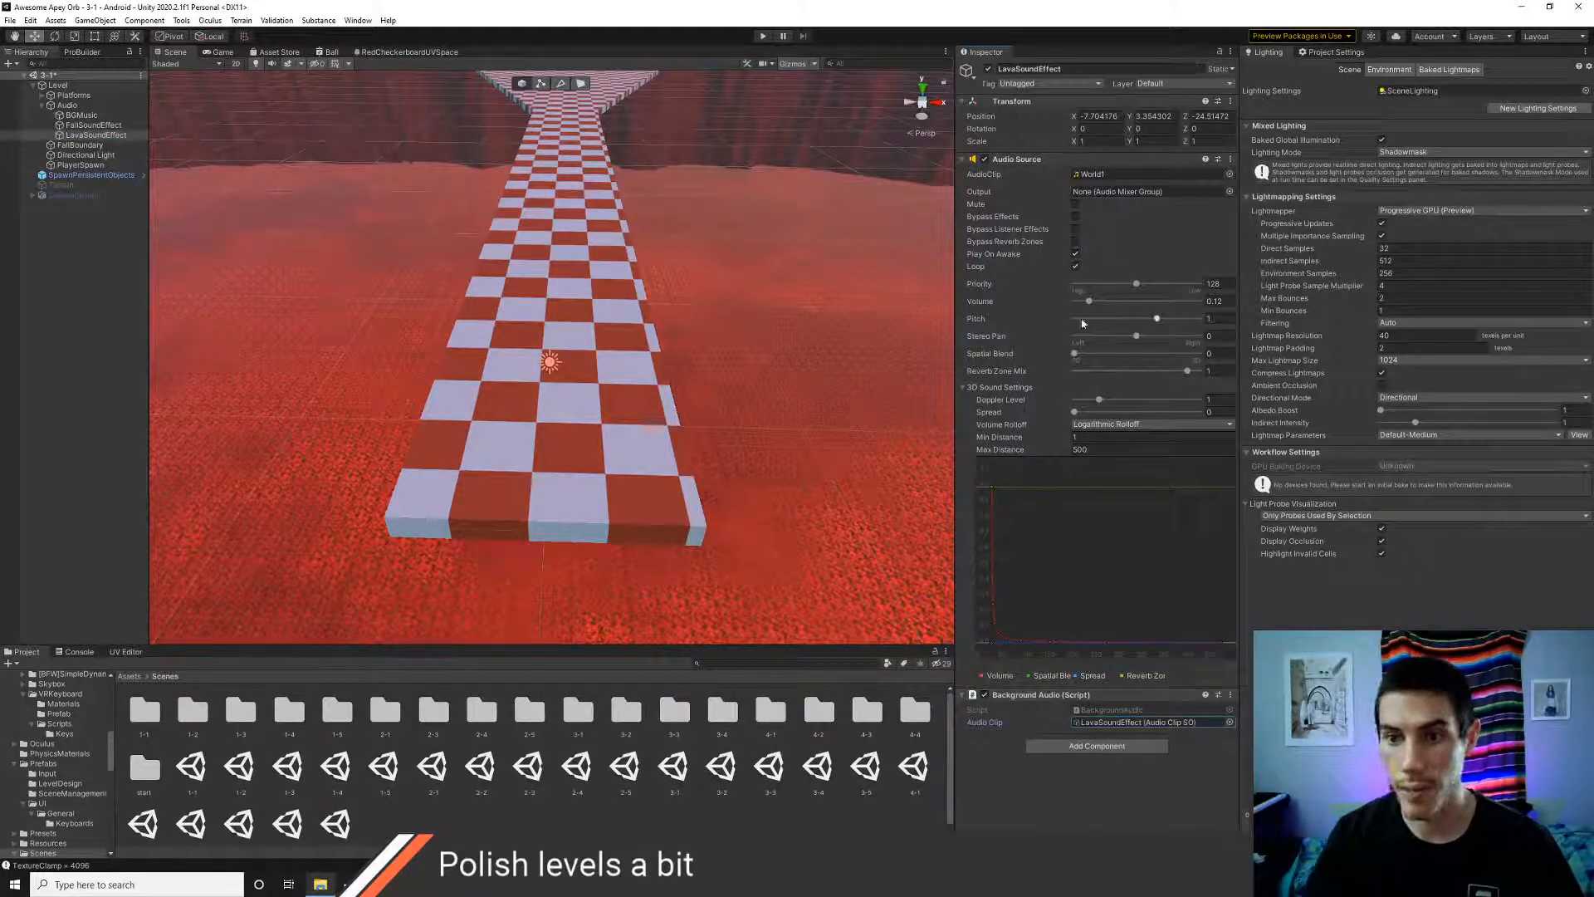
# - Play-test scene 3-1, trying different pitch, volume and spatial blend values on the lava sound, and stop the test
pyautogui.click(763, 37)
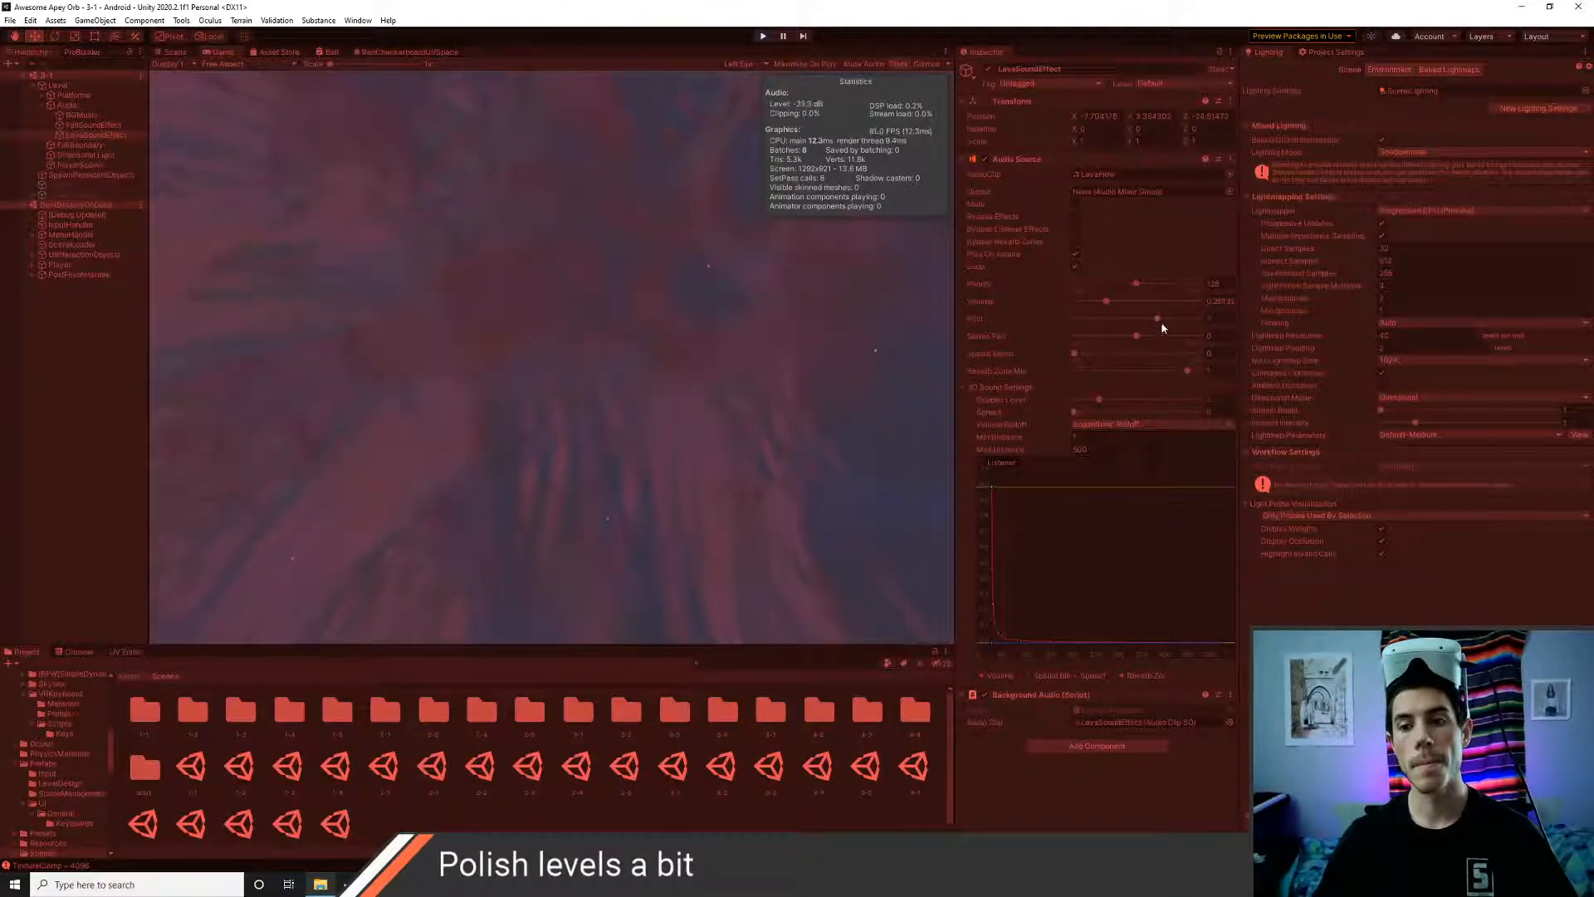
pyautogui.moveTo(1189, 321)
pyautogui.mouseDown()
pyautogui.moveTo(1176, 322)
pyautogui.moveTo(1193, 320)
pyautogui.mouseUp()
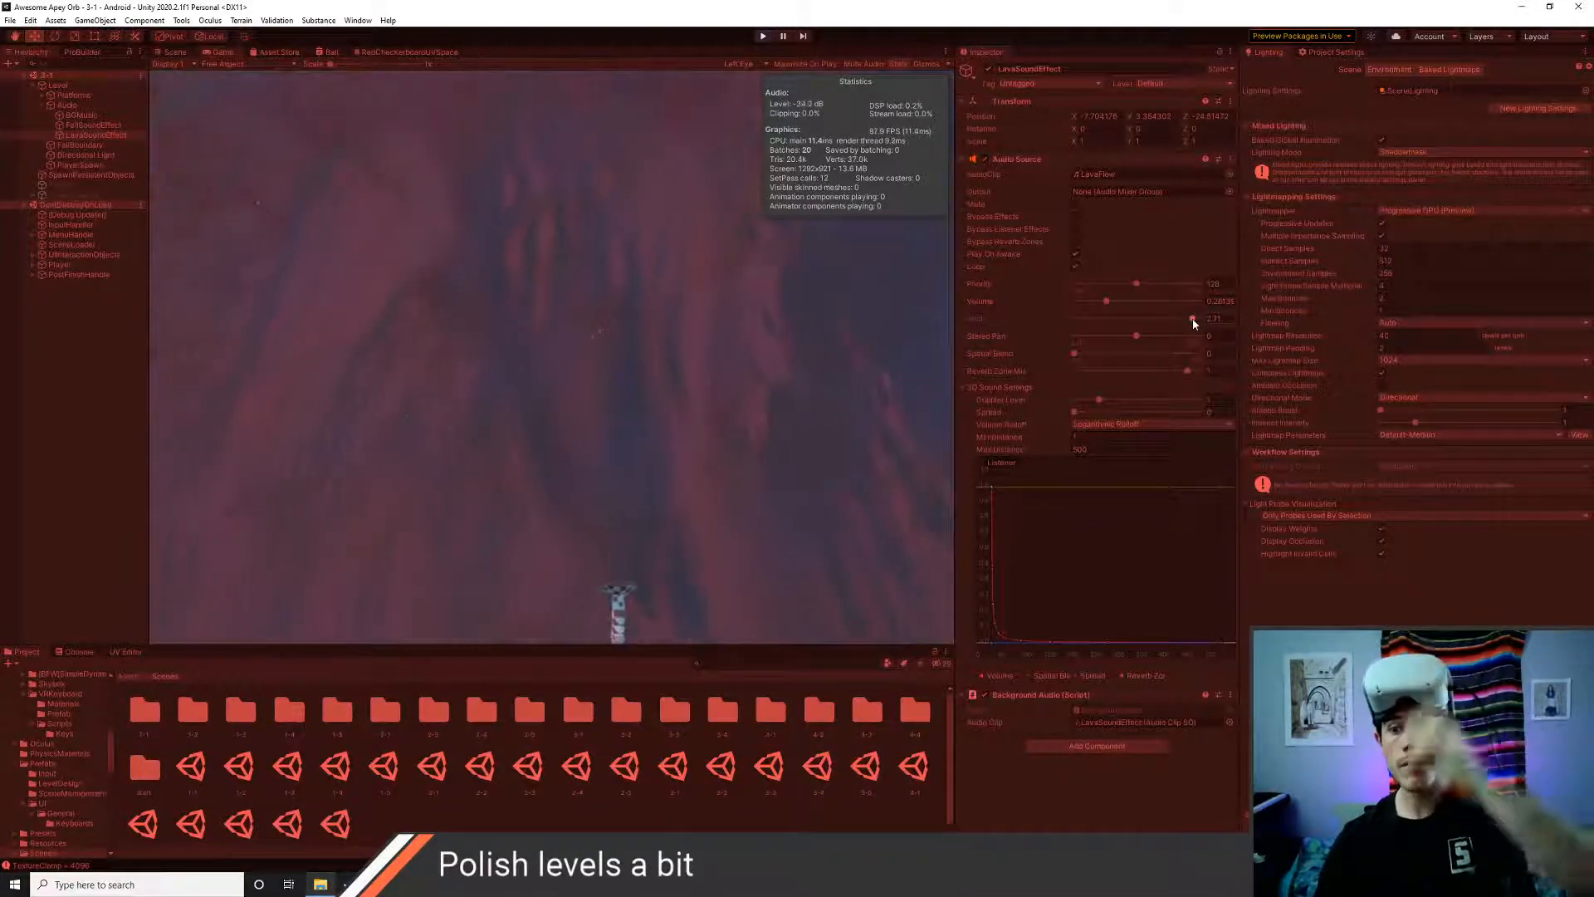
pyautogui.moveTo(1193, 319)
pyautogui.mouseDown()
pyautogui.moveTo(1079, 317)
pyautogui.moveTo(1168, 324)
pyautogui.mouseUp()
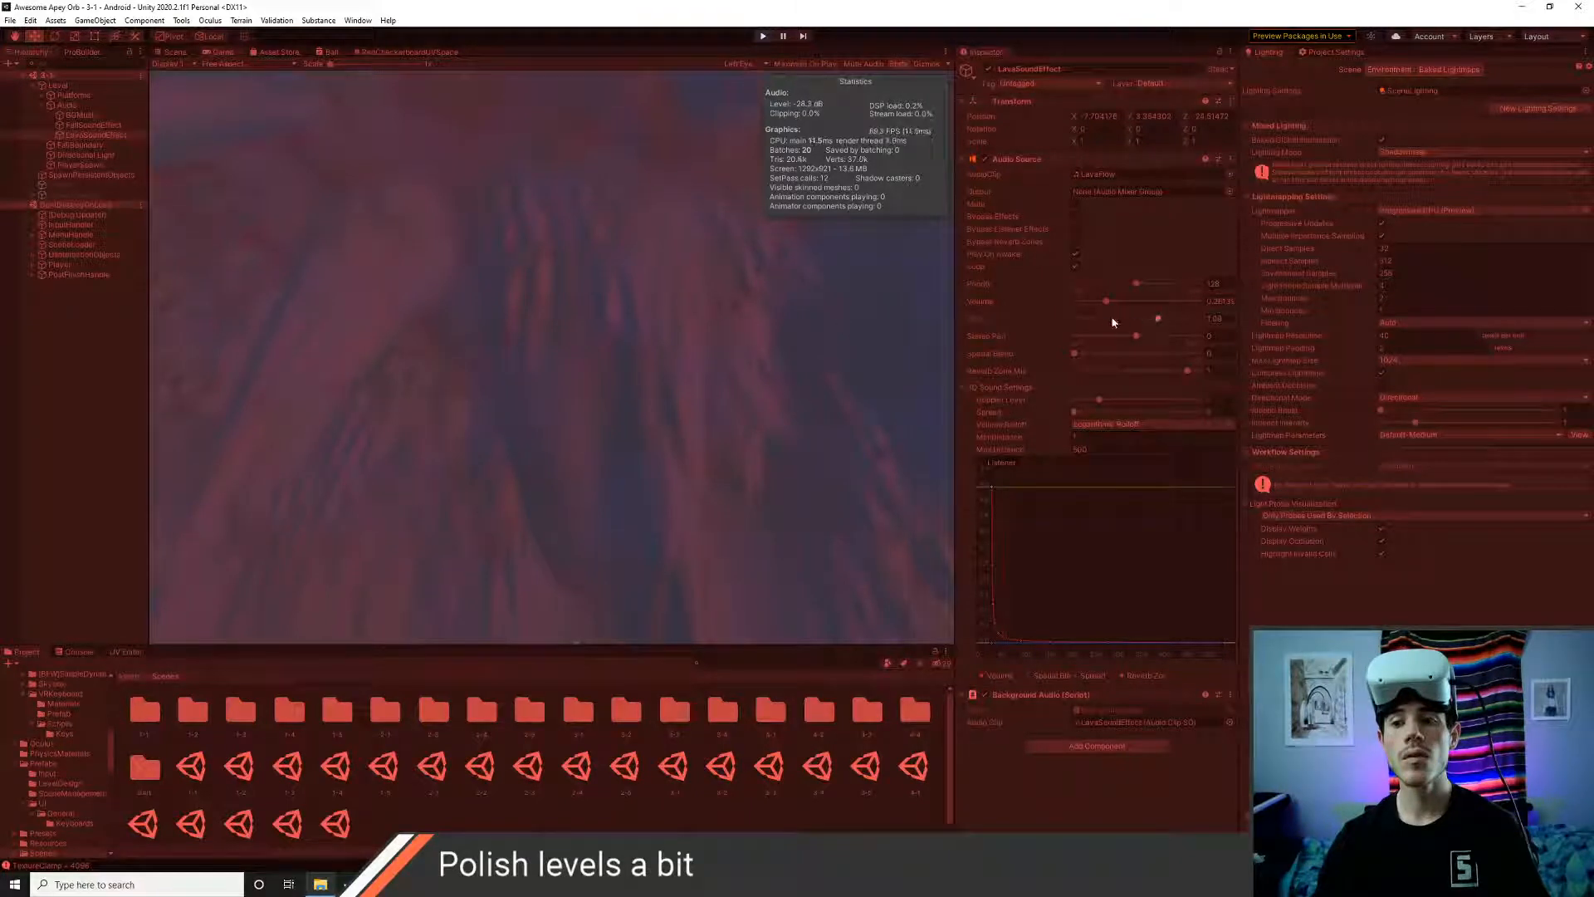
pyautogui.moveTo(1107, 302); pyautogui.dragTo(1102, 304)
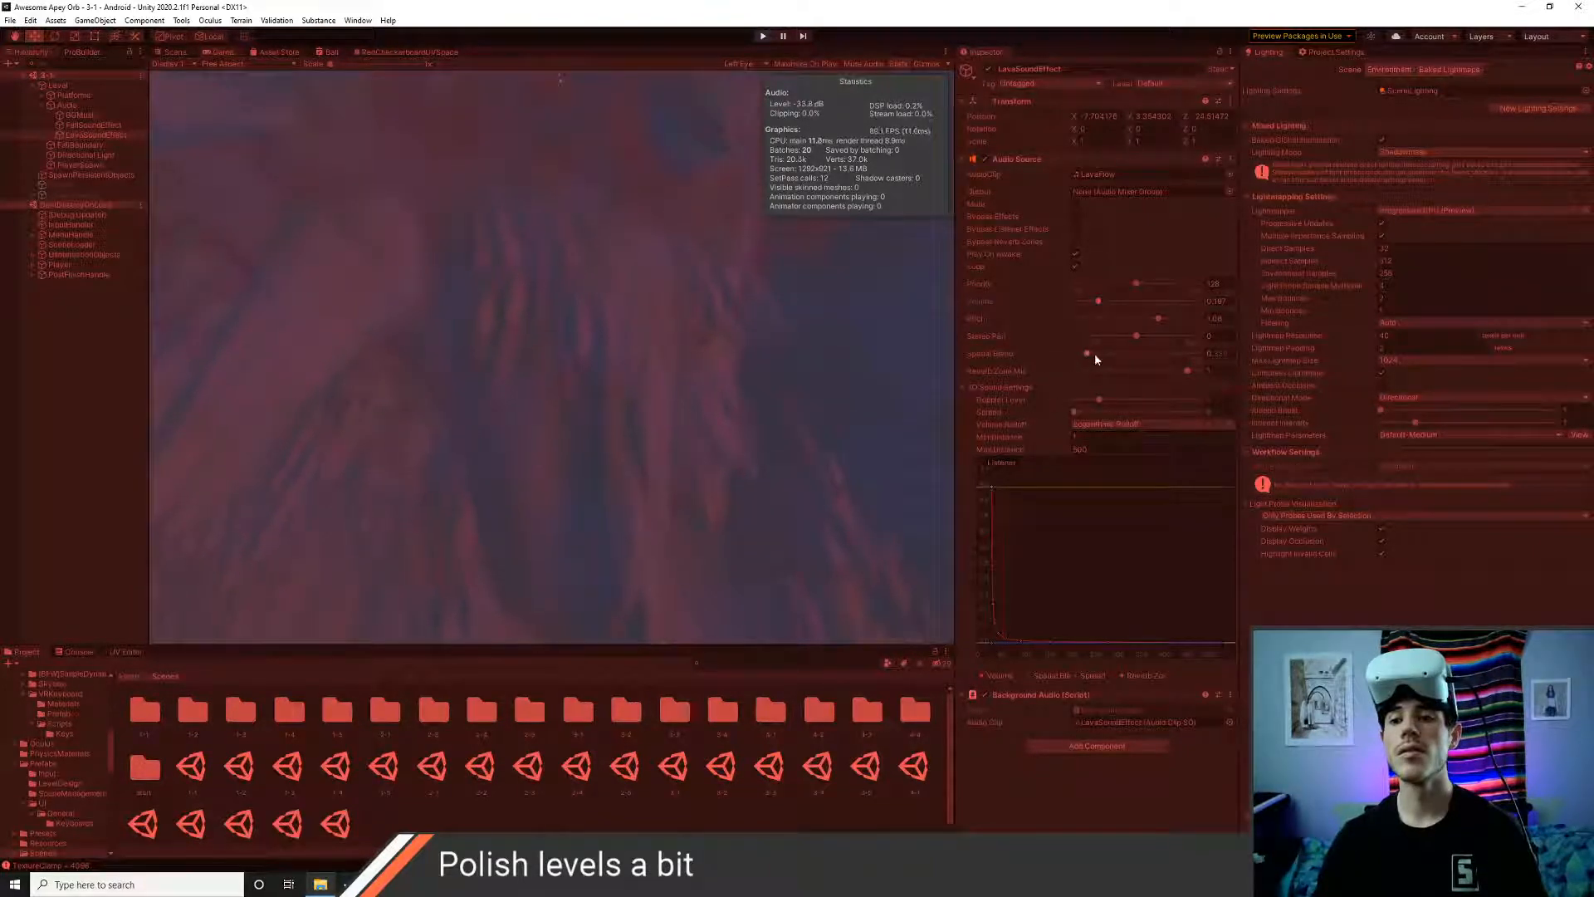
pyautogui.moveTo(1201, 357); pyautogui.dragTo(1085, 360)
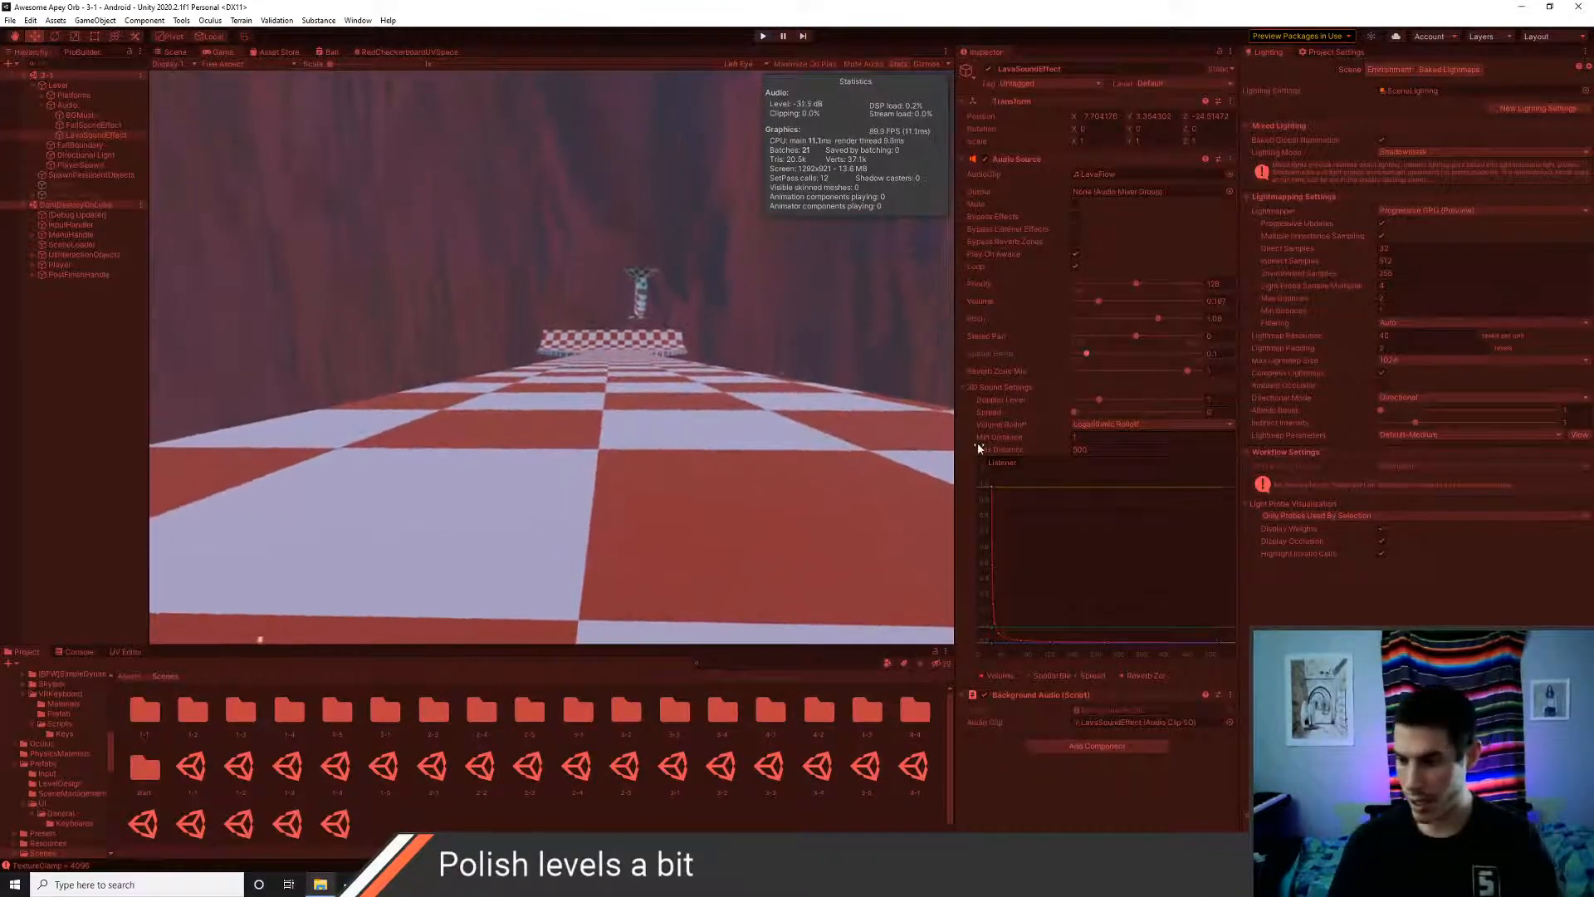
pyautogui.hotkey('ctrl', 'p')
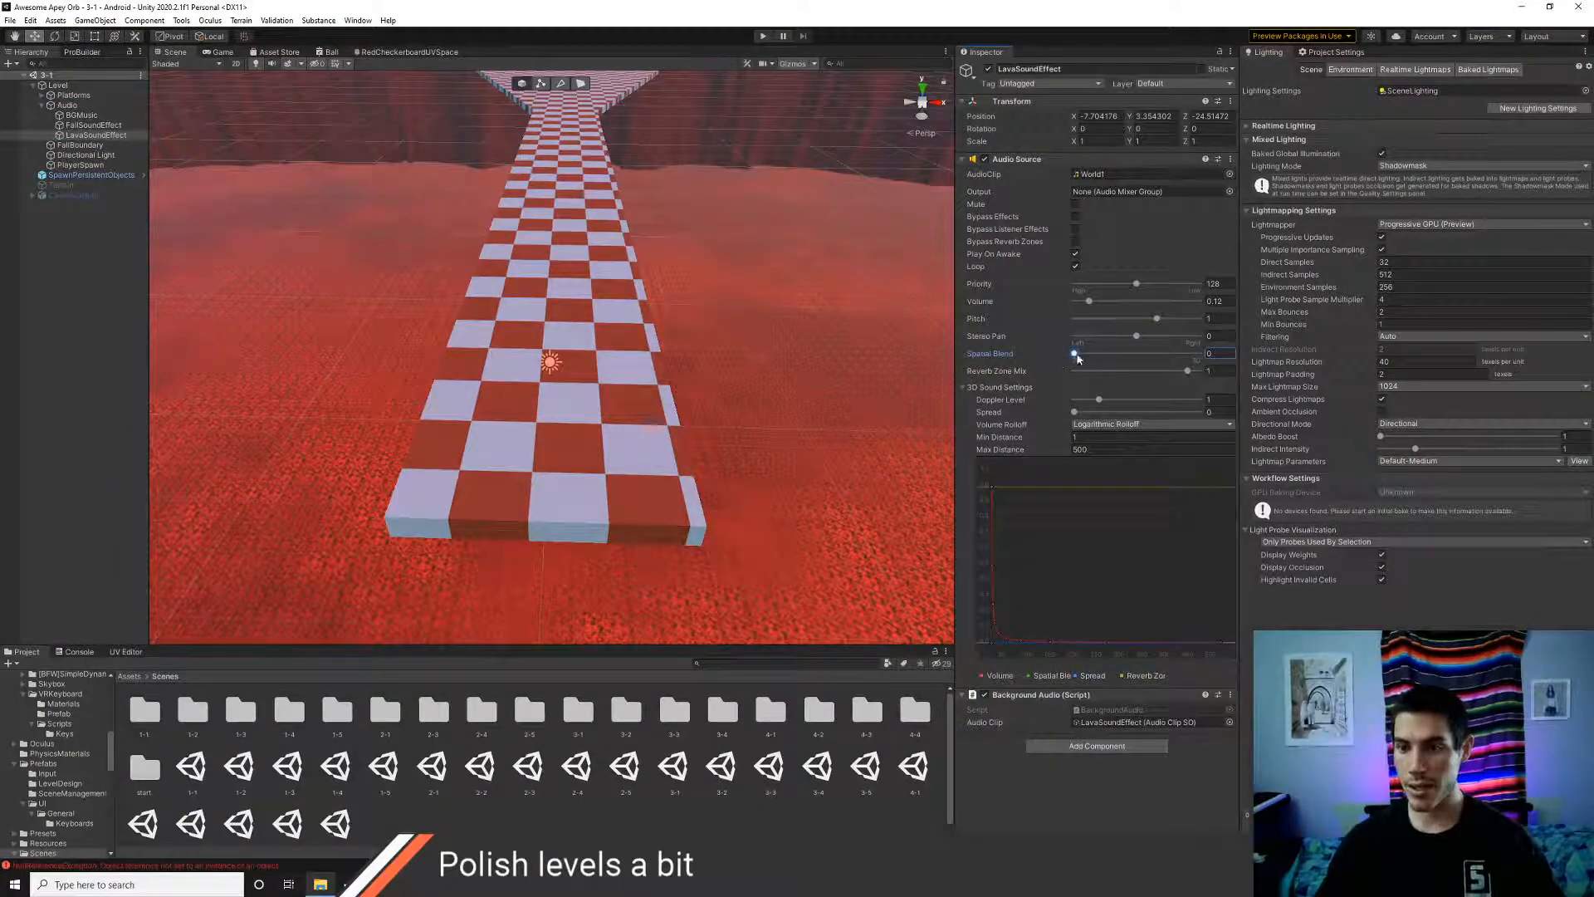
# - Set the spatial blend of the LavaSoundEffect audio asset to about 0.94
pyautogui.click(1133, 722)
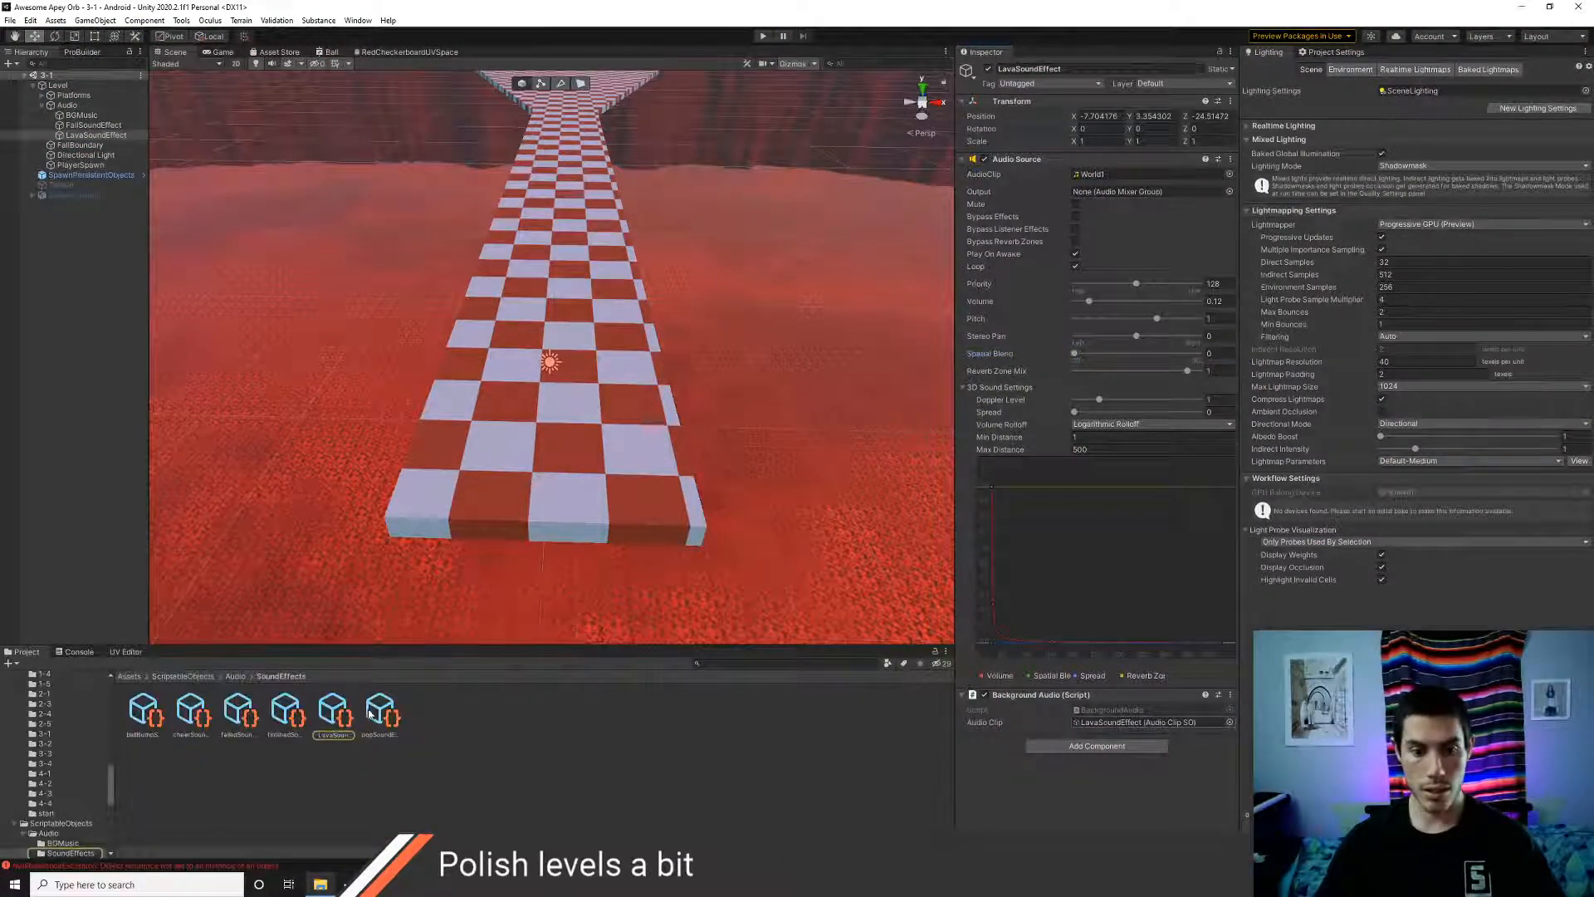
pyautogui.click(335, 712)
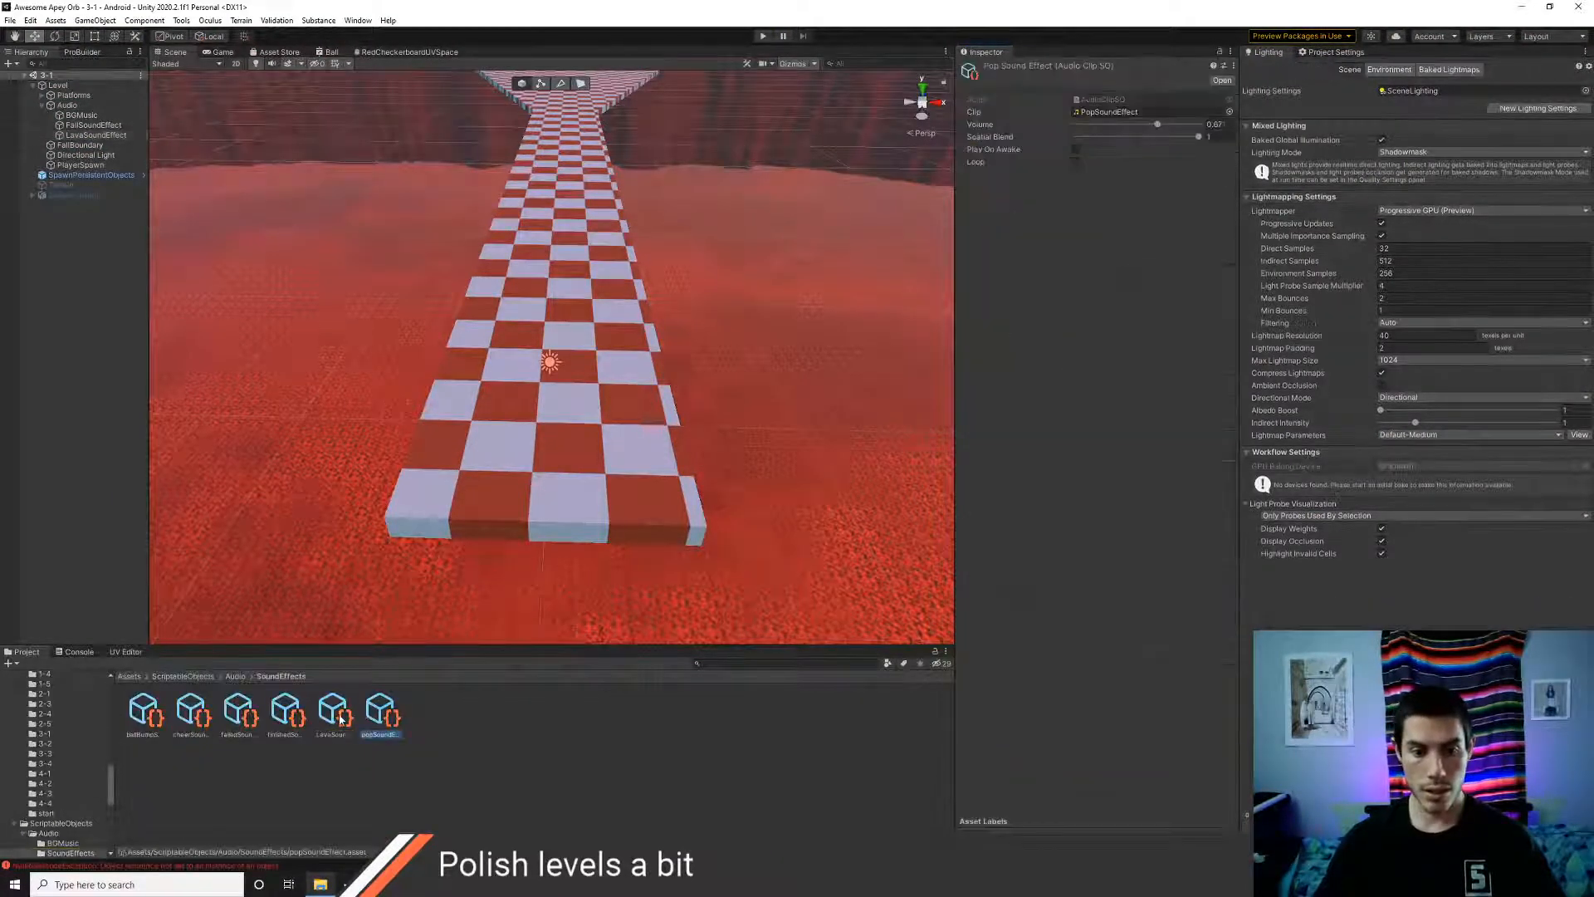
pyautogui.click(1106, 125)
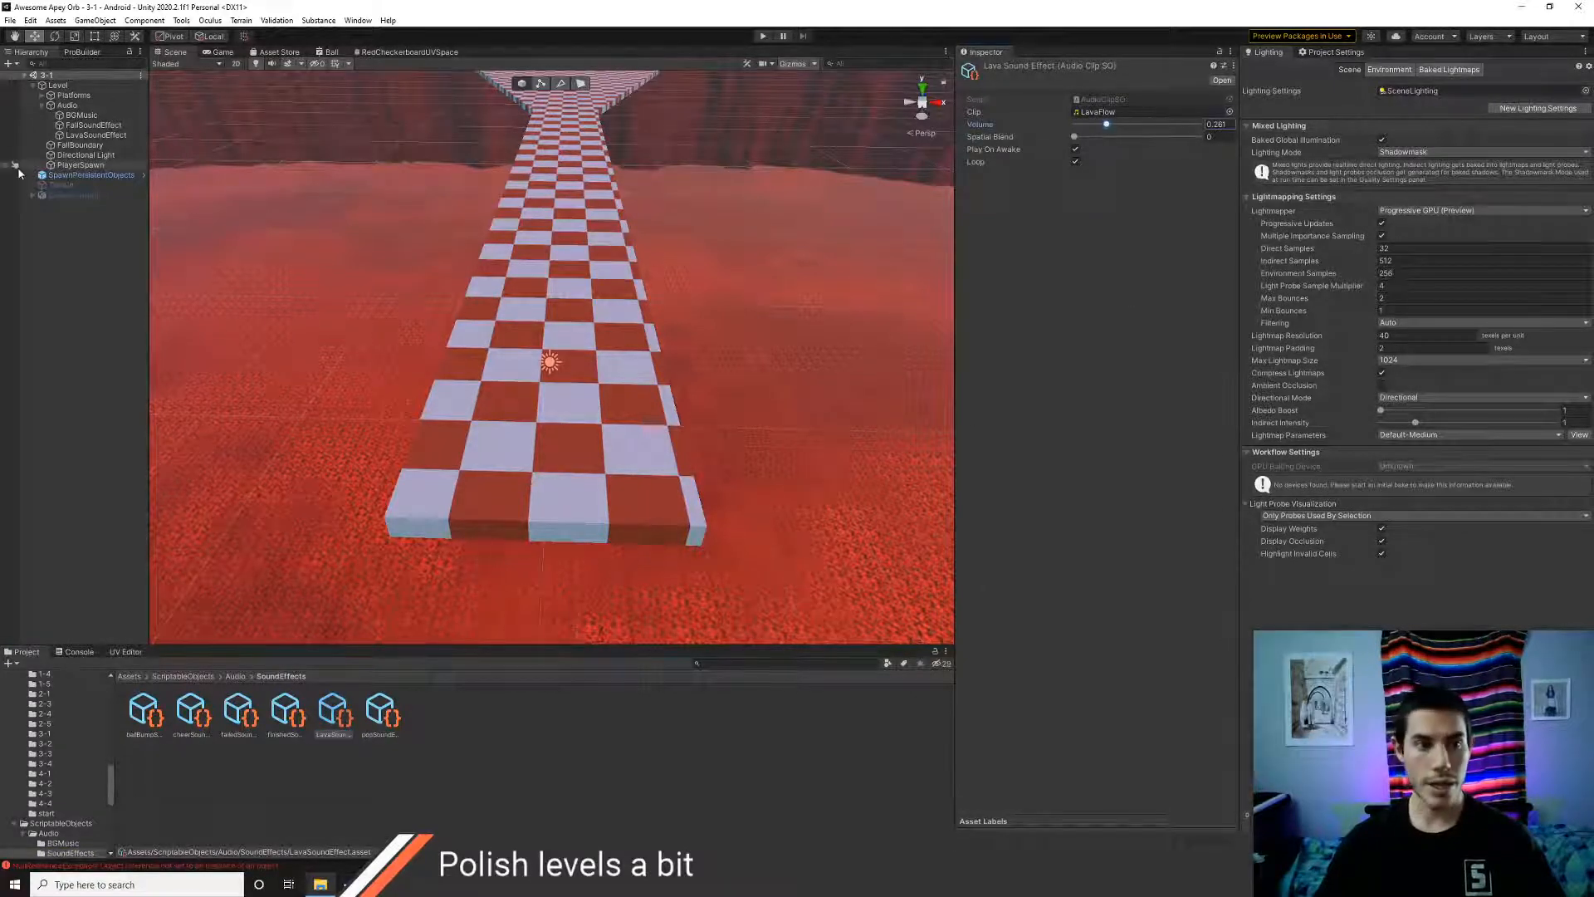
pyautogui.moveTo(1075, 138); pyautogui.dragTo(1192, 144)
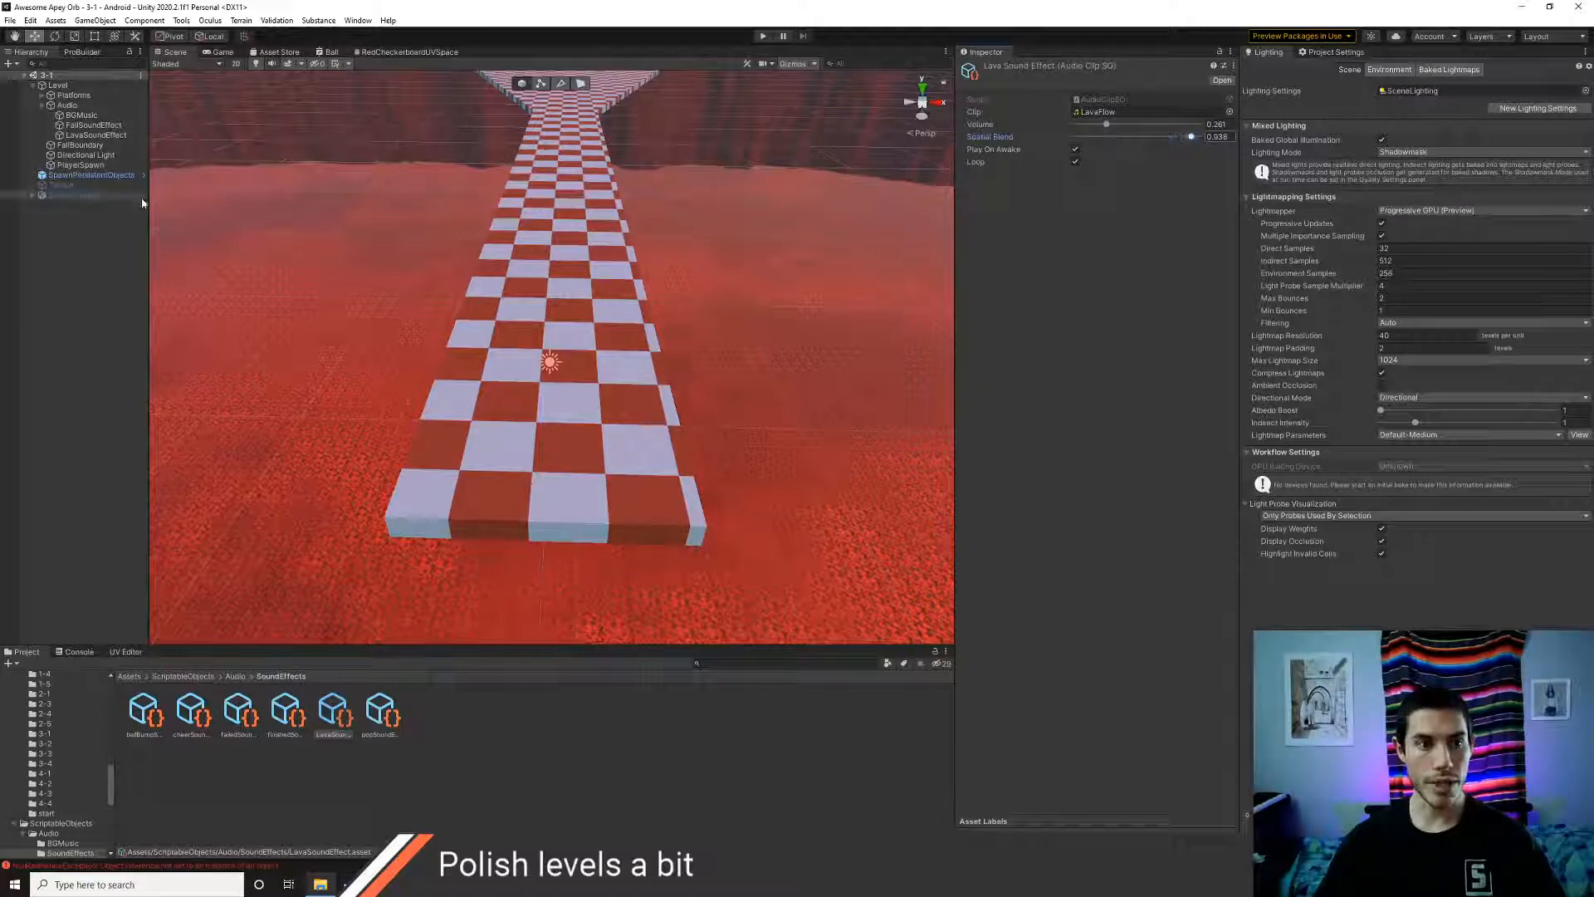
# - Create a C# script named LavaSoundEffect in Assets/Scripts/Audio and open it for editing
pyautogui.click(130, 676)
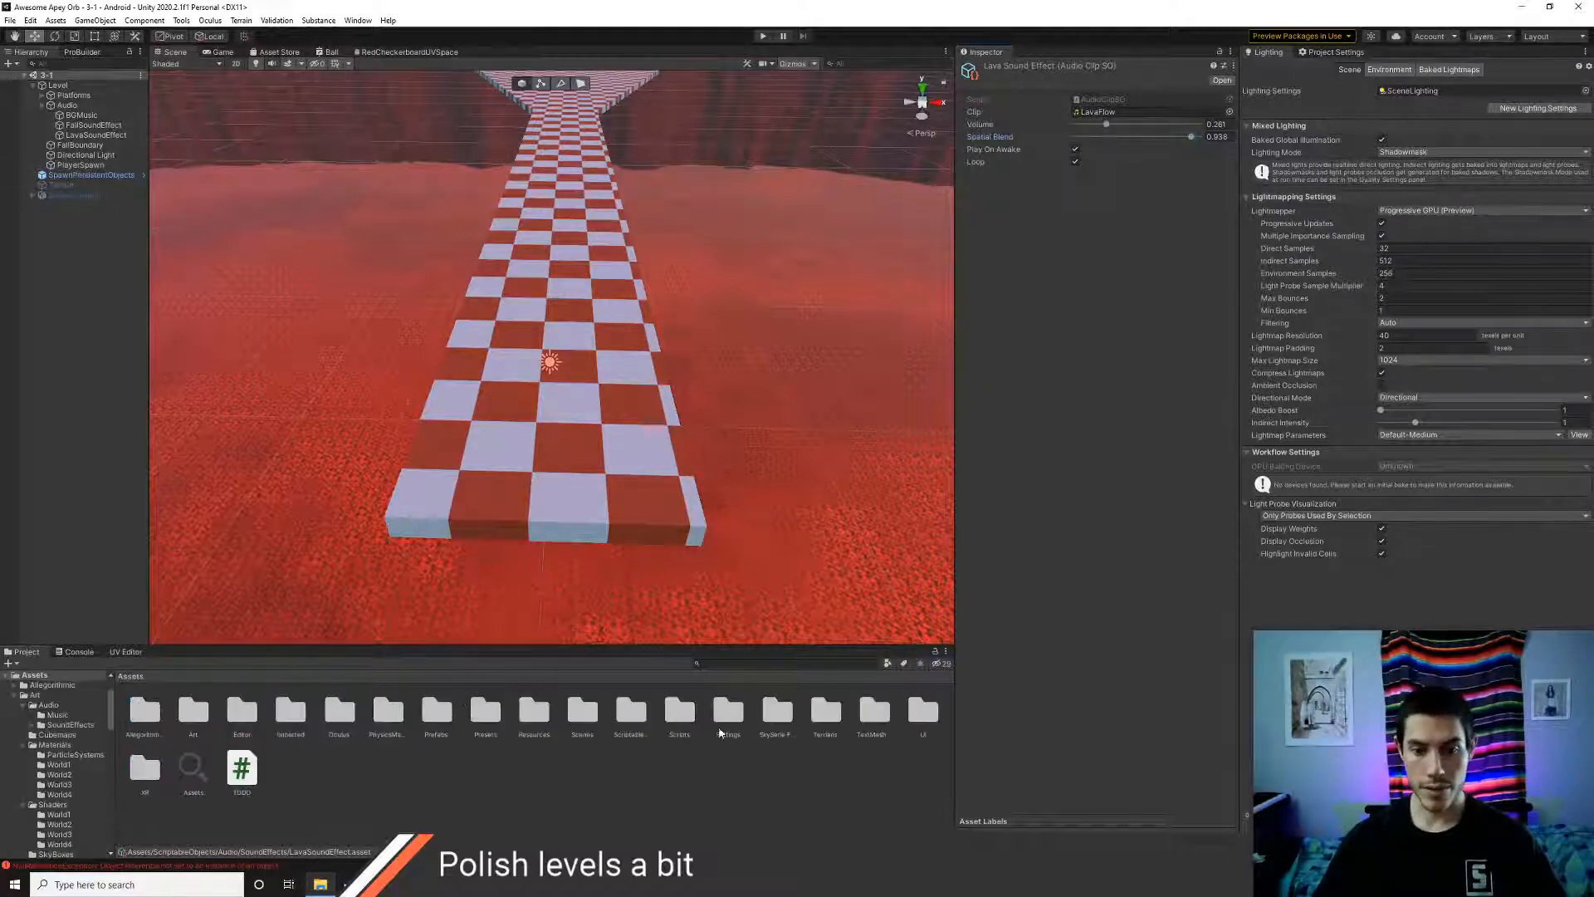
pyautogui.doubleClick(675, 722)
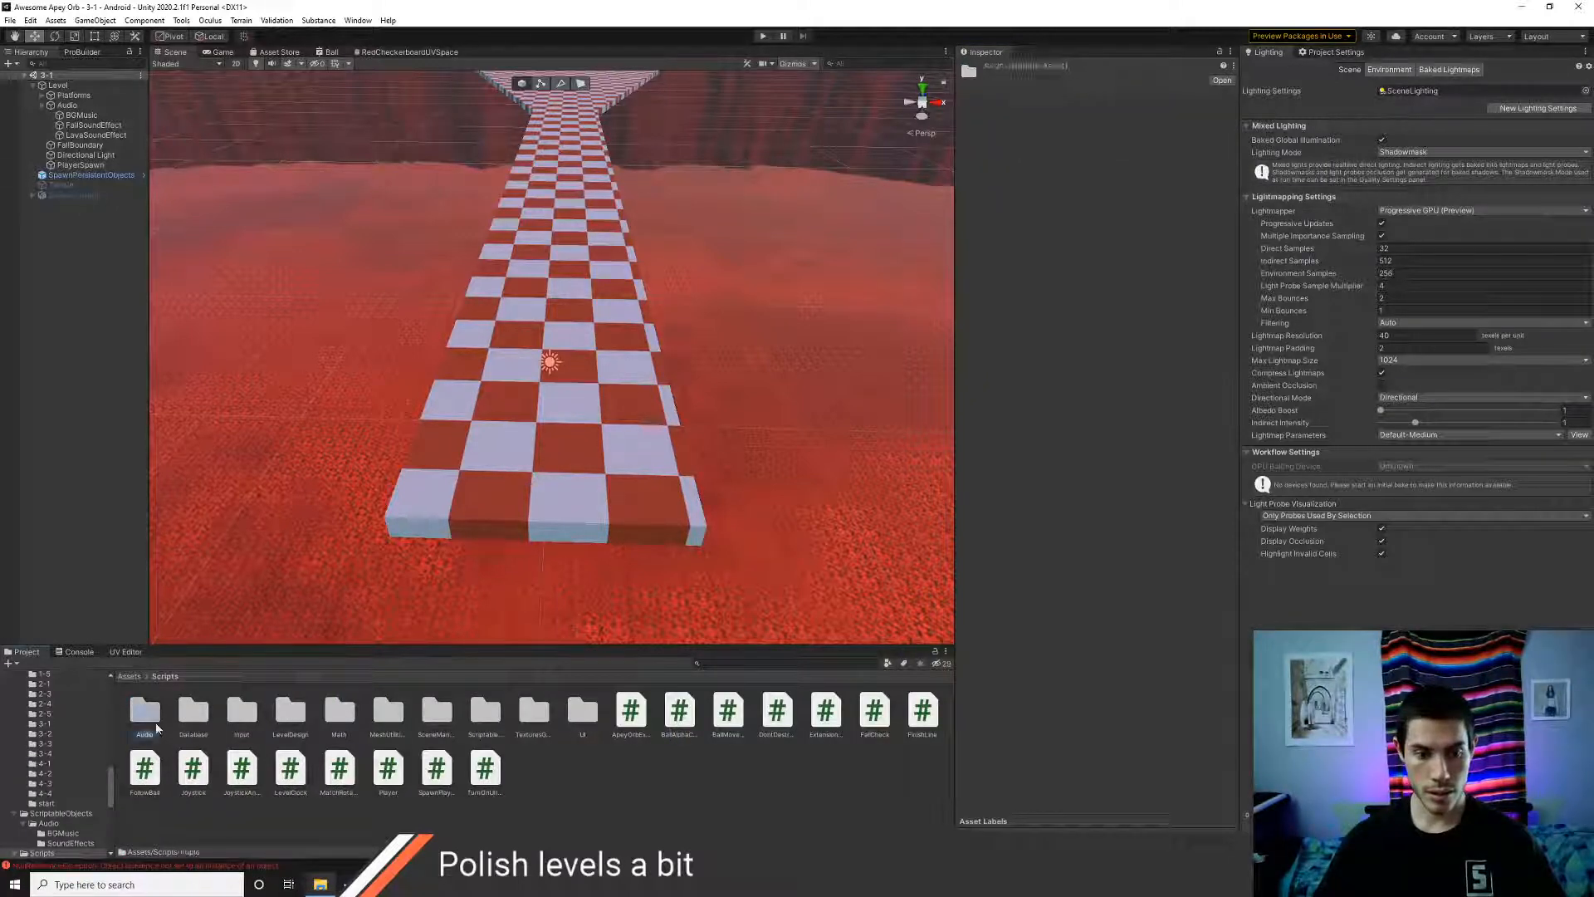
pyautogui.doubleClick(148, 714)
pyautogui.click(292, 731)
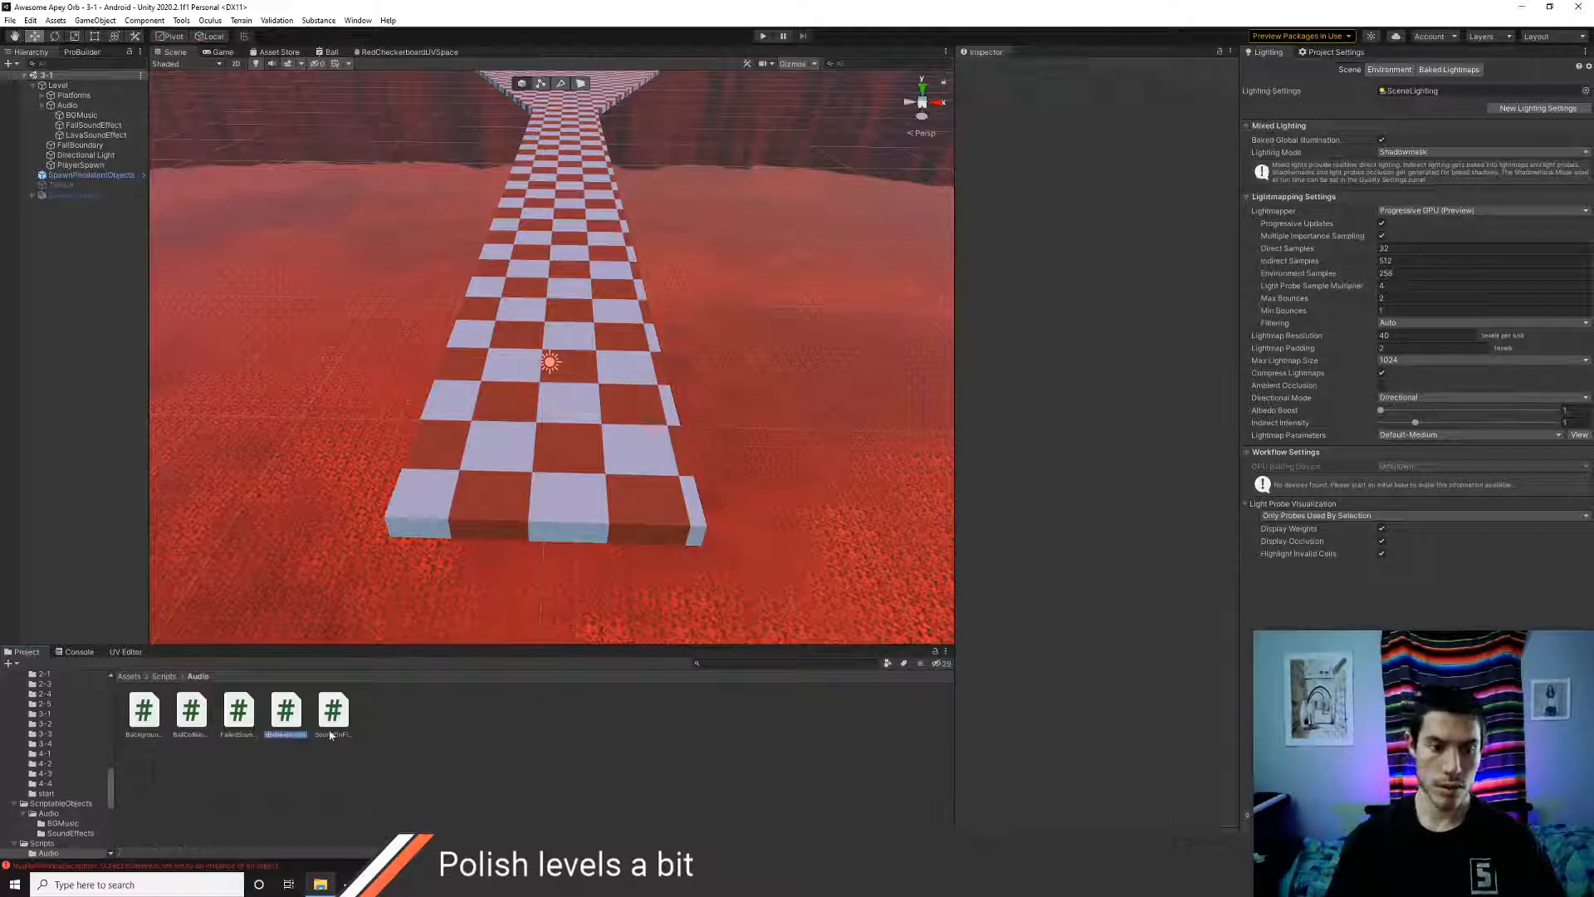
pyautogui.write('LavaSound')
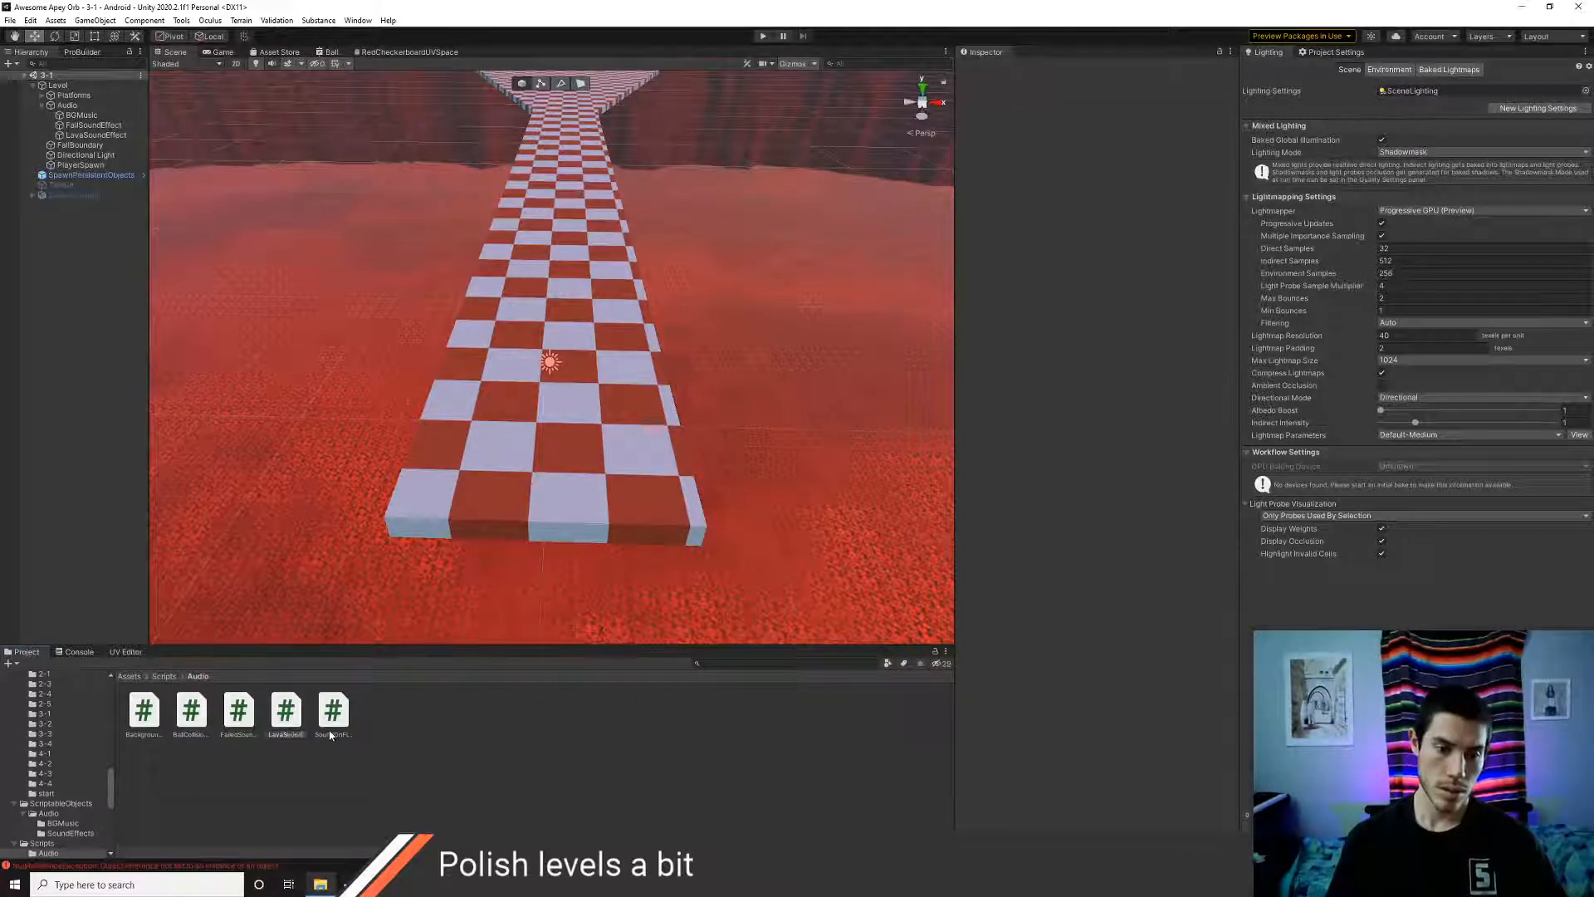
pyautogui.write('Effect')
pyautogui.press('Return')
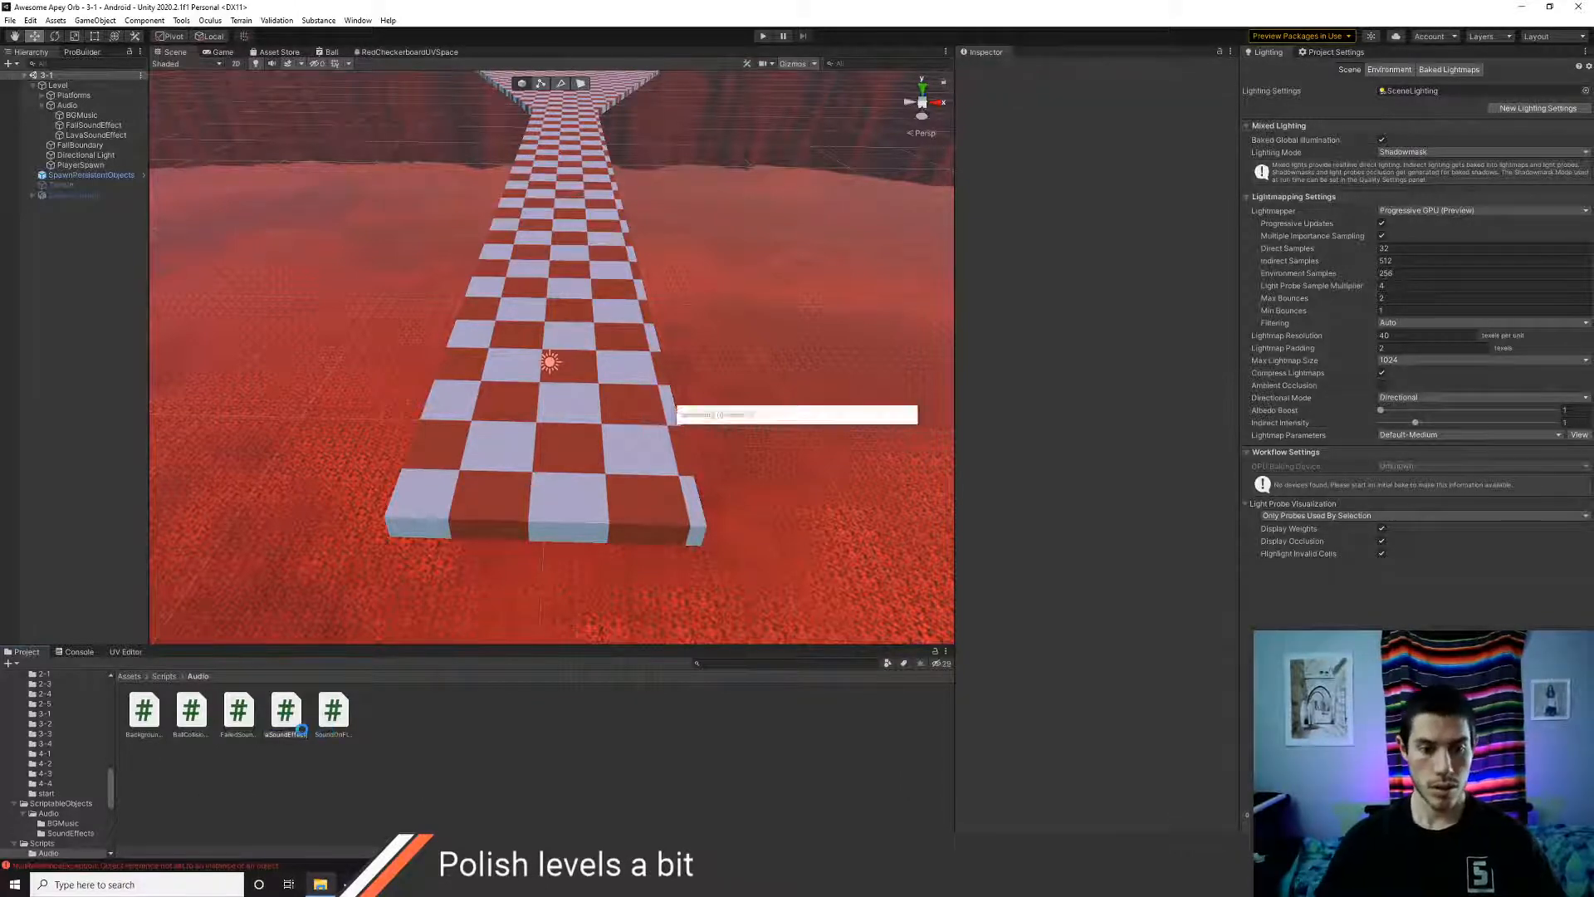
pyautogui.doubleClick(290, 721)
pyautogui.hotkey('alt', 'Tab')
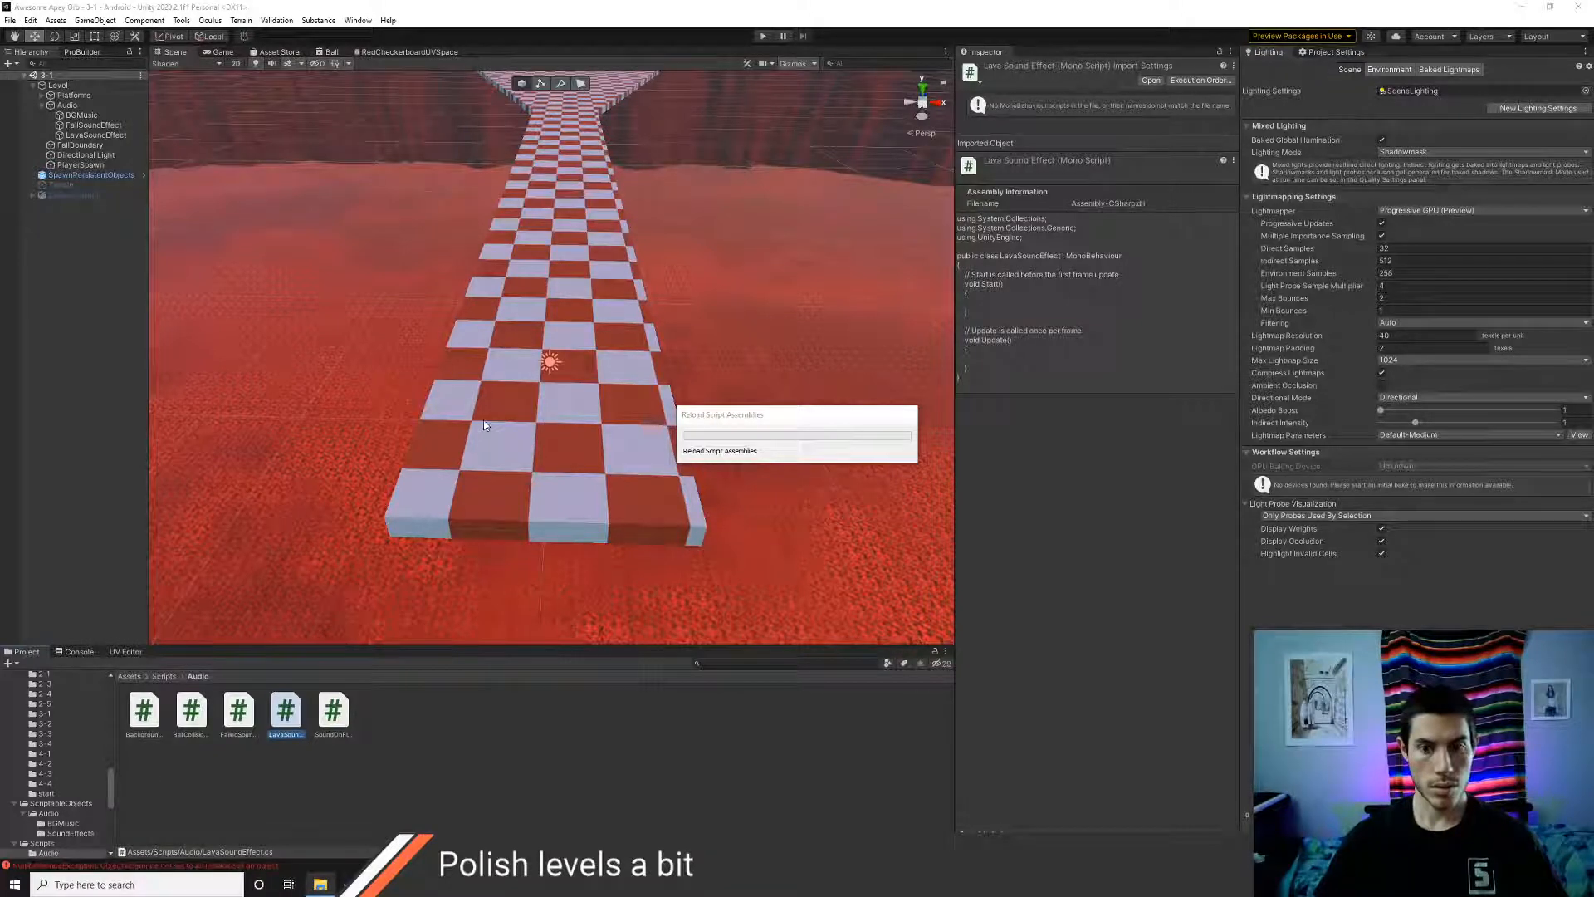
# - Delete the inactive Terrain and the inactive object below it from scene 3-1
pyautogui.click(60, 186)
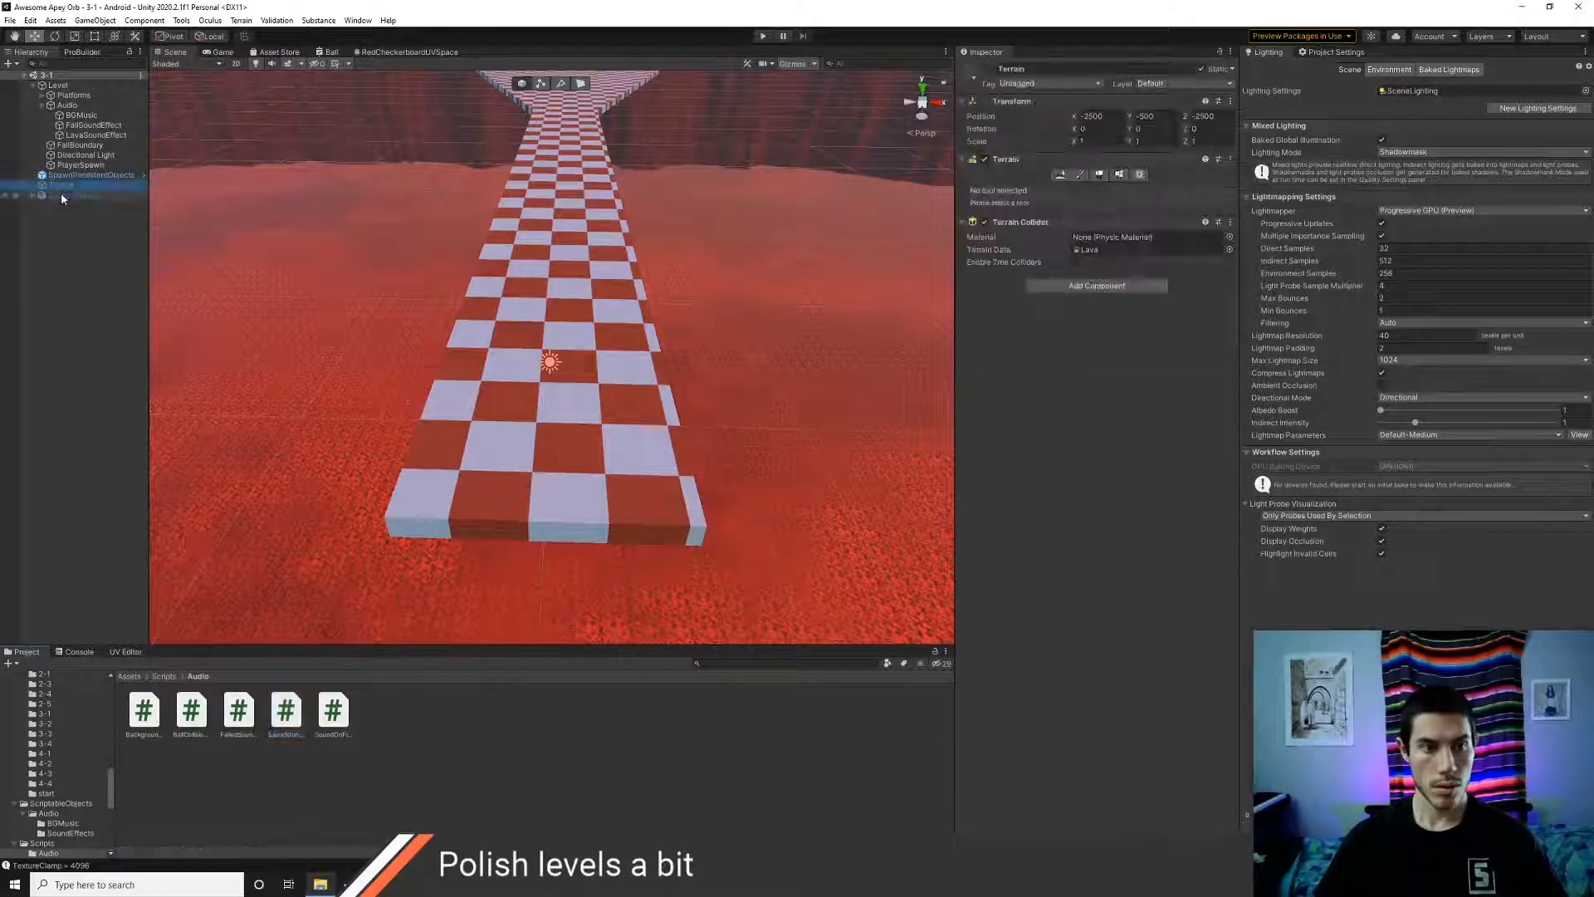
pyautogui.press('Delete')
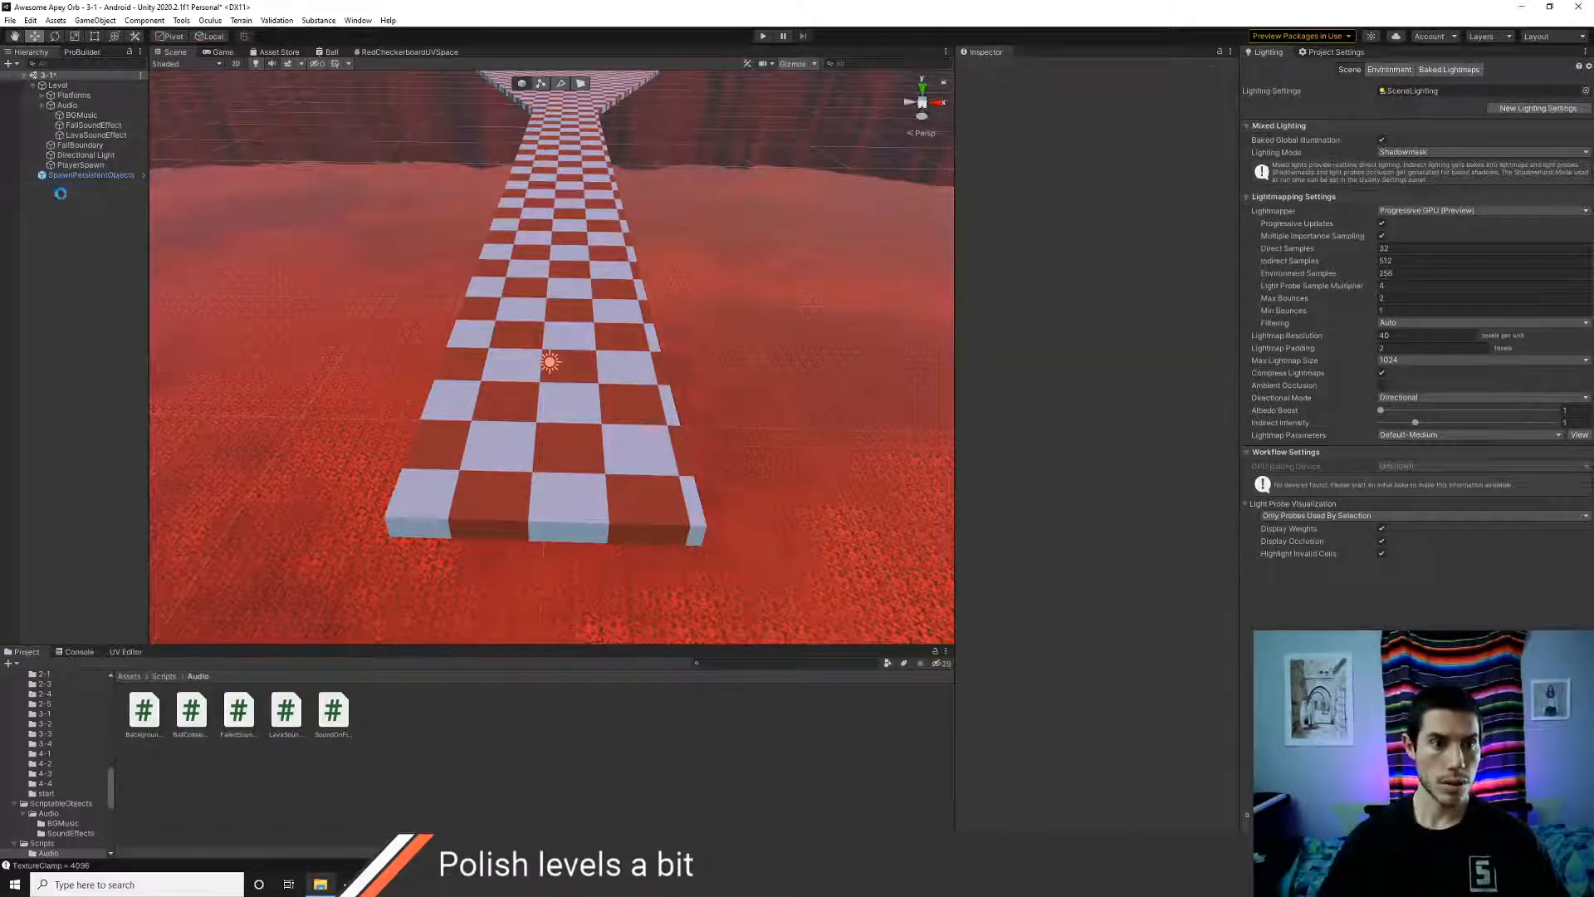
# - Open scenes 3-2 and 4-1 from Assets/Scenes and check their hierarchies for leftover inactive objects
pyautogui.click(128, 677)
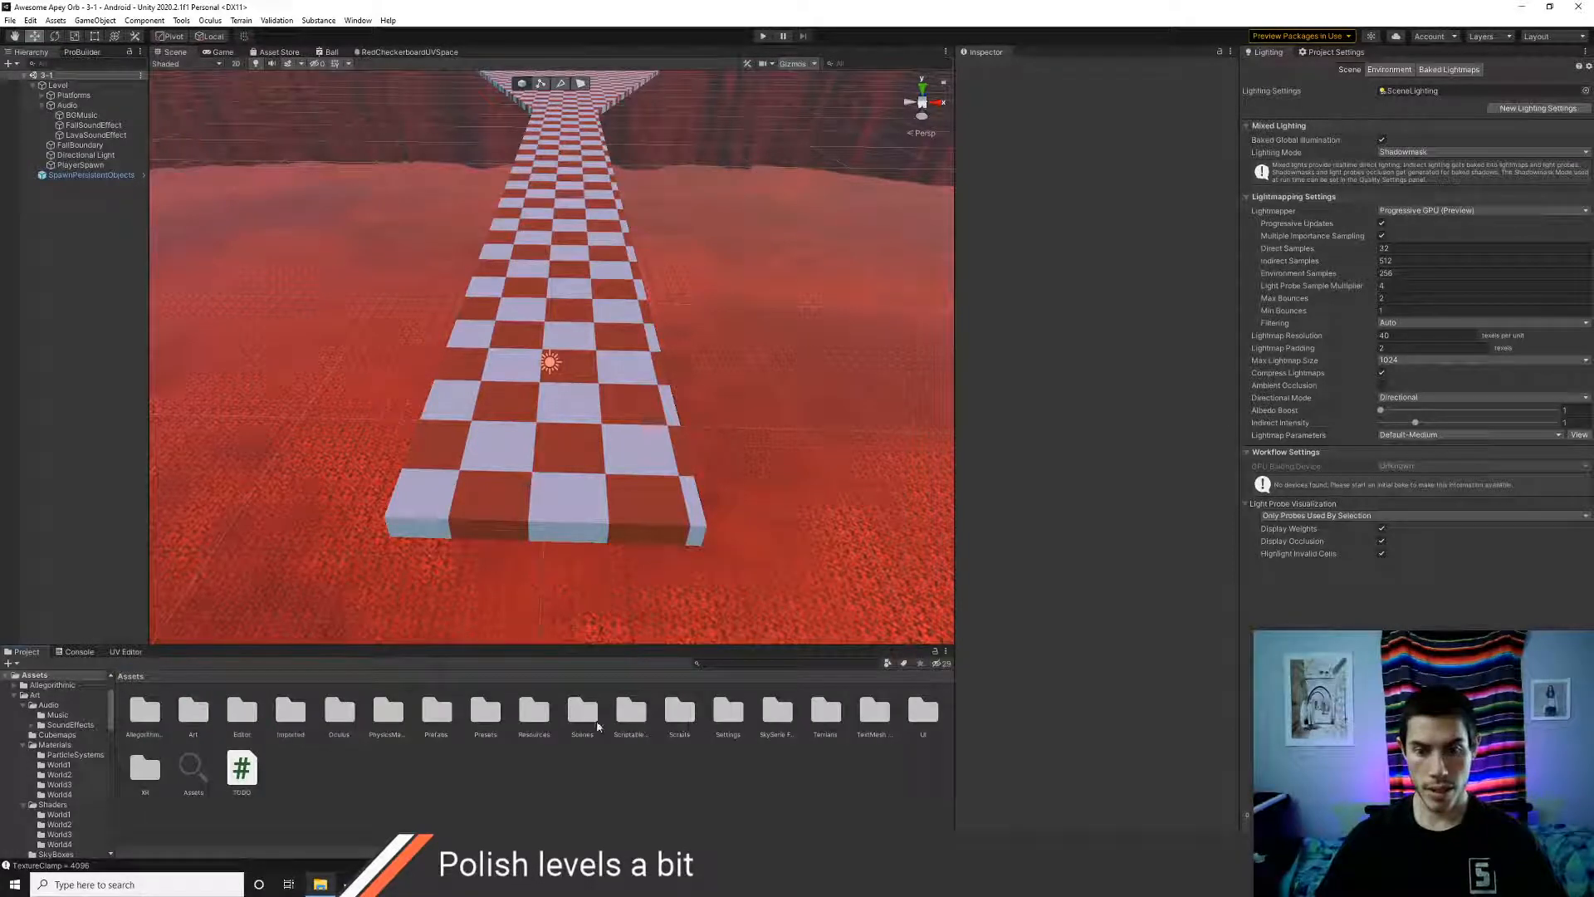
pyautogui.doubleClick(585, 716)
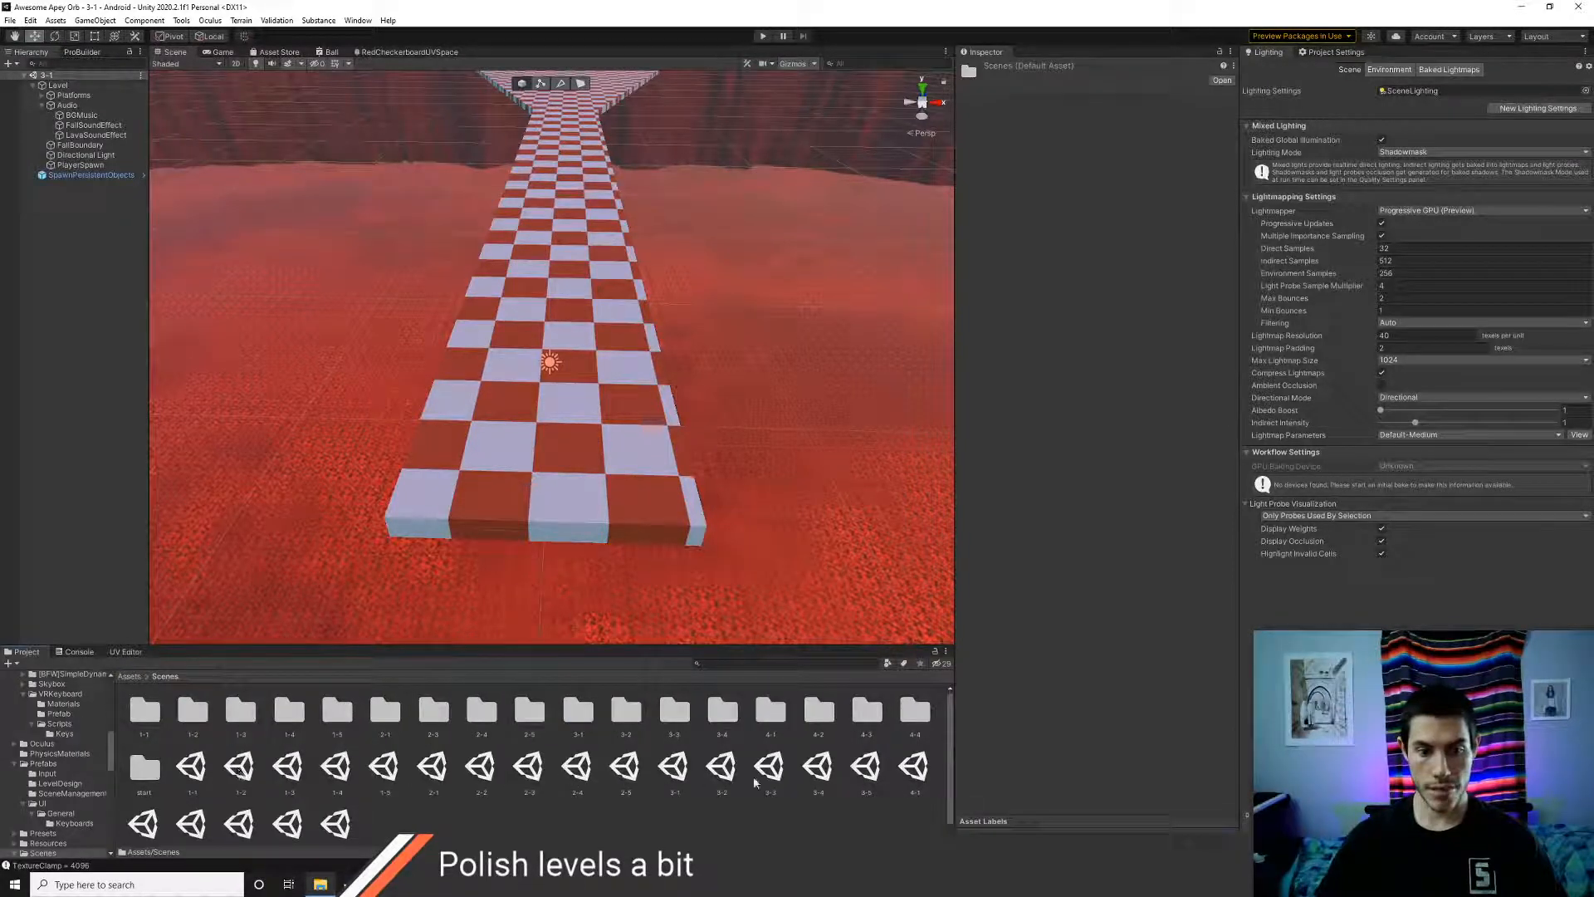
pyautogui.doubleClick(723, 777)
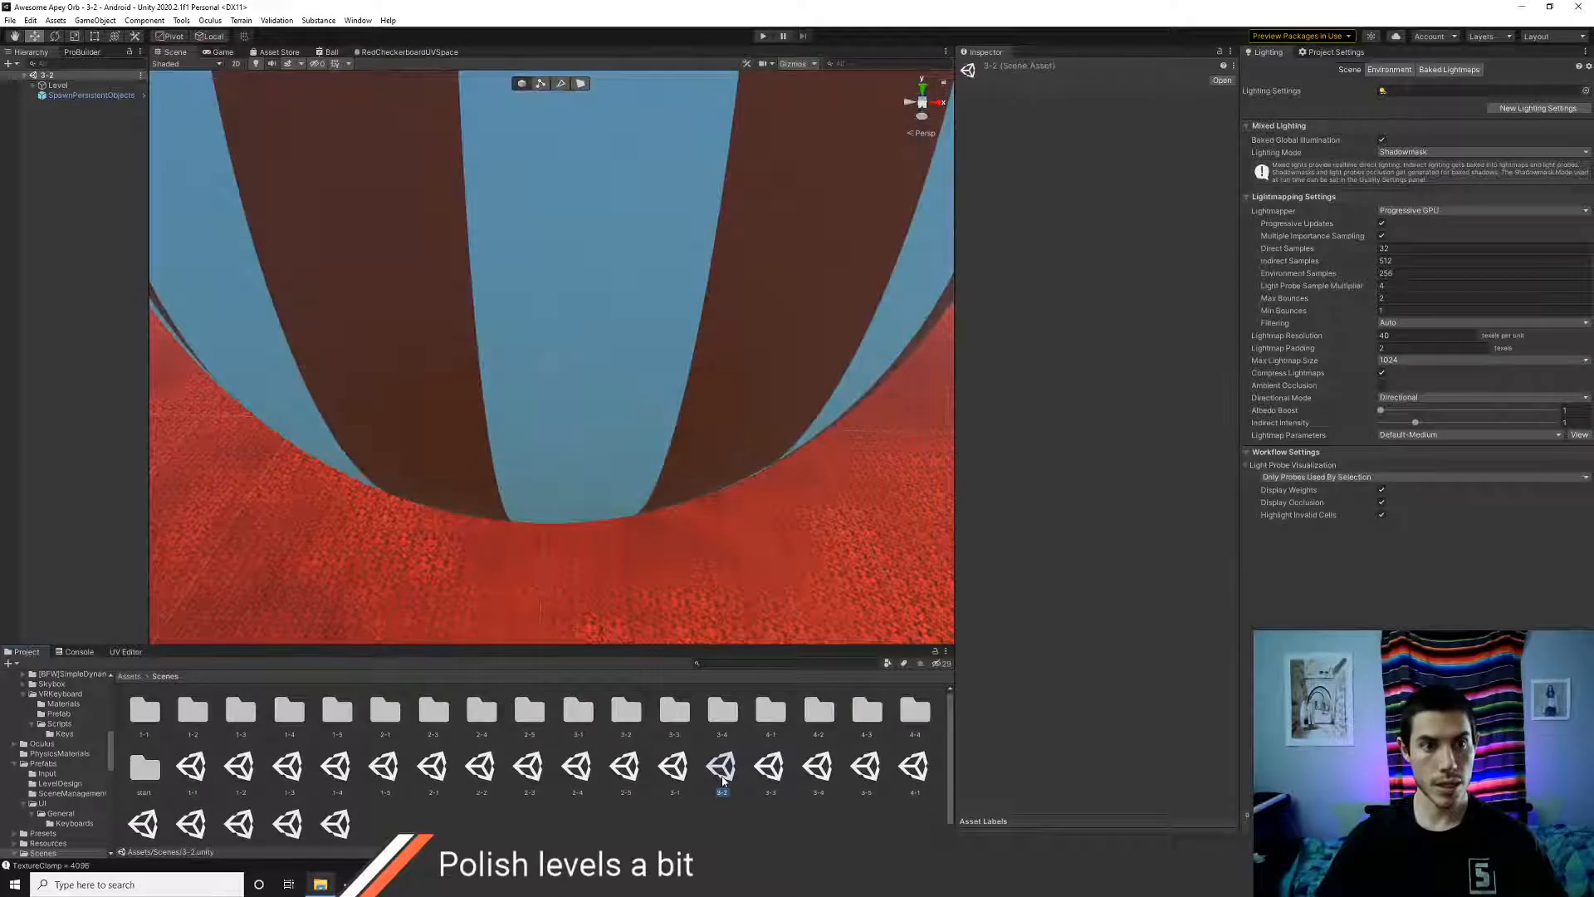
pyautogui.click(910, 776)
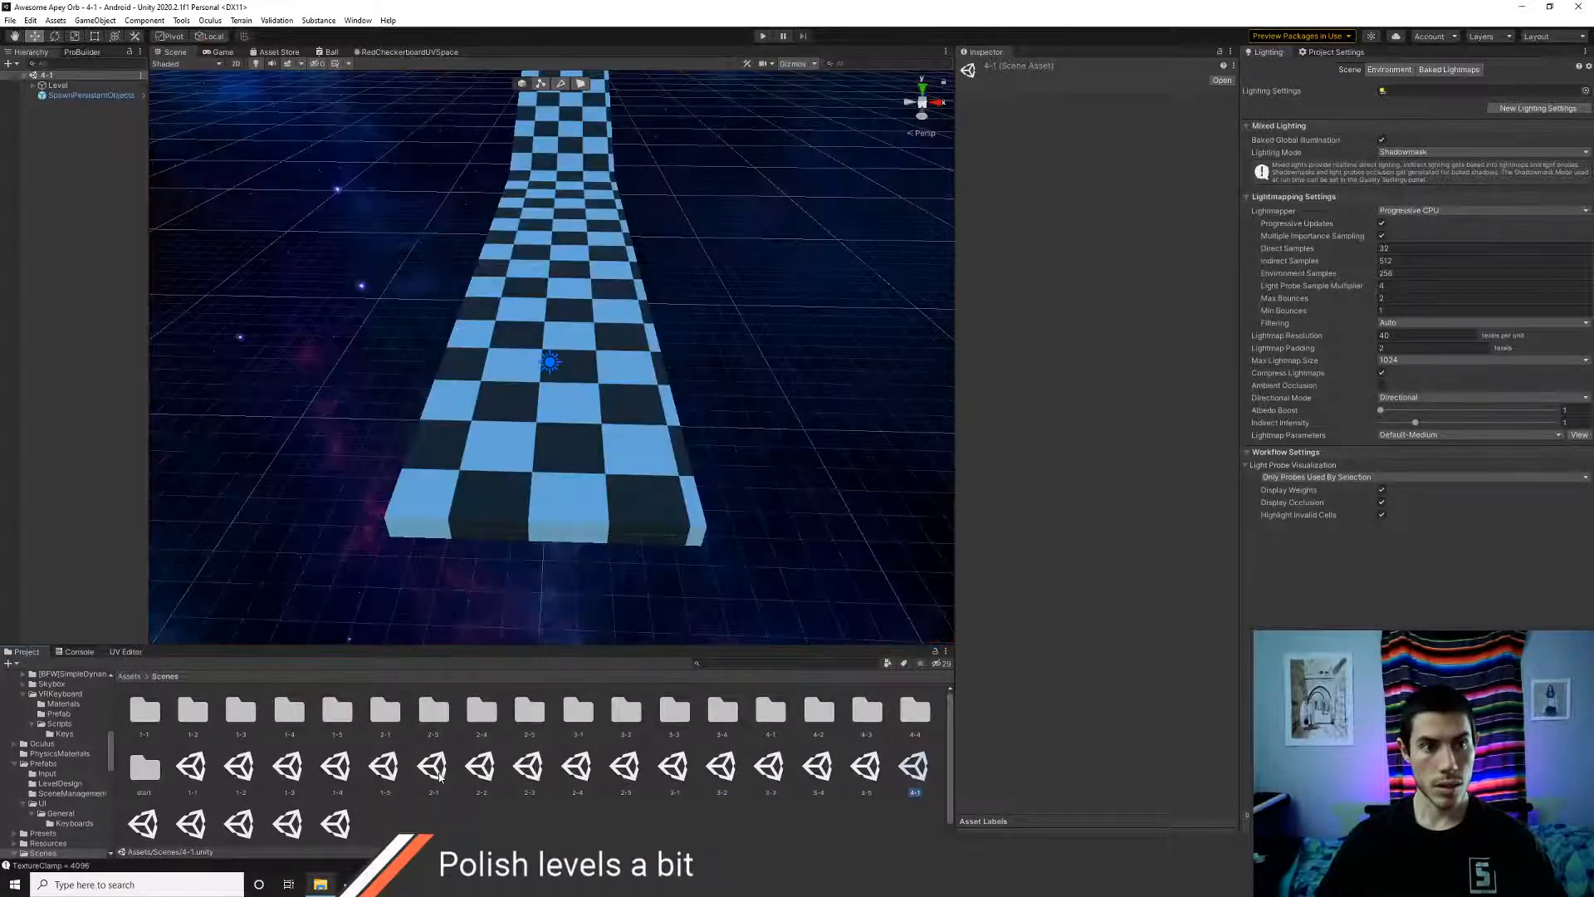
# - Delete the inactive root object below SpawnPersistentObjects from scene 2-1 and save the scene while switching to scene 2-2
pyautogui.doubleClick(425, 774)
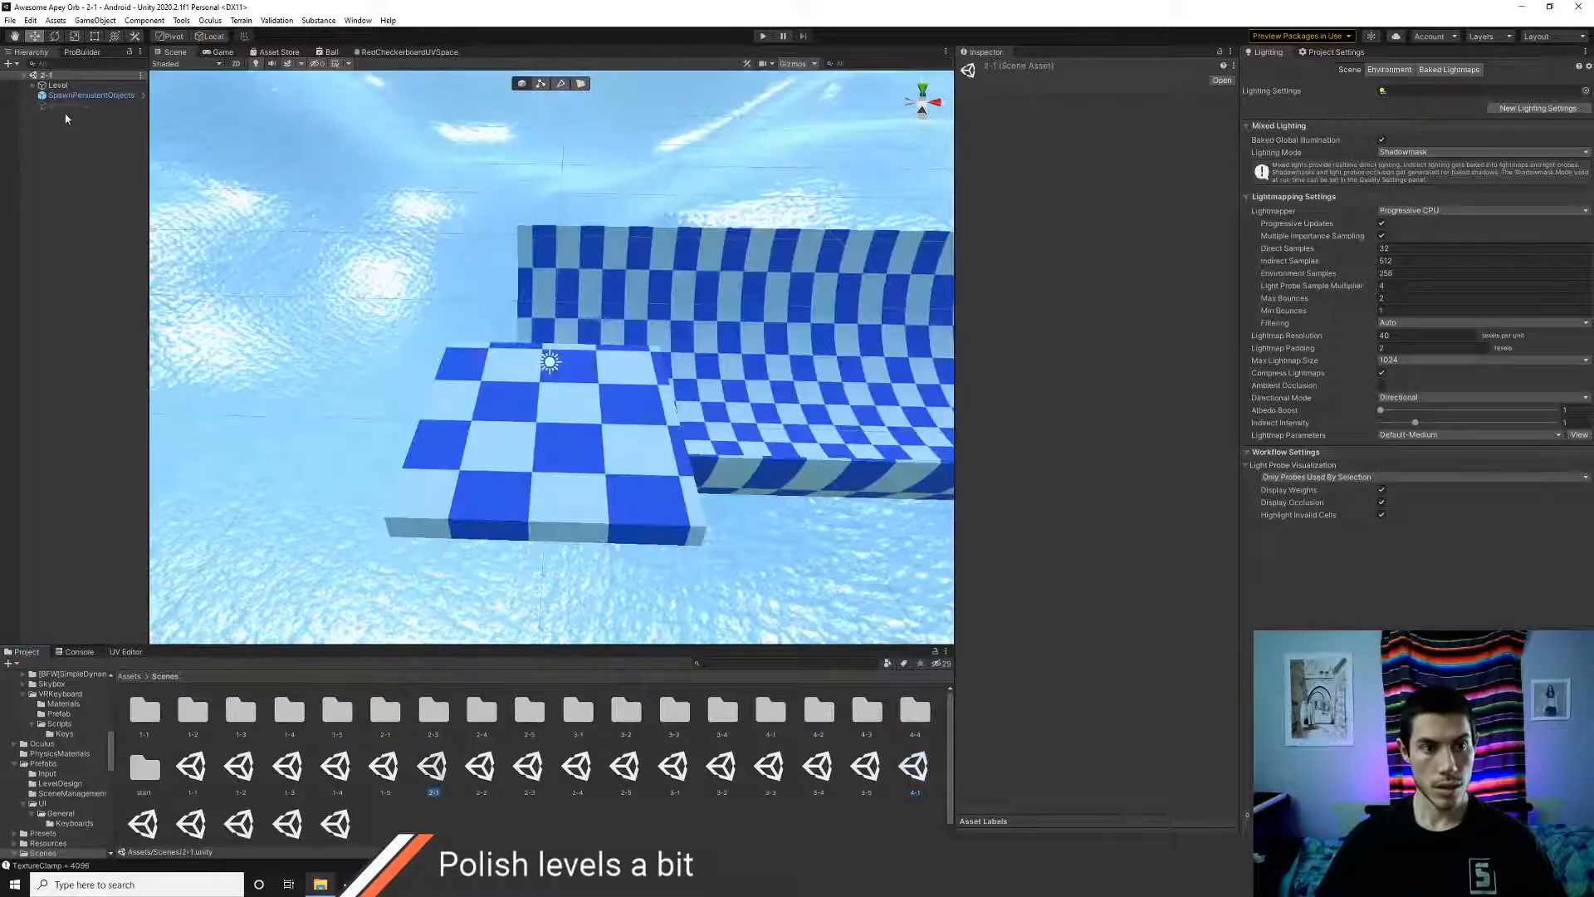
pyautogui.click(66, 103)
pyautogui.press('Delete')
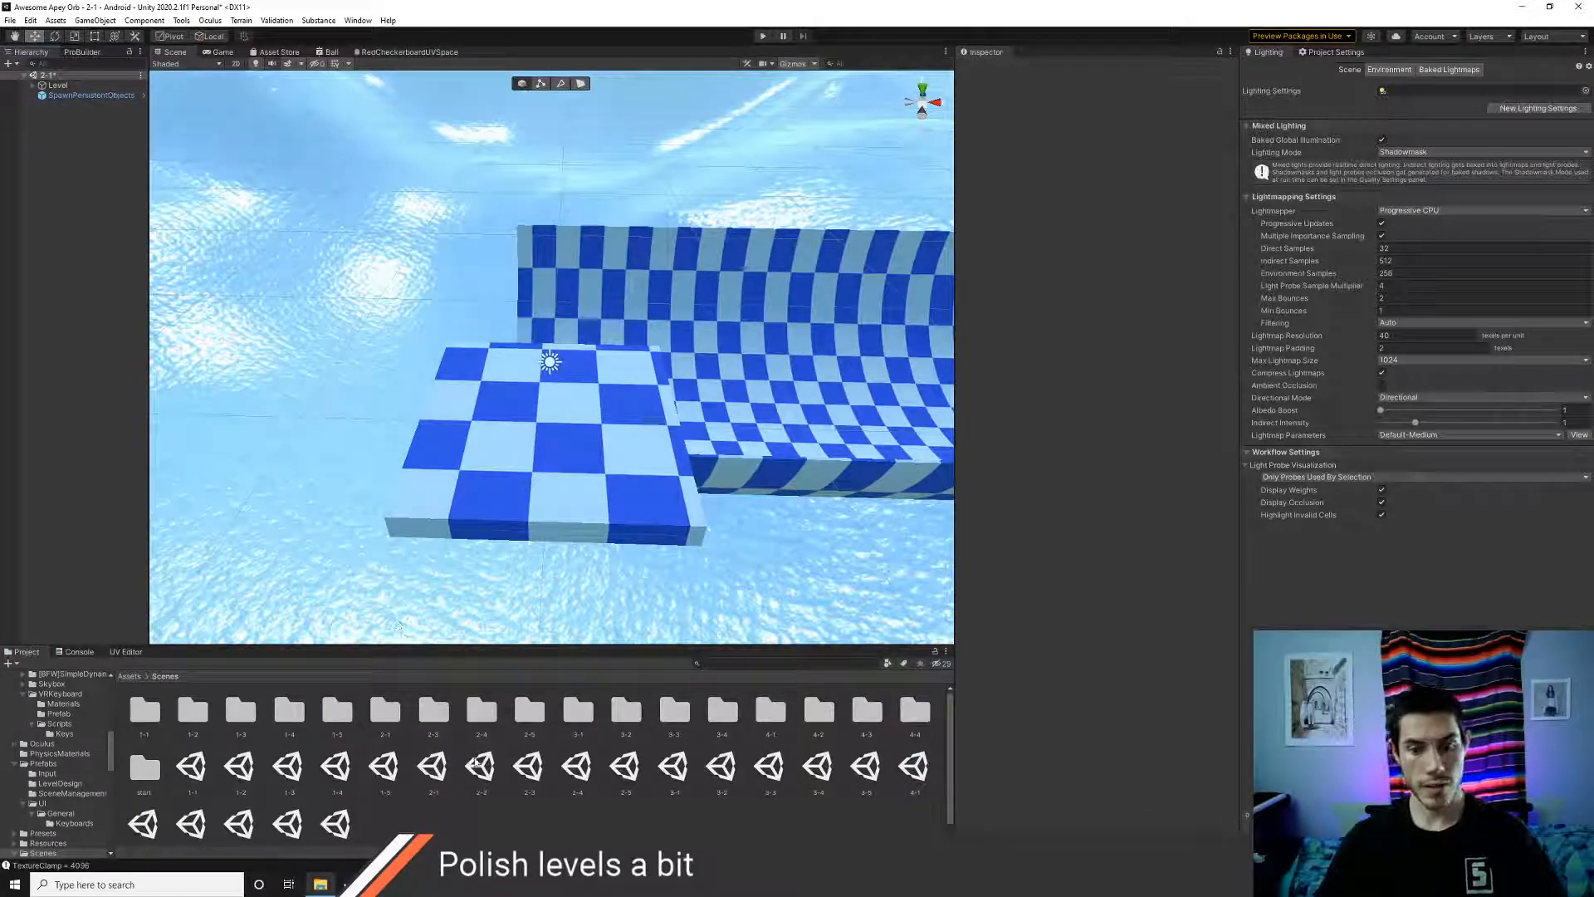
pyautogui.doubleClick(480, 772)
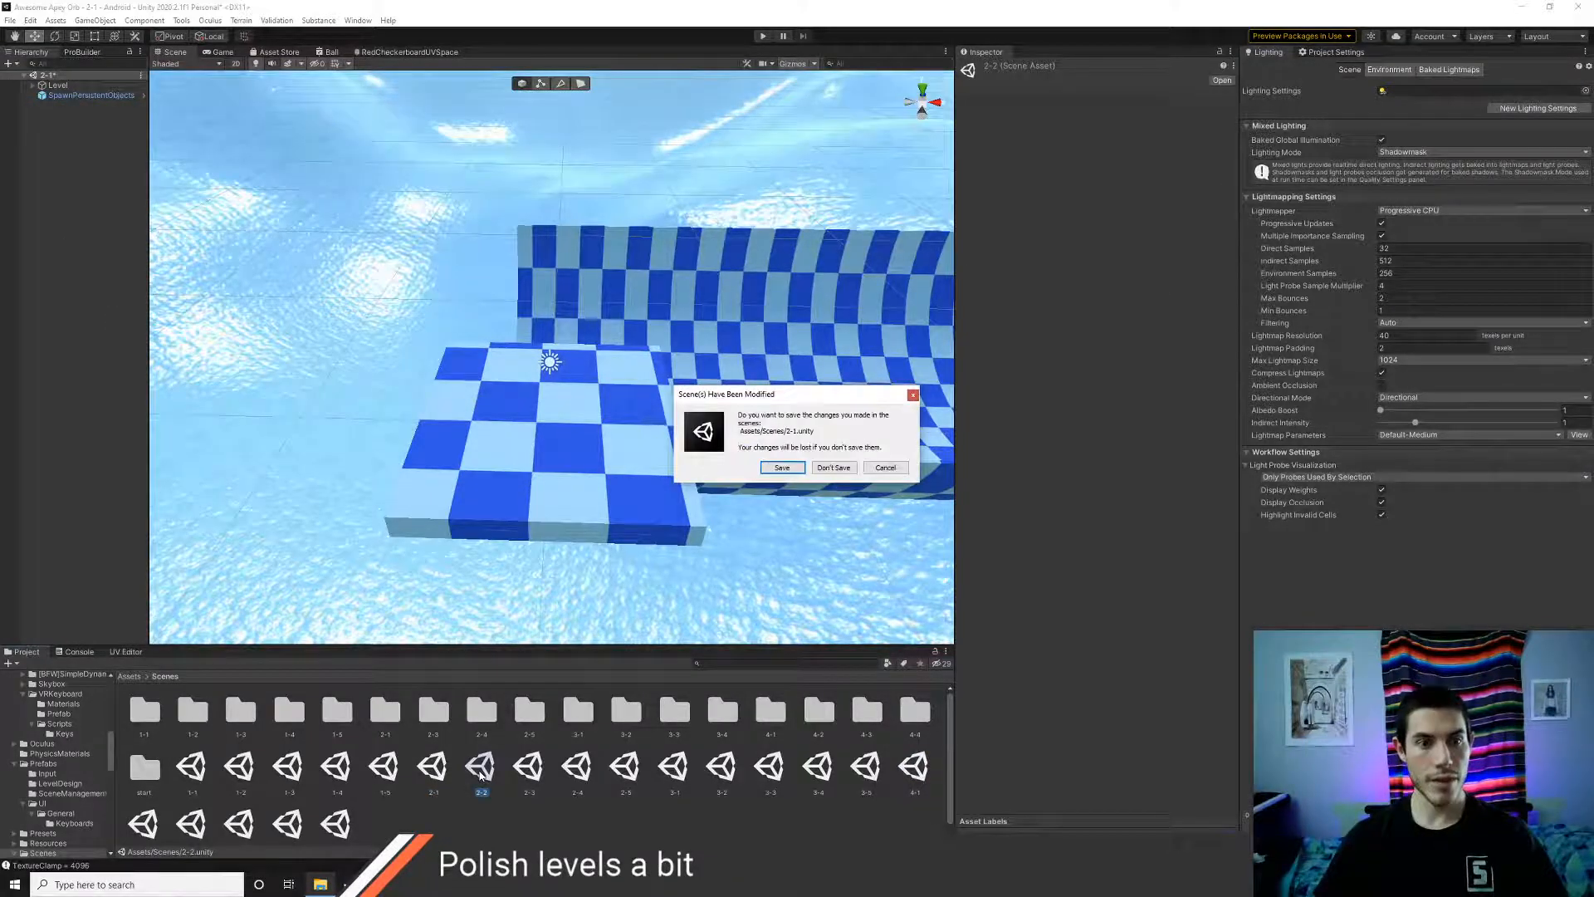
pyautogui.click(764, 467)
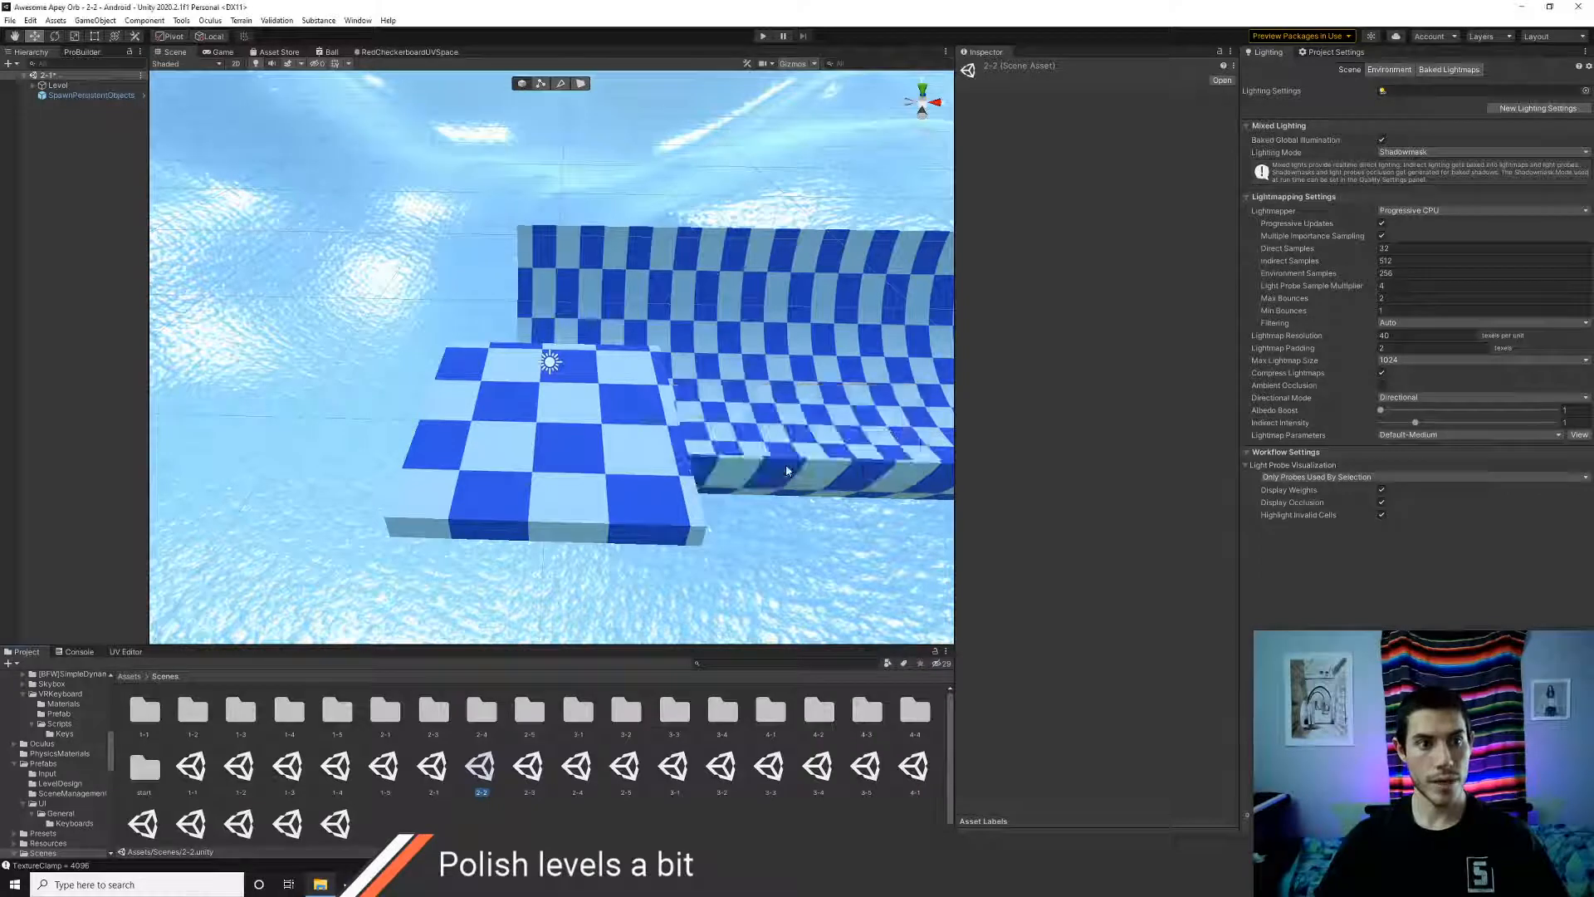
# - Reopen scene 3-1 and view the checkered track toward its far end
pyautogui.doubleClick(674, 772)
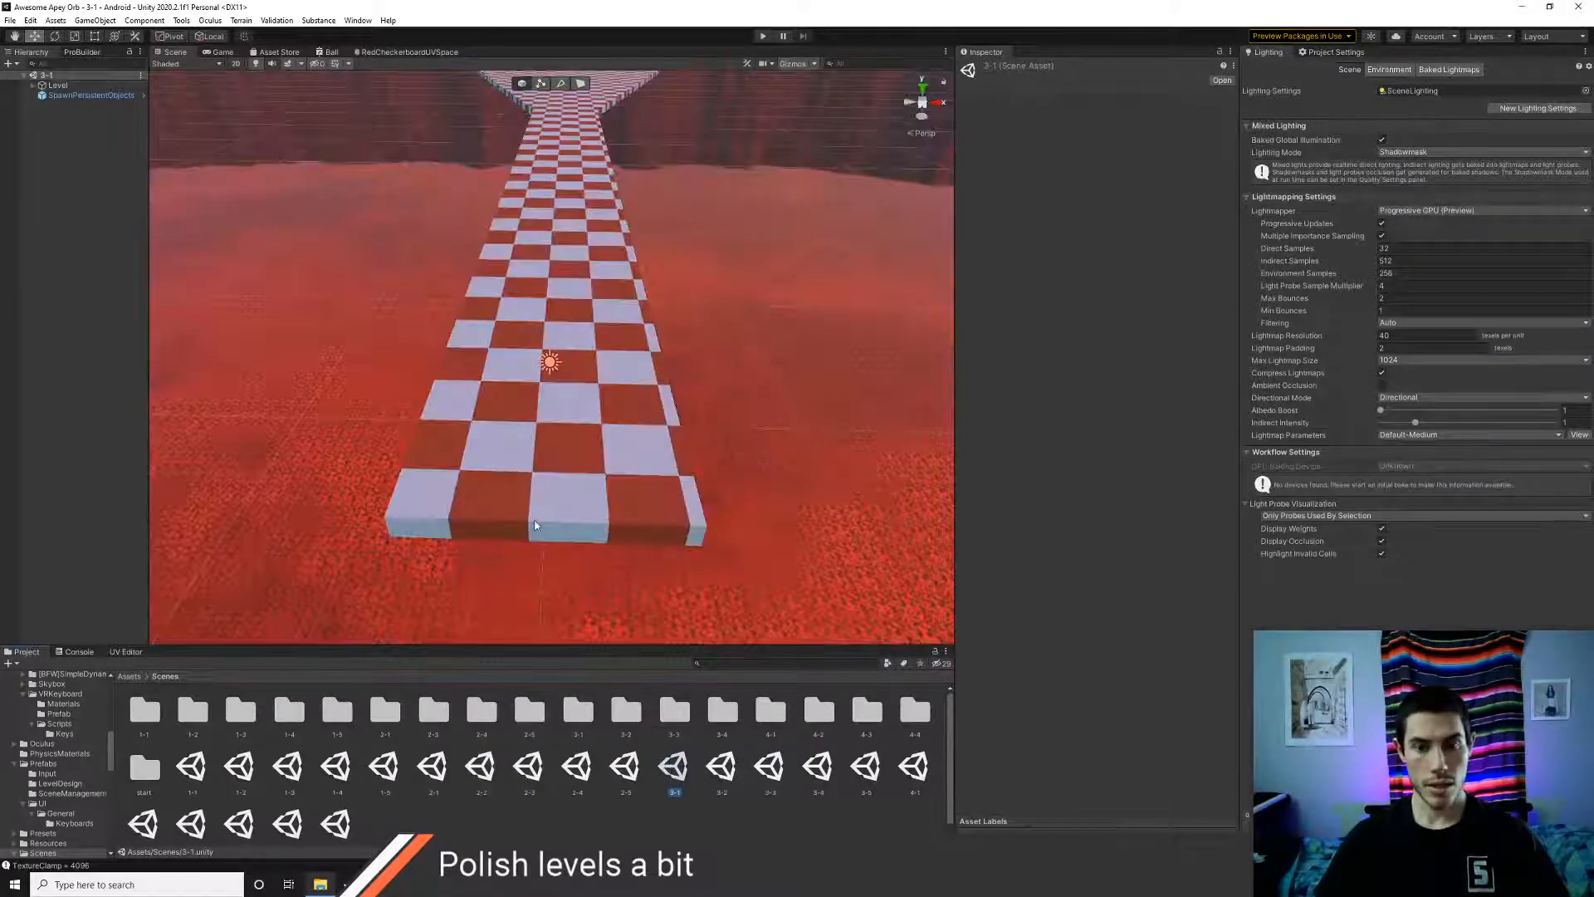
pyautogui.scroll(-1, 556, 419)
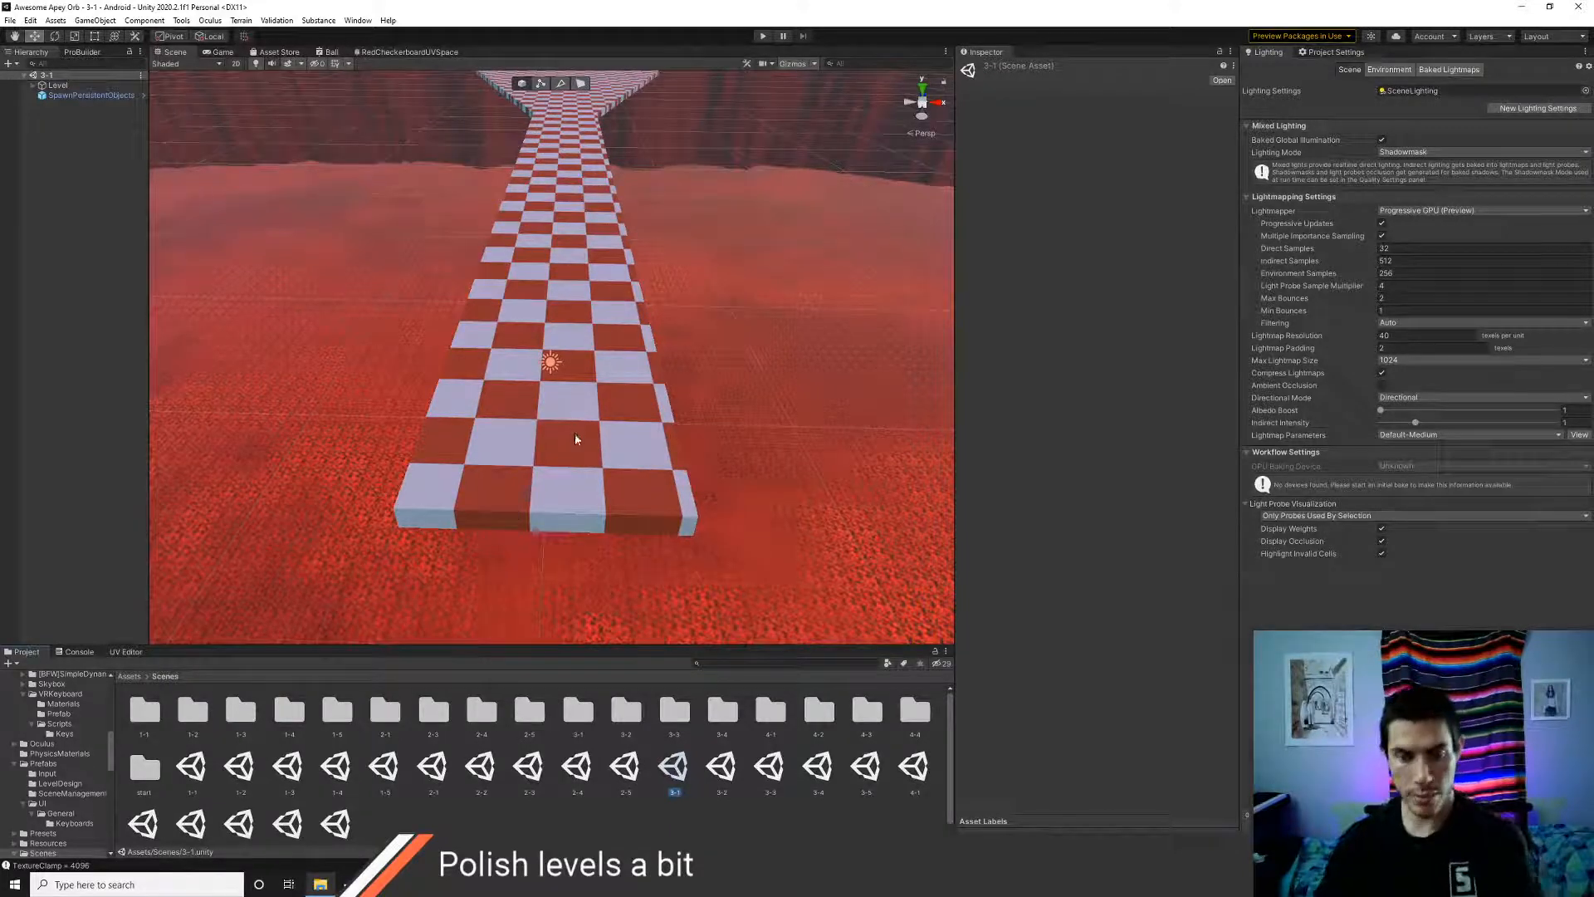
pyautogui.moveTo(574, 431); pyautogui.dragTo(630, 390, button='right')
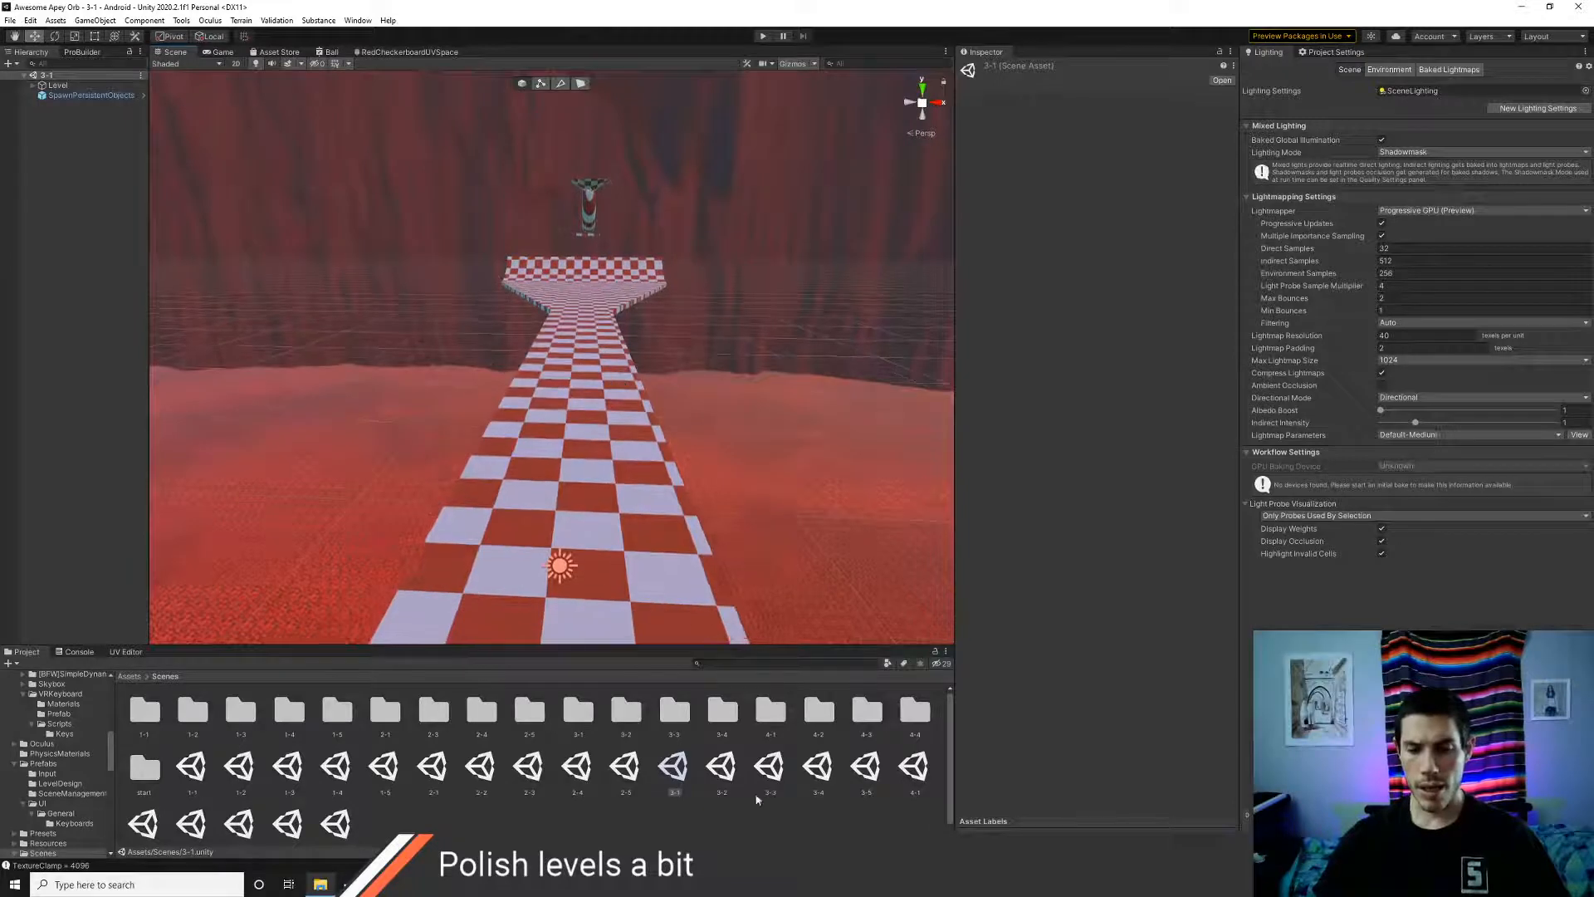
# - Open the LavaSoundEffect script from Assets/Scripts/Audio in the code editor
pyautogui.click(913, 775)
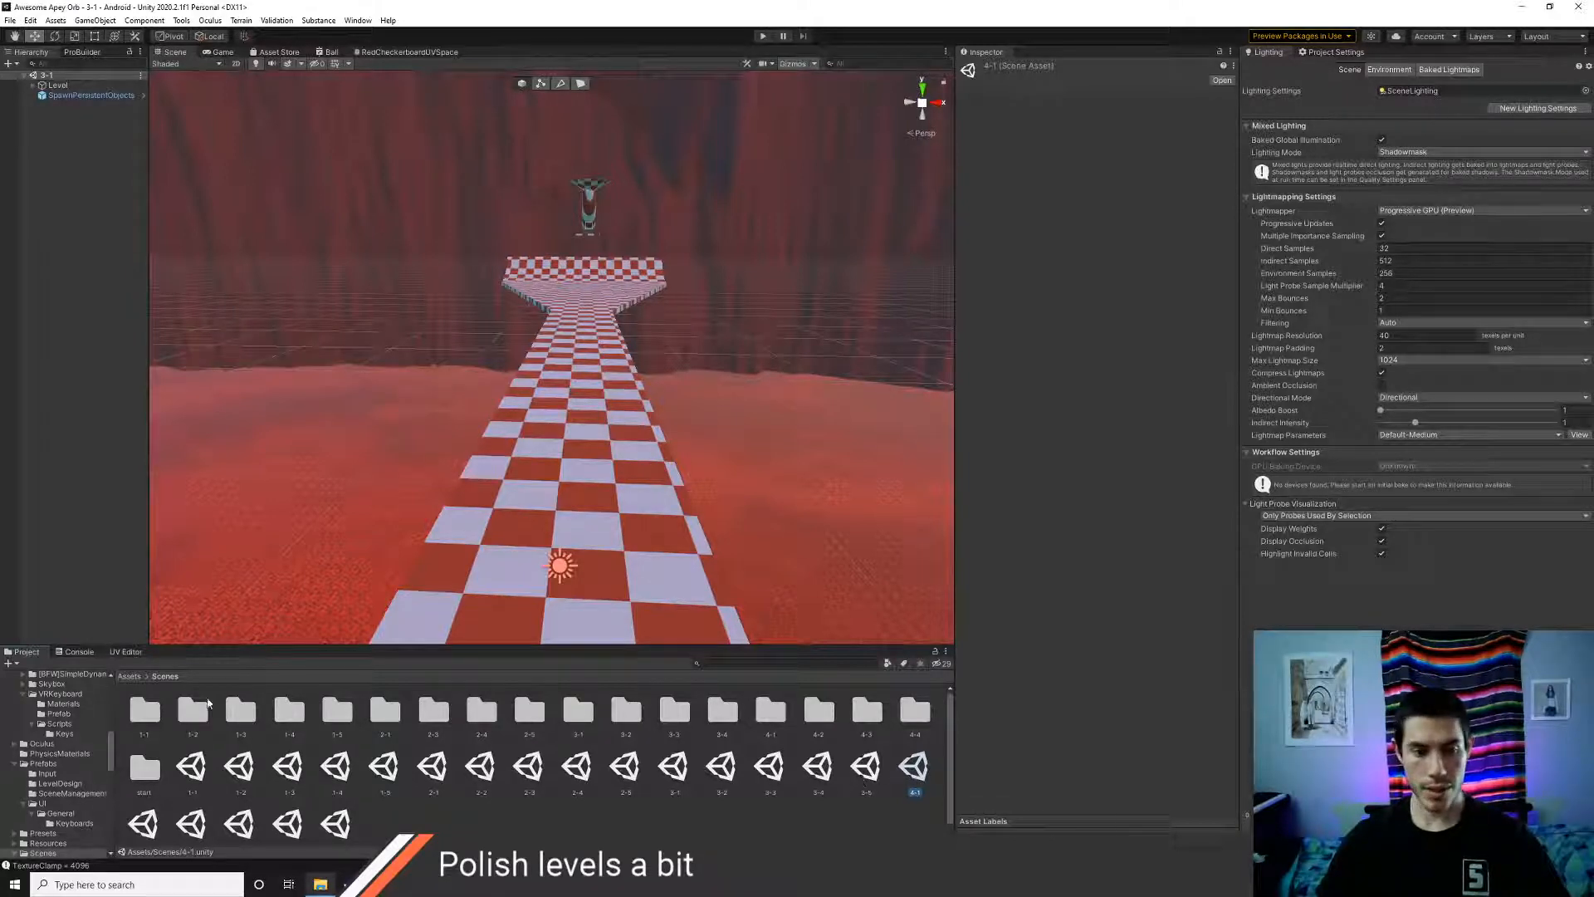
pyautogui.click(130, 678)
pyautogui.doubleClick(671, 715)
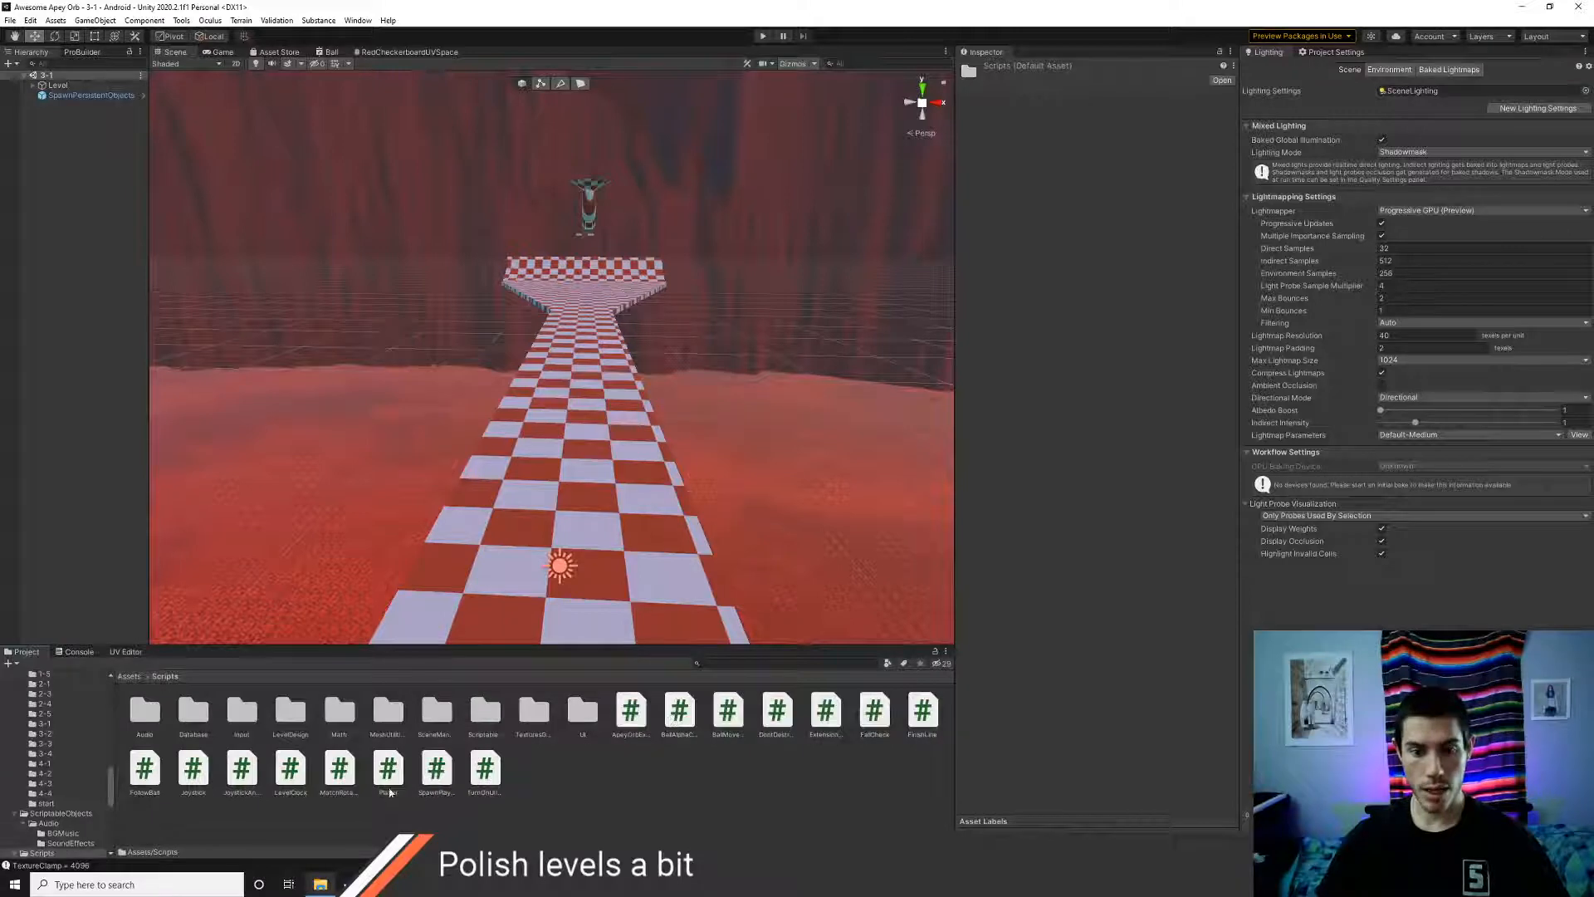
pyautogui.doubleClick(144, 710)
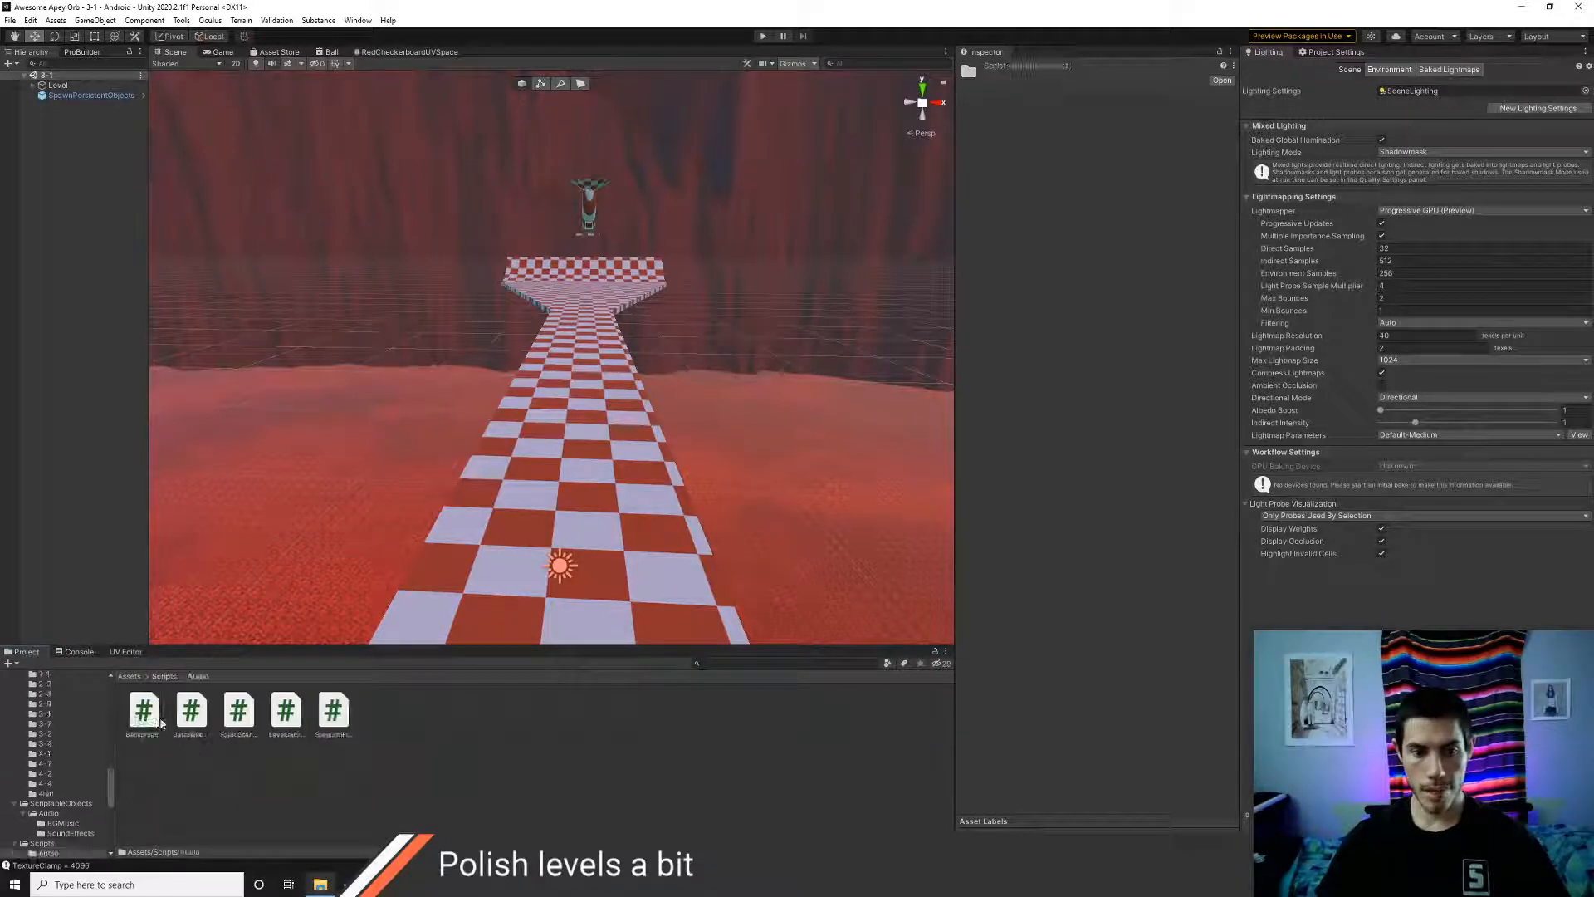
pyautogui.click(189, 714)
pyautogui.click(238, 714)
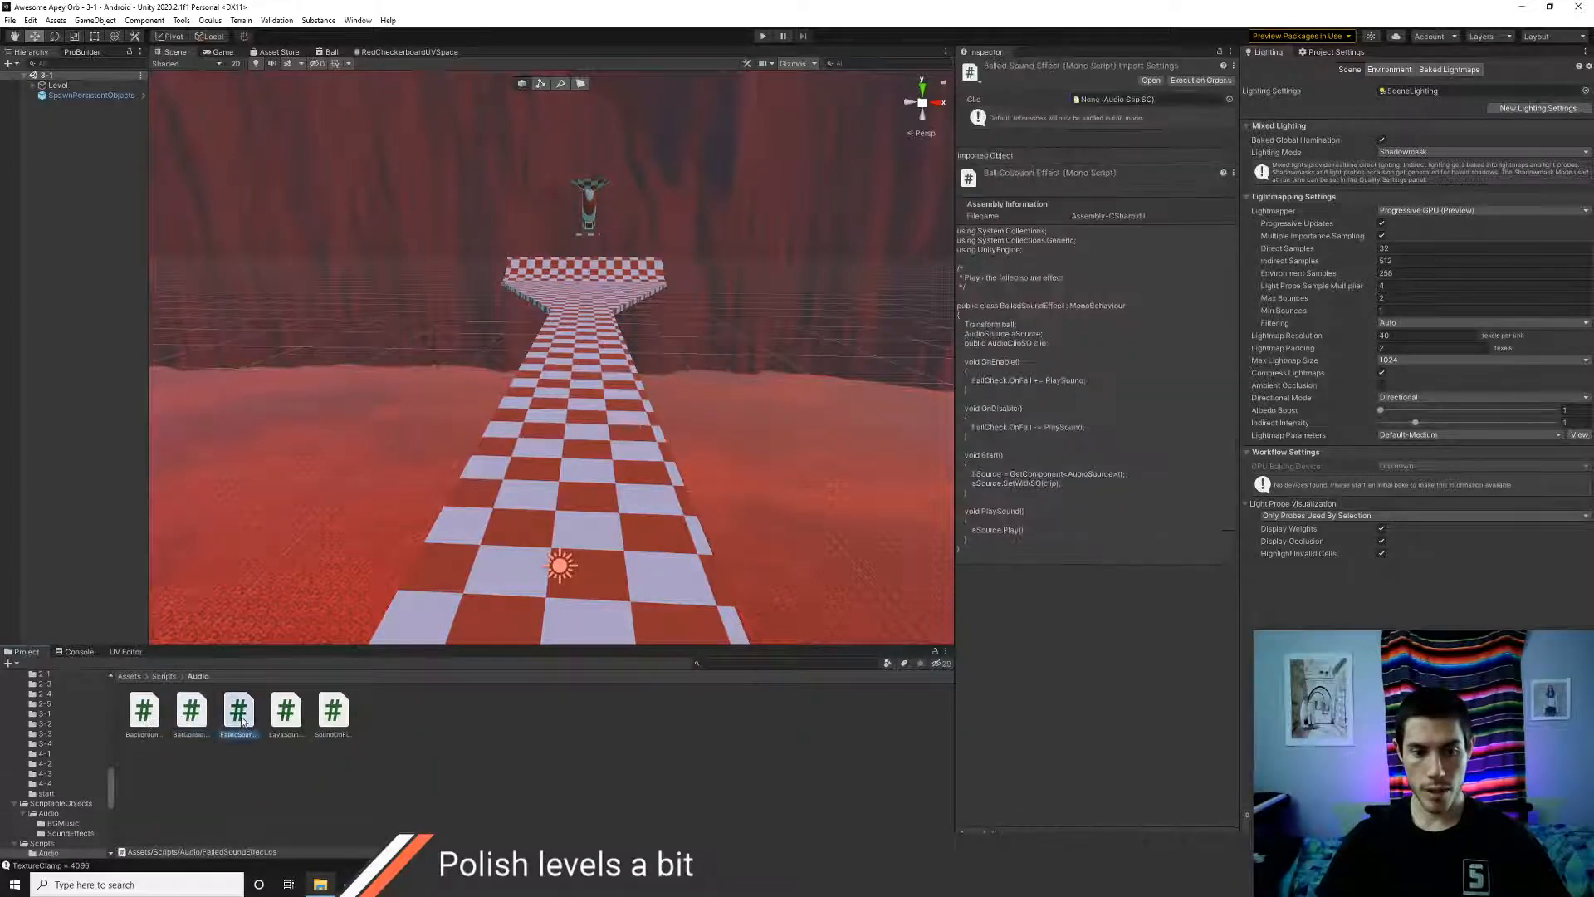
pyautogui.click(287, 721)
pyautogui.doubleClick(297, 724)
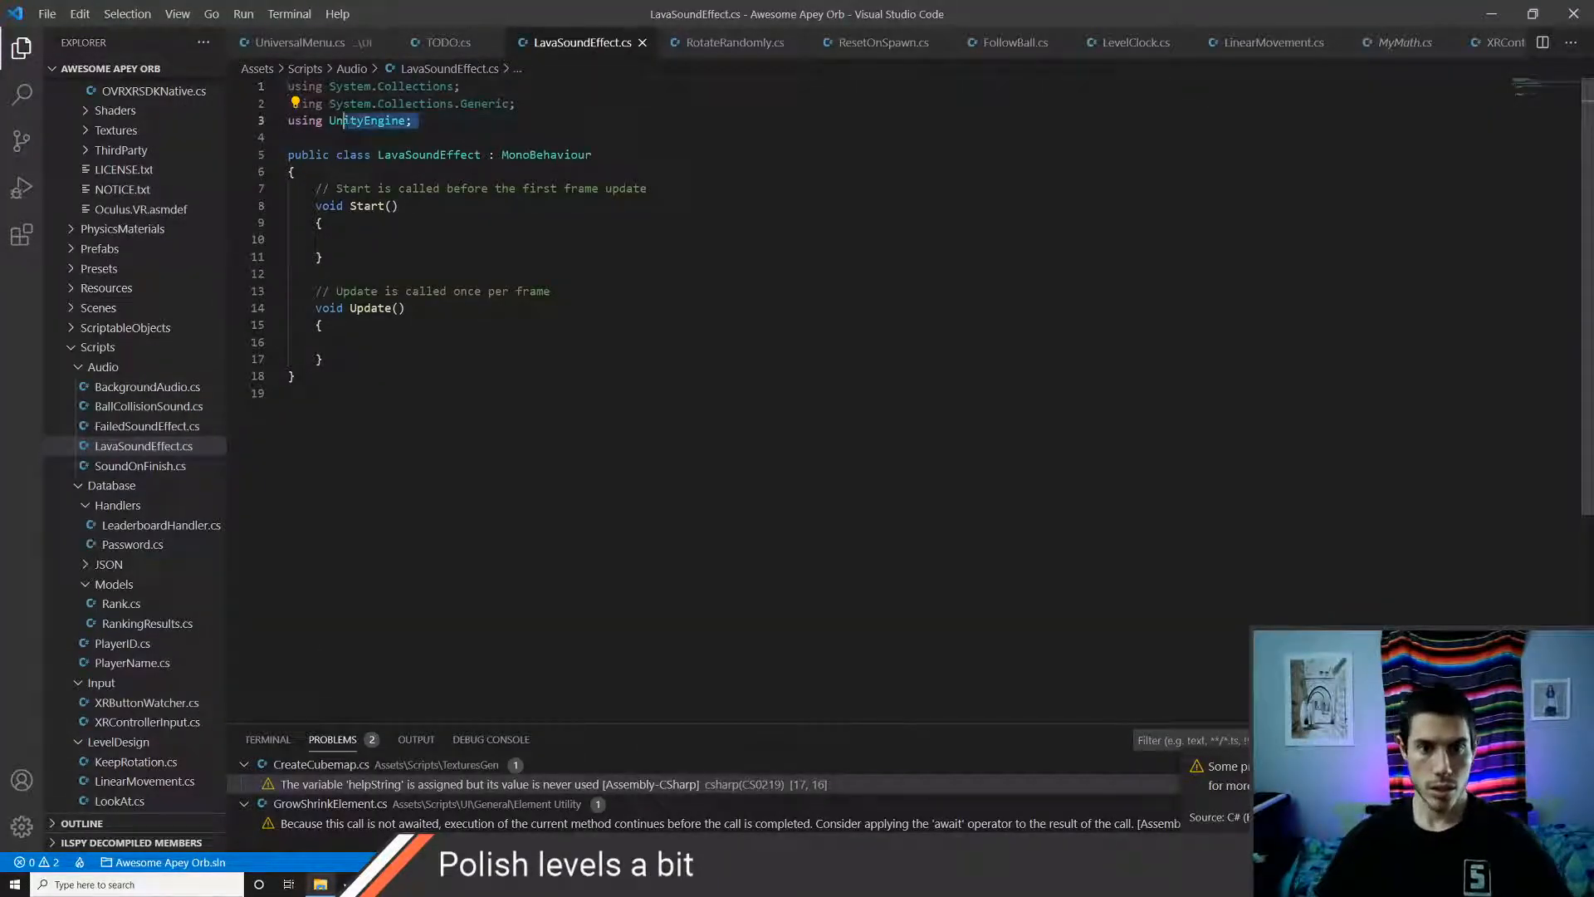
# - Add the block comment "Moves the lava sound effect under the player" above the LavaSoundEffect class and save the script
pyautogui.press('Down')
pyautogui.press('Down')
pyautogui.press('Down')
pyautogui.press('Down')
pyautogui.press('Return')
pyautogui.press('Return')
pyautogui.press('Up')
pyautogui.press('Up')
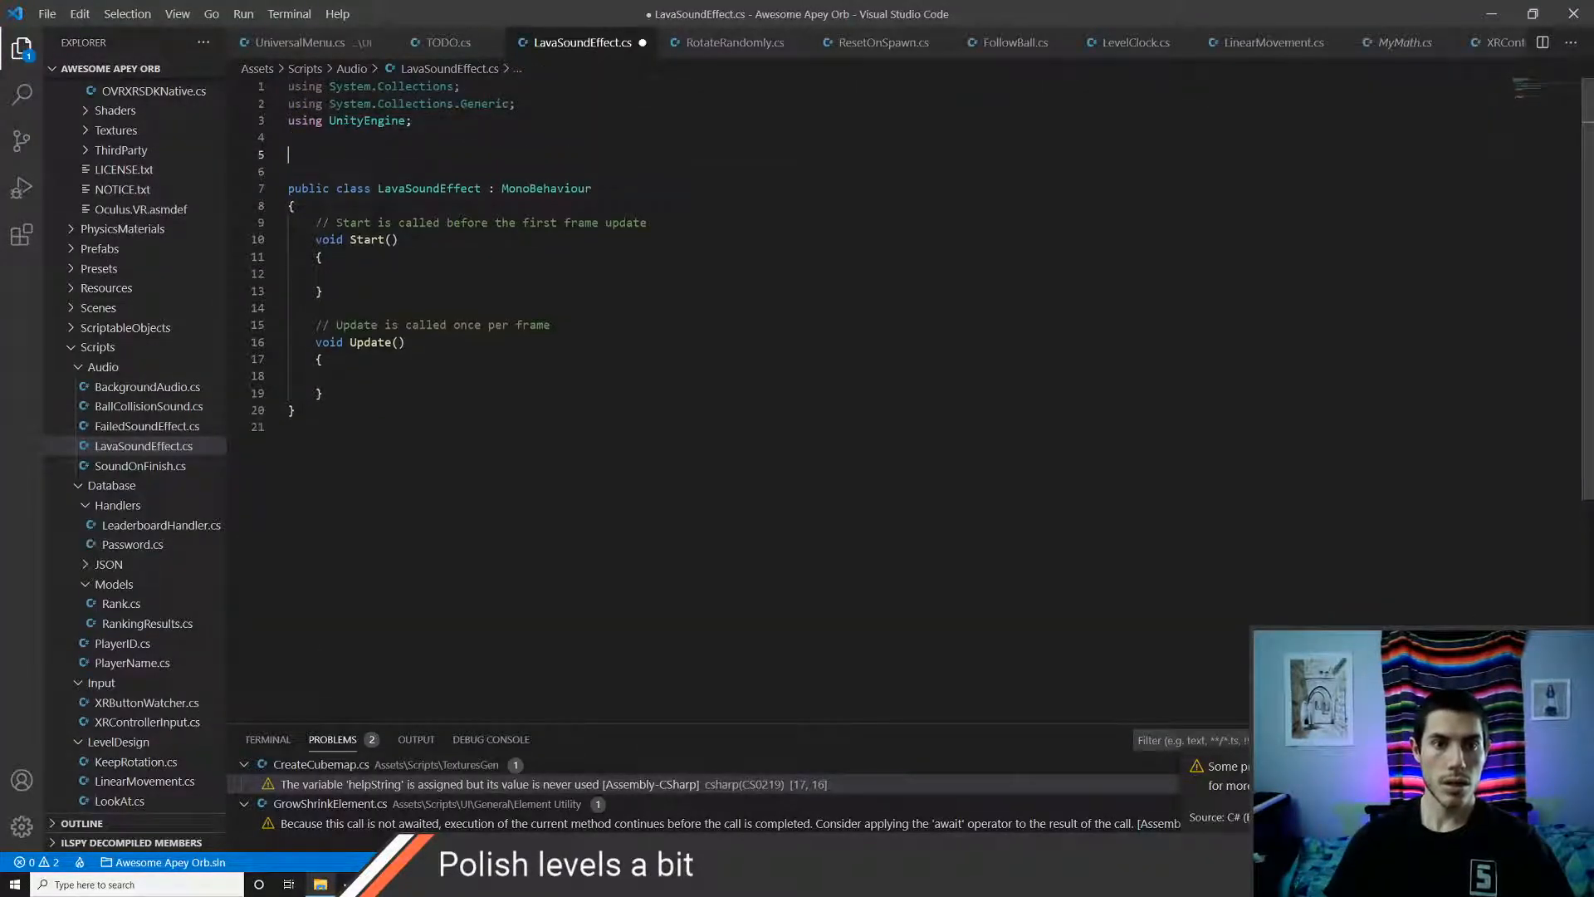
pyautogui.write('/*')
pyautogui.press('Return')
pyautogui.write('Moves th')
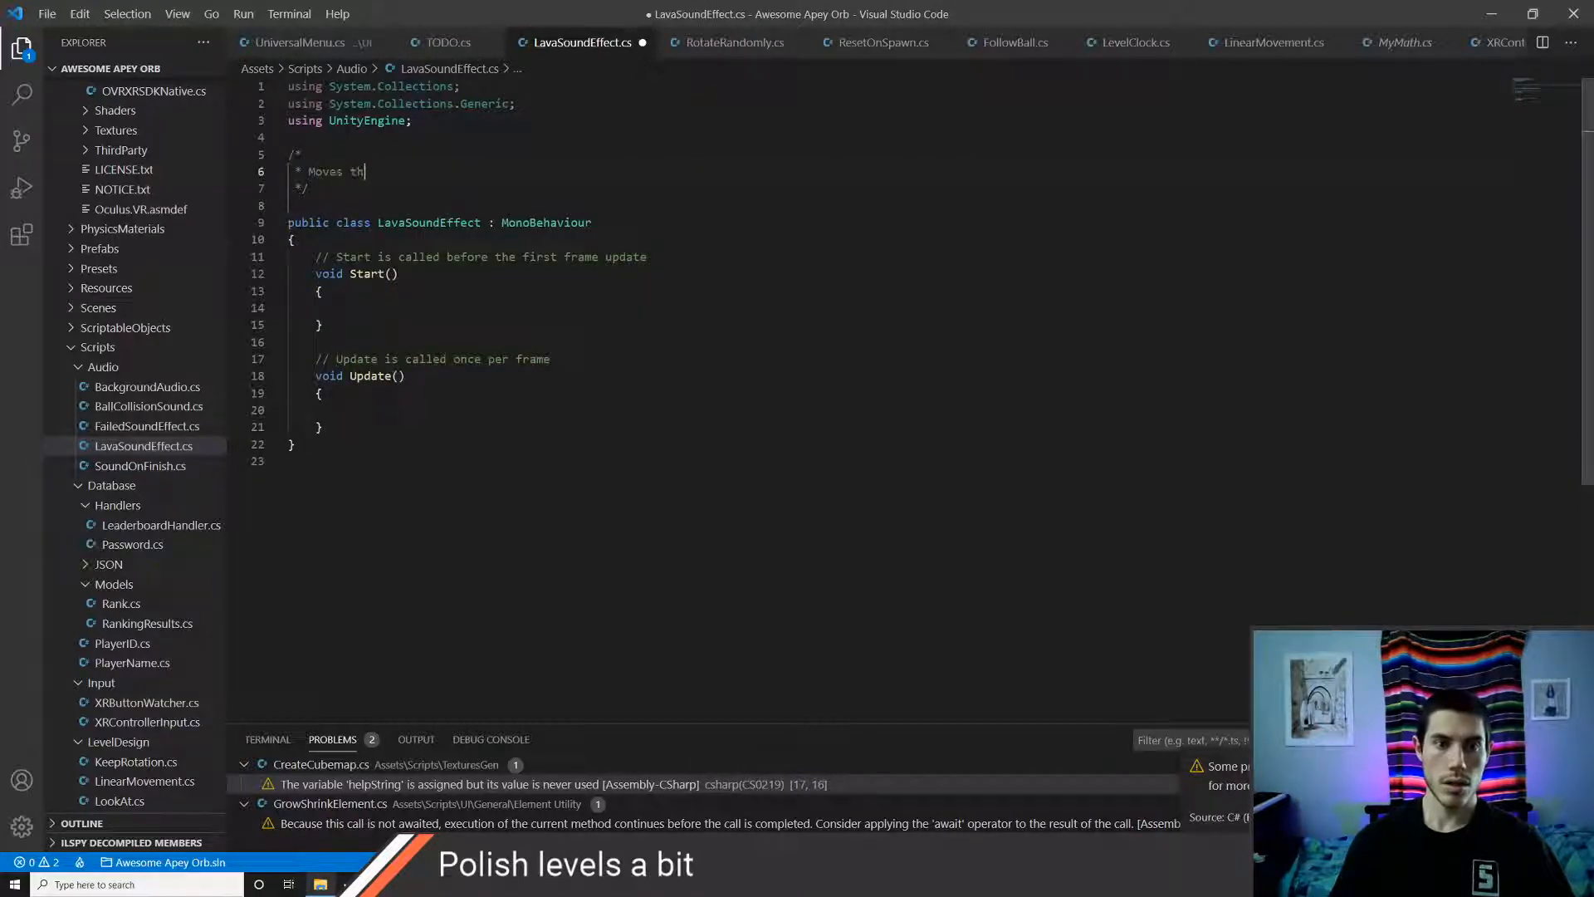
pyautogui.write('e lava sound eff')
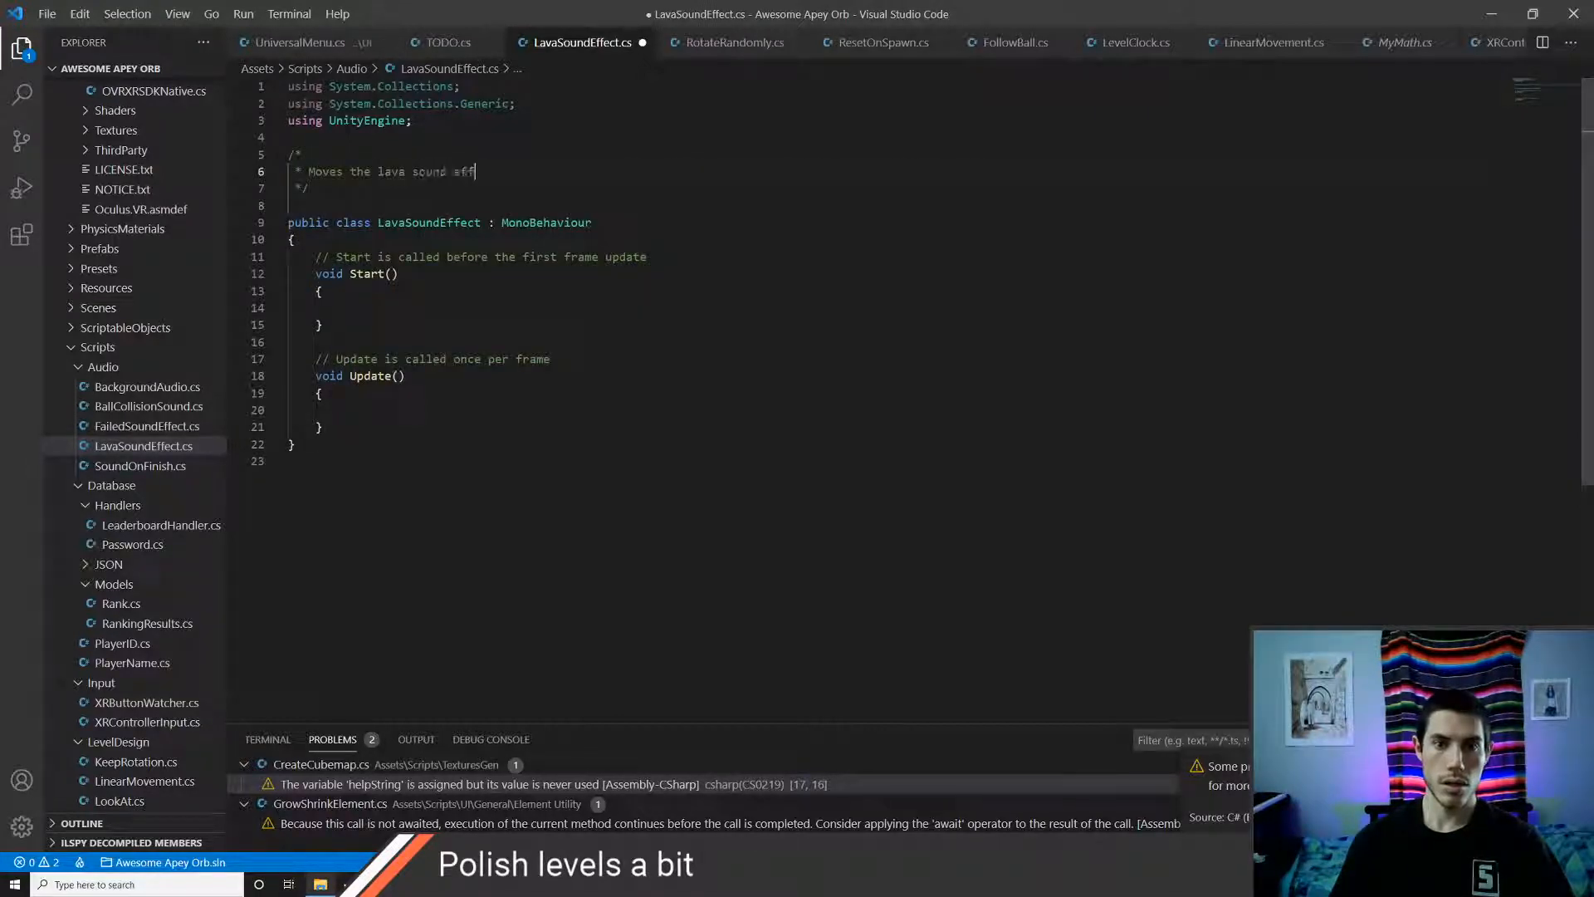
pyautogui.write('ect under the player')
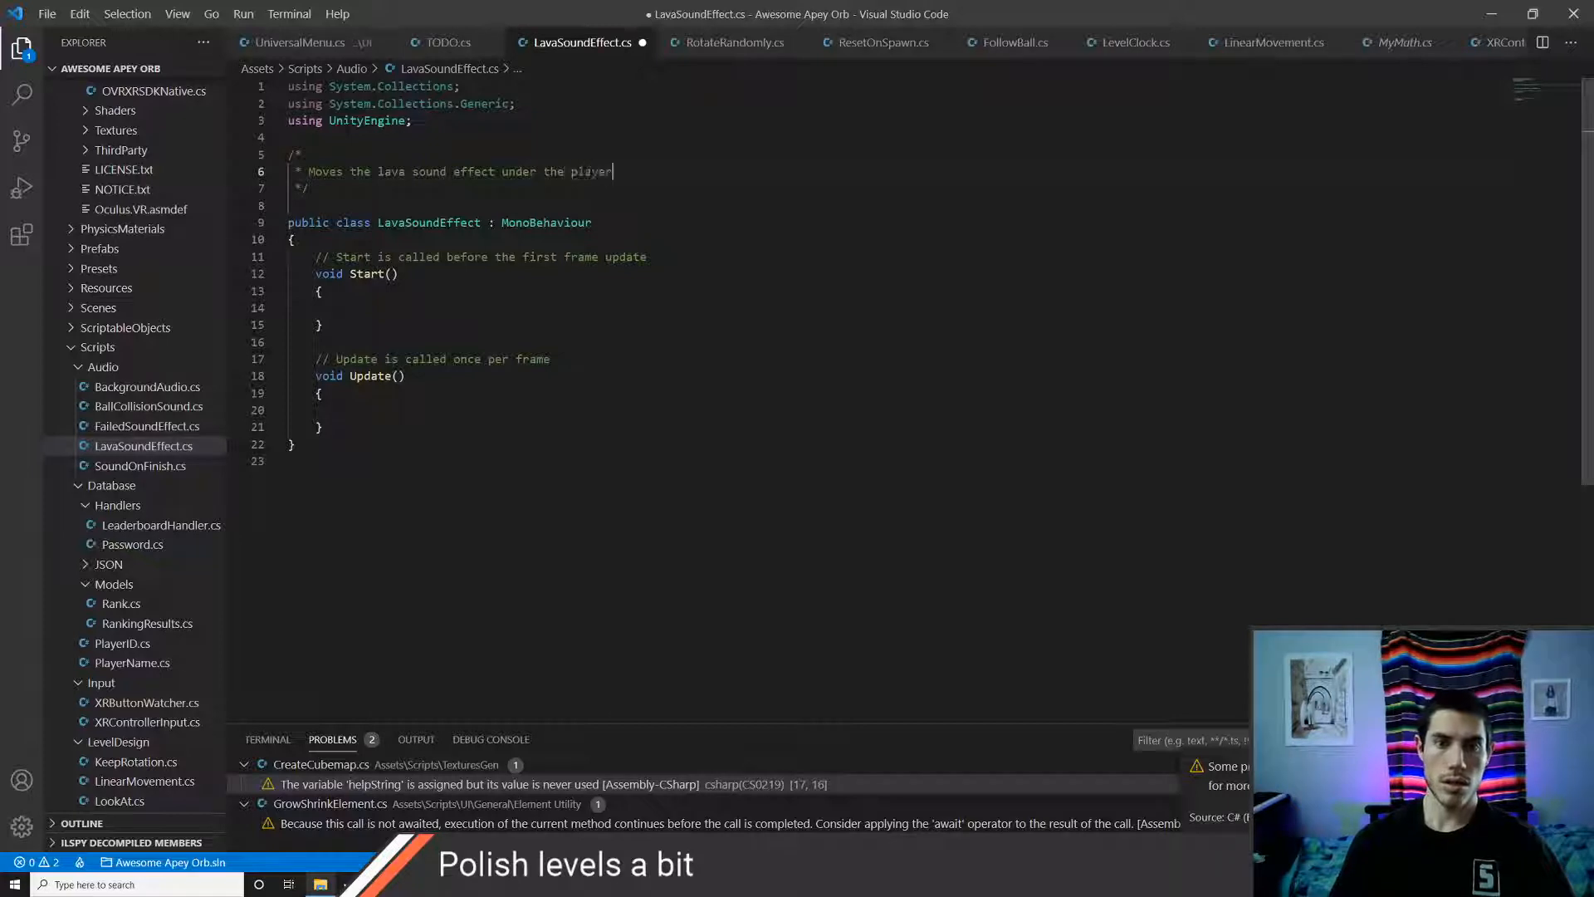
pyautogui.hotkey('ctrl', 's')
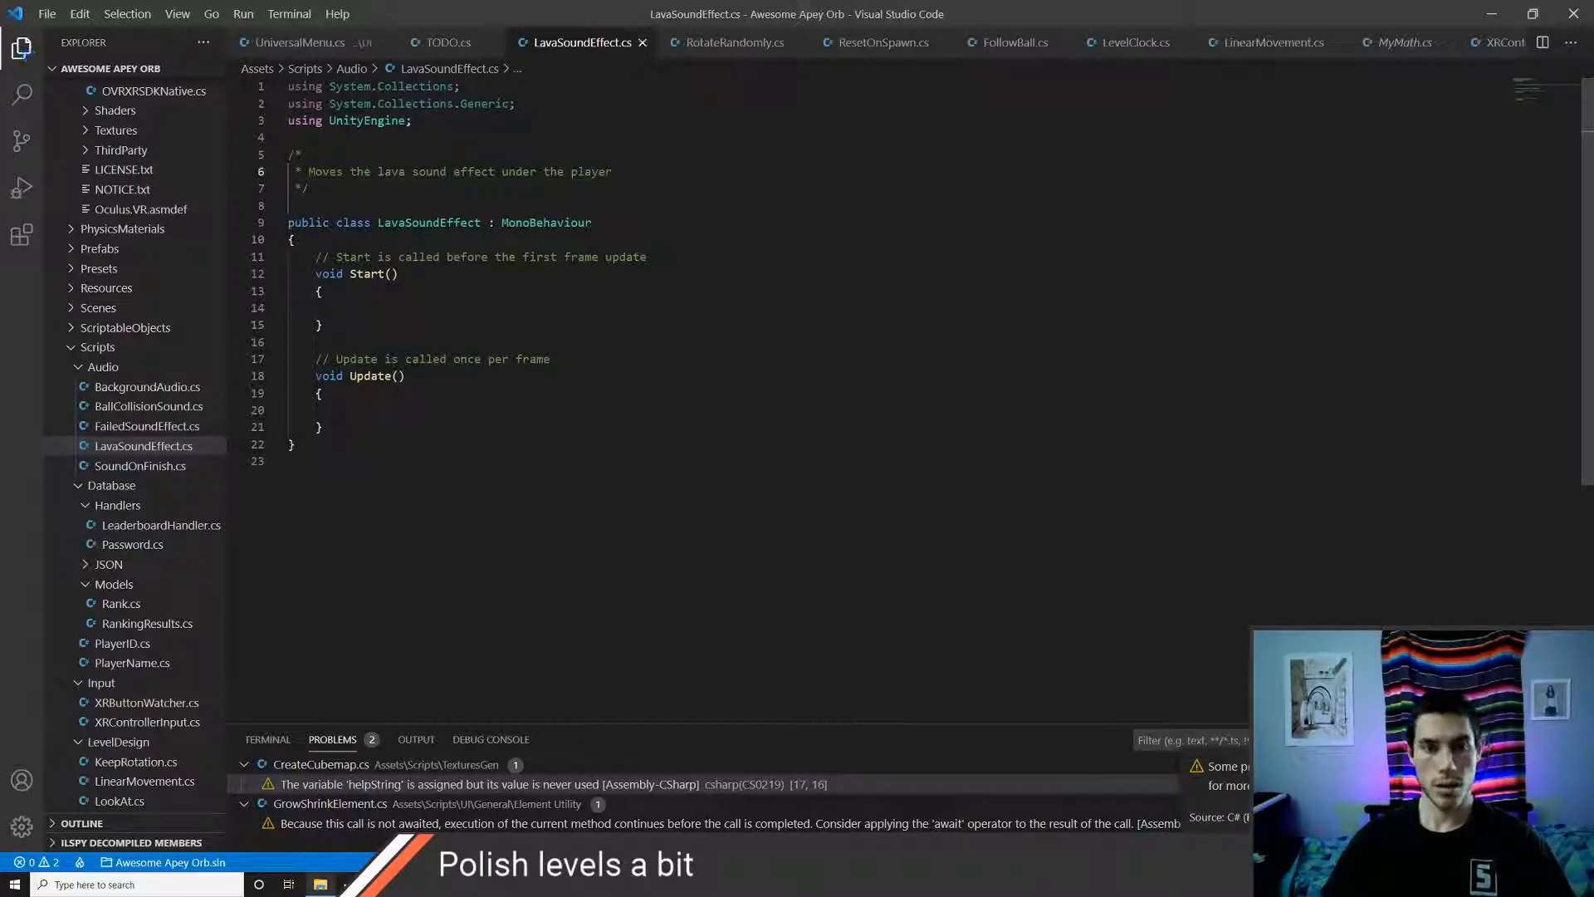
# - Declare a Transform field named player at the top of the LavaSoundEffect class
pyautogui.click(328, 292)
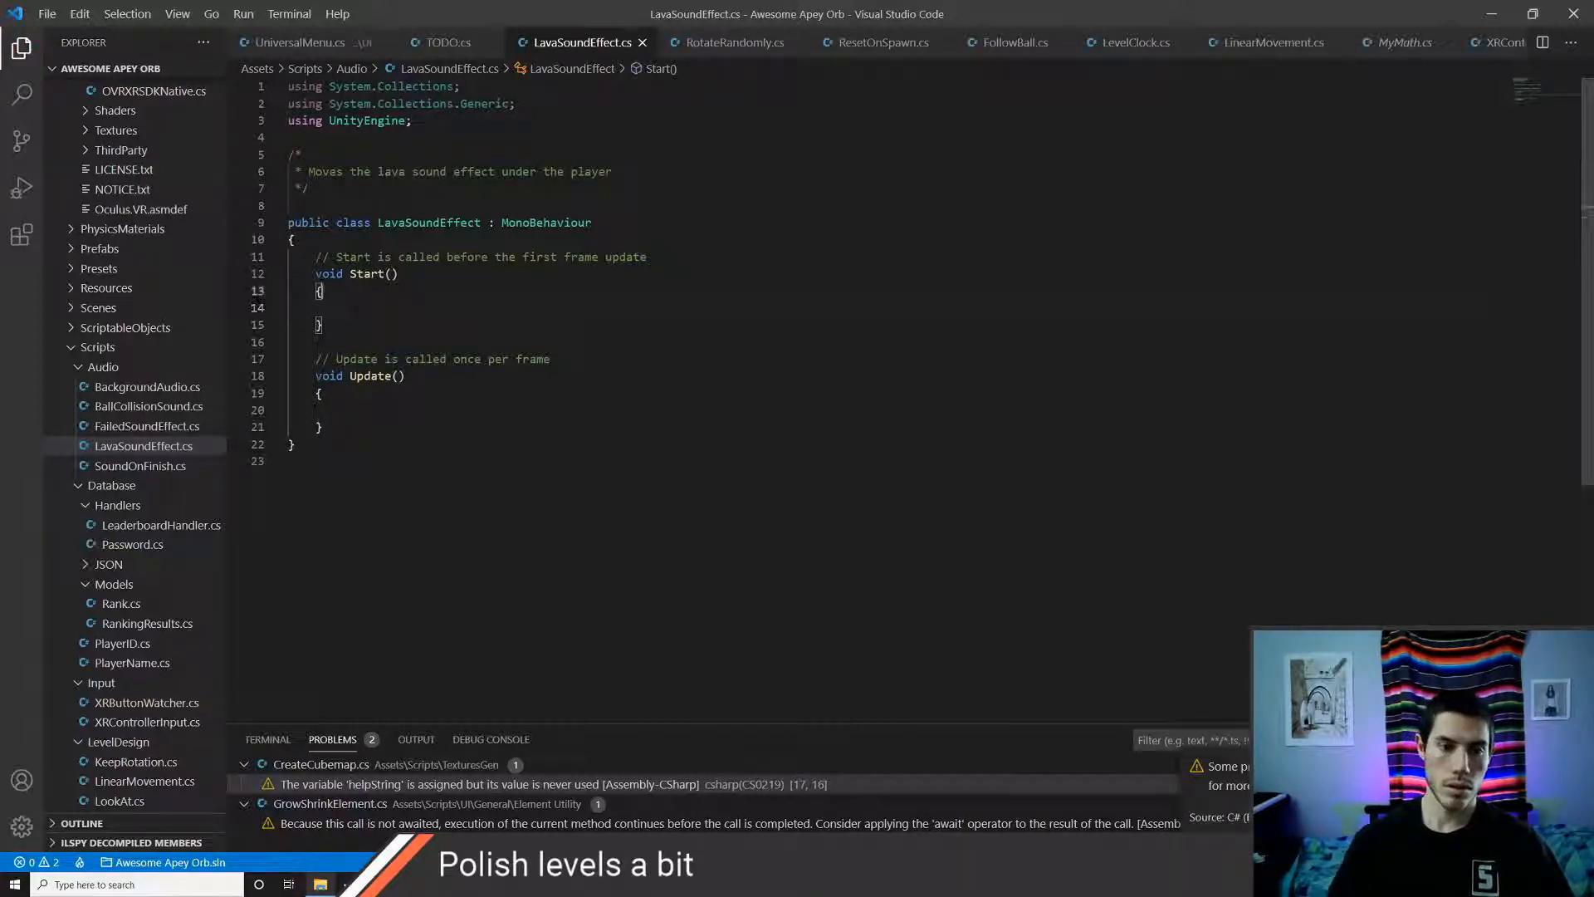
pyautogui.press('Up')
pyautogui.press('Up')
pyautogui.press('Up')
pyautogui.press('Return')
pyautogui.write('Tr')
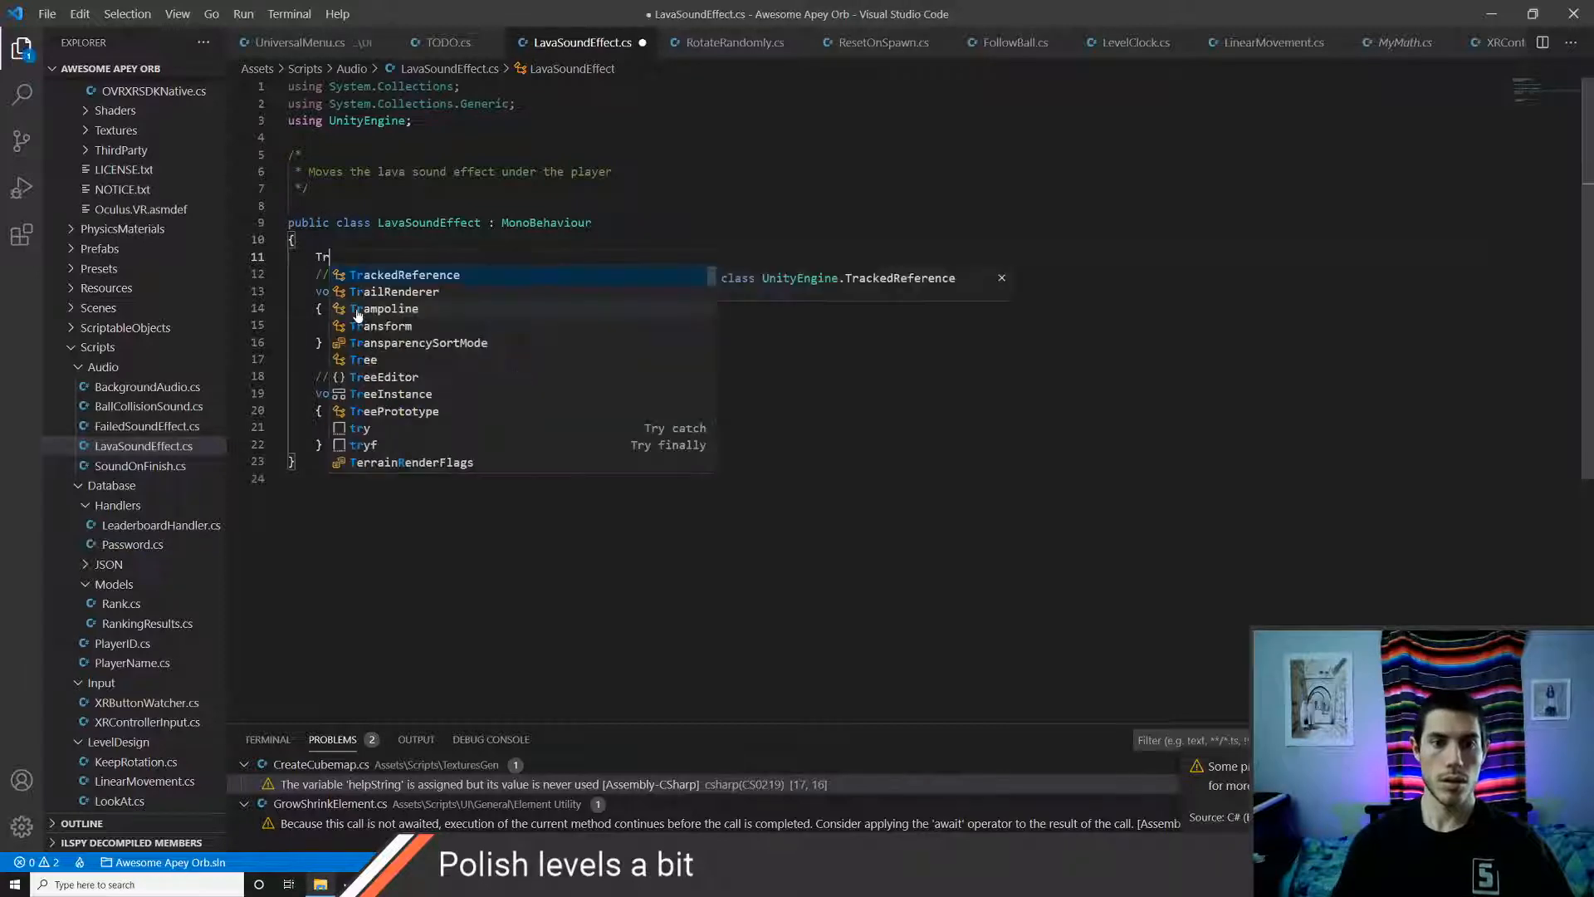
pyautogui.write('ansform player;')
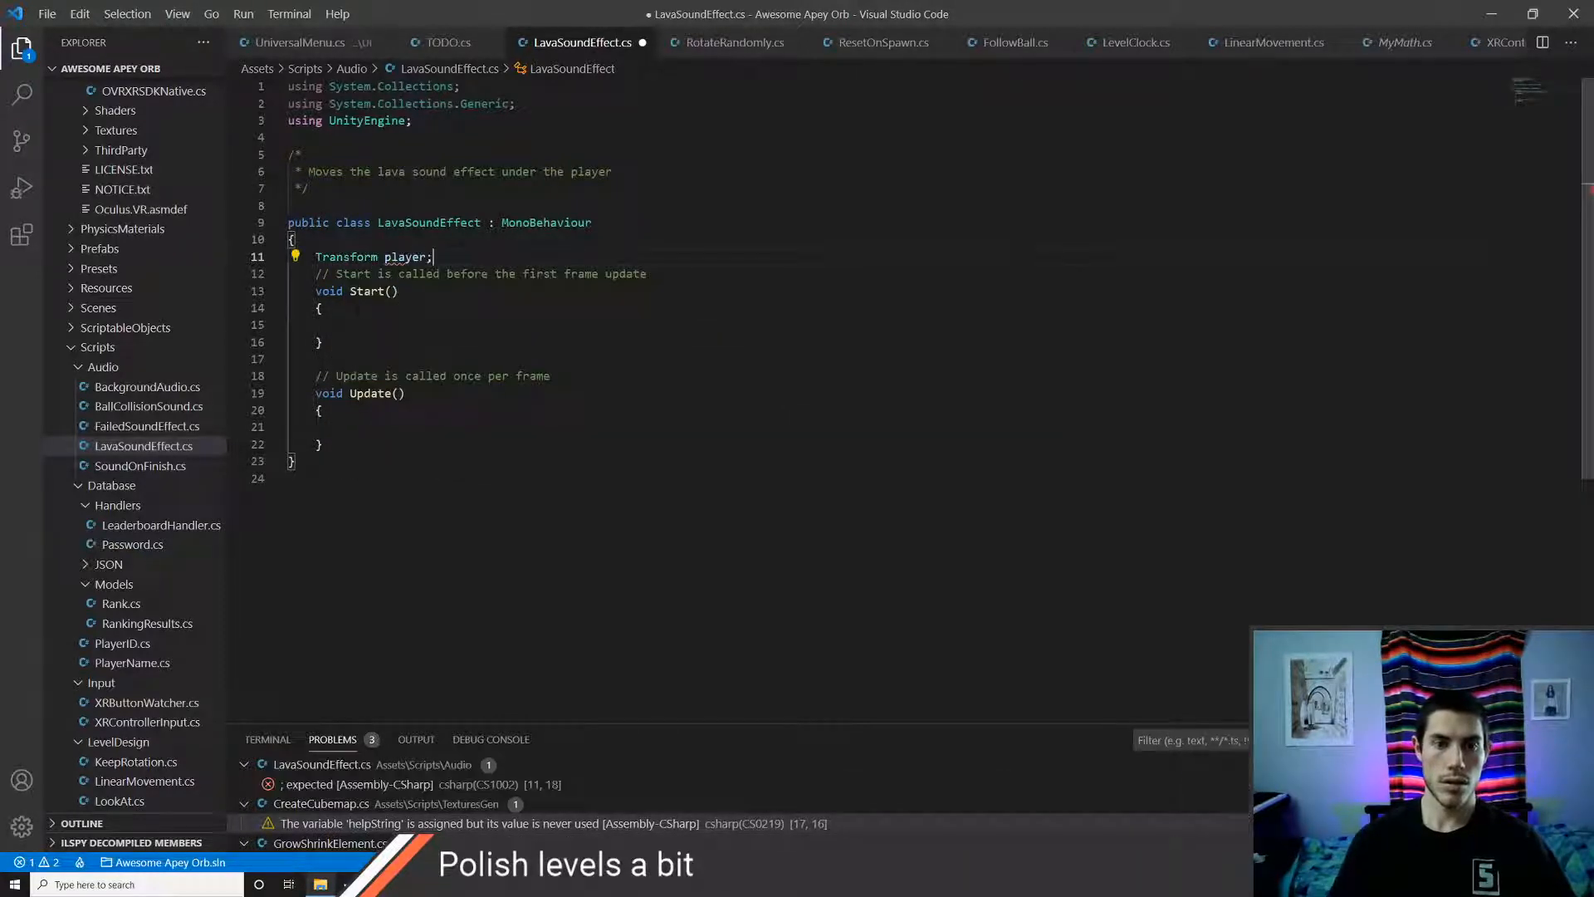
# - Assign Player.head to player in the Start method and save the script
pyautogui.click(368, 325)
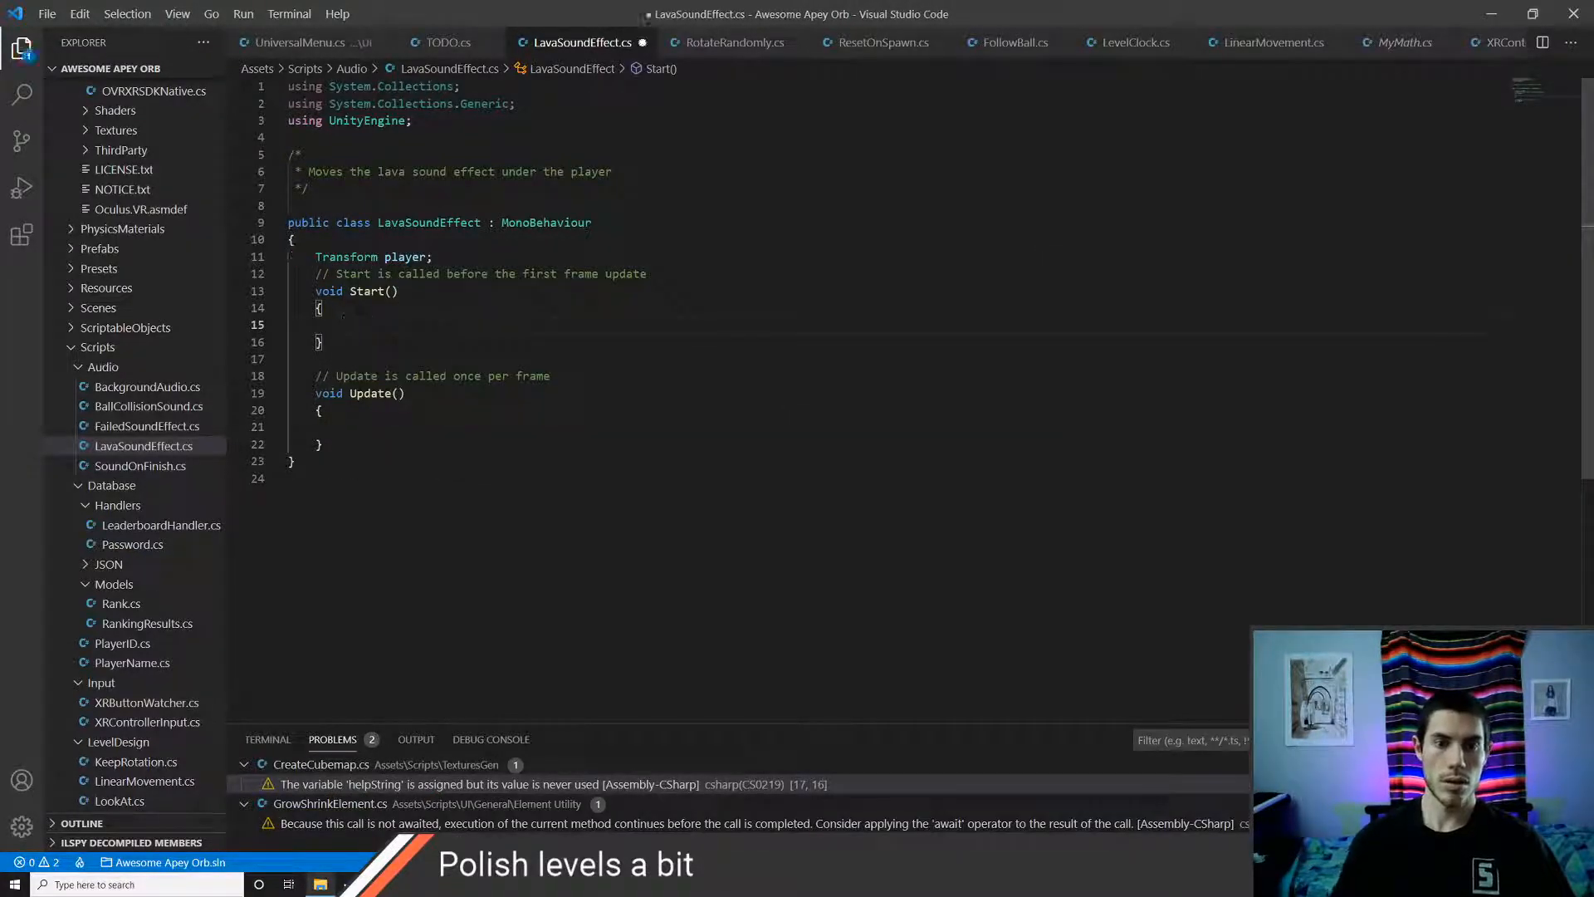
pyautogui.write('player = ')
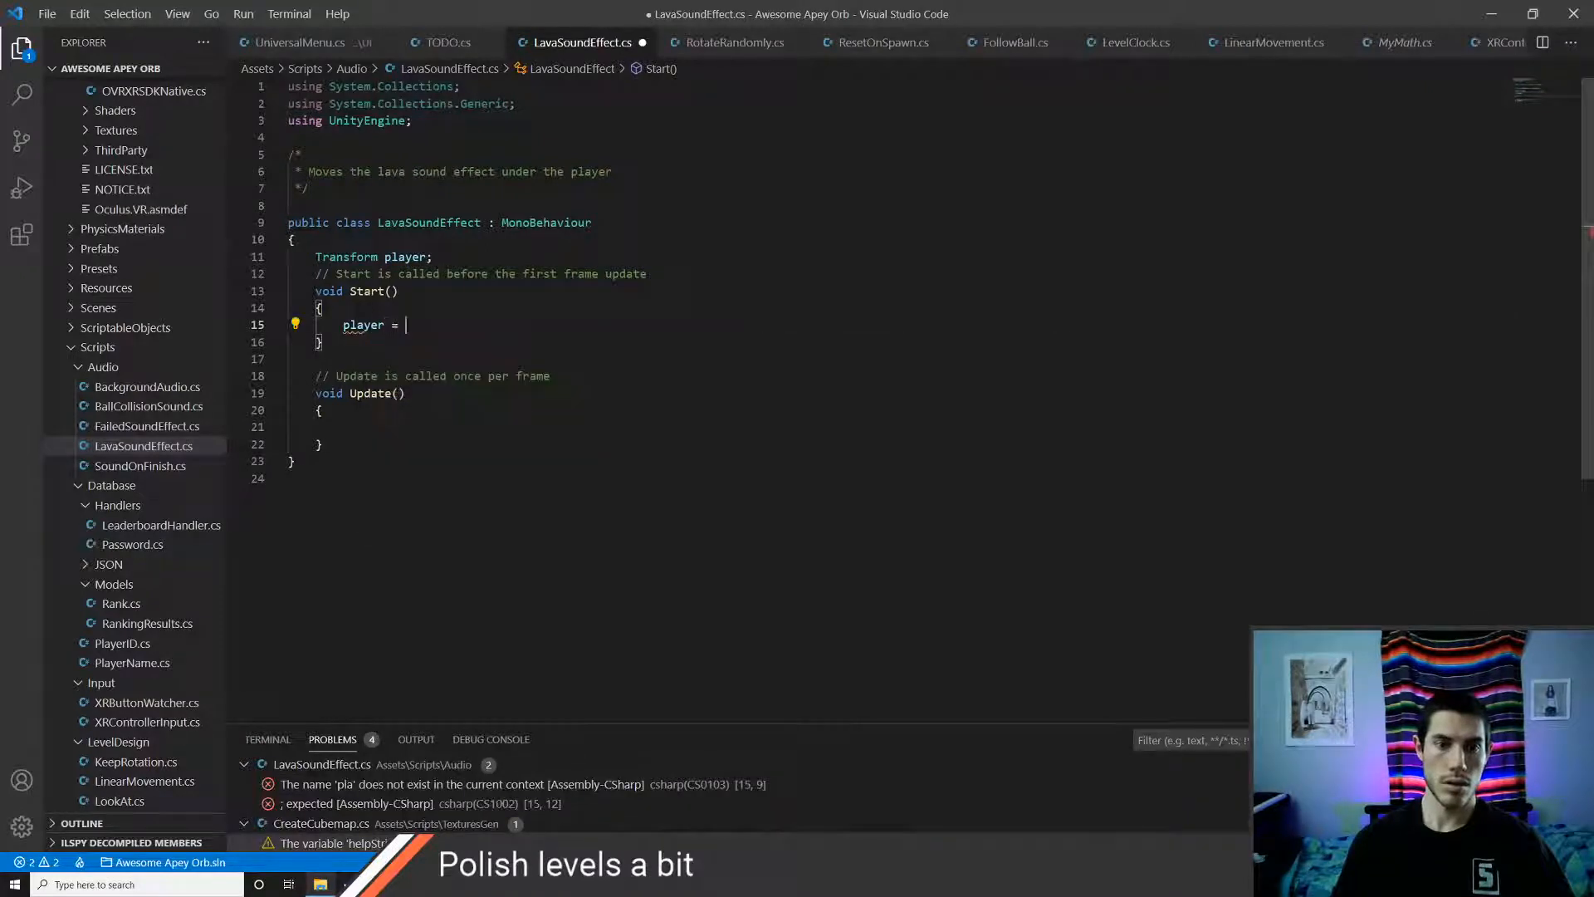
pyautogui.write('Player.head;')
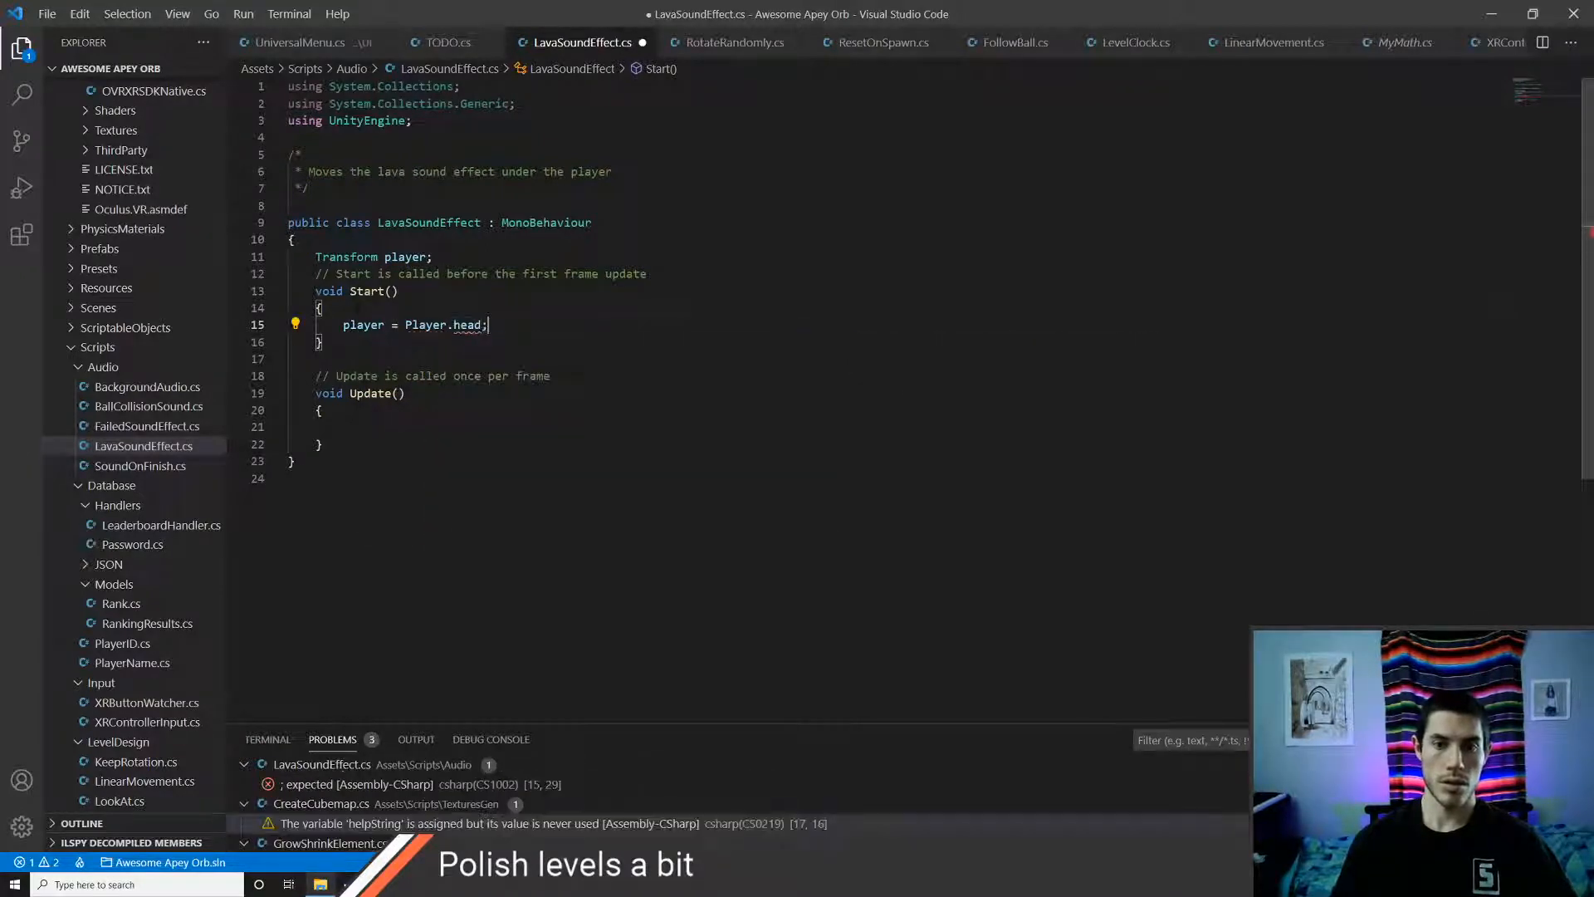
pyautogui.hotkey('ctrl', 's')
# - In the Update method, set transform.position to player.position - Vector3.up*10f and save the script
pyautogui.press('Down')
pyautogui.press('Down')
pyautogui.press('Down')
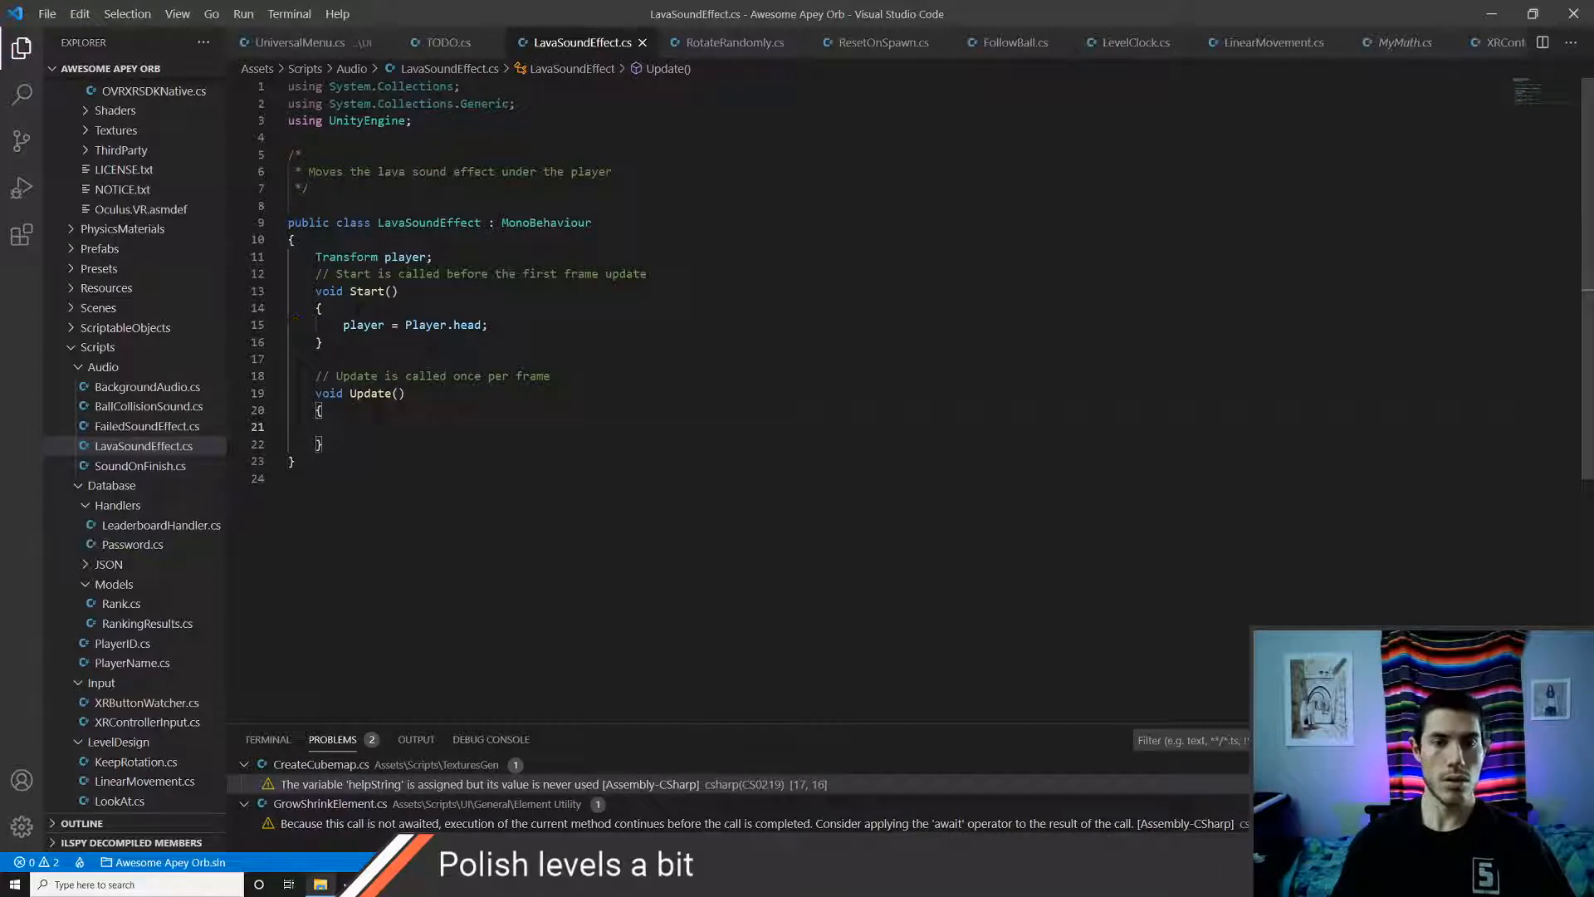
pyautogui.write('transform.')
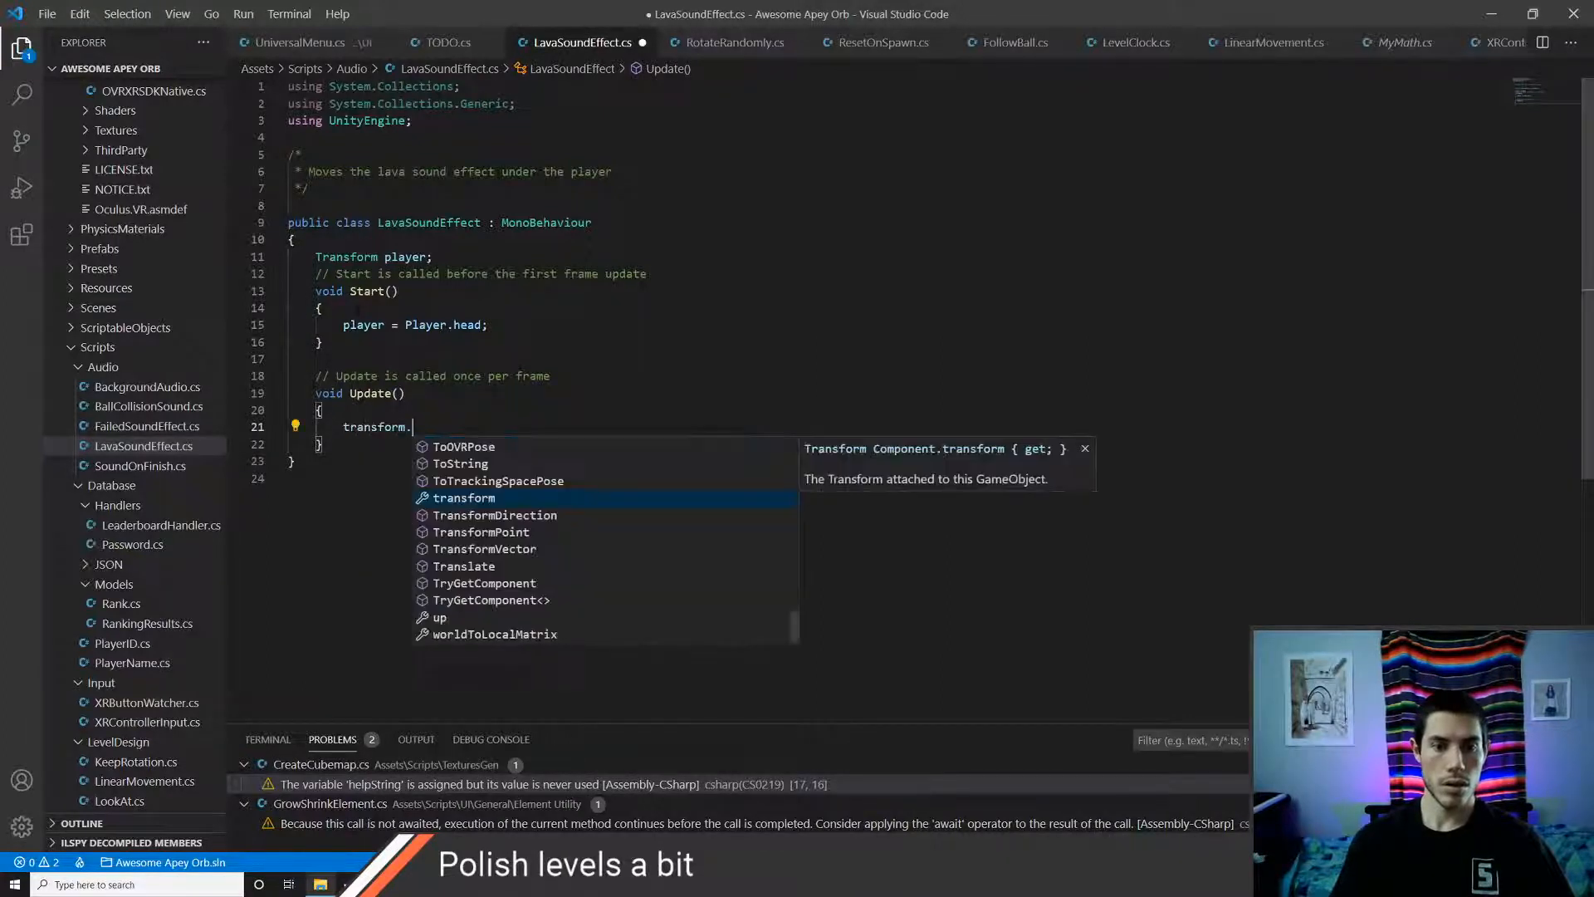
pyautogui.write('position = ')
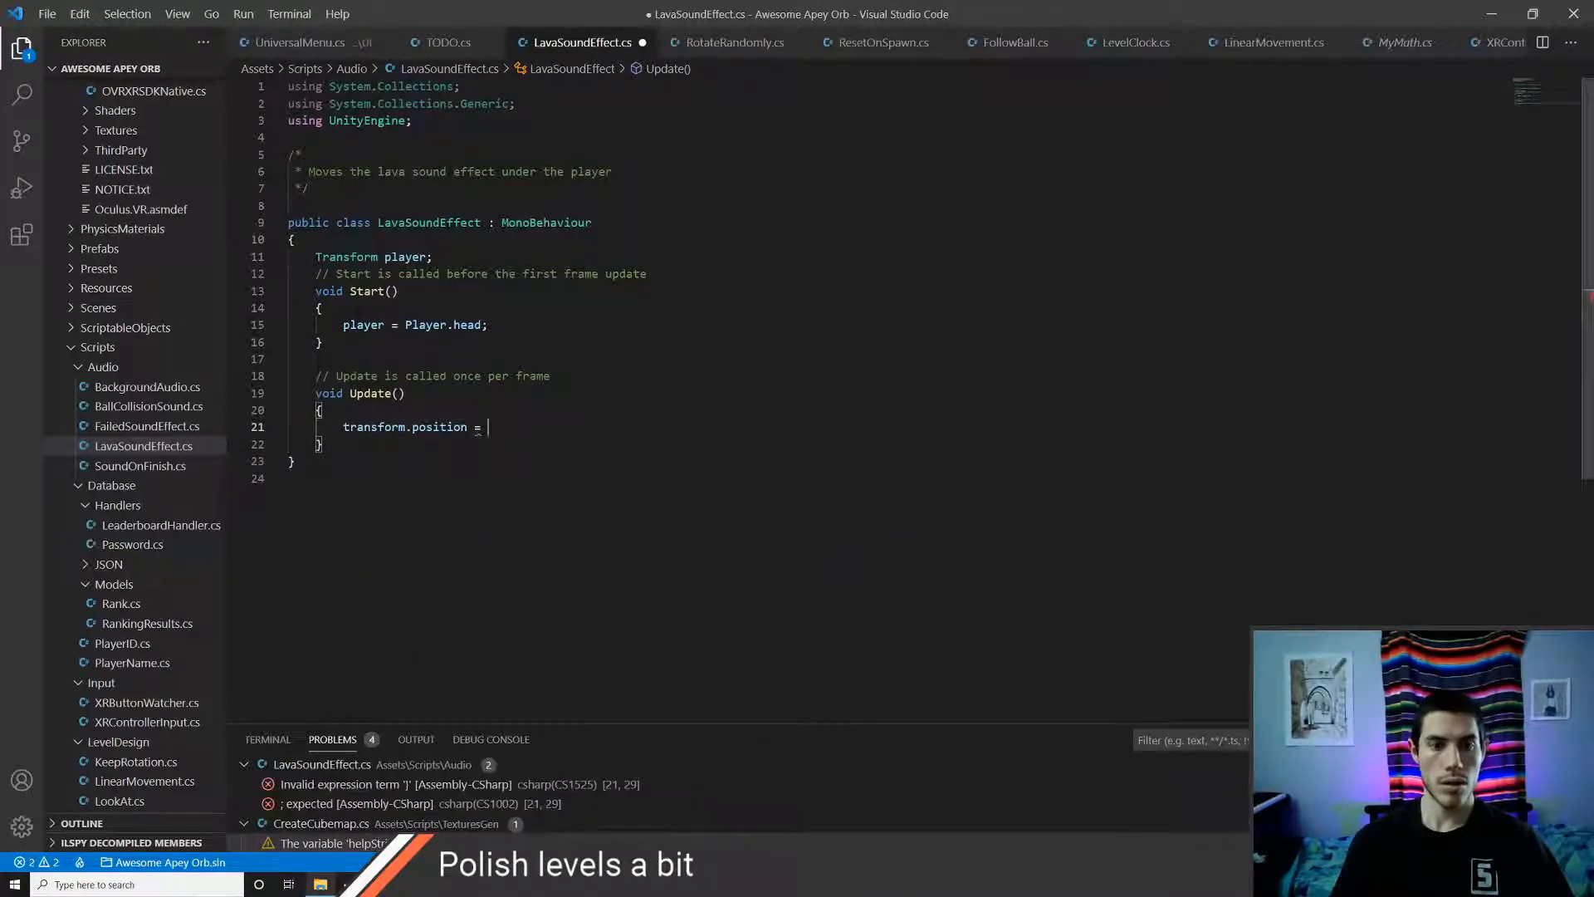
pyautogui.write('player.pos')
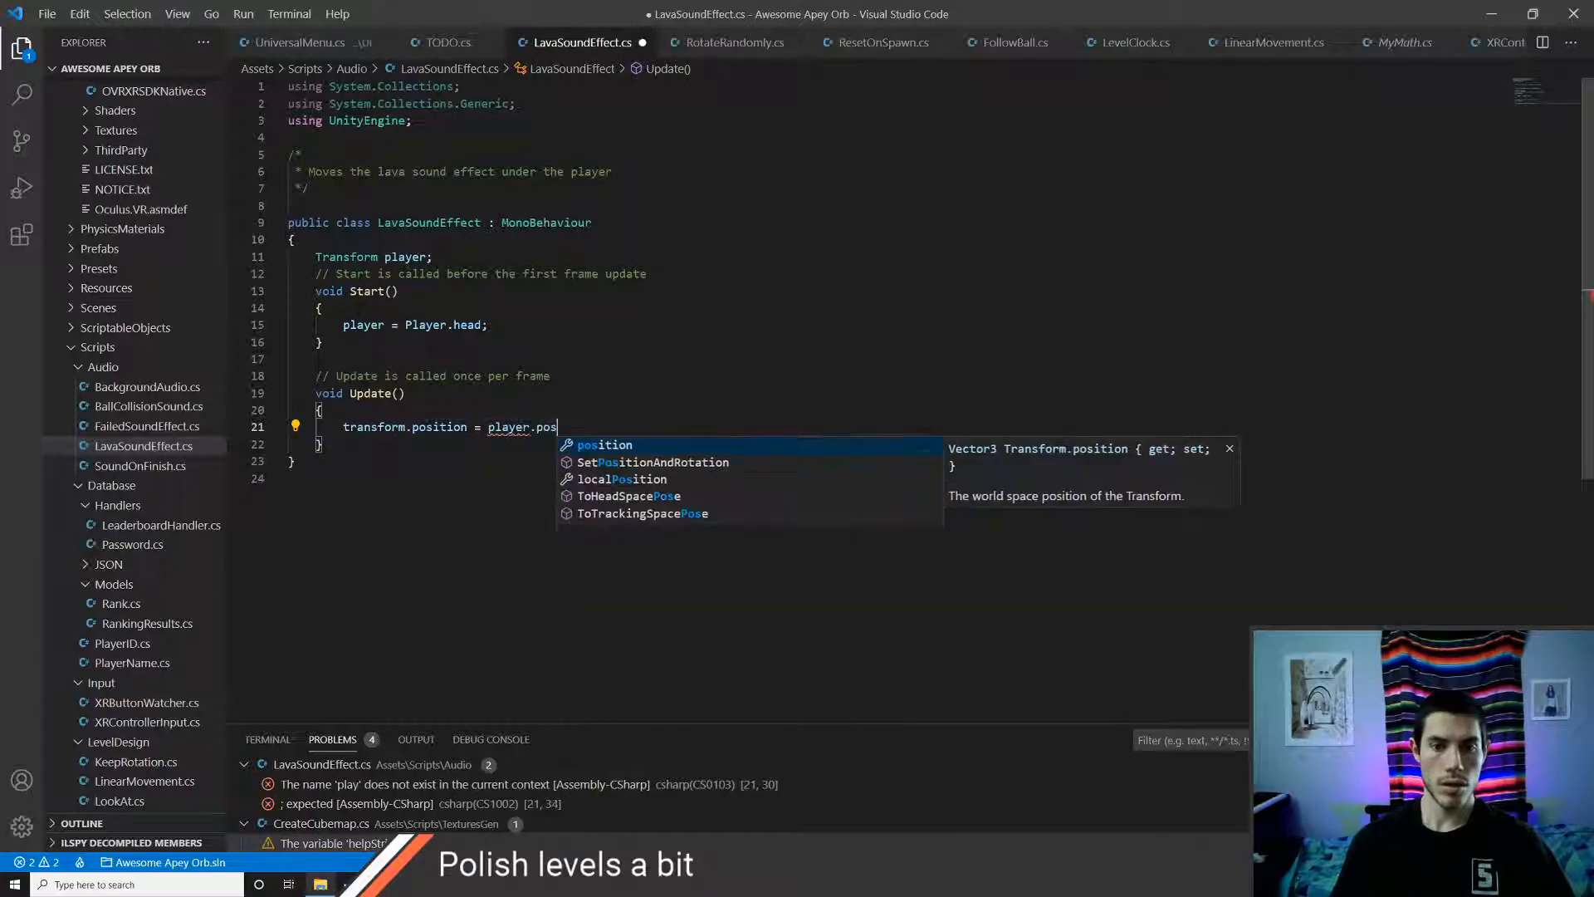
pyautogui.press('Tab')
pyautogui.write('- ')
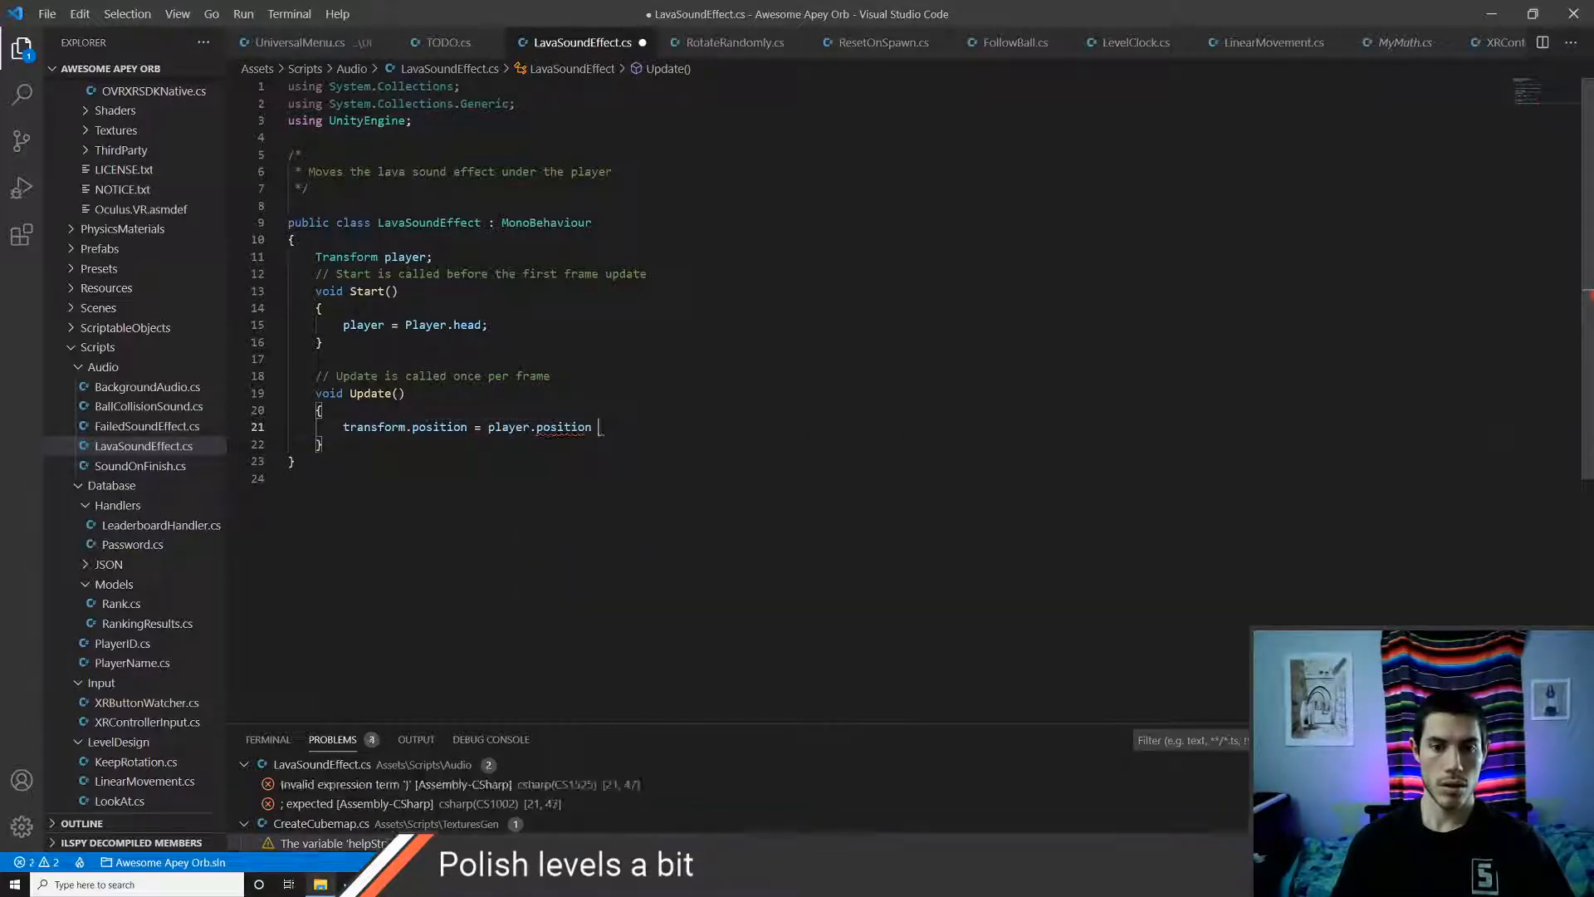
pyautogui.write('Vector3.down')
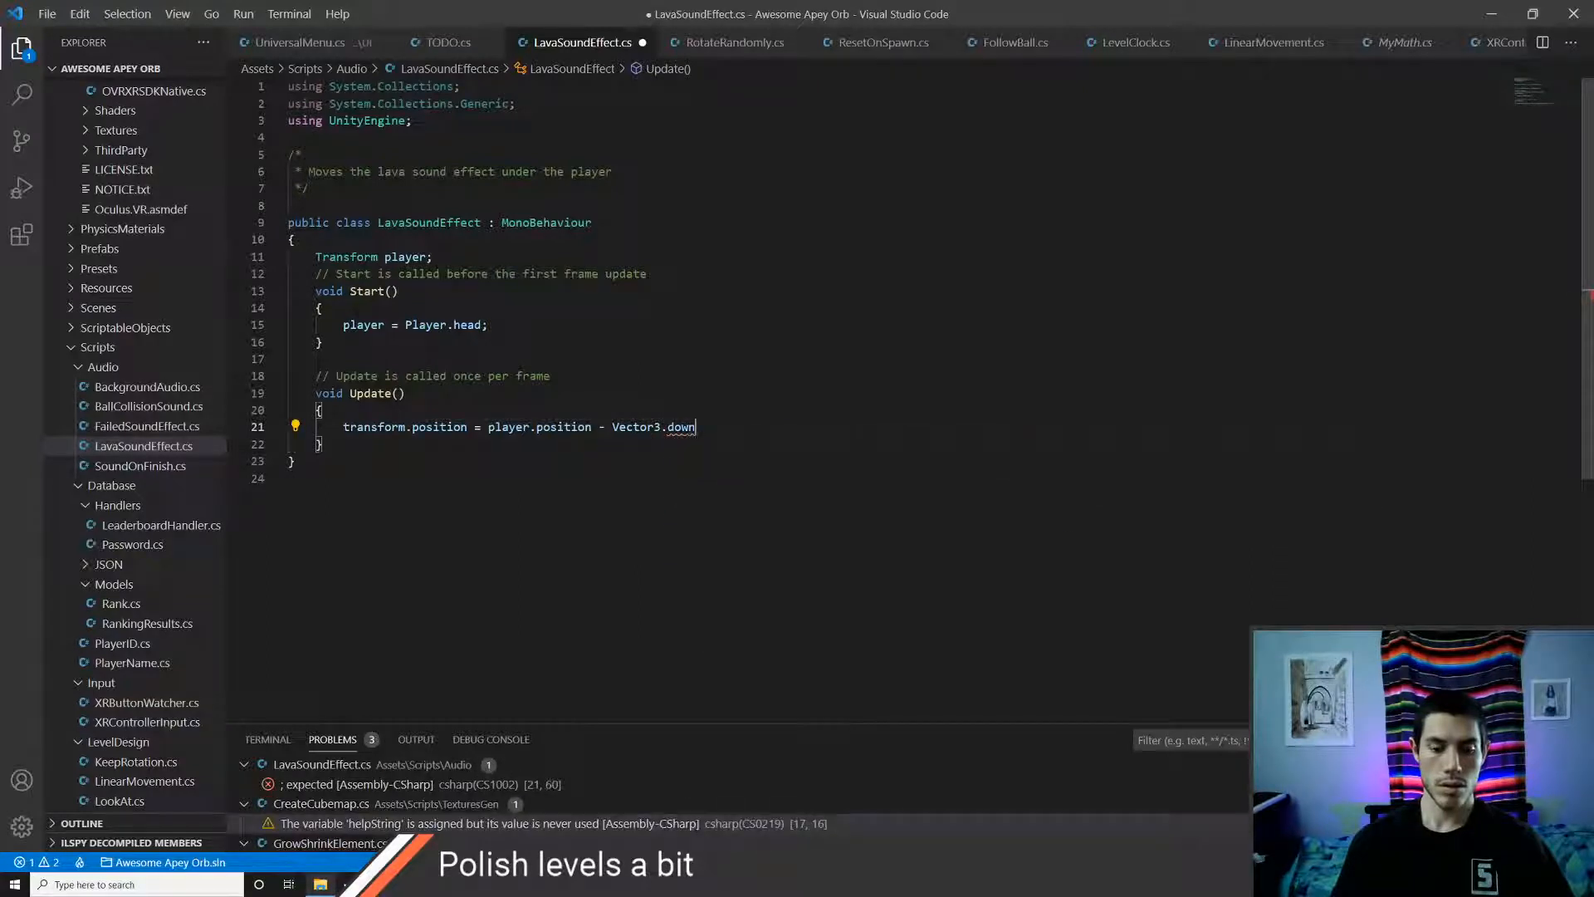
pyautogui.press('BackSpace')
pyautogui.press('BackSpace')
pyautogui.press('BackSpace')
pyautogui.press('BackSpace')
pyautogui.write('up*')
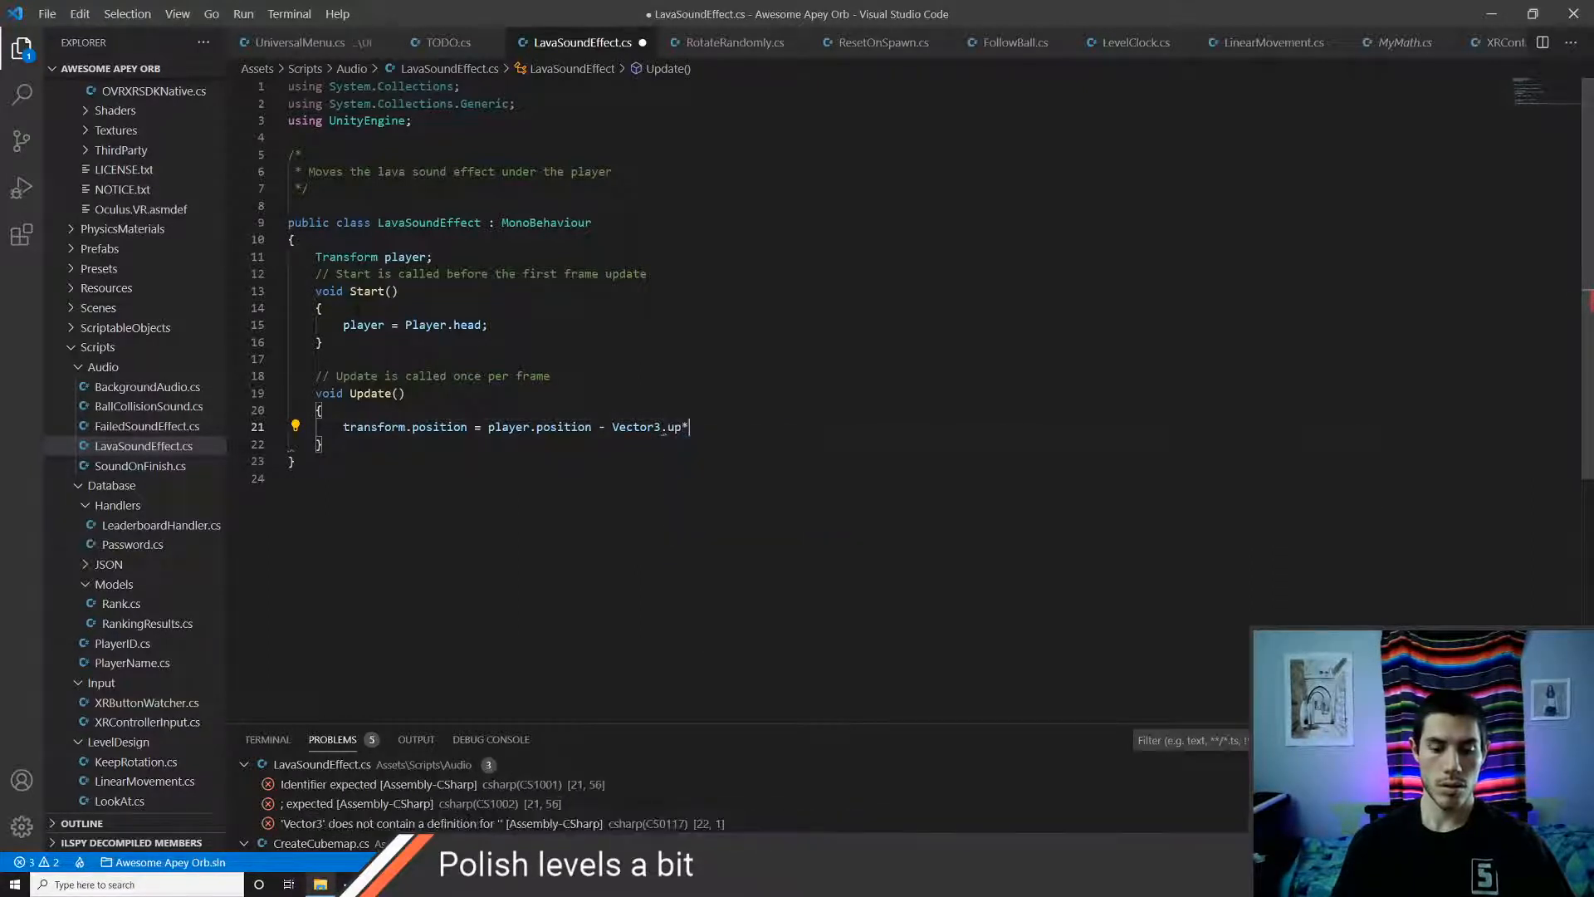
pyautogui.write('10f')
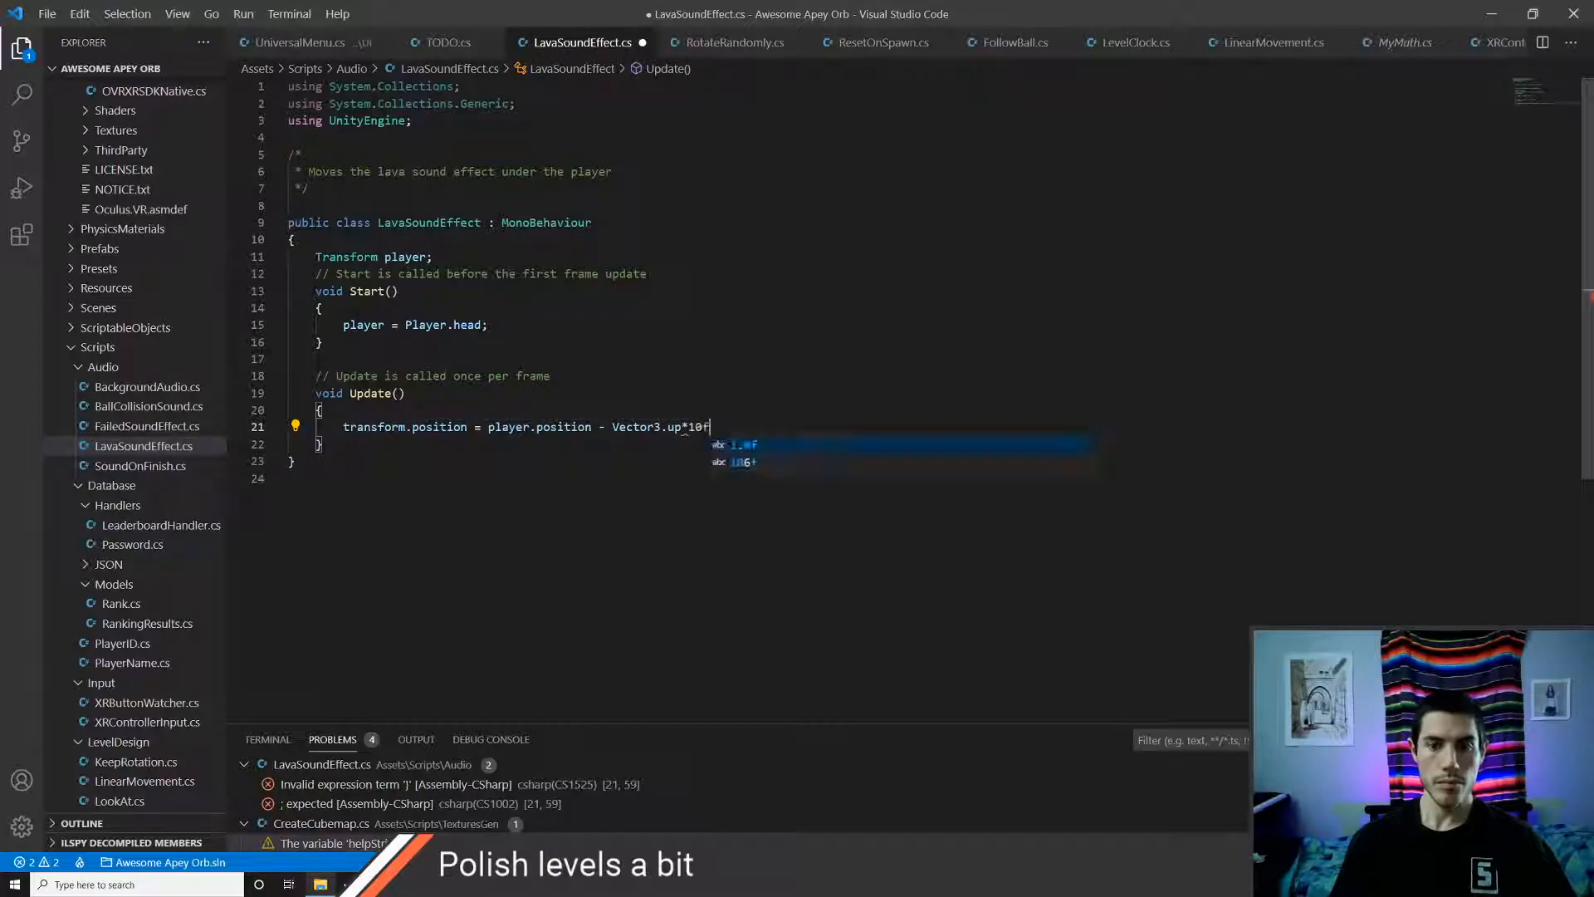
pyautogui.write(';')
pyautogui.hotkey('ctrl', 's')
# - Switch to Unity and add the Lava Sound Effect script to the LavaSoundEffect object under Level > Audio
pyautogui.hotkey('alt', 'Tab')
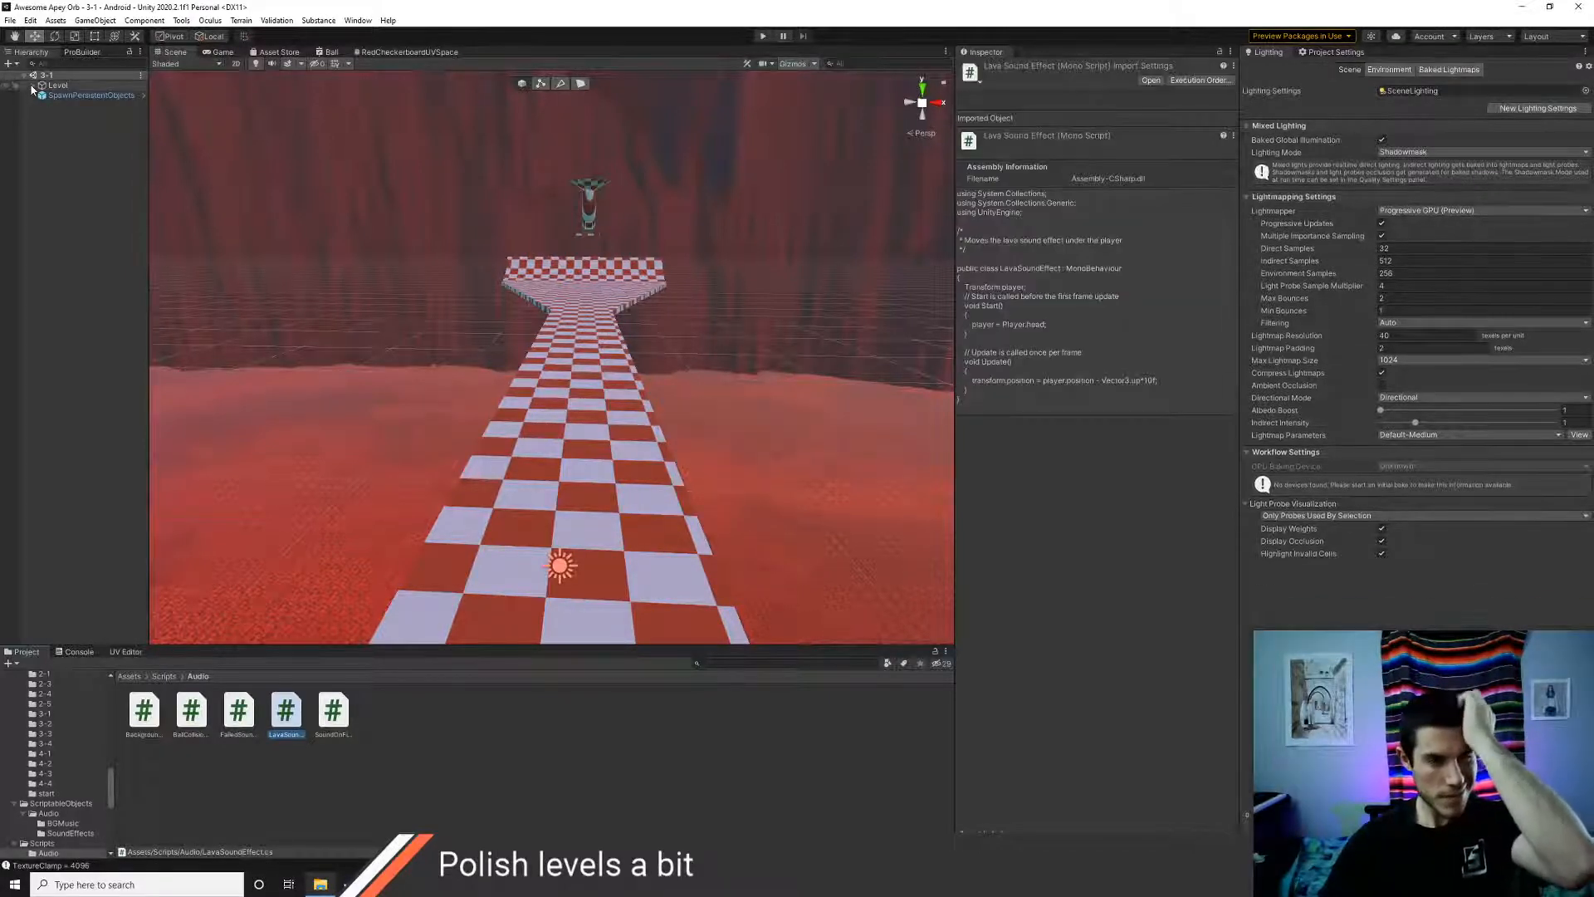
pyautogui.click(32, 85)
pyautogui.click(41, 105)
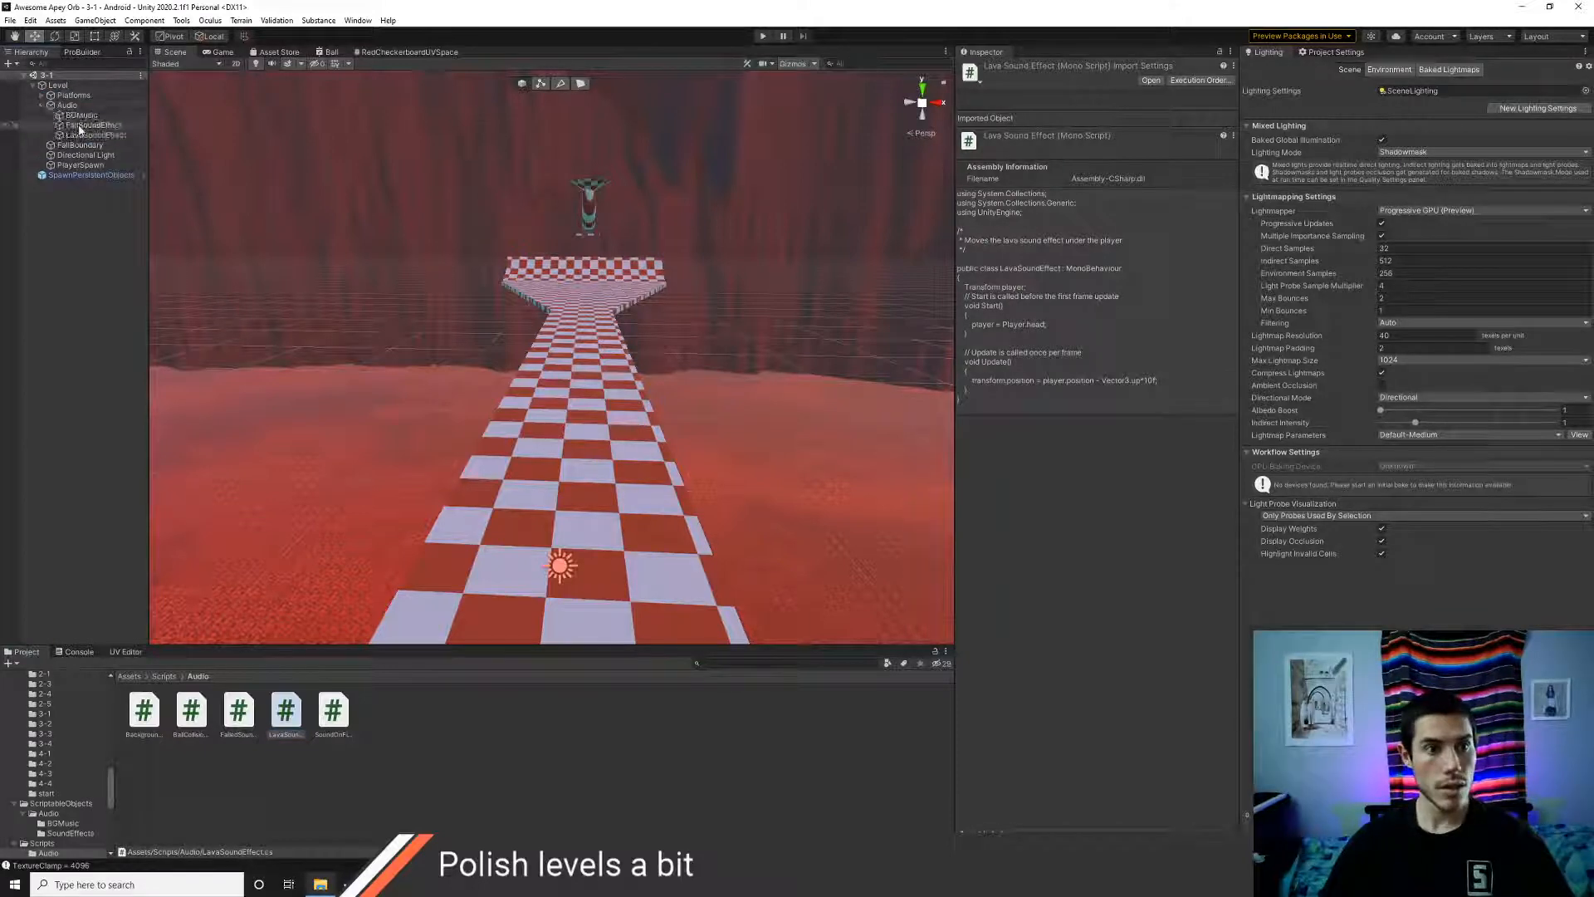
pyautogui.click(81, 136)
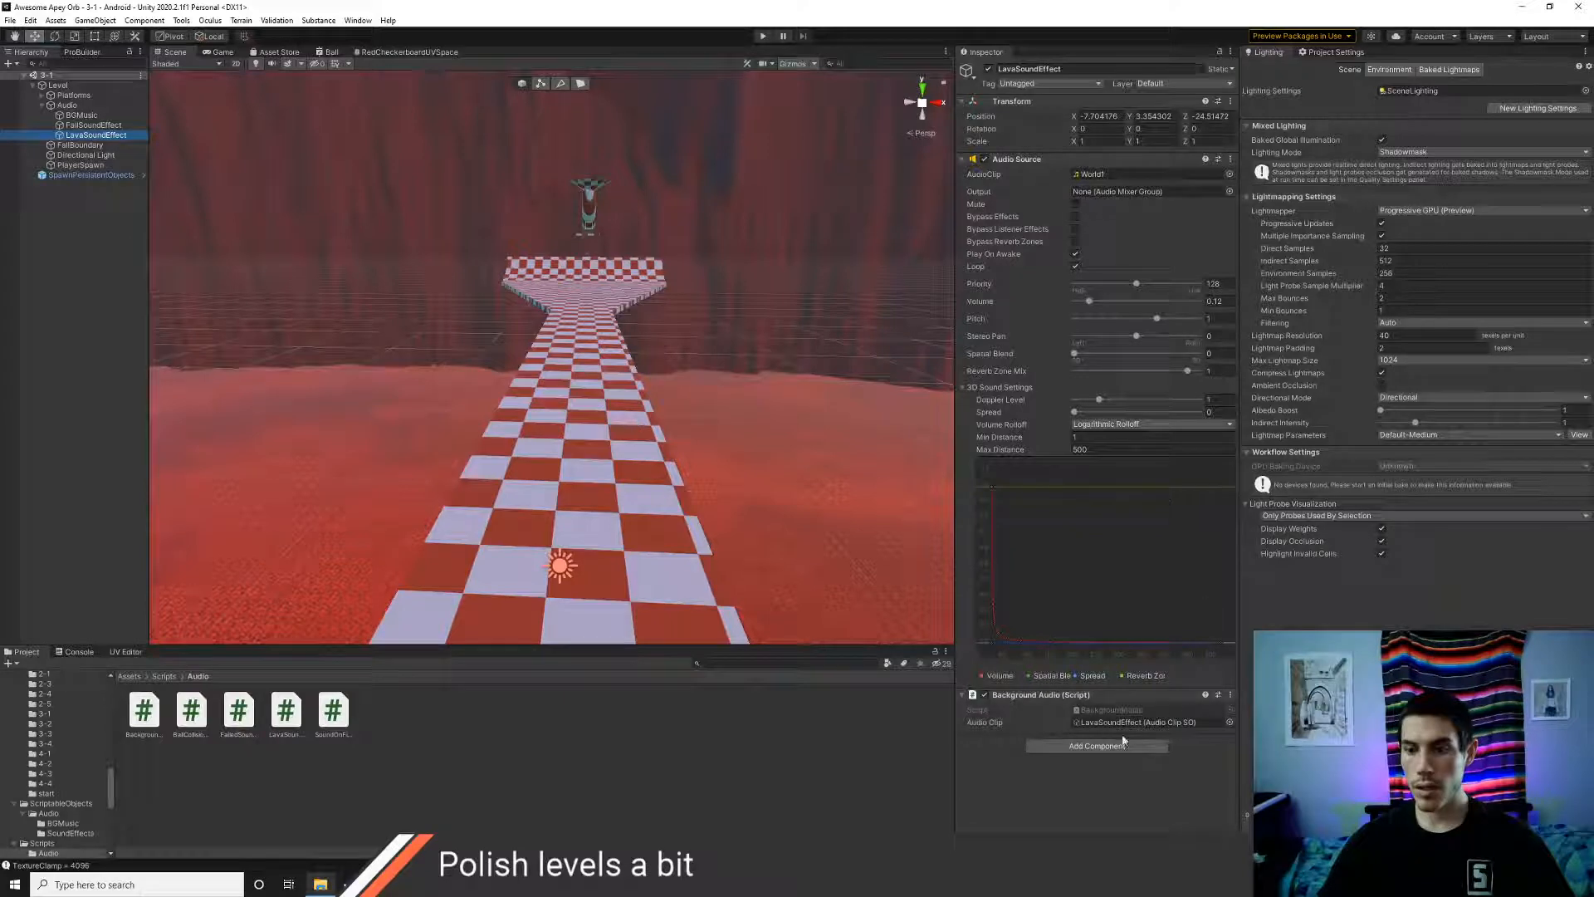
pyautogui.click(1096, 745)
pyautogui.write('lava')
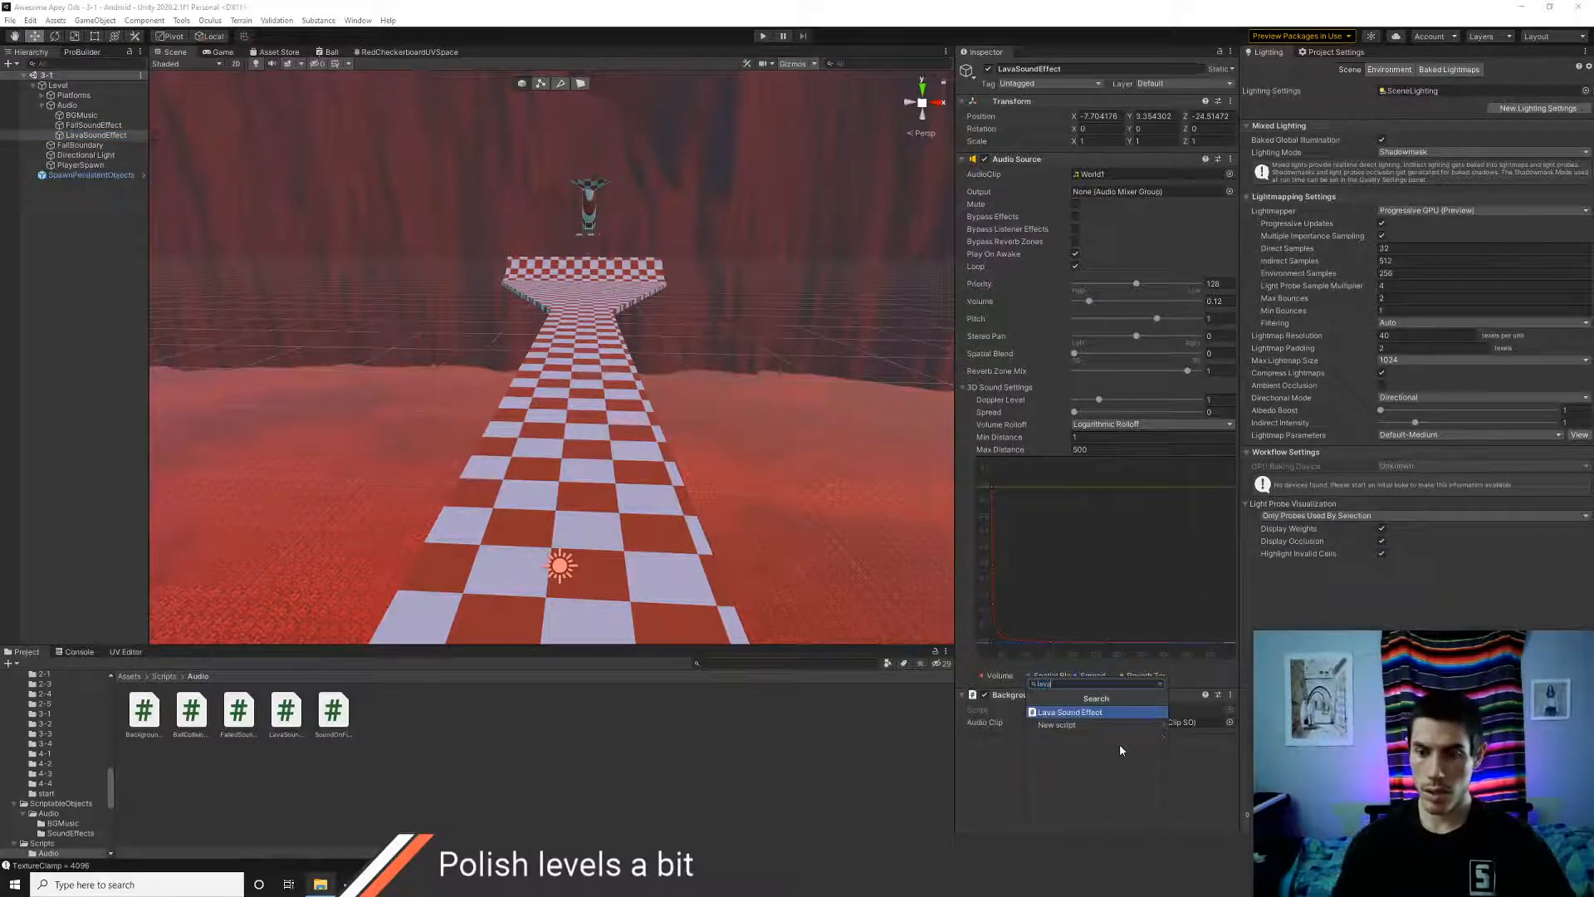
pyautogui.press('Return')
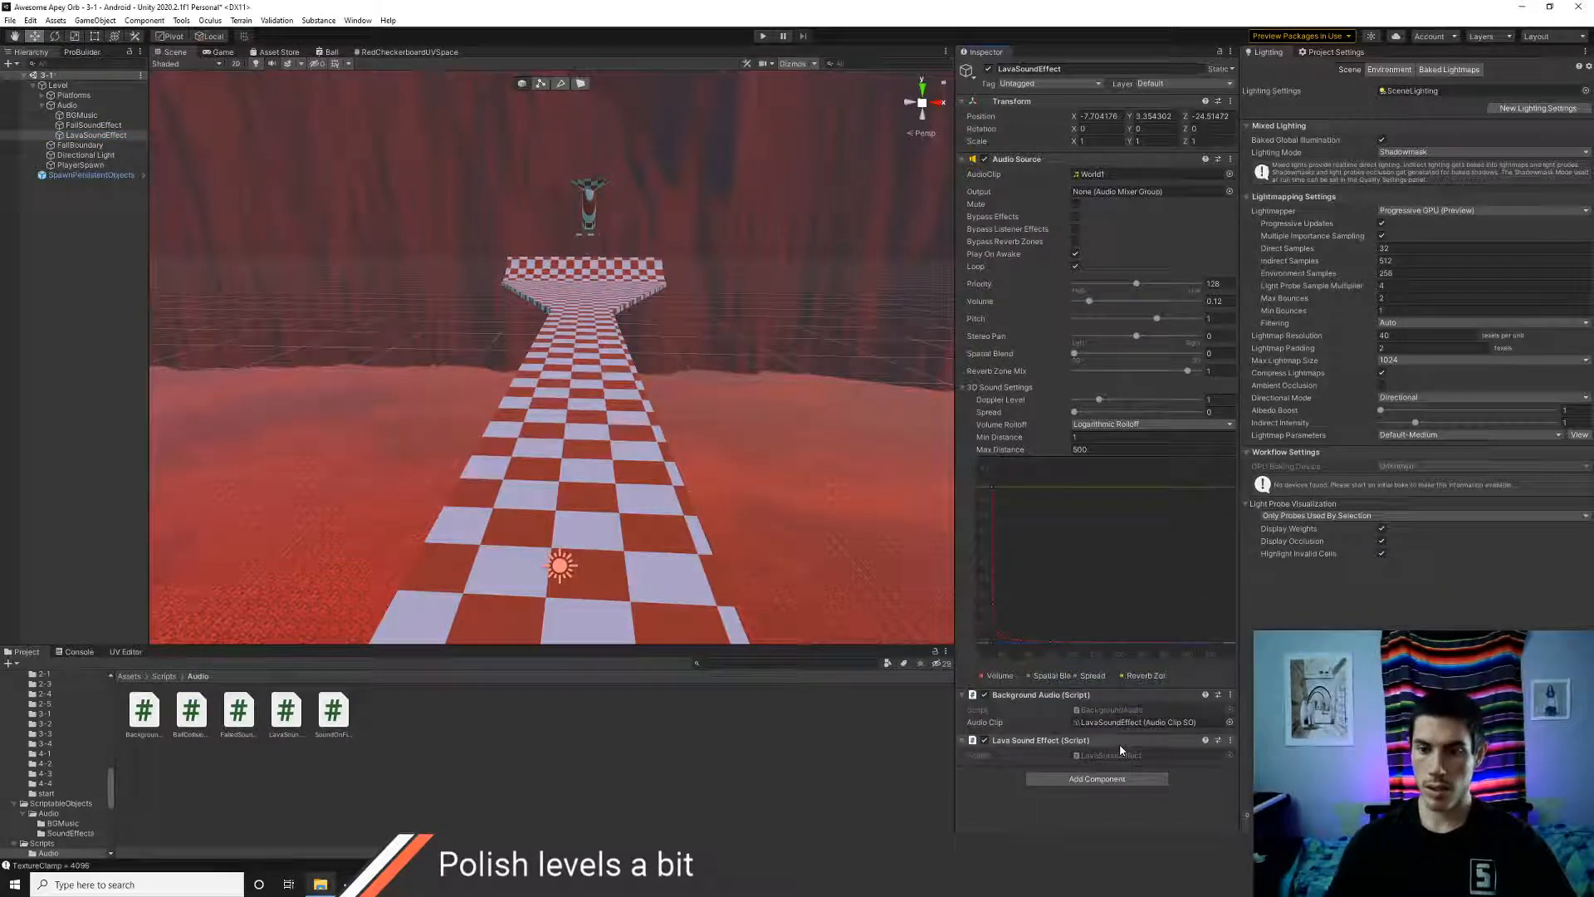
# - Play scene 3-1 and adjust the LavaSoundEffect audio source's volume to about 0.8 while it runs
pyautogui.click(762, 36)
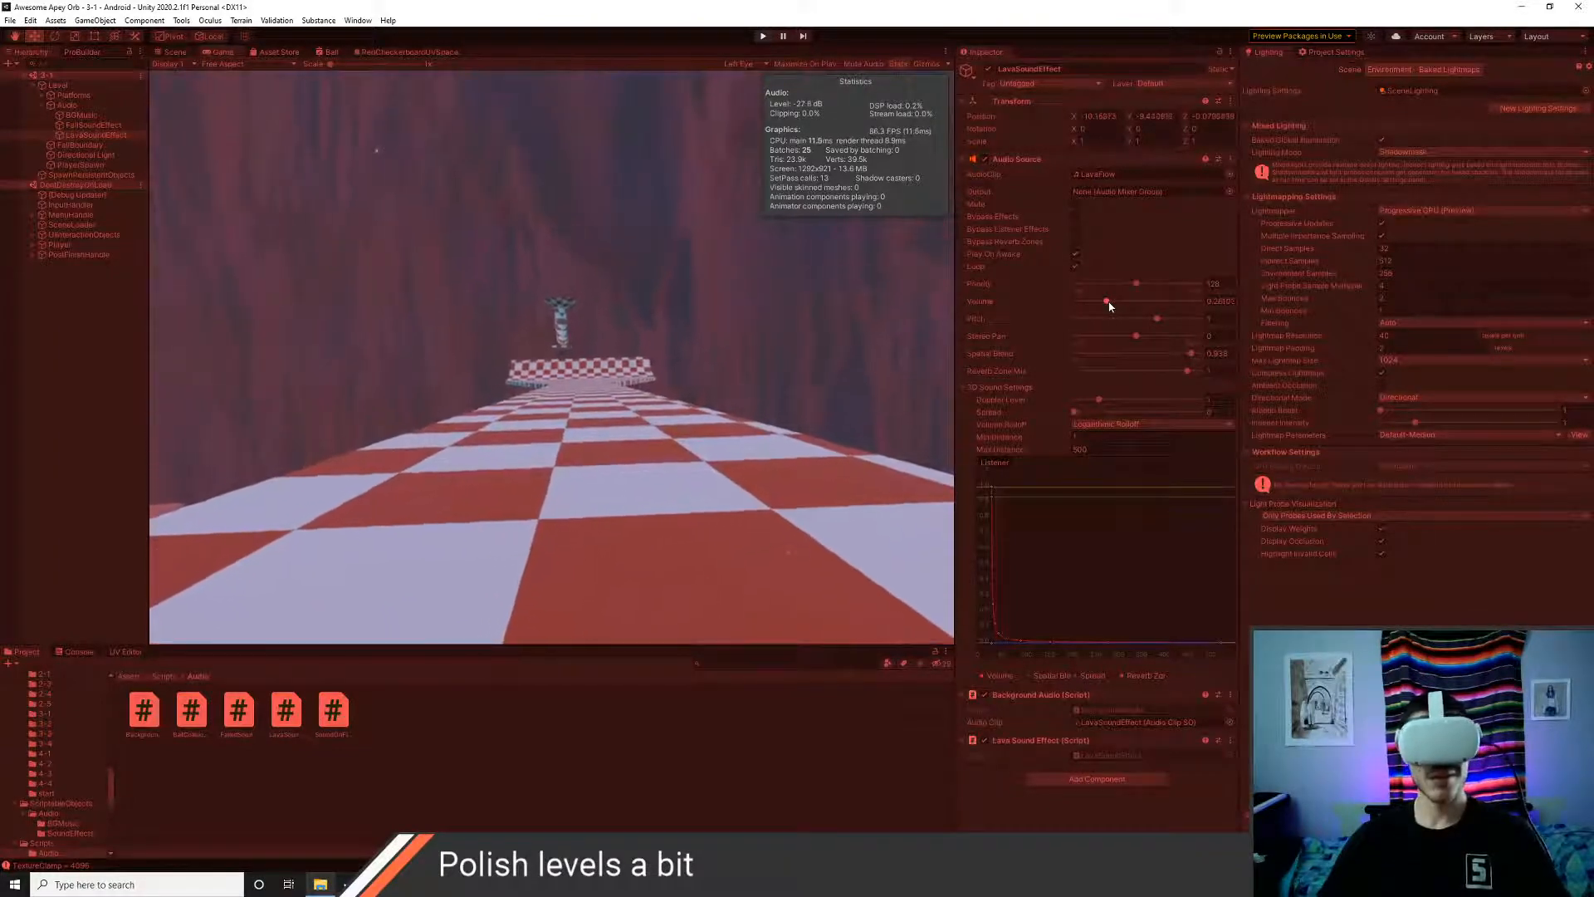
pyautogui.moveTo(1108, 302); pyautogui.dragTo(1173, 313)
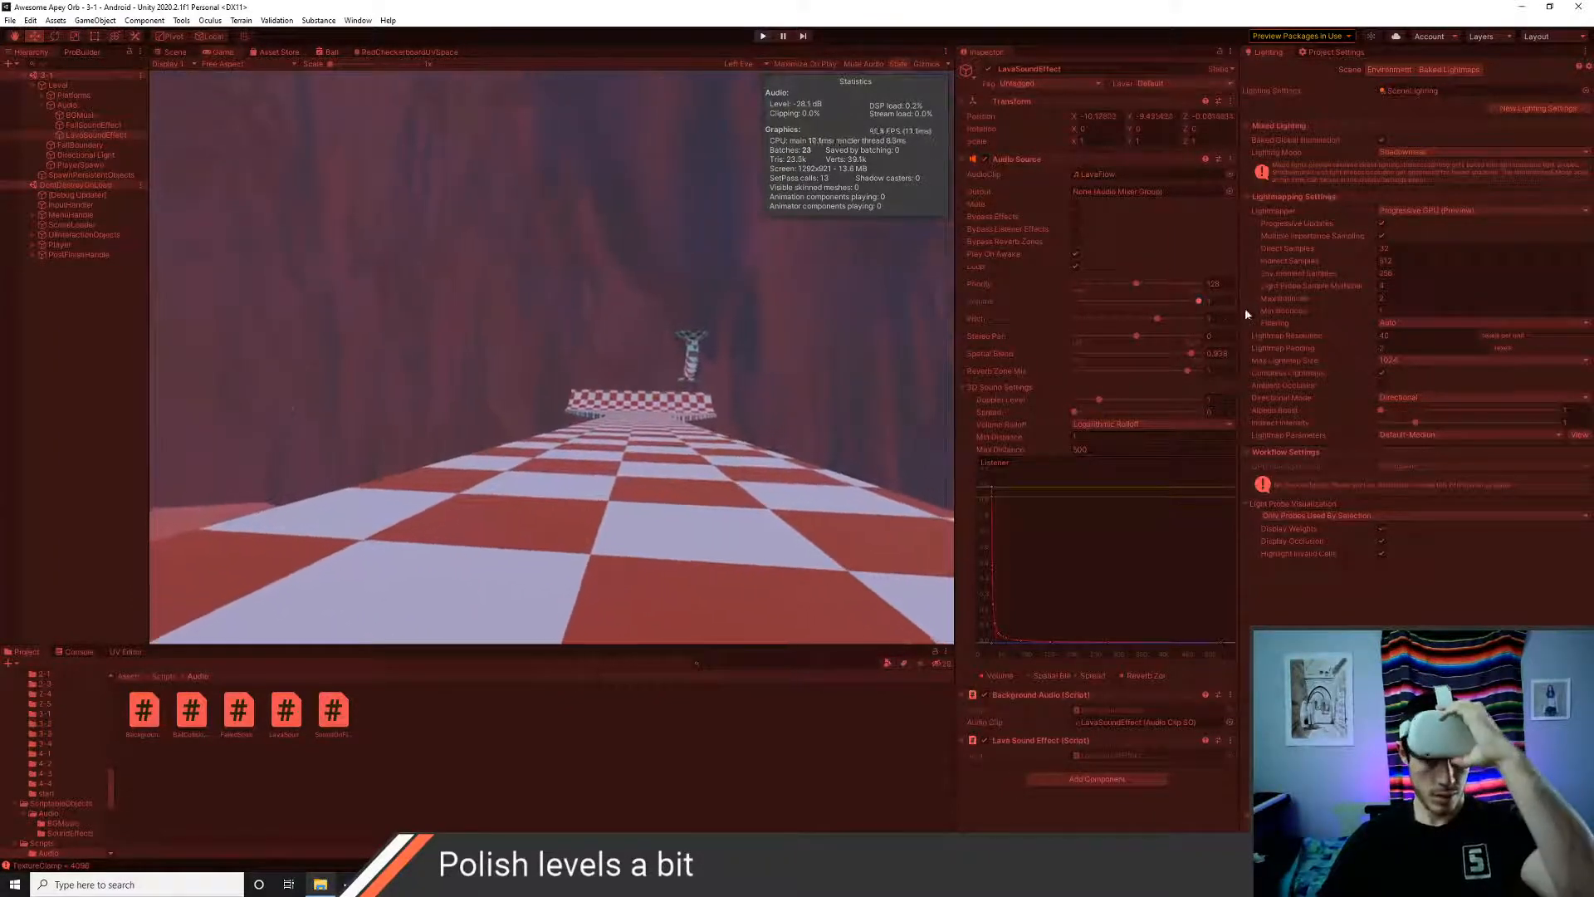
pyautogui.moveTo(1191, 304); pyautogui.dragTo(1176, 305)
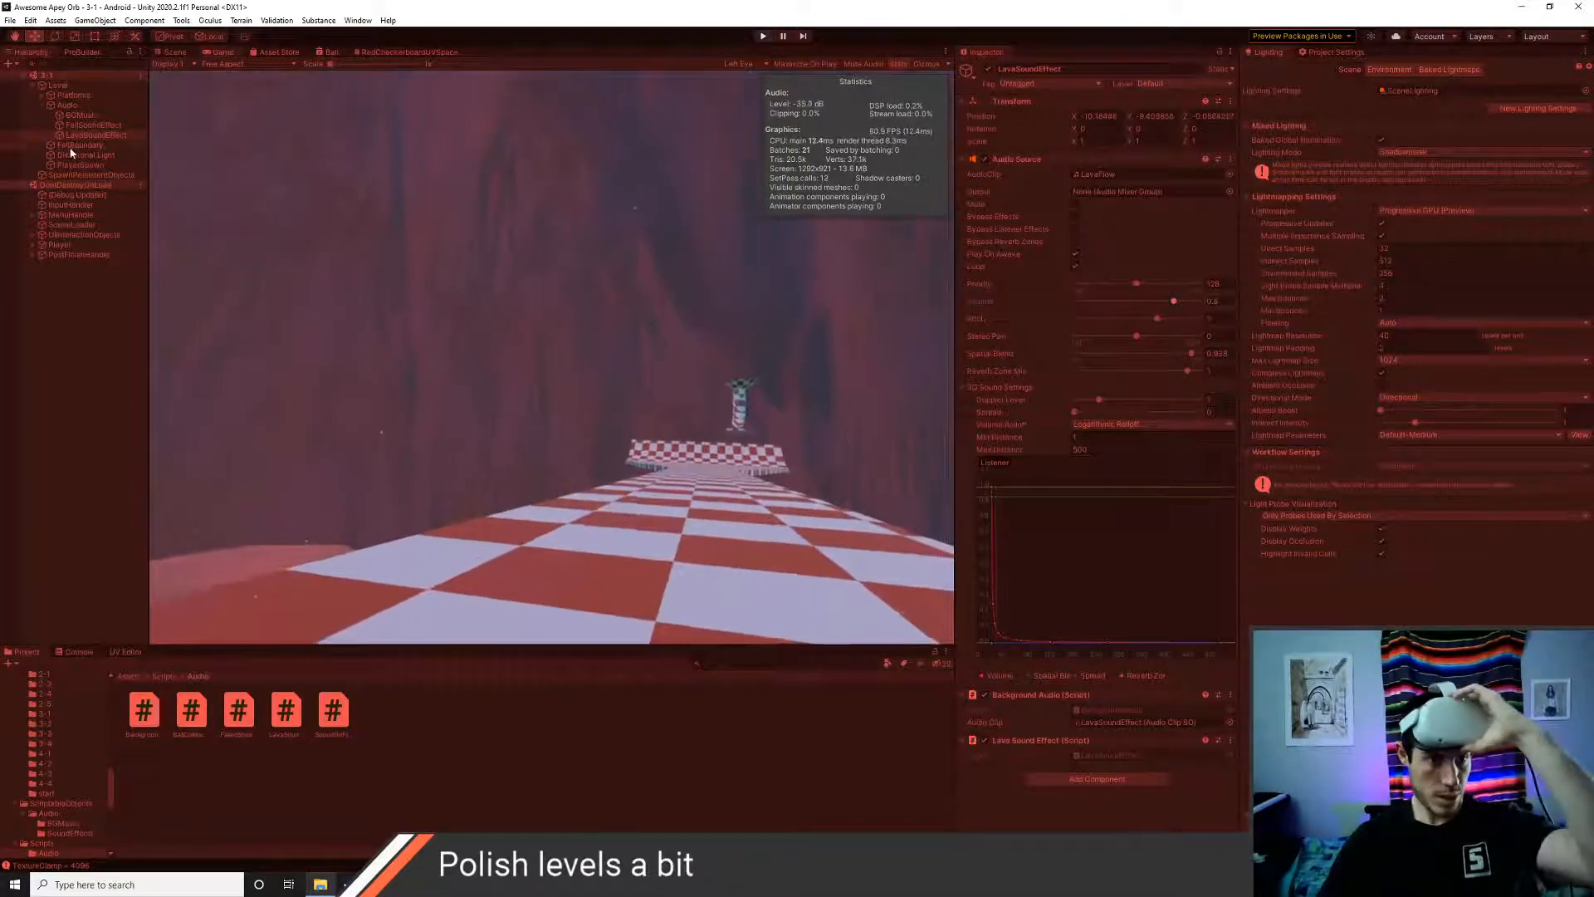
# - Deactivate the BGMusic object in the running scene and return to the LavaSoundEffect object's settings
pyautogui.click(80, 116)
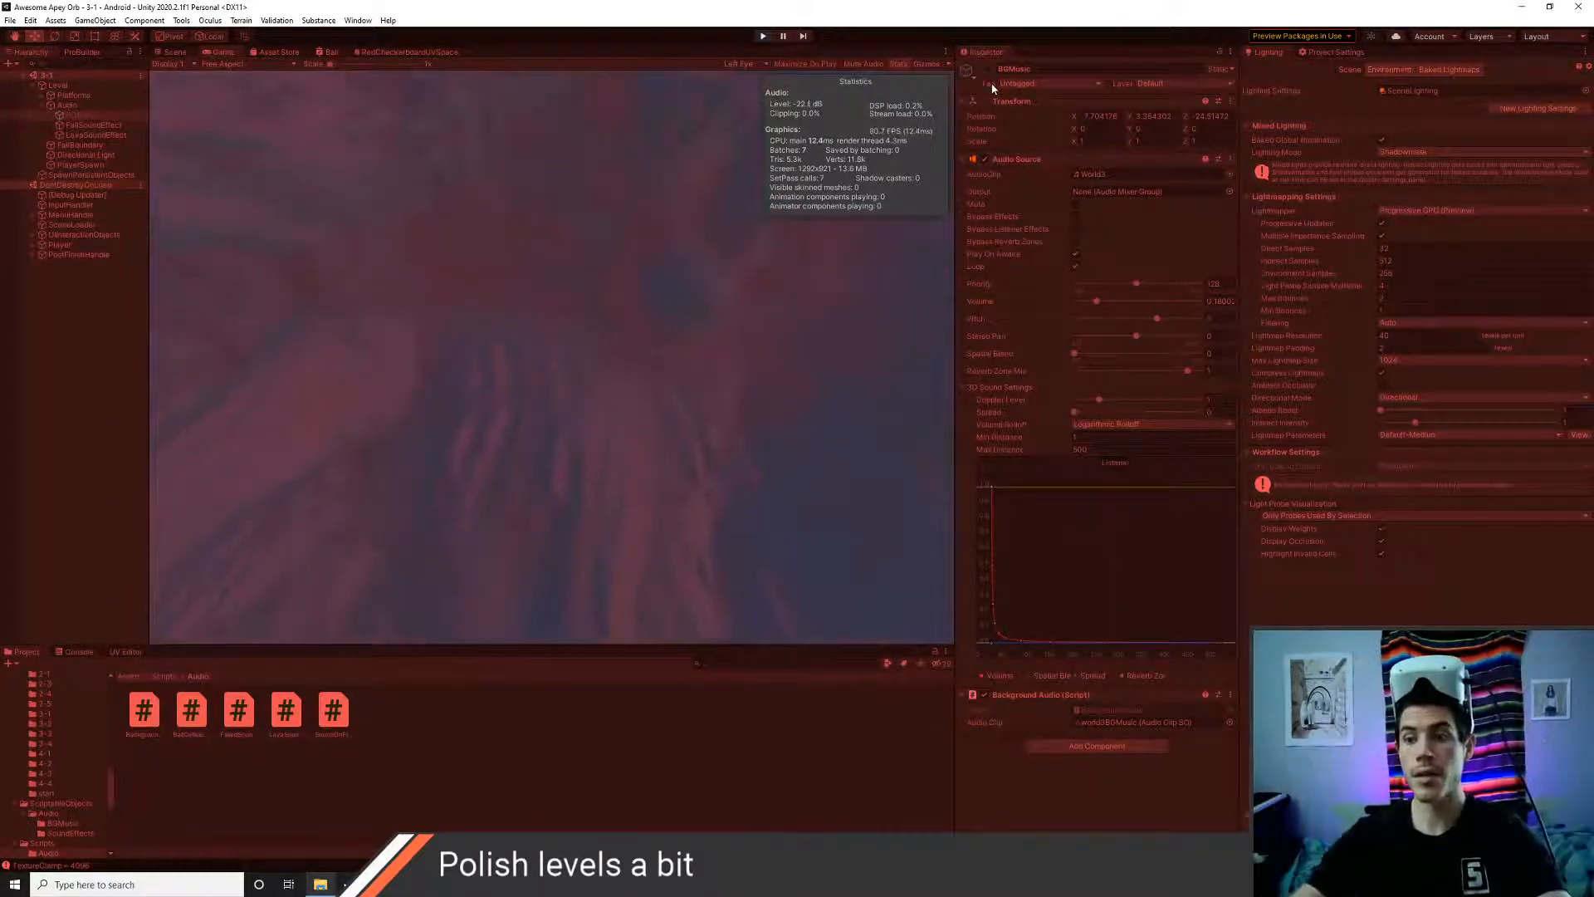
pyautogui.click(76, 133)
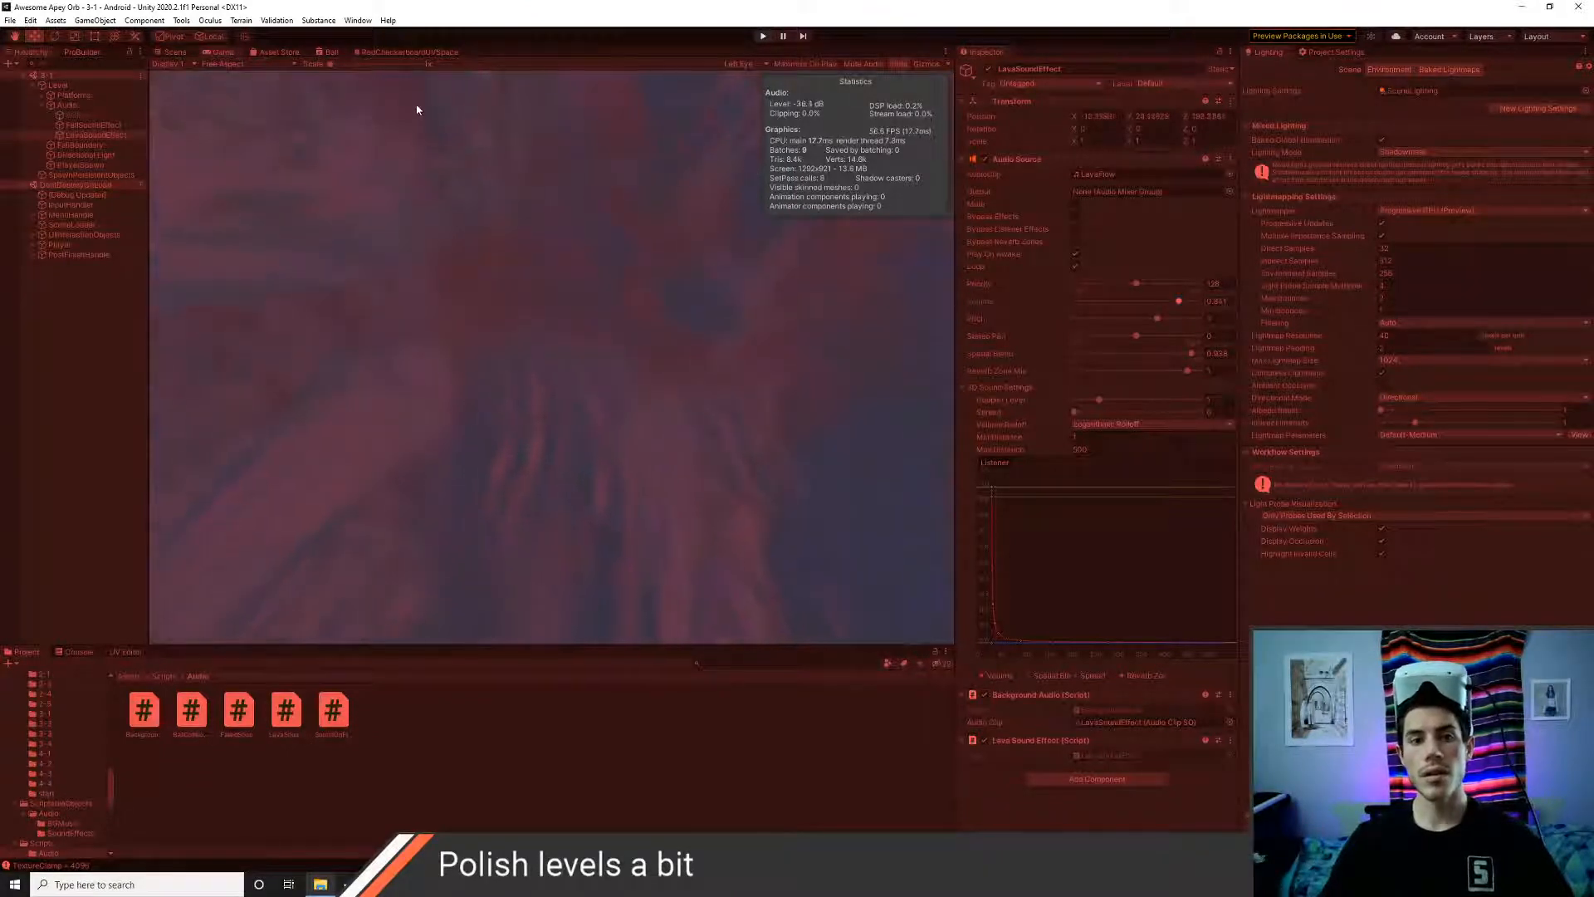
# - Examine the running scene's frame timings in the Profiler, toggle its recording, and close the Profiler window
pyautogui.click(357, 21)
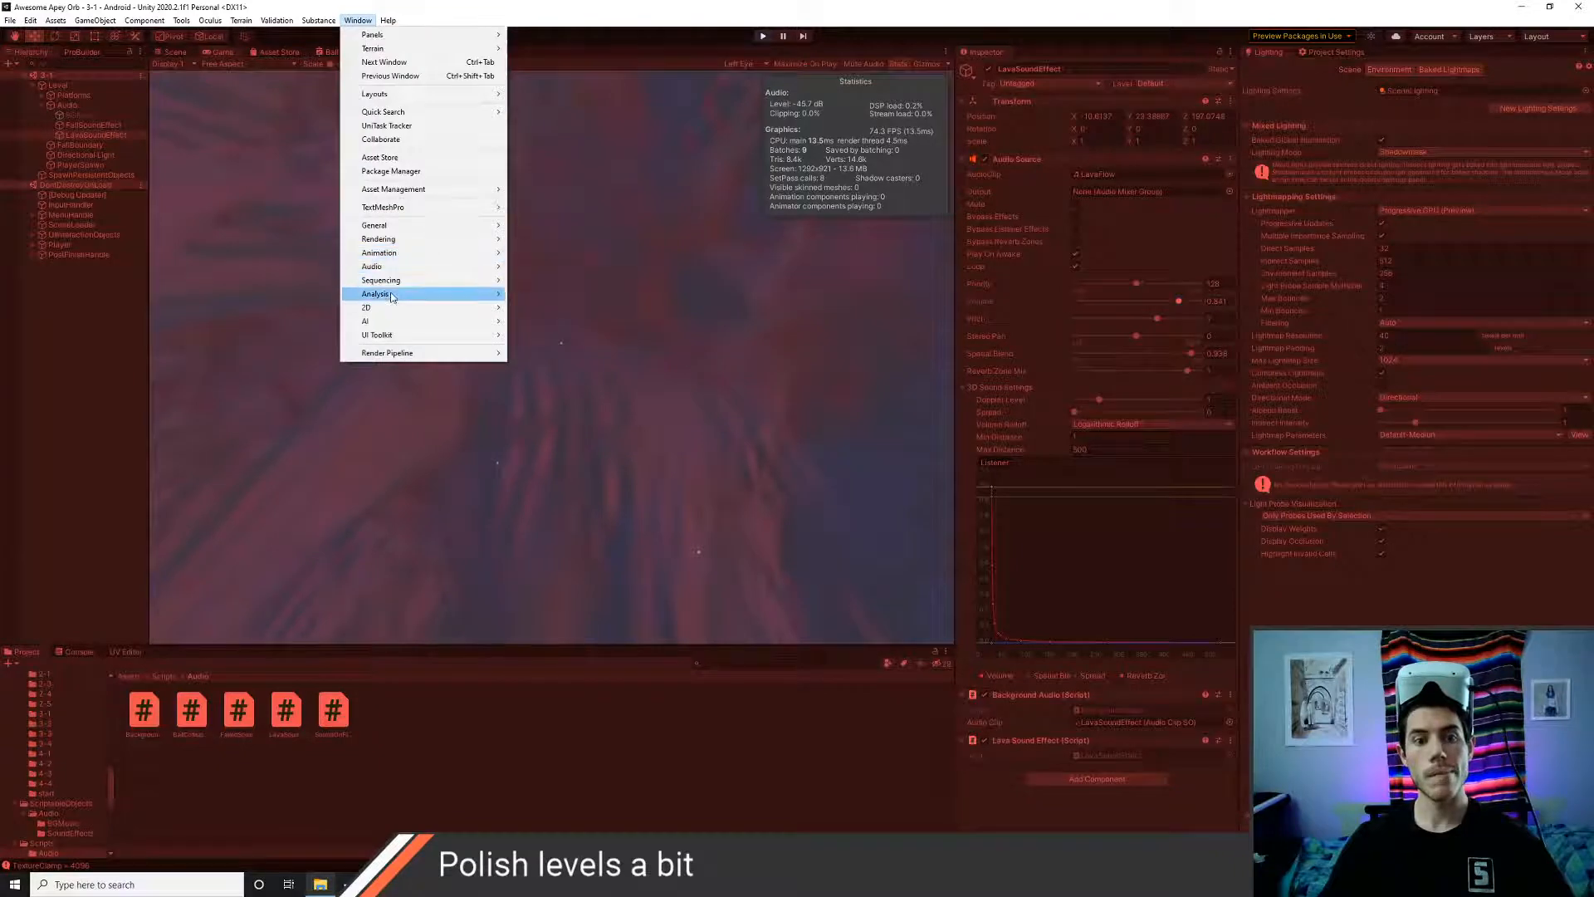
pyautogui.moveTo(396, 294)
pyautogui.click(548, 297)
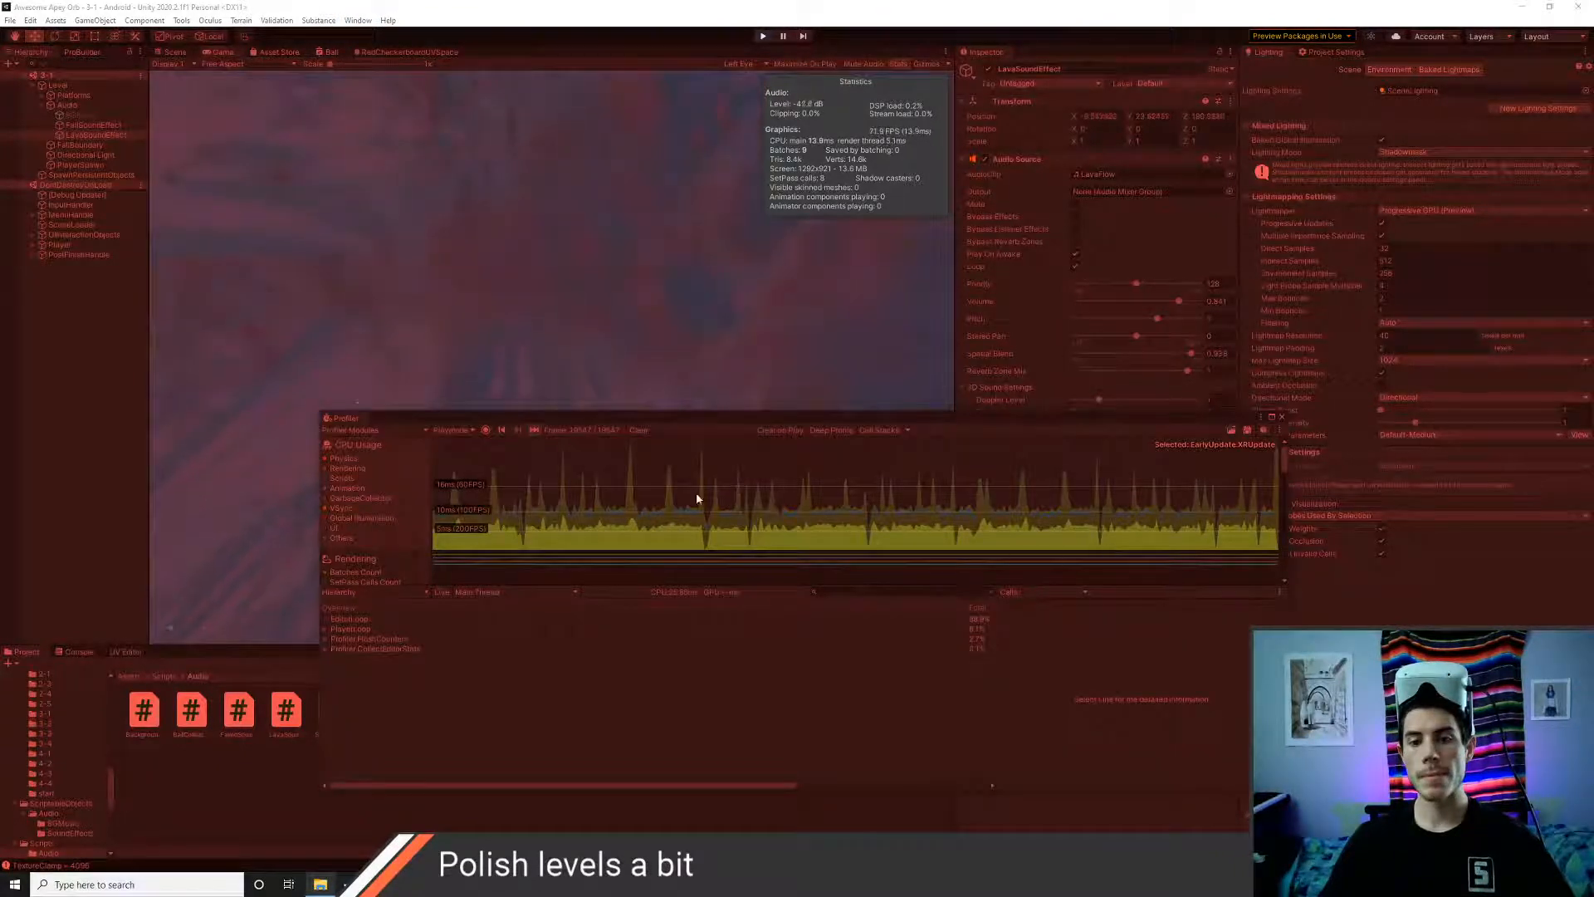
pyautogui.click(485, 430)
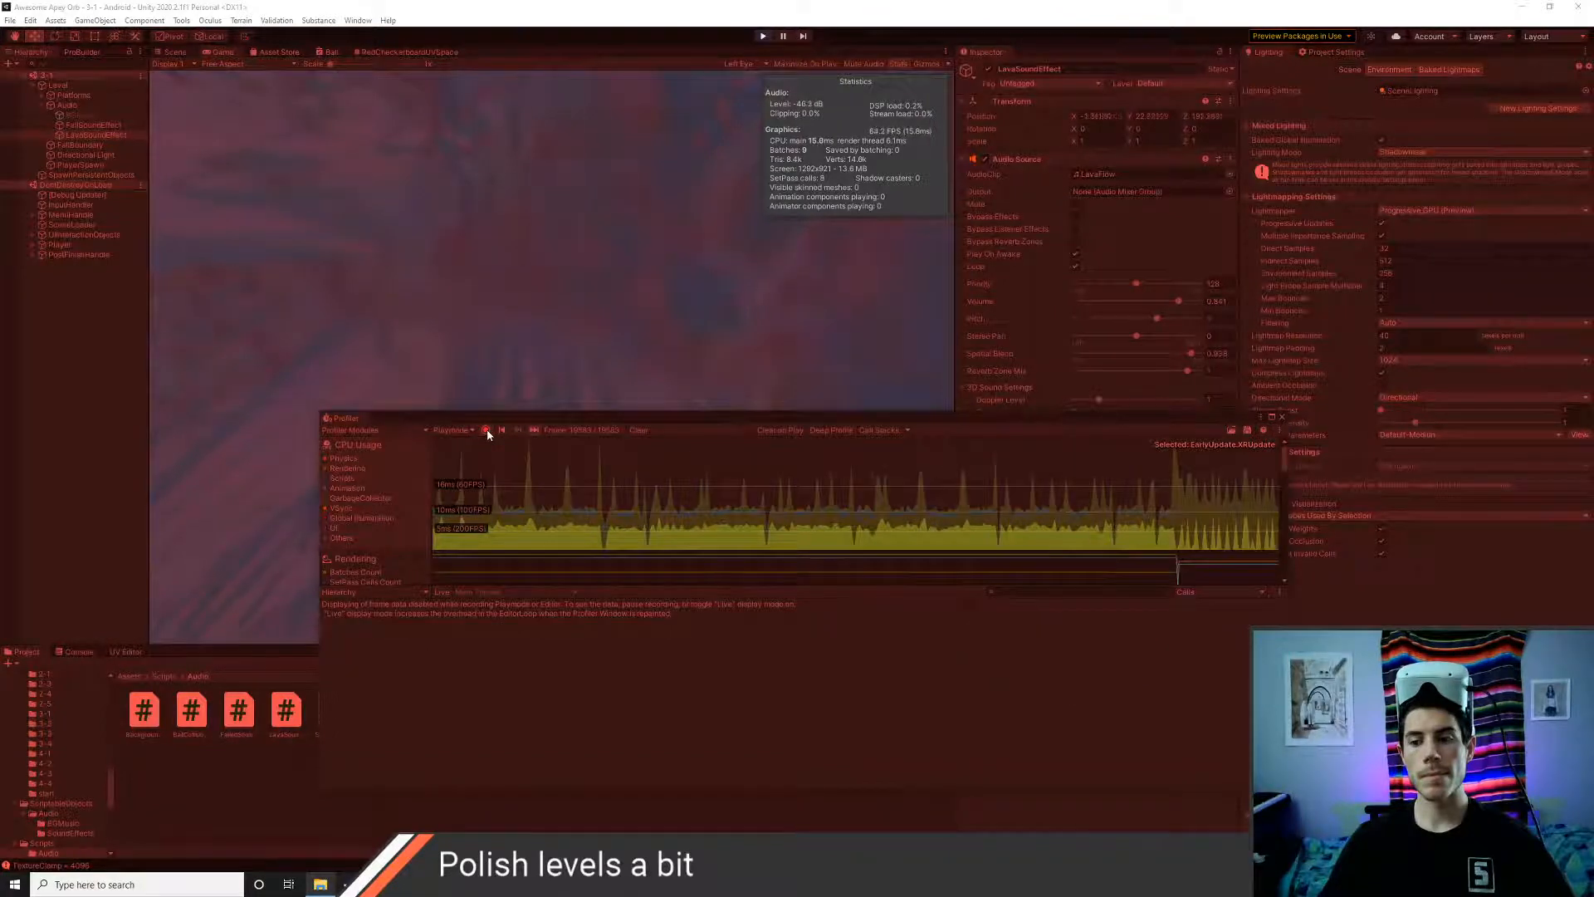
pyautogui.click(486, 431)
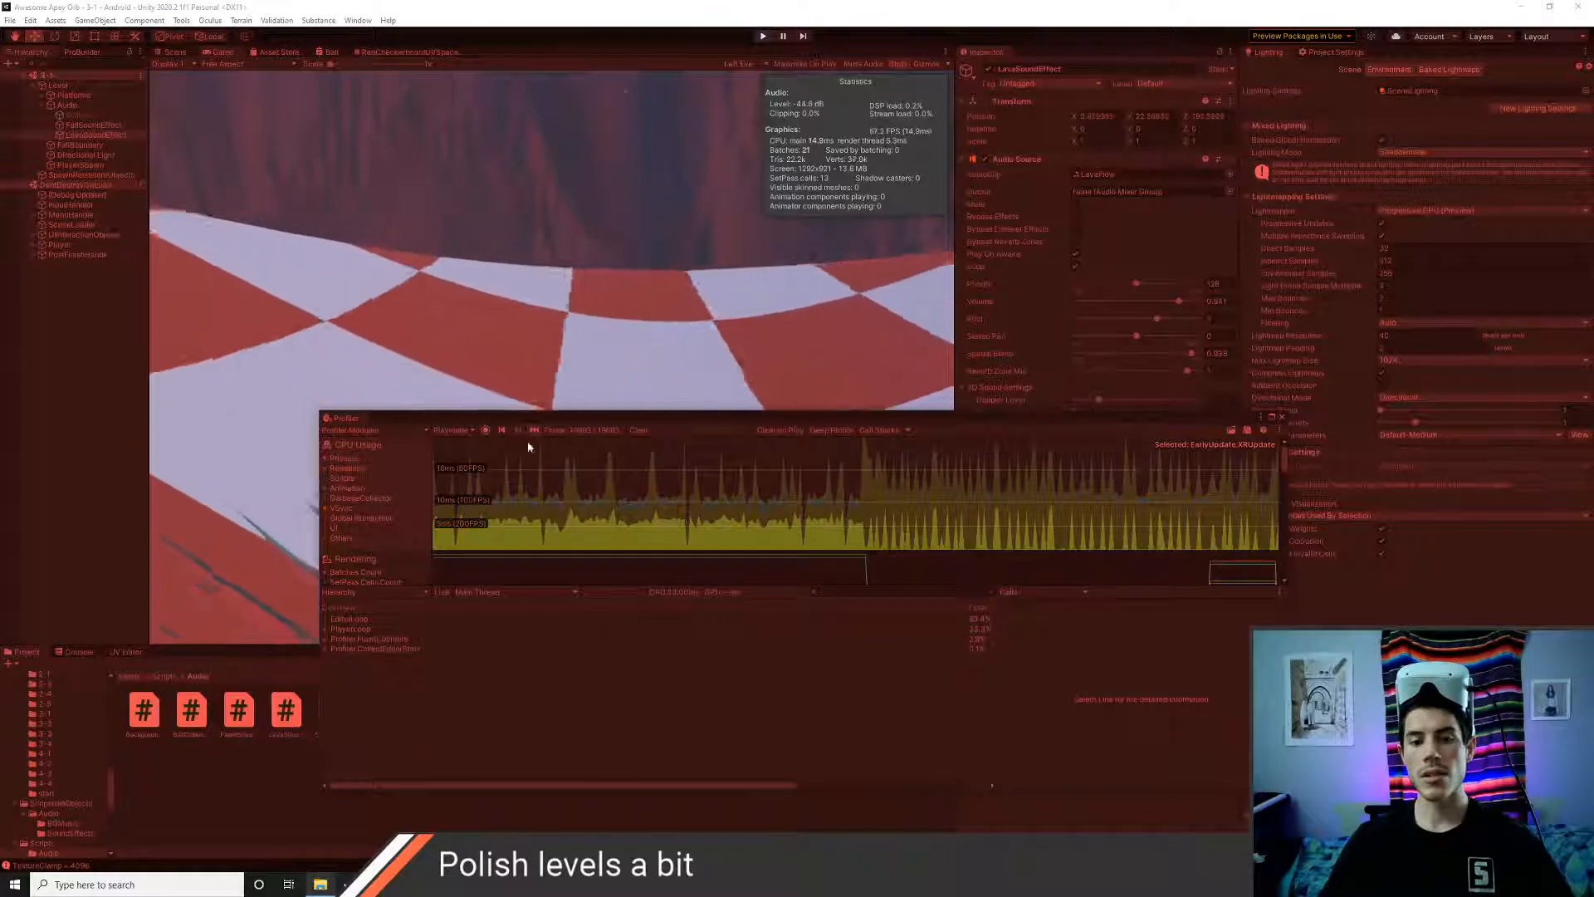
pyautogui.click(486, 431)
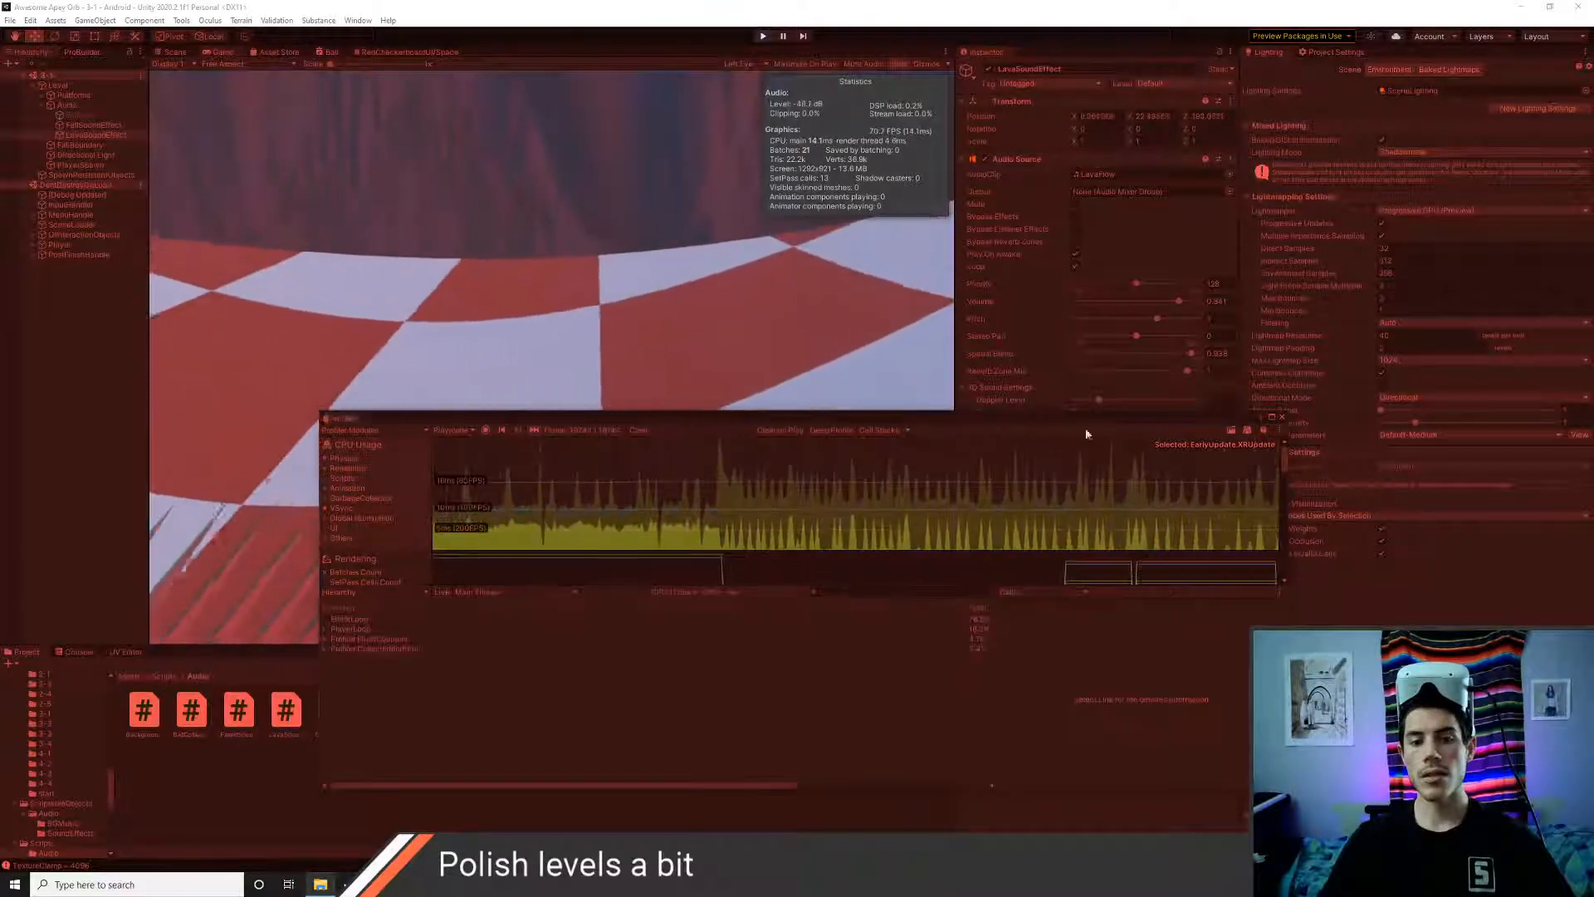
pyautogui.click(1282, 417)
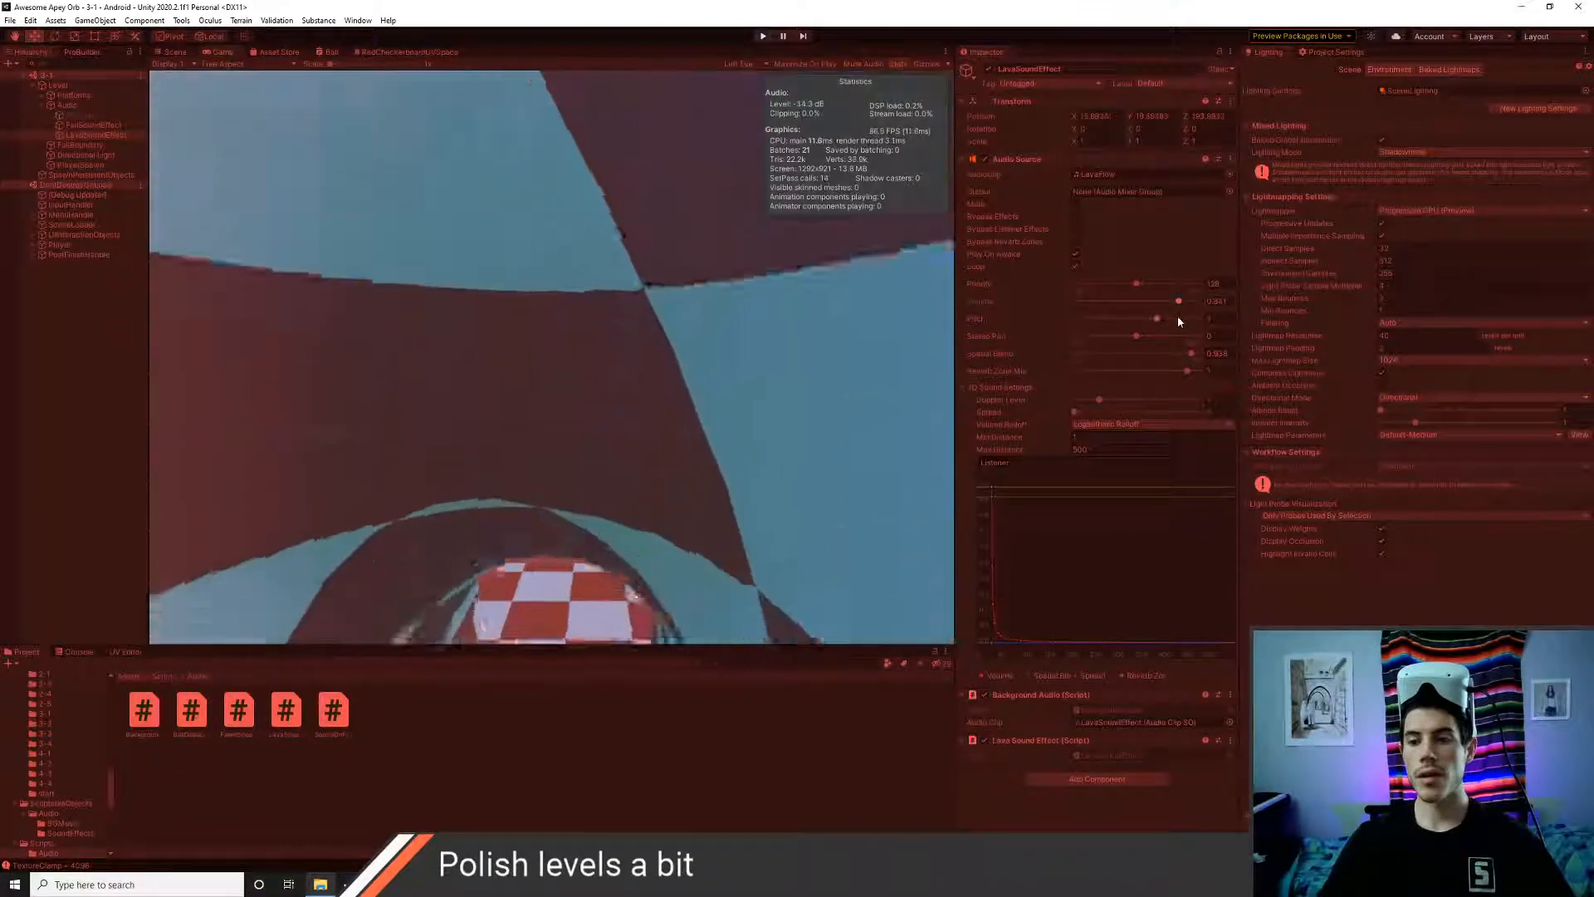
# - Stop the running scene and set the Lava Sound Effect audio clip asset's volume to 0.81
pyautogui.click(759, 37)
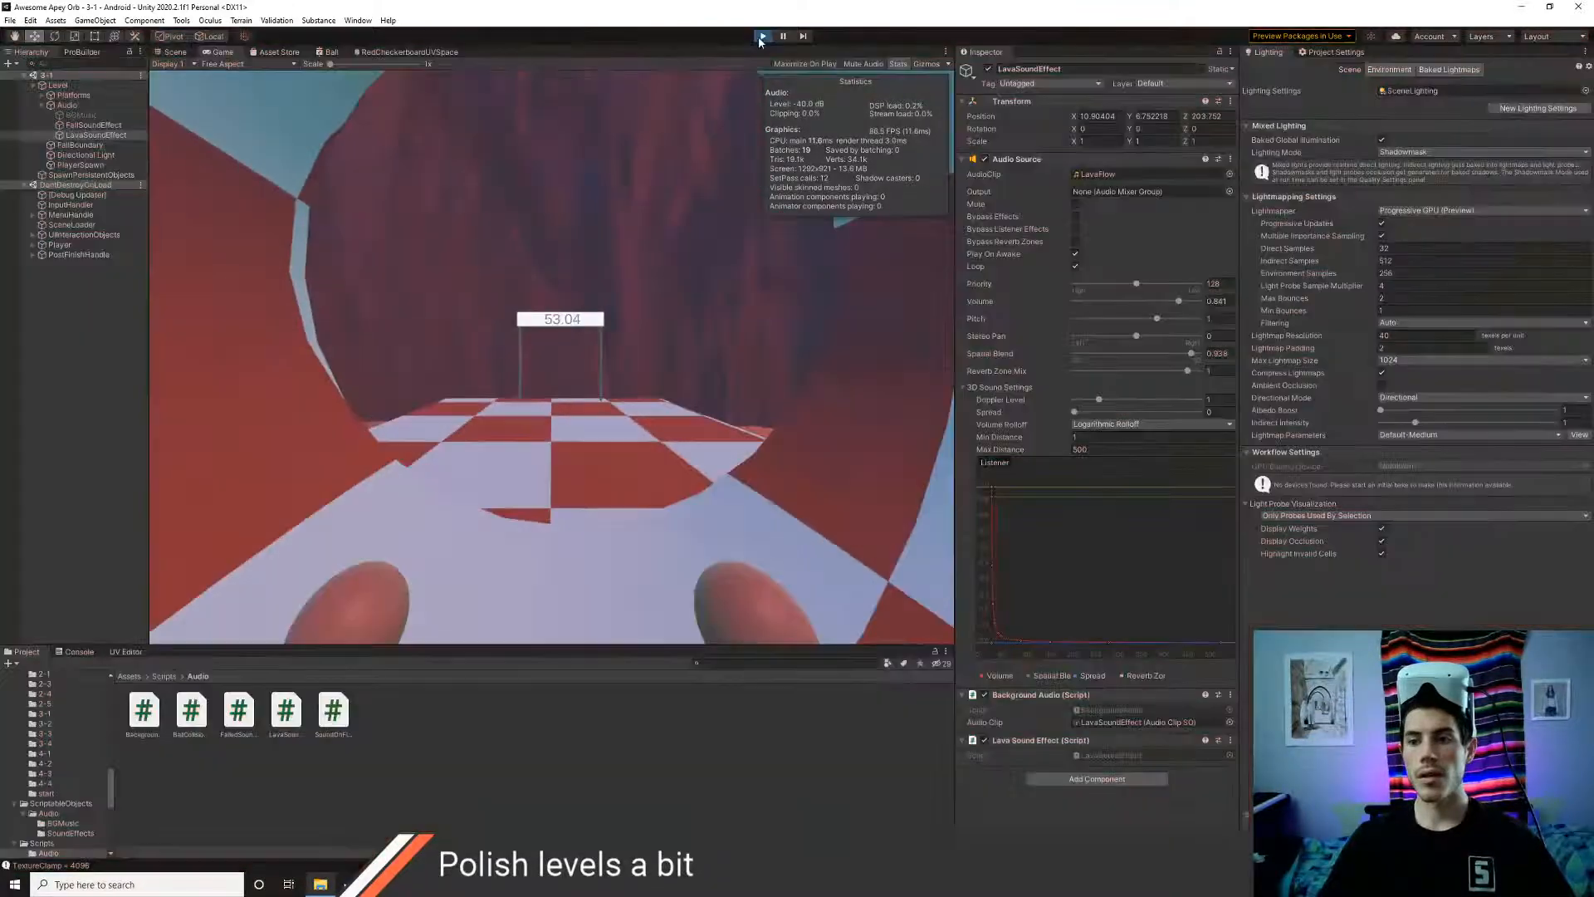
pyautogui.click(1141, 724)
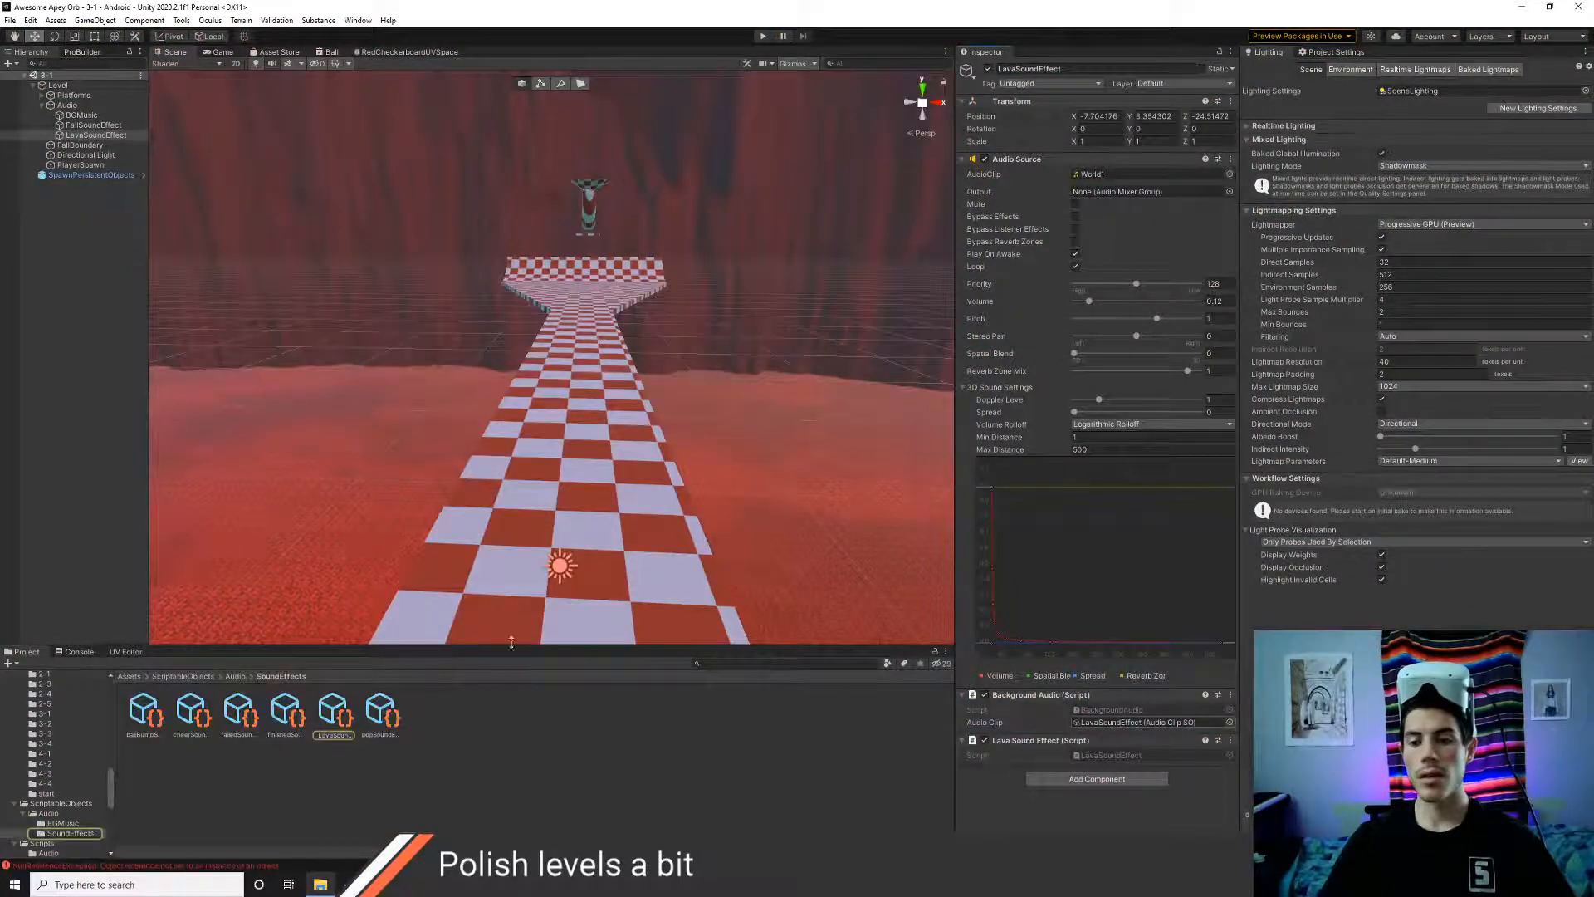
pyautogui.click(379, 718)
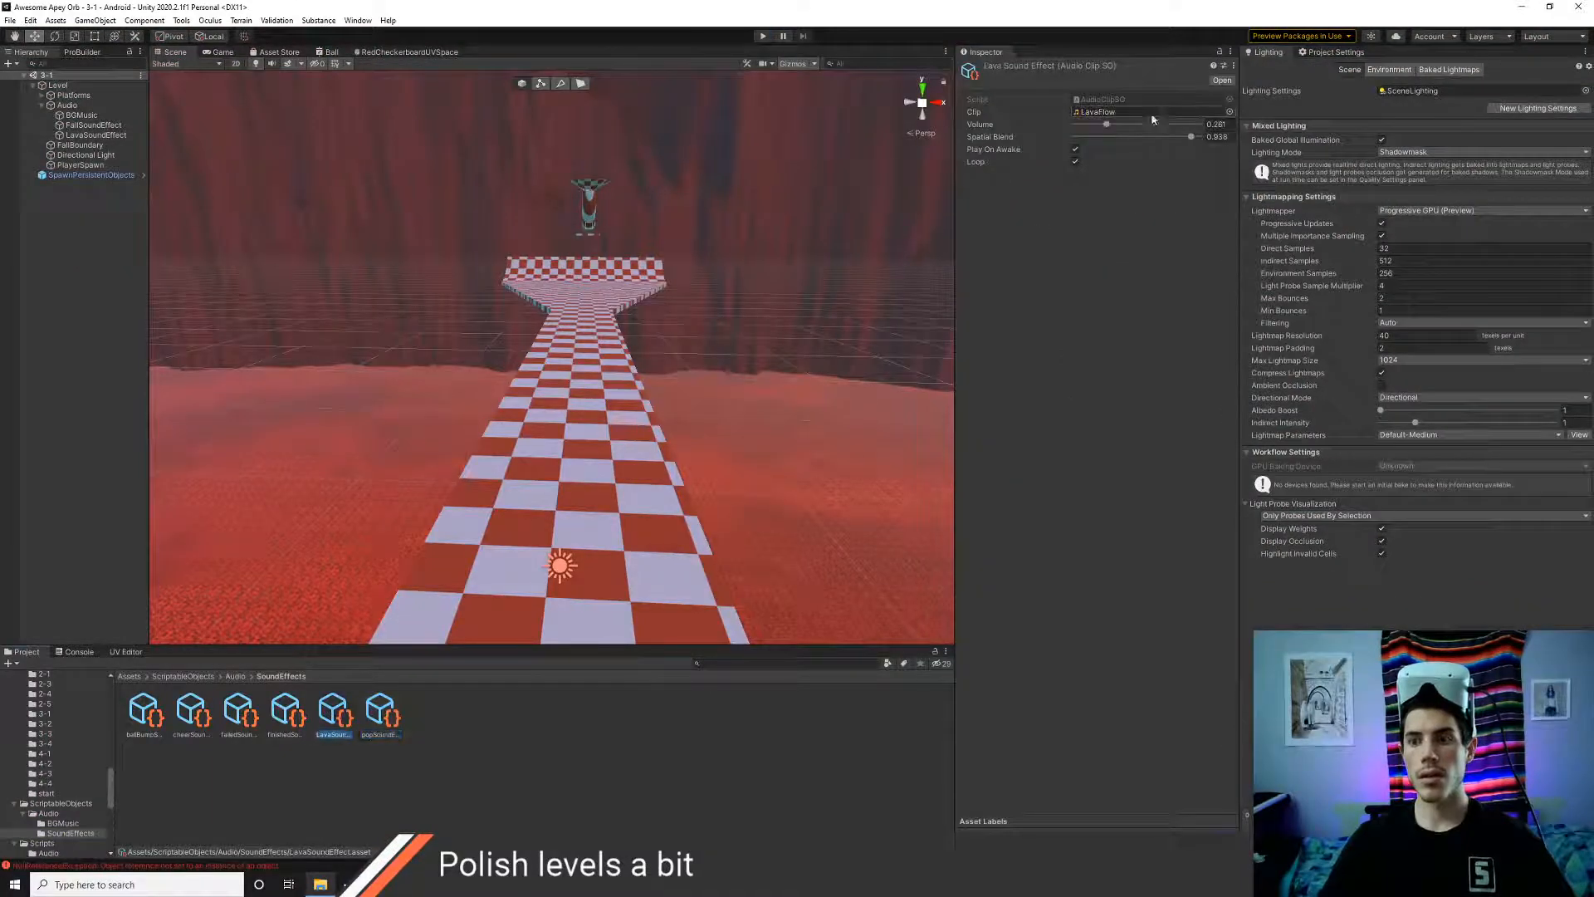
pyautogui.moveTo(1110, 126); pyautogui.dragTo(1160, 127)
# - Switch to Visual Studio Code and add transform.position = player.position - Vector3.up*10f; to LavaSoundEffect's Start method, after the player assignment
pyautogui.hotkey('alt', 'Tab')
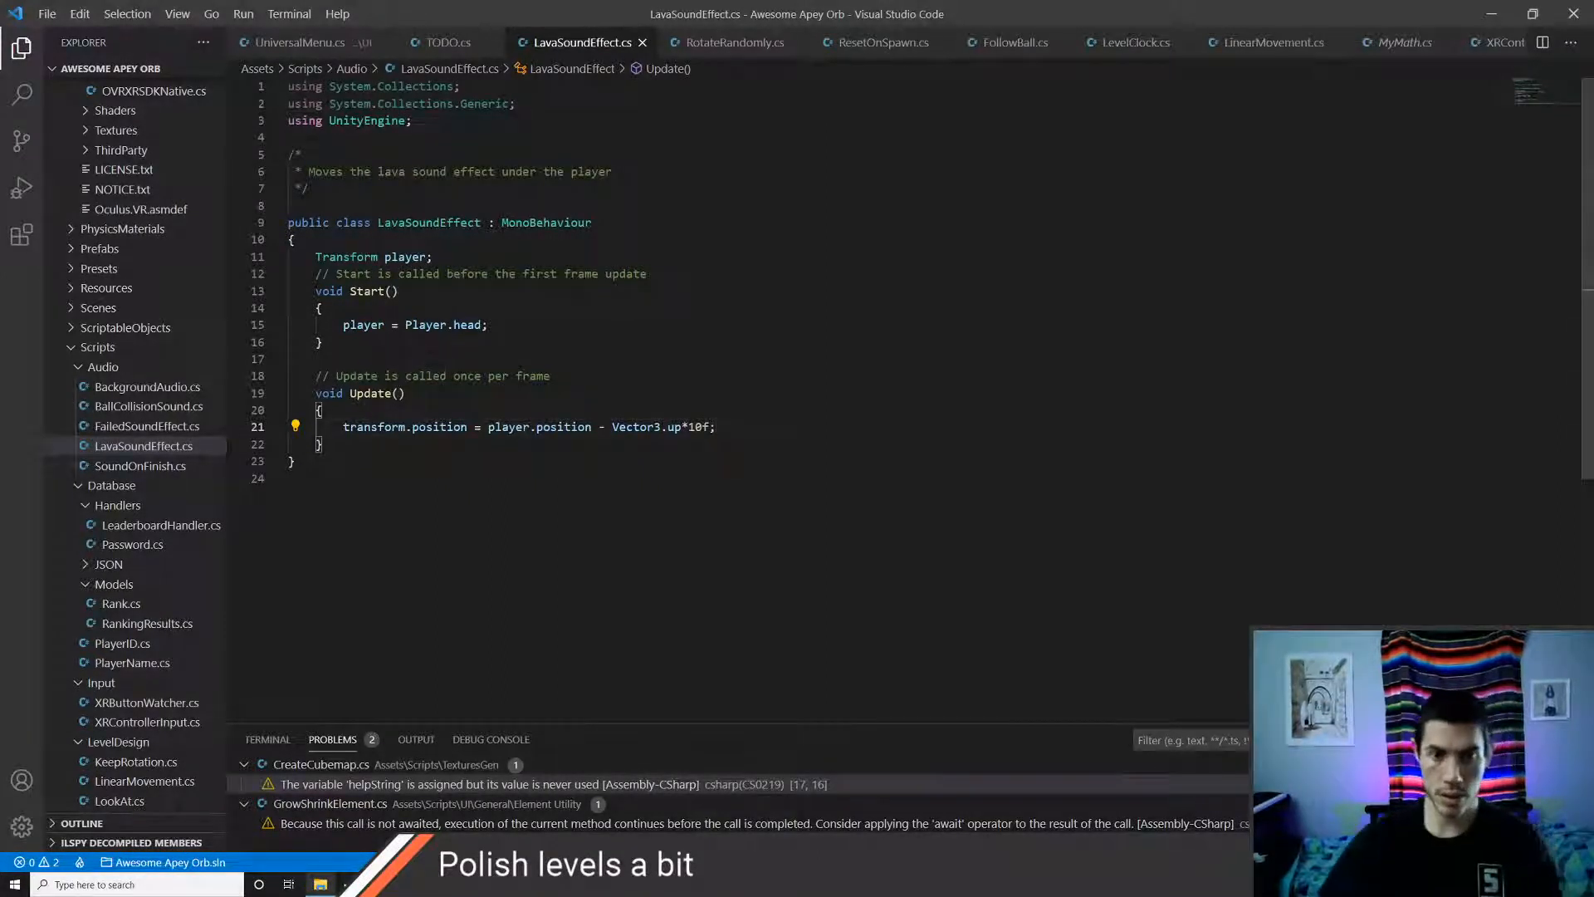
pyautogui.press('Up')
pyautogui.press('Up')
pyautogui.press('Up')
pyautogui.press('Up')
pyautogui.press('Up')
pyautogui.press('Up')
pyautogui.press('Return')
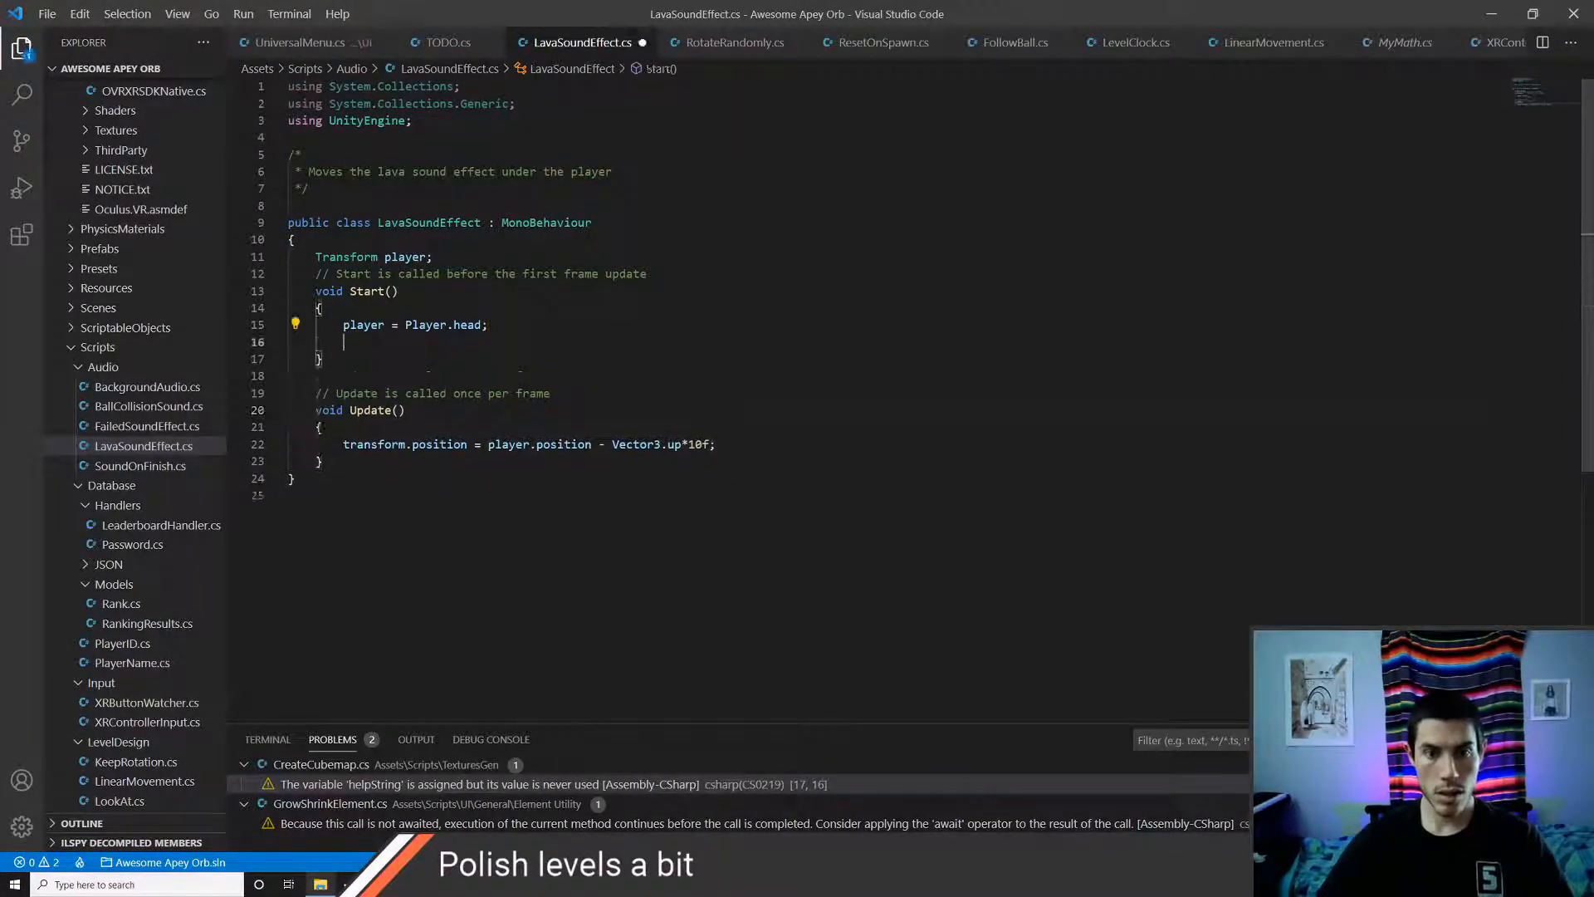
pyautogui.write('transform.position = player.position - Vector3.up*10f;')
pyautogui.press('BackSpace')
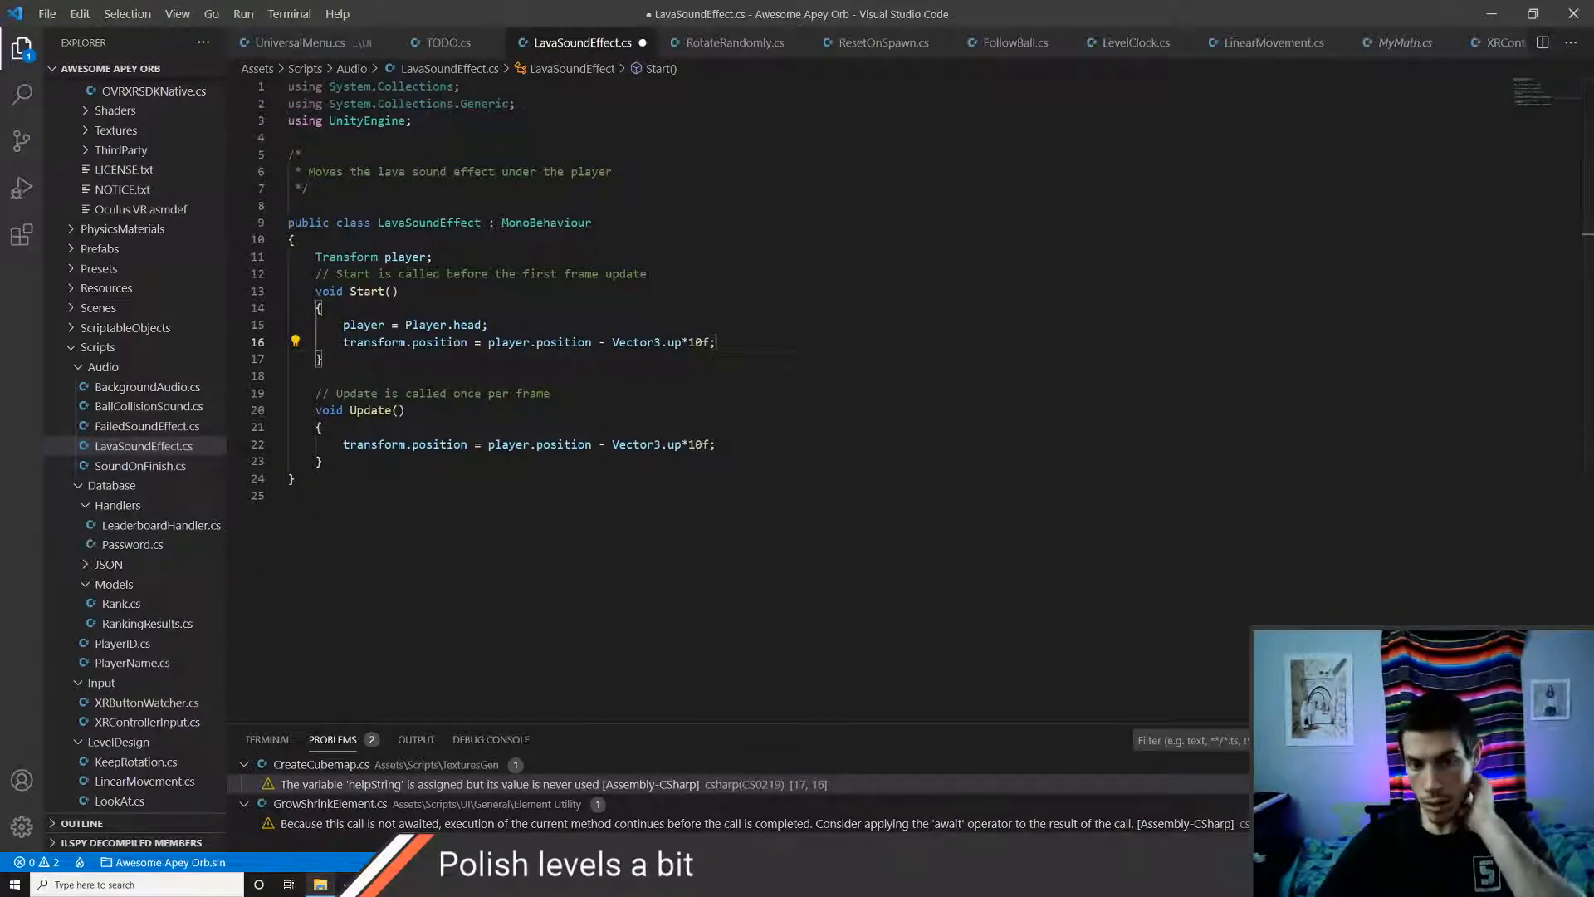
# - In Update, rewrite the position as new Vector3(player.position.x, transform.position.y, player.position.z) ahead of the existing offset
pyautogui.press('Down')
pyautogui.press('Down')
pyautogui.press('Down')
pyautogui.press('Down')
pyautogui.press('Down')
pyautogui.press('Down')
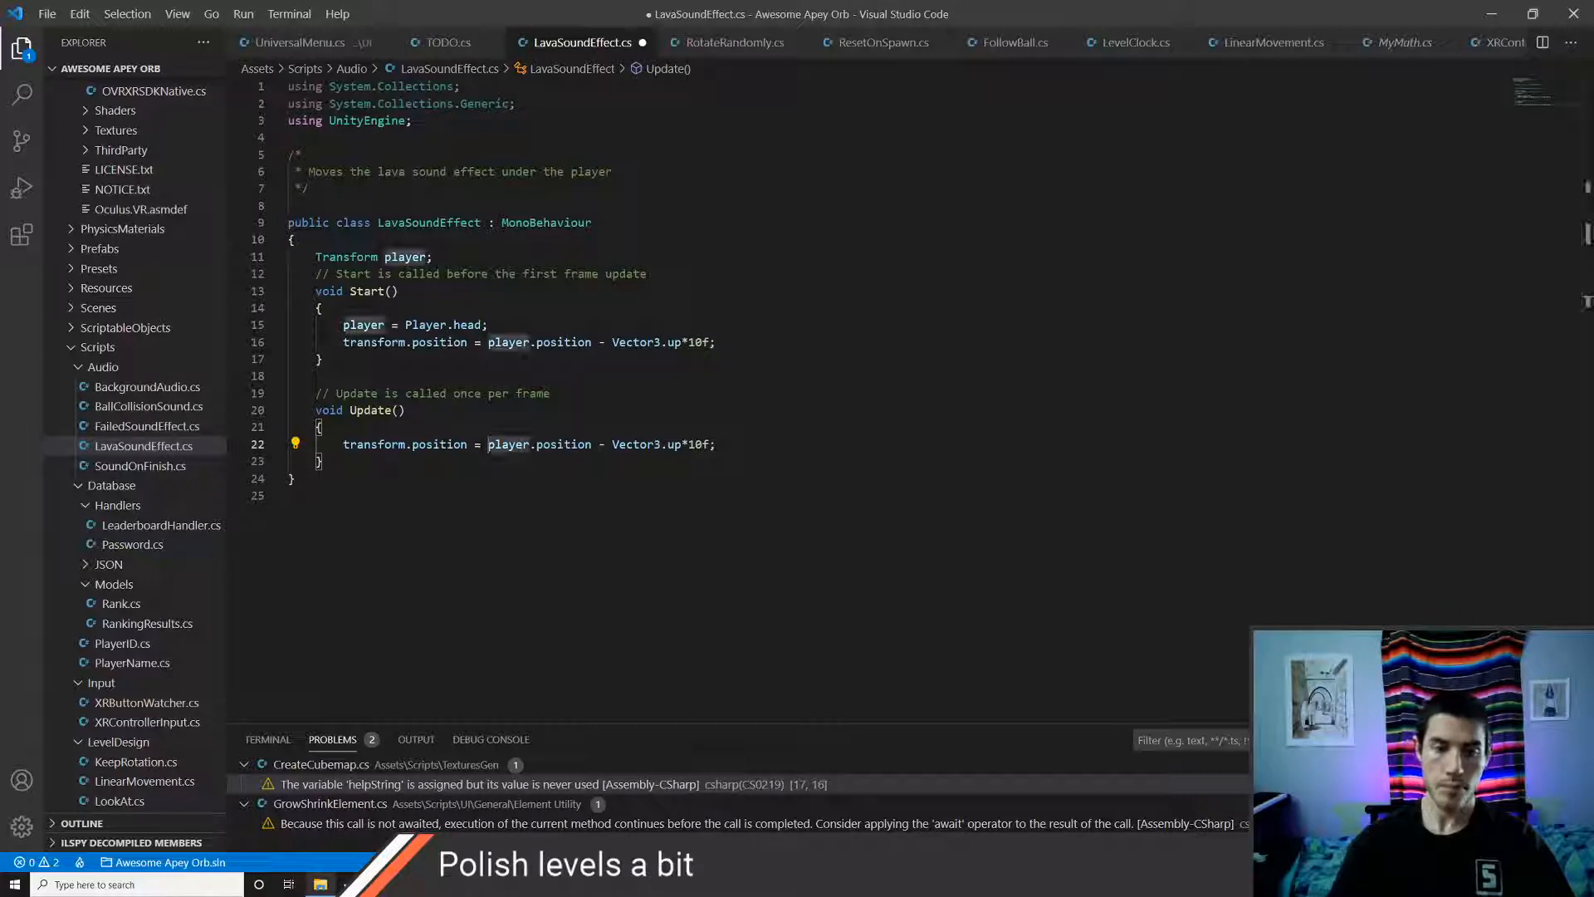
pyautogui.write('new Vector3(')
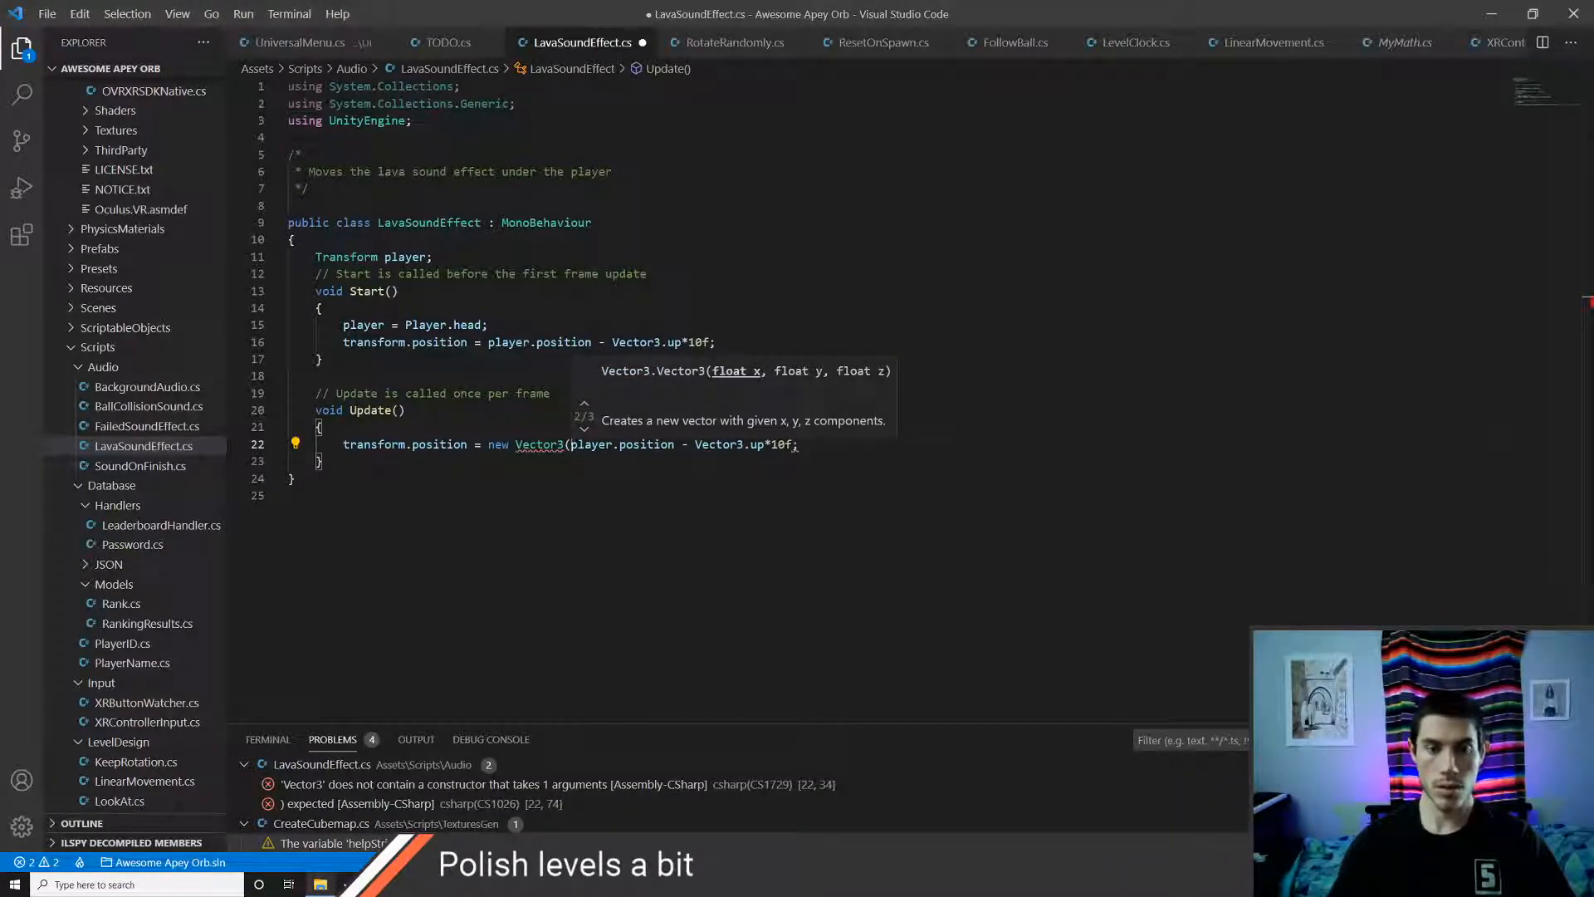
pyautogui.write('transform')
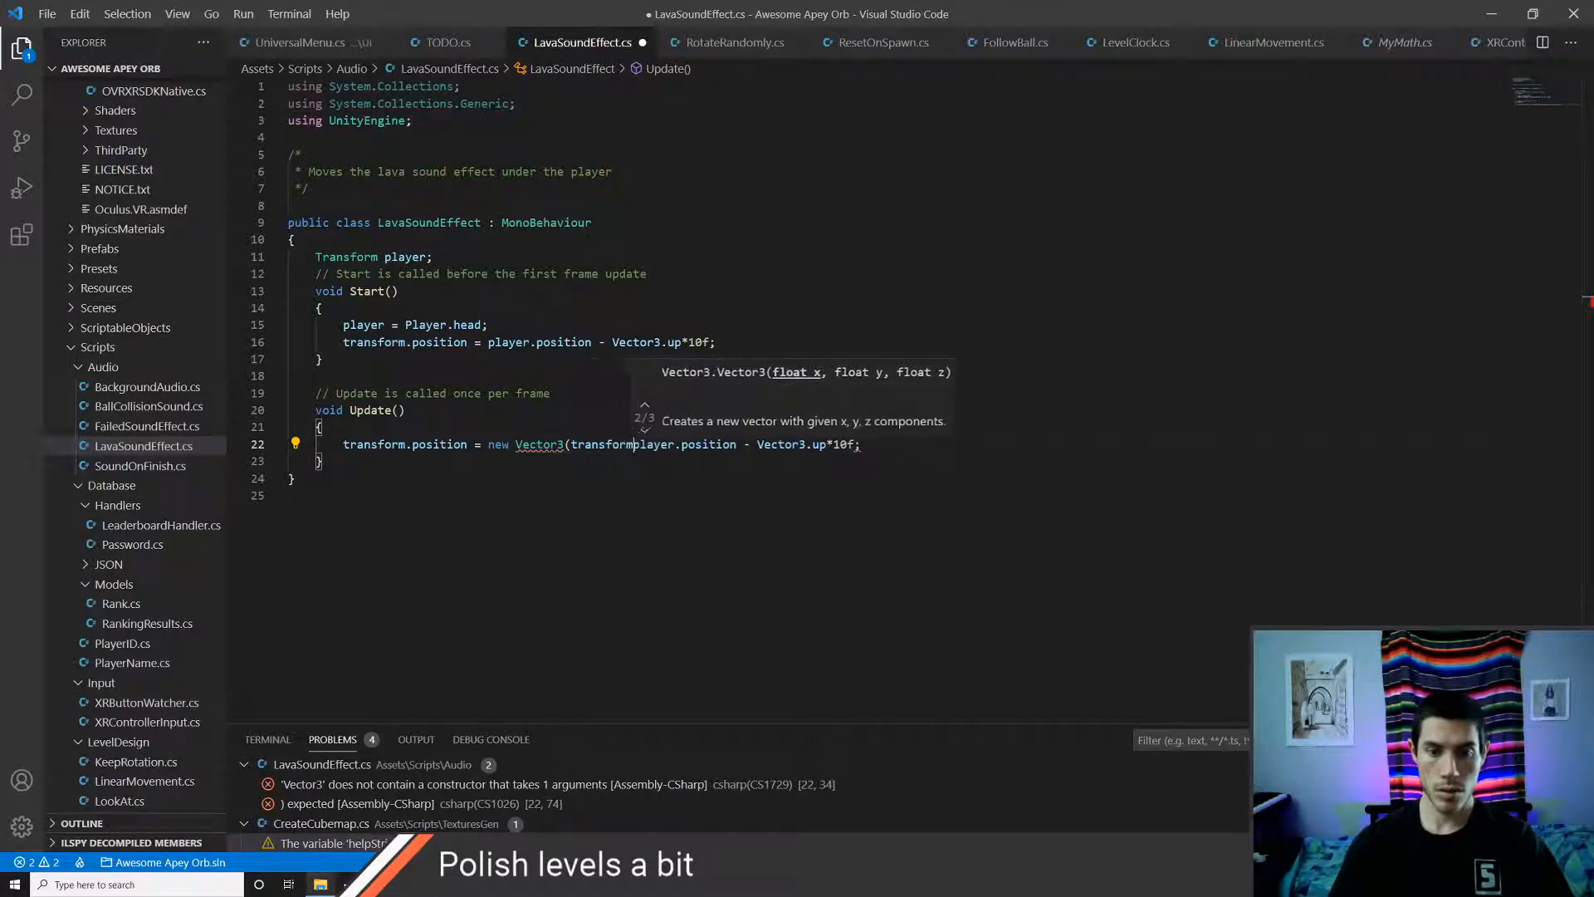
pyautogui.write('.position.')
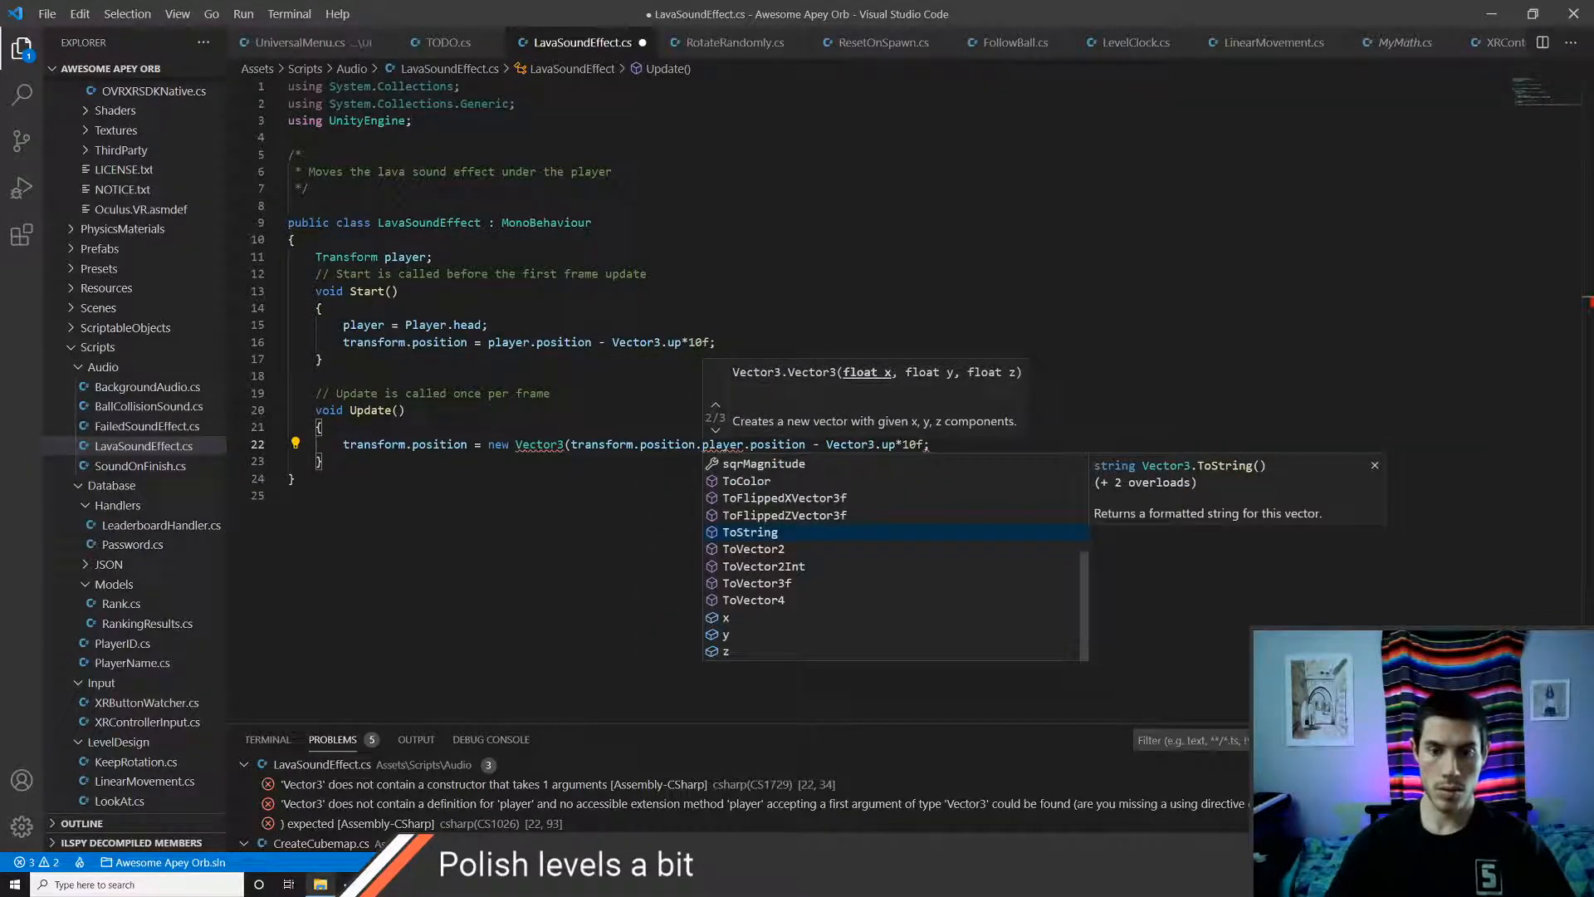
pyautogui.press('BackSpace')
pyautogui.press('BackSpace')
pyautogui.press('BackSpace')
pyautogui.press('BackSpace')
pyautogui.press('BackSpace')
pyautogui.press('BackSpace')
pyautogui.press('BackSpace')
pyautogui.press('BackSpace')
pyautogui.press('BackSpace')
pyautogui.press('BackSpace')
pyautogui.press('BackSpace')
pyautogui.press('BackSpace')
pyautogui.press('BackSpace')
pyautogui.press('BackSpace')
pyautogui.press('BackSpace')
pyautogui.press('BackSpace')
pyautogui.press('BackSpace')
pyautogui.press('BackSpace')
pyautogui.press('BackSpace')
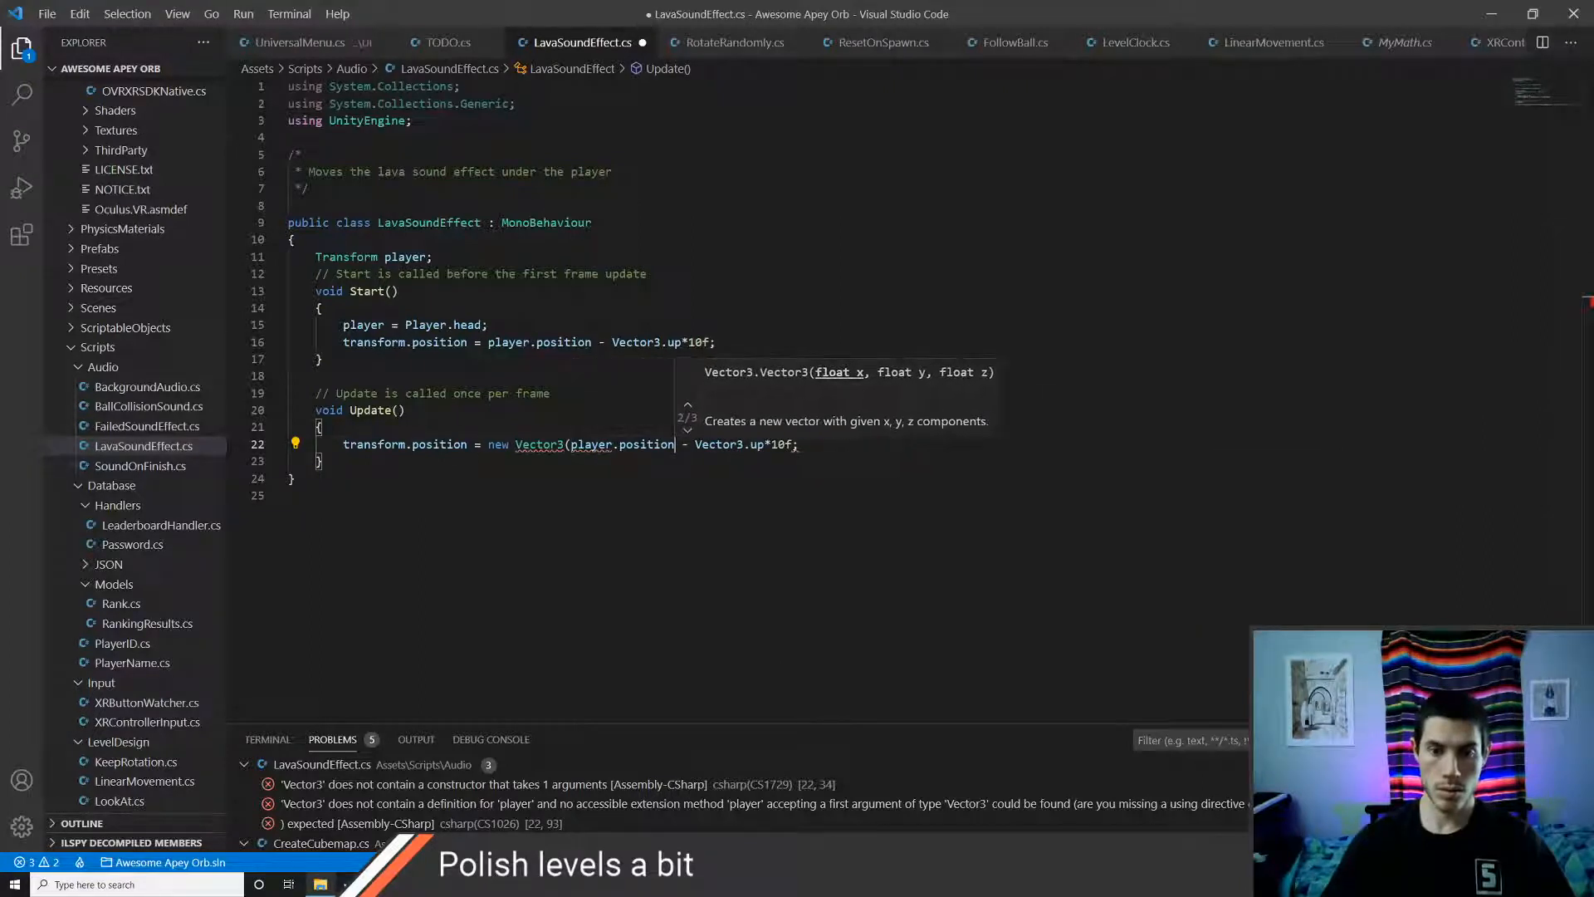
pyautogui.write('.x, ')
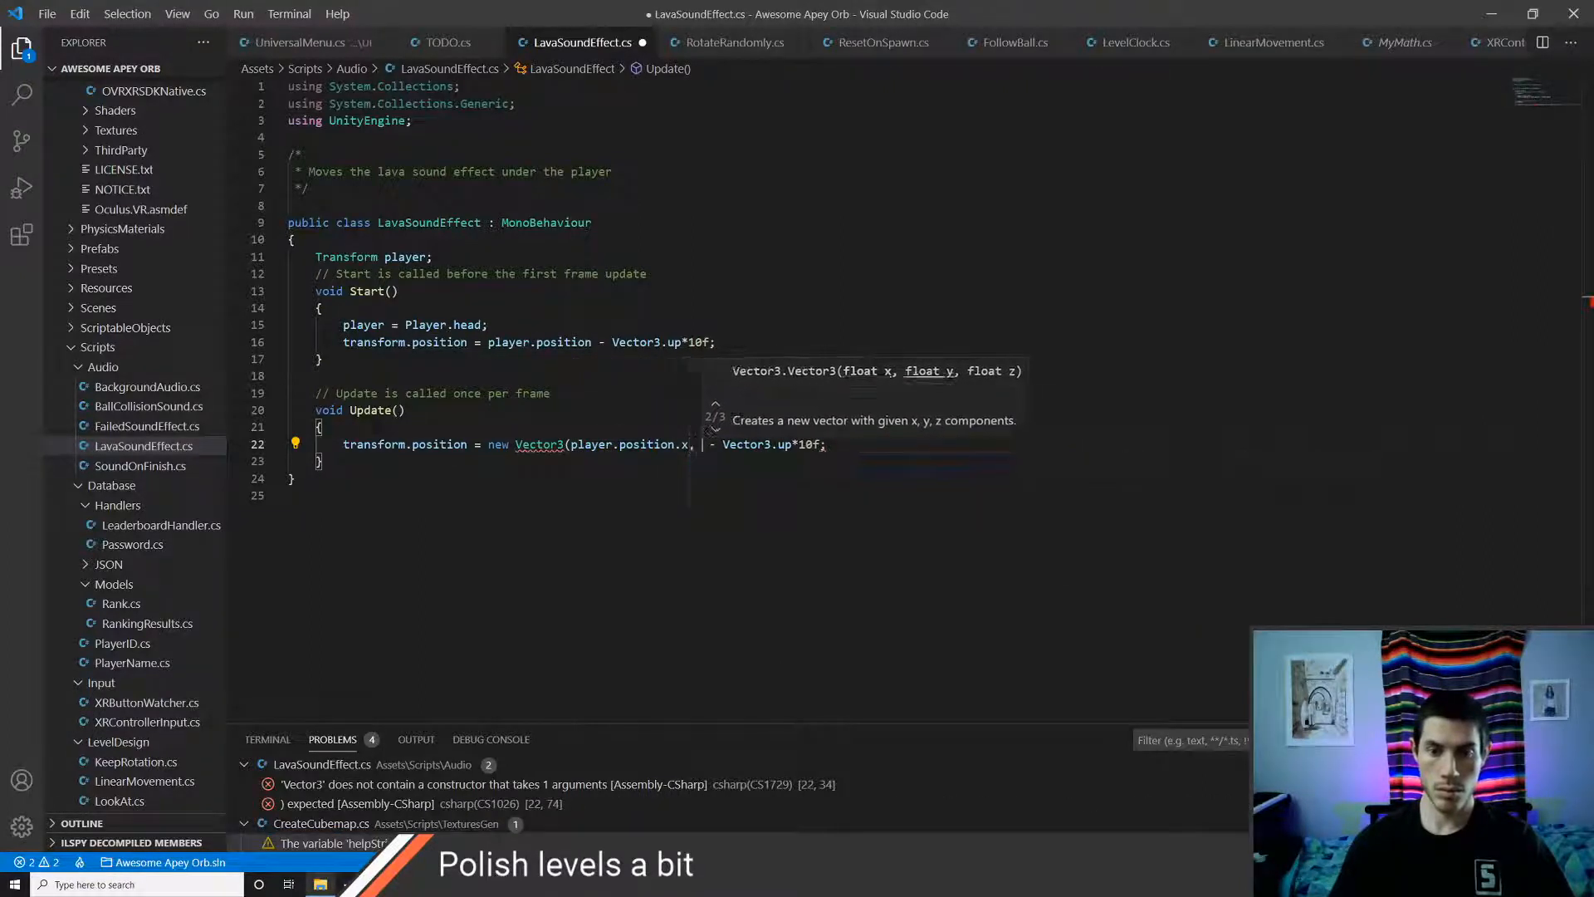
pyautogui.write('transform.po')
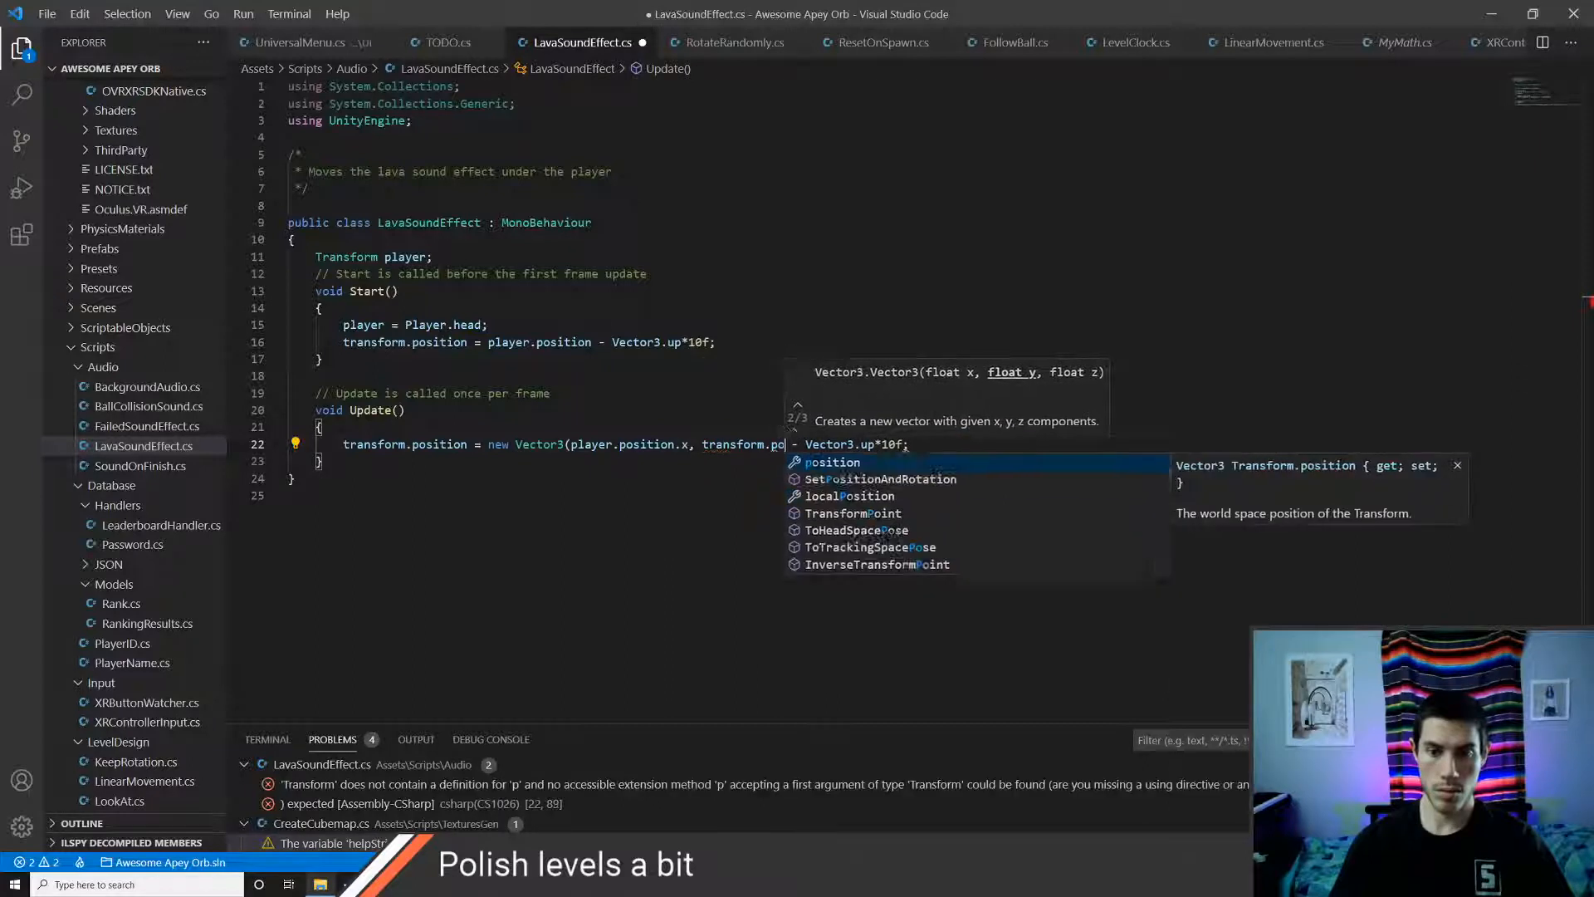
pyautogui.write('sition.y, ')
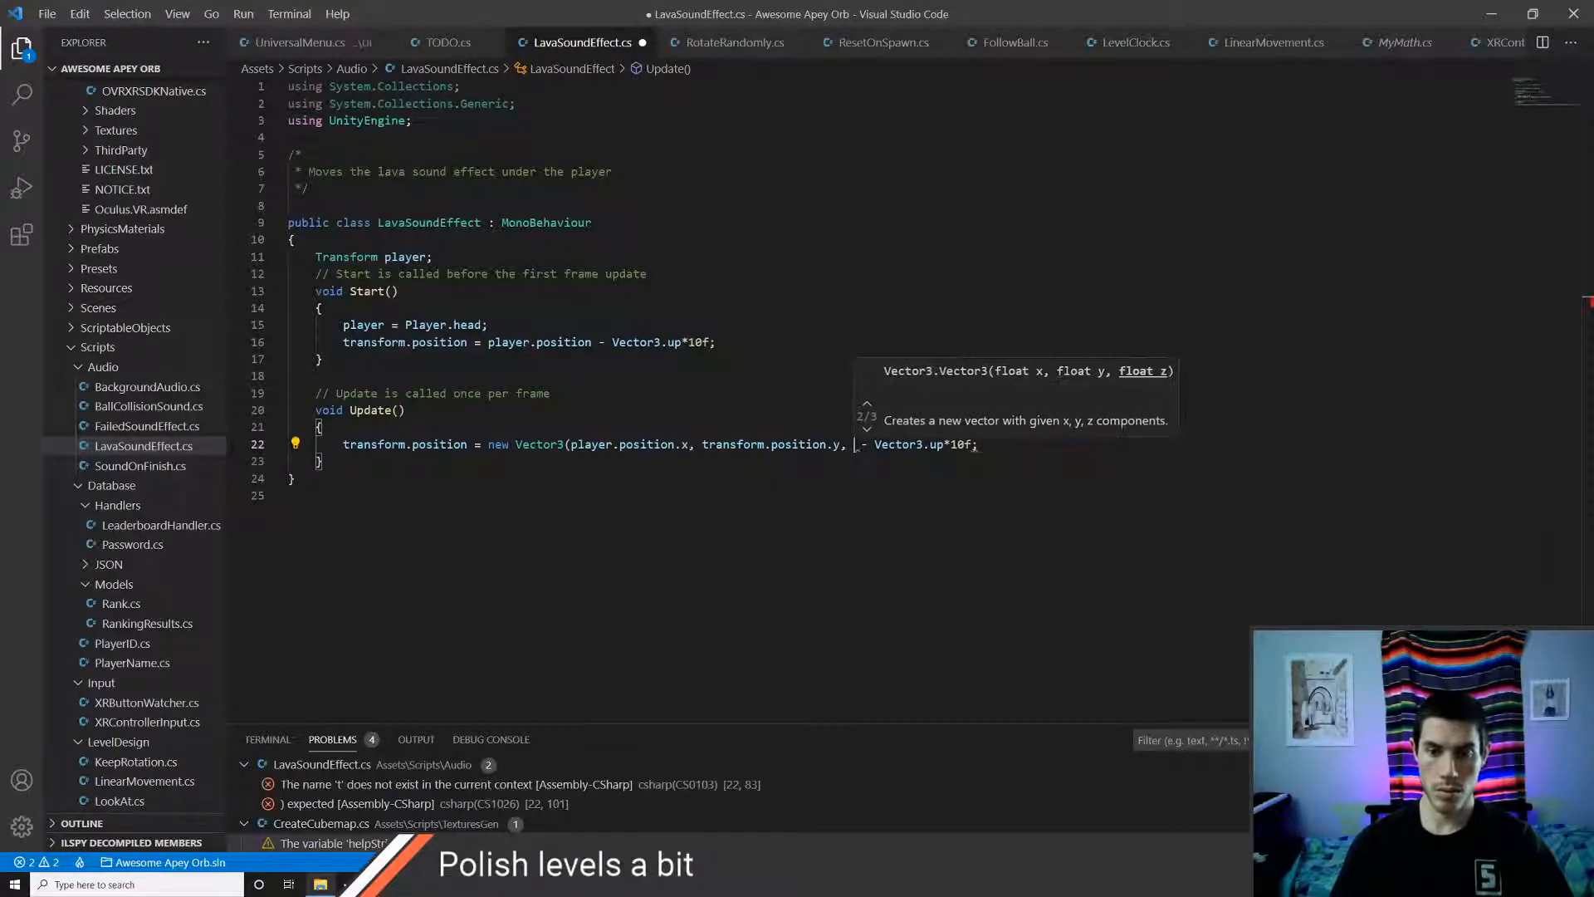
pyautogui.write('player.position')
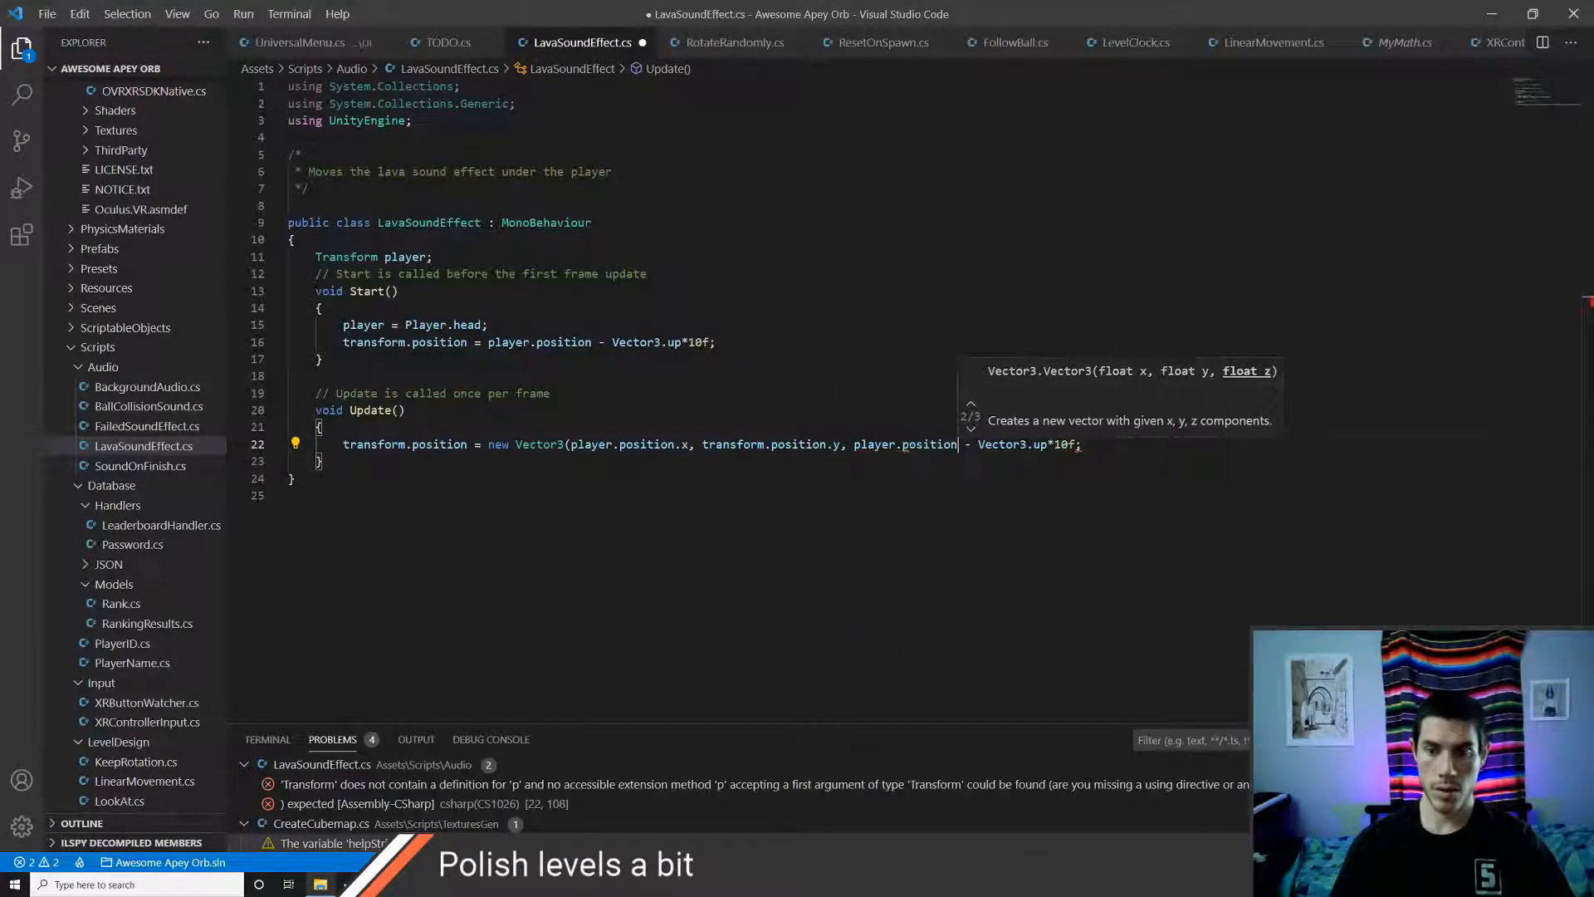
pyautogui.write('.z)')
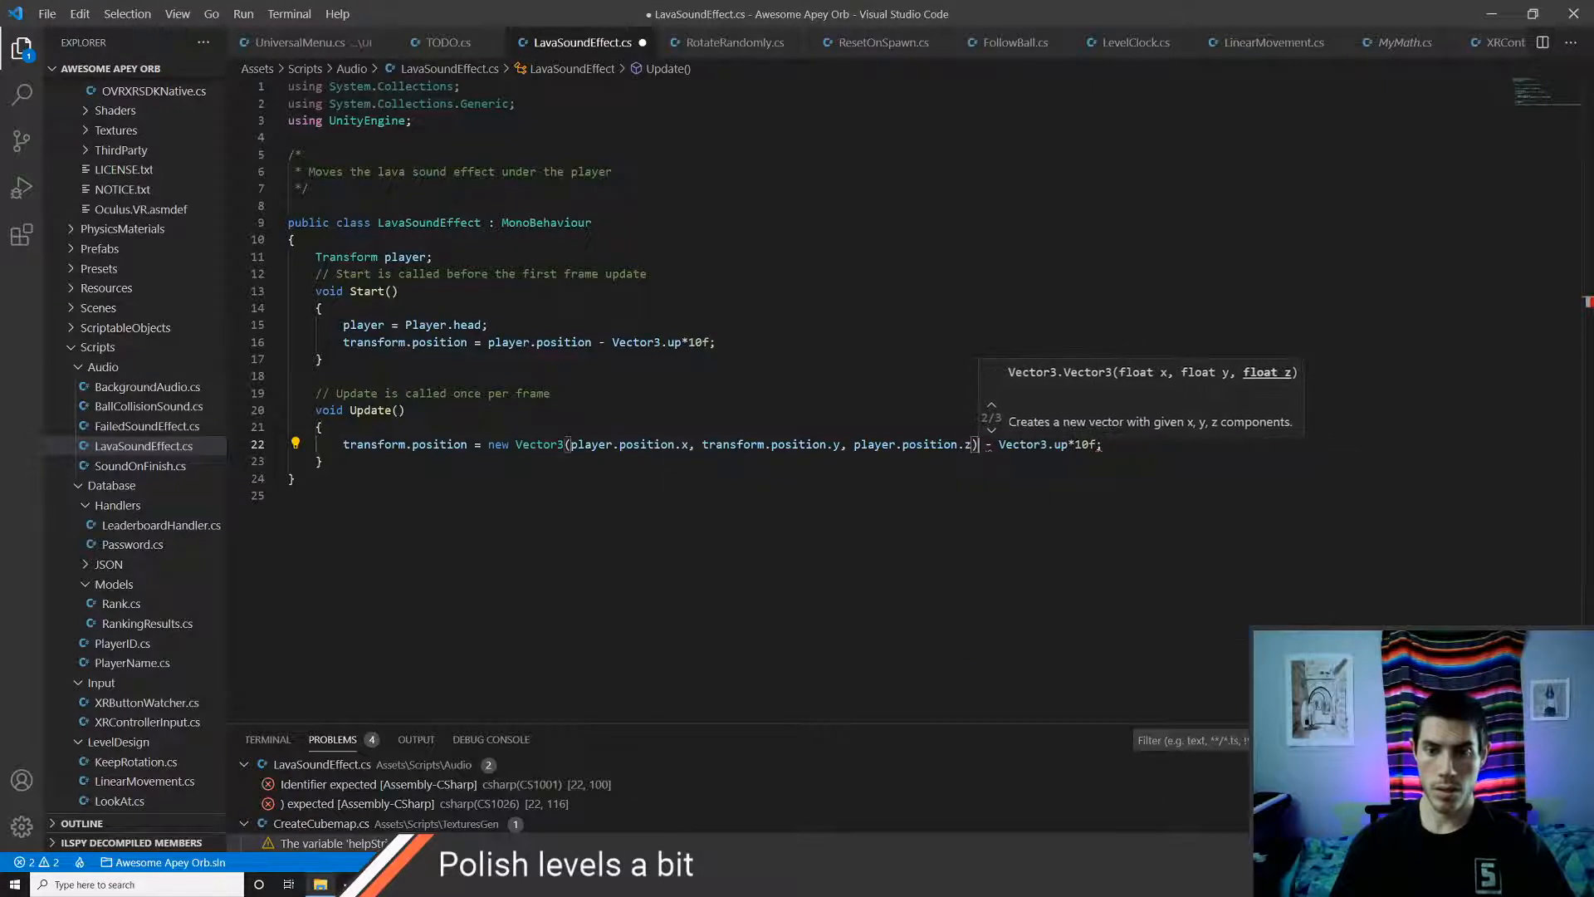
# - Remove the trailing - Vector3.up*10f from the Update assignment and save the script
pyautogui.hotkey('ctrl', 'shift', 'Right')
pyautogui.hotkey('ctrl', 'shift', 'Right')
pyautogui.hotkey('ctrl', 'shift', 'Right')
pyautogui.hotkey('ctrl', 'shift', 'Right')
pyautogui.hotkey('ctrl', 'shift', 'Right')
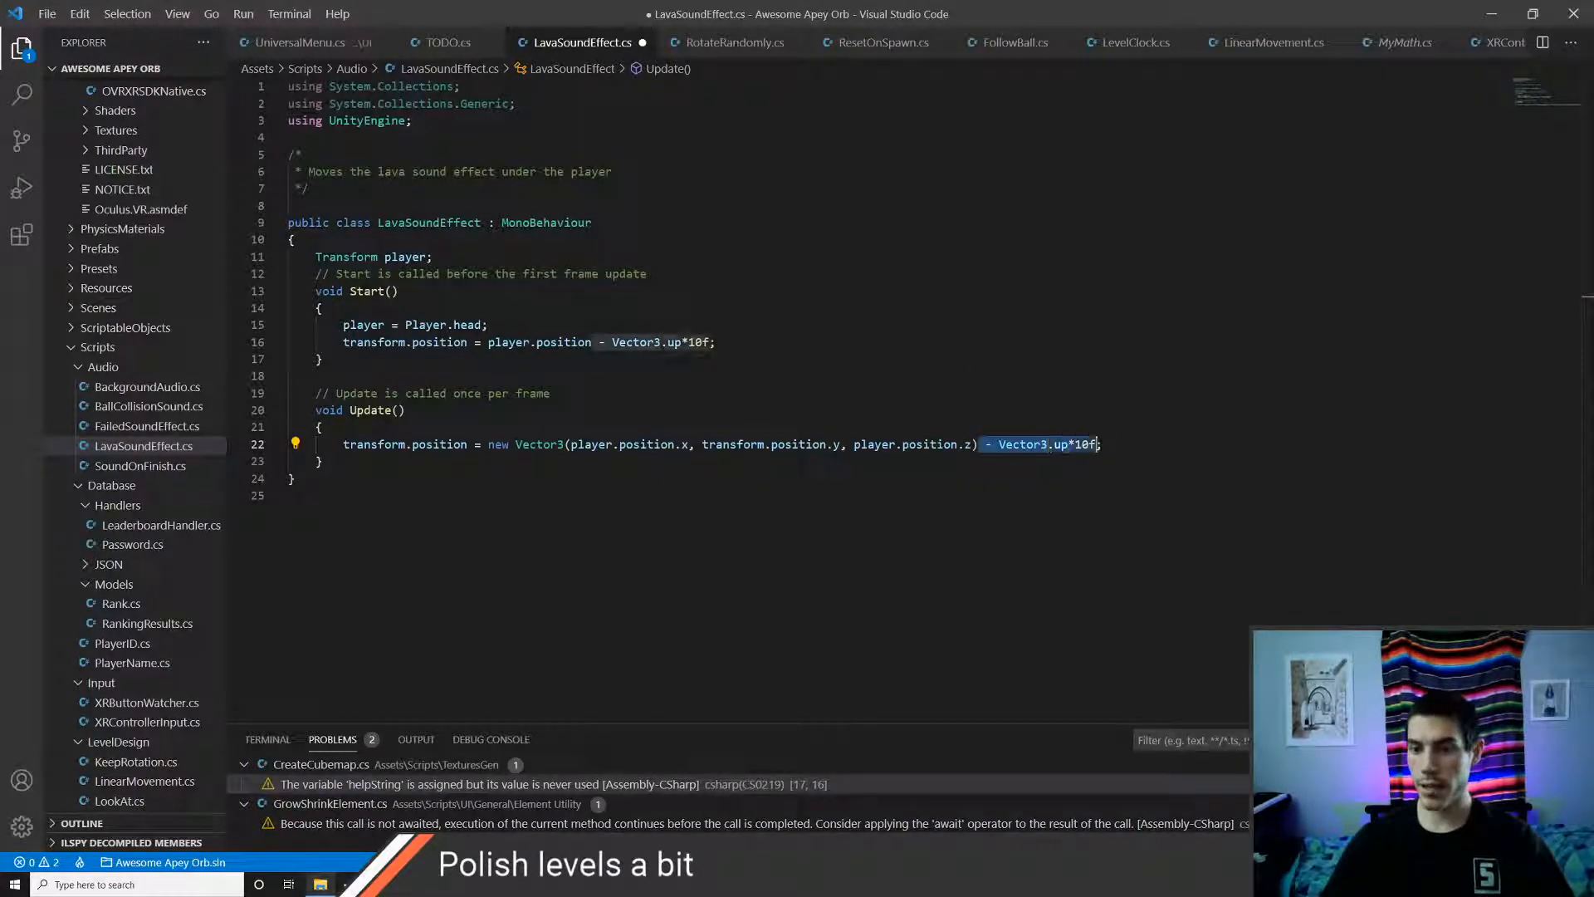
pyautogui.press('BackSpace')
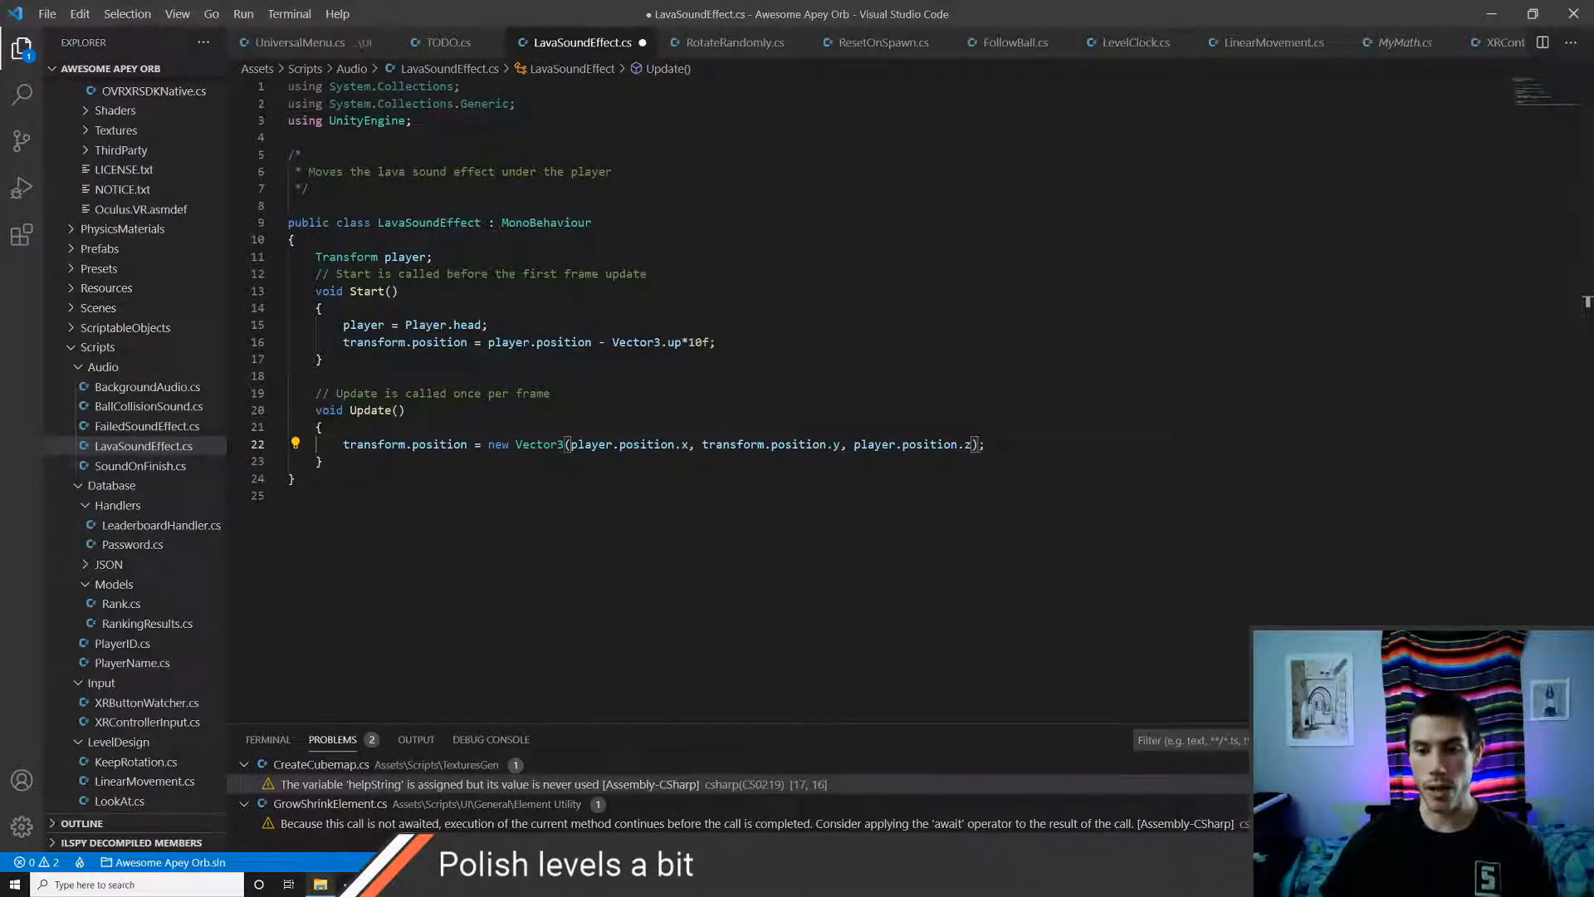
pyautogui.hotkey('ctrl', 's')
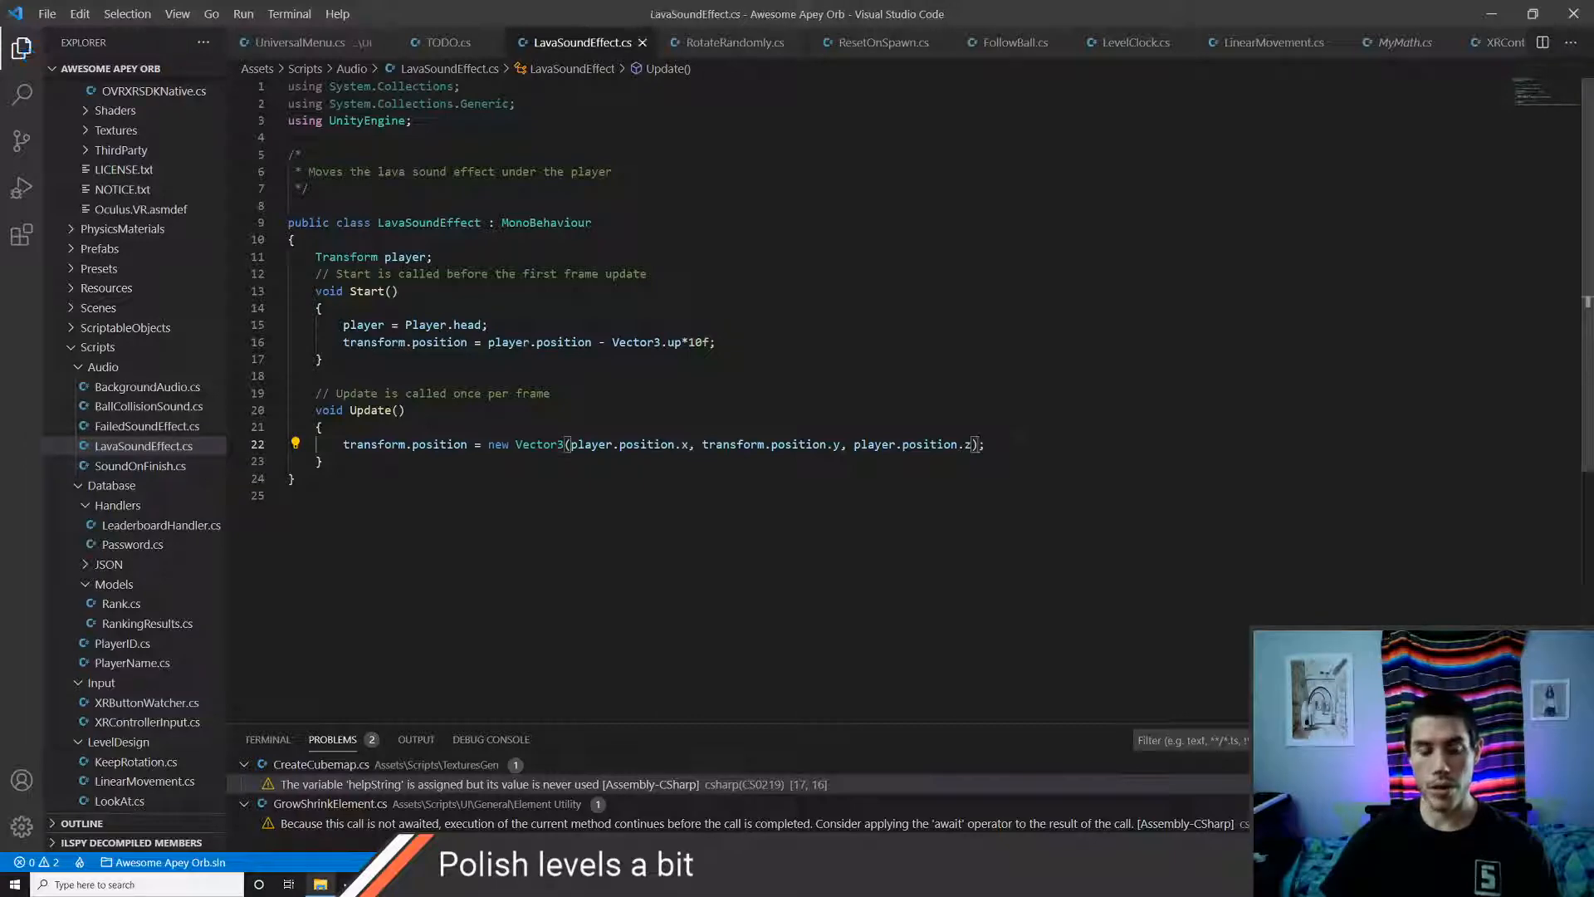
# - Switch to Unity, play scene 3-1 to test the lava sound's fixed-height movement, and stop it
pyautogui.hotkey('alt', 'Tab')
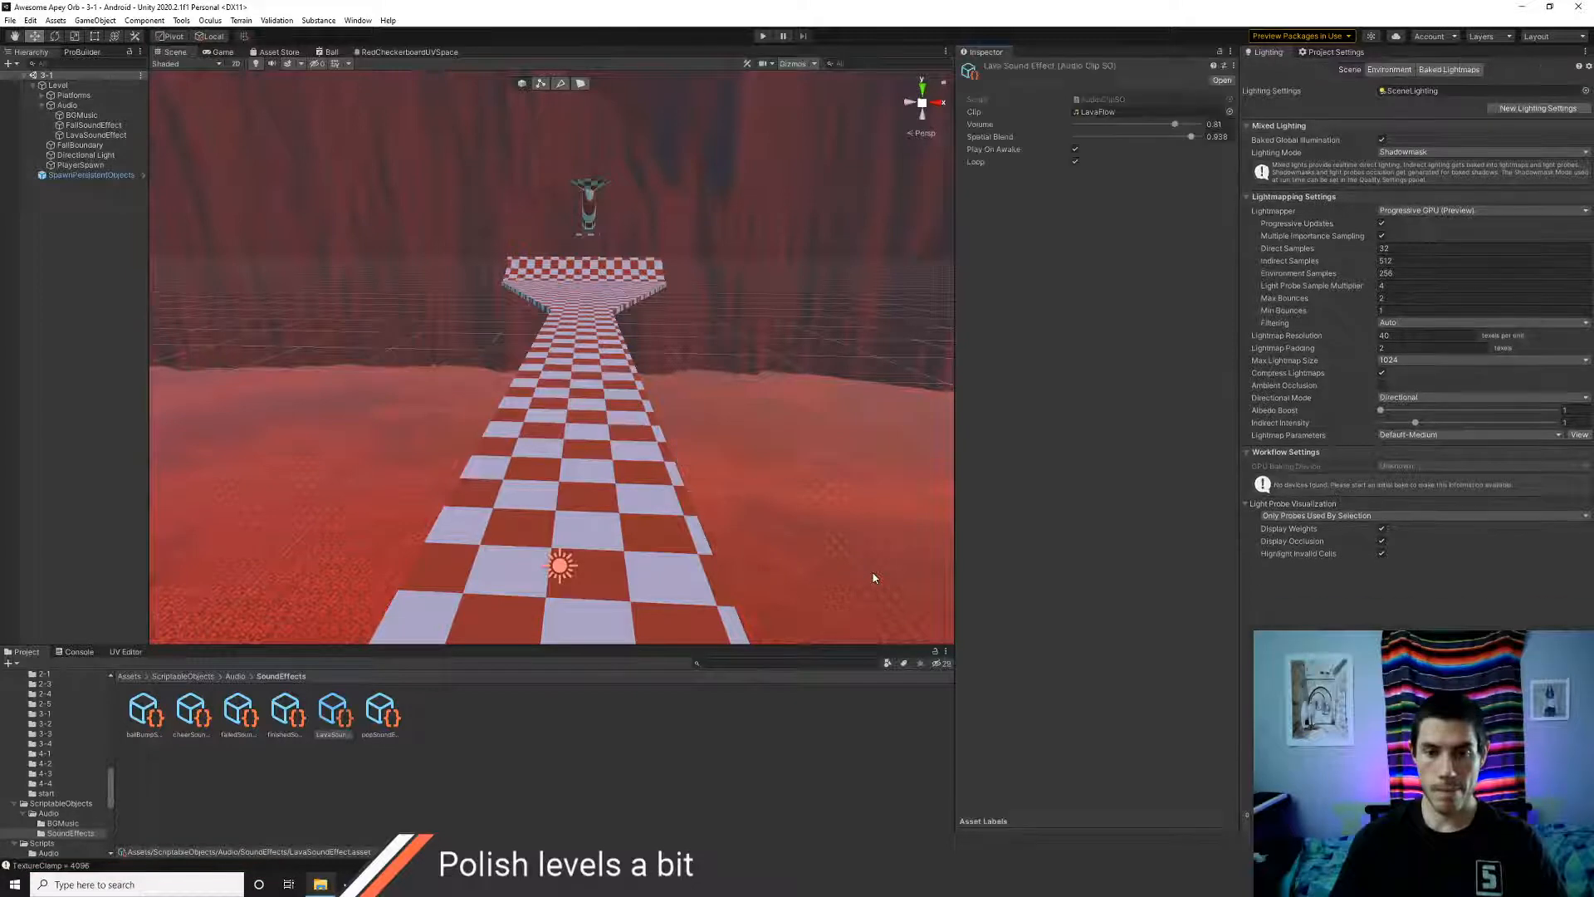
pyautogui.hotkey('ctrl', 'p')
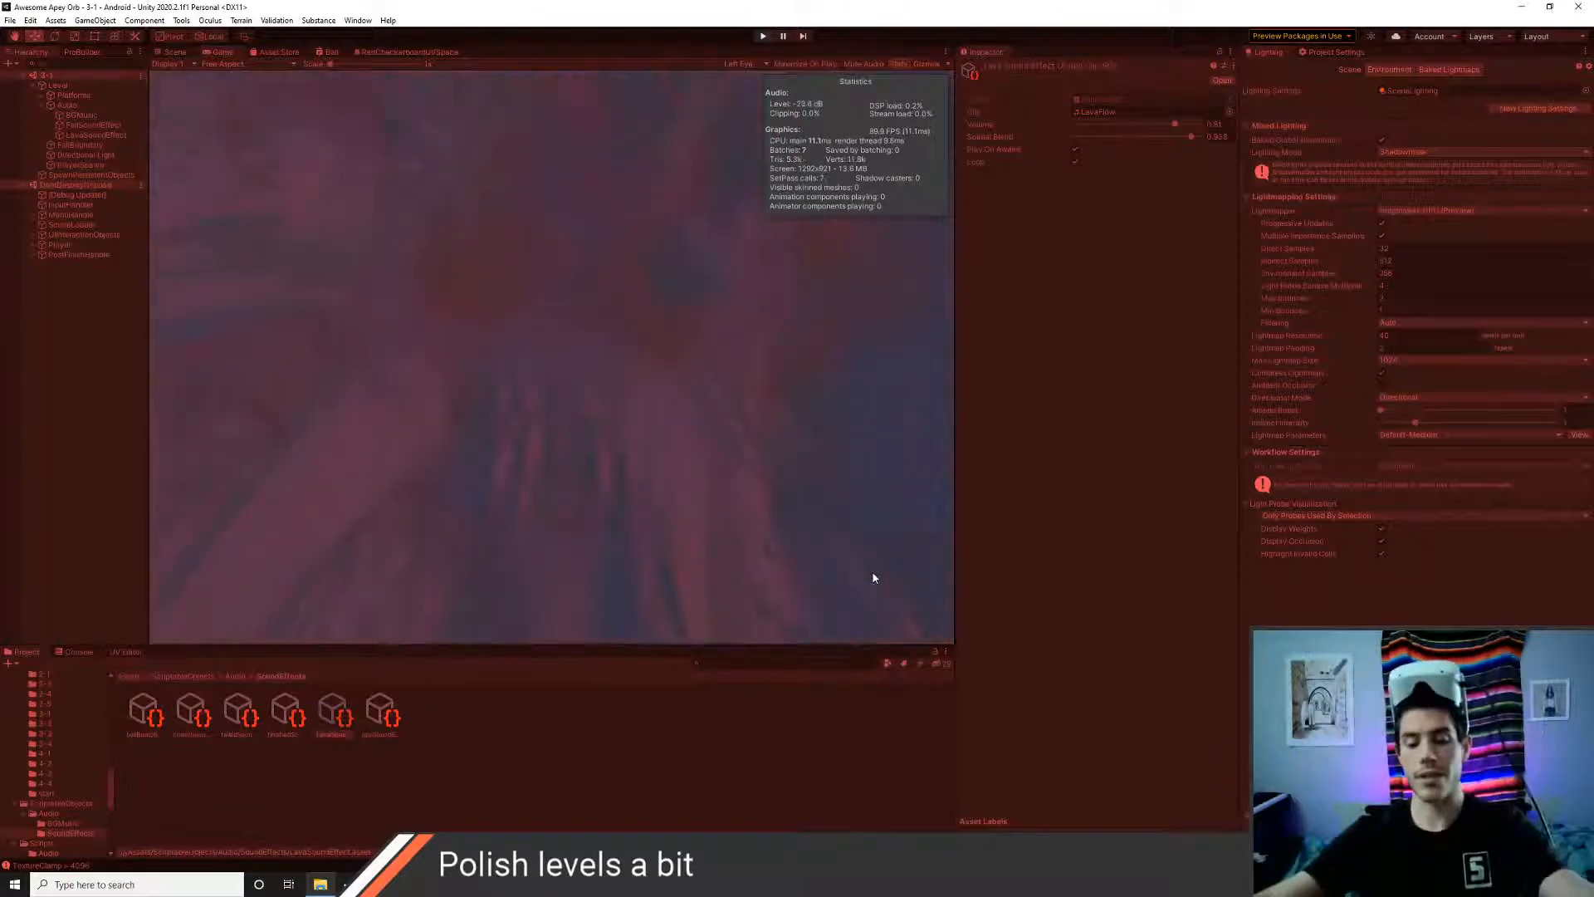
pyautogui.hotkey('ctrl', 'p')
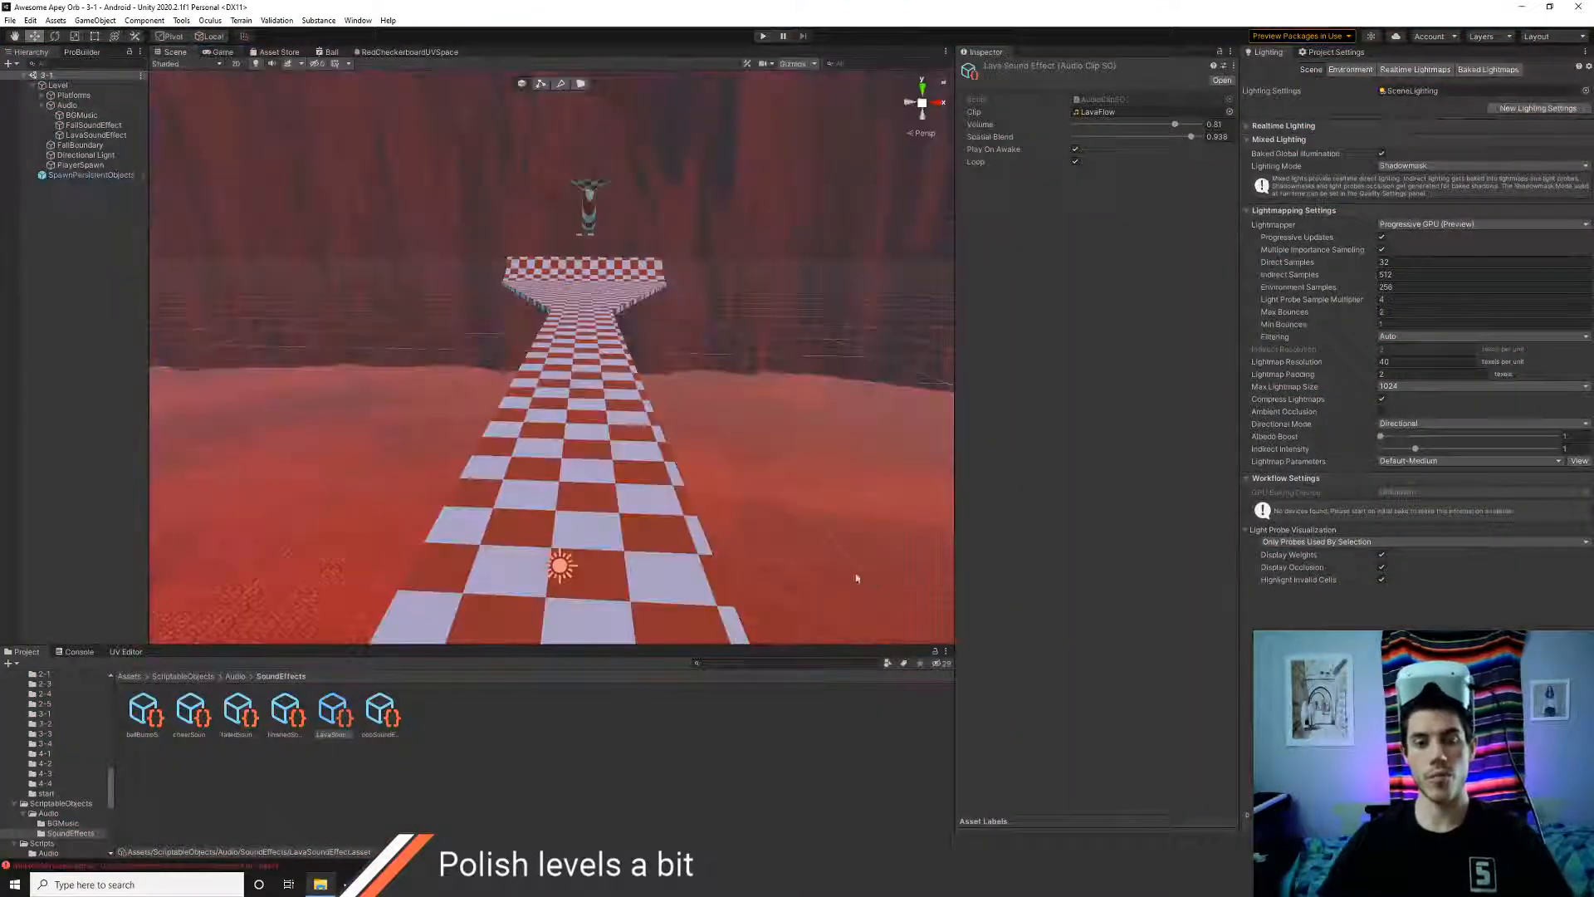
# - Back in the script, restore the Update line to transform.position = player.position - Vector3.up*10f; and save
pyautogui.hotkey('alt', 'Tab')
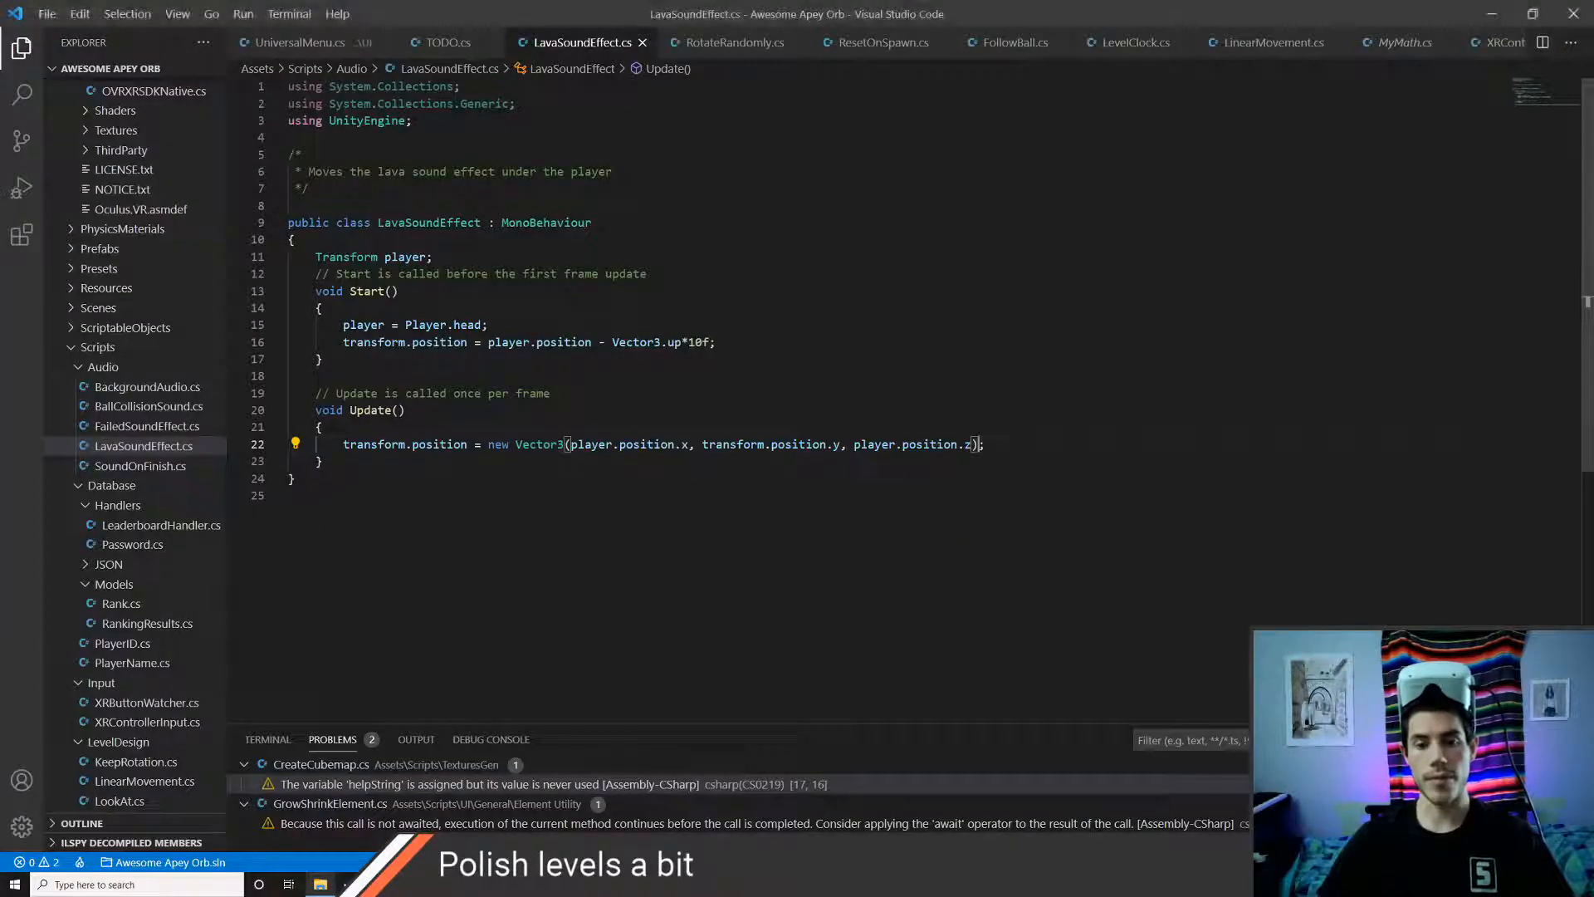
pyautogui.click(319, 308)
pyautogui.click(450, 429)
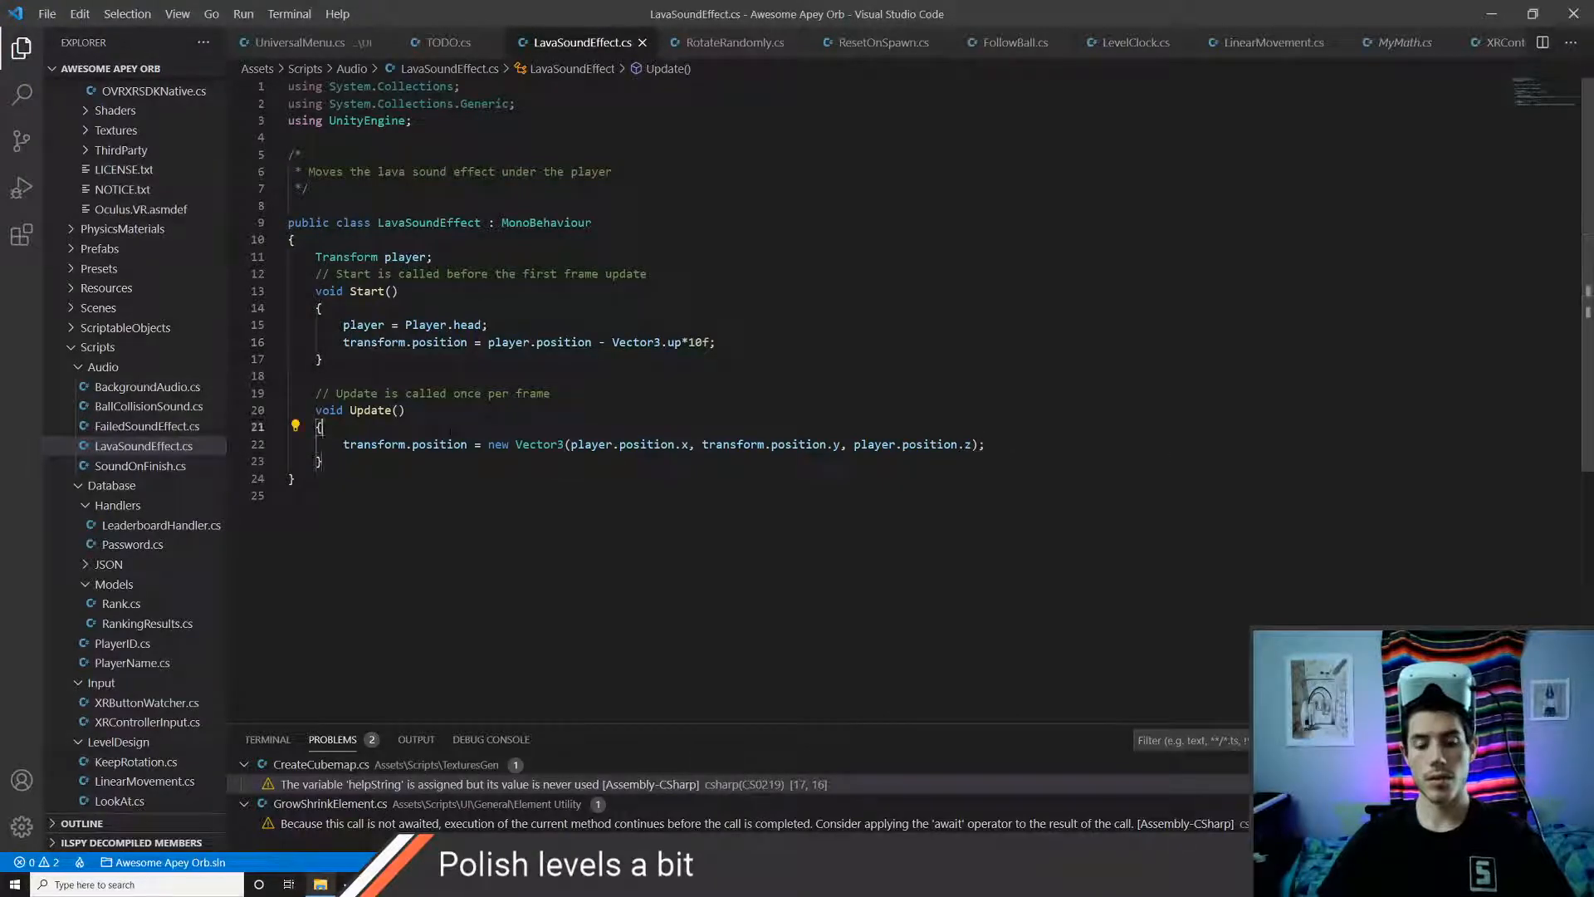
pyautogui.press('Return')
pyautogui.write('transform.position = player.position - Vector3.up*10f;')
pyautogui.hotkey('ctrl', 's')
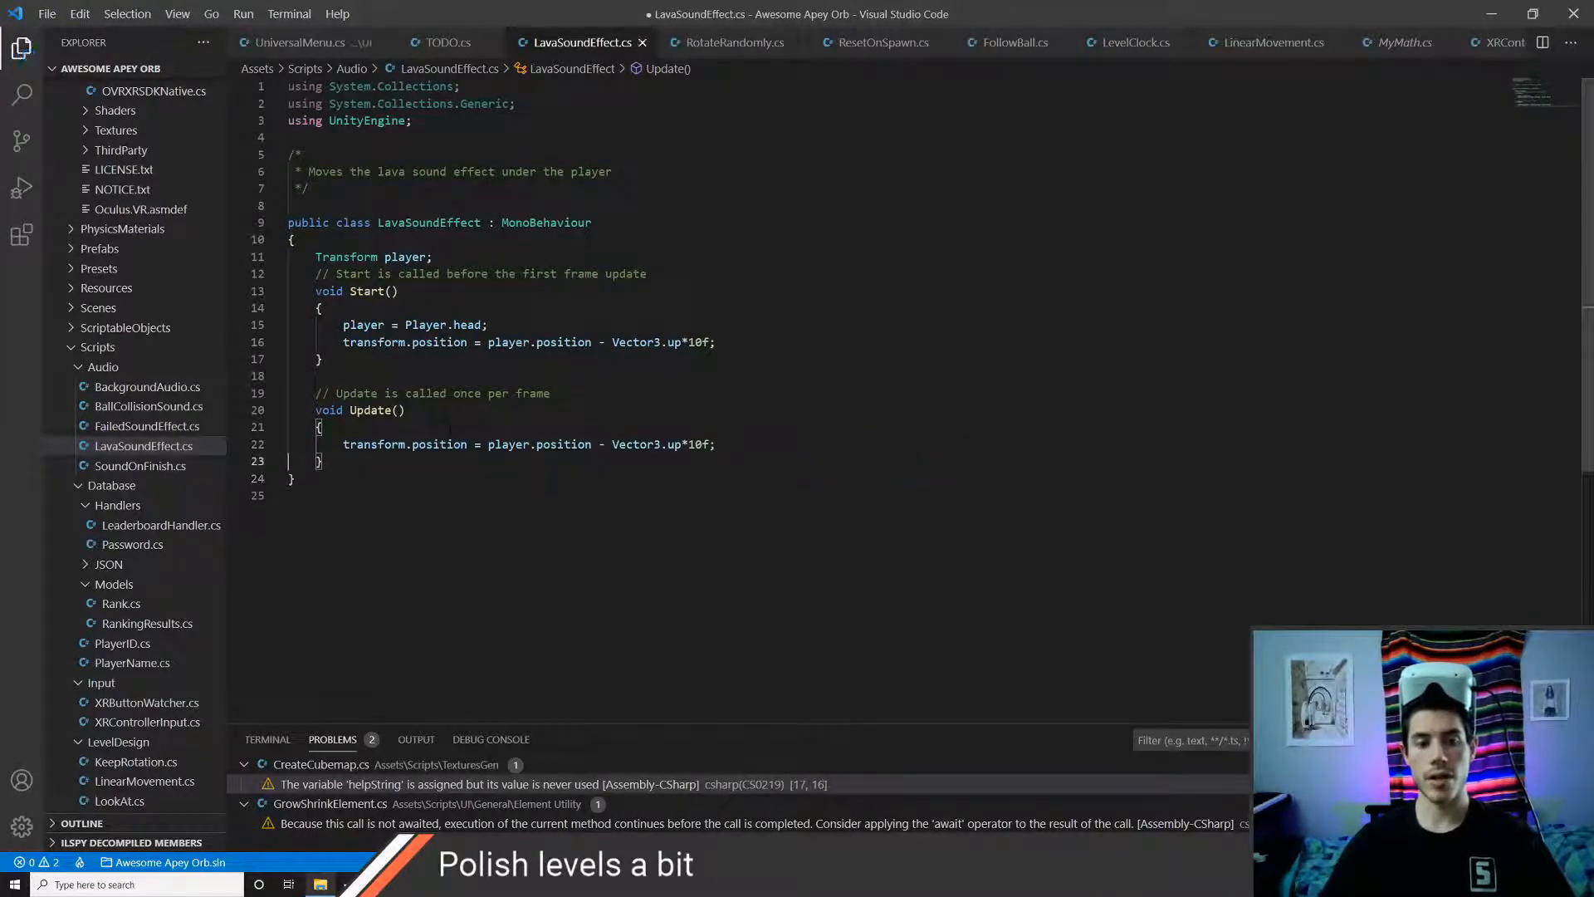
# - Switch to Unity, copy the LavaSoundEffect object from scene 3-1, and open scene 3-2 from the Scenes folder
pyautogui.hotkey('alt', 'Tab')
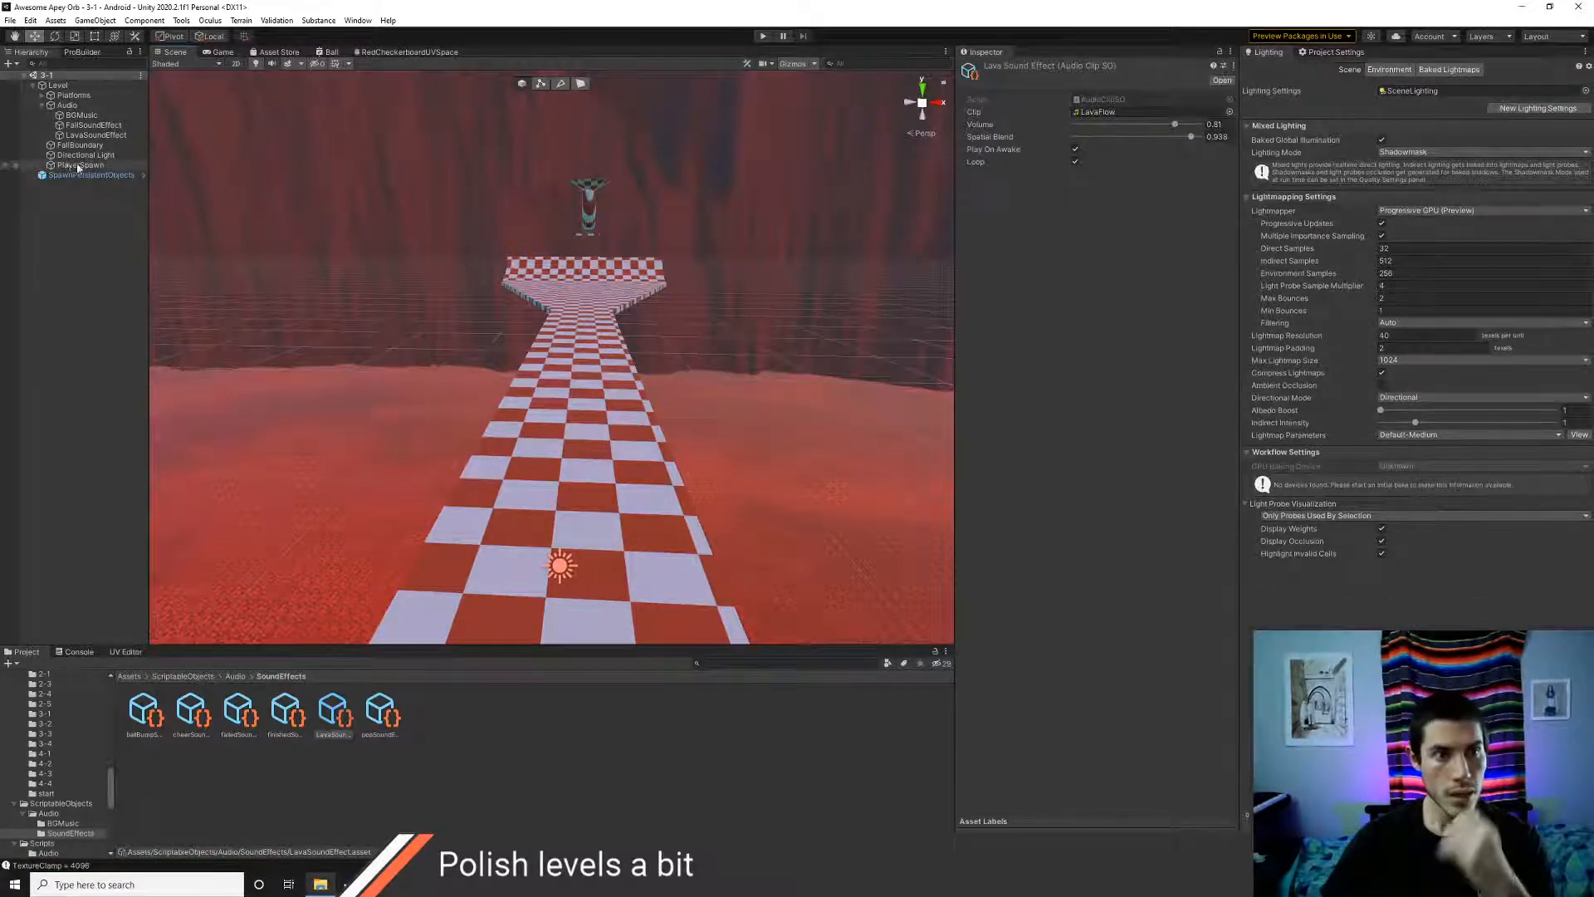
pyautogui.click(81, 136)
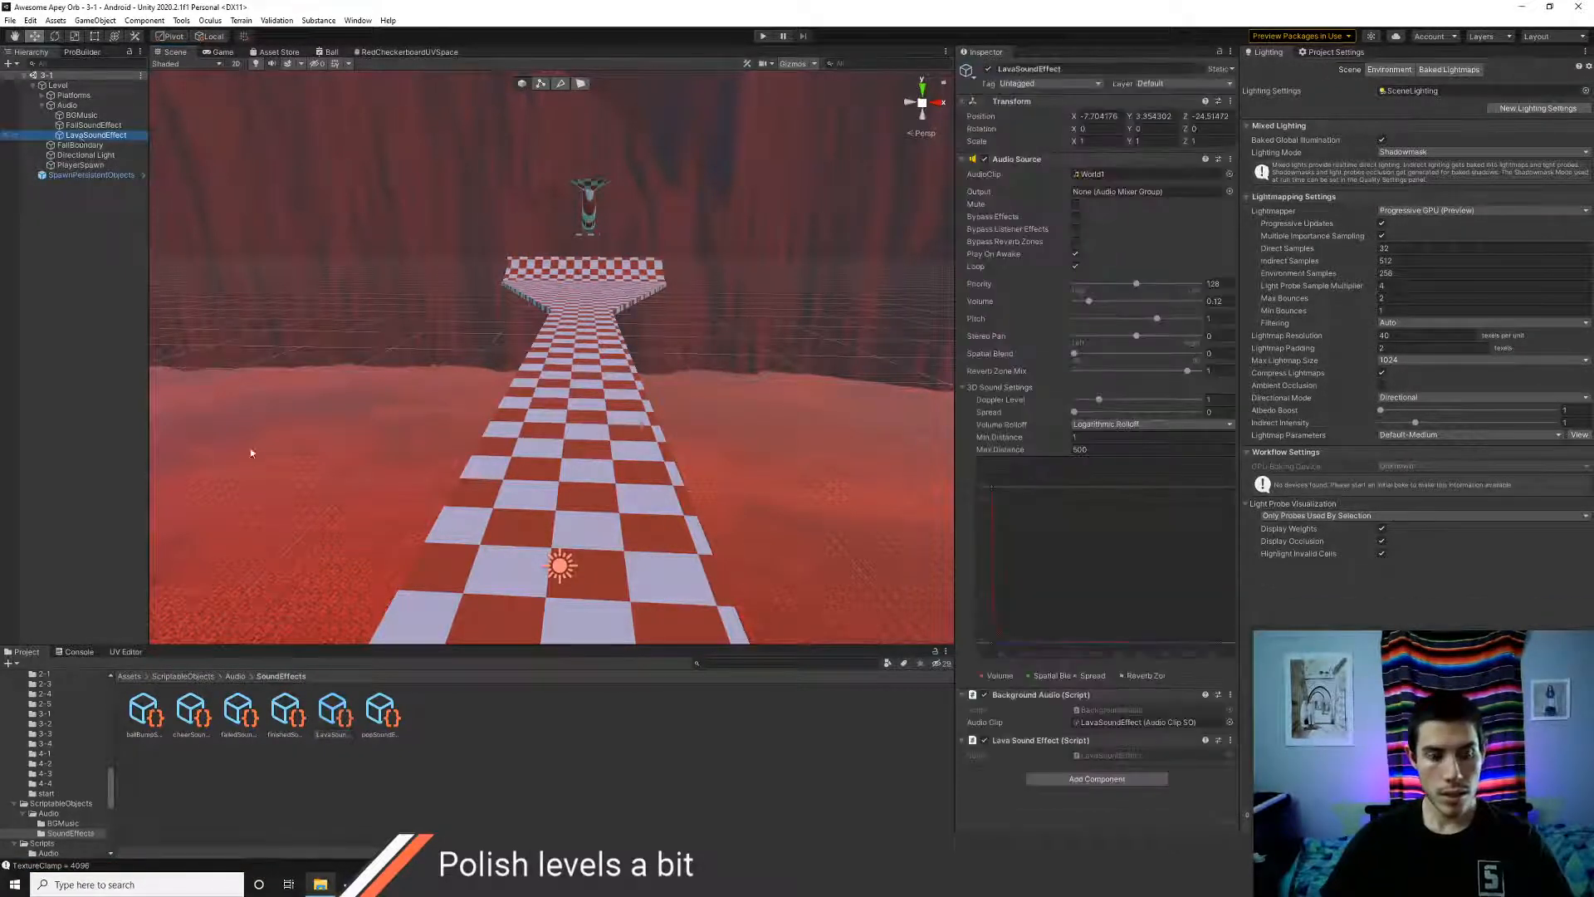
pyautogui.click(131, 677)
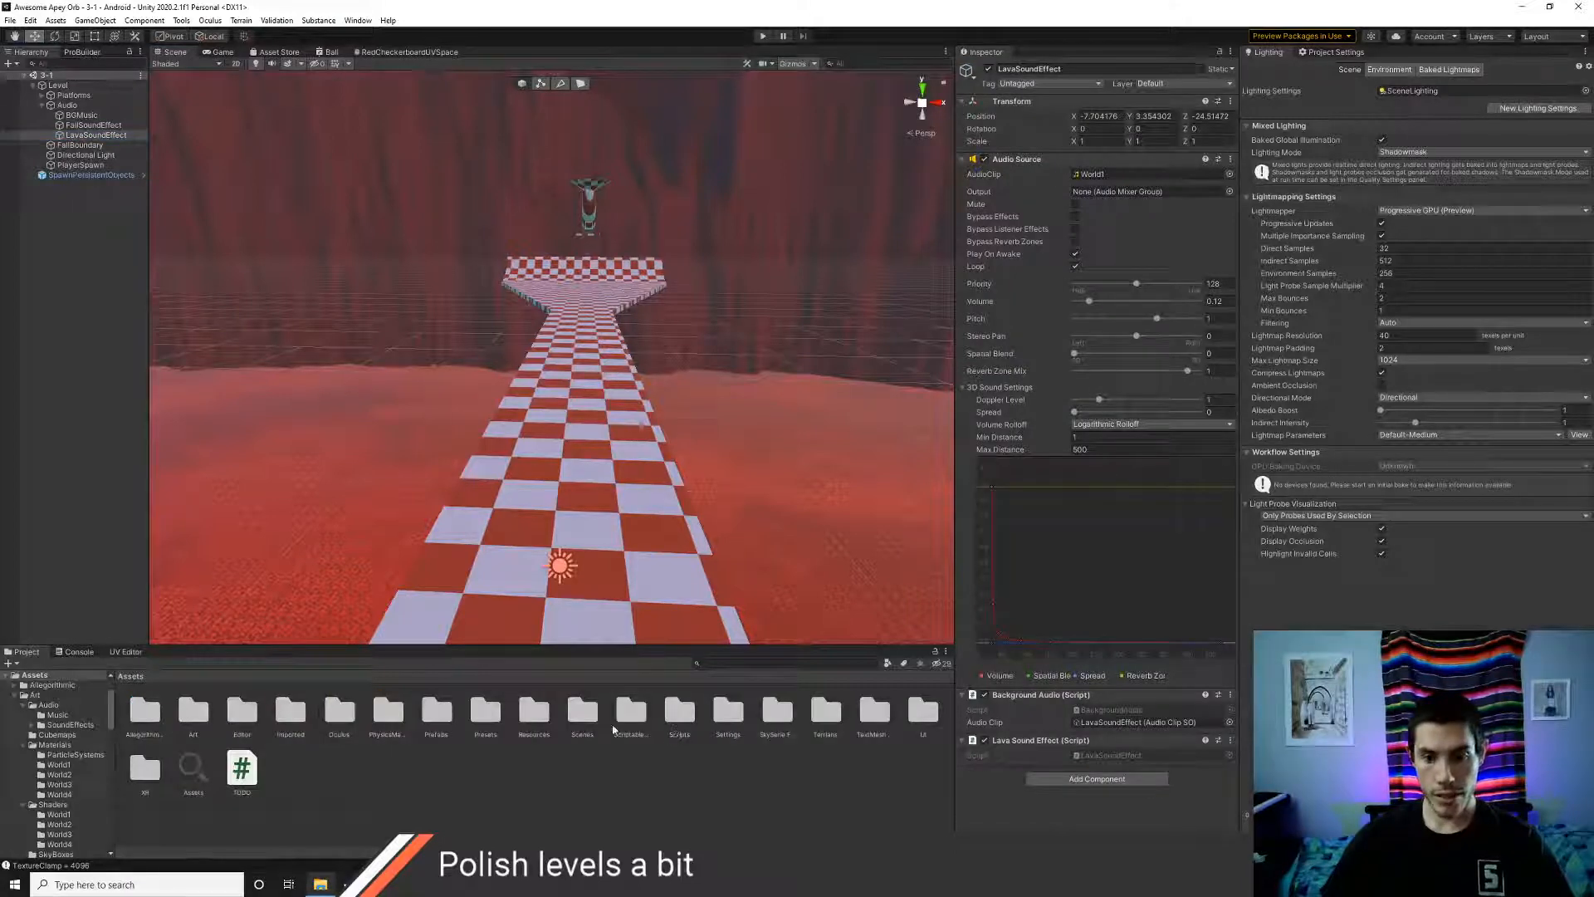
pyautogui.doubleClick(582, 712)
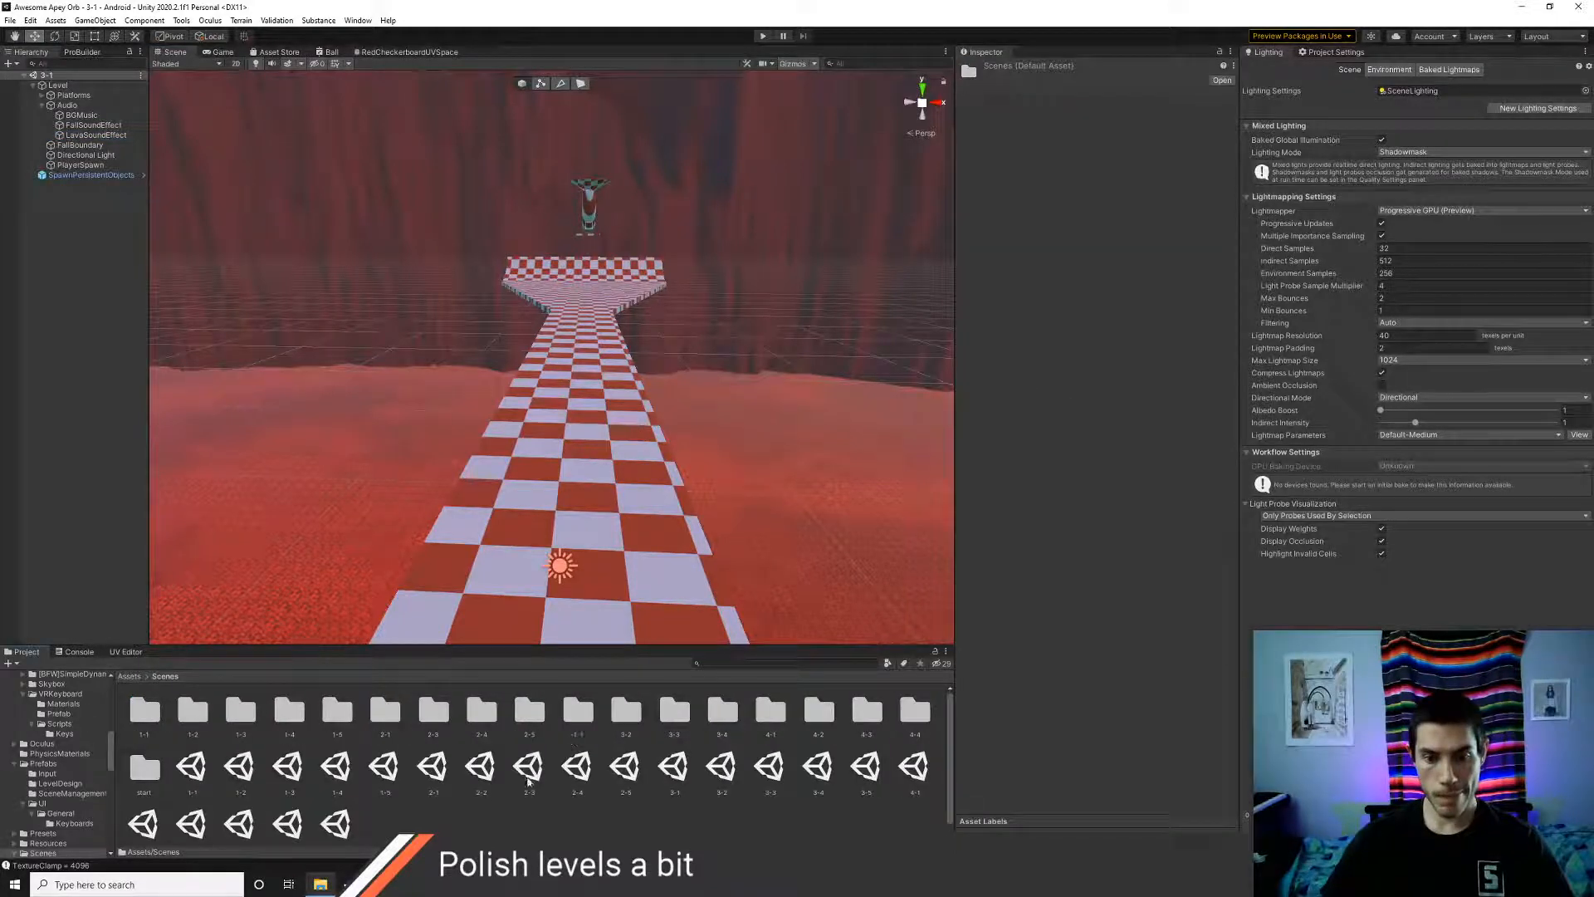
pyautogui.doubleClick(722, 771)
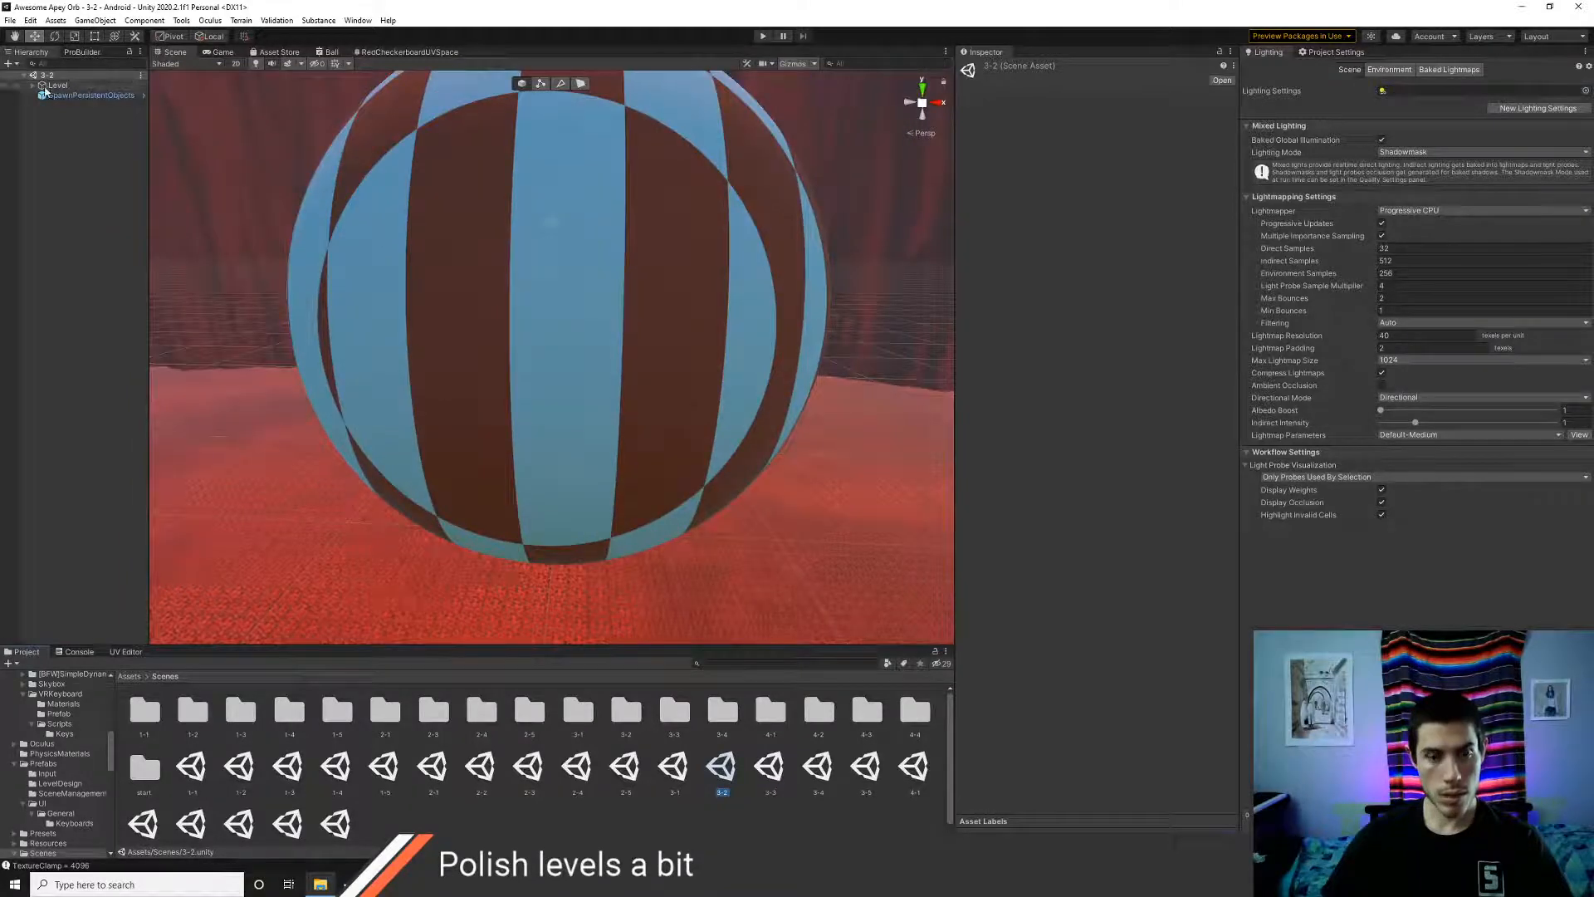
# - Open scene 3-3, paste the LavaSoundEffect object, and place it under the Audio object
pyautogui.doubleClick(771, 772)
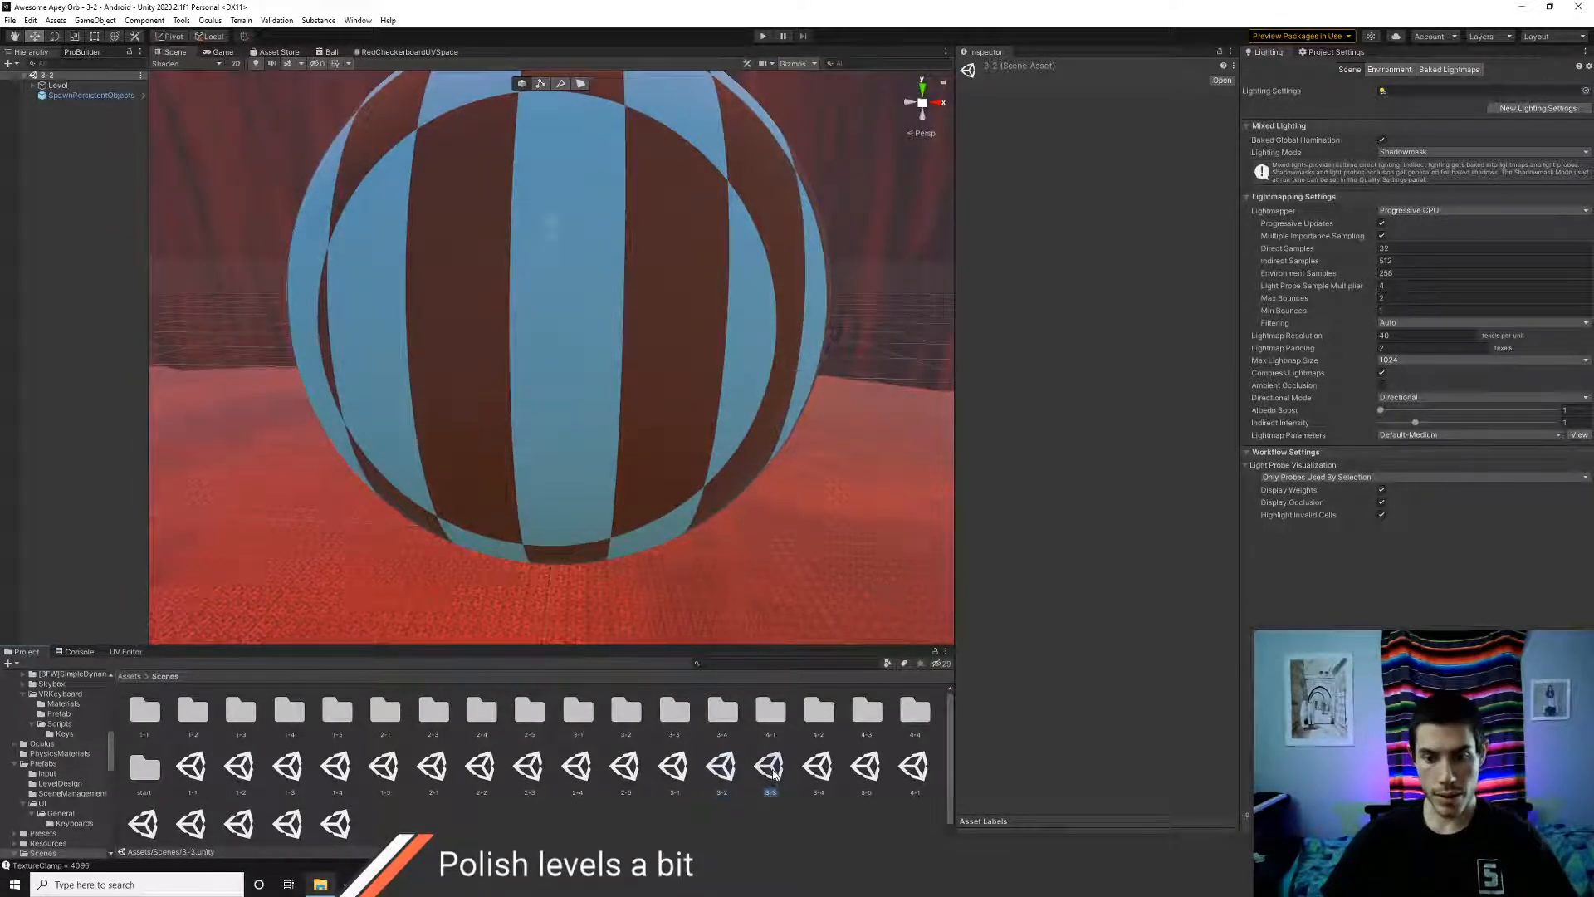
pyautogui.scroll(-5, 295, 437)
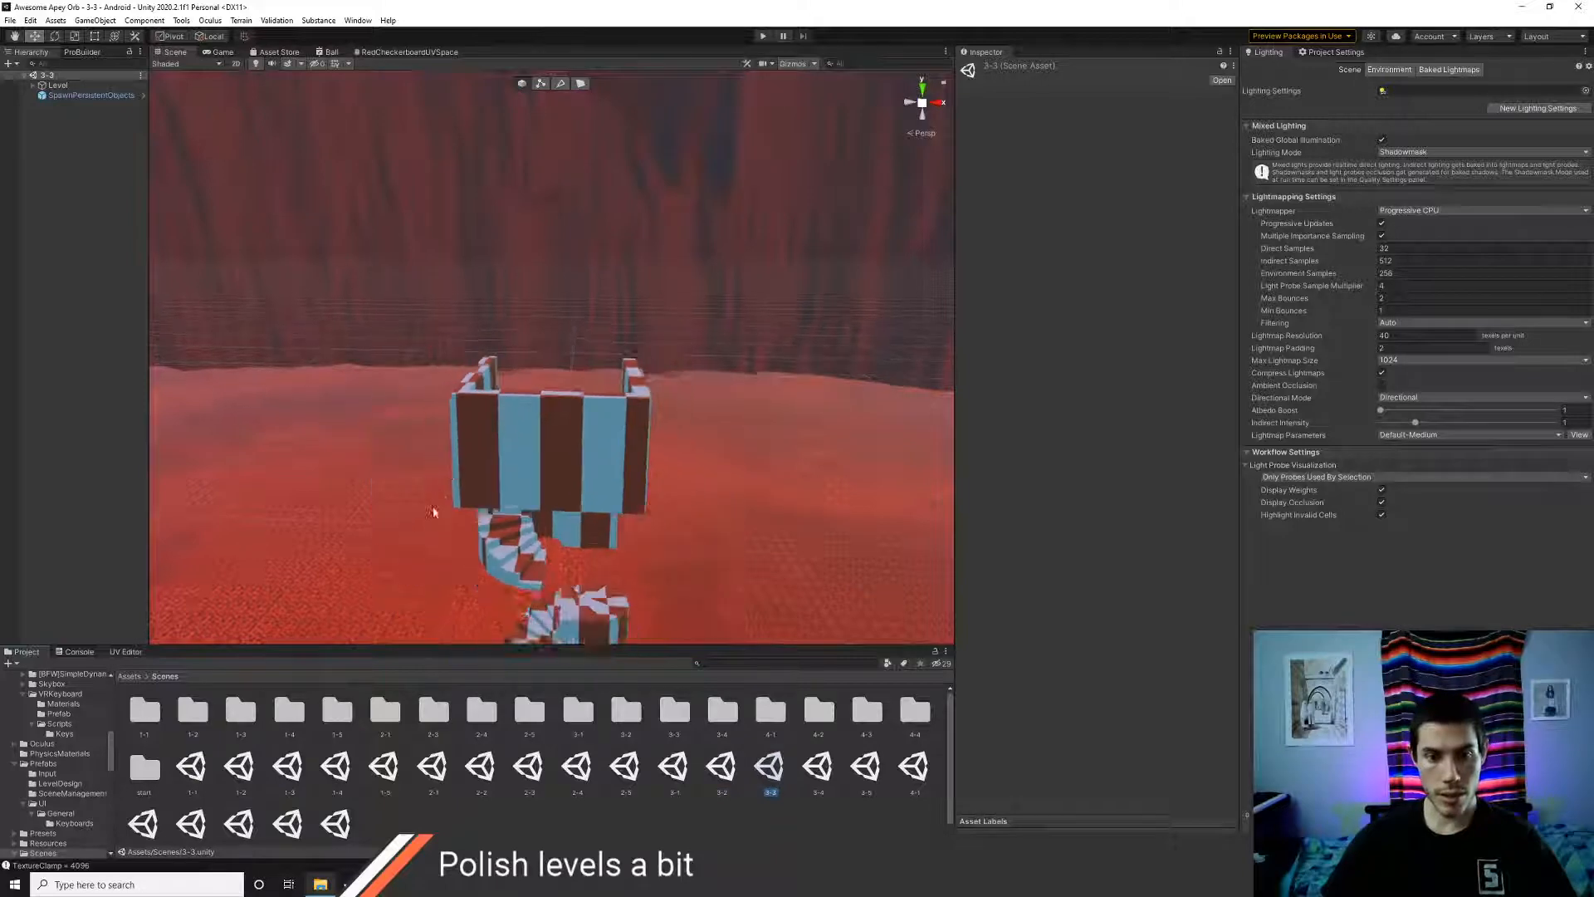
pyautogui.moveTo(468, 531); pyautogui.dragTo(474, 363, button='middle')
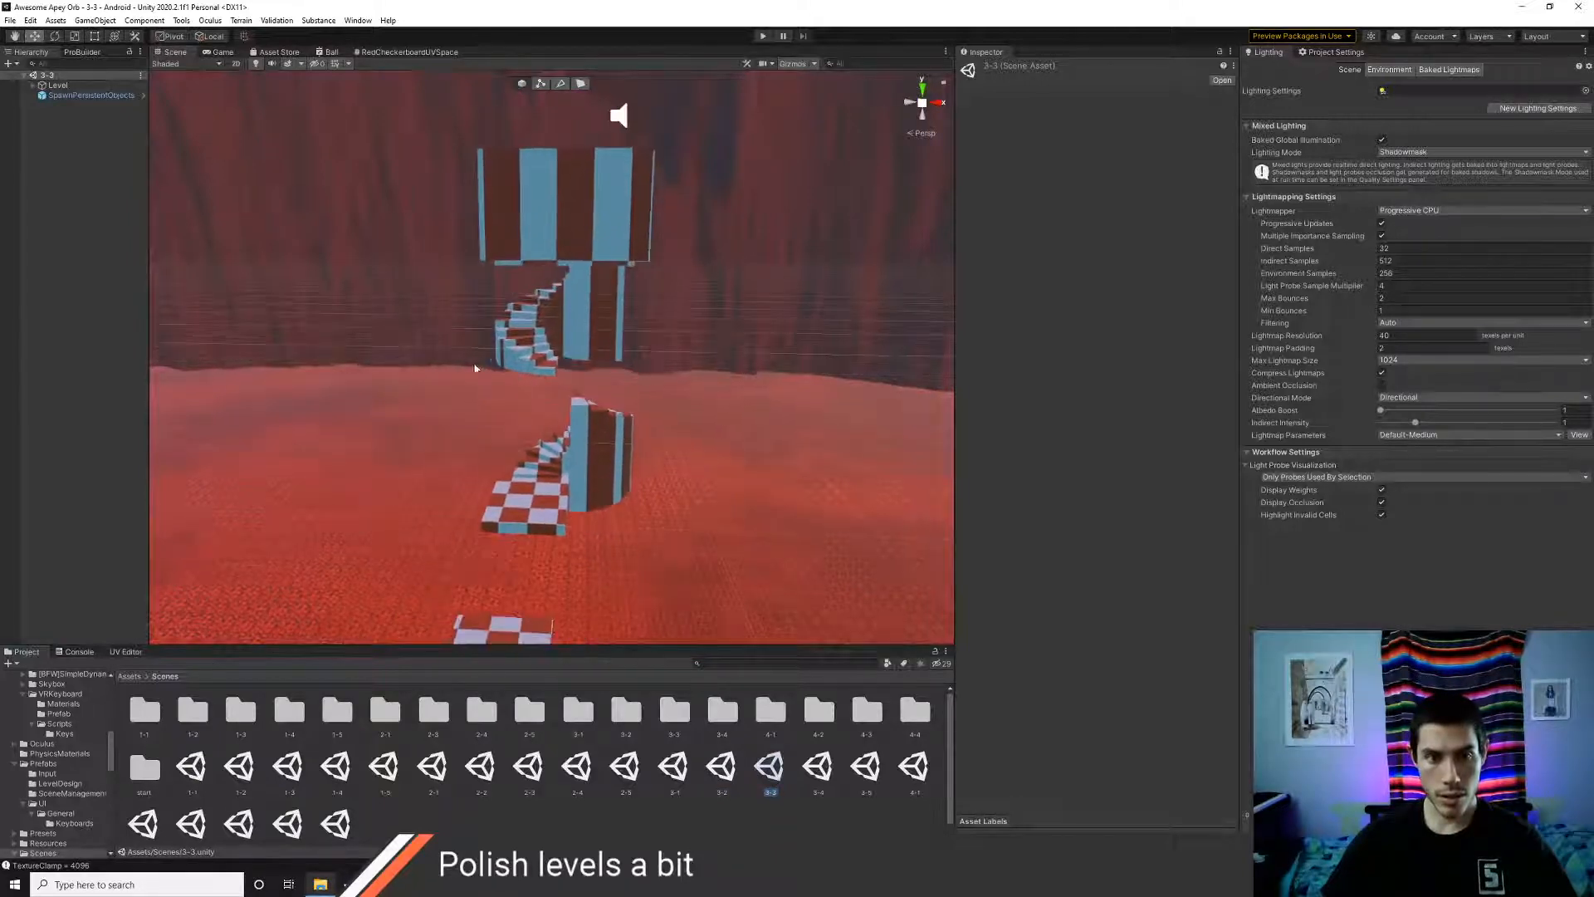
pyautogui.click(34, 86)
pyautogui.click(43, 106)
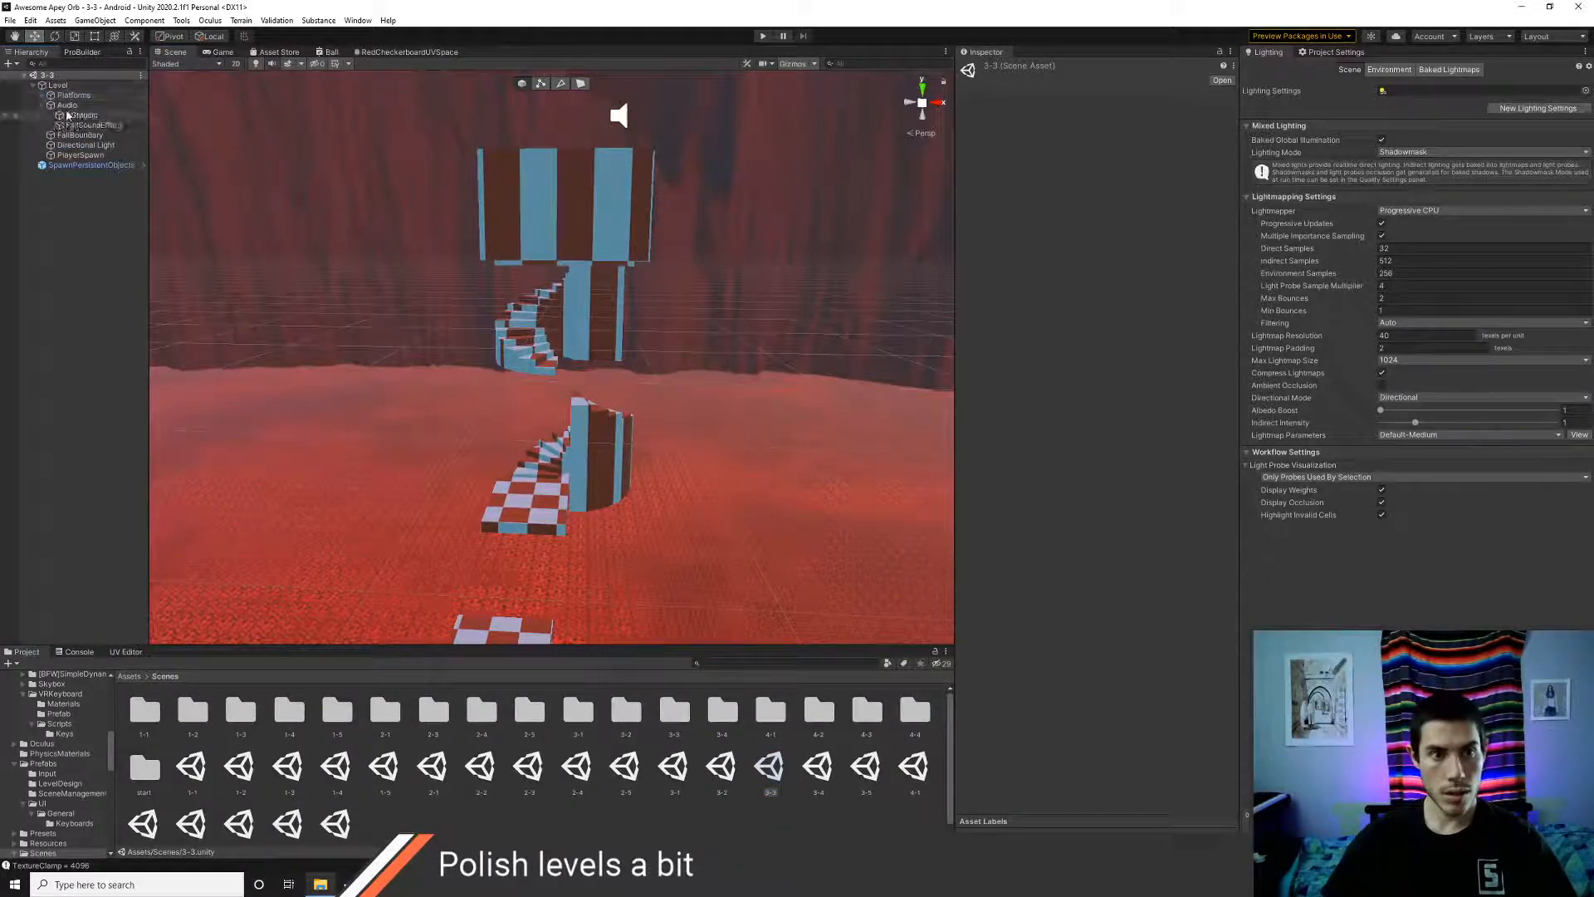
pyautogui.click(71, 107)
pyautogui.hotkey('ctrl', 'v')
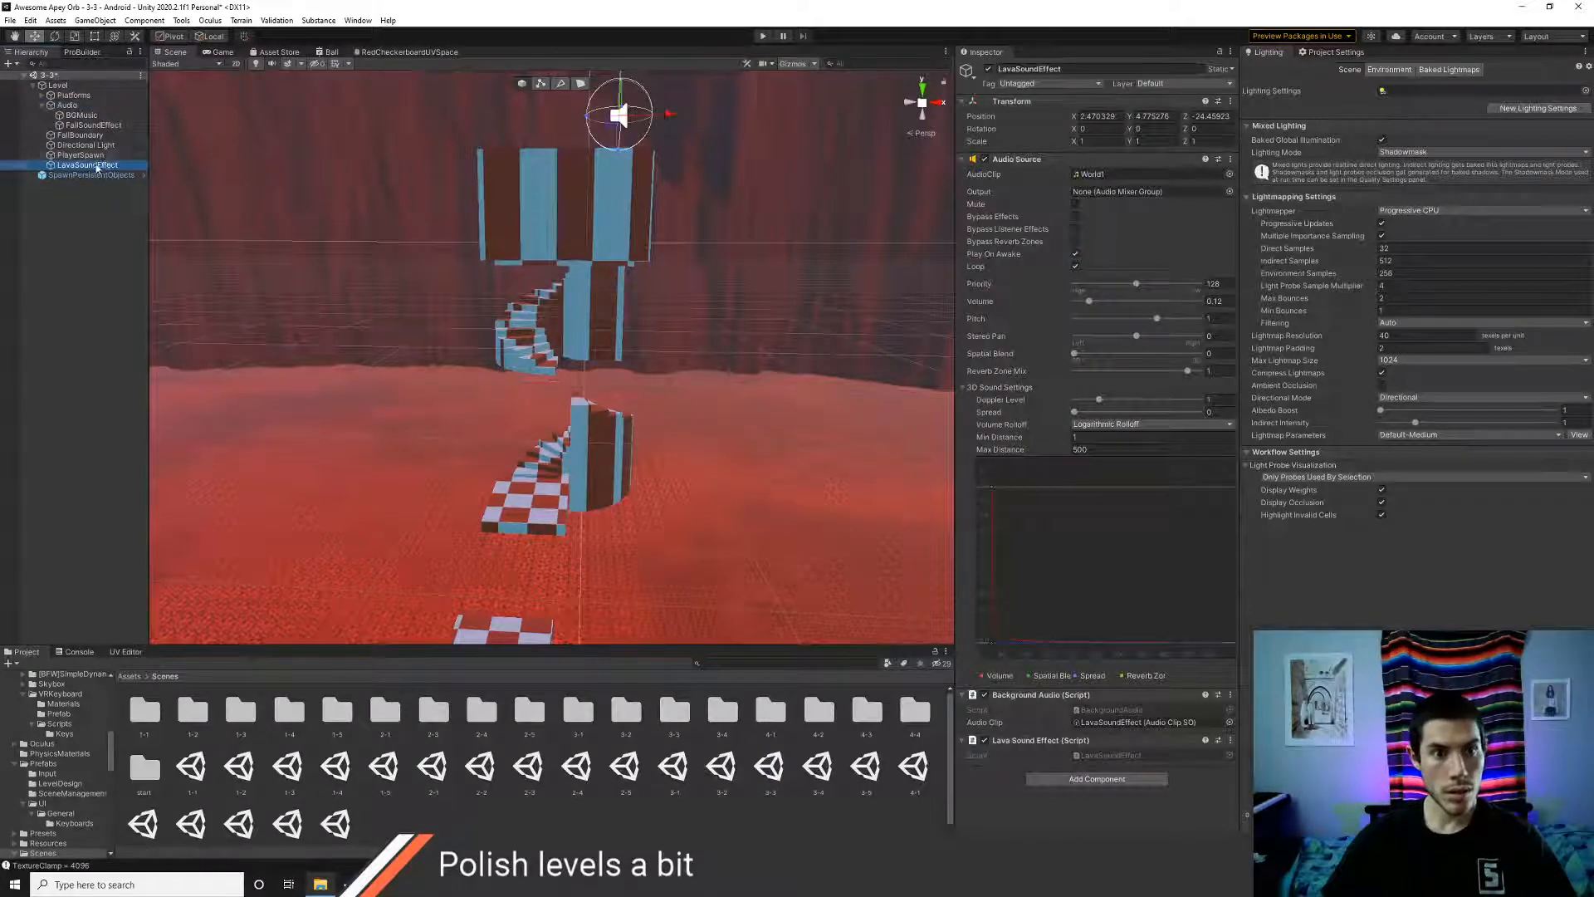
pyautogui.moveTo(82, 108); pyautogui.dragTo(82, 110)
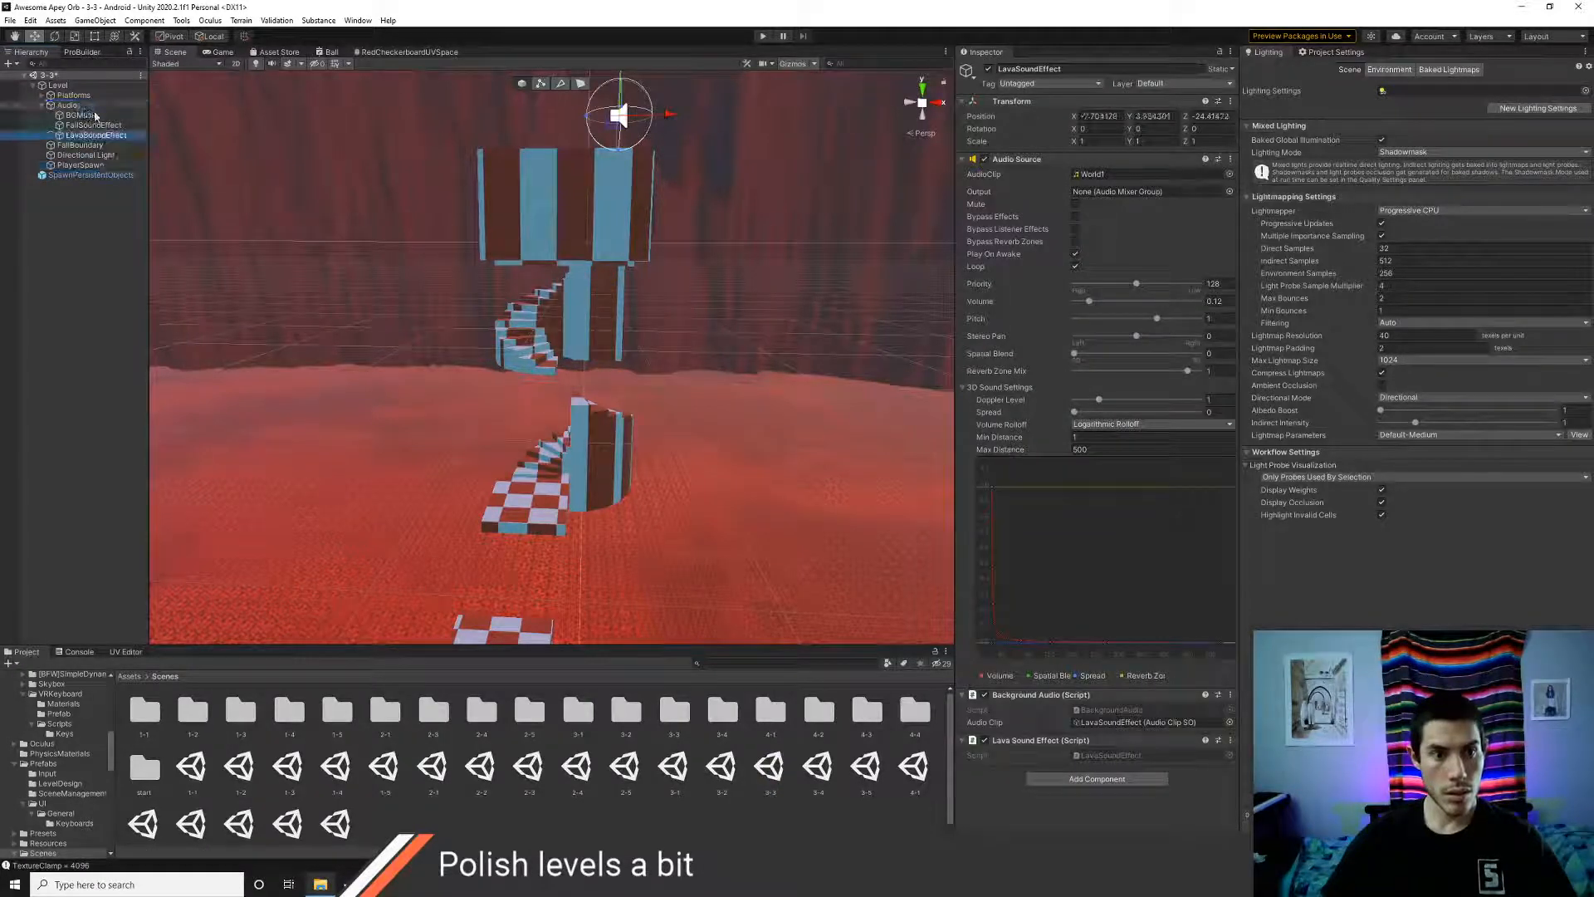
# - Open scene 3-4 and paste the LavaSoundEffect object among the Audio object's children
pyautogui.doubleClick(819, 769)
pyautogui.scroll(-2, 549, 279)
pyautogui.moveTo(566, 320); pyautogui.dragTo(570, 341, button='middle')
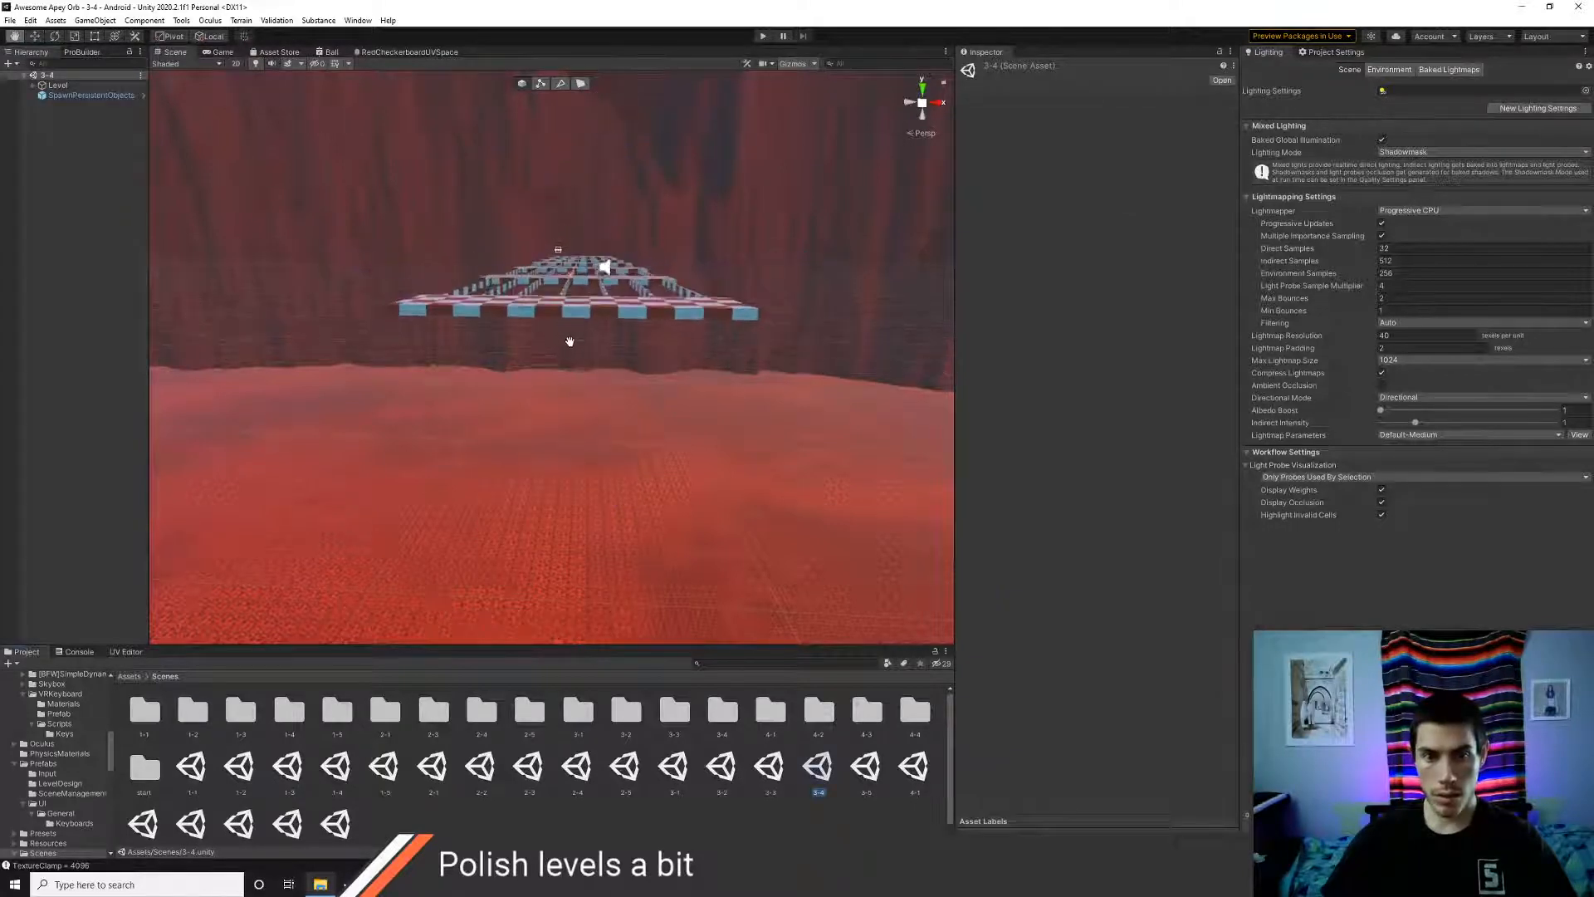
pyautogui.click(33, 85)
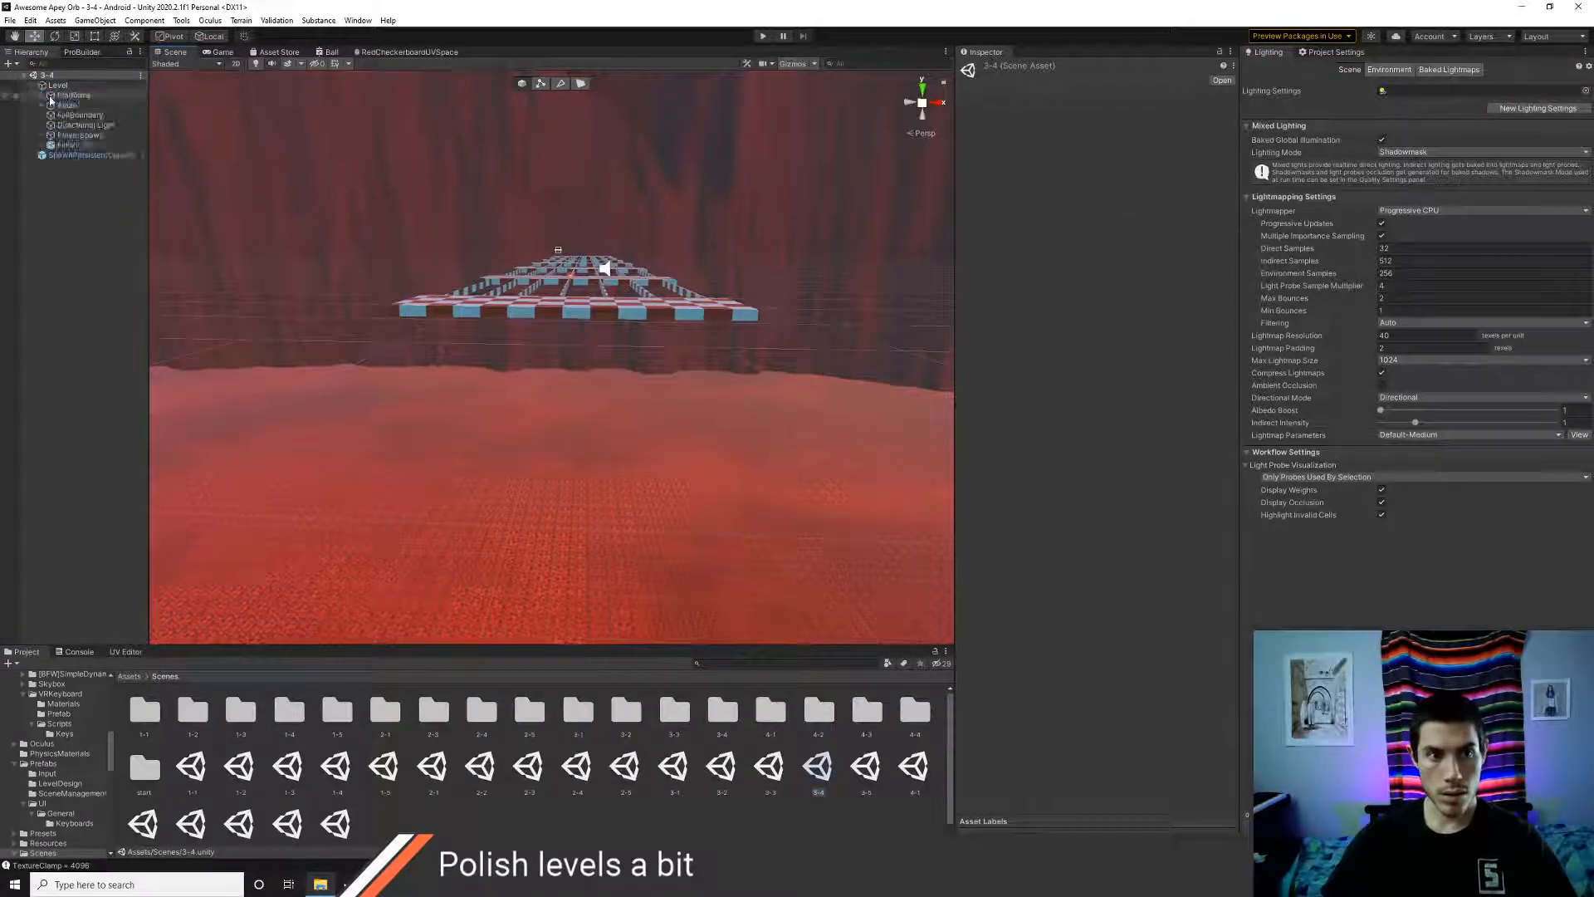
pyautogui.click(41, 106)
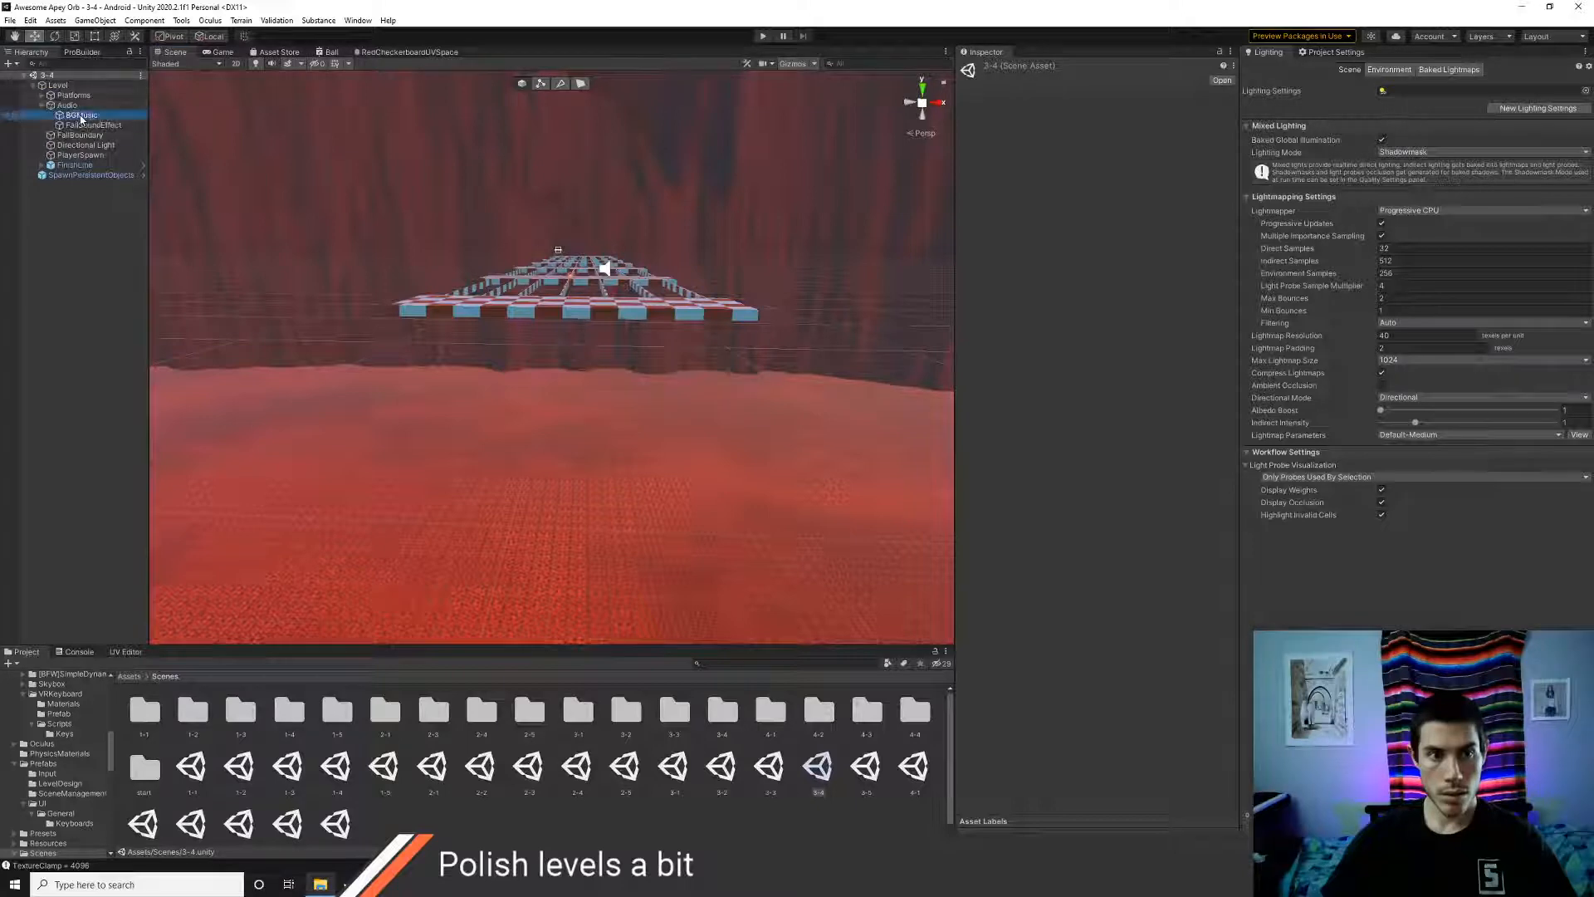
pyautogui.click(112, 135)
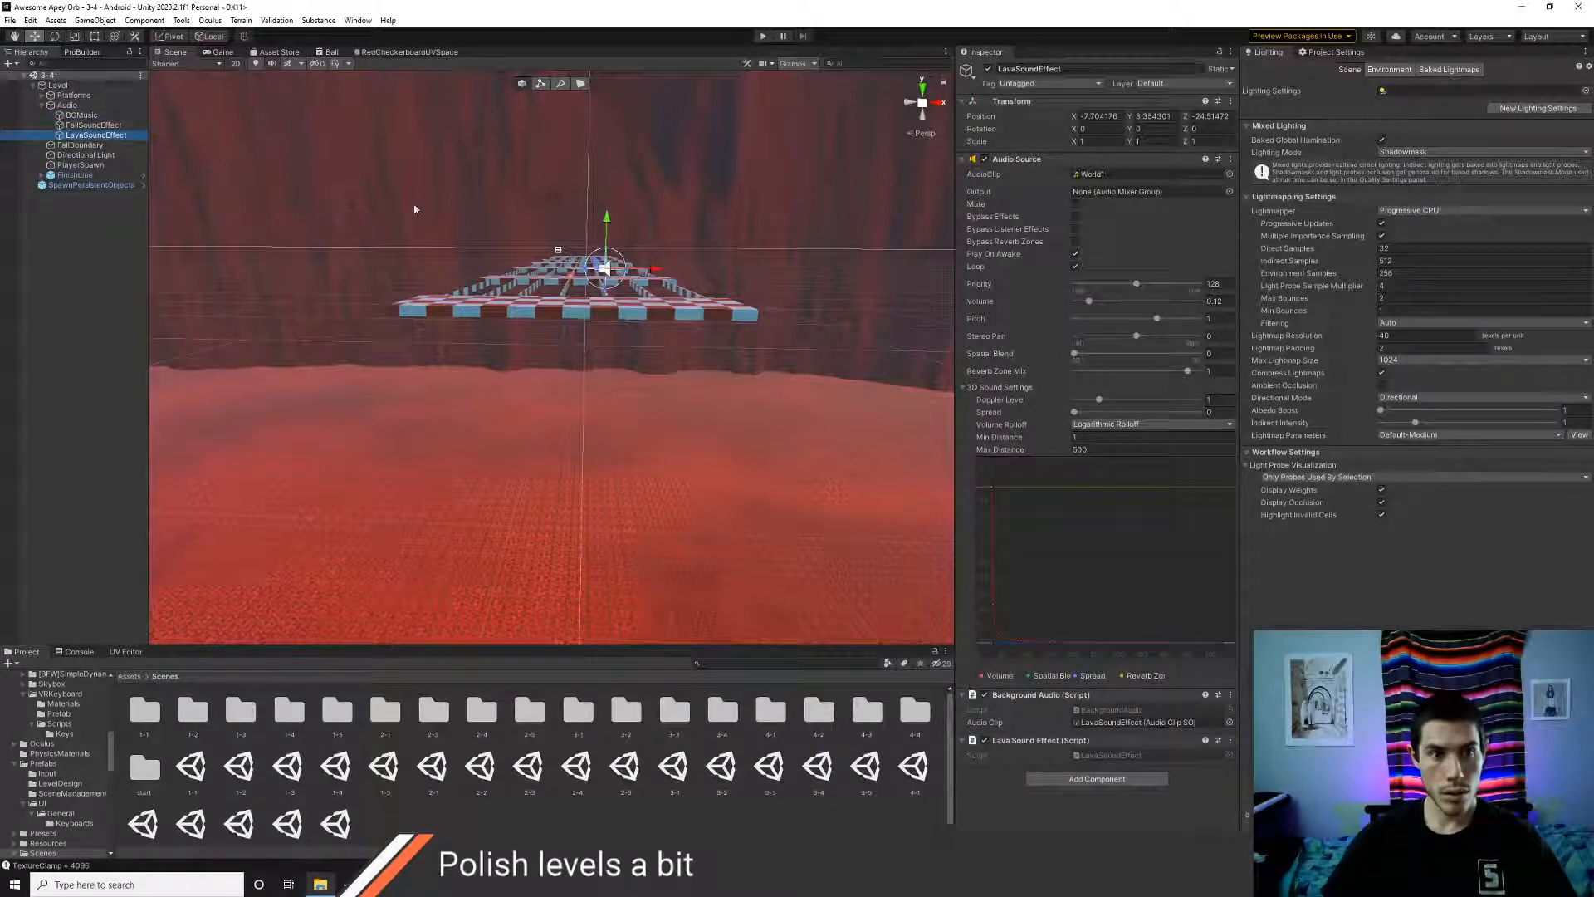
# - Open scene 3-5 and paste the LavaSoundEffect object among the Audio object's children
pyautogui.doubleClick(864, 781)
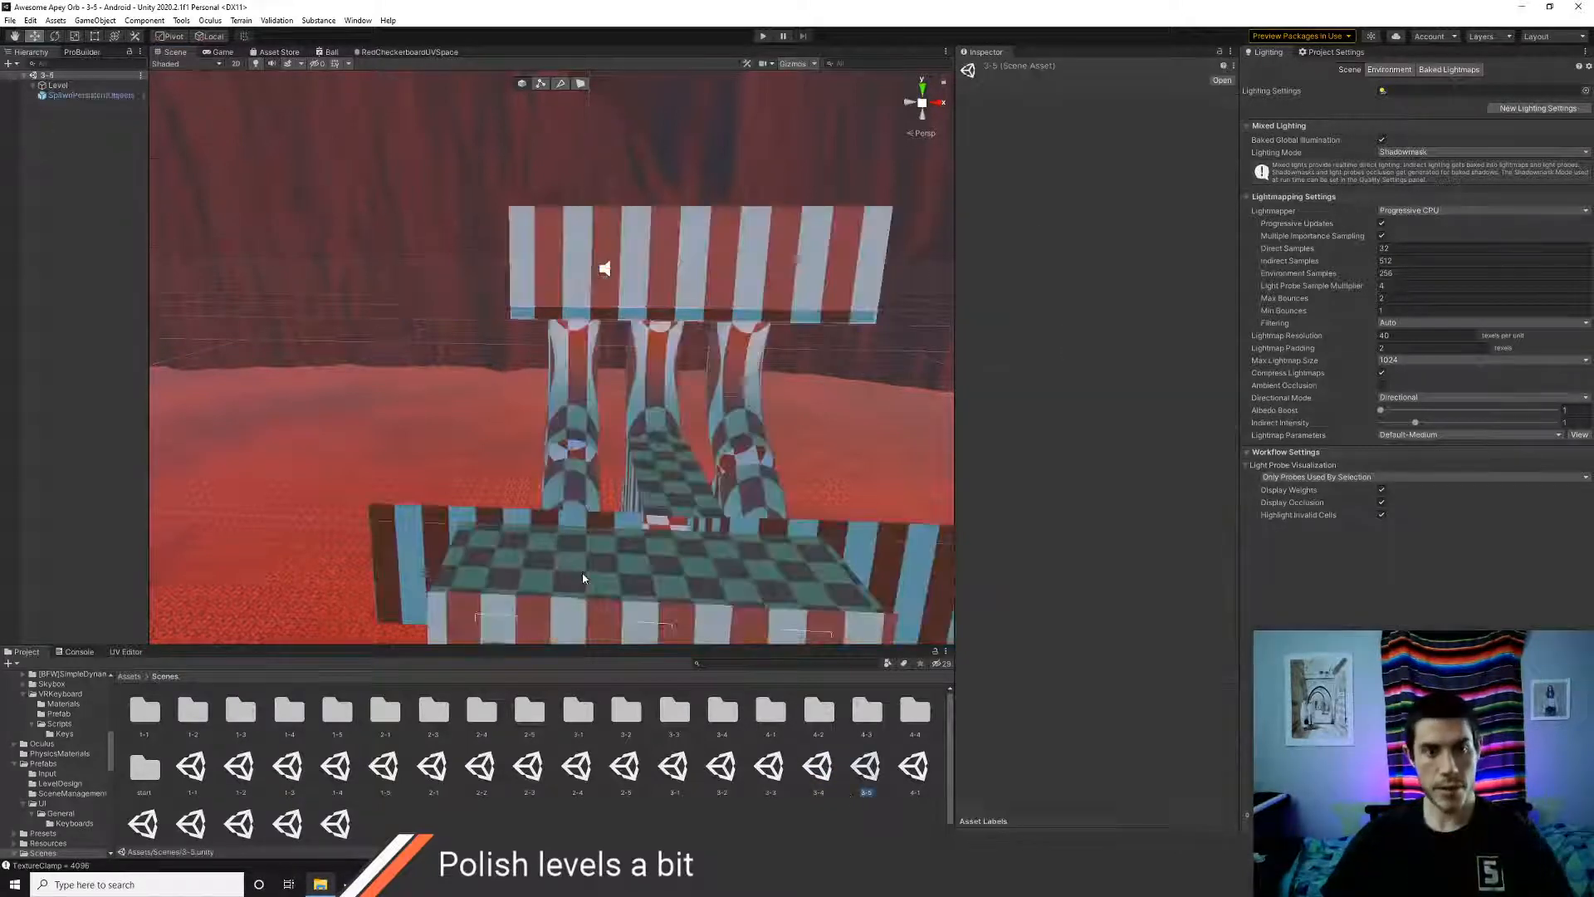
pyautogui.click(32, 85)
pyautogui.scroll(-4, 702, 496)
pyautogui.moveTo(702, 495); pyautogui.dragTo(526, 270, button='middle')
pyautogui.moveTo(671, 410); pyautogui.dragTo(364, 395, button='right')
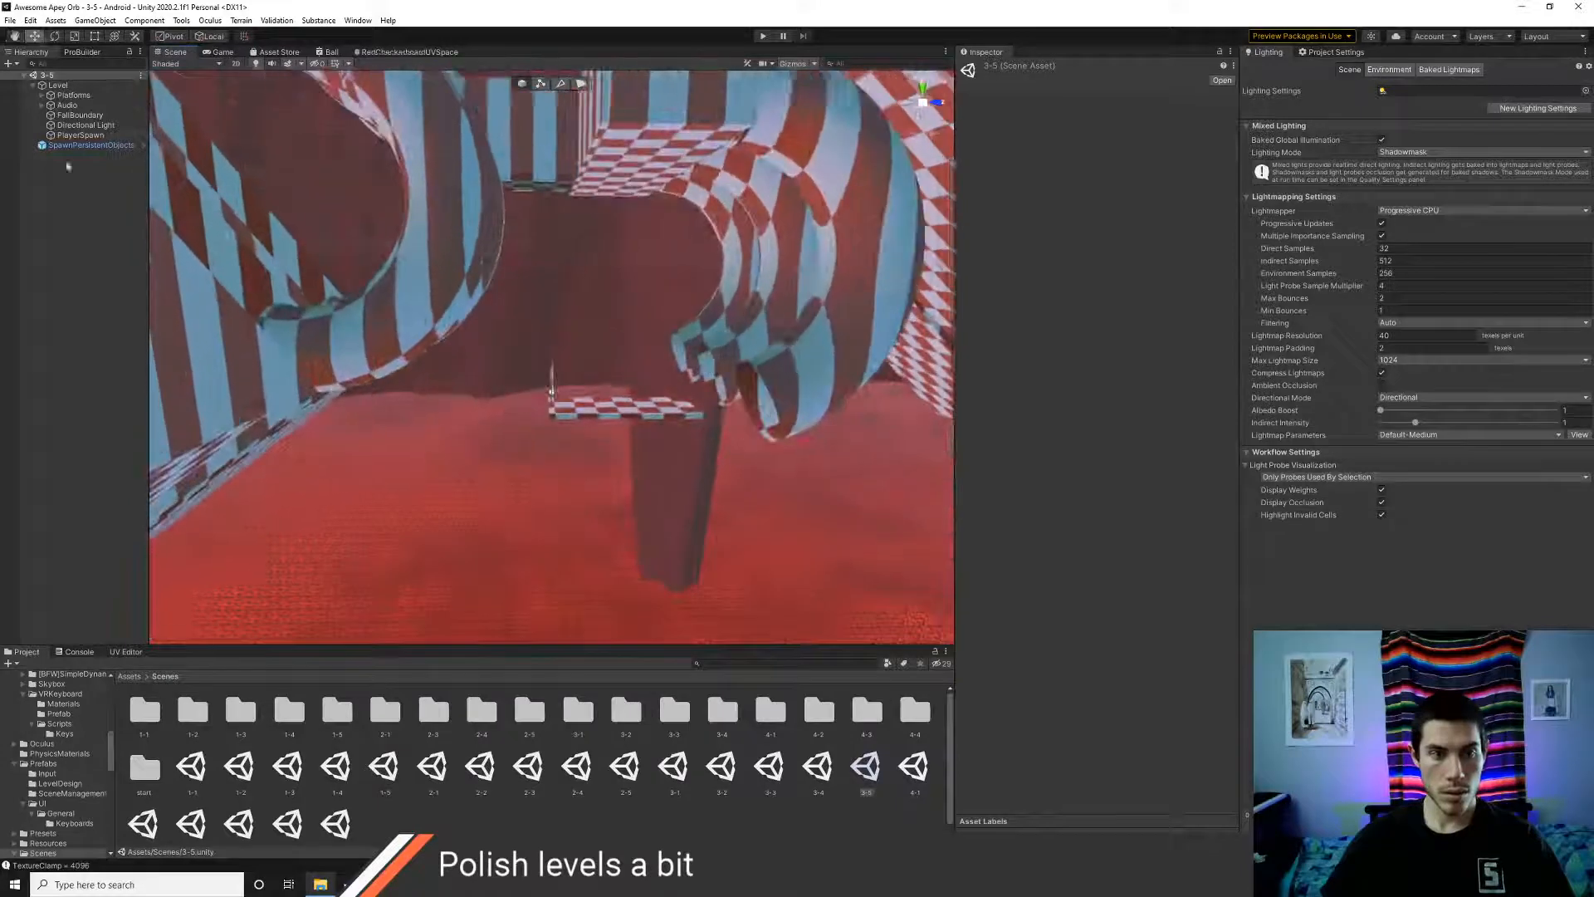
pyautogui.click(66, 105)
pyautogui.click(41, 106)
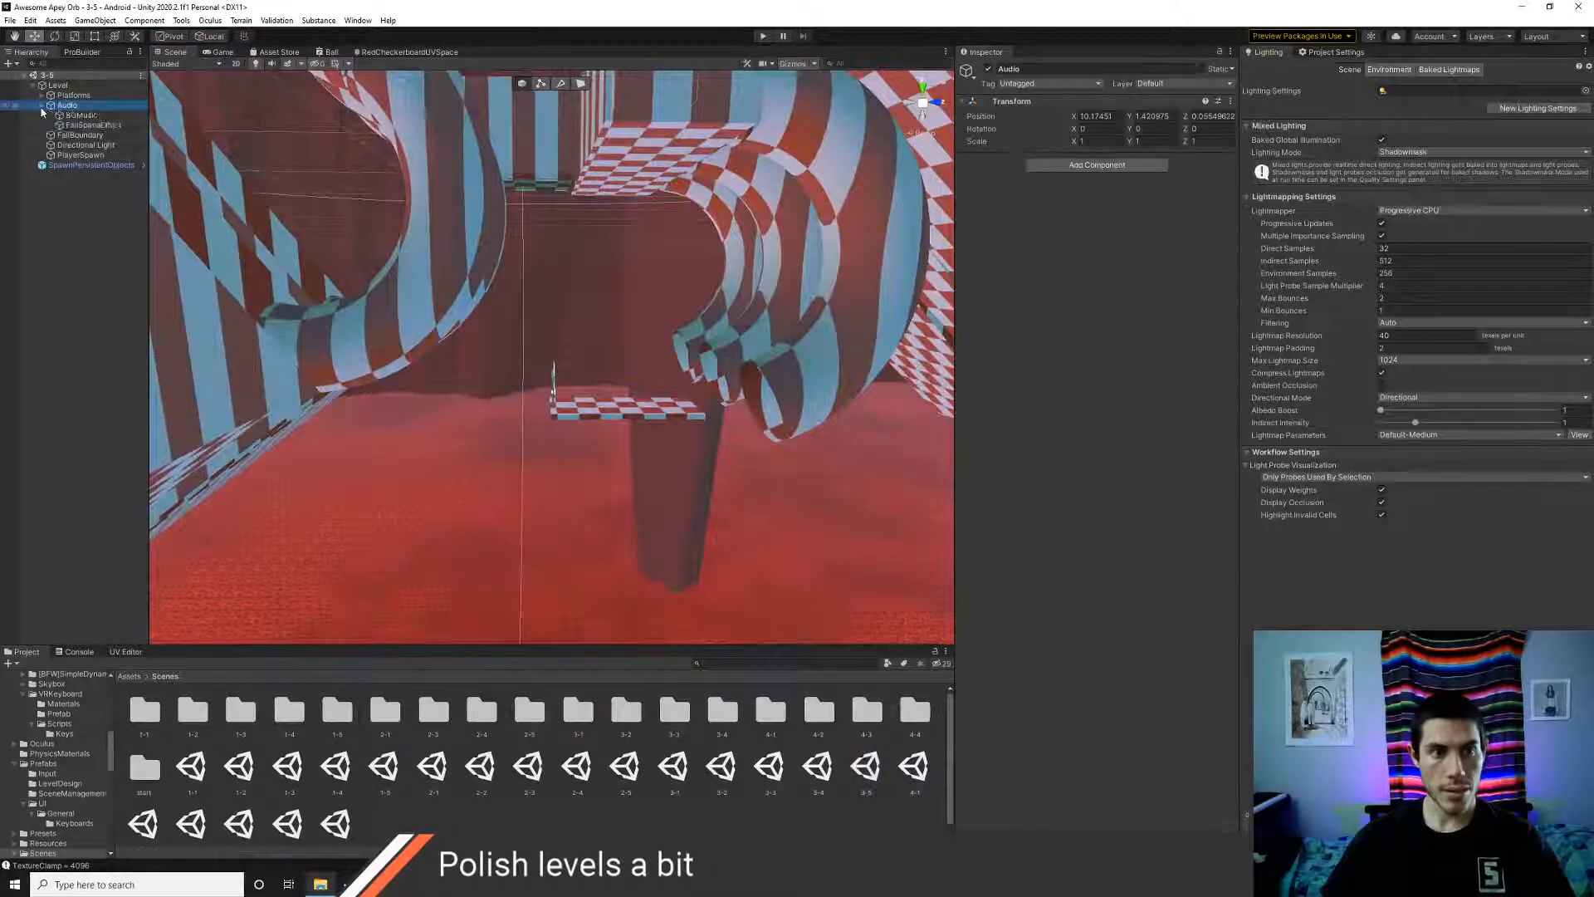
pyautogui.click(93, 125)
pyautogui.click(96, 135)
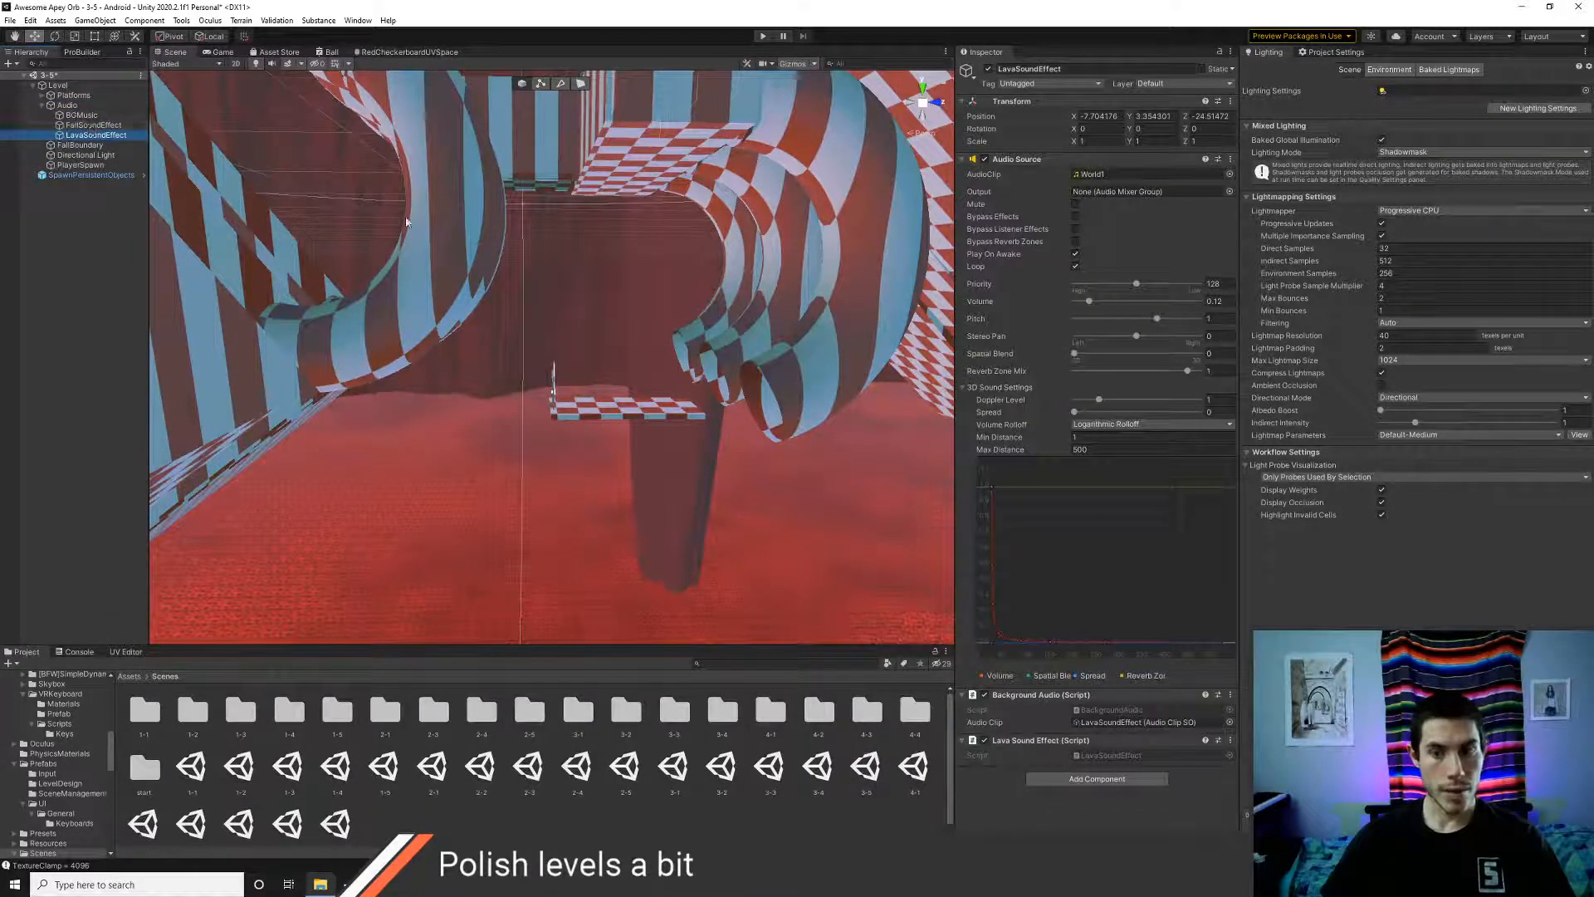
# - Remove the Lava Sound Effect script from scene 3-5's LavaSoundEffect object and move the object to about Y -87.05, Z -4.48
pyautogui.rightClick(1046, 744)
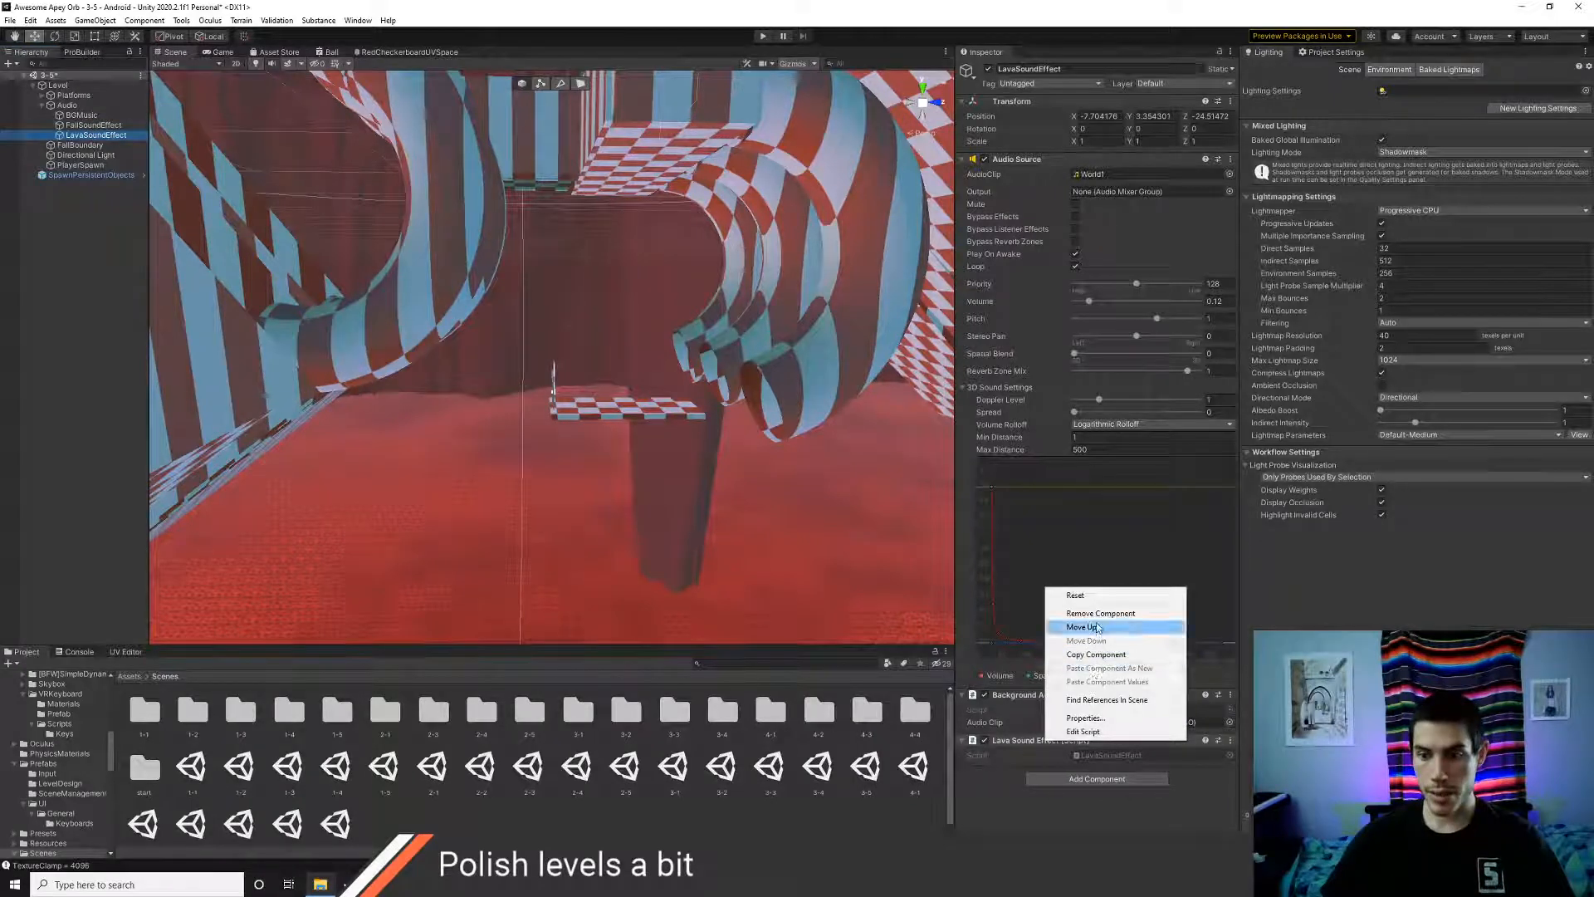
pyautogui.click(1041, 628)
pyautogui.moveTo(525, 359); pyautogui.dragTo(660, 536, button='right')
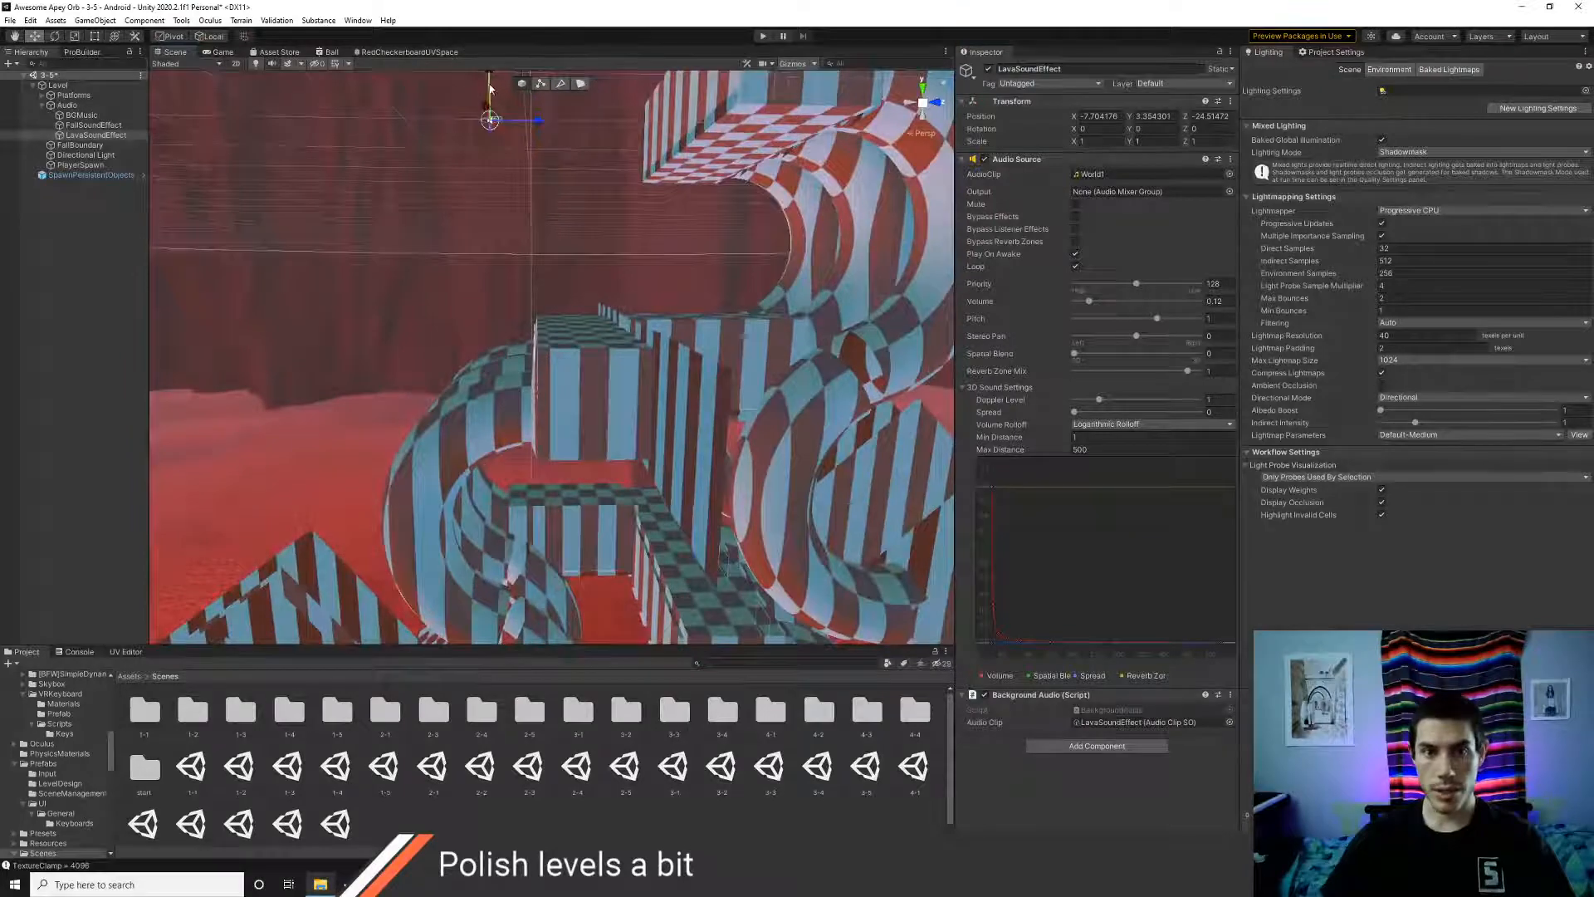
pyautogui.moveTo(490, 89); pyautogui.dragTo(493, 631)
pyautogui.moveTo(655, 356); pyautogui.dragTo(561, 387, button='right')
pyautogui.moveTo(484, 236); pyautogui.dragTo(484, 388)
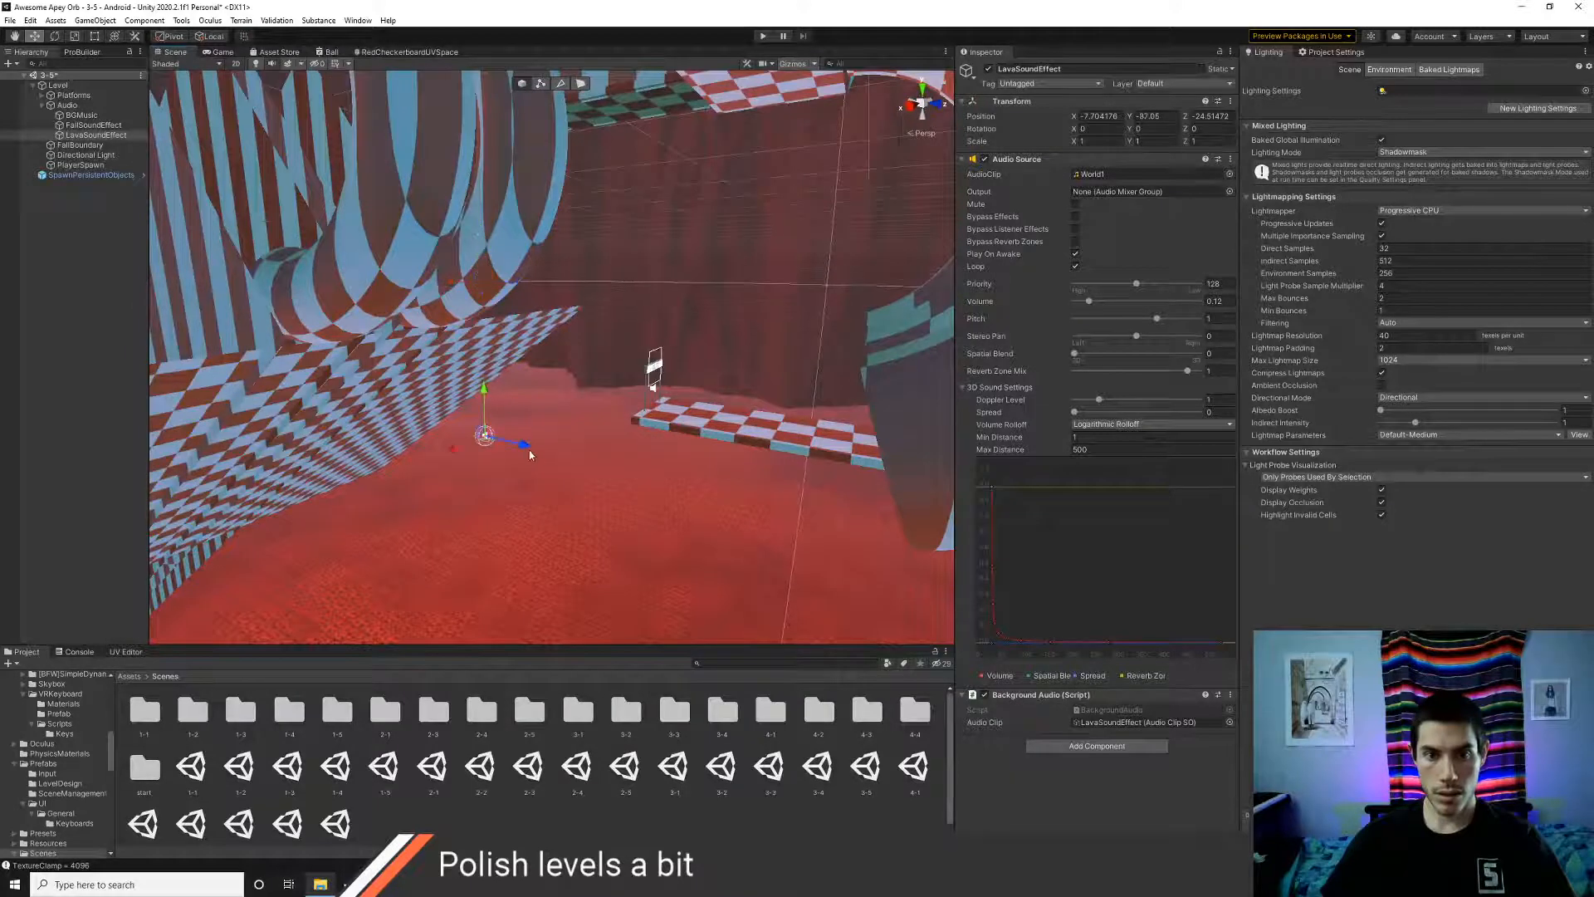
pyautogui.moveTo(530, 455); pyautogui.dragTo(538, 498)
pyautogui.moveTo(536, 535); pyautogui.dragTo(690, 564, button='right')
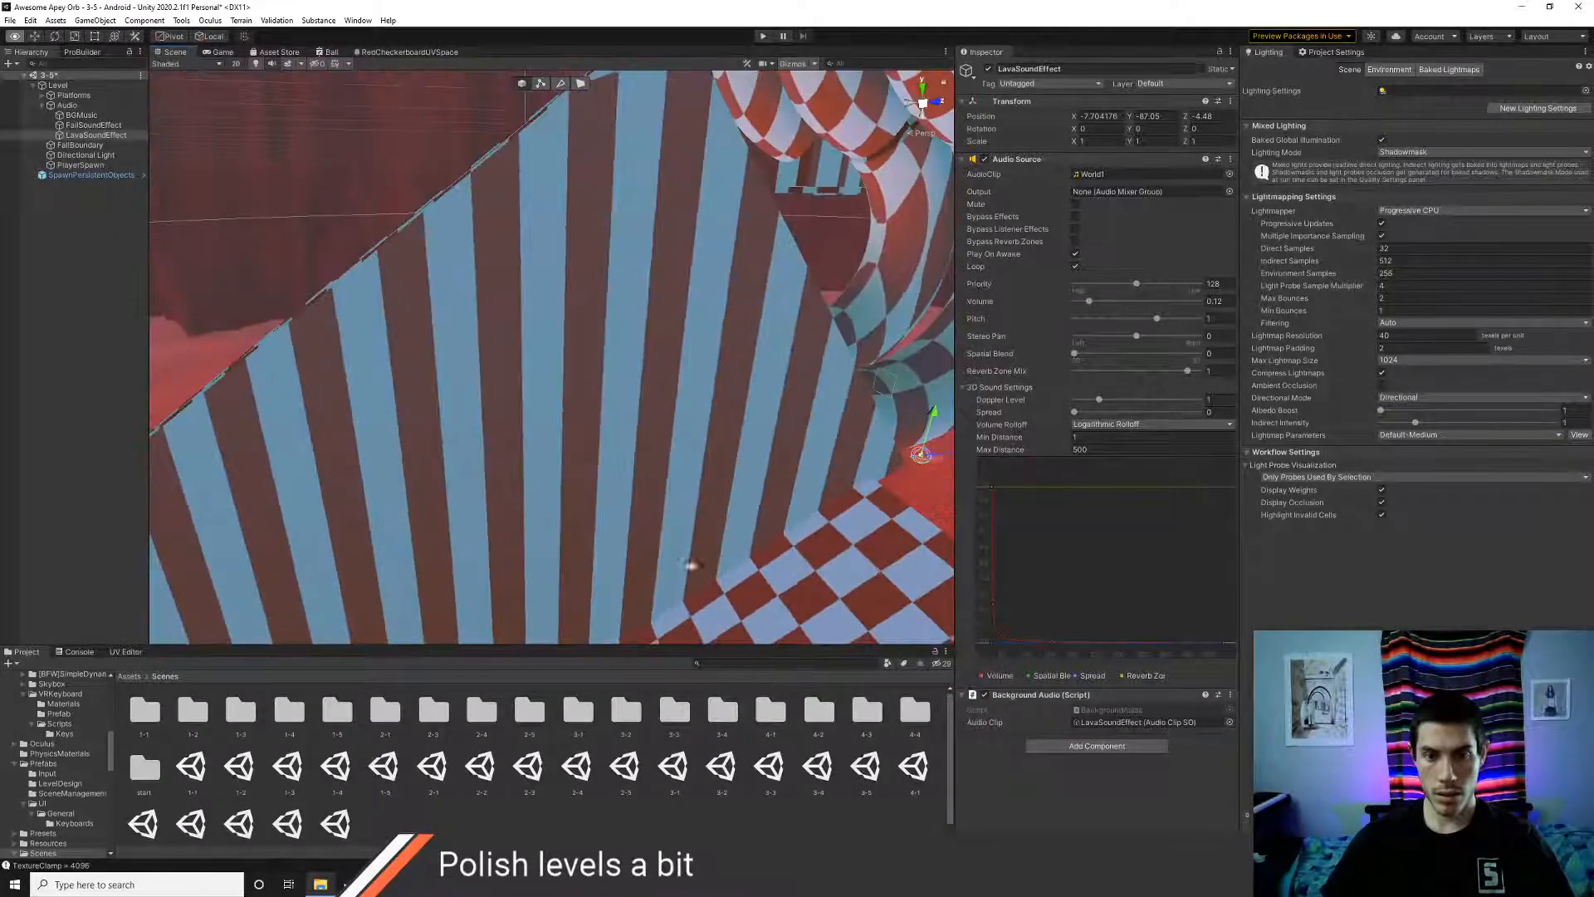
# - Fine-tune the LavaSoundEffect object's position above the lava to about X -12.47, Y -83, and save scene 3-5
pyautogui.doubleClick(90, 135)
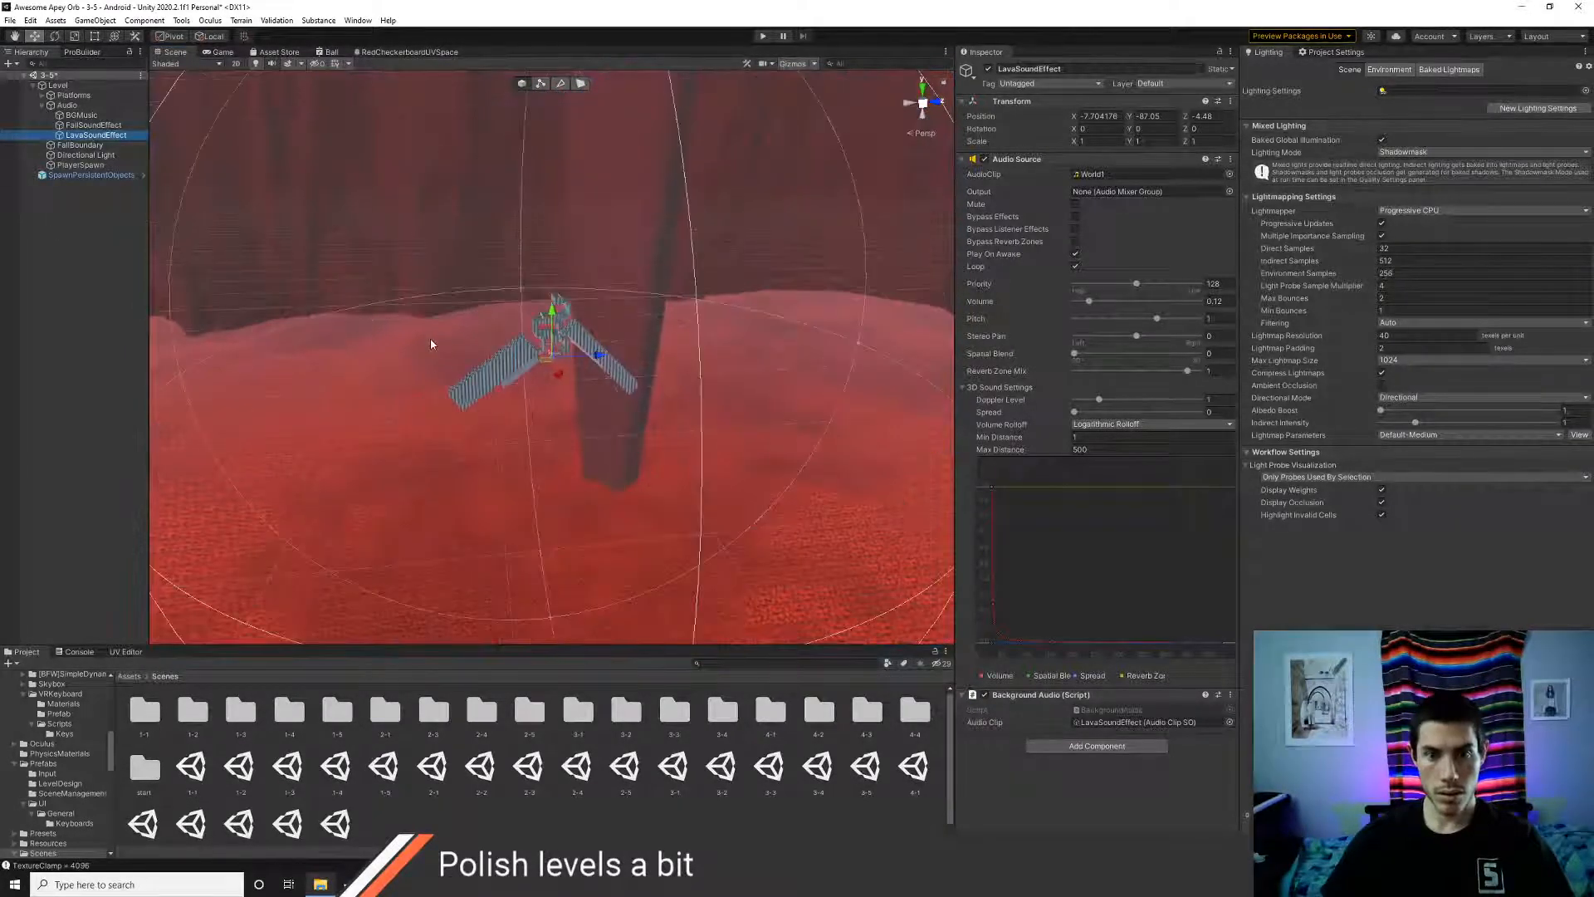
pyautogui.scroll(10, 431, 343)
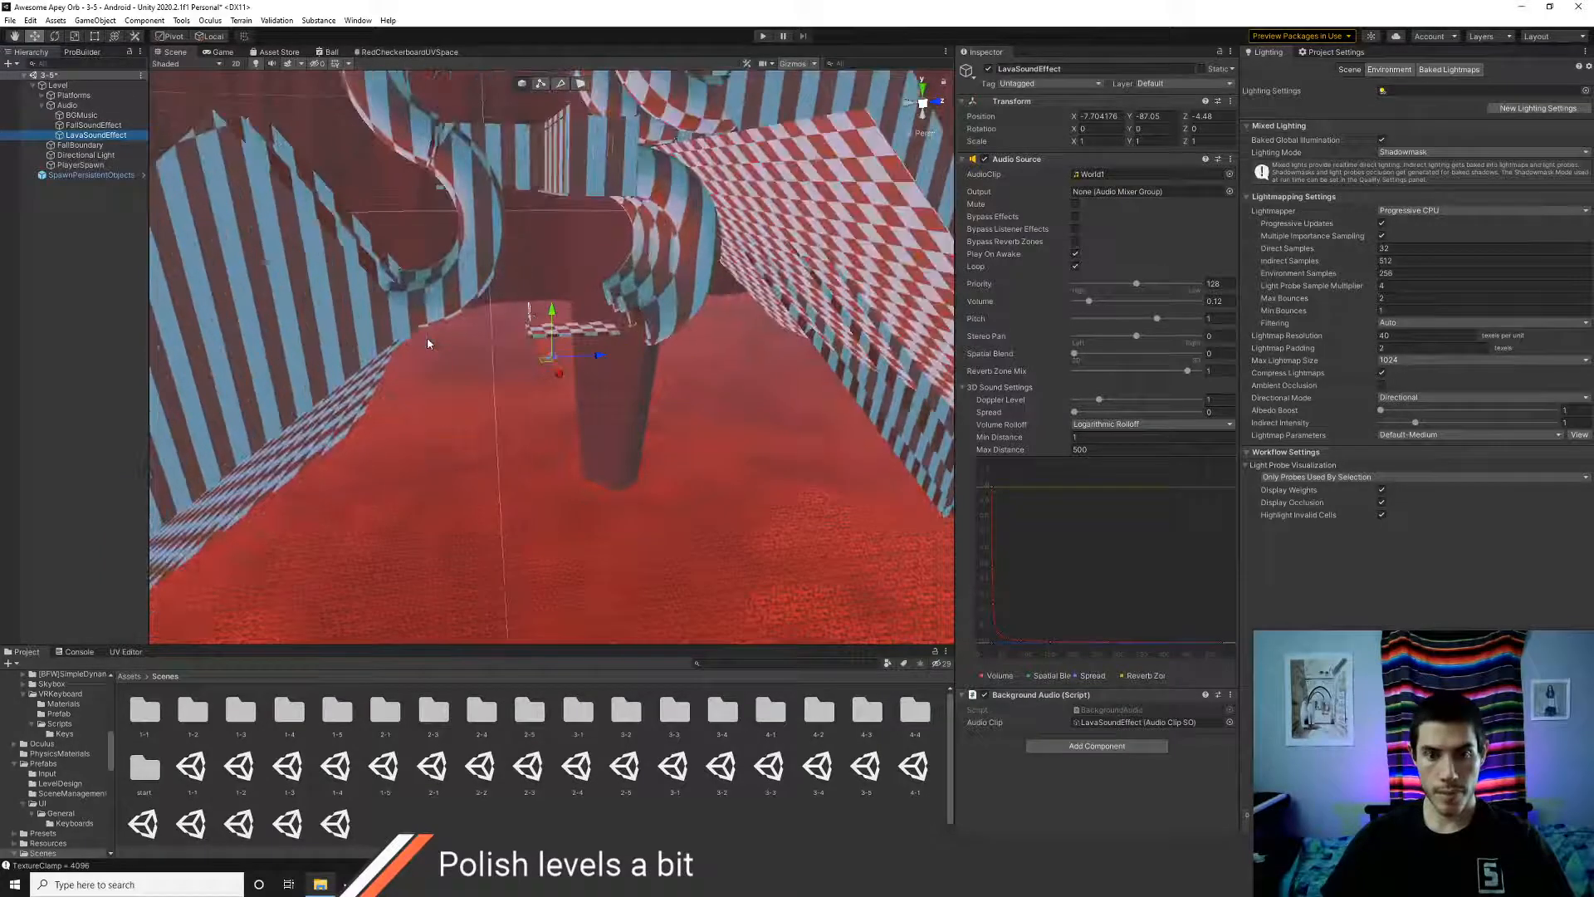
pyautogui.keyDown('alt'); pyautogui.moveTo(499, 375); pyautogui.dragTo(913, 548); pyautogui.keyUp('alt')
pyautogui.moveTo(604, 357); pyautogui.dragTo(538, 347)
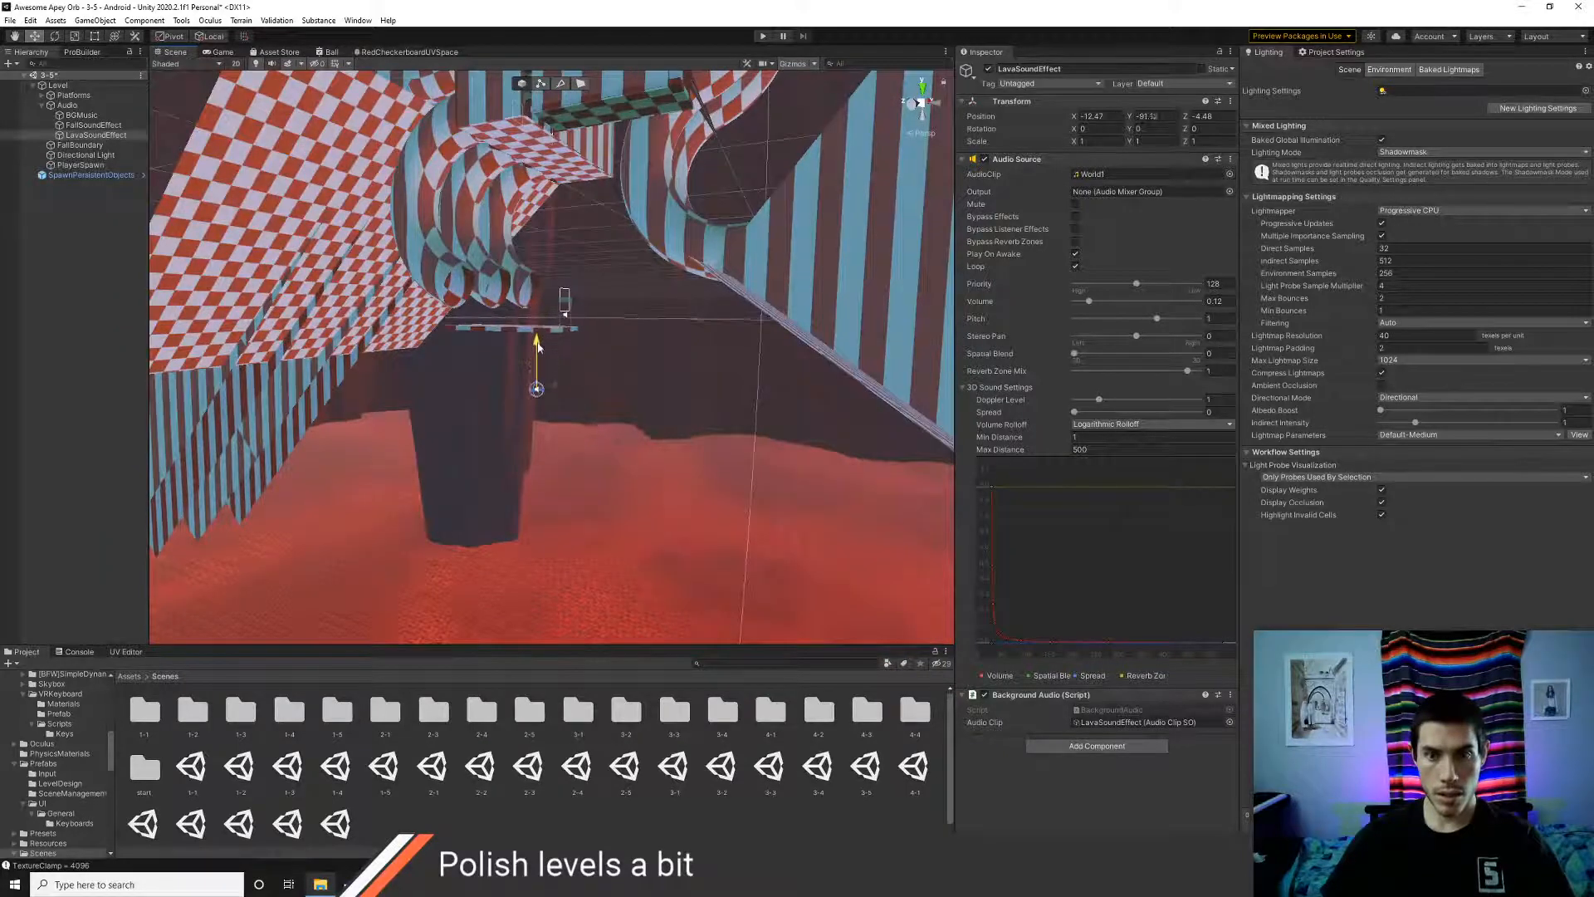
pyautogui.keyDown('alt'); pyautogui.moveTo(691, 397); pyautogui.dragTo(657, 336); pyautogui.keyUp('alt')
pyautogui.moveTo(533, 345); pyautogui.dragTo(533, 370)
pyautogui.keyDown('alt'); pyautogui.moveTo(591, 369); pyautogui.dragTo(695, 436); pyautogui.keyUp('alt')
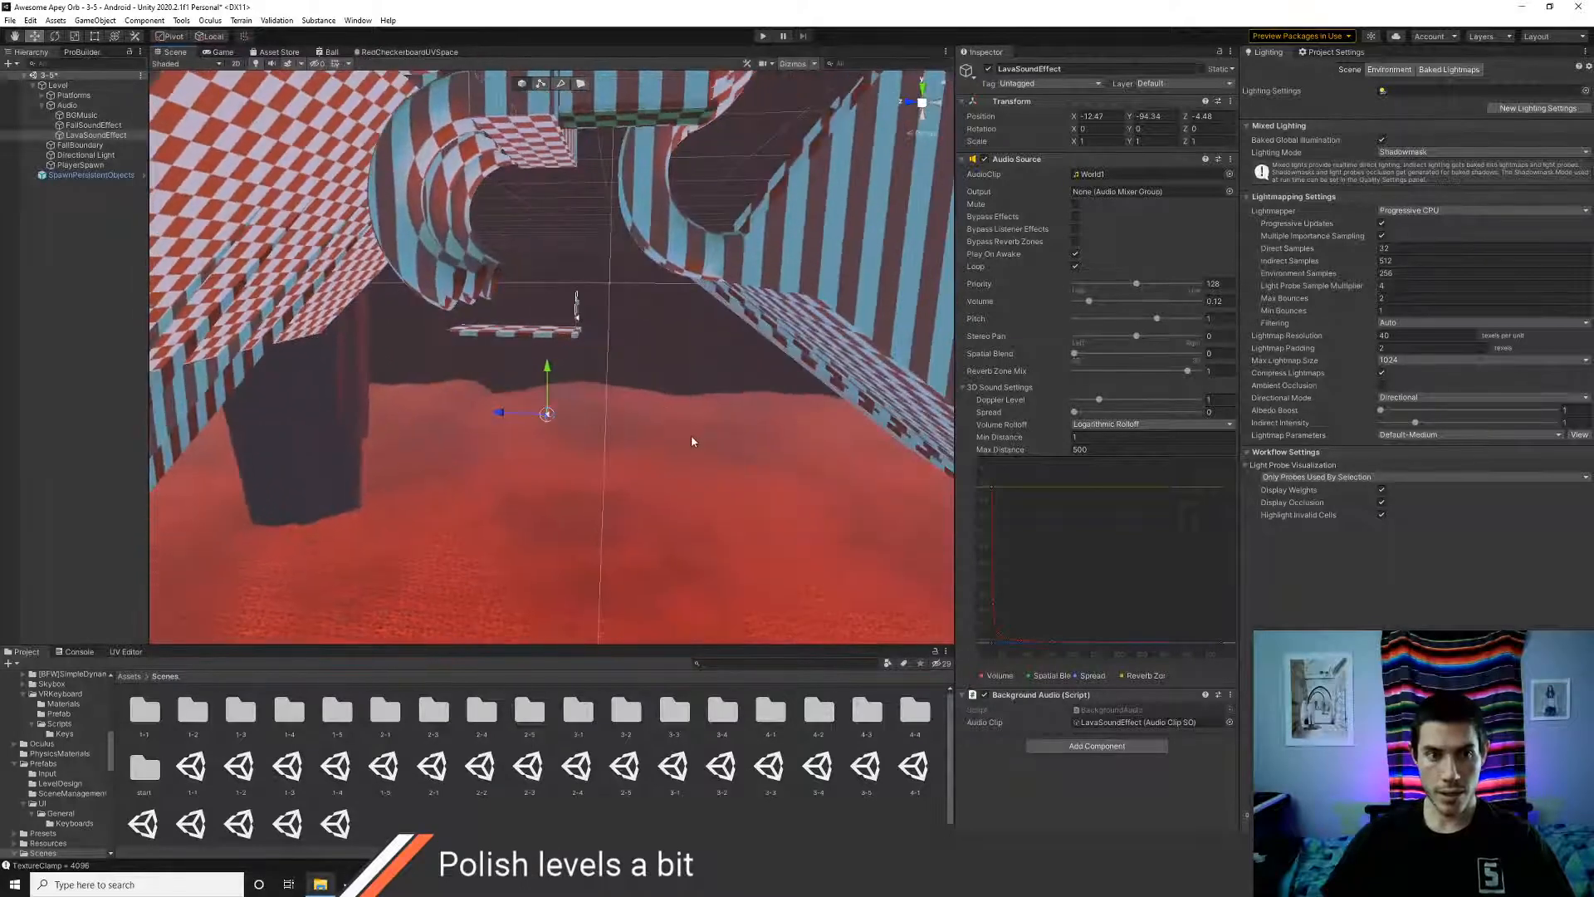
pyautogui.moveTo(546, 366)
pyautogui.mouseDown()
pyautogui.moveTo(545, 323)
pyautogui.moveTo(546, 341)
pyautogui.mouseUp()
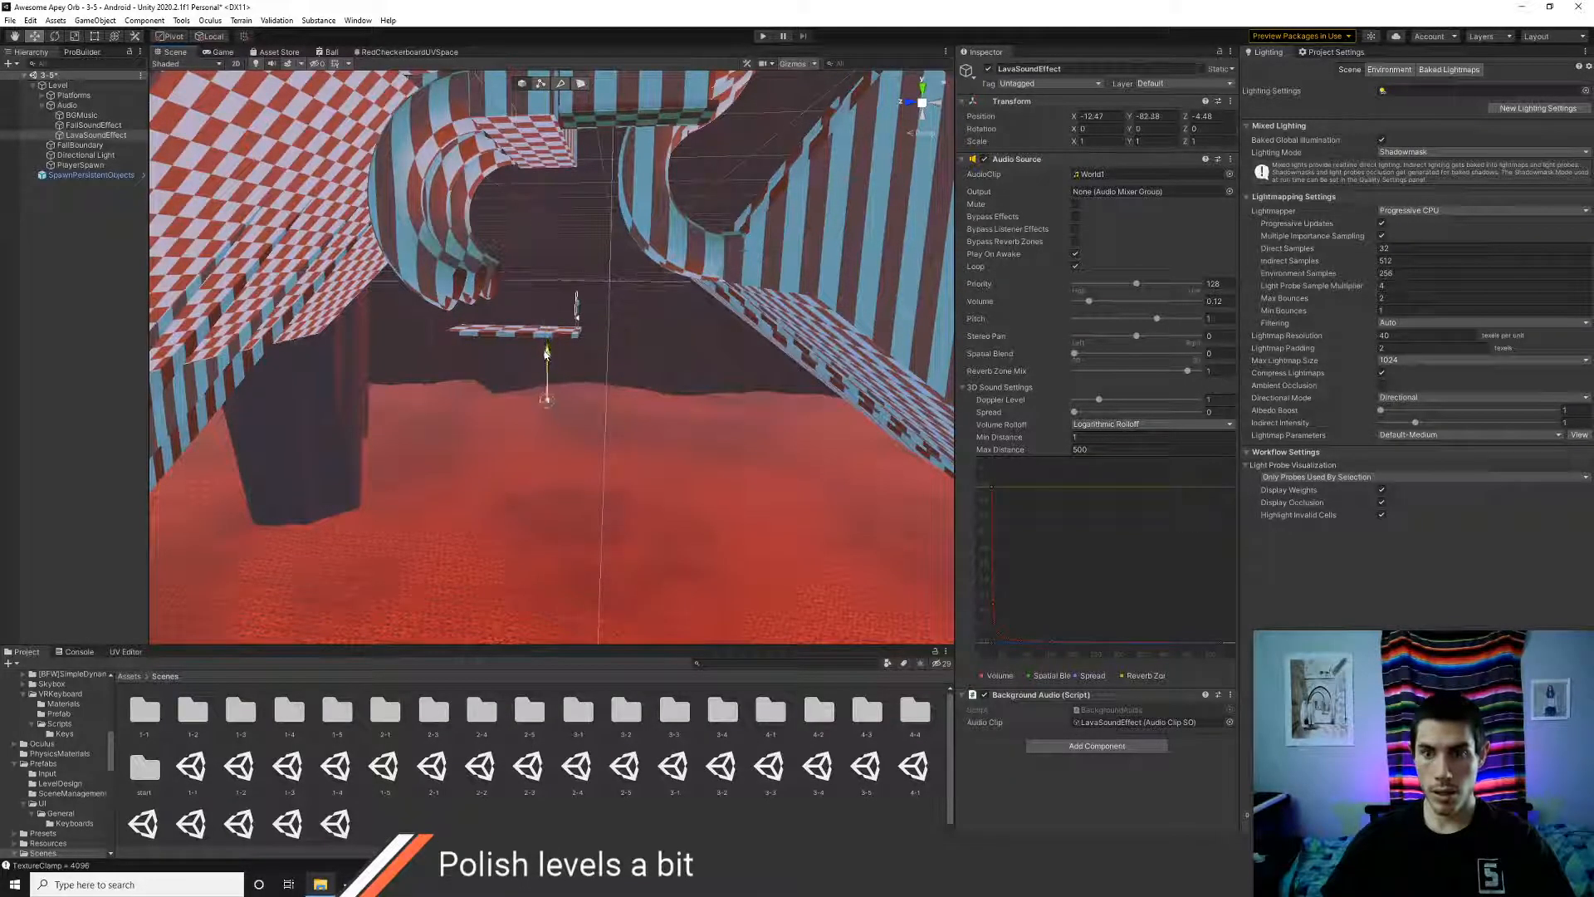
pyautogui.keyDown('alt'); pyautogui.moveTo(580, 429); pyautogui.dragTo(648, 459); pyautogui.keyUp('alt')
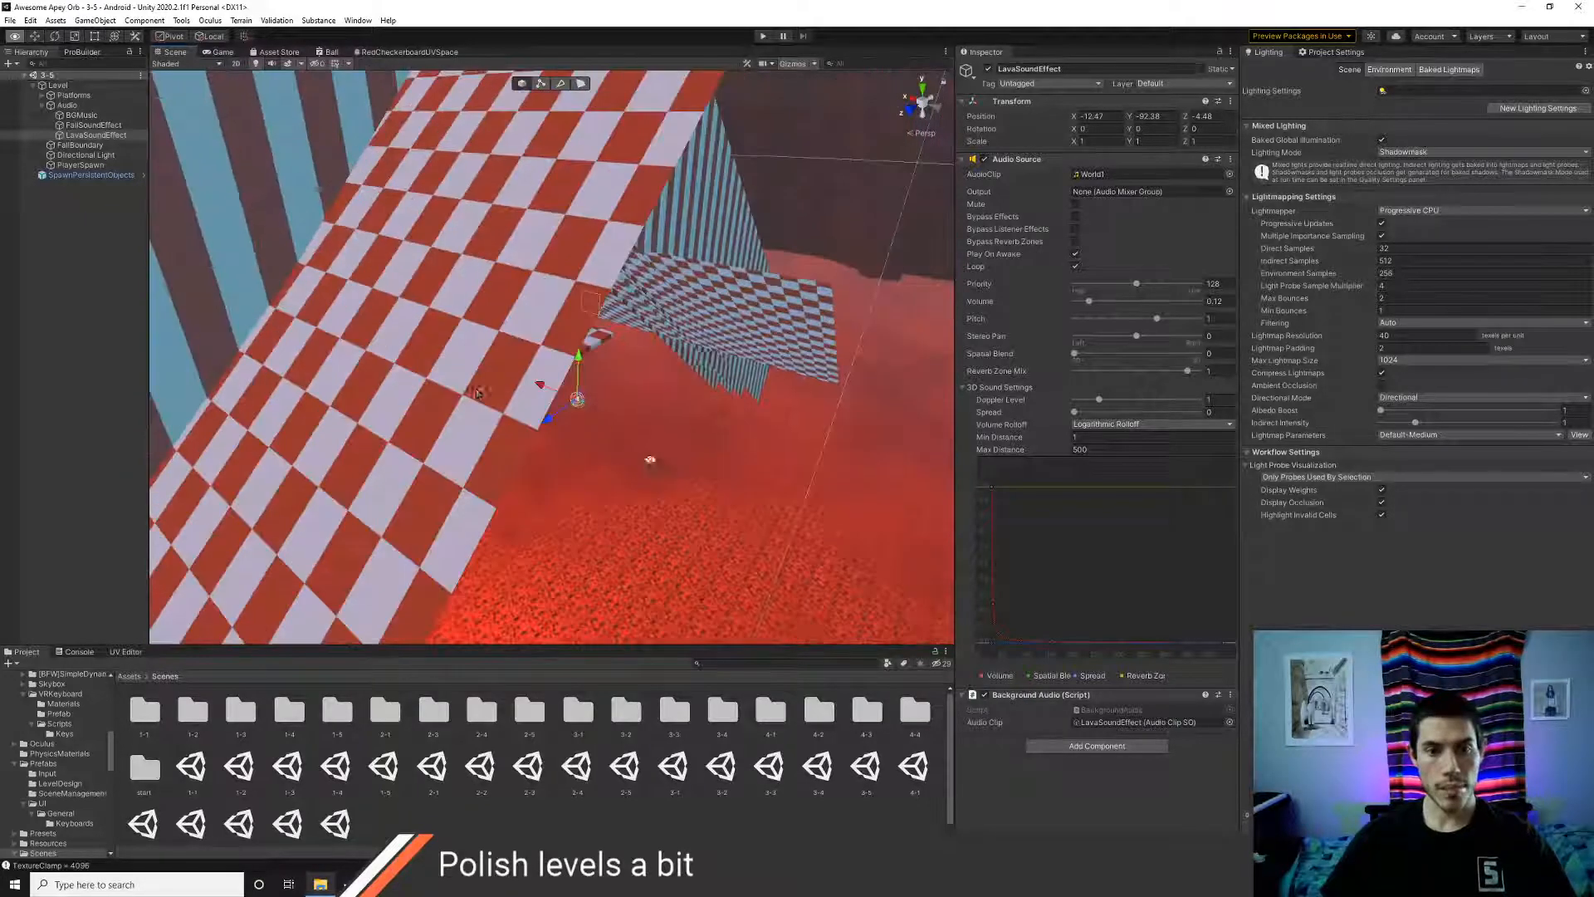
pyautogui.scroll(-8, 539, 442)
pyautogui.hotkey('ctrl', 's')
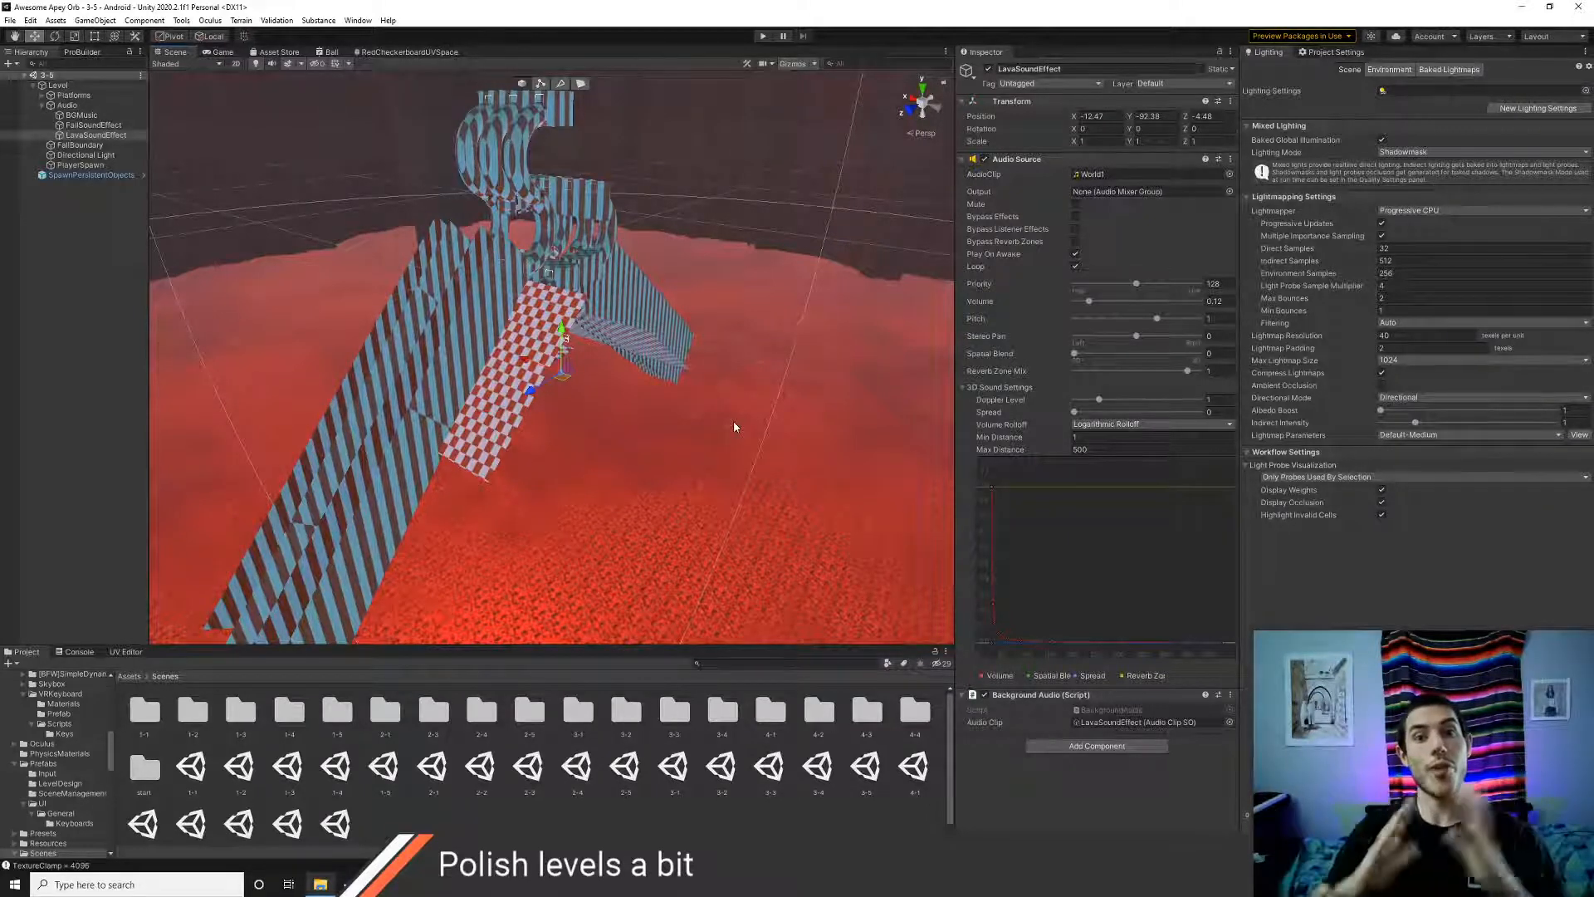
# - Switch to Visual Studio Code, open TODO.cs, and delete the "lava sound effect for world 3" line
pyautogui.hotkey('alt', 'Tab')
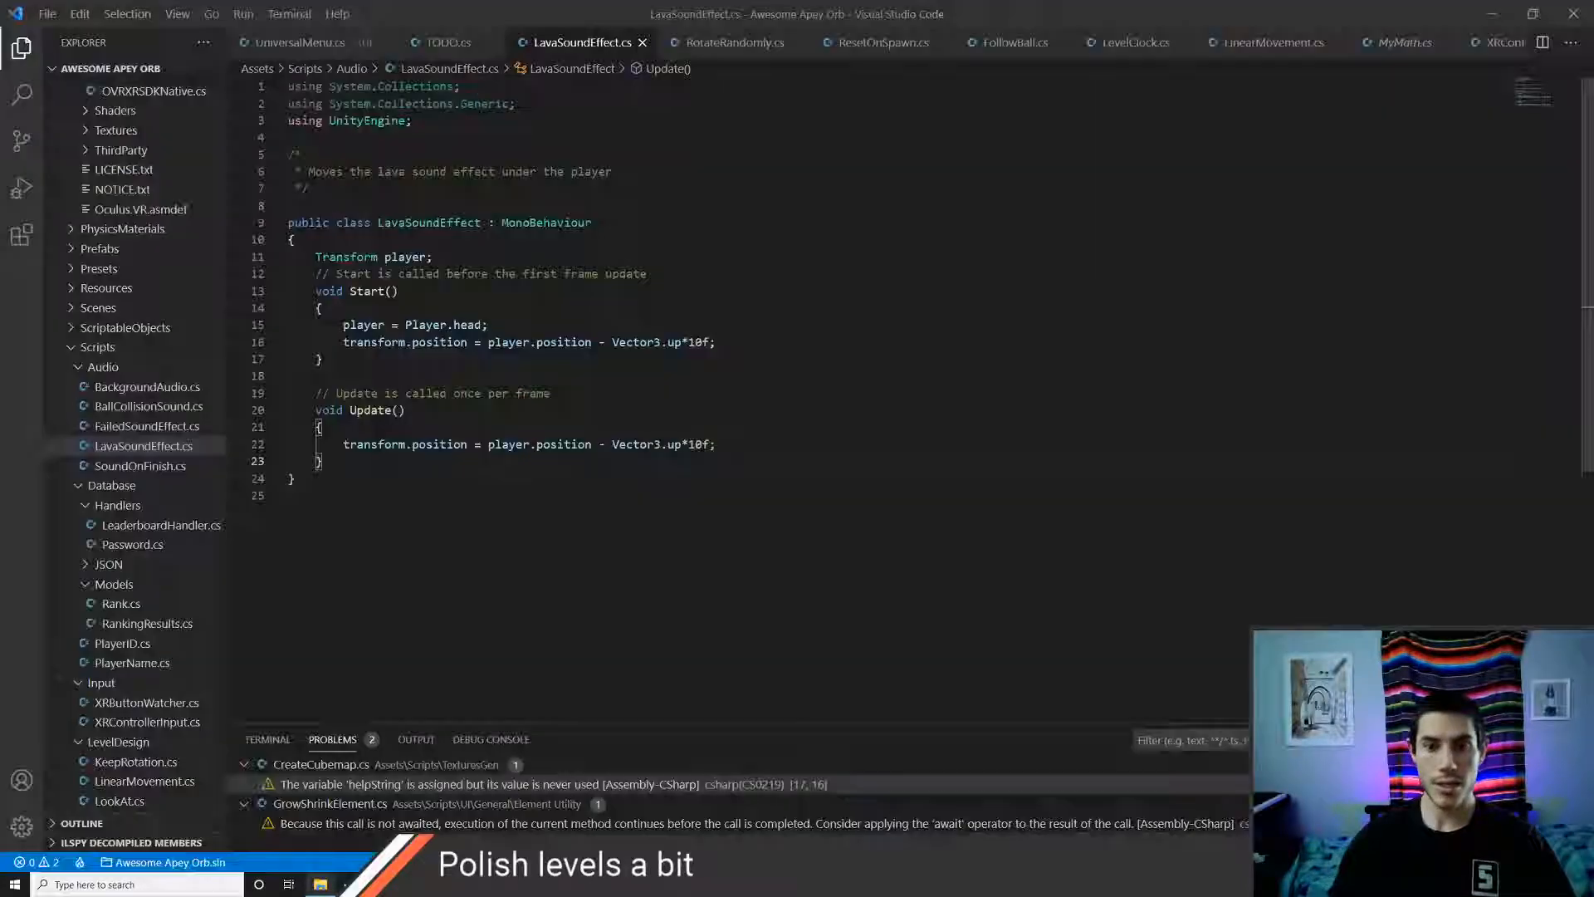
pyautogui.hotkey('ctrl', 'p')
pyautogui.write('todo')
pyautogui.press('Return')
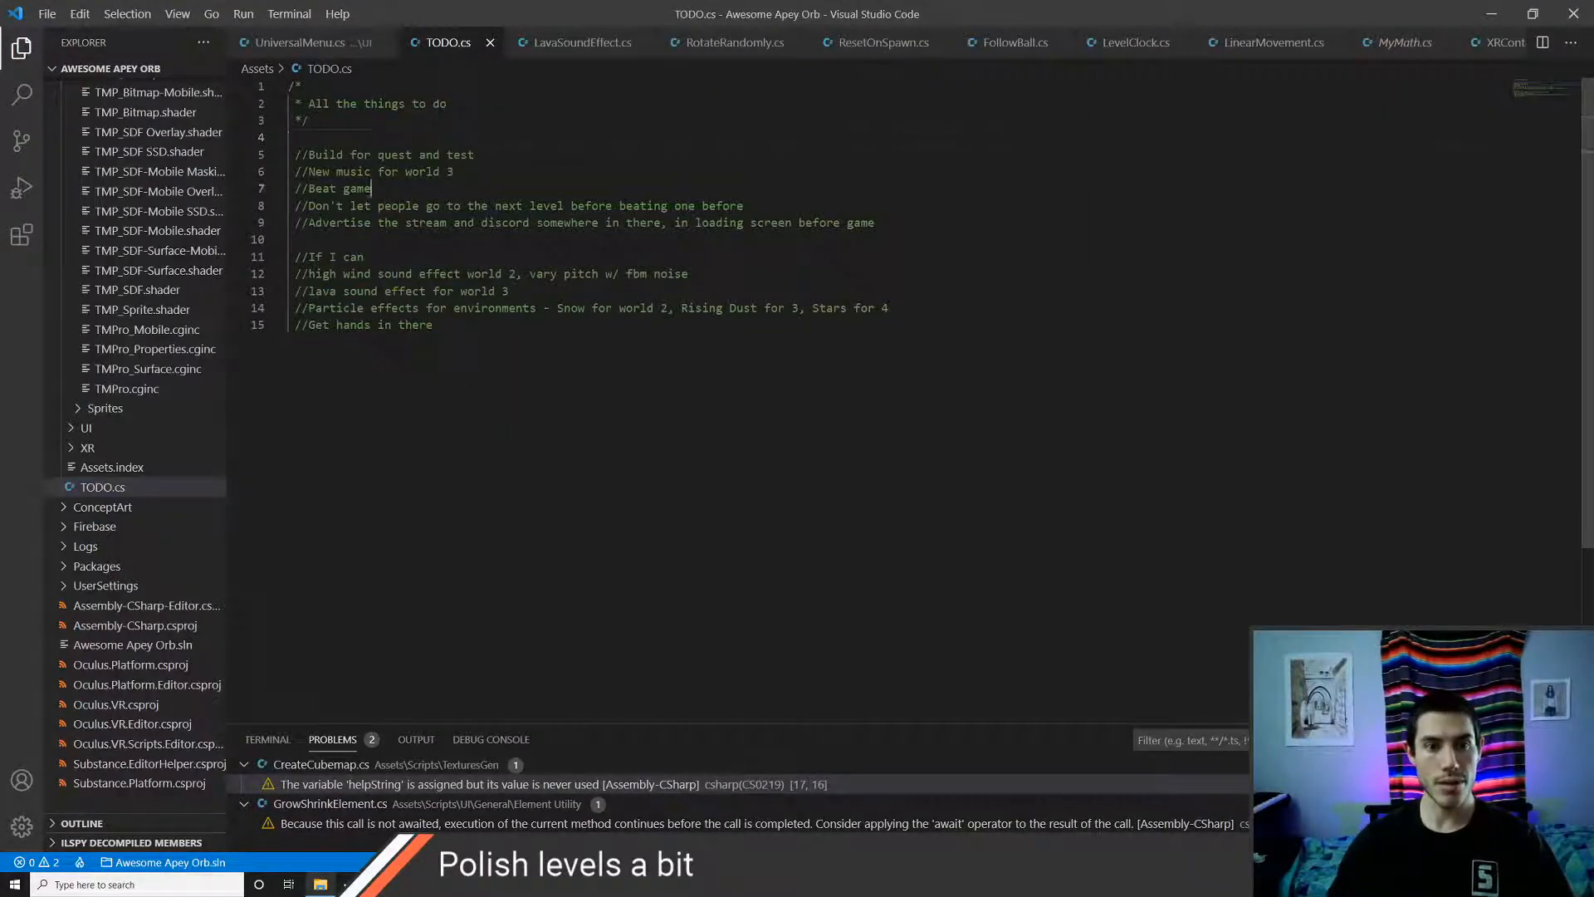
pyautogui.hotkey('ctrl', 'shift', 'k')
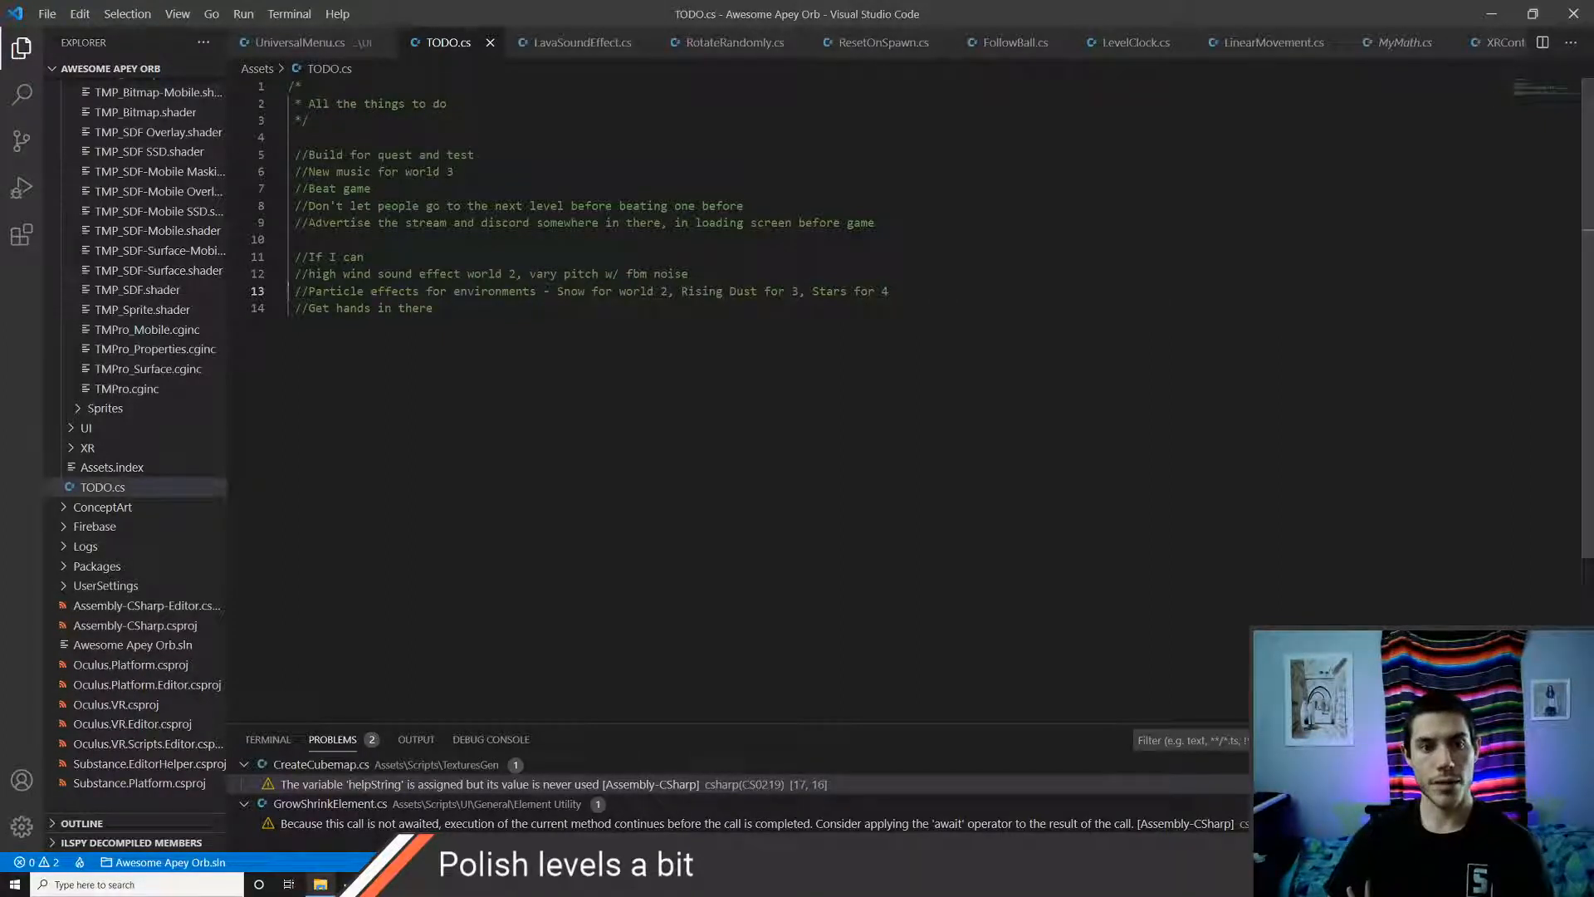
pyautogui.moveTo(454, 171); pyautogui.dragTo(301, 171)
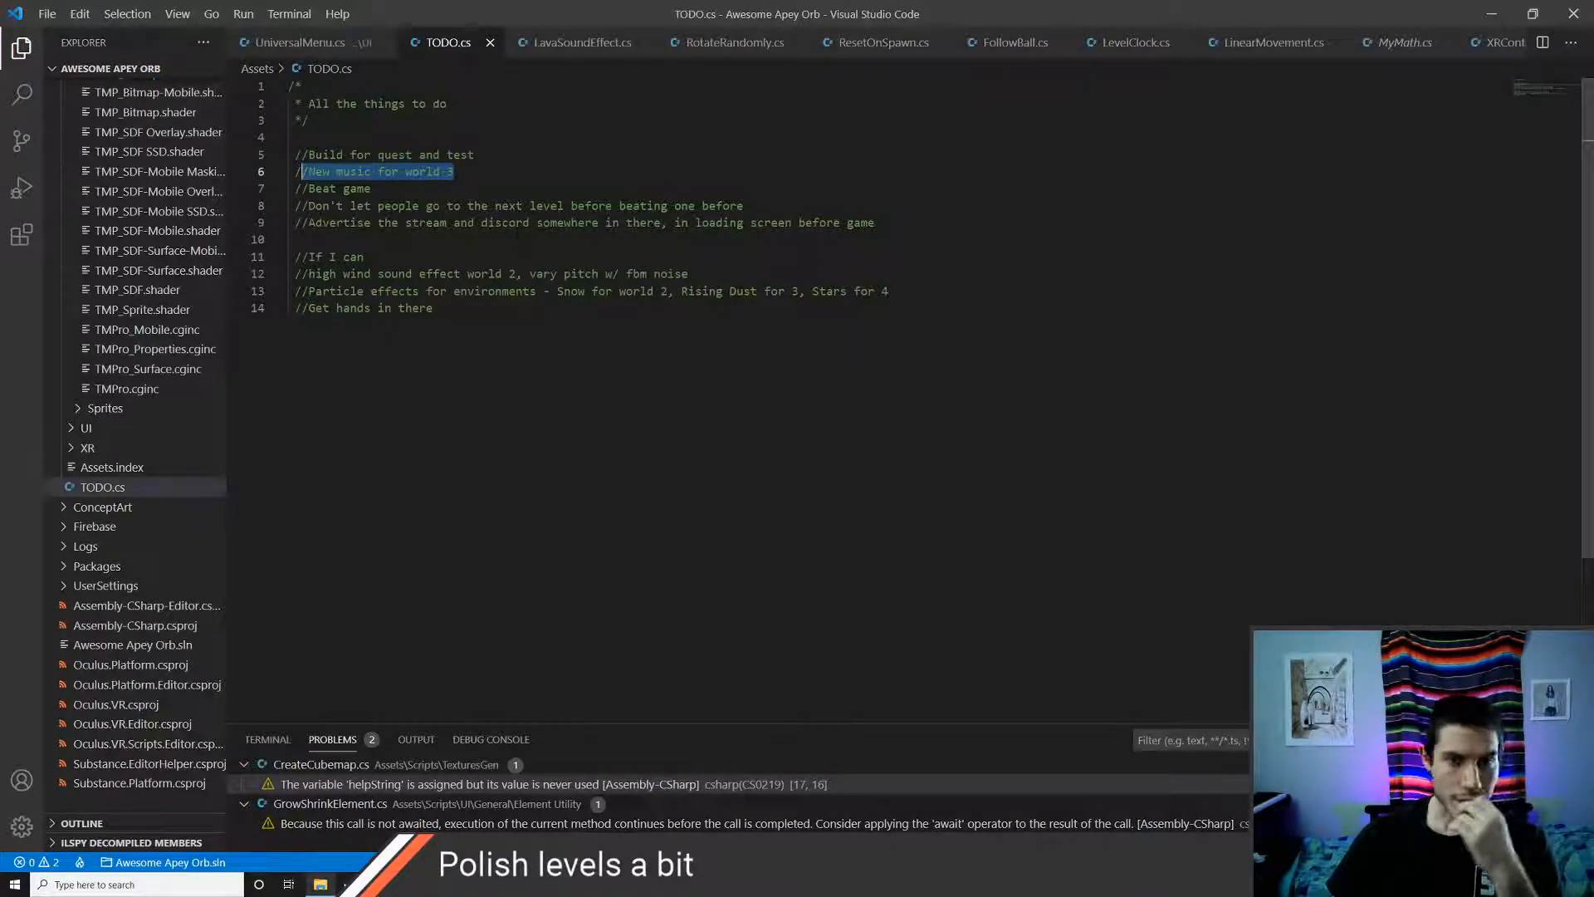
pyautogui.click(406, 206)
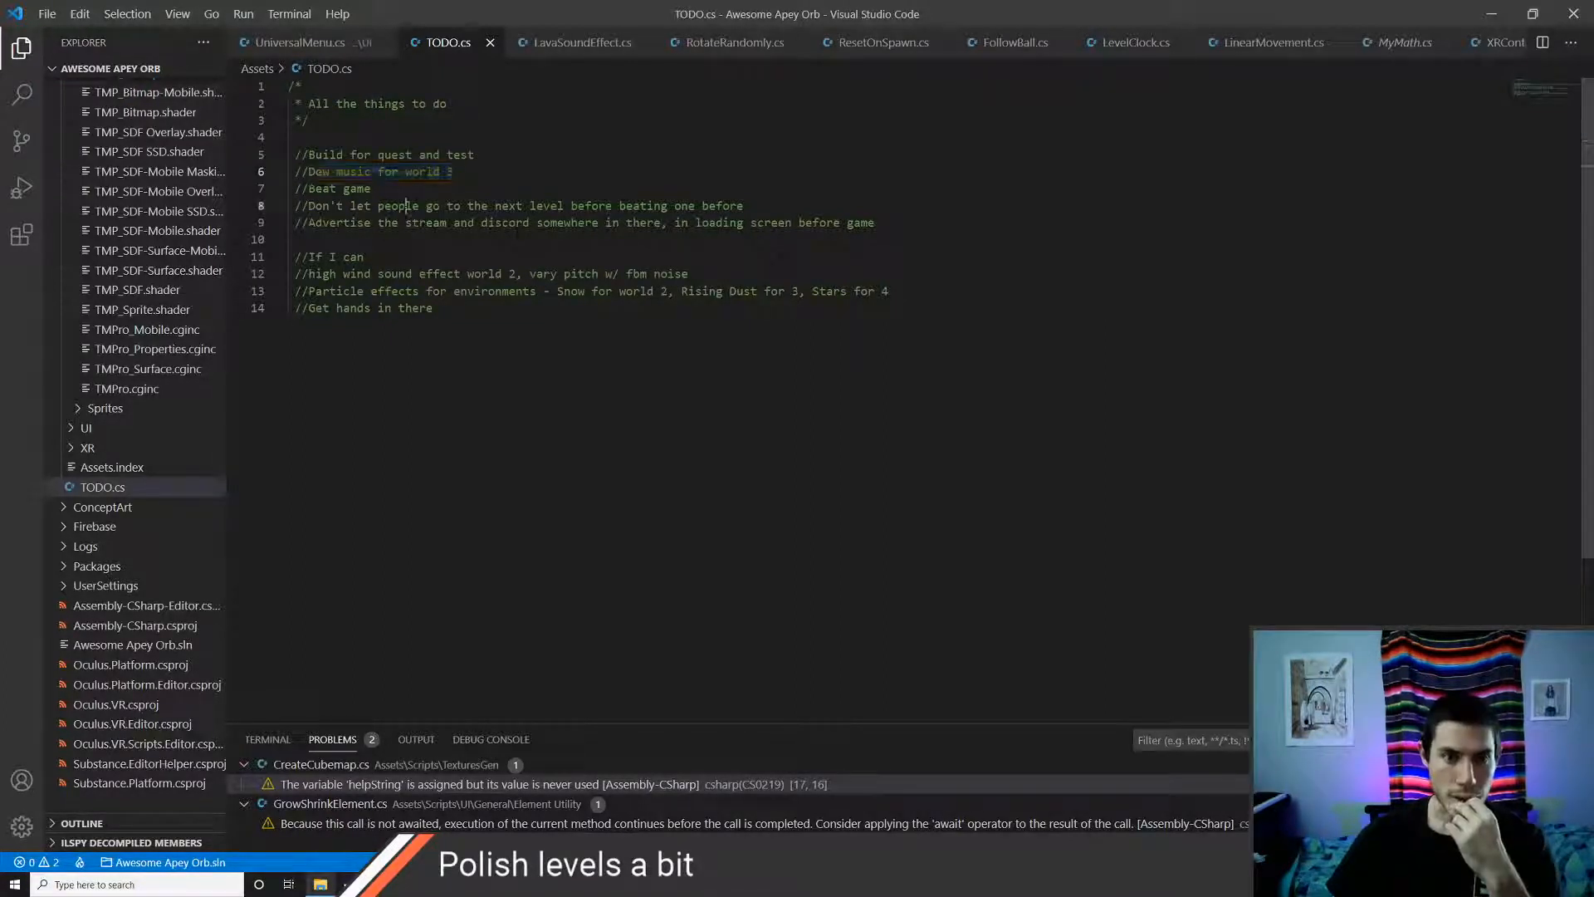
# - Review the remaining tasks in TODO.cs, including the Quest build and test, world 3 music, level locking and stream advertising
pyautogui.moveTo(302, 222)
pyautogui.mouseDown()
pyautogui.moveTo(880, 224)
pyautogui.moveTo(288, 241)
pyautogui.mouseUp()
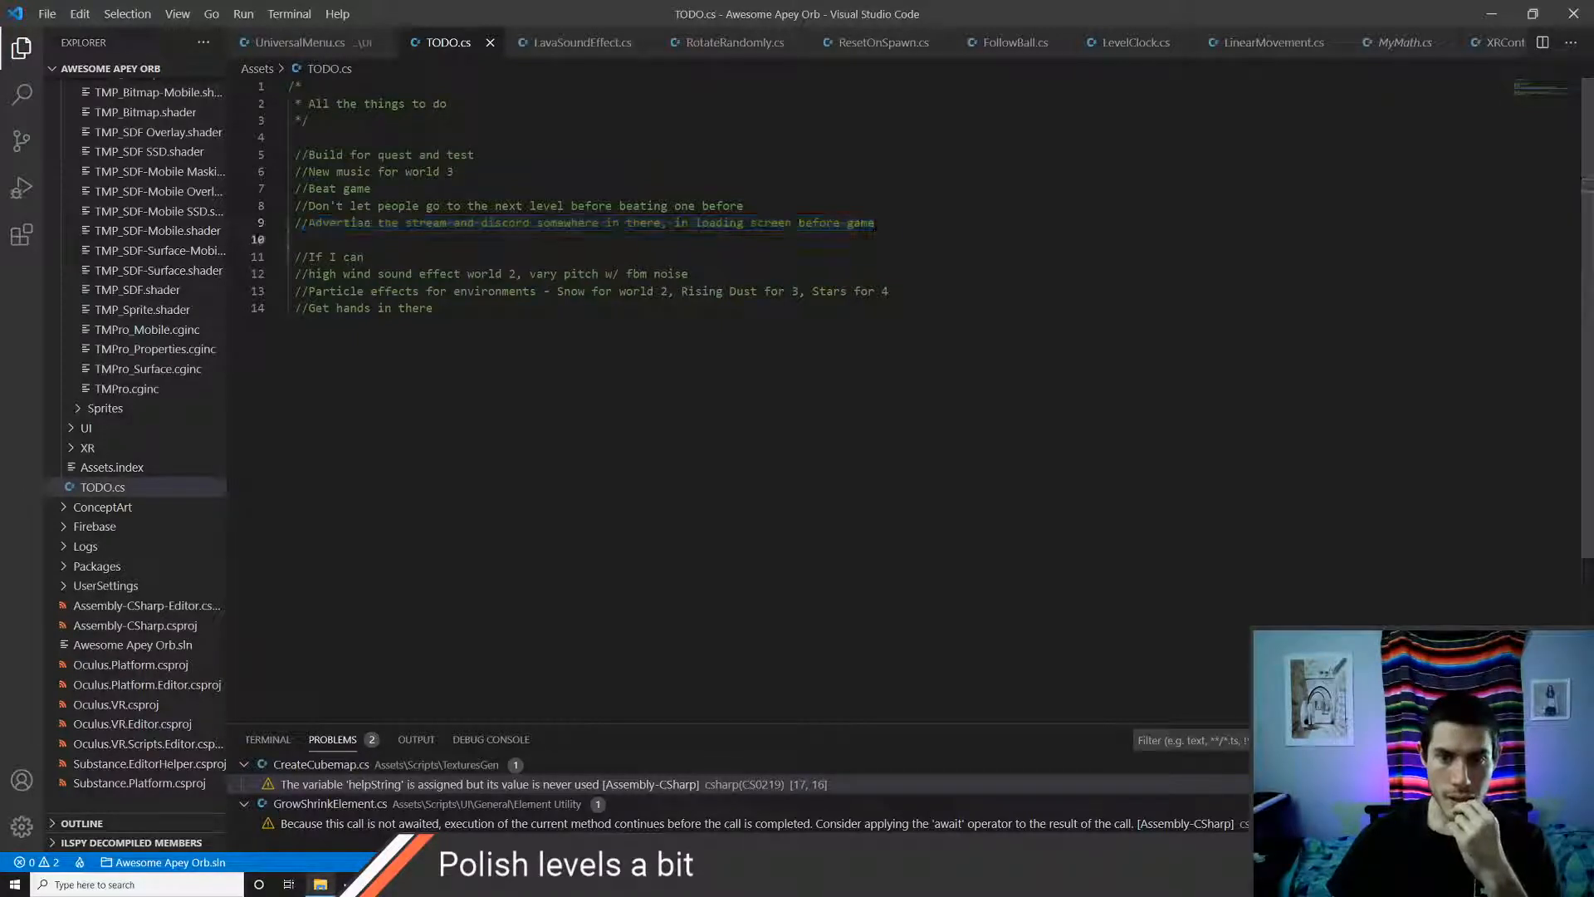
pyautogui.moveTo(875, 223)
pyautogui.mouseDown()
pyautogui.moveTo(291, 223)
pyautogui.moveTo(529, 206)
pyautogui.moveTo(871, 223)
pyautogui.mouseUp()
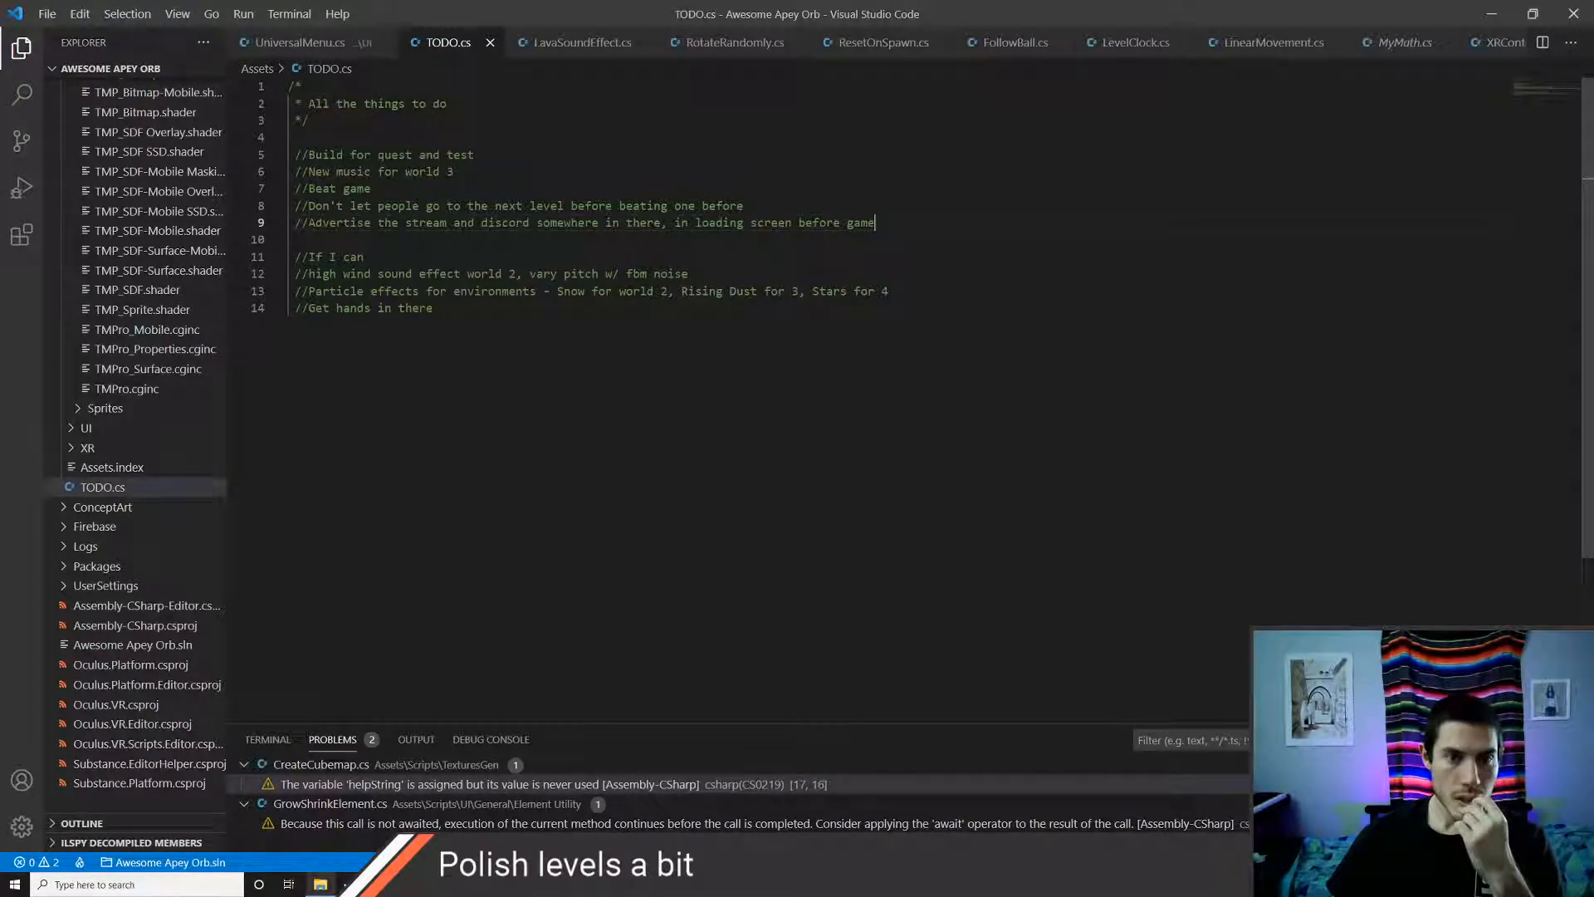
pyautogui.click(407, 206)
pyautogui.moveTo(474, 154); pyautogui.dragTo(301, 154)
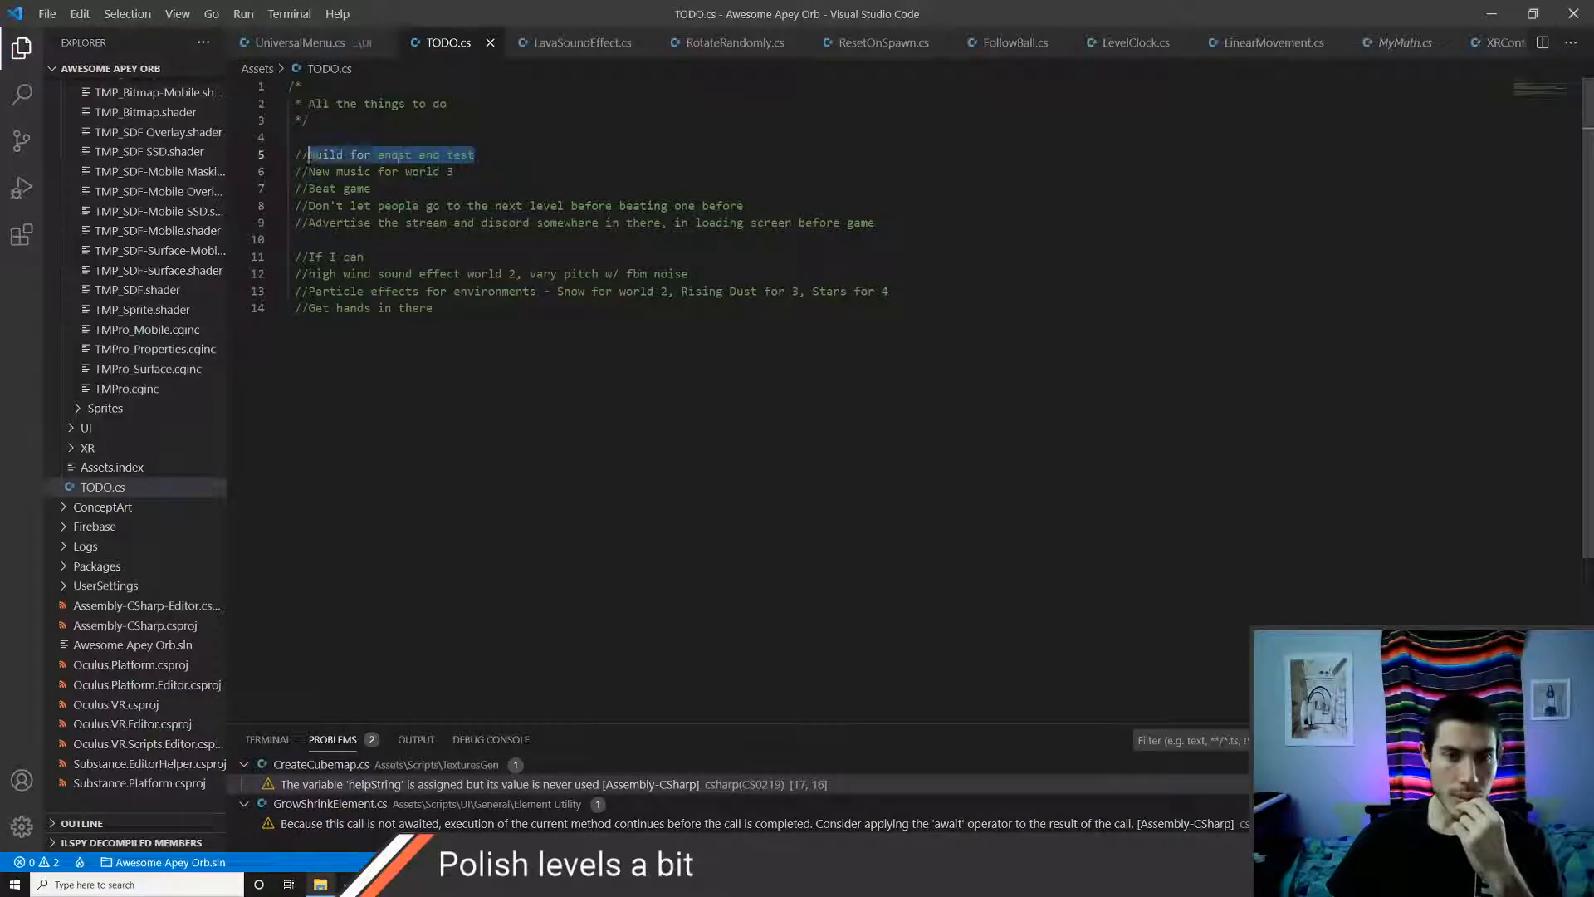
pyautogui.click(371, 188)
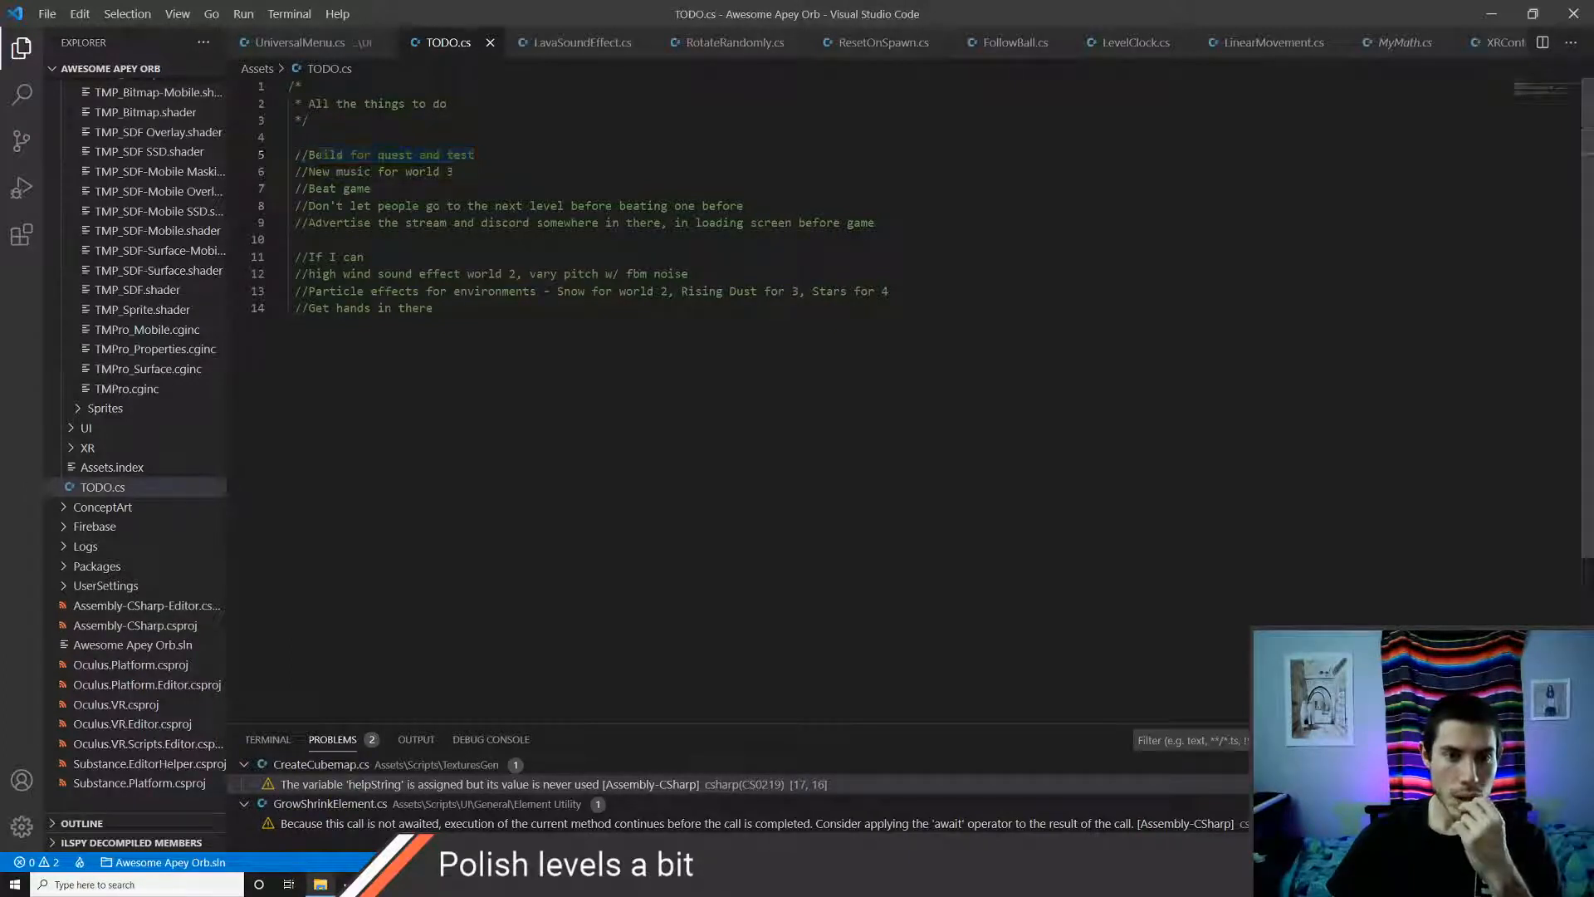
pyautogui.moveTo(455, 171)
pyautogui.mouseDown()
pyautogui.moveTo(302, 171)
pyautogui.moveTo(322, 154)
pyautogui.moveTo(475, 154)
pyautogui.mouseUp()
pyautogui.click(461, 154)
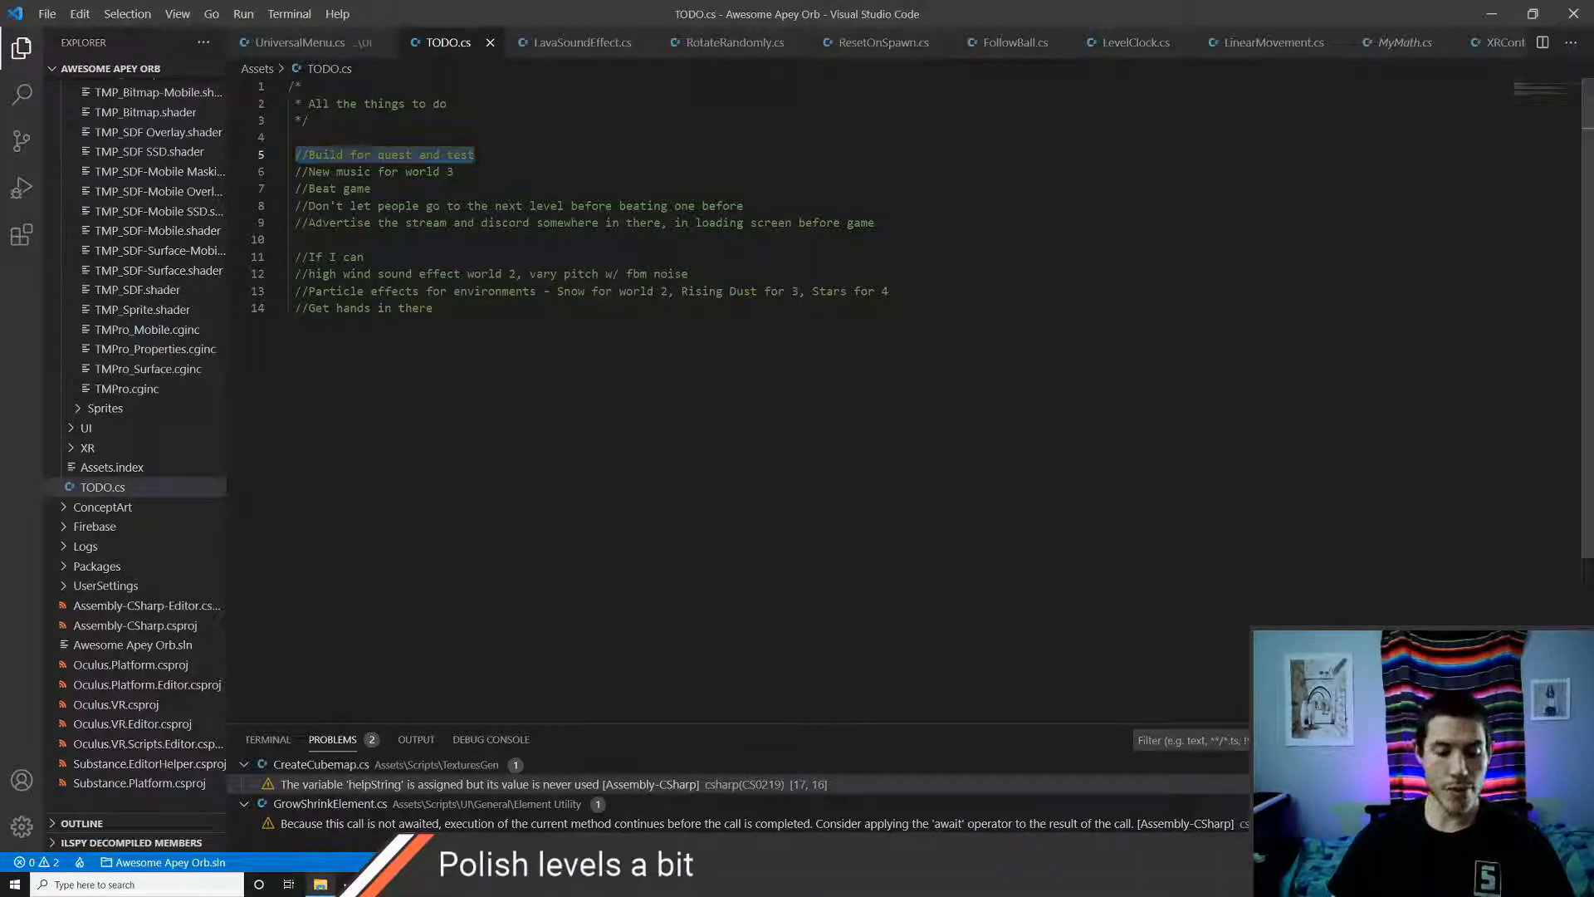
# - Switch to the web browser and search for "oculus applab" in a new tab
pyautogui.hotkey('alt', 'Tab')
pyautogui.hotkey('alt', 'Tab')
pyautogui.hotkey('alt', 'Tab')
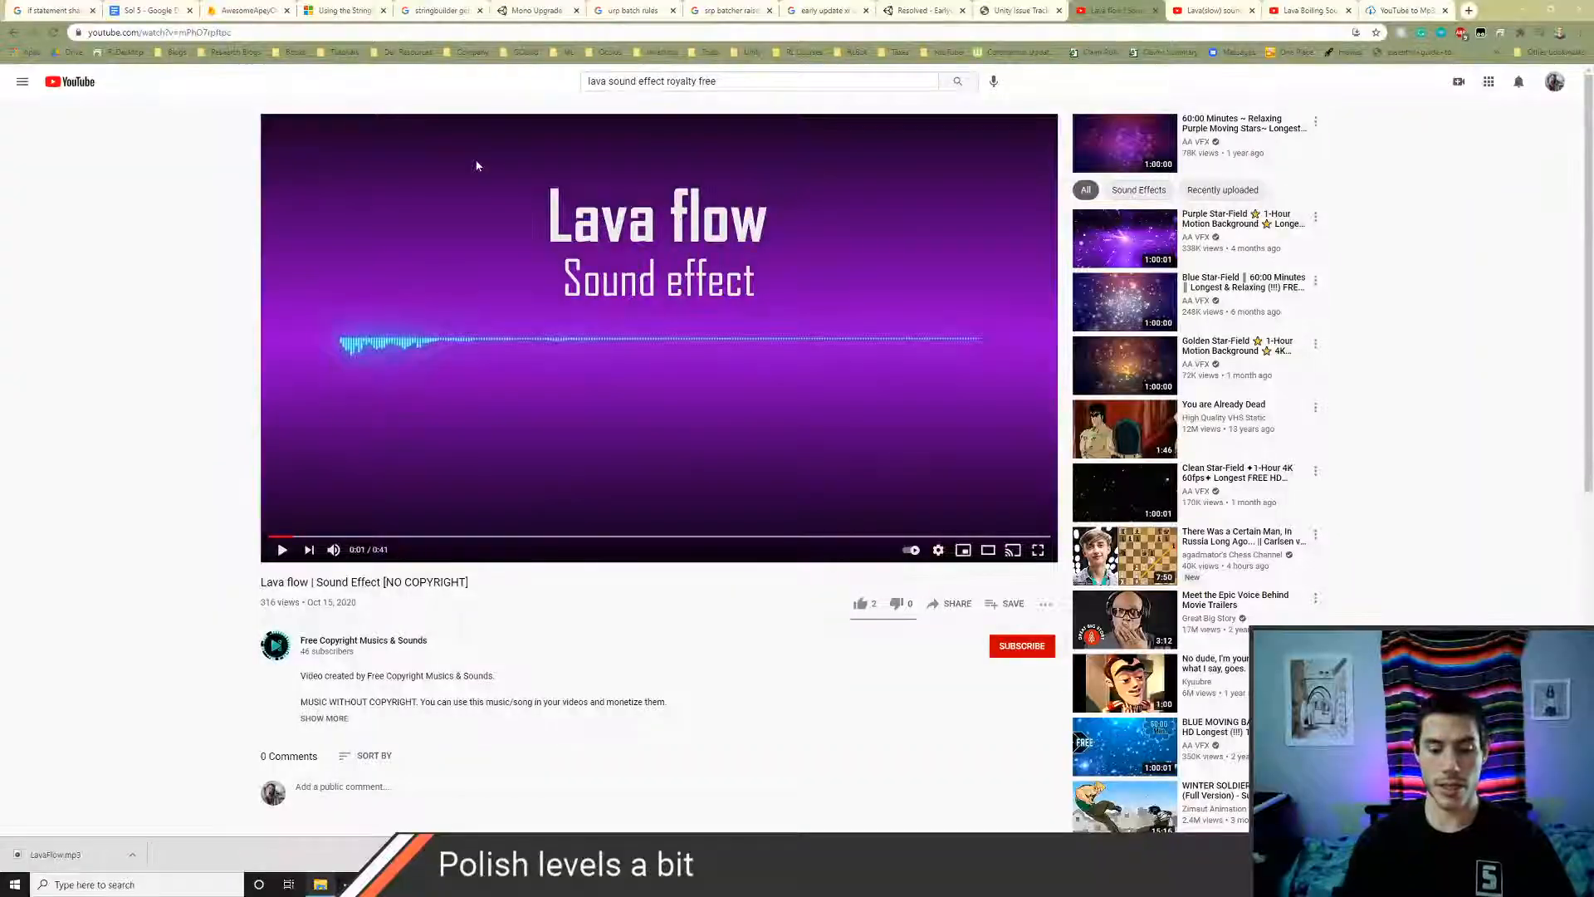
pyautogui.hotkey('ctrl', 't')
pyautogui.write('oculus applab')
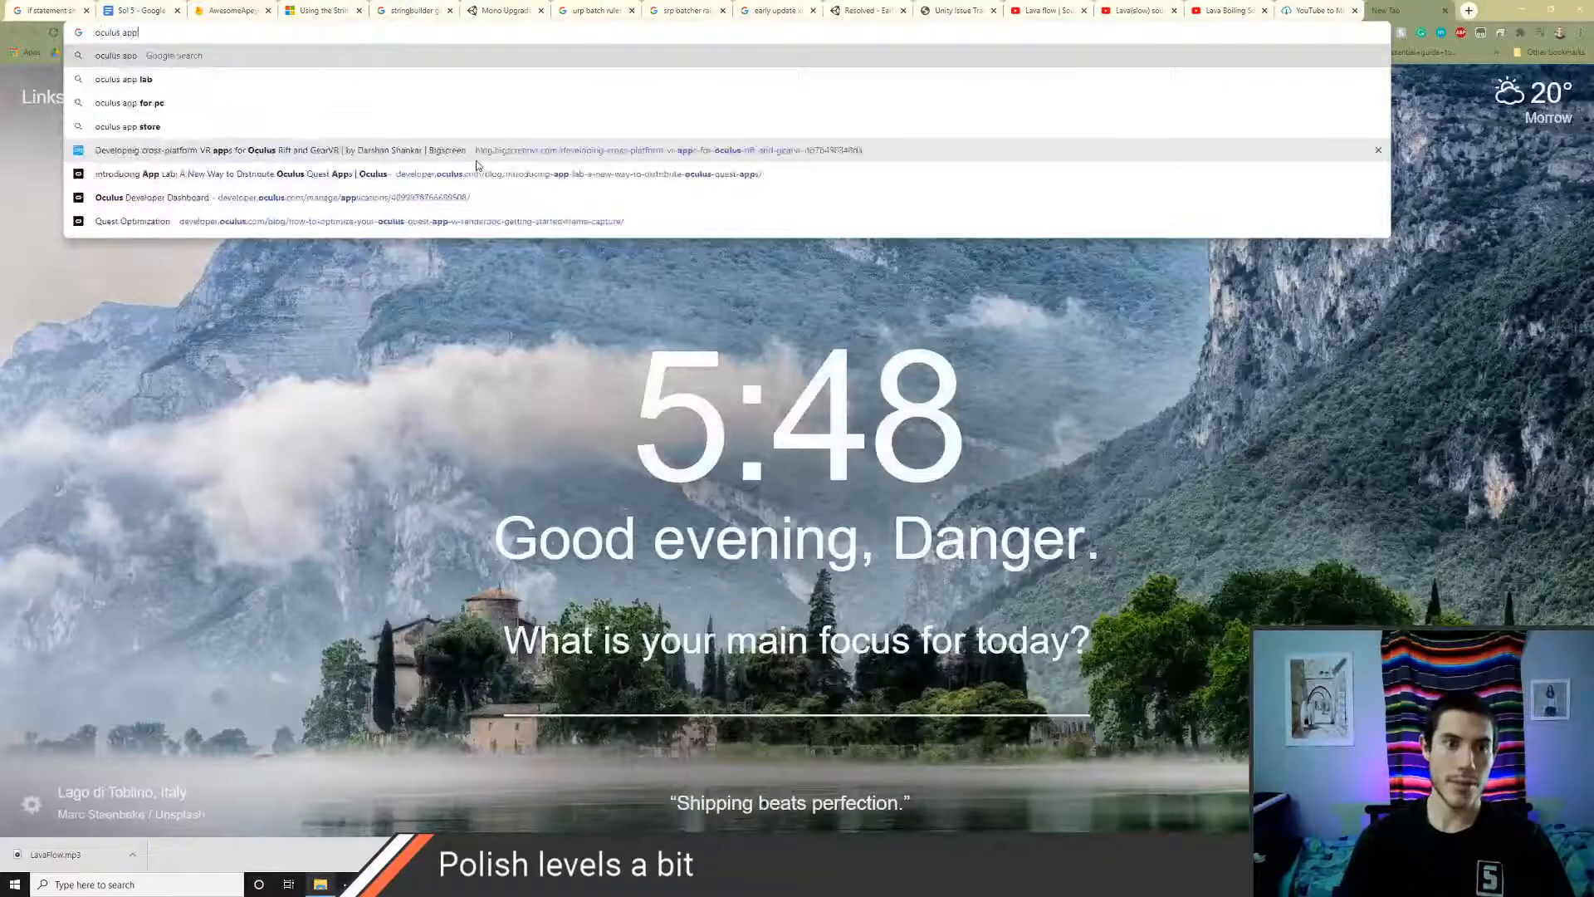
pyautogui.press('Return')
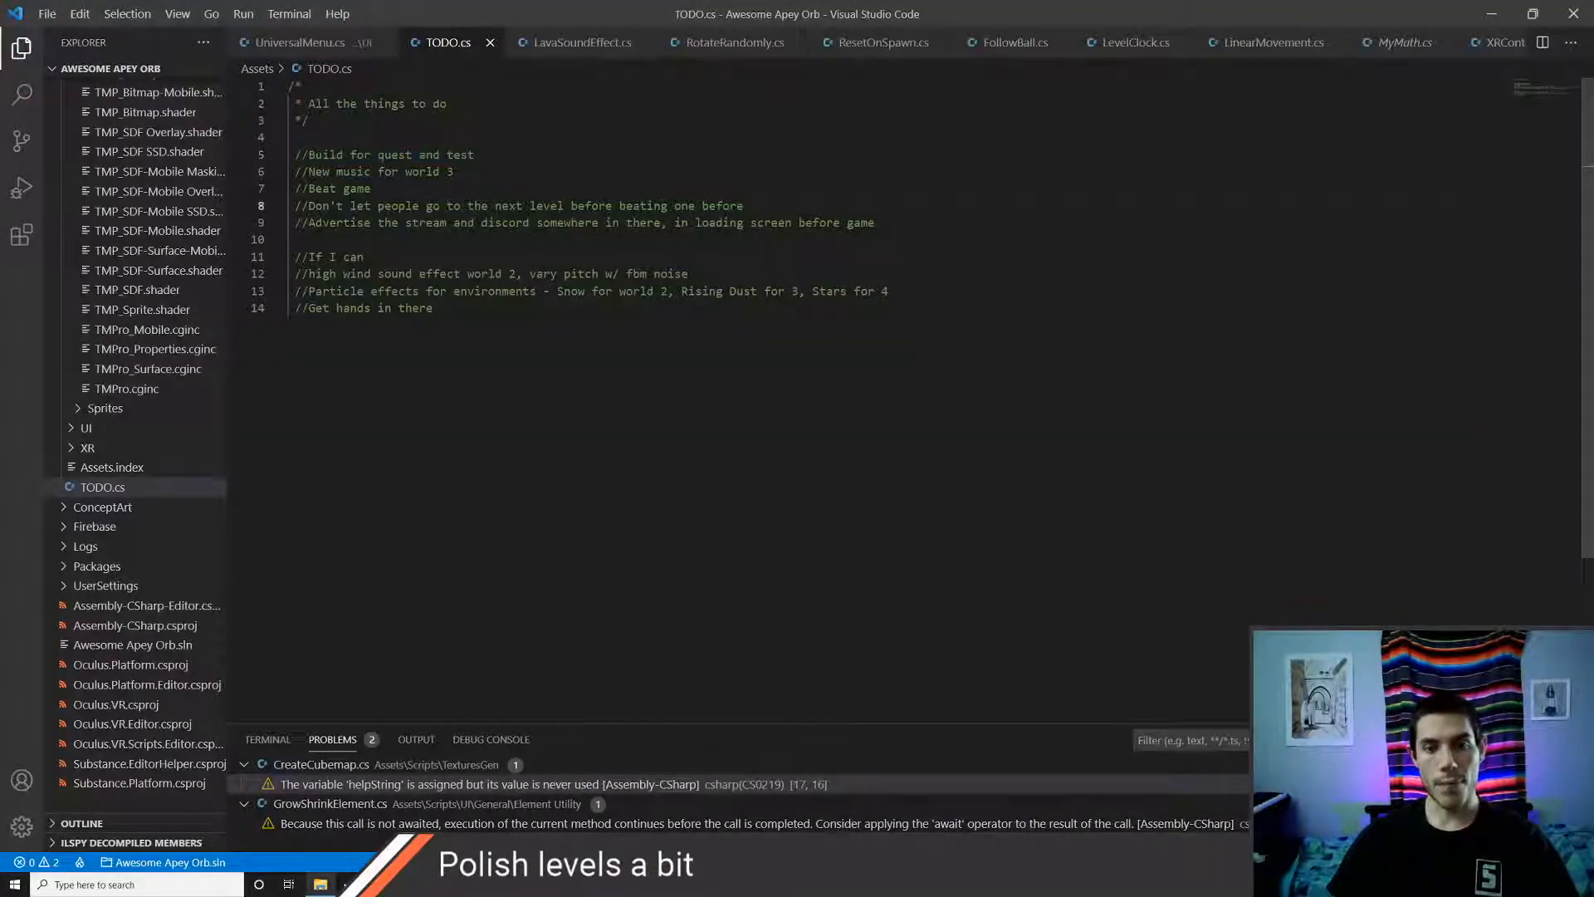
# - Back in Visual Studio Code, add "//Submit to applab" above the Advertise line in TODO.cs, with an extra blank line below the Advertise line, and save
pyautogui.press('Return')
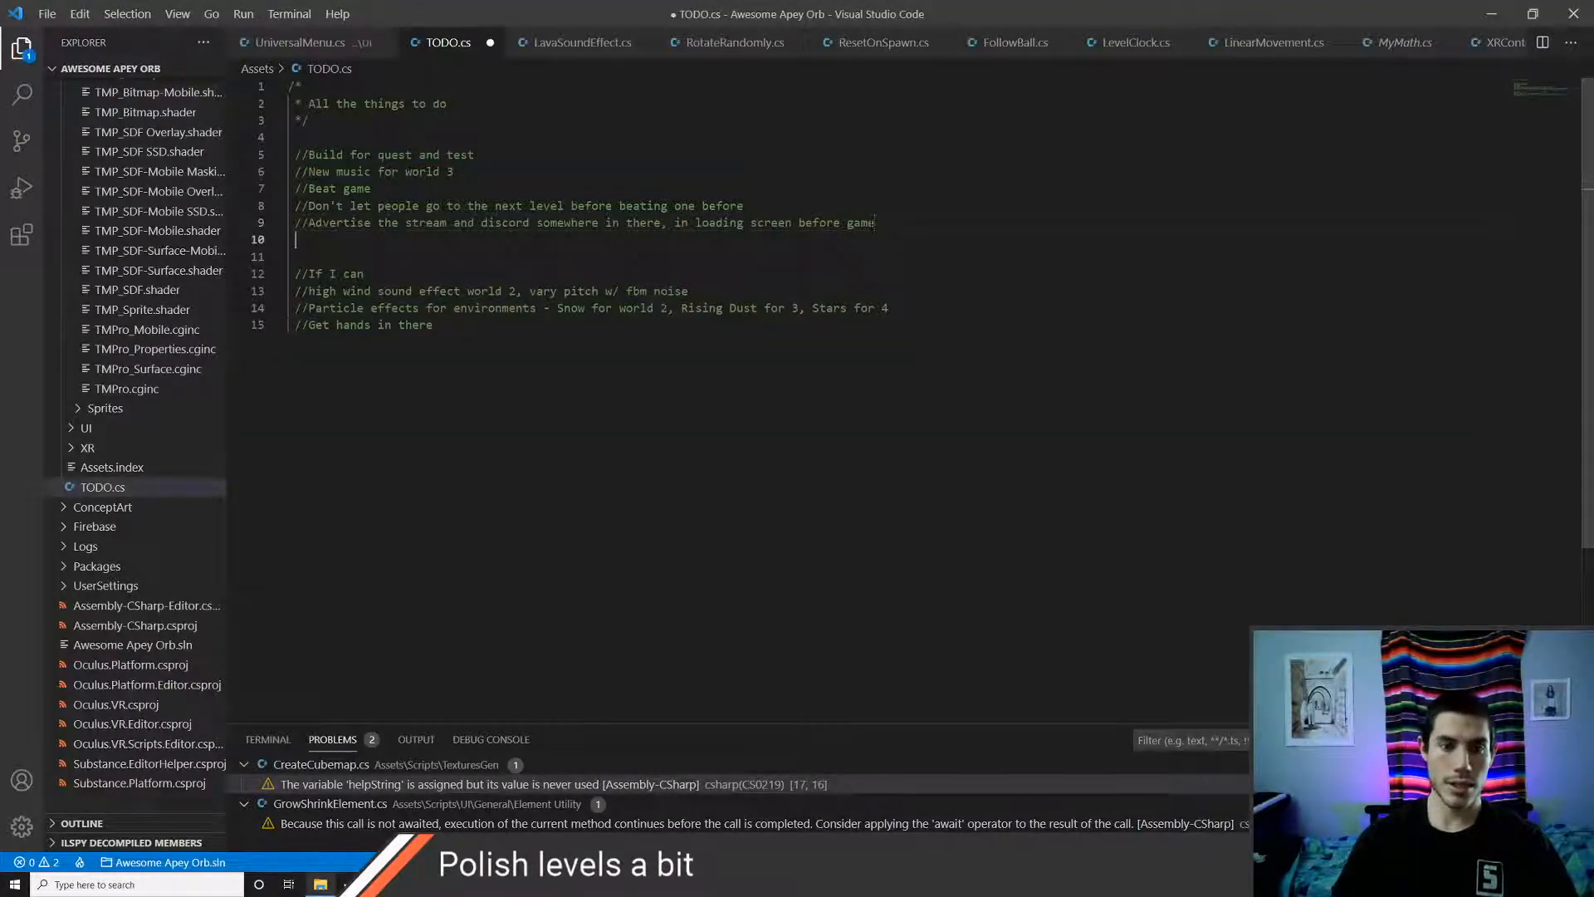
pyautogui.press('Up')
pyautogui.press('Up')
pyautogui.press('Return')
pyautogui.write('//Make')
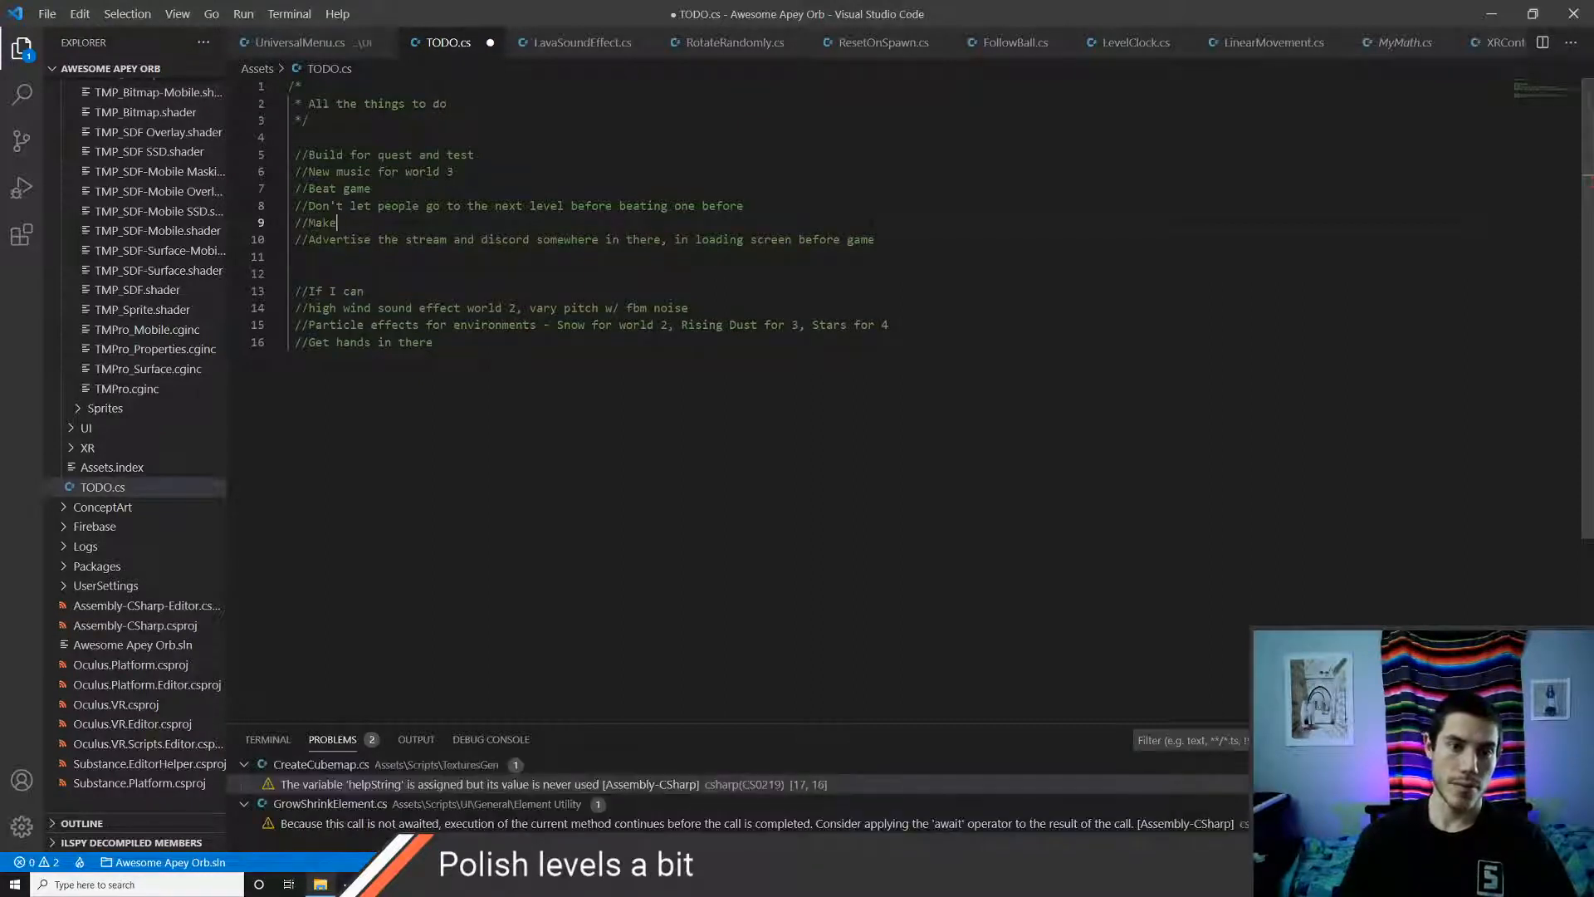
pyautogui.press('BackSpace')
pyautogui.press('BackSpace')
pyautogui.press('BackSpace')
pyautogui.press('BackSpace')
pyautogui.write('Submit to ')
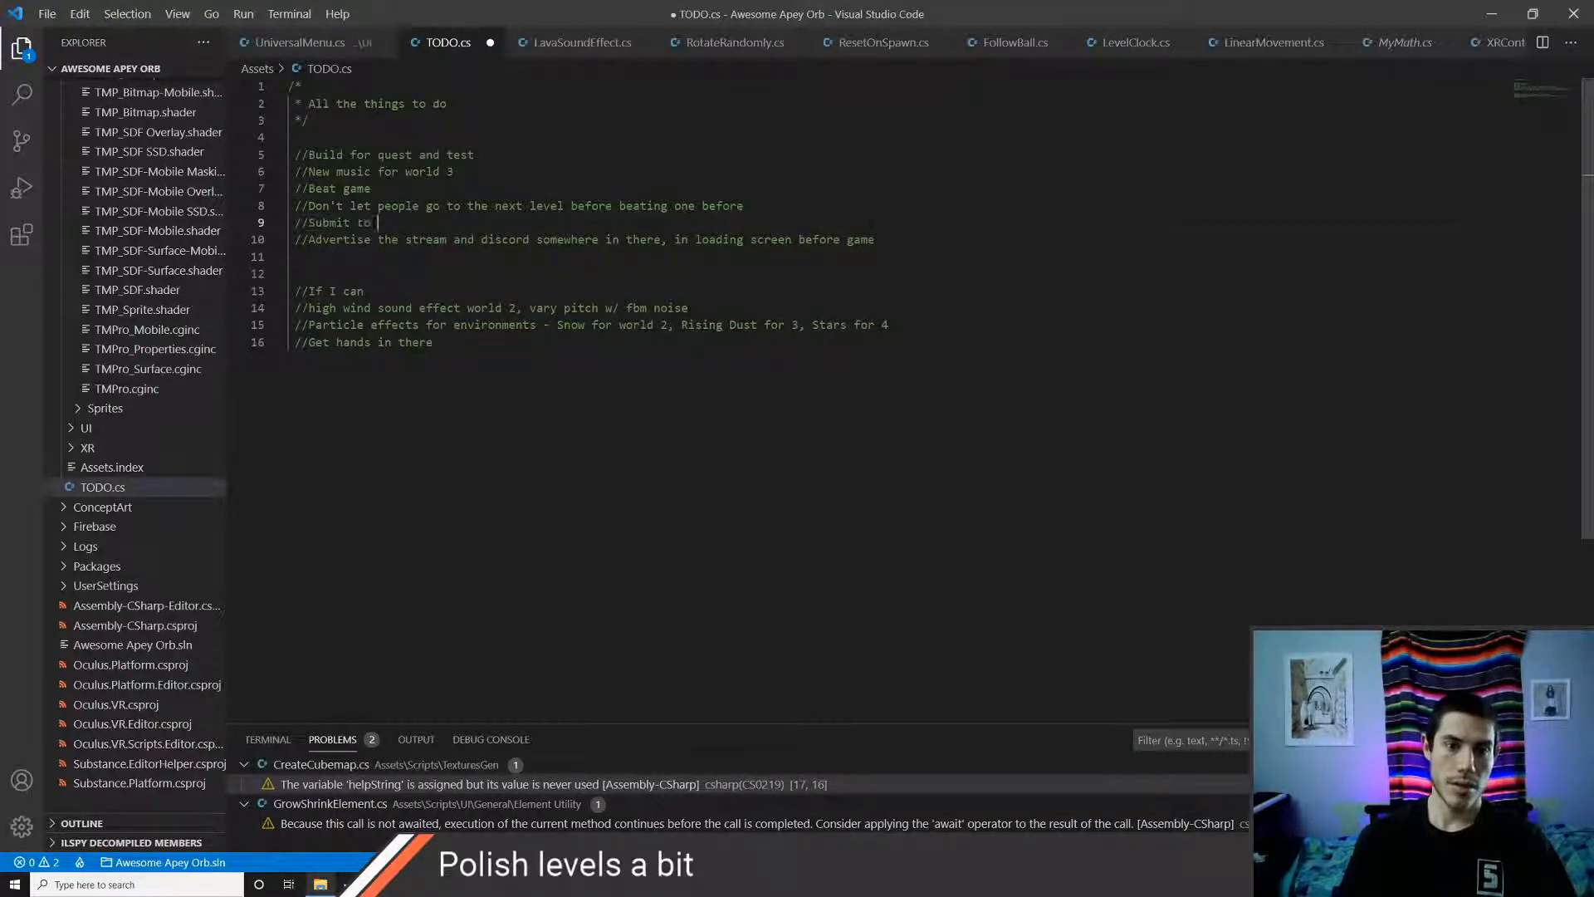
pyautogui.write('applab')
pyautogui.hotkey('ctrl', 's')
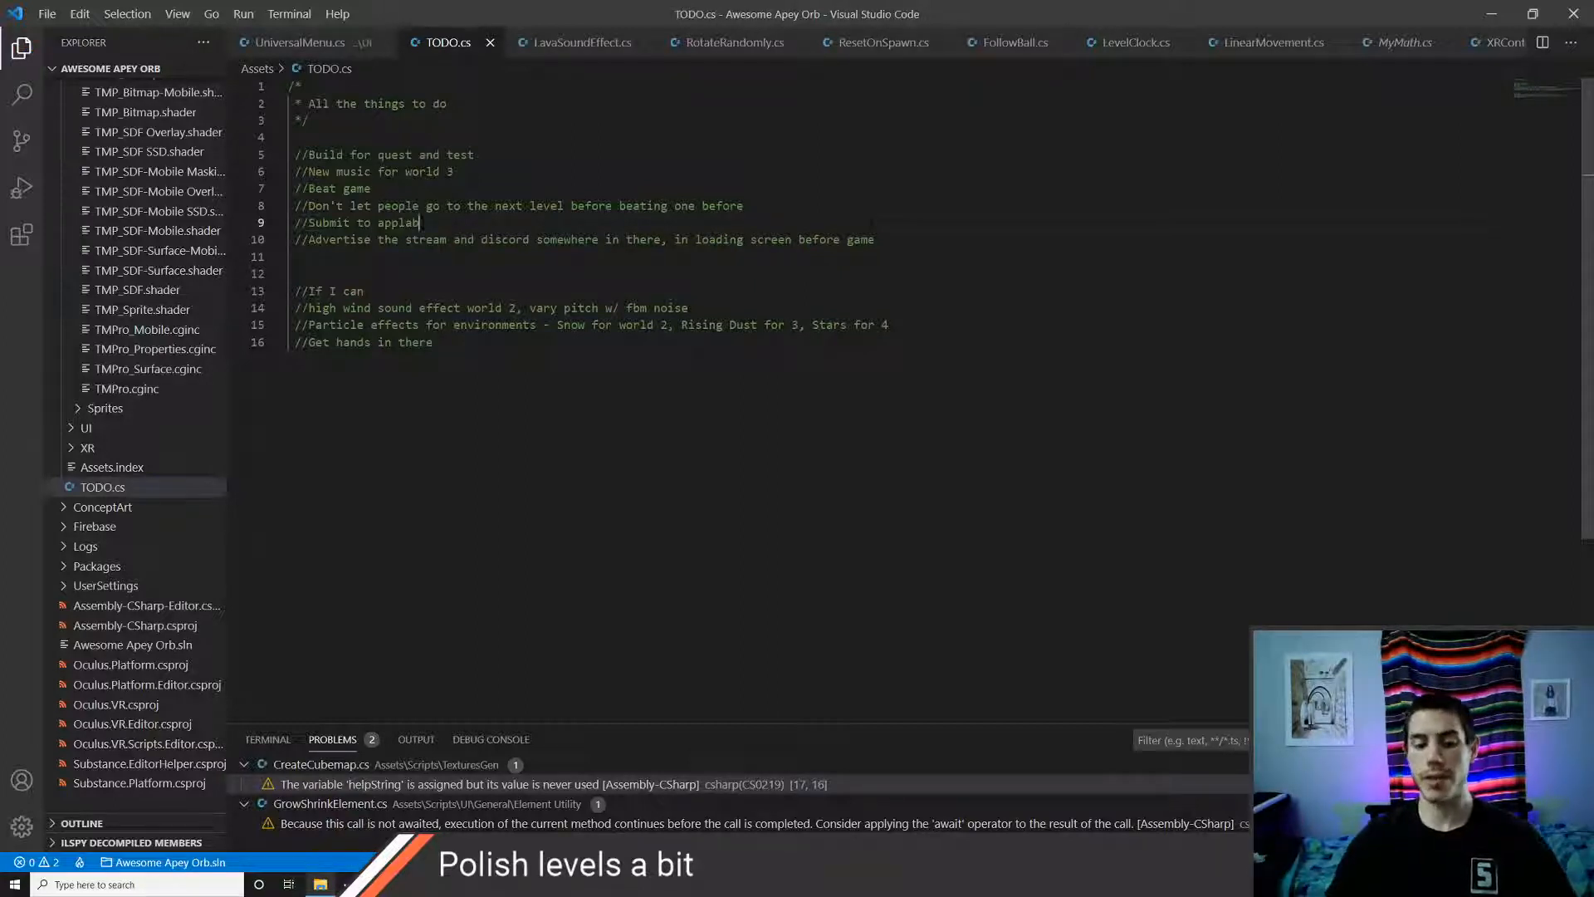
pyautogui.scroll(-2, 427, 307)
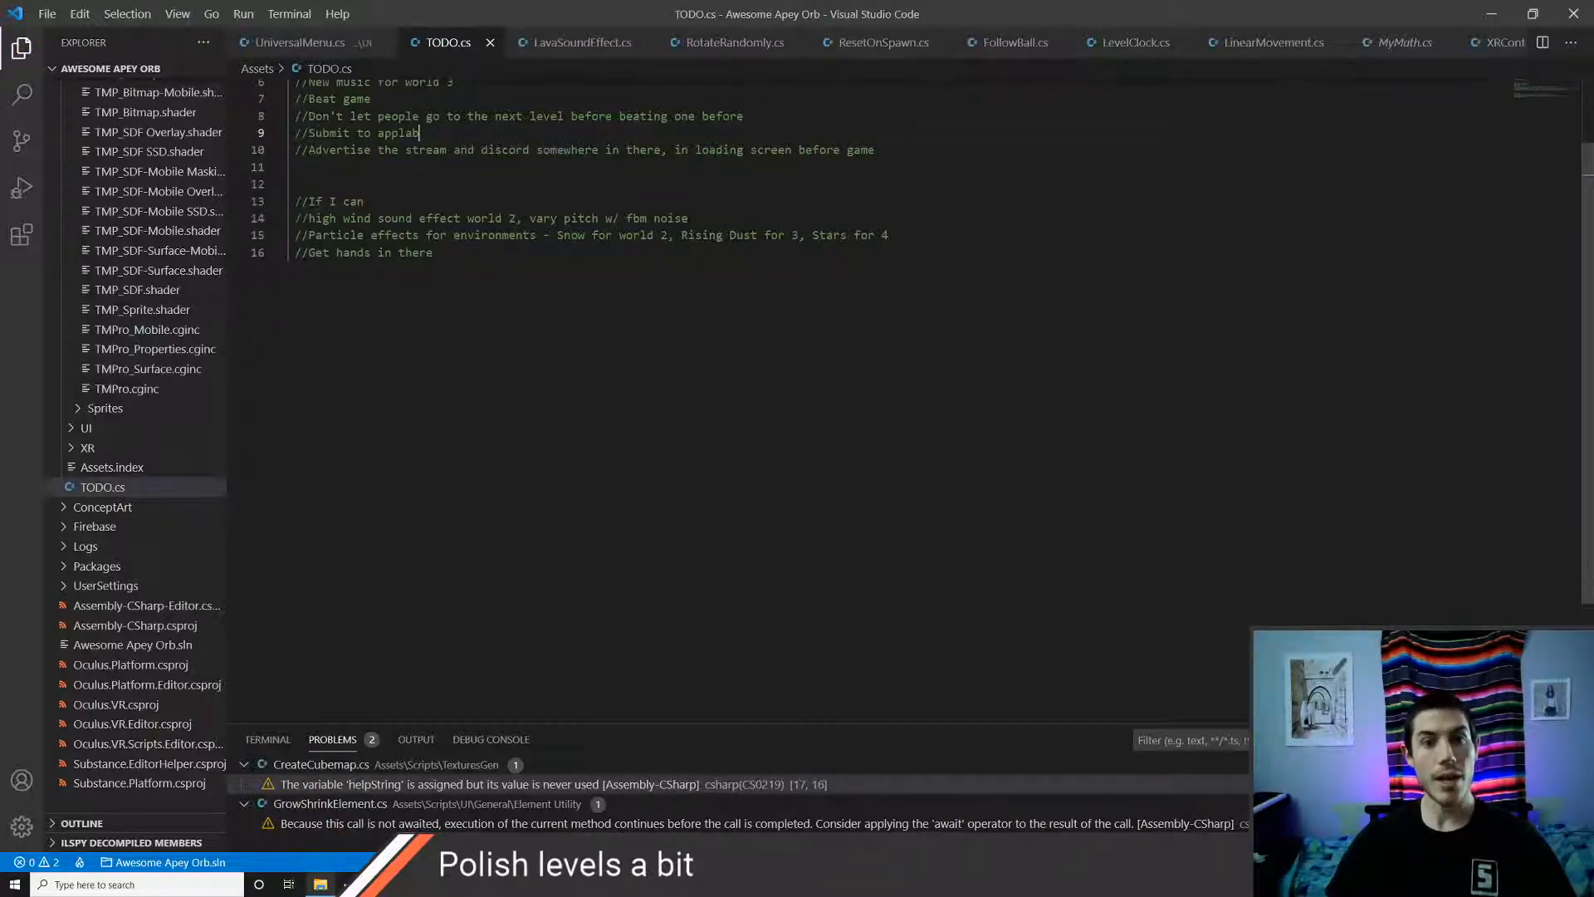
pyautogui.scroll(1, 428, 307)
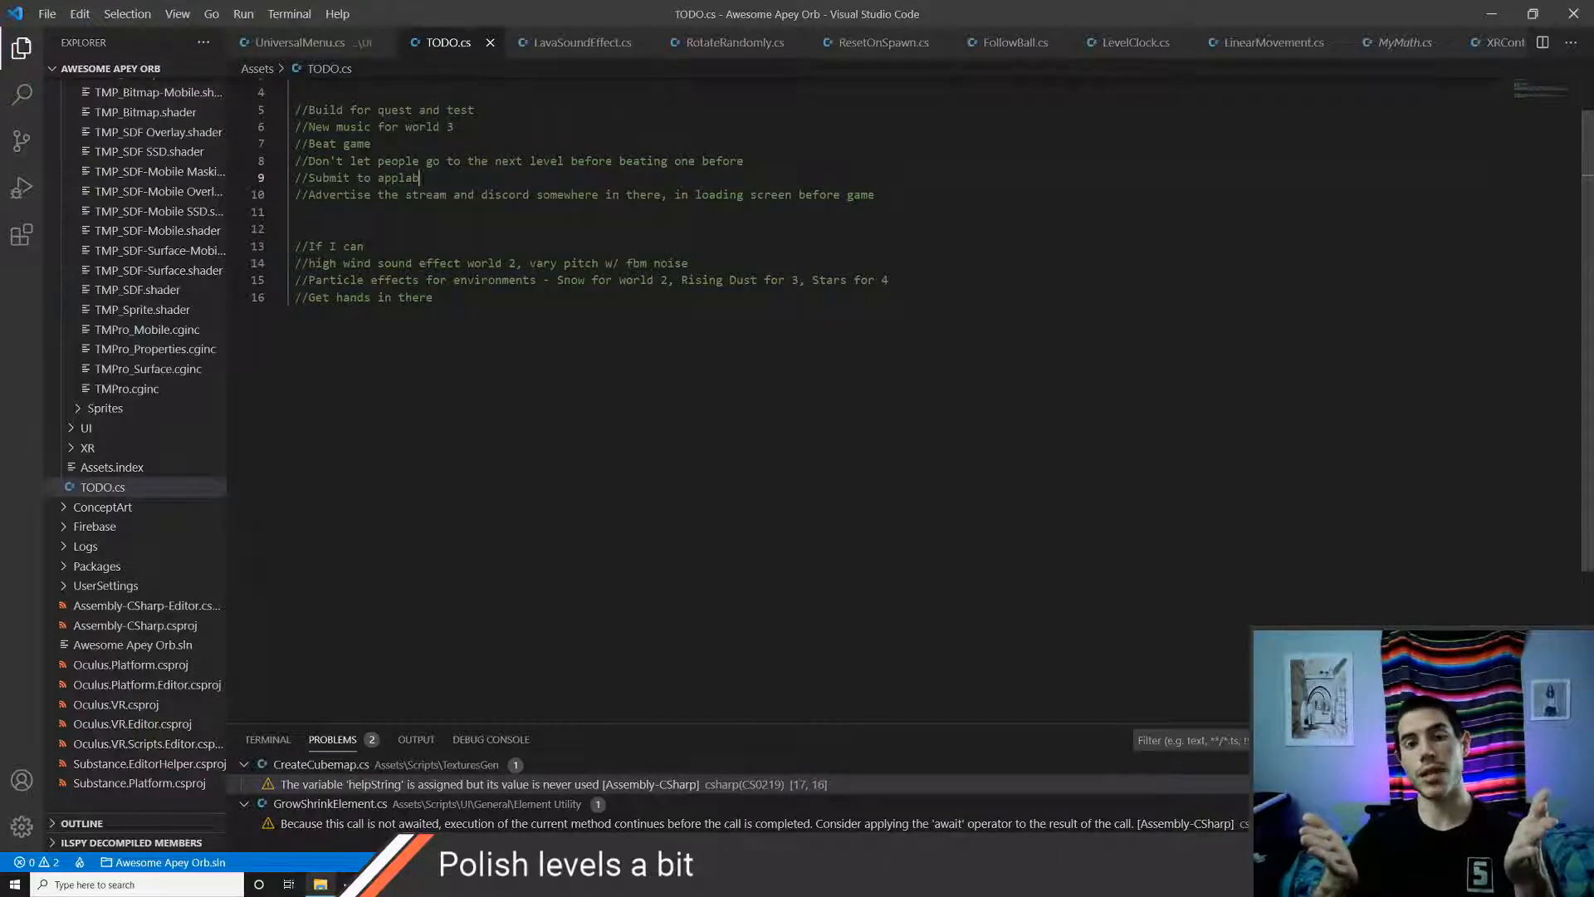